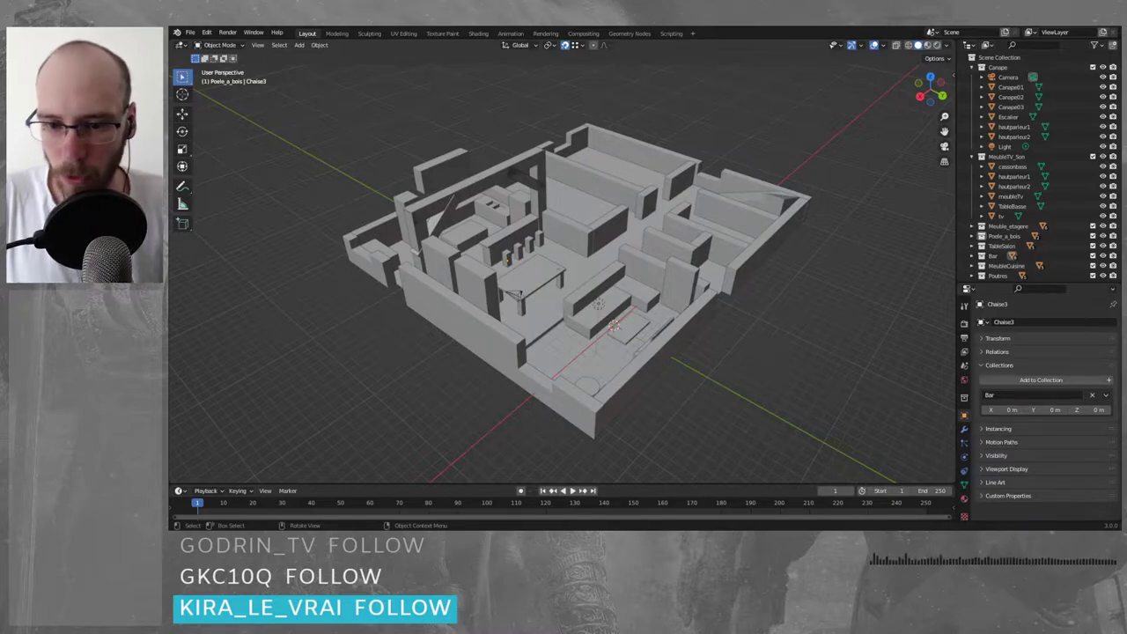
- Examine the furnished house model from several angles, including the living room, kitchen and adjoining rooms
middle_drag(695, 370, 635, 421)
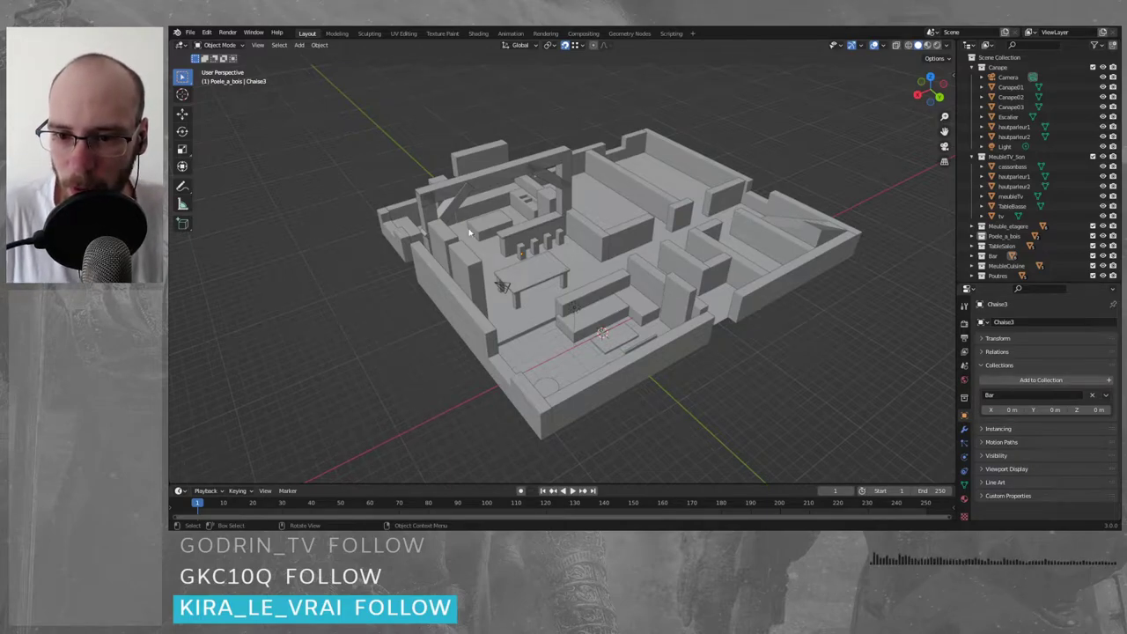
middle_drag(582, 221, 711, 248)
scroll(488, 265, up, 1)
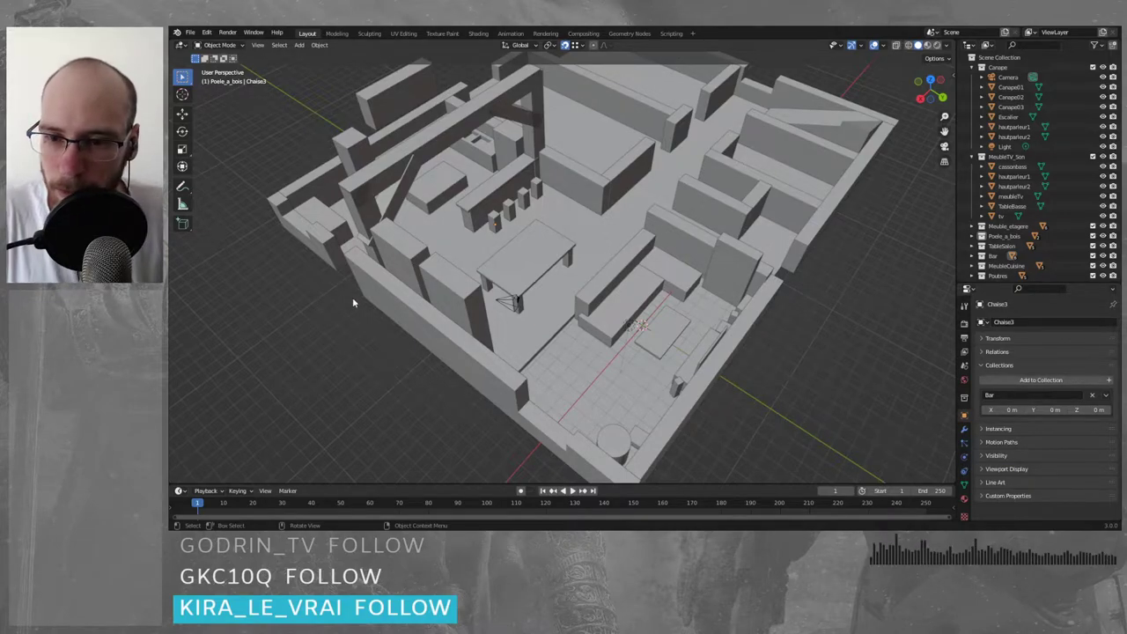
mouse_move(430, 362)
middle_down()
mouse_move(417, 332)
mouse_move(520, 314)
mouse_move(551, 340)
mouse_move(589, 346)
mouse_move(551, 355)
mouse_move(520, 340)
mouse_move(448, 337)
mouse_move(404, 349)
mouse_move(448, 372)
mouse_move(418, 357)
middle_up()
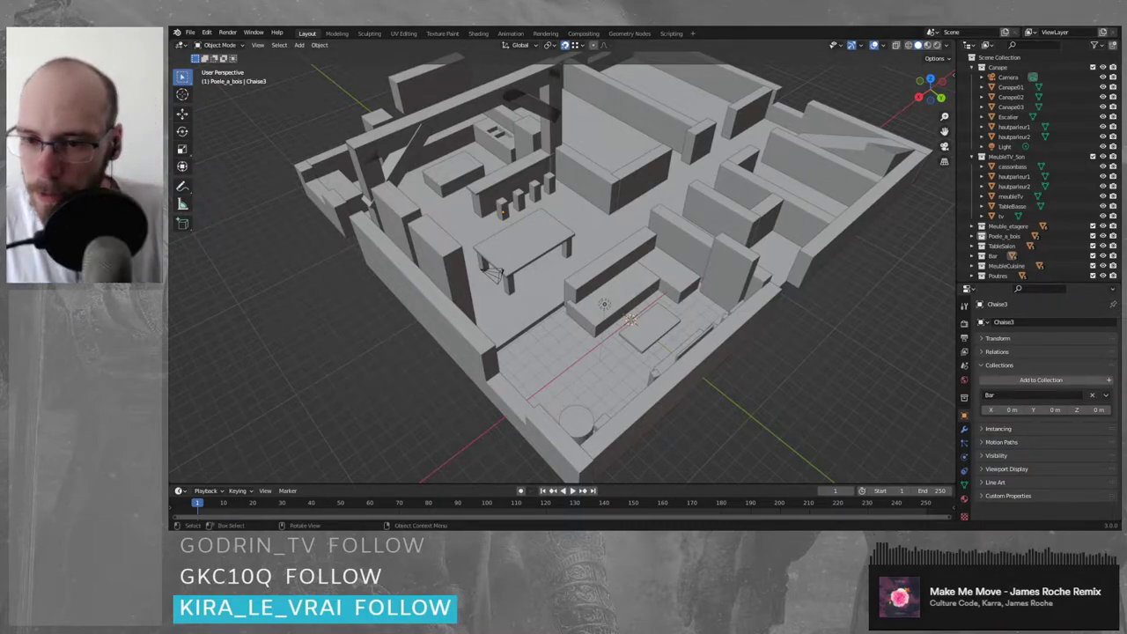
middle_drag(766, 412, 778, 399)
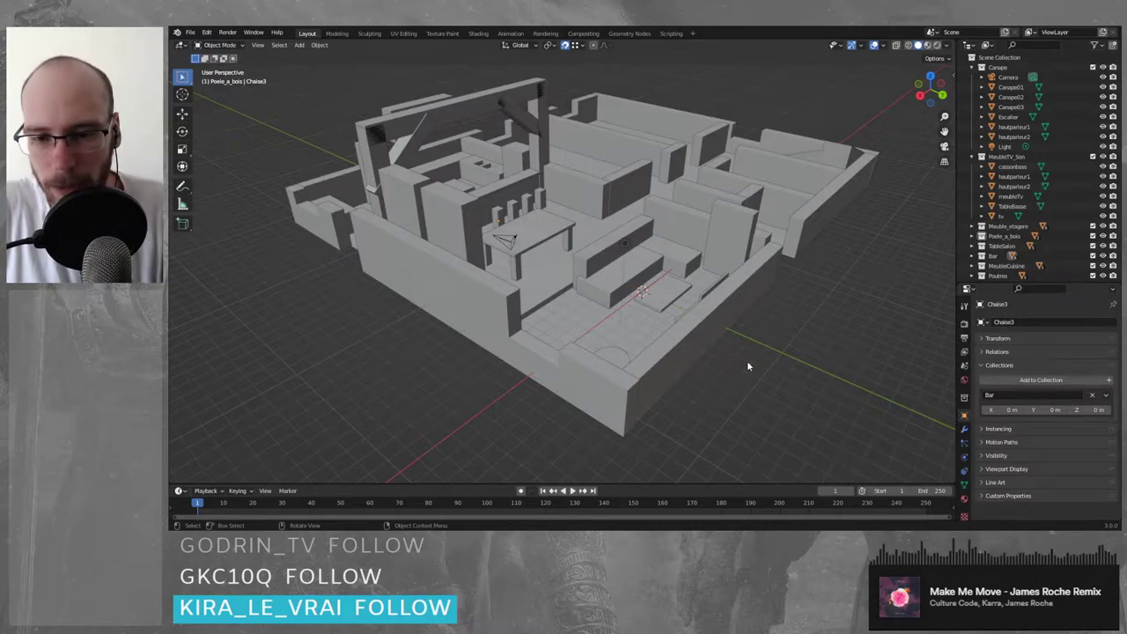
middle_drag(597, 262, 529, 290)
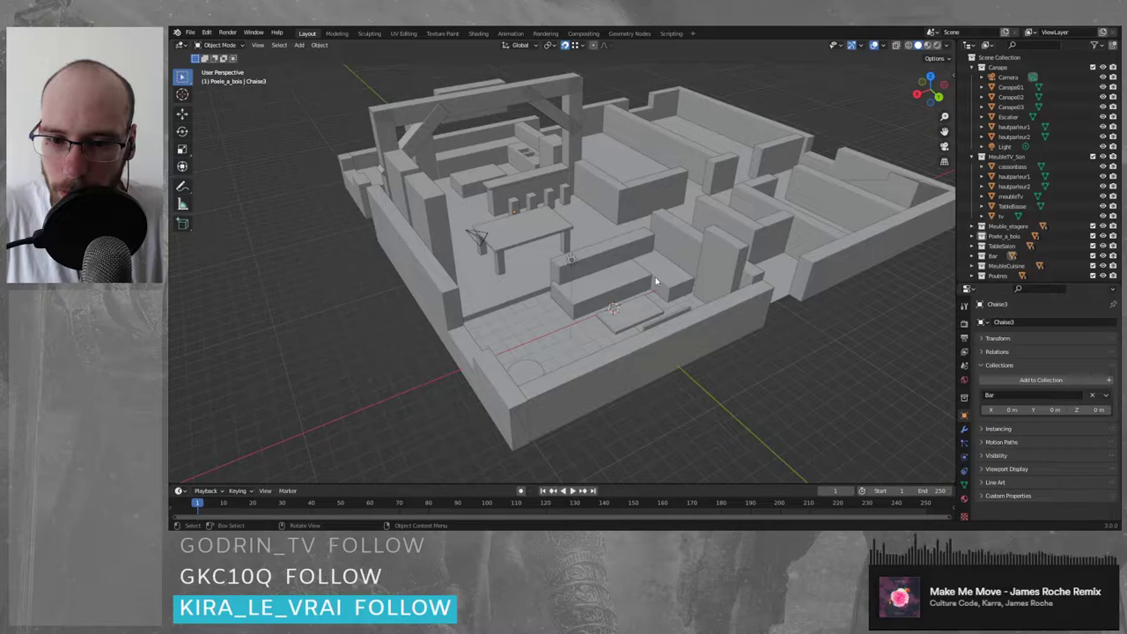
middle_drag(621, 281, 506, 211)
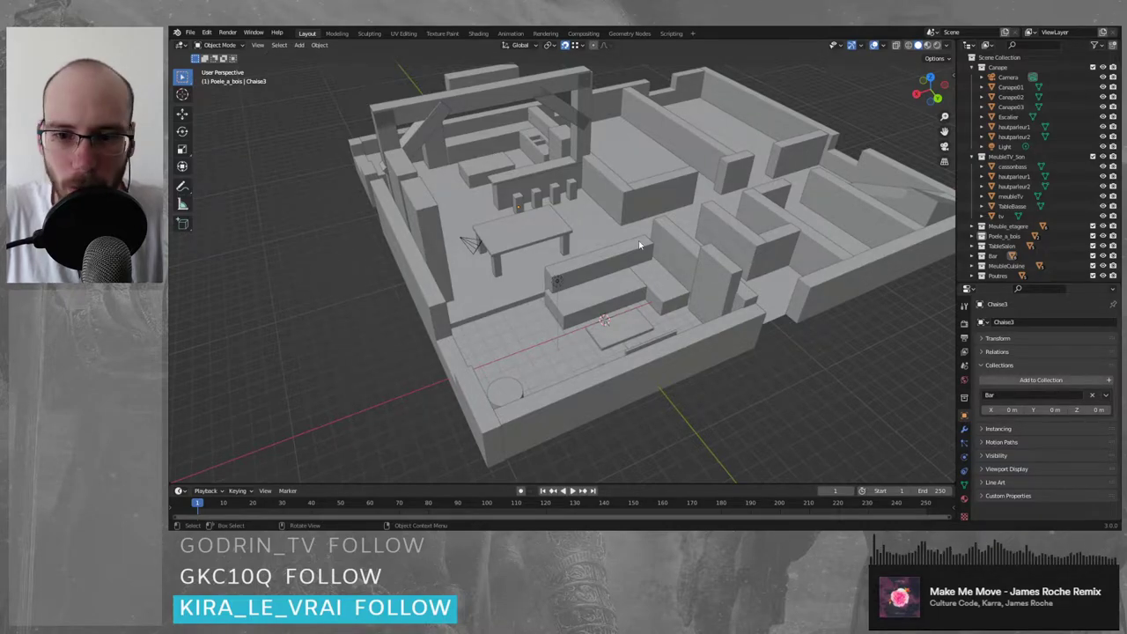
middle_drag(490, 154, 577, 187)
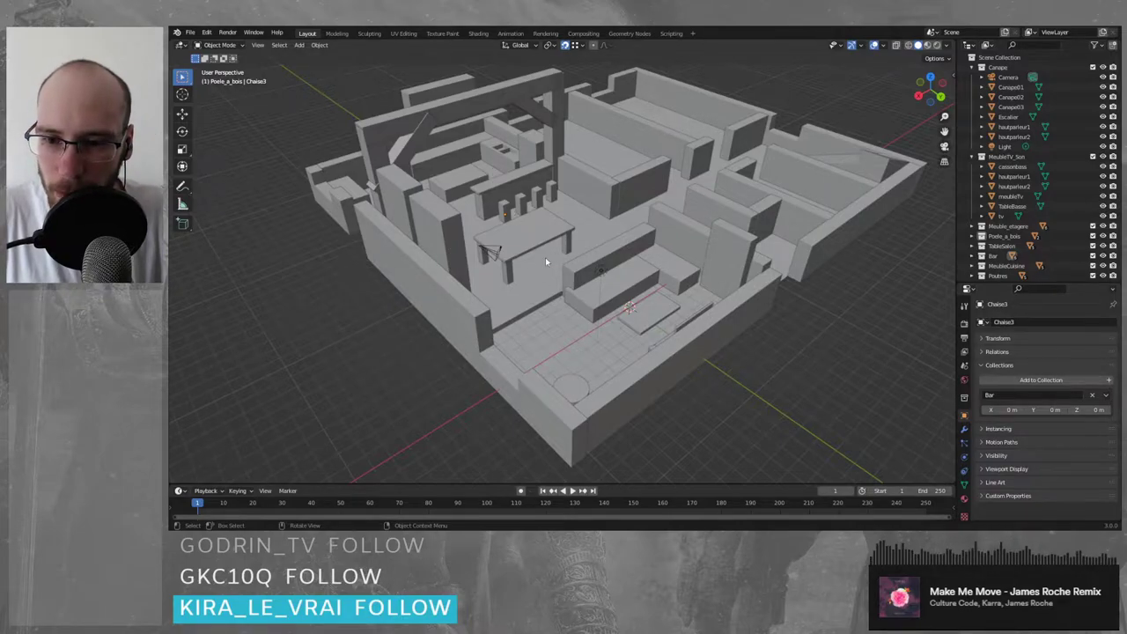
mouse_move(560, 245)
middle_down()
mouse_move(587, 246)
mouse_move(578, 254)
middle_up()
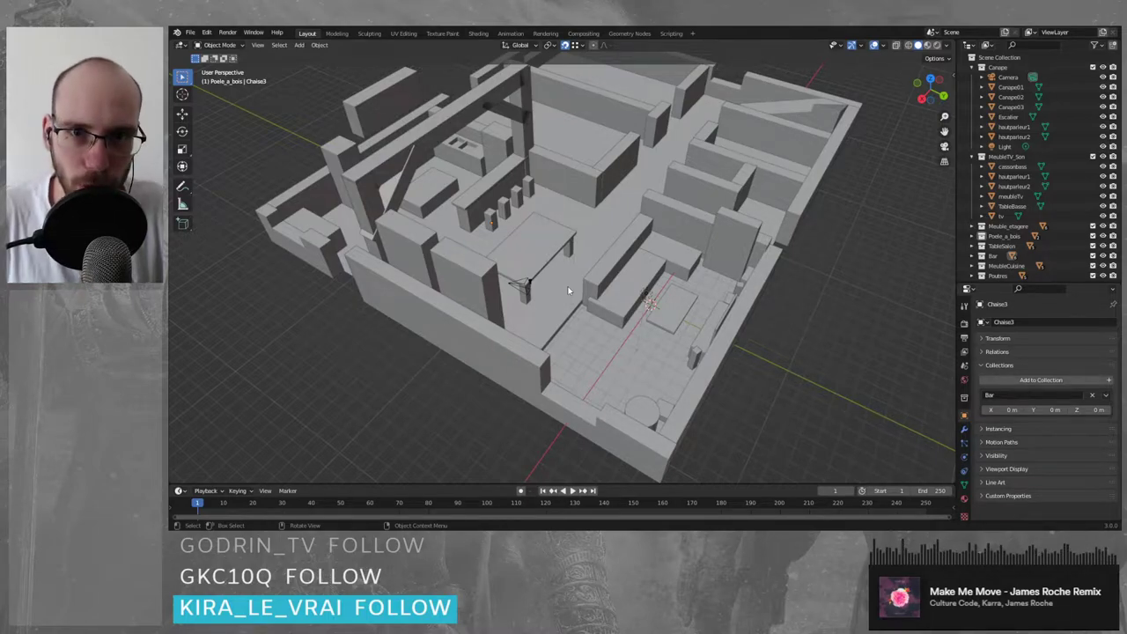
middle_drag(567, 289, 582, 267)
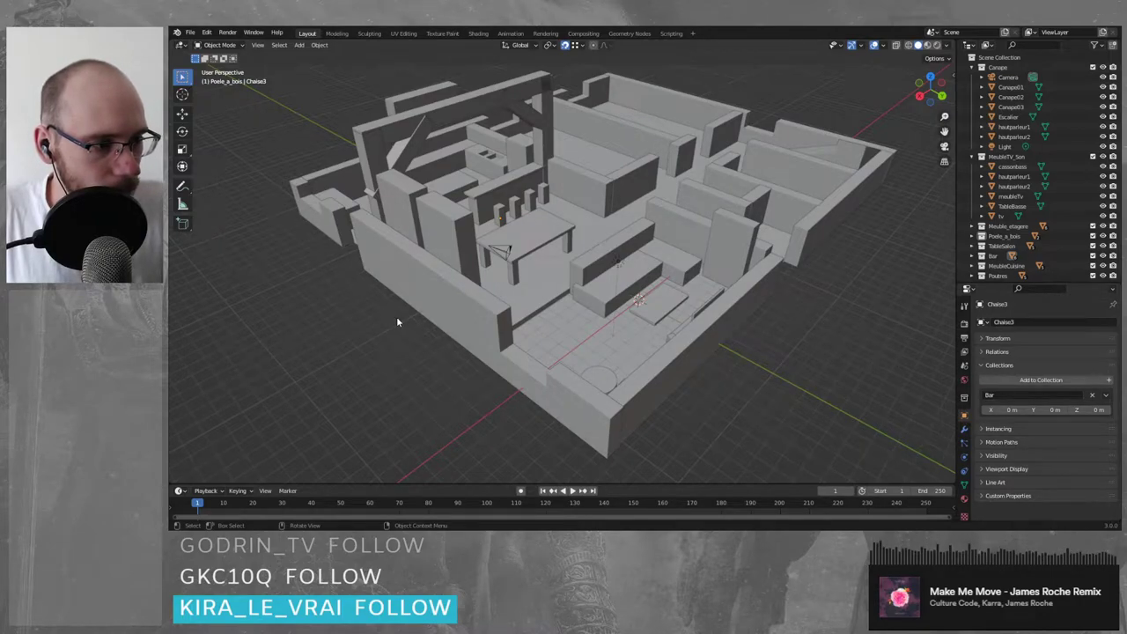
middle_drag(396, 322, 575, 307)
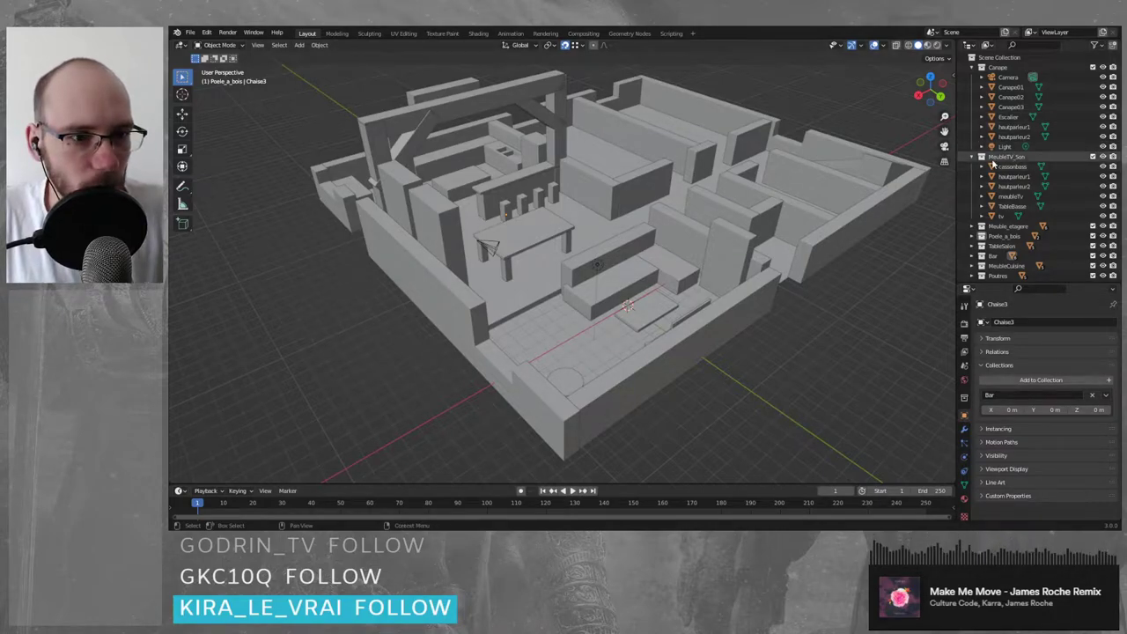
- Collapse the MeubleTV_Son and Canape collections in the outliner
click(974, 156)
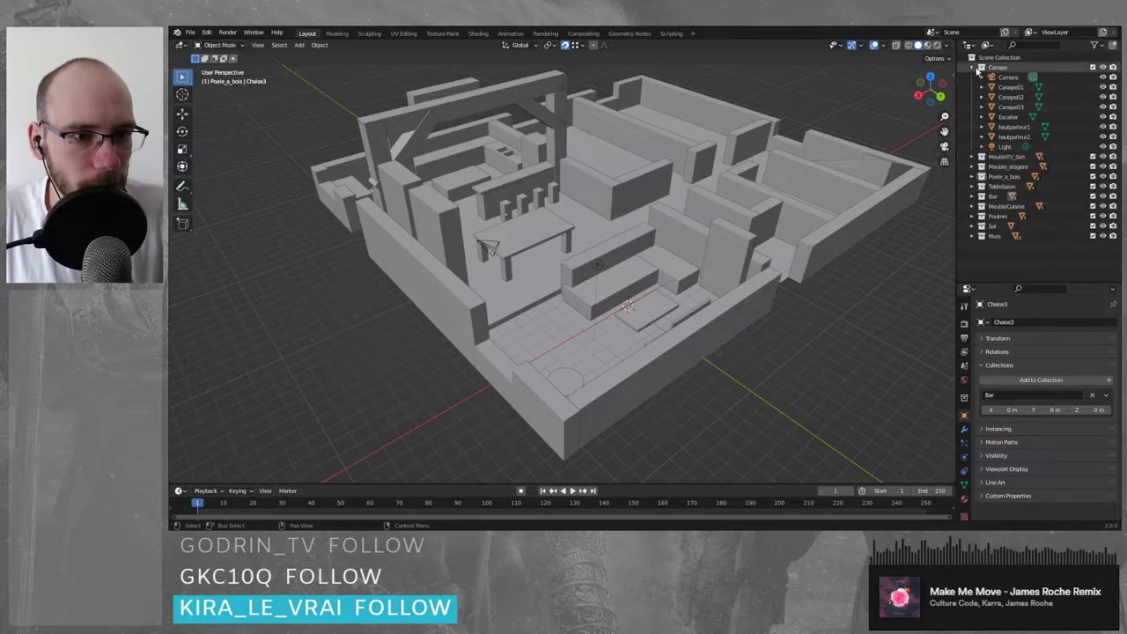
click(974, 68)
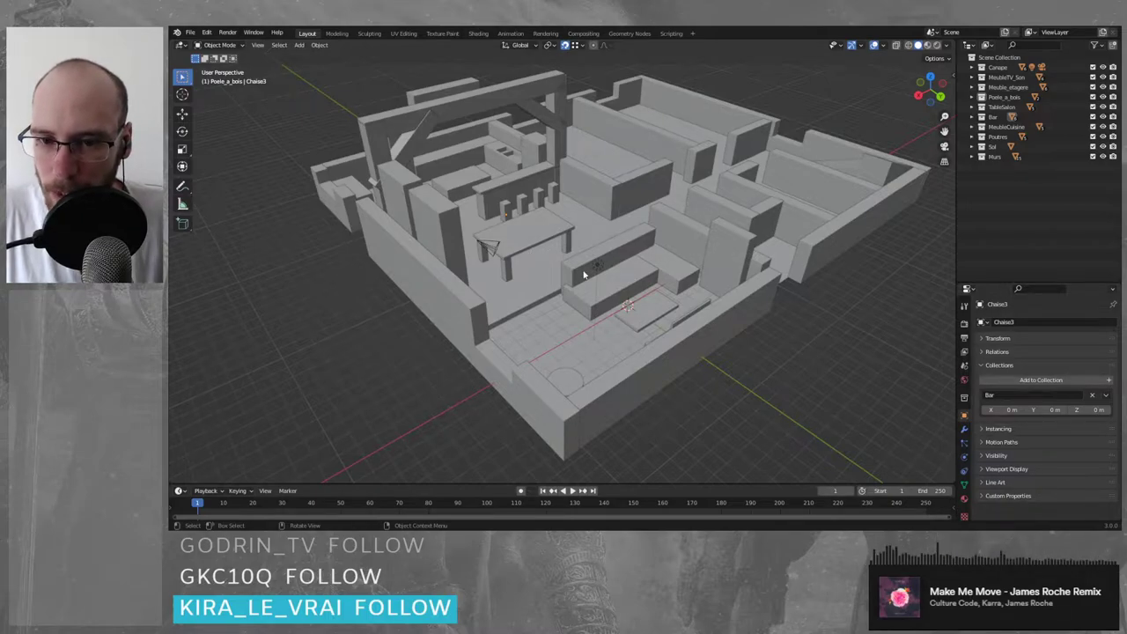
middle_drag(539, 251, 324, 255)
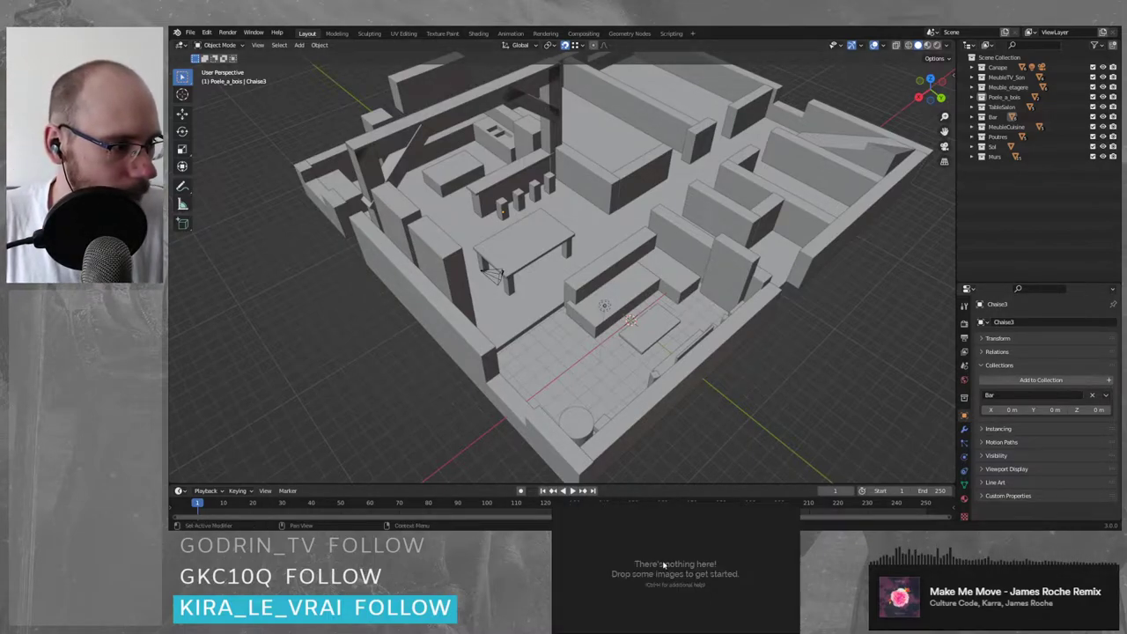
mouse_move(635, 549)
mouse_down()
mouse_move(692, 566)
mouse_move(618, 548)
mouse_up()
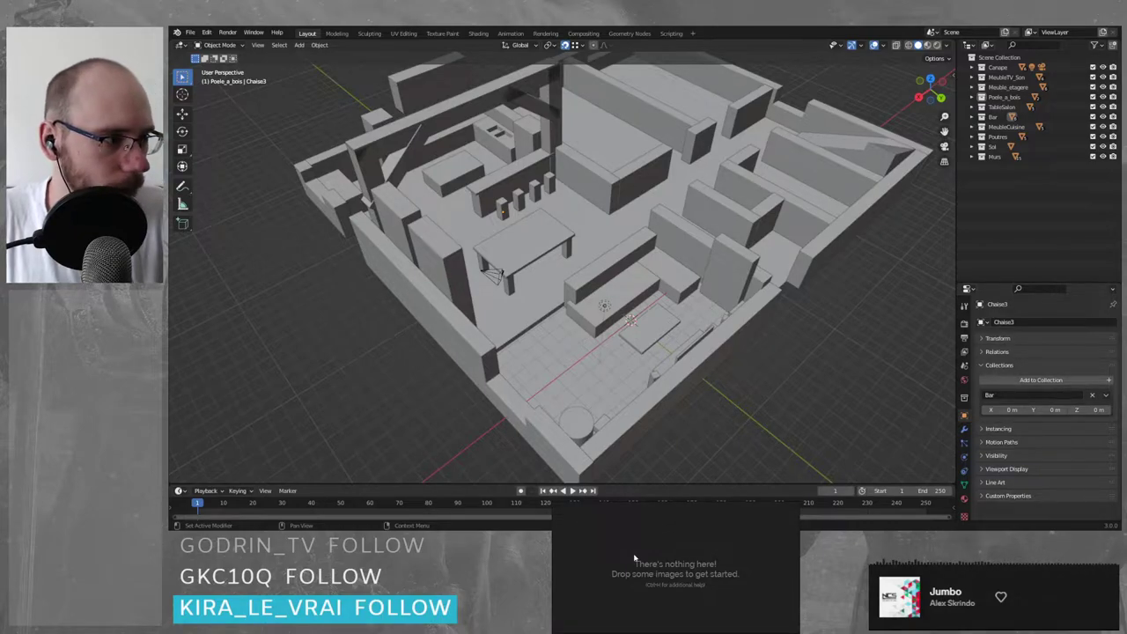
middle_drag(766, 423, 762, 375)
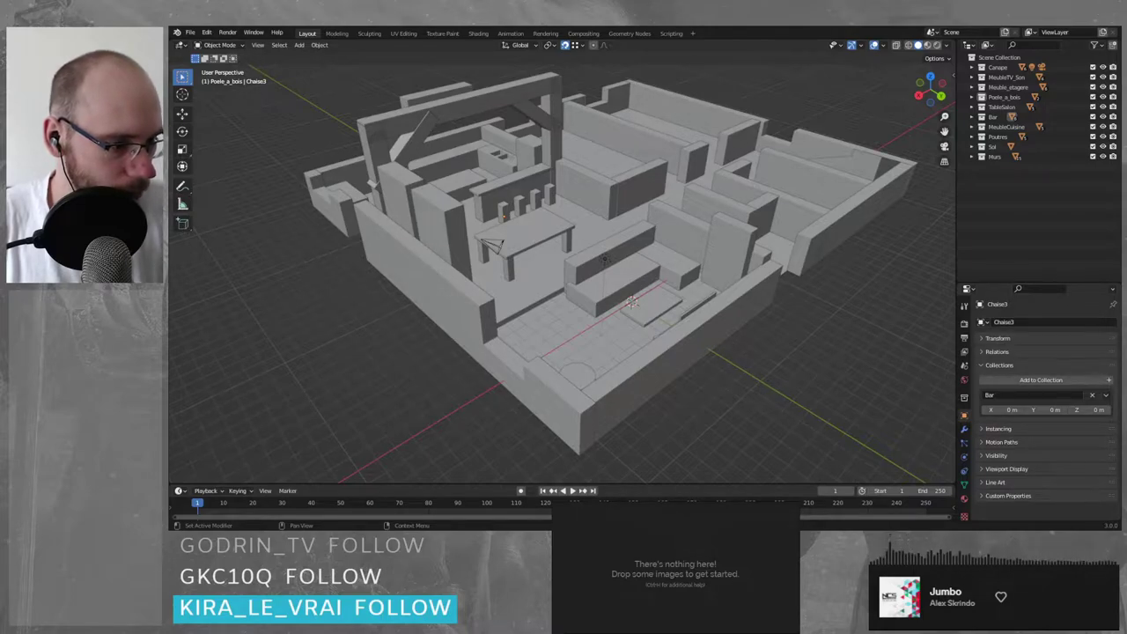
key(alt+Tab)
key(alt+Tab)
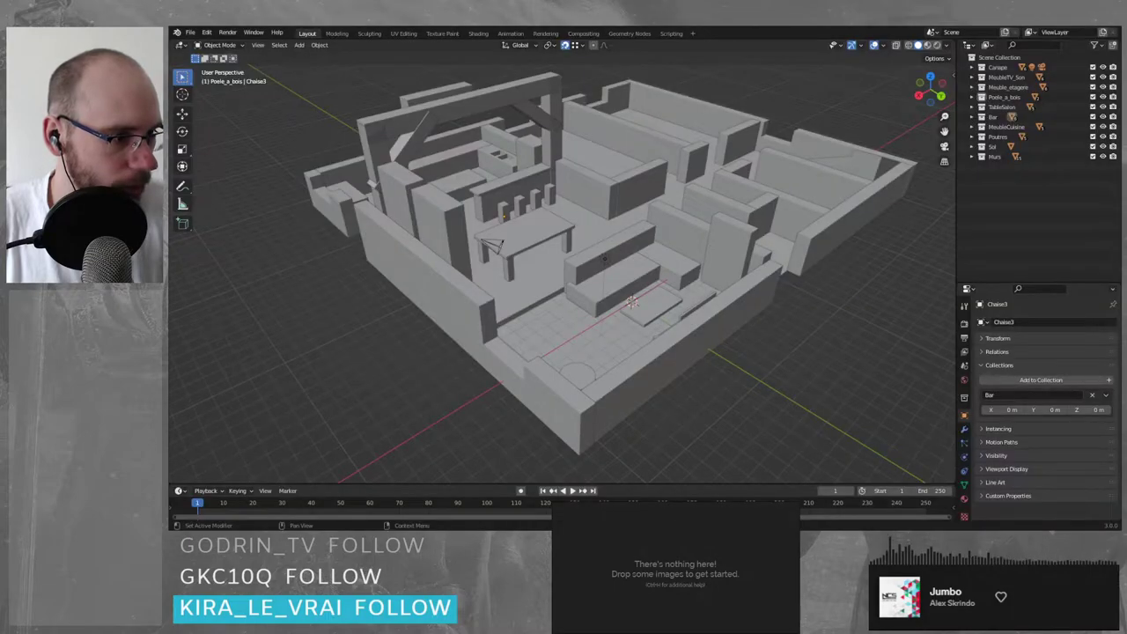
key(alt+Tab)
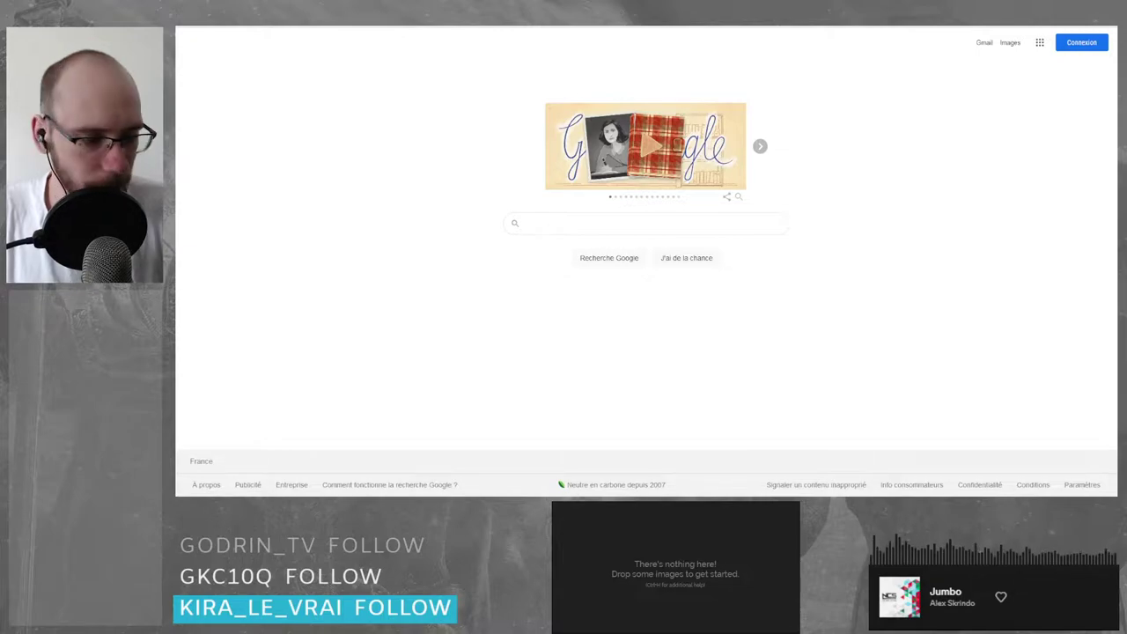
key(alt+Tab)
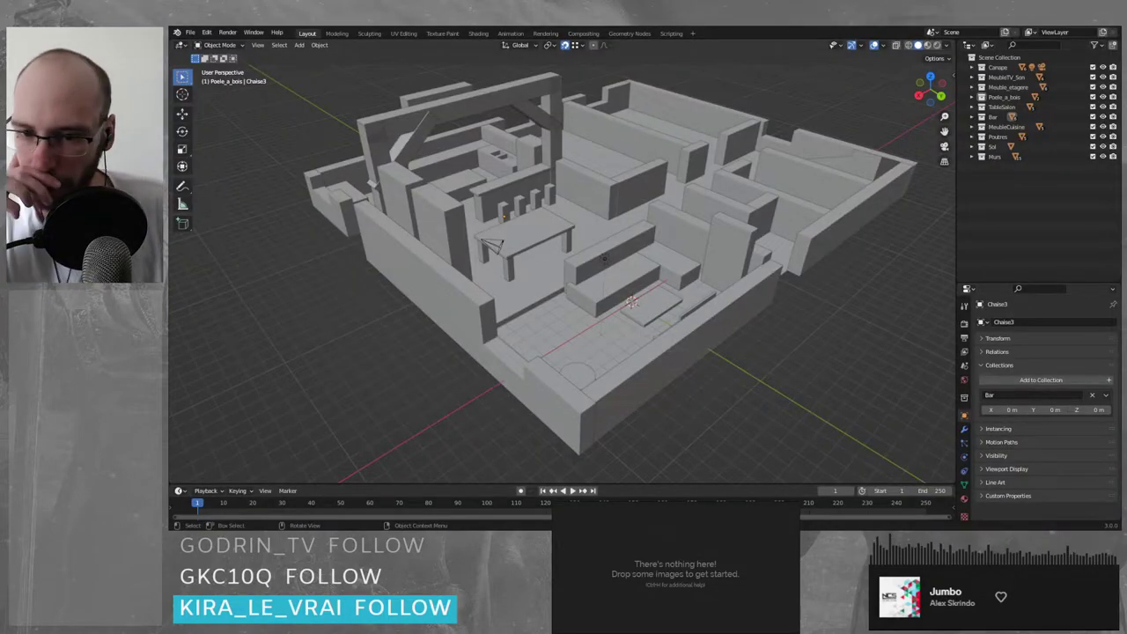
- Select the staircase in the corner room and expand the Canape collection to locate it in the outliner
middle_drag(616, 264, 616, 289)
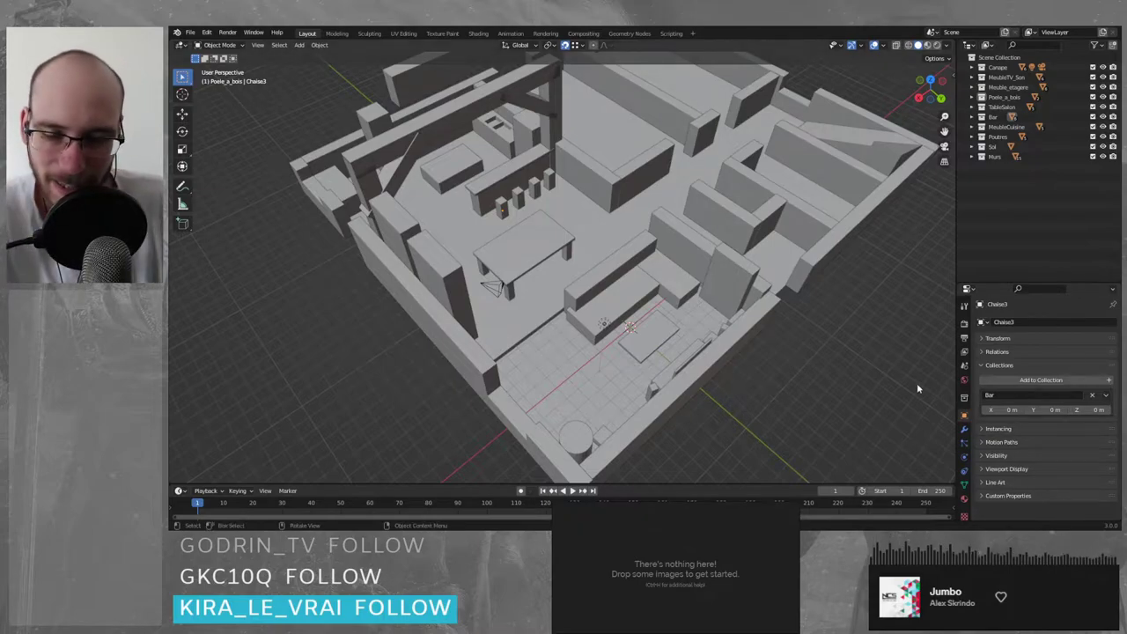
middle_drag(888, 398, 803, 388)
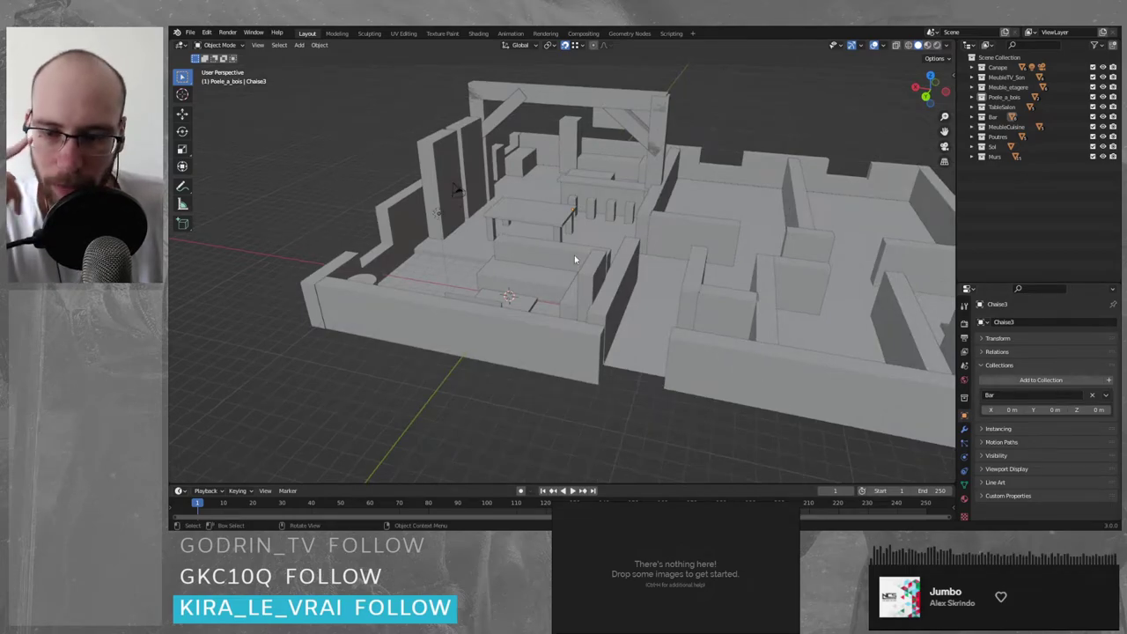
middle_drag(431, 210, 303, 173)
middle_drag(464, 124, 312, 273)
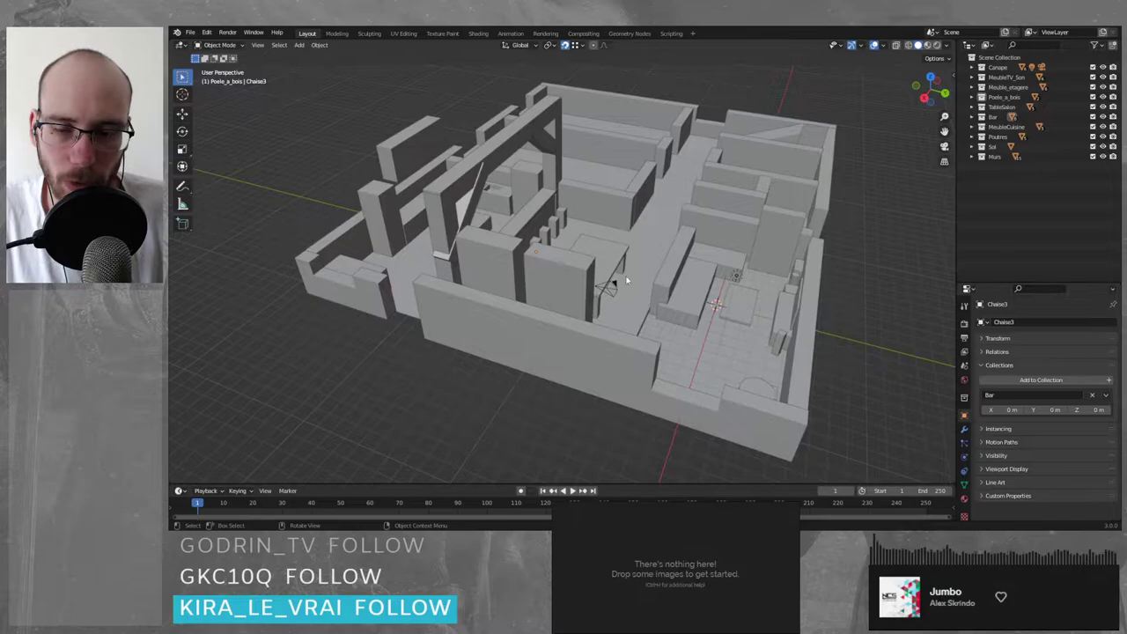
middle_drag(834, 271, 755, 292)
shift+middle_drag(867, 106, 715, 39)
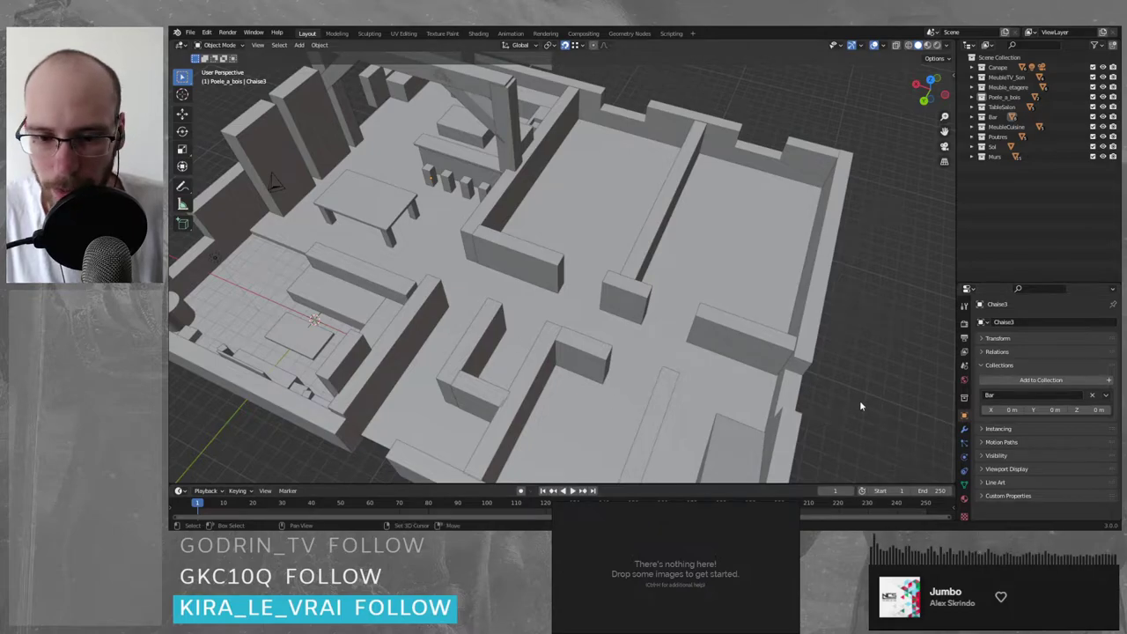
shift+middle_drag(860, 401, 769, 289)
click(580, 398)
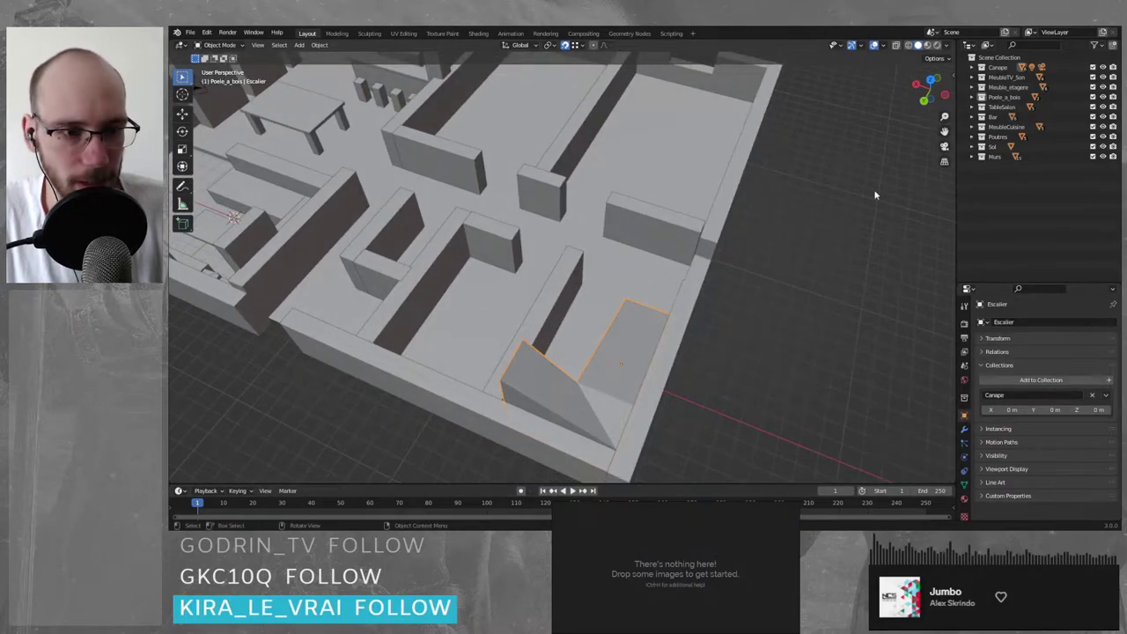
click(972, 68)
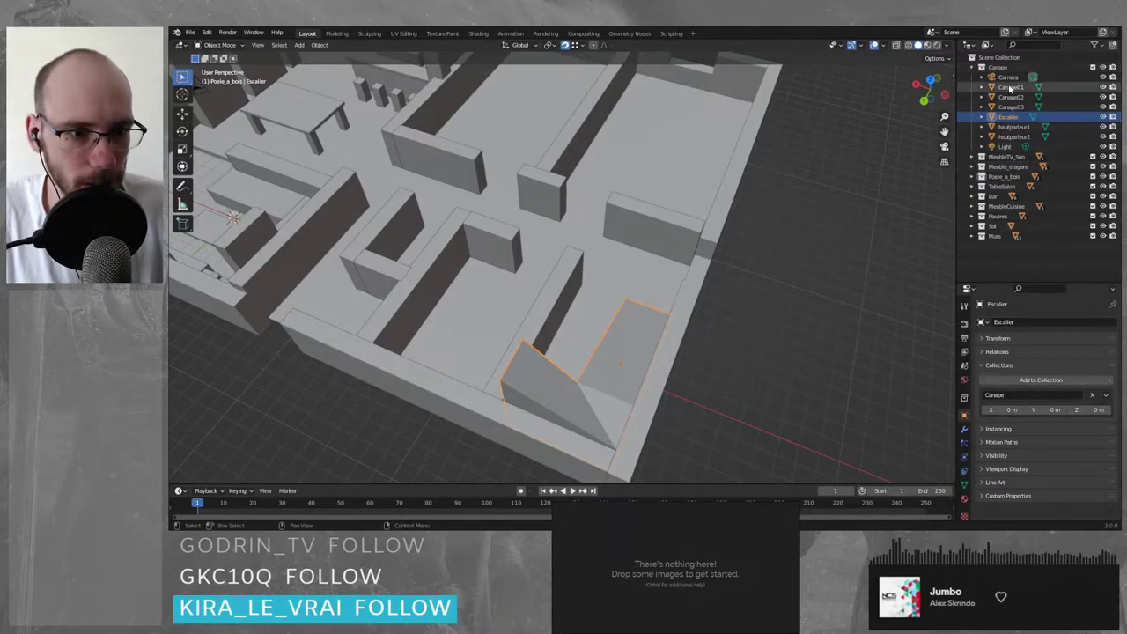
- Select the sofa pieces in the living room one after another to check their collection membership
middle_drag(325, 208, 464, 247)
click(464, 247)
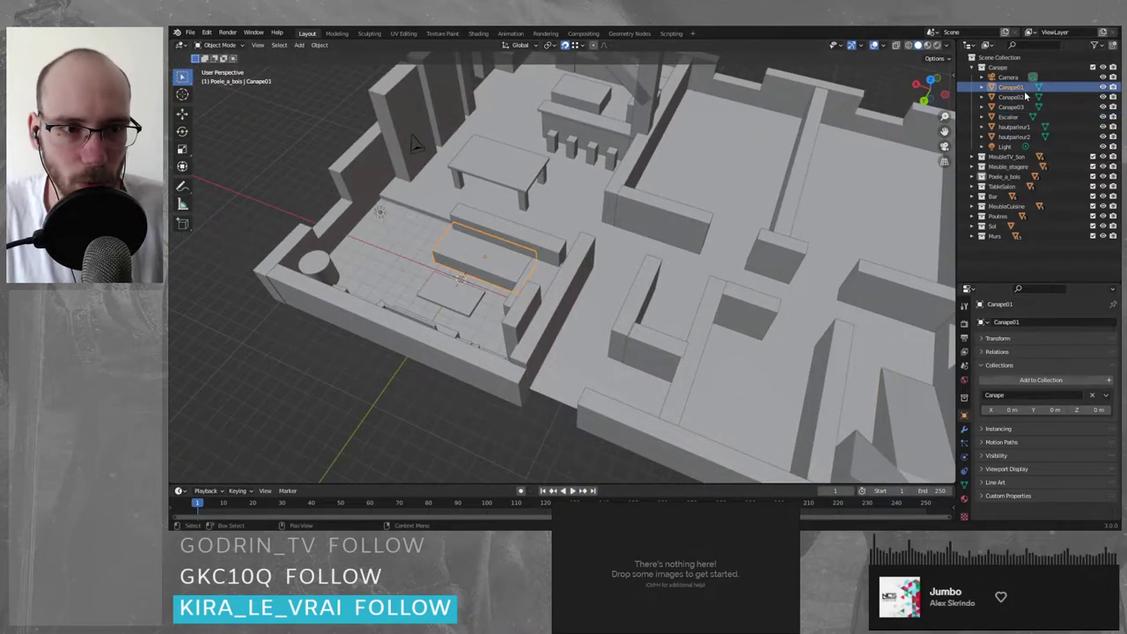
click(539, 269)
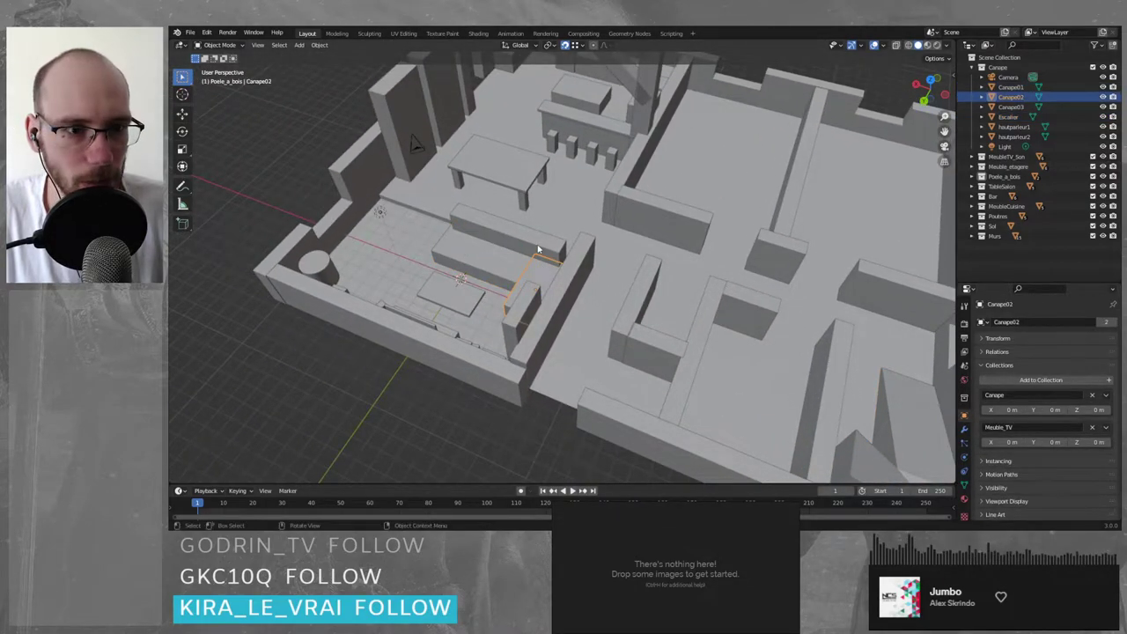
click(540, 248)
- Check the coffee table, TV cabinet and tv objects in turn, with the MeubleTV_Son collection expanded
click(455, 297)
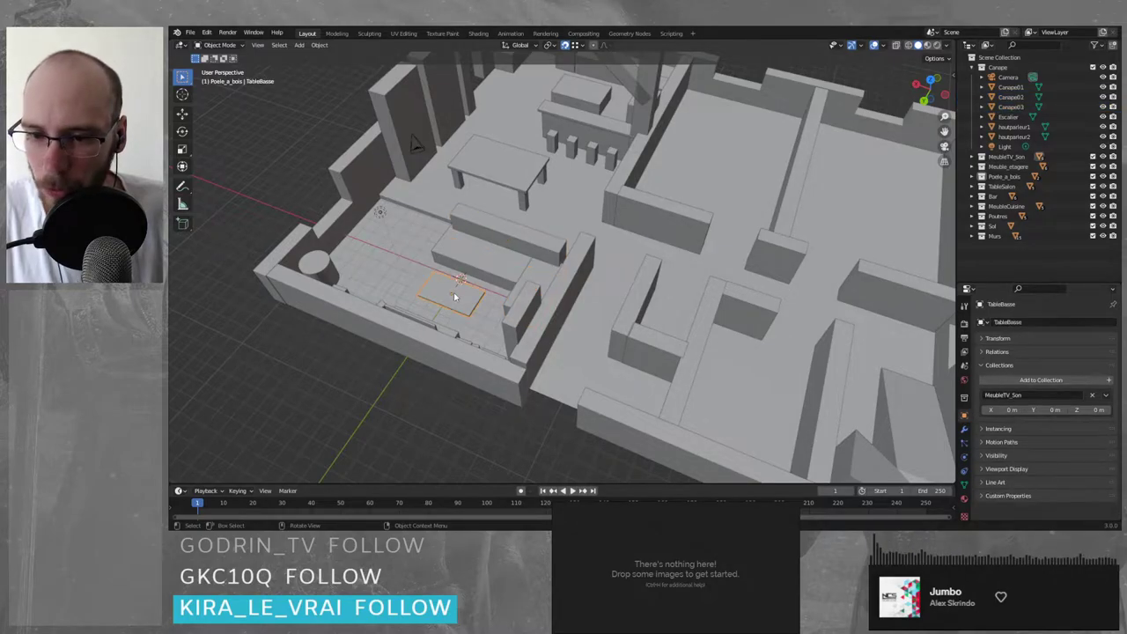
middle_drag(455, 296, 476, 264)
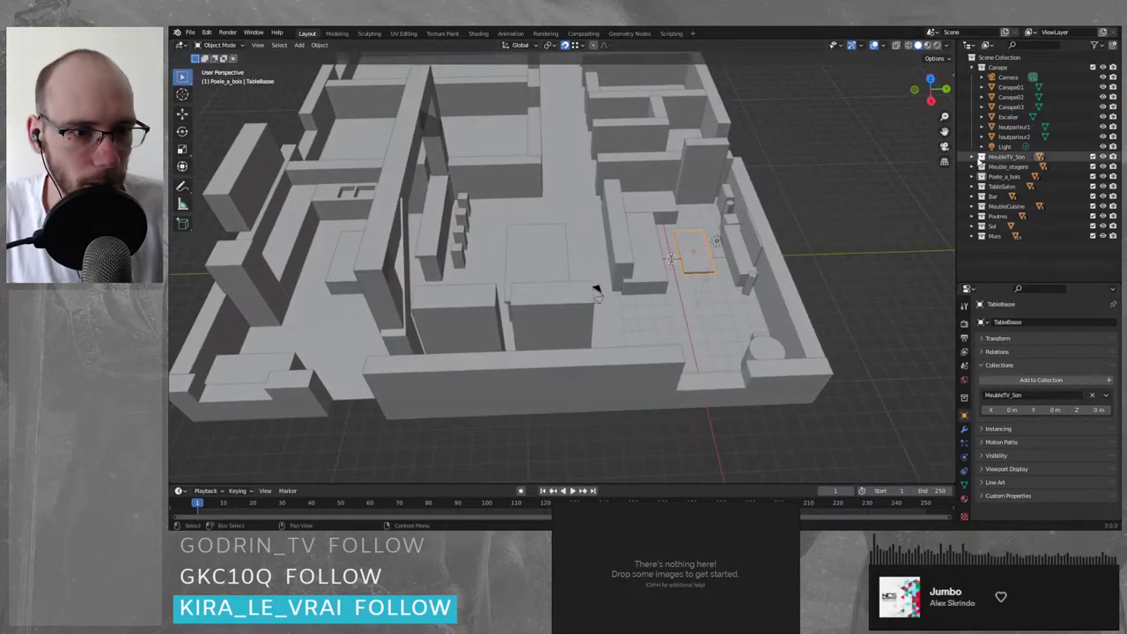
click(982, 157)
click(744, 250)
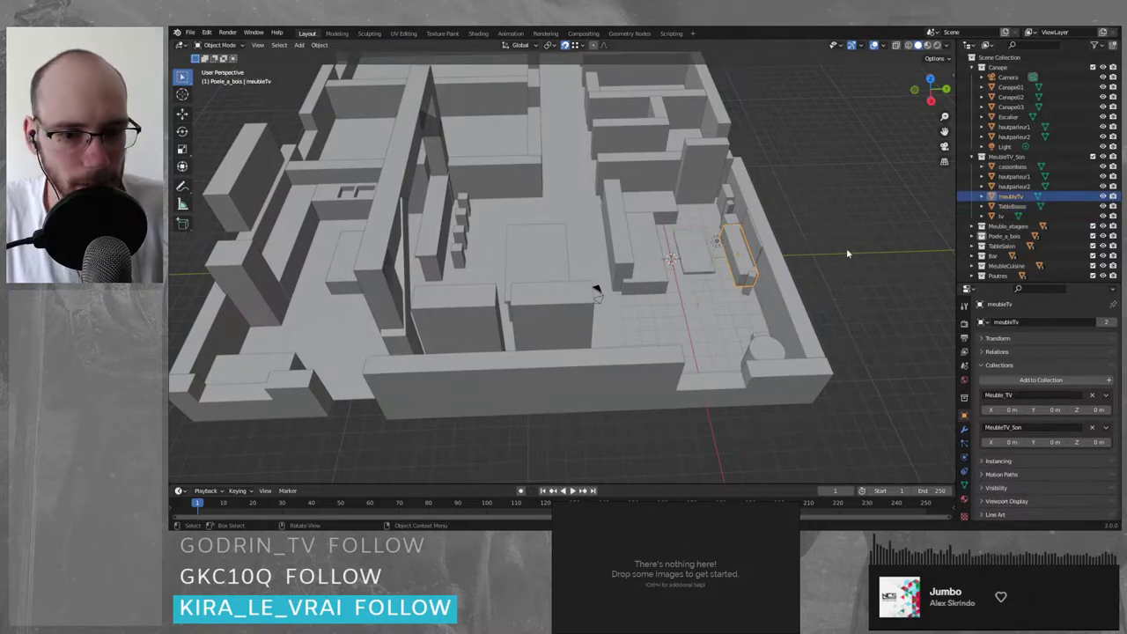
middle_drag(846, 253, 867, 248)
click(997, 216)
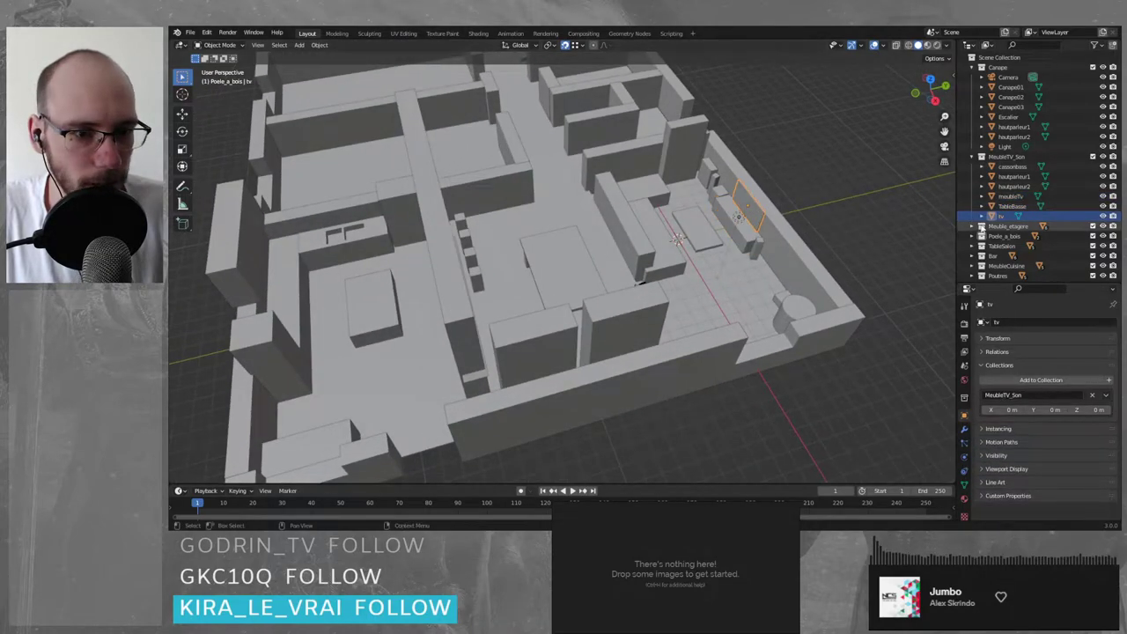
- Select the speaker standing beside the TV cabinet to check which collections it is linked to
click(714, 183)
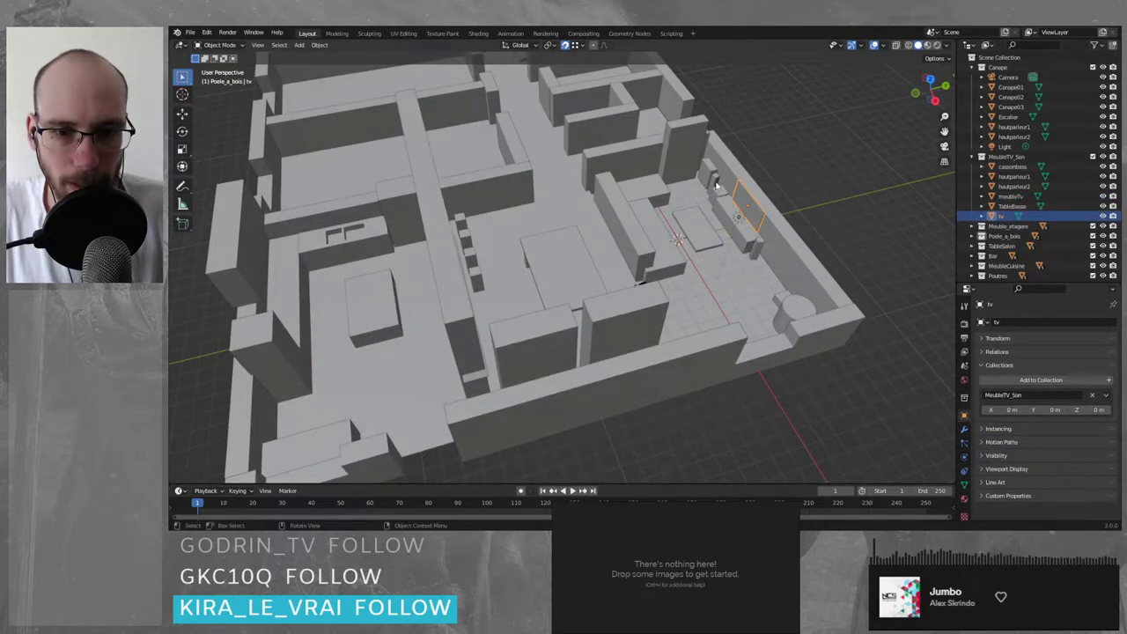
click(813, 177)
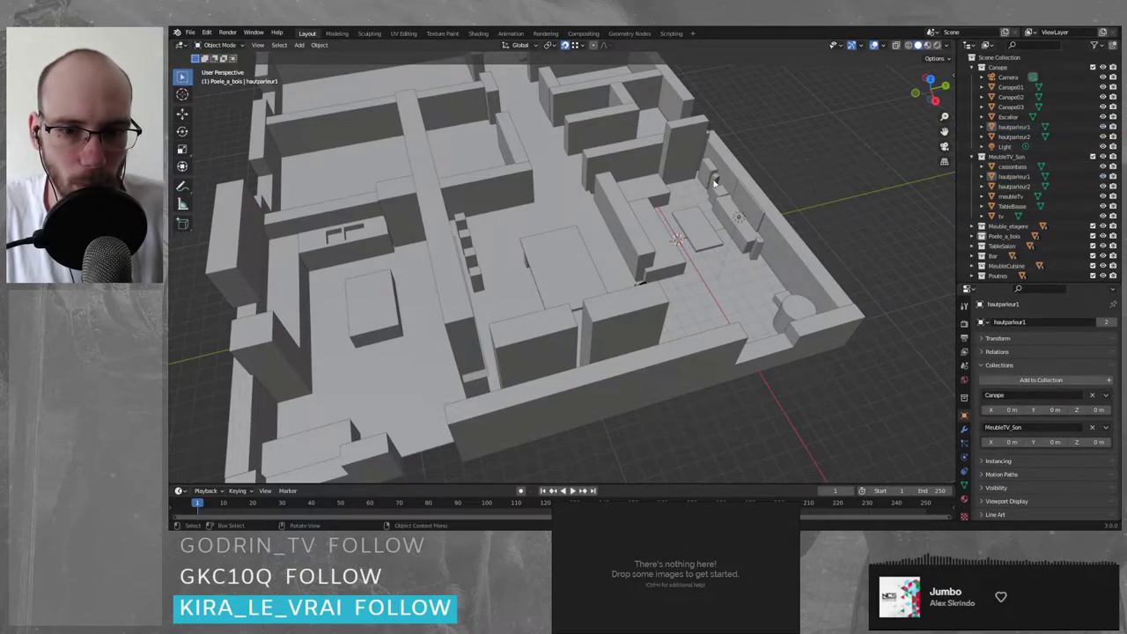
click(714, 182)
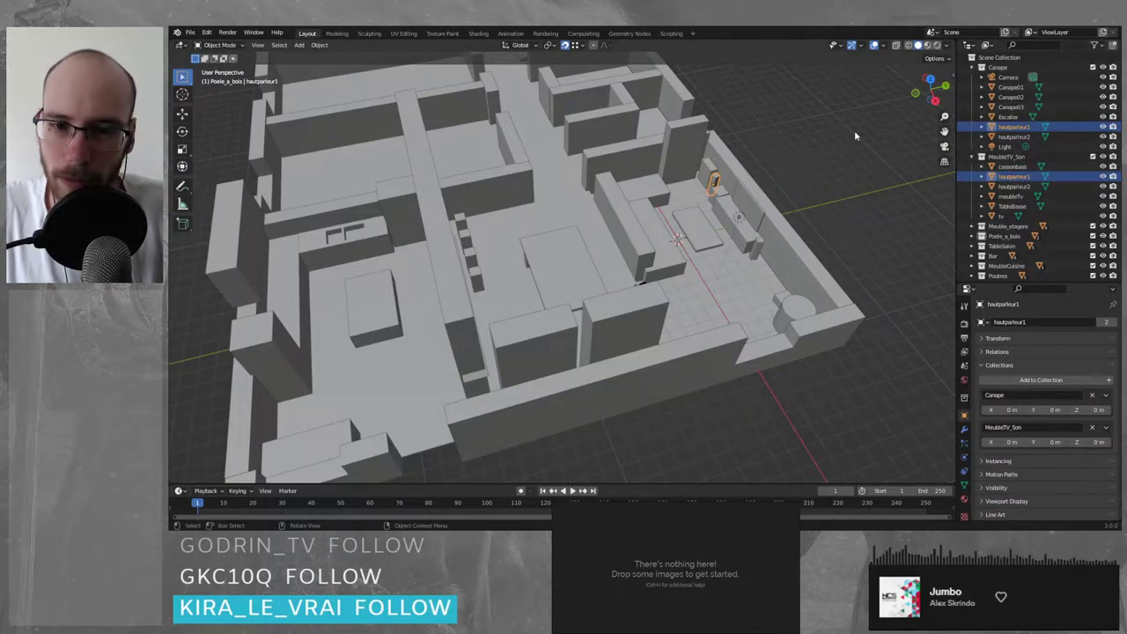
- Select the shelf block behind the speaker and expand the Meuble_etagere collection to locate it
click(707, 172)
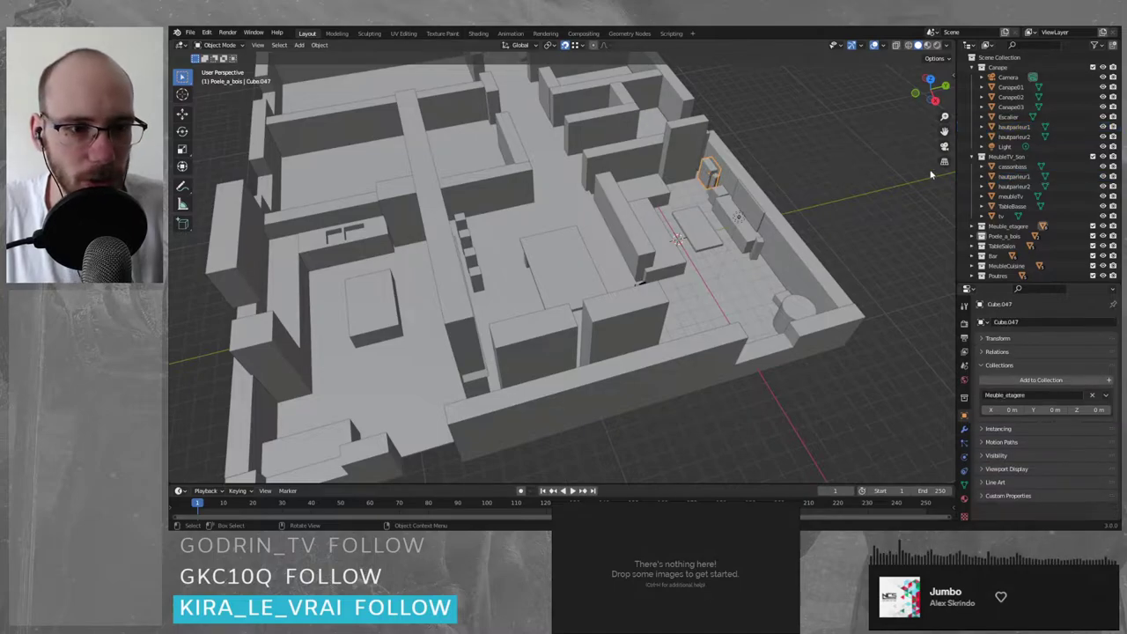
scroll(1035, 214, down, 1)
click(972, 202)
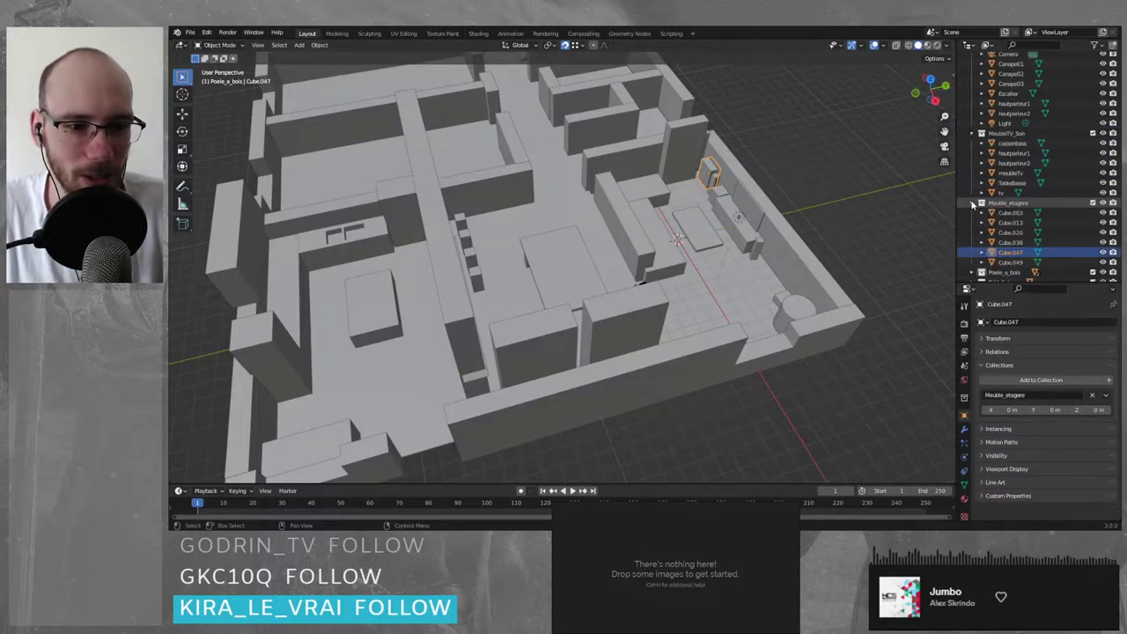
- Collapse the Meuble_etagere, MeubleTV_Son and Canape collections in the outliner
scroll(1010, 213, down, 1)
click(973, 183)
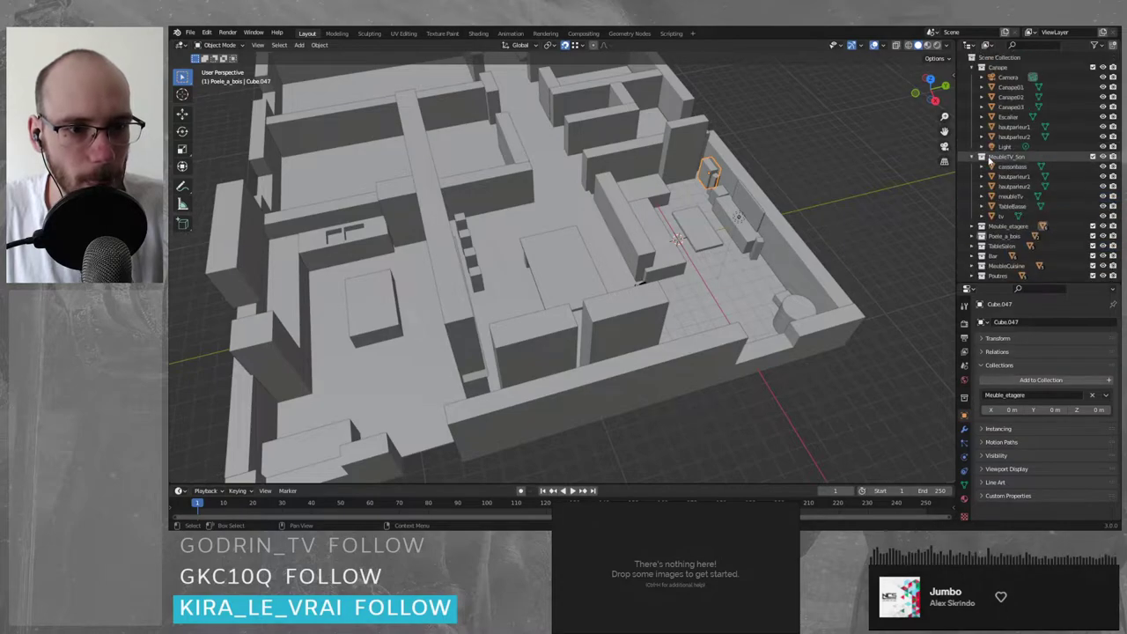
click(982, 157)
click(982, 68)
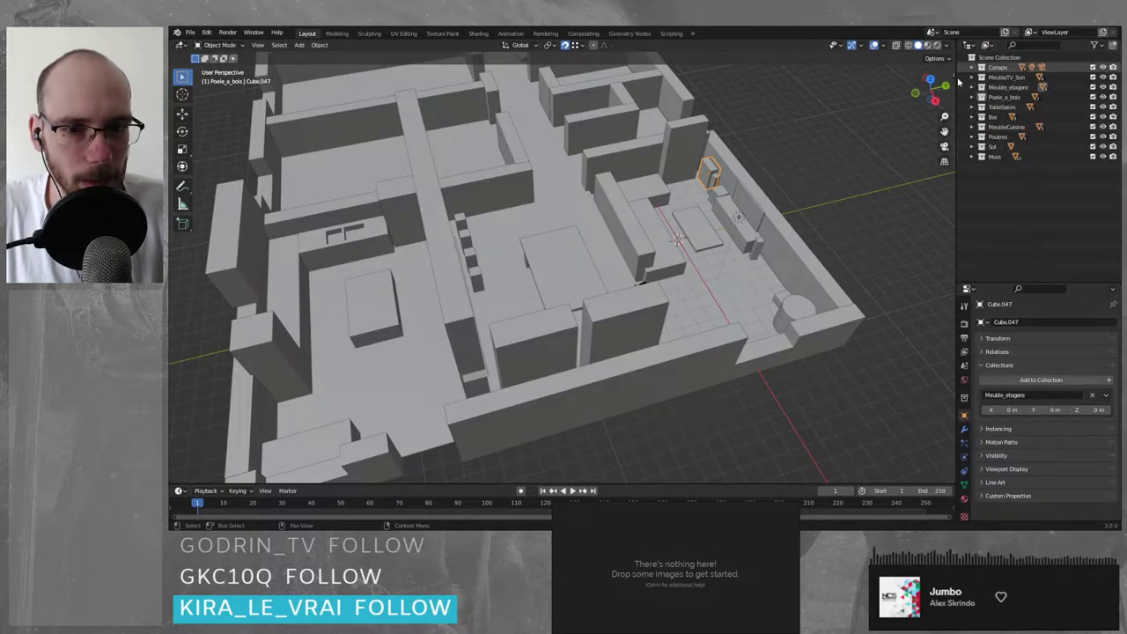
- Select the large dining table and check which collection it is linked to
middle_drag(849, 195, 763, 219)
shift+middle_drag(268, 205, 294, 222)
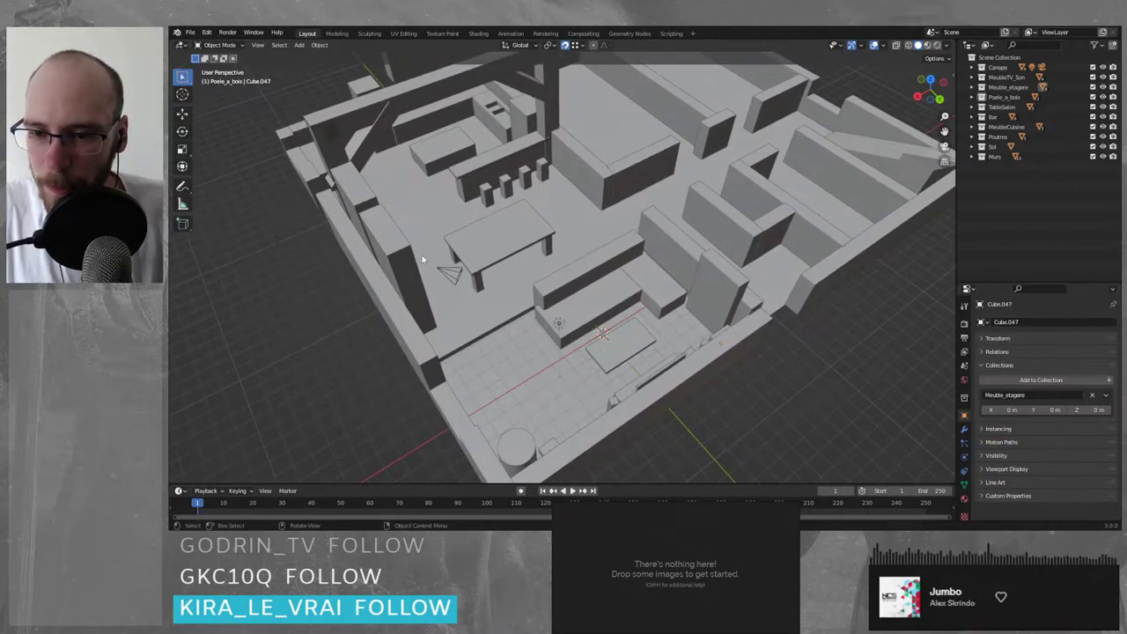
click(476, 252)
middle_drag(481, 302, 504, 268)
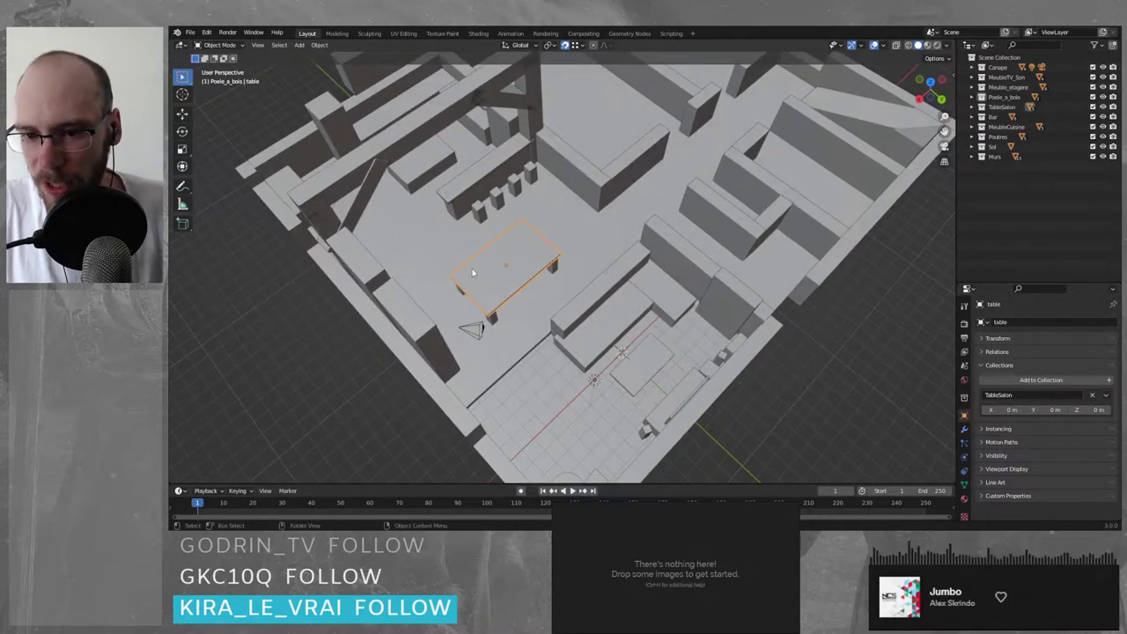
- Select the bar stools and the bar counter top in turn to check their collection membership, then clear the selection
click(475, 210)
shift+click(499, 201)
shift+click(514, 190)
middle_drag(496, 254, 504, 223)
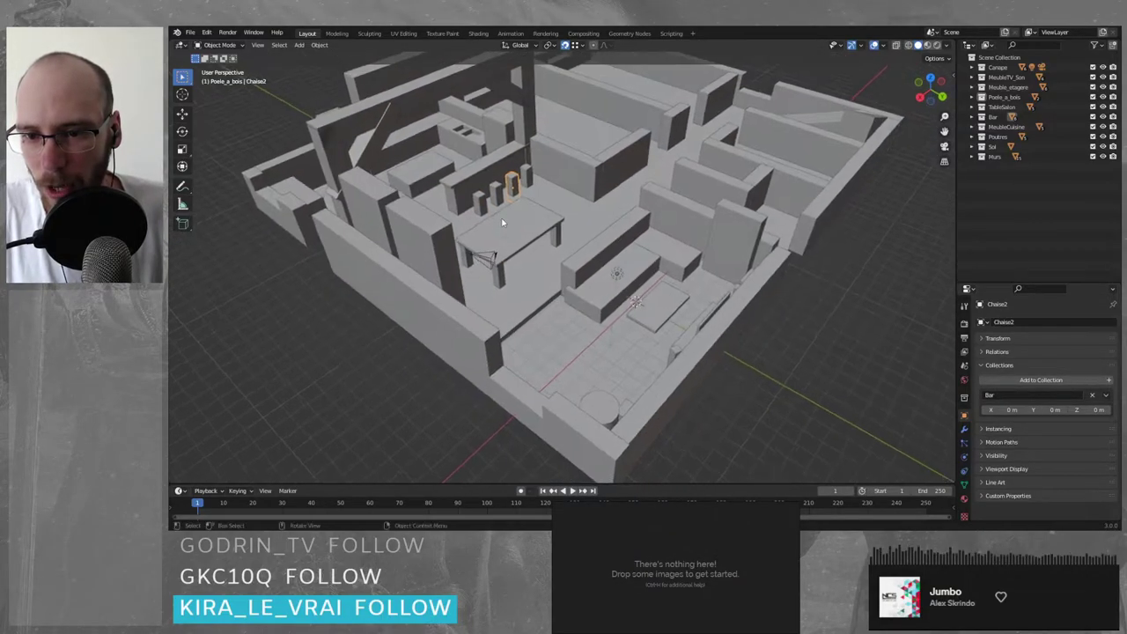
click(464, 195)
click(463, 183)
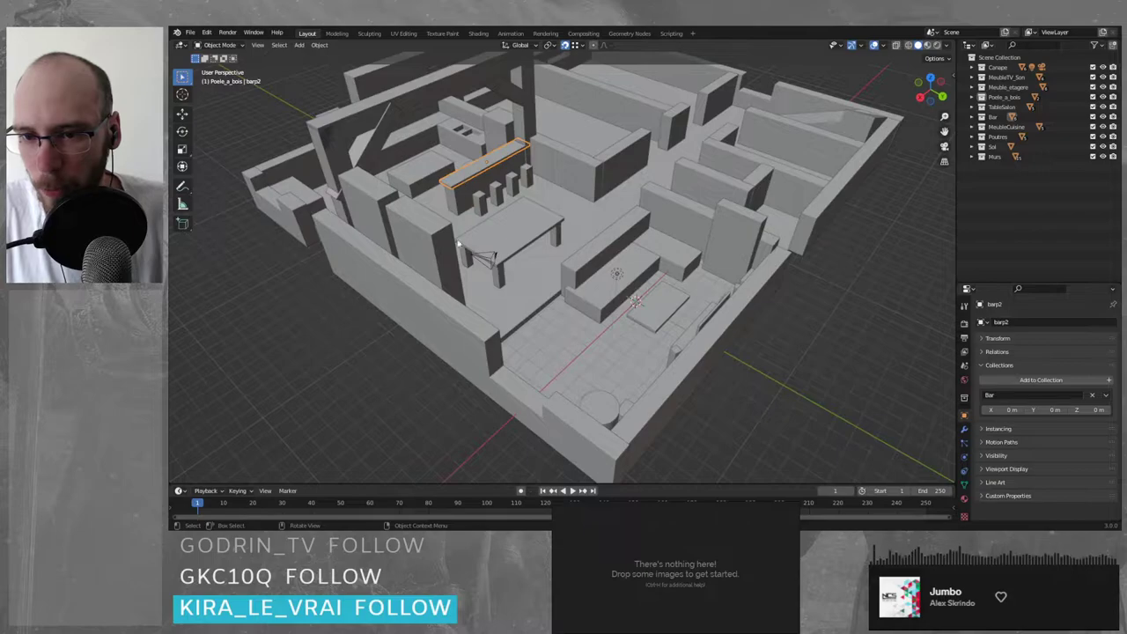
click(340, 331)
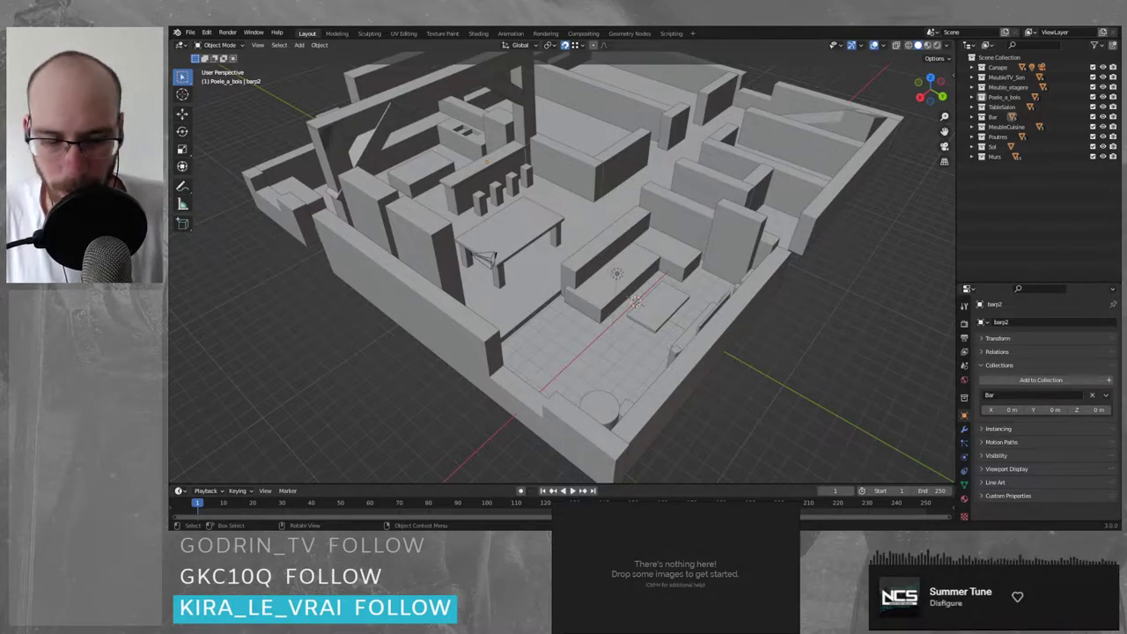
- Import the mannequin figure from an FBX file and view it beside the coffee table for scale
click(189, 33)
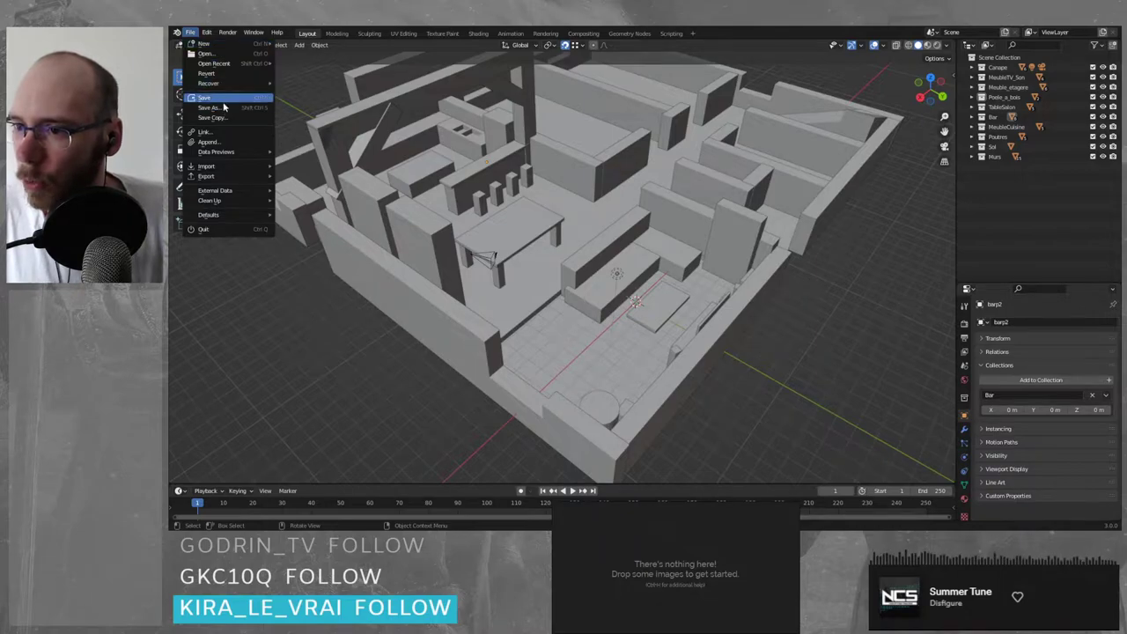
mouse_move(226, 165)
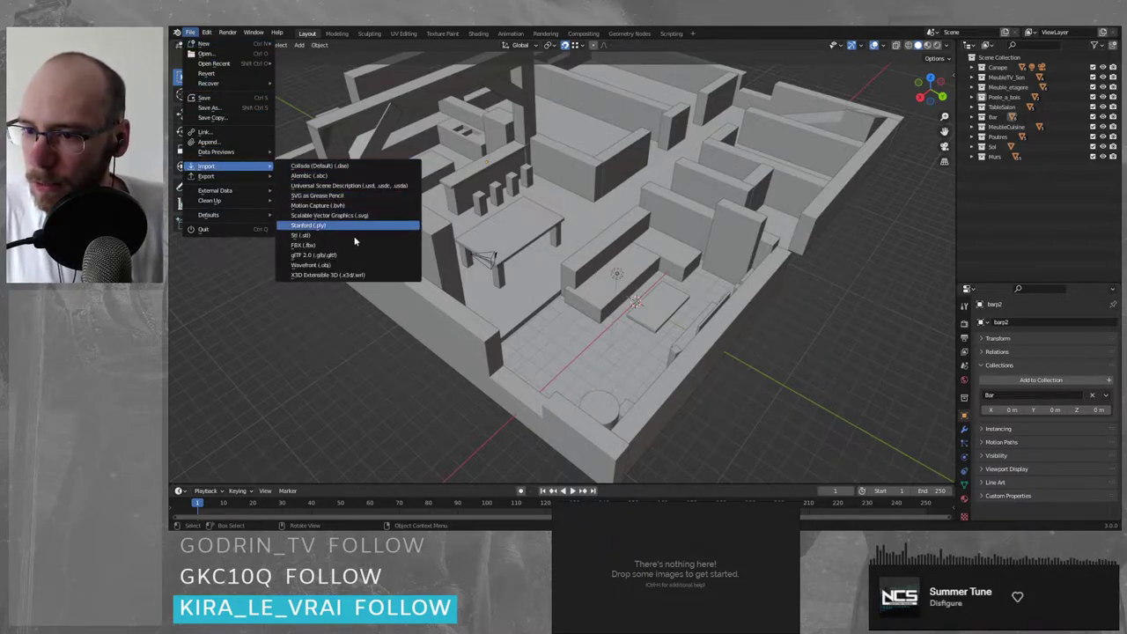
click(331, 245)
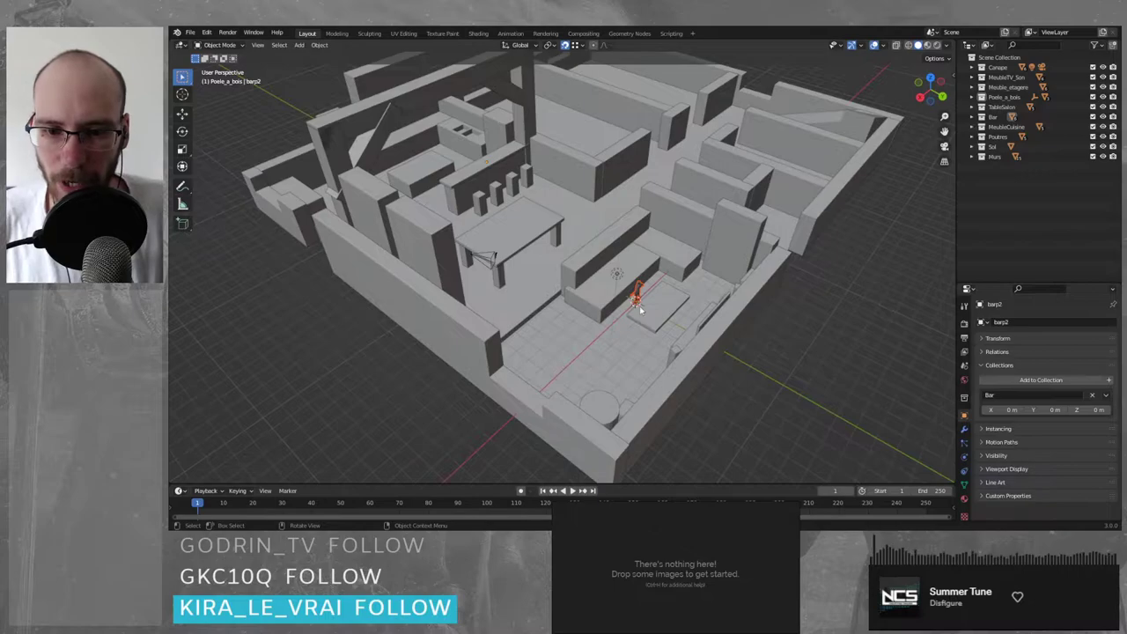
mouse_move(640, 309)
middle_down()
mouse_move(662, 310)
mouse_move(651, 299)
middle_up()
scroll(736, 263, up, 5)
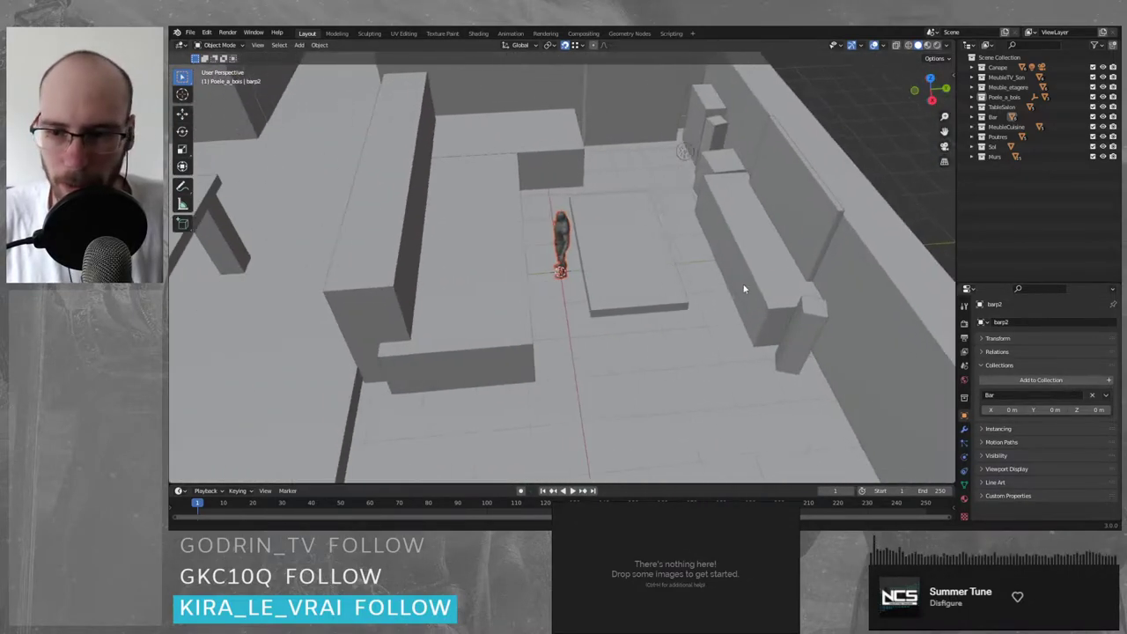
middle_drag(744, 289, 581, 265)
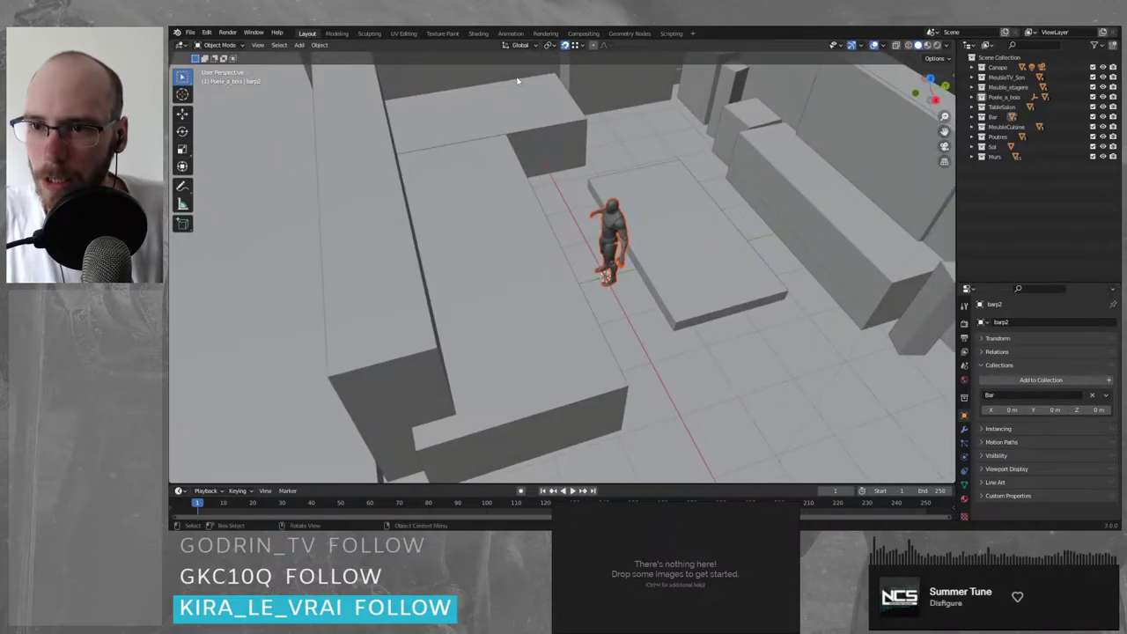
- Select the whole house model together with the mannequin, try rotating it, and undo the rotation
middle_drag(518, 81, 563, 290)
scroll(605, 320, down, 5)
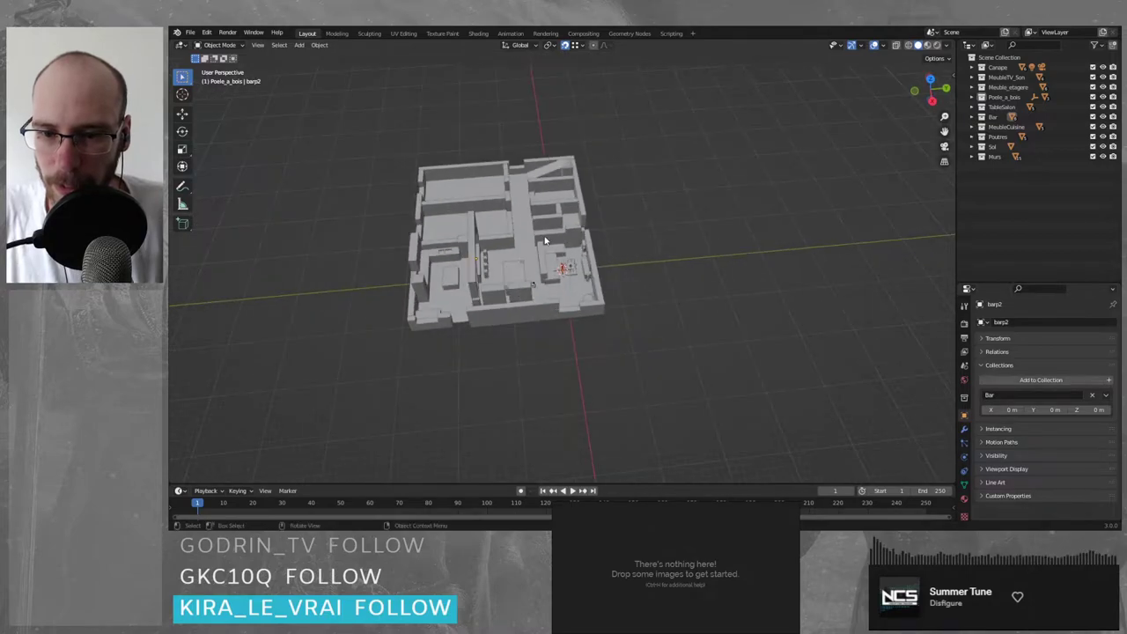
drag(658, 355, 321, 82)
middle_drag(547, 197, 642, 306)
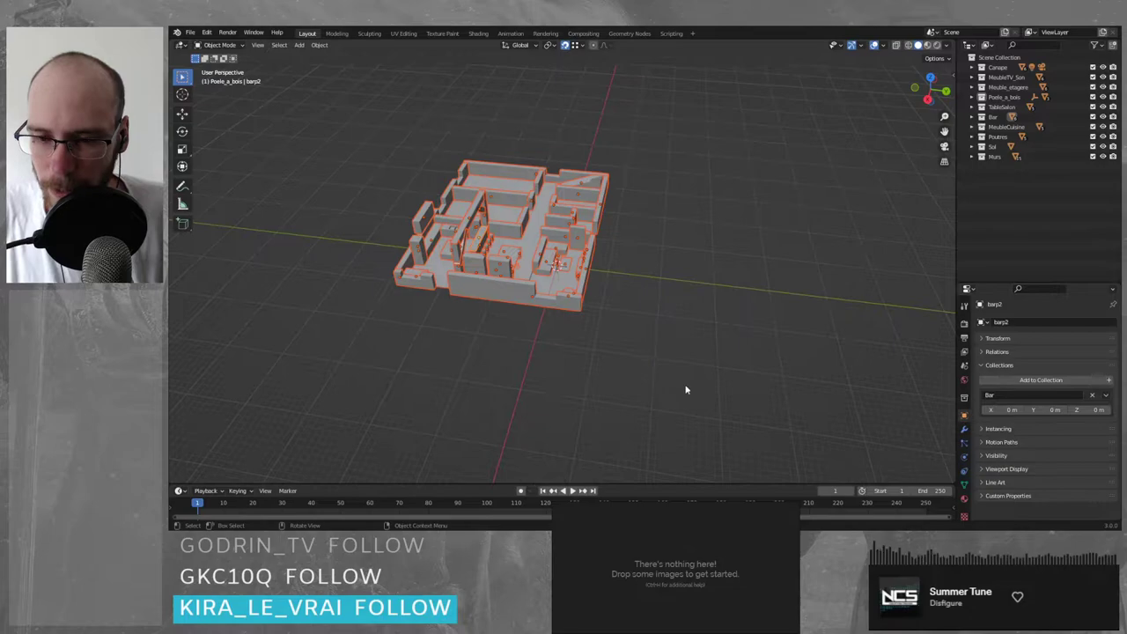
key(r)
click(569, 310)
key(ctrl+z)
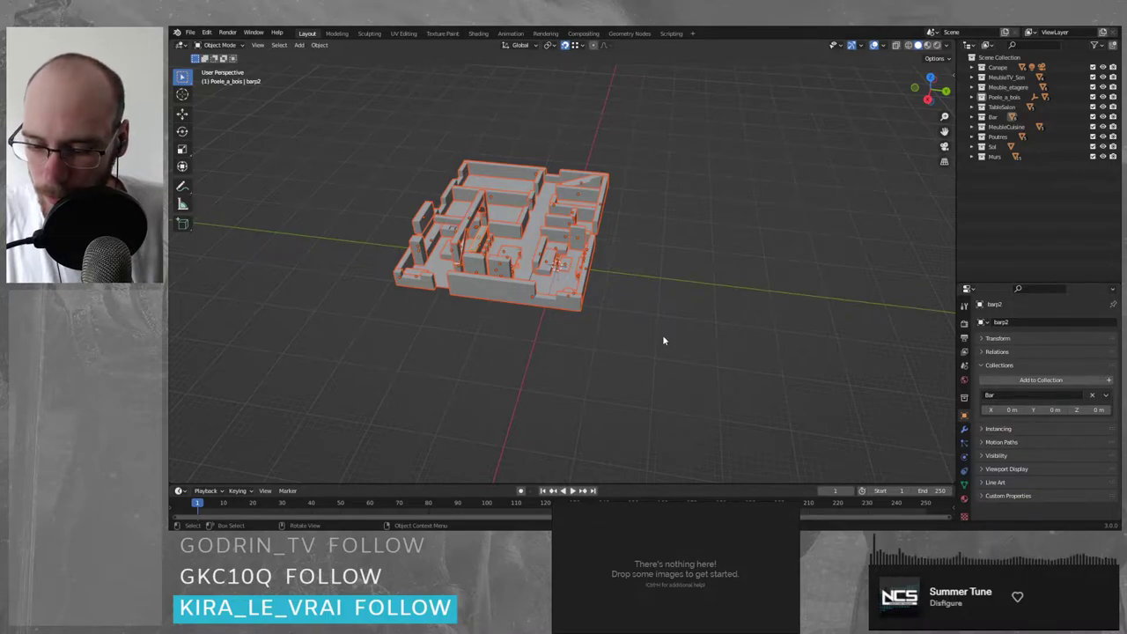
- Try scaling the whole selection to about 0.233 and moving it about 6.2 m in X and 7.9 m in Y
key(s)
click(549, 298)
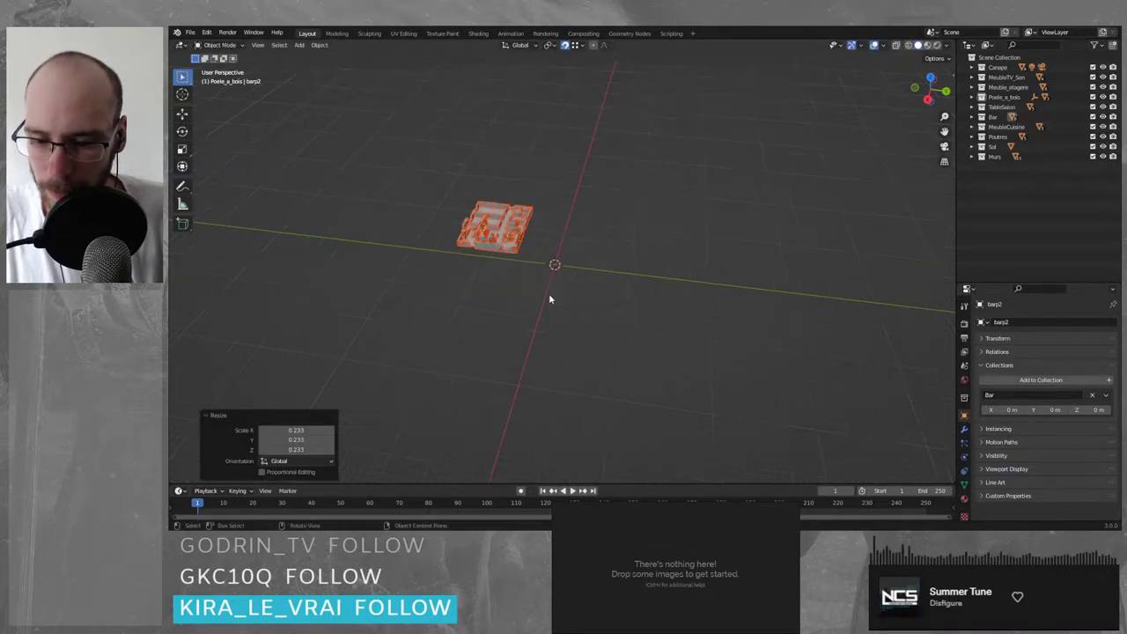
key(g)
key(shift+z)
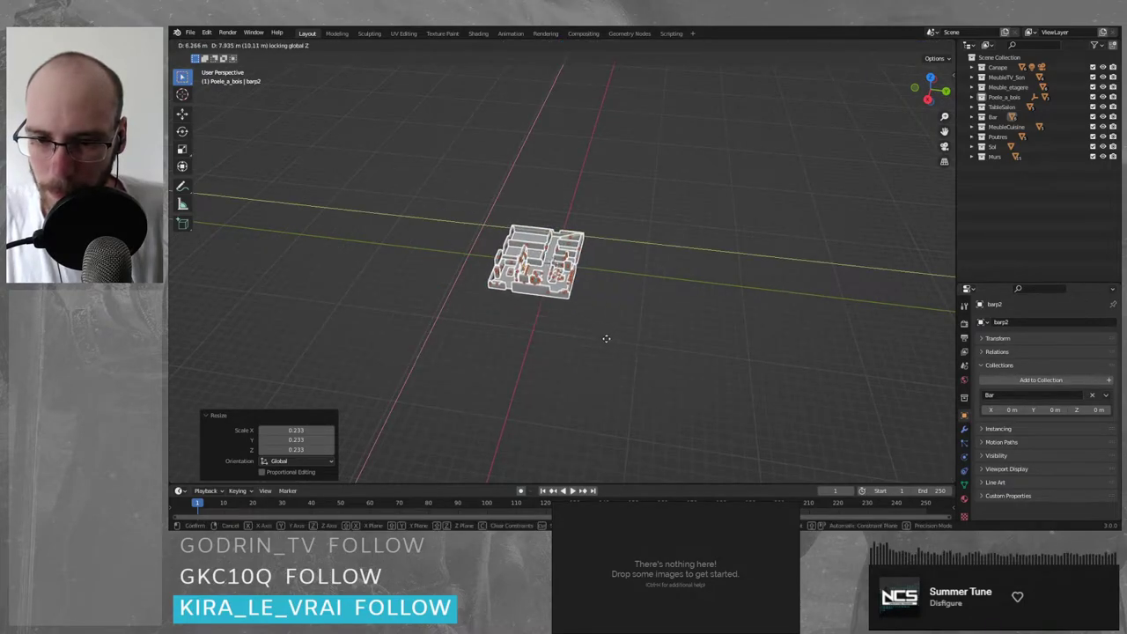
click(606, 338)
- Cancel a further move of the selection and undo the previous move and scaling of the whole model
scroll(722, 310, up, 10)
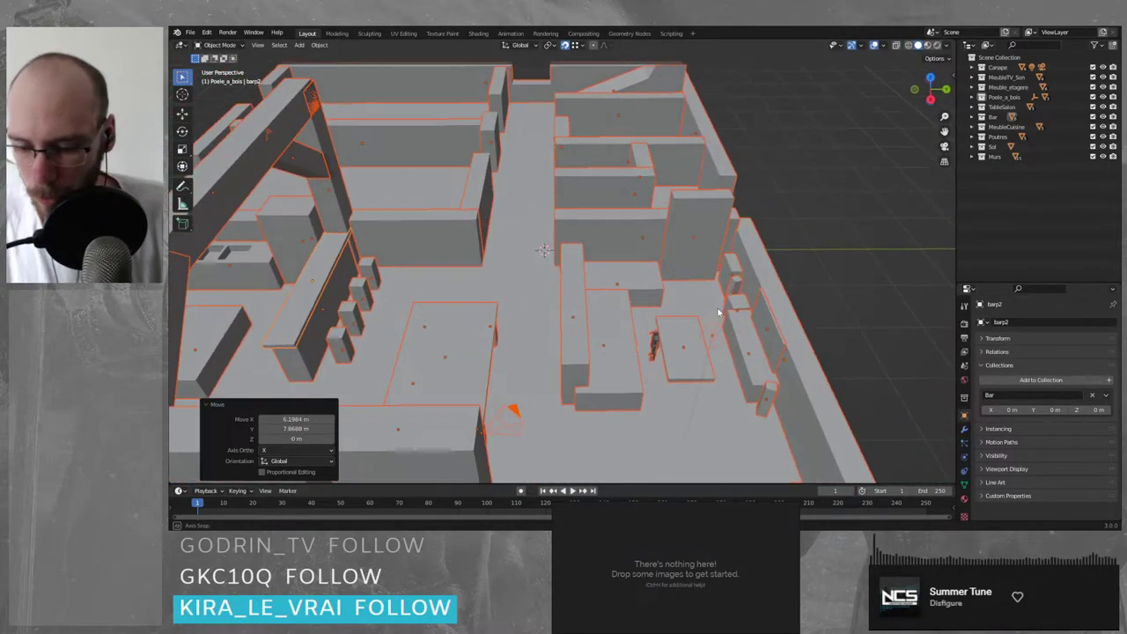
key(g)
right_click(735, 264)
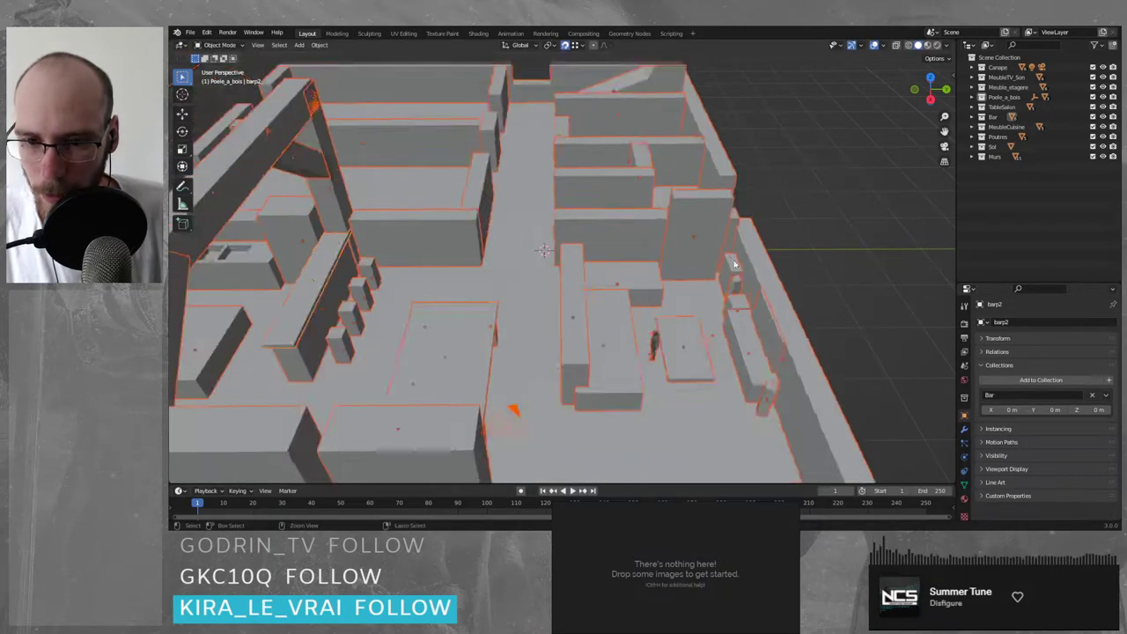
key(ctrl+z)
scroll(725, 265, down, 5)
key(ctrl+z)
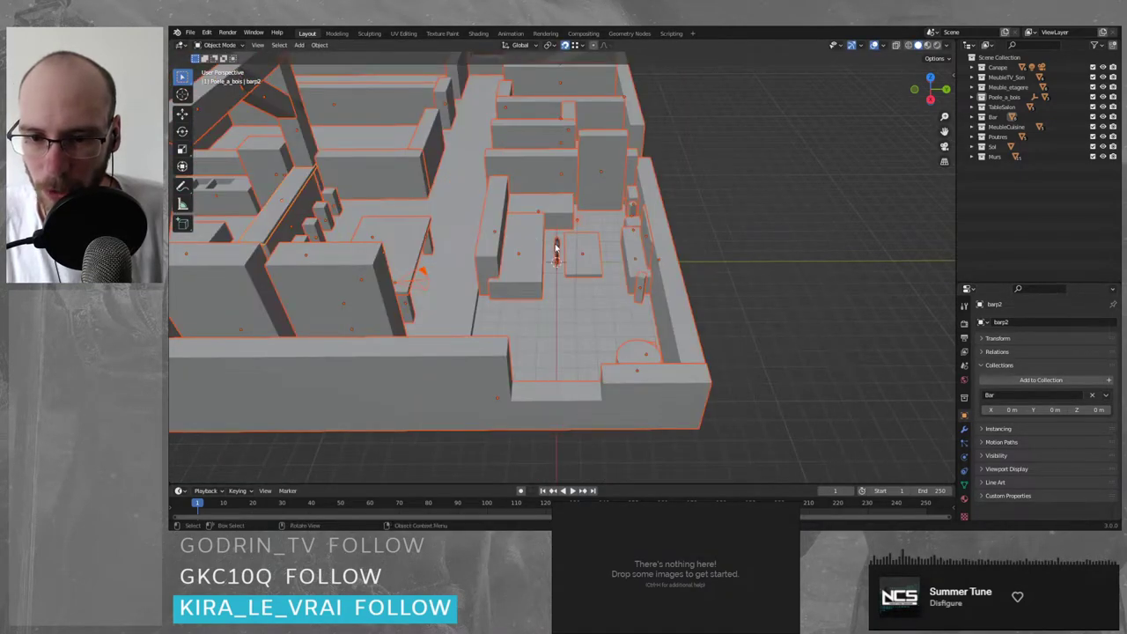
- Select the mannequin alone to make it active, then reselect every object of the house around it
shift+click(557, 251)
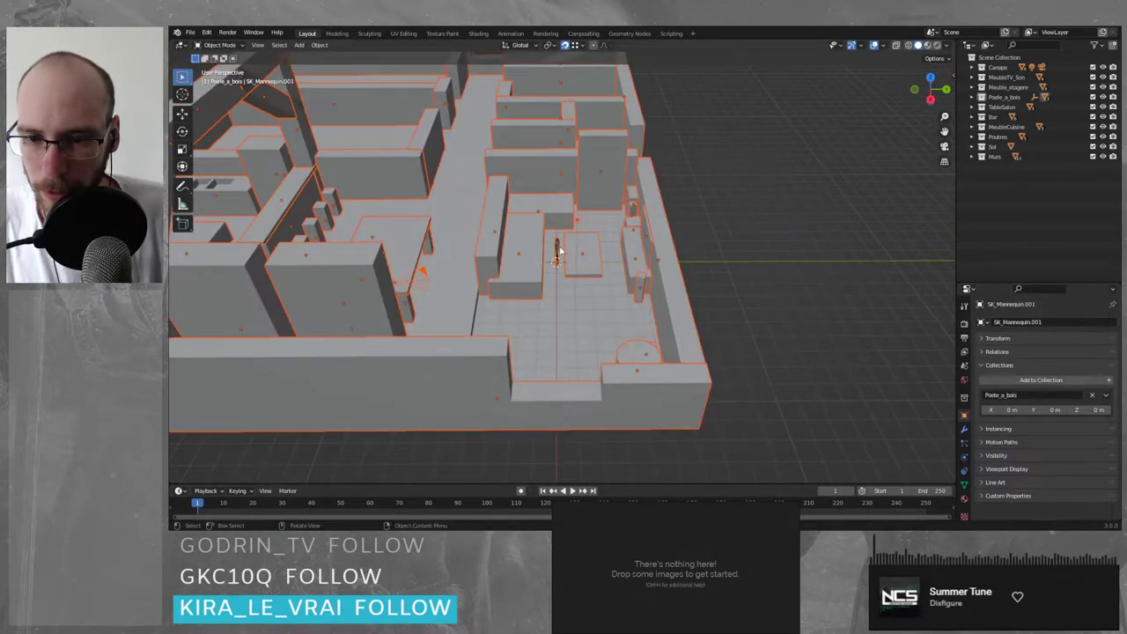
click(557, 252)
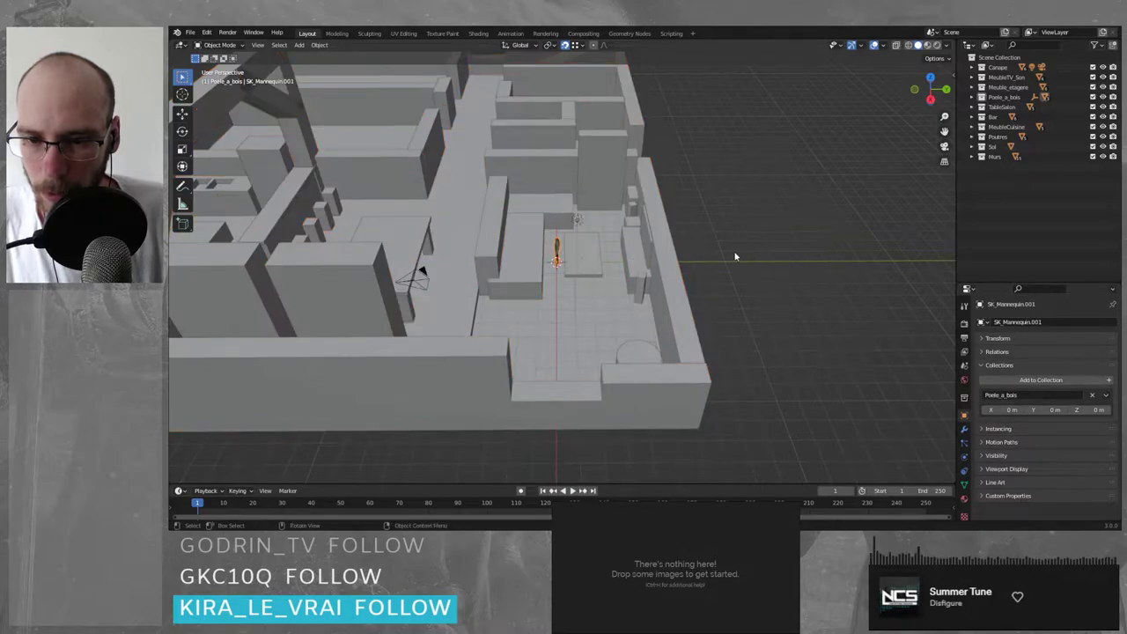
scroll(717, 300, down, 3)
scroll(690, 359, down, 4)
drag(709, 394, 272, 100)
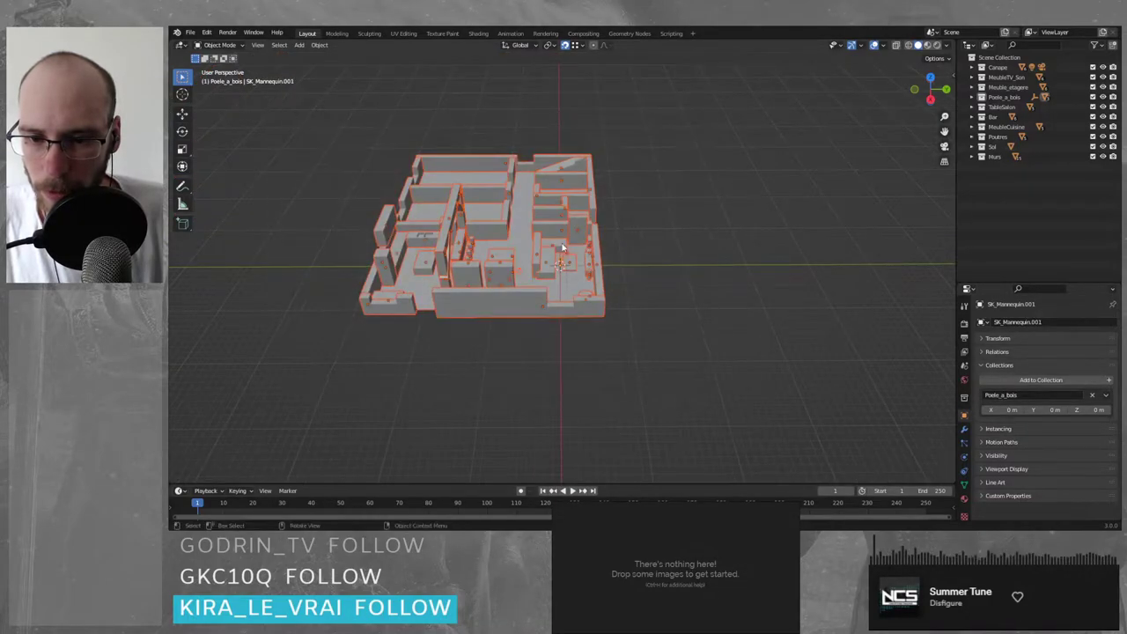
- Try to toggle the mannequin's selection while the rest of the house stays selected
scroll(557, 265, up, 12)
middle_drag(533, 222, 693, 254)
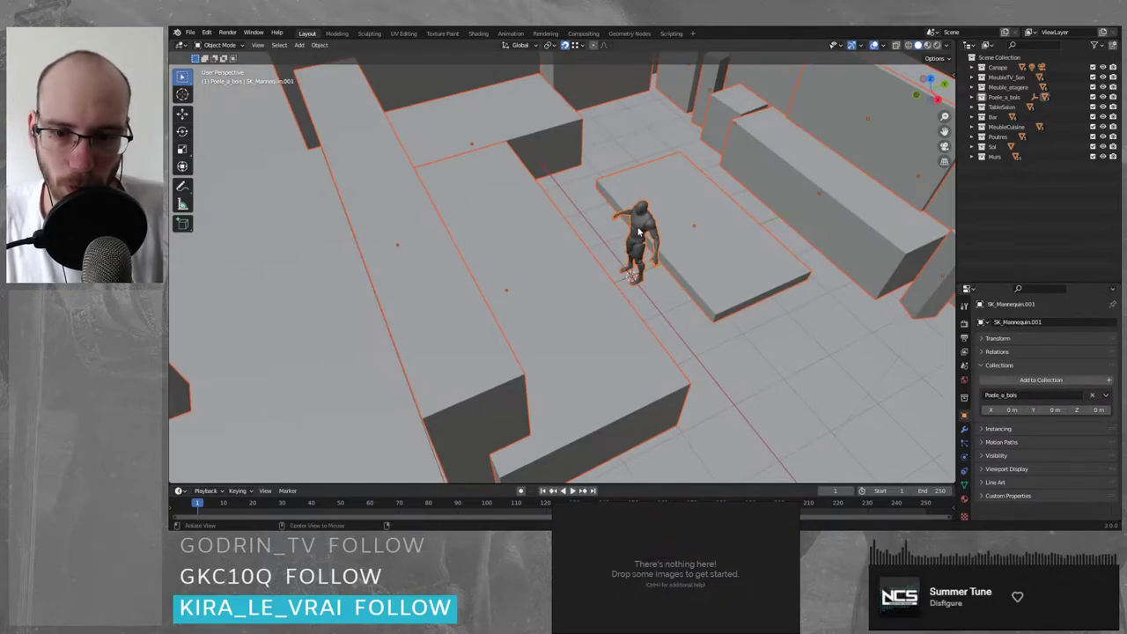
middle_drag(633, 225, 533, 182)
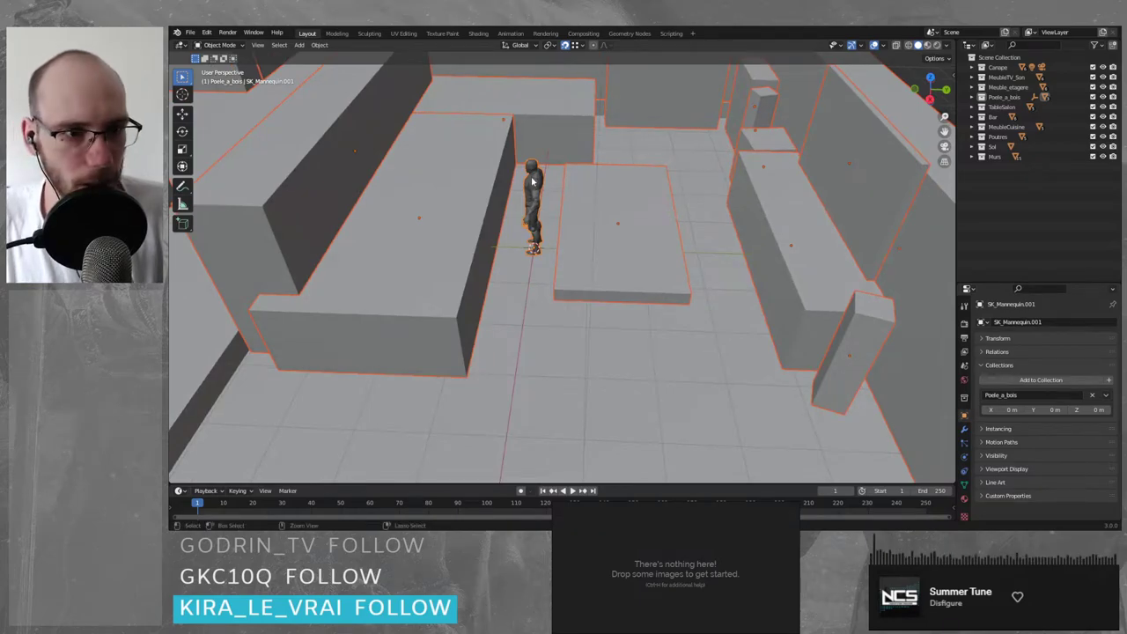
click(533, 182)
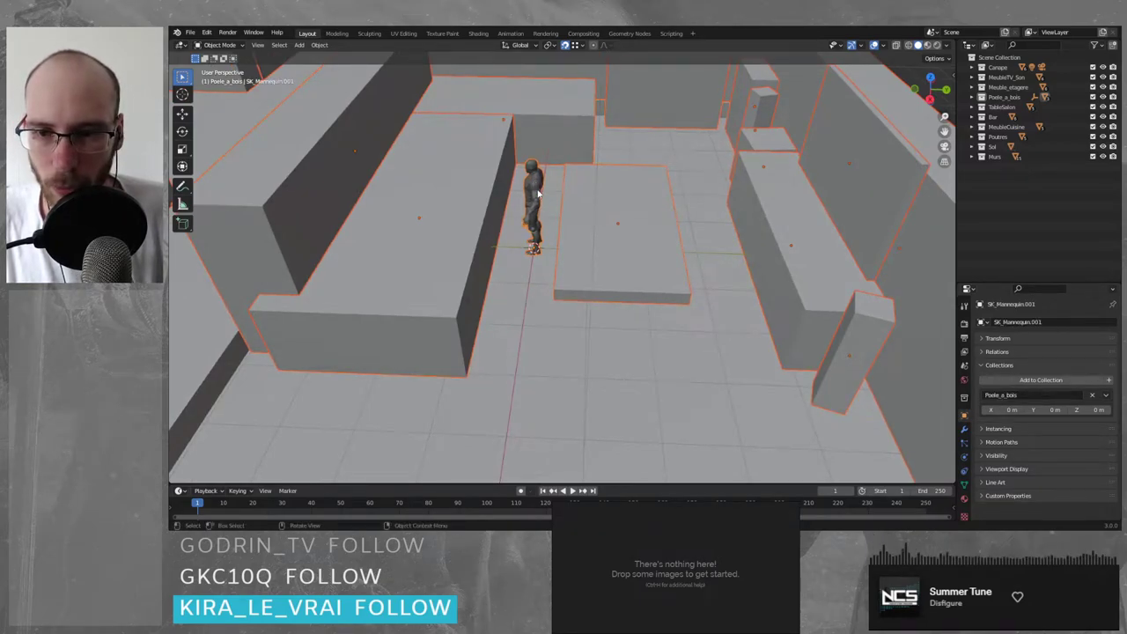
middle_drag(516, 255, 491, 245)
shift+click(483, 130)
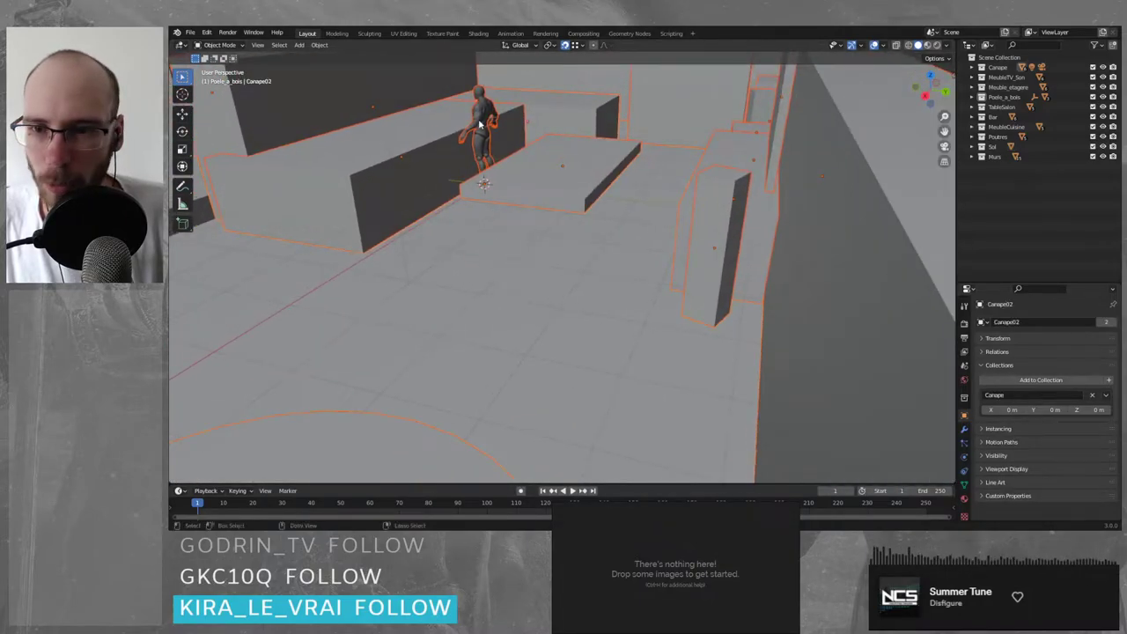
- Clear the selection, reselect the whole house model, and make the mannequin mesh the active object
scroll(541, 150, down, 6)
click(717, 314)
scroll(718, 314, down, 4)
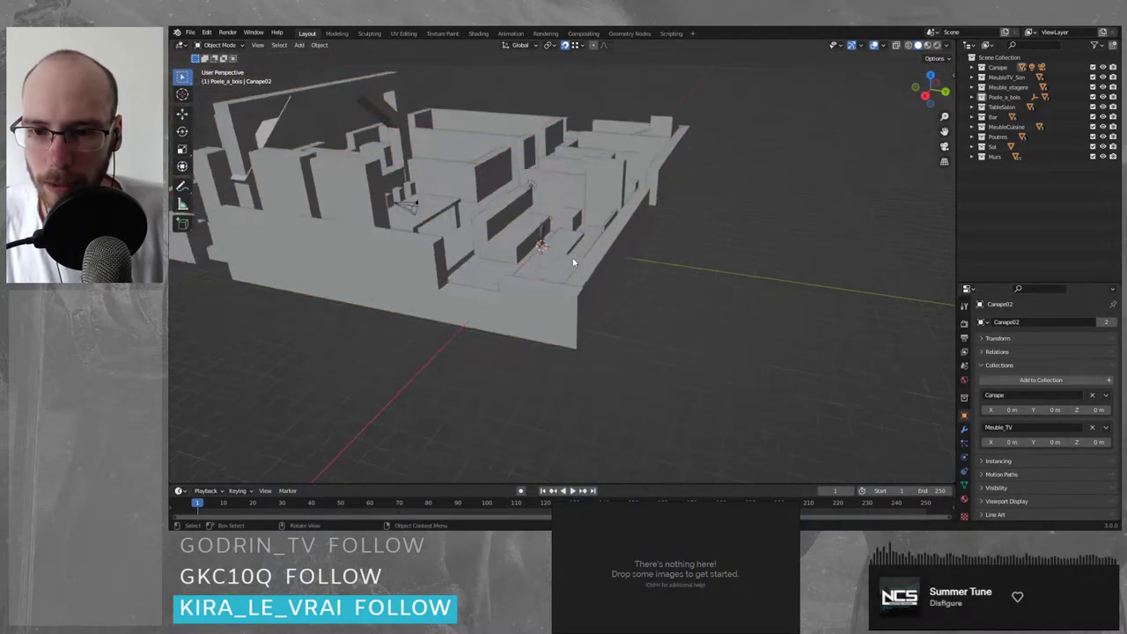
drag(276, 116, 777, 377)
scroll(563, 261, up, 5)
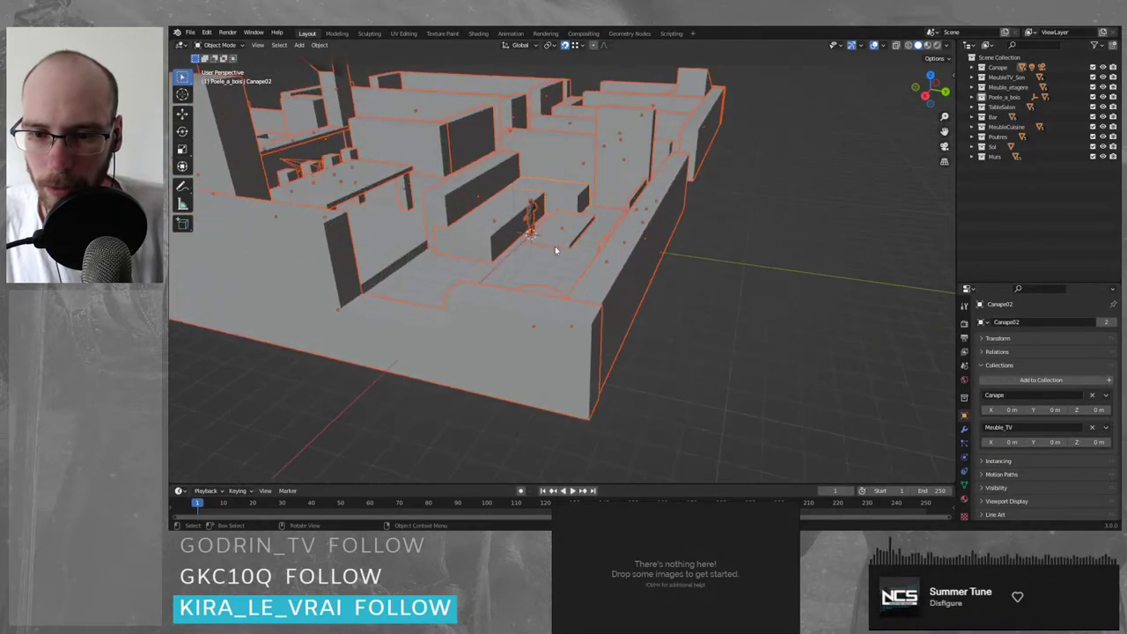
shift+click(533, 213)
- Try moving the selection with the mannequin active and again with the Sol floor active, undoing each move
key(g)
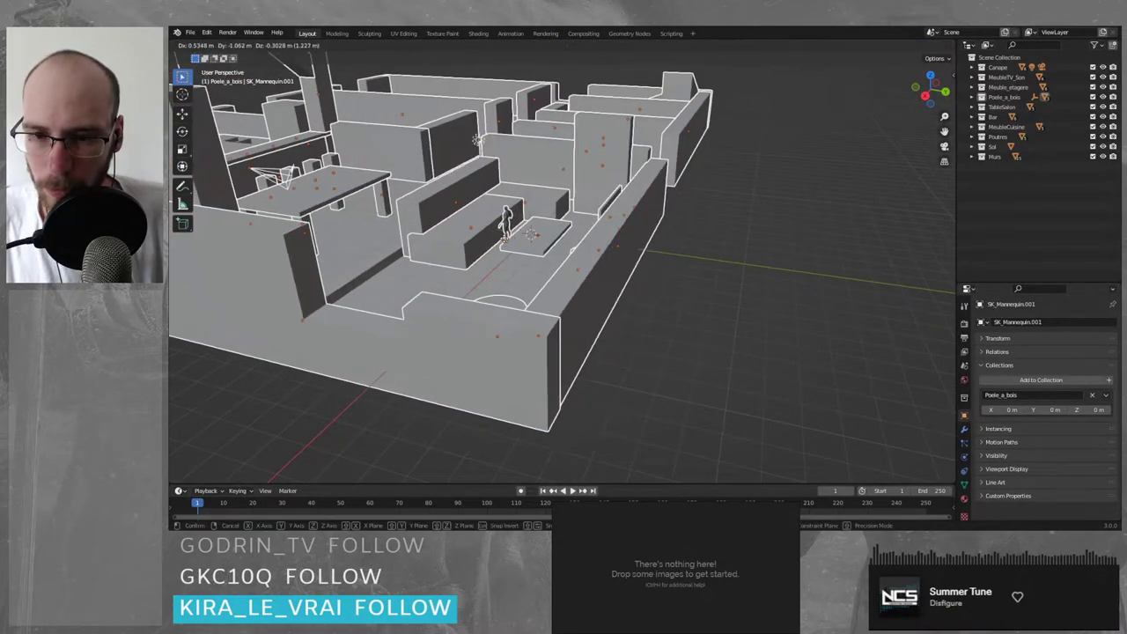
click(624, 244)
key(ctrl+z)
shift+click(571, 260)
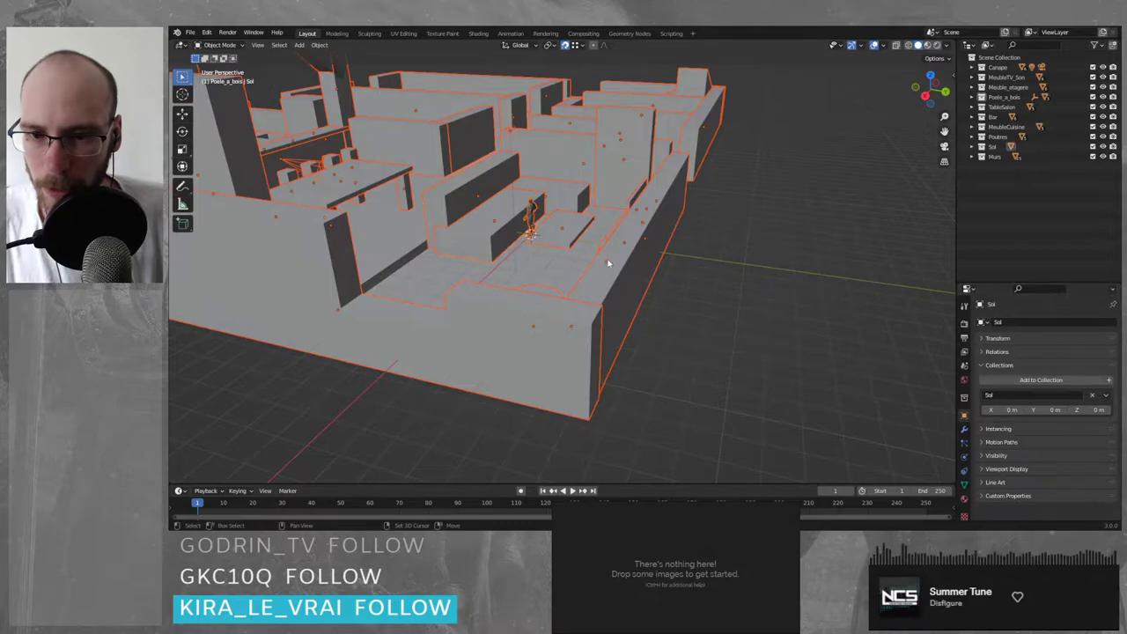
key(g)
click(652, 480)
key(ctrl+z)
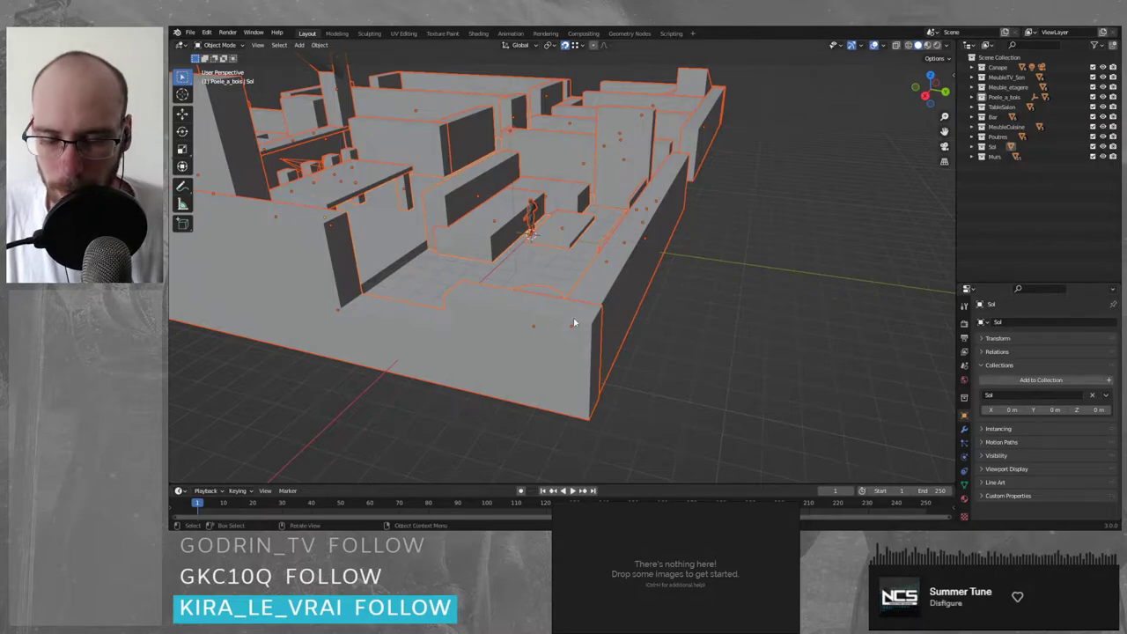
- Make the mannequin mesh active again and move the whole selection about 0.986 m in X, 1.305 m in Y and 0.614 m in Z
middle_drag(505, 242, 612, 270)
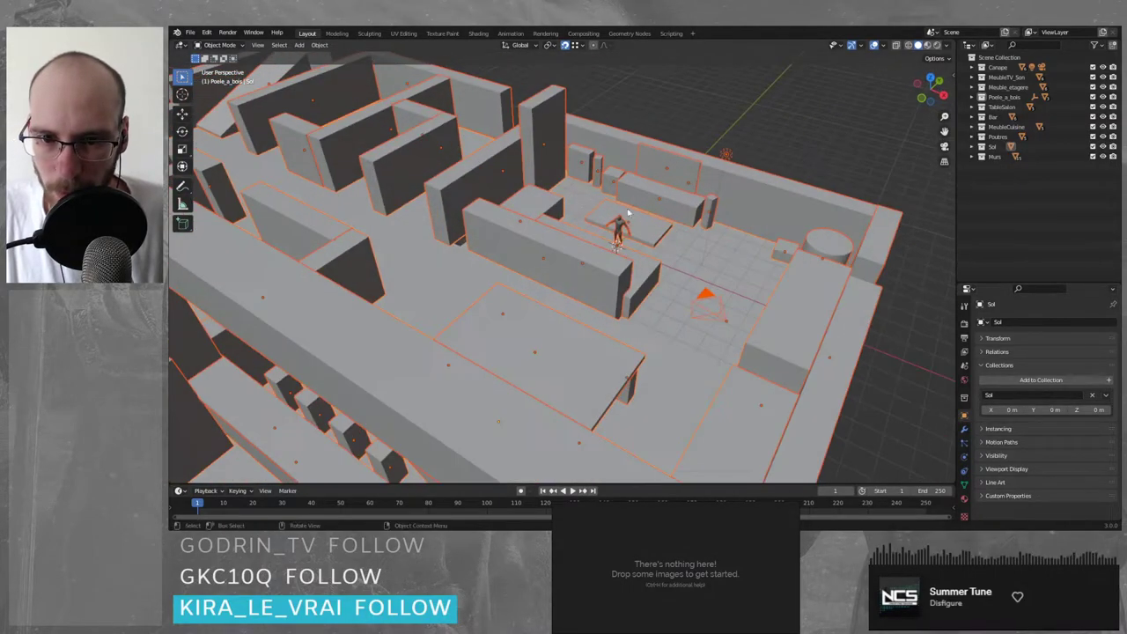
scroll(654, 219, up, 7)
shift+click(760, 104)
scroll(737, 175, down, 8)
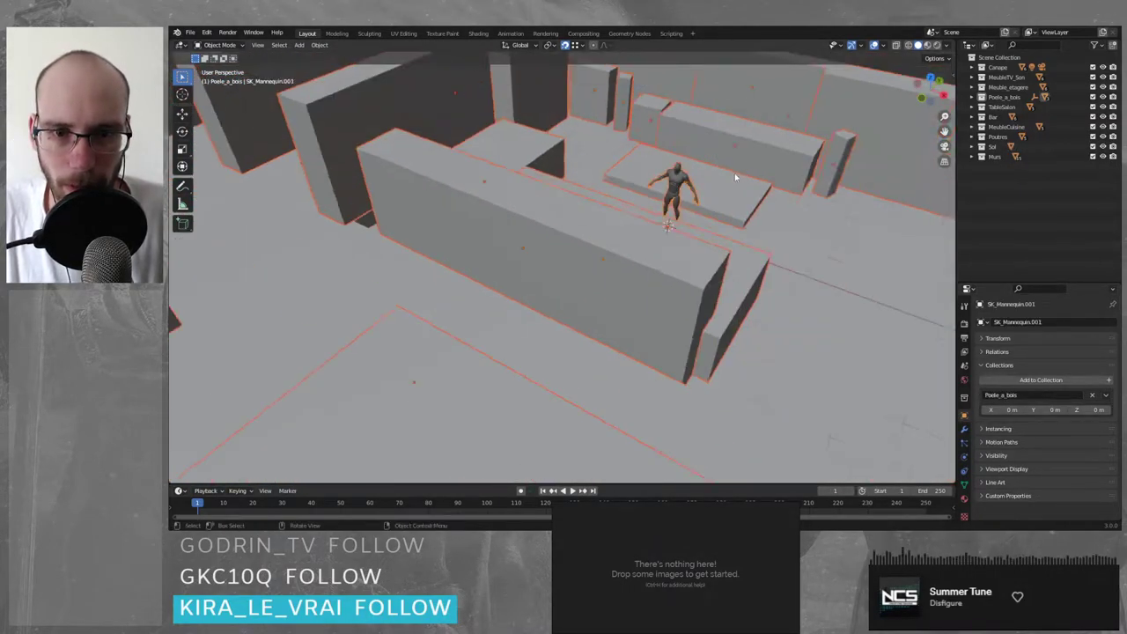
key(g)
click(740, 202)
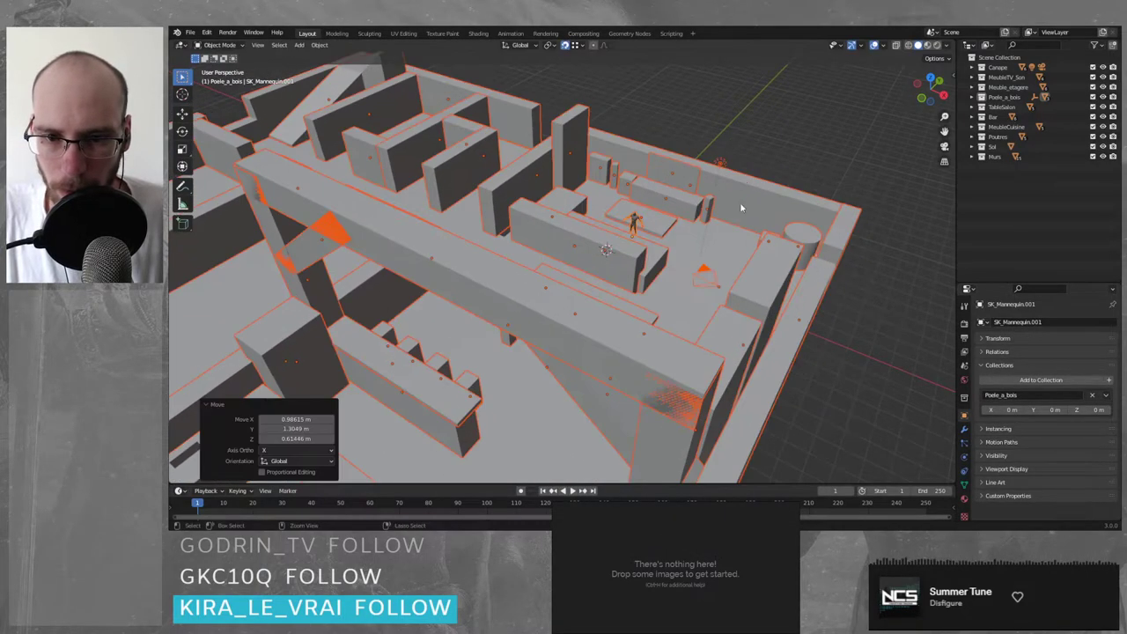
- Undo the last move and try to take the mannequin out of the whole-house selection
key(ctrl+z)
scroll(616, 239, up, 4)
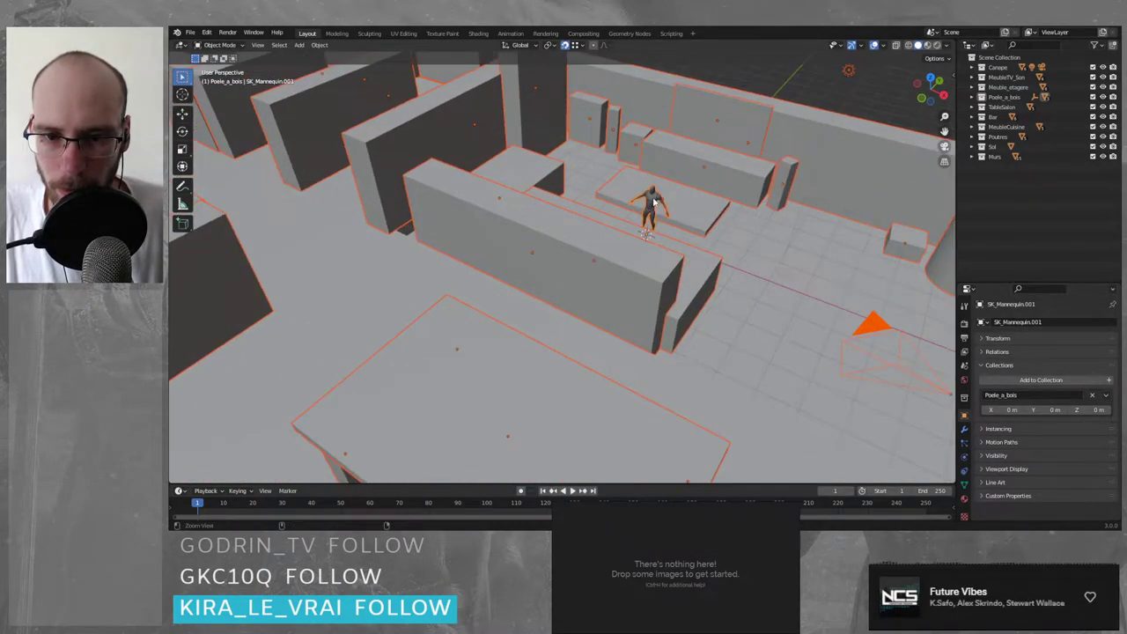
shift+click(654, 203)
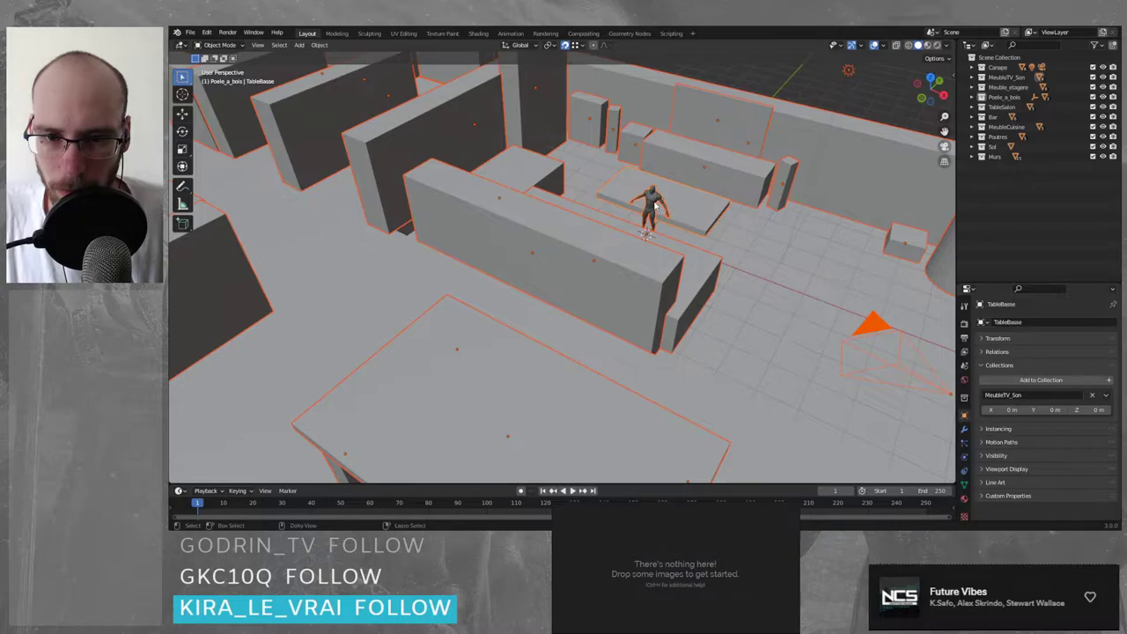
shift+click(653, 204)
key(ctrl+a)
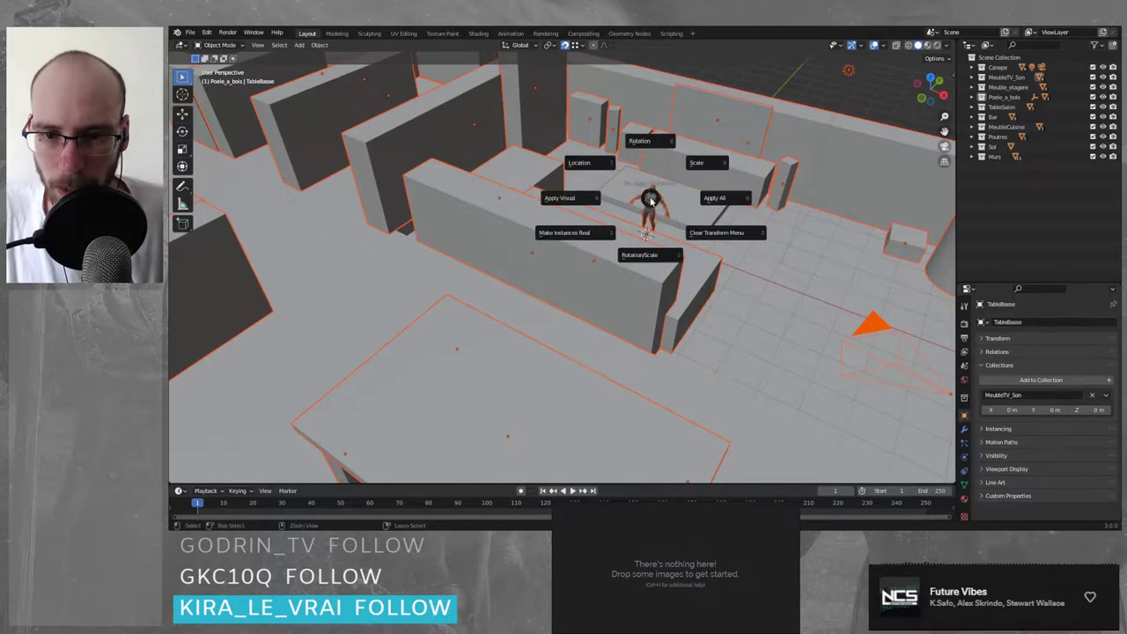
key(Escape)
shift+click(679, 214)
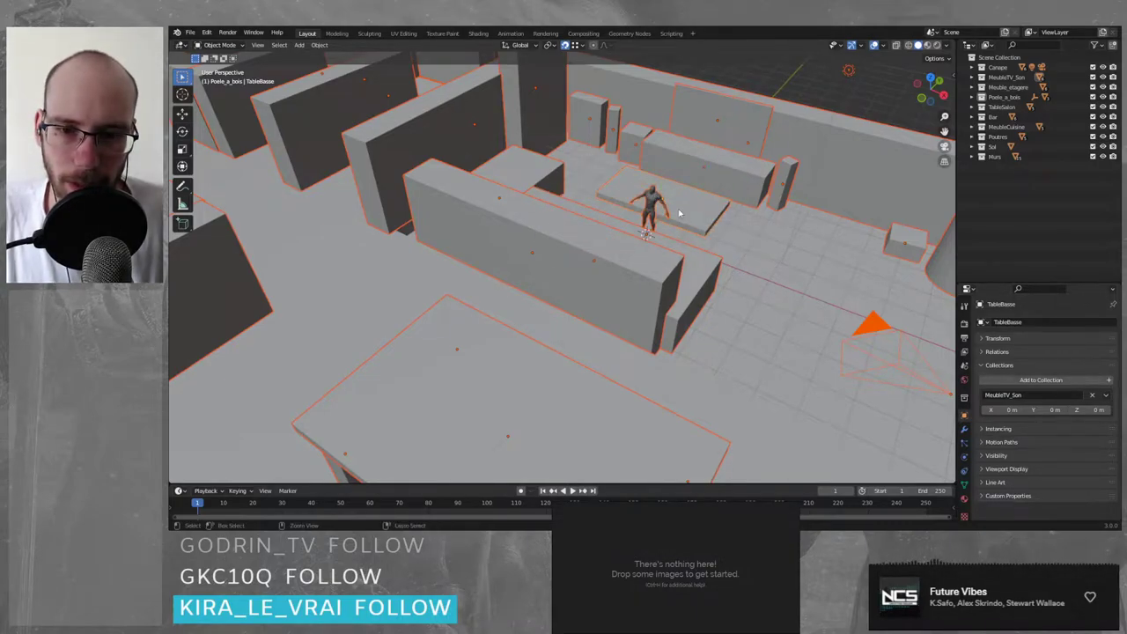
- Try again to deselect the mannequin from another viewing angle, alternating between its mesh and its parent object
middle_drag(679, 214, 572, 243)
shift+click(572, 244)
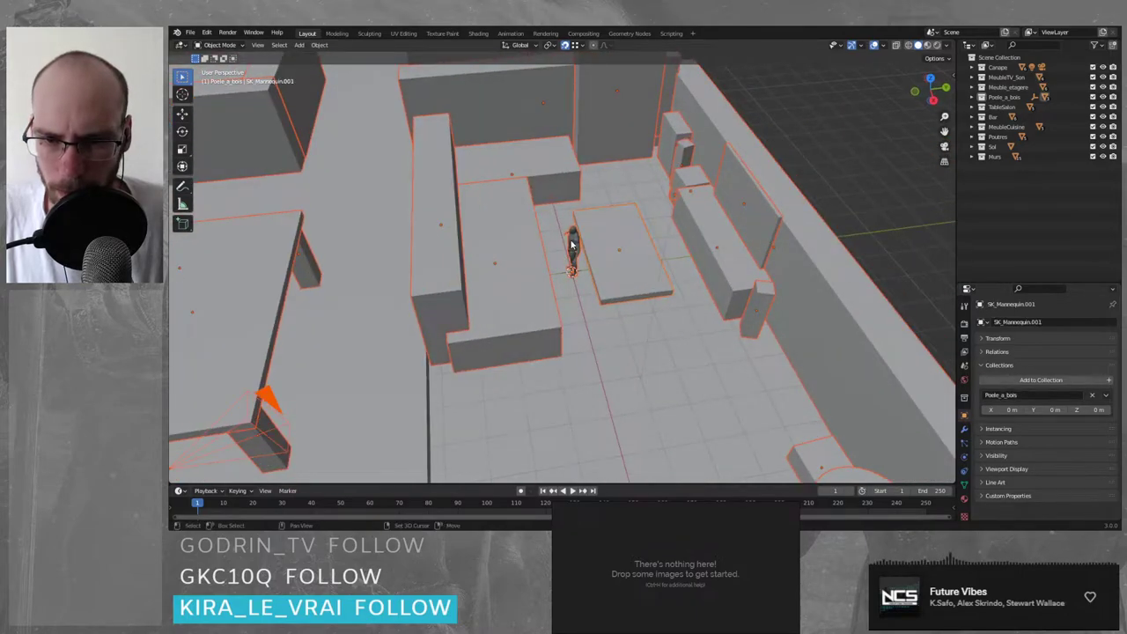
shift+click(572, 244)
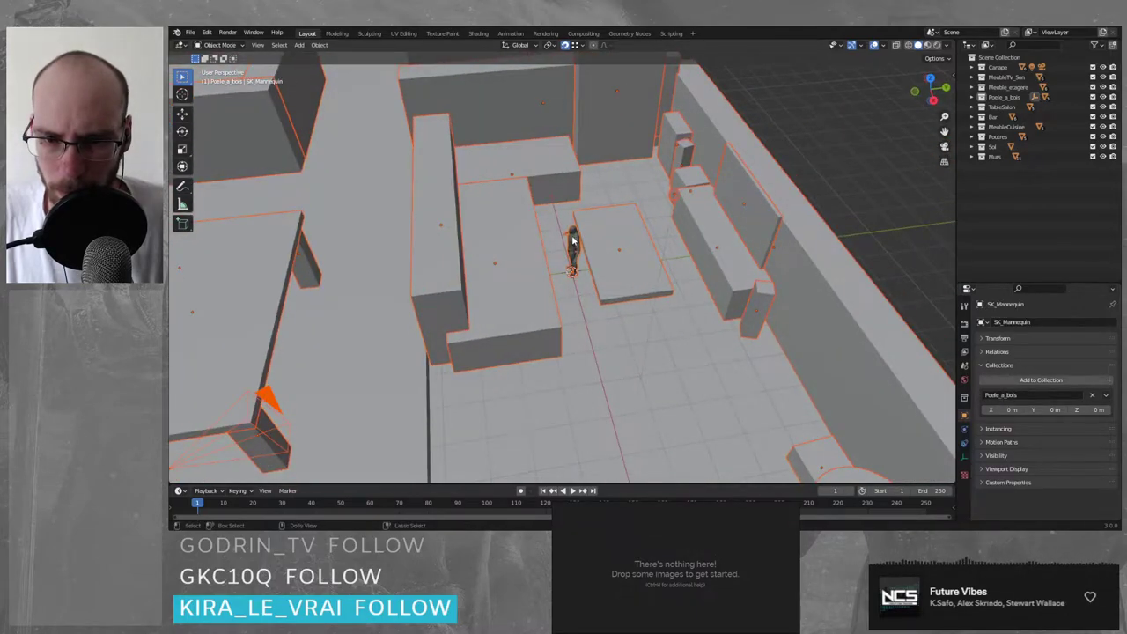
ctrl+shift+click(573, 241)
ctrl+shift+click(573, 240)
ctrl+shift+click(574, 241)
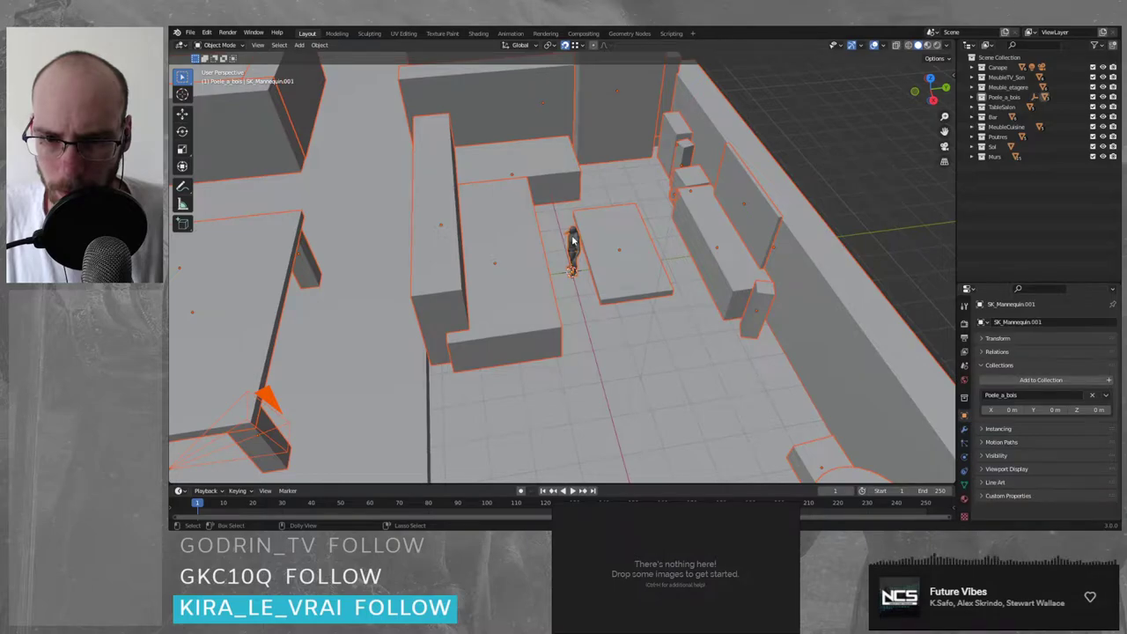
shift+click(572, 240)
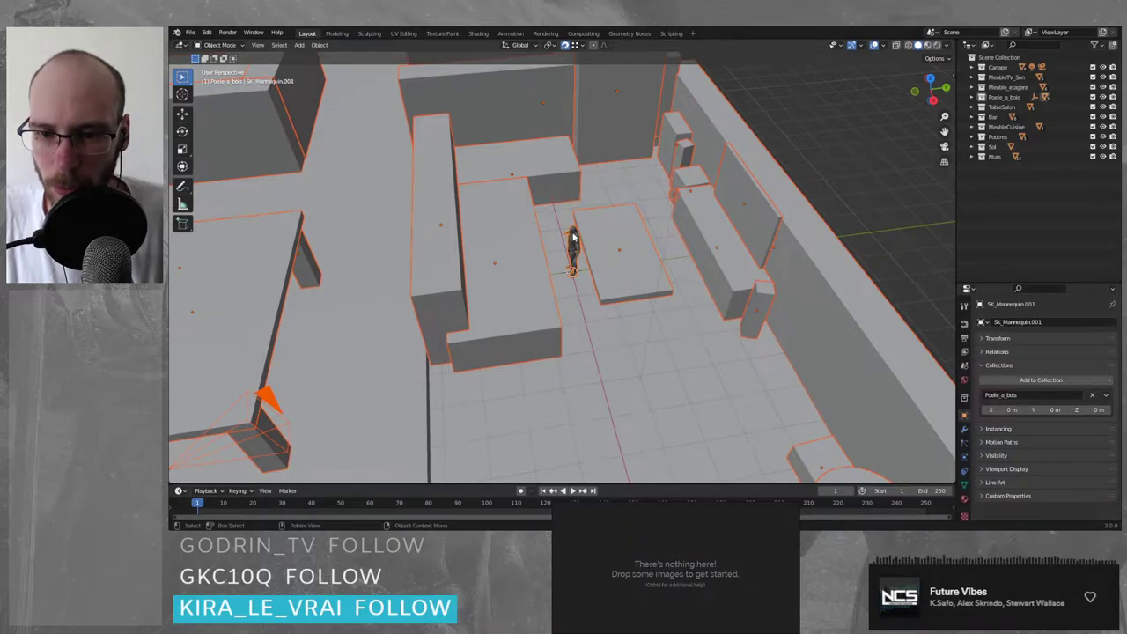
click(572, 240)
- Select everything in the scene, try moving it with the mannequin mesh active, and undo the move
scroll(596, 248, down, 5)
key(a)
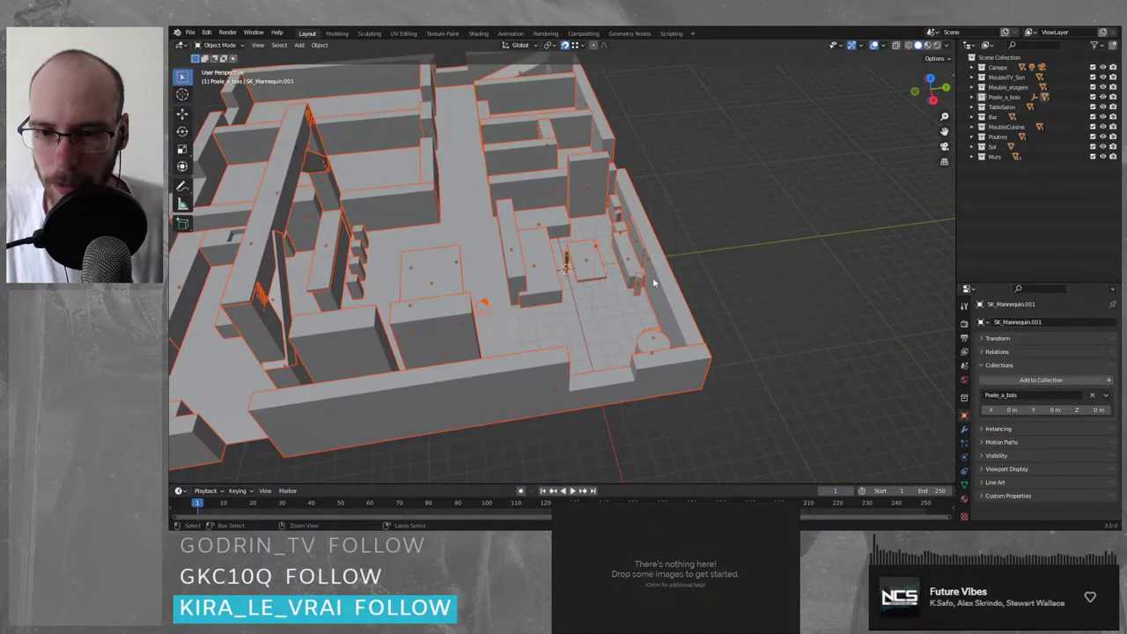
middle_drag(653, 276, 684, 272)
key(g)
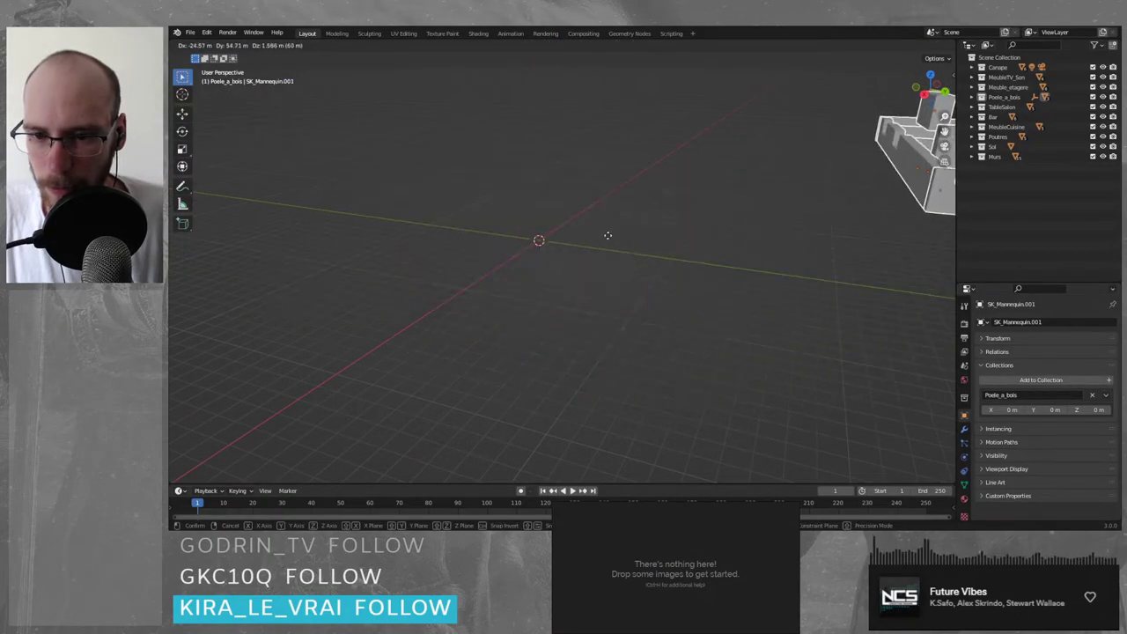
click(728, 300)
key(ctrl+z)
- Make the Canape01 sofa piece active, try moving the whole selection, and undo the move
scroll(528, 229, up, 10)
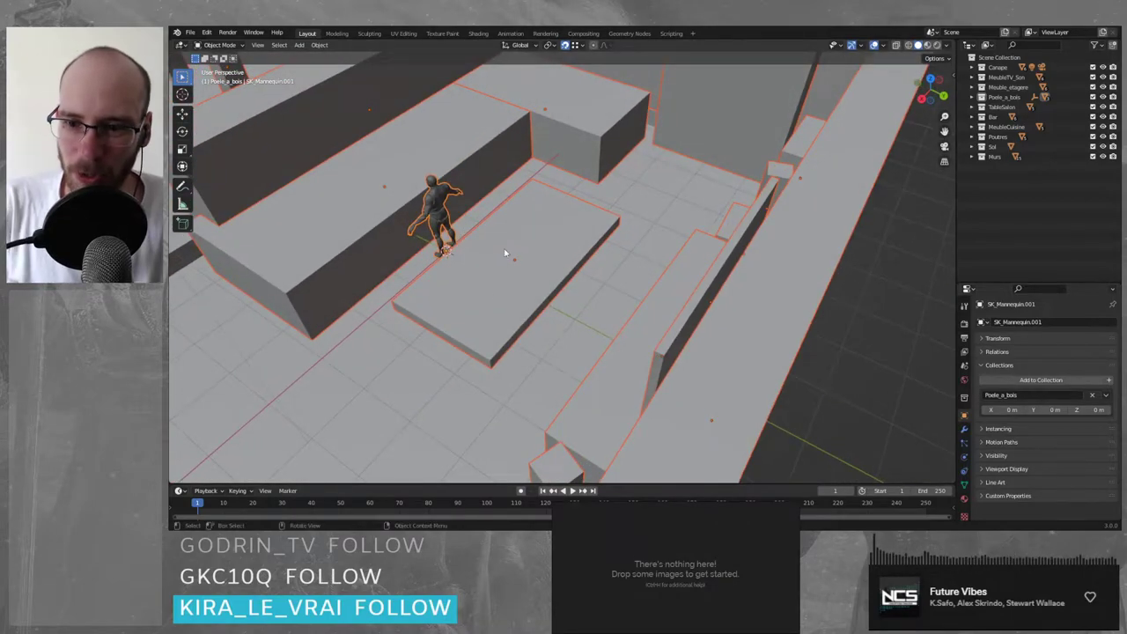
shift+click(429, 223)
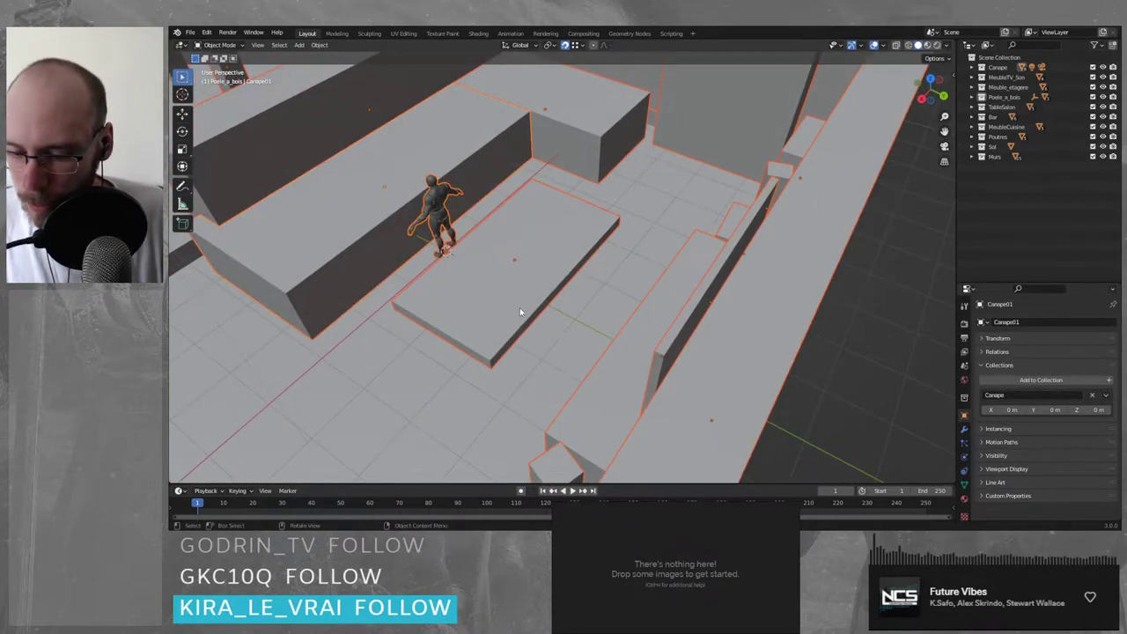
key(g)
click(573, 322)
key(ctrl+z)
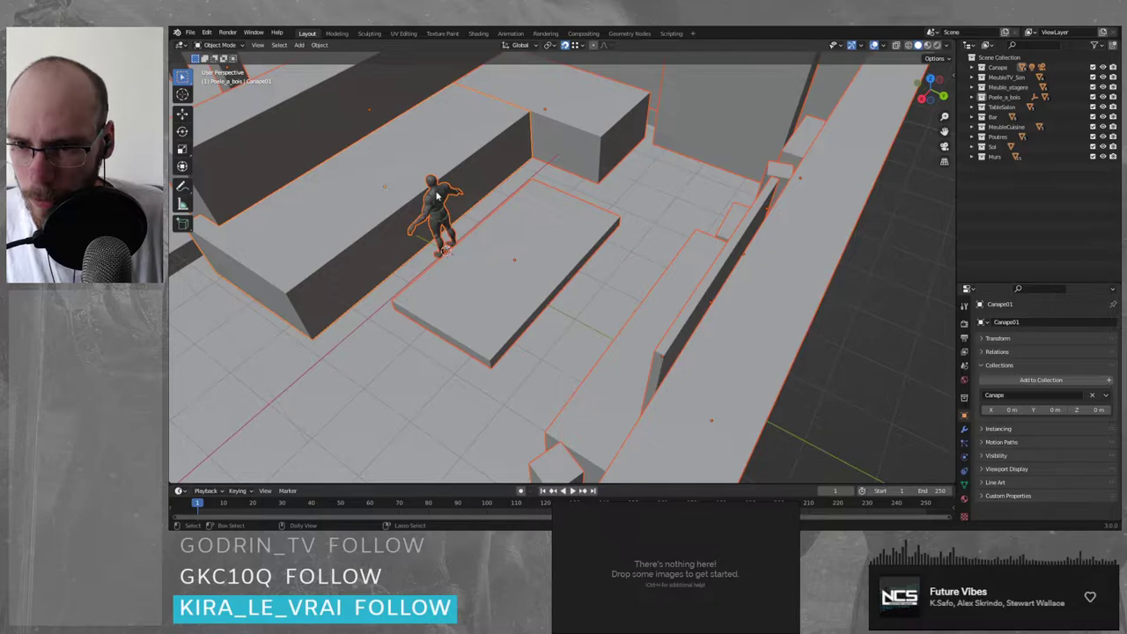
- Transfer the SK_Mannequin object from the Poele_a_bois collection to the top-level Scene Collection, and collapse the Canape and Poele_a_bois collections
scroll(516, 229, down, 10)
middle_drag(512, 229, 555, 262)
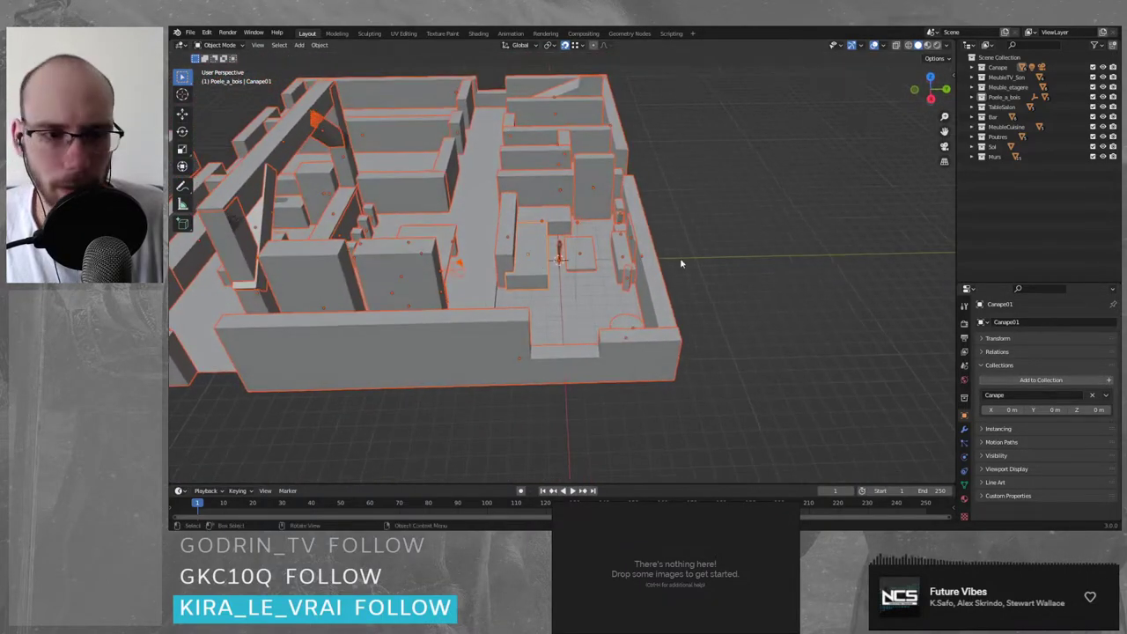
click(974, 67)
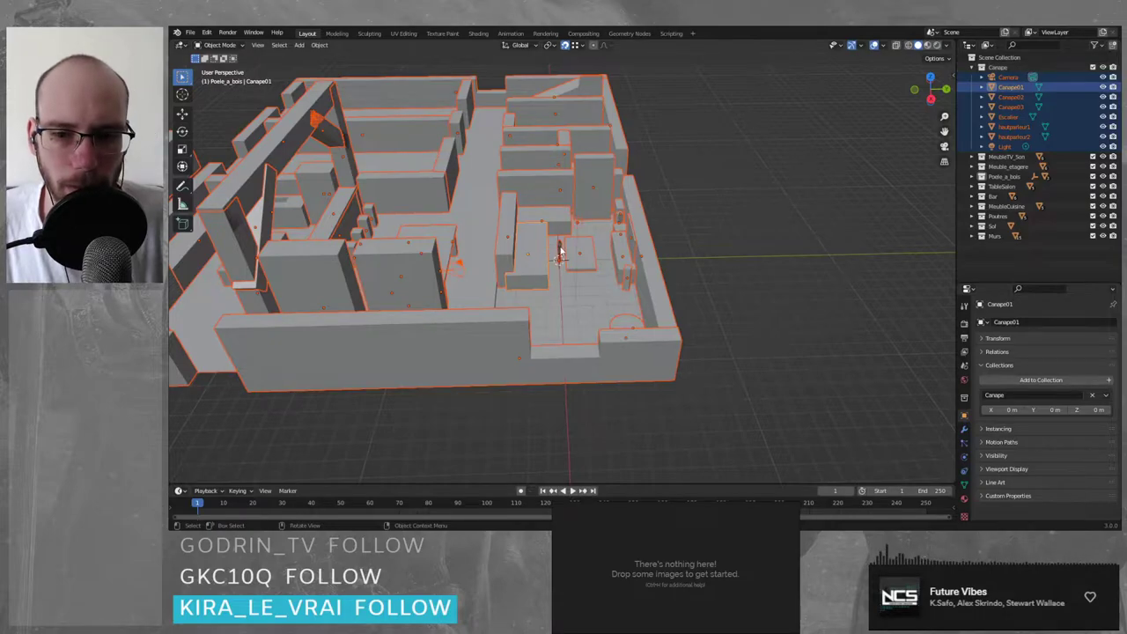
click(560, 253)
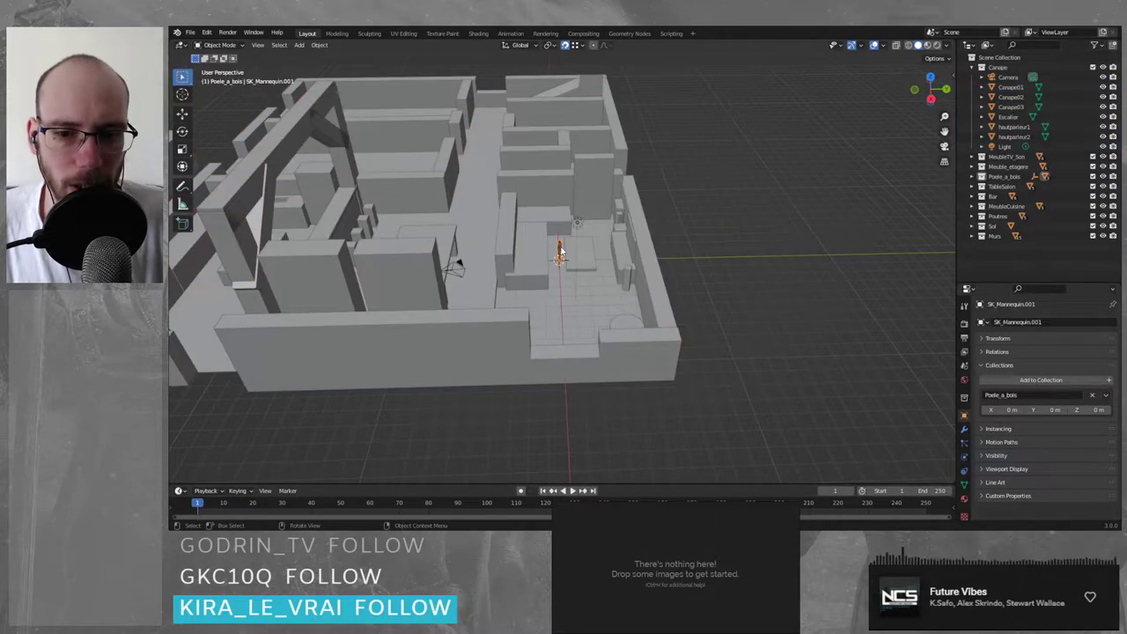
click(972, 177)
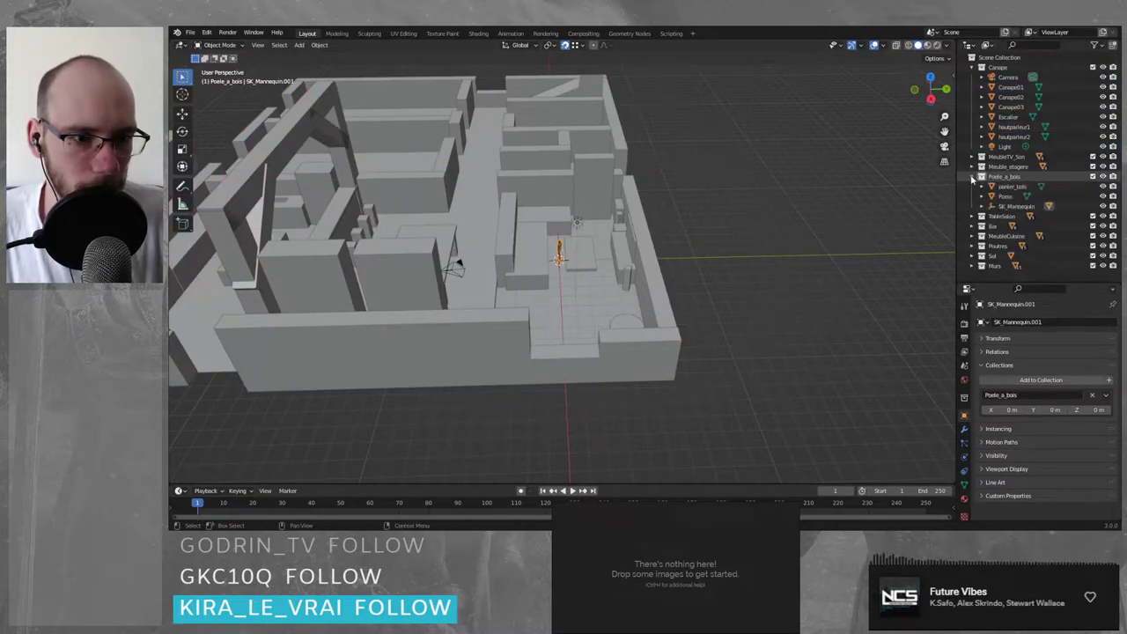
click(1014, 209)
drag(1014, 208, 983, 64)
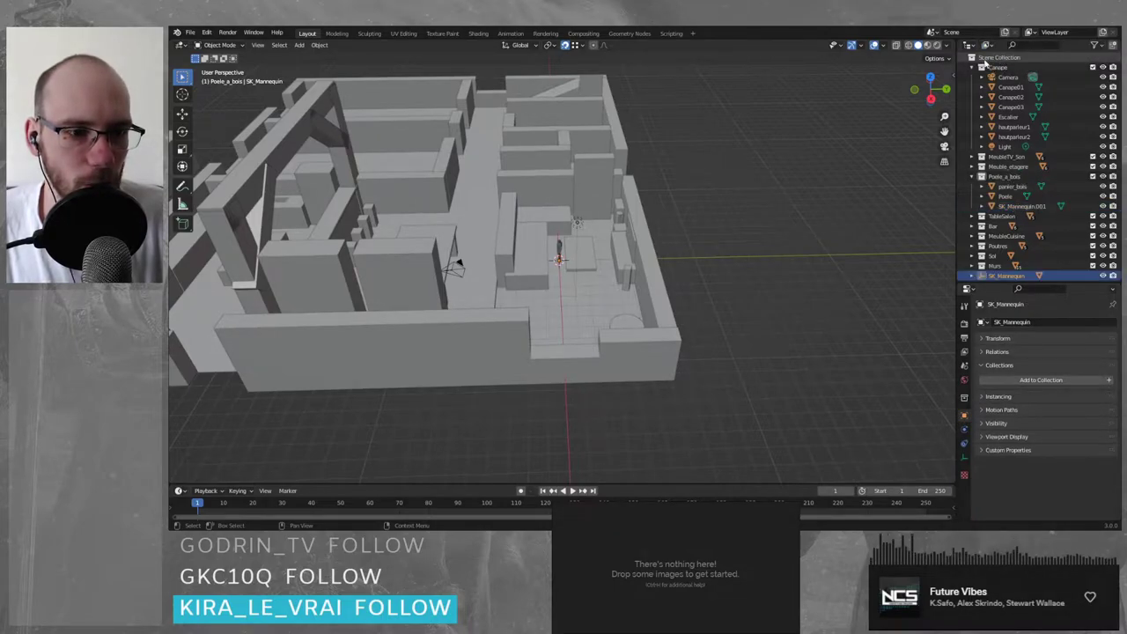
click(973, 67)
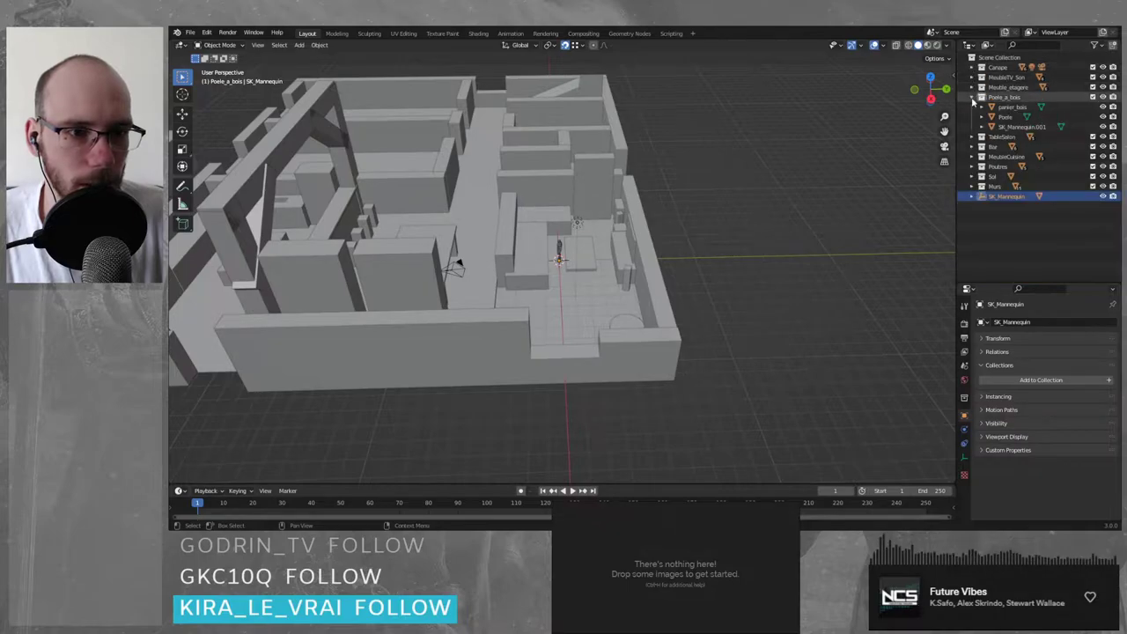
click(972, 97)
- Highlight the collections from Canape to Murs, box-select the house, and try to exclude SK_Mannequin from the selection
click(997, 68)
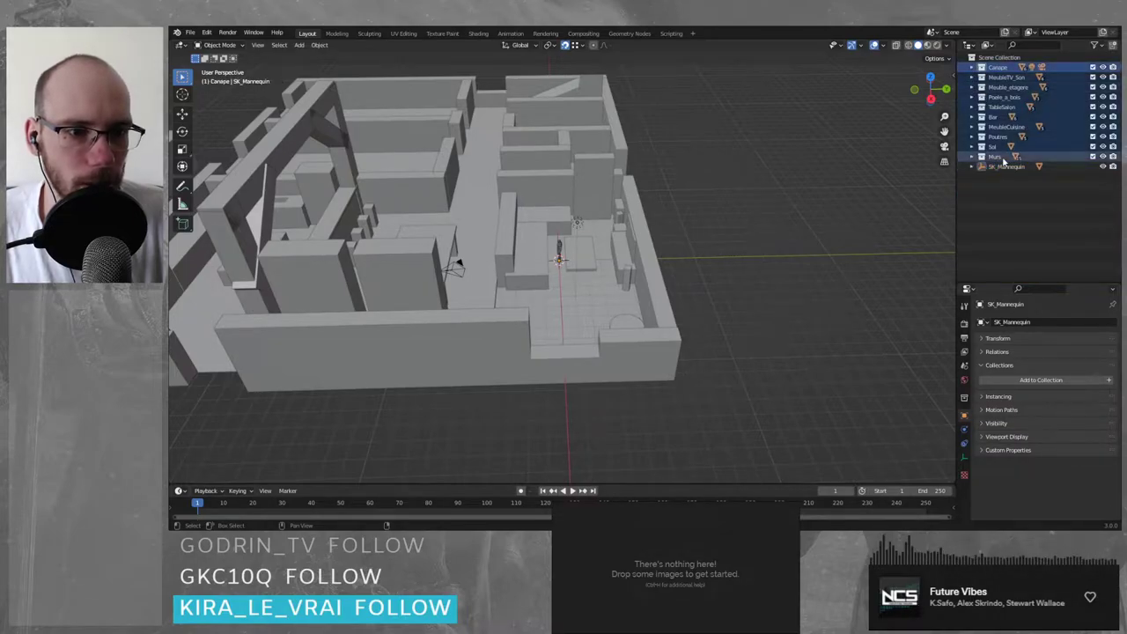
middle_drag(850, 244, 812, 236)
scroll(812, 236, down, 2)
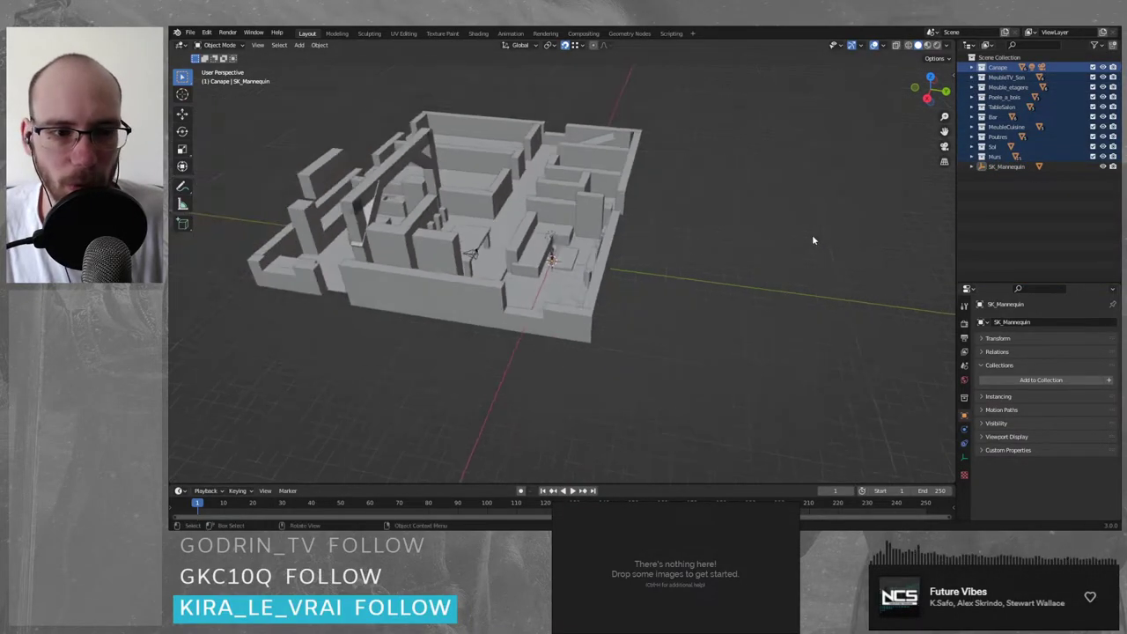
drag(290, 95, 728, 407)
ctrl+click(1004, 167)
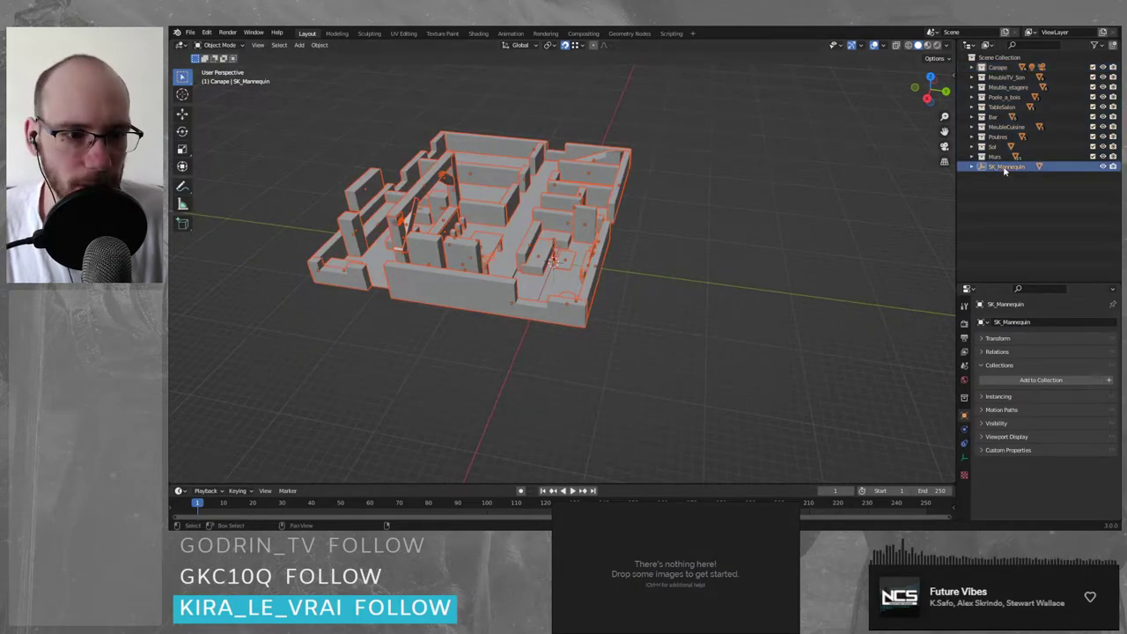
click(1003, 167)
drag(311, 98, 685, 379)
- Test-move the selection about 0.156 m in X, -2.152 m in Y and -0.335 m in Z, and undo the move and selection
scroll(546, 275, up, 5)
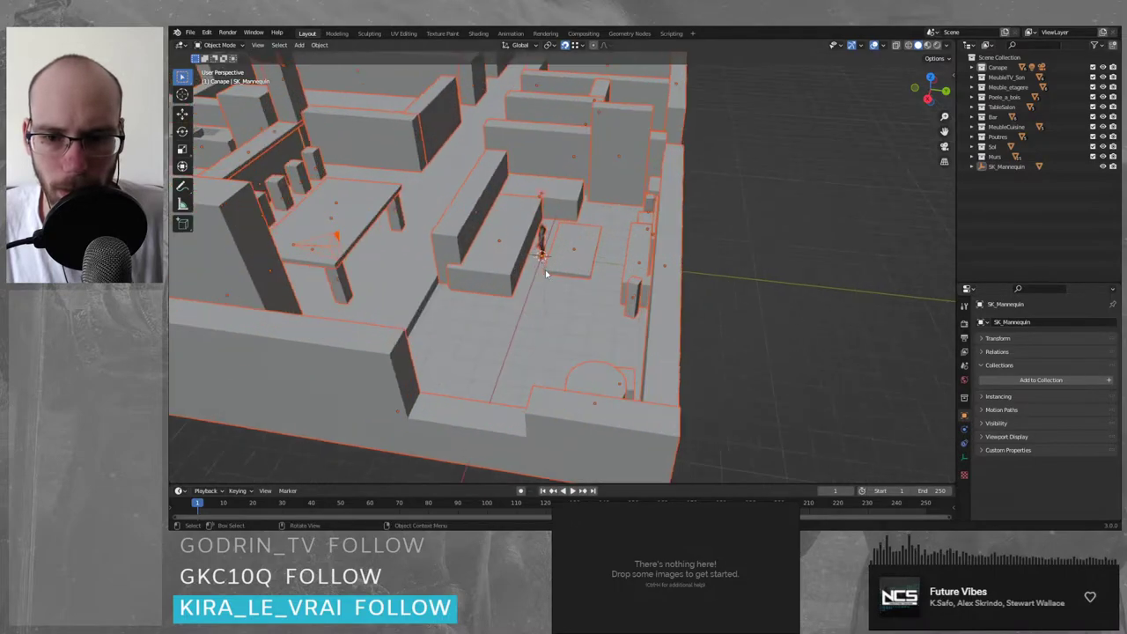
middle_drag(529, 250, 558, 252)
key(g)
click(663, 277)
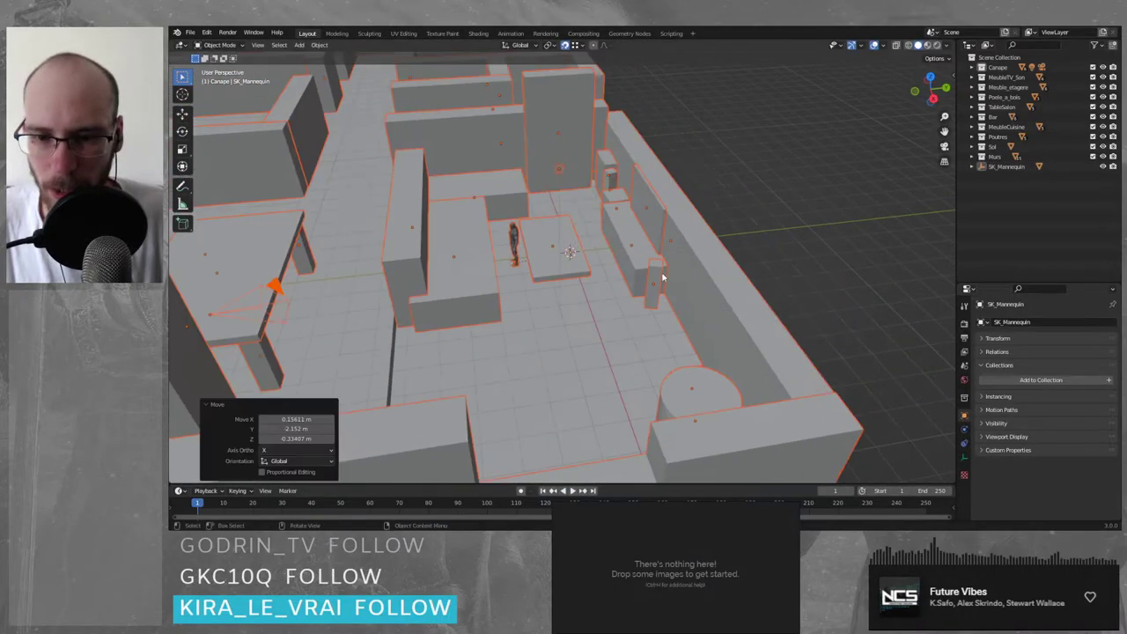
key(ctrl+z)
key(ctrl+z)
- Box-select the whole house again, try to toggle the mannequin out of the selection, and clear the selection
scroll(839, 204, down, 6)
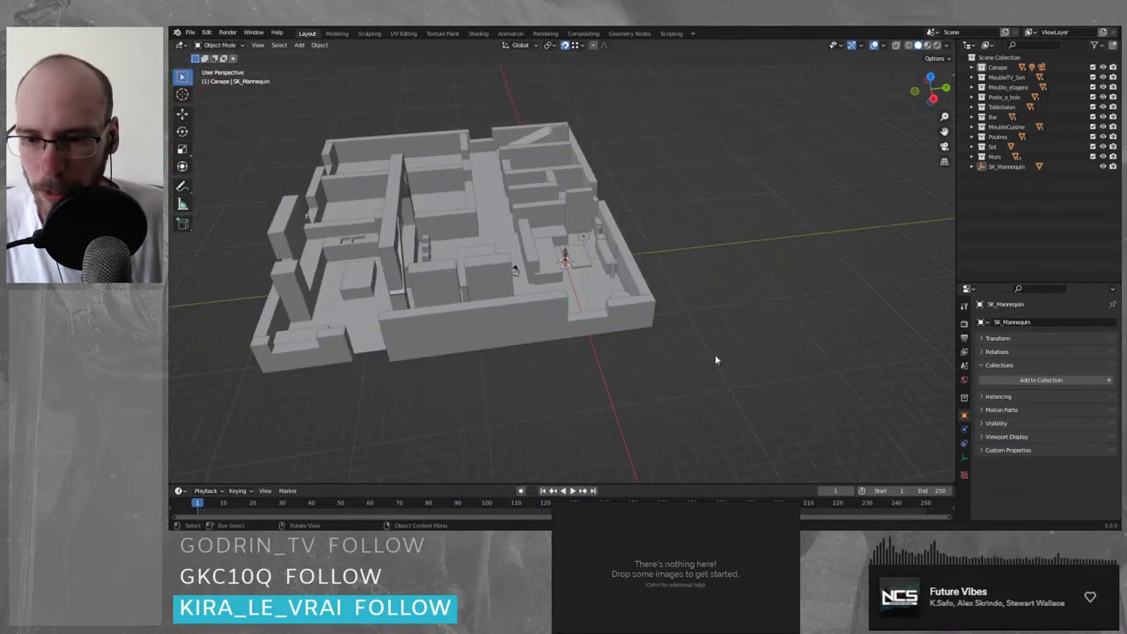
middle_drag(716, 359, 808, 382)
drag(808, 382, 265, 103)
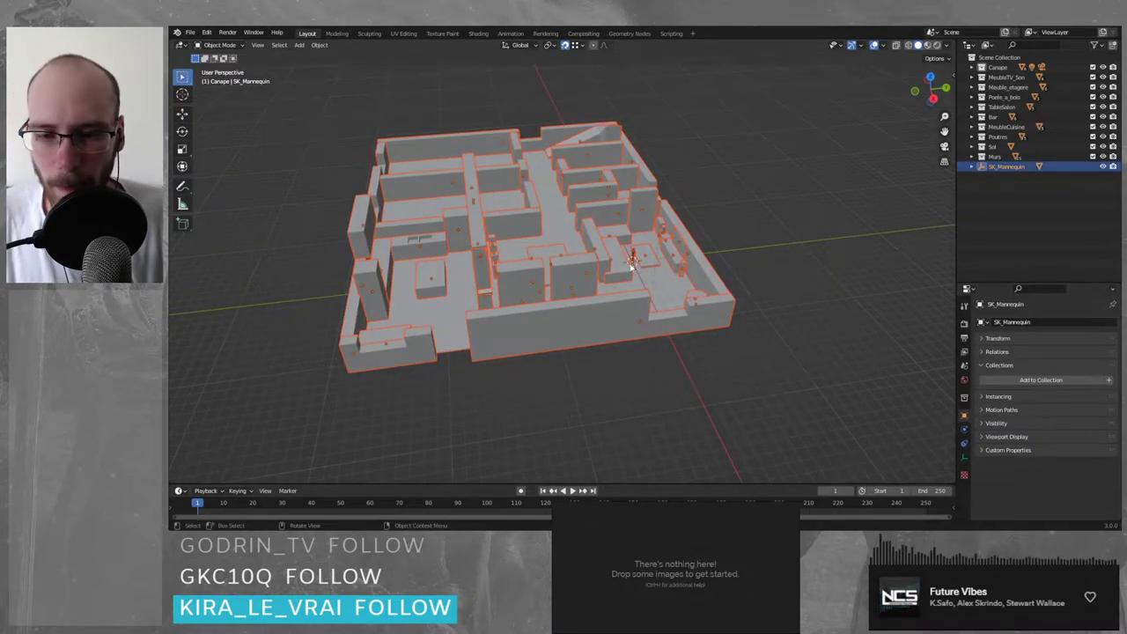
mouse_move(632, 261)
middle_down()
mouse_move(599, 265)
mouse_move(628, 278)
middle_up()
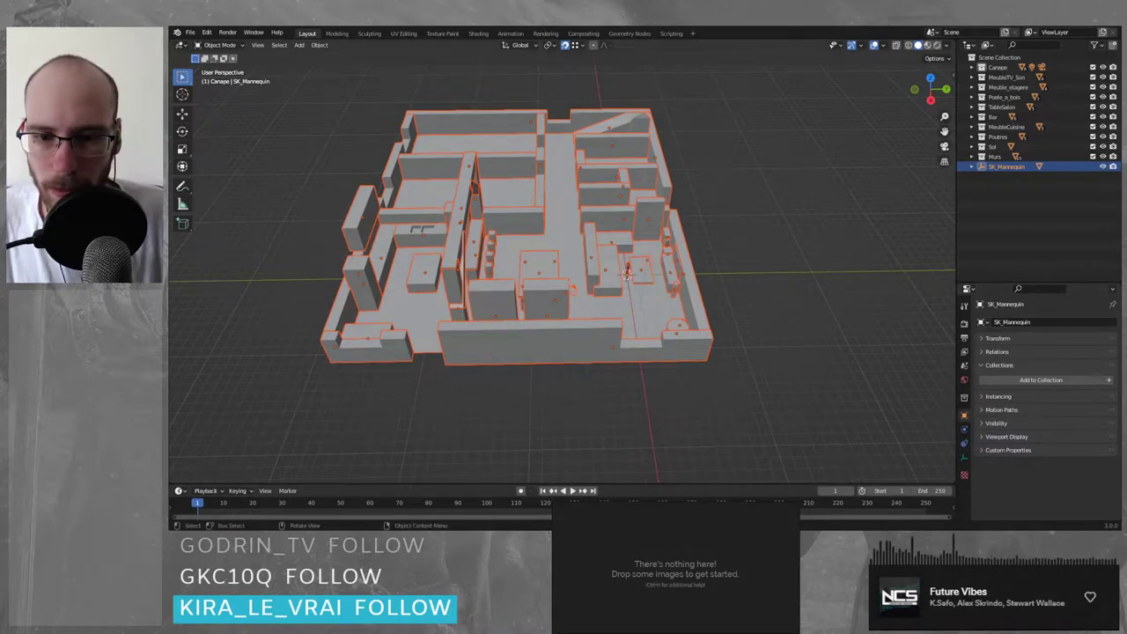
middle_drag(678, 269, 710, 285)
scroll(641, 250, up, 5)
shift+middle_drag(641, 250, 566, 285)
scroll(616, 309, up, 4)
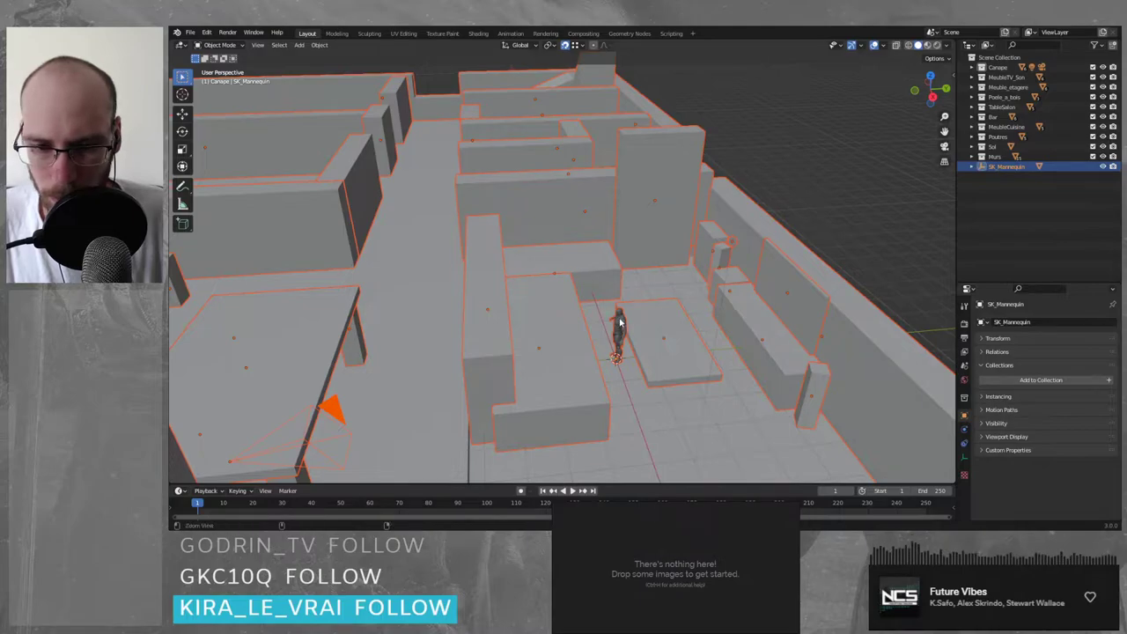
shift+click(620, 323)
shift+click(620, 323)
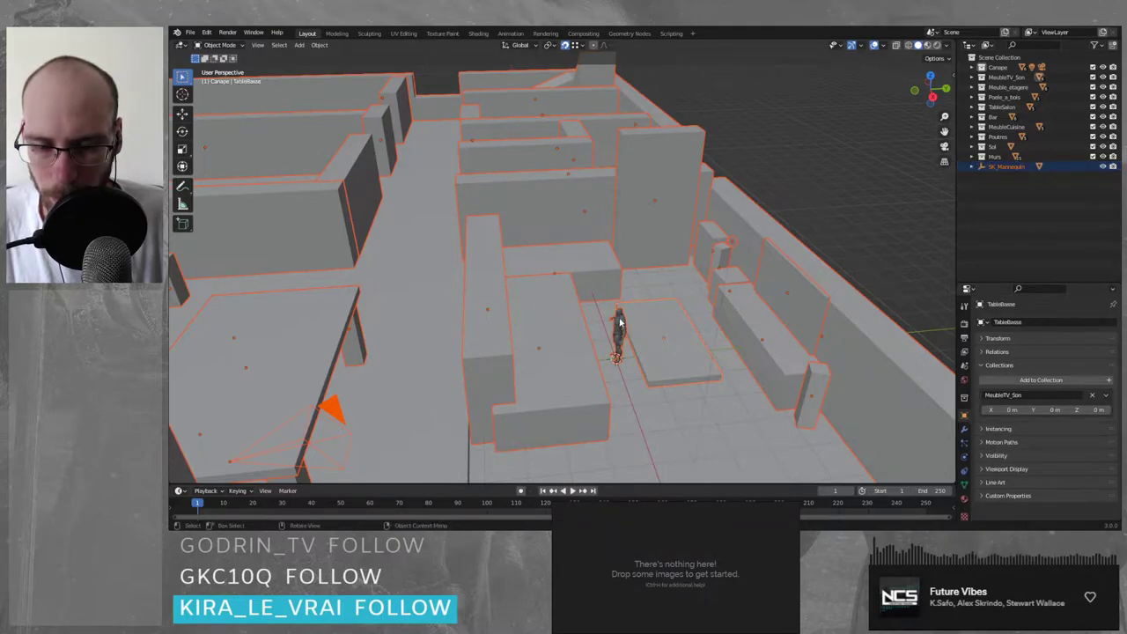
click(835, 231)
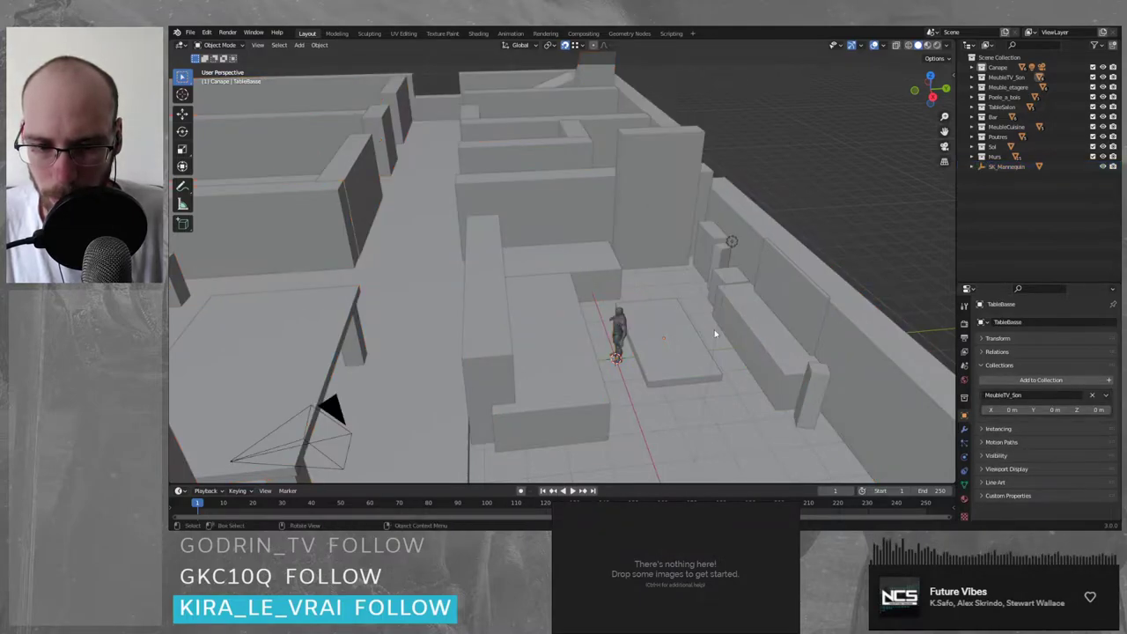
- Select the sofa pieces with Canape03 active, undoing the accidental selection of the walls
click(617, 324)
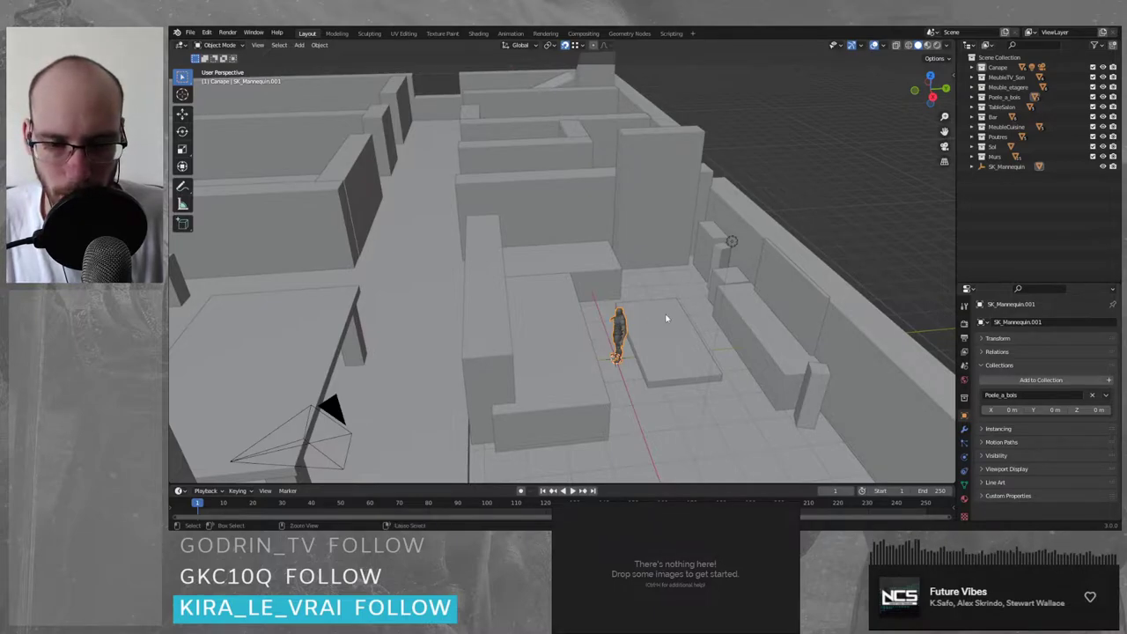
click(498, 318)
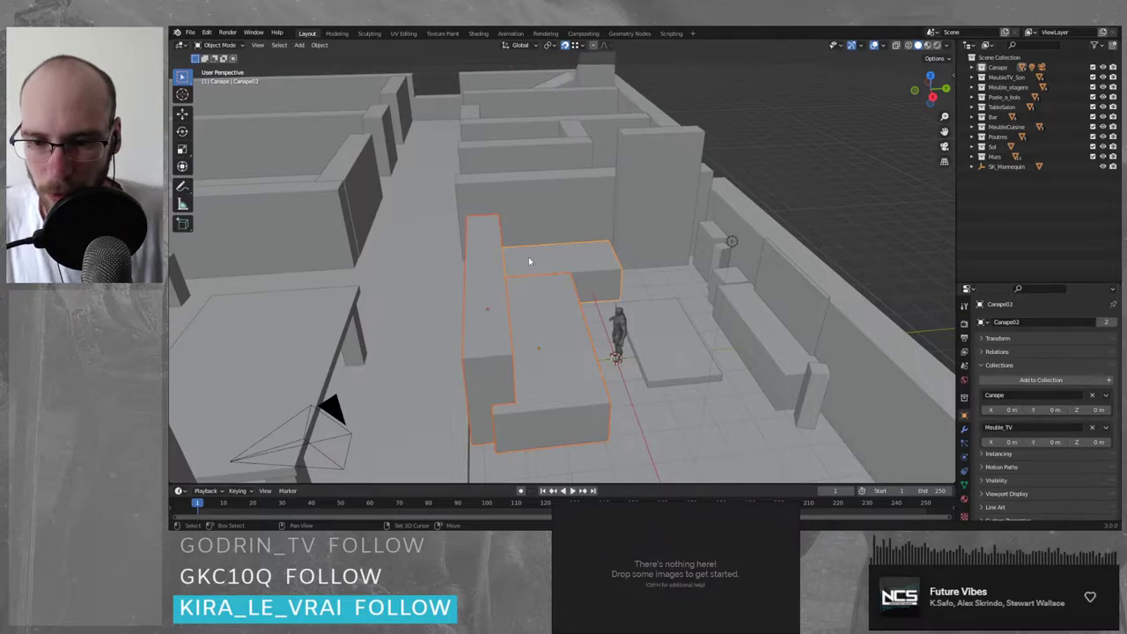
middle_drag(529, 258, 616, 303)
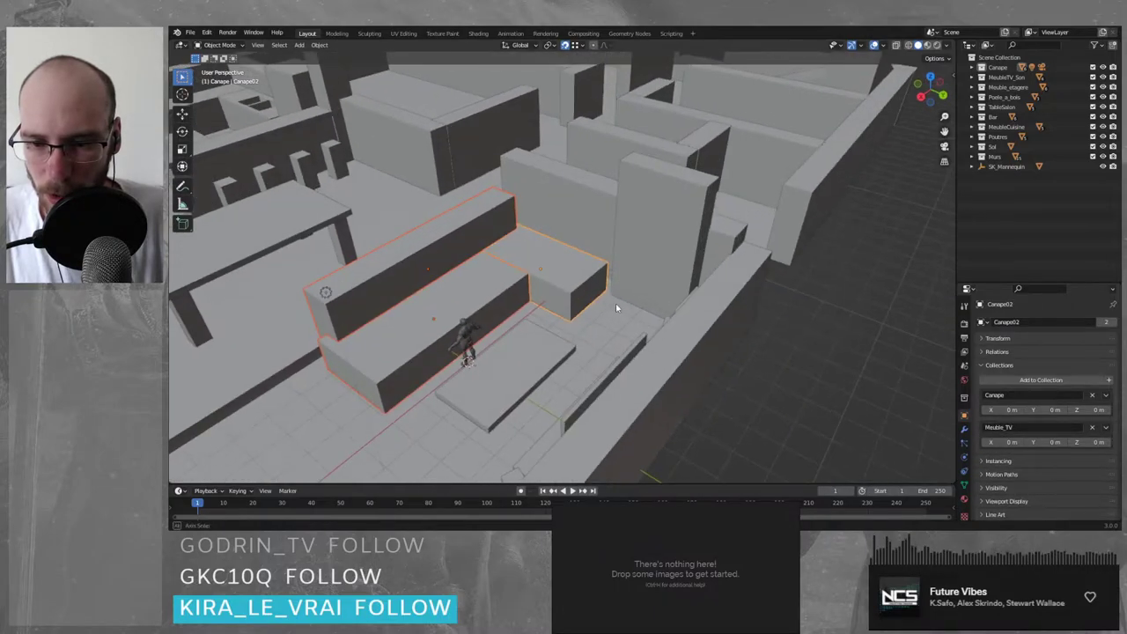
shift+click(405, 319)
shift+click(389, 284)
shift+click(383, 279)
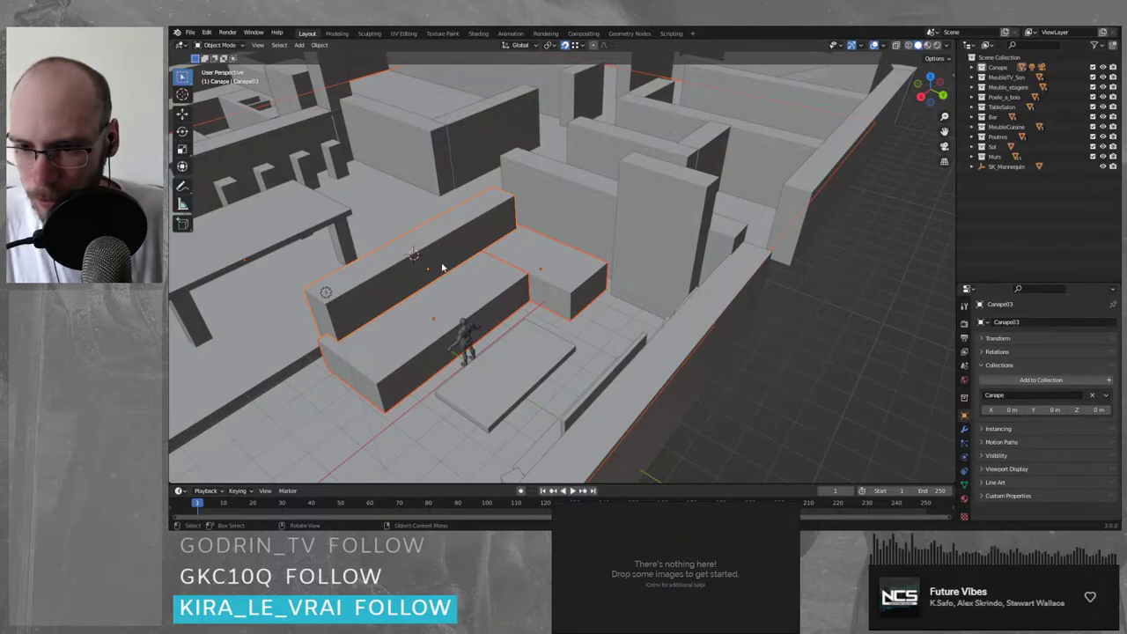
key(ctrl+z)
key(ctrl+z)
scroll(775, 385, down, 2)
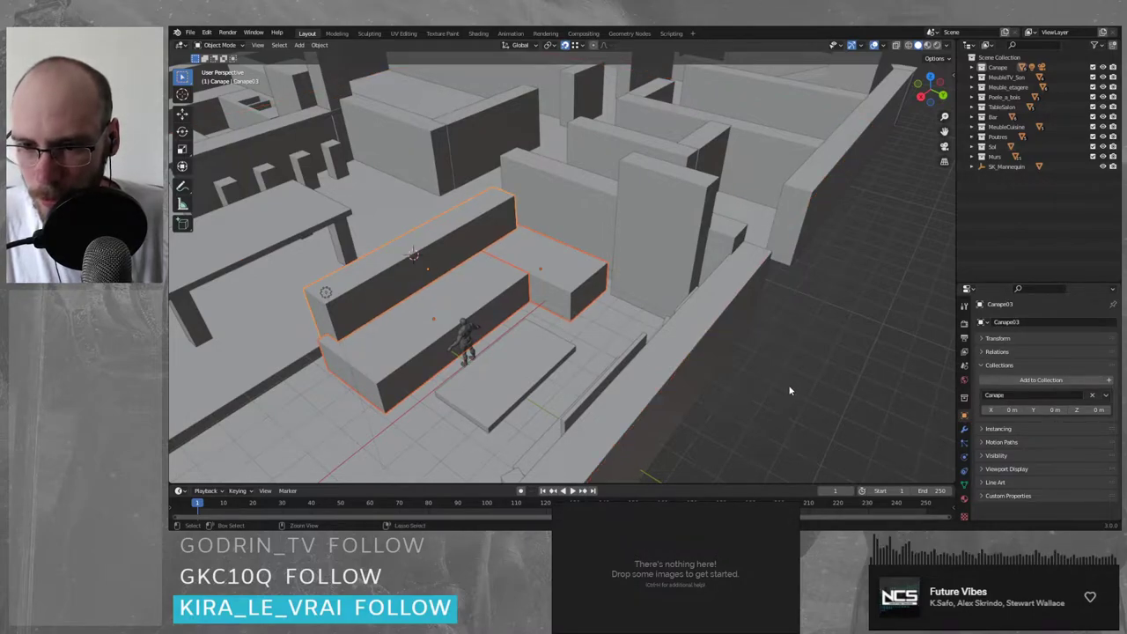
- Activate the Cursor tool and apply Set Origin with Geometry to Origin to the selected sofa pieces
scroll(757, 385, down, 3)
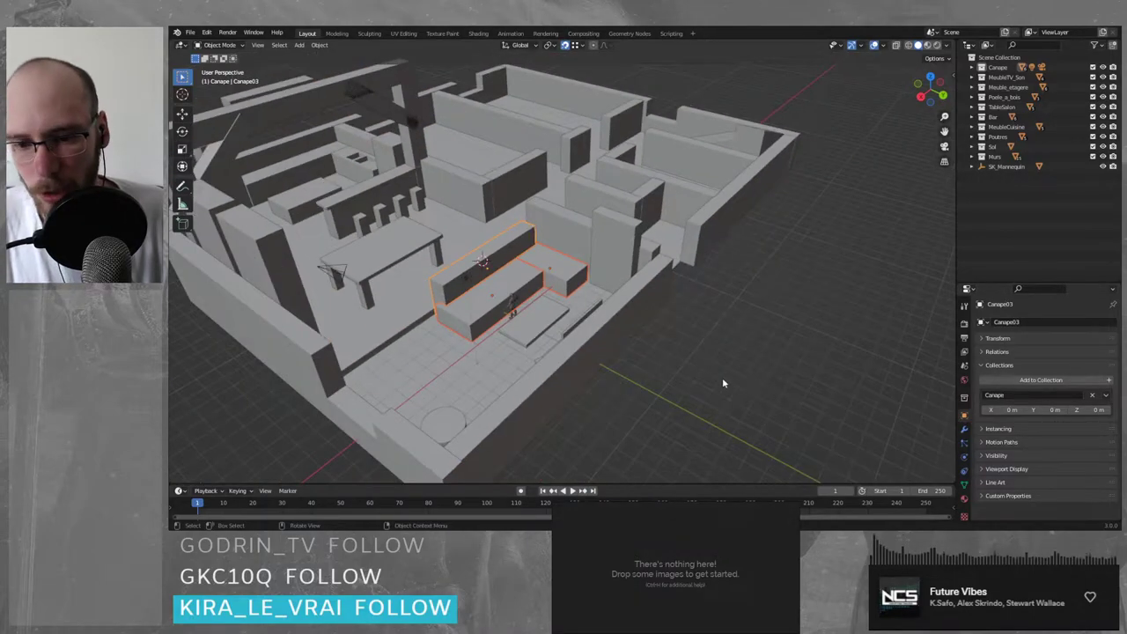
click(319, 45)
mouse_move(350, 71)
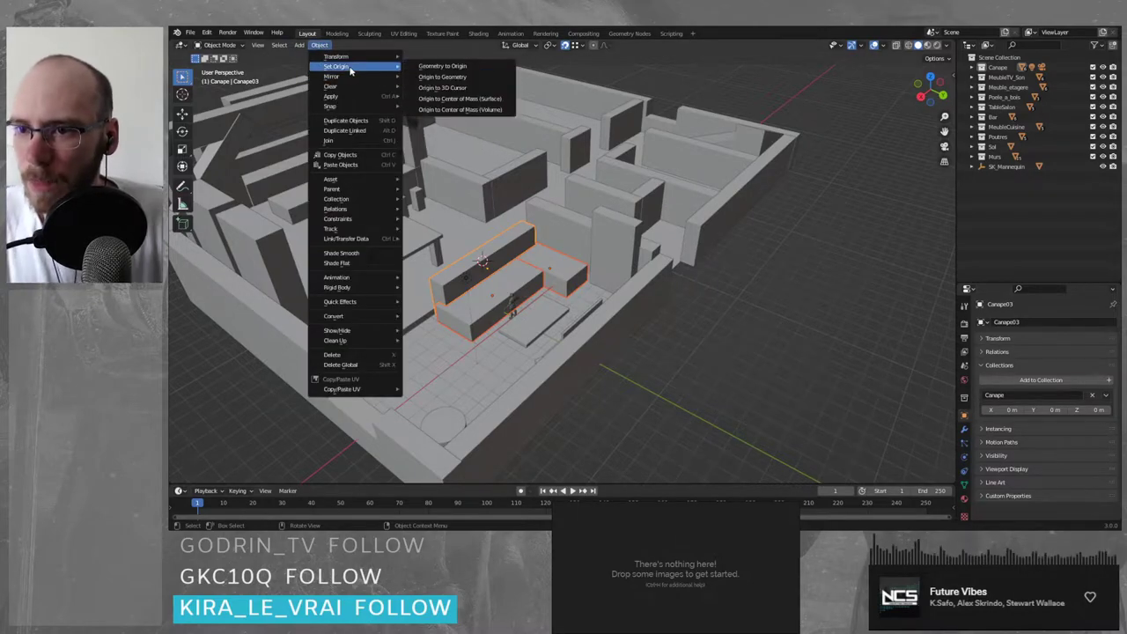
click(482, 80)
click(182, 94)
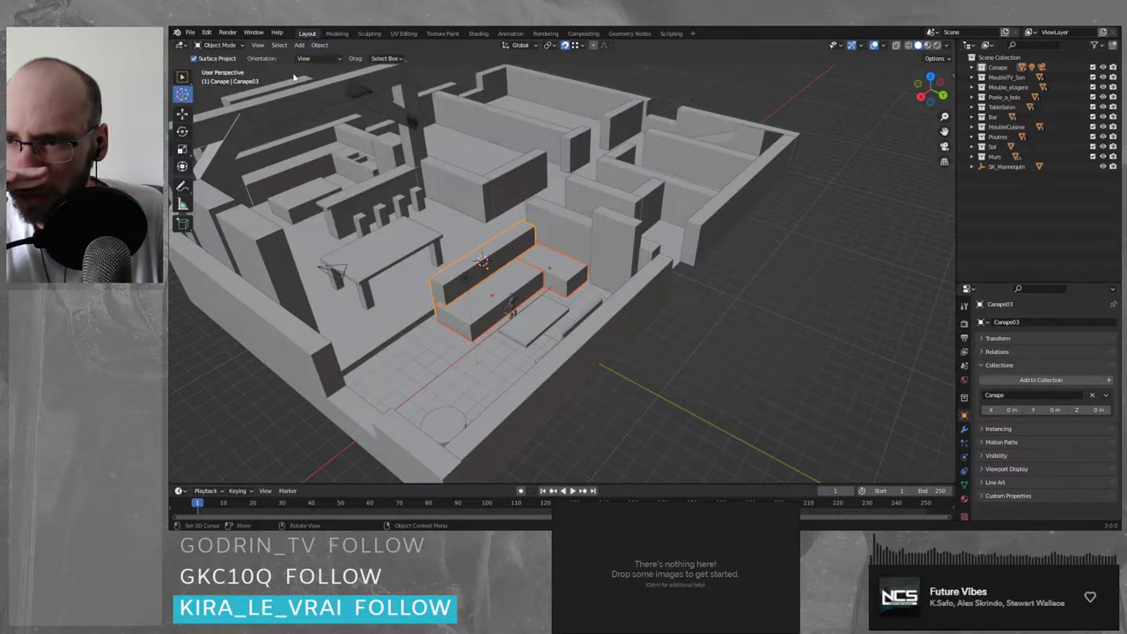
click(321, 45)
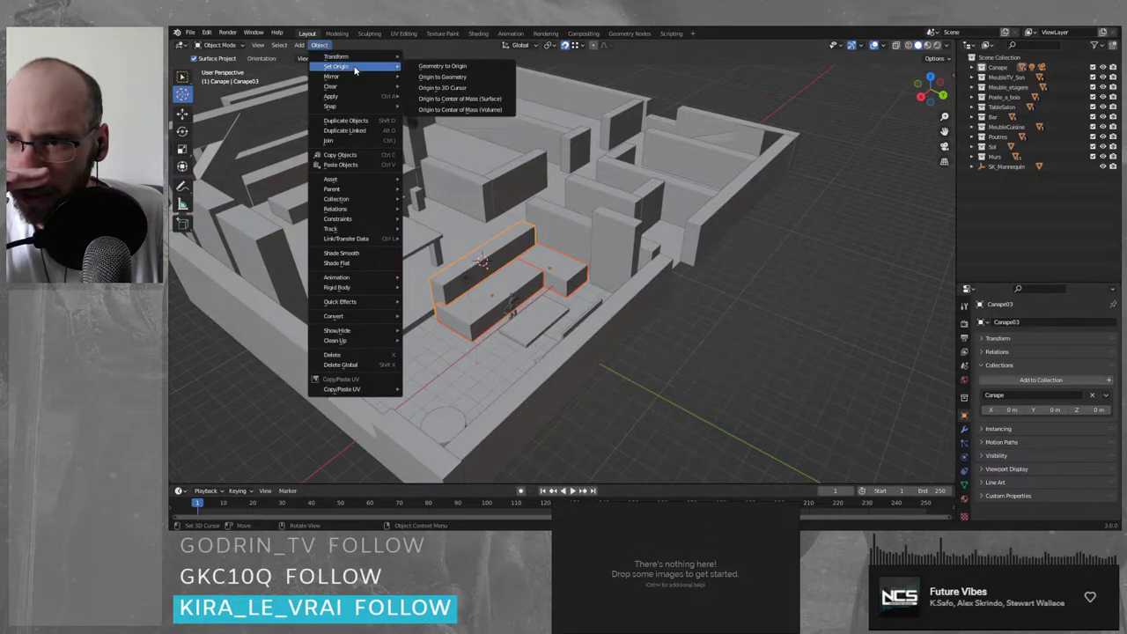
click(477, 67)
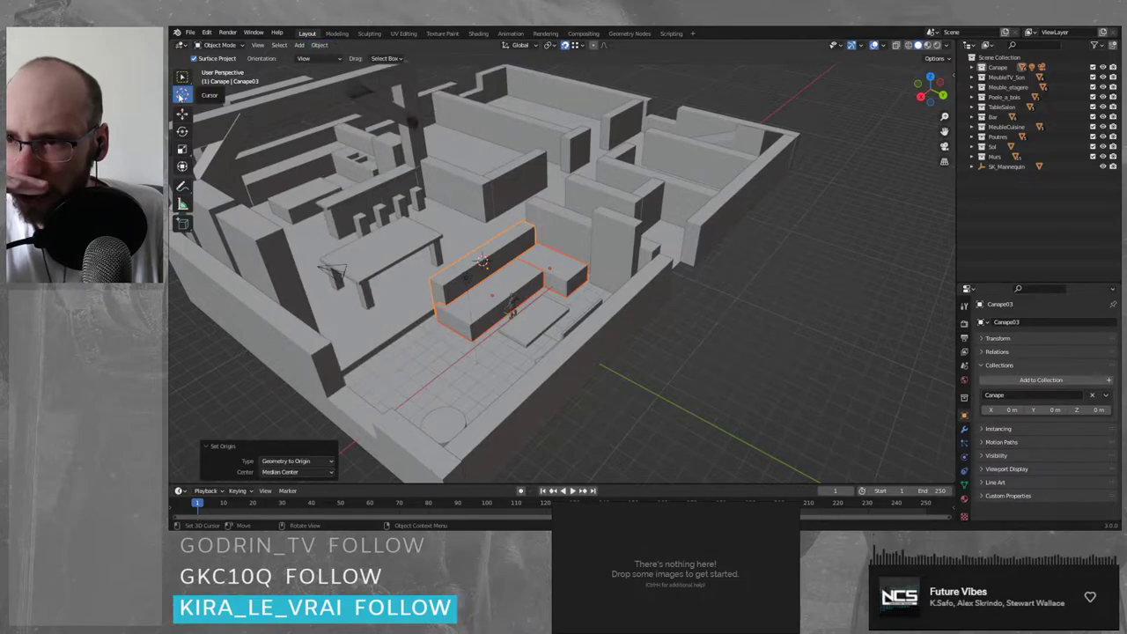
- Try setting the selected sofa pieces' origins to the 3D cursor, then reverse the change
click(321, 45)
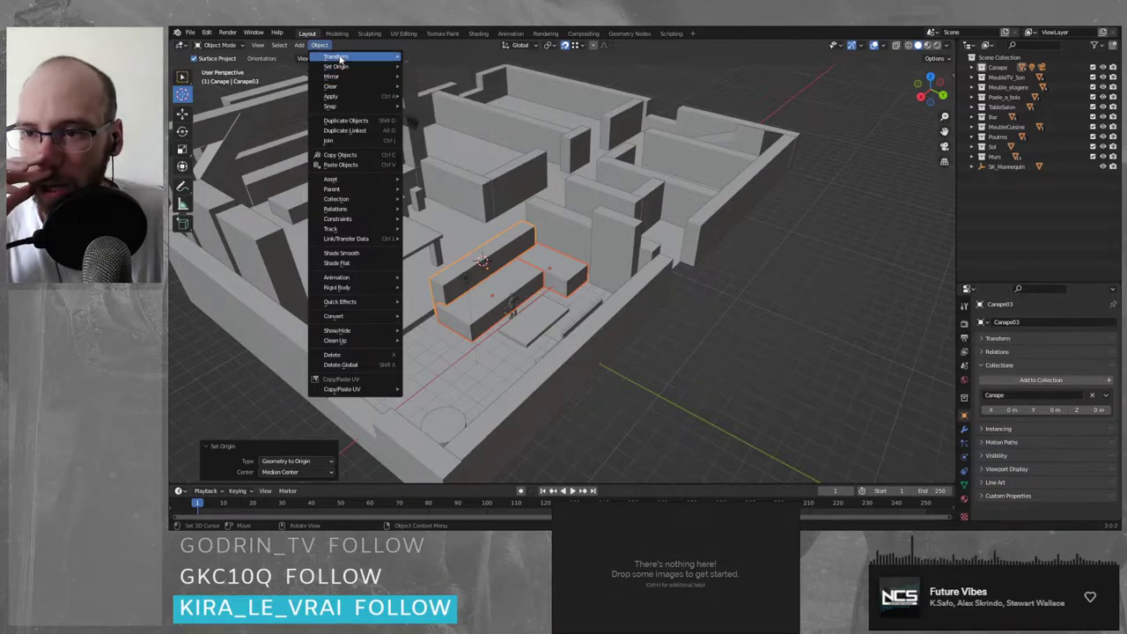
mouse_move(333, 59)
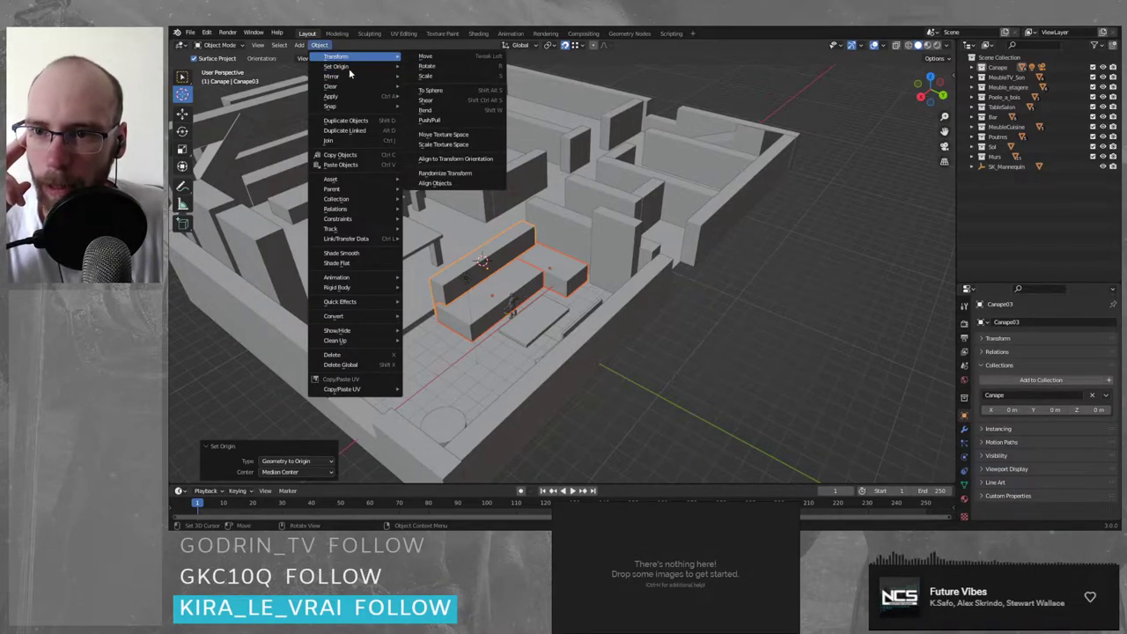
mouse_move(348, 67)
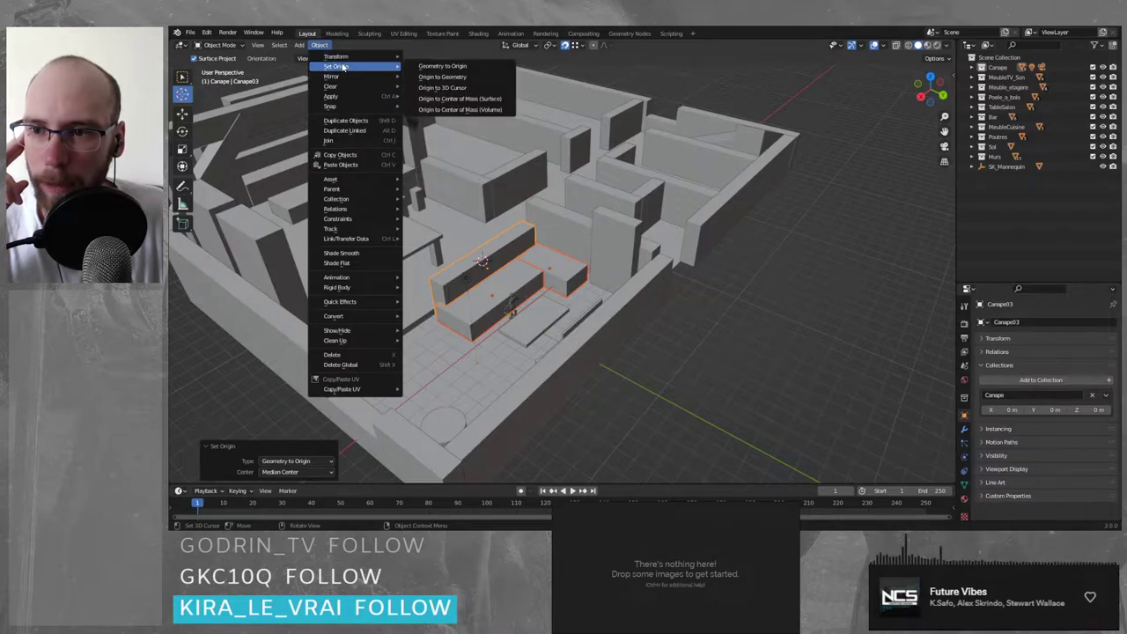
click(484, 88)
middle_drag(505, 131, 599, 271)
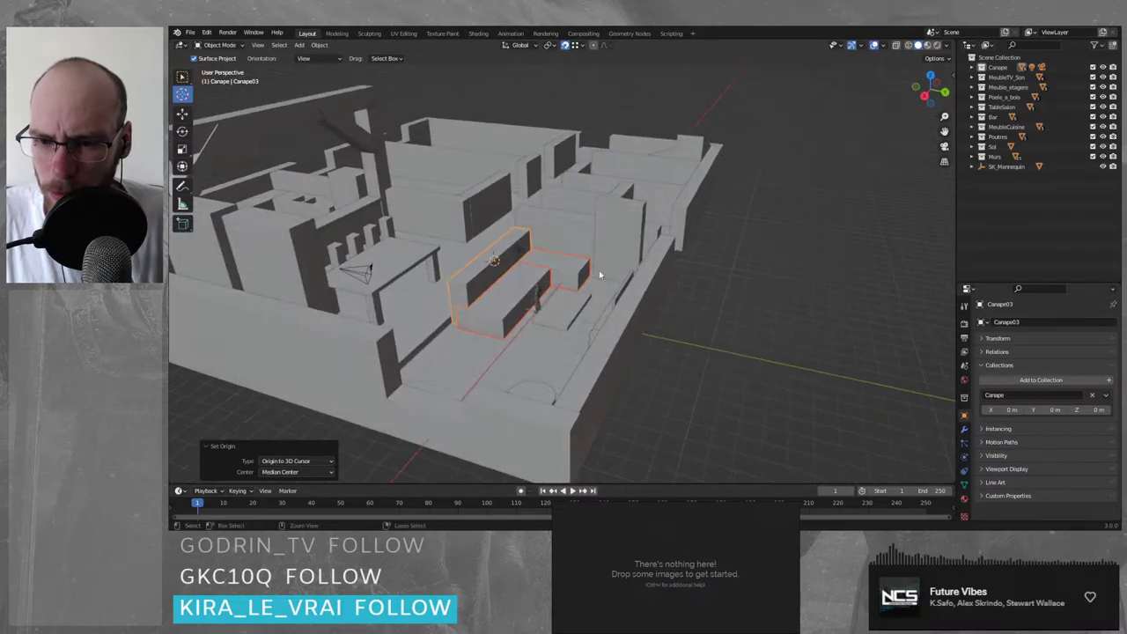
click(319, 45)
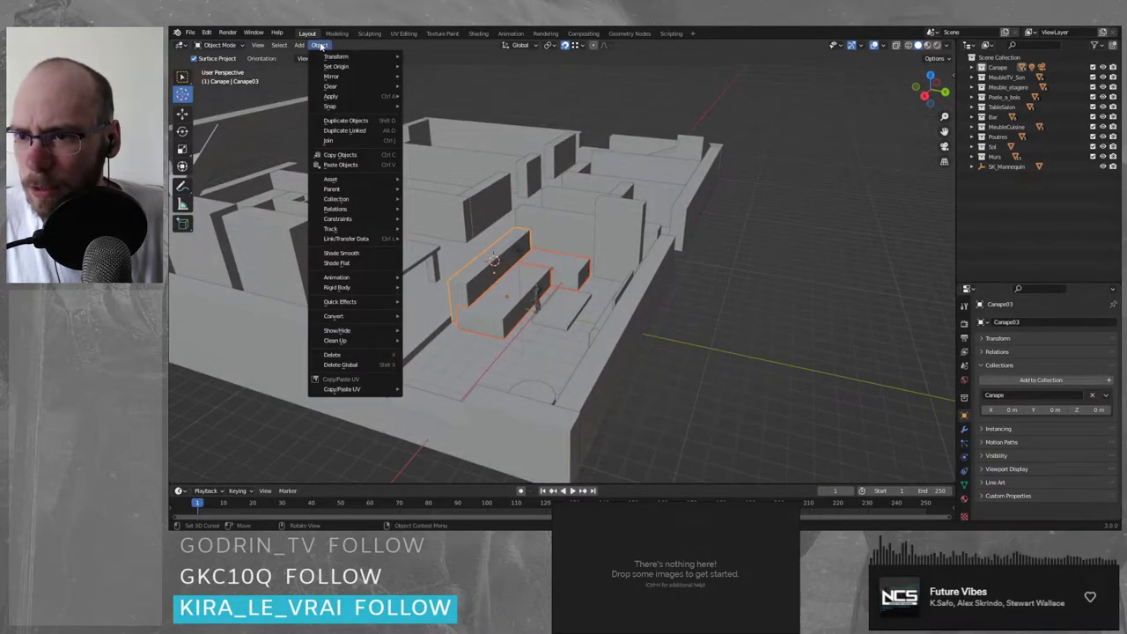
mouse_move(389, 68)
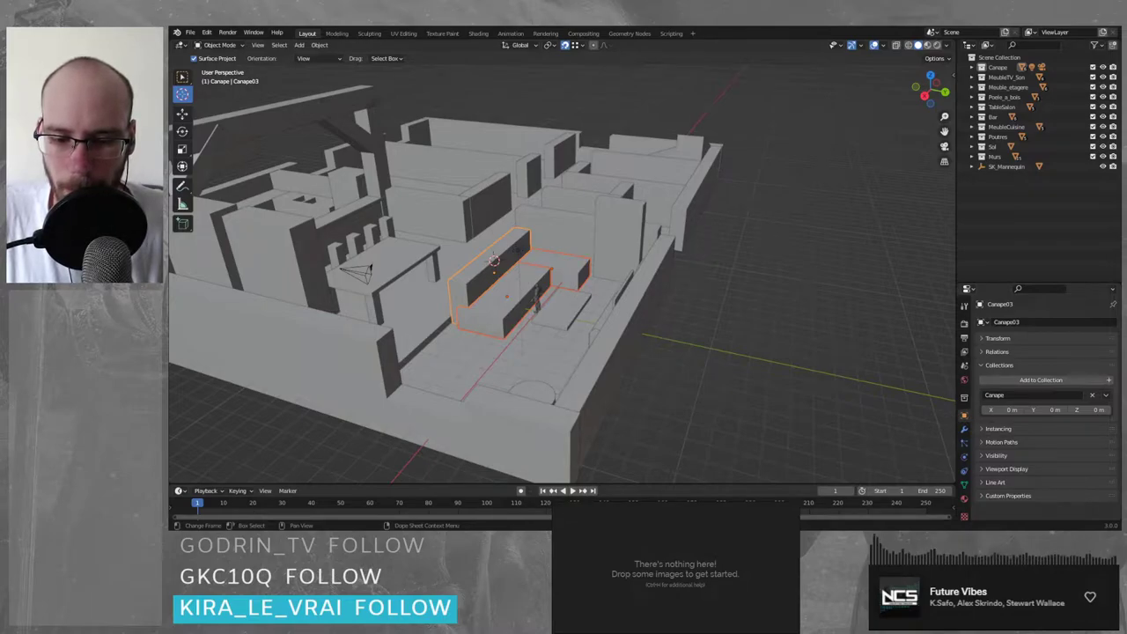
- Reset the 3D cursor to the world origin, return to the Select tool, and clear the sofa selection
shift+right_drag(716, 360, 753, 322)
key(shift+c)
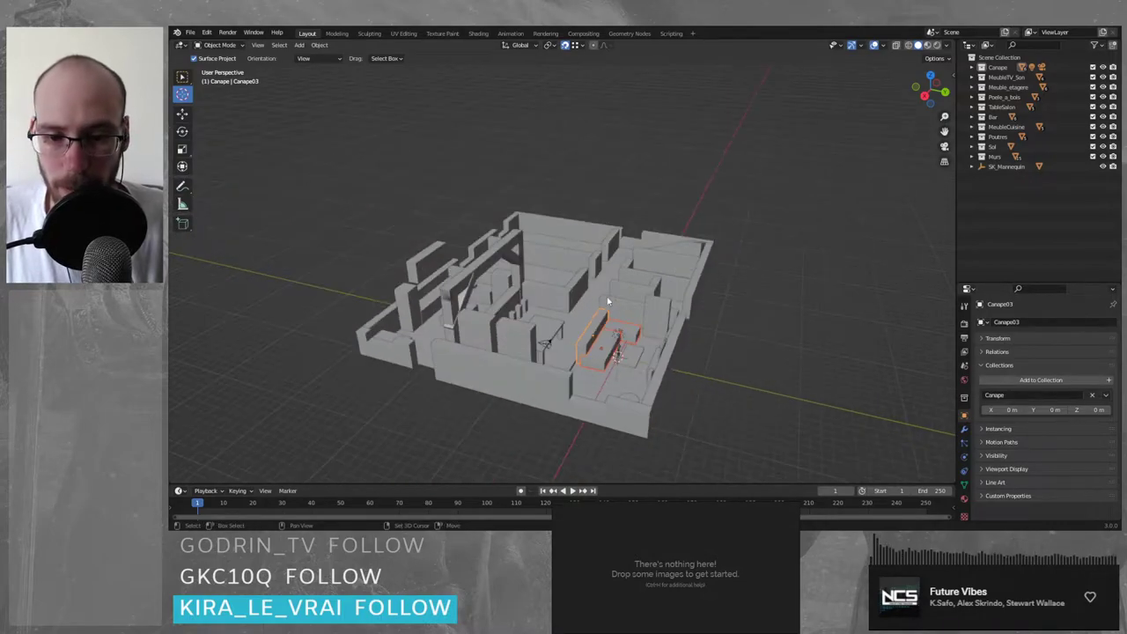
scroll(689, 384, up, 5)
middle_drag(690, 384, 691, 243)
key(w)
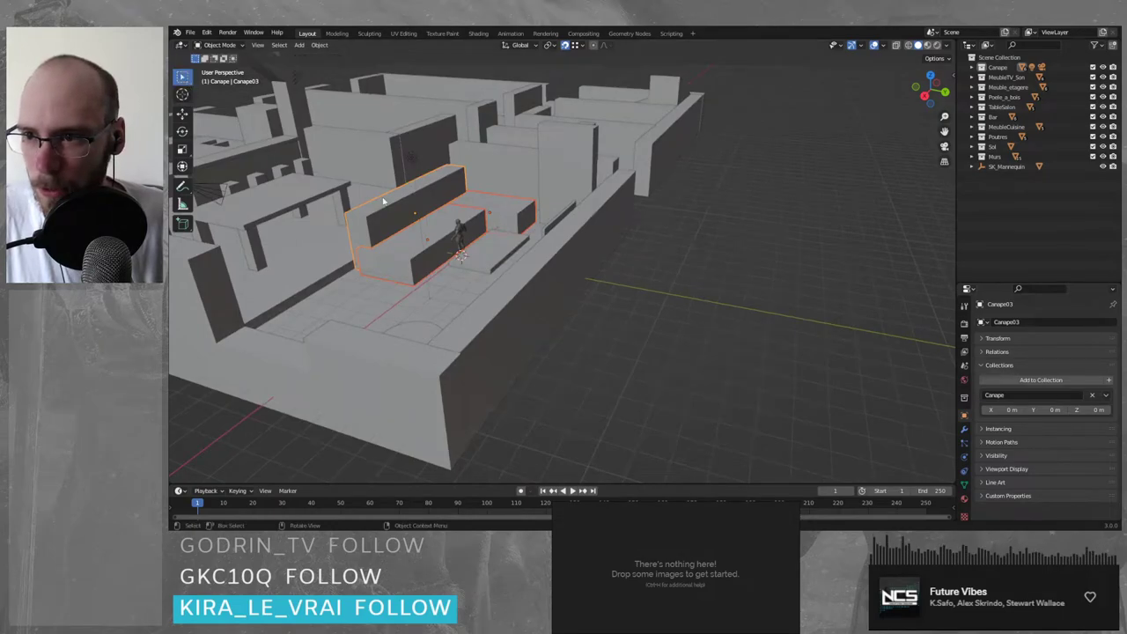
click(569, 307)
middle_drag(569, 307, 490, 276)
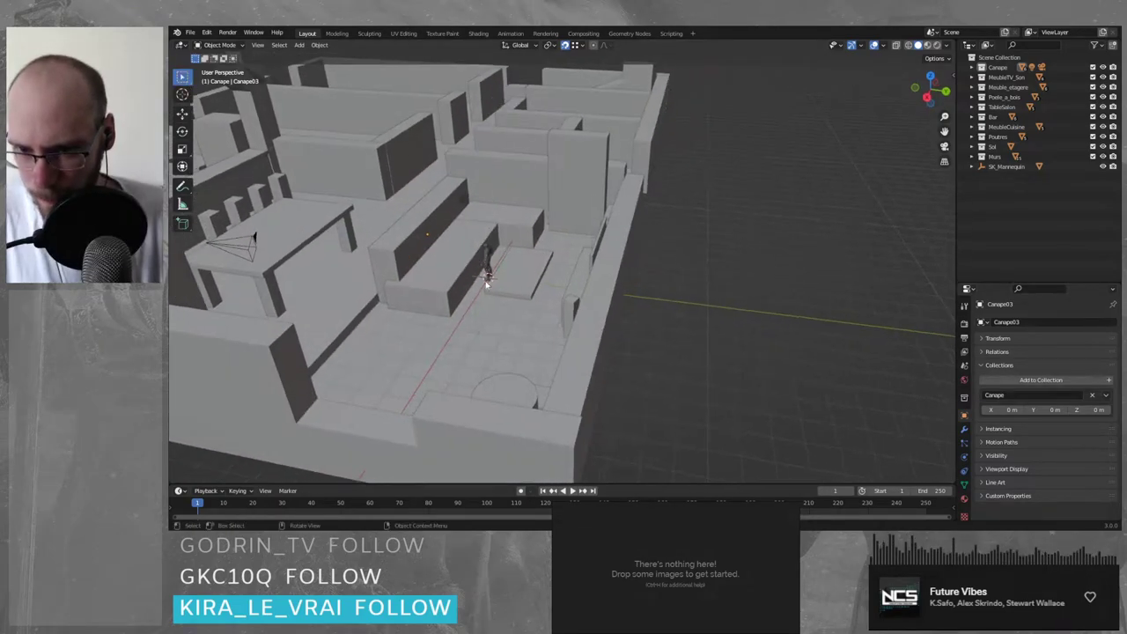
- Pick the sofa pieces and mannequin individually, and select all three sofa pieces with Canape02 active
click(416, 247)
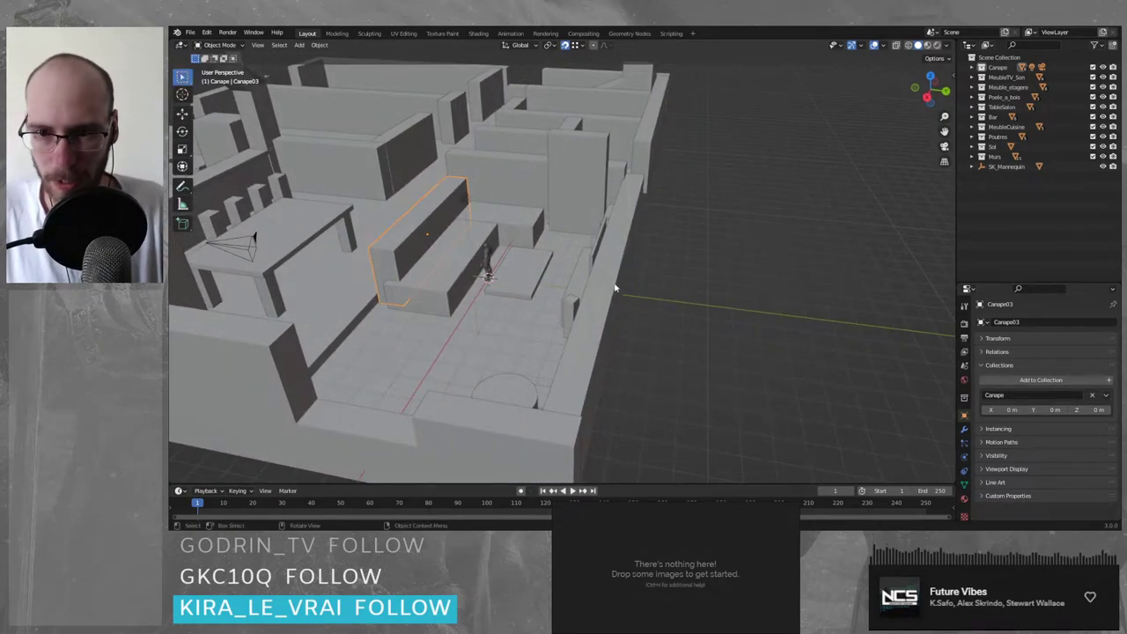
click(463, 248)
click(489, 267)
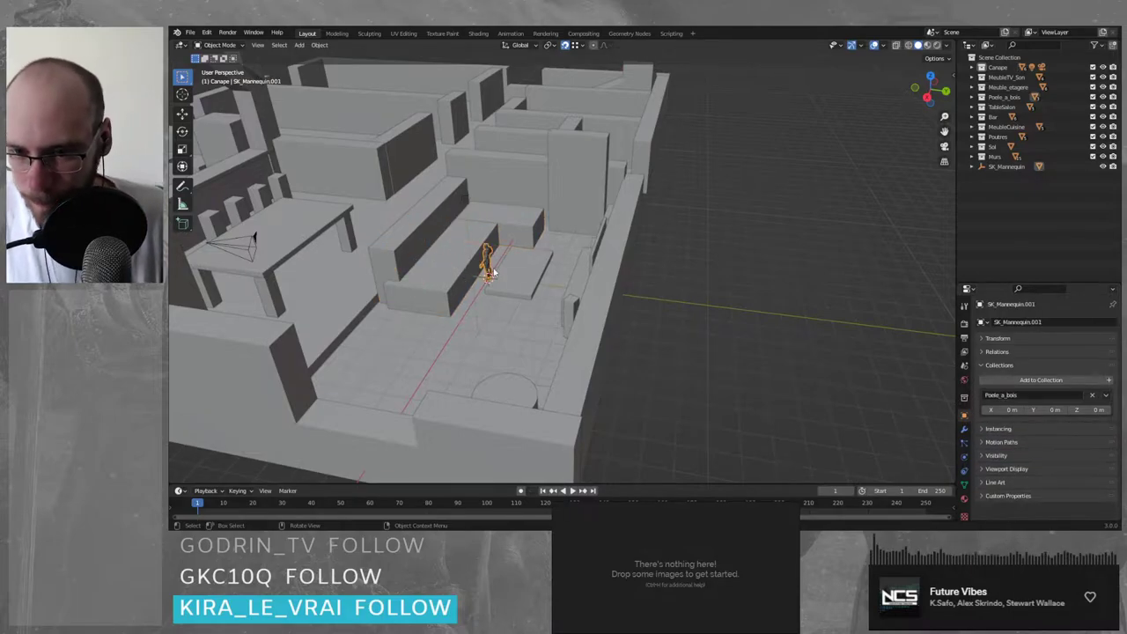
click(465, 219)
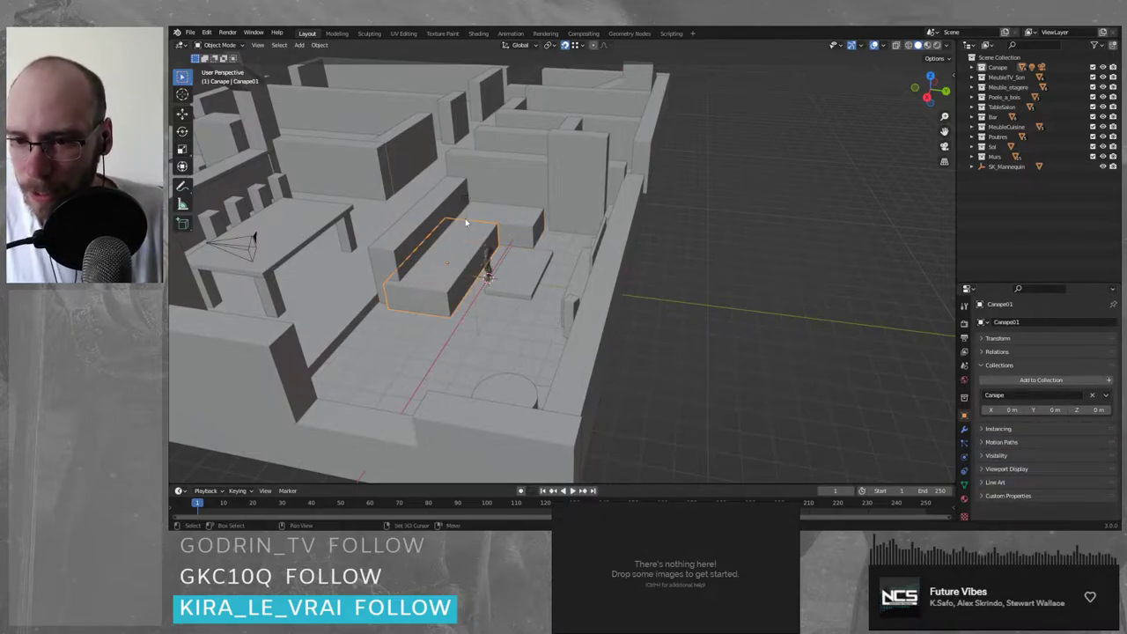
click(442, 273)
shift+click(524, 225)
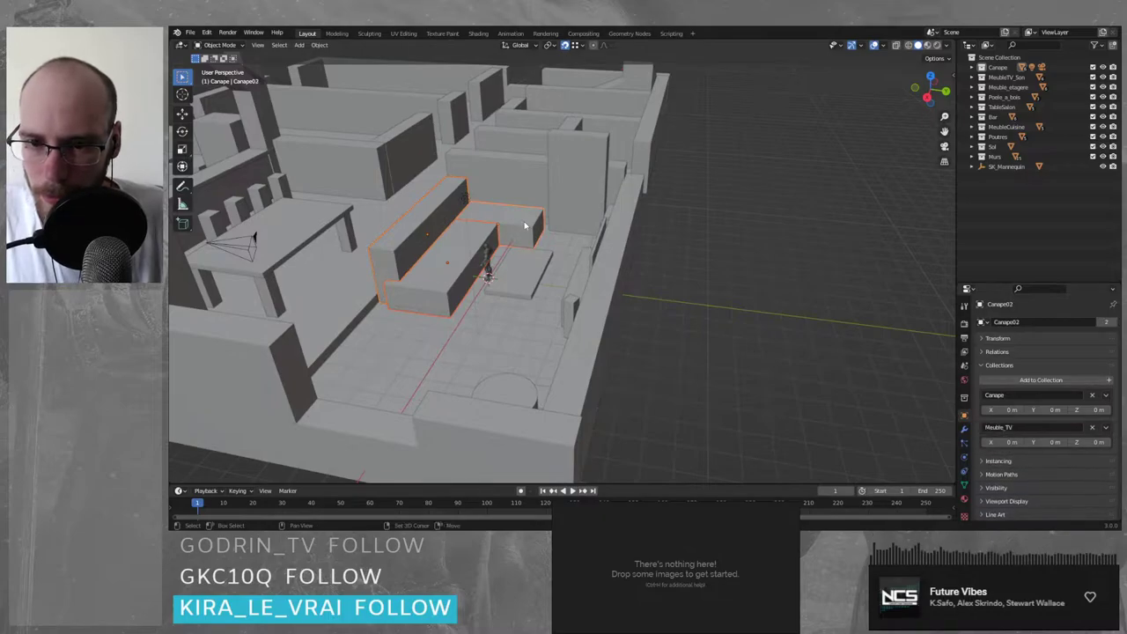
- Test-move the three sofa pieces, including a move of about 1.45 m in Z with Canape01 active, and revert every move
key(g)
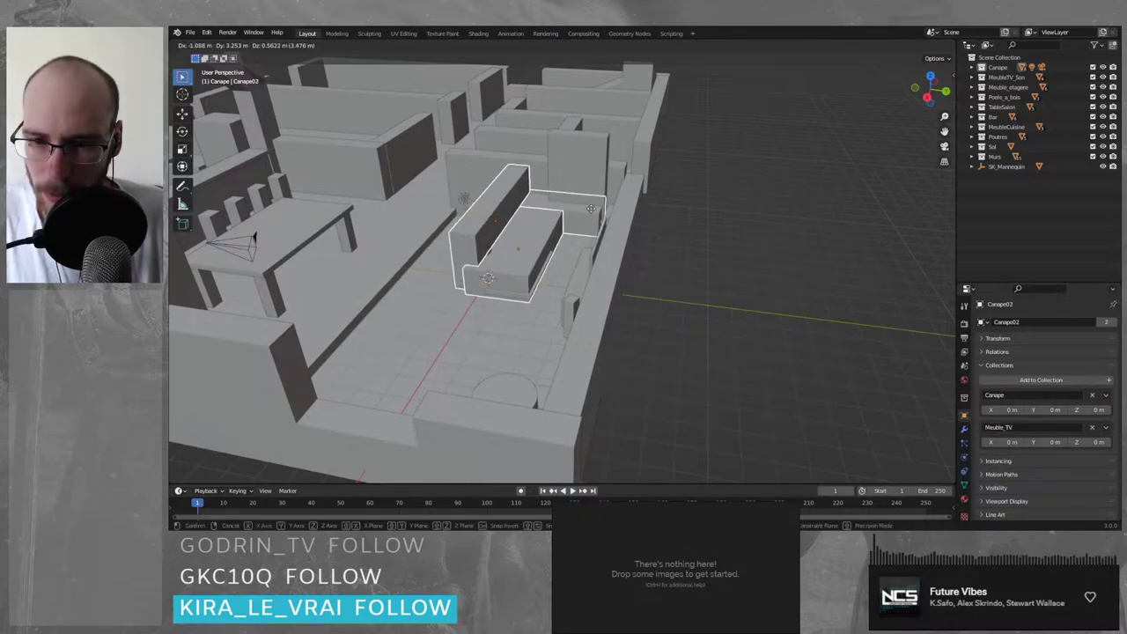
right_click(525, 219)
shift+click(441, 280)
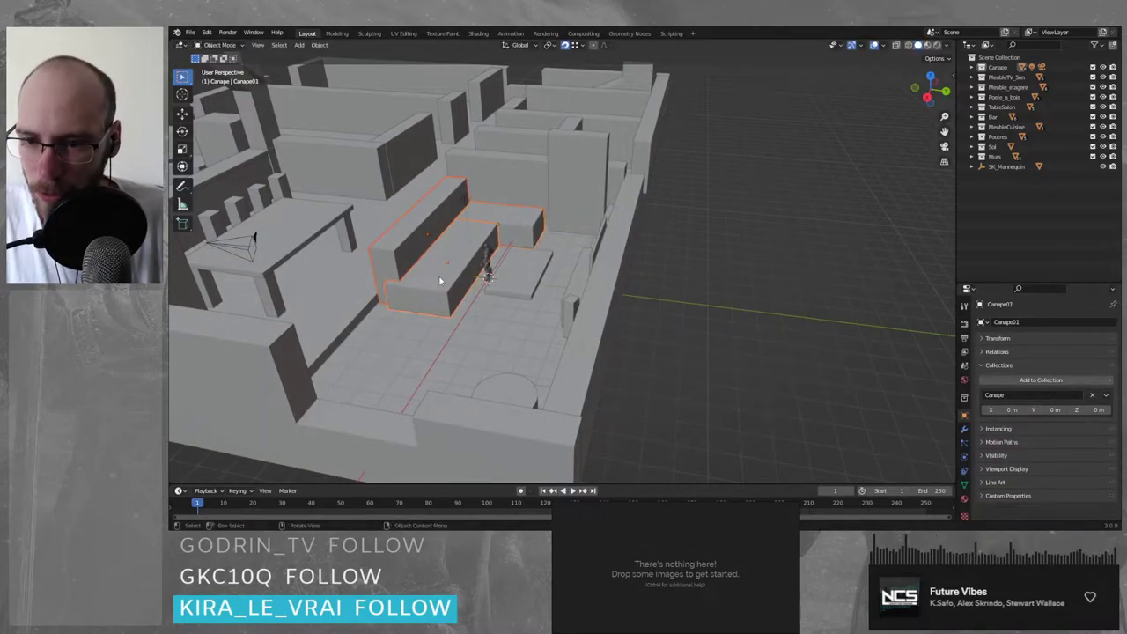
key(g)
key(z)
click(435, 247)
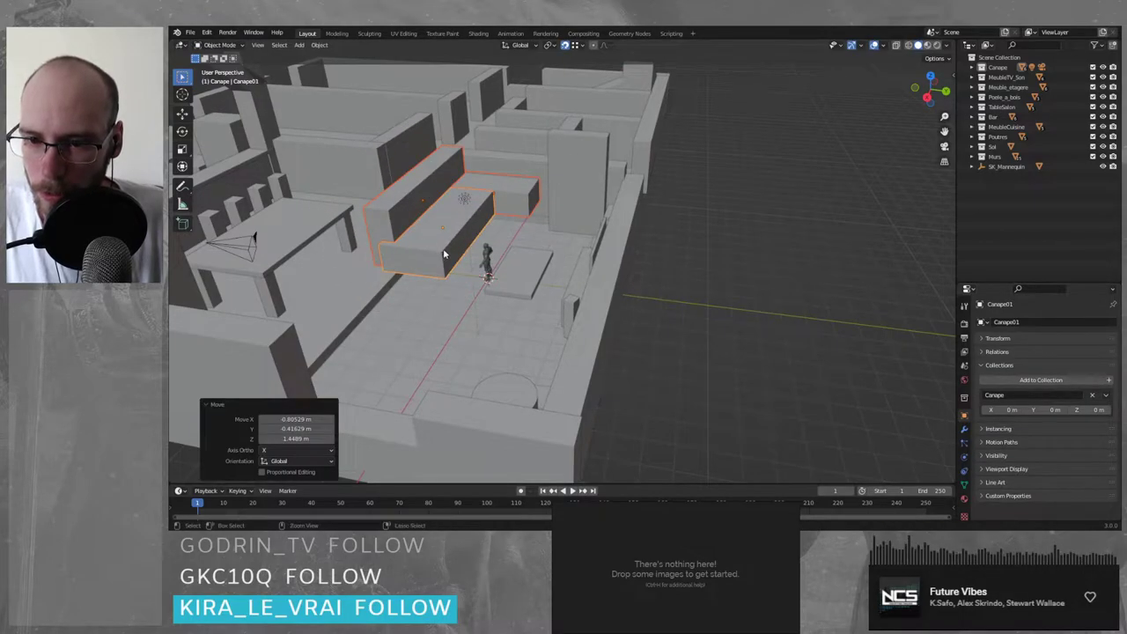
key(ctrl+z)
key(g)
right_click(769, 245)
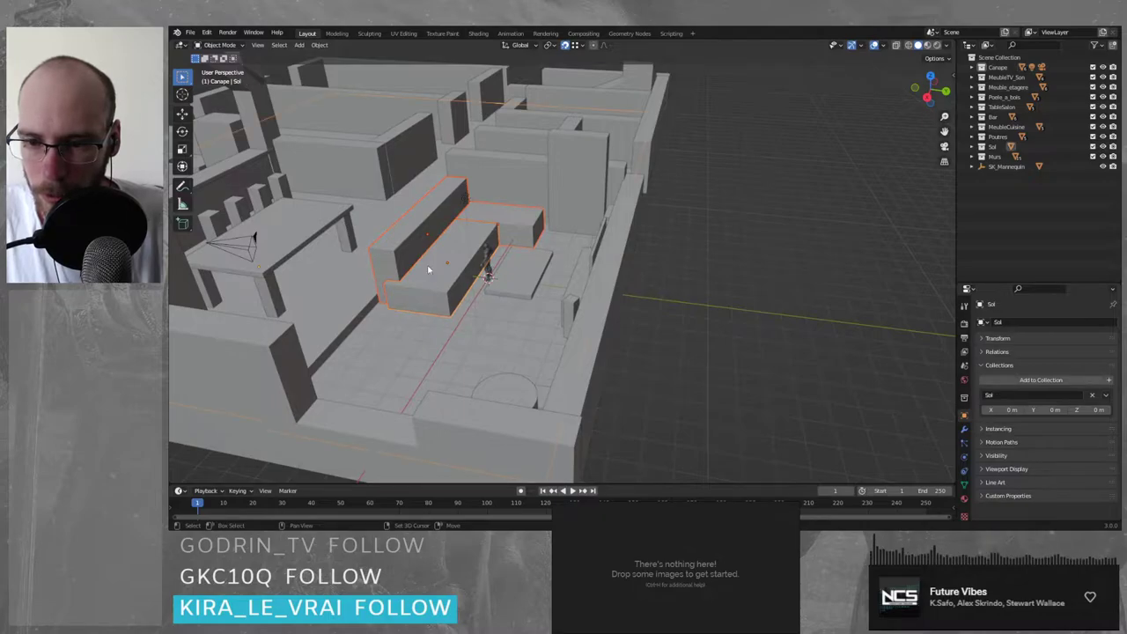
- Clear the selection that includes the Sol floor, and select Canape01, Canape03 and Canape02 together
shift+click(407, 242)
click(671, 243)
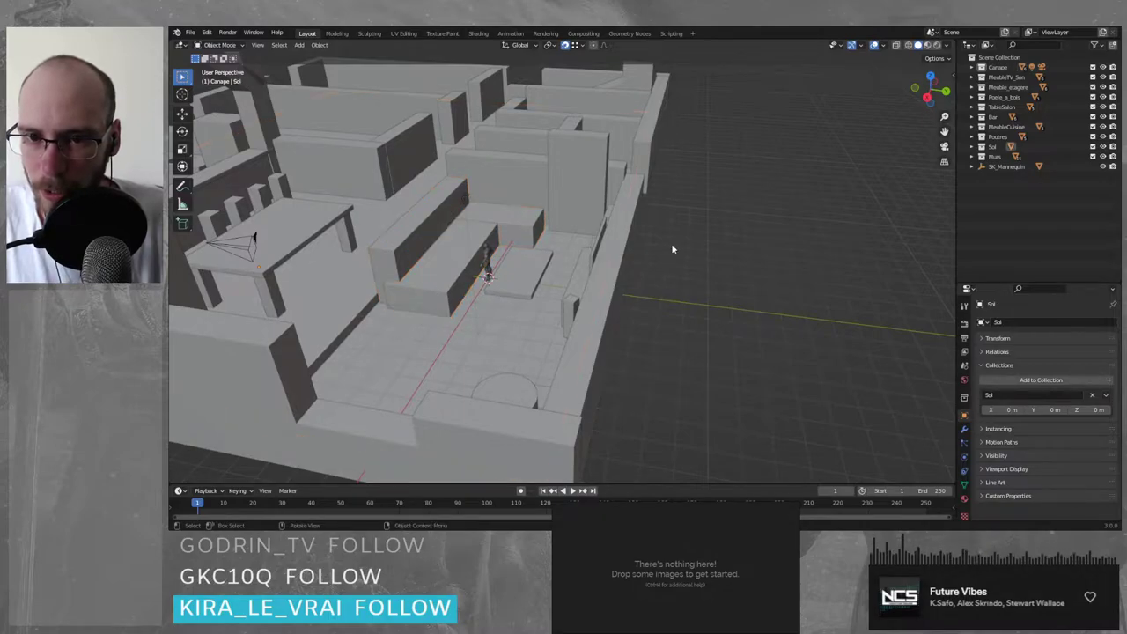
click(433, 262)
shift+click(431, 231)
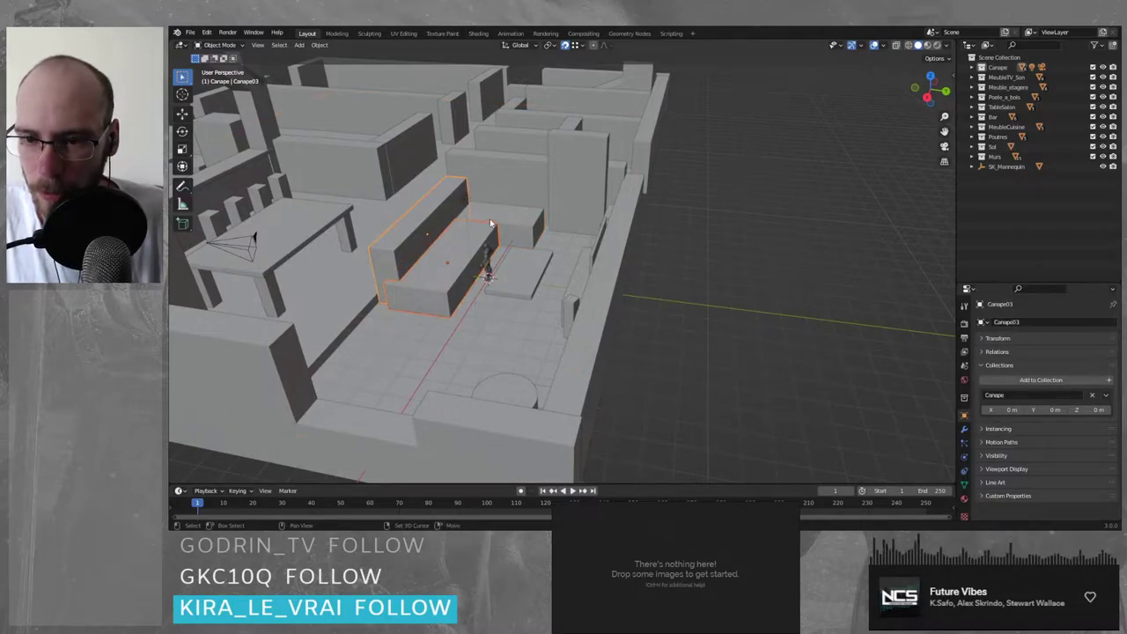
shift+click(491, 222)
- Reselect the sofa starting from Canape01, ending with all three pieces selected and Canape03 active
click(411, 243)
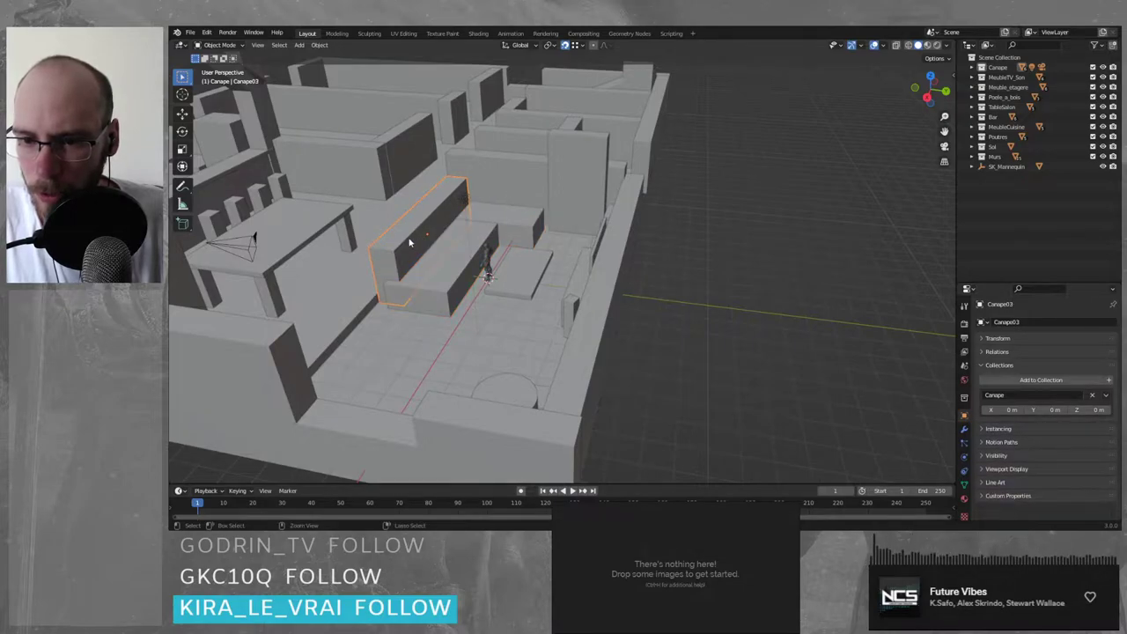
click(437, 275)
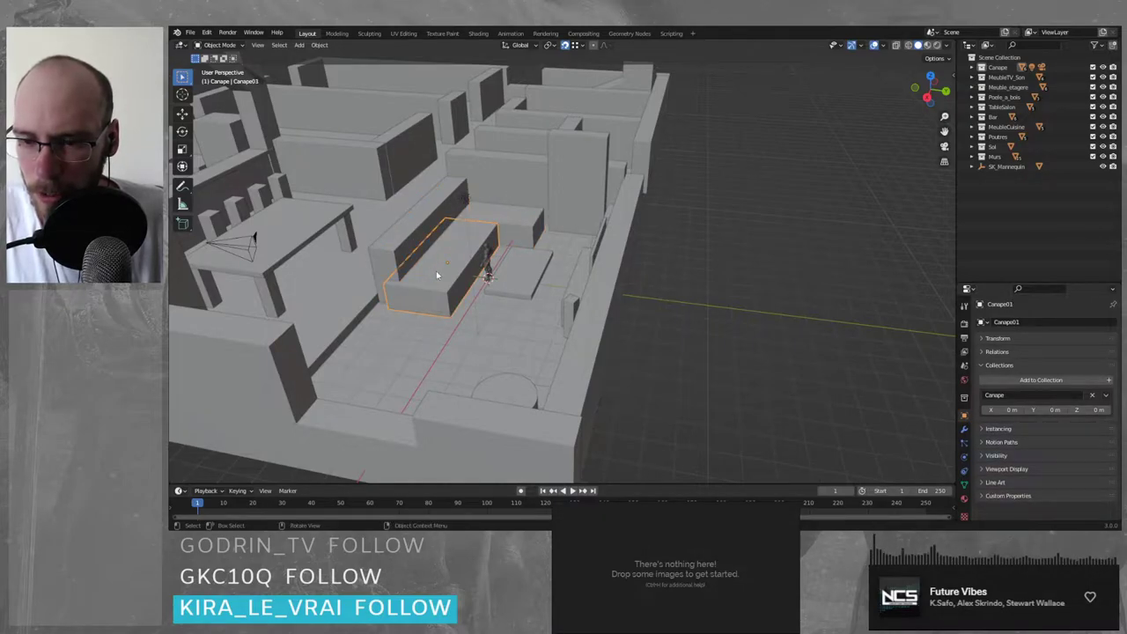
shift+click(412, 239)
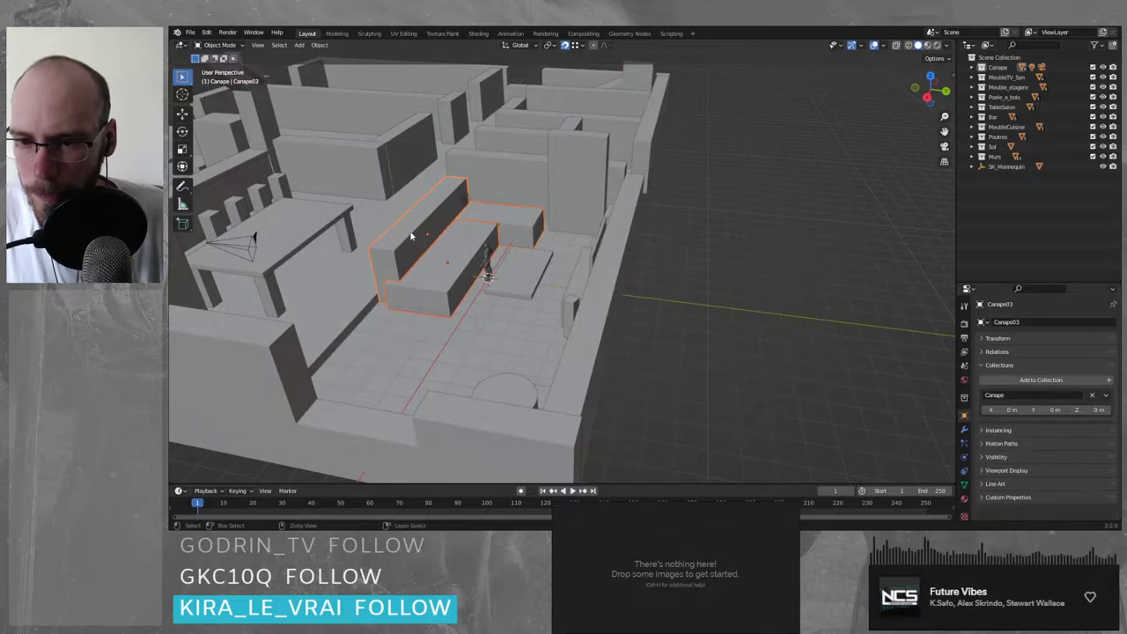
key(ctrl)
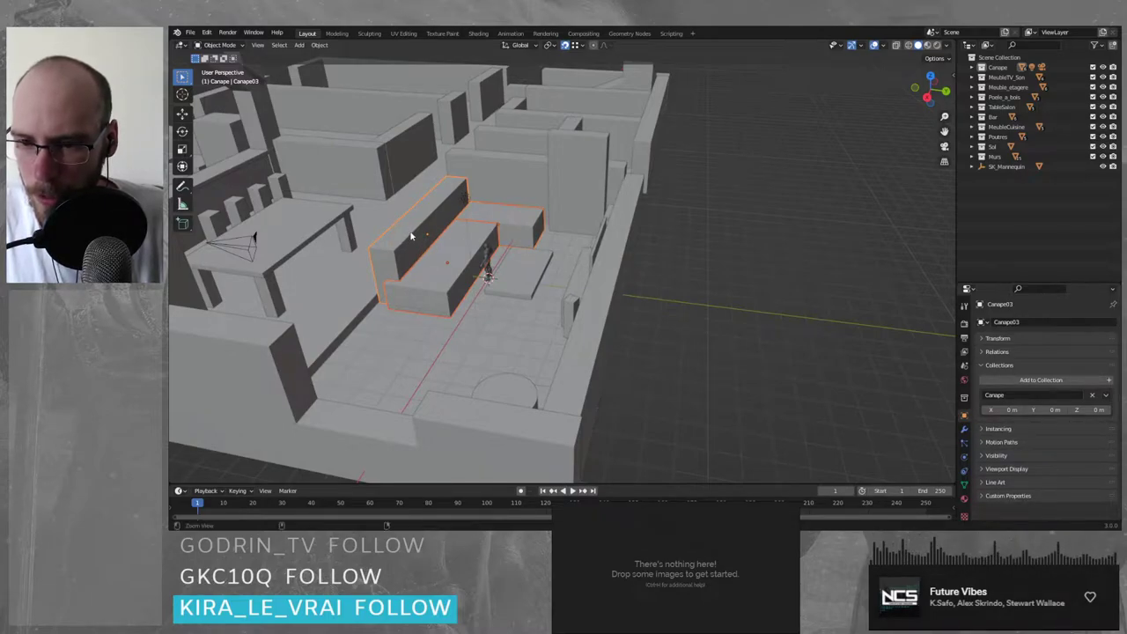
- Build a selection from Canape03, Canape01 and Canape02, make Canape03 active, and toggle it out of the selection
click(407, 238)
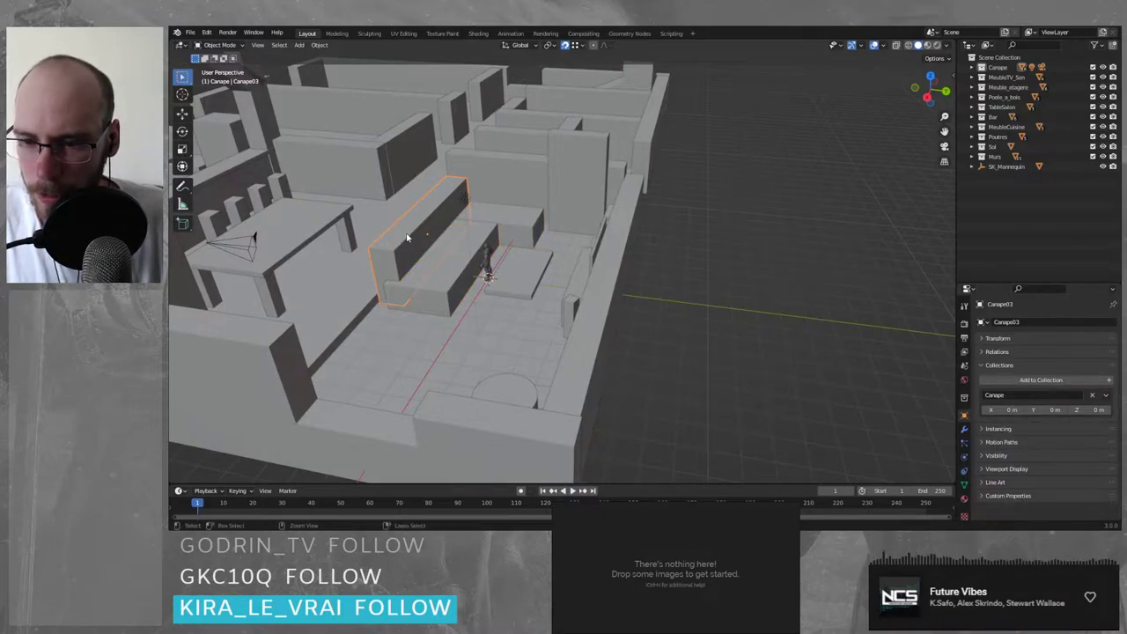
shift+click(444, 260)
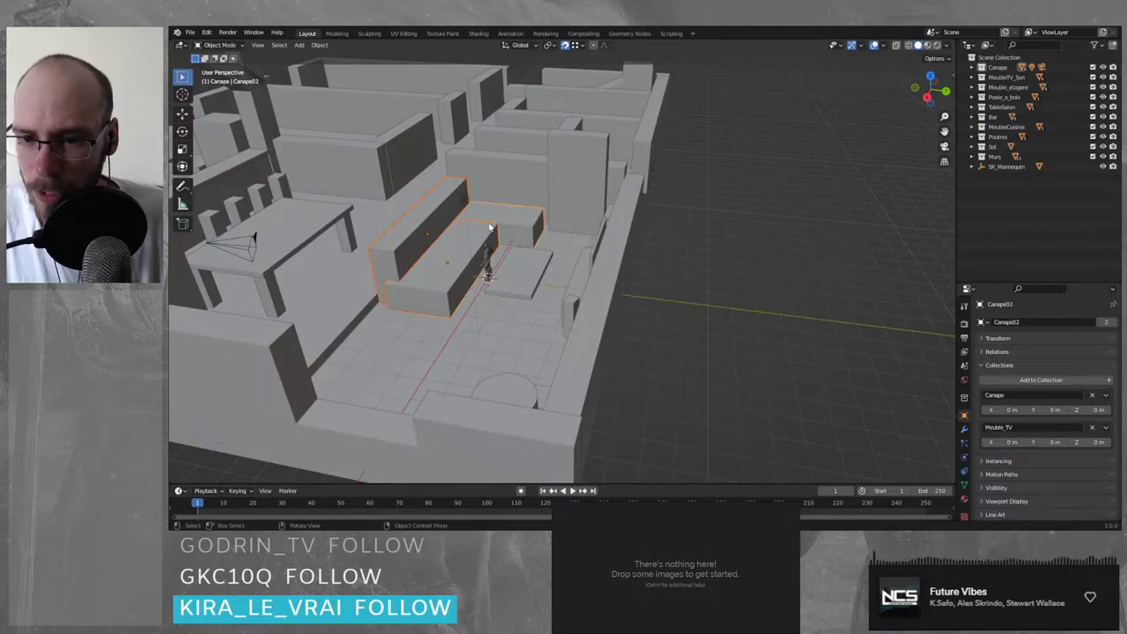
shift+click(416, 236)
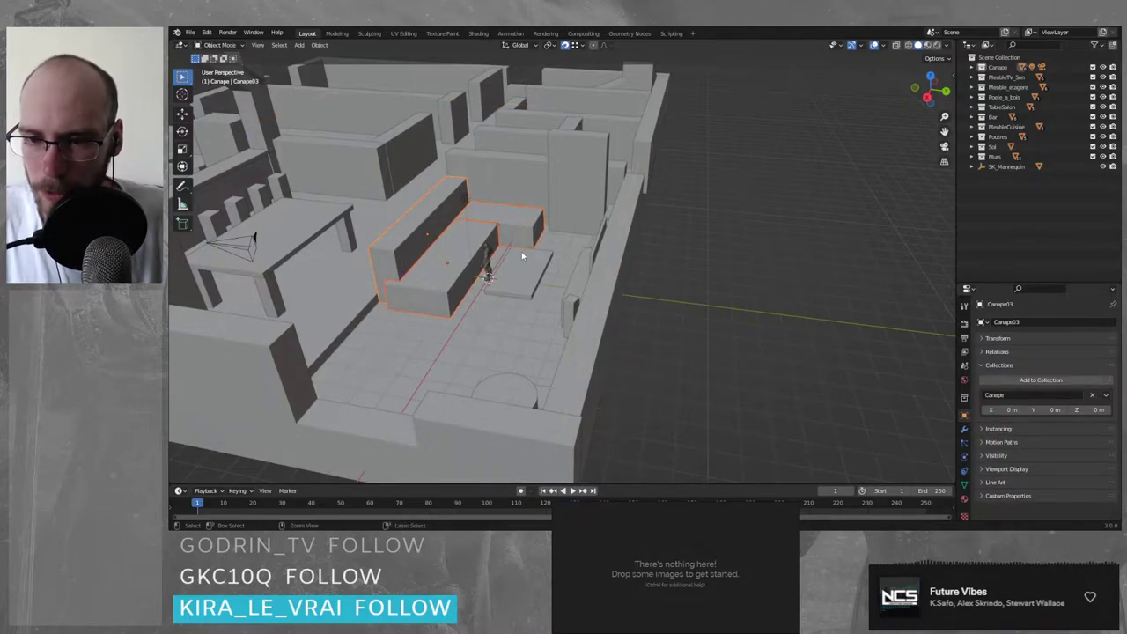
shift+click(443, 257)
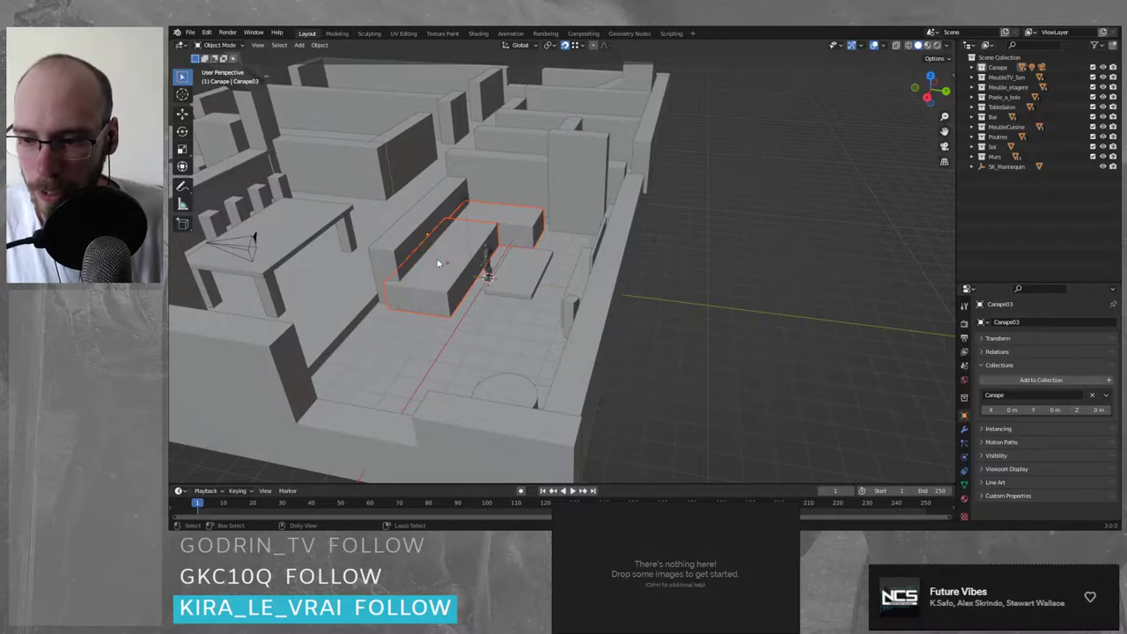
- Reselect Canape03, add the other sofa pieces with Canape03 kept active, and clear the selection
shift+click(398, 243)
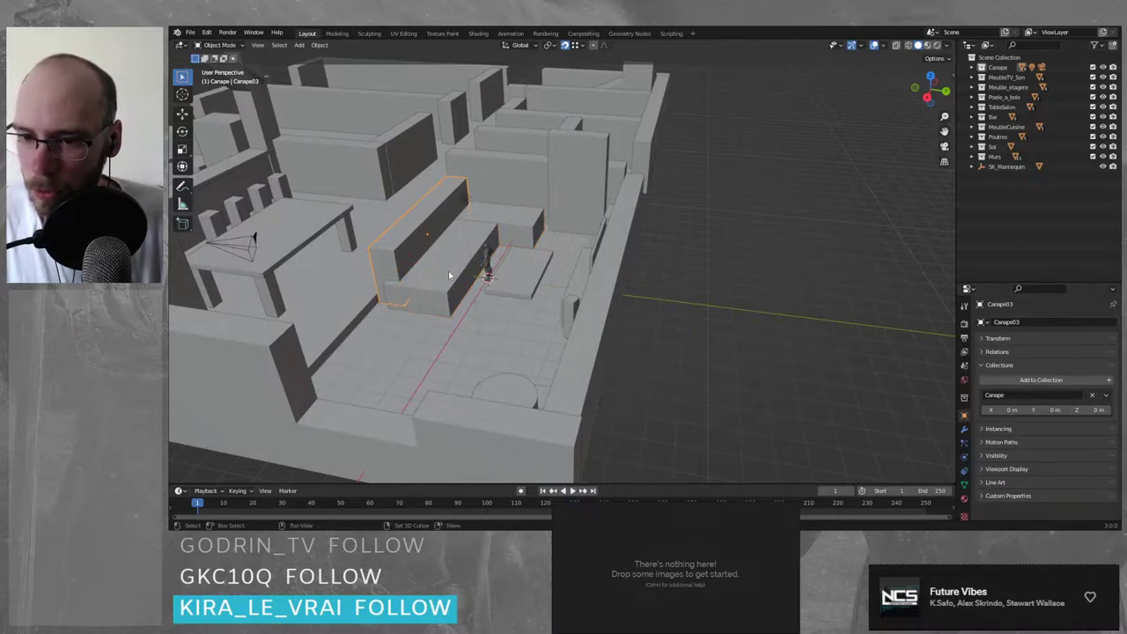
shift+click(487, 227)
shift+click(414, 241)
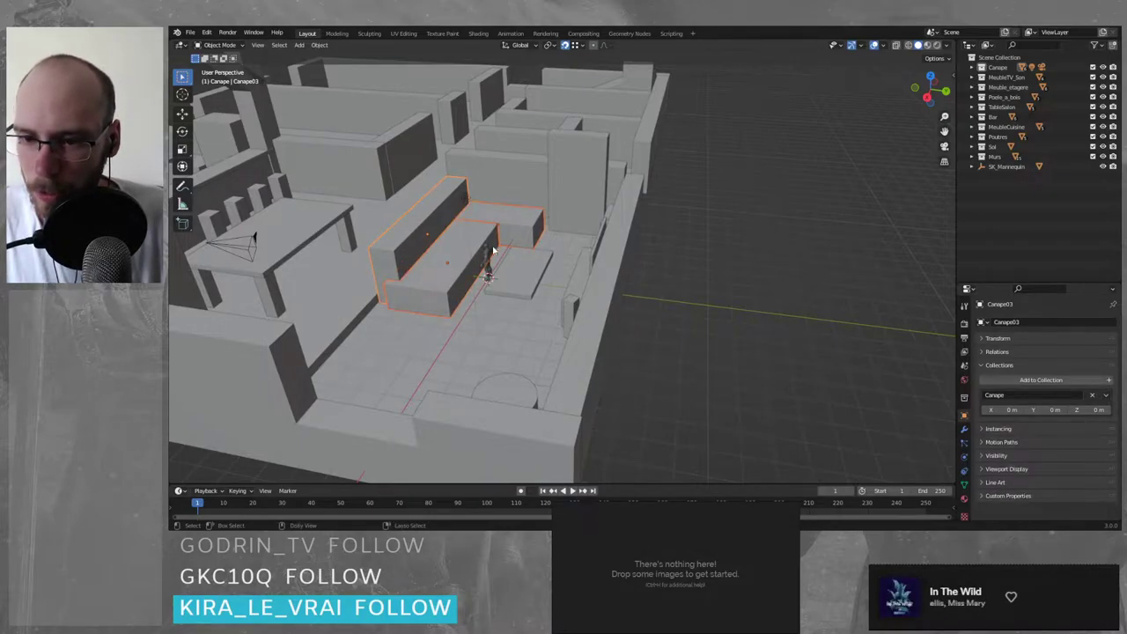
shift+click(418, 230)
click(622, 286)
scroll(556, 275, down, 5)
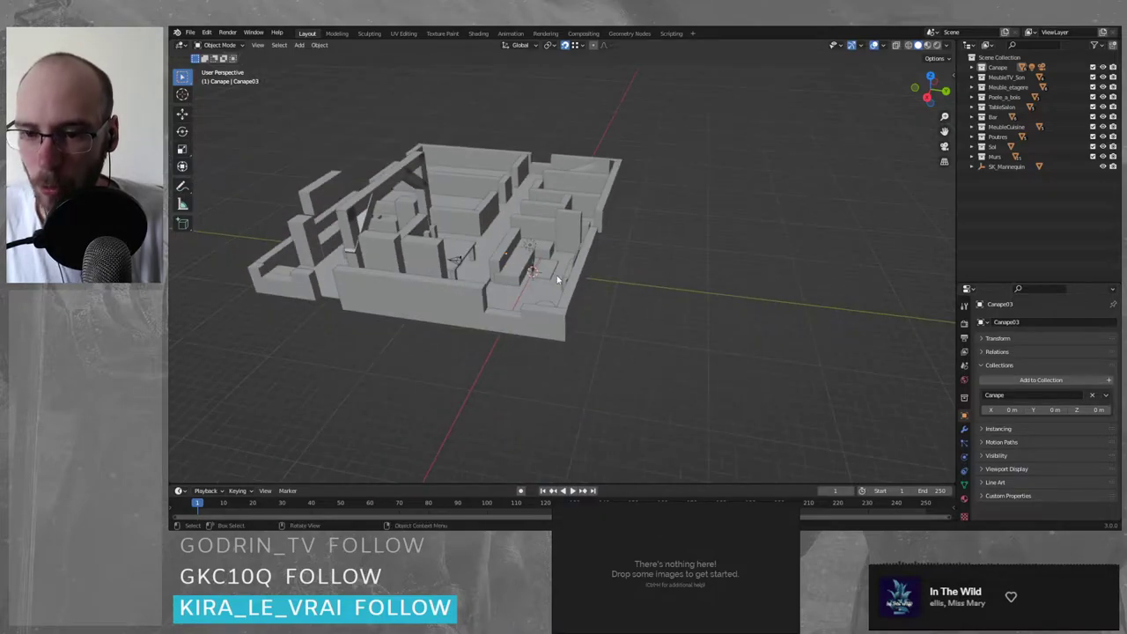
- Box-select the whole house with the mannequin, making the mannequin mesh SK_Mannequin.001 active and switching the active object to SK_Mannequin
drag(666, 398, 215, 95)
scroll(546, 267, up, 8)
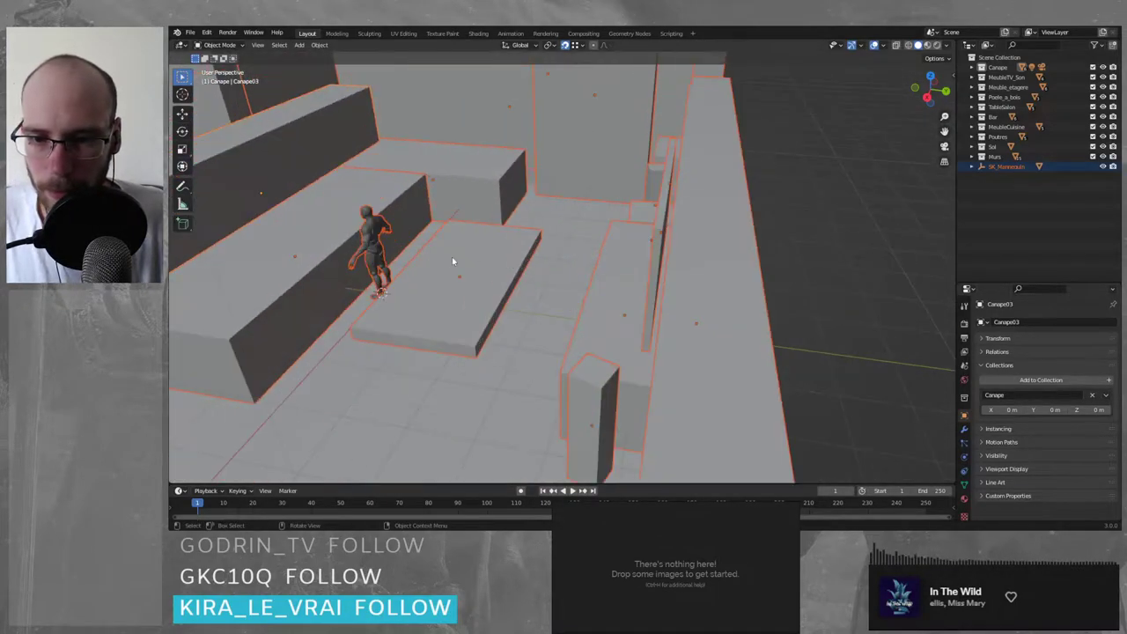
shift+click(376, 233)
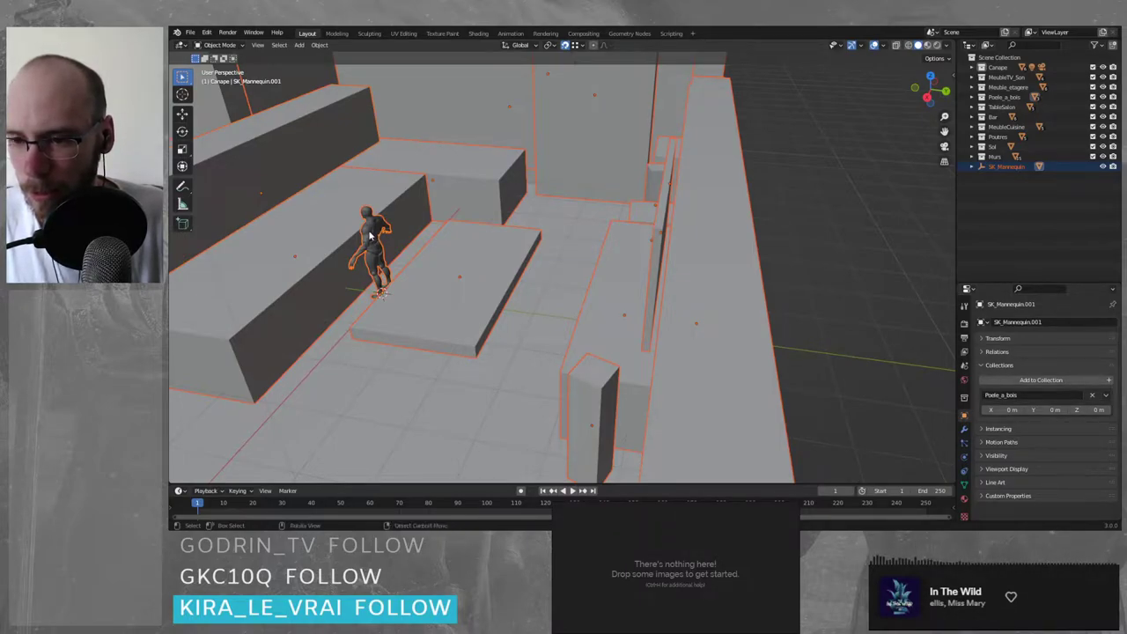
middle_drag(370, 236, 733, 270)
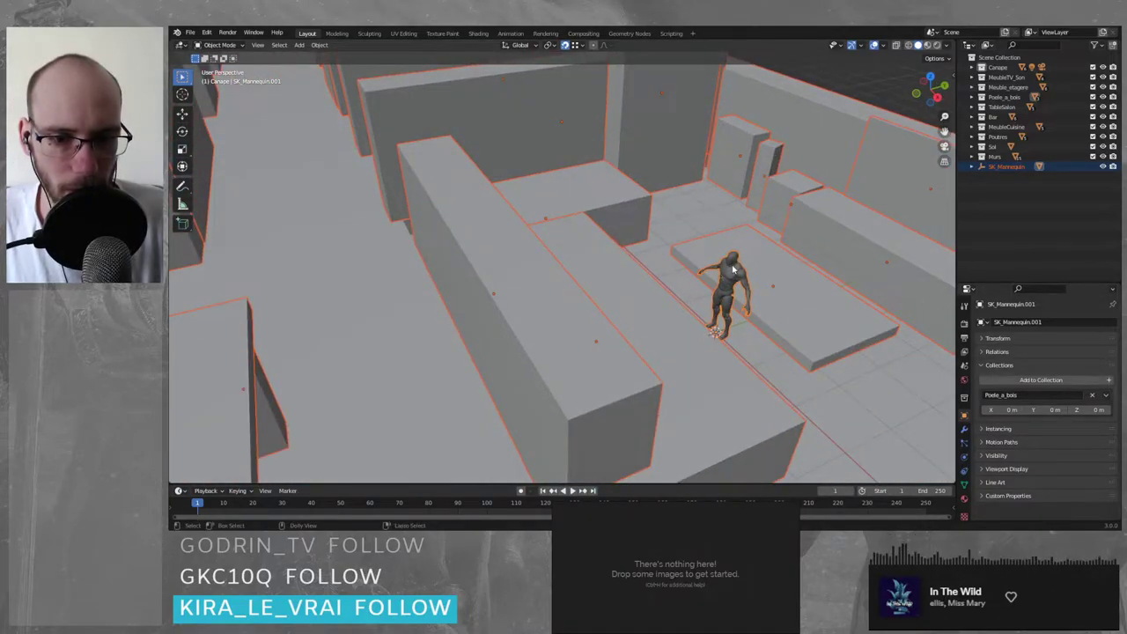
scroll(733, 269, down, 6)
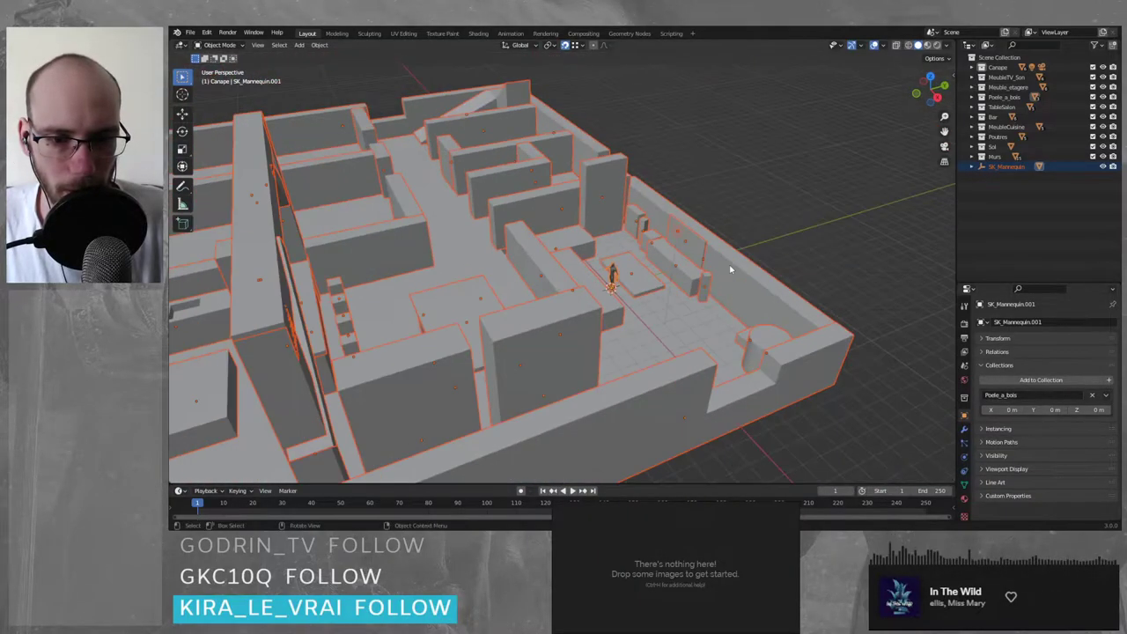
ctrl+shift+click(613, 273)
scroll(614, 273, up, 5)
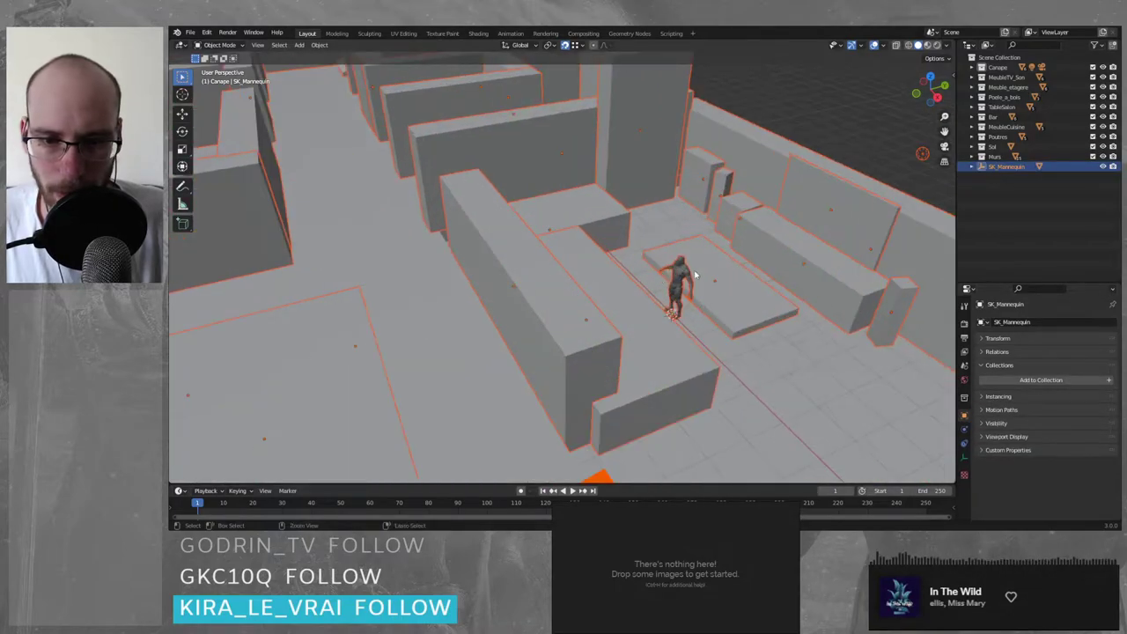
- Select the mannequin by itself, and box-select the entire house with SK_Mannequin kept as the active object
click(677, 275)
scroll(676, 273, down, 6)
drag(835, 426, 412, 285)
scroll(407, 282, down, 4)
drag(349, 197, 758, 404)
scroll(629, 295, up, 5)
scroll(628, 295, down, 5)
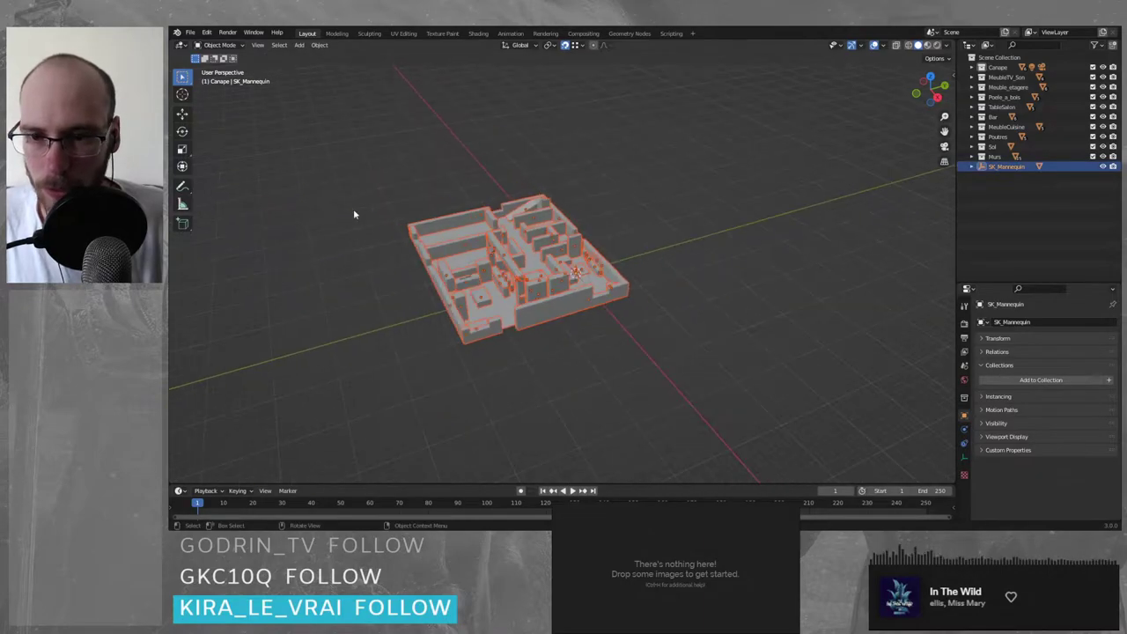
drag(344, 136, 746, 437)
scroll(623, 283, up, 7)
scroll(622, 284, up, 5)
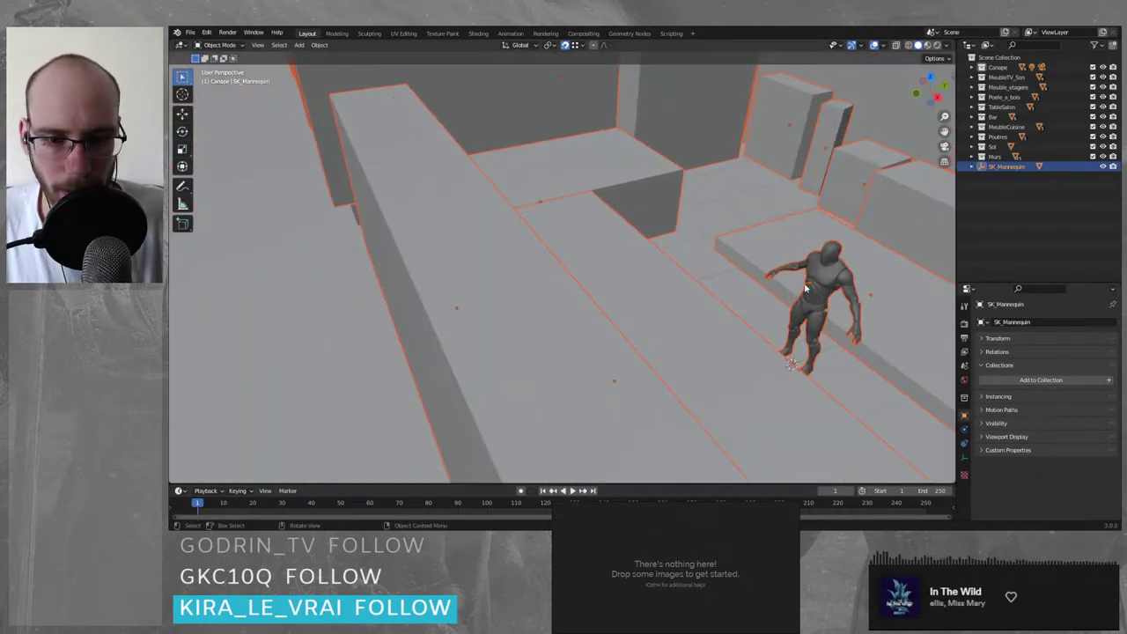
- Toggle the active object between SK_Mannequin and SK_Mannequin.001 within the full selection, and reduce the selection to SK_Mannequin alone
scroll(623, 284, down, 5)
middle_drag(819, 277, 555, 273)
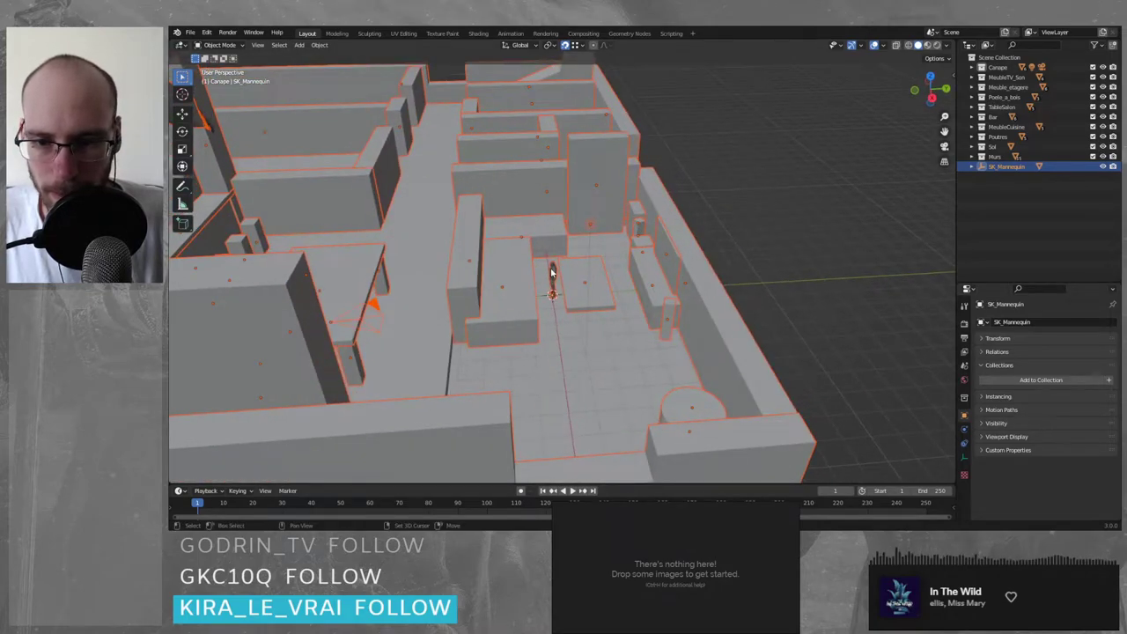
shift+click(553, 273)
ctrl+click(553, 273)
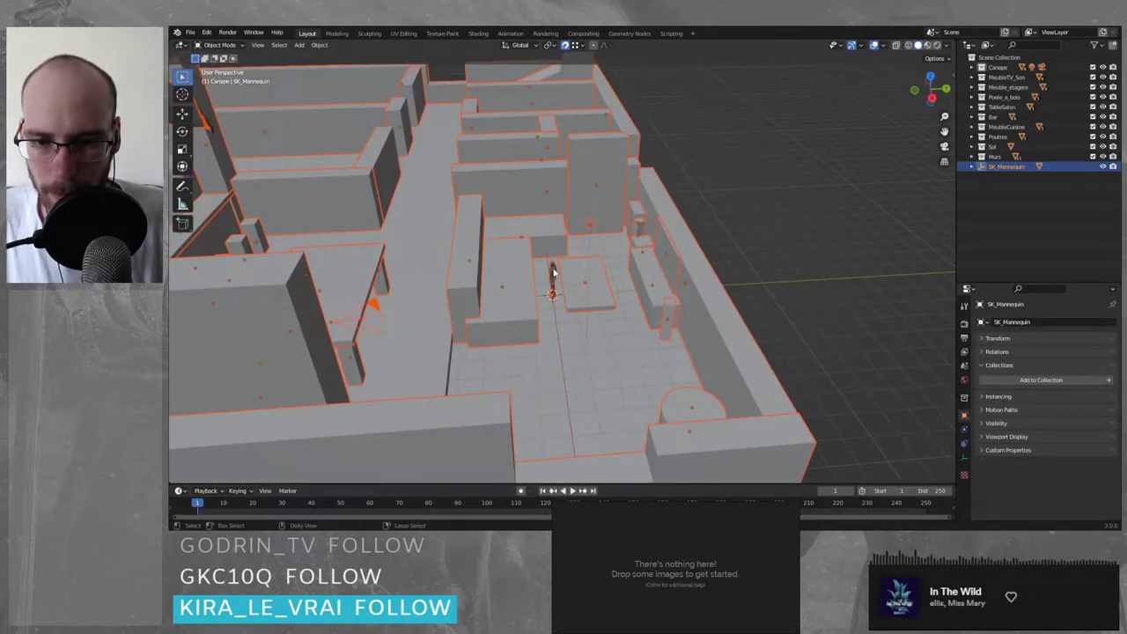
shift+click(553, 273)
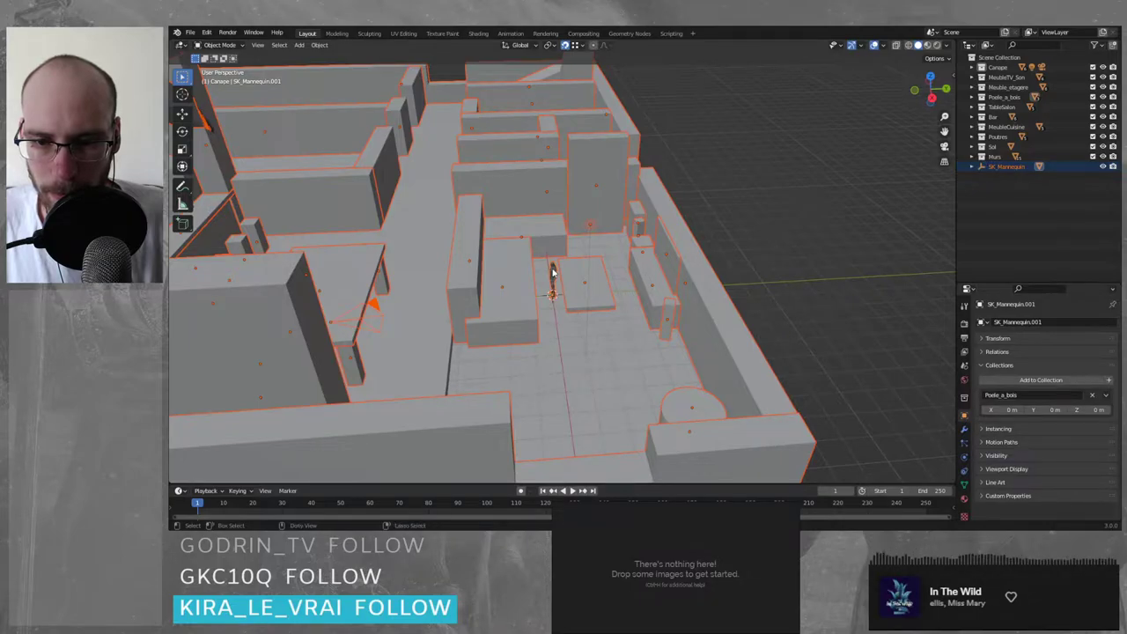
ctrl+click(553, 273)
shift+click(553, 273)
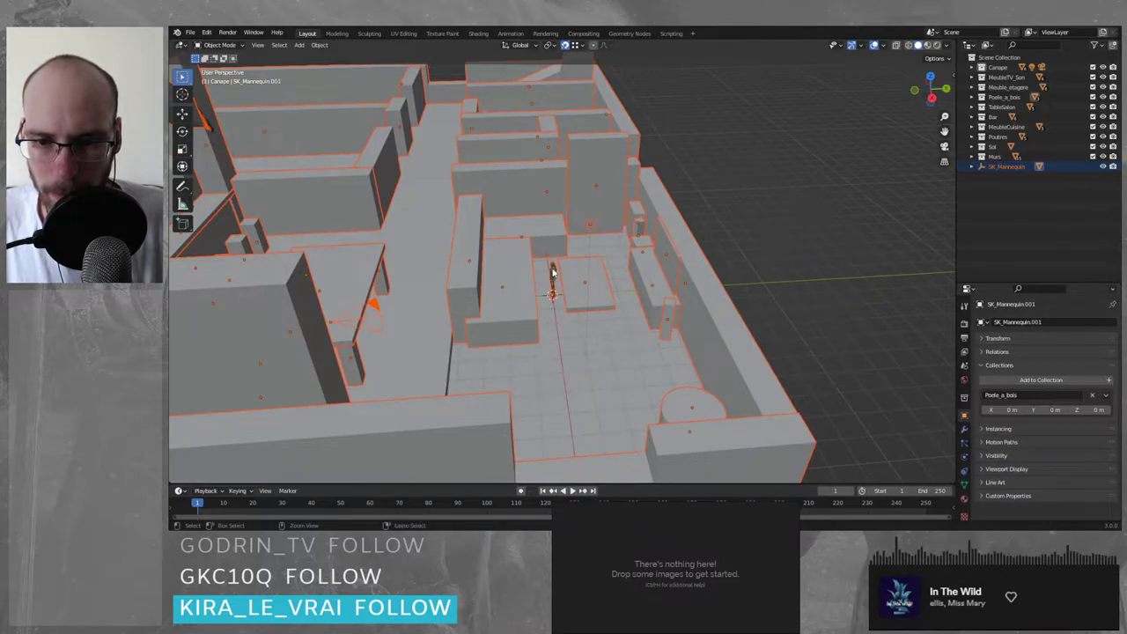
click(553, 273)
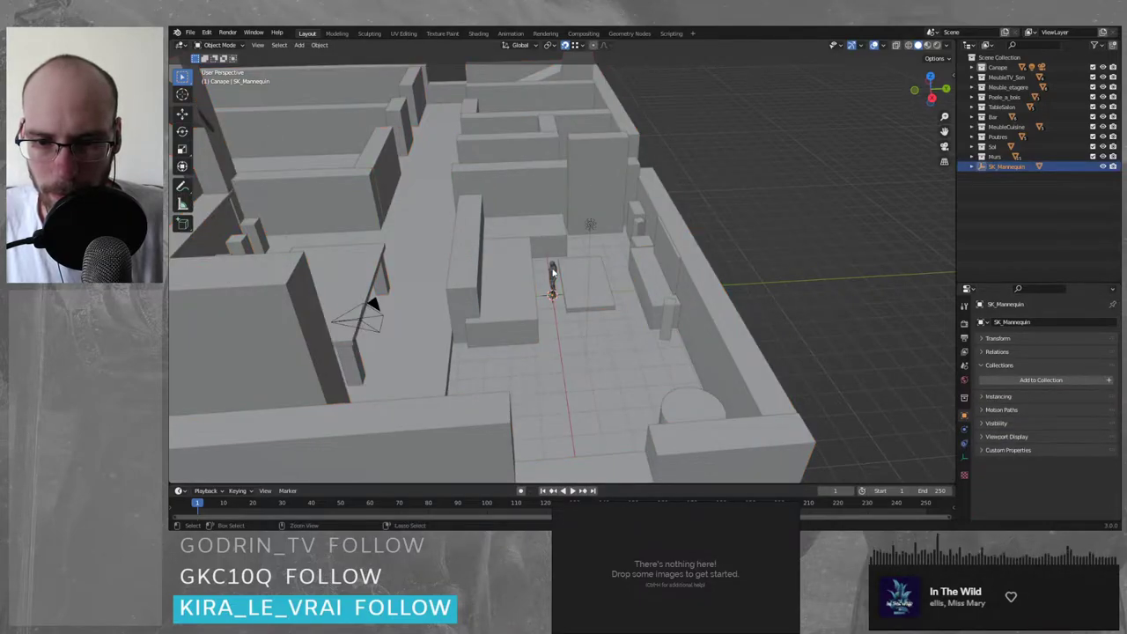
- Select every object in the scene with SK_Mannequin kept as the active object
key(ctrl+a)
click(737, 259)
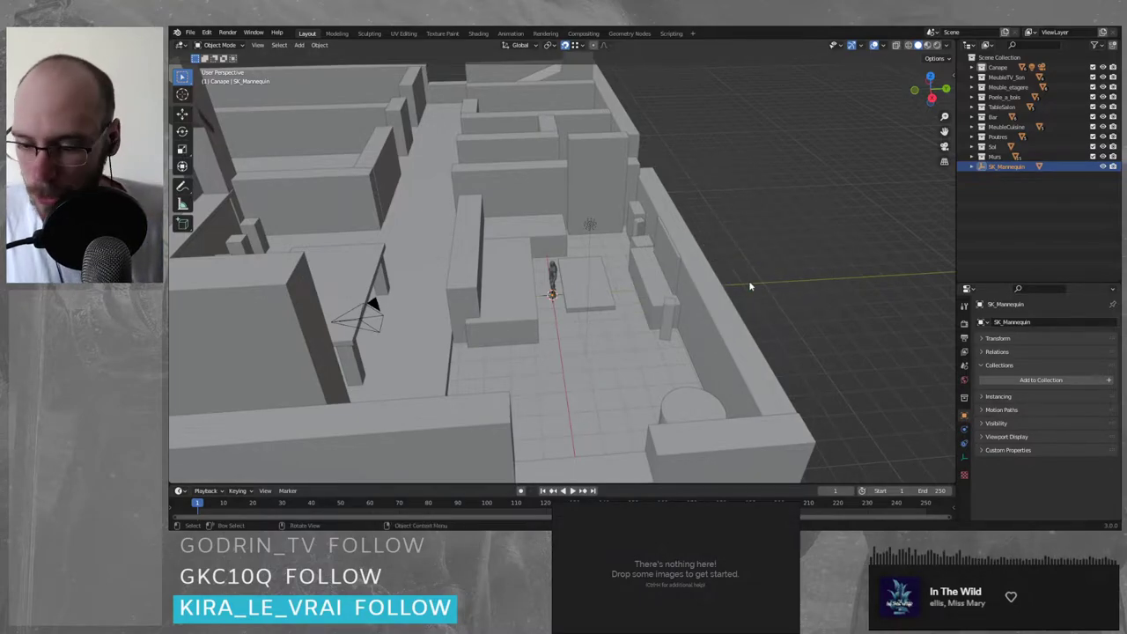
scroll(747, 287, down, 5)
key(a)
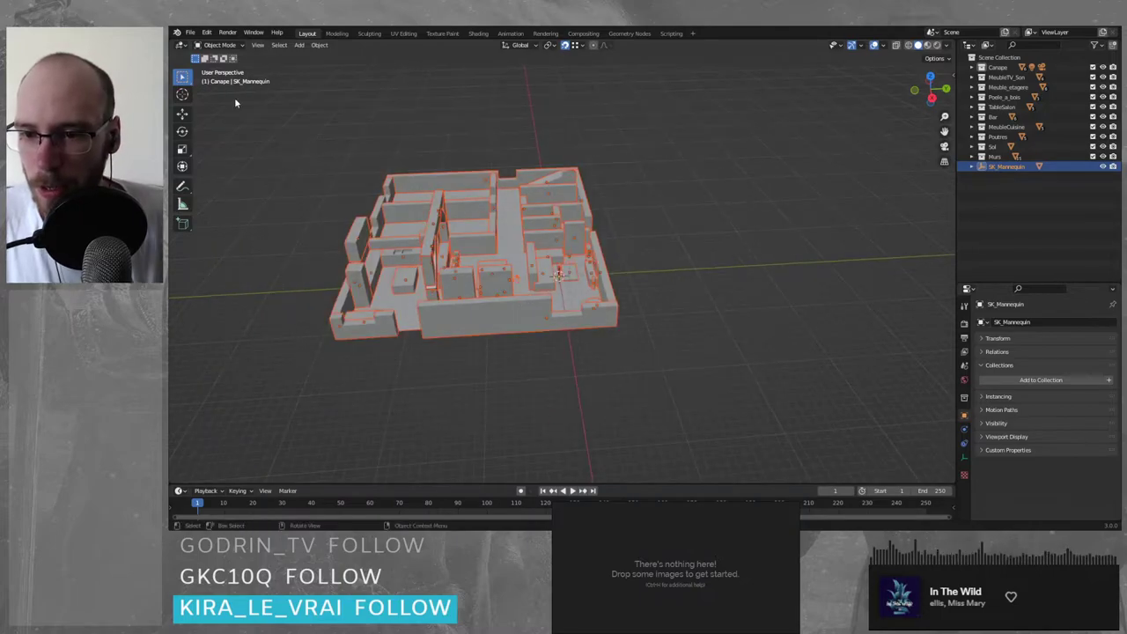
scroll(554, 283, up, 5)
scroll(555, 284, up, 3)
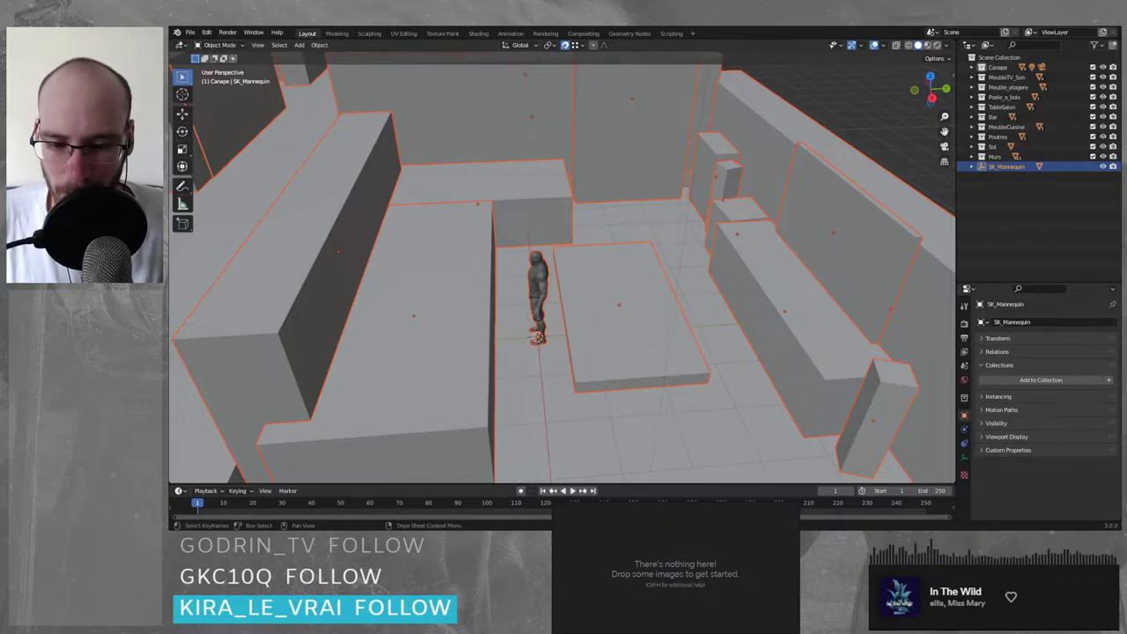
scroll(655, 370, up, 2)
scroll(593, 327, down, 5)
scroll(558, 297, up, 6)
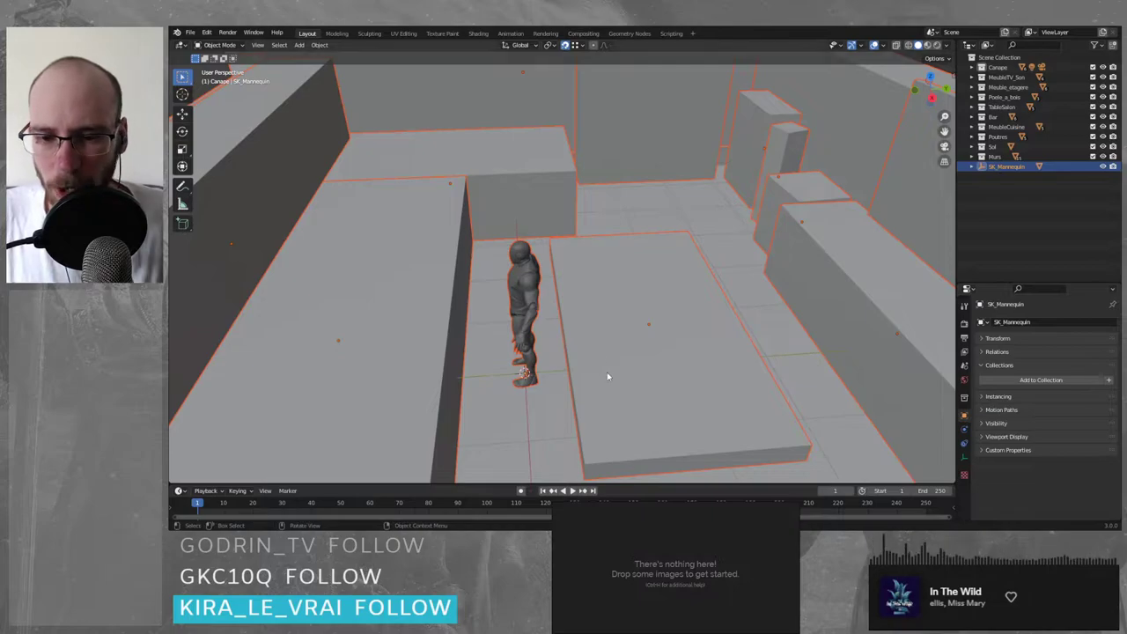
- Switch the active object of the full selection to Sol, to SK_Mannequin.001, and back to Sol
key(ctrl+v)
shift+click(522, 280)
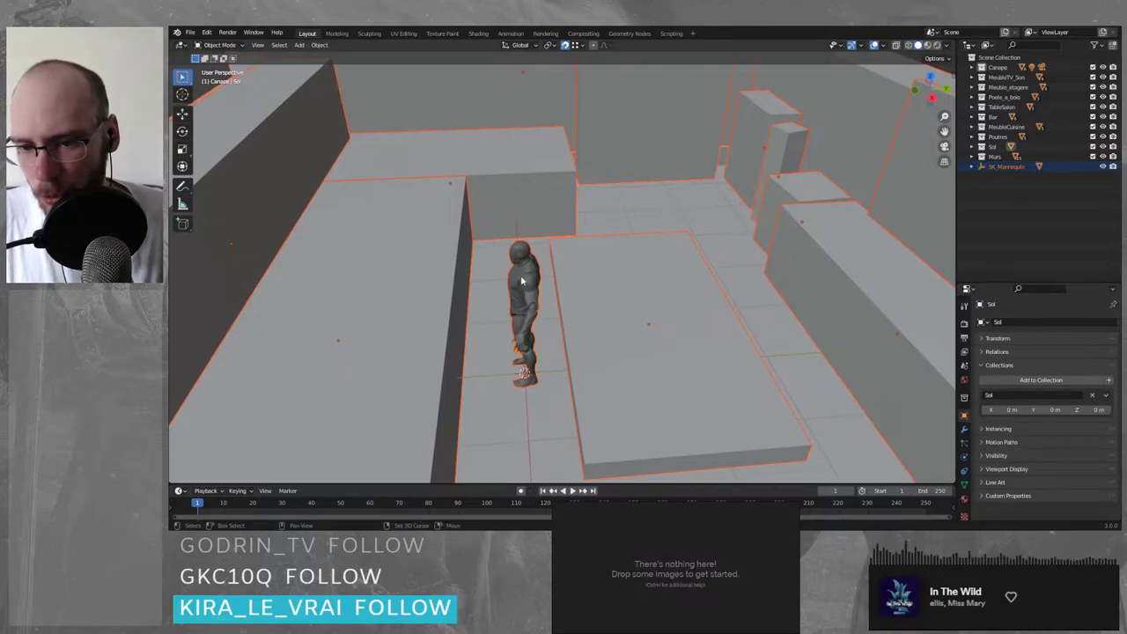
key(ctrl+shift+z)
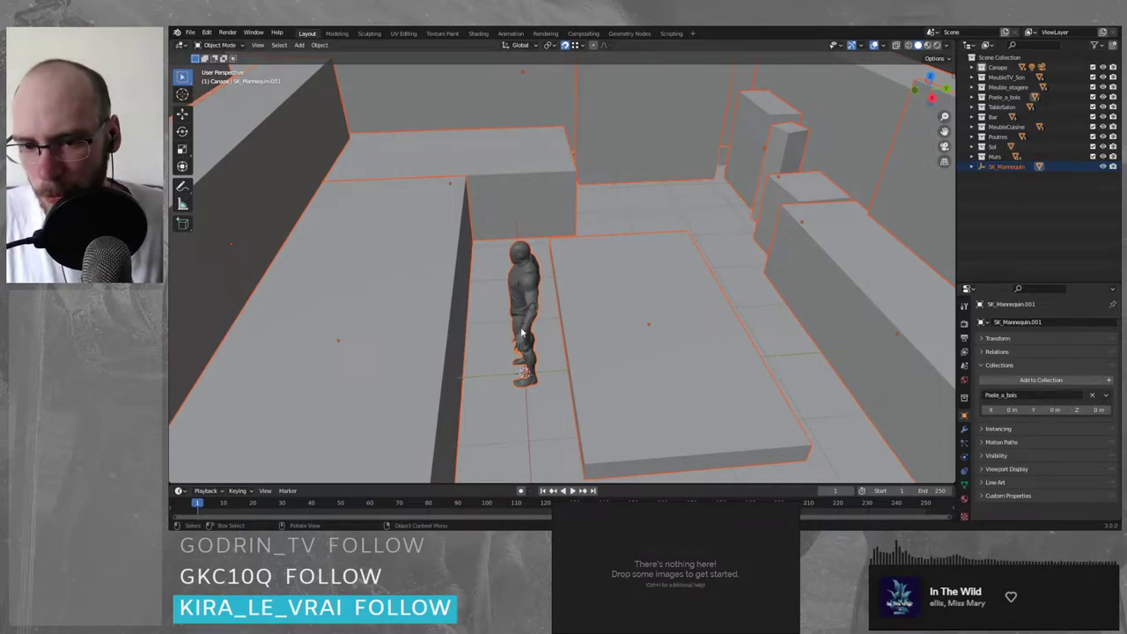
mouse_move(511, 334)
middle_down()
mouse_move(533, 319)
mouse_move(511, 334)
middle_up()
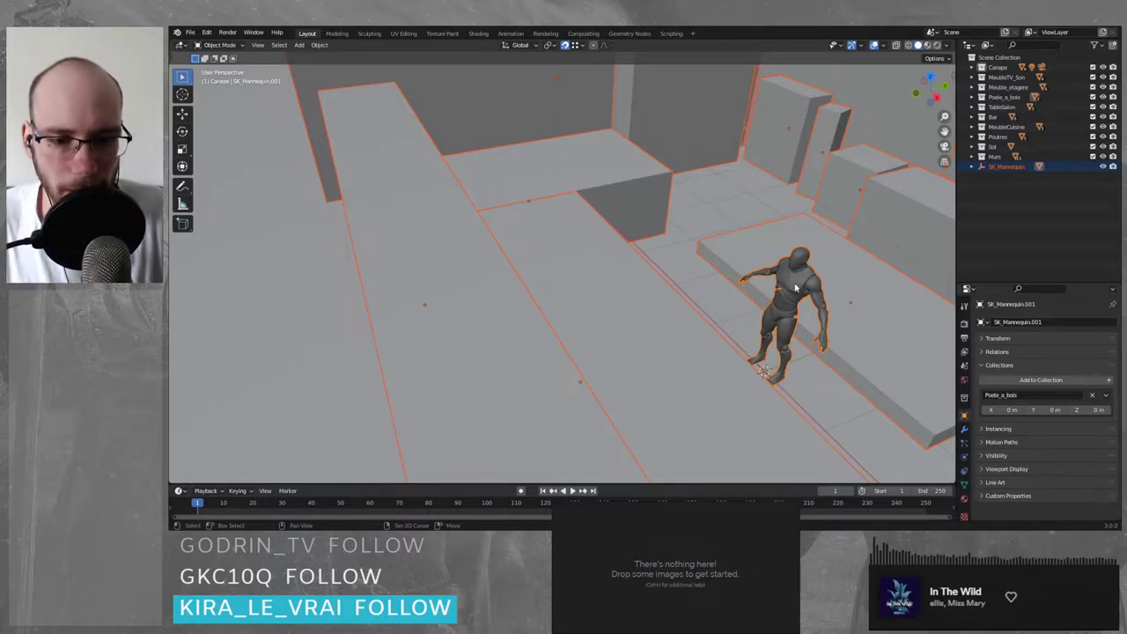
shift+click(906, 331)
scroll(897, 333, down, 6)
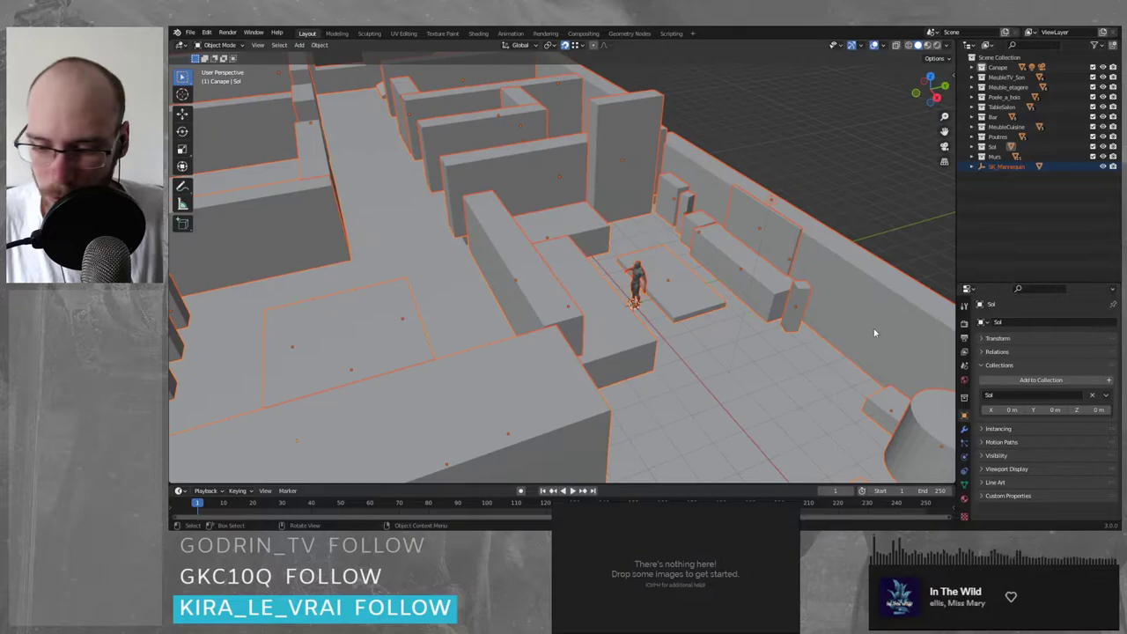
middle_drag(876, 332, 863, 328)
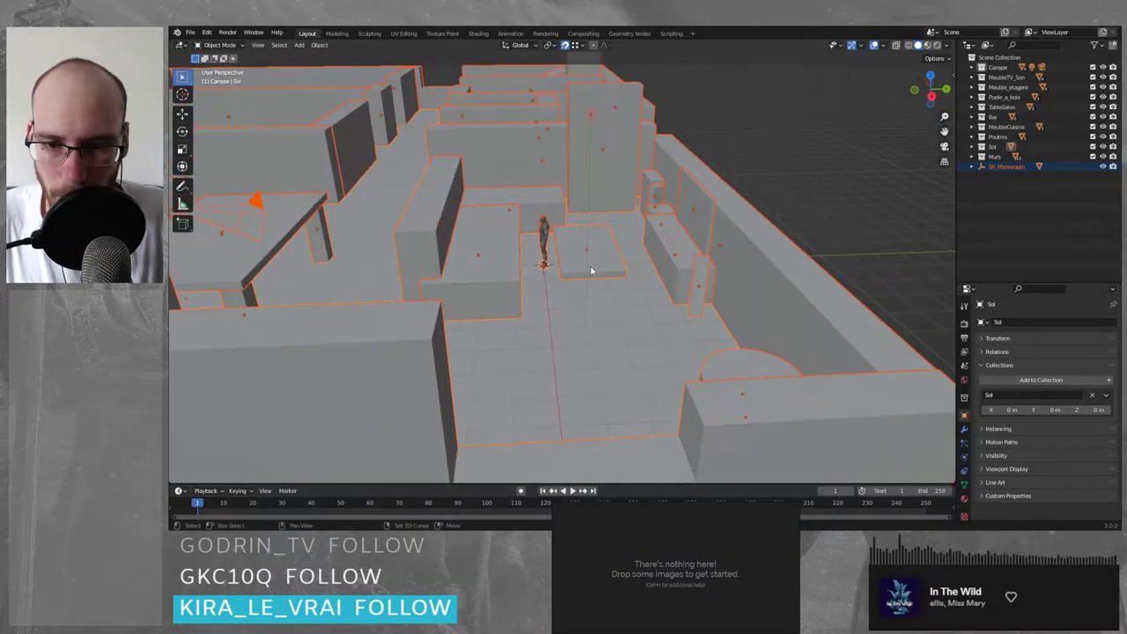
- Make Canape01 the active object of the full selection, return it to Sol, and deselect everything
shift+click(591, 272)
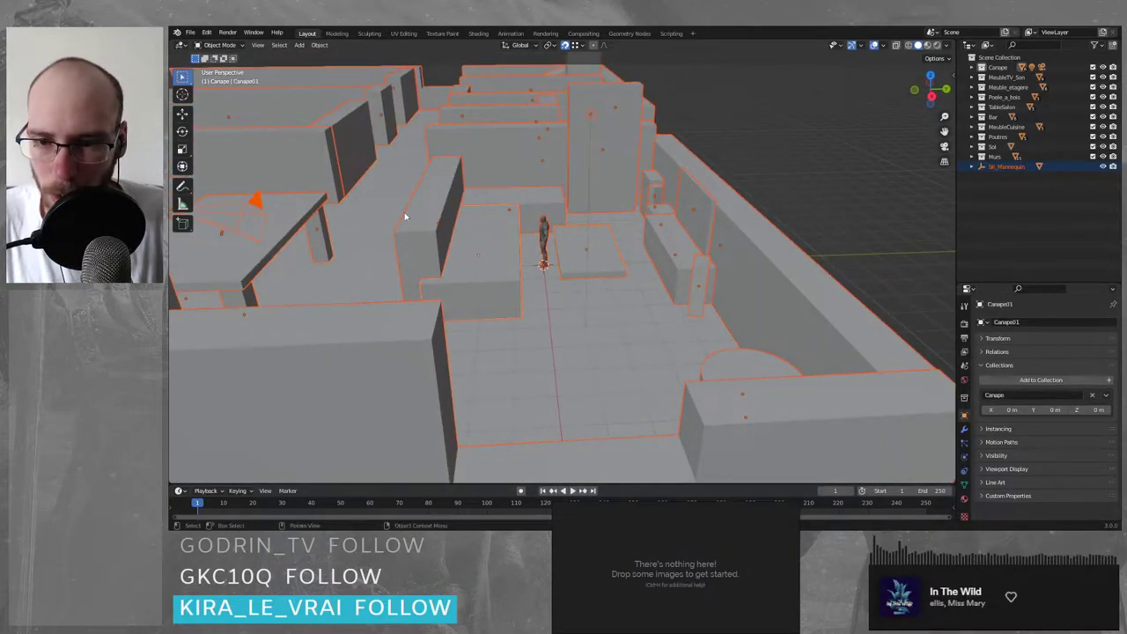
shift+click(473, 278)
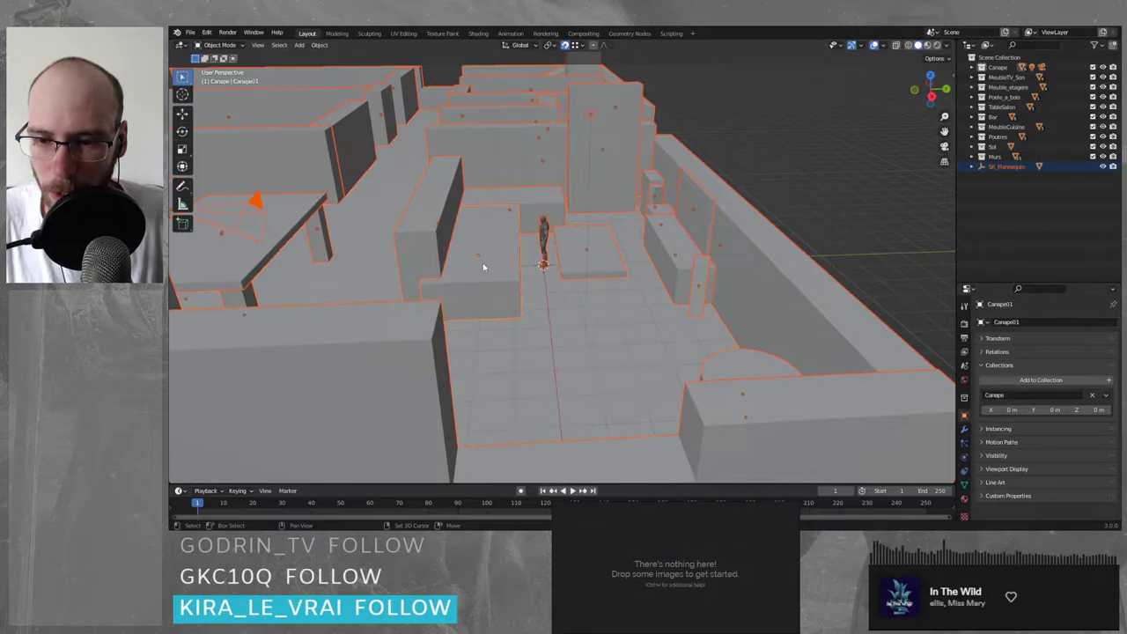
scroll(445, 261, down, 5)
click(742, 362)
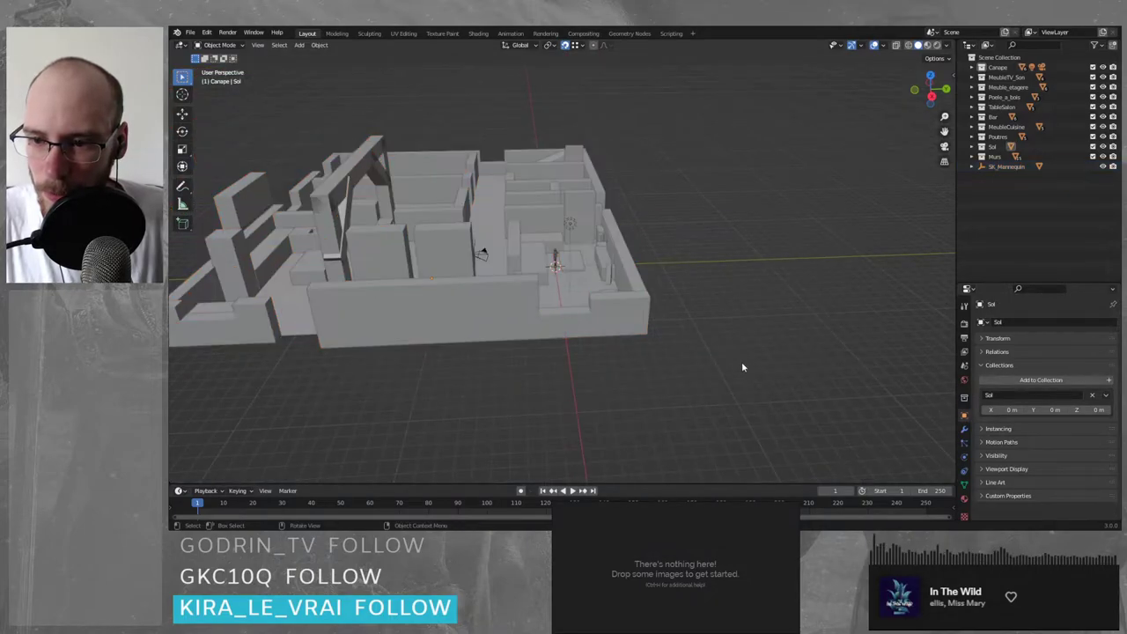
- Box-select the whole house together with the mannequin, keeping the Sol floor as the active object
scroll(751, 398, down, 4)
drag(753, 402, 317, 143)
scroll(433, 262, up, 1)
middle_drag(432, 262, 455, 305)
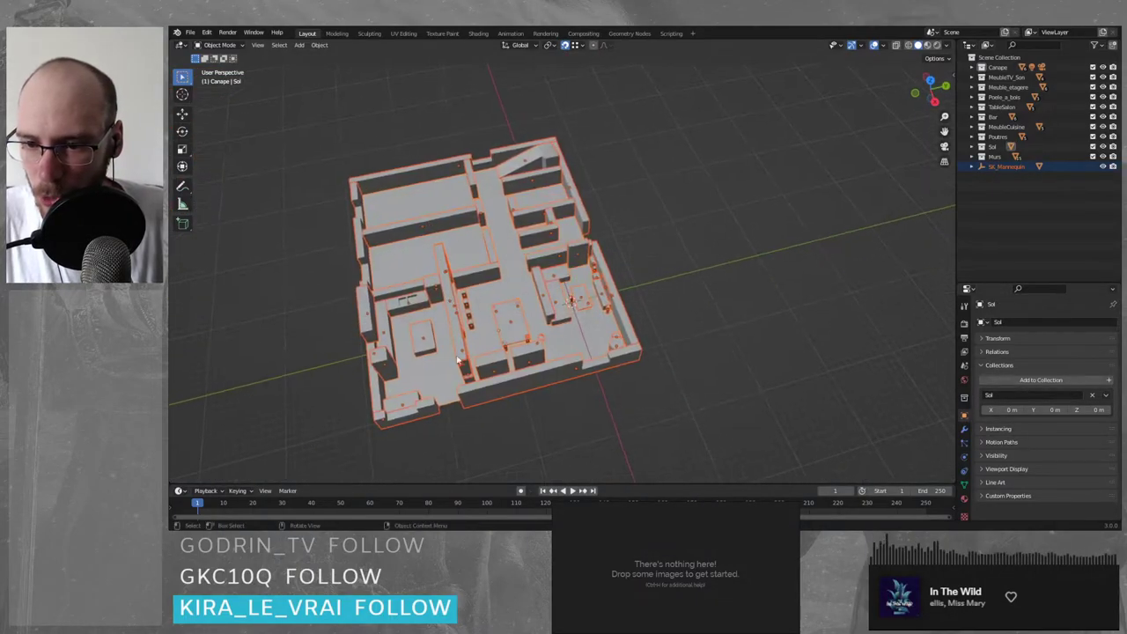
scroll(453, 309, up, 1)
middle_drag(417, 402, 579, 308)
scroll(578, 308, up, 4)
scroll(578, 309, down, 5)
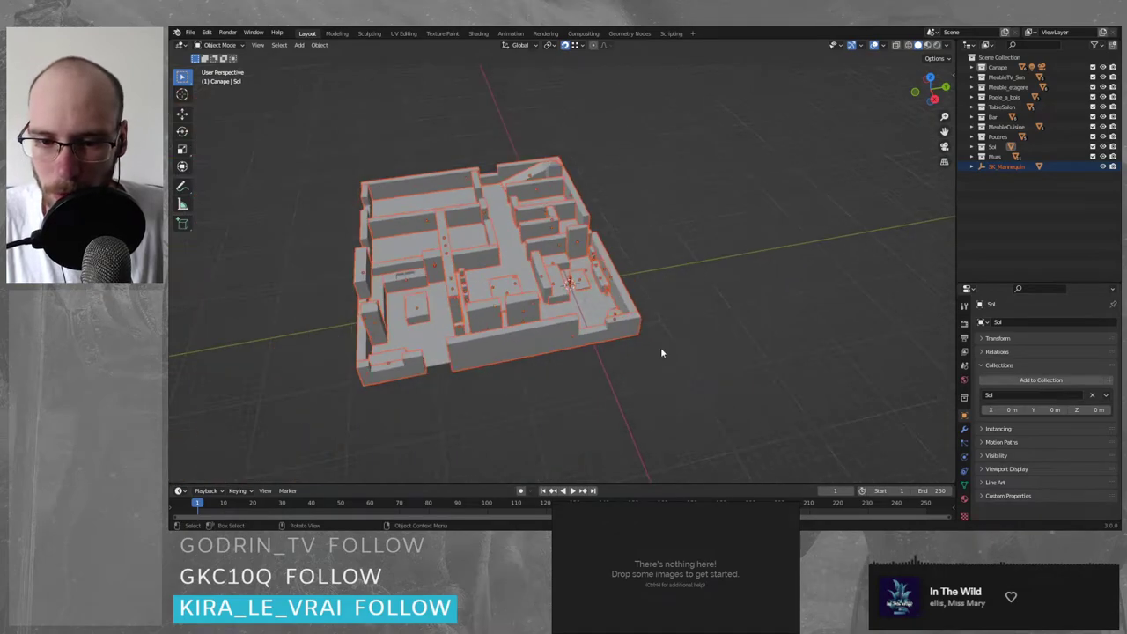
drag(718, 406, 263, 111)
scroll(586, 306, up, 6)
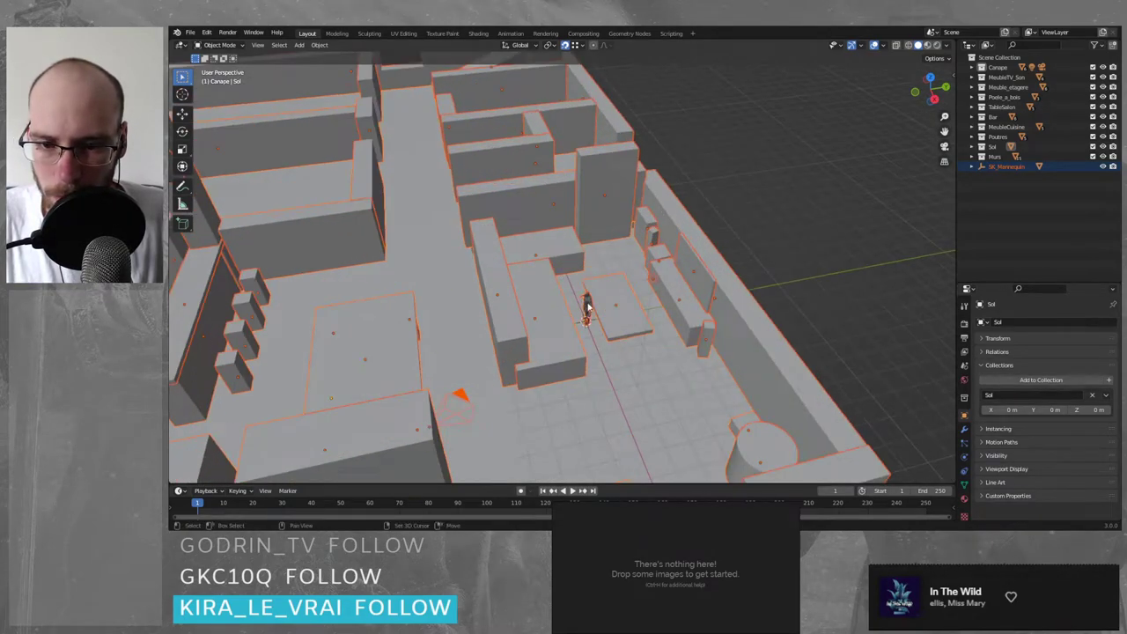
- Undo a change of active object at the mannequin, and try moving the whole selection before undoing the move
shift+click(586, 307)
key(ctrl+z)
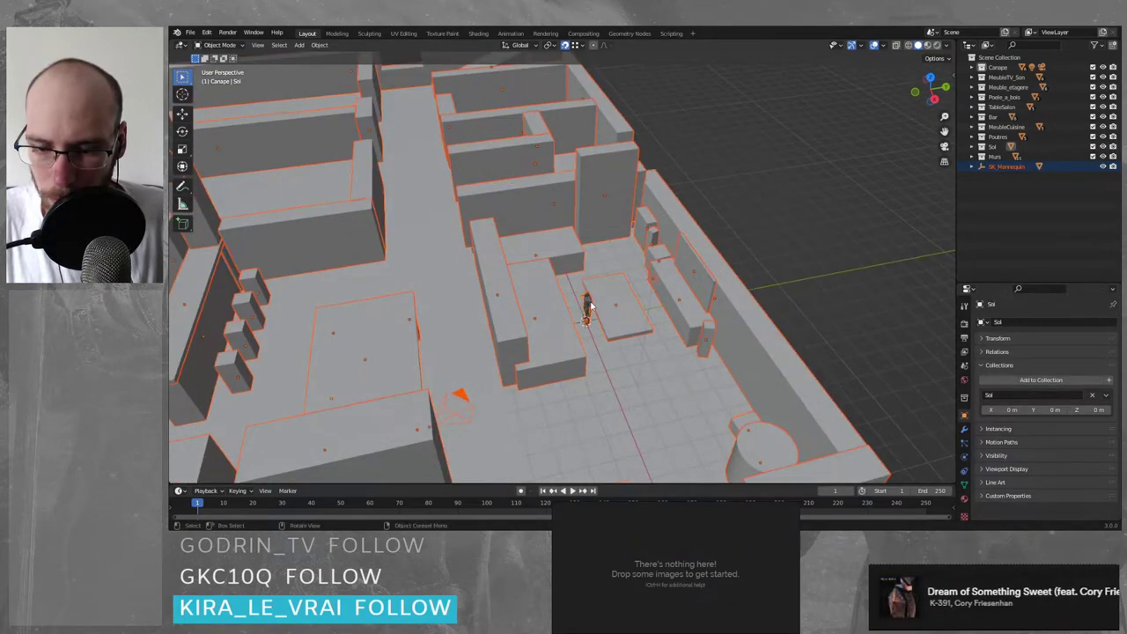
scroll(587, 305, down, 4)
key(g)
click(478, 320)
key(ctrl+z)
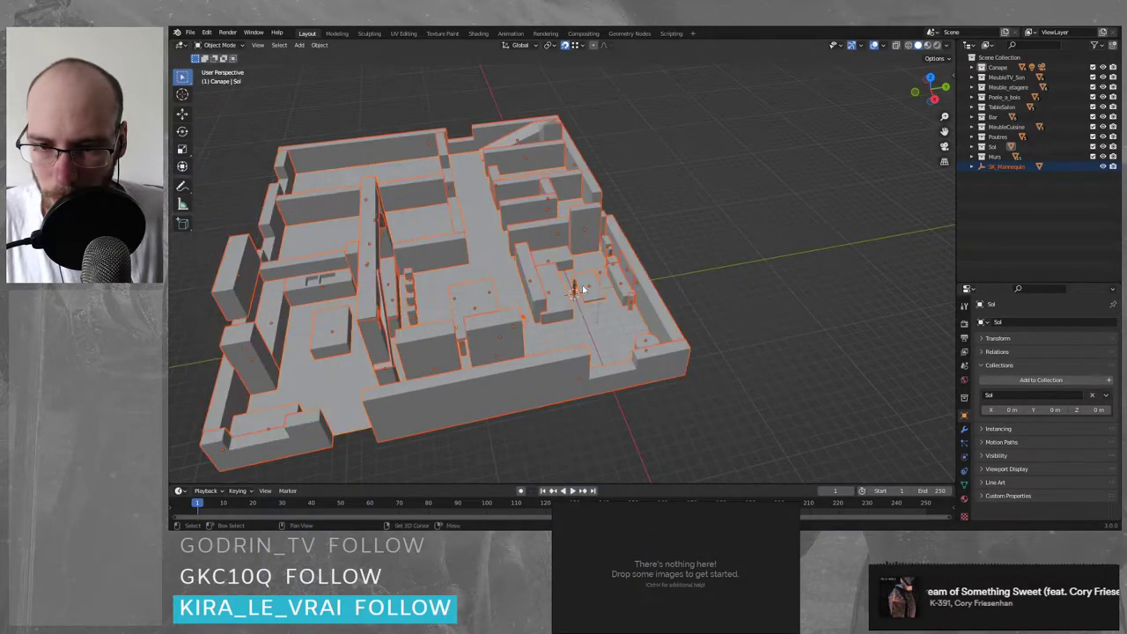
- Try moving the house and mannequin together with SK_Mannequin.001 active, and undo the move
key(g)
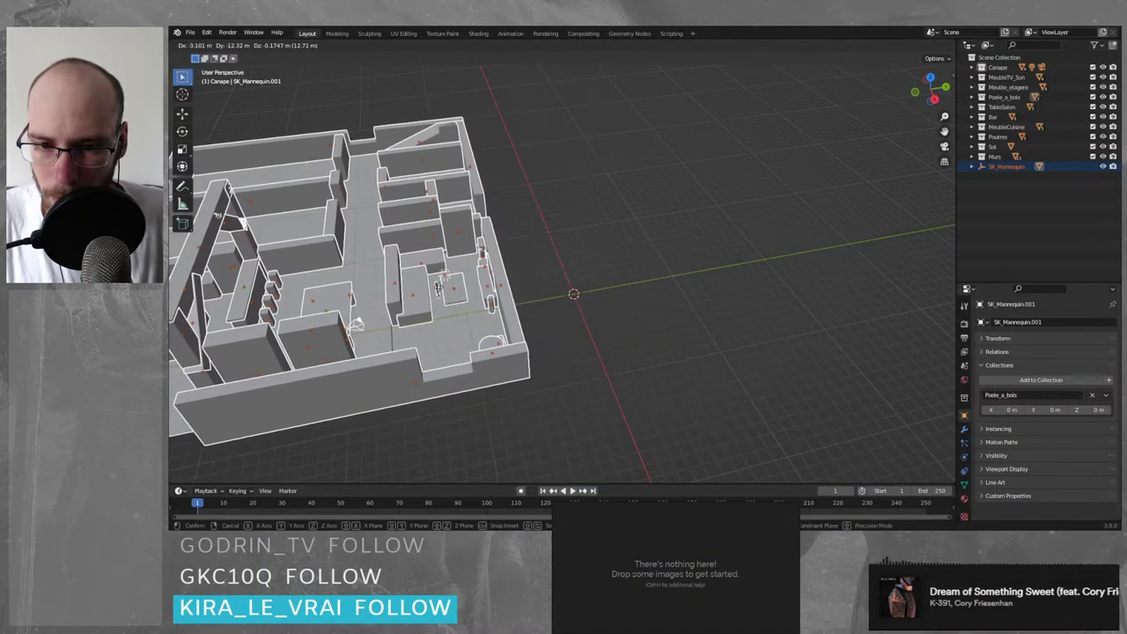
click(364, 320)
key(ctrl+z)
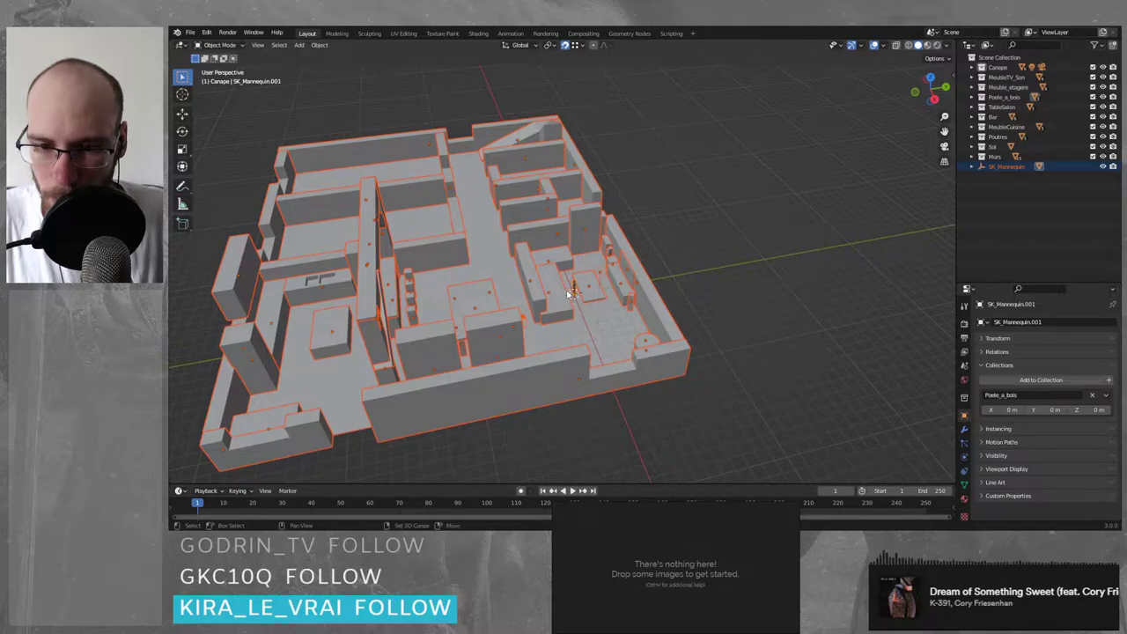
- Switch the active object of the full selection to TableBasse, and make SK_Mannequin.001 active again
shift+click(575, 289)
shift+click(576, 289)
scroll(577, 291, up, 9)
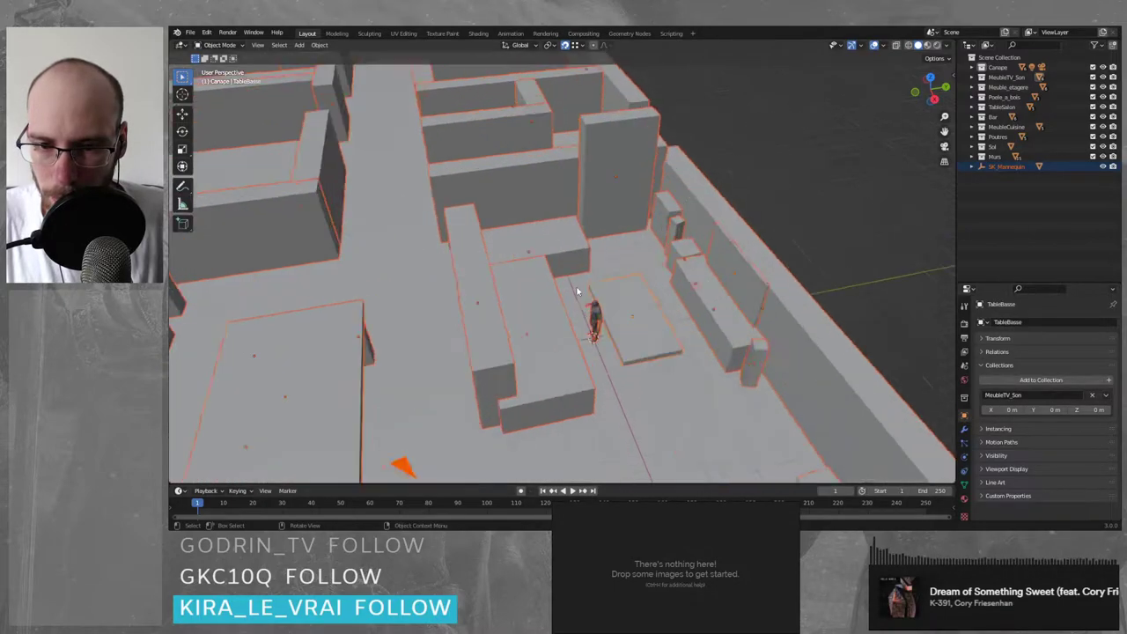
shift+click(633, 352)
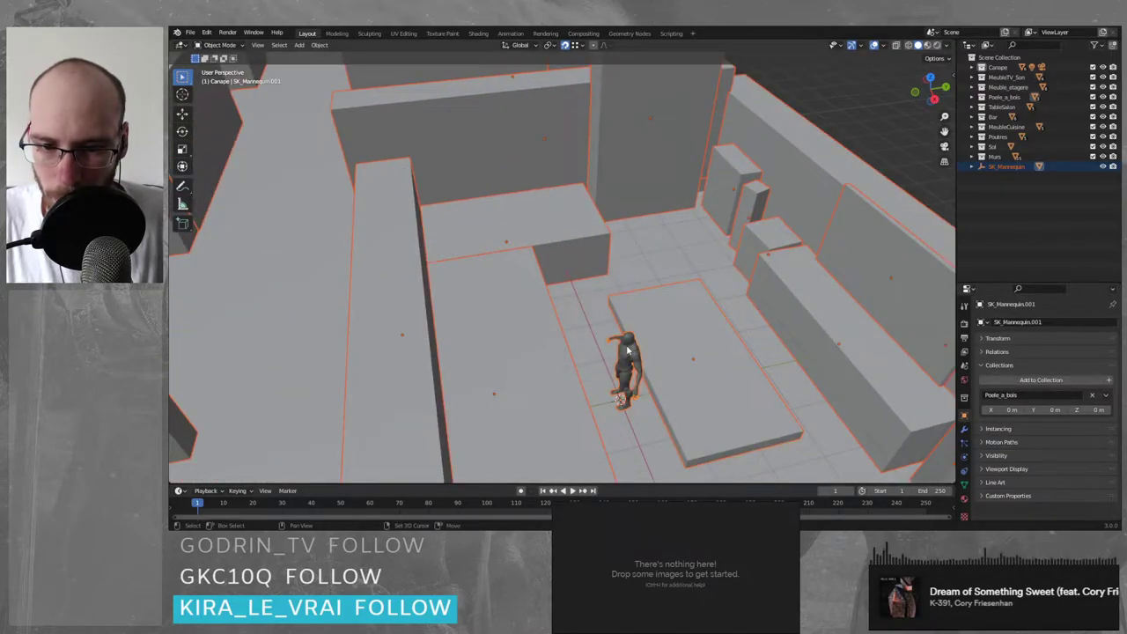
- Start and cancel a move of the whole selection, and make the Sol floor the active object
key(g)
right_click(609, 331)
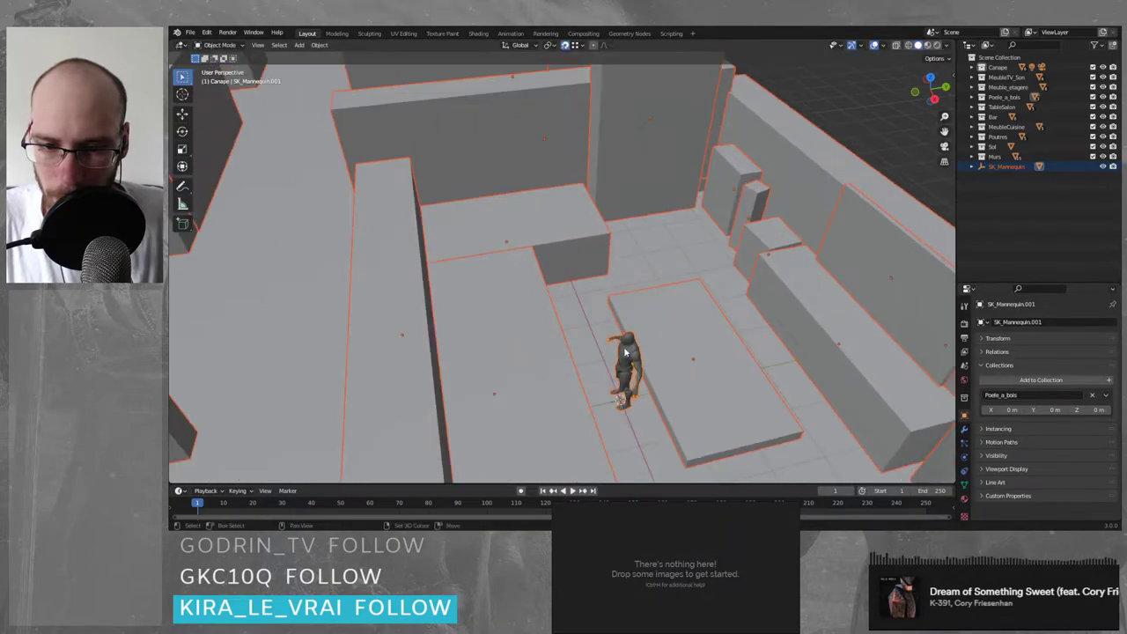
shift+click(624, 354)
scroll(624, 355, down, 10)
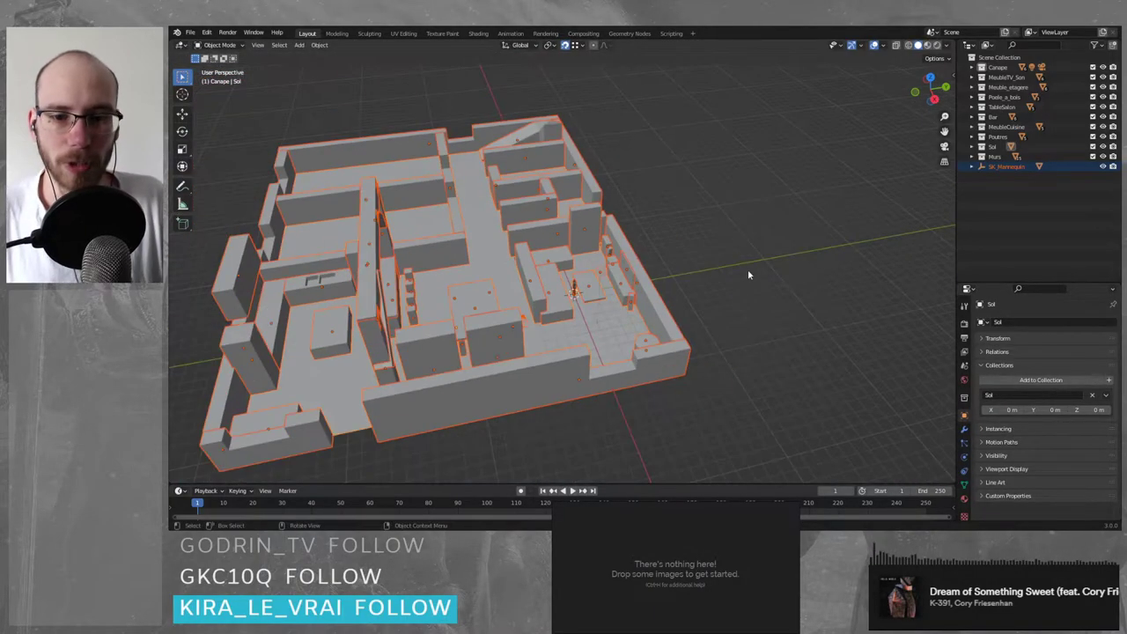
- Reselect the whole house without the mannequin, keeping the Sol floor active, and cancel a trial move
click(621, 261)
drag(253, 125, 541, 421)
scroll(624, 387, up, 3)
middle_drag(625, 388, 722, 428)
drag(722, 428, 559, 121)
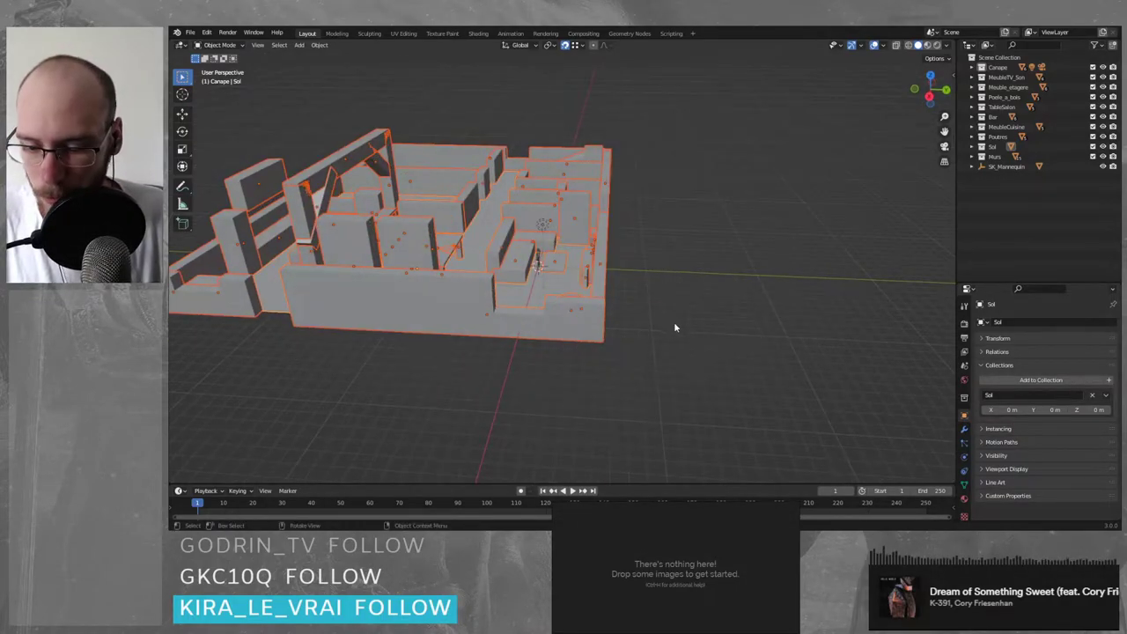
key(g)
right_click(687, 355)
middle_drag(725, 390, 735, 403)
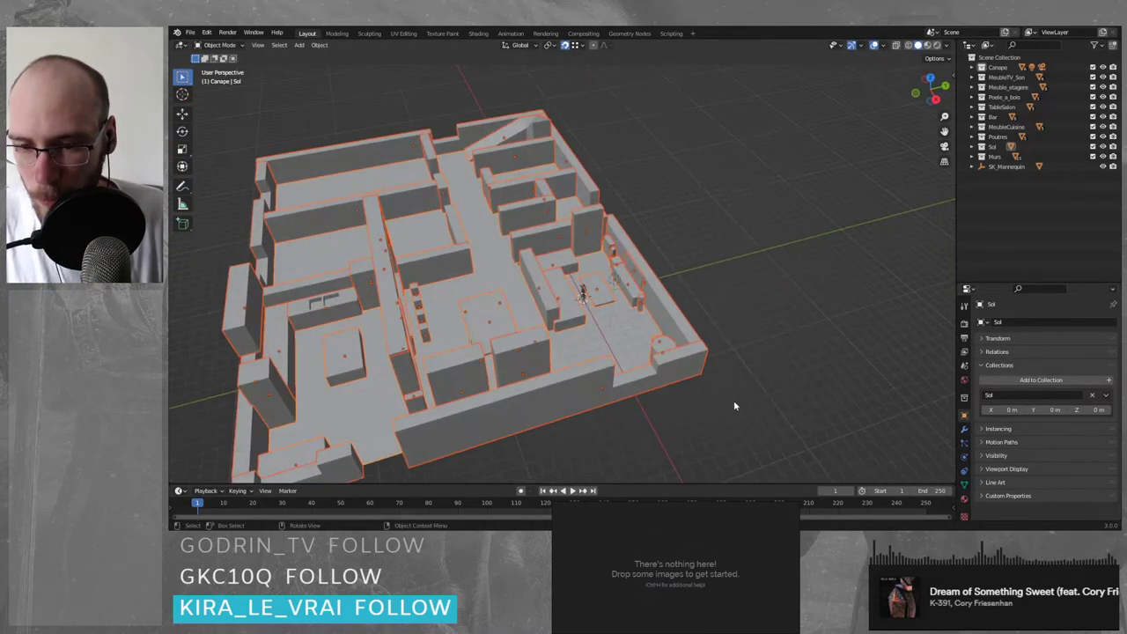
- Try scaling the house by 0.3 and moving it horizontally, then undo both the move and the scaling
key(s)
click(550, 388)
key(g)
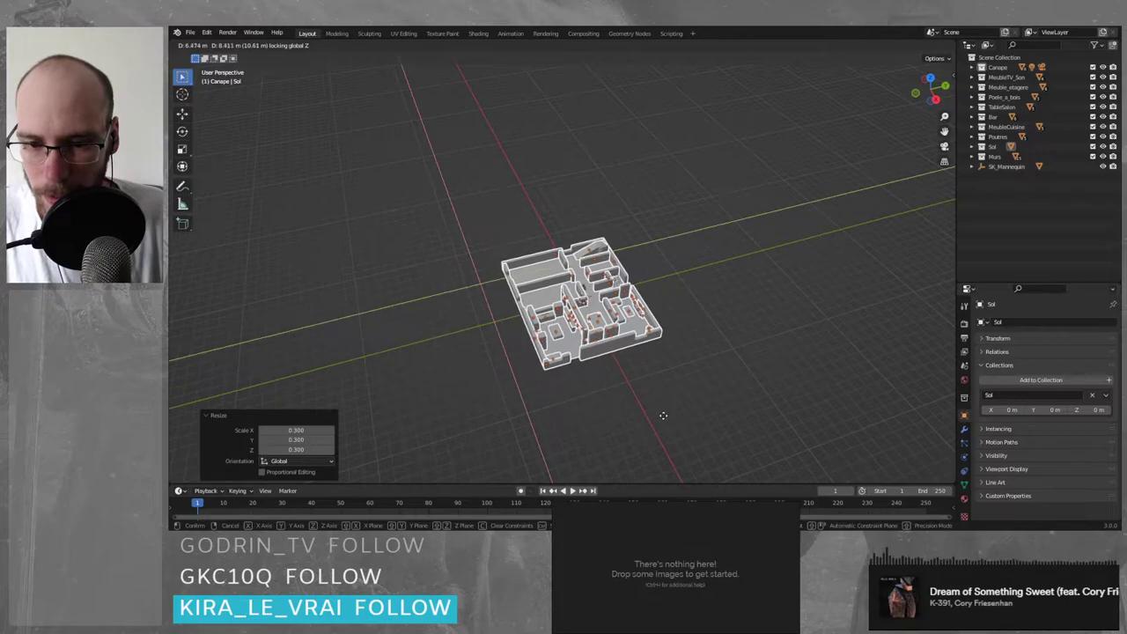
click(701, 418)
scroll(705, 420, up, 6)
middle_drag(842, 441, 822, 407)
key(ctrl+z)
scroll(722, 364, down, 3)
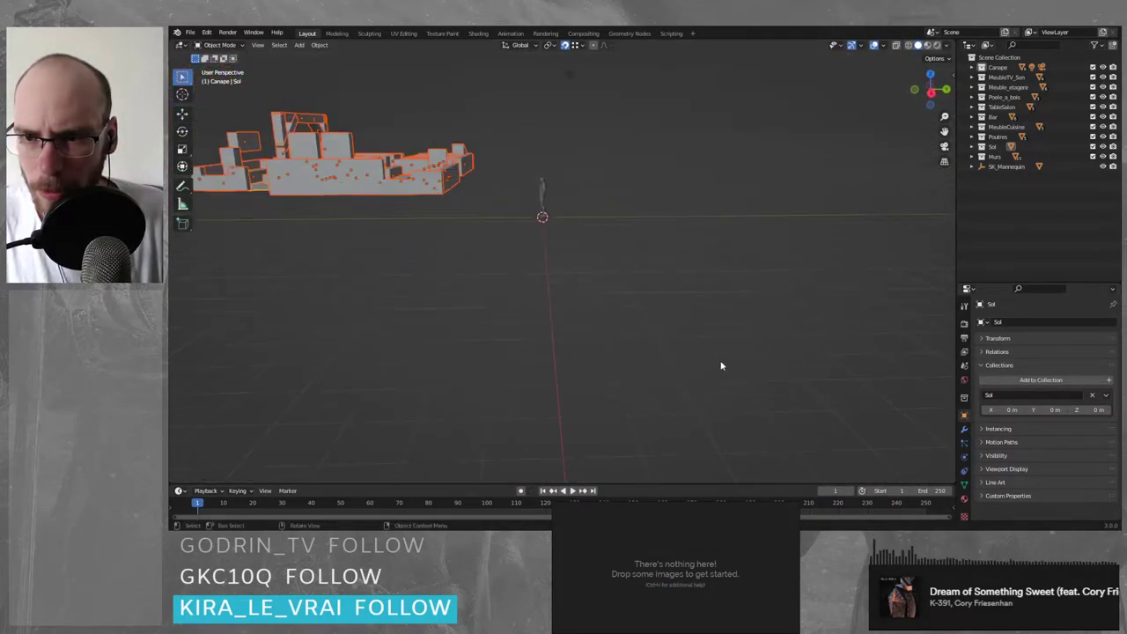
key(ctrl+z)
- Scale the selected house uniformly by a factor of about 0.226
middle_drag(715, 359, 722, 382)
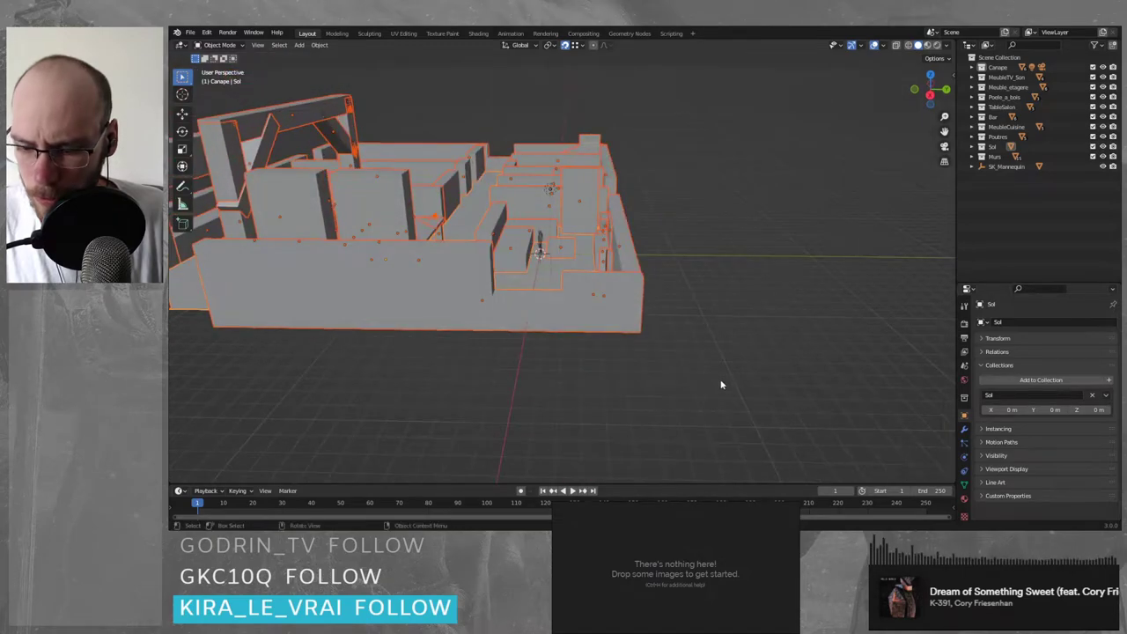
key(s)
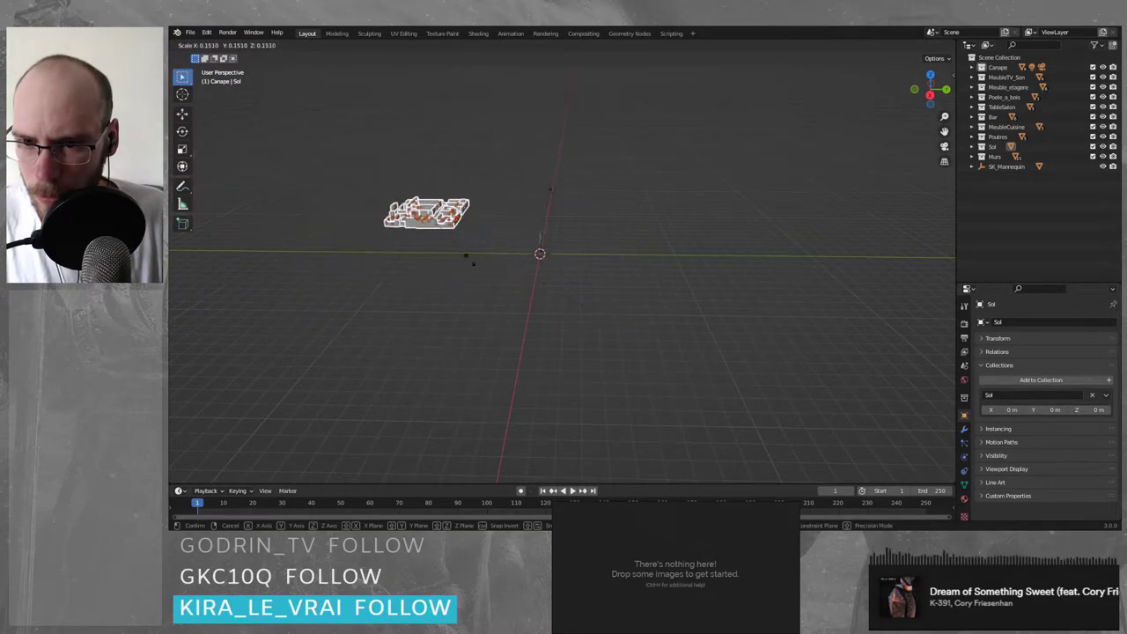
click(585, 309)
mouse_move(585, 308)
middle_down()
mouse_move(602, 287)
mouse_move(589, 315)
middle_up()
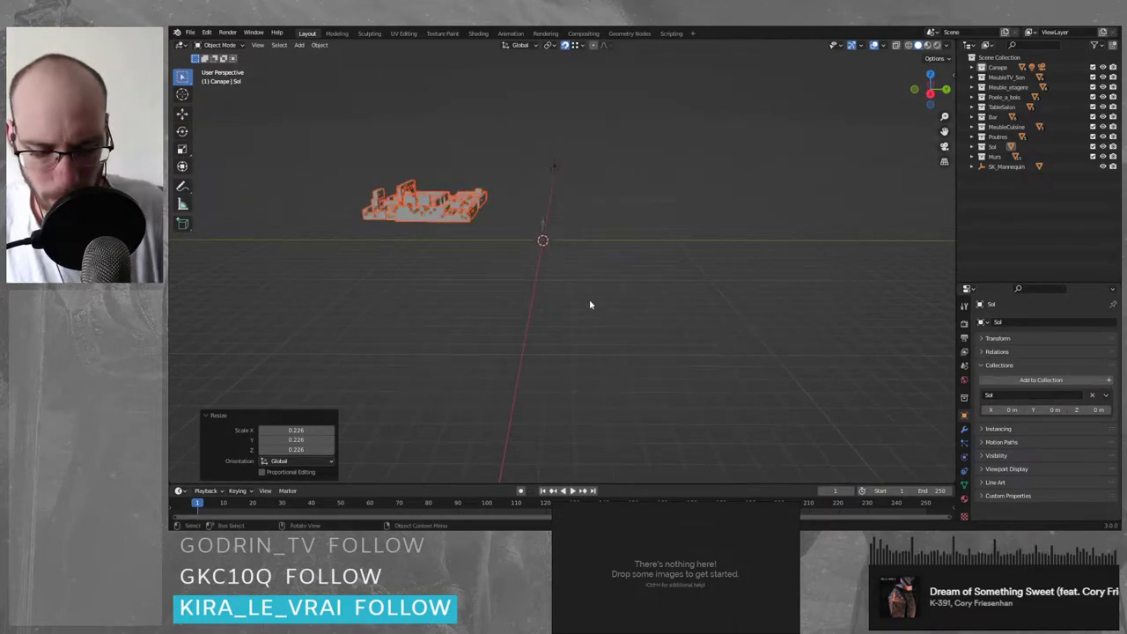
- In front view, lower the house about 1.548 m along Z to the mannequin's ground level
key(KP_1)
scroll(590, 301, up, 6)
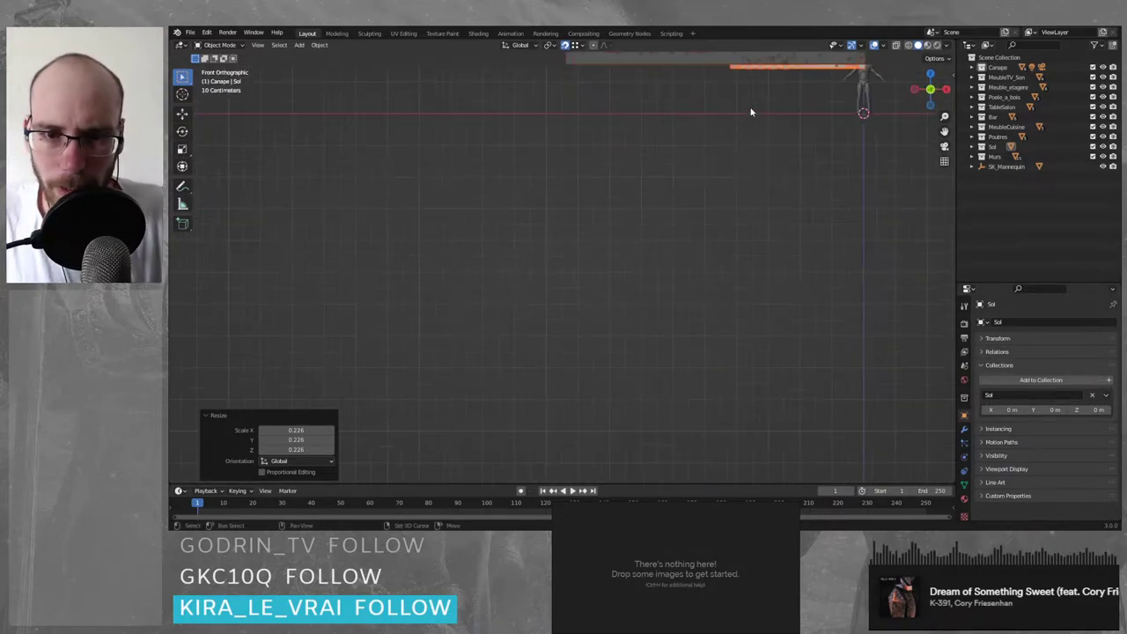
shift+middle_drag(749, 109, 627, 263)
key(g)
key(z)
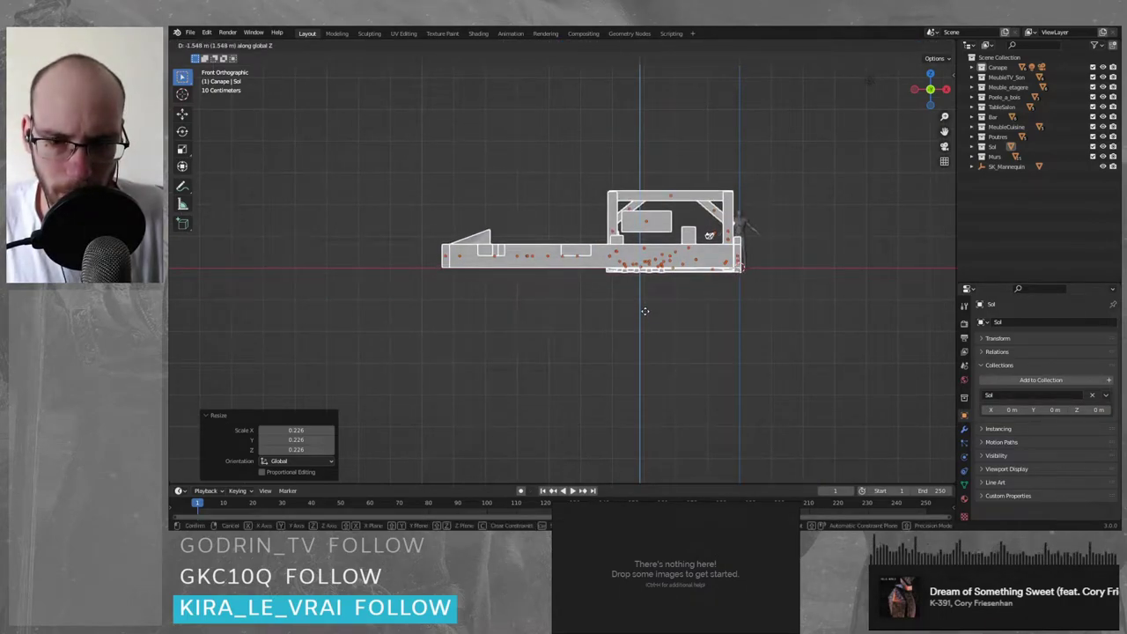
click(645, 311)
- Shift the house about 3.11 m along X, towards the mannequin
key(g)
key(y)
key(y)
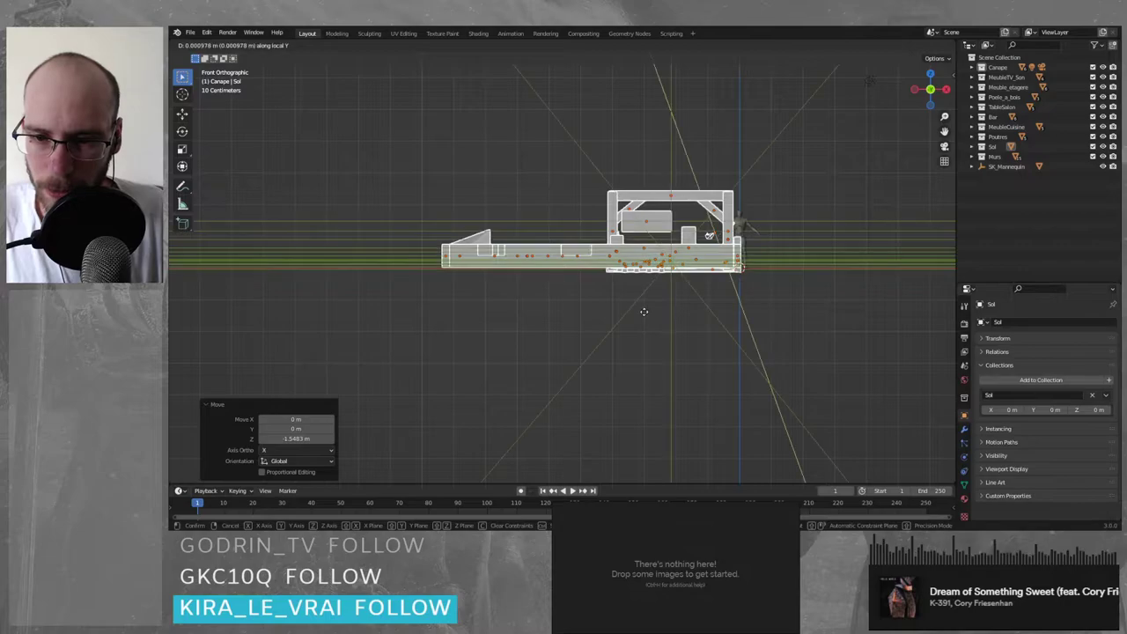
key(x)
click(748, 323)
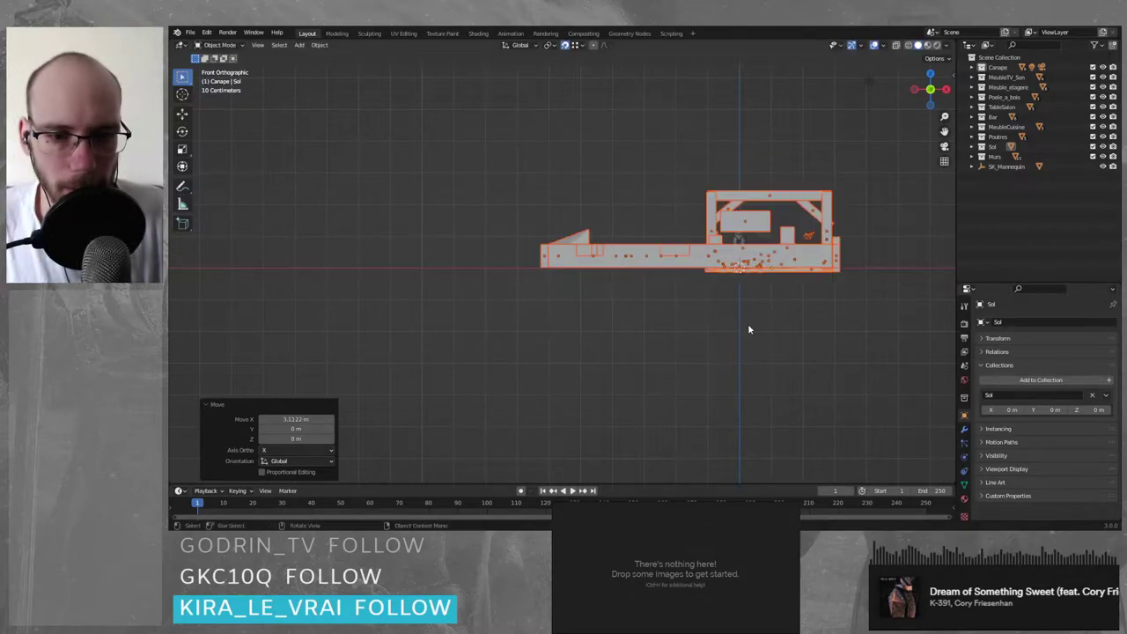
- Move the house horizontally about -1.36 m in X and 7.06 m in Y so that it surrounds the mannequin
middle_drag(747, 323, 659, 353)
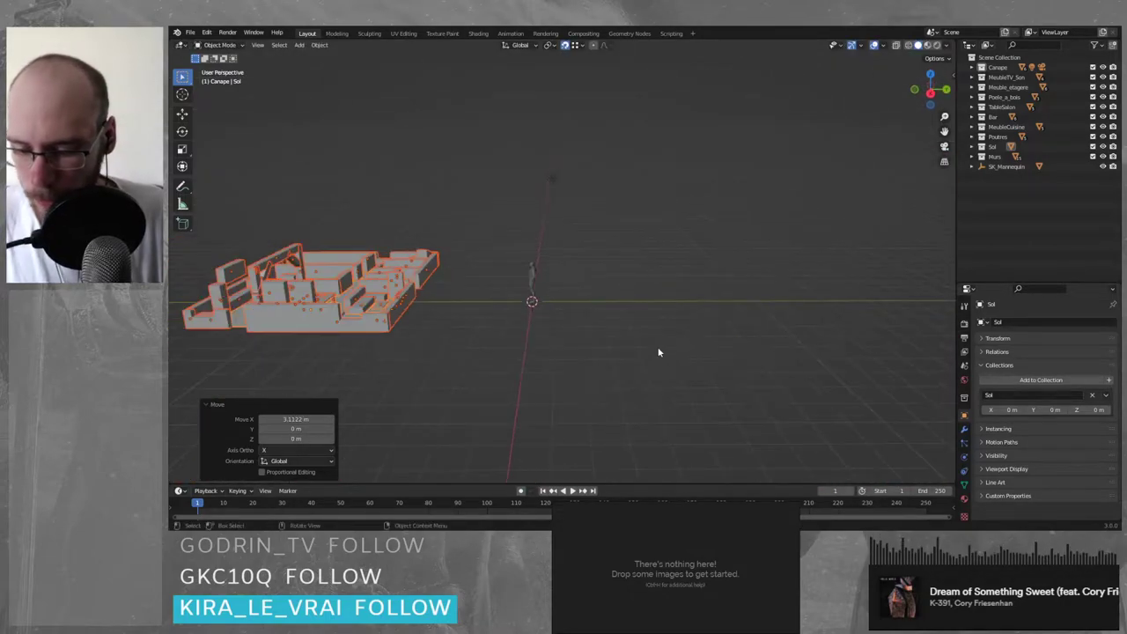
key(g)
key(shift+z)
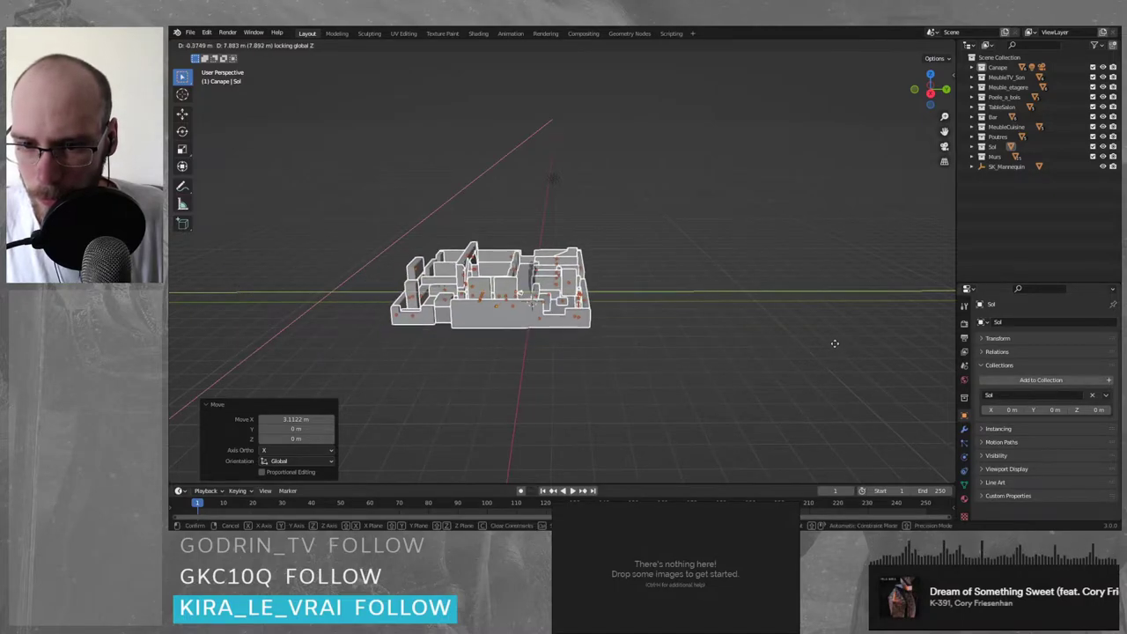
click(819, 338)
middle_drag(820, 339, 625, 312)
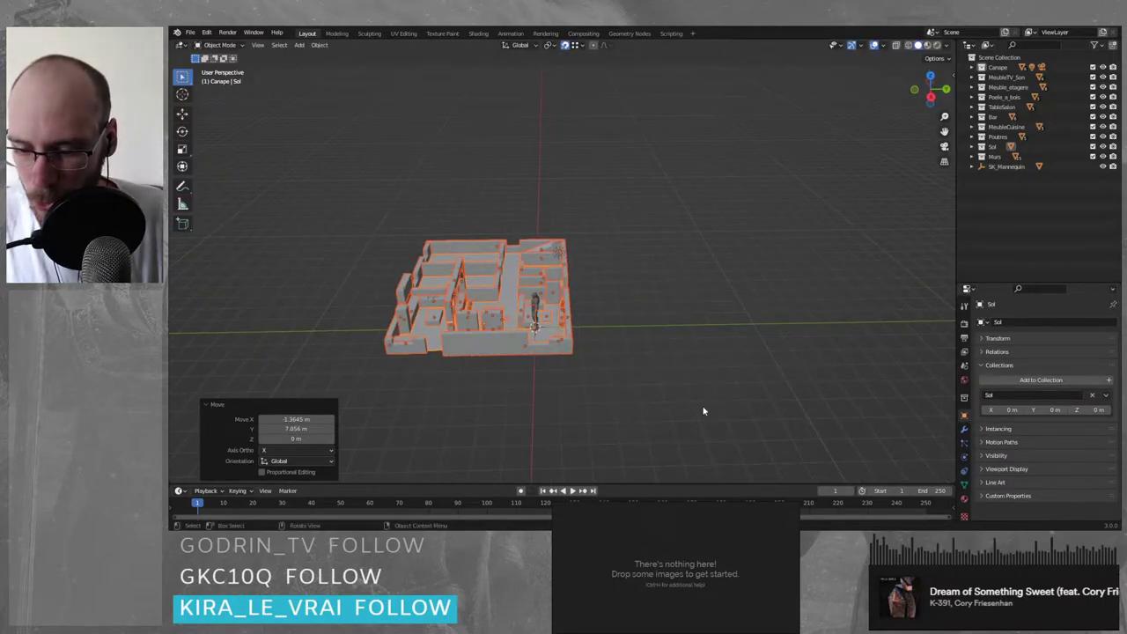
- Enlarge the house uniformly by a factor of about 1.916 around the mannequin
key(s)
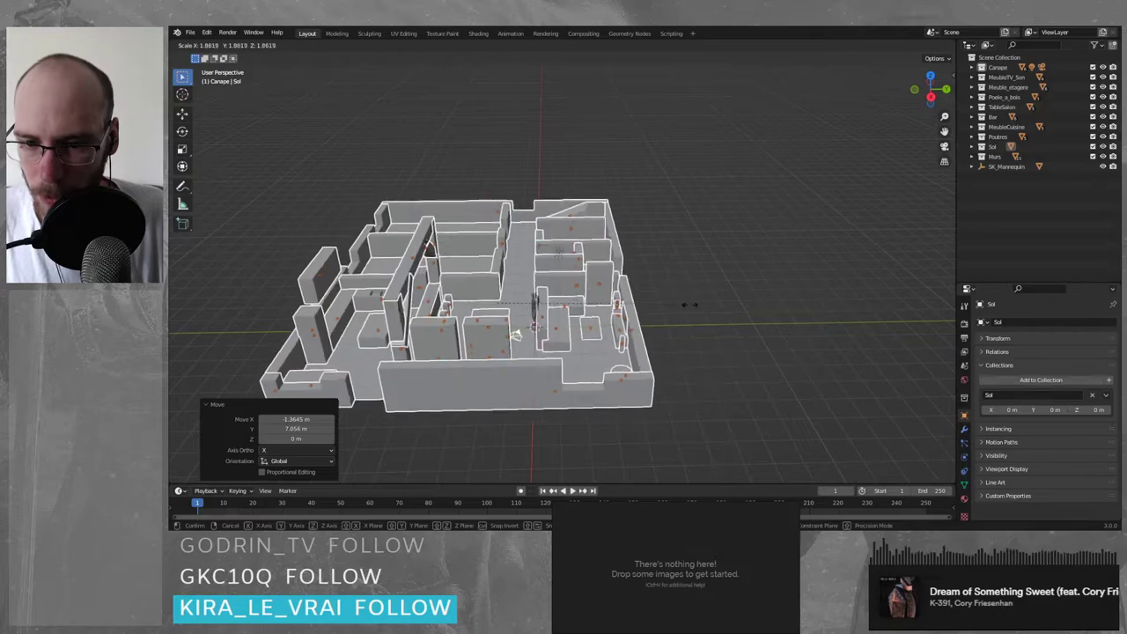
click(692, 307)
middle_drag(630, 337, 636, 301)
- In front view, raise the house about 0.378 m along Z to bring its floor to ground level
key(KP_1)
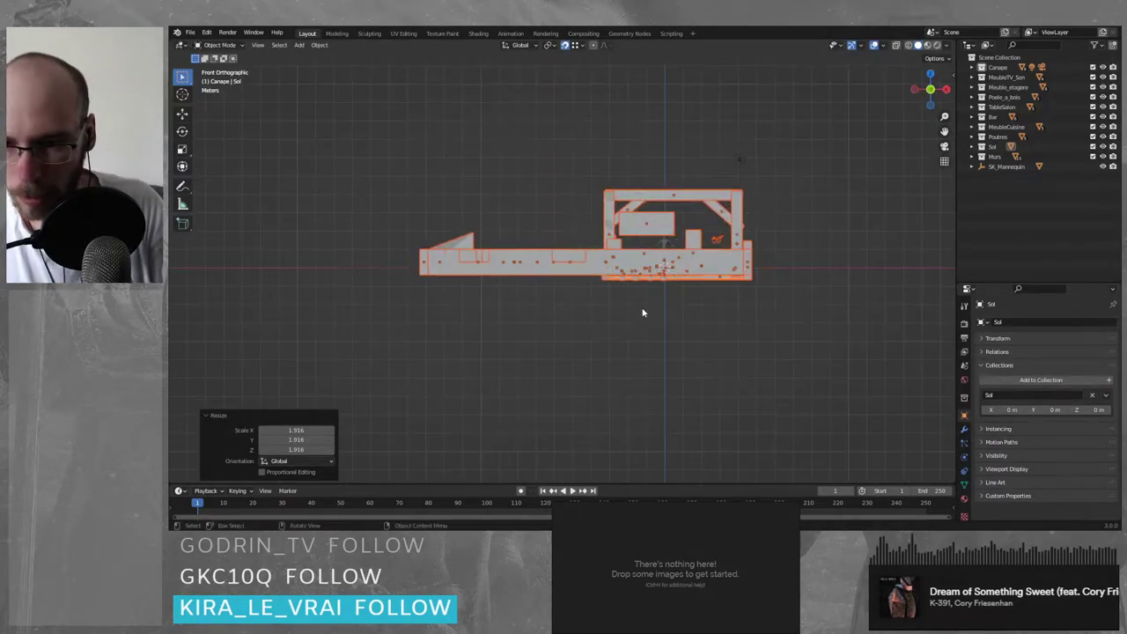
key(g)
key(z)
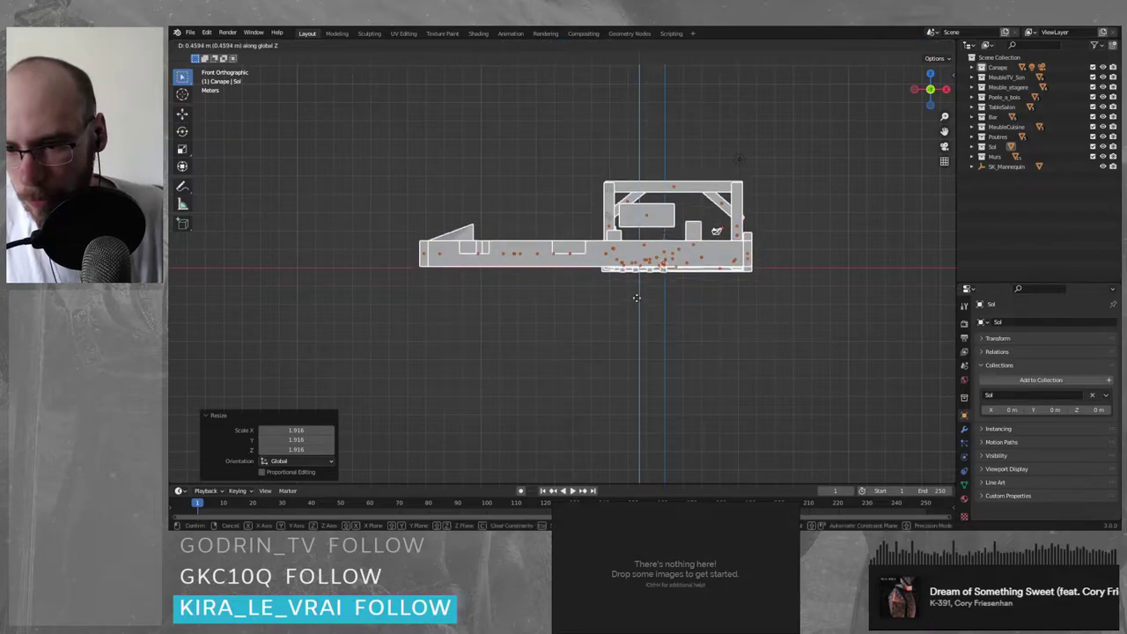
click(640, 301)
- Reduce the house uniformly by a factor of about 0.899 to fit the mannequin's proportions
middle_drag(641, 301, 581, 273)
scroll(555, 308, up, 5)
middle_drag(555, 309, 735, 291)
key(s)
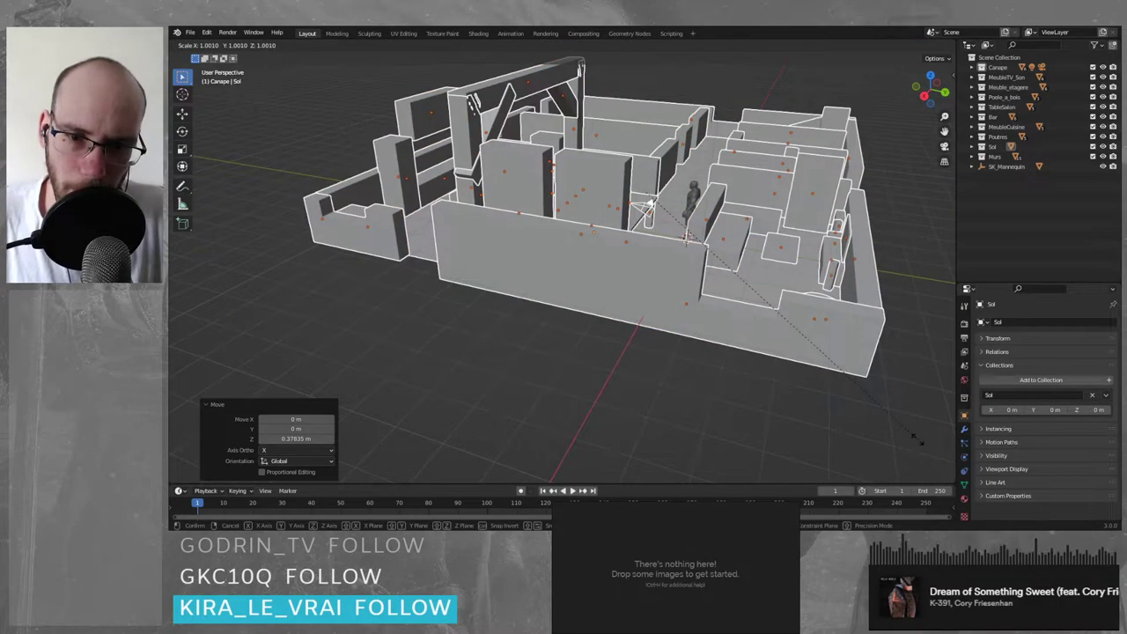
click(890, 411)
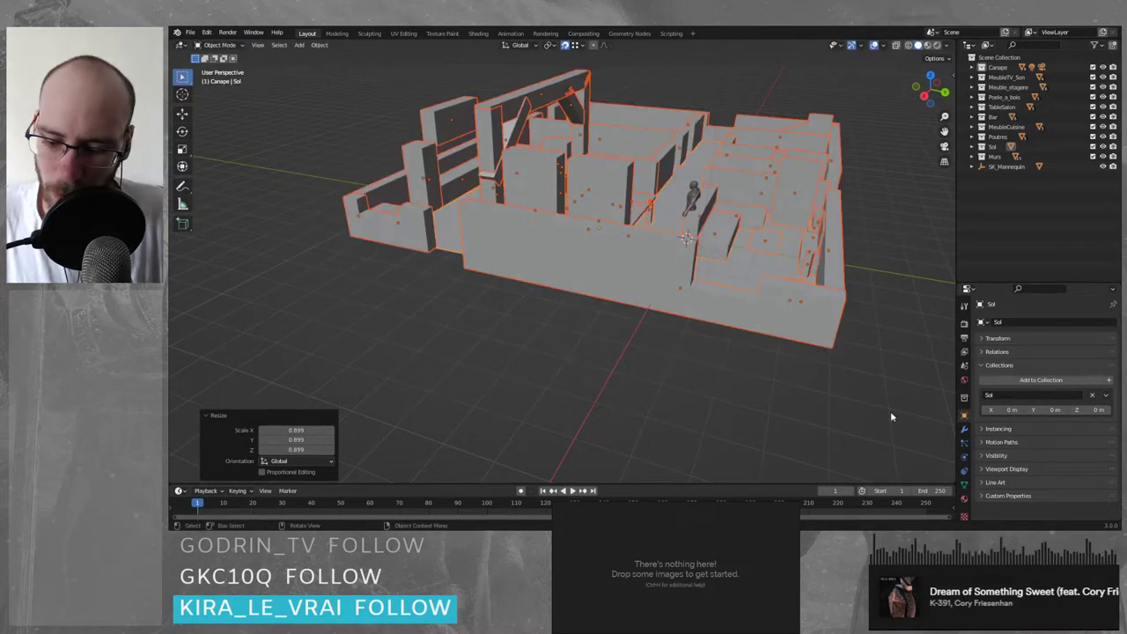
- Nudge the house horizontally about 0.253 m in X and 0.291 m in Y
key(g)
key(shift+z)
click(901, 426)
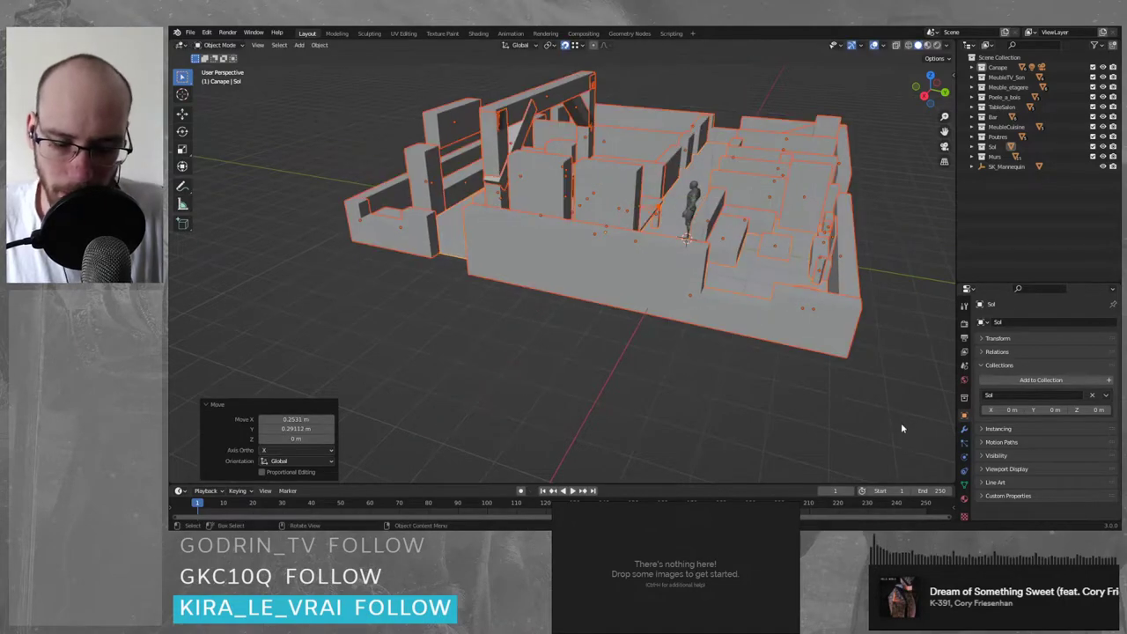
- In front view, lower the house about 0.047 m along Z to align its floor with the ground line
key(KP_1)
key(KP_1)
shift+middle_drag(402, 312, 544, 308)
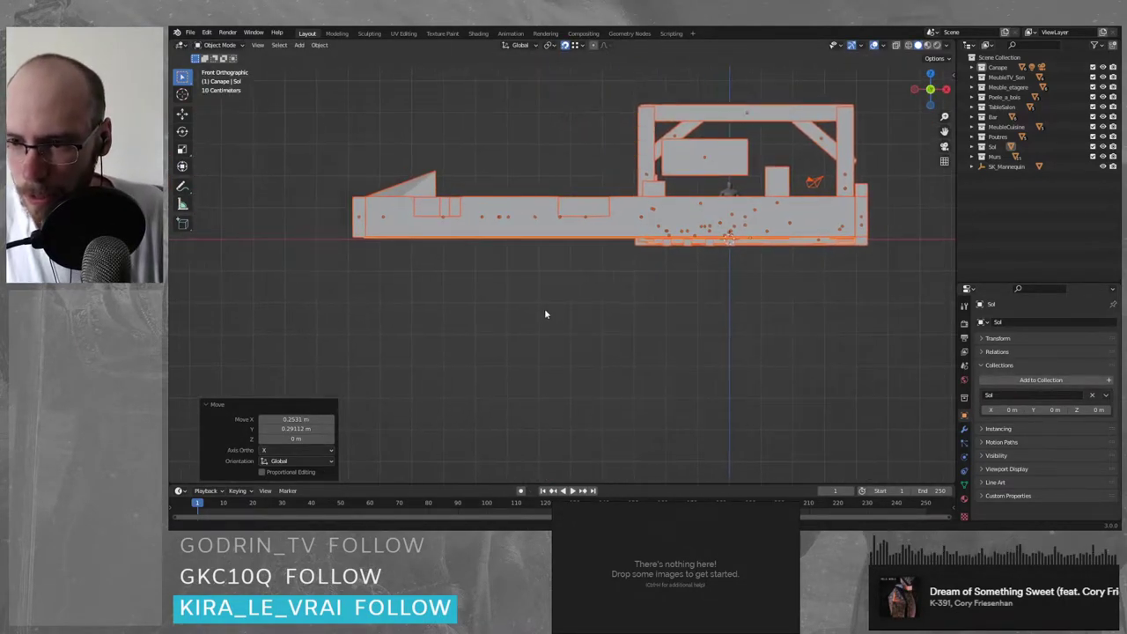
key(g)
key(z)
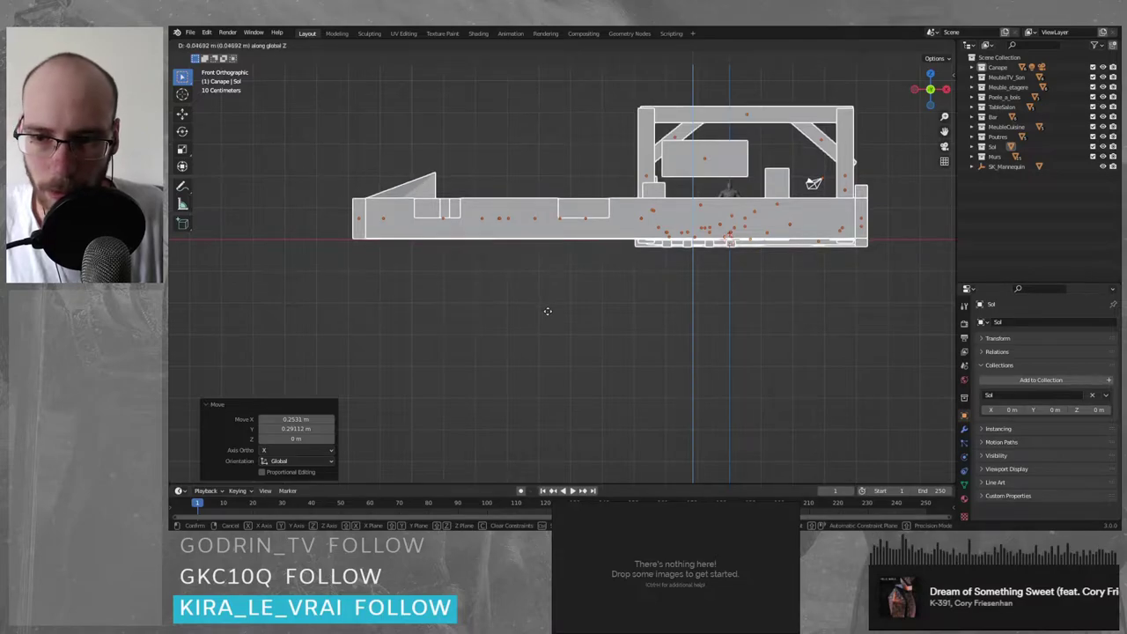
click(589, 320)
- Select only the mannequin and move it horizontally about 0.86 m in X and -3.94 m in Y, beside the bar stools
middle_drag(590, 320, 651, 308)
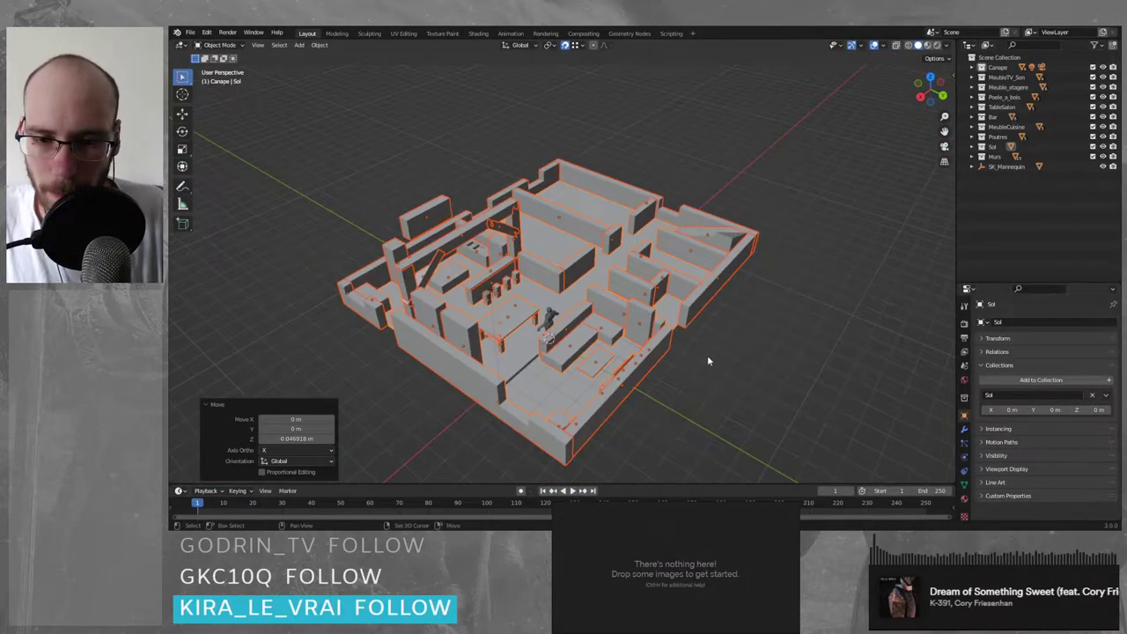
middle_drag(708, 360, 707, 326)
scroll(609, 272, up, 6)
click(677, 224)
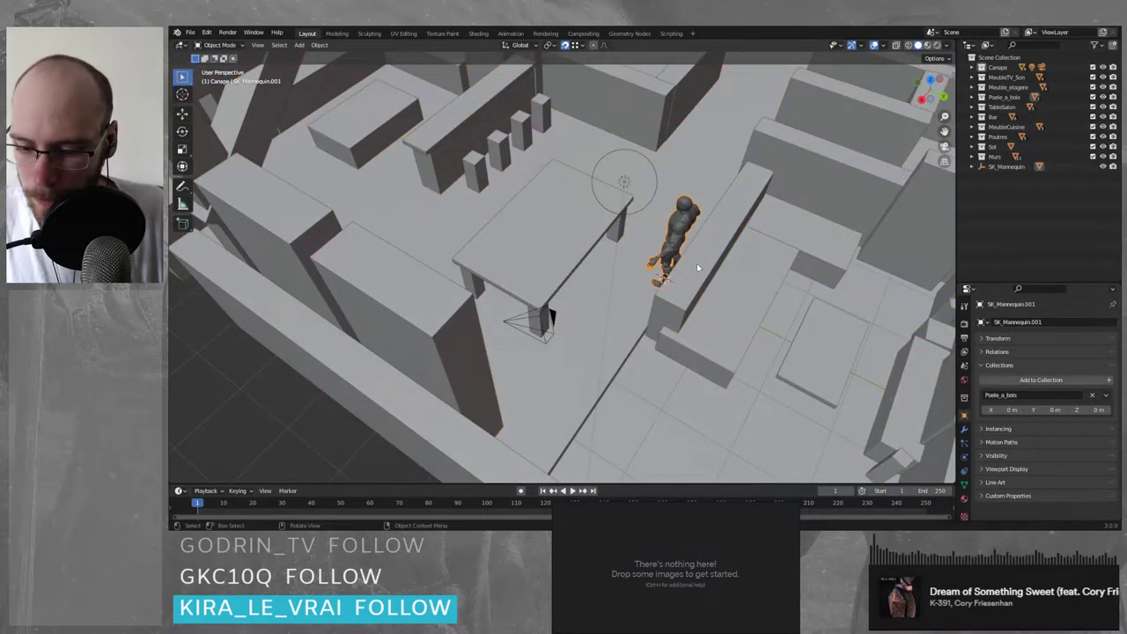
key(g)
key(shift+z)
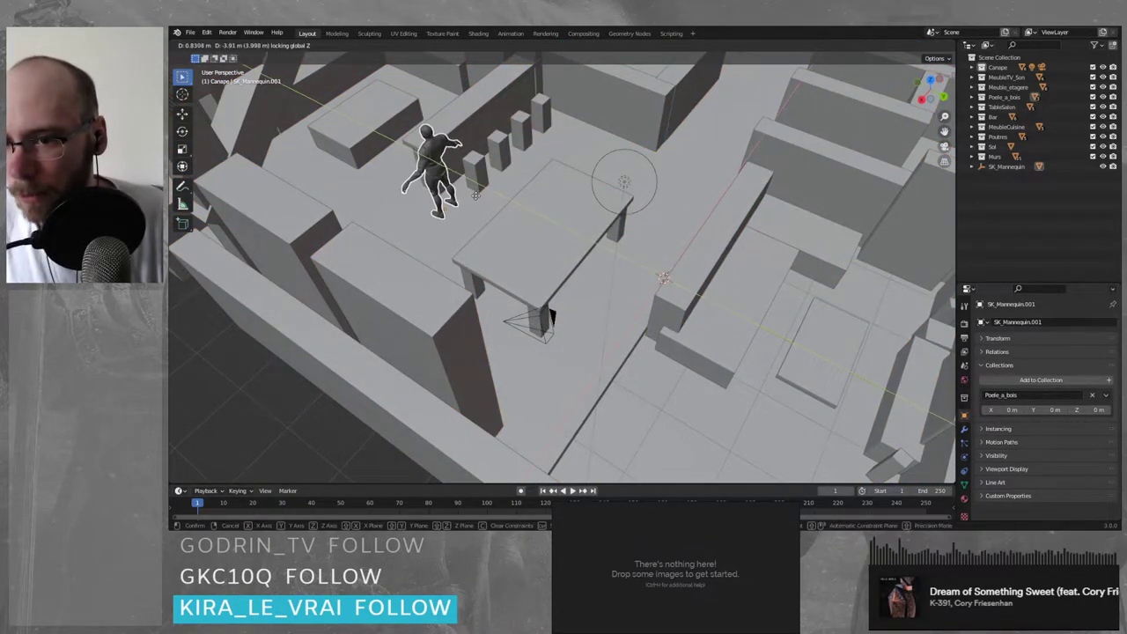
click(476, 201)
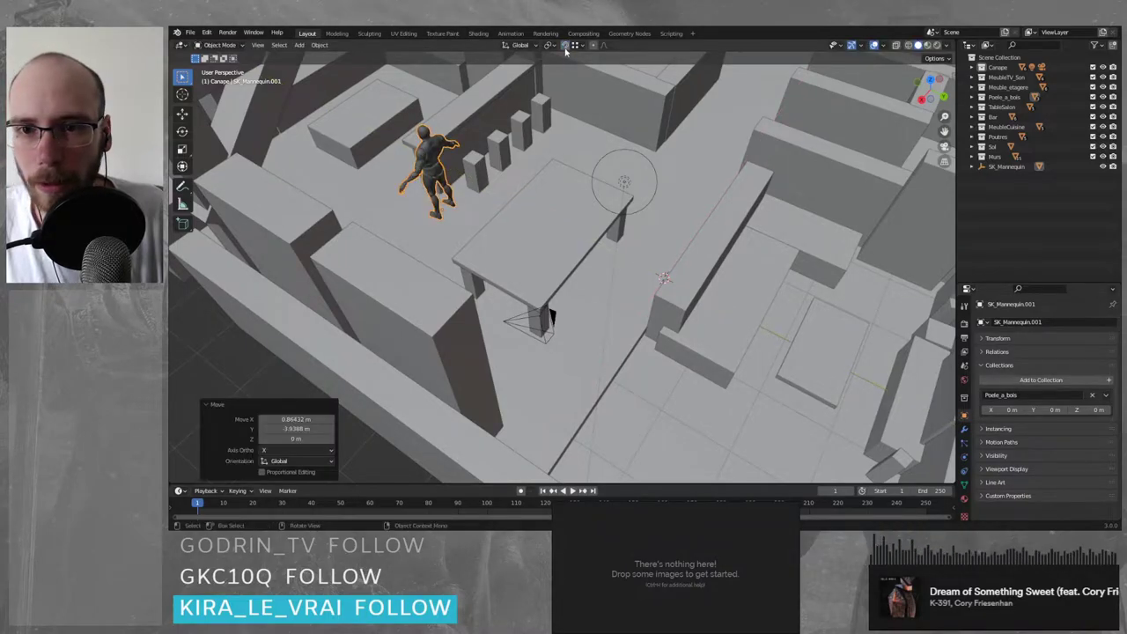
- Move the mannequin horizontally about -2.31 m in X and -2.37 m in Y, to the kitchen behind the low block
middle_drag(599, 194, 624, 245)
scroll(549, 180, up, 4)
scroll(506, 151, down, 3)
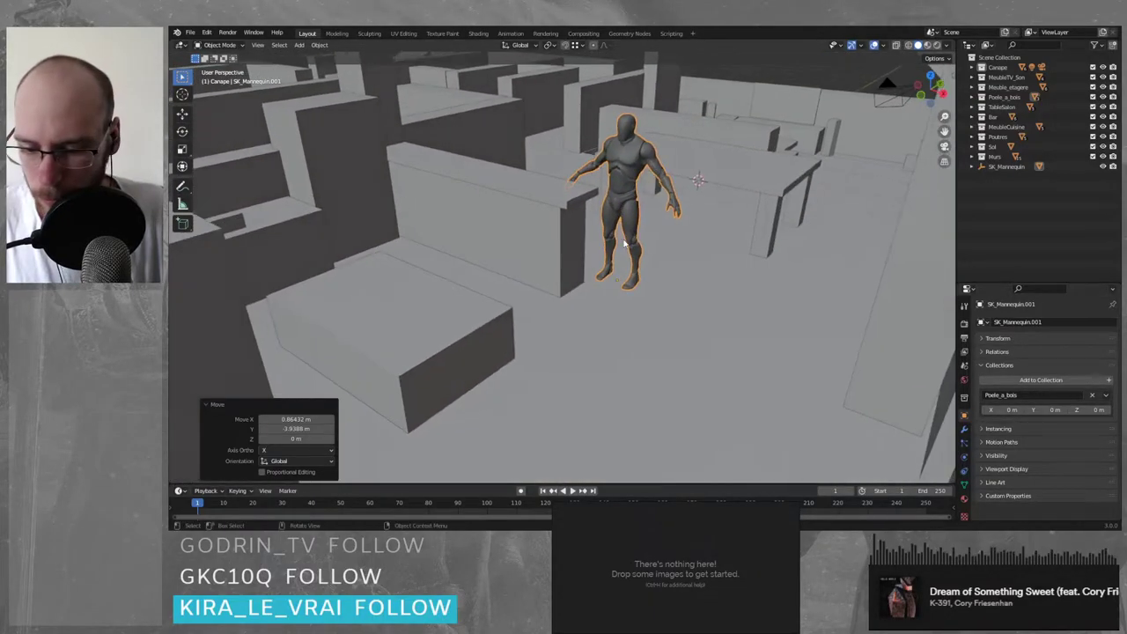
key(g)
key(shift+z)
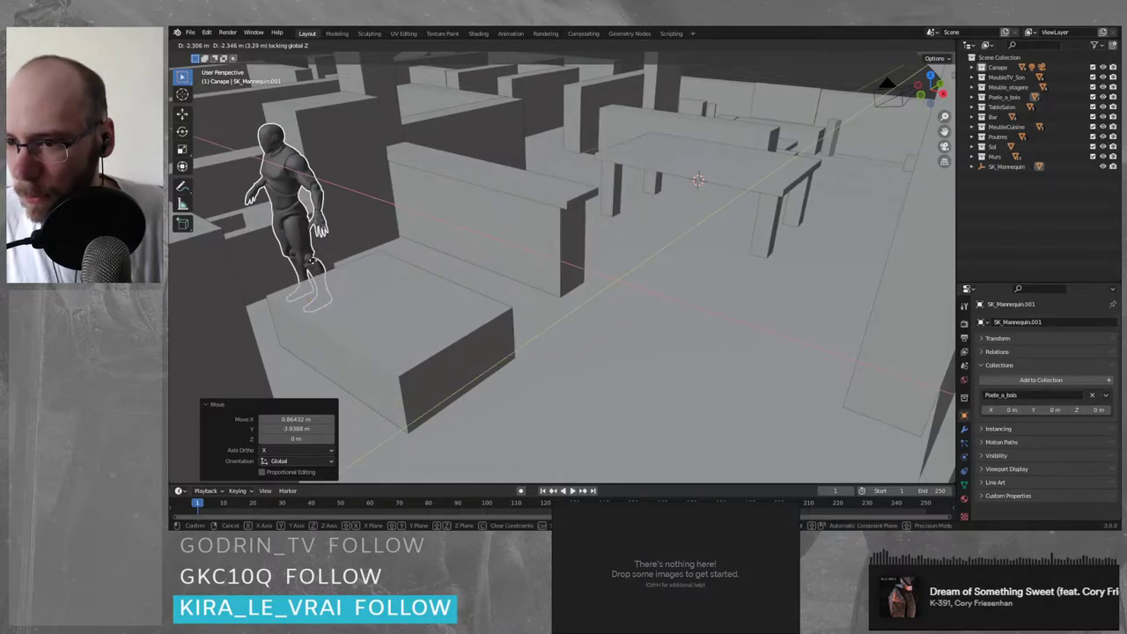
click(313, 258)
- Move the mannequin horizontally about 2.42 m in X and 3.36 m in Y, next to the large table
middle_drag(312, 257, 393, 250)
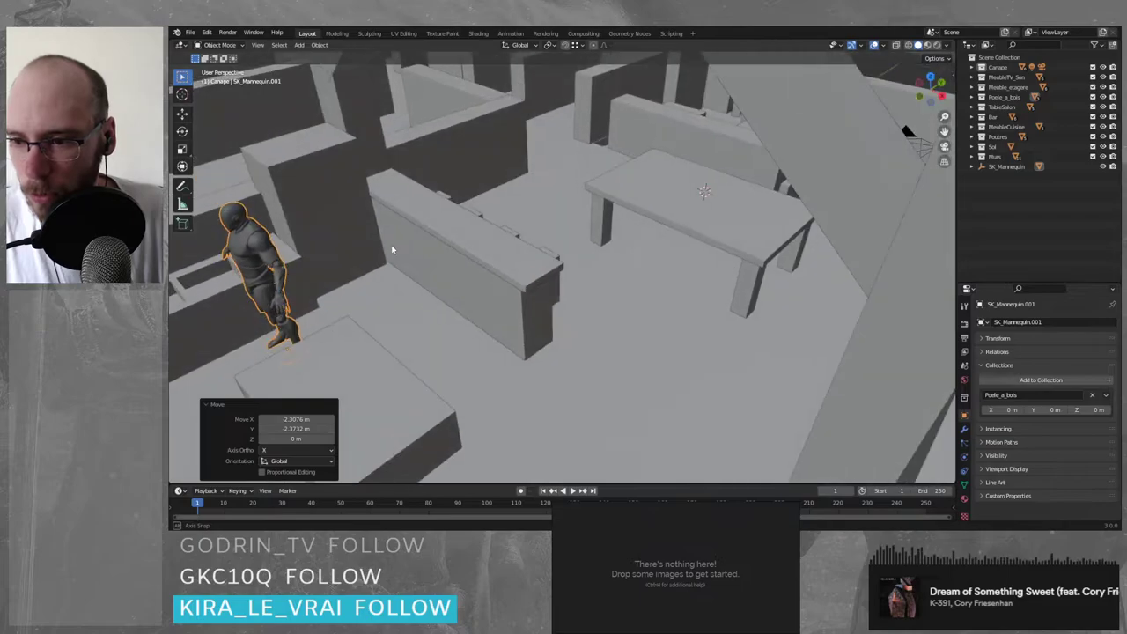
key(g)
key(shift+z)
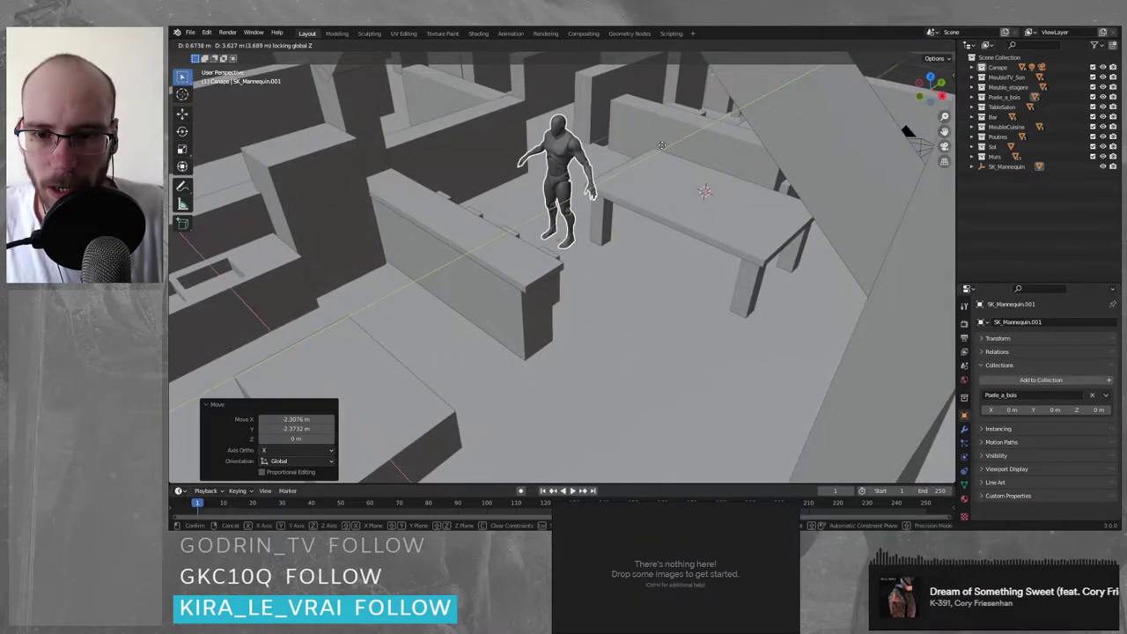
click(752, 203)
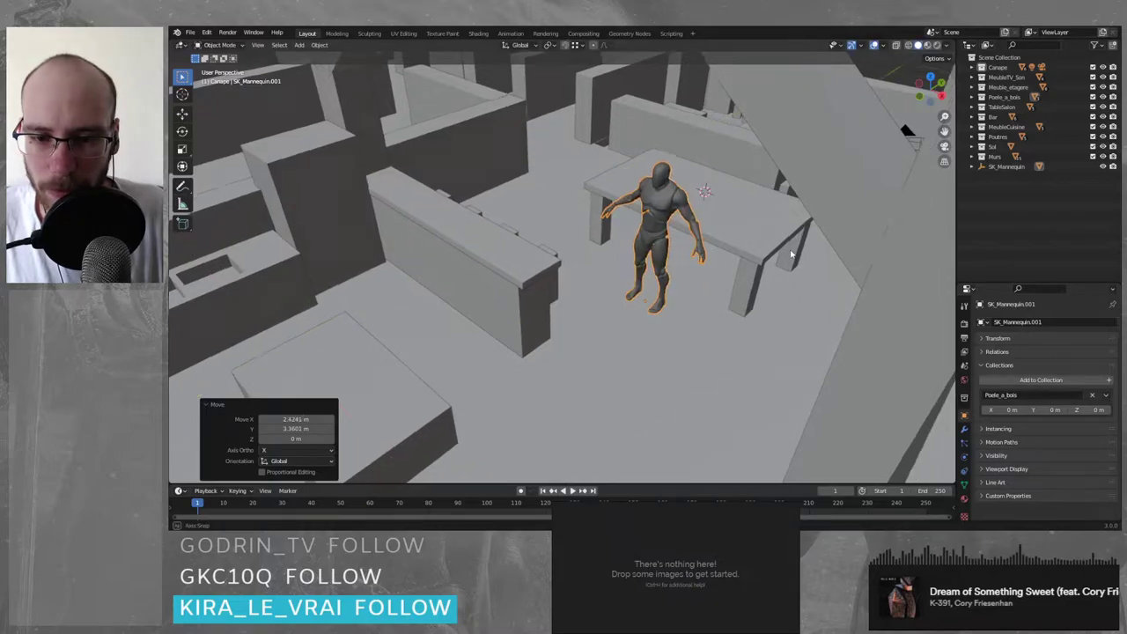
- Move the mannequin horizontally about 2.94 m in X and -2.74 m in Y, into the entrance opening of the outer wall
middle_drag(791, 255, 687, 277)
scroll(603, 224, down, 7)
middle_drag(602, 225, 538, 222)
scroll(530, 227, up, 2)
middle_drag(459, 203, 581, 199)
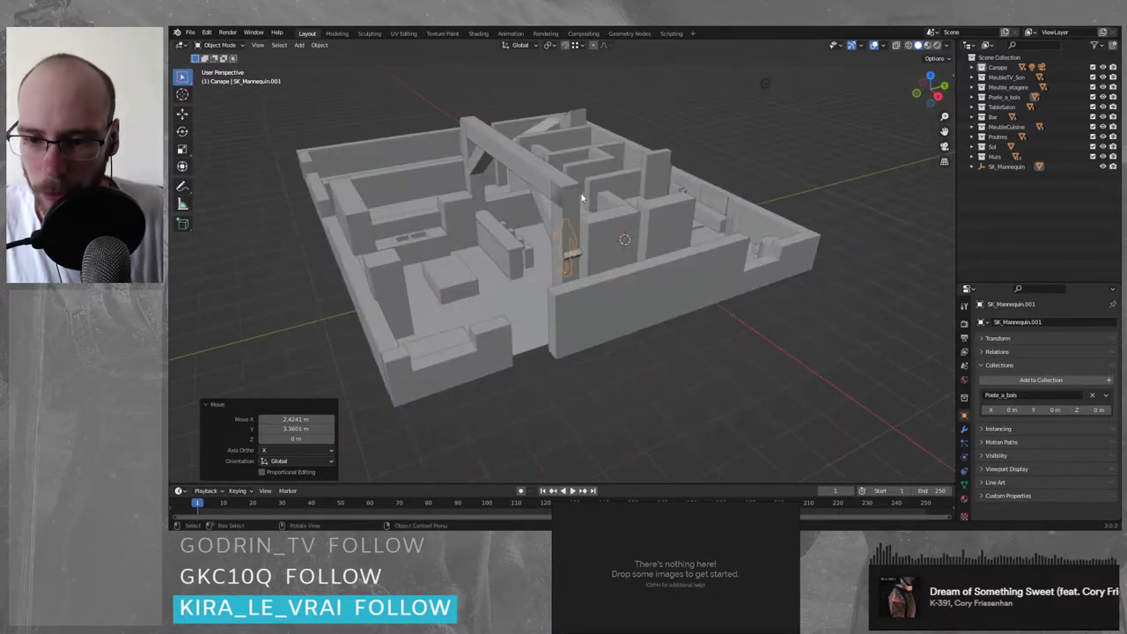
key(g)
click(539, 278)
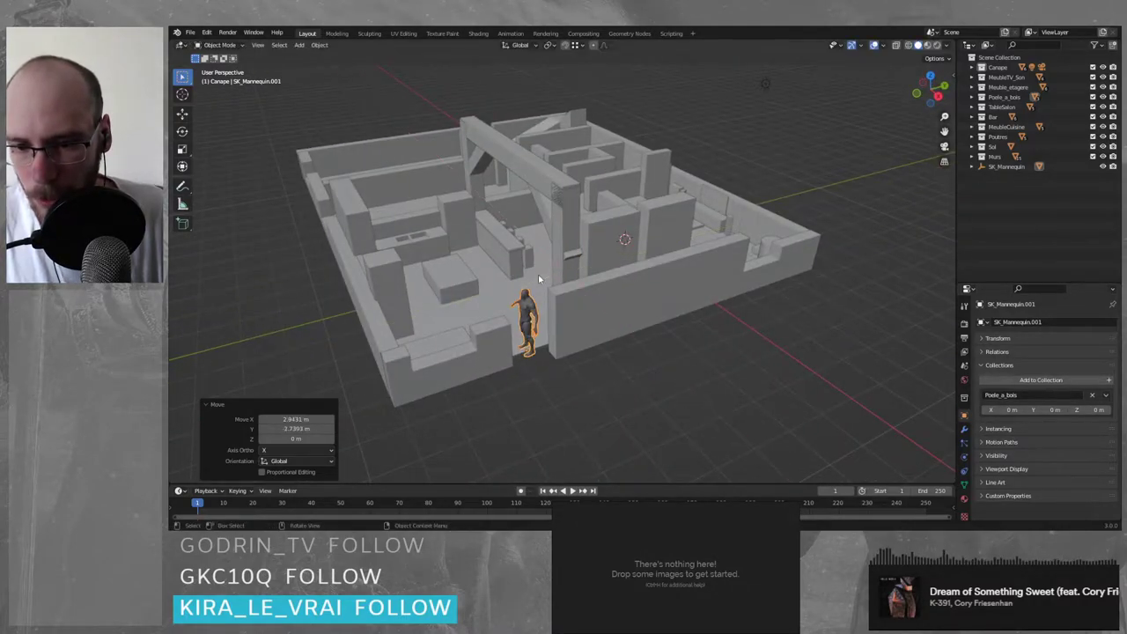
- Move the mannequin horizontally about -5.38 m in X and 3.63 m in Y, beside the large table, and deselect it
middle_drag(539, 278, 489, 281)
key(shift+g)
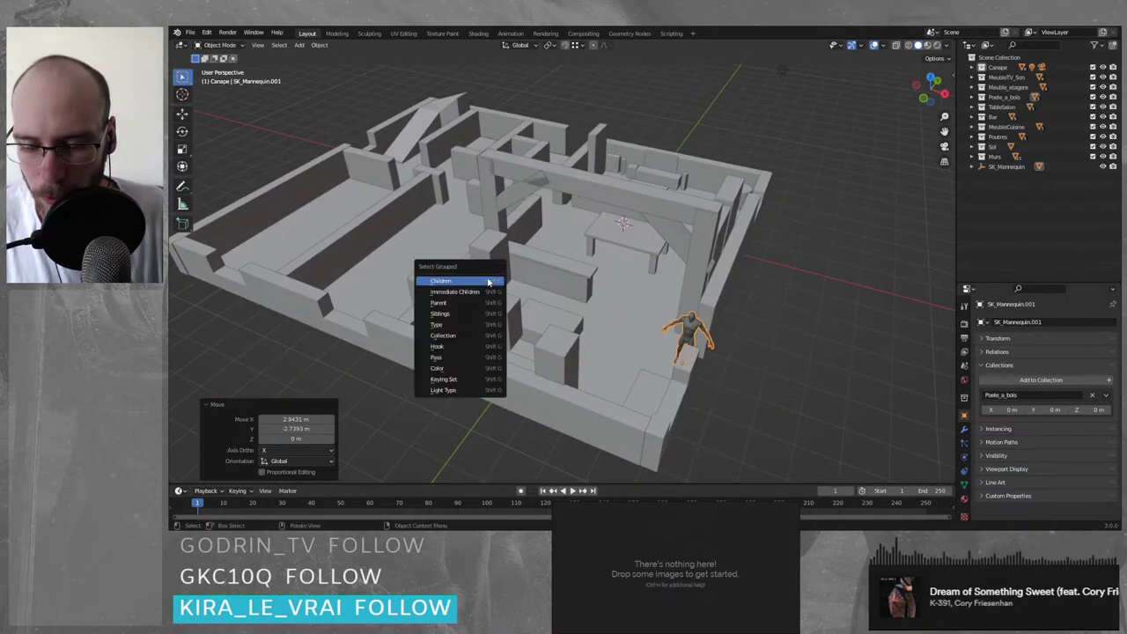
key(g)
key(shift+z)
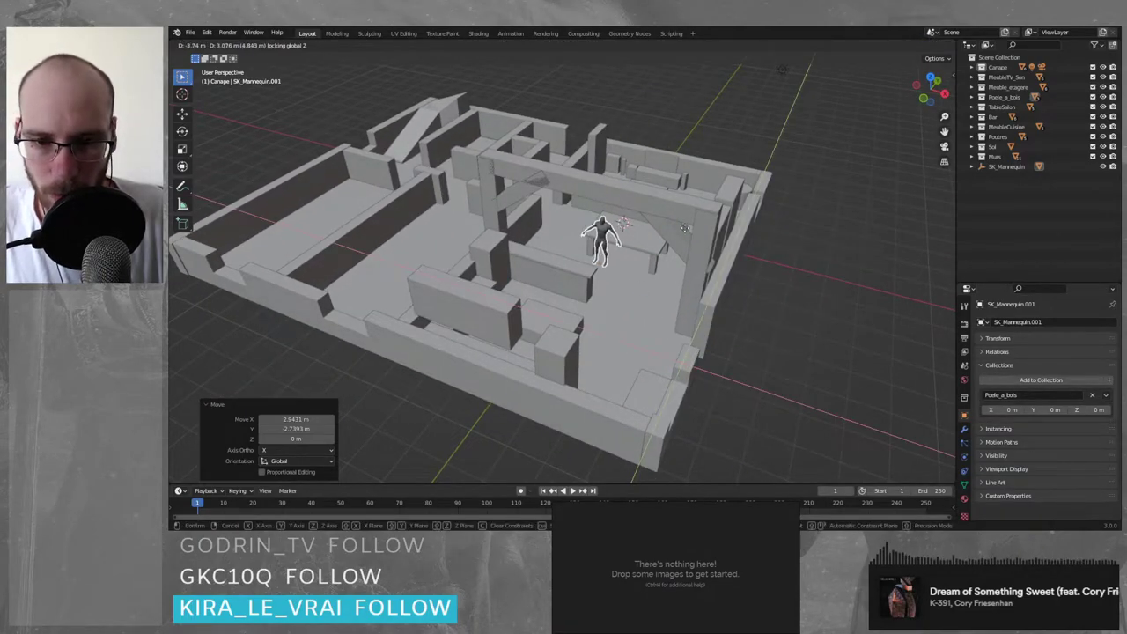
click(693, 237)
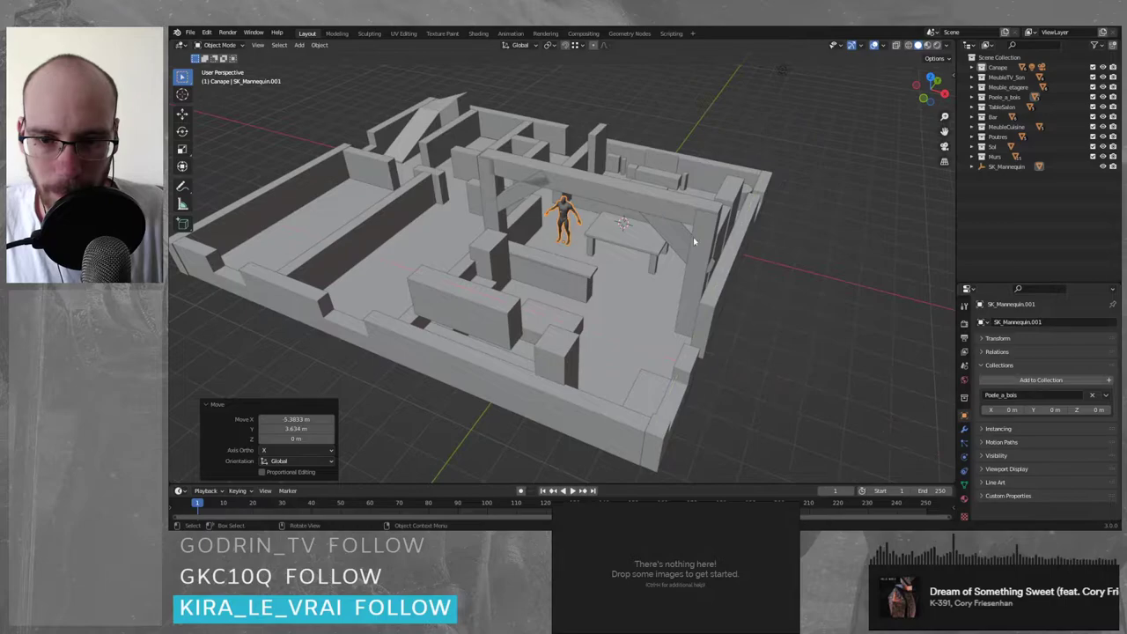
middle_drag(693, 237, 655, 269)
click(773, 326)
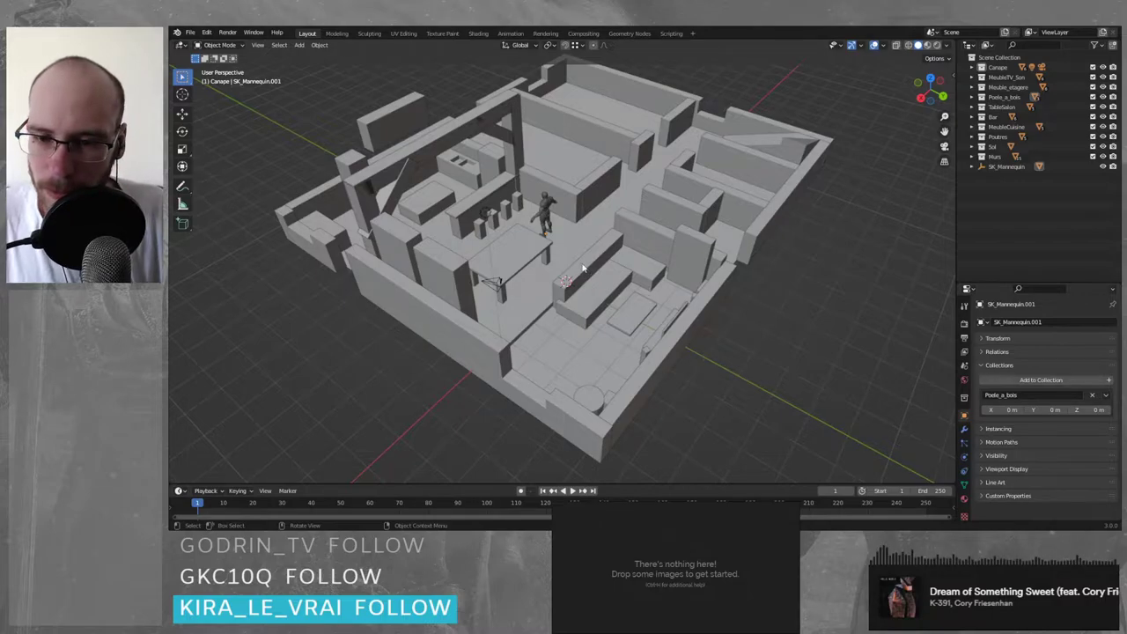
- Select the second stool in the row at the bar, counted from the end farthest from the mannequin
mouse_move(666, 274)
middle_down()
mouse_move(646, 267)
mouse_move(656, 261)
middle_up()
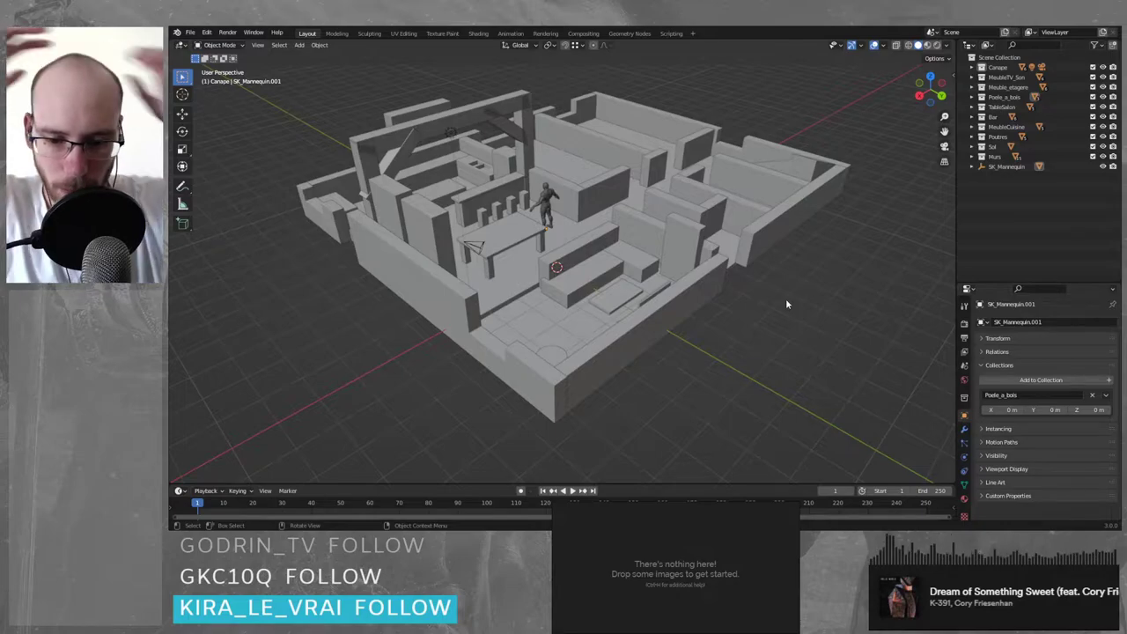
scroll(490, 205, up, 2)
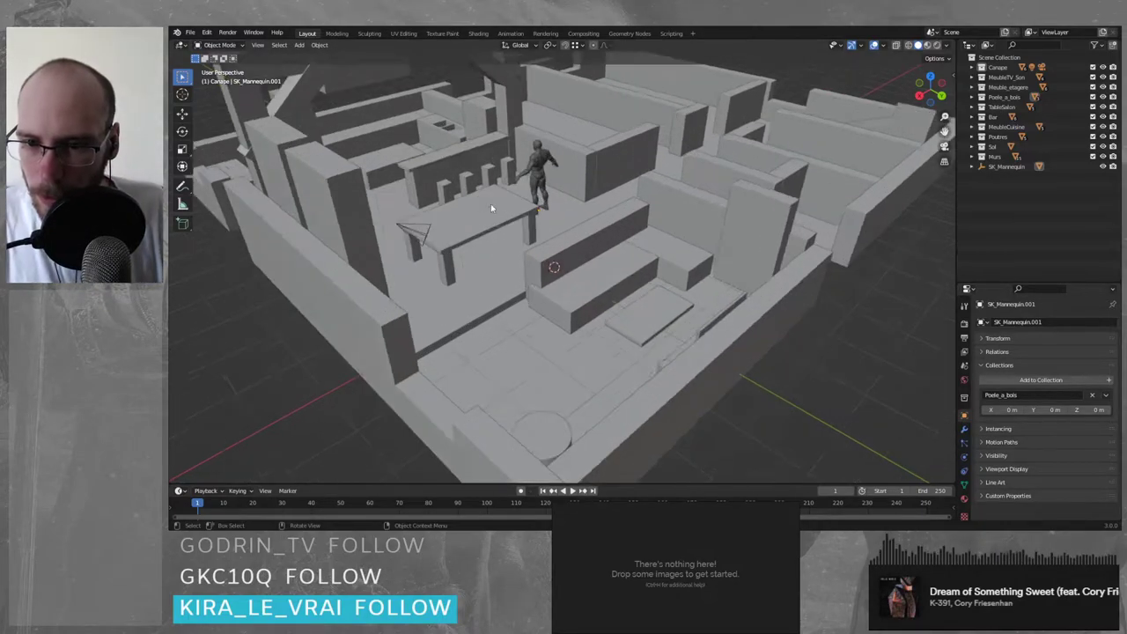
middle_drag(490, 205, 503, 227)
shift+middle_drag(454, 187, 522, 256)
scroll(522, 255, up, 3)
scroll(521, 253, up, 2)
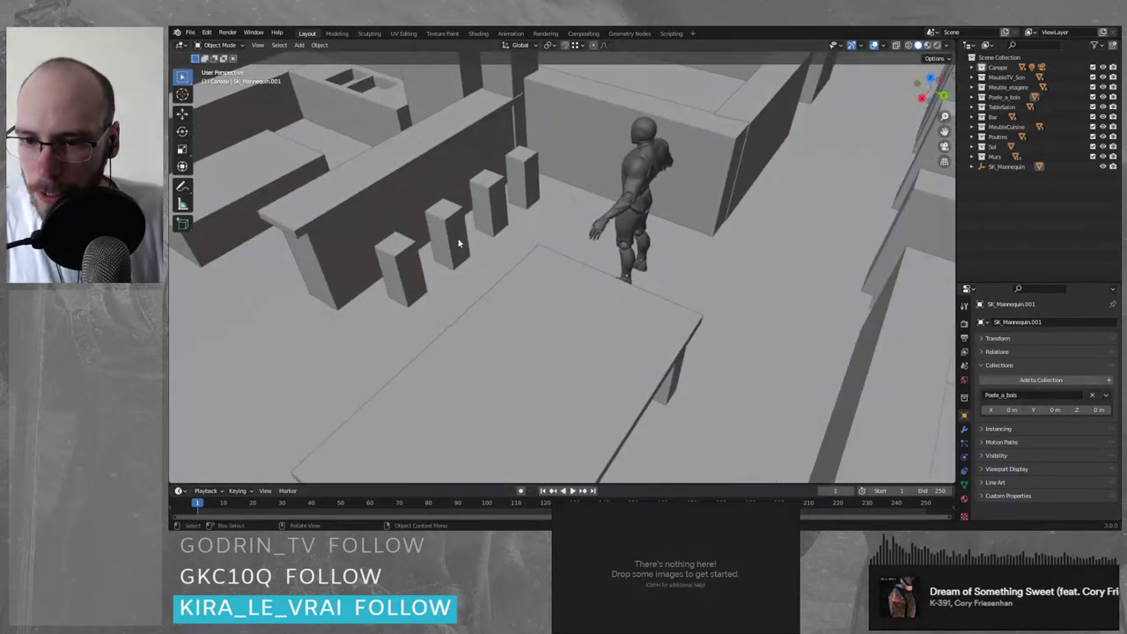
click(454, 239)
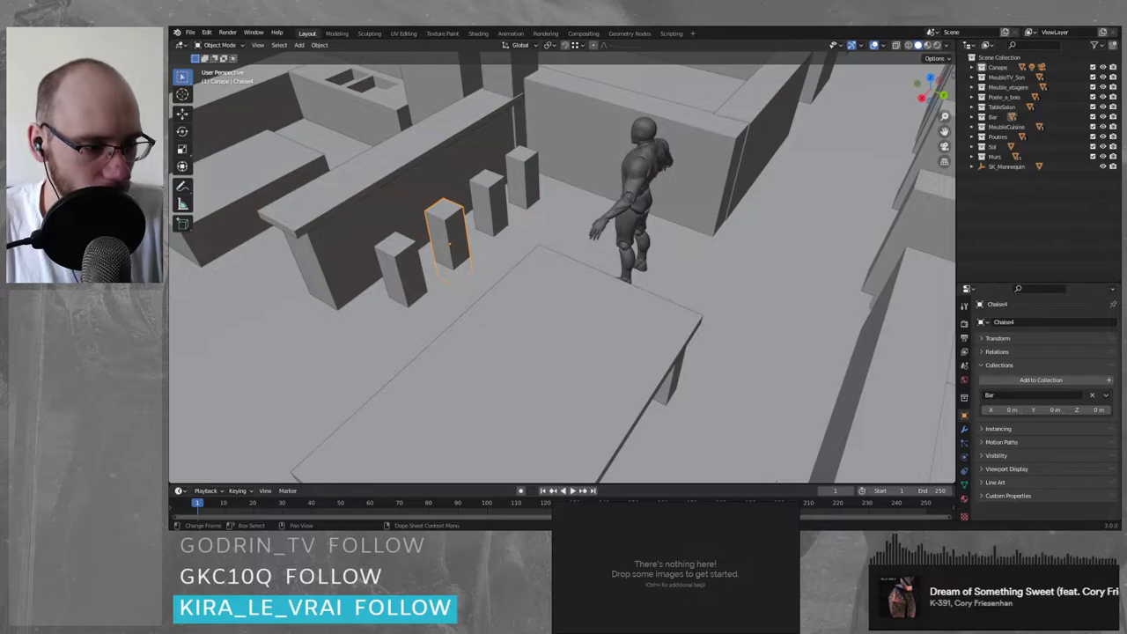
- Switch to the web browser and search Google Images for "Chaise de bar"
key(alt+Tab)
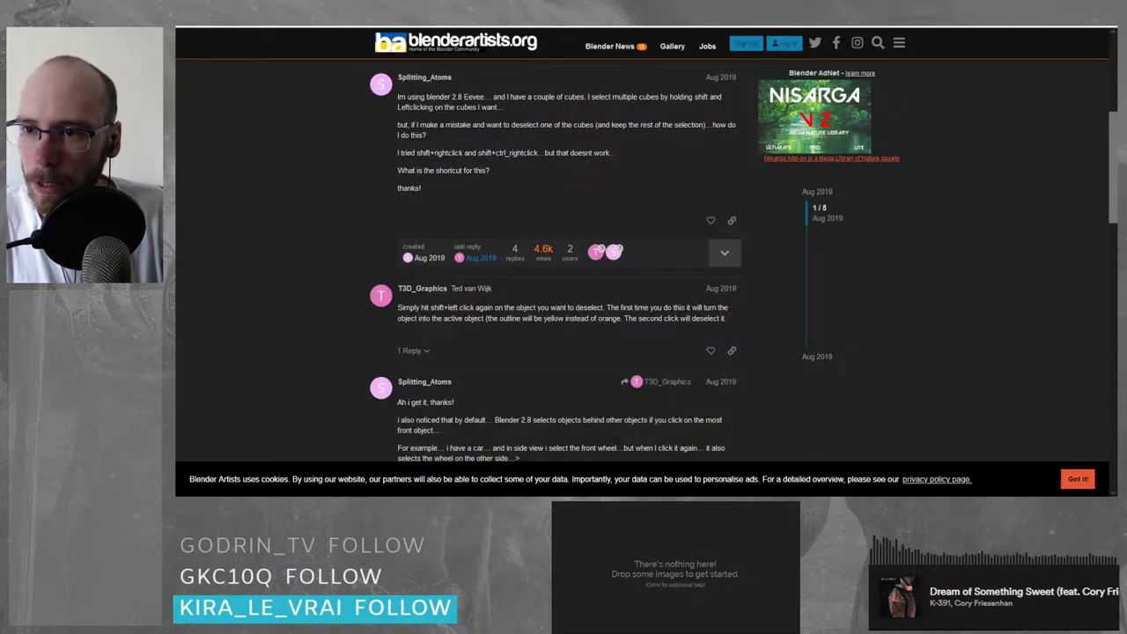
scroll(643, 264, up, 3)
scroll(642, 264, down, 3)
scroll(642, 264, up, 3)
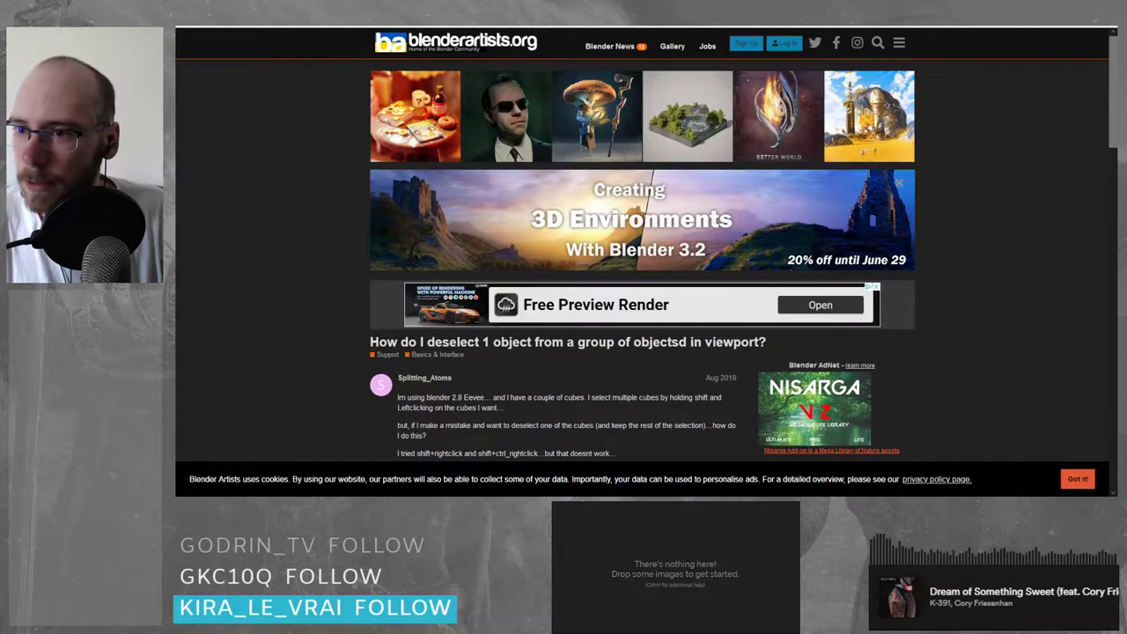
key(ctrl+l)
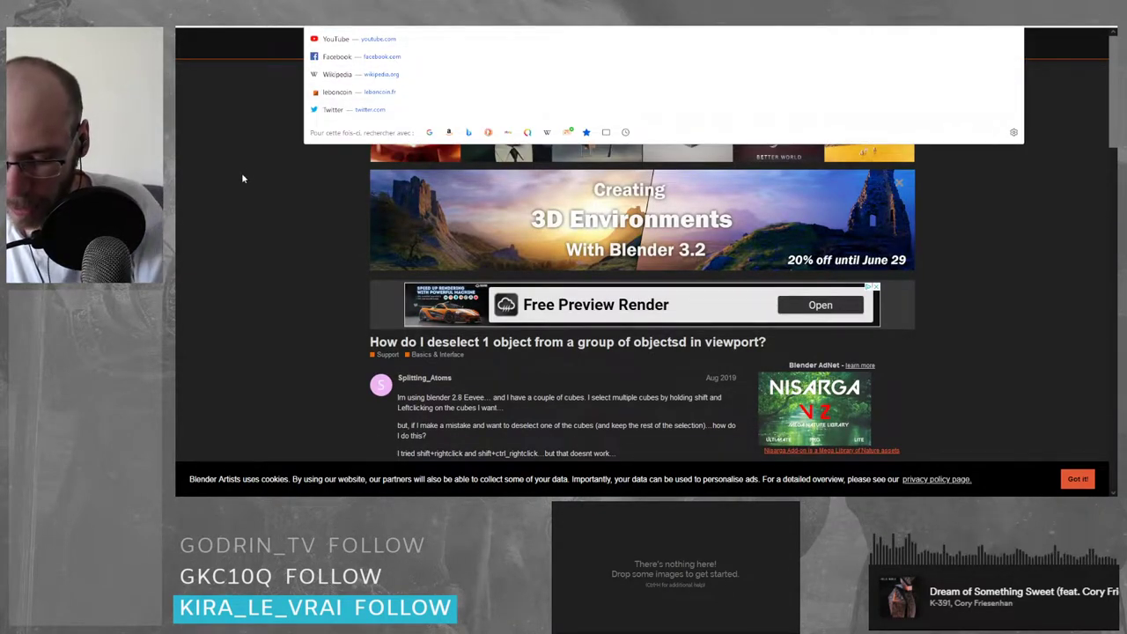
text(Chais)
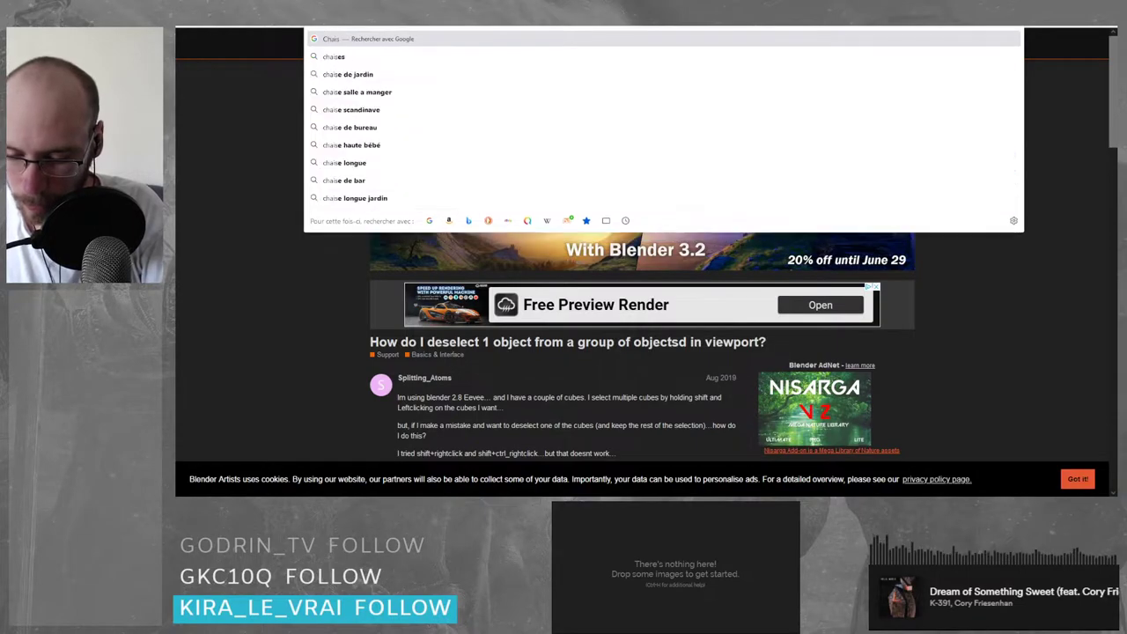
text(e de vbar)
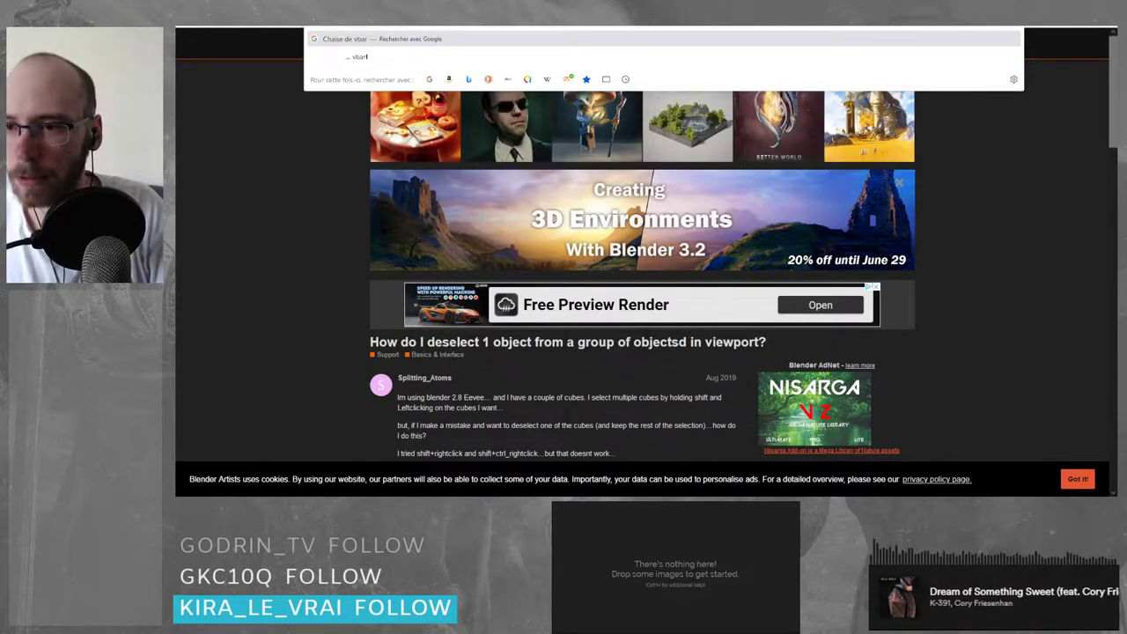
key(BackSpace)
key(BackSpace)
key(BackSpace)
key(BackSpace)
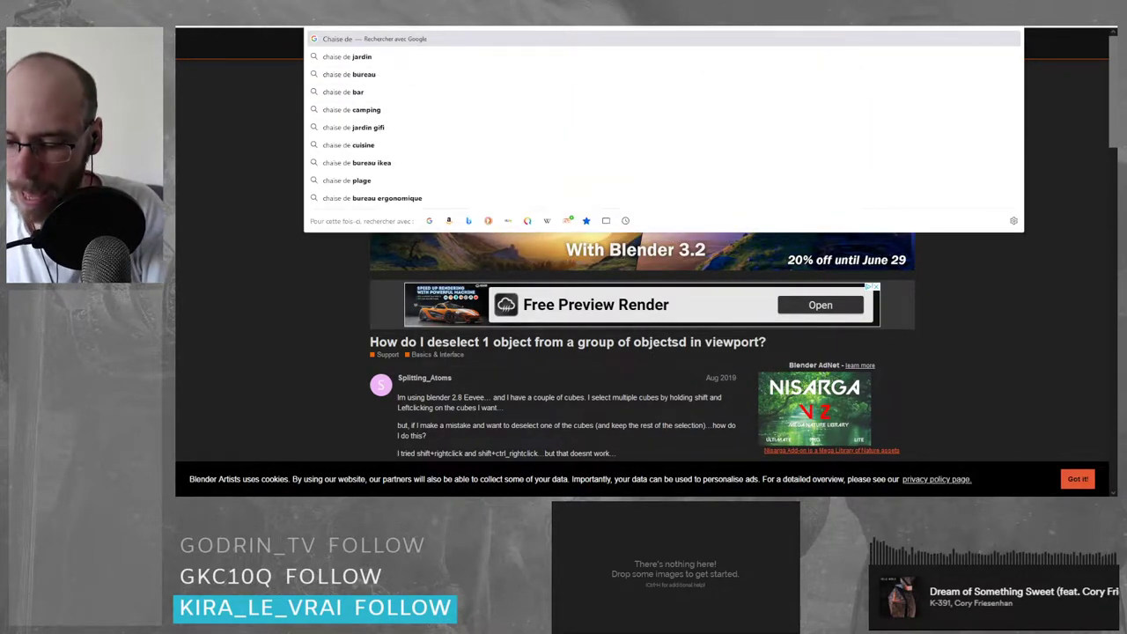
text(bar)
key(Return)
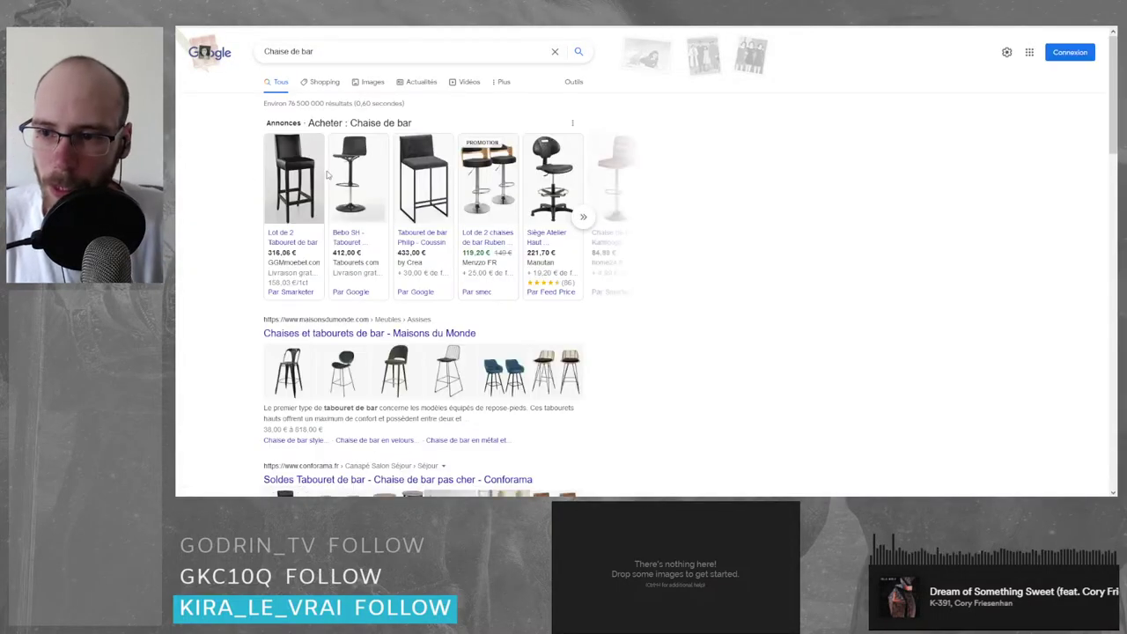
click(386, 84)
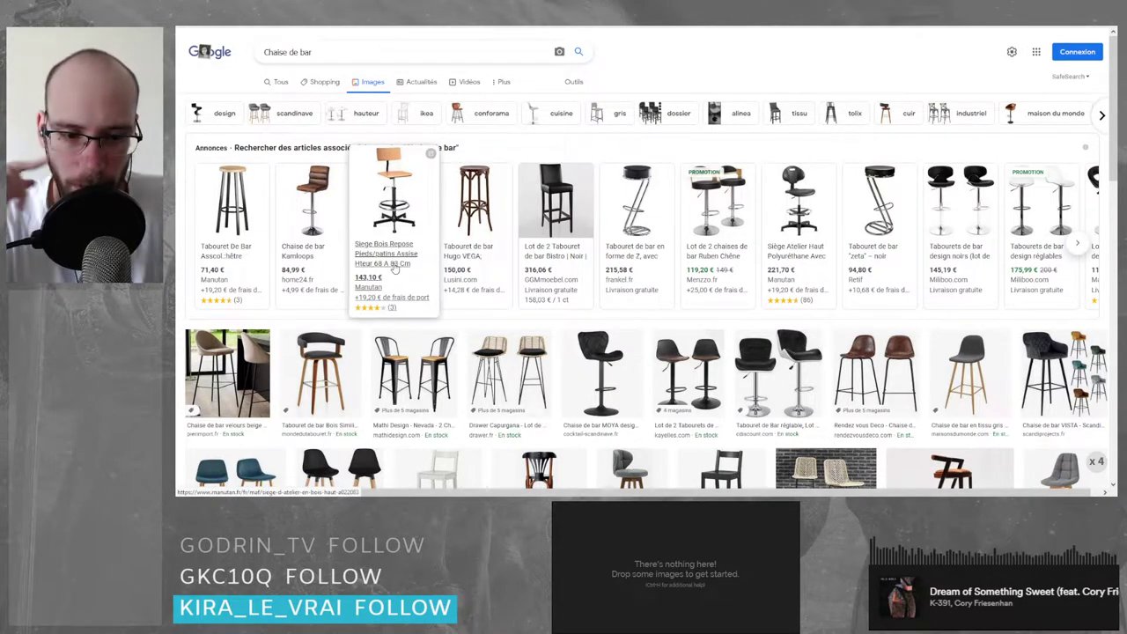
- Open the ManoMano product page of the two VASAGLE bar stools, accepting the site's cookies
scroll(425, 273, down, 5)
scroll(452, 258, down, 2)
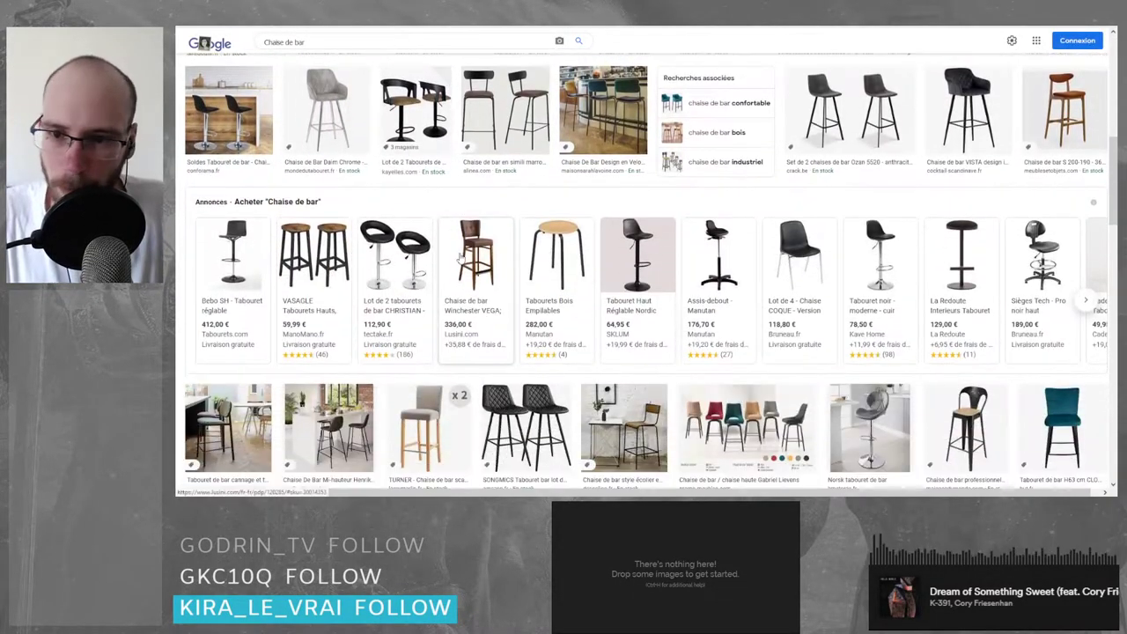
scroll(396, 264, down, 3)
scroll(341, 205, up, 3)
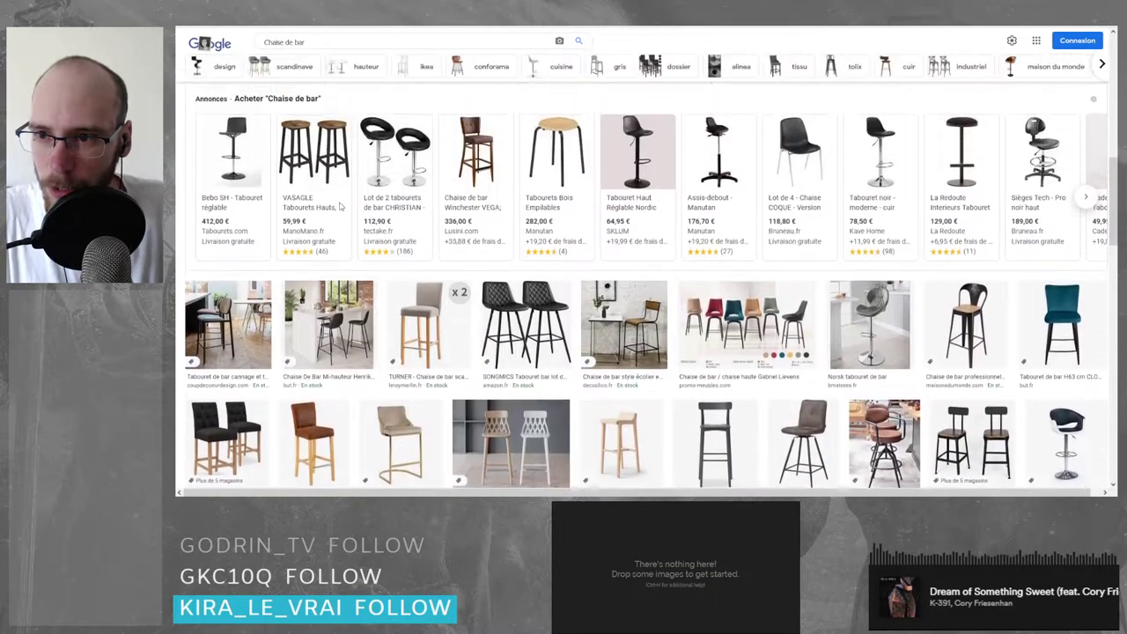
click(324, 192)
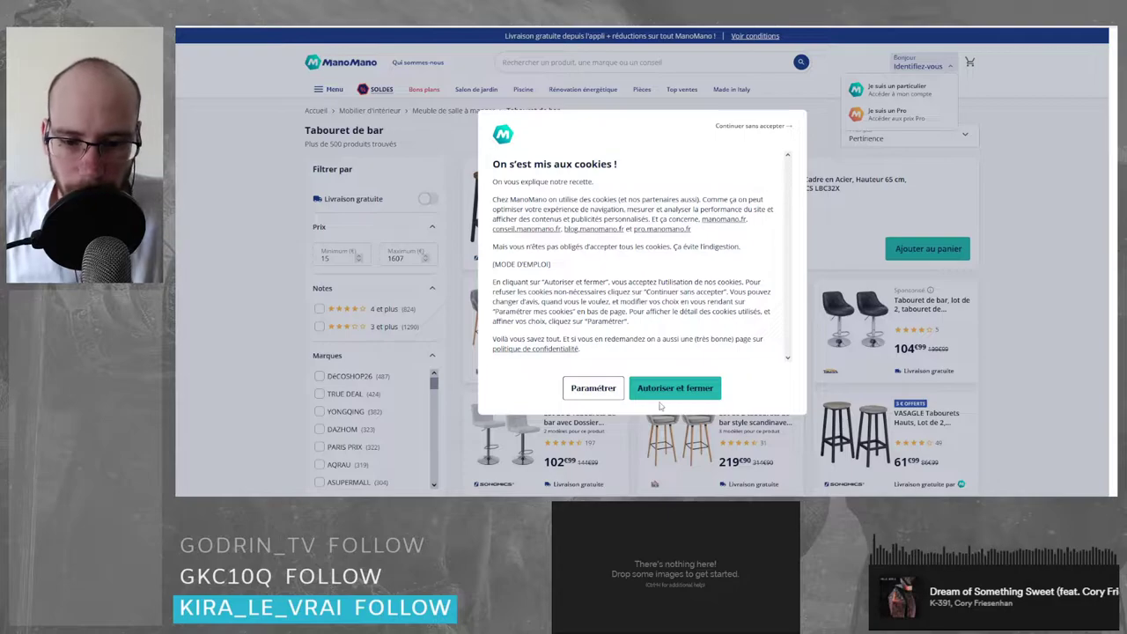
click(665, 393)
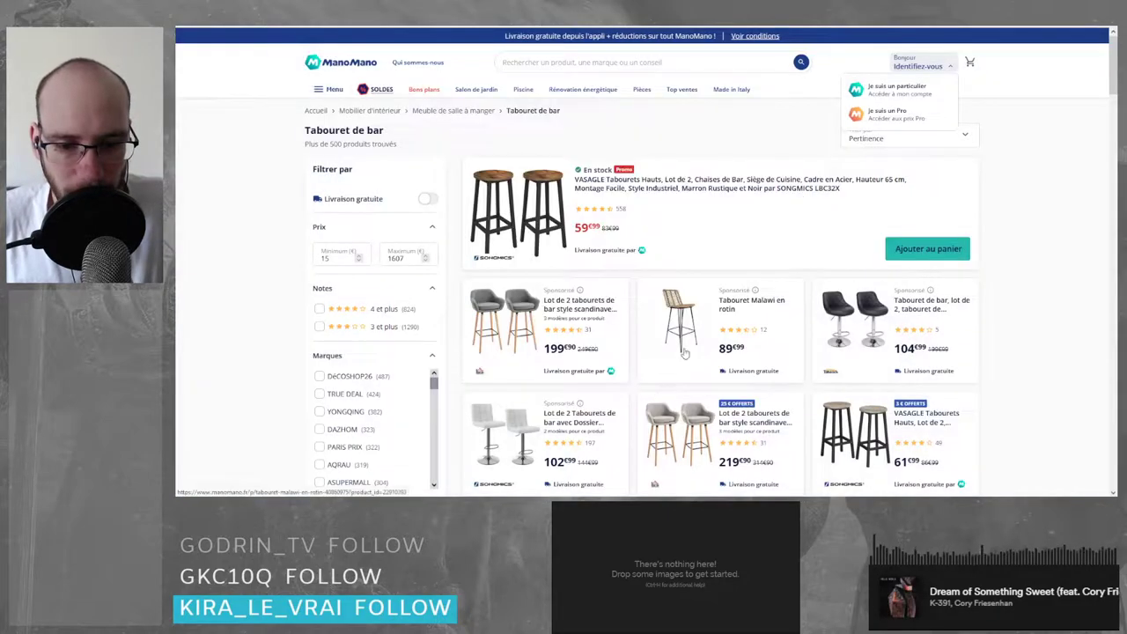
click(516, 196)
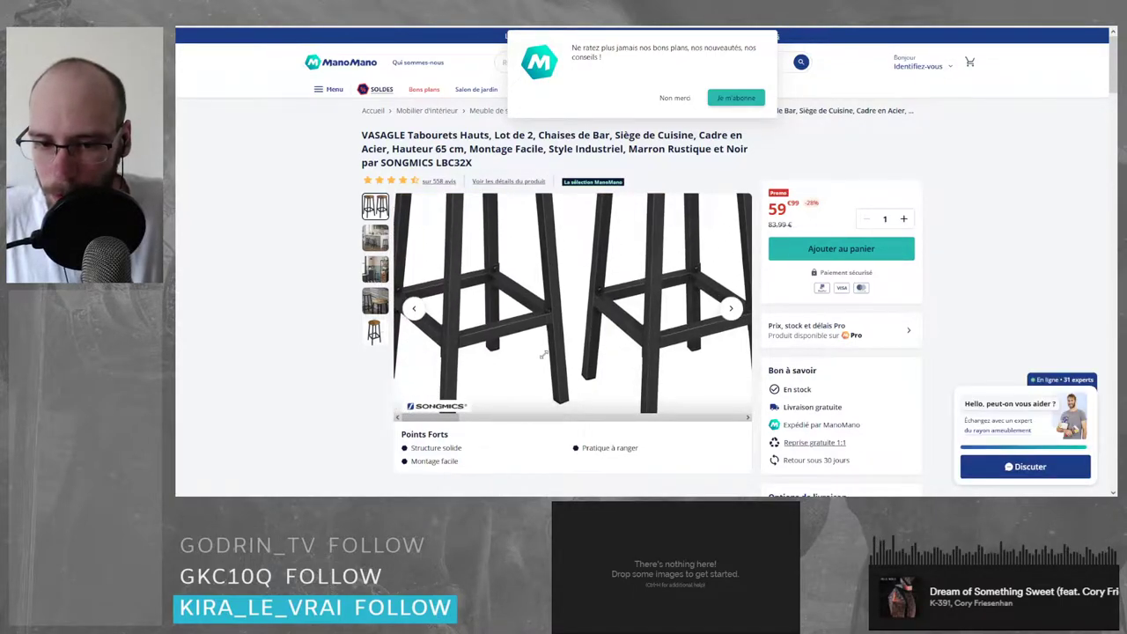
- Return to the "Chaise de bar" image results and look through more stool designs
key(alt+Left)
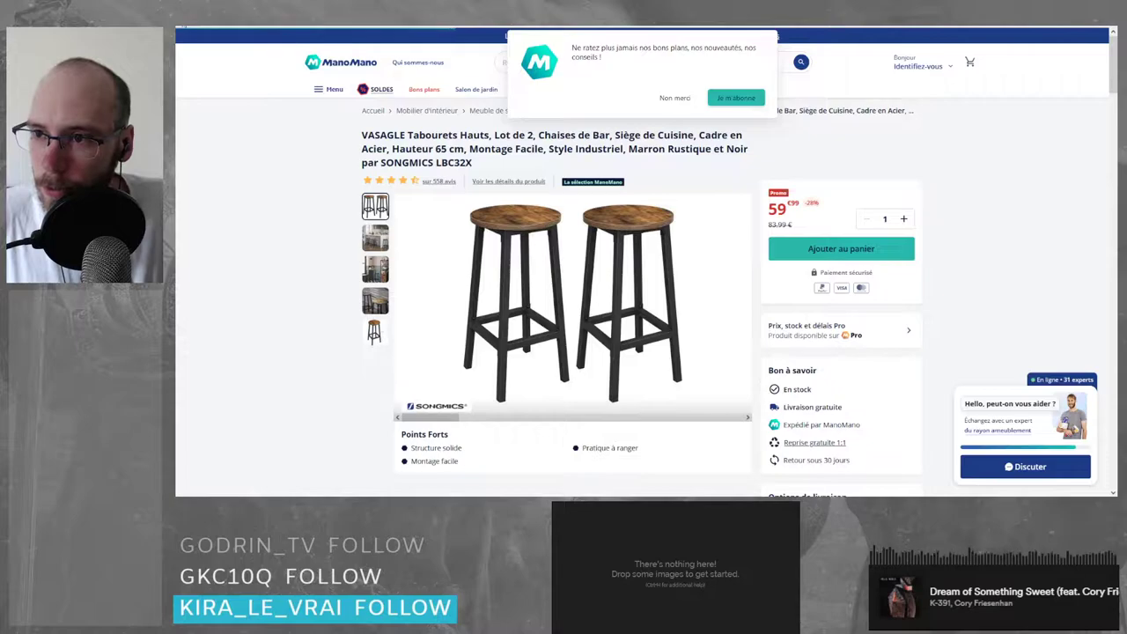
key(alt+Left)
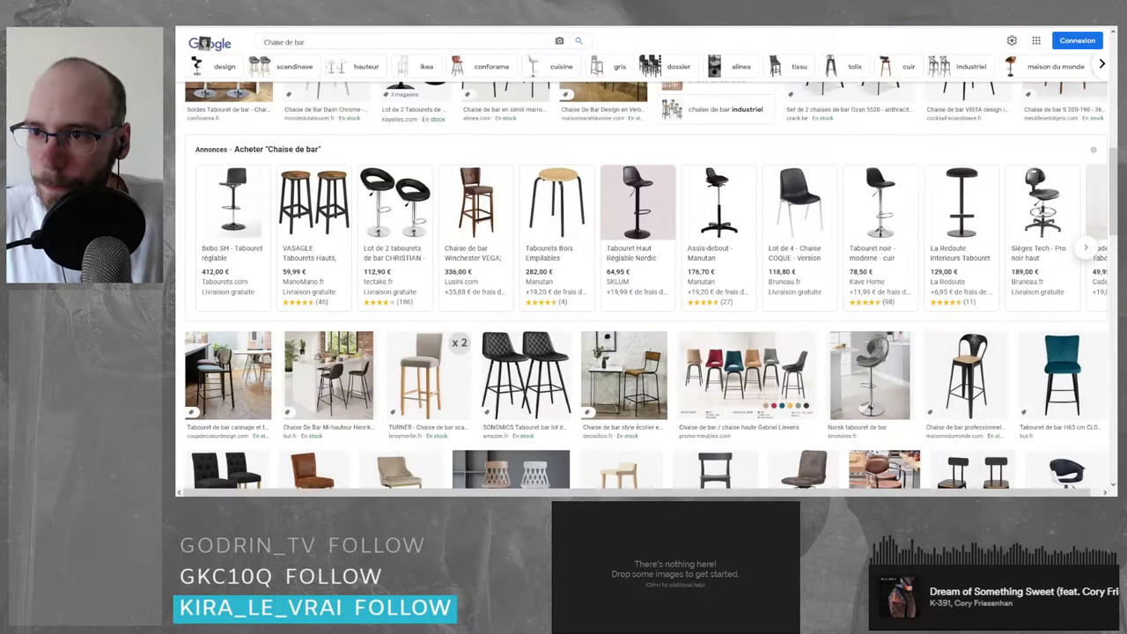
scroll(392, 222, down, 3)
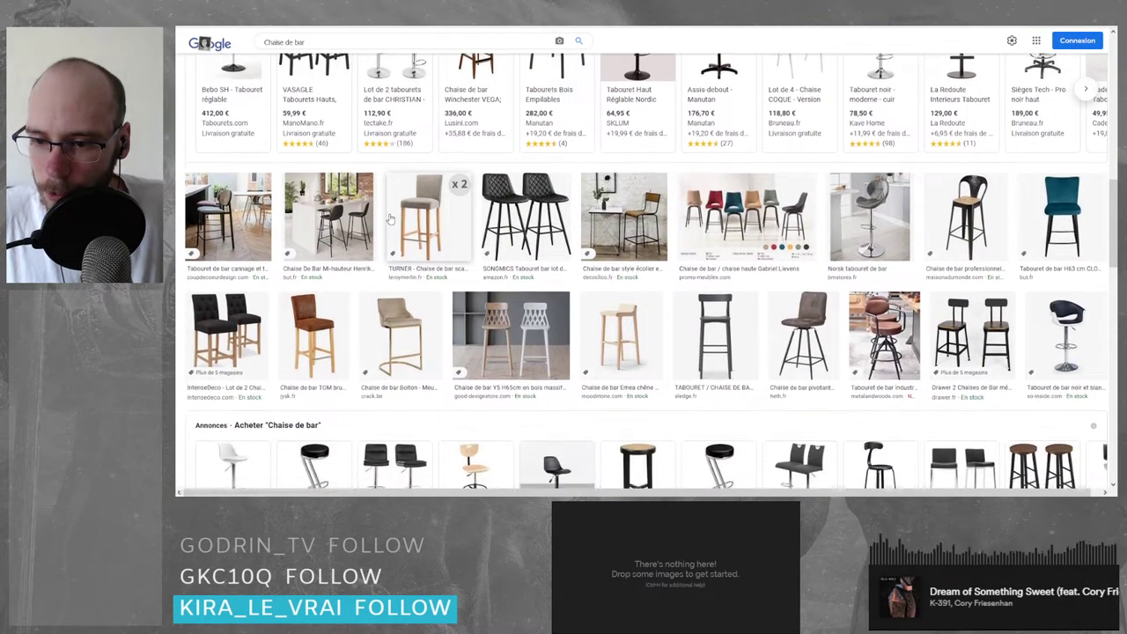
scroll(390, 219, down, 3)
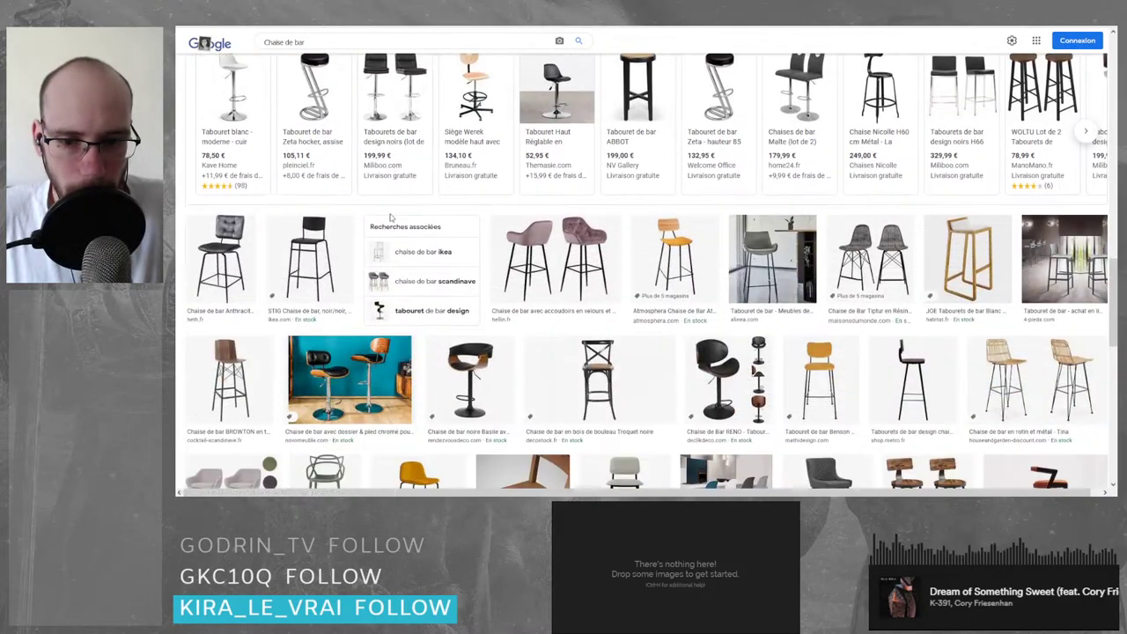
scroll(390, 214, down, 2)
scroll(392, 216, down, 2)
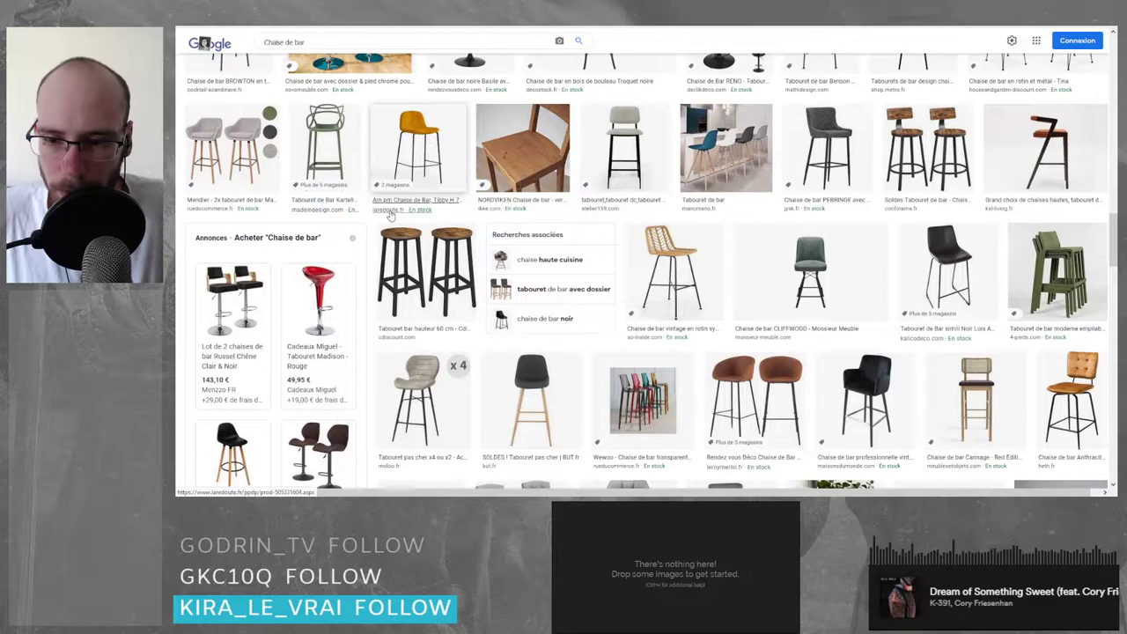
scroll(390, 215, down, 1)
scroll(390, 216, up, 8)
- Refine the image search to "Chaise de bar industriel"
click(328, 37)
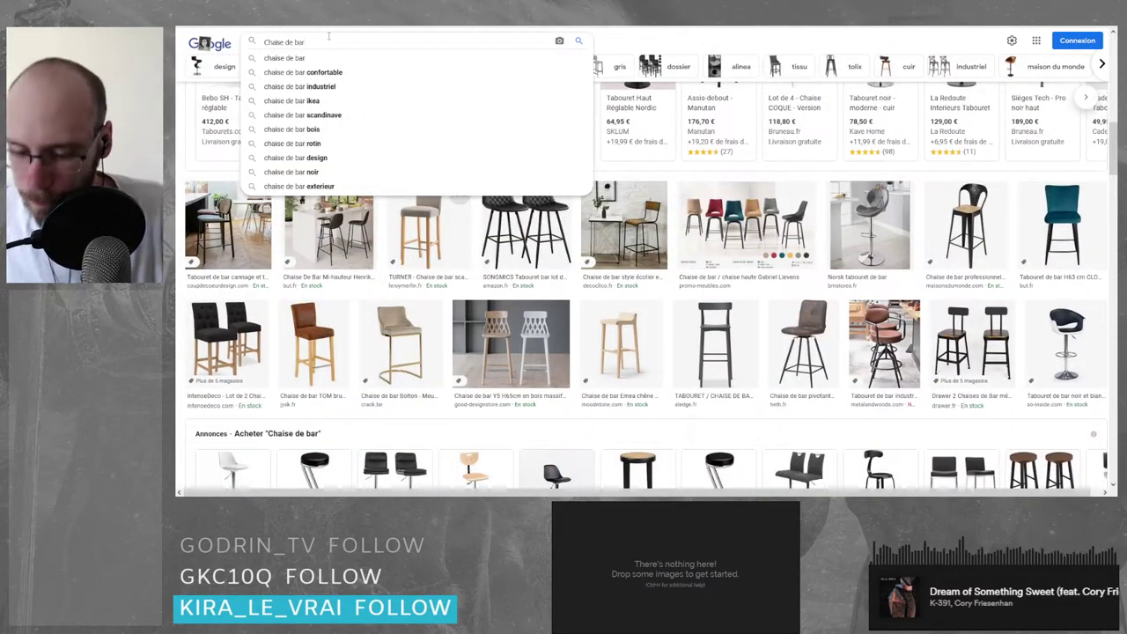
text(industr)
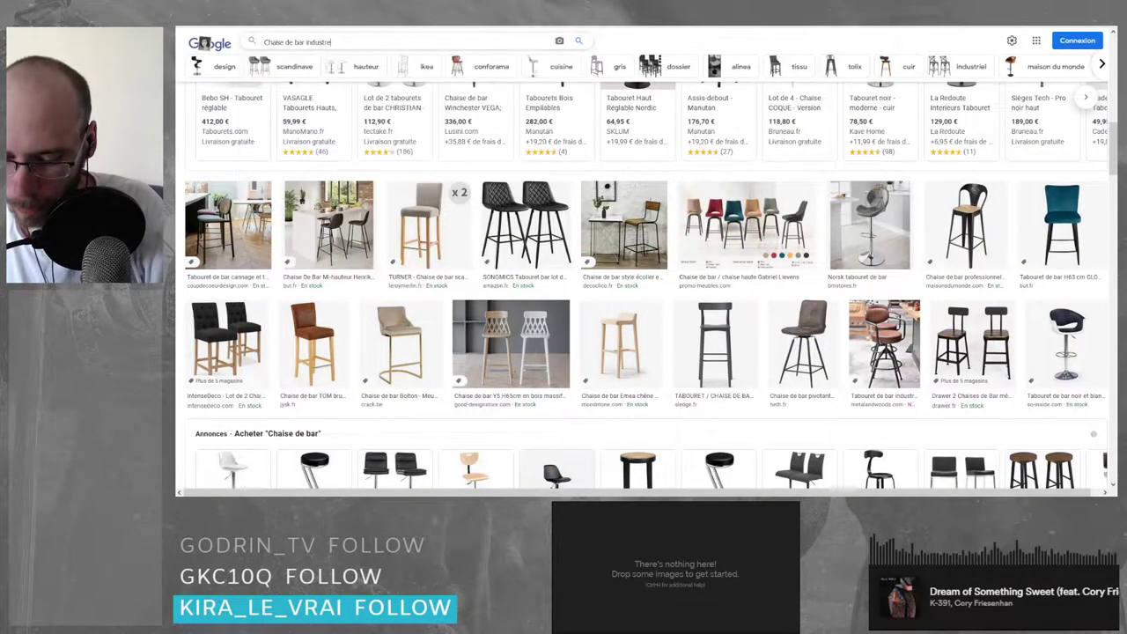
text(iel)
key(Return)
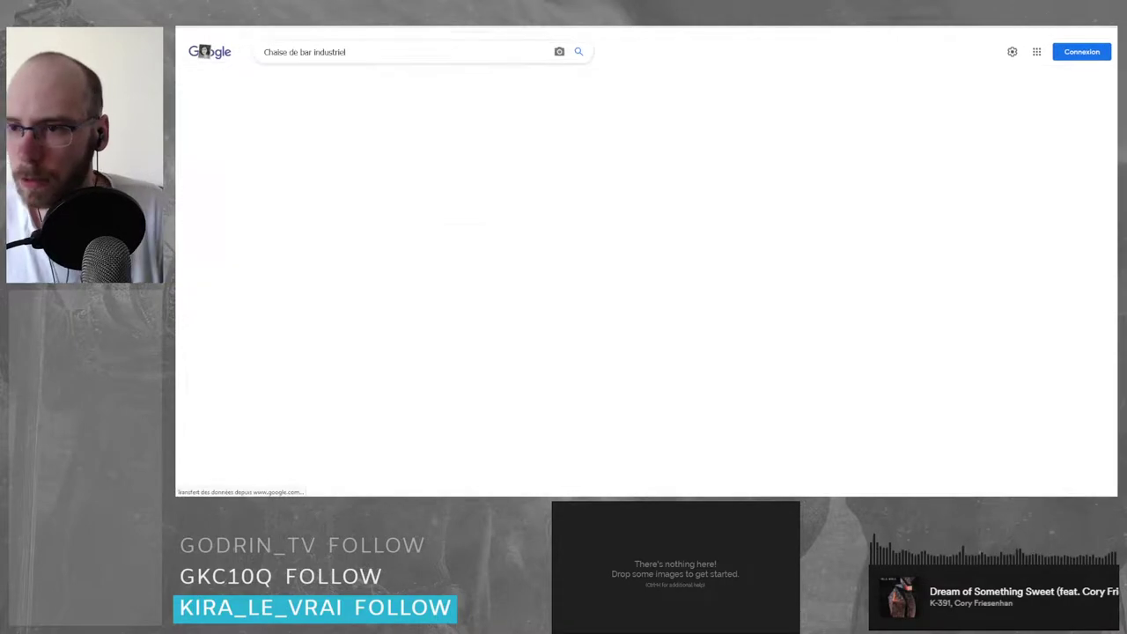
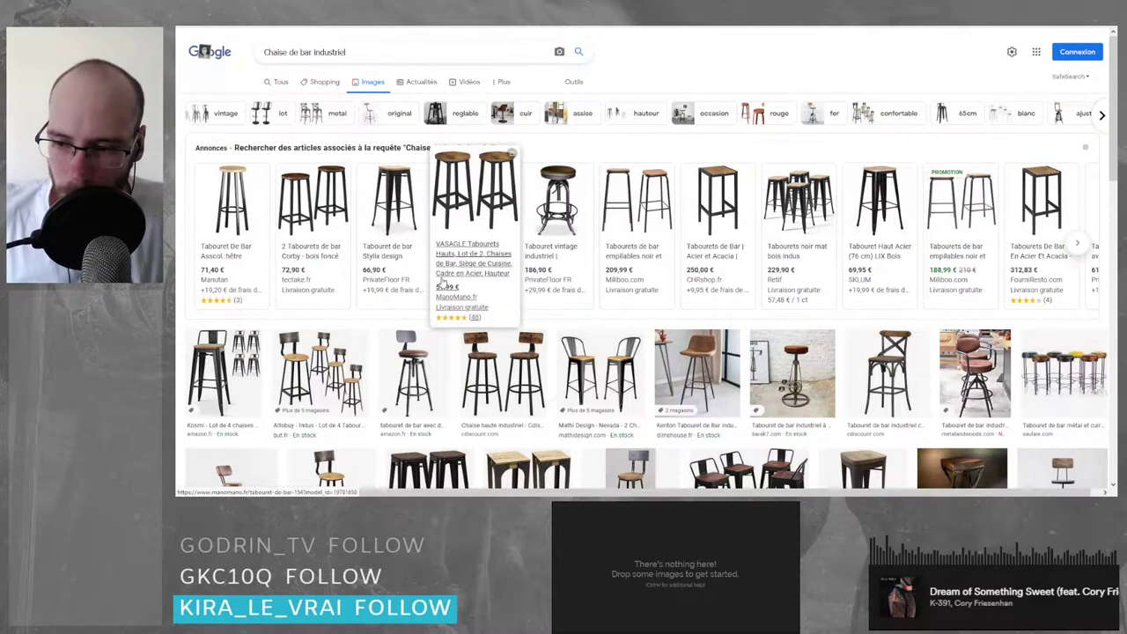
- Preview several industrial stools in the results, ending with the STORGARD wood and aged-iron bar stool
scroll(483, 314, down, 2)
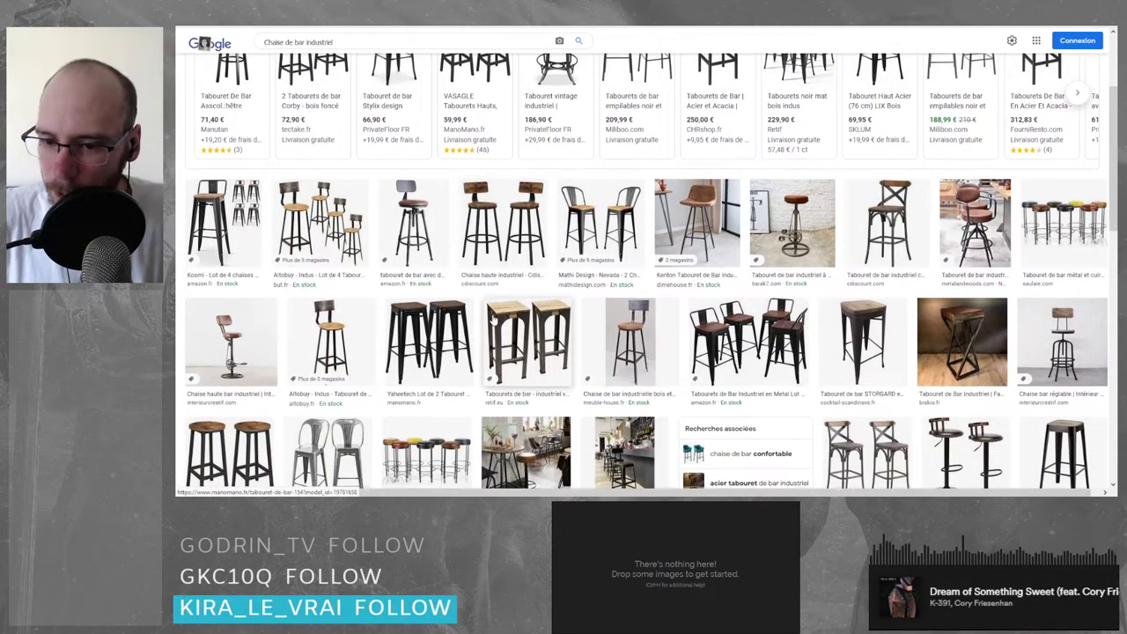
scroll(491, 315, down, 1)
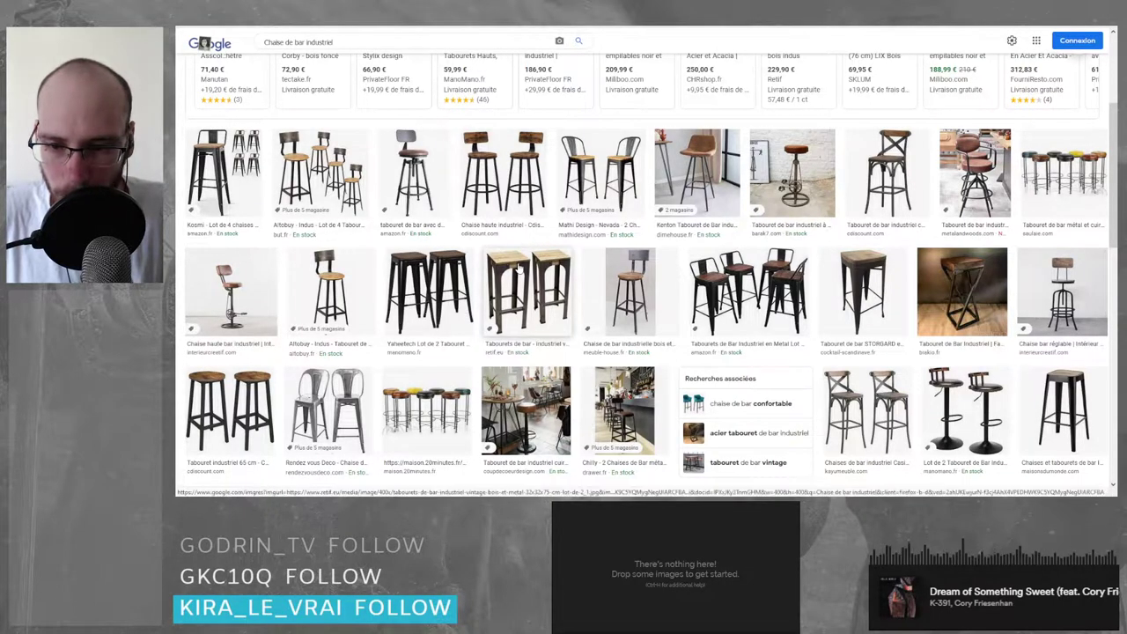
click(521, 275)
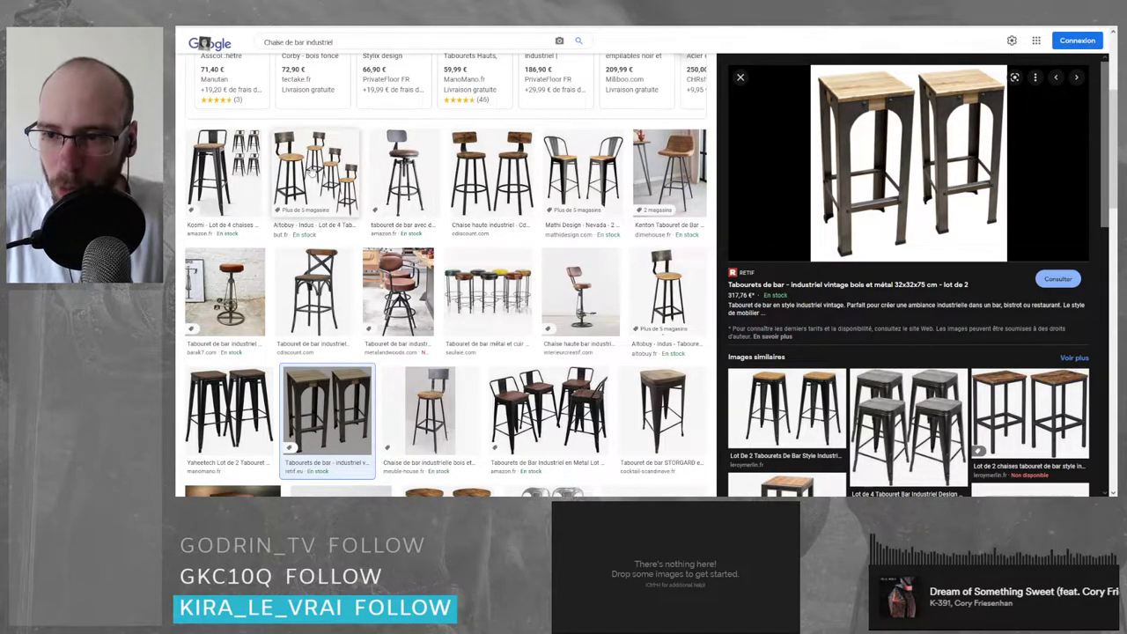
click(661, 275)
click(523, 405)
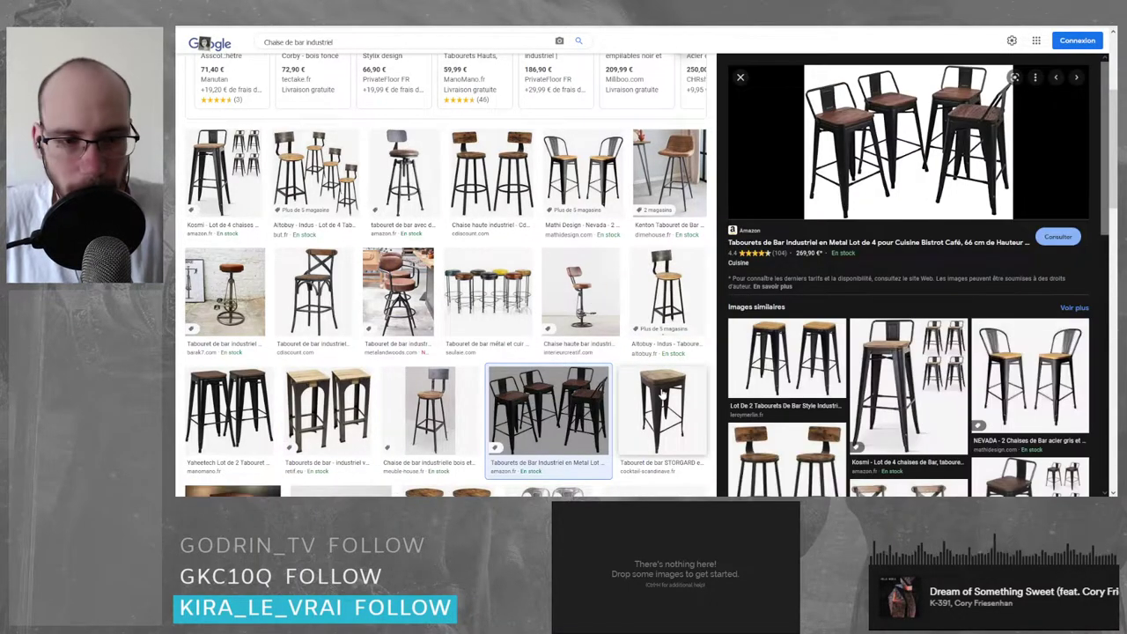
click(662, 395)
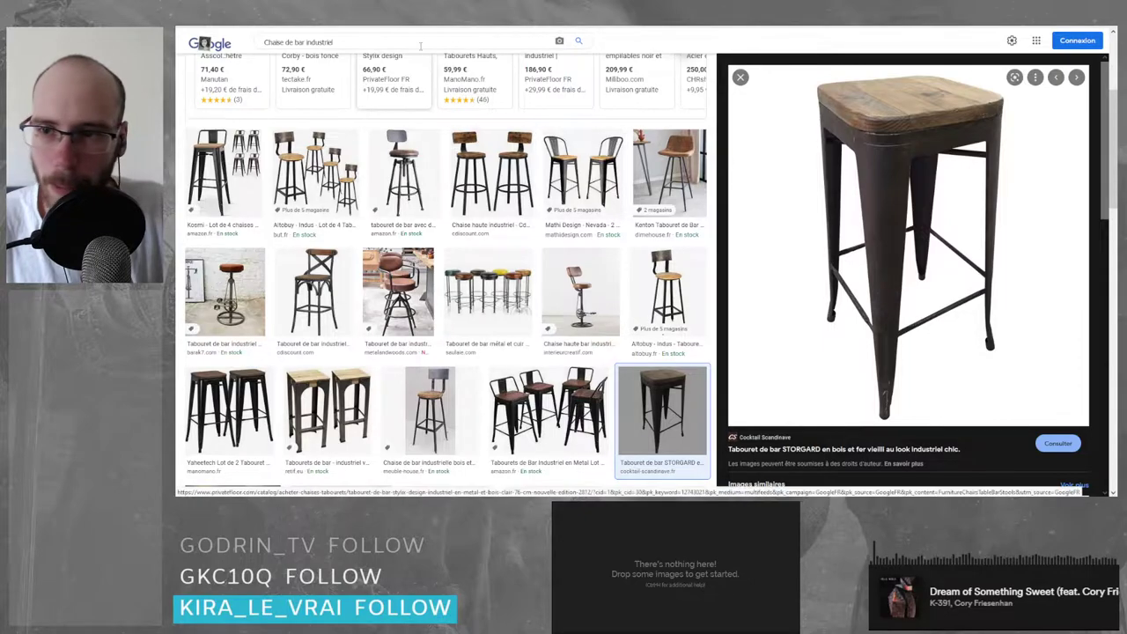
- Open the STORGARD stool image at full size, copy it and paste it onto the empty reference board
click(968, 378)
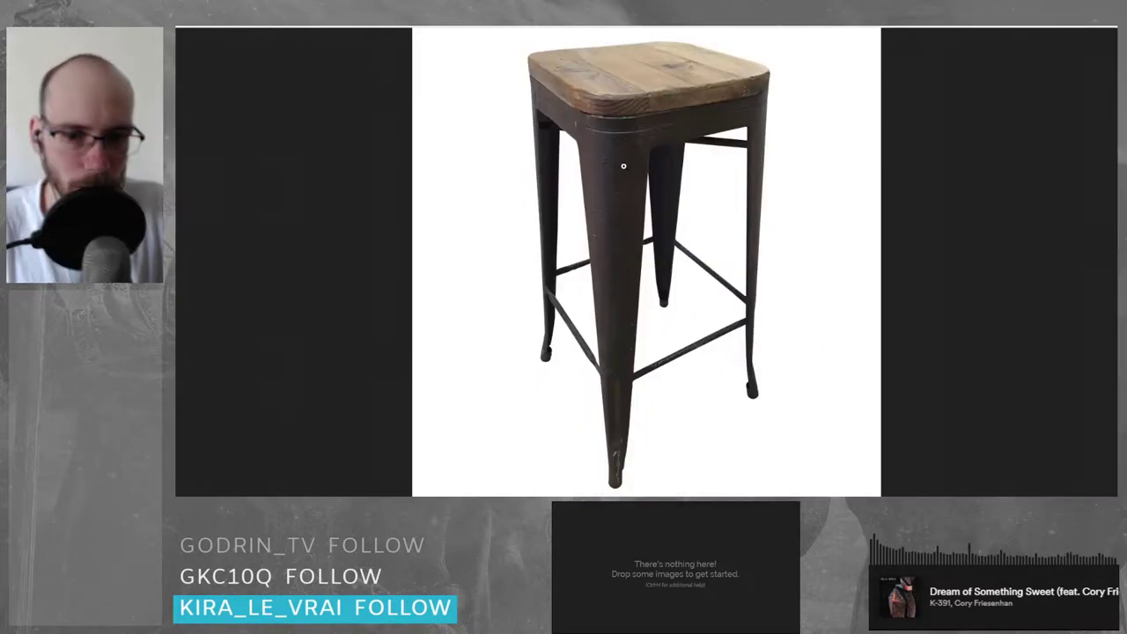
click(624, 167)
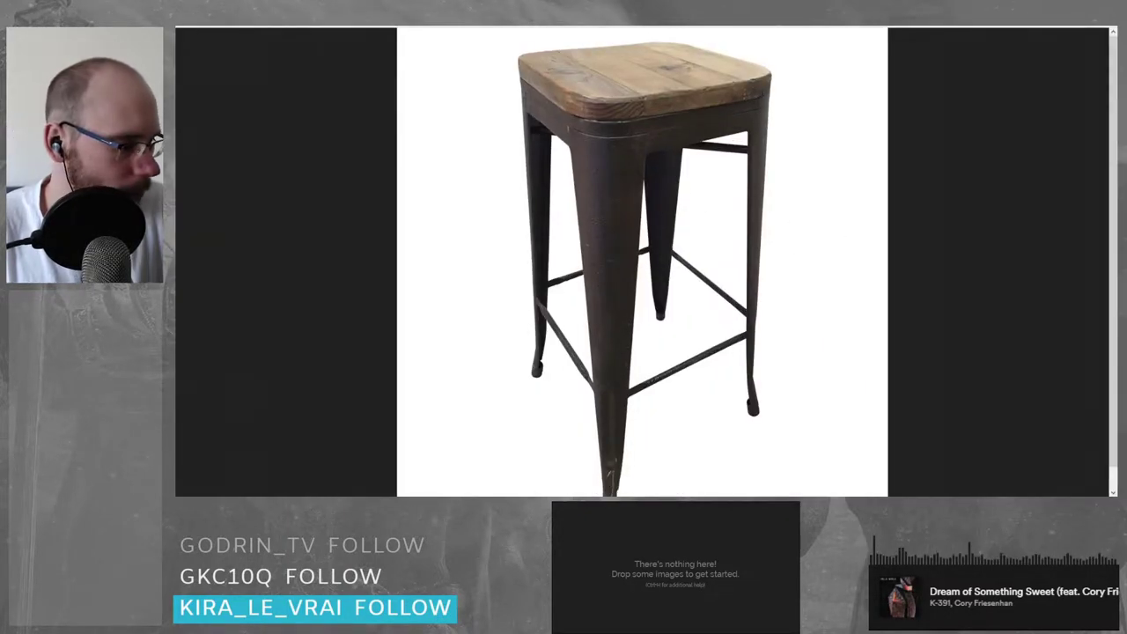
key(ctrl+v)
scroll(669, 564, down, 8)
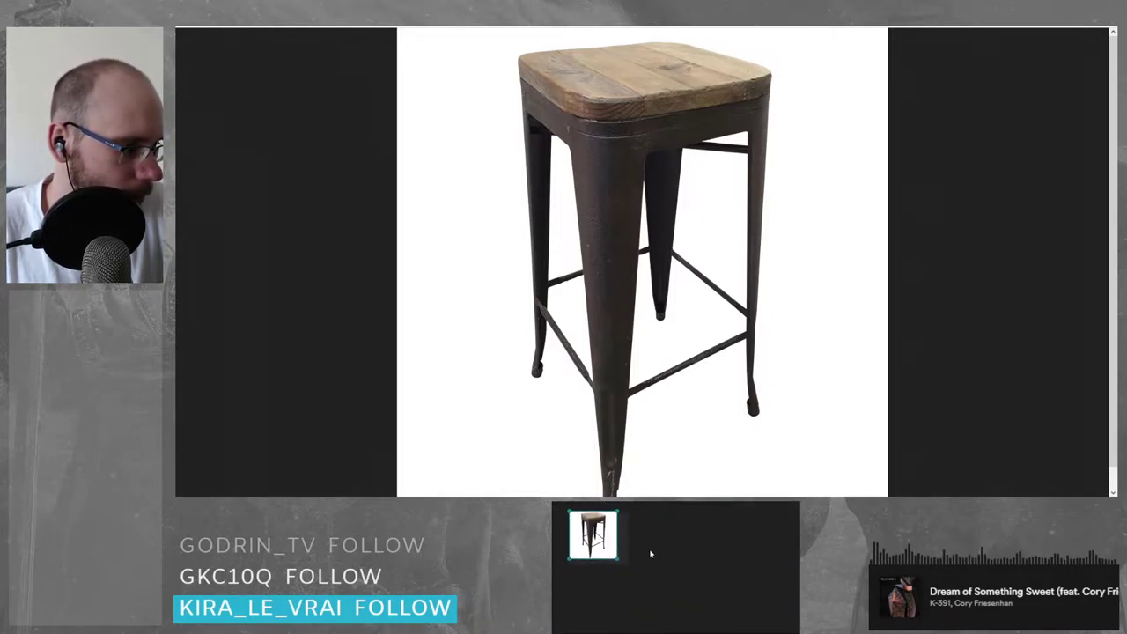
click(643, 552)
scroll(630, 568, down, 4)
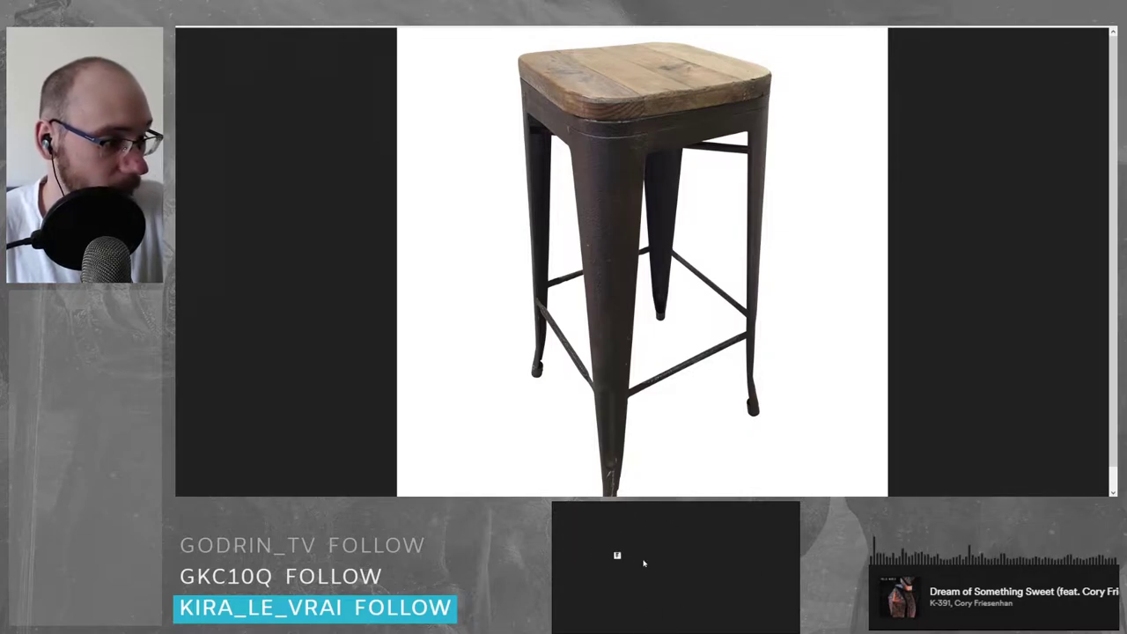
mouse_move(616, 555)
mouse_down()
mouse_move(712, 549)
mouse_move(619, 537)
mouse_up()
- Examine the stool reference on the board up close, from the metal feet to the wooden seat
scroll(582, 538, up, 10)
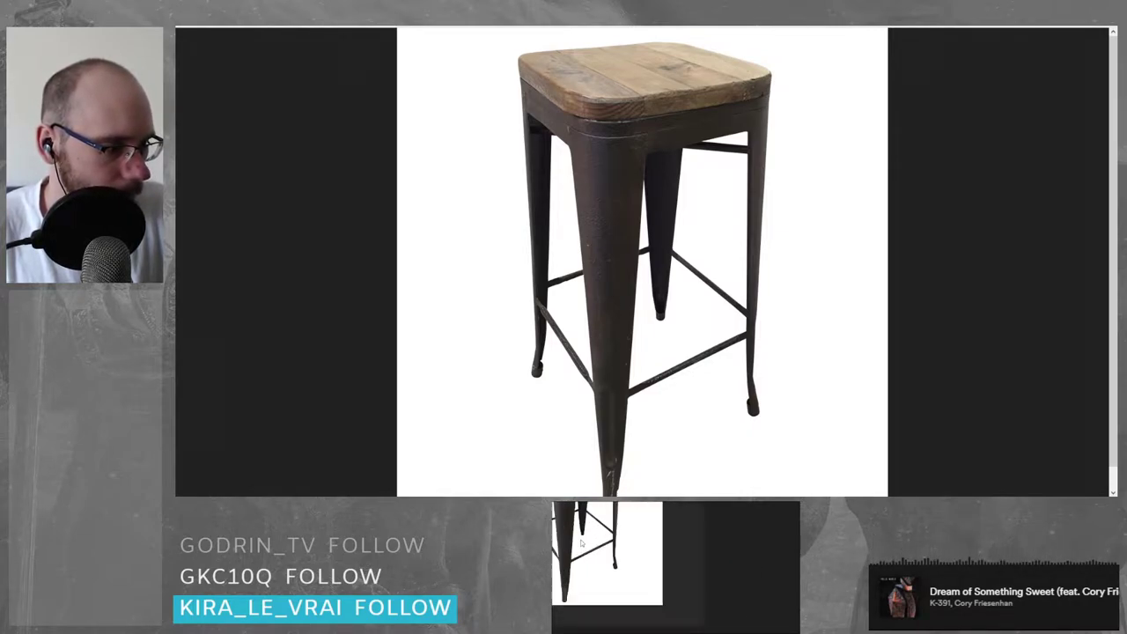
middle_drag(577, 597, 702, 557)
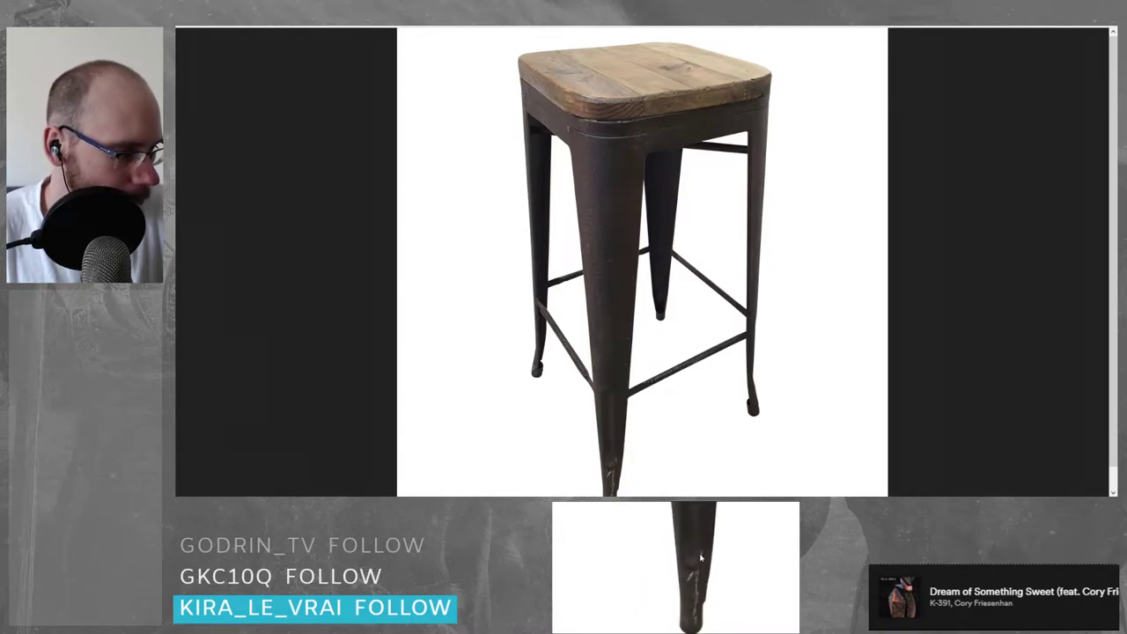
scroll(702, 557, up, 3)
middle_drag(697, 516, 692, 561)
scroll(693, 560, down, 10)
middle_drag(704, 504, 697, 553)
scroll(697, 553, up, 3)
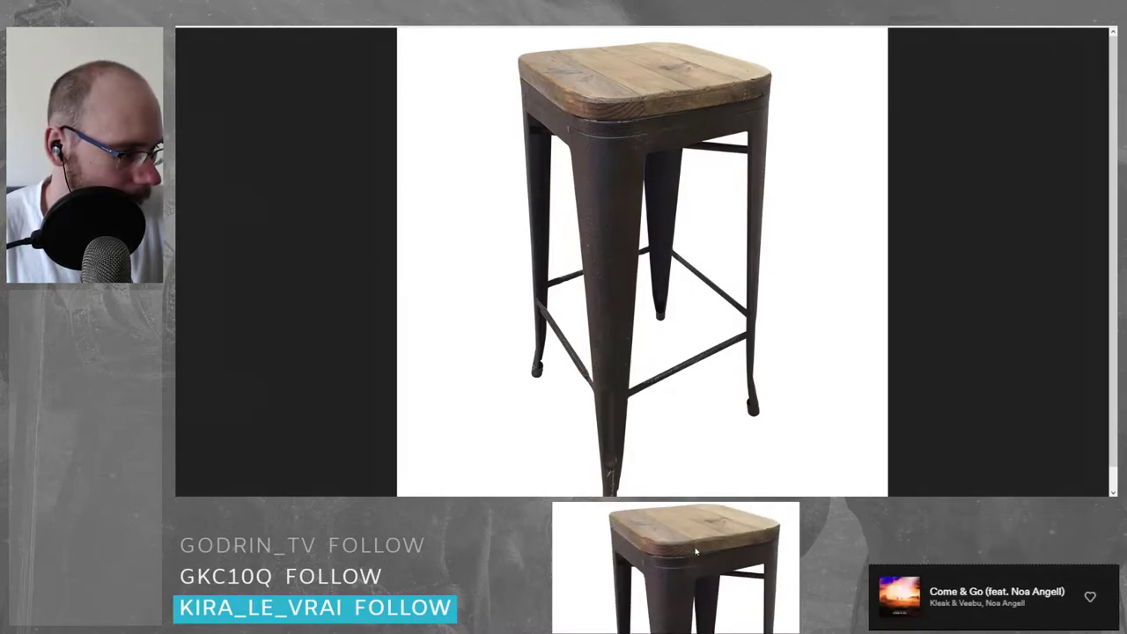
scroll(696, 553, down, 5)
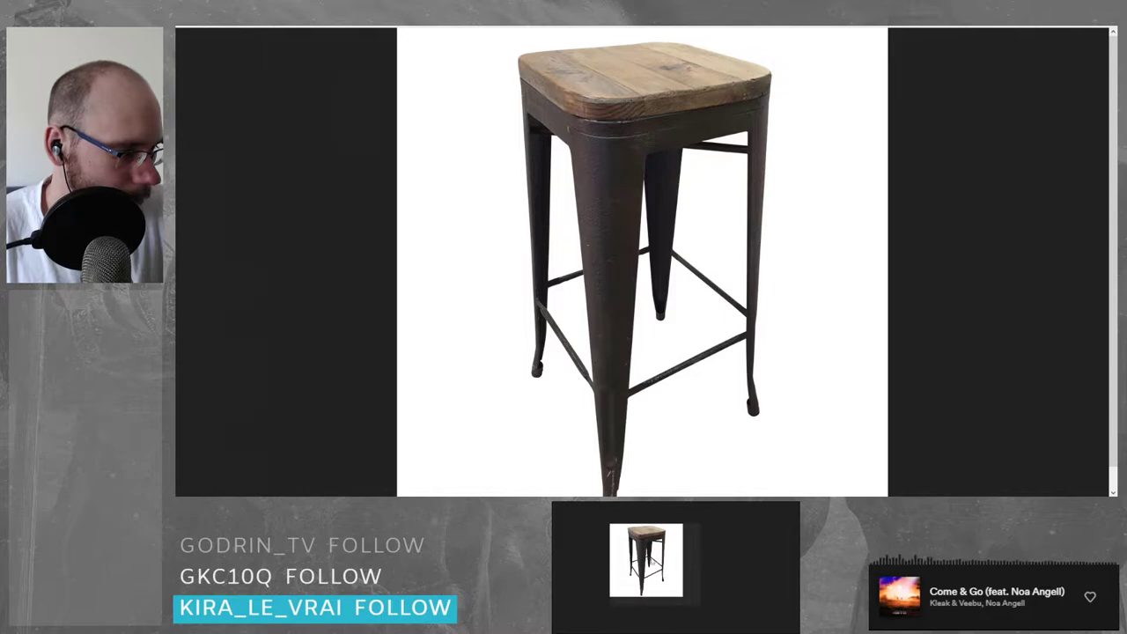
scroll(680, 571, up, 5)
scroll(648, 547, down, 5)
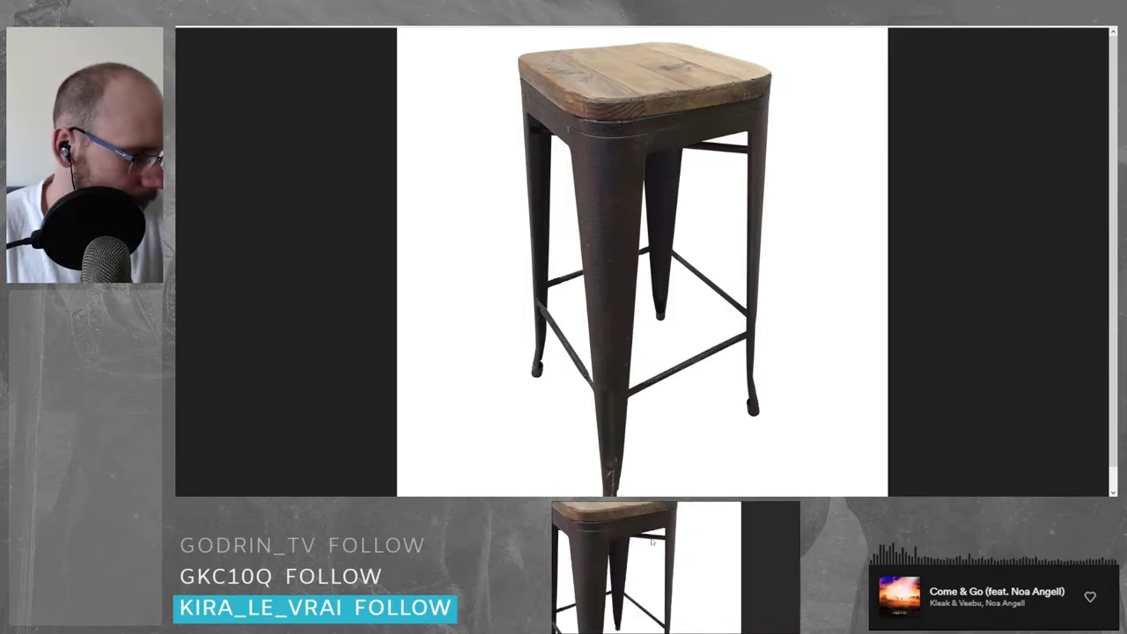
- Place the stool reference small in a corner of the board and close the full-size image page
drag(664, 554, 641, 540)
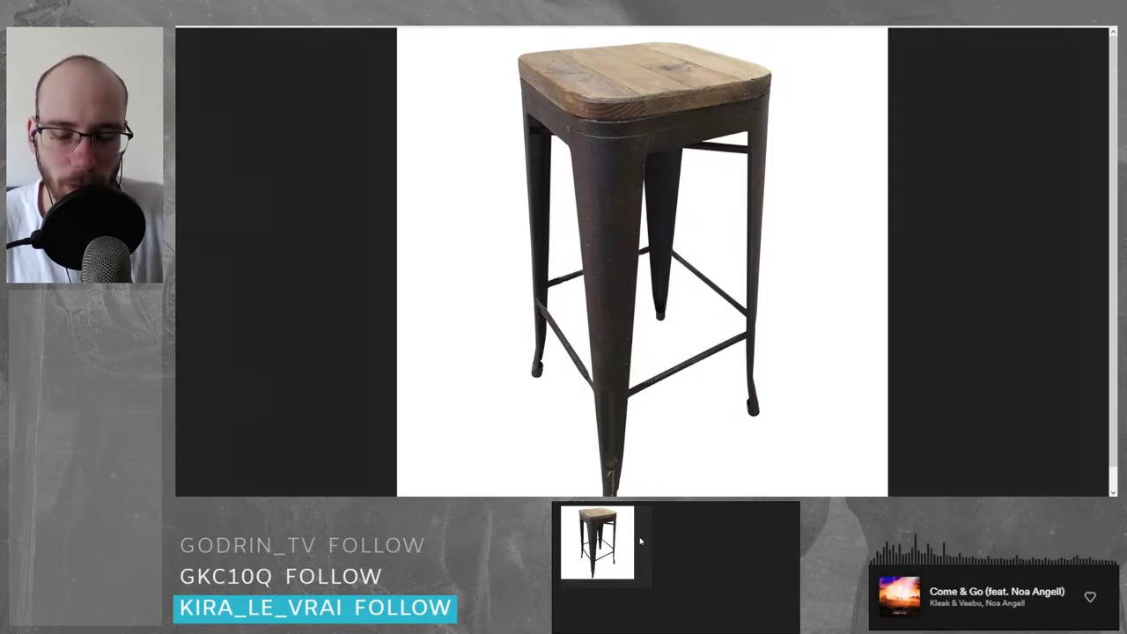
scroll(641, 541, down, 3)
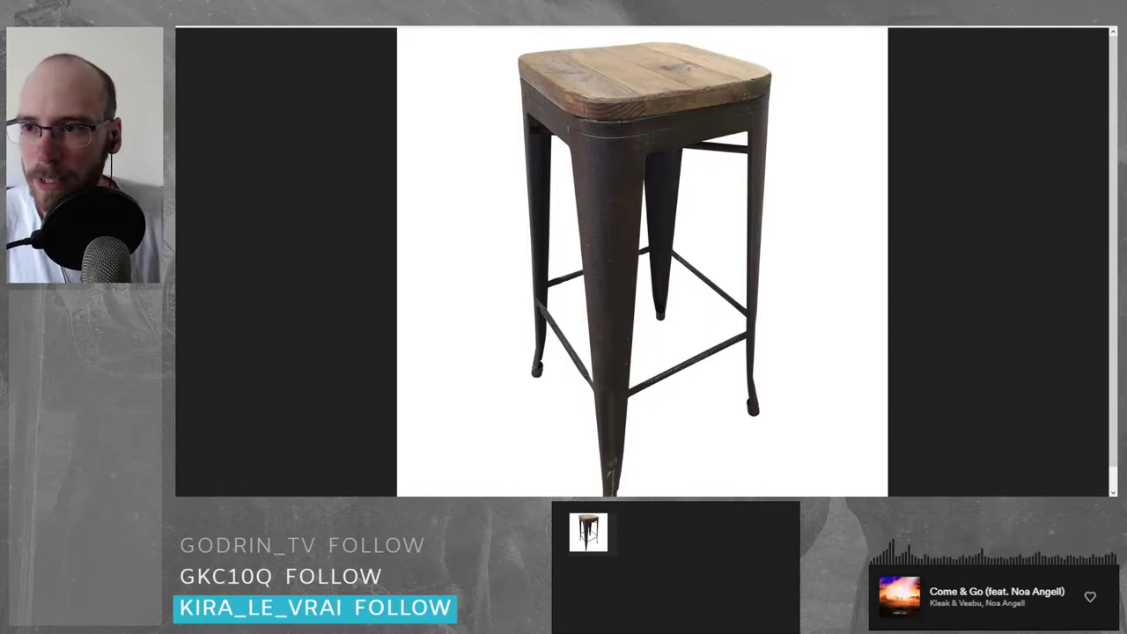
key(ctrl+w)
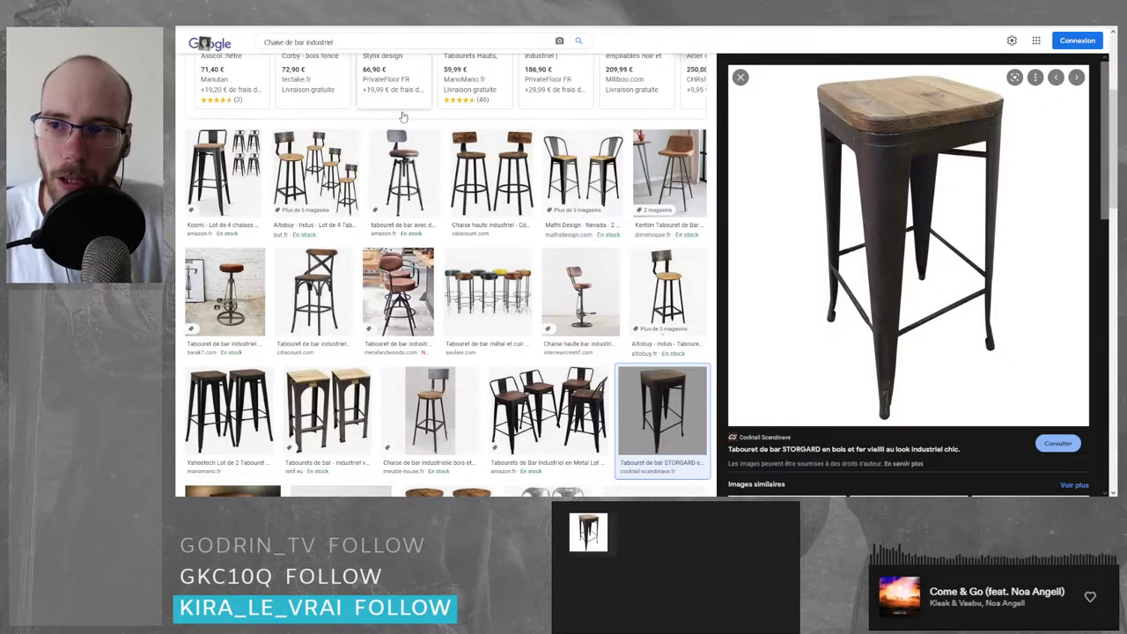
- Look through more "Chaise de bar industriel" results and the images similar to the STORGARD stool
scroll(483, 230, down, 3)
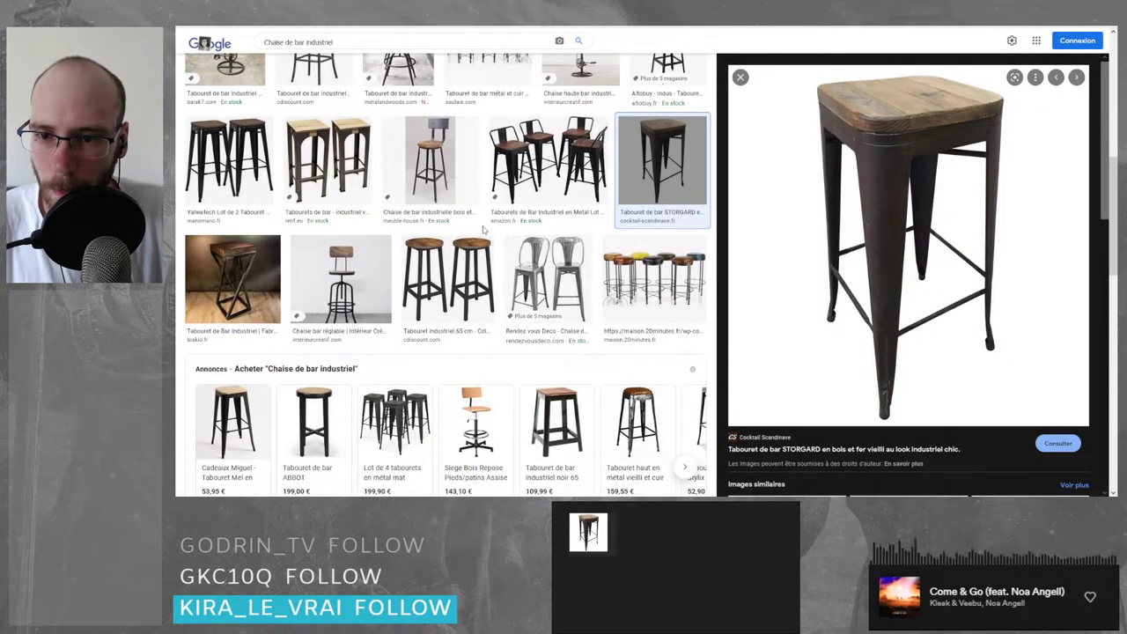
scroll(483, 230, down, 4)
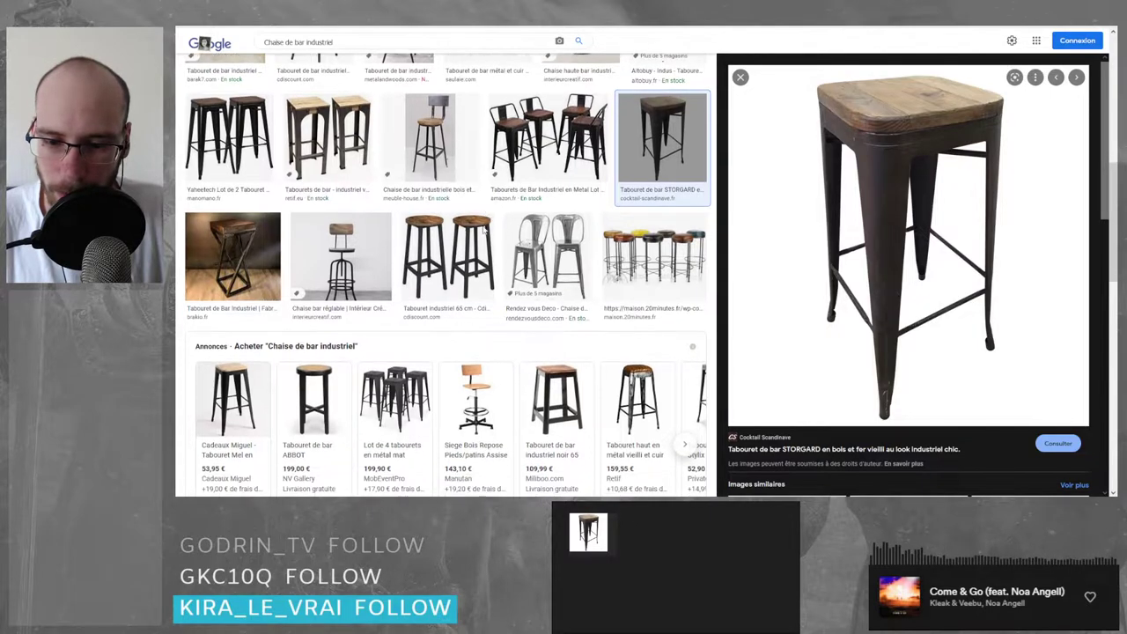
scroll(476, 256, up, 1)
scroll(477, 257, up, 1)
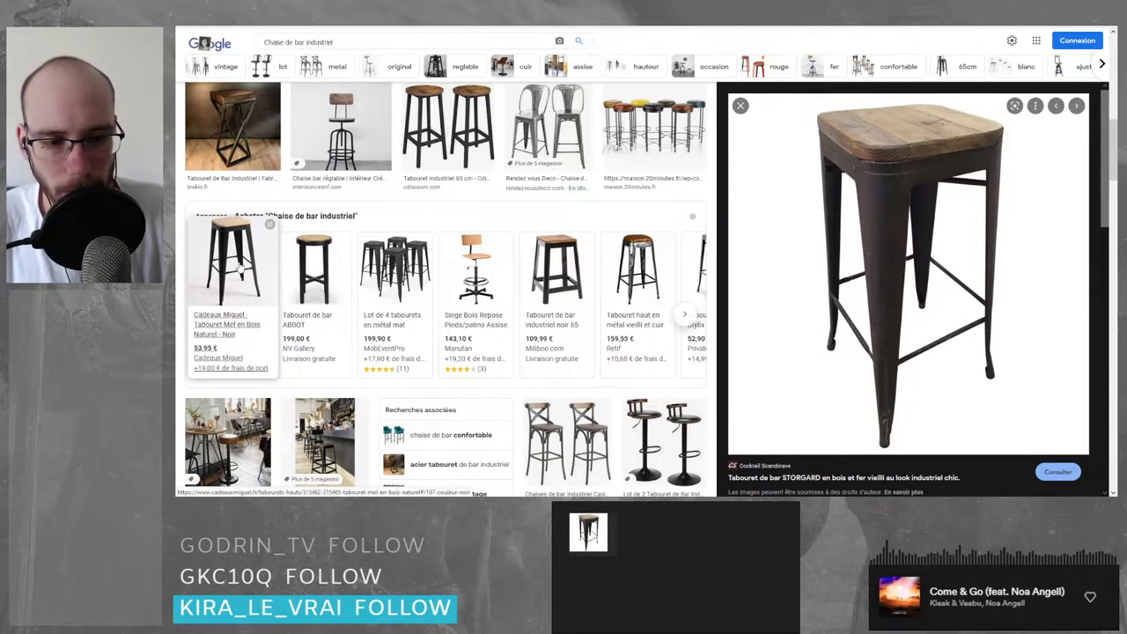
scroll(828, 261, down, 3)
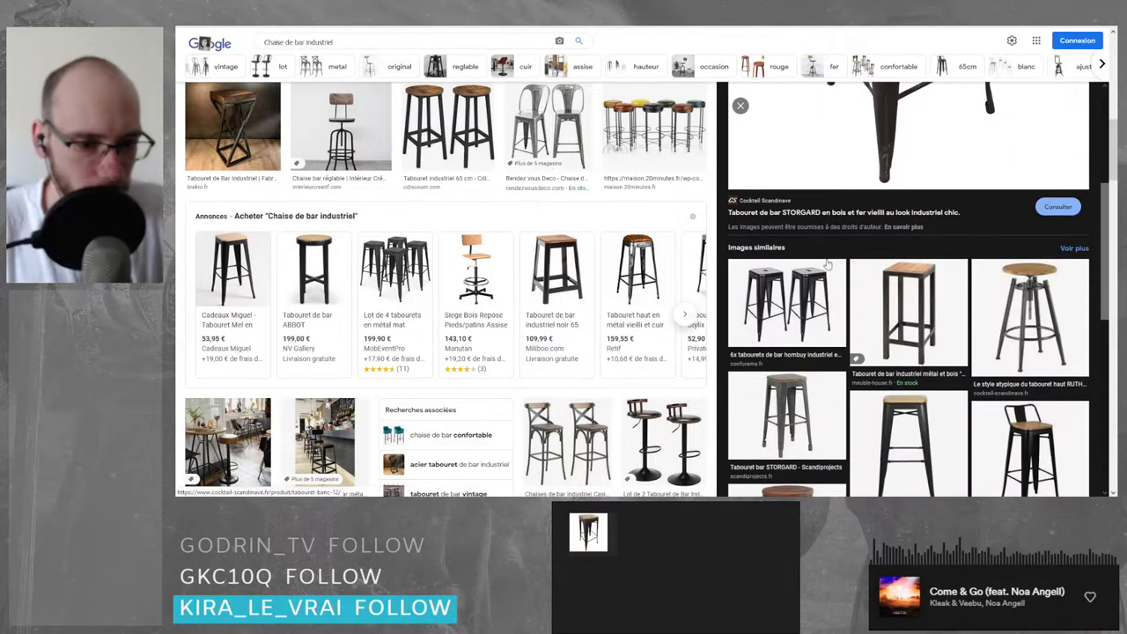
scroll(828, 261, down, 1)
scroll(828, 261, down, 1)
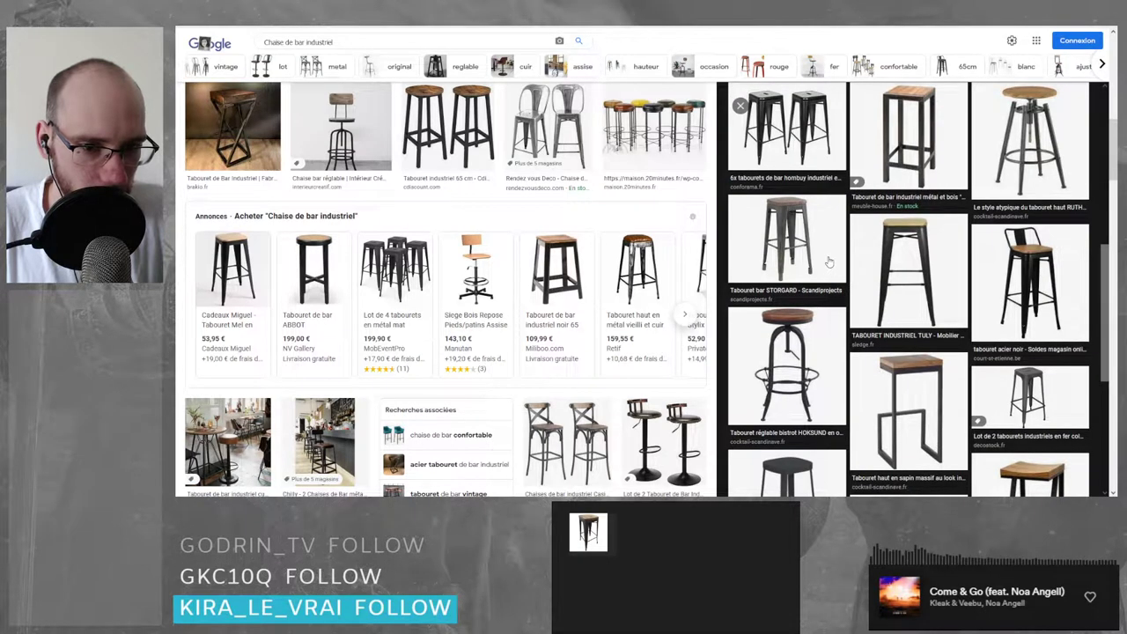
scroll(900, 258, down, 2)
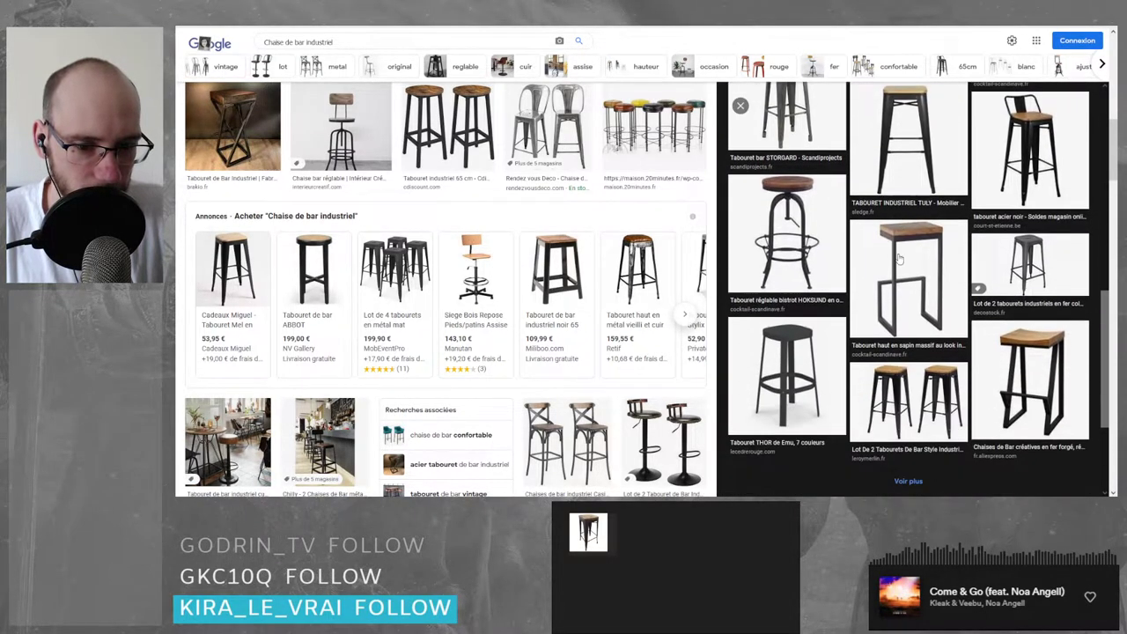
scroll(864, 260, up, 1)
click(828, 161)
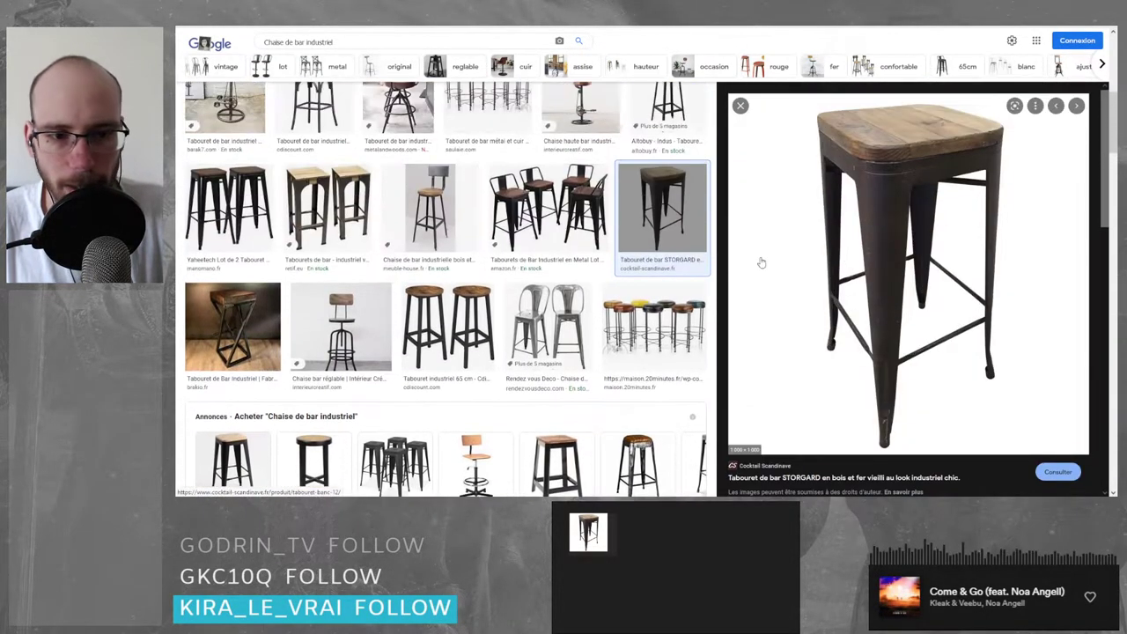
scroll(529, 123, up, 5)
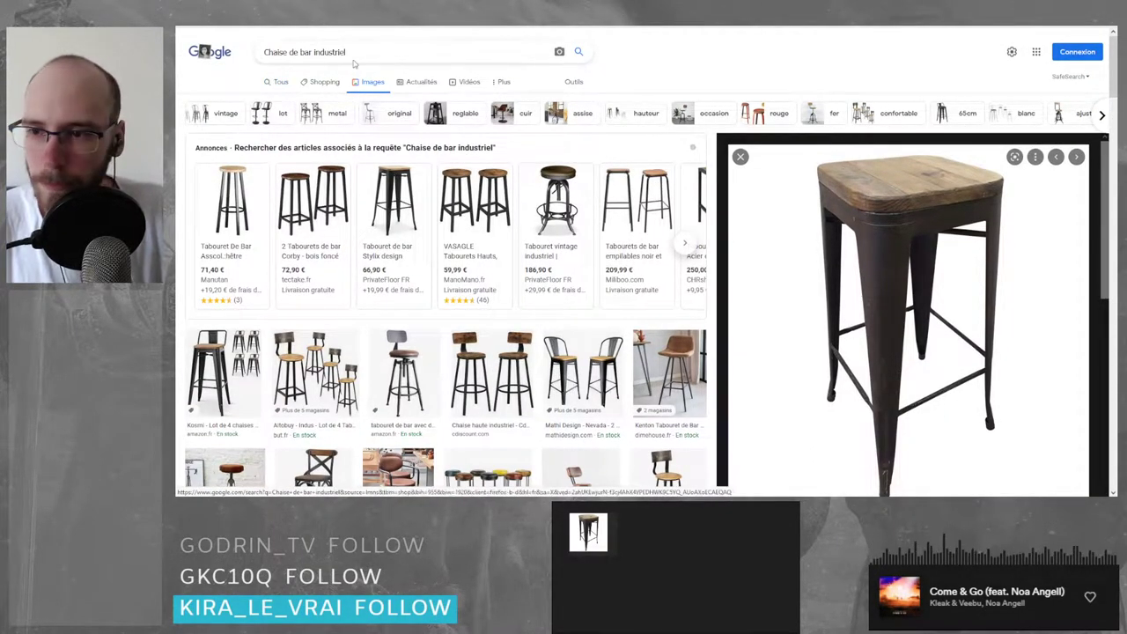
- Switch to Blender and check the bar area, selecting the bar counter and the tall shelf block behind it
click(303, 52)
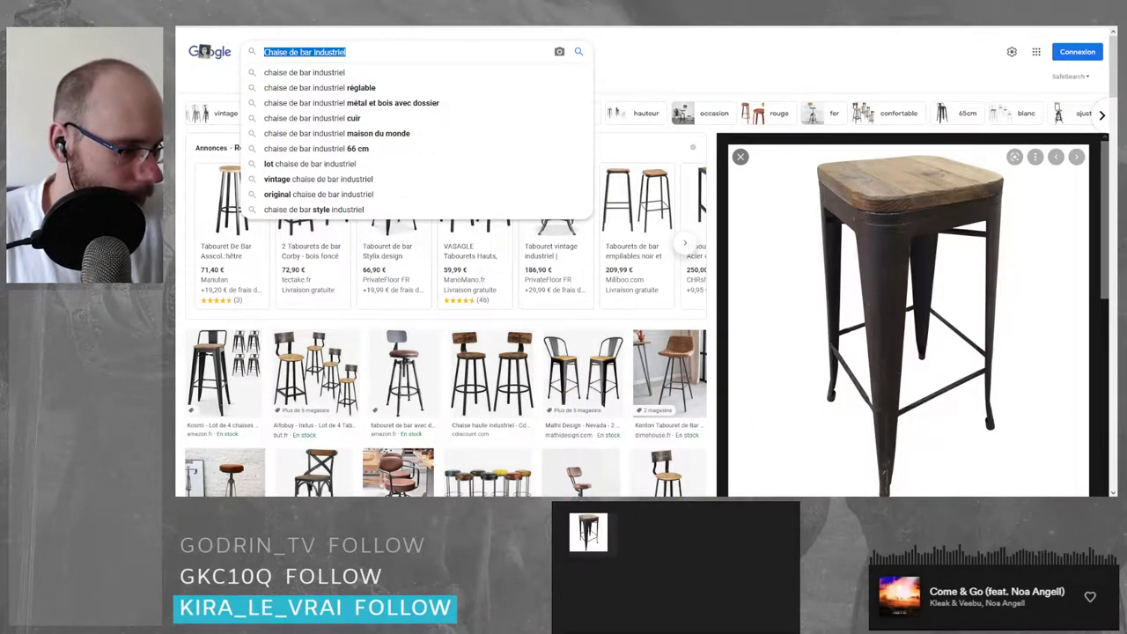
key(alt+Tab)
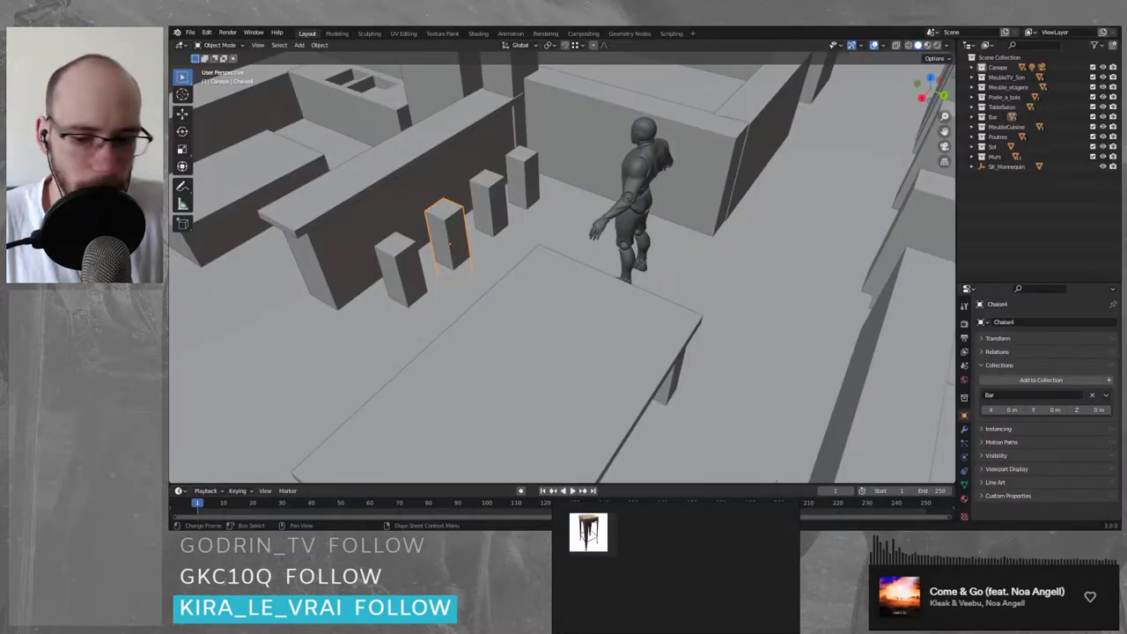
click(379, 190)
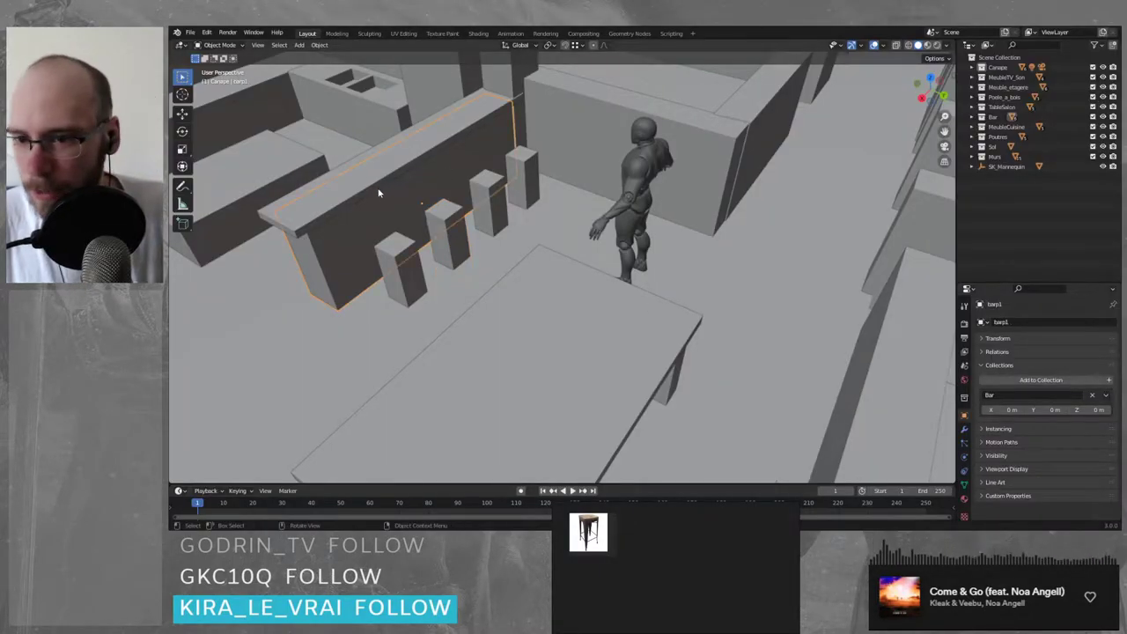
click(368, 180)
shift+middle_drag(496, 184, 611, 206)
click(583, 147)
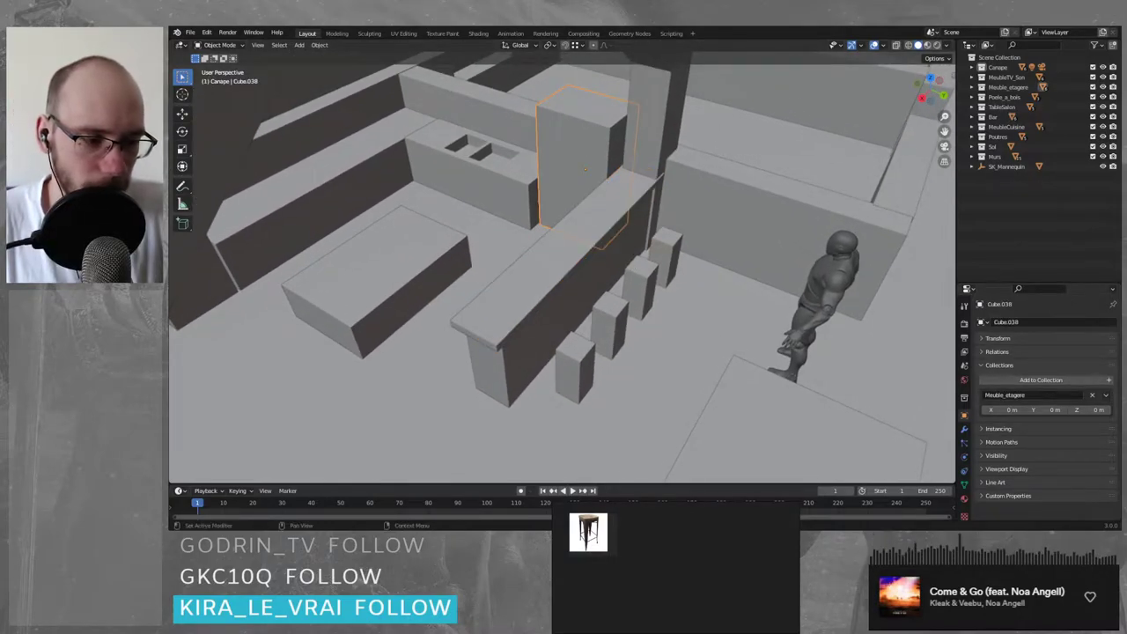
triple_click(305, 52)
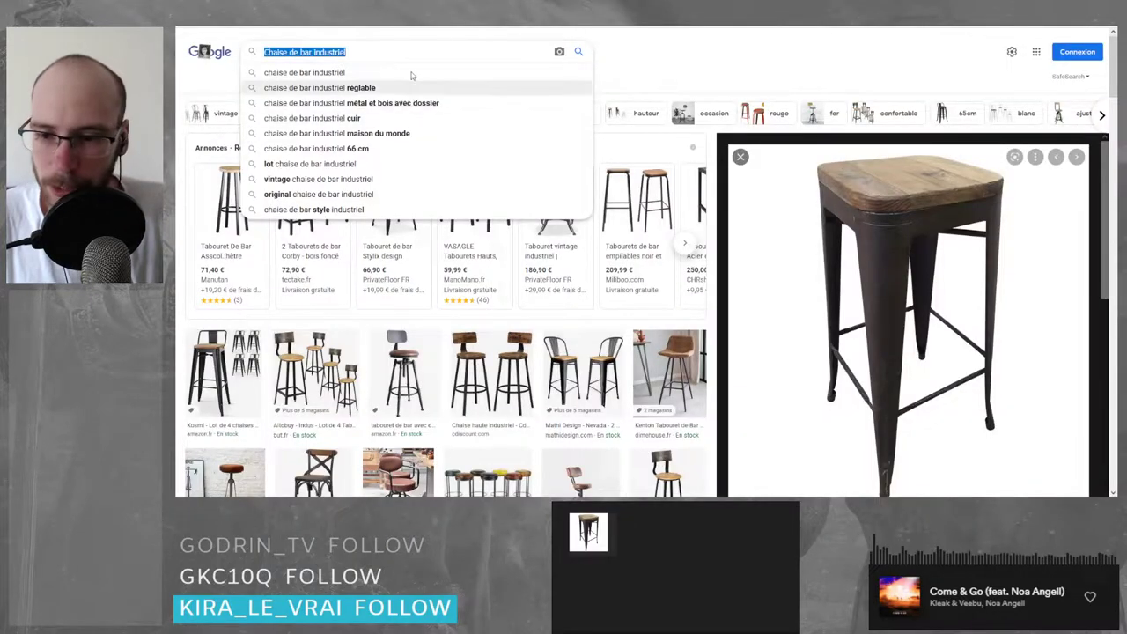
text(meuble)
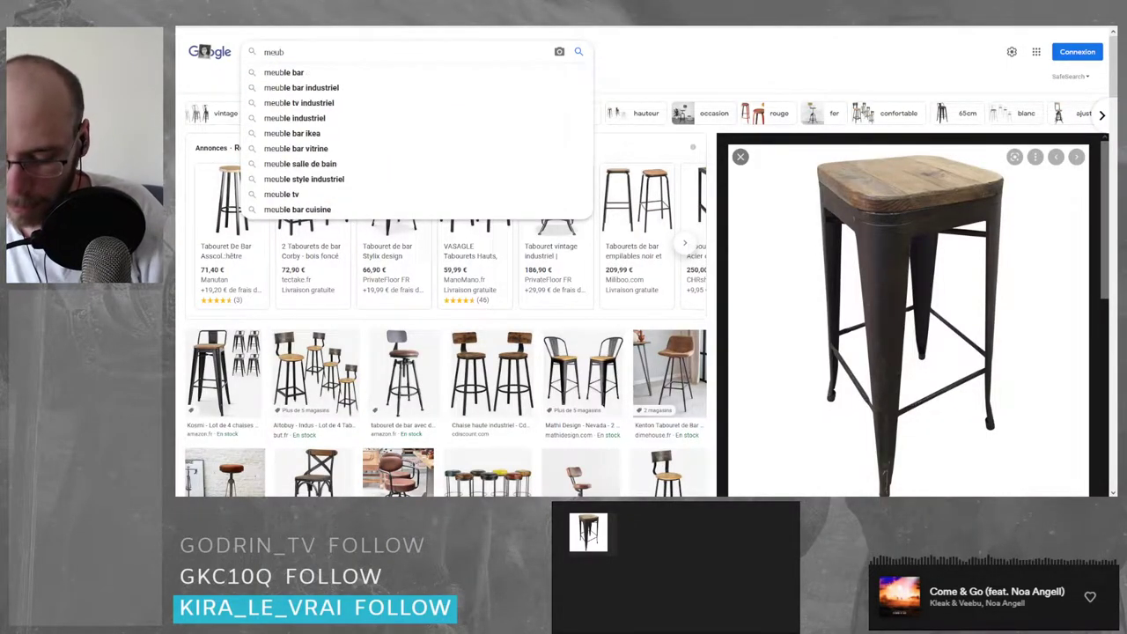
key(BackSpace)
key(BackSpace)
key(BackSpace)
key(BackSpace)
key(BackSpace)
key(BackSpace)
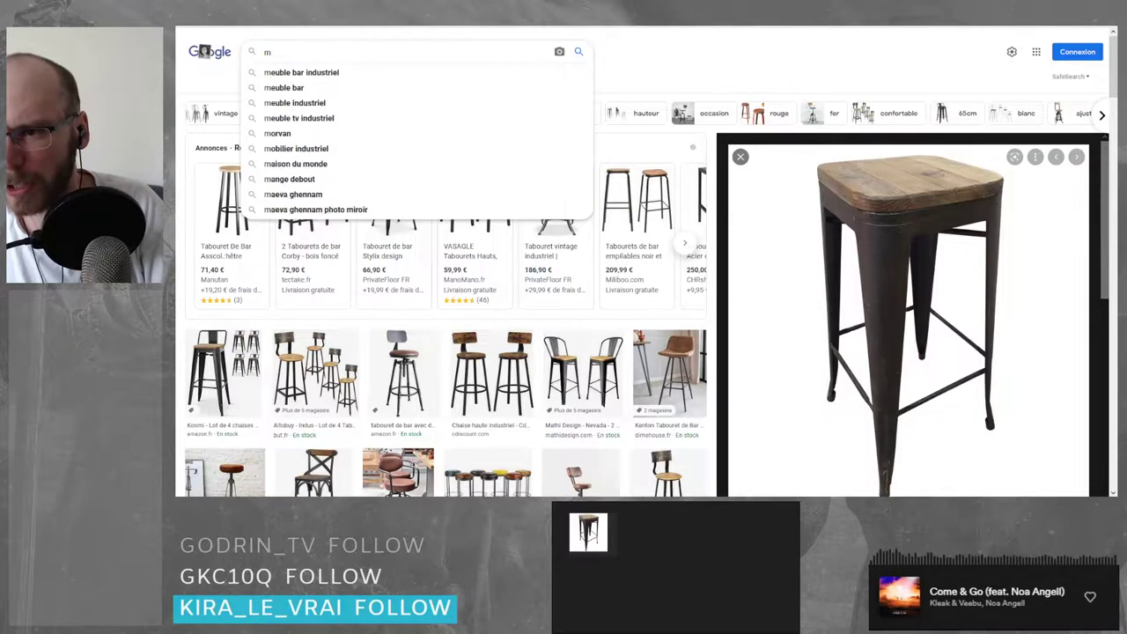
- Search Google Images for "etagere bar"
text(etagere bar)
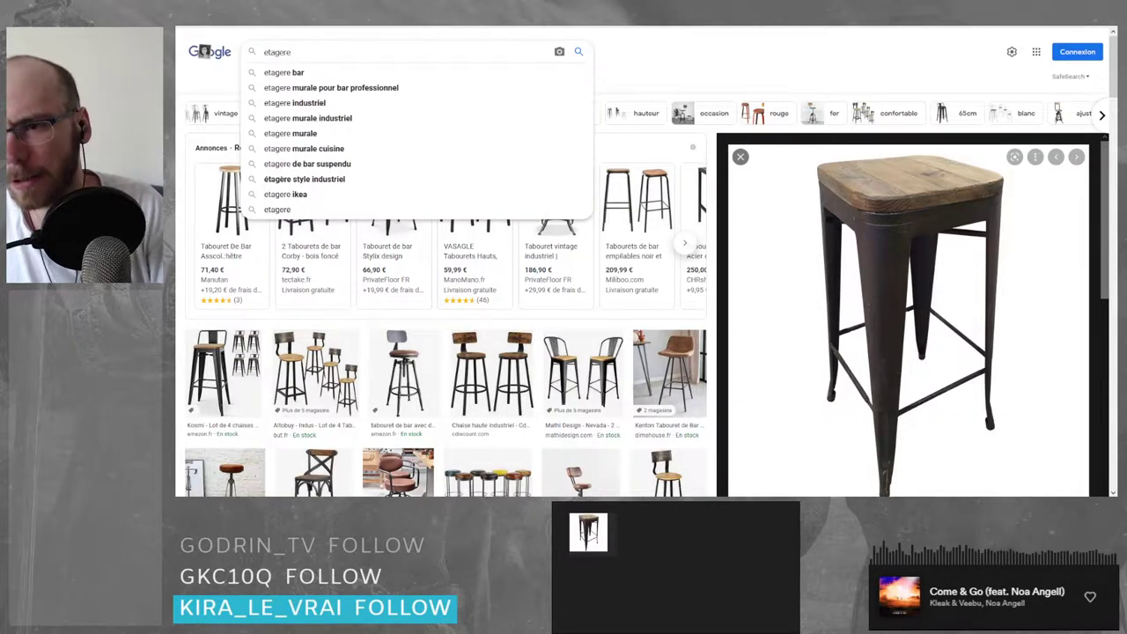
key(Return)
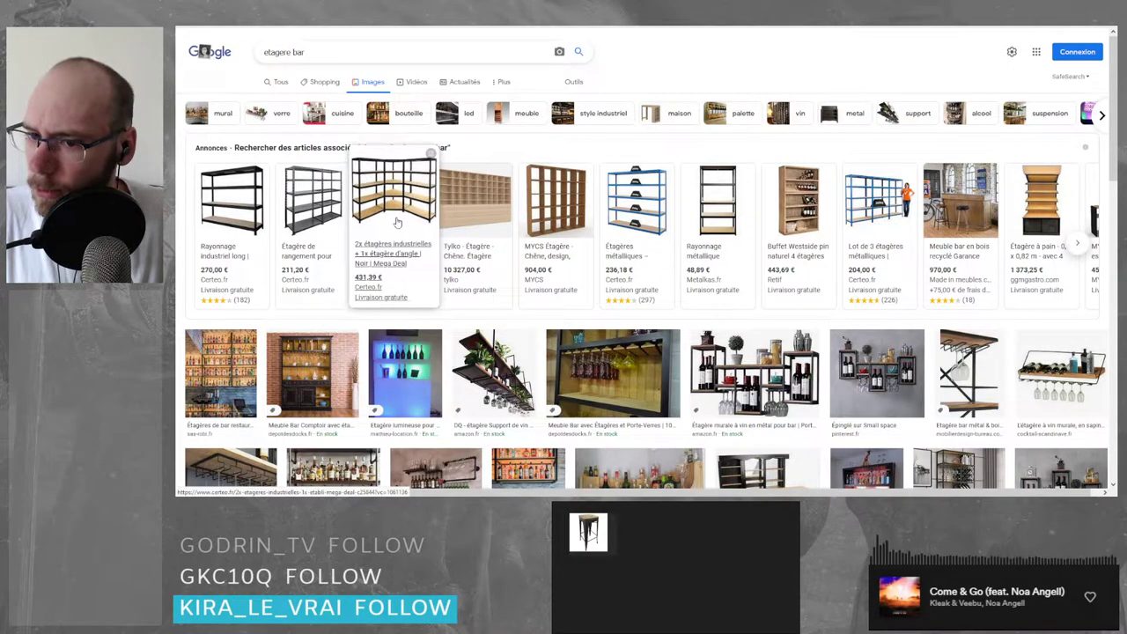
- Look at bar shelf designs, opening and closing the Buffet Westside page, and preview the "Meuble Bar Comptoir avec étagères" image
mouse_move(236, 199)
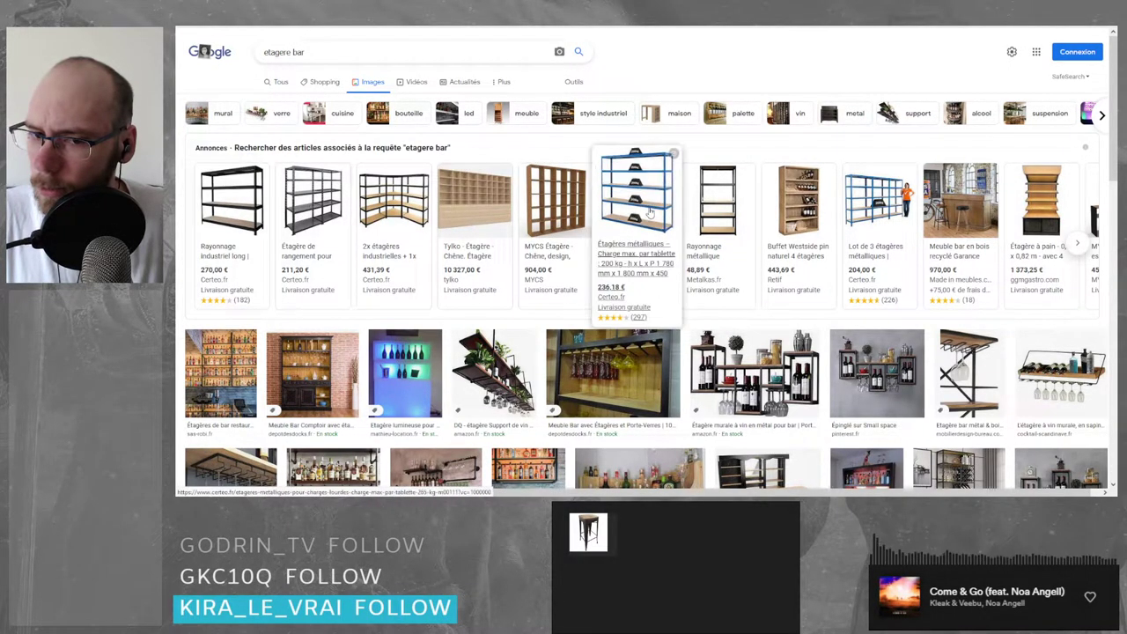
click(812, 193)
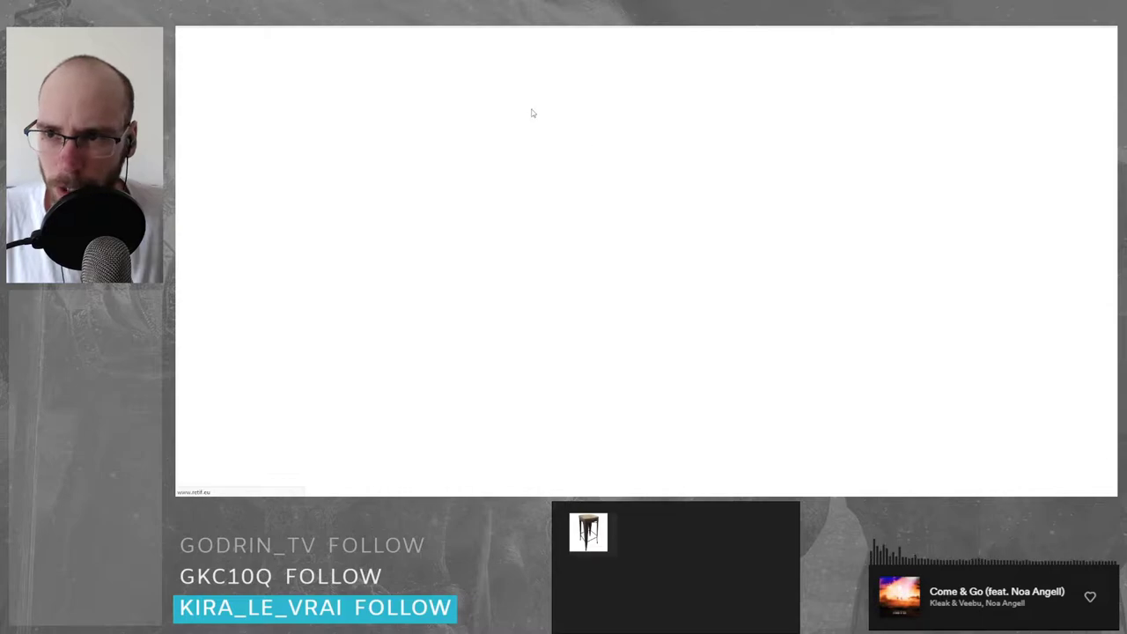
key(ctrl+w)
scroll(467, 231, down, 3)
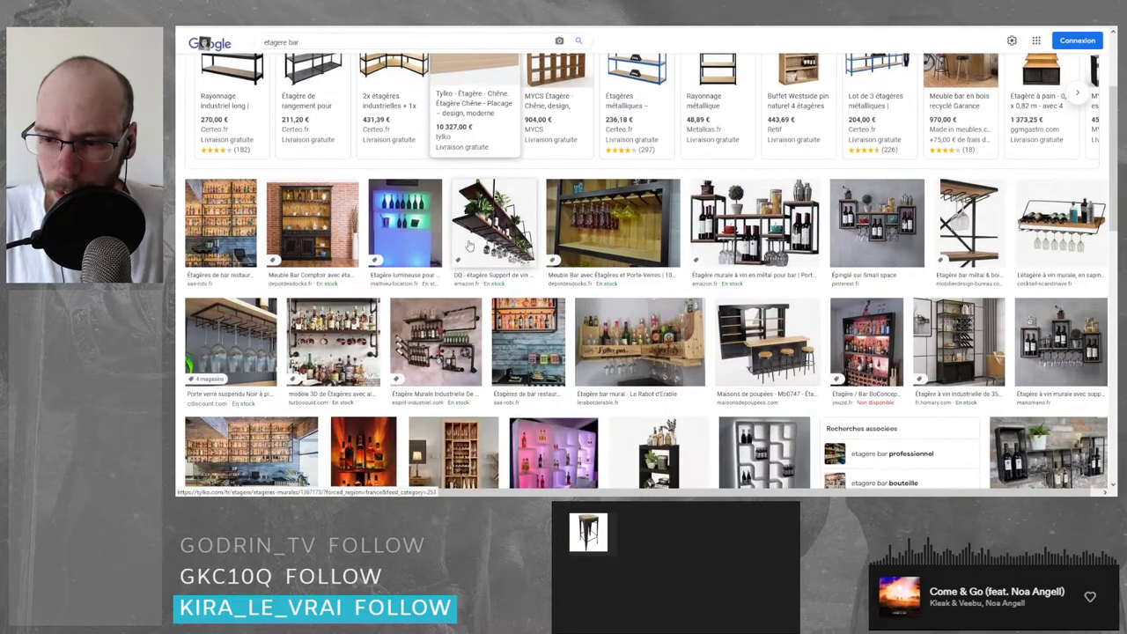
click(306, 214)
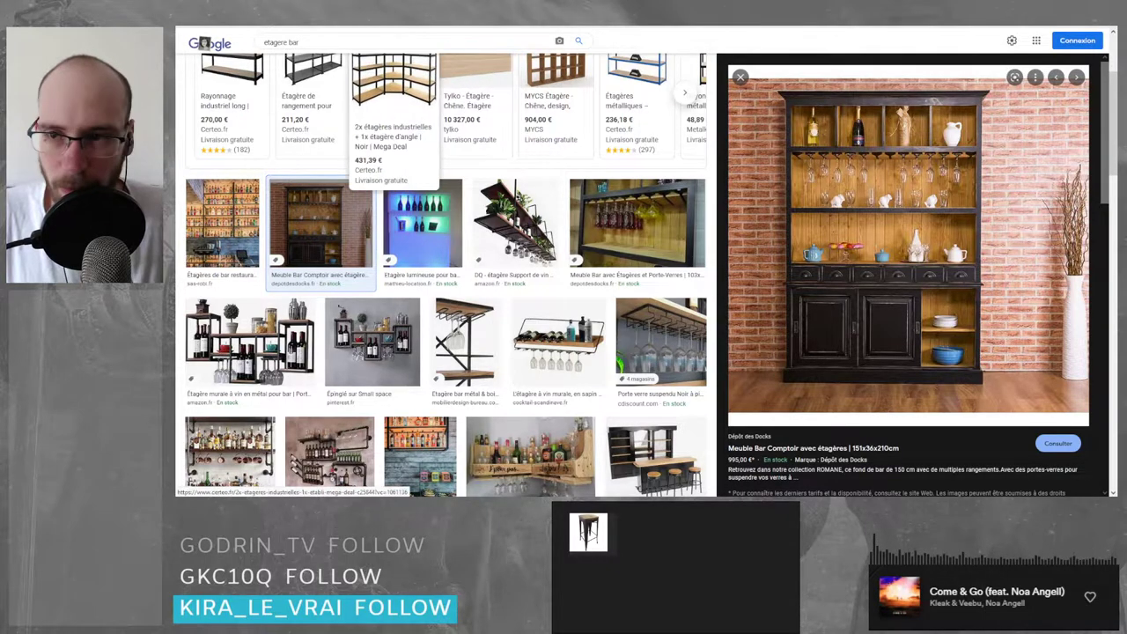
- Search the web for "pinterest" in a new browser tab
key(ctrl+t)
text(pinter)
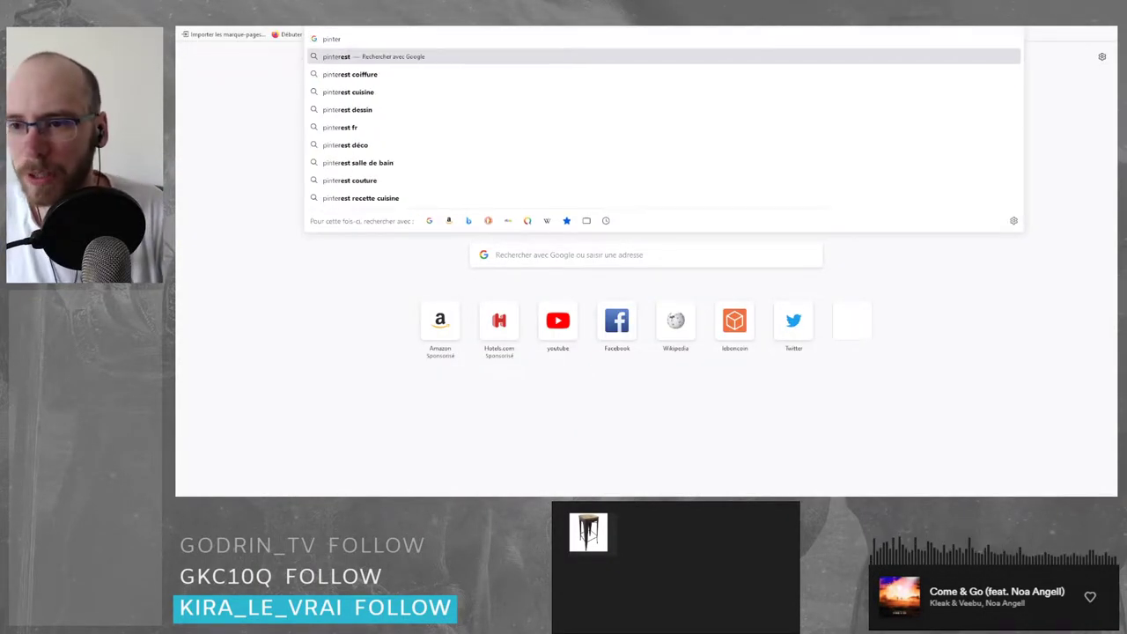
key(Return)
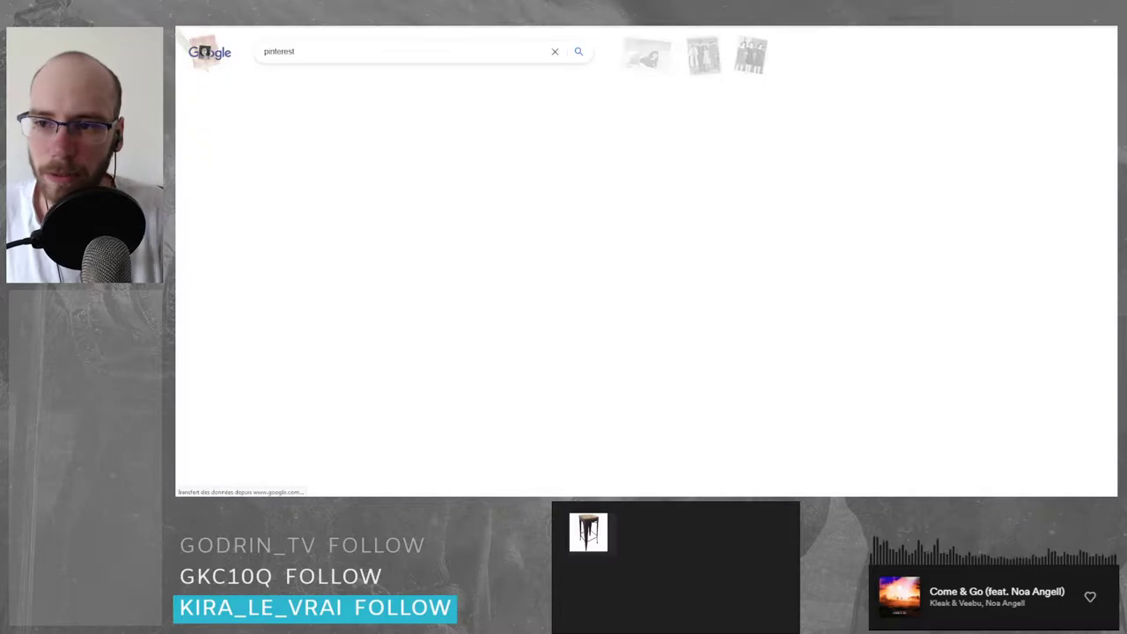
- Open the Pinterest site from the search results and look over its home page
click(308, 139)
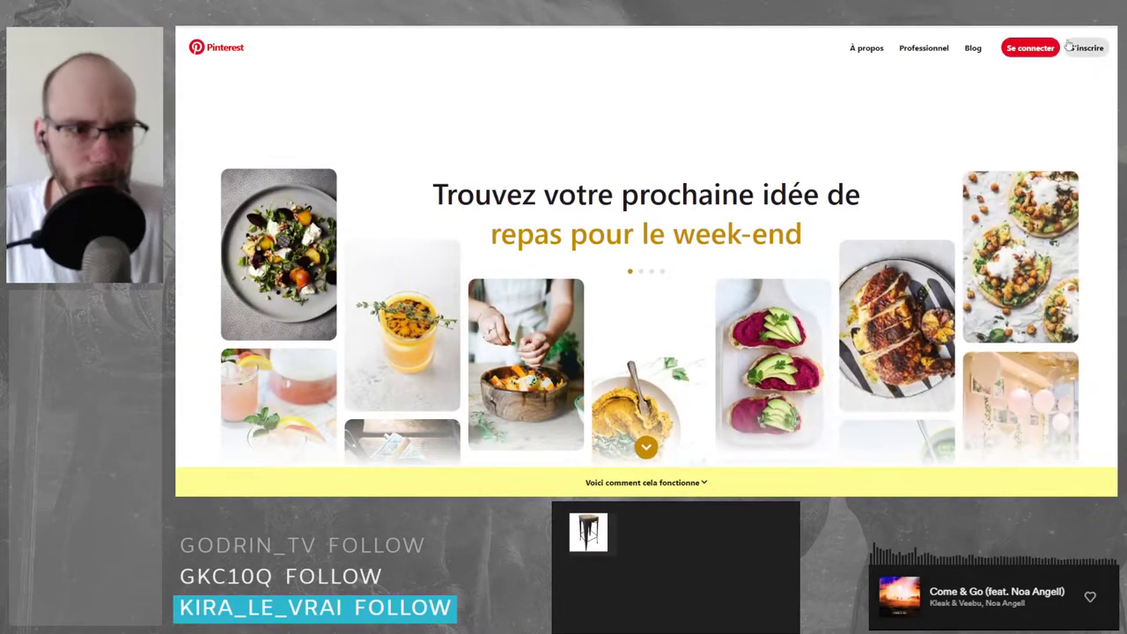
scroll(423, 131, down, 3)
scroll(495, 203, up, 3)
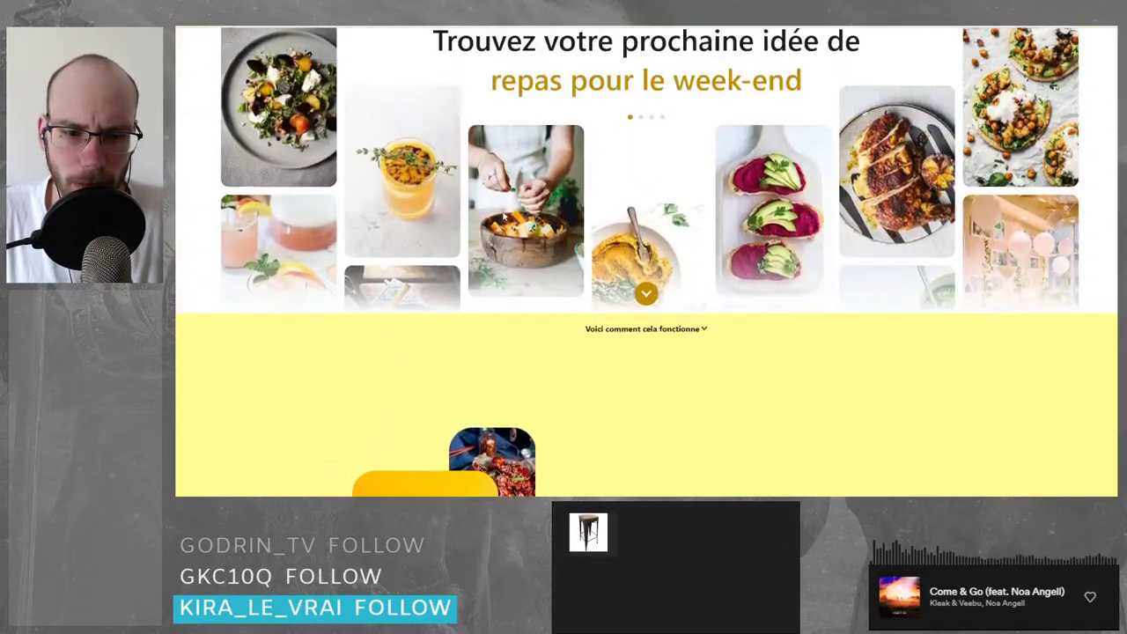
- Return to the Retif page of the Buffet Westside shelf, accept its cookies and enlarge the product photo
key(ctrl+Tab)
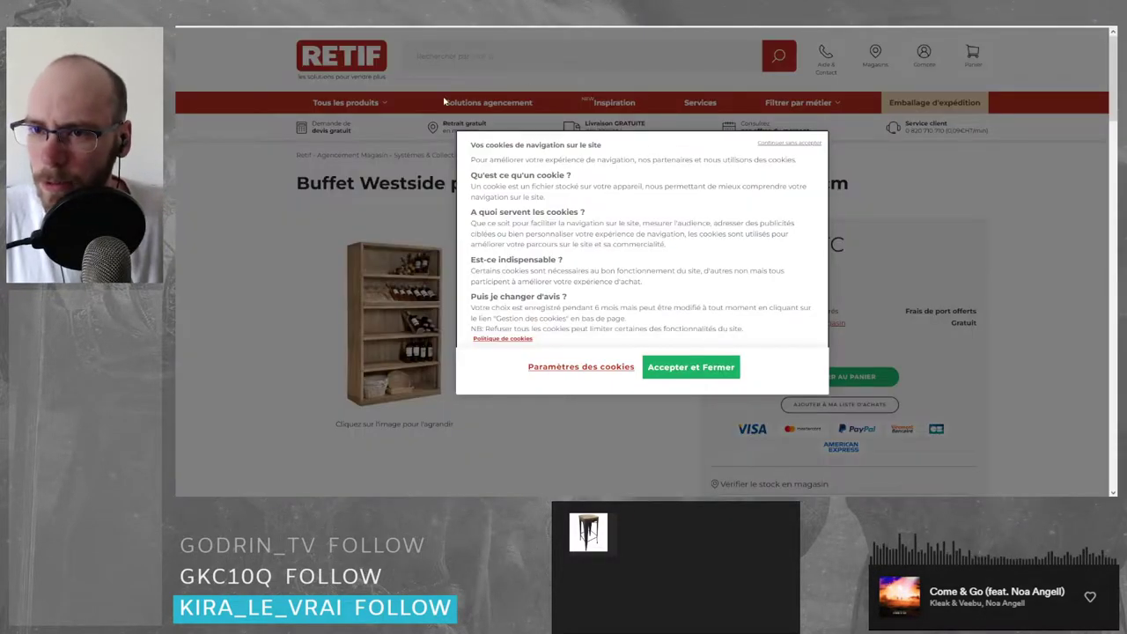
click(691, 367)
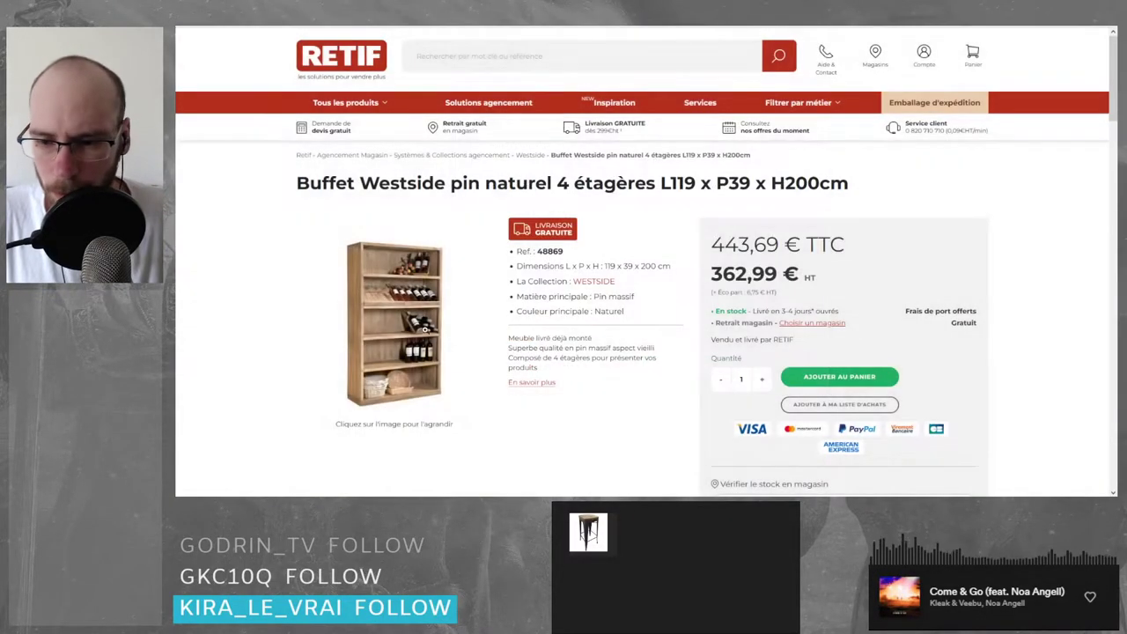
click(384, 311)
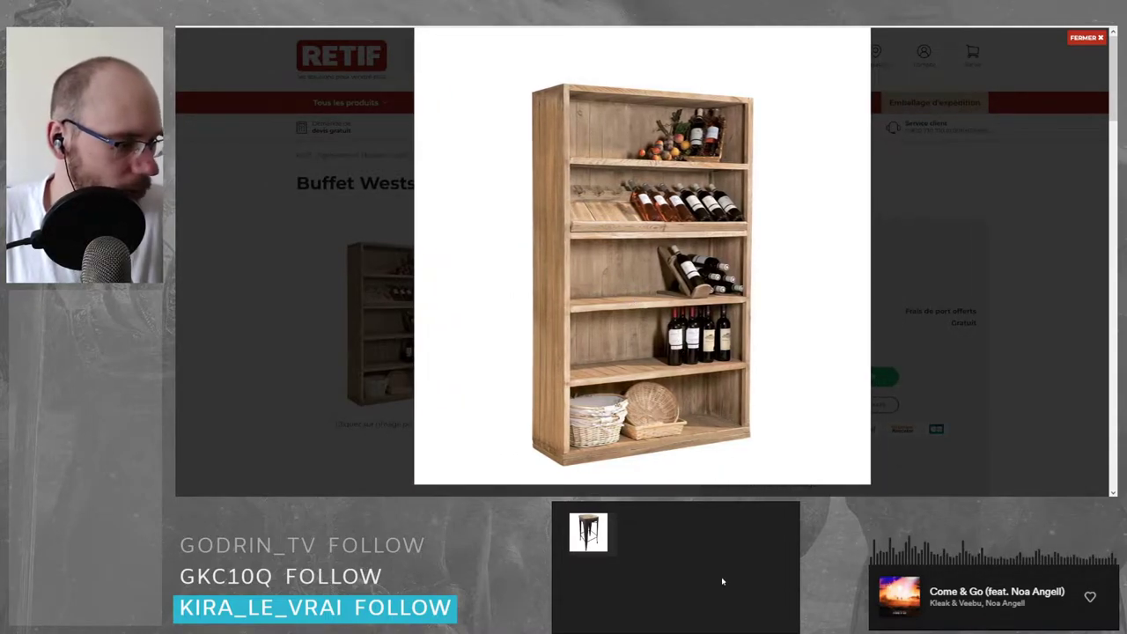
- Paste the wooden shelf photo onto the reference board and place it beside the bar stool image
key(ctrl+v)
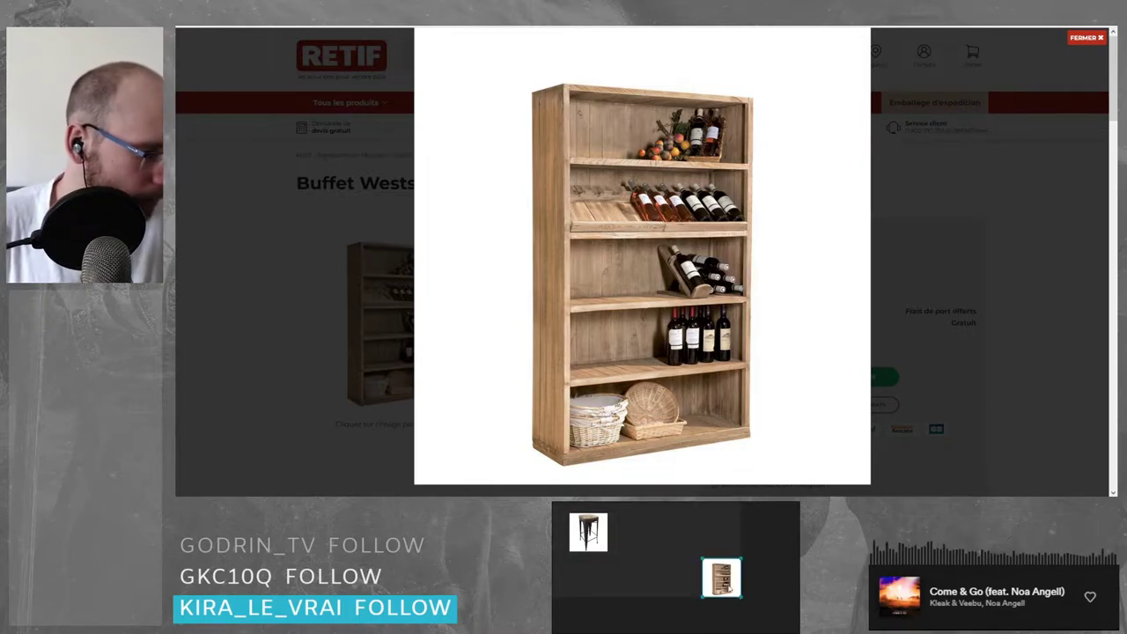
drag(722, 578, 627, 533)
scroll(609, 548, up, 5)
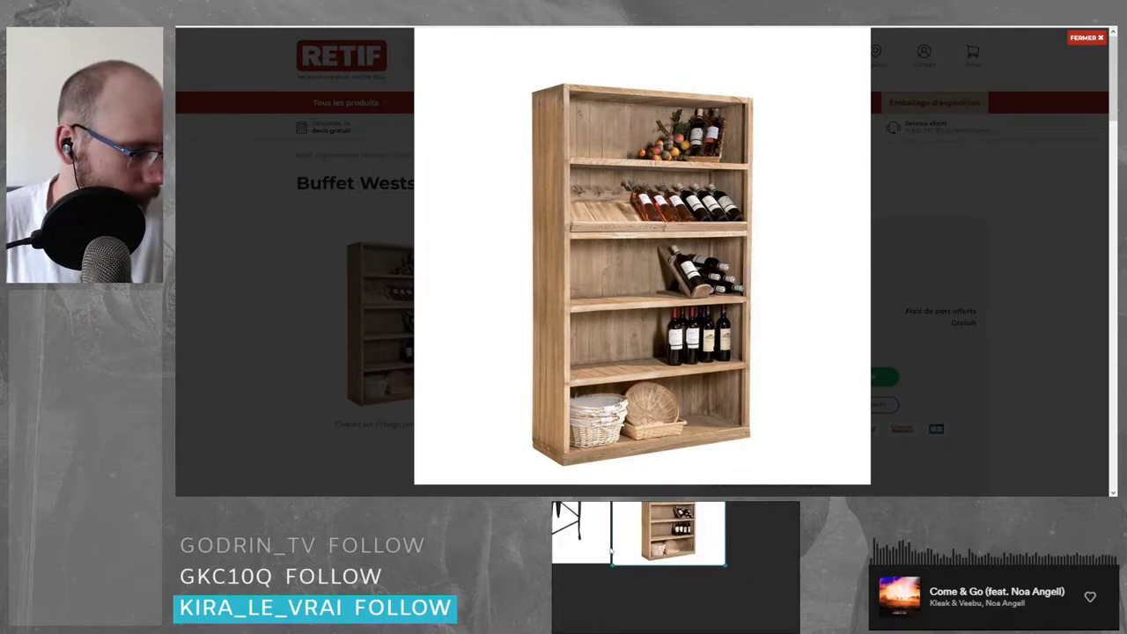
middle_drag(612, 551, 615, 600)
middle_drag(650, 553, 661, 578)
scroll(660, 579, down, 3)
drag(660, 578, 682, 579)
click(670, 534)
middle_drag(675, 542, 638, 519)
scroll(638, 520, up, 2)
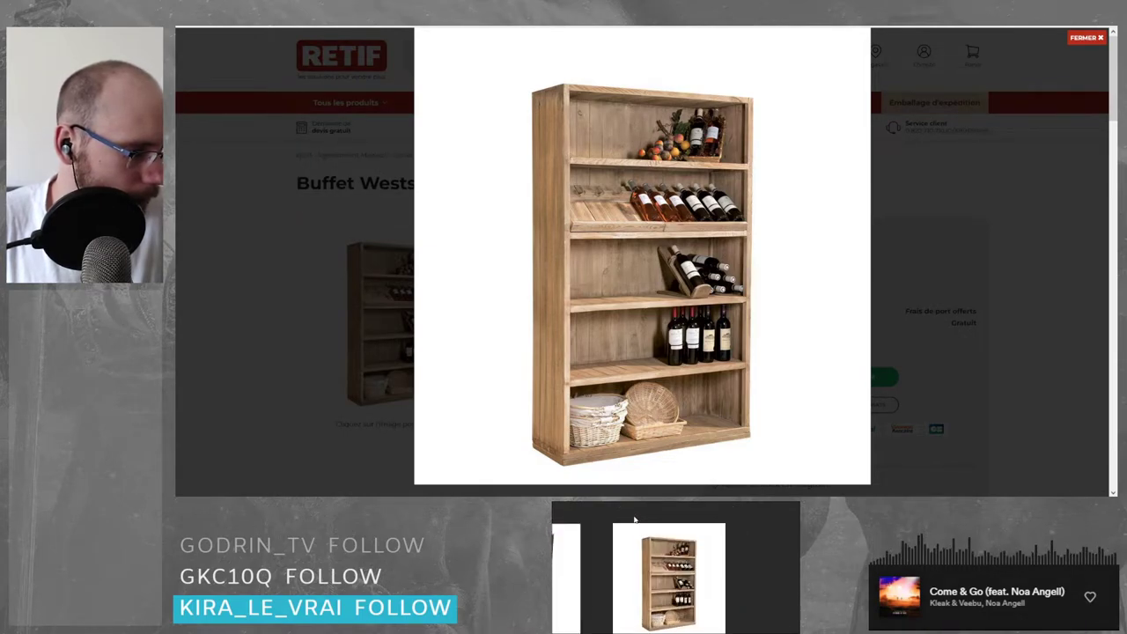
- Add the note "Meuble bière" above the shelf photo and move the stool image with its "Chaise bar" note right beside it
key(ctrl+t)
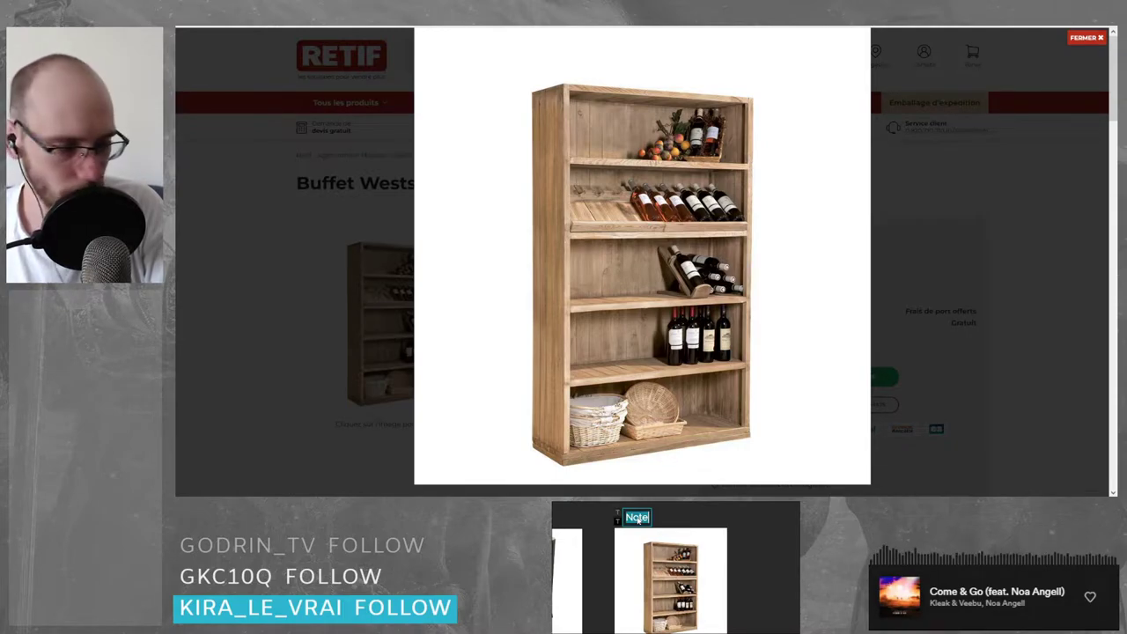
text(Meuble bière)
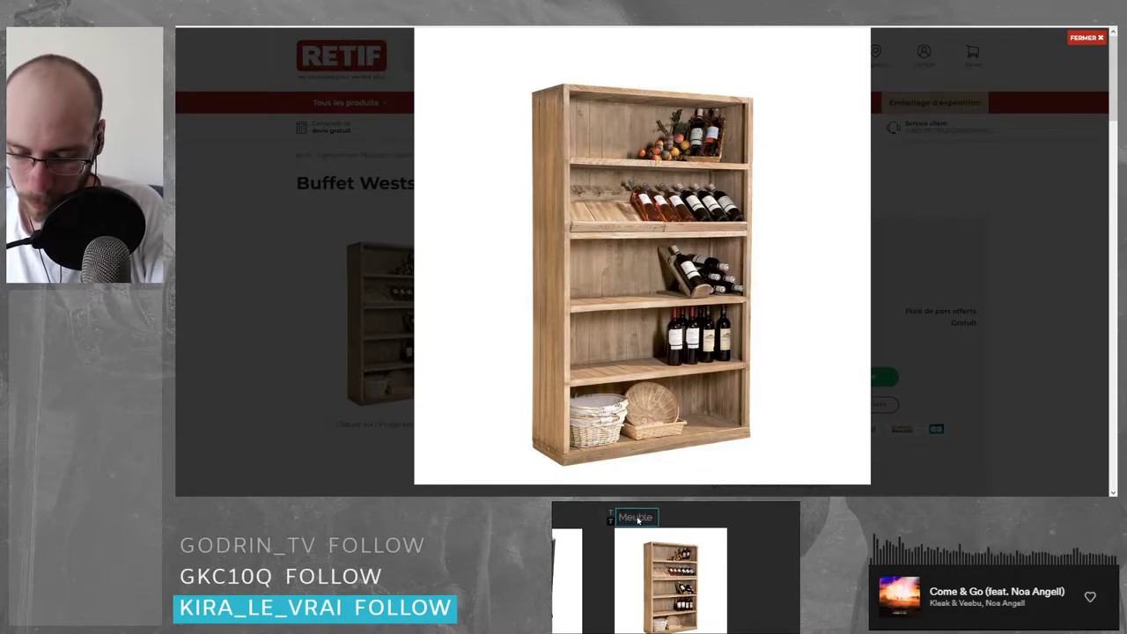
scroll(638, 521, up, 1)
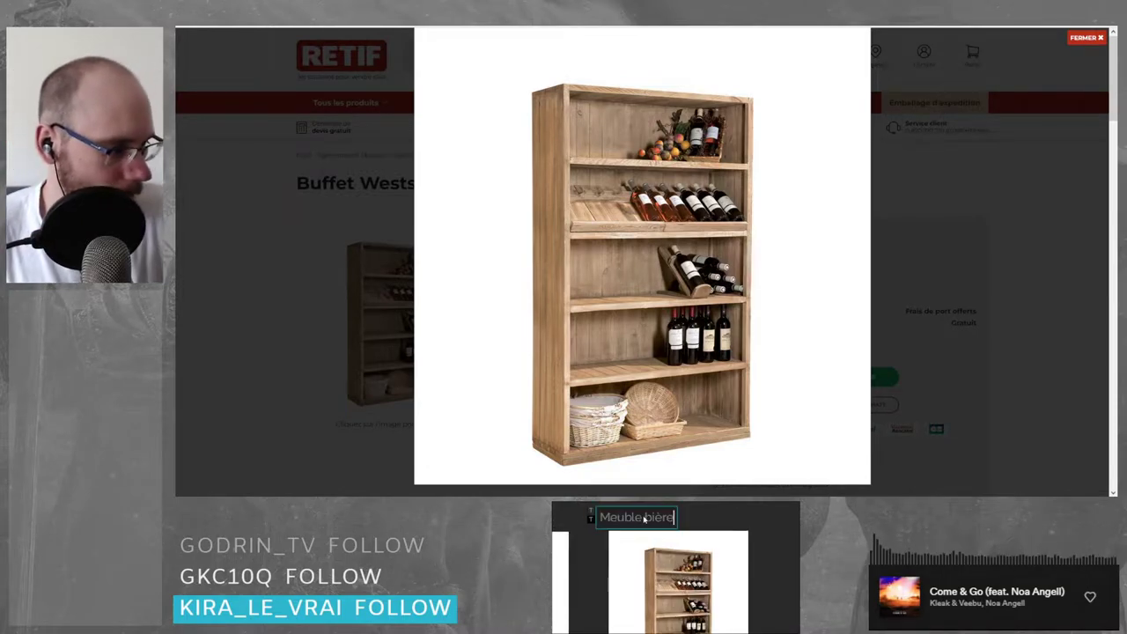
click(588, 557)
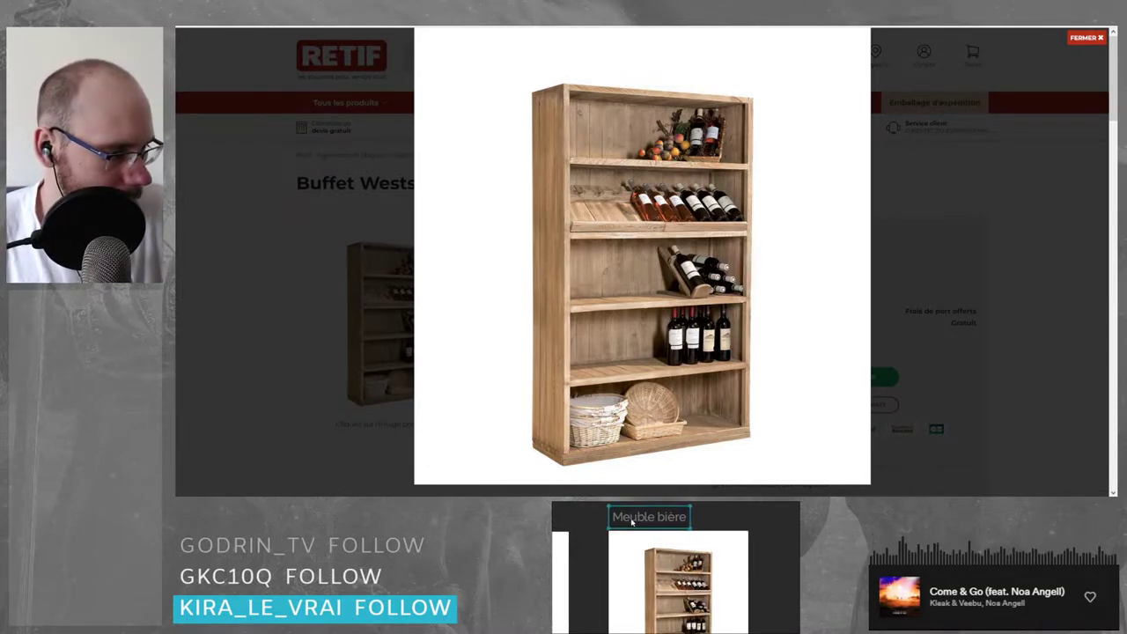
scroll(586, 527, down, 3)
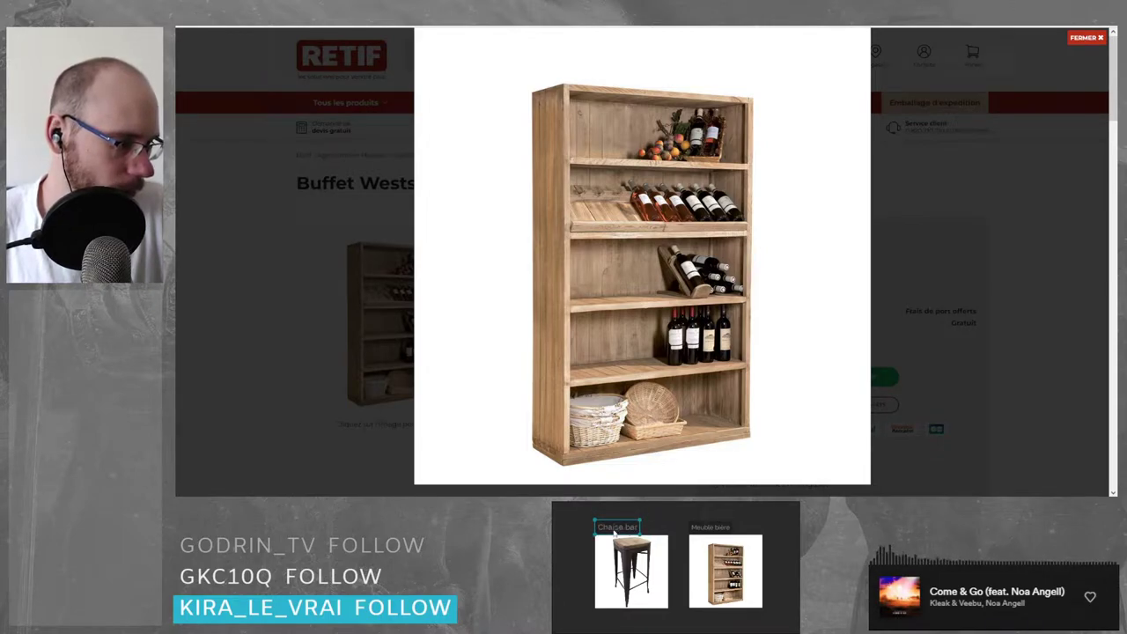
drag(568, 520, 646, 572)
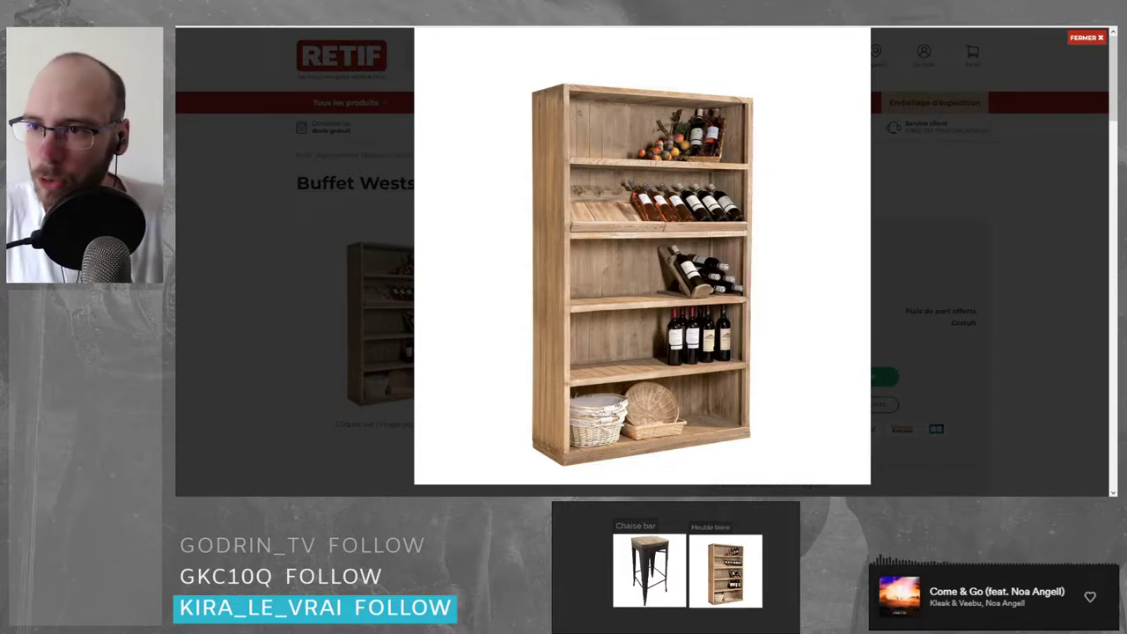
- Close the Retif page and add the full-size "Meuble Bar Comptoir avec étagères" image to the reference board beside the wooden shelf
key(ctrl+w)
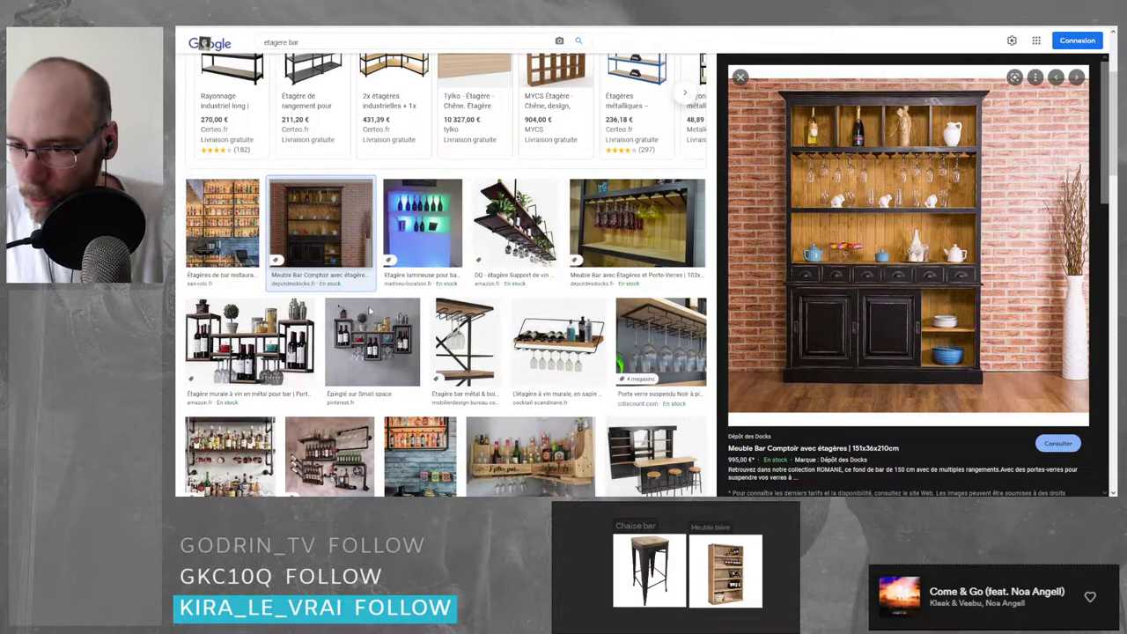
click(318, 229)
click(298, 218)
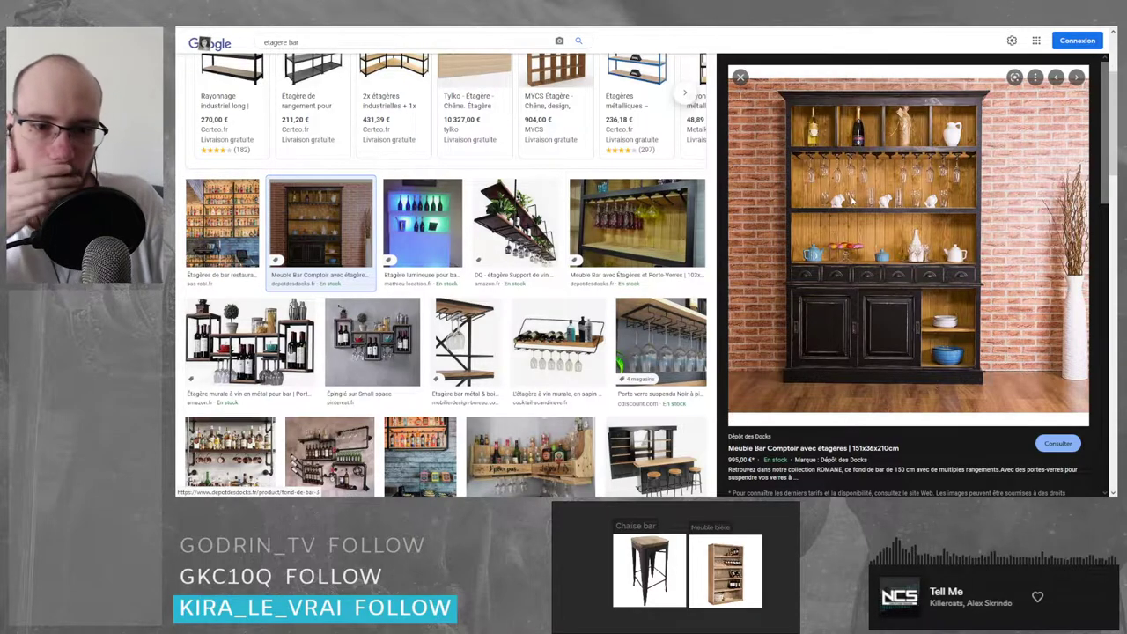
key(ctrl+Tab)
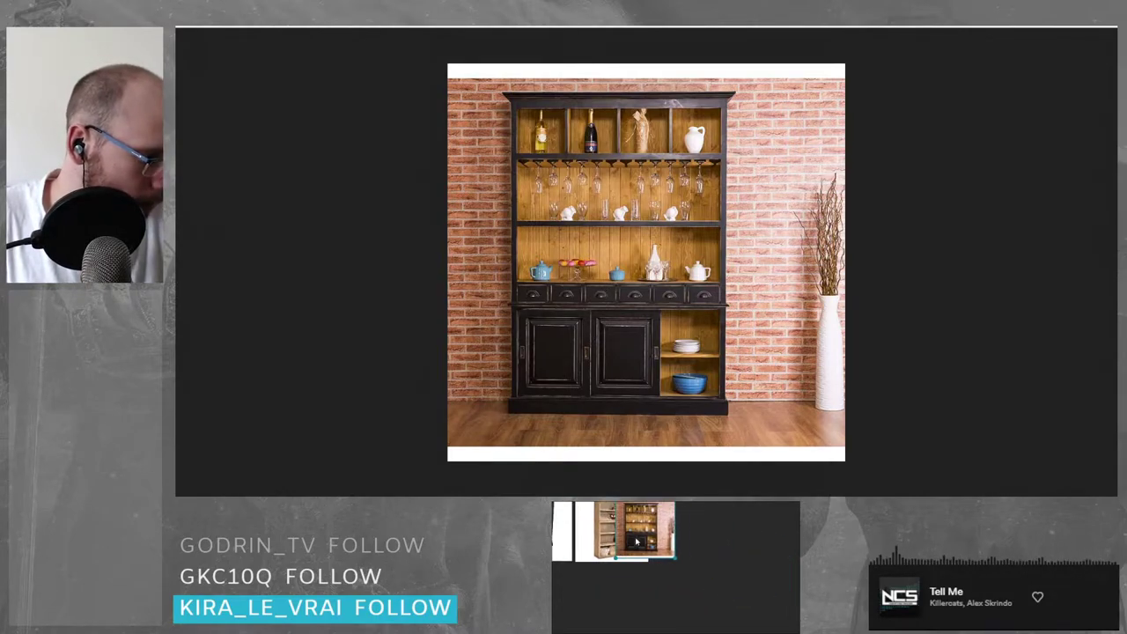
drag(696, 536, 696, 533)
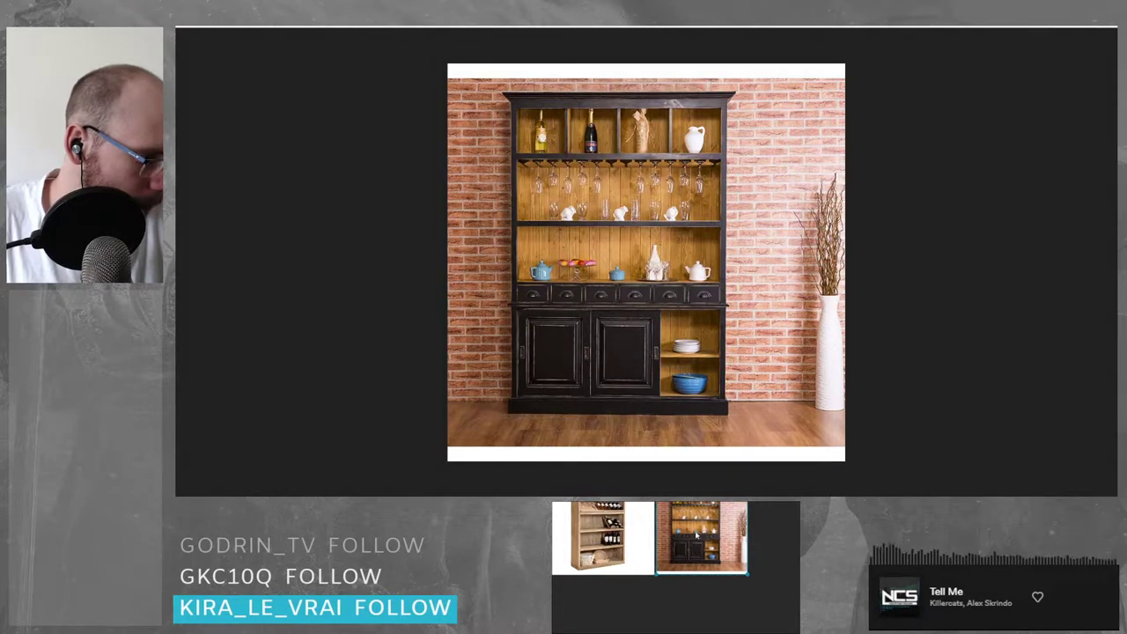
middle_drag(696, 533, 702, 586)
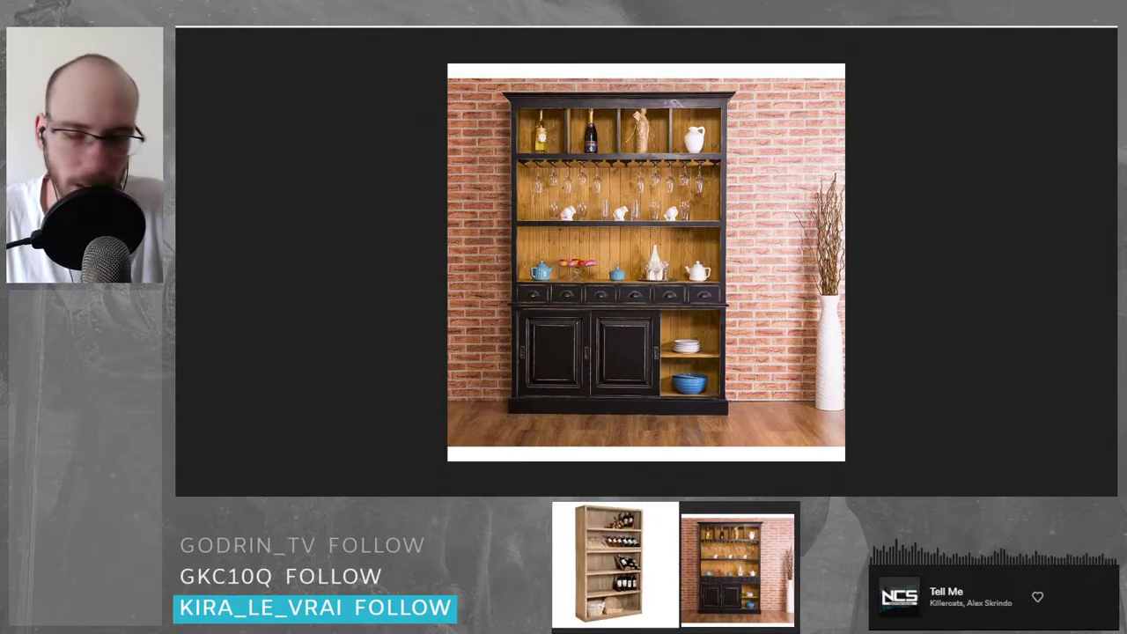
key(ctrl+w)
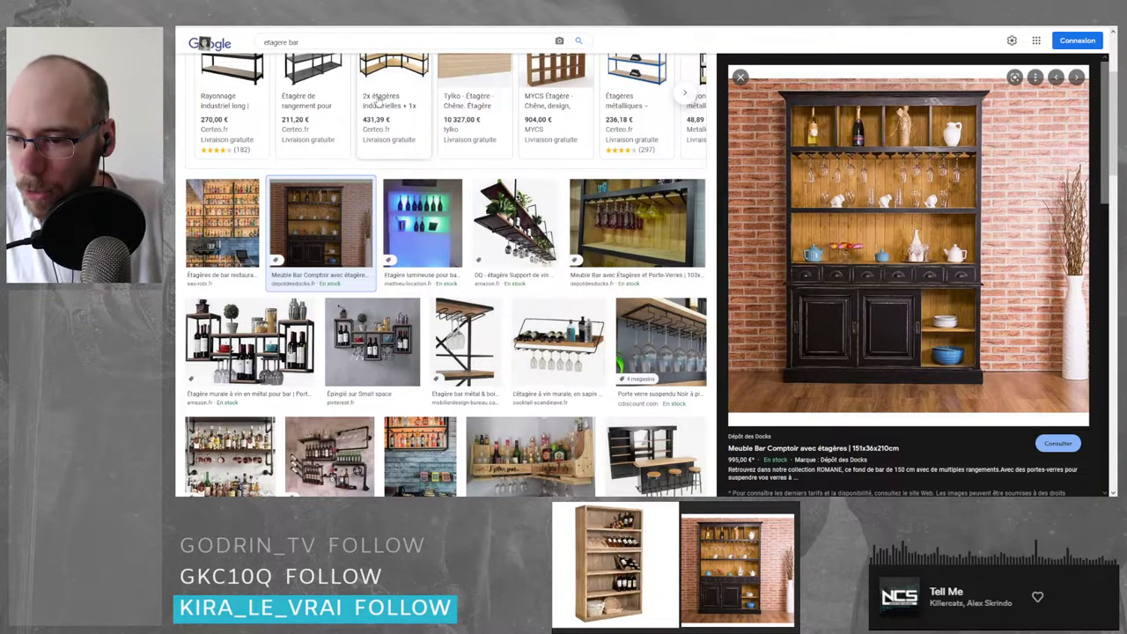
- Search Google Images for "Frigo" and refine the search to "Frigo noir"
scroll(480, 244, down, 5)
scroll(480, 242, up, 10)
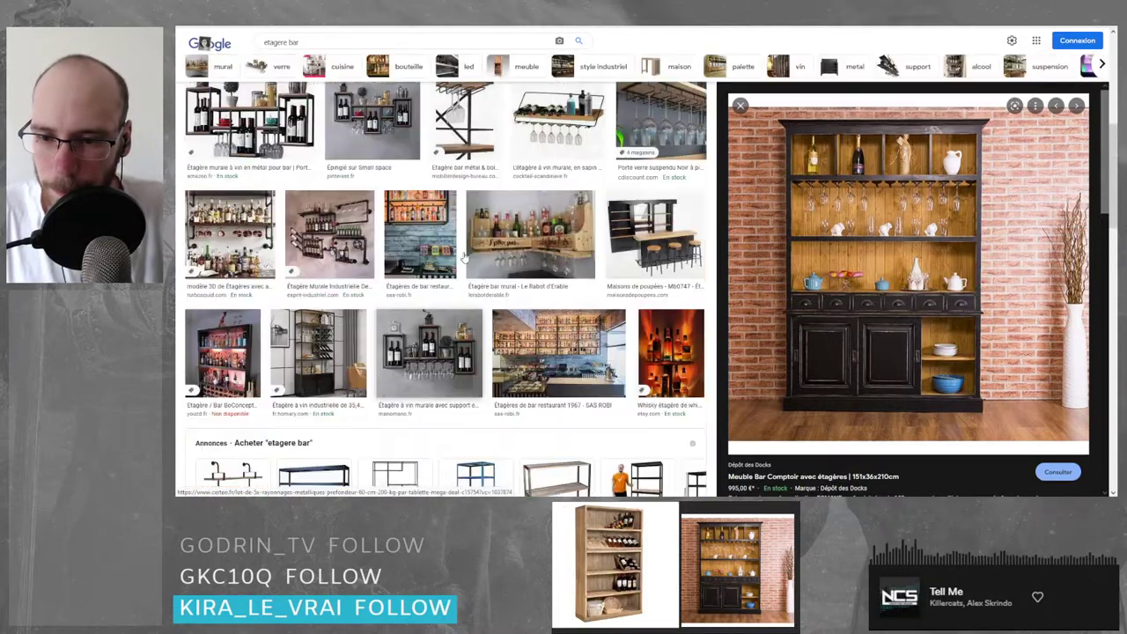
click(324, 46)
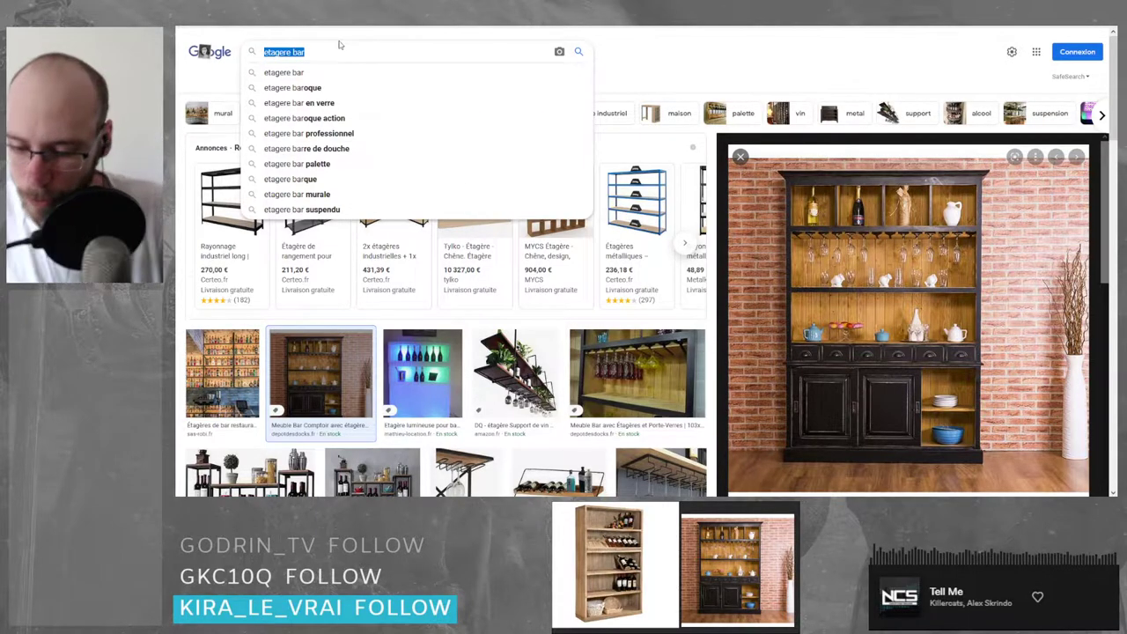
text(Frigo)
key(Return)
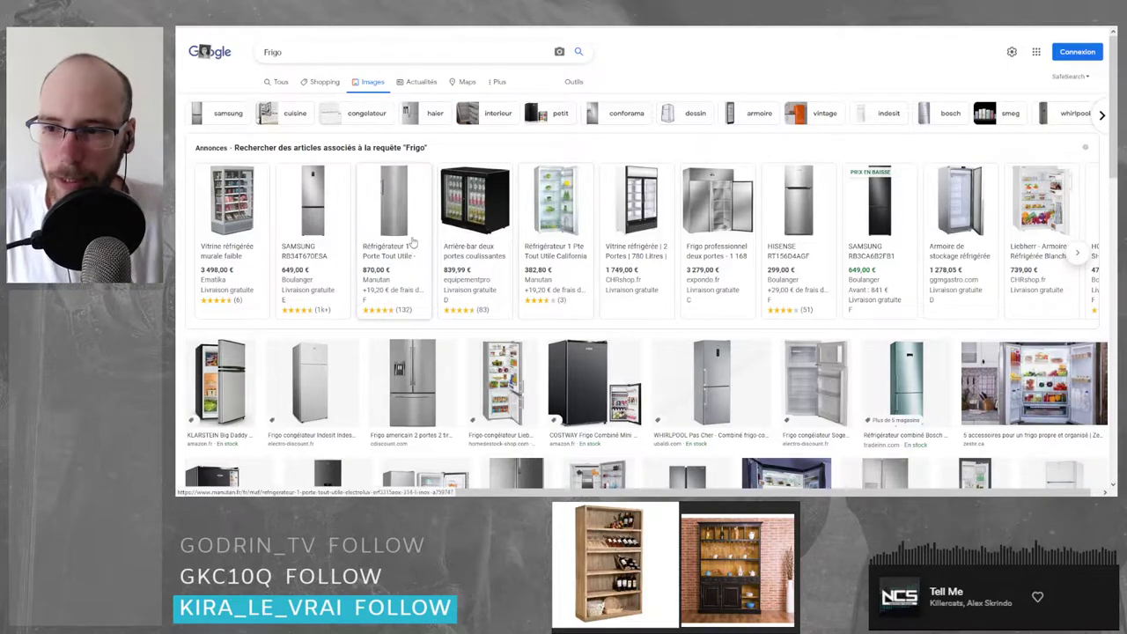
click(312, 51)
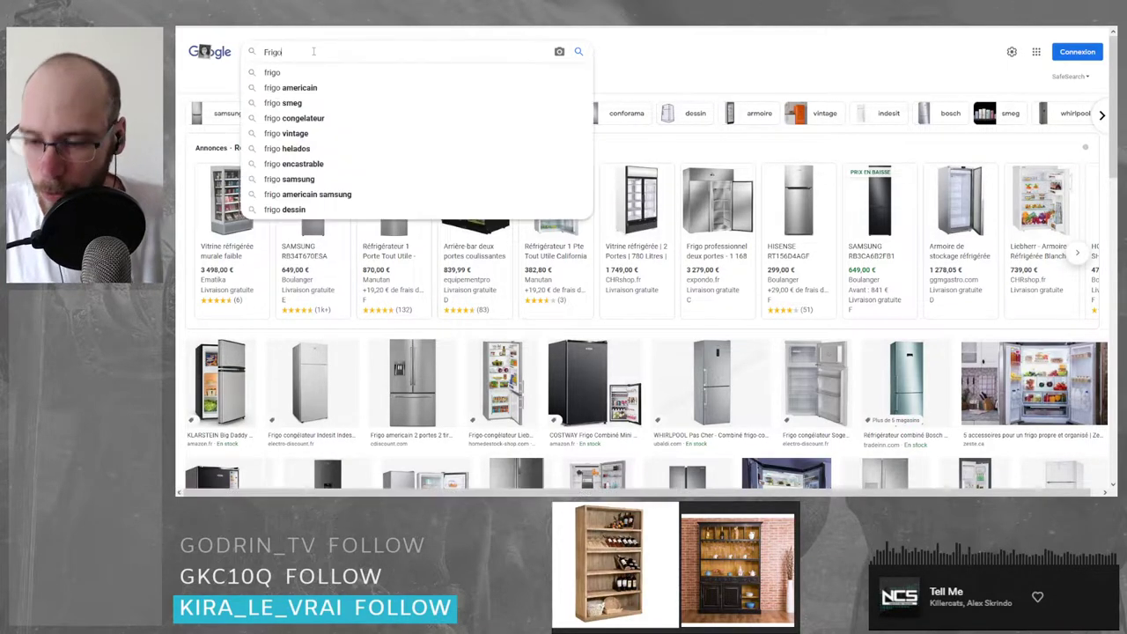
text(noir)
key(Return)
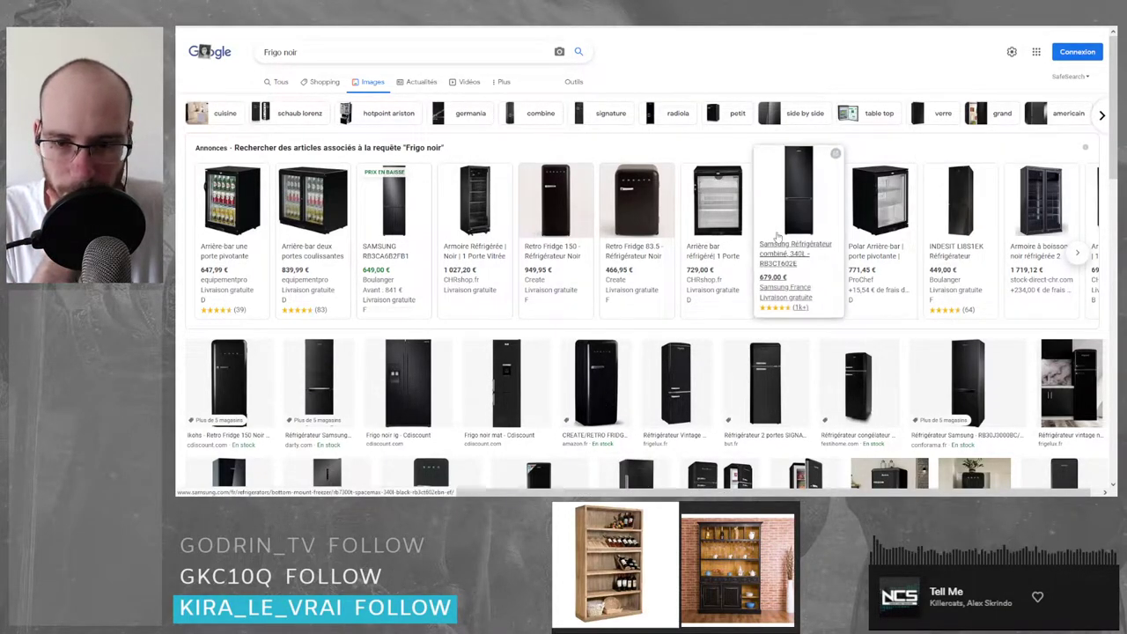
- Browse the black fridge images, previewing the Schneider one-door model and the two-door "Frigo noir lg"
scroll(723, 264, down, 3)
scroll(636, 290, up, 1)
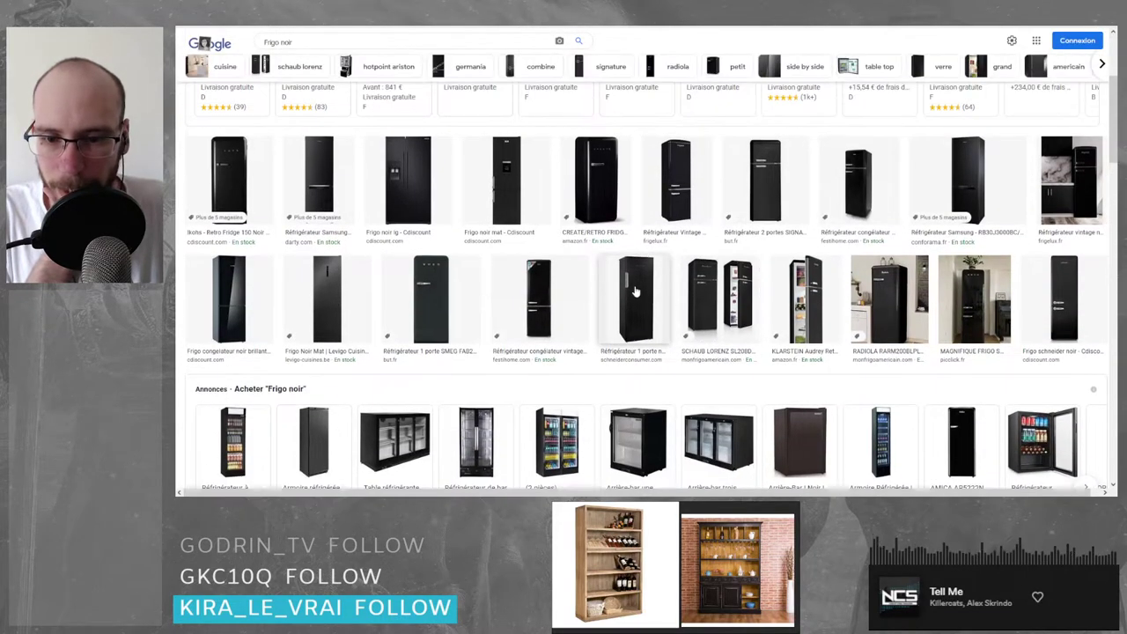
click(636, 291)
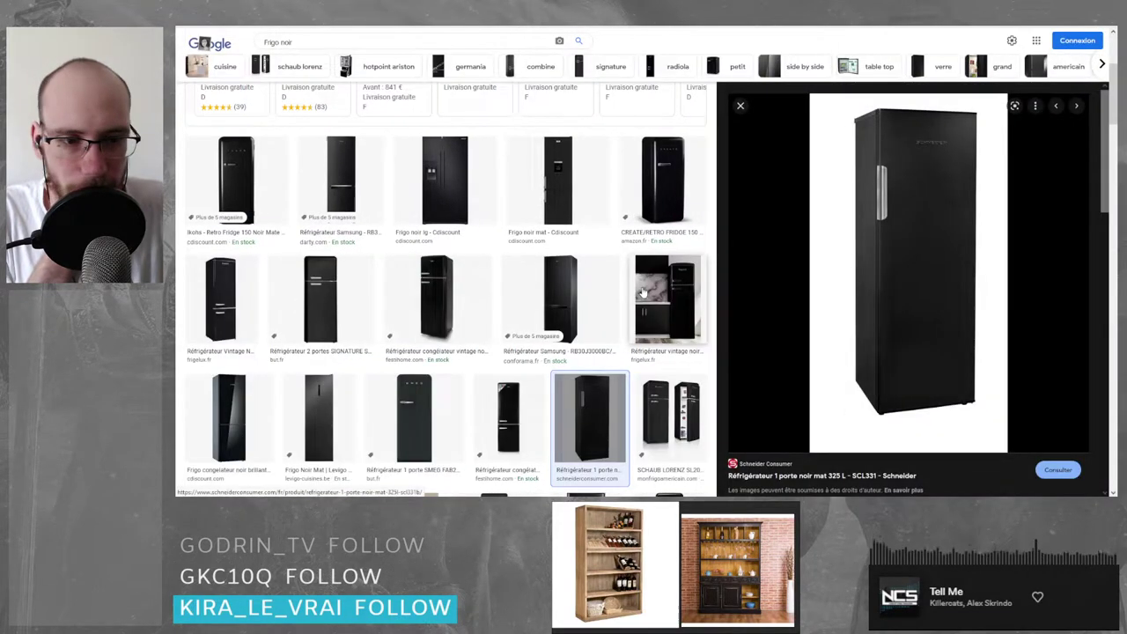
click(427, 291)
click(591, 290)
click(483, 189)
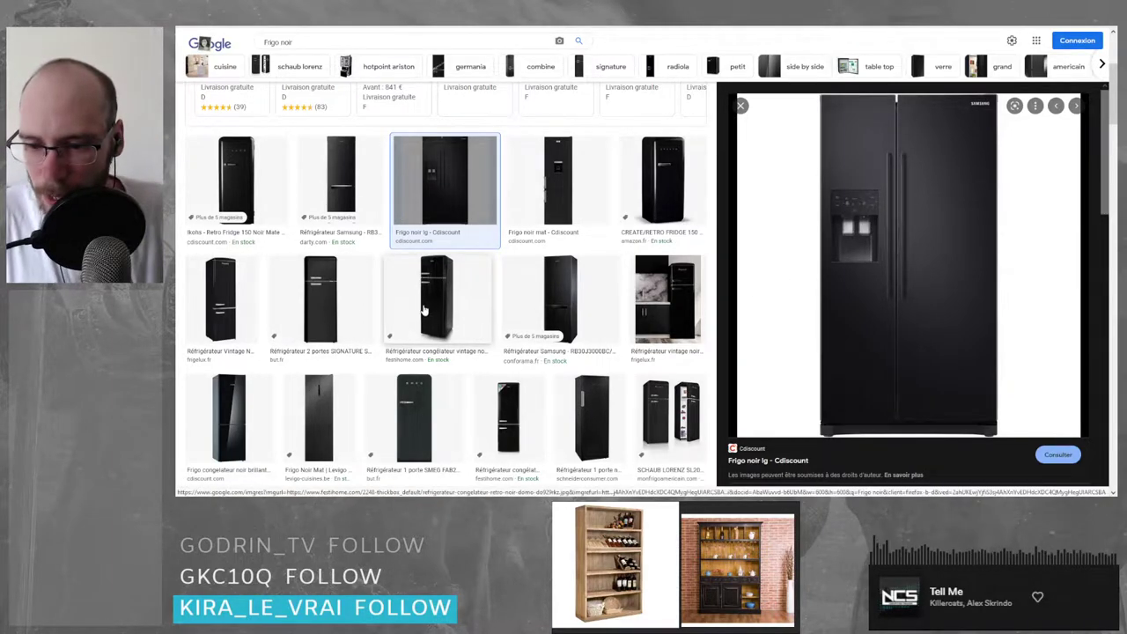
scroll(427, 310, down, 3)
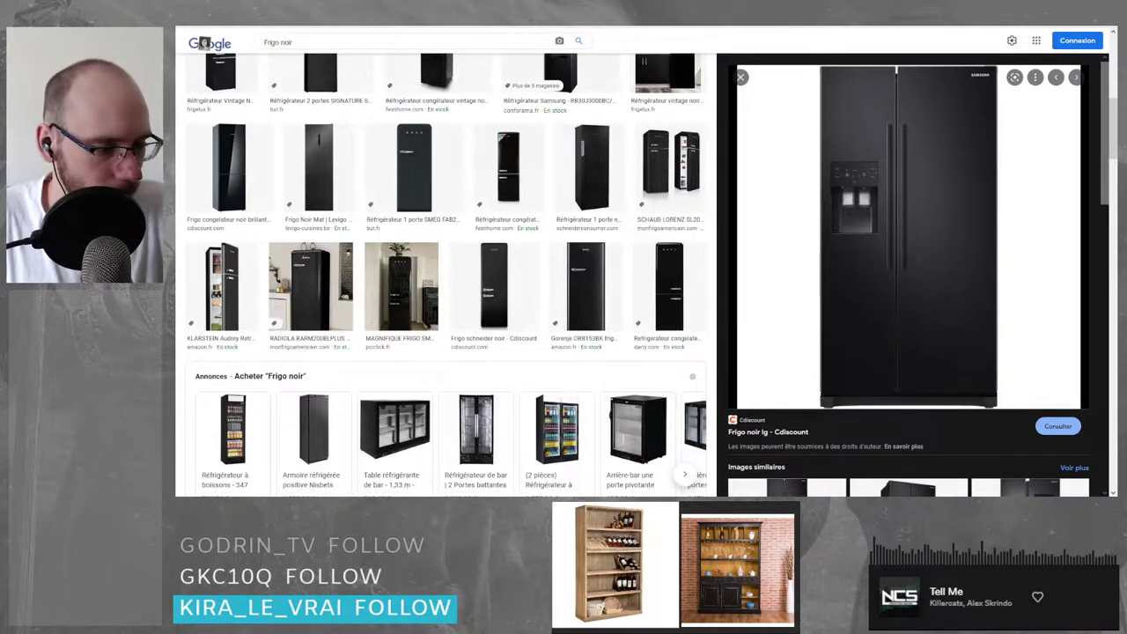
- Switch to Blender, select the Frigo block, expand the MeubleCuisine collection and examine the fridge's place in the kitchen
key(alt+Tab)
middle_drag(586, 172, 454, 266)
click(454, 266)
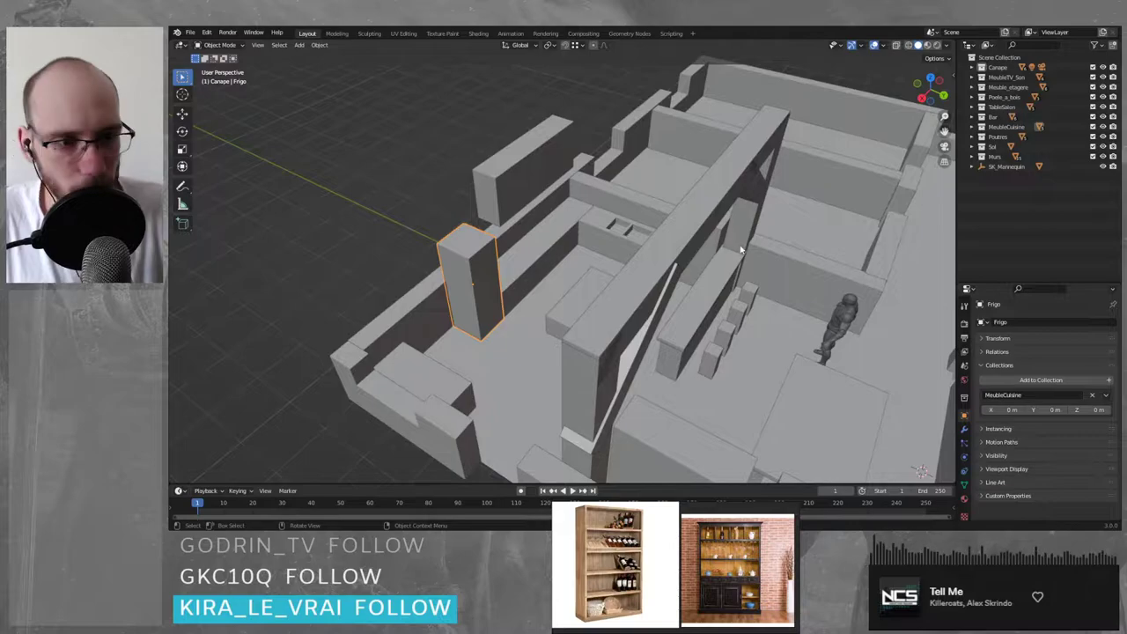
click(972, 127)
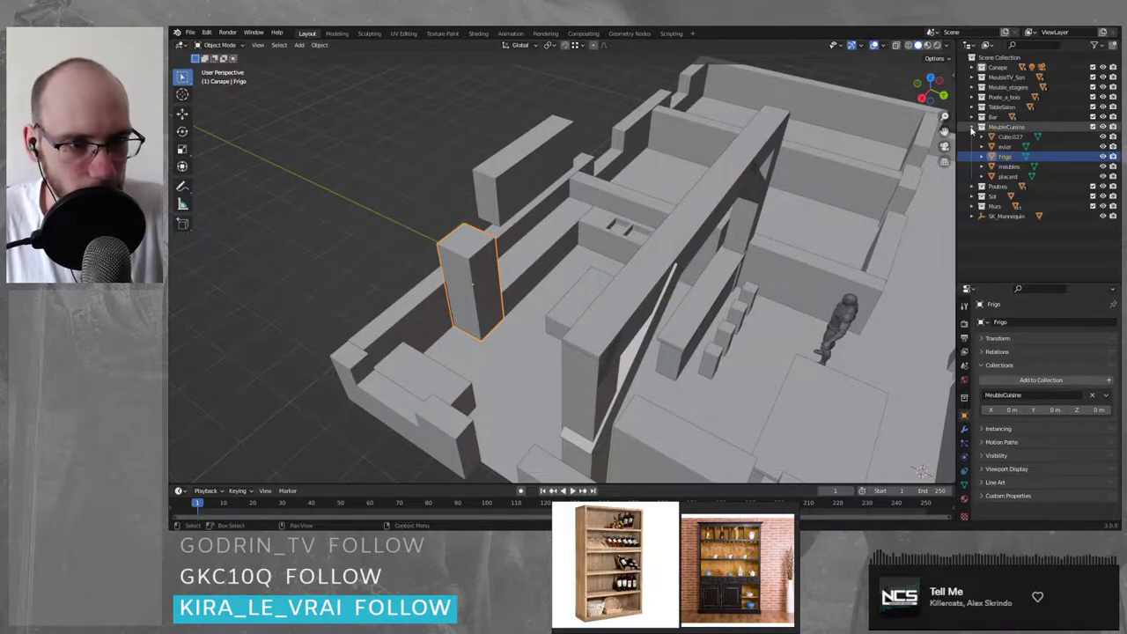
middle_drag(409, 236, 370, 268)
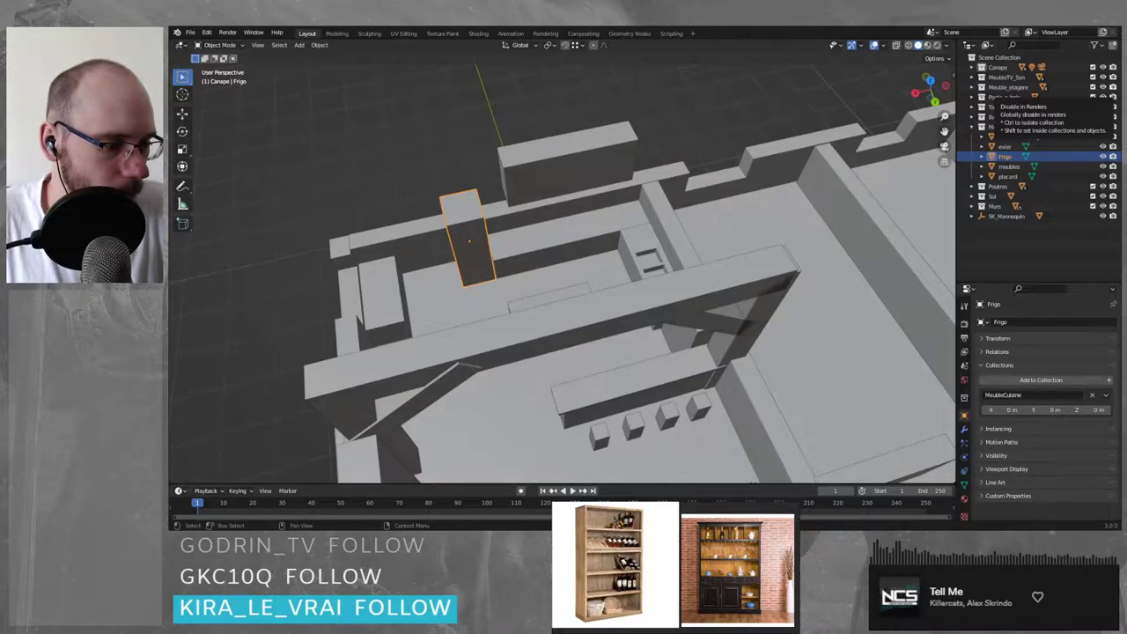
- Switch back to the browser and preview the "Frigo americain haier noir" image further down the results
key(alt+Tab)
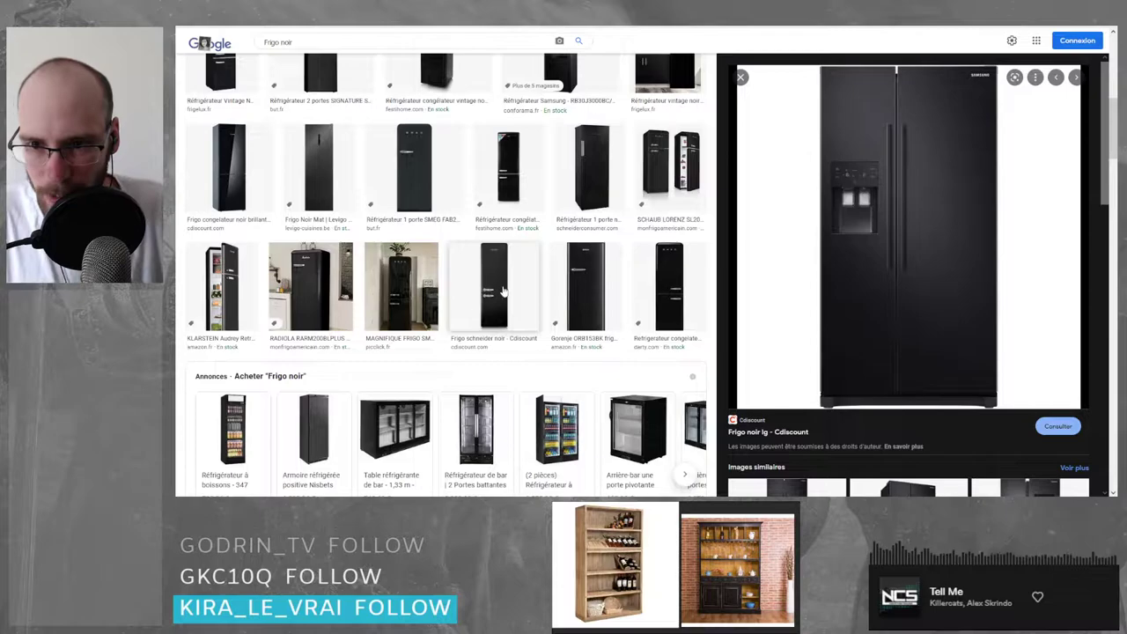
scroll(513, 264, down, 1)
scroll(513, 244, down, 4)
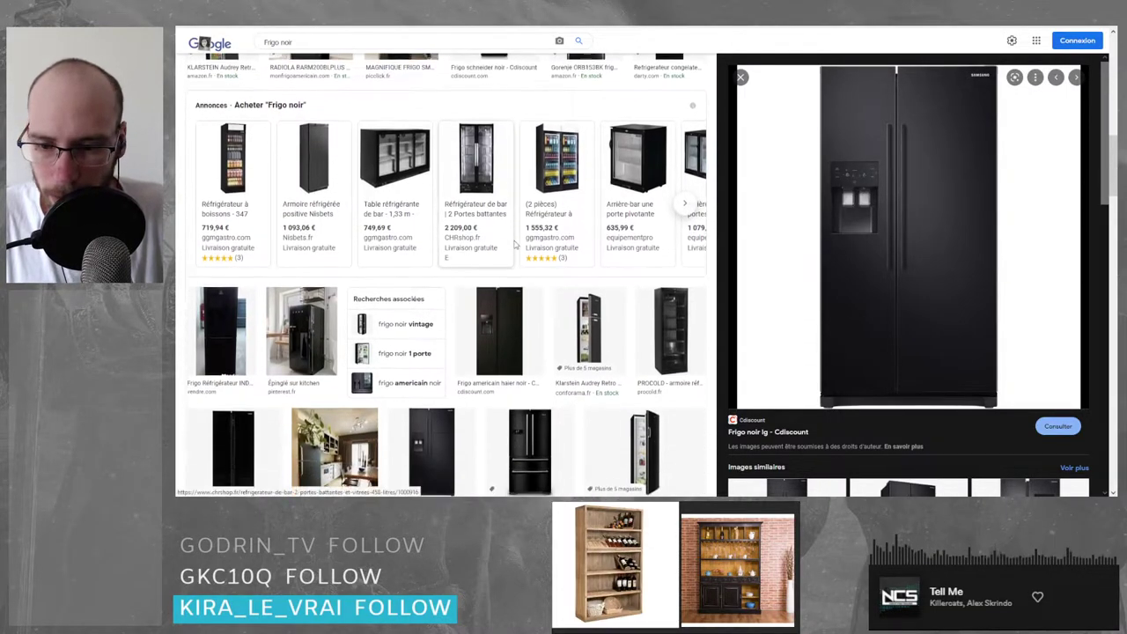
click(508, 244)
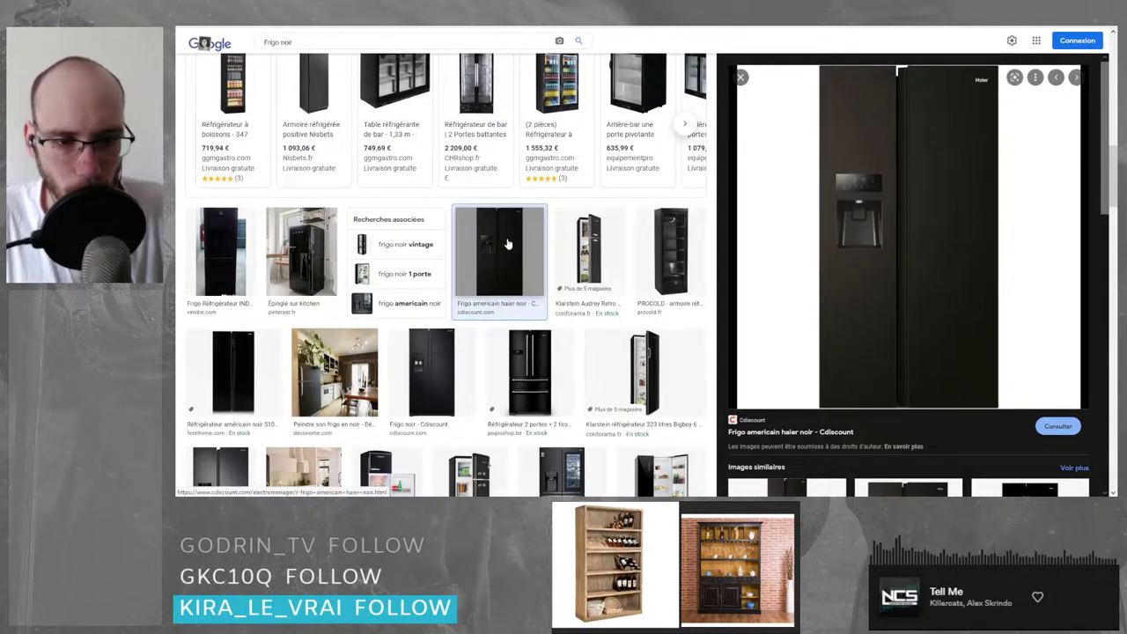
- Return to the two-door "Frigo noir lg" result among the black fridge images and open its picture at full size
scroll(507, 242, up, 1)
scroll(502, 243, up, 3)
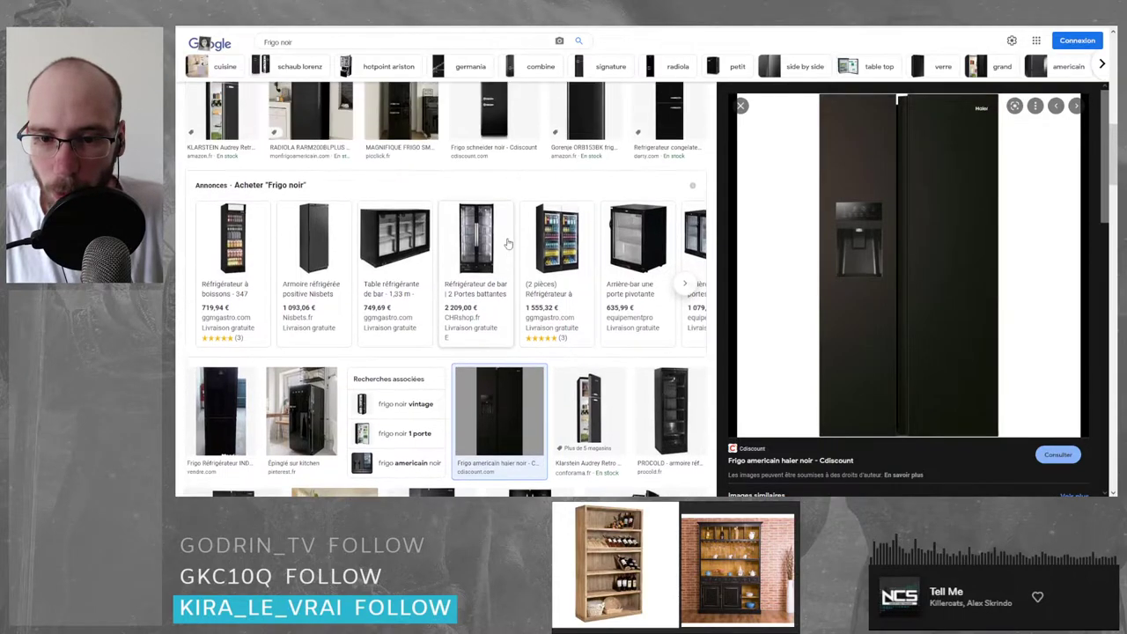
scroll(413, 211, up, 2)
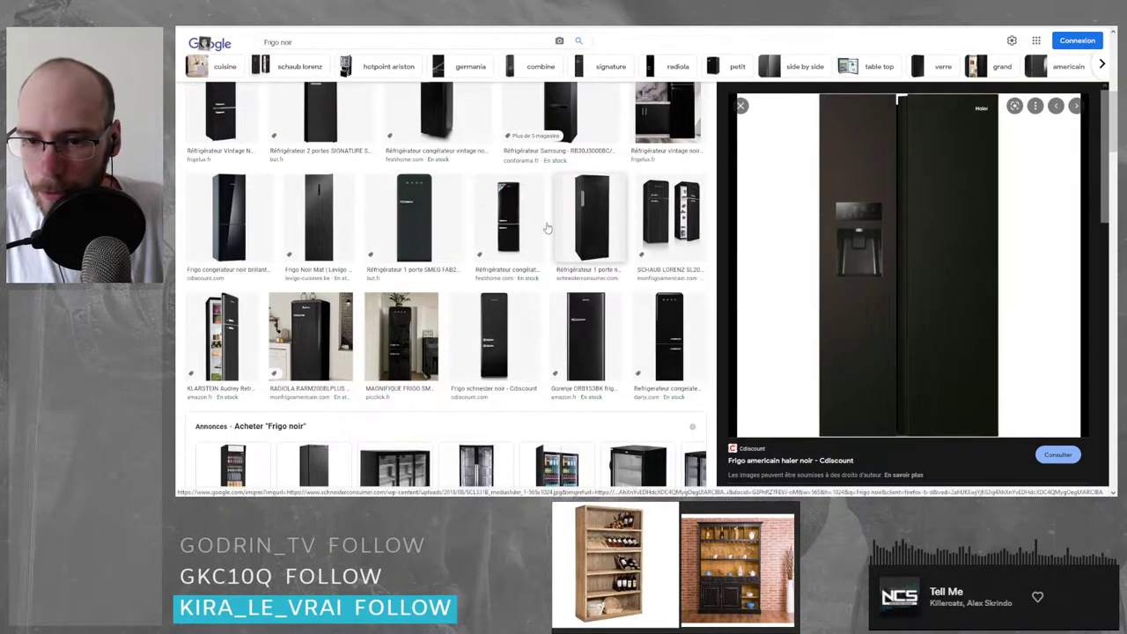
scroll(599, 237, up, 1)
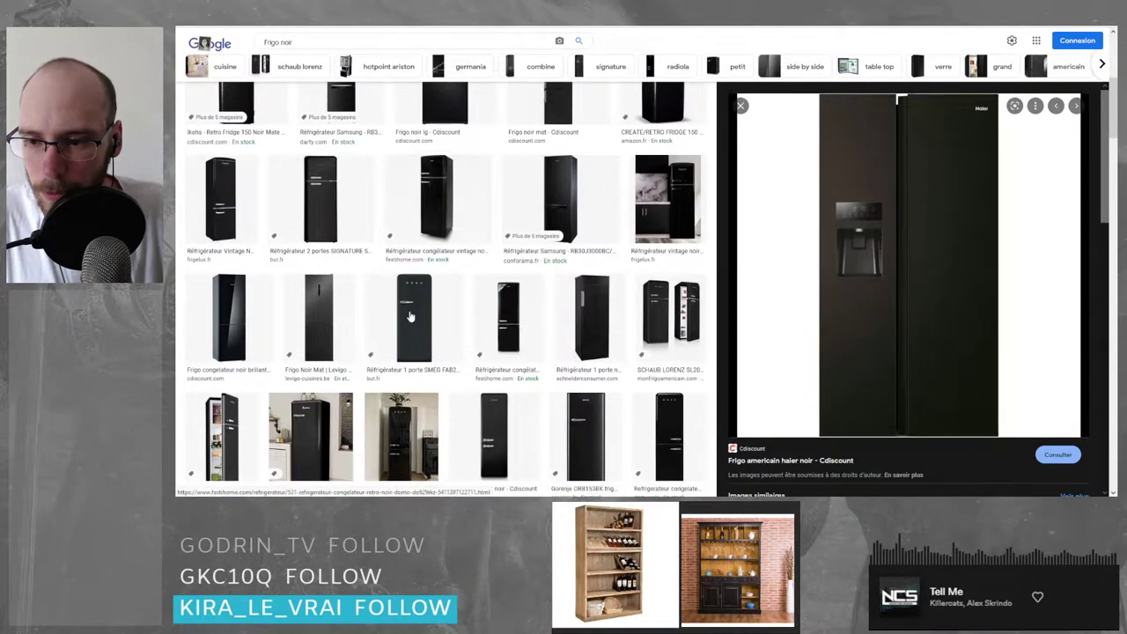
scroll(565, 308, up, 3)
click(445, 280)
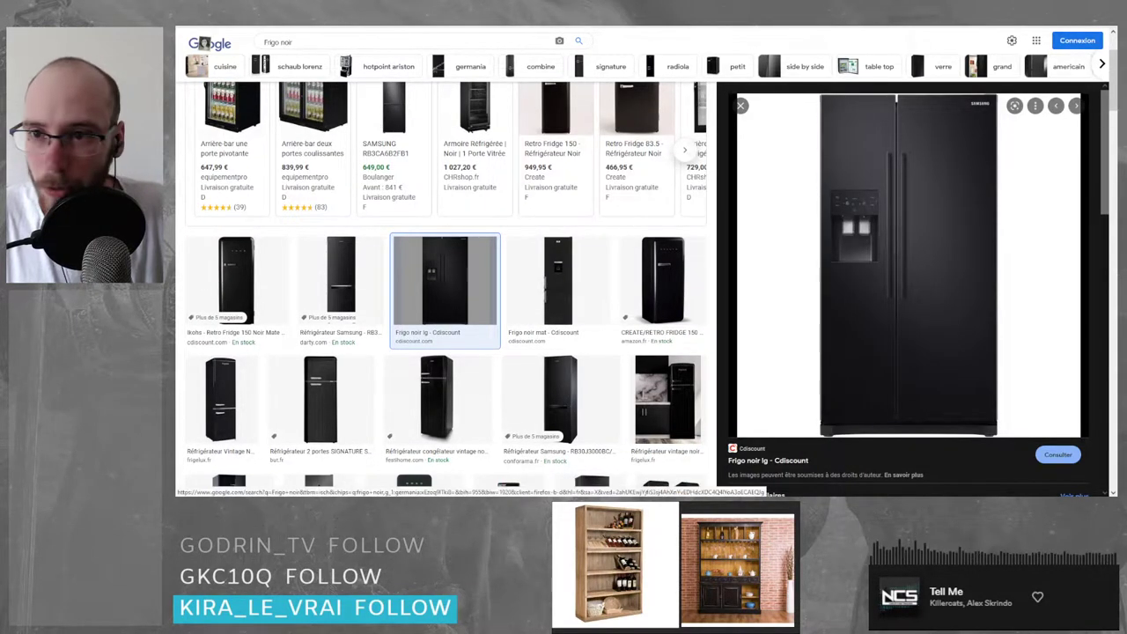
click(827, 366)
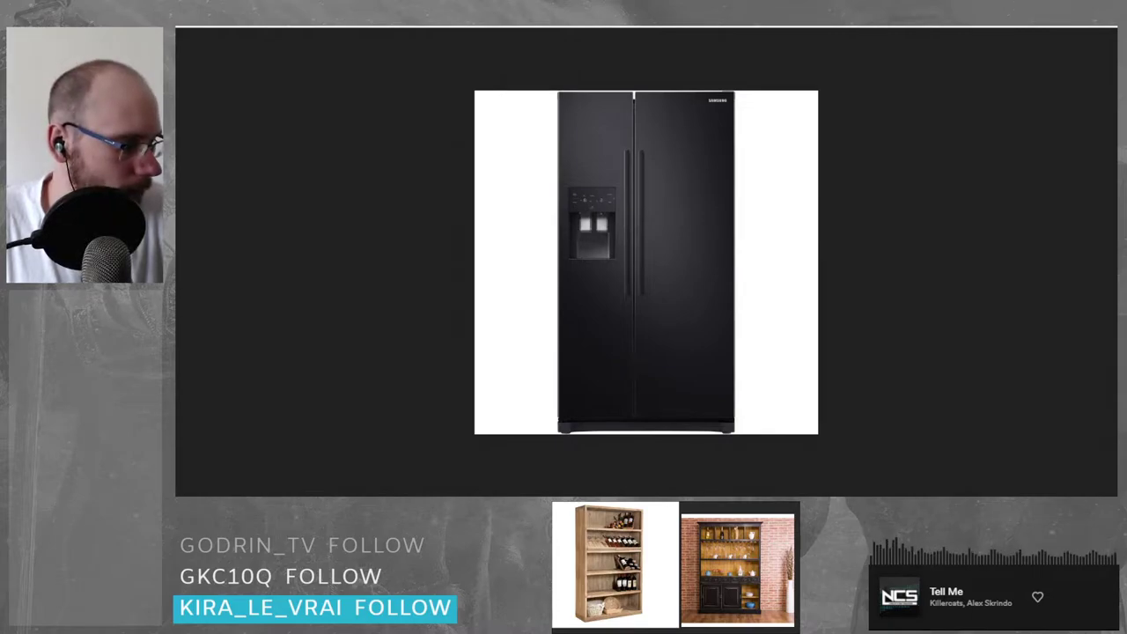
- Paste the front-view Samsung fridge picture onto the reference board and place it below the bar stool image
scroll(702, 557, down, 5)
key(ctrl+v)
drag(709, 567, 773, 562)
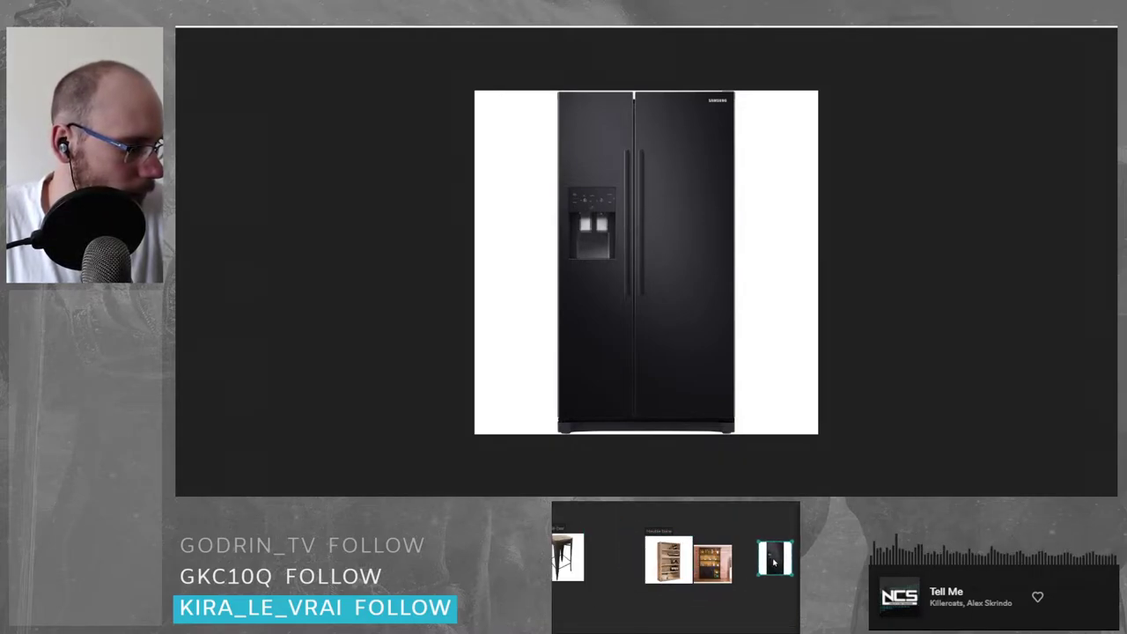
middle_drag(736, 579, 767, 556)
drag(793, 545, 597, 606)
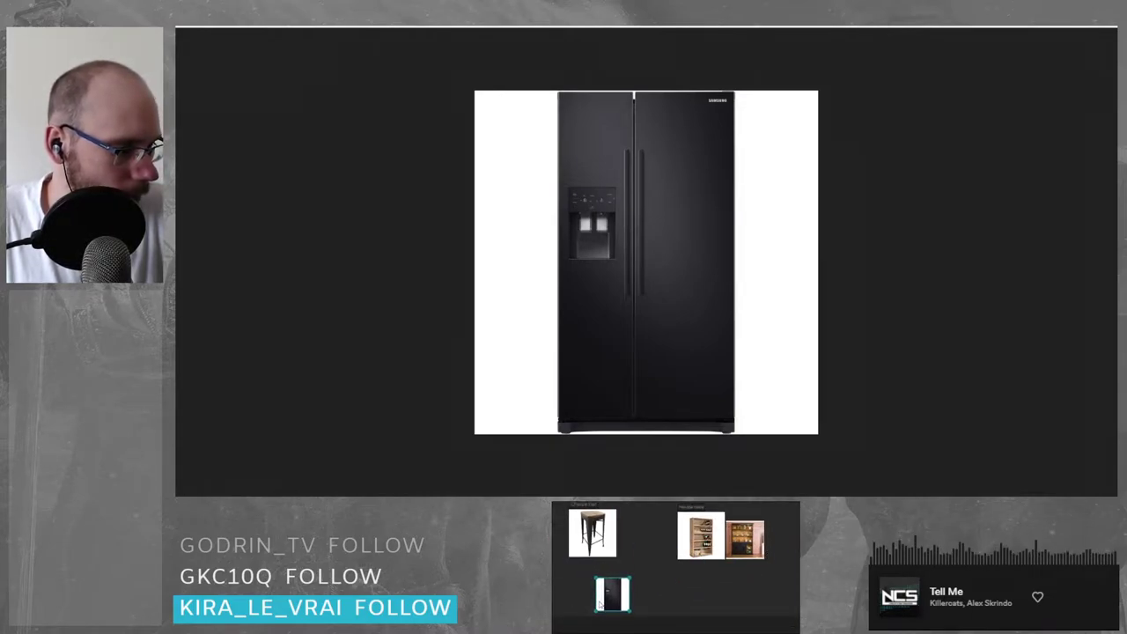
- Add a note reading "Frigo" just above the fridge image and align it with the image's left edge
scroll(599, 606, up, 4)
middle_drag(619, 609, 633, 599)
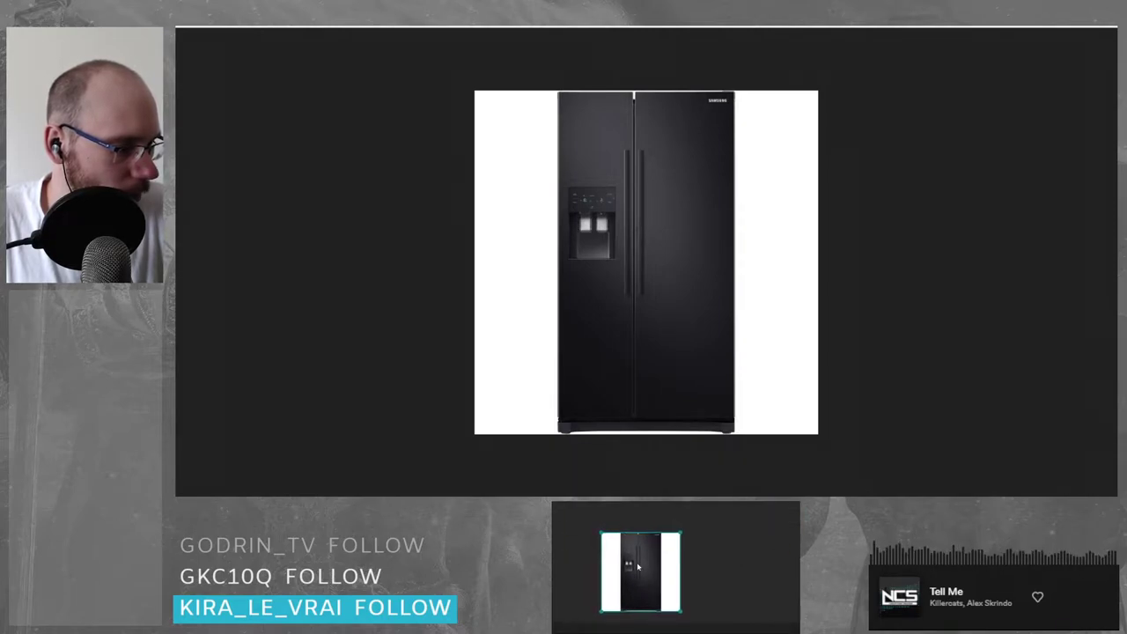
scroll(639, 566, up, 5)
scroll(640, 566, down, 3)
scroll(681, 567, down, 2)
scroll(741, 564, up, 1)
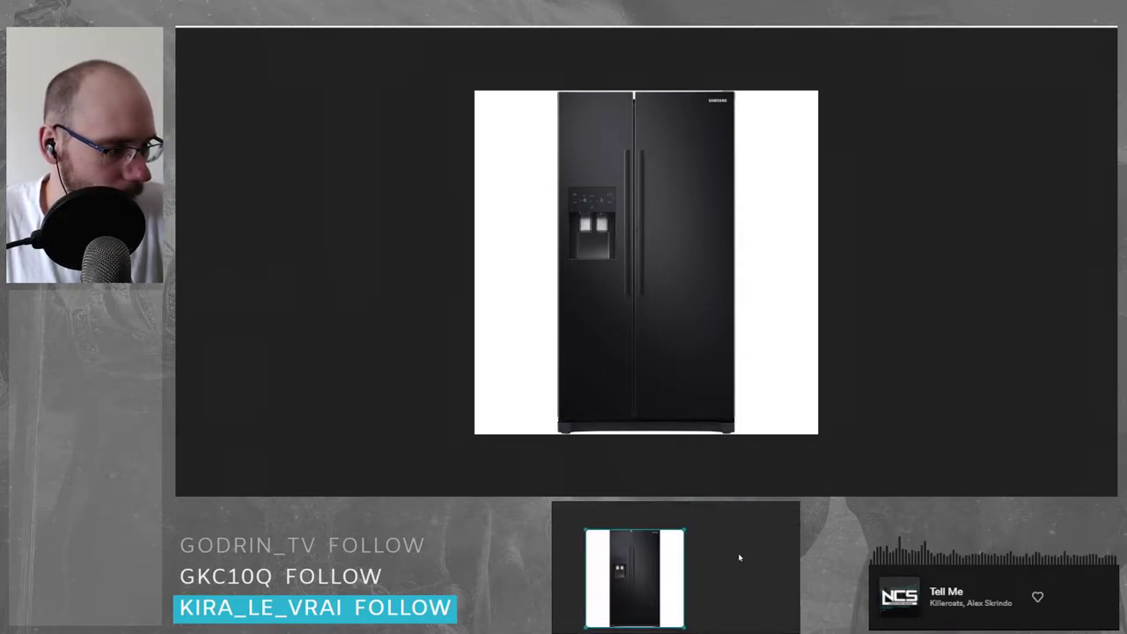
middle_drag(740, 558, 761, 590)
click(622, 556)
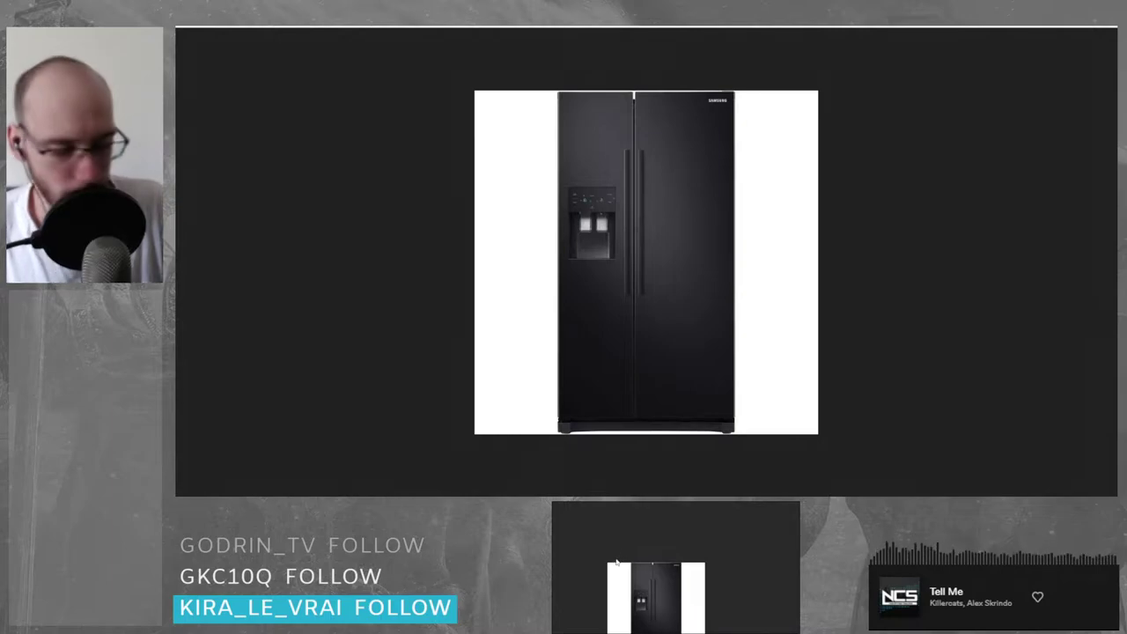
double_click(616, 555)
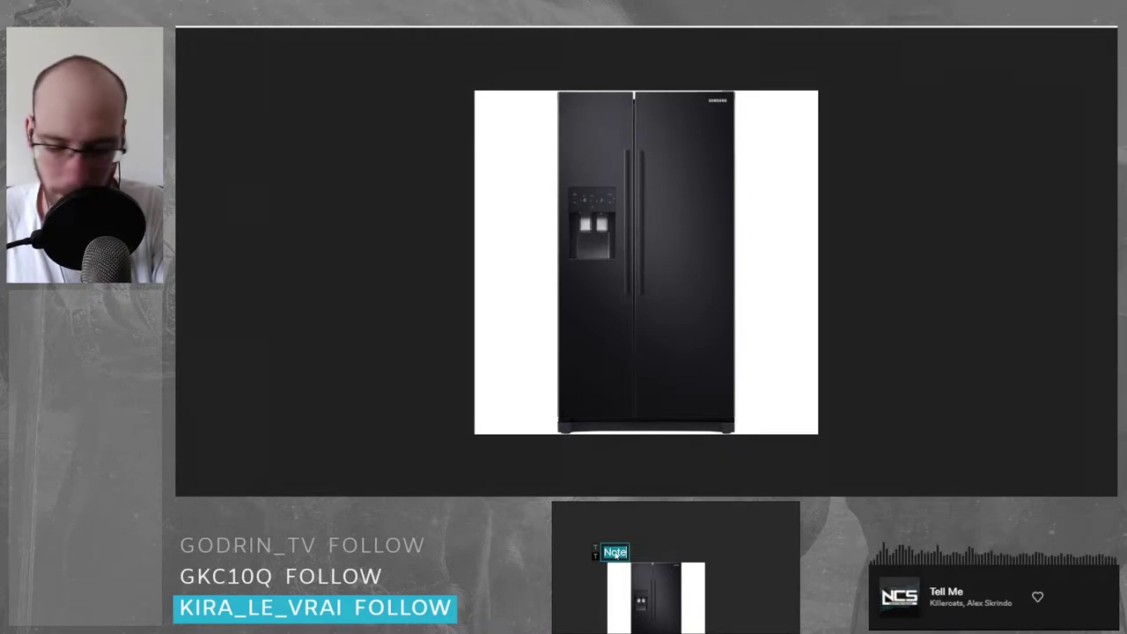
text(Frigo)
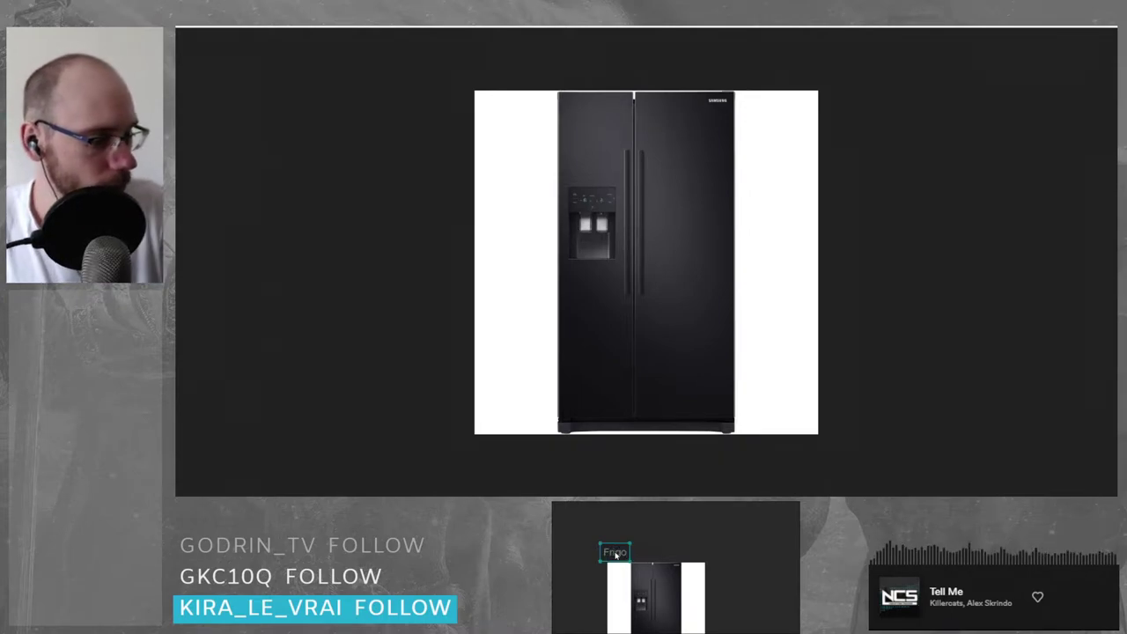
drag(616, 556, 623, 555)
click(561, 599)
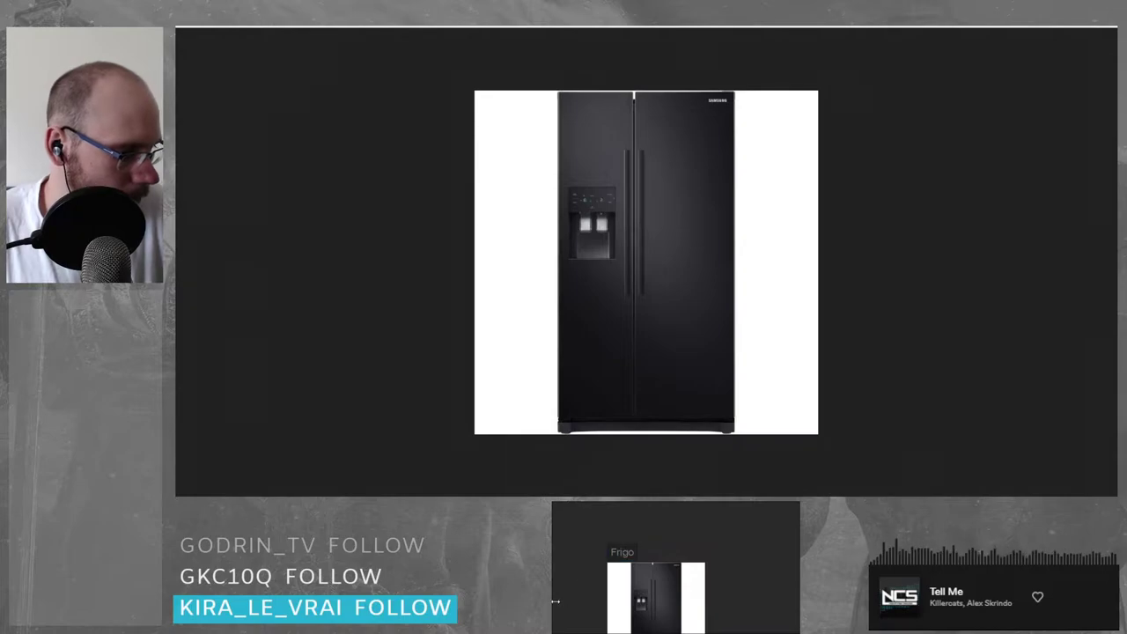
- Close the full-size fridge picture and check the Cdiscount source page for "frigo noir lg"
key(ctrl+w)
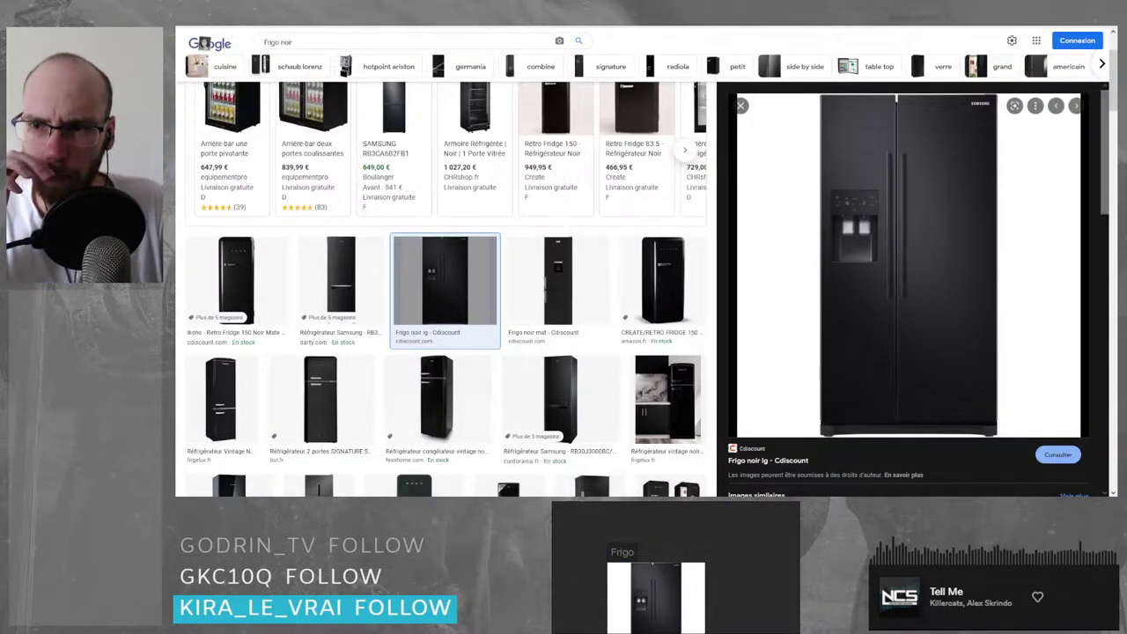
scroll(894, 263, down, 3)
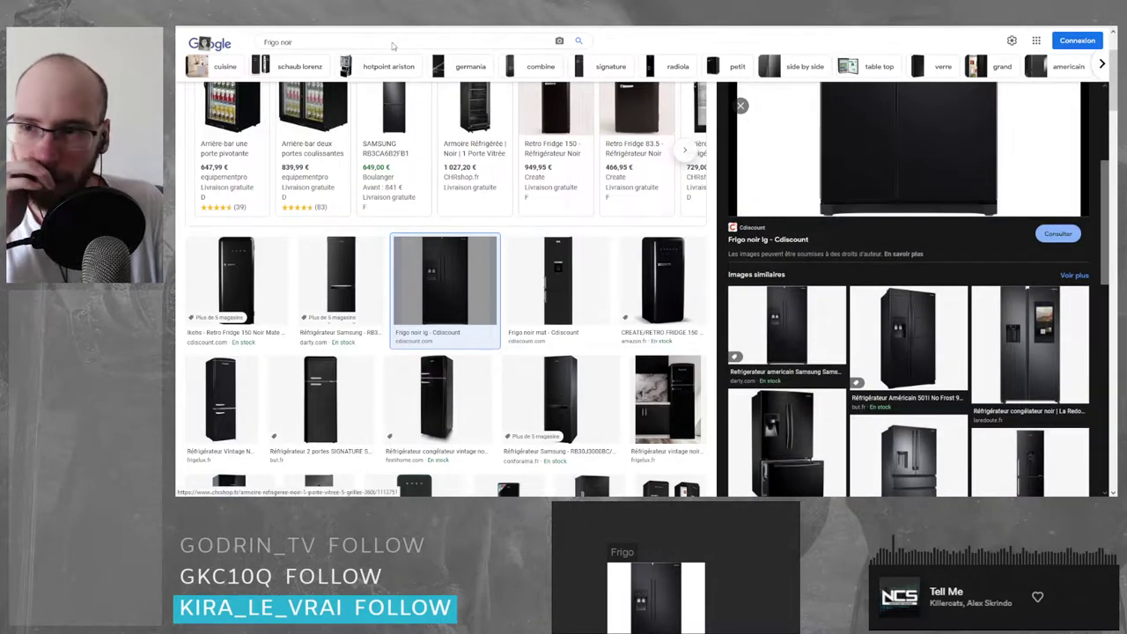
key(ctrl+t)
scroll(342, 196, down, 3)
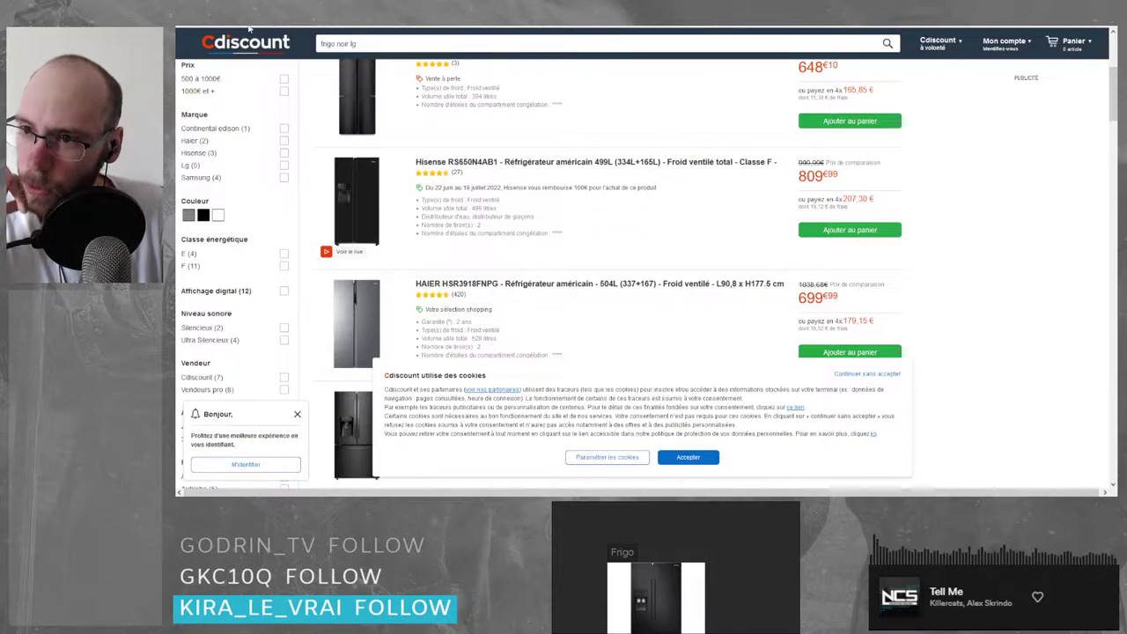
key(ctrl+w)
middle_click(1049, 238)
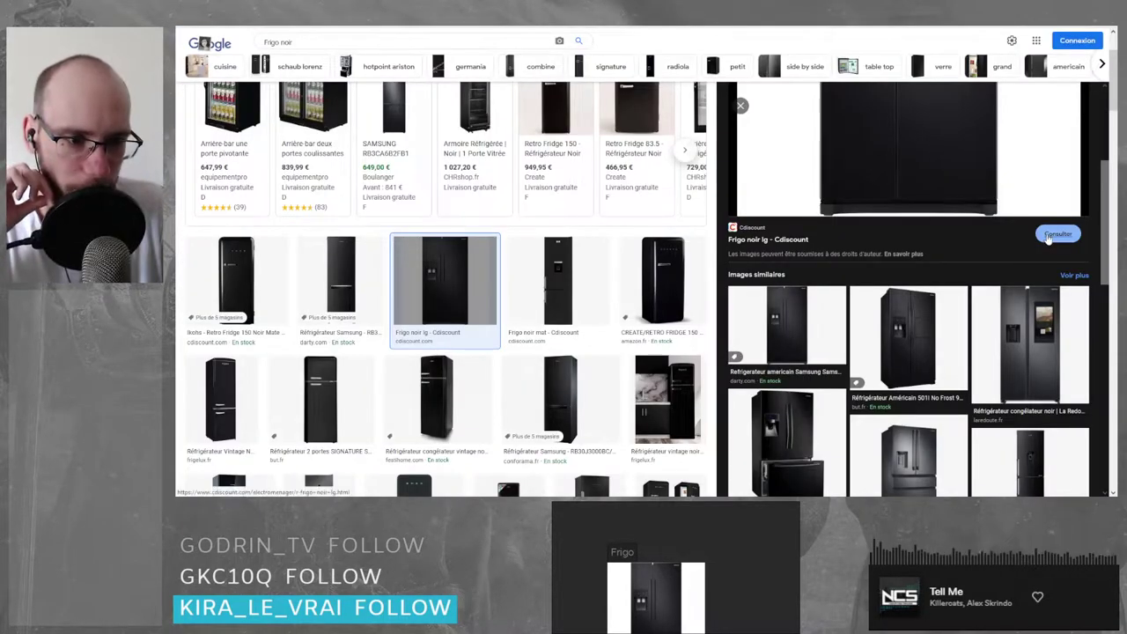
click(374, 28)
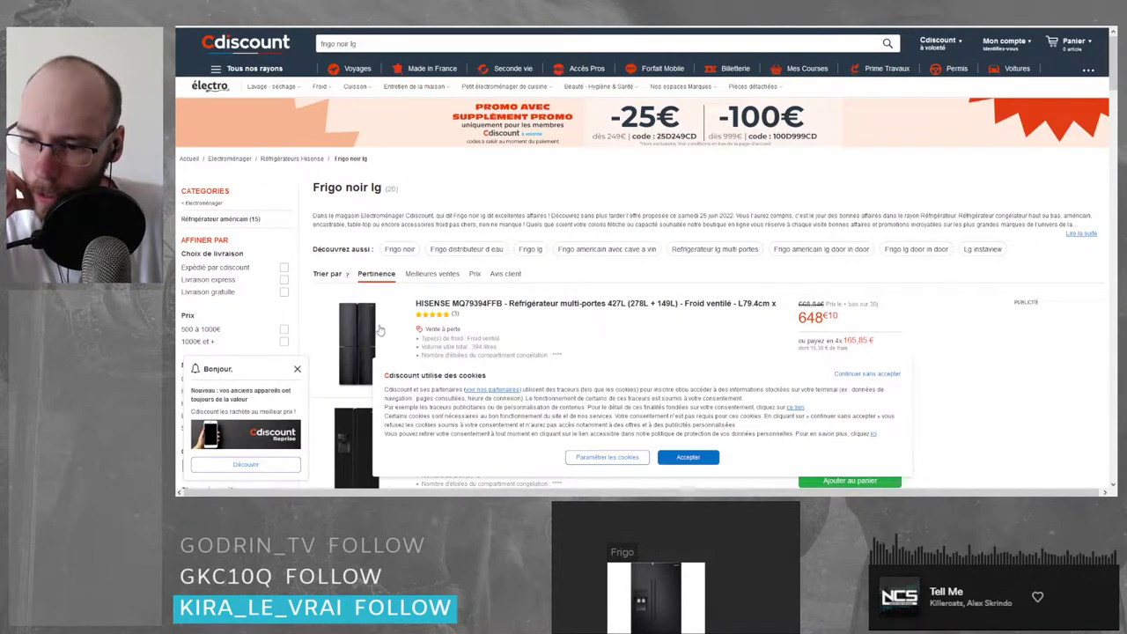
scroll(381, 331, down, 1)
key(ctrl+w)
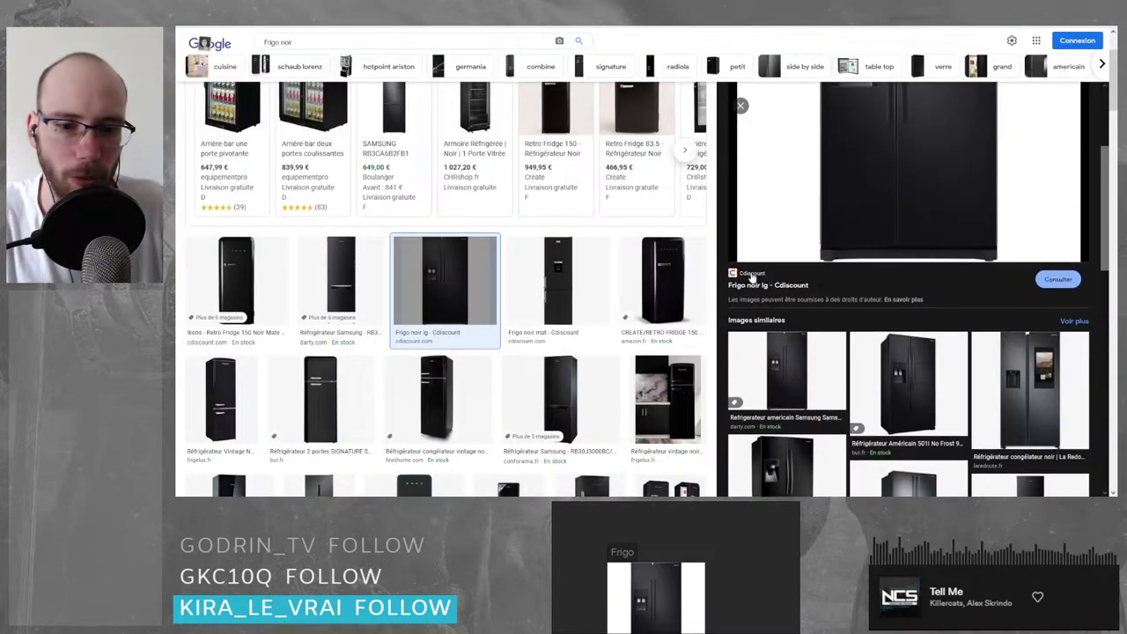
- Find the SAMSUNG RS50N3503BC fridge in the Cdiscount "Frigo noir lg" listing and open its product page
click(374, 28)
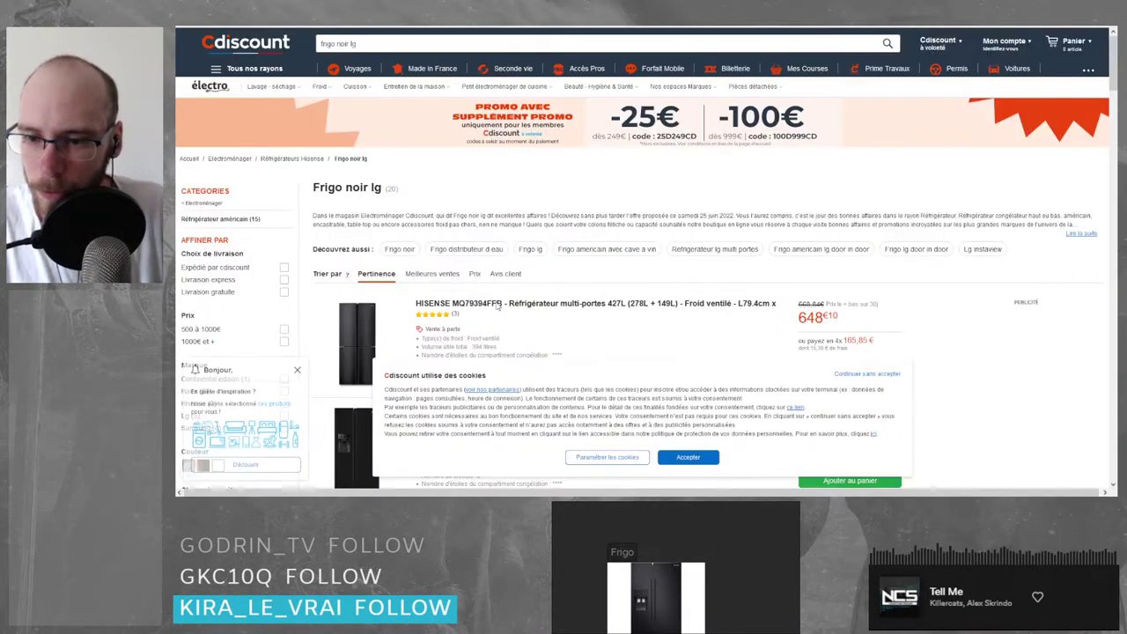
scroll(417, 314, down, 4)
scroll(416, 315, down, 4)
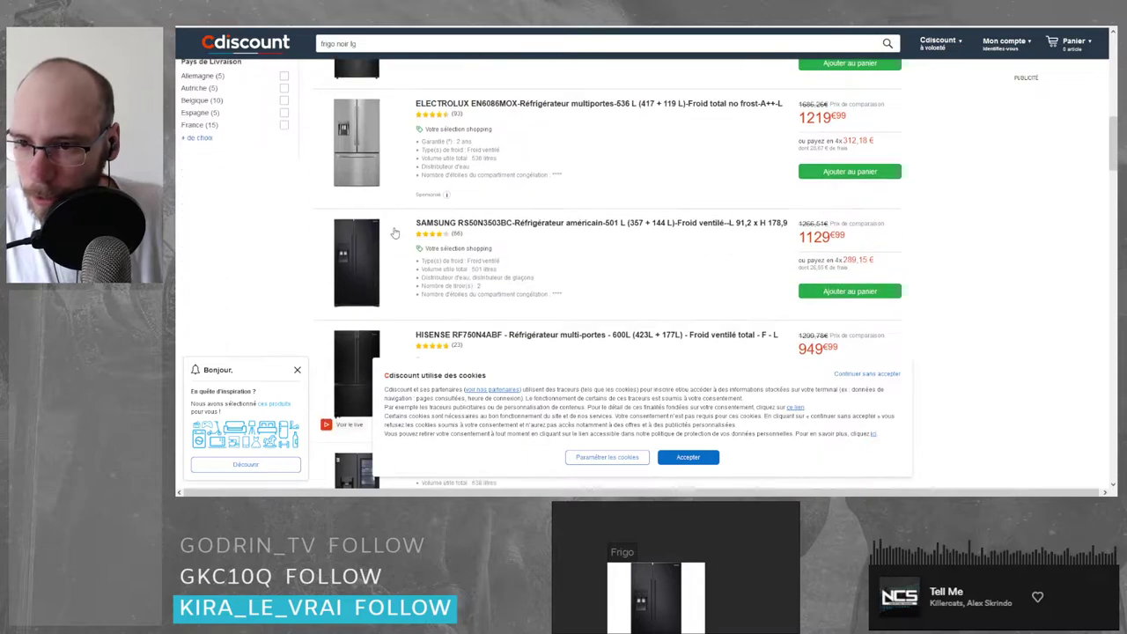
click(368, 161)
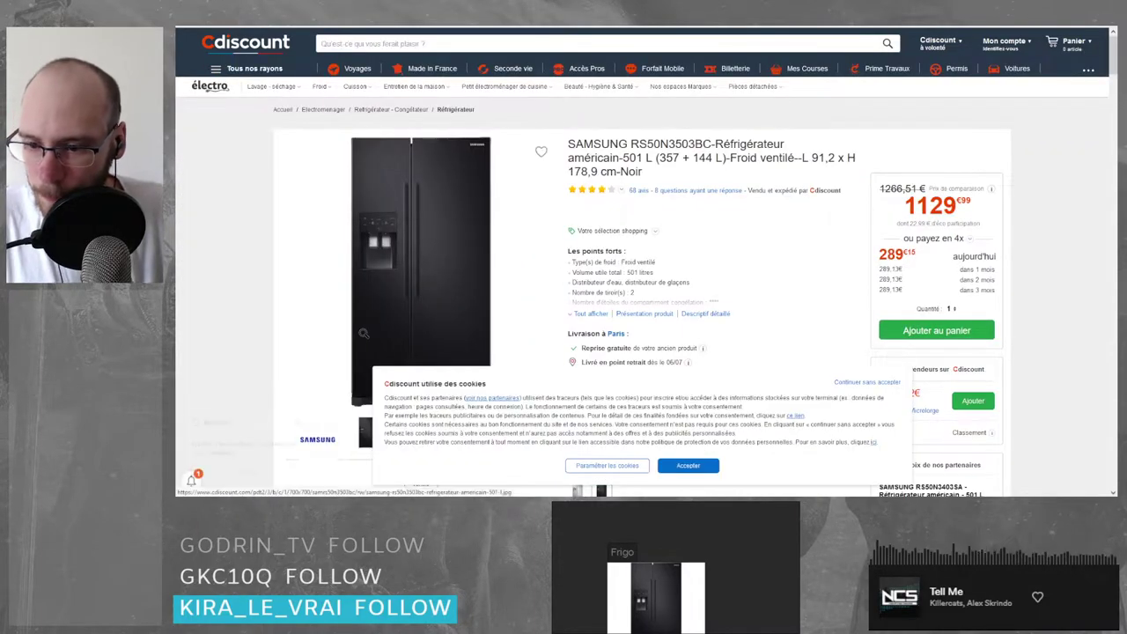
- Enlarge the product's angled-view photo in the image gallery and accept the site's cookies
scroll(407, 273, down, 3)
click(406, 272)
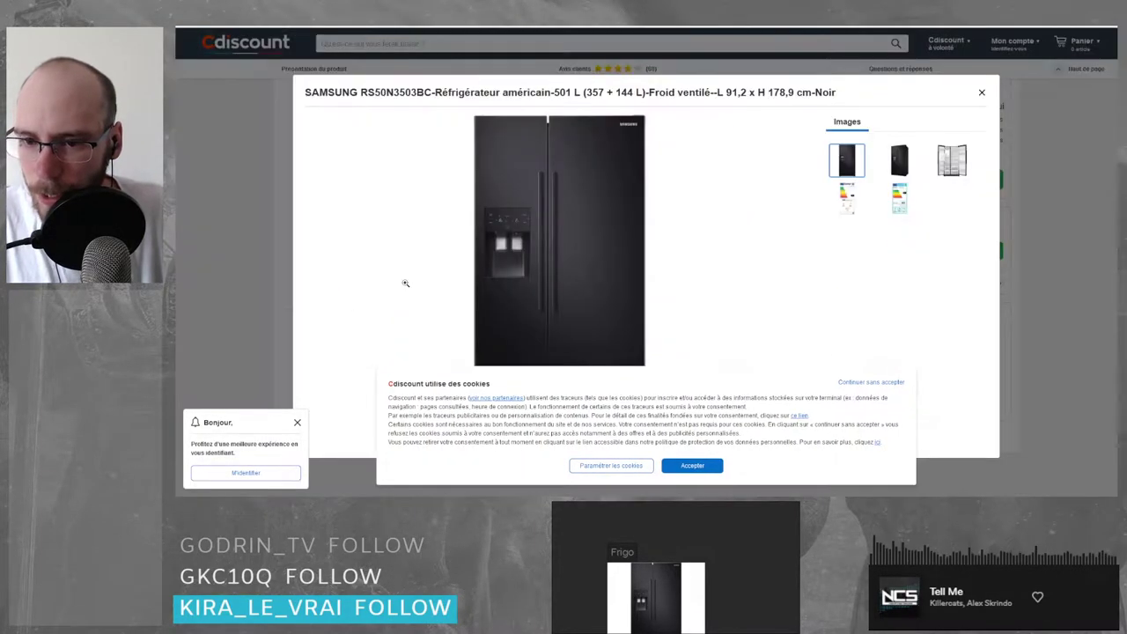
click(902, 159)
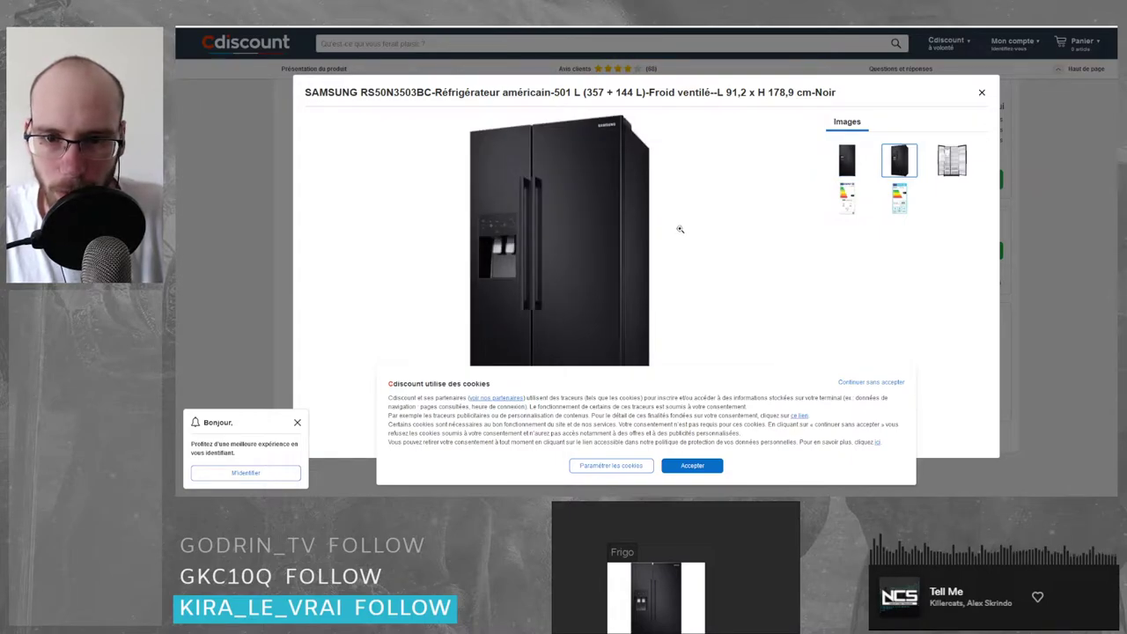
click(693, 465)
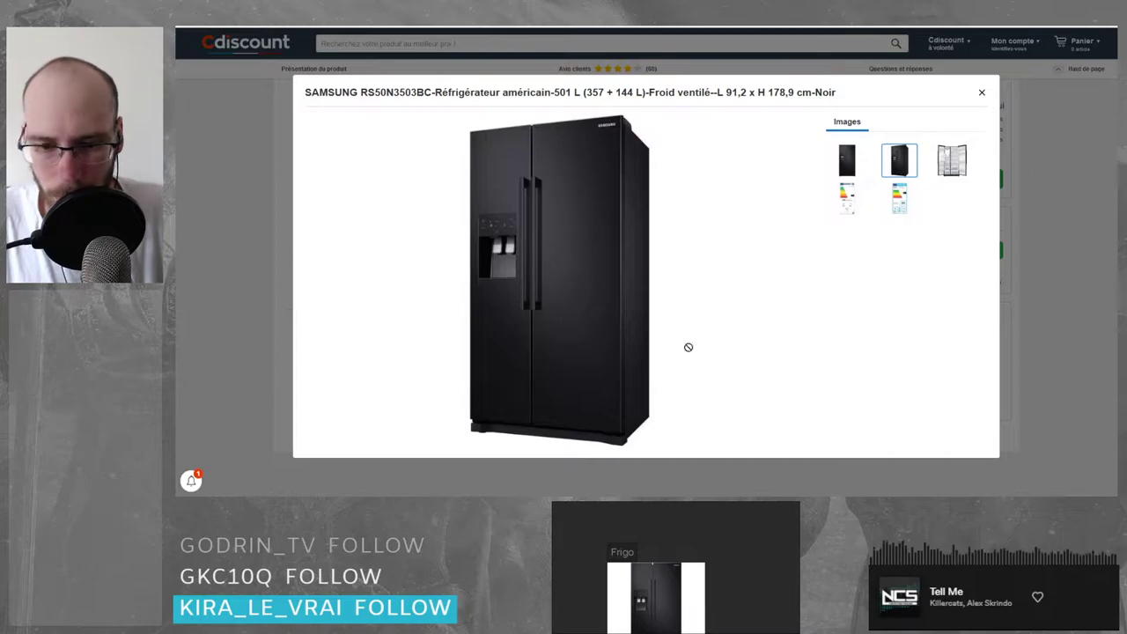
- Paste the angled fridge photo onto the reference board, scale it to match the front view beside it, and close the product page
key(ctrl+v)
middle_drag(728, 604, 674, 523)
scroll(675, 523, down, 3)
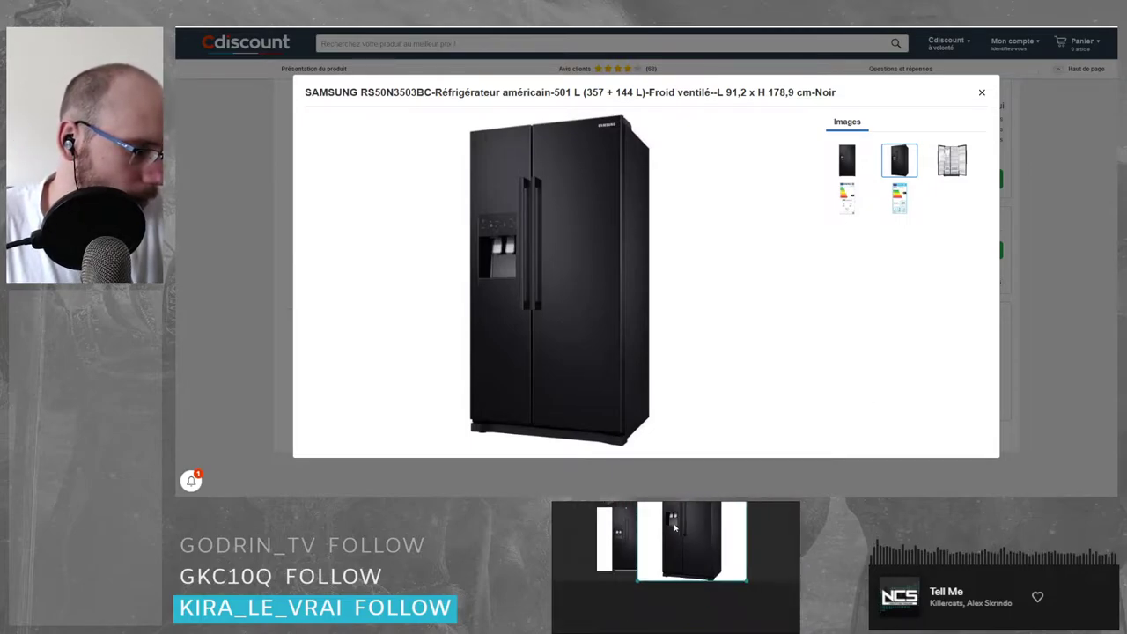
drag(677, 524, 706, 524)
middle_drag(706, 524, 684, 577)
scroll(687, 575, down, 3)
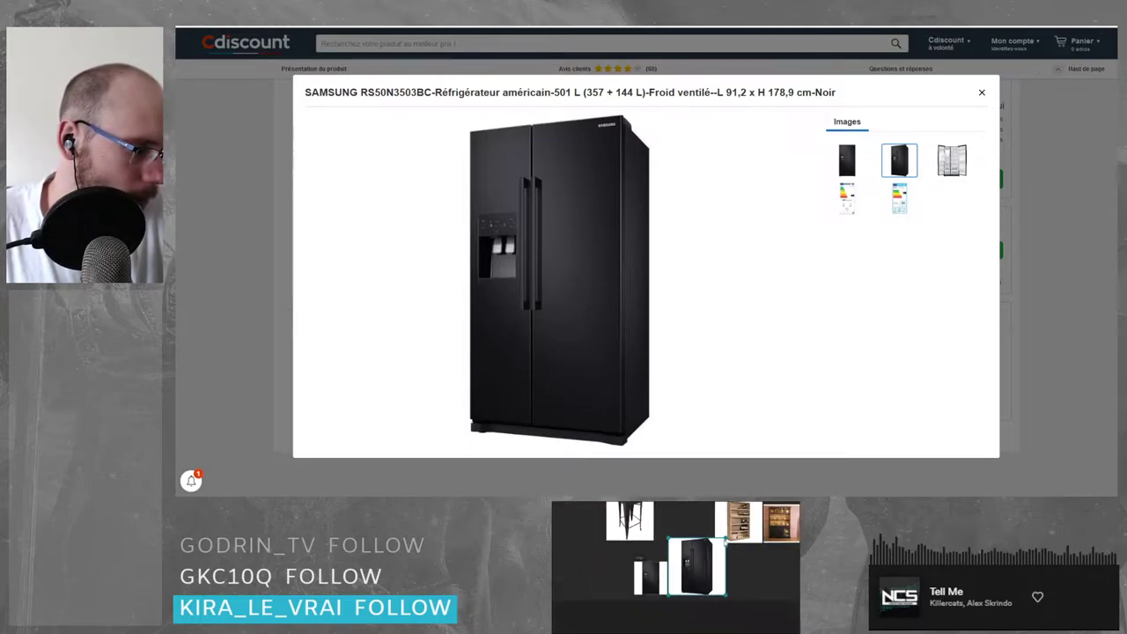
drag(724, 540, 706, 567)
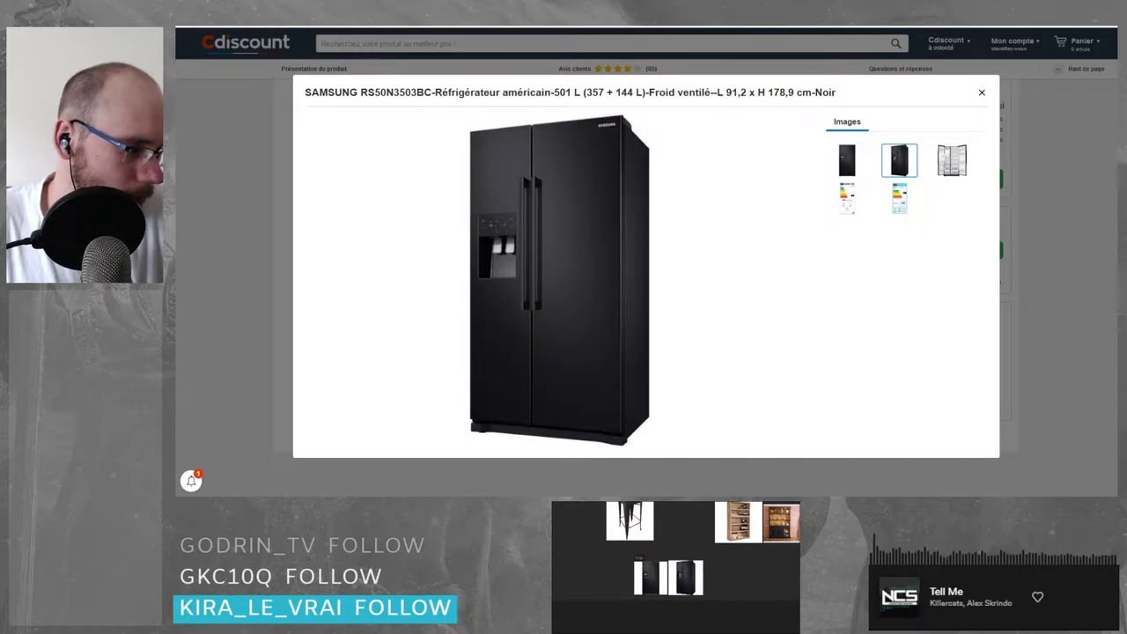
key(ctrl+w)
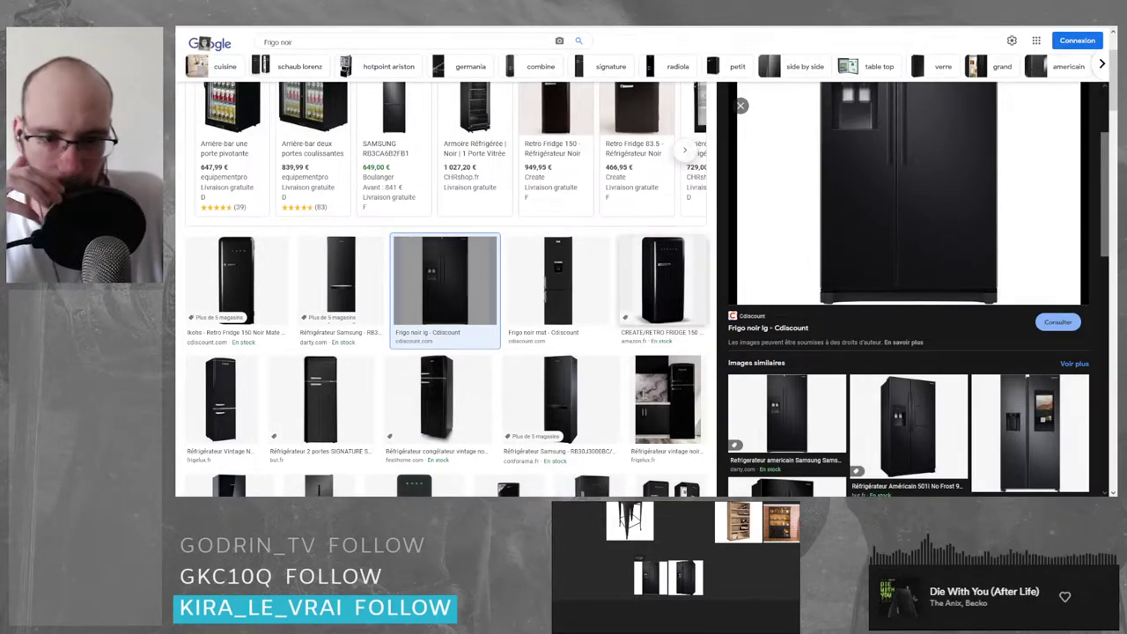
- Look through the remaining black fridge images, extend the search to "Frigo noir arriere" and browse the results
scroll(560, 264, down, 3)
scroll(561, 265, down, 3)
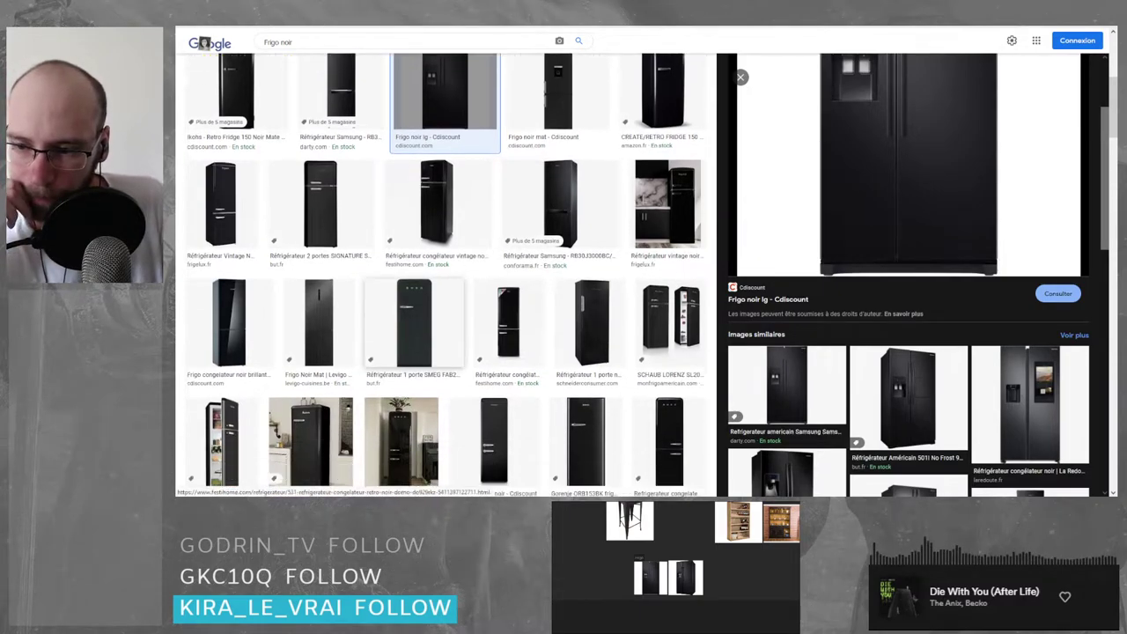
scroll(405, 264, down, 6)
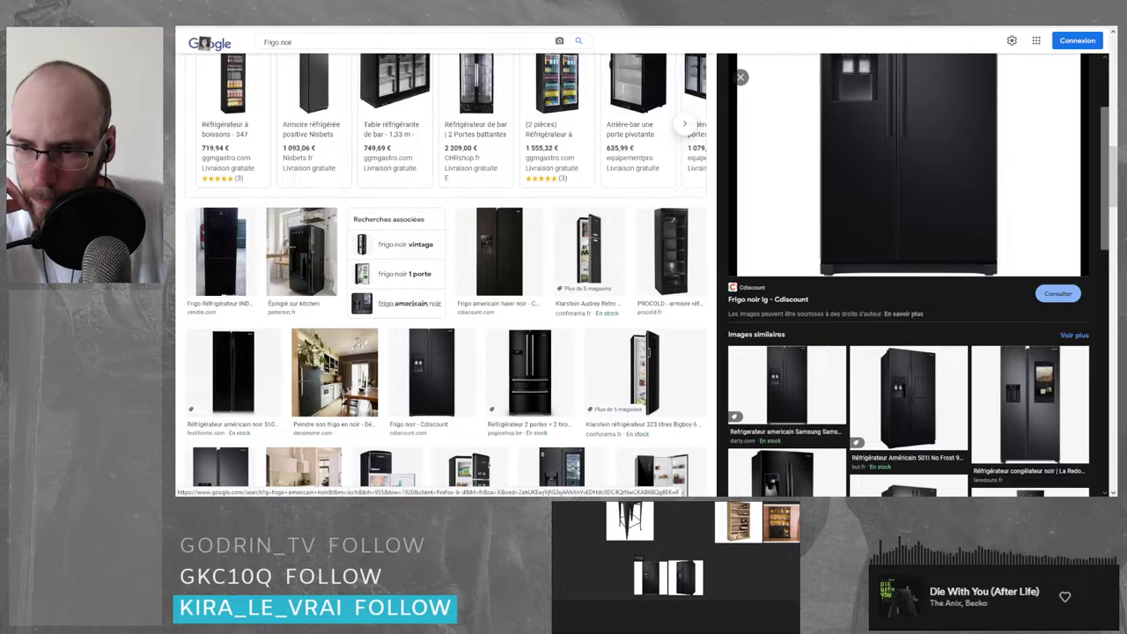
scroll(409, 303, up, 10)
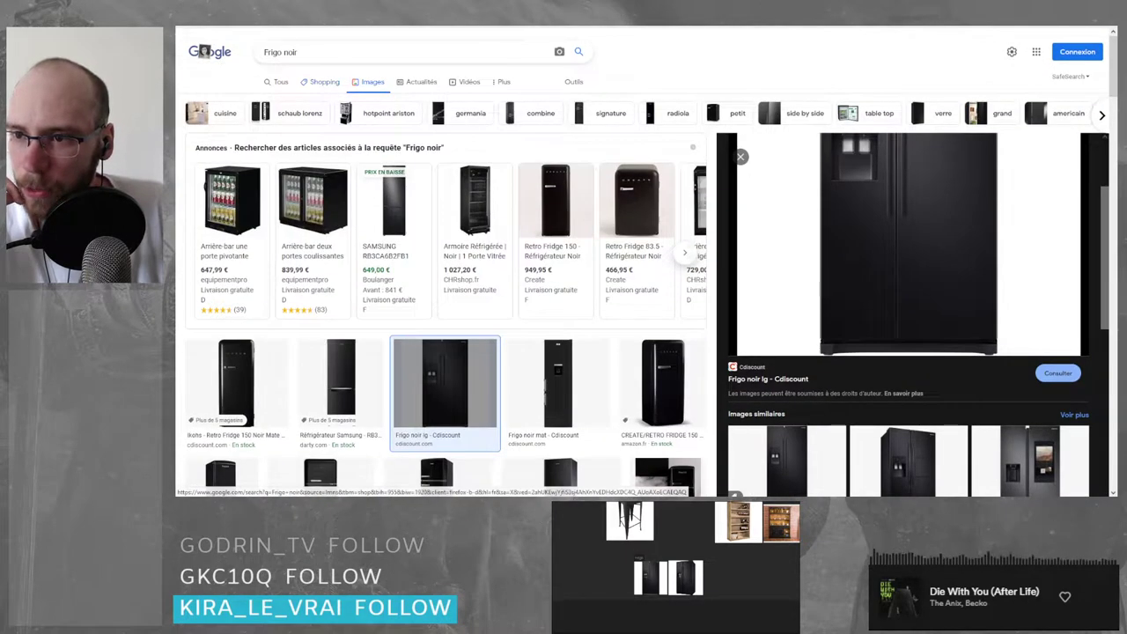
double_click(306, 51)
click(319, 50)
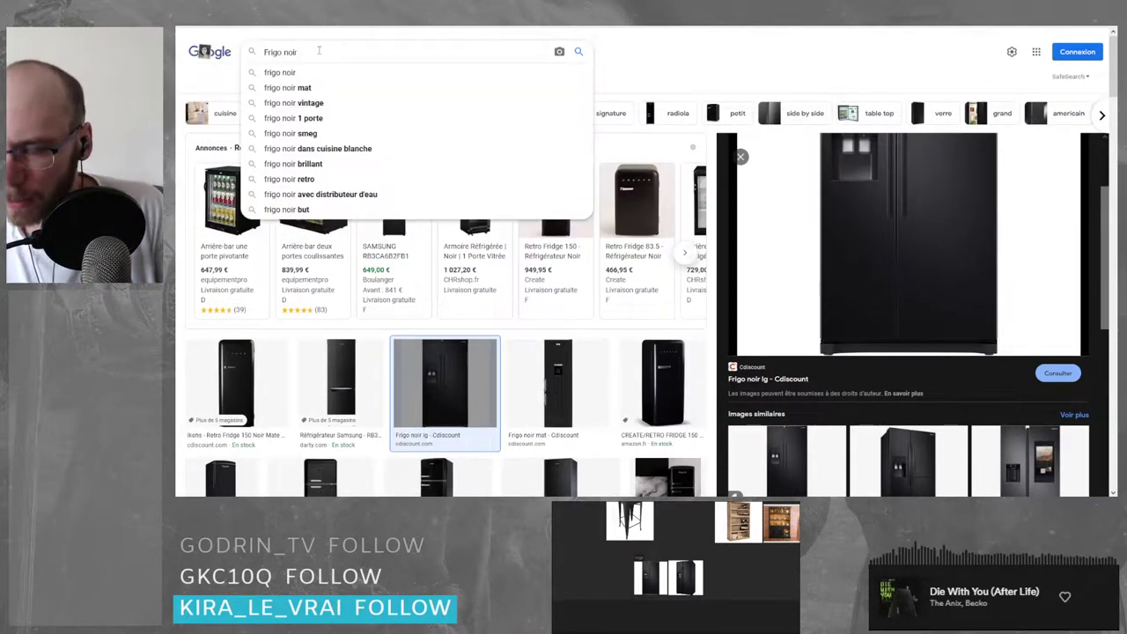
text(arriere)
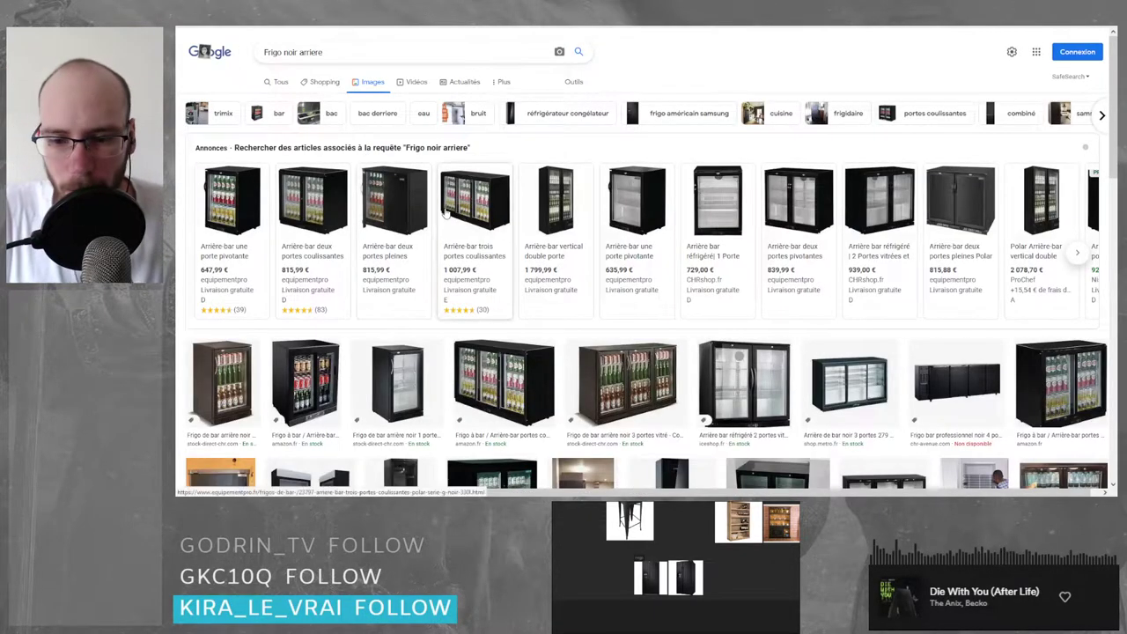
scroll(446, 214, down, 10)
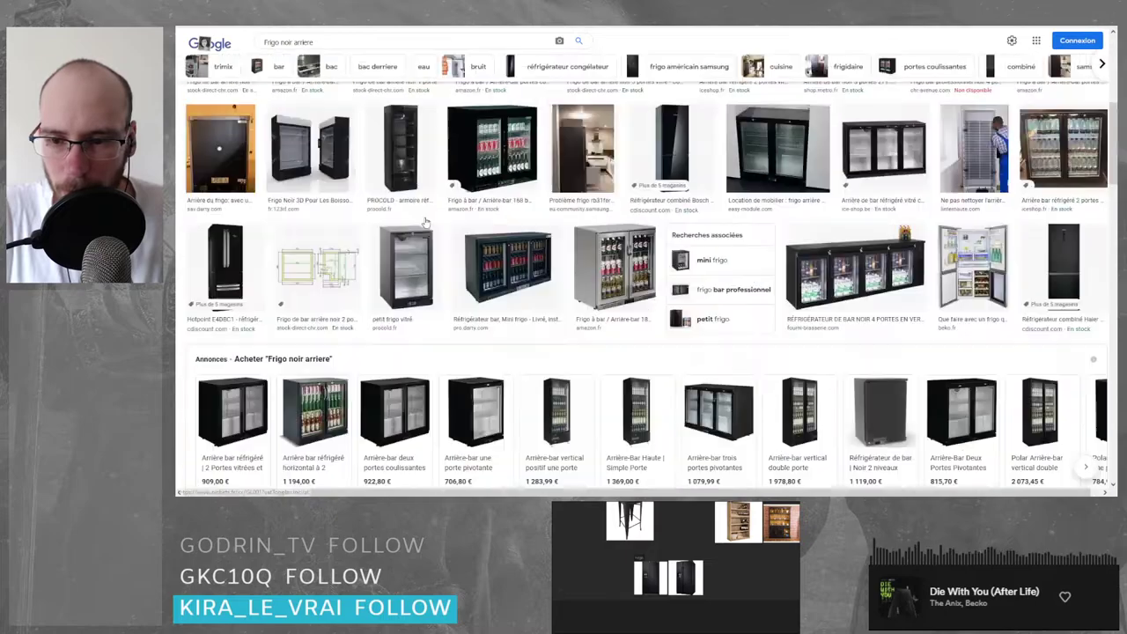
- Look up the English translation of "frigo" with a web search for "trad" in a separate tab, then return to the image results
scroll(426, 222, up, 10)
double_click(313, 52)
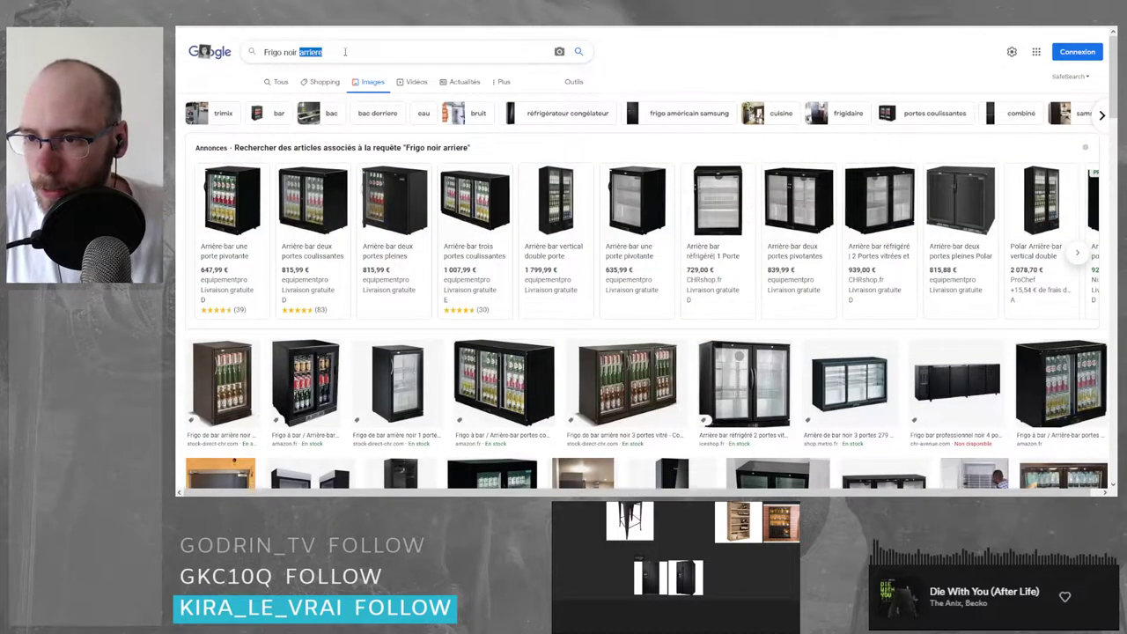
triple_click(354, 51)
double_click(355, 51)
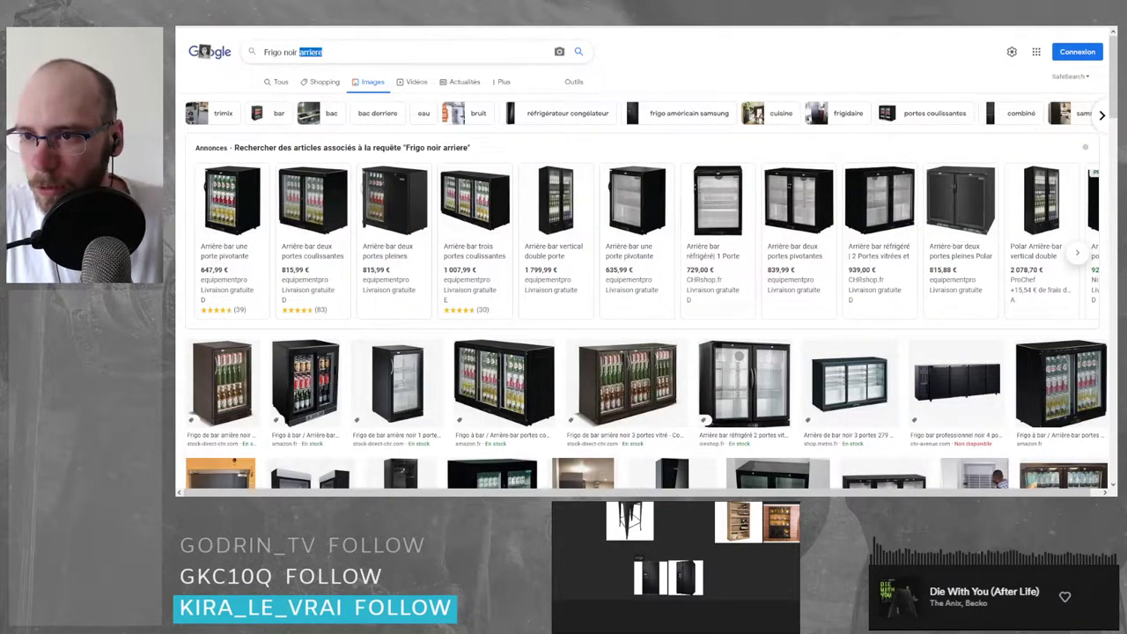
key(ctrl+t)
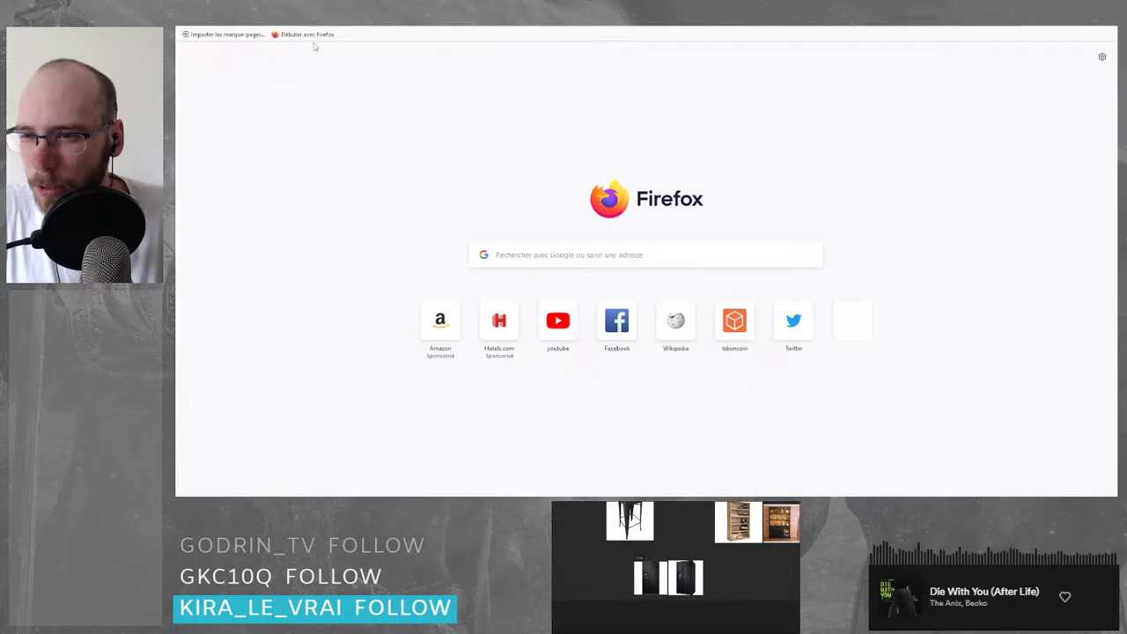
text(trad)
key(Return)
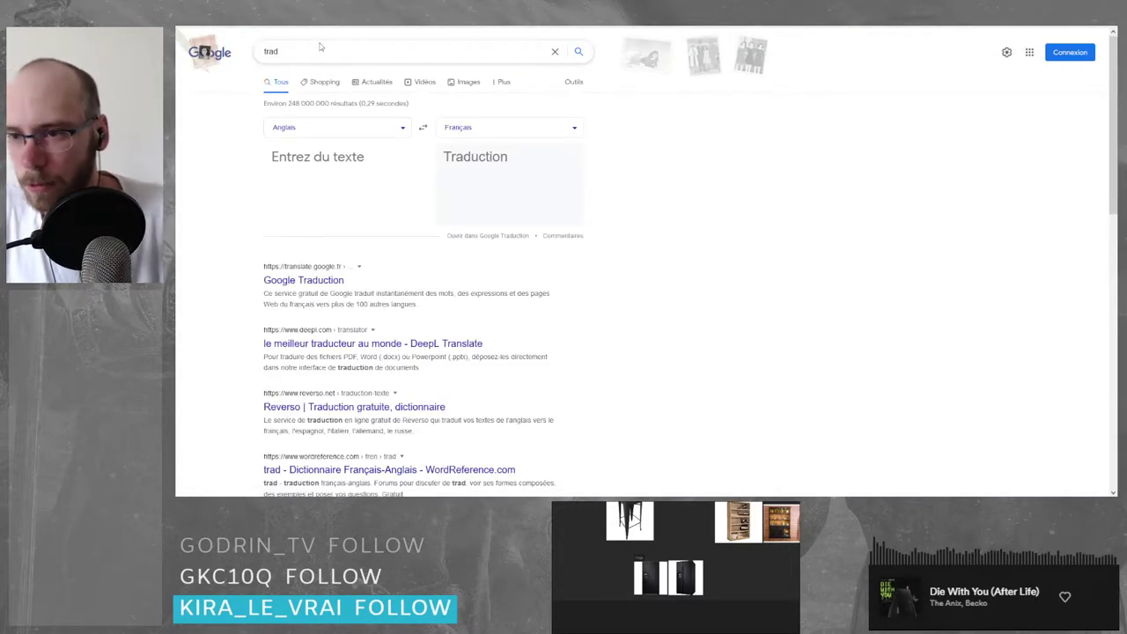
click(423, 127)
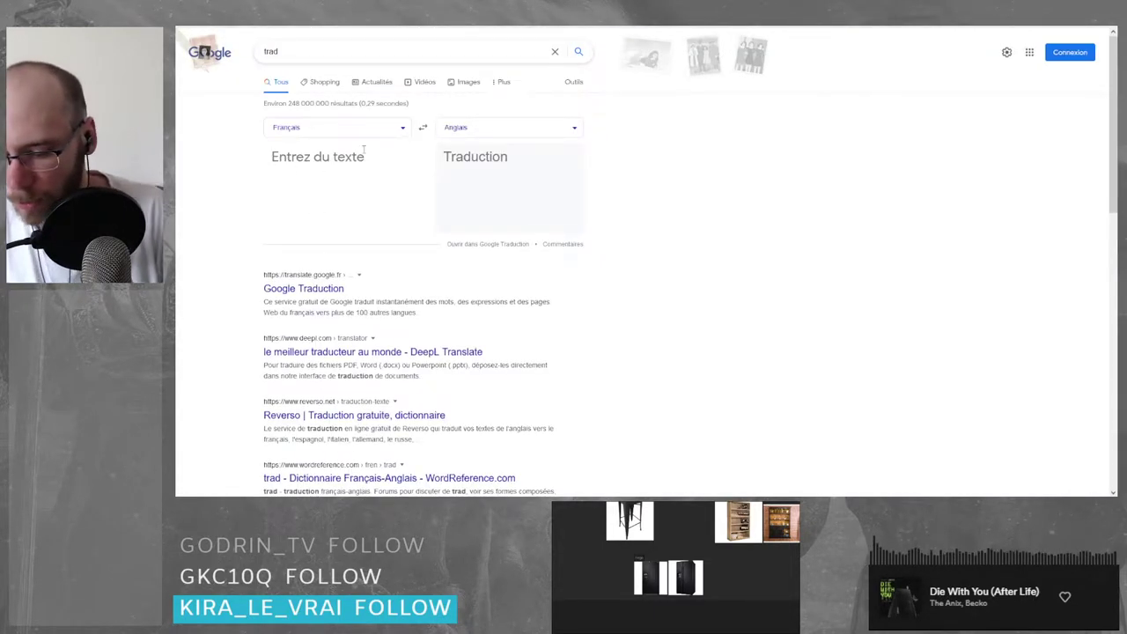
click(364, 151)
text(frigo)
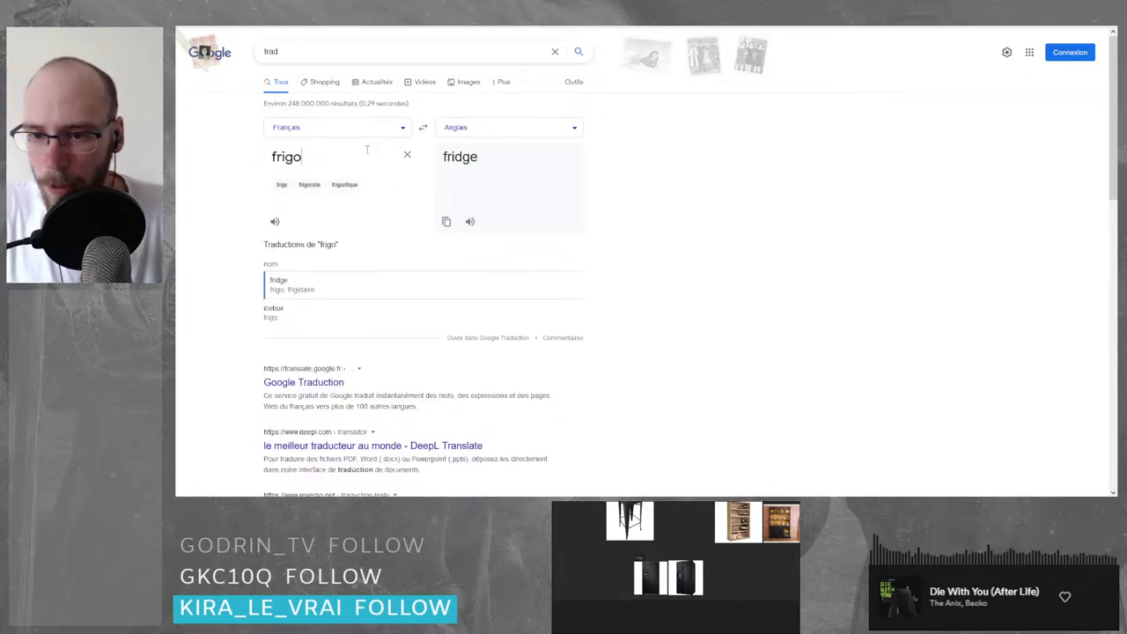
key(ctrl+w)
- Replace the image search query with "Fridge rear" and bring up the photo results
key(ctrl+a)
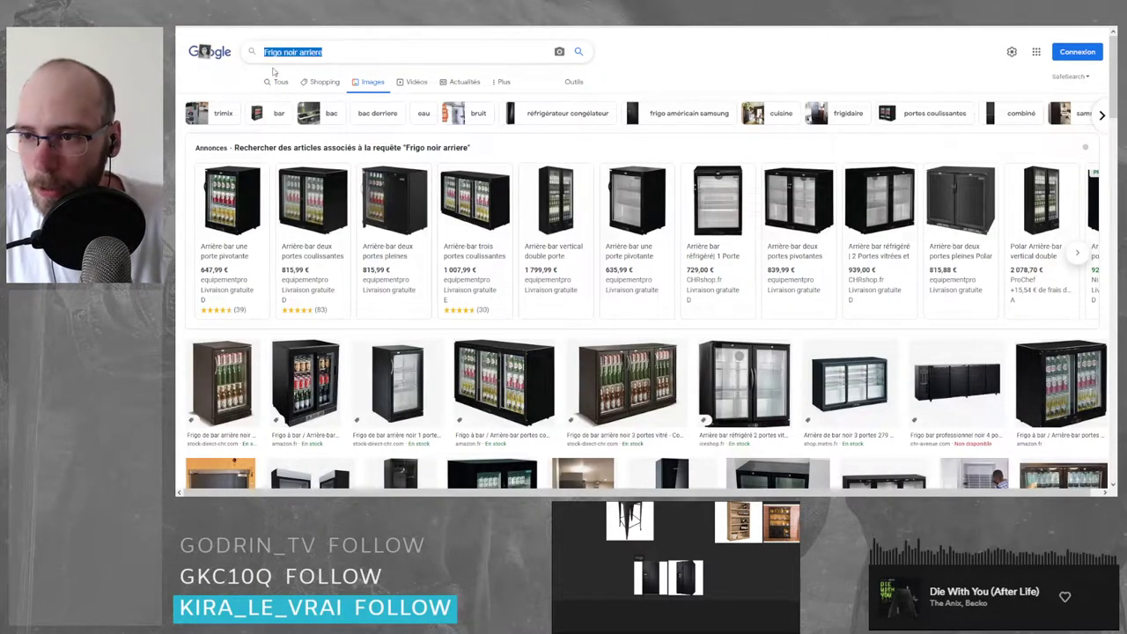
text(Fridge)
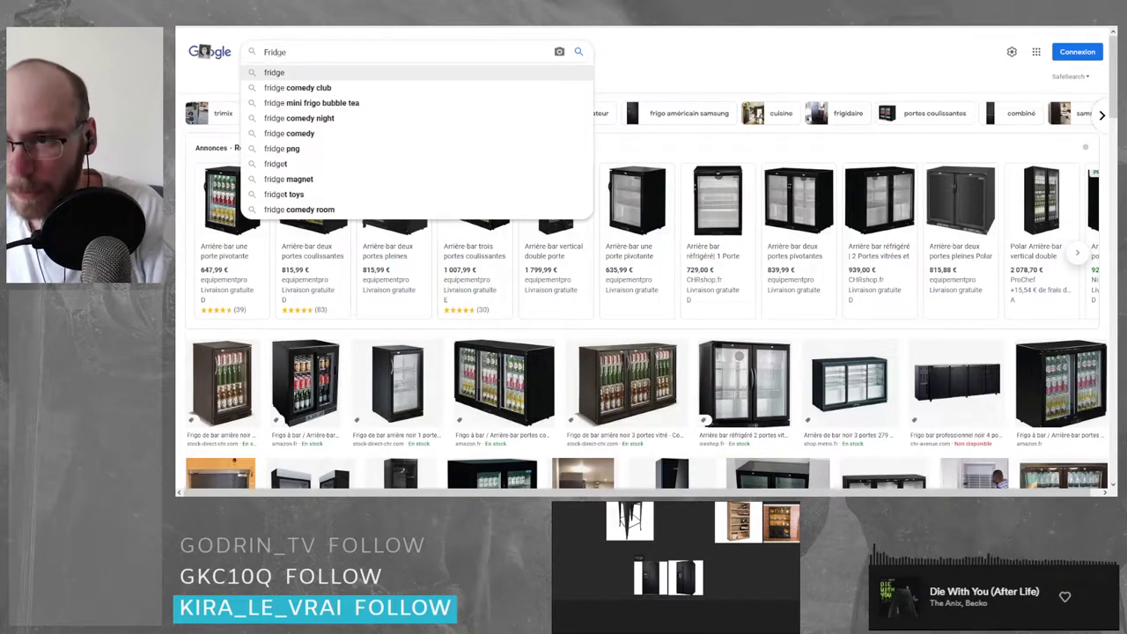
text( rear)
key(Return)
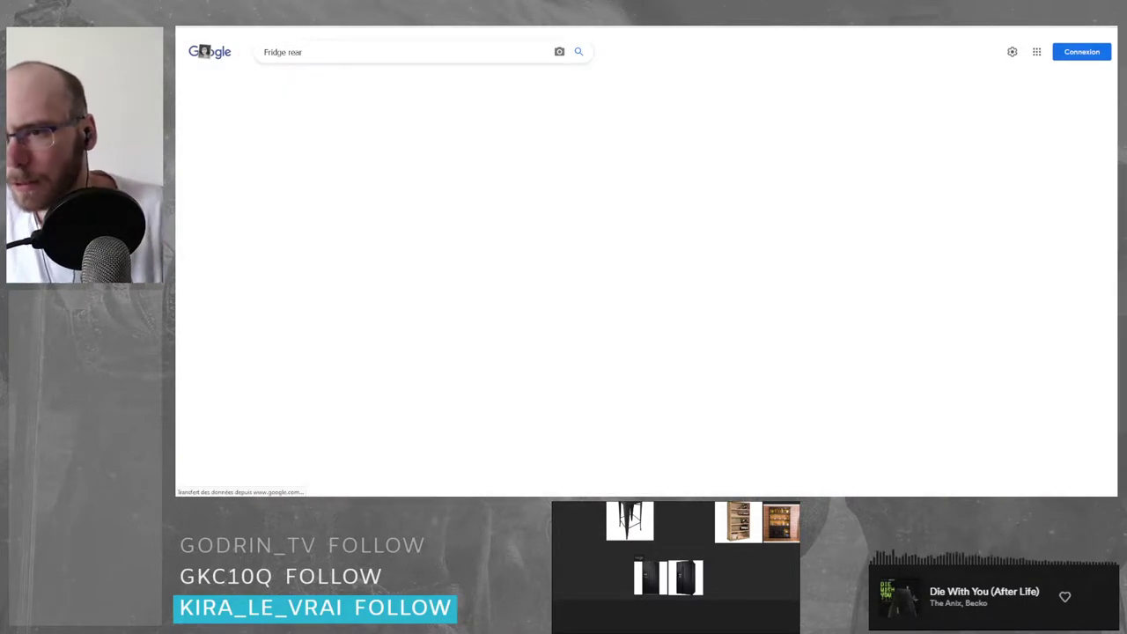
scroll(321, 176, down, 3)
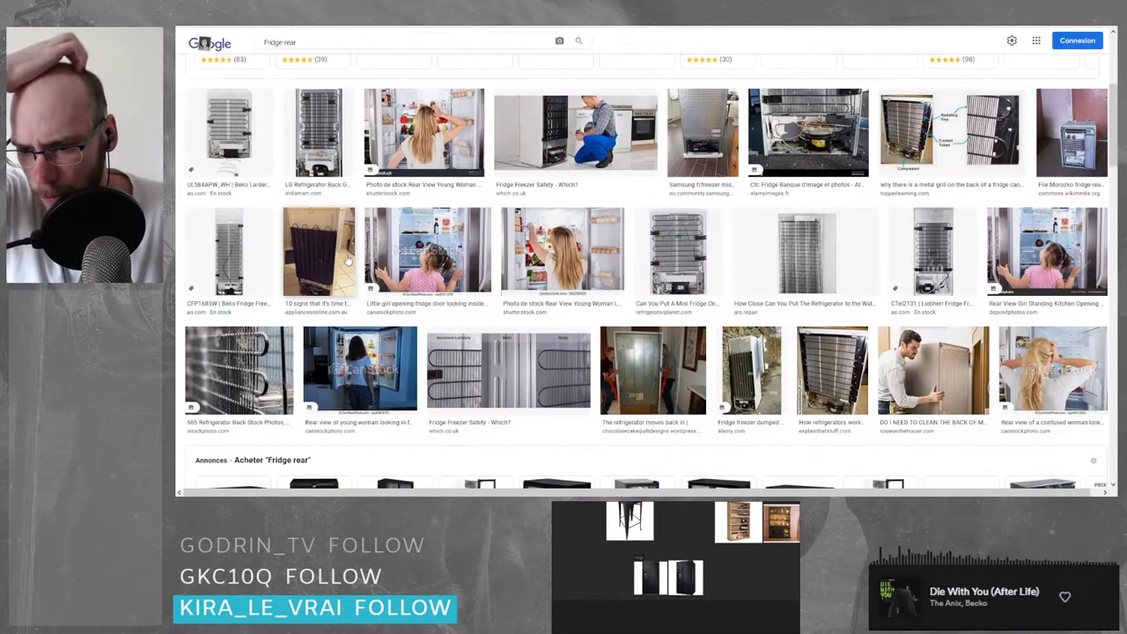
- Preview several fridge rear photos in turn, including the LG back grill, Morozko, Beko CFP1685W and mini fridge images
click(320, 128)
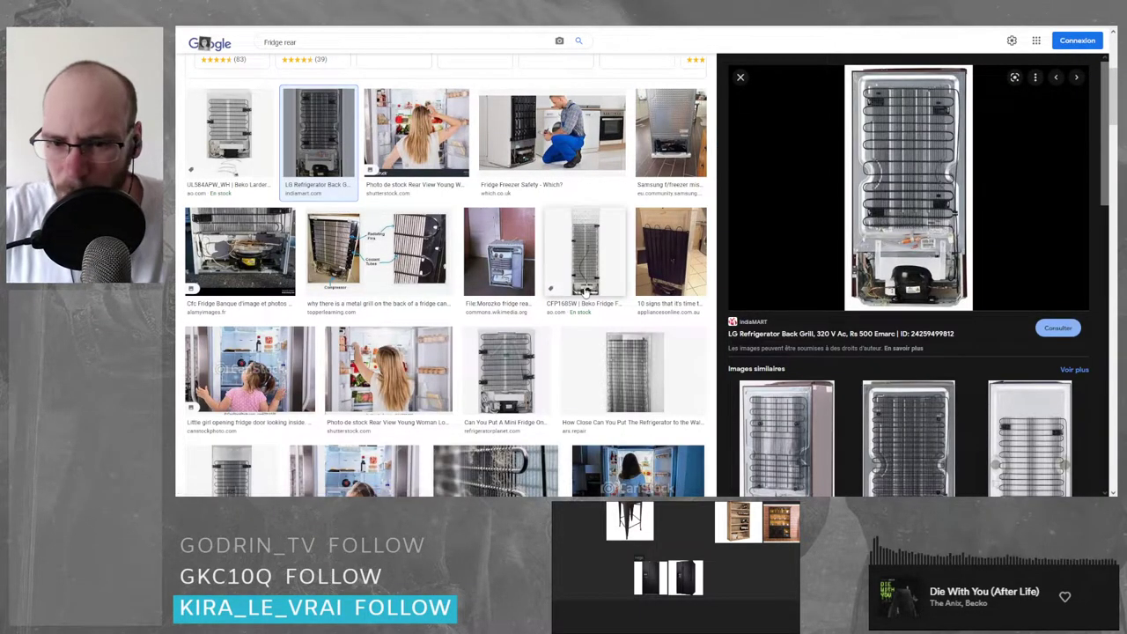
click(376, 251)
click(239, 251)
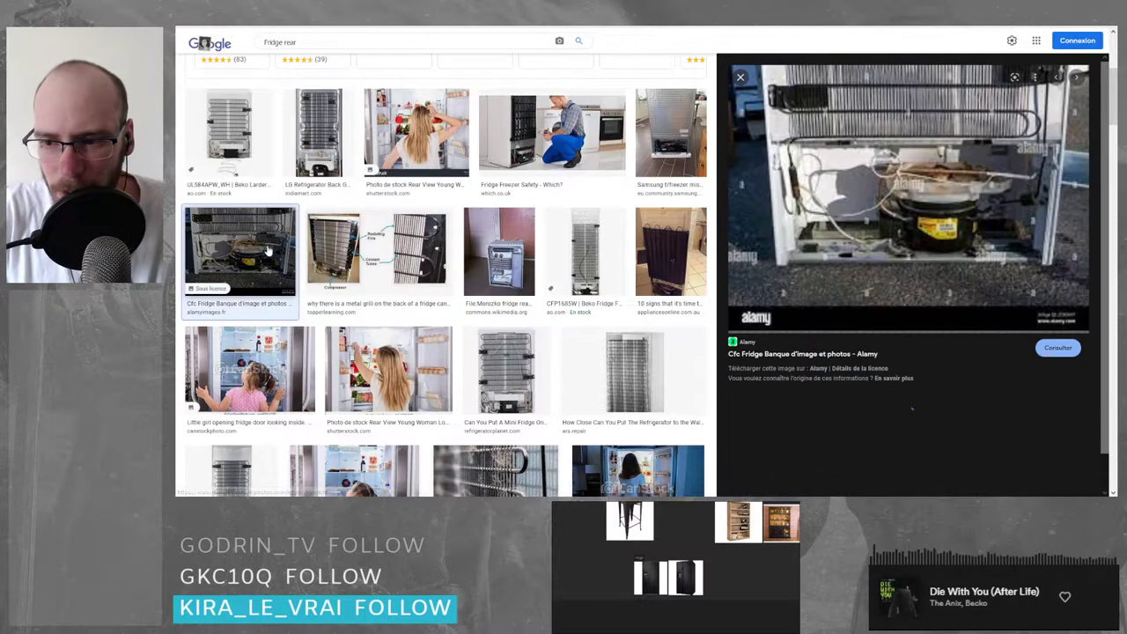
click(531, 264)
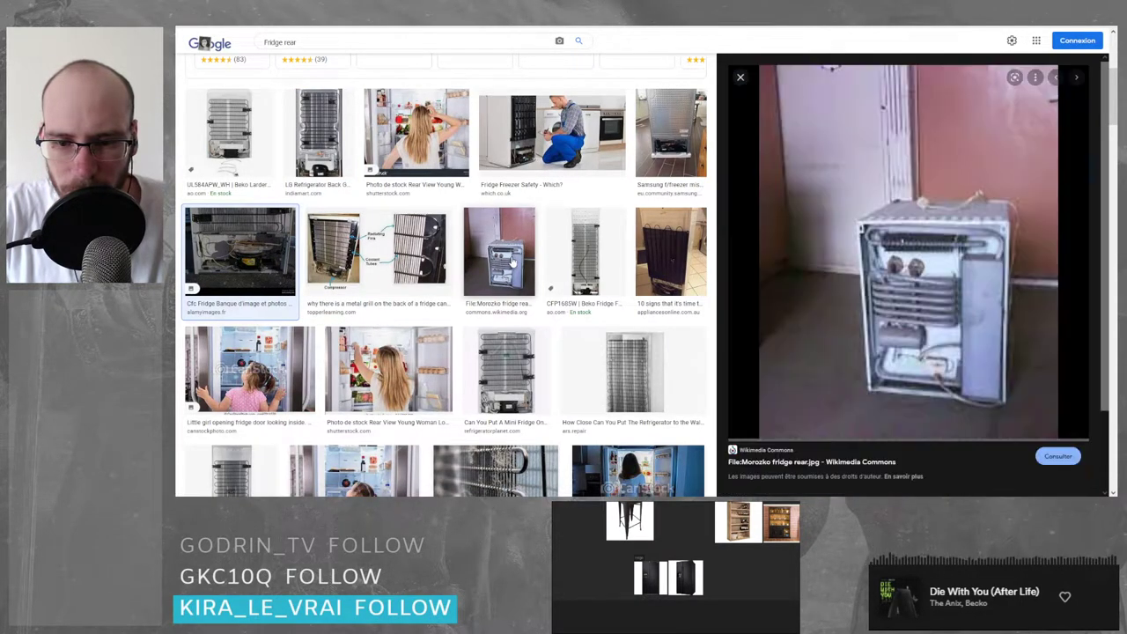
click(651, 257)
click(586, 254)
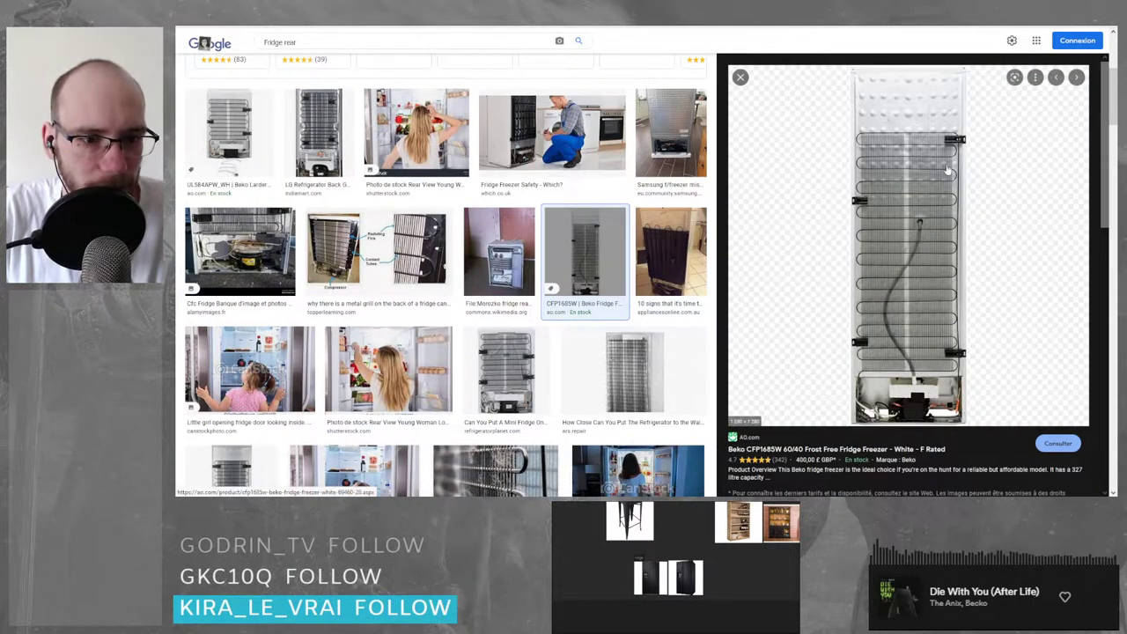
click(484, 377)
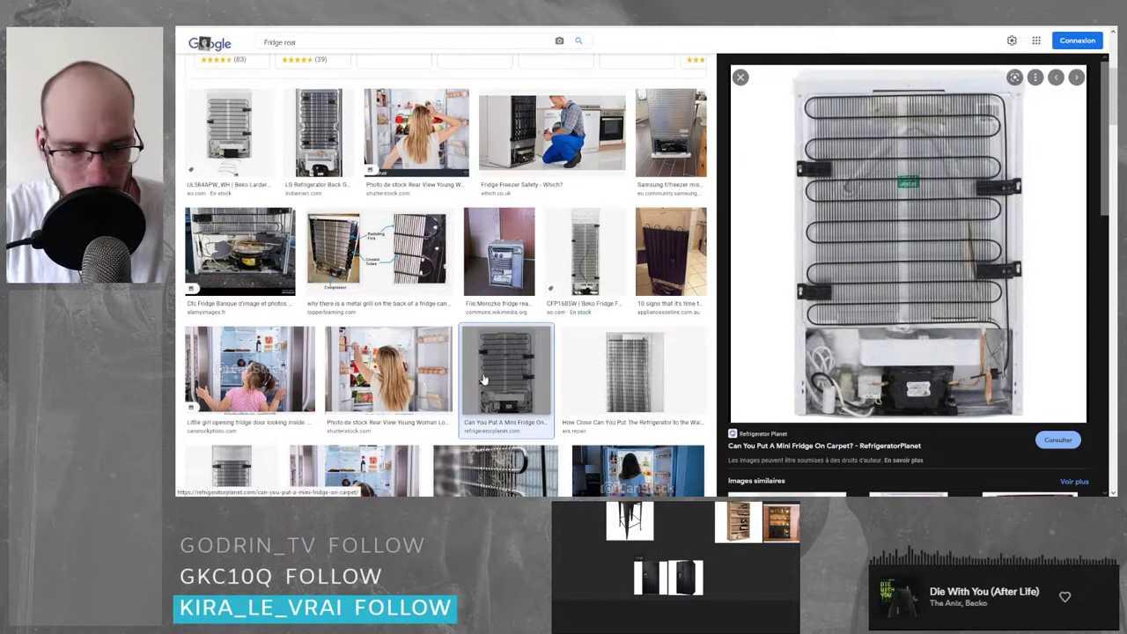
click(656, 374)
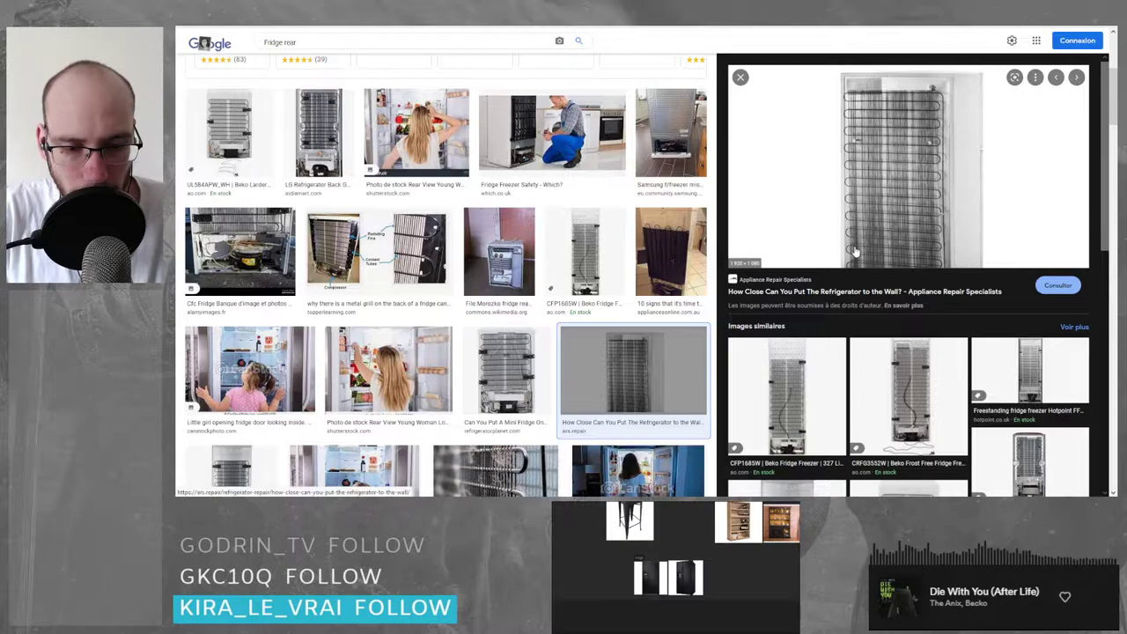
- Compare the Beko UL584APW and LG back grill photos with the other rear-view candidates in the results
click(255, 133)
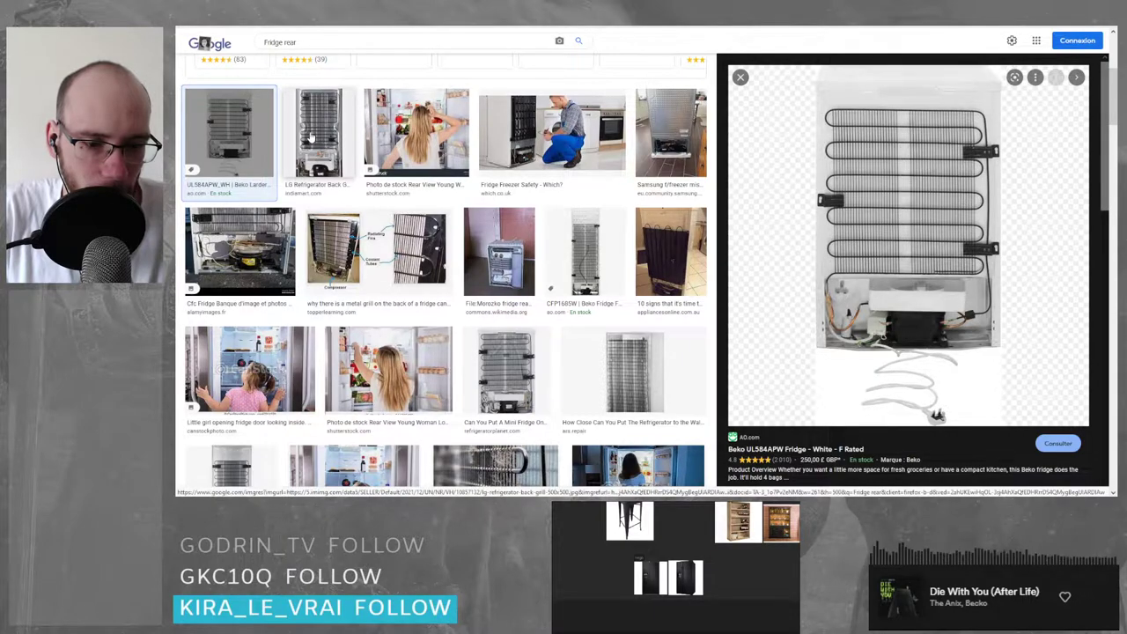
click(310, 136)
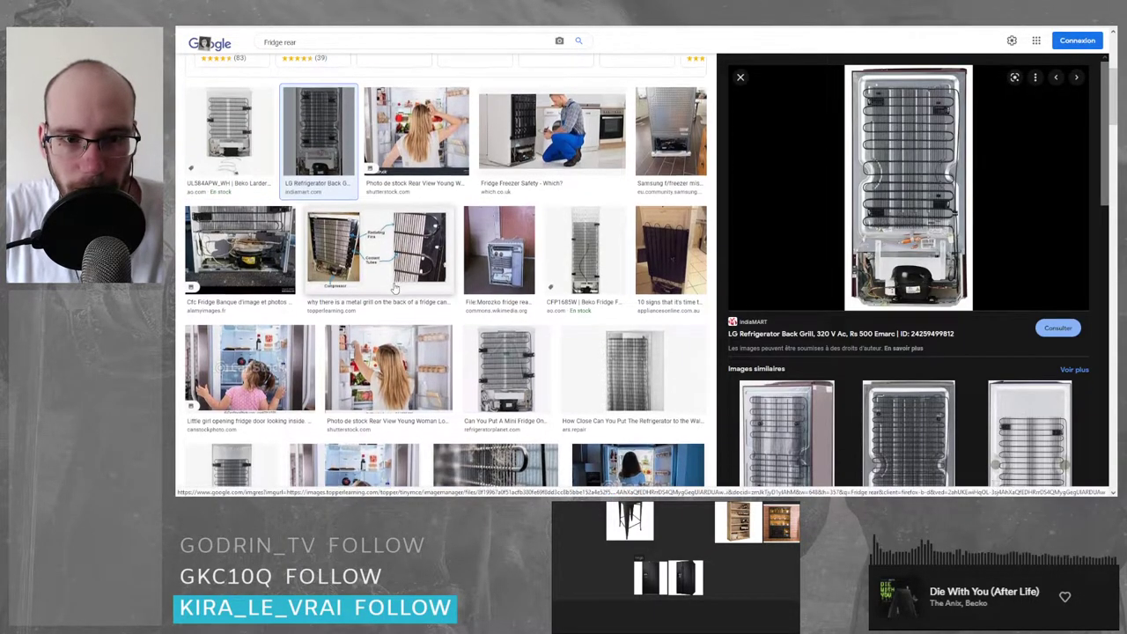
scroll(440, 290, down, 2)
click(528, 273)
click(577, 273)
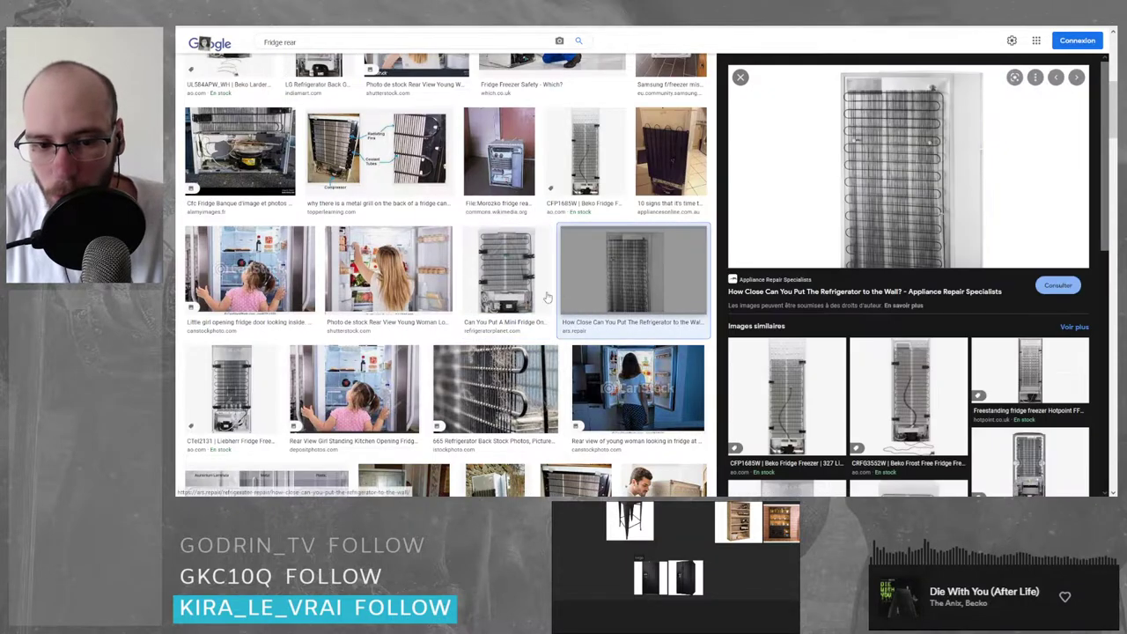
click(231, 388)
scroll(223, 232, up, 5)
click(227, 264)
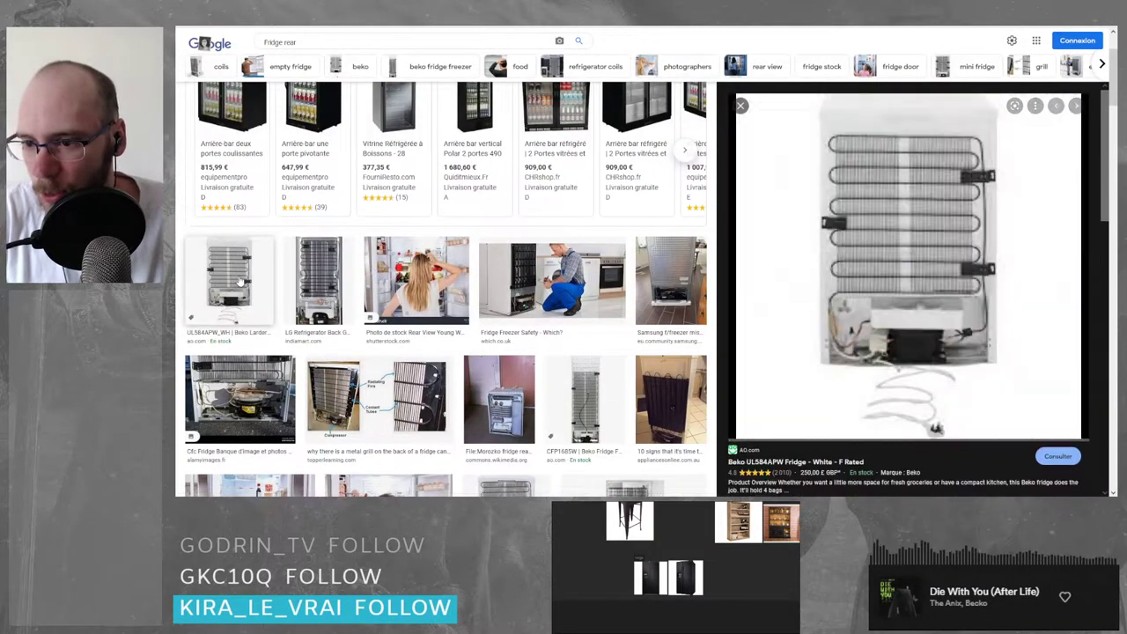
- Add the LG Refrigerator Back Grill photo to the reference board beside the angled black fridge image
click(321, 278)
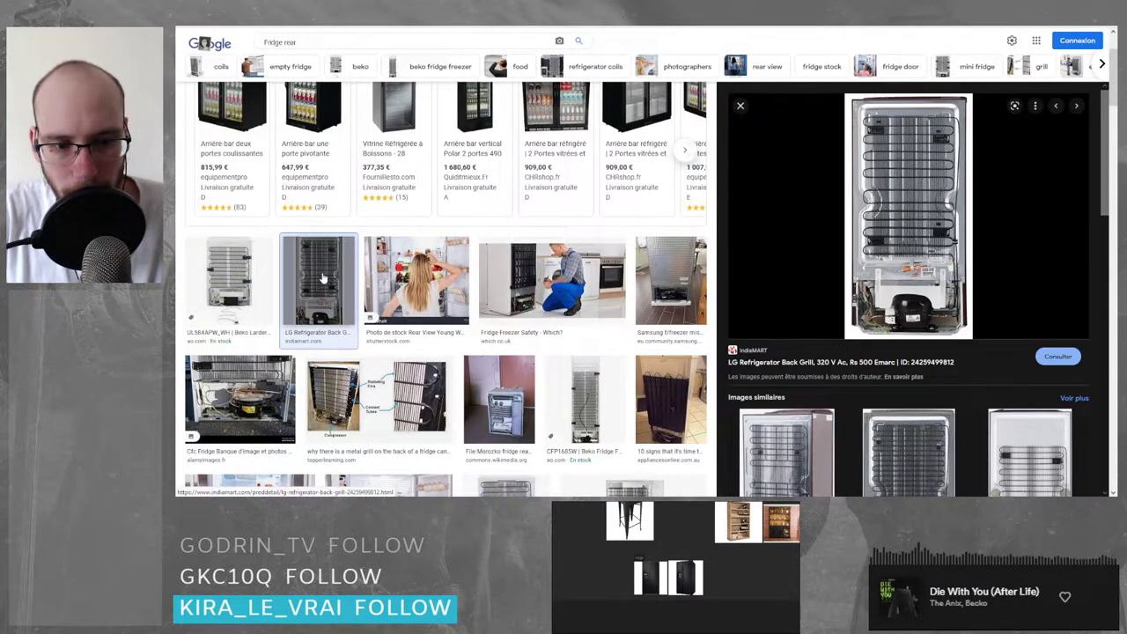
drag(907, 252, 715, 589)
scroll(715, 590, up, 2)
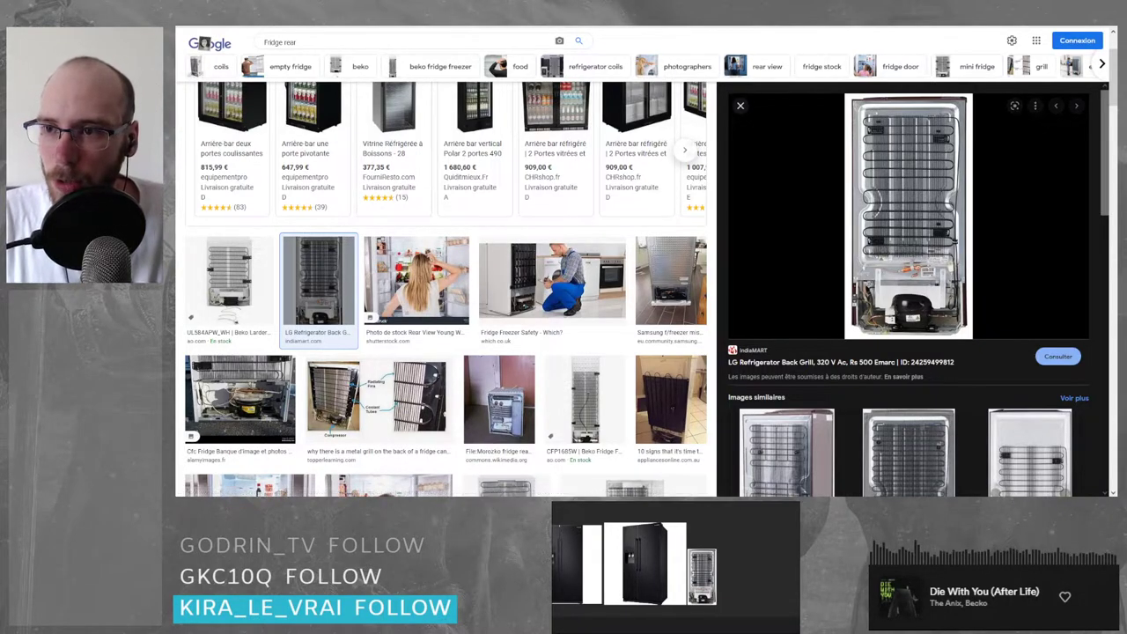
- Search the images for "Placard mural", correcting the capitalisation of the query
click(264, 41)
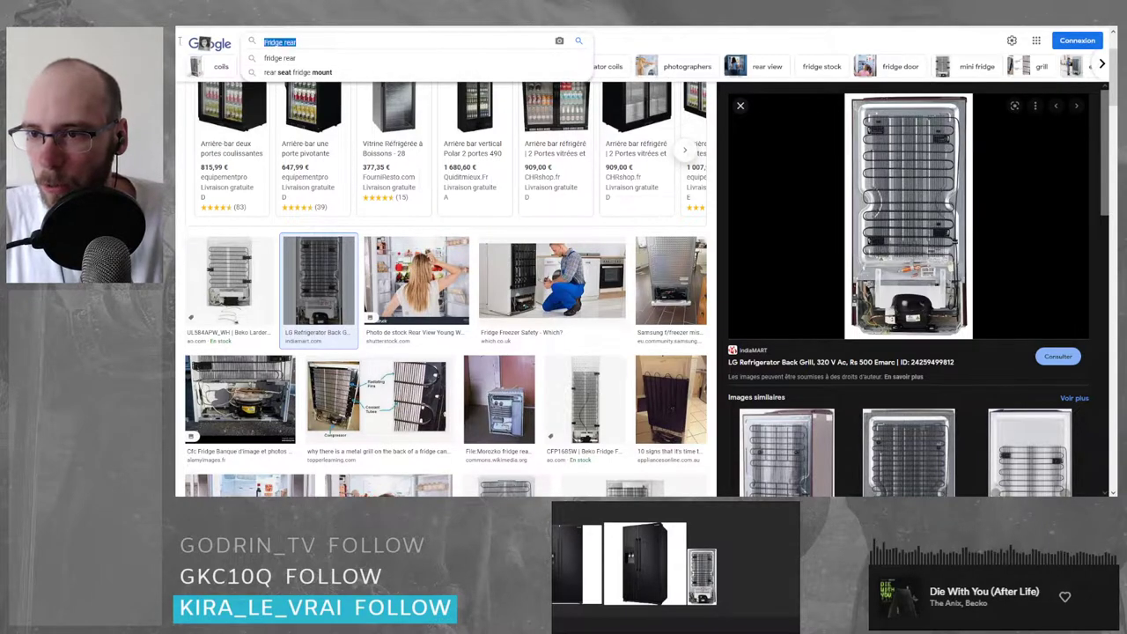
key(BackSpace)
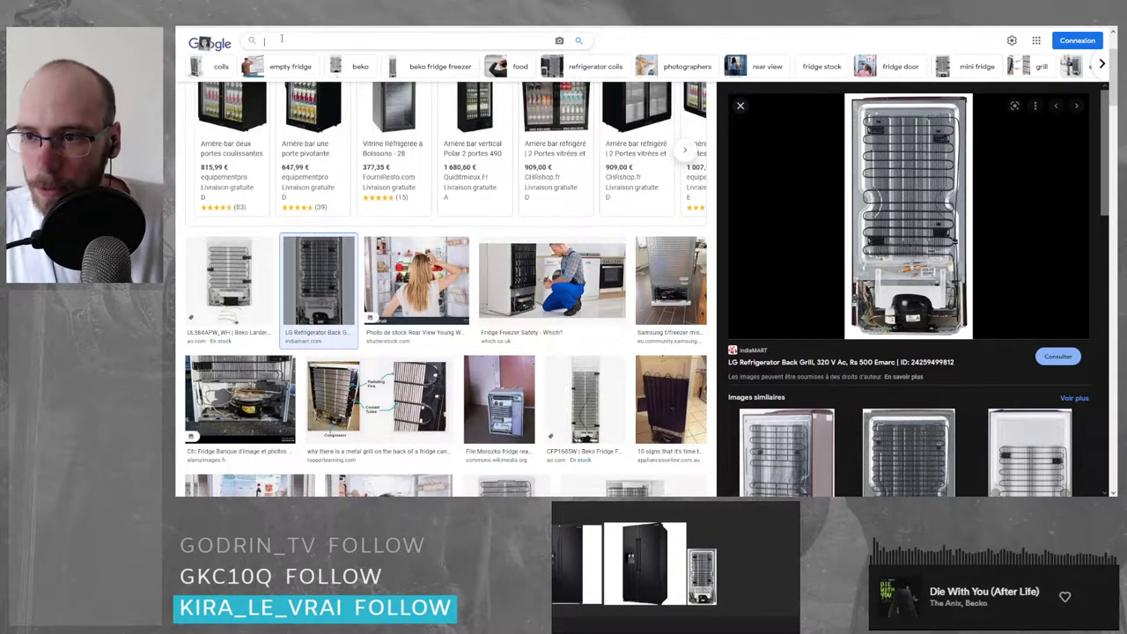
text(PLa)
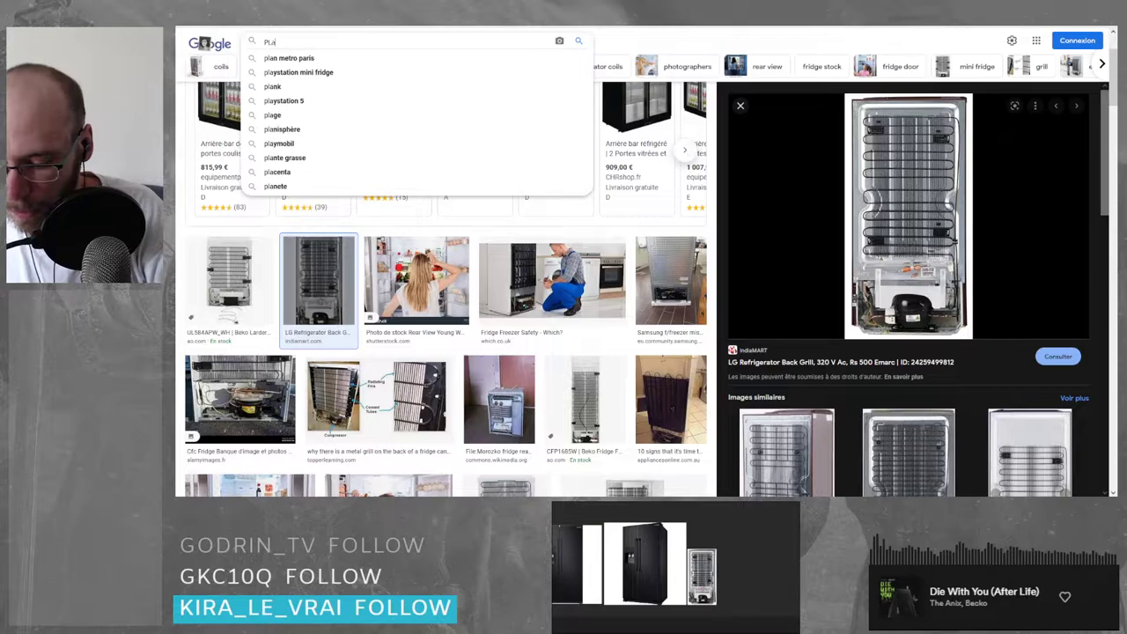
text(card mural)
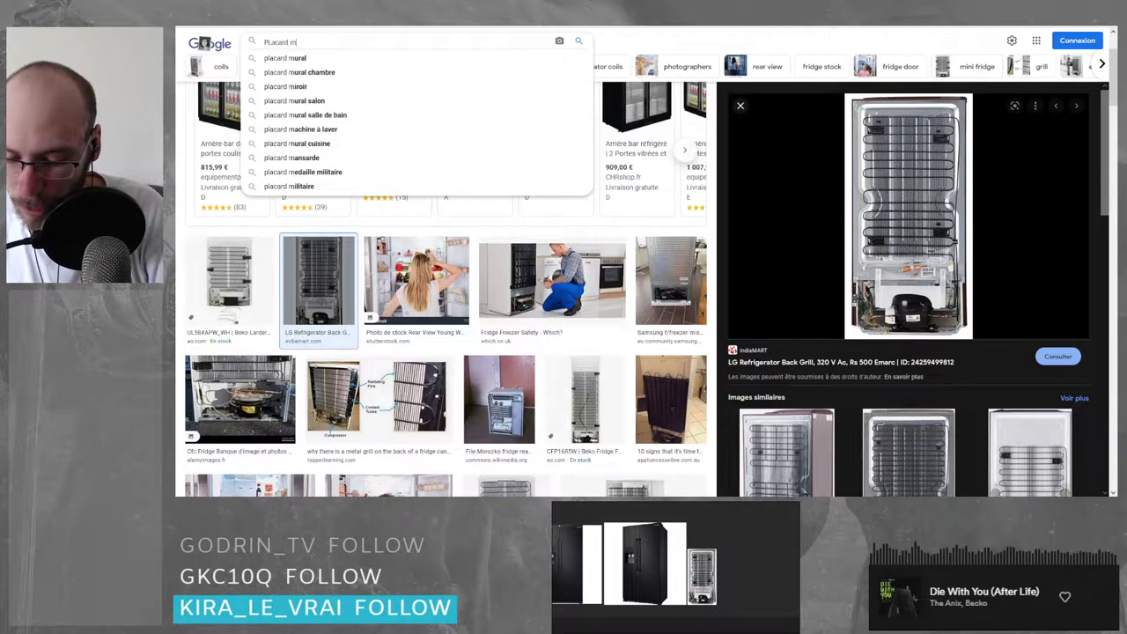
key(Return)
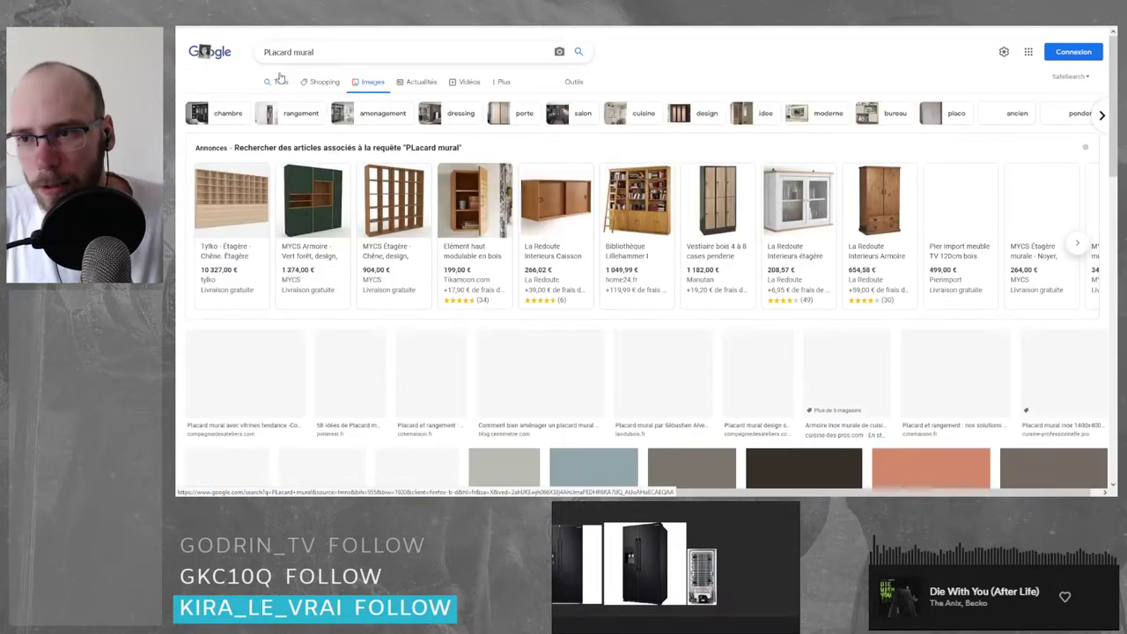
click(273, 52)
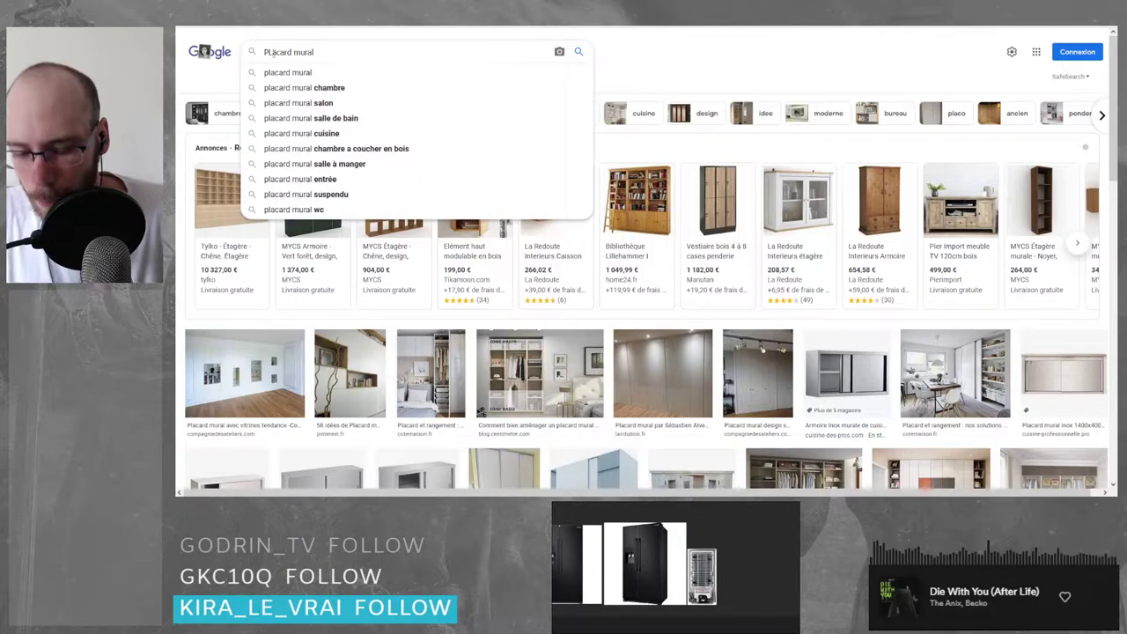
key(BackSpace)
text(l)
key(Return)
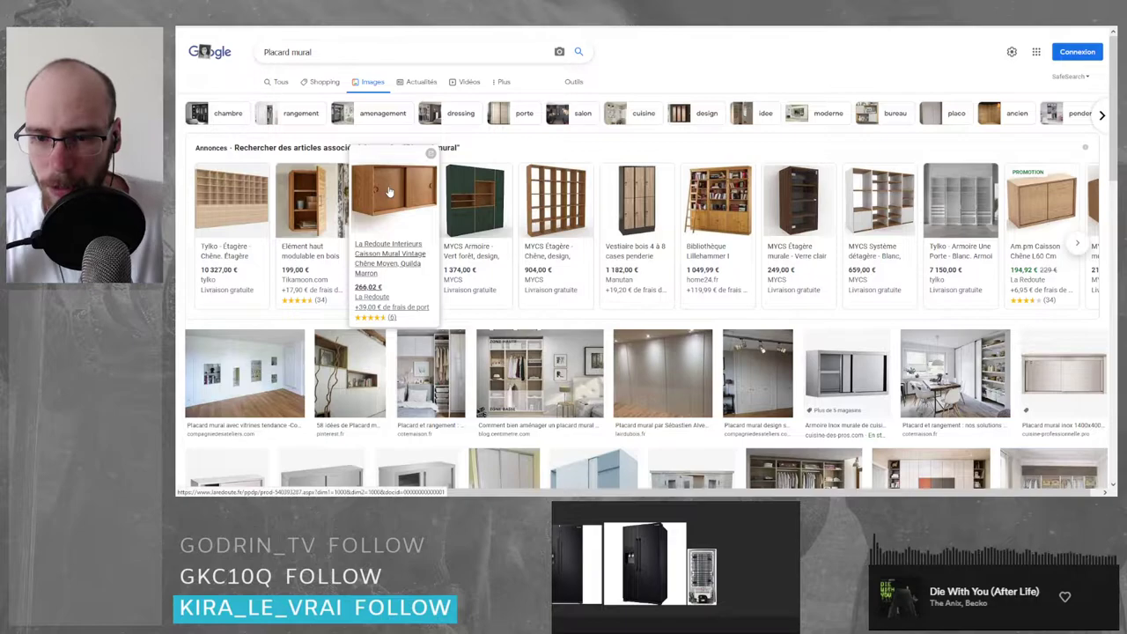
- Open the product page of the MYCS celadon-green wall shelf from the wall cupboard results and accept all its cookies
scroll(396, 194, down, 3)
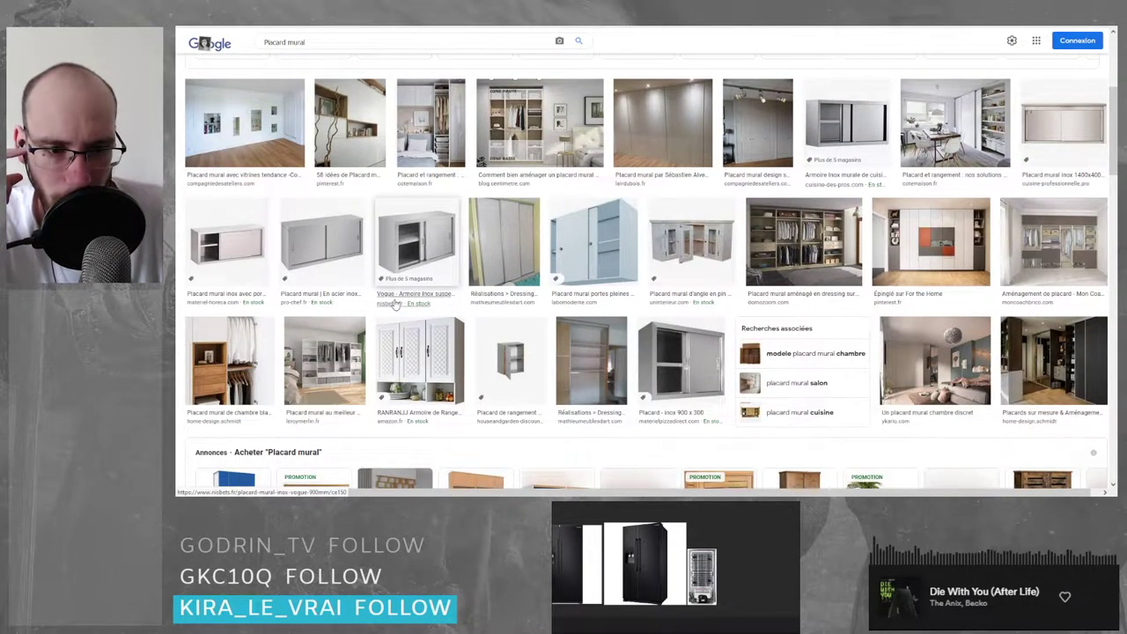
scroll(401, 300, down, 2)
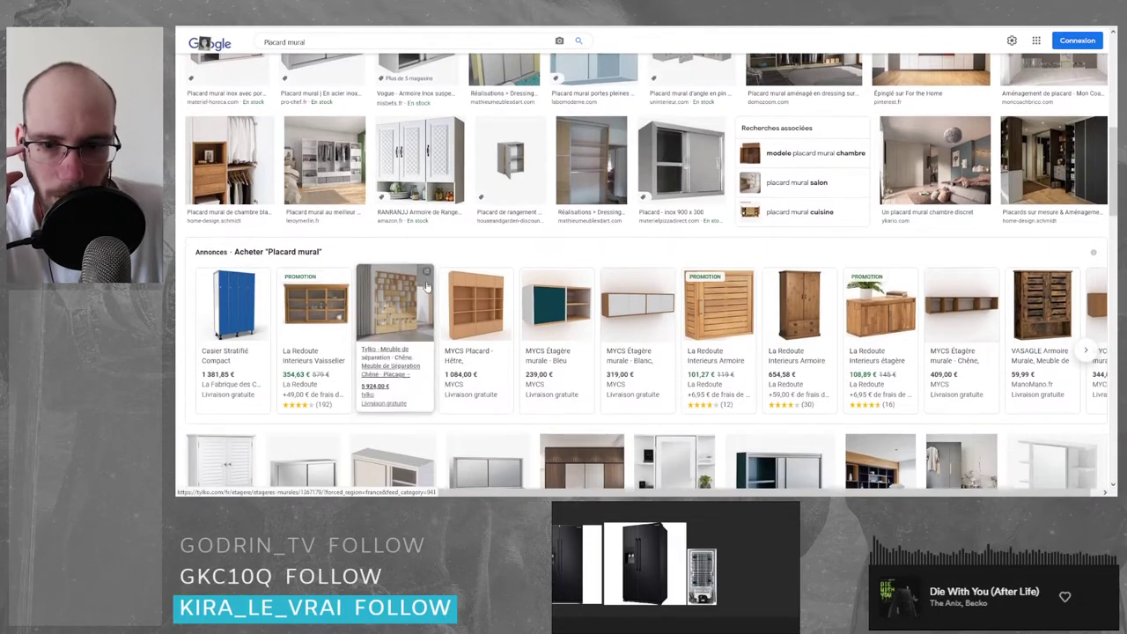
scroll(374, 266, down, 1)
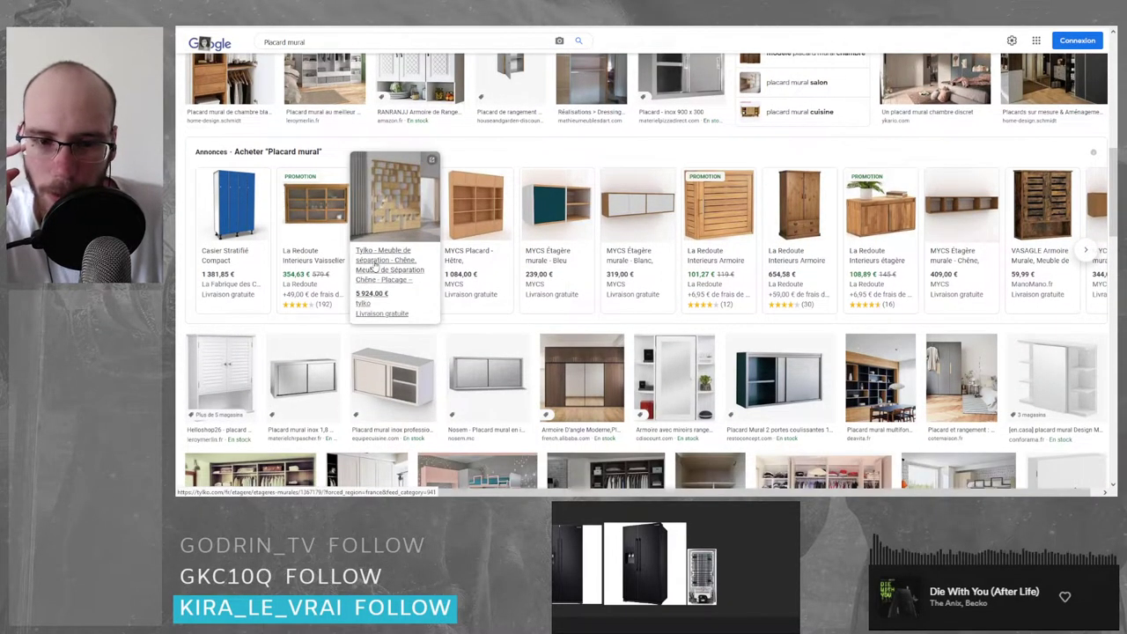
scroll(375, 266, up, 2)
scroll(375, 264, down, 2)
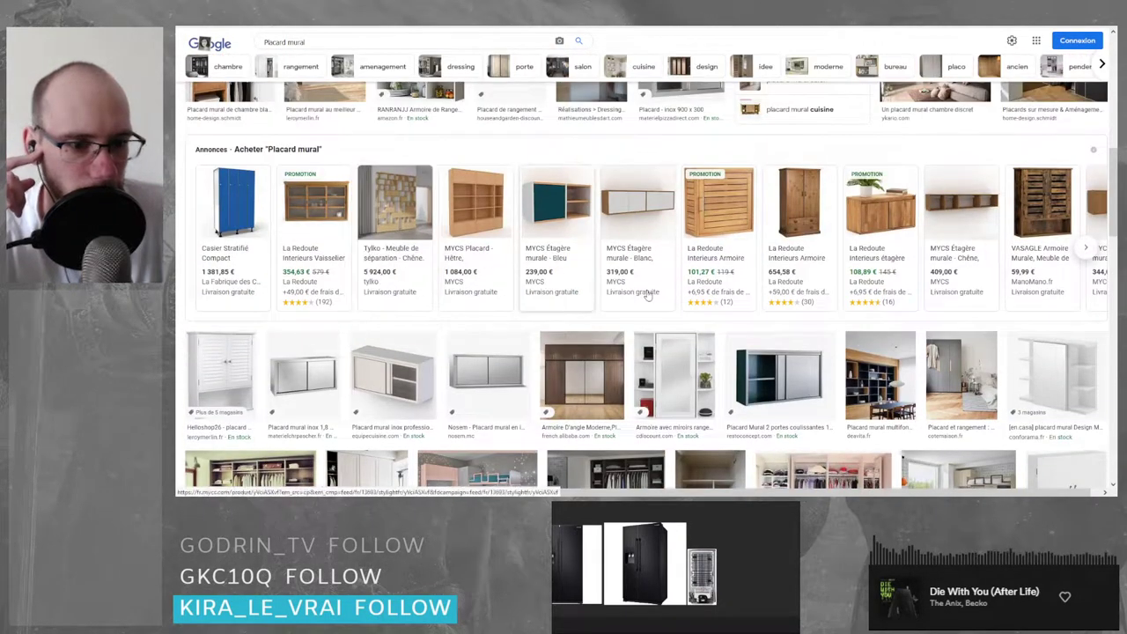
scroll(604, 238, down, 2)
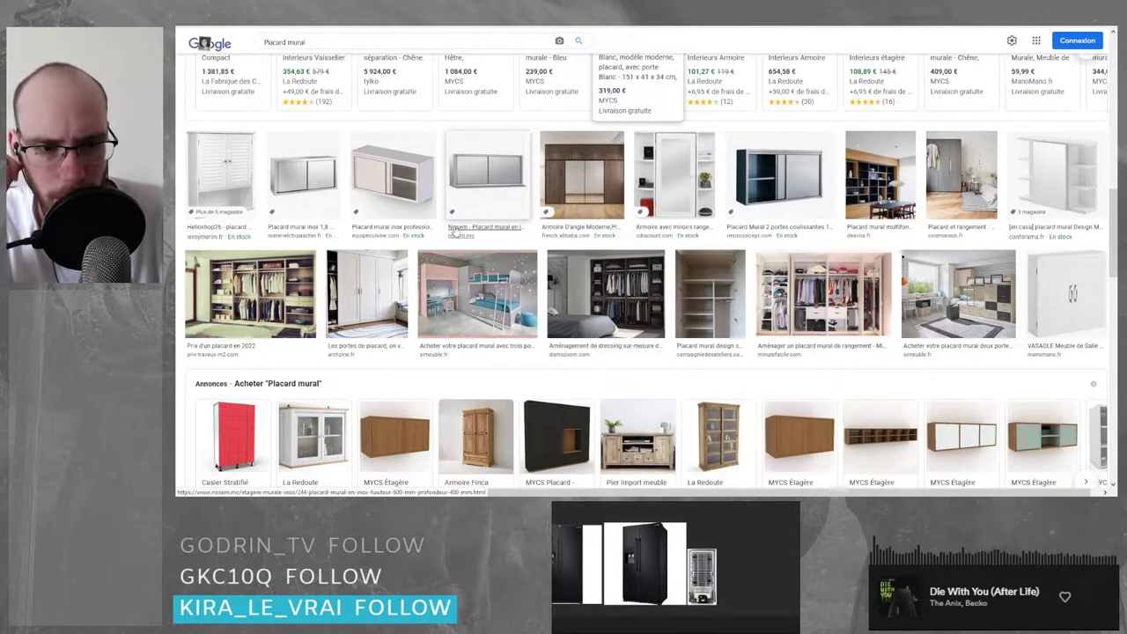
scroll(471, 225, down, 3)
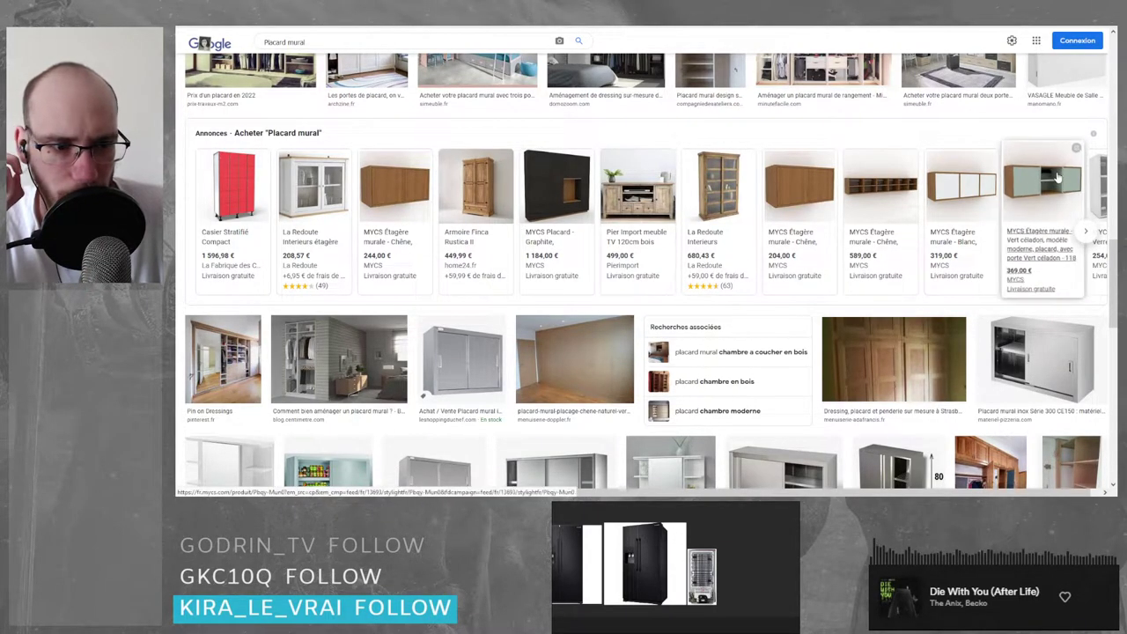
click(1039, 212)
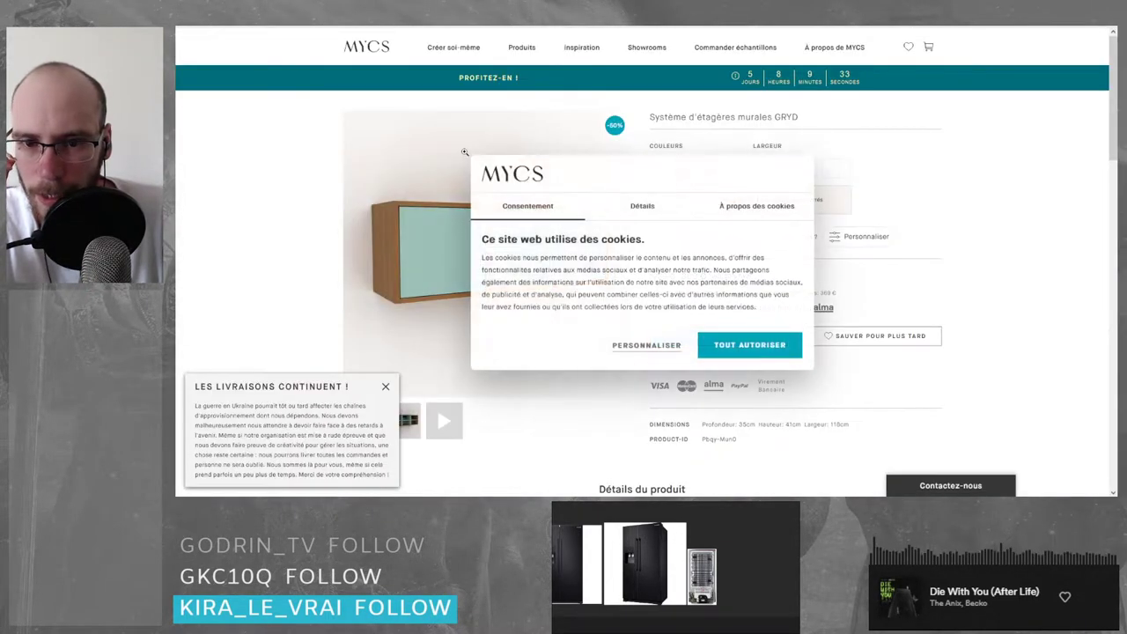
click(731, 348)
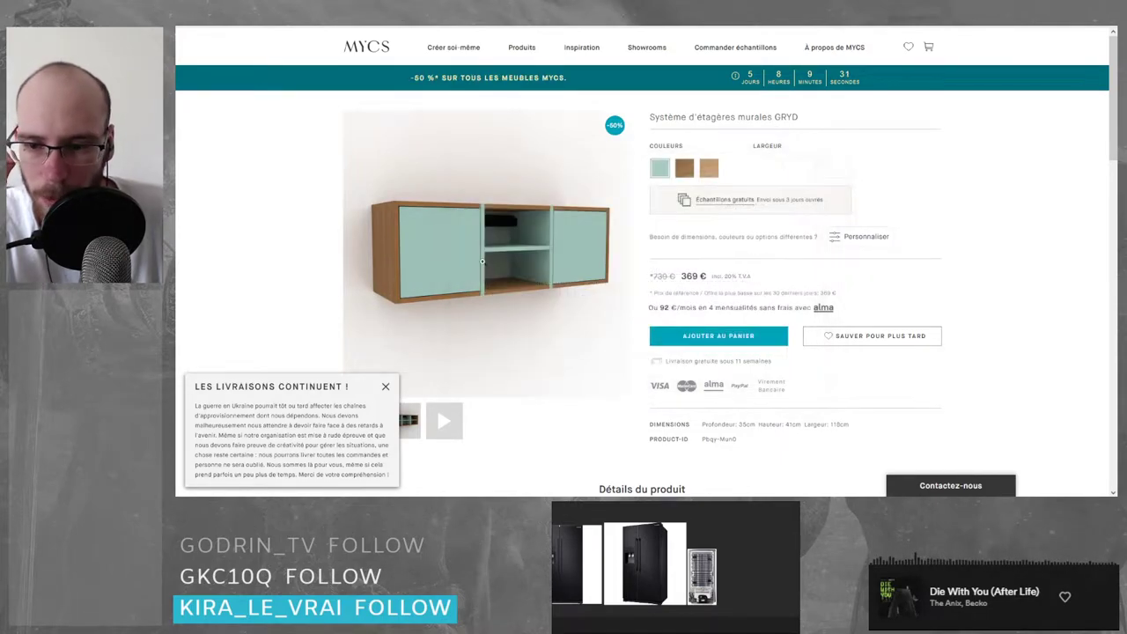
- Add the enlarged photo of the green wall shelf to the reference board labelled "etagere mural" and close its product page
scroll(475, 260, down, 2)
scroll(473, 253, up, 2)
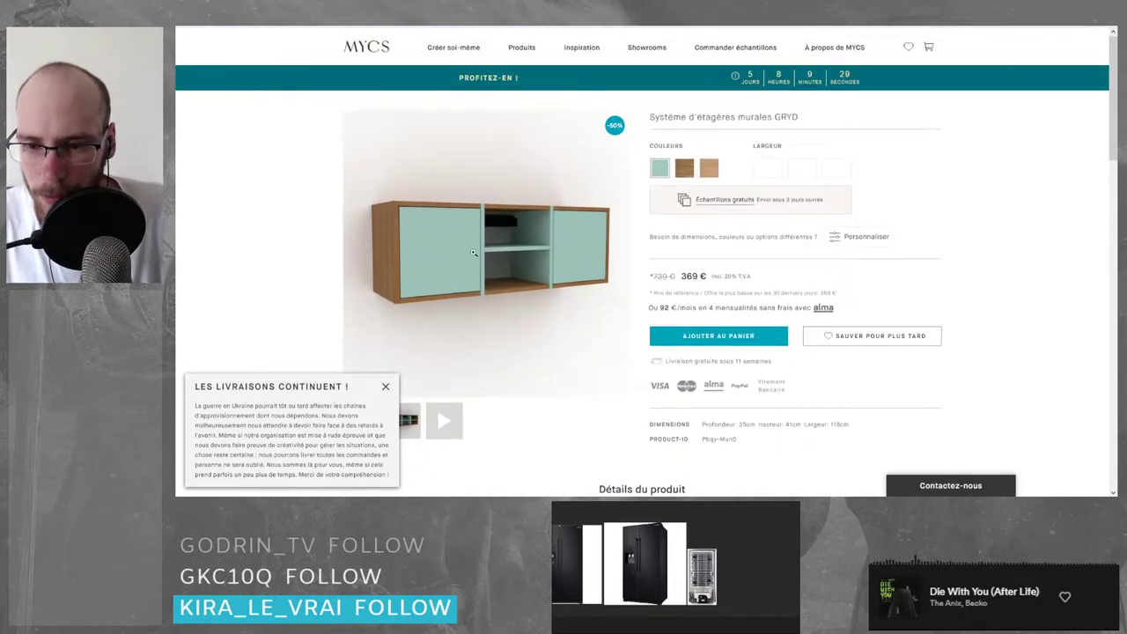
click(474, 253)
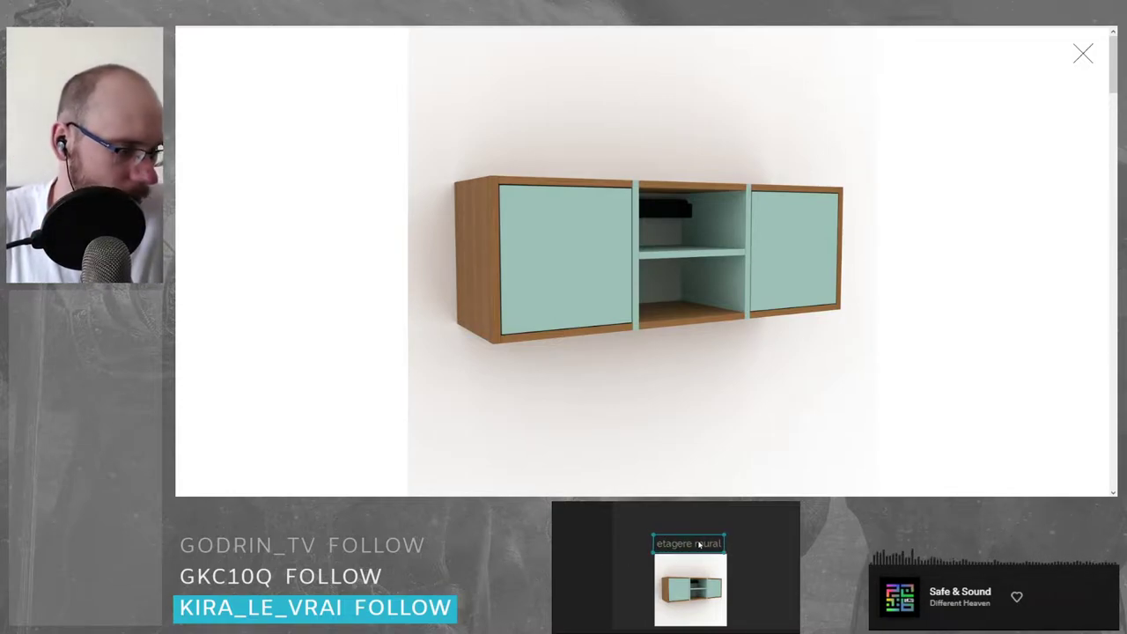
key(ctrl+w)
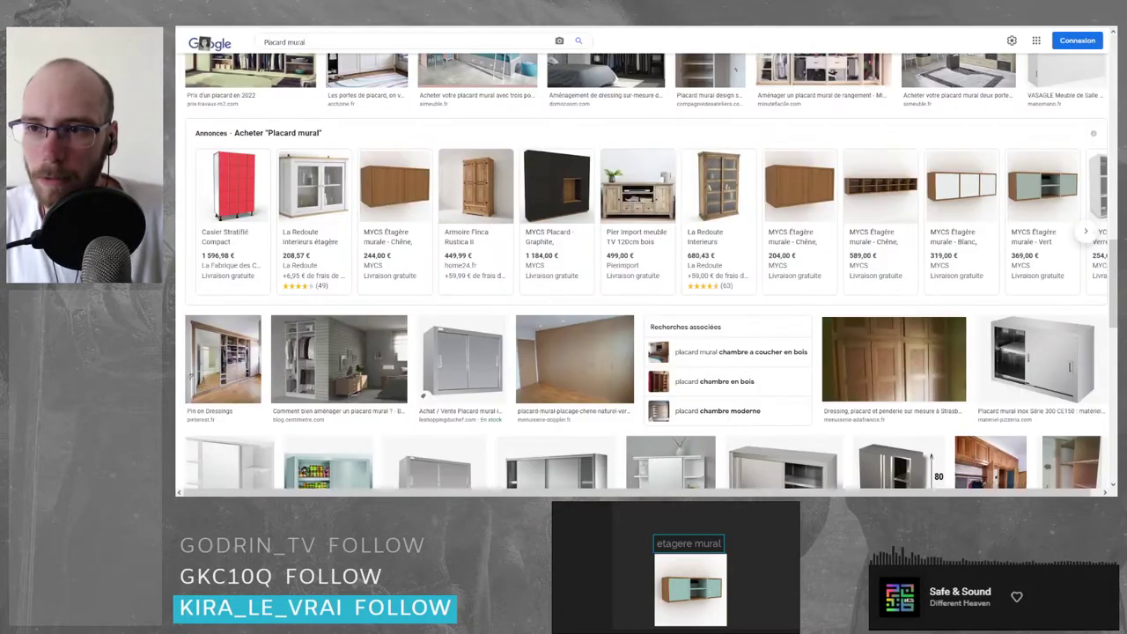
- Correct the board label to "etagere murale" and centre it above the green wall shelf image
double_click(721, 546)
click(722, 546)
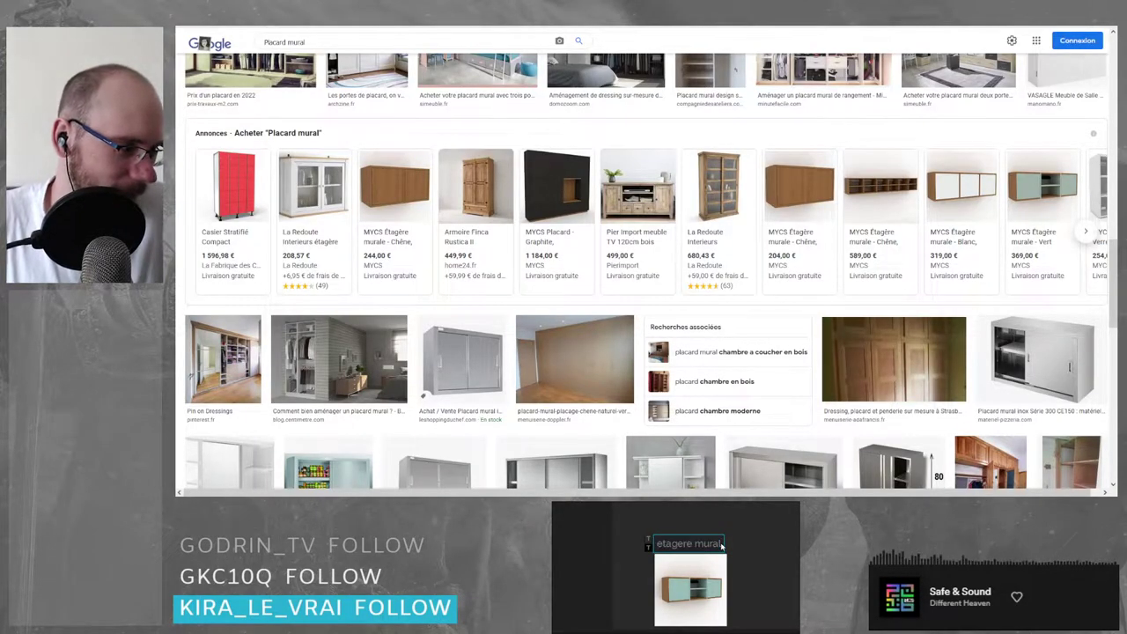
text(e)
click(732, 551)
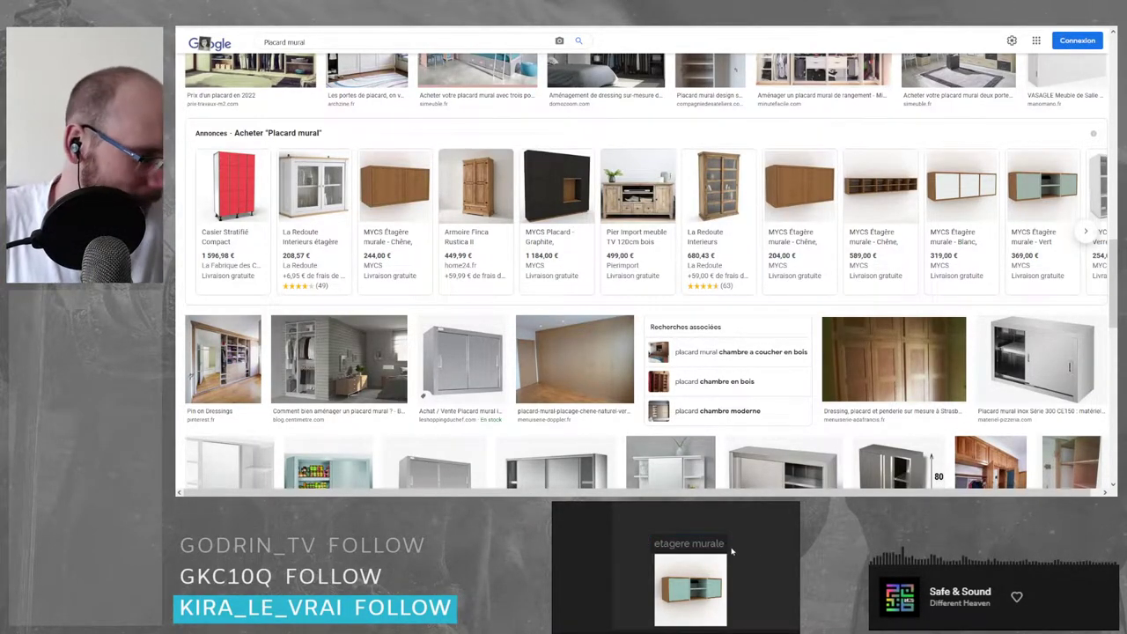
drag(703, 546, 707, 546)
click(745, 548)
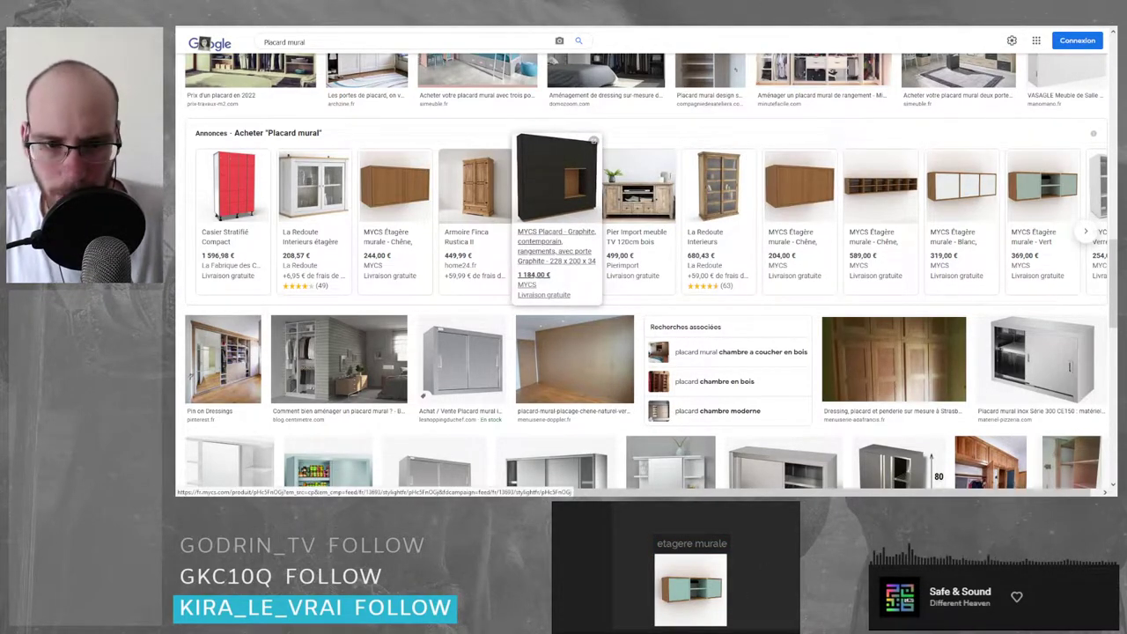
- Look through further "Placard mural" image results for another wall cupboard reference
scroll(556, 220, down, 3)
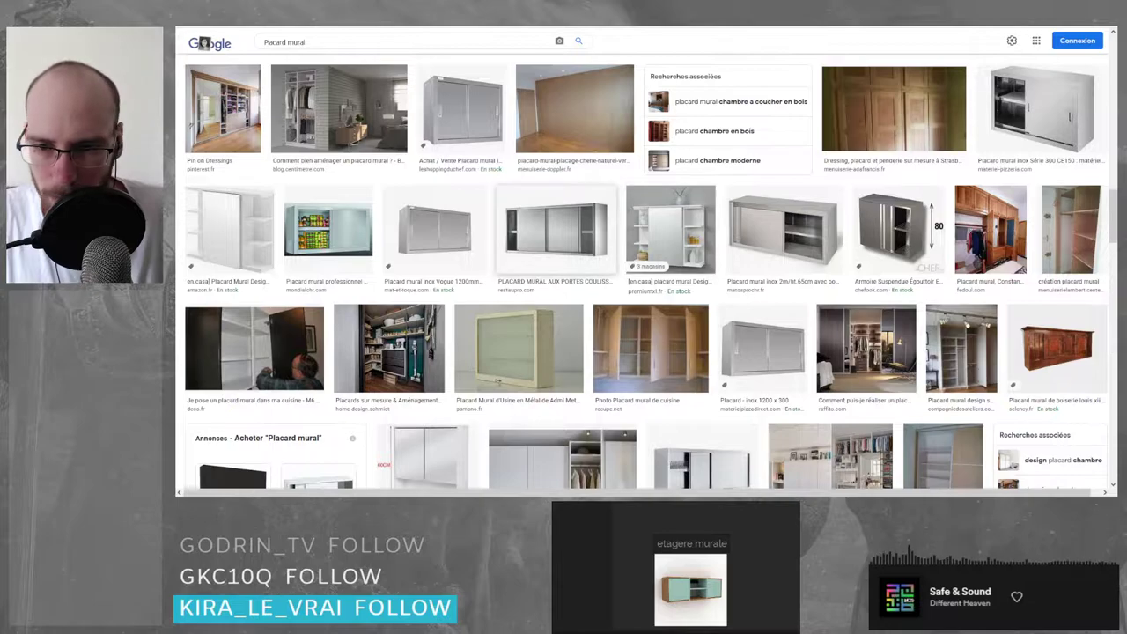
- Browse the "Placard mural" image results for wall cabinet designs that could serve as references
scroll(556, 220, down, 3)
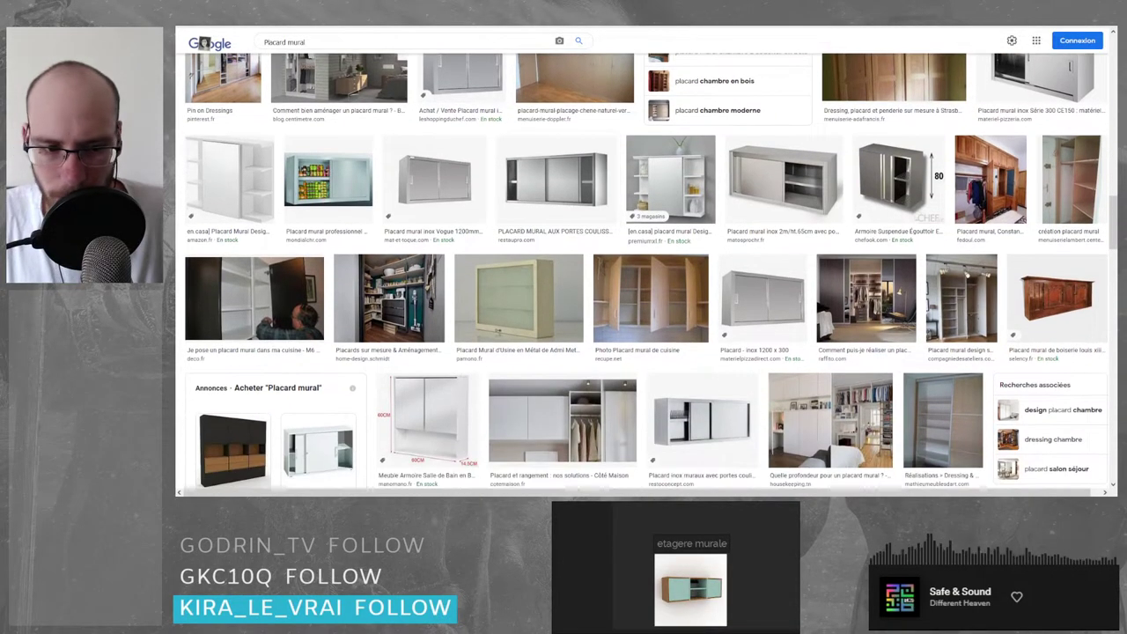
scroll(441, 229, down, 3)
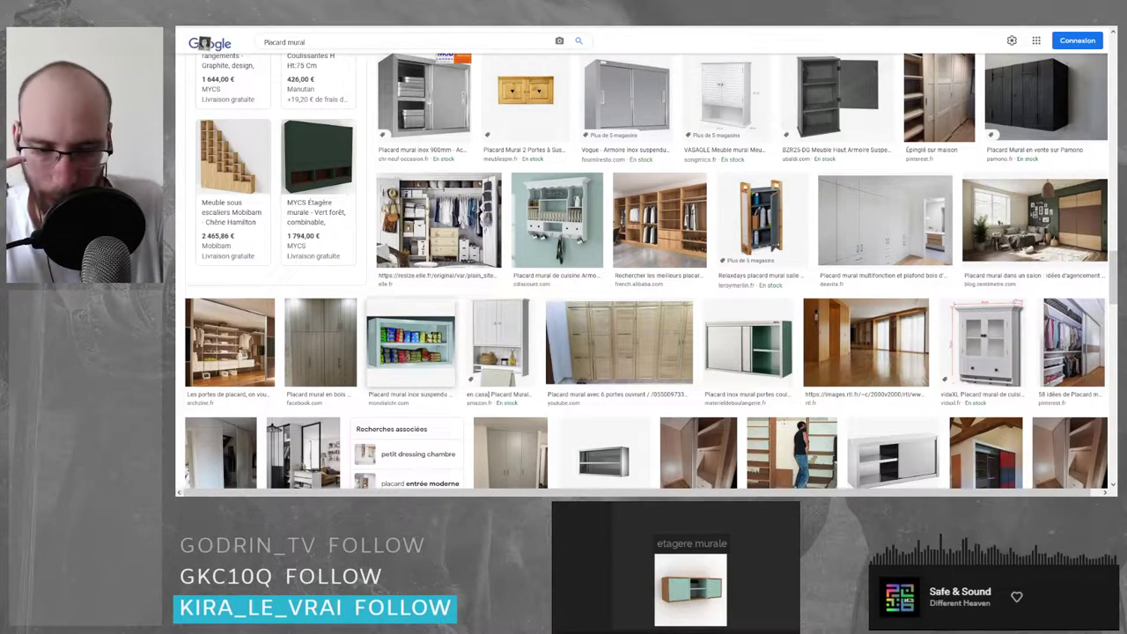
scroll(414, 317, down, 5)
scroll(648, 286, up, 2)
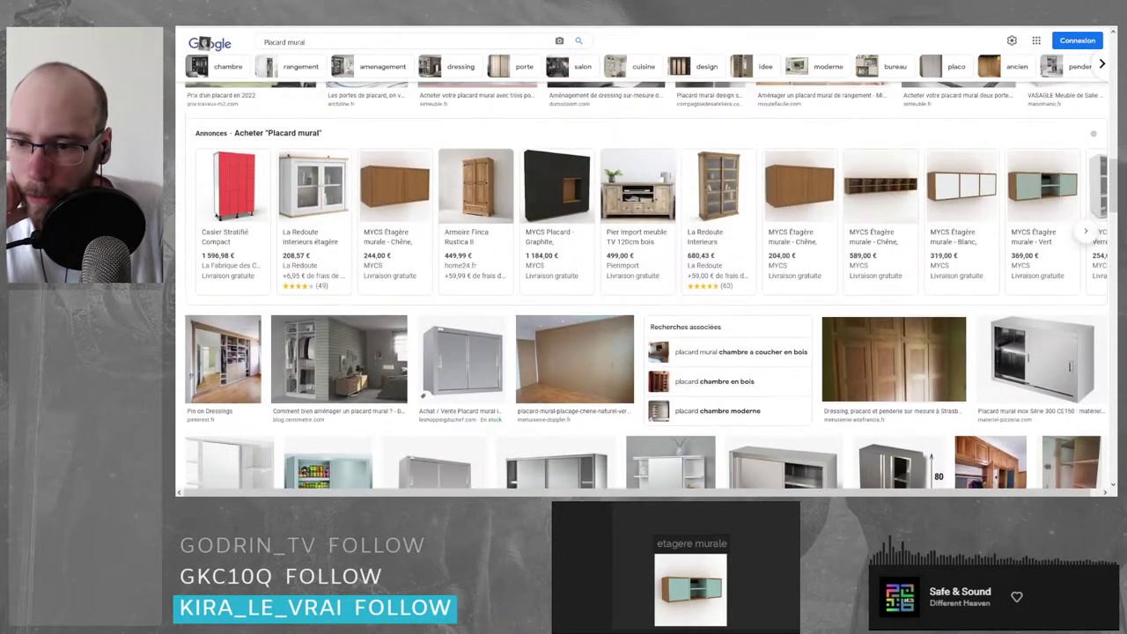
scroll(485, 202, up, 3)
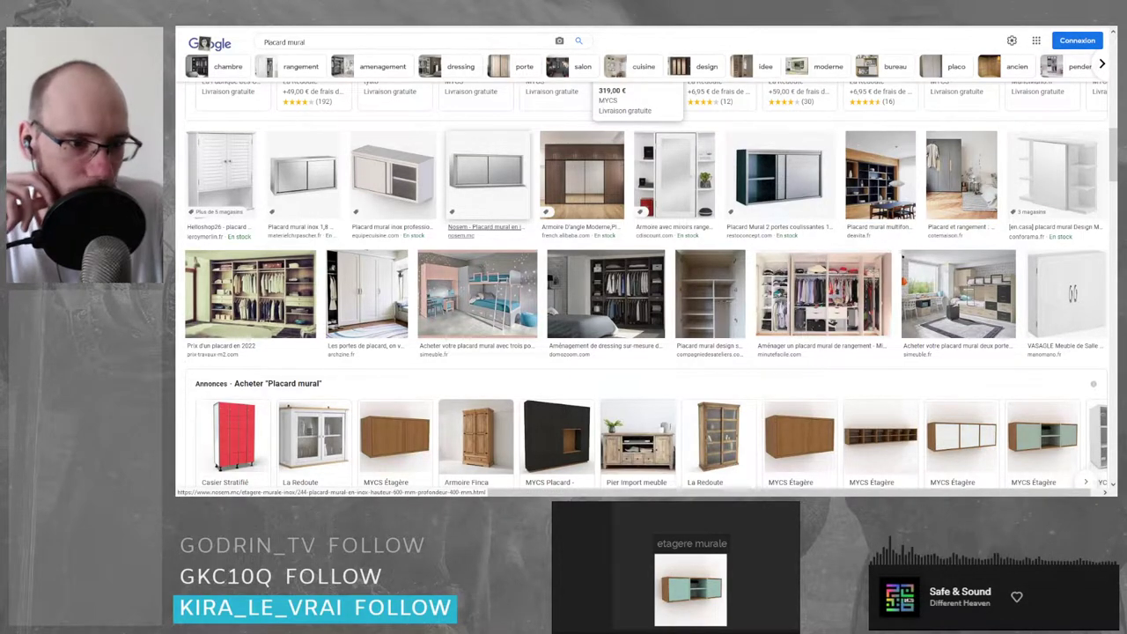
scroll(647, 286, up, 3)
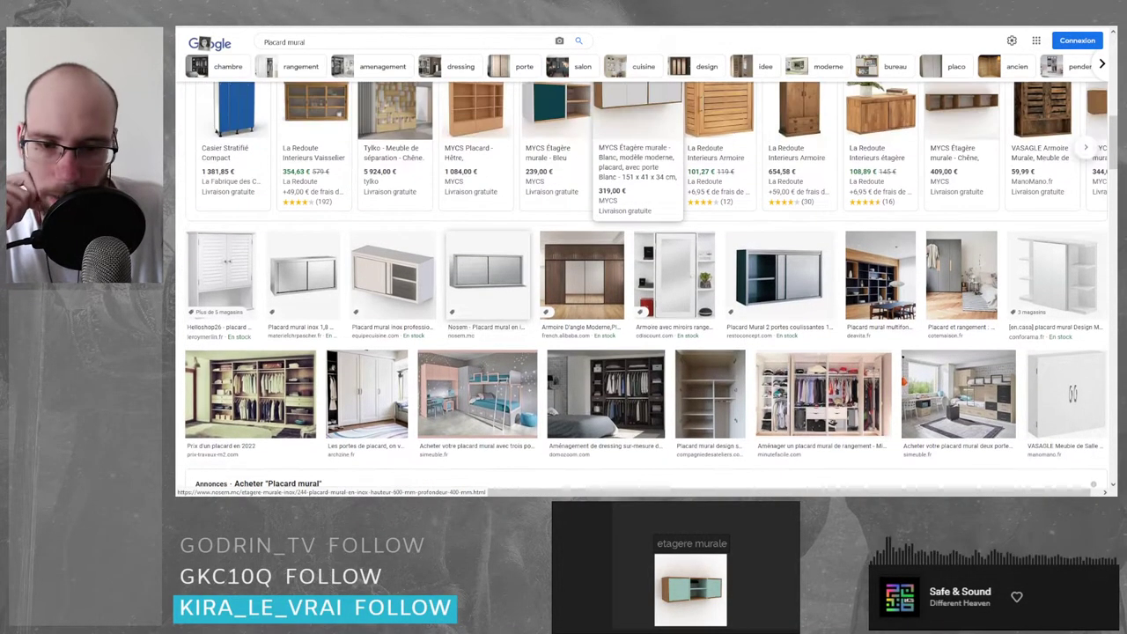
scroll(638, 335, up, 5)
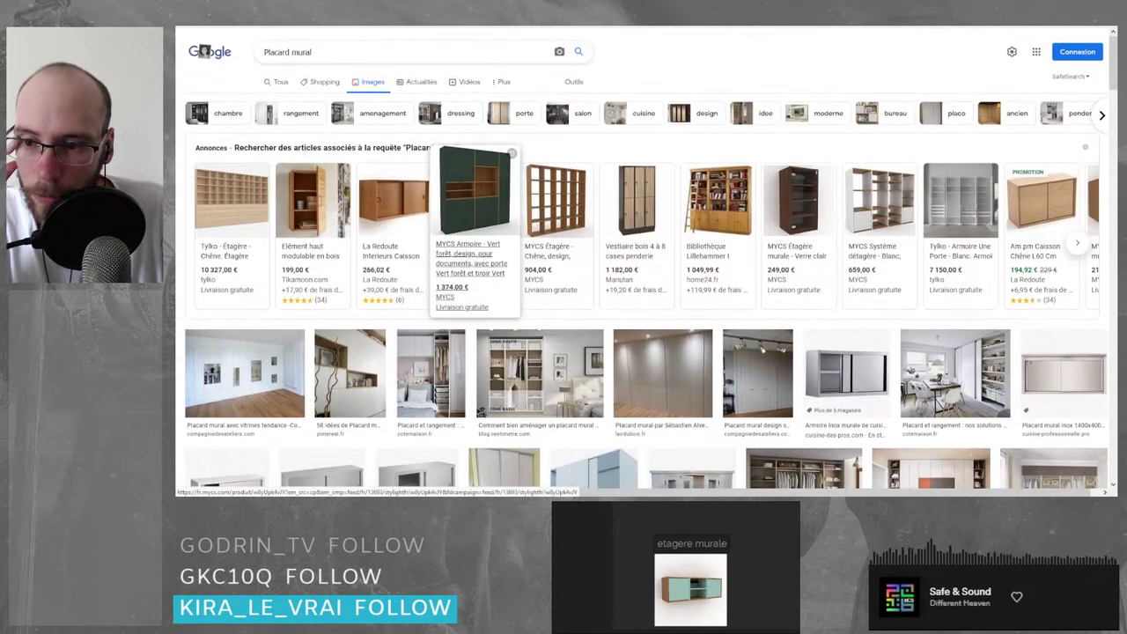
- Open the La Redoute wall cabinet offer, accept the cookies, view its door close-up and dimension photos, and close the page
click(396, 203)
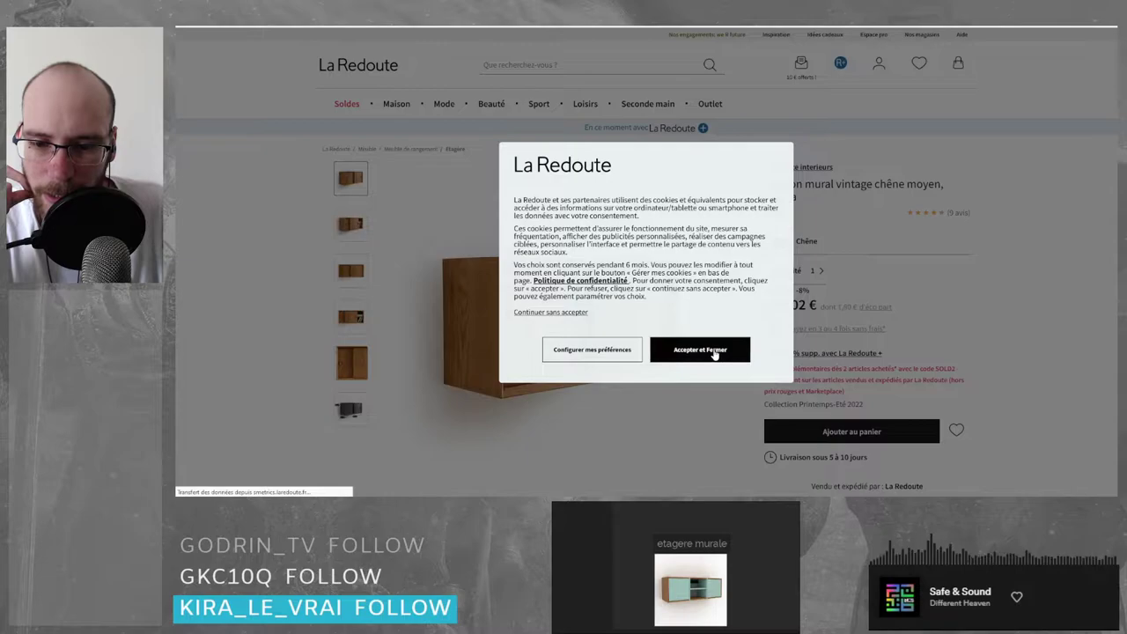
click(710, 351)
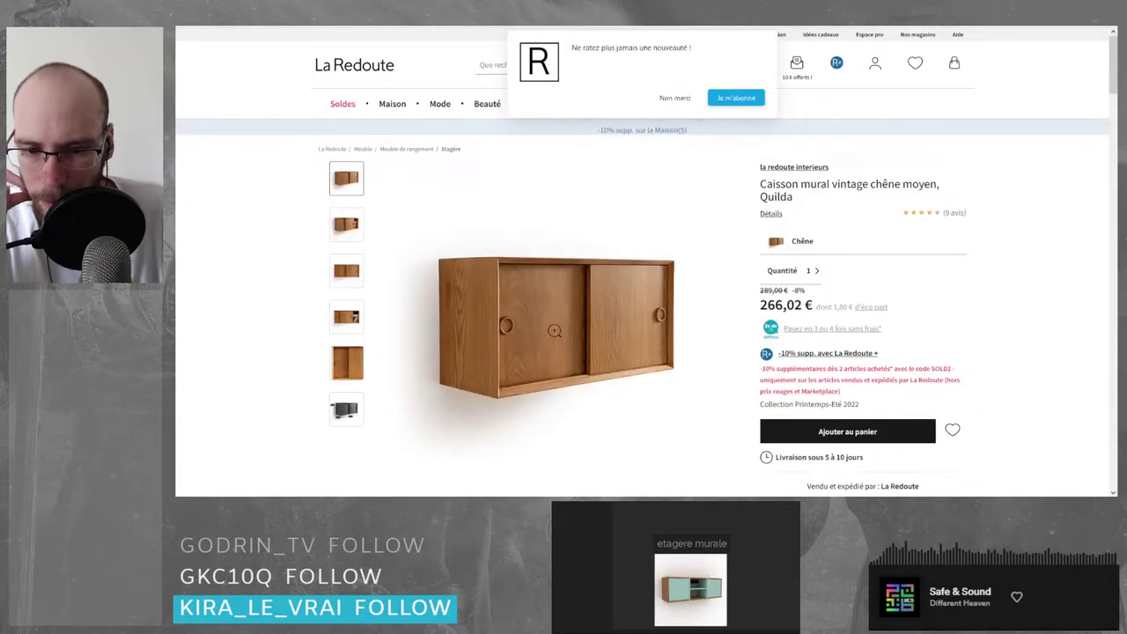
click(346, 363)
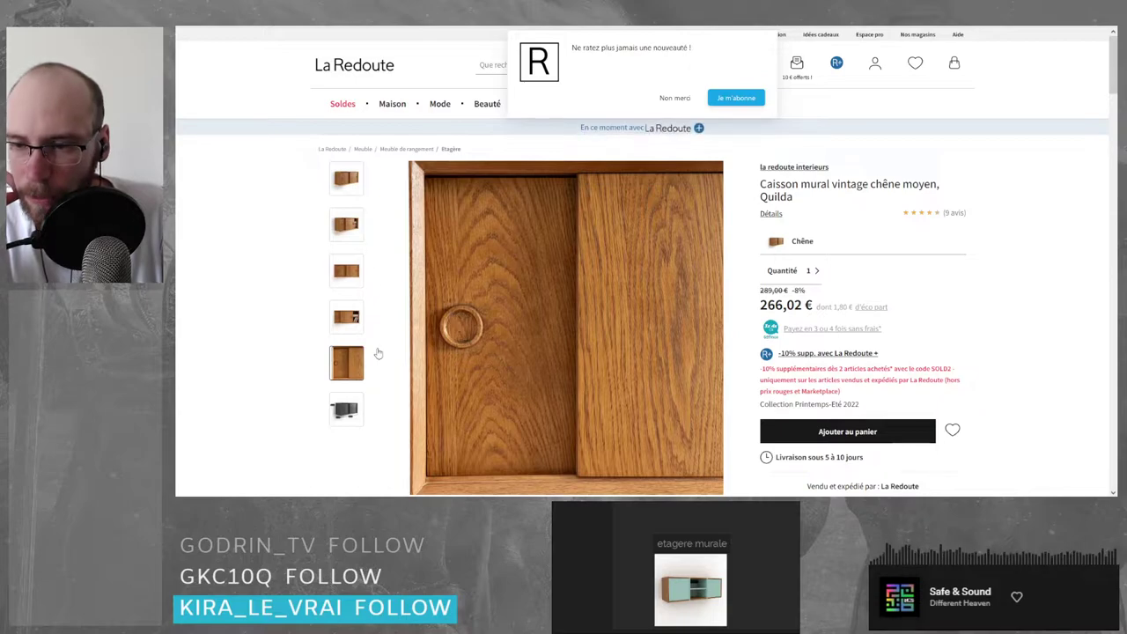
click(346, 409)
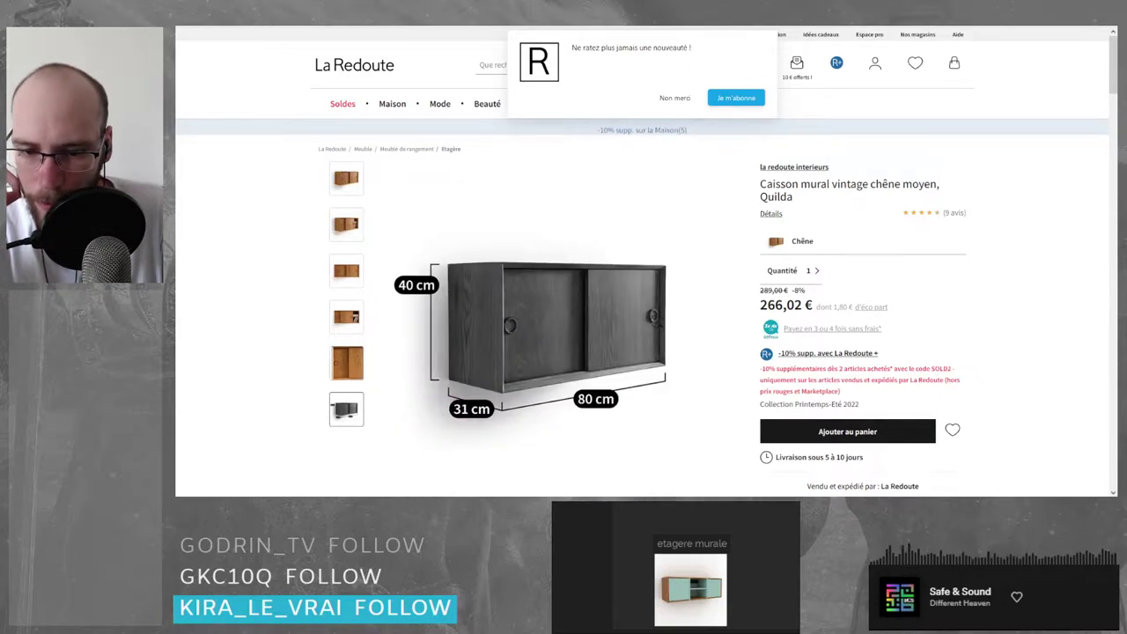
key(ctrl+w)
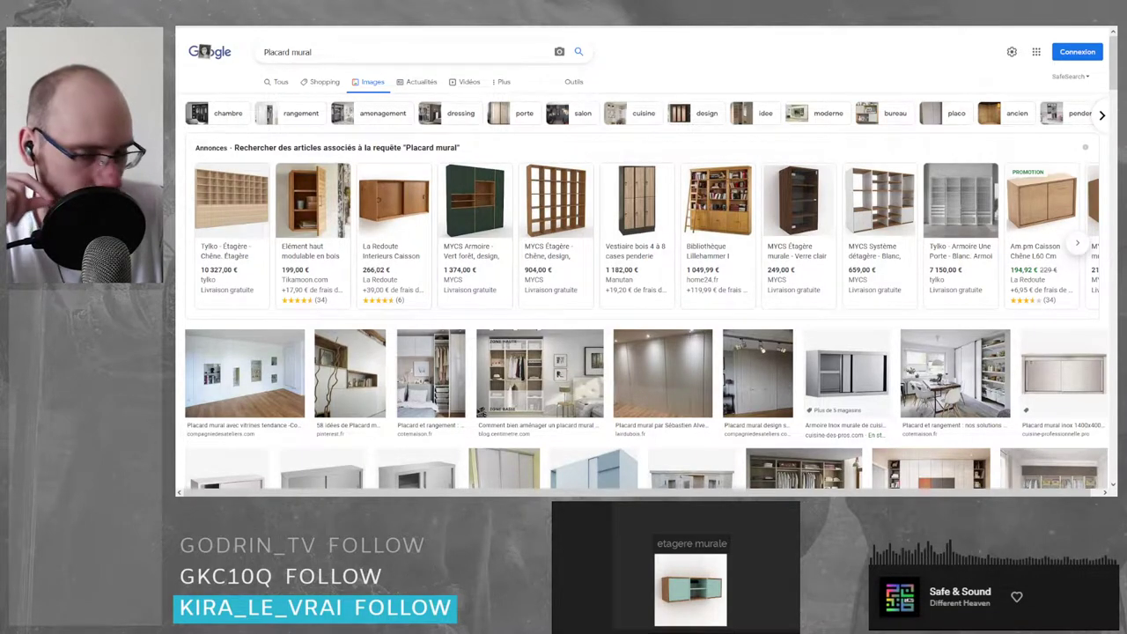
- Look through the wall cabinet results, preview the pale blue cabinet with sliding doors, and close the preview
mouse_move(337, 257)
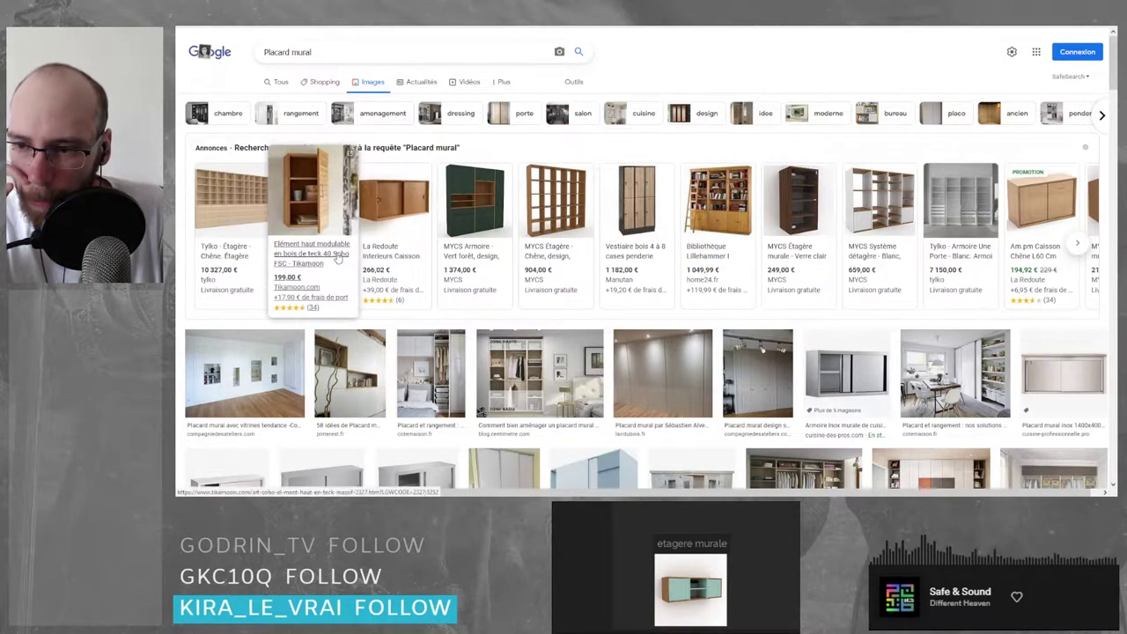
mouse_move(633, 201)
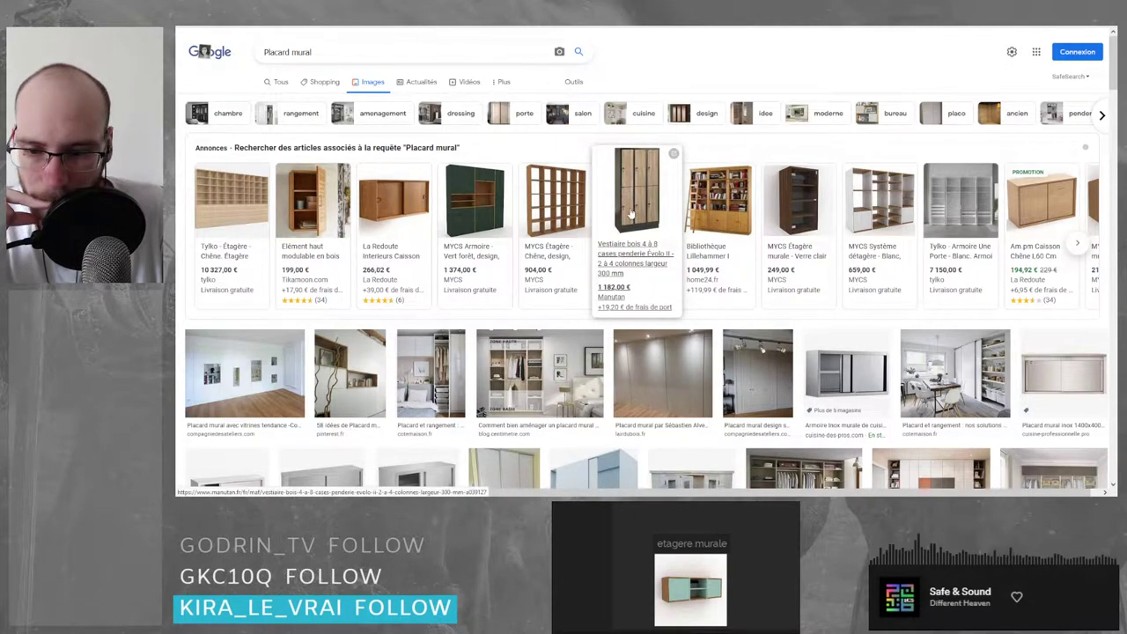
scroll(552, 328, down, 2)
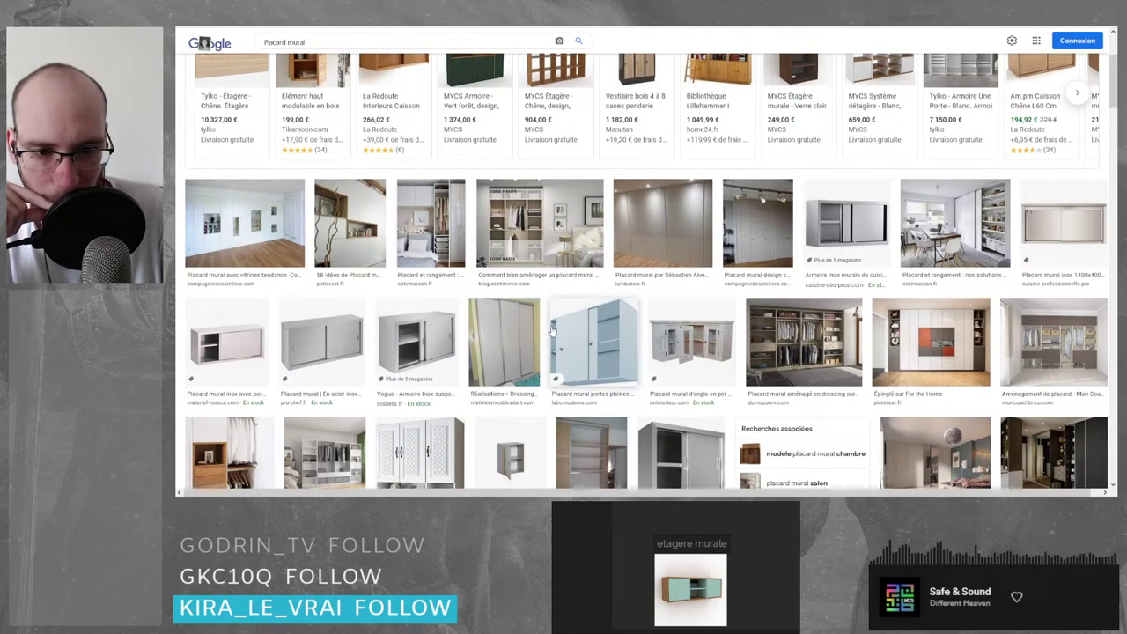
click(582, 360)
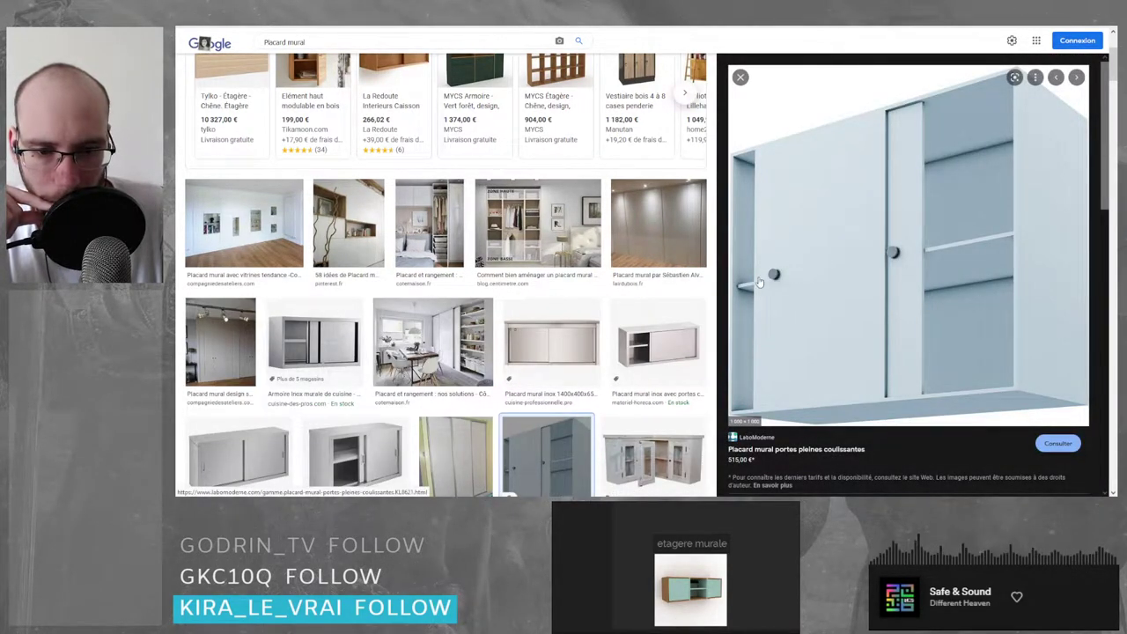
scroll(495, 280, up, 2)
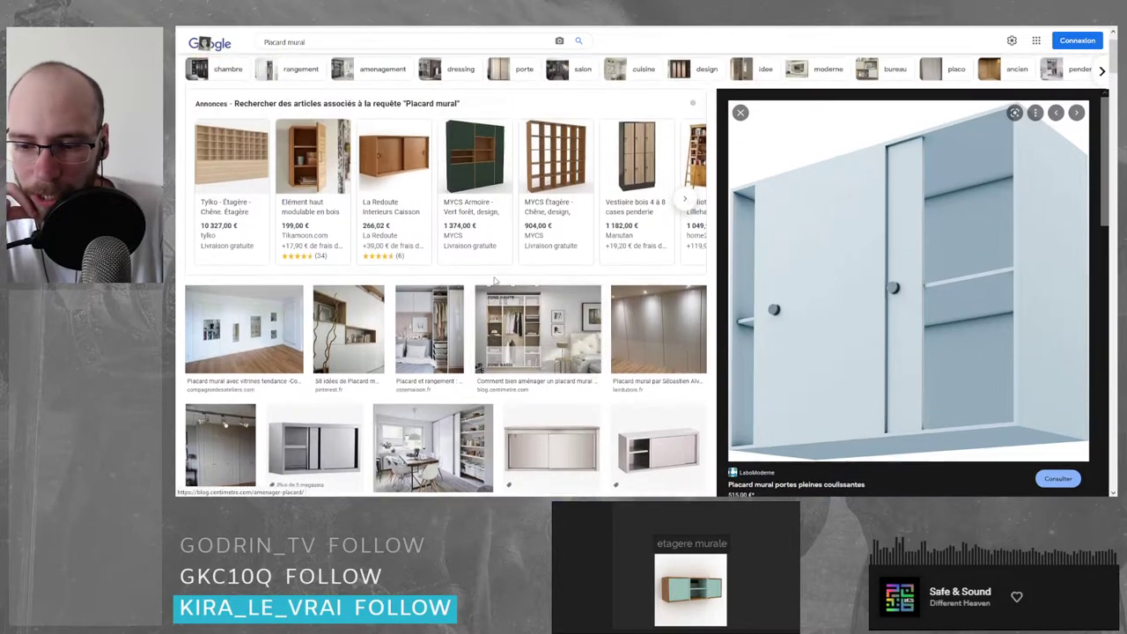
scroll(495, 280, up, 1)
click(740, 157)
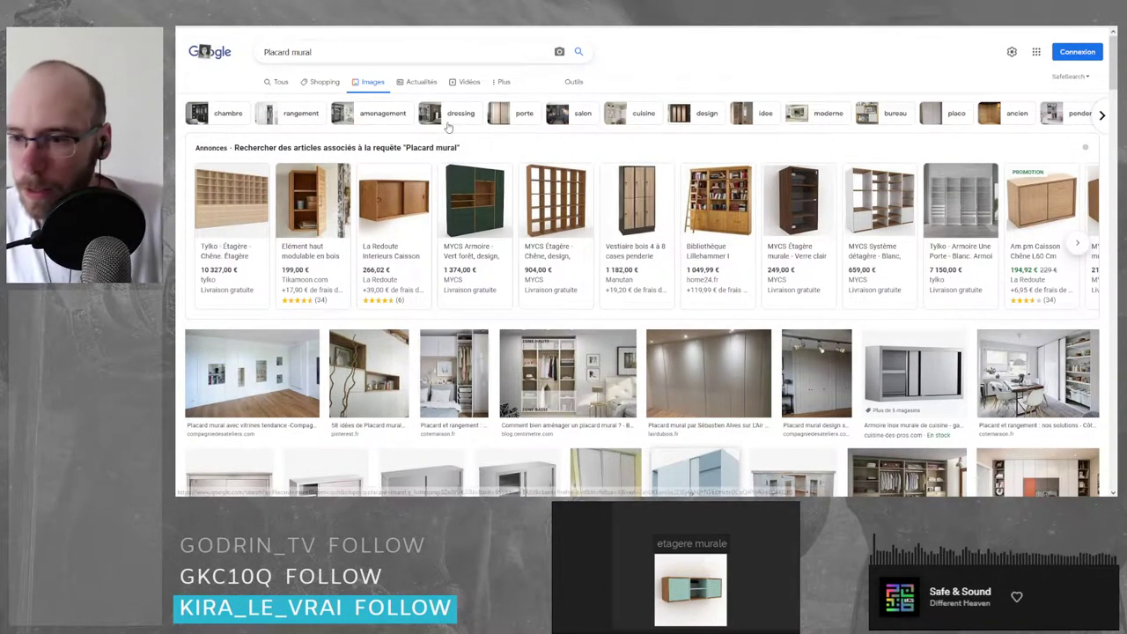
- Select the current search text and review all the collected furniture images on the reference board
drag(363, 50, 206, 76)
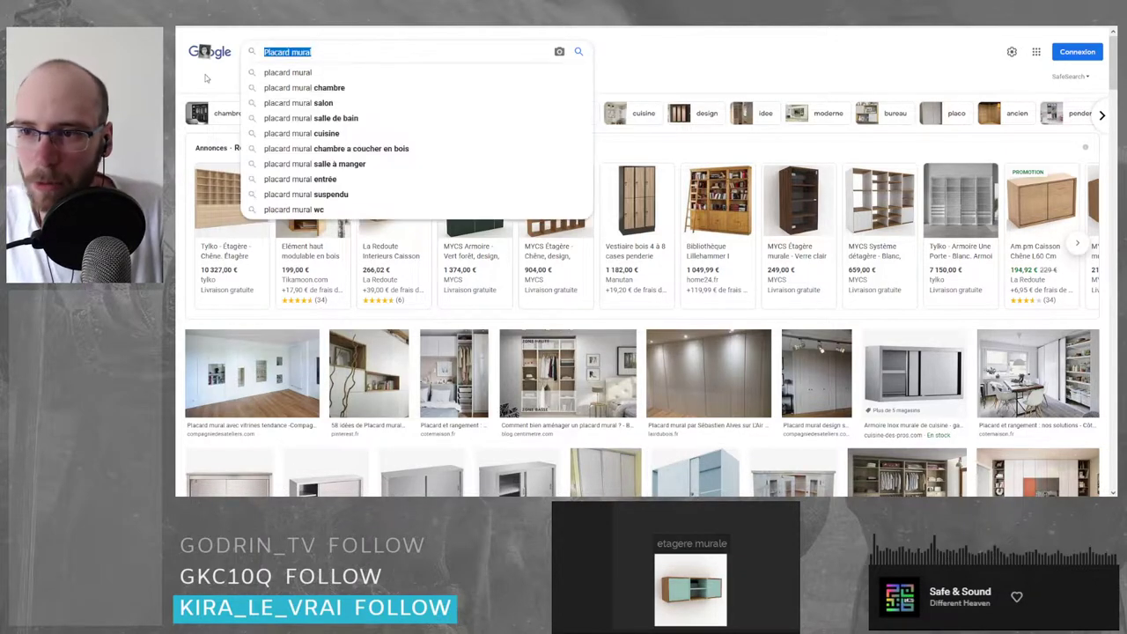
click(206, 76)
drag(344, 51, 216, 63)
scroll(660, 556, down, 6)
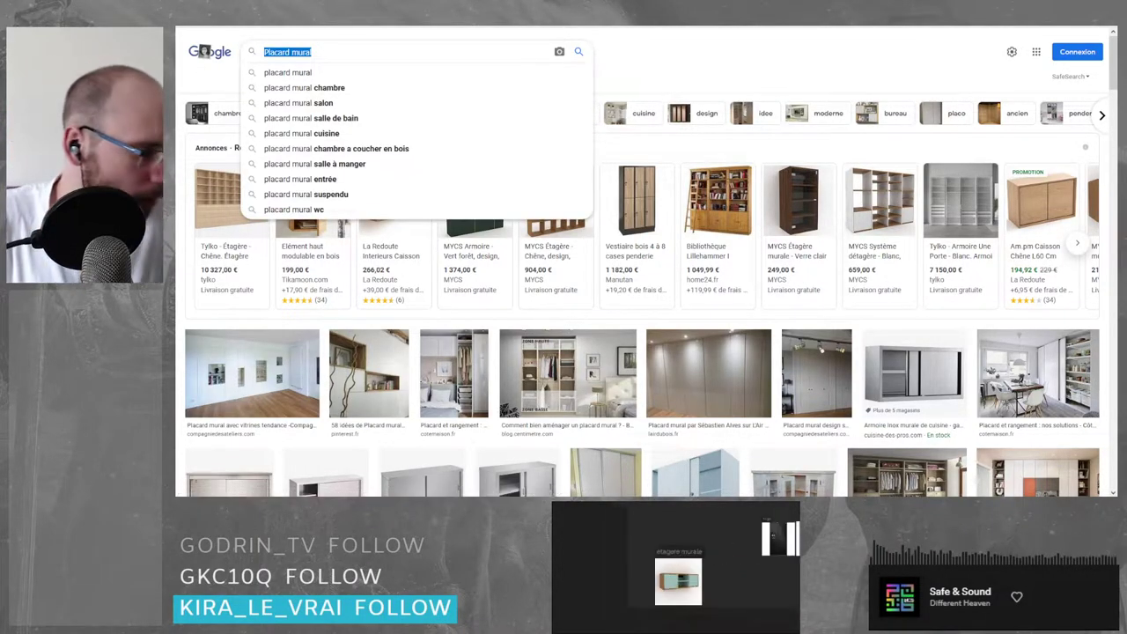
middle_drag(636, 541, 608, 538)
drag(609, 538, 670, 578)
middle_drag(656, 576, 670, 592)
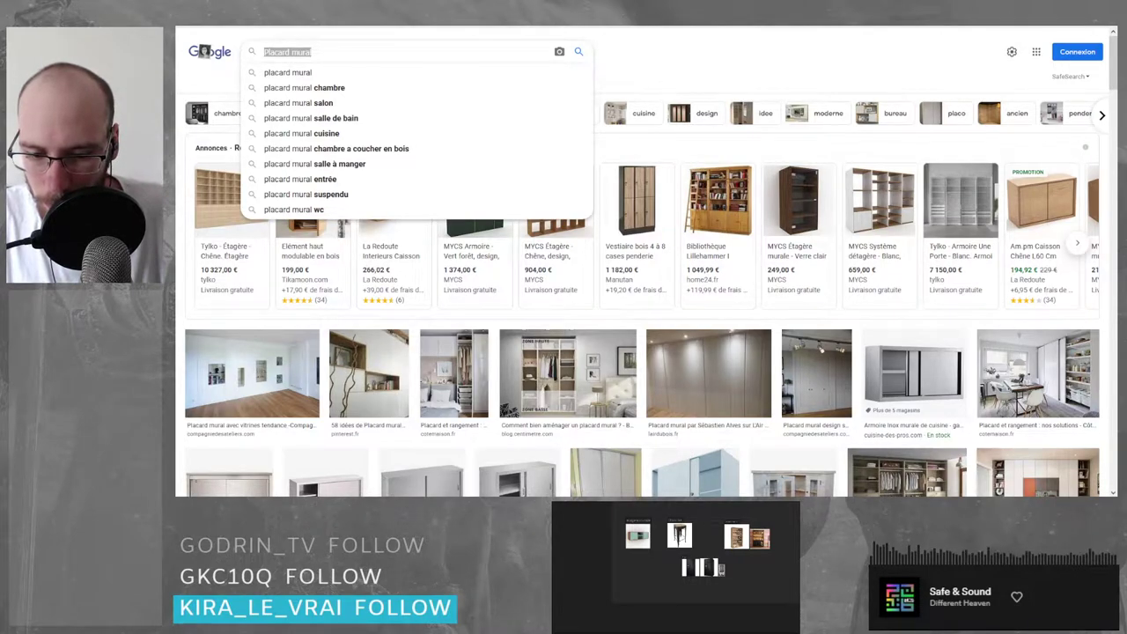
- Switch to Blender and inspect the placard block above the kitchen wall and the low Cube.020 block beside the fridge
key(alt+Tab)
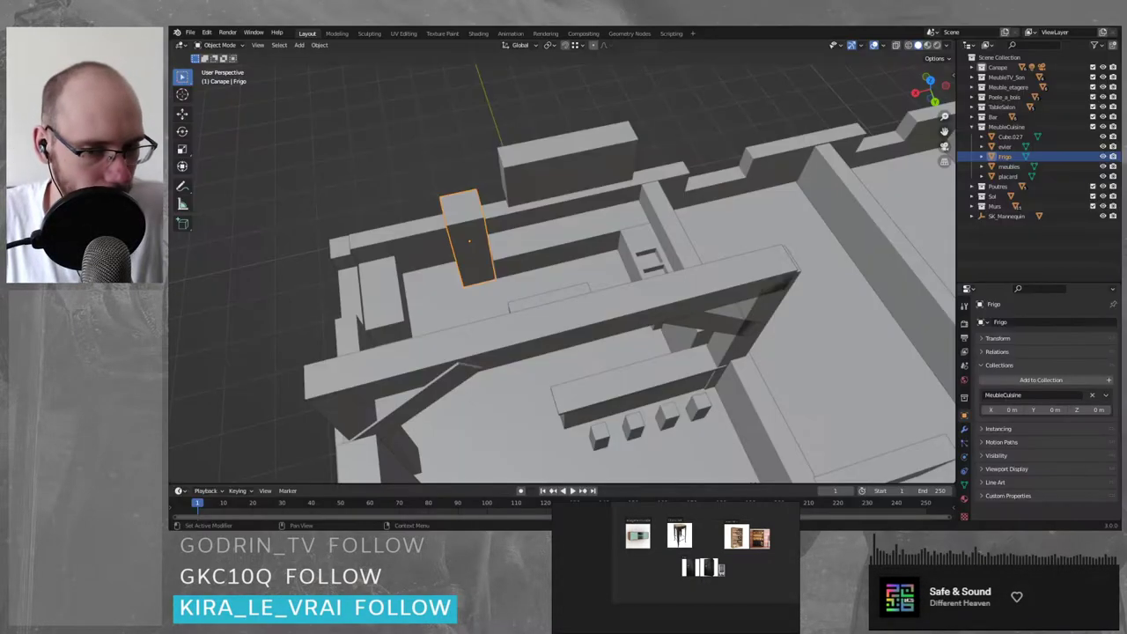
scroll(509, 307, down, 3)
middle_drag(440, 333, 512, 297)
click(533, 206)
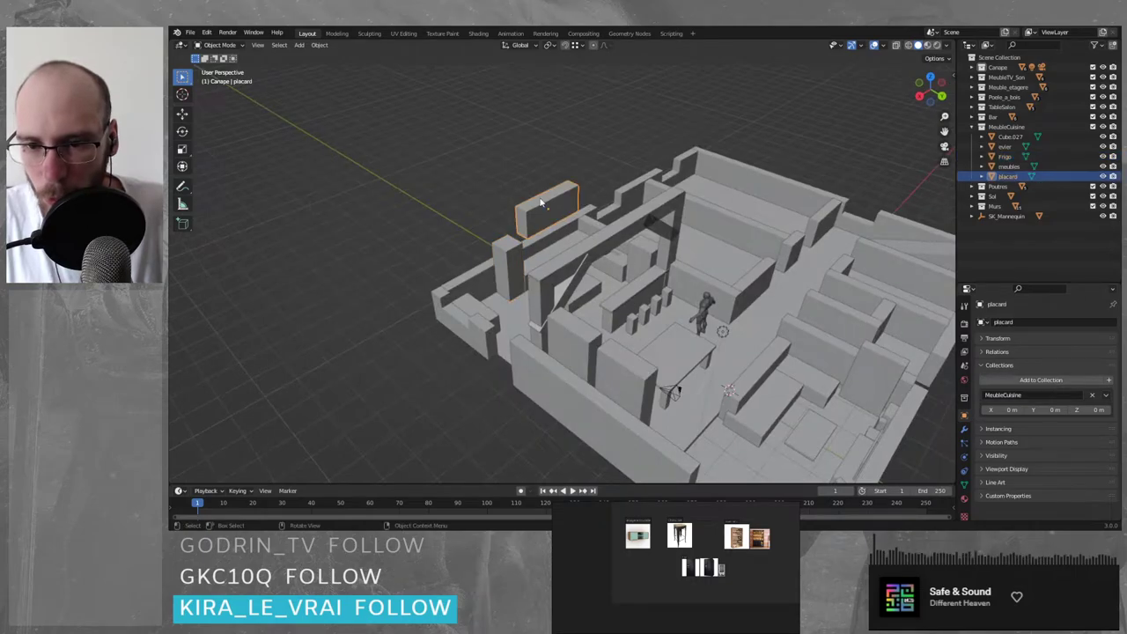
scroll(546, 197, up, 4)
middle_drag(509, 123, 431, 177)
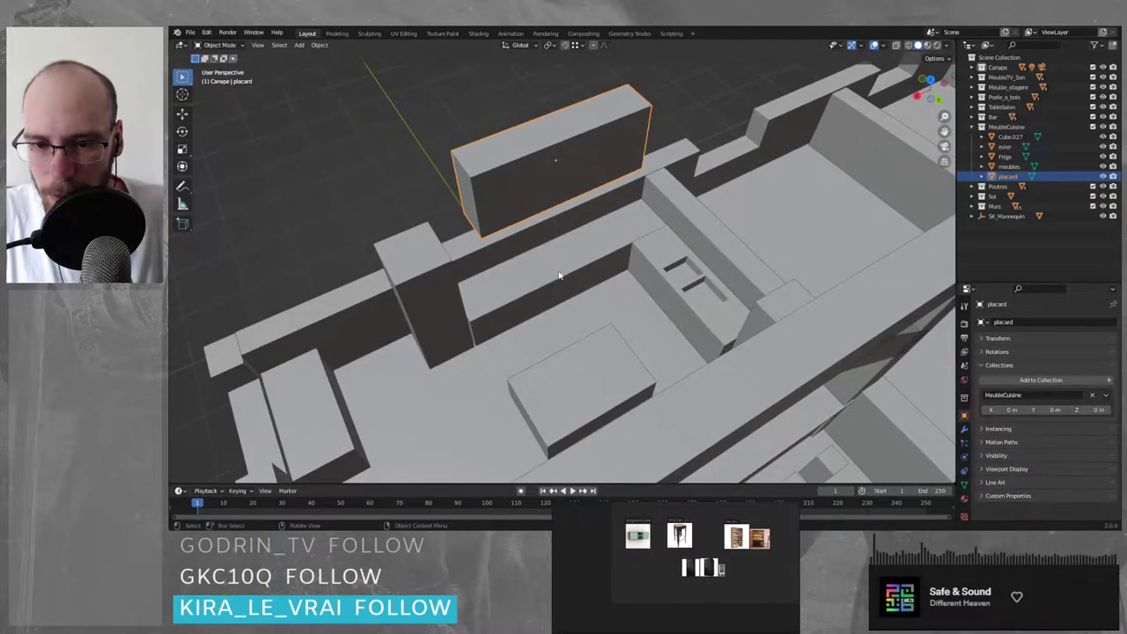
click(310, 417)
middle_drag(309, 417, 615, 476)
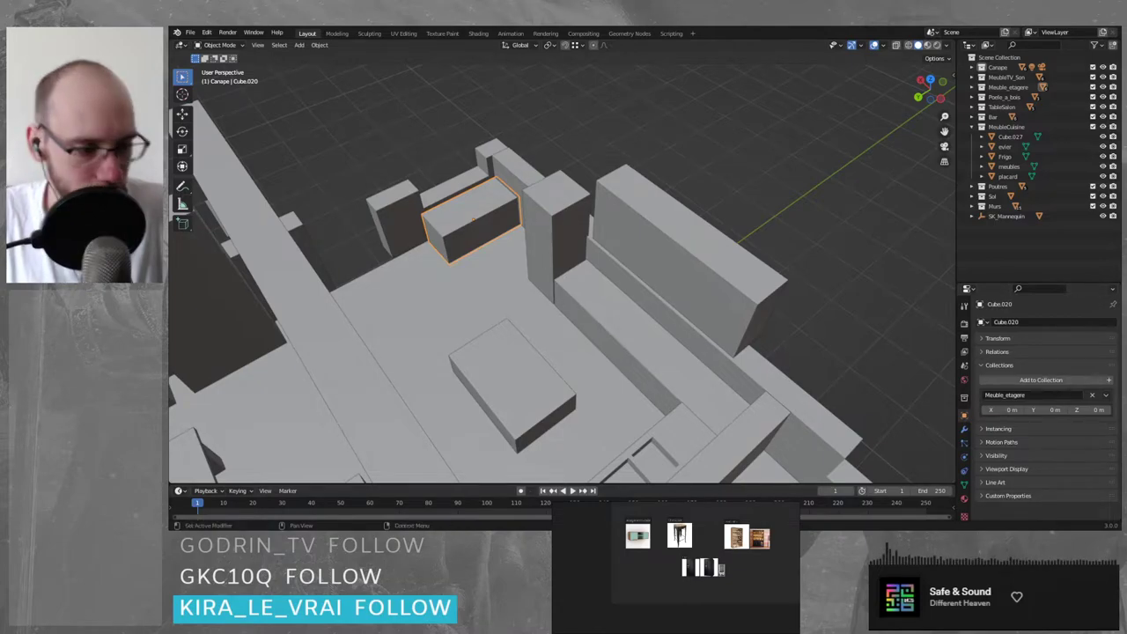
- Switch back to the browser, search images for "etagere cuisine", and browse the kitchen shelf results
key(alt+Tab)
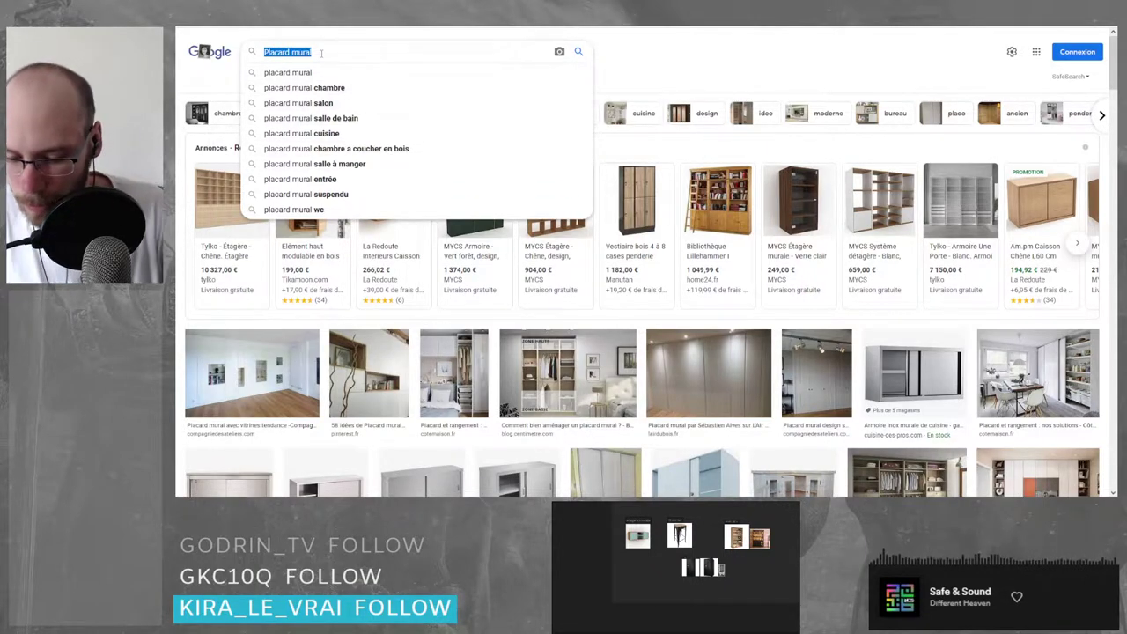
text(etagere)
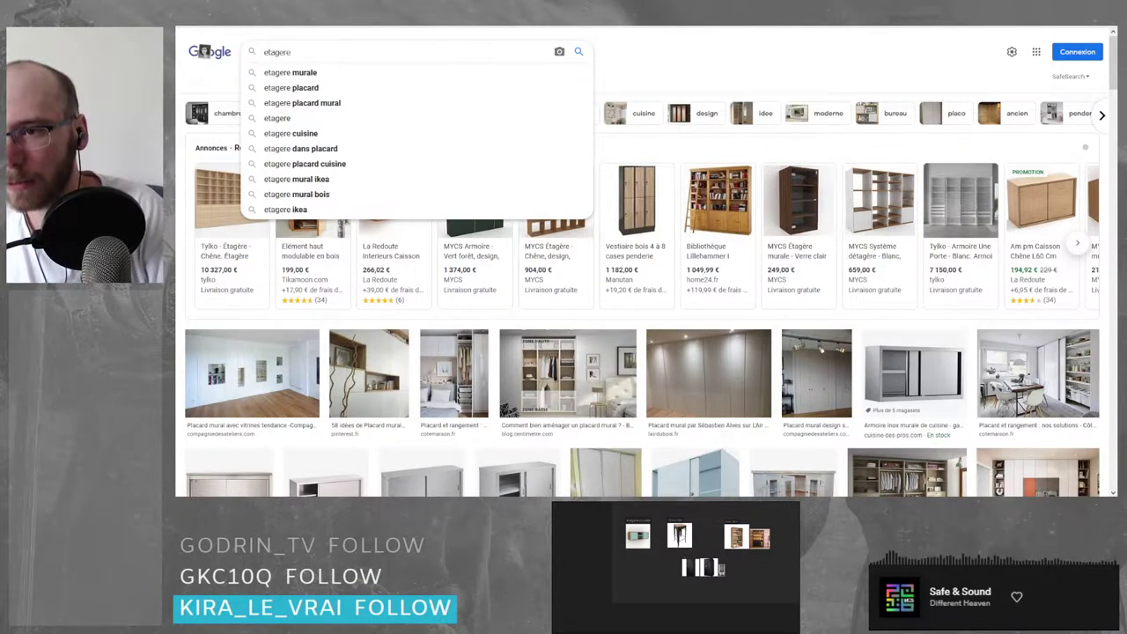
key(Down)
key(Down)
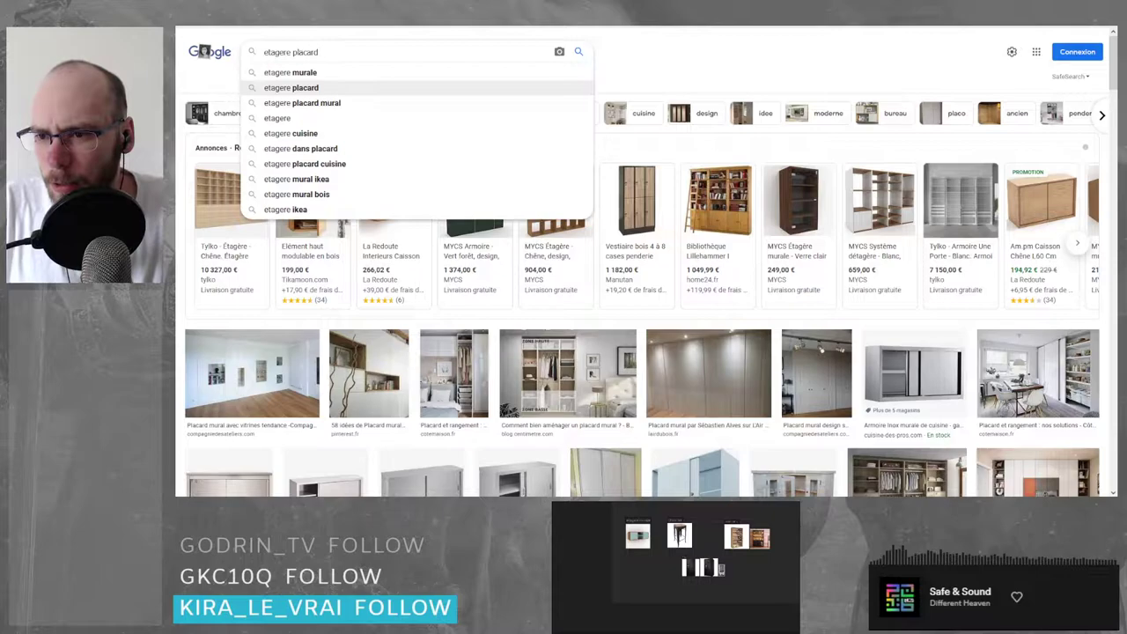
key(Down)
key(Down)
key(Down)
key(Return)
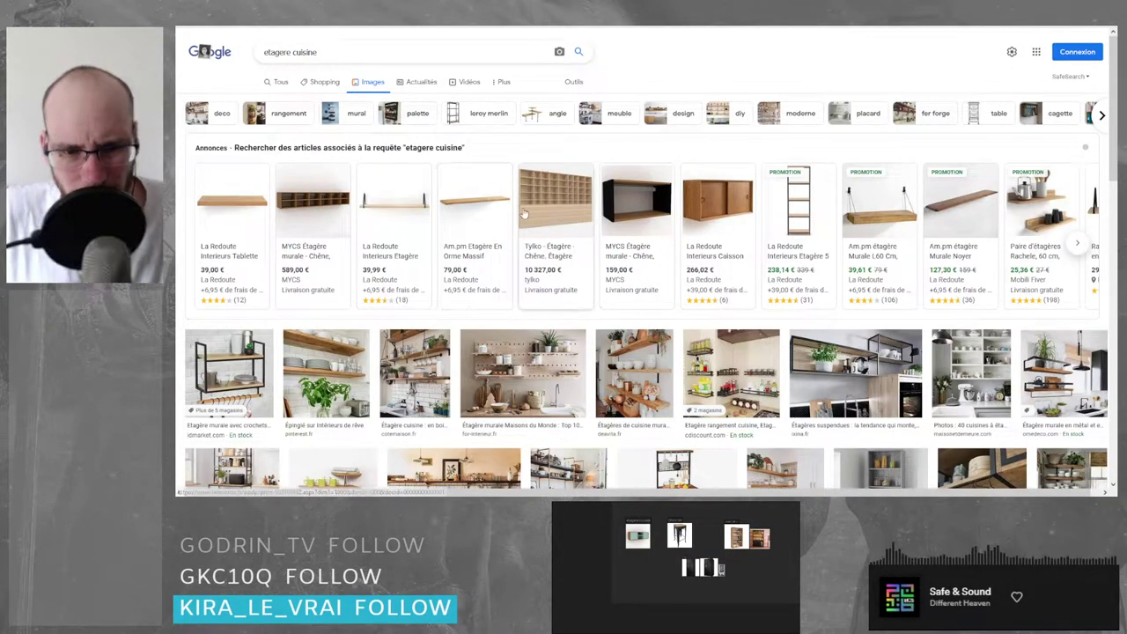
scroll(544, 289, down, 1)
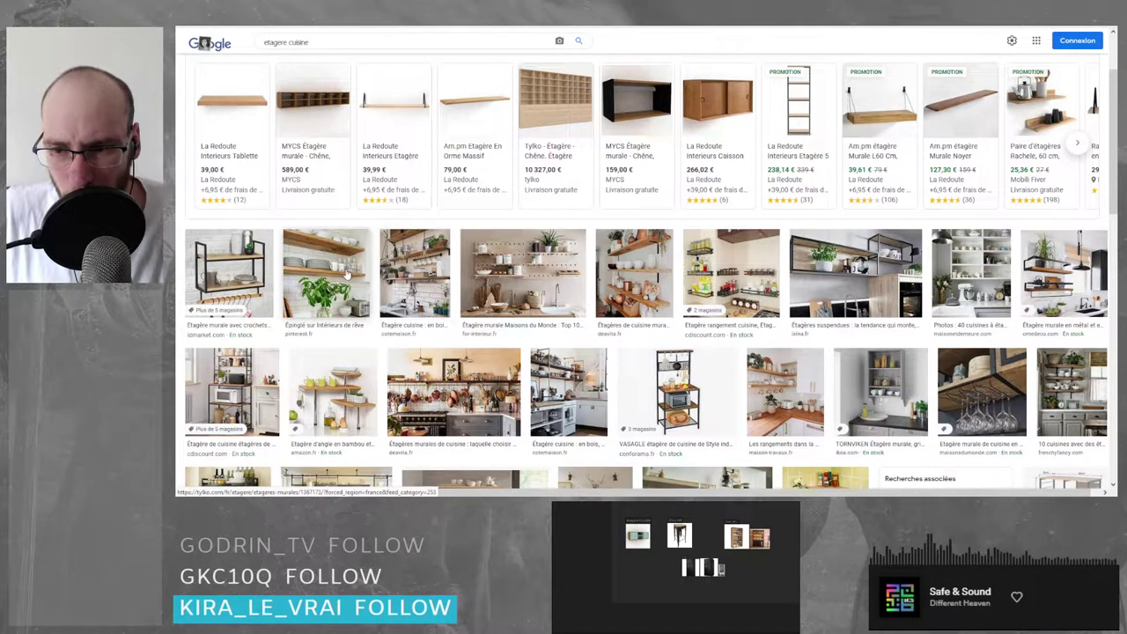
scroll(333, 278, down, 2)
scroll(330, 276, down, 2)
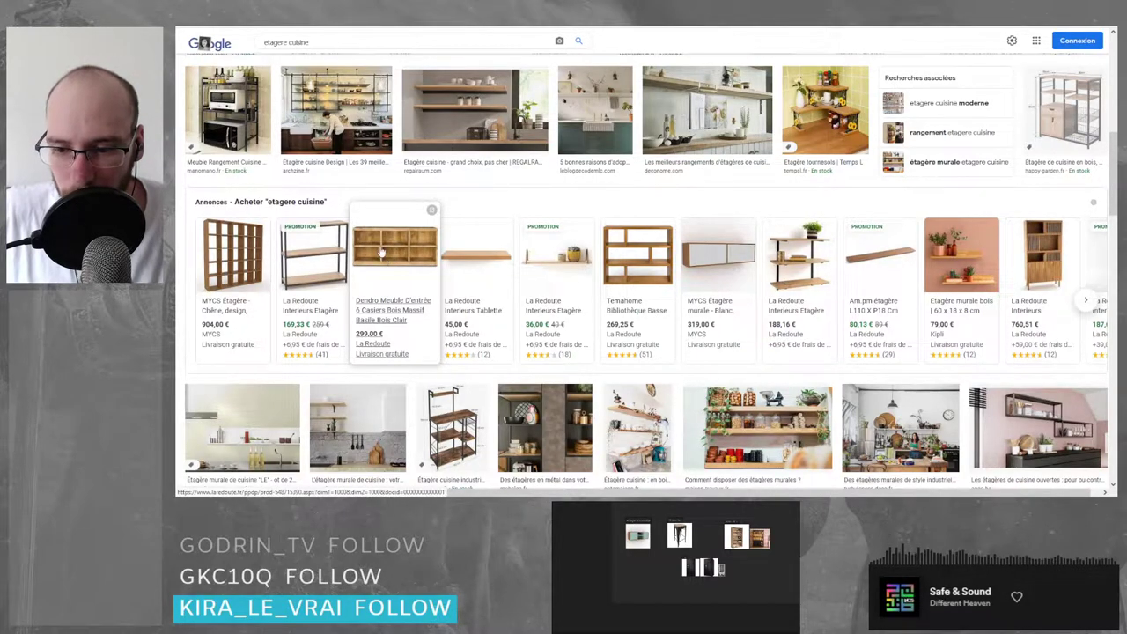
- Search images for "meuble d'entrée" and browse the hallway furniture results
scroll(376, 249, up, 3)
drag(317, 42, 202, 48)
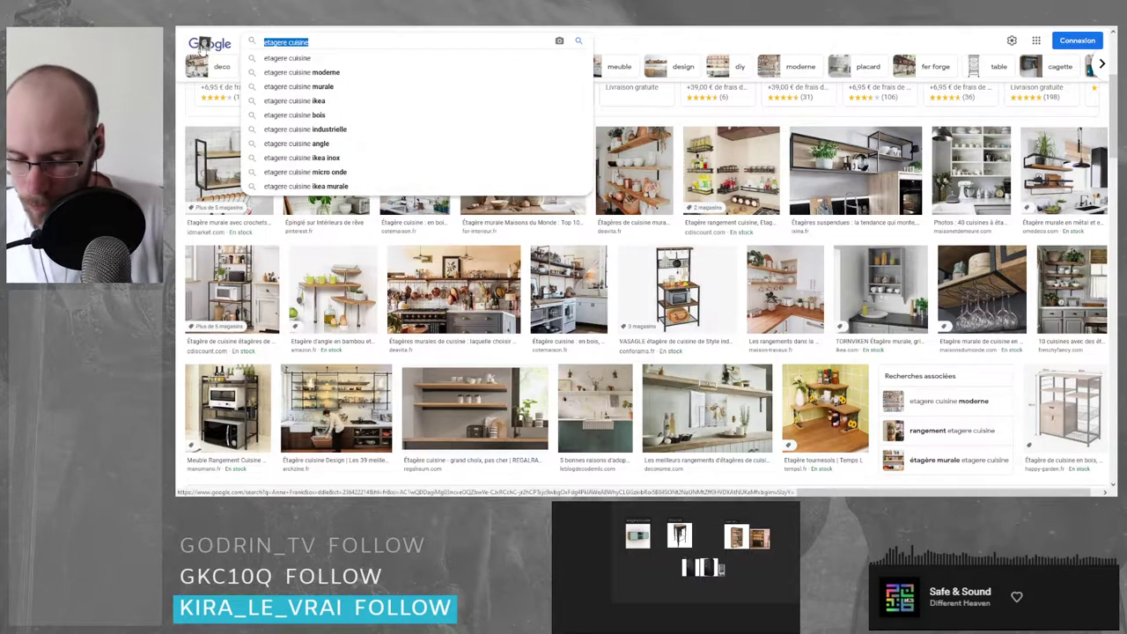
text(meuble d)
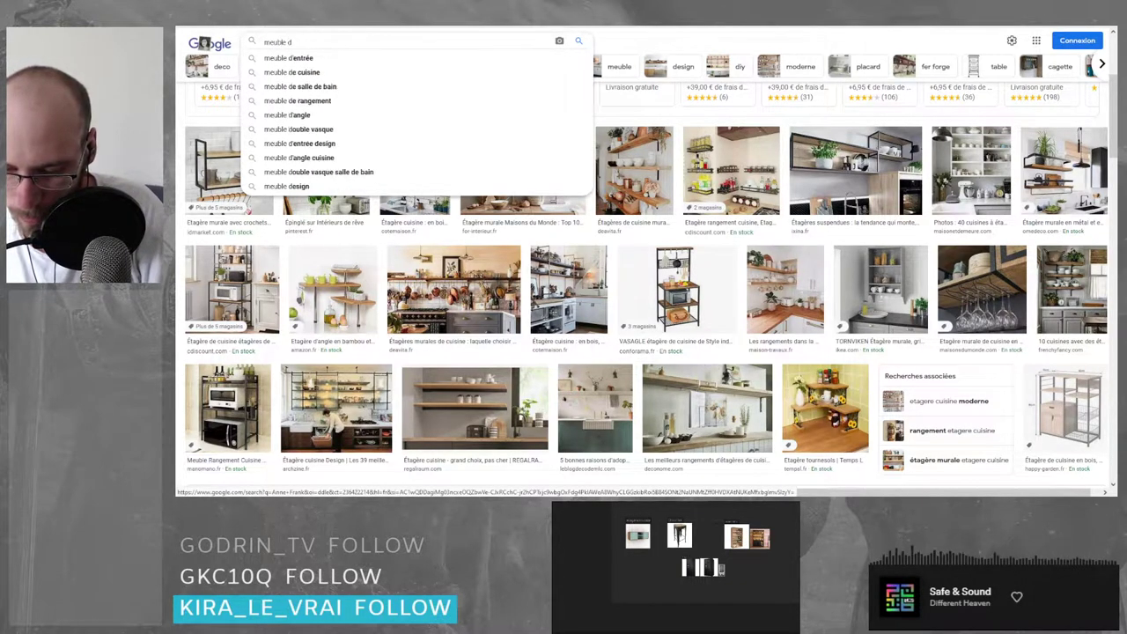
text('entr)
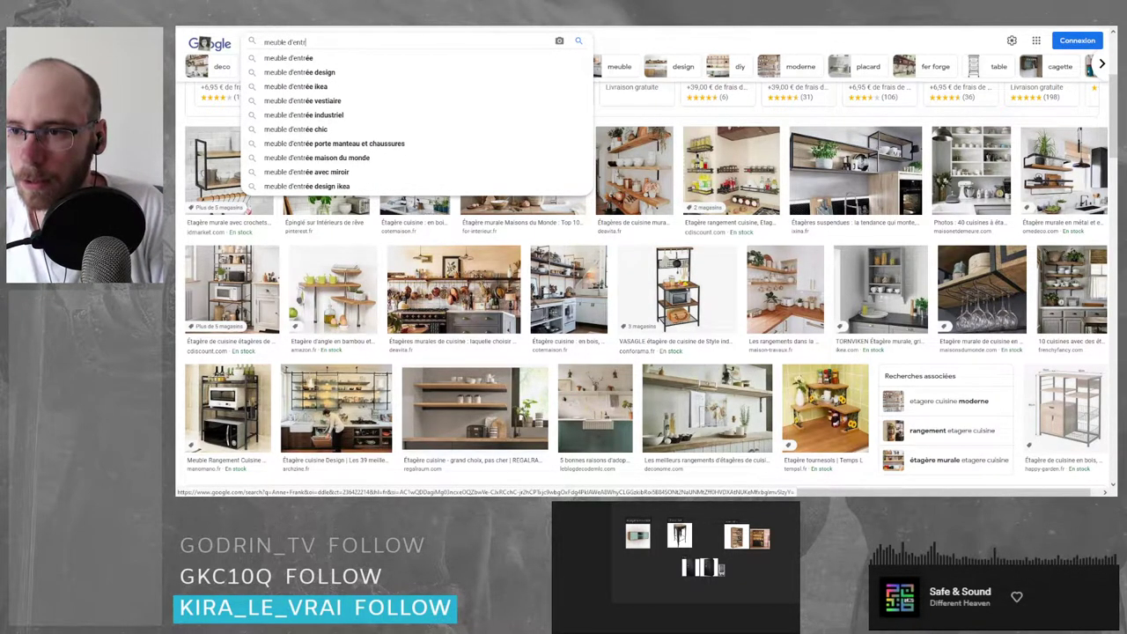
text(ée)
key(Return)
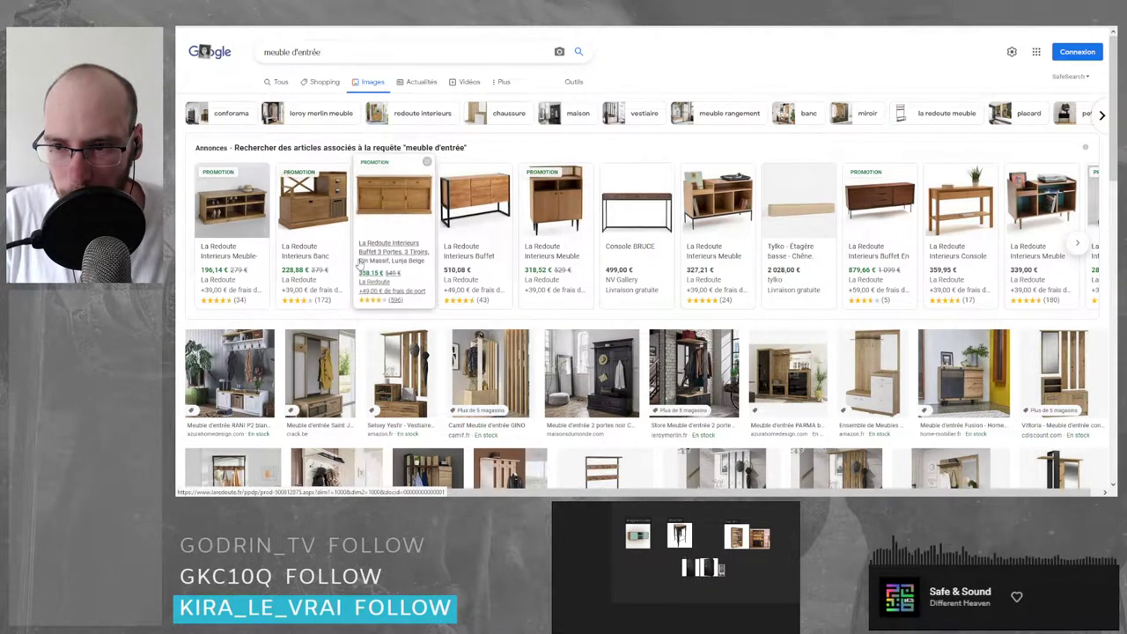
scroll(493, 260, down, 2)
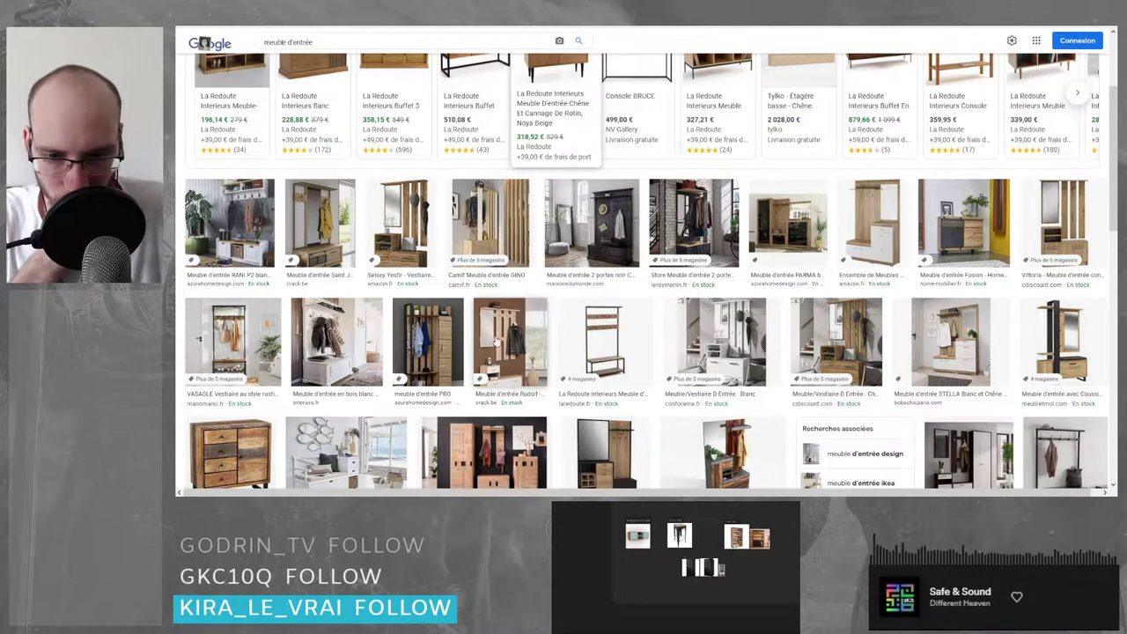
- Open the La Redoute oak and metal Hiba buffet and add its enlarged open-door image to the reference board
scroll(495, 341, up, 2)
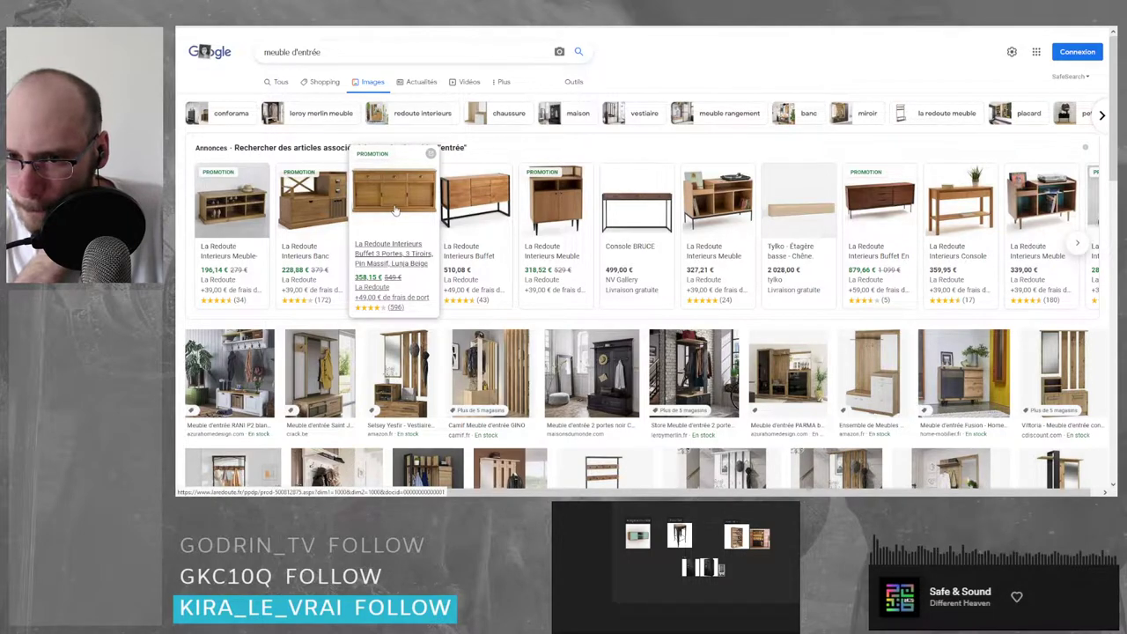
click(488, 191)
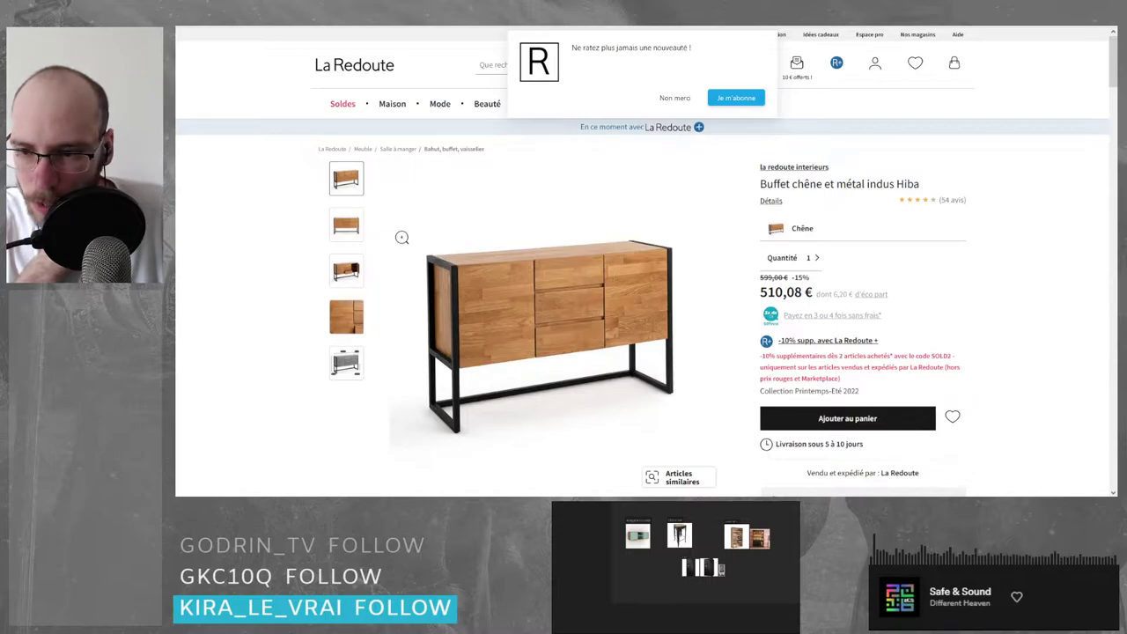
mouse_move(346, 271)
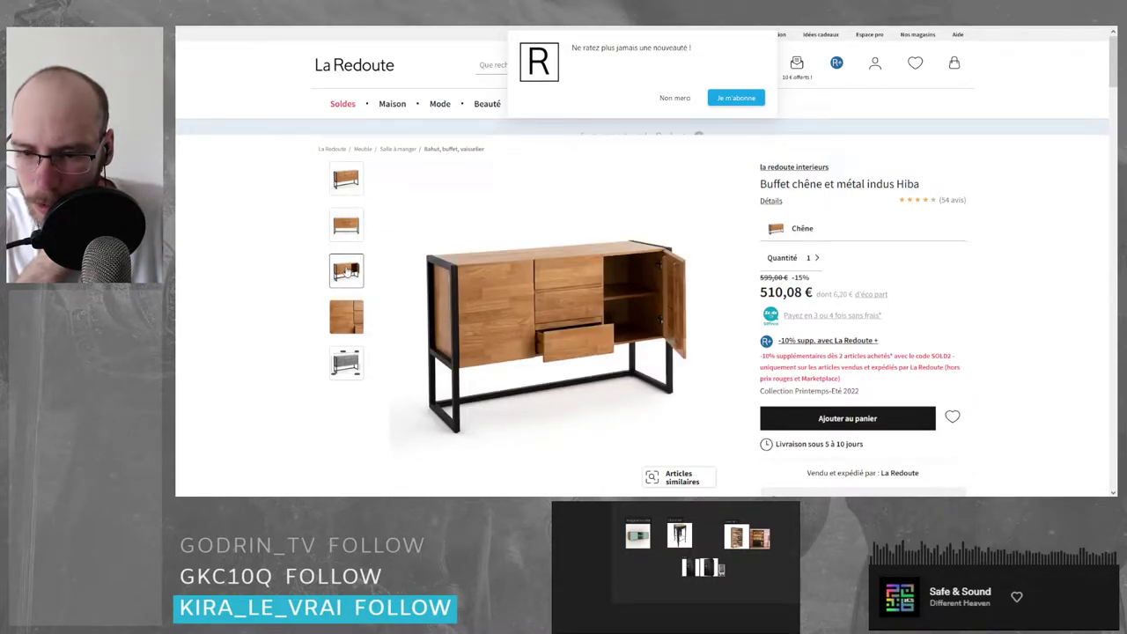
click(502, 299)
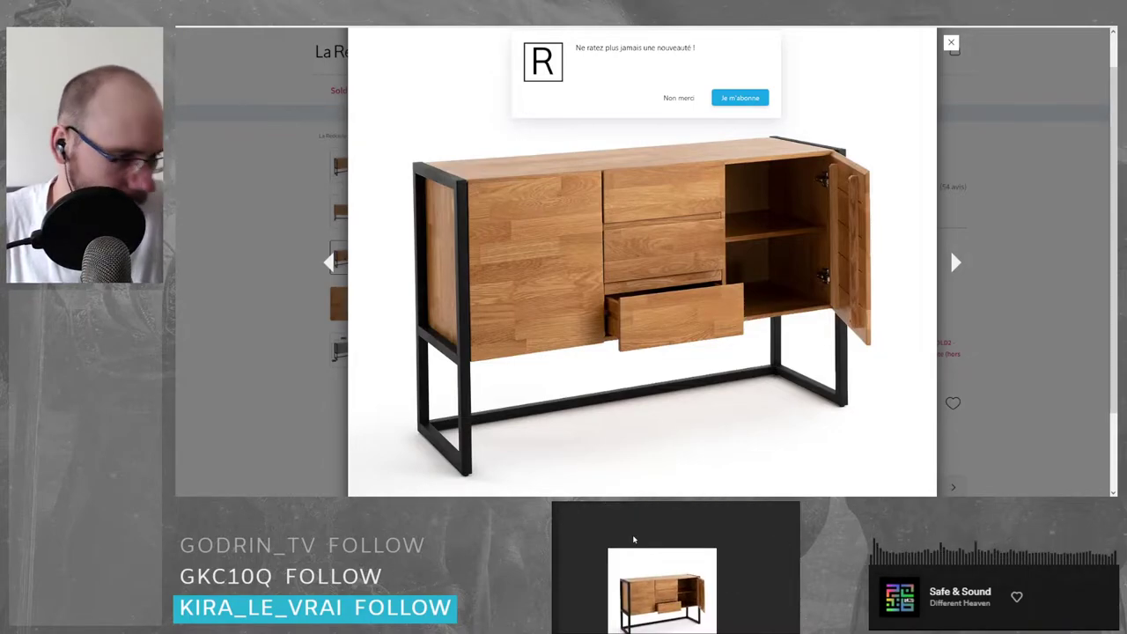
- Label the buffet image "meuble entrer" on the reference board and close the product page
text(m)
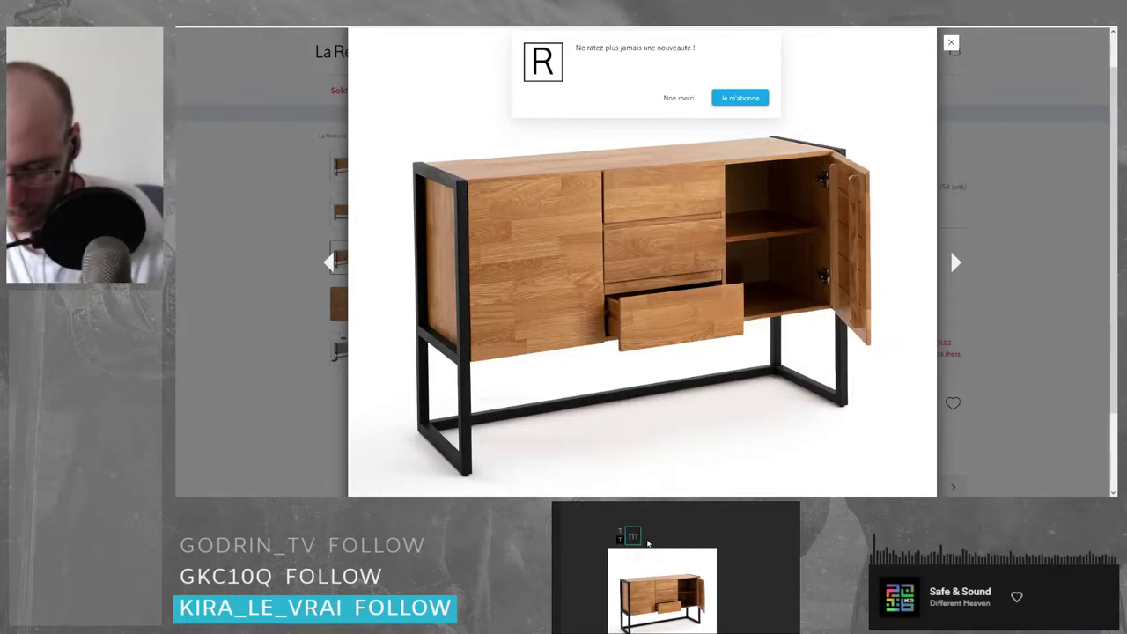
text(euble entrer)
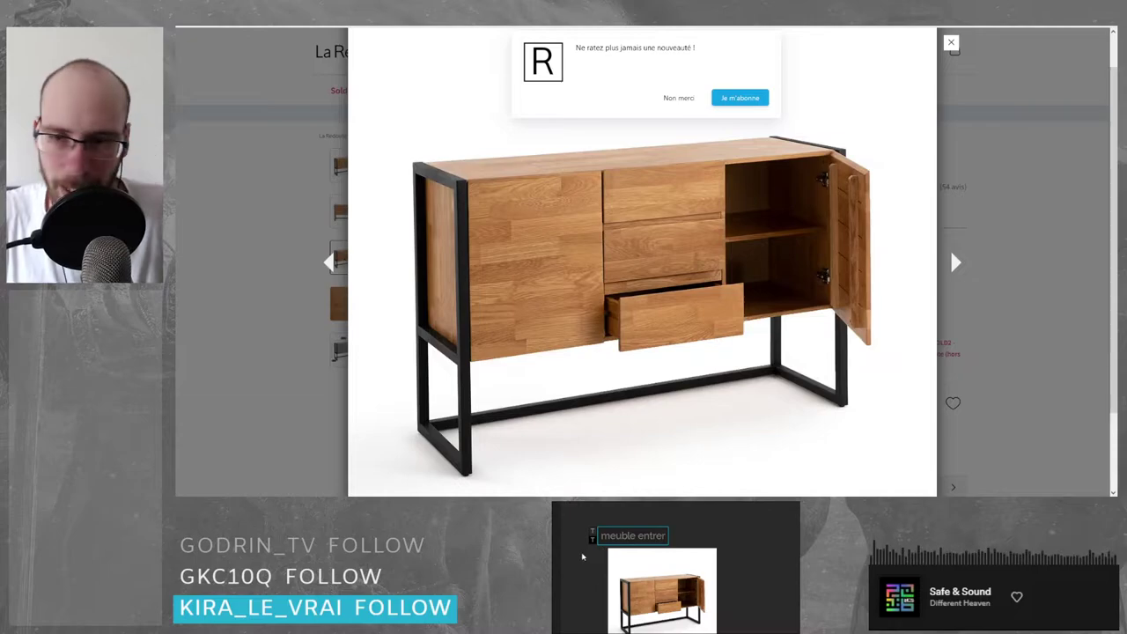
key(Return)
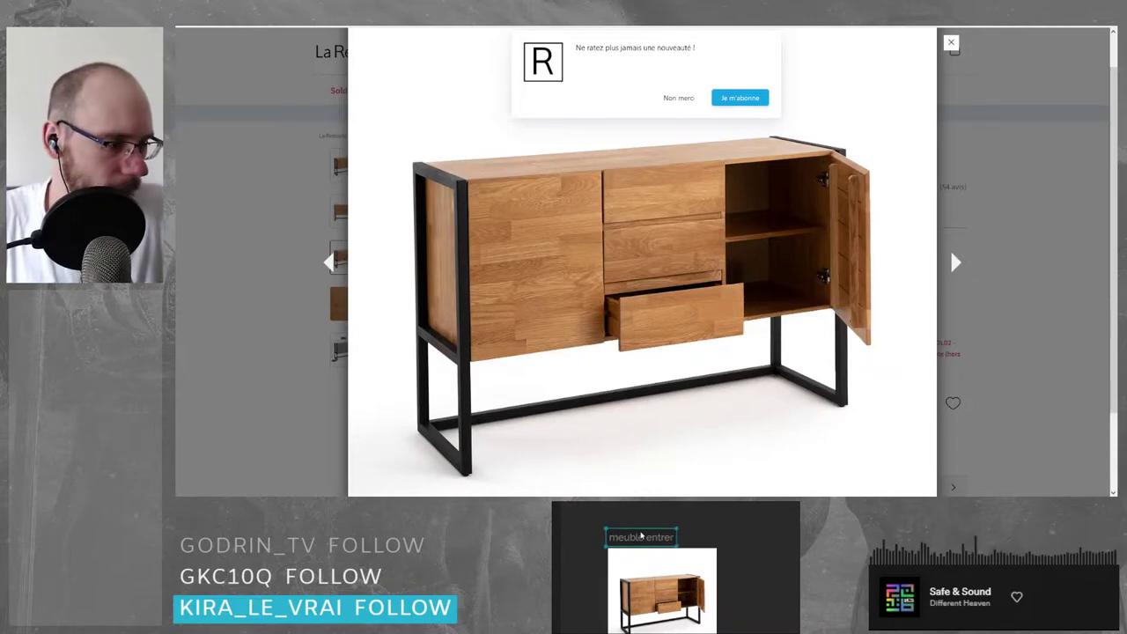
key(ctrl+w)
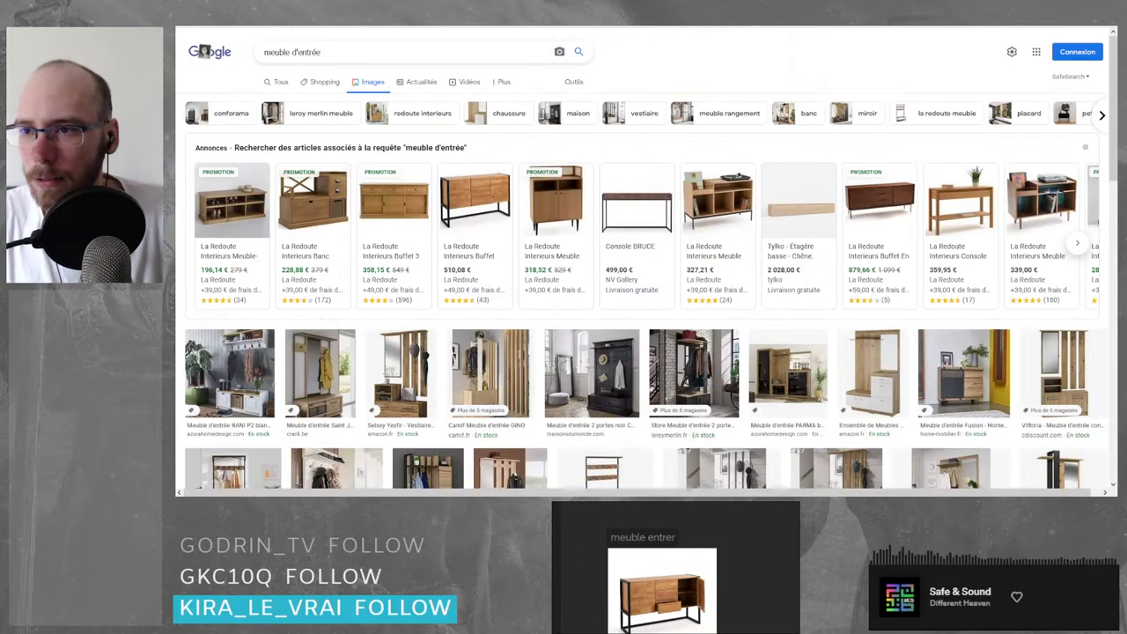
- Check the wording in the web results for "meuble d'entrée" and correct the board label to "meuble entrée"
click(279, 83)
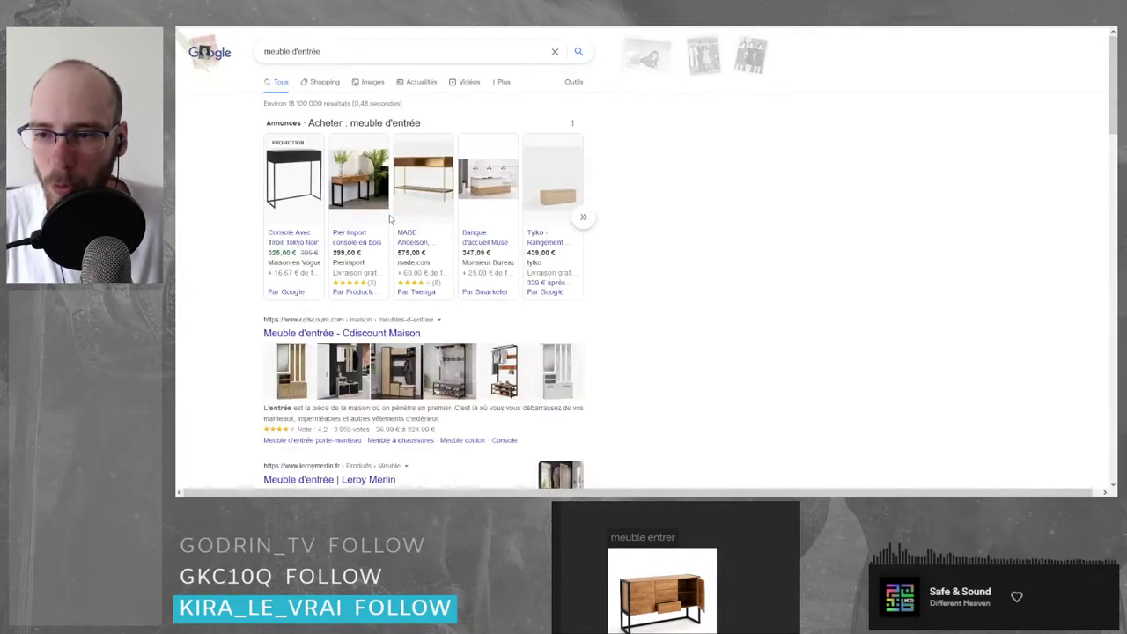
scroll(253, 232, down, 3)
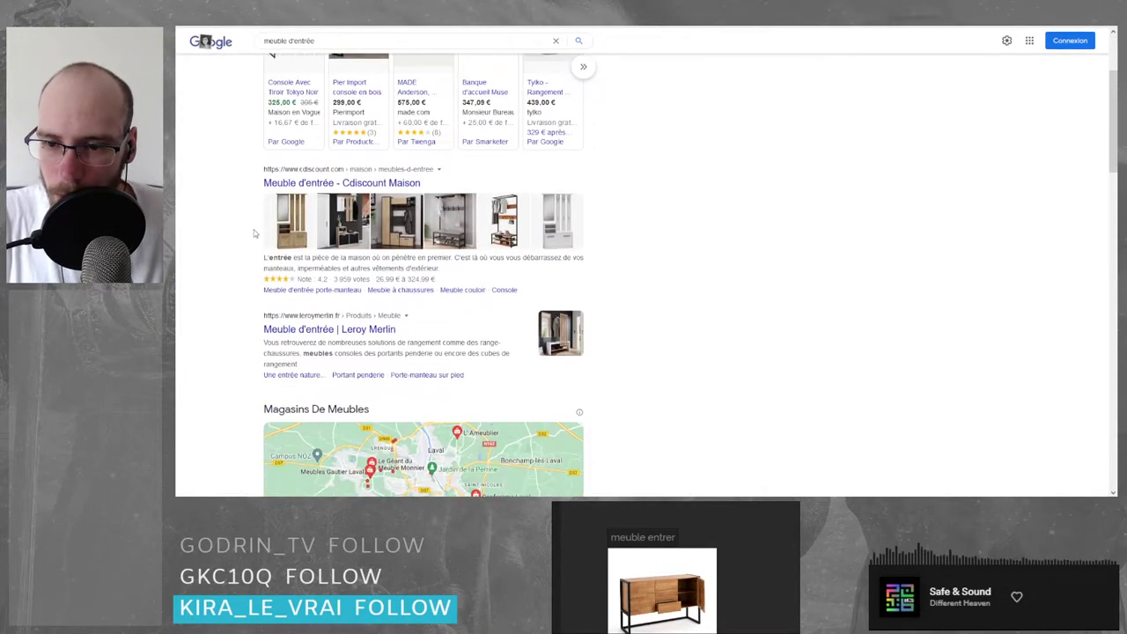
scroll(253, 233, down, 3)
scroll(253, 233, up, 3)
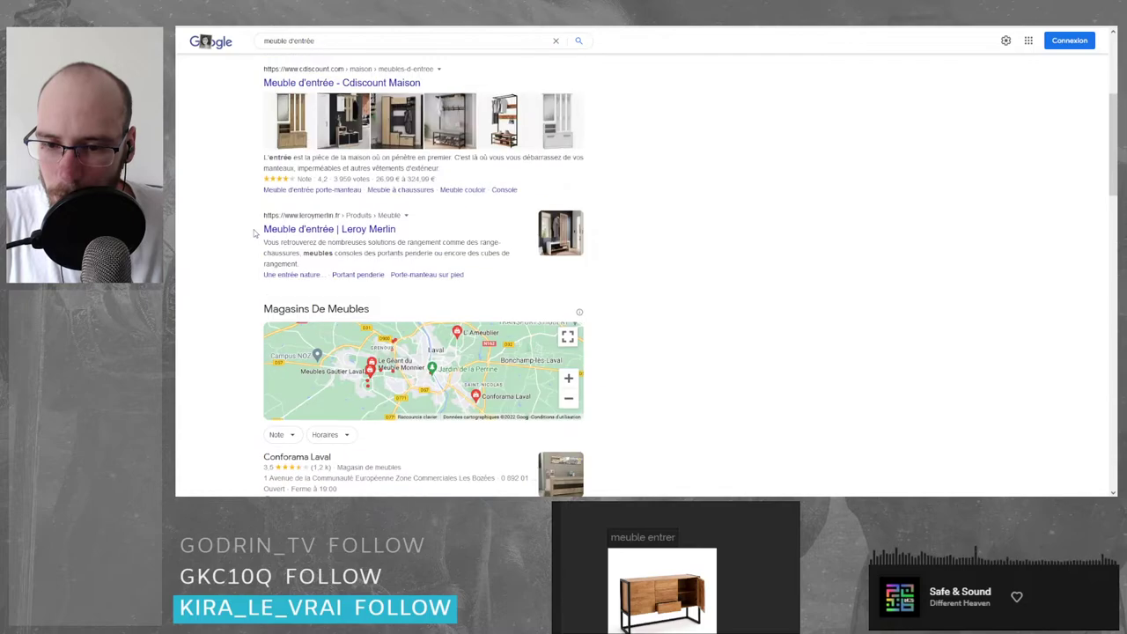
double_click(676, 540)
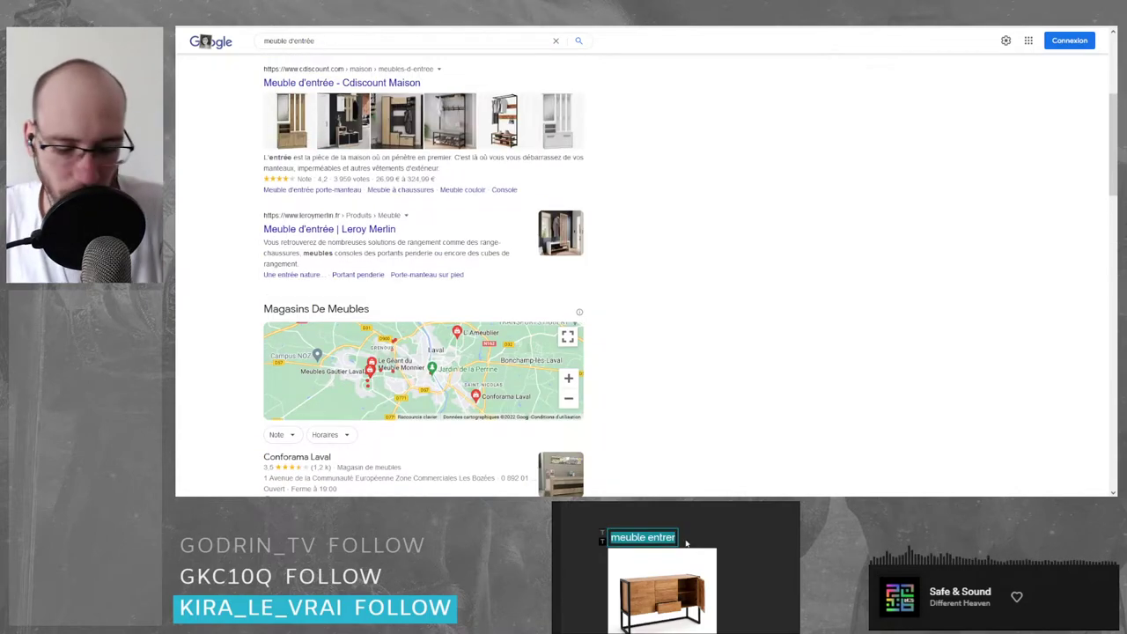
key(Right)
key(BackSpace)
key(BackSpace)
text(ée)
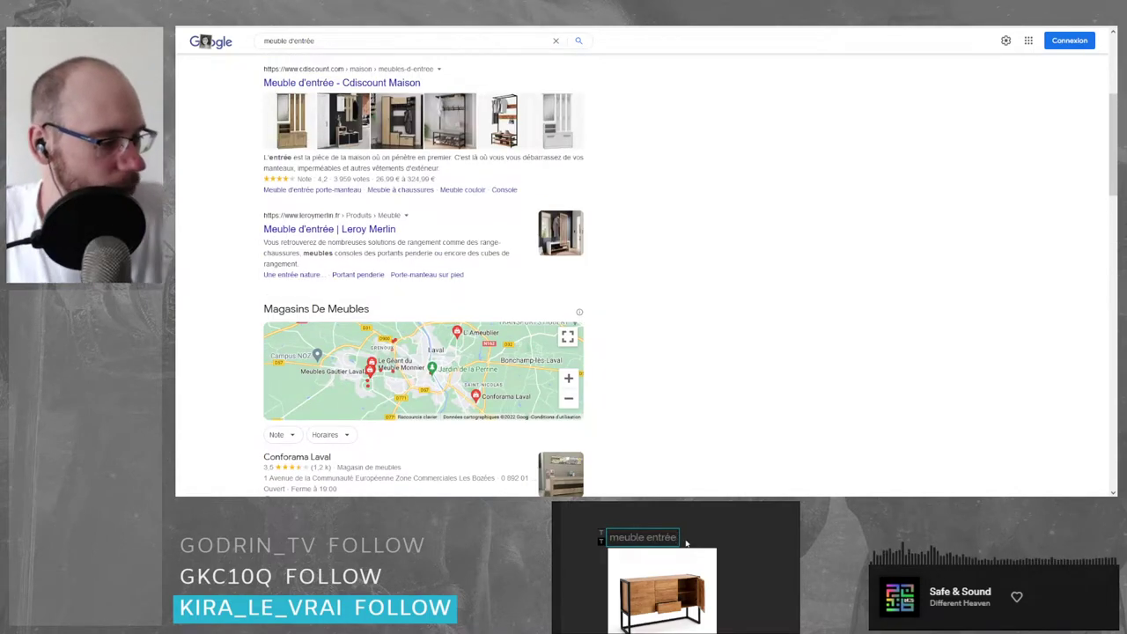
click(707, 542)
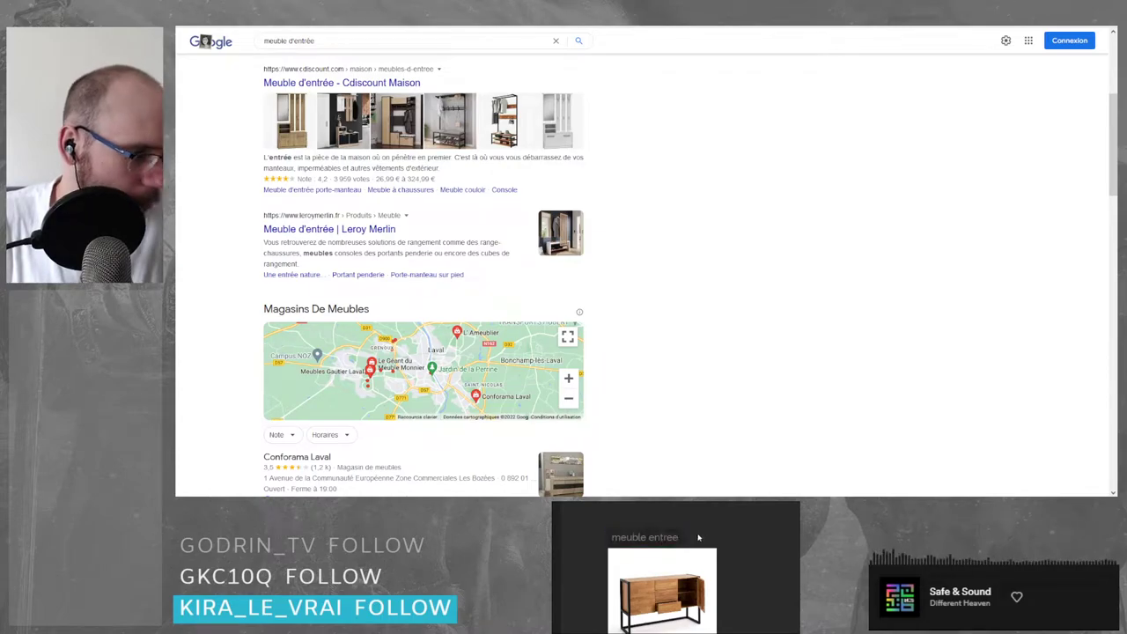
scroll(204, 41, up, 3)
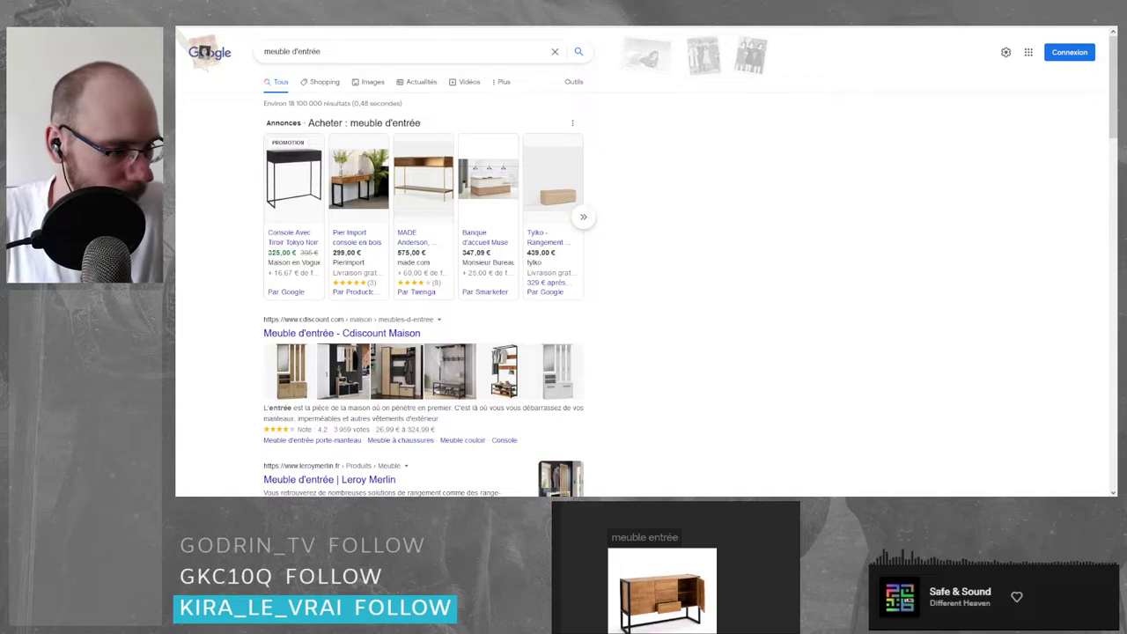
- Switch to Blender, select the evier sink block, and inspect the kitchen layout around it
key(alt+Tab)
scroll(431, 321, down, 3)
middle_drag(432, 322, 619, 302)
click(639, 236)
middle_drag(639, 236, 595, 278)
scroll(640, 264, up, 4)
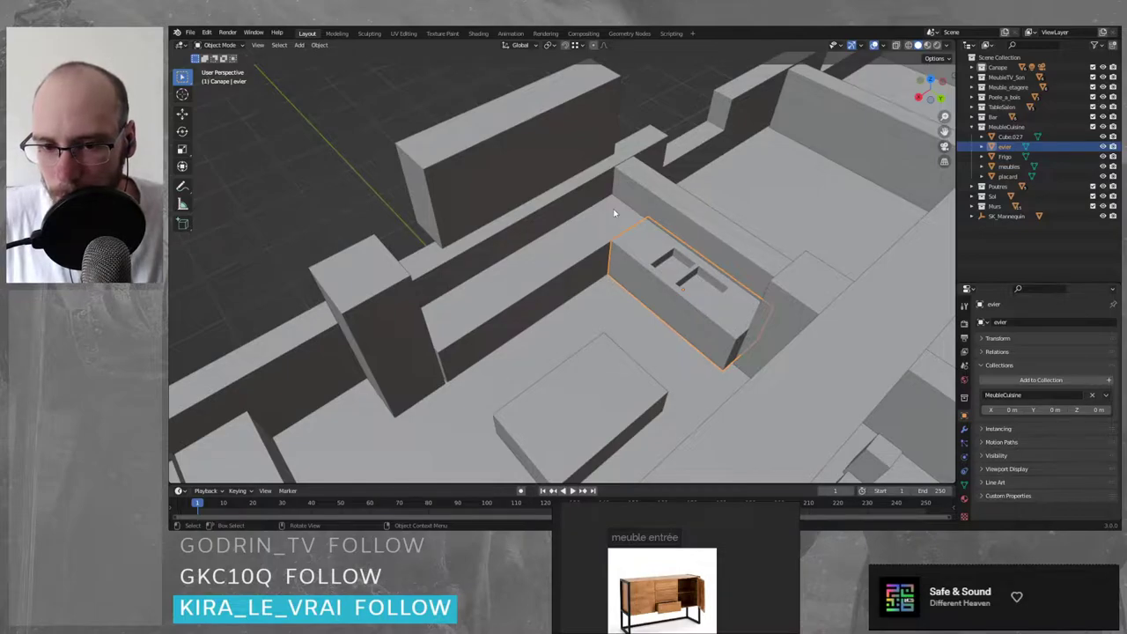
middle_drag(614, 214, 675, 302)
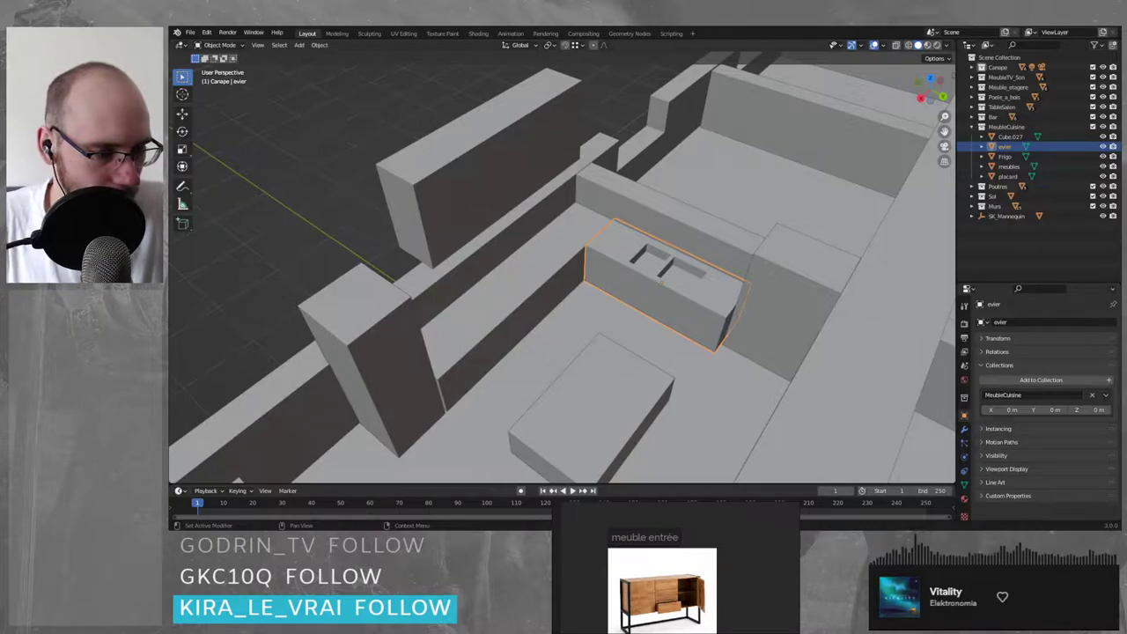
- Switch back to the browser, search images for "Cuisine", and browse the kitchen results
key(alt+Tab)
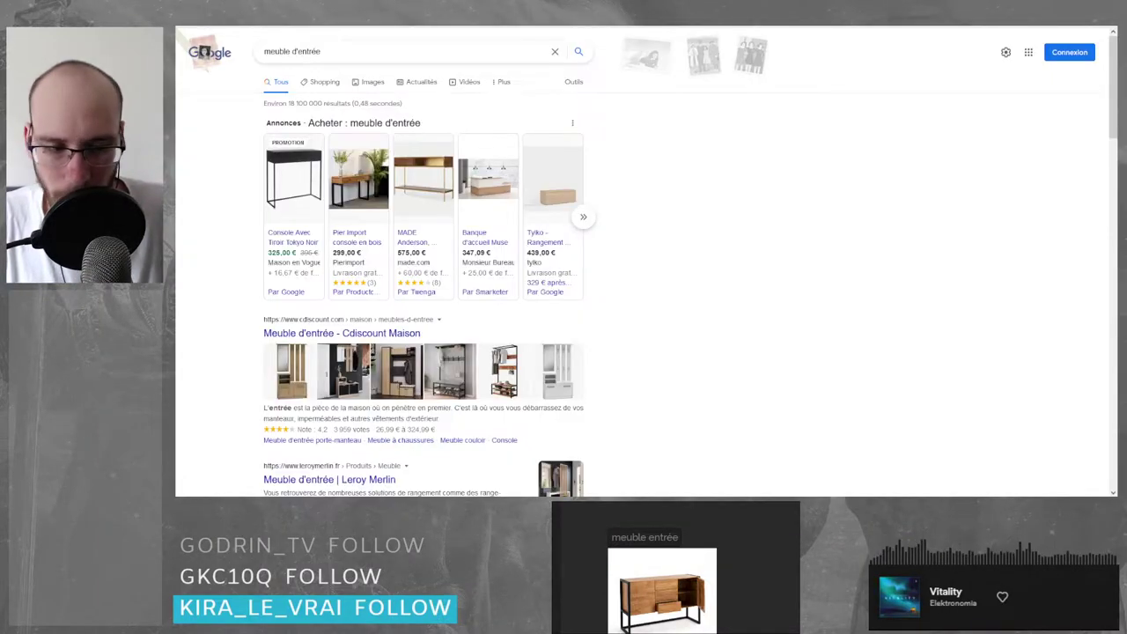
click(245, 51)
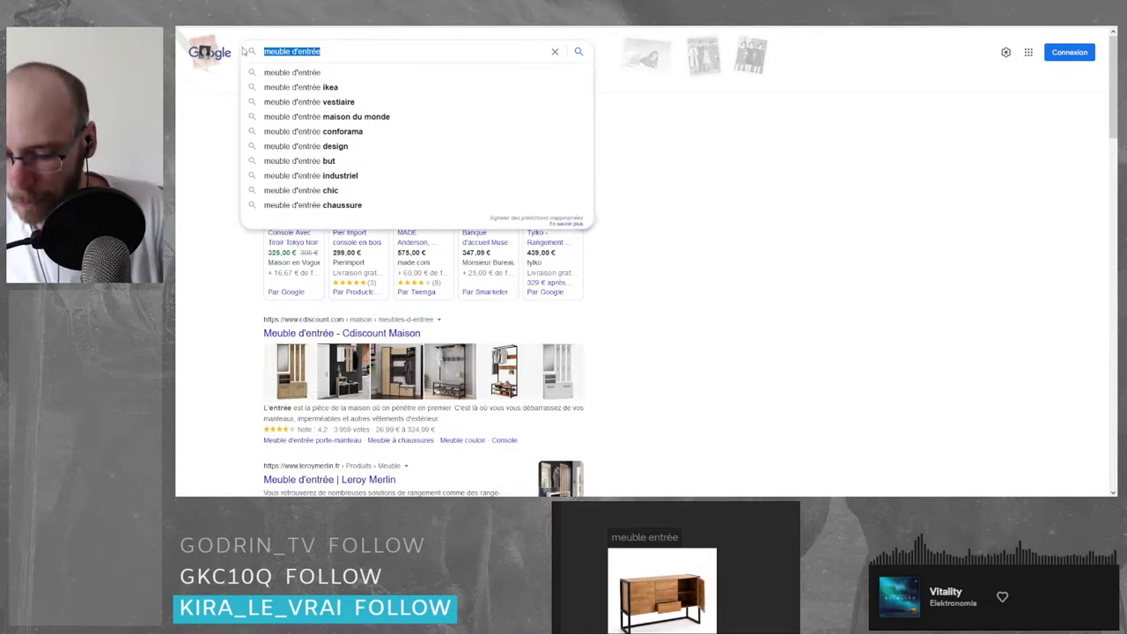
text(Cuisine)
key(Return)
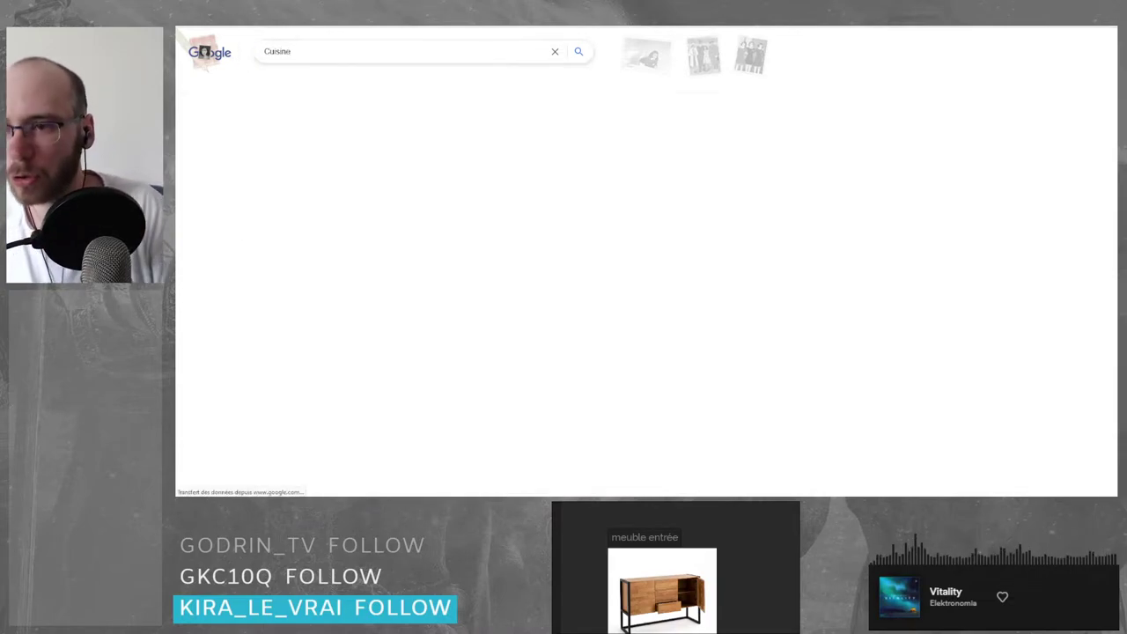
click(319, 81)
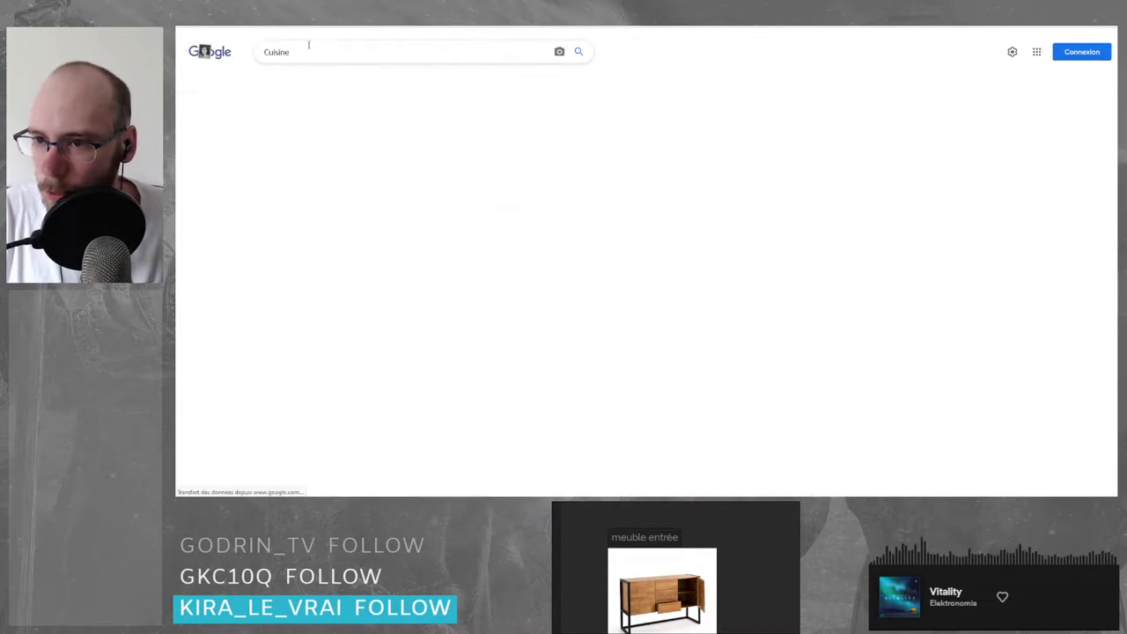
scroll(394, 220, down, 3)
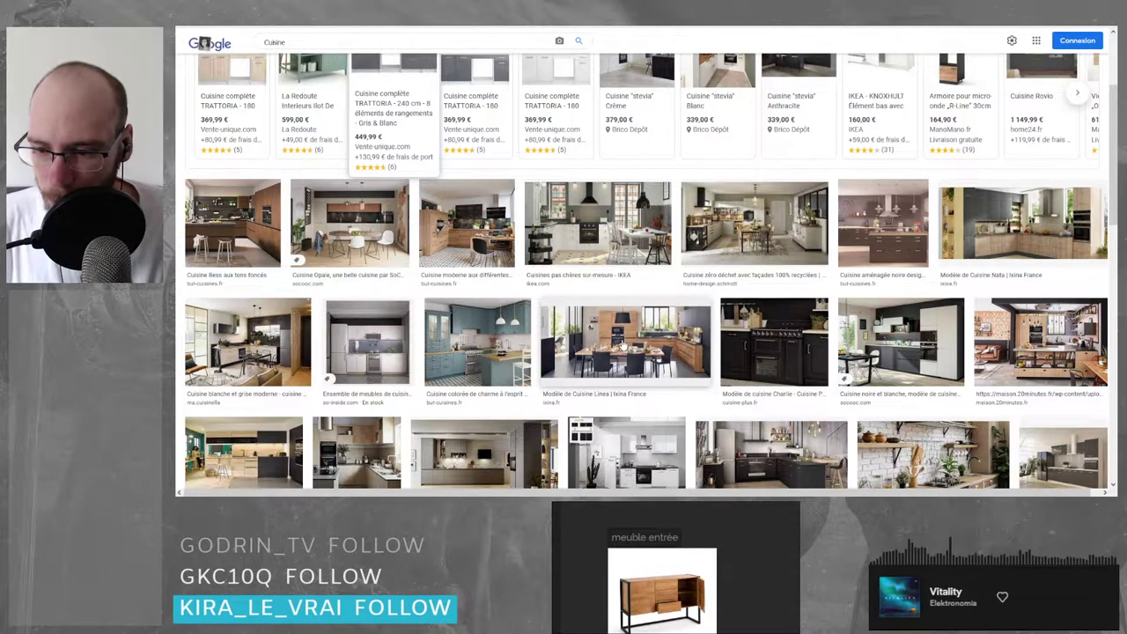
- Preview the Cuisinella black and light-wood, Ixina Nata and Déco maison kitchens and browse the similar images
click(233, 464)
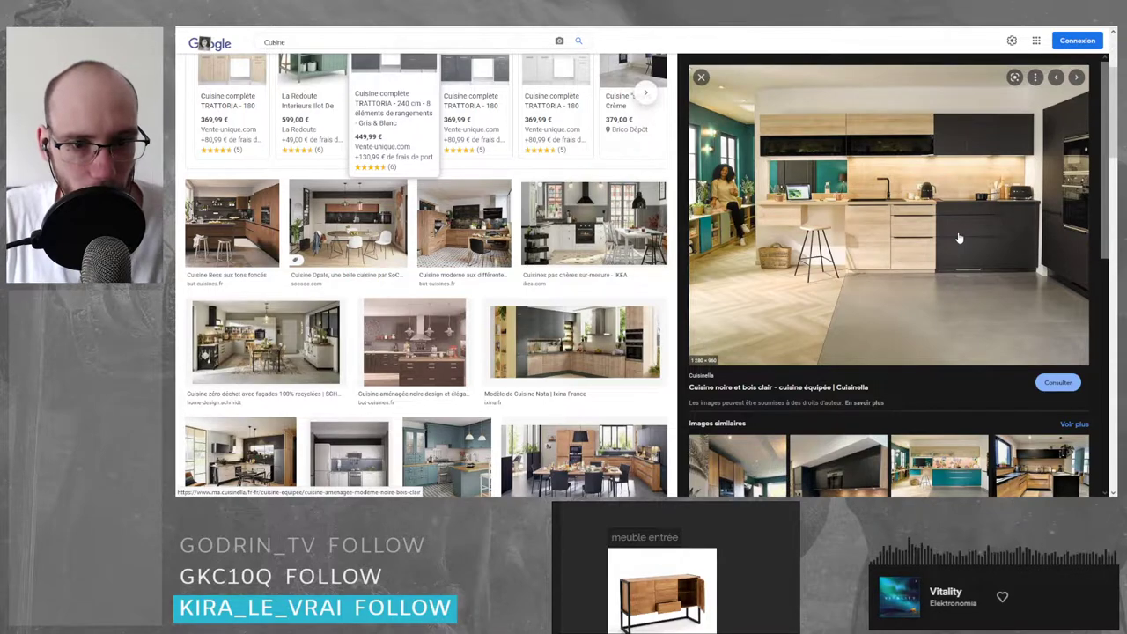
click(571, 339)
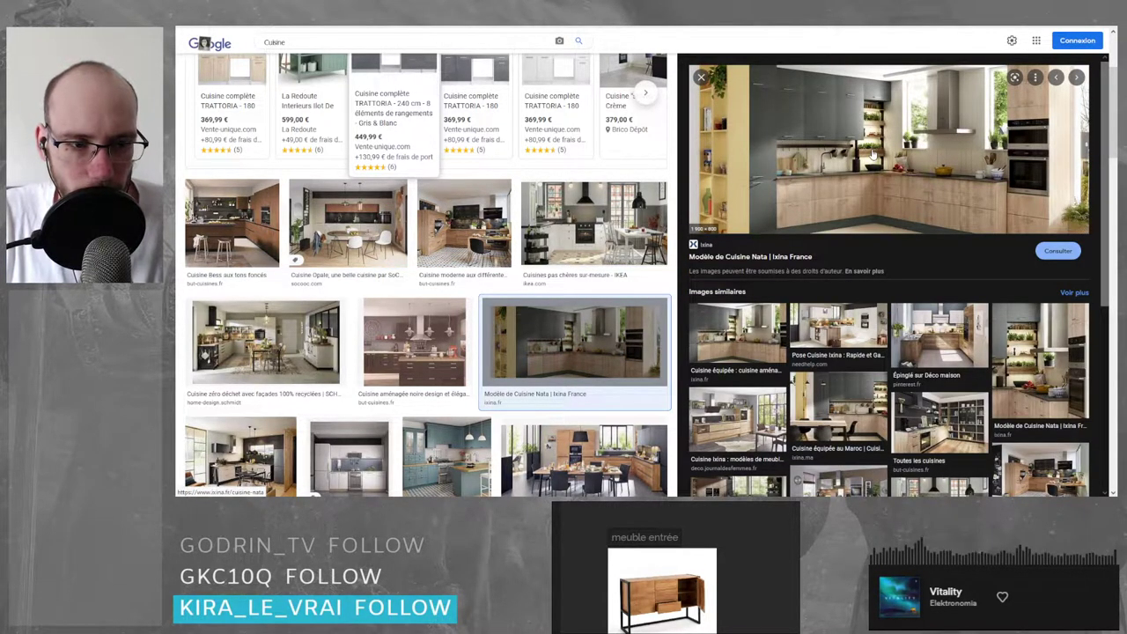
click(939, 334)
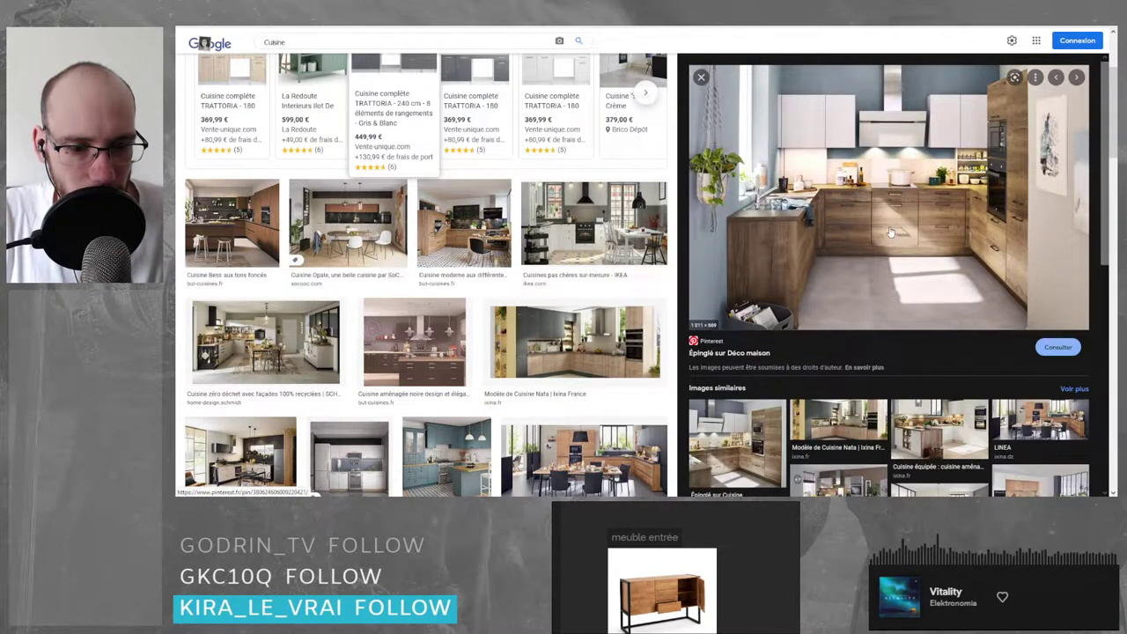
scroll(889, 224, down, 3)
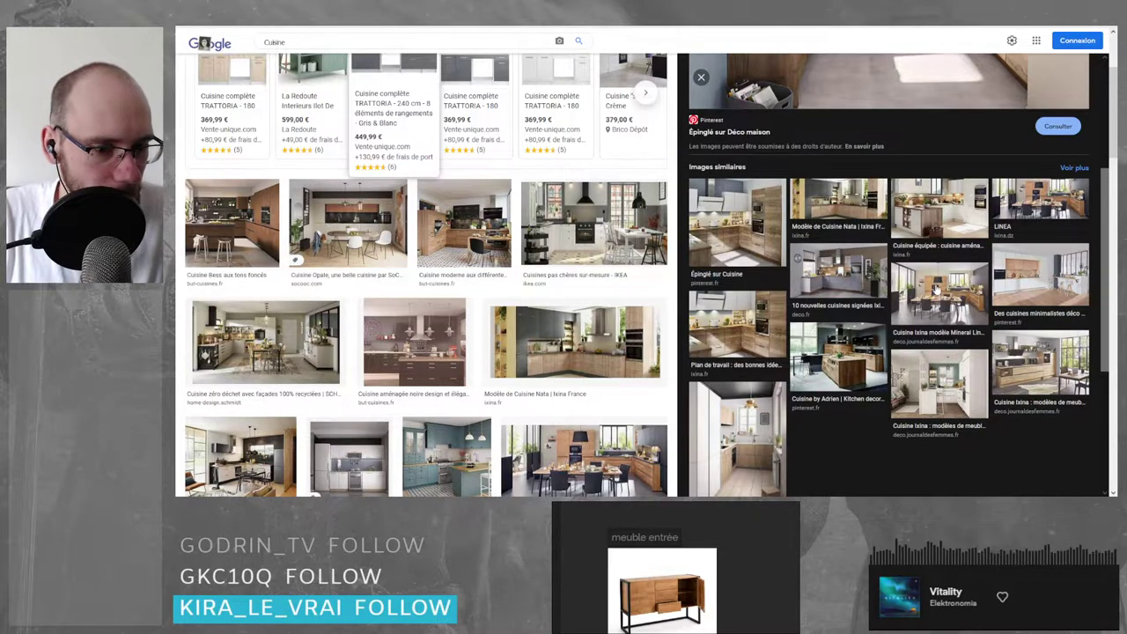
- Add the Ixina Mineral Linea kitchen image to the reference board under a "Cuisine" label and examine its cabinets up close
click(936, 286)
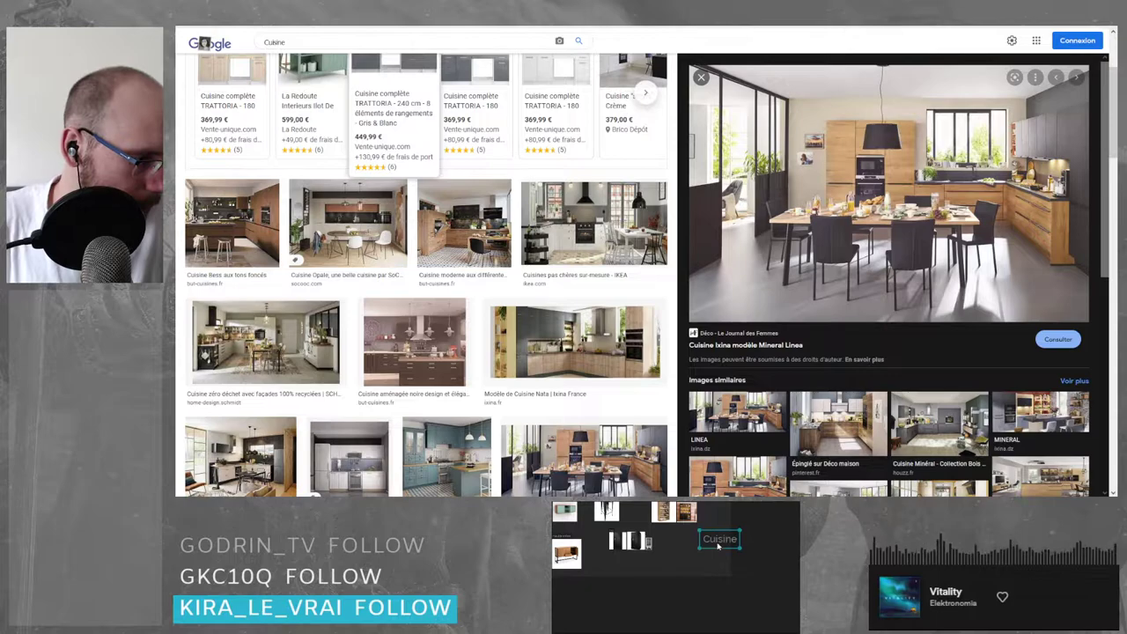
drag(888, 193, 705, 567)
scroll(710, 564, up, 10)
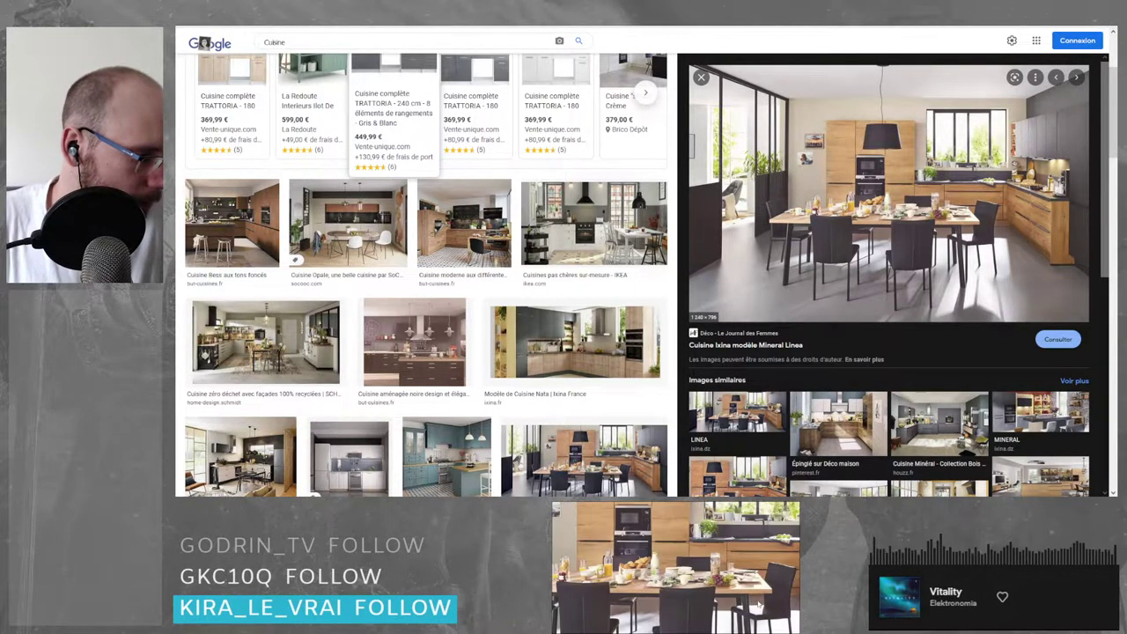
scroll(754, 578, down, 4)
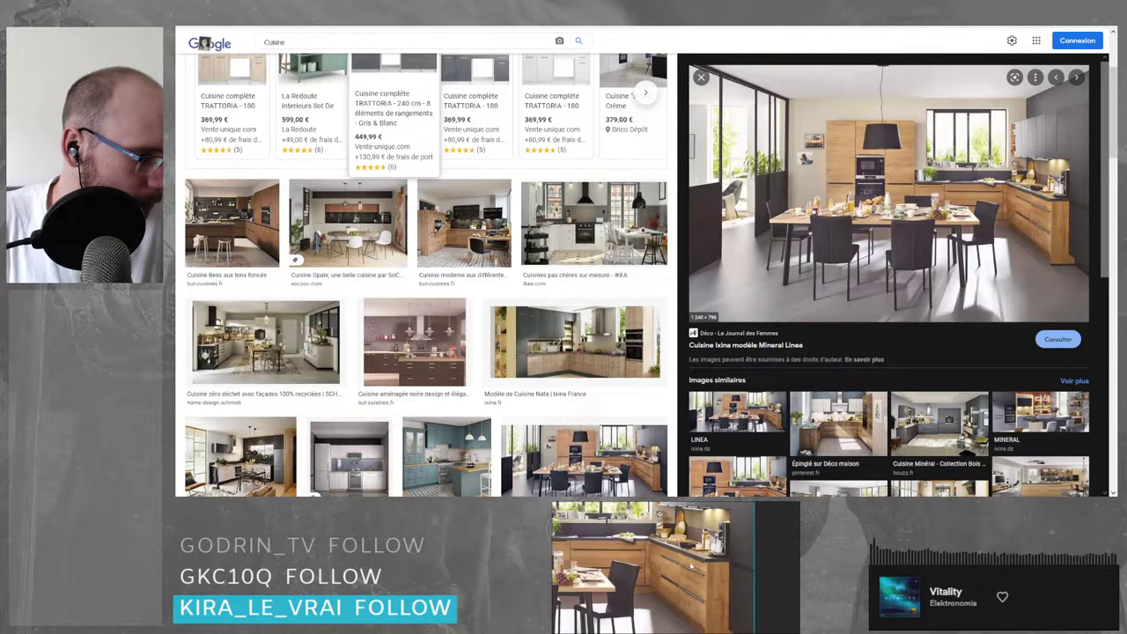
scroll(718, 546, down, 2)
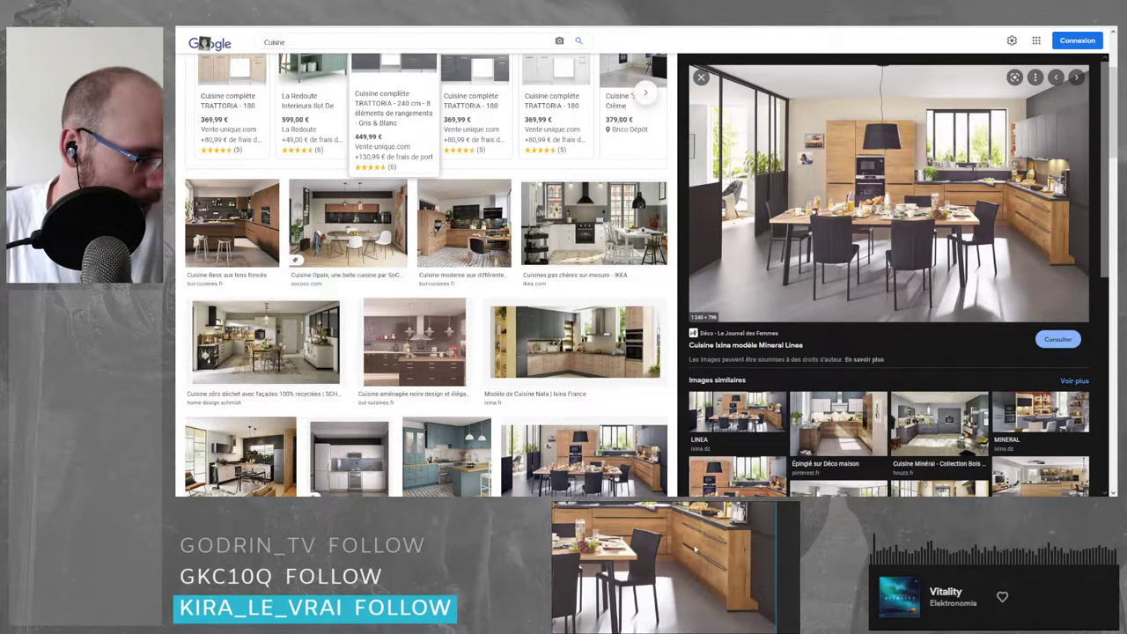
scroll(705, 554, down, 5)
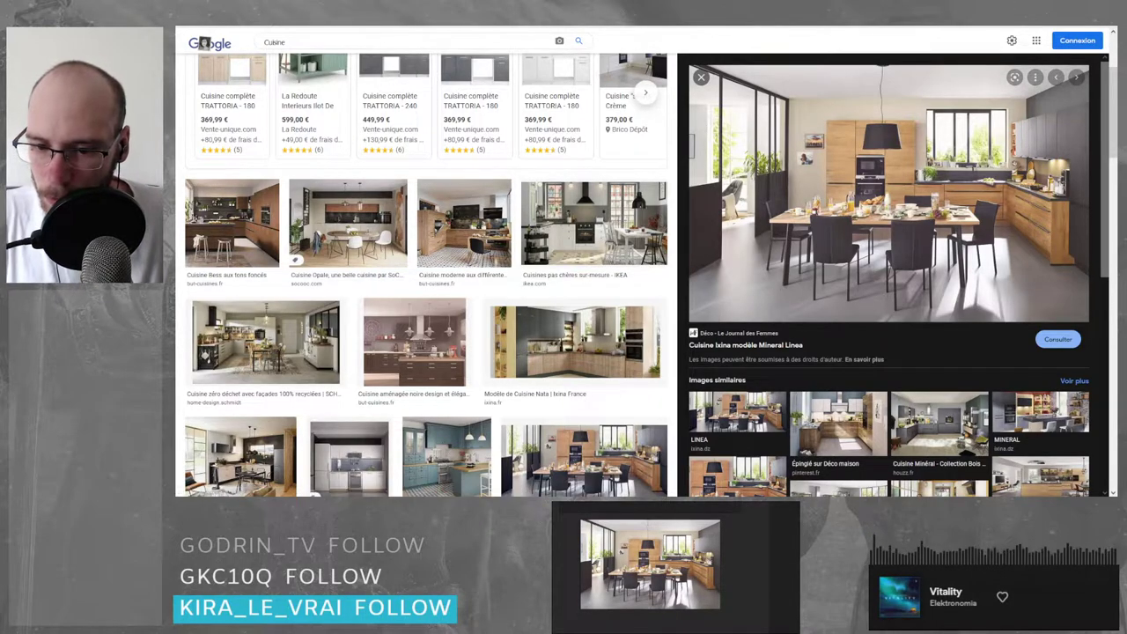
- Preview the Ixina Nata, Bess, Opale and elegant black But kitchens to compare their cabinets
click(574, 345)
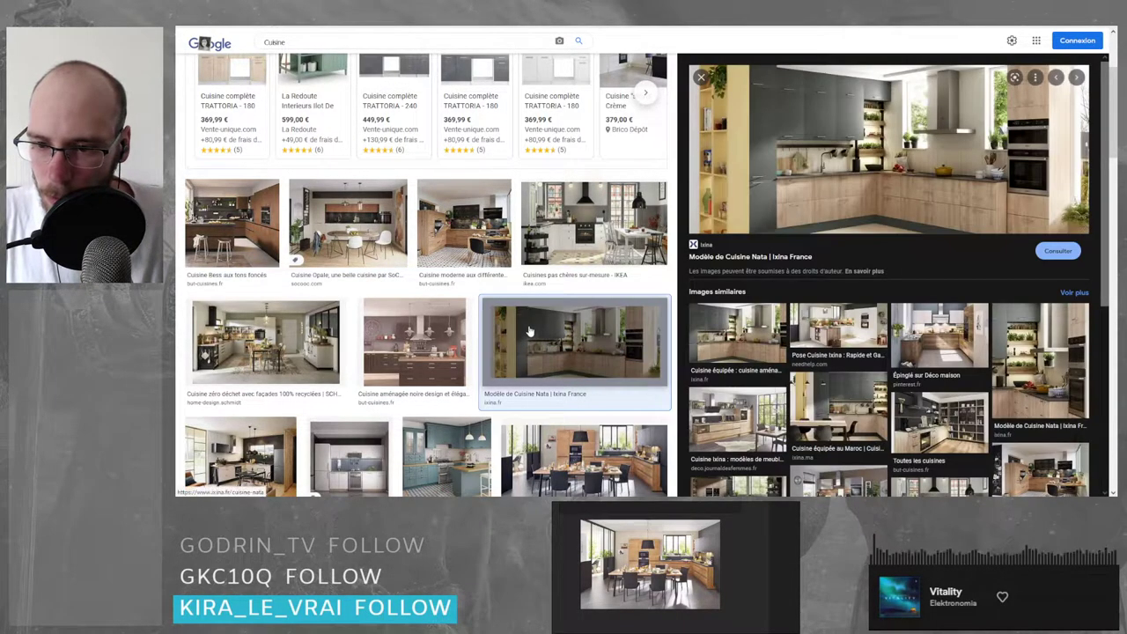
click(240, 222)
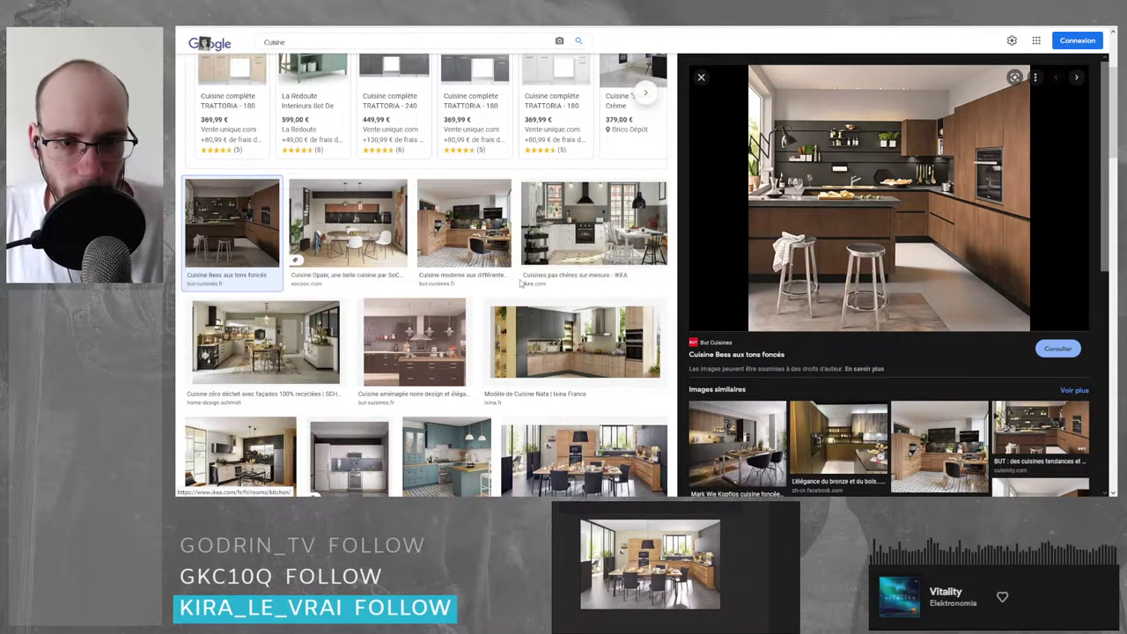
click(359, 231)
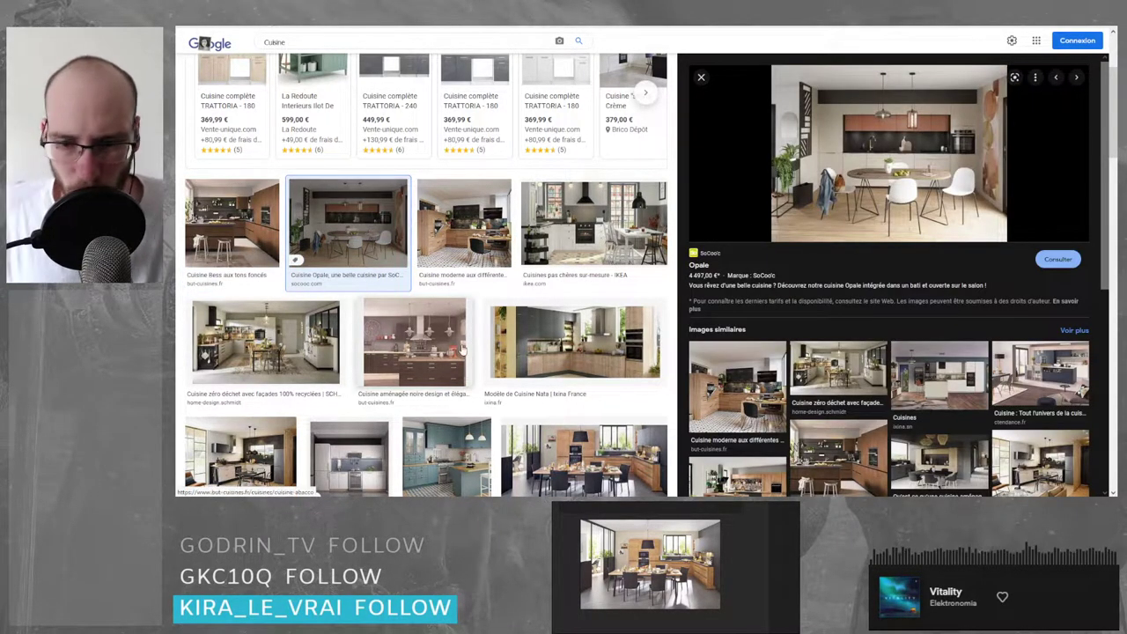
click(414, 343)
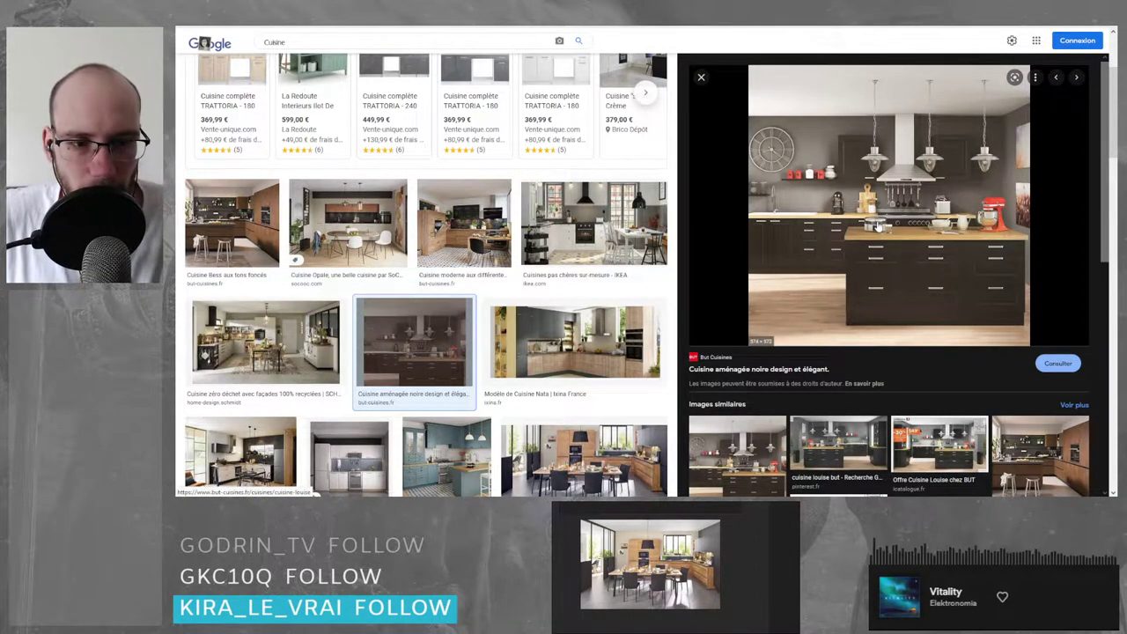
- Preview the Ixina Nata and Linea, blue-green But, white so-inside and white-and-grey Cuisinella kitchens to compare their styles
scroll(588, 319, down, 1)
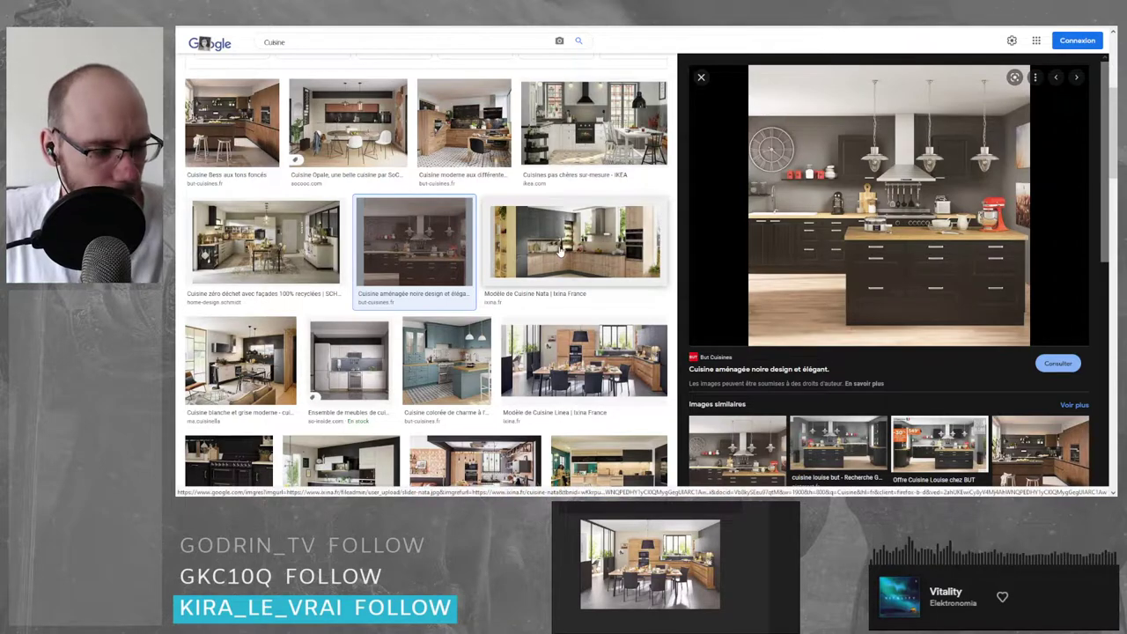
click(561, 251)
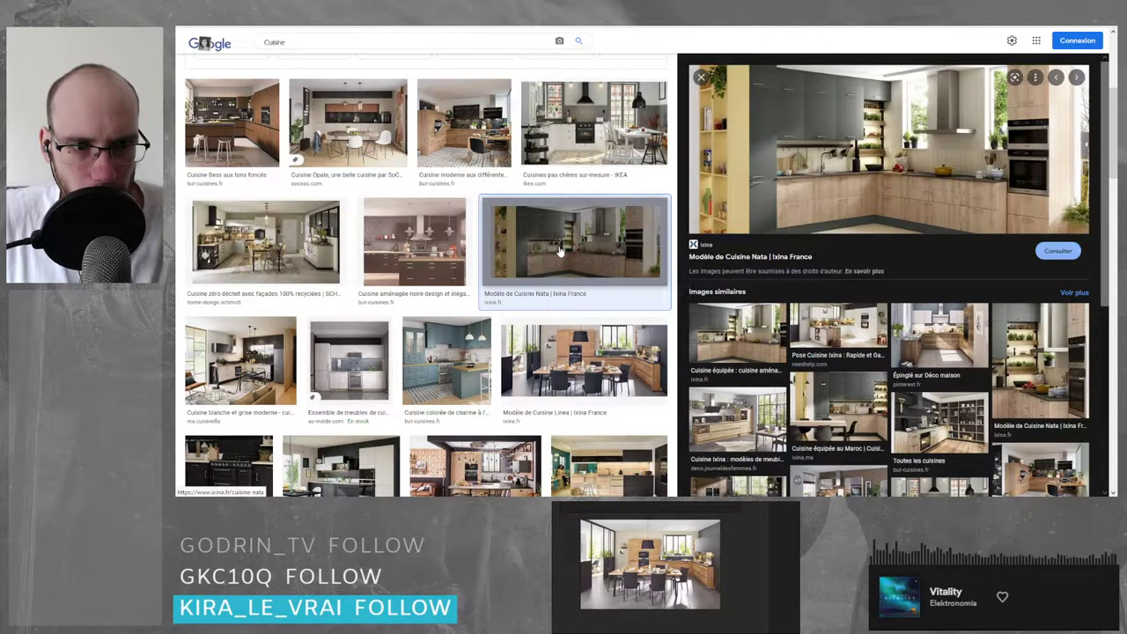
click(585, 395)
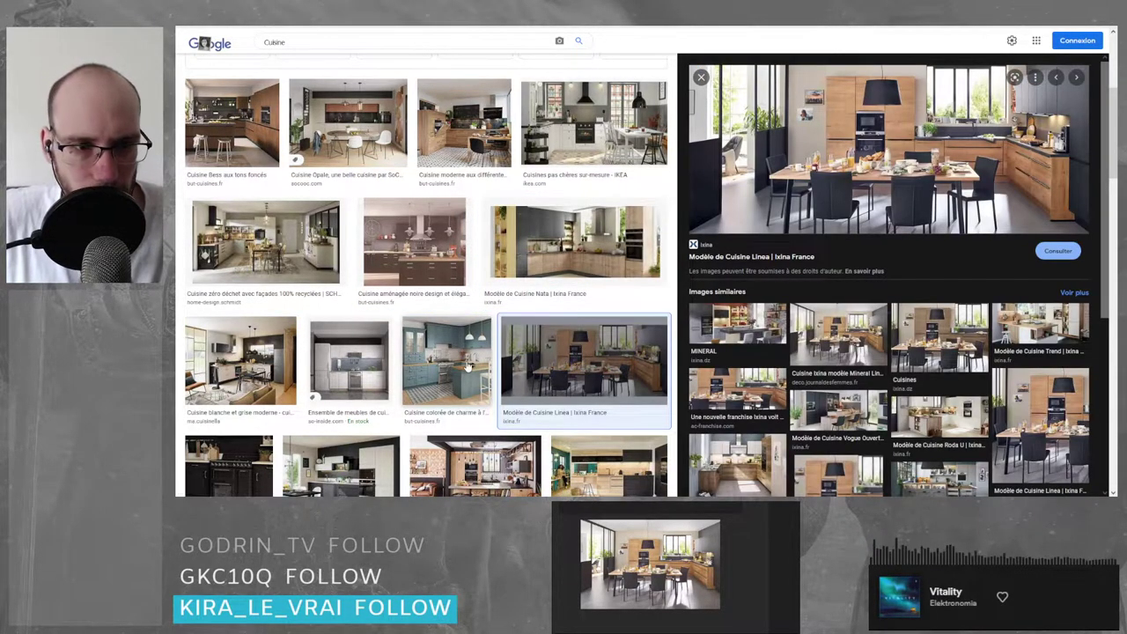
click(448, 370)
click(320, 370)
click(250, 365)
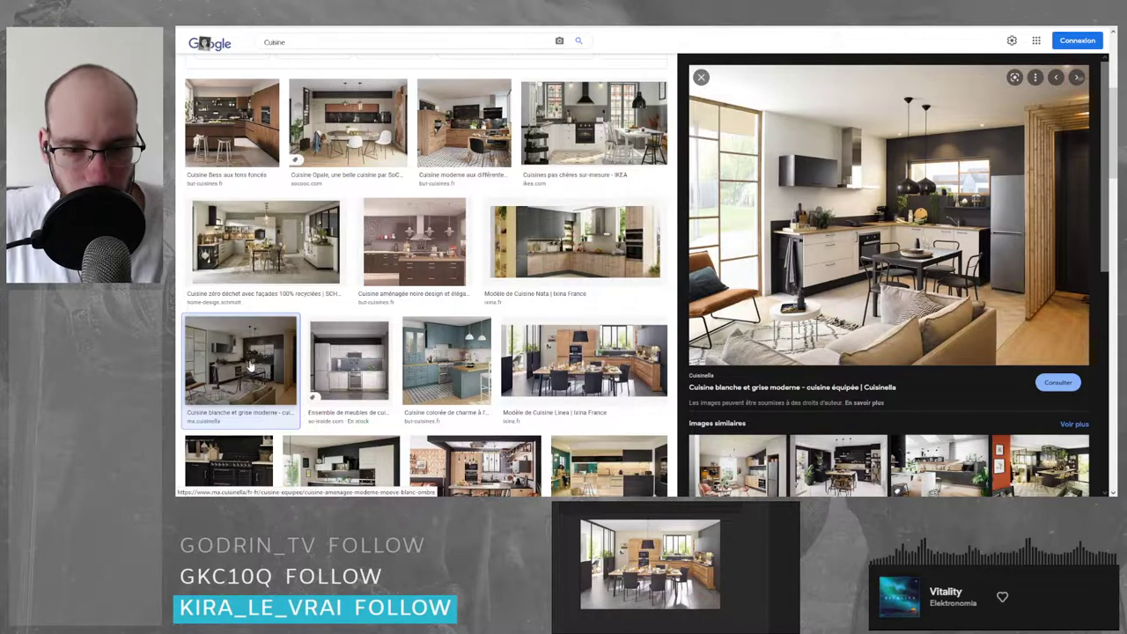
- Add the 20 Minutes wood-and-black kitchen with the open-shelf island to the reference board beside the first kitchen image
scroll(423, 291, down, 2)
click(494, 280)
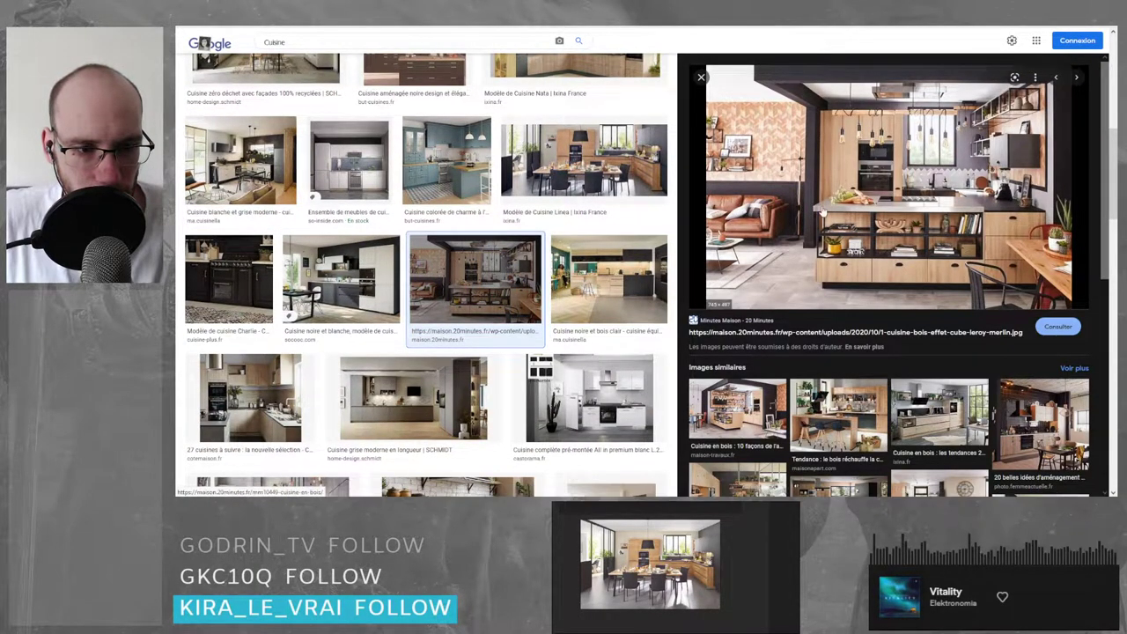
drag(842, 205, 828, 220)
scroll(659, 575, down, 5)
drag(890, 187, 715, 569)
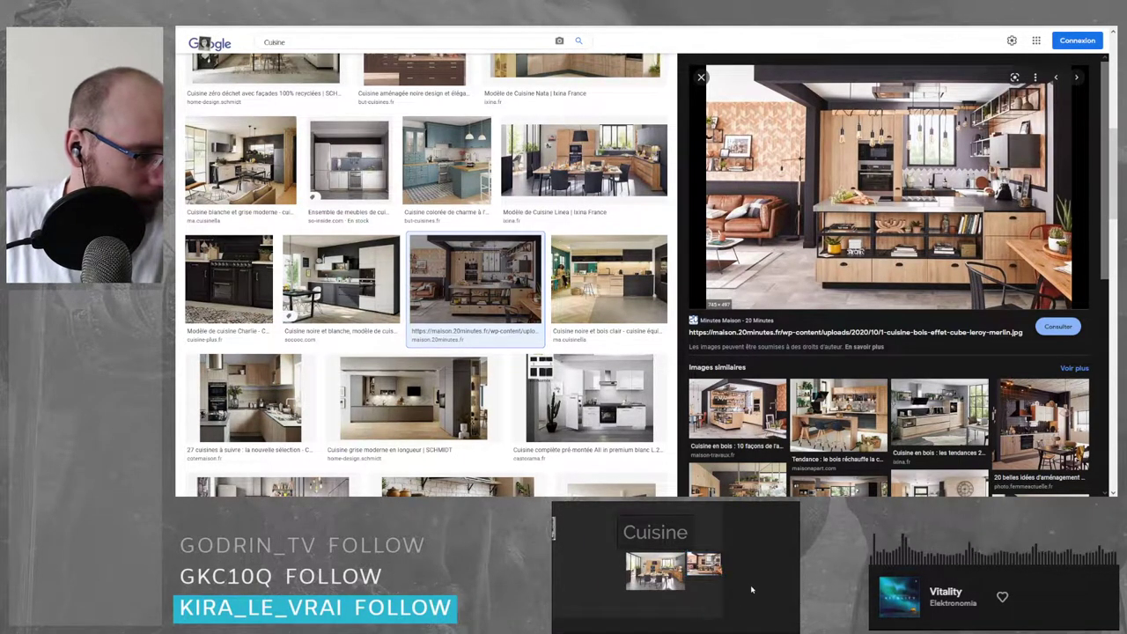
- Browse the similar images of industrial wood kitchens and examine the Pinterest kitchen with open shelving built into its island
click(738, 409)
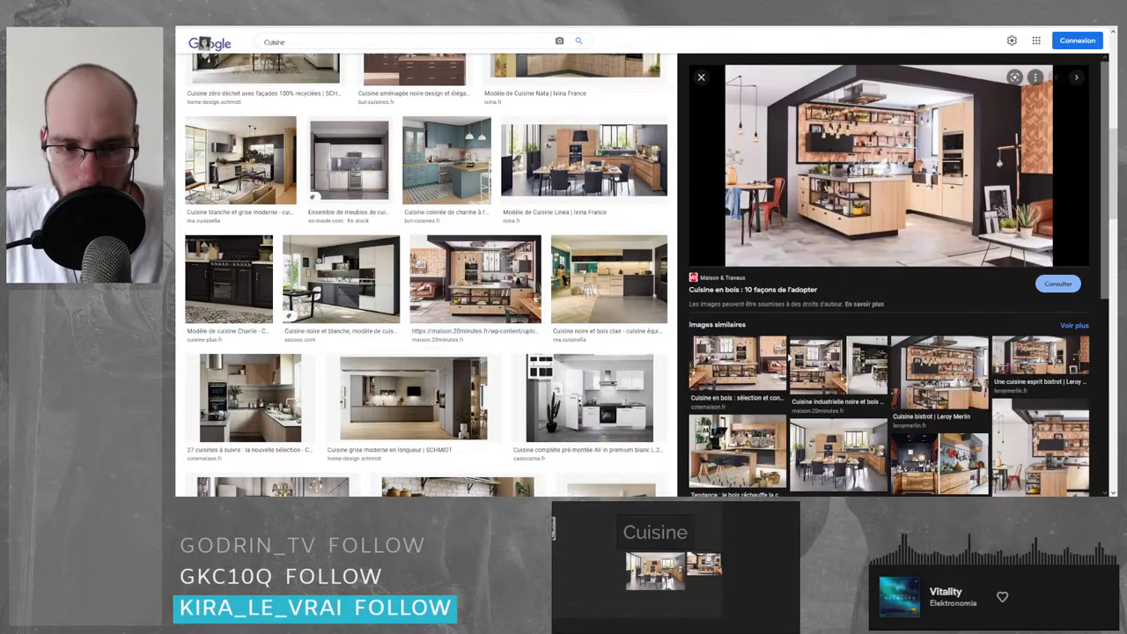
scroll(848, 313, down, 1)
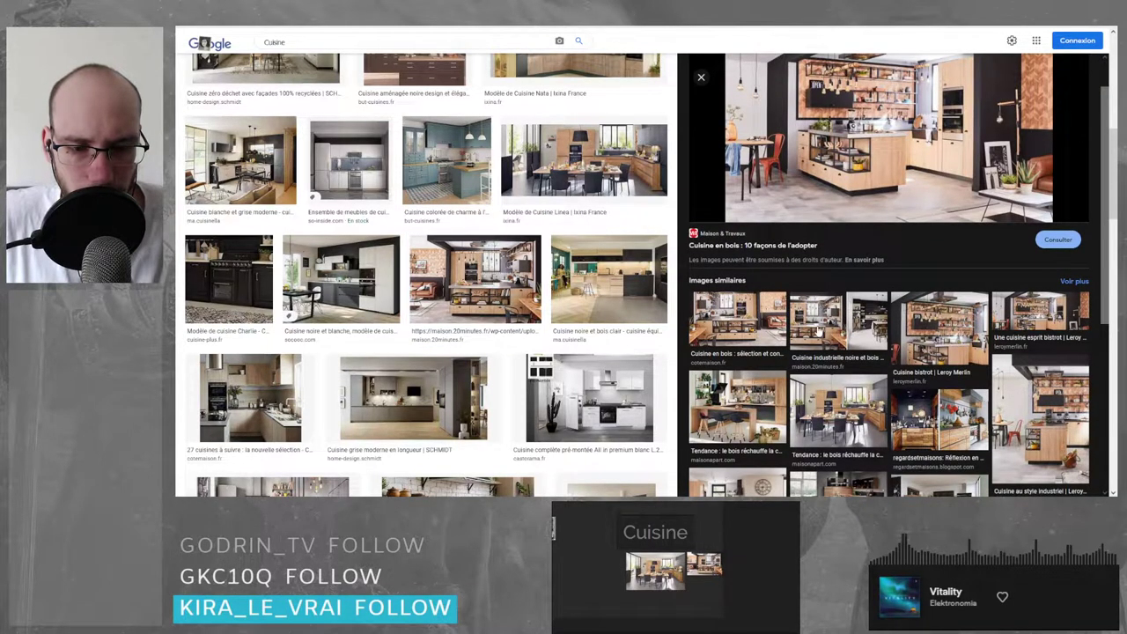
click(838, 324)
scroll(797, 334, down, 3)
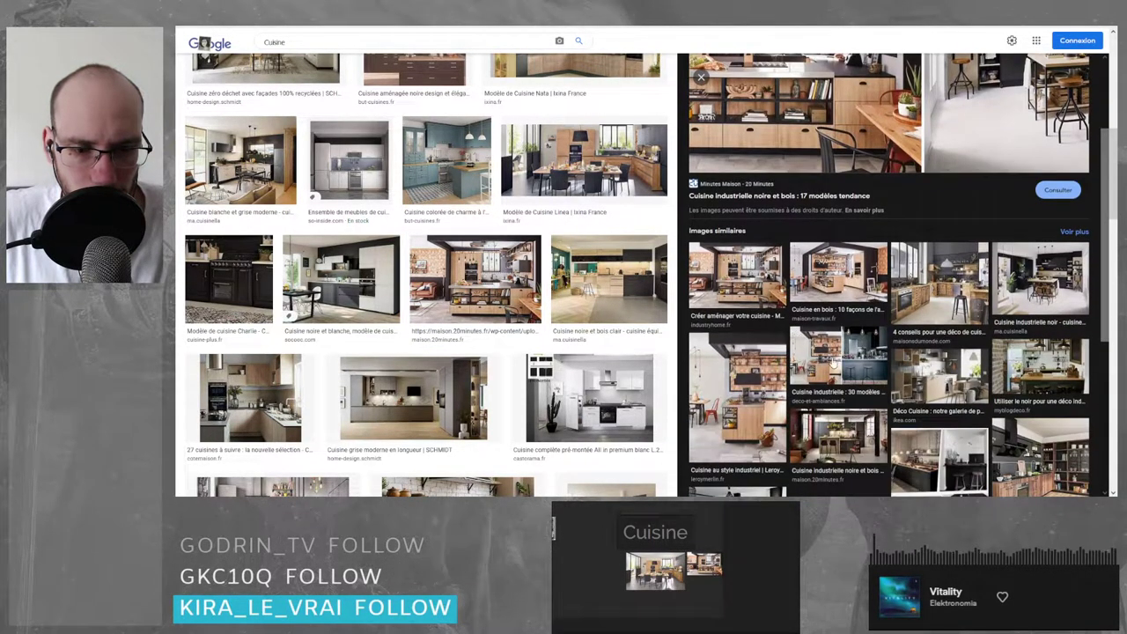
click(835, 361)
scroll(804, 338, down, 4)
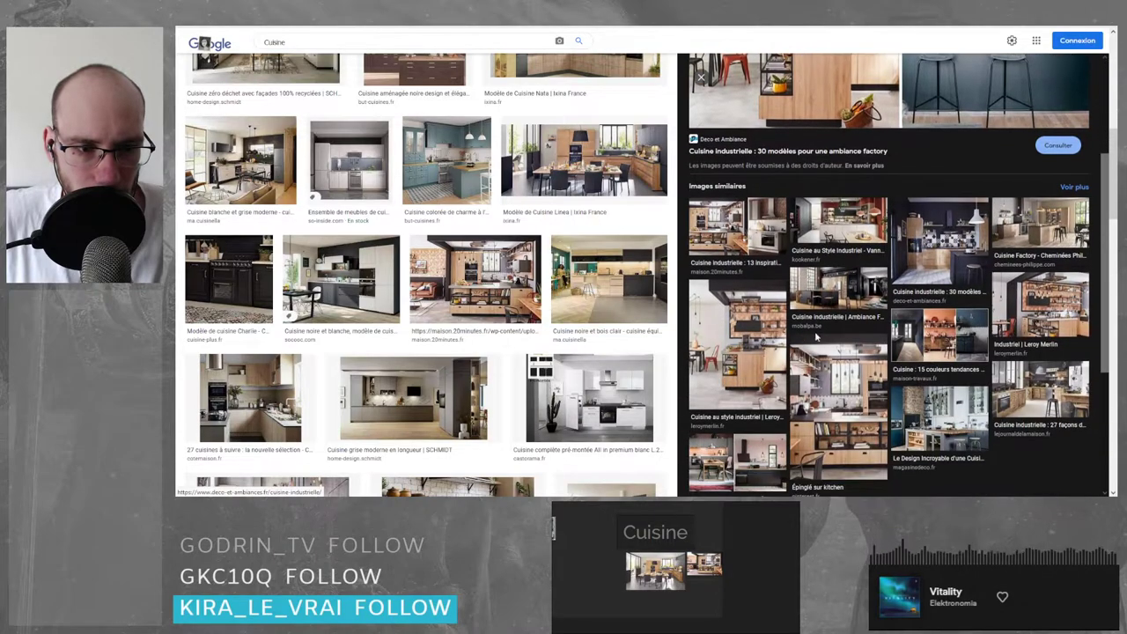
click(937, 258)
scroll(878, 298, down, 5)
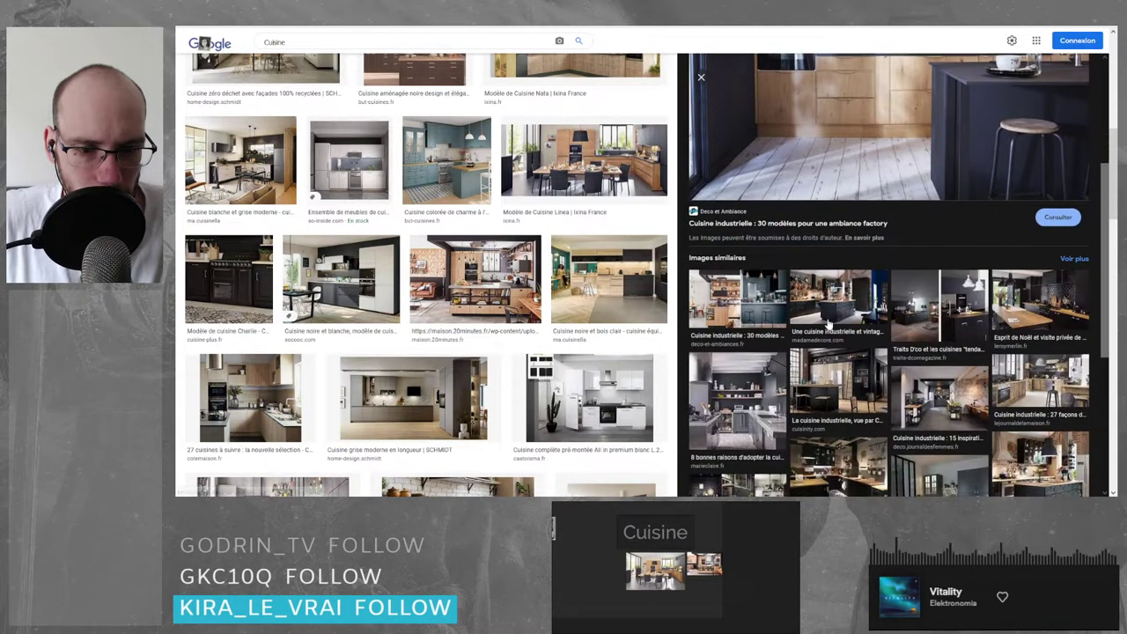
click(830, 324)
scroll(843, 302, down, 3)
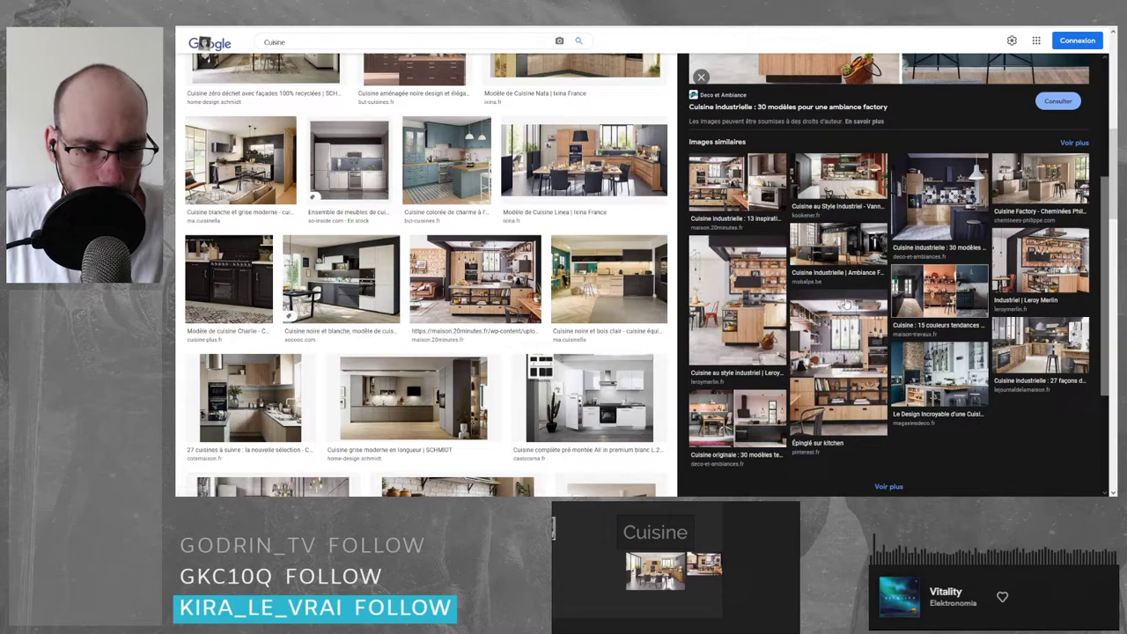
click(847, 343)
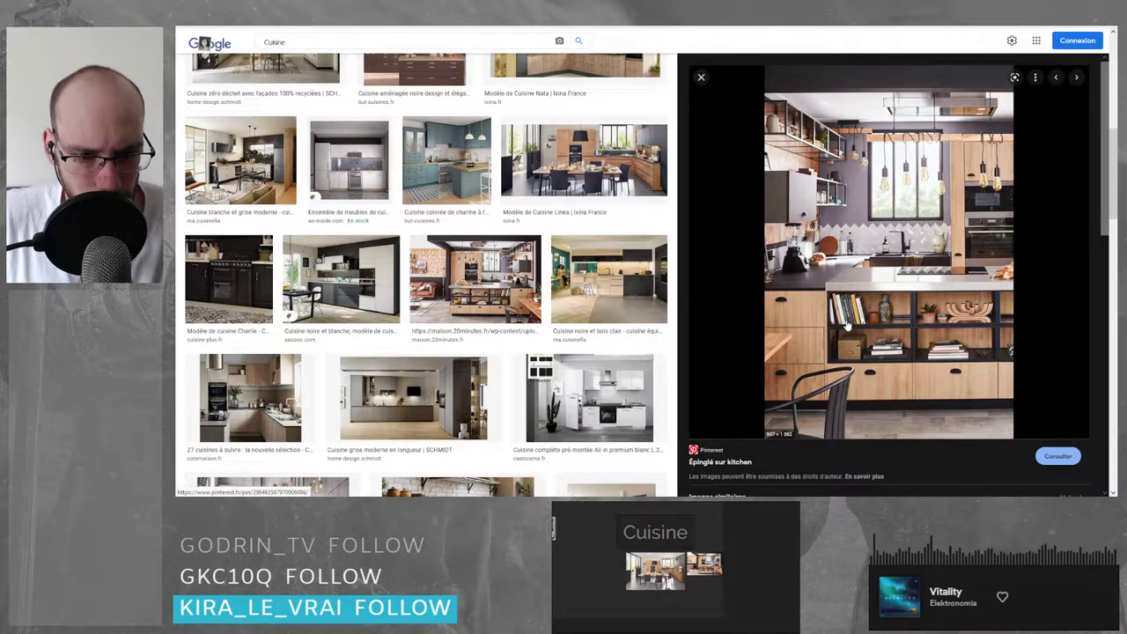
- Preview the SoCoo'c Matcha kitchen and the Déco.fr brick-wall kitchen with wooden shelves, closing the advert page opened between them
scroll(440, 308, down, 3)
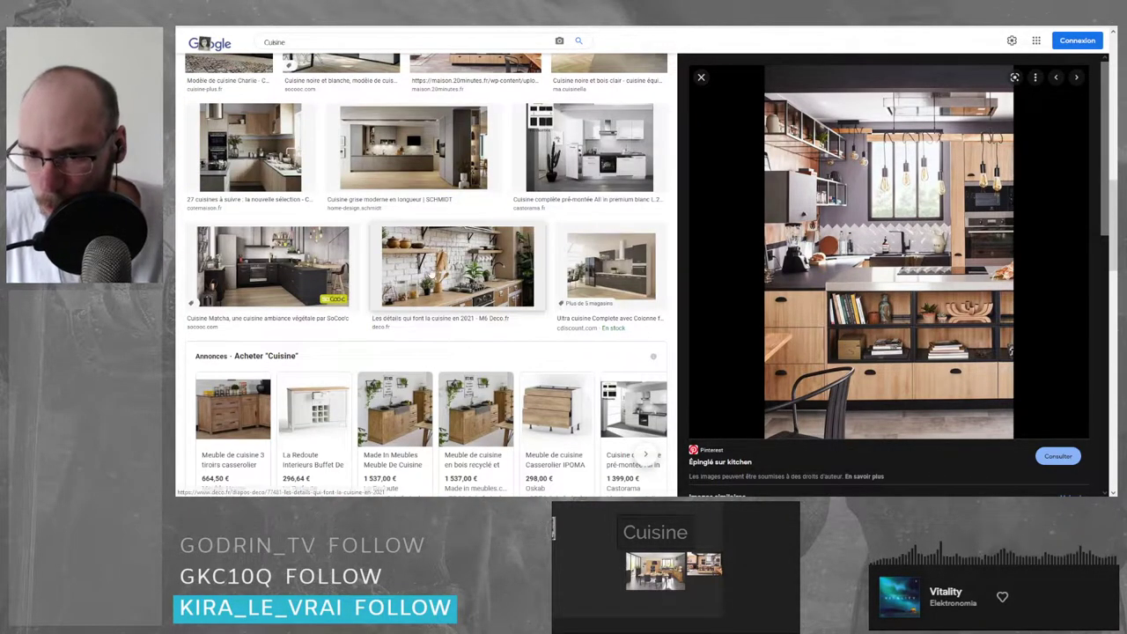
click(432, 273)
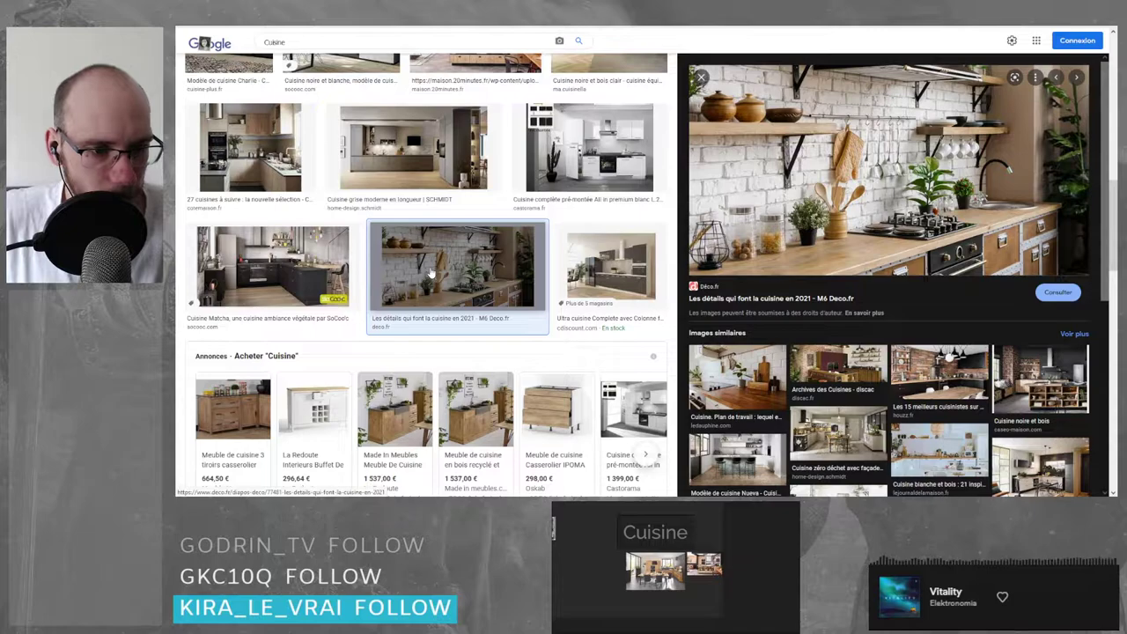
click(252, 264)
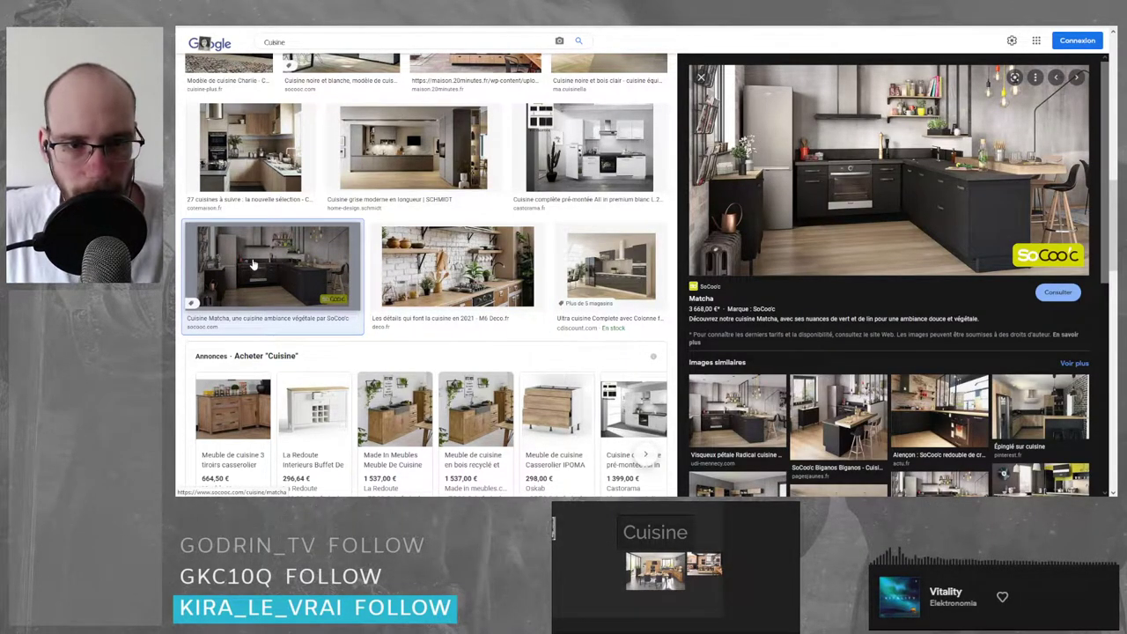
click(234, 394)
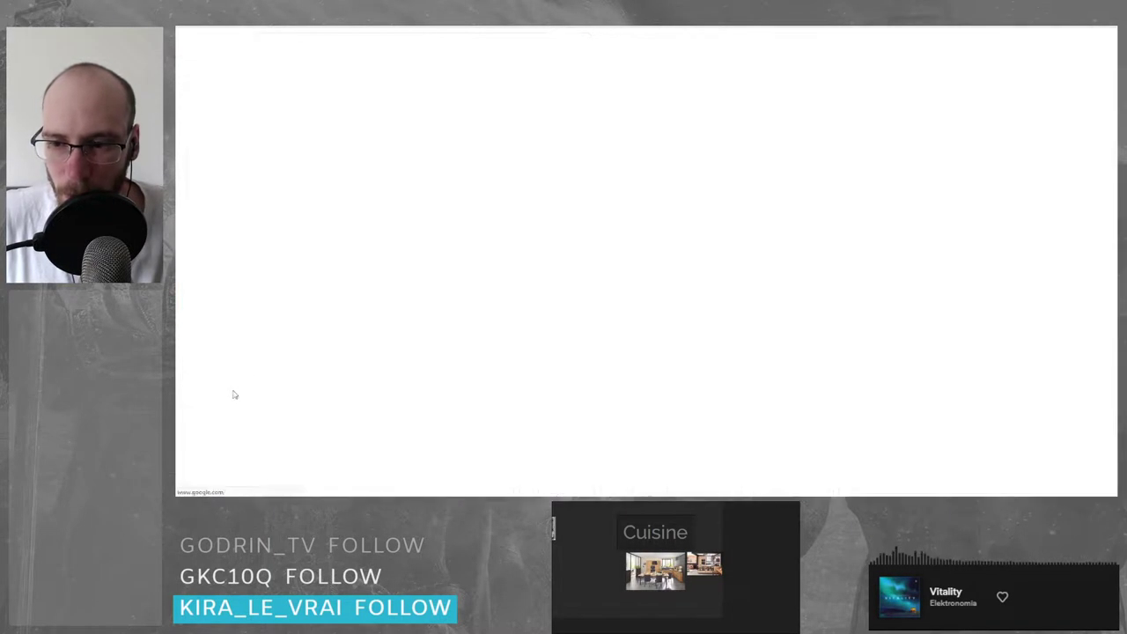
key(ctrl+w)
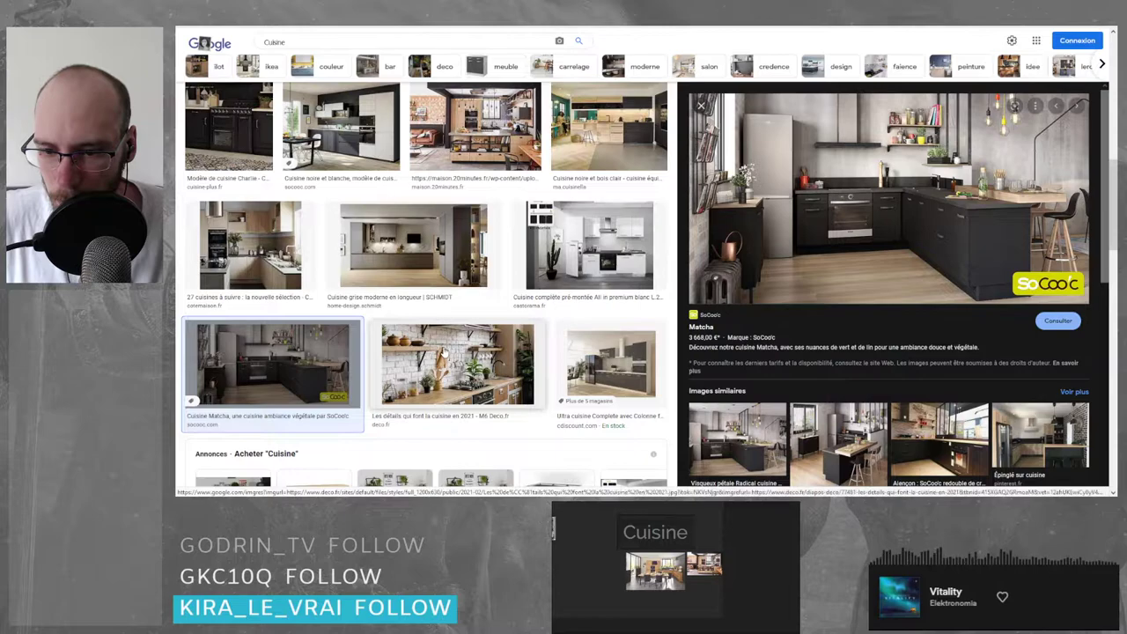
click(445, 353)
scroll(445, 353, up, 1)
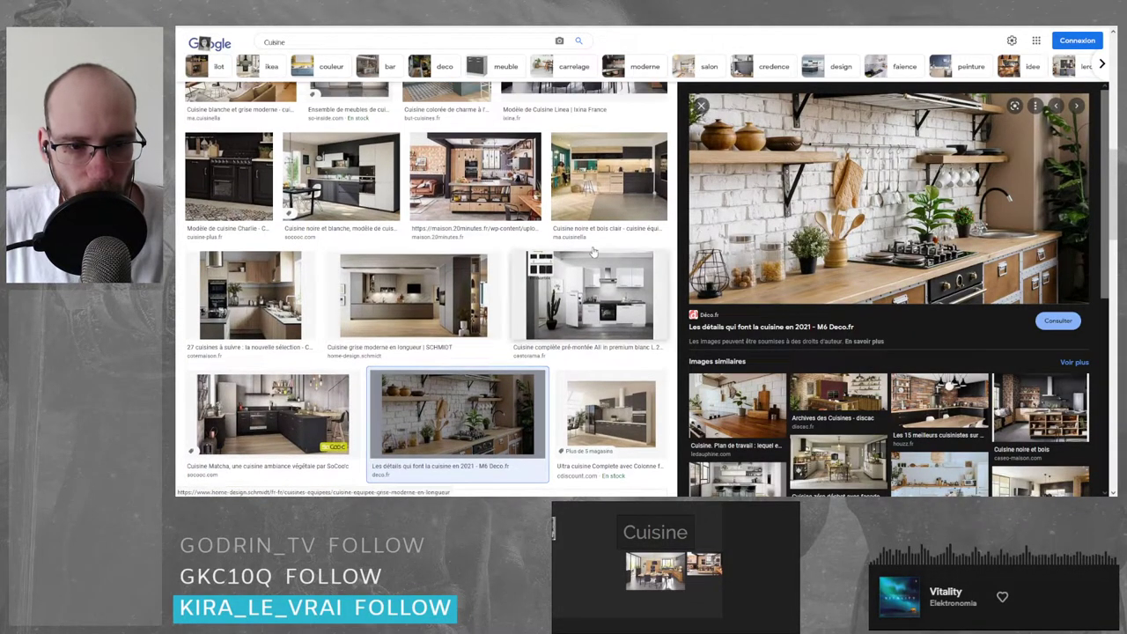
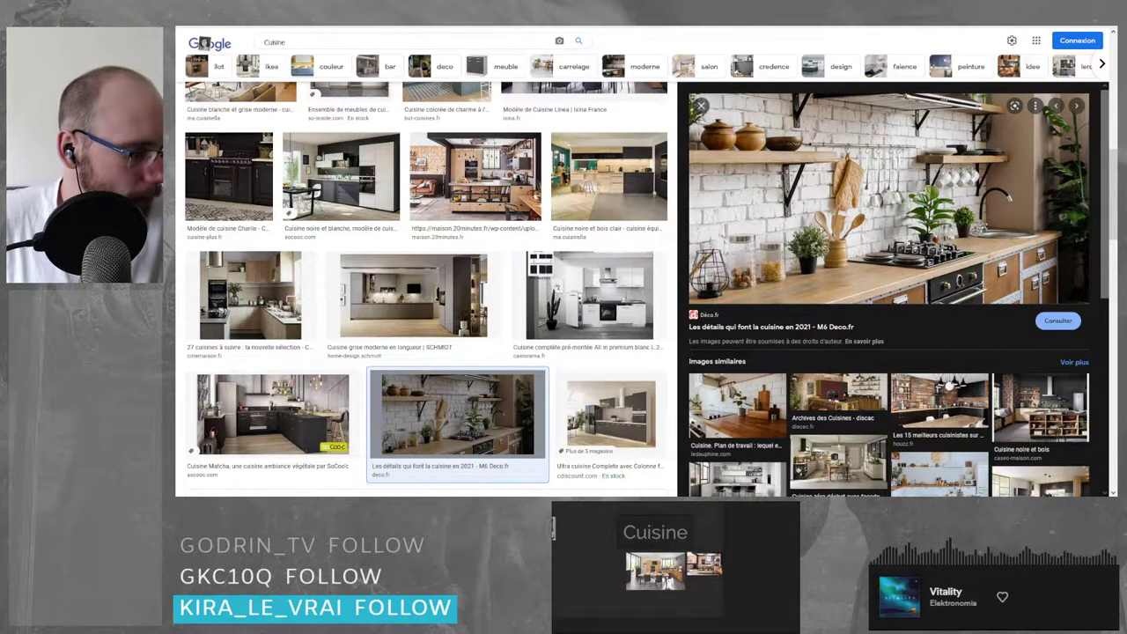
- Switch to Blender and examine the blocked-out kitchen around the sink unit
key(alt+Tab)
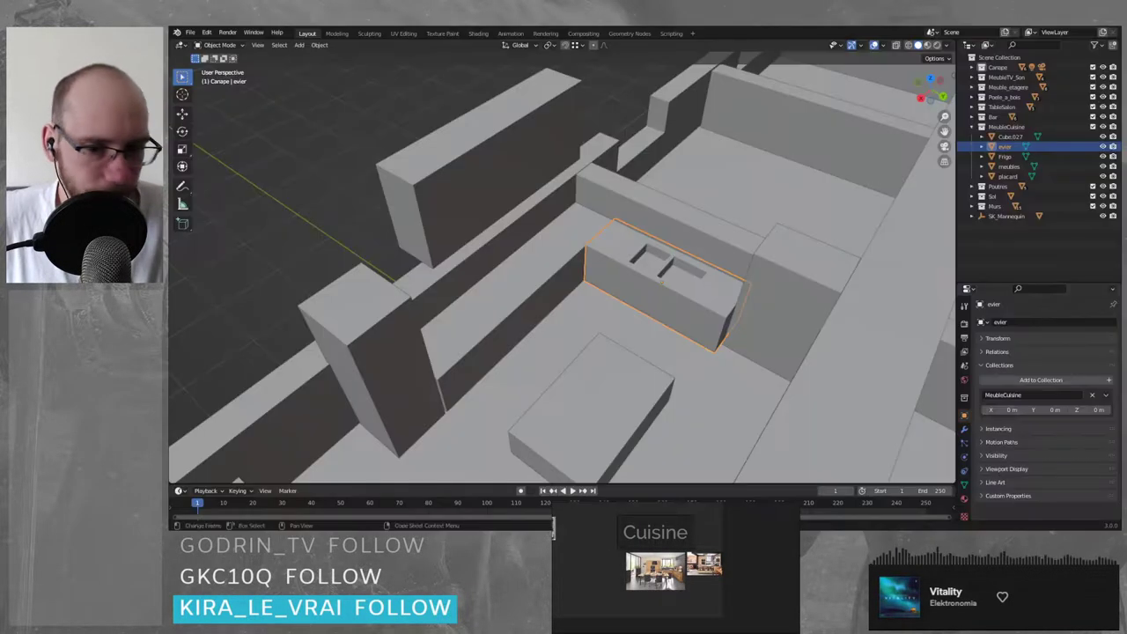
scroll(643, 332, down, 4)
middle_drag(643, 332, 628, 303)
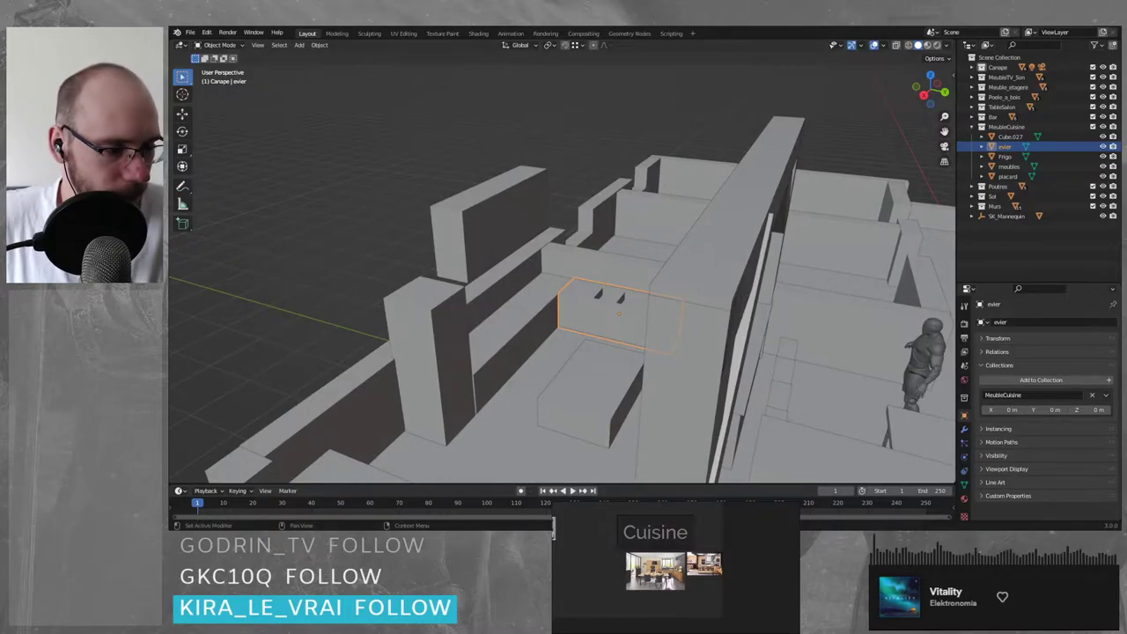
- Switch back to the browser and add the Déco.fr brick-wall kitchen image to the reference board, below the open-shelf island kitchen
key(alt+Tab)
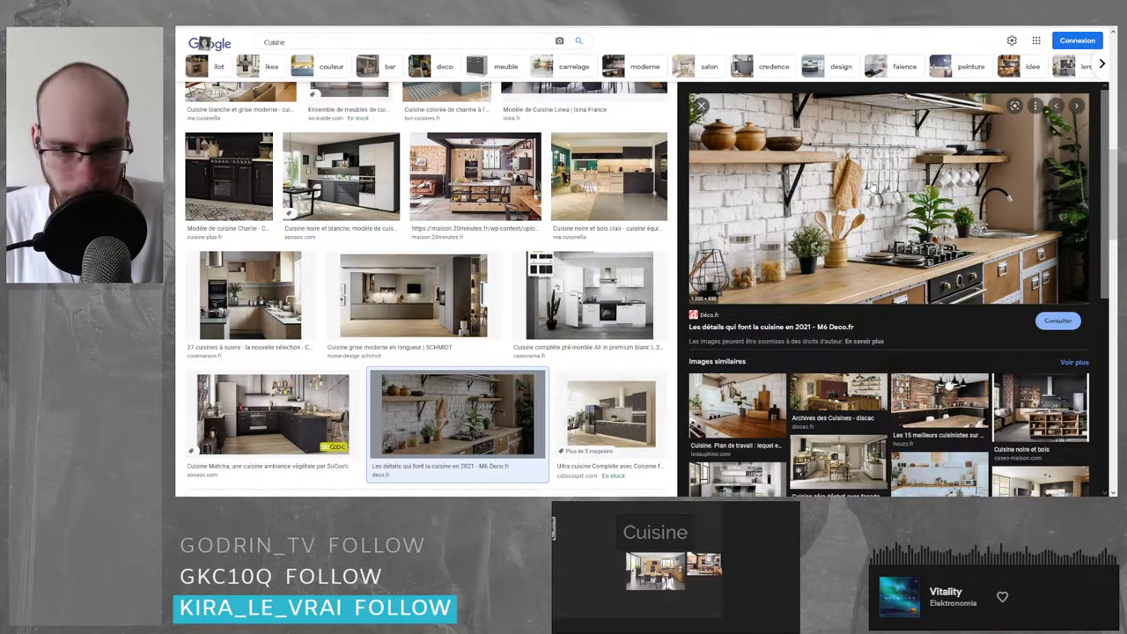
drag(877, 186, 731, 583)
middle_drag(731, 583, 786, 562)
scroll(781, 564, up, 4)
drag(786, 561, 760, 577)
click(689, 601)
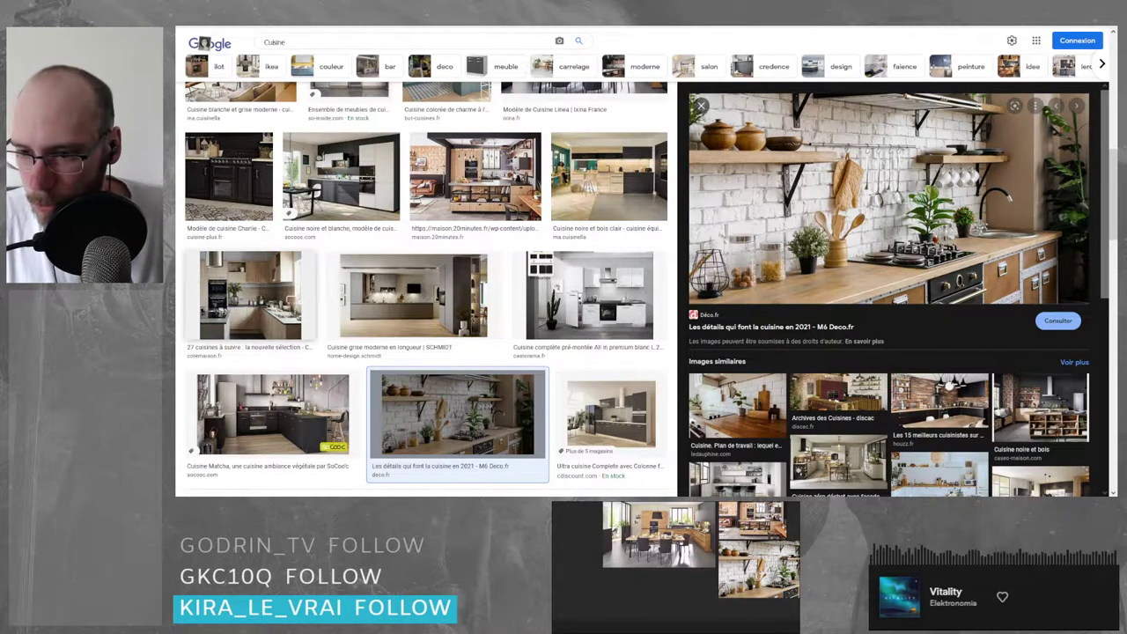
- Preview the Côté Maison and SoCoo'c Matcha kitchens, then check the Oskab IPOMA drawer cabinet page and the surrounding results
click(250, 295)
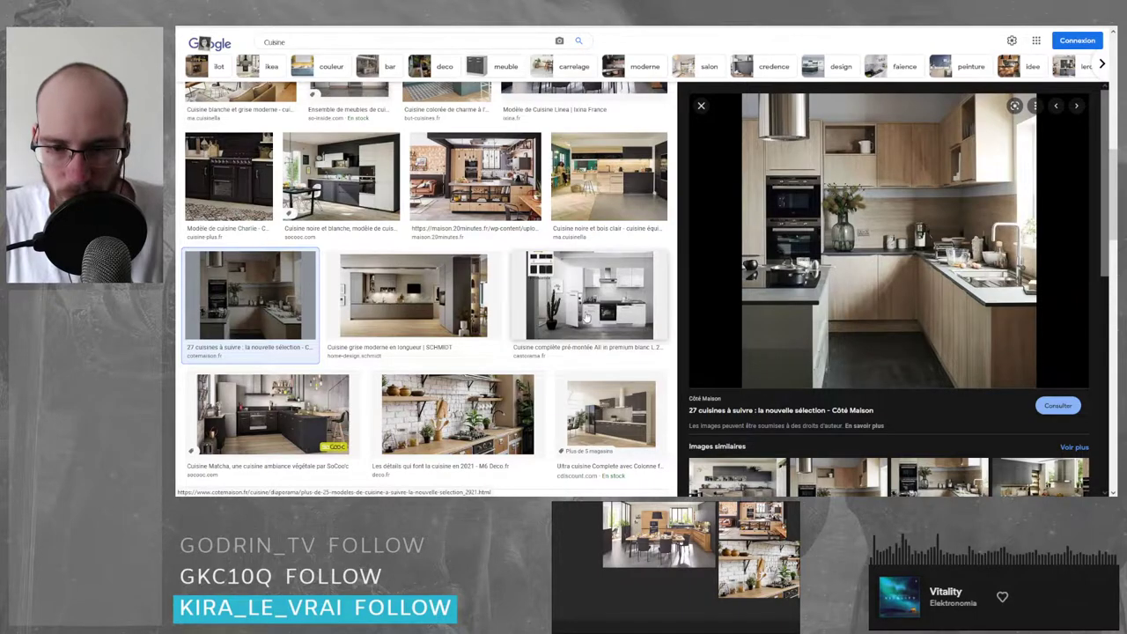
click(285, 420)
scroll(285, 419, down, 3)
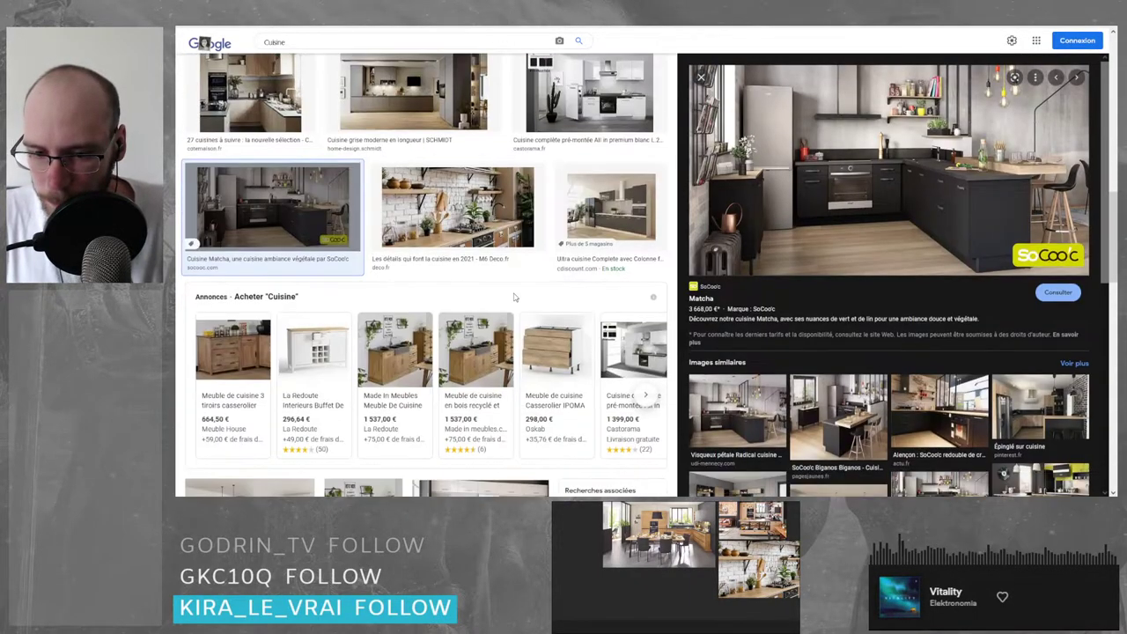
click(549, 311)
mouse_move(482, 99)
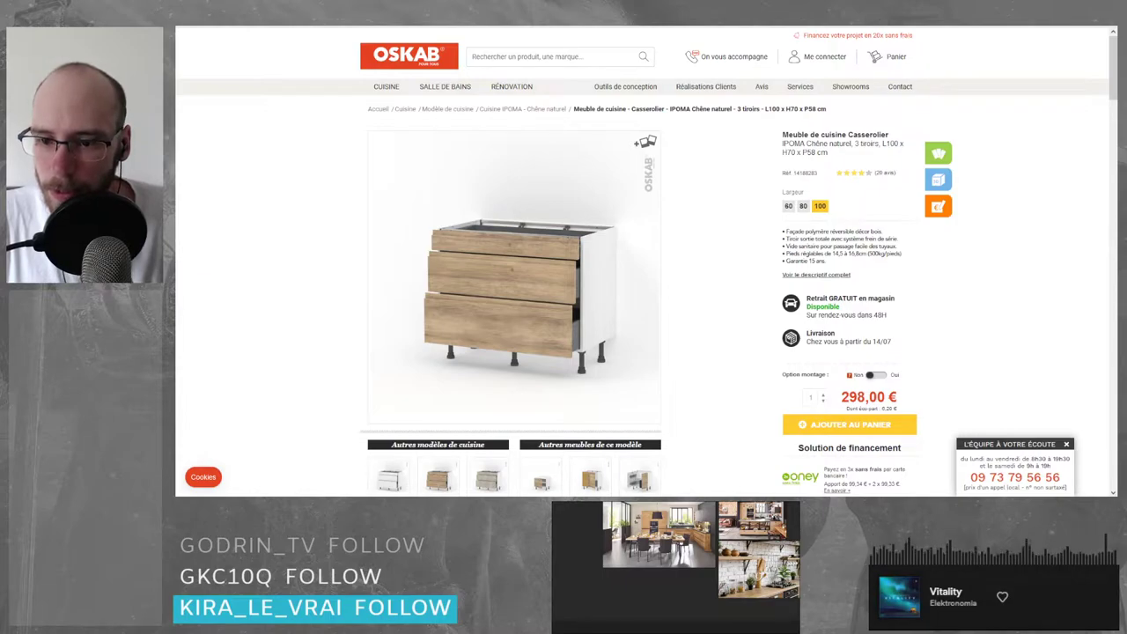
key(alt+Left)
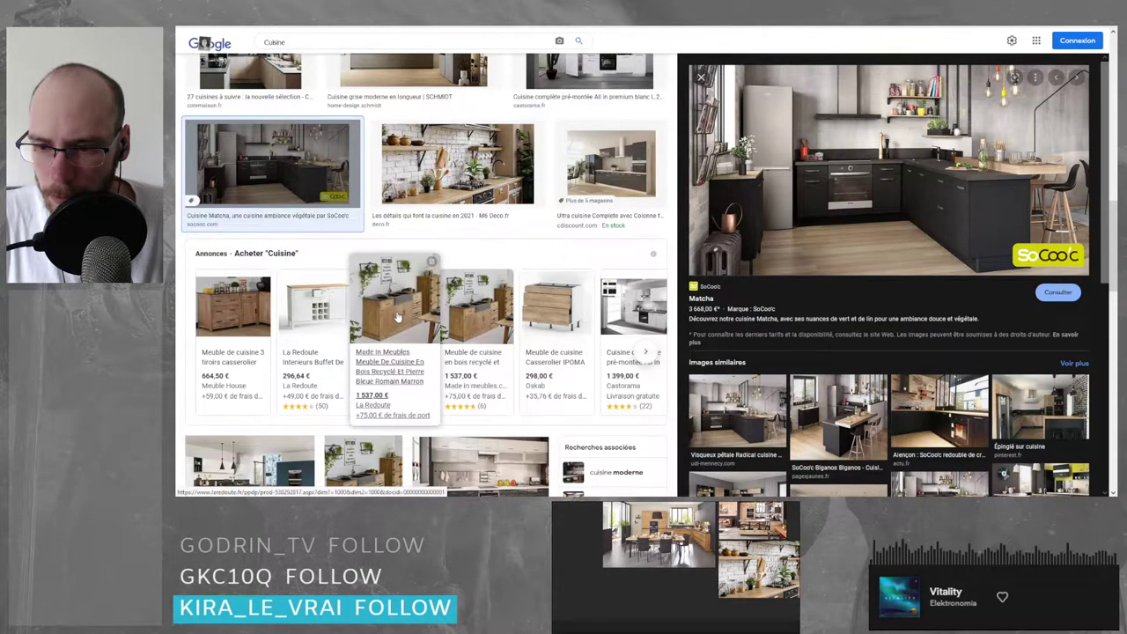
scroll(401, 313, down, 2)
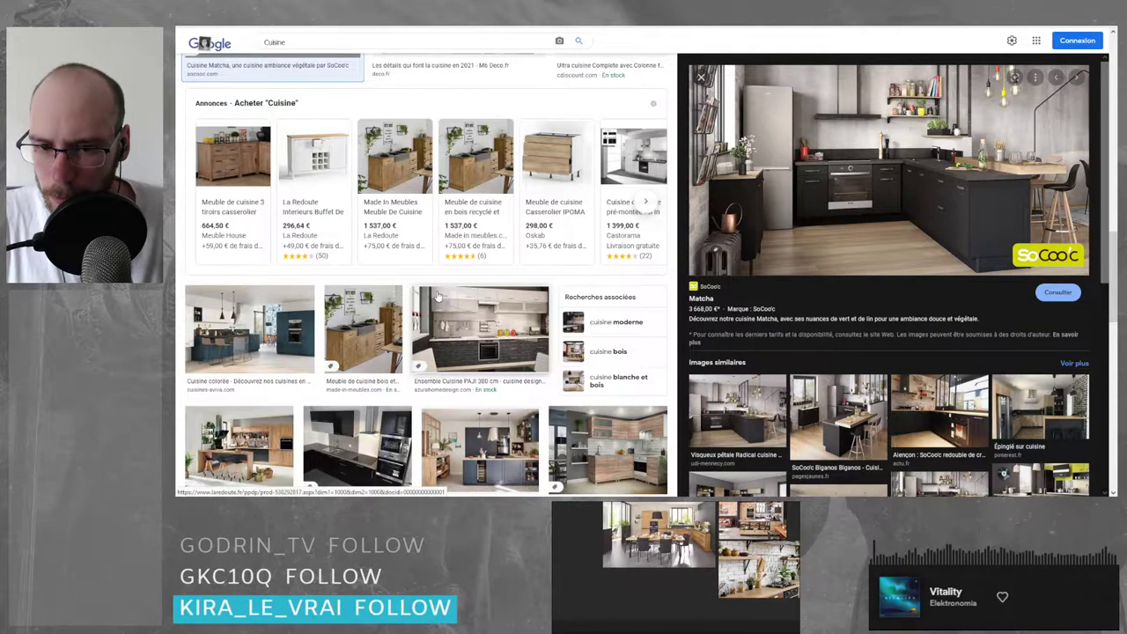
scroll(438, 296, up, 2)
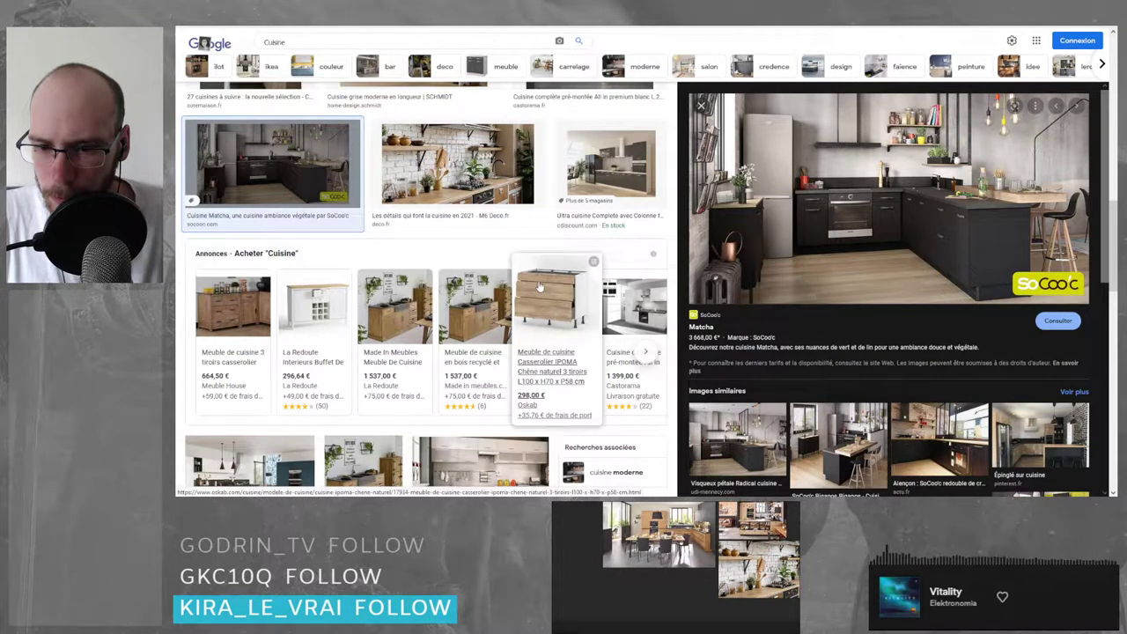
- Add the enlarged Oskab IPOMA three-drawer cabinet image to the reference board below the first kitchen image, and switch to Blender
click(540, 287)
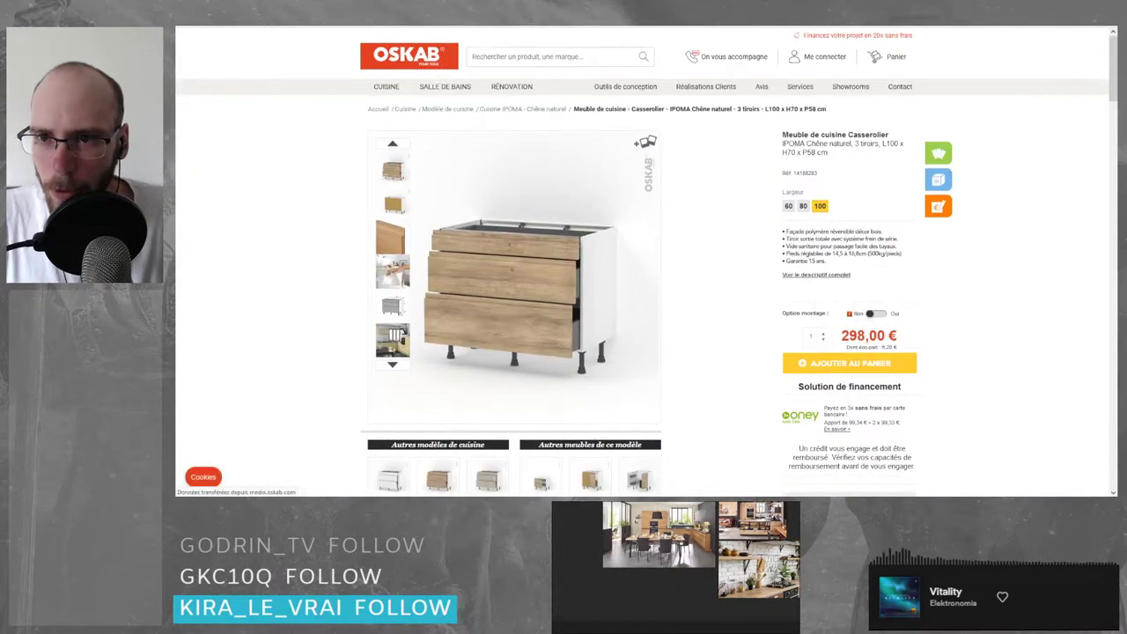
mouse_move(520, 276)
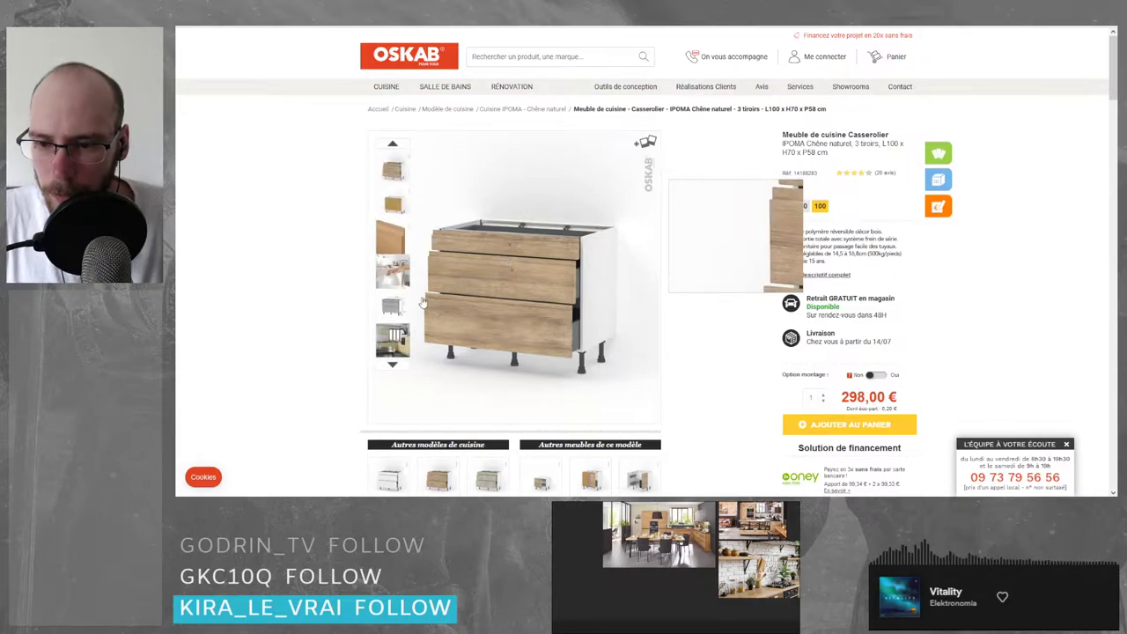
click(507, 262)
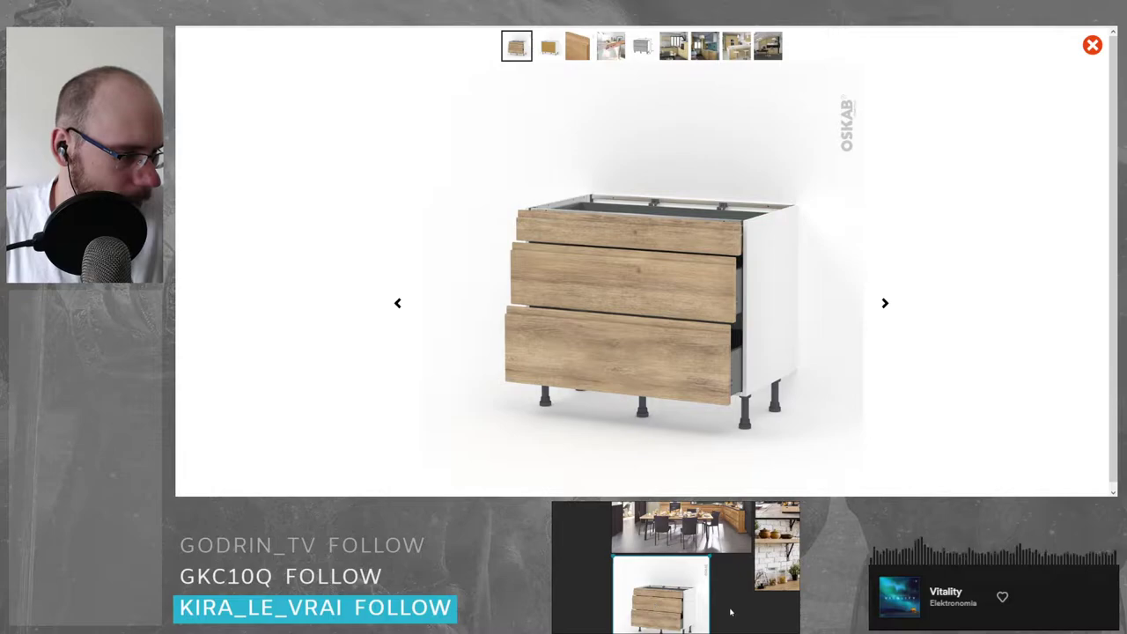
key(Escape)
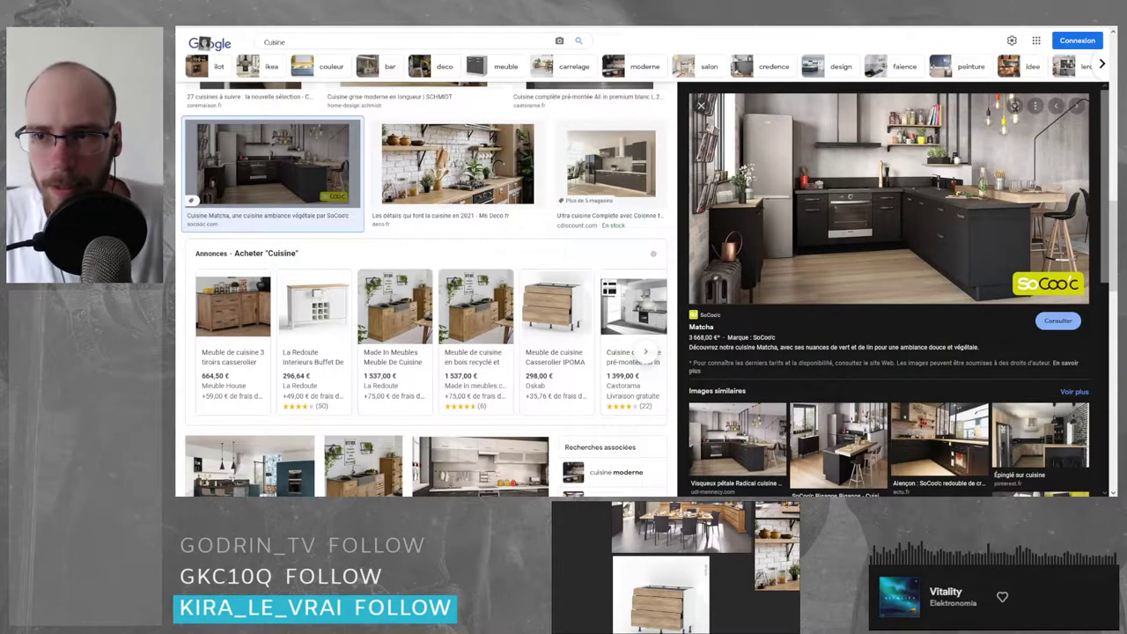
key(alt+Tab)
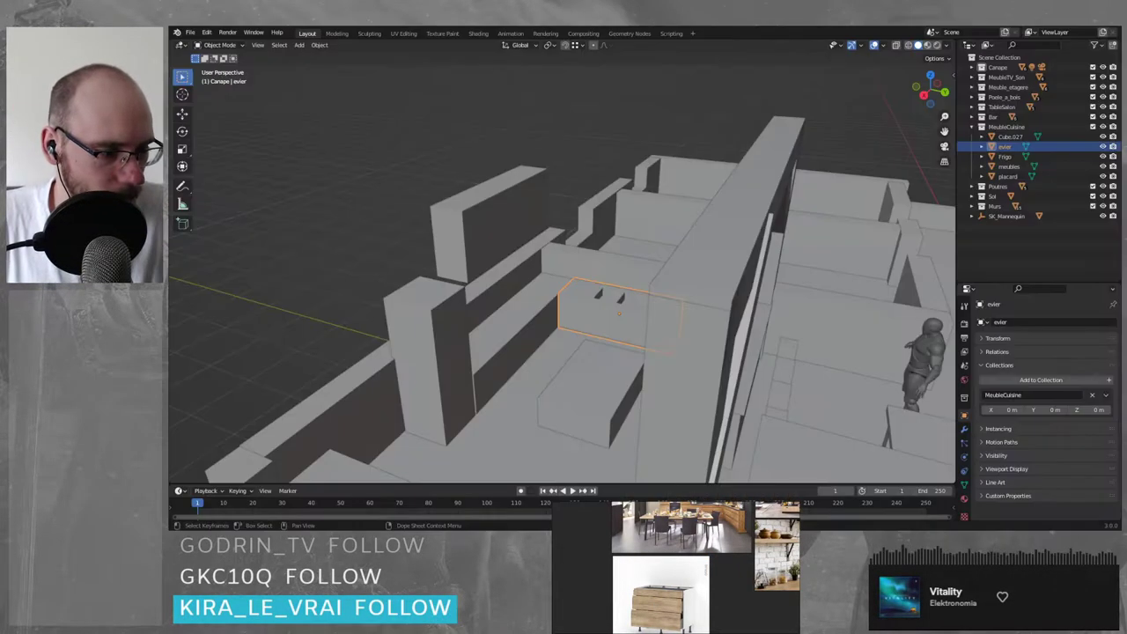
- Select the low central block in the blocked-out kitchen and examine it against the surrounding counters, sink unit and tall cabinets
scroll(577, 422, down, 3)
click(577, 421)
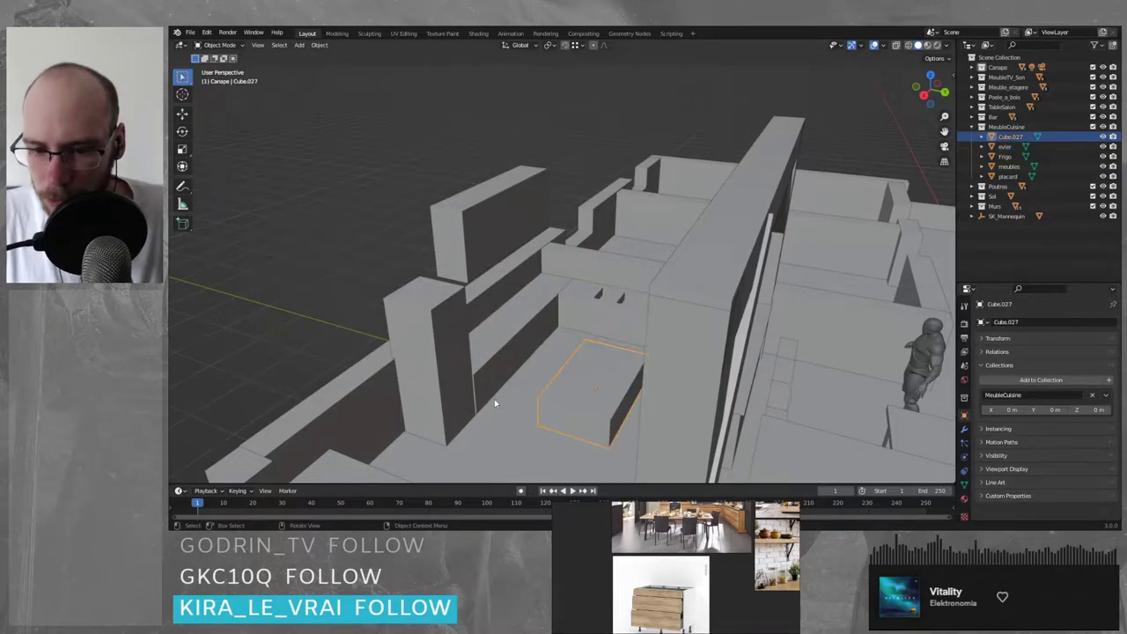
middle_drag(494, 399, 581, 404)
middle_drag(628, 355, 598, 352)
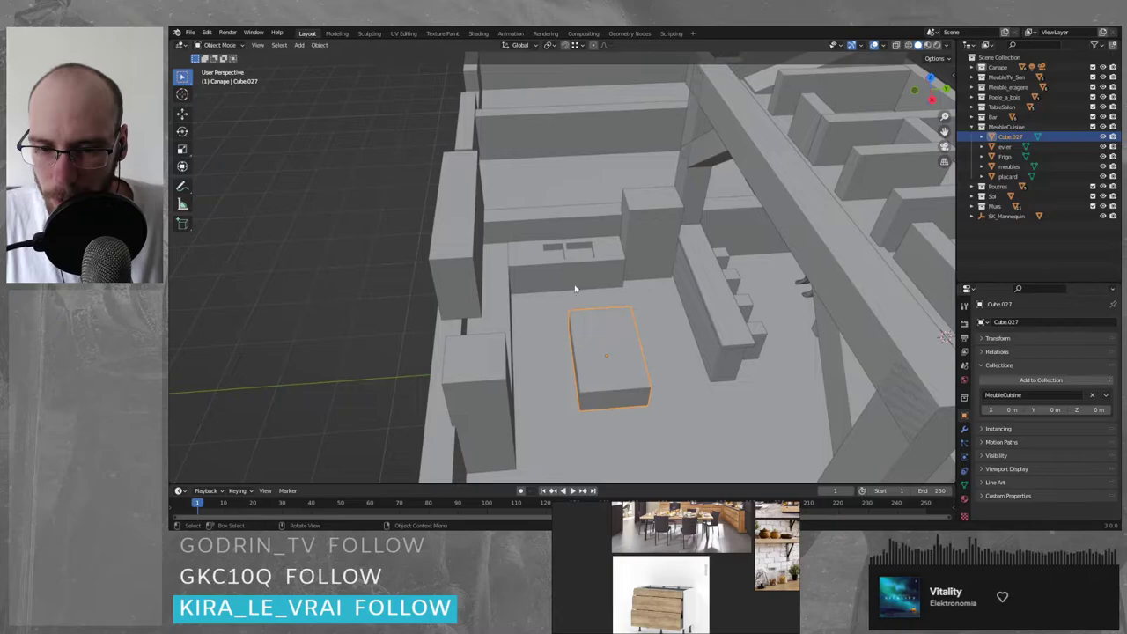
middle_drag(554, 323, 526, 320)
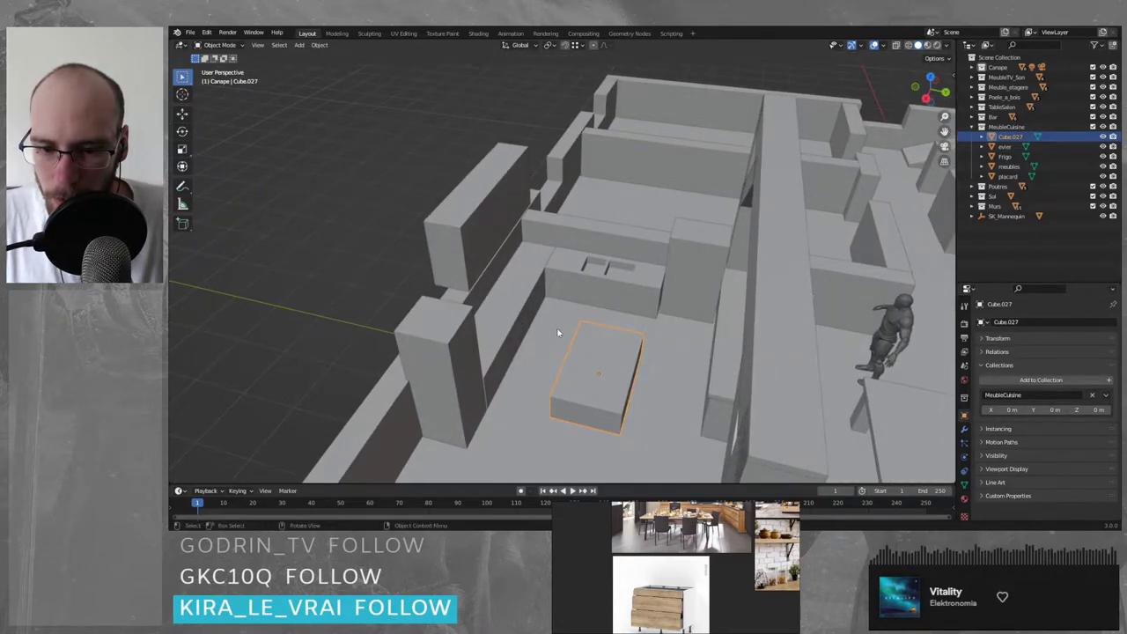
scroll(556, 327, down, 3)
mouse_move(557, 326)
middle_down()
mouse_move(626, 327)
mouse_move(630, 338)
mouse_move(604, 345)
mouse_move(597, 330)
mouse_move(526, 327)
mouse_move(561, 350)
mouse_move(576, 334)
mouse_move(466, 386)
mouse_move(556, 333)
middle_up()
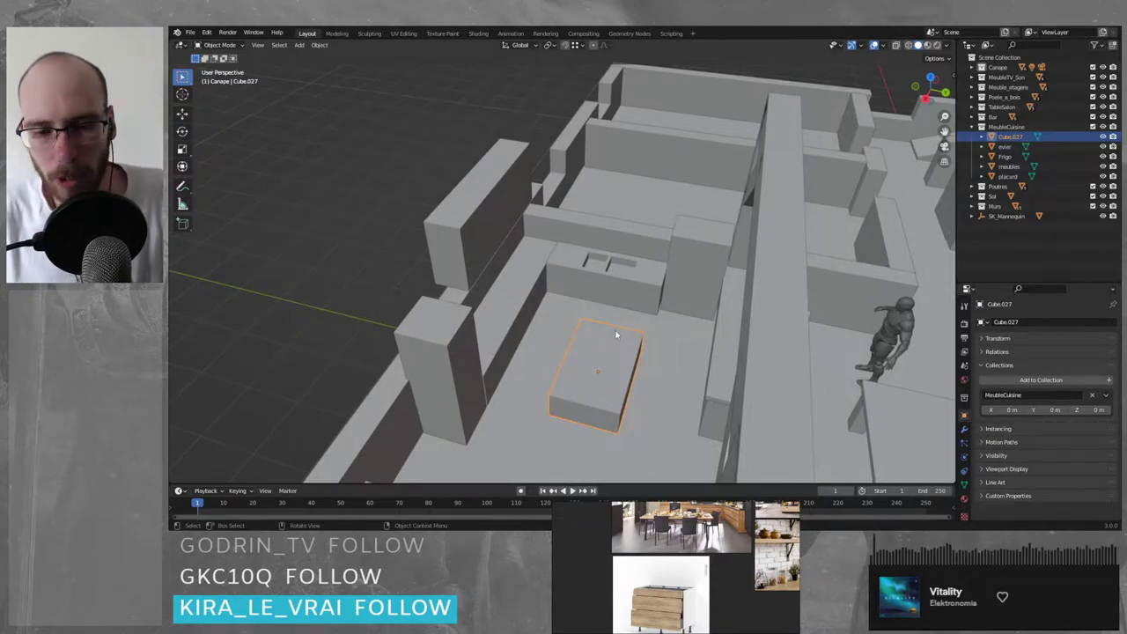
scroll(595, 389, up, 1)
mouse_move(638, 396)
middle_down()
mouse_move(597, 393)
mouse_move(624, 400)
mouse_move(620, 390)
middle_up()
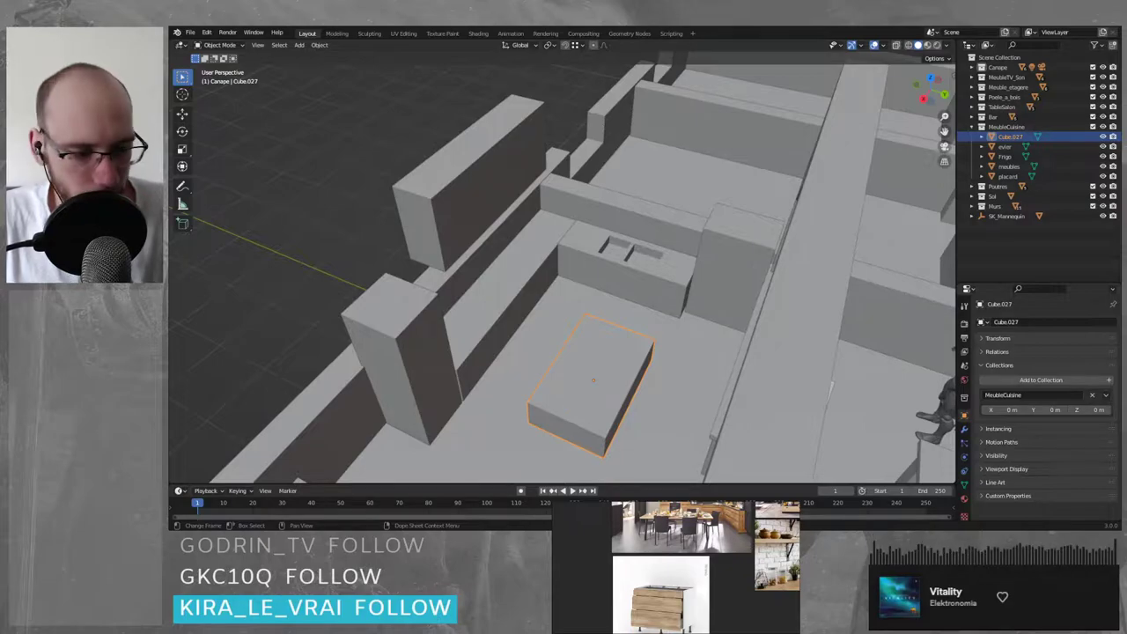
- Switch to the browser and search Google Images for "meuble prise"
key(alt+Tab)
scroll(290, 158, up, 1)
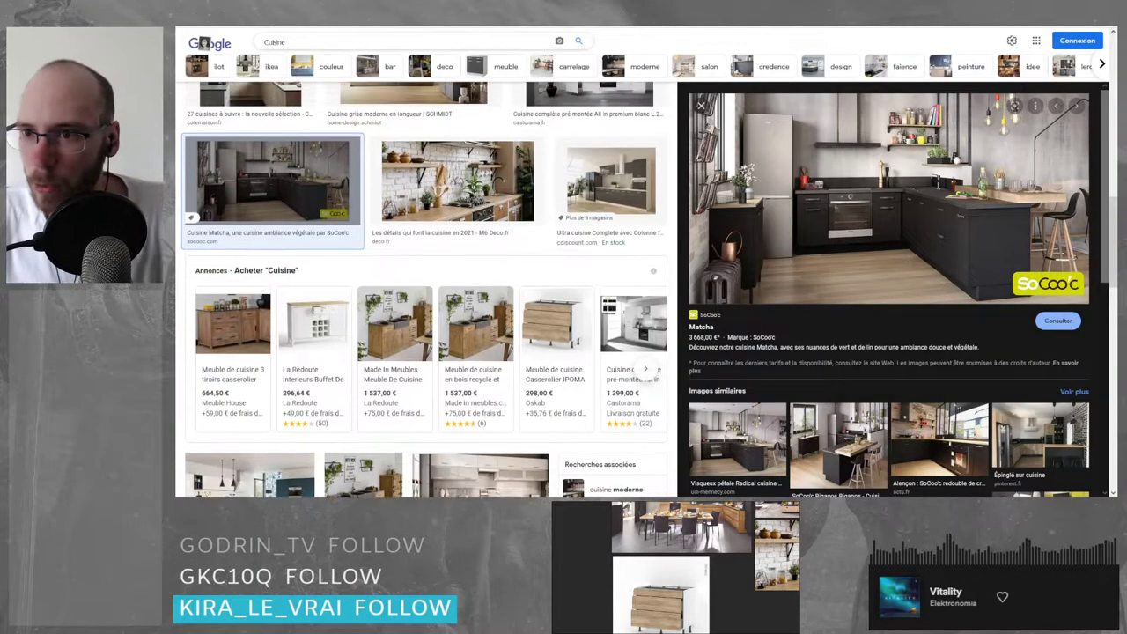
double_click(277, 42)
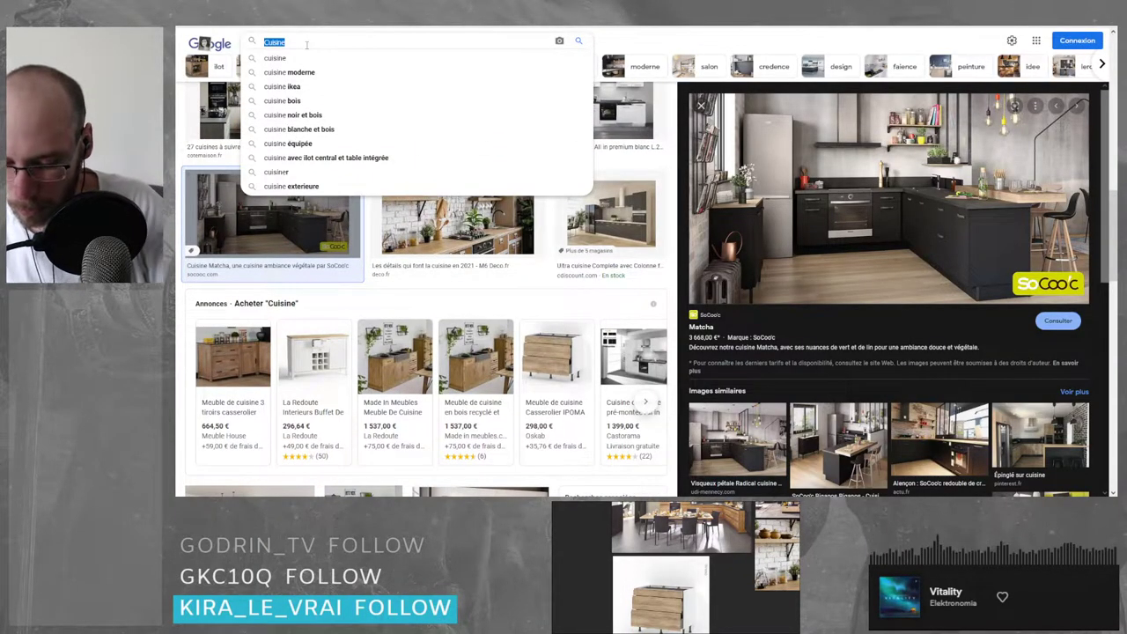
text(meuble p)
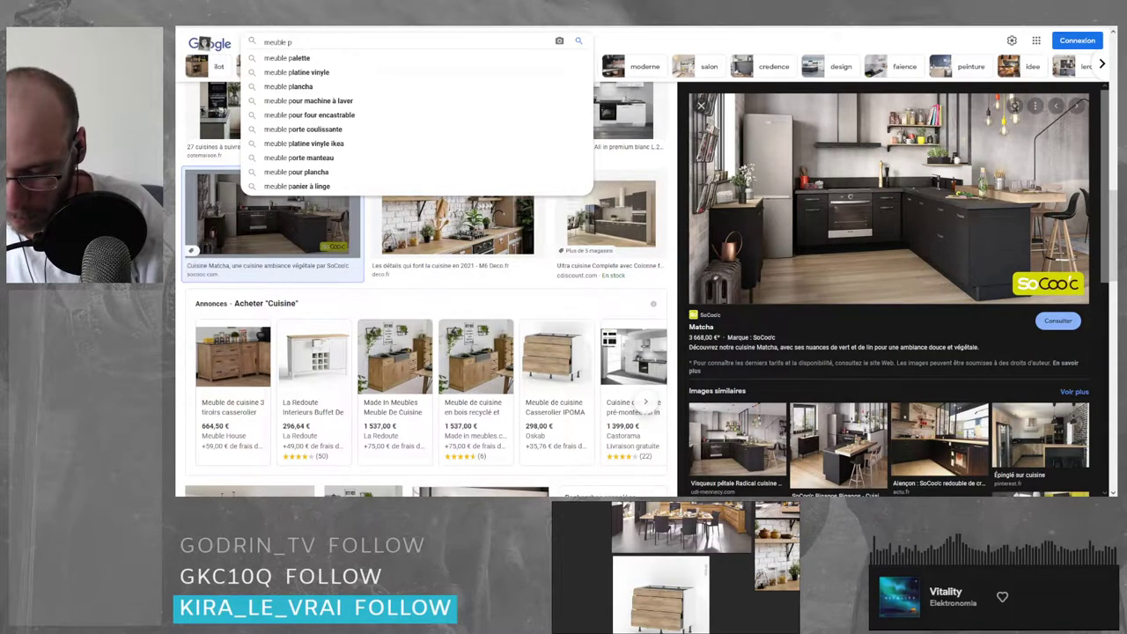
text(rise)
key(Return)
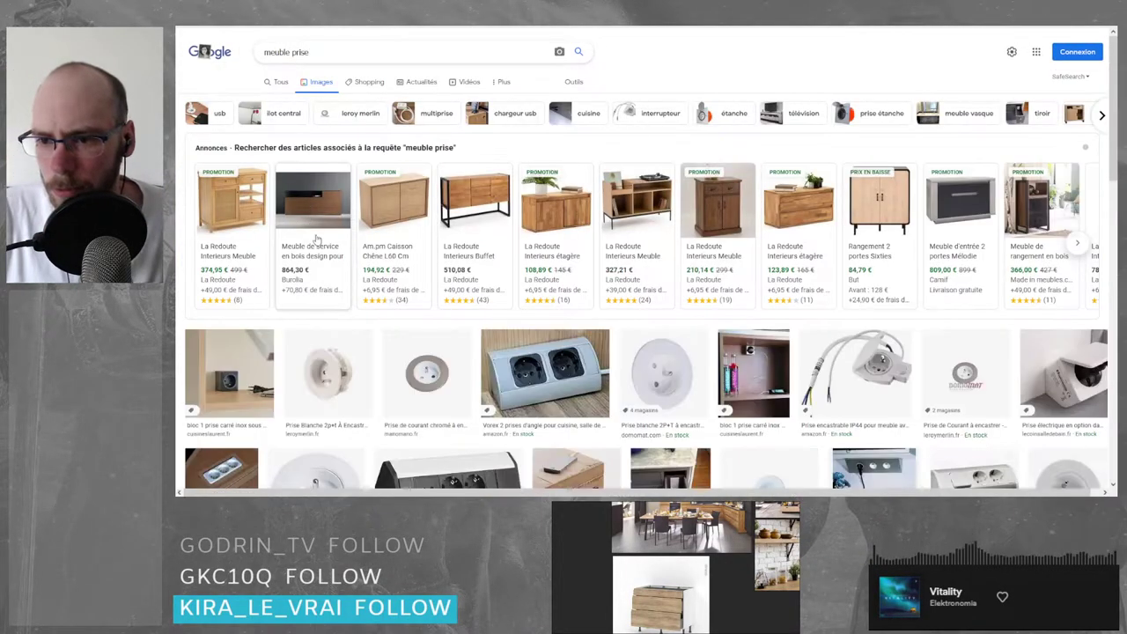
- Preview the furniture-socket results and add the Meubles Gibaud oak cabinet image with USB socket to the reference board
scroll(484, 328, down, 2)
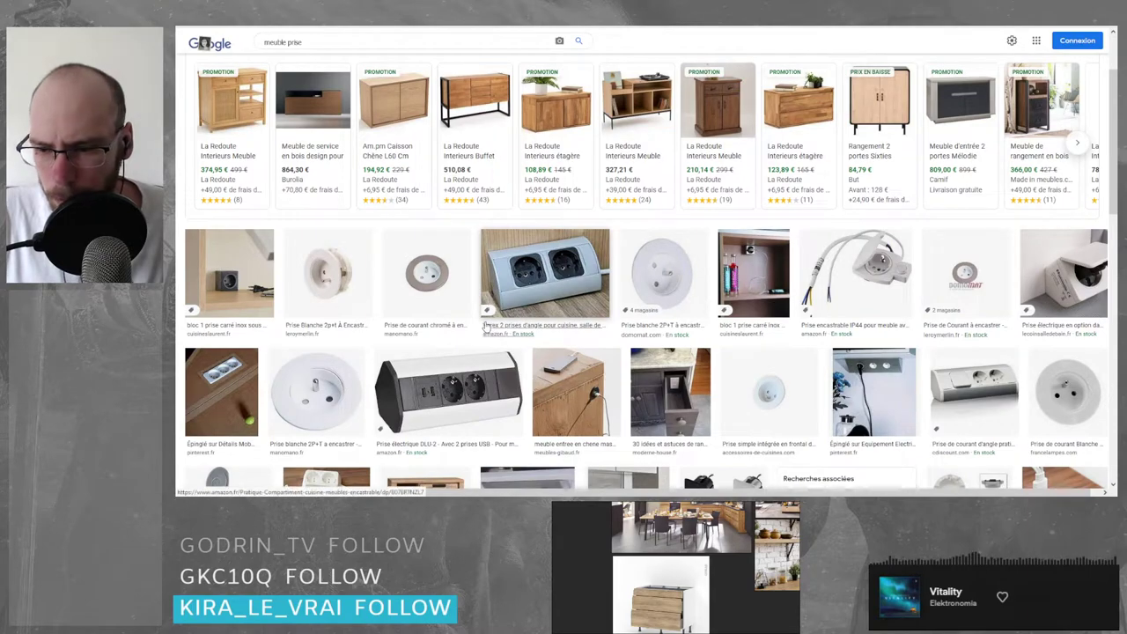
click(222, 392)
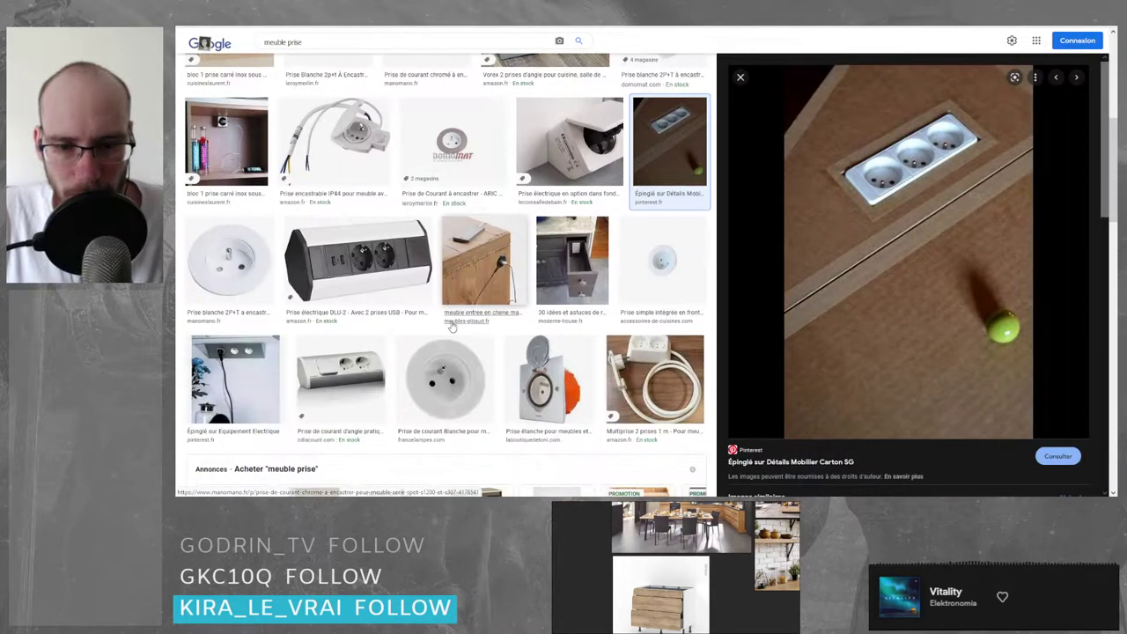
click(494, 276)
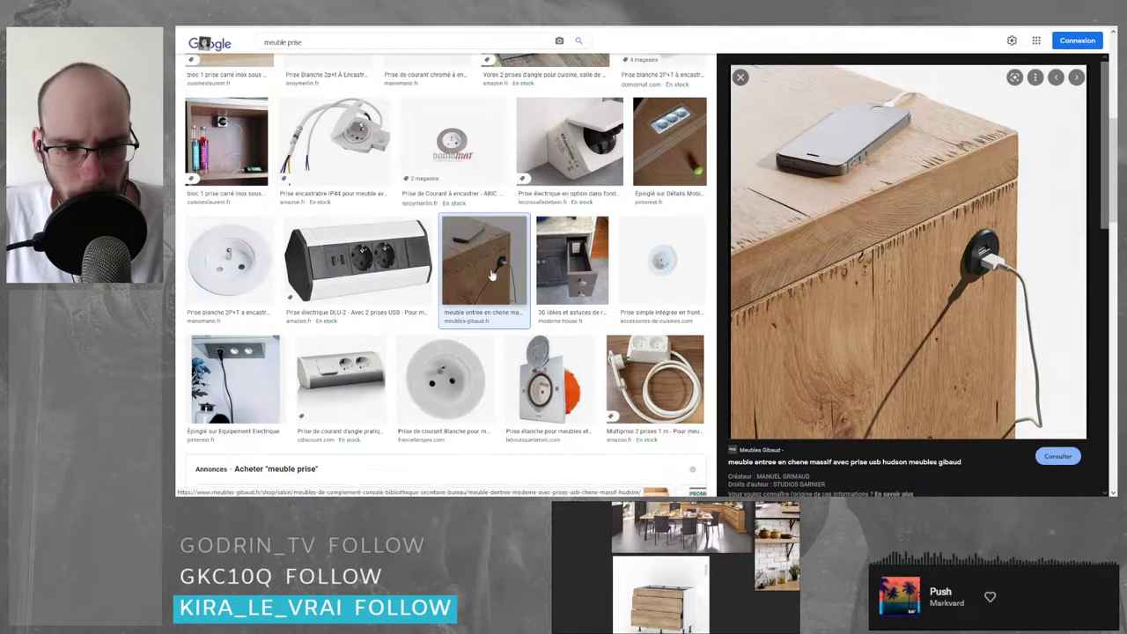
drag(857, 280, 181, 264)
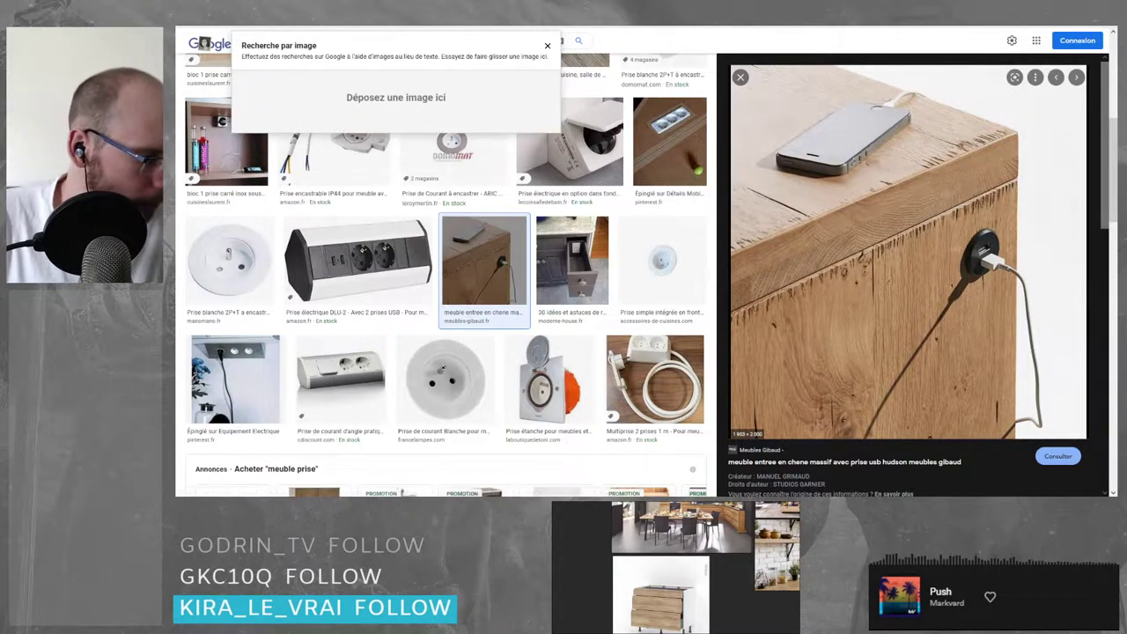
drag(730, 607, 730, 607)
- Shrink the USB-socket cabinet image and fit it in the Cuisine group between the drawer cabinet and the brick-wall kitchen
scroll(730, 608, down, 5)
middle_drag(730, 608, 743, 558)
drag(729, 544, 612, 553)
scroll(677, 568, down, 4)
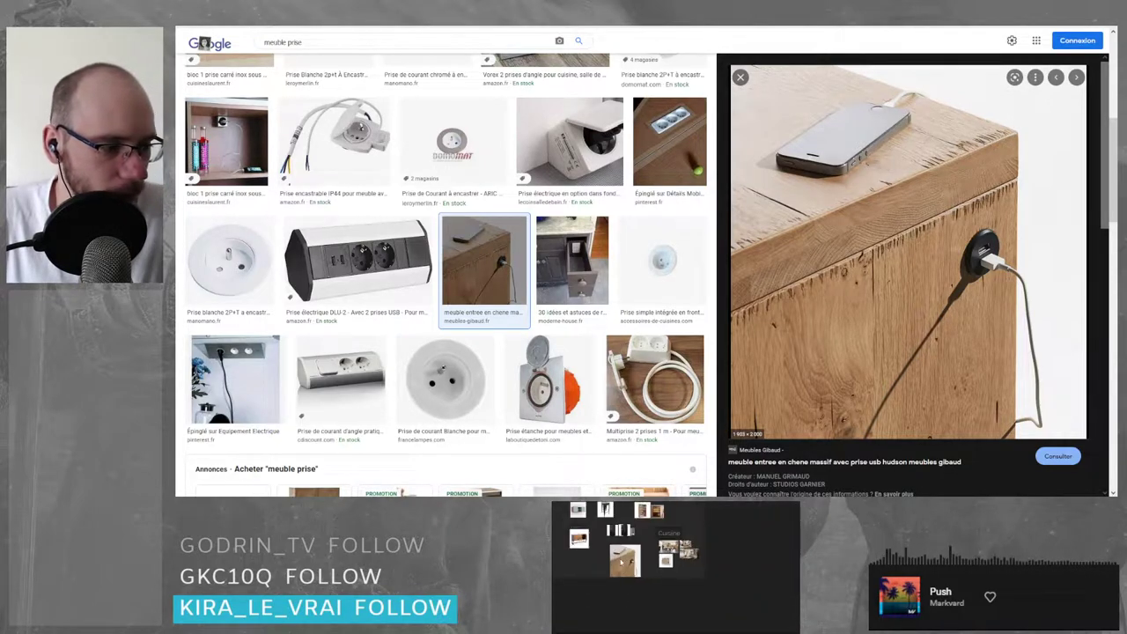
drag(650, 584, 696, 570)
scroll(696, 569, up, 5)
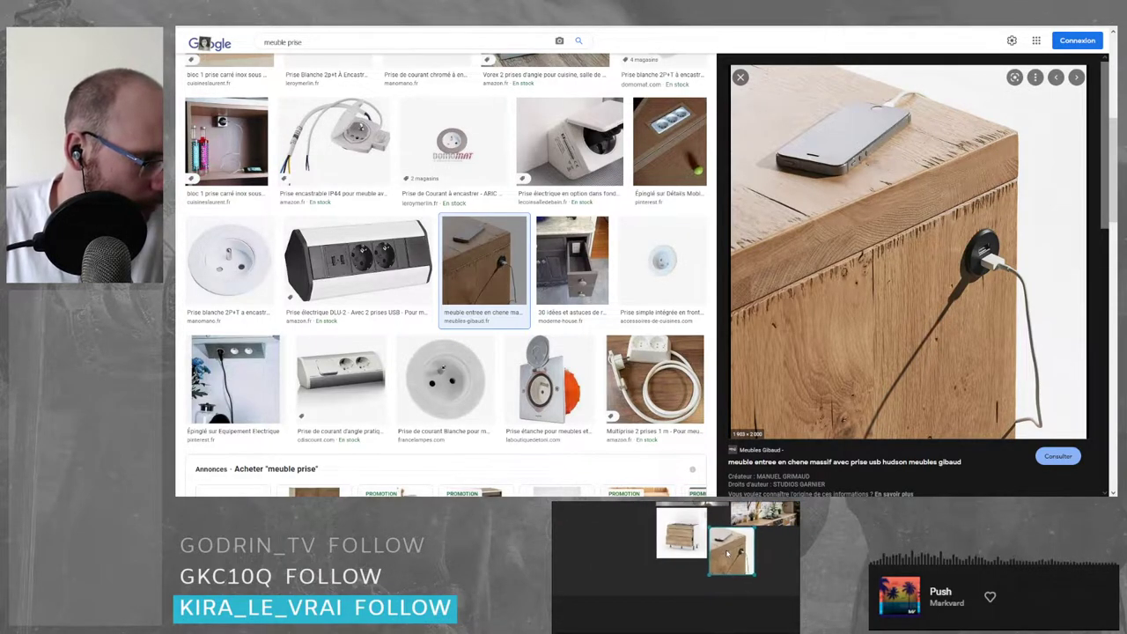
drag(725, 553, 727, 534)
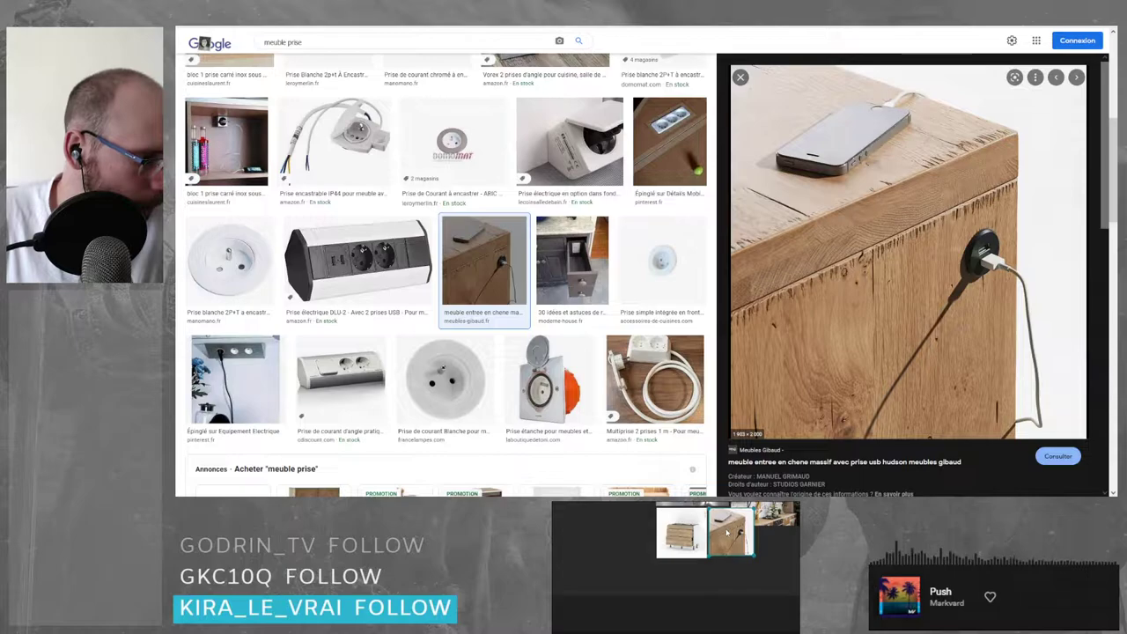
scroll(731, 598, up, 3)
drag(736, 588, 679, 548)
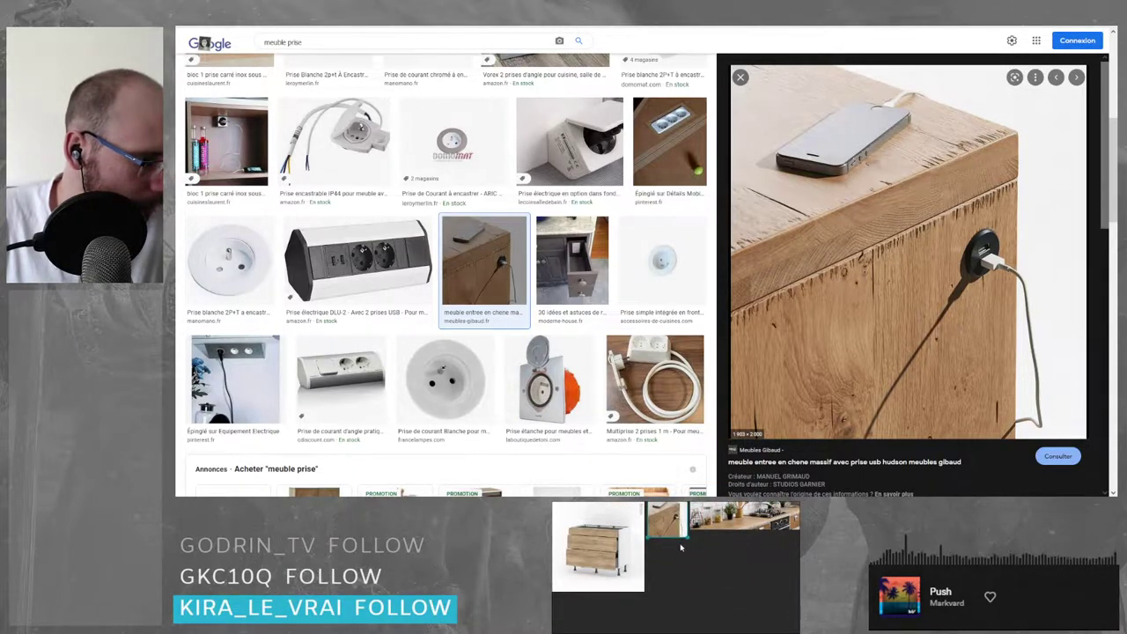
scroll(680, 548, up, 5)
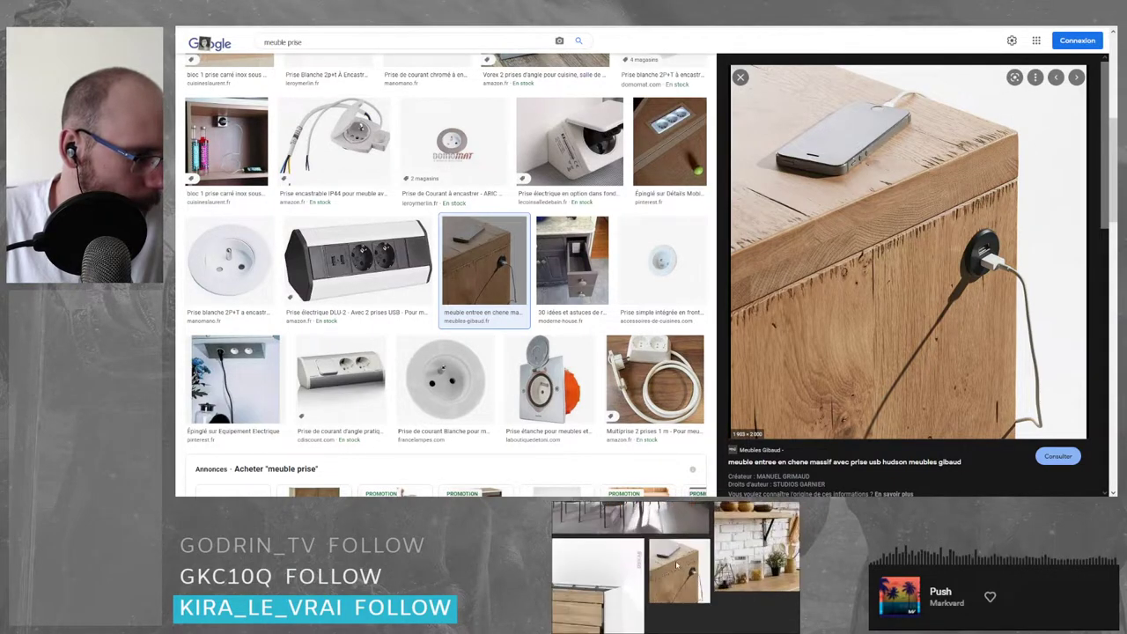
click(668, 556)
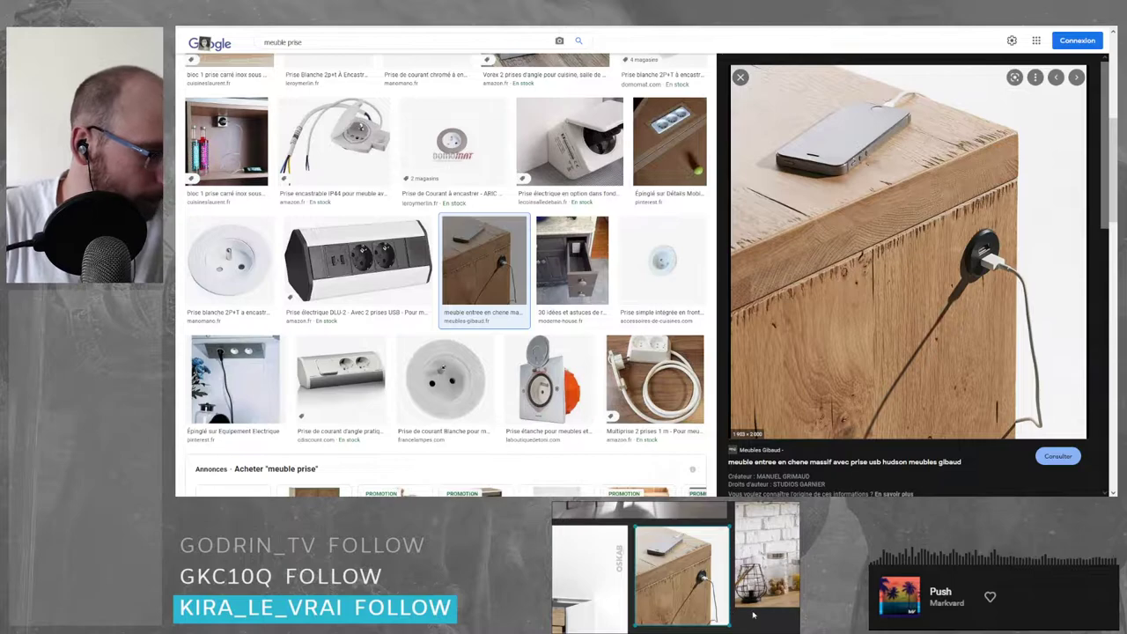
scroll(753, 615, down, 5)
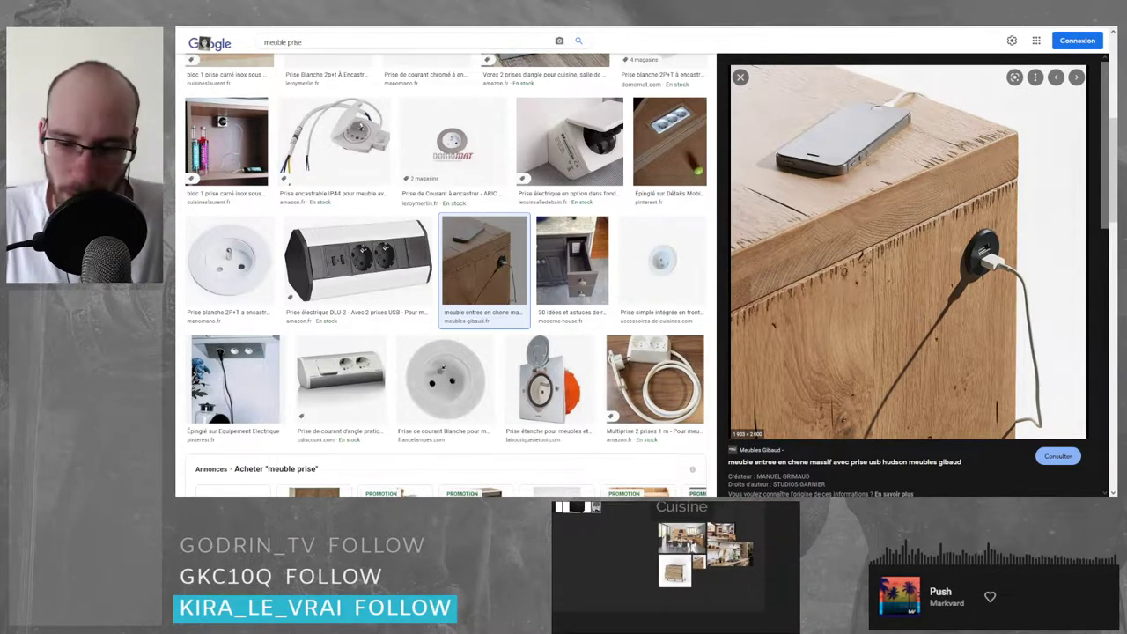
- Preview the Neoro, TV-unit, Eglo, EMUCA, Hellopro and France Lampes furniture-socket images to compare socket styles
scroll(493, 264, down, 2)
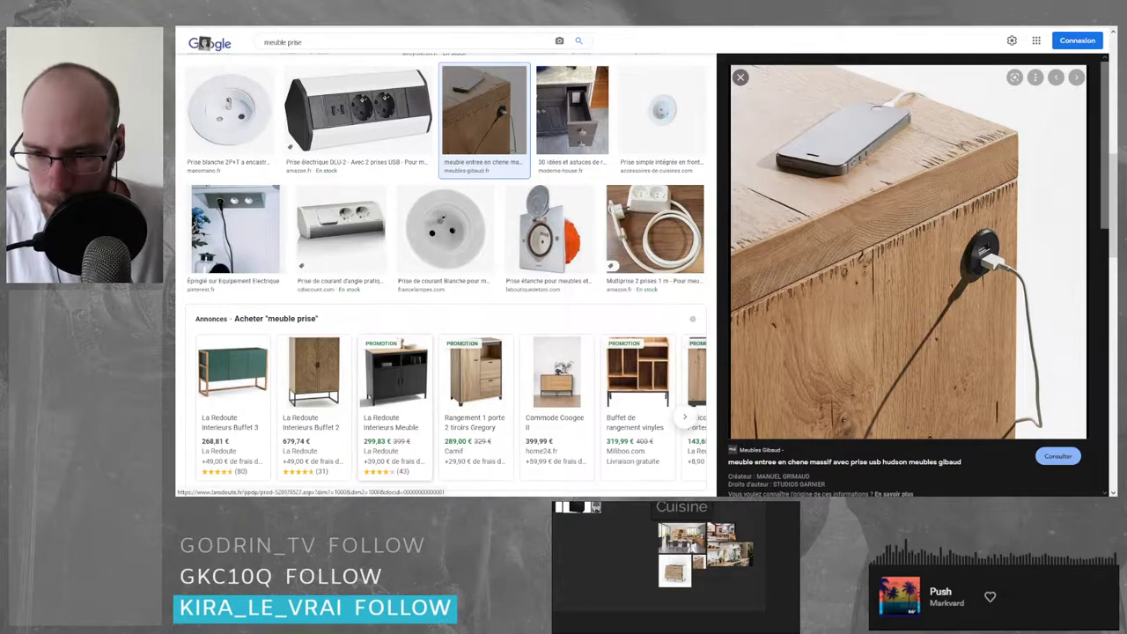
scroll(447, 270, down, 4)
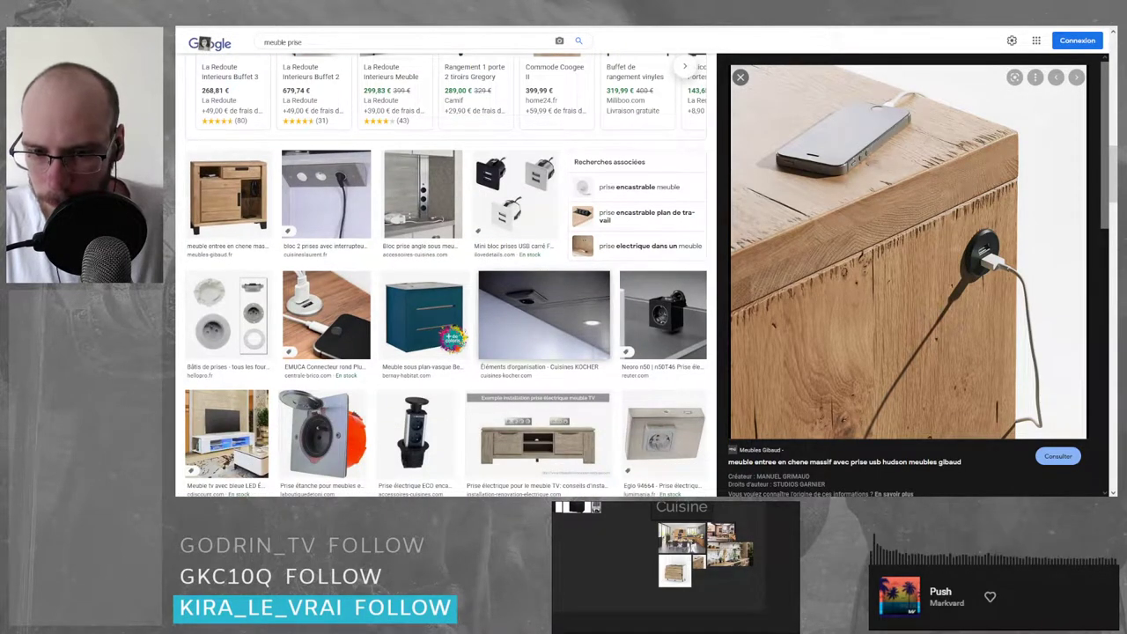
click(664, 310)
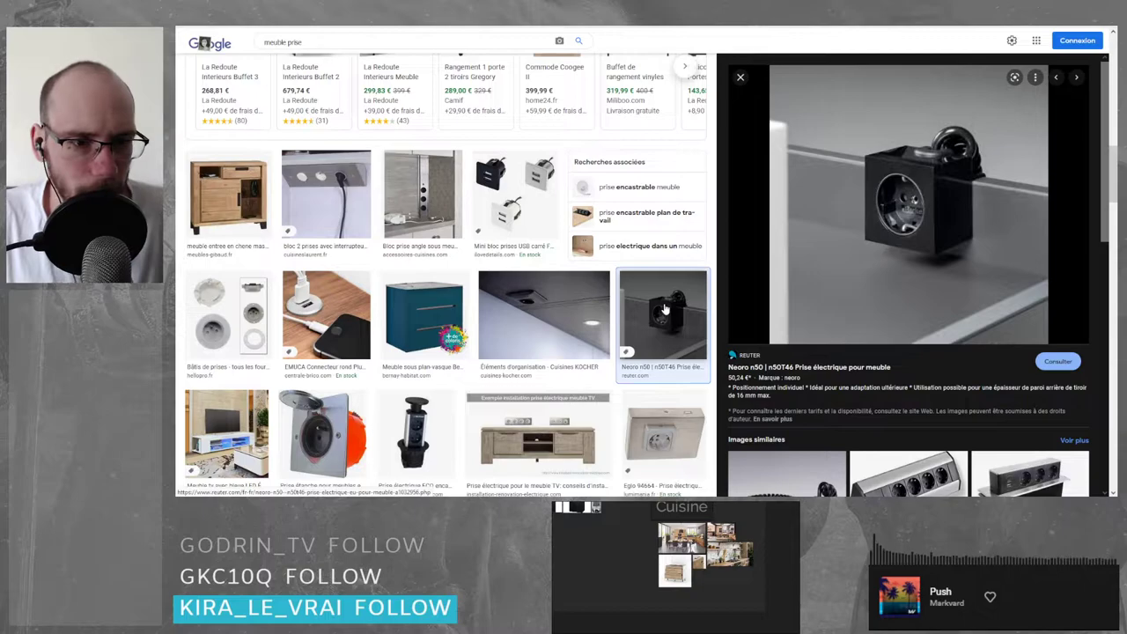
click(564, 436)
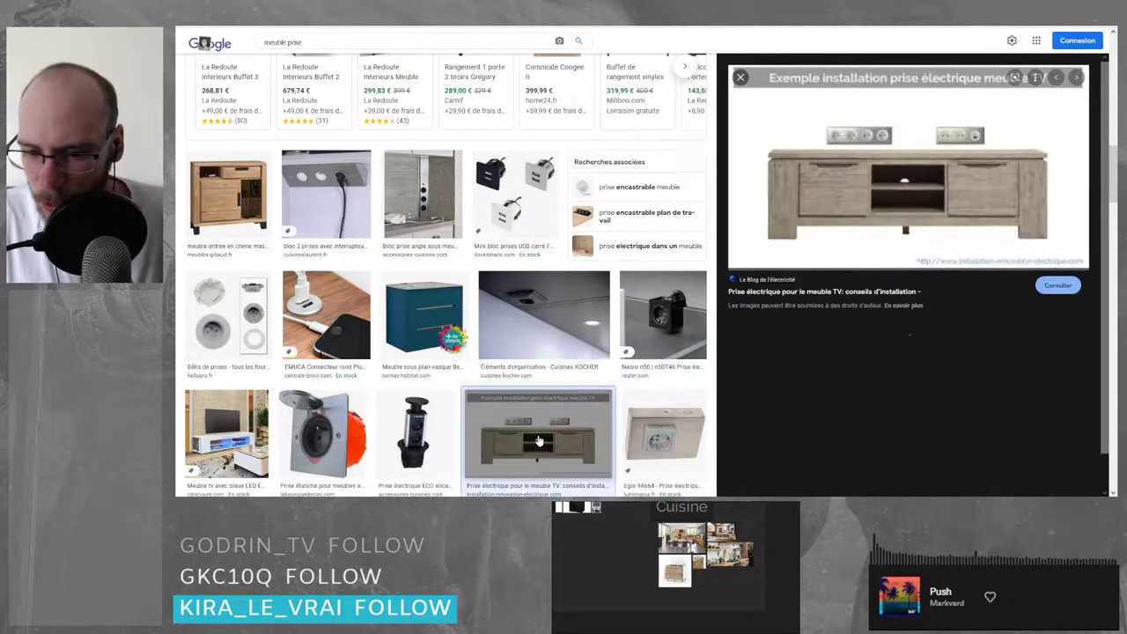
click(657, 438)
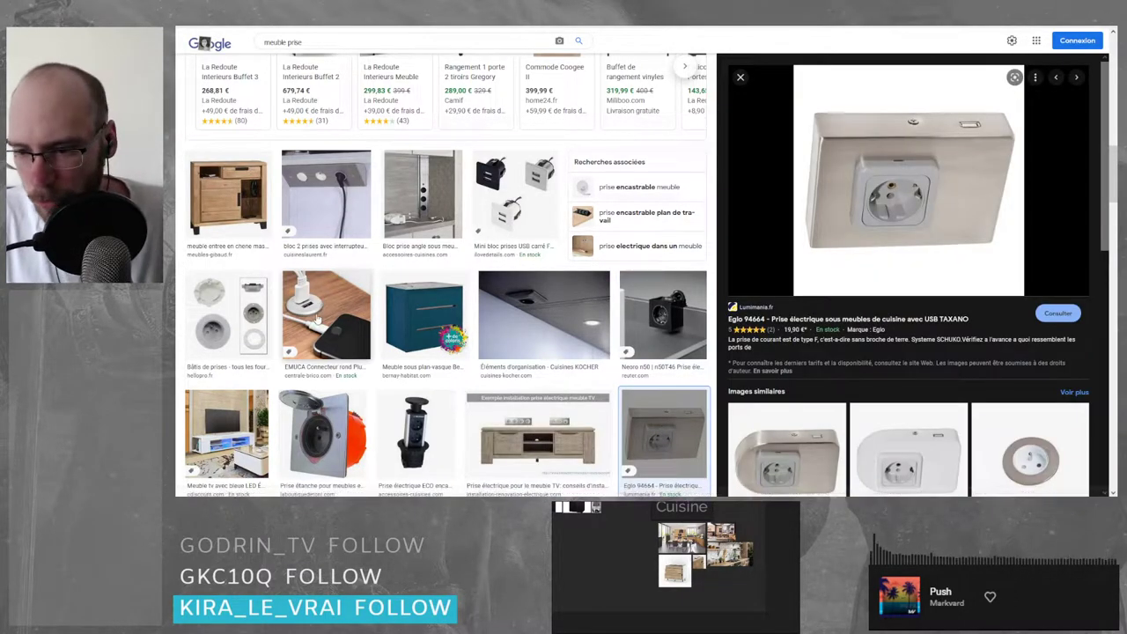
click(357, 308)
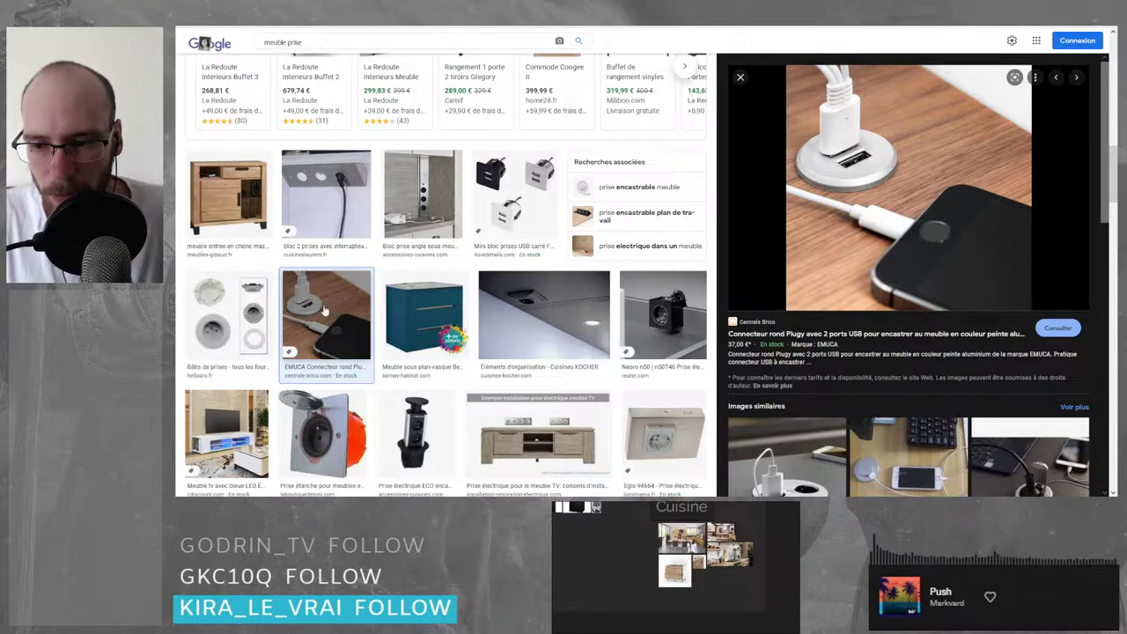
click(227, 317)
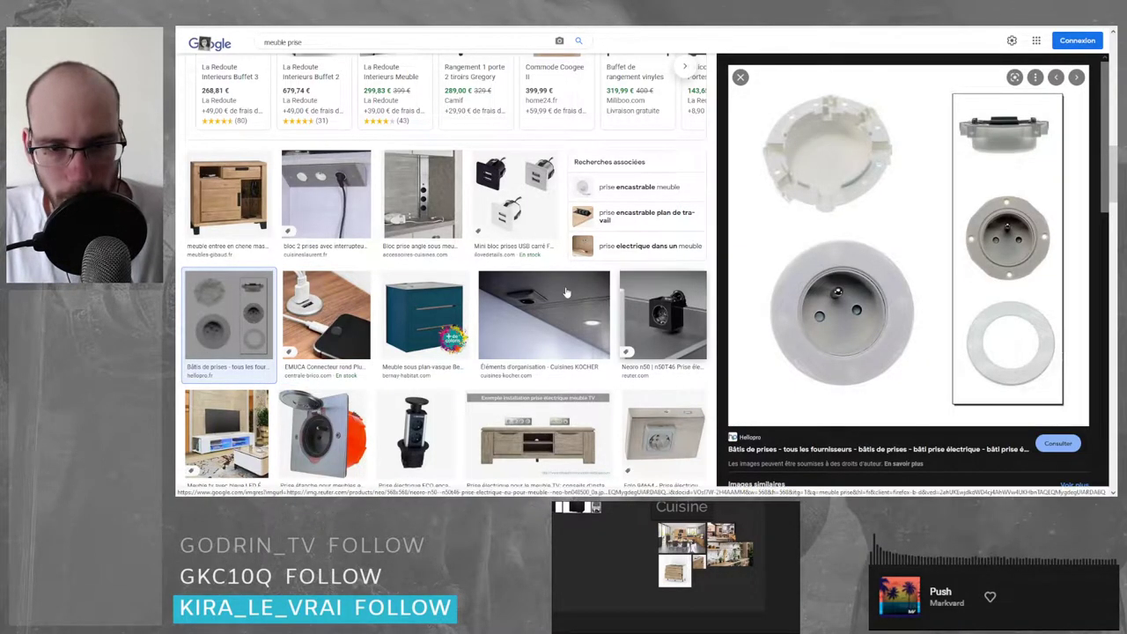
scroll(370, 352, up, 2)
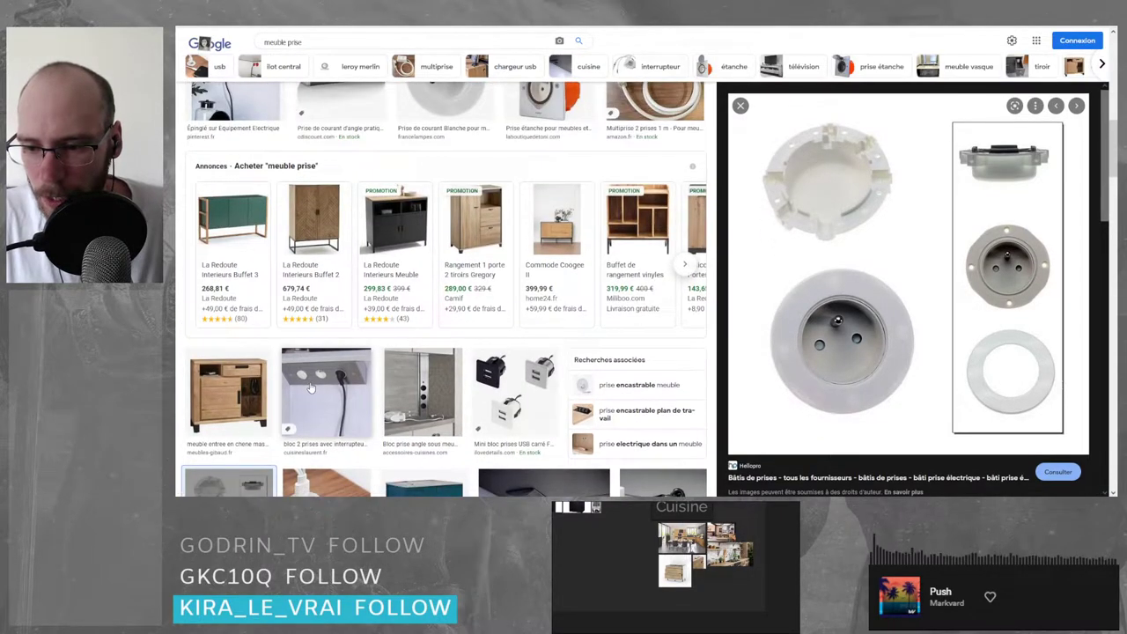
scroll(334, 385, up, 3)
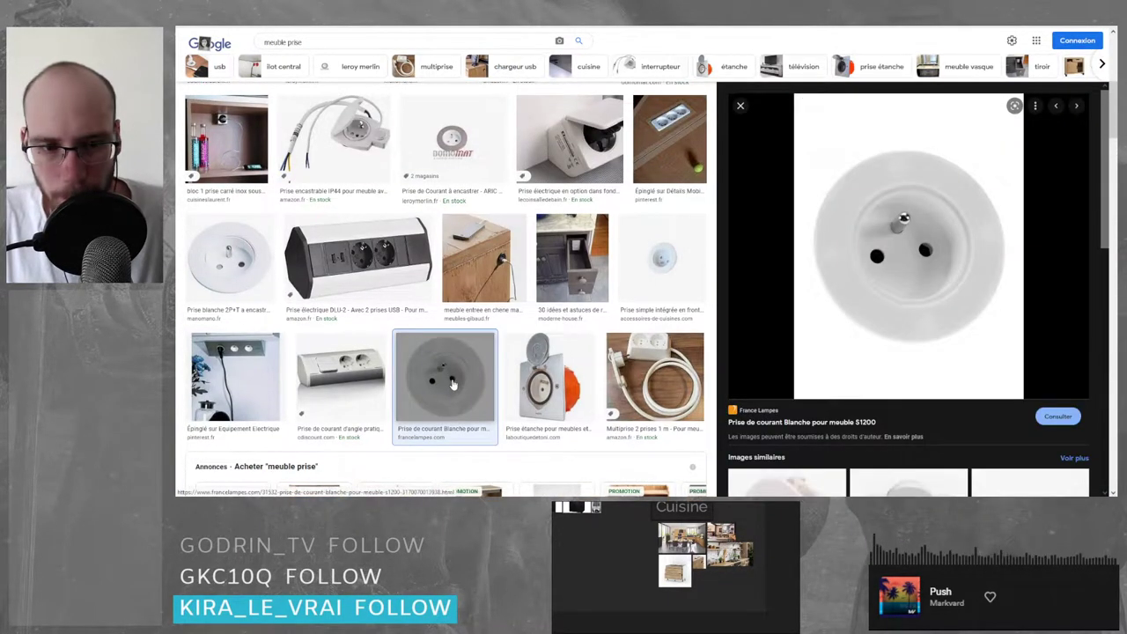
- Add the France Lampes white round socket image to the reference board below the USB-socket cabinet and shrink it
click(559, 41)
scroll(712, 574, up, 6)
drag(907, 246, 668, 562)
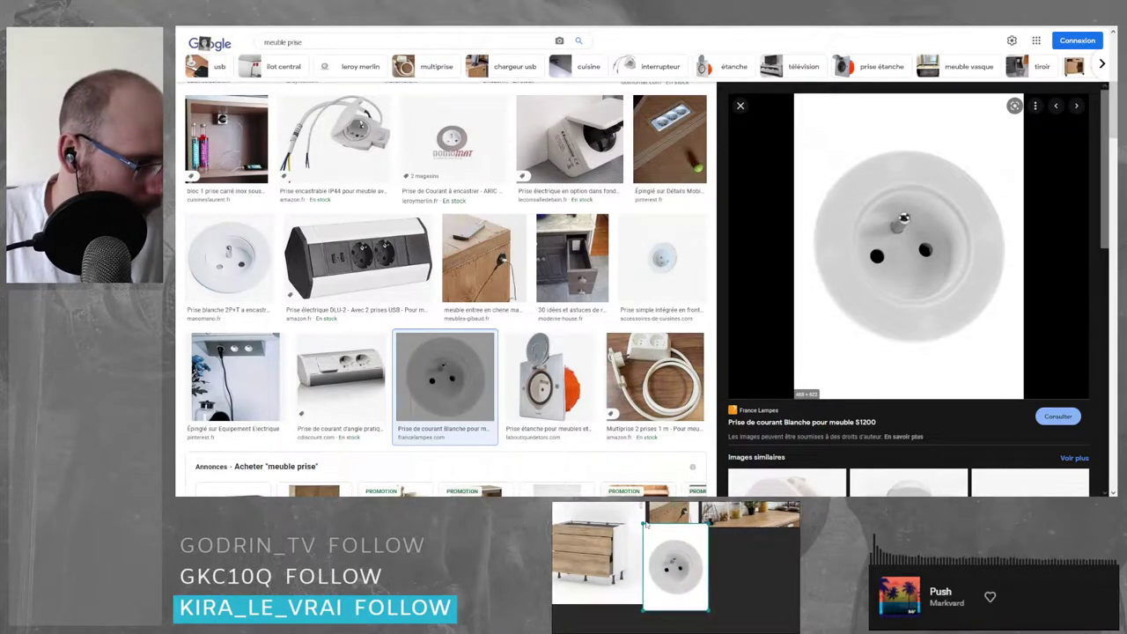
drag(644, 524, 668, 557)
mouse_move(690, 581)
mouse_down()
mouse_move(670, 564)
mouse_move(687, 592)
mouse_up()
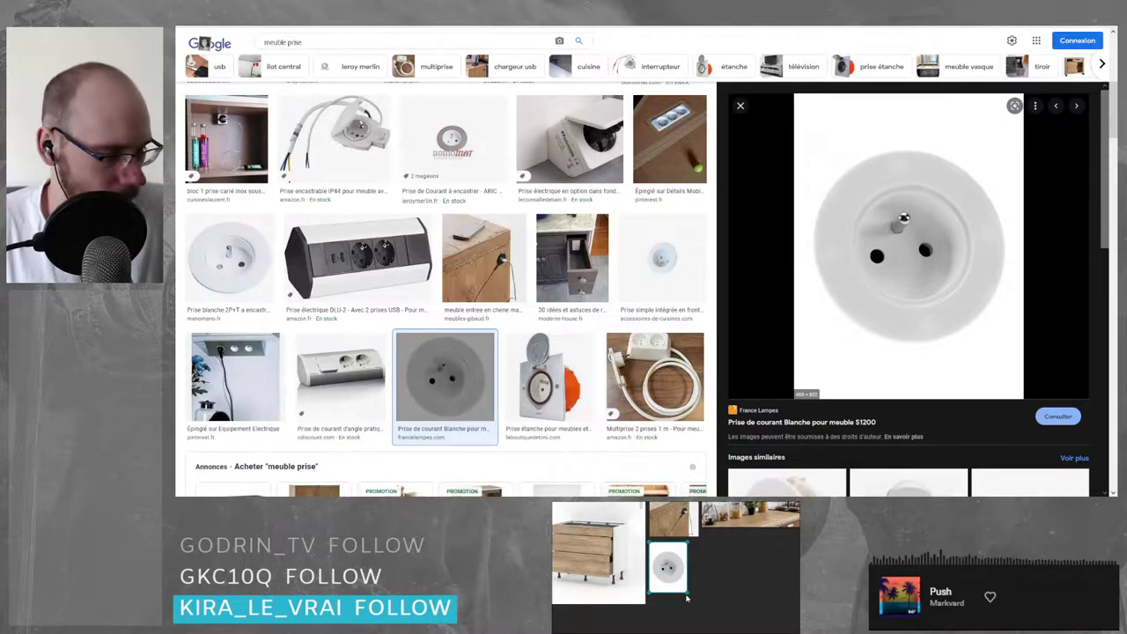
- Try to crop and duplicate the white socket image on the reference board, and delete both copies
key(c)
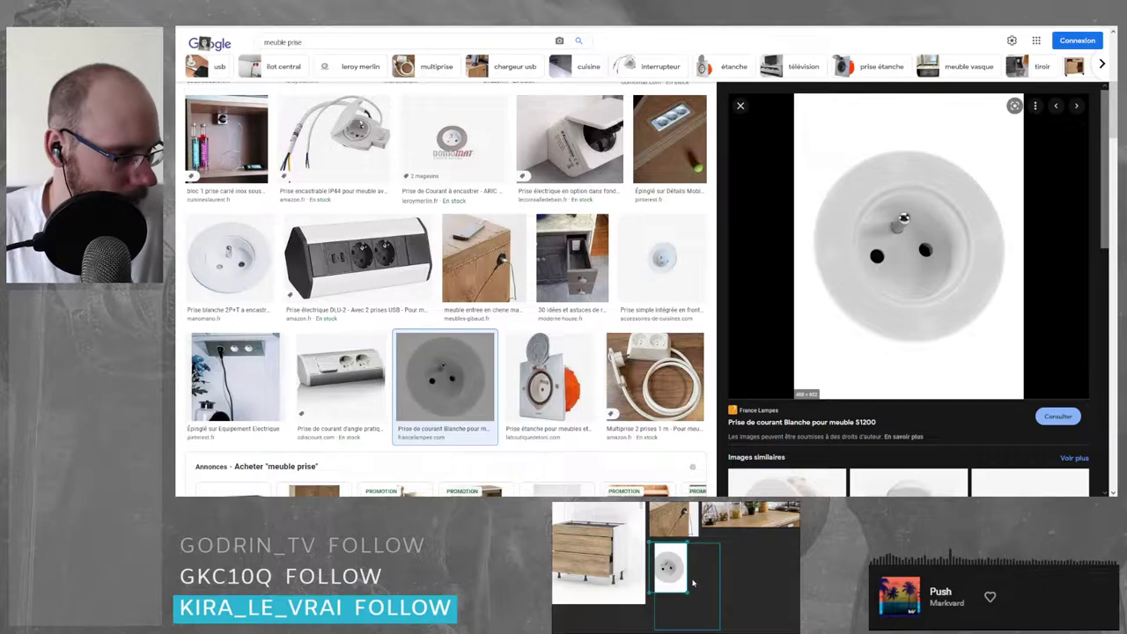
drag(693, 583, 723, 590)
key(ctrl+v)
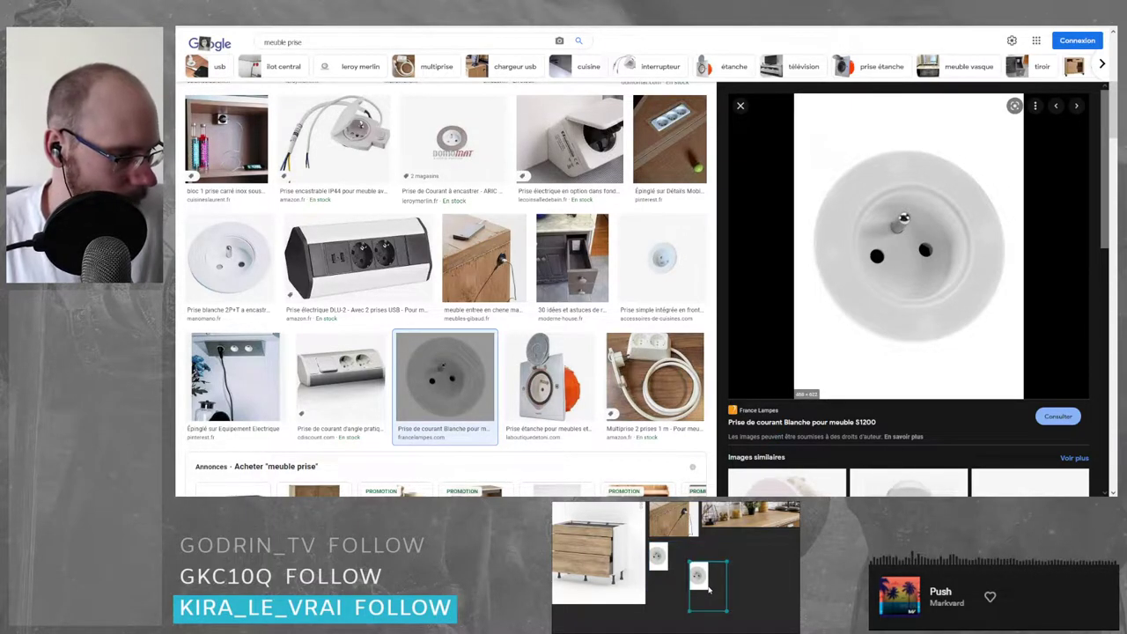
key(Delete)
click(666, 565)
key(Delete)
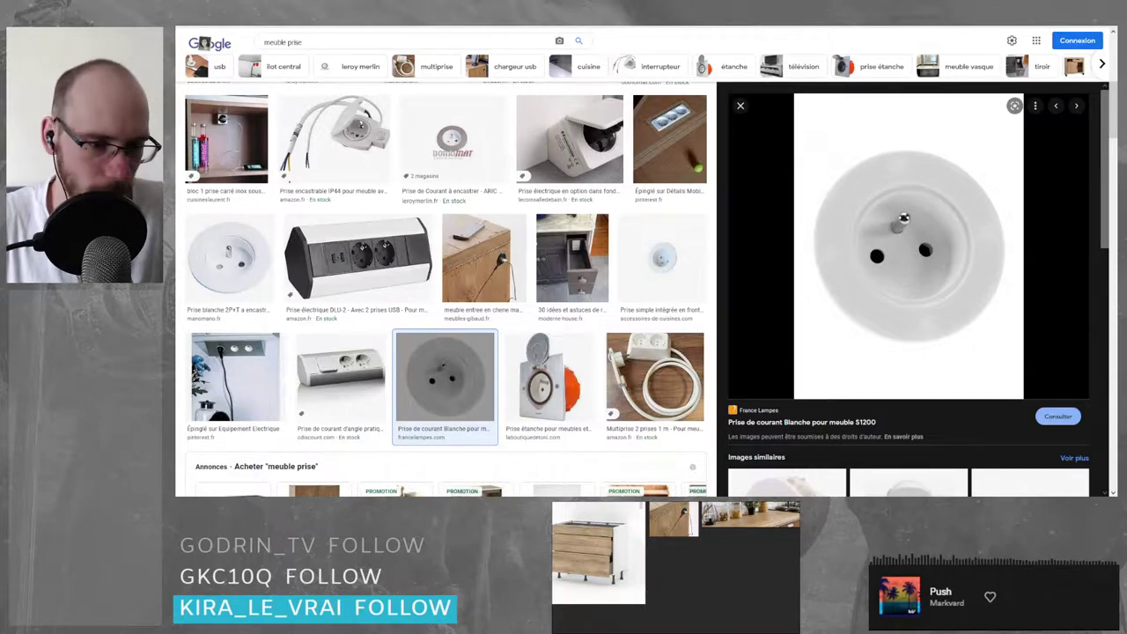
- Add the France Lampes white round socket image to the reference board and shrink it to fit directly below the USB-socket cabinet image
drag(881, 299, 688, 581)
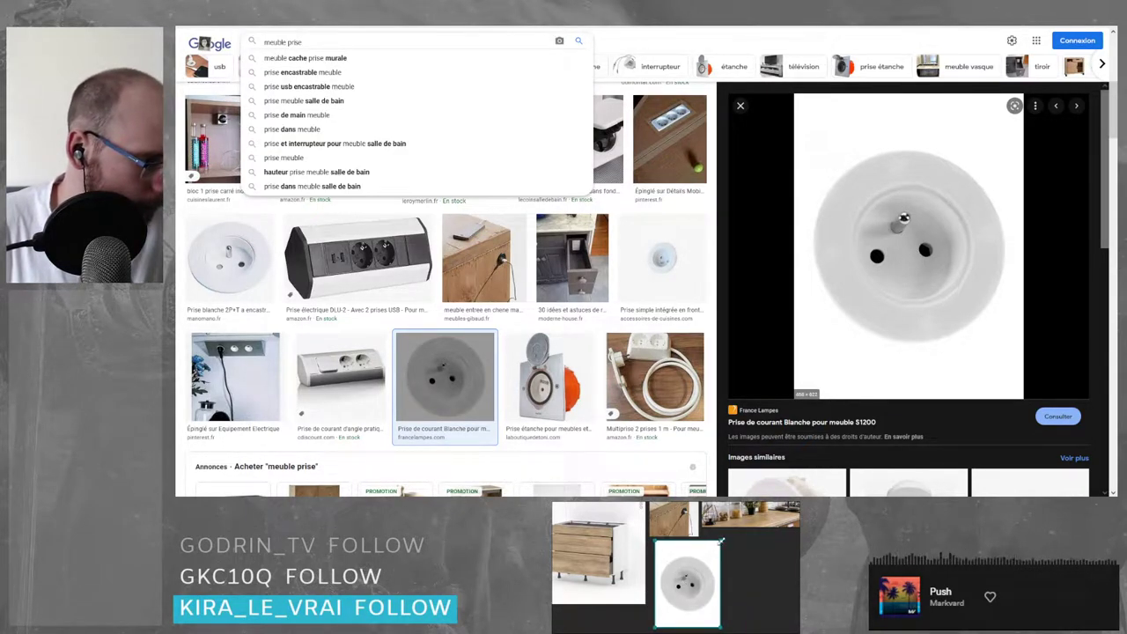
drag(721, 541, 669, 551)
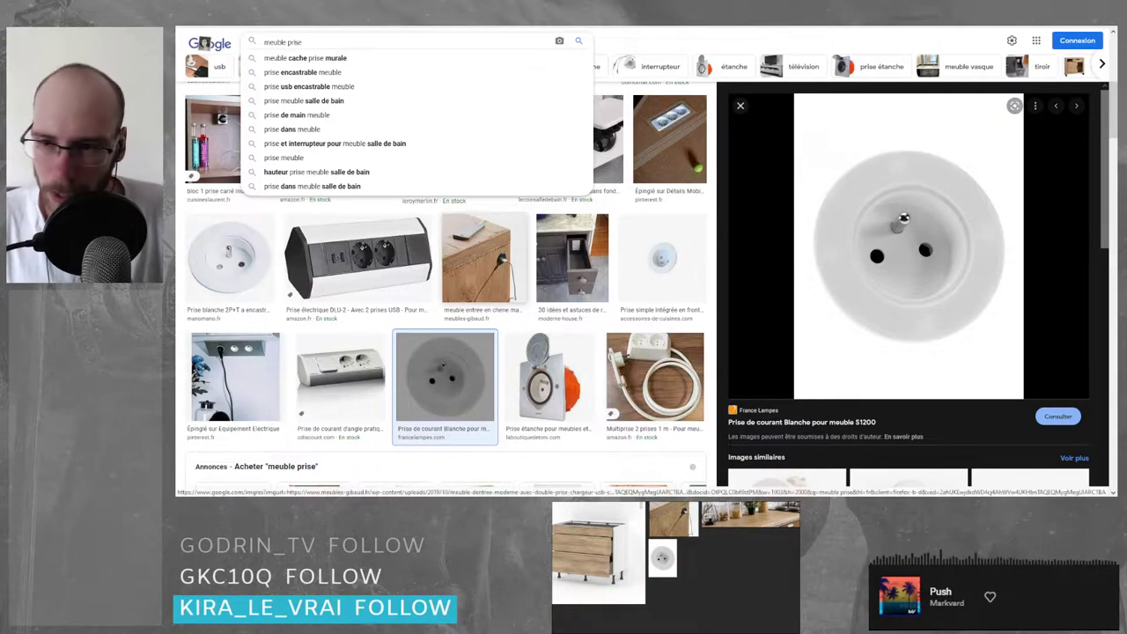
click(610, 76)
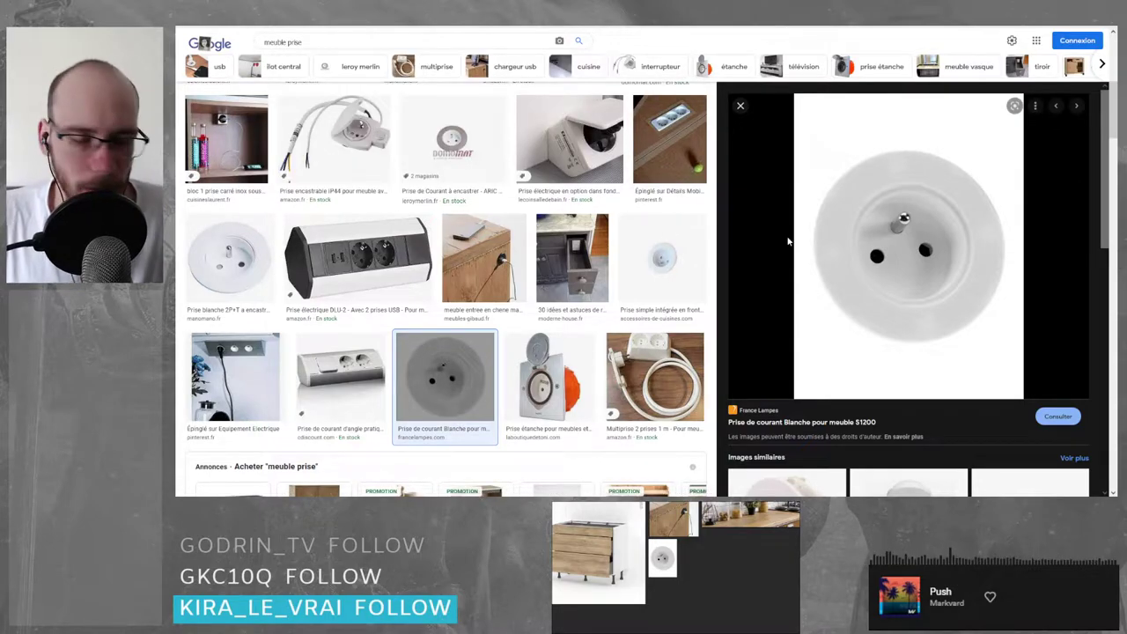
- Search Google Images for "hotte cuisine"
scroll(681, 212, down, 5)
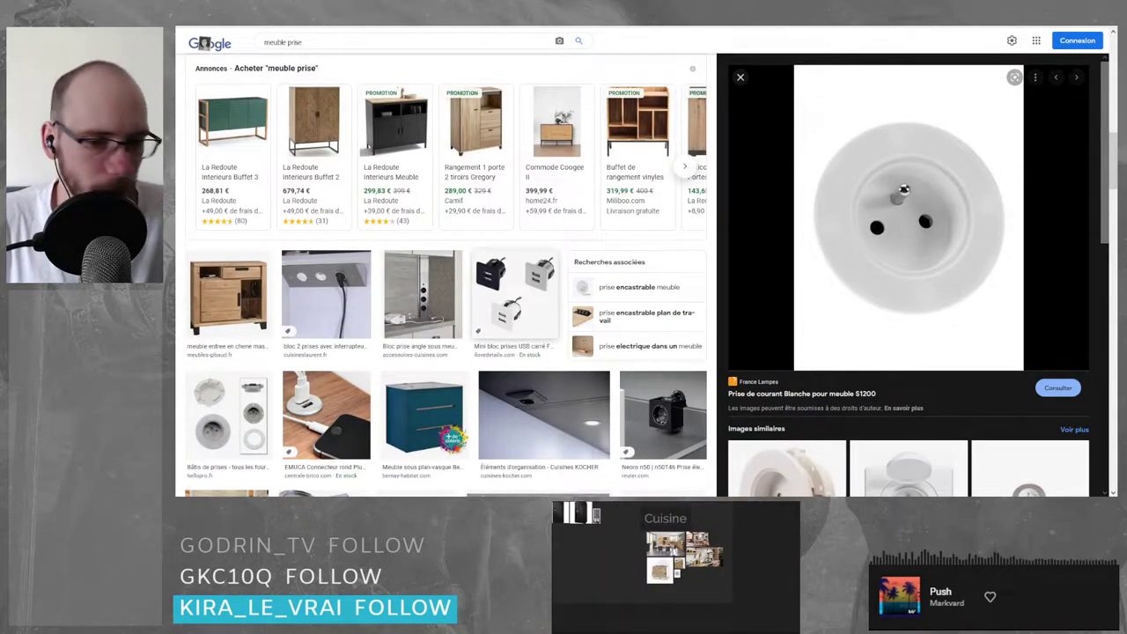
scroll(475, 203, up, 6)
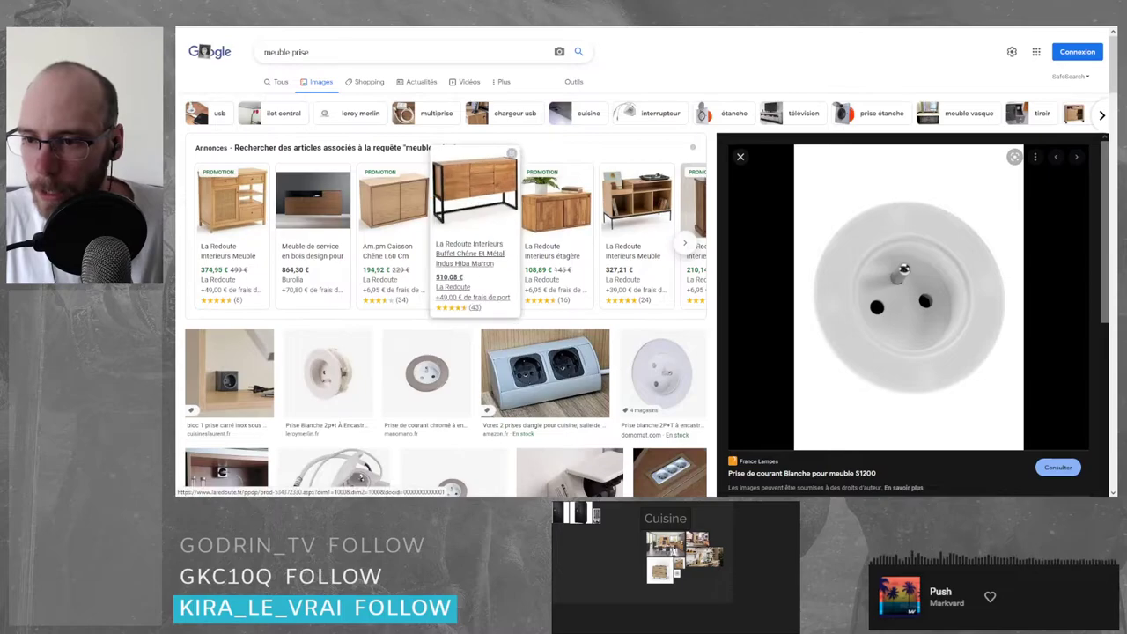
click(331, 55)
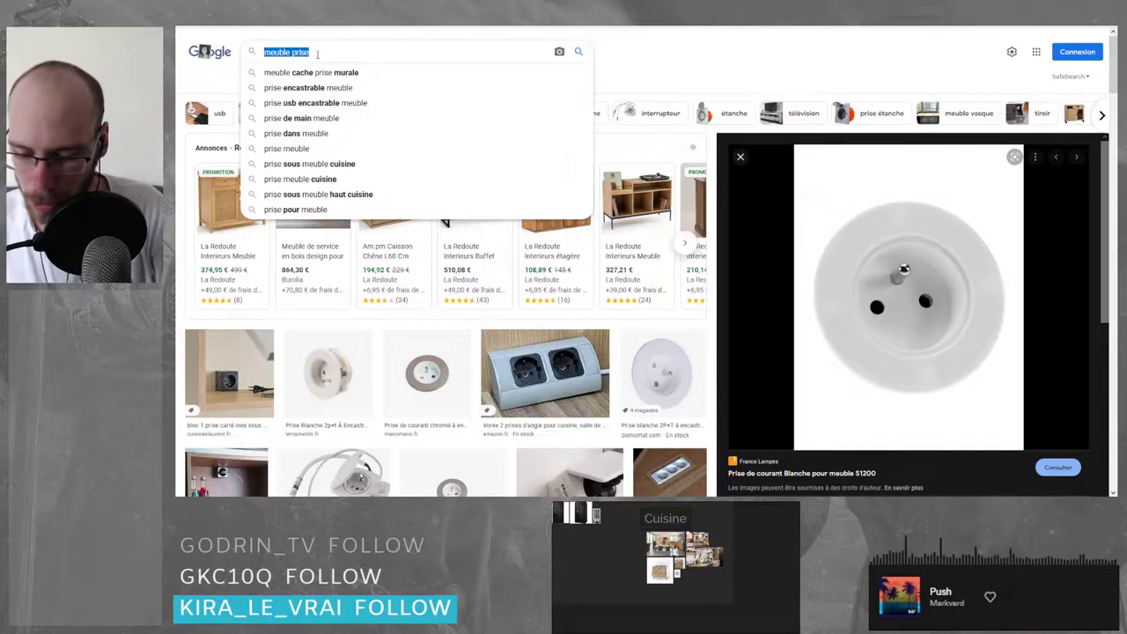
text(hote)
key(Return)
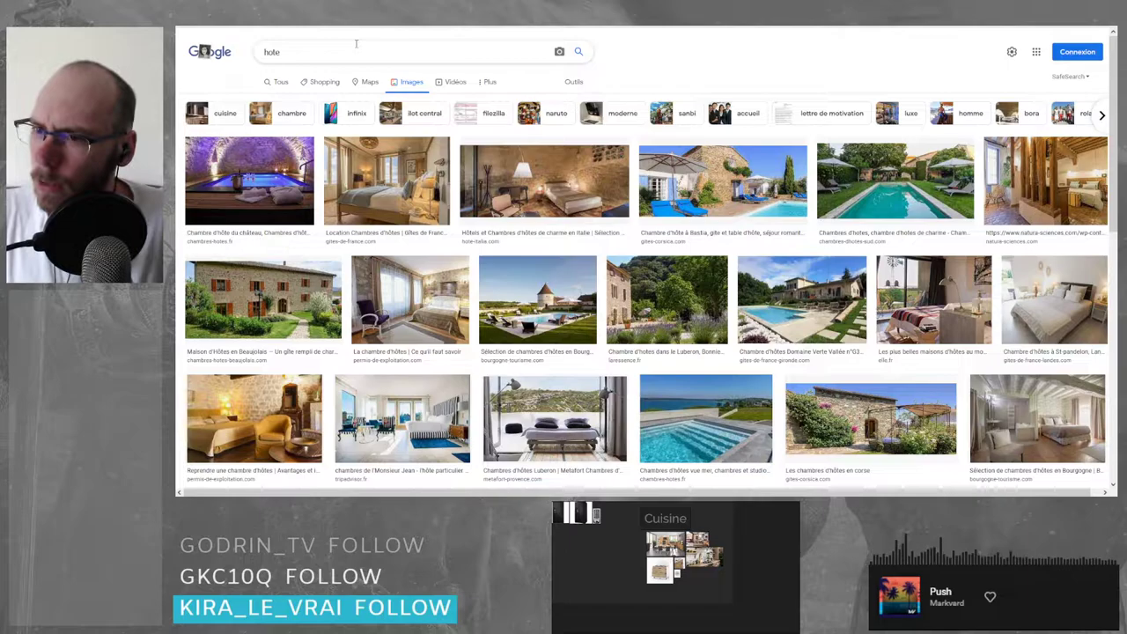
click(356, 44)
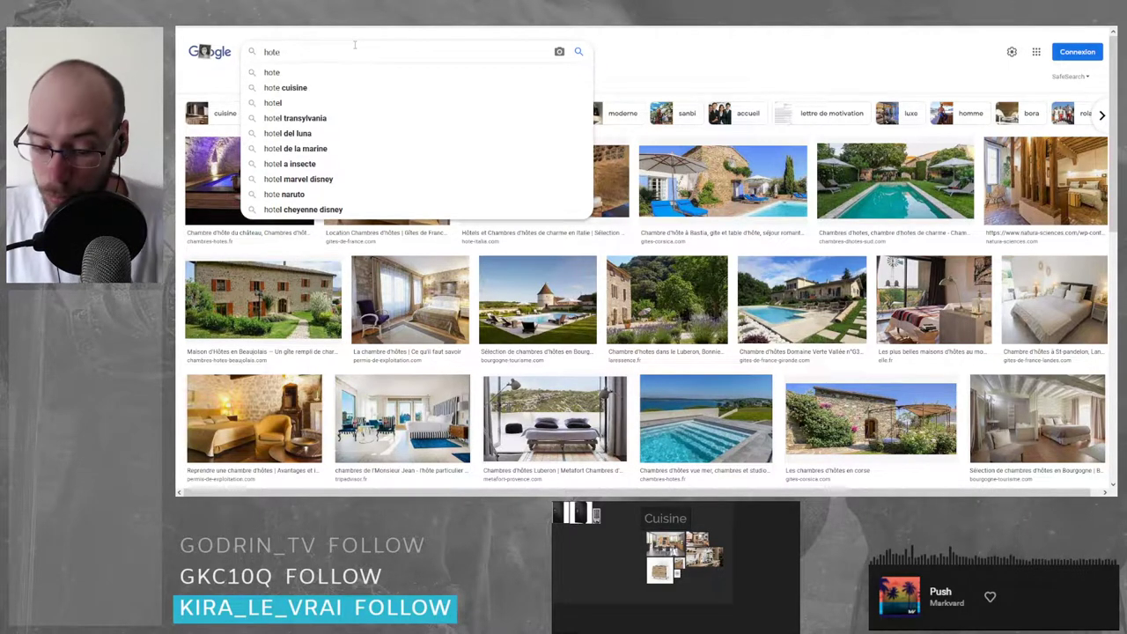
key(BackSpace)
text(te)
key(Down)
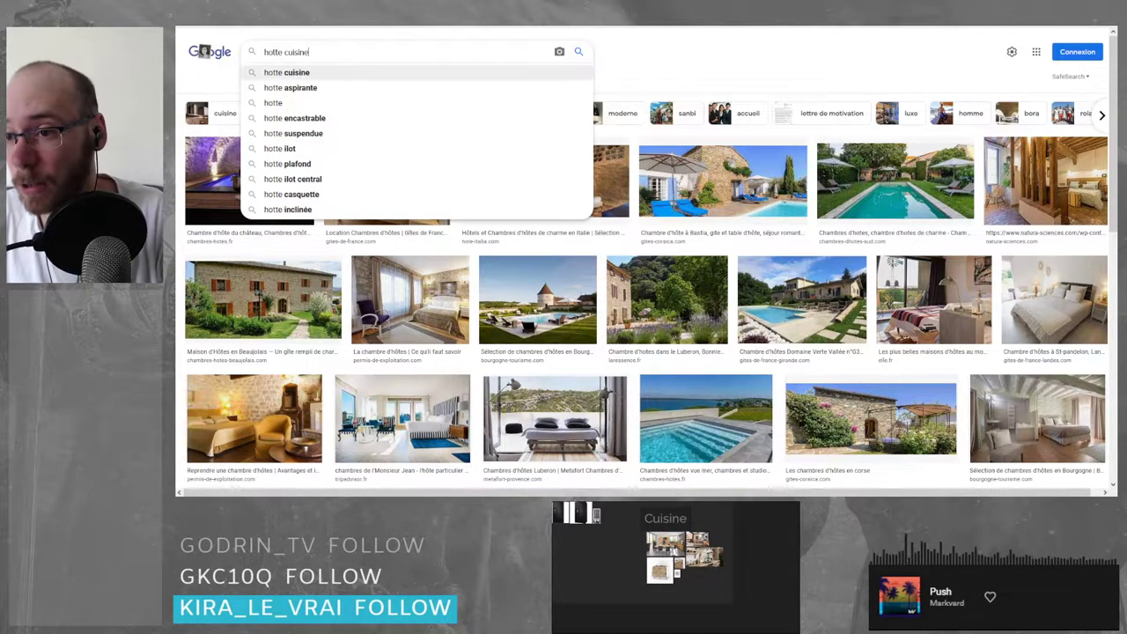
key(Return)
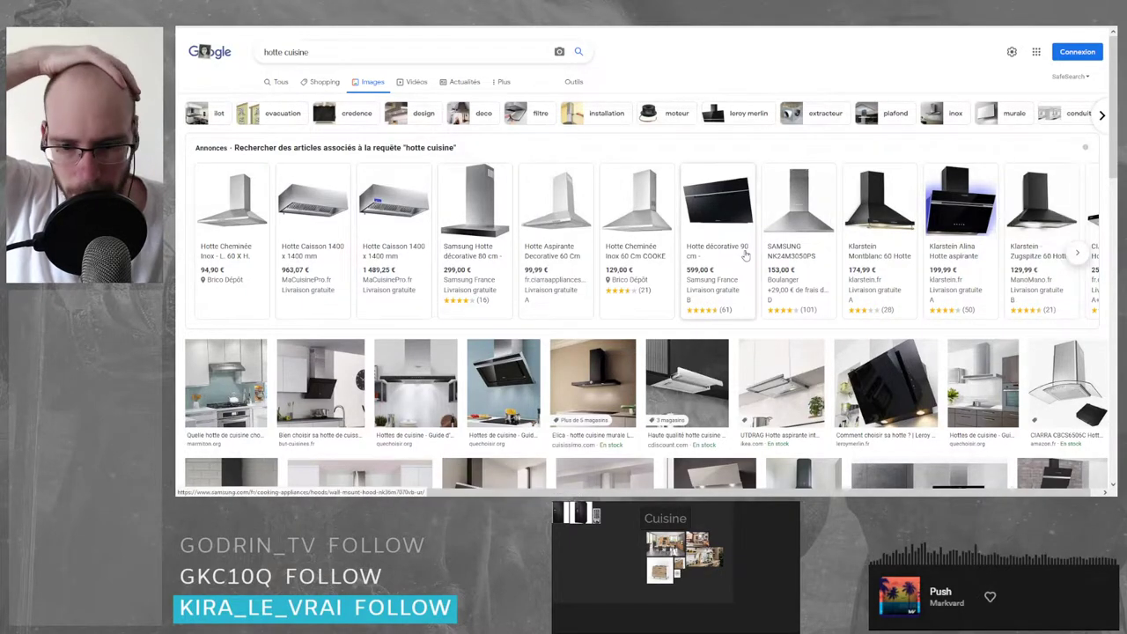
- Browse the kitchen hood results, previewing the black Elica wall hood and the Cuisine Plus black kitchen with hood
scroll(746, 254, down, 2)
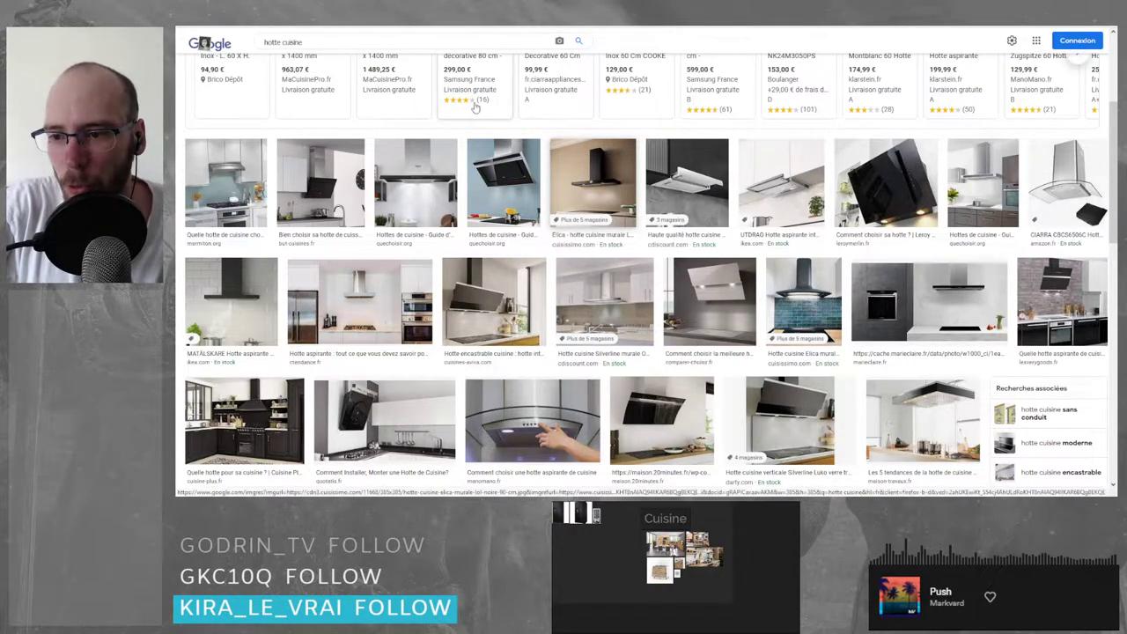
click(589, 180)
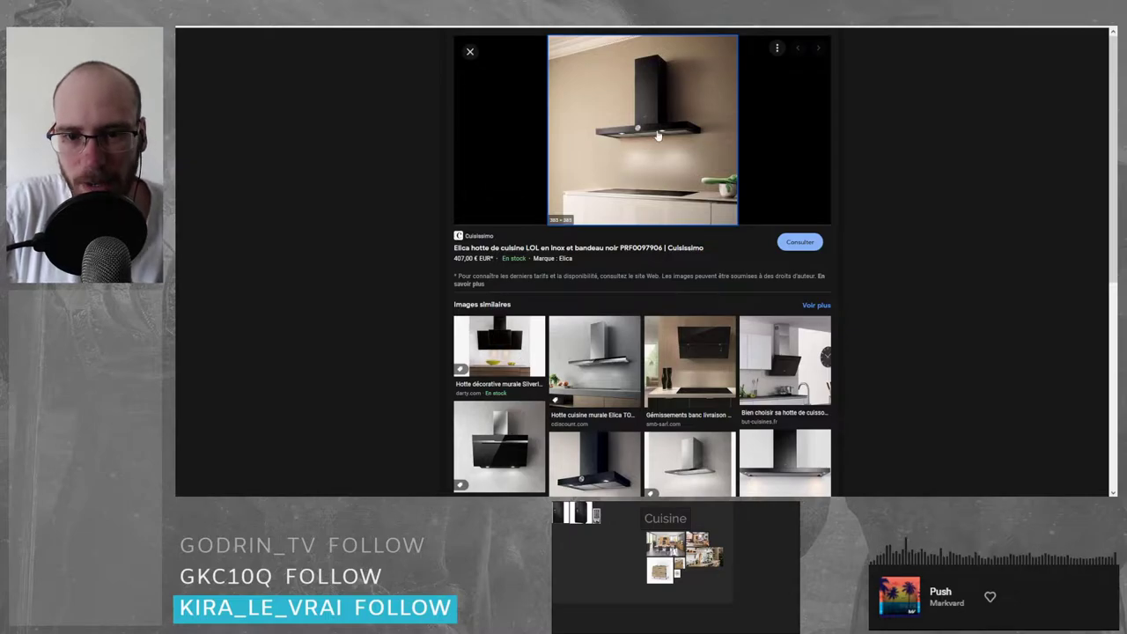
click(443, 130)
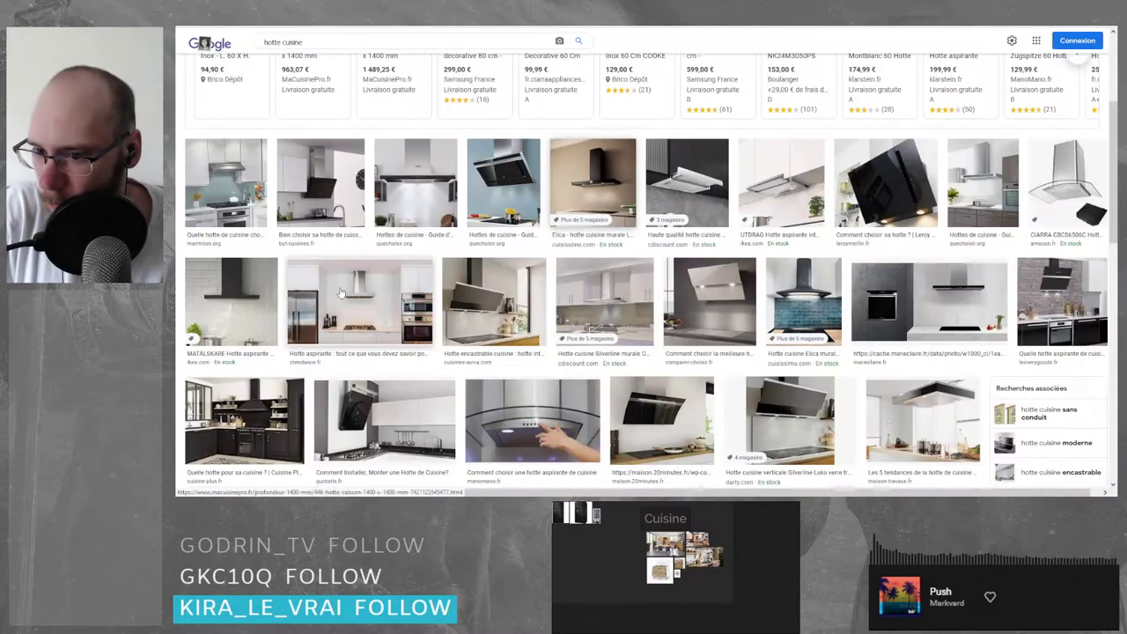
scroll(296, 300, down, 1)
click(297, 300)
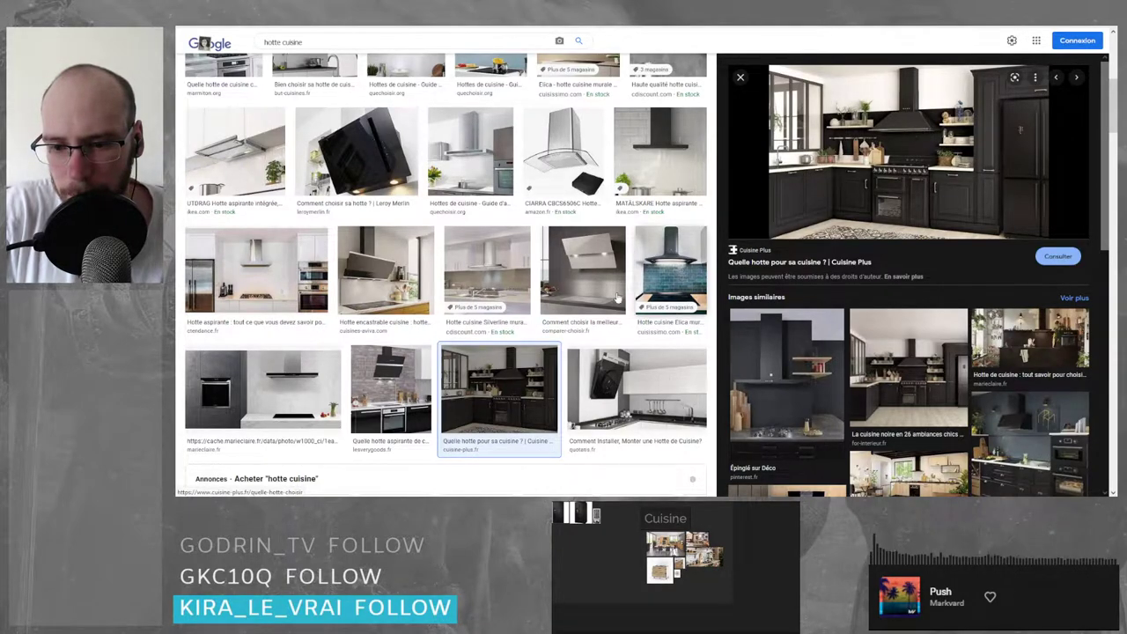
scroll(478, 280, down, 4)
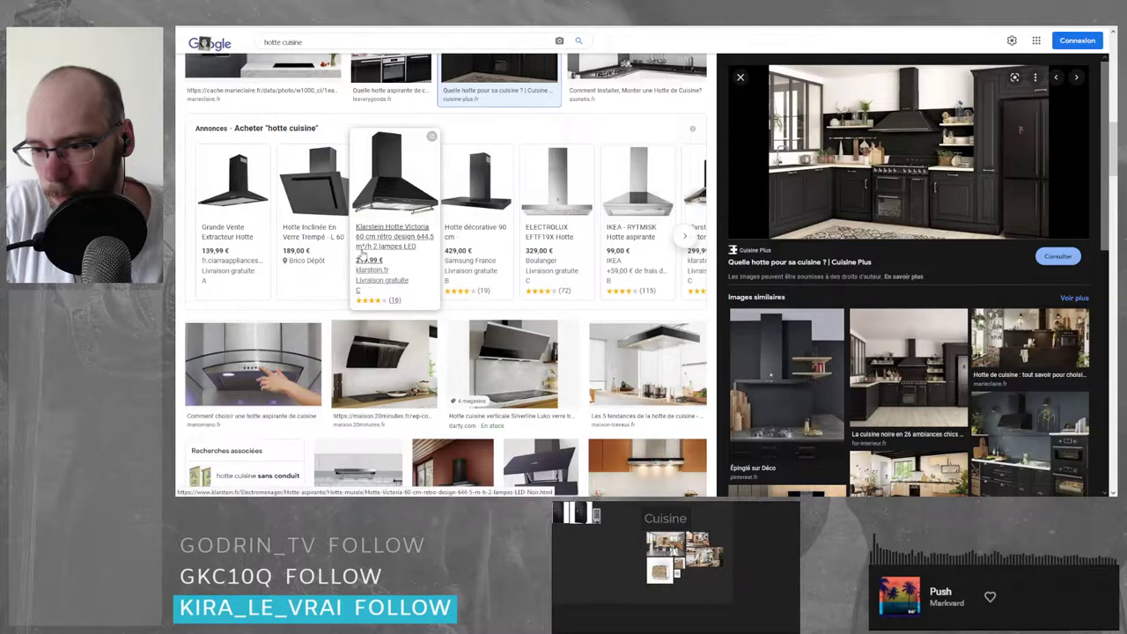
scroll(213, 265, up, 5)
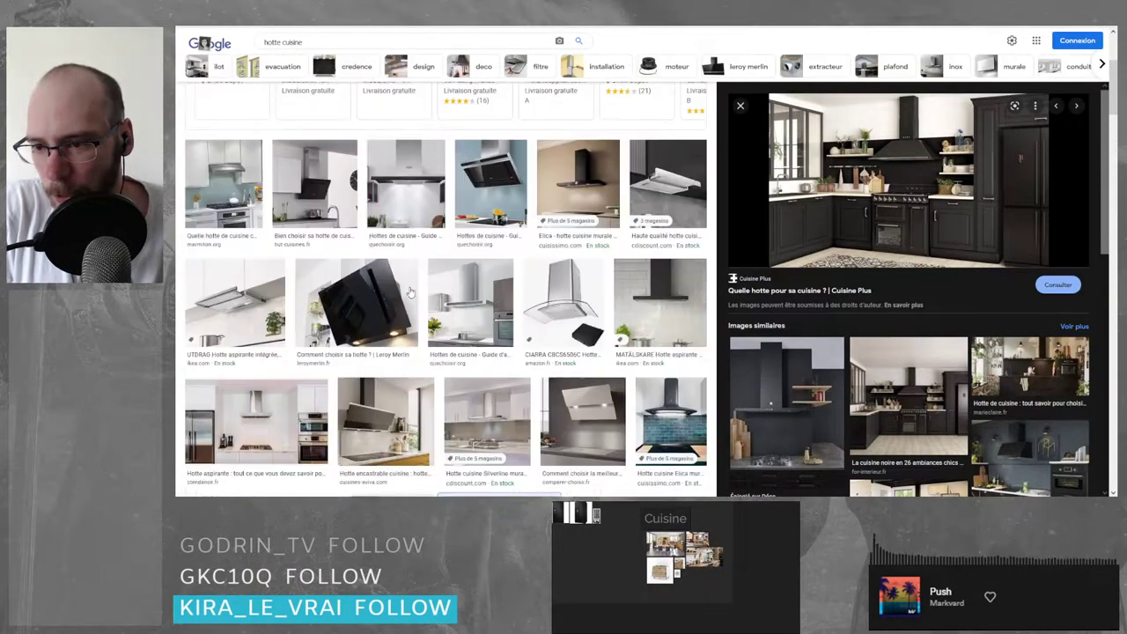
scroll(398, 278, down, 3)
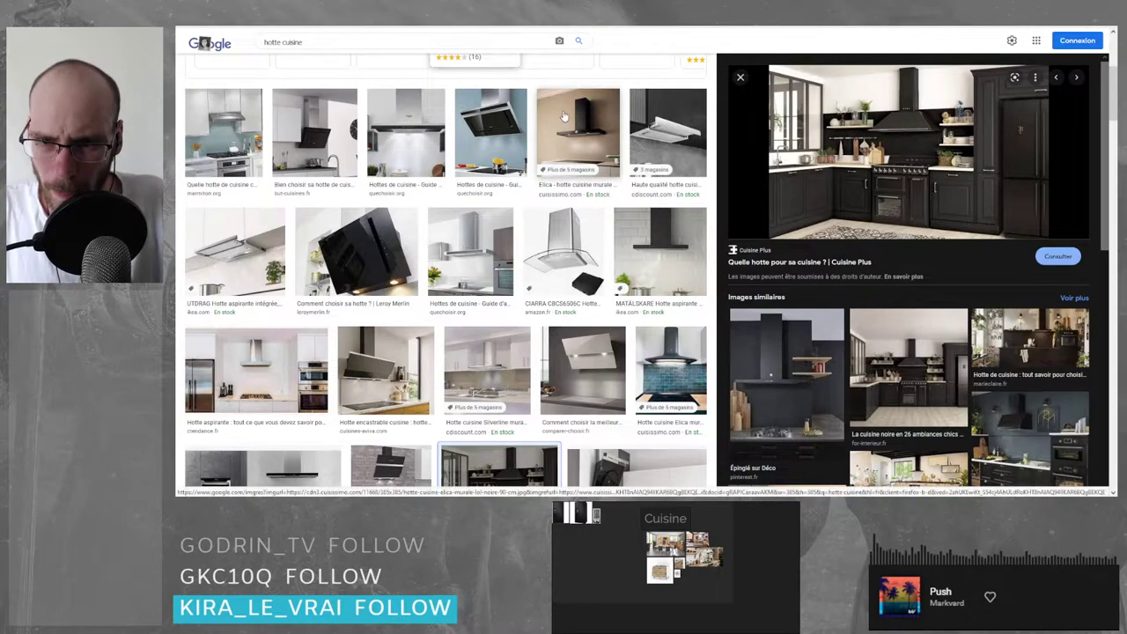
- Add the Elica Lol black 90 cm wall hood image to the reference board left of the Cuisine group and enlarge it
click(578, 132)
scroll(907, 154, down, 3)
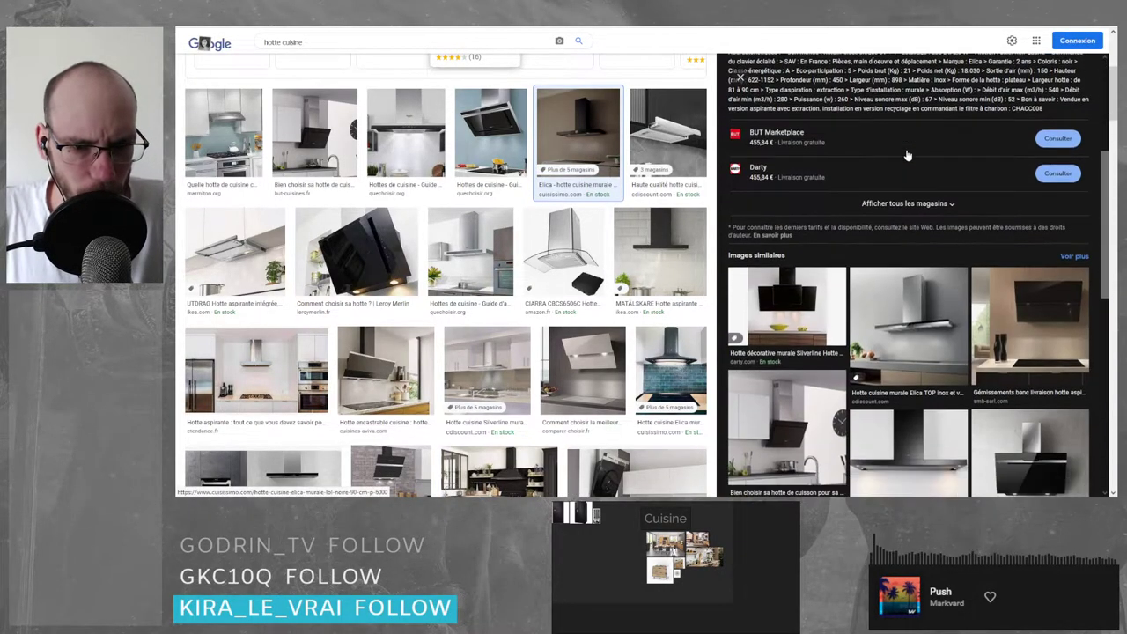
scroll(907, 154, down, 1)
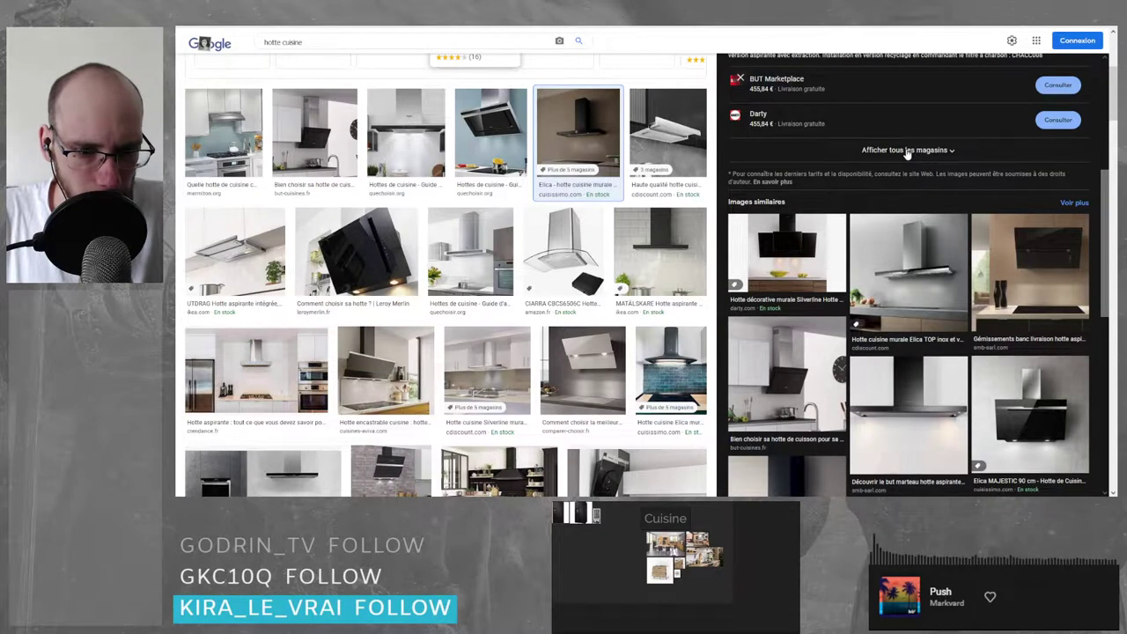
scroll(907, 154, up, 5)
drag(893, 110, 617, 581)
middle_drag(618, 581, 689, 574)
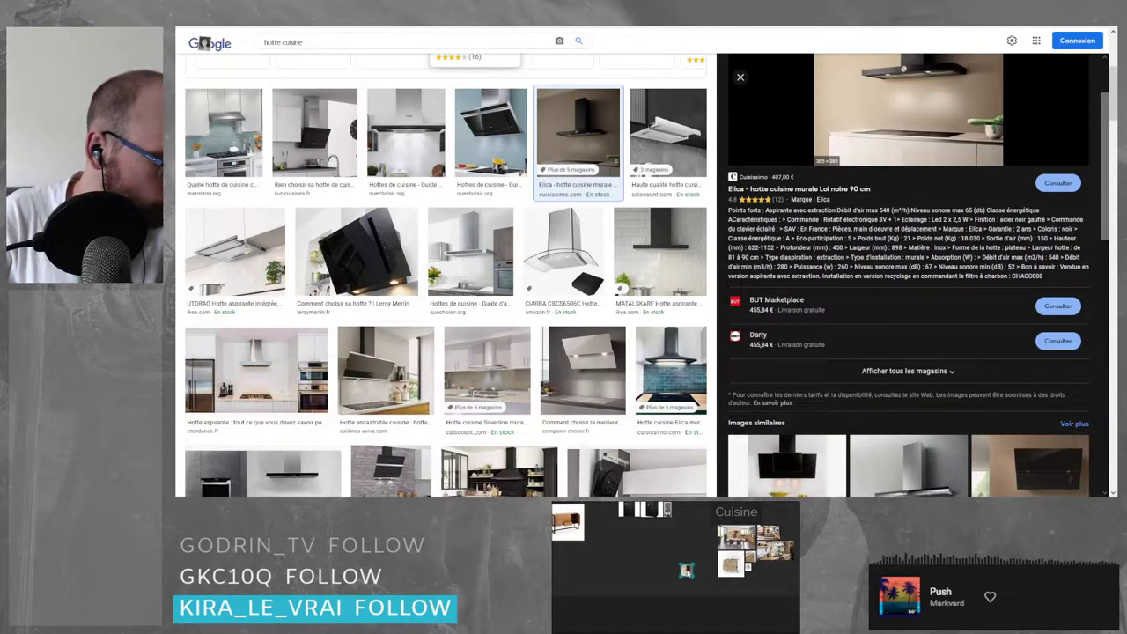
drag(689, 574, 625, 576)
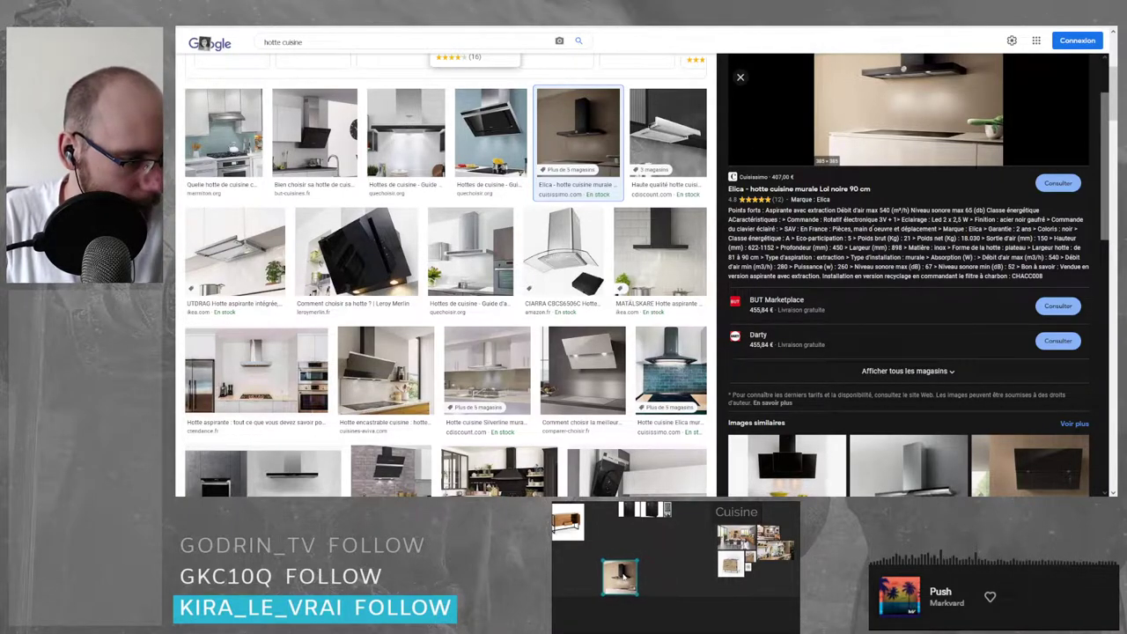
click(650, 580)
scroll(634, 583, up, 4)
middle_drag(661, 548, 667, 560)
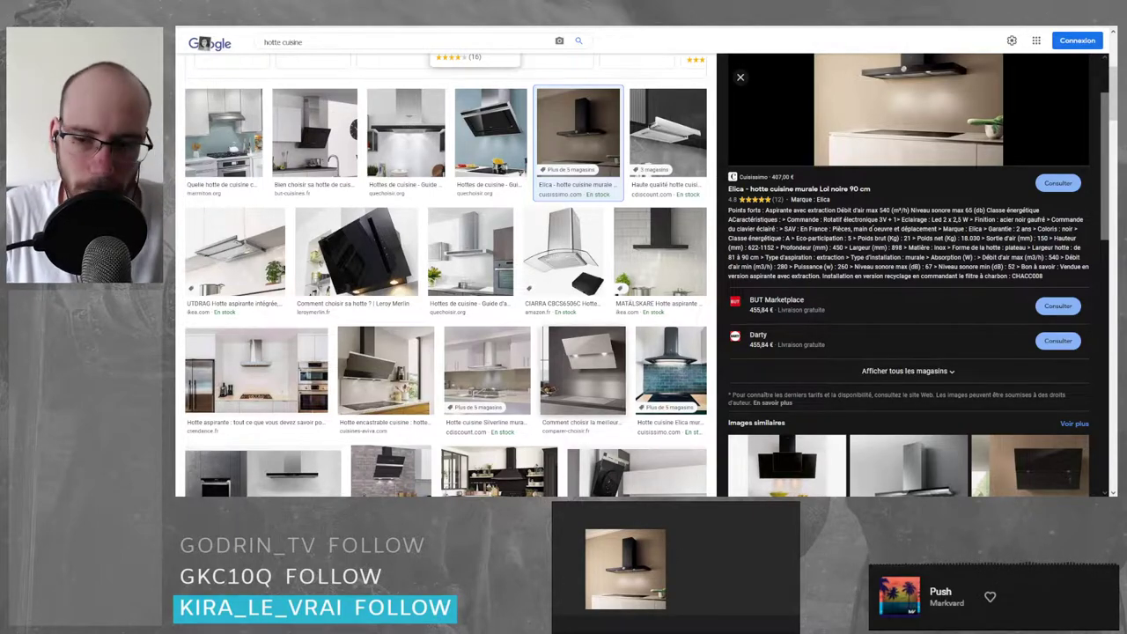
- Preview the Elica image of a black hood on a red kitchen wall from the hood results
scroll(447, 264, down, 1)
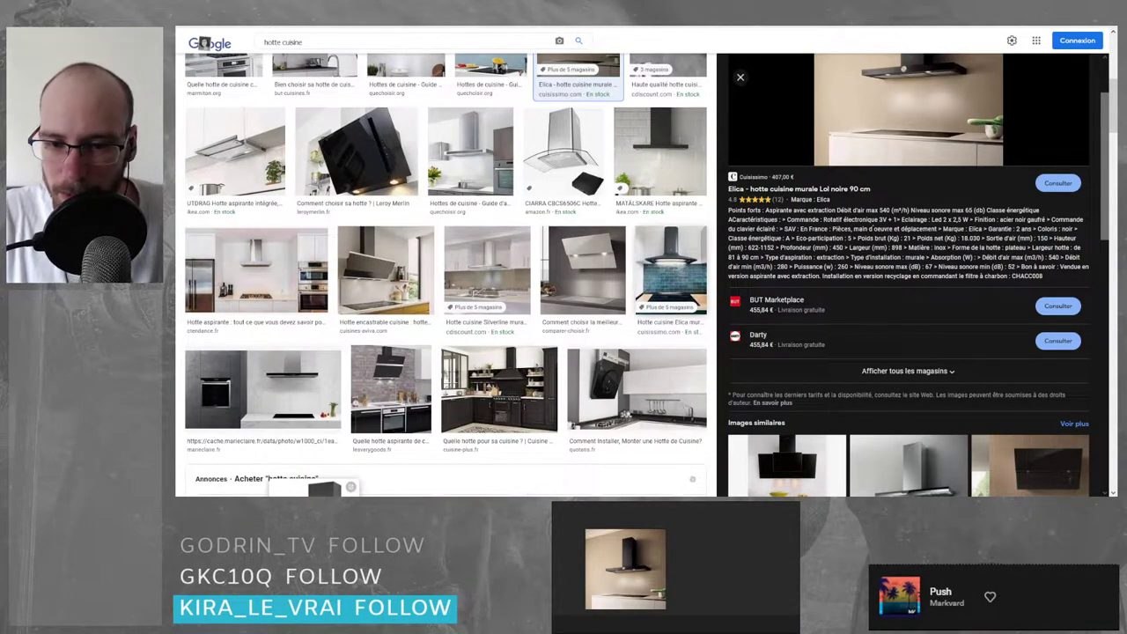
scroll(352, 352, down, 3)
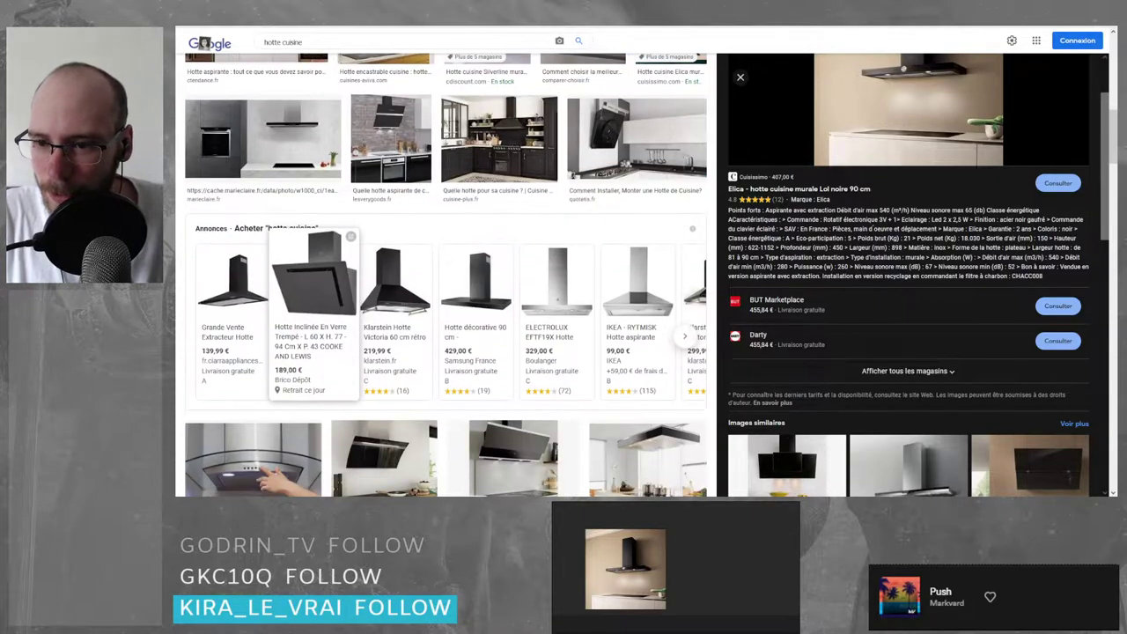
scroll(446, 250, down, 1)
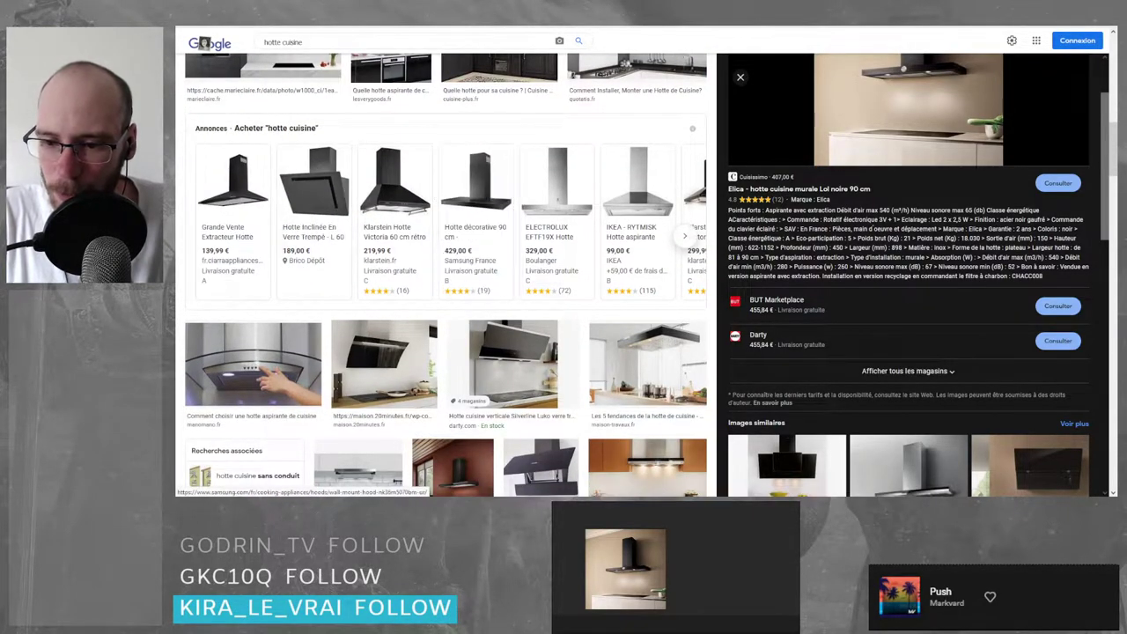
scroll(493, 264, down, 1)
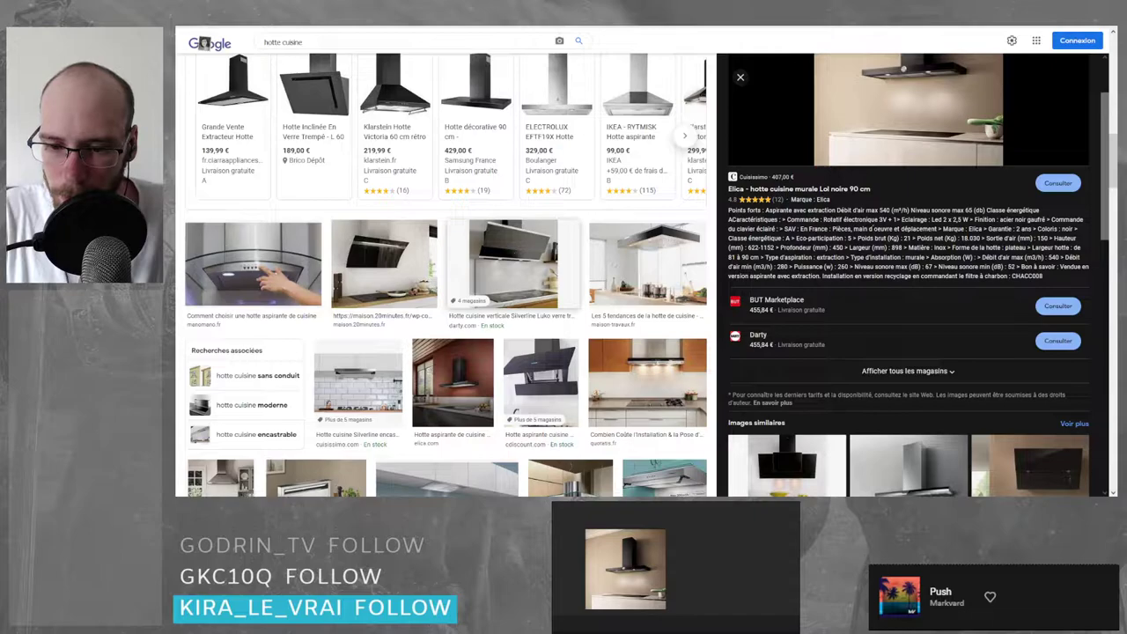
click(452, 383)
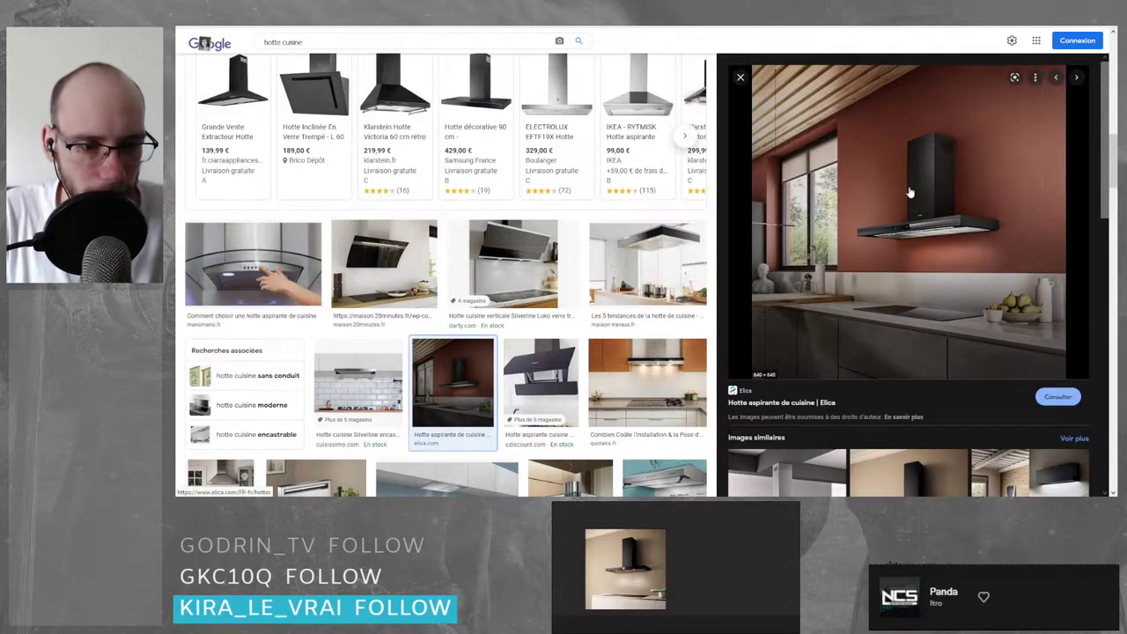
scroll(910, 192, down, 2)
scroll(909, 192, up, 2)
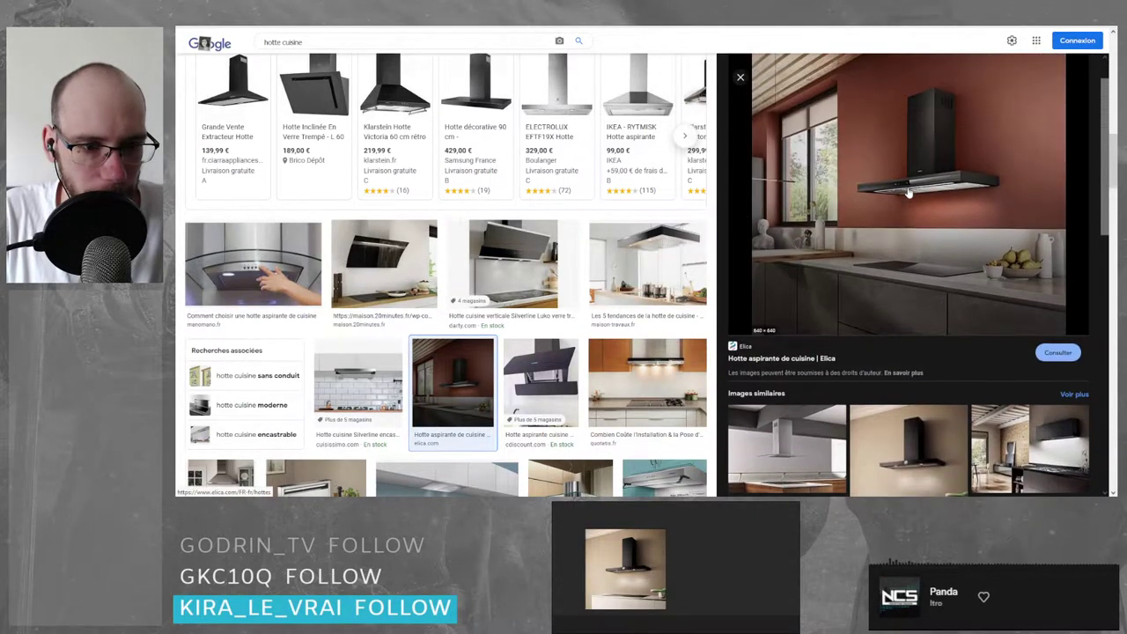
- Examine the similar images suggested for the red-wall Elica hood to compare hood shapes
scroll(909, 192, down, 3)
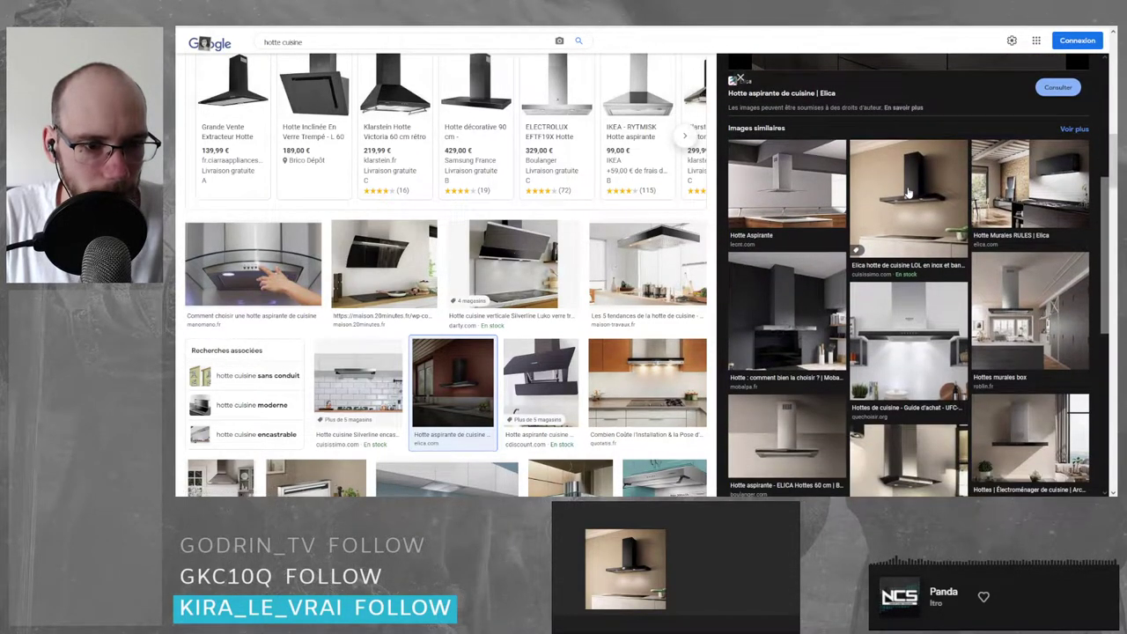
scroll(908, 192, down, 2)
scroll(909, 192, down, 2)
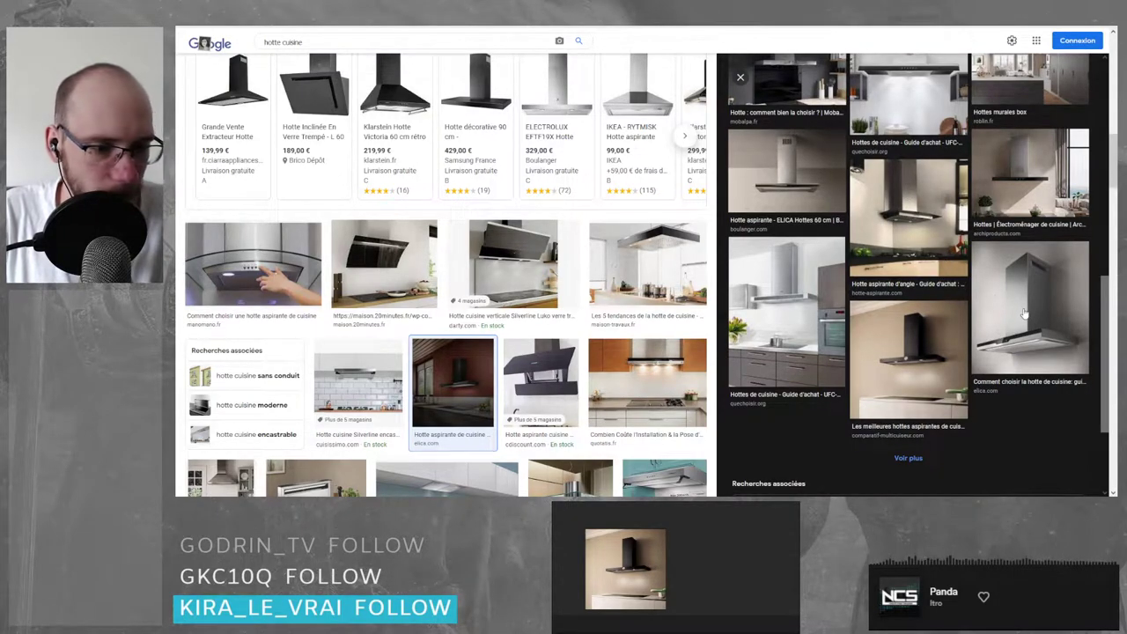
scroll(1024, 312, up, 1)
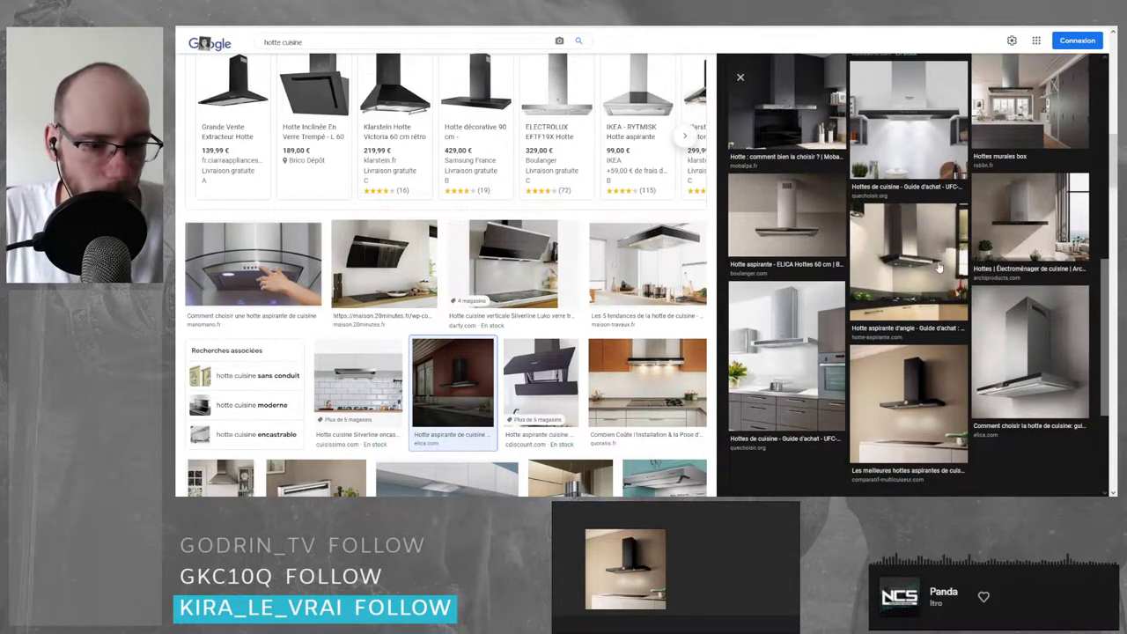
scroll(968, 243, up, 2)
scroll(918, 245, up, 1)
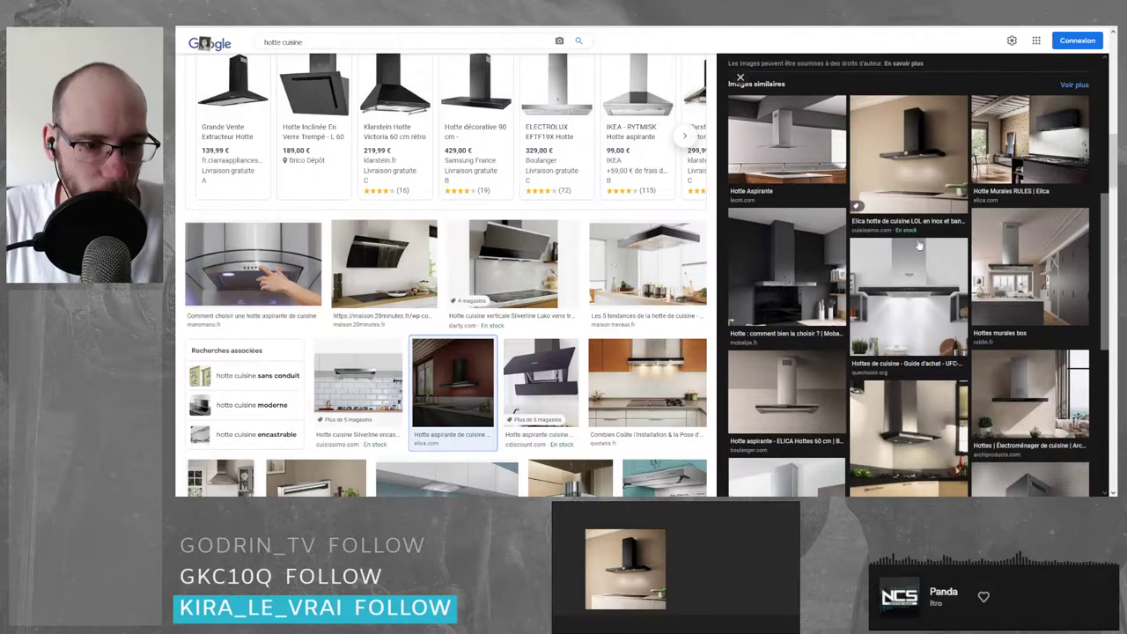
scroll(919, 245, up, 1)
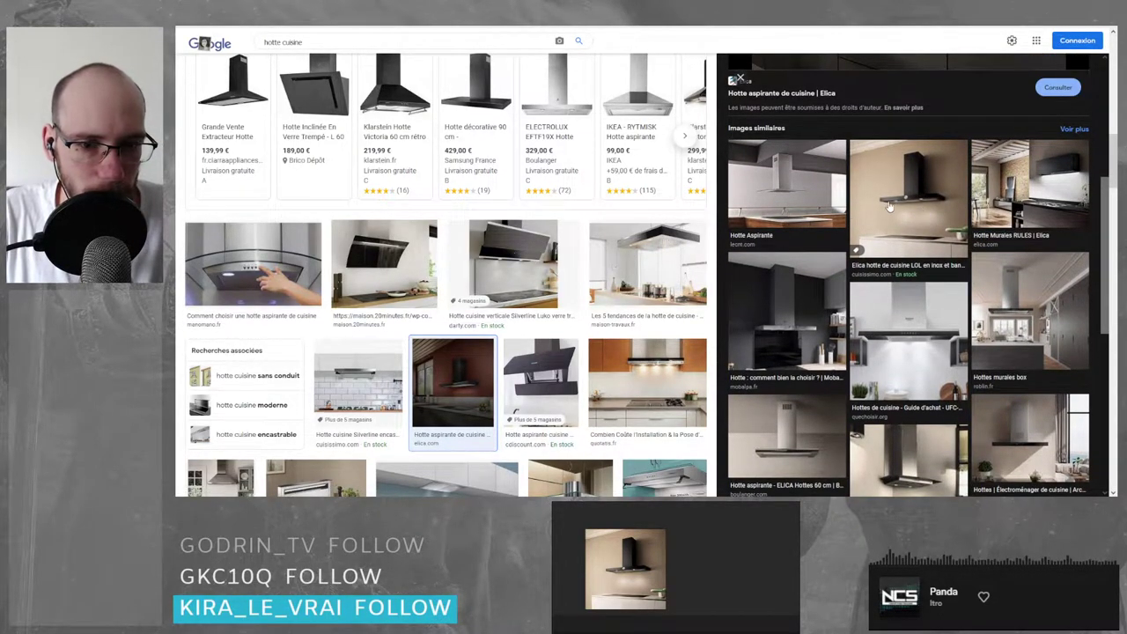
- Browse further kitchen hood results and preview the "7 Meilleures Hottes Aspirantes à Choisir en 2022" image with its similar images
scroll(405, 276, down, 5)
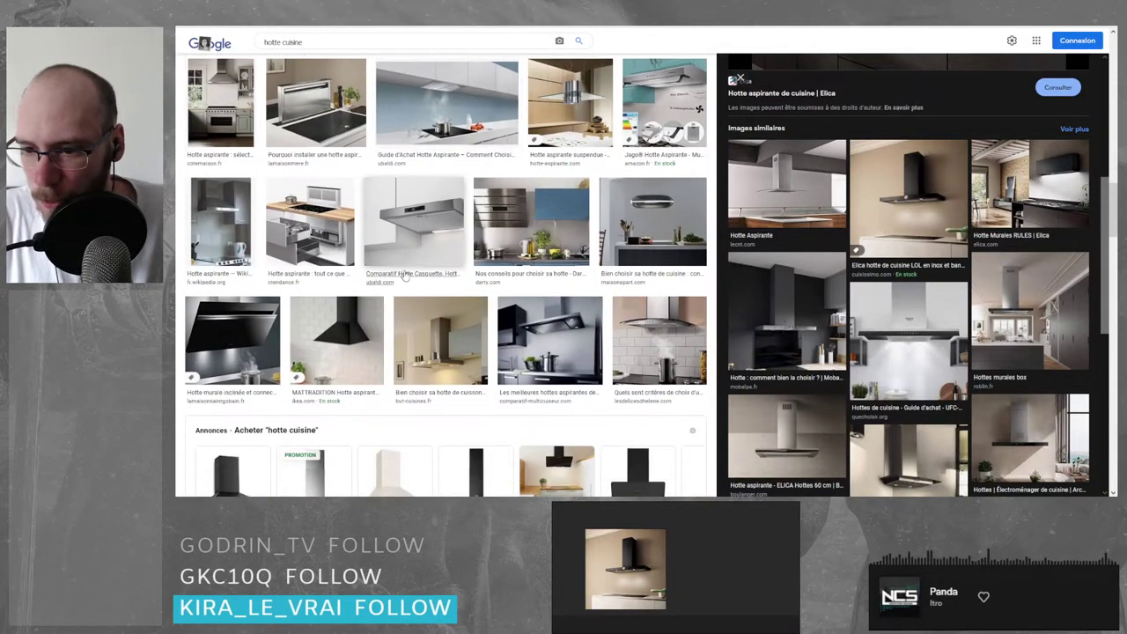
scroll(405, 276, down, 3)
scroll(525, 274, down, 2)
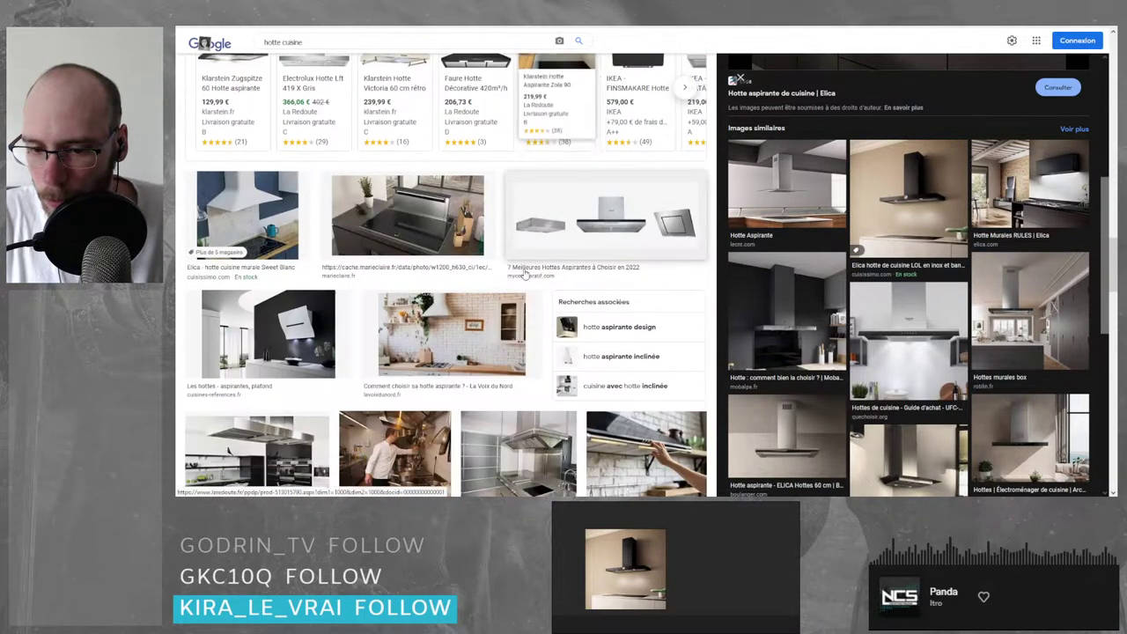
click(524, 271)
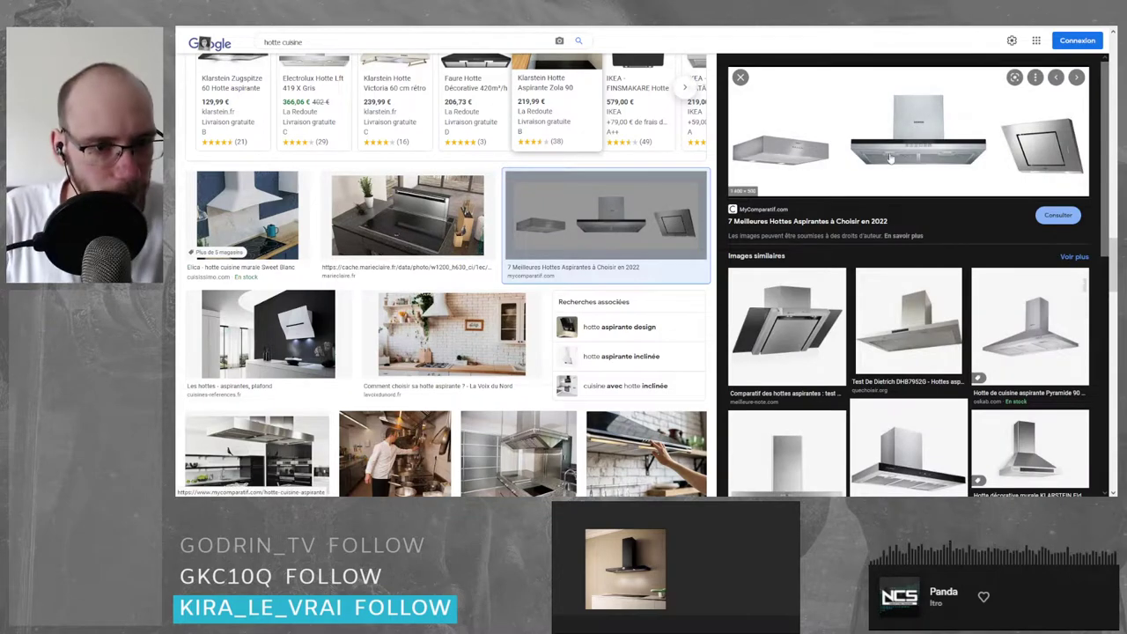
scroll(935, 280, down, 3)
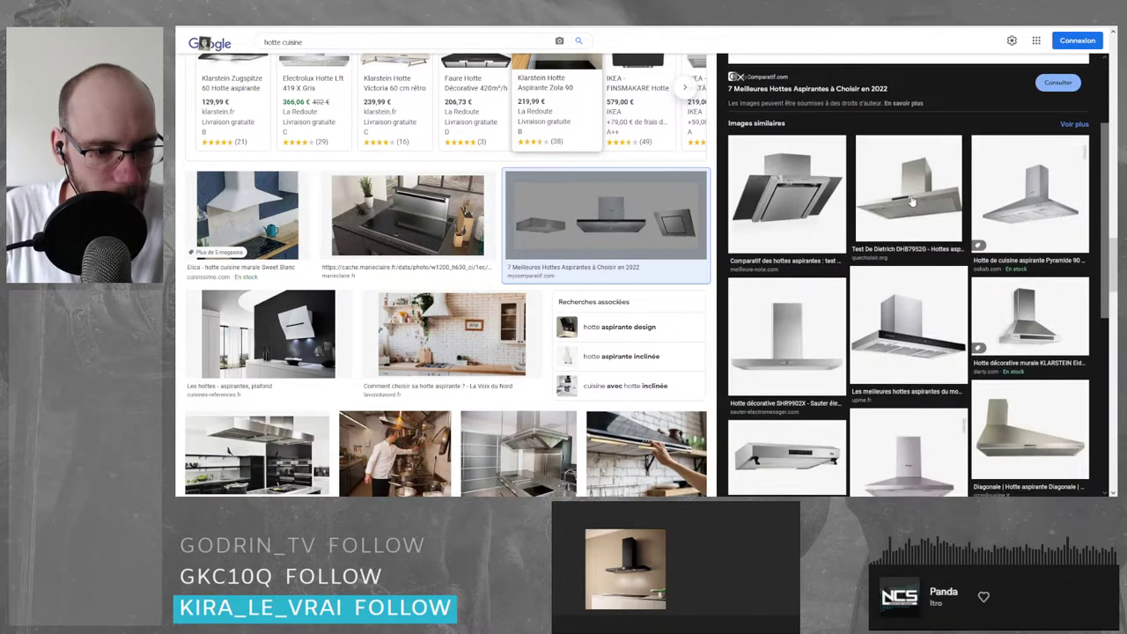
- Add the UPME image of the stainless steel hood with a black front band to the reference board beside the Elica hood
click(916, 339)
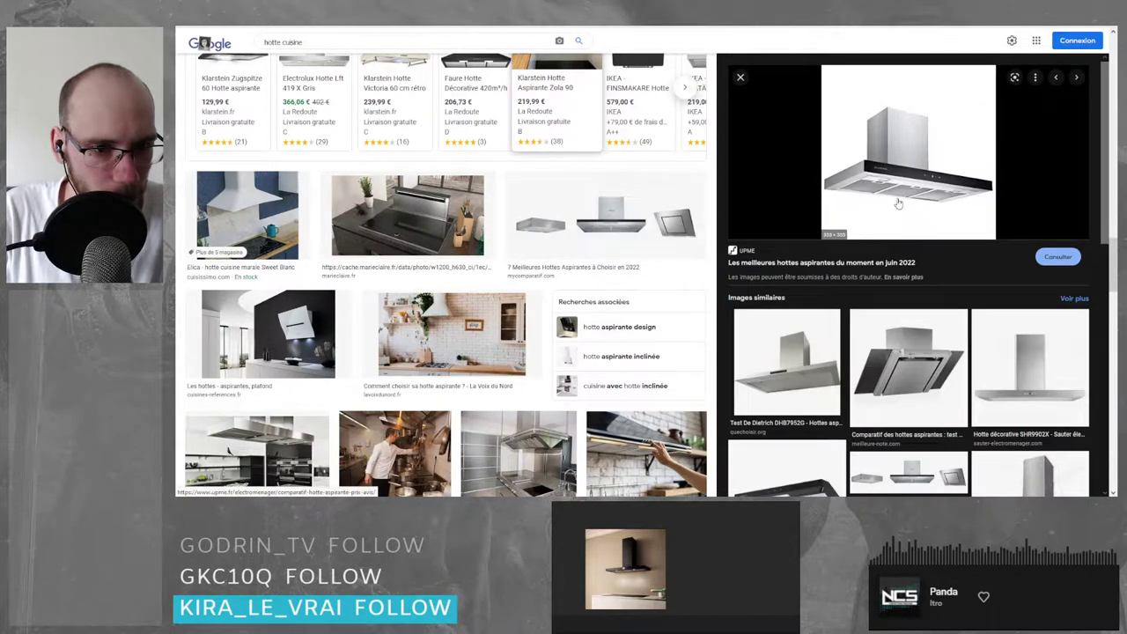
scroll(898, 203, down, 10)
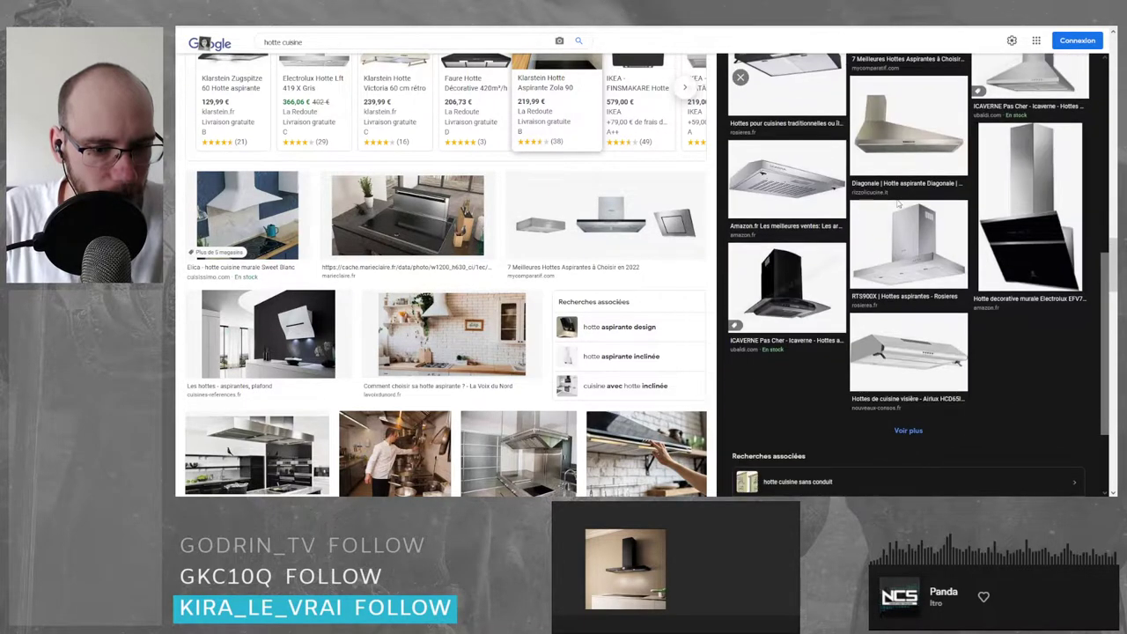
scroll(890, 253, up, 10)
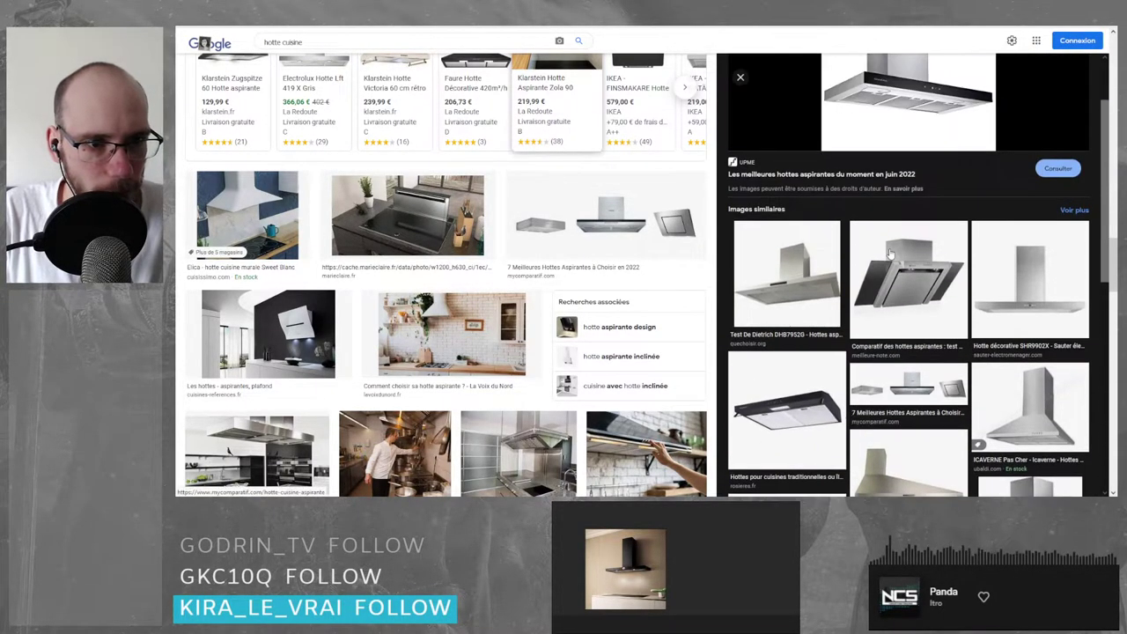
drag(892, 171, 715, 568)
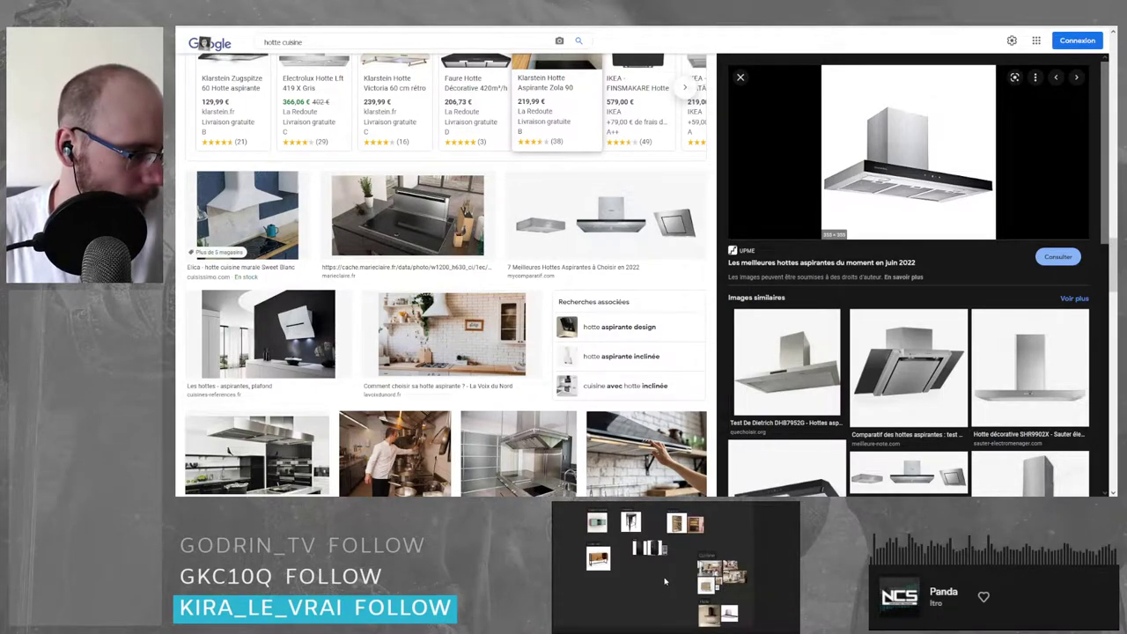
- Search images for "Evier" and look at the sponsored black quartz double sink from Homary
scroll(445, 308, up, 10)
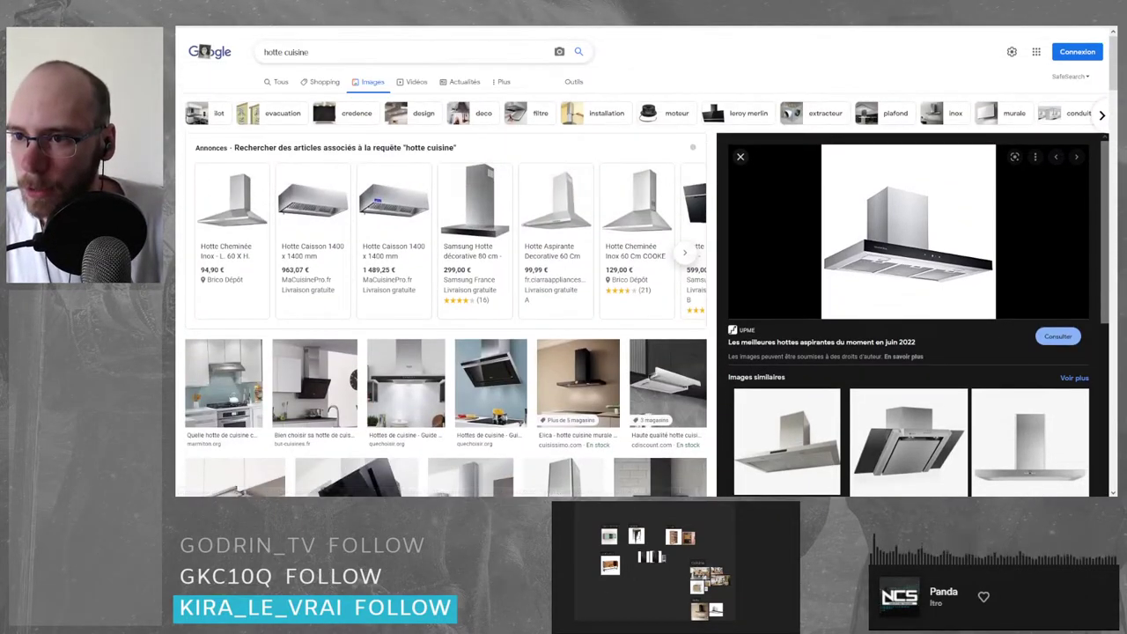
triple_click(304, 53)
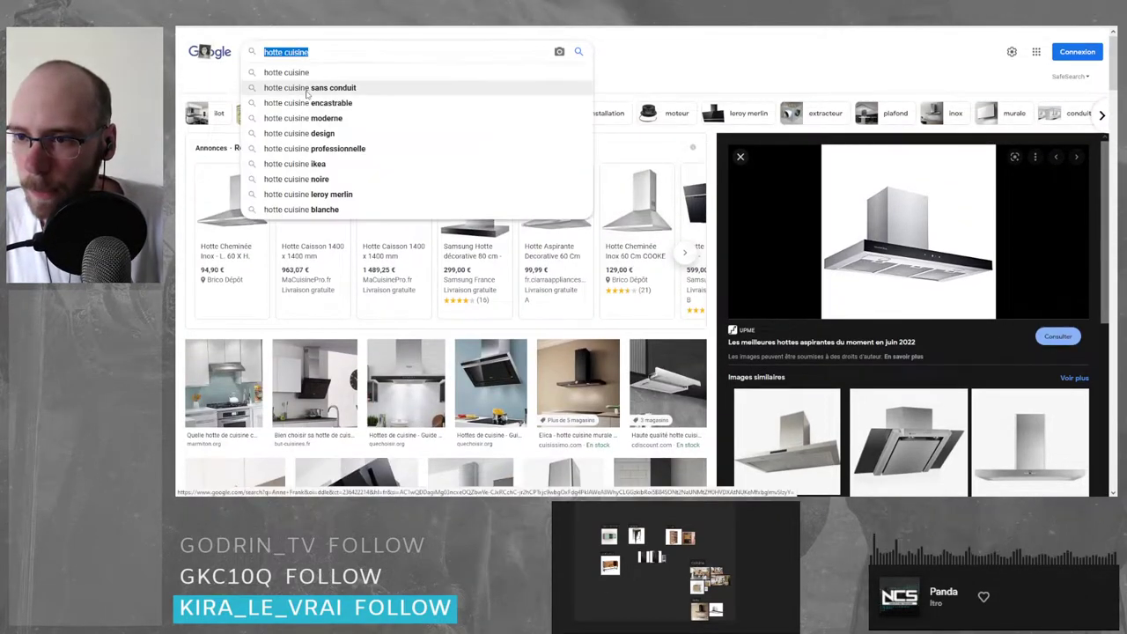
key(BackSpace)
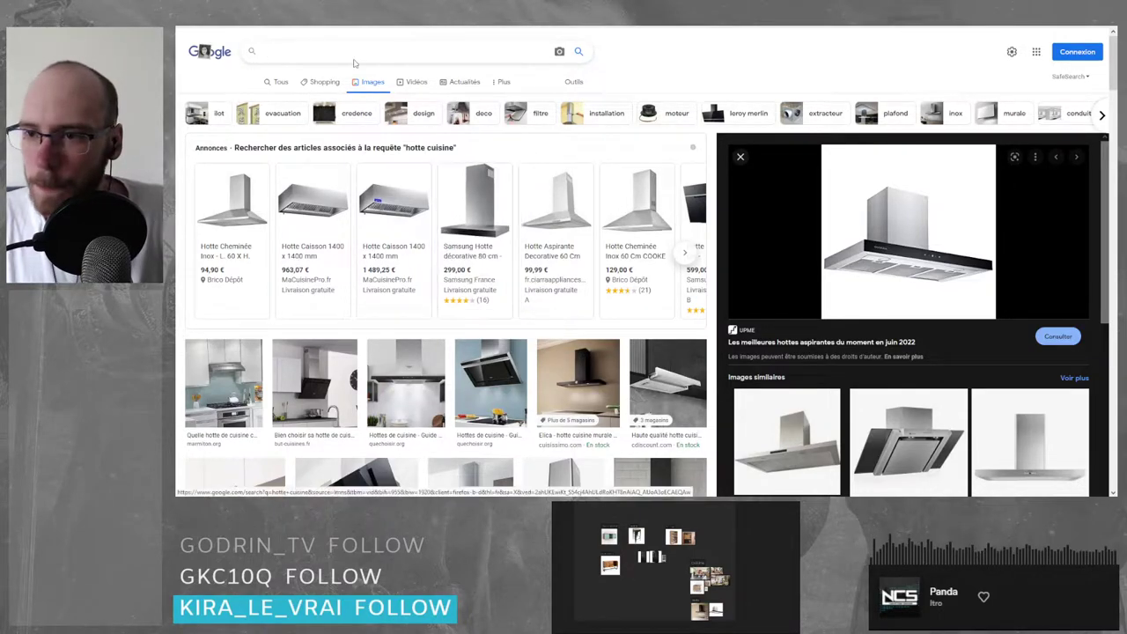
text(Evier)
key(Return)
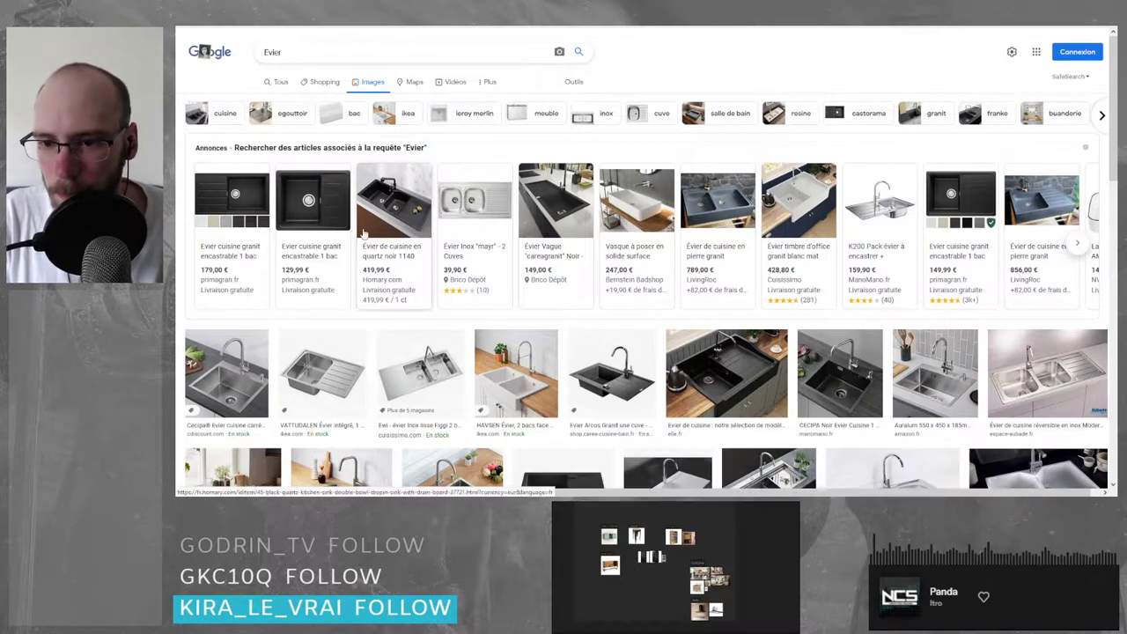
mouse_move(365, 232)
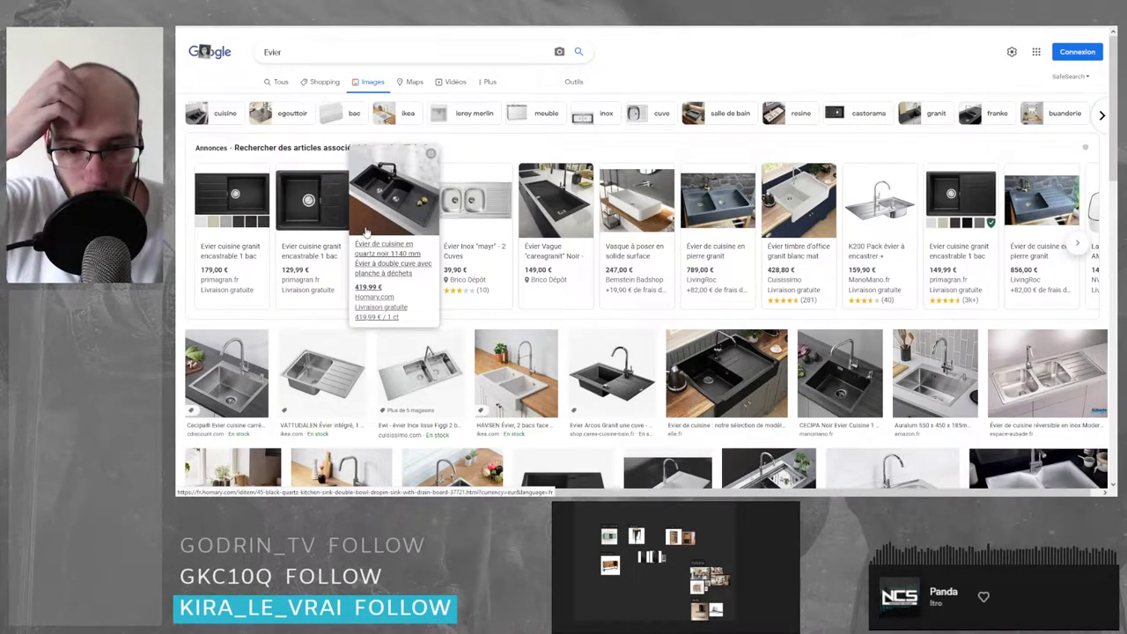
- Refine the image search to "Evier industriel"
click(359, 46)
text(indu)
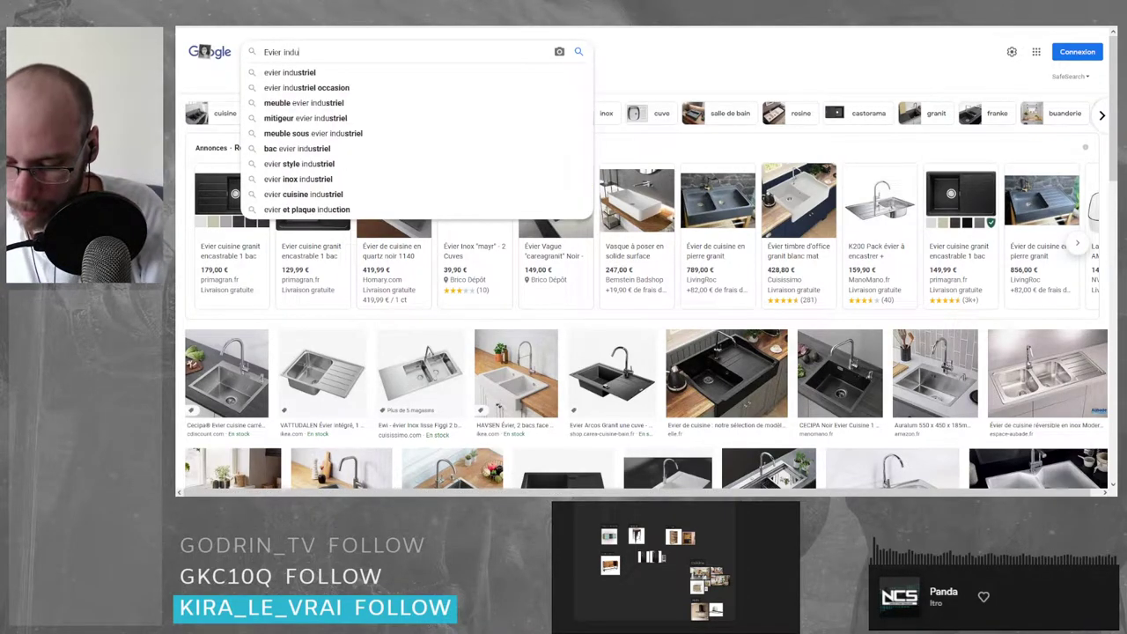
text(striel)
key(Return)
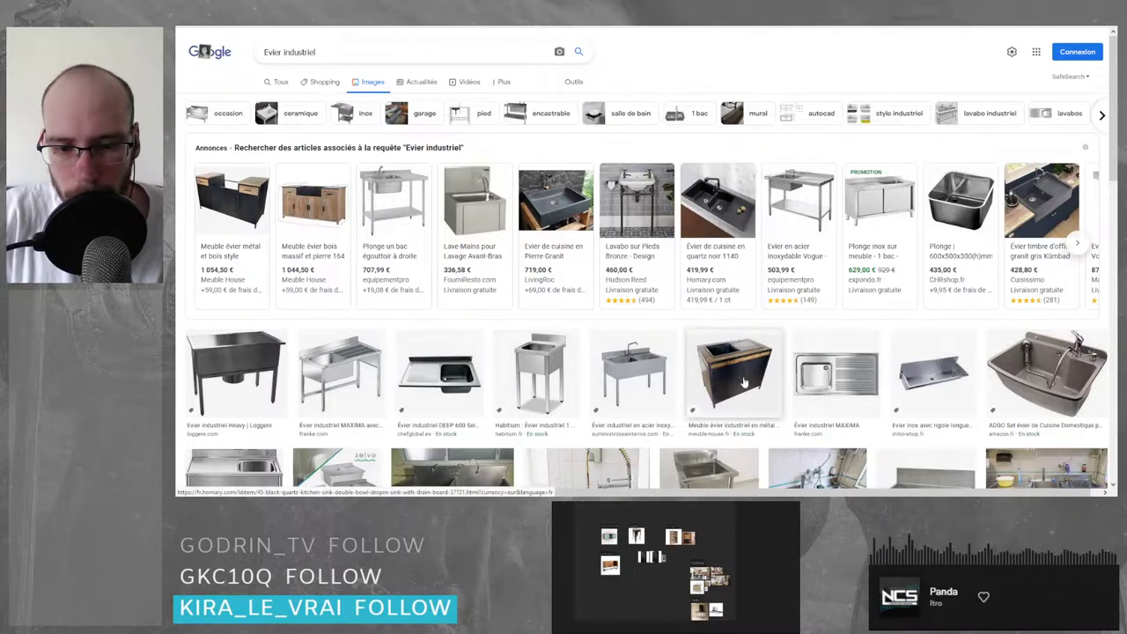
- Preview the Meuble House black metal and wood sink unit and browse the other industrial sink results
click(744, 383)
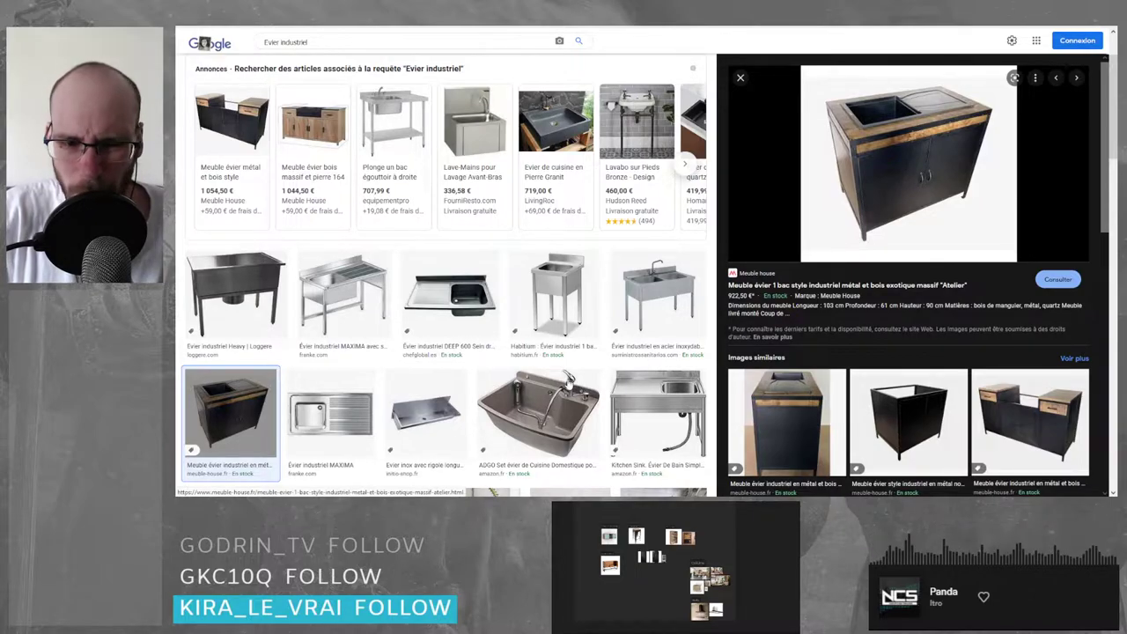
scroll(550, 291, down, 1)
scroll(551, 290, down, 5)
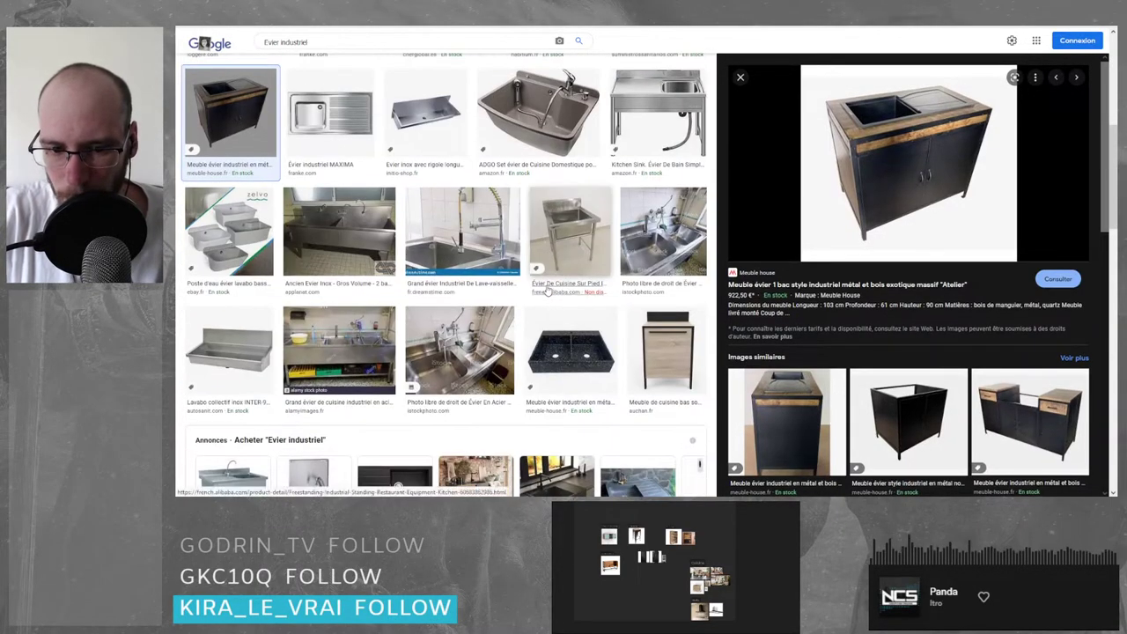
scroll(494, 299, down, 4)
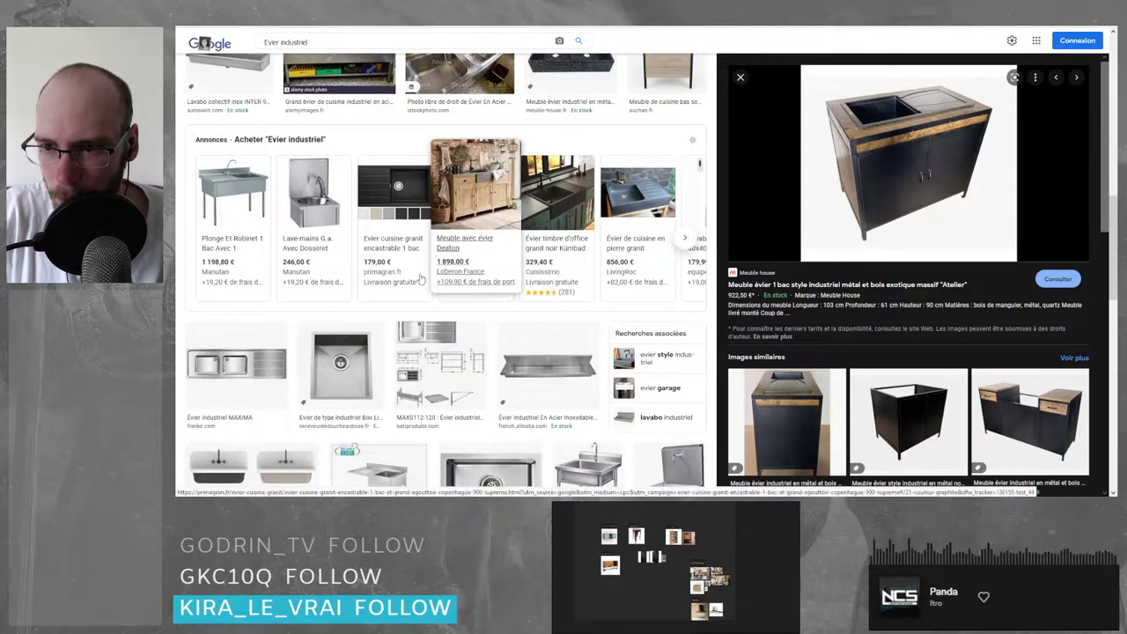
scroll(473, 302, up, 10)
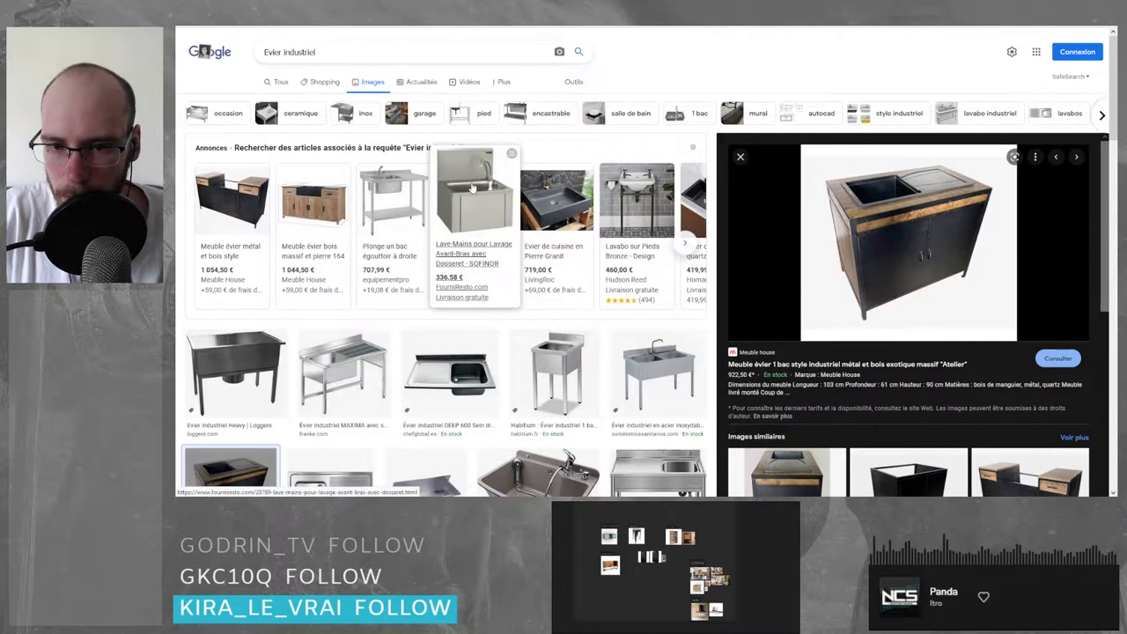
scroll(497, 225, down, 2)
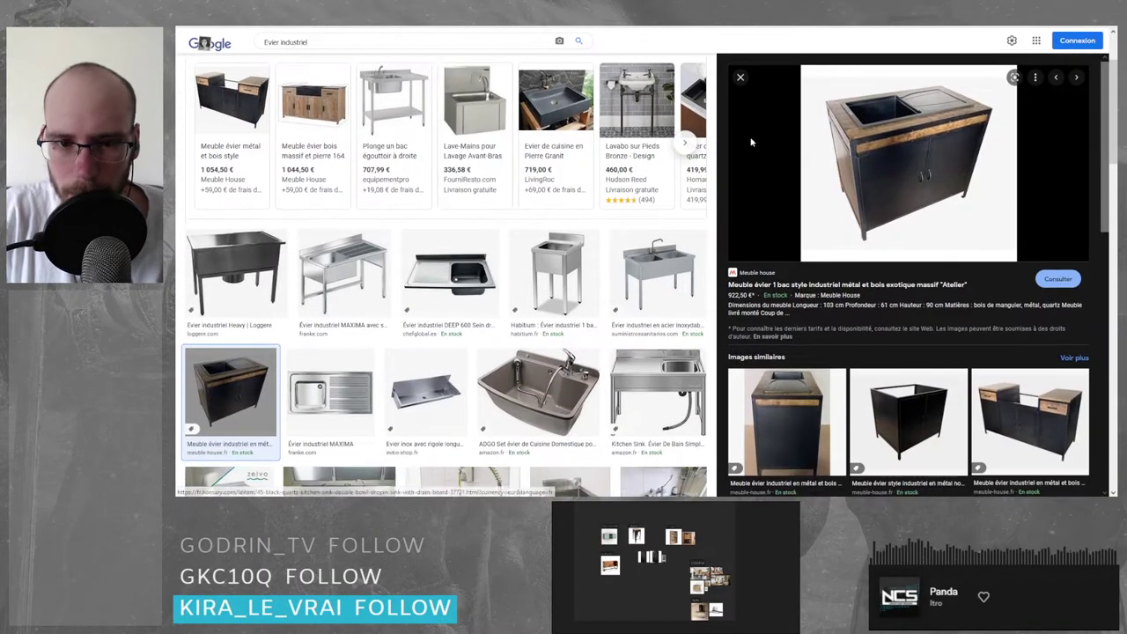
- Close the sink unit preview and bring up Homary's 1140 mm black quartz double sink page, dismissing its welcome offer
click(736, 76)
click(717, 130)
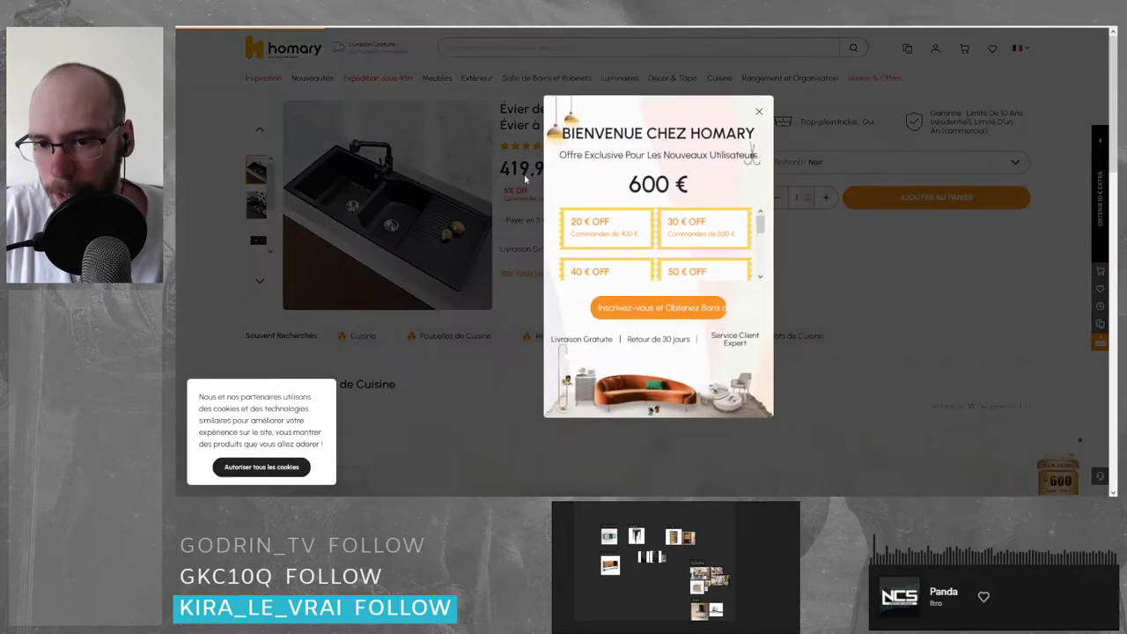
click(759, 111)
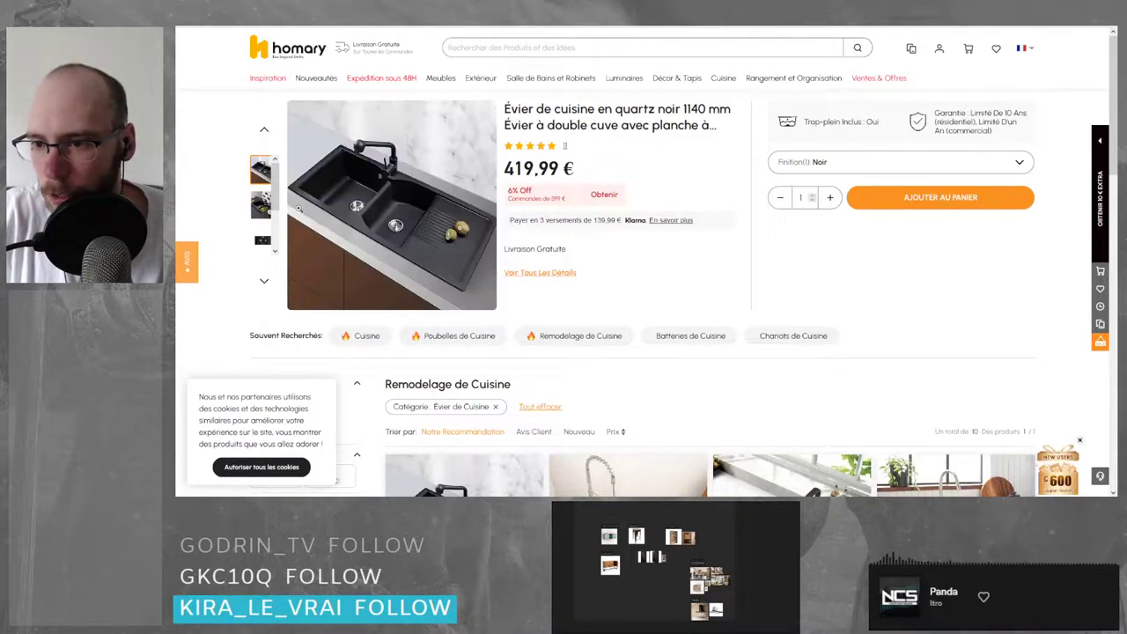
- Add the top-view product image of the Homary black double sink to an empty area of the reference board
click(258, 238)
click(260, 236)
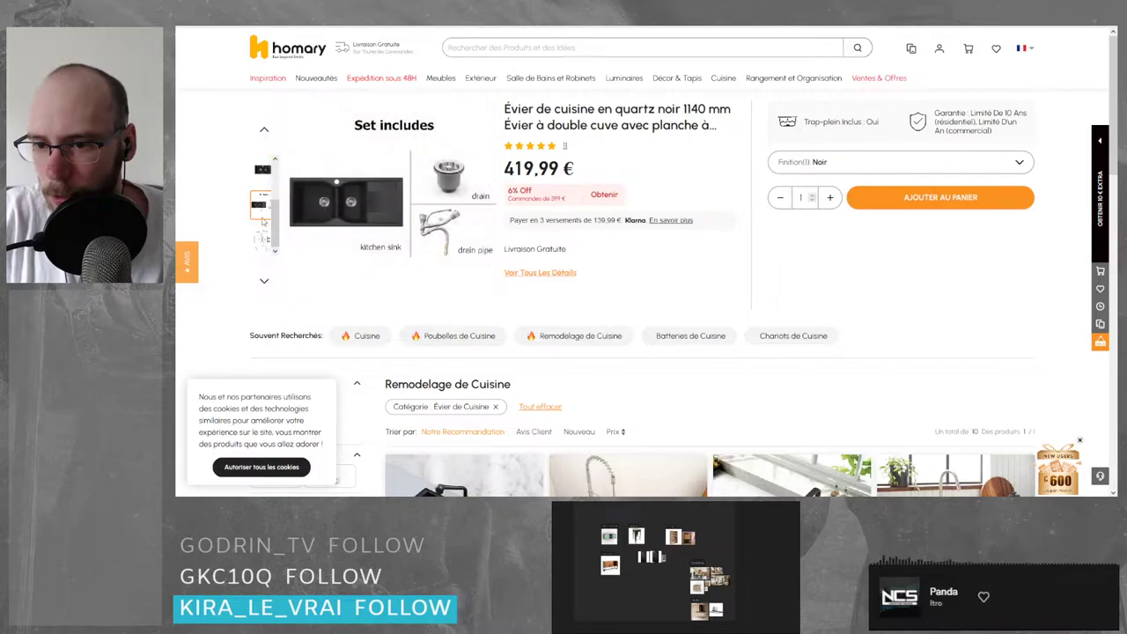
click(263, 173)
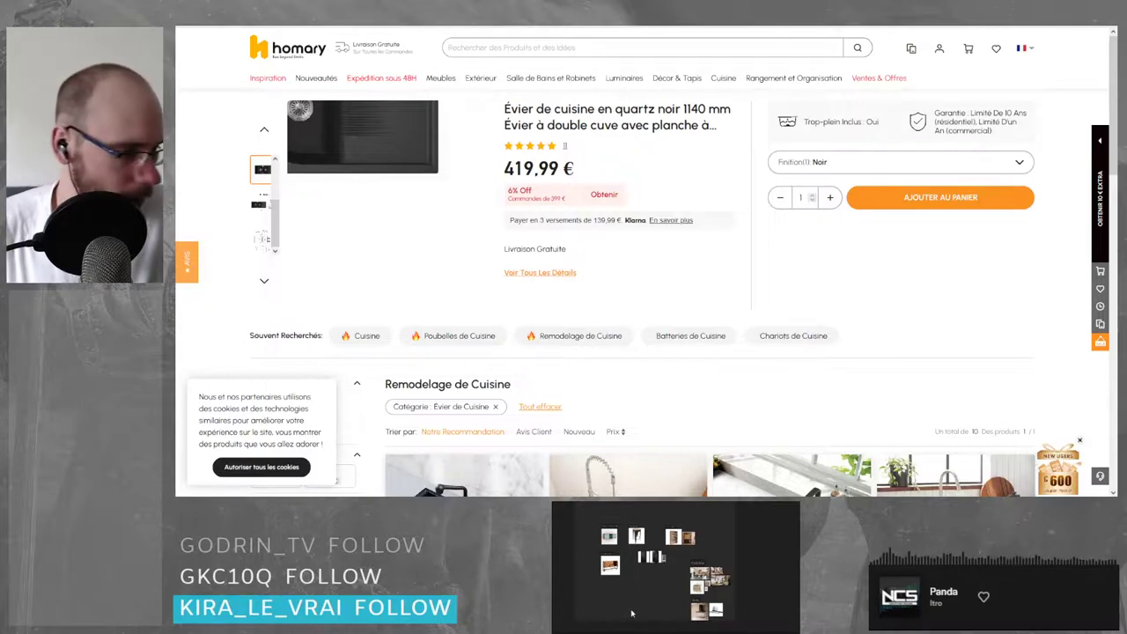
scroll(621, 611, up, 5)
middle_drag(705, 535, 610, 591)
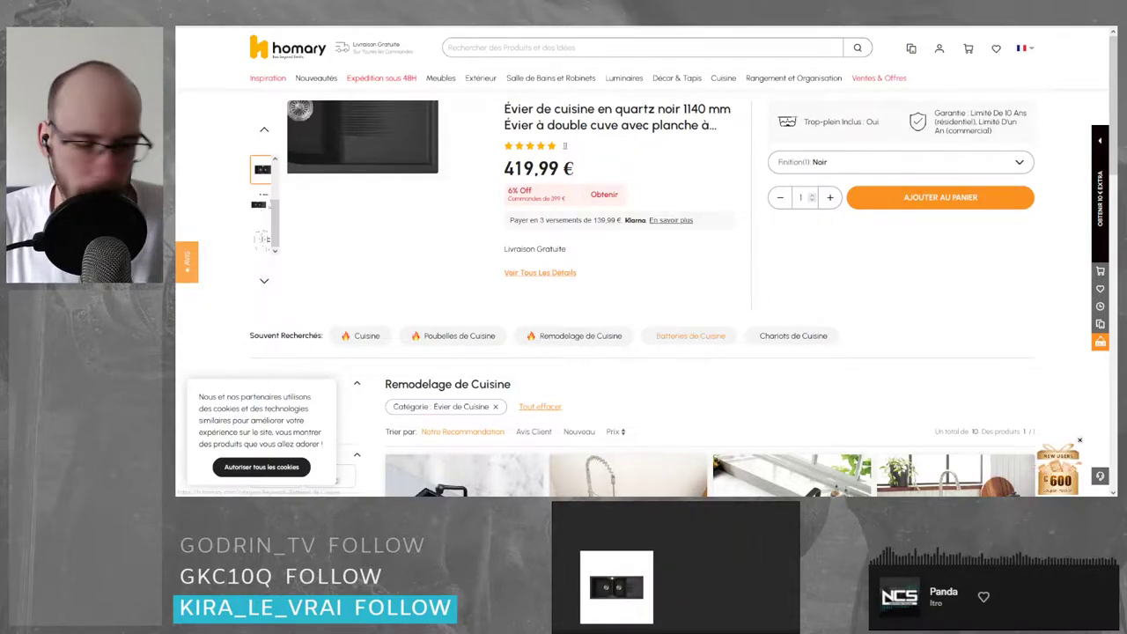
- Add the sink's dimension drawing to the reference board, directly right of the top-view sink image
click(263, 208)
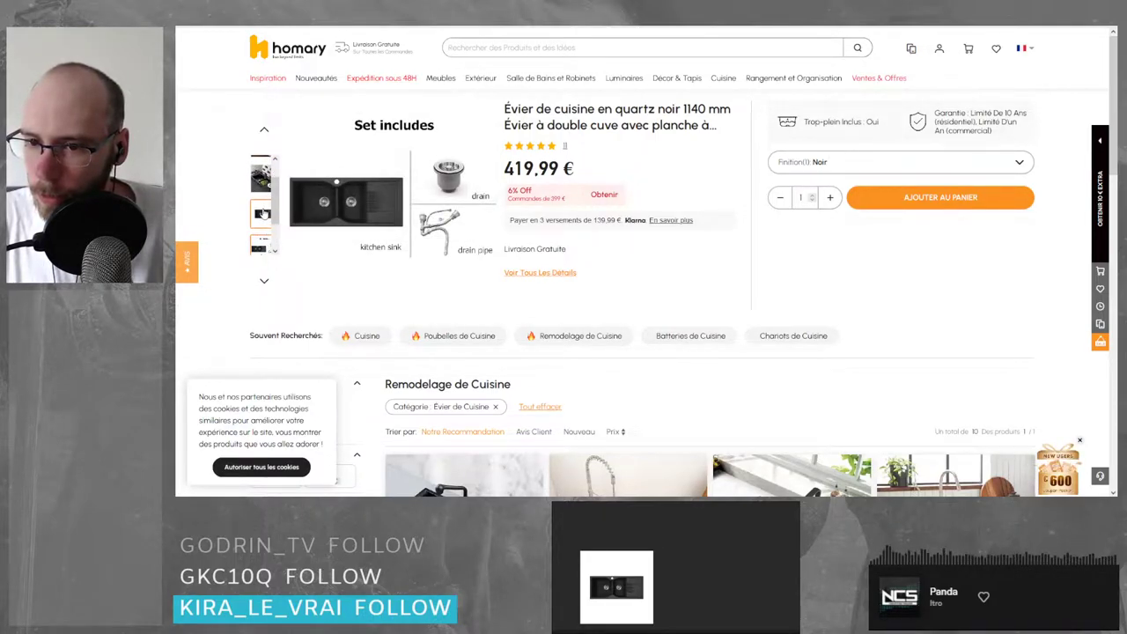
scroll(264, 213, down, 1)
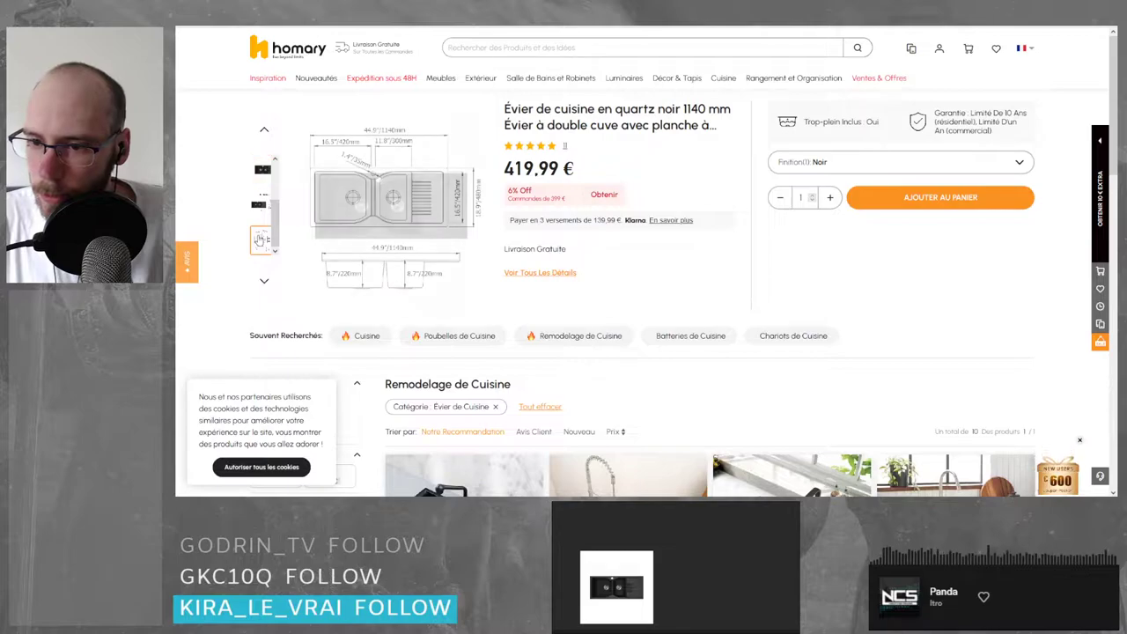
click(264, 236)
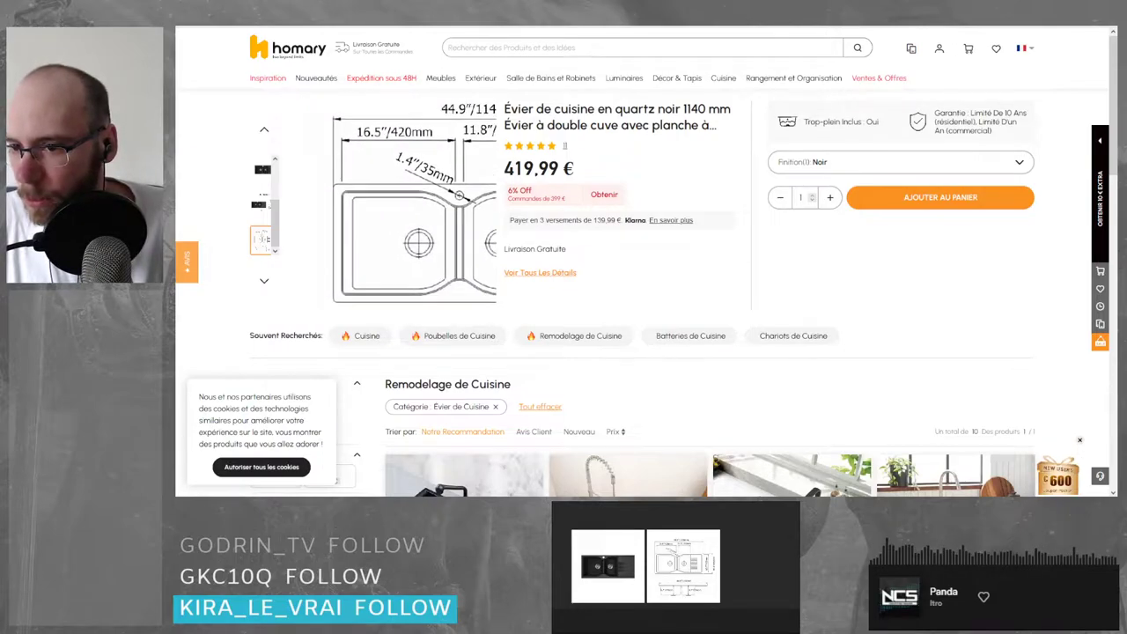
- Add the sink's "Set includes" image with the drain and drain pipe to the board, right of the dimension drawing
scroll(263, 171, down, 2)
scroll(262, 171, up, 2)
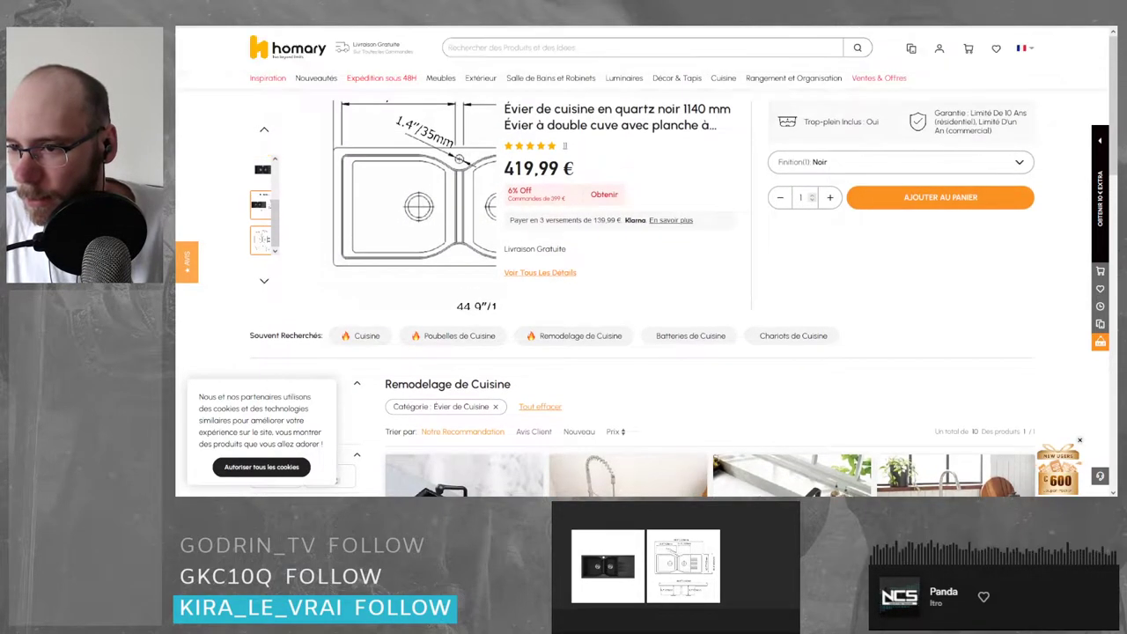
click(263, 204)
scroll(275, 216, down, 1)
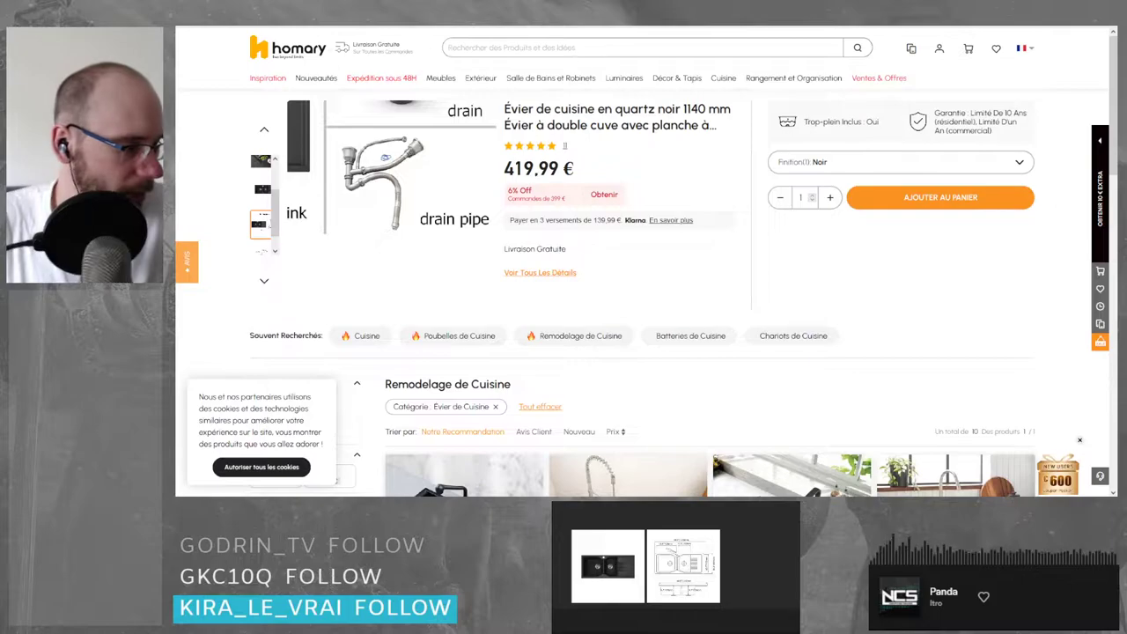
key(ctrl+v)
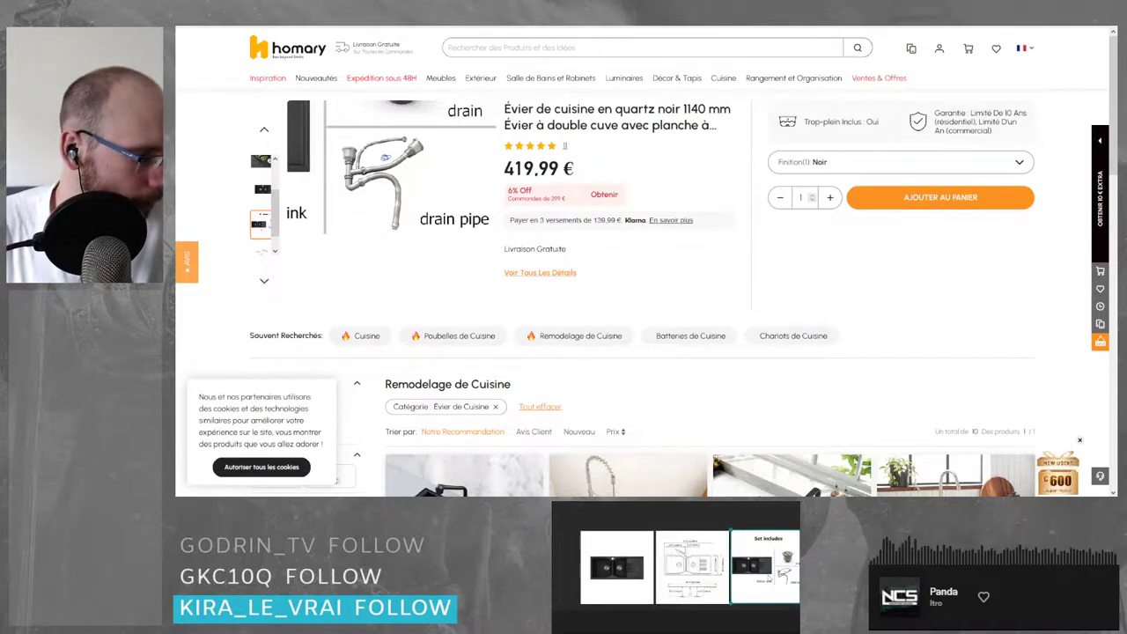
click(764, 568)
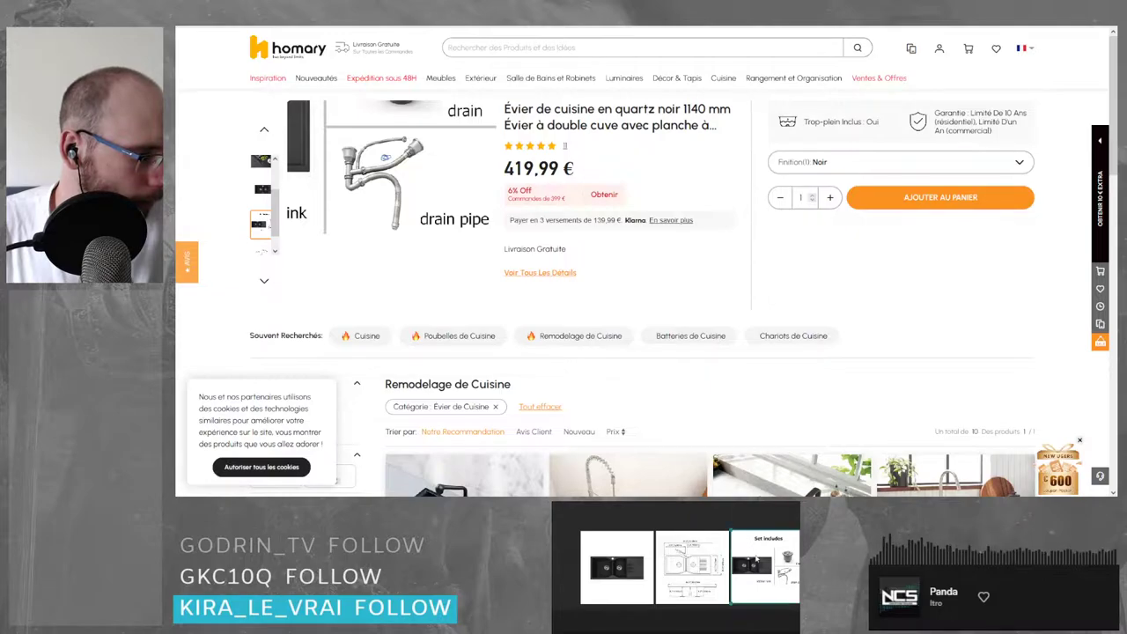
middle_drag(764, 569, 699, 565)
scroll(696, 576, up, 4)
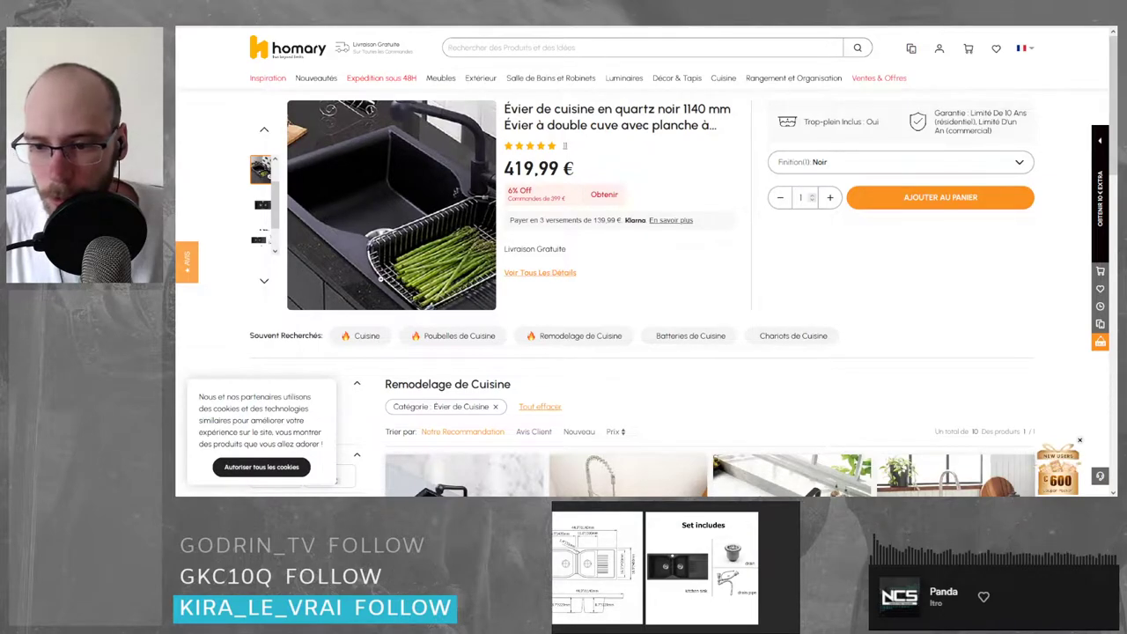
- Add the photo of the installed black sink with the tiled backsplash to the board, above the top-view sink image
click(678, 557)
scroll(671, 557, down, 6)
scroll(631, 544, up, 2)
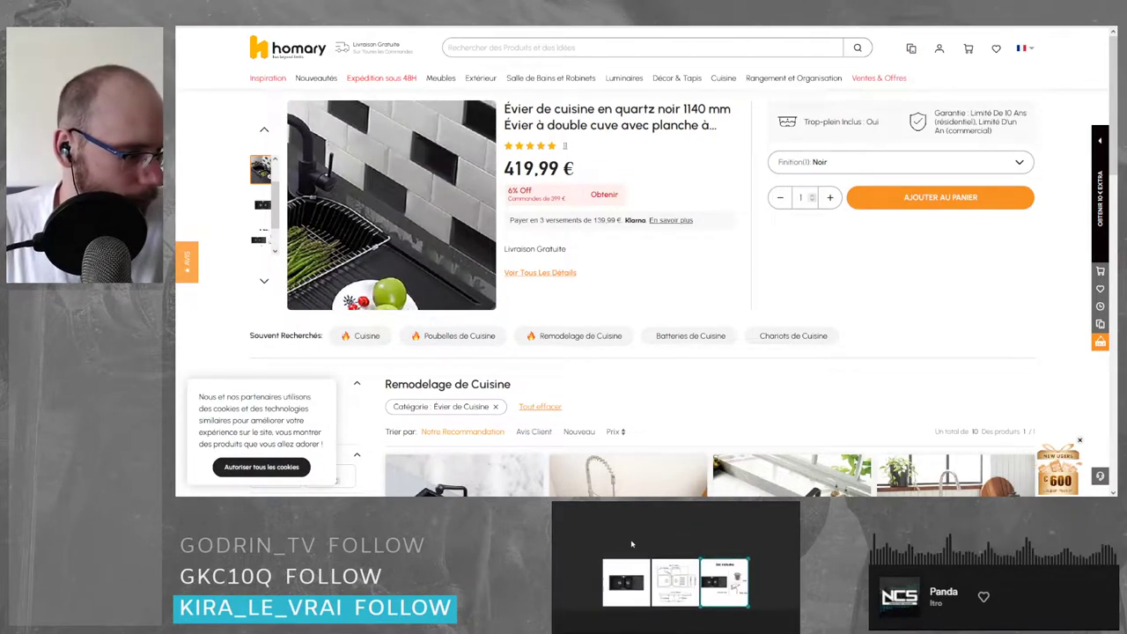
key(ctrl+v)
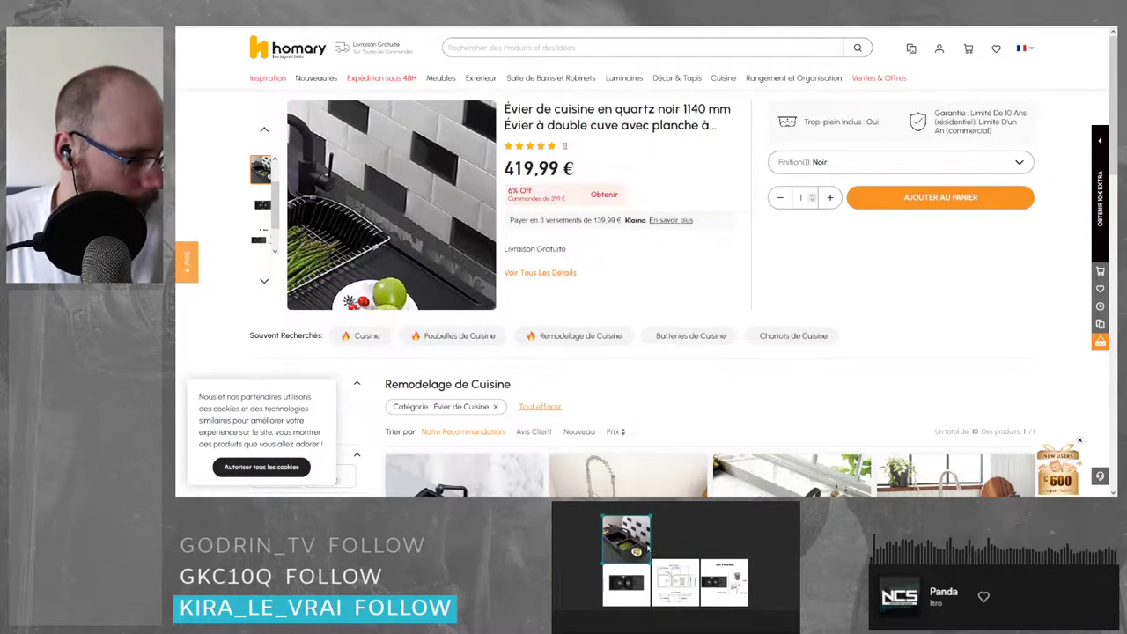
- Align the tiled-backsplash sink photo above the top-view image and add the angled photo of the installed sink directly to its right
drag(629, 545, 629, 538)
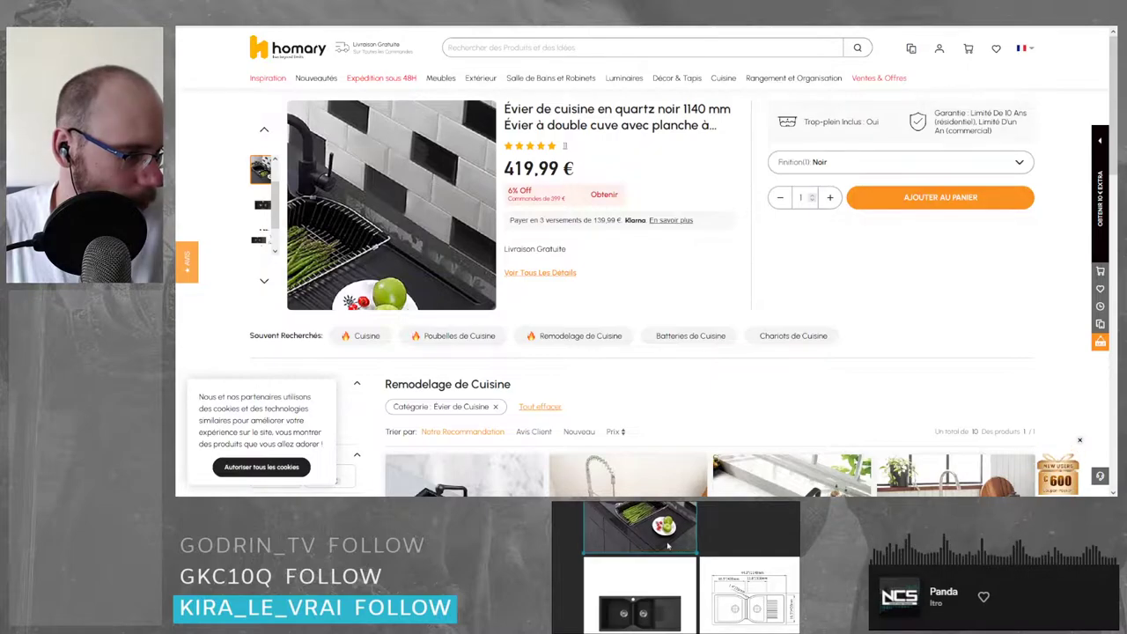
scroll(263, 202, up, 1)
click(261, 173)
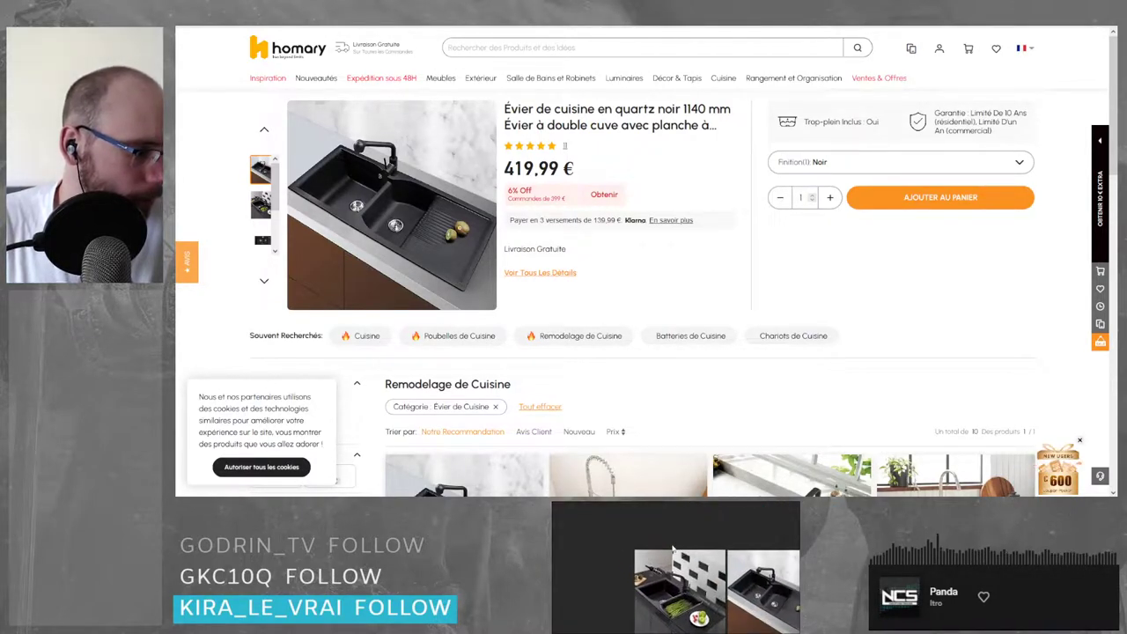
- Add a text label "Evier" above the sink photos and adjust its size
key(ctrl+n)
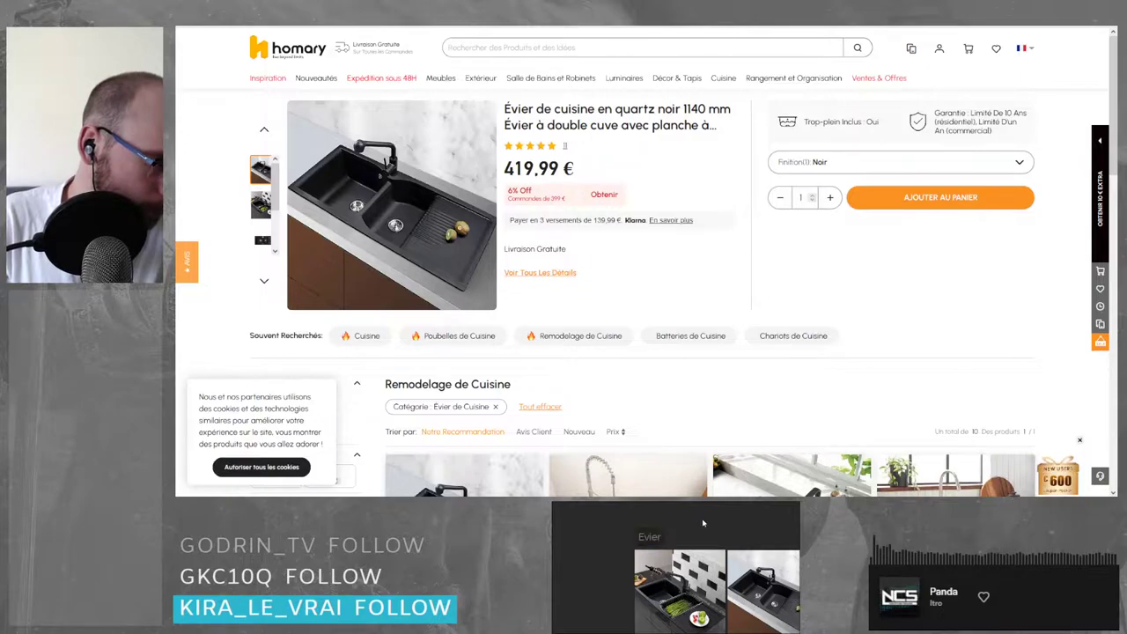
scroll(703, 523, down, 6)
middle_drag(704, 523, 642, 571)
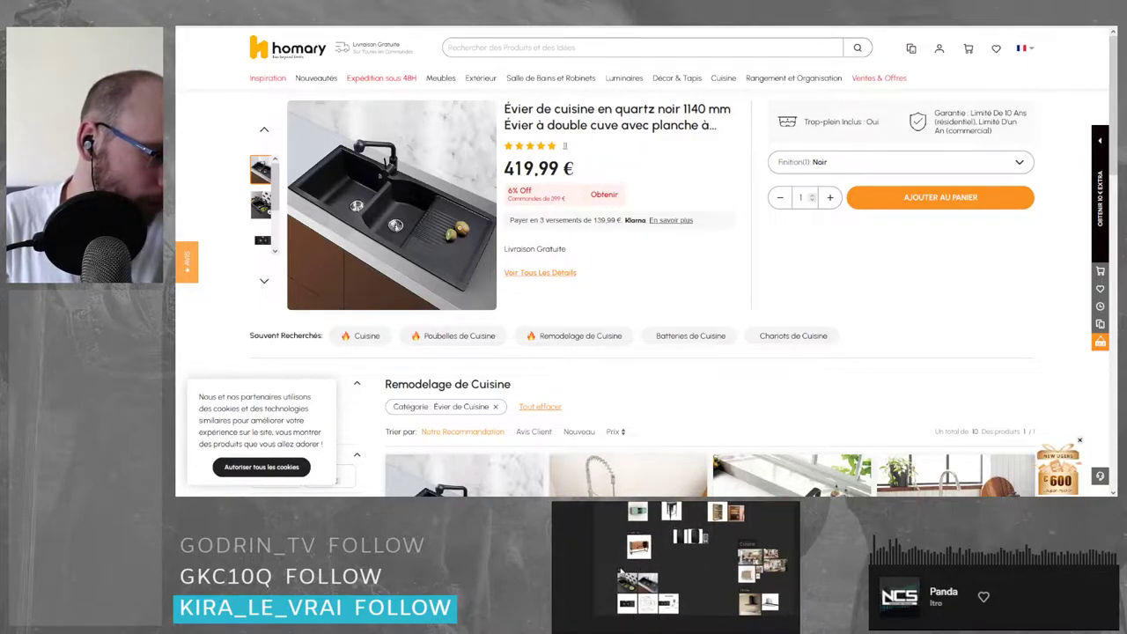
scroll(621, 570, up, 3)
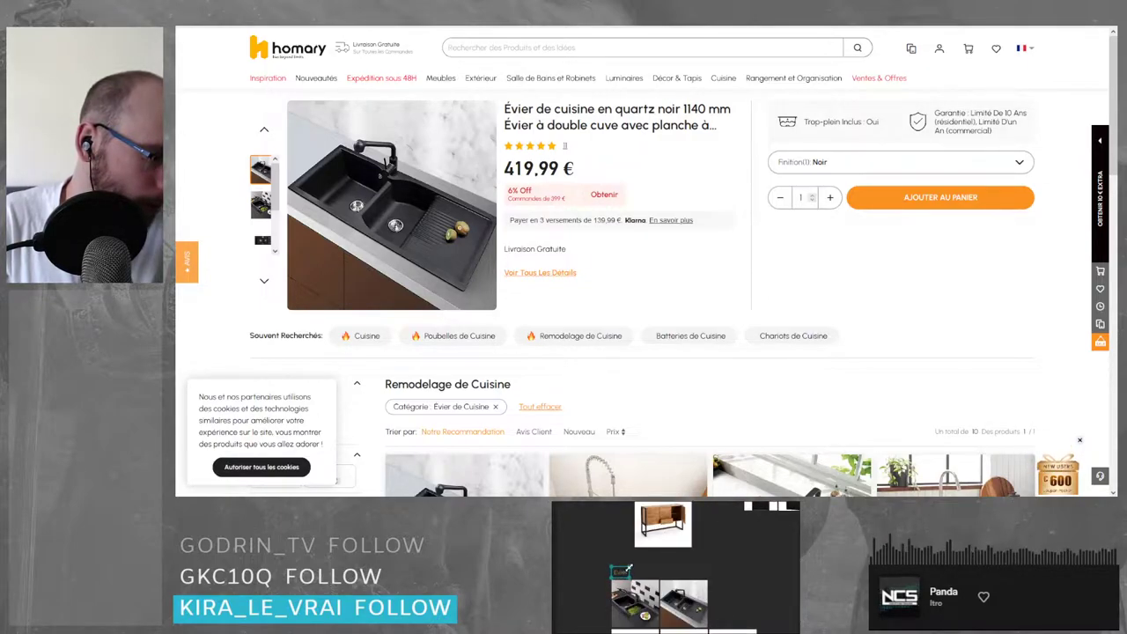
- Move the labelled sink image group to the right of the shelf references, above the "Cuisine" group
scroll(614, 568, down, 3)
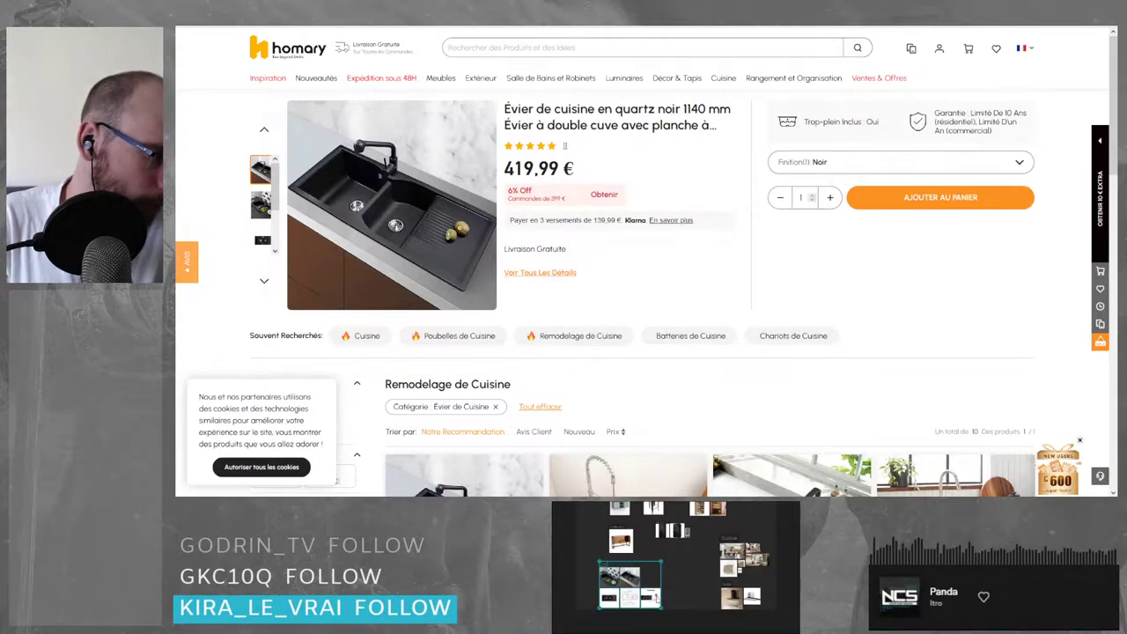
scroll(668, 585, down, 2)
drag(638, 613, 782, 537)
scroll(682, 557, up, 5)
middle_drag(735, 526, 687, 562)
drag(688, 587, 675, 550)
scroll(675, 551, down, 5)
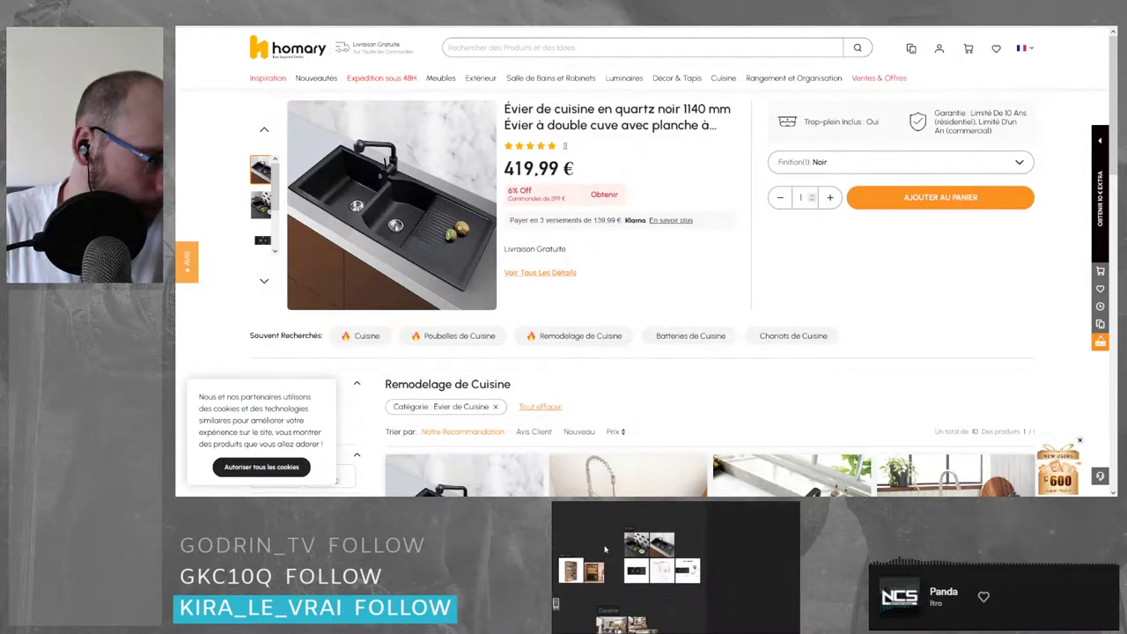
scroll(700, 547, up, 1)
middle_drag(700, 547, 757, 513)
scroll(744, 522, down, 2)
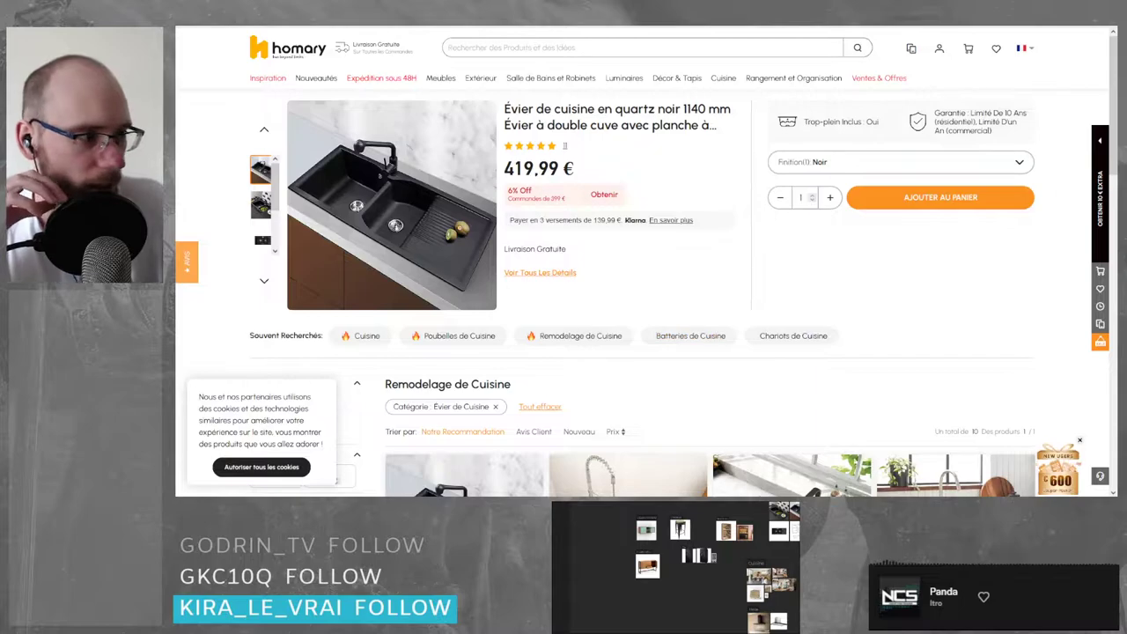
- Close the Homary sink page and search Google Images for "Lave vaiselle industriel"
key(ctrl+w)
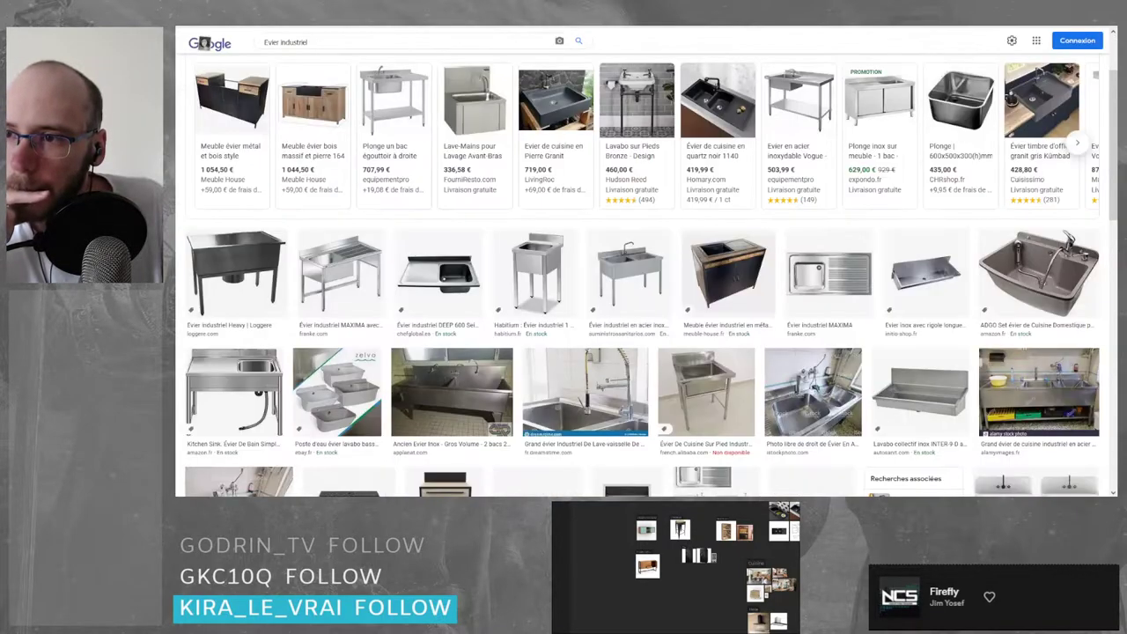
scroll(313, 67, up, 2)
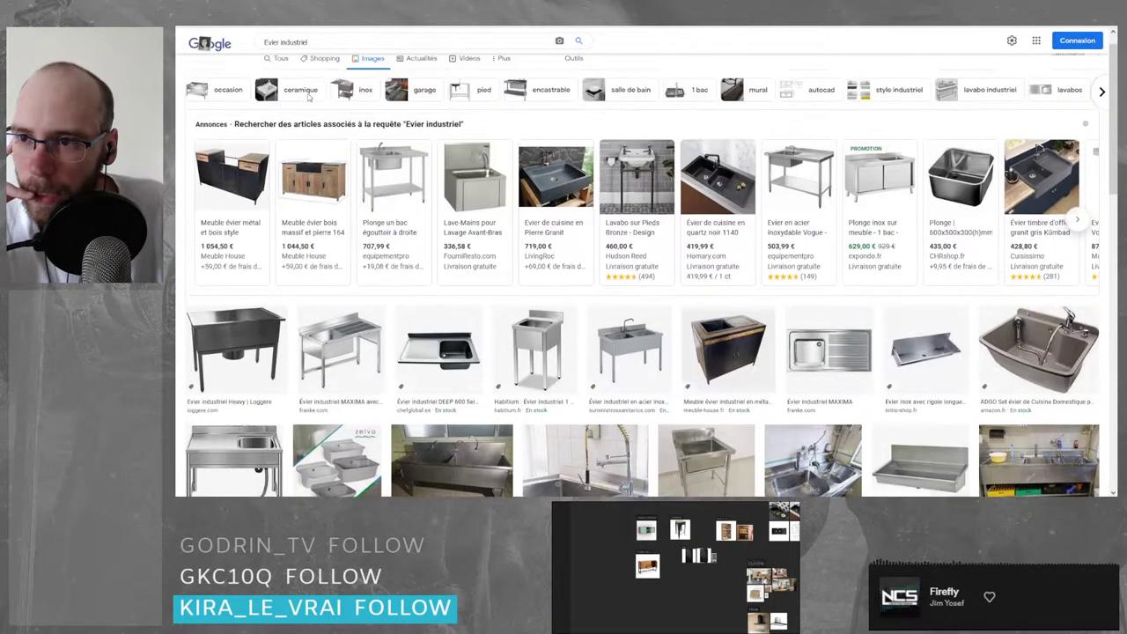
drag(318, 53, 257, 58)
key(ctrl+shift+Left)
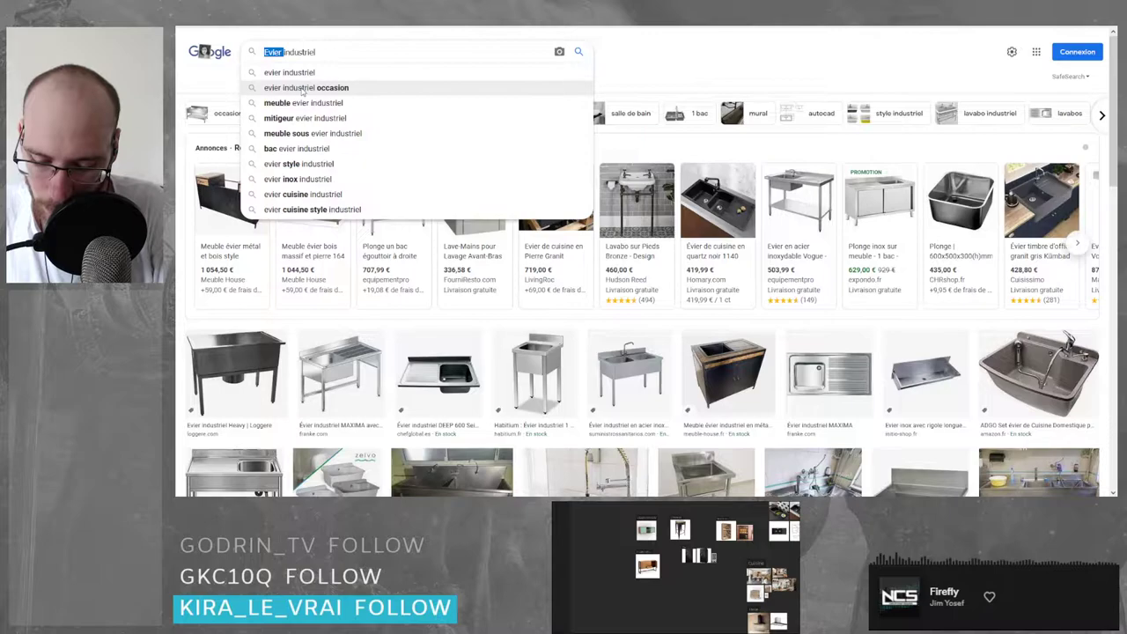
text(Lave vais)
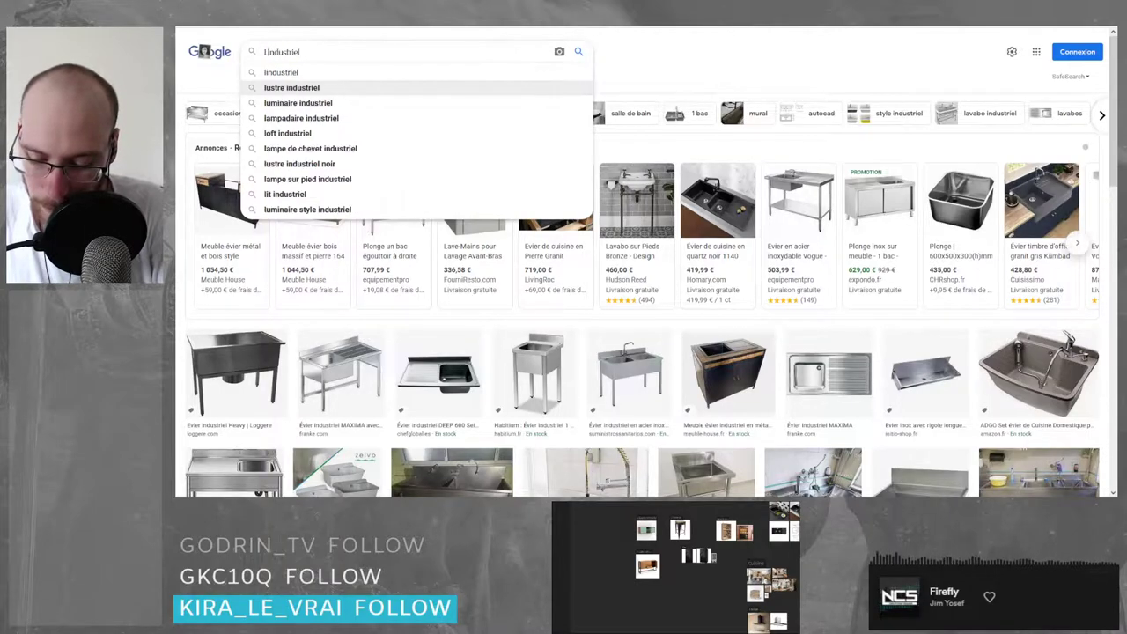
text(selle)
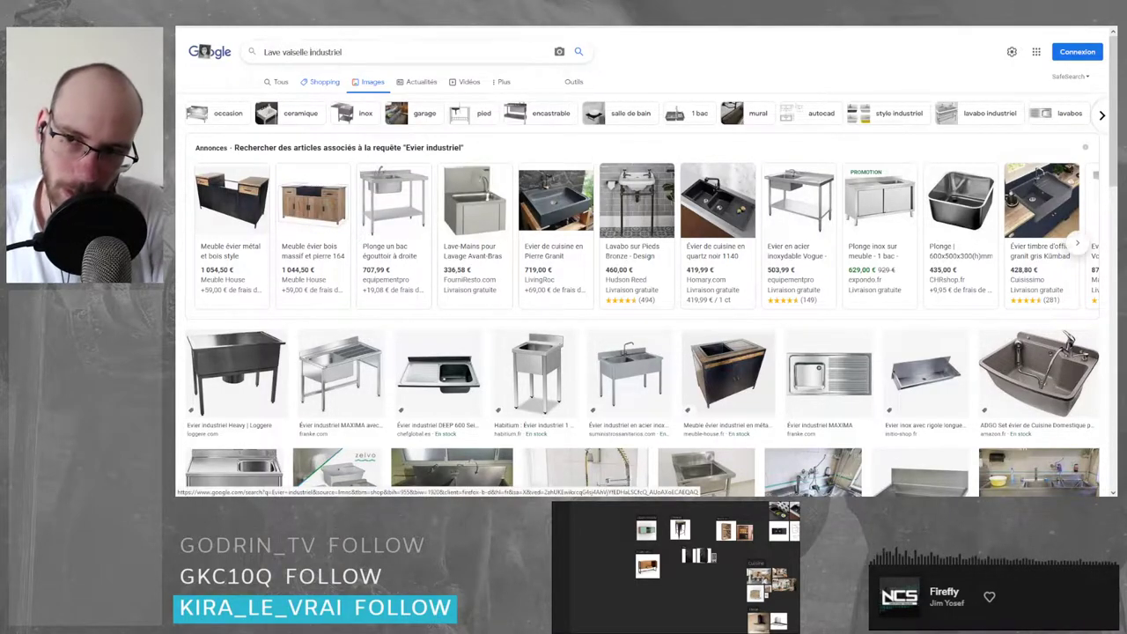
key(Return)
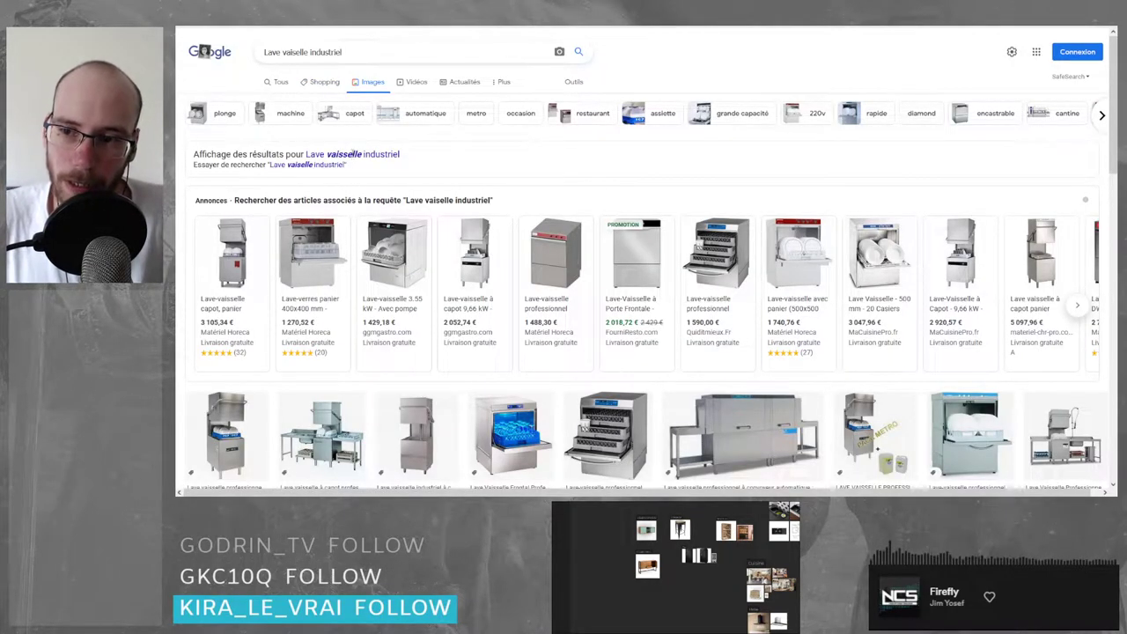
- Remove "industriel" from the query and search the images for "Lave vaisselle" only
scroll(355, 236, down, 1)
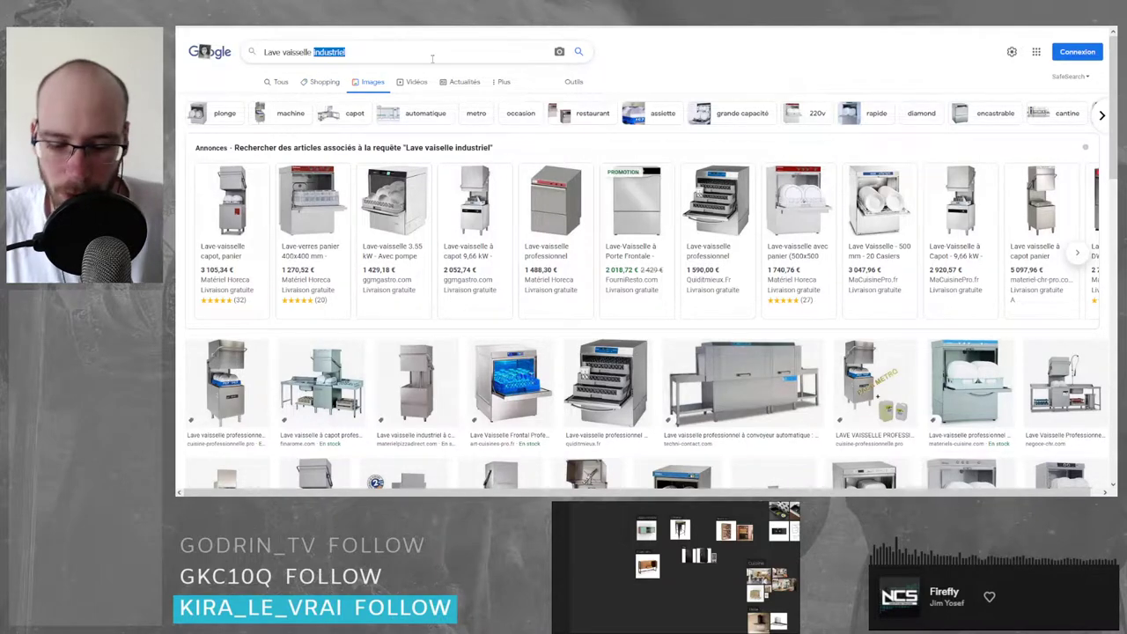
key(BackSpace)
key(Return)
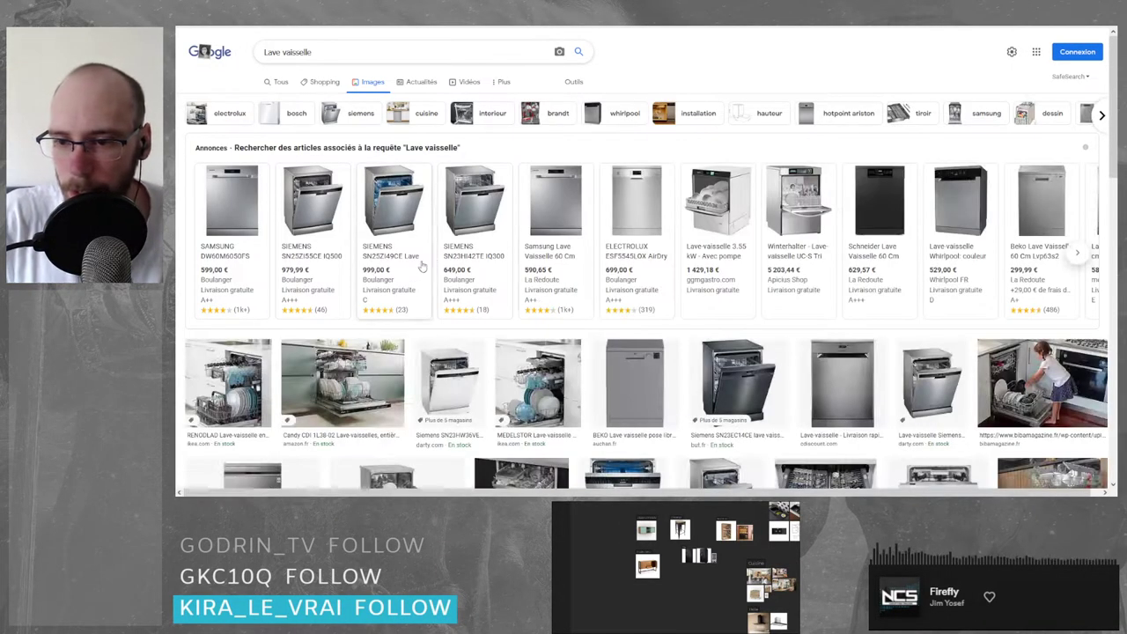
- Browse the dishwasher results for a suitable reference, previewing the integrated Candy CDI 1L38-02 and the Siemens SN23HI36VE
scroll(321, 265, down, 2)
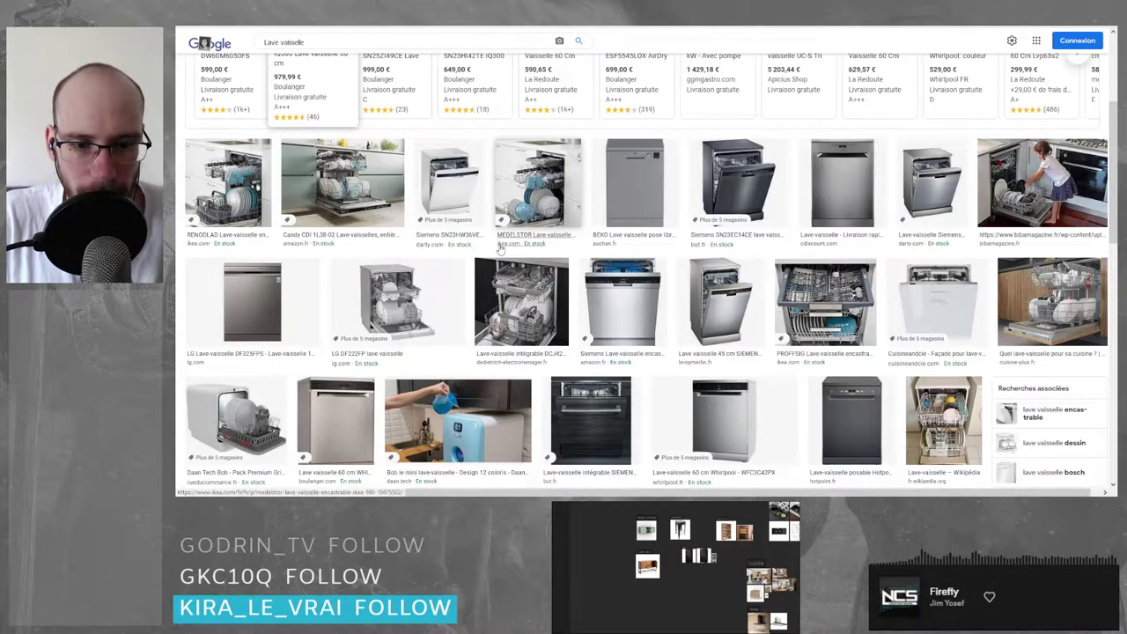
scroll(423, 233, down, 3)
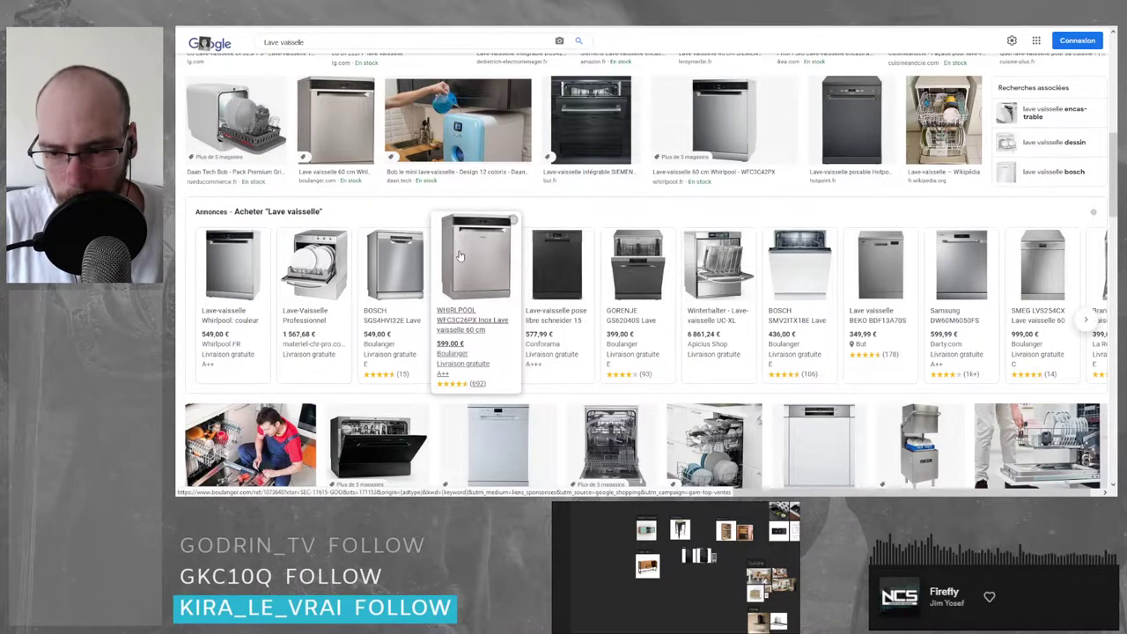
scroll(459, 255, down, 3)
scroll(459, 255, up, 1)
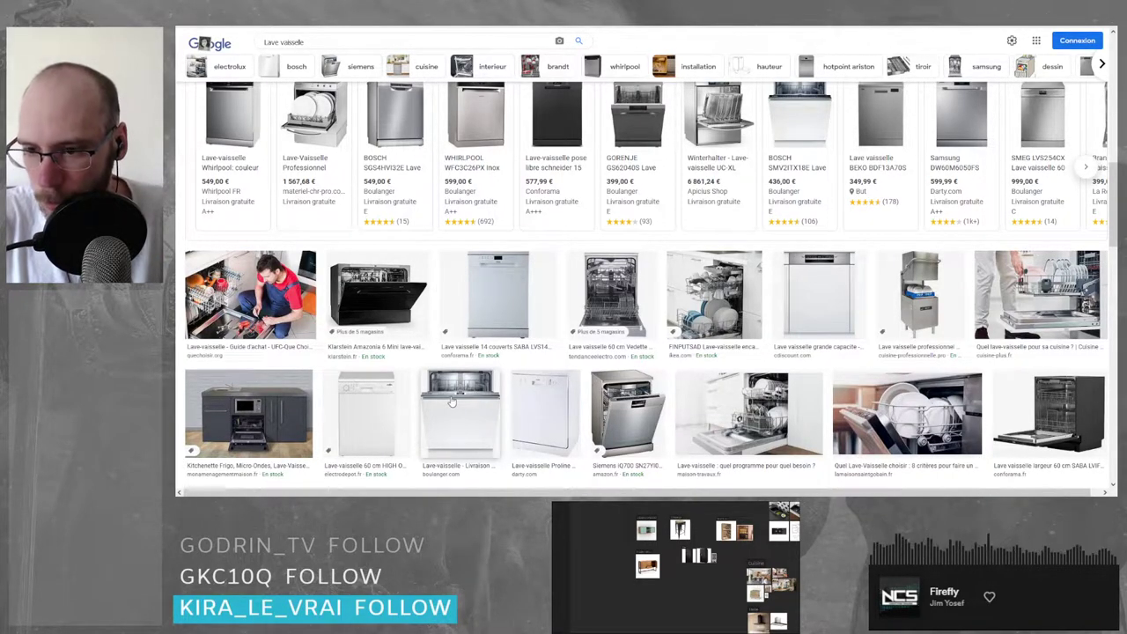
scroll(451, 401, down, 10)
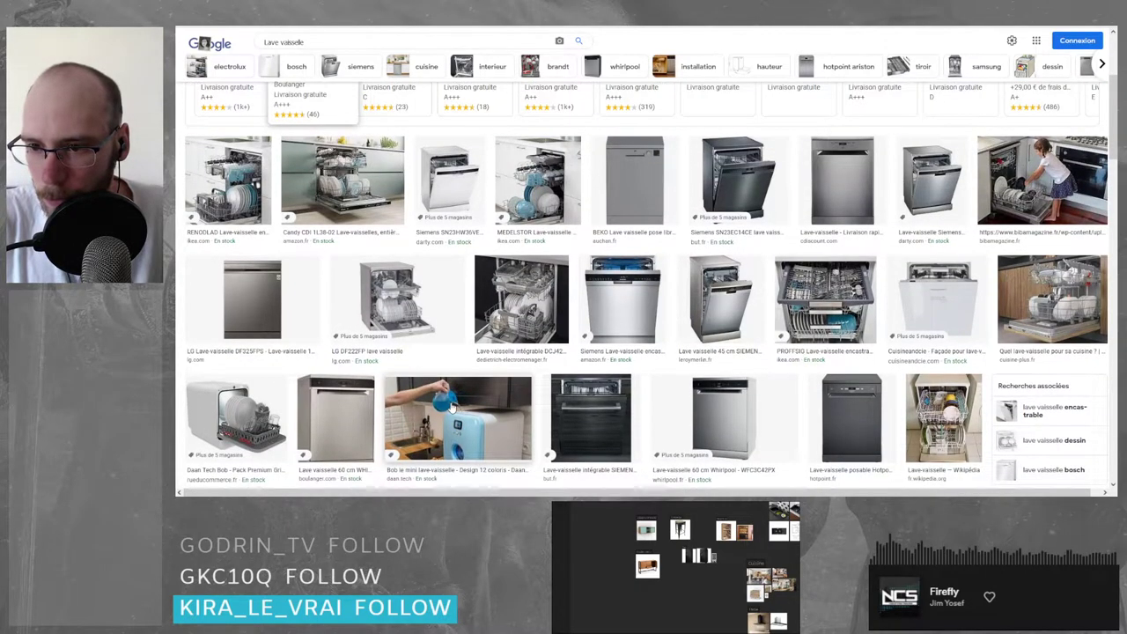
scroll(451, 401, up, 2)
click(356, 350)
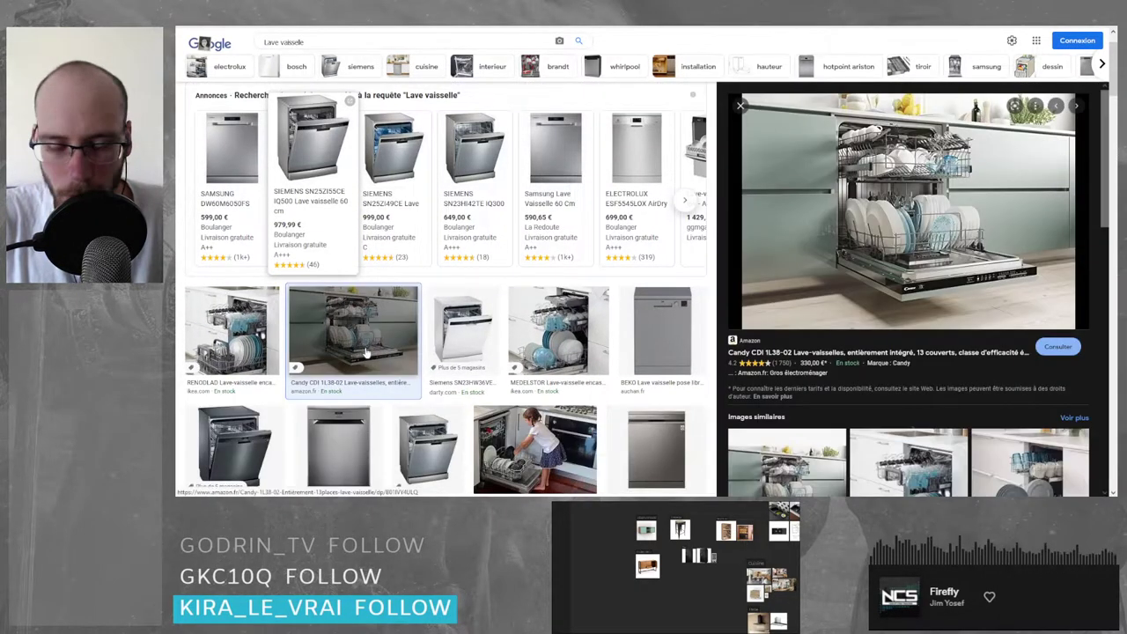
scroll(930, 338, up, 1)
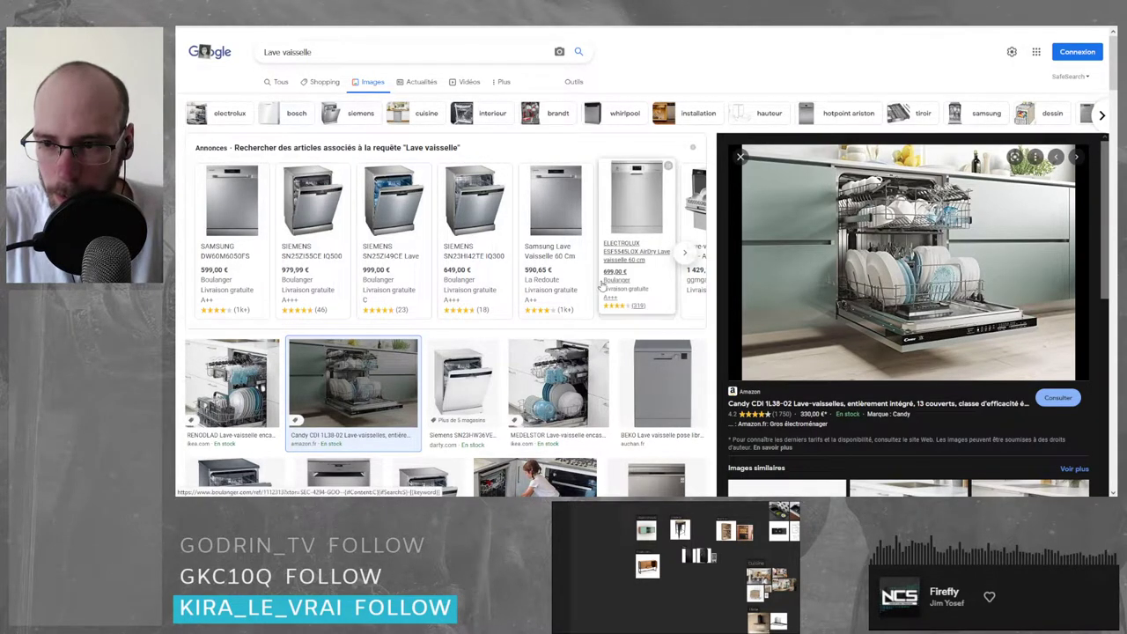
scroll(649, 352, down, 3)
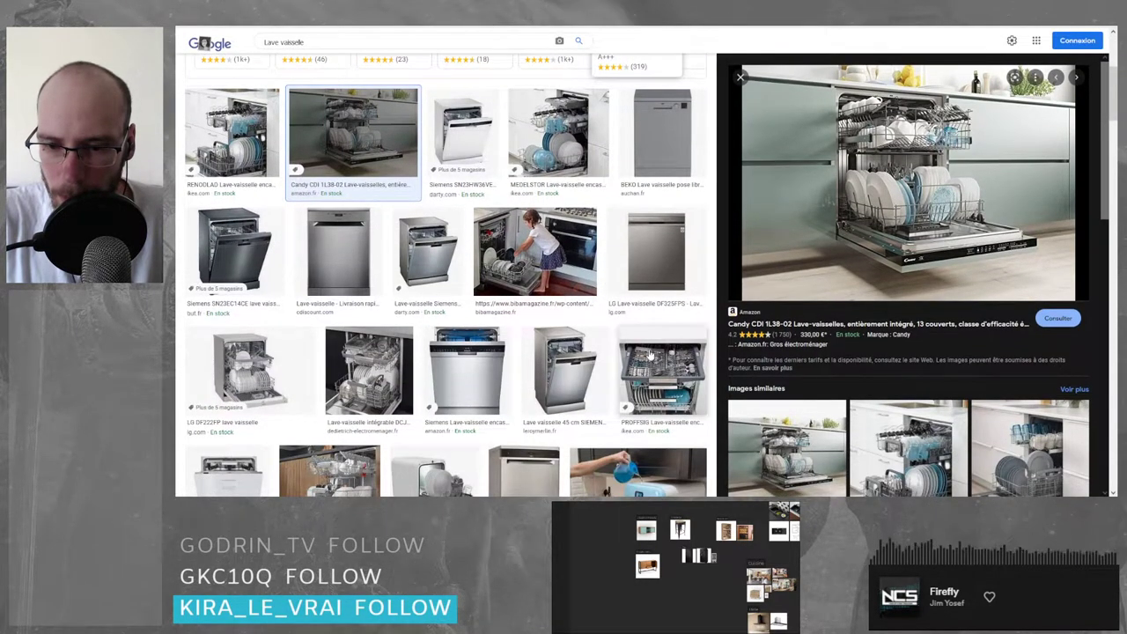
click(429, 249)
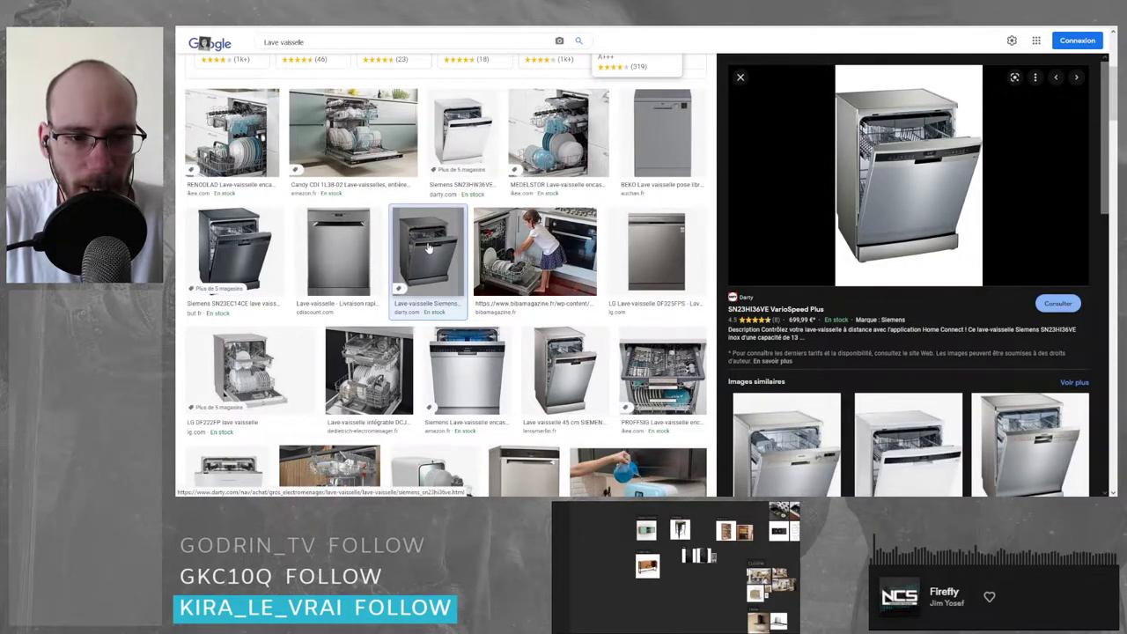
scroll(427, 253, down, 2)
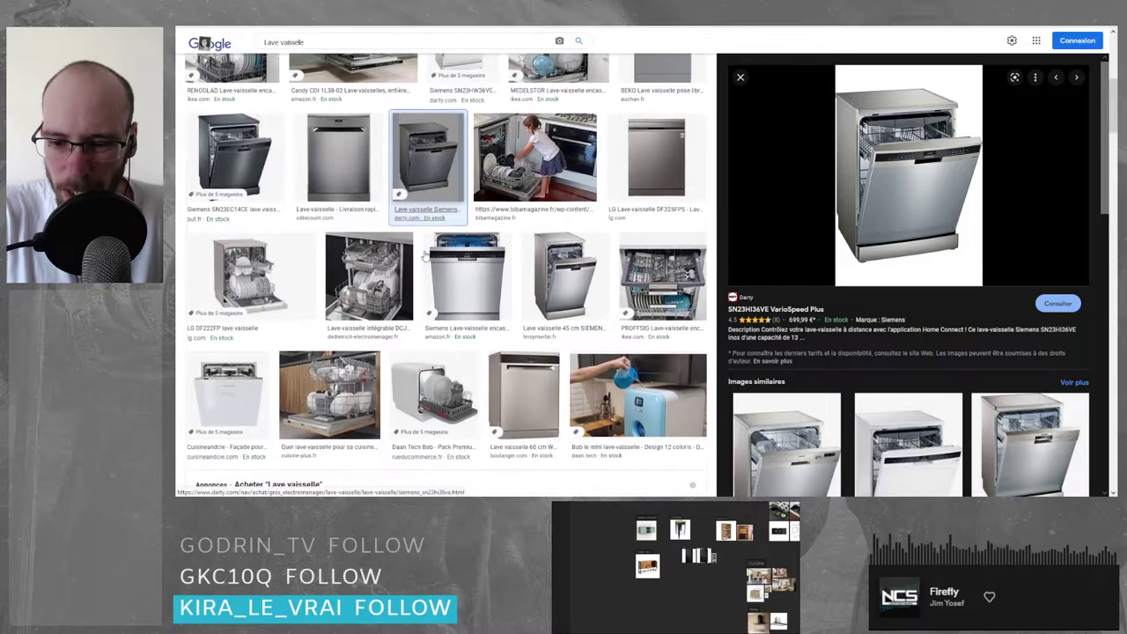
scroll(425, 256, down, 2)
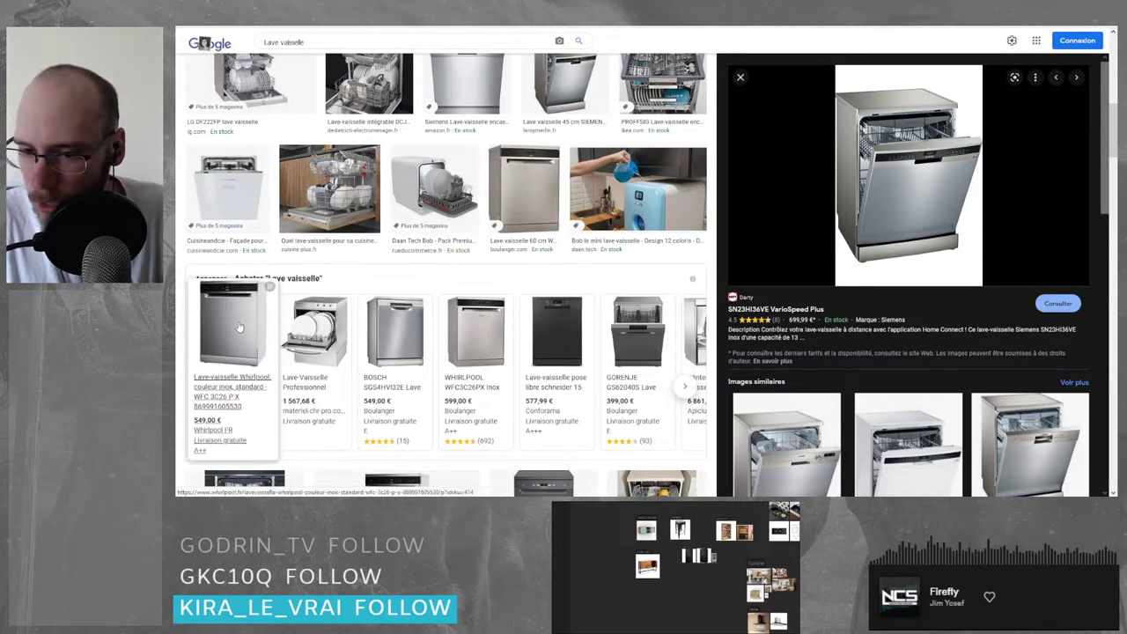
- Open the Gorenje GS62040S dishwasher's product page, accept all cookies and enlarge its main product image
click(631, 325)
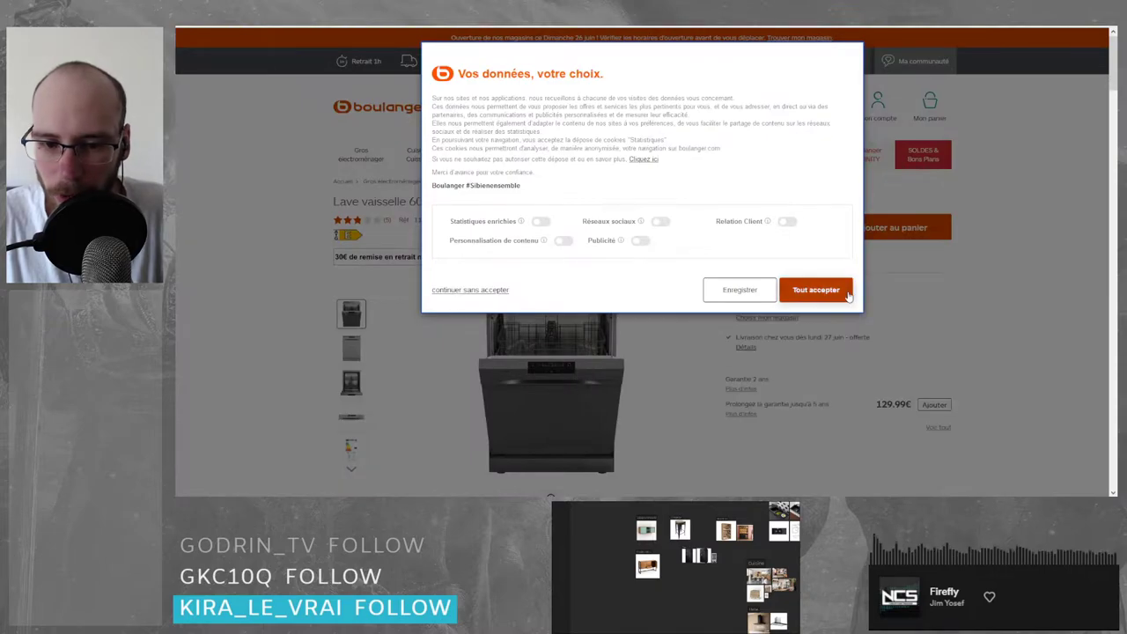
click(846, 294)
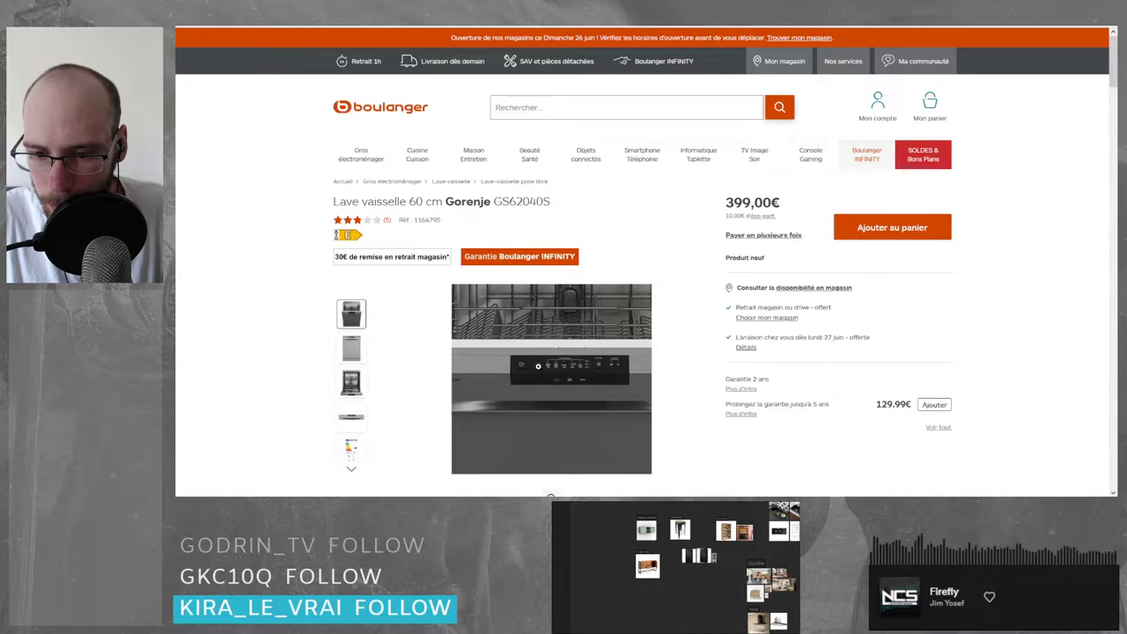
click(539, 370)
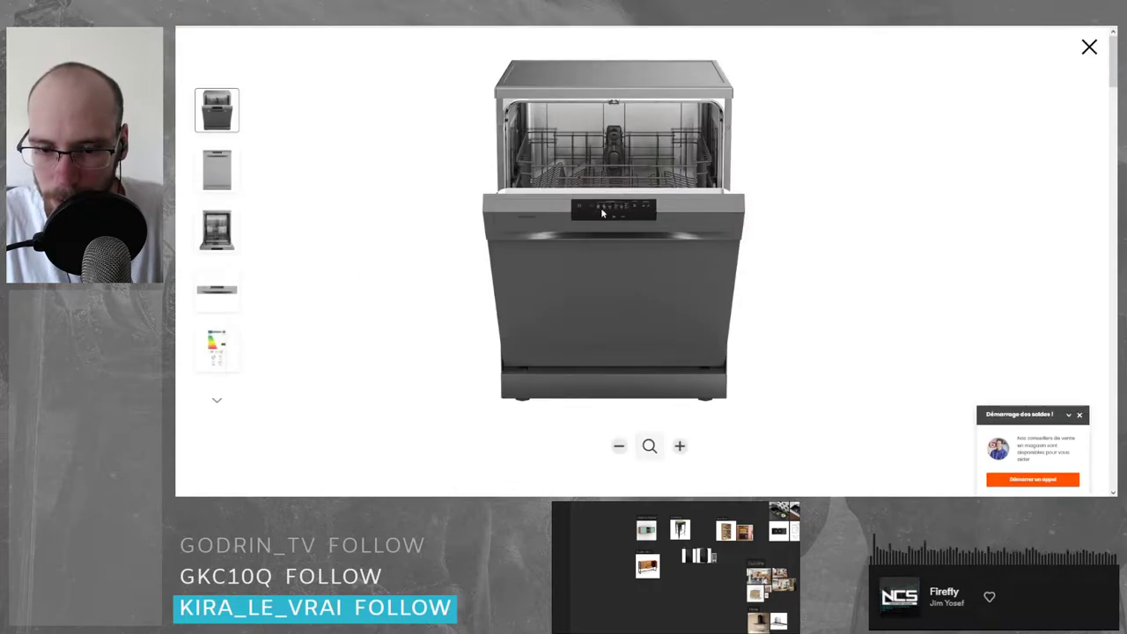
- Inspect the dishwasher's control panel up close and add the full product image to the board, right of the range hood images
click(679, 446)
click(679, 445)
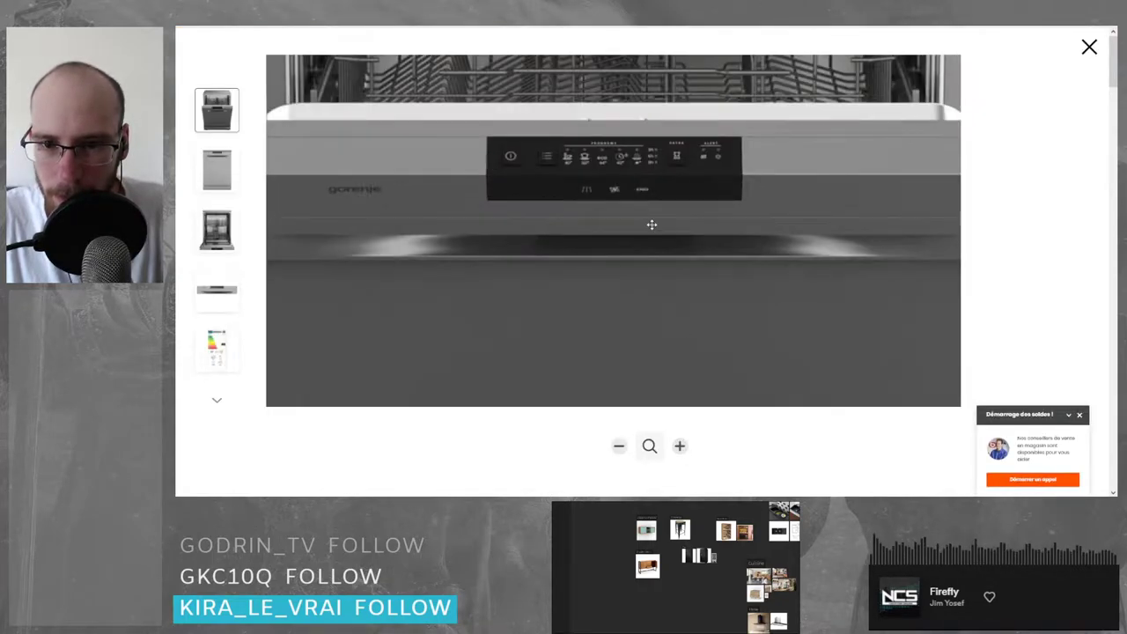
click(619, 446)
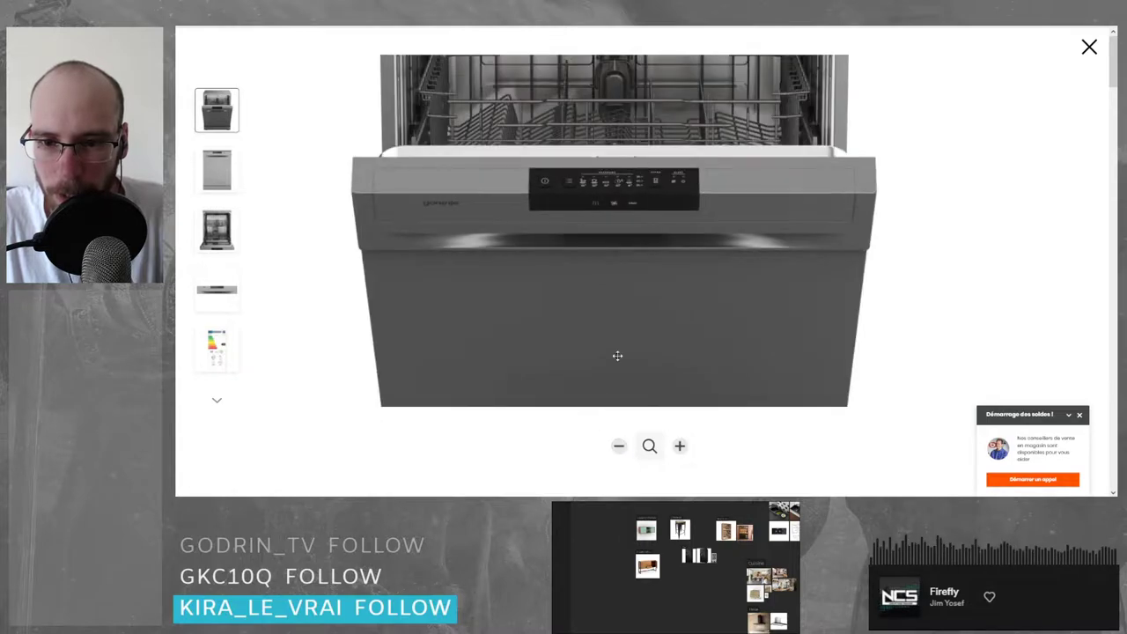
click(619, 447)
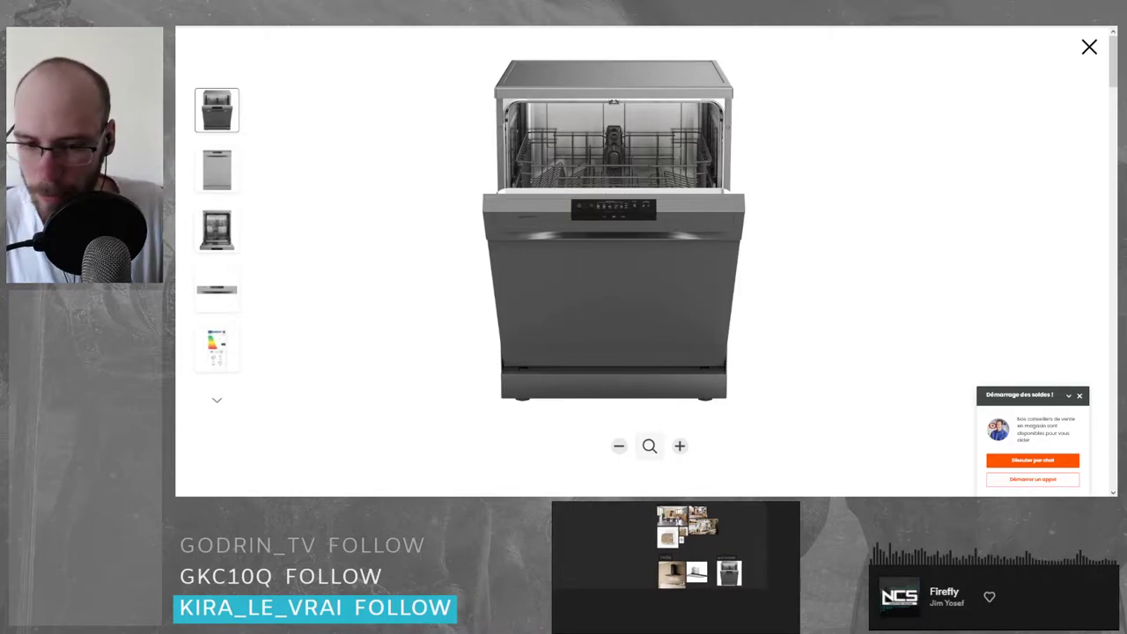
key(ctrl+w)
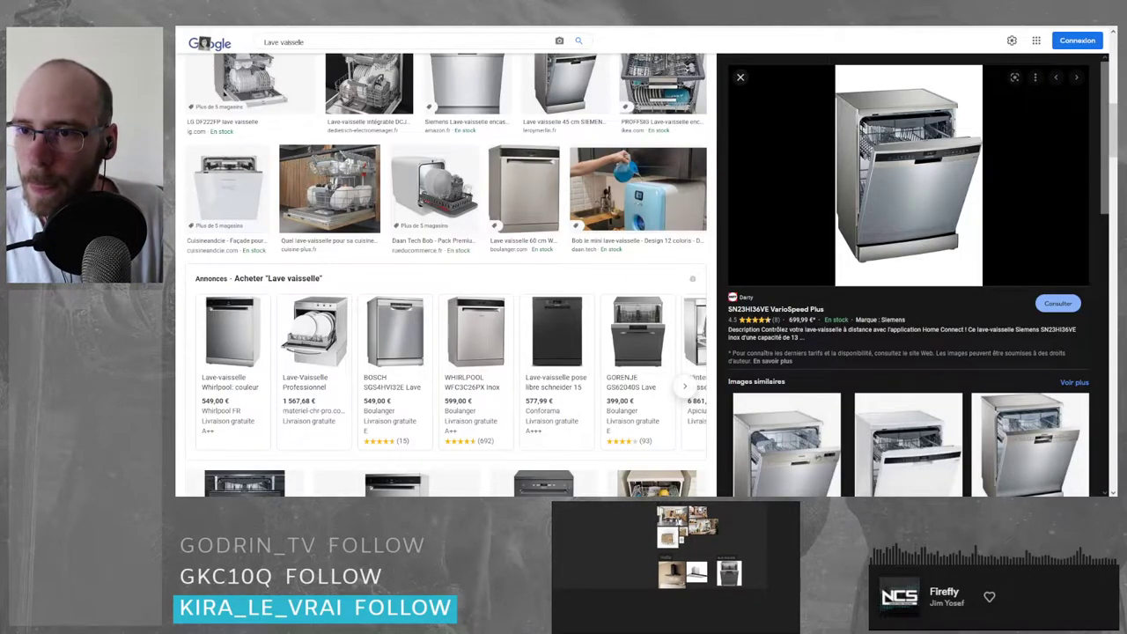
- Add the integrated Siemens SE63HX36VE dishwasher image to the board beside the first dishwasher and inspect its control panel up close
scroll(374, 260, down, 3)
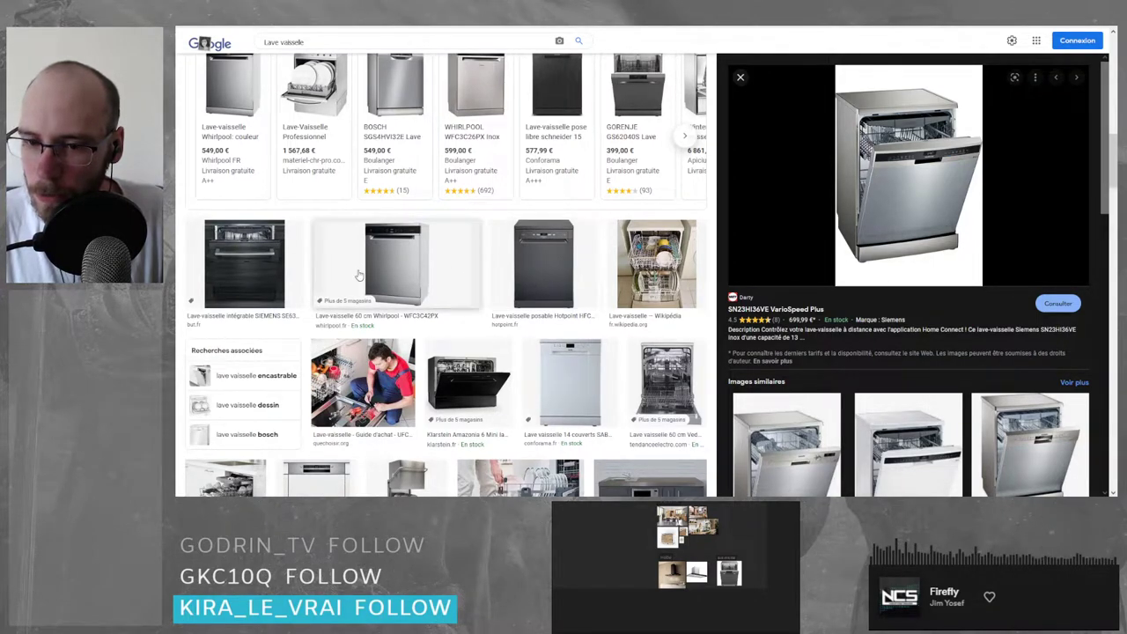
click(257, 262)
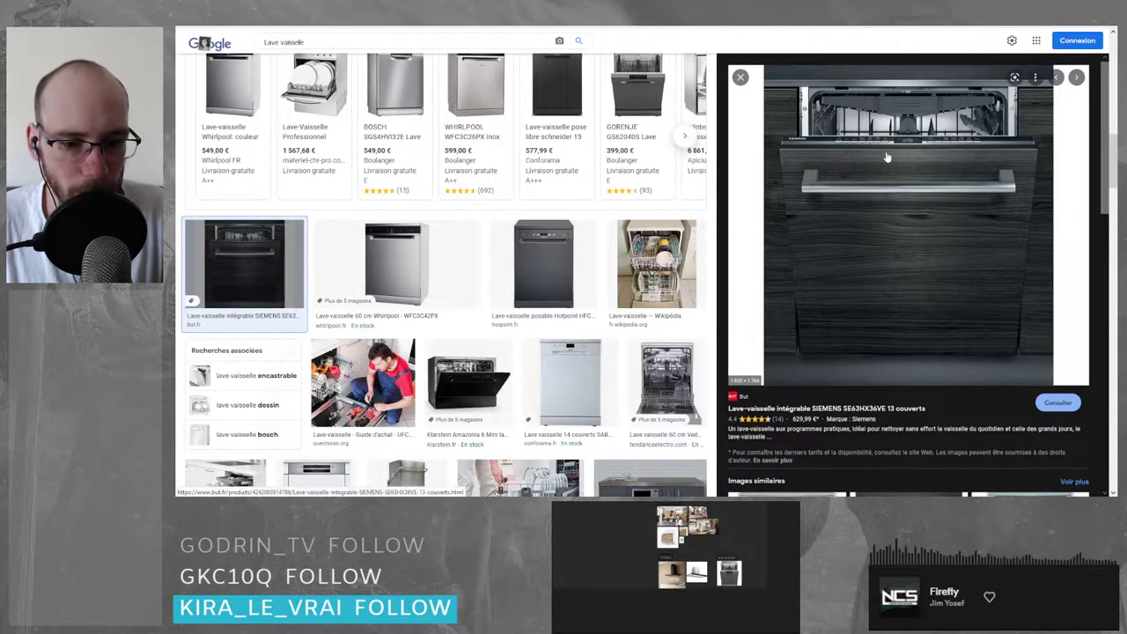
drag(860, 165, 748, 554)
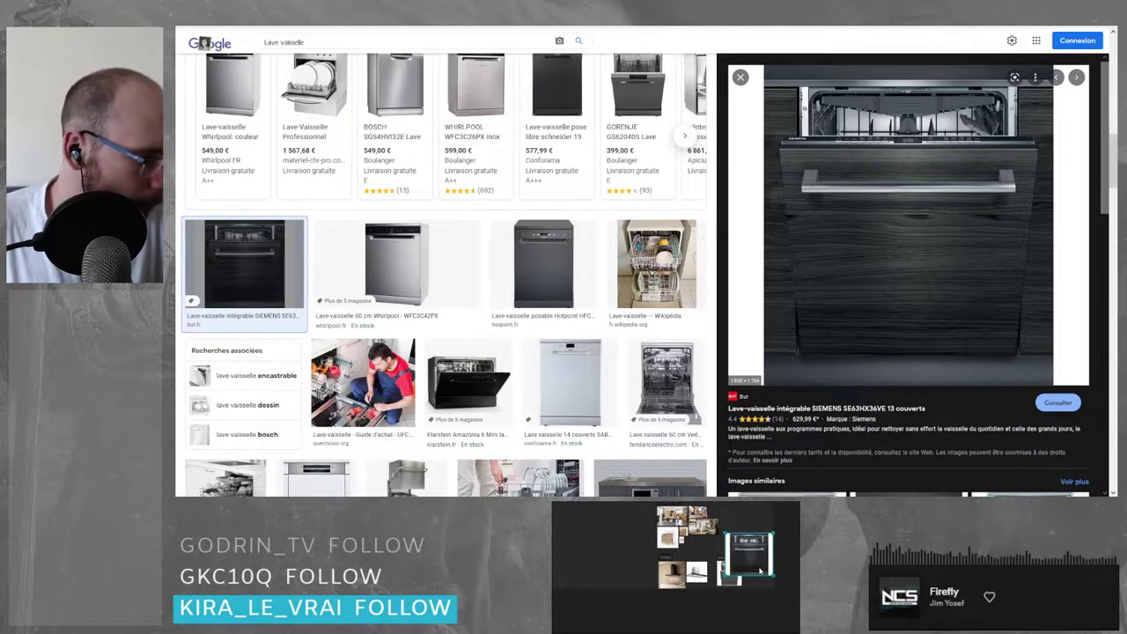
middle_drag(748, 554, 689, 537)
scroll(689, 537, up, 5)
drag(692, 542, 694, 566)
click(711, 601)
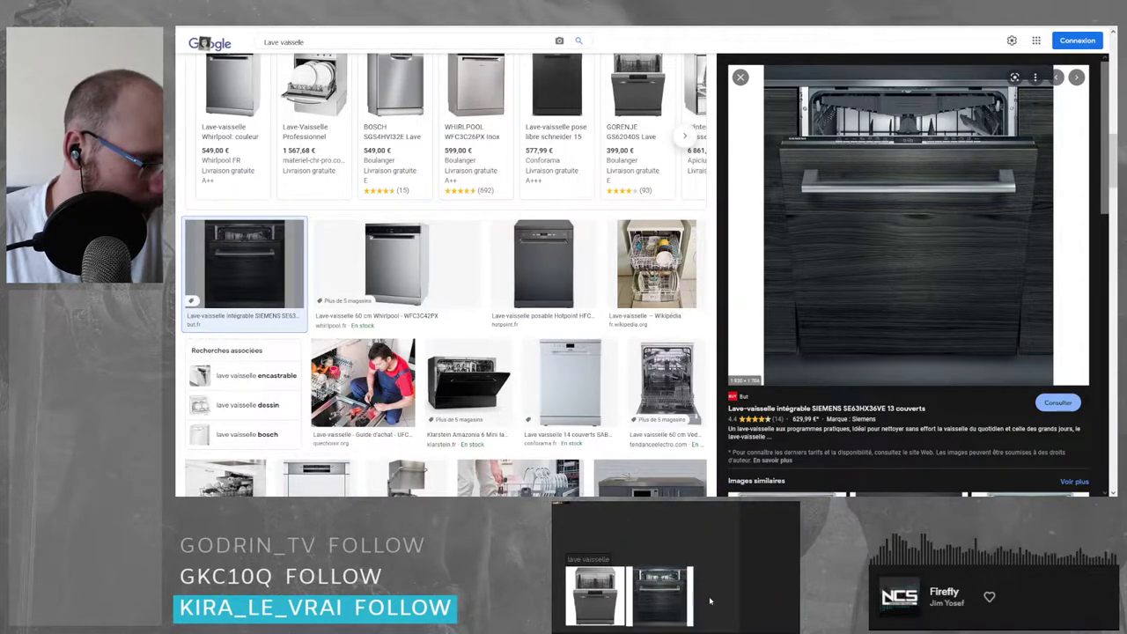
scroll(651, 589, up, 8)
scroll(603, 553, down, 5)
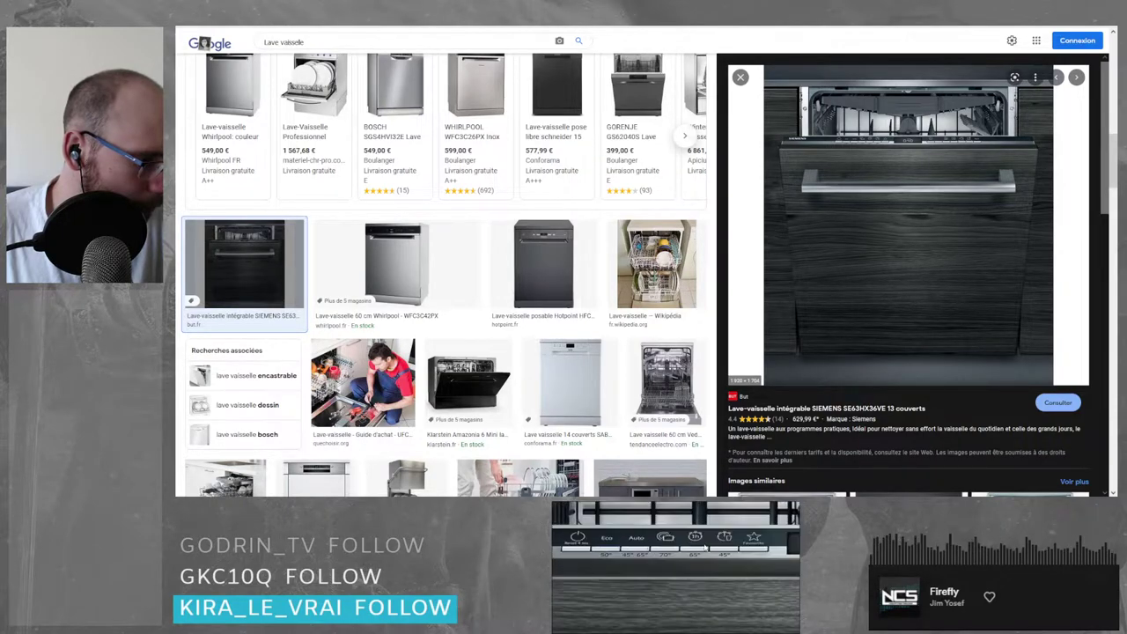
scroll(692, 559, down, 3)
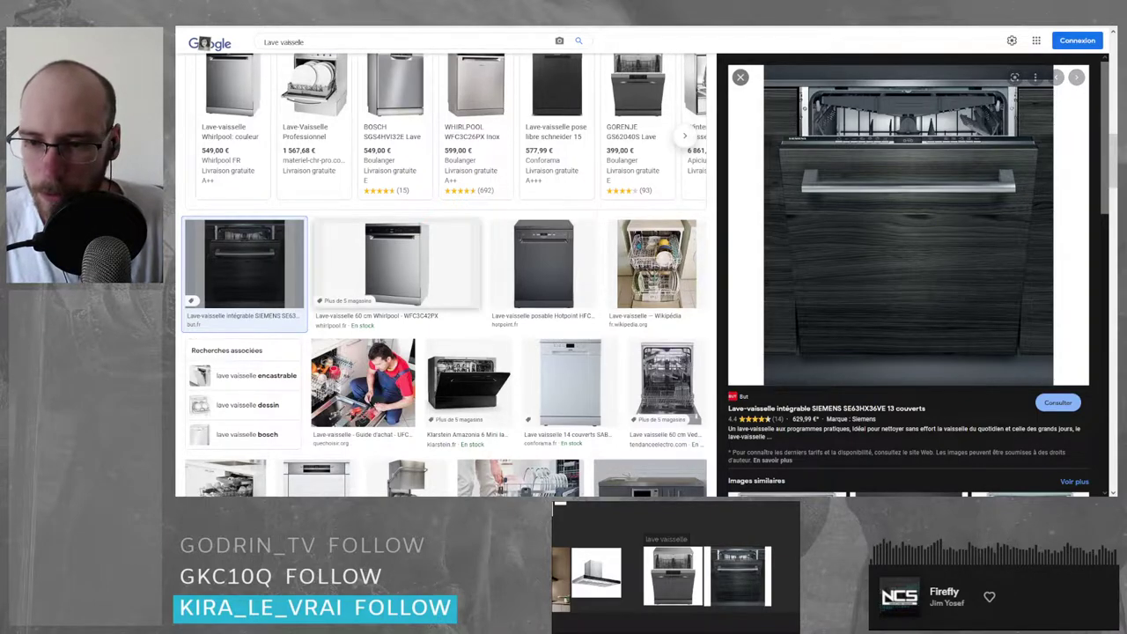
- Browse further dishwasher results, including the Whirlpool offer, and return to the kitchen blockout in Blender
scroll(405, 264, down, 3)
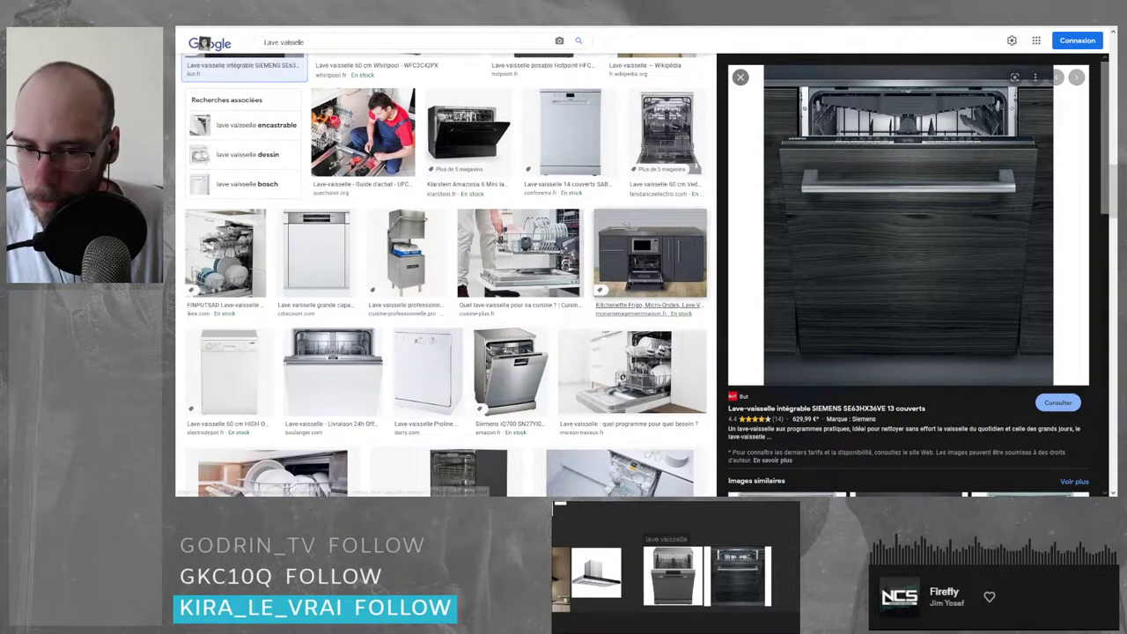
scroll(445, 273, down, 5)
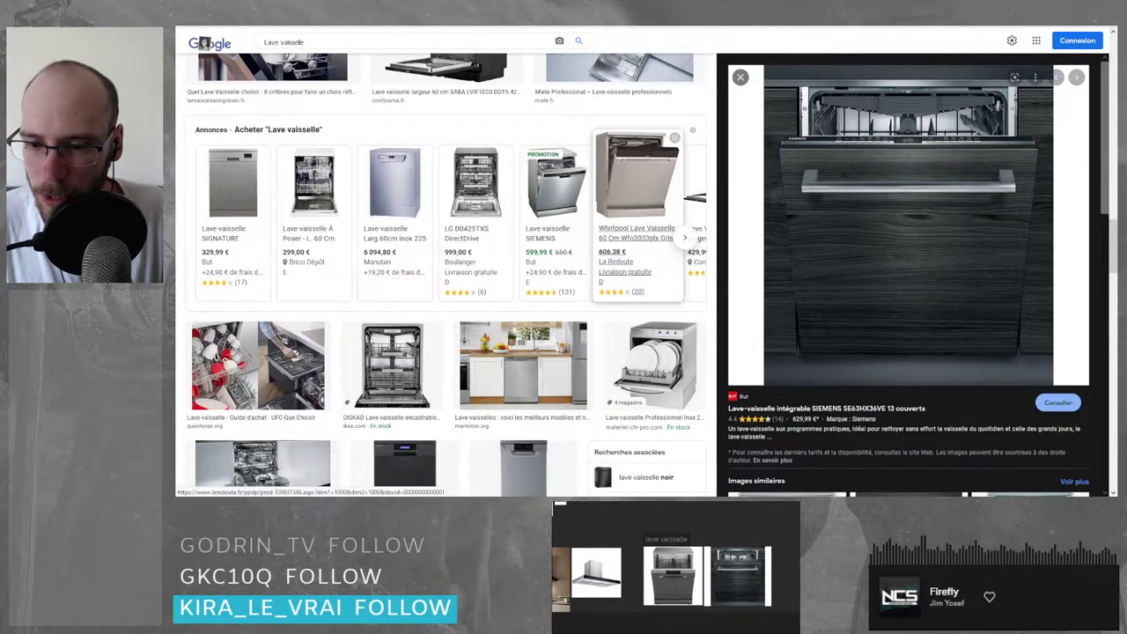
click(627, 182)
key(alt+Left)
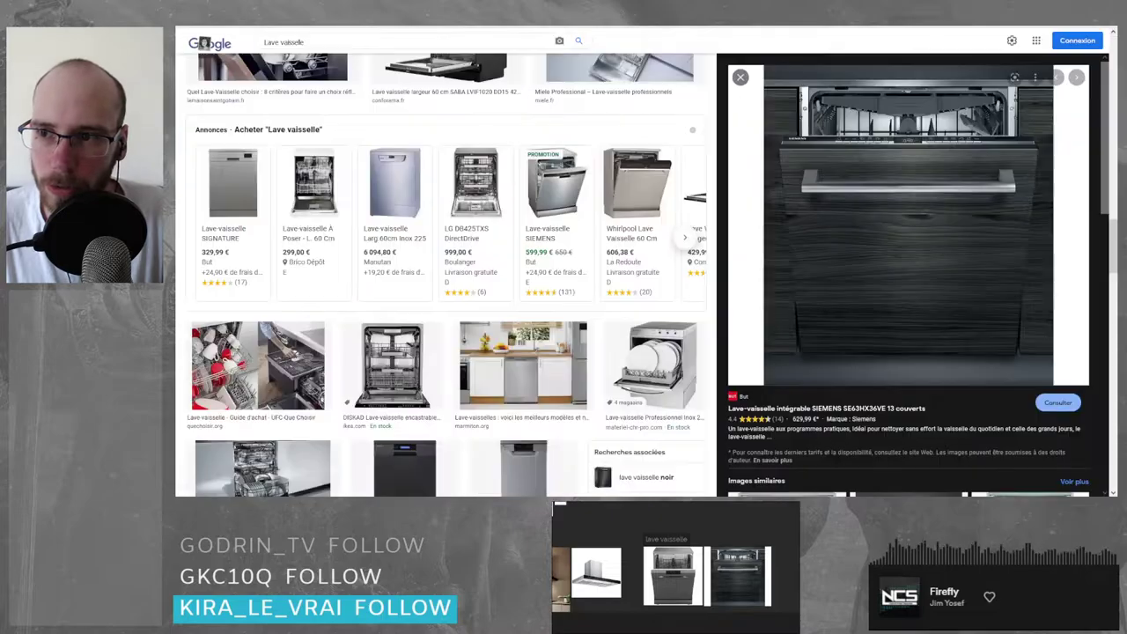
key(alt+Left)
key(alt+Left)
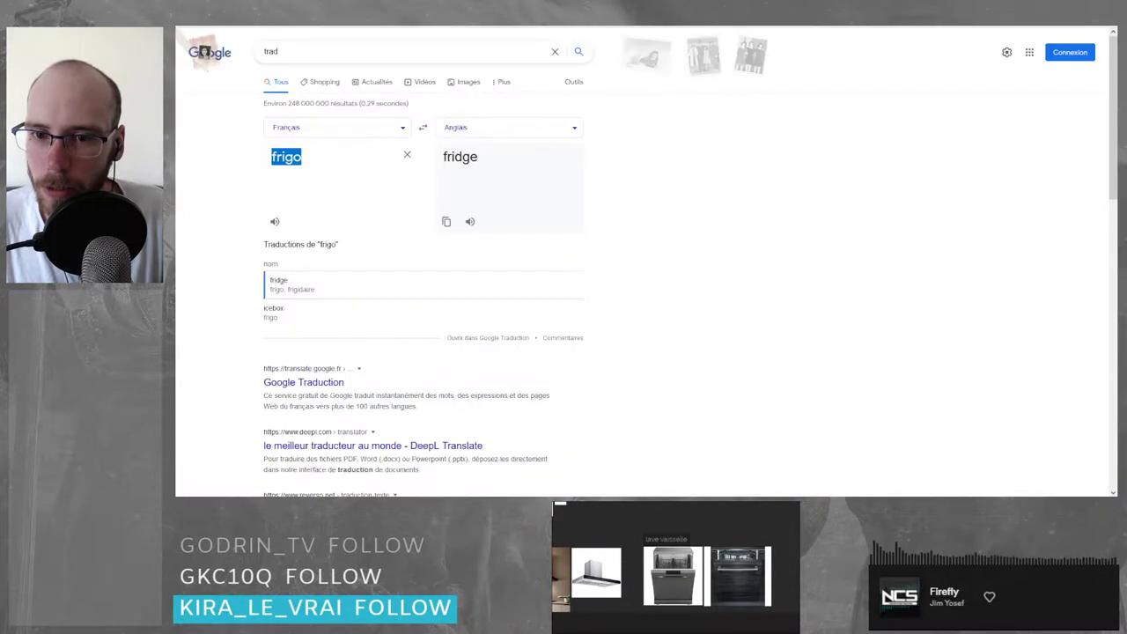
key(ctrl+Tab)
scroll(576, 161, up, 12)
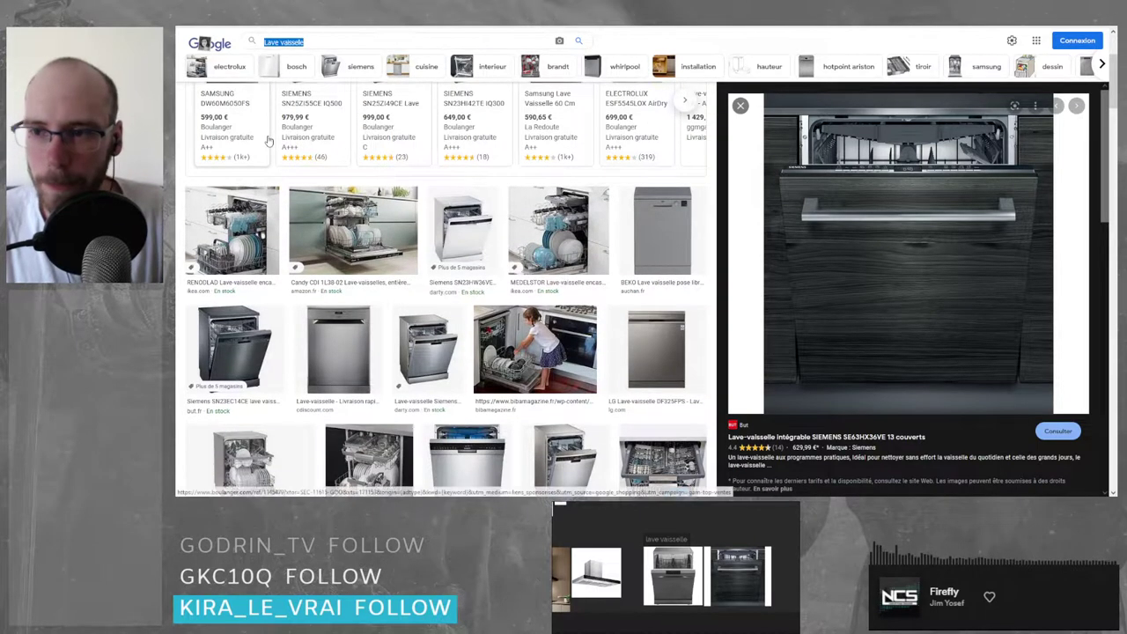
scroll(299, 82, up, 2)
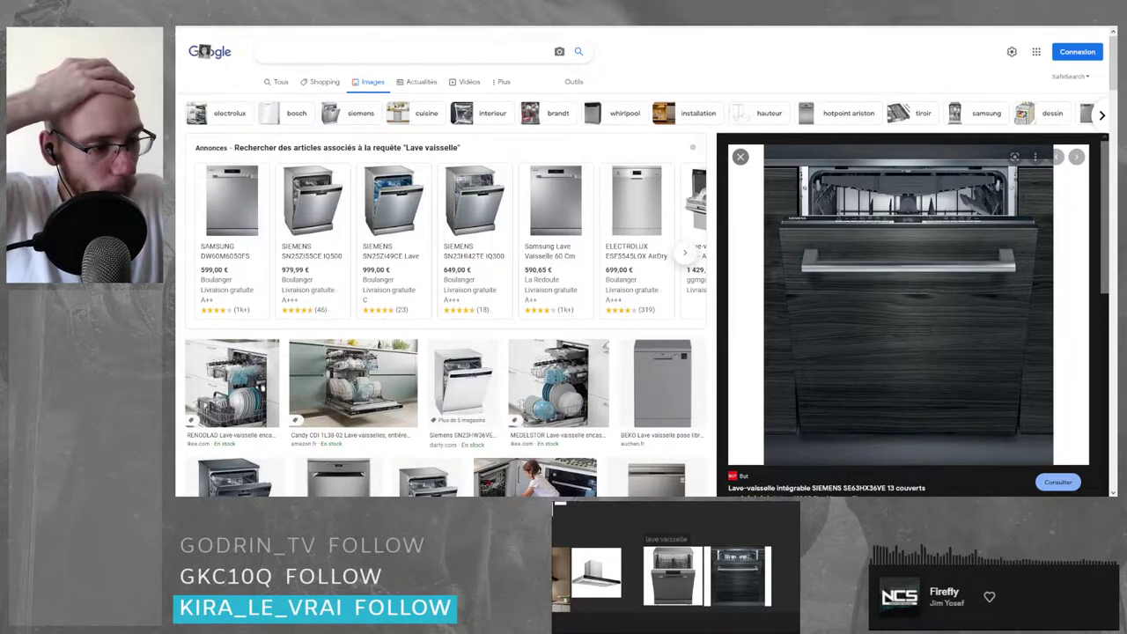
key(alt+Tab)
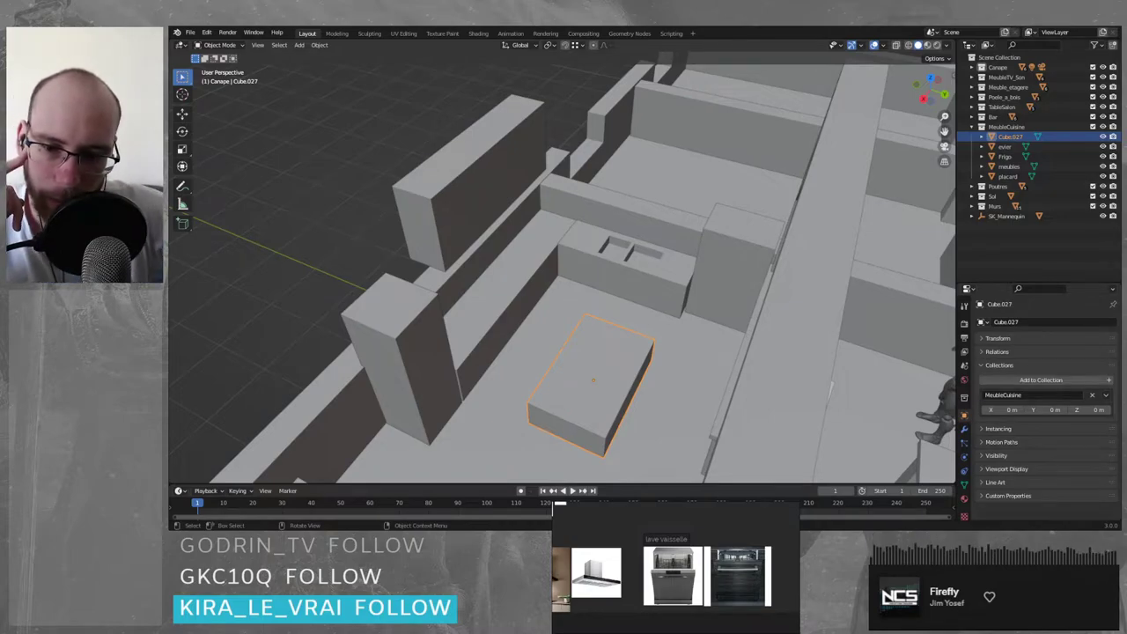
middle_drag(494, 397, 251, 289)
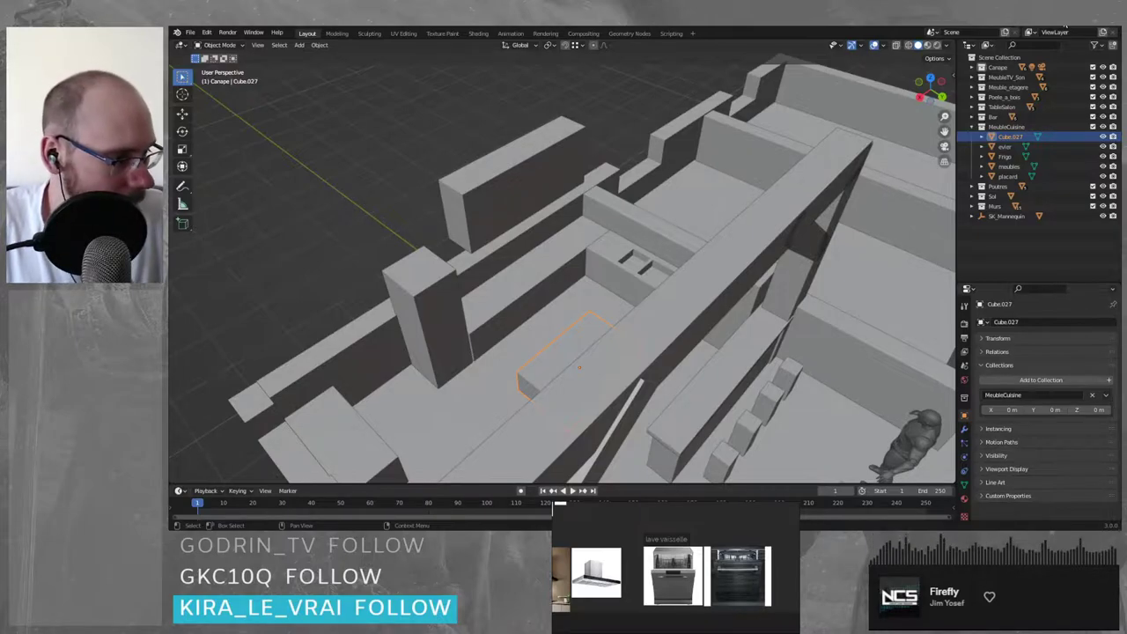
- Place a white plate image in an empty area of the reference board and add a black plate image beside it
scroll(696, 544, down, 5)
middle_drag(671, 526, 676, 577)
scroll(612, 536, up, 4)
middle_drag(610, 532, 636, 547)
scroll(636, 546, down, 3)
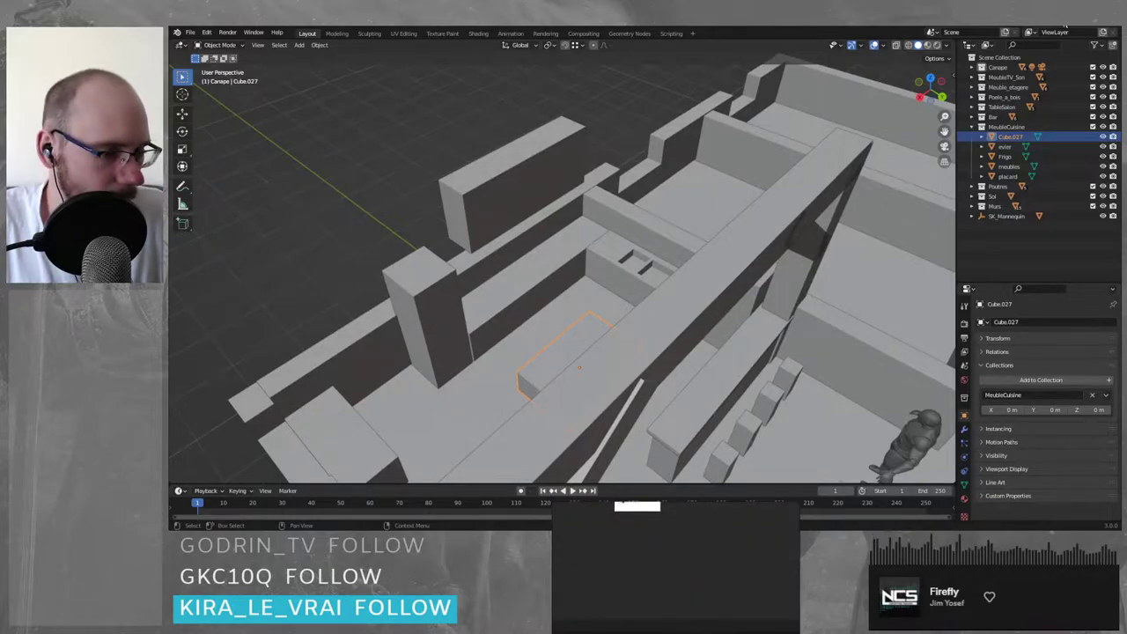
click(651, 567)
scroll(649, 565, up, 6)
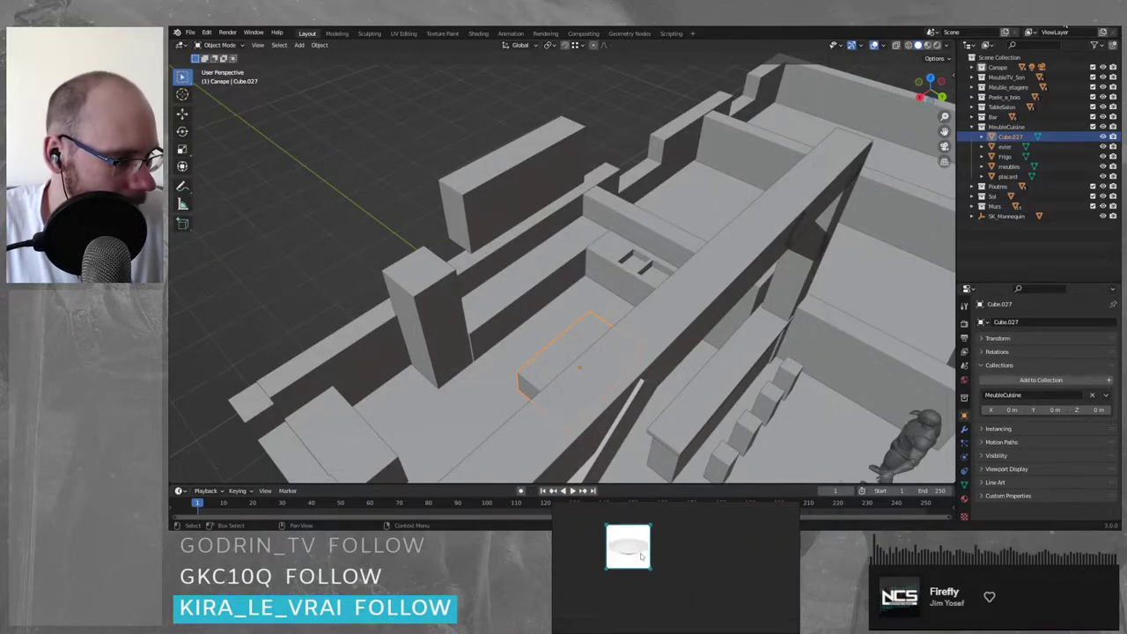
click(688, 576)
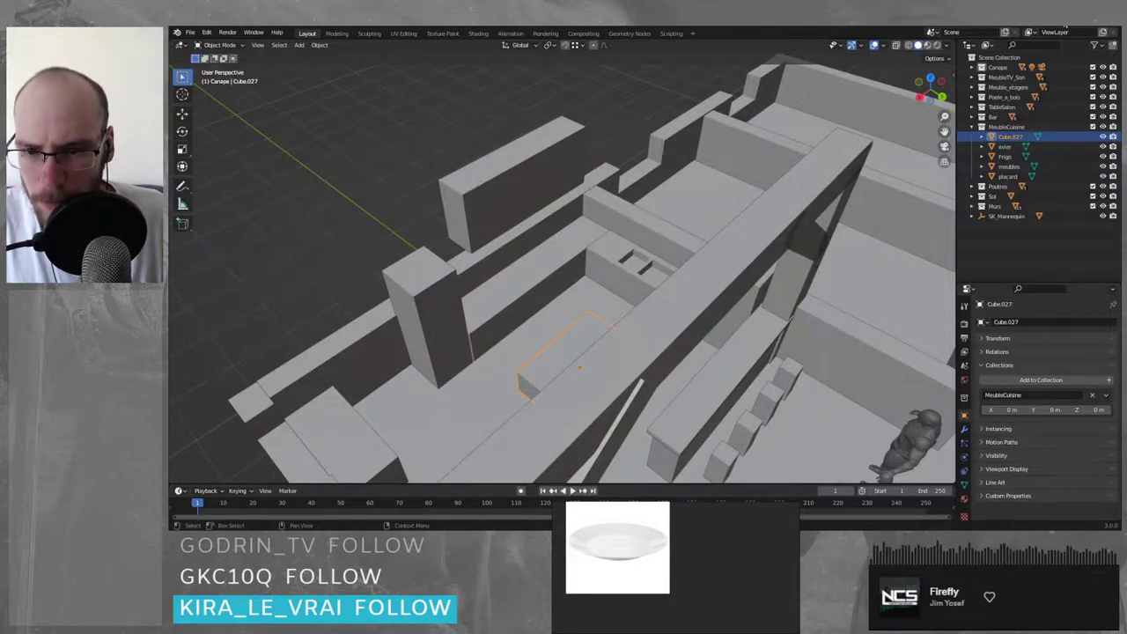
key(ctrl+v)
middle_drag(683, 579, 669, 589)
drag(669, 590, 691, 572)
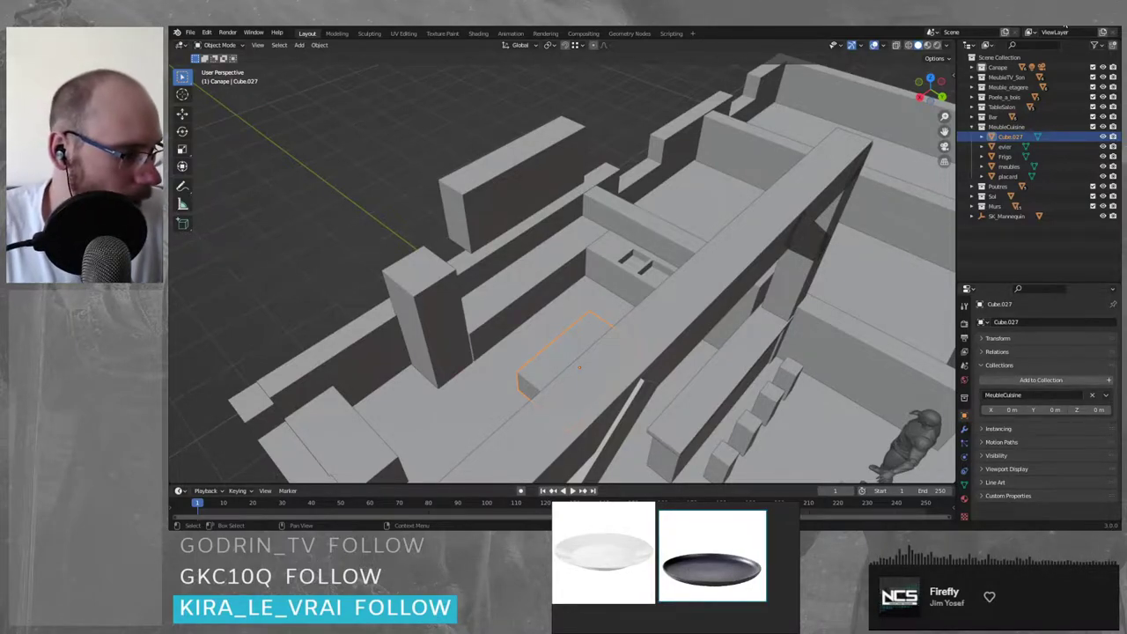
- Add a wooden plate image, scale it down and line up the white and black plates next to it
key(ctrl+v)
middle_drag(685, 565, 719, 571)
drag(719, 571, 606, 560)
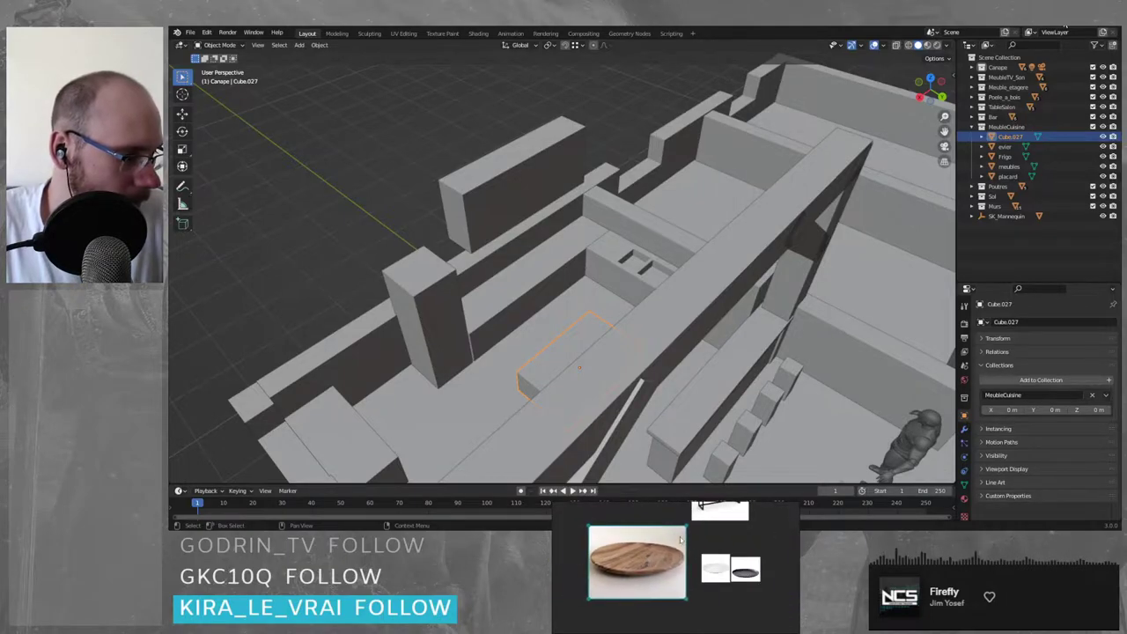
drag(685, 525, 630, 555)
mouse_move(616, 578)
mouse_down()
mouse_move(590, 573)
mouse_move(607, 571)
mouse_up()
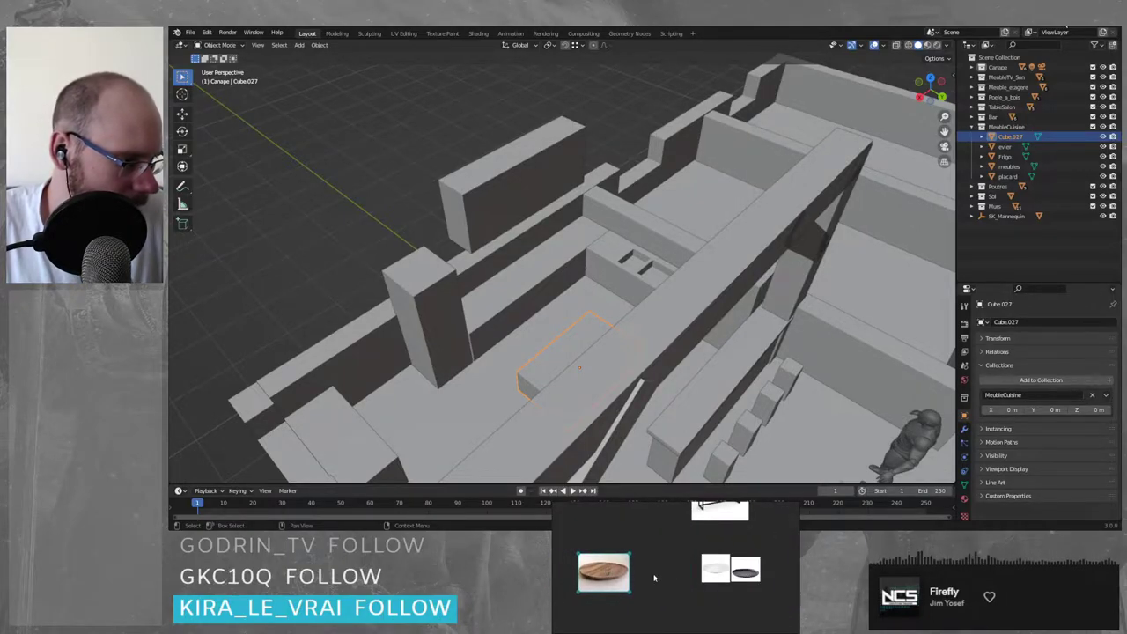
drag(717, 574, 675, 565)
drag(754, 571, 712, 554)
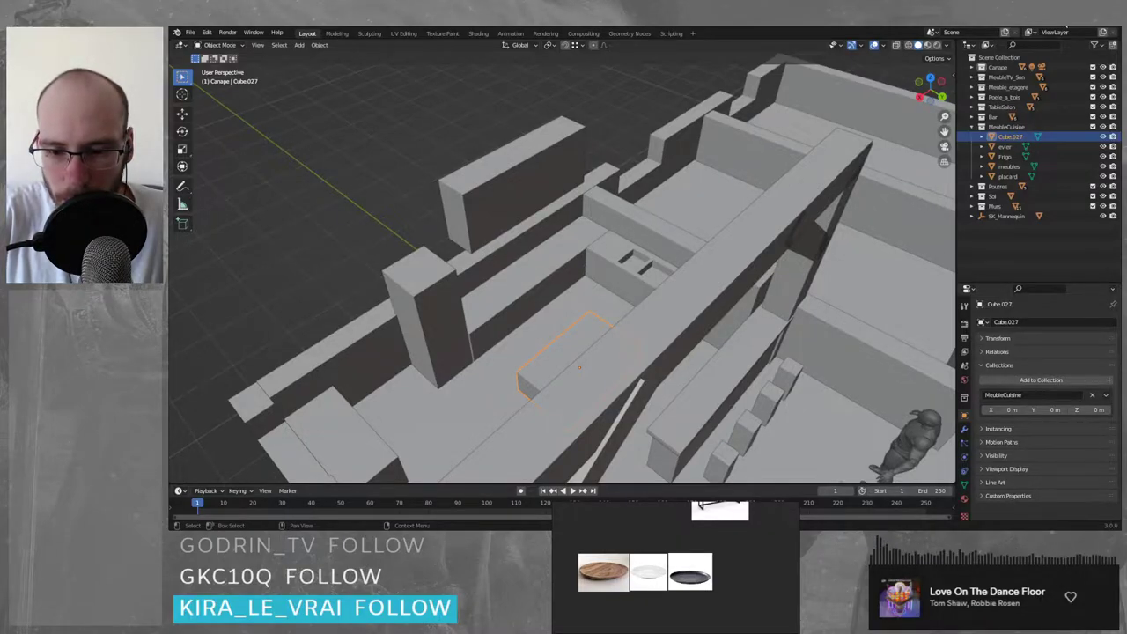
key(KP_0)
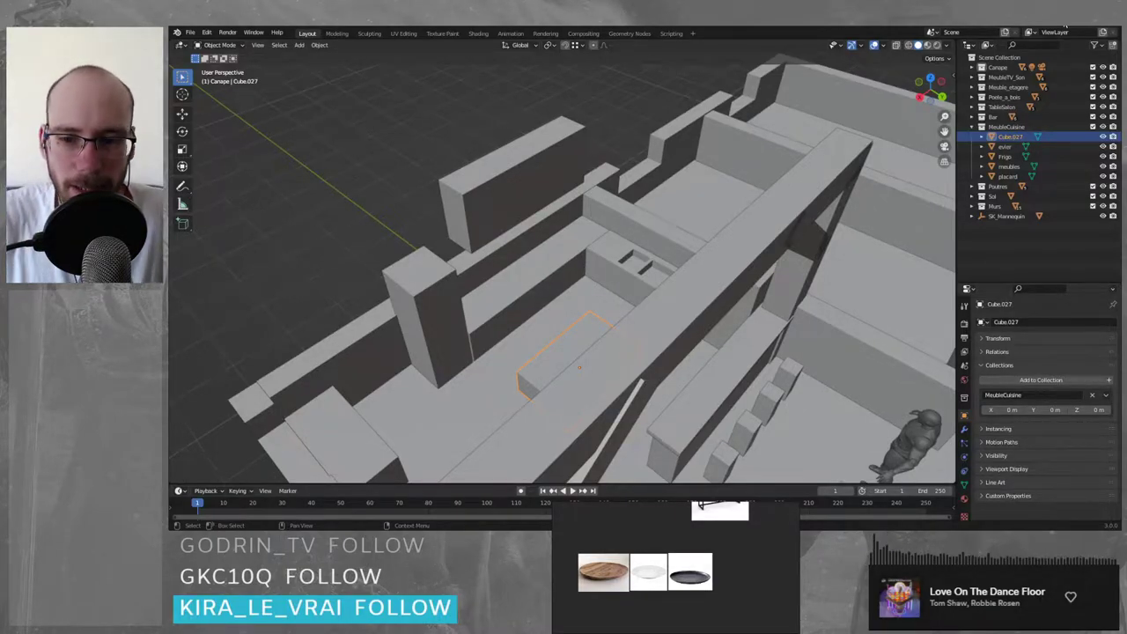
key(KP_0)
key(KP_0)
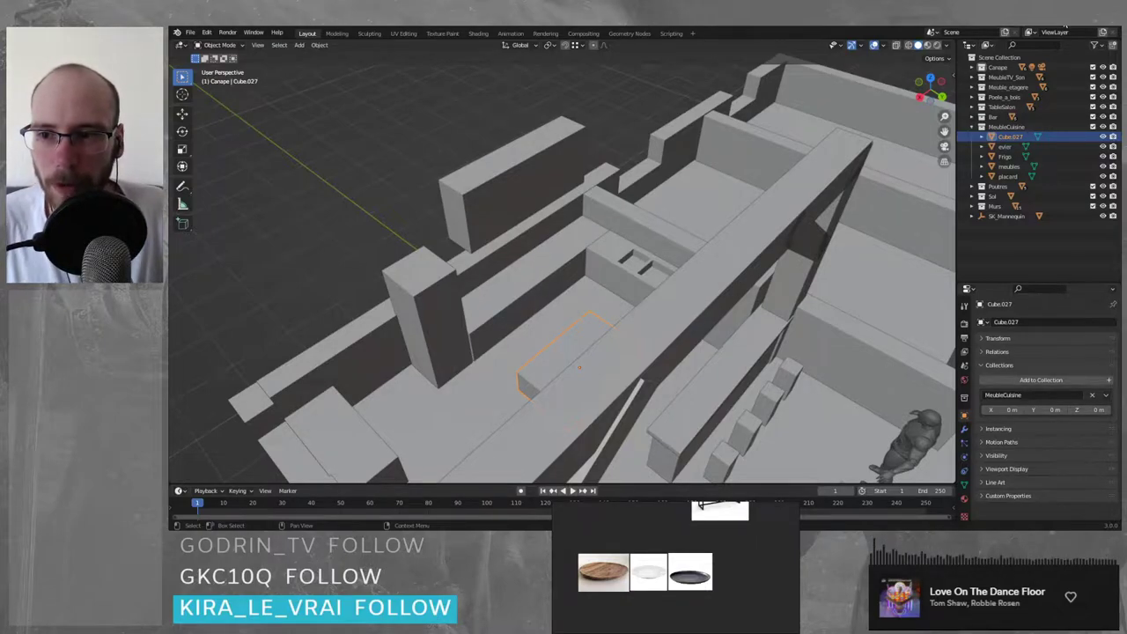
key(KP_0)
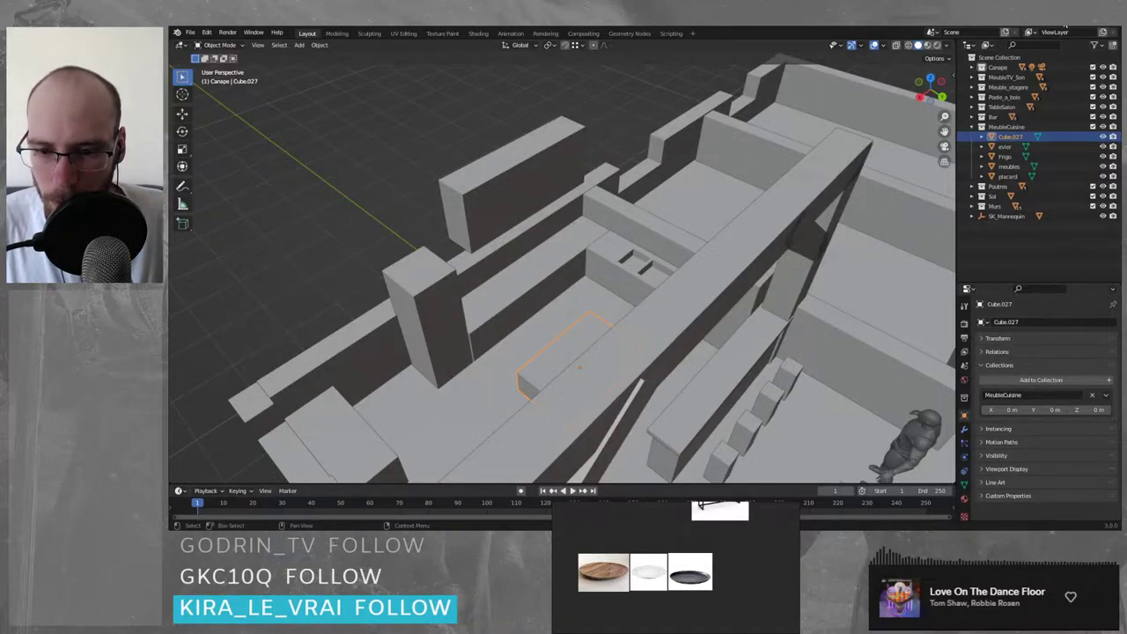
key(KP_0)
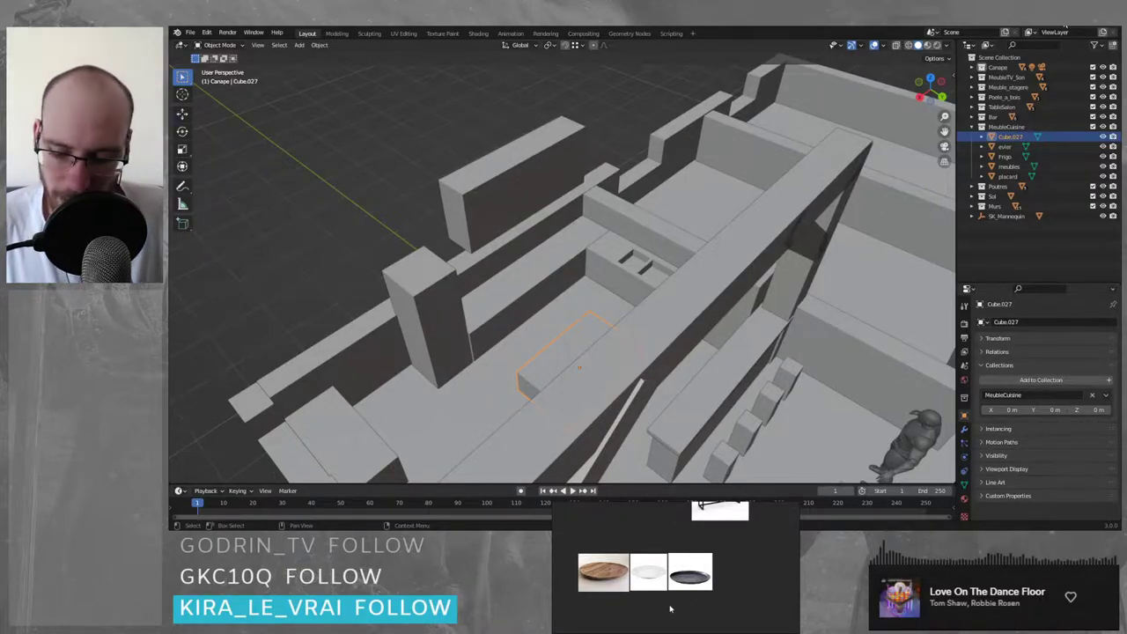
key(KP_0)
- Place the black cutlery image with wooden handles below the plates and add the silver cutlery image beside it
middle_drag(676, 606, 711, 574)
drag(699, 578, 630, 606)
click(680, 606)
middle_drag(676, 609, 680, 585)
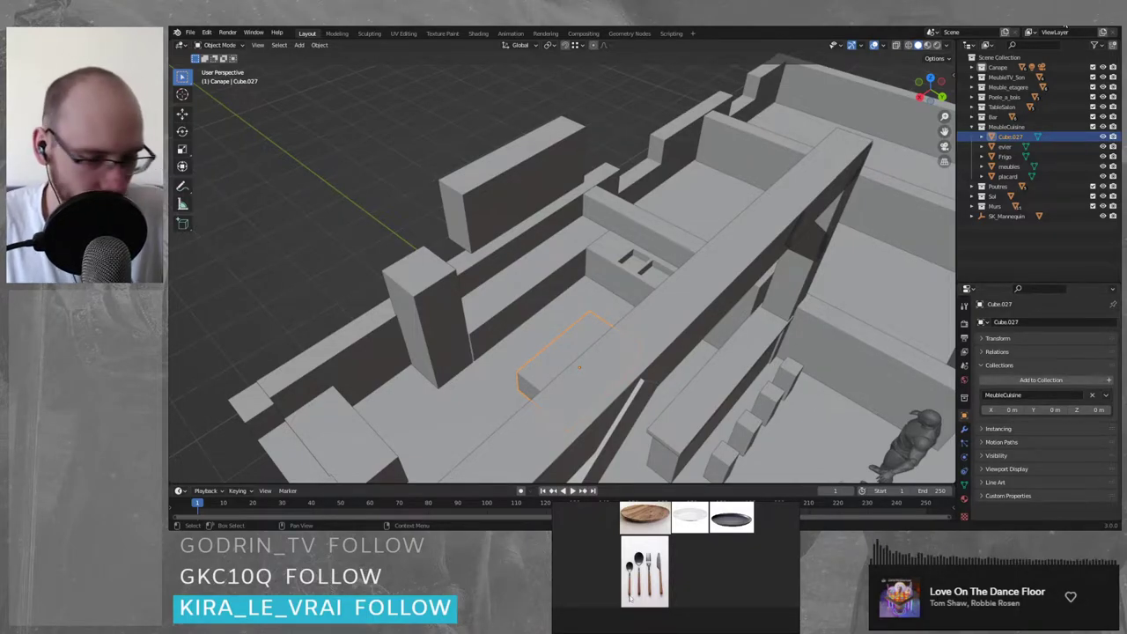
key(ctrl+v)
mouse_move(692, 586)
mouse_down()
mouse_move(678, 560)
mouse_move(705, 571)
mouse_up()
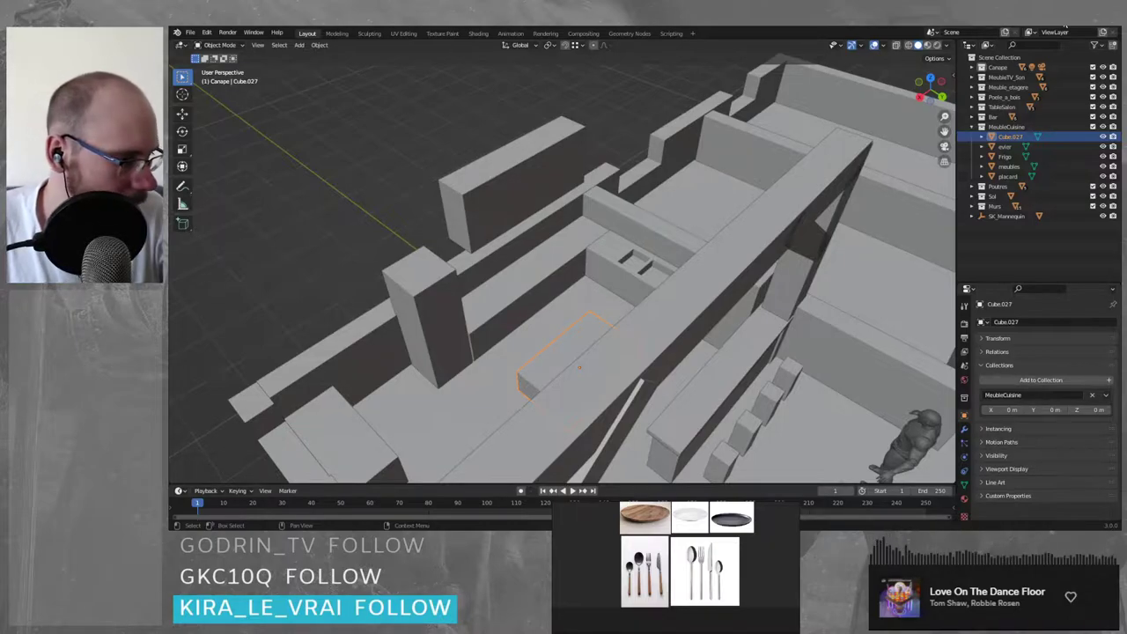
- Add a round wooden trivet image to the board, set apart on the left of the plates
key(ctrl+v)
scroll(565, 519, down, 3)
middle_drag(566, 519, 656, 551)
drag(664, 572, 668, 554)
scroll(665, 553, up, 5)
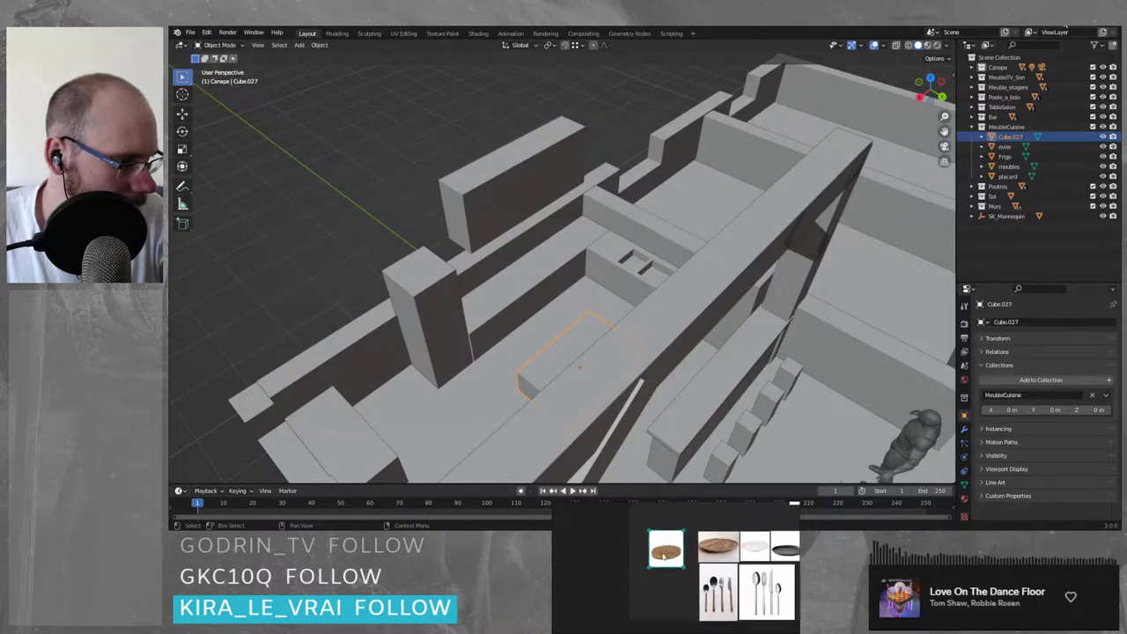
middle_drag(675, 530, 666, 570)
- Add the text label "dessous de plat" and center it above the wooden trivet image
click(636, 530)
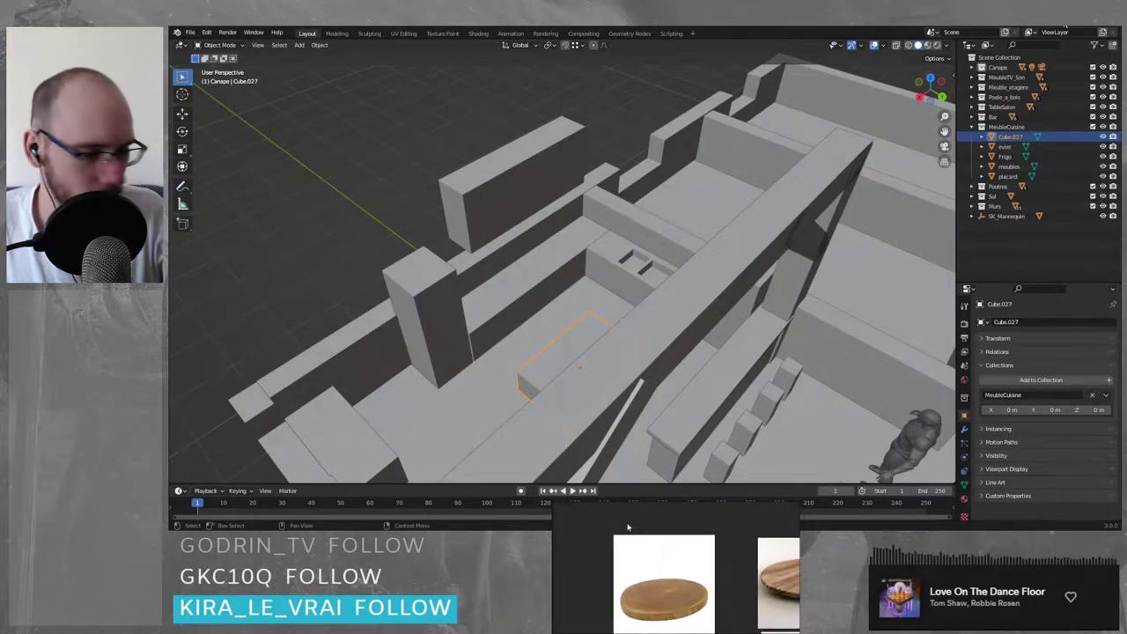
key(ctrl+n)
text(dessous de)
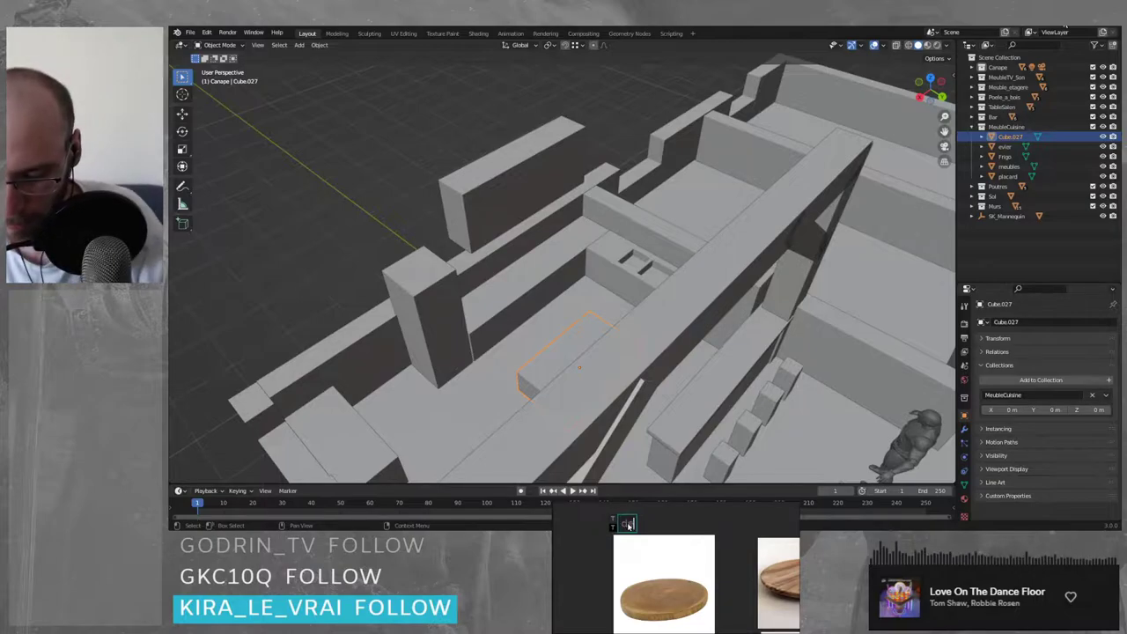
text( plat)
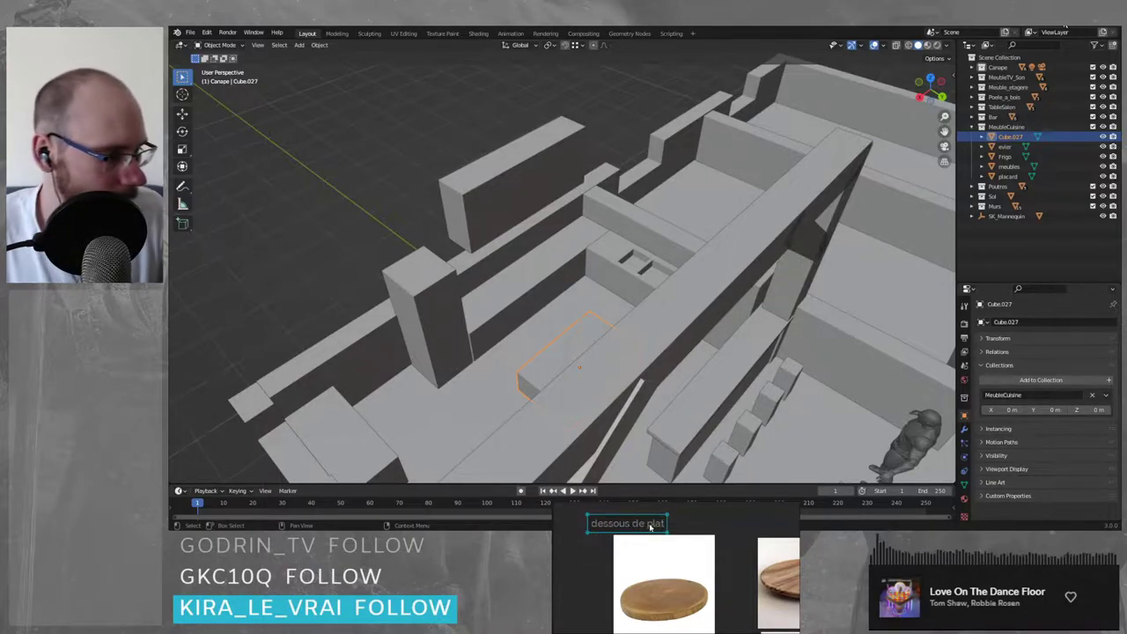
drag(627, 526, 650, 526)
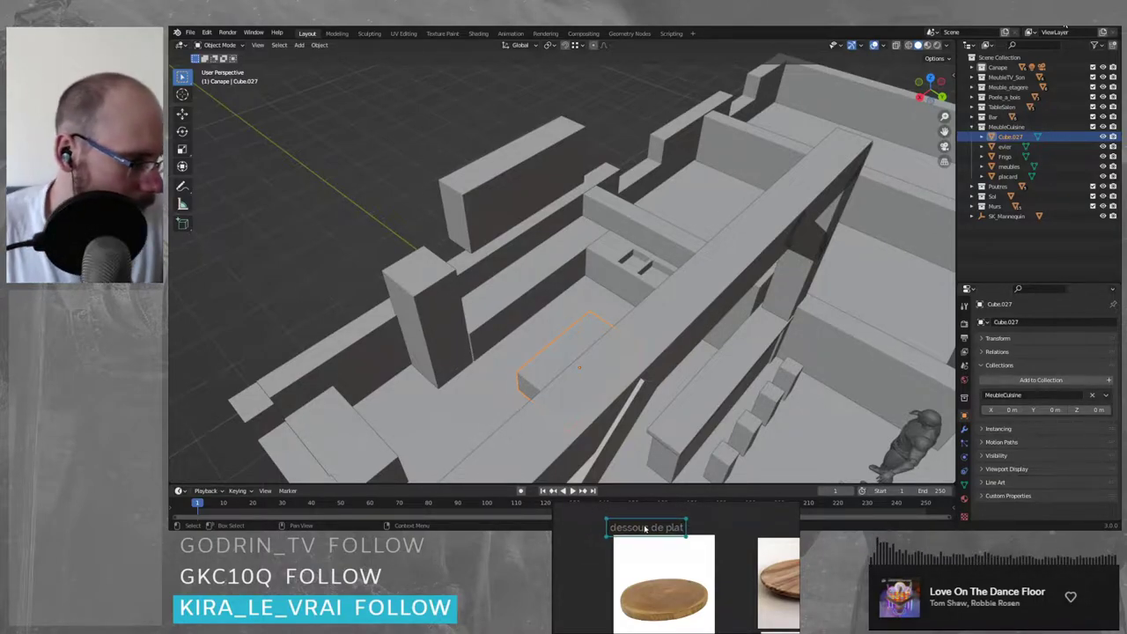
- Add the text label "assiettes" above the wooden plate image on the reference board
scroll(656, 528, down, 5)
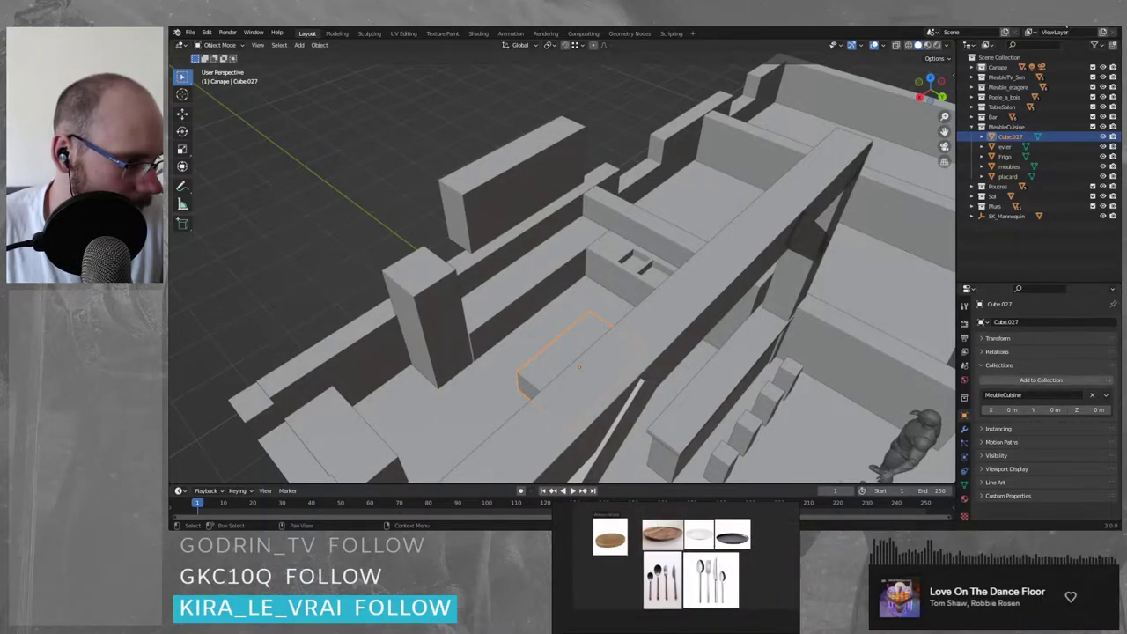
scroll(661, 533, up, 1)
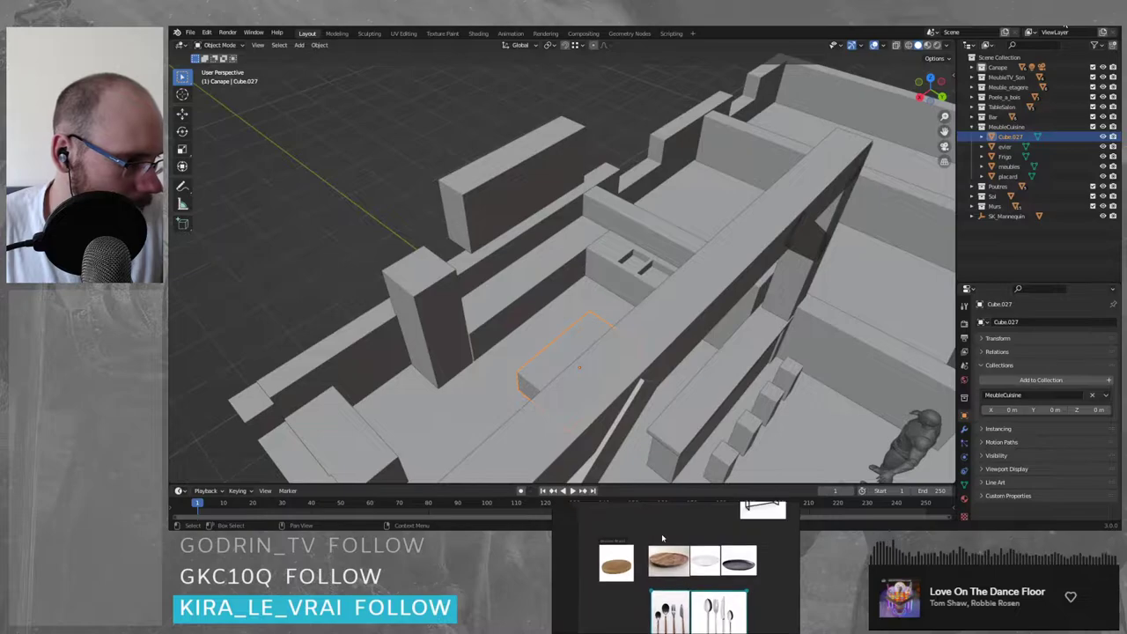
scroll(661, 538, up, 2)
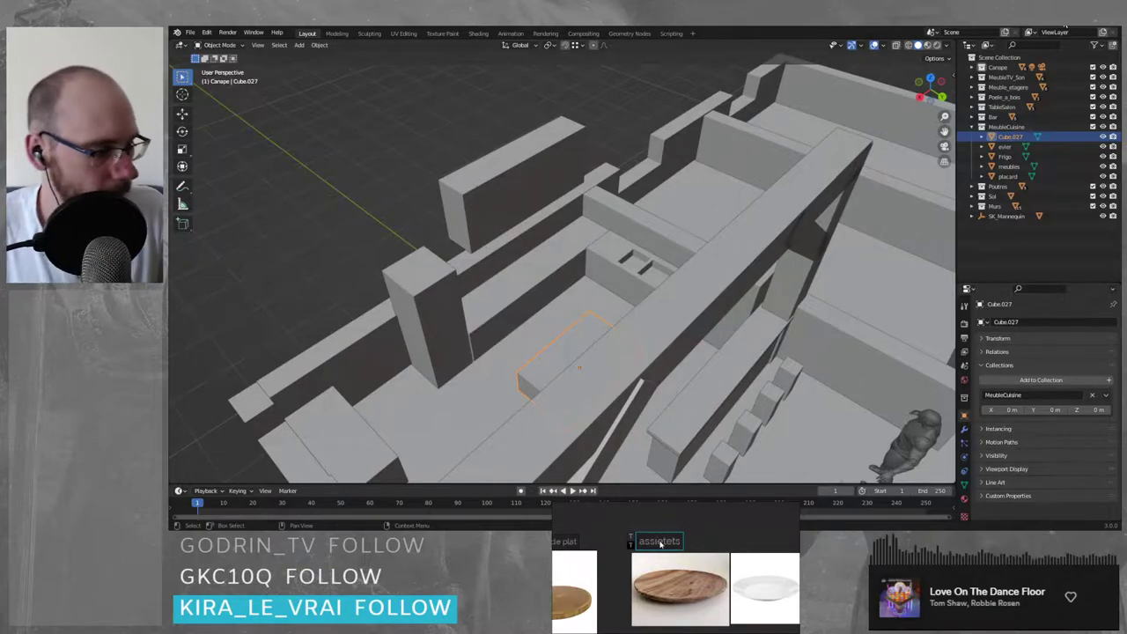
key(Return)
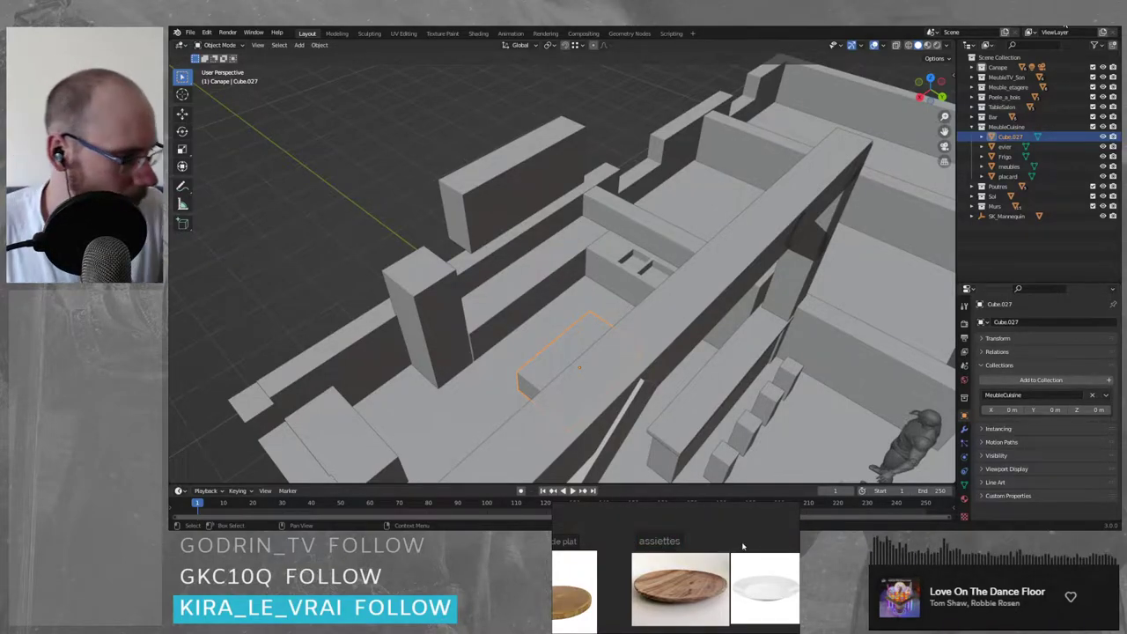
- Add the text label "couverts" and position it just above the black cutlery image
scroll(665, 557, down, 3)
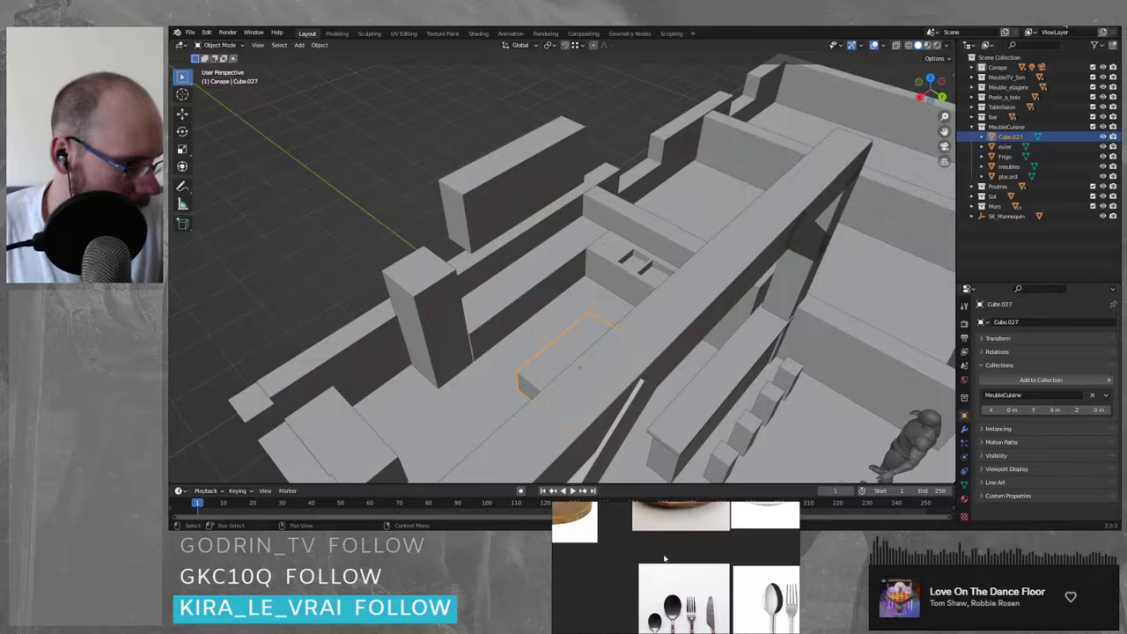
key(ctrl+t)
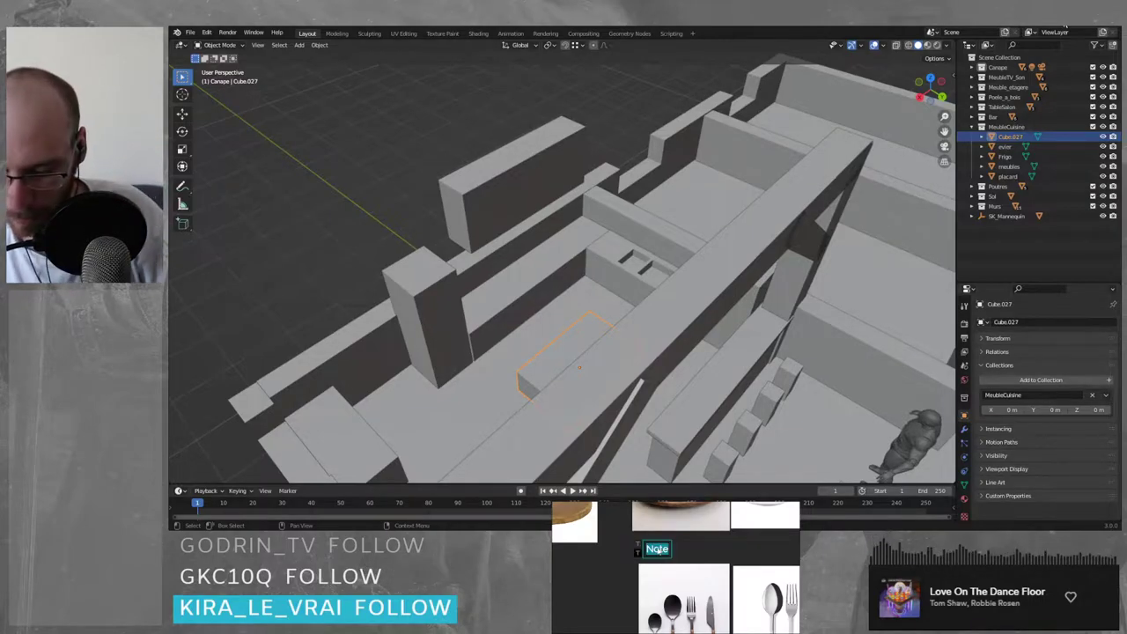
text(couvertes)
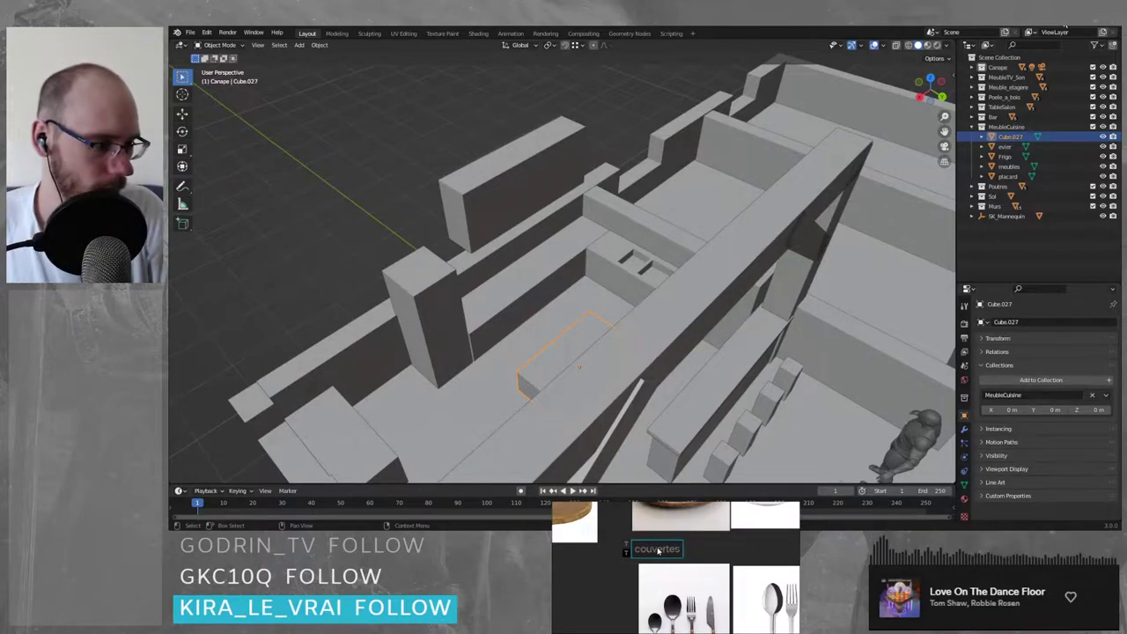
key(BackSpace)
key(BackSpace)
text(s)
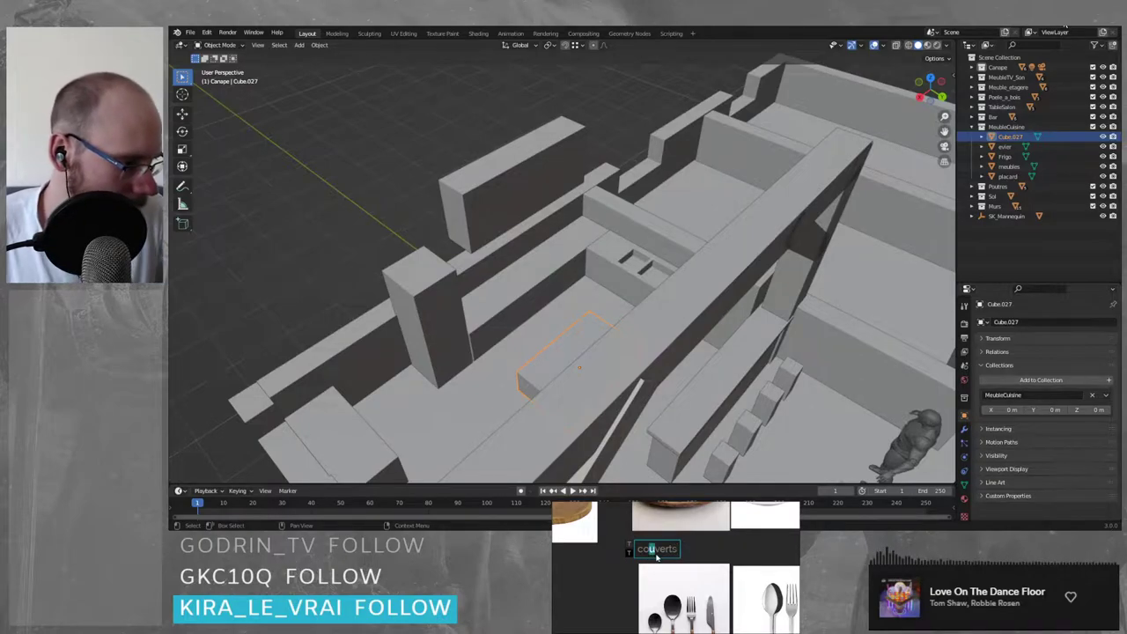
click(647, 564)
drag(651, 550, 652, 553)
drag(651, 552, 653, 555)
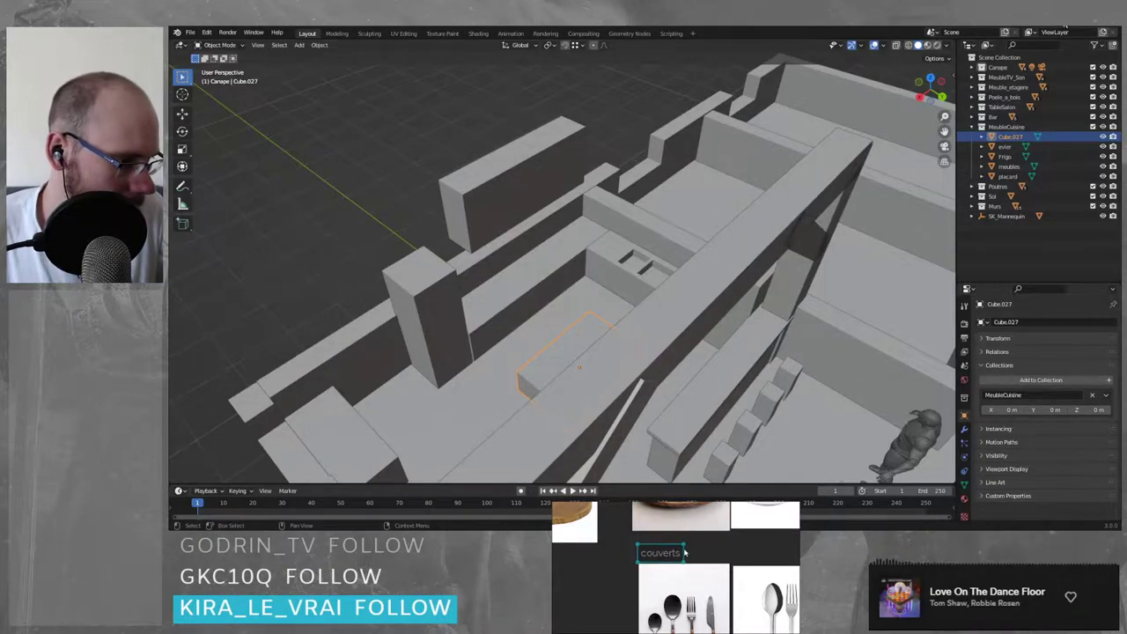
scroll(696, 568, down, 3)
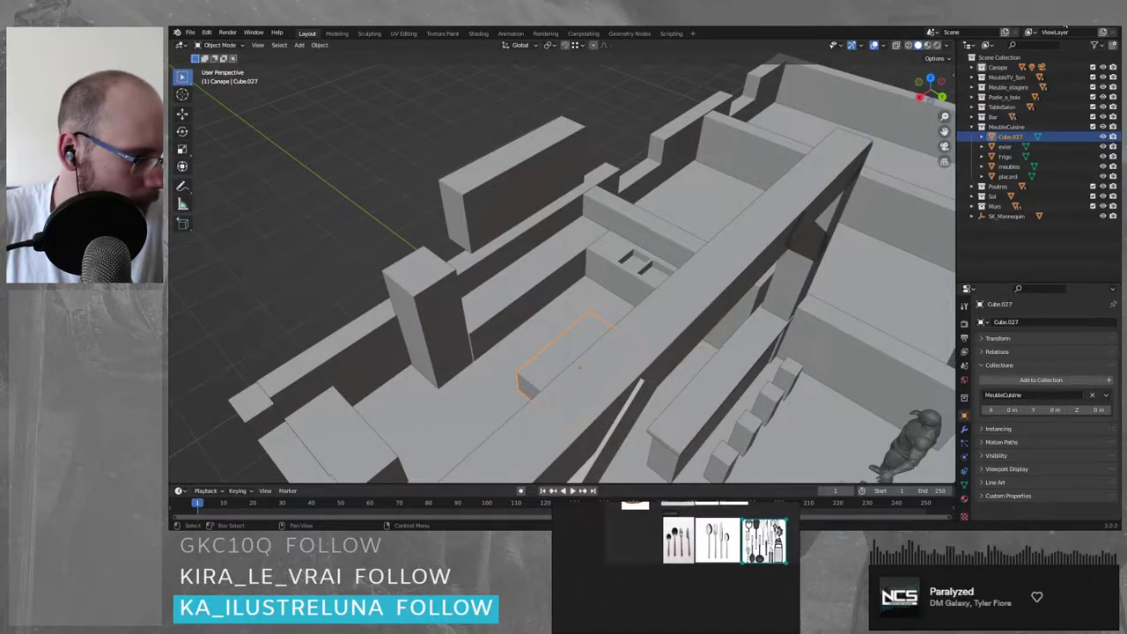
- Examine the kitchen utensil set image beside the silver cutlery up close on the reference board
middle_drag(731, 550, 617, 546)
scroll(667, 550, up, 6)
middle_drag(697, 505, 753, 563)
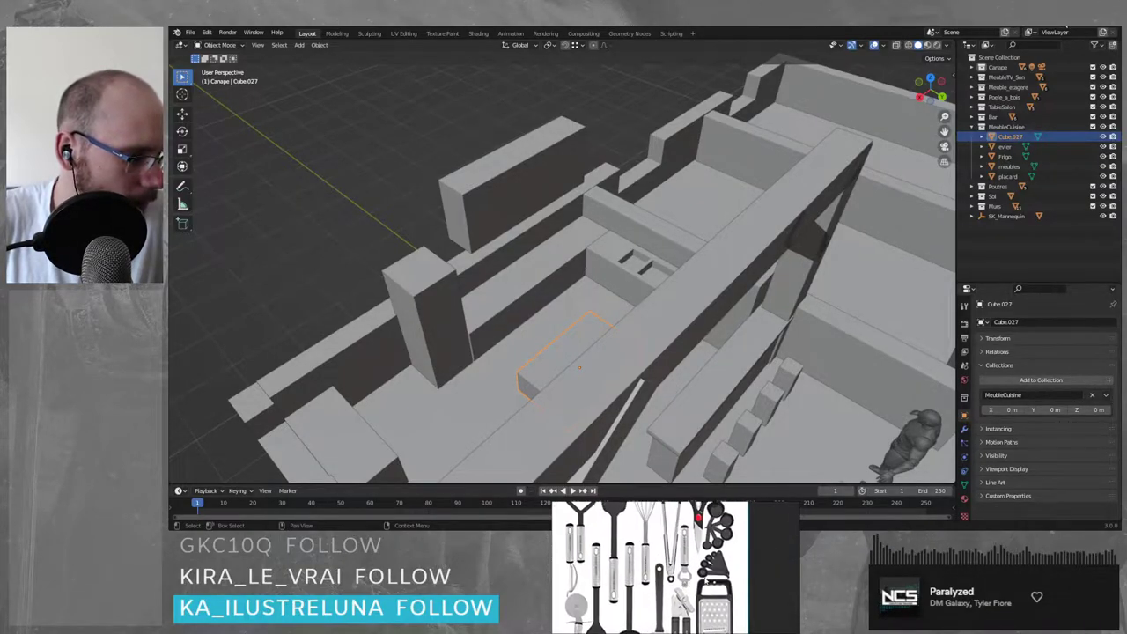
click(753, 562)
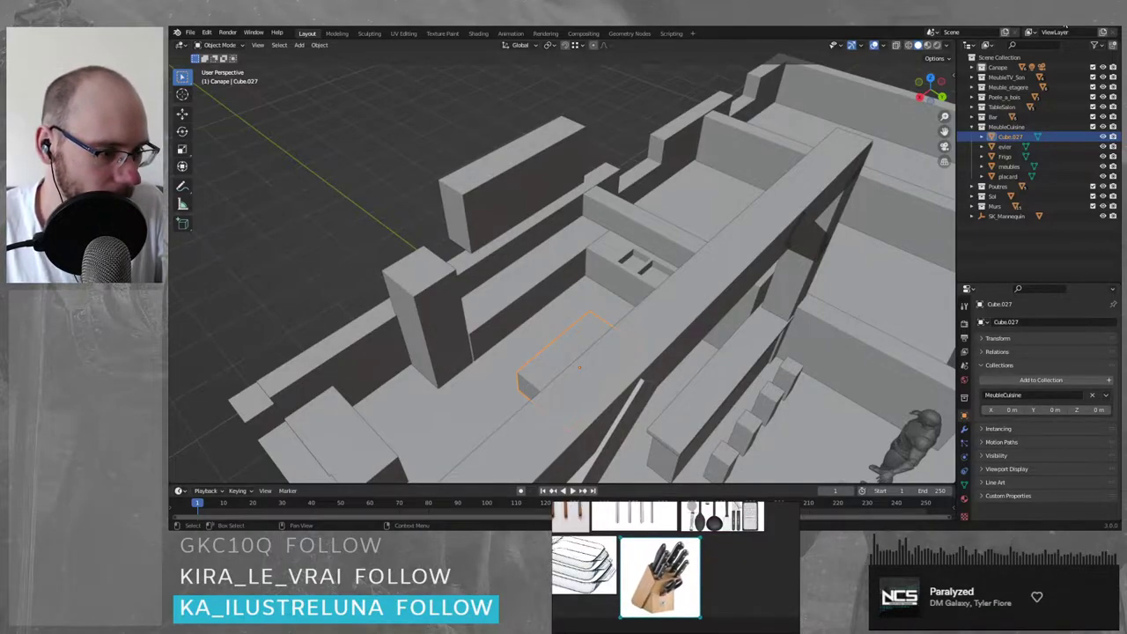
- Switch to the browser, close the Zwilling knife block page and return to the "ustensiles de cuisine" image results
click(1064, 25)
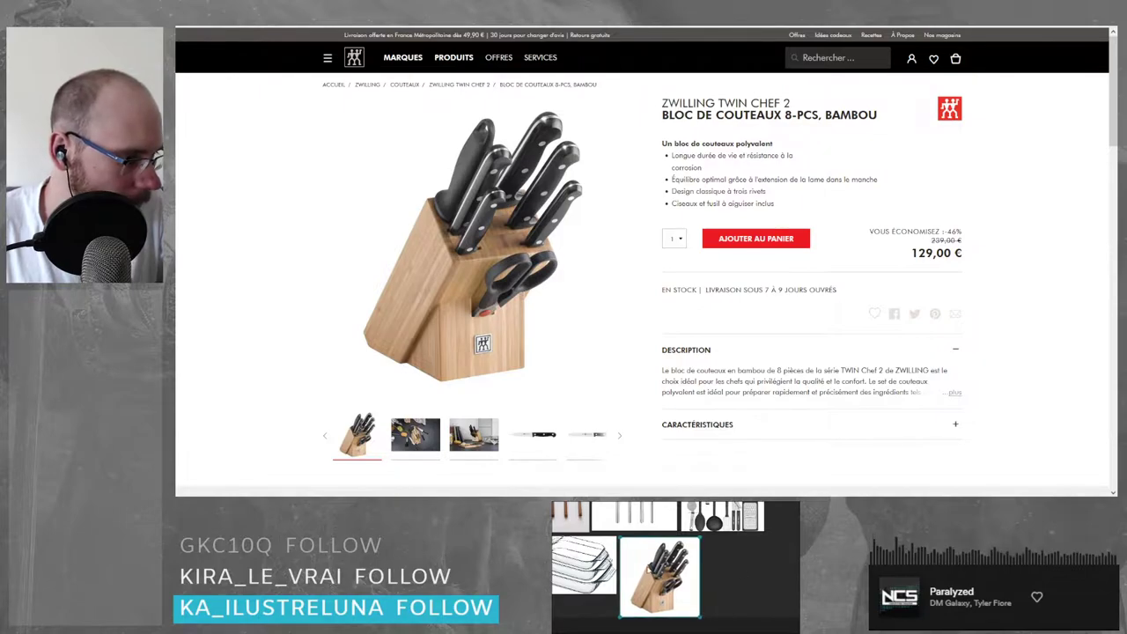
scroll(730, 575, down, 5)
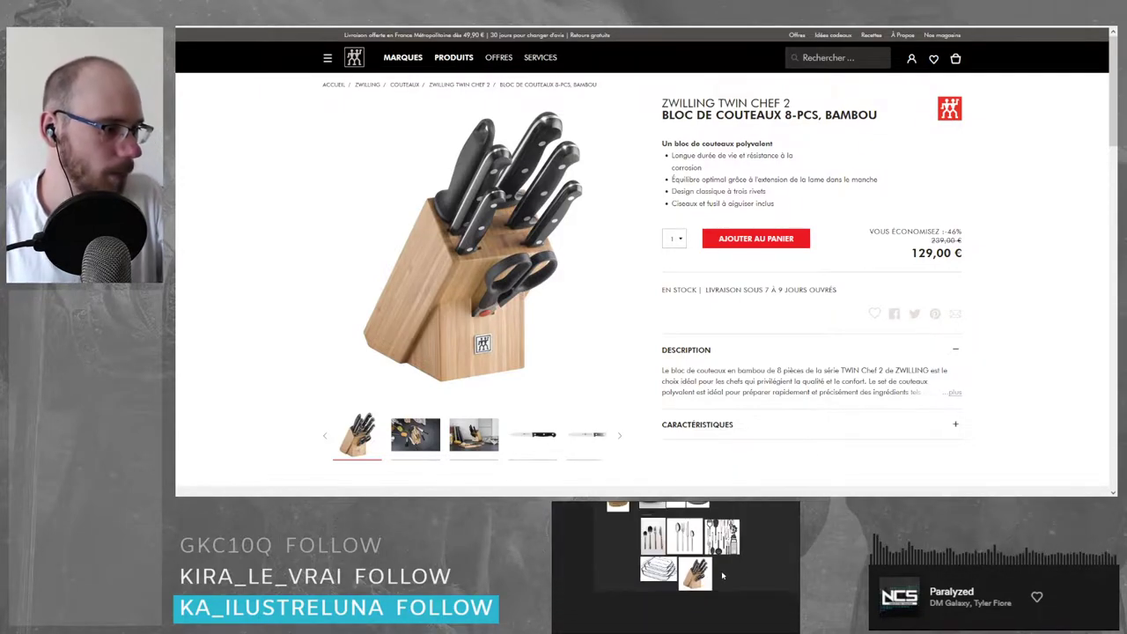
middle_drag(725, 576, 704, 590)
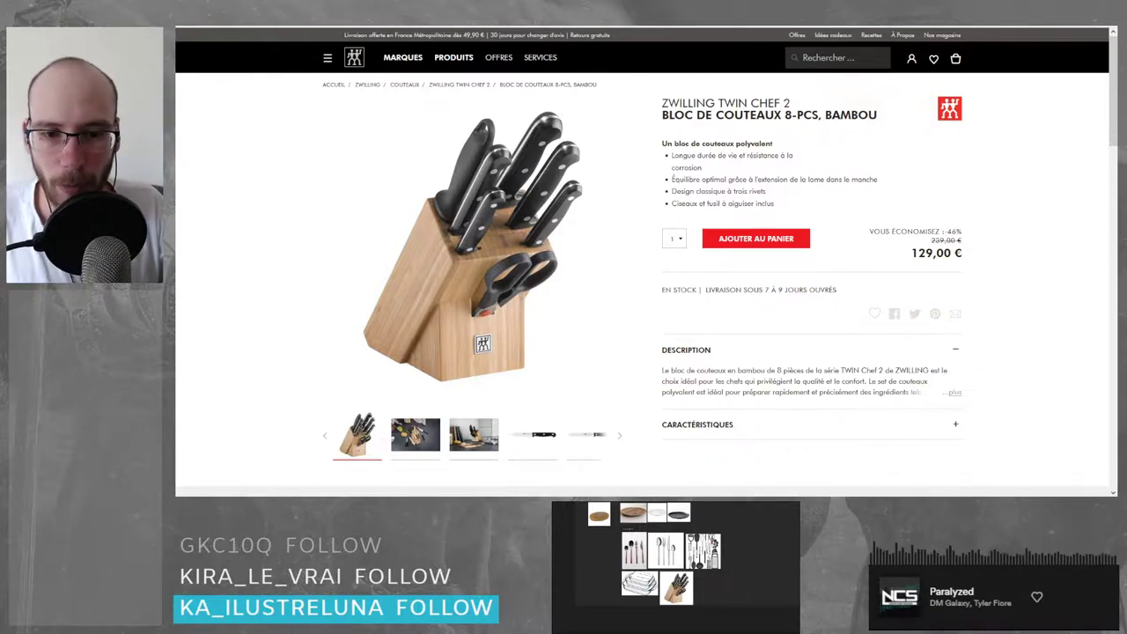
key(ctrl+w)
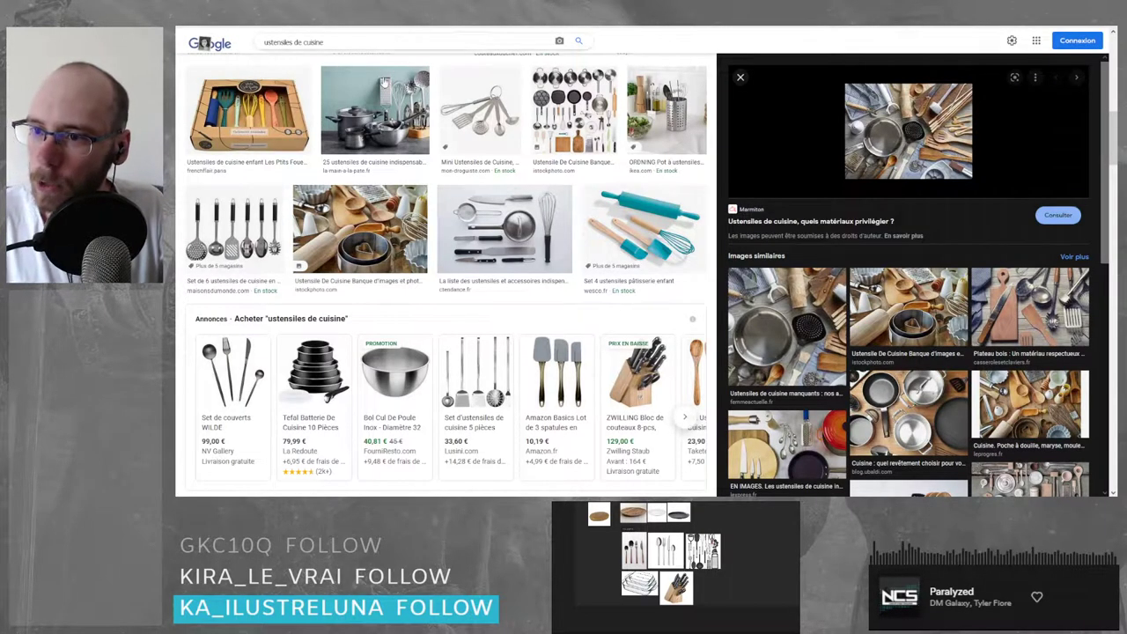
- Open the blog.ubaldi.com pots and pans result, look through its source article and close the article
scroll(377, 236, down, 3)
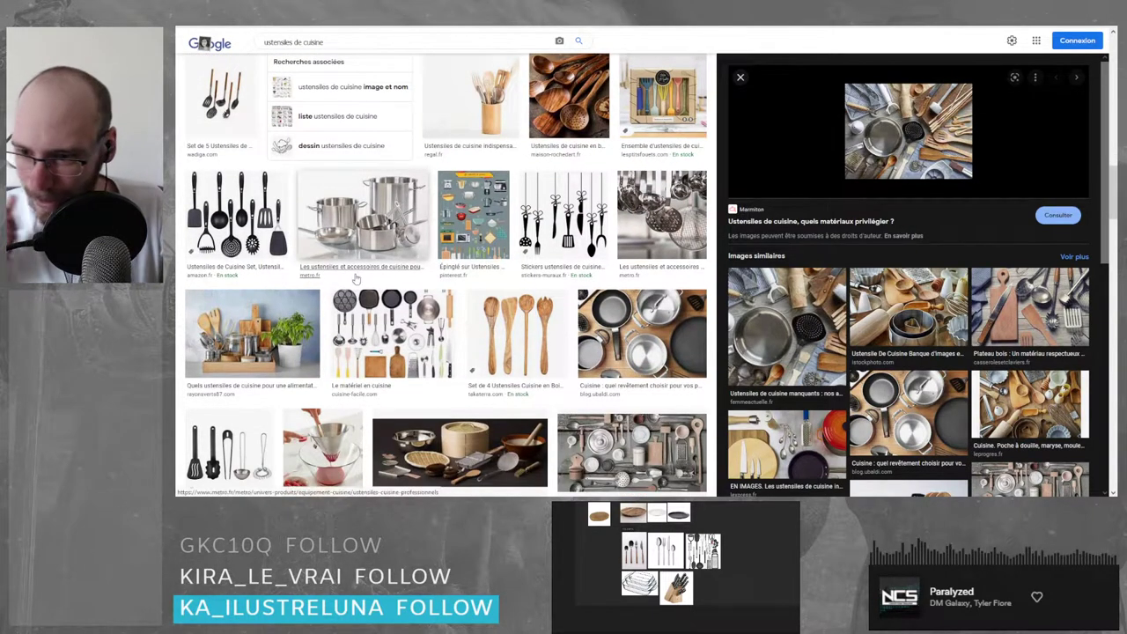
click(642, 327)
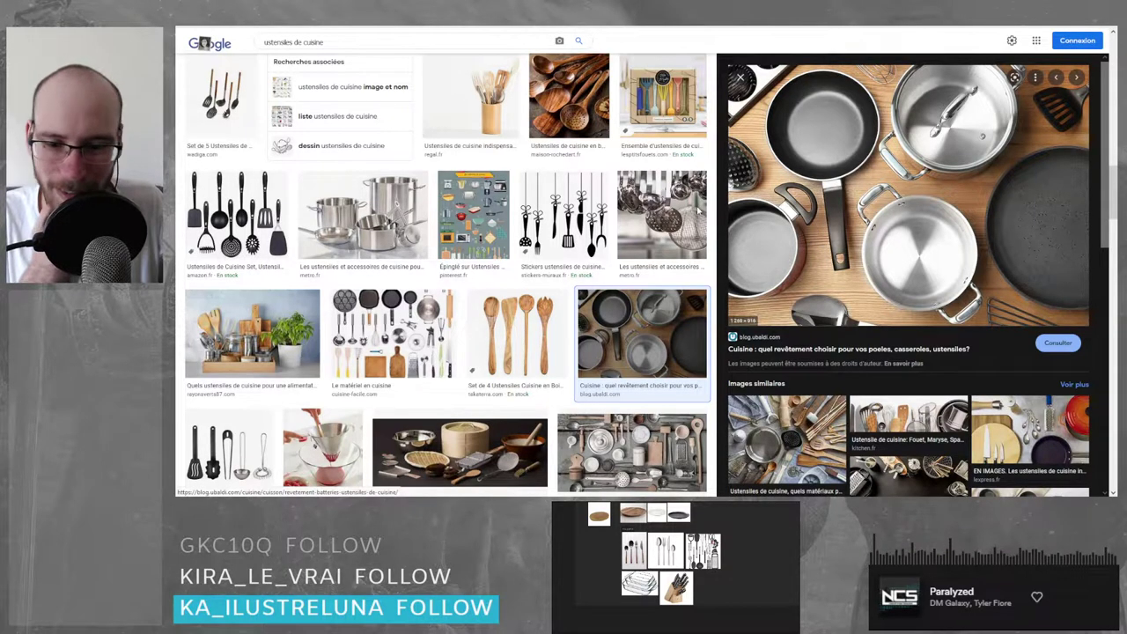
scroll(585, 251, down, 15)
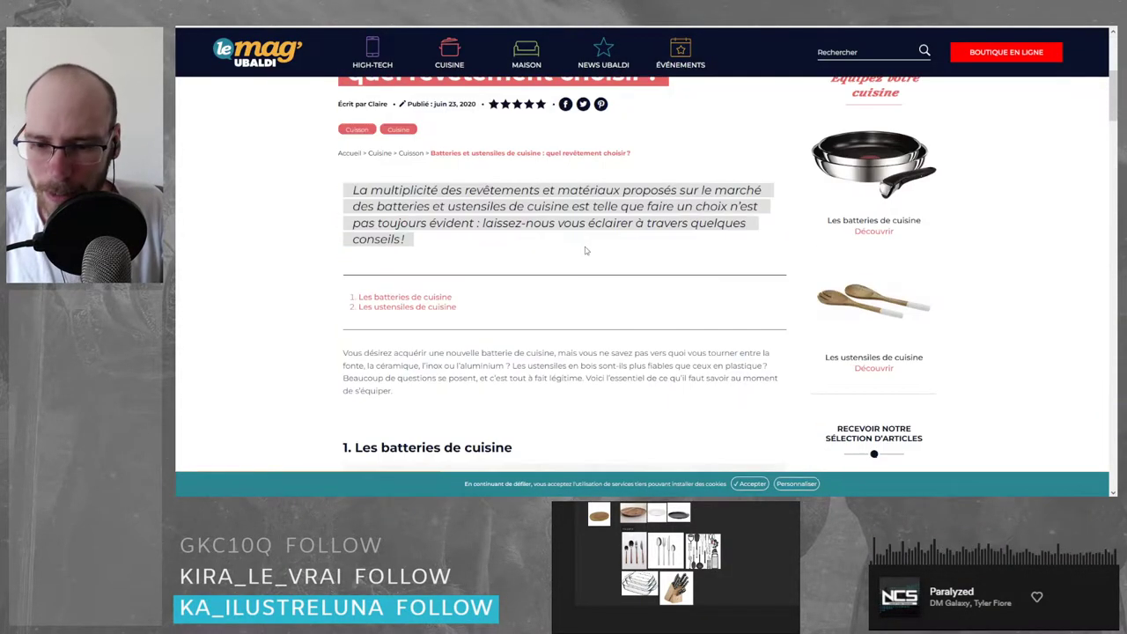
scroll(584, 251, down, 15)
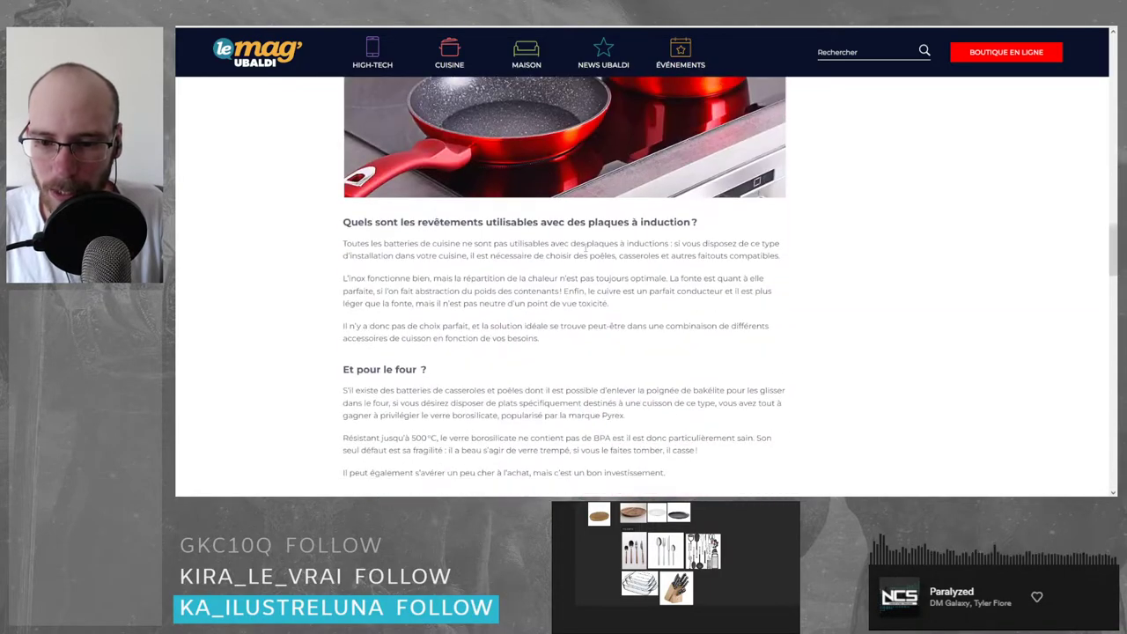
scroll(582, 252, down, 20)
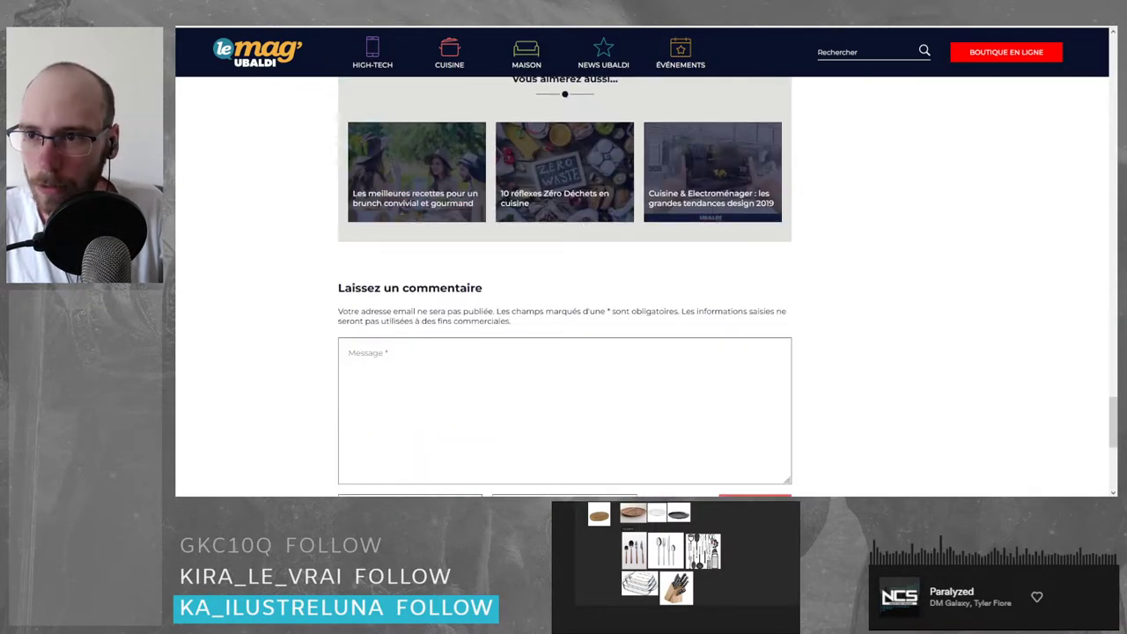
key(ctrl+w)
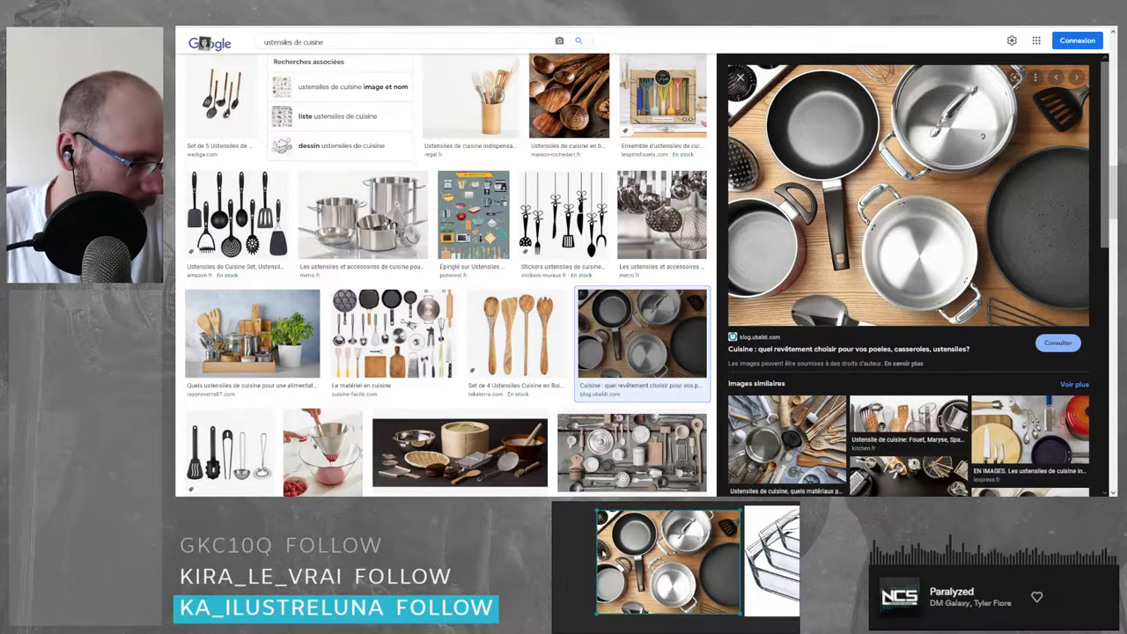
- Browse further kitchen utensil images and open the Deco4home wall-mounted utensil rail with the striped towel
scroll(444, 273, down, 3)
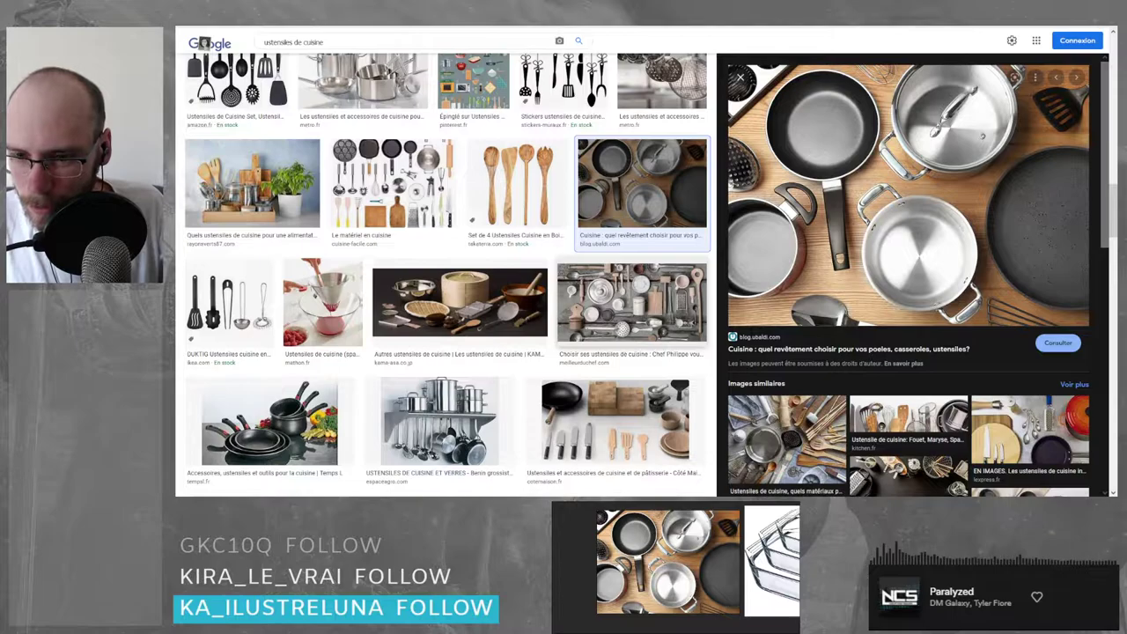
scroll(445, 273, down, 7)
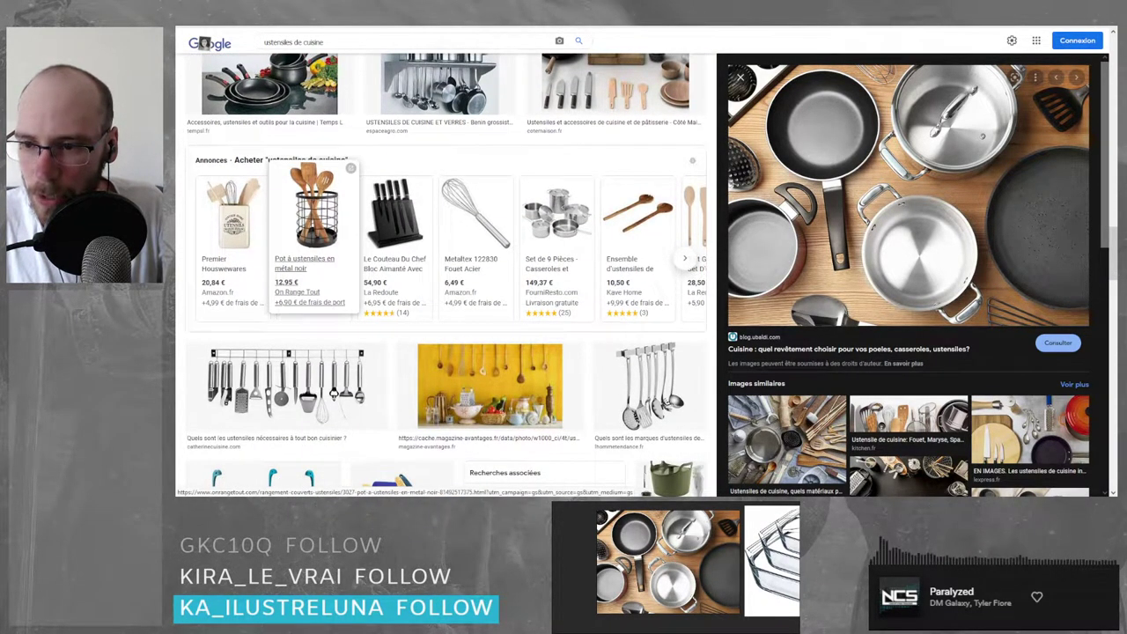
scroll(445, 273, down, 3)
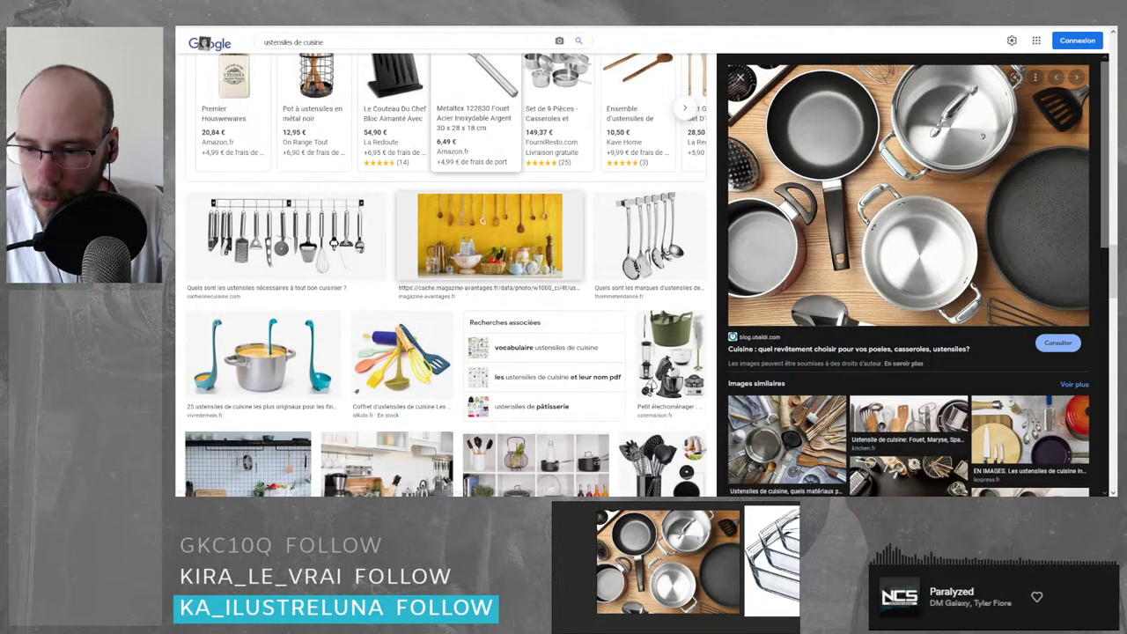
scroll(444, 273, down, 5)
scroll(446, 275, down, 3)
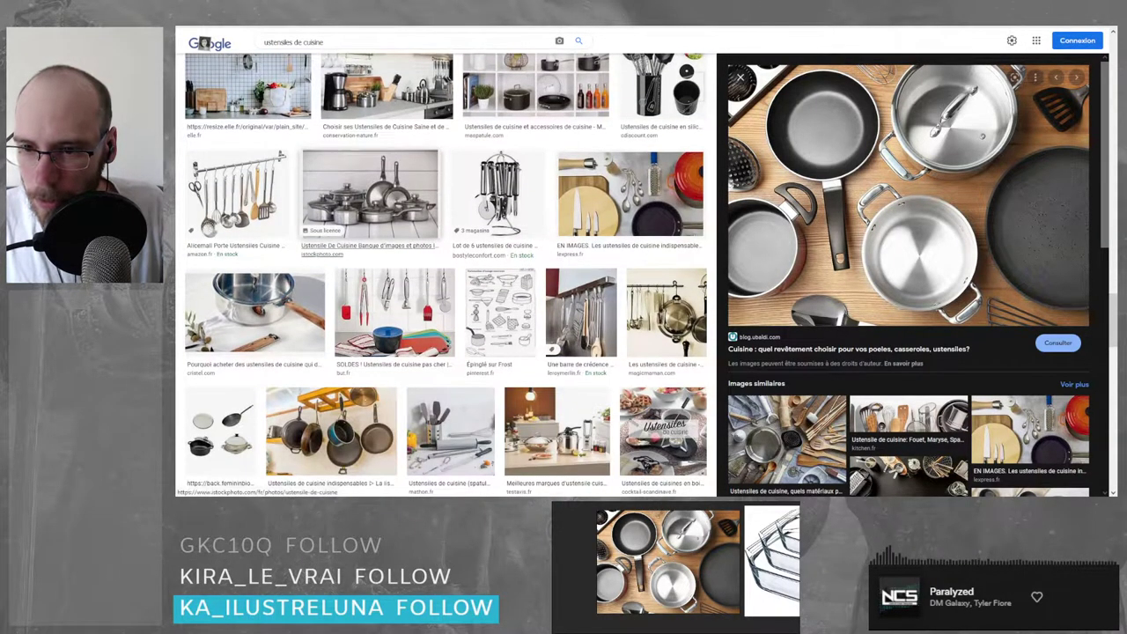
scroll(446, 276, up, 5)
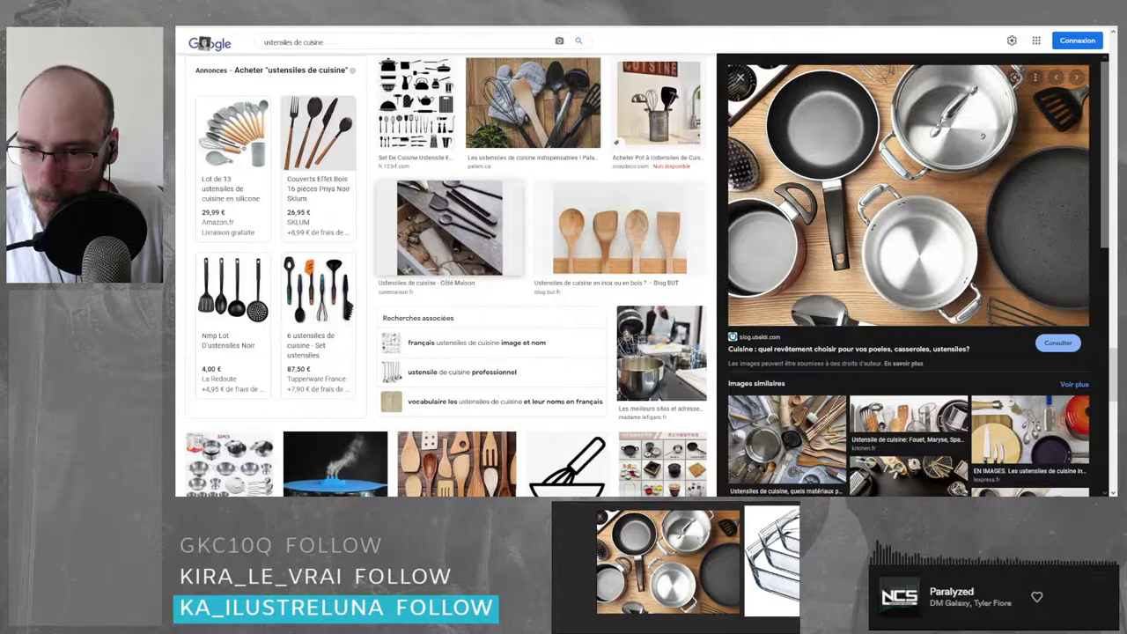
scroll(447, 276, down, 6)
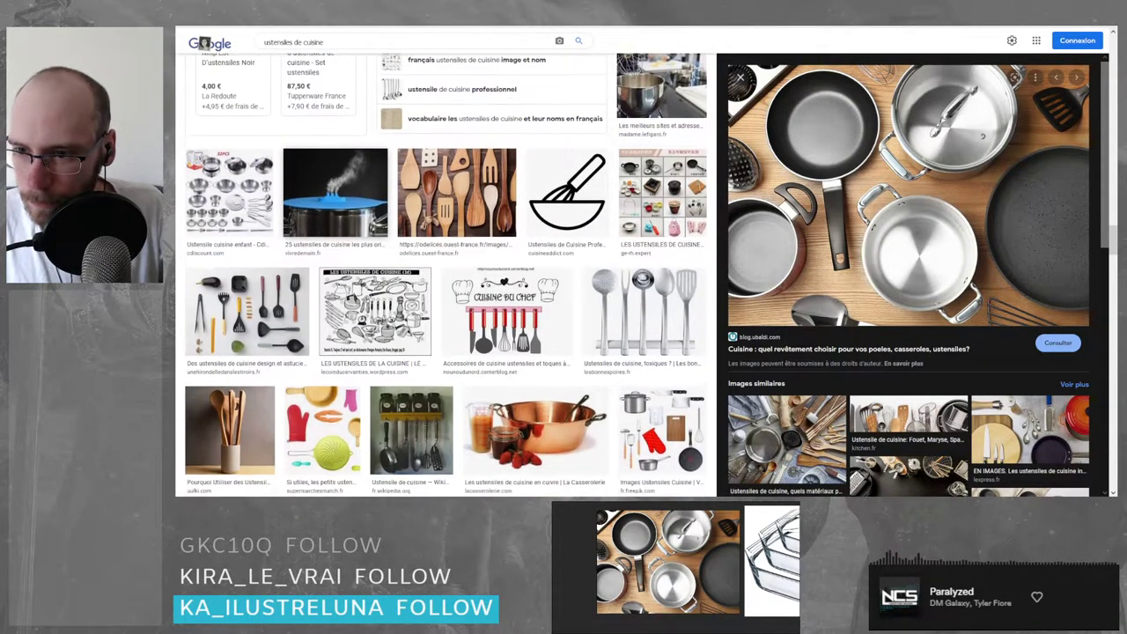
scroll(446, 275, down, 6)
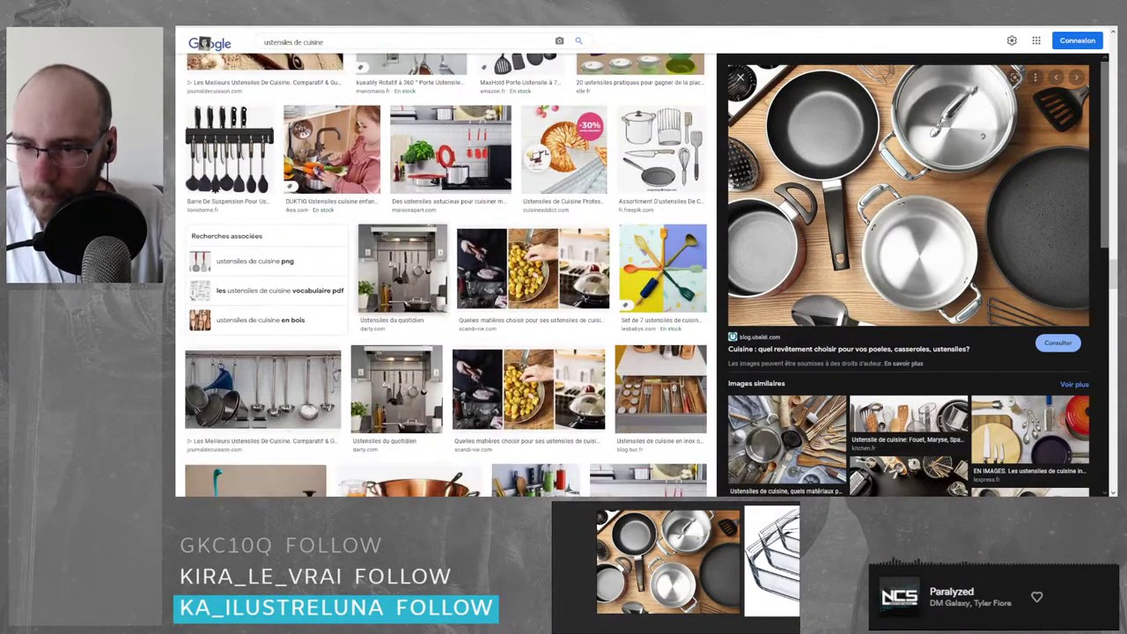
click(229, 149)
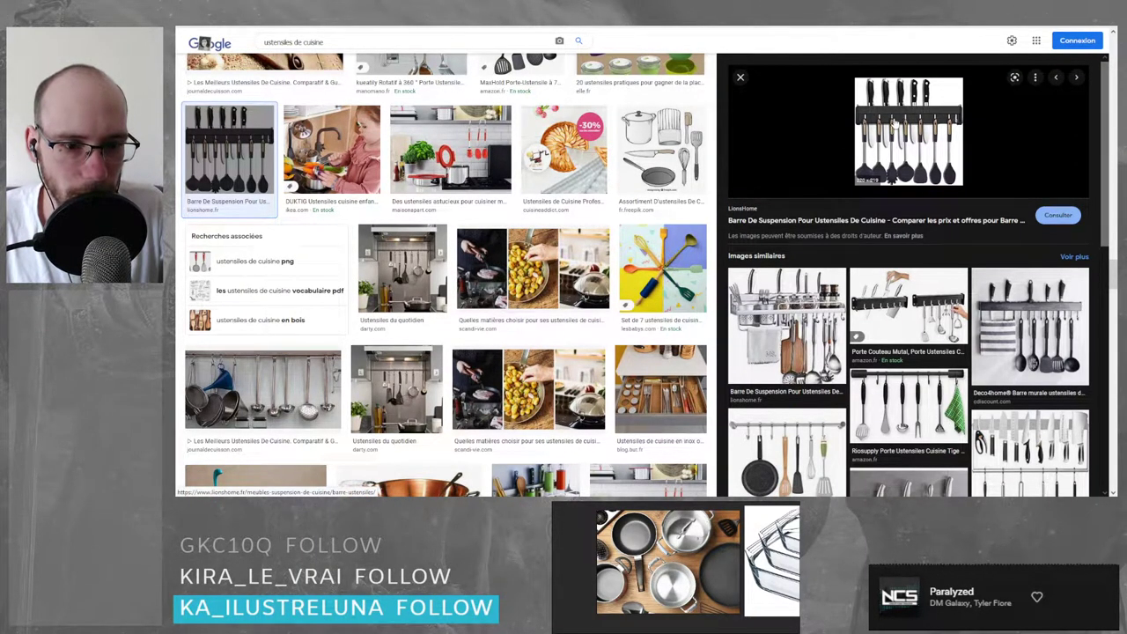
click(1038, 340)
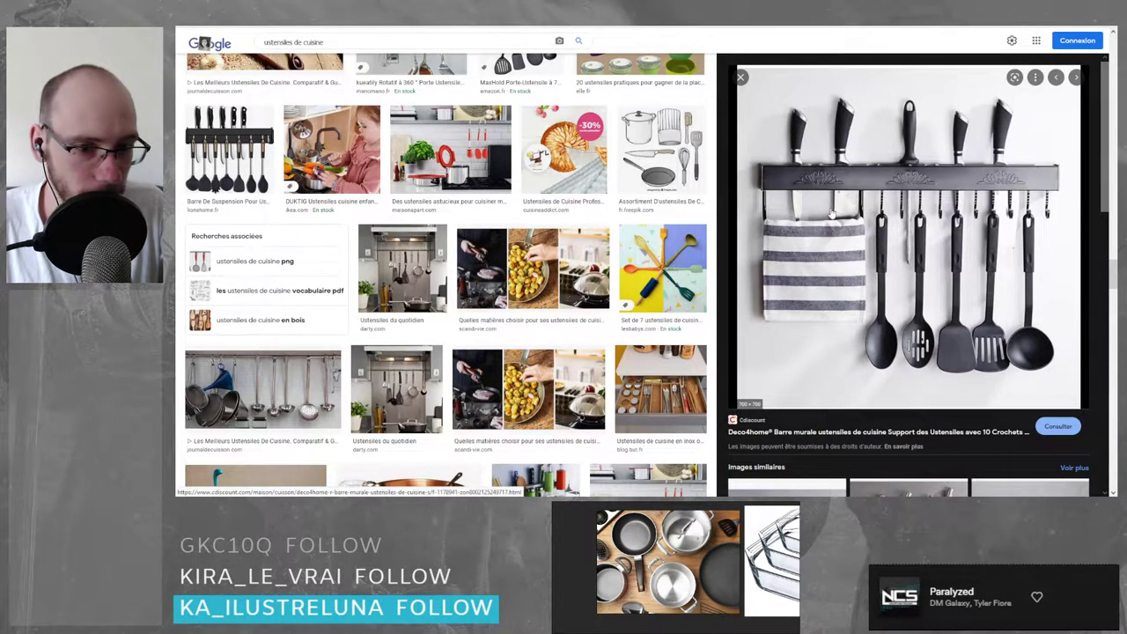
- Add the Deco4home utensil rail image to the reference board and place it beside the knife block
click(558, 40)
drag(909, 236, 620, 563)
scroll(619, 563, down, 5)
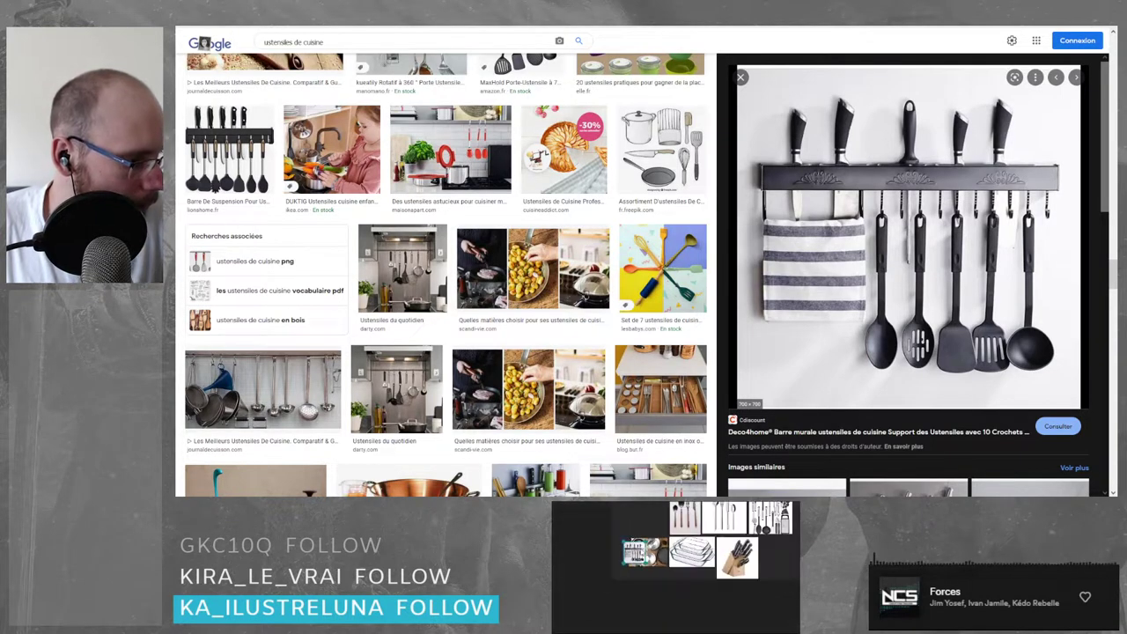
scroll(620, 564, up, 4)
scroll(619, 563, down, 4)
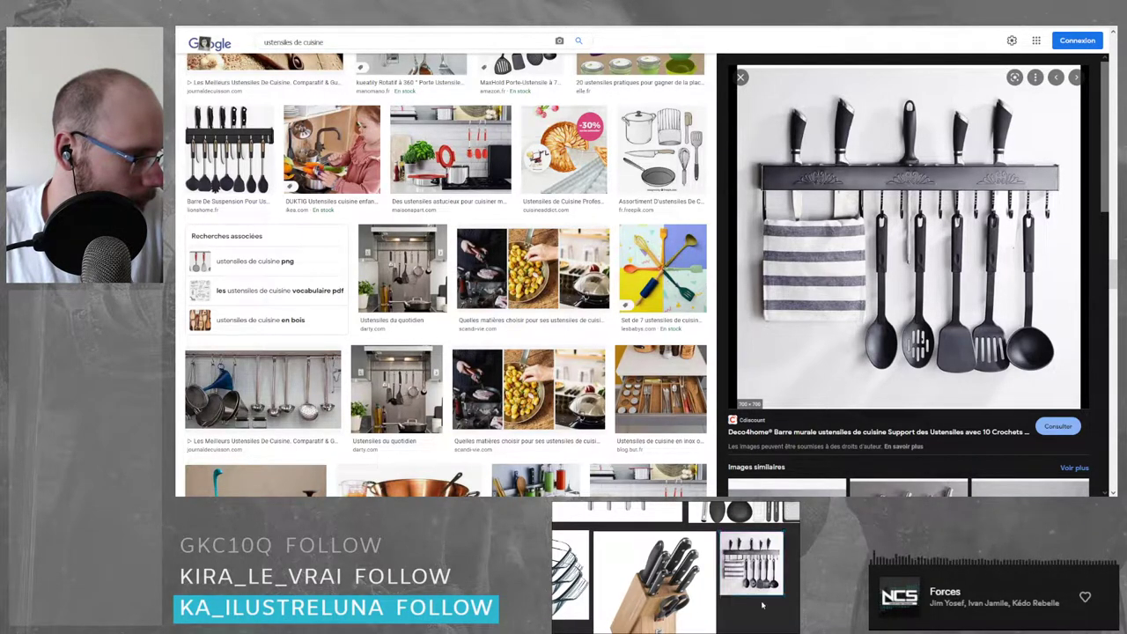
- Preview the Darty, LionsHome and Cdiscount images of hanging kitchen utensils in the image results
scroll(447, 276, down, 3)
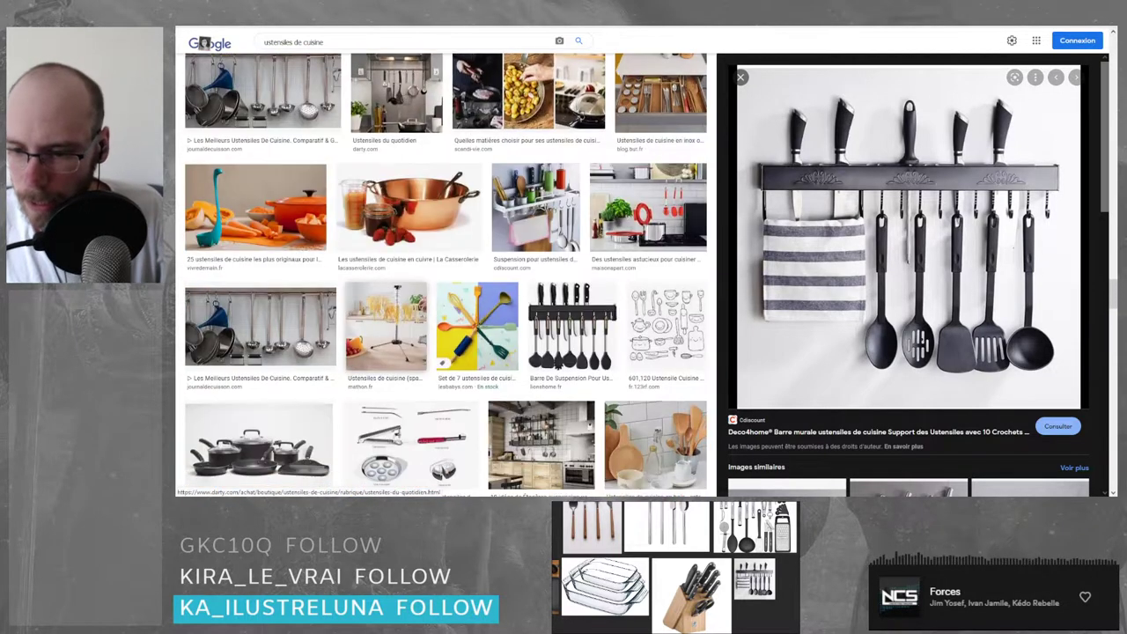
click(396, 92)
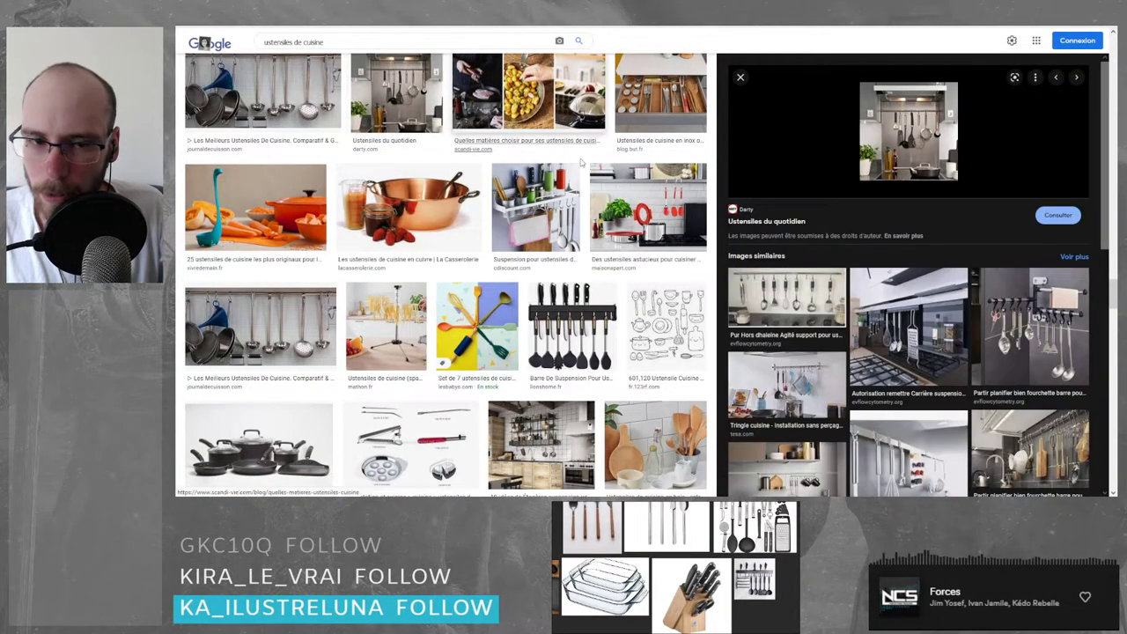
click(573, 333)
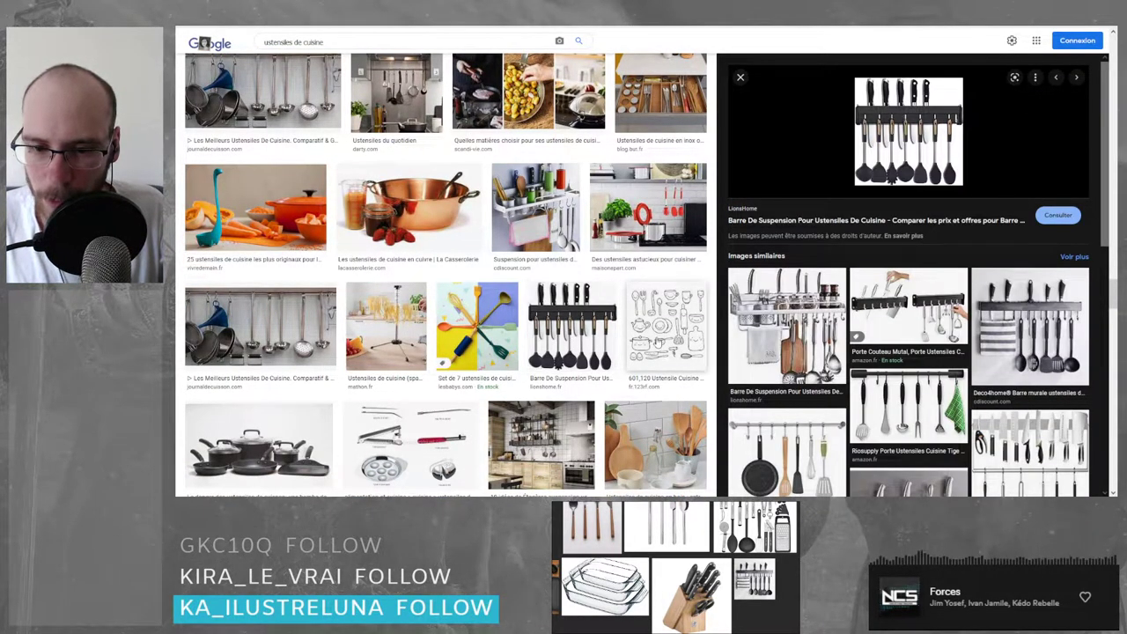
click(535, 207)
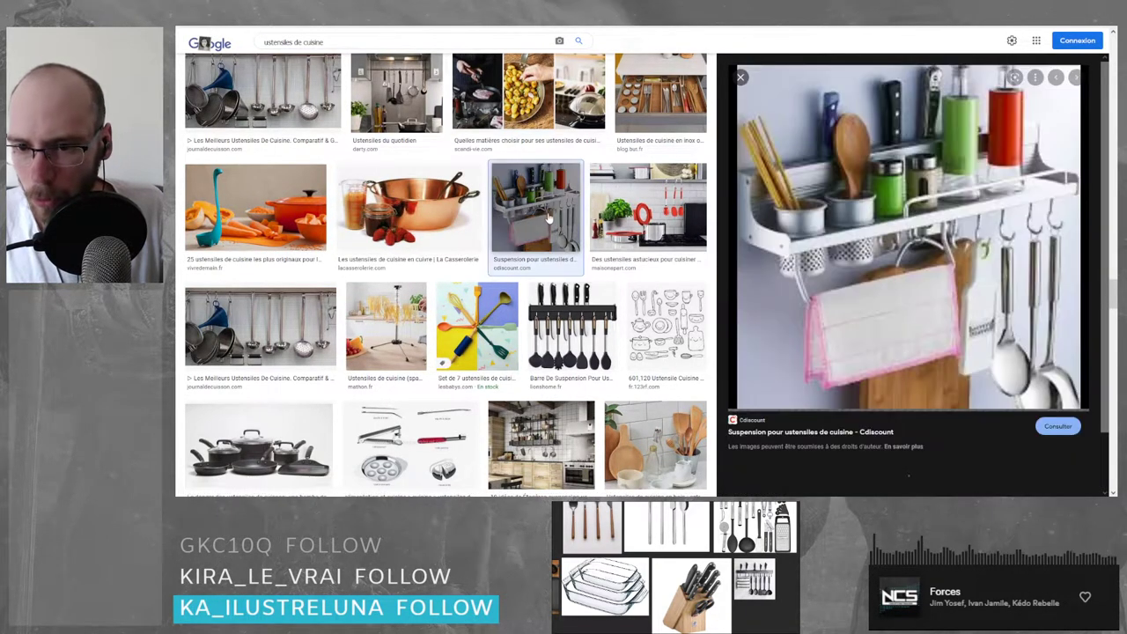
- Add the Therapeutes magazine black cookware set image to the reference board, above the pots and pans photo and matched to its width
scroll(528, 229, down, 2)
click(259, 295)
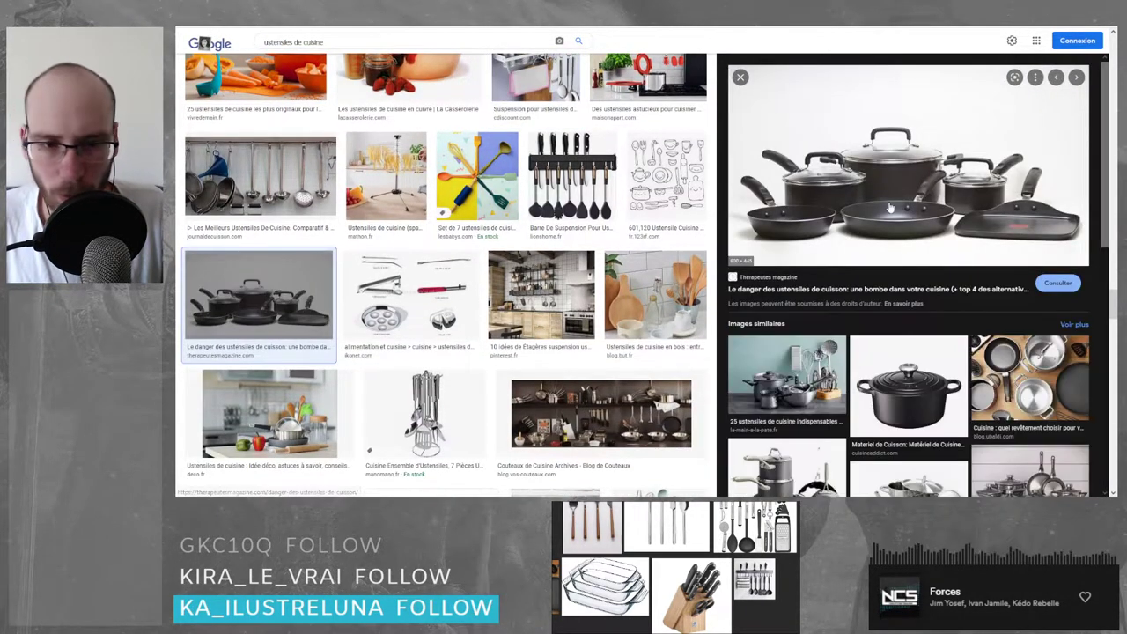
drag(891, 182, 574, 522)
scroll(660, 549, down, 4)
scroll(660, 549, up, 3)
middle_drag(581, 521, 633, 542)
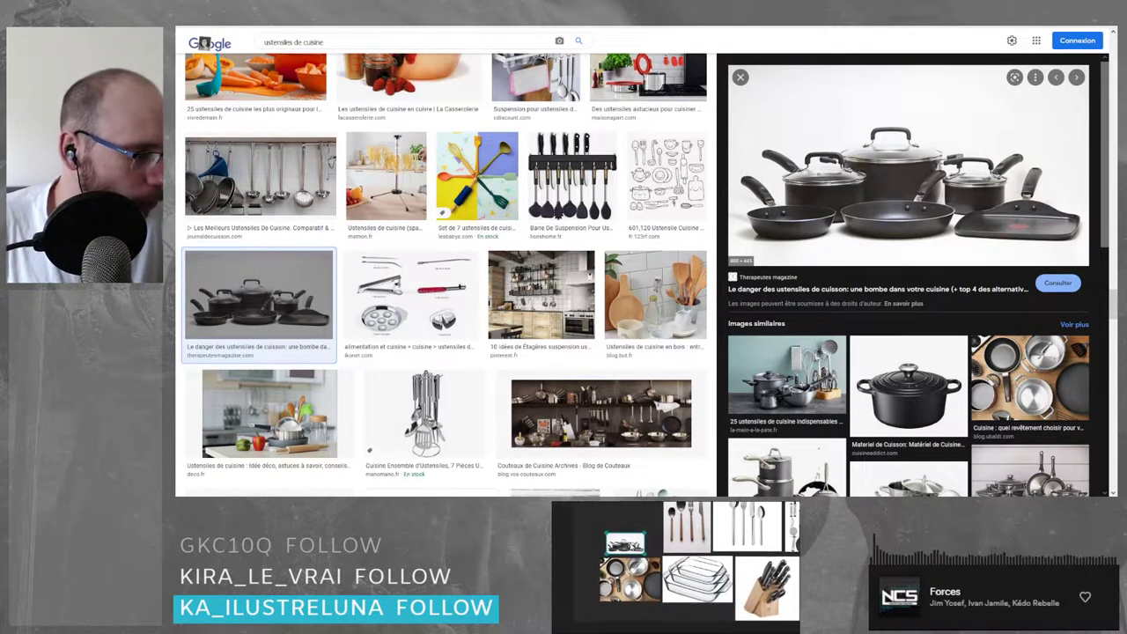
scroll(633, 542, up, 2)
drag(633, 542, 626, 546)
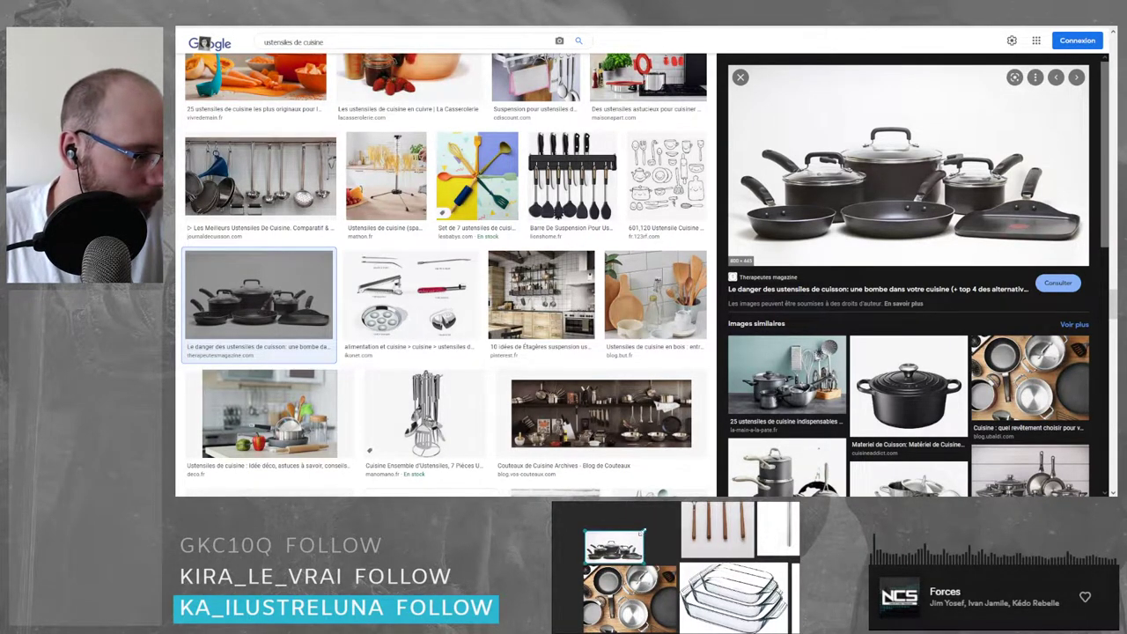
scroll(617, 538, up, 2)
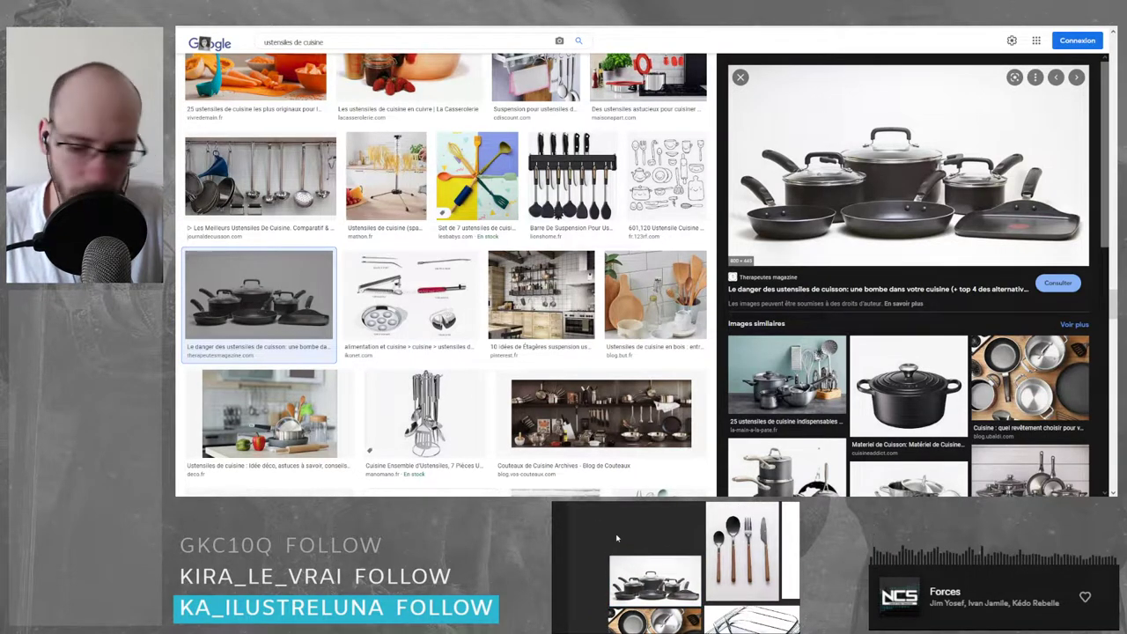
- Look through more "ustensiles de cuisine" image results and review the cookware images on the reference board
scroll(445, 273, down, 3)
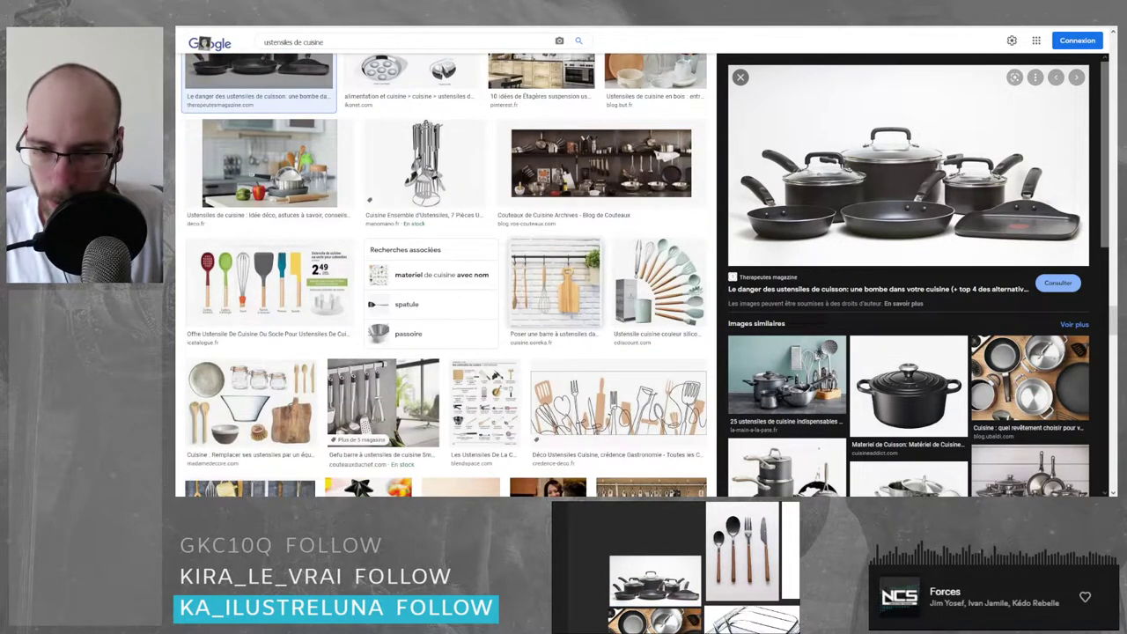
scroll(702, 568, down, 5)
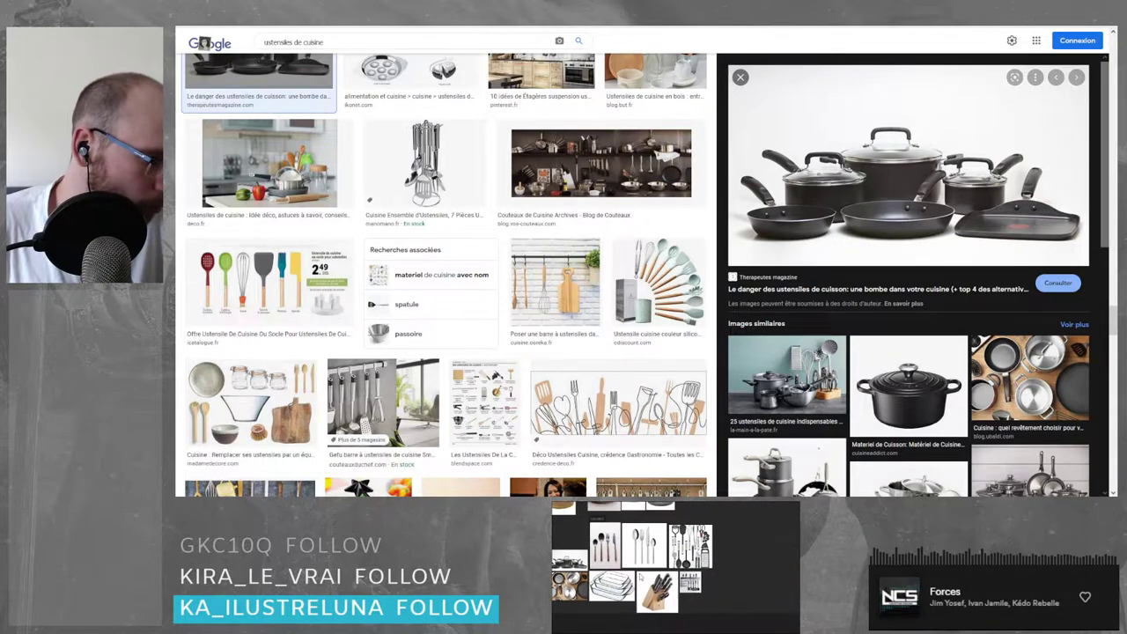
scroll(702, 568, up, 5)
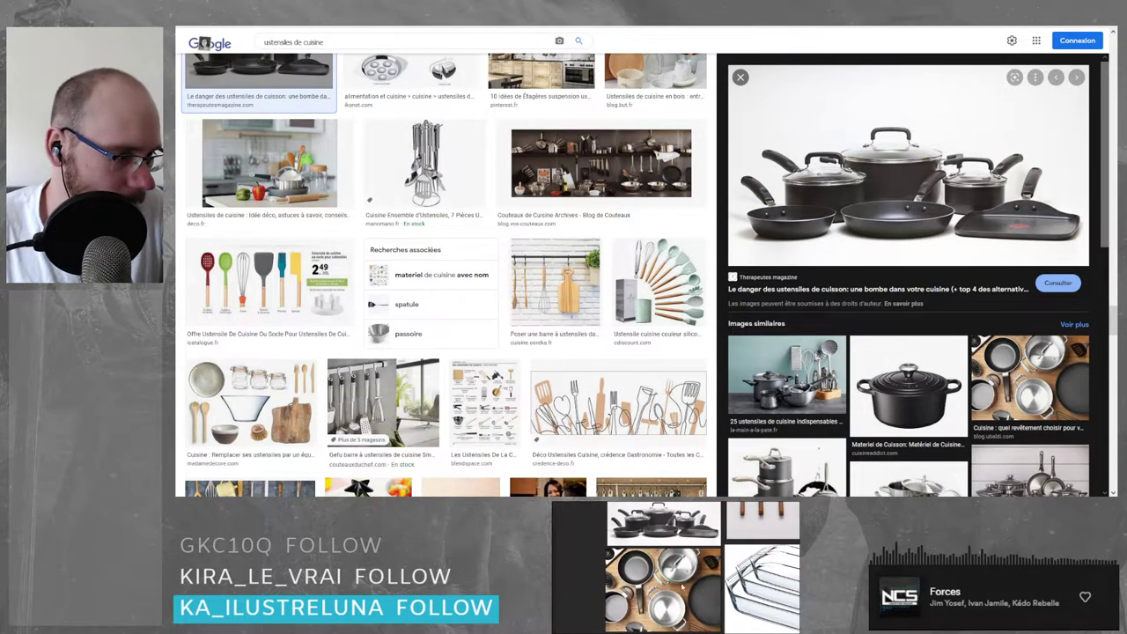
scroll(676, 567, down, 5)
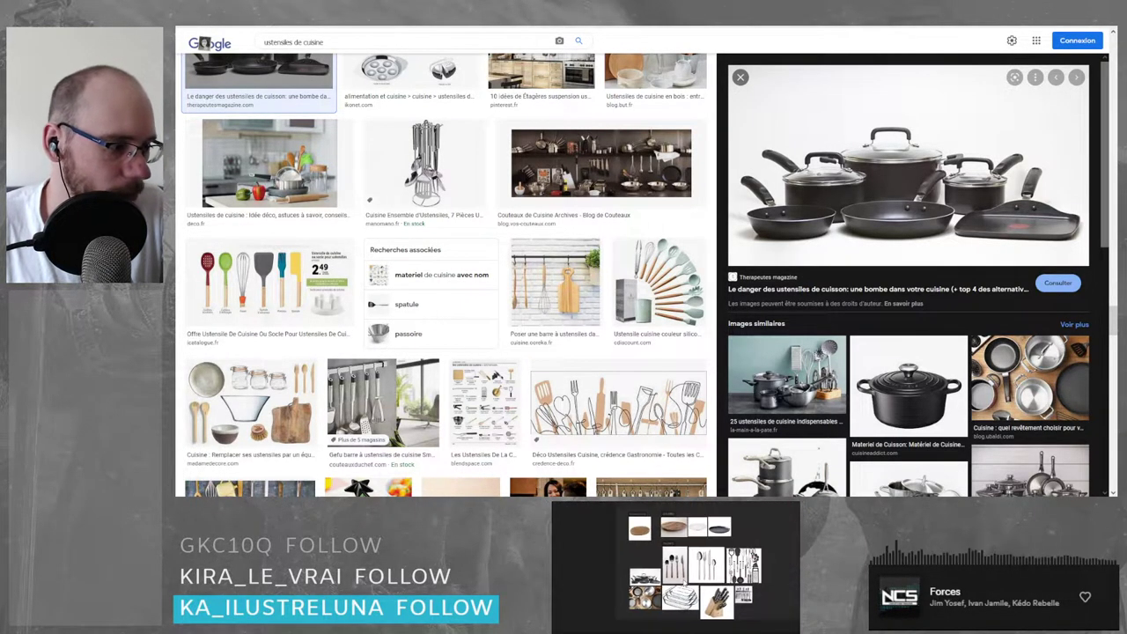
scroll(443, 276, down, 3)
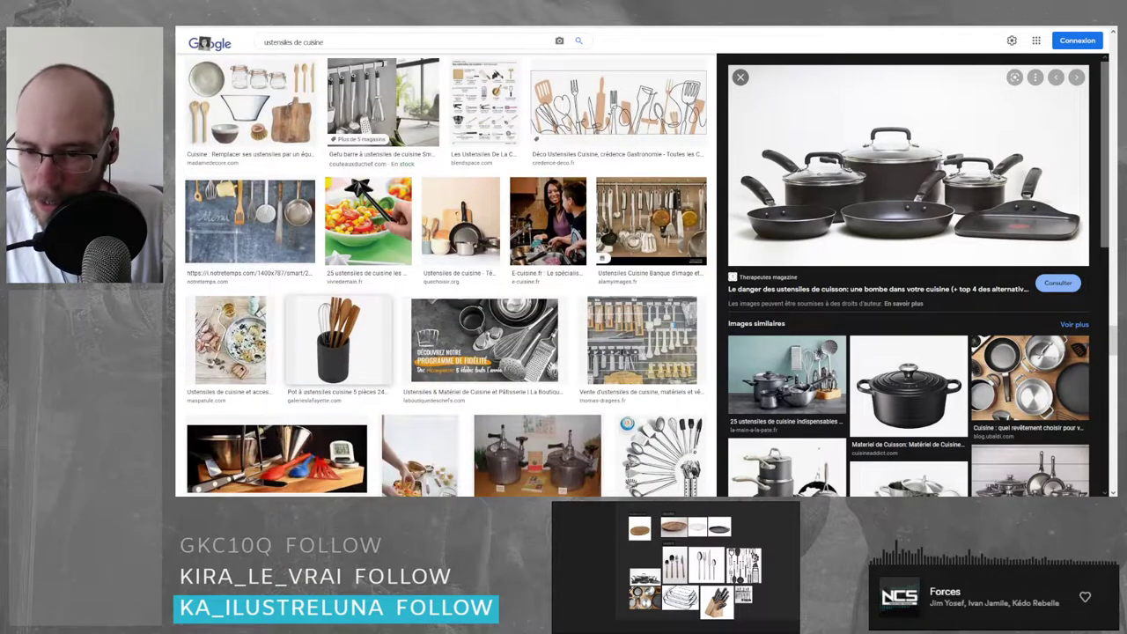
scroll(409, 299, down, 5)
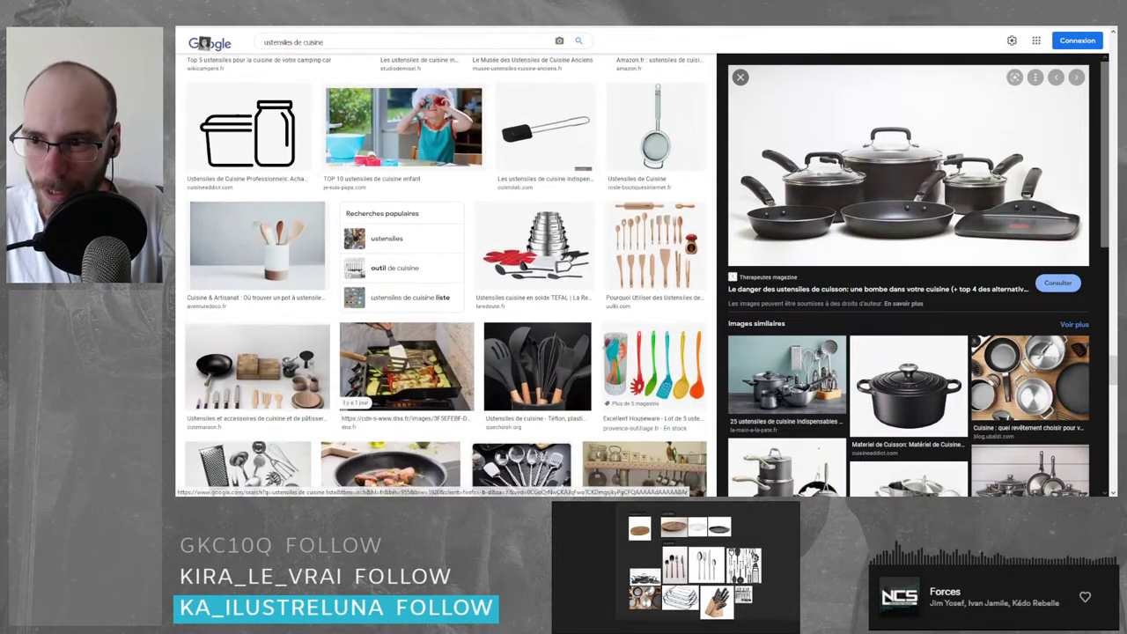
scroll(410, 299, down, 3)
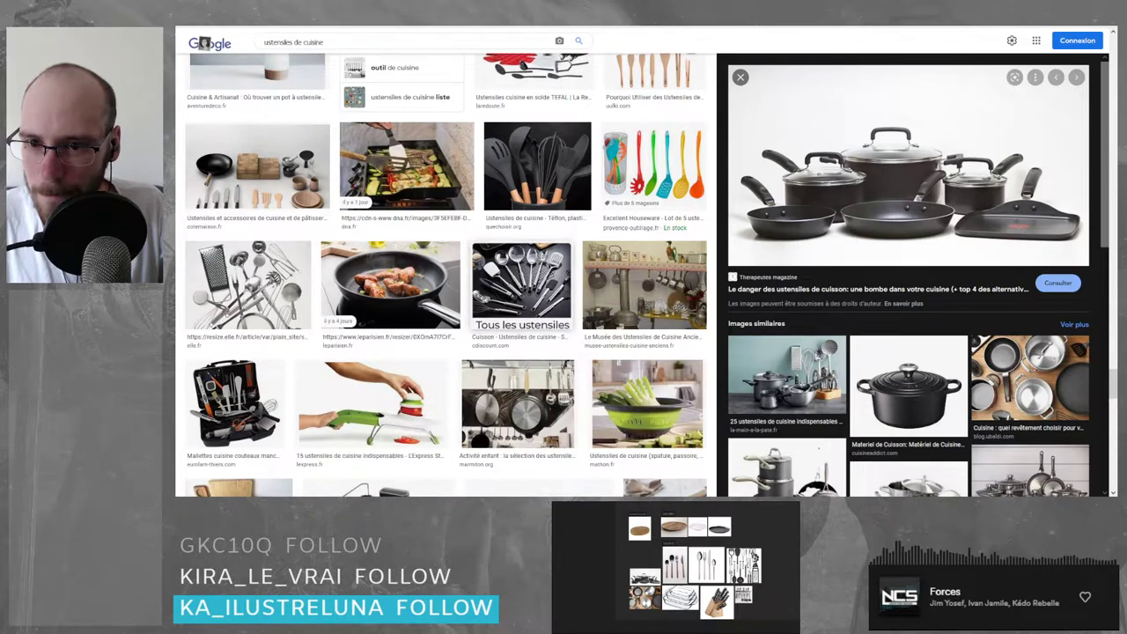
scroll(410, 299, up, 10)
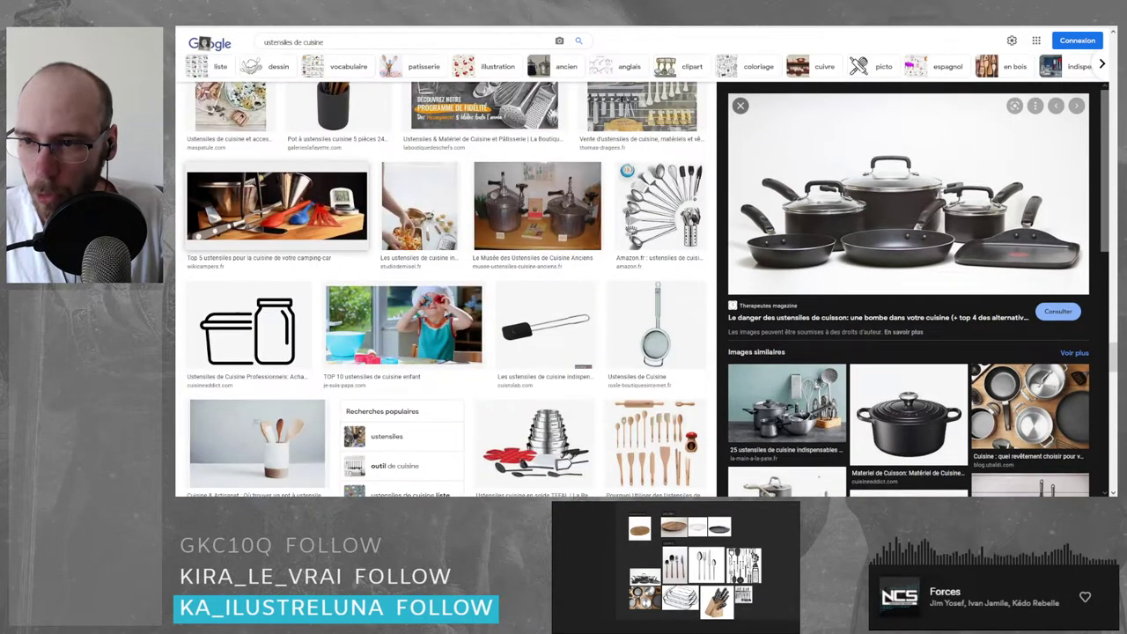
- Replace the image search query with "Four" and run the search
scroll(410, 299, up, 3)
drag(331, 42, 219, 44)
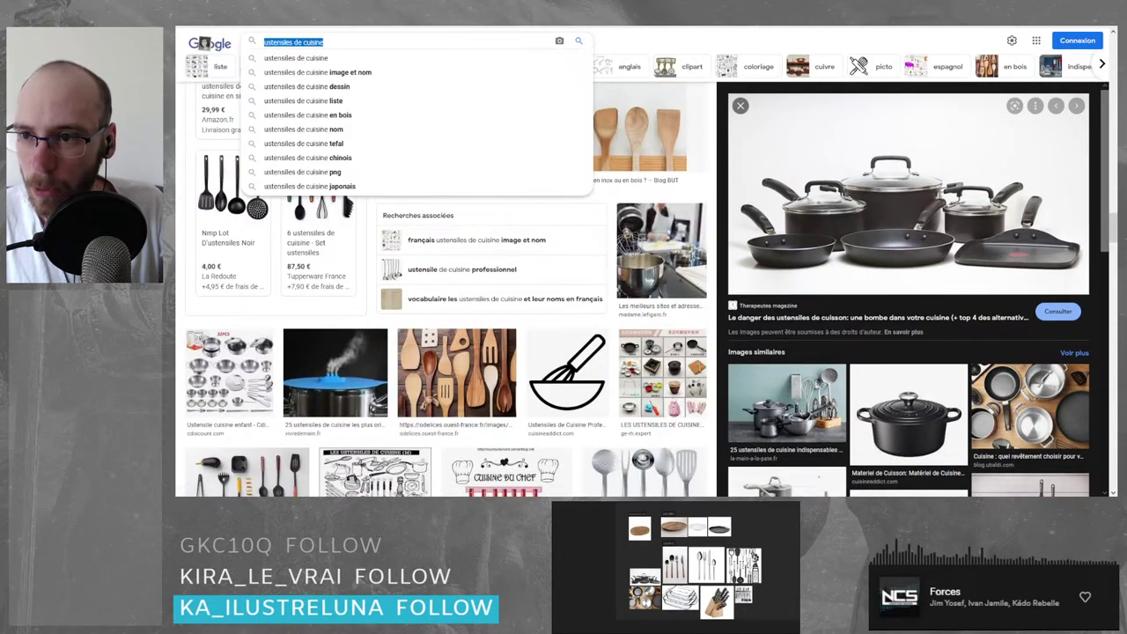
text(Four)
key(Return)
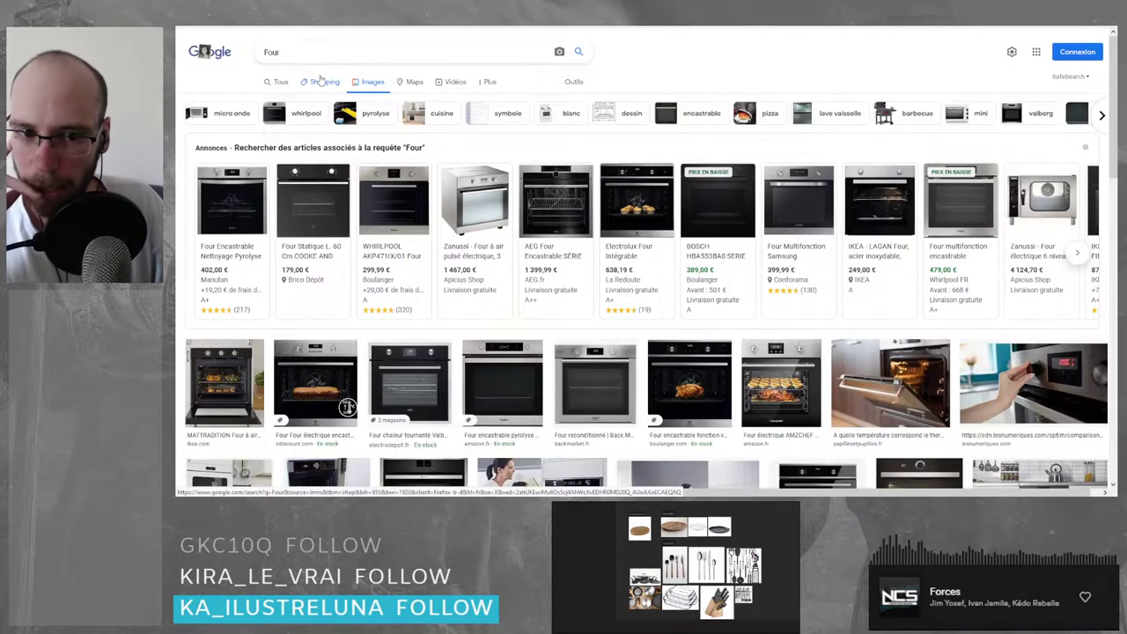
- Browse the oven results and preview the IKEA black MATTRADITION oven with its door open
mouse_move(338, 266)
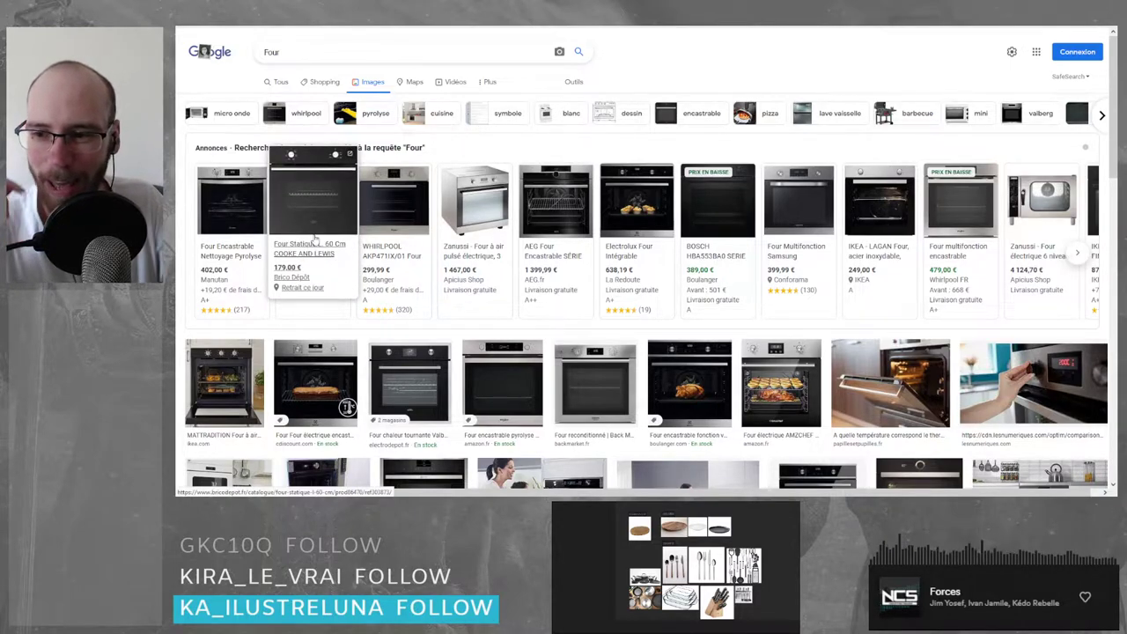
mouse_move(383, 231)
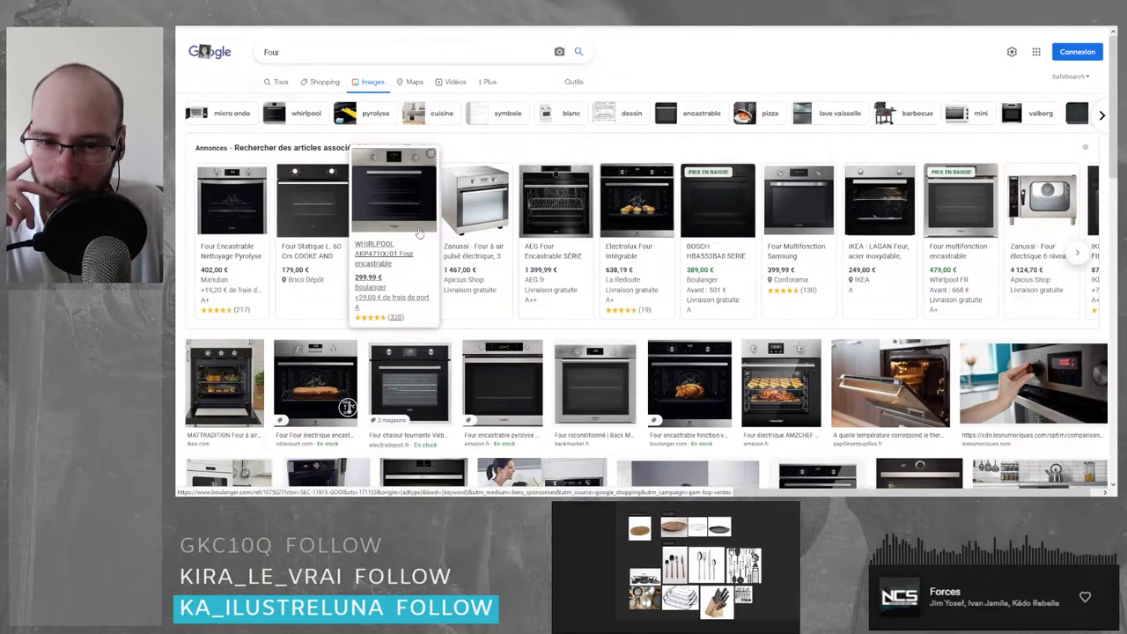
mouse_move(494, 300)
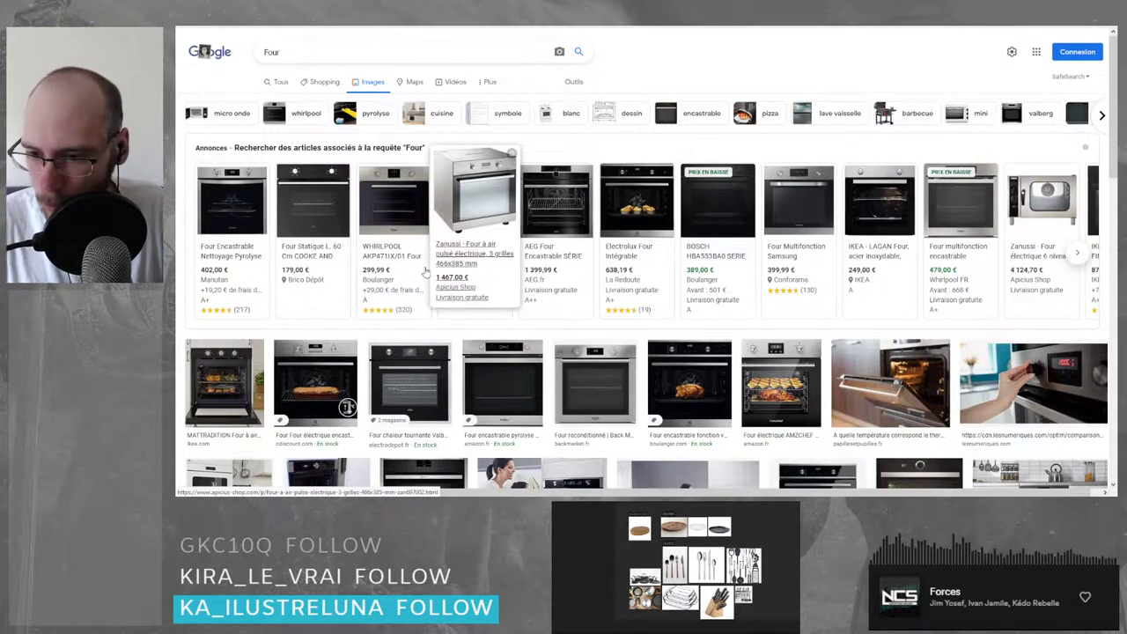
click(240, 370)
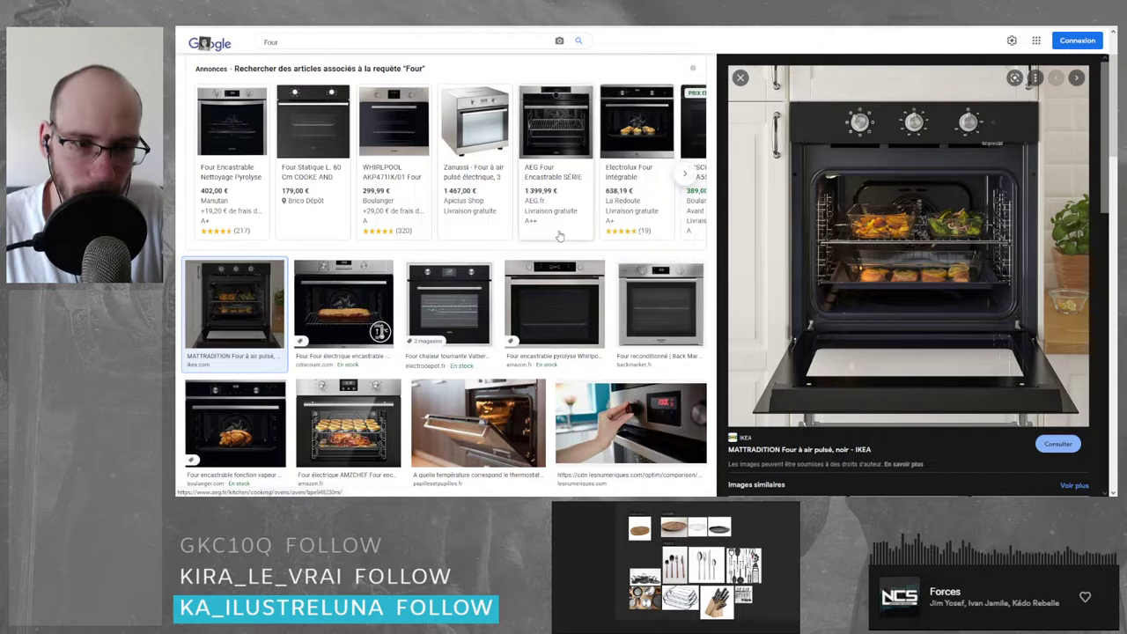
scroll(559, 236, down, 3)
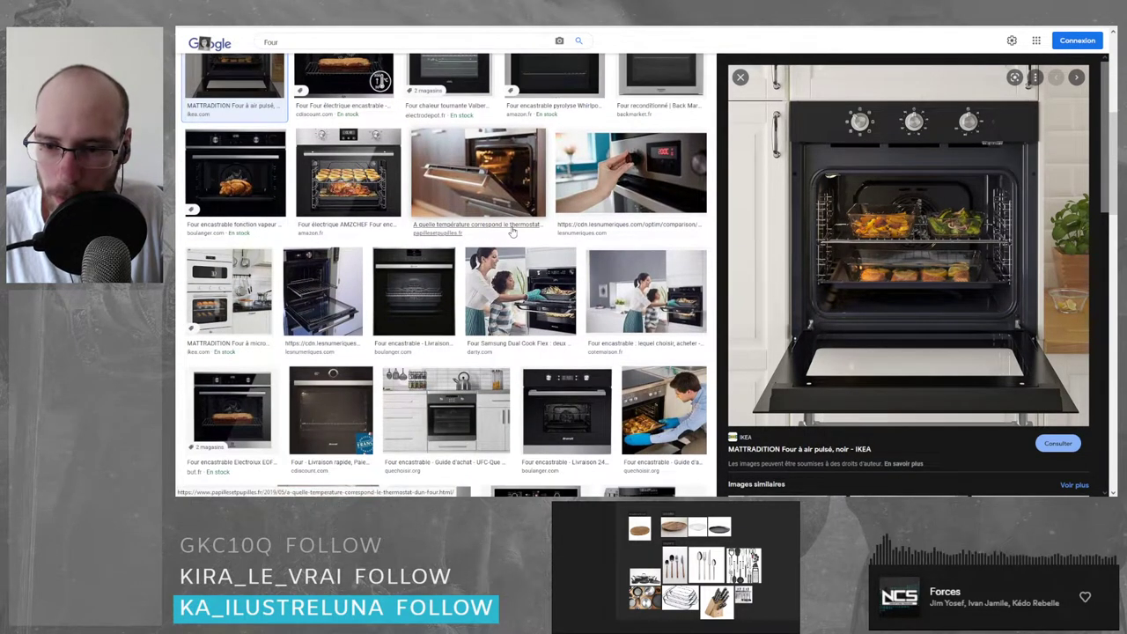
scroll(512, 231, down, 2)
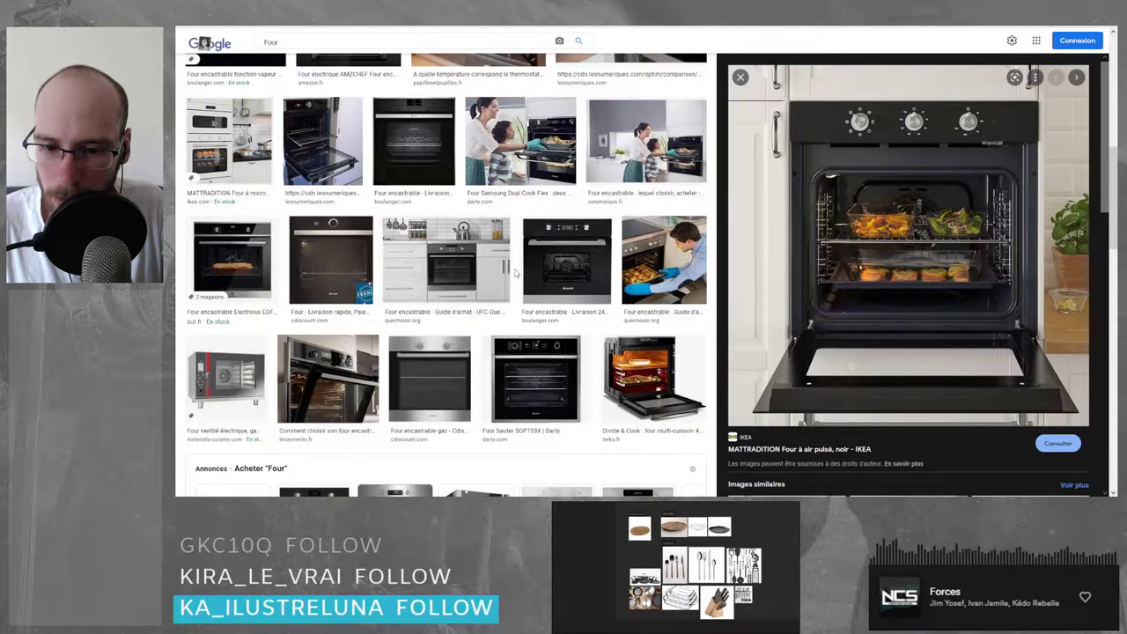
scroll(547, 243, down, 3)
scroll(564, 242, down, 1)
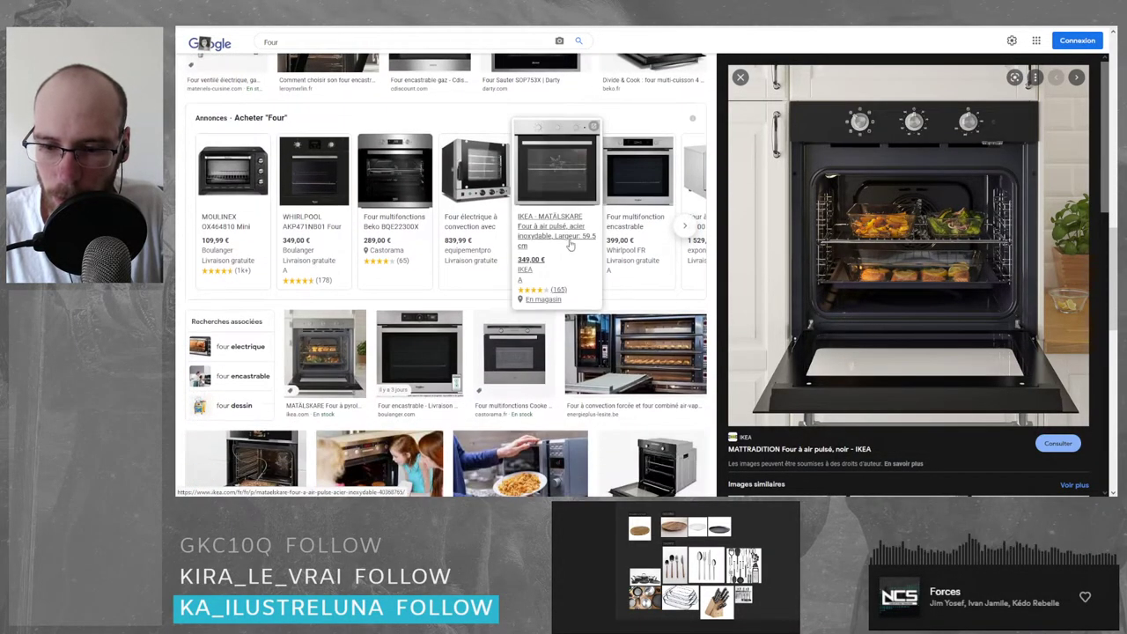
scroll(573, 240, up, 2)
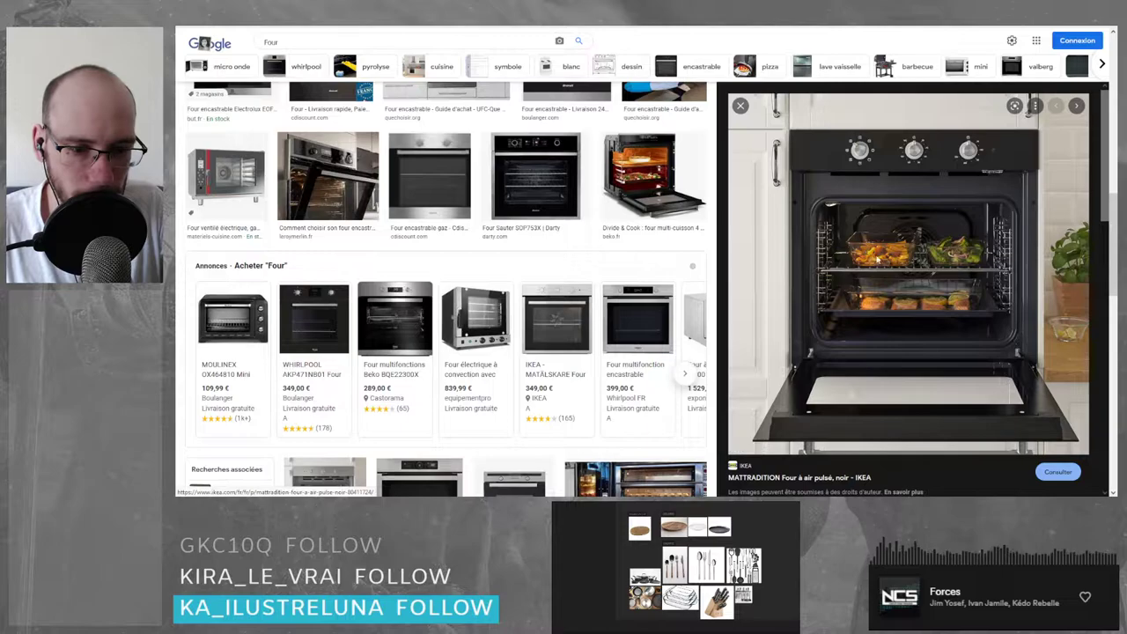
- Open the IKEA MATTRADITION oven image at full size, add it to the reference board beside the black plate and inspect it closely
click(387, 30)
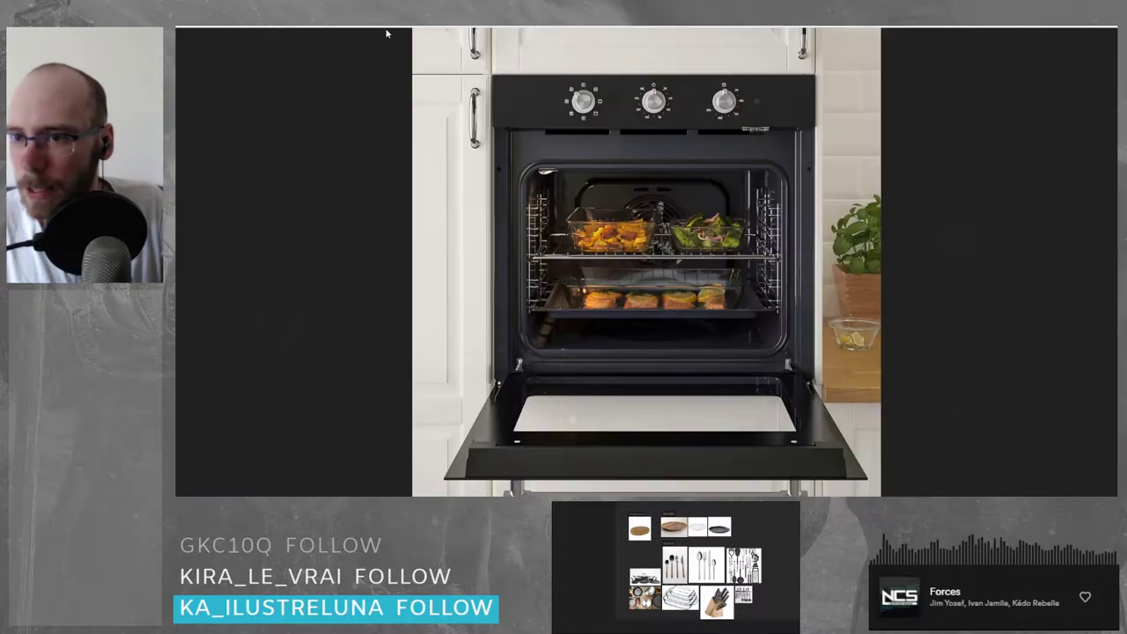
key(ctrl+v)
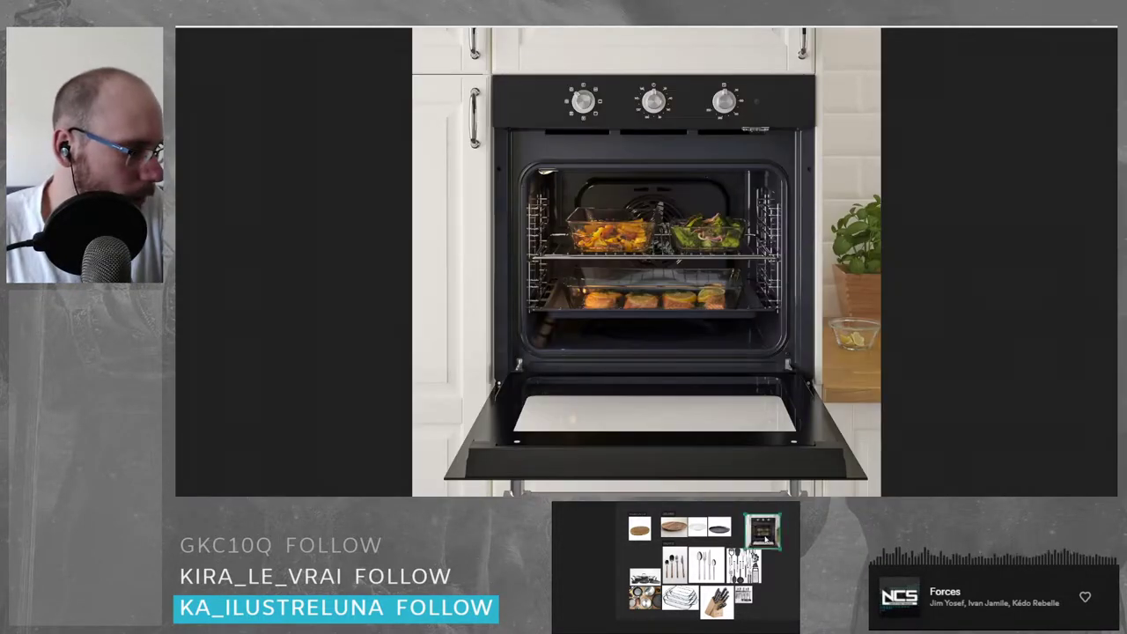
scroll(768, 531, up, 4)
middle_drag(769, 531, 718, 567)
drag(690, 572, 666, 553)
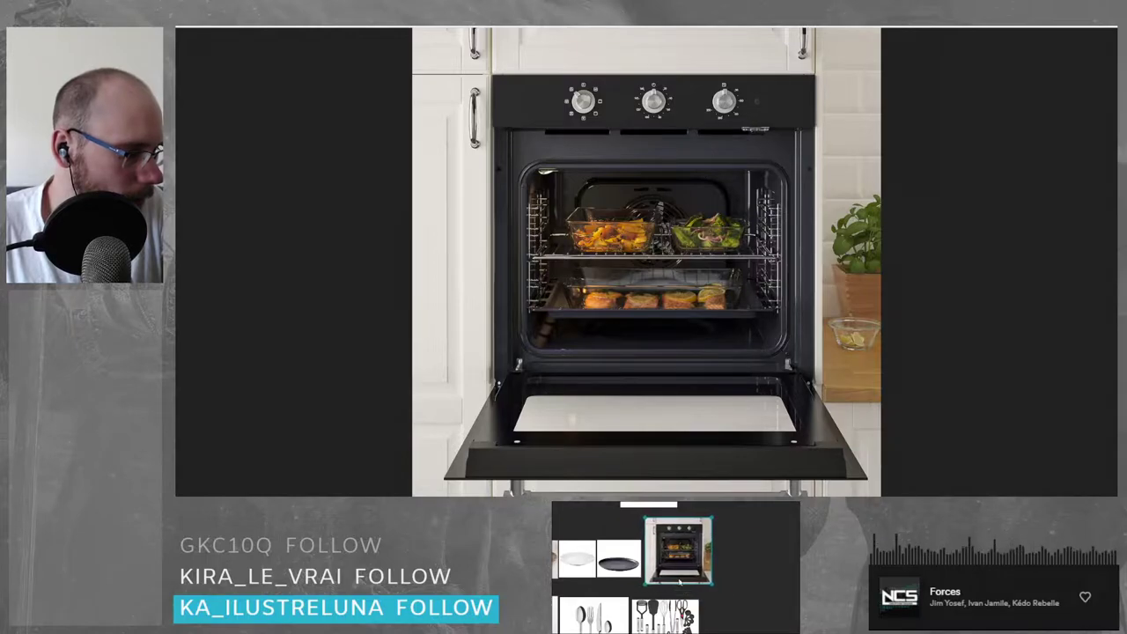
scroll(680, 583, up, 5)
scroll(676, 584, down, 4)
scroll(655, 548, up, 5)
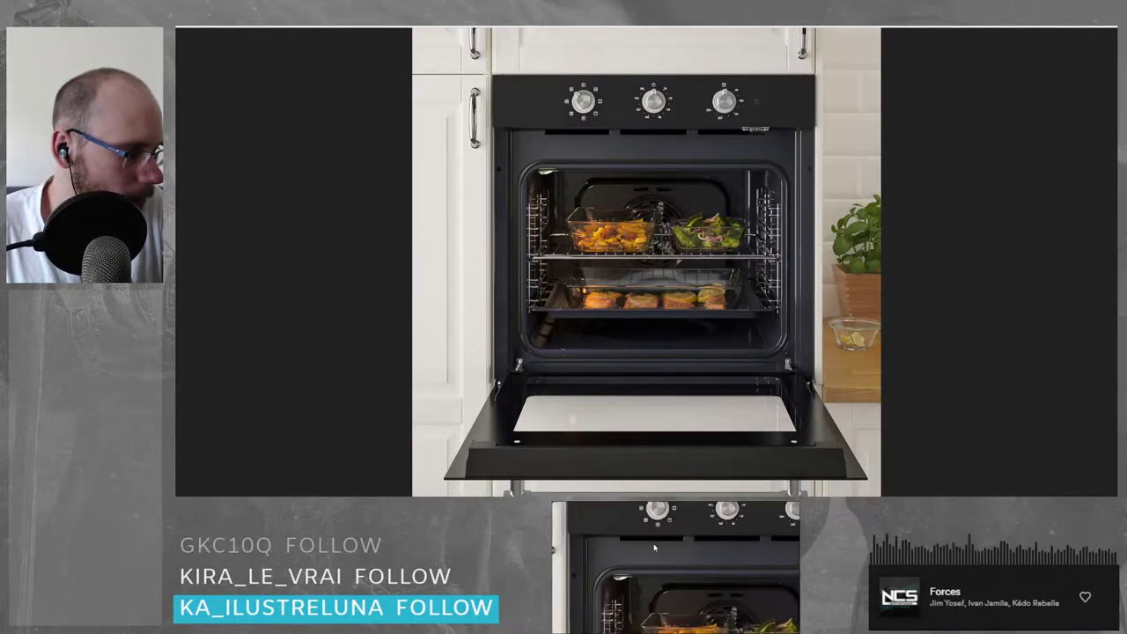
scroll(655, 548, down, 5)
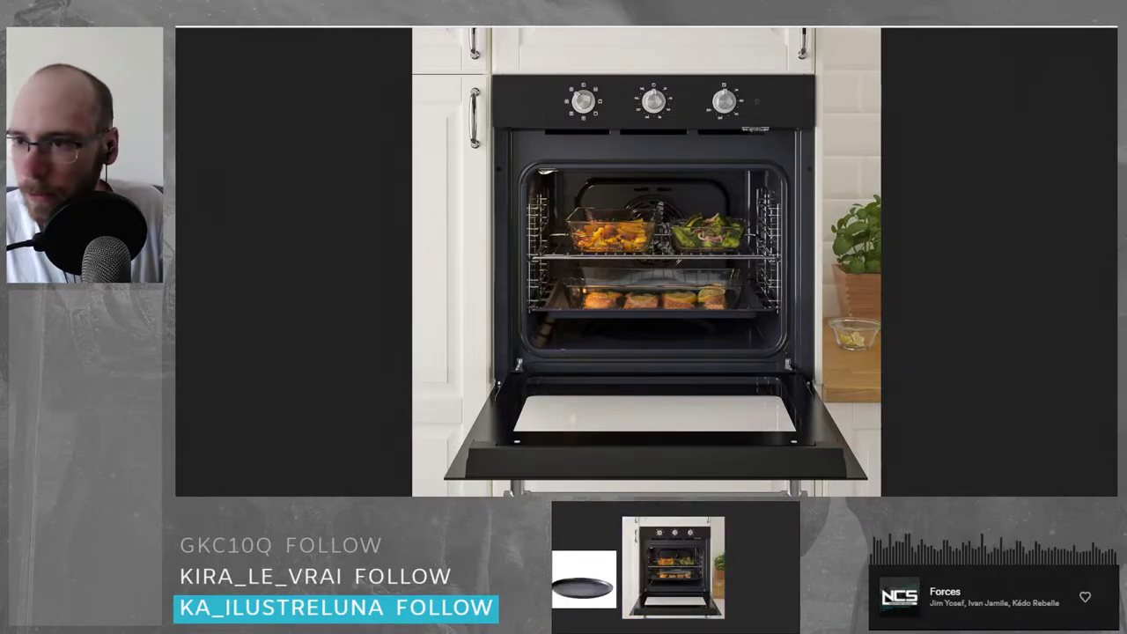
- Find the BEKO BIR2302BP oven among the results, enlarge its product photo and add it to the reference board beside the IKEA oven
key(ctrl+w)
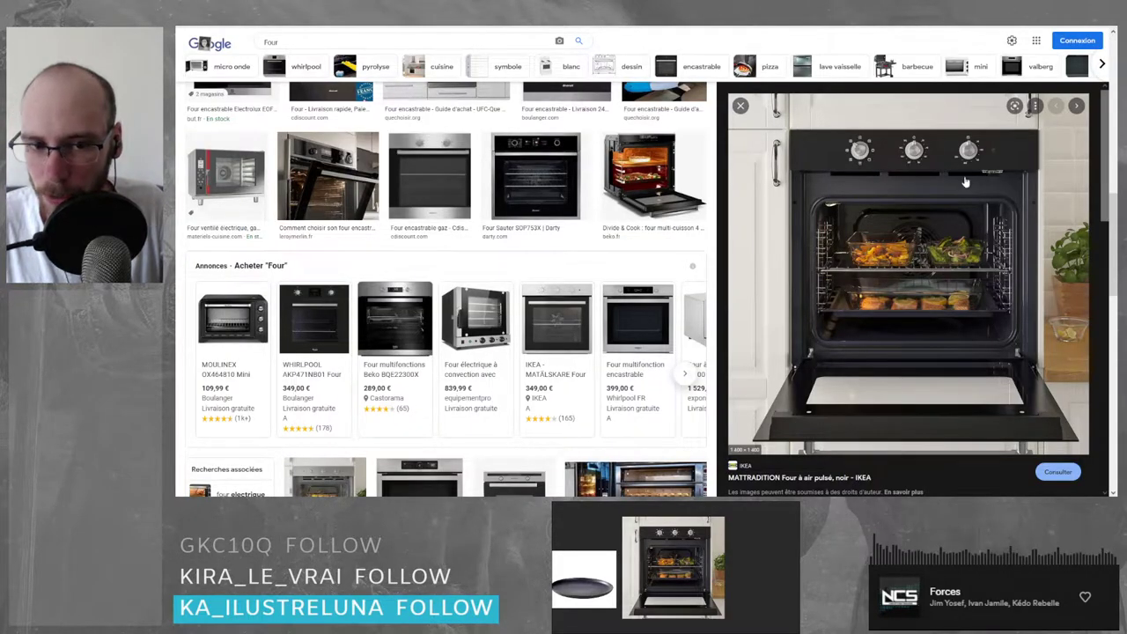
scroll(405, 335, down, 3)
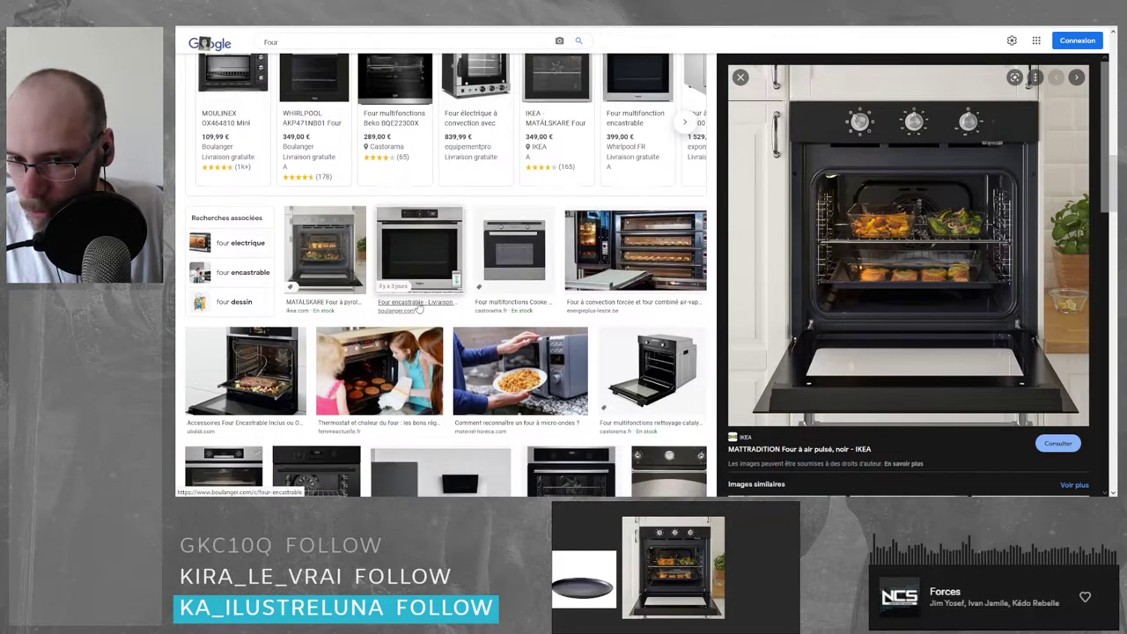
scroll(418, 307, down, 2)
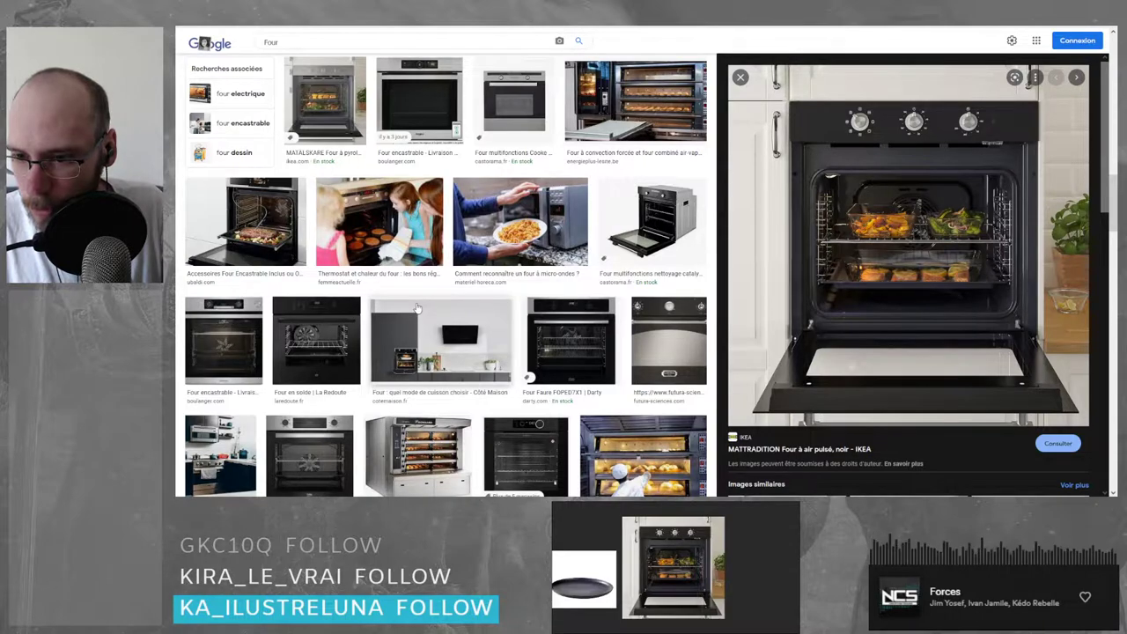
scroll(417, 307, down, 2)
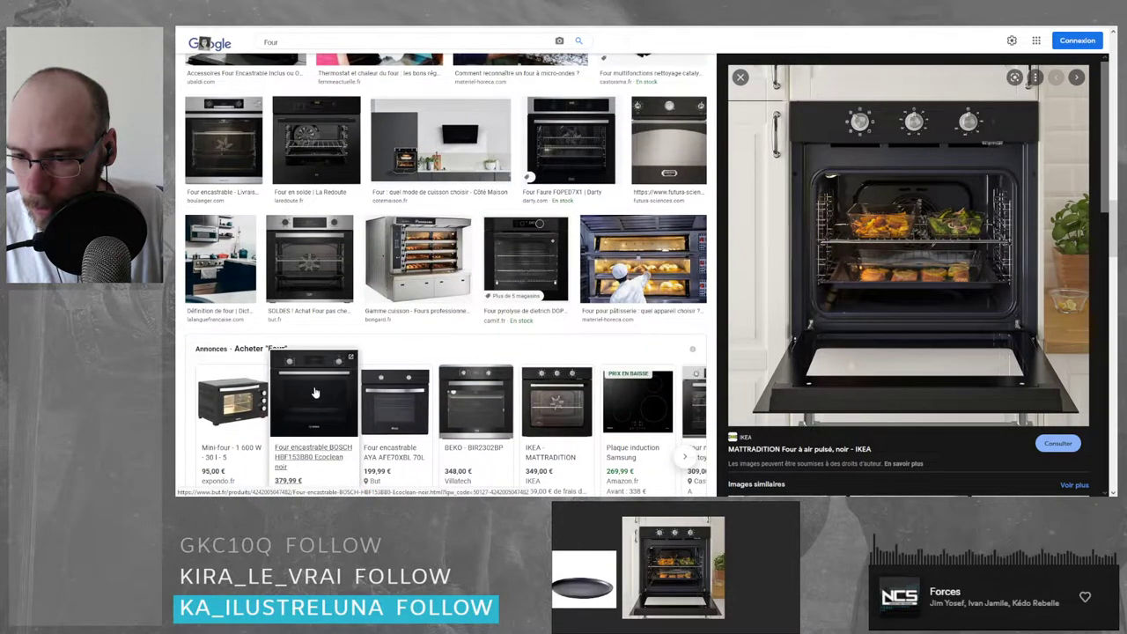
click(473, 395)
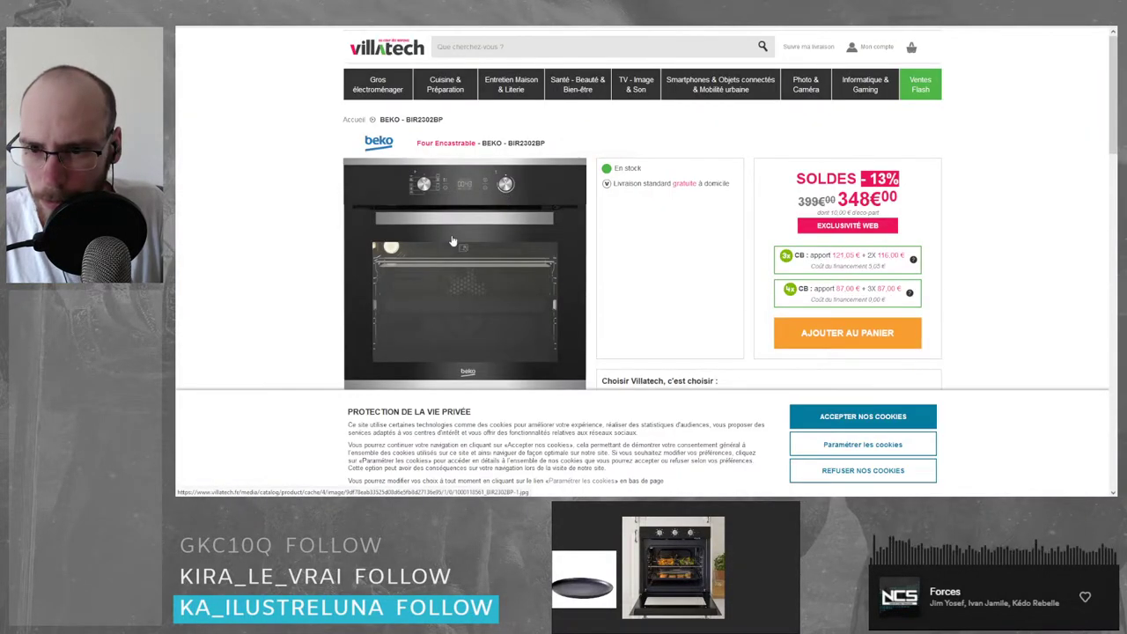
scroll(449, 220, down, 2)
click(442, 192)
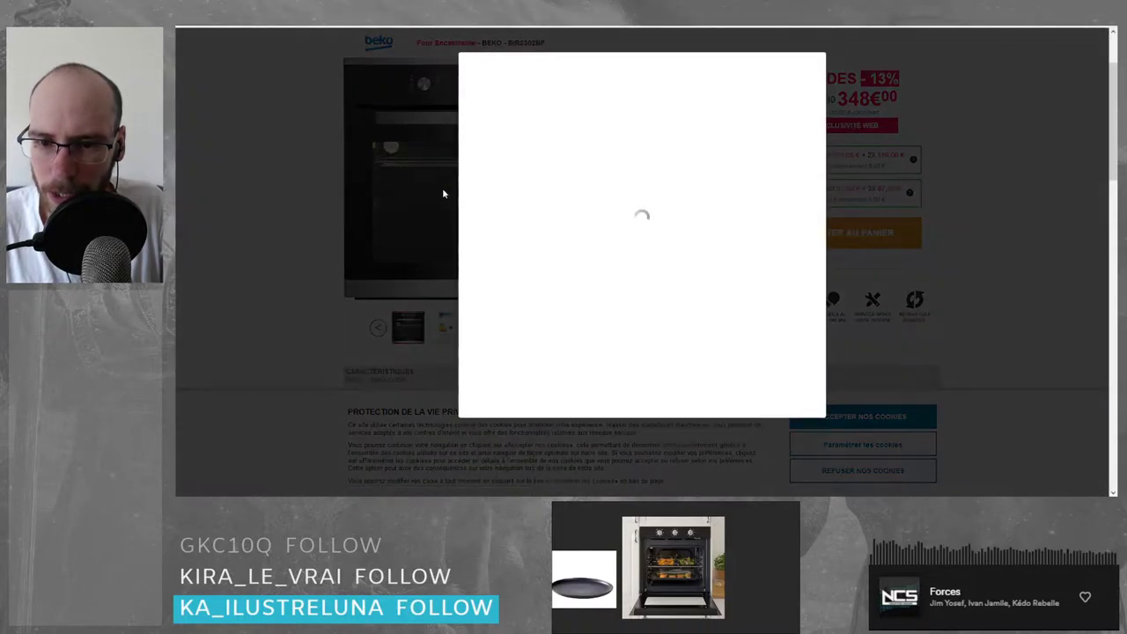
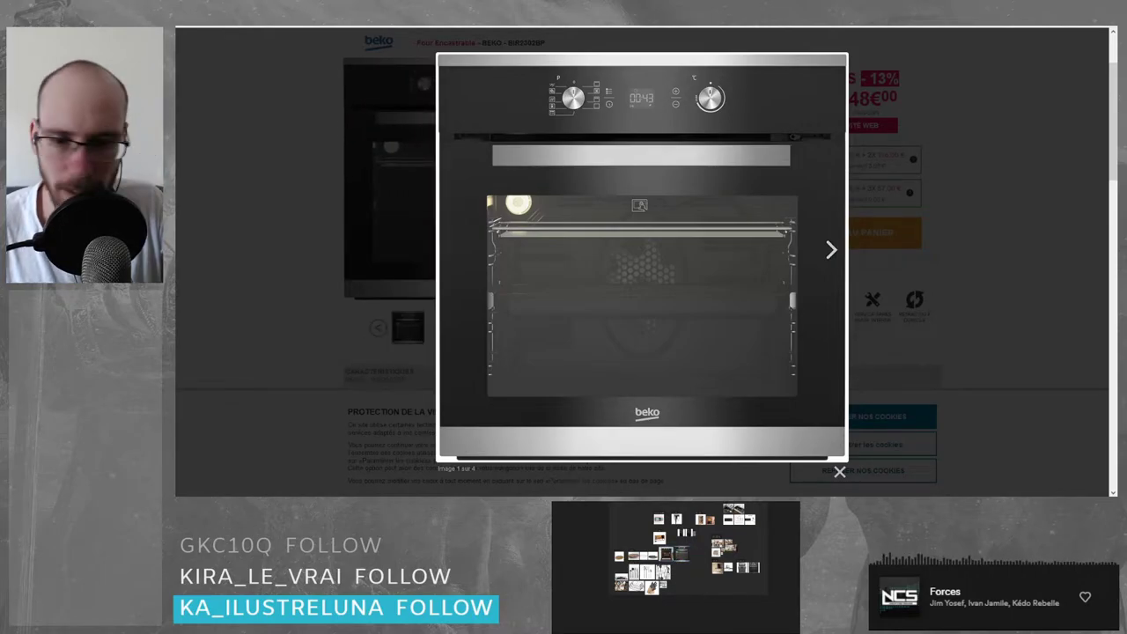
key(ctrl+w)
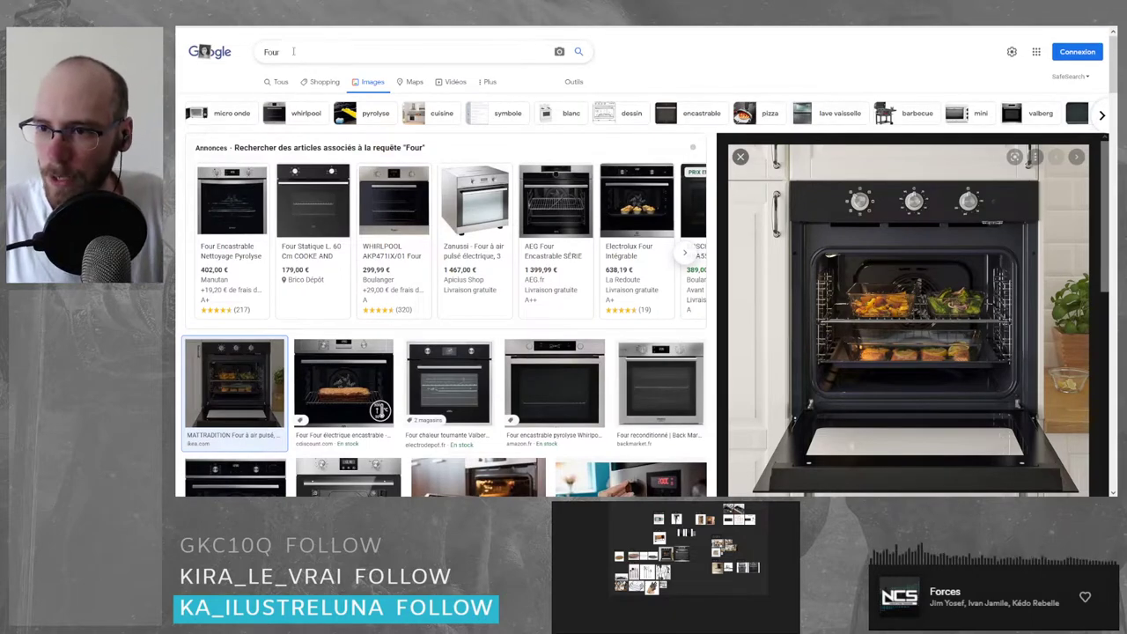
- Replace the image search query with "plaque de cuisson" and run the search
double_click(293, 51)
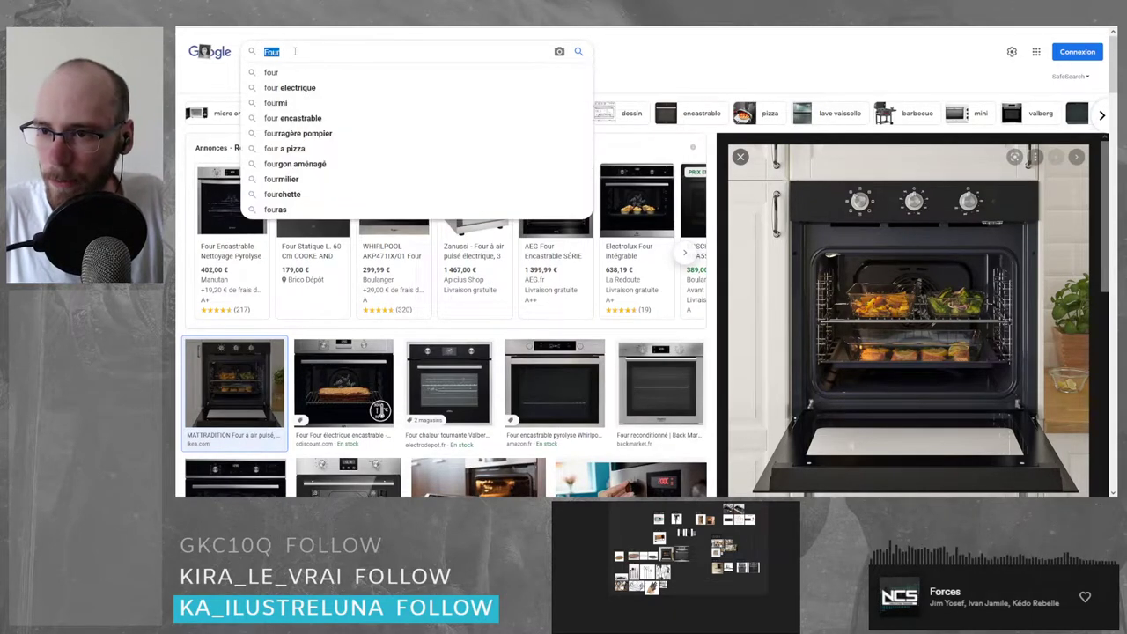
key(BackSpace)
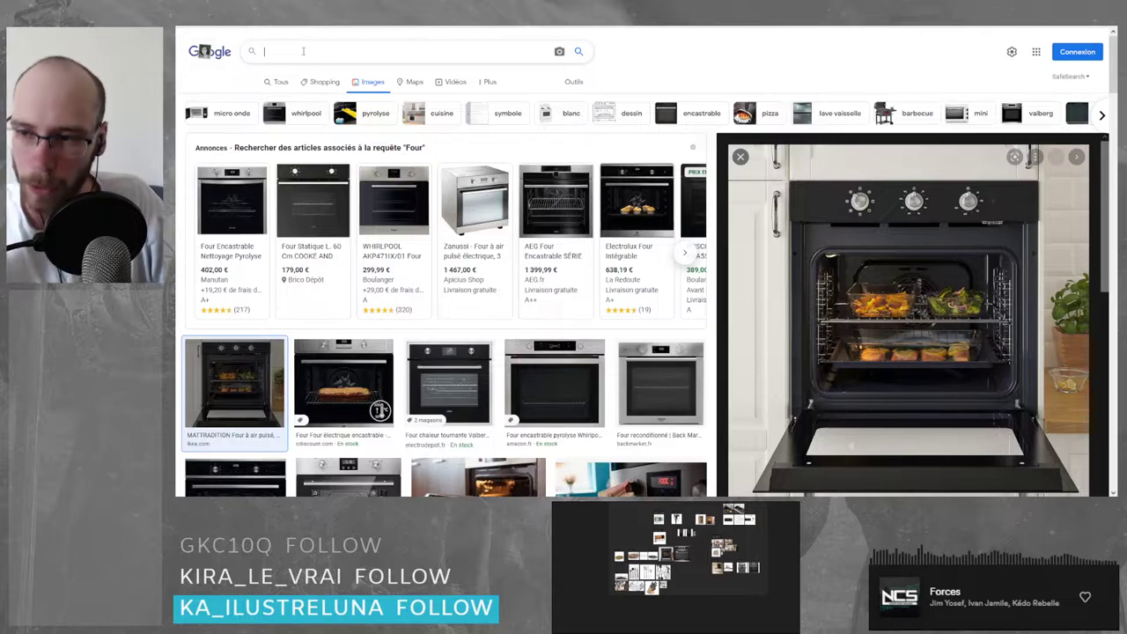
text(plaque de cuisson)
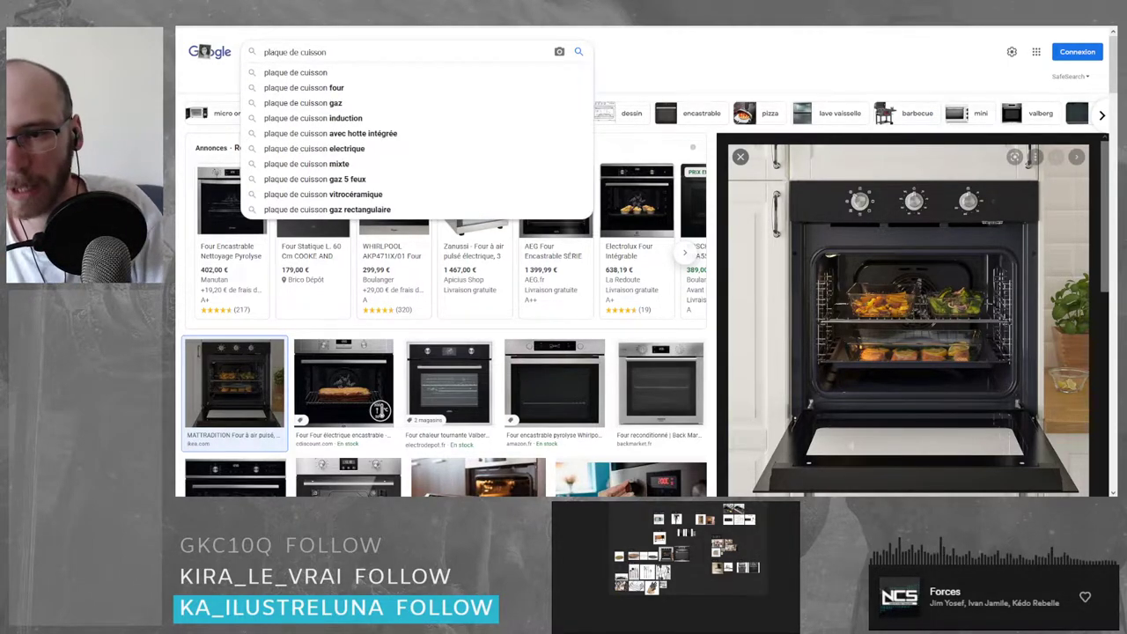
key(Return)
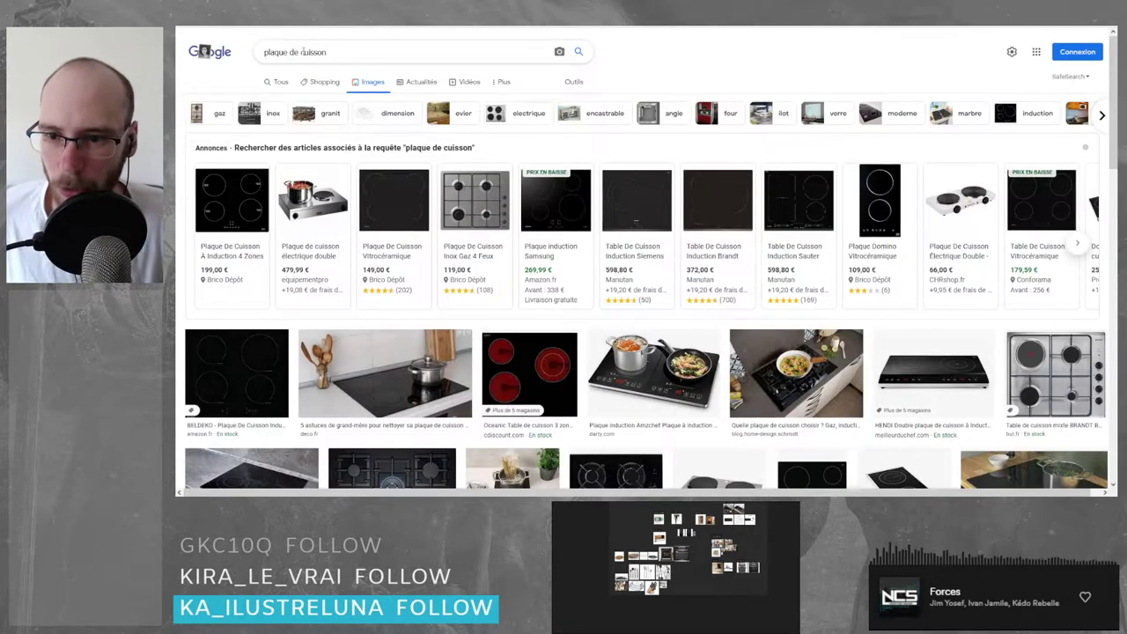
- Browse the hob results, preview the black induction hob and open the Blog SCHMIDT gas hob image at full size
mouse_move(470, 197)
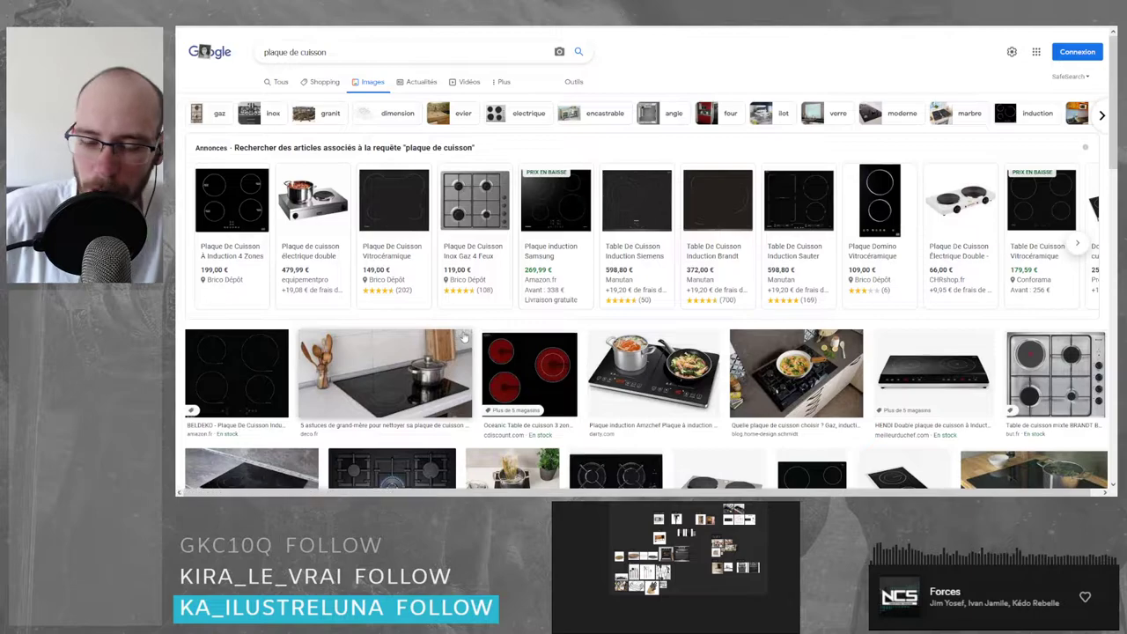
mouse_move(571, 287)
scroll(581, 281, down, 3)
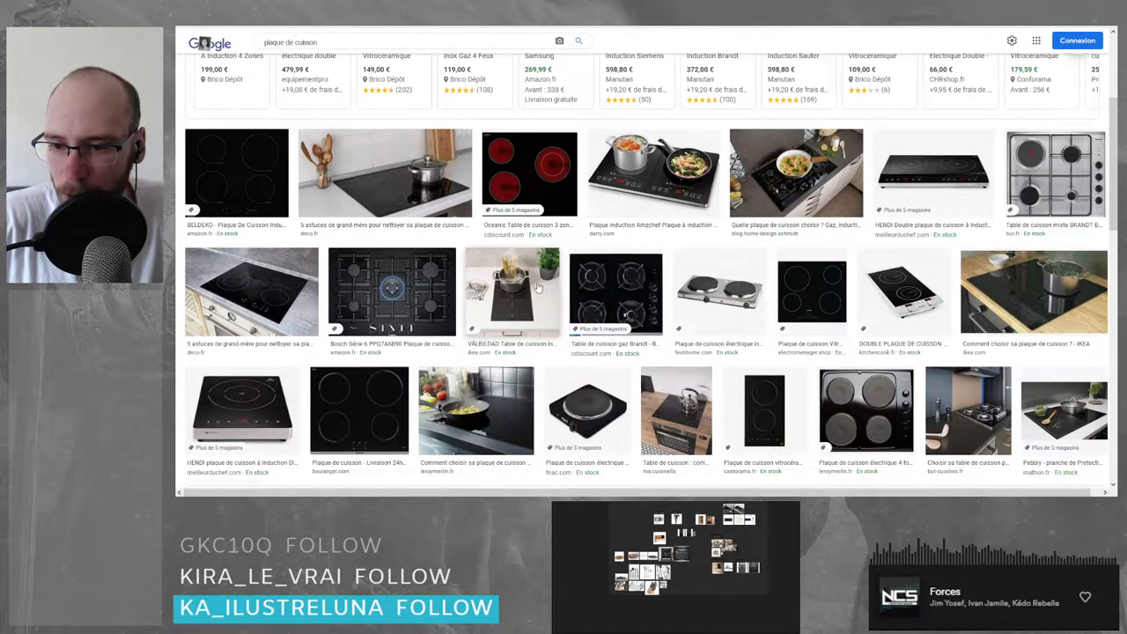
click(224, 287)
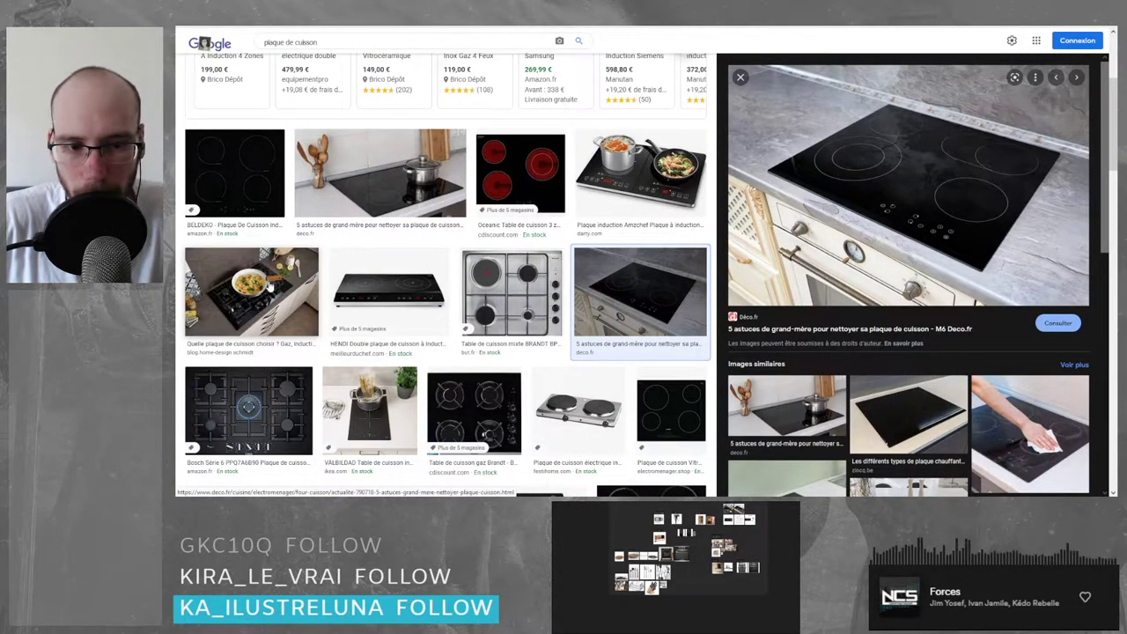
click(248, 304)
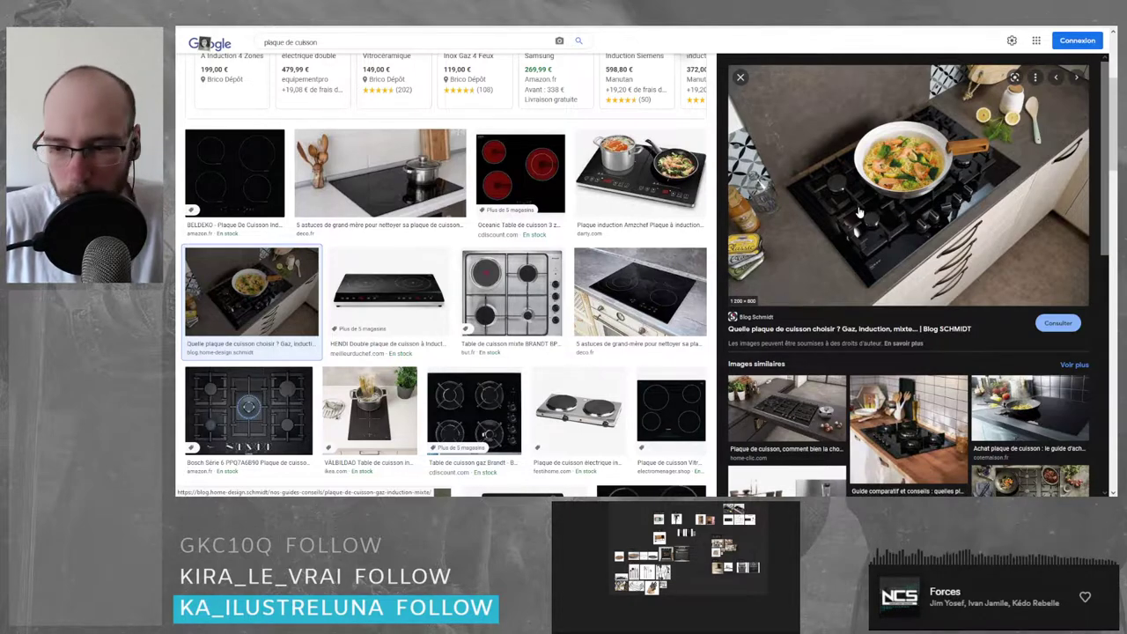
click(901, 331)
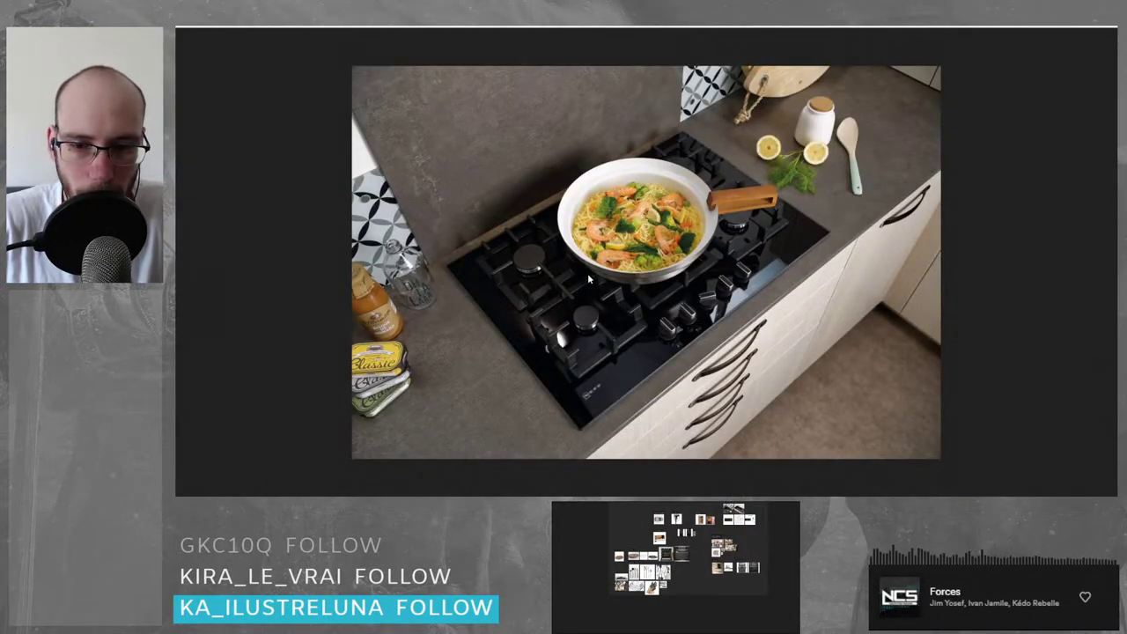
- Paste the gas hob image onto the reference board and place it directly beside the BEKO oven
key(ctrl+v)
scroll(705, 598, up, 6)
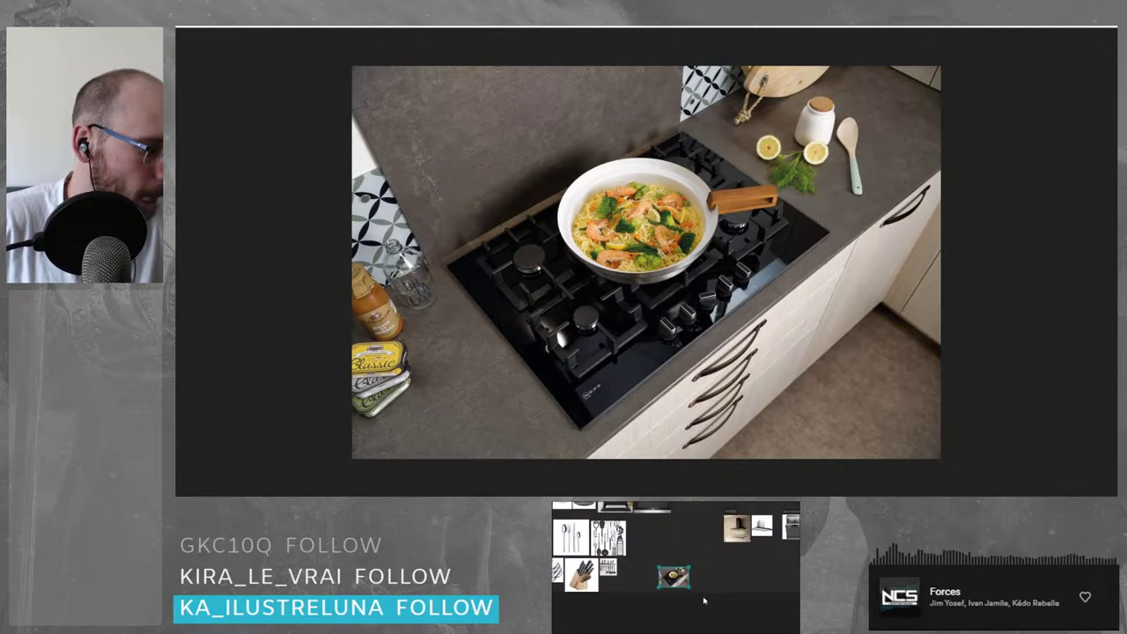
middle_drag(653, 558, 742, 584)
scroll(742, 584, down, 4)
drag(741, 585, 754, 526)
scroll(753, 526, up, 5)
middle_drag(753, 526, 730, 574)
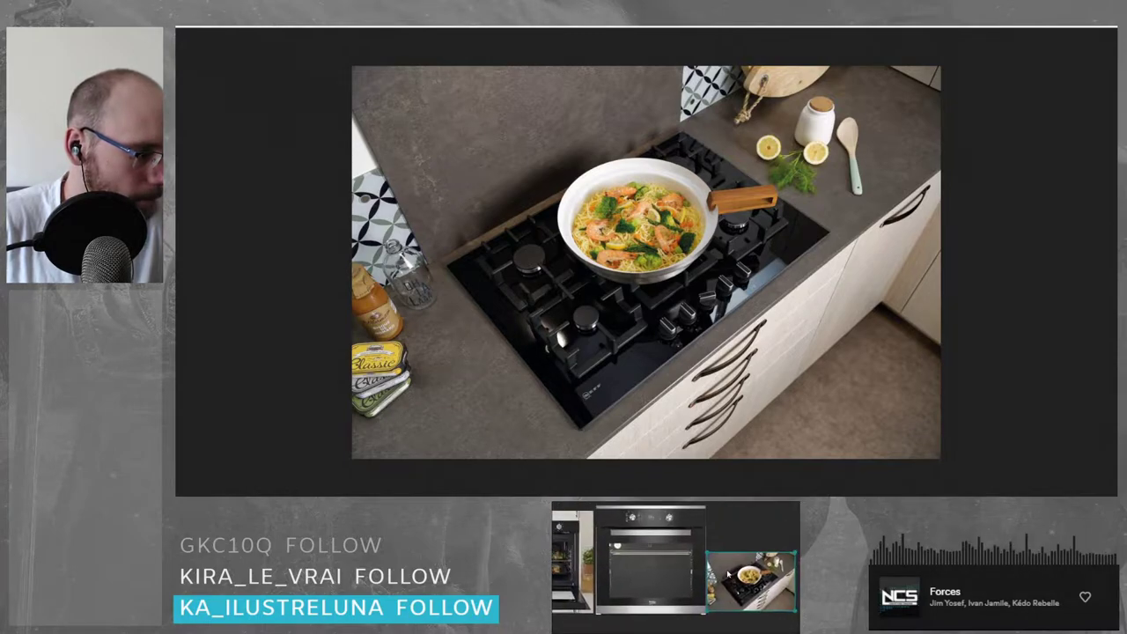
scroll(731, 575, down, 1)
drag(731, 575, 733, 578)
click(740, 556)
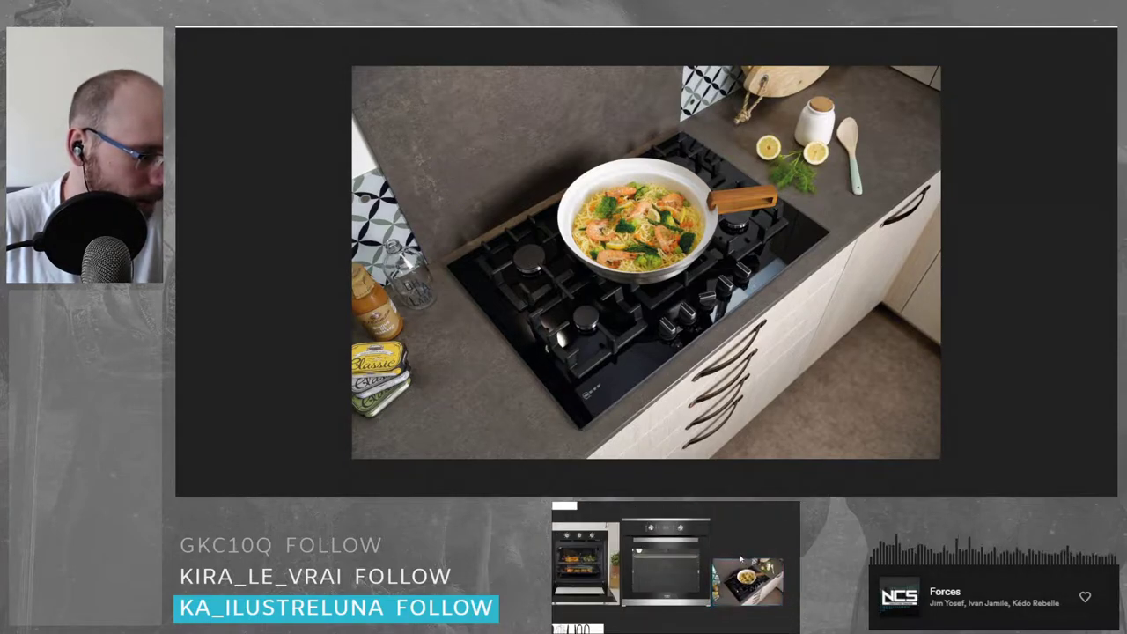
- Inspect the gas hob image closely on the reference board and close its full-size view in the browser
scroll(746, 596, up, 8)
middle_drag(795, 538, 649, 608)
scroll(767, 577, down, 3)
scroll(711, 539, up, 4)
scroll(680, 585, up, 3)
scroll(722, 556, down, 10)
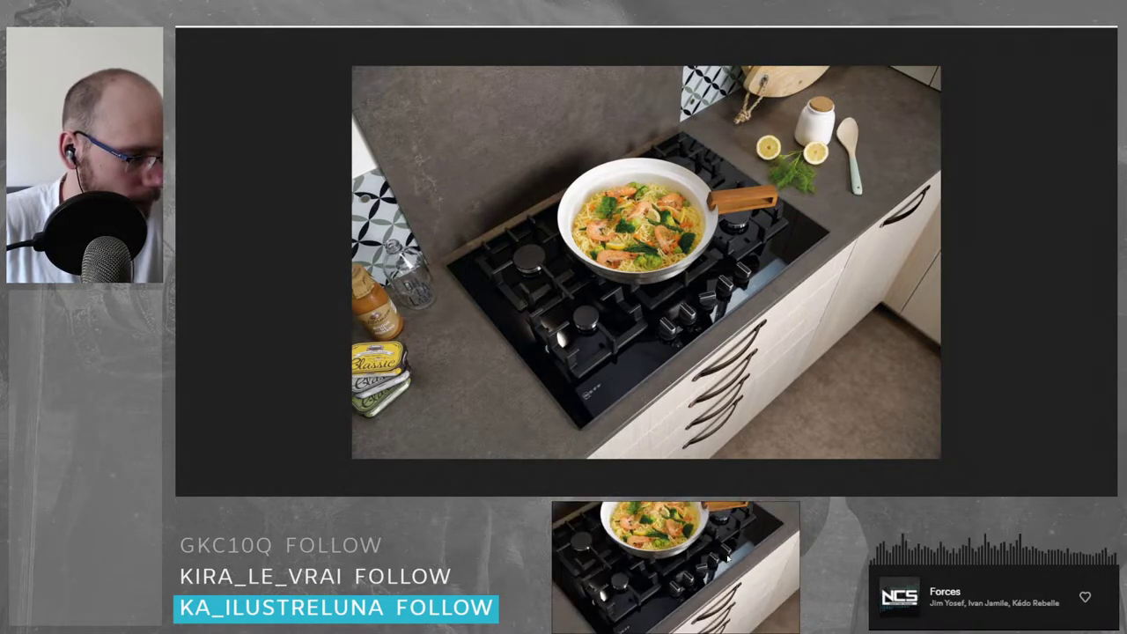
middle_drag(722, 556, 724, 564)
scroll(708, 554, up, 2)
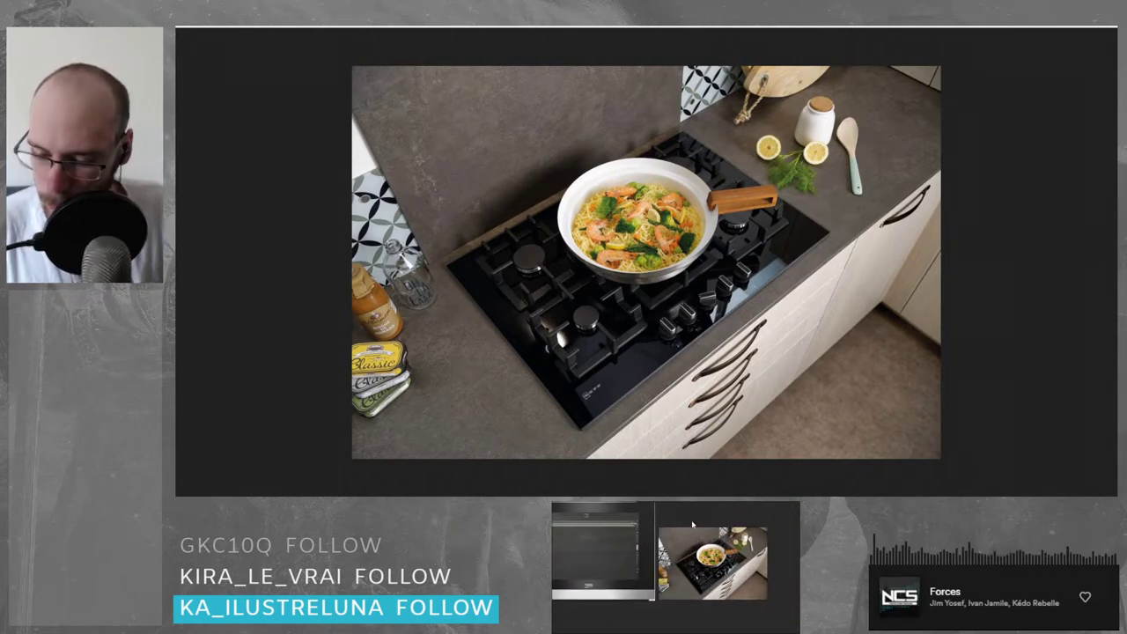
key(ctrl+w)
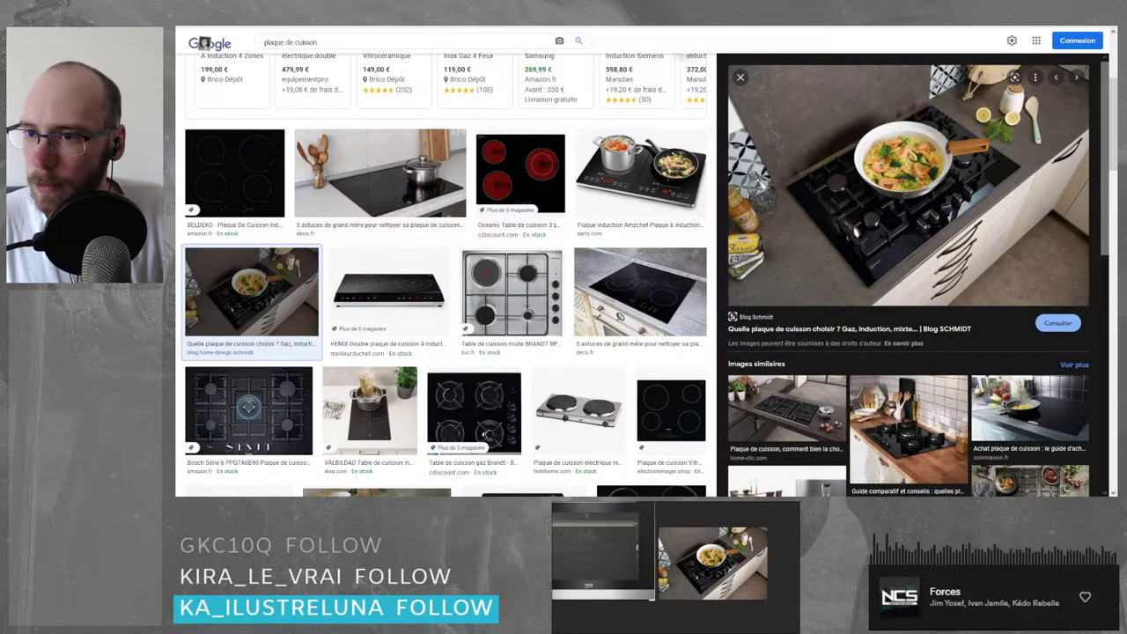
- Look through more hob results and review the cookware, cutlery, plate and oven images on the reference board
scroll(464, 251, down, 3)
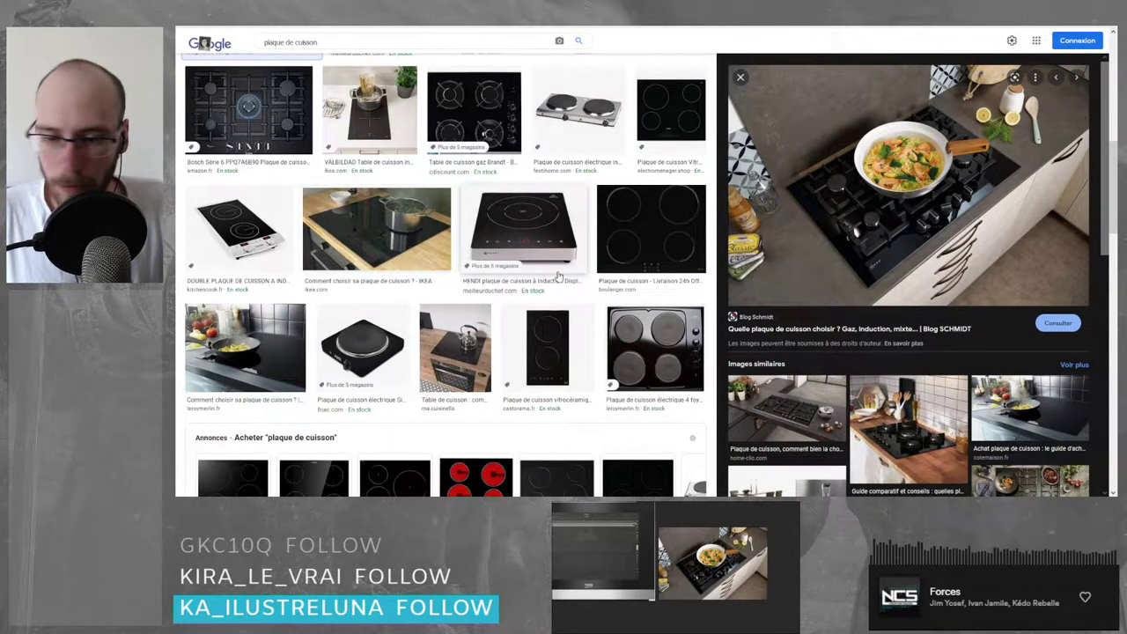
scroll(787, 519, down, 7)
middle_drag(696, 563, 738, 563)
scroll(696, 589, up, 4)
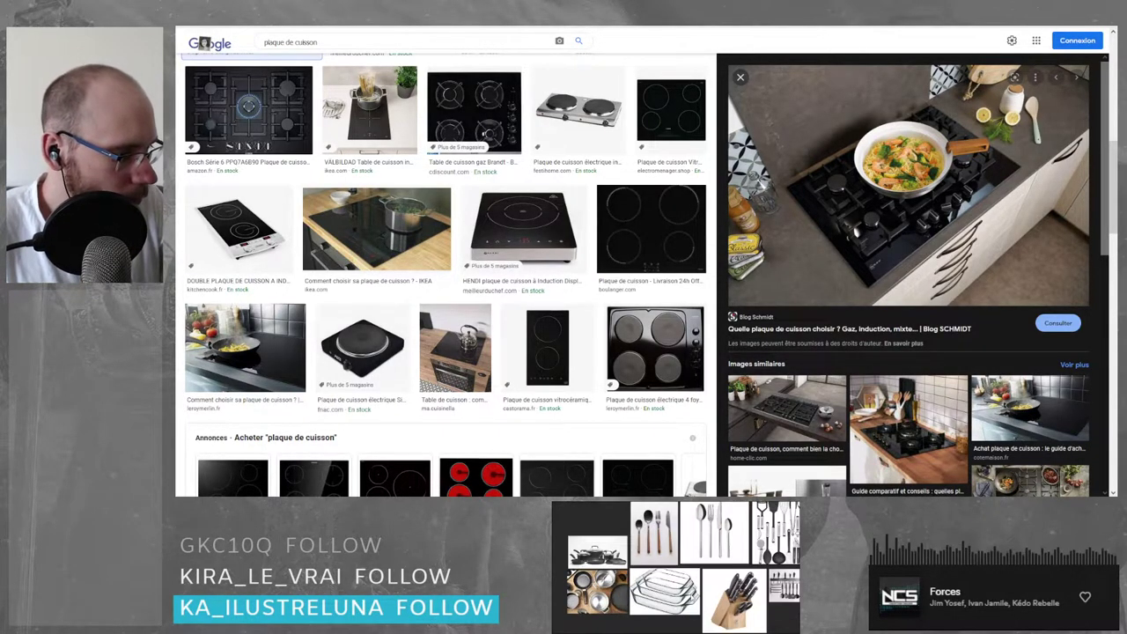
middle_drag(675, 590, 691, 571)
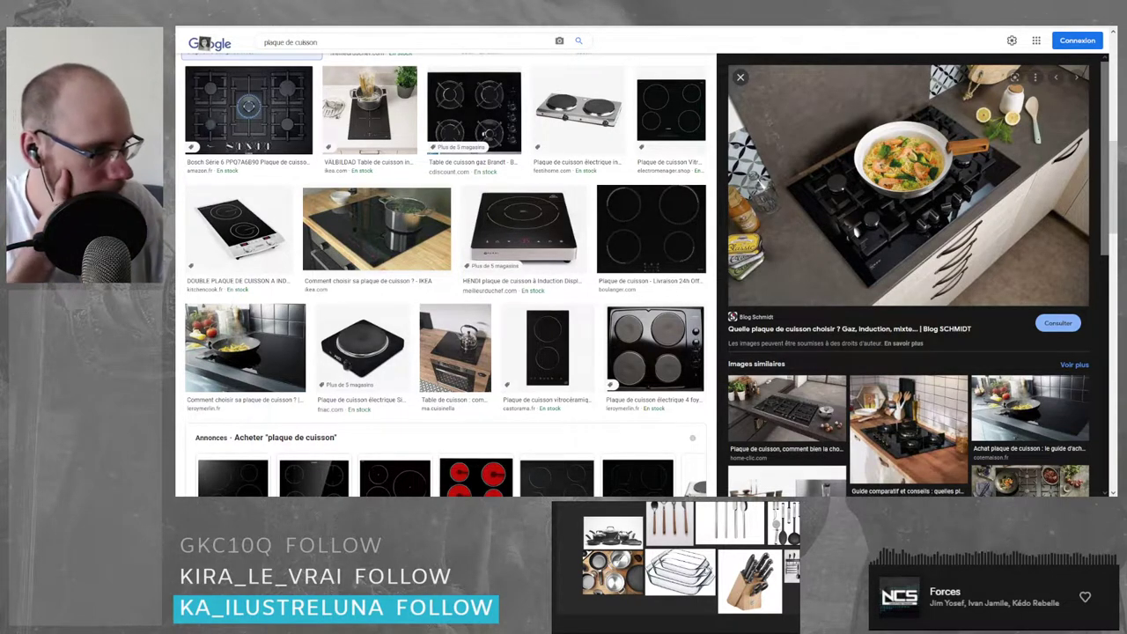
scroll(691, 571, down, 3)
middle_drag(691, 570, 648, 598)
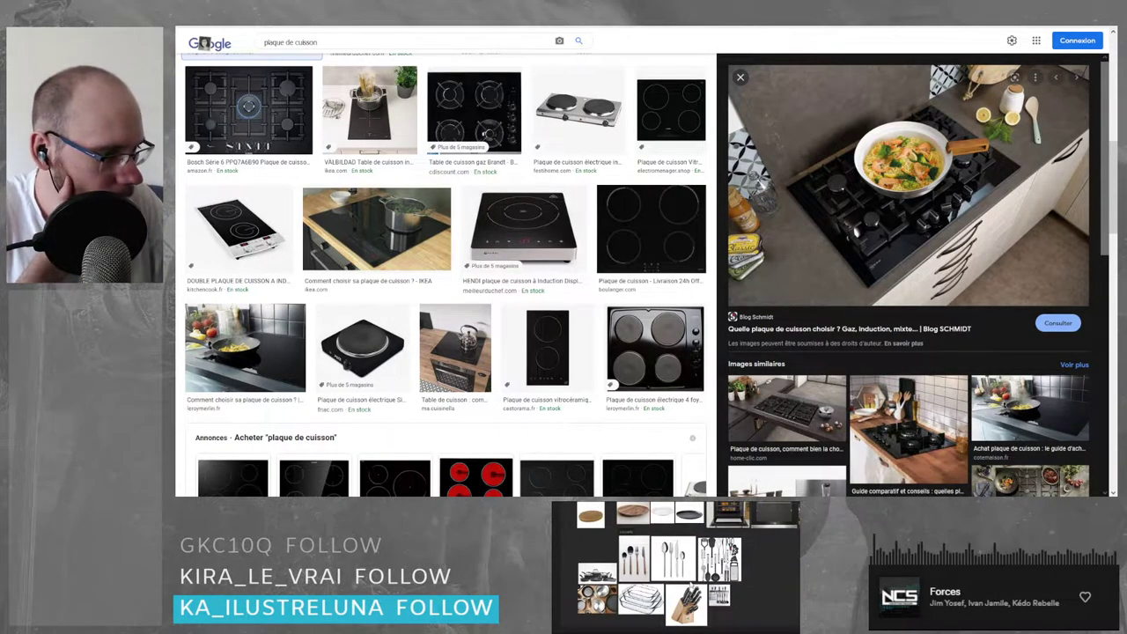
middle_drag(650, 555, 654, 594)
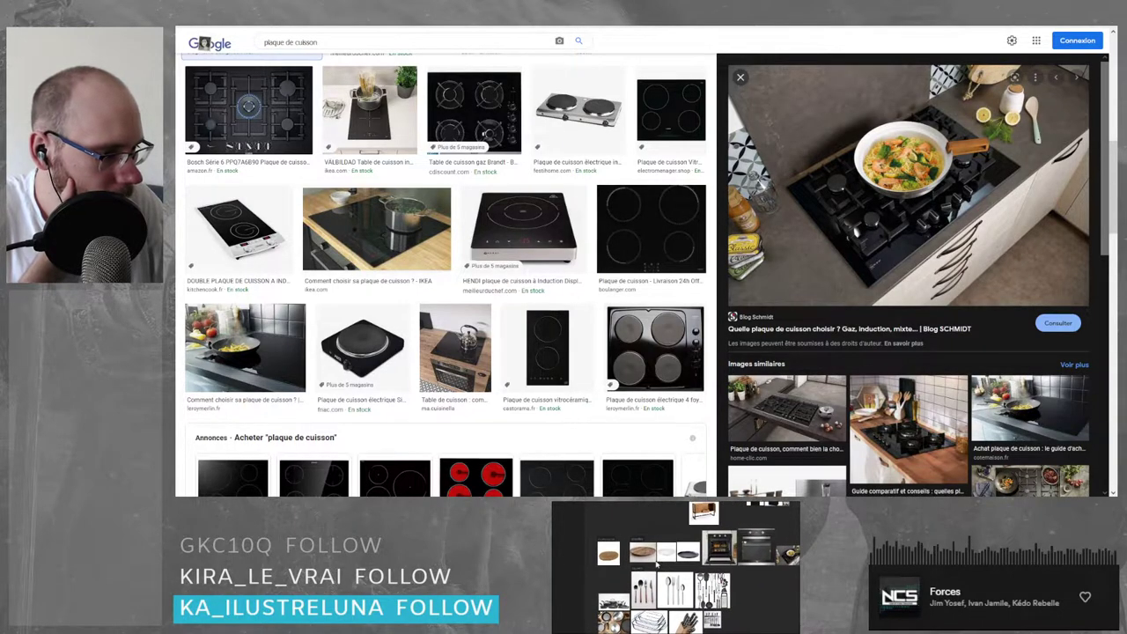
scroll(653, 593, up, 2)
middle_drag(693, 526, 655, 542)
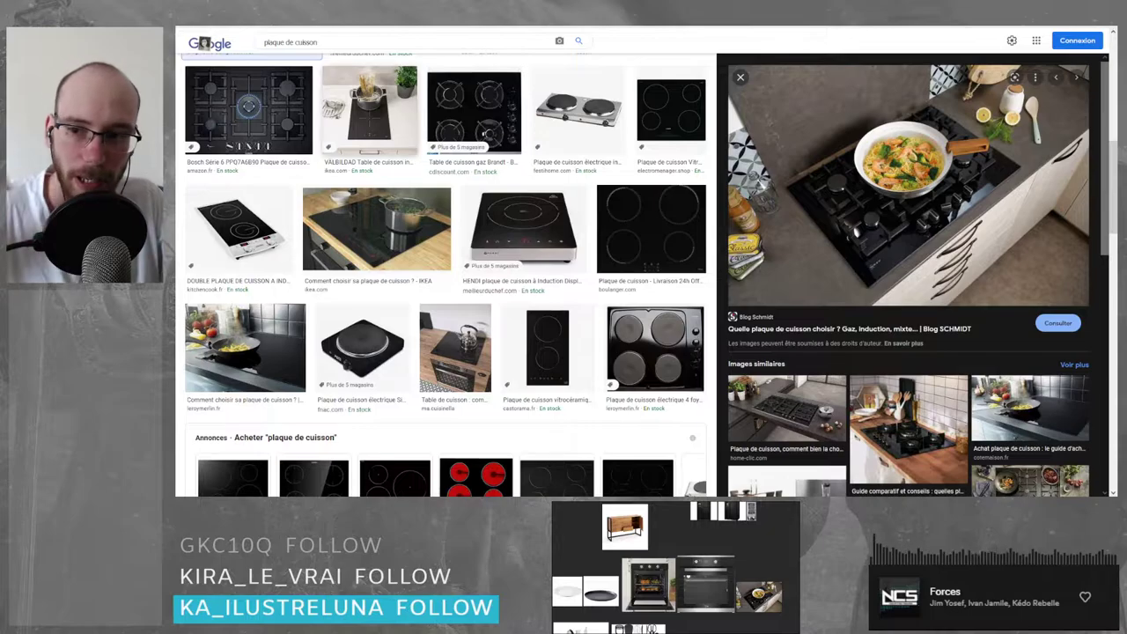
- Replace the image search query with "tasse" and run the search
scroll(251, 467, up, 5)
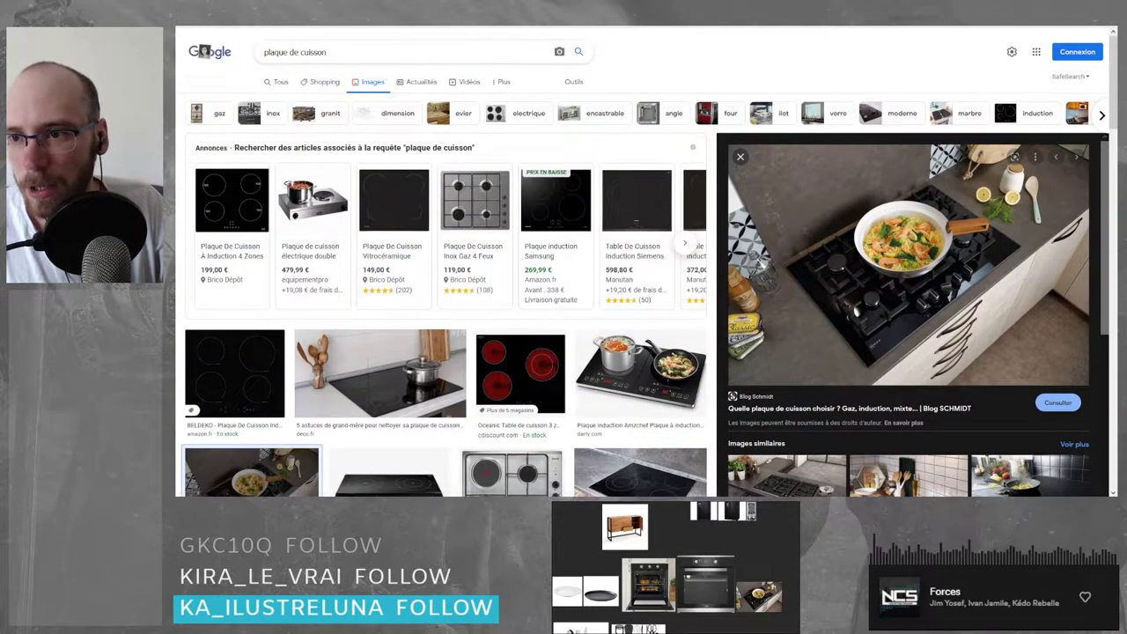
click(347, 54)
triple_click(347, 54)
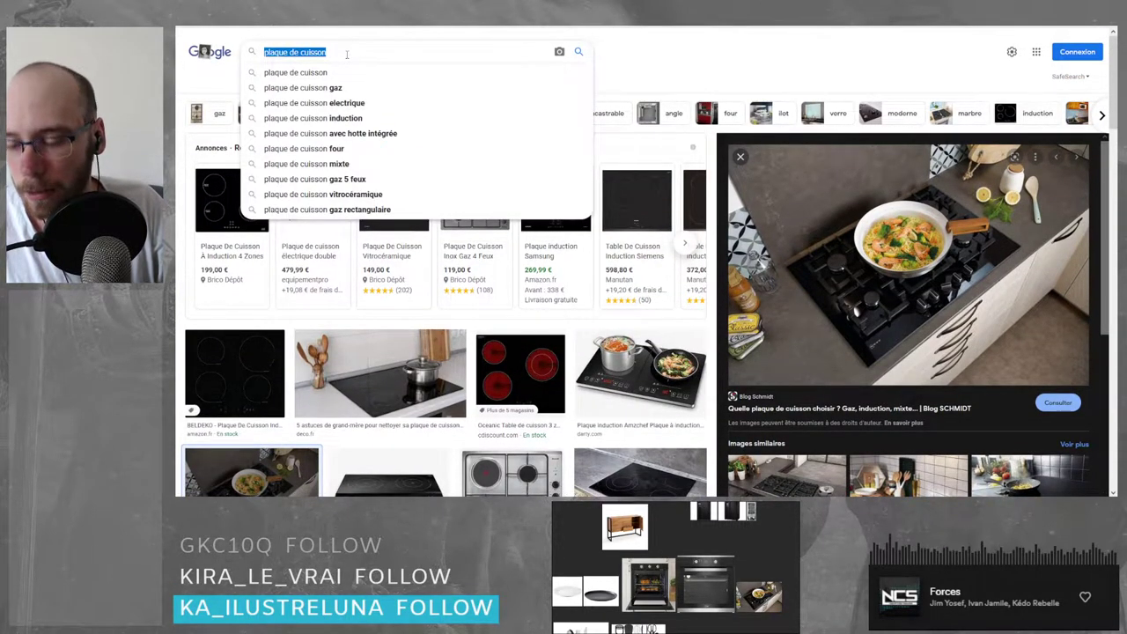
text(tasse)
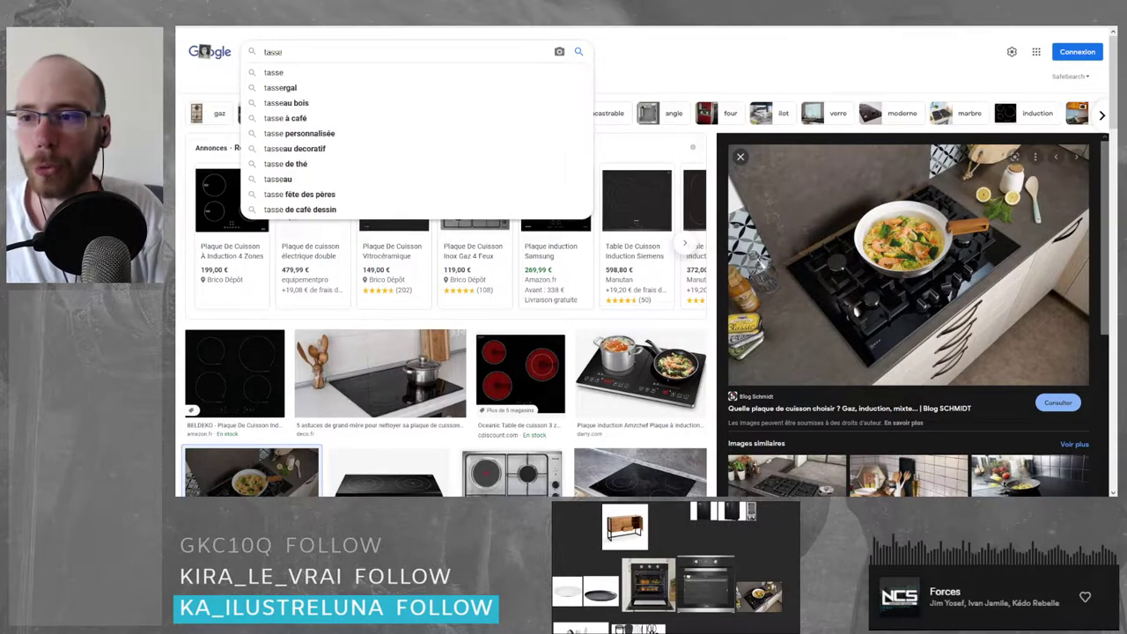
key(Return)
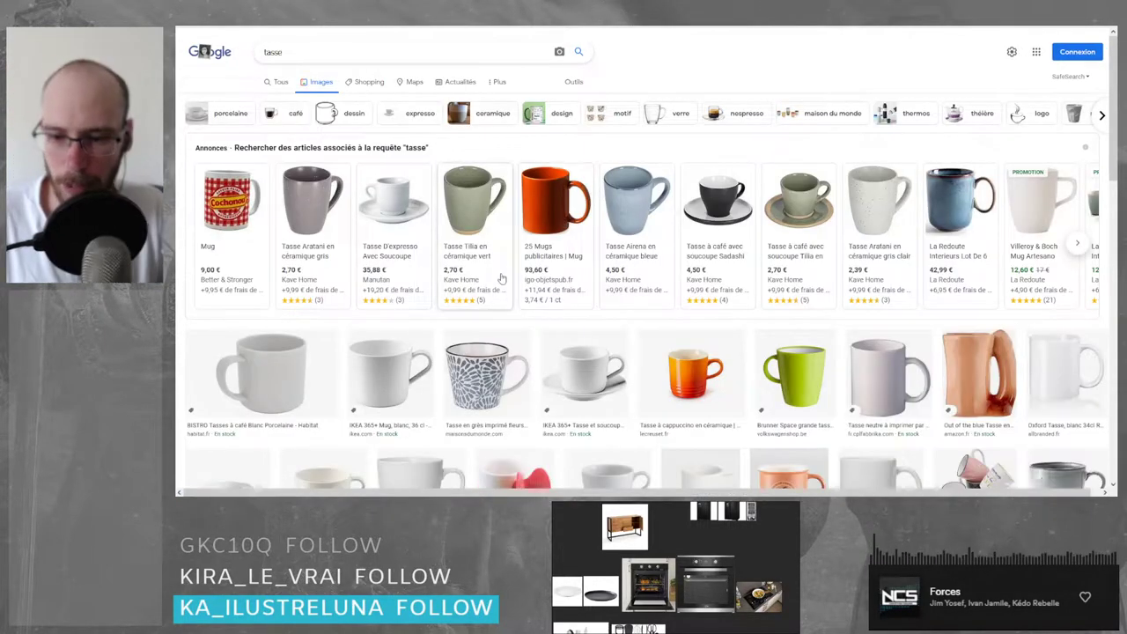
- Browse the "tasse" image results for suitable cup and mug references, comparing the product ads and photos
scroll(480, 200, down, 5)
scroll(480, 201, down, 2)
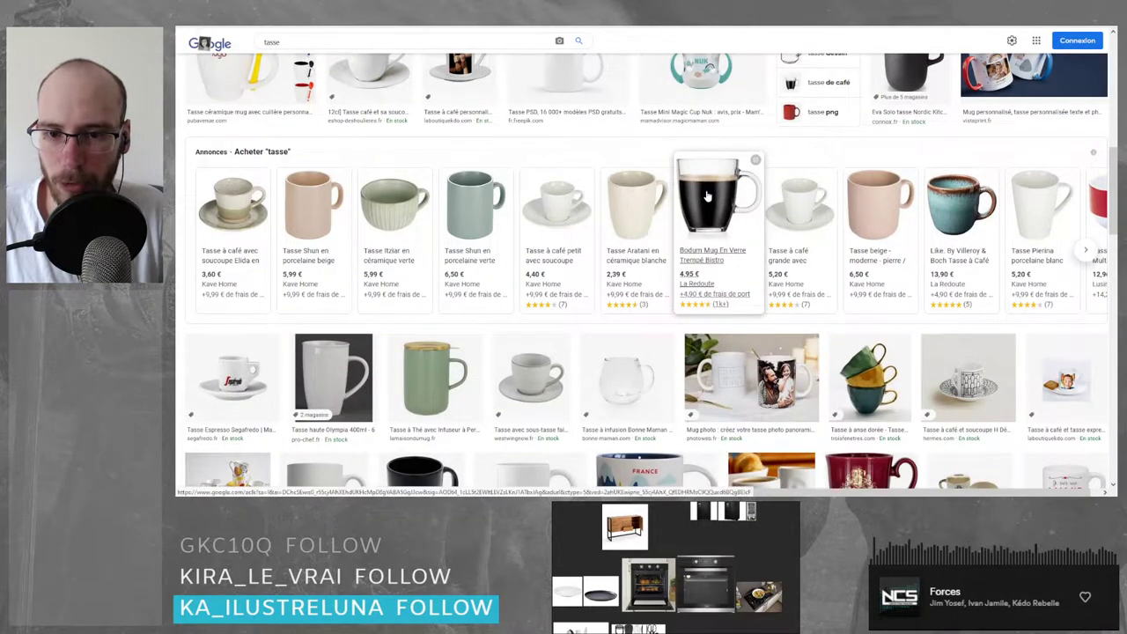
scroll(468, 249, down, 1)
scroll(468, 249, down, 2)
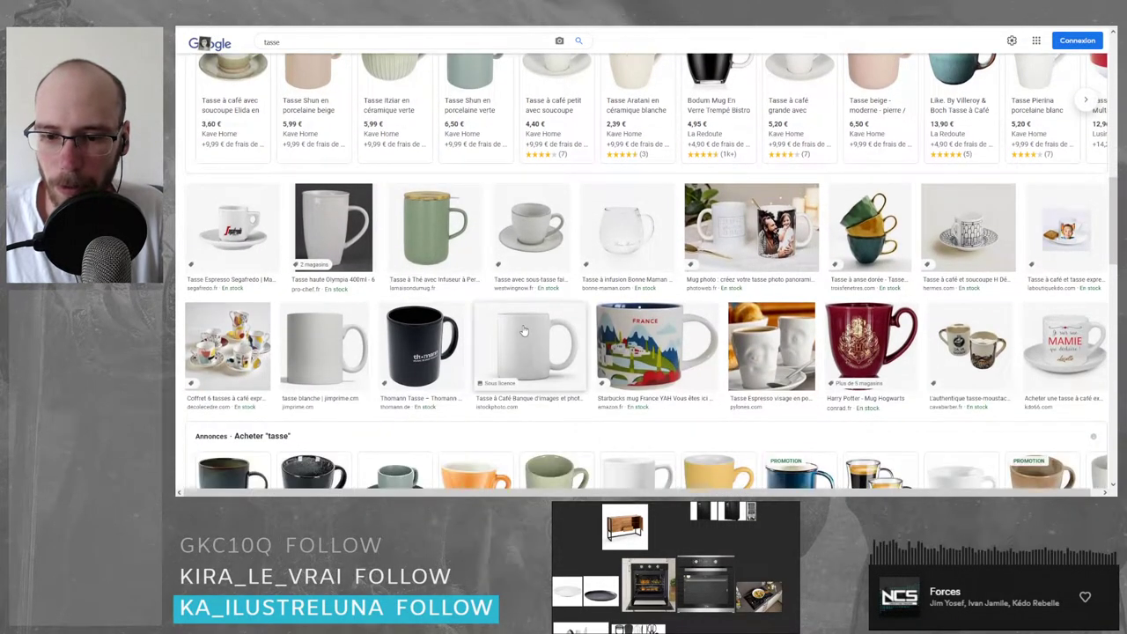
scroll(583, 205, down, 3)
scroll(583, 205, down, 3)
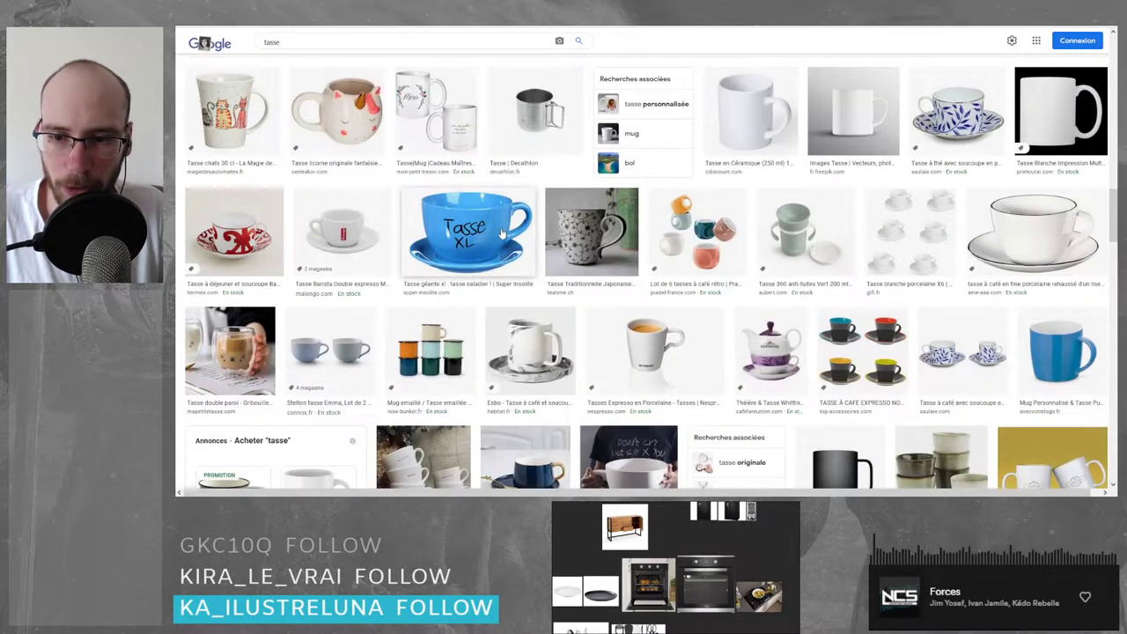
scroll(502, 233, down, 8)
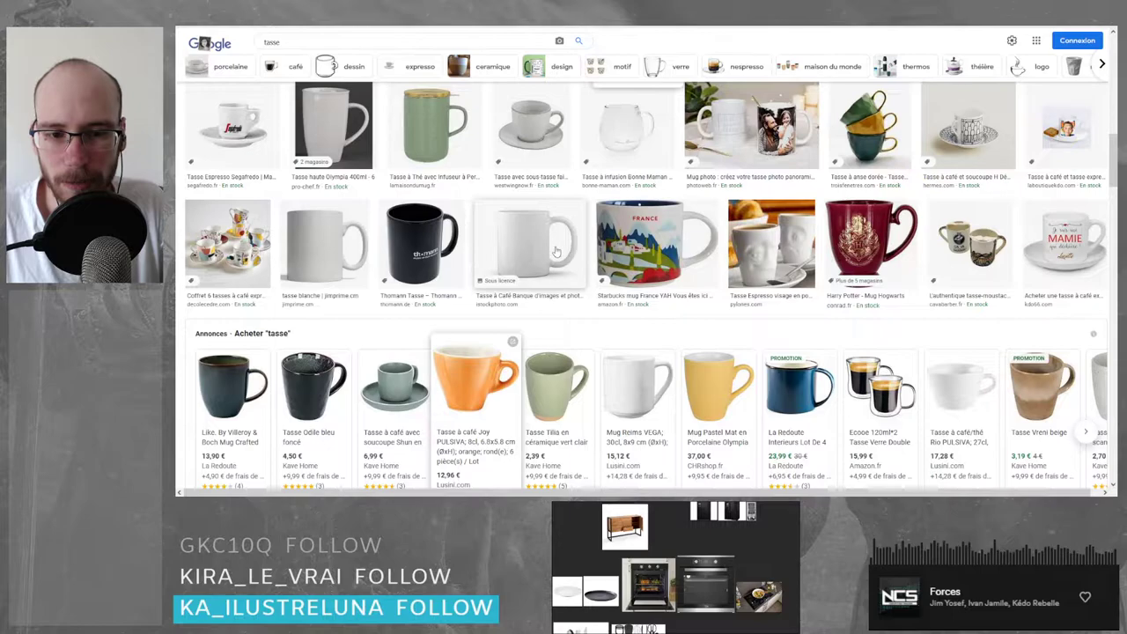
scroll(582, 237, up, 3)
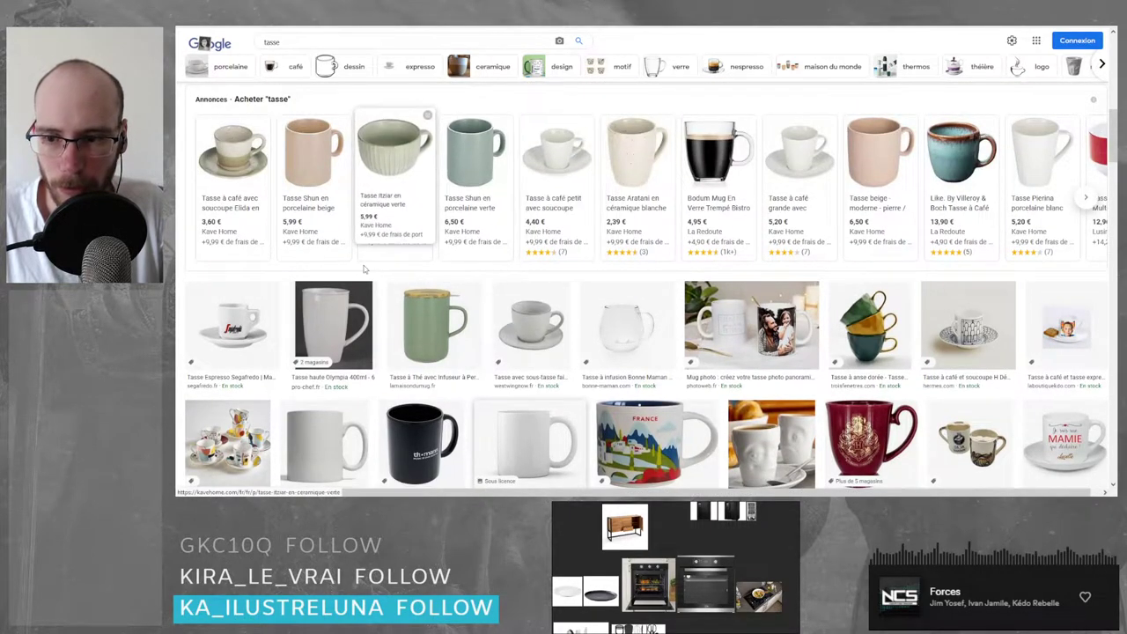
scroll(355, 267, up, 3)
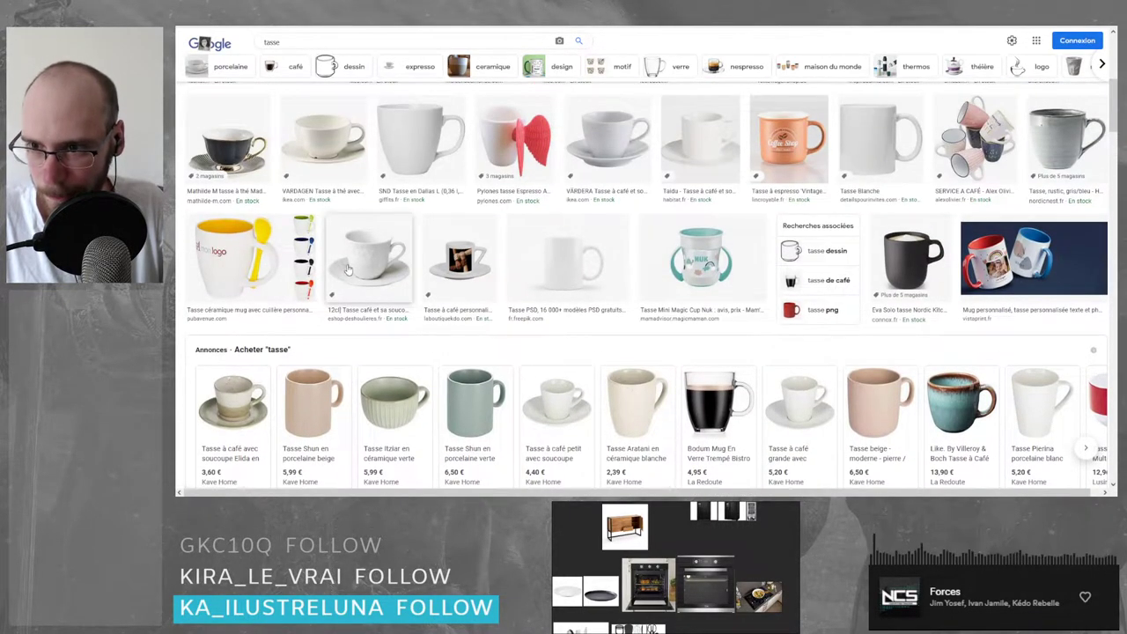
scroll(352, 269, down, 5)
scroll(347, 269, up, 2)
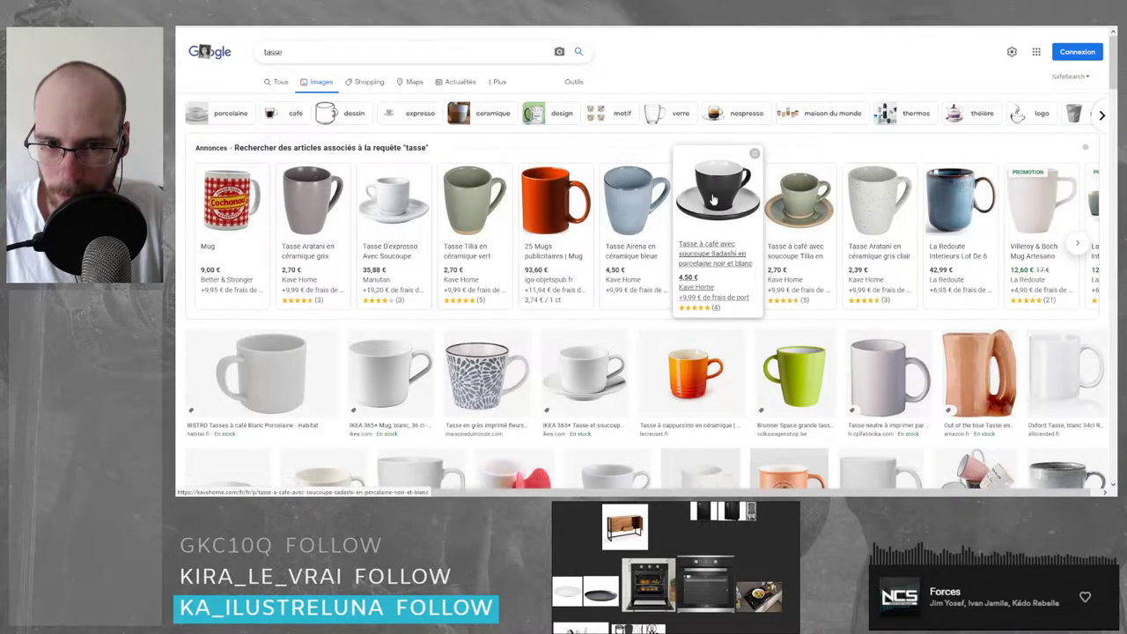
scroll(611, 196, down, 5)
scroll(611, 196, down, 10)
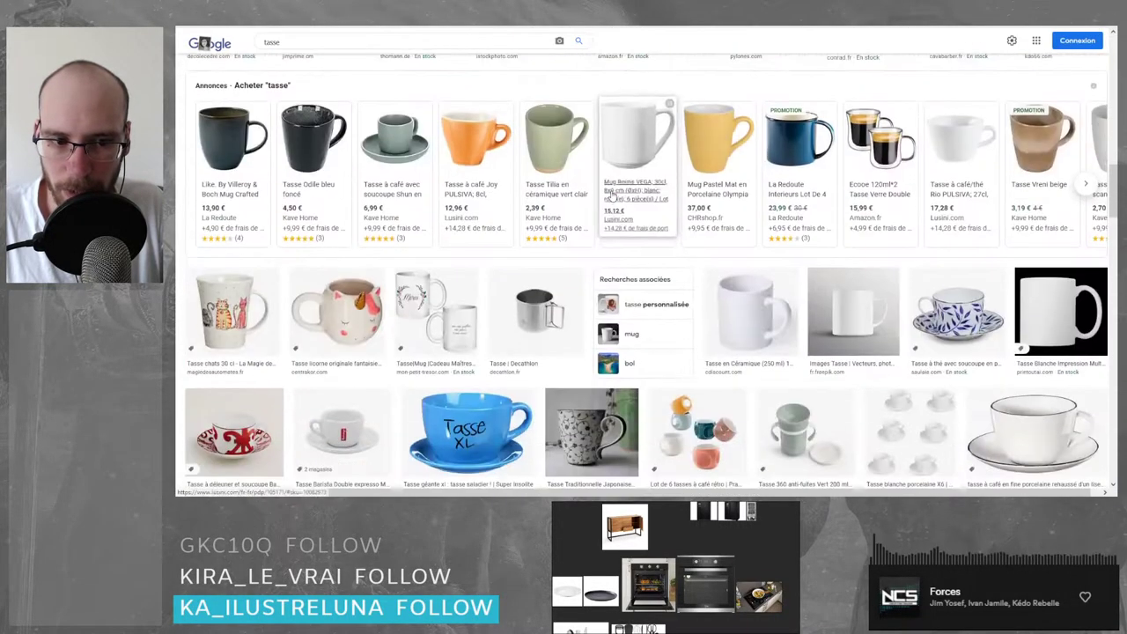
scroll(611, 197, down, 2)
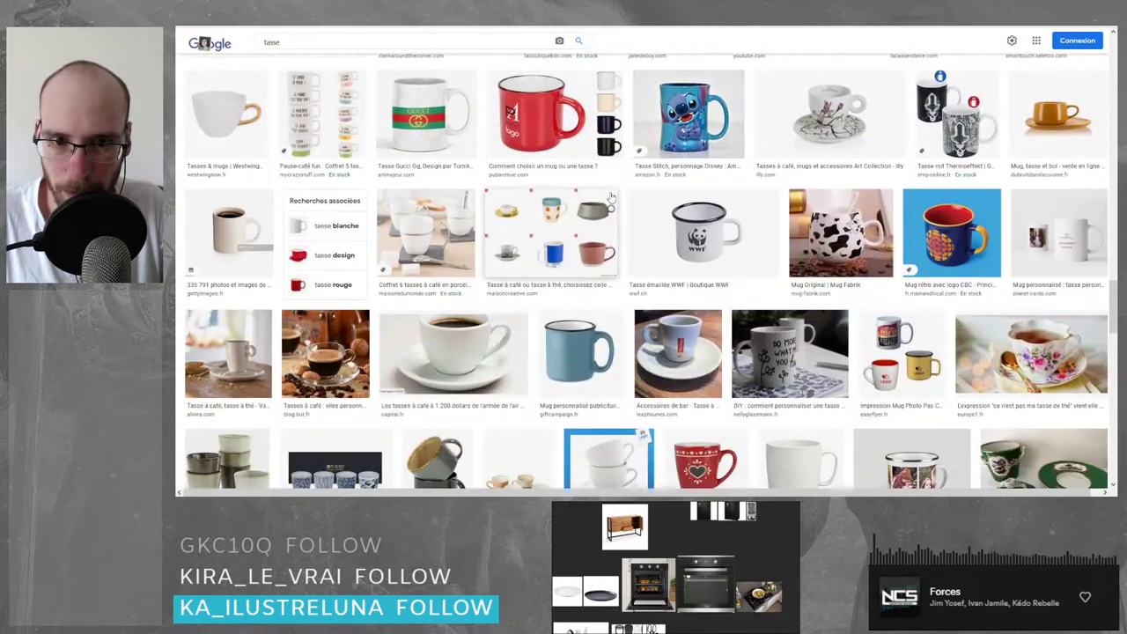
scroll(573, 203, down, 3)
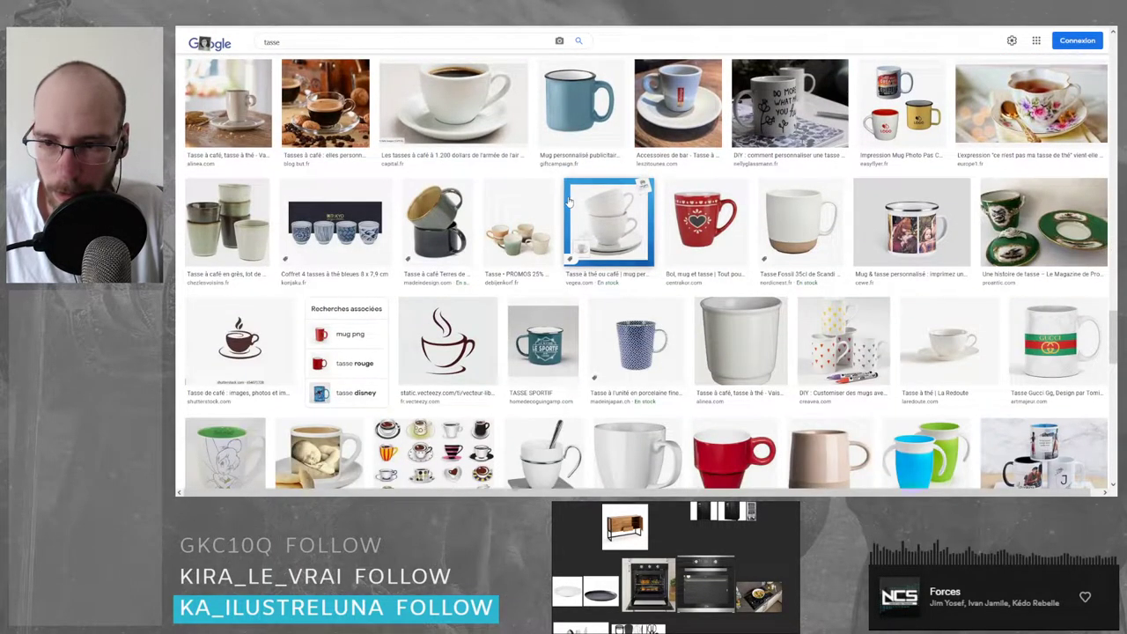
scroll(568, 203, down, 5)
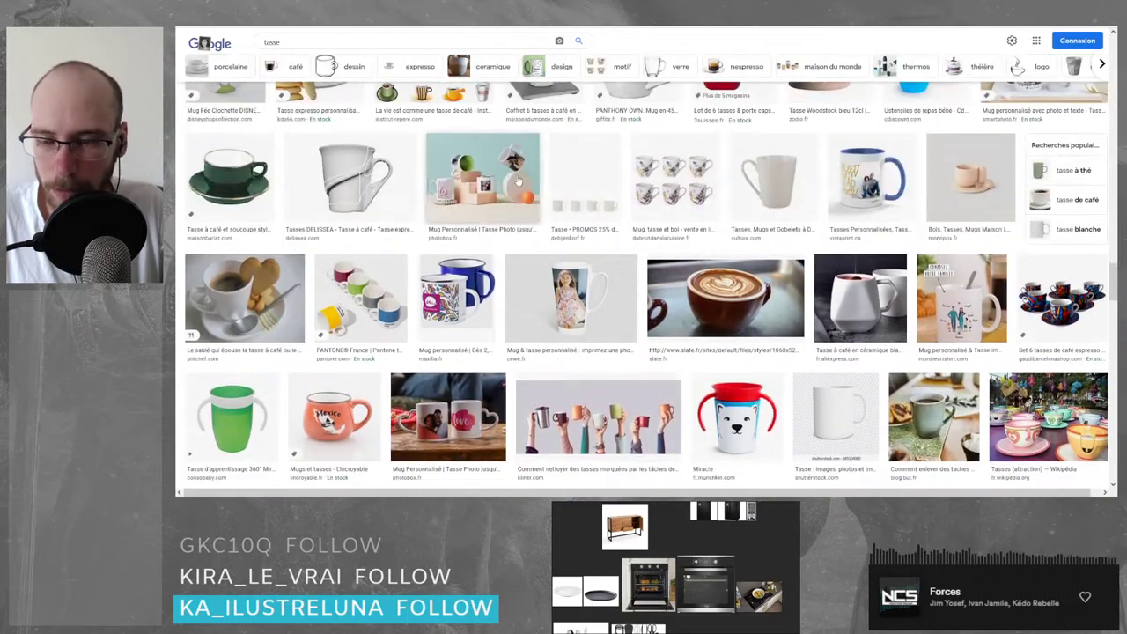
- Bring up the La Redoute page of the Bodum BISTRO glass mug and paste its image onto the reference board above the trivet group
click(381, 28)
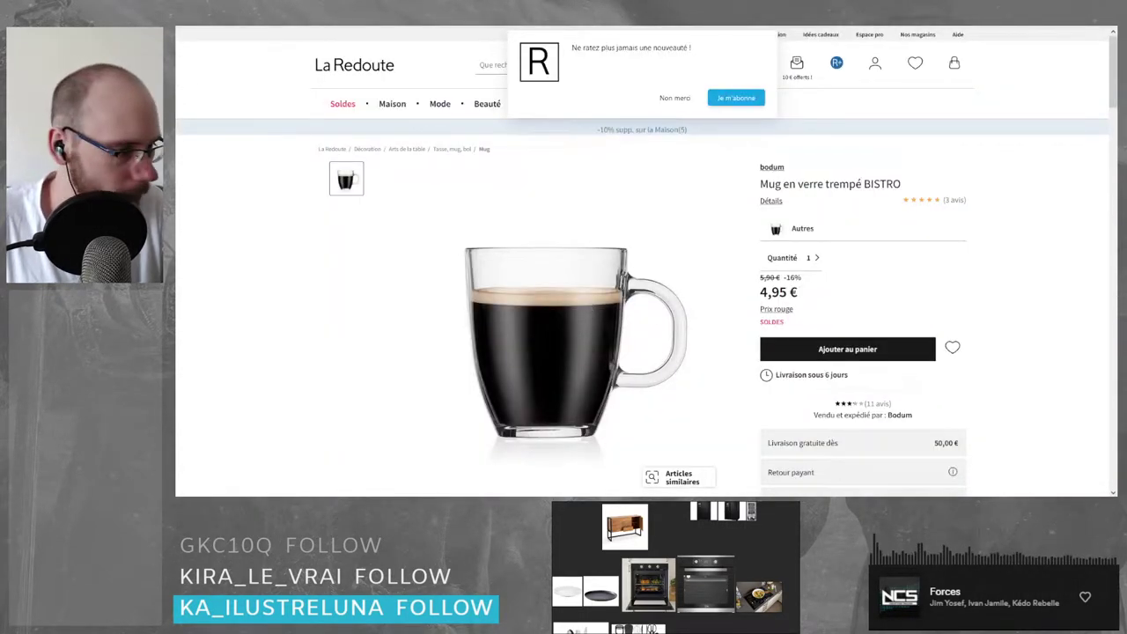
key(ctrl+v)
scroll(587, 559, up, 3)
scroll(588, 558, down, 3)
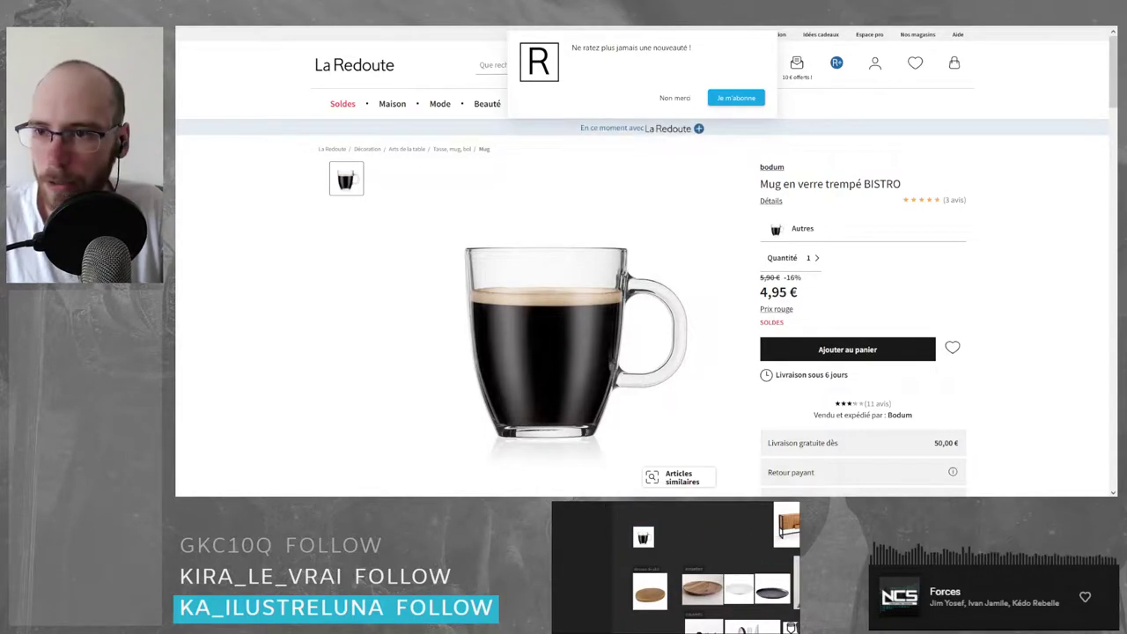
- Paste the white iStock coffee mug image onto the reference board and place it directly beside the glass mug
click(335, 28)
click(671, 526)
scroll(671, 526, up, 4)
key(ctrl+v)
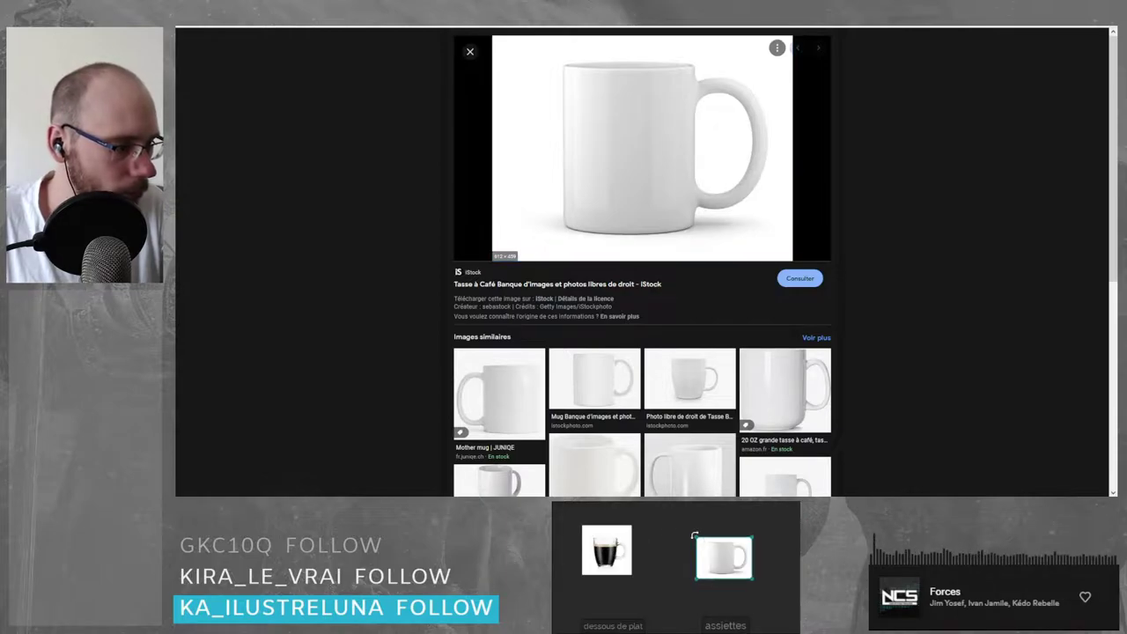
drag(719, 556, 662, 551)
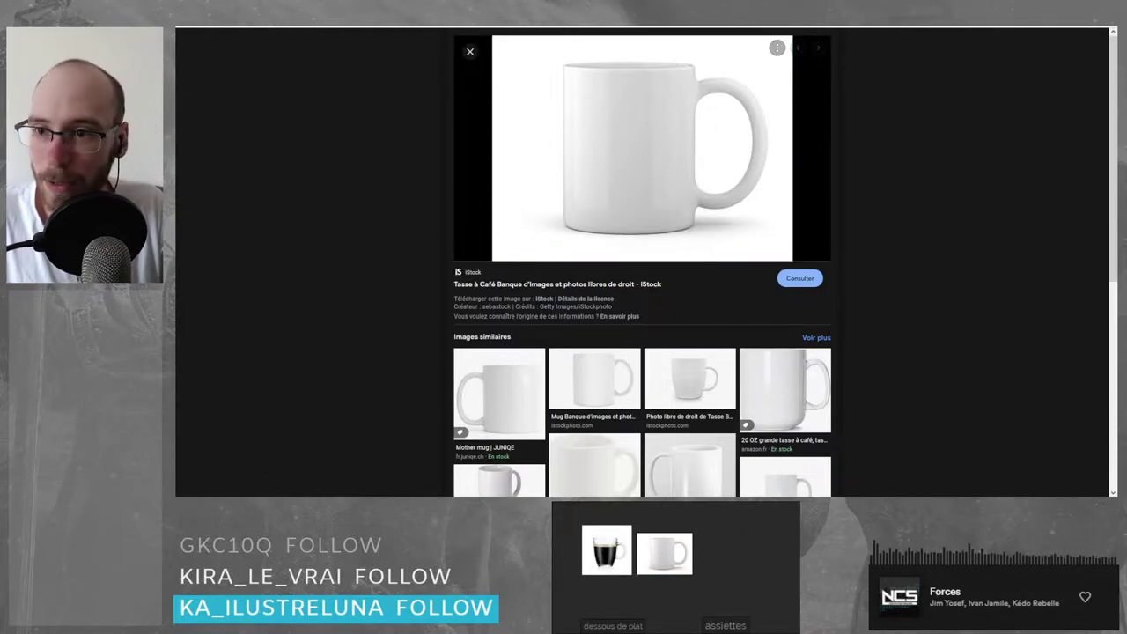
- Open the enlarged product photo of the black and white Sadashi cup with saucer and inspect the white mug on the reference board
key(alt+Left)
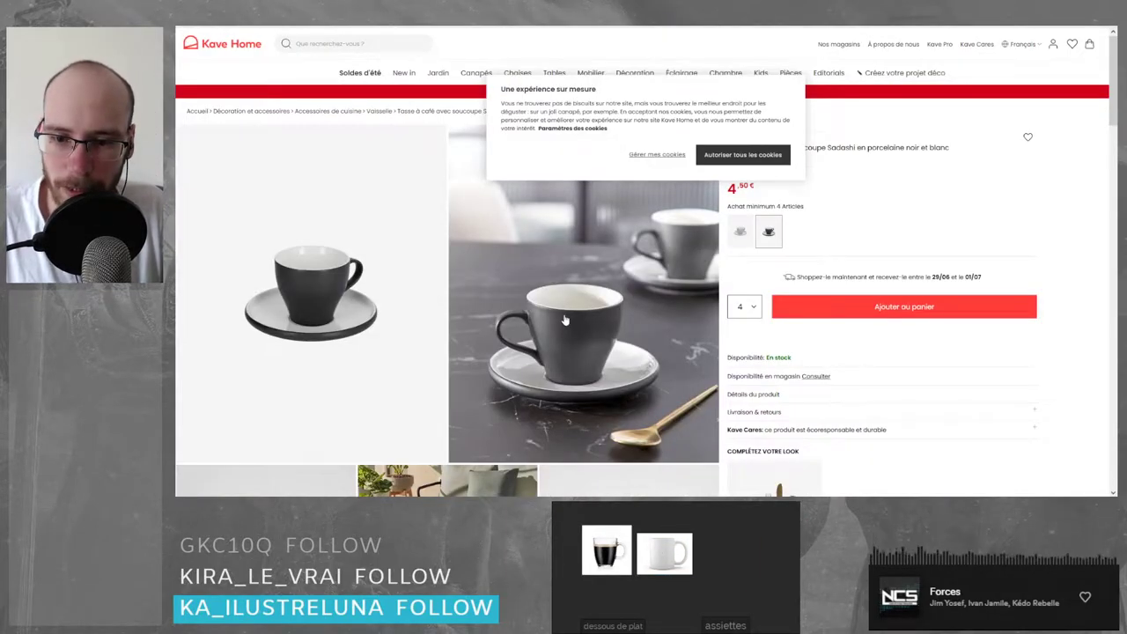
click(356, 312)
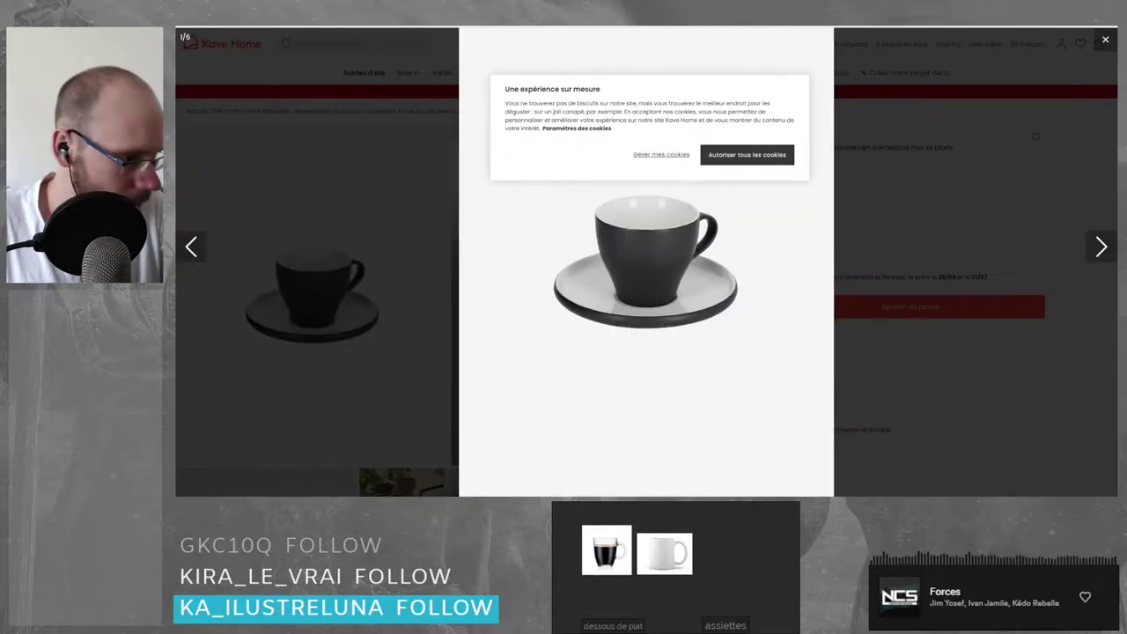
scroll(728, 563, up, 2)
scroll(722, 566, down, 5)
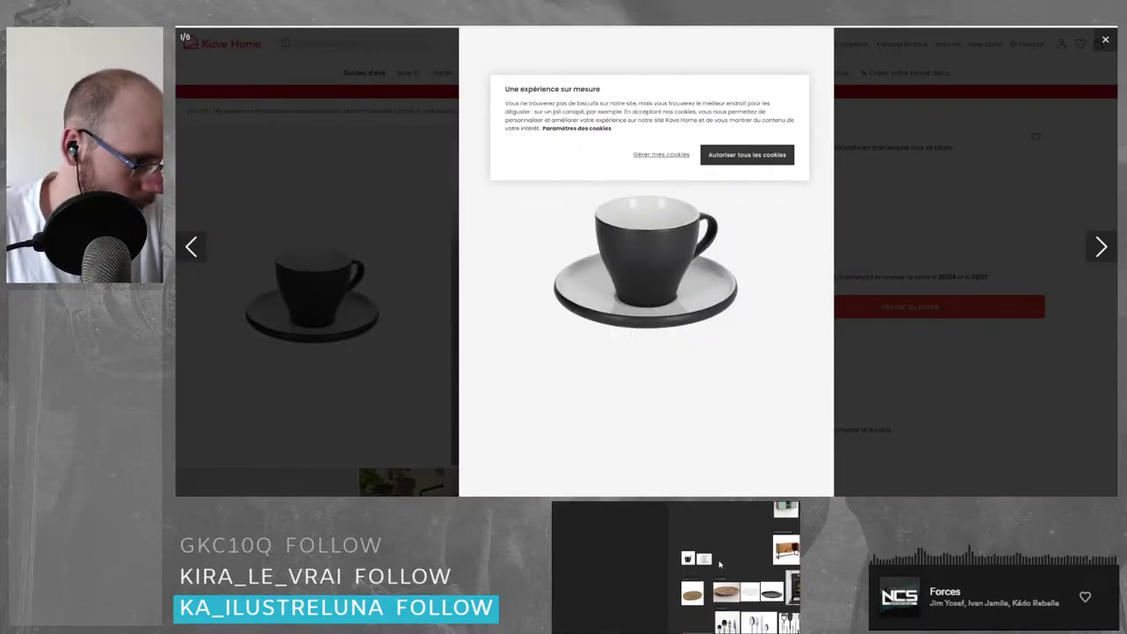
scroll(656, 567, up, 5)
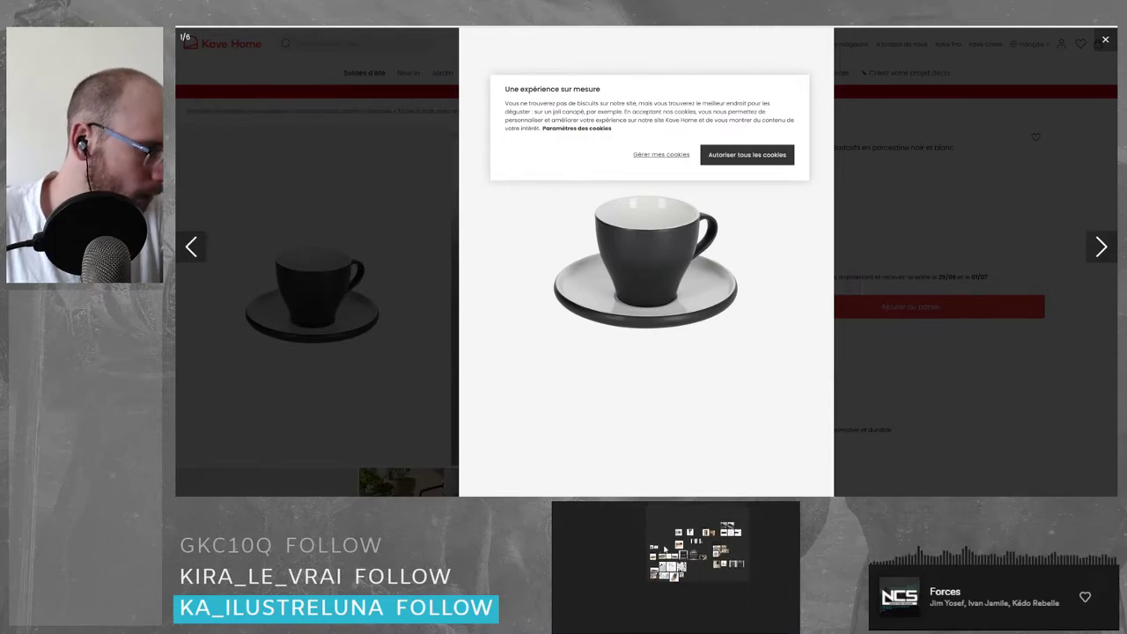
scroll(687, 564, up, 3)
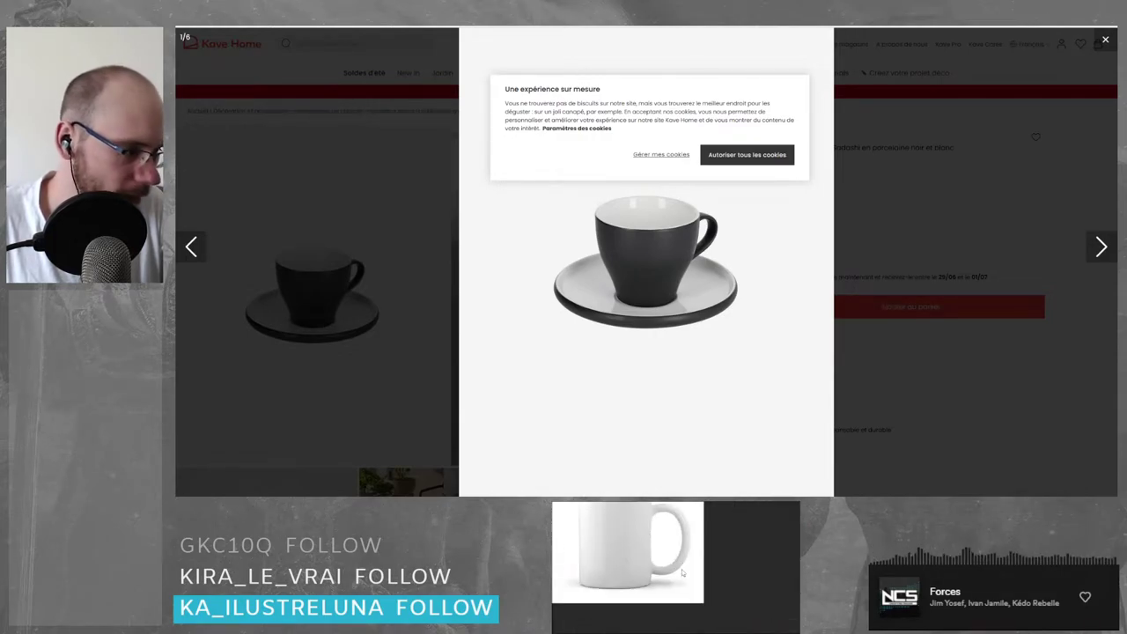
scroll(675, 551, up, 3)
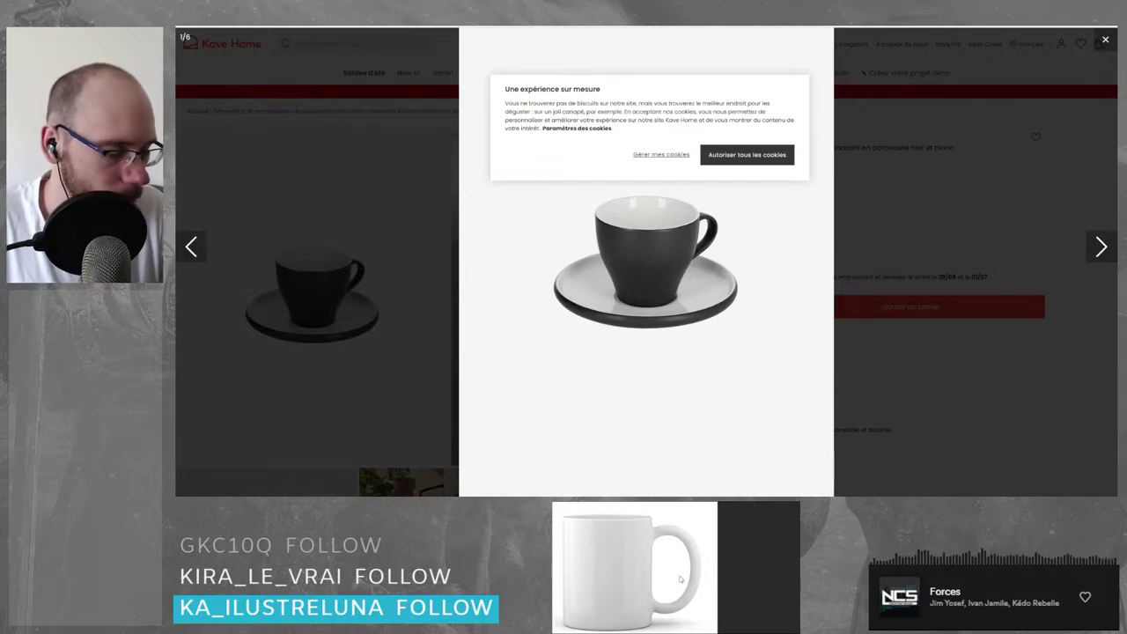
scroll(679, 579, down, 3)
middle_drag(738, 589, 698, 579)
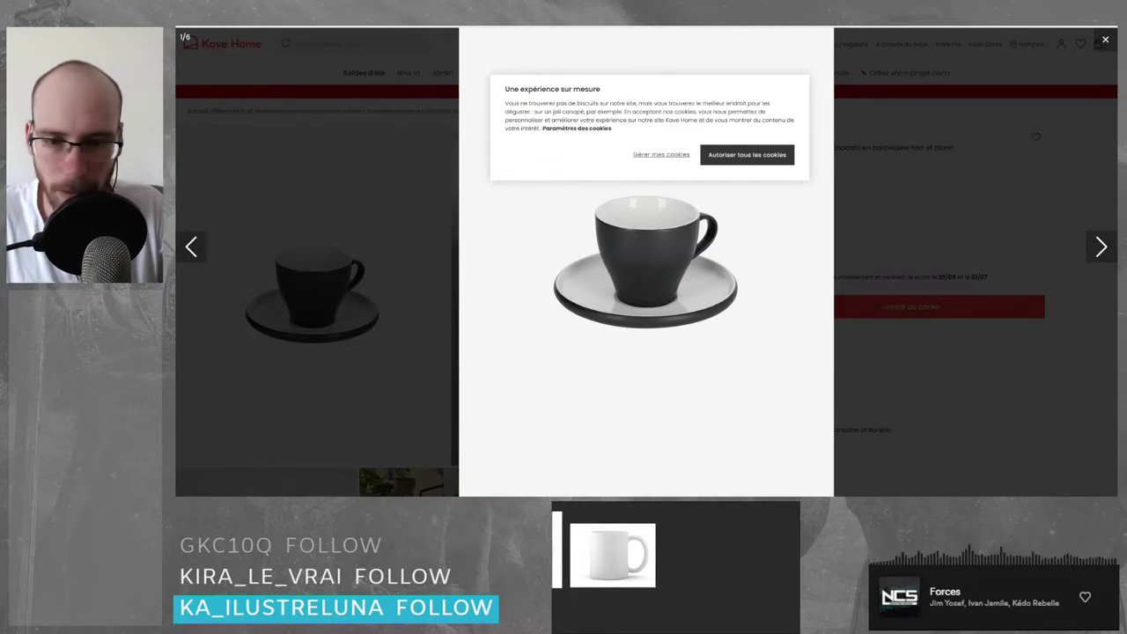
- Paste the black cup and saucer image onto the reference board and scale it down near the white mug
scroll(690, 565, up, 1)
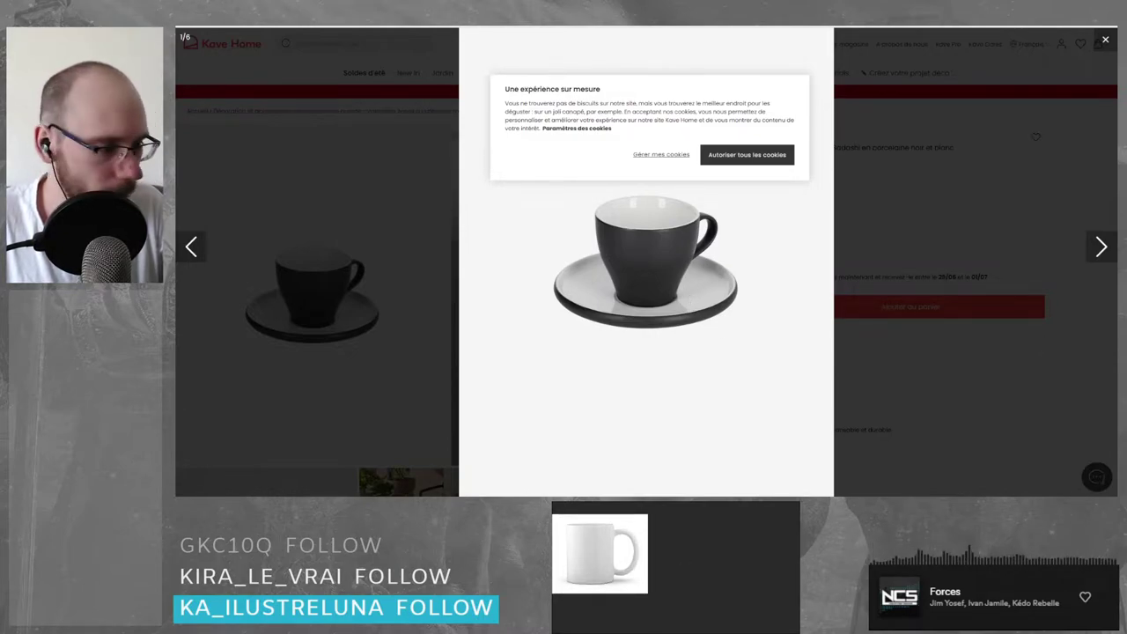
key(ctrl+v)
scroll(688, 565, down, 3)
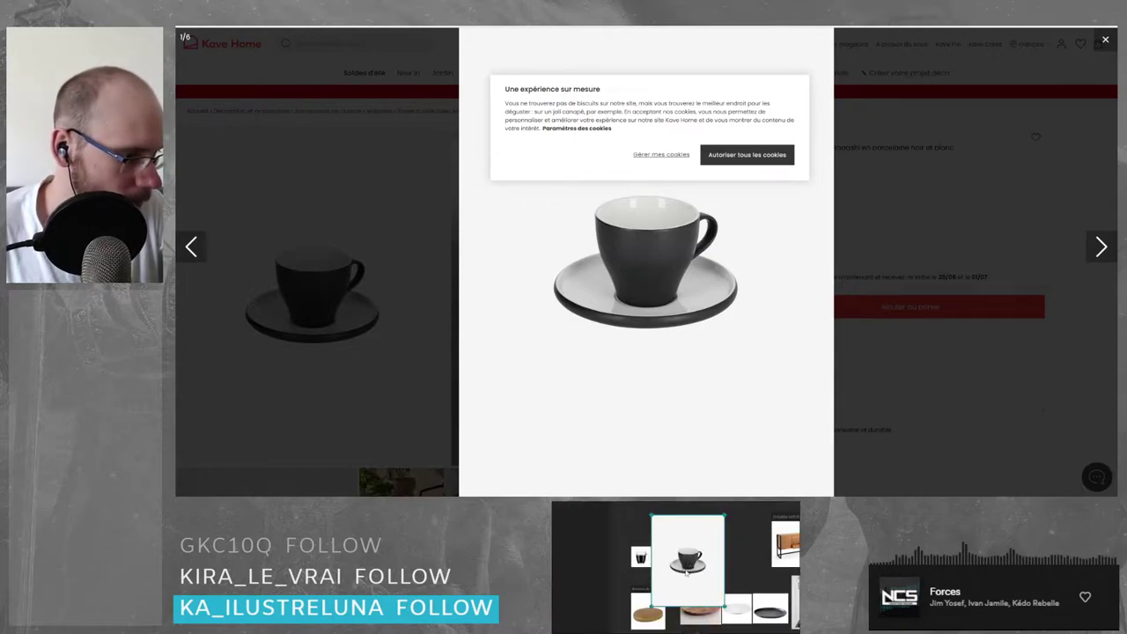
drag(652, 604, 684, 575)
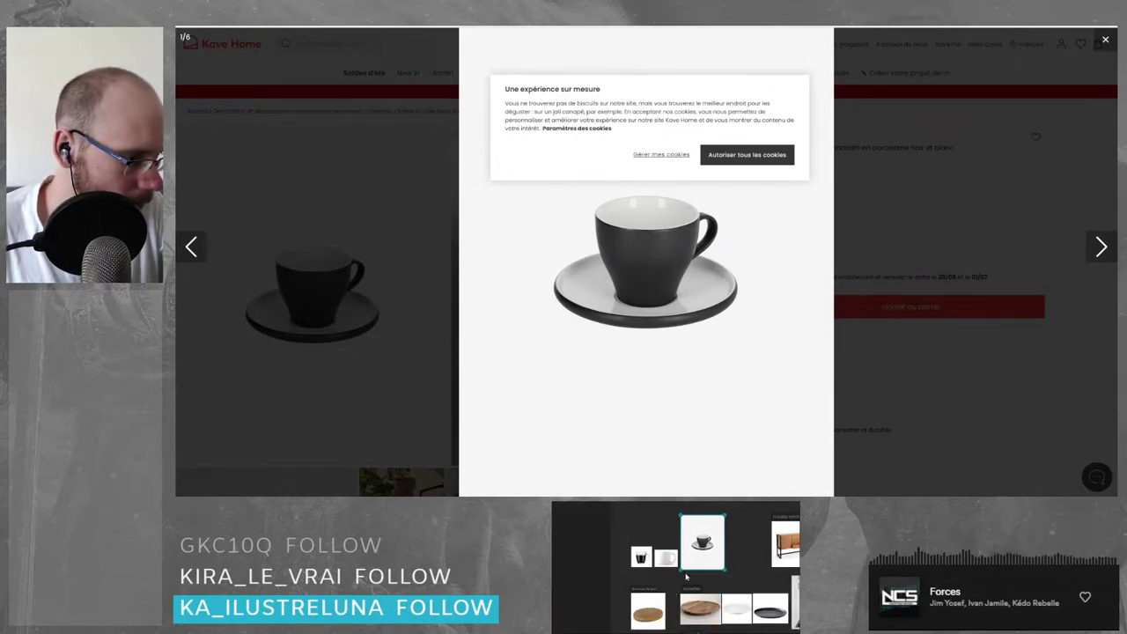
scroll(713, 544, up, 4)
scroll(684, 559, down, 2)
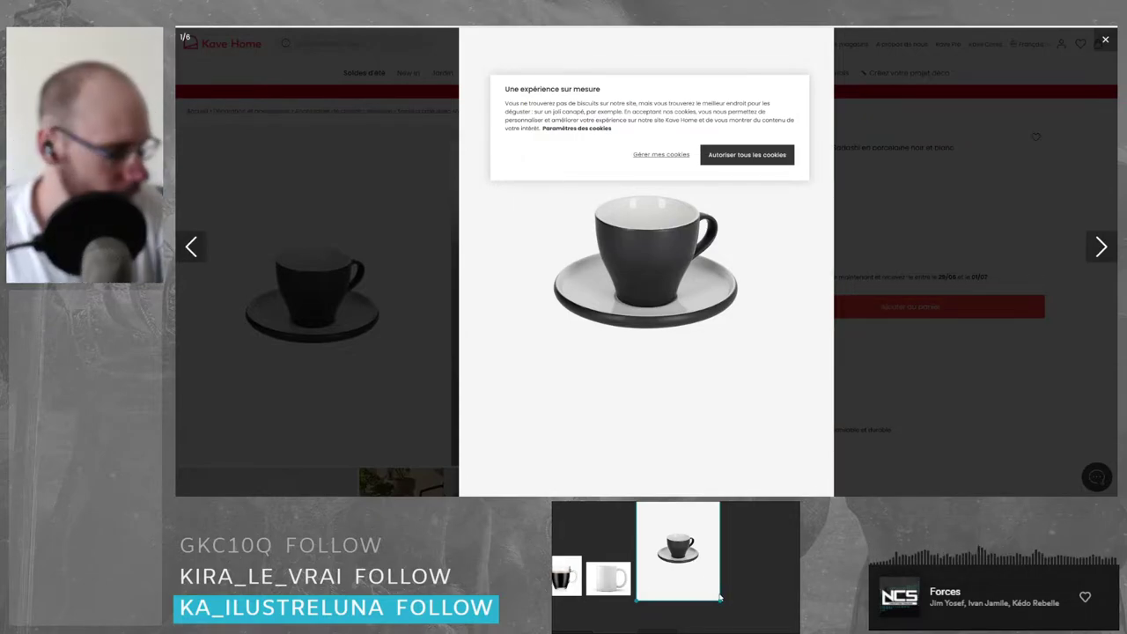
- Crop the black cup and saucer image closely and place it beside the white mug on the reference board
mouse_move(719, 602)
mouse_down()
mouse_move(697, 575)
mouse_move(720, 601)
mouse_up()
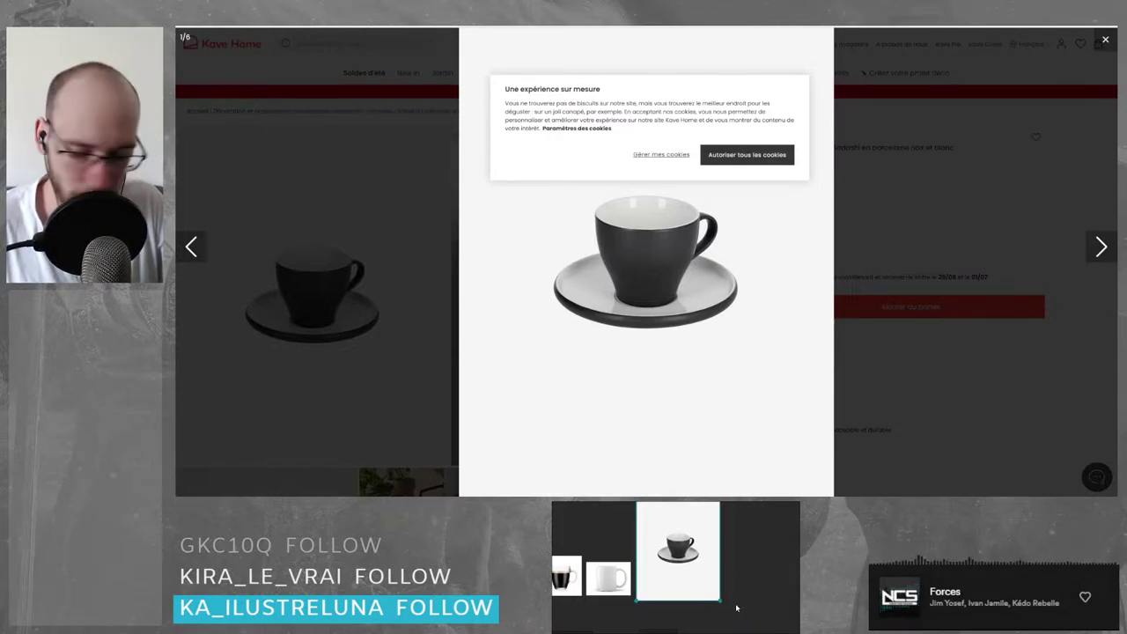
drag(720, 601, 672, 578)
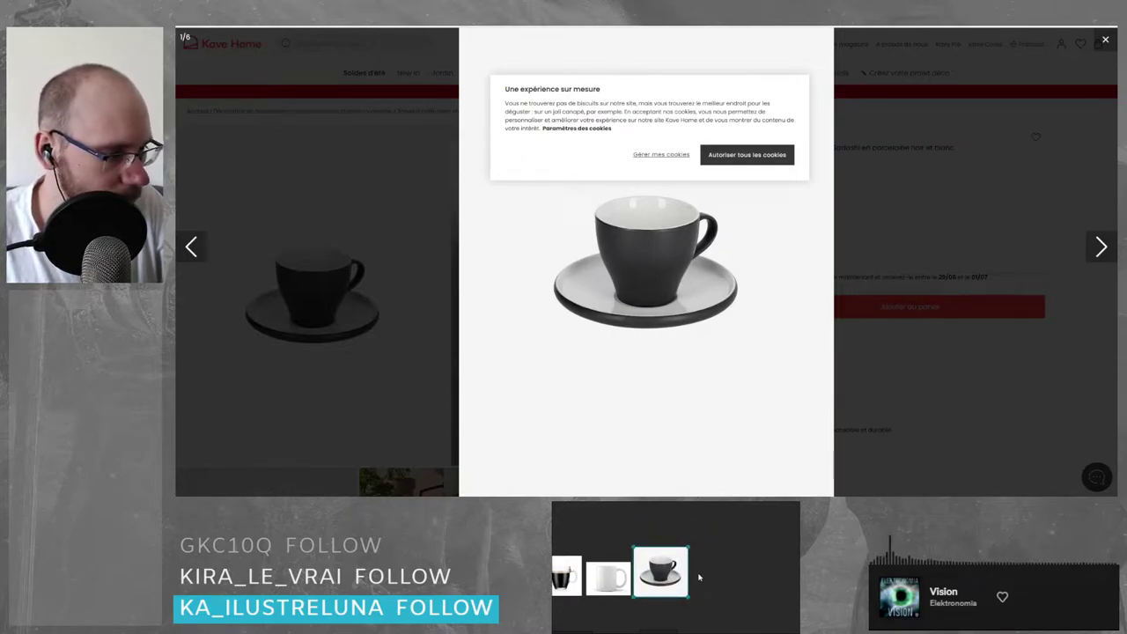
click(699, 578)
middle_drag(618, 552, 663, 544)
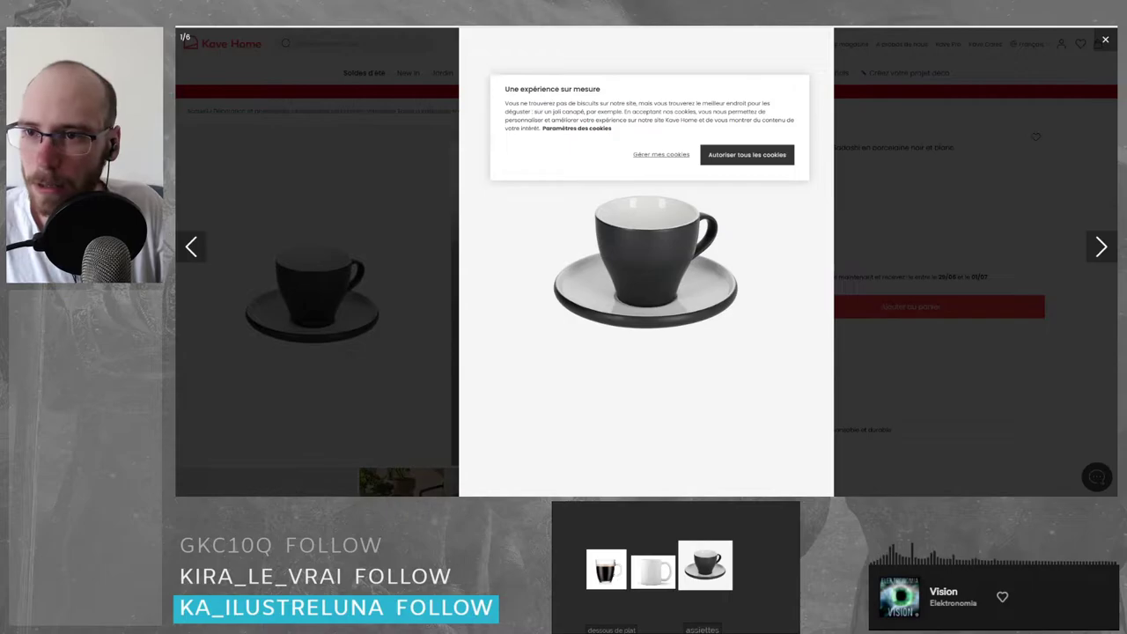
- Return to the "tasse" image results and replace the query with a search for "bol"
click(373, 18)
click(344, 17)
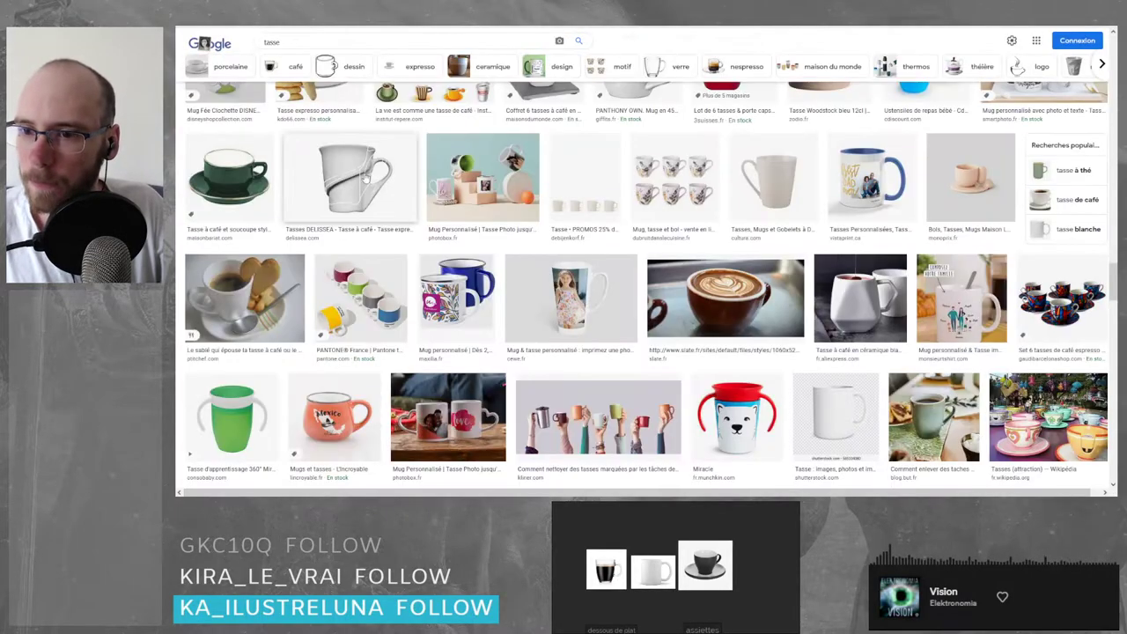
scroll(498, 264, up, 8)
scroll(451, 195, up, 9)
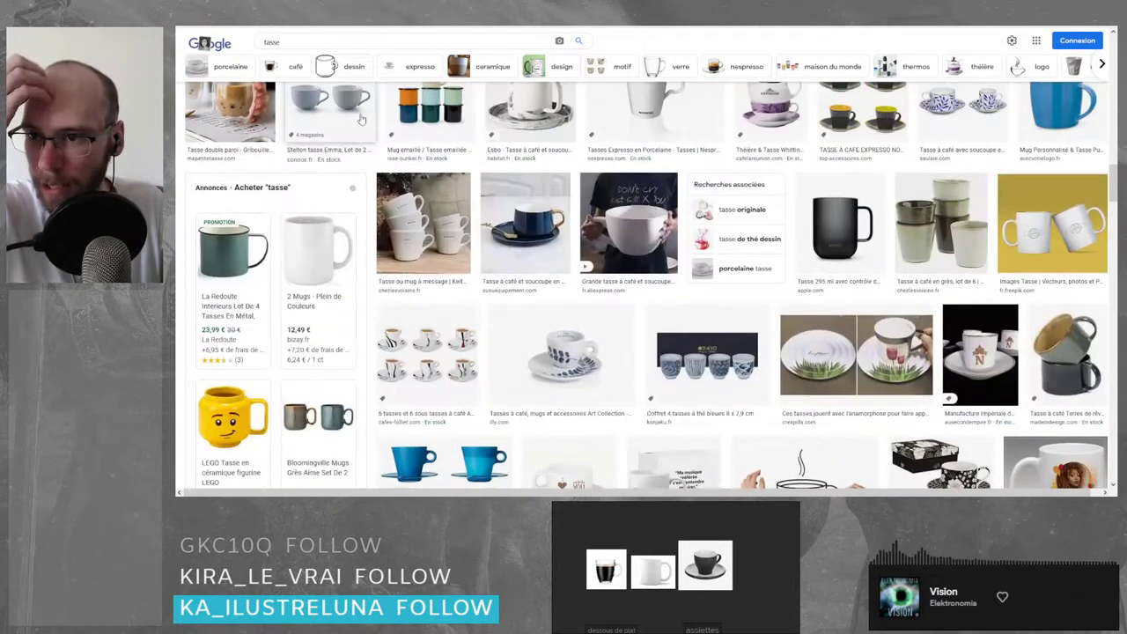
drag(333, 43, 214, 49)
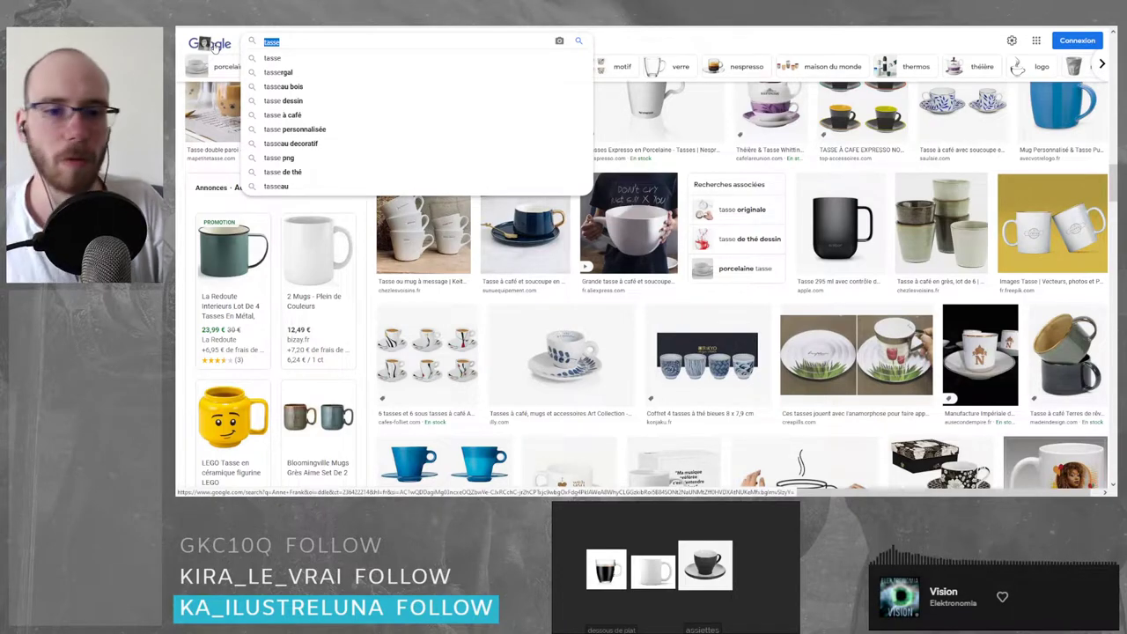
text(bol)
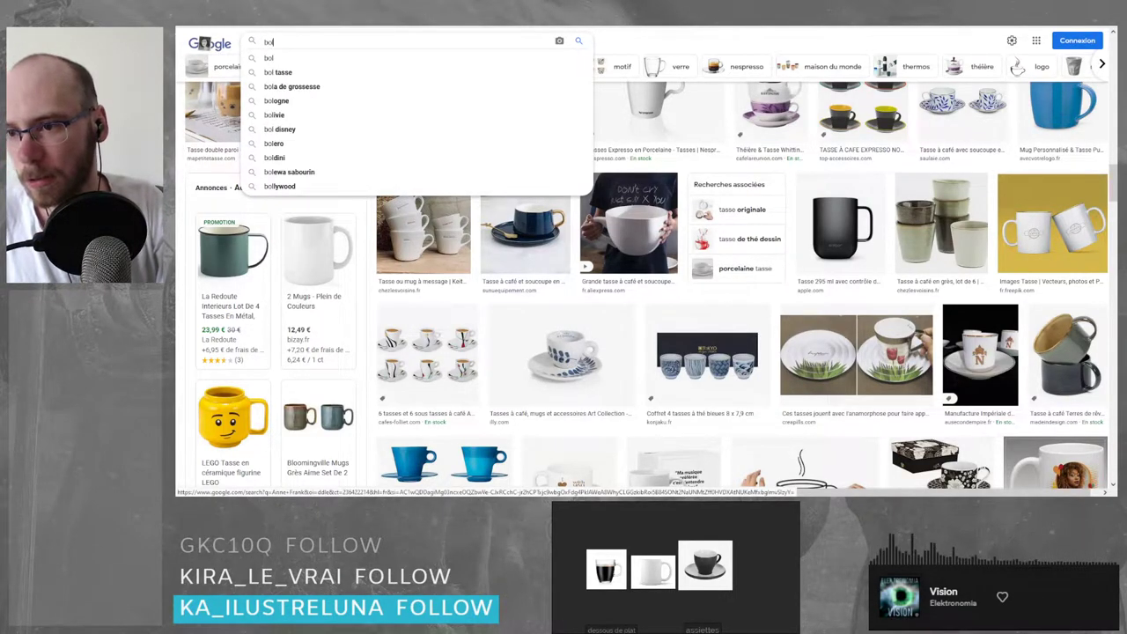
key(Return)
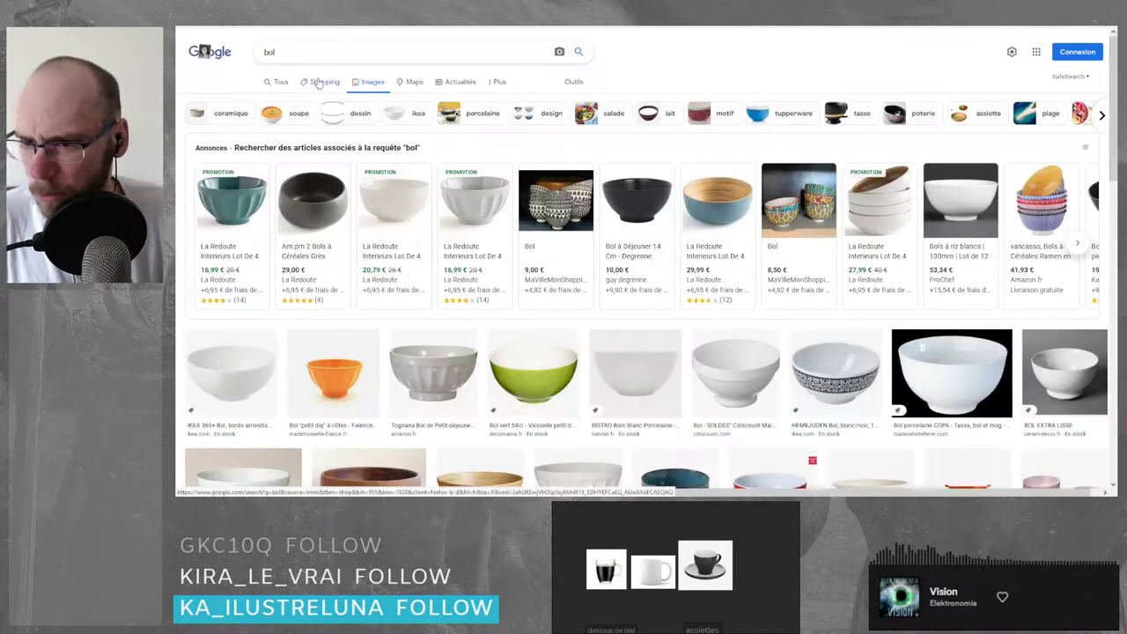
- Add the La Redoute blue bowl with wooden interior to the reference board, above the glass coffee cup
mouse_move(720, 206)
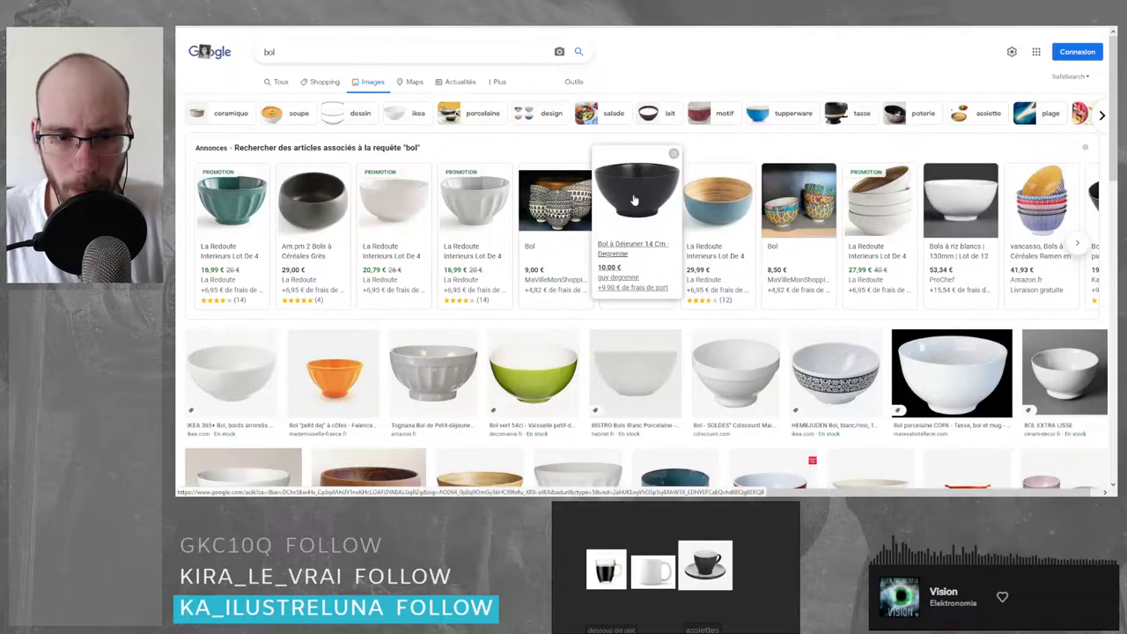
scroll(564, 271, down, 5)
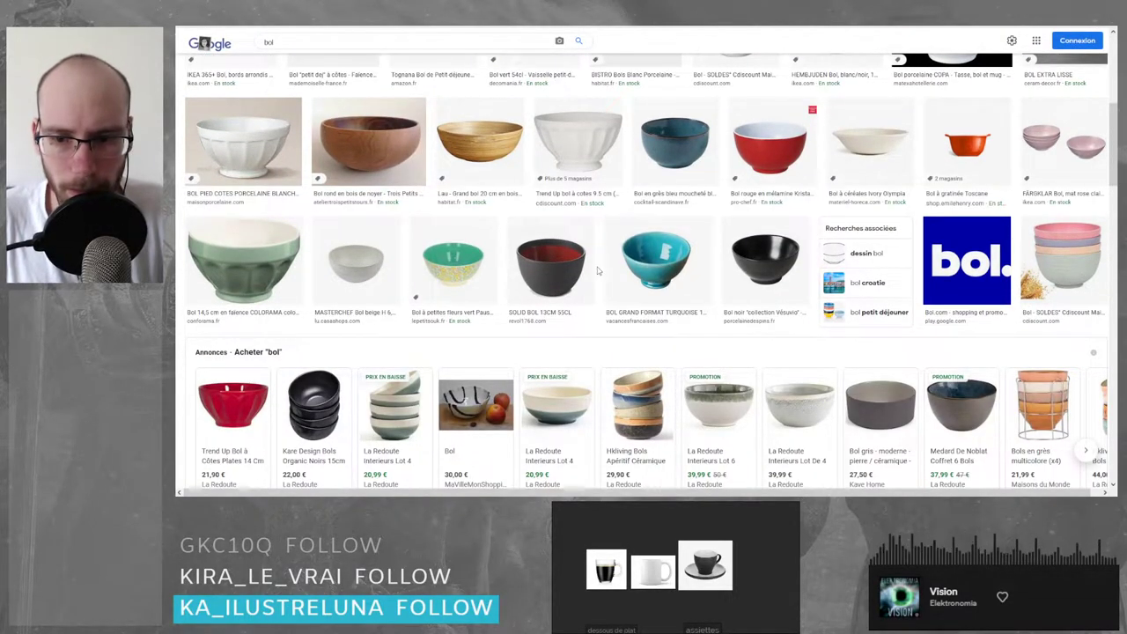
click(411, 9)
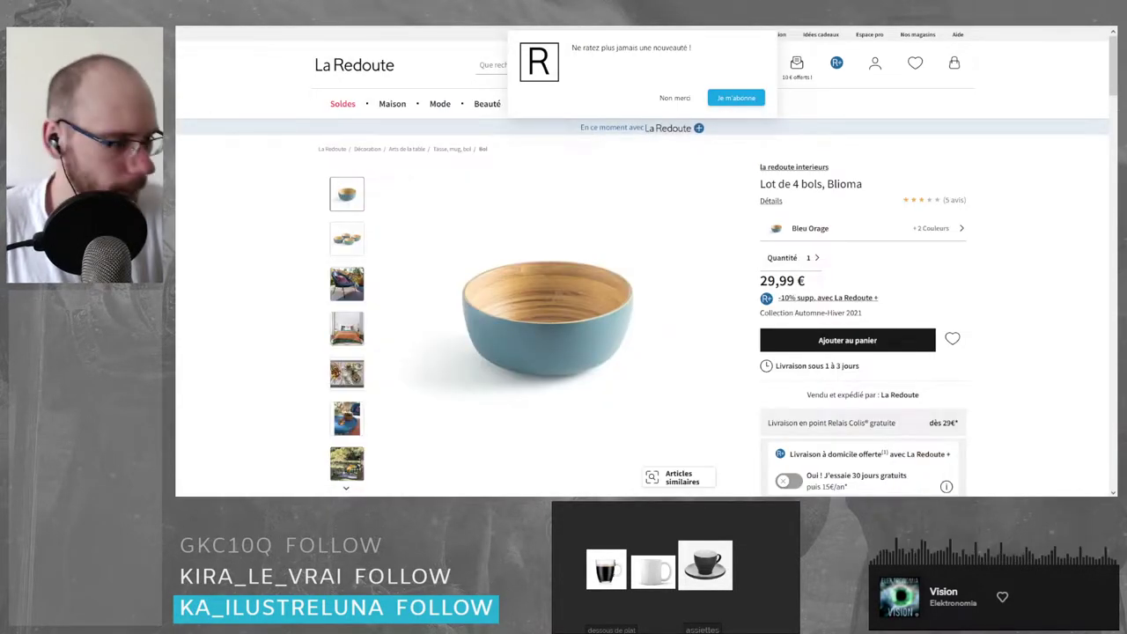
scroll(621, 530, up, 1)
drag(616, 326, 607, 532)
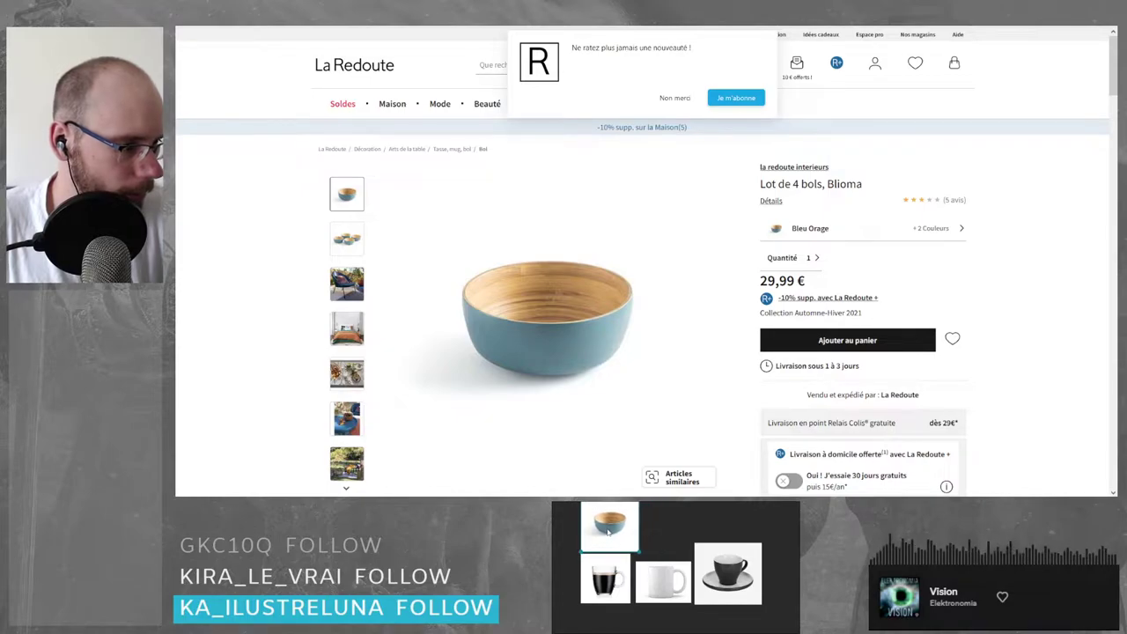
click(661, 533)
- Paste the Degrenne black breakfast bowl onto the reference board and scale it down beside the blue bowl
click(656, 11)
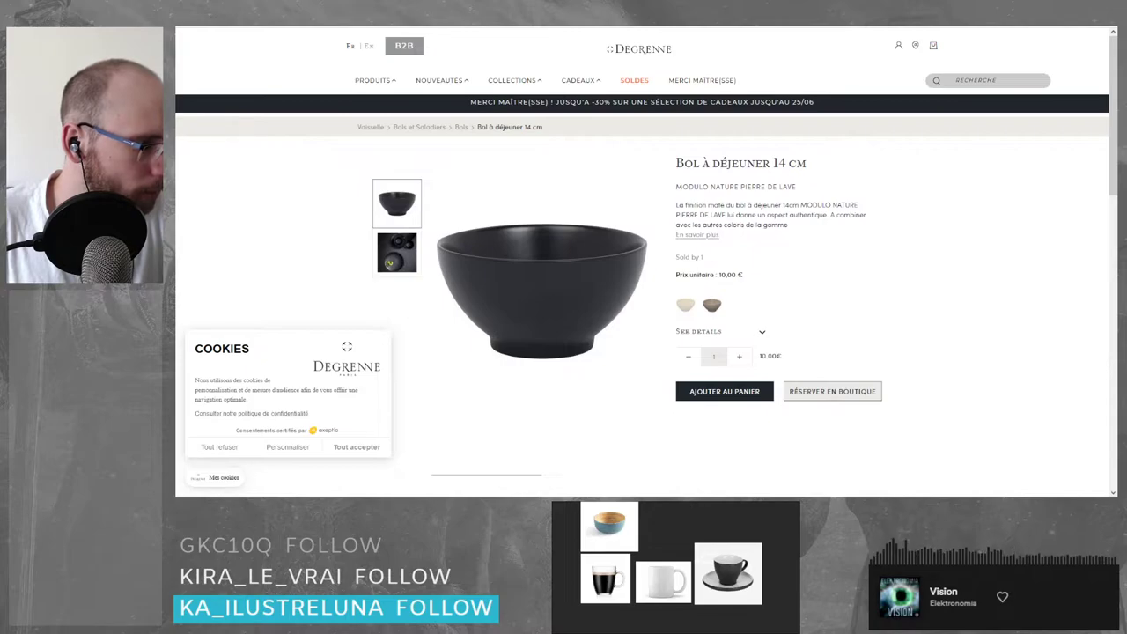
key(ctrl+v)
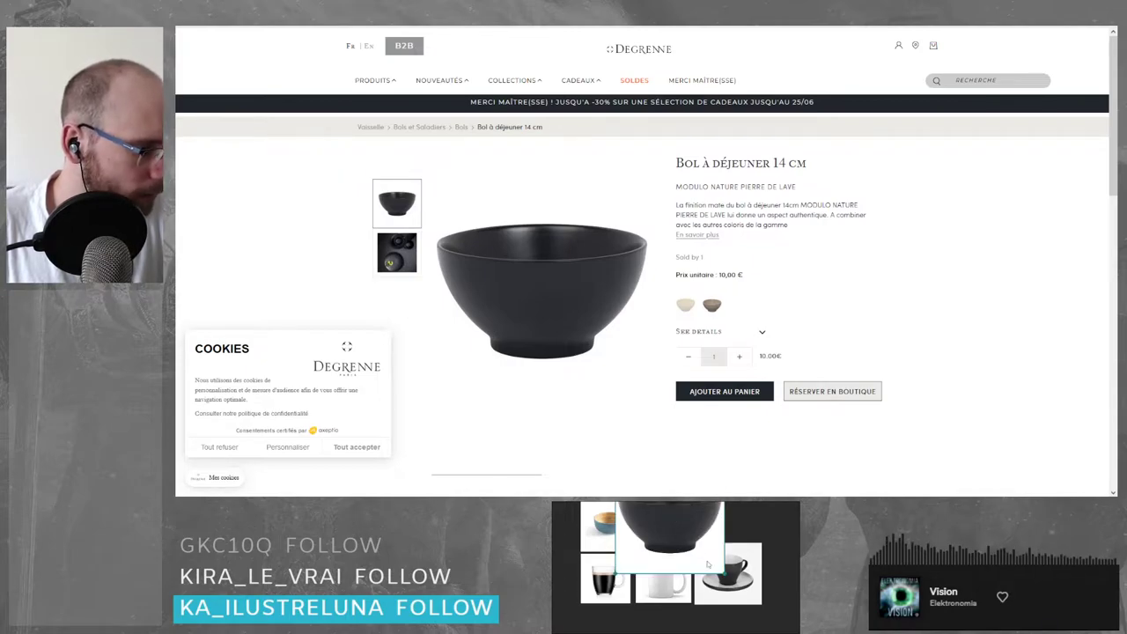
scroll(707, 565, down, 2)
drag(708, 553, 676, 520)
scroll(676, 520, up, 5)
drag(737, 588, 694, 557)
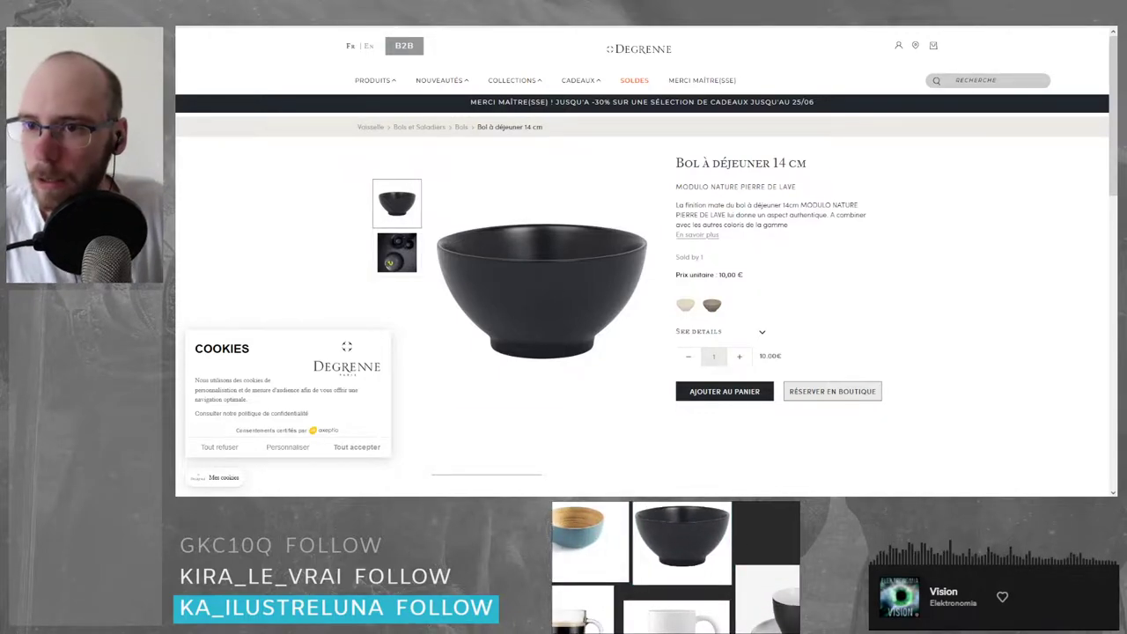
- Return to the bowl image results and replace the query with a search for "boite de rangement"
click(438, 28)
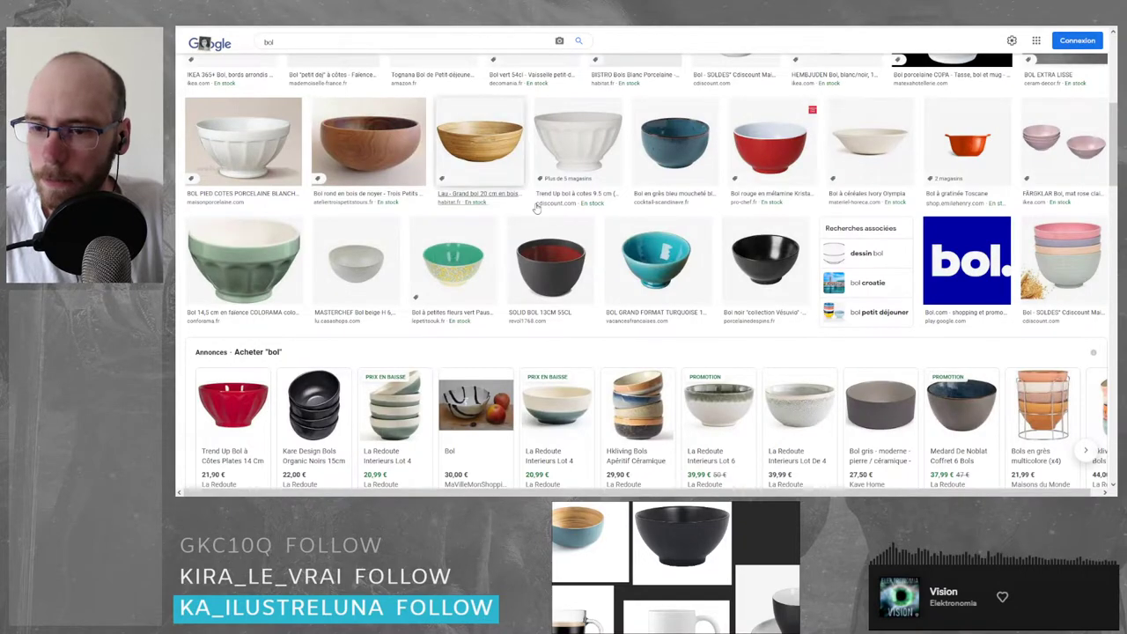
scroll(203, 44, up, 1)
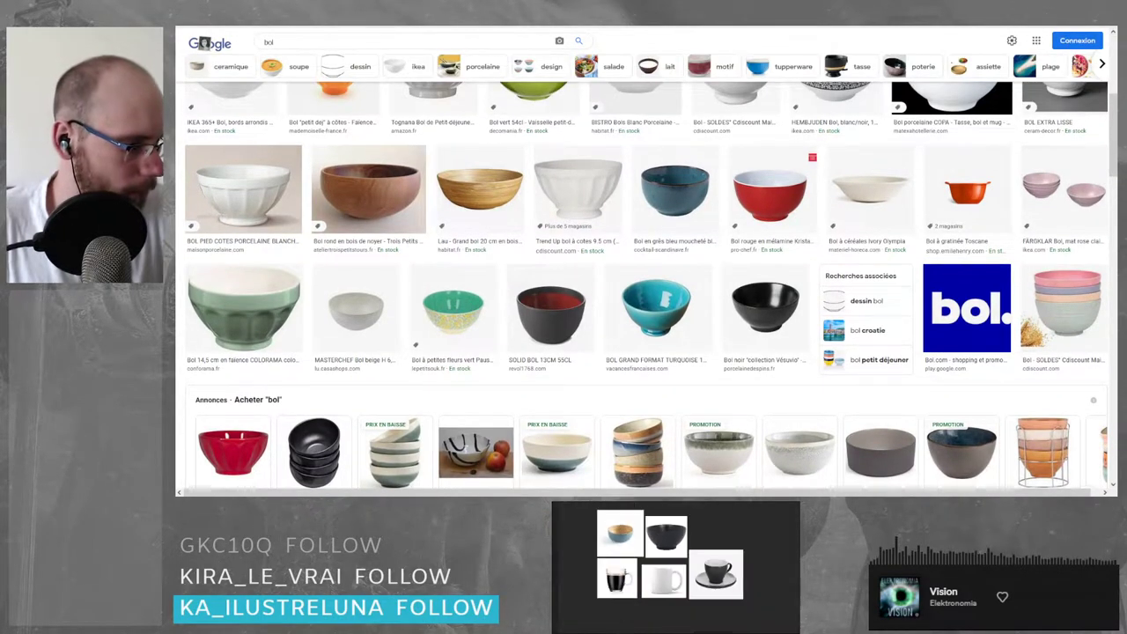
scroll(204, 43, up, 5)
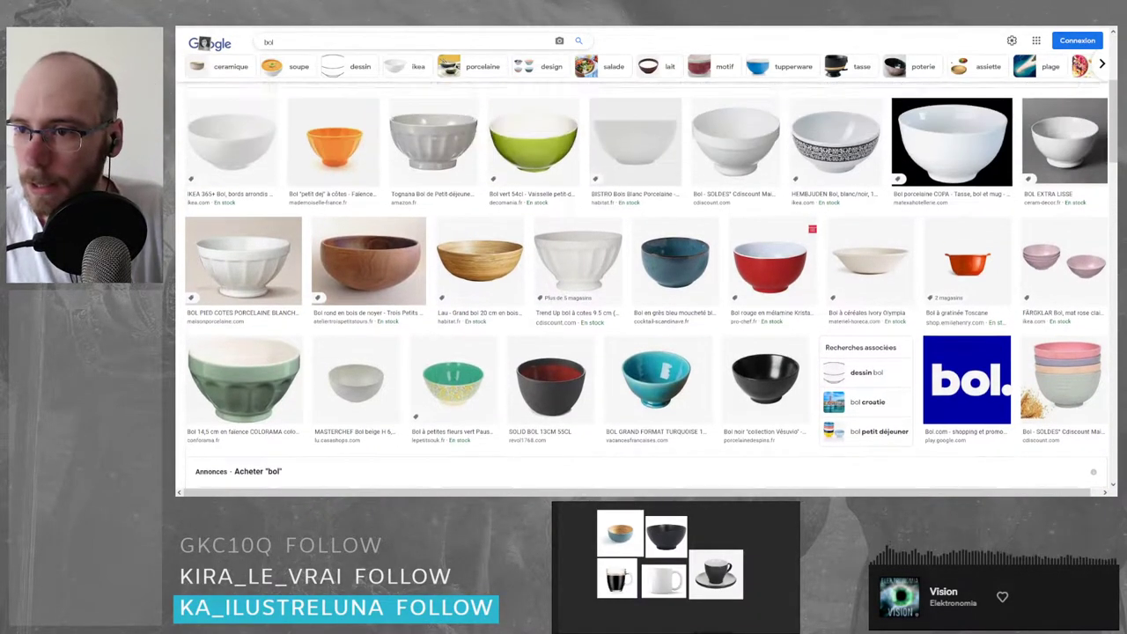
double_click(268, 51)
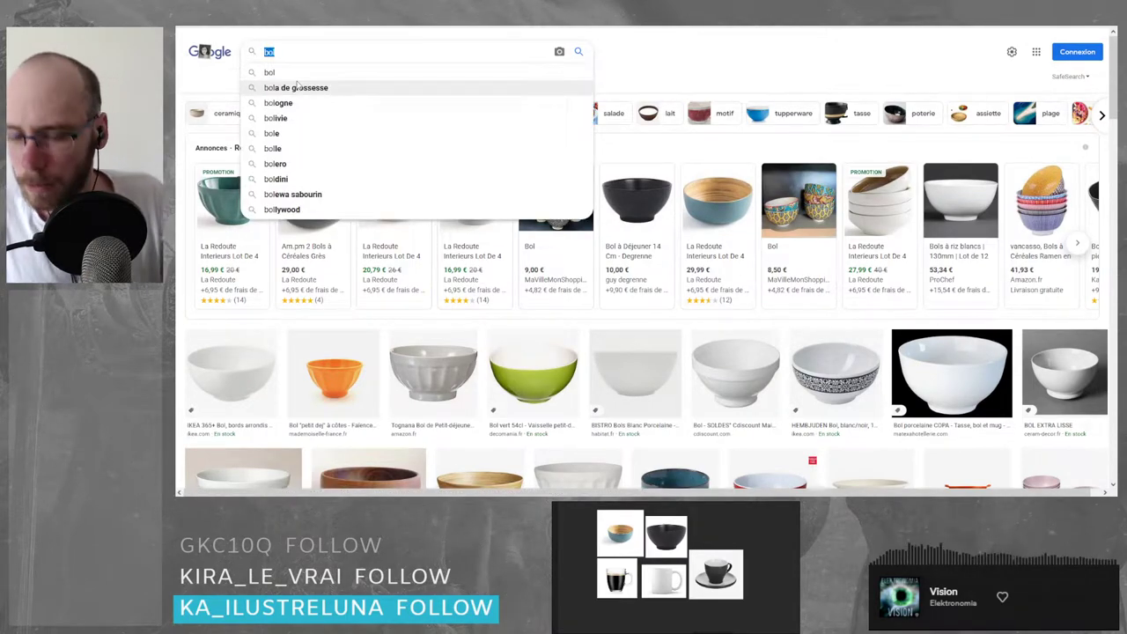
key(BackSpace)
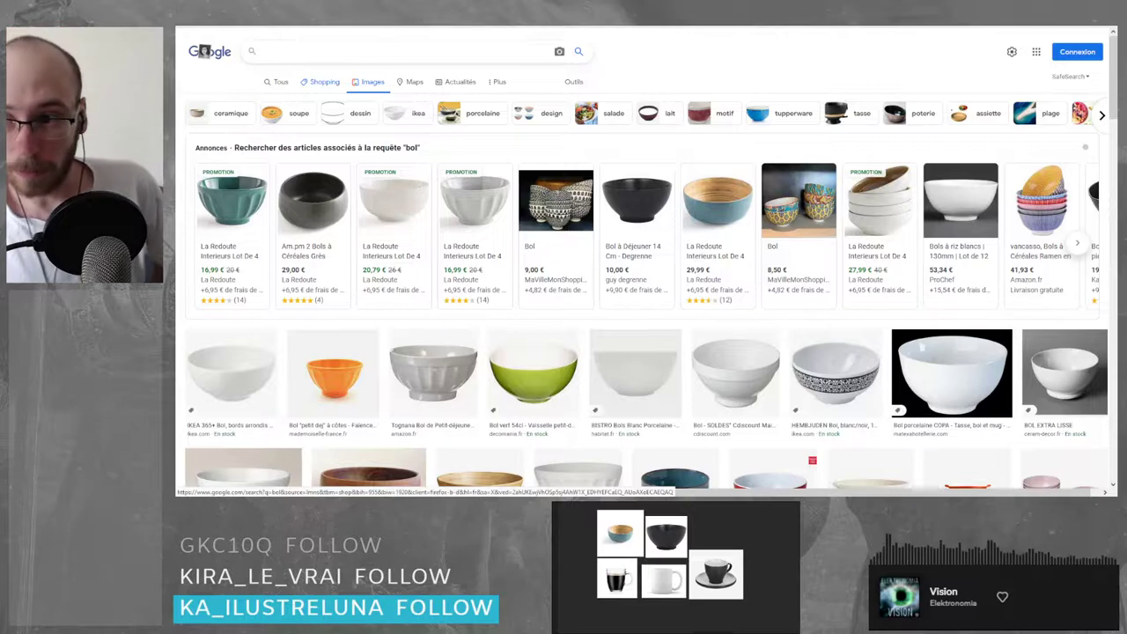
text(boite)
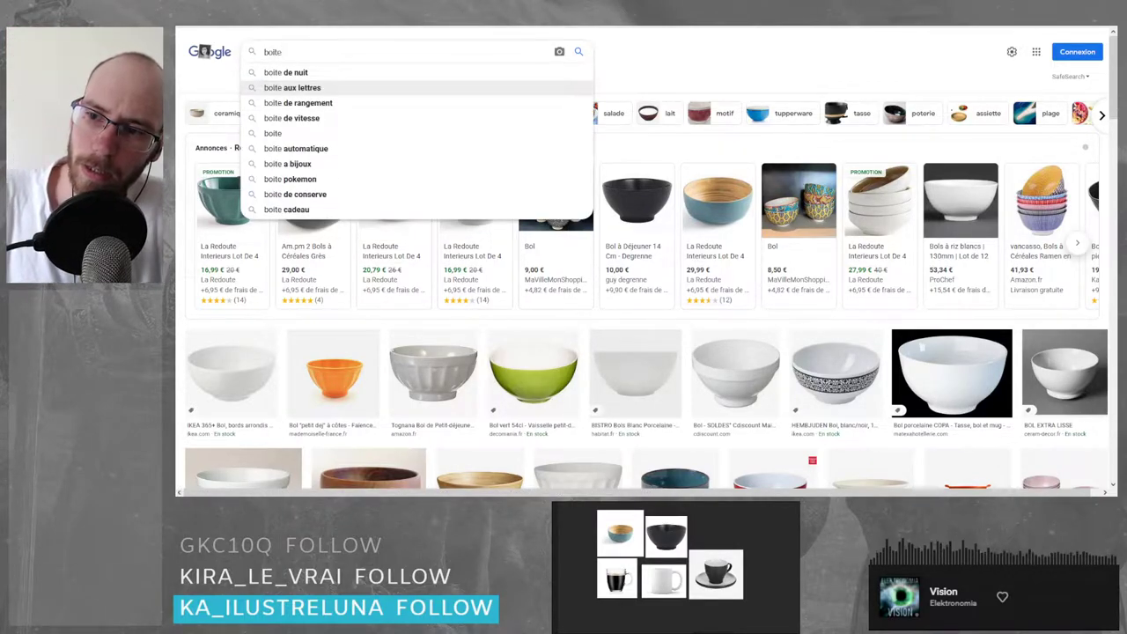
click(297, 103)
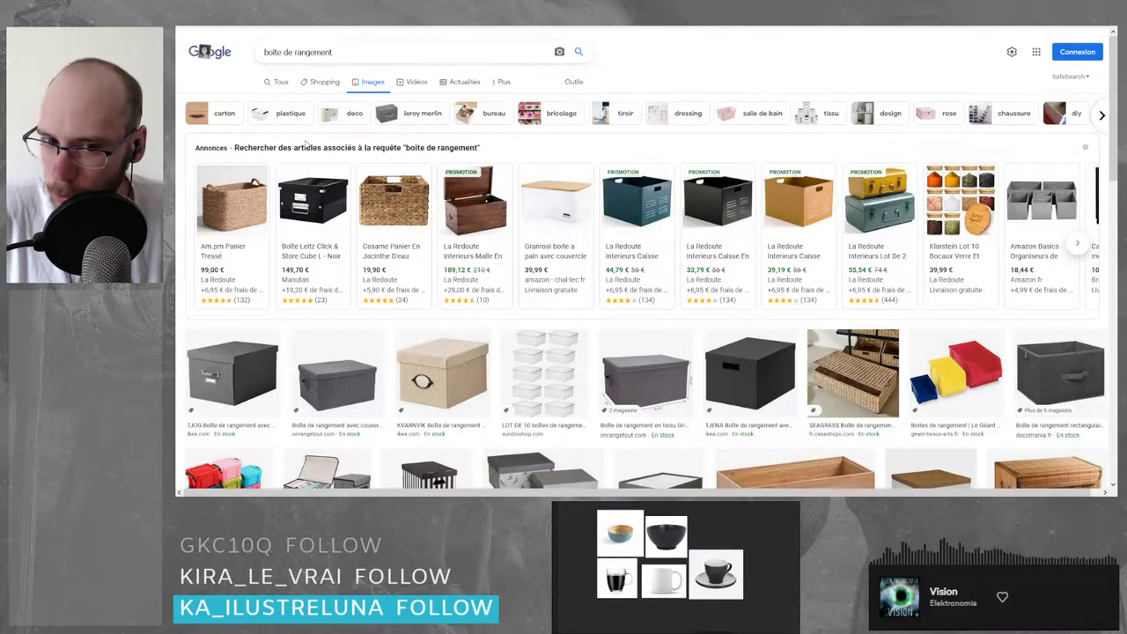
- Open the La Redoute rectangular woven basket, add its enlarged photo to the reference board beside the black cup, and close the page
click(232, 202)
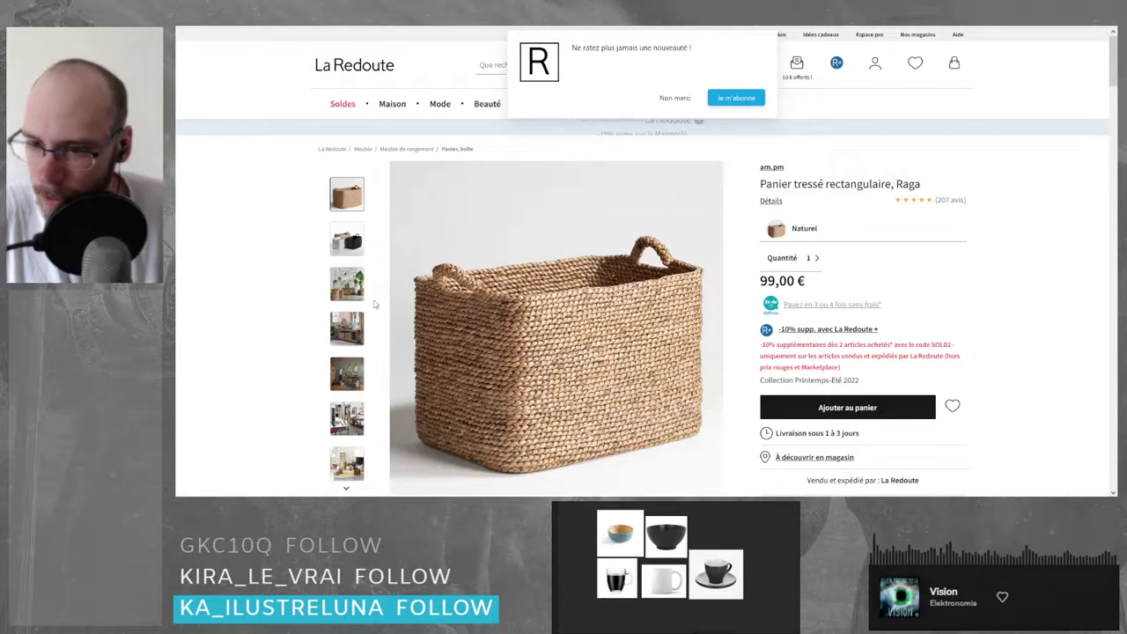
click(360, 251)
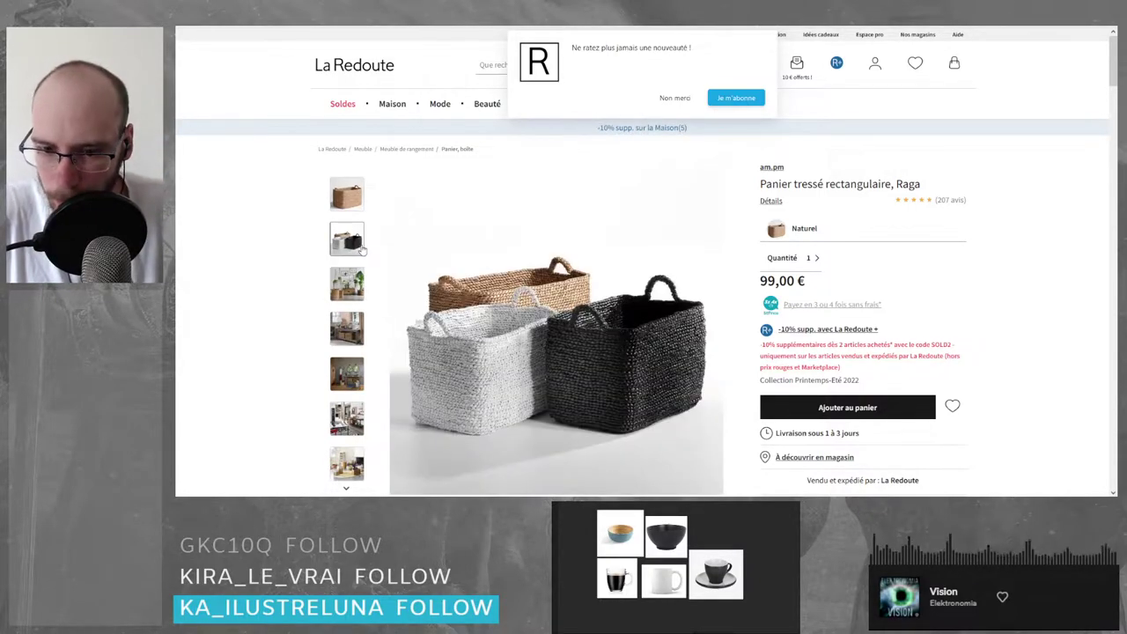
click(346, 195)
click(562, 342)
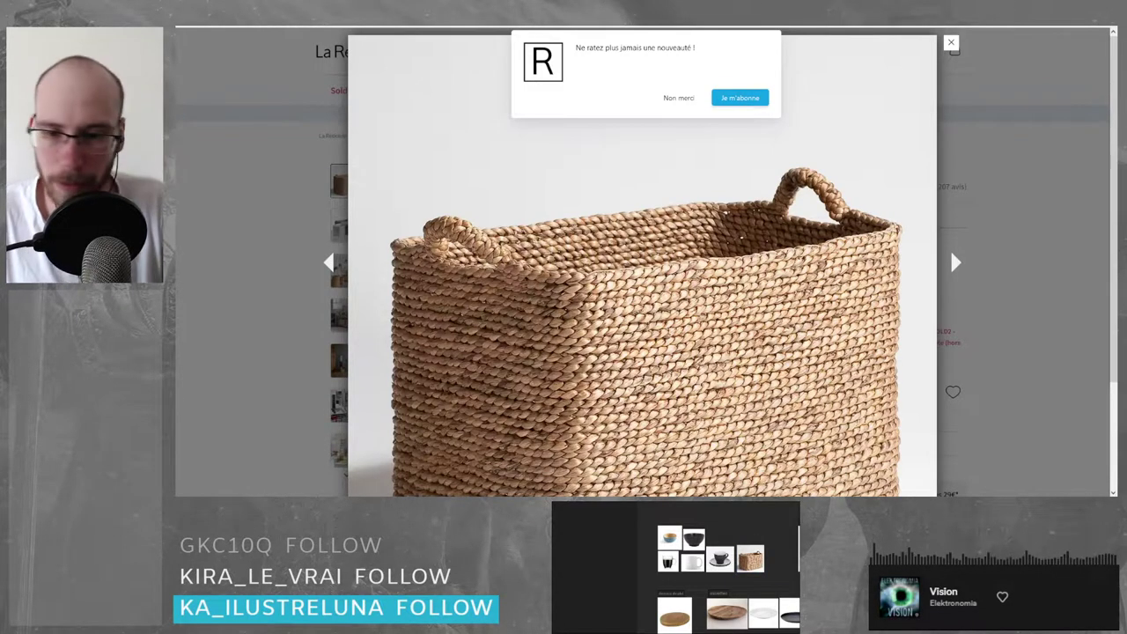
key(ctrl+w)
- Examine the storage box image results for further reference pictures
scroll(359, 192, down, 10)
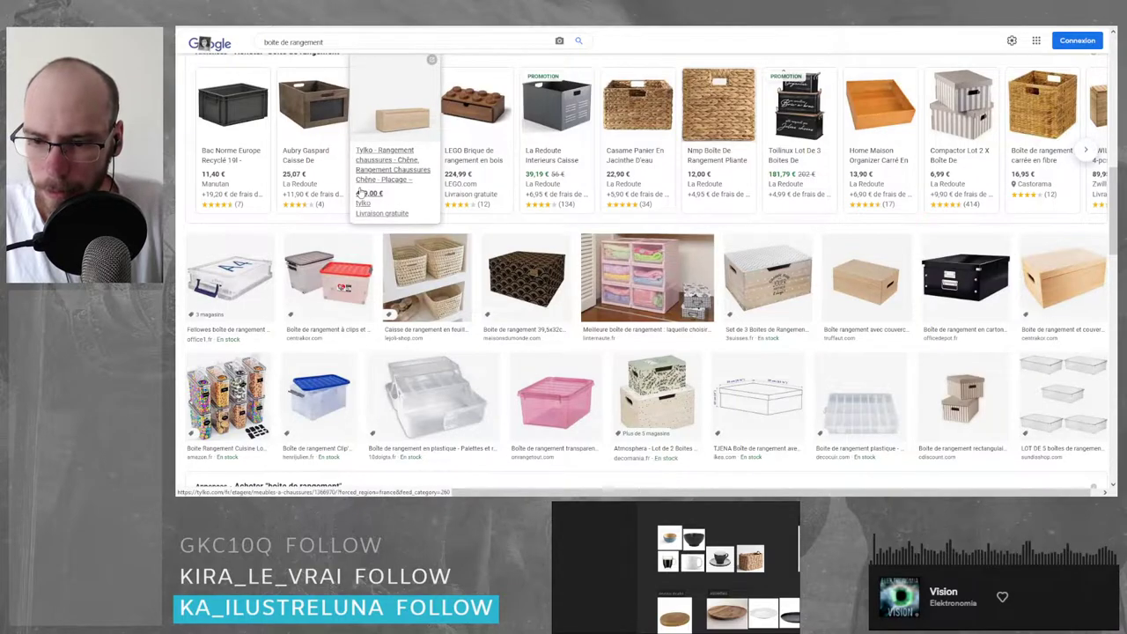
scroll(360, 192, down, 2)
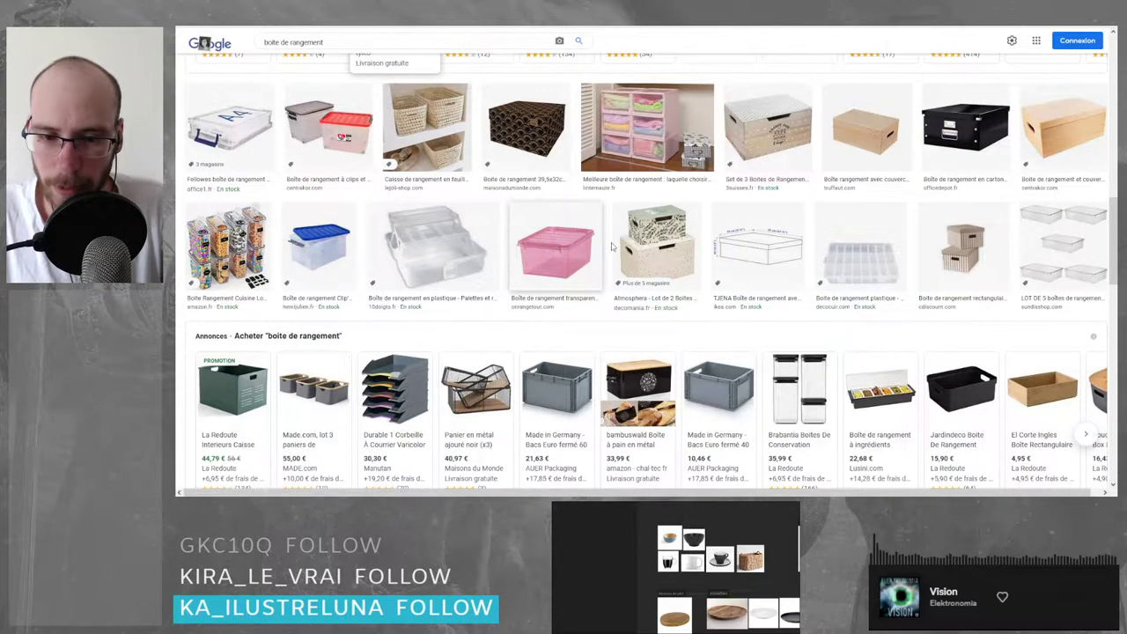
scroll(629, 252, down, 2)
scroll(505, 215, down, 2)
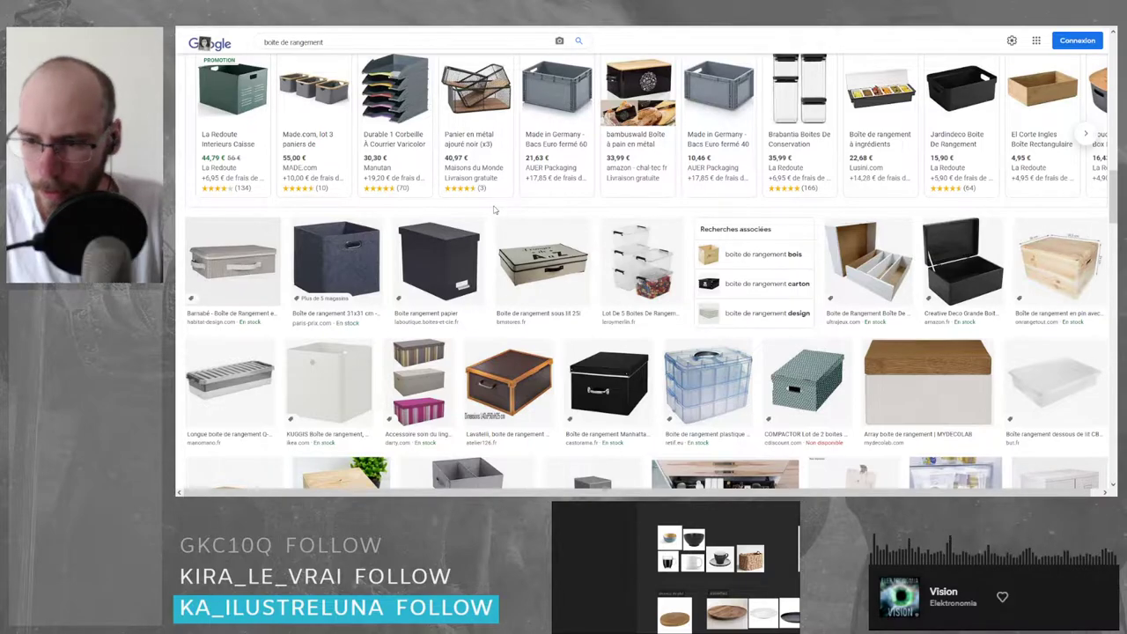
scroll(494, 209, up, 2)
scroll(508, 211, up, 1)
scroll(507, 212, up, 5)
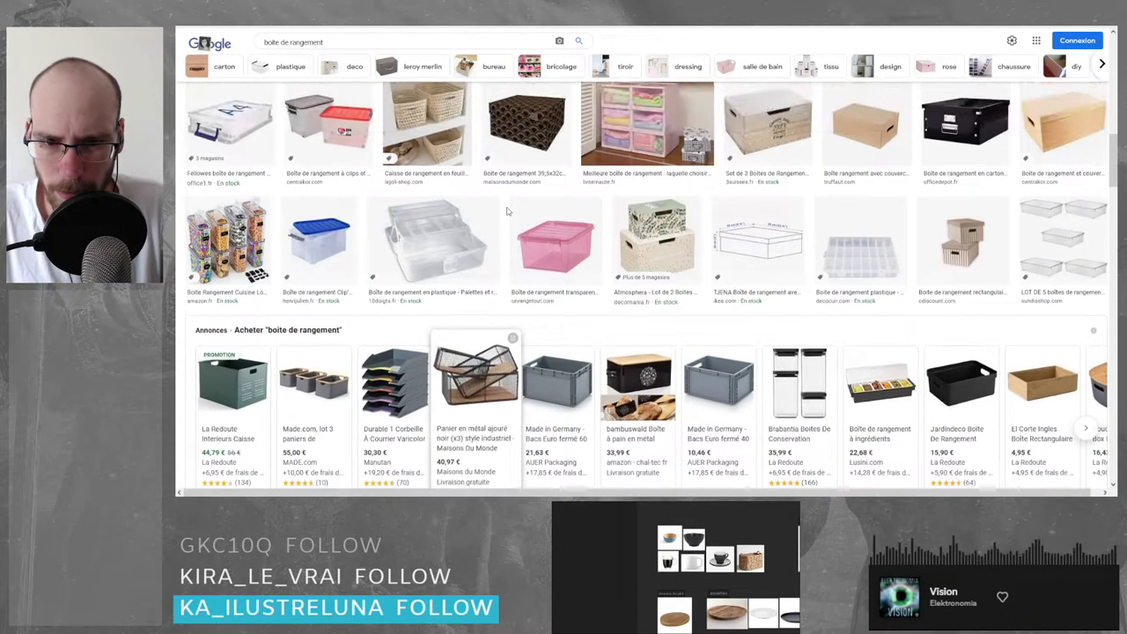
scroll(455, 214, up, 5)
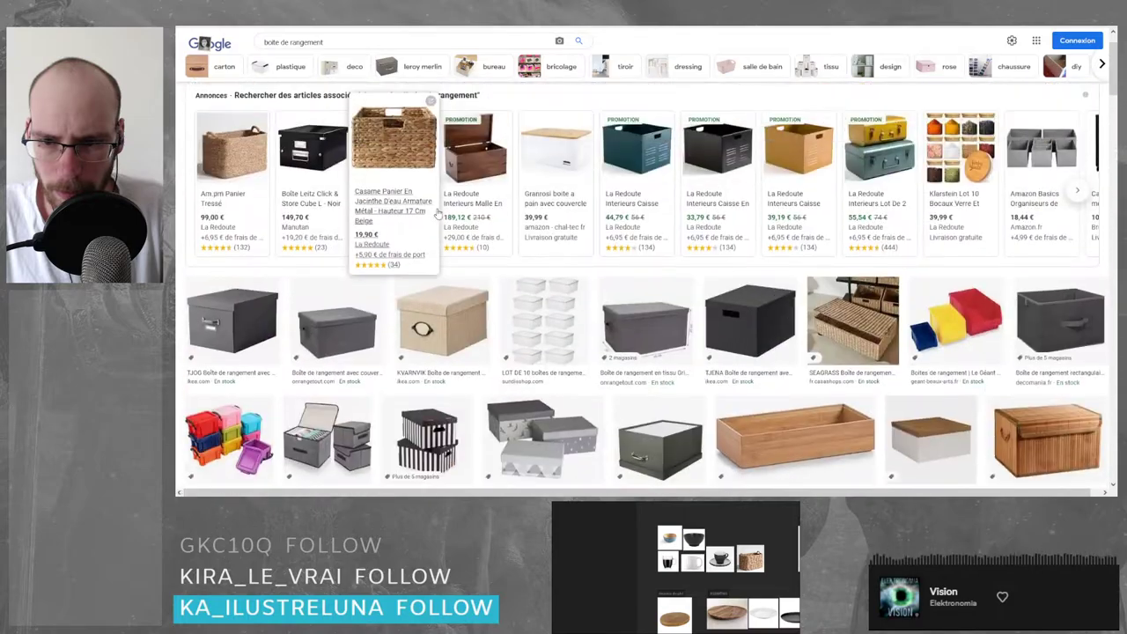
- Search images for "boite de rangement cuisine", open the black 1 L Typhoon sugar box from Mathon, and accept the site's cookies
click(352, 51)
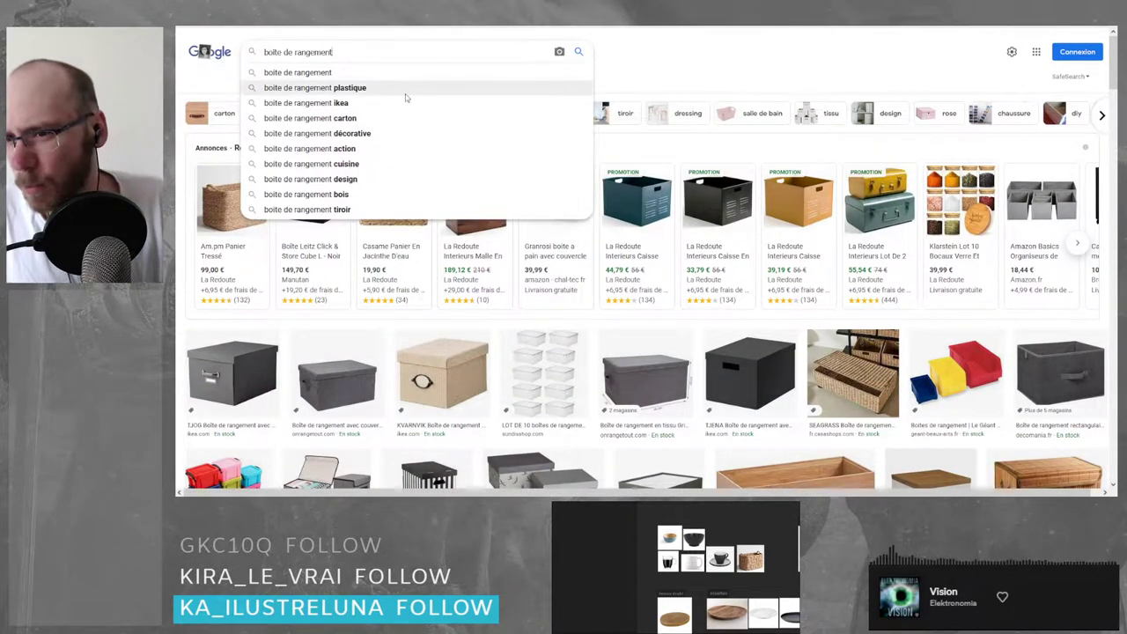
click(361, 167)
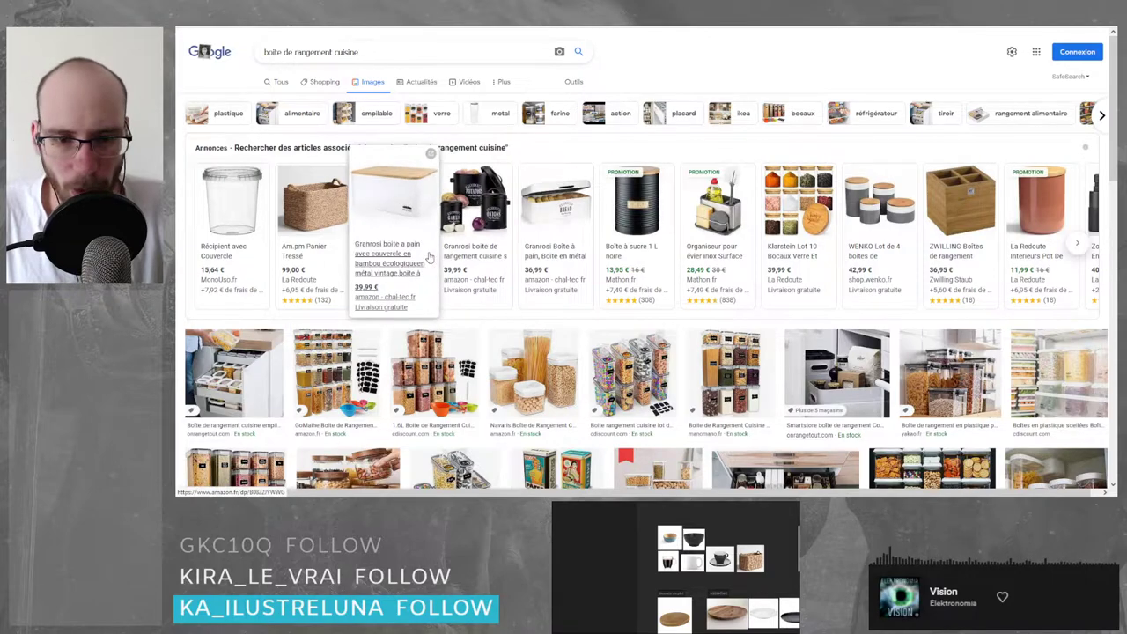
mouse_move(638, 204)
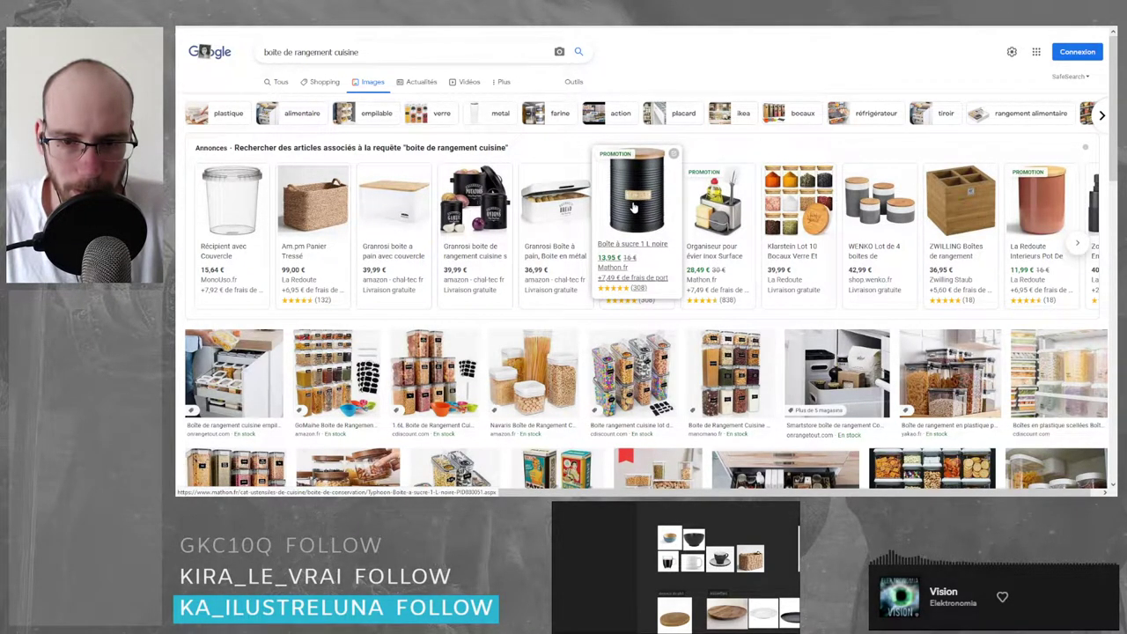
click(632, 206)
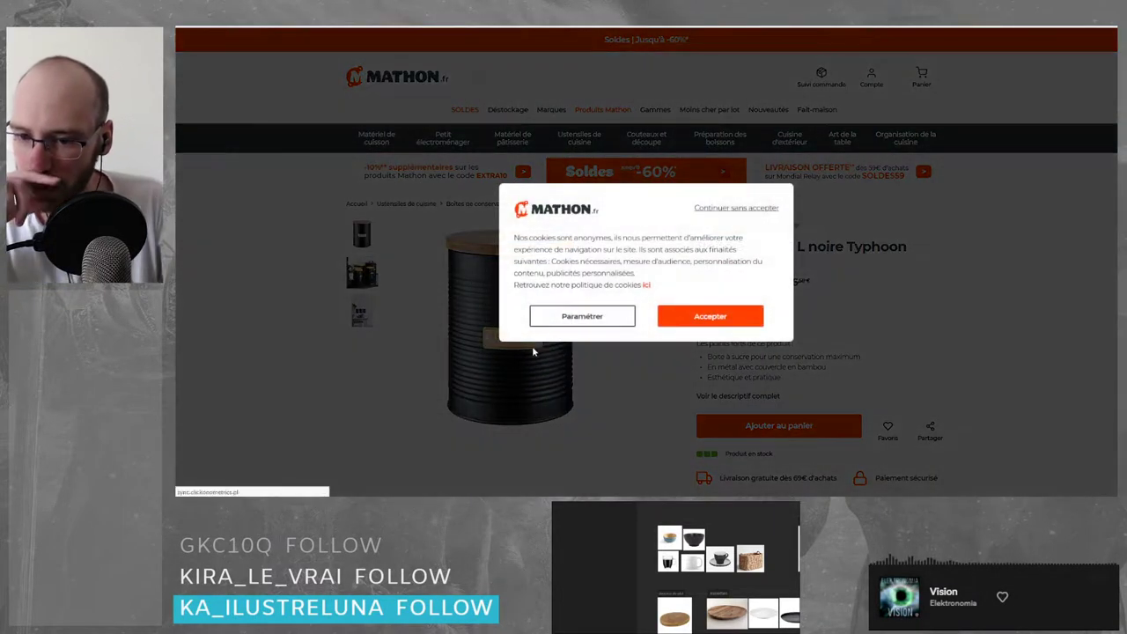
click(709, 315)
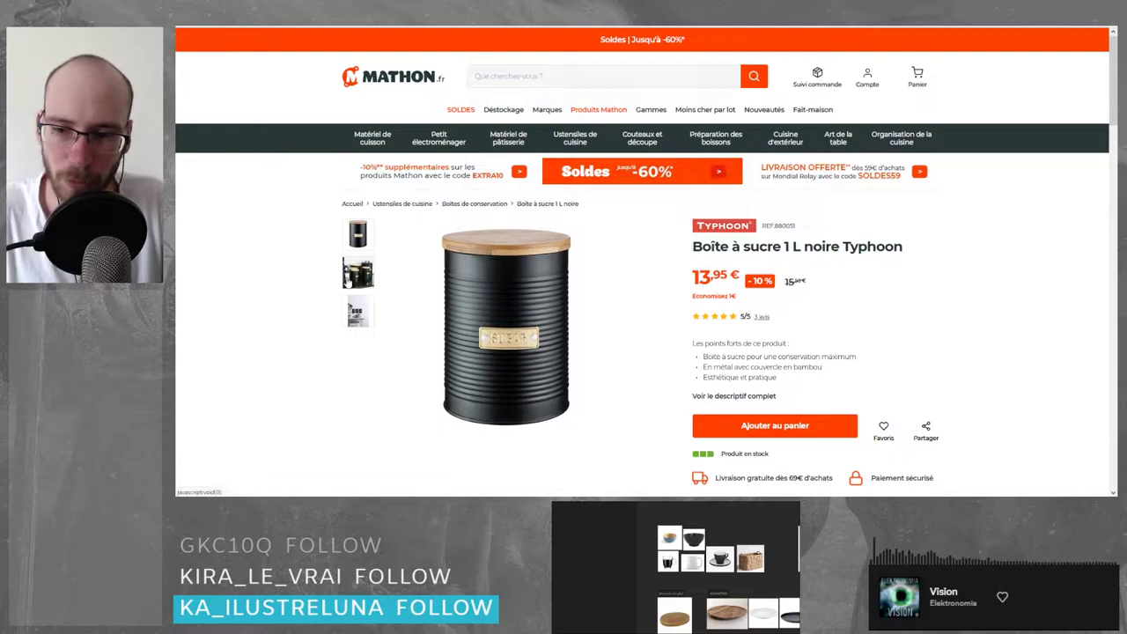
- Add the sugar box's product photo and its kitchen scene with several black canisters to the reference board, above the cup and woven basket
click(358, 275)
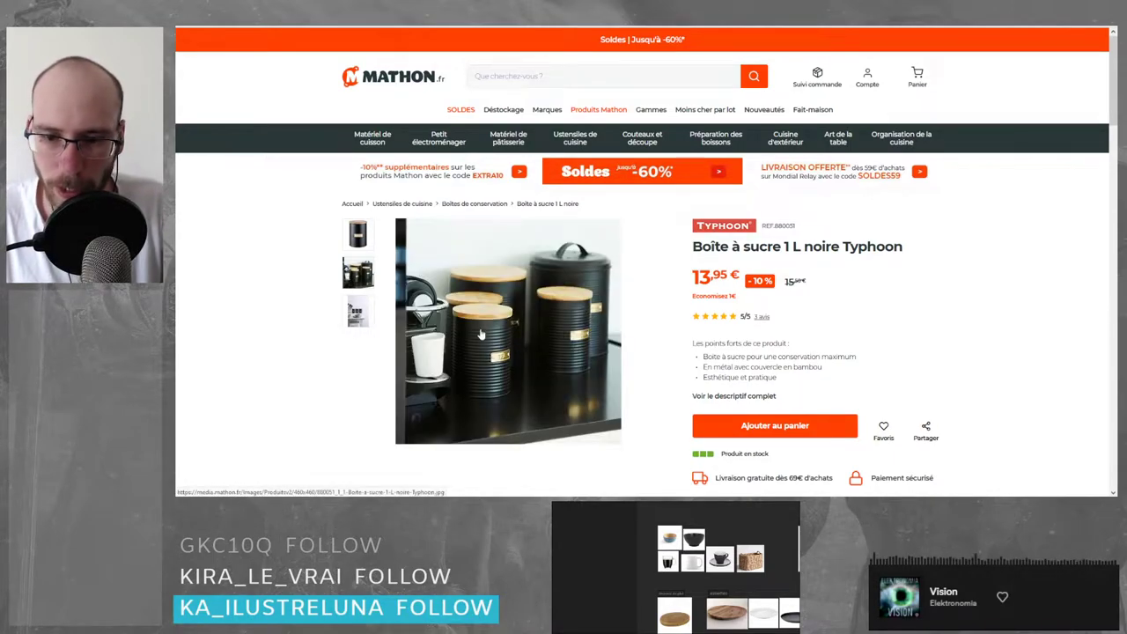
drag(509, 331, 734, 535)
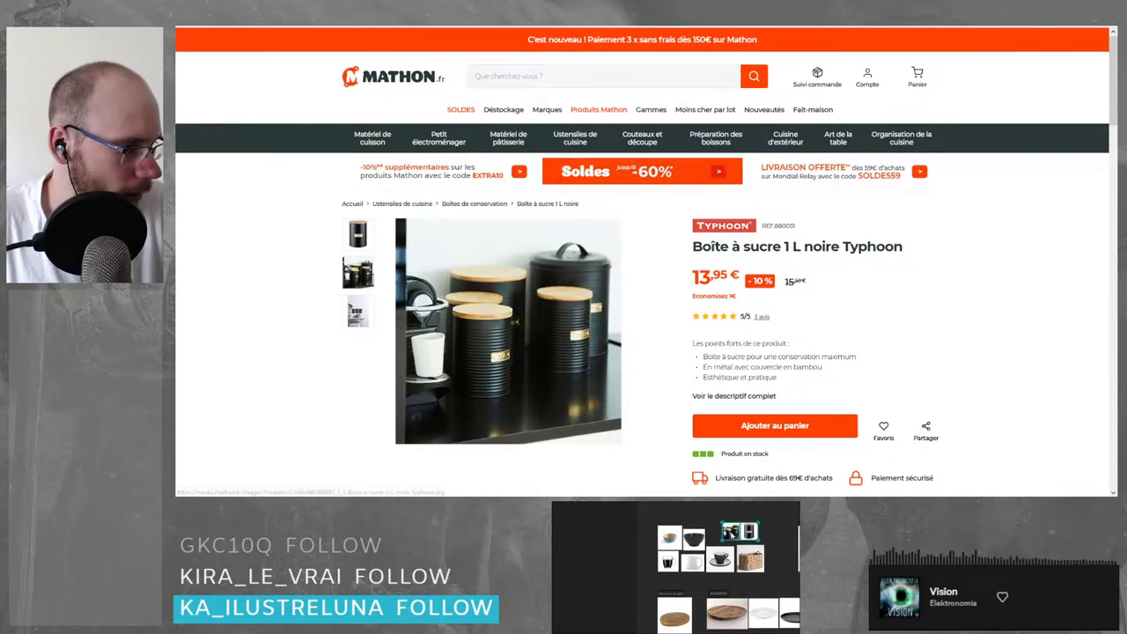
scroll(734, 536, up, 5)
middle_drag(735, 539, 659, 552)
drag(674, 547, 630, 557)
scroll(670, 566, up, 5)
scroll(632, 555, down, 4)
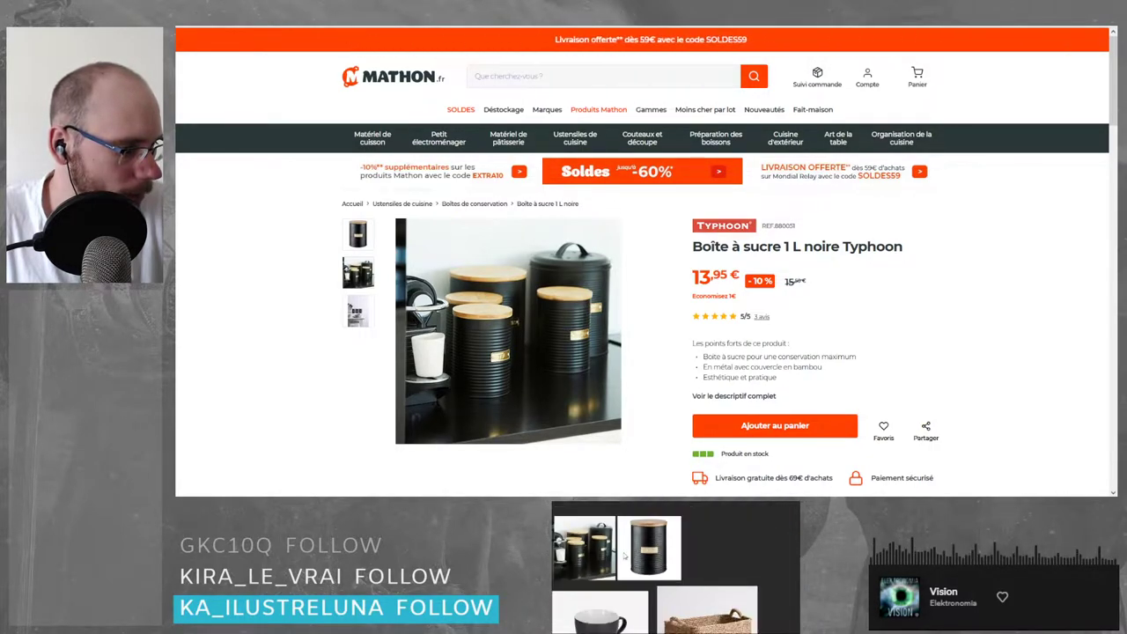
- Examine the black canister photos up close on the reference board and close the sugar box page
middle_drag(584, 556, 600, 606)
scroll(638, 561, up, 8)
scroll(638, 566, up, 1)
scroll(620, 576, down, 5)
scroll(646, 568, up, 5)
scroll(691, 576, down, 4)
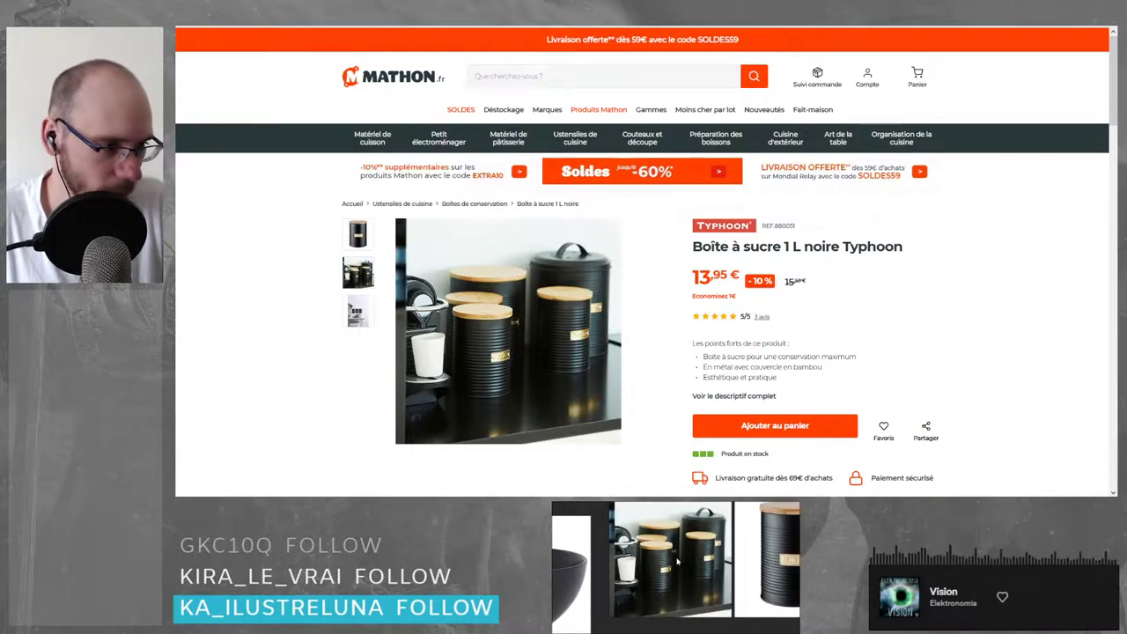
scroll(677, 561, down, 1)
scroll(677, 561, down, 1)
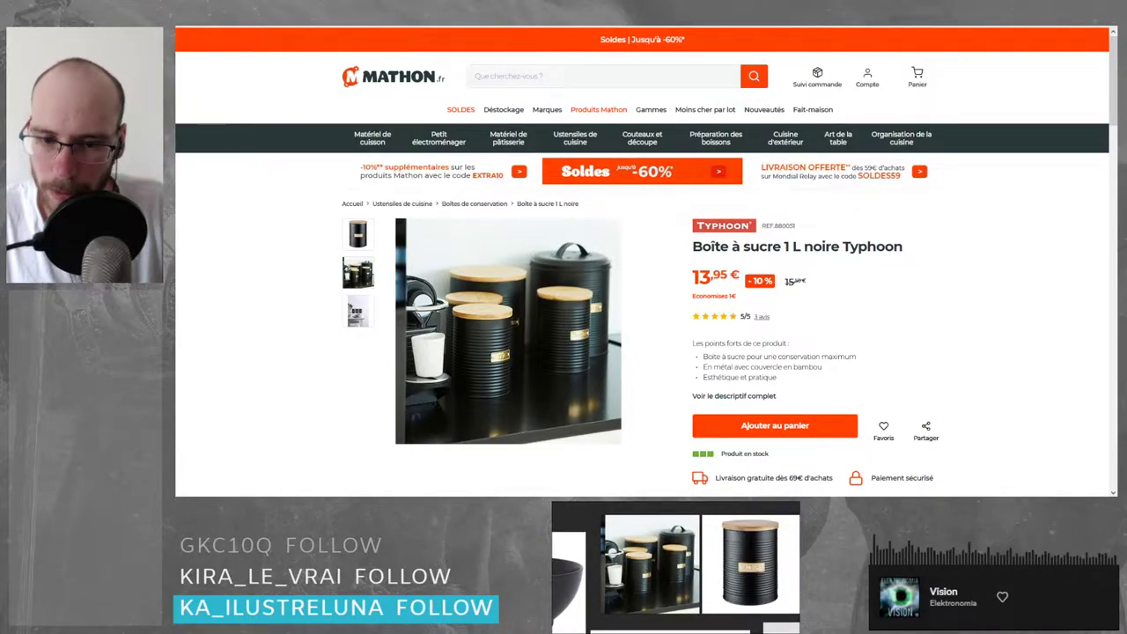
key(ctrl+w)
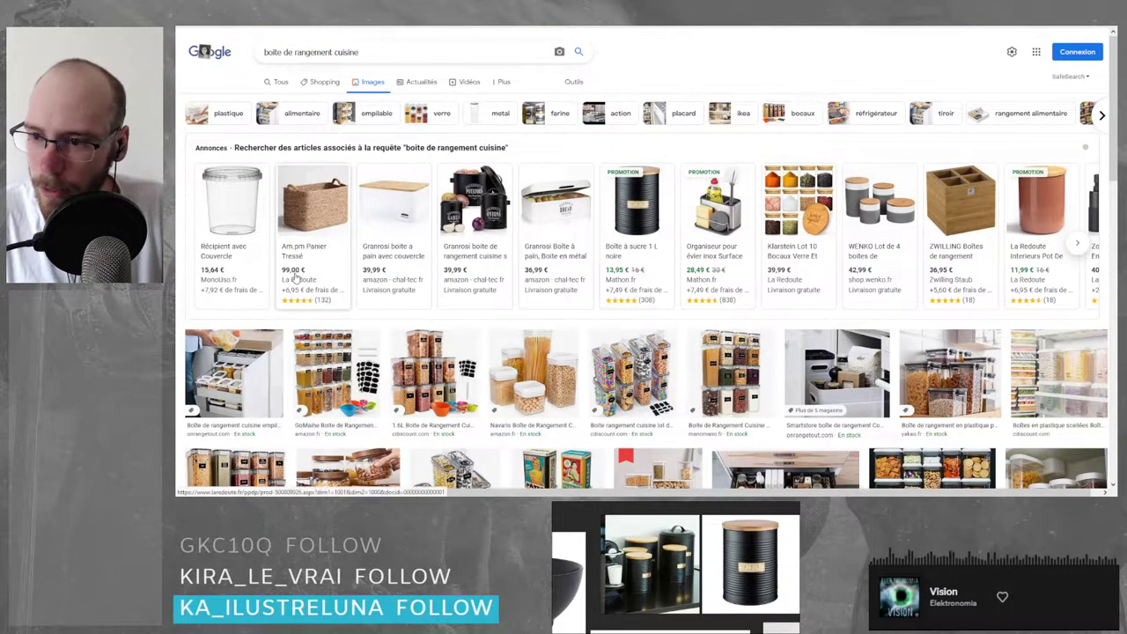
- Open the Brabantia stackable containers, place their photo with the pasta above the blue bowl on the reference board, and close the page
mouse_move(516, 278)
scroll(517, 278, down, 3)
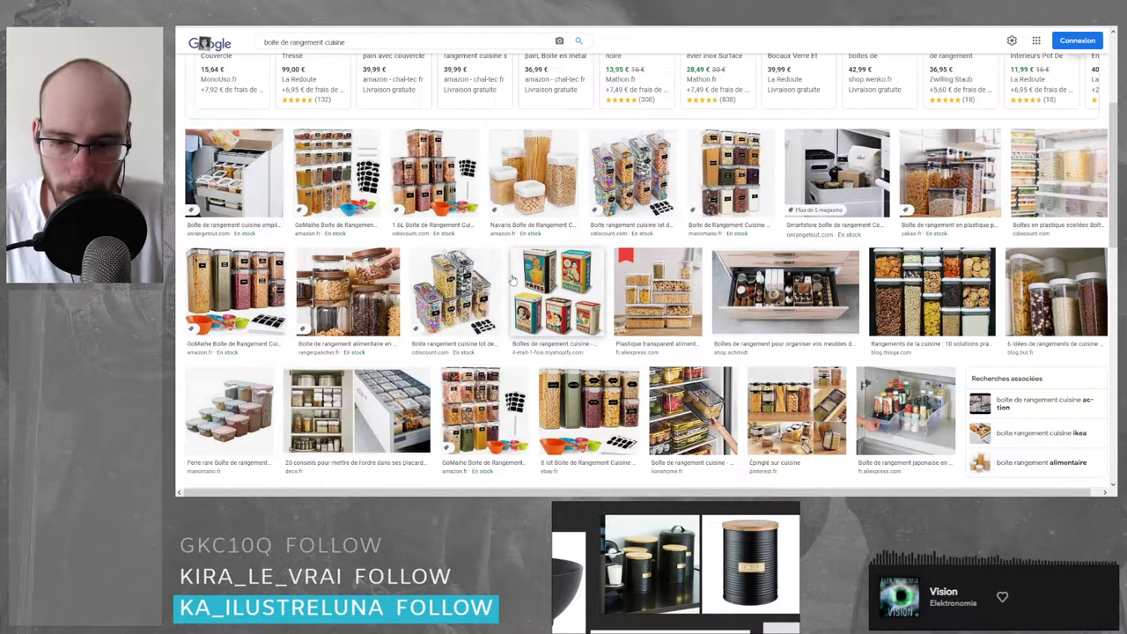
scroll(512, 280, down, 4)
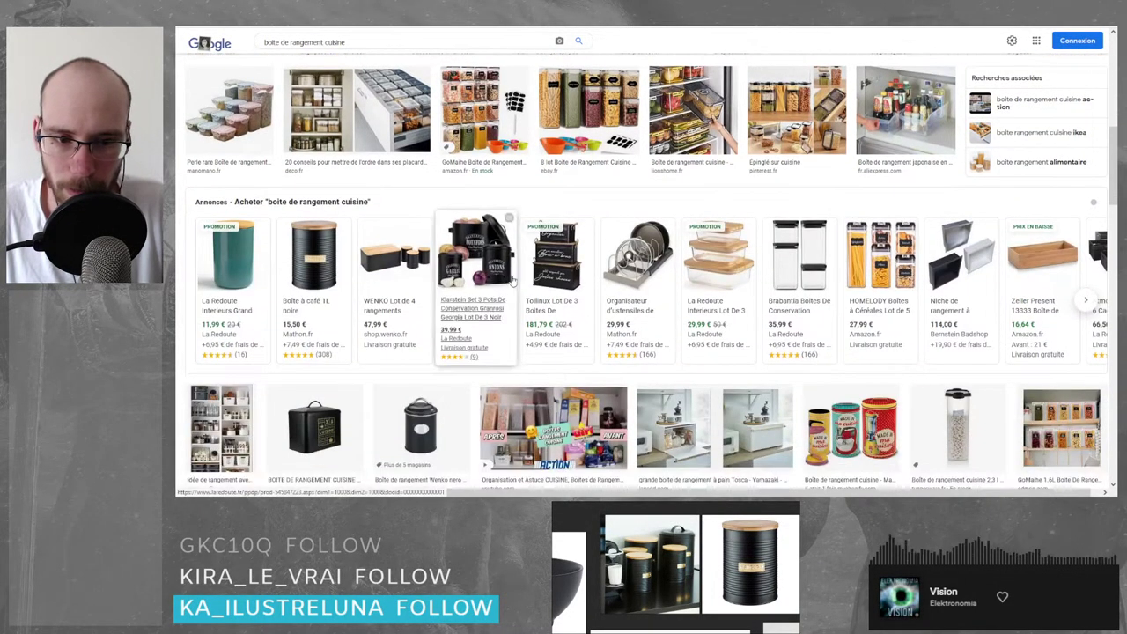
mouse_move(757, 257)
mouse_move(799, 236)
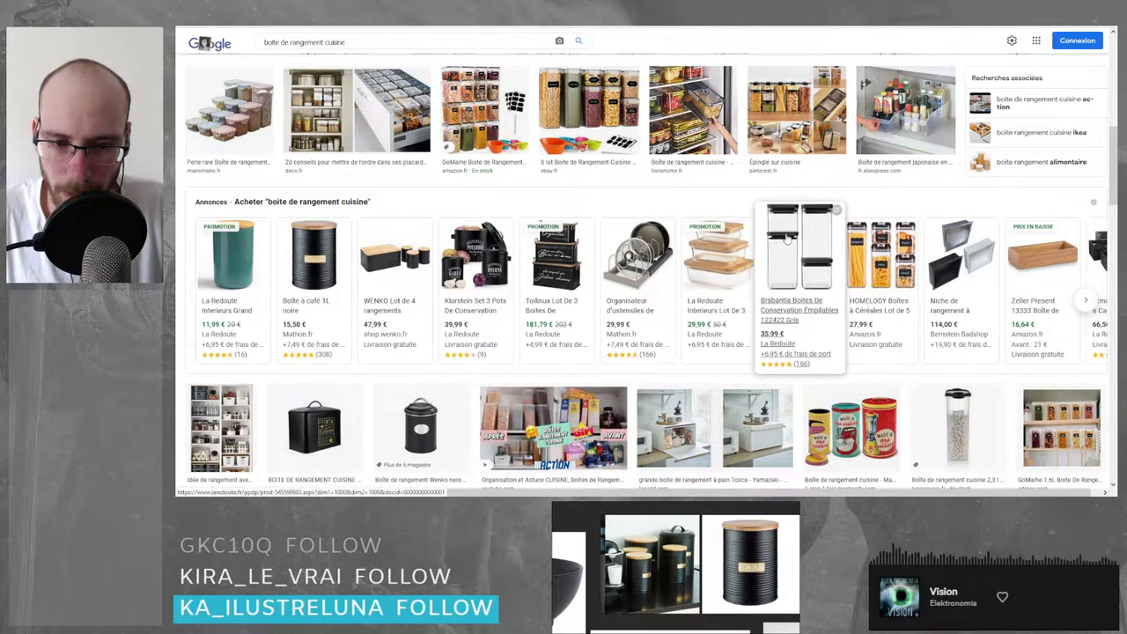
click(786, 239)
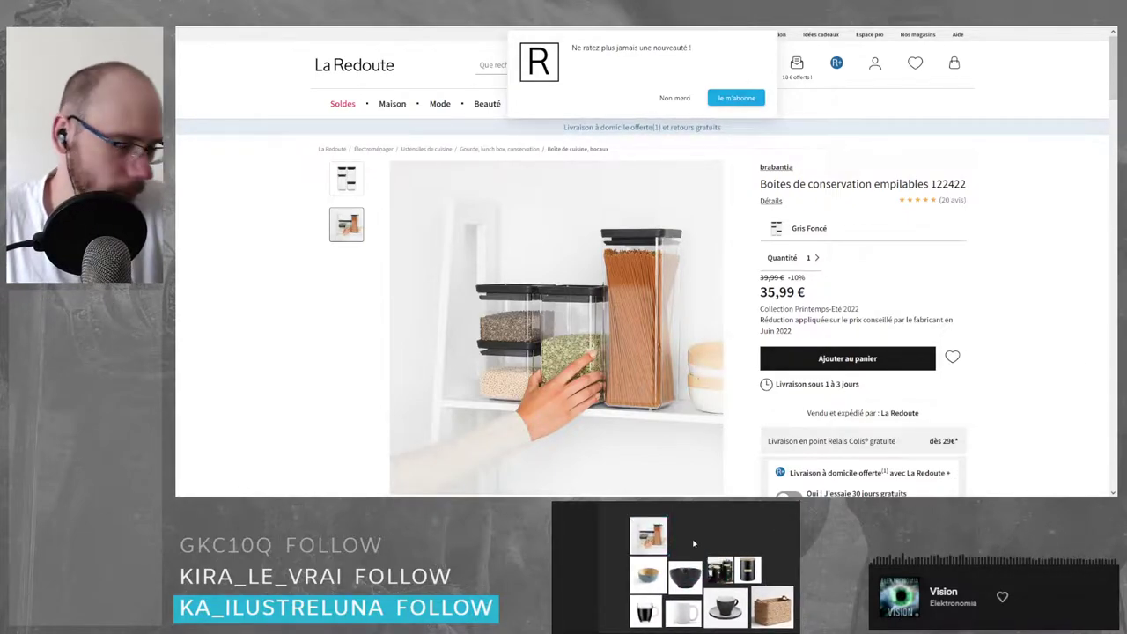
key(ctrl+w)
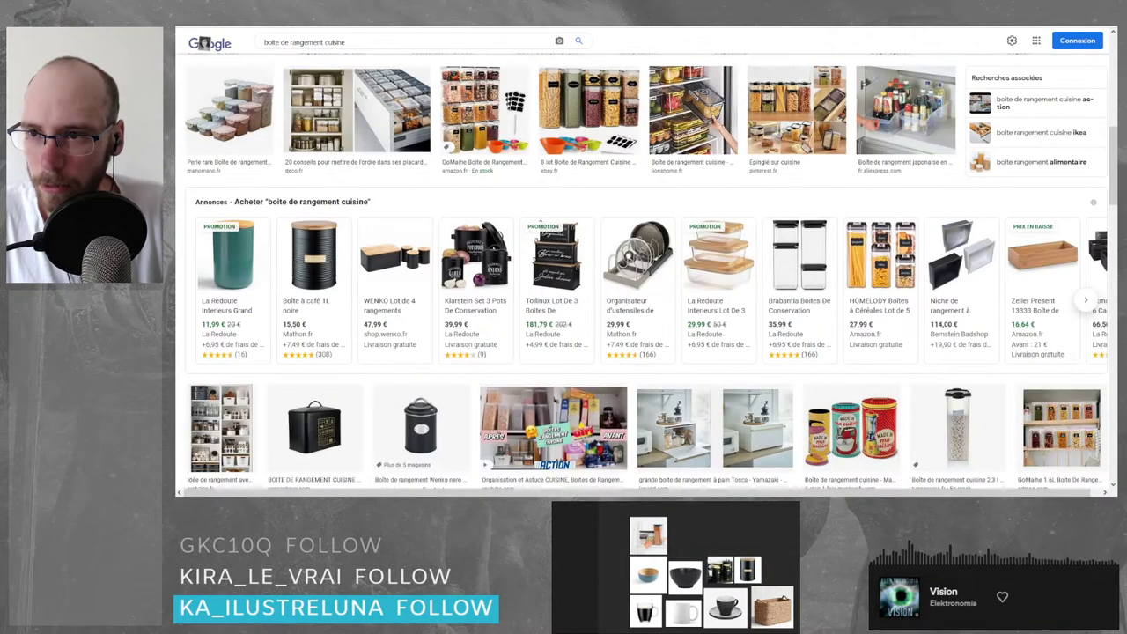
- Find the iDesign black metal utensil holder among the kitchen storage results and open its Amazon page
scroll(444, 207, down, 3)
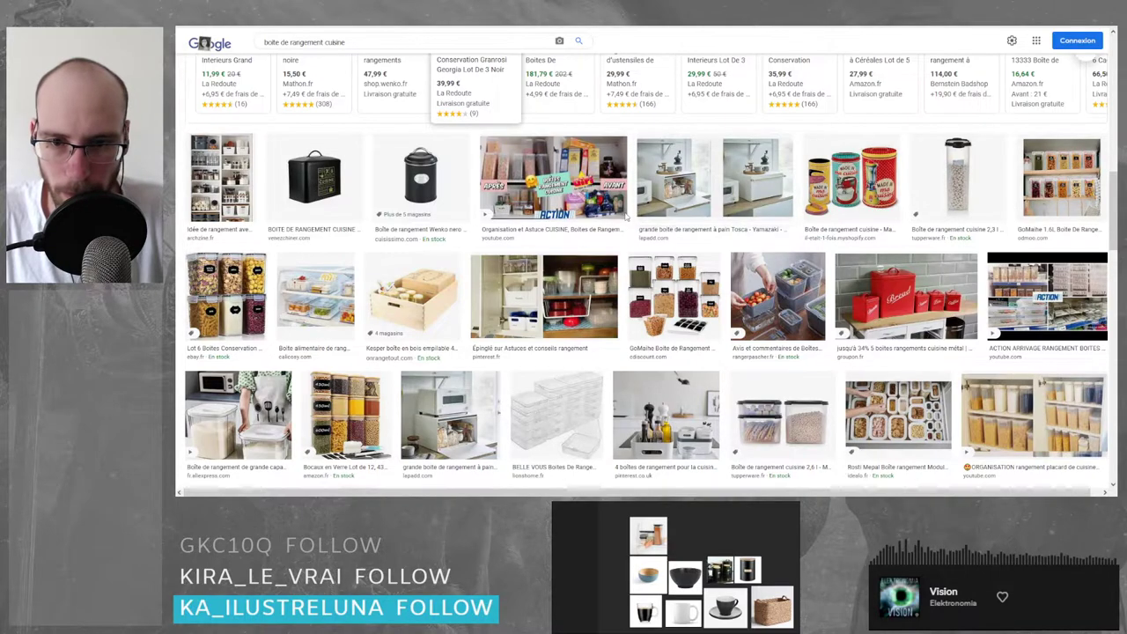
scroll(625, 216, down, 4)
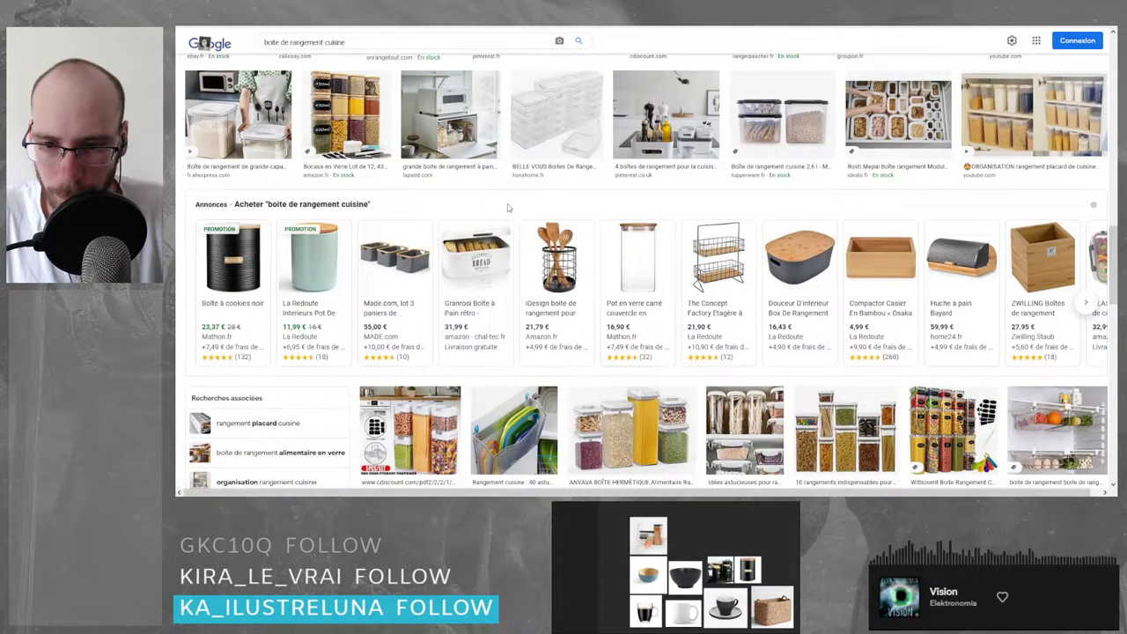
click(542, 242)
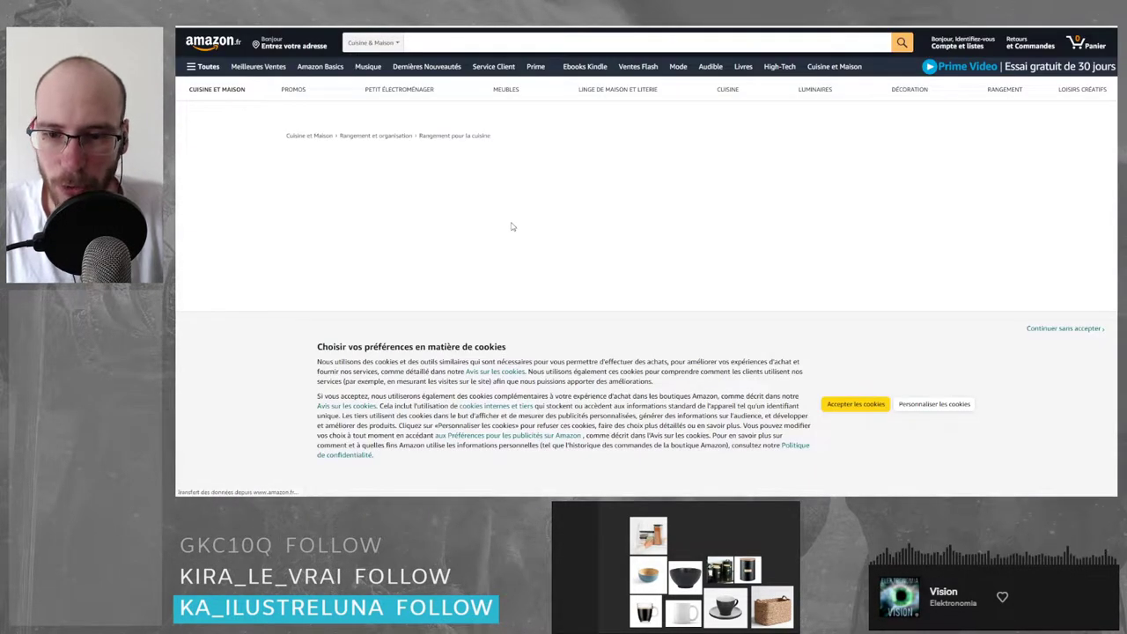
scroll(466, 216, down, 3)
- Try to transfer the utensil holder's photo from the Amazon product page to the reference board
drag(463, 207, 1111, 299)
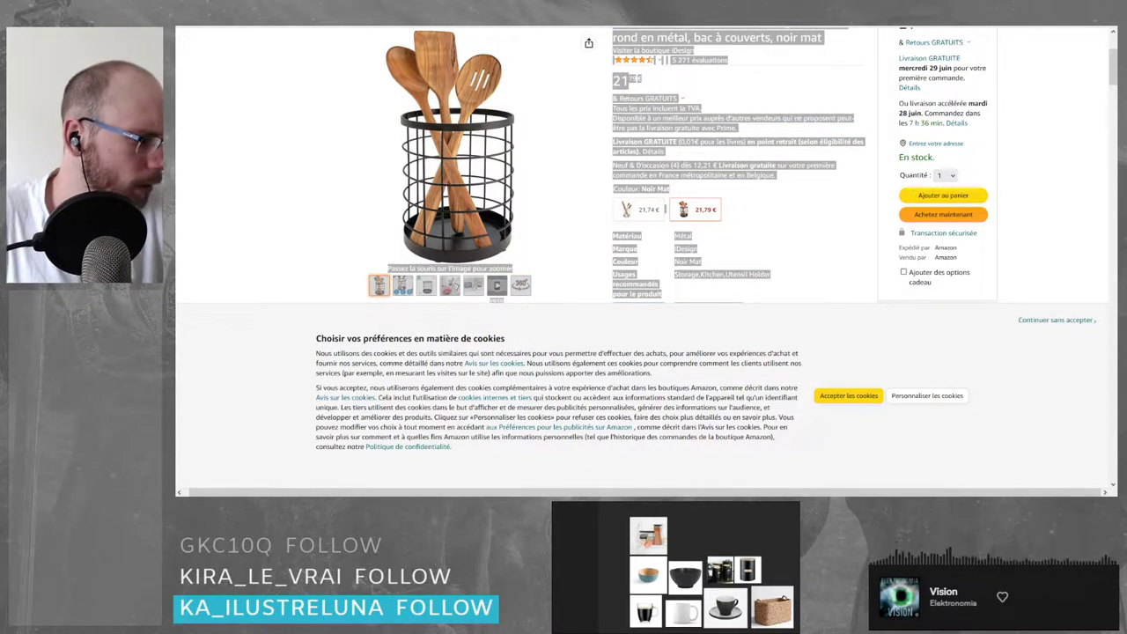
scroll(720, 538, up, 6)
middle_drag(721, 536, 744, 608)
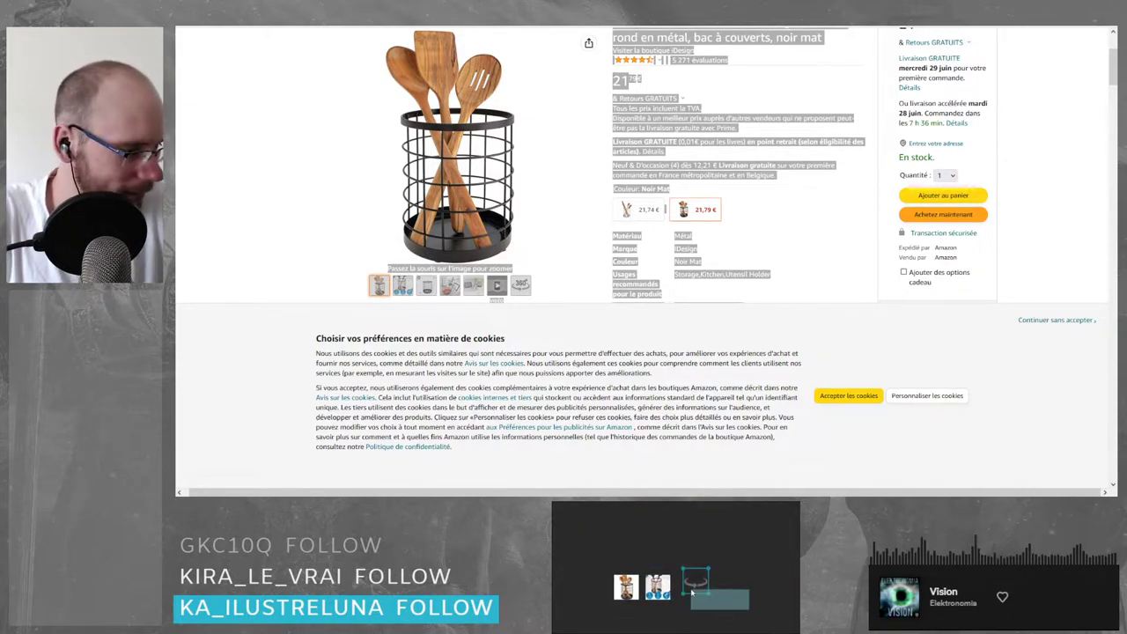
mouse_move(521, 170)
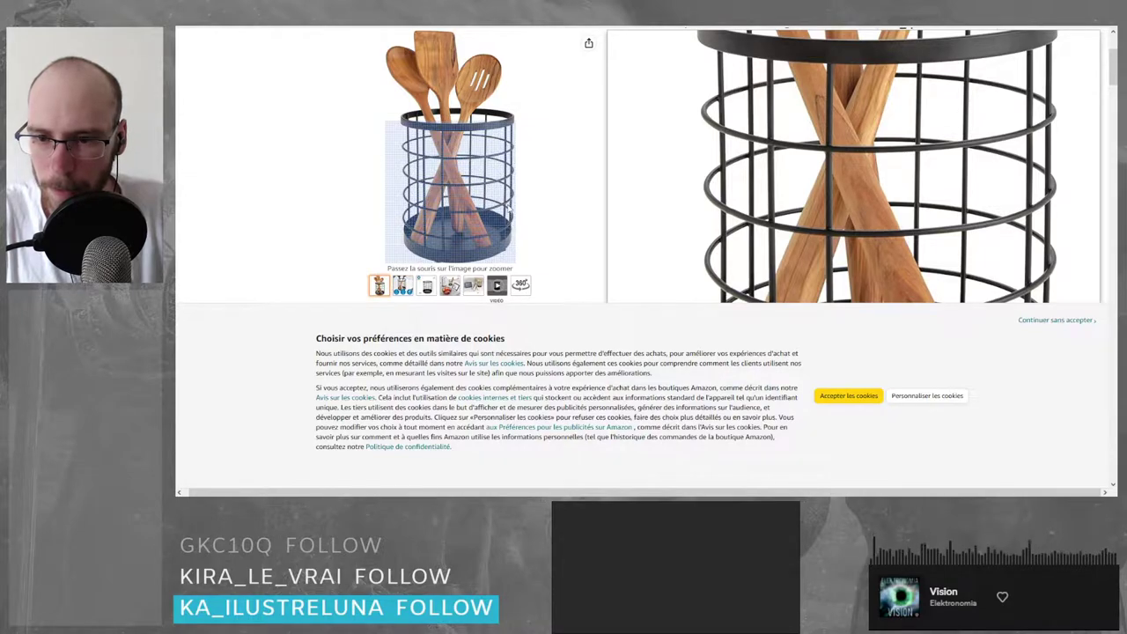
click(484, 19)
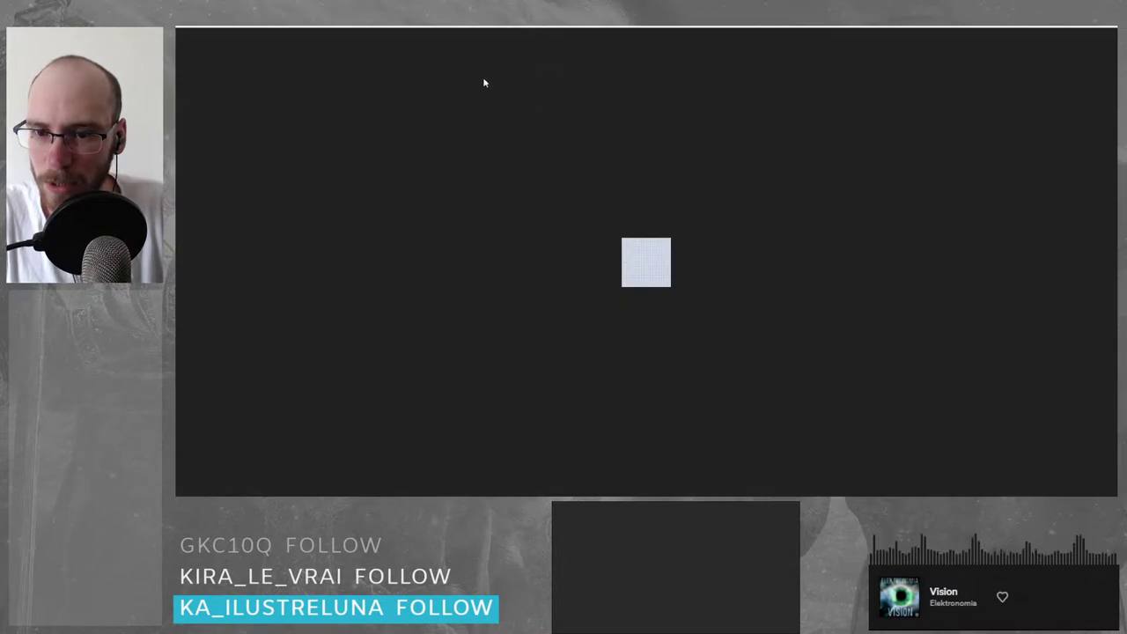
click(433, 20)
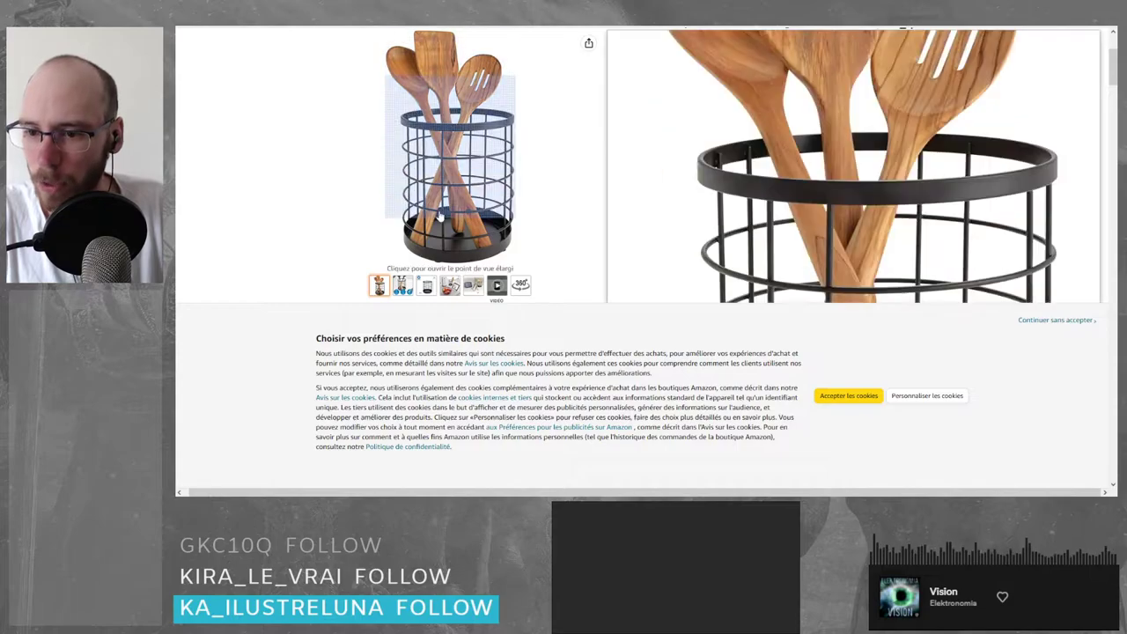
- Open the utensil holder's enlarged photo, paste it onto the reference board, and scale it down beside the Brabantia containers
click(453, 141)
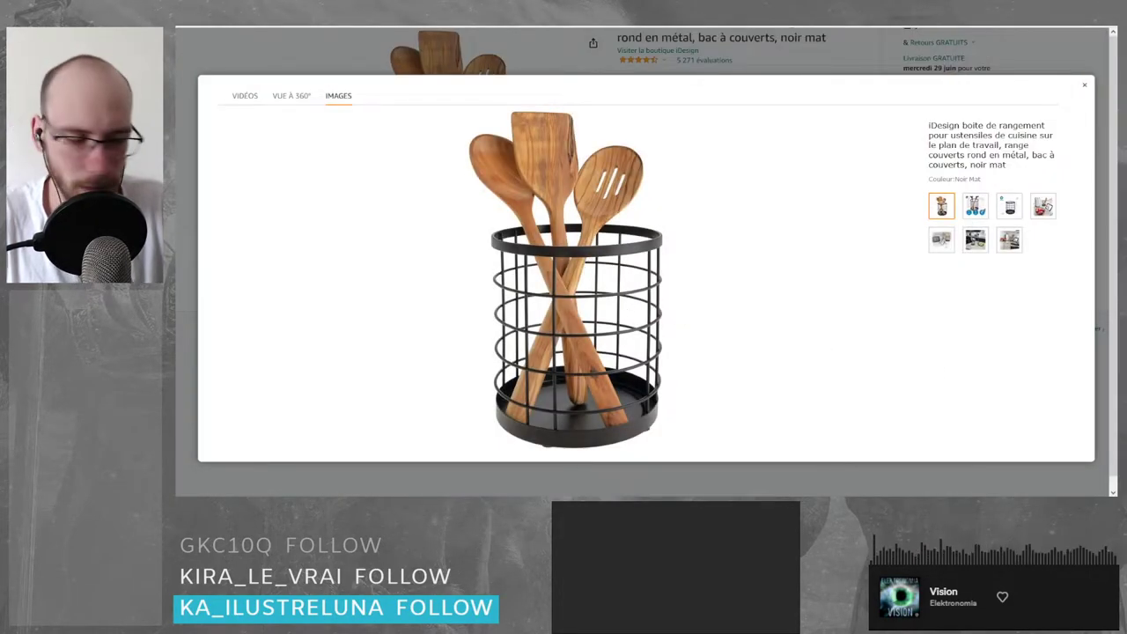
key(ctrl+v)
scroll(624, 581, down, 10)
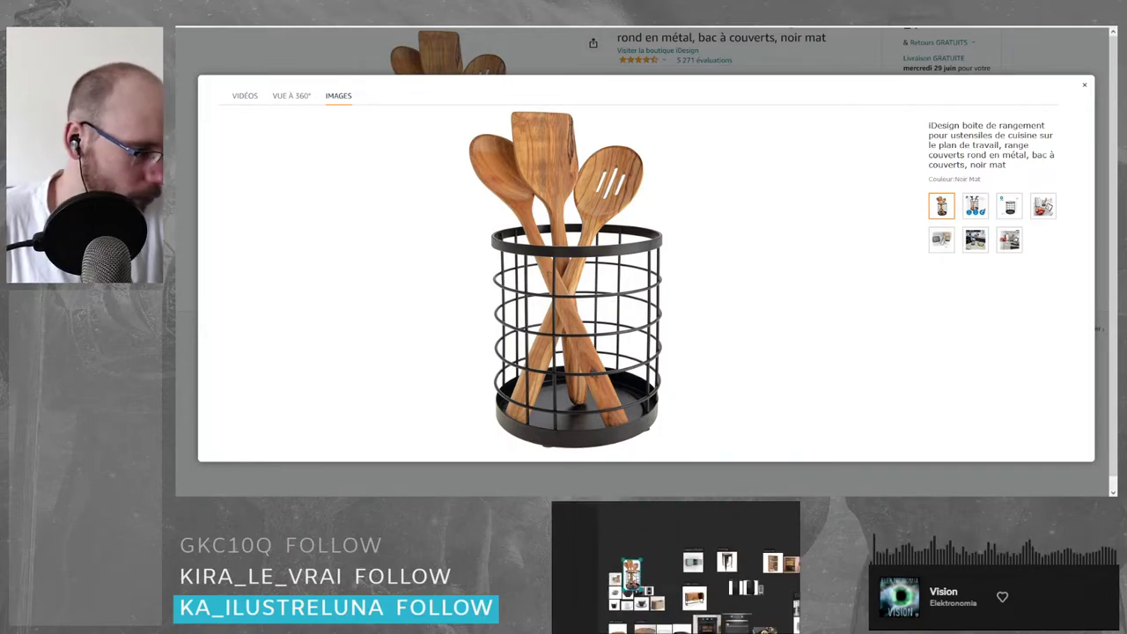
scroll(627, 576, up, 3)
mouse_move(633, 579)
mouse_down()
mouse_move(599, 535)
mouse_move(630, 572)
mouse_up()
drag(646, 529, 624, 569)
scroll(643, 583, up, 5)
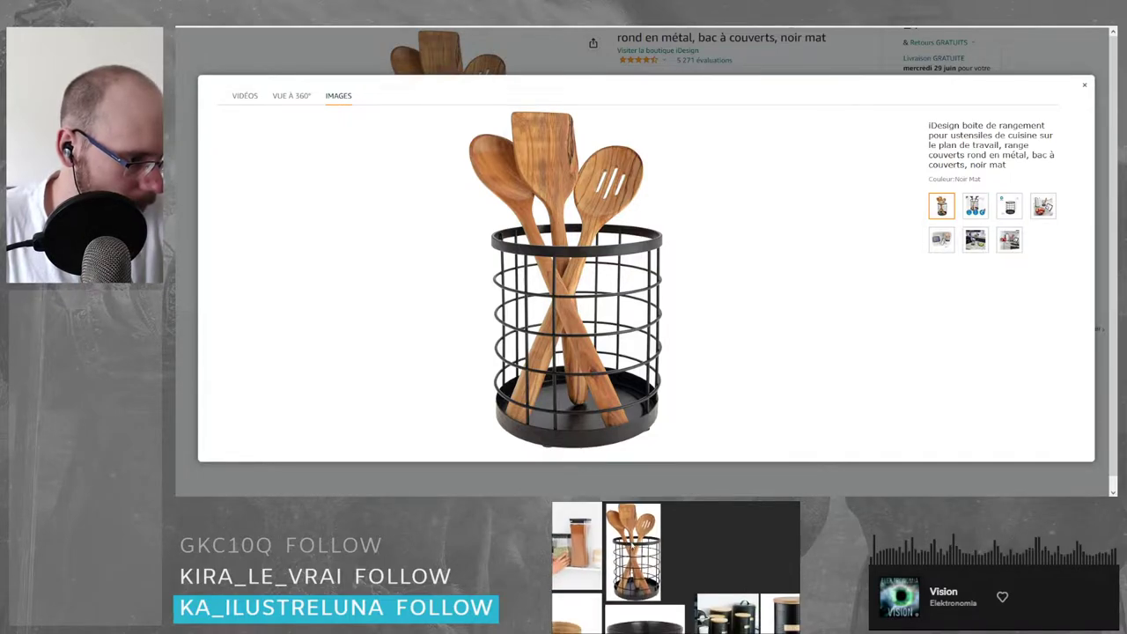
- Move the utensil holder photo into the cutlery group near the knife block and close the Amazon page
scroll(682, 549, down, 5)
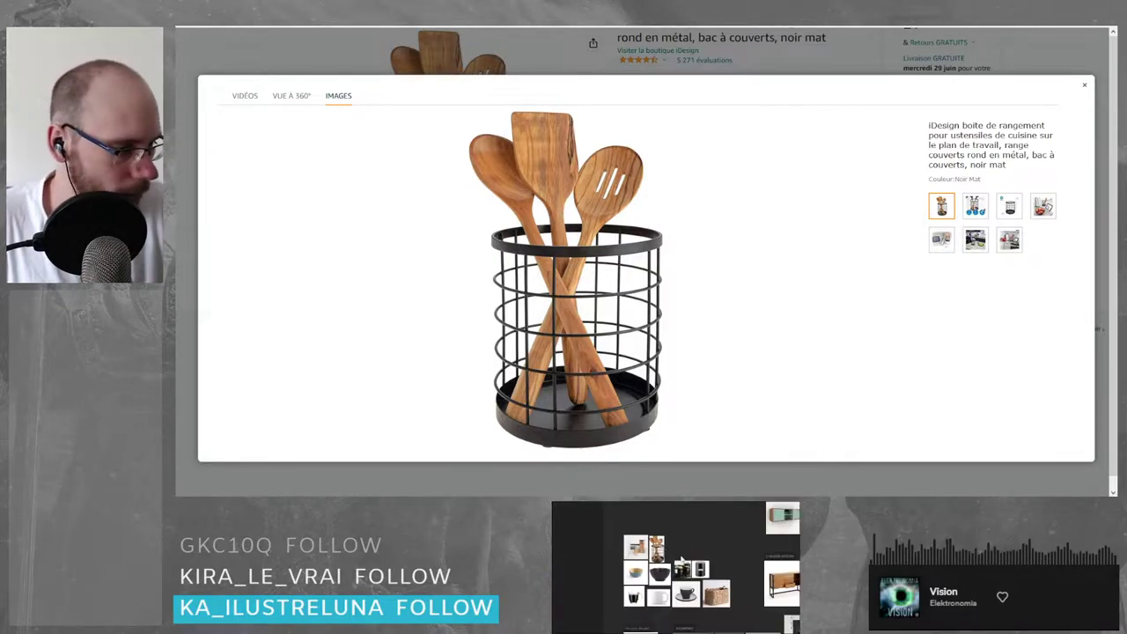
scroll(660, 577, up, 5)
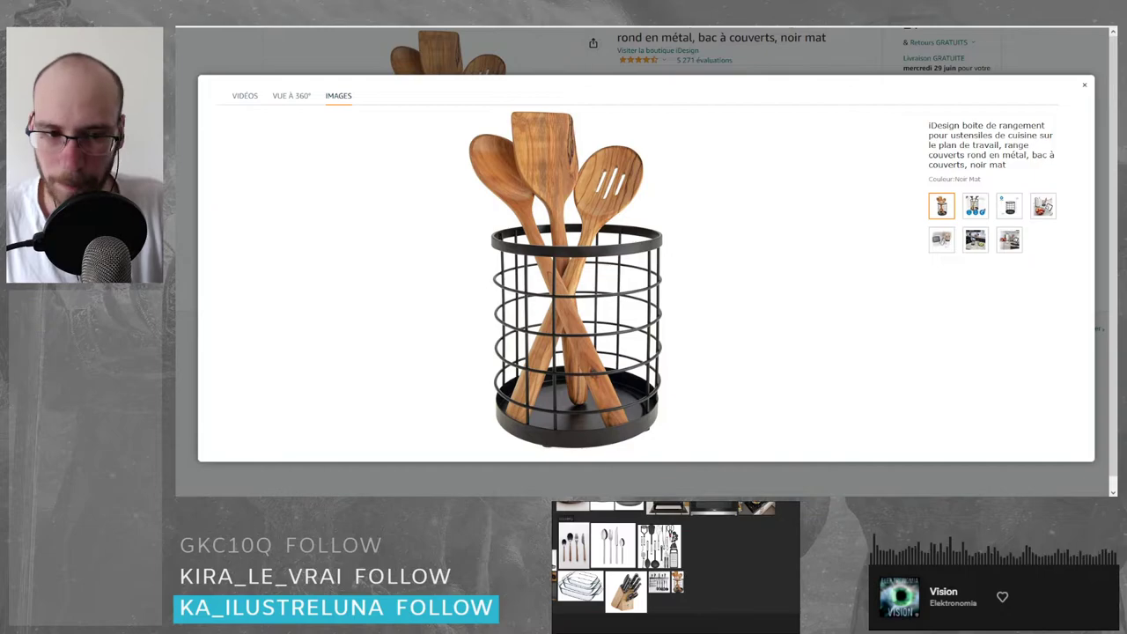
key(ctrl+w)
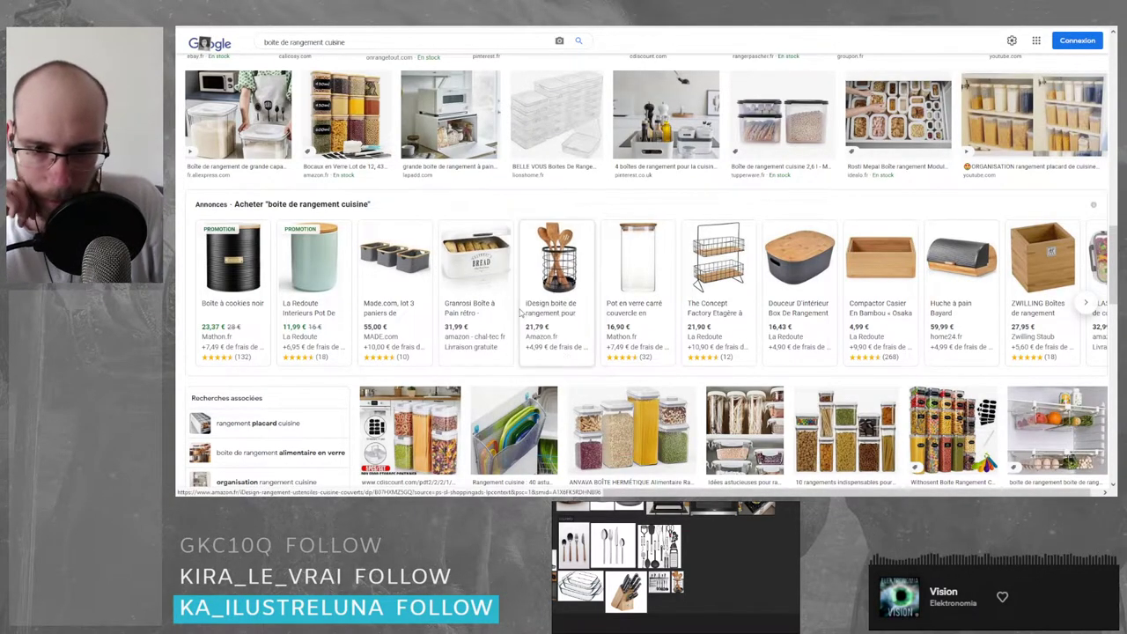
- Examine the remaining kitchen storage box image results and review the groups of pictures collected on the reference board
scroll(521, 312, down, 3)
scroll(520, 313, down, 6)
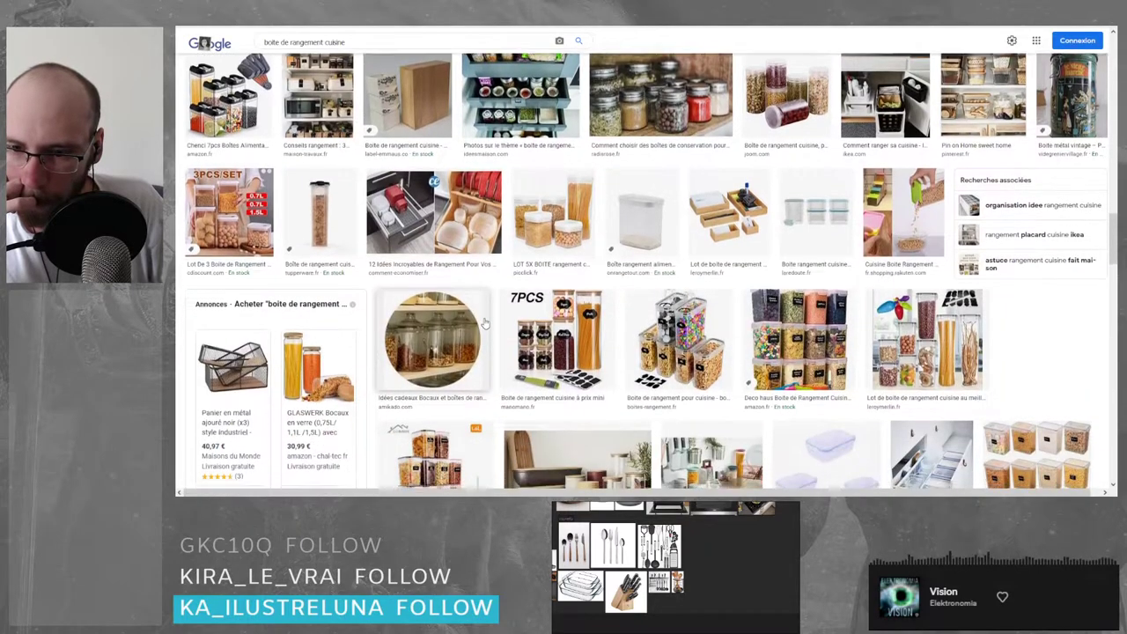
scroll(484, 324, down, 3)
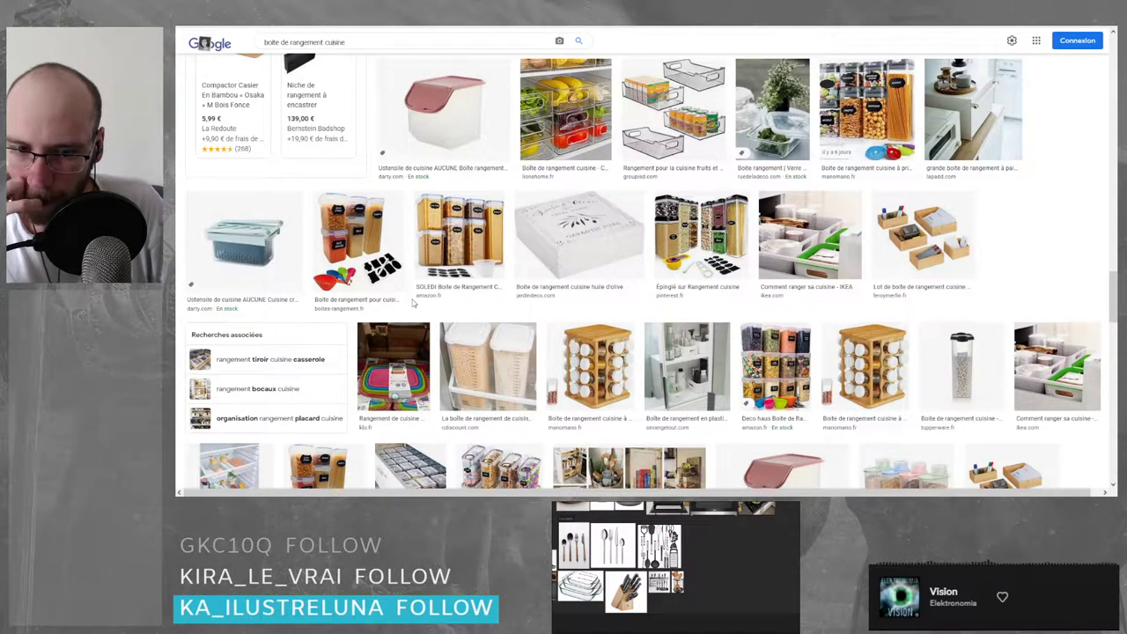
scroll(412, 303, down, 4)
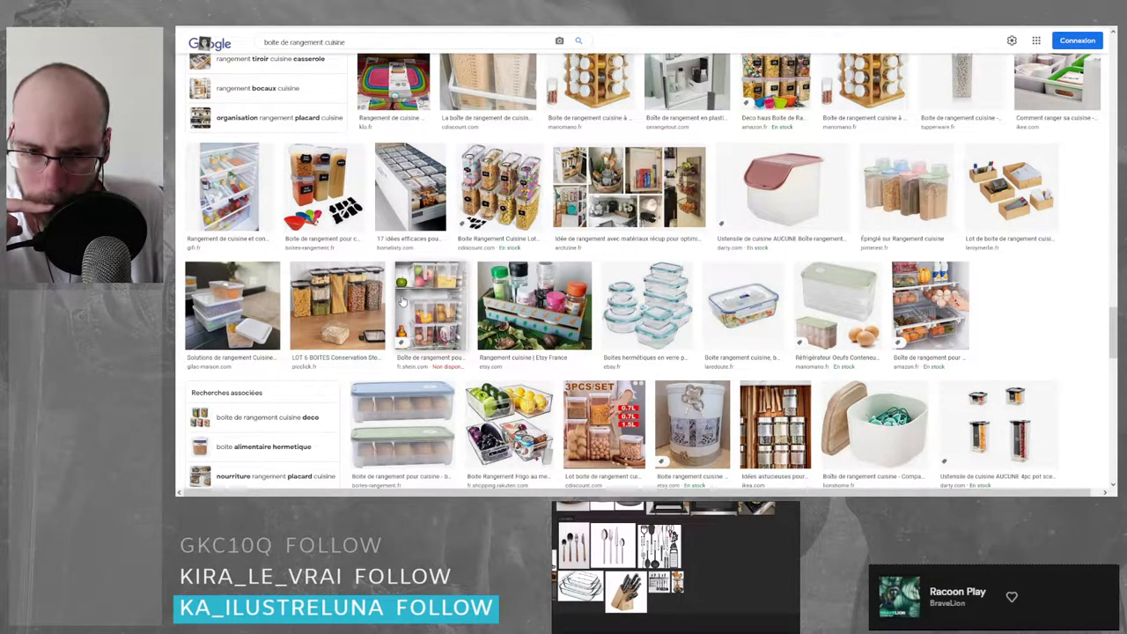
scroll(687, 573, down, 3)
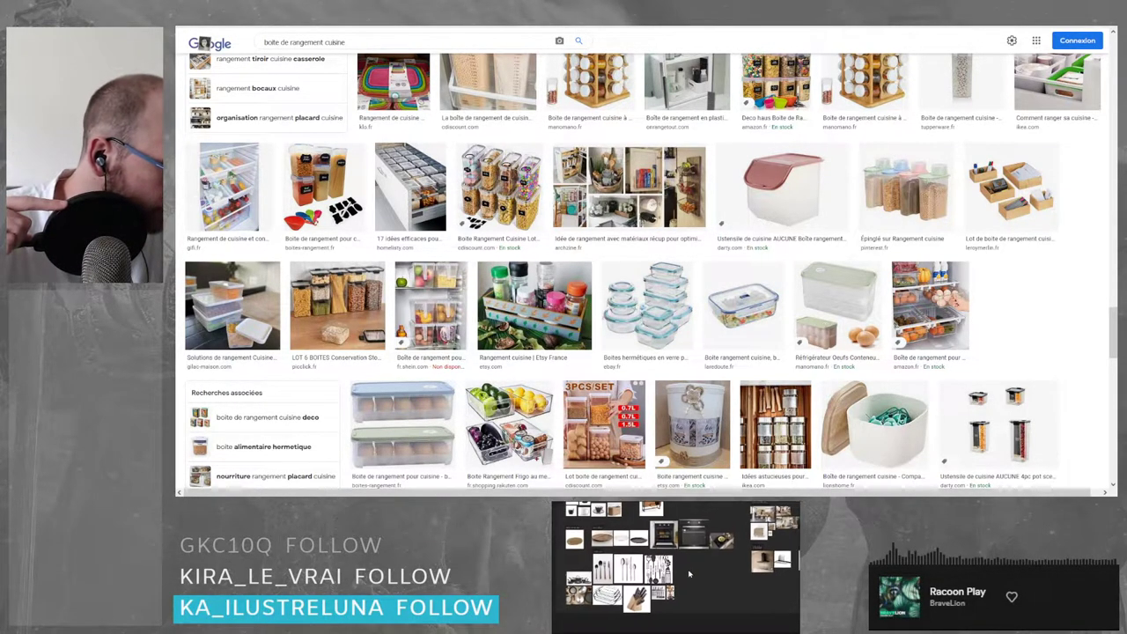
middle_drag(687, 574, 612, 579)
scroll(614, 576, down, 3)
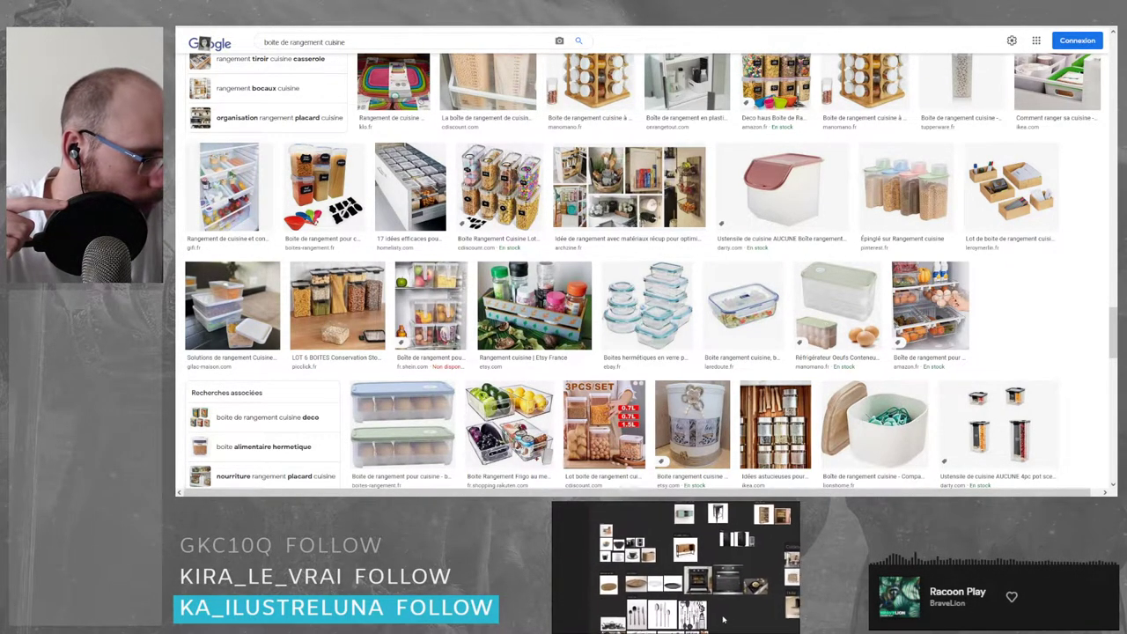
- Examine the furniture, cutlery, cookware and tableware picture groups on the reference board, including a close look at the Brabantia container photo
middle_drag(625, 510, 592, 589)
scroll(664, 542, up, 5)
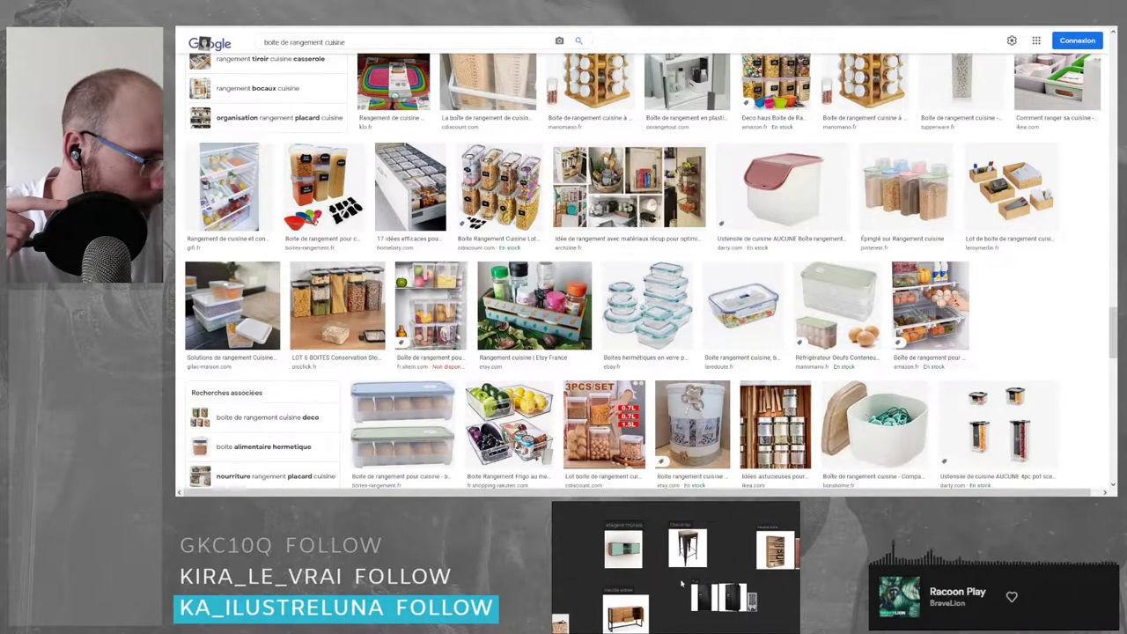
middle_drag(681, 583, 742, 465)
scroll(652, 546, down, 3)
scroll(649, 522, up, 3)
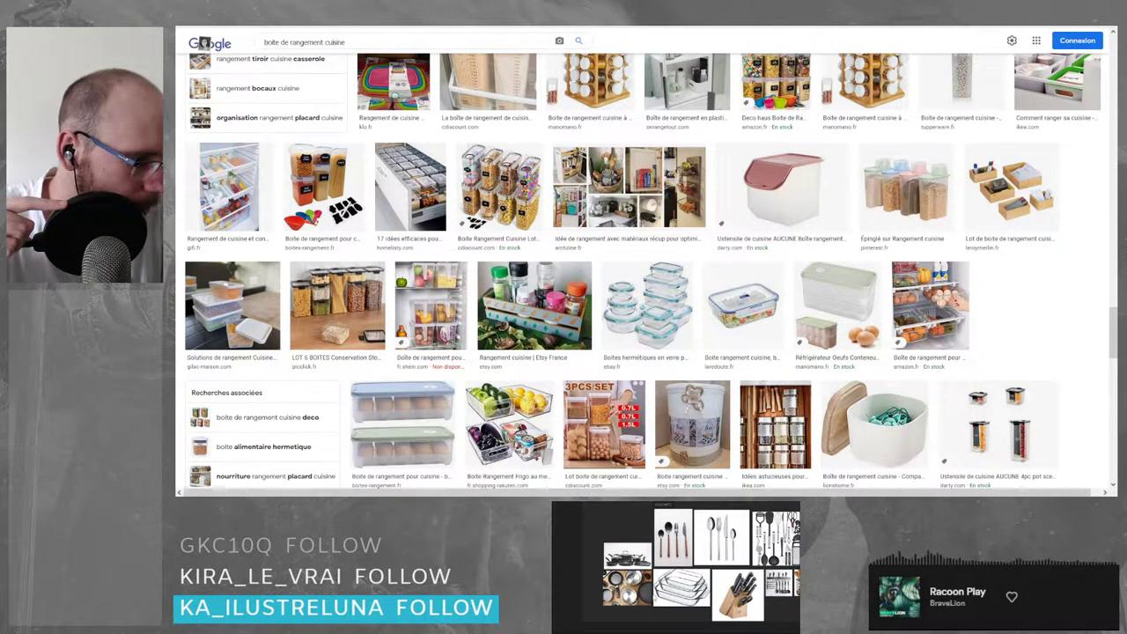
scroll(704, 542, down, 4)
middle_drag(702, 539, 644, 583)
scroll(643, 582, up, 4)
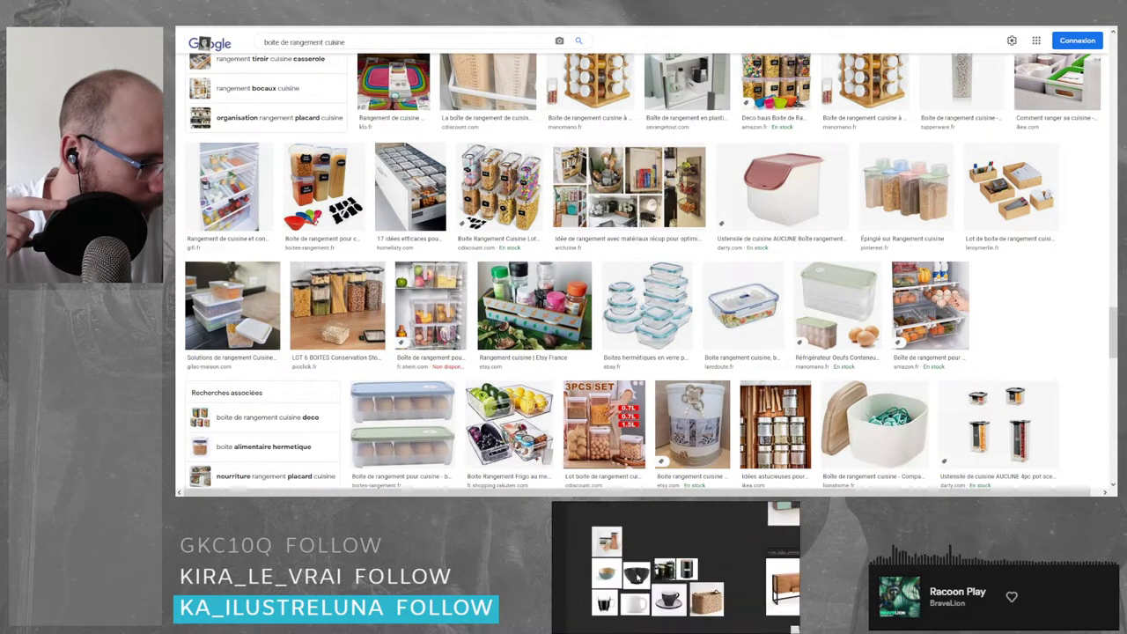
scroll(654, 589, up, 1)
scroll(665, 547, down, 2)
scroll(610, 520, up, 8)
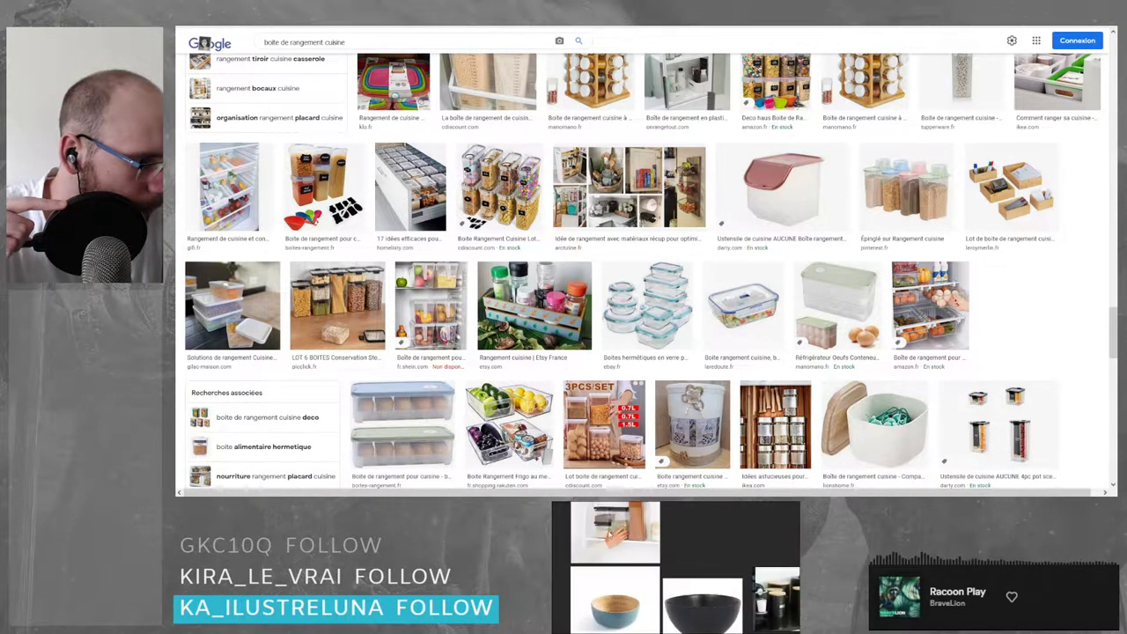
scroll(610, 521, up, 4)
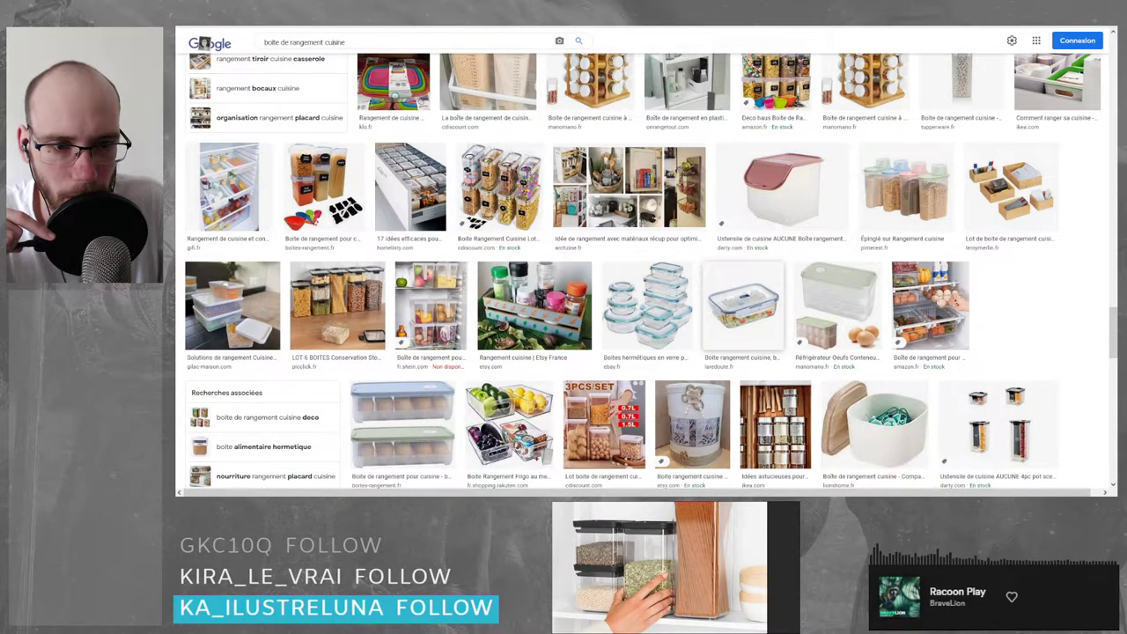
- Replace the kitchen storage box query with a Google image search for "café"
scroll(838, 307, down, 3)
scroll(839, 306, up, 5)
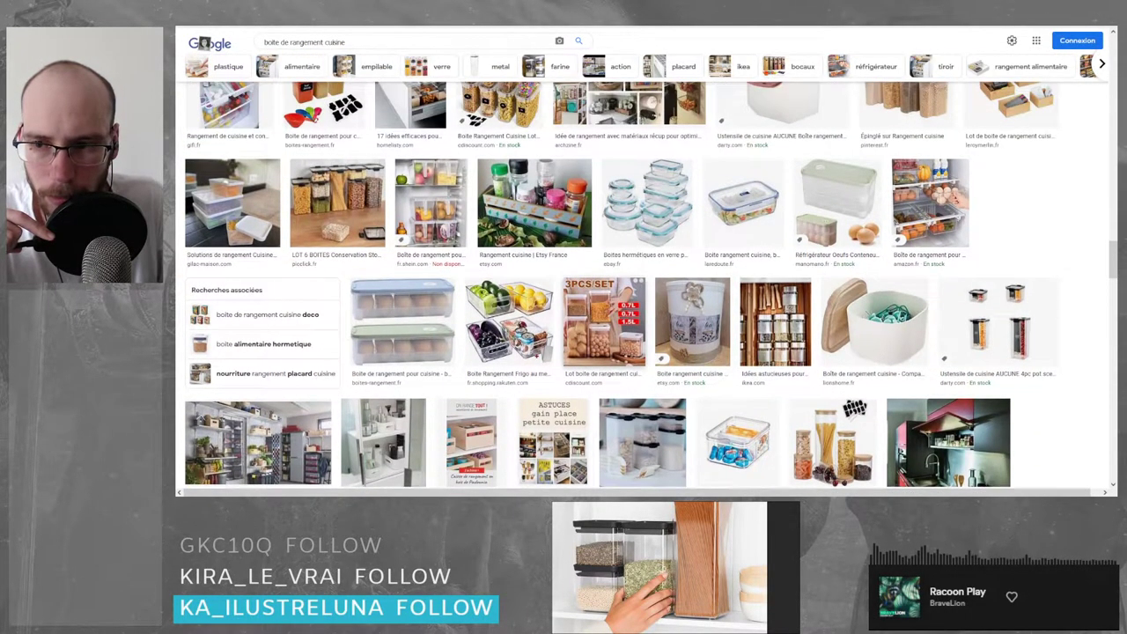
scroll(643, 282, up, 5)
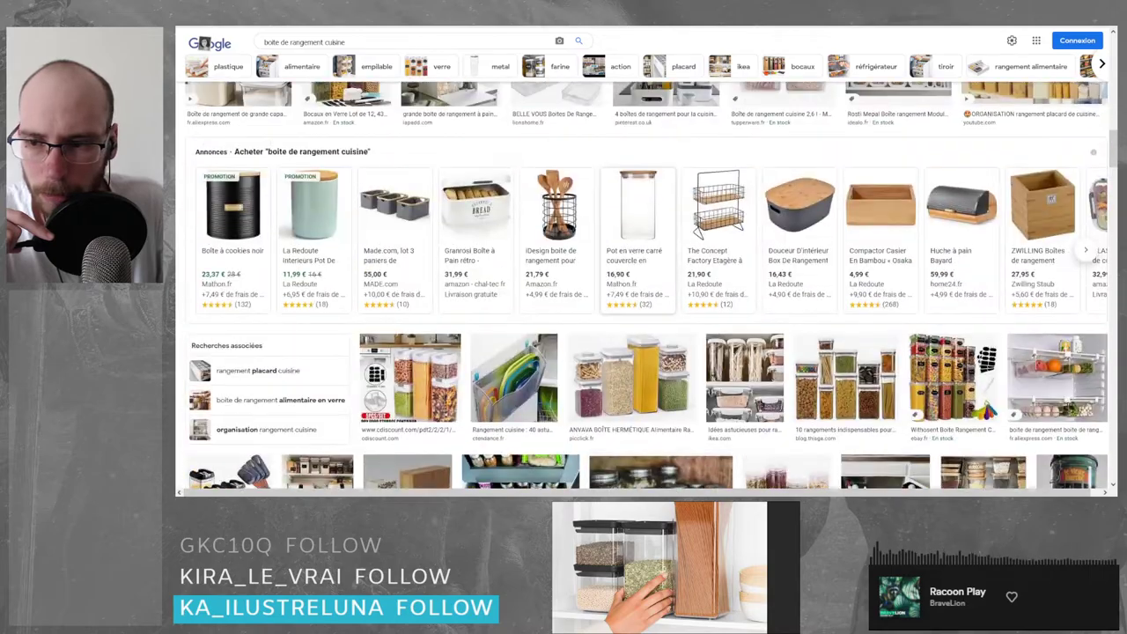
scroll(564, 388, up, 3)
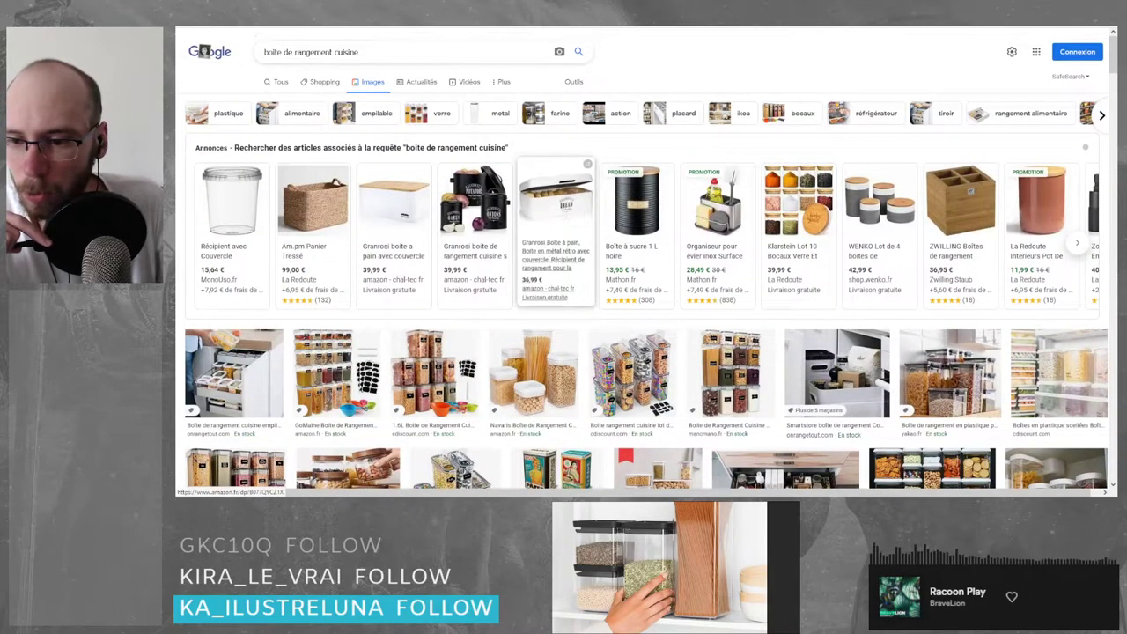
drag(384, 55, 255, 43)
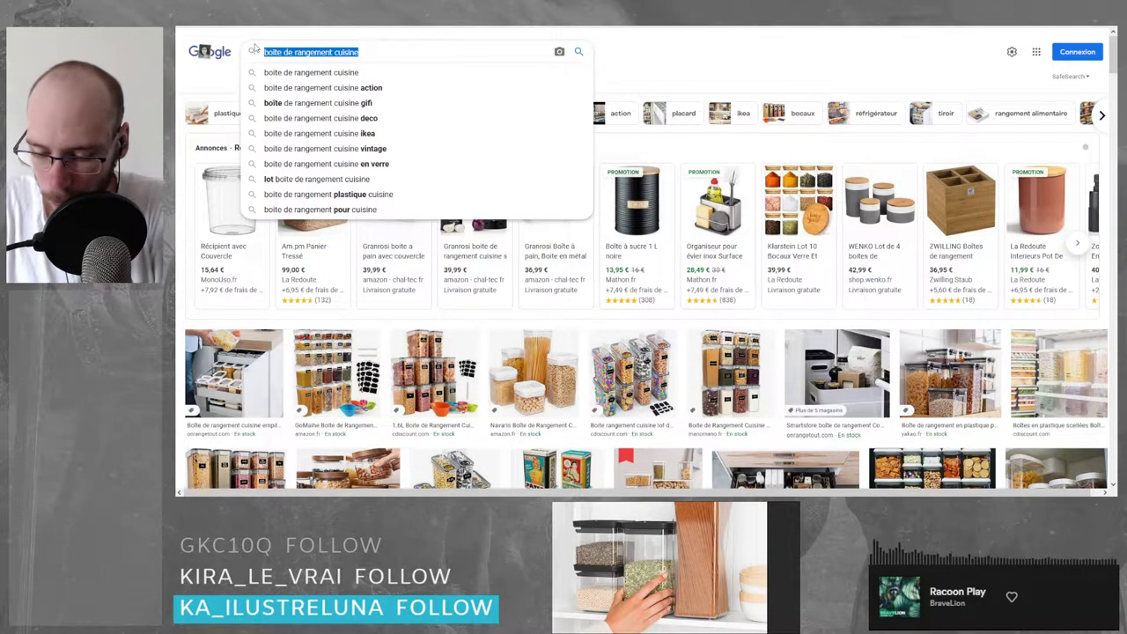
text(café)
key(Return)
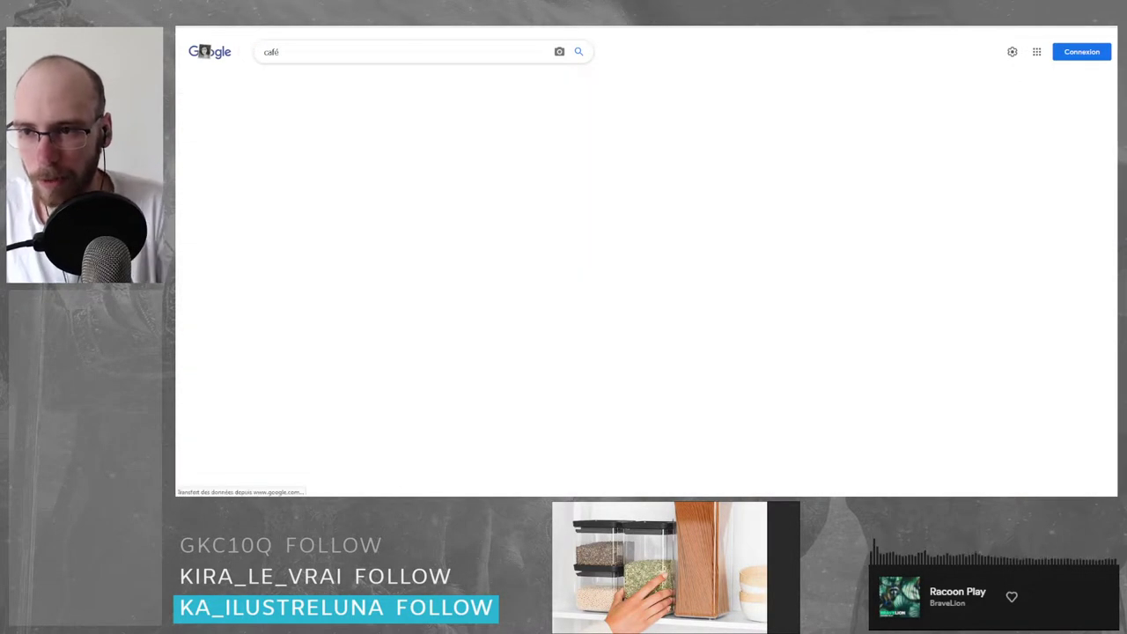
- Open the Amazon page of the Philips Série 2200 espresso machine from the café shopping results and accept its cookies
mouse_move(427, 260)
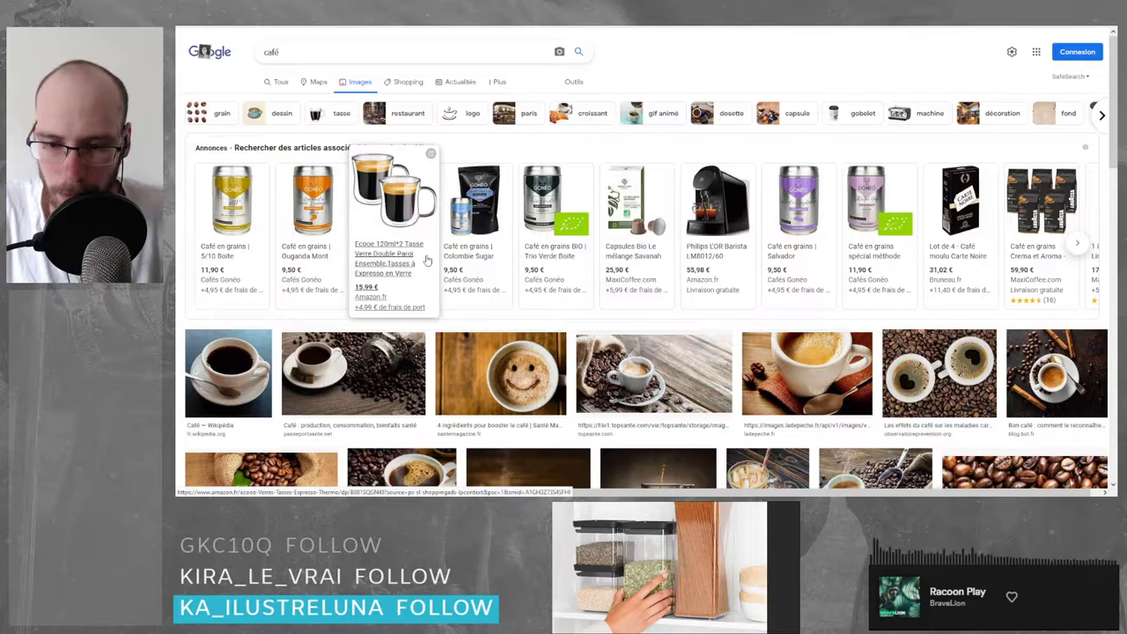
scroll(555, 224, down, 5)
scroll(557, 225, up, 5)
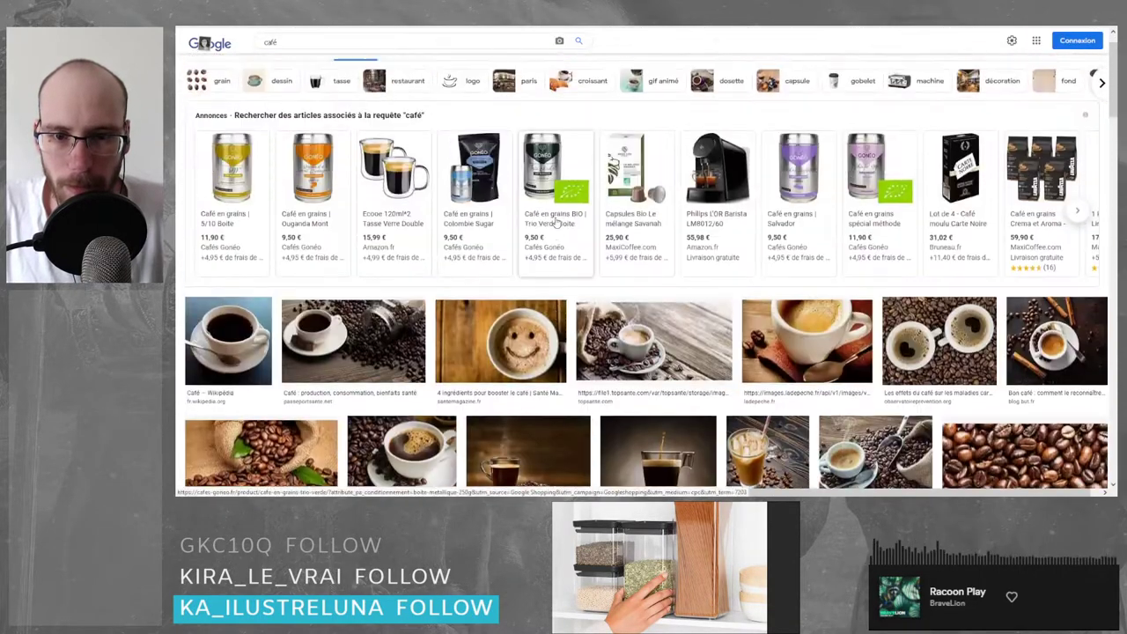
scroll(493, 216, down, 5)
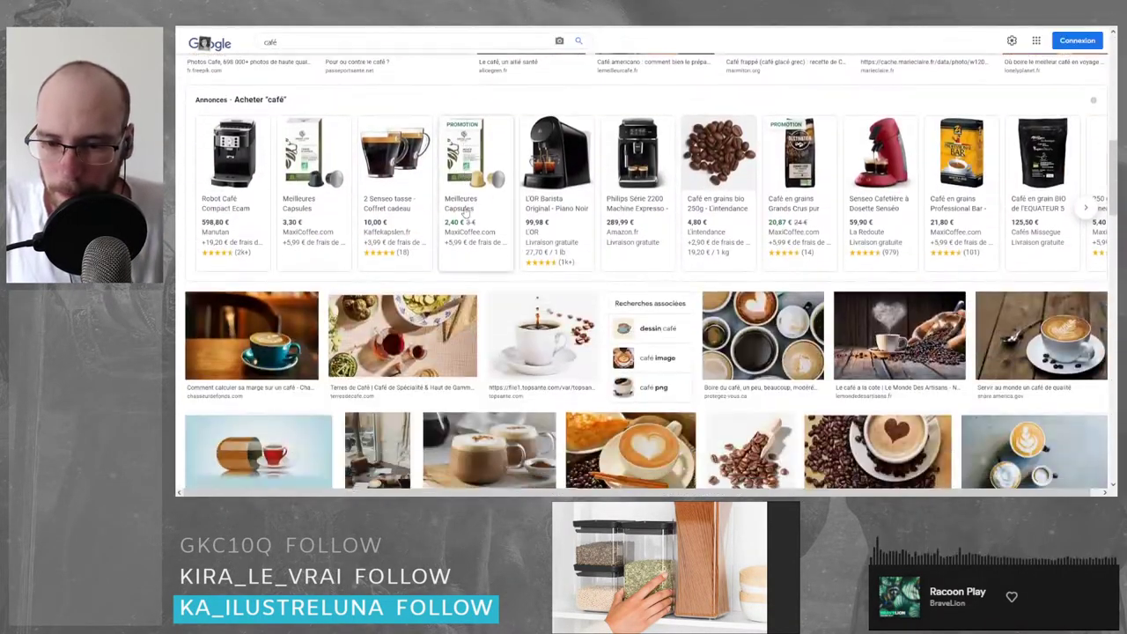
mouse_move(464, 214)
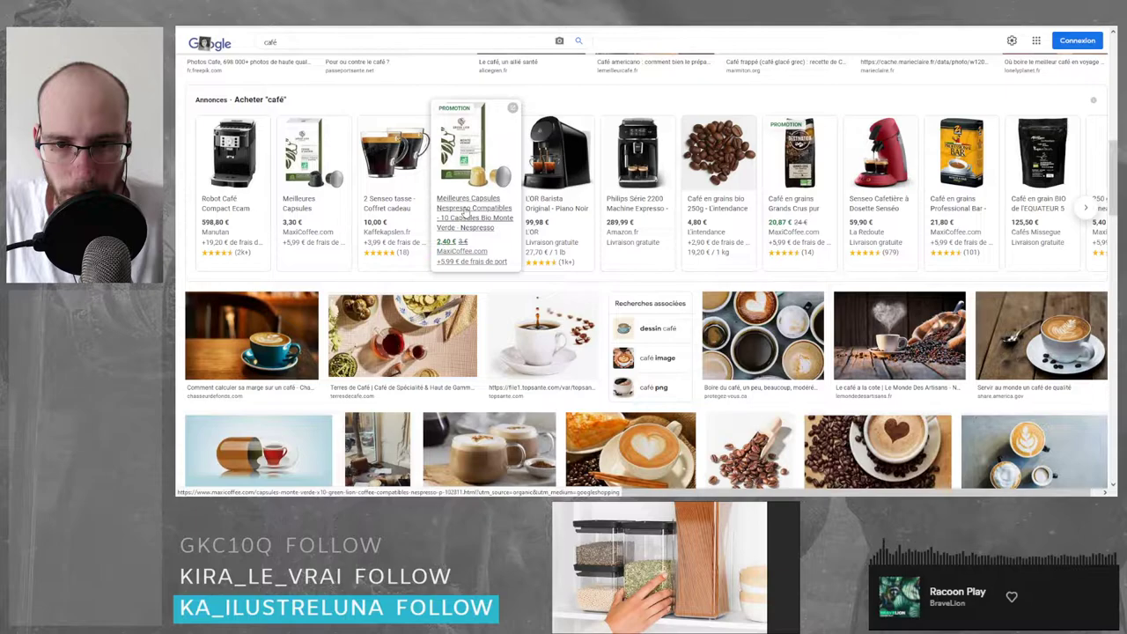
click(639, 148)
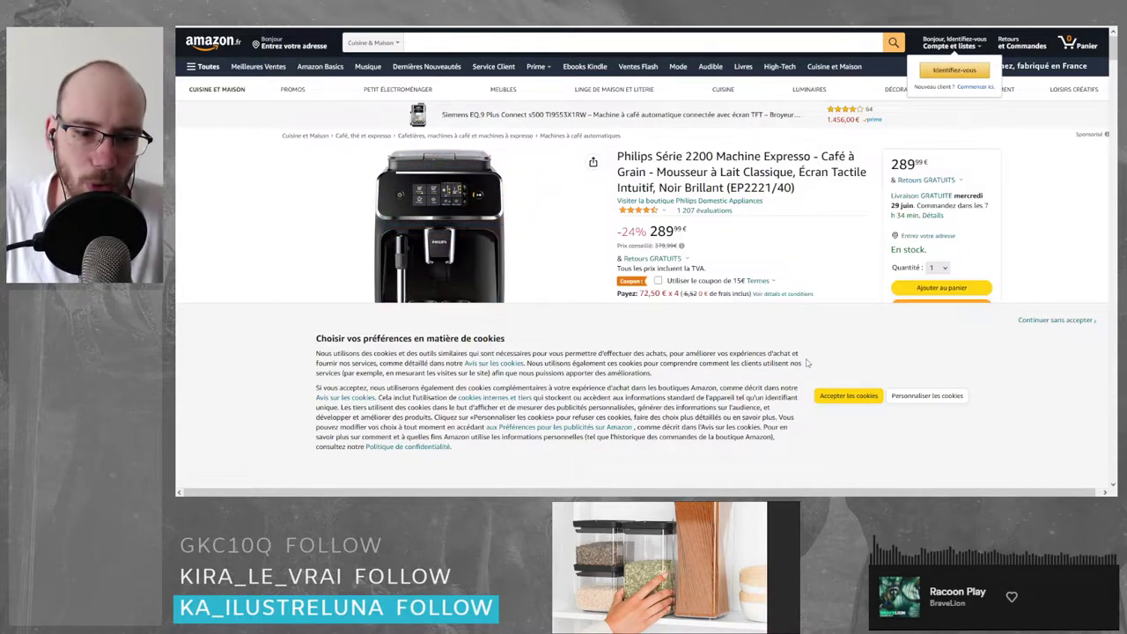
click(866, 402)
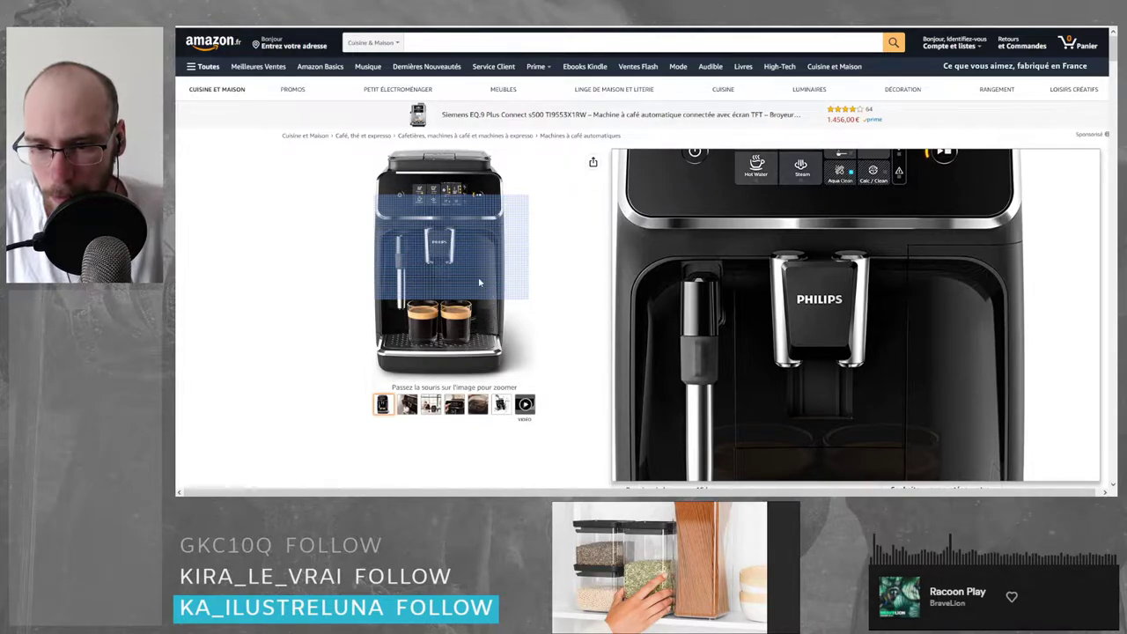
- Put the espresso machine's enlarged photo on the reference board beside the Brabantia containers and close the Amazon page
click(385, 28)
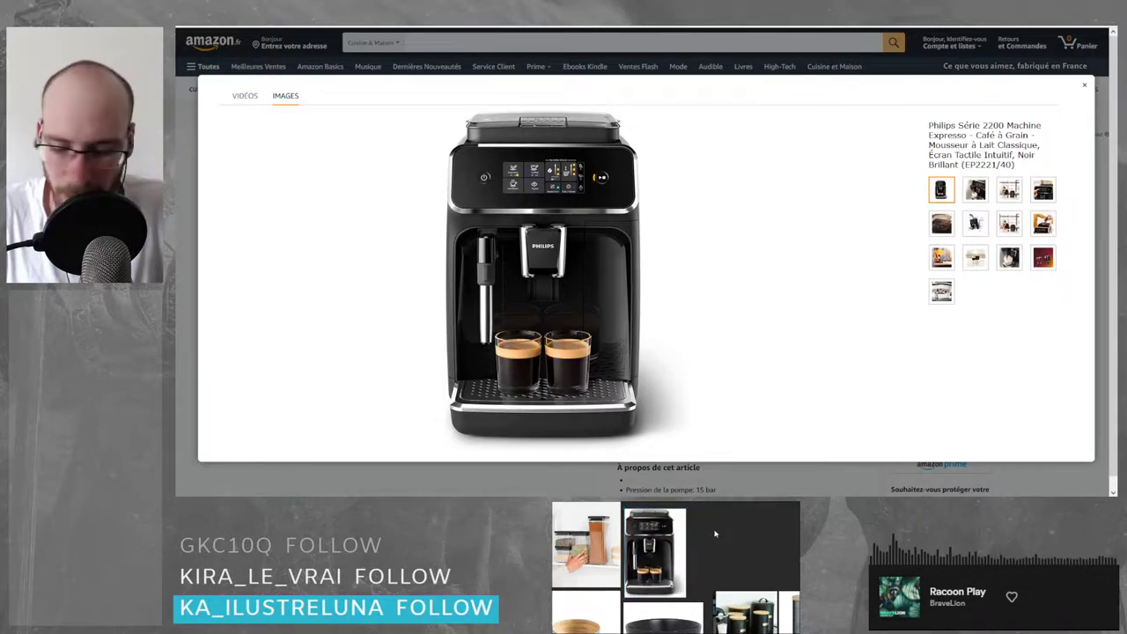
key(ctrl+w)
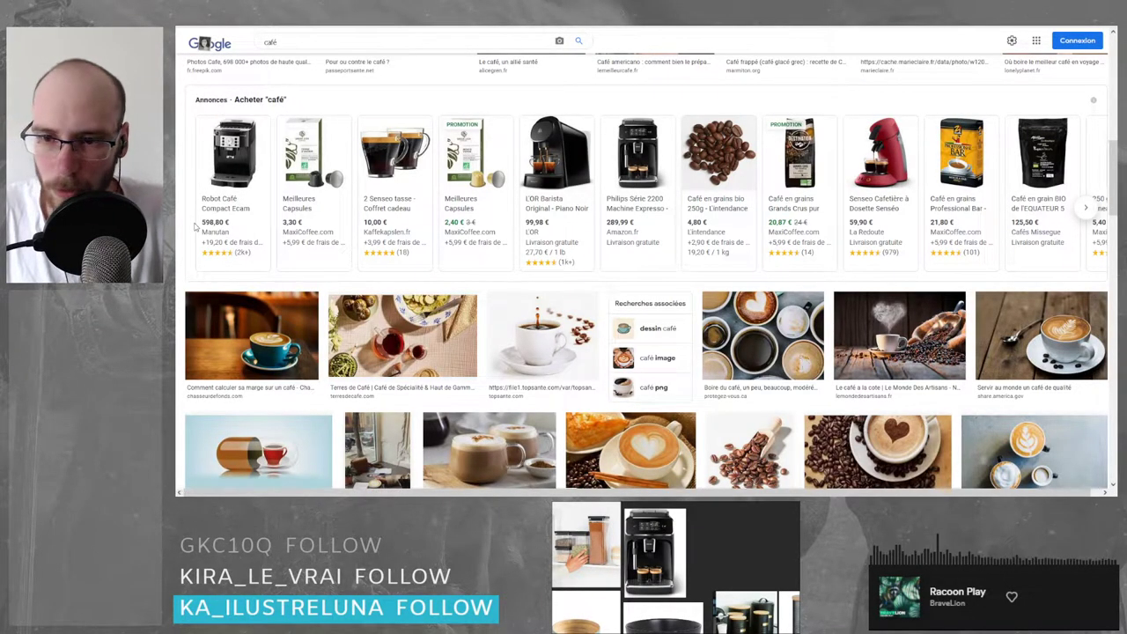
- Skim the remaining café images and change the image search to "cafetiere"
scroll(198, 224, down, 2)
scroll(198, 224, up, 3)
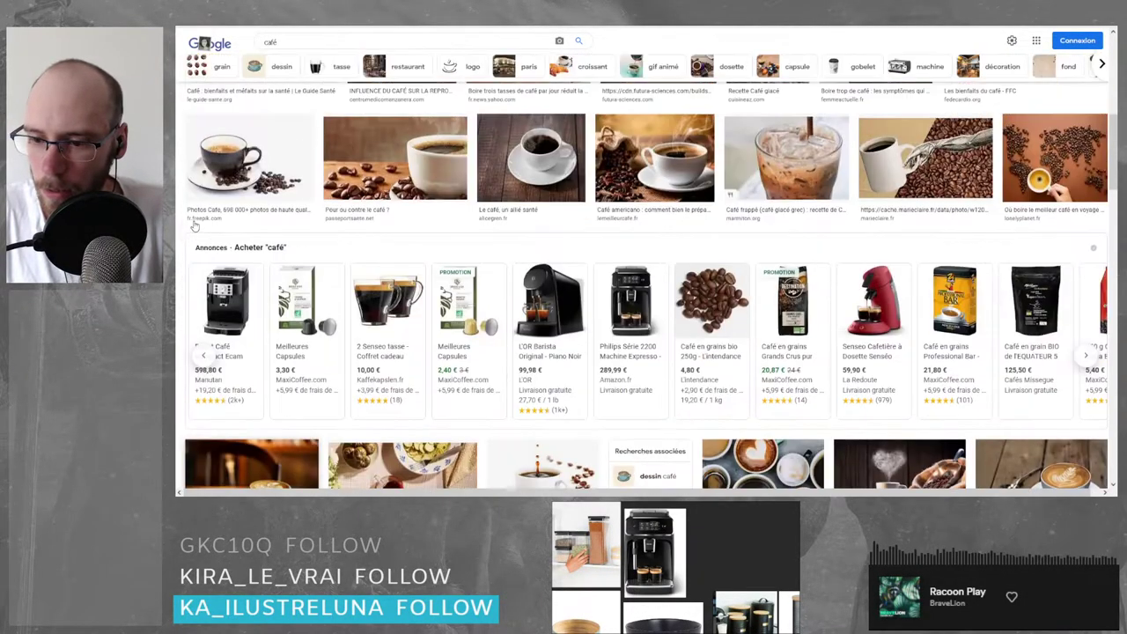
scroll(195, 227, down, 6)
scroll(195, 227, up, 8)
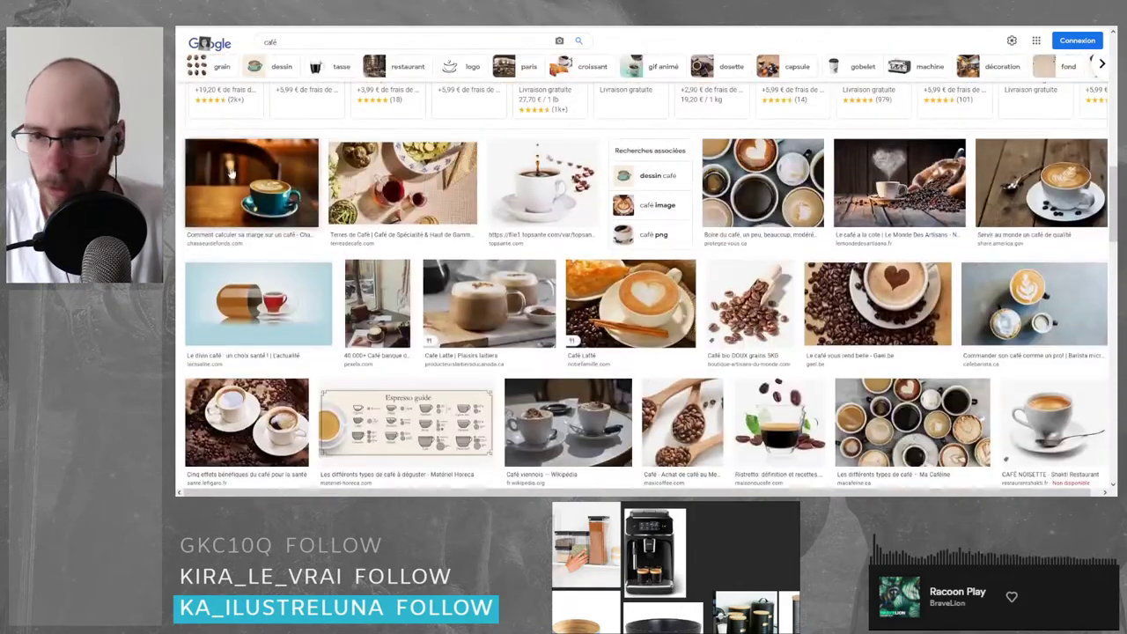
click(288, 54)
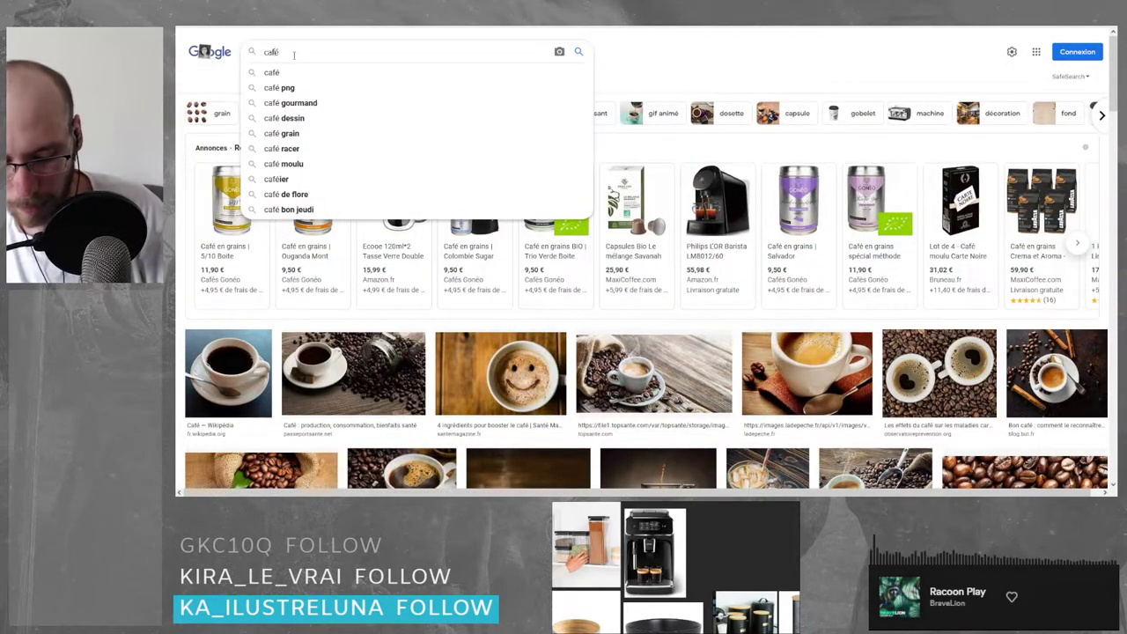
key(BackSpace)
text(ti-re)
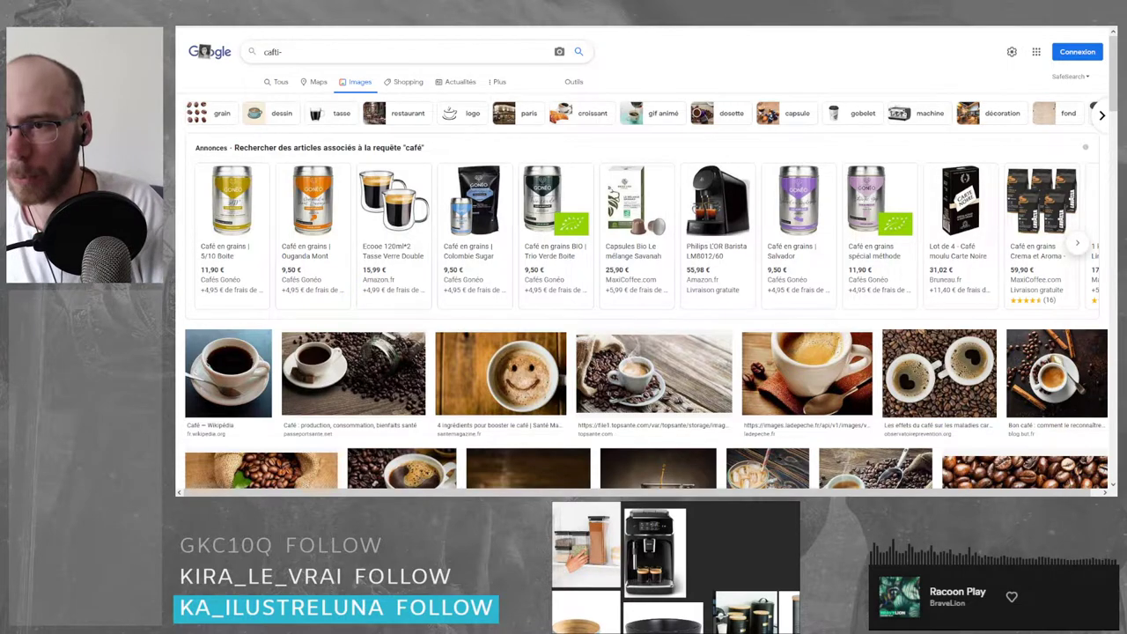
key(BackSpace)
text(ere)
key(Return)
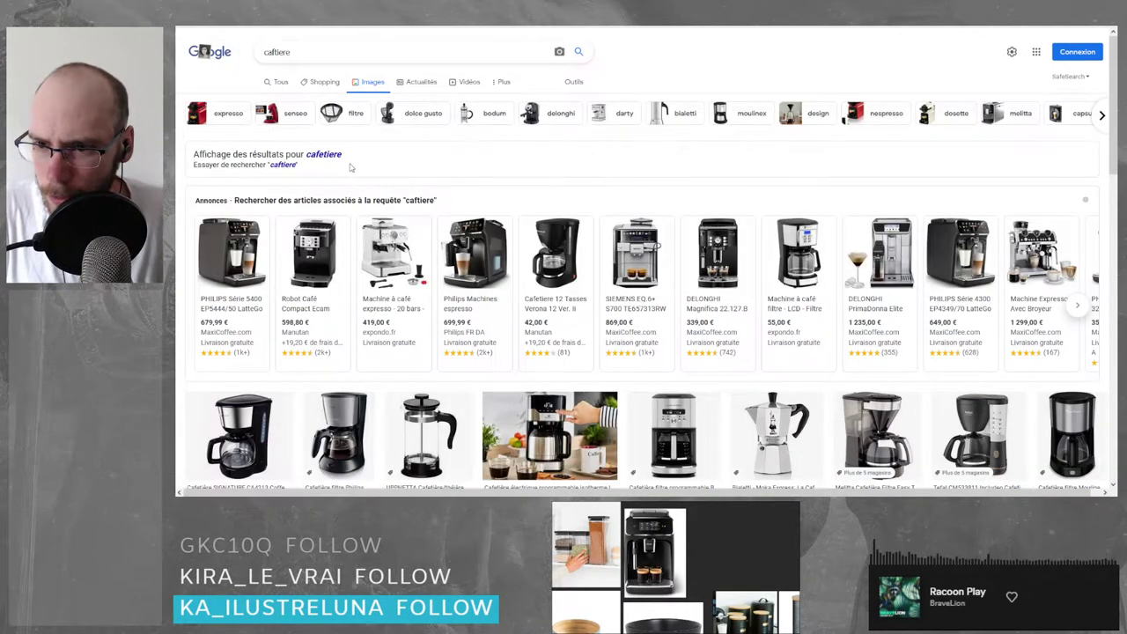
scroll(323, 164, down, 1)
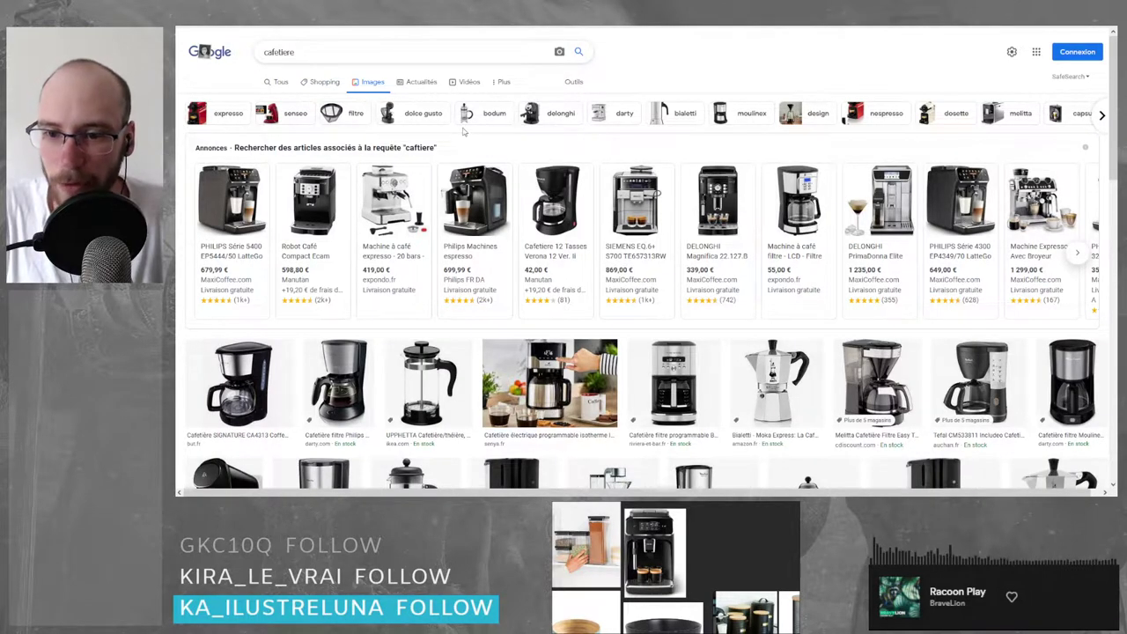
- Preview the IKEA UPPHETTA French press, compare its similar images including the Cafede press, and close the preview
scroll(464, 131, down, 3)
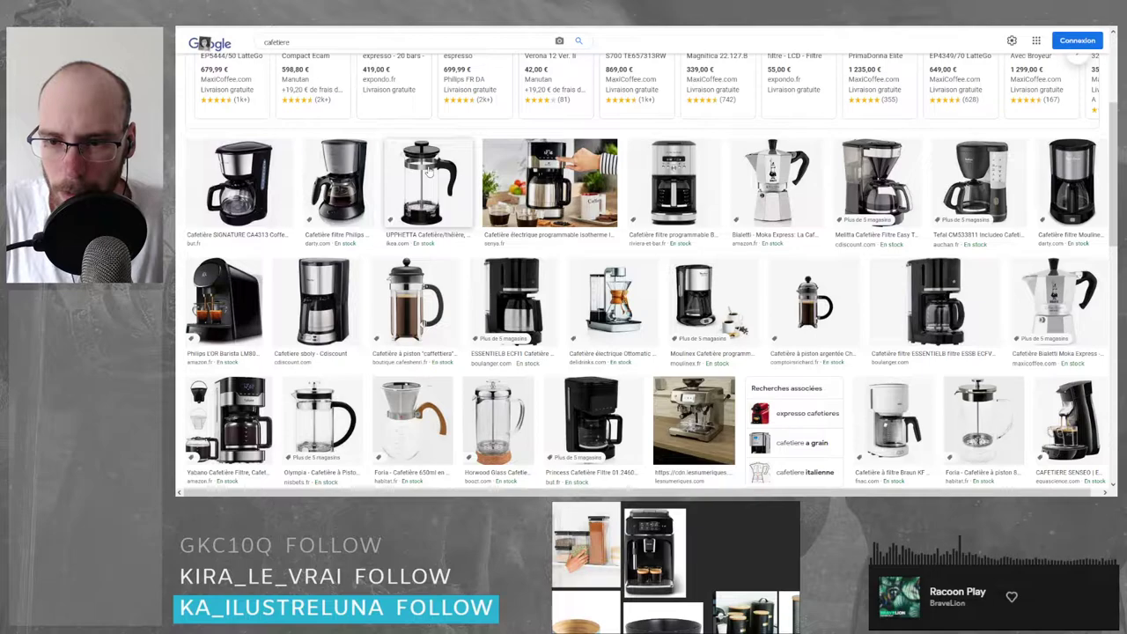
click(421, 173)
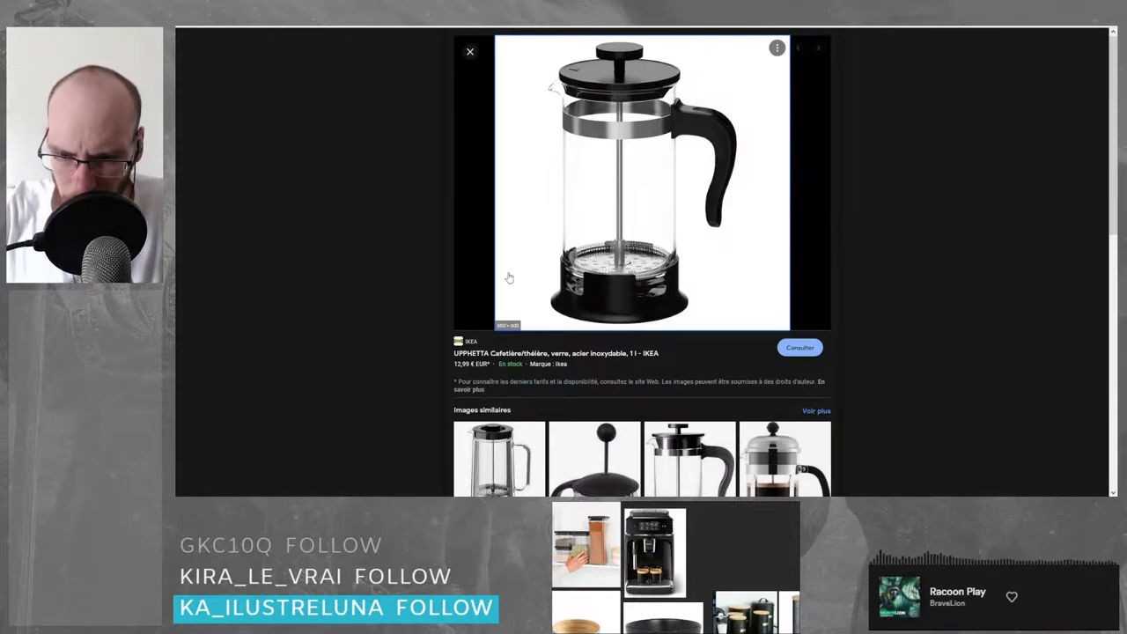
scroll(432, 255, down, 3)
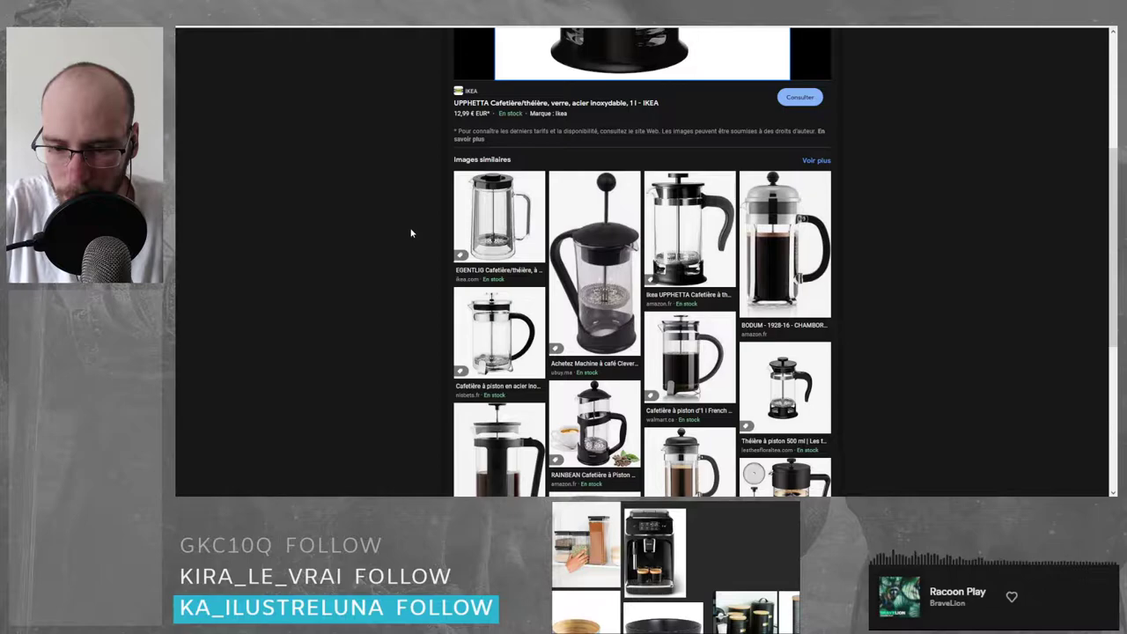
scroll(411, 231, down, 3)
scroll(411, 231, up, 5)
scroll(410, 232, up, 1)
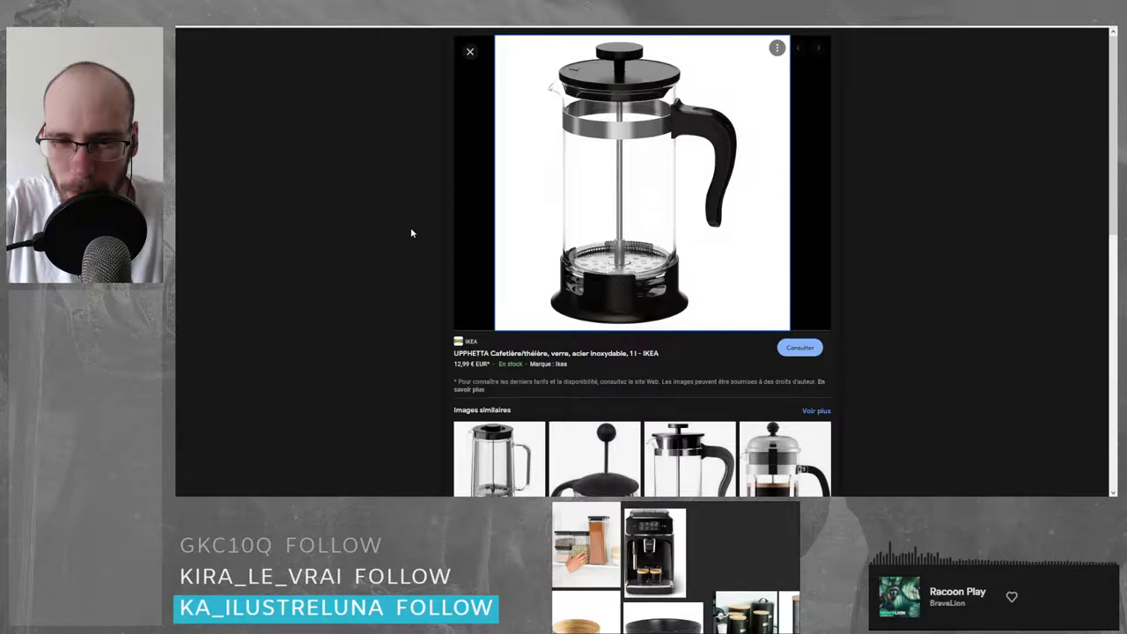
scroll(412, 233, down, 4)
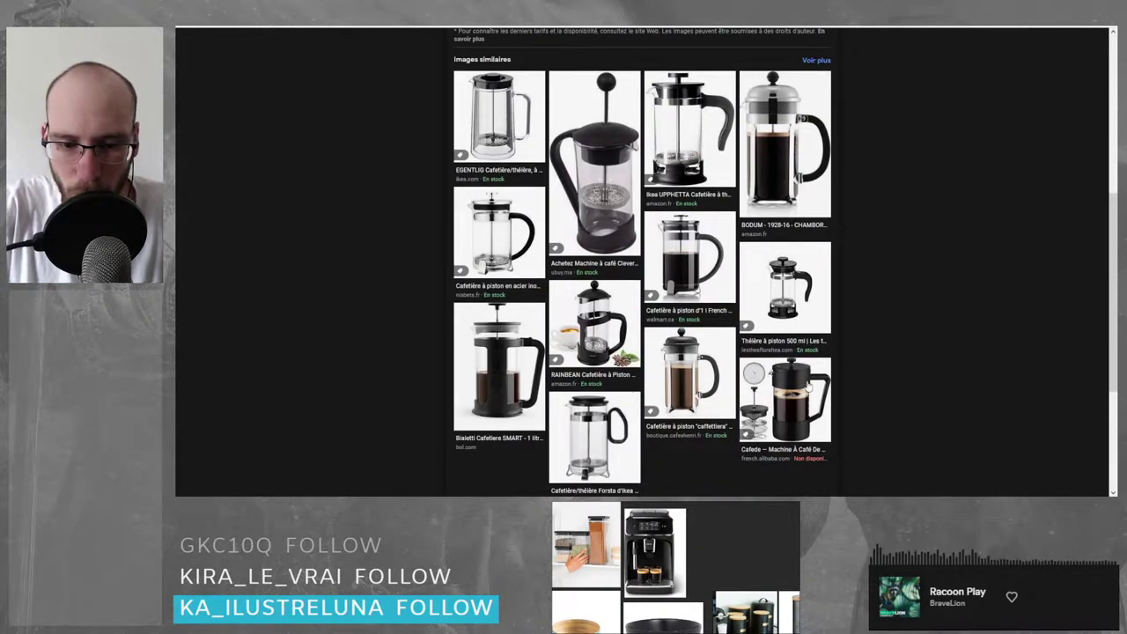
click(792, 388)
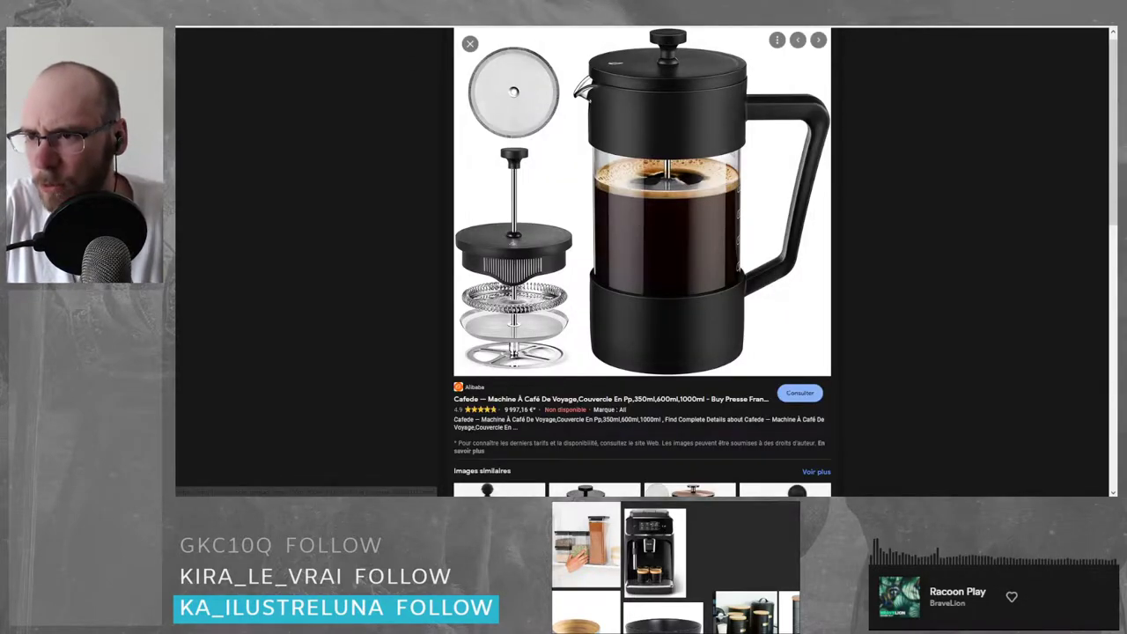
click(295, 228)
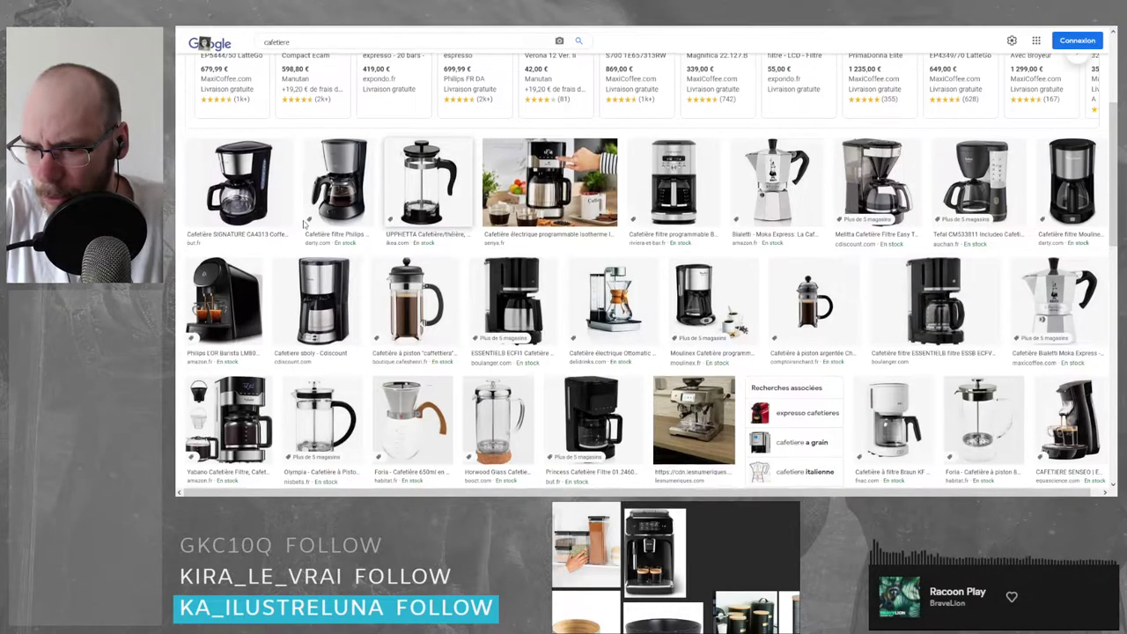
- Reopen the IKEA UPPHETTA French press result and paste its photo onto the reference board near the espresso machine
scroll(299, 224, down, 4)
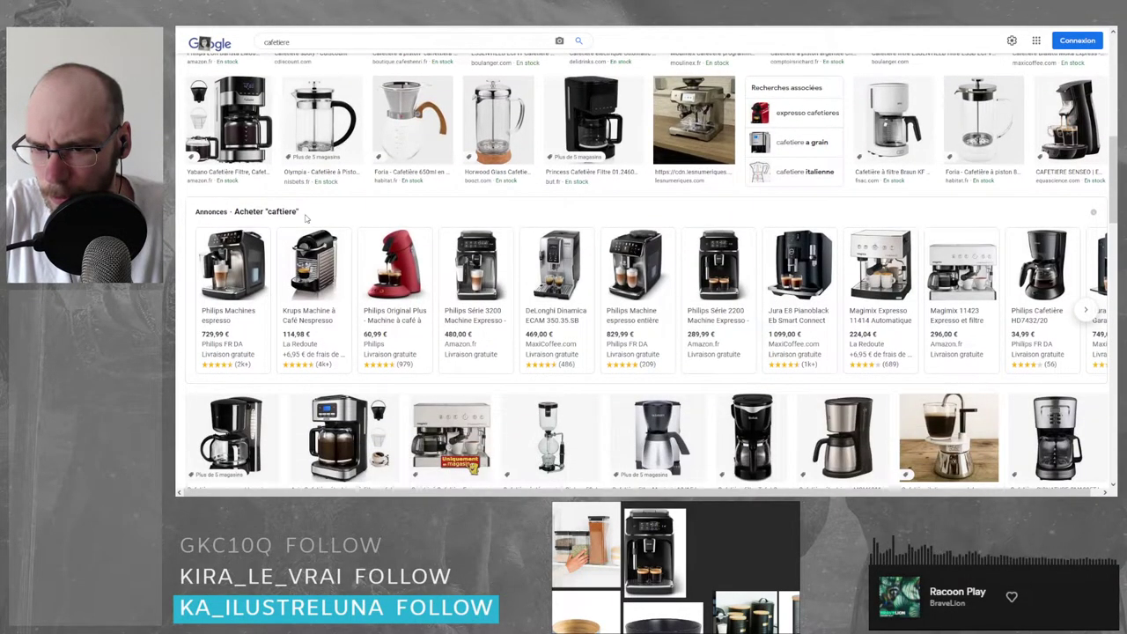
scroll(305, 218, up, 5)
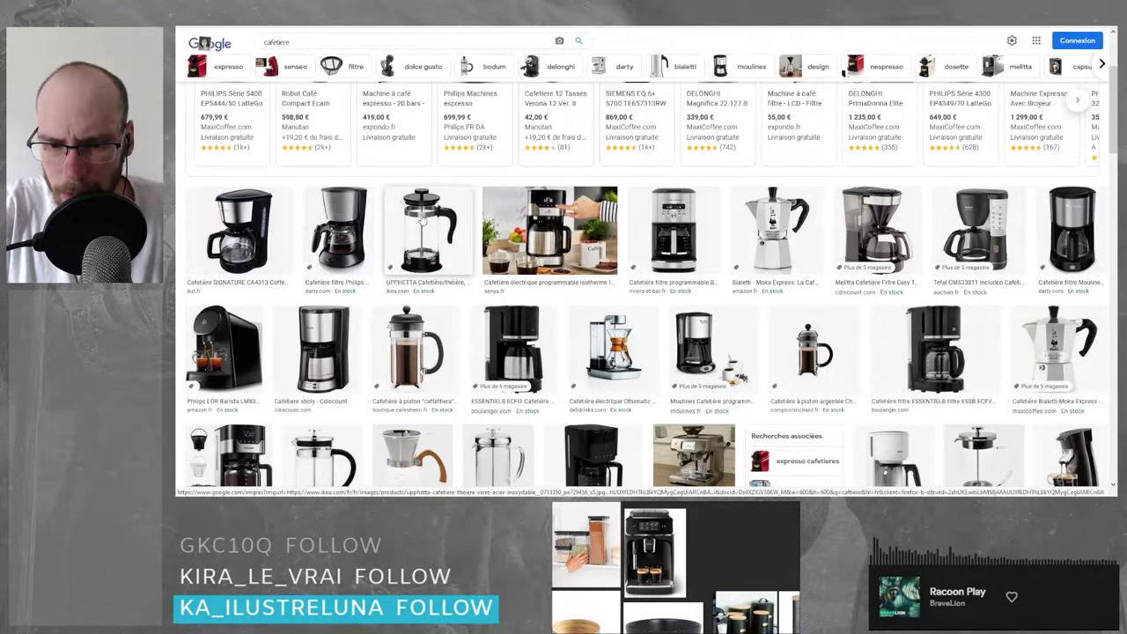
click(423, 222)
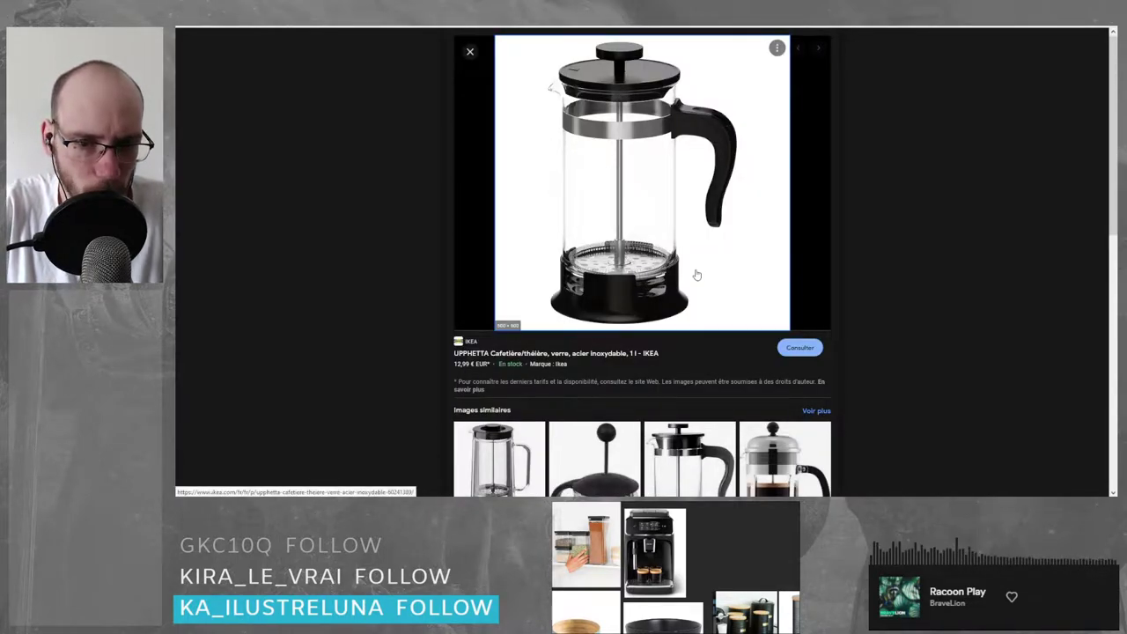
key(ctrl+v)
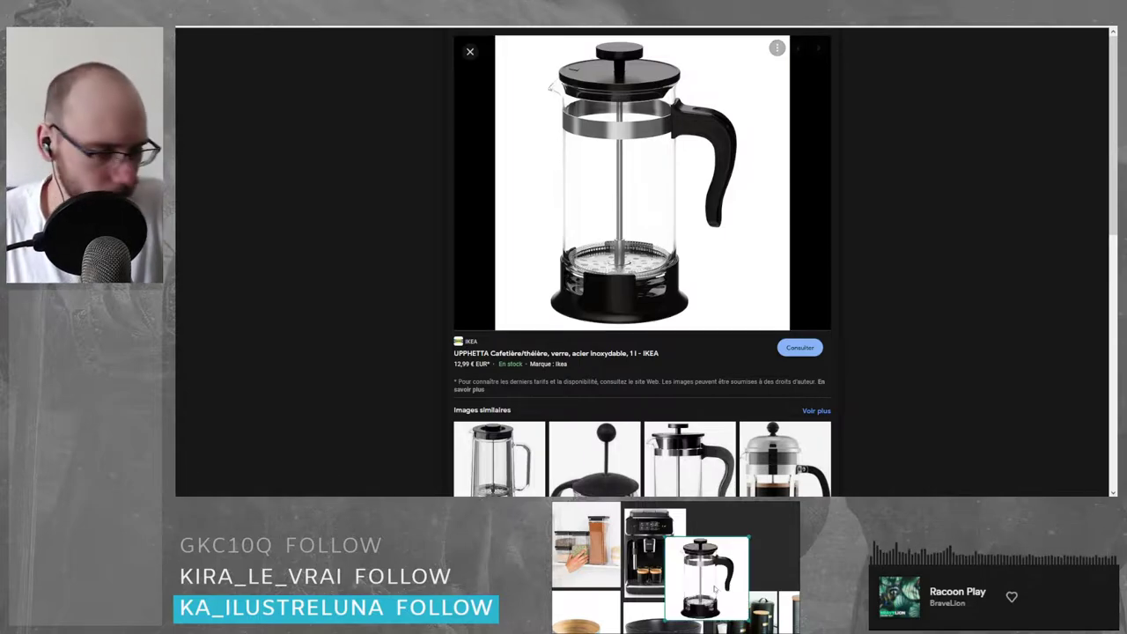
- Position the French press photo beside the espresso machine on the reference board and deselect it
drag(702, 576, 727, 543)
click(785, 546)
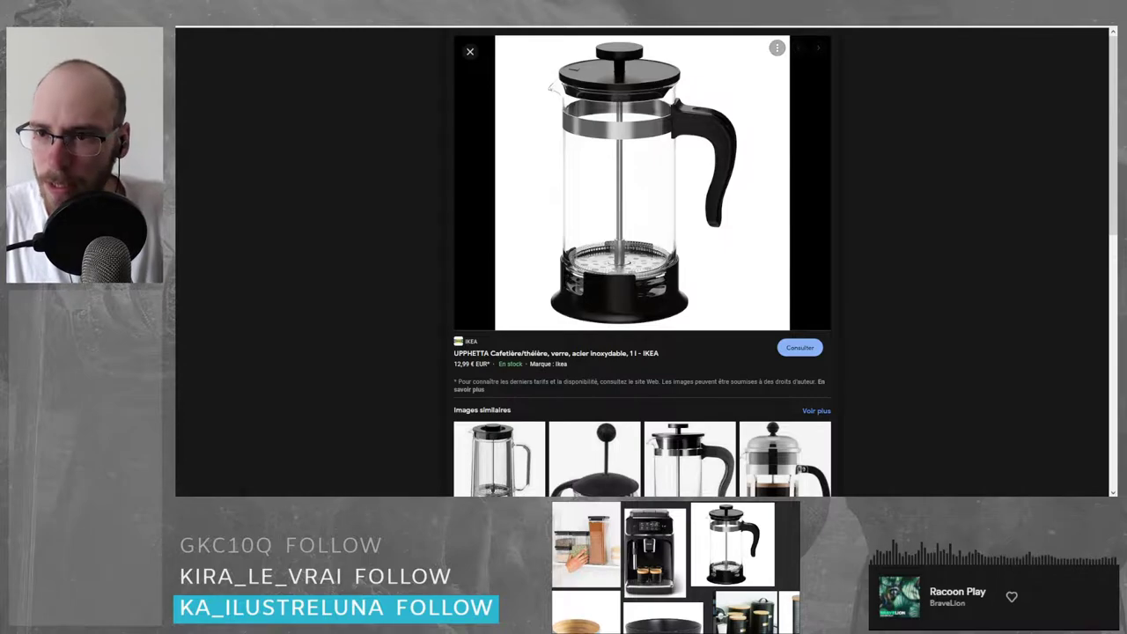
- Open YouTube in the browser and search for "cafetiere theiere"
click(664, 15)
text(you)
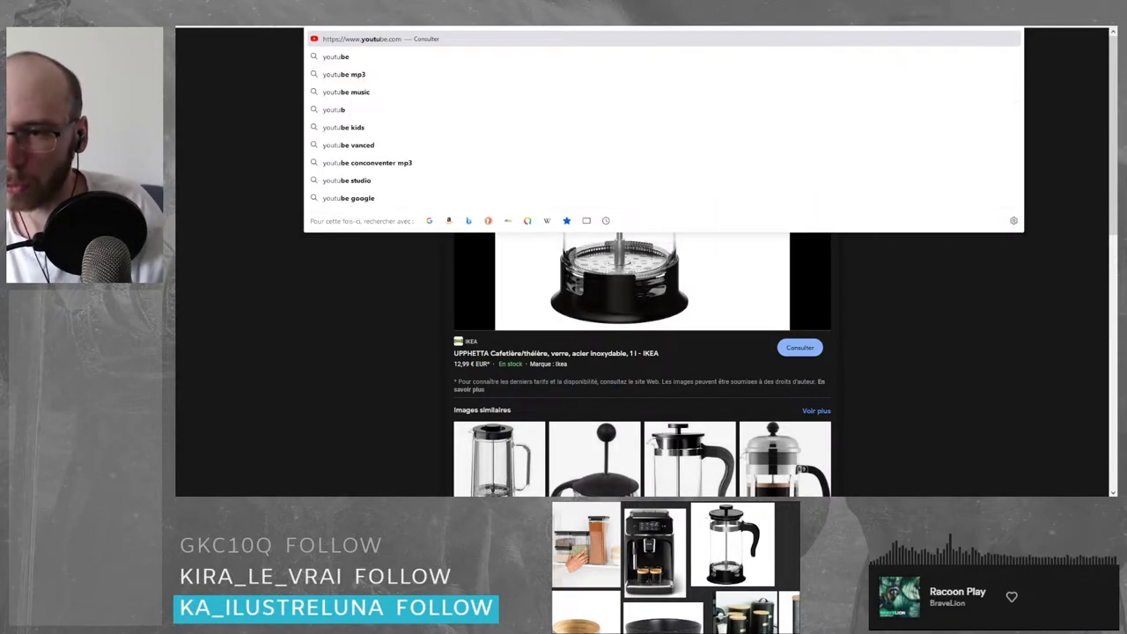
key(Return)
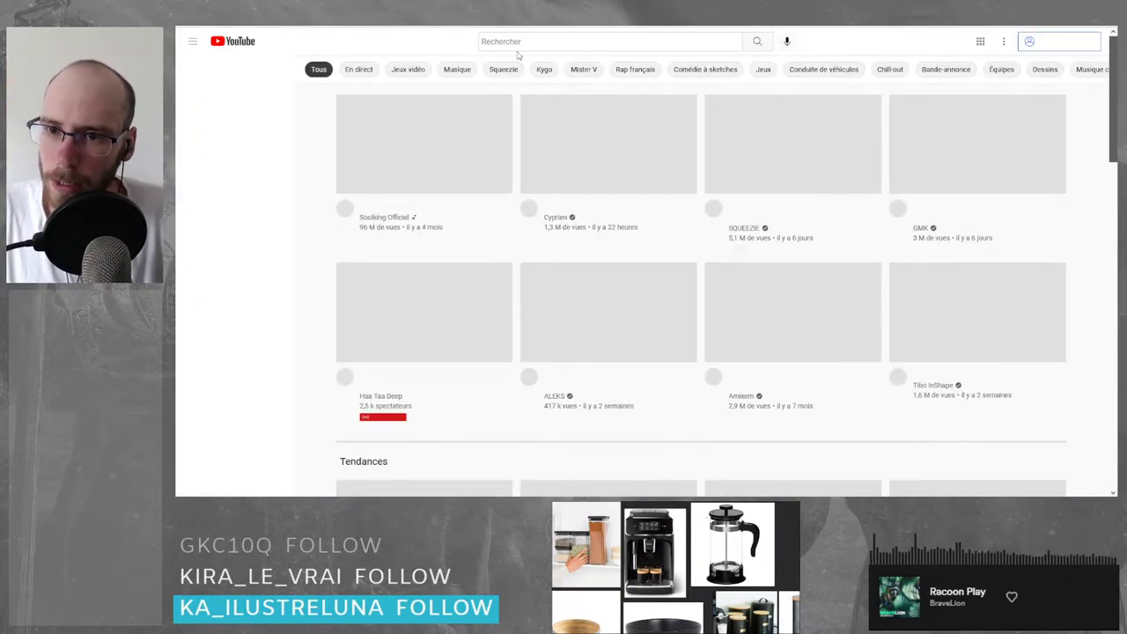
click(519, 39)
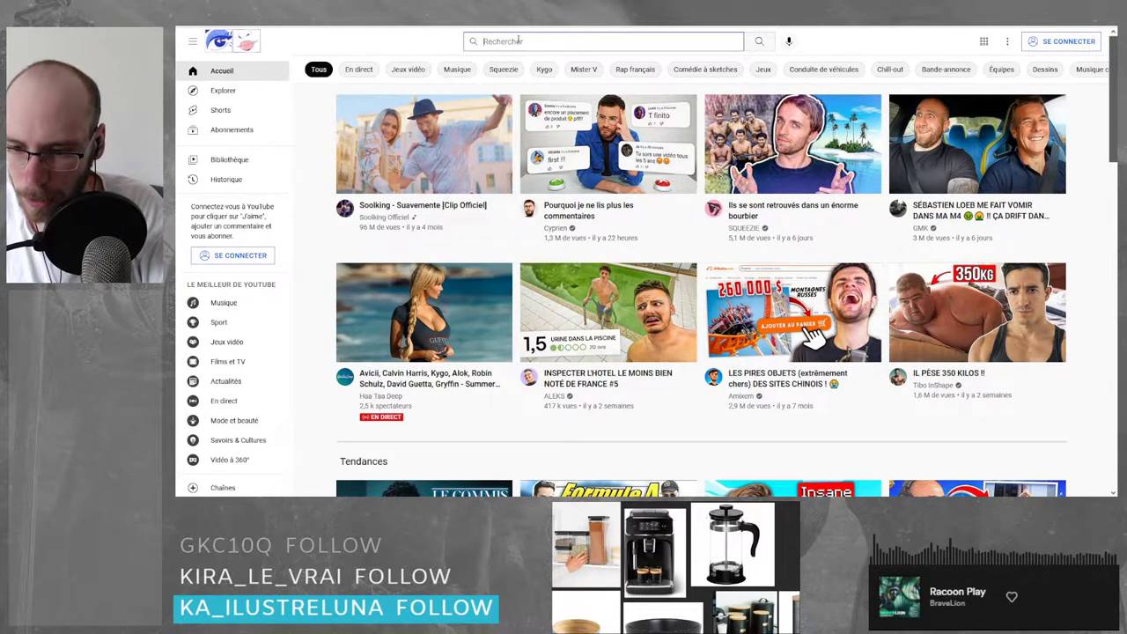
text(ca)
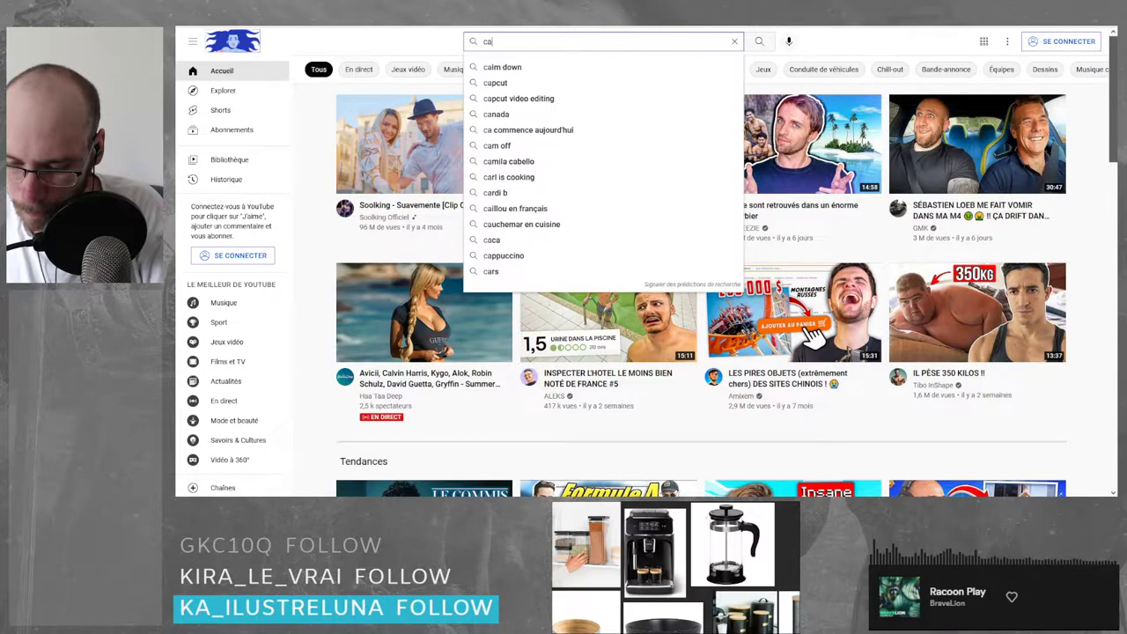
text(fetiere)
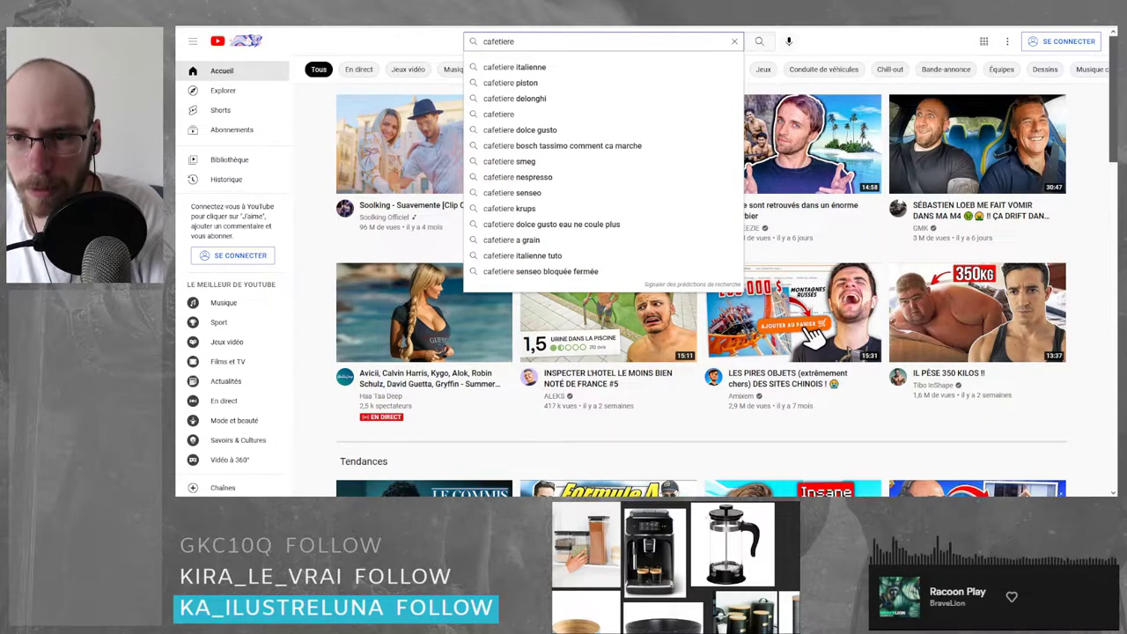
text( th)
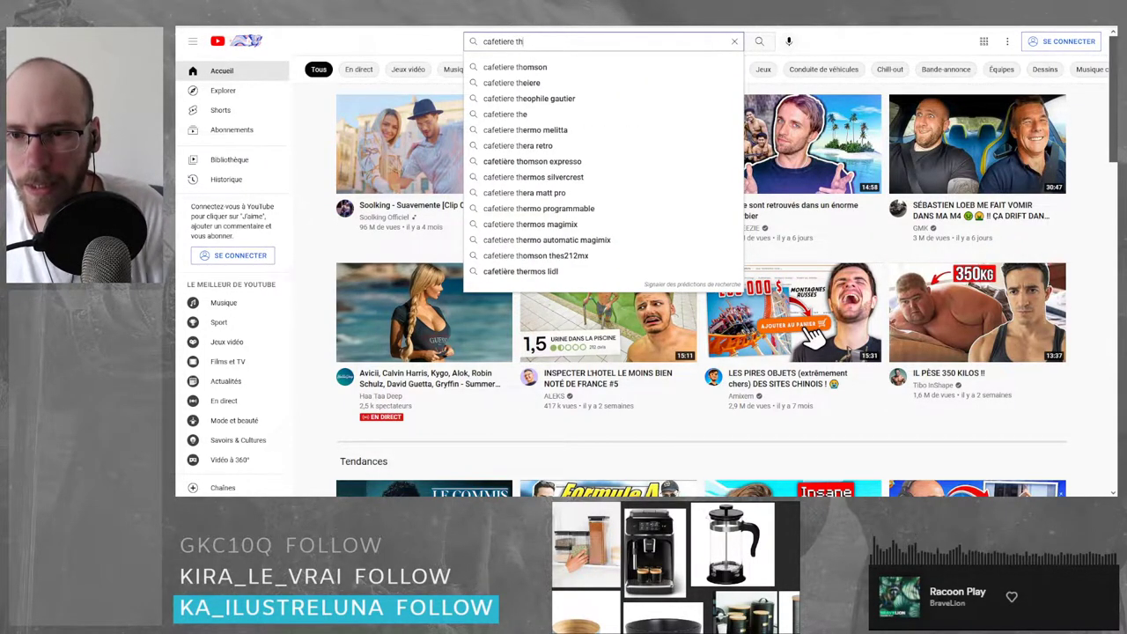
key(Down)
key(Down)
key(Down)
key(Up)
key(Return)
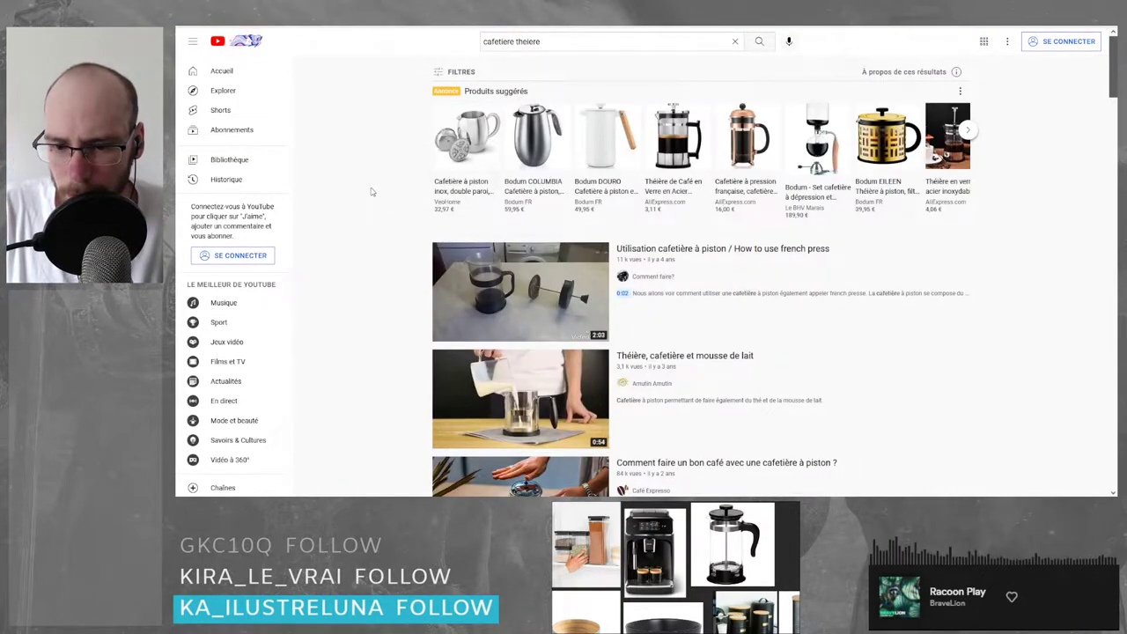
- Open the video "Utilisation cafetière à piston / How to use french press" with the sound muted, skipping the ad and dismissing the Premium trial offer
scroll(370, 191, down, 2)
scroll(371, 192, up, 1)
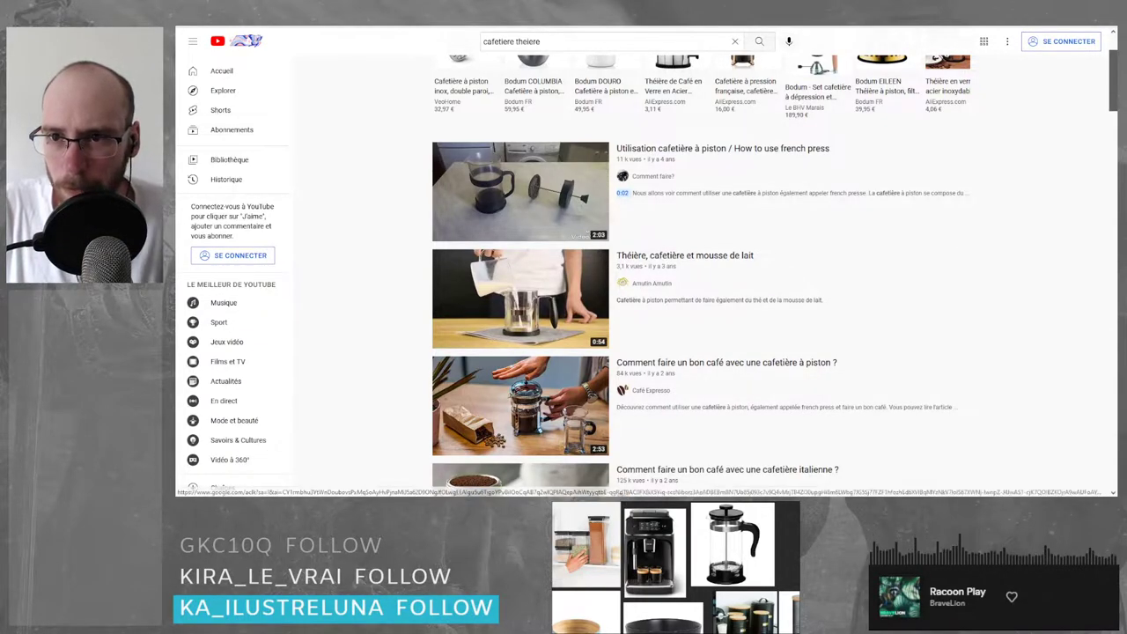
click(466, 238)
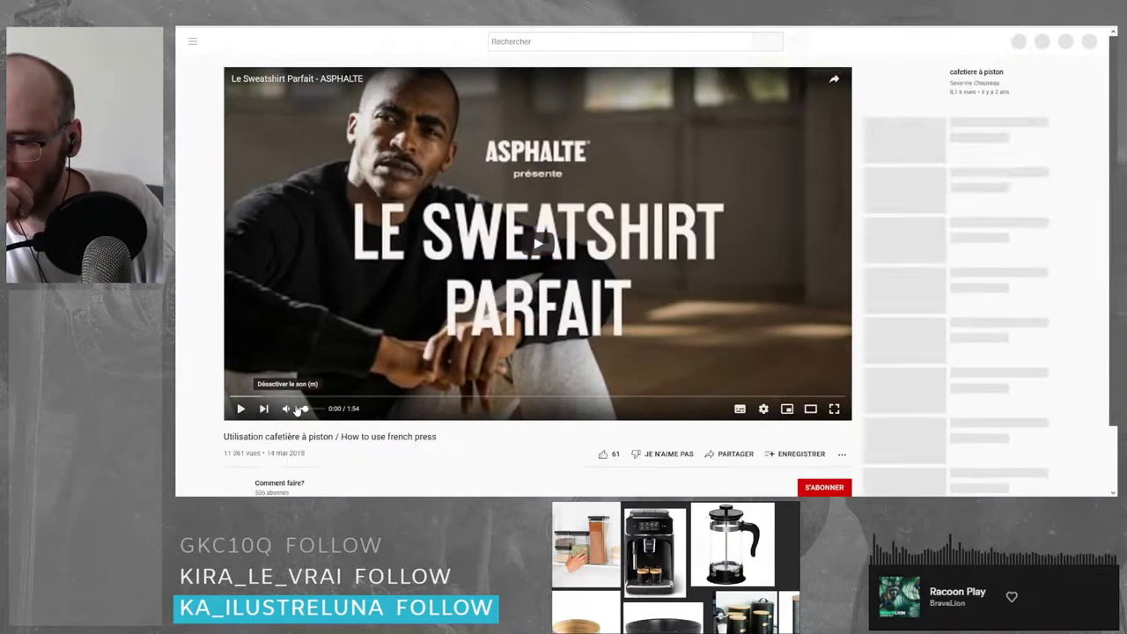
click(286, 410)
click(241, 410)
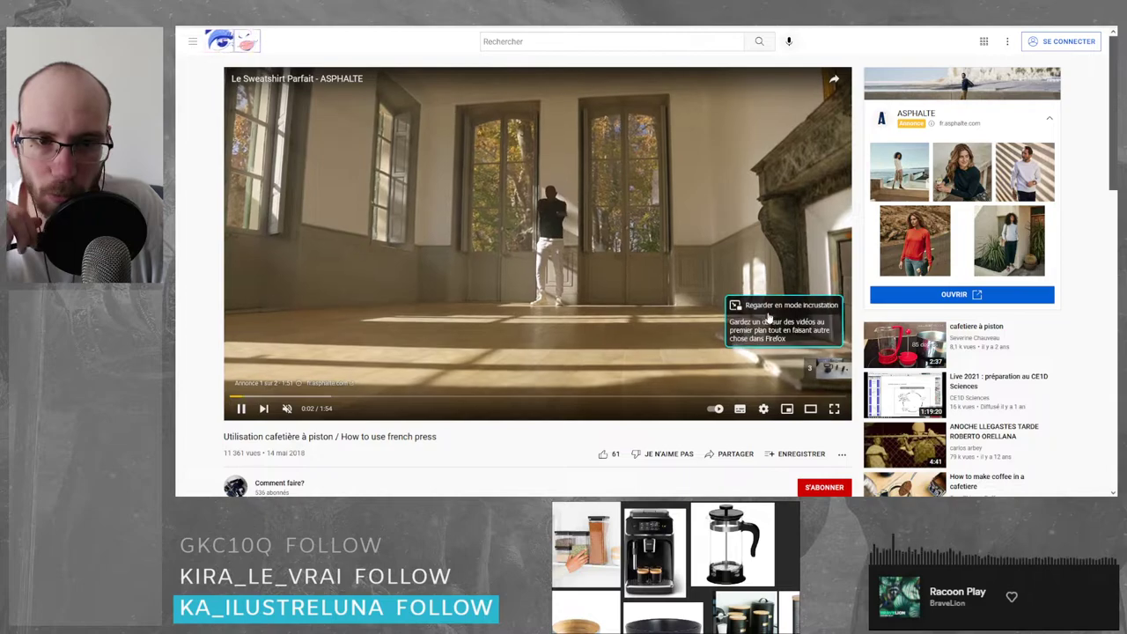
click(806, 369)
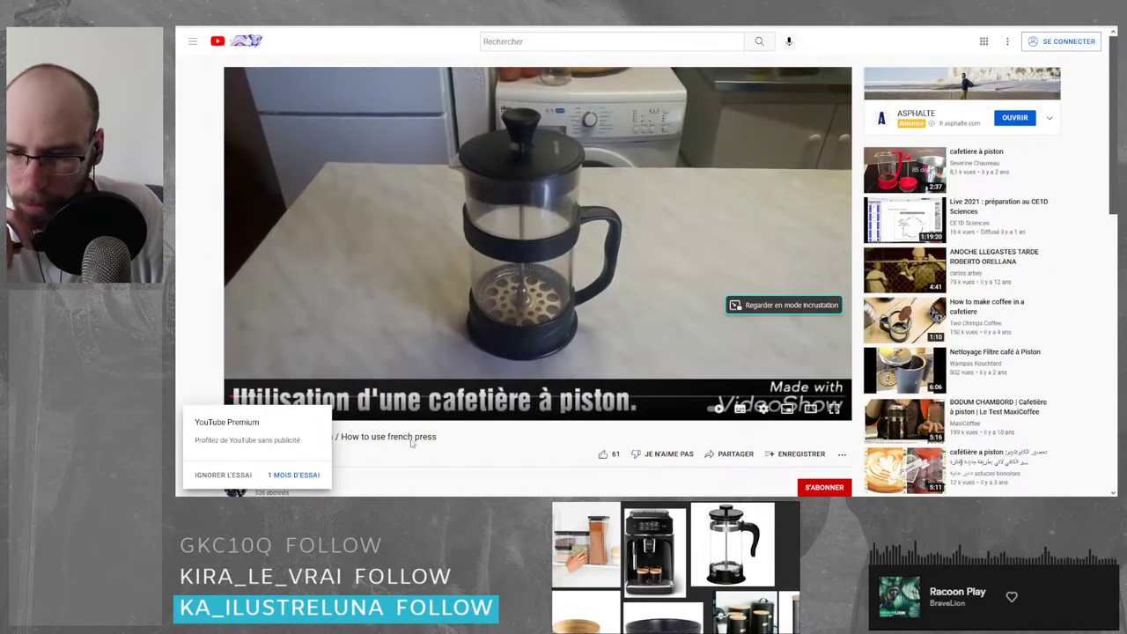
click(224, 474)
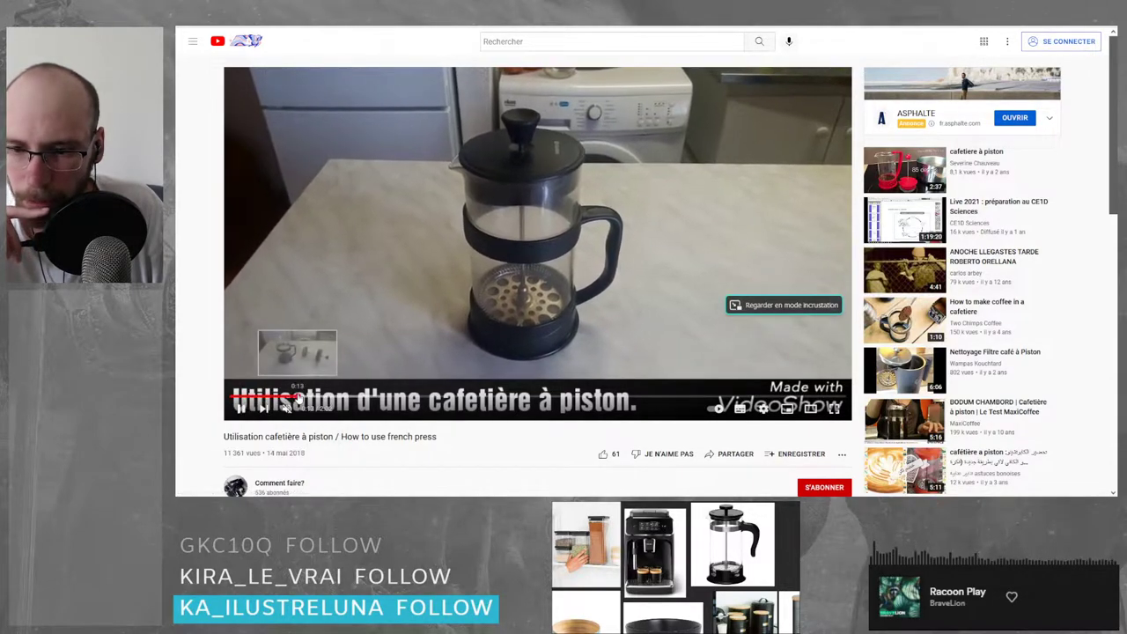
- Skim the French press video to its end, examining the press's separate parts and how the coffee is prepared
click(297, 397)
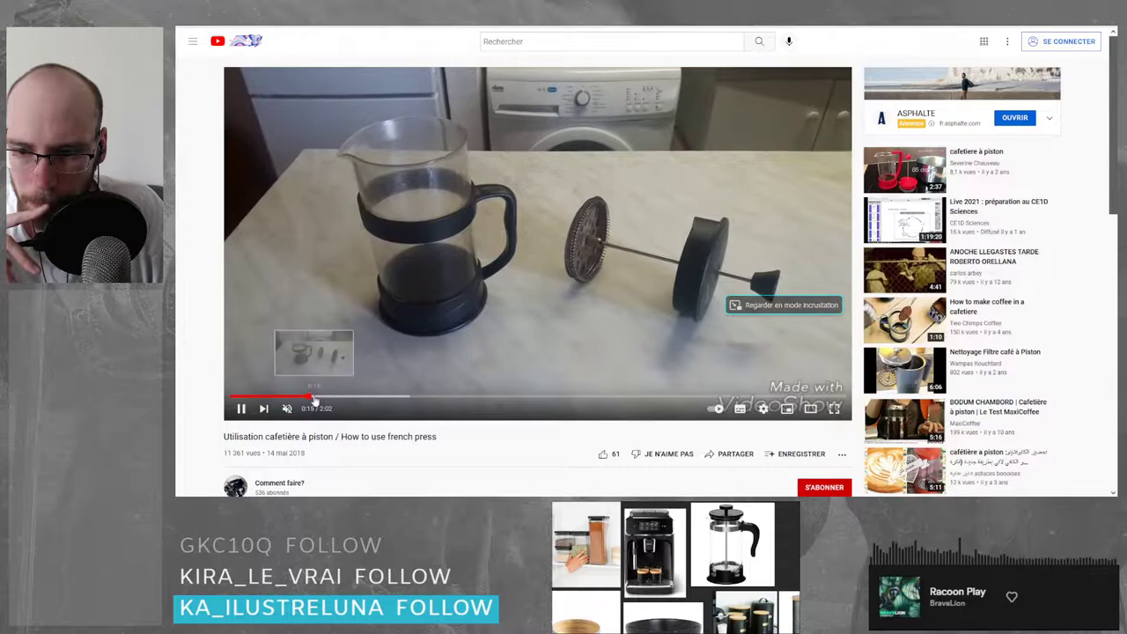
click(343, 400)
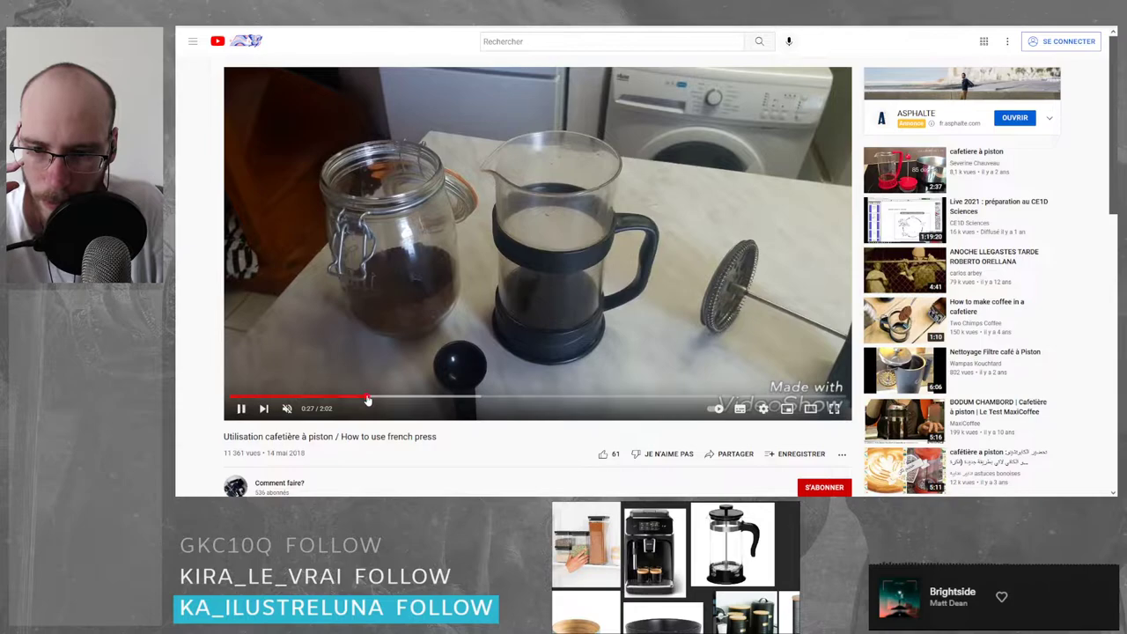
click(368, 399)
click(390, 400)
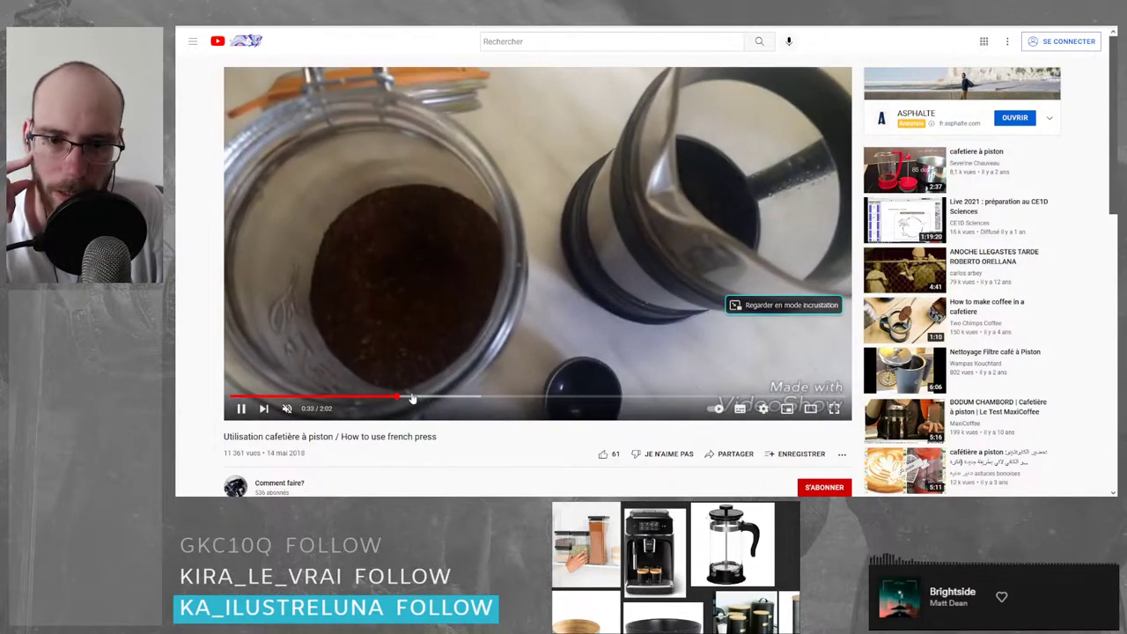
click(414, 399)
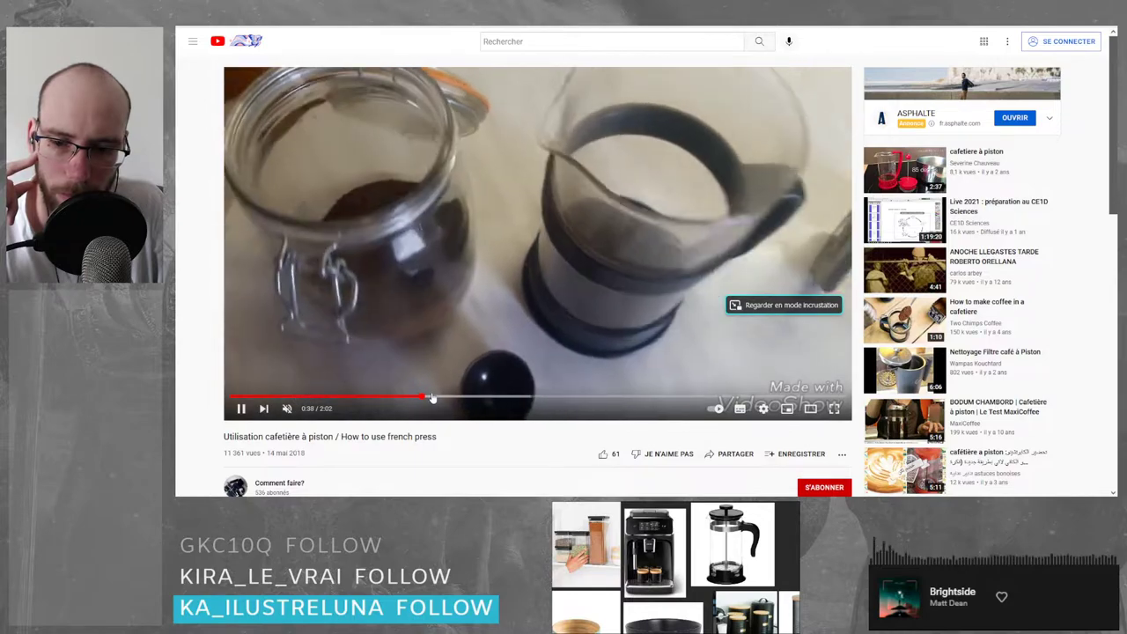
click(444, 399)
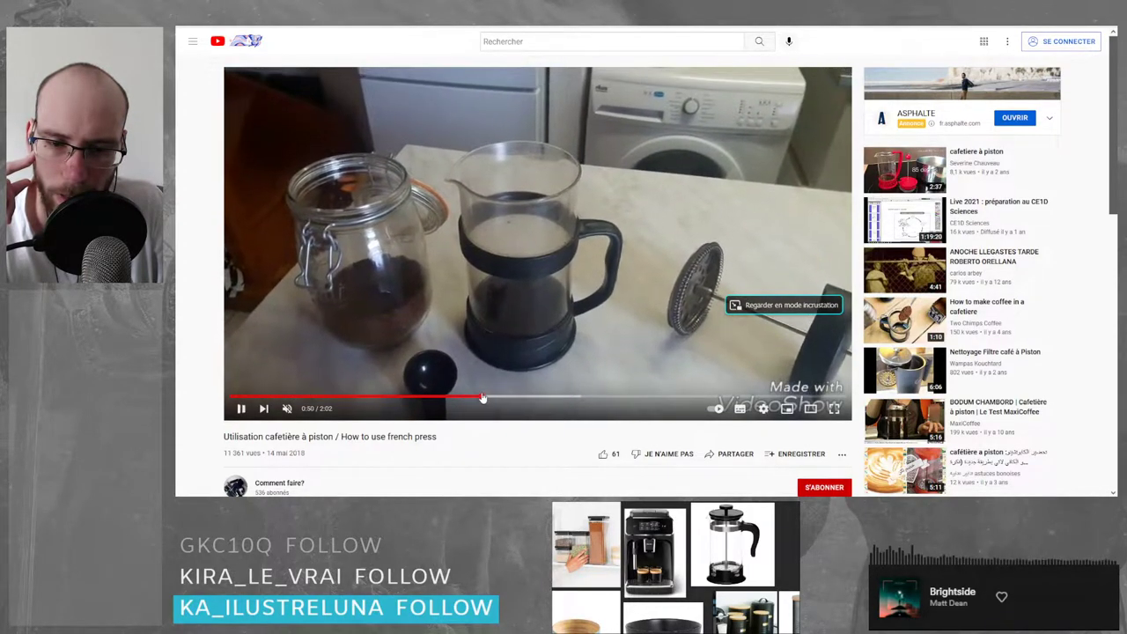
click(502, 399)
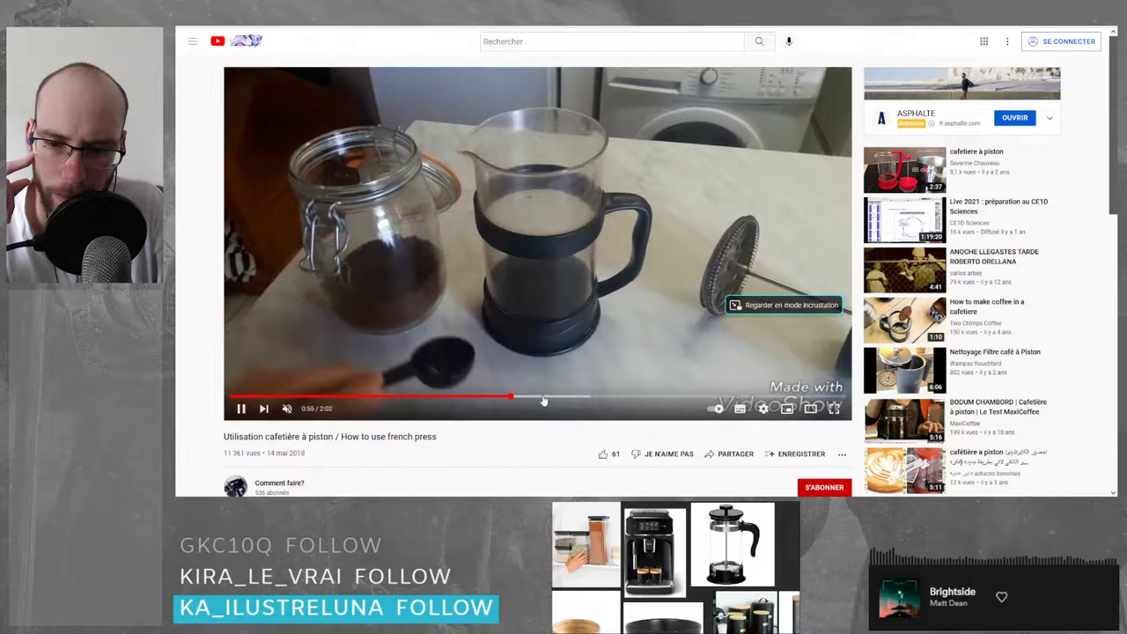
click(544, 401)
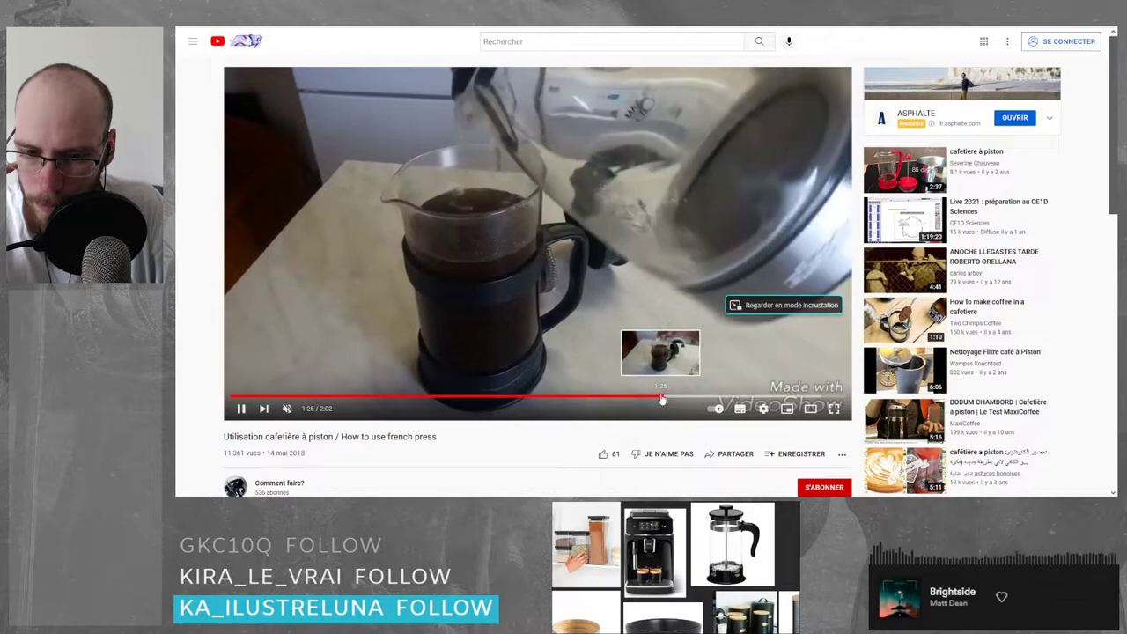
click(661, 396)
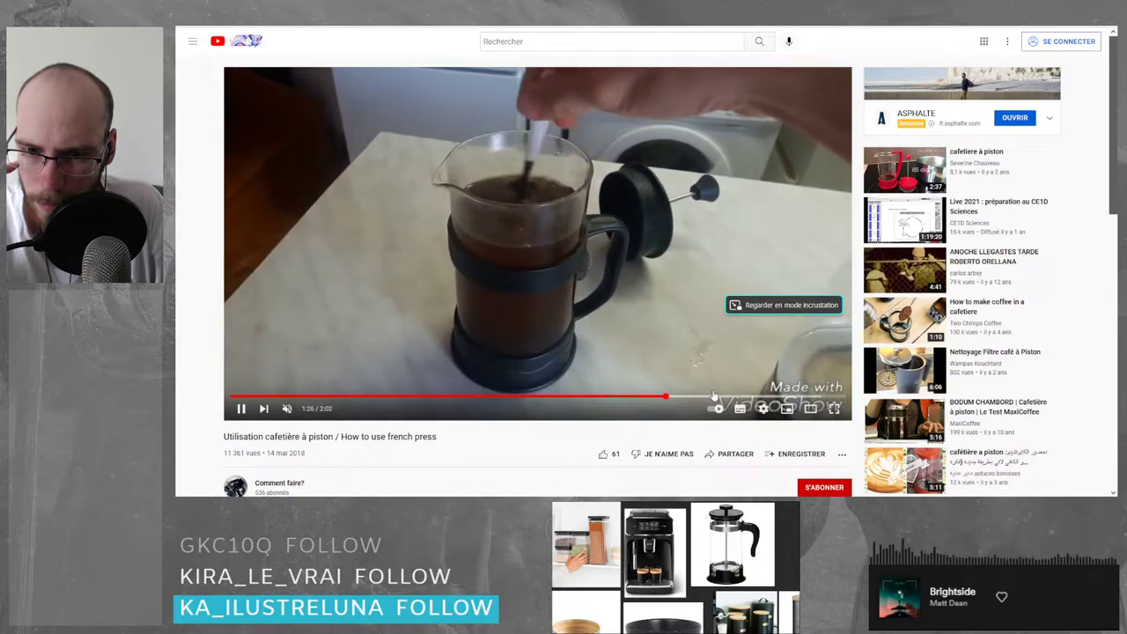
click(720, 397)
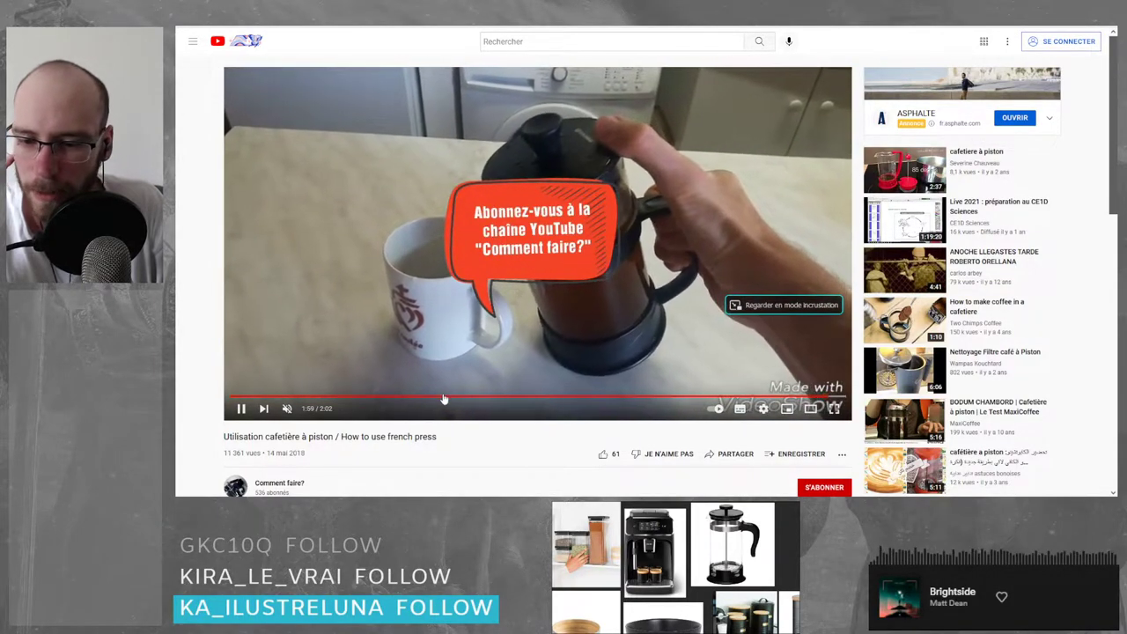
- Go back through the video to re-examine the dismantled plunger, lid and glass jug
click(433, 397)
click(316, 397)
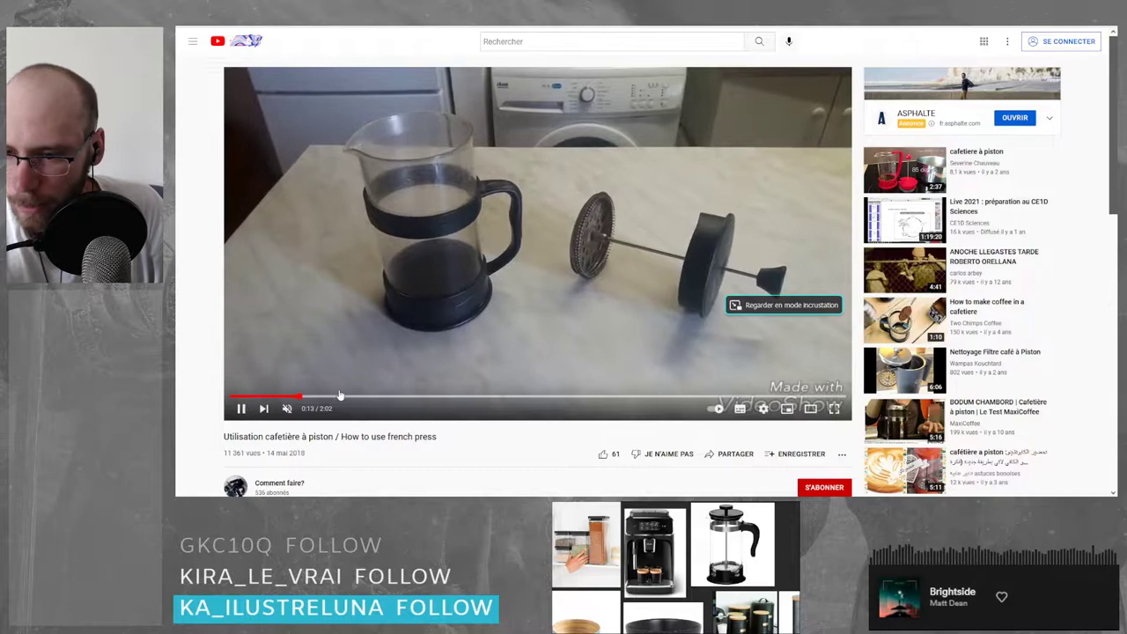
click(438, 397)
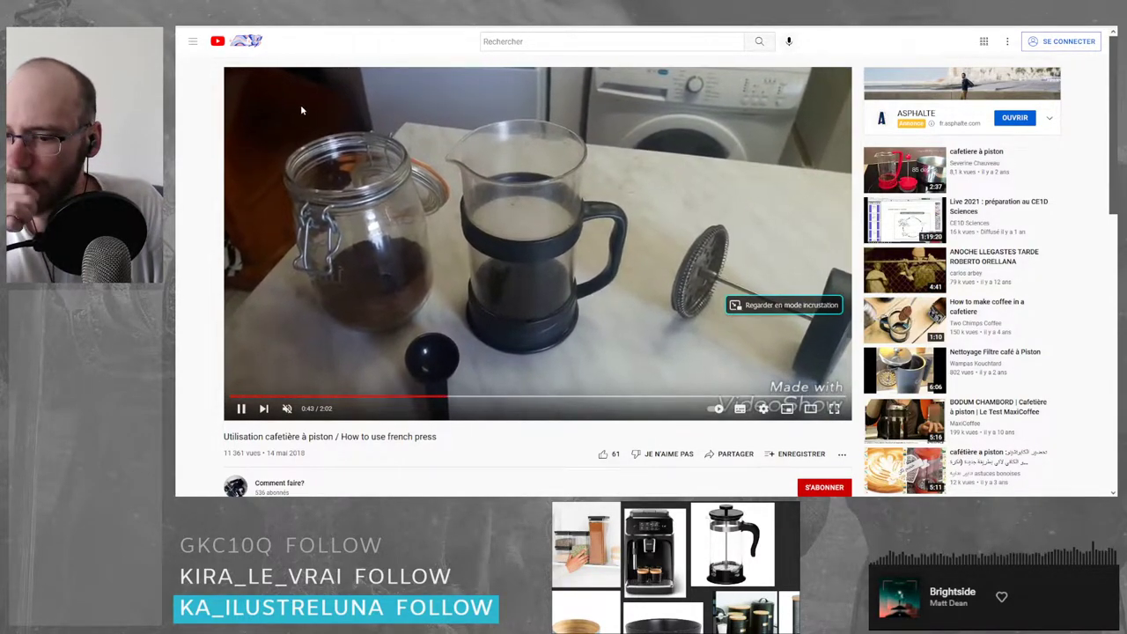
- Return to the search results and open the video "Comment faire un bon café avec une cafetière à piston ?"
click(211, 27)
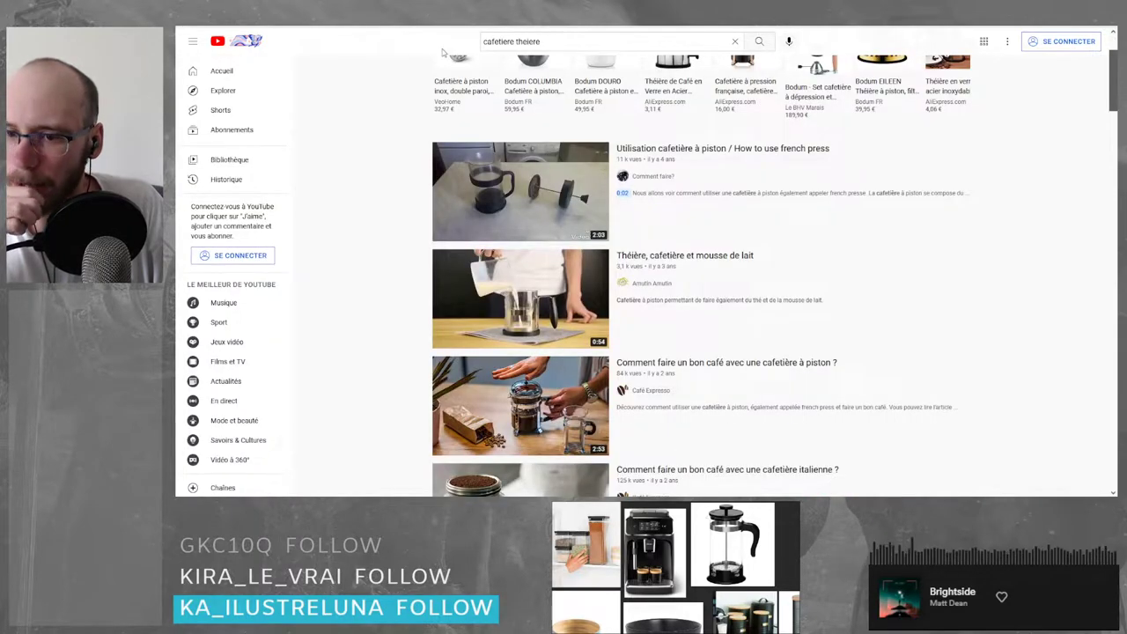
scroll(391, 230, down, 3)
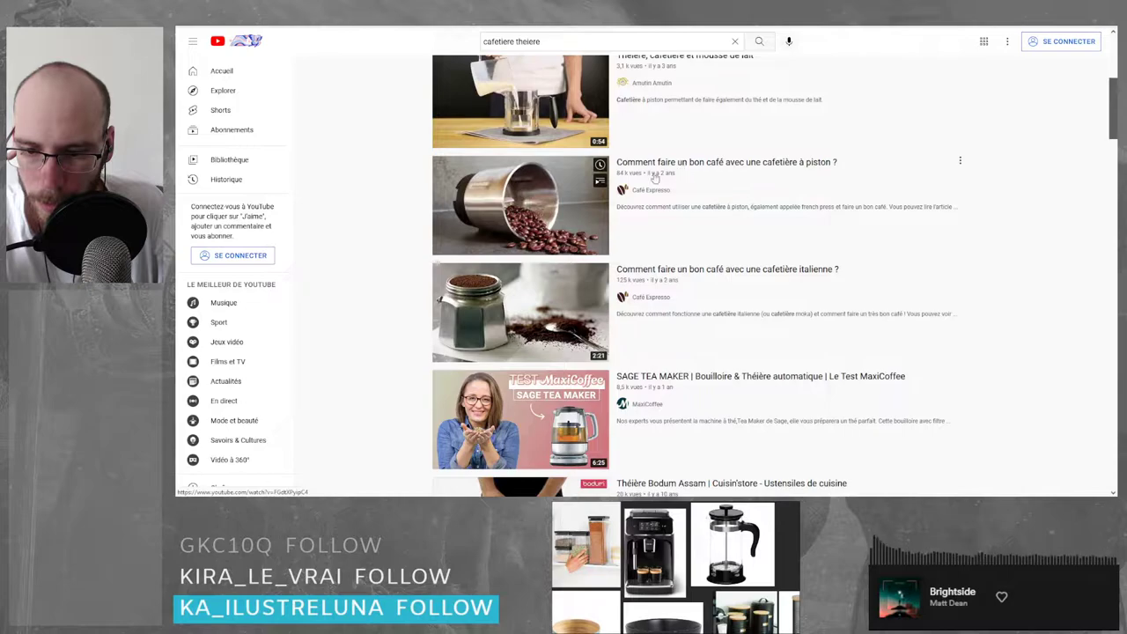
scroll(654, 177, down, 5)
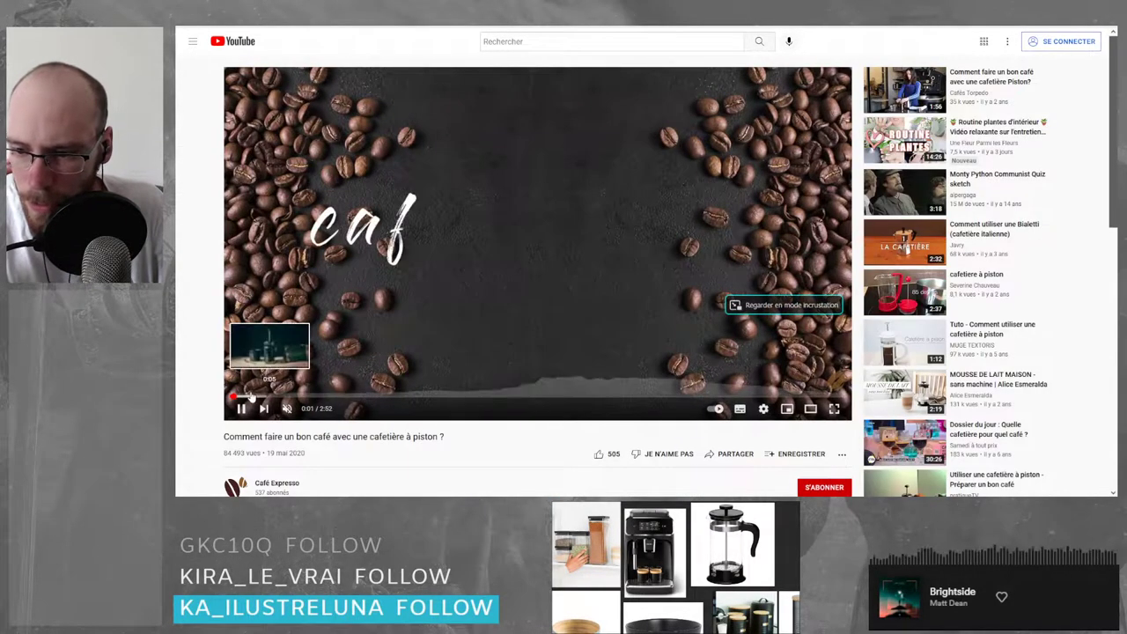
- Skim the Café Expresso video, examining the French press's shape, metal frame, plunger and use through to serving
click(252, 397)
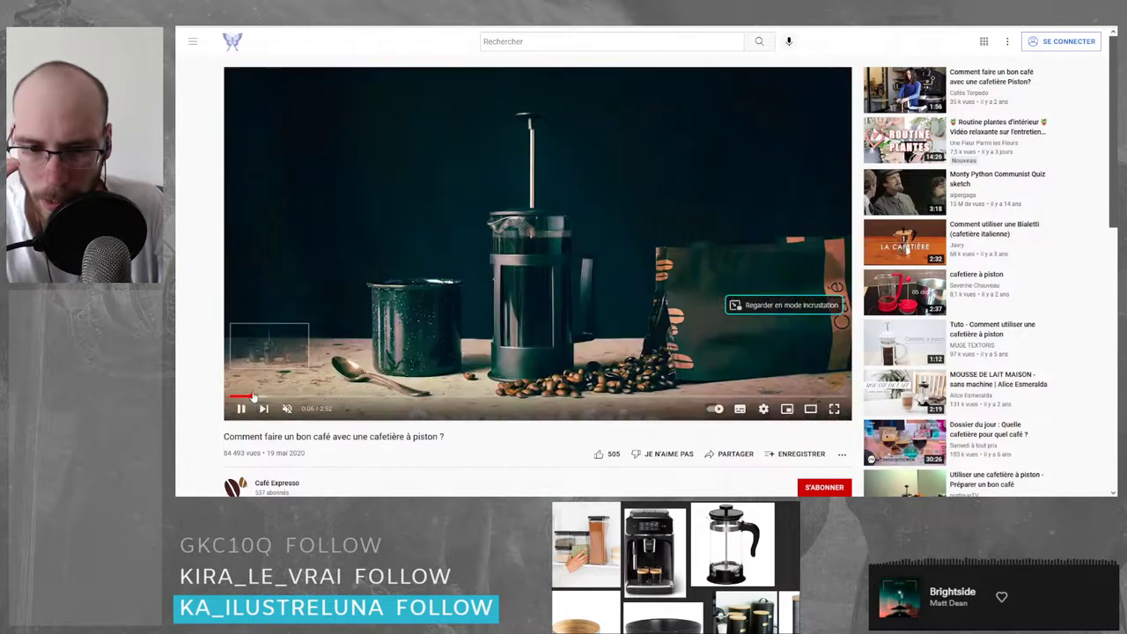
click(295, 398)
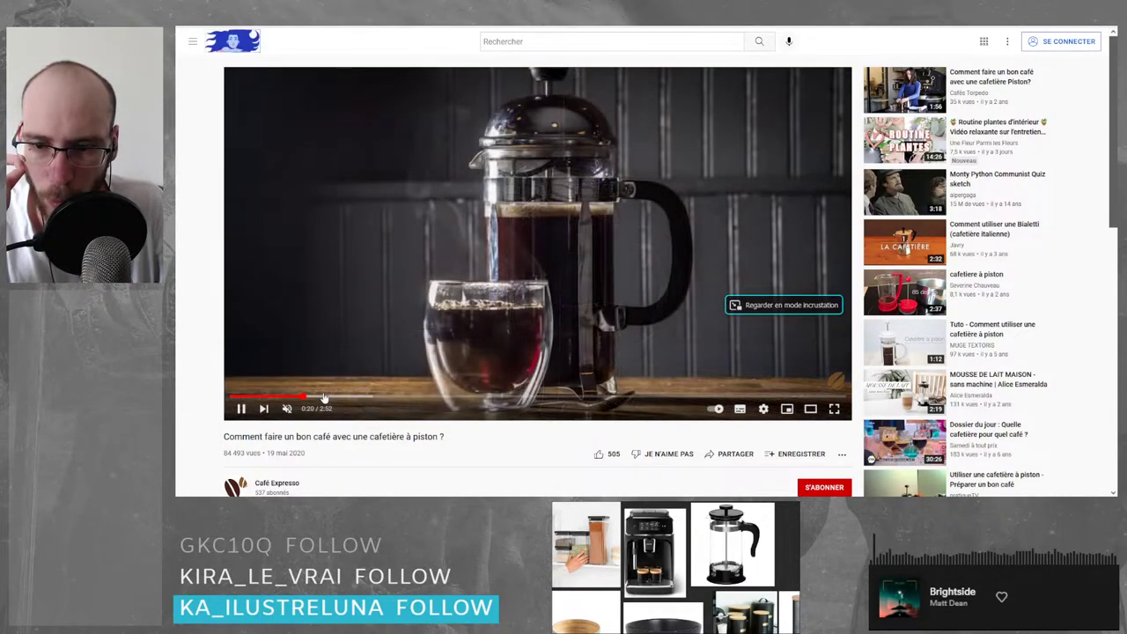
click(365, 397)
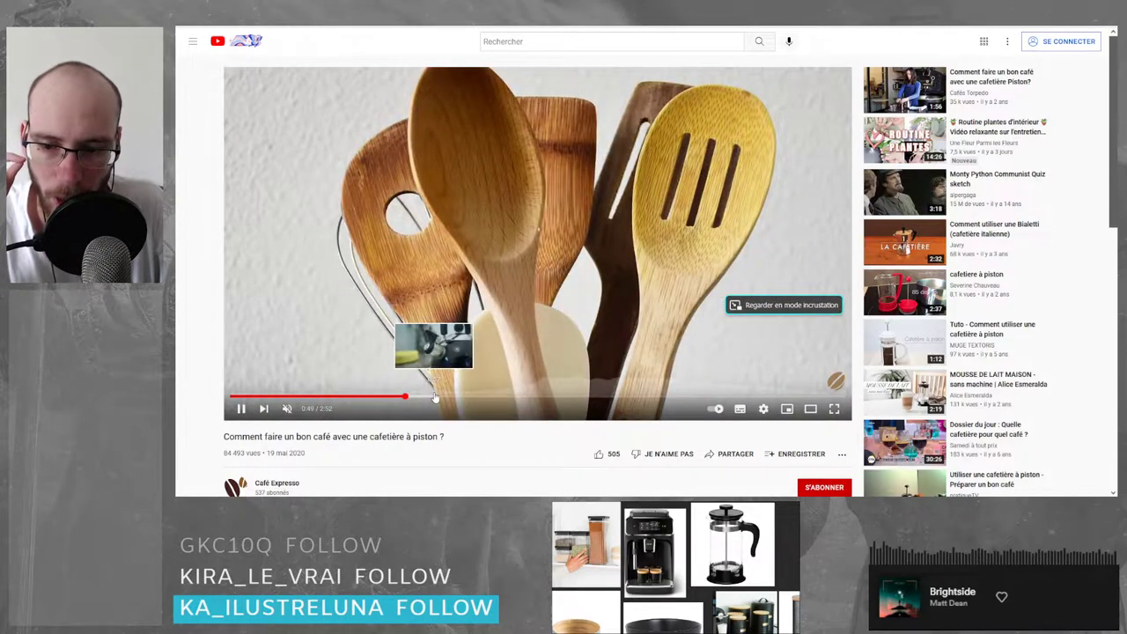
click(438, 397)
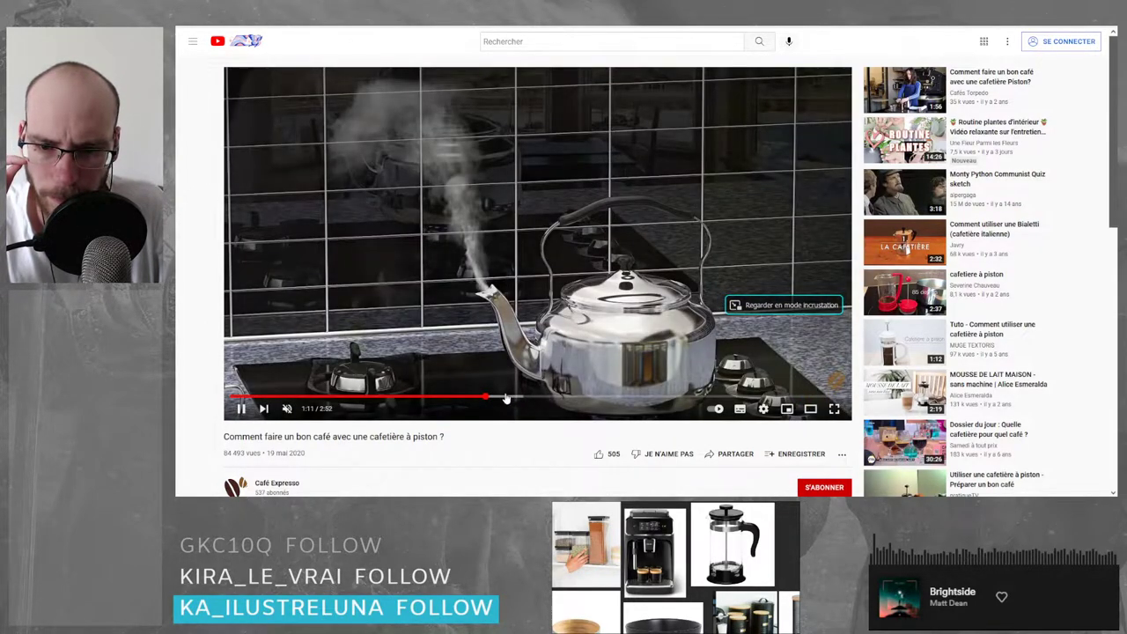
click(511, 398)
click(539, 398)
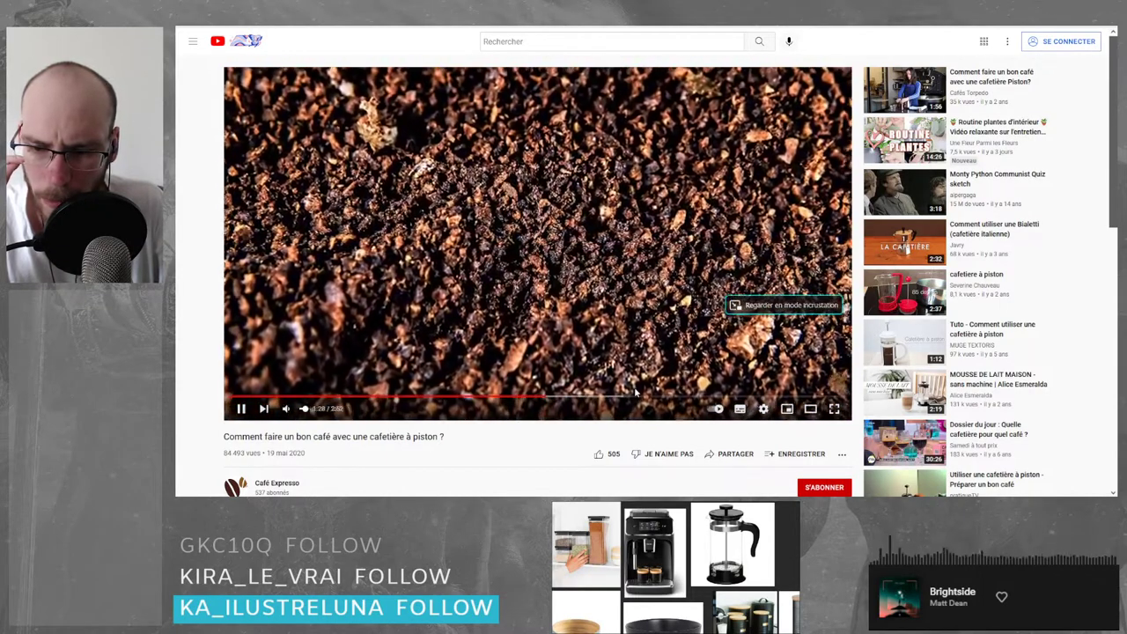
click(589, 398)
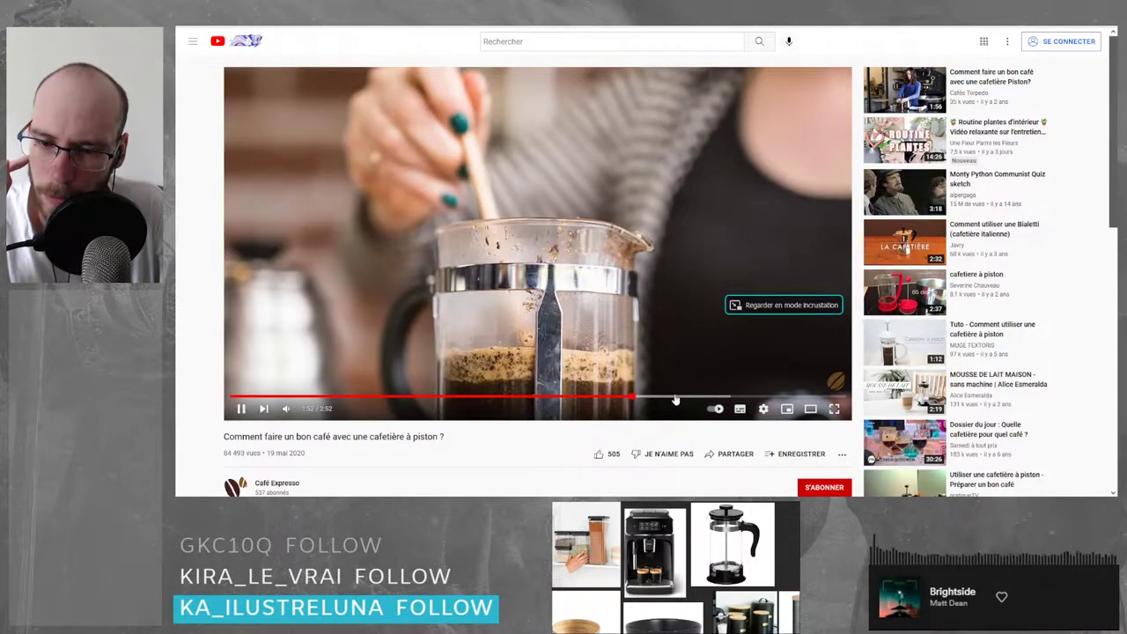
click(675, 398)
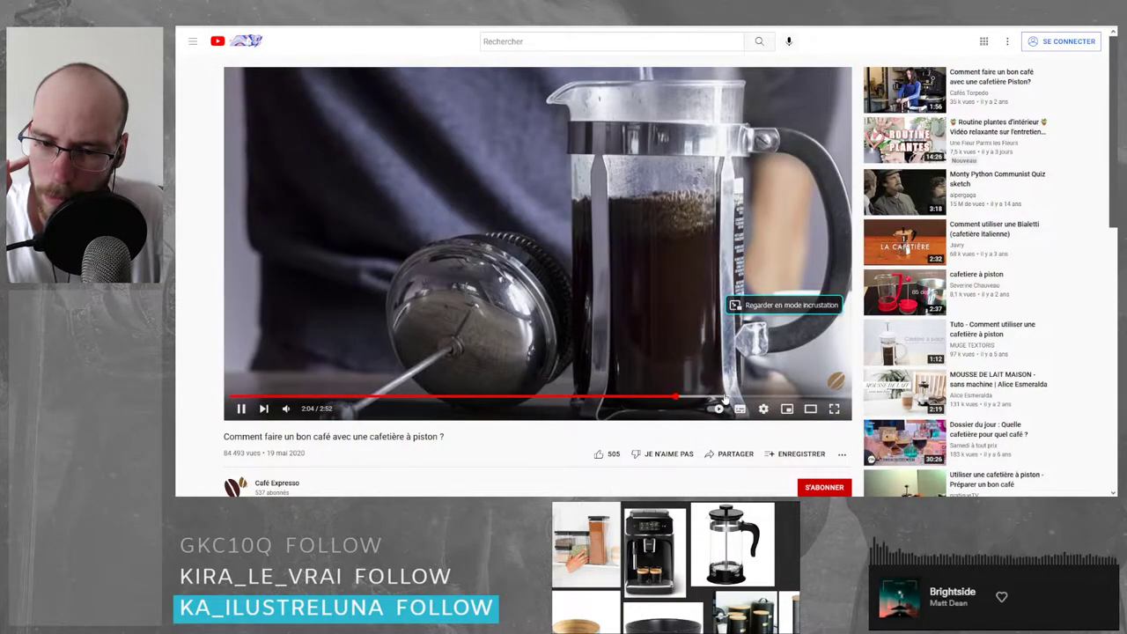
click(720, 401)
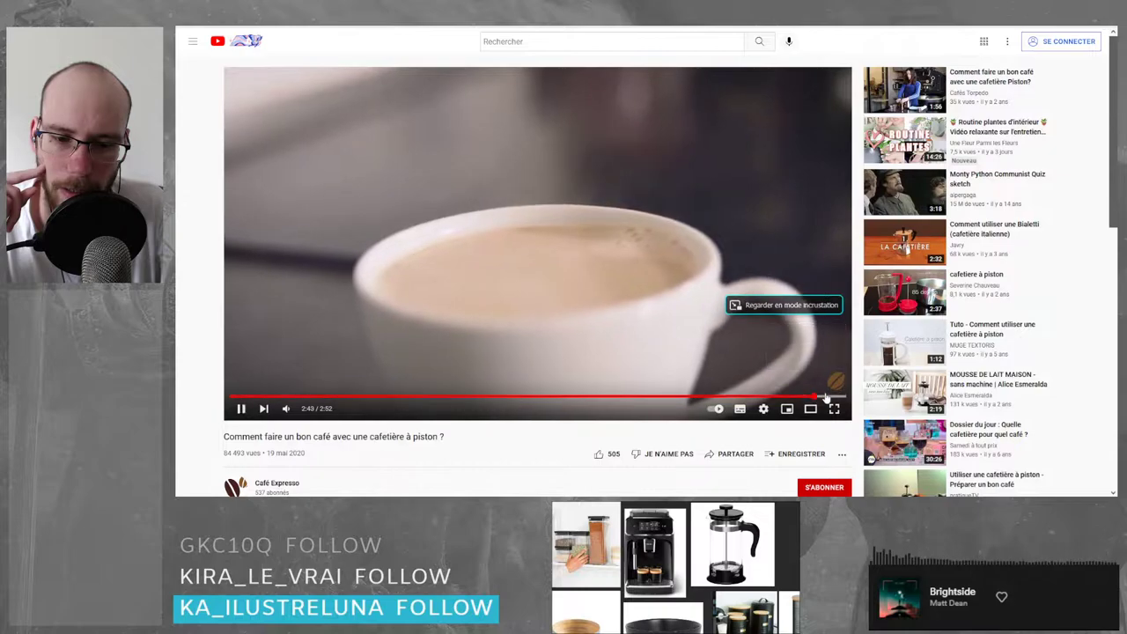
- Skim the Café Expresso video again from the opening to the serving scenes, re-examining the French press's frame, lid and detached plunger
click(833, 397)
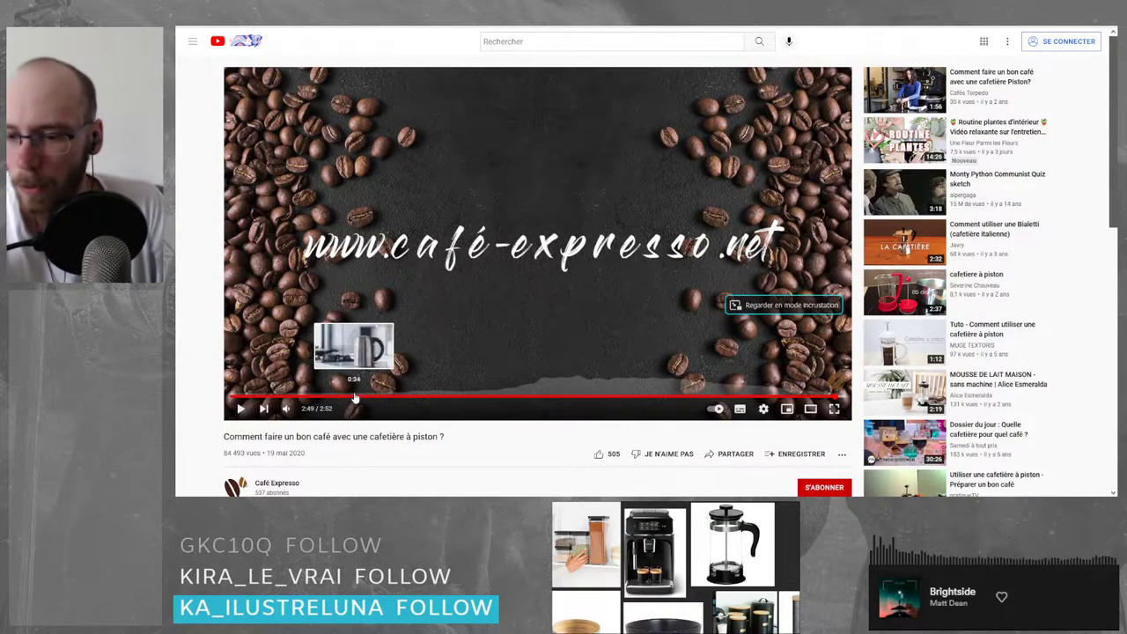
click(354, 397)
drag(290, 397, 378, 397)
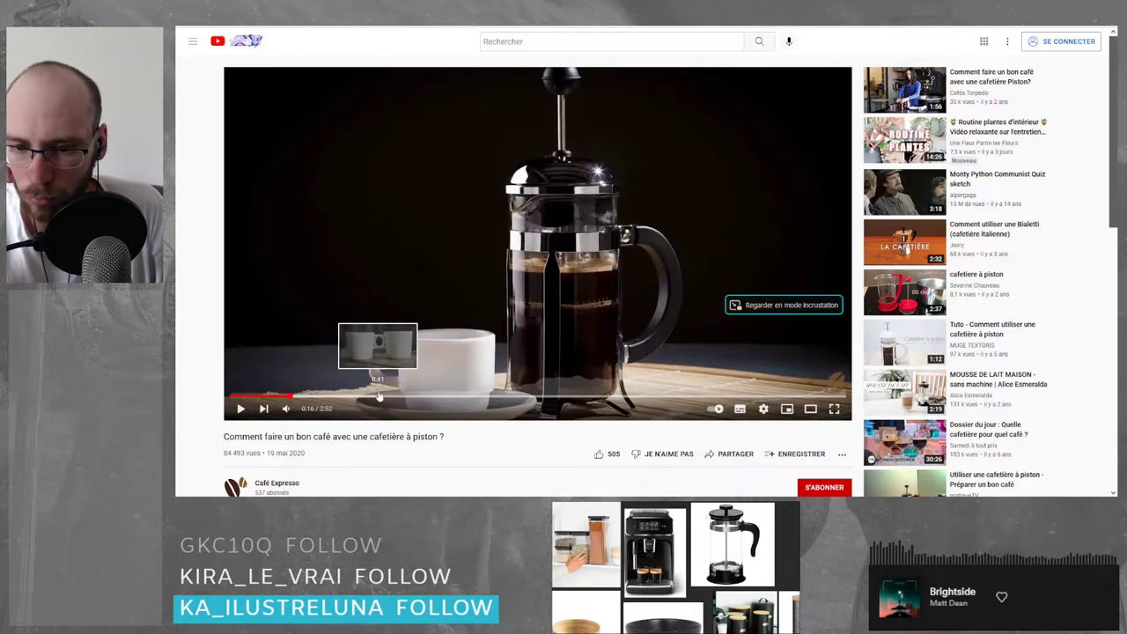
click(377, 399)
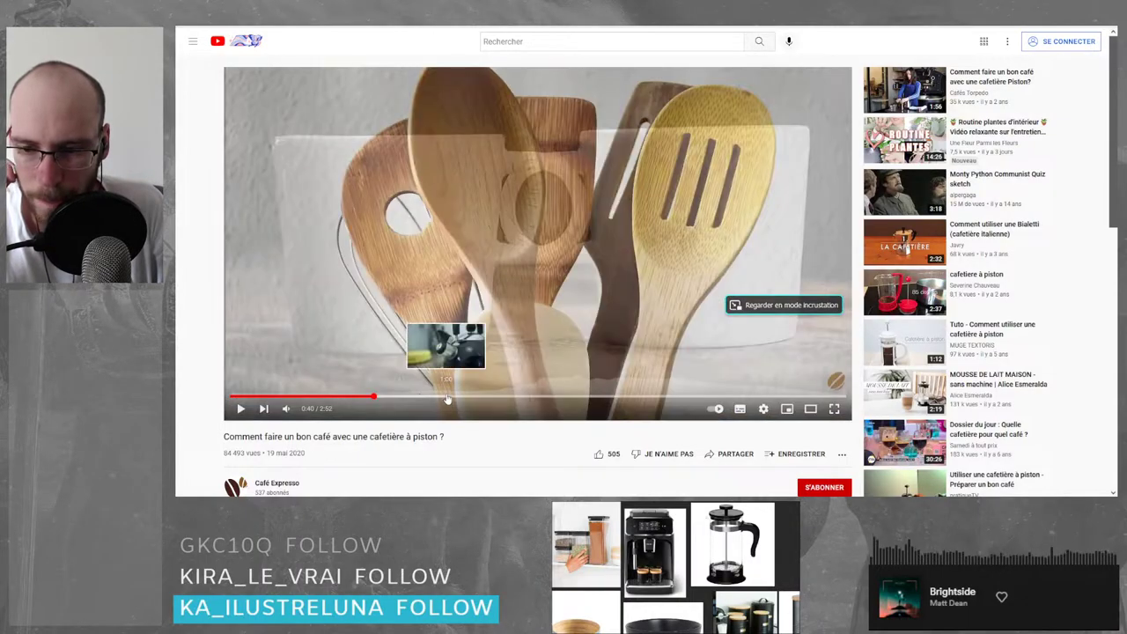
click(446, 398)
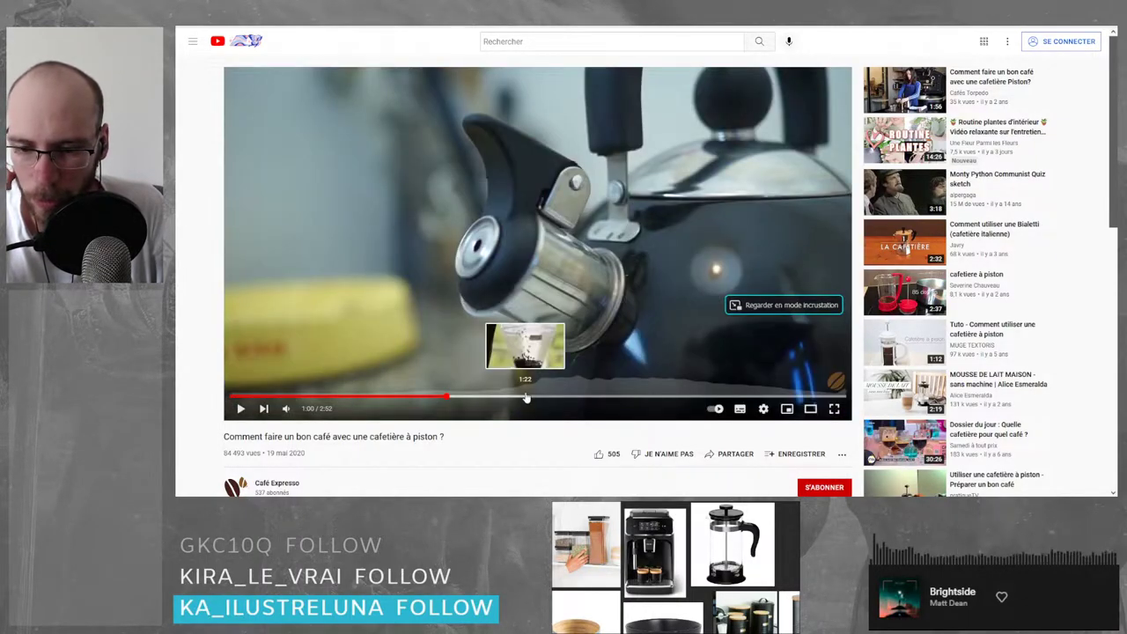
click(525, 397)
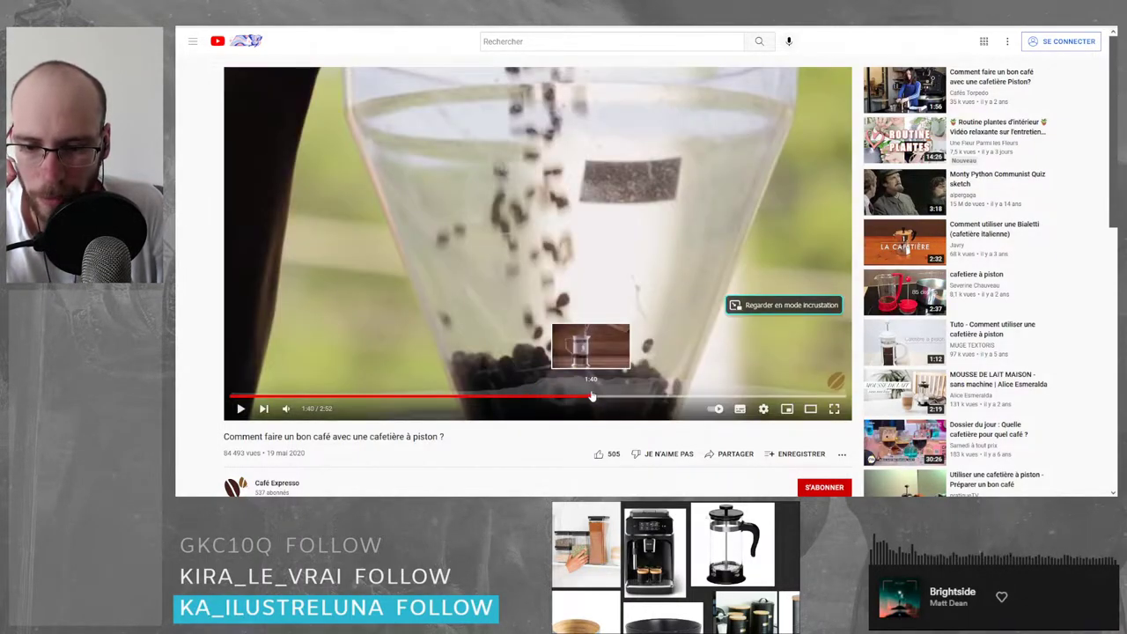
drag(592, 397, 687, 396)
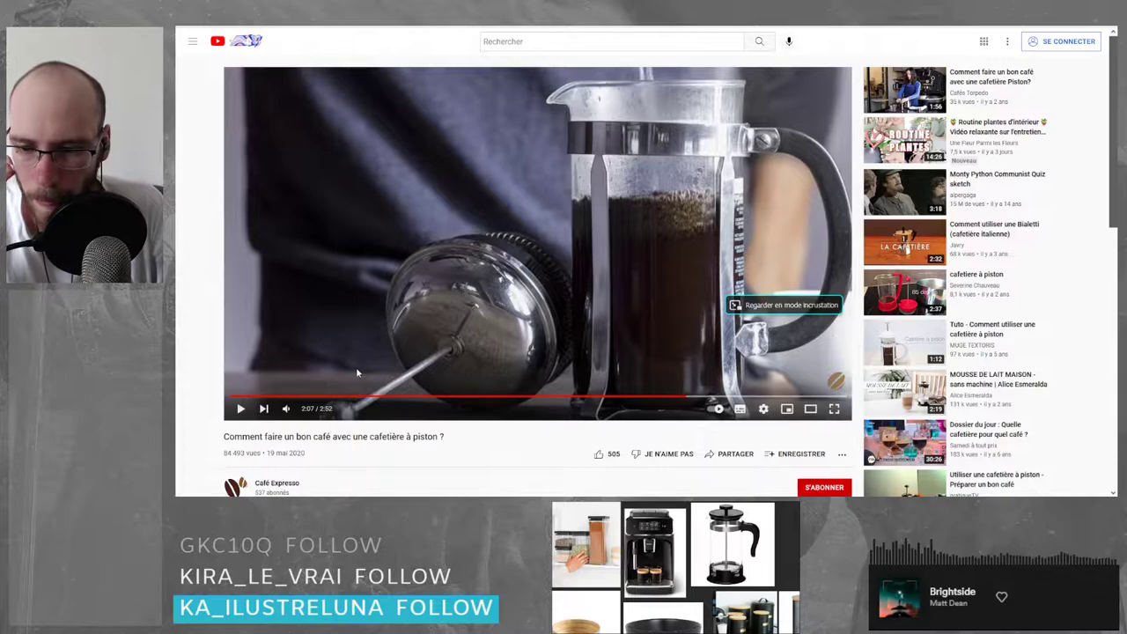
key(0)
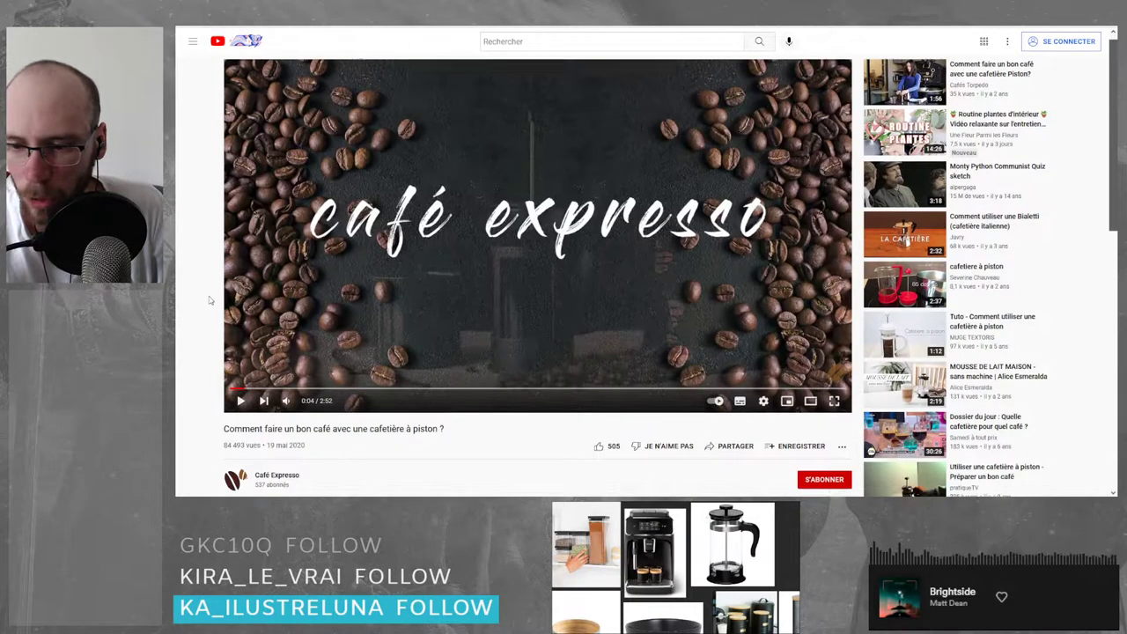
scroll(212, 300, down, 3)
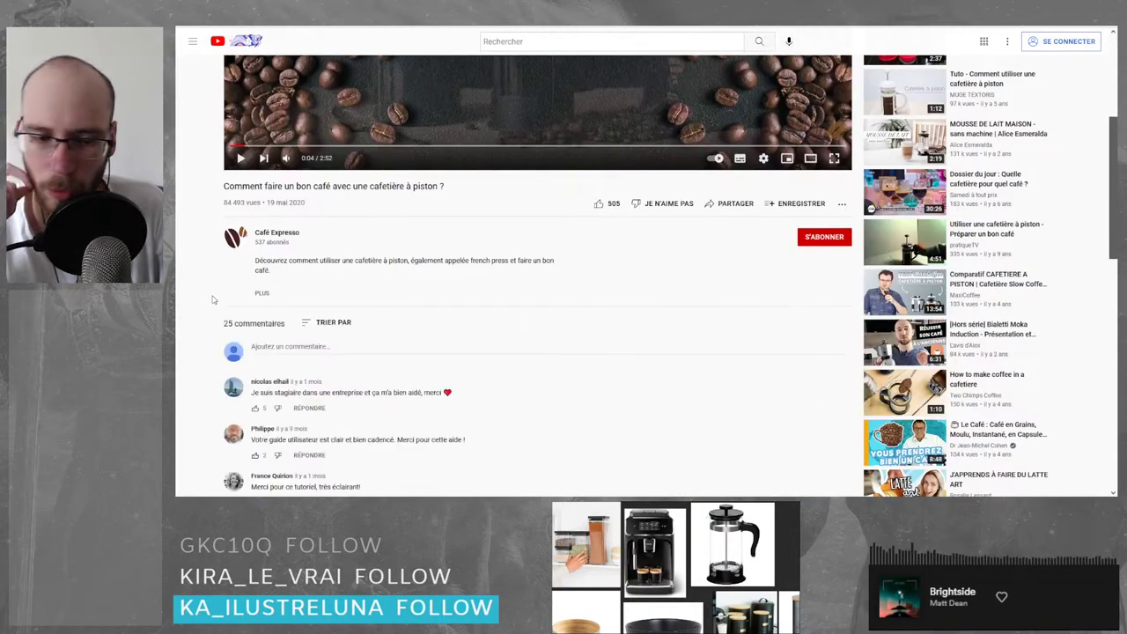
scroll(372, 284, up, 3)
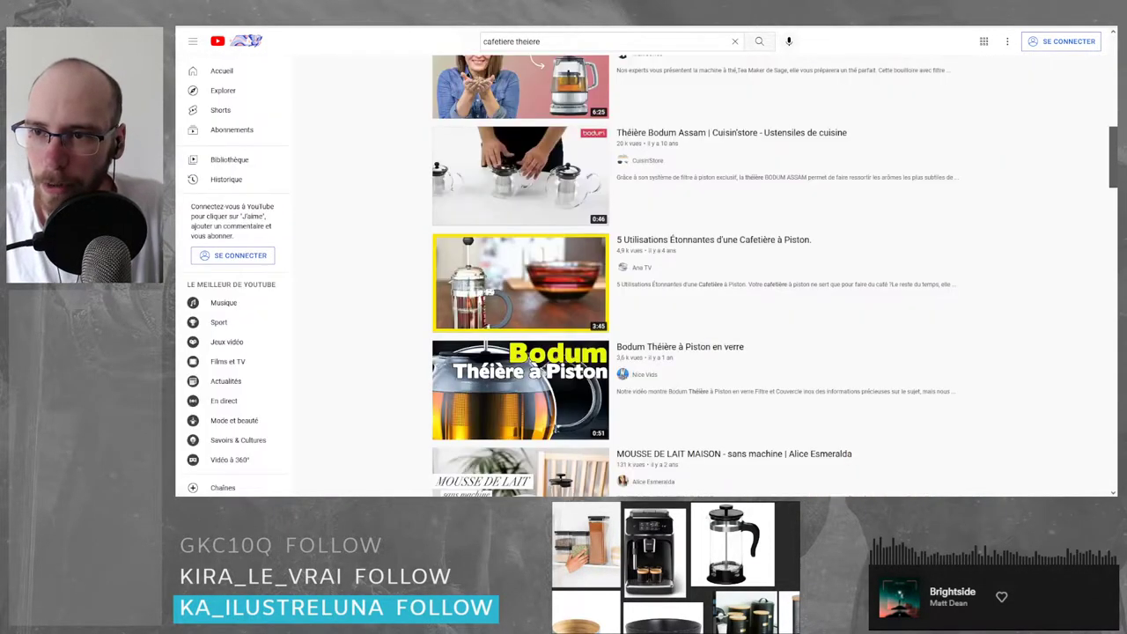
- Return to the "cafetiere theiere" video results and look through them for other useful coffee maker and teapot videos
scroll(390, 171, down, 7)
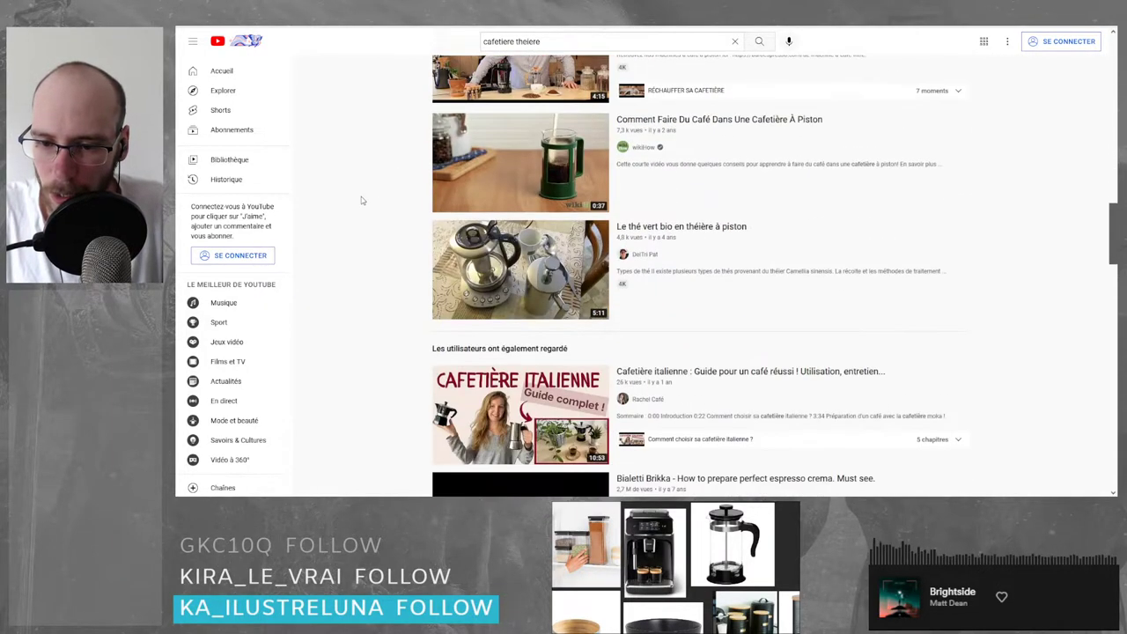
scroll(359, 200, down, 5)
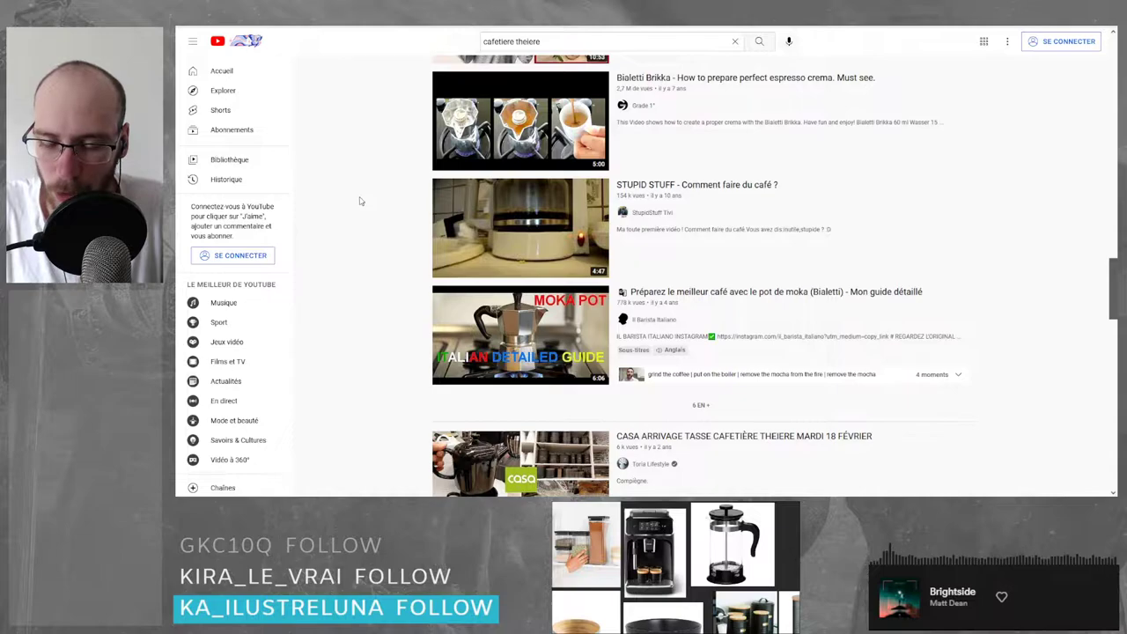
scroll(360, 201, down, 2)
scroll(360, 201, down, 3)
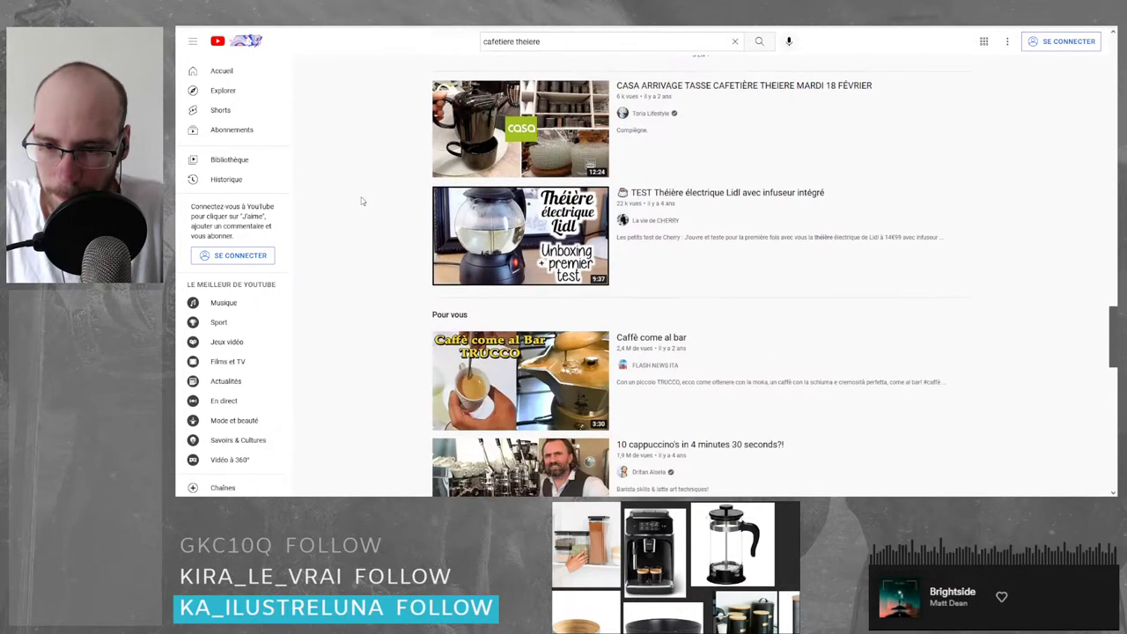
scroll(361, 201, down, 3)
scroll(361, 202, down, 3)
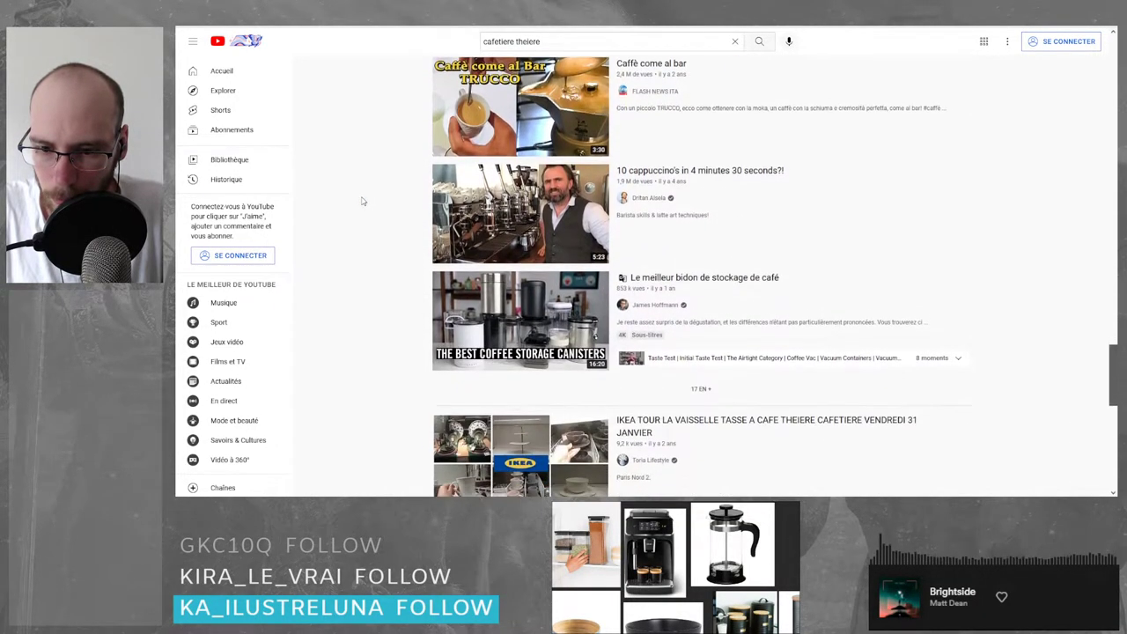
scroll(379, 202, up, 20)
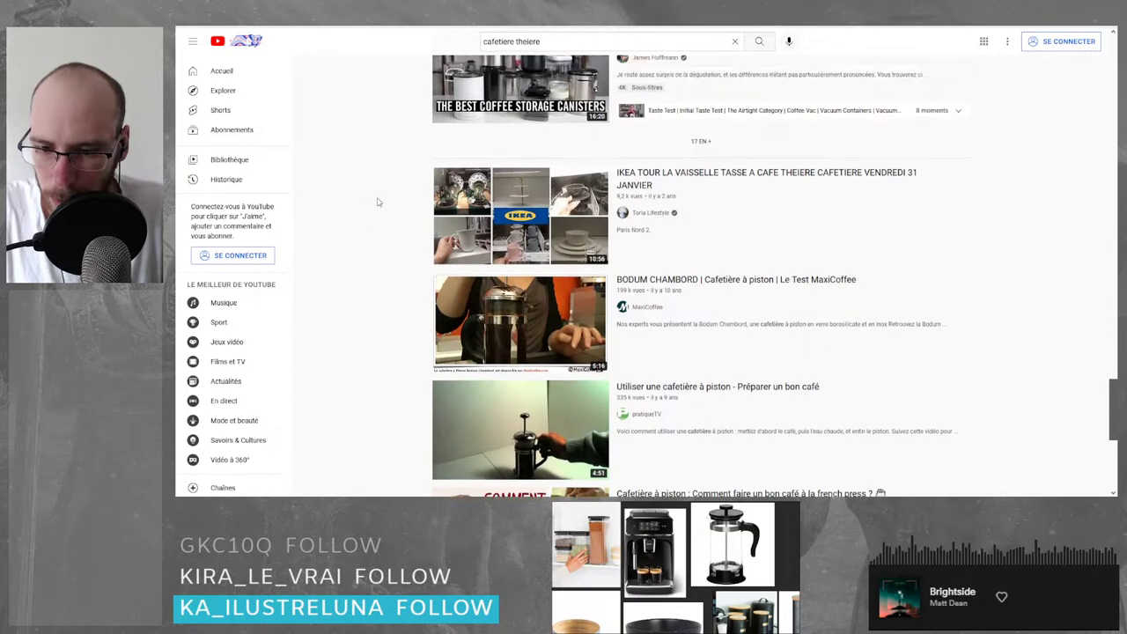
- Switch to the Google Images results for "cafetiere" and compare the coffee maker models shown
key(ctrl+Tab)
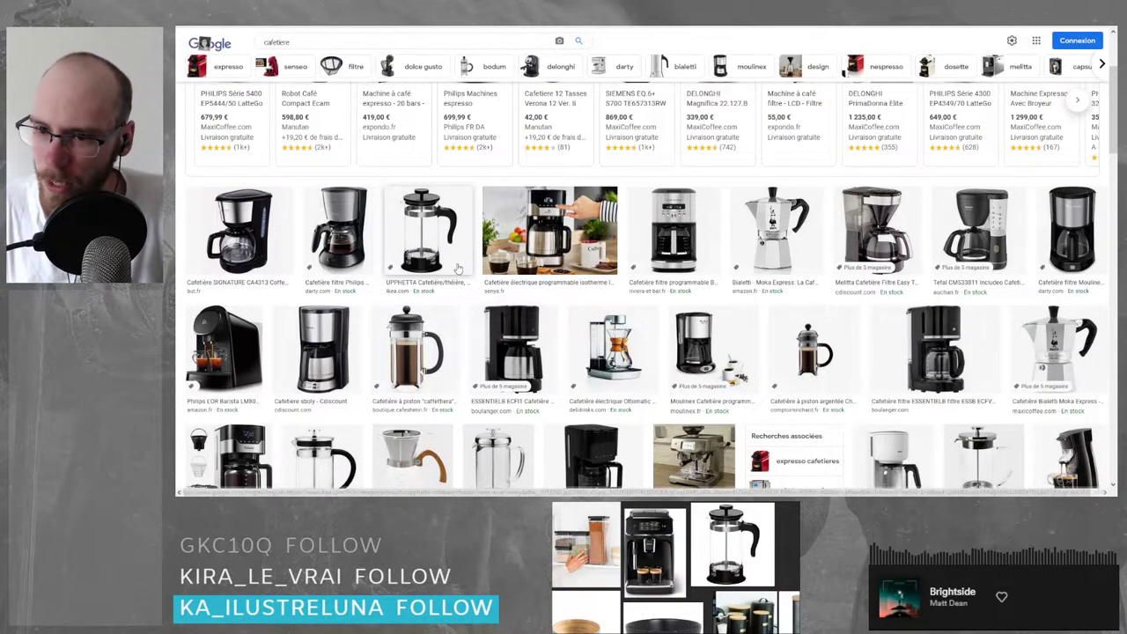
scroll(487, 302, down, 2)
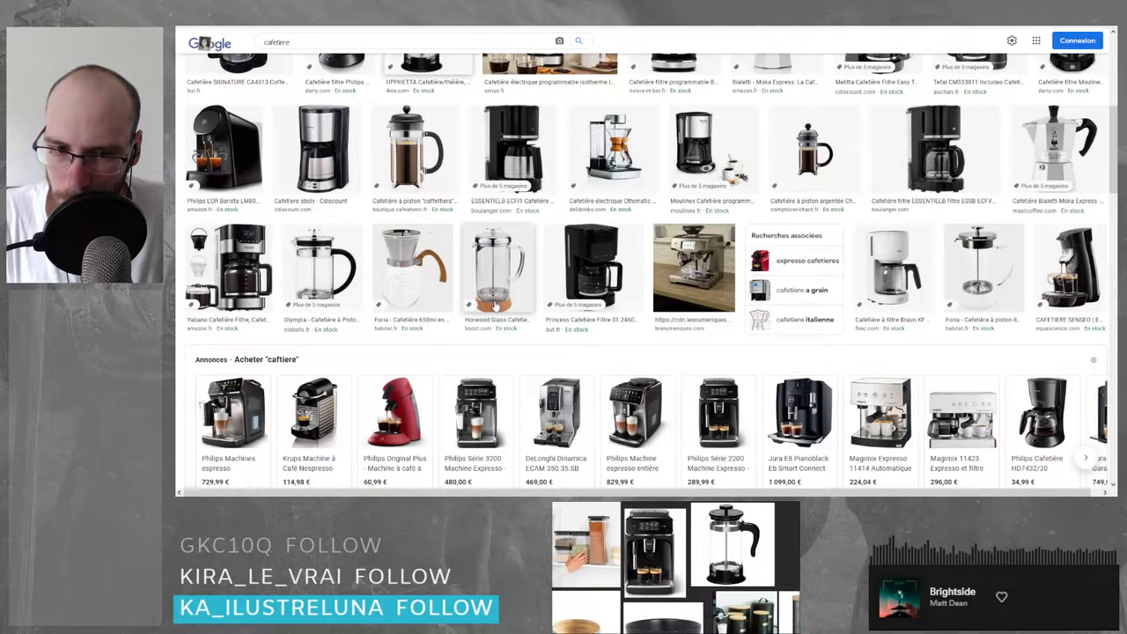
scroll(495, 304, up, 2)
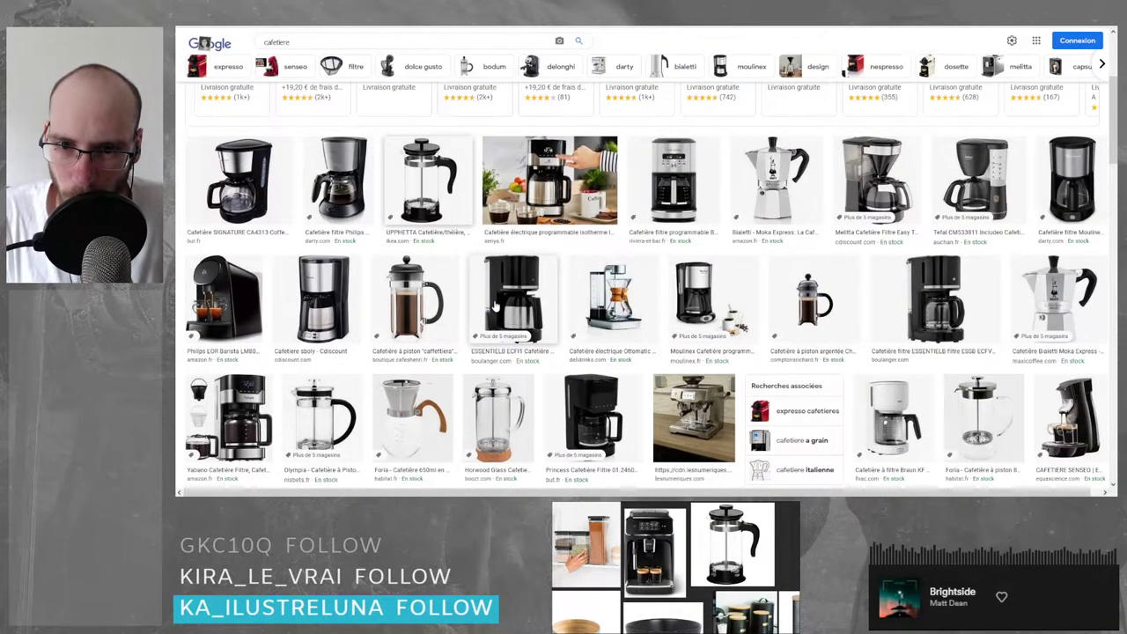
scroll(496, 304, up, 2)
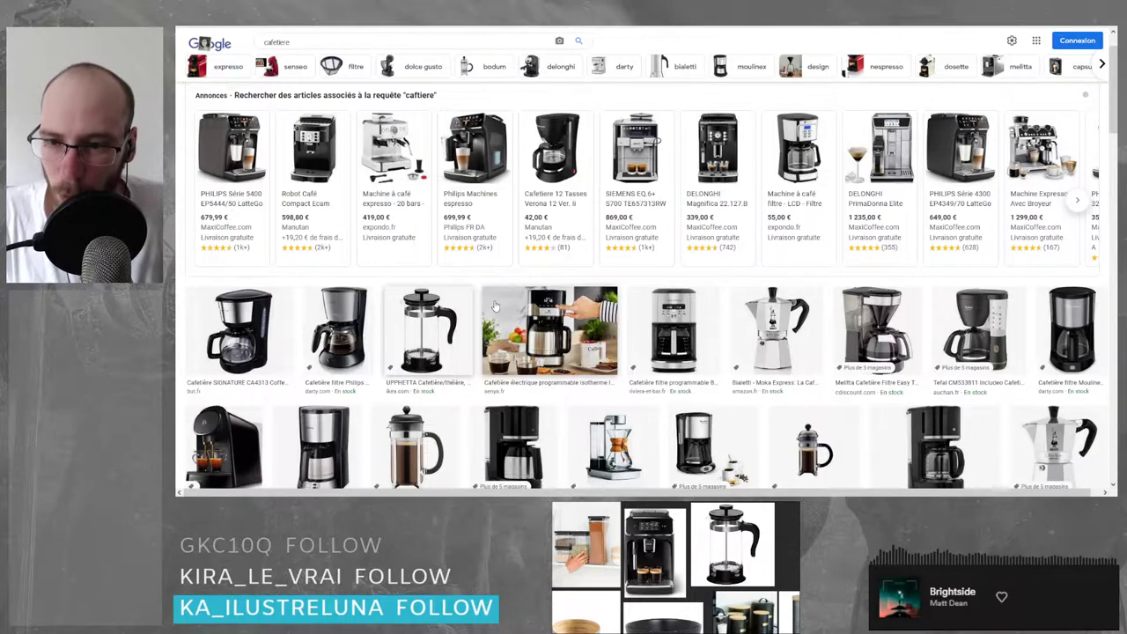
scroll(495, 305, up, 1)
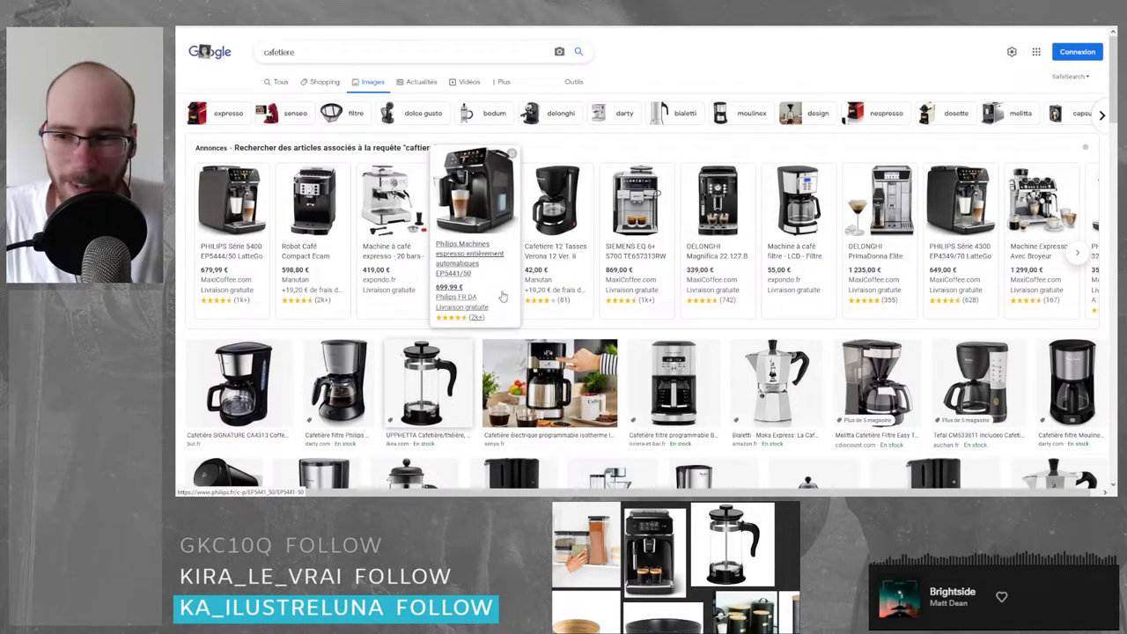
scroll(554, 265, down, 3)
scroll(551, 269, down, 3)
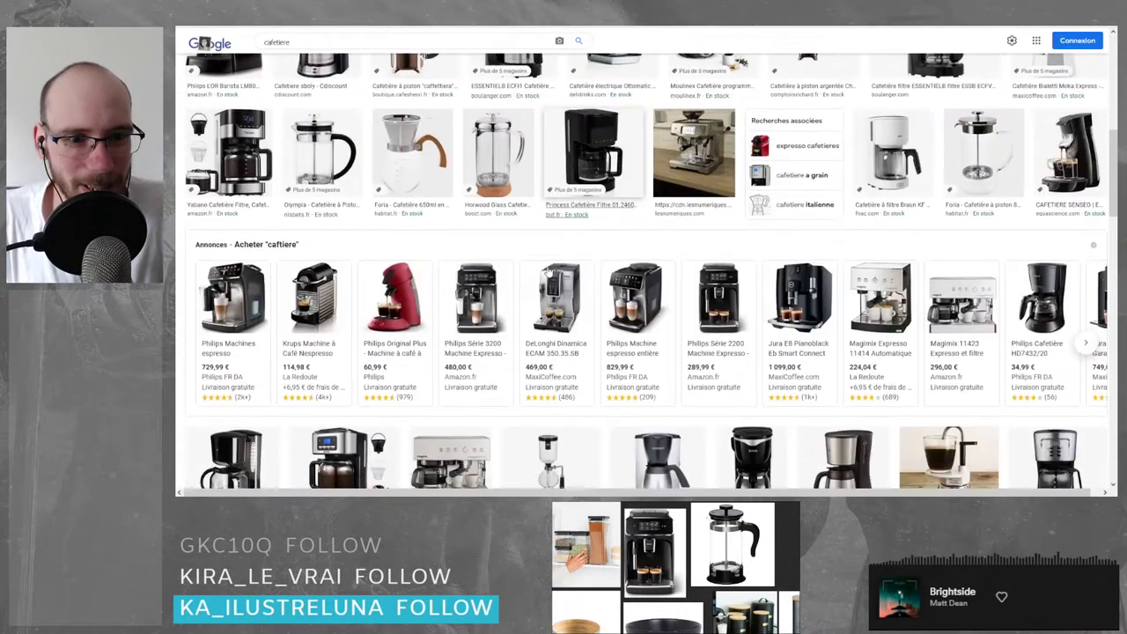
scroll(573, 271, up, 5)
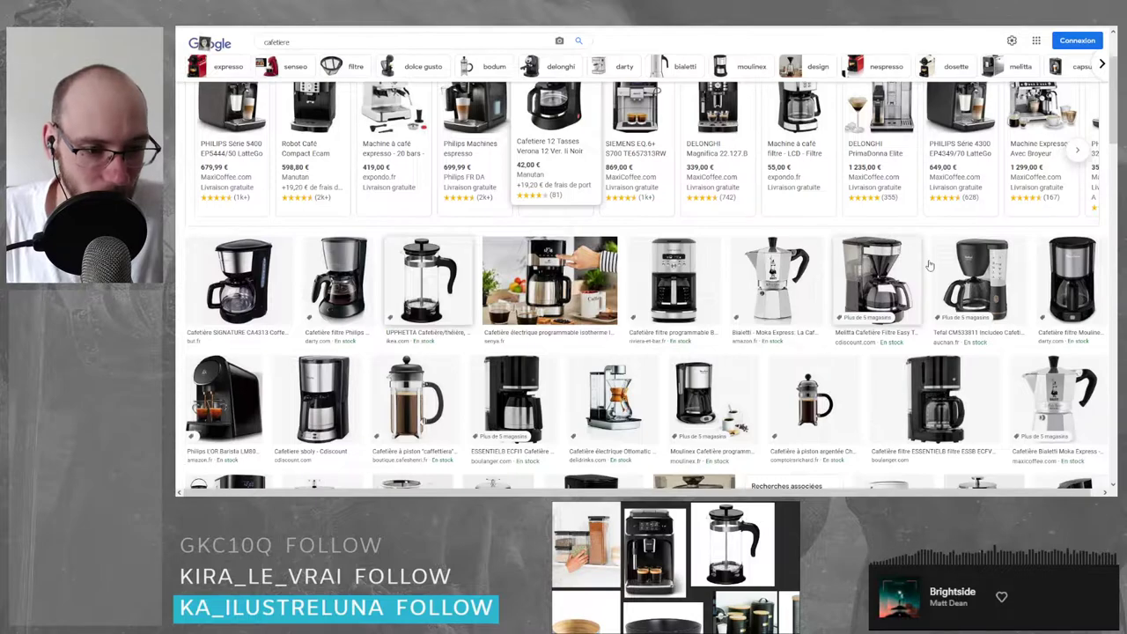
- Preview the black and metallic Moulinex Subito filter coffee maker and examine the similar models suggested for it
click(1057, 278)
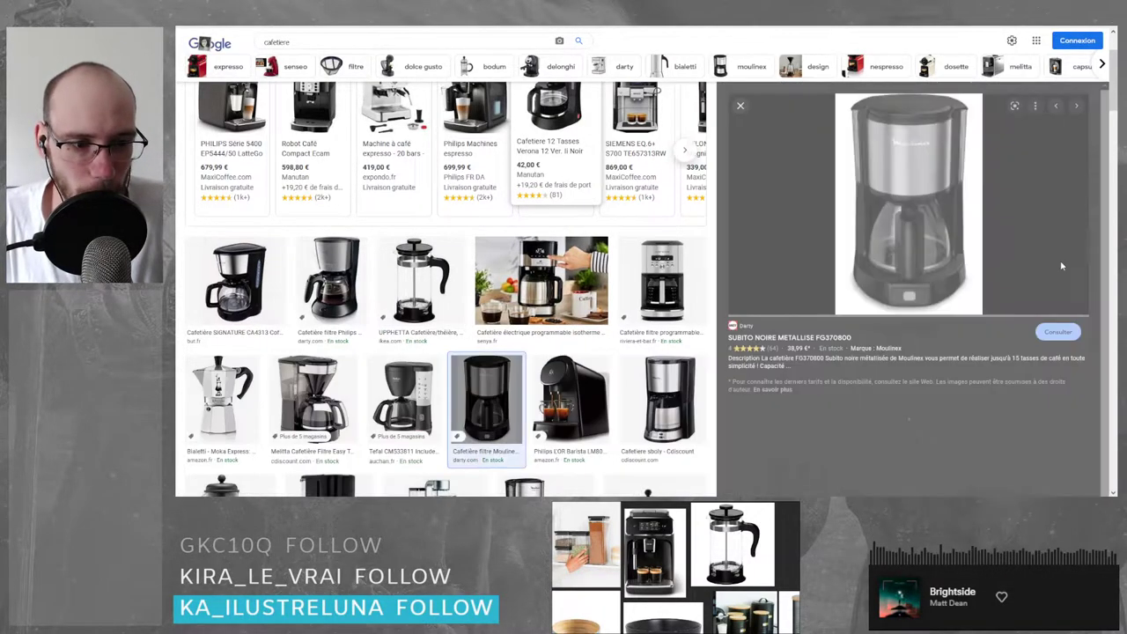
scroll(835, 227, down, 5)
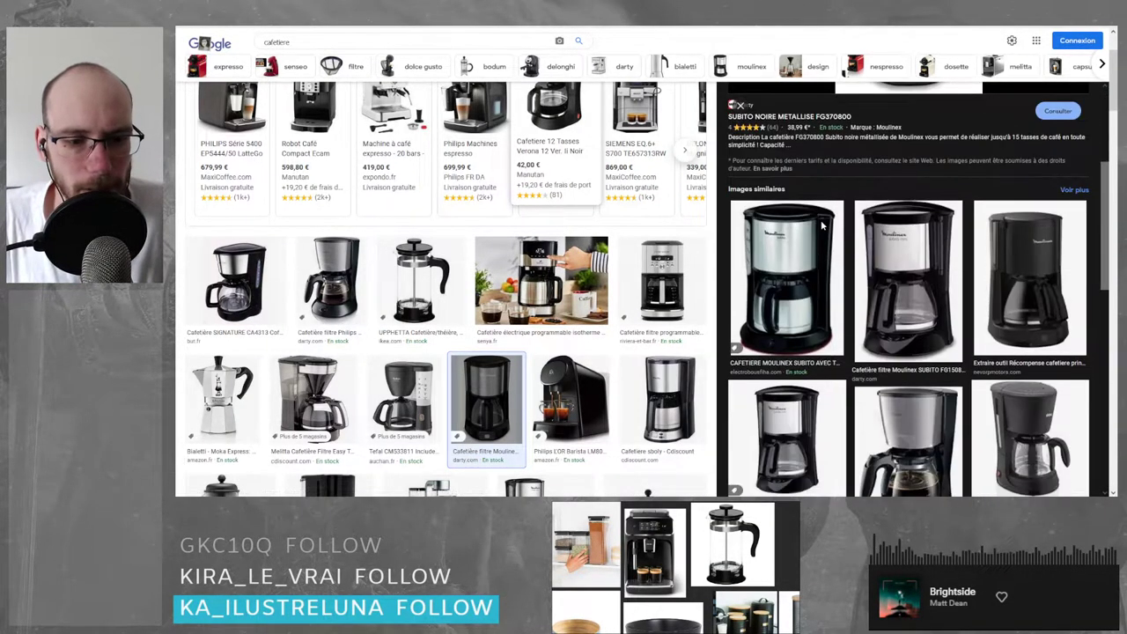
scroll(806, 232, down, 1)
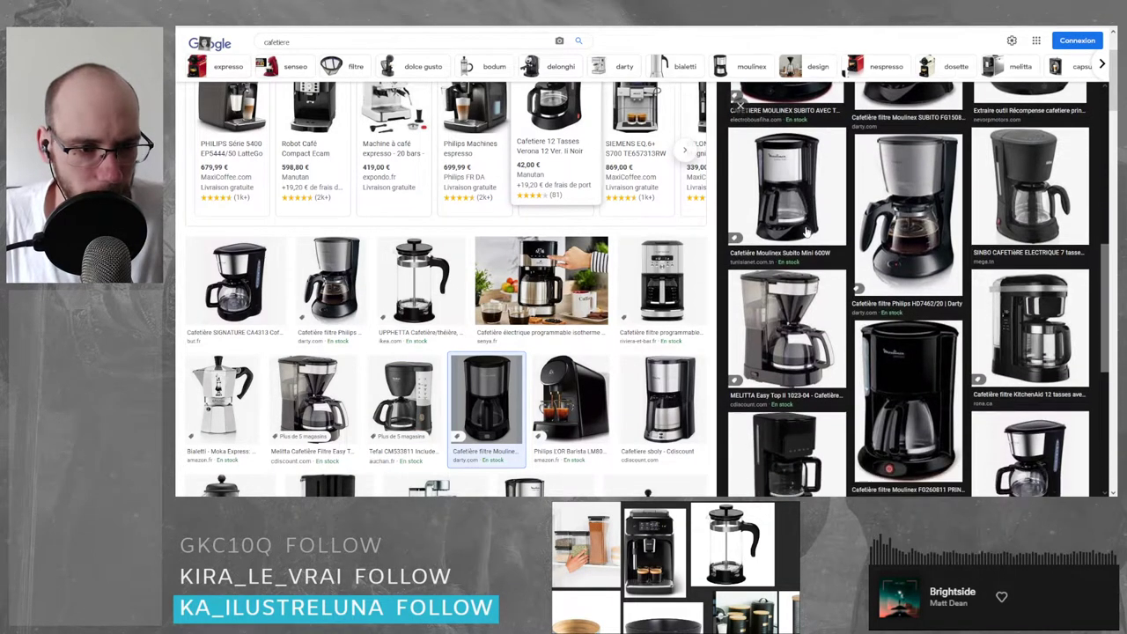
scroll(819, 231, up, 1)
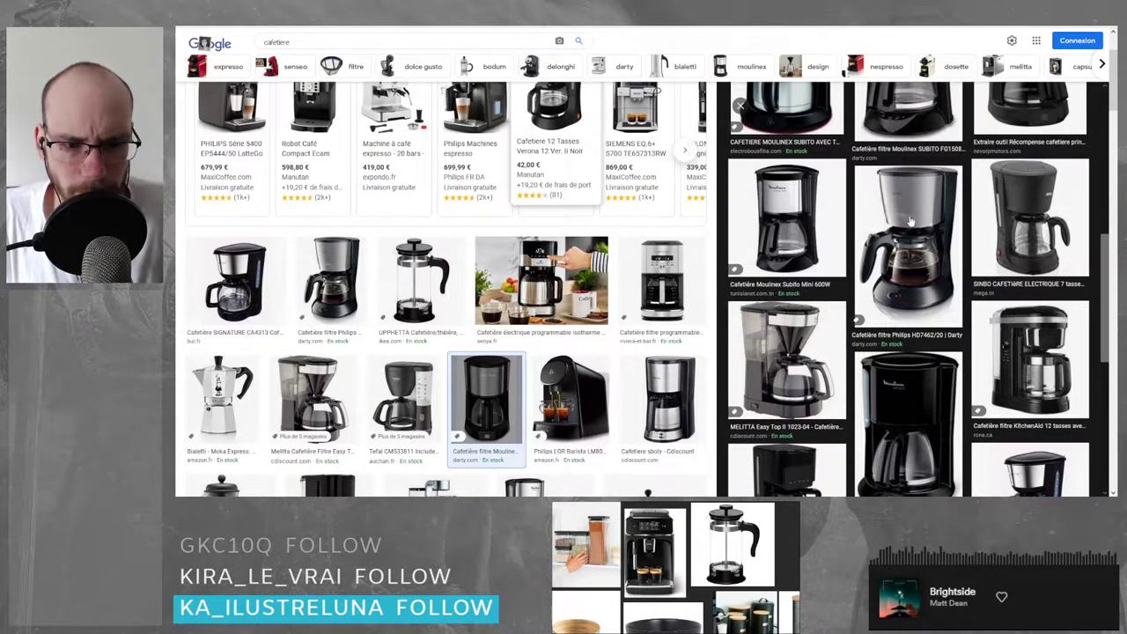
scroll(916, 226, down, 3)
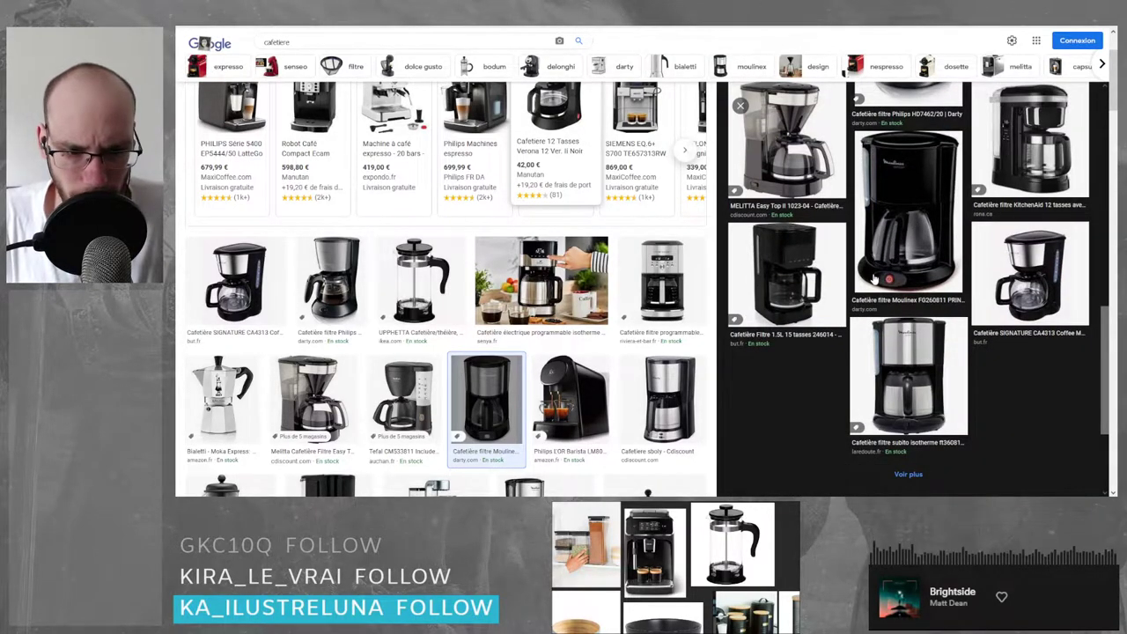
scroll(522, 310, down, 3)
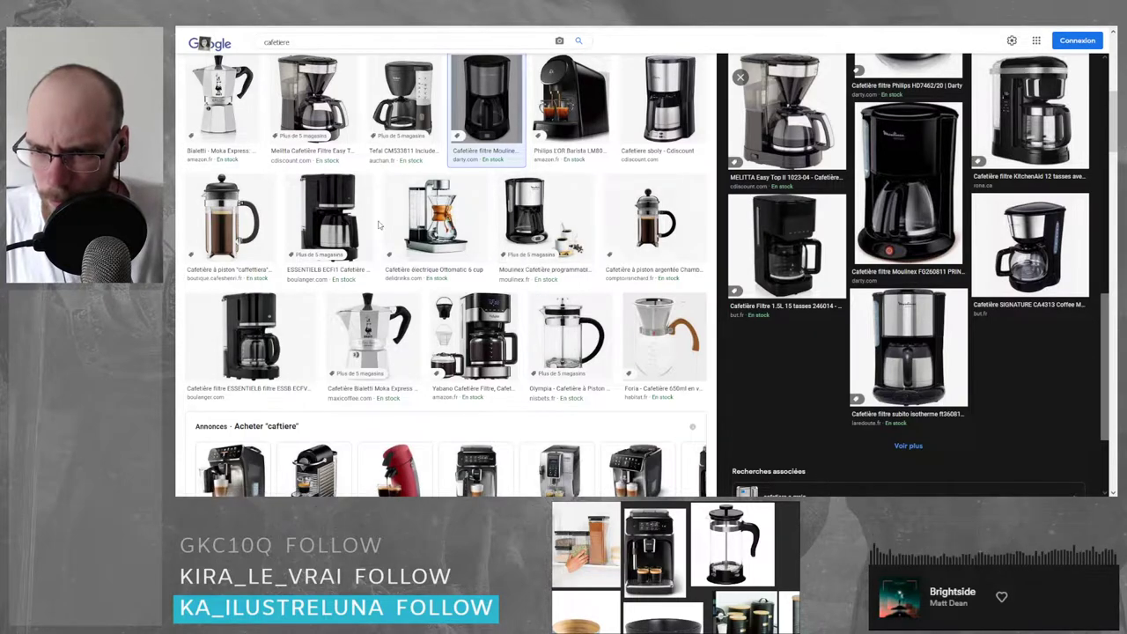
- Preview the Yabano filter coffee maker, compare its similar images, and add its photo beside the French press on the reference board
click(442, 320)
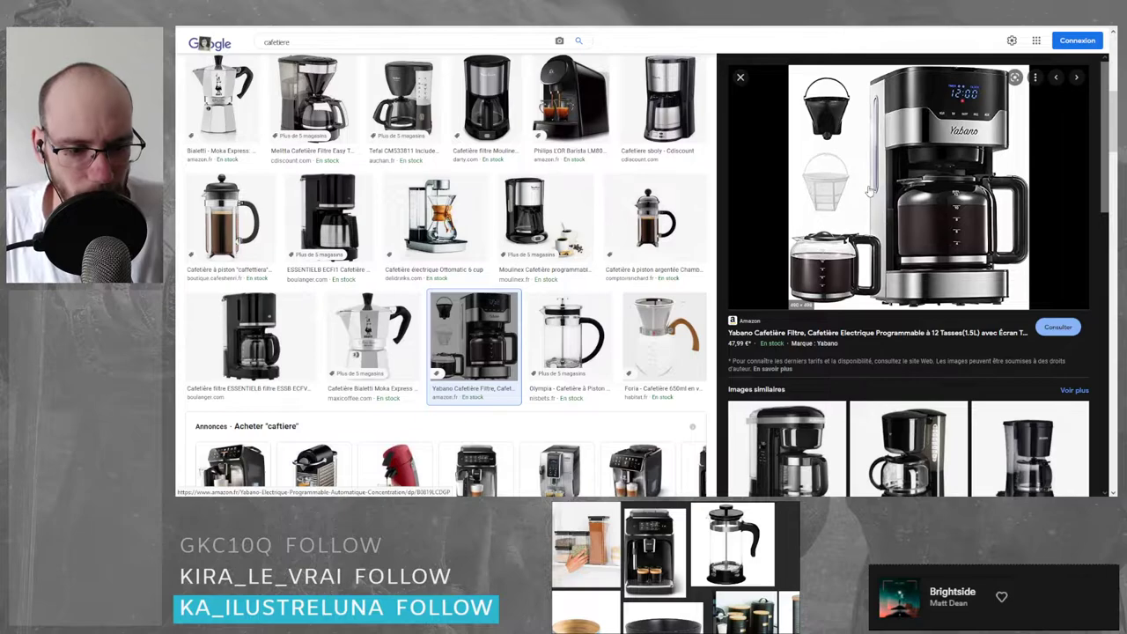
scroll(870, 191, down, 5)
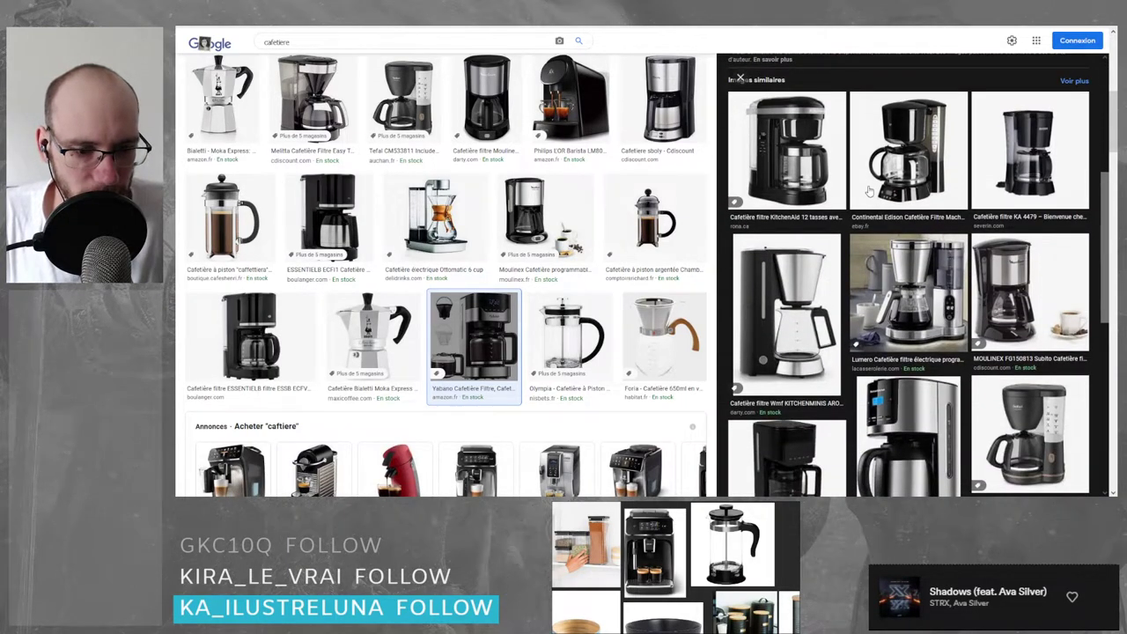
scroll(869, 191, down, 2)
scroll(868, 192, up, 8)
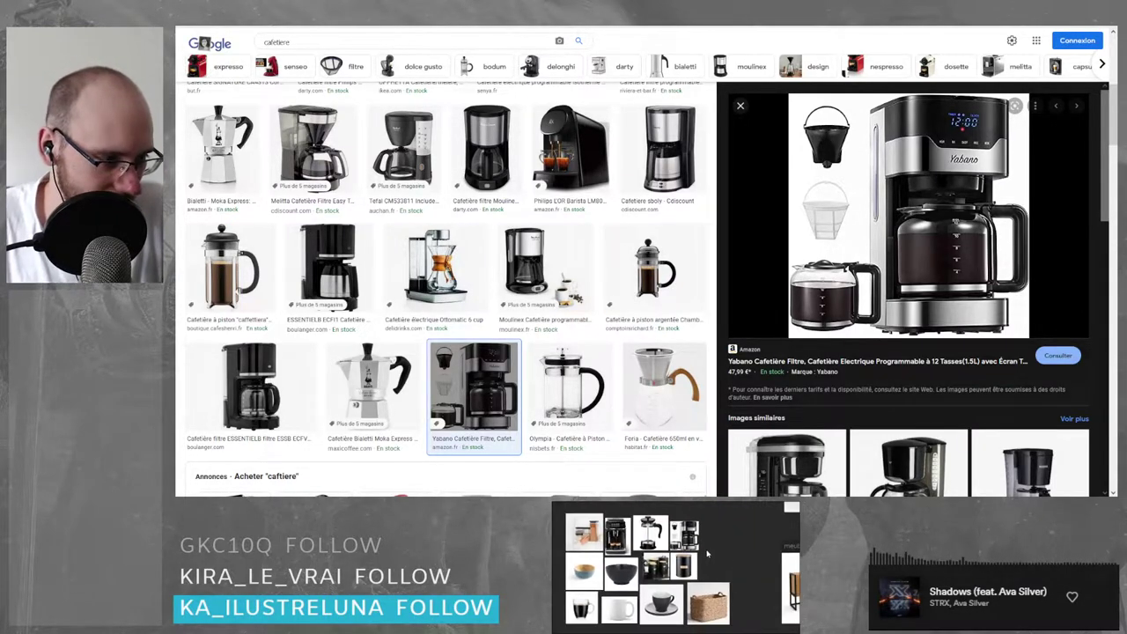
scroll(554, 202, up, 5)
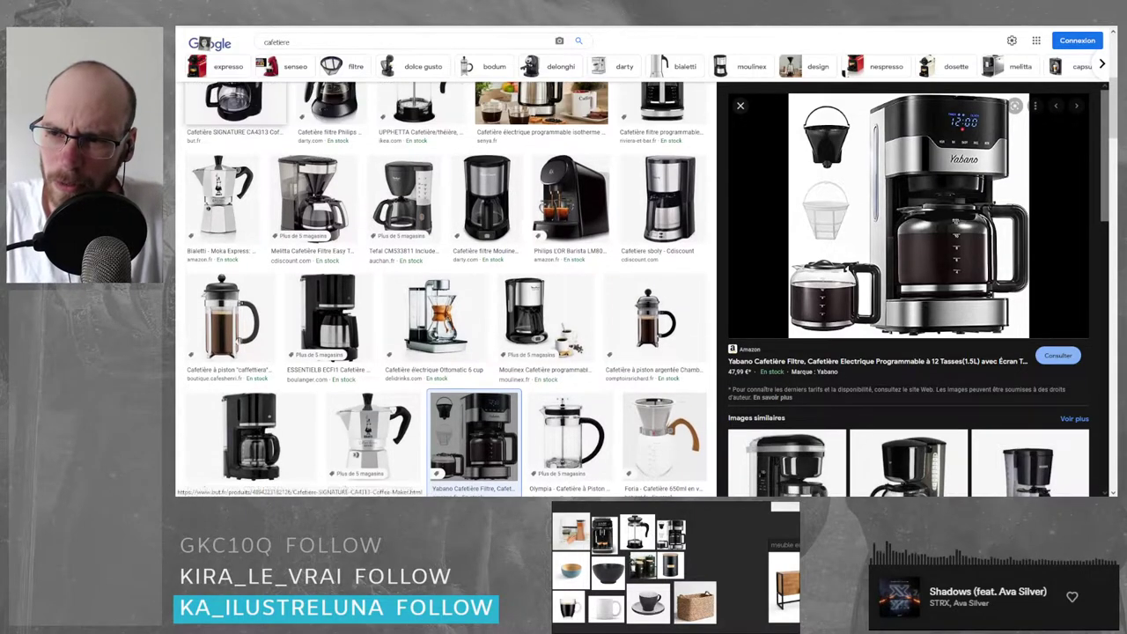
- Replace the image search query with "auto cuiseur" and run the search
double_click(278, 51)
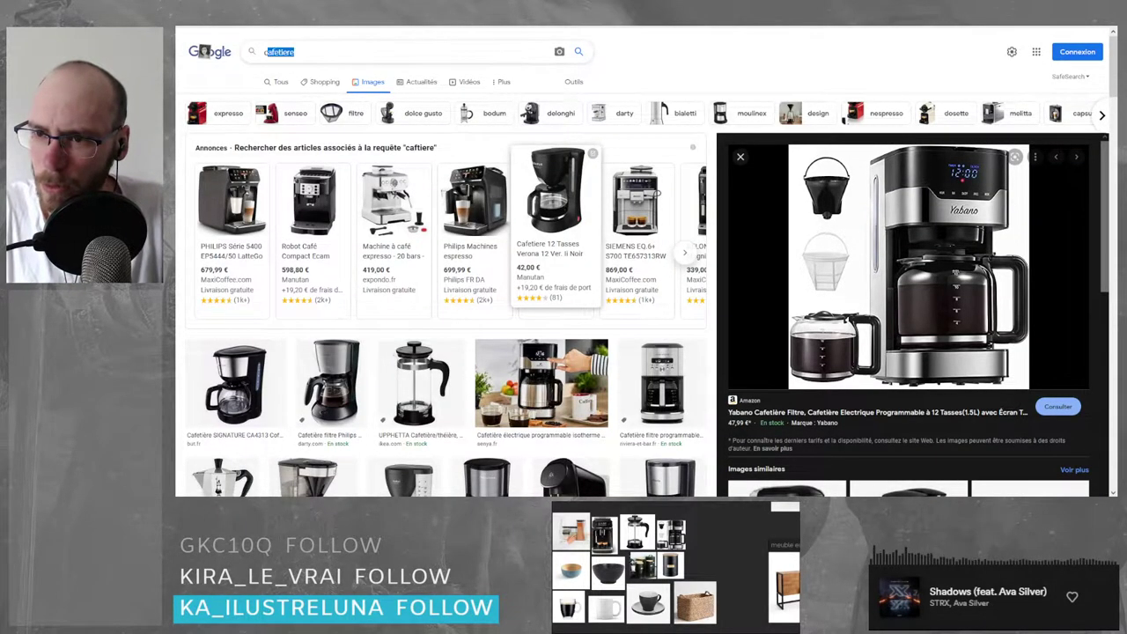
key(BackSpace)
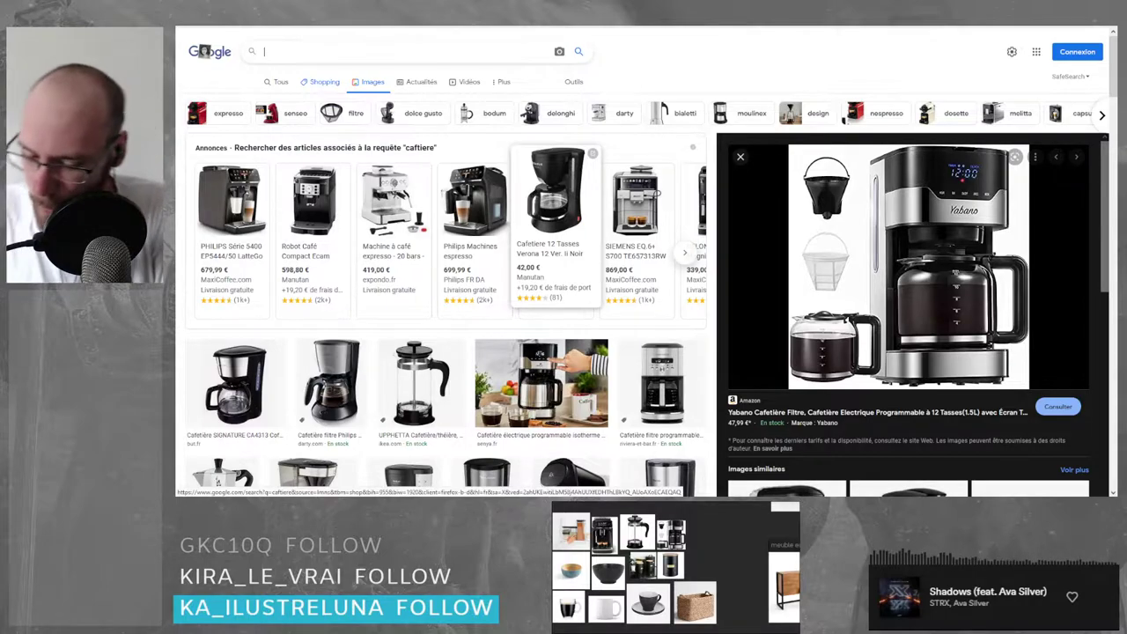
text(auto cuis)
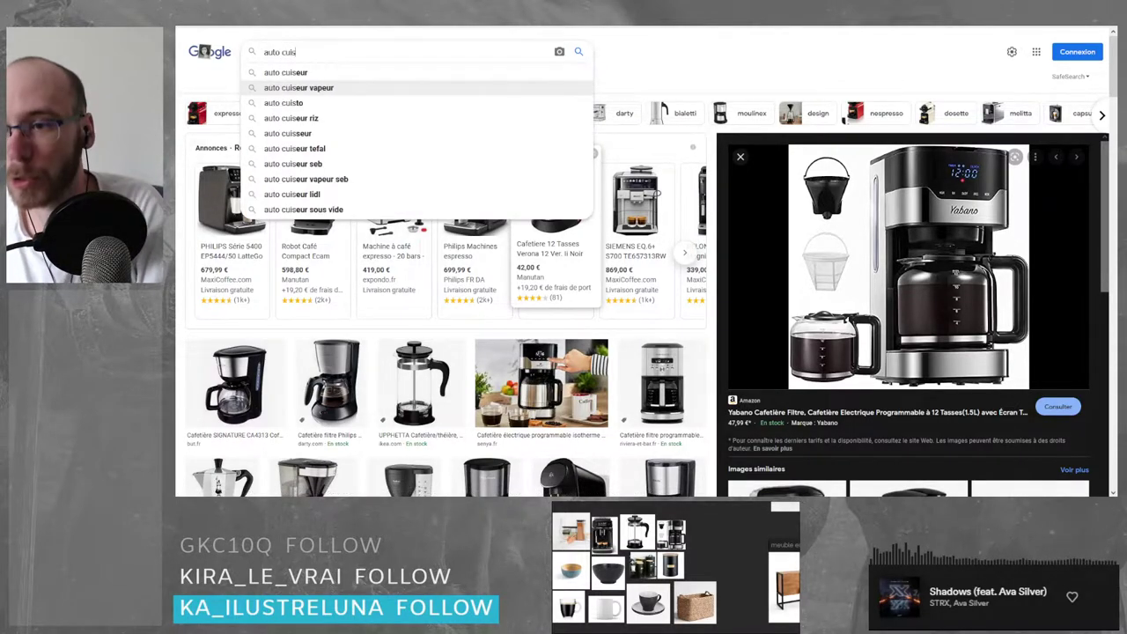
key(Down)
key(Return)
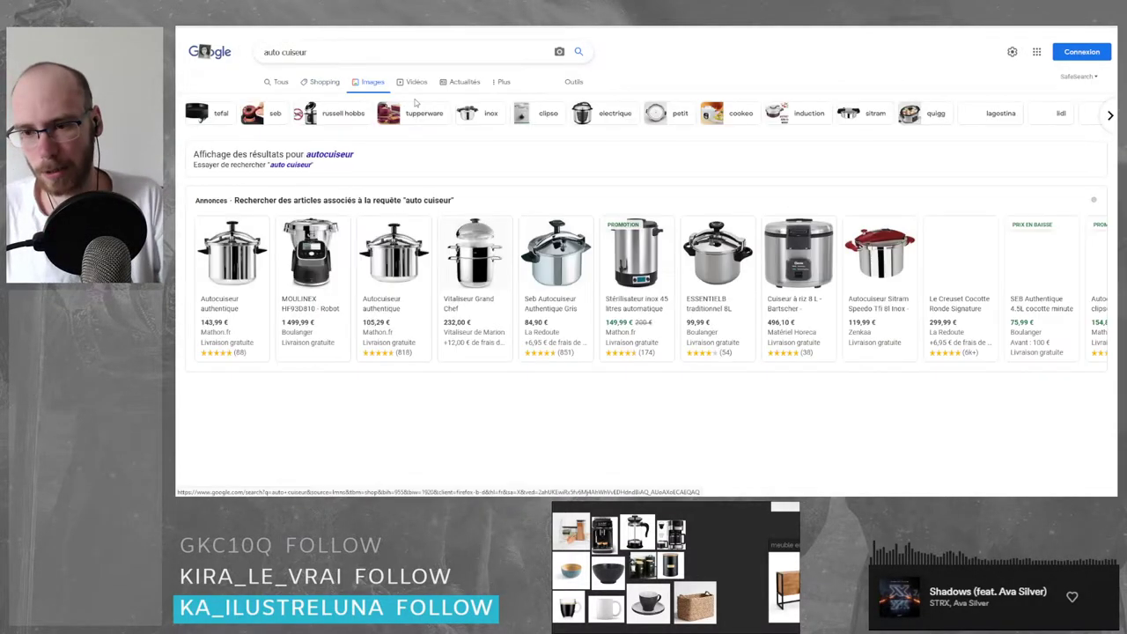
- Compare the pressure cooker models in the image results and switch to the suggested spelling "autocuiseur"
scroll(528, 172, down, 1)
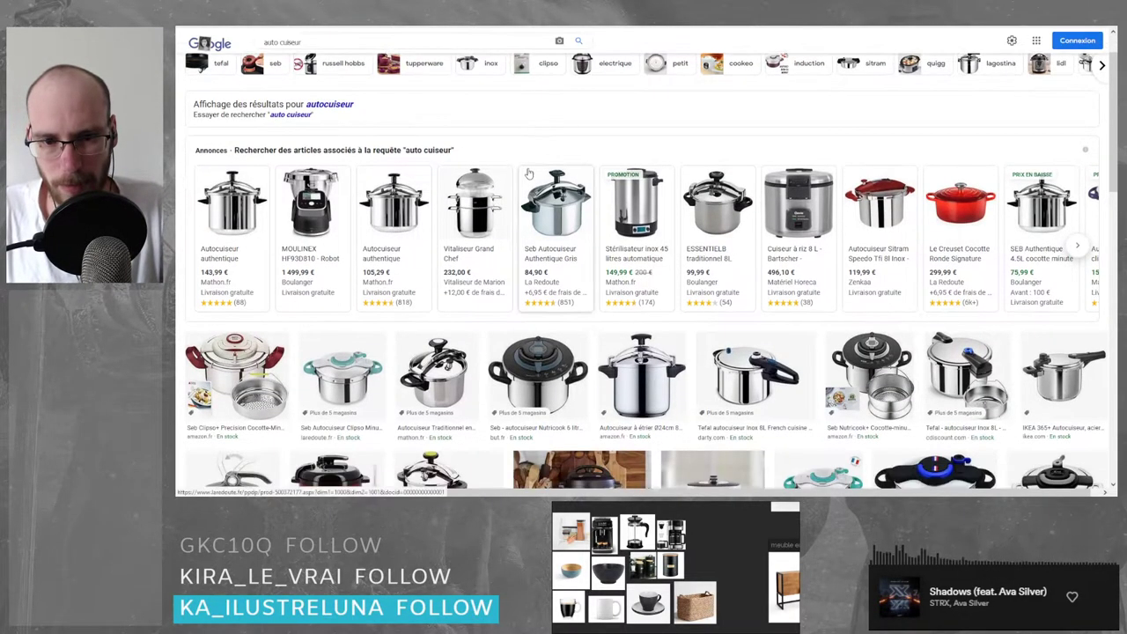
scroll(528, 173, down, 3)
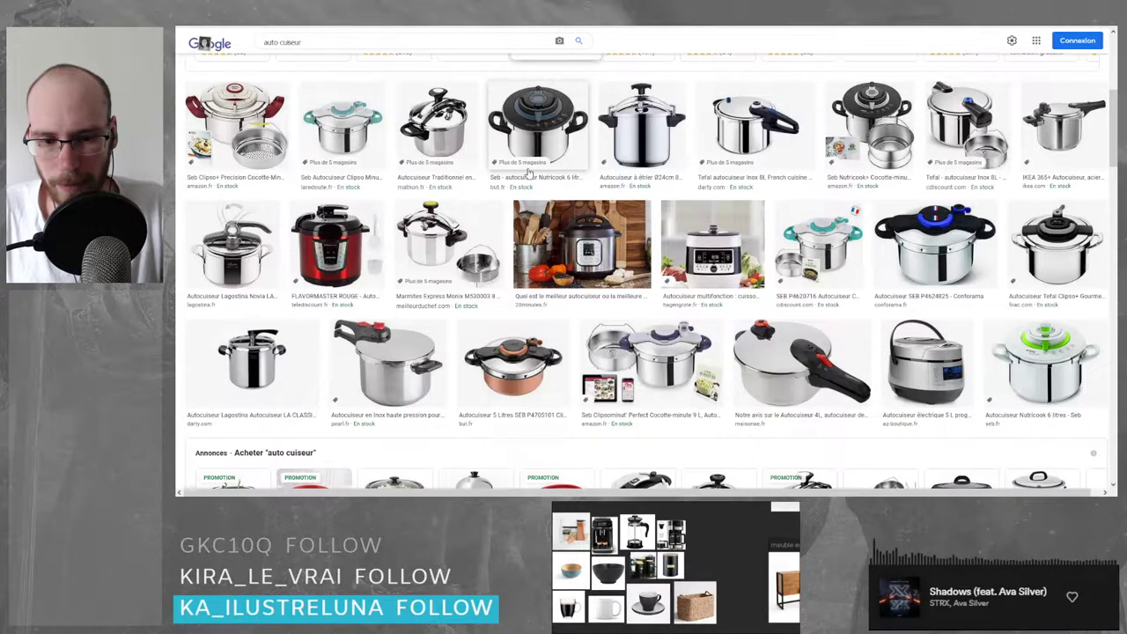
scroll(528, 172, up, 1)
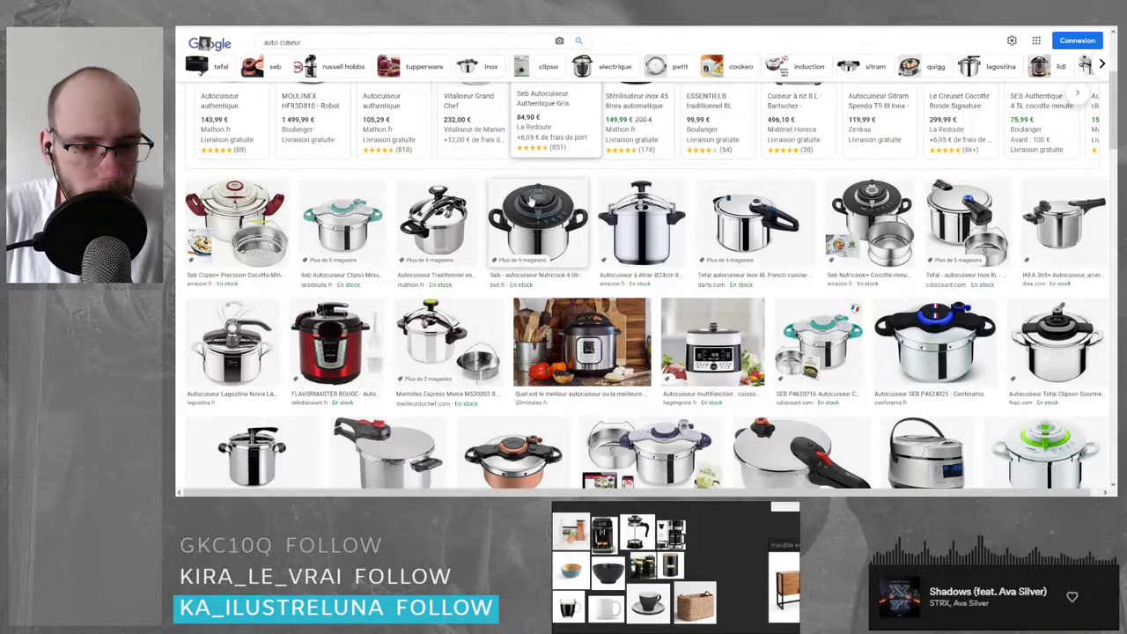
scroll(531, 201, down, 3)
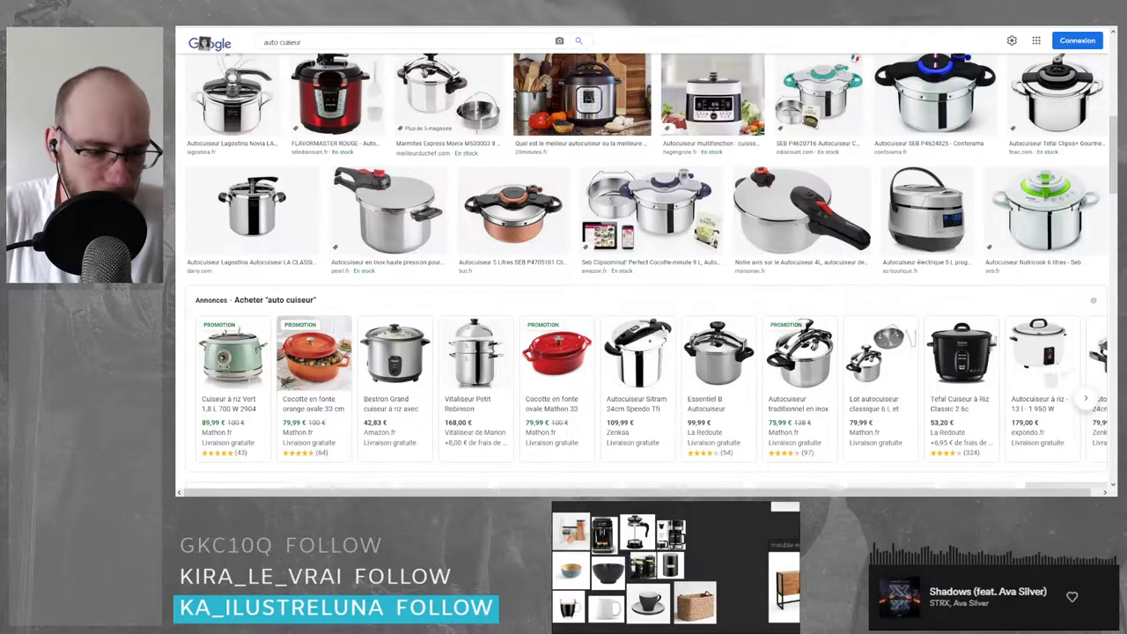
scroll(452, 239, down, 3)
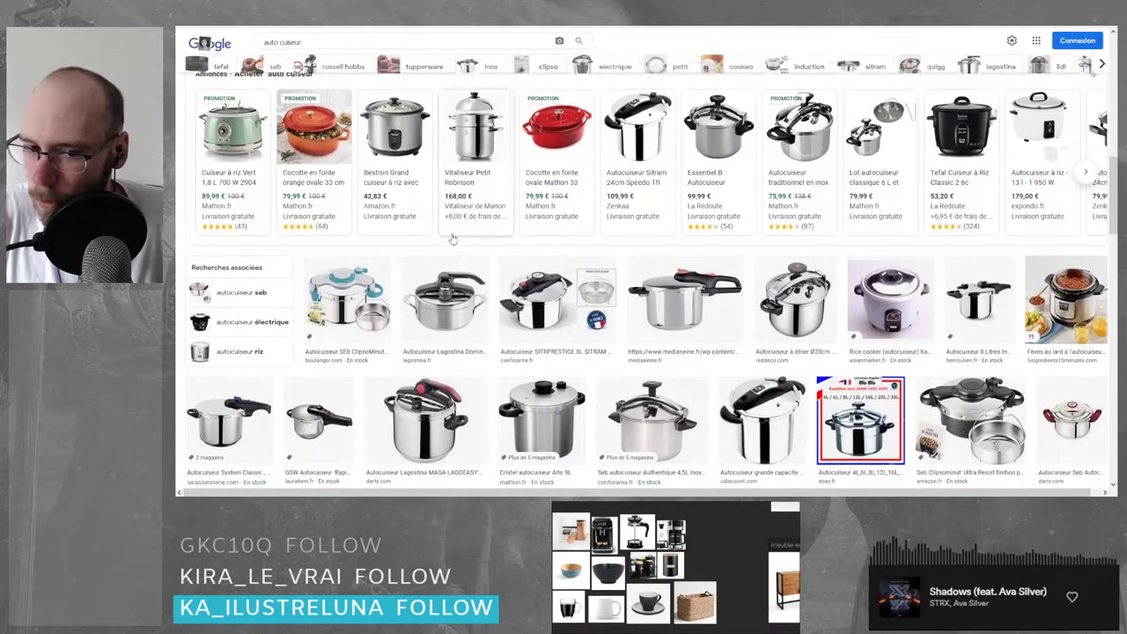
scroll(452, 238, up, 6)
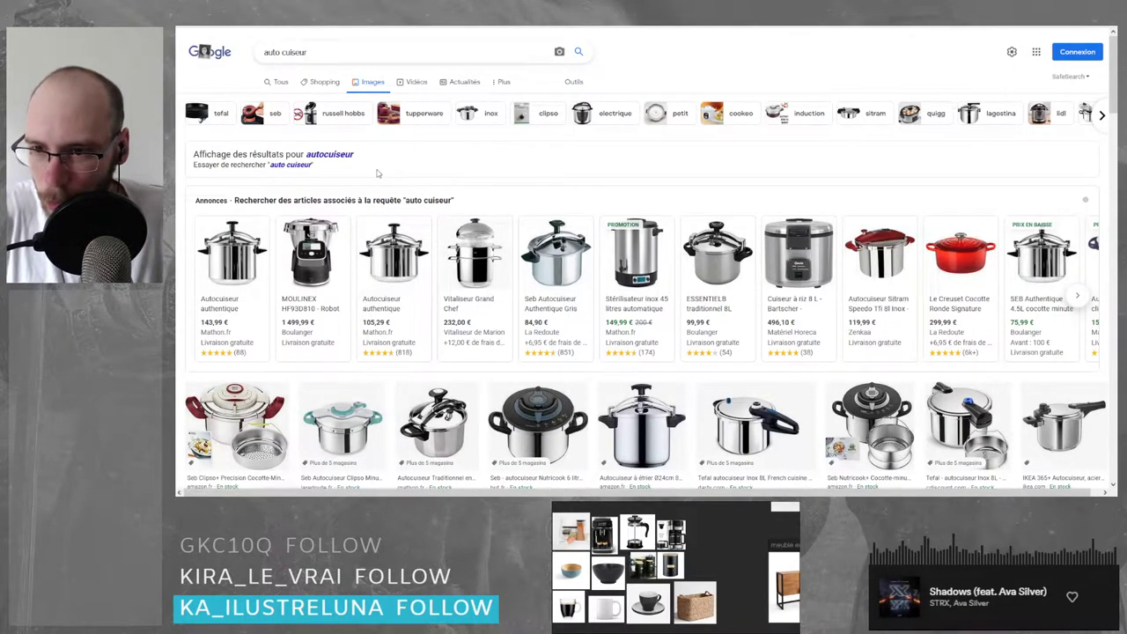
click(331, 155)
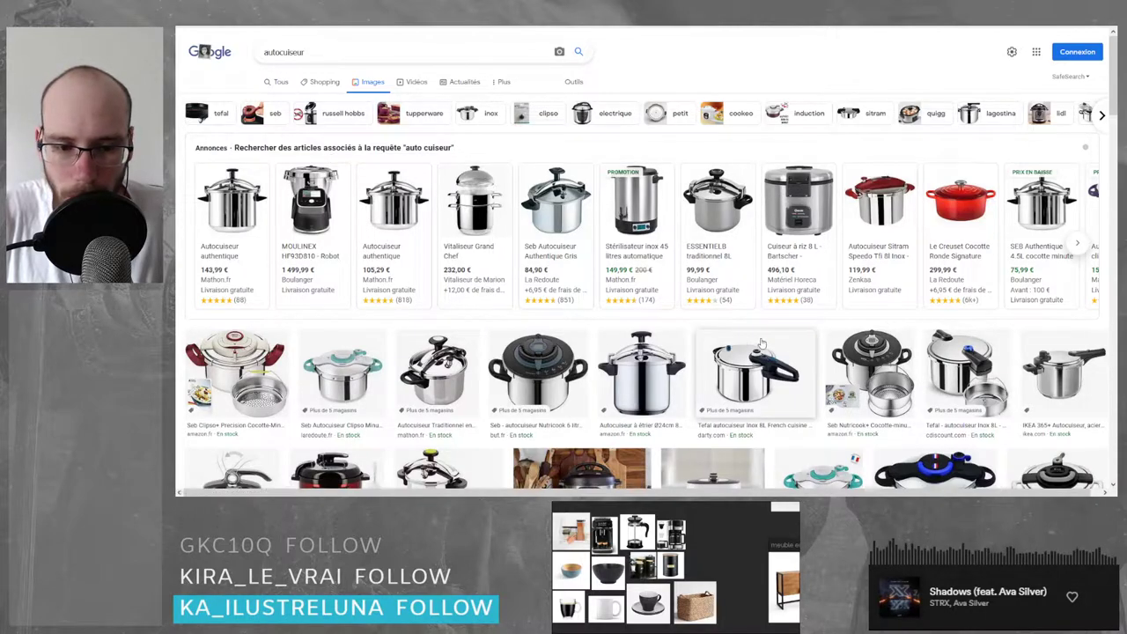
- Preview the Seb Nutricook pressure cooker, add its photo to the reference board, and shrink it to fit beside the black container
click(539, 365)
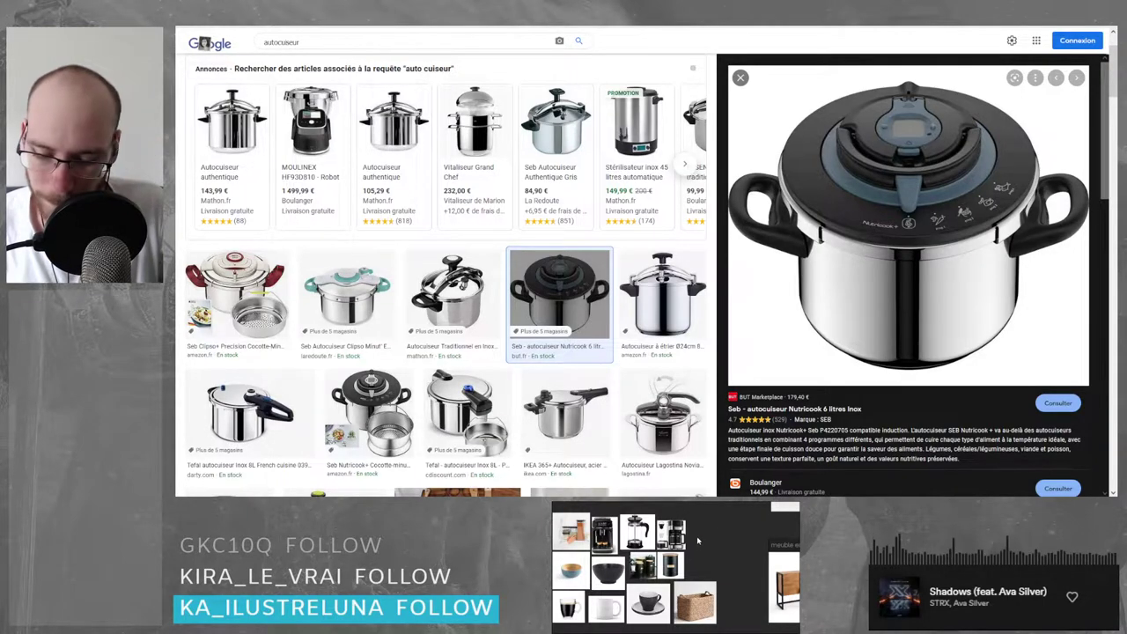
key(ctrl+v)
scroll(683, 542, down, 5)
drag(684, 547, 707, 541)
scroll(707, 542, up, 2)
middle_drag(724, 540, 711, 581)
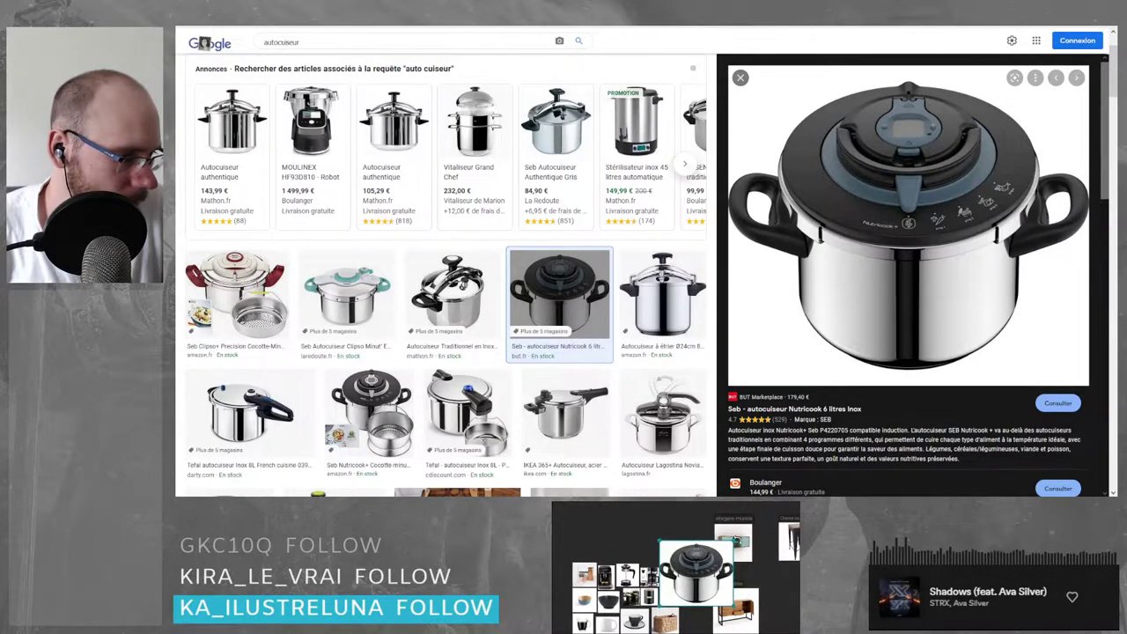
drag(732, 541, 668, 581)
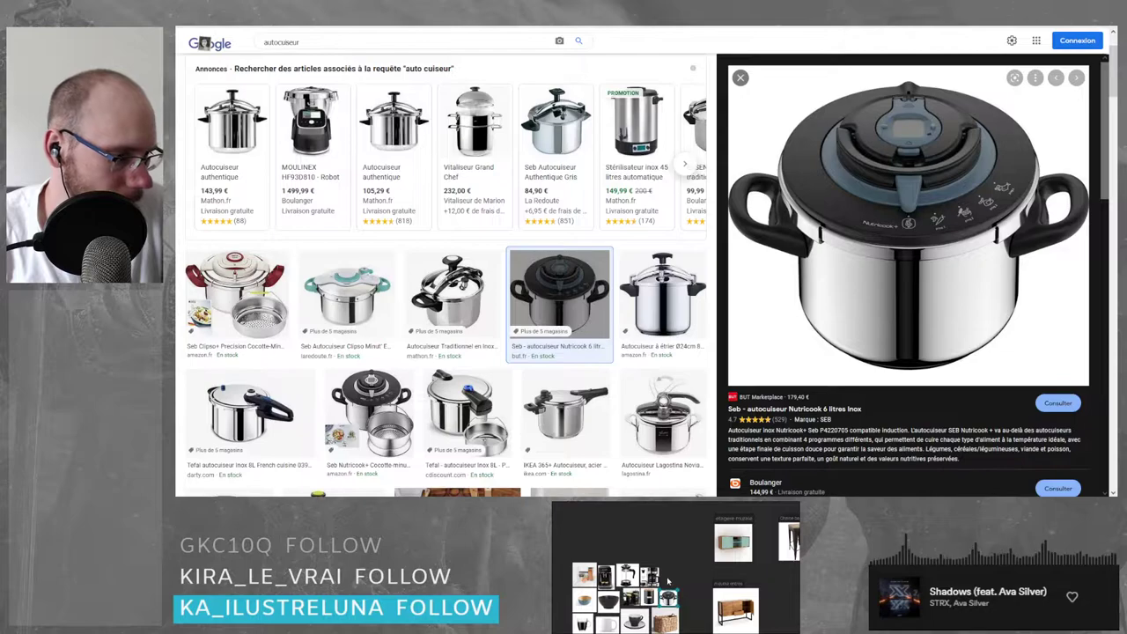
scroll(668, 581, up, 5)
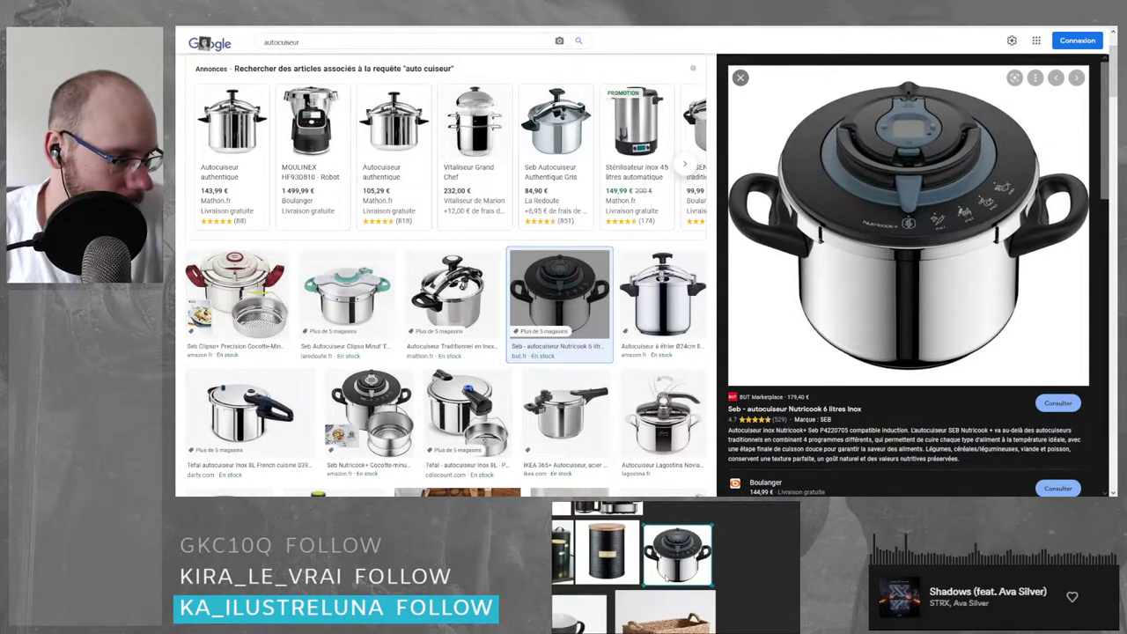
click(738, 550)
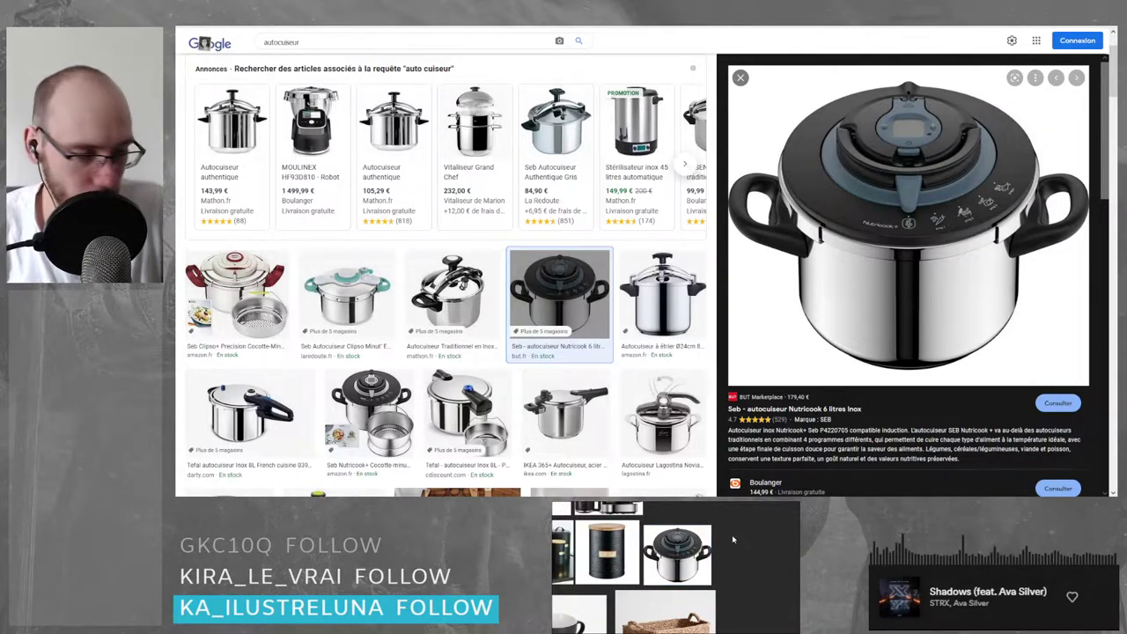
scroll(732, 534, down, 4)
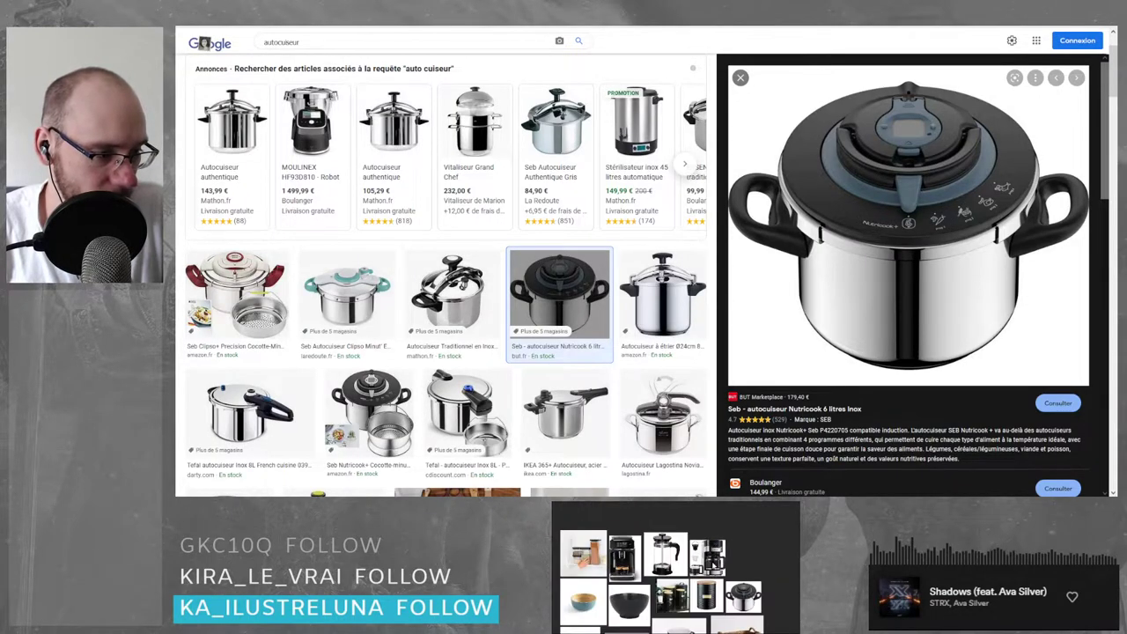
- Look through more pressure cooker results, then search the images for "thermomix" instead
scroll(445, 273, down, 3)
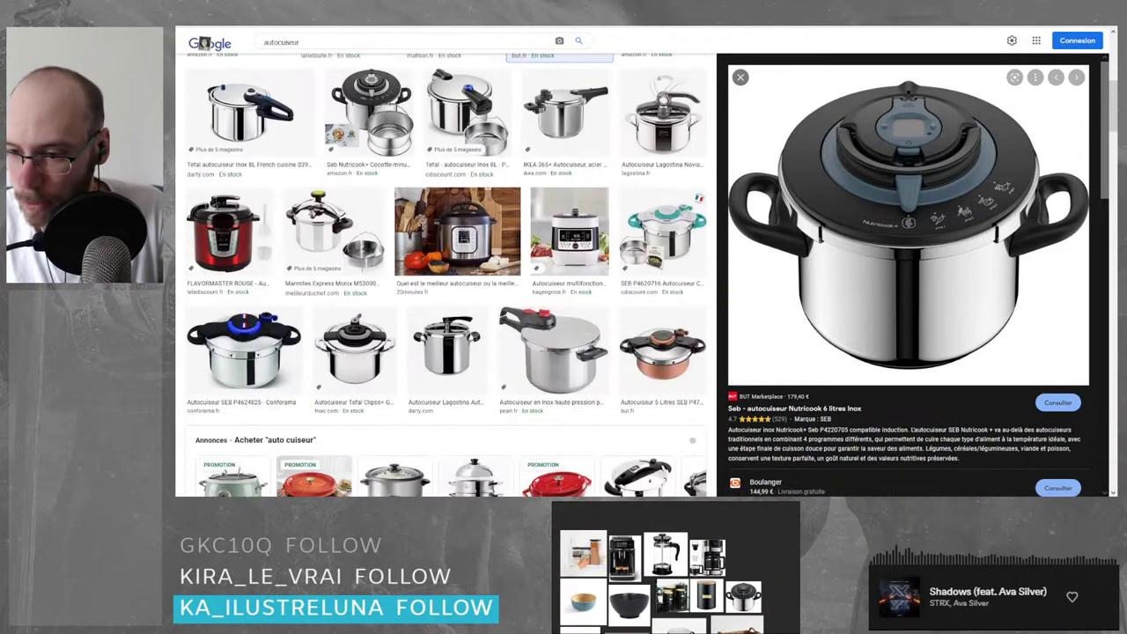
scroll(445, 273, down, 3)
scroll(445, 273, down, 3)
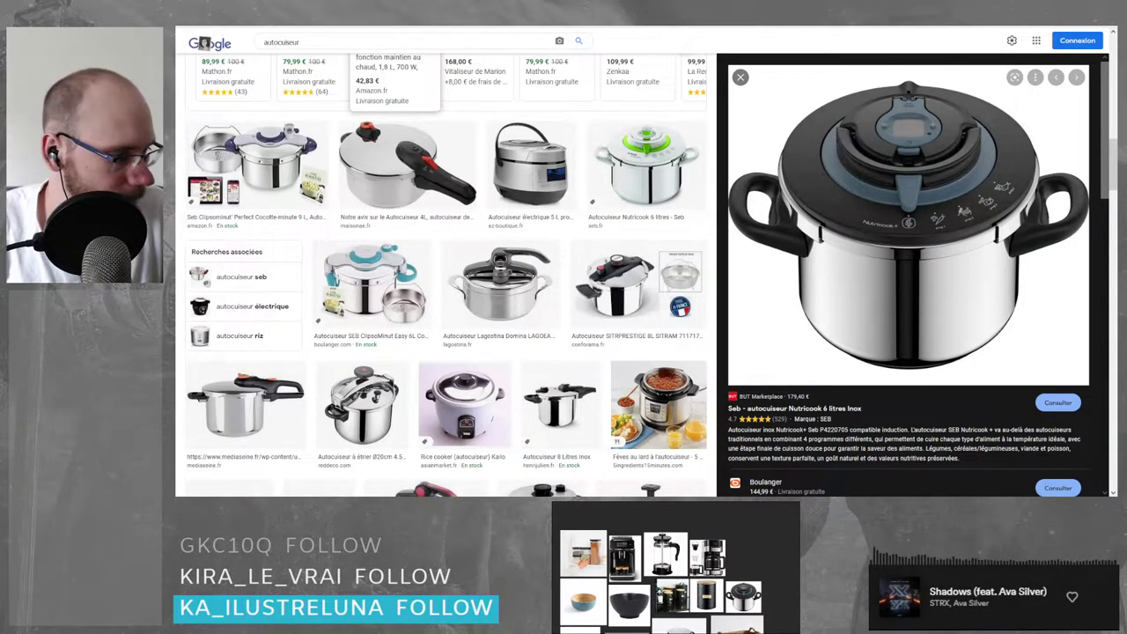
scroll(394, 264, up, 10)
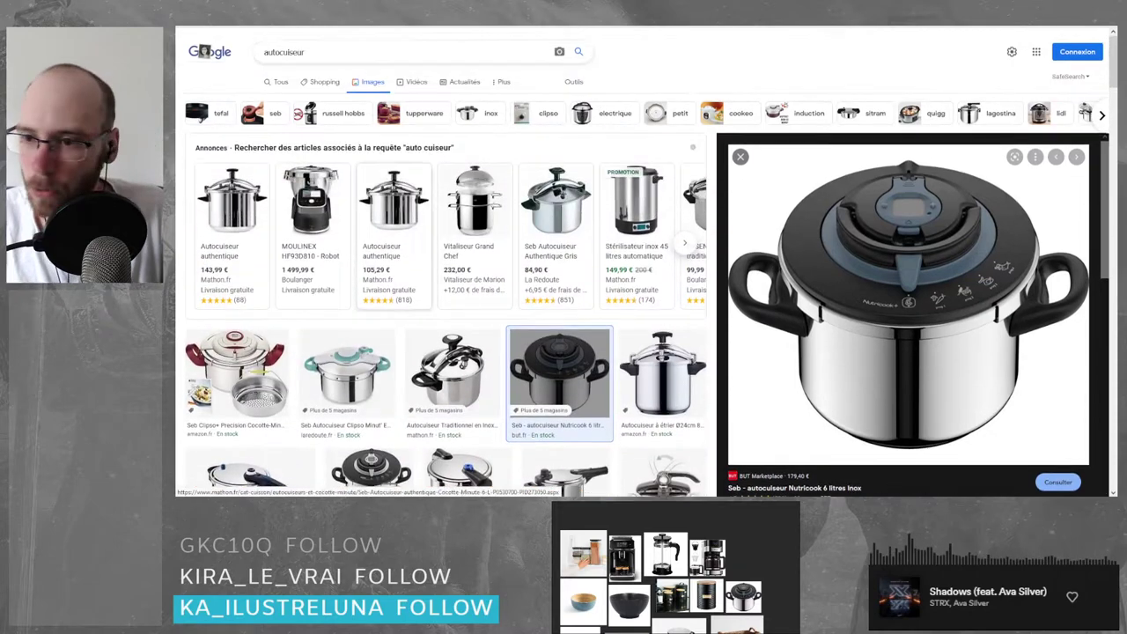
double_click(320, 52)
text(ther)
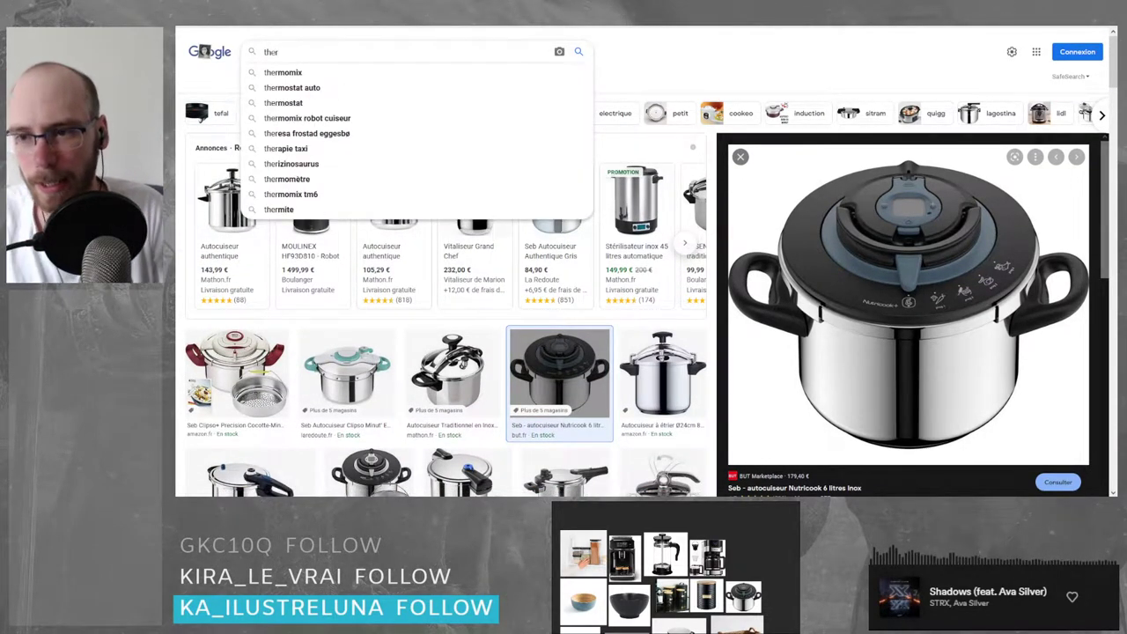
key(Down)
key(Return)
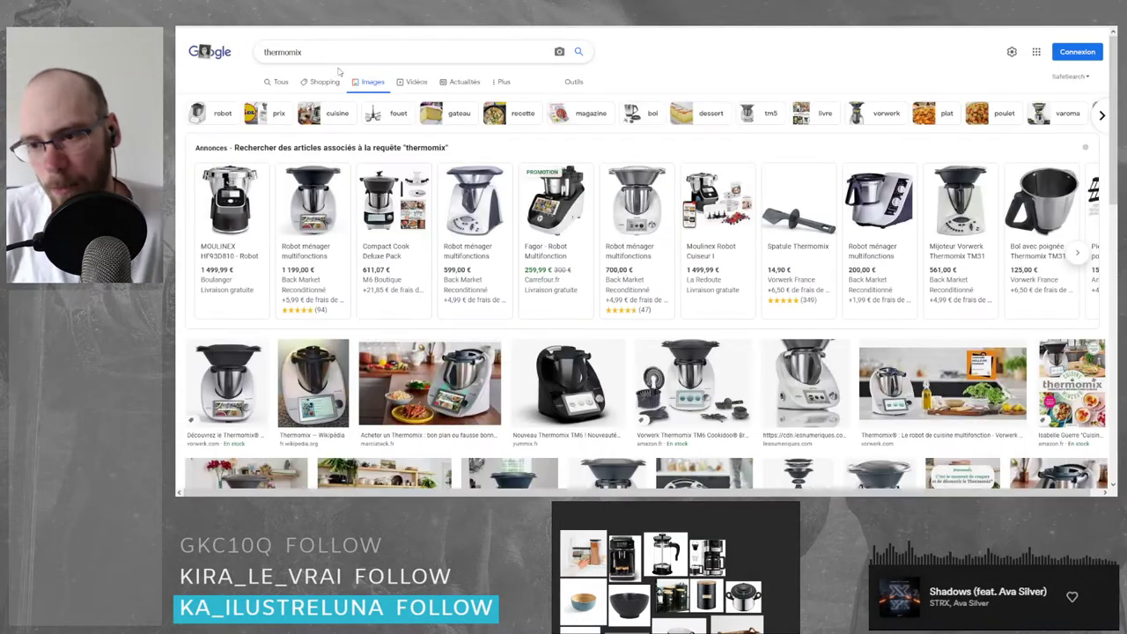
mouse_move(335, 201)
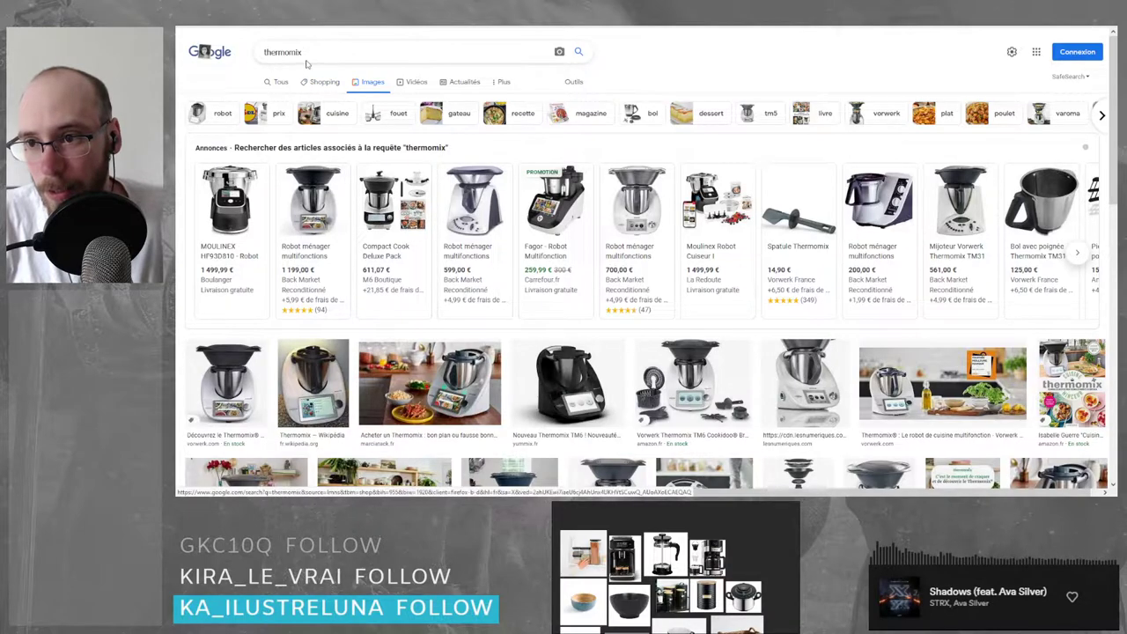
- Replace the image search query with "robot menager" and compare the food processors and mixers shown
double_click(297, 53)
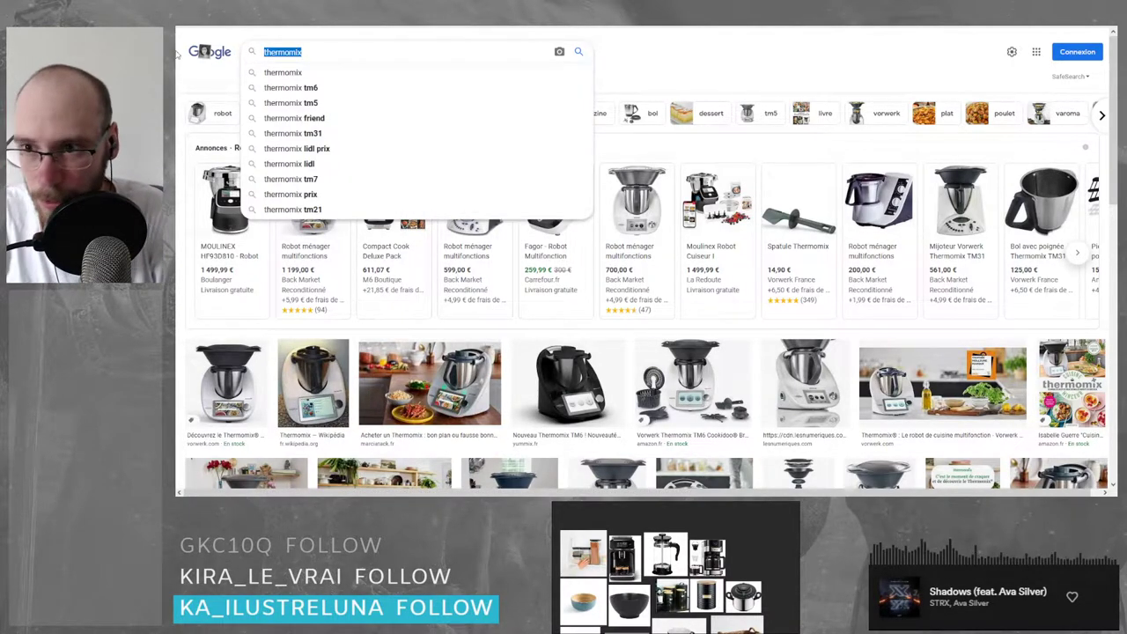
text(robot m)
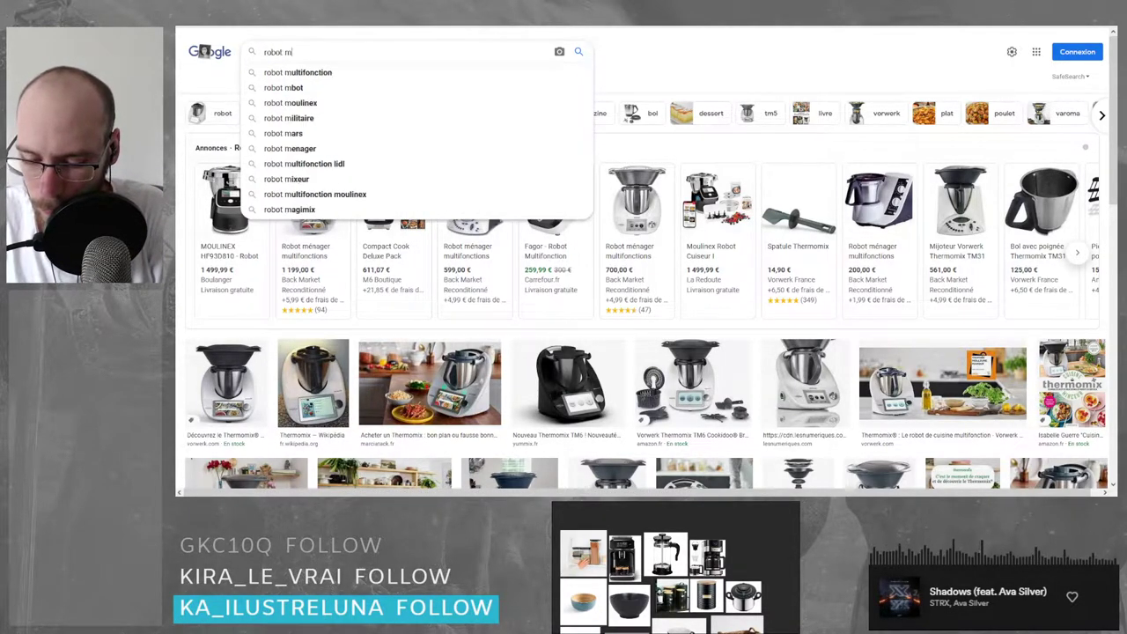
text(enager)
key(Return)
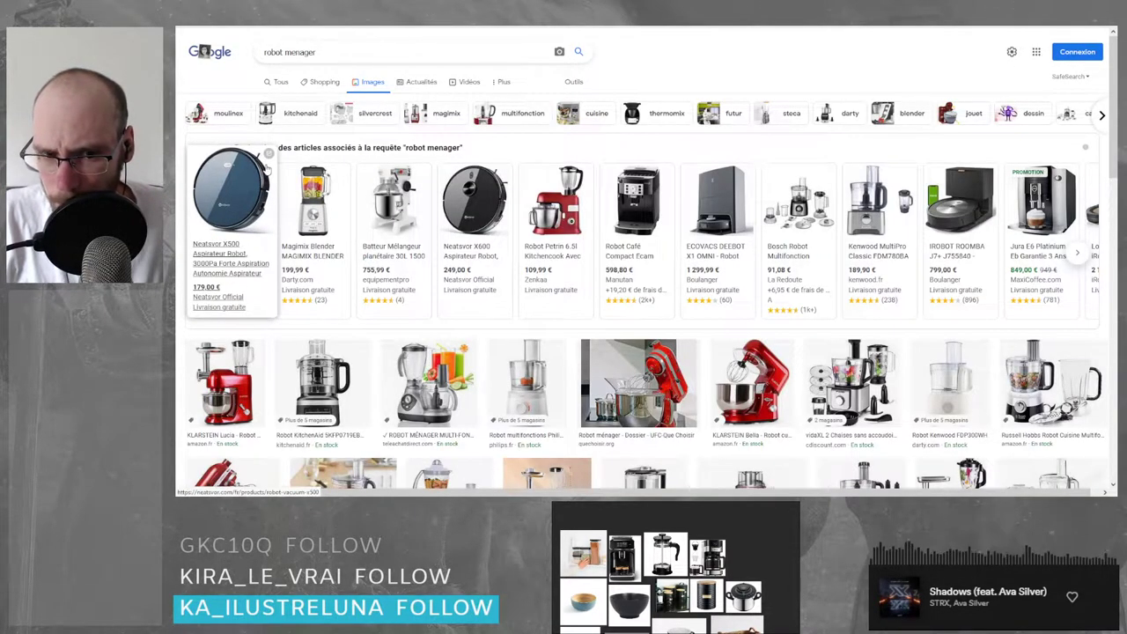
scroll(466, 234, down, 3)
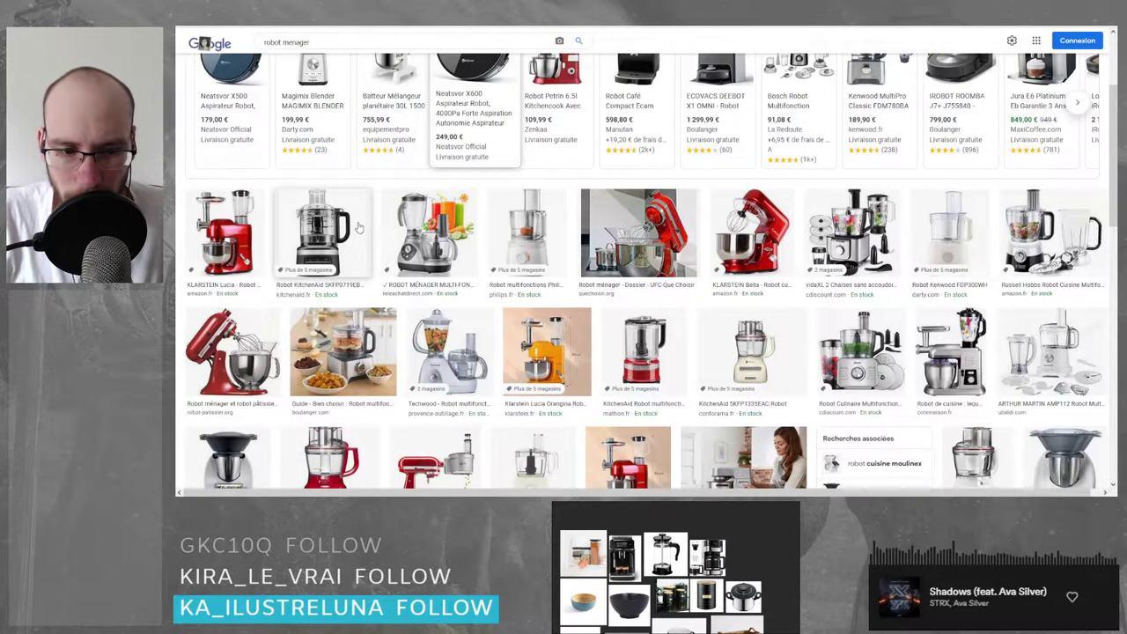
scroll(358, 227, down, 3)
scroll(358, 228, up, 5)
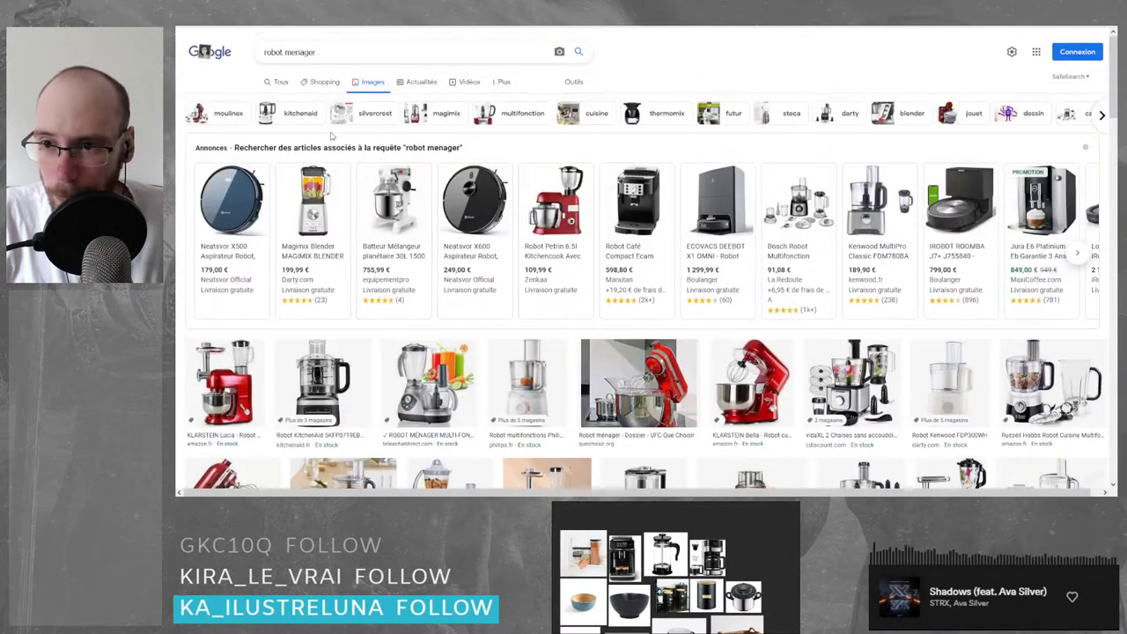
- Search the images for "thermomix" again and compare the models further down the results
drag(321, 51, 176, 51)
text(therm)
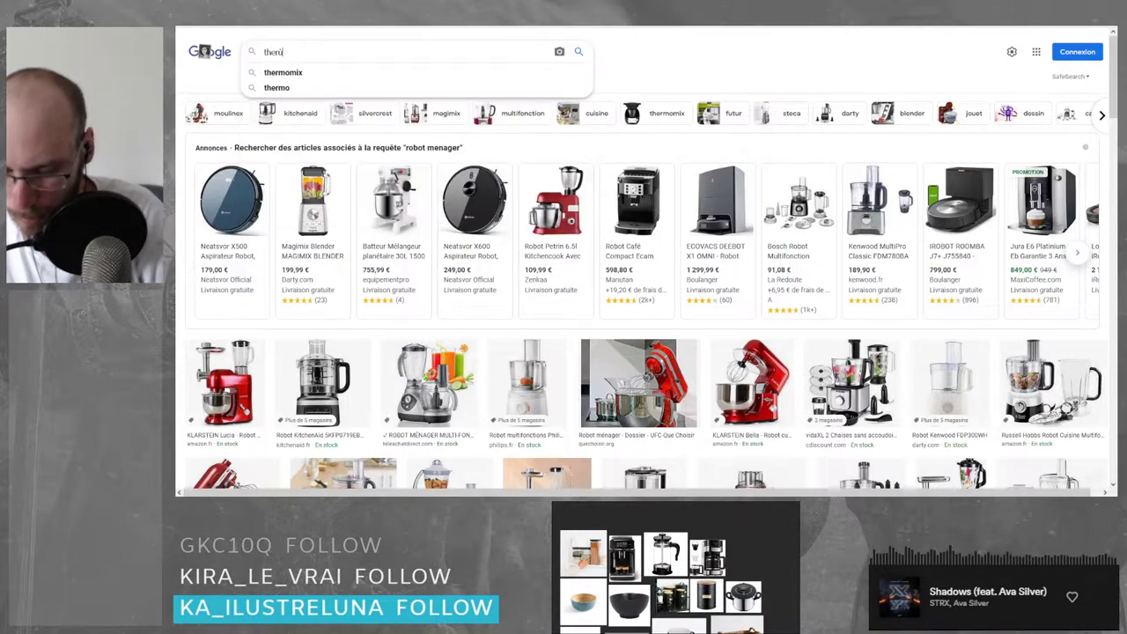
key(Down)
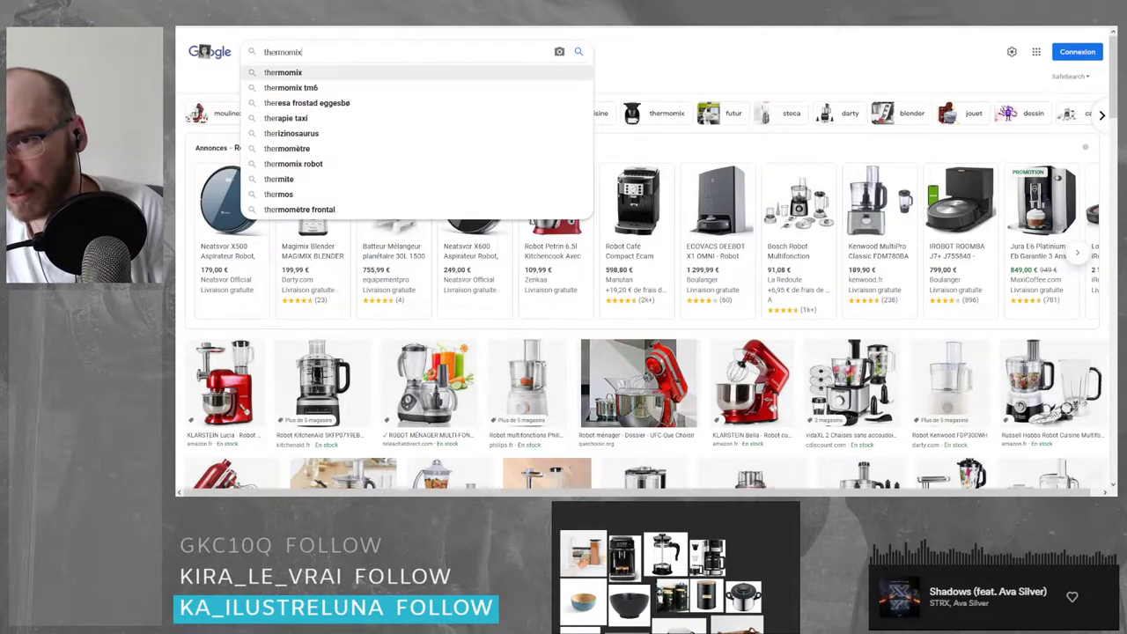
key(Return)
scroll(469, 280, down, 2)
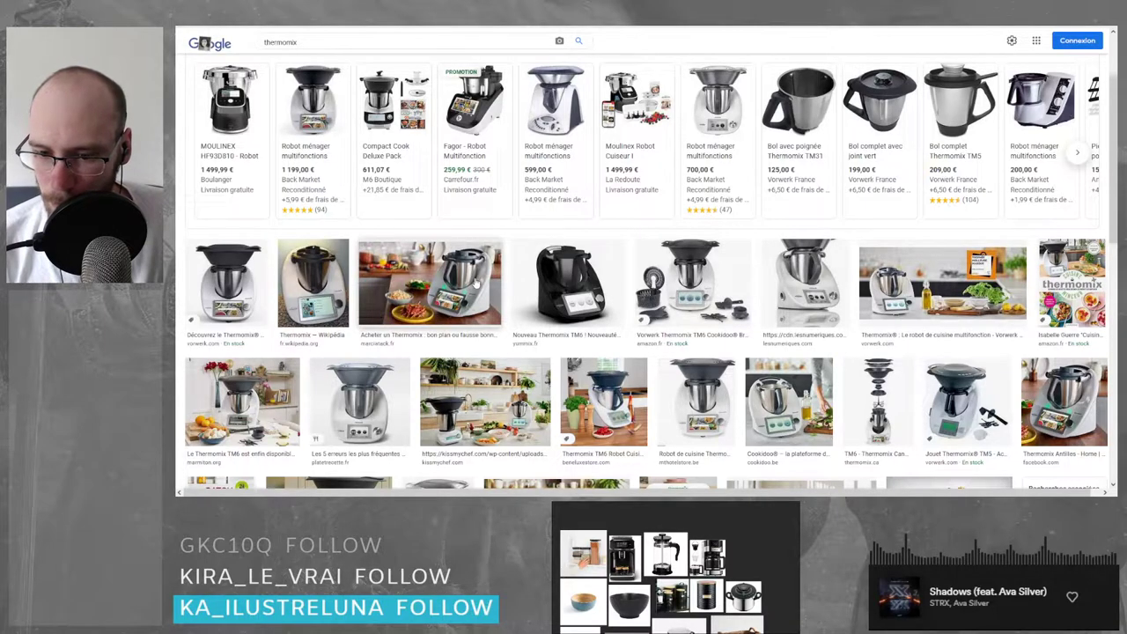
scroll(477, 282, down, 4)
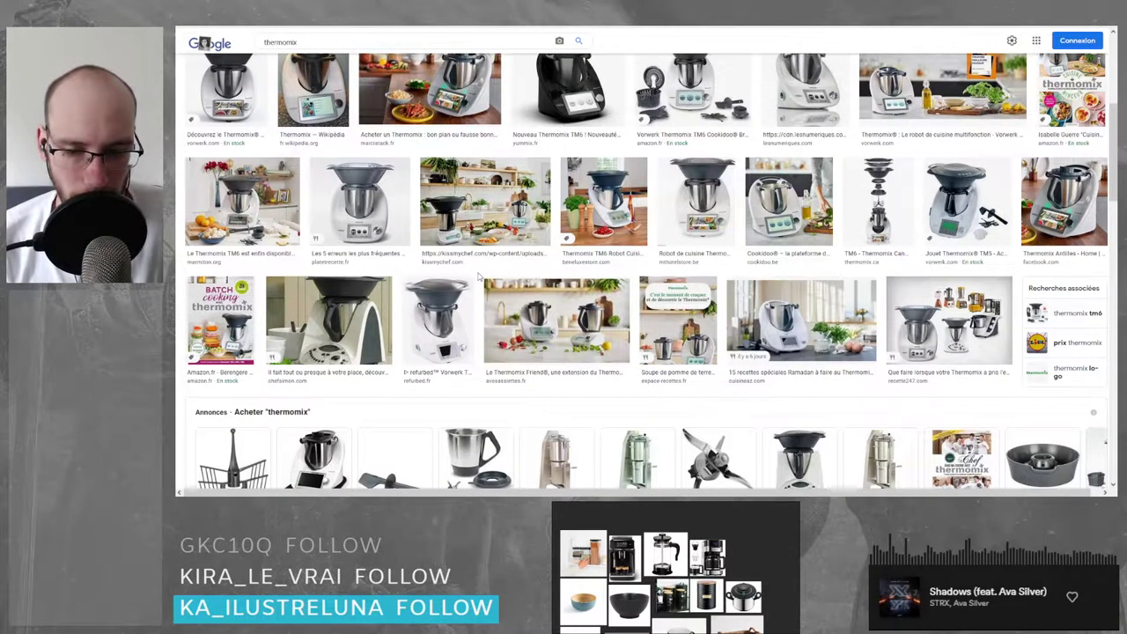
scroll(478, 276, down, 2)
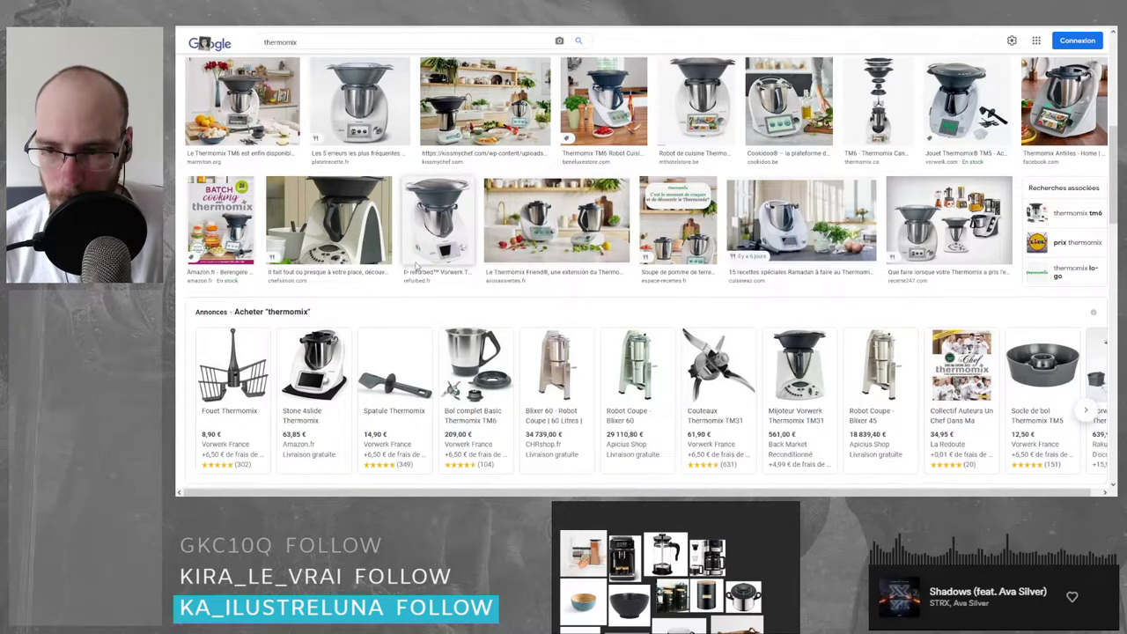
- Preview the Chef Simon photo of the white Thermomix and examine its similar images and further search results
click(357, 230)
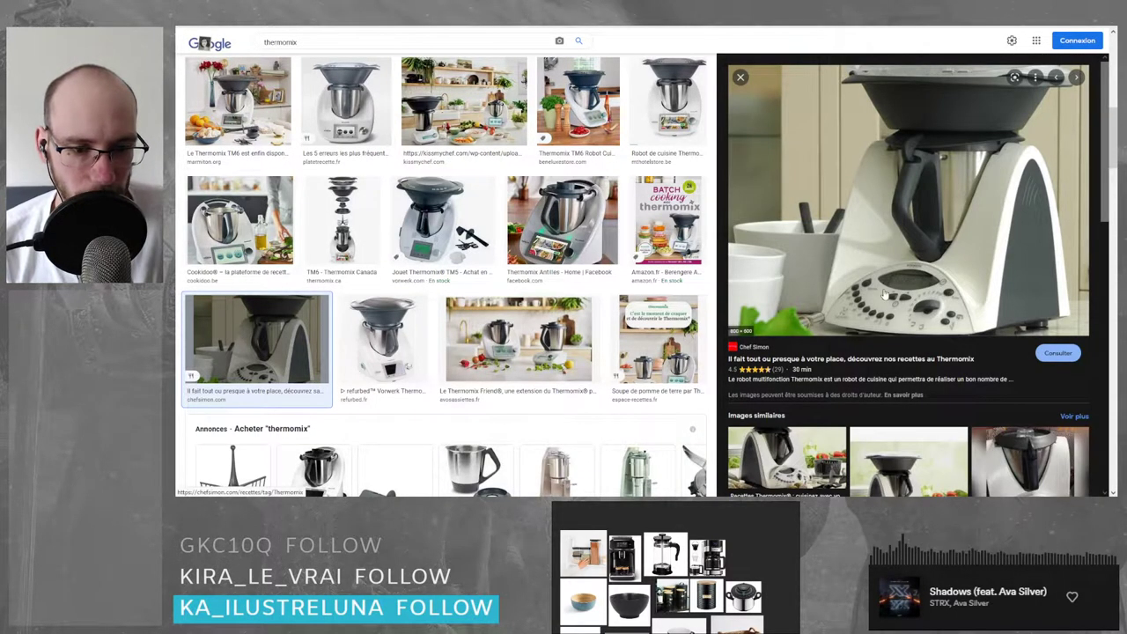
scroll(843, 287, down, 3)
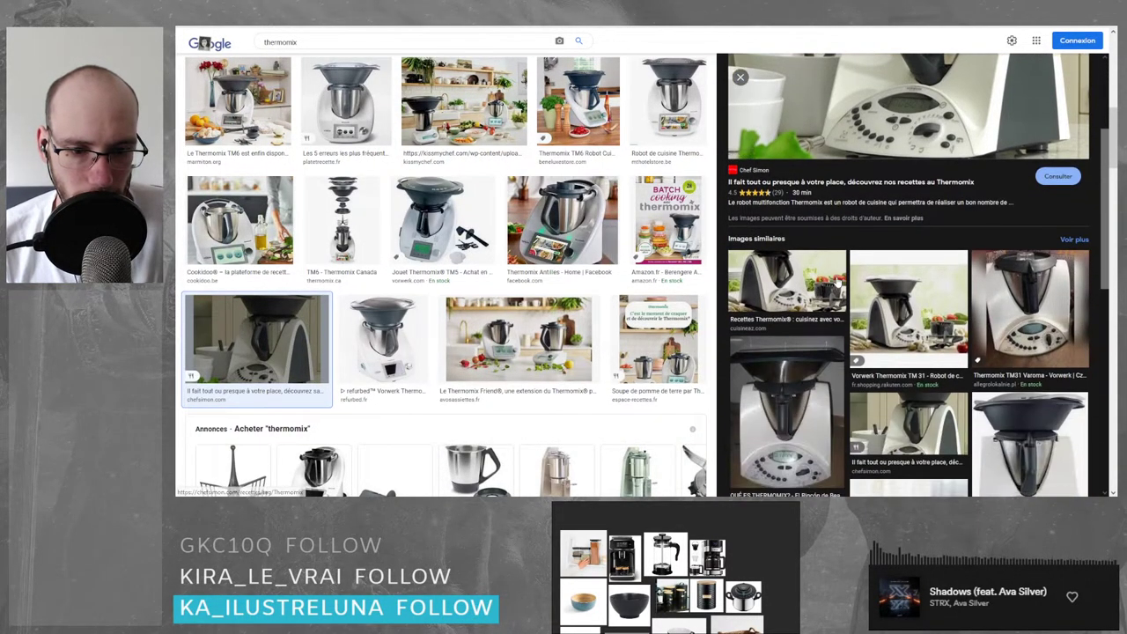
scroll(836, 282, up, 3)
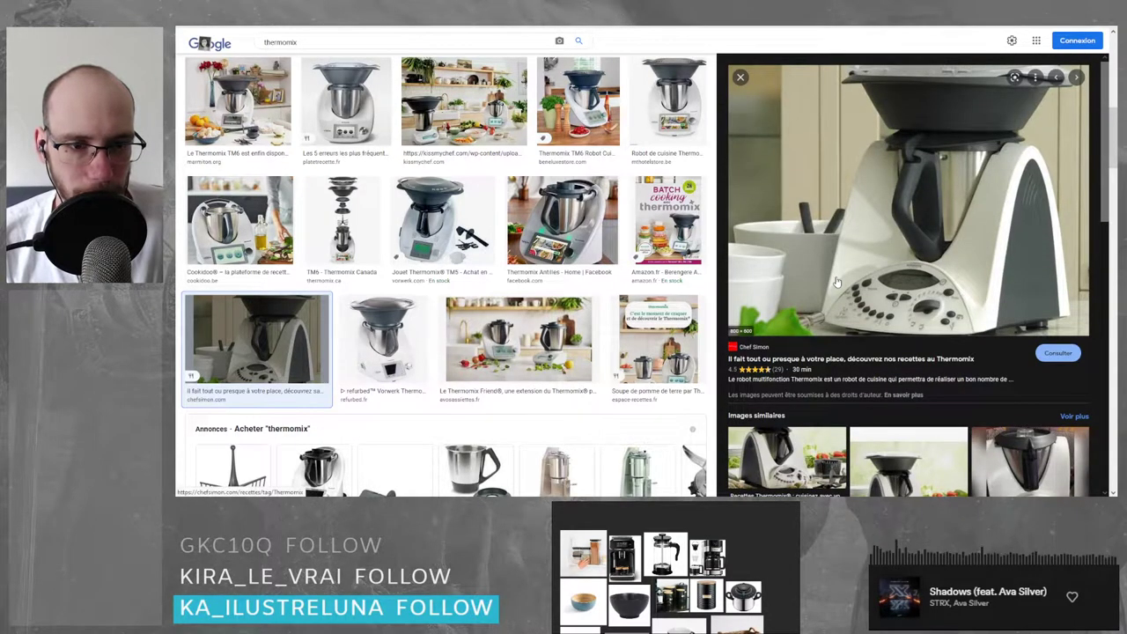
scroll(836, 282, down, 3)
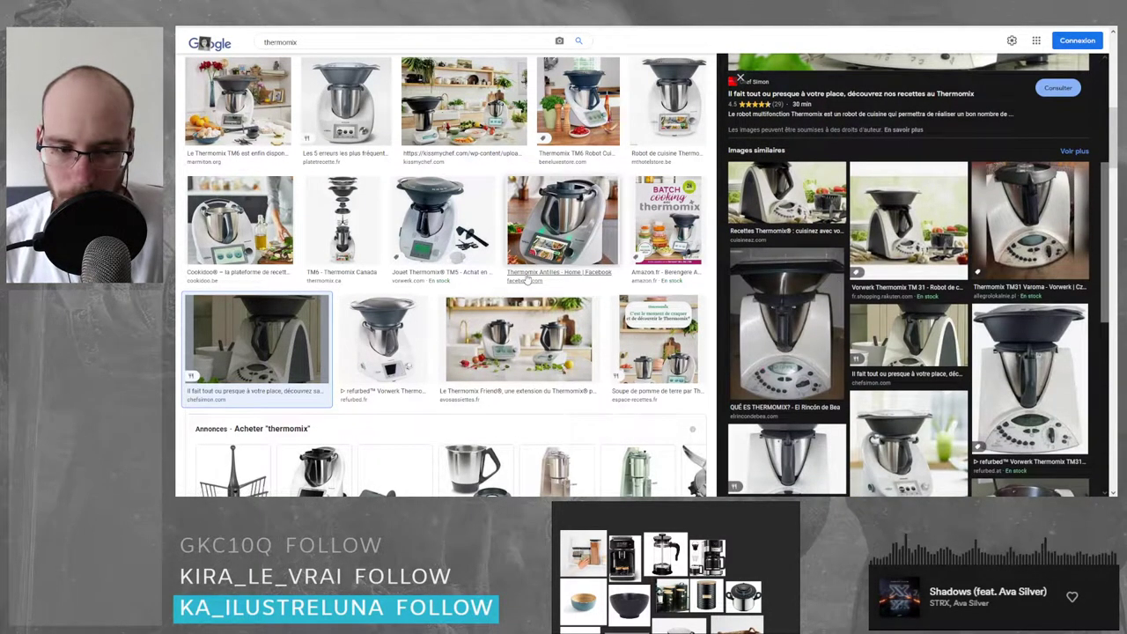
scroll(429, 268, down, 3)
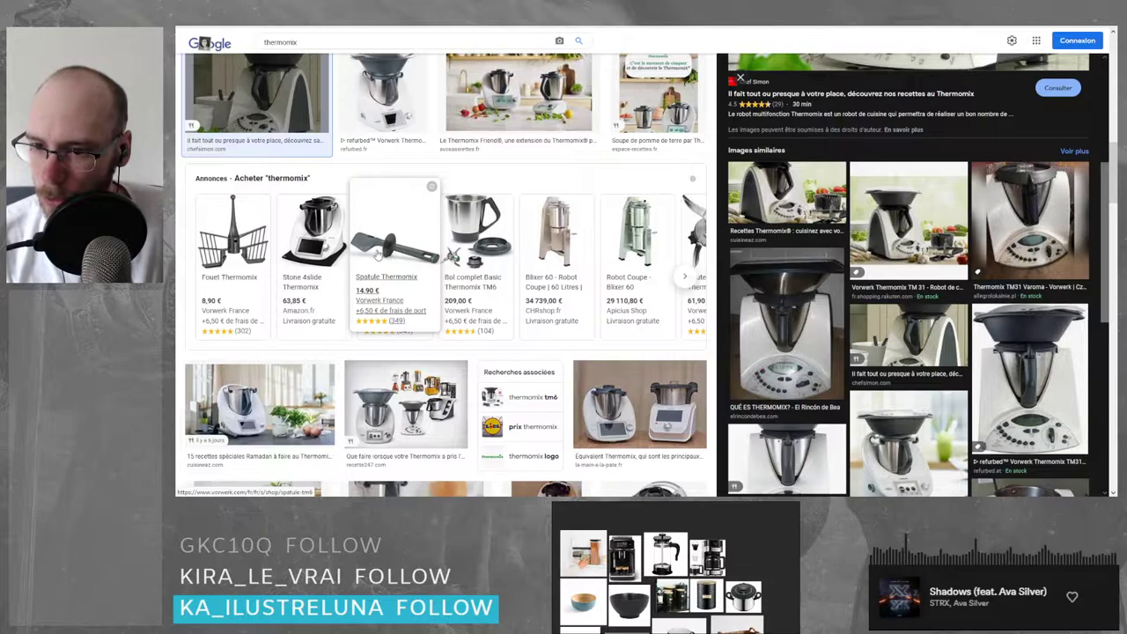
scroll(374, 251, down, 3)
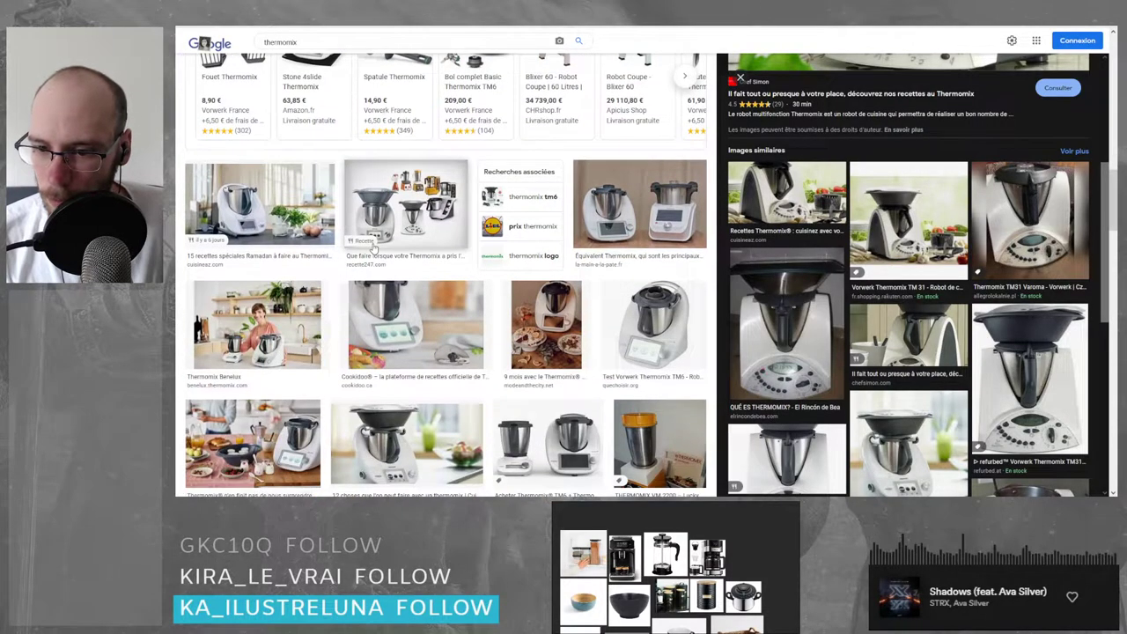
- Check the Boulanger product page of the Moulinex HF93D810 food processor and return to the image results
scroll(374, 249, up, 5)
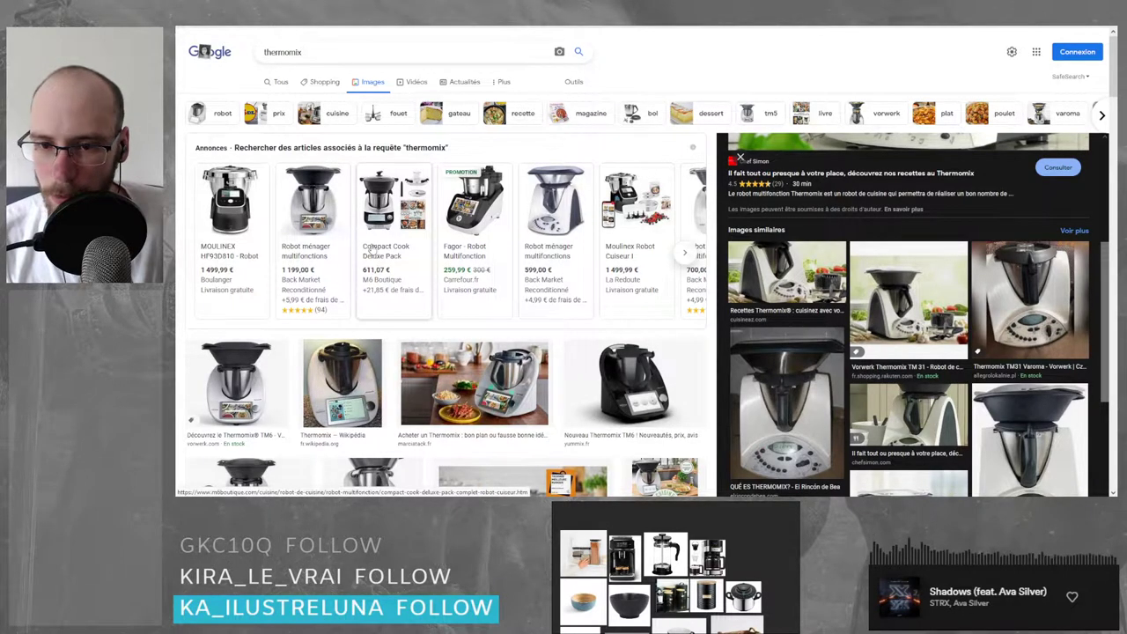
click(227, 194)
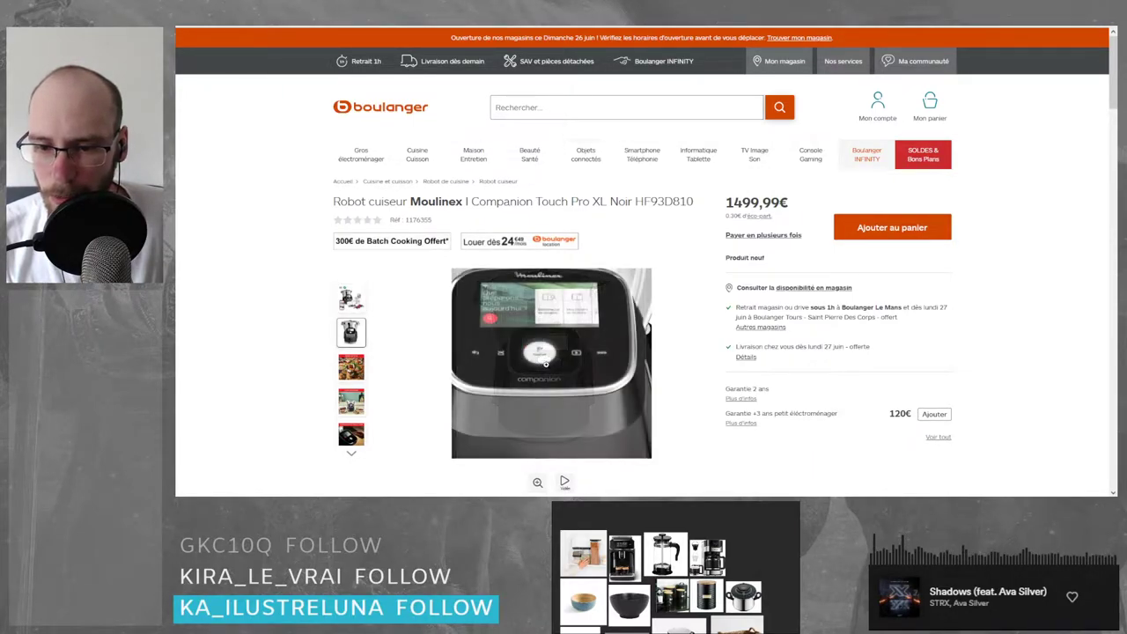
click(268, 19)
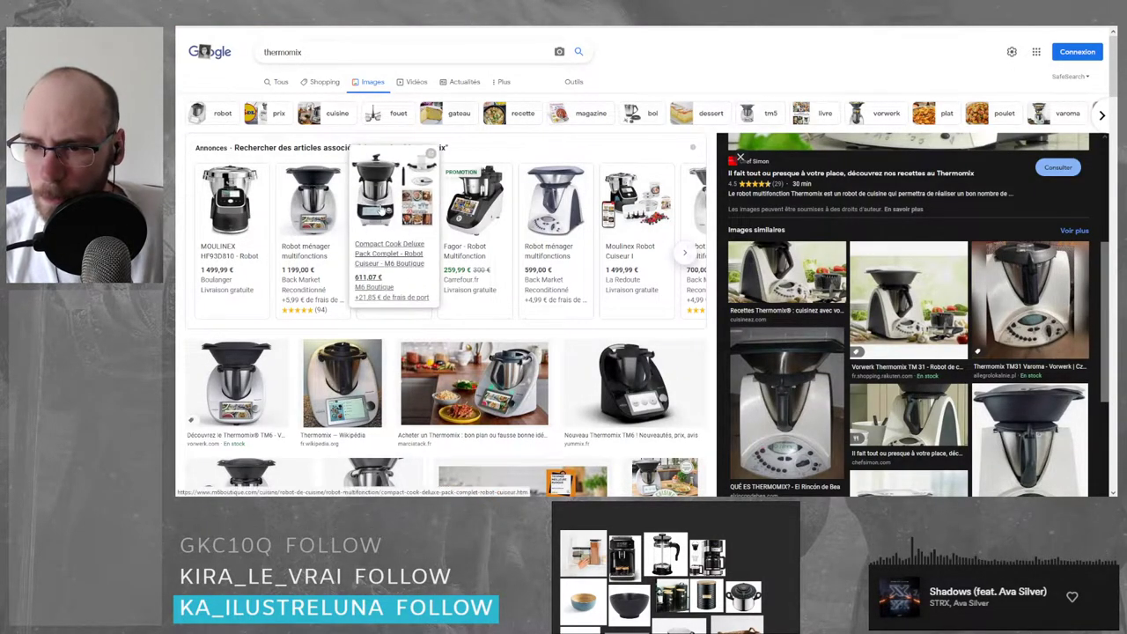
mouse_move(491, 226)
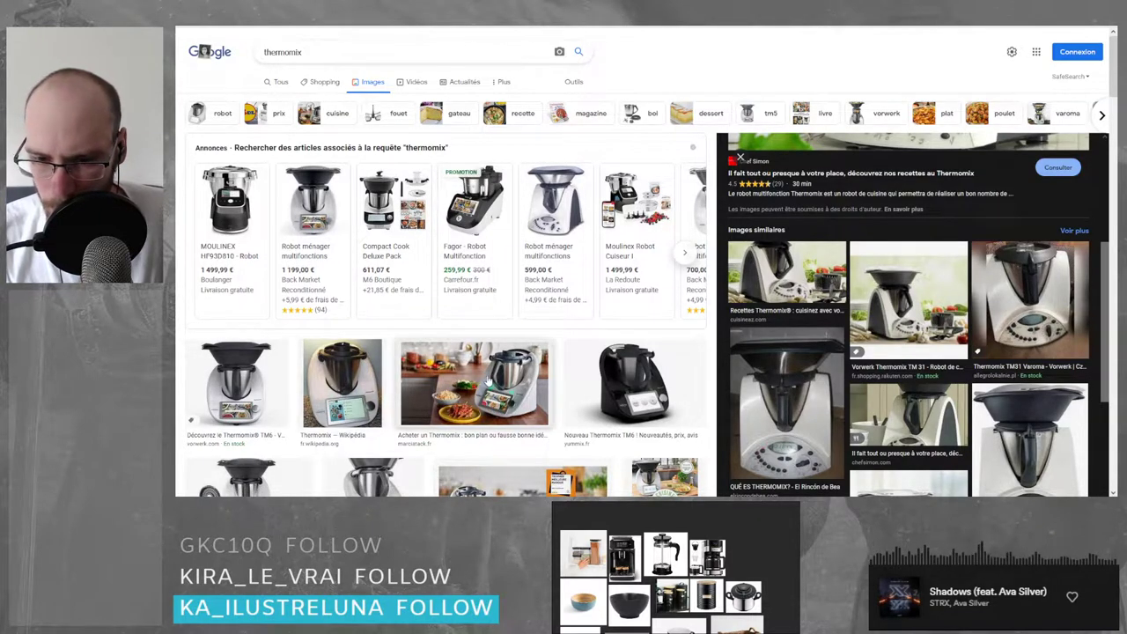
- Preview the Marcietack photo of the Thermomix beside plated food and add it to the reference board
scroll(509, 381, down, 2)
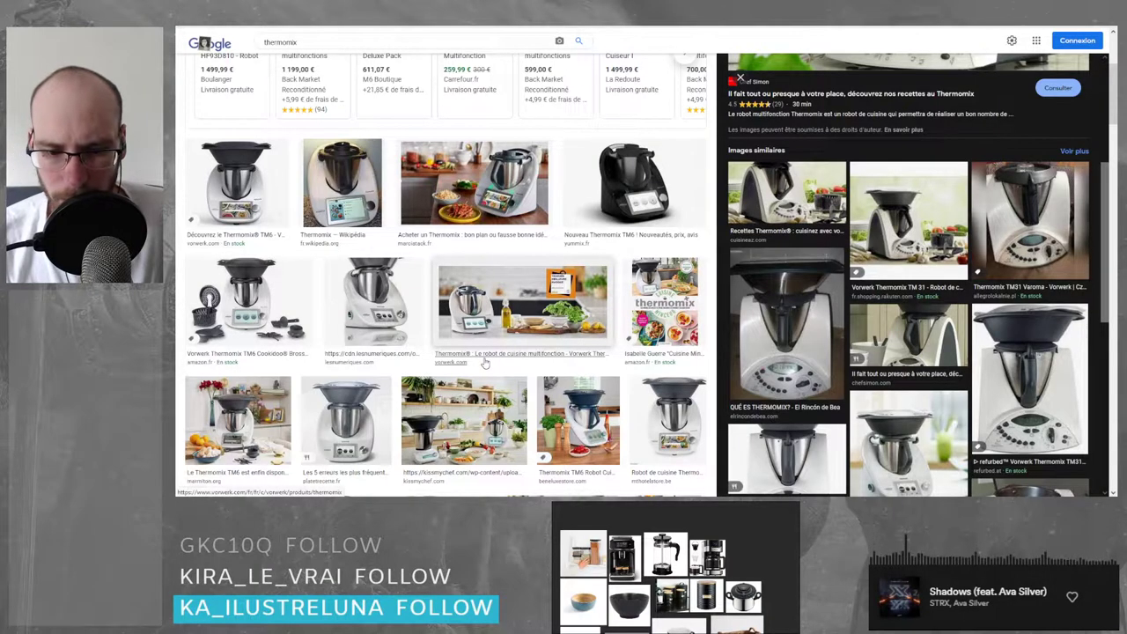
scroll(483, 363, down, 3)
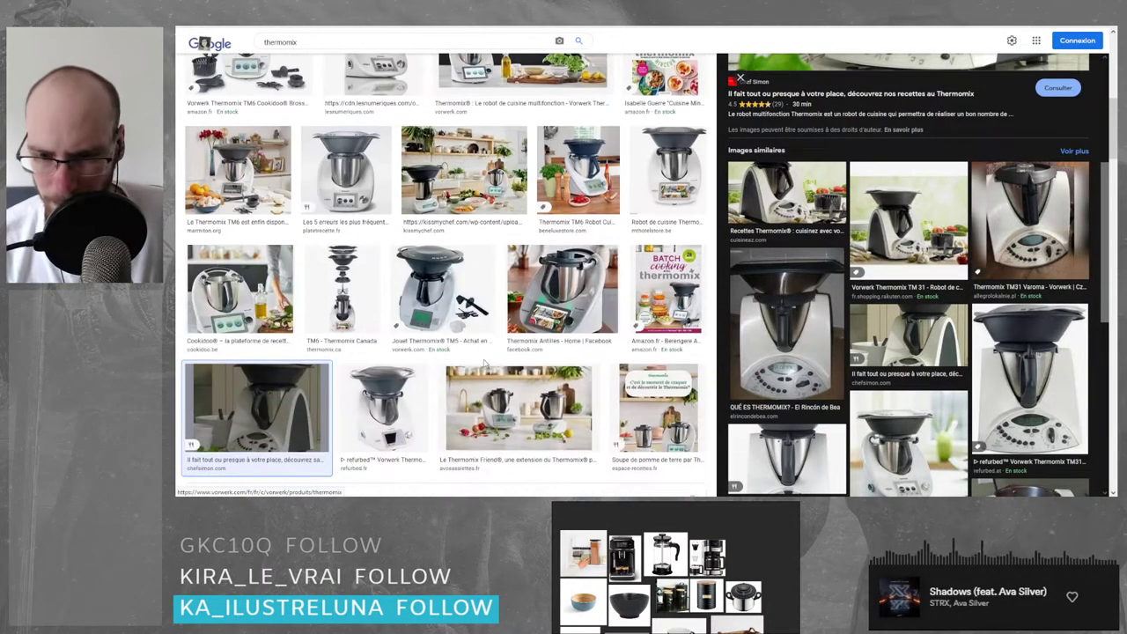
scroll(597, 333, up, 5)
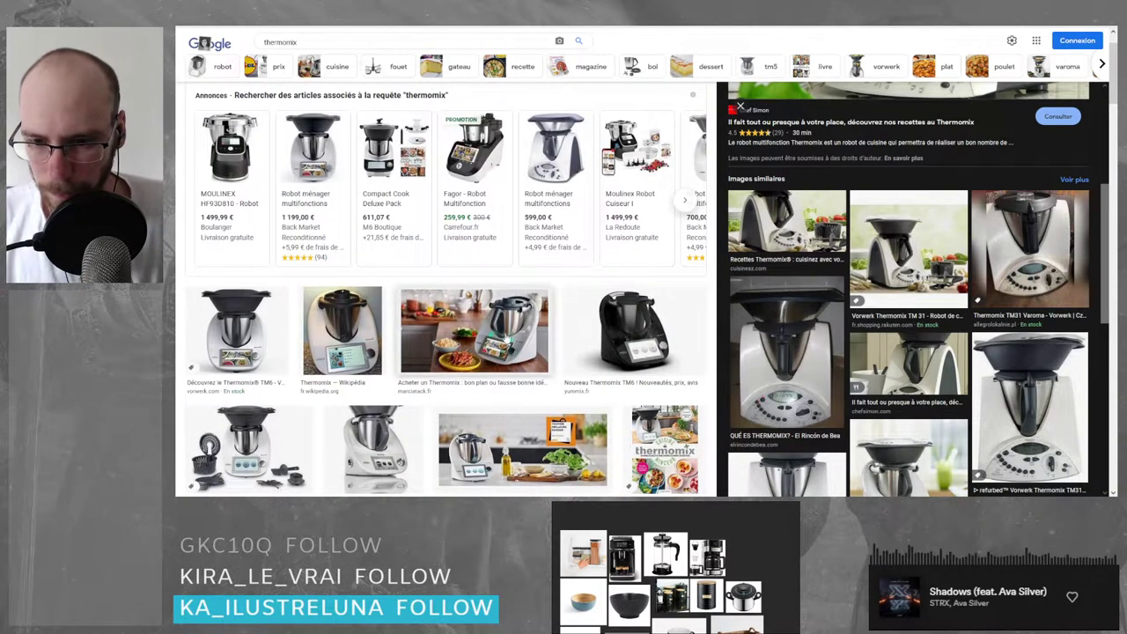
click(509, 339)
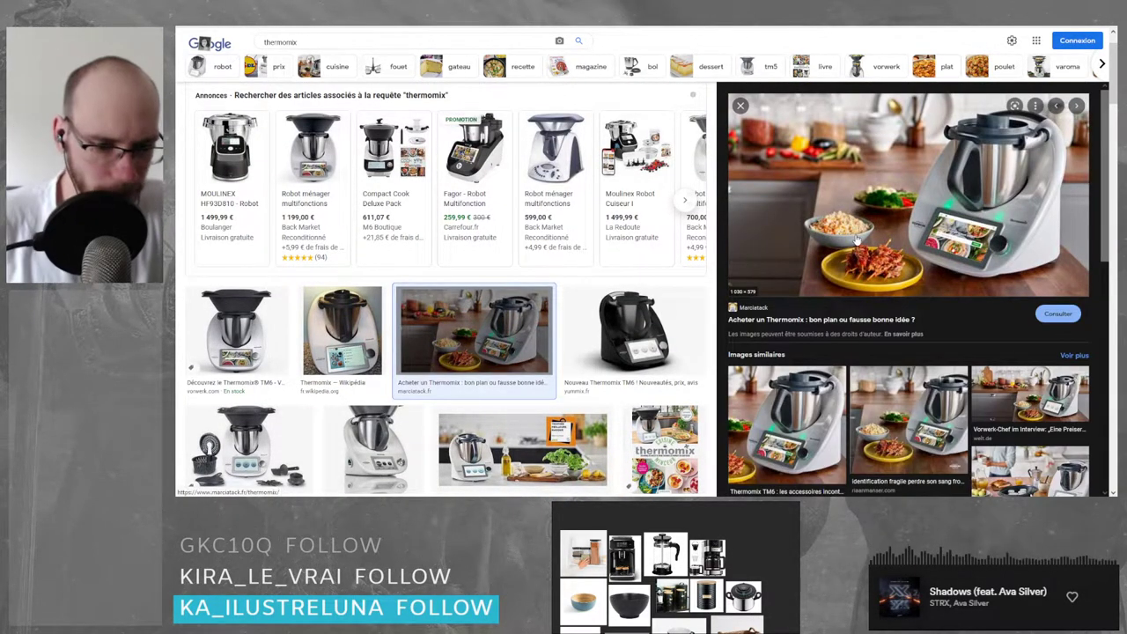
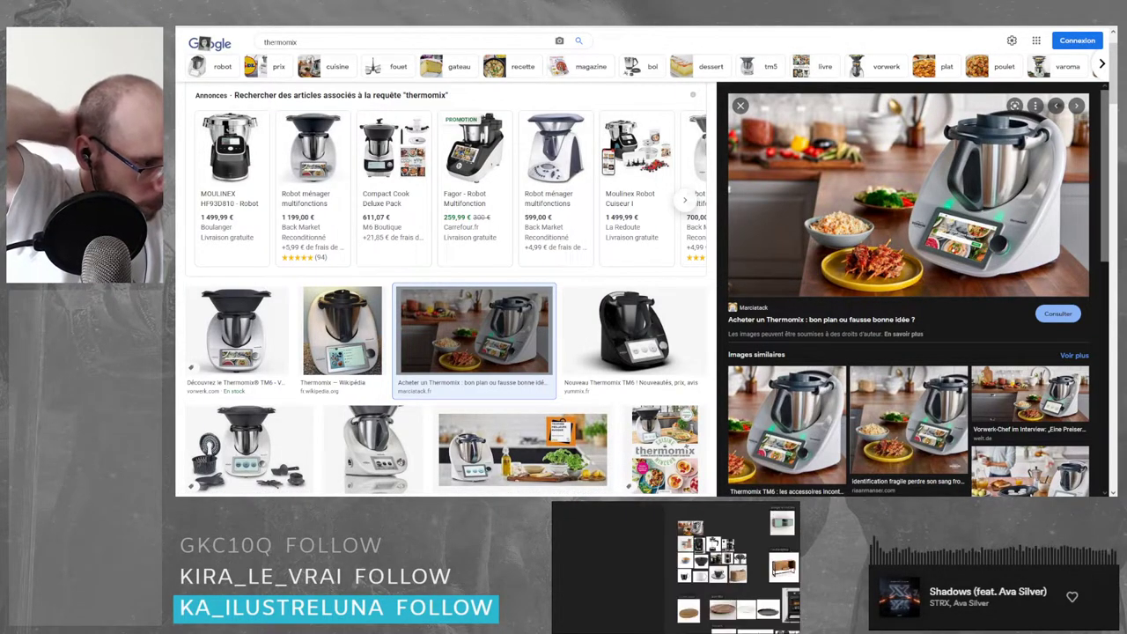
middle_drag(718, 525, 693, 508)
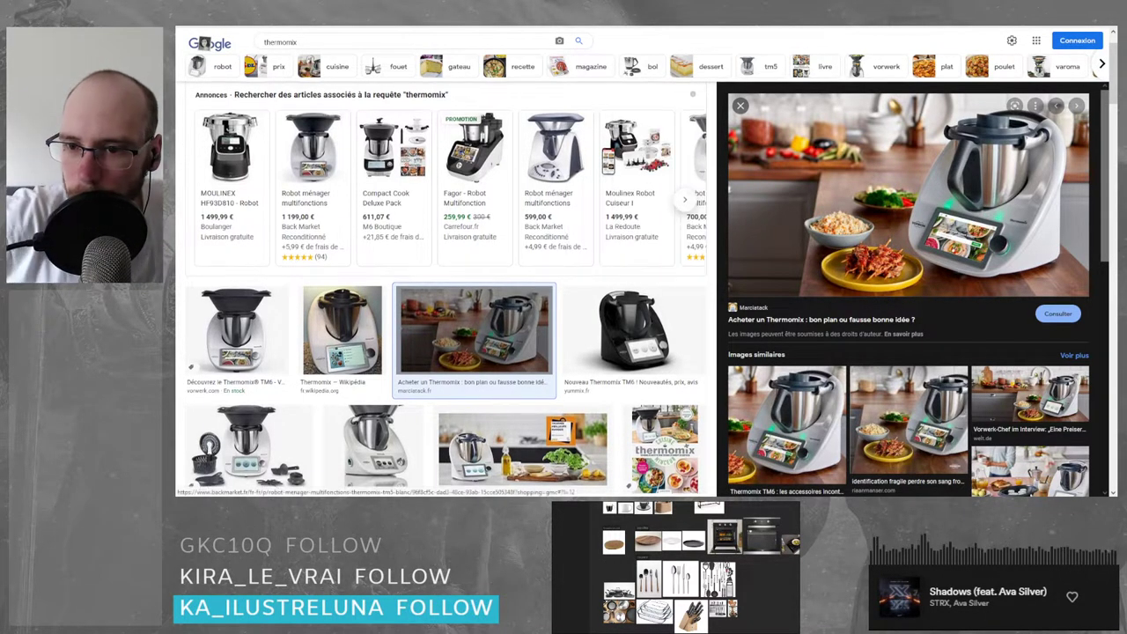
- Look through the further "thermomix" image results and compare the older and newer models
scroll(441, 282, down, 5)
scroll(440, 273, down, 10)
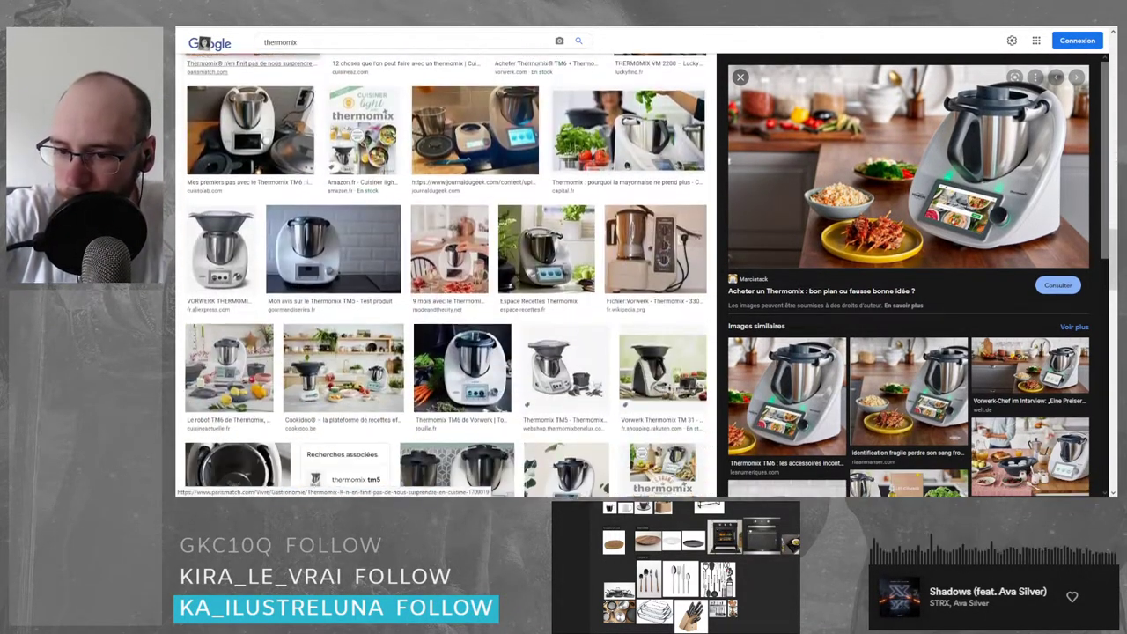
scroll(447, 276, down, 3)
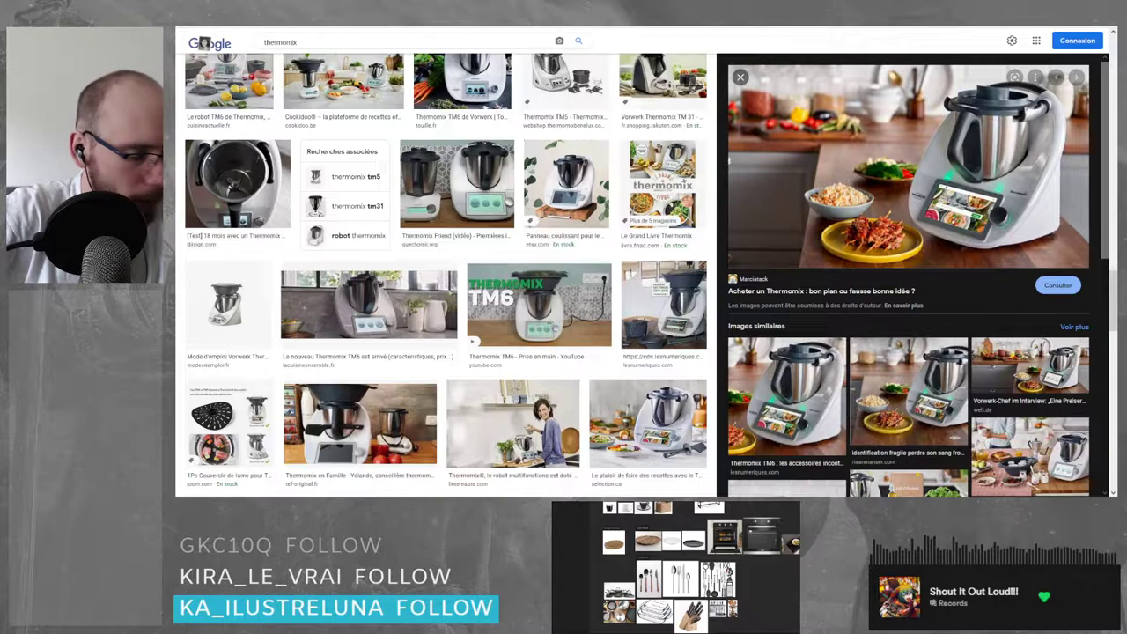
scroll(446, 276, down, 5)
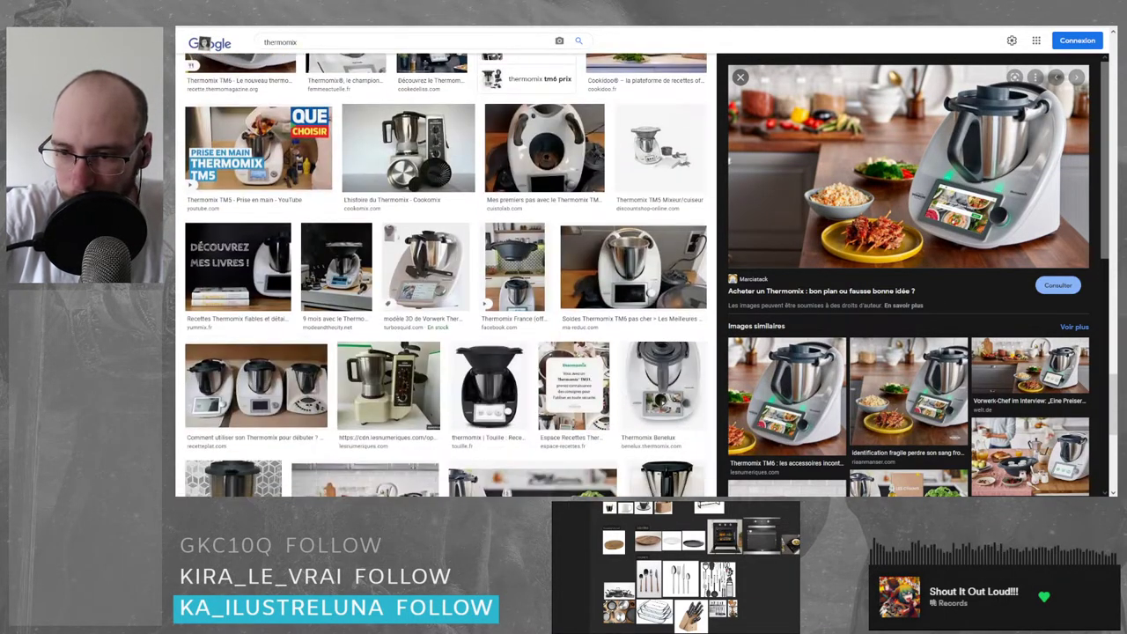
scroll(447, 275, down, 4)
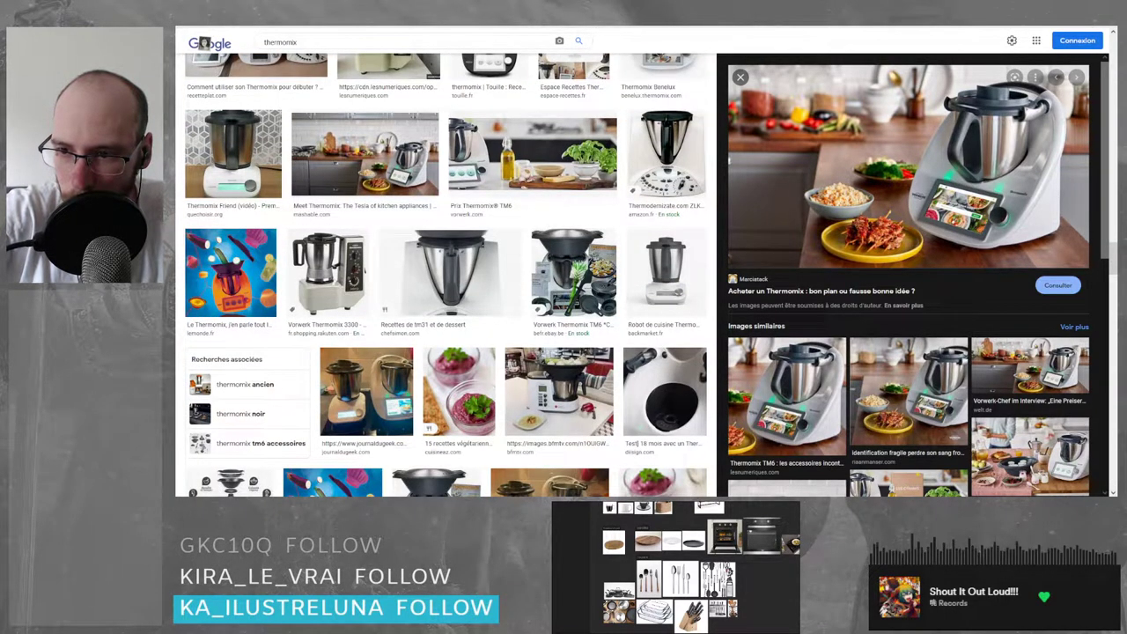
scroll(186, 325, down, 8)
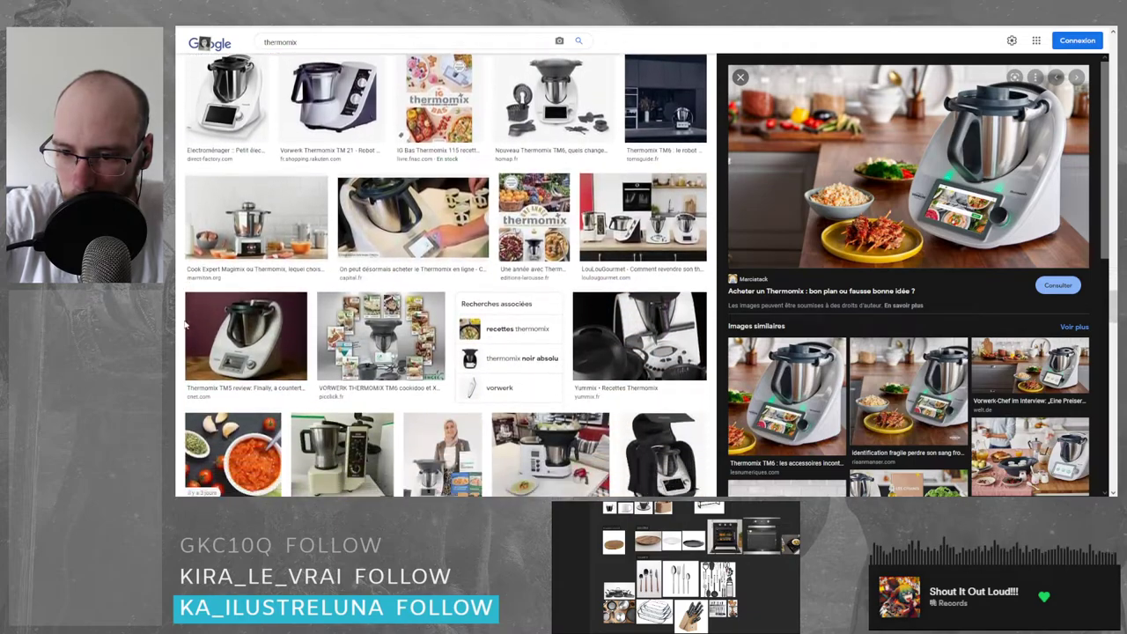
scroll(186, 326, down, 5)
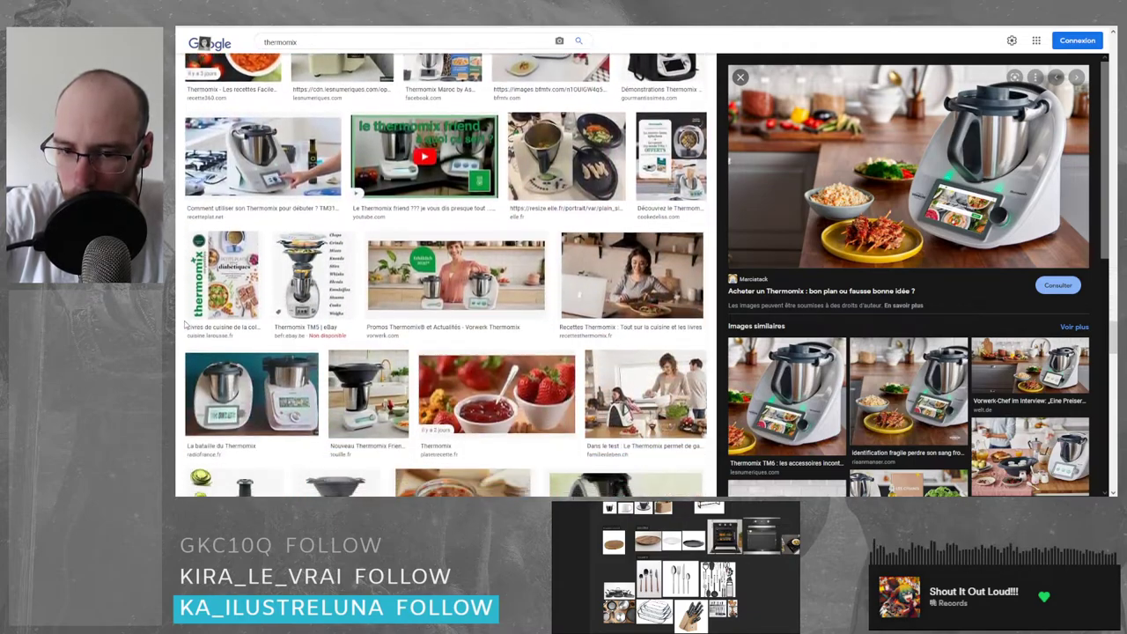
scroll(186, 326, down, 5)
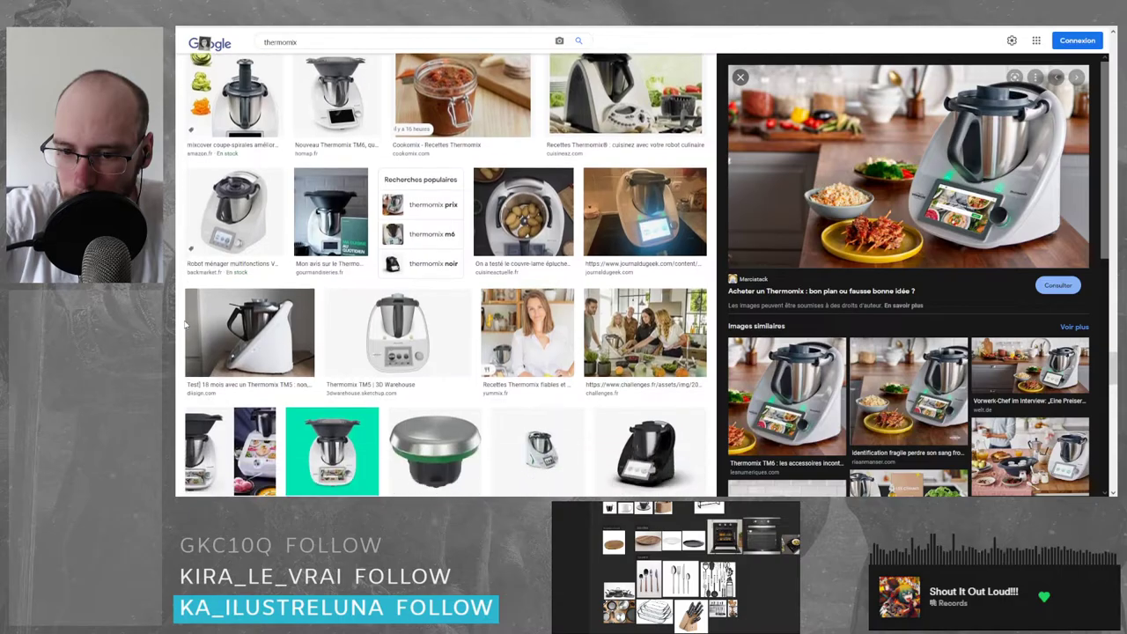
scroll(186, 326, down, 5)
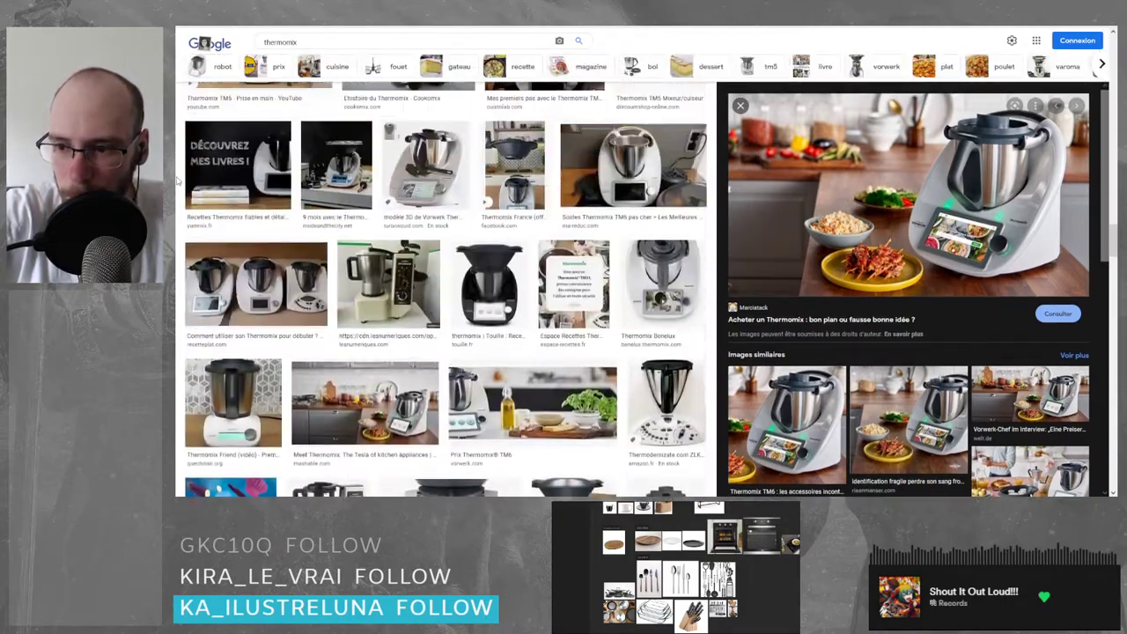
scroll(177, 181, up, 15)
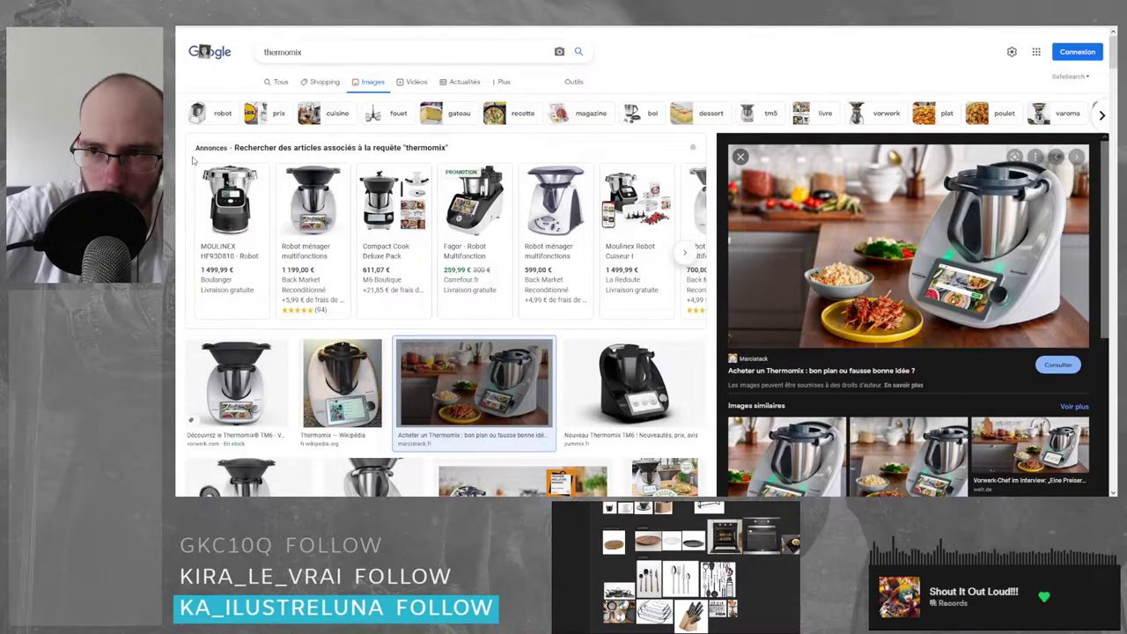
- Search the images for "grille" and skim the wire racks and grids shown
click(329, 55)
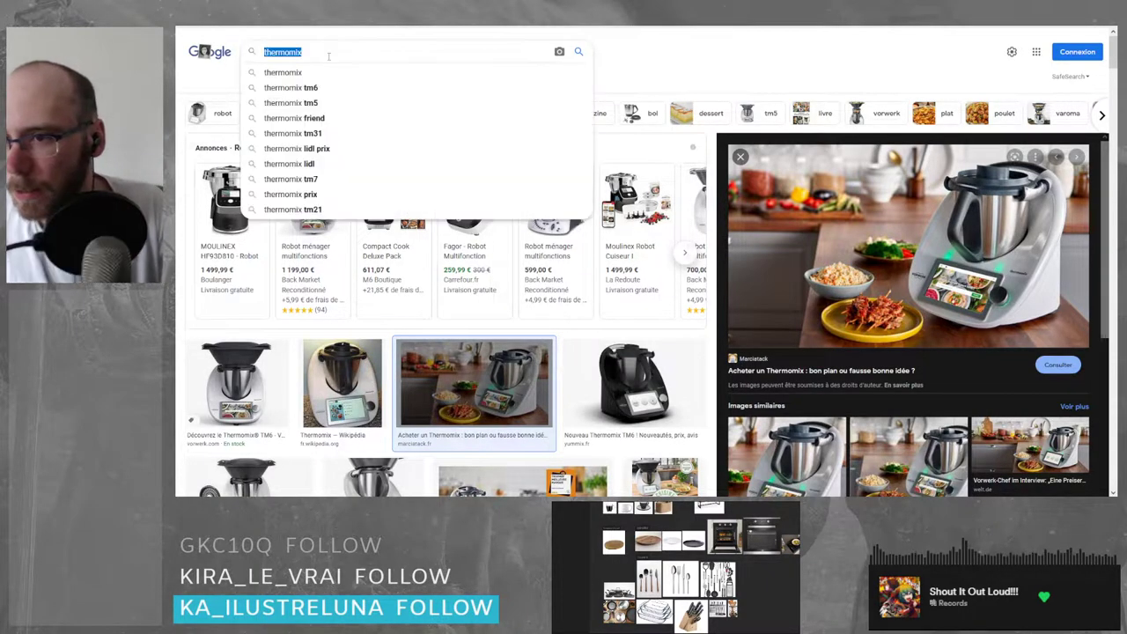
text(grille)
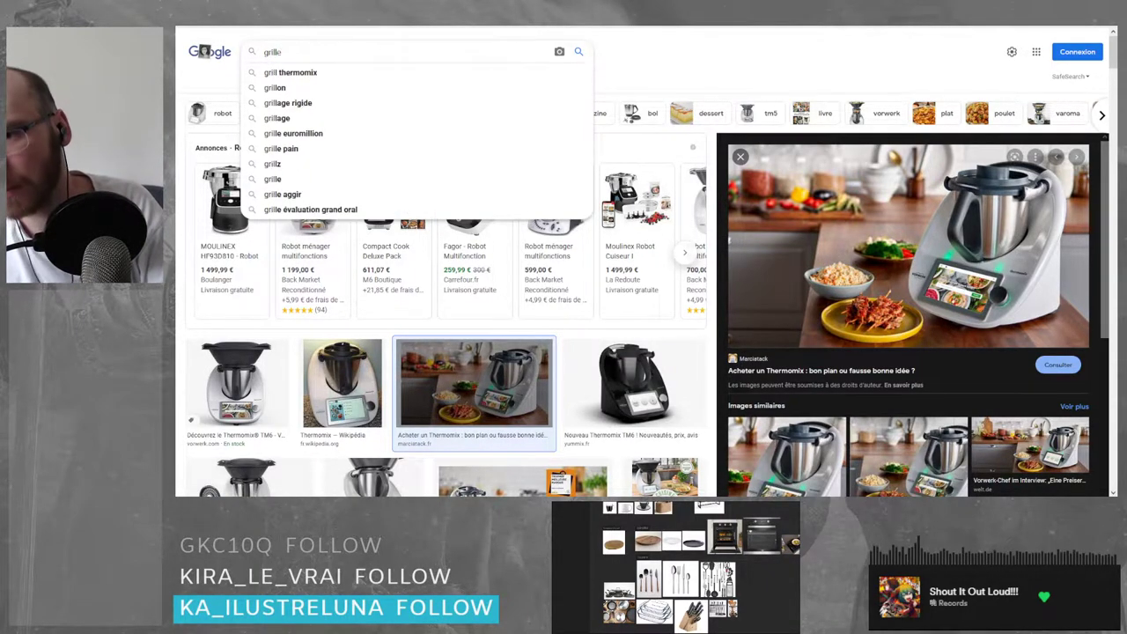
key(Return)
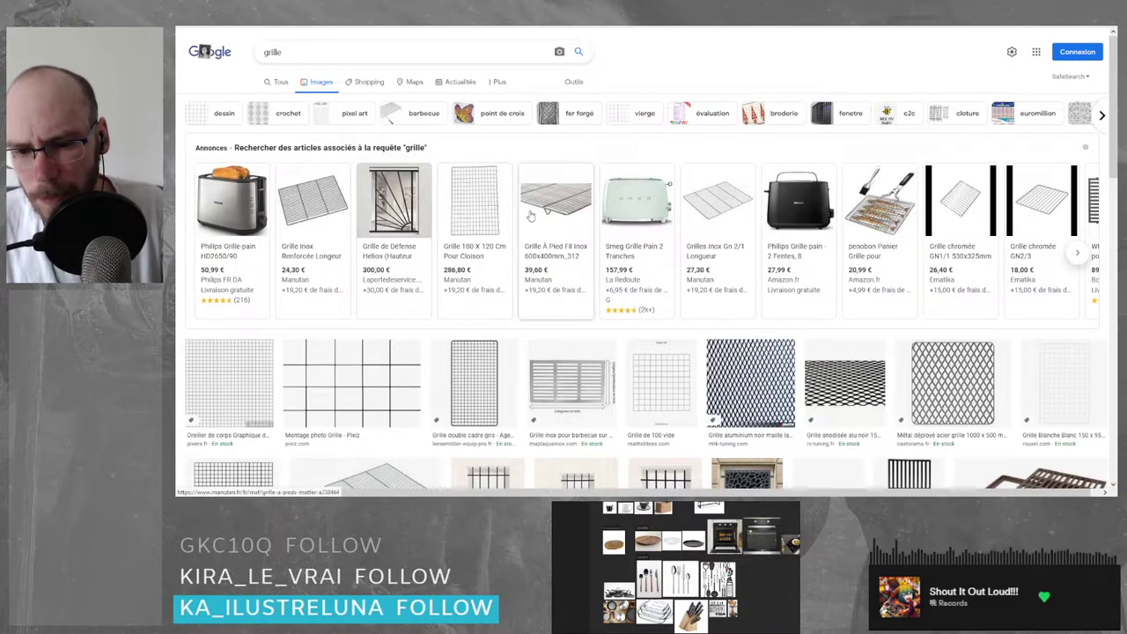
scroll(517, 201, down, 10)
scroll(517, 201, up, 10)
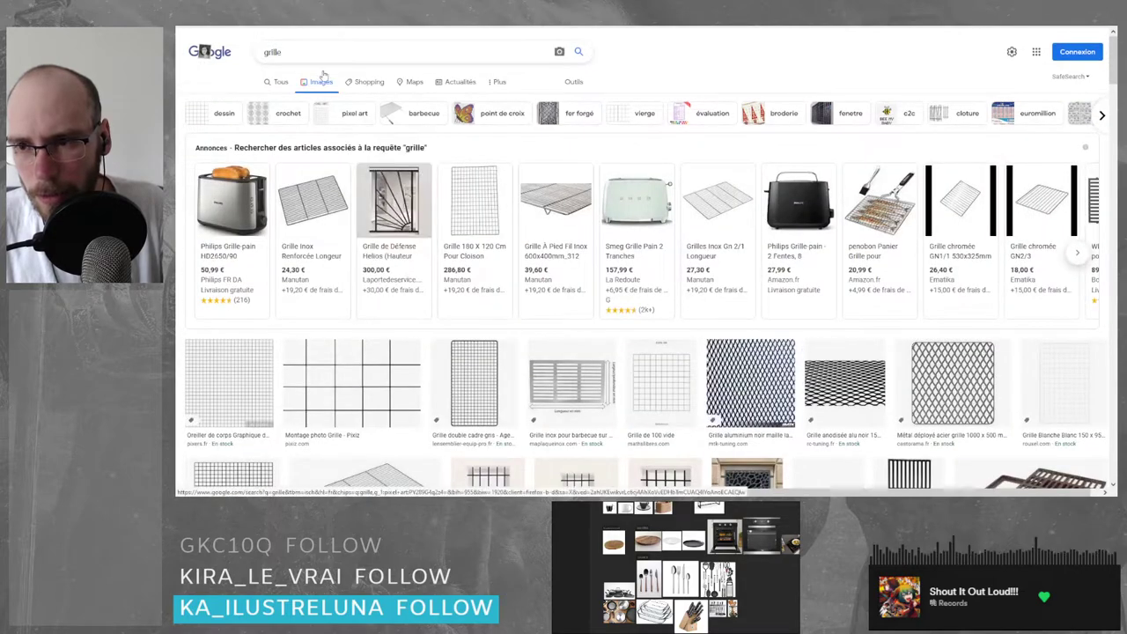
- Refine the image search to "grille plat" and compare the wire racks and roasting dishes with grids
click(353, 52)
text(plat)
key(Return)
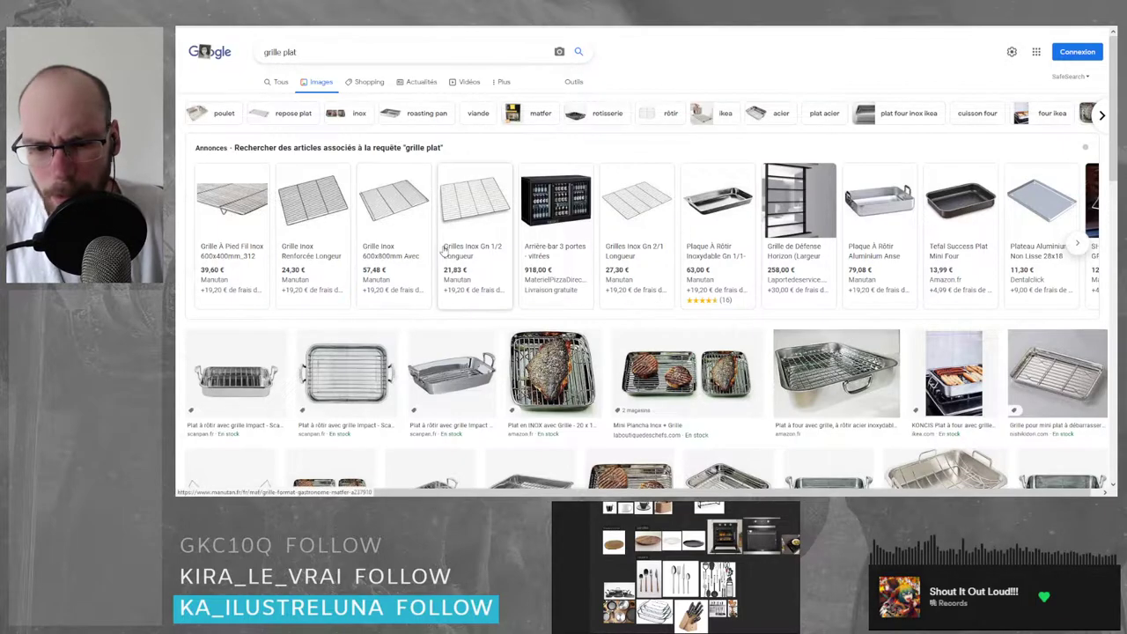
scroll(396, 237, down, 3)
scroll(396, 238, up, 3)
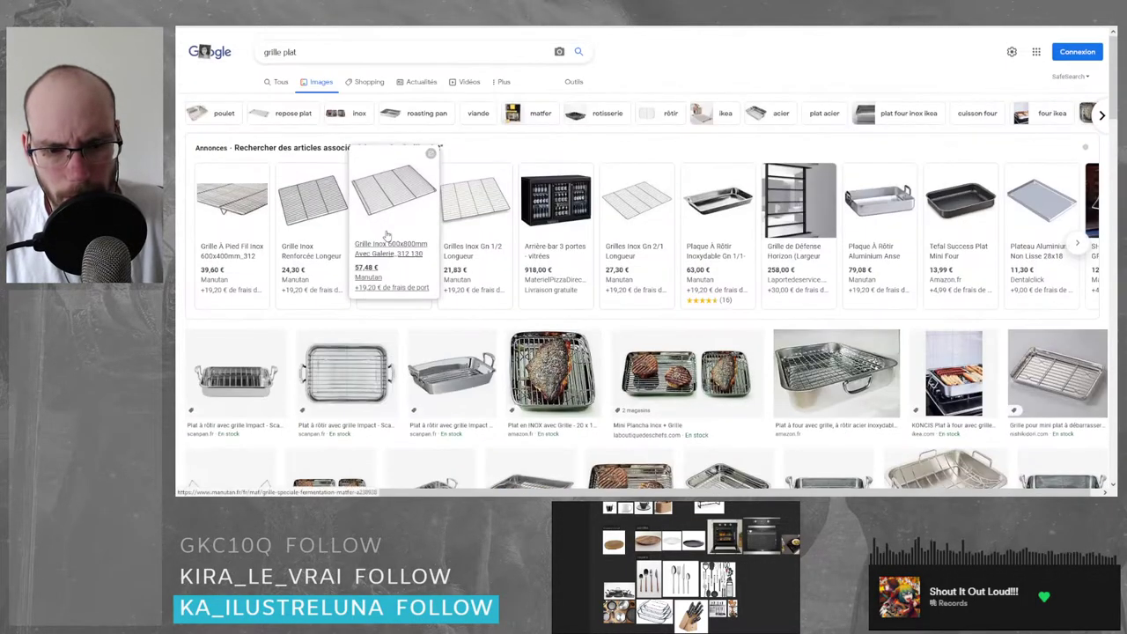
scroll(378, 220, down, 2)
scroll(374, 214, down, 4)
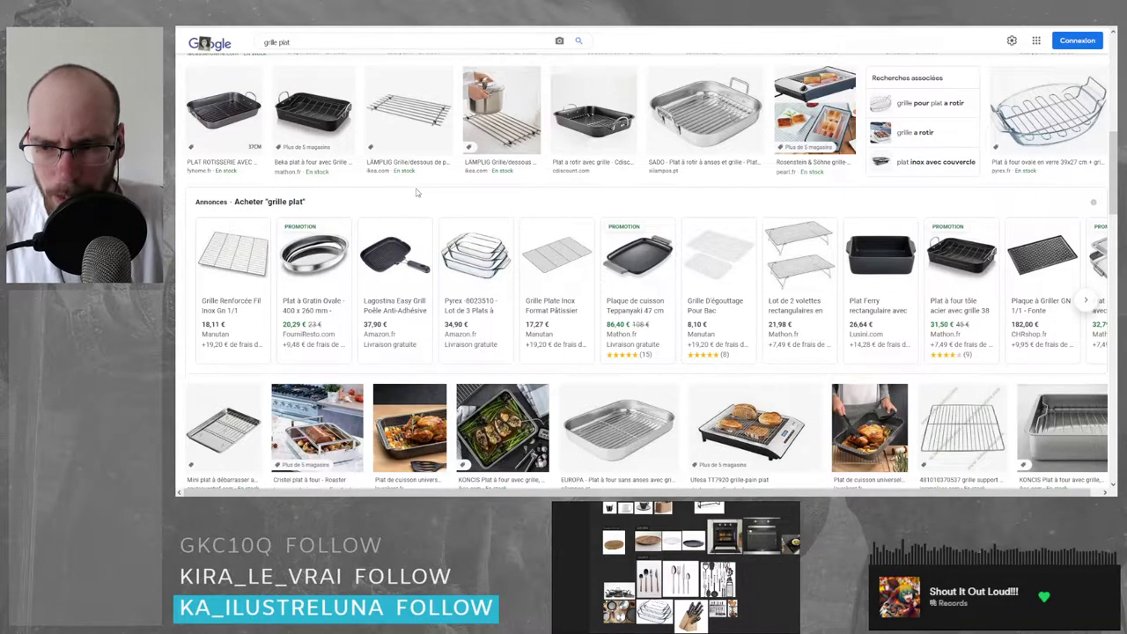
scroll(418, 192, down, 3)
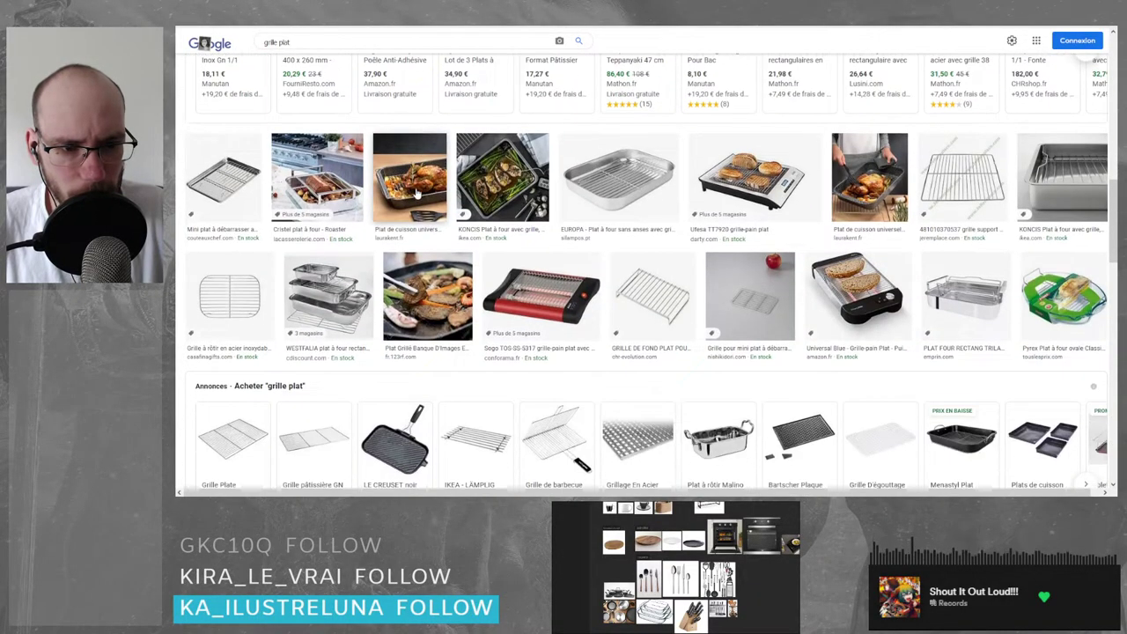
scroll(361, 174, down, 4)
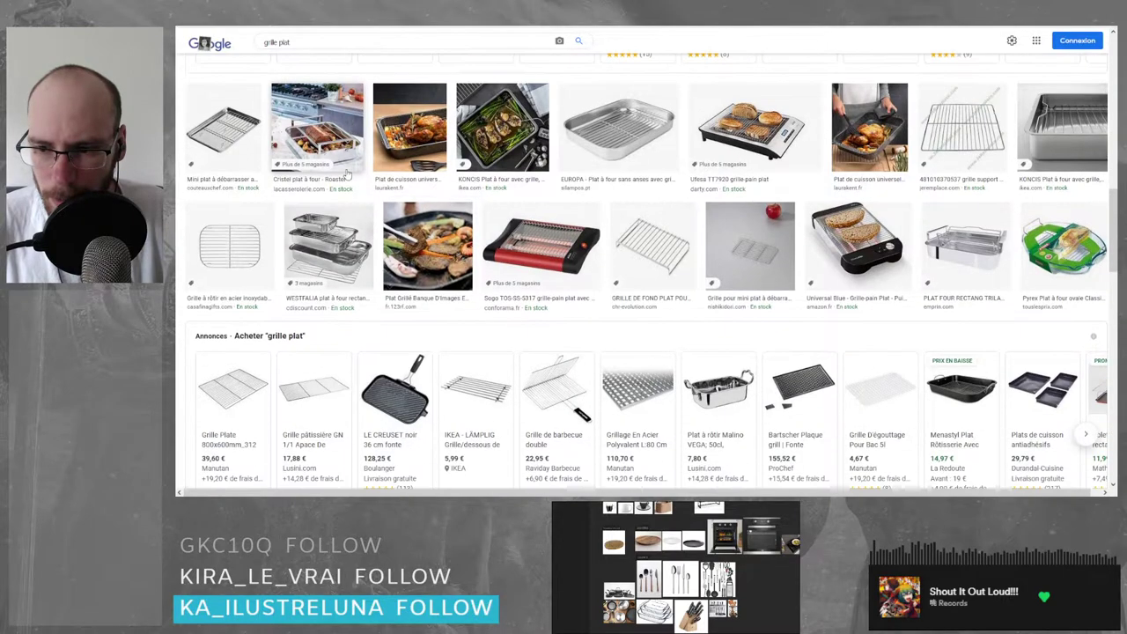
scroll(348, 175, up, 3)
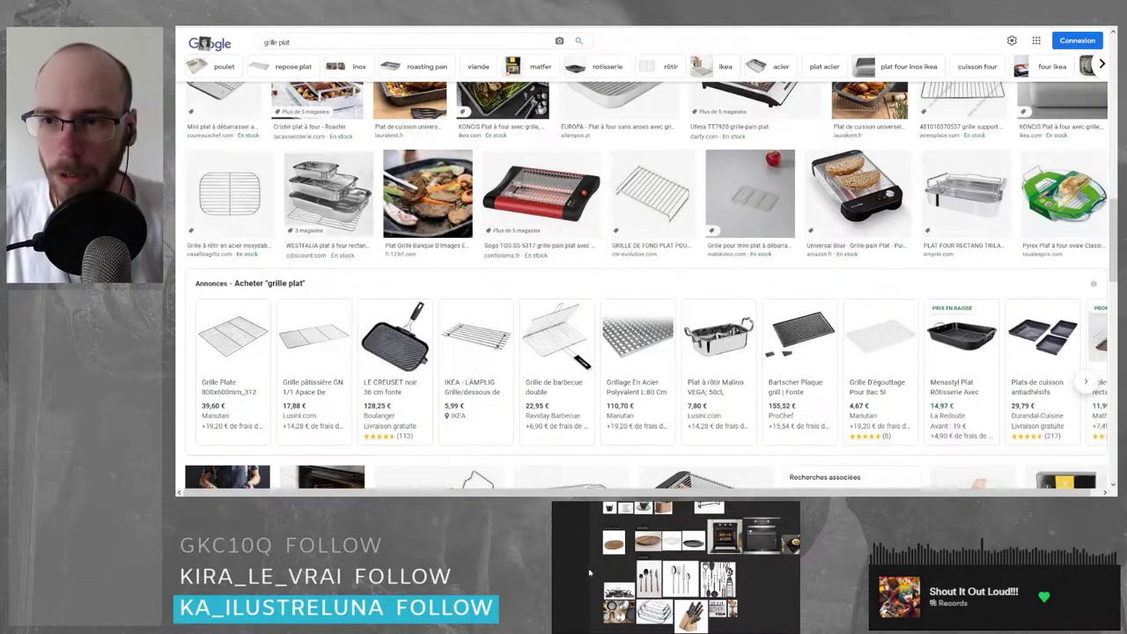
scroll(648, 286, up, 10)
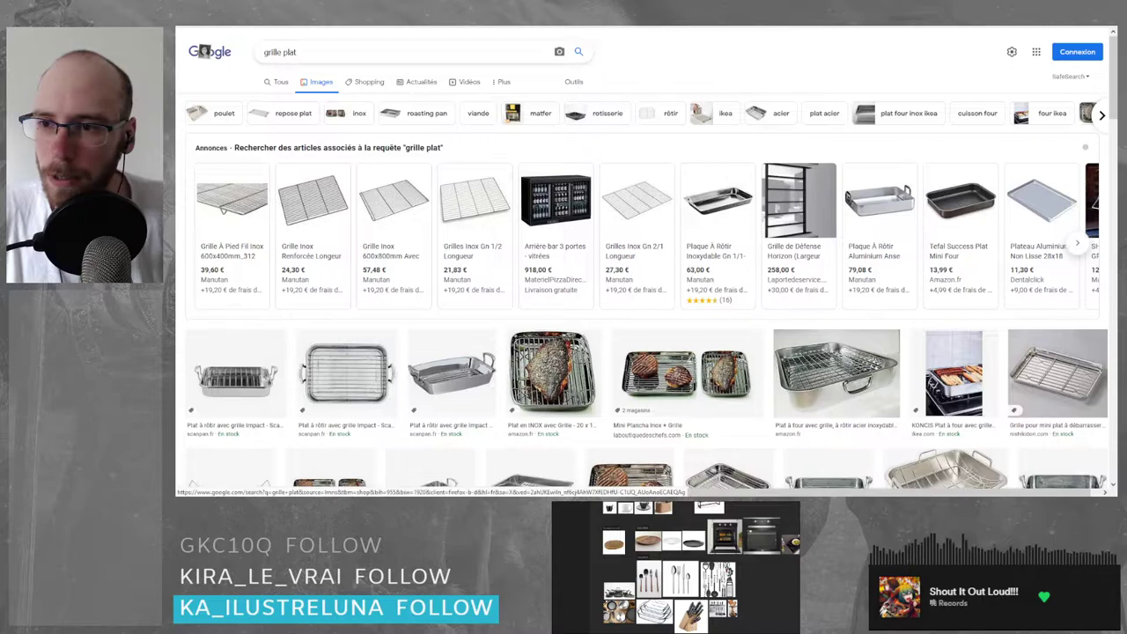
- Clear the image search query and switch to Blender to examine the kitchen and dining area layout from several angles
click(263, 49)
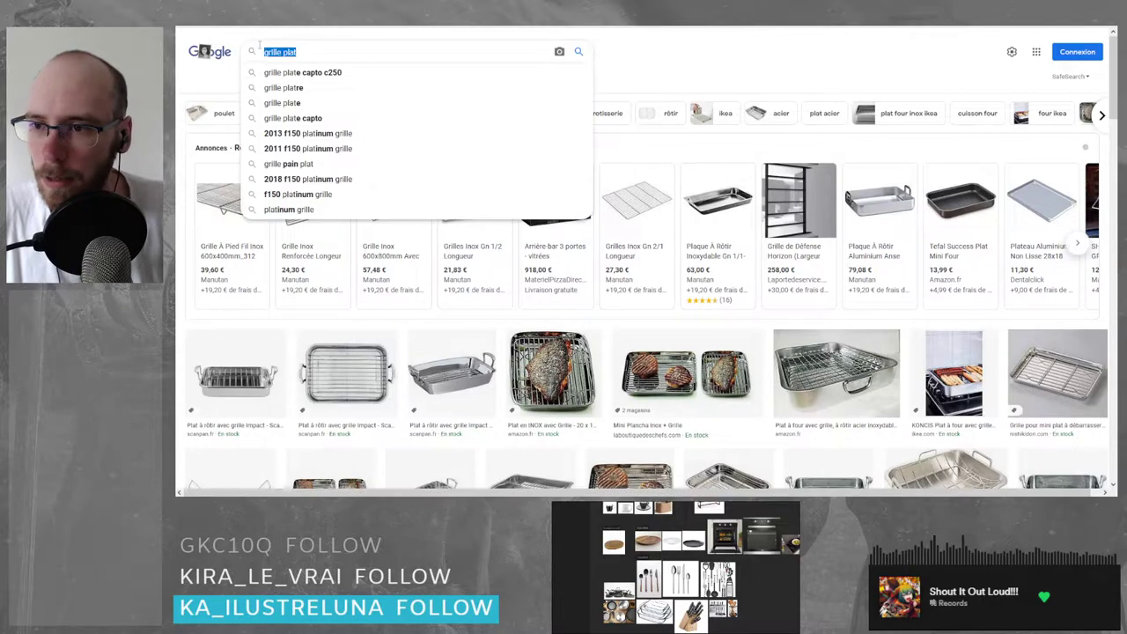
key(BackSpace)
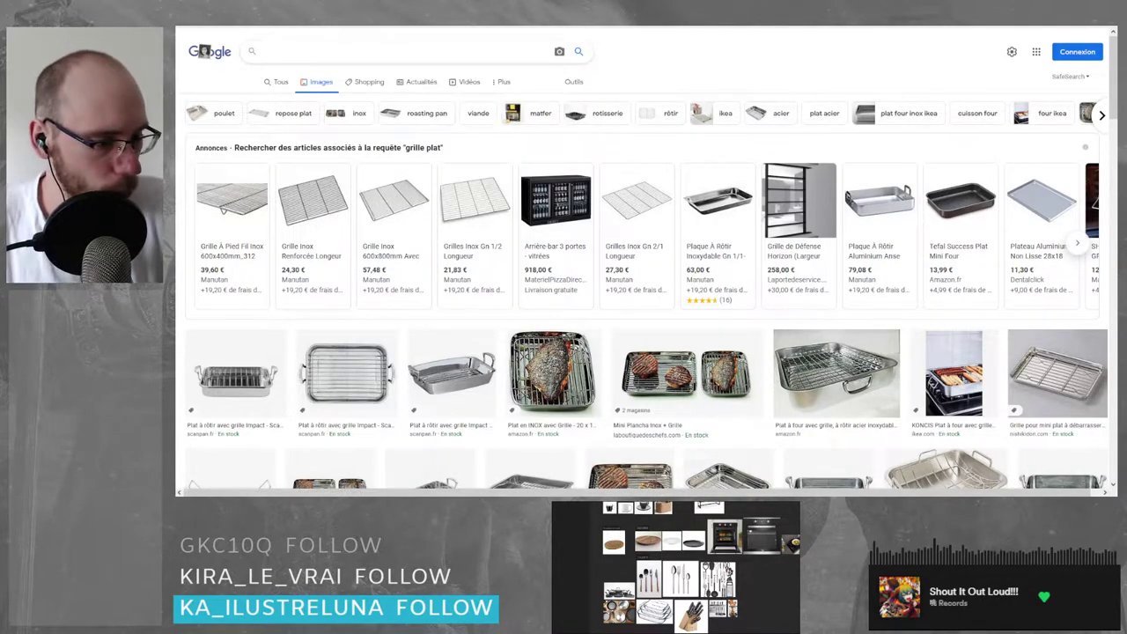
key(alt+Tab)
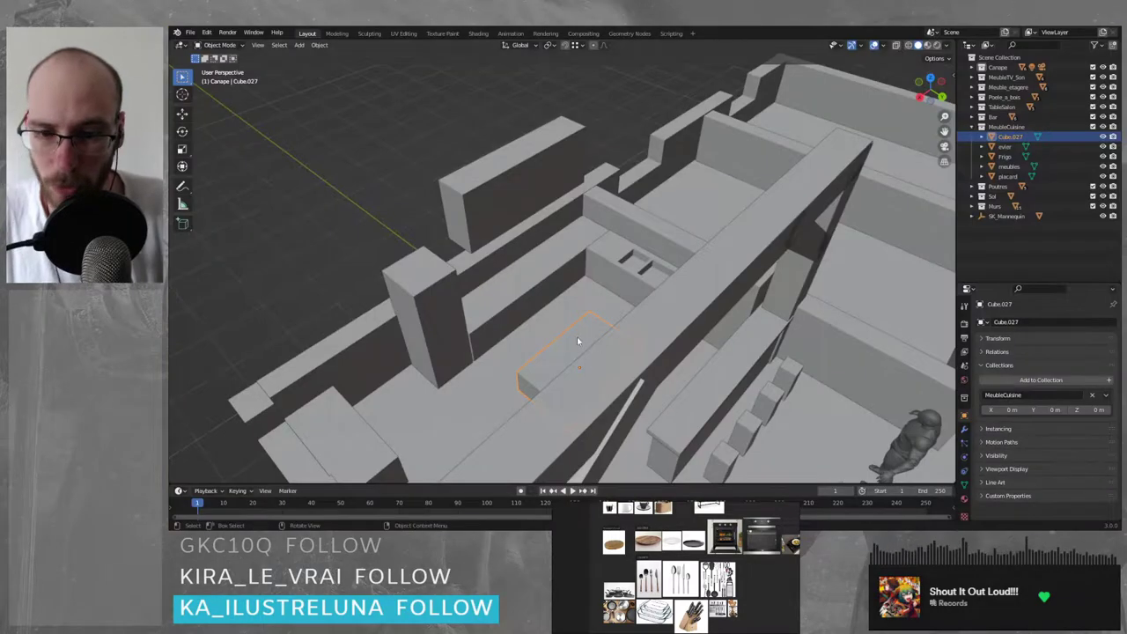
middle_drag(529, 322, 533, 255)
middle_drag(507, 311, 528, 282)
scroll(480, 265, up, 5)
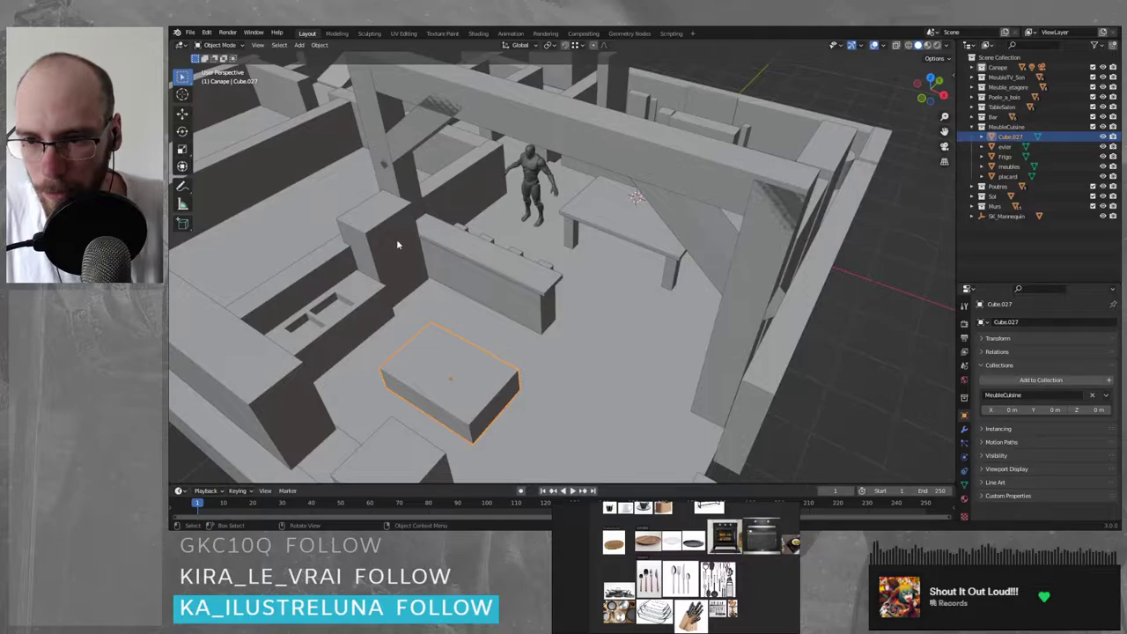
middle_drag(397, 244, 619, 259)
middle_drag(788, 263, 611, 155)
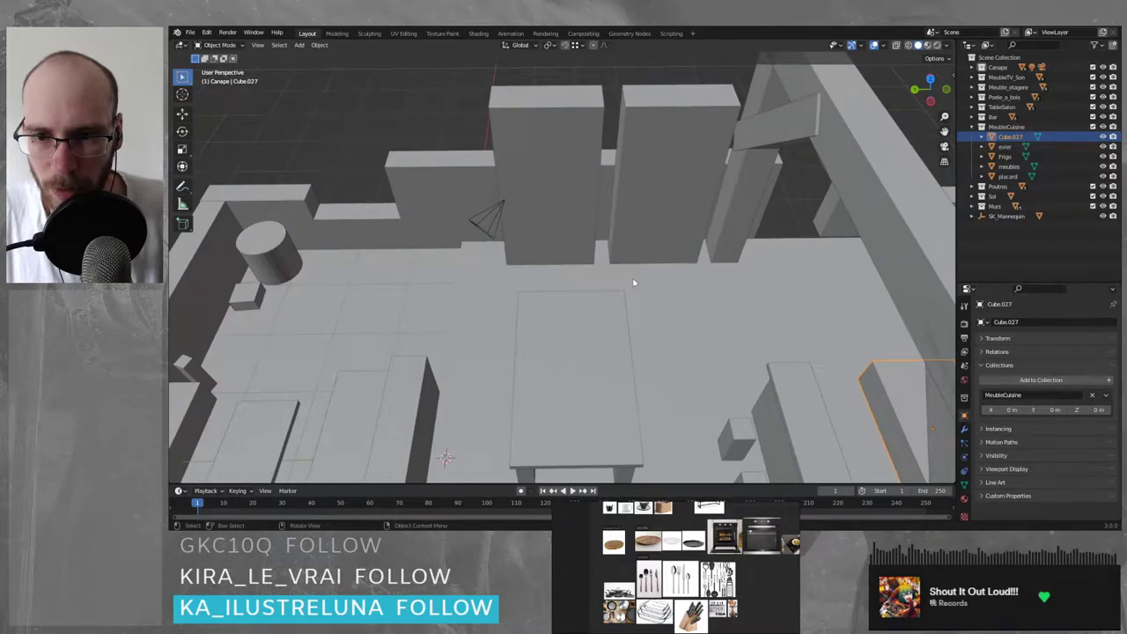
- Check the dining area layout once more, switch to the browser and search the images for "table"
middle_drag(705, 155, 572, 227)
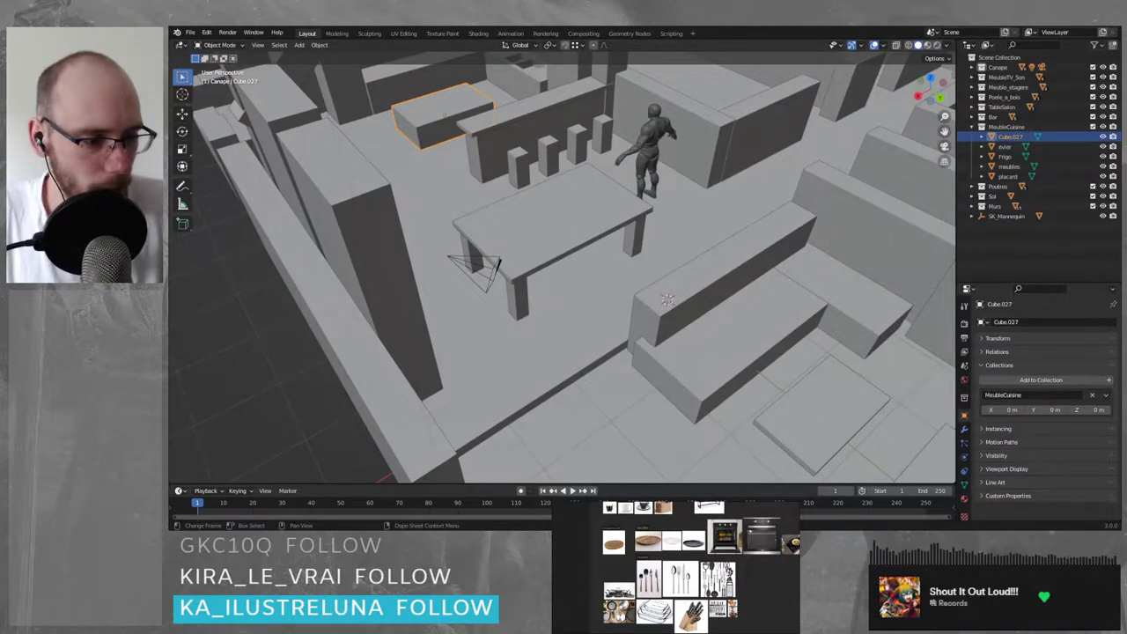
key(alt+Tab)
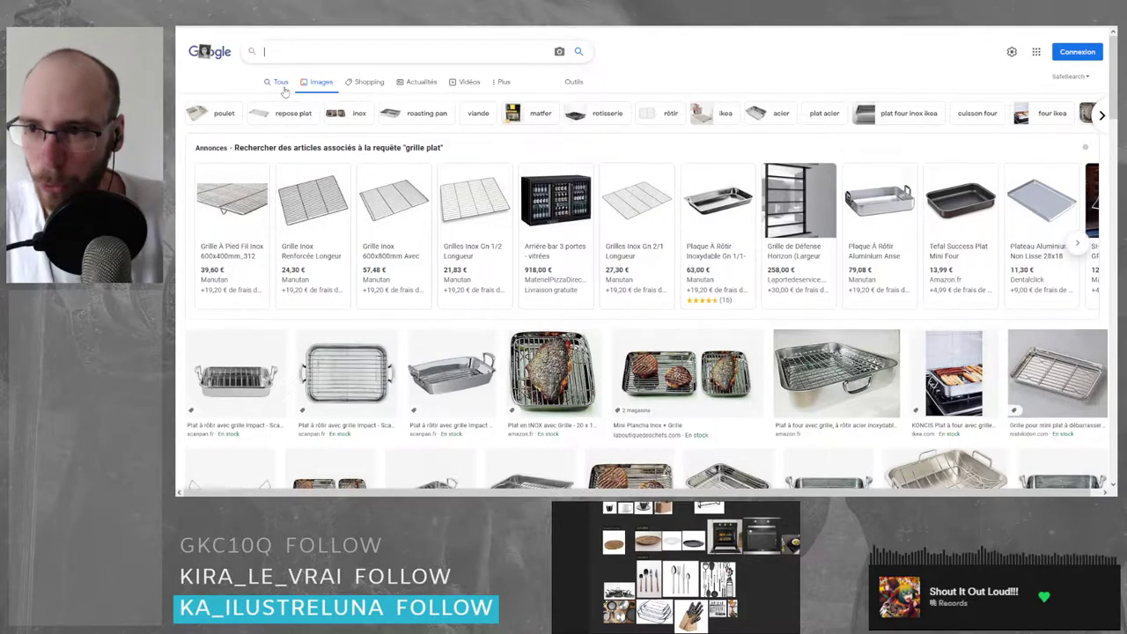
click(298, 56)
text(table)
key(Return)
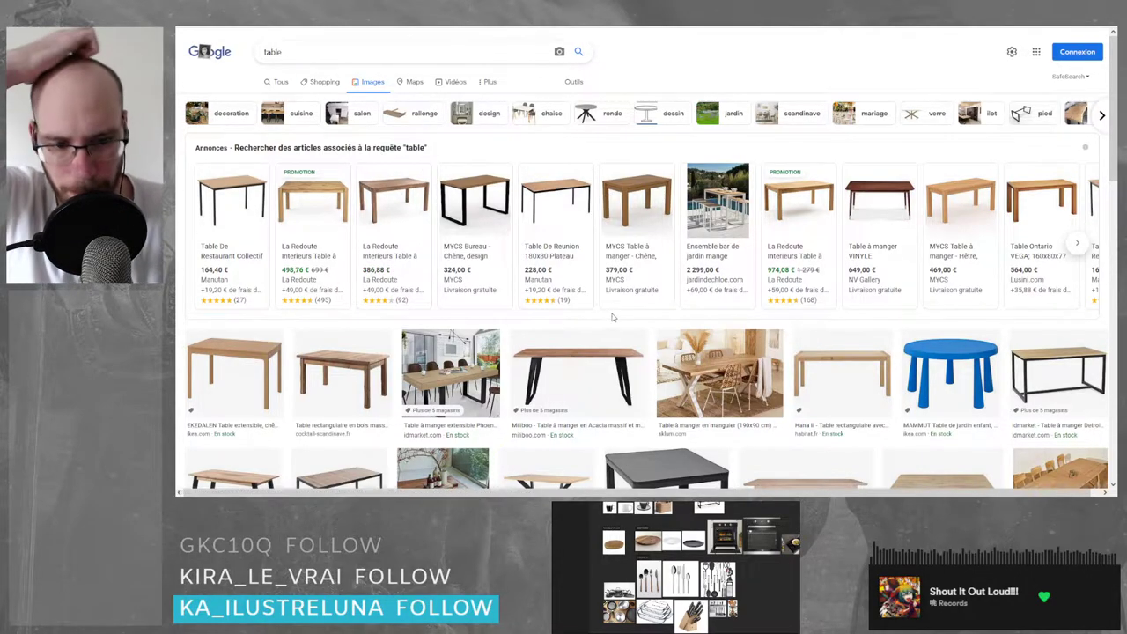
- Look through the "table" image results and compare the dining table designs
scroll(627, 299, down, 1)
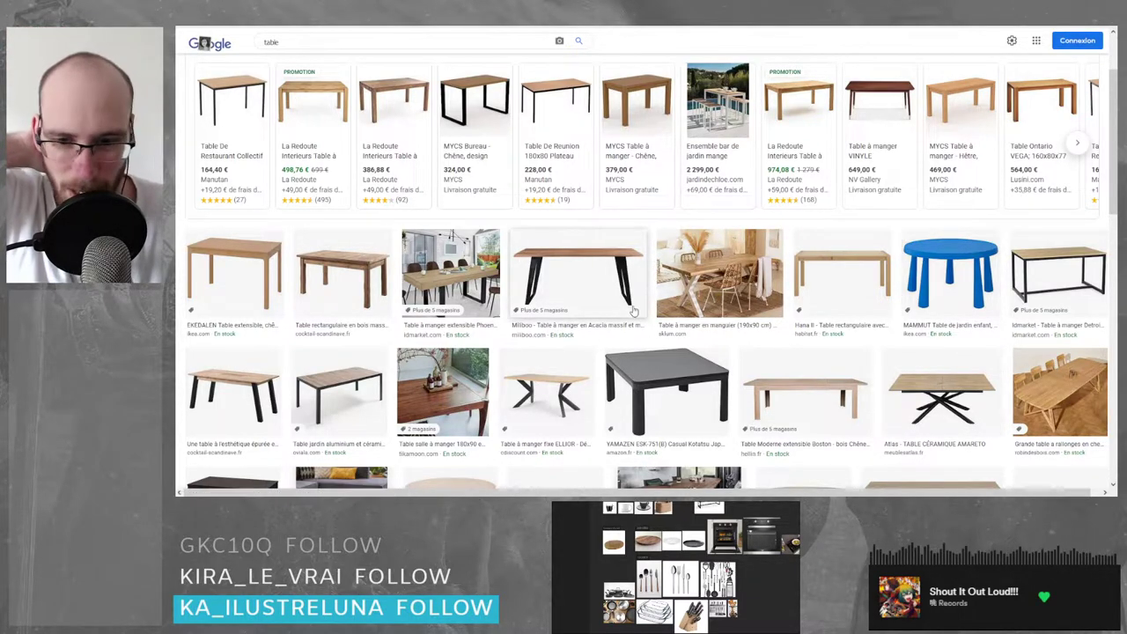
scroll(669, 318, down, 2)
scroll(595, 279, down, 2)
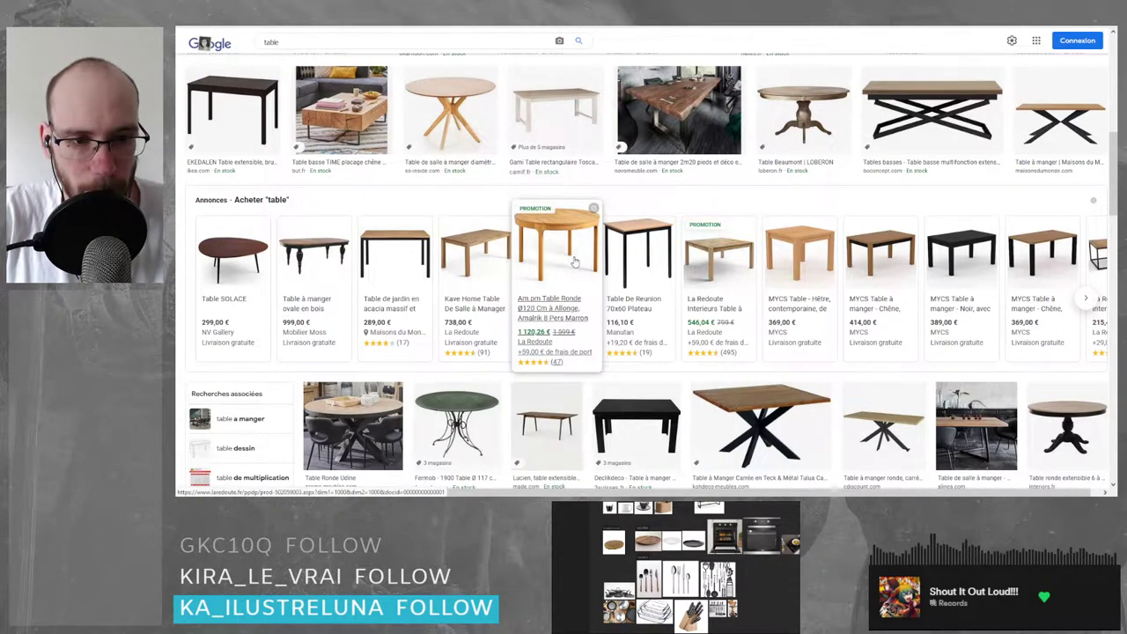
scroll(573, 261, down, 3)
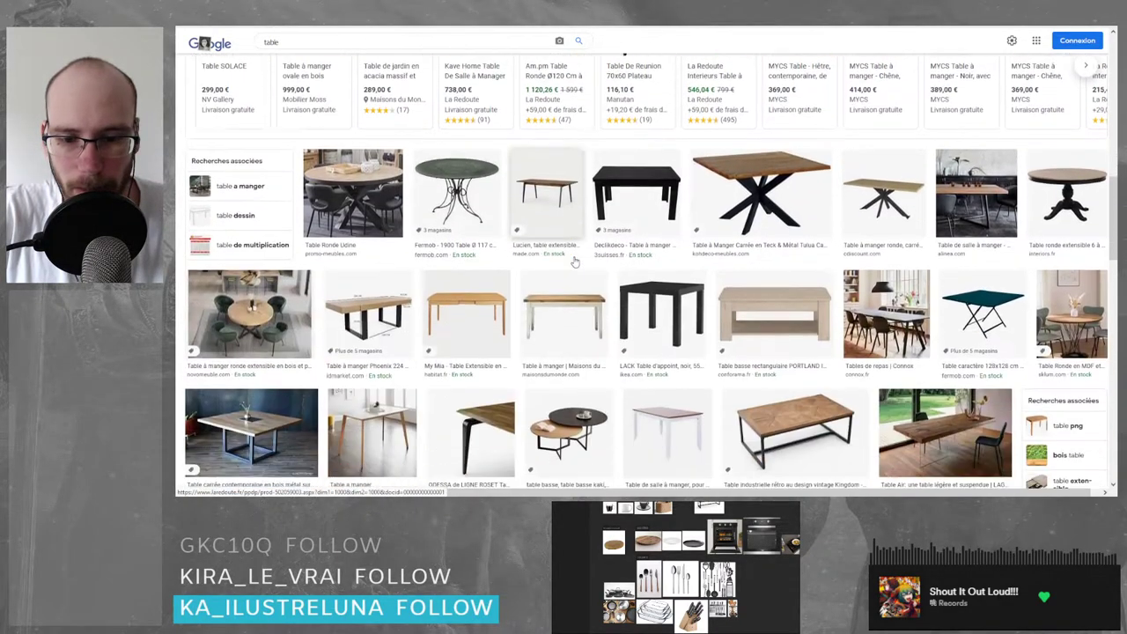
scroll(574, 262, down, 2)
scroll(574, 261, down, 1)
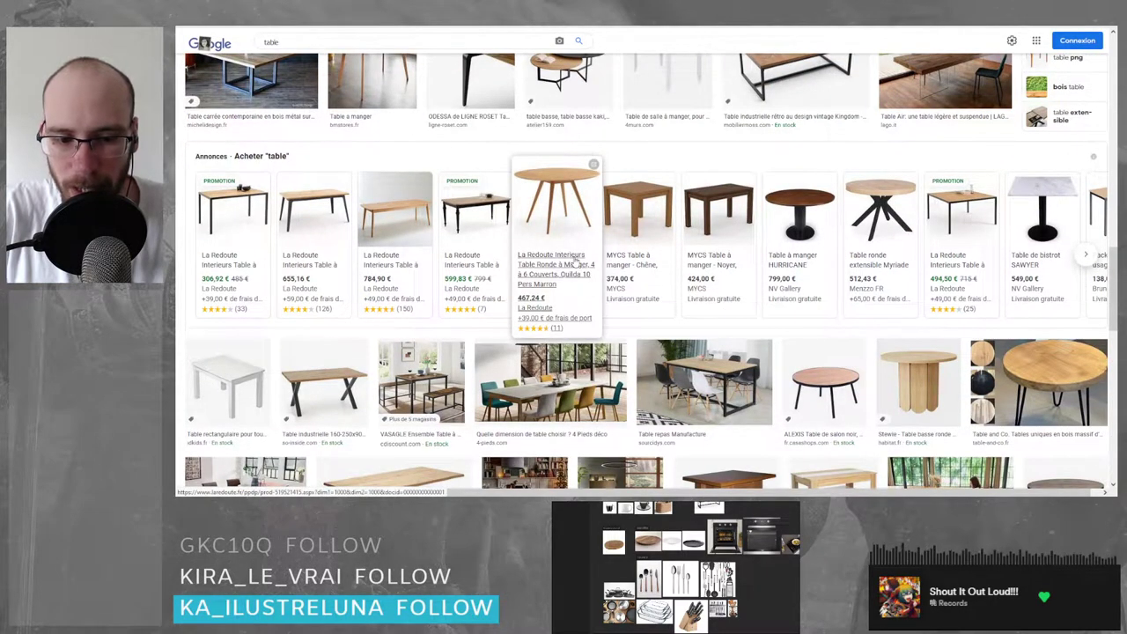
scroll(574, 261, down, 2)
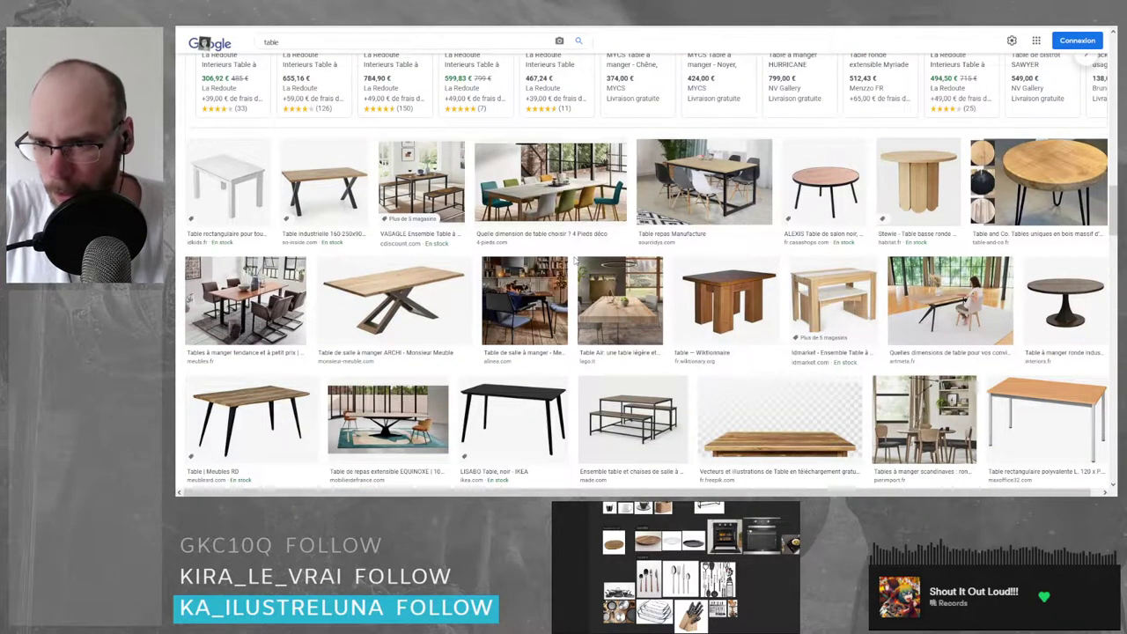
- Open the picture of the industrial oak and metal table with X-shaped legs and compare its similar images
click(315, 182)
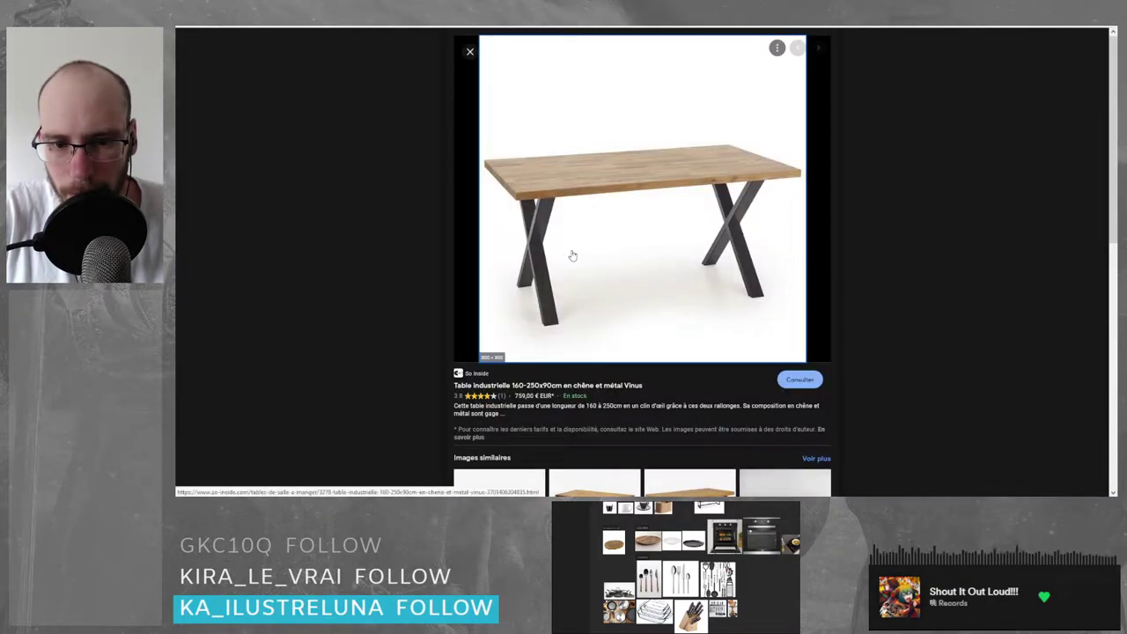
scroll(577, 237, down, 3)
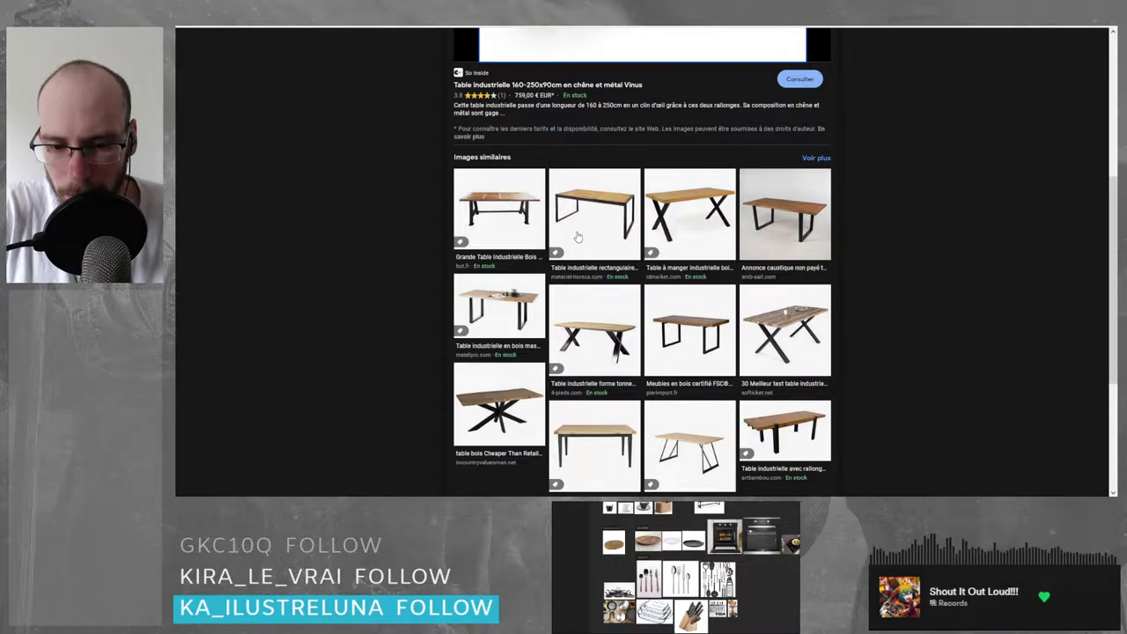
scroll(578, 237, up, 3)
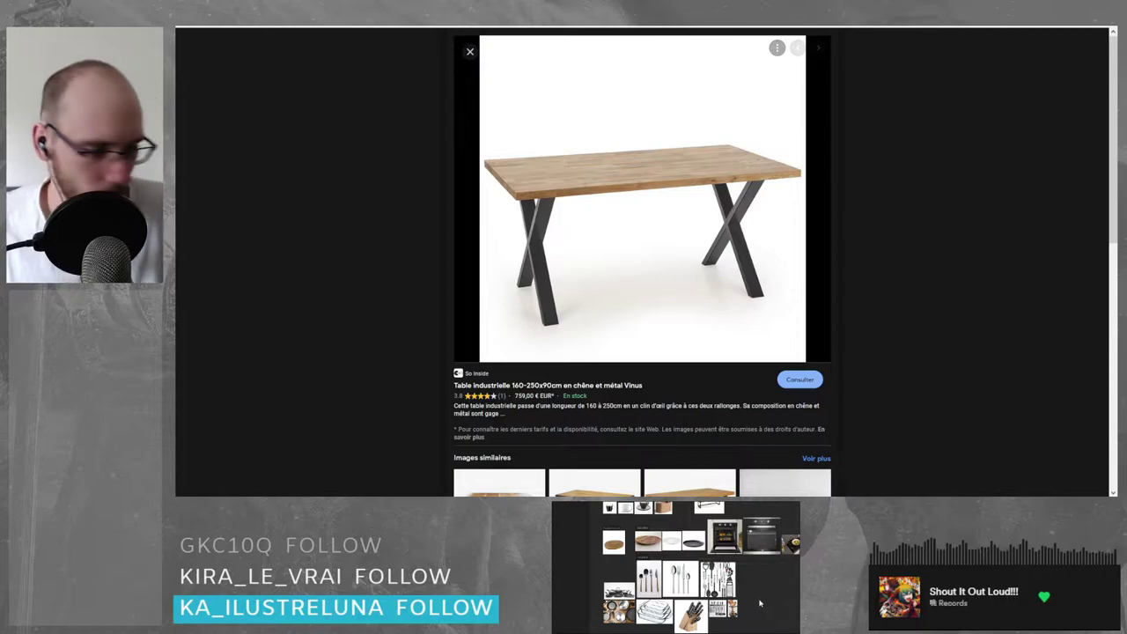
- Place the industrial X-leg table picture on the reference board beside the kitchen utensils, and close the image preview
scroll(697, 575, up, 3)
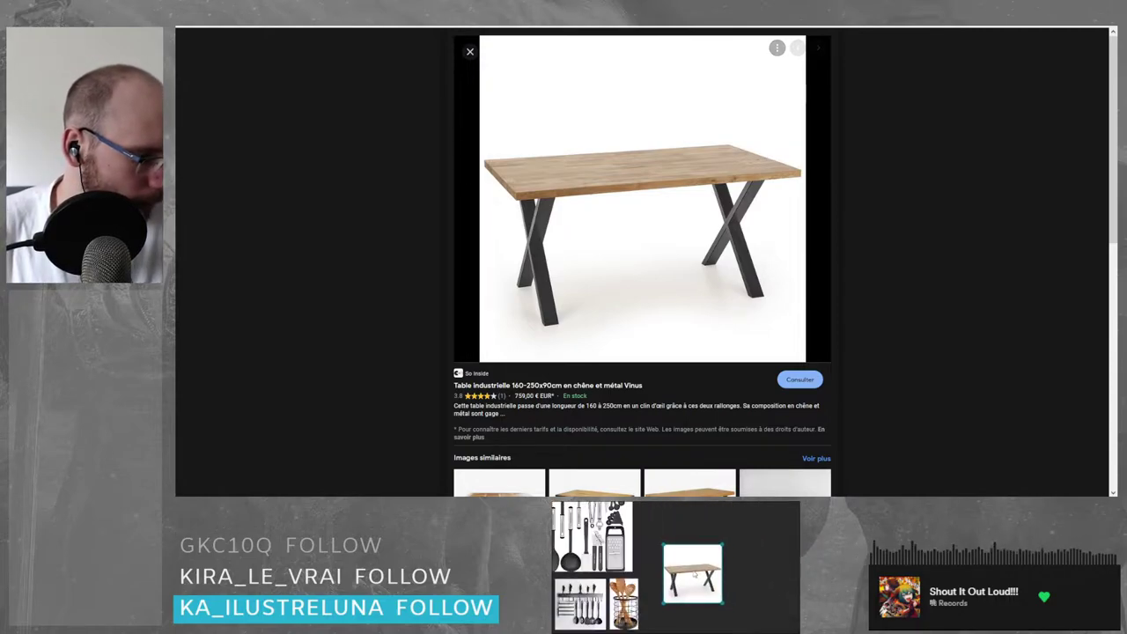
scroll(718, 548, up, 2)
scroll(718, 590, down, 4)
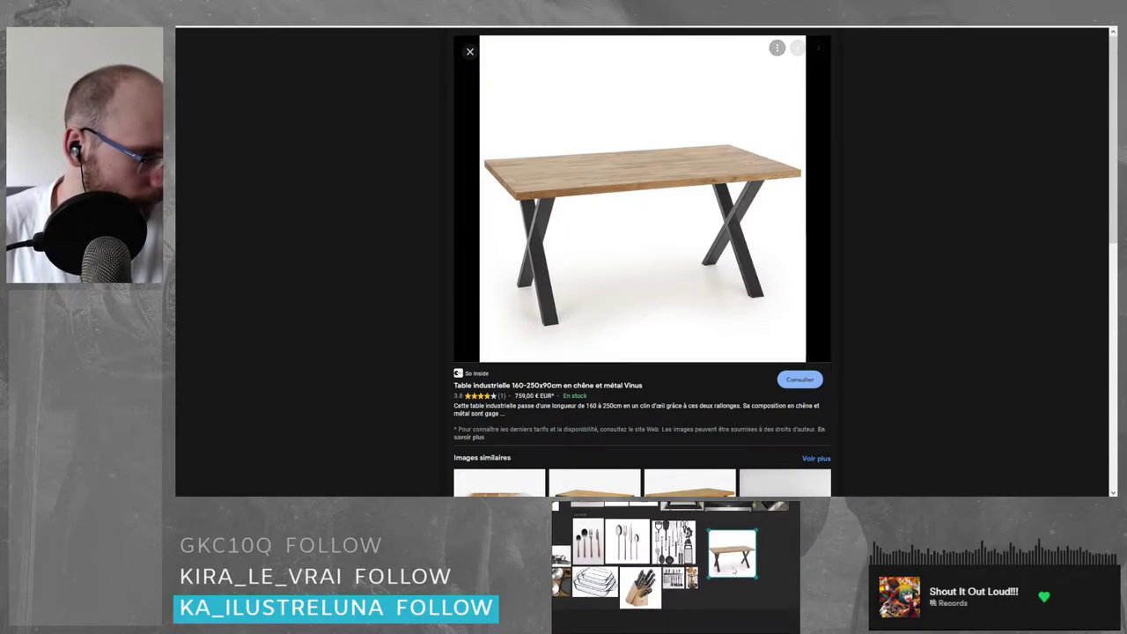
drag(717, 603, 721, 607)
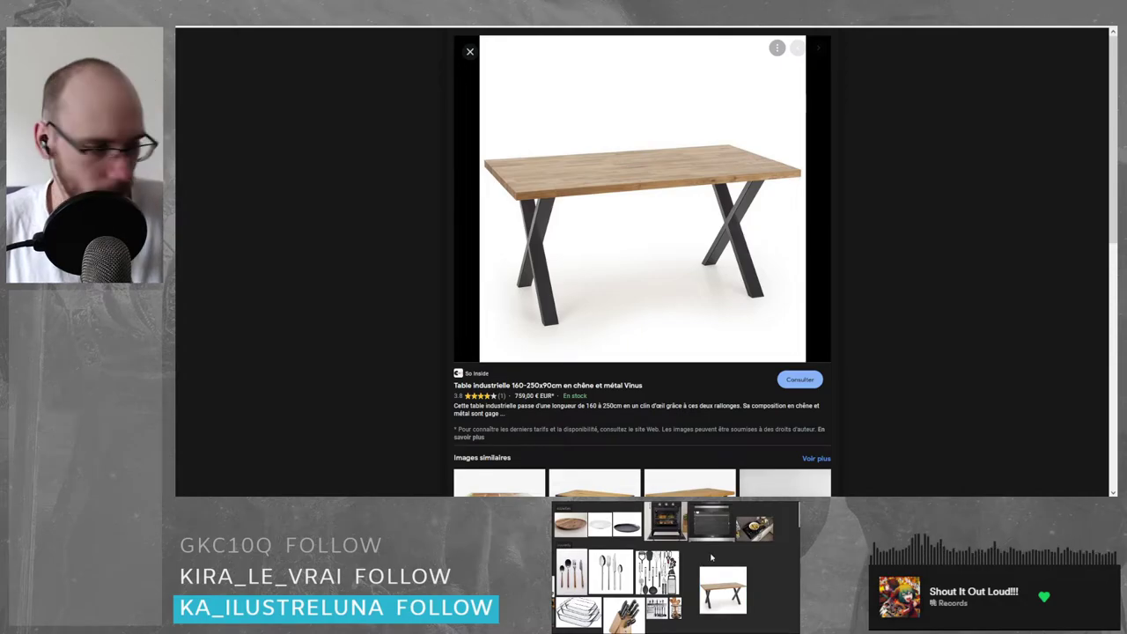
key(Escape)
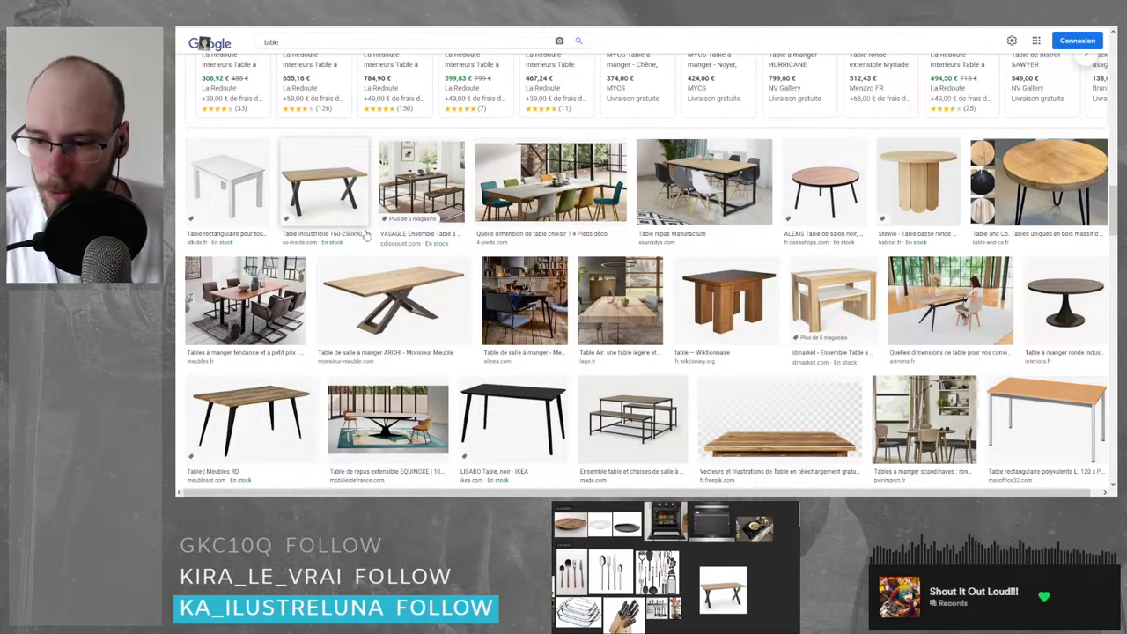
- Replace the image search query with "chaise salon" and run the search
scroll(362, 234, up, 5)
scroll(355, 233, up, 5)
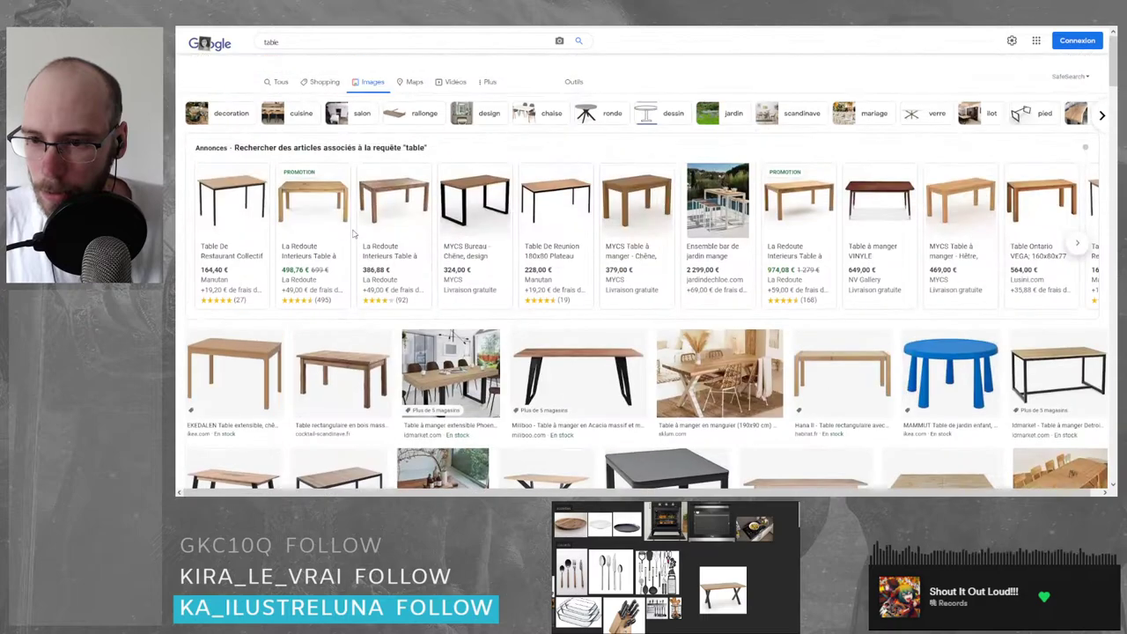
click(270, 52)
text(c)
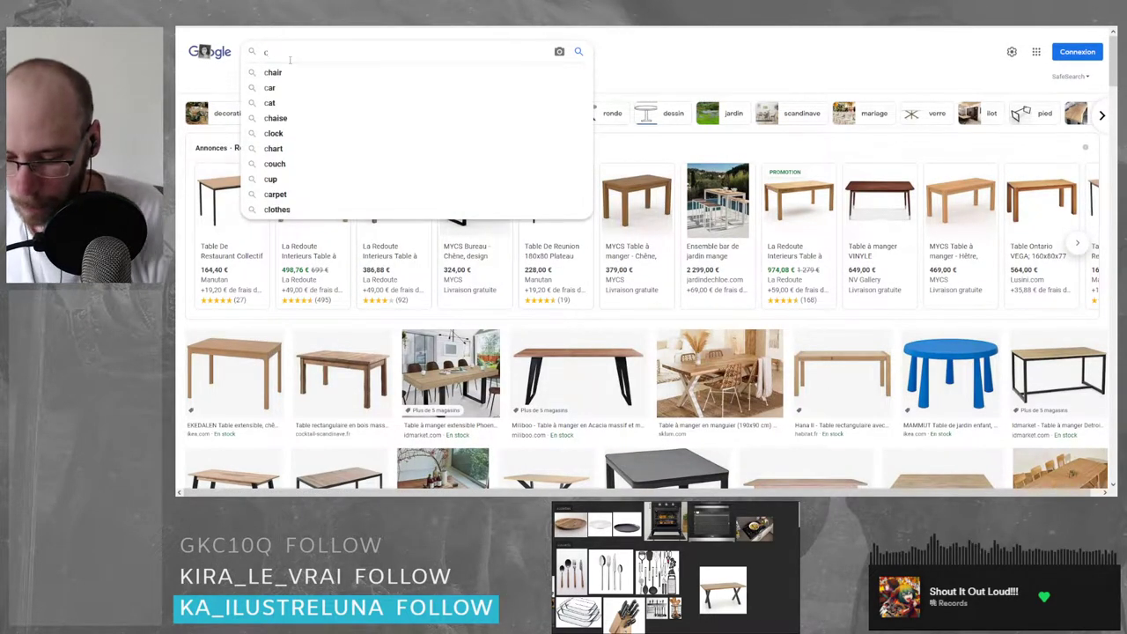
text(haise salon)
key(Return)
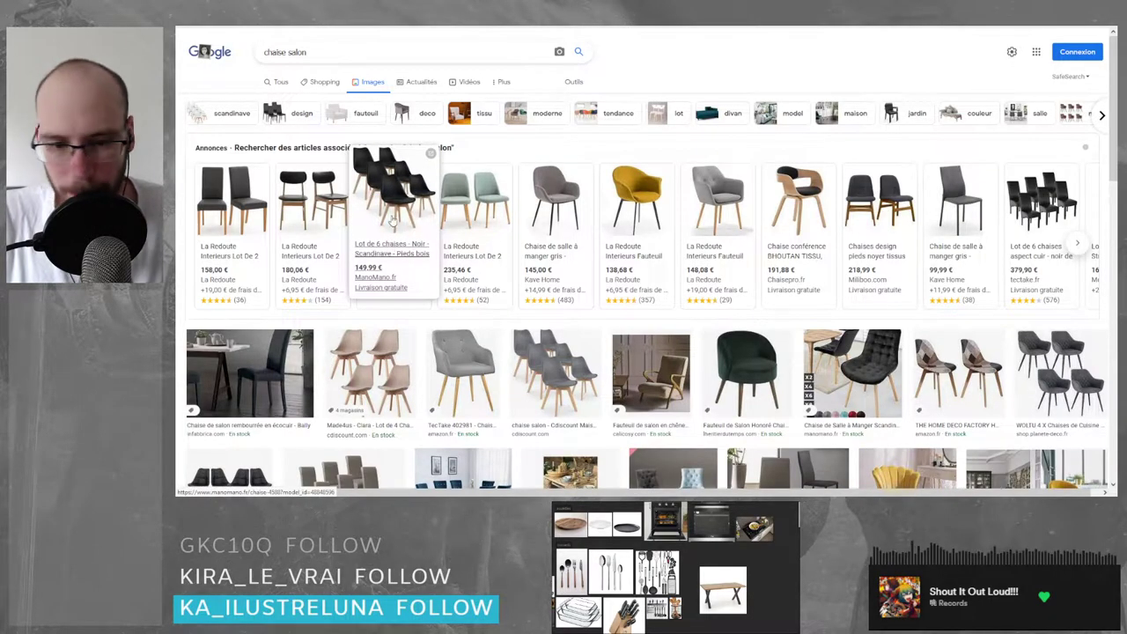
- Look through the "chaise salon" results and compare the chair and armchair styles
scroll(536, 215, down, 2)
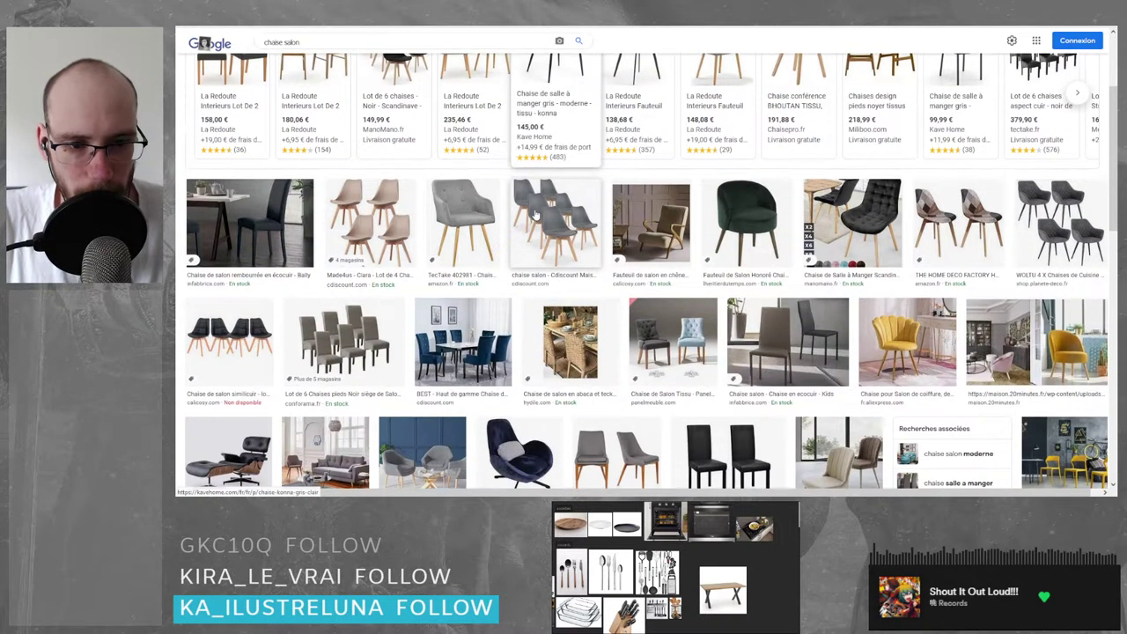
scroll(536, 215, down, 2)
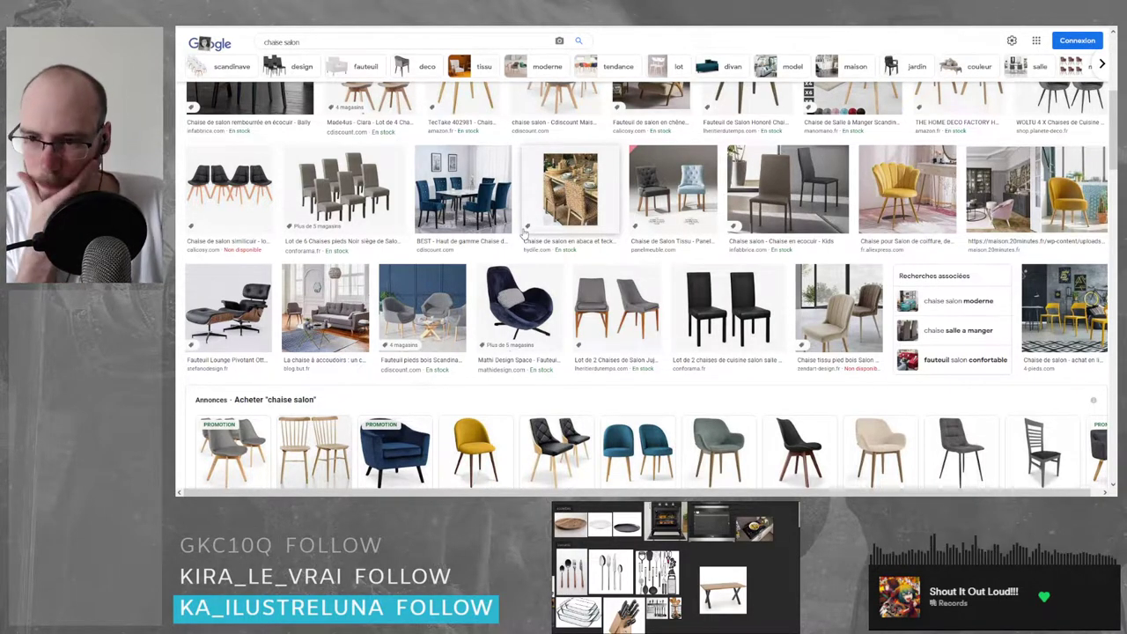
scroll(524, 232, down, 2)
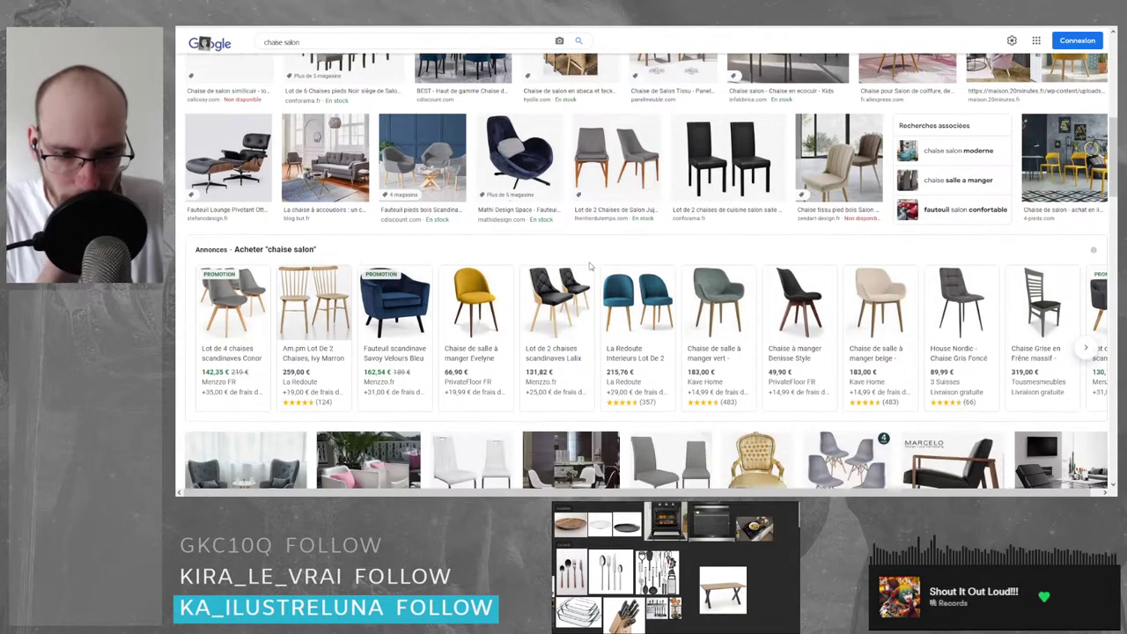
scroll(582, 268, down, 5)
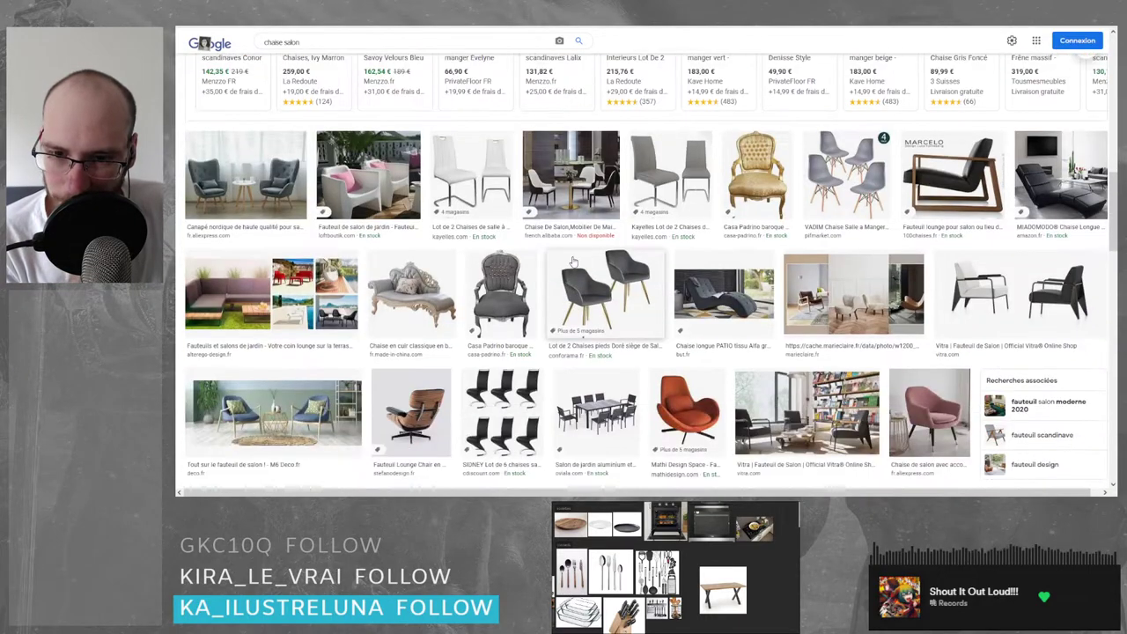
scroll(614, 256, up, 6)
scroll(613, 258, up, 5)
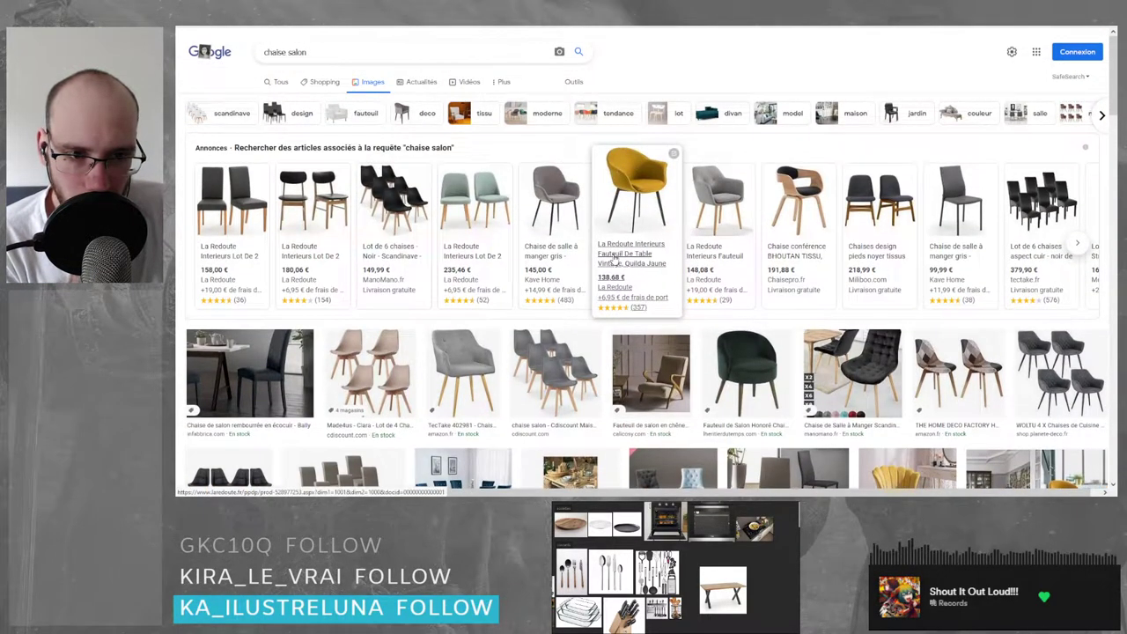
scroll(614, 258, down, 1)
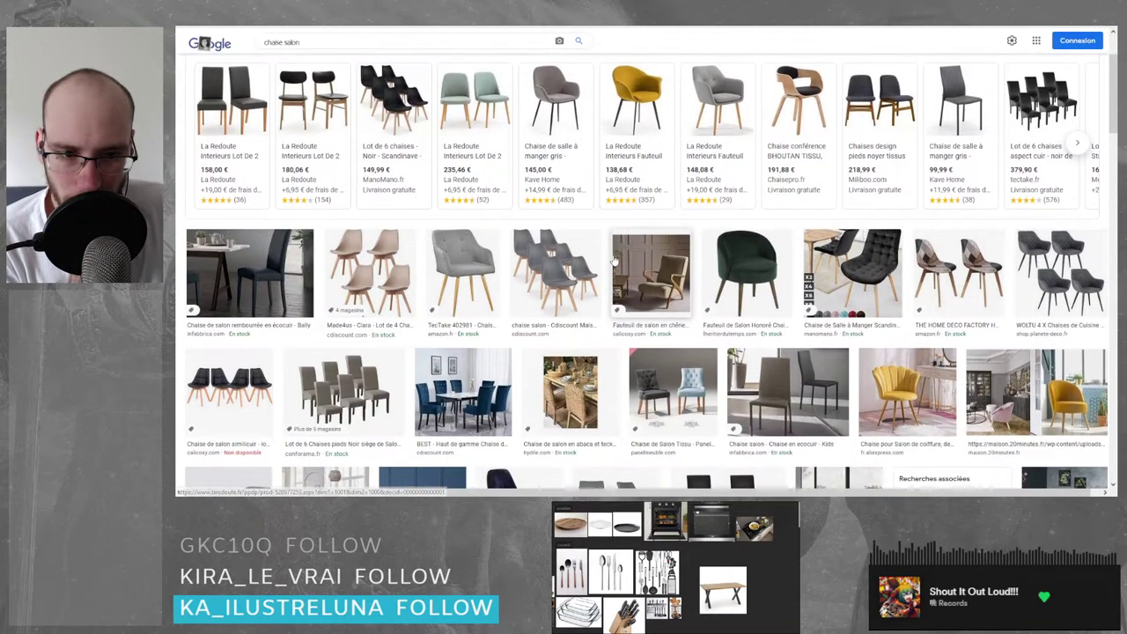
scroll(614, 259, down, 2)
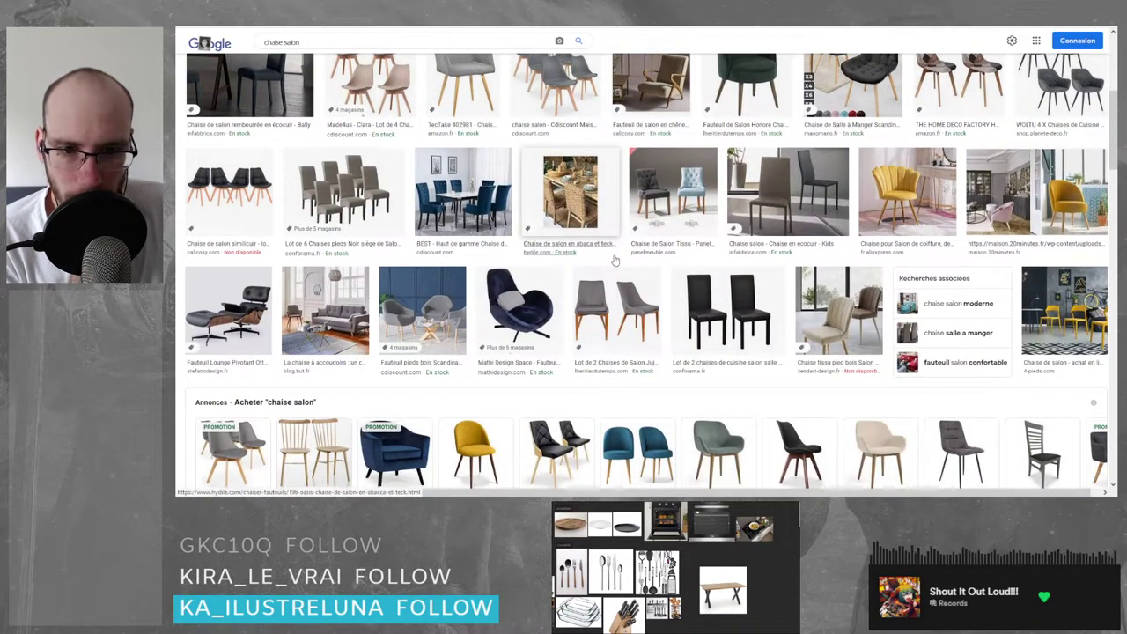
scroll(528, 249, up, 3)
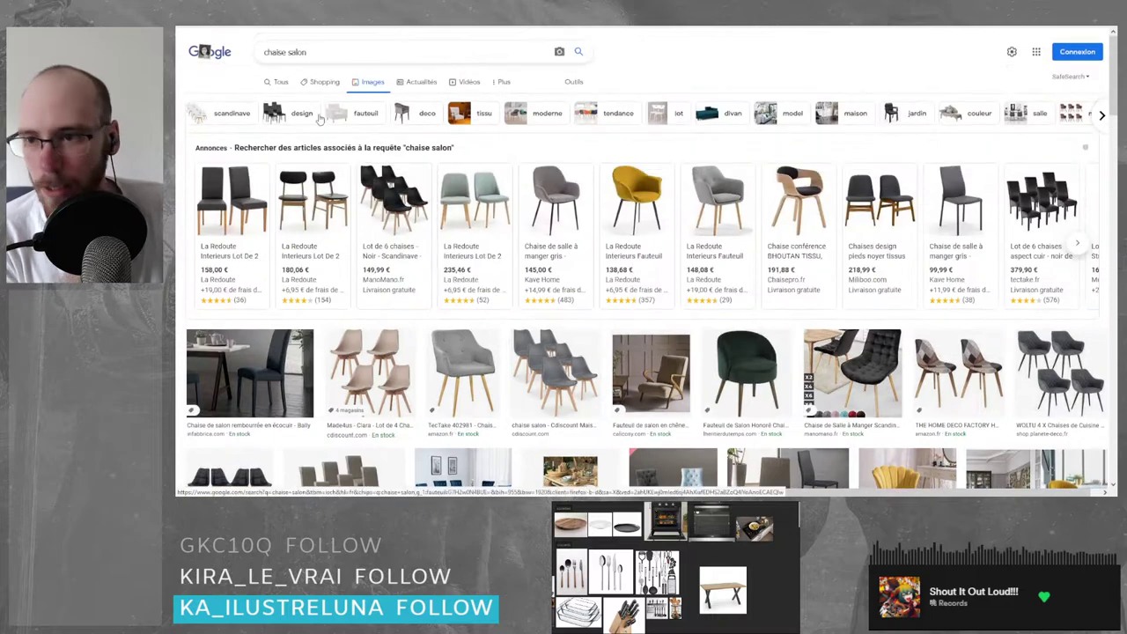
- Change the image search to "chaise table manger"
double_click(297, 53)
text(tabler manger)
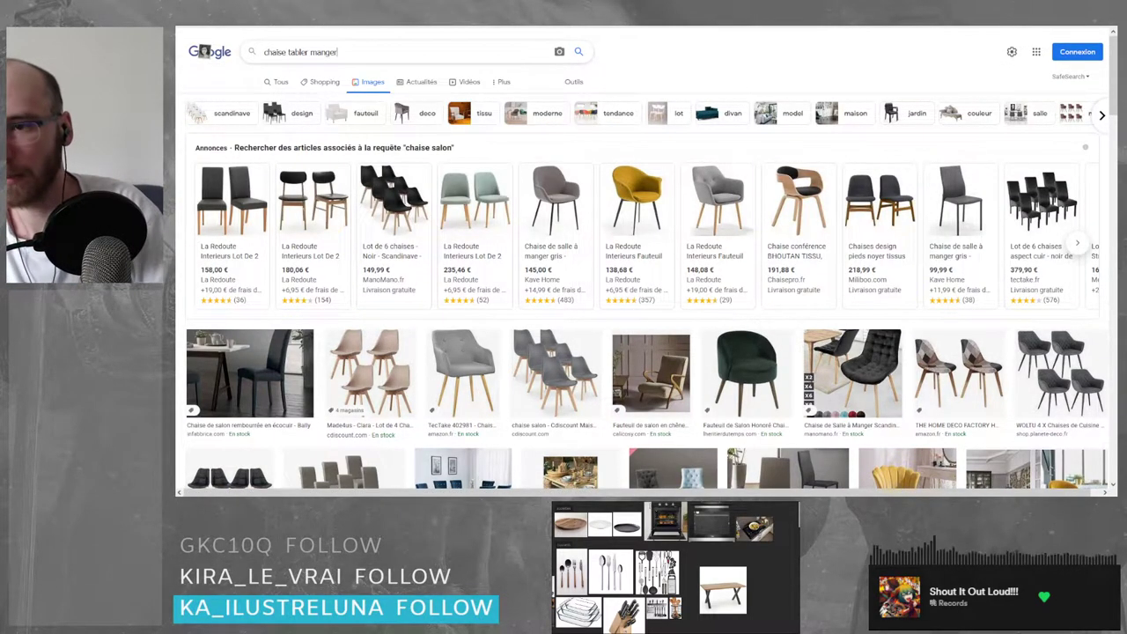
key(Return)
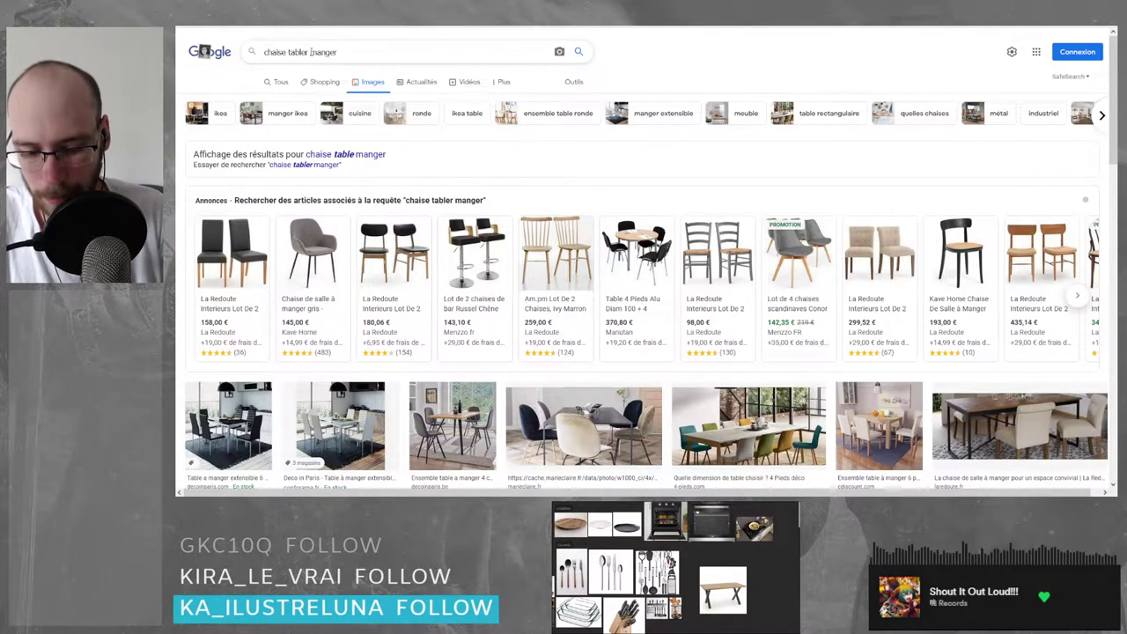
click(310, 52)
key(BackSpace)
key(Return)
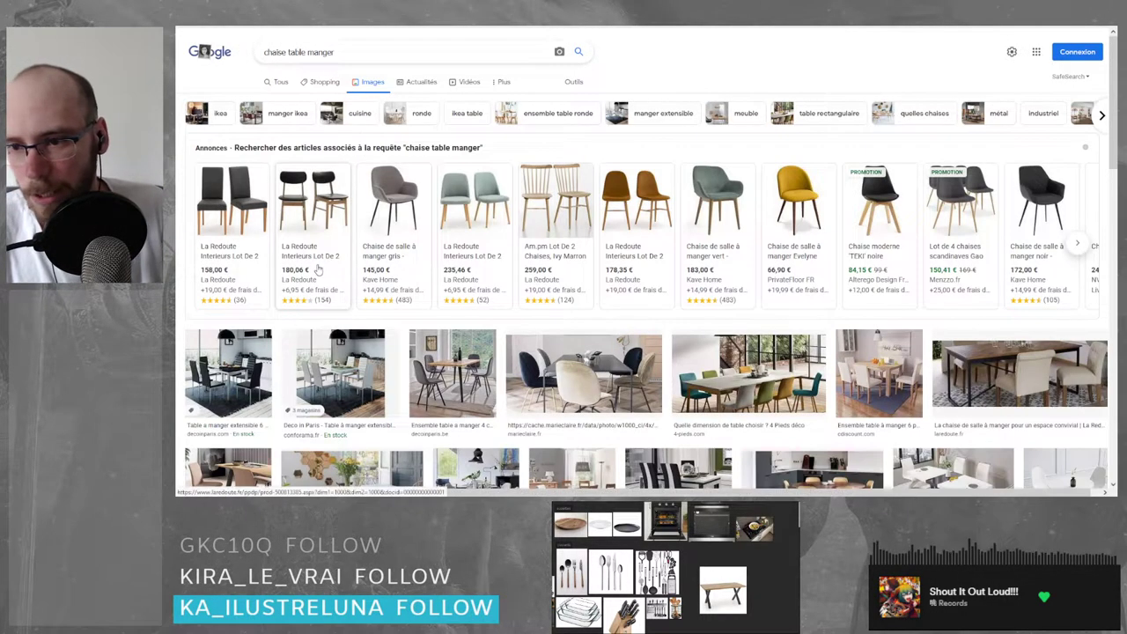
- Browse the "chaise table manger" results and bring up more of the advertised dining chairs
scroll(319, 265, down, 2)
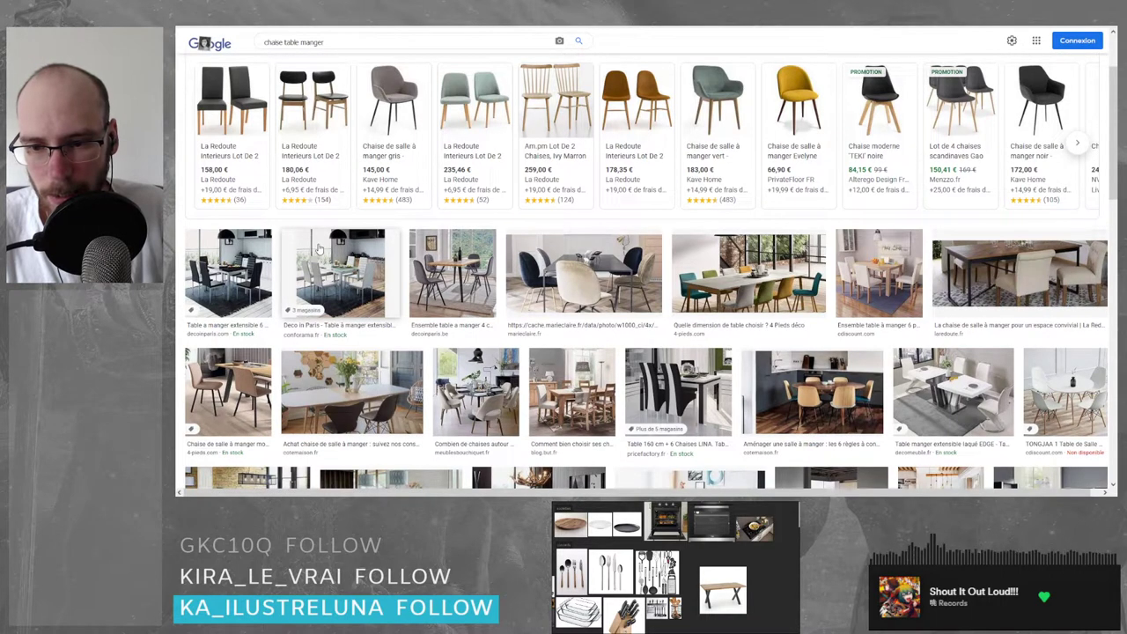
scroll(319, 251, down, 3)
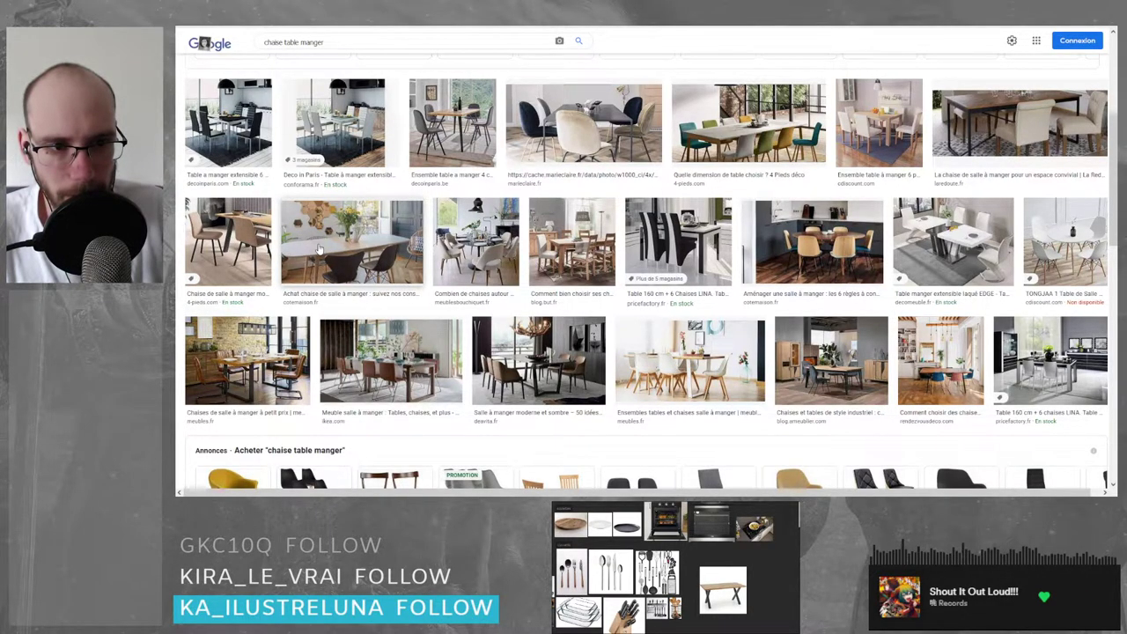
scroll(319, 250, down, 7)
scroll(319, 250, up, 3)
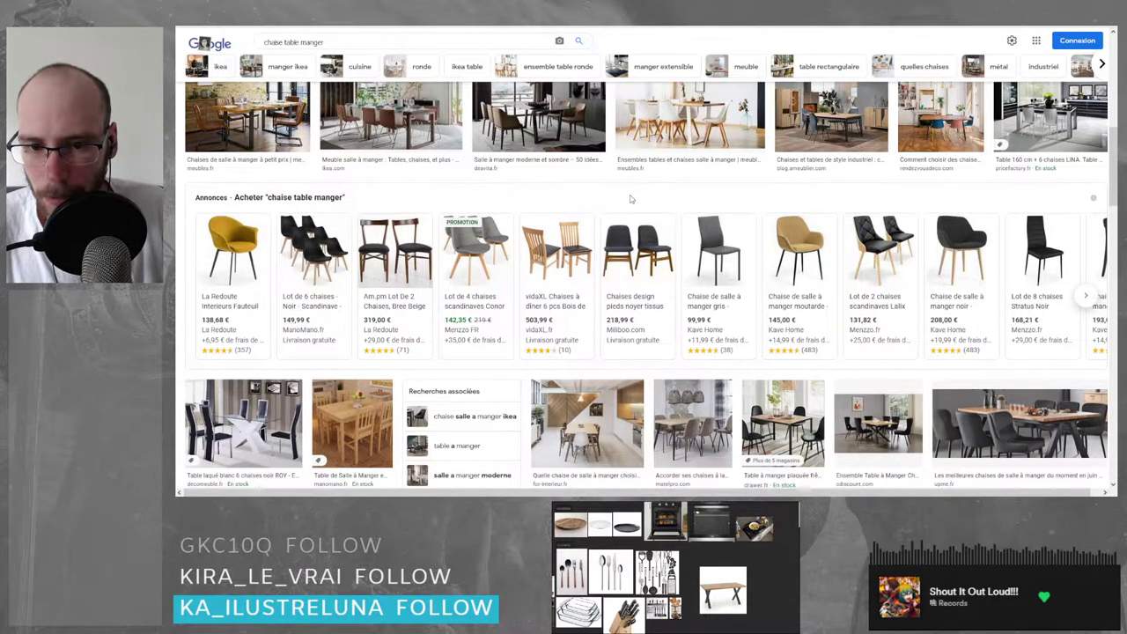
click(1088, 300)
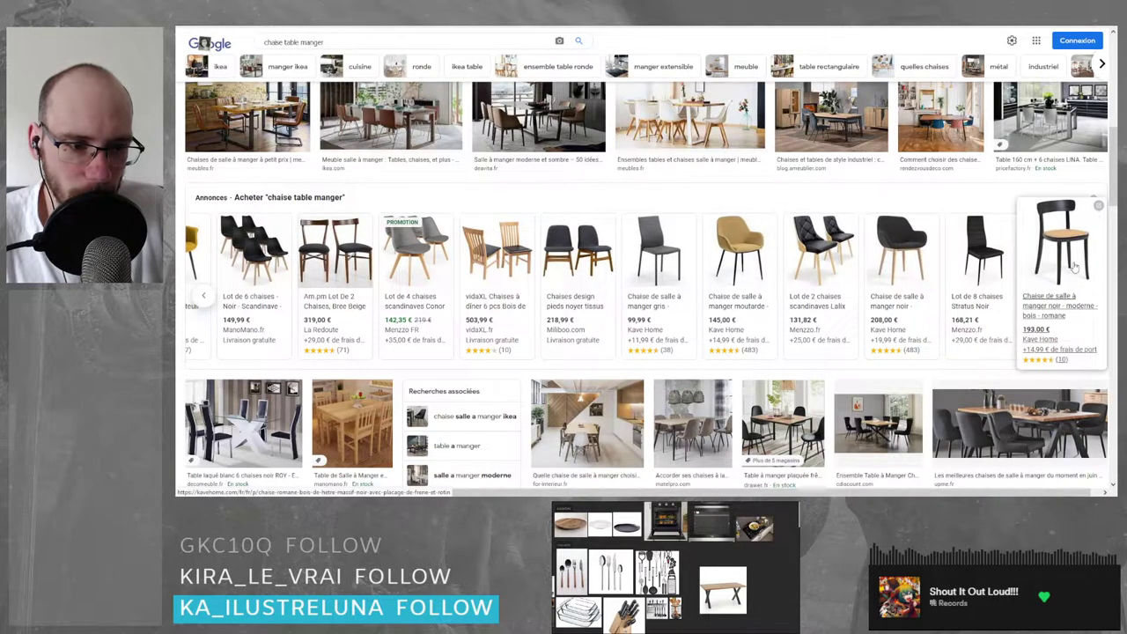
- Open the Kave Home product page of the black Romane chair with rattan seat and examine its photos
click(1045, 305)
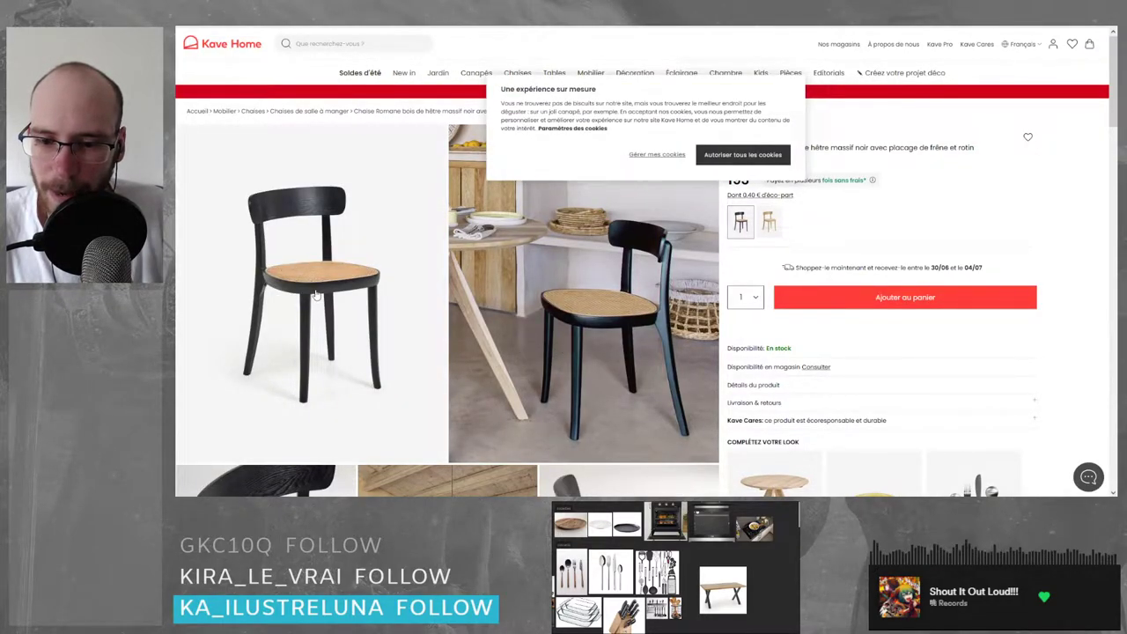
scroll(316, 294, down, 1)
scroll(315, 294, down, 3)
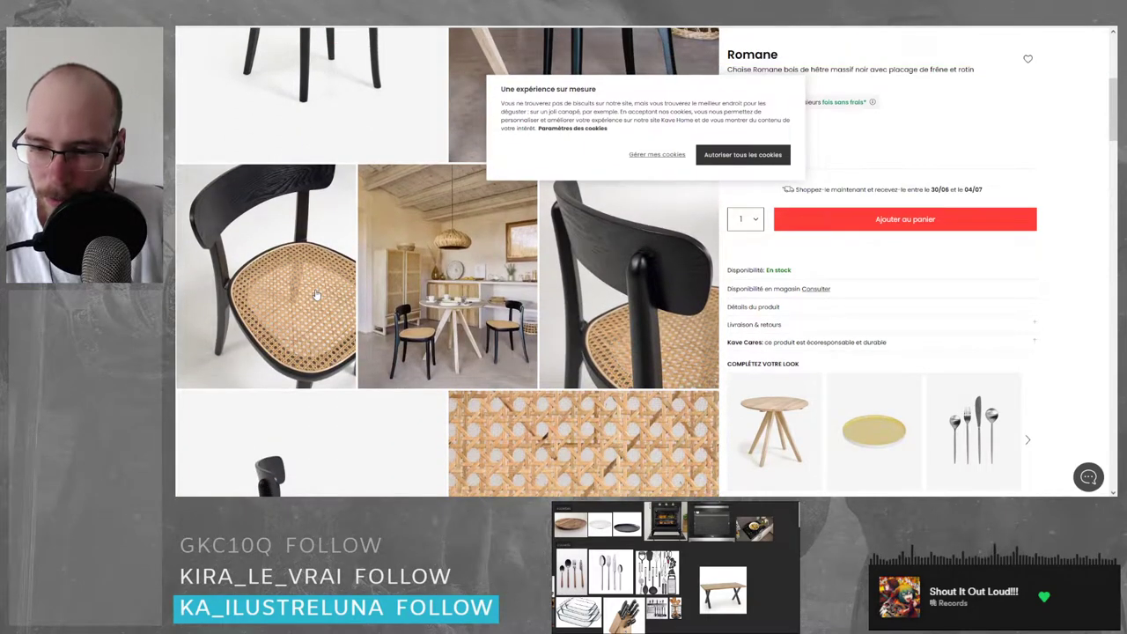
- Look over the remaining photos of the Romane chair and return to the "chaise table manger" image results
scroll(316, 294, down, 3)
scroll(315, 294, up, 4)
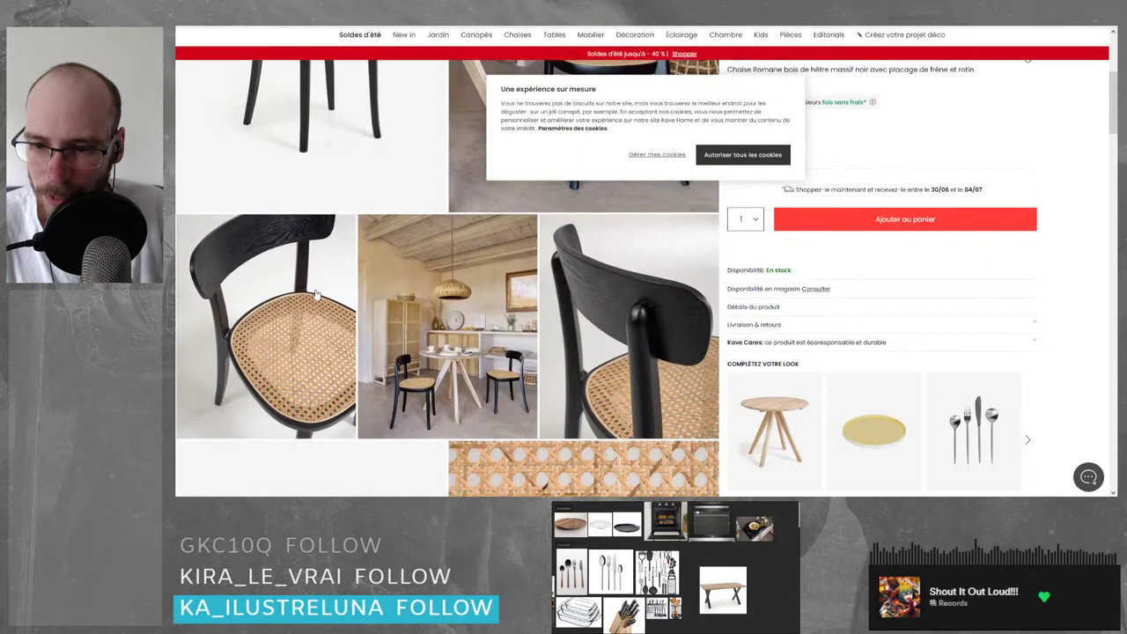
scroll(315, 294, up, 2)
click(230, 26)
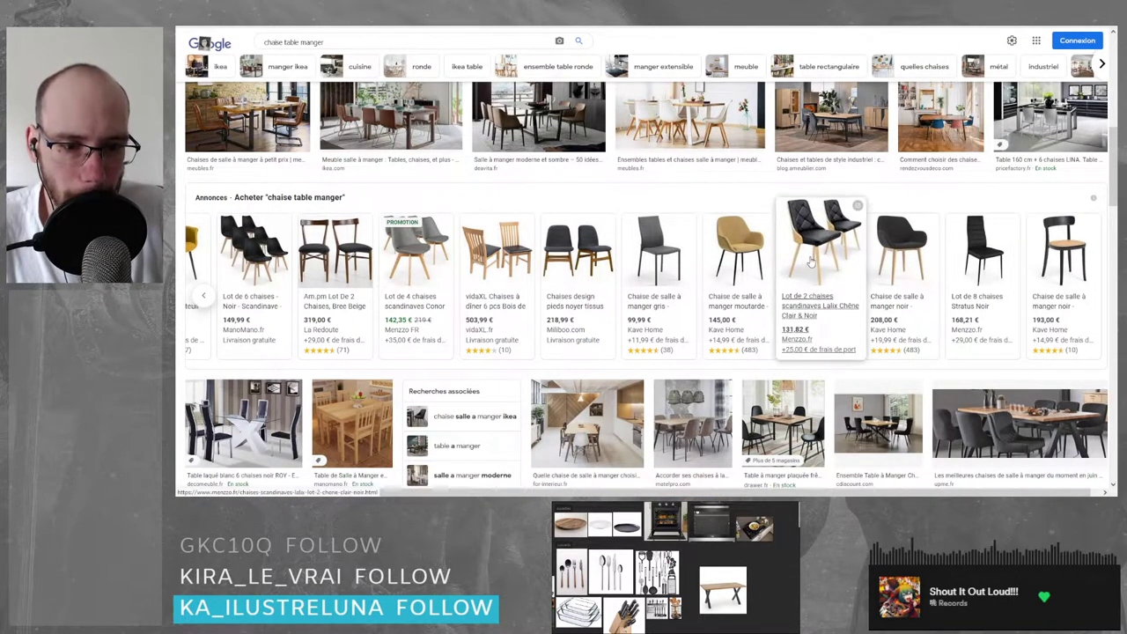
- Browse the "chaise table manger" image results for a dining chair design that suits the wooden table
scroll(811, 262, down, 4)
scroll(806, 262, up, 2)
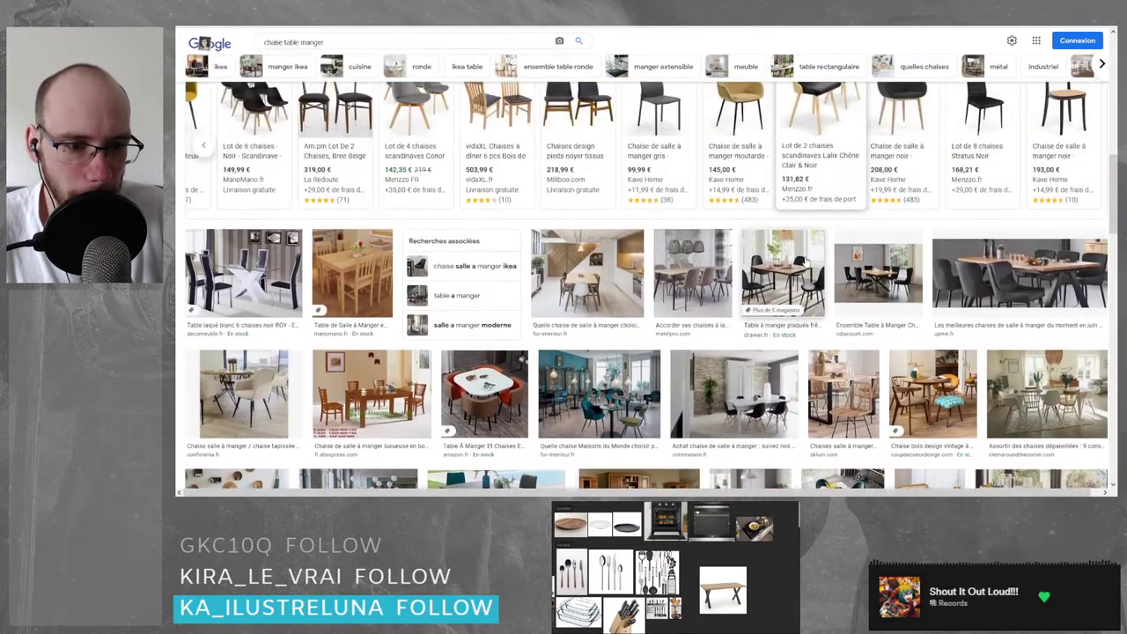
scroll(806, 262, down, 1)
scroll(804, 261, up, 3)
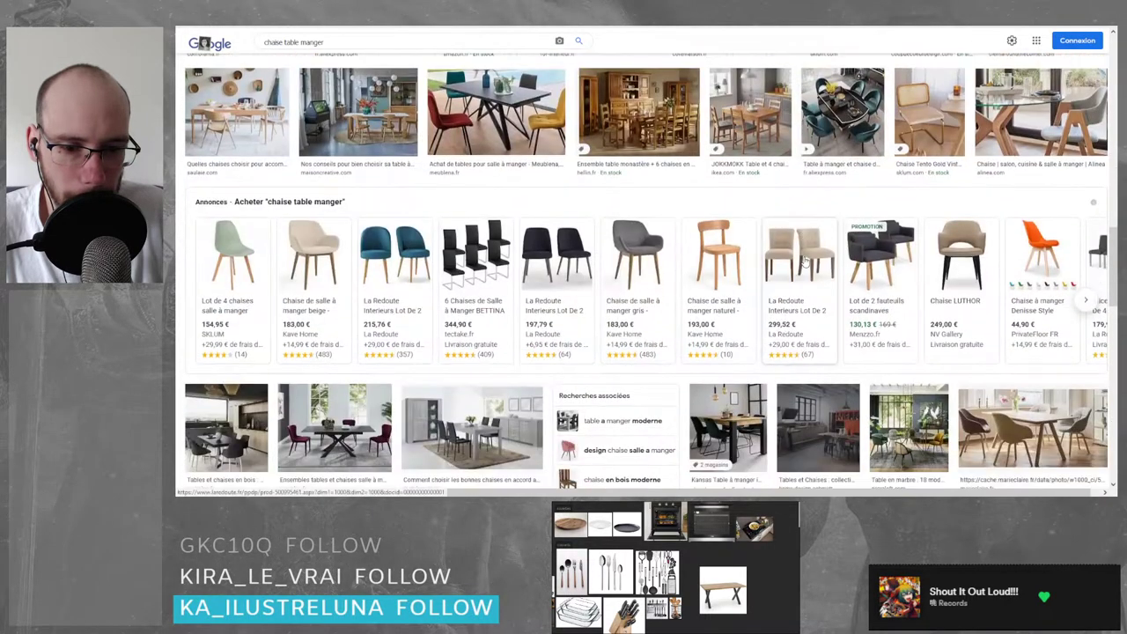
scroll(804, 262, down, 6)
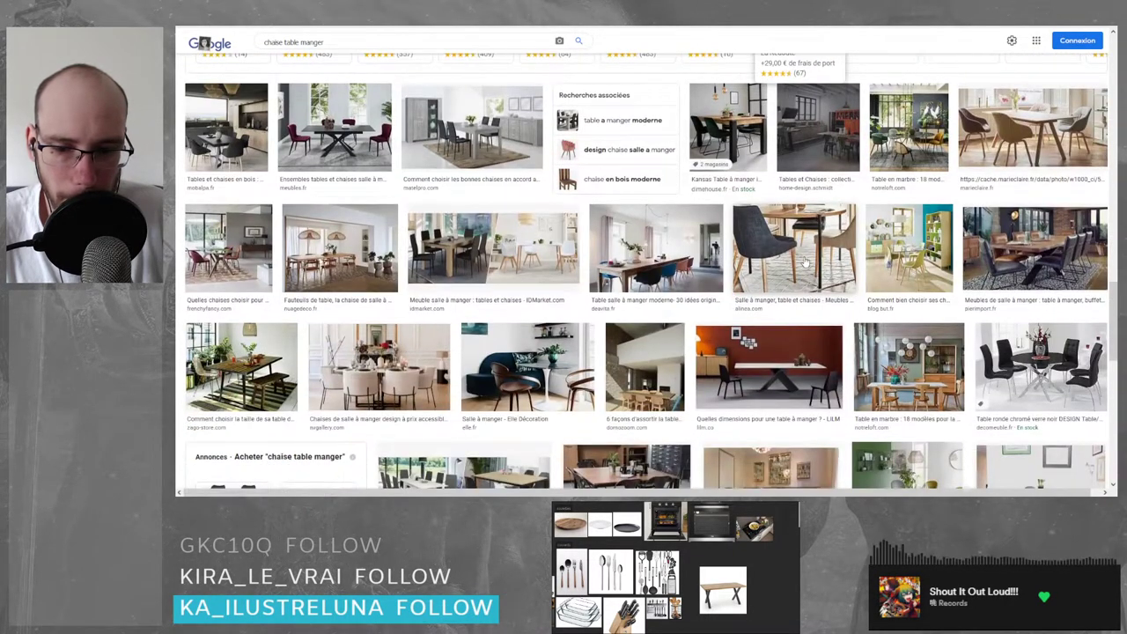
scroll(804, 262, down, 6)
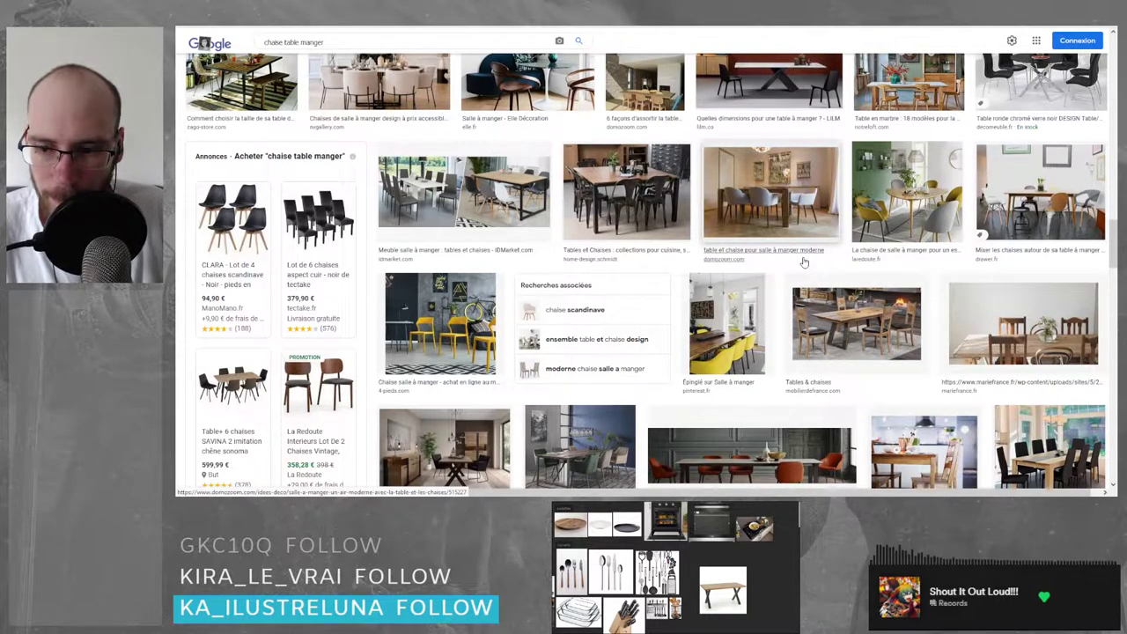
scroll(804, 261, down, 5)
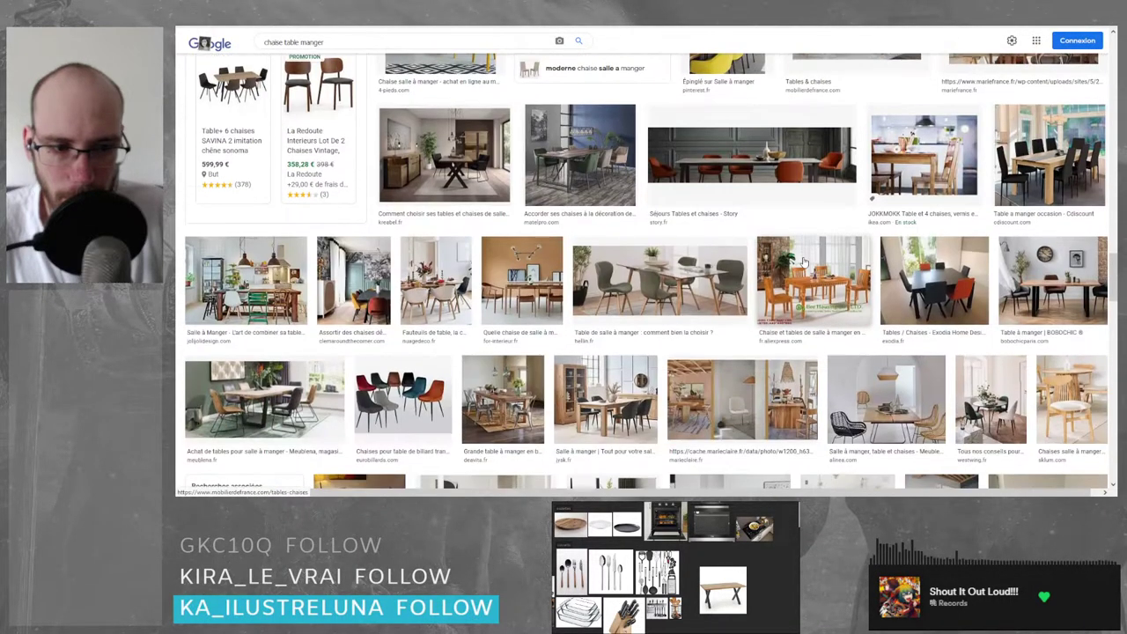
scroll(804, 261, down, 5)
scroll(804, 261, down, 5)
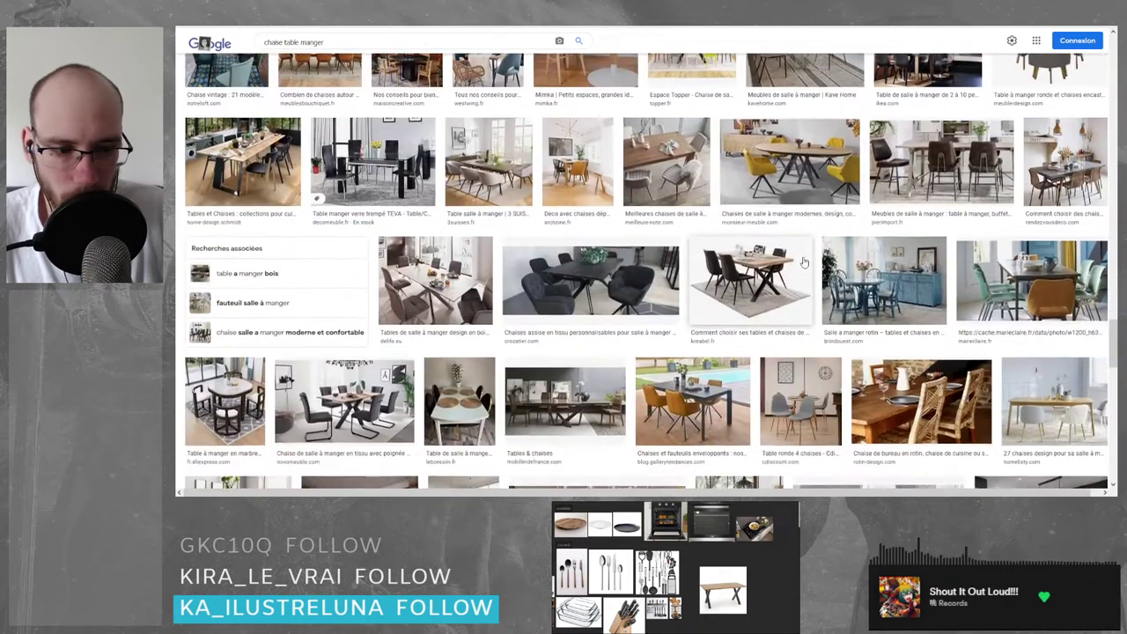
scroll(804, 262, down, 5)
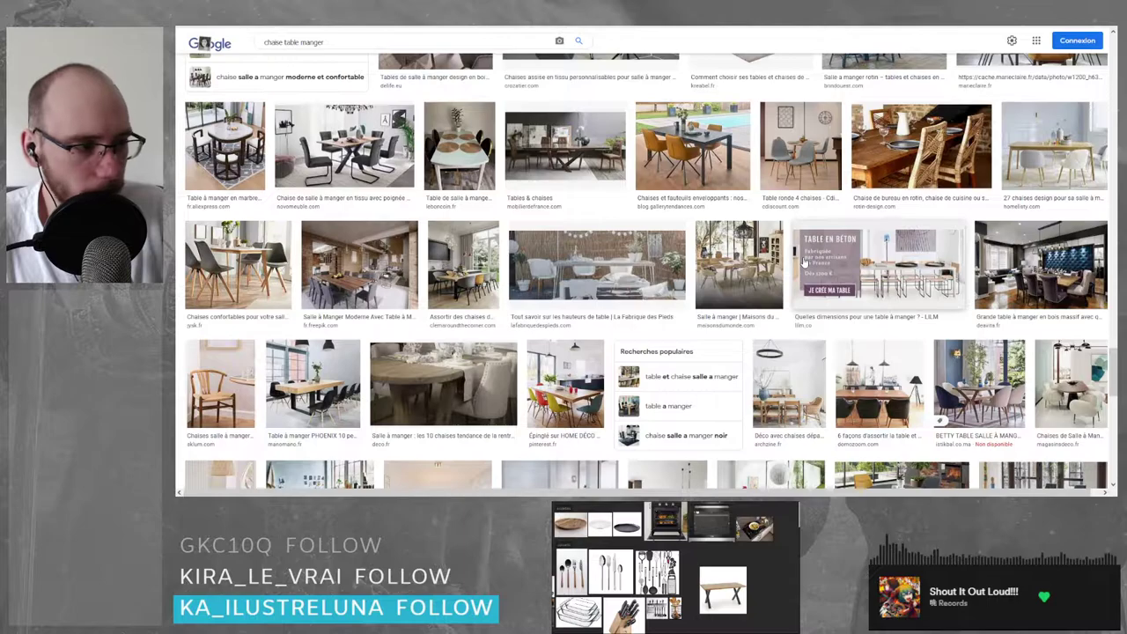
scroll(804, 261, down, 5)
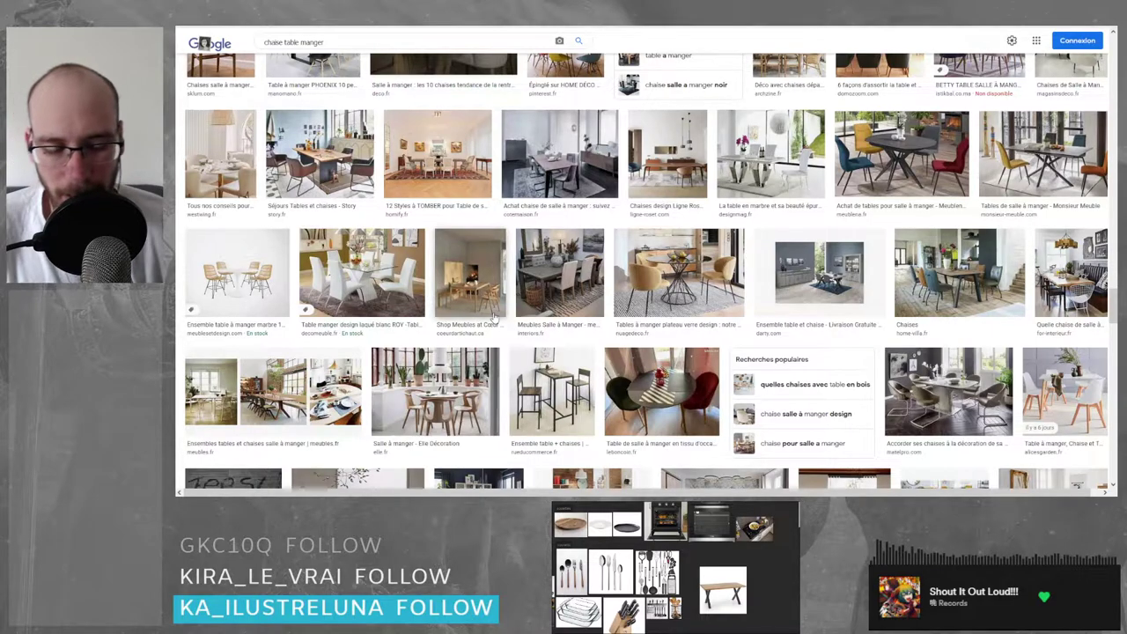
scroll(532, 213, down, 10)
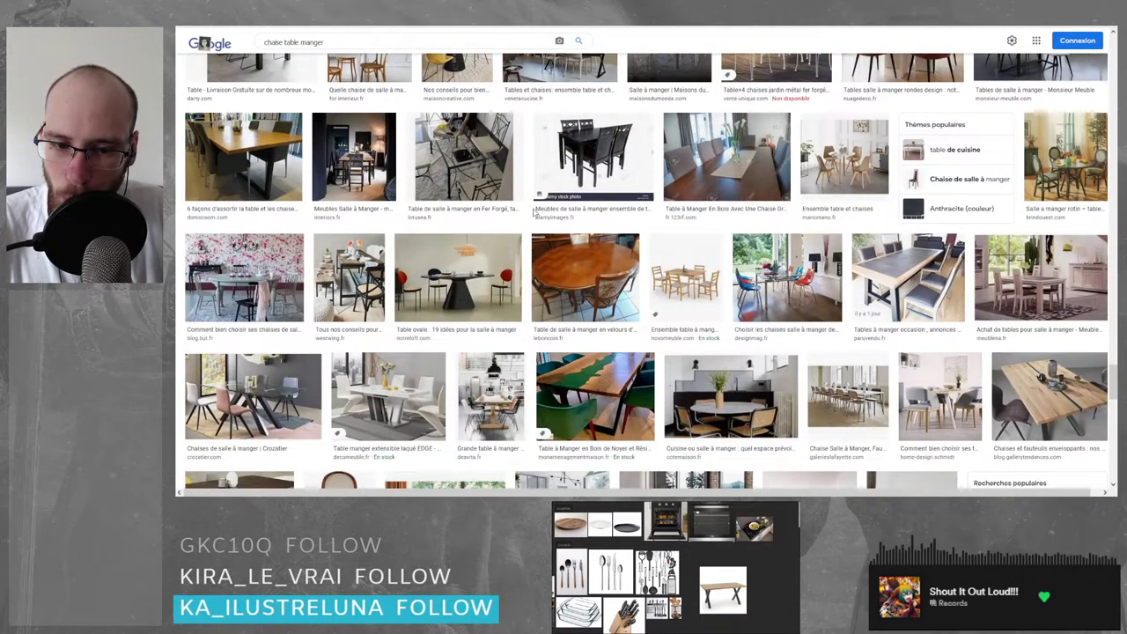
scroll(533, 213, down, 5)
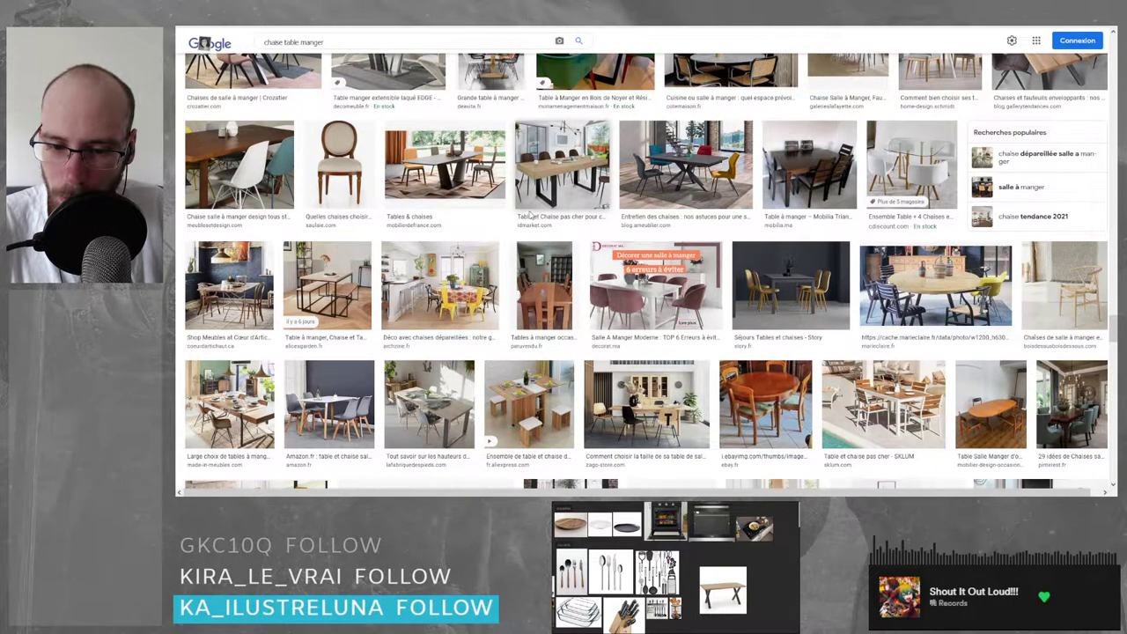
scroll(531, 214, down, 3)
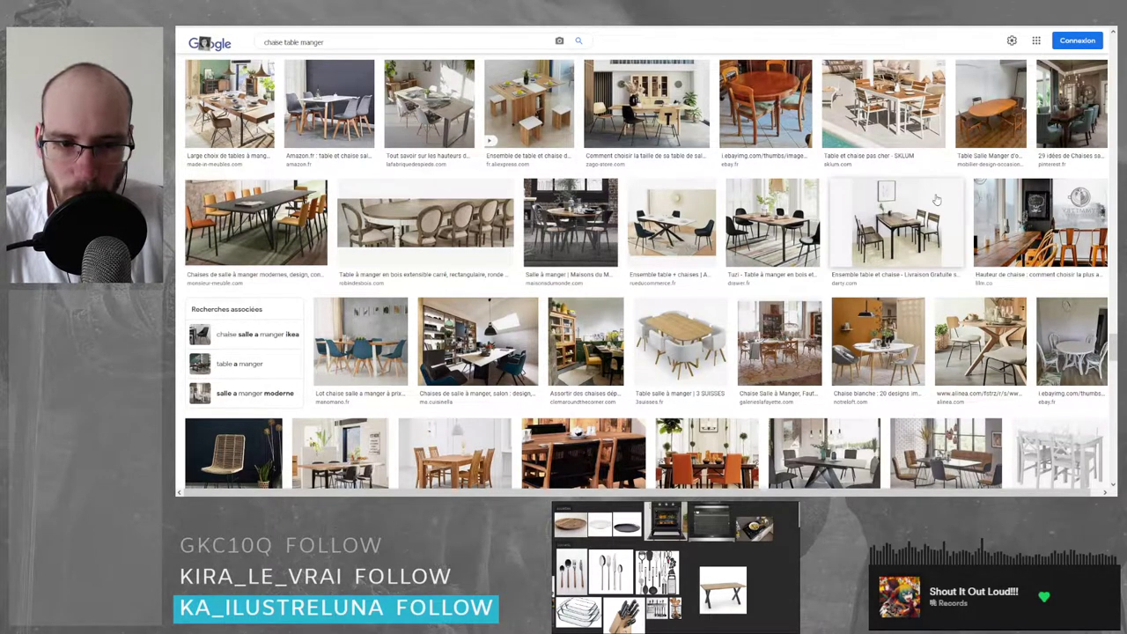
- Preview the Darty table and chair set, check its similar images and close the preview
click(875, 227)
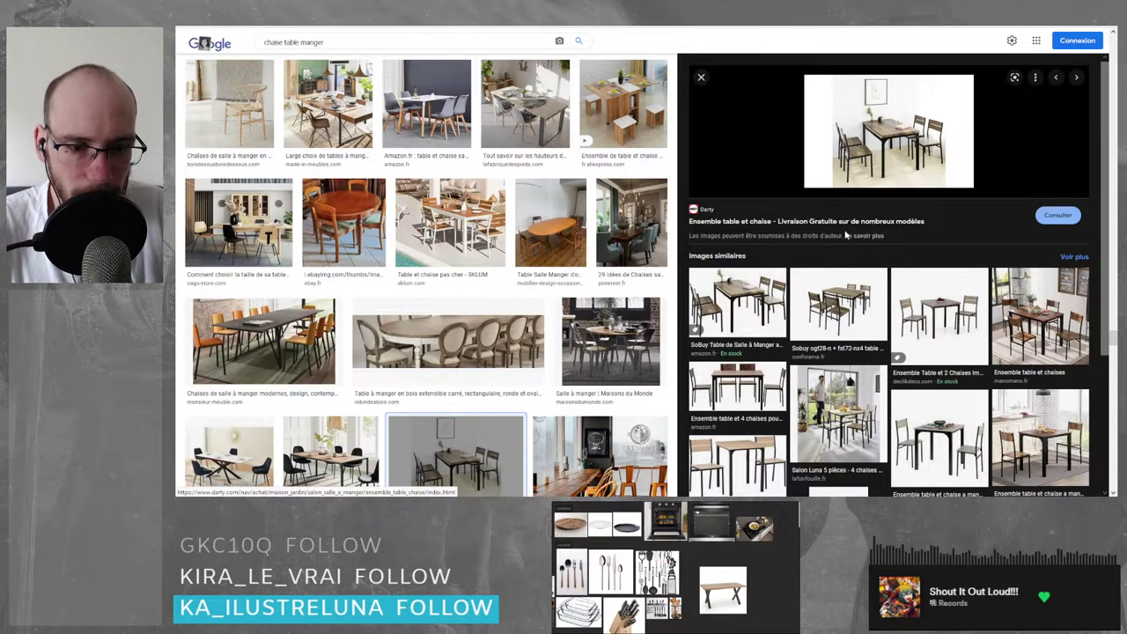
scroll(845, 236, down, 3)
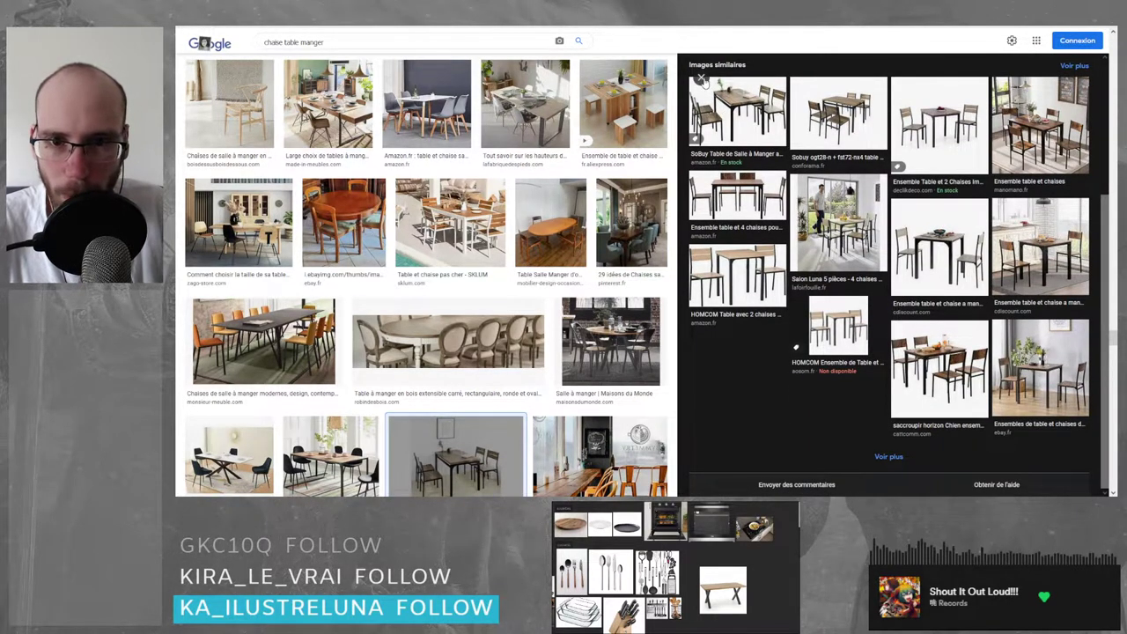
click(701, 77)
- Compare the dining chairs further down the results and go back over the ones near the advertised products
scroll(599, 288, down, 3)
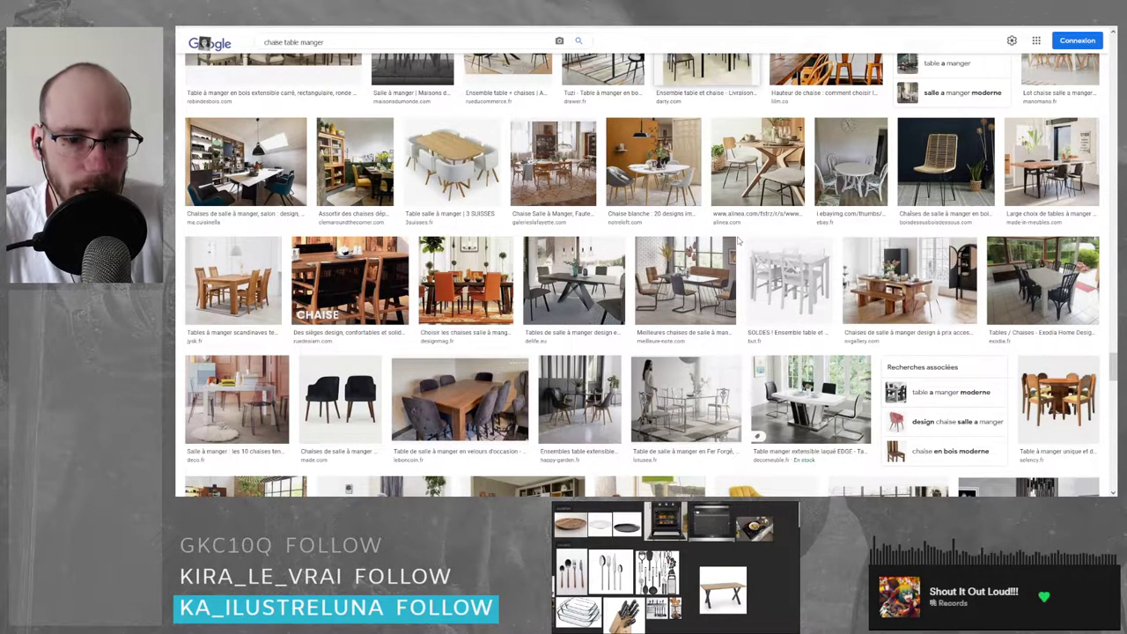
scroll(740, 238, down, 2)
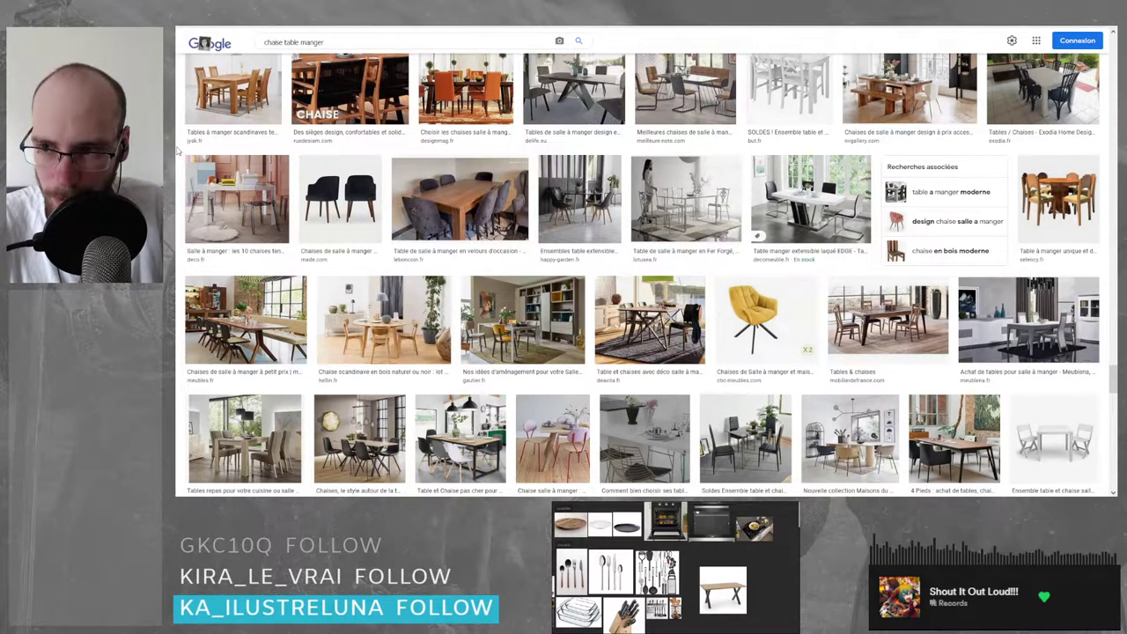
scroll(183, 151, down, 4)
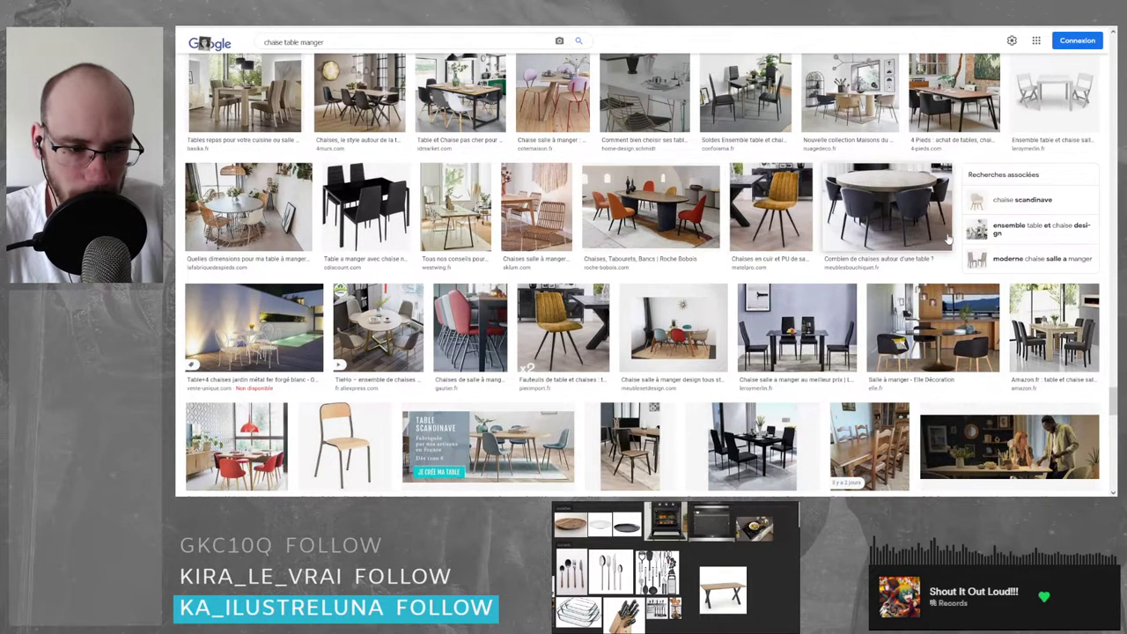
scroll(948, 239, down, 3)
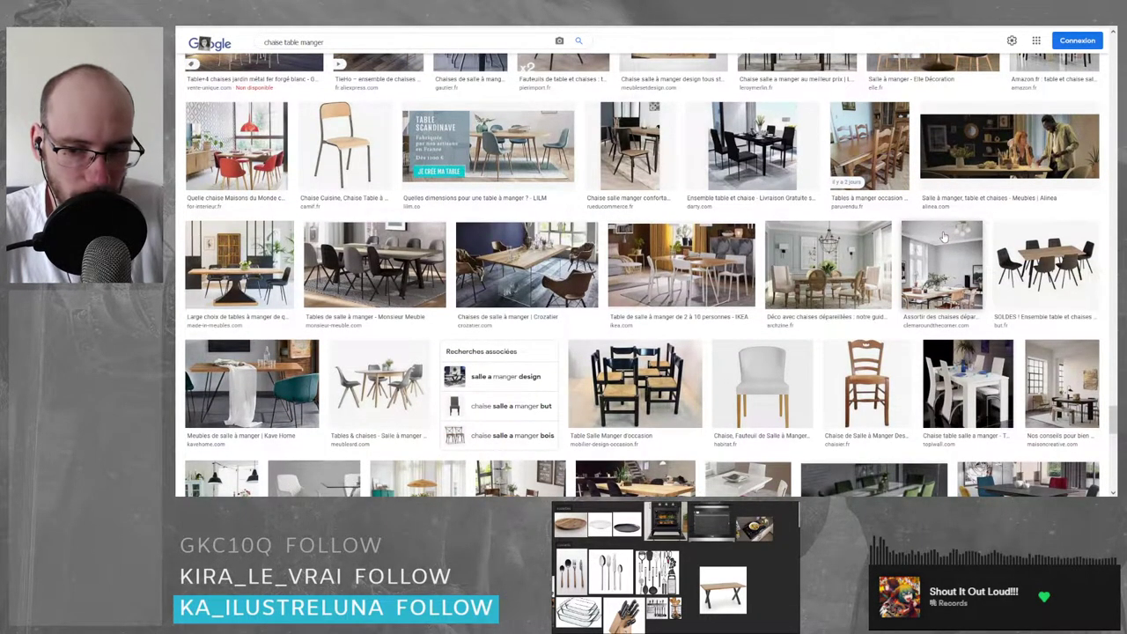
scroll(949, 240, up, 2)
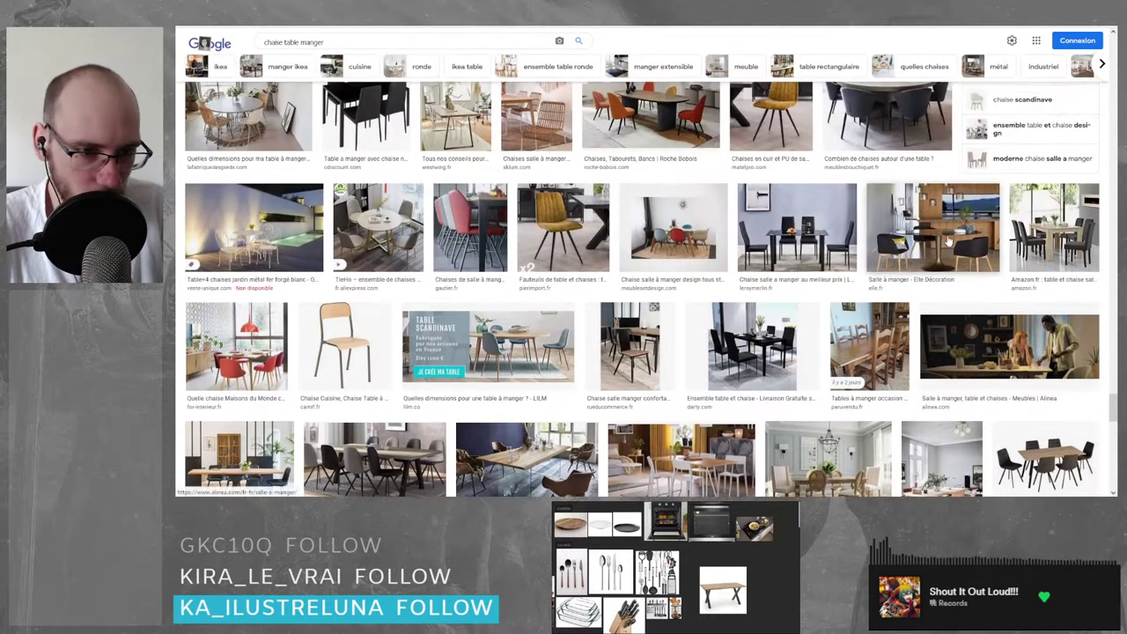
scroll(949, 240, down, 10)
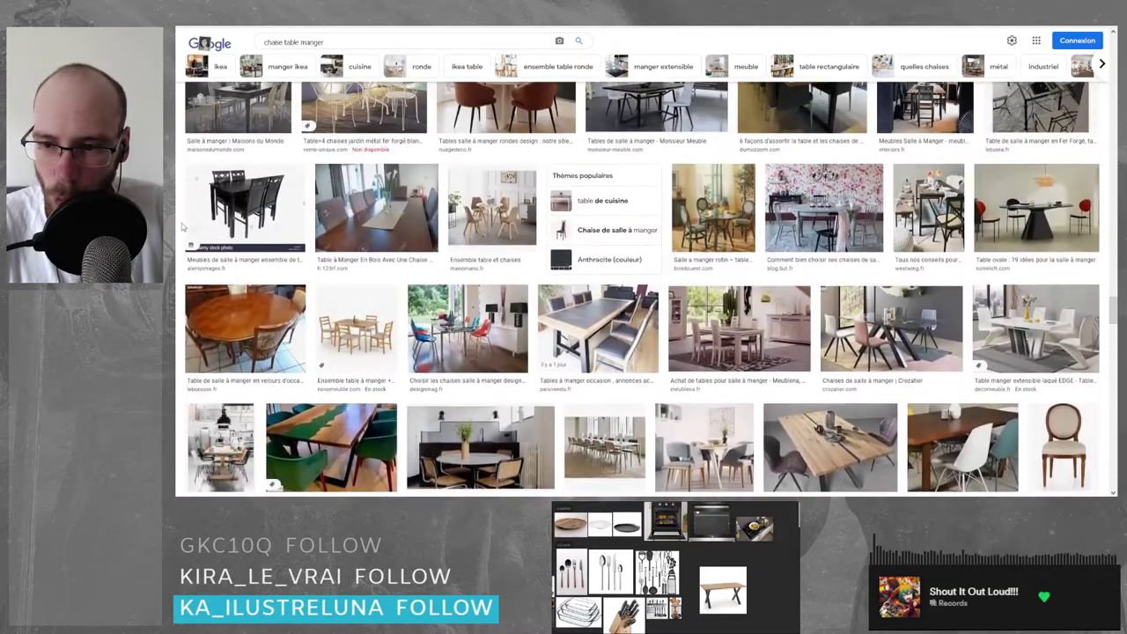
scroll(185, 231, up, 10)
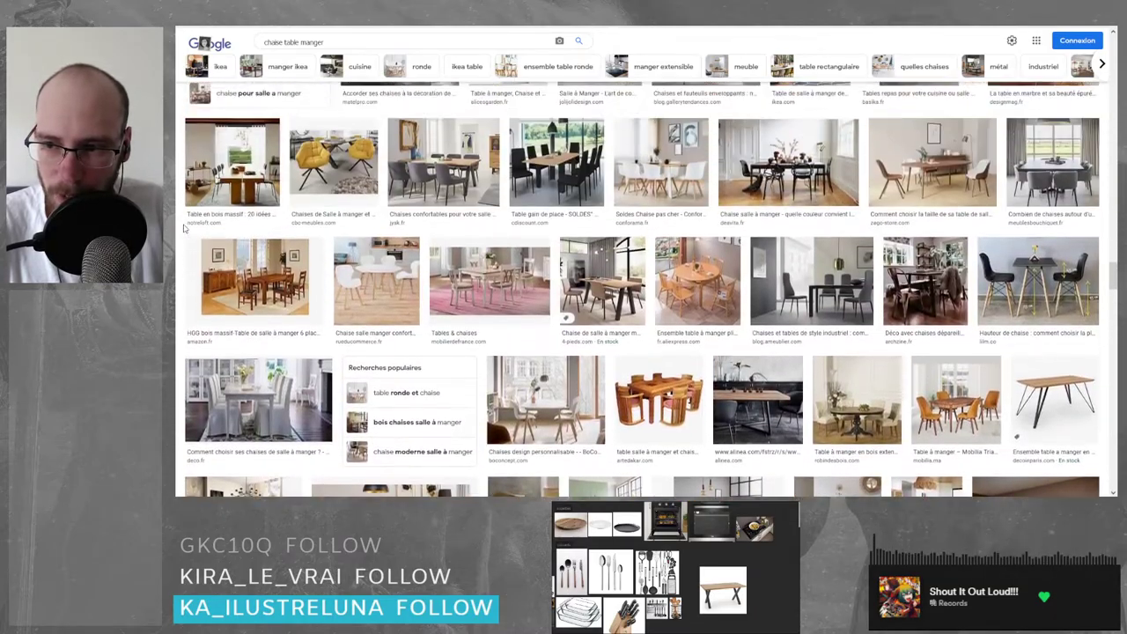
scroll(185, 231, up, 15)
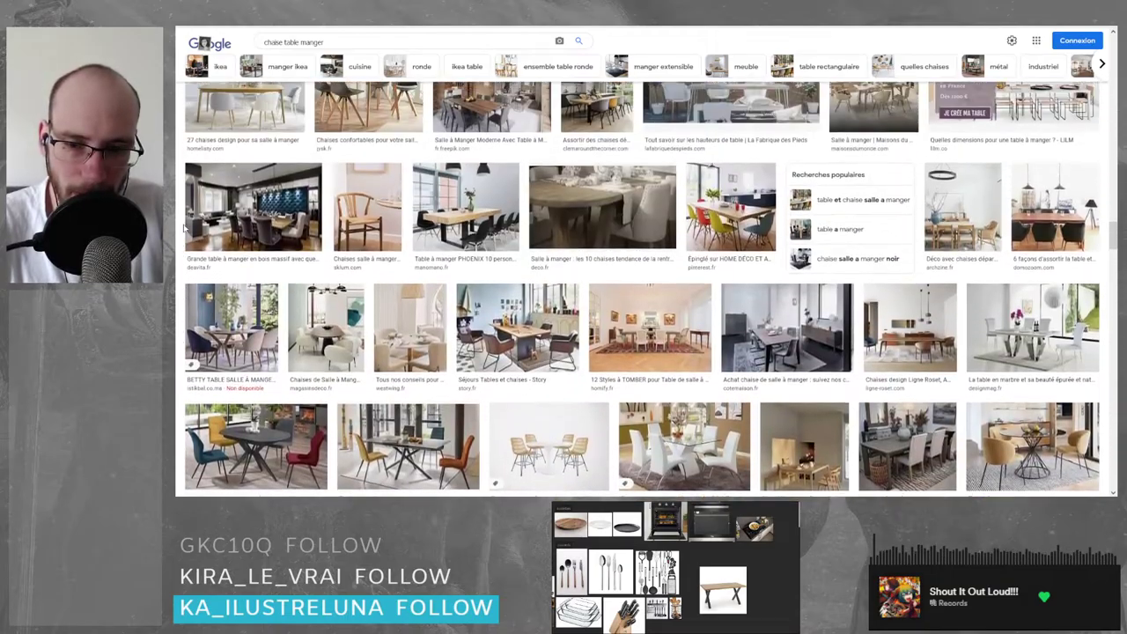
scroll(185, 231, up, 10)
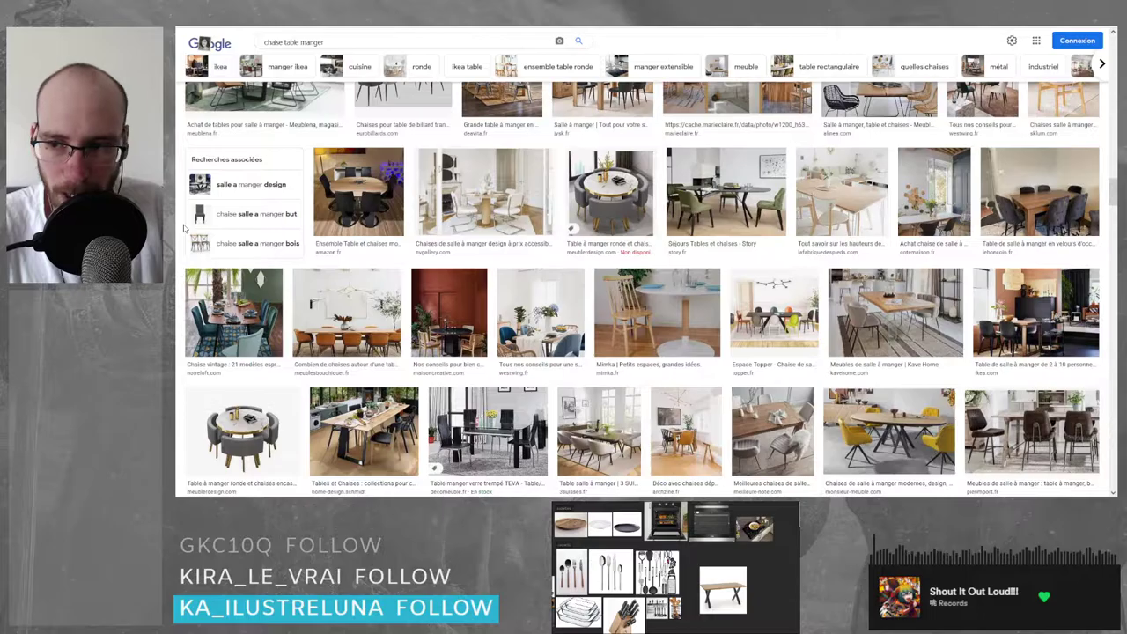
scroll(184, 230, up, 5)
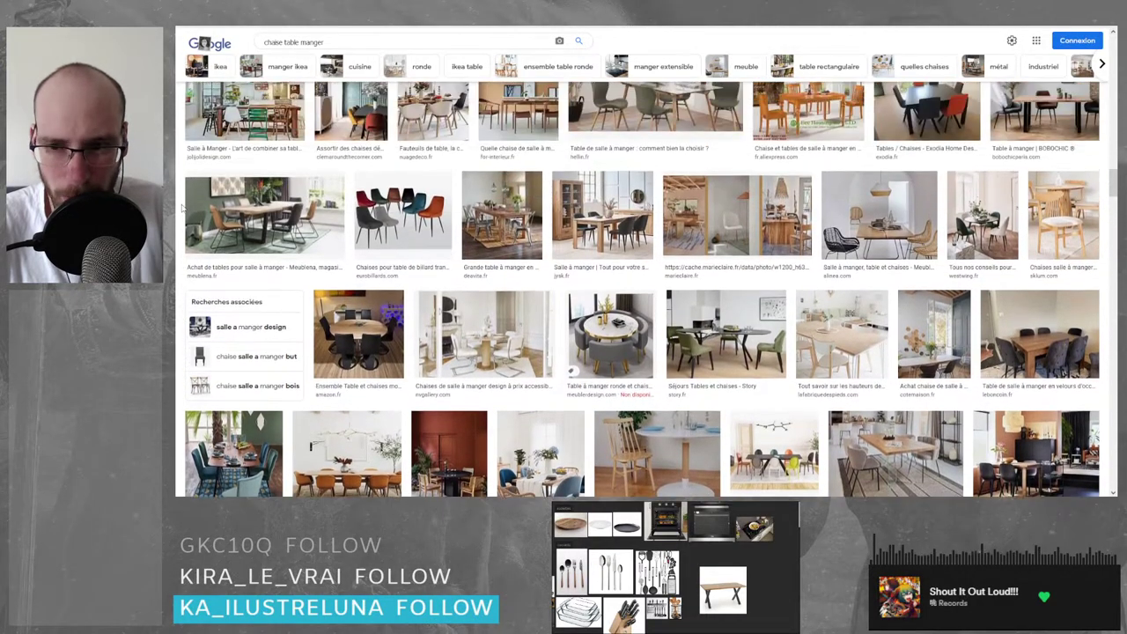
scroll(183, 207, up, 3)
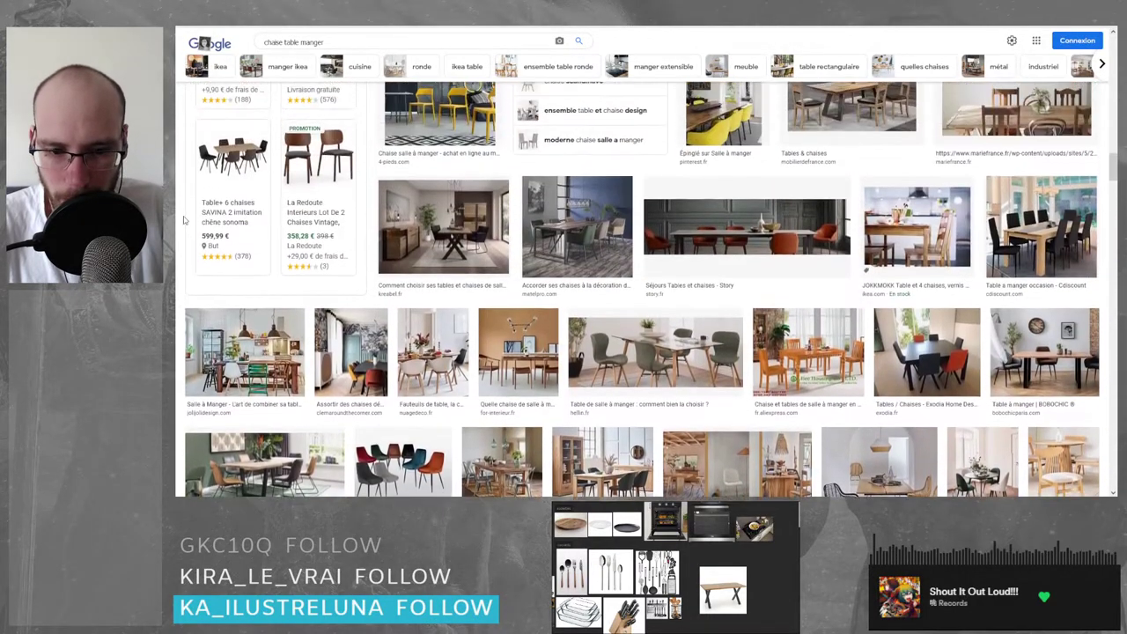
scroll(184, 216, up, 2)
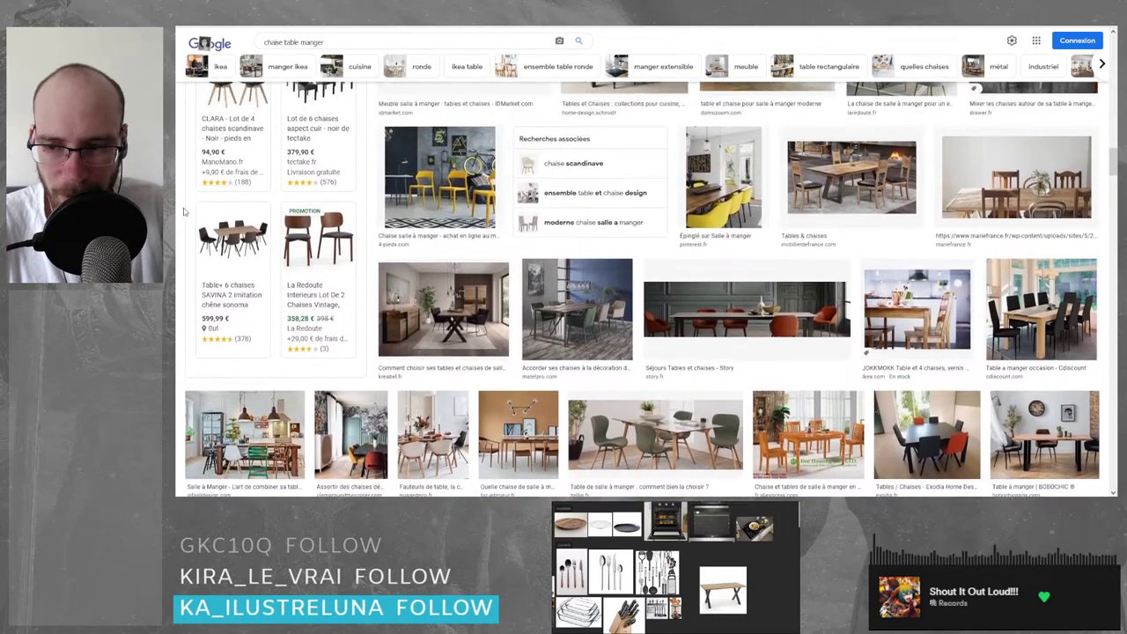
scroll(185, 211, up, 1)
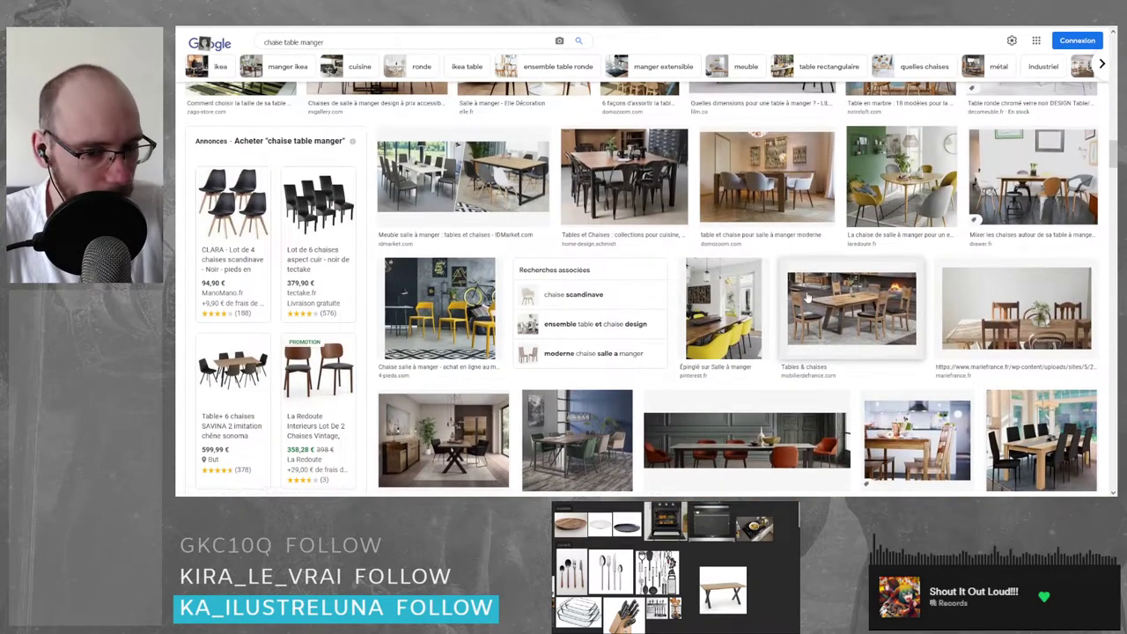
- Preview the Mobilier de France wooden table and chairs, the similar CHALET extendable table and another related wooden dining set
click(801, 296)
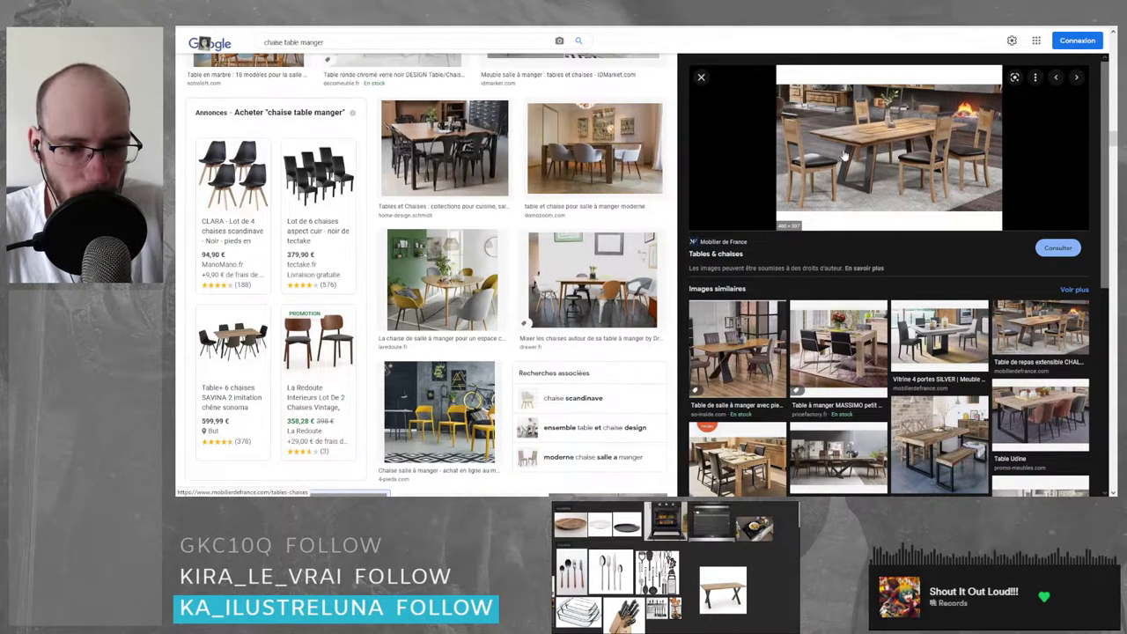
scroll(843, 151, down, 2)
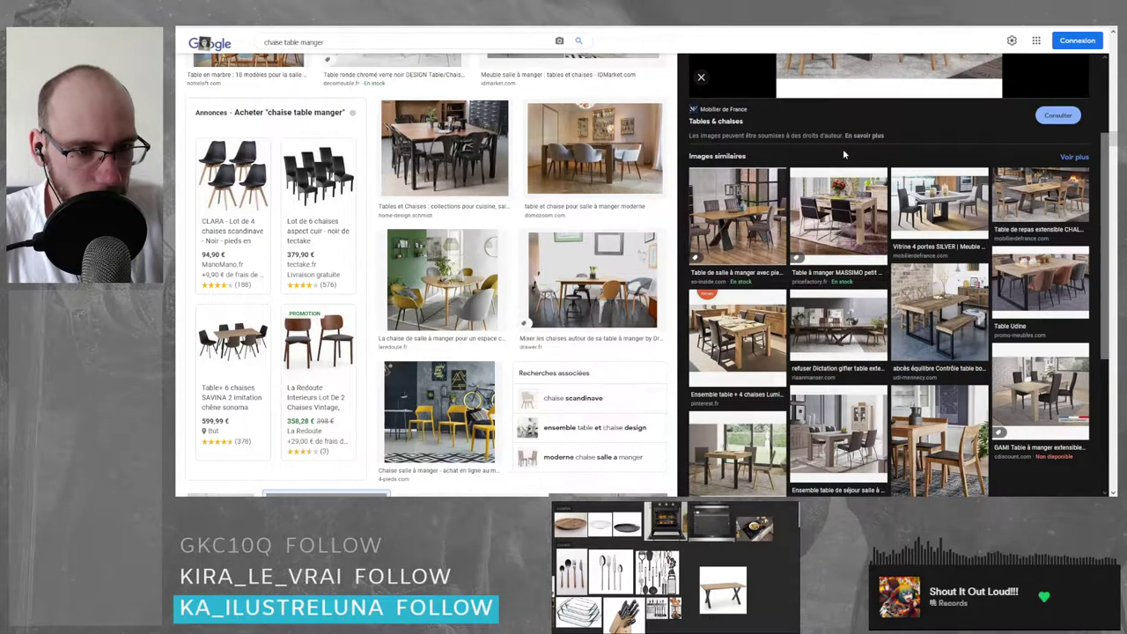
click(1043, 203)
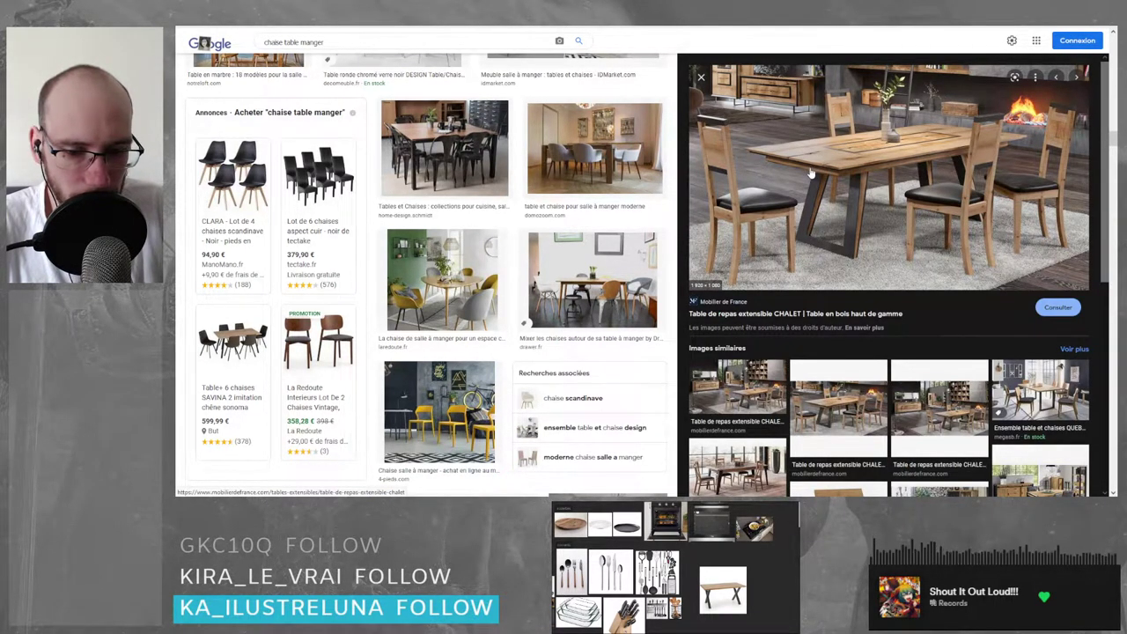
click(754, 467)
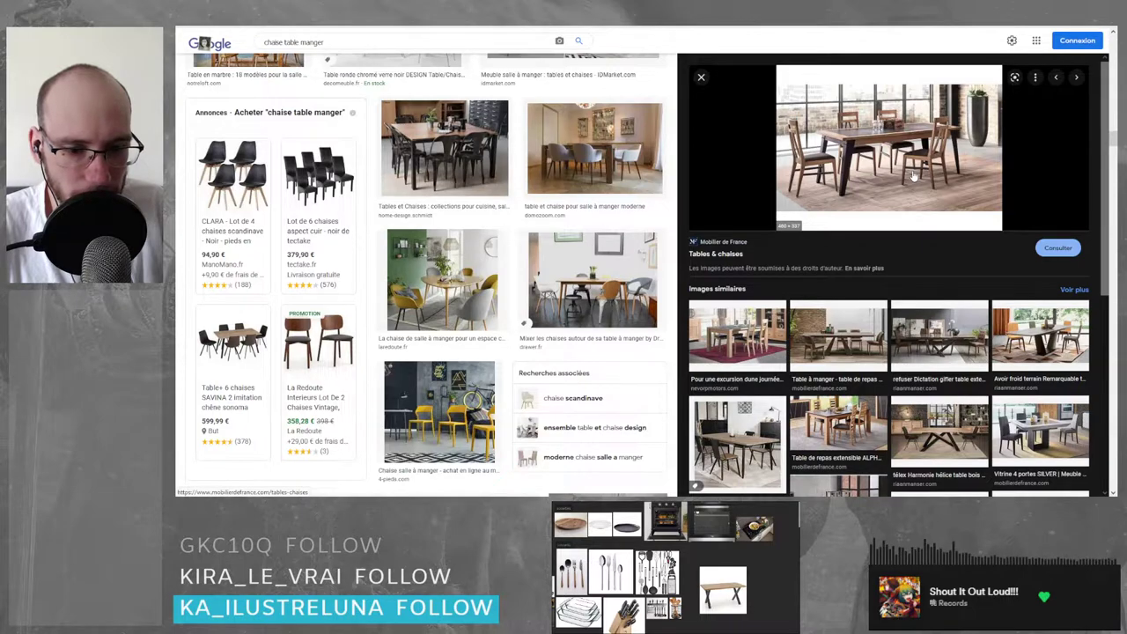
- Follow the similar images to the light wood set on a red rug and the LUTECE two-door furniture to examine their chairs
click(764, 310)
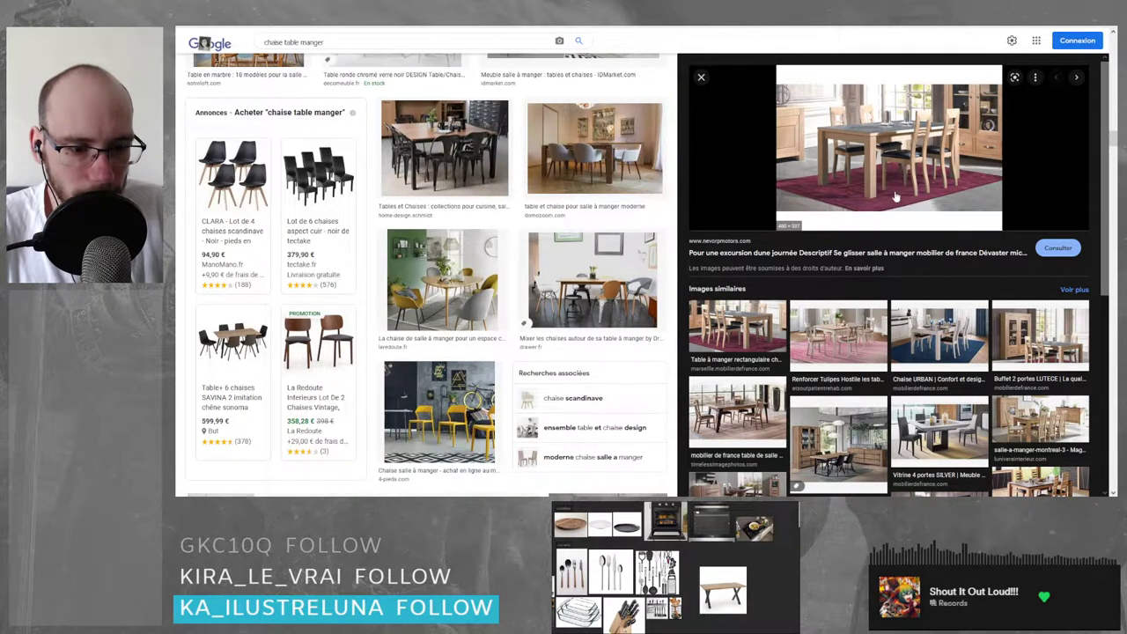
scroll(1022, 176, down, 2)
click(1026, 183)
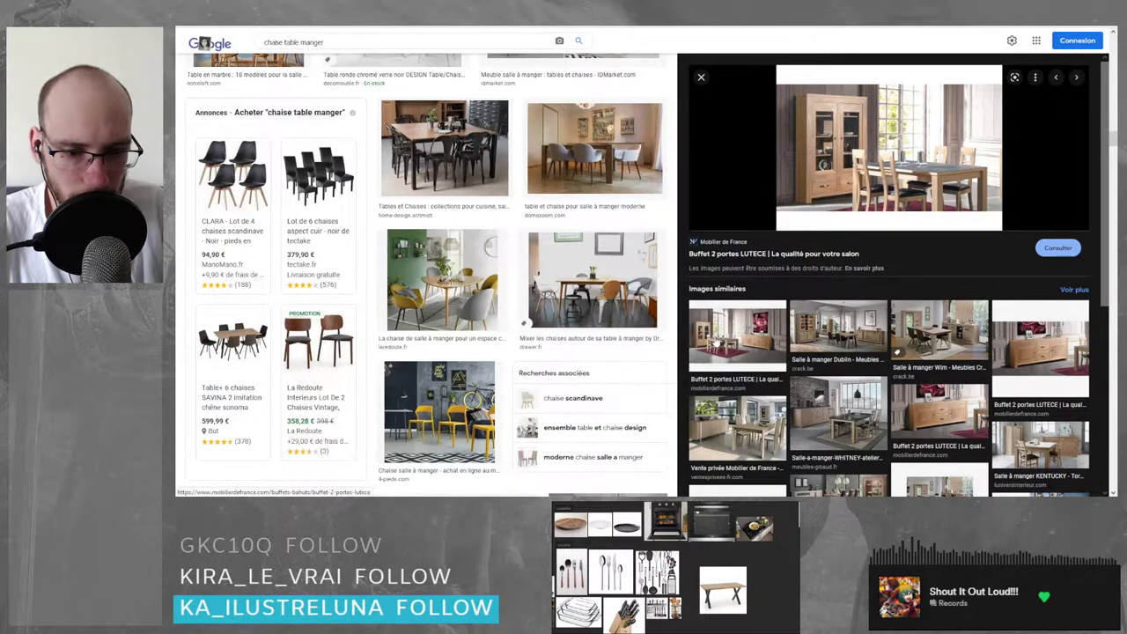
click(717, 342)
click(801, 355)
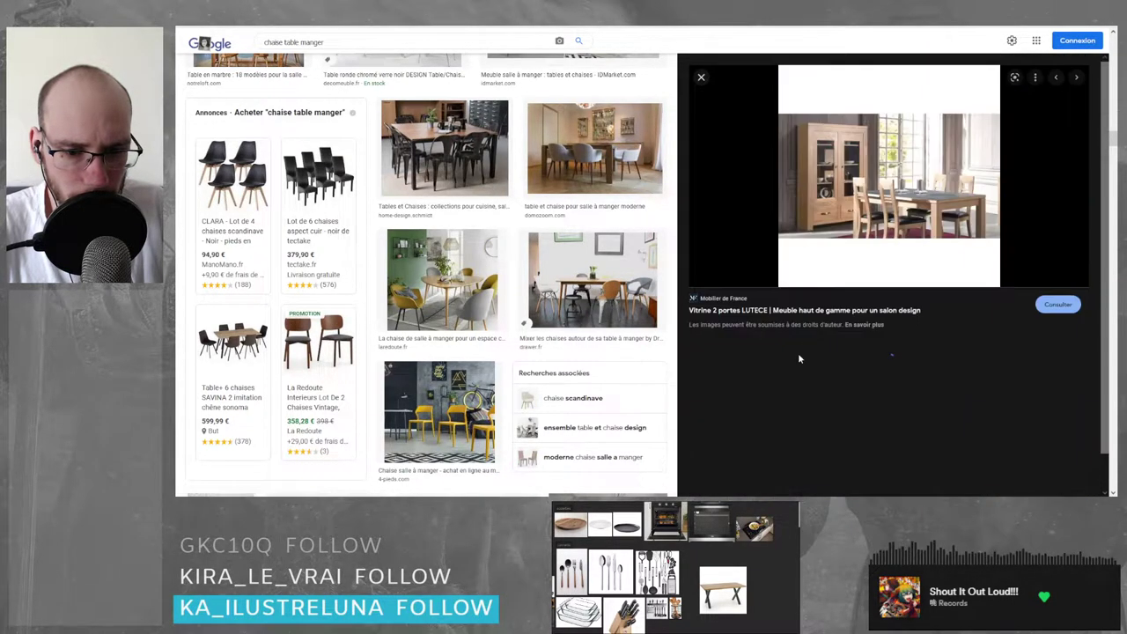
- Check the similar images of the LUTECE two-door furniture, close the preview and go back over the dining chair results
click(838, 405)
scroll(793, 264, down, 3)
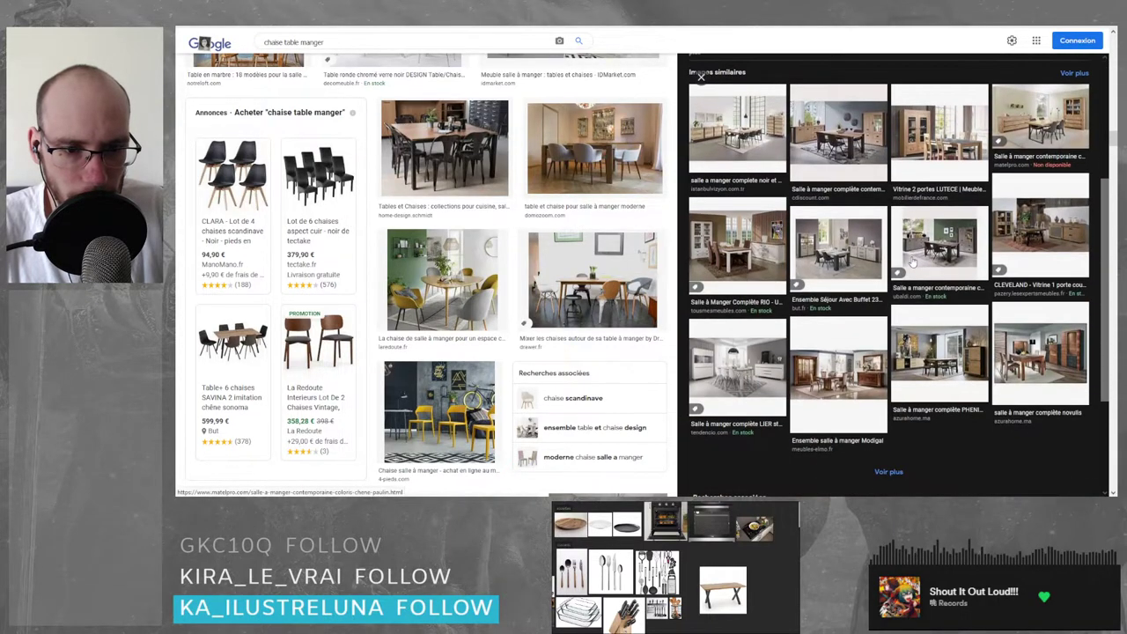
scroll(752, 134, up, 2)
click(701, 77)
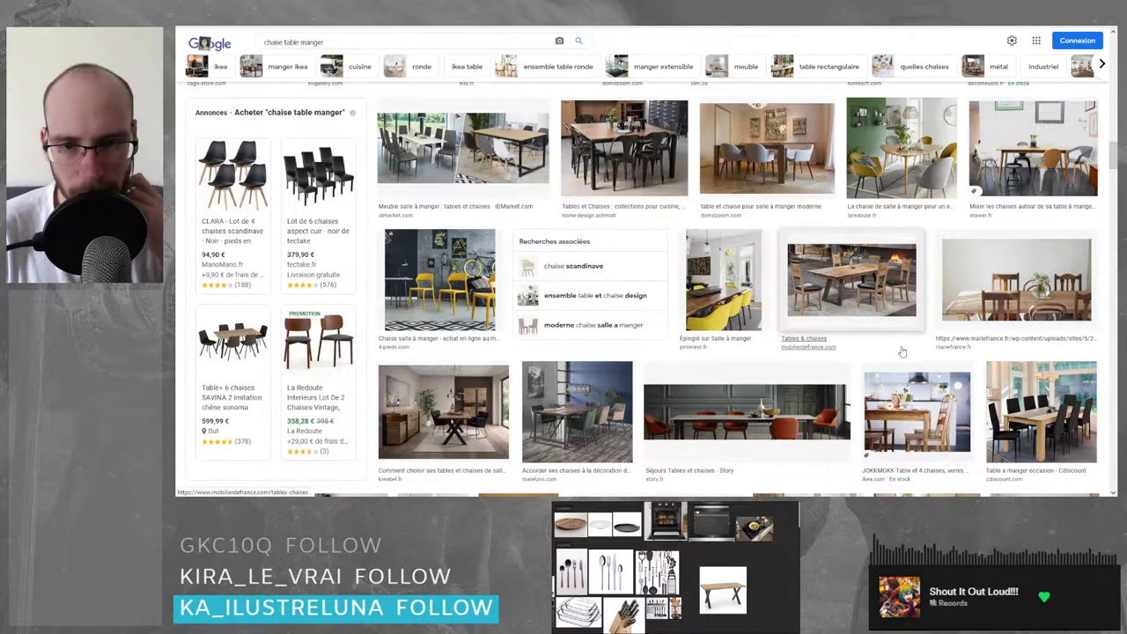
scroll(831, 282, up, 3)
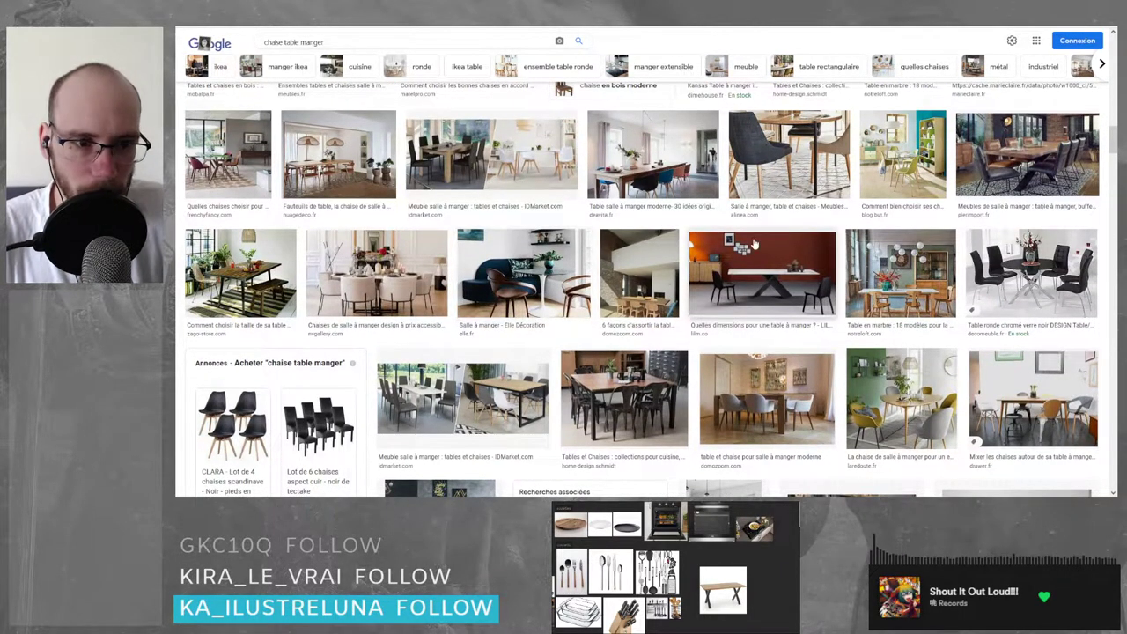
scroll(919, 256, up, 1)
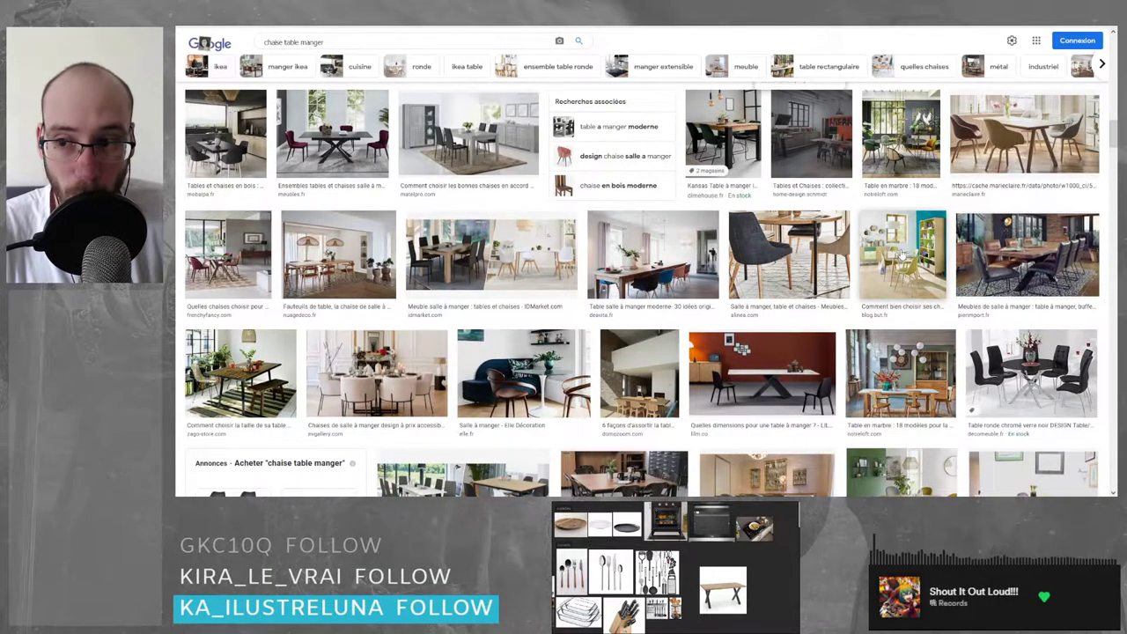
scroll(900, 254, down, 1)
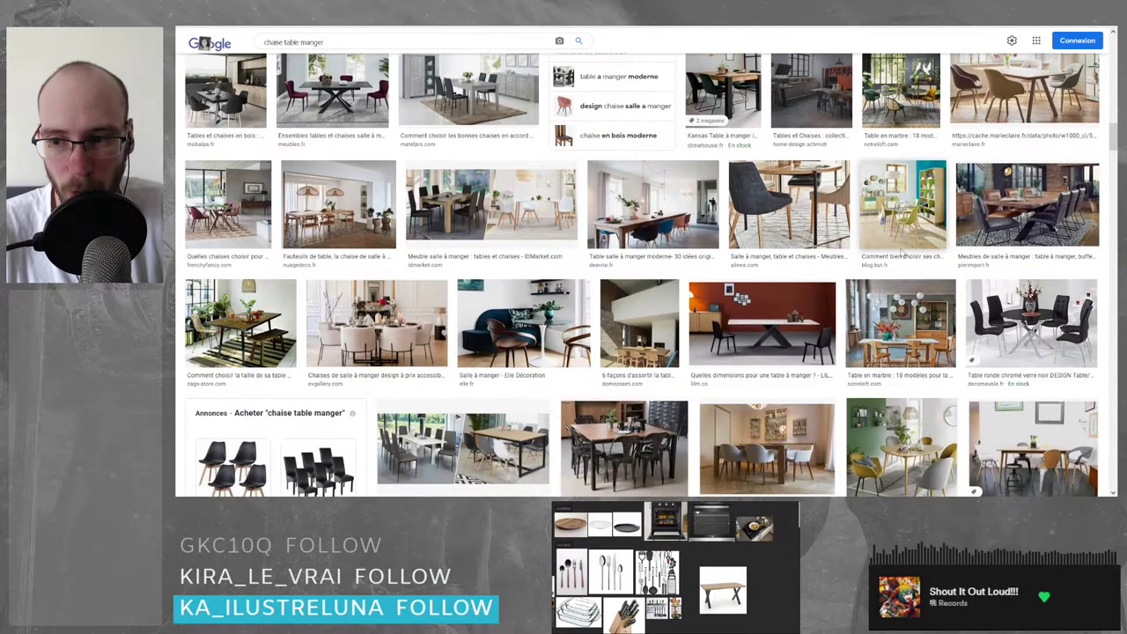
- From the Mobilier de France and CHALET table previews, find the similar dark wood dining set and add its photo to the reference board
scroll(900, 253, down, 9)
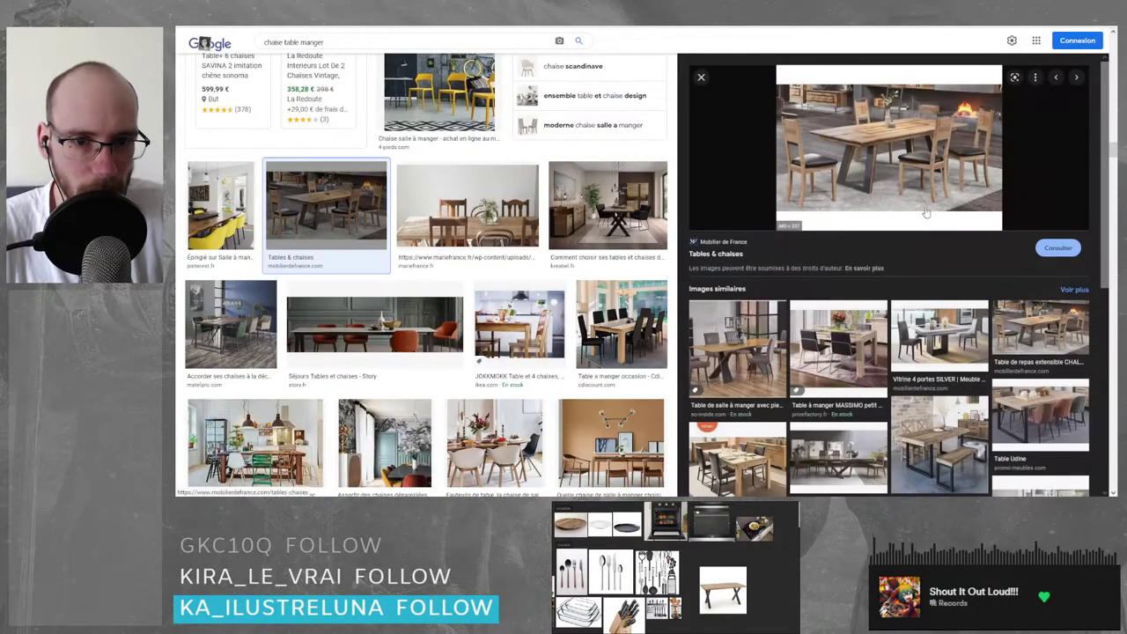
click(841, 88)
click(1010, 347)
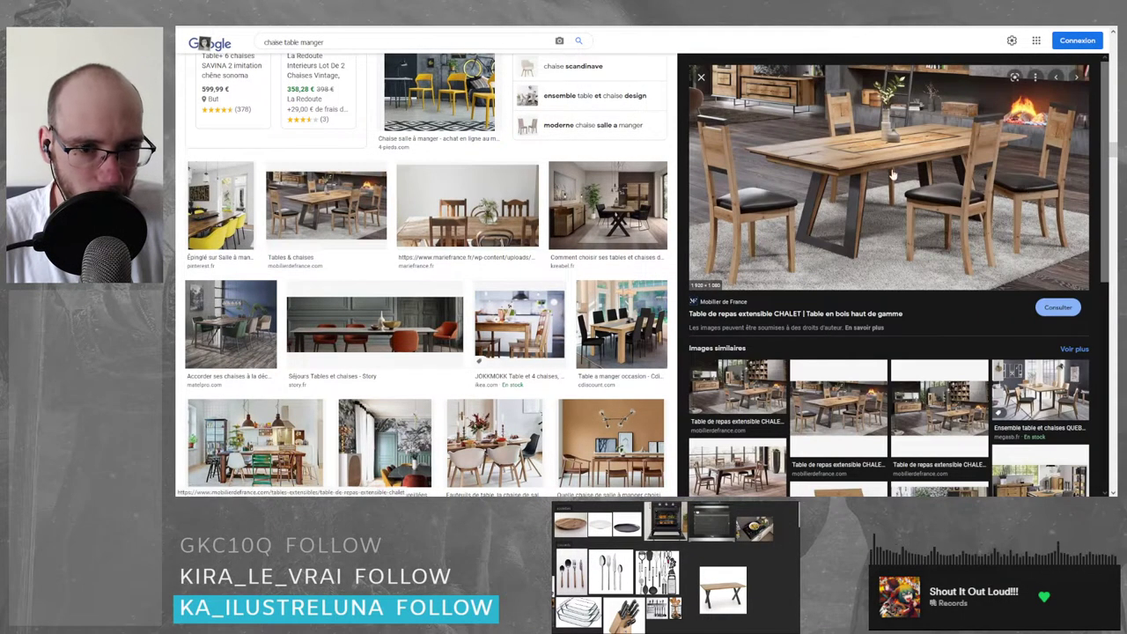
scroll(805, 169, down, 1)
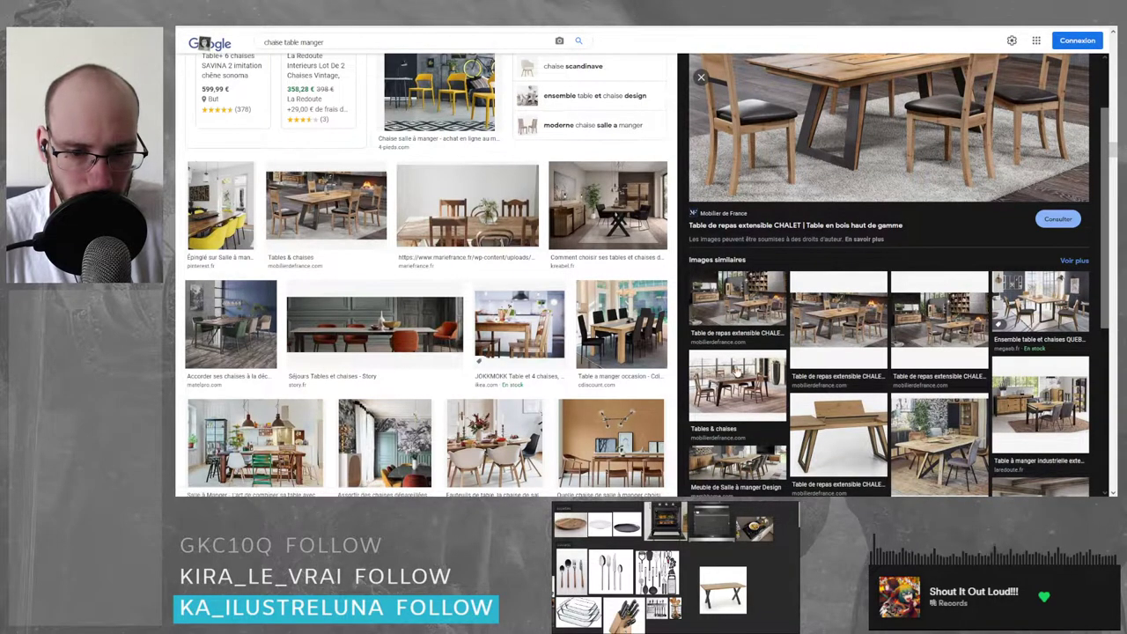
click(738, 388)
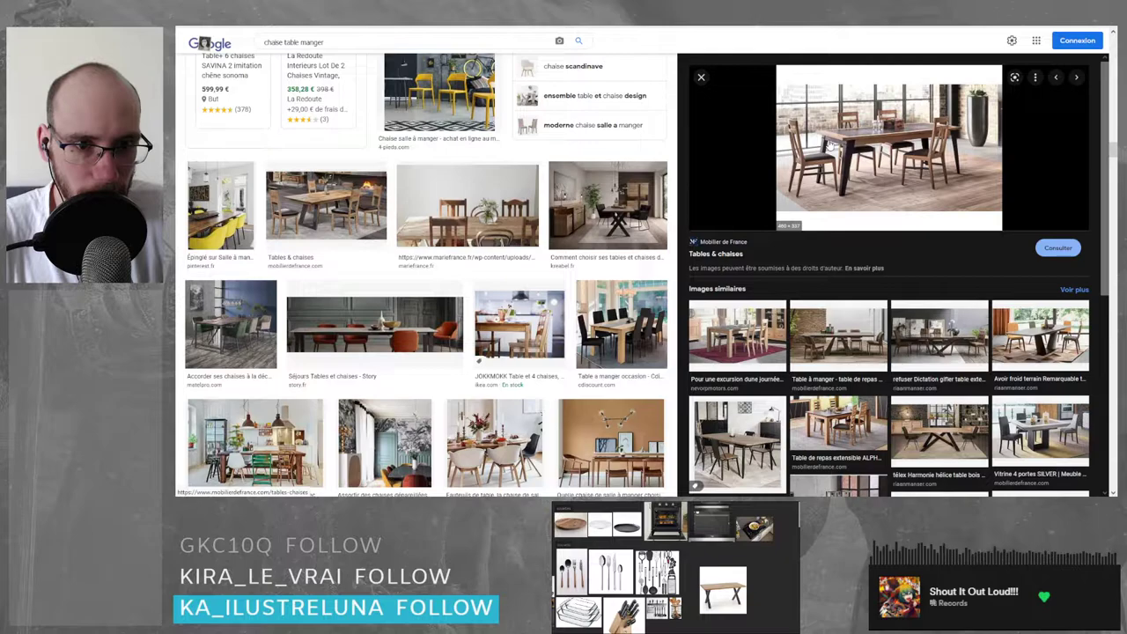
drag(833, 143, 667, 585)
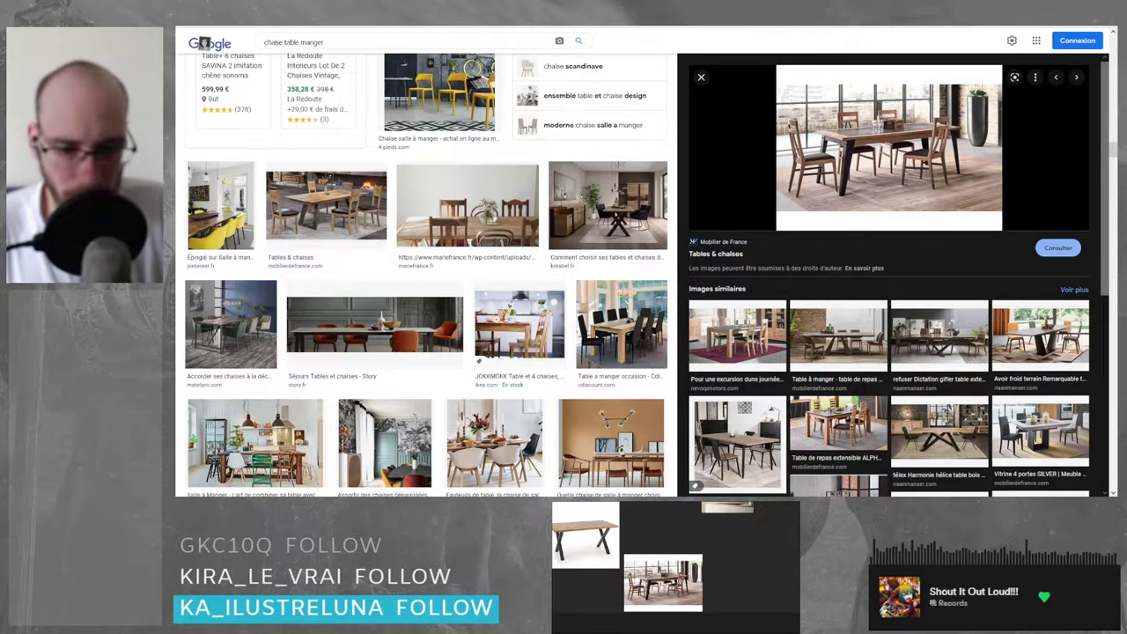
- Open the similar riaanmanser.com light wood dining set and add its photo to the reference board
scroll(890, 308, down, 3)
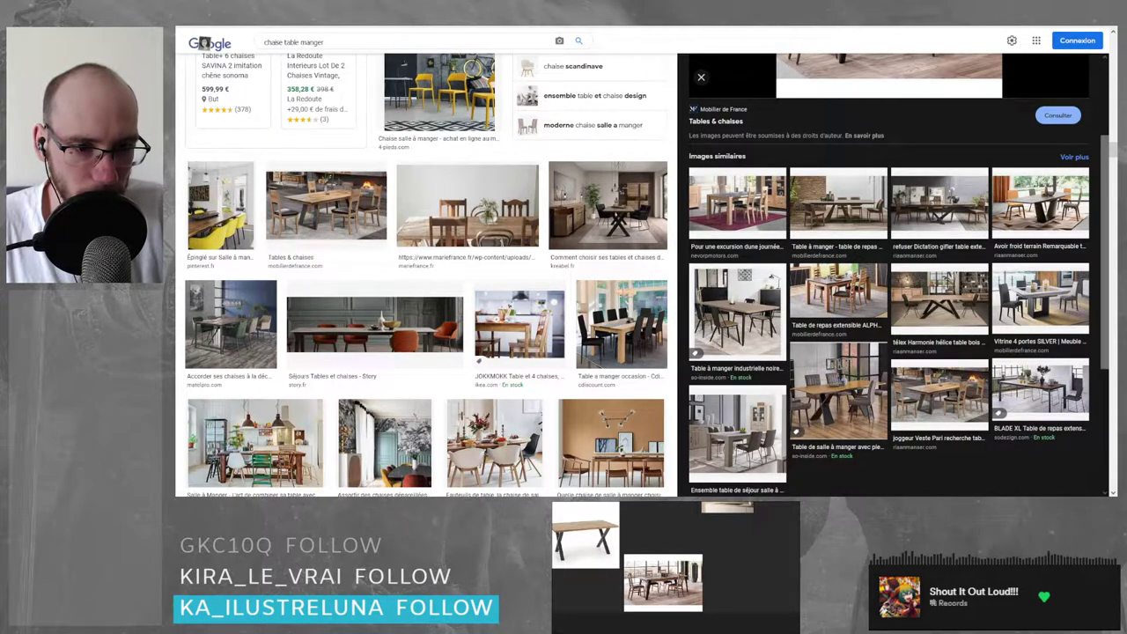
click(944, 389)
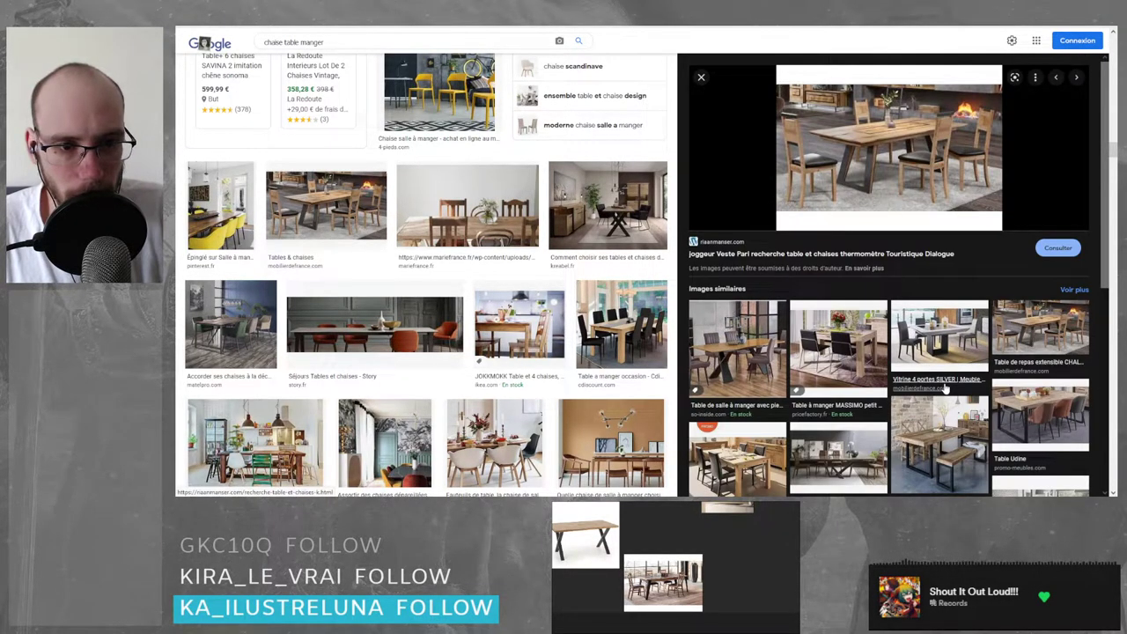
drag(915, 122, 717, 600)
- Replace the small light wood set photo on the board with the larger CHALET extendable table photo, placed beside the dark wood set
click(1040, 328)
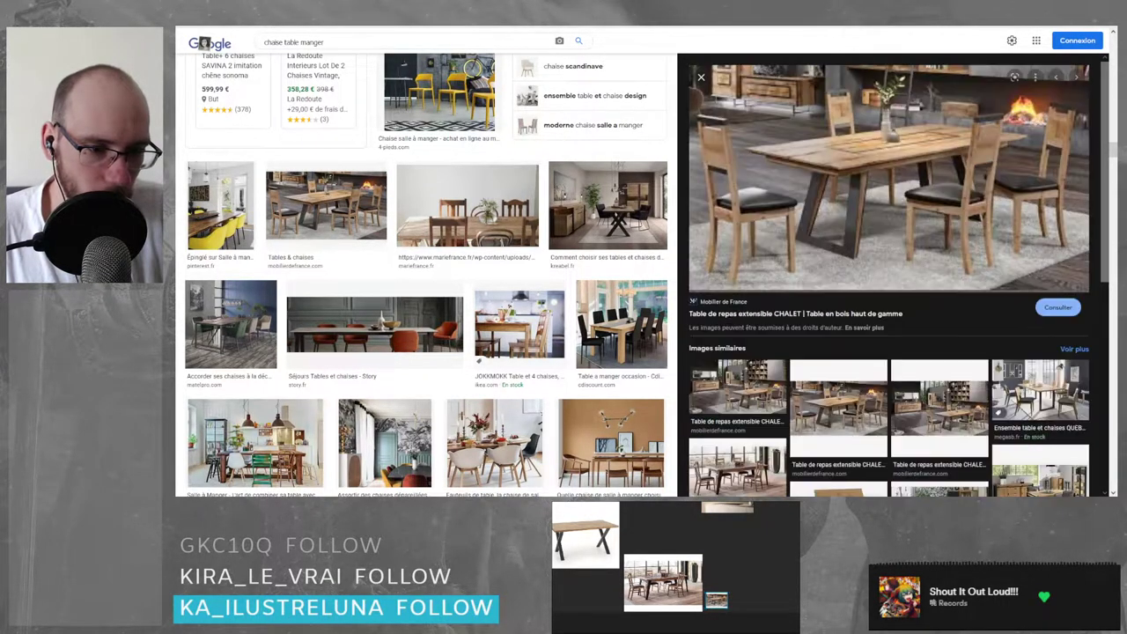
drag(712, 561, 728, 614)
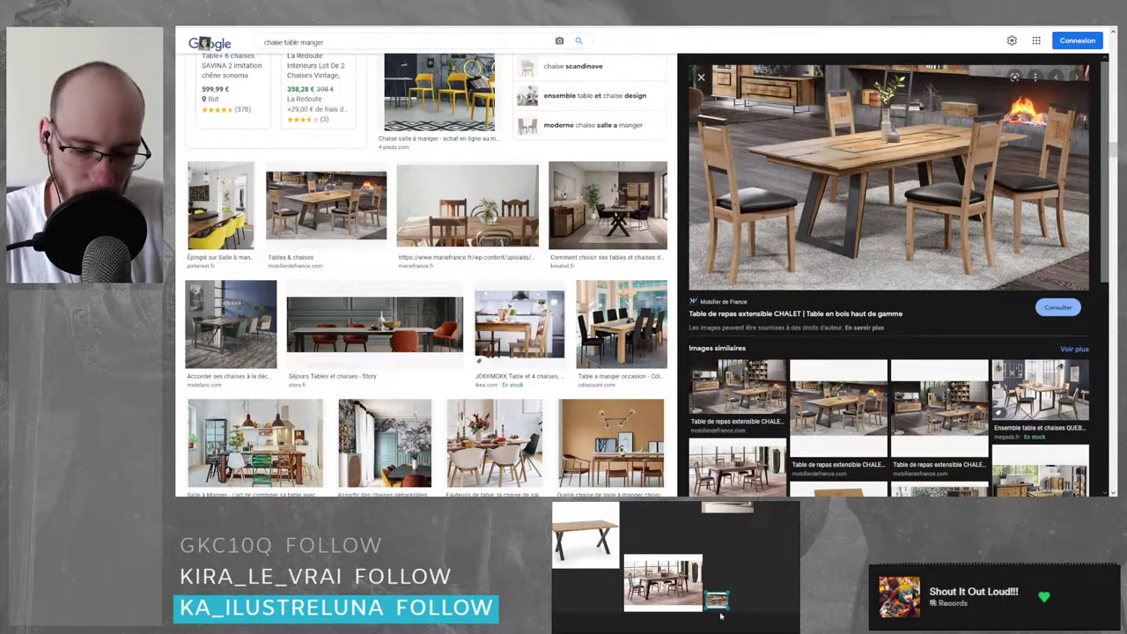
key(Delete)
drag(824, 220, 715, 589)
middle_drag(730, 597, 699, 588)
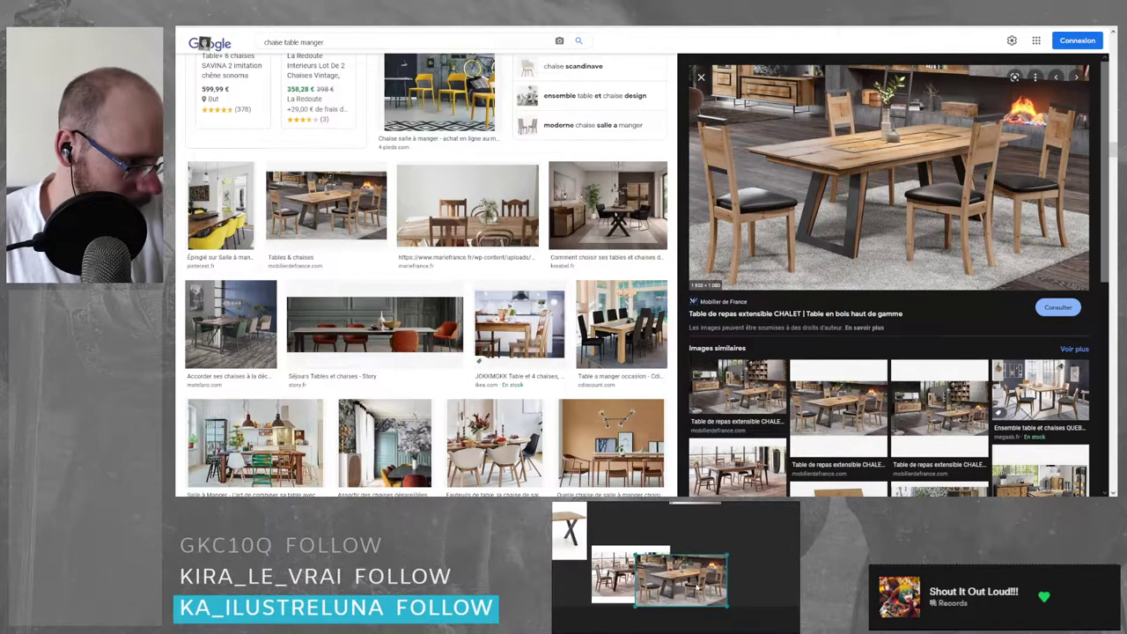
drag(698, 588, 734, 582)
click(702, 538)
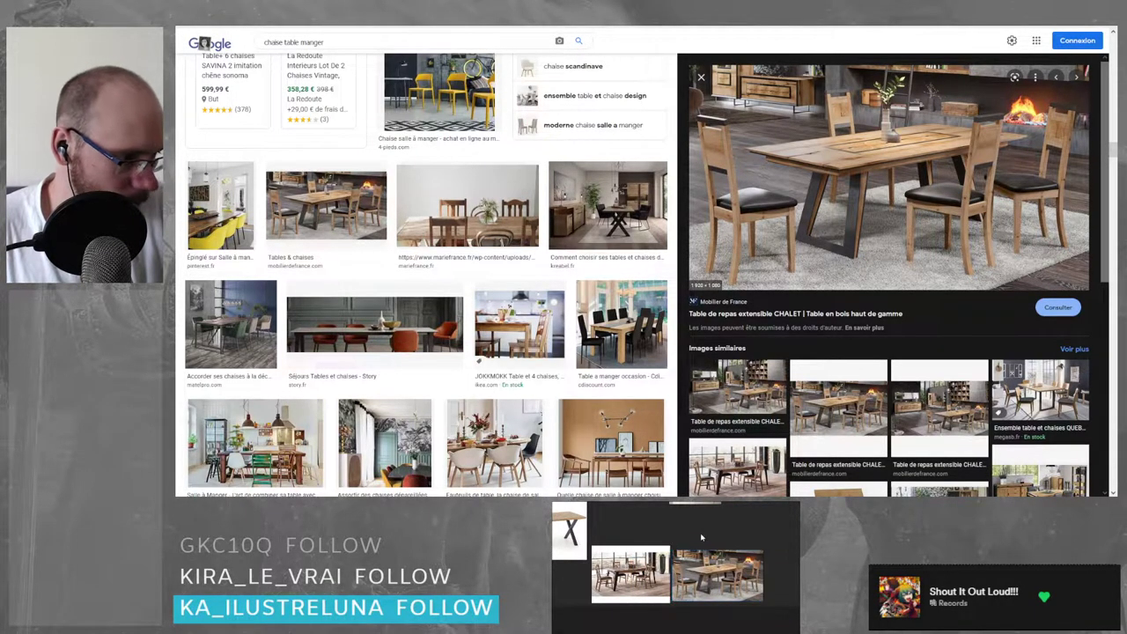
- Follow similar images through the design, wood-and-iron and ECLIPSE tables, close the preview and look further down the results
scroll(890, 273, down, 2)
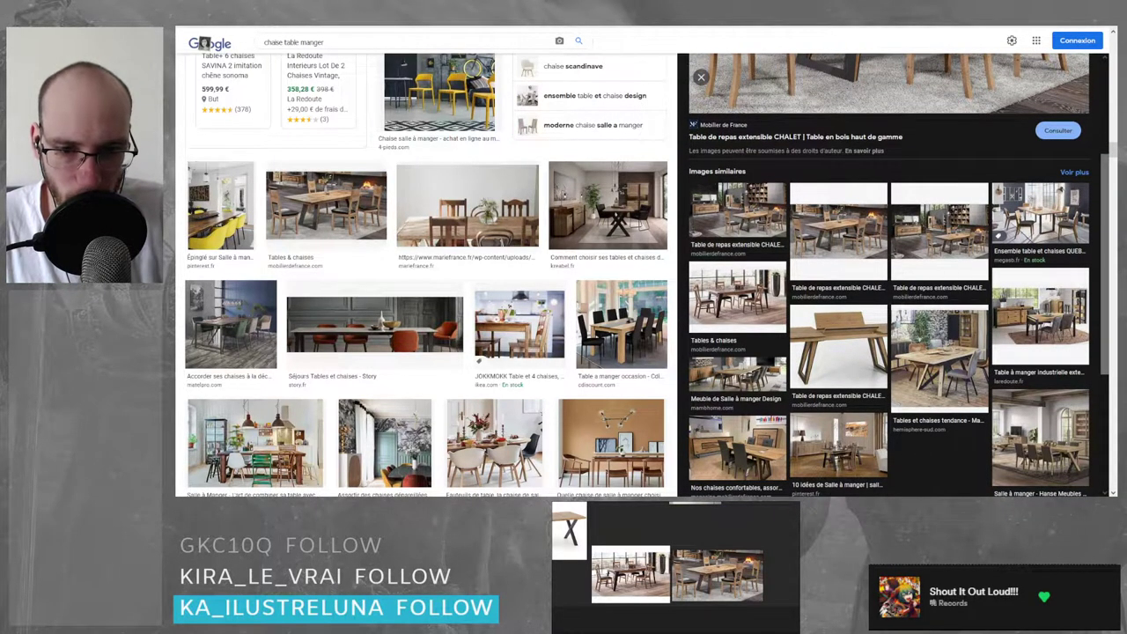
click(721, 298)
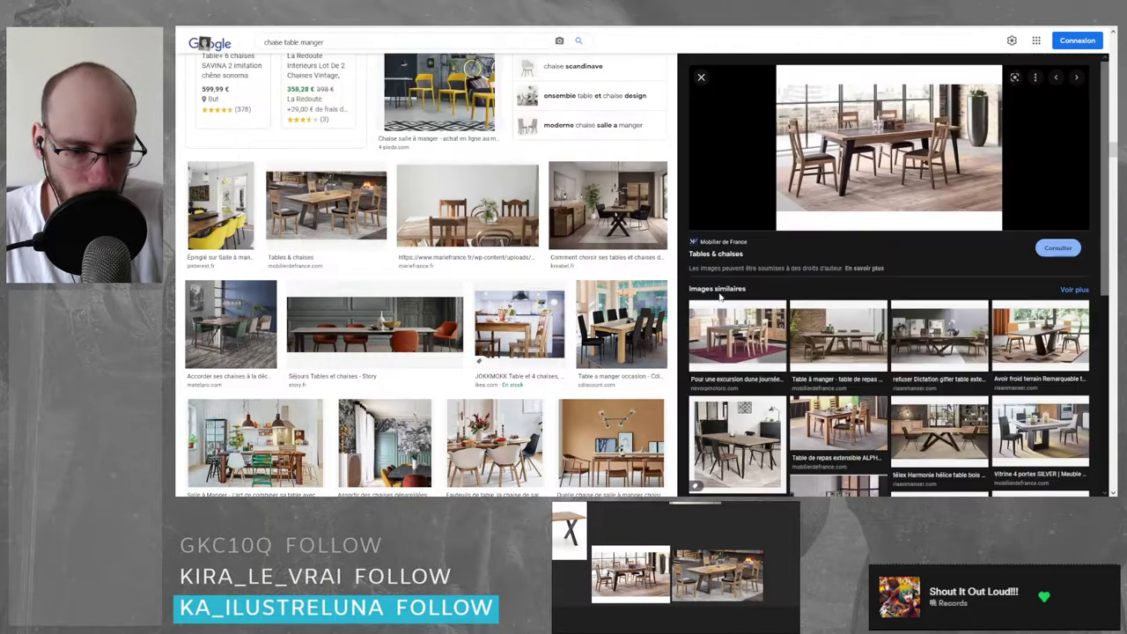
click(851, 342)
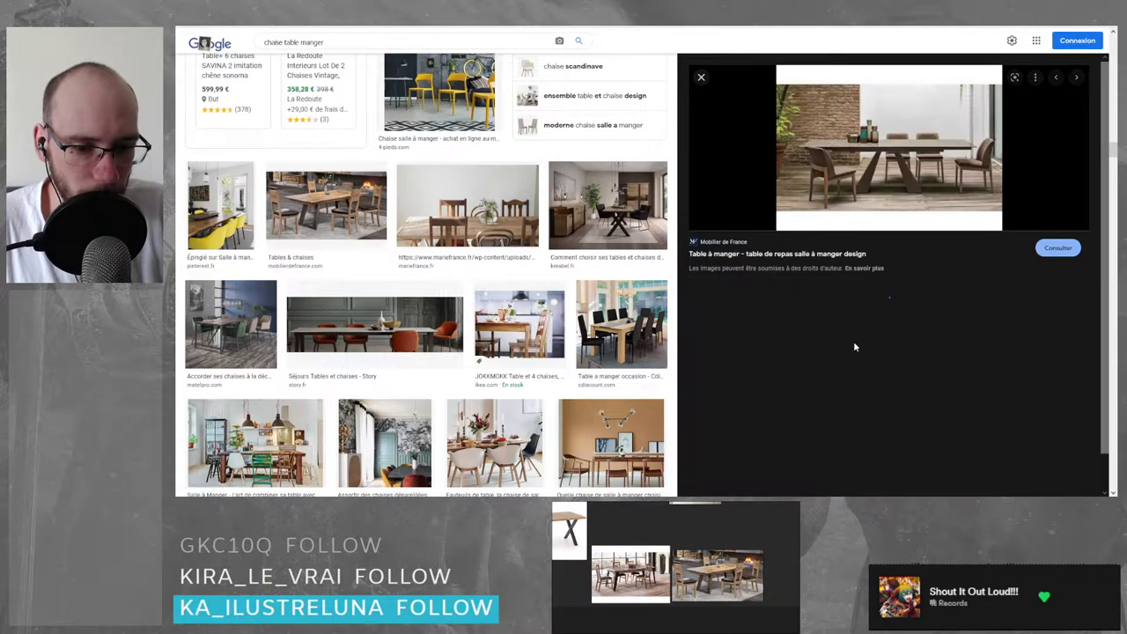
click(978, 370)
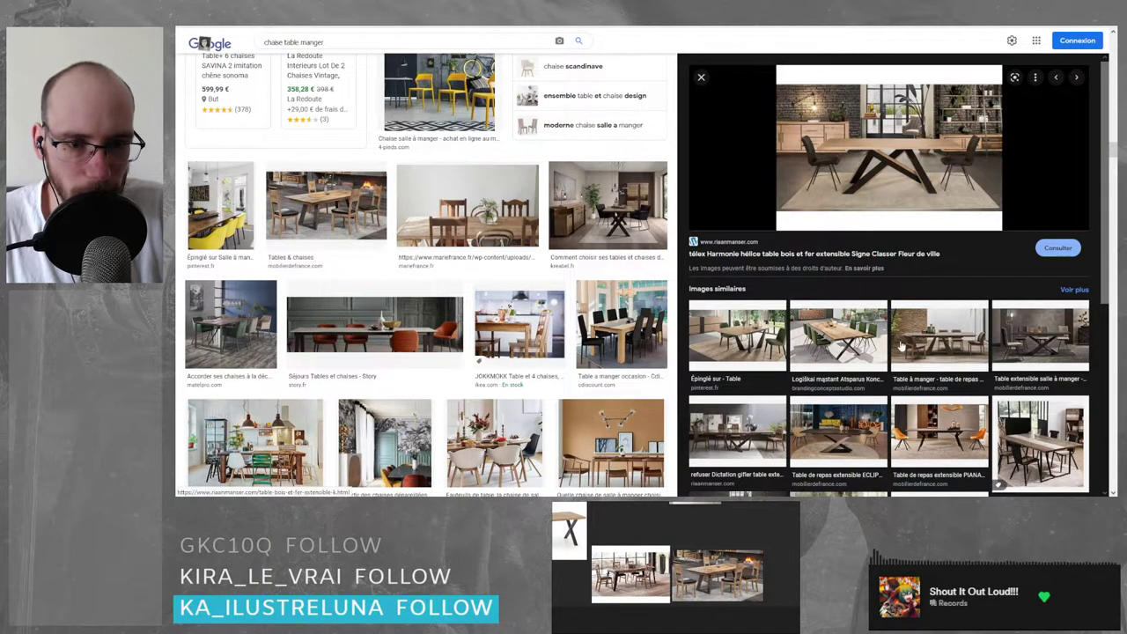
scroll(884, 342, down, 2)
click(808, 334)
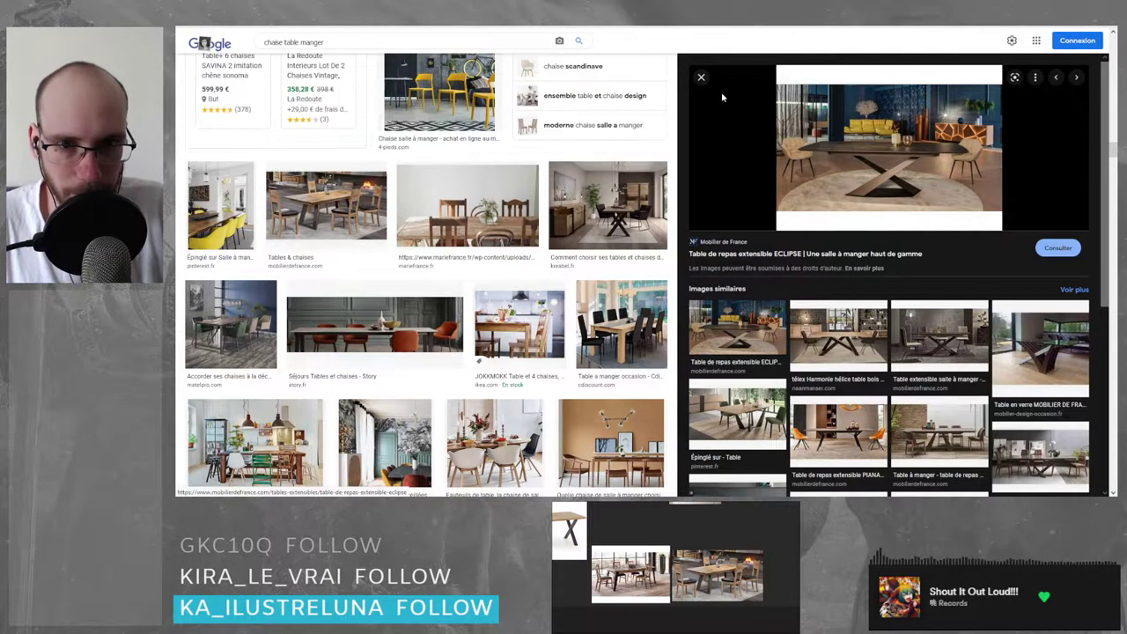
click(701, 78)
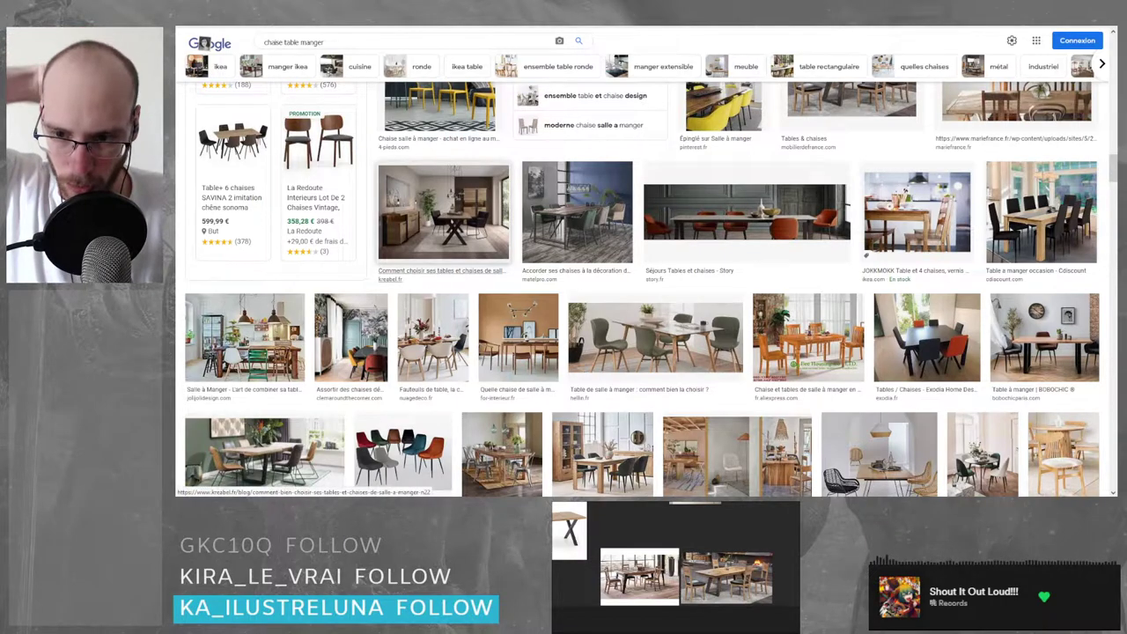
scroll(466, 251, down, 3)
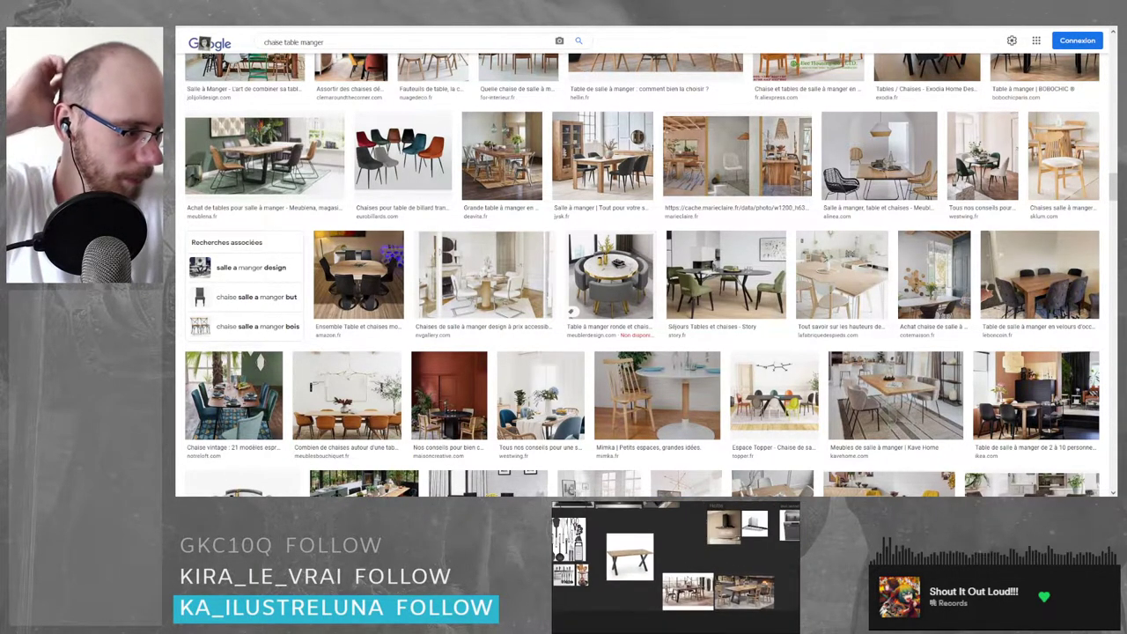
- Reposition the single table photo on the board and move the two dining set photos directly beneath it
drag(623, 553, 627, 538)
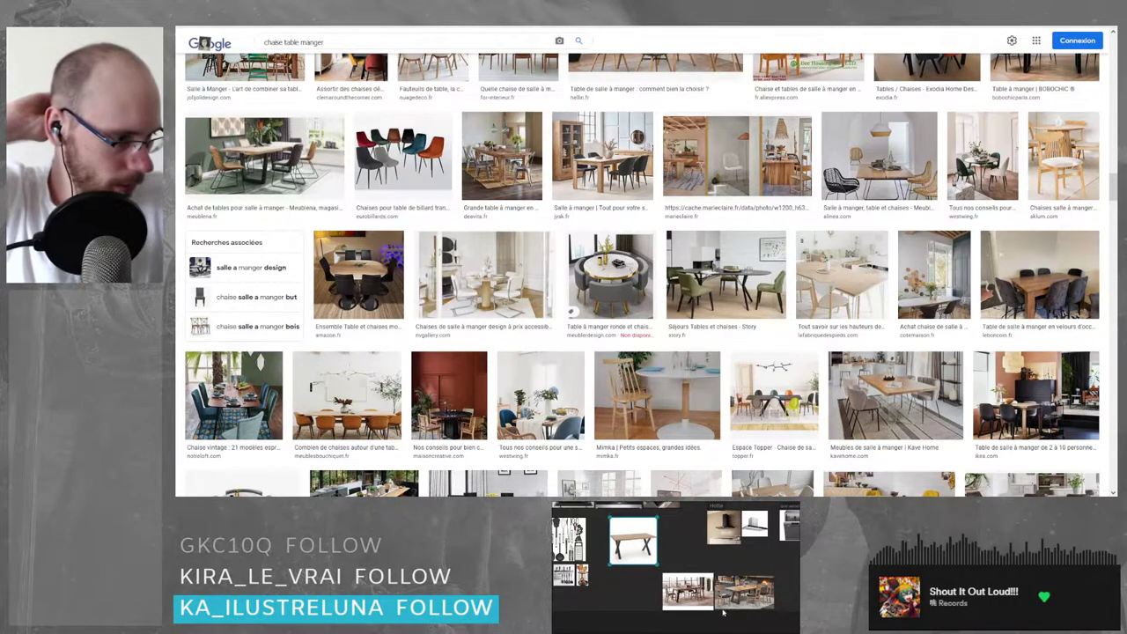
drag(762, 627, 654, 587)
drag(724, 593, 658, 590)
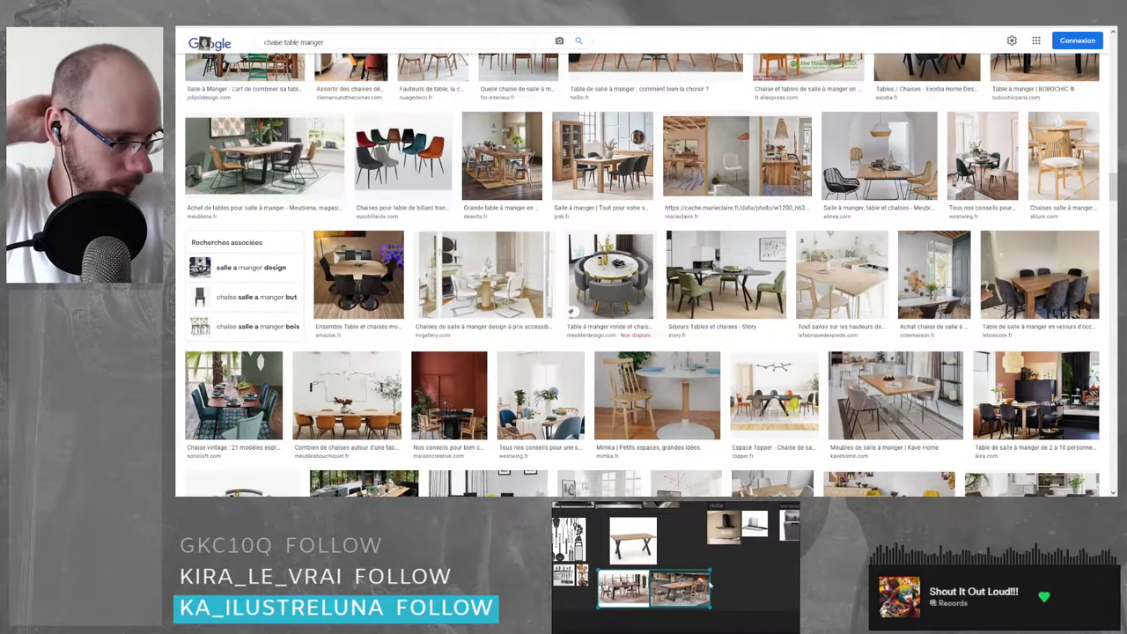
click(741, 575)
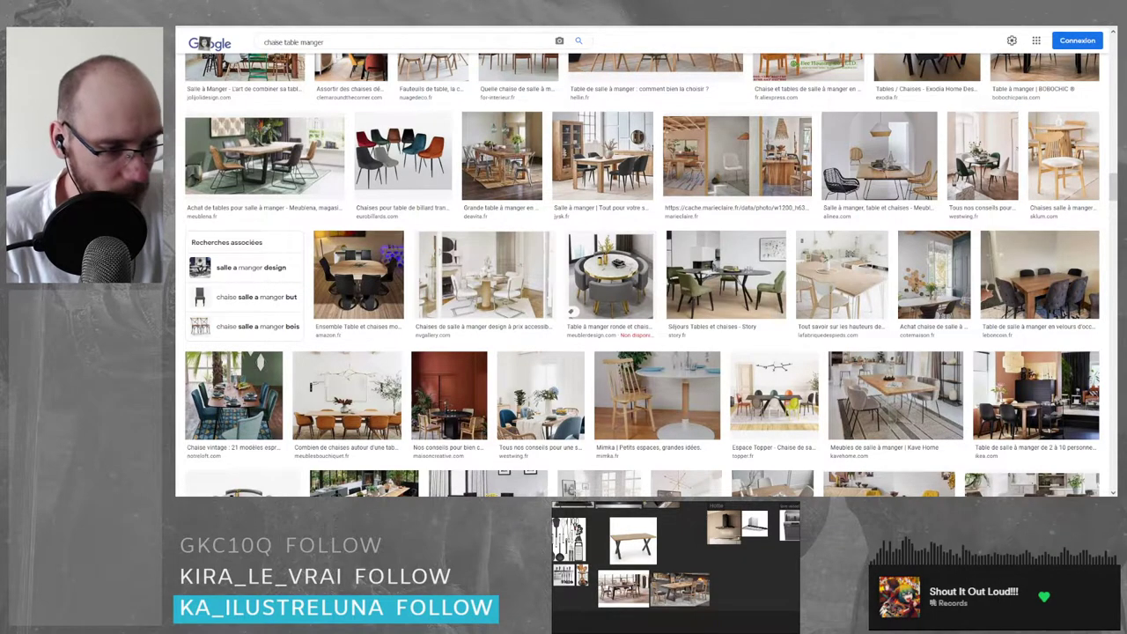
- Switch to Blender and examine the room blockout from several angles to see which furniture still needs references
key(alt+Tab)
middle_drag(564, 290, 618, 308)
middle_drag(591, 273, 544, 258)
drag(661, 467, 470, 215)
click(738, 195)
middle_drag(650, 336, 430, 395)
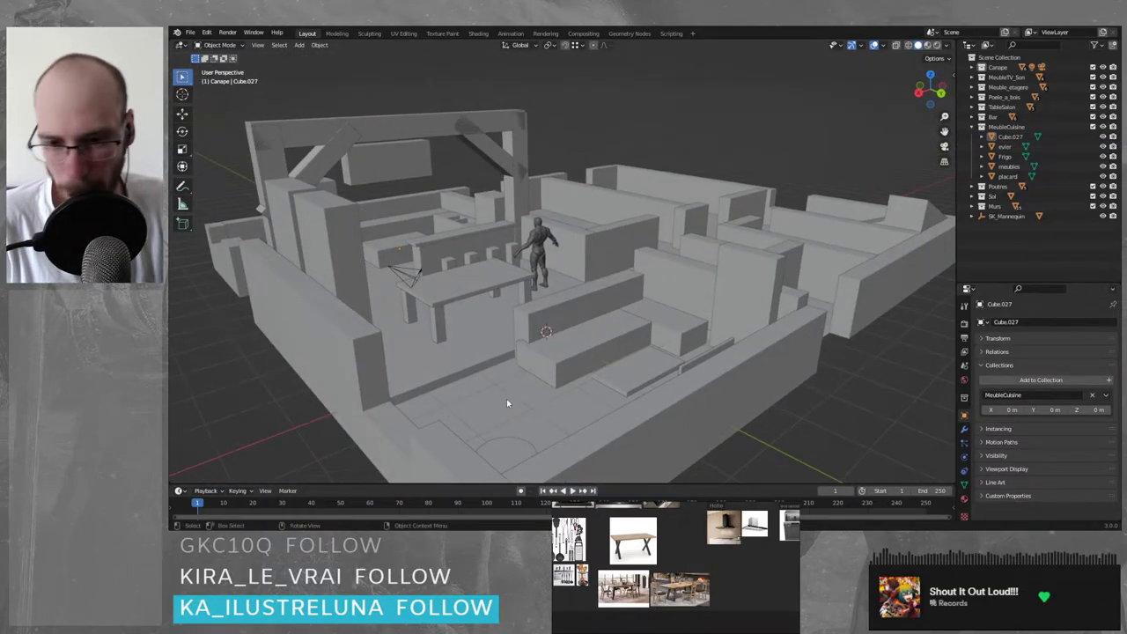
middle_drag(443, 392, 468, 405)
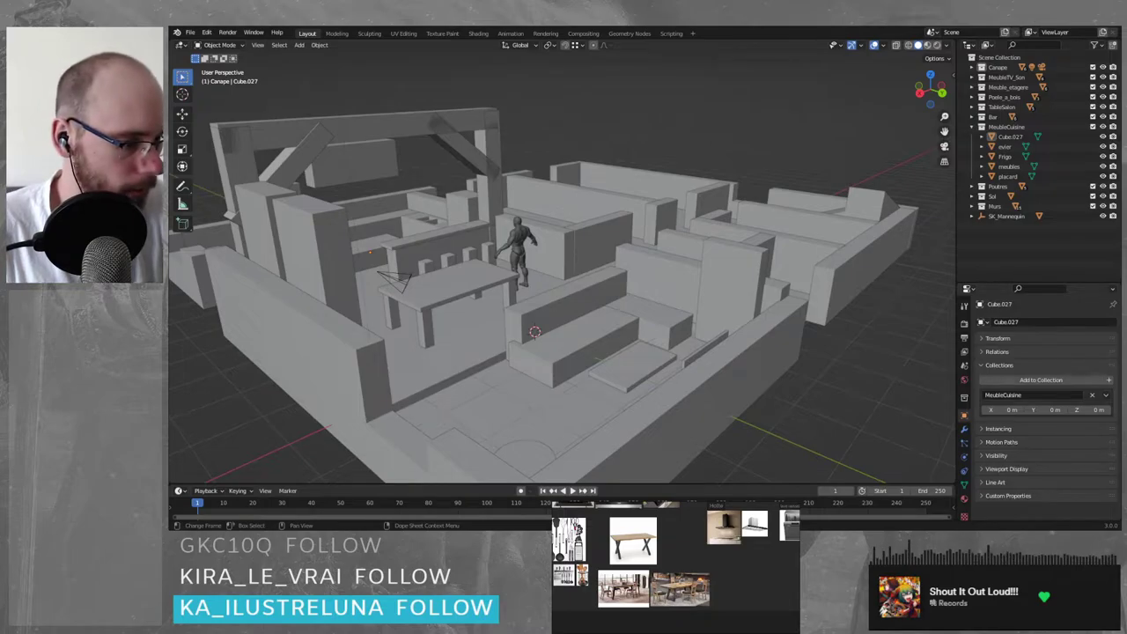
- Switch back to the browser and search Google Images for "poele a bois"
key(alt+Tab)
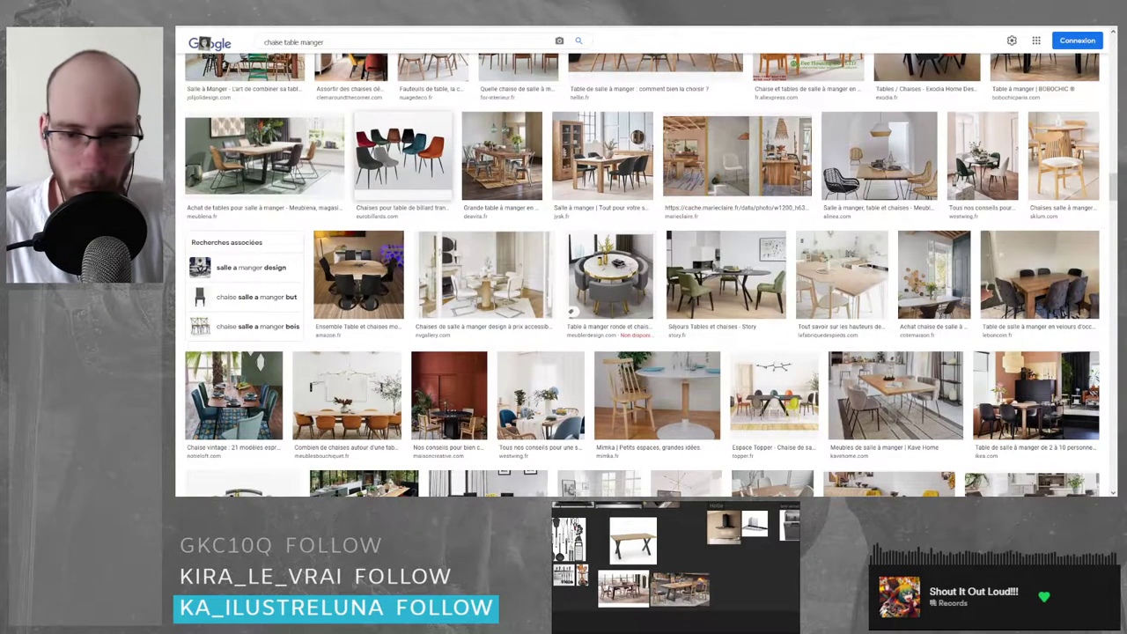
scroll(352, 69, up, 12)
scroll(352, 69, up, 2)
drag(349, 42, 205, 42)
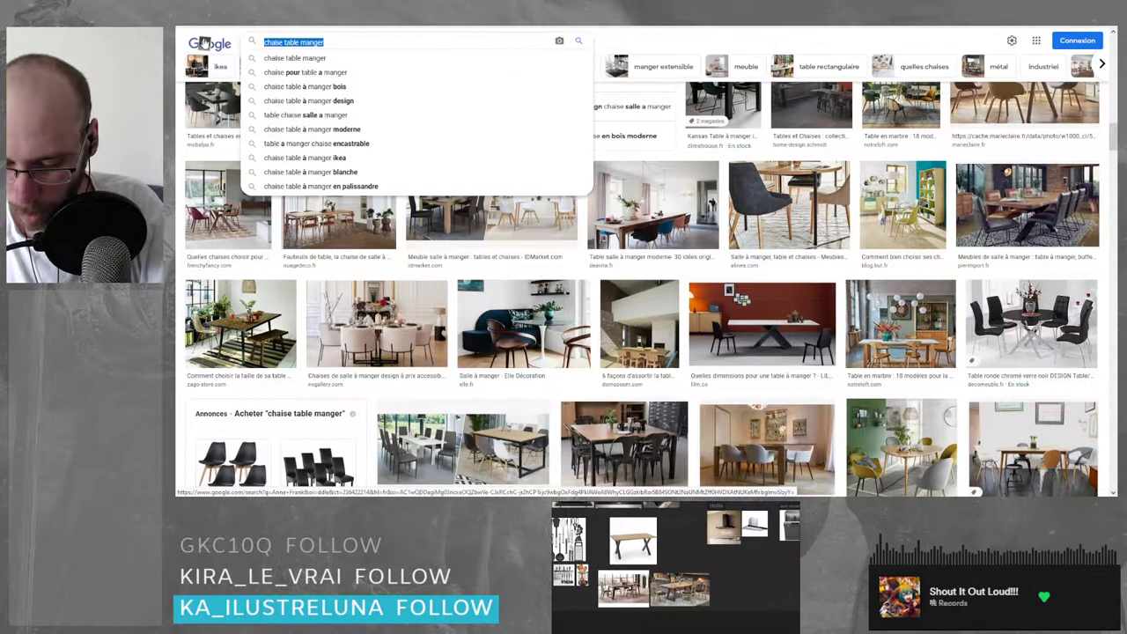
text(poele)
key(Return)
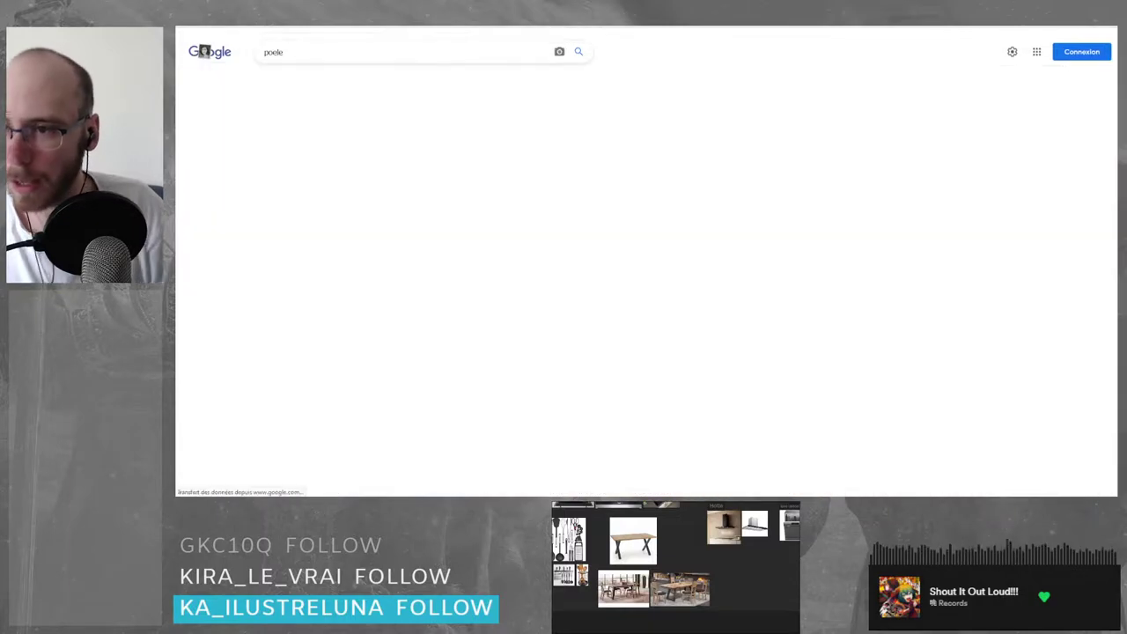
click(314, 52)
text(a)
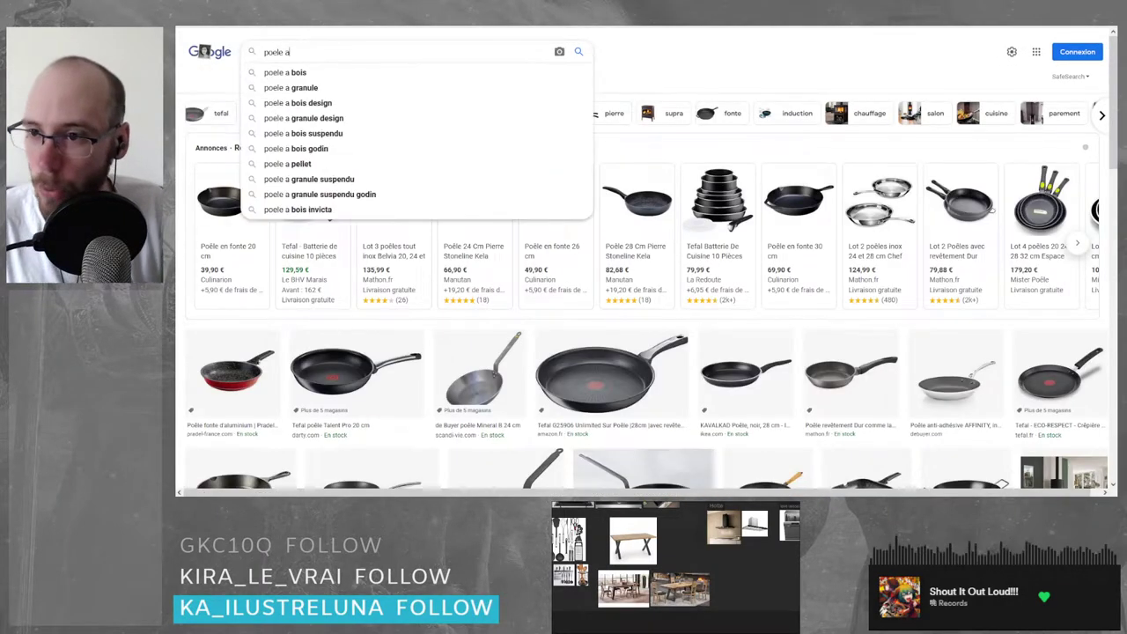
click(315, 78)
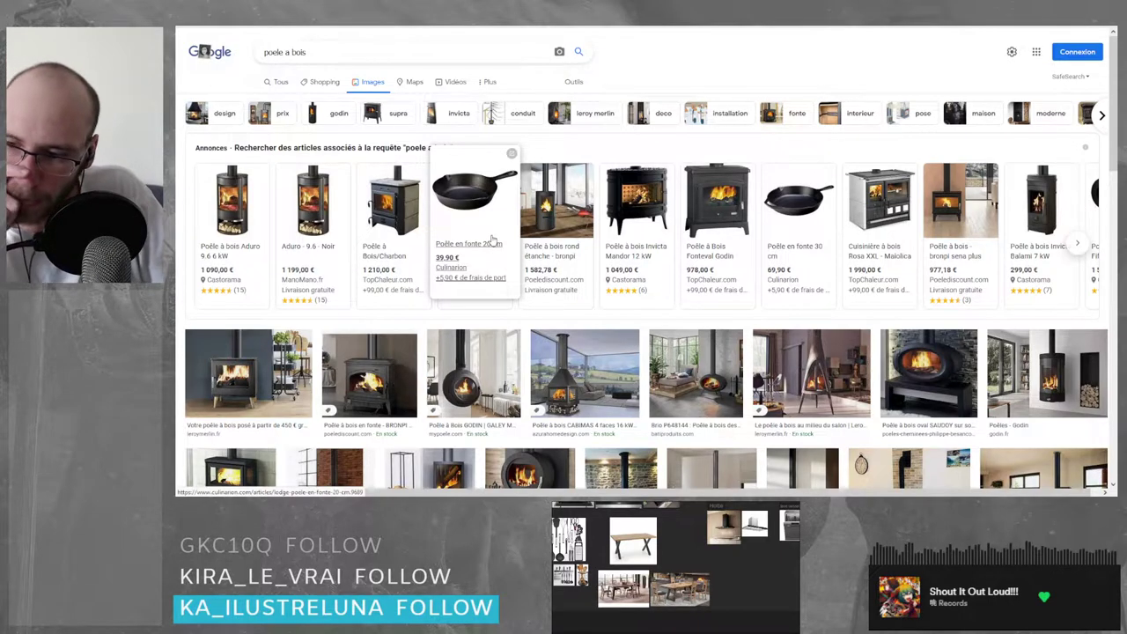
- Browse the wood stove results, previewing the Chauffage de la maison, Lorflam OFEN, Les Herbiers and Lineo stove photos
scroll(528, 242, down, 3)
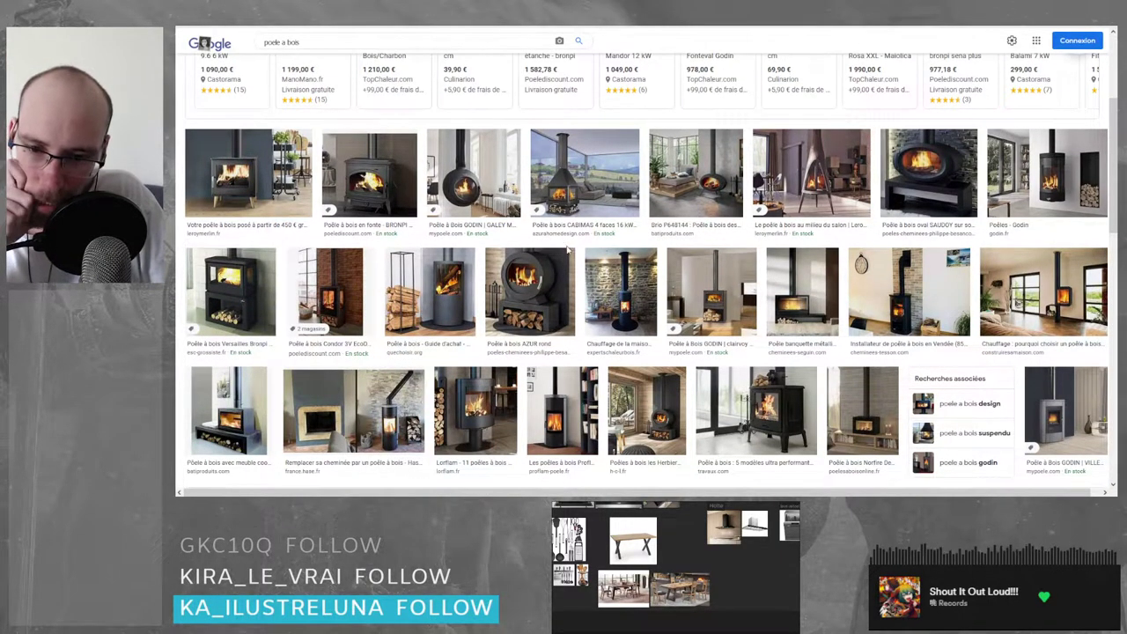
click(627, 300)
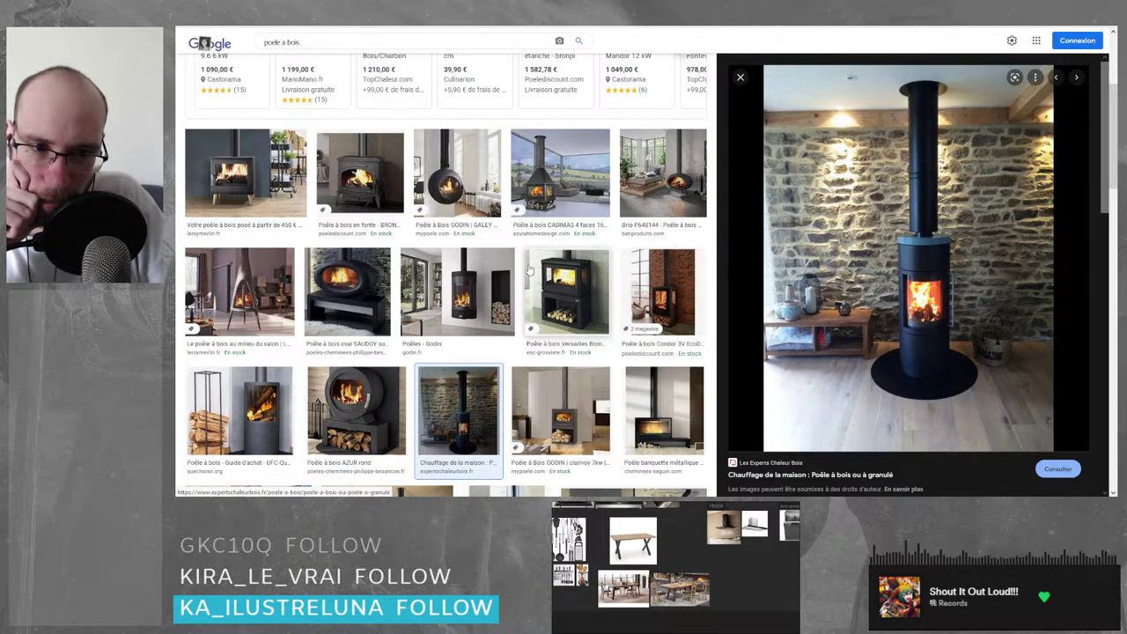
scroll(529, 270, down, 2)
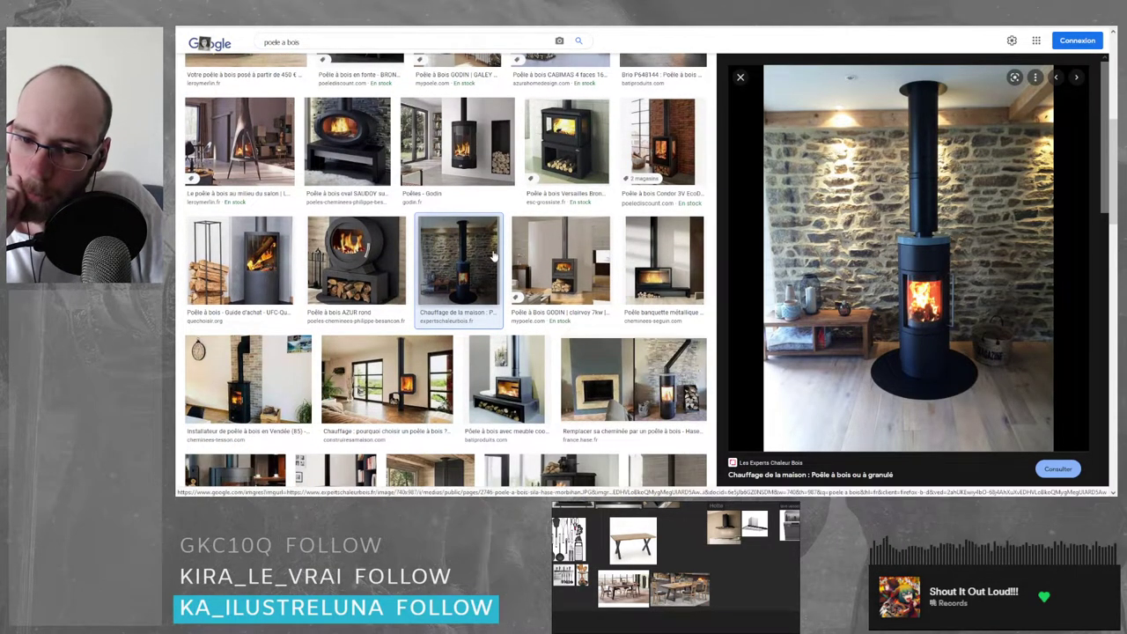
scroll(494, 255, down, 3)
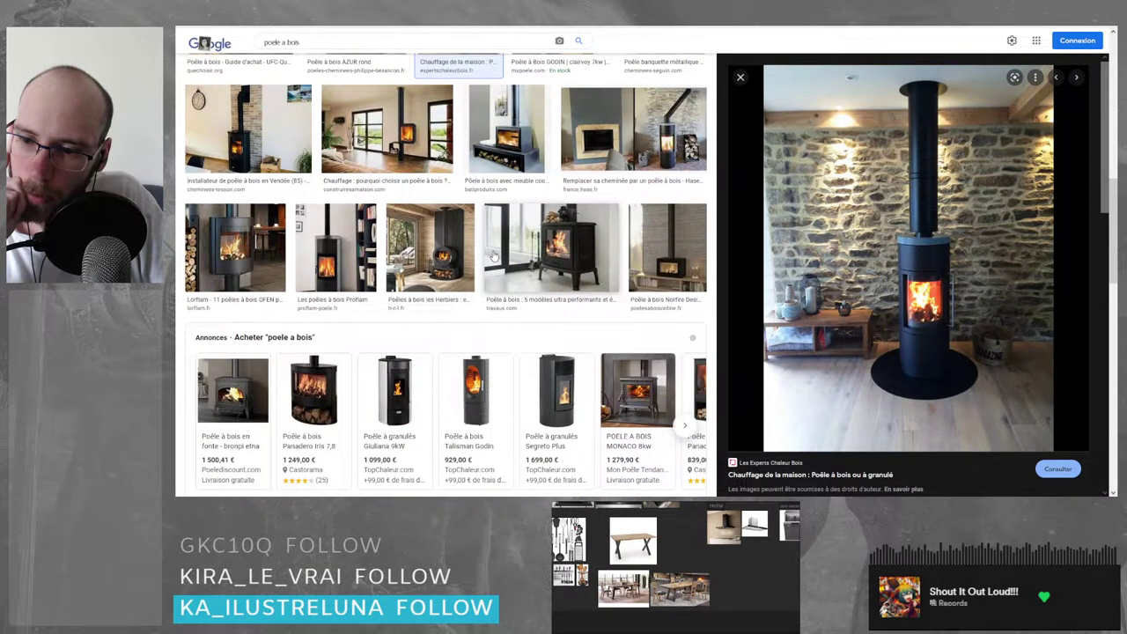
click(238, 233)
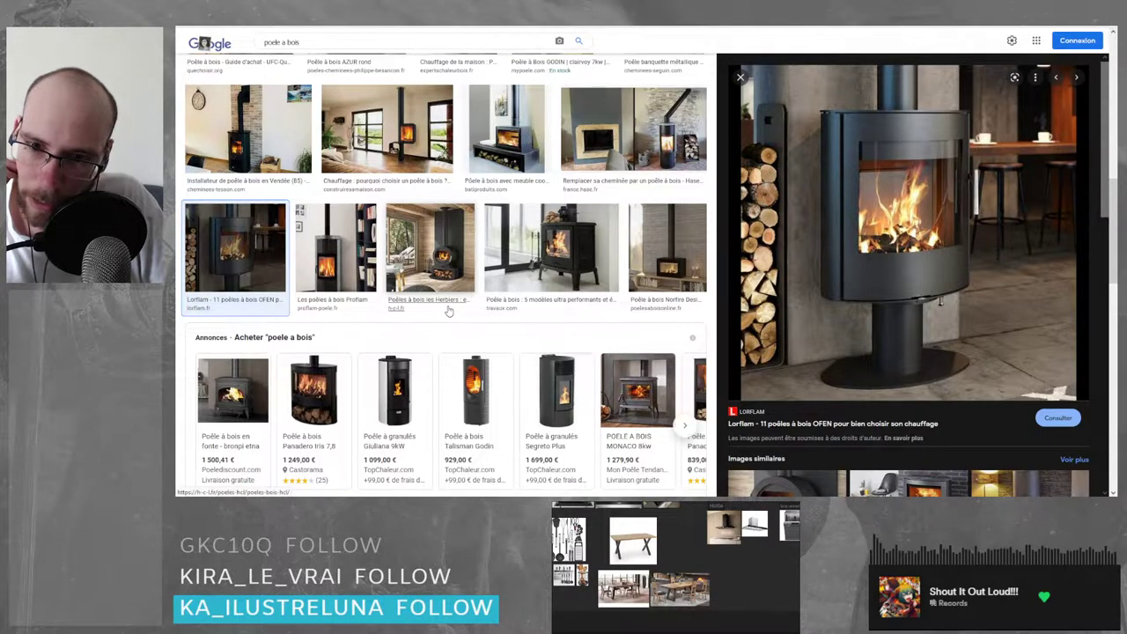
click(449, 251)
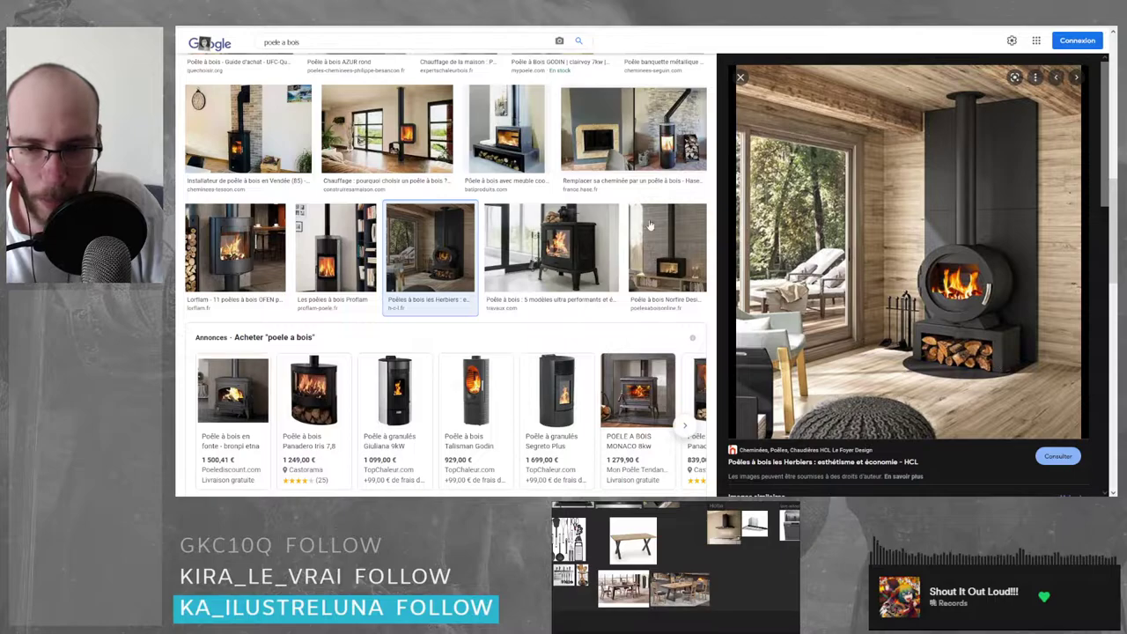
click(530, 146)
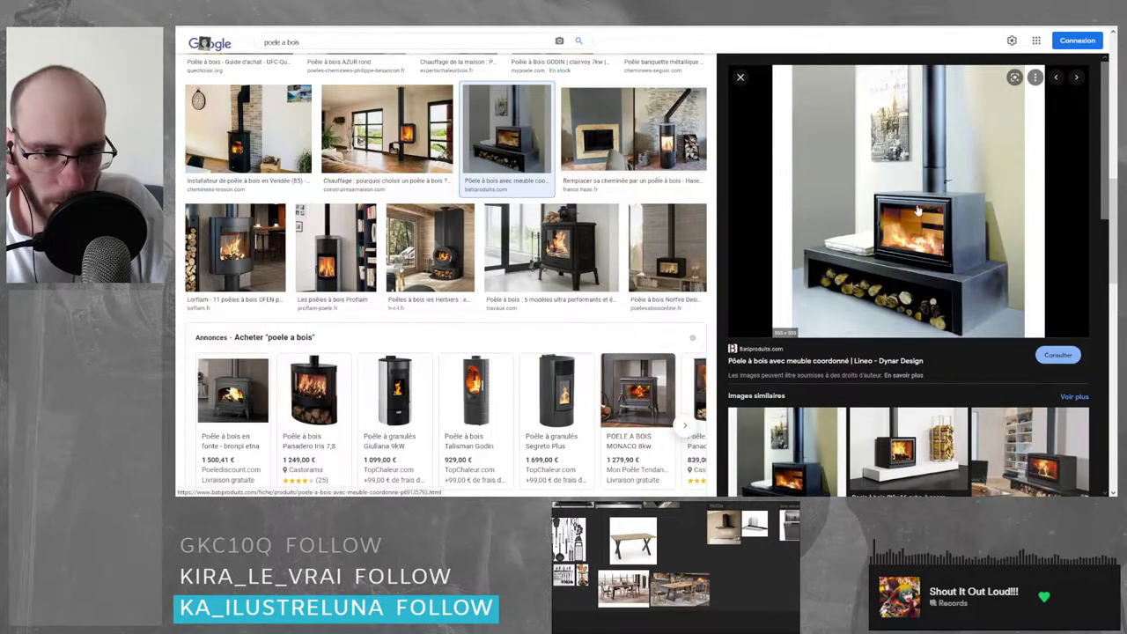
- Look further down the results and compare the Invicta Siam, suspended fireplace, Vario K100 and For Interieur stove photos
scroll(614, 249, down, 4)
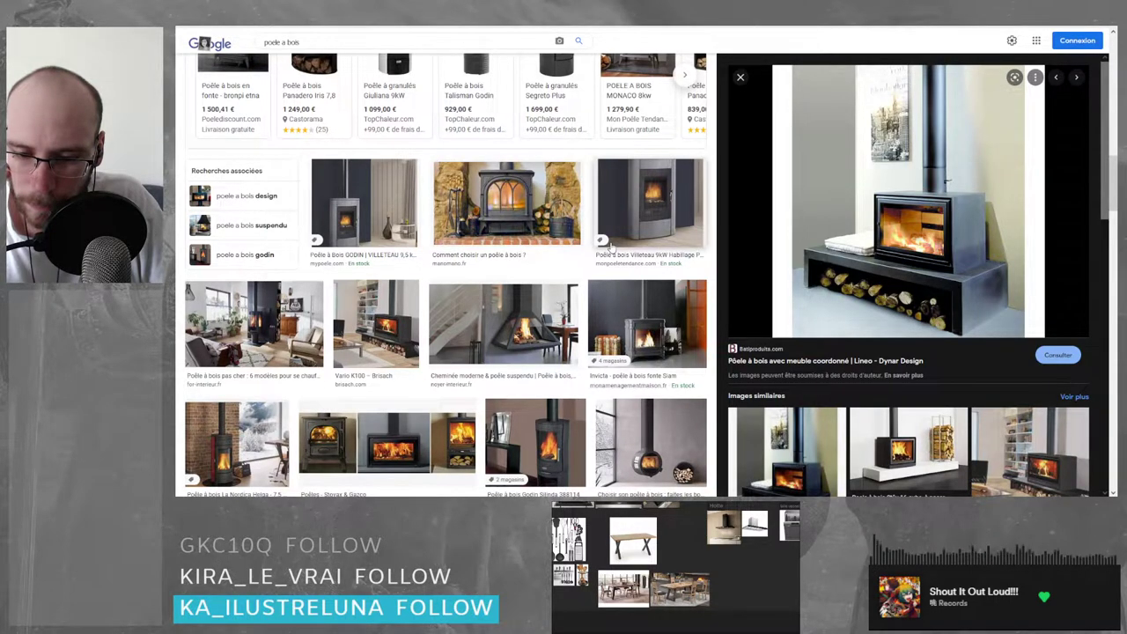
click(647, 322)
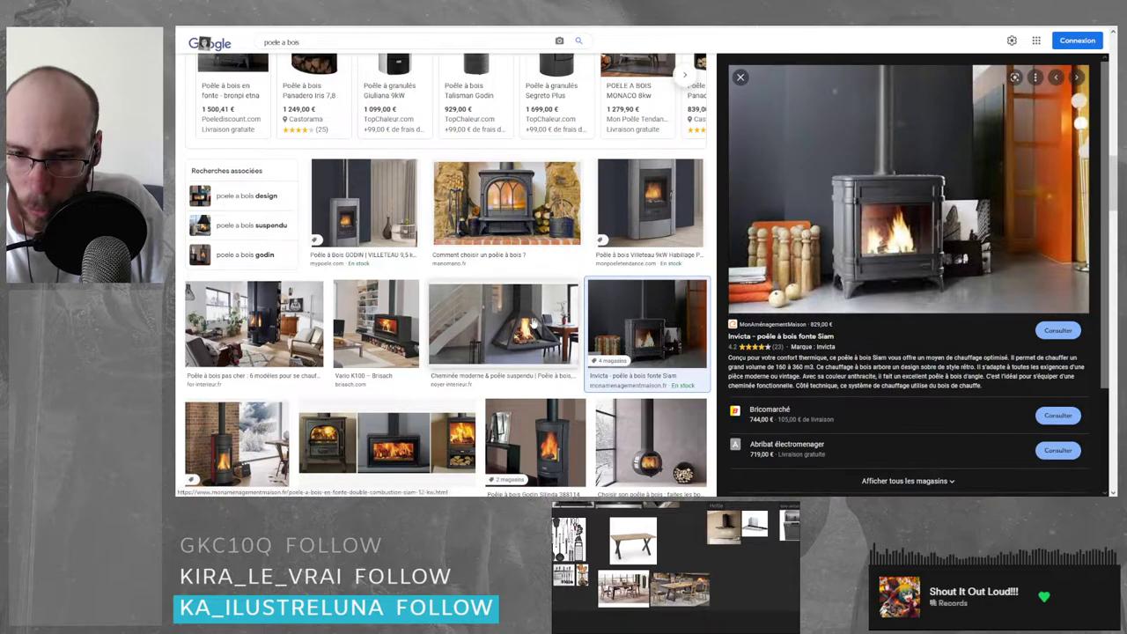
click(504, 321)
click(394, 324)
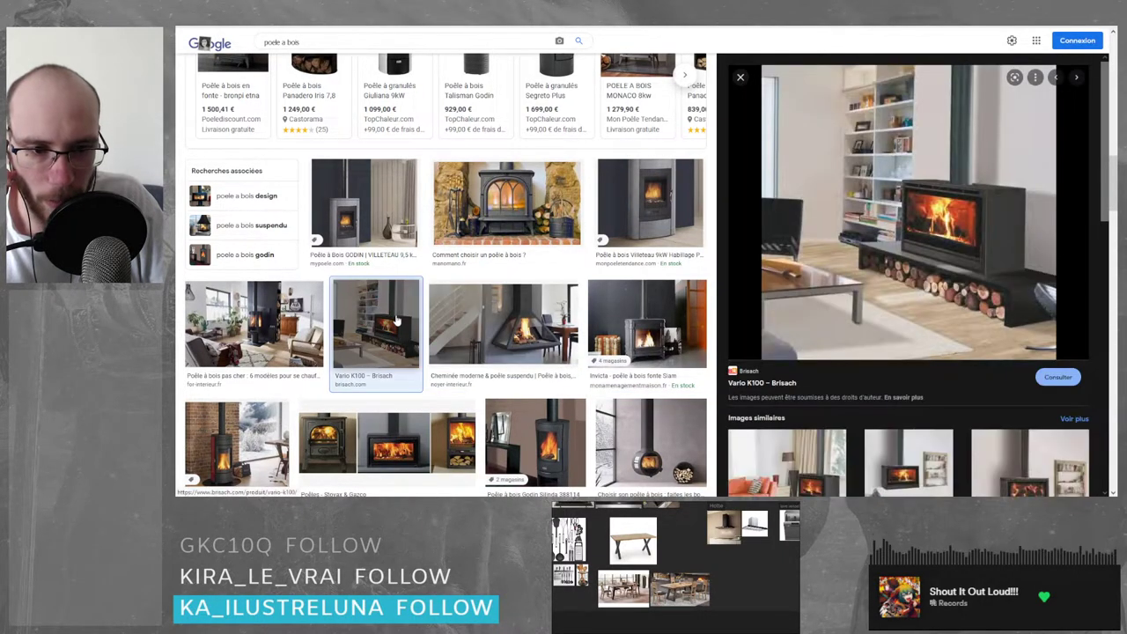
click(258, 319)
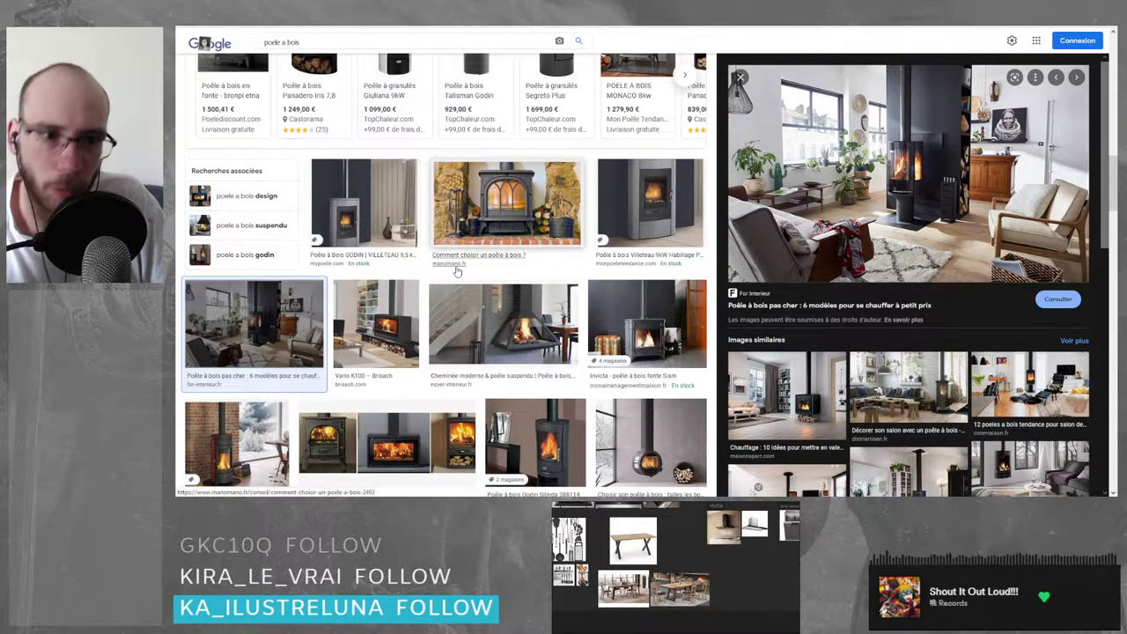
- Continue through the results, previewing the Box 80, Turbo Fonte, Banc Riva, Godin and cylindrical Lorflam stoves
scroll(467, 273, down, 3)
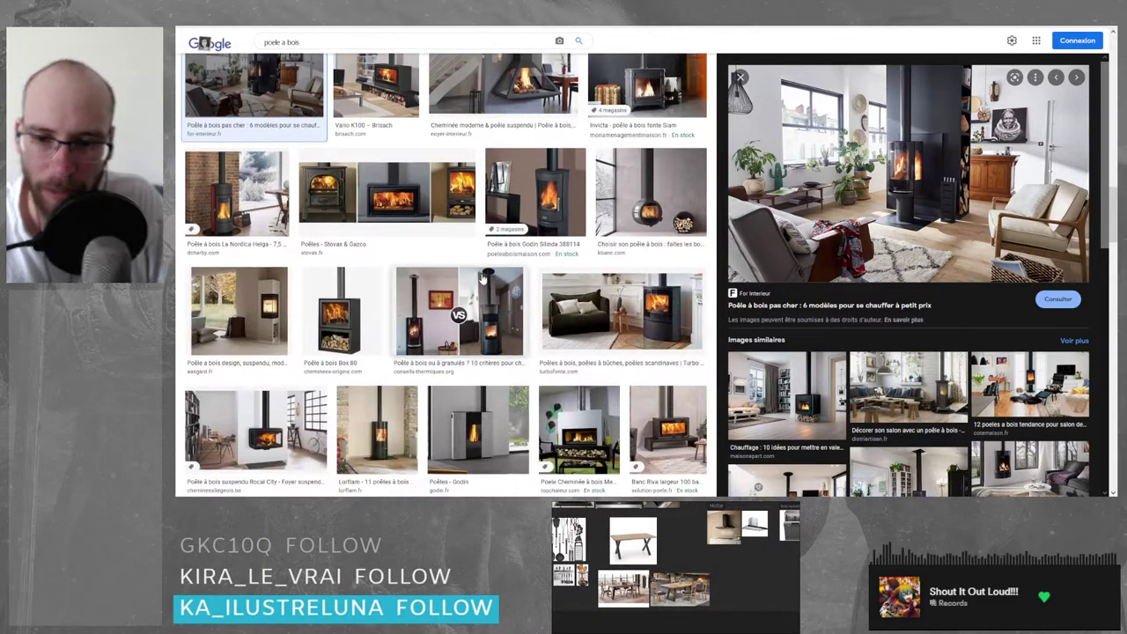
scroll(483, 279, down, 1)
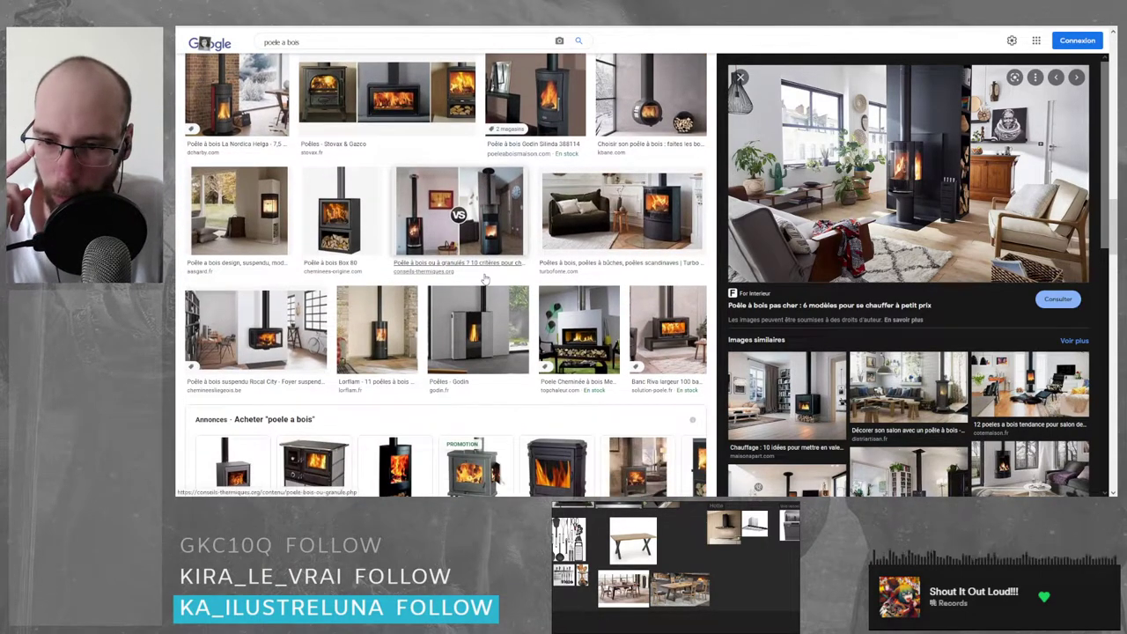
click(335, 216)
click(682, 222)
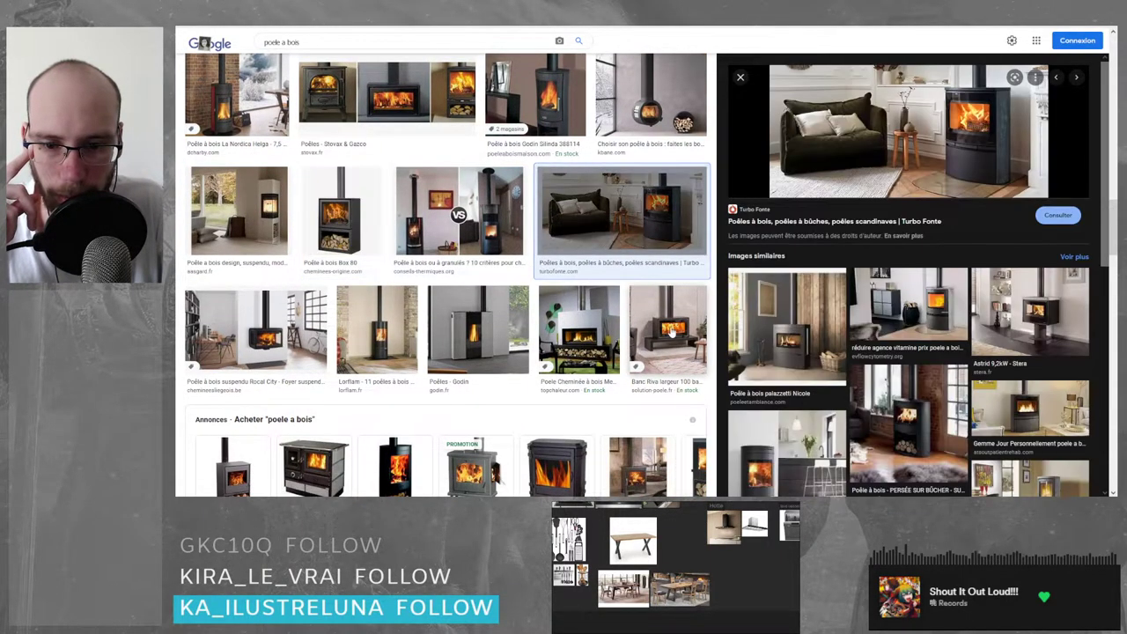
click(669, 331)
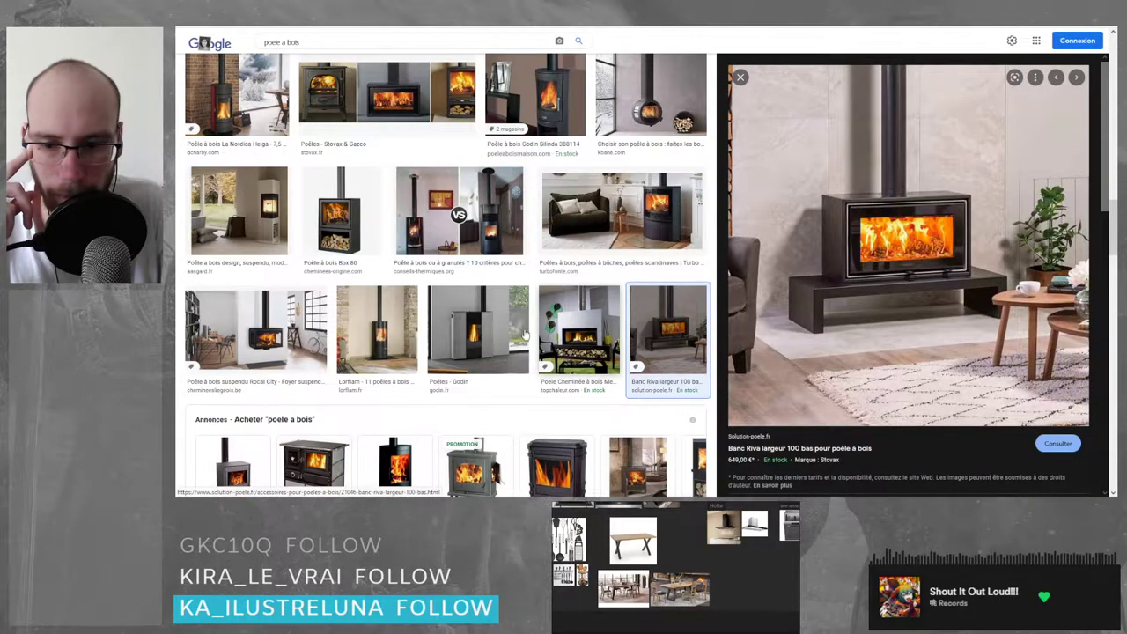
click(478, 330)
click(395, 339)
key(Left)
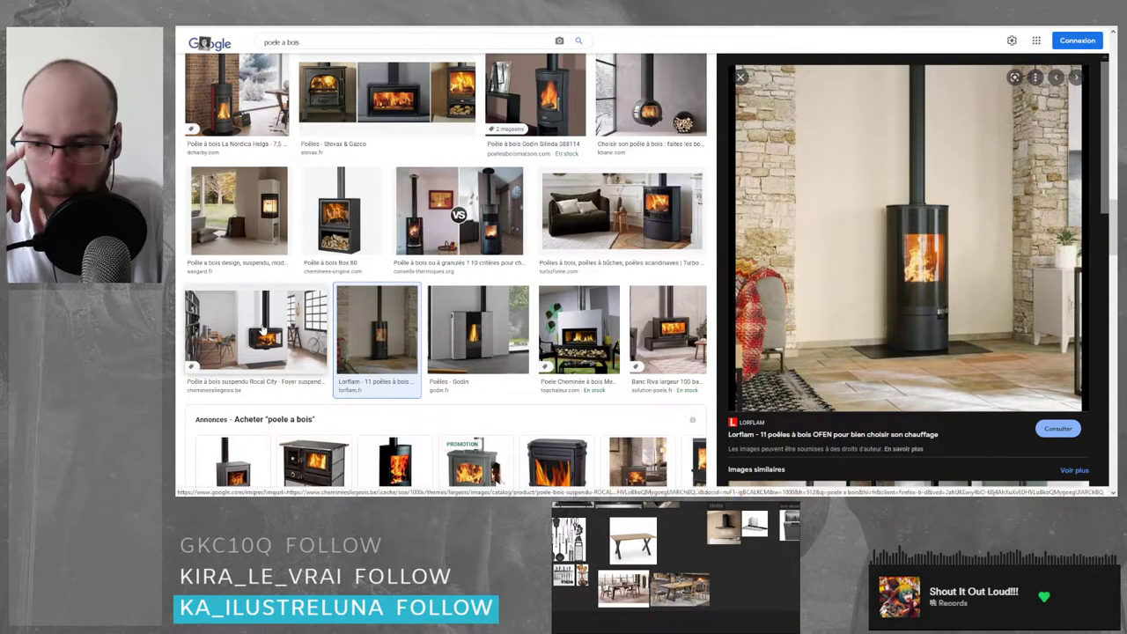
click(401, 330)
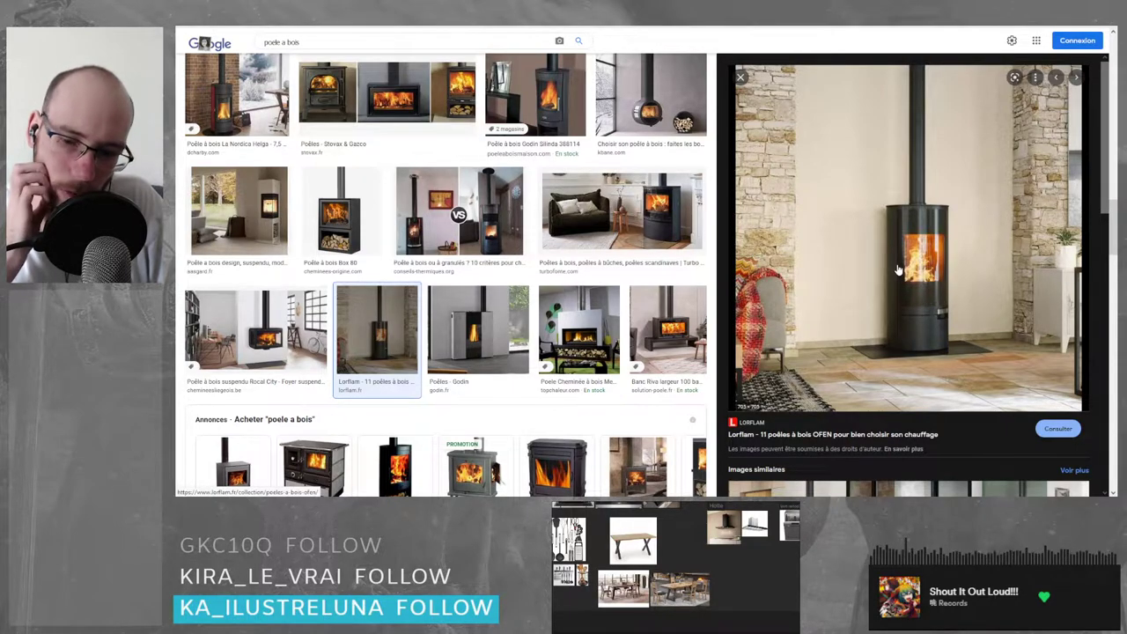
- Look past the cylindrical Lorflam stove and preview the Poujoulat heating guide's stove photo
scroll(598, 277, down, 2)
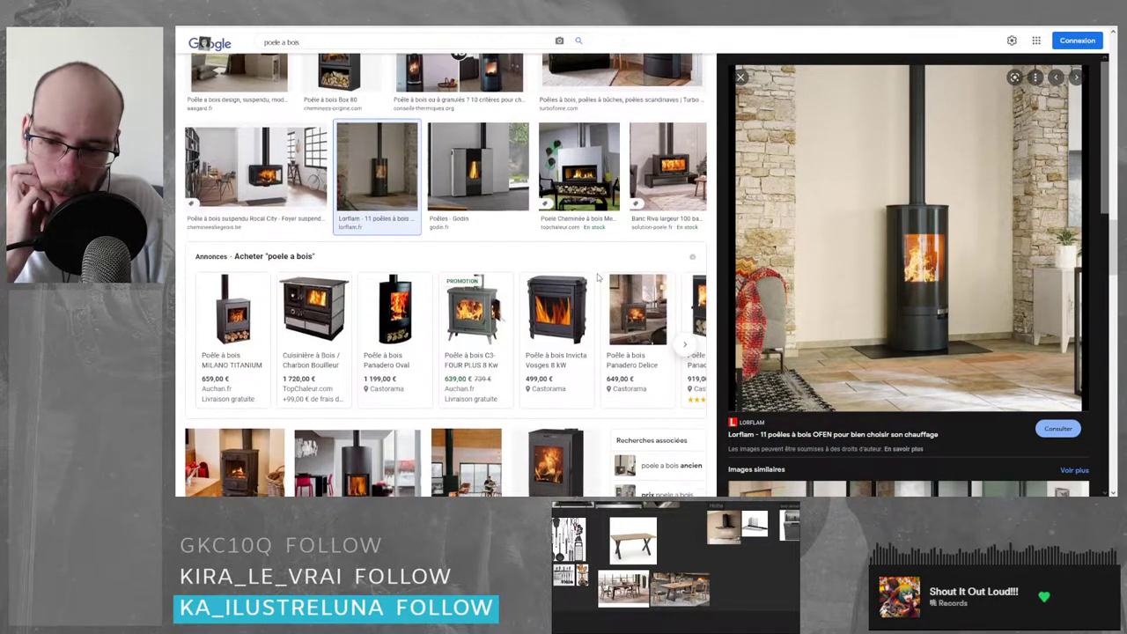
scroll(598, 278, down, 1)
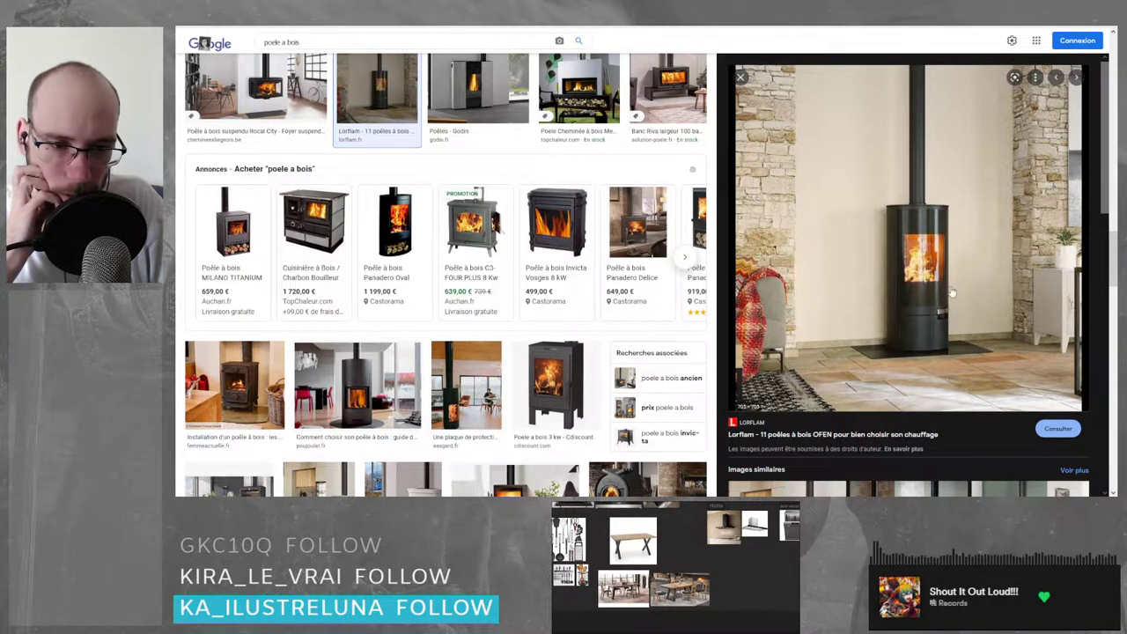
click(355, 397)
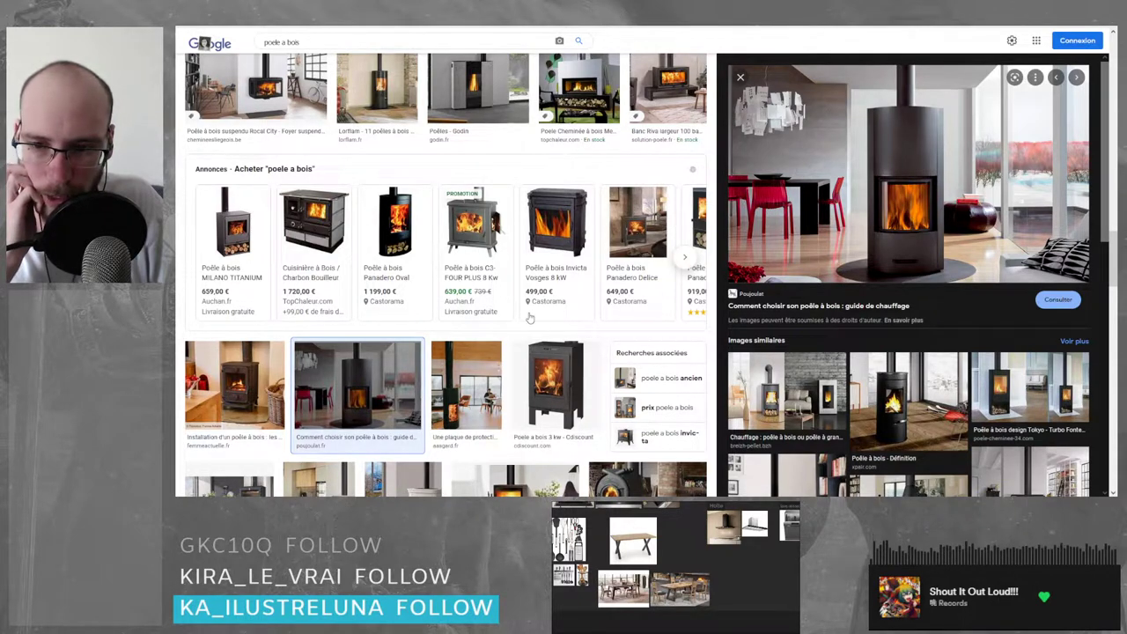
- View the Panadero Oval stove on Castorama, accepting cookies and blocking notifications, and return to the image results
click(396, 237)
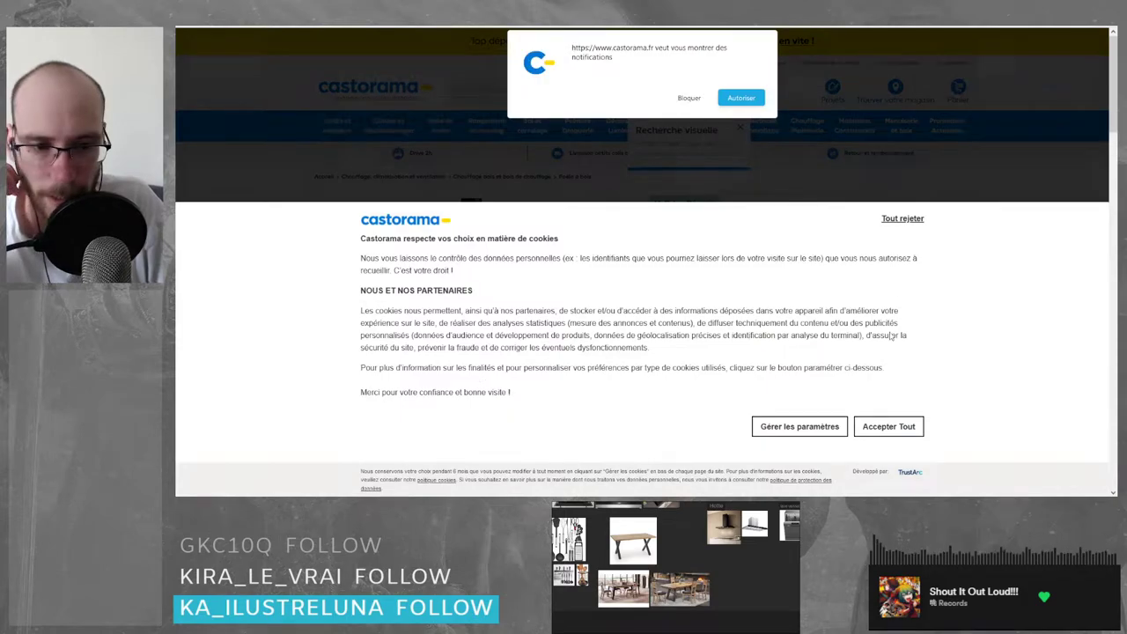
click(900, 430)
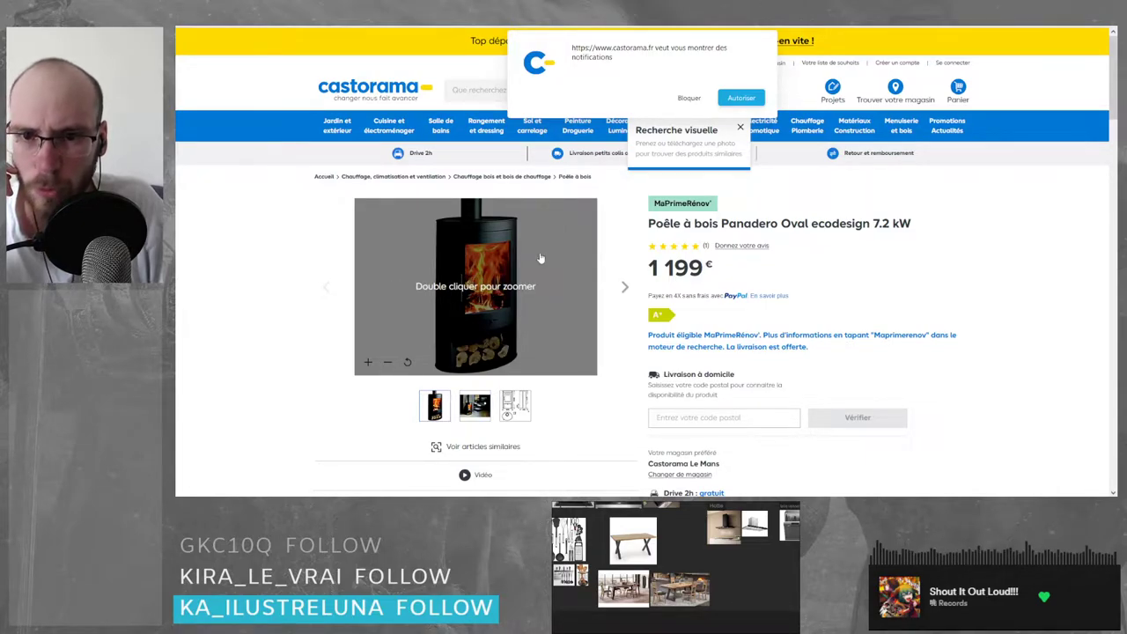
click(701, 98)
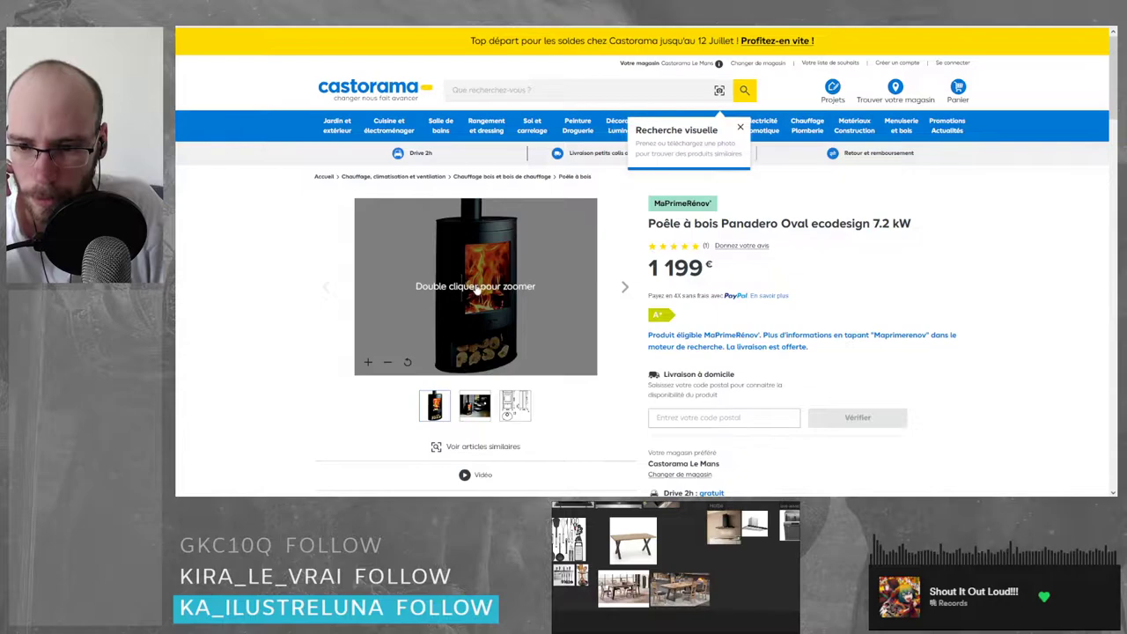
click(221, 19)
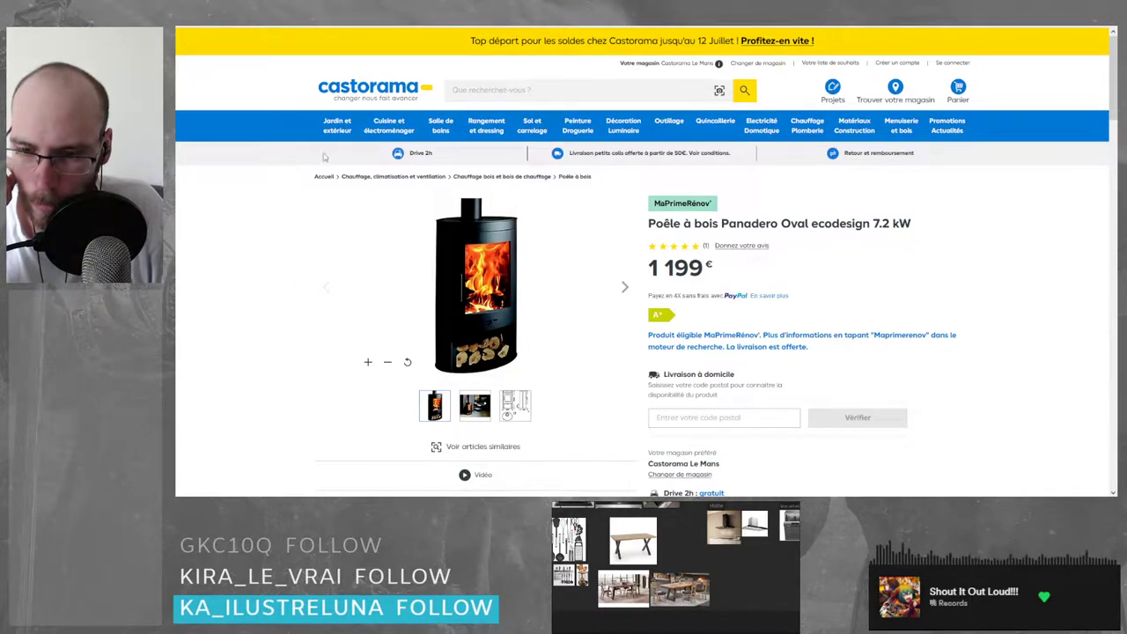
key(alt+Left)
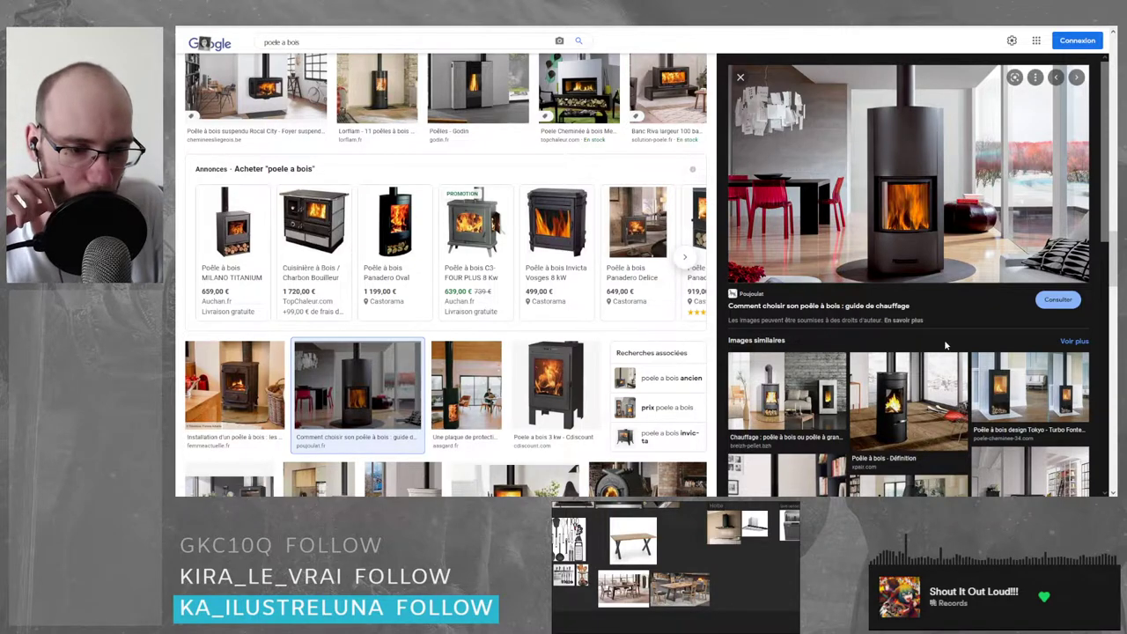
- Follow similar images through the red-topped Systemed stove to the JeChange photo with the log shelf
scroll(946, 345, down, 3)
scroll(946, 345, down, 3)
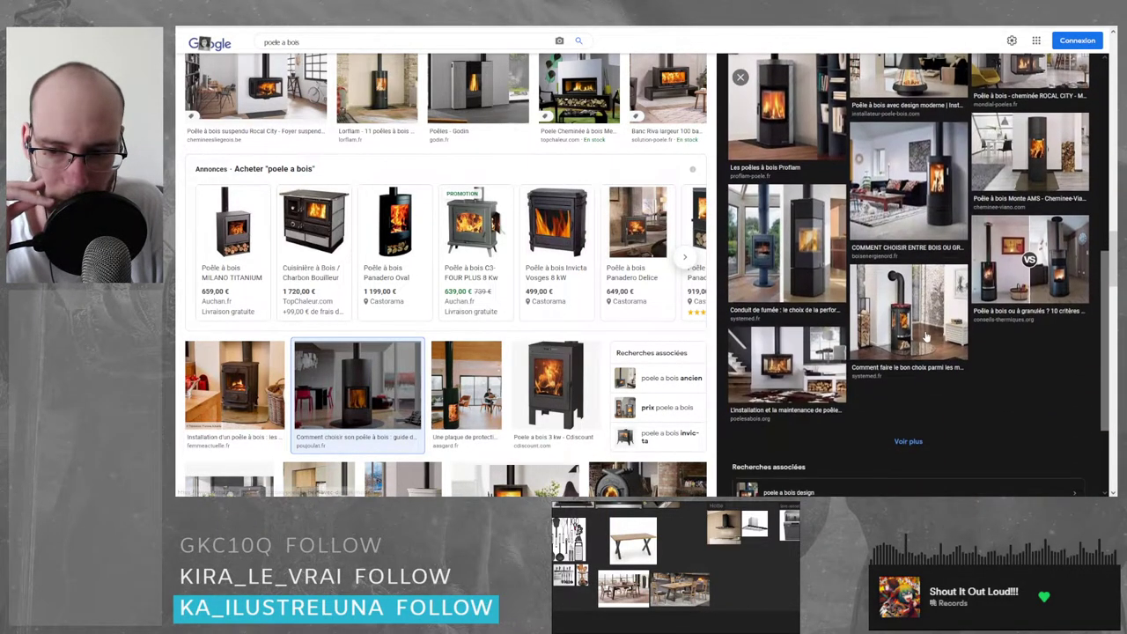
click(907, 313)
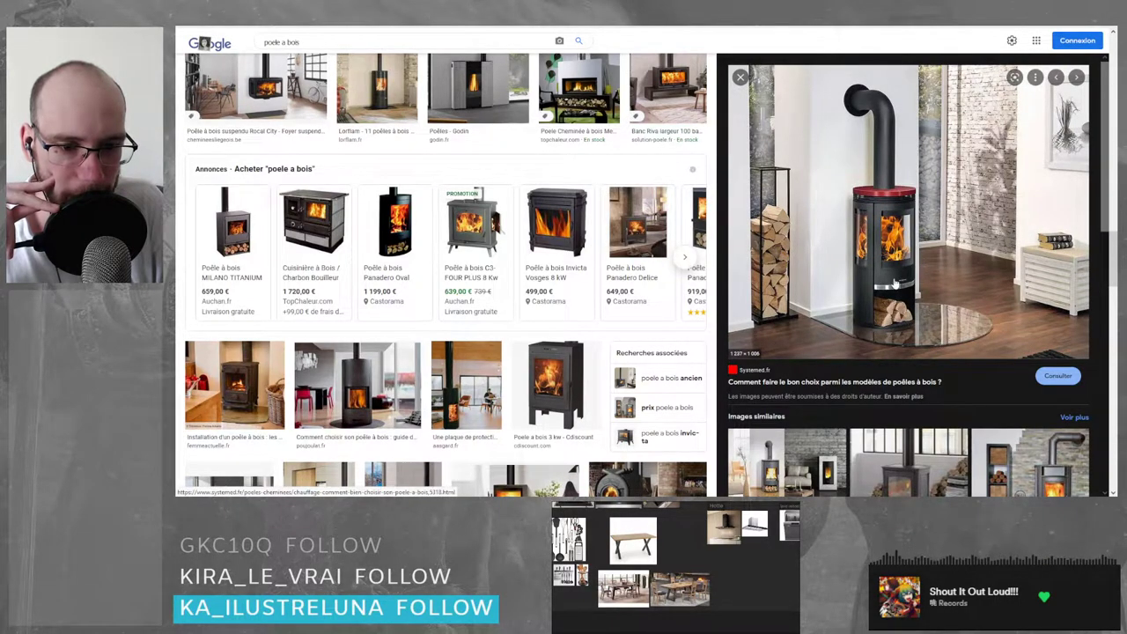
scroll(873, 291, down, 1)
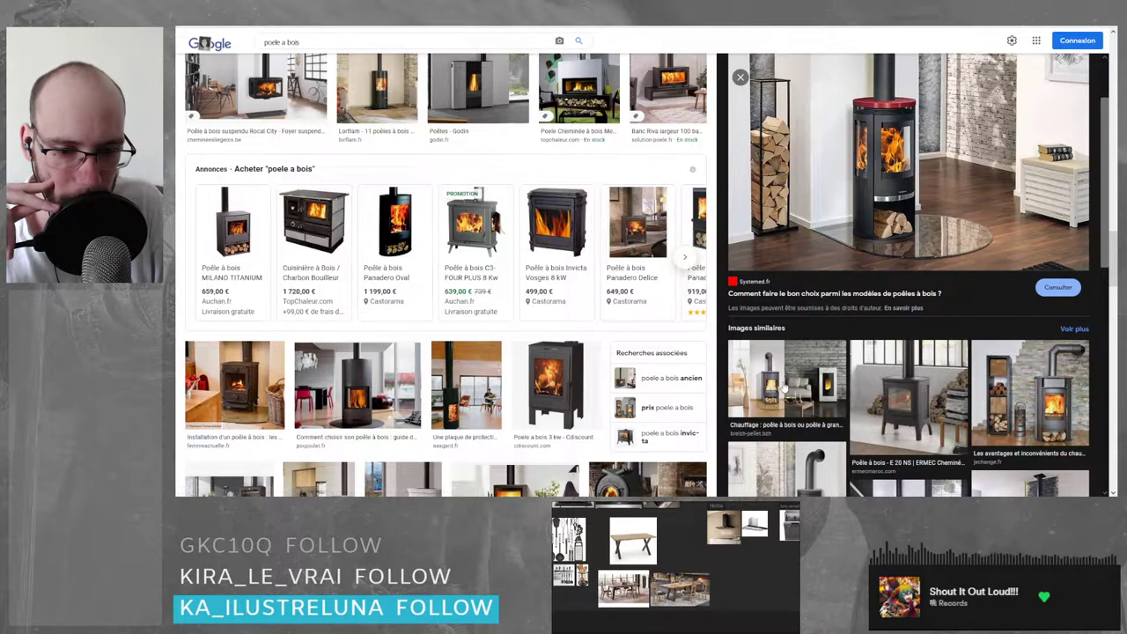
click(1019, 397)
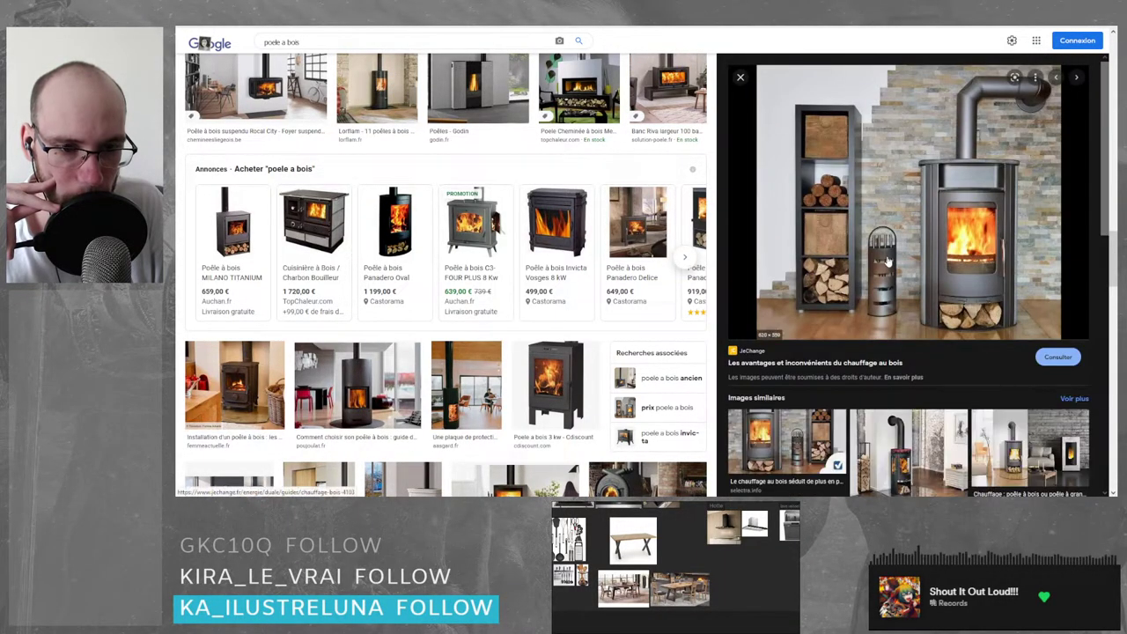
- Paste the JeChange stove photo onto the reference board and place it beside the single table, above the dining set photos
scroll(902, 247, up, 1)
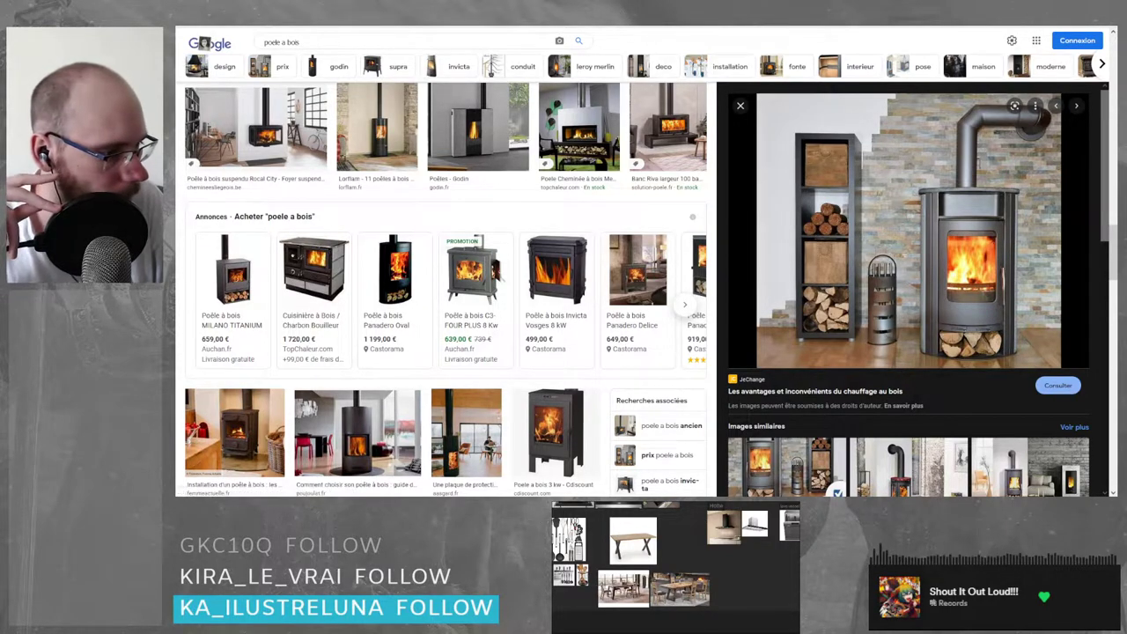
key(ctrl+v)
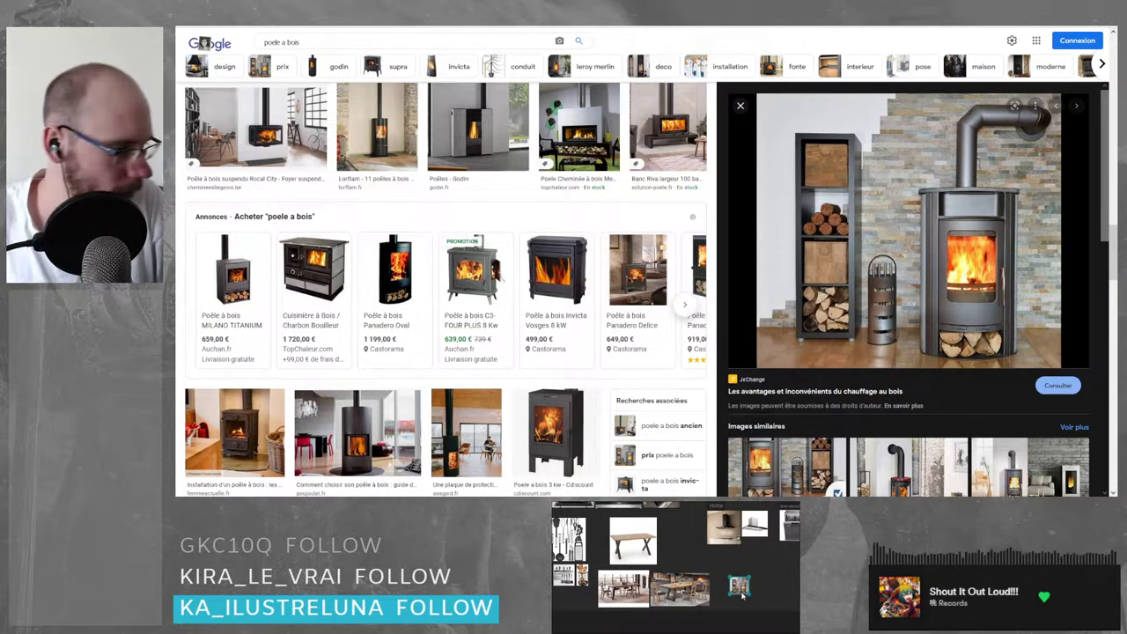
scroll(738, 592, up, 4)
drag(738, 590, 580, 533)
middle_drag(581, 534, 701, 557)
scroll(703, 556, up, 3)
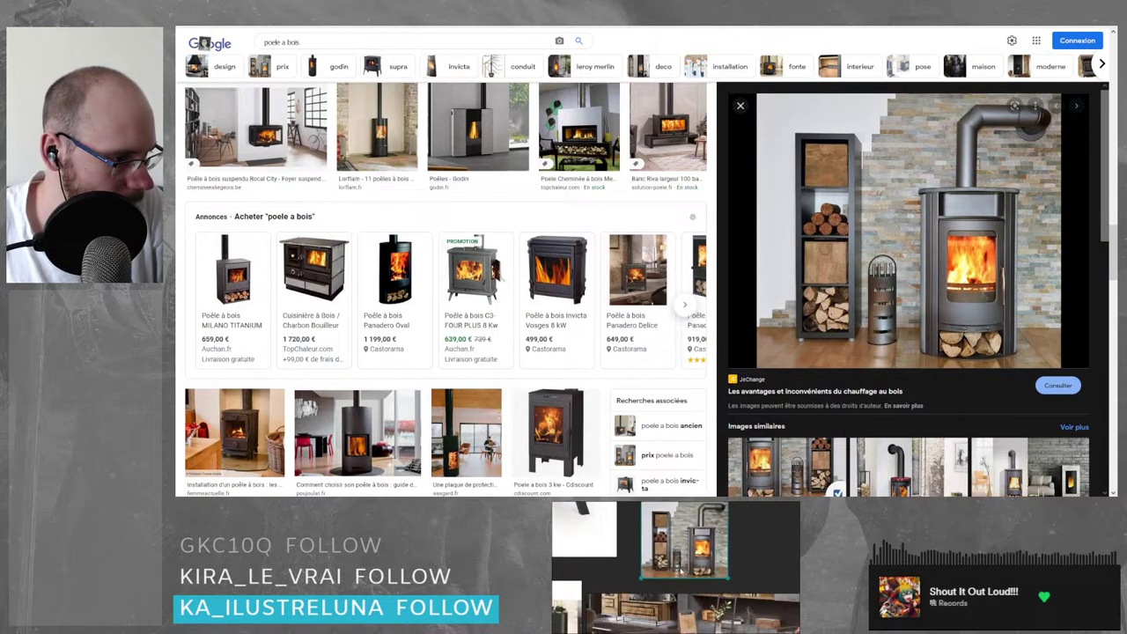
drag(709, 552, 693, 561)
scroll(695, 561, down, 3)
middle_drag(705, 538, 703, 558)
drag(704, 557, 732, 530)
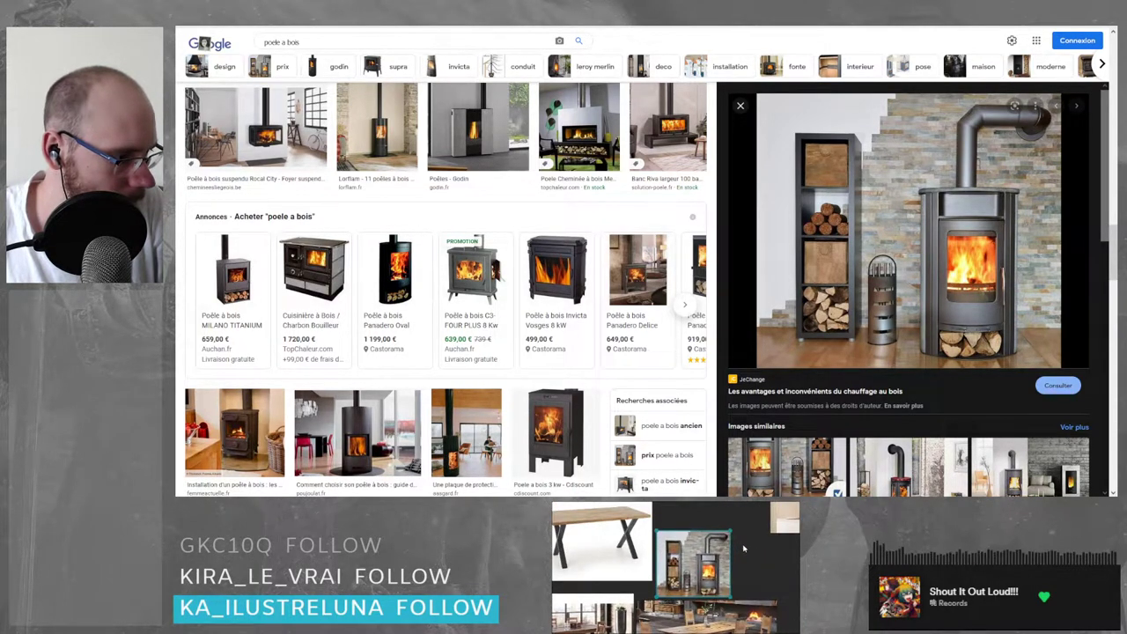
click(747, 551)
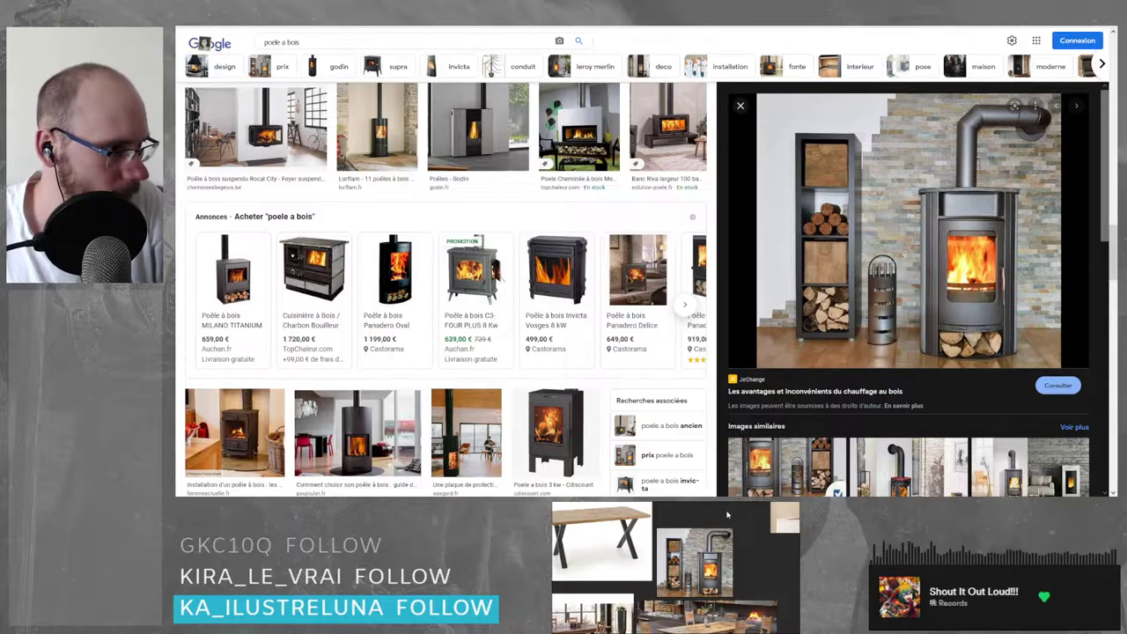
- Look through the remaining similar stove photos and run an image search for "panier a bois"
scroll(907, 290, down, 3)
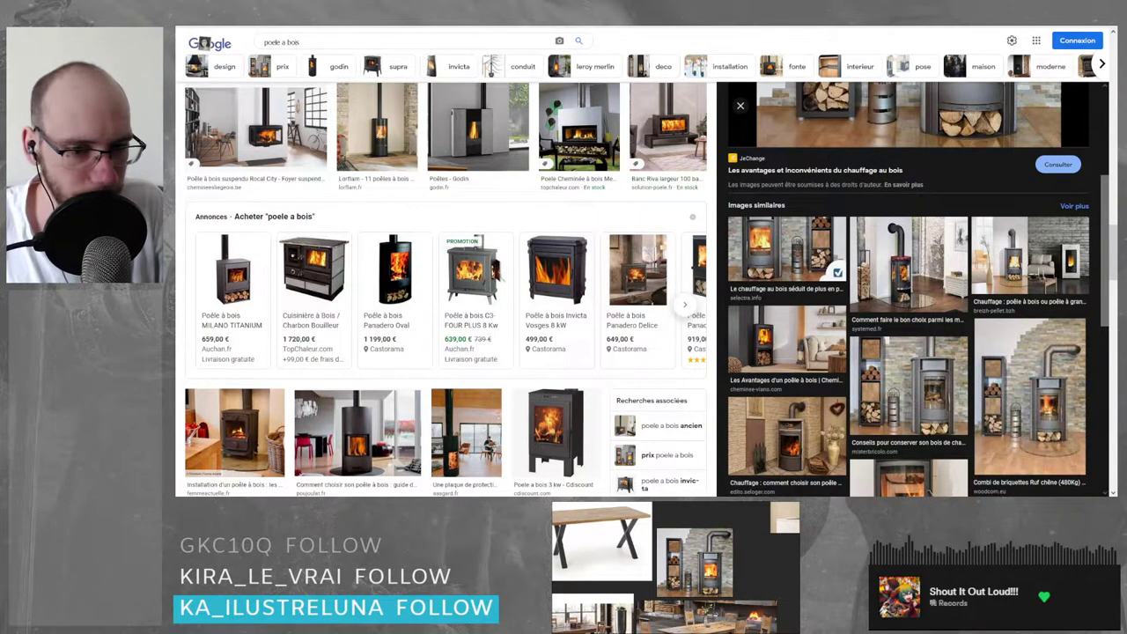
scroll(907, 291, down, 3)
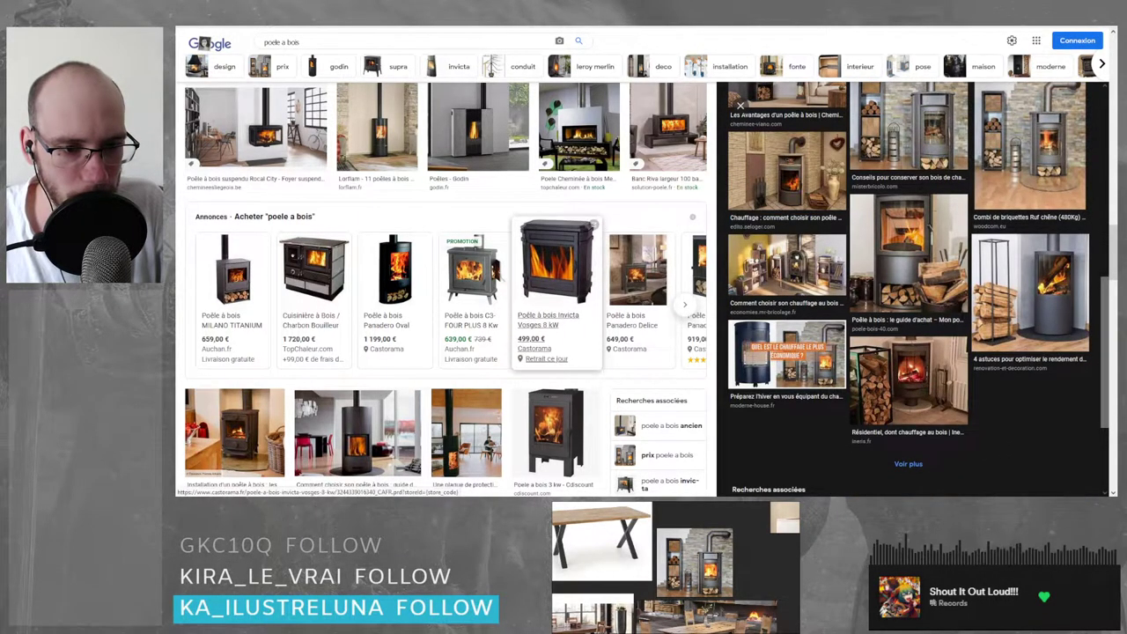
drag(352, 43, 178, 40)
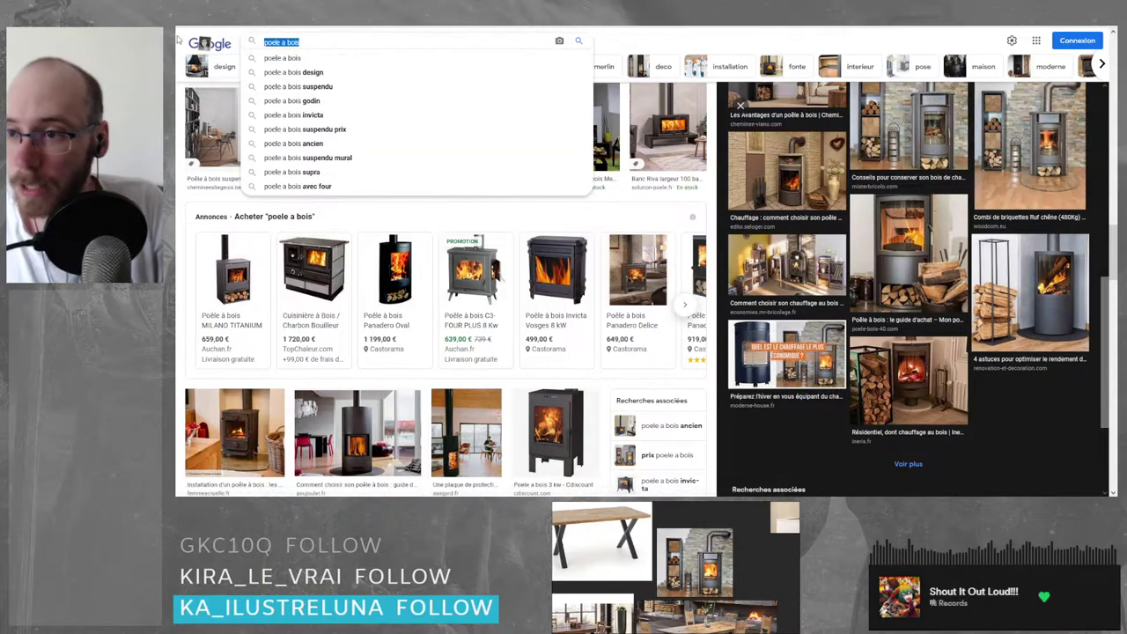
text(panier a )
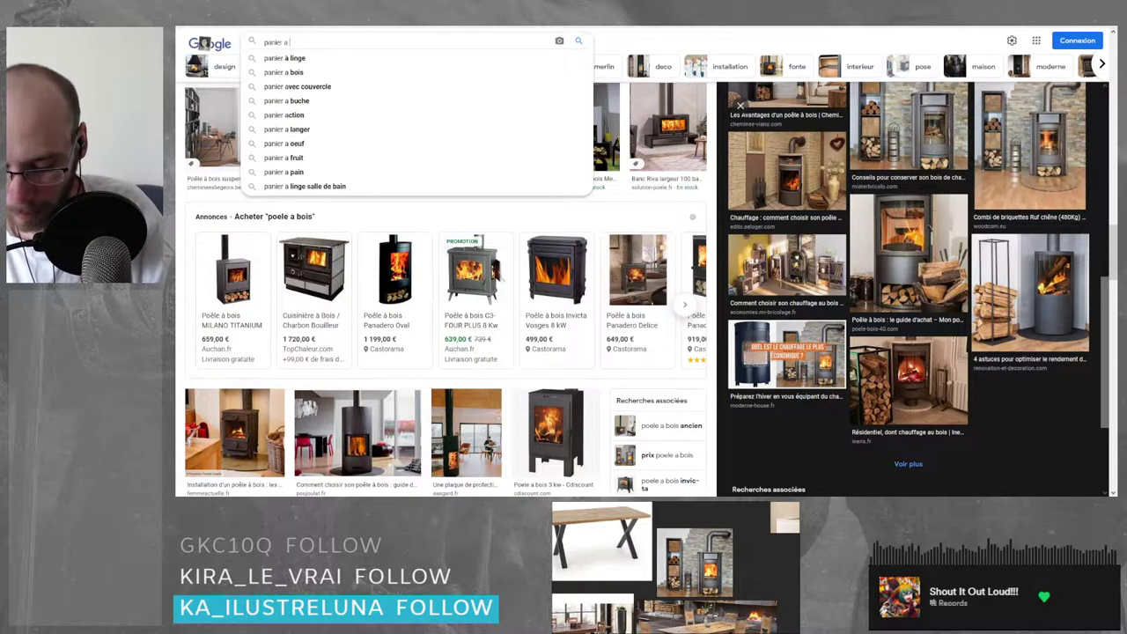
text(bois)
key(Return)
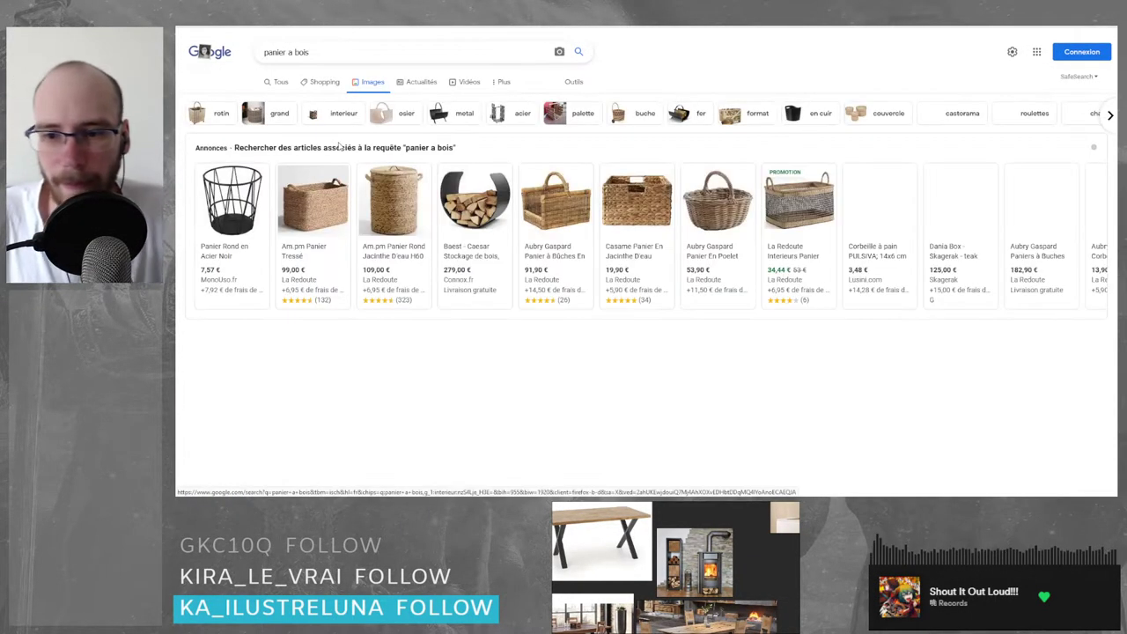
- Preview the Panier à Bois Hannah L50 log basket and look over its similar images
mouse_move(419, 202)
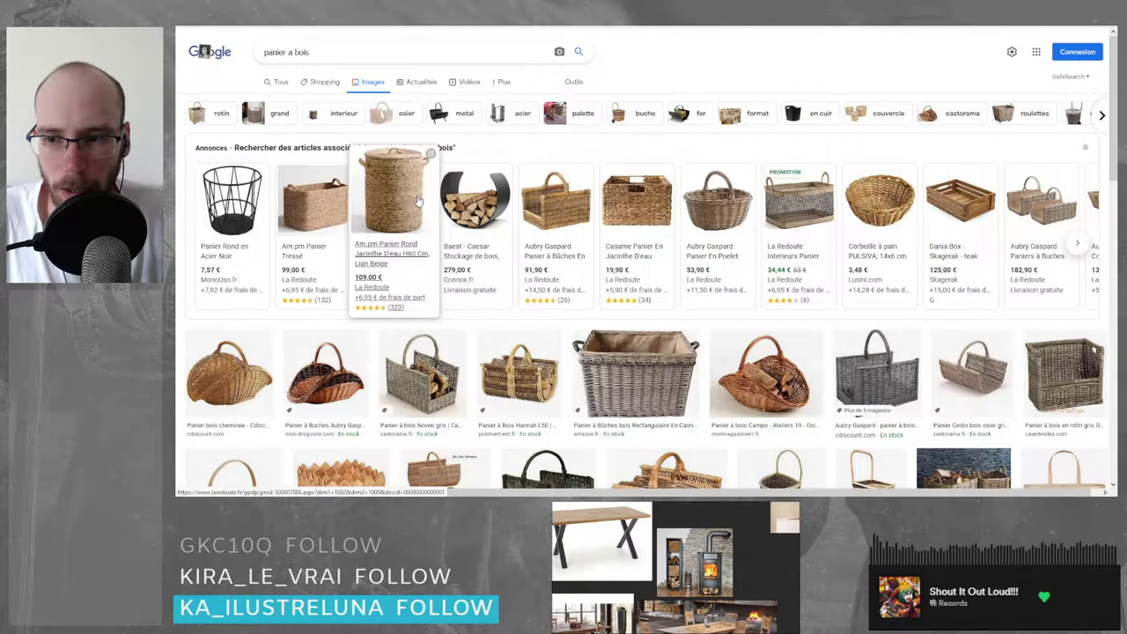
mouse_move(311, 208)
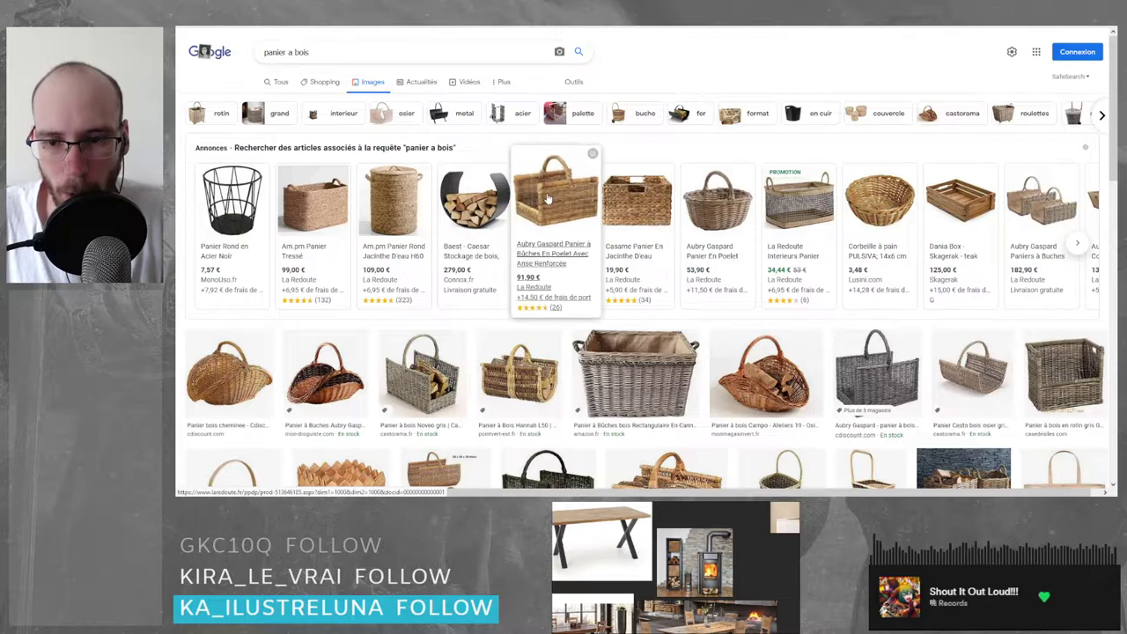
click(520, 371)
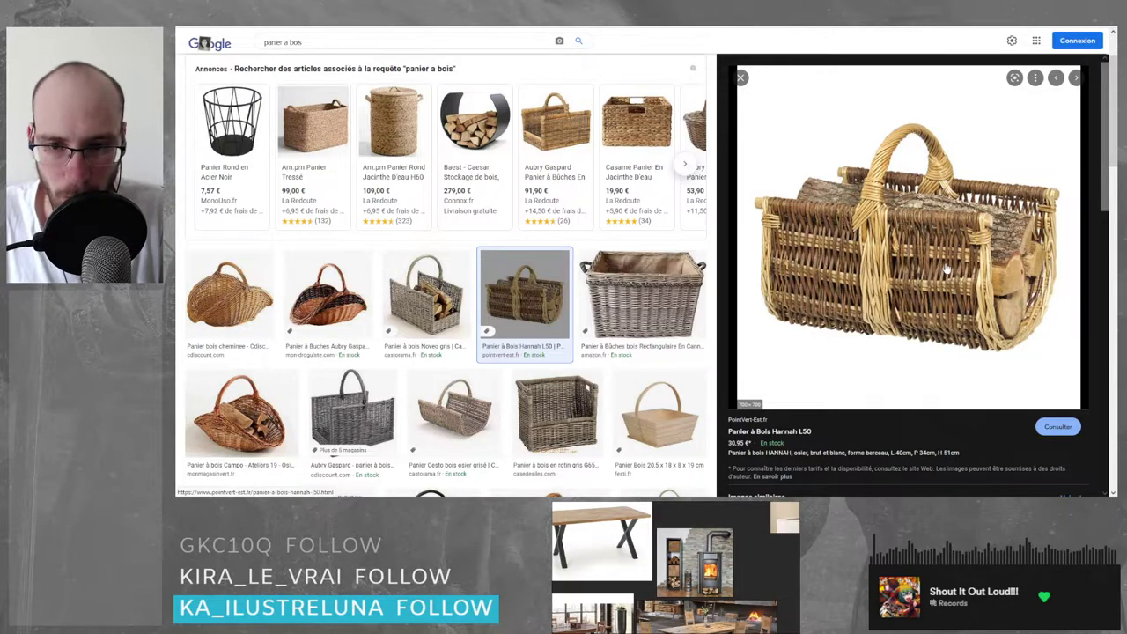
scroll(936, 263, down, 3)
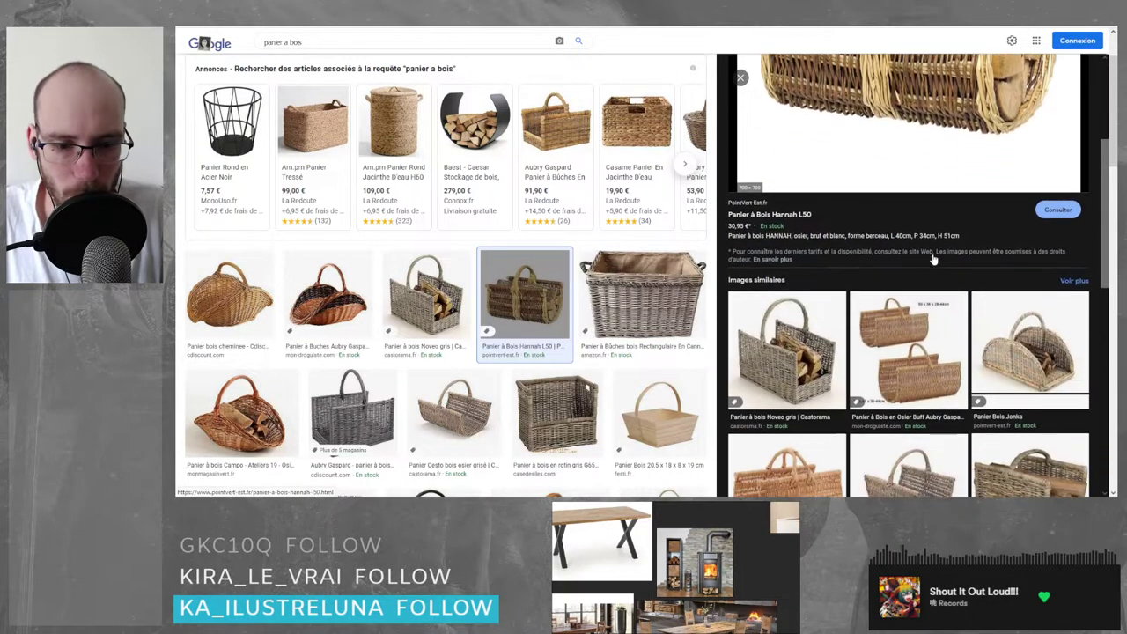
scroll(933, 257, down, 3)
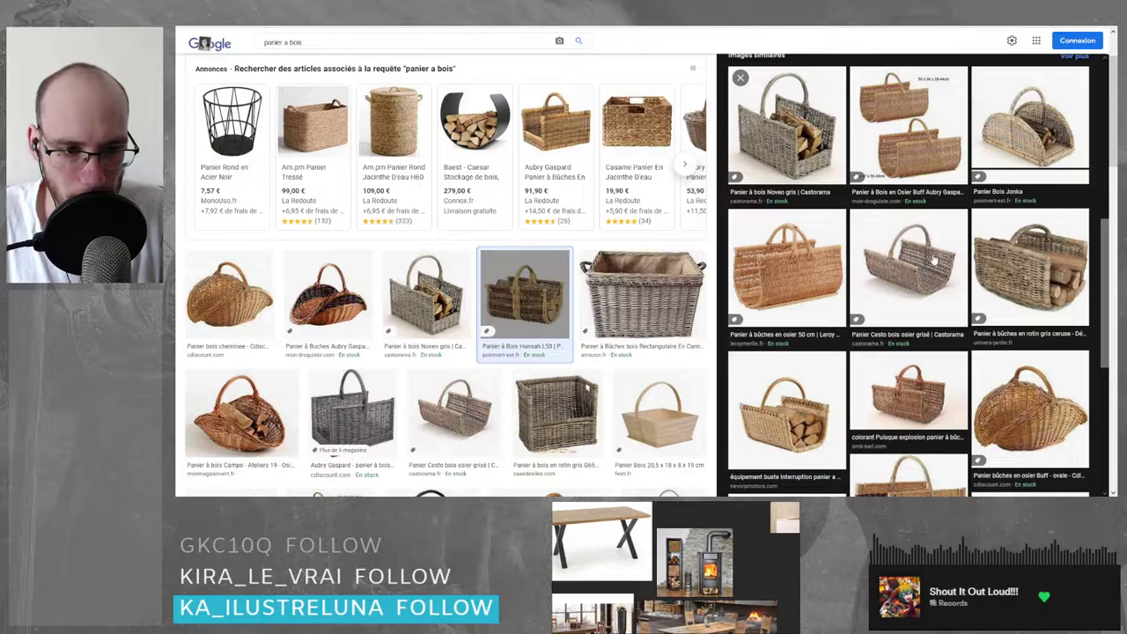
scroll(934, 260, up, 6)
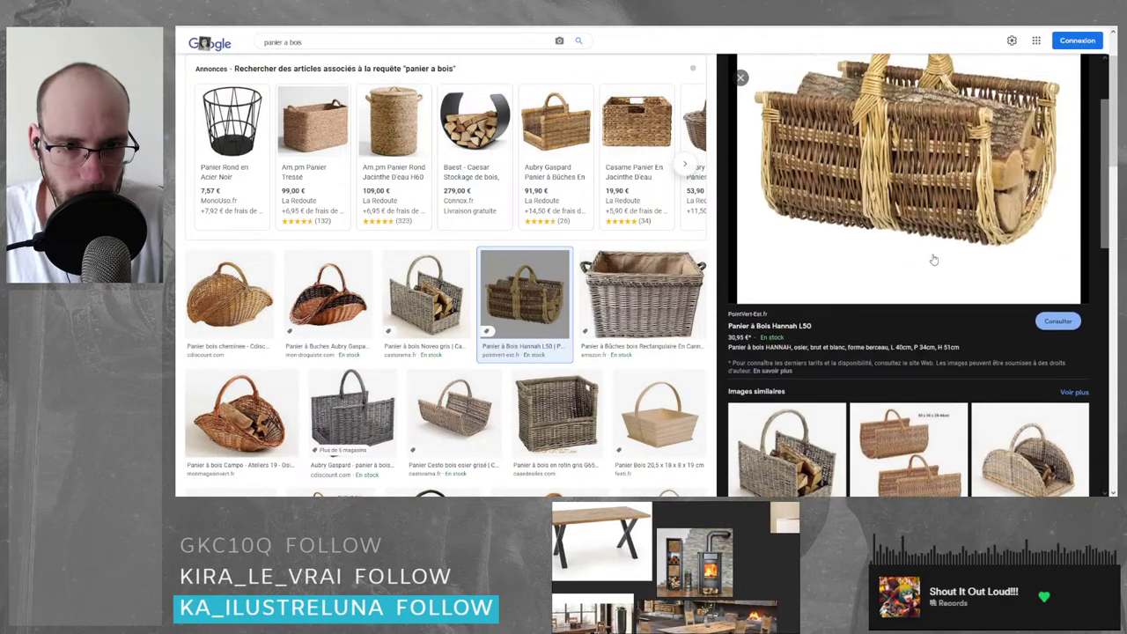
- Add the wicker Hannah L50 firewood basket image to the reference board and enlarge it beside the table picture
drag(841, 230, 685, 520)
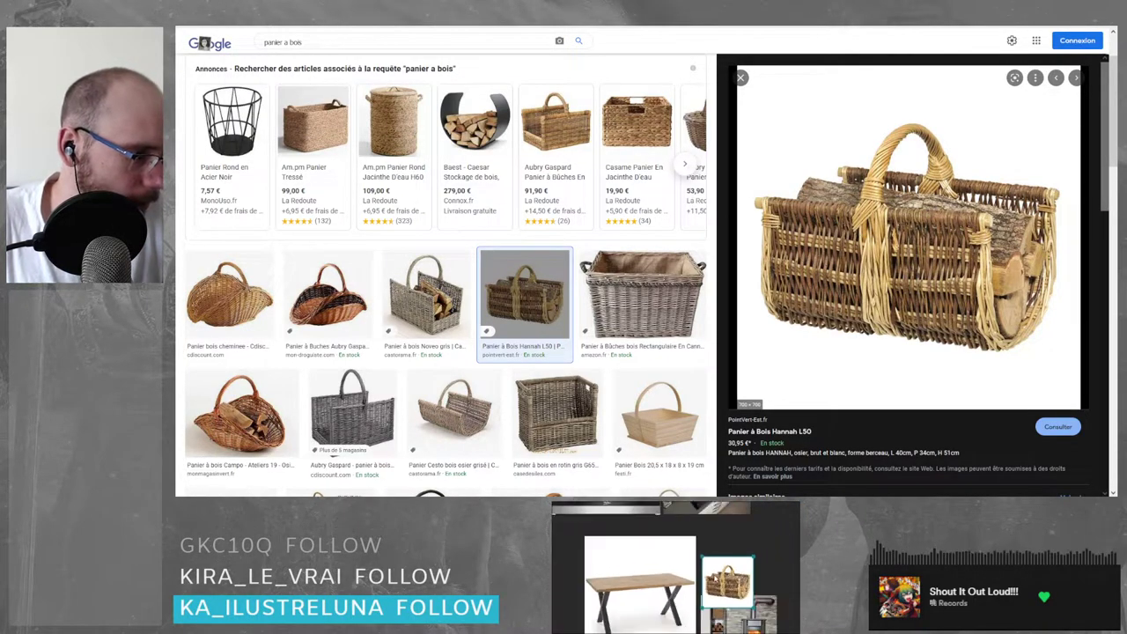
scroll(717, 571, up, 2)
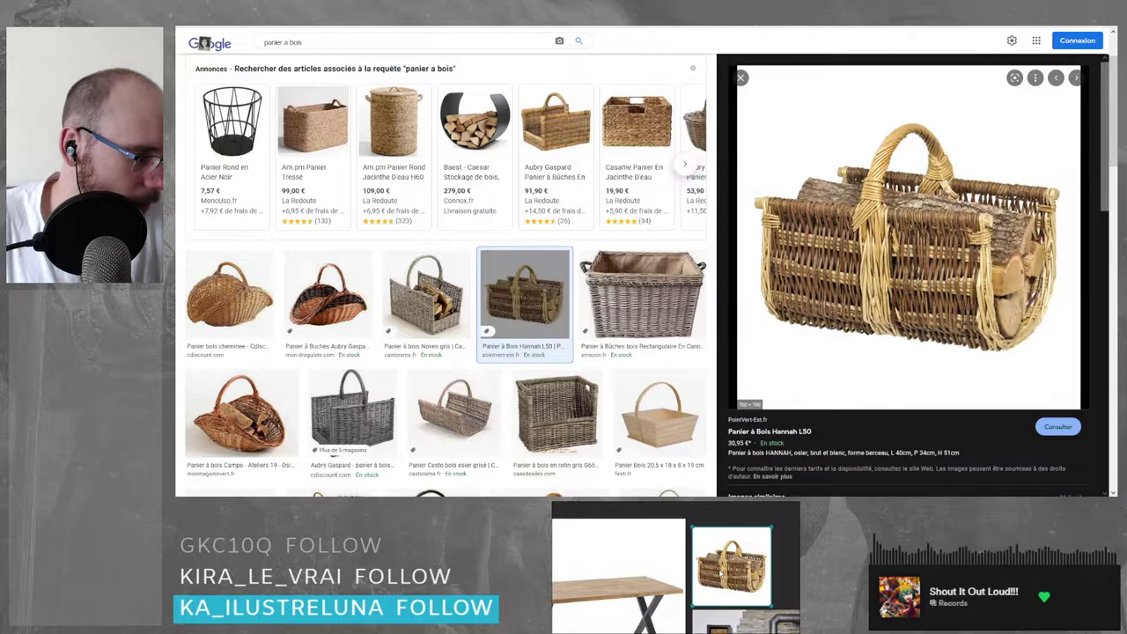
drag(768, 533, 776, 523)
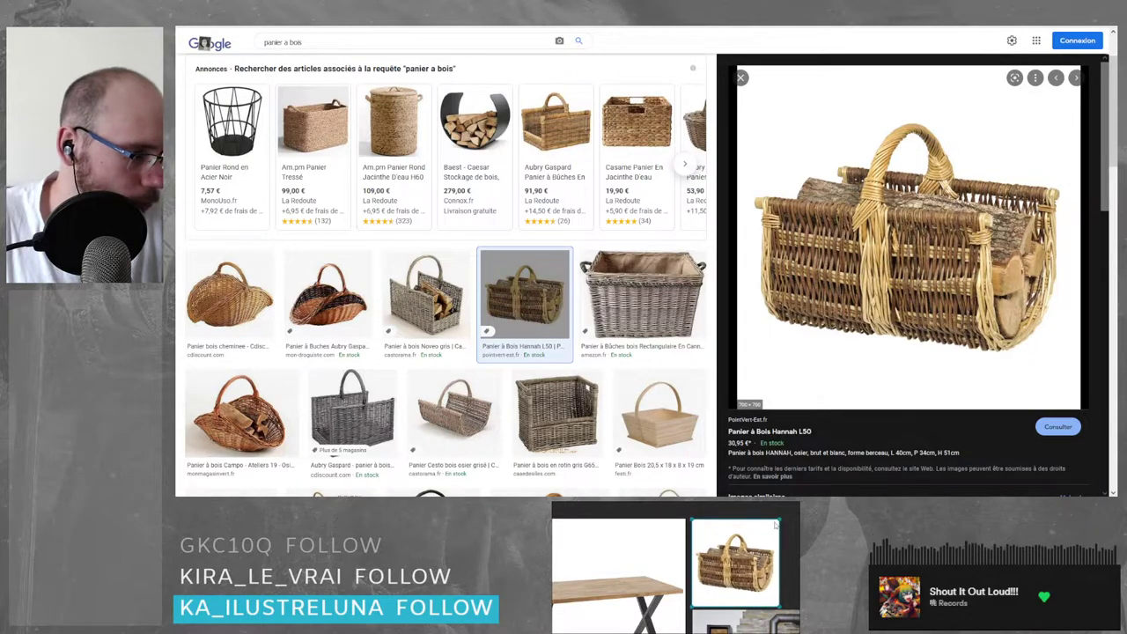
click(669, 518)
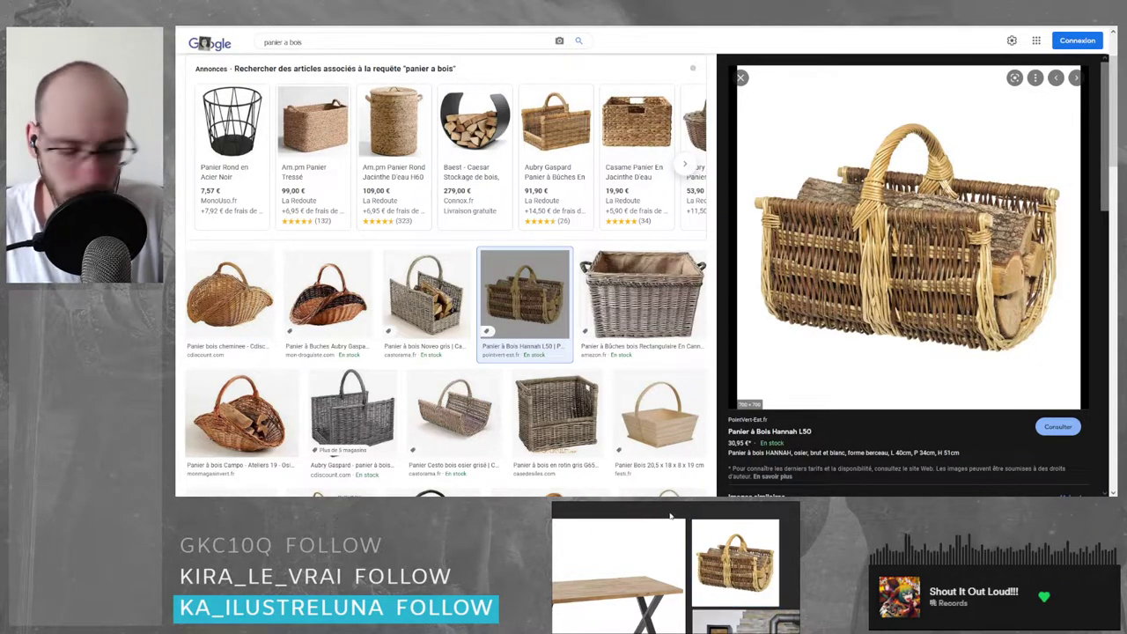
- Open the Baest Caesar firewood holder's product page, accept its cookies, and add its photo to the reference board beside the wicker basket
scroll(441, 308, up, 1)
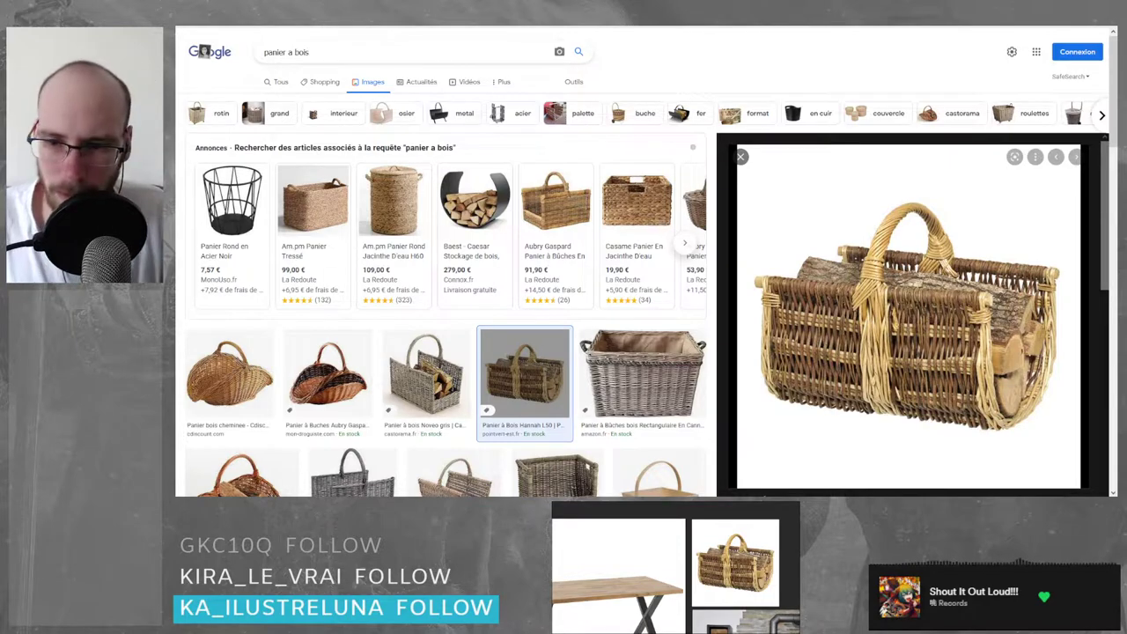
mouse_move(516, 201)
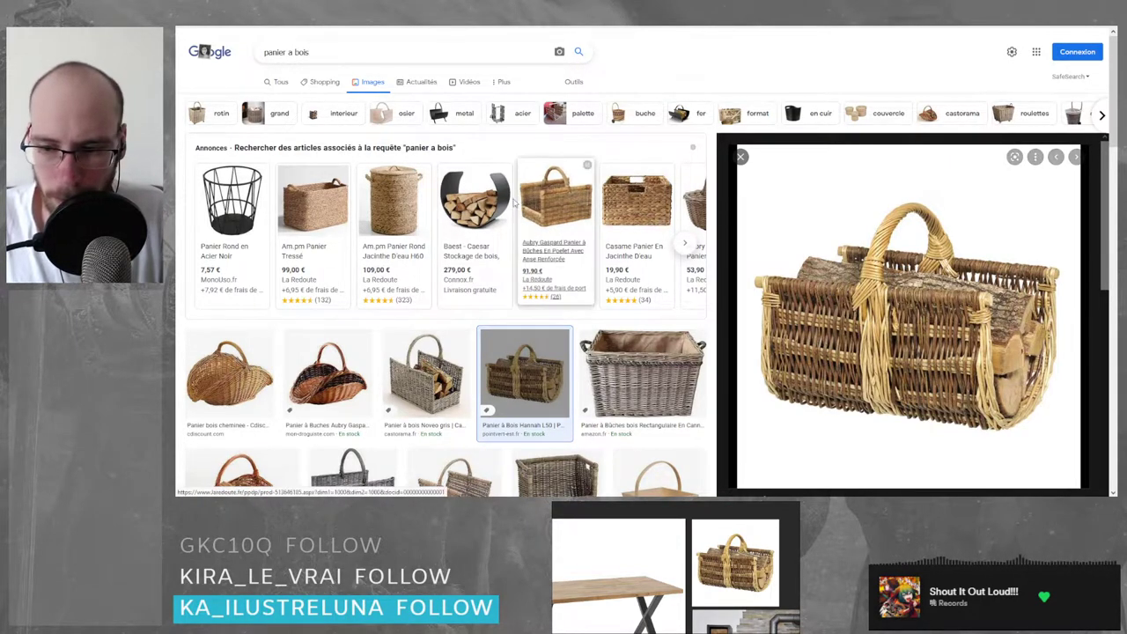
click(471, 197)
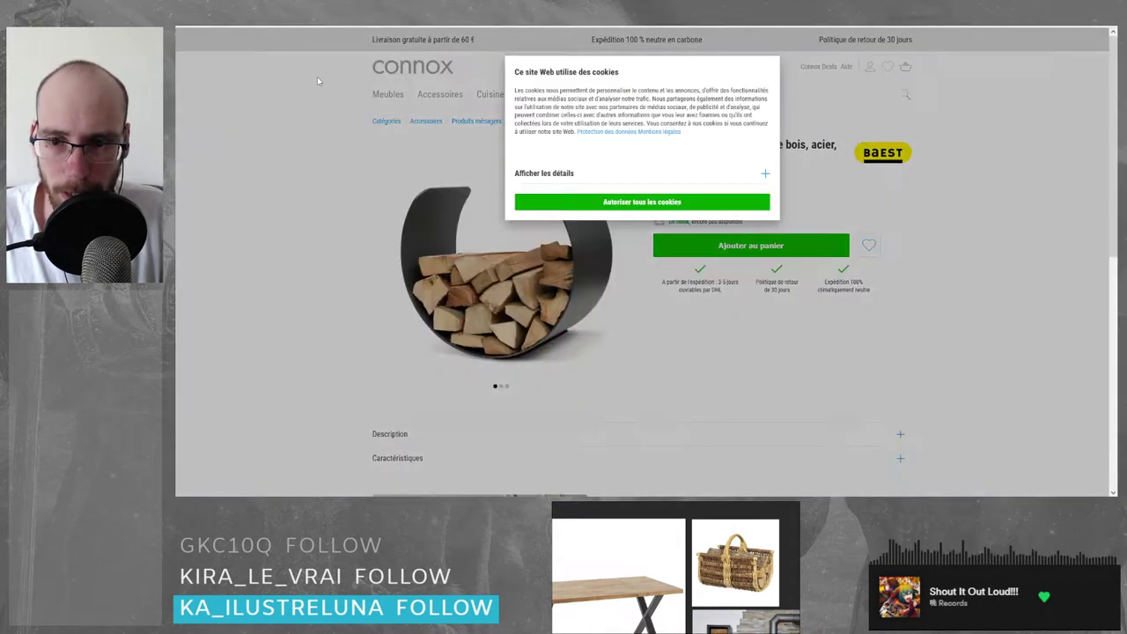
click(682, 202)
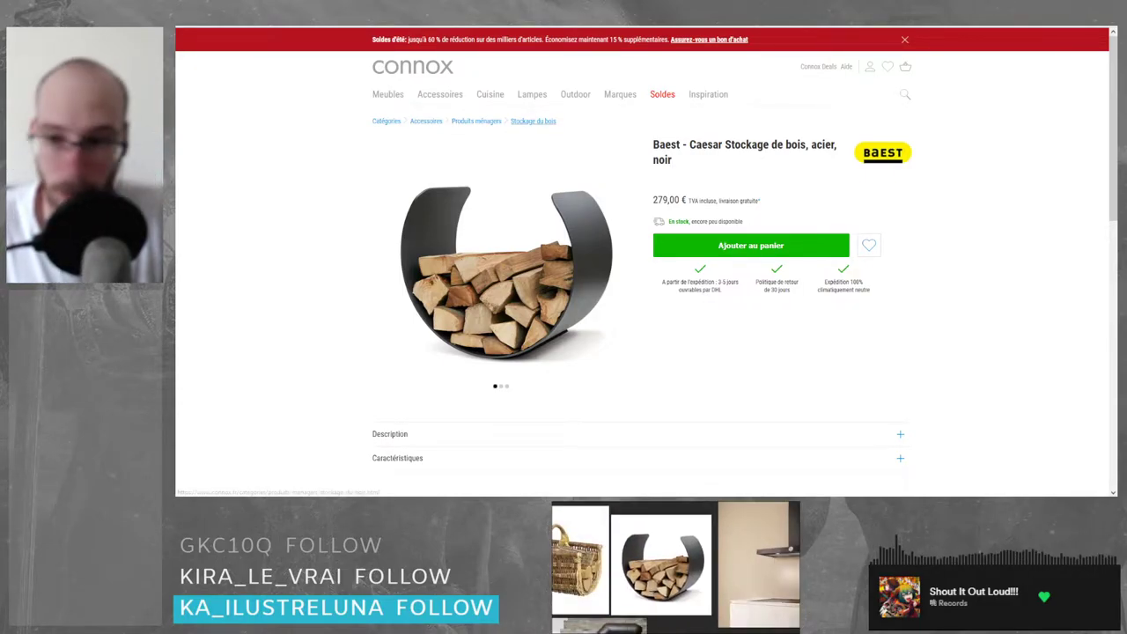
key(ctrl+w)
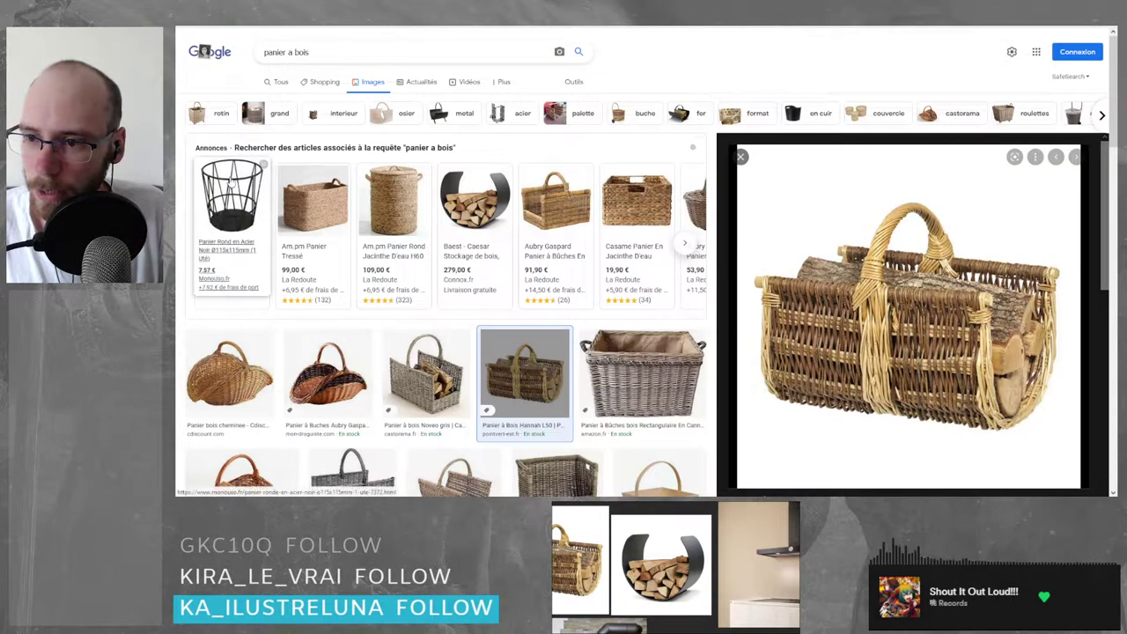
- Check the round black steel basket's product page and browse further down the firewood basket image results
click(229, 181)
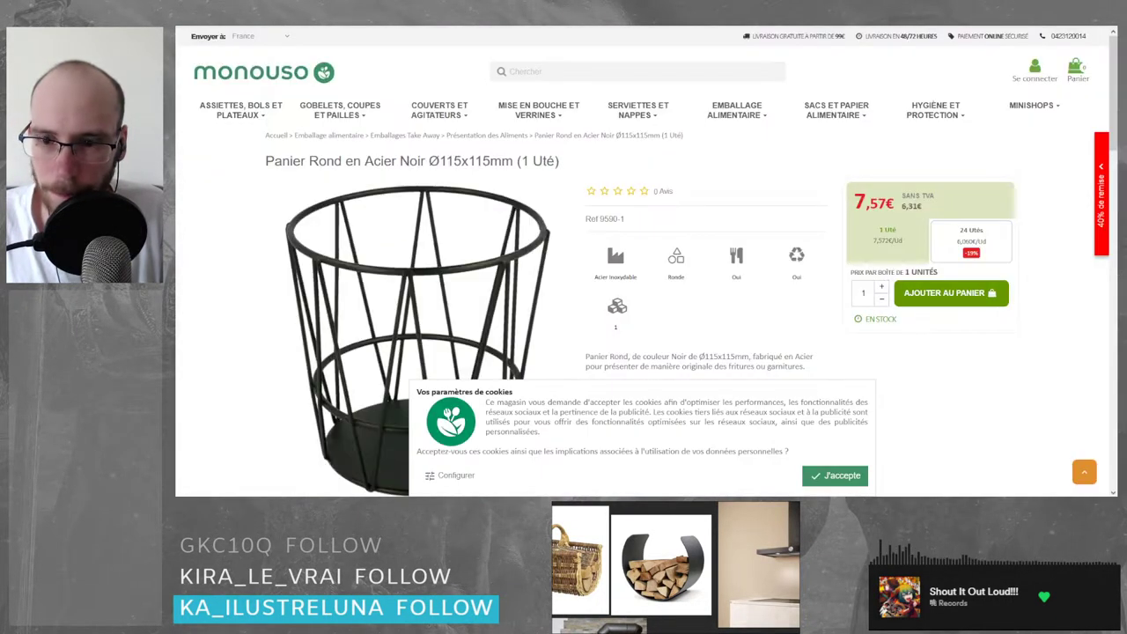
key(ctrl+shift+Tab)
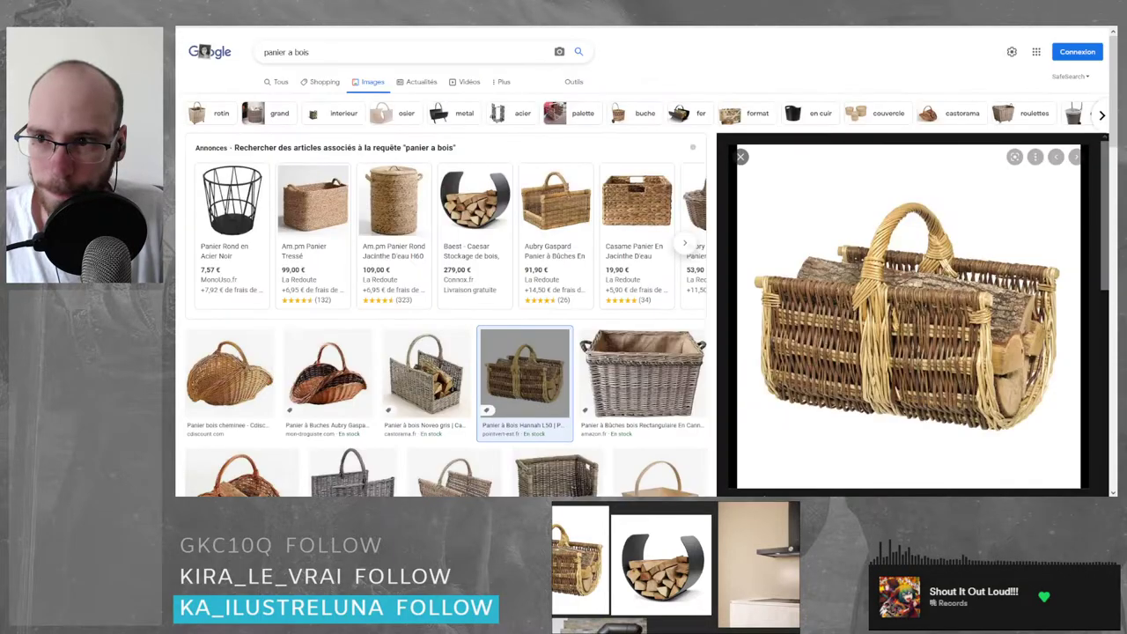
scroll(395, 249, down, 6)
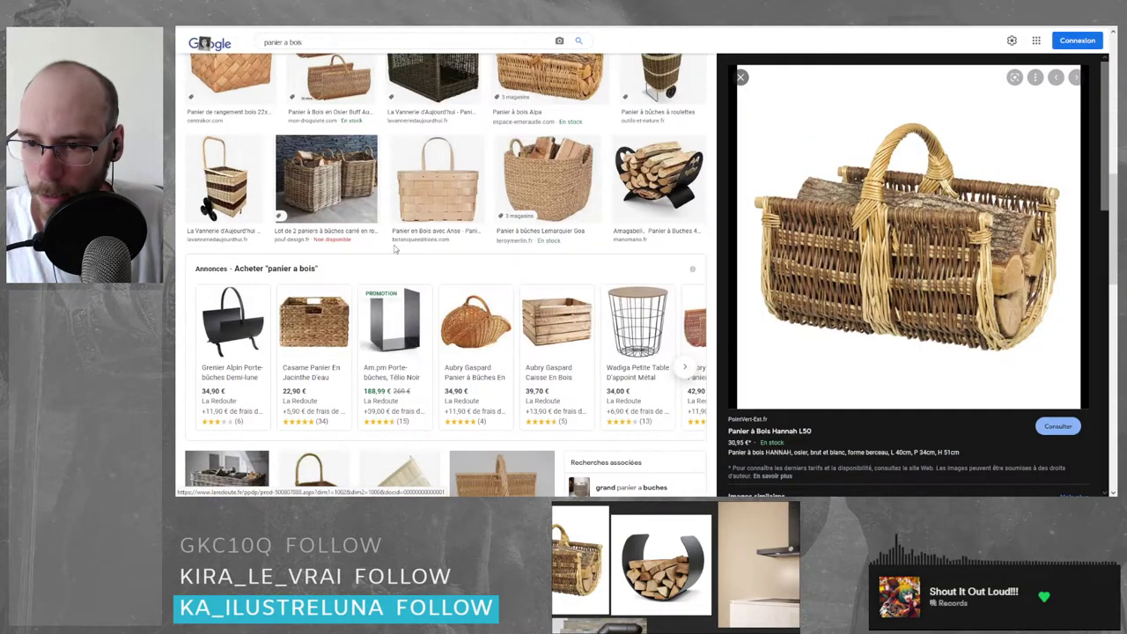
scroll(393, 249, down, 8)
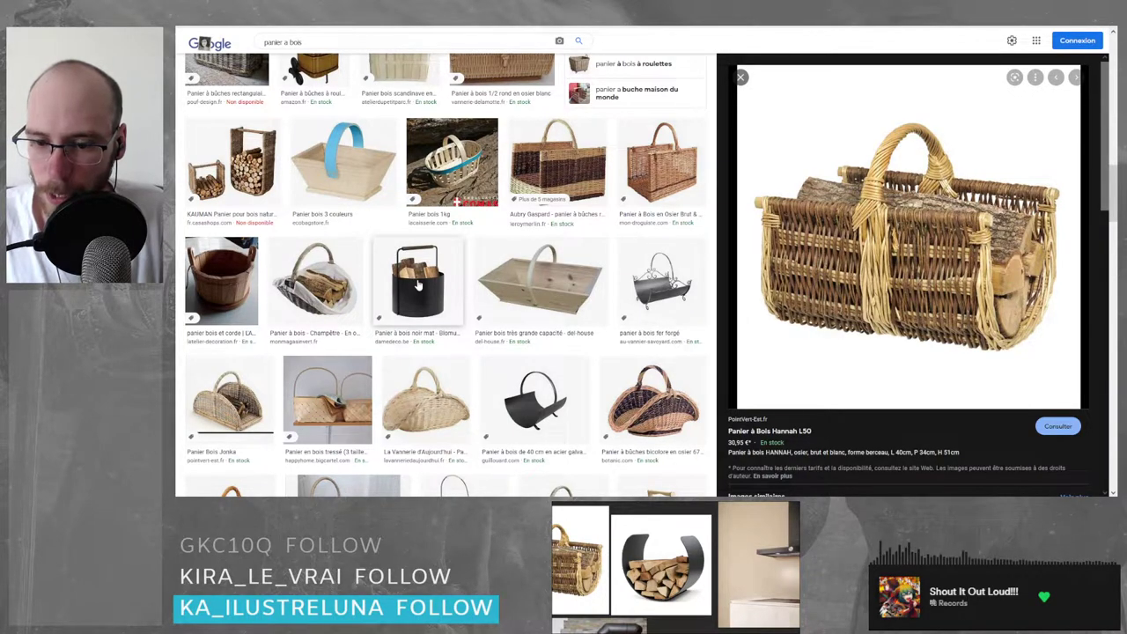
- Preview the matte black Blomus firewood basket and examine further results and its similar images
click(418, 284)
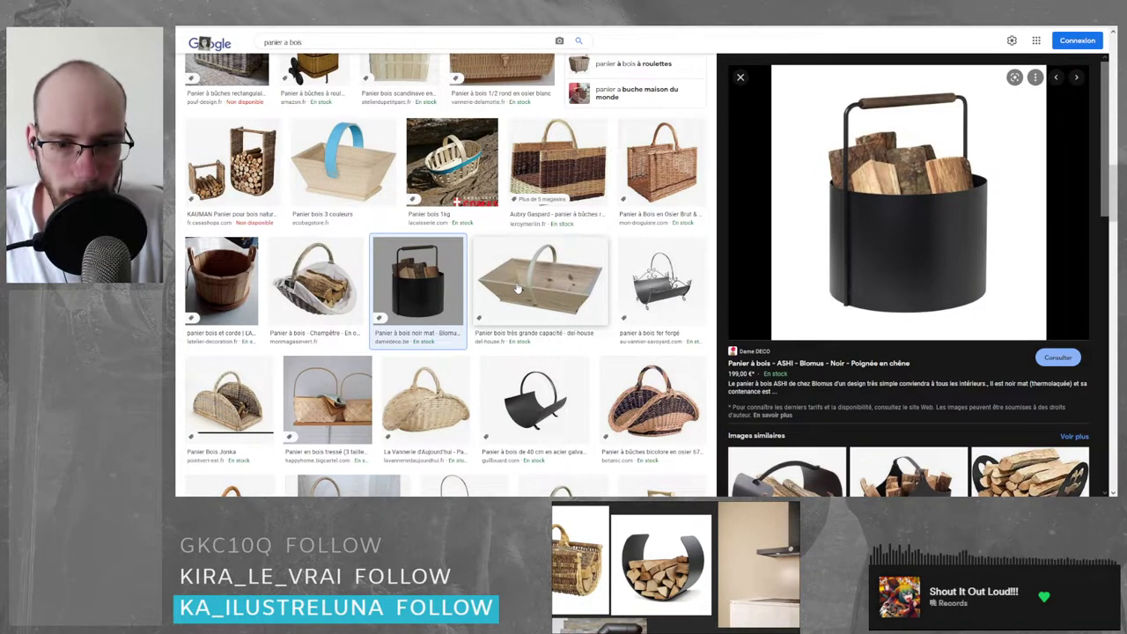
scroll(518, 288, down, 3)
scroll(518, 285, down, 2)
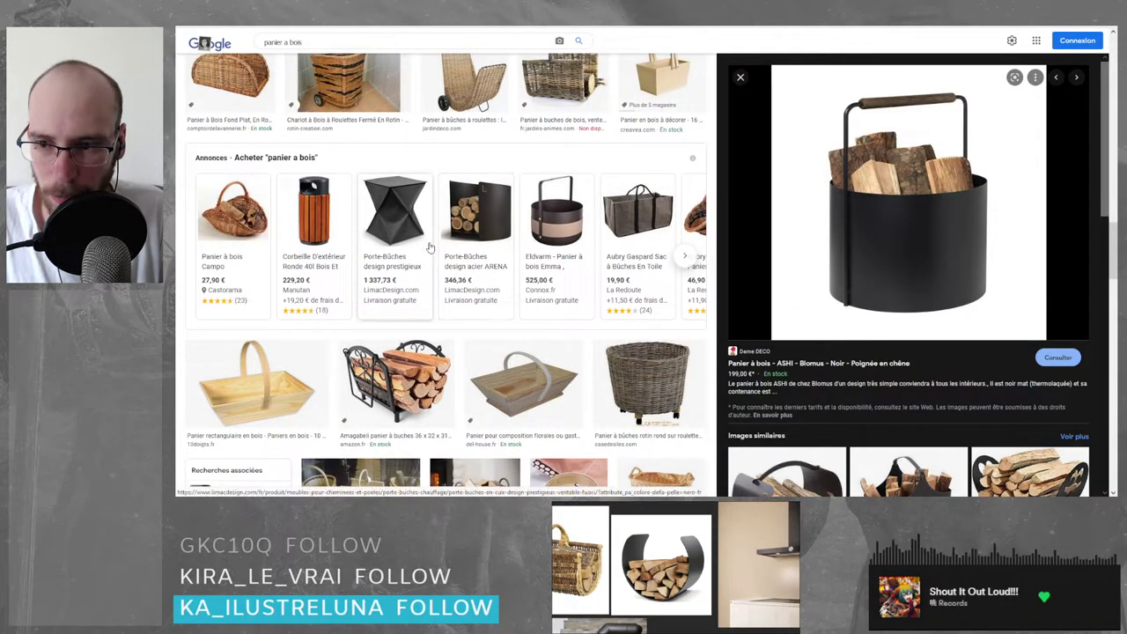
scroll(430, 246, down, 2)
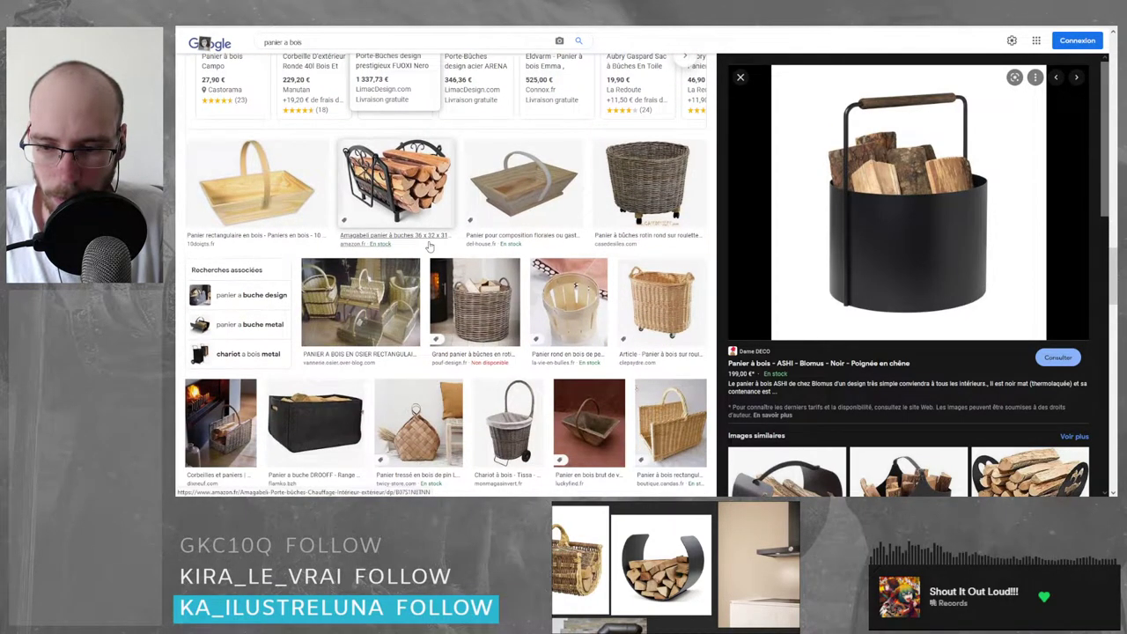
scroll(430, 247, up, 3)
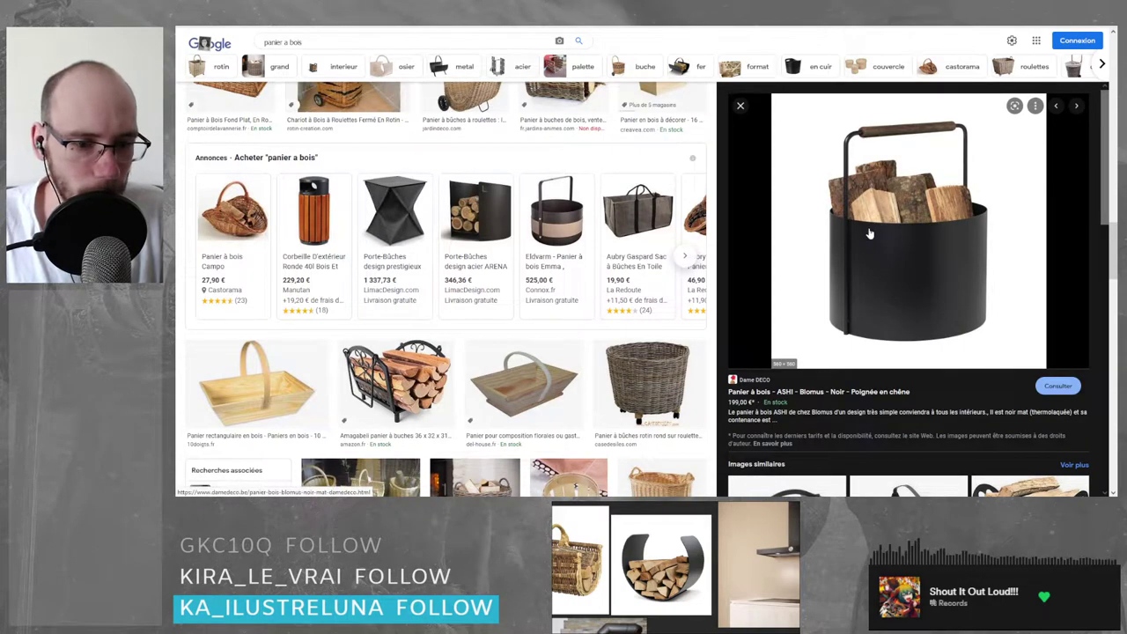
scroll(870, 233, down, 3)
scroll(869, 234, down, 2)
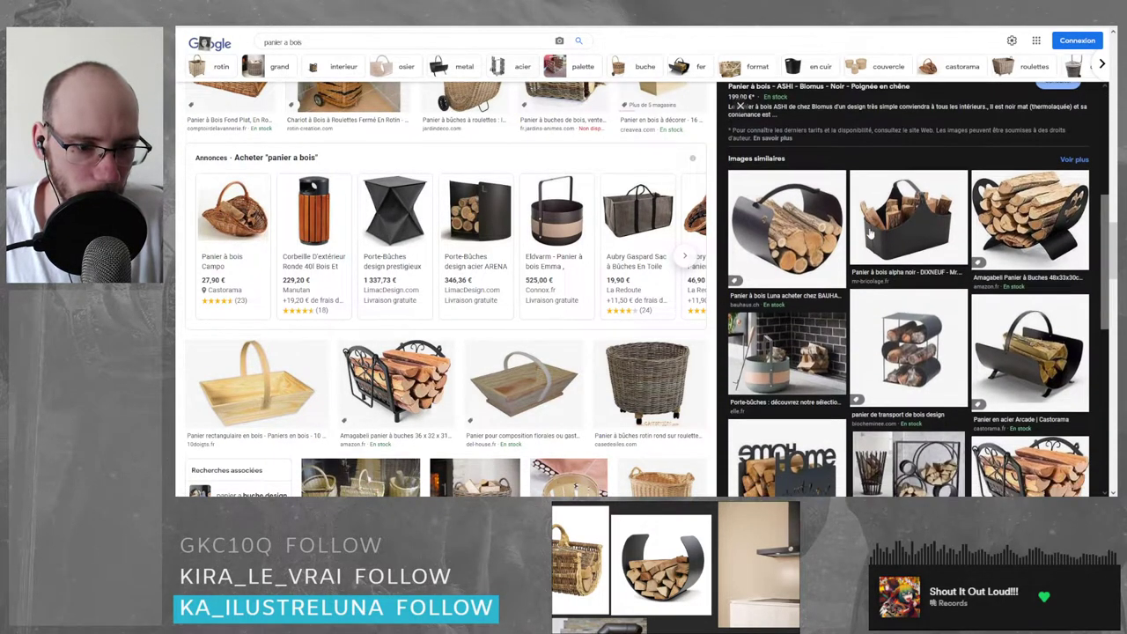
scroll(870, 233, down, 3)
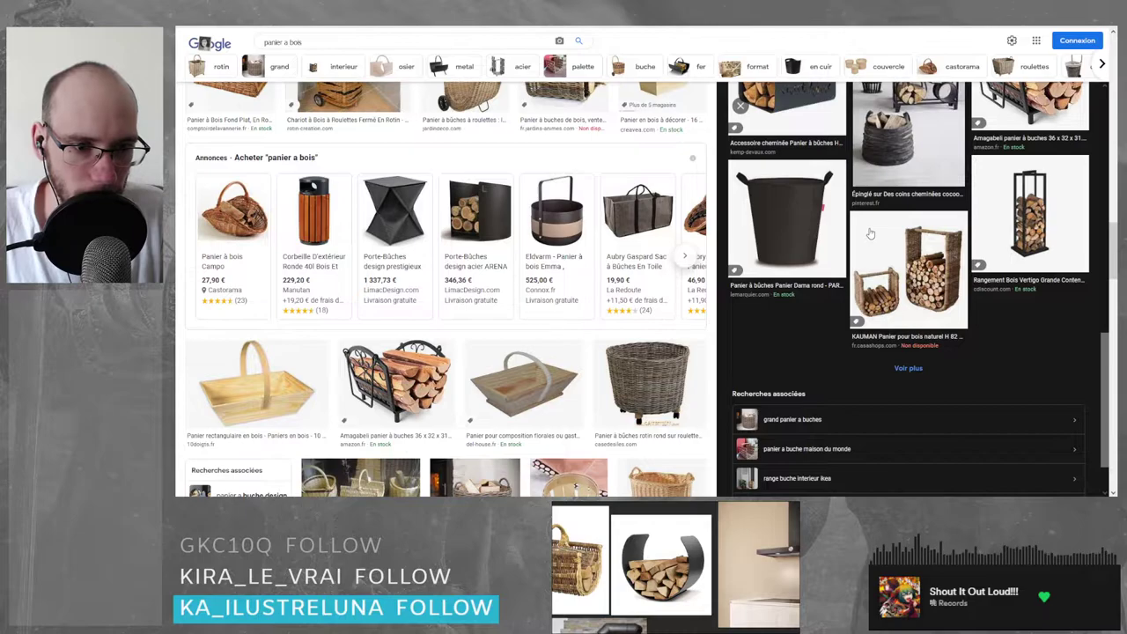
- Open the Blomus ASHI basket's product page and add its photo to the reference board beside the wood stove picture
click(869, 234)
click(870, 234)
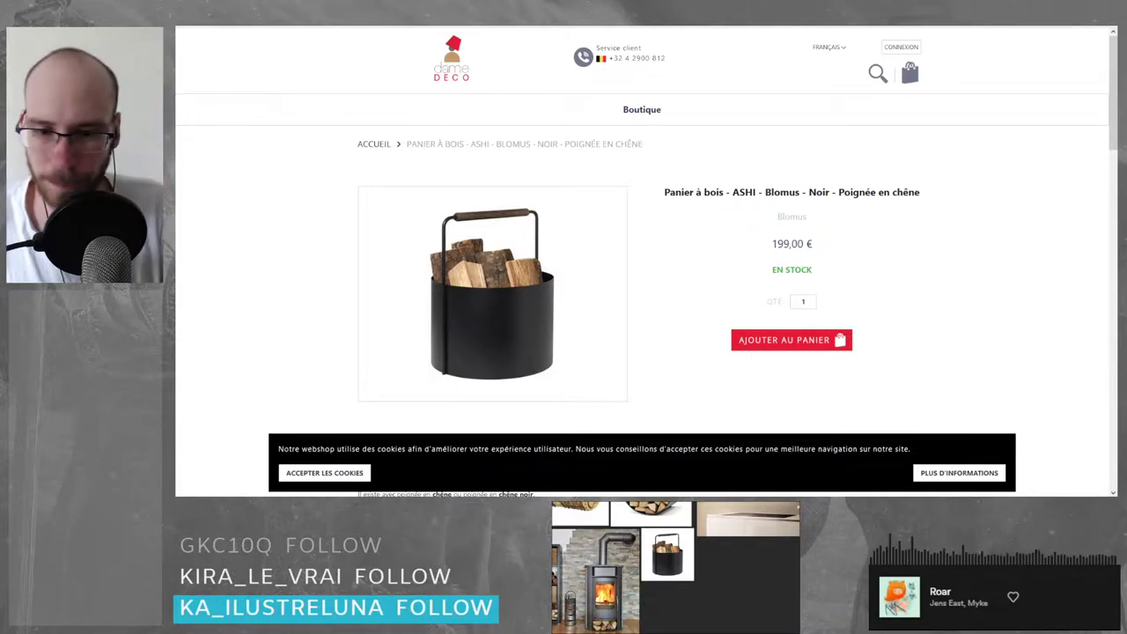
key(ctrl+w)
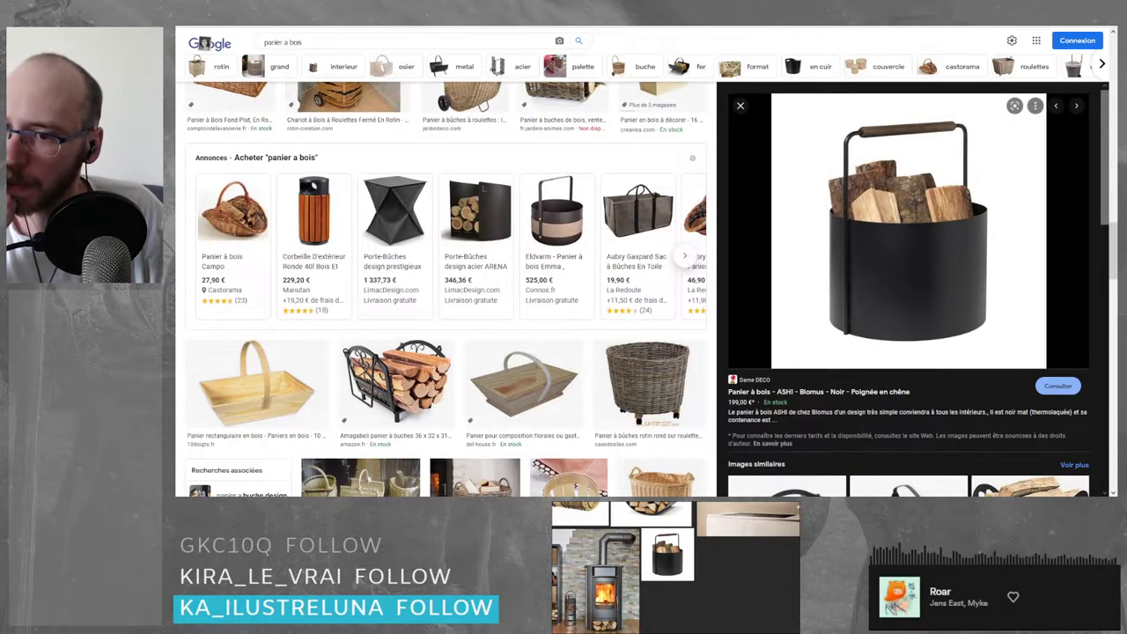
- Review the gathered images on the reference board and examine the house blockout's rooms and furniture in Blender
scroll(444, 230, down, 3)
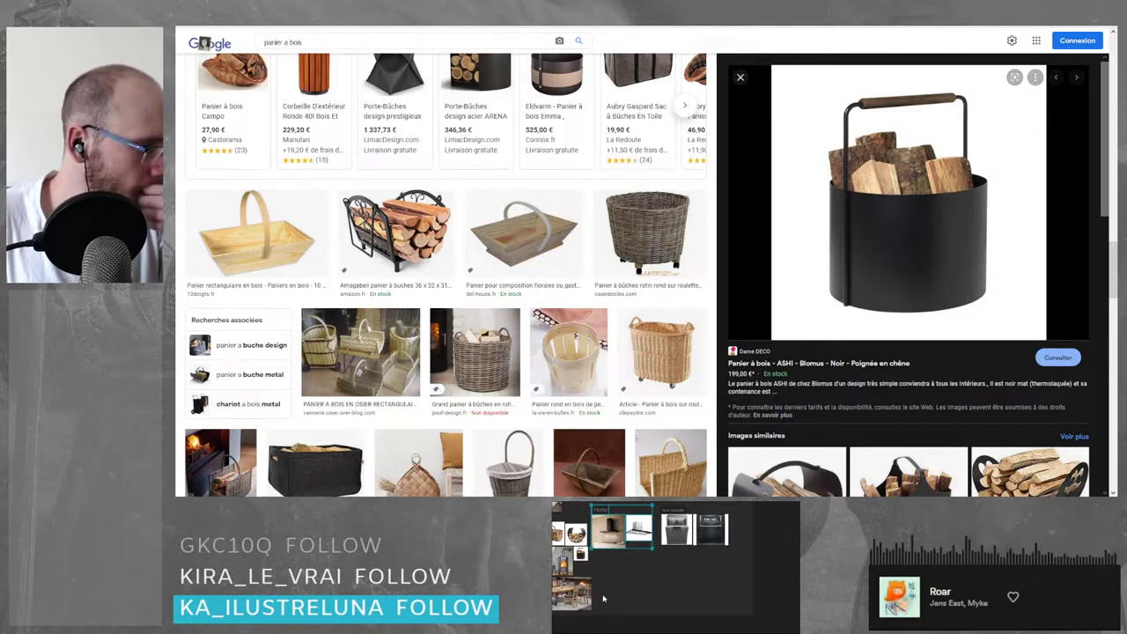
click(604, 598)
middle_drag(612, 573, 649, 580)
drag(689, 566, 642, 518)
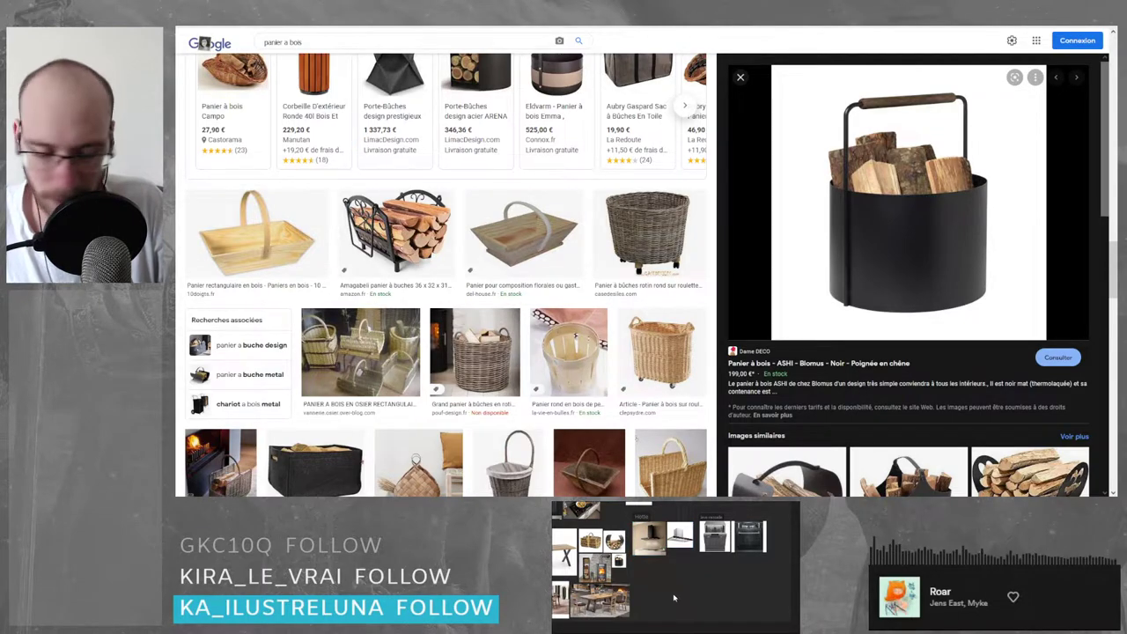
key(alt+Tab)
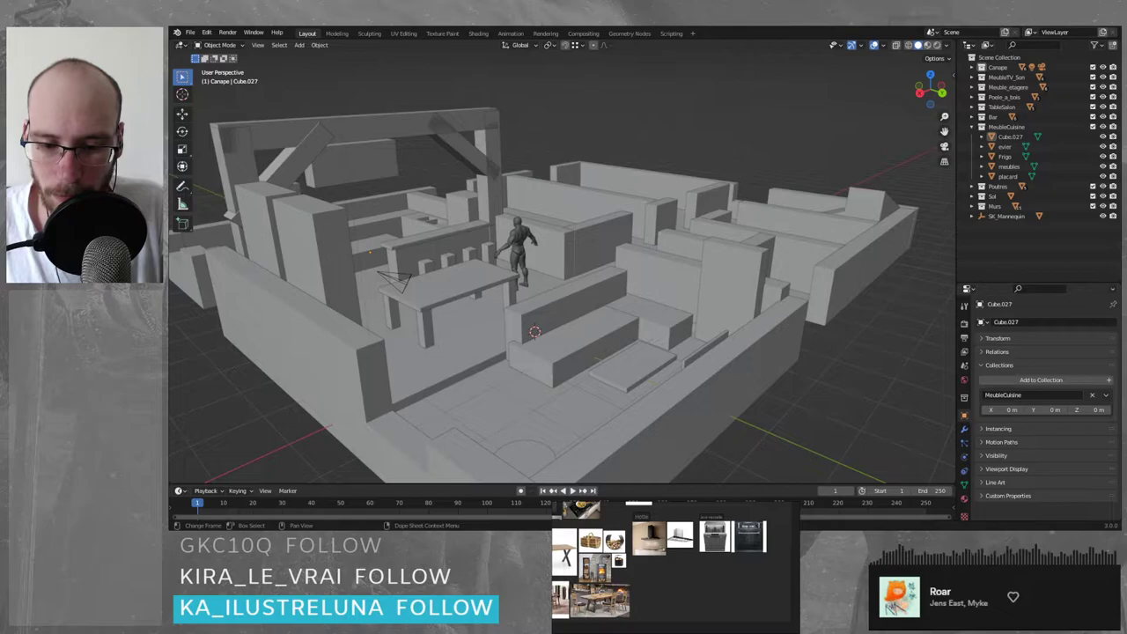
scroll(463, 355, down, 2)
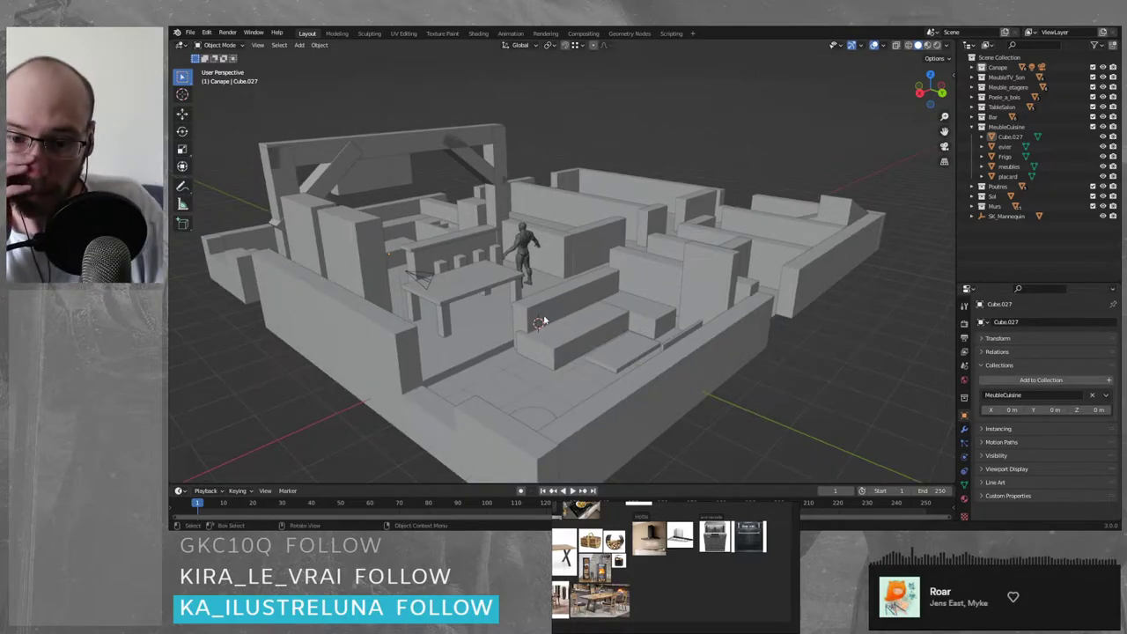
scroll(541, 319, up, 5)
middle_drag(541, 320, 635, 332)
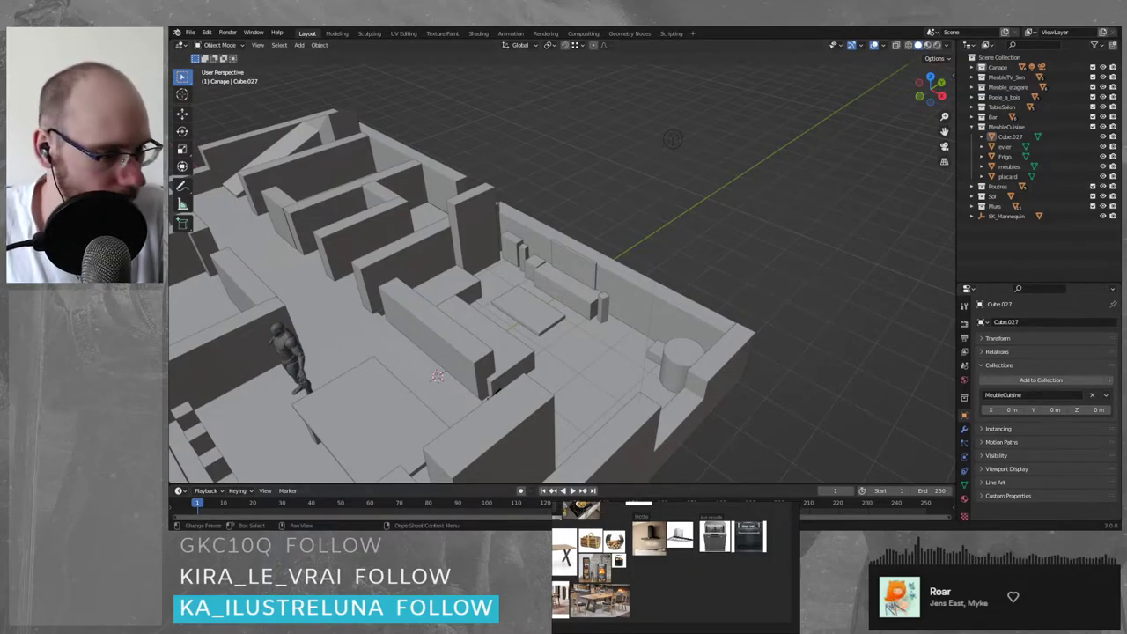
- Return to the browser and search Google Images for "canapé"
key(alt+Tab)
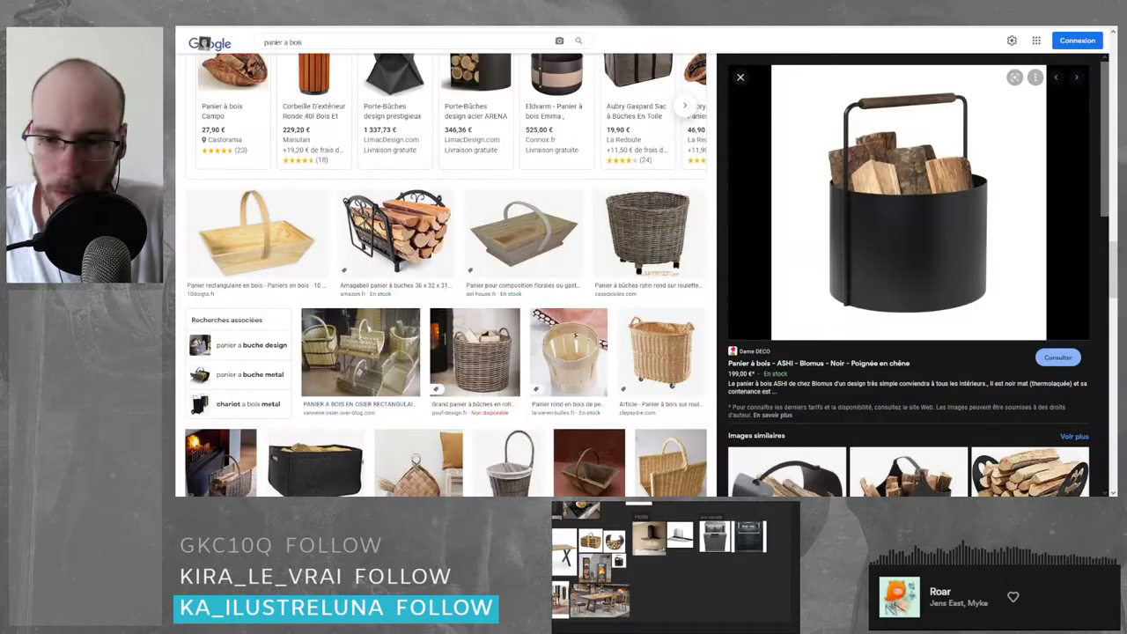
scroll(475, 352, up, 5)
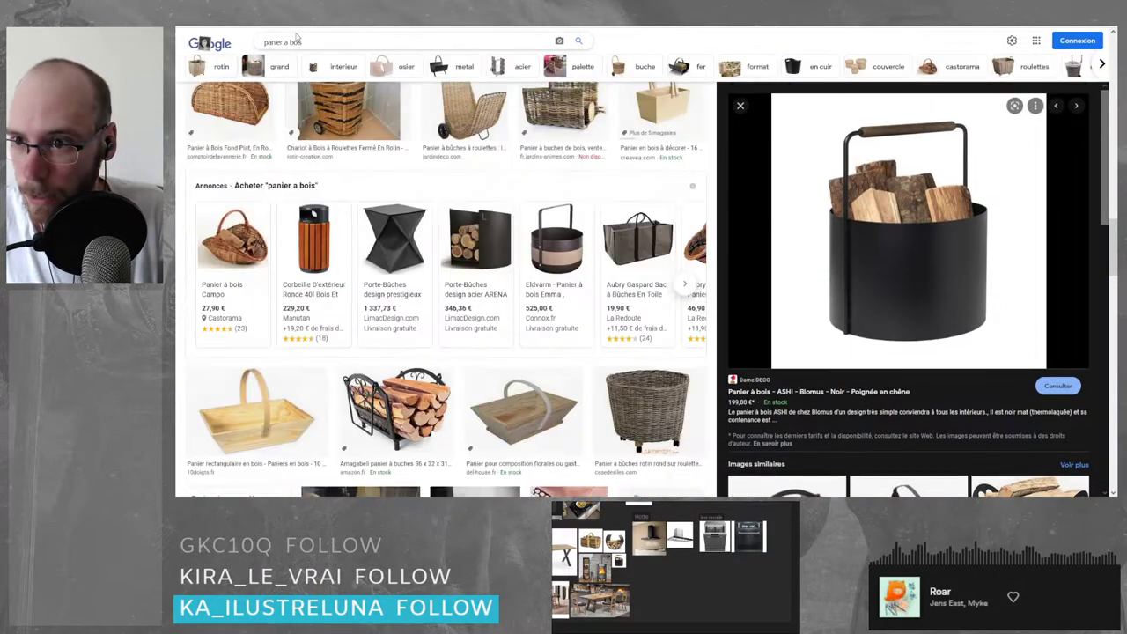
click(326, 42)
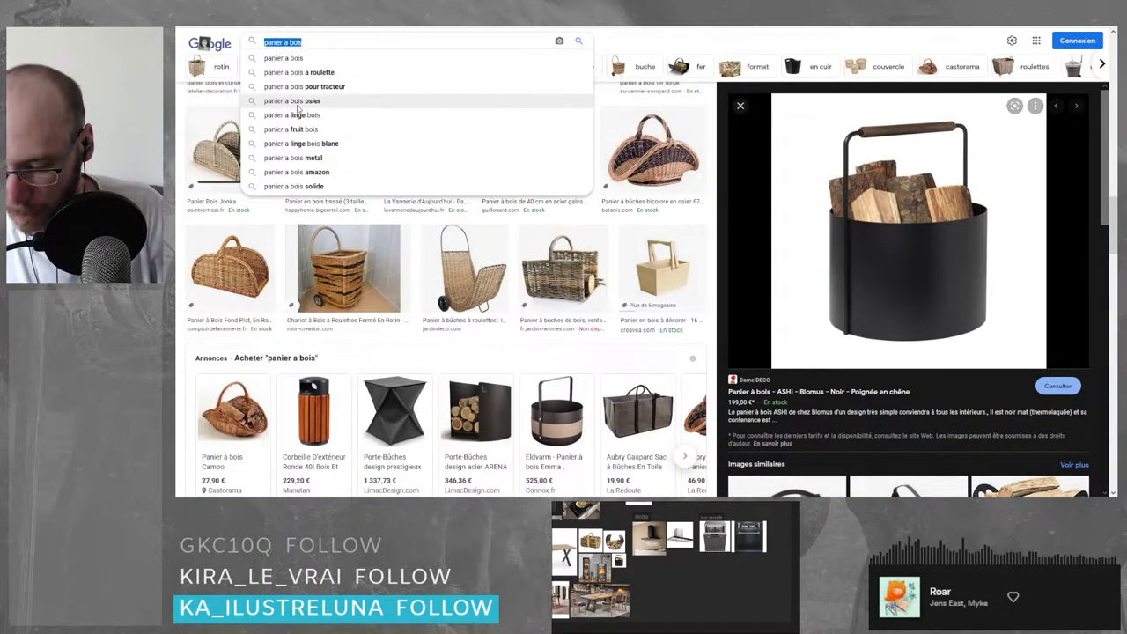
text(canapé)
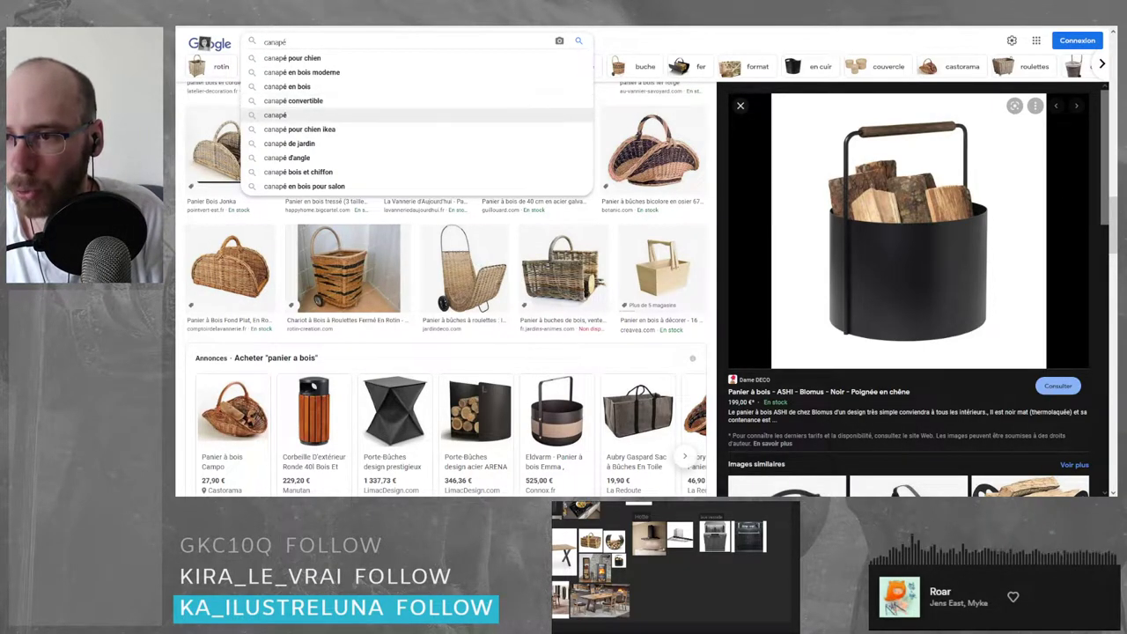
click(291, 114)
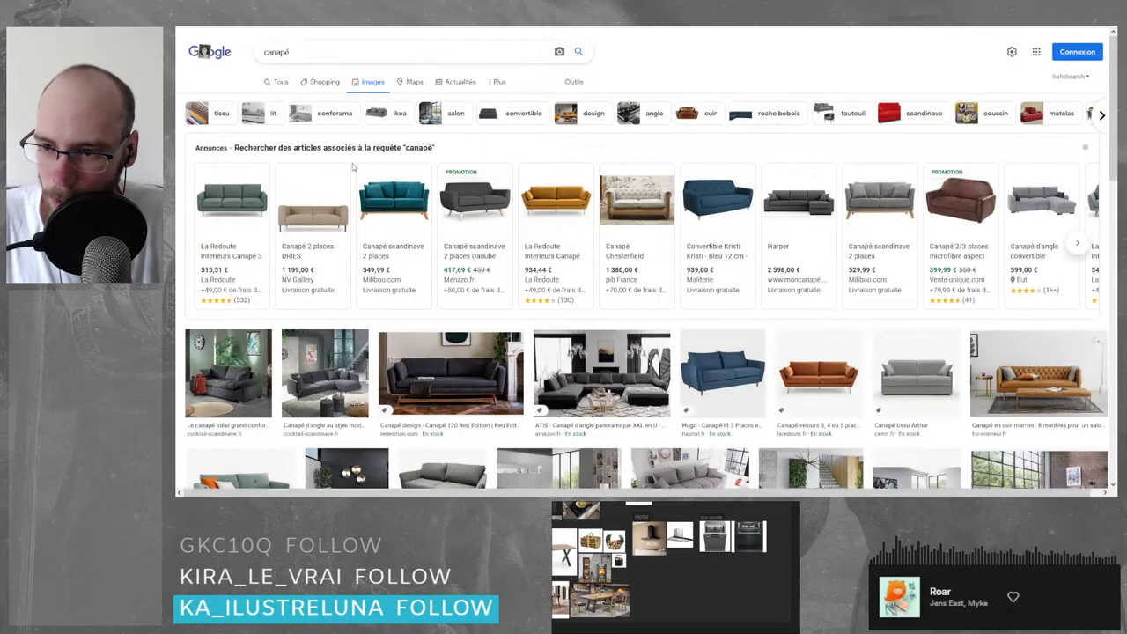
- Preview the grey Cocktail Scandinave corner sofa and examine the other sofa results for suitable models
mouse_move(398, 213)
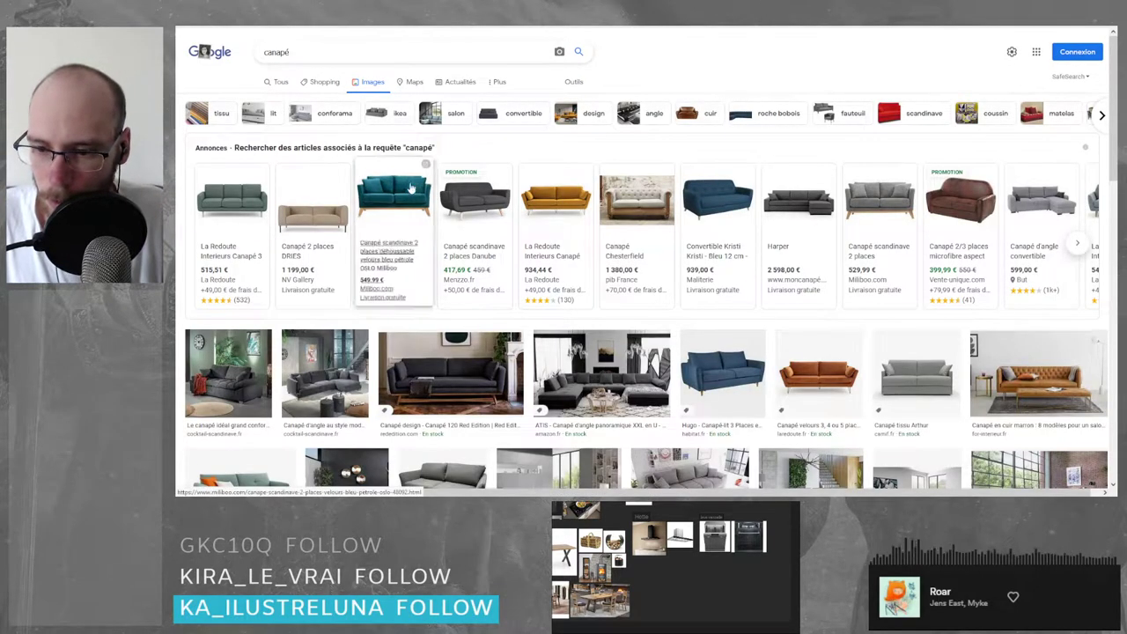
click(326, 375)
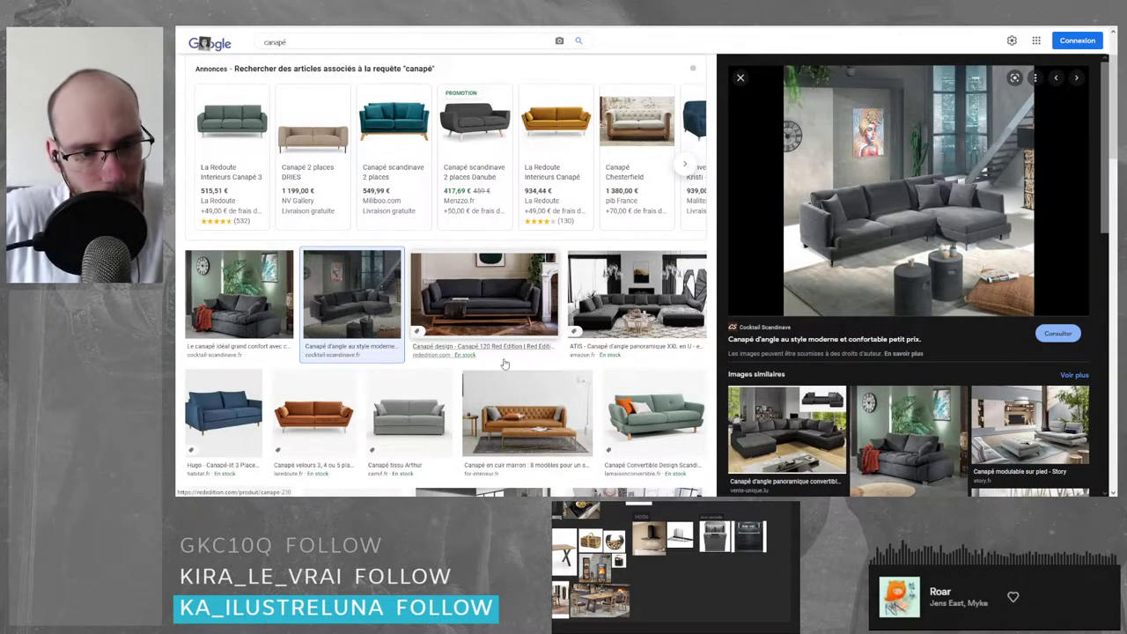
scroll(489, 377, down, 1)
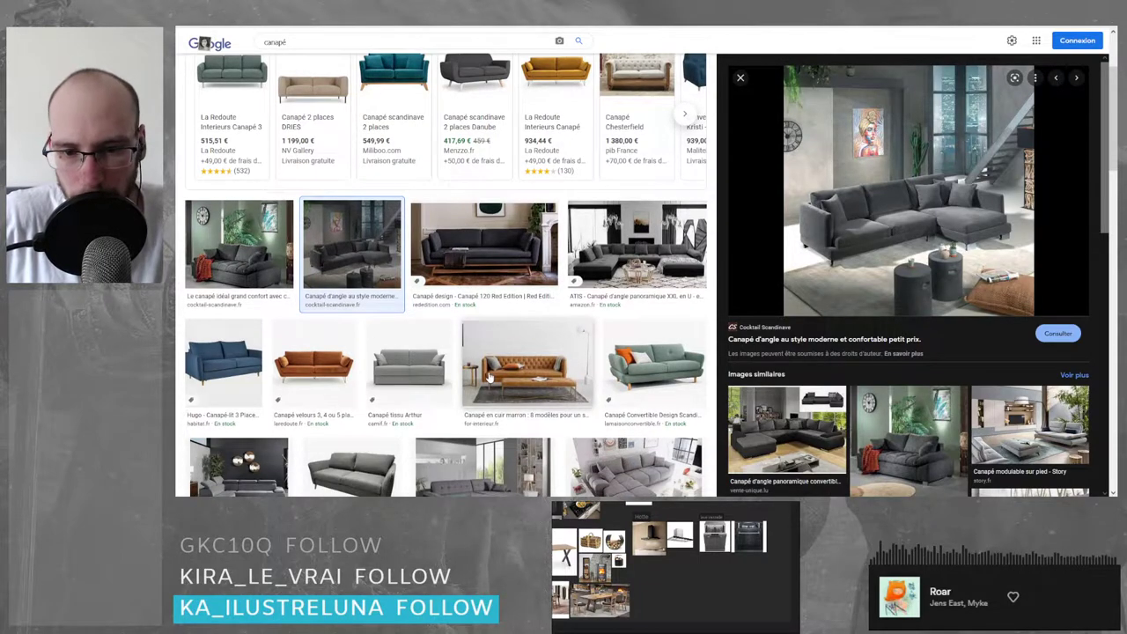
scroll(406, 358, down, 3)
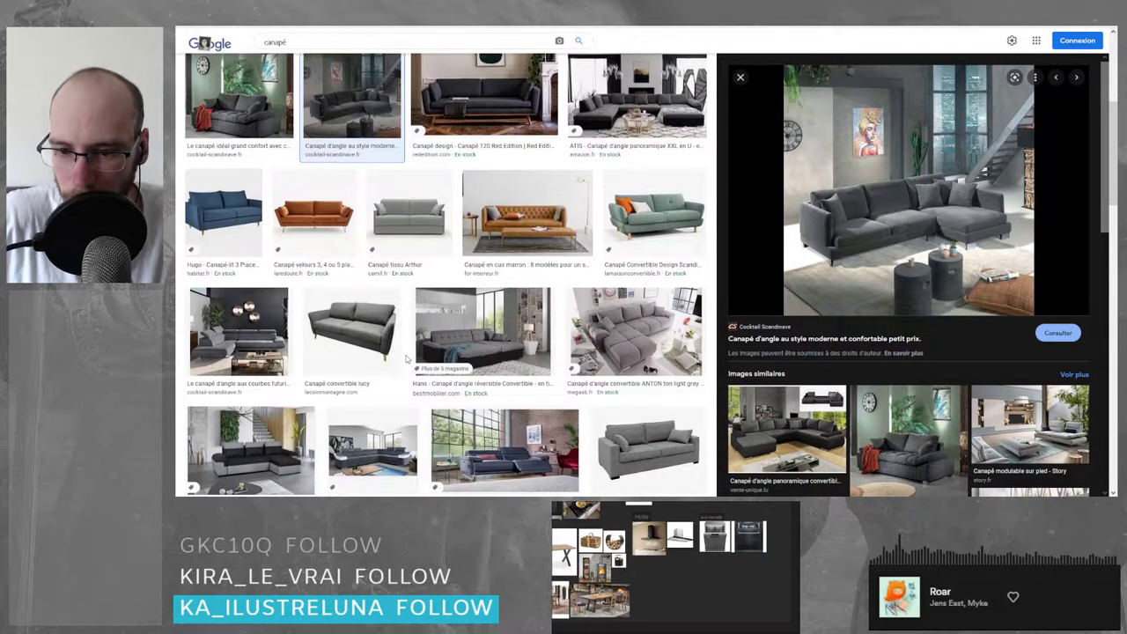
scroll(373, 353, down, 5)
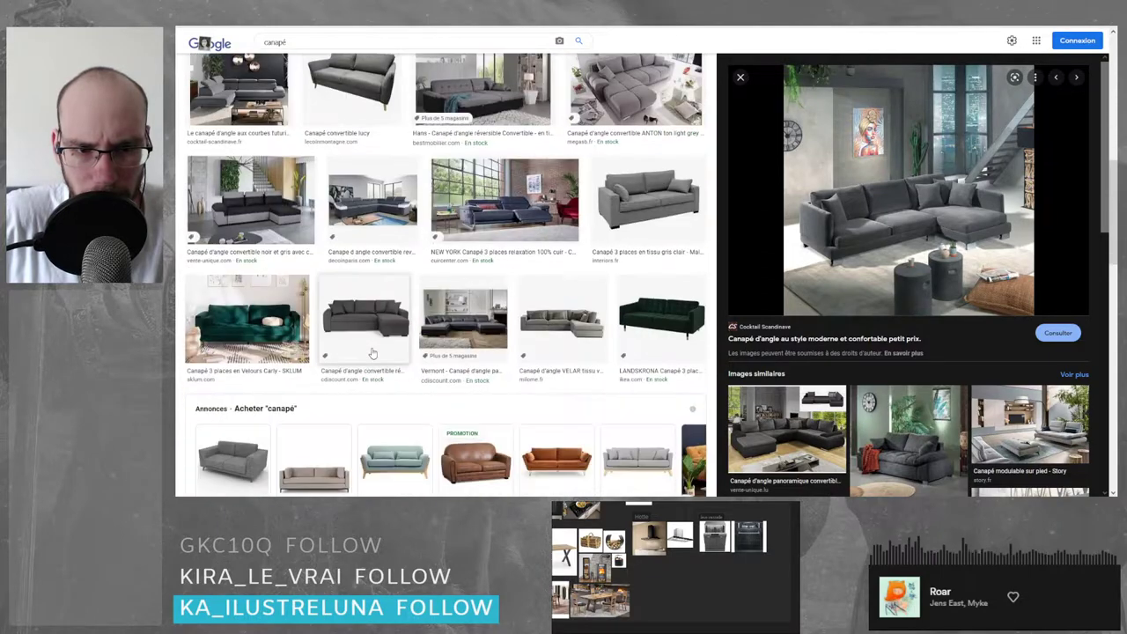
scroll(373, 353, up, 5)
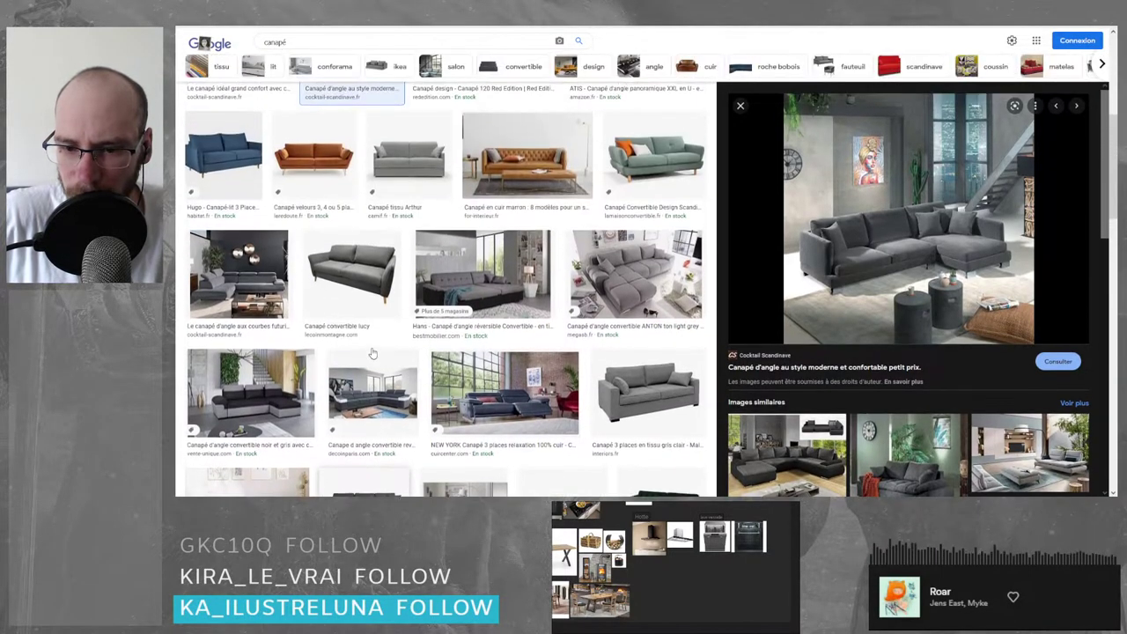
scroll(373, 353, down, 6)
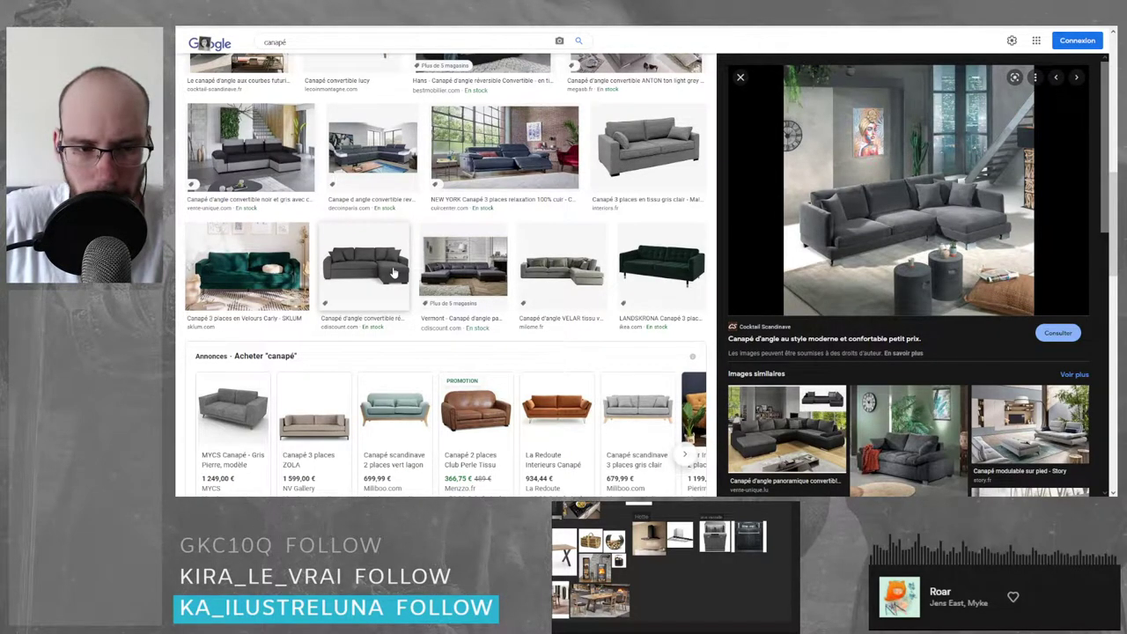
scroll(394, 273, down, 5)
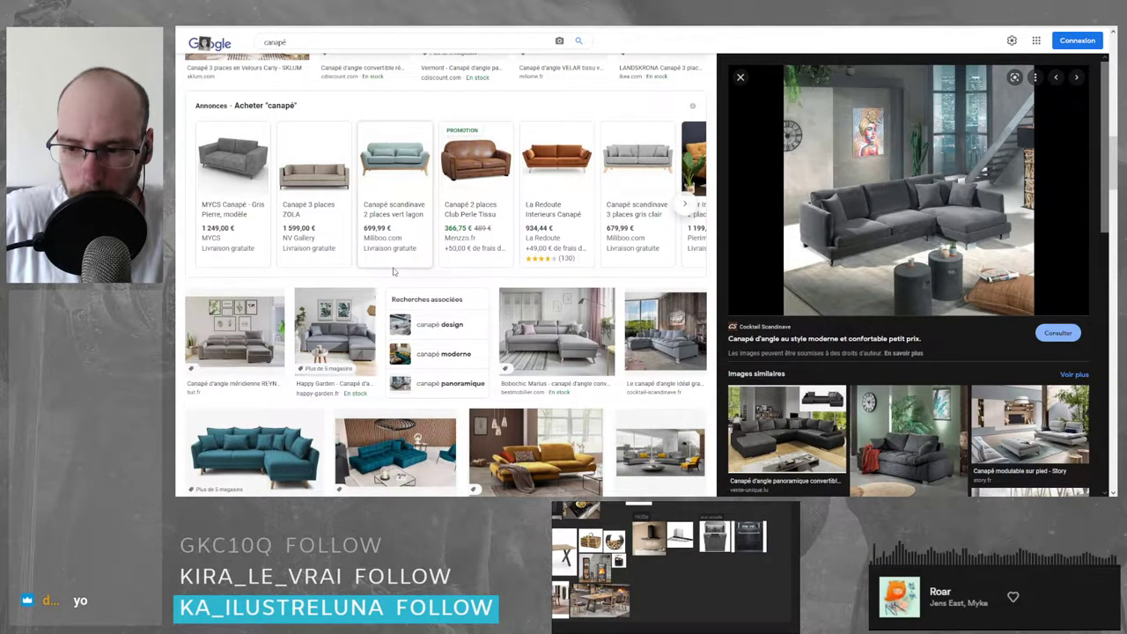
scroll(394, 273, up, 5)
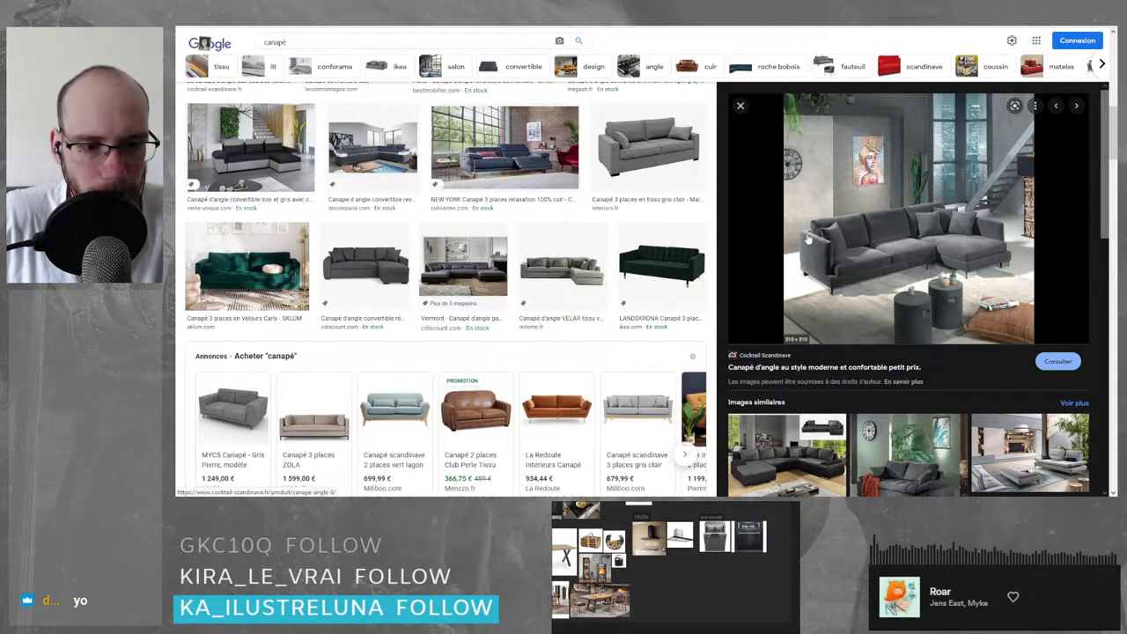
- Open the PAREOS corner sofa's product page, add its photo to an empty area of the reference board, and close the page
click(519, 28)
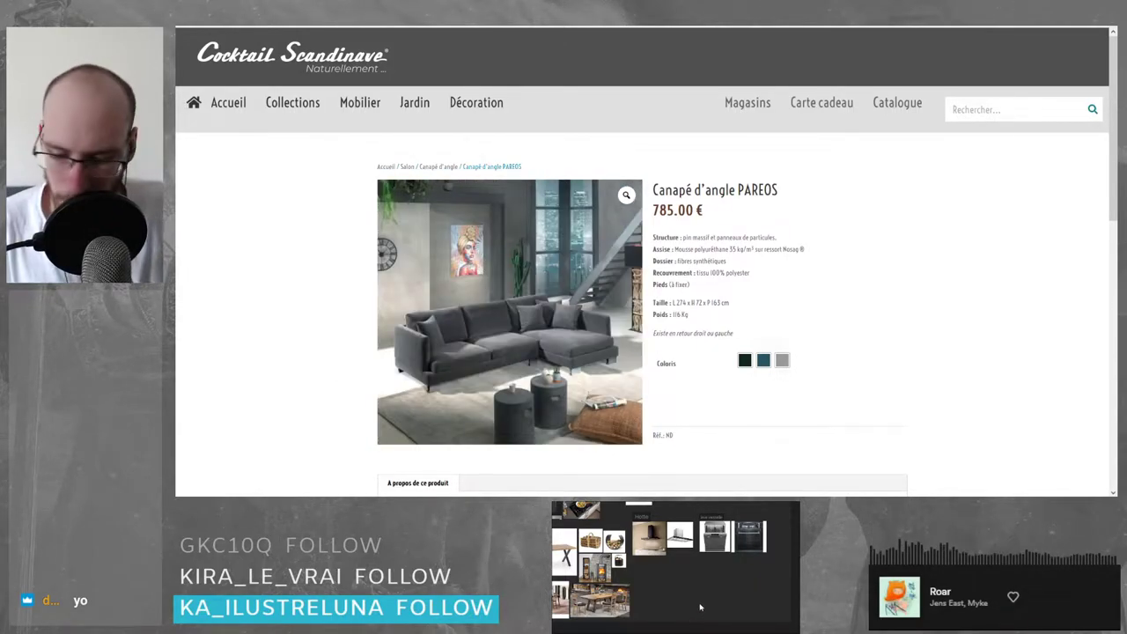
drag(694, 600, 680, 592)
click(735, 600)
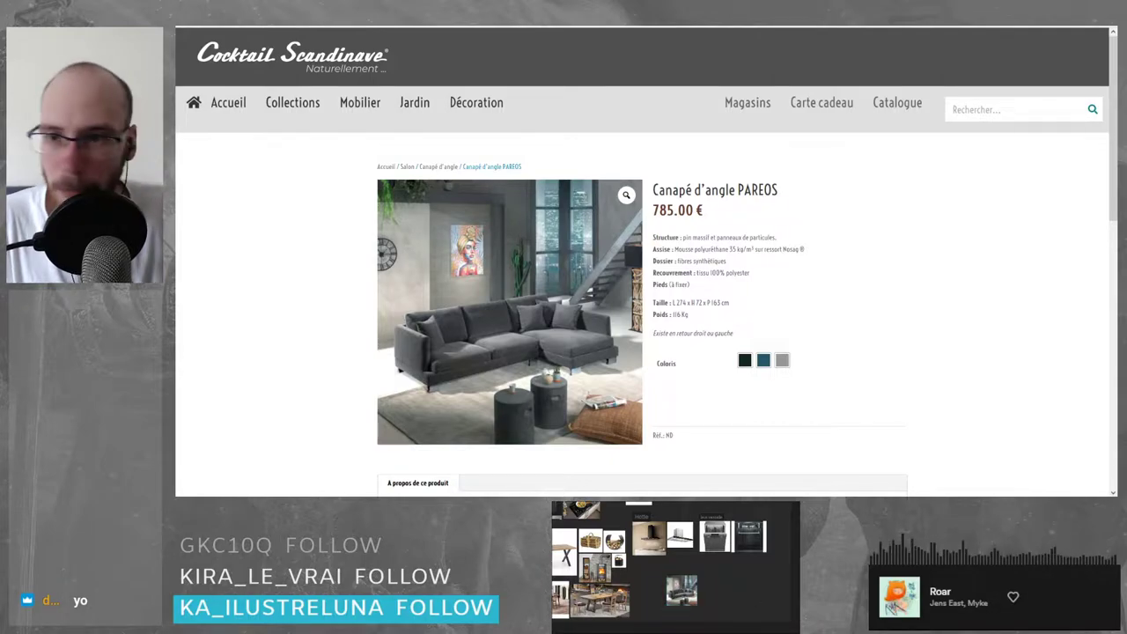
key(ctrl+w)
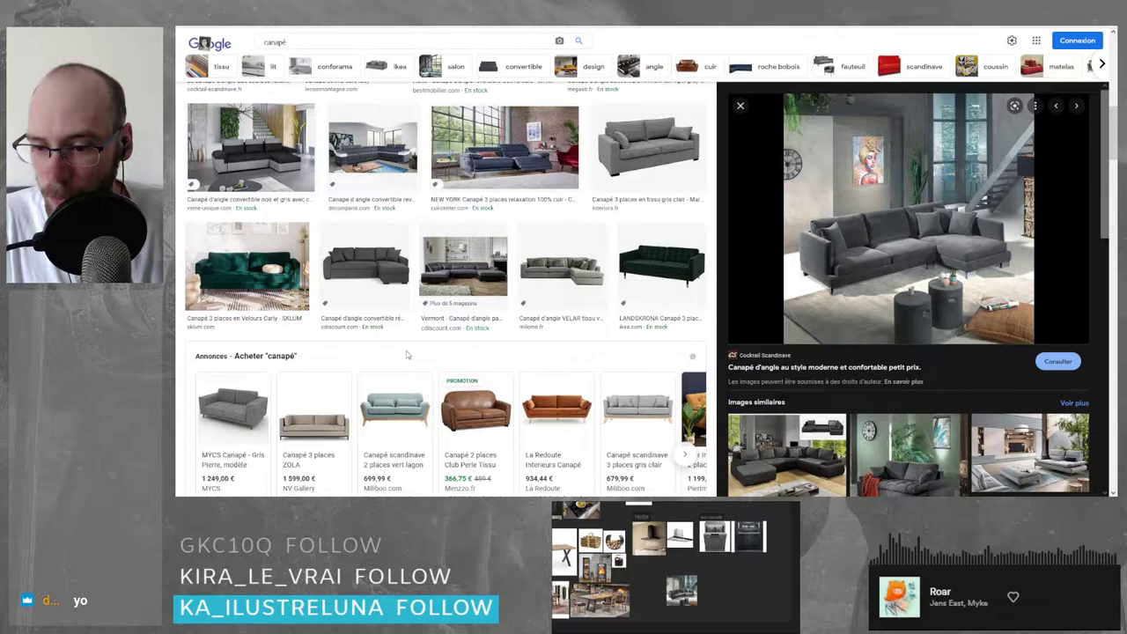
- Examine further sofa results and the images similar to the grey corner sofa, and close its preview
scroll(440, 313, up, 3)
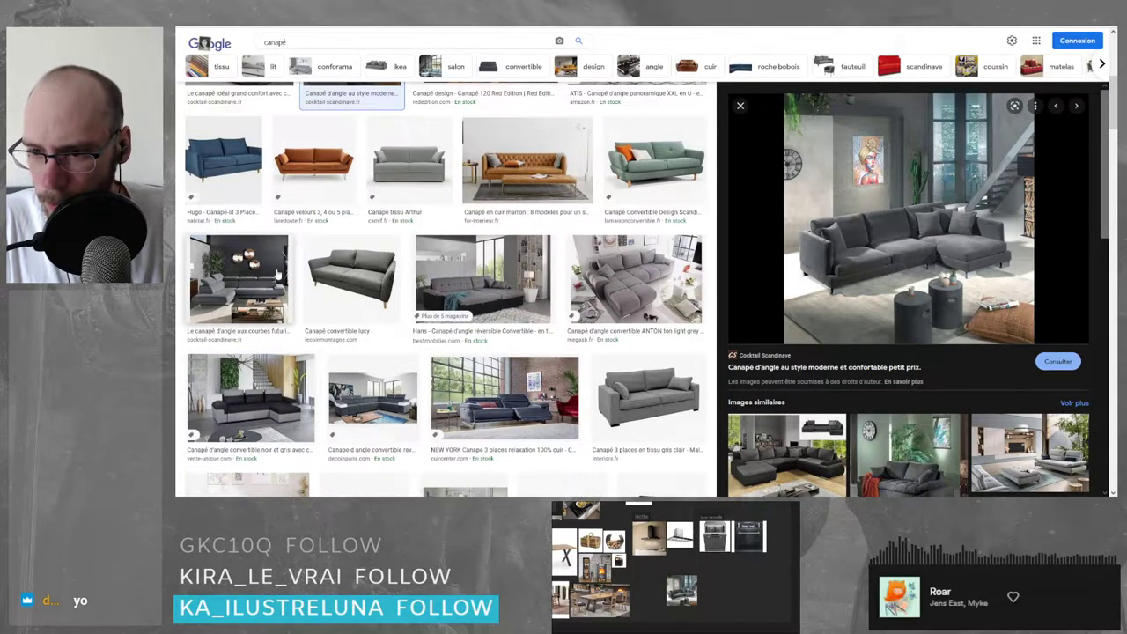
scroll(519, 254, down, 10)
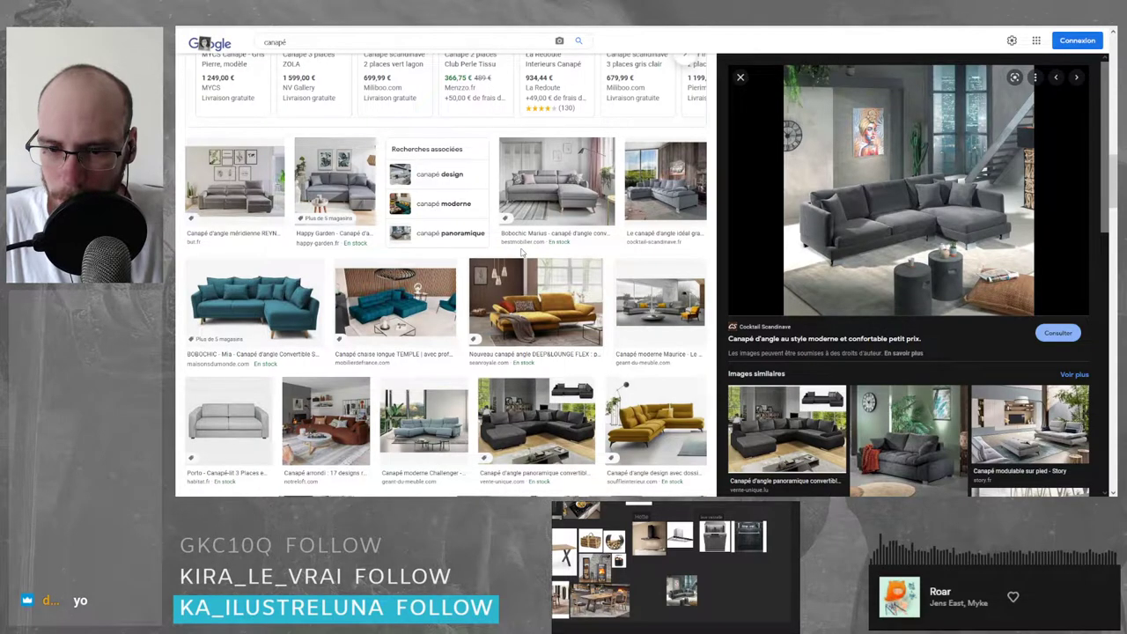
scroll(522, 252, down, 5)
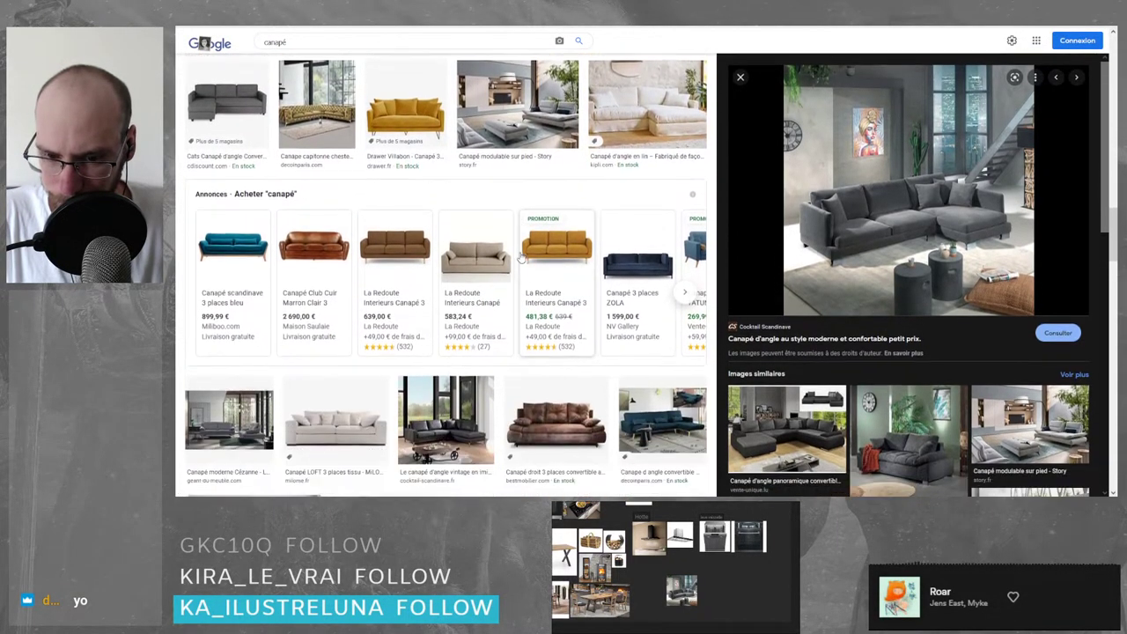
scroll(521, 255, down, 1)
scroll(913, 279, down, 4)
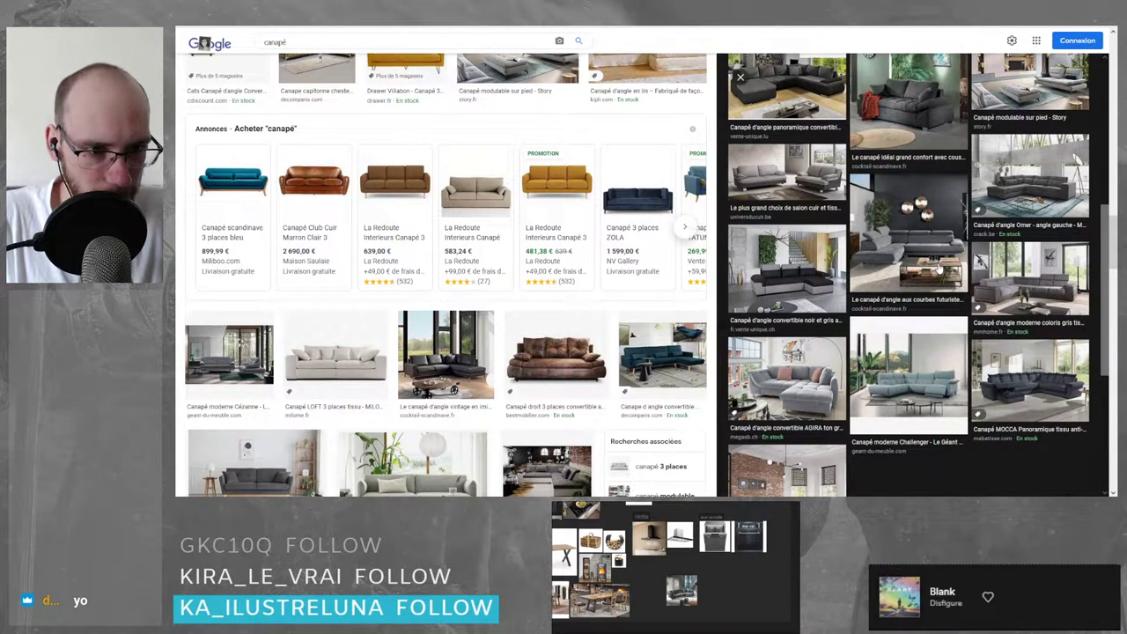
scroll(995, 261, up, 2)
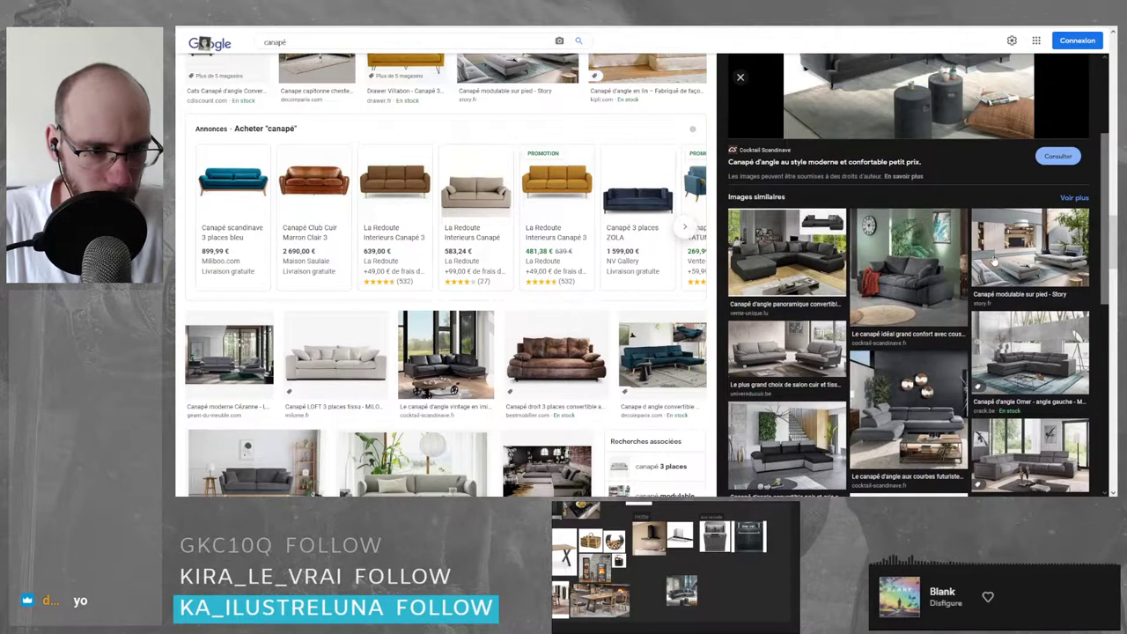
scroll(921, 264, up, 2)
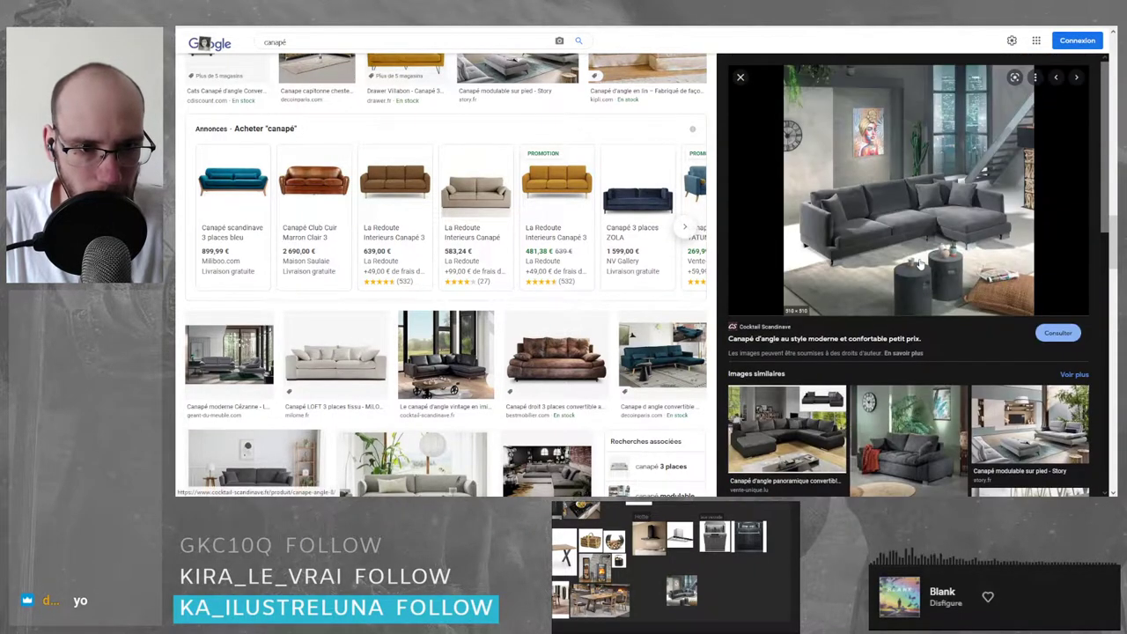
click(741, 80)
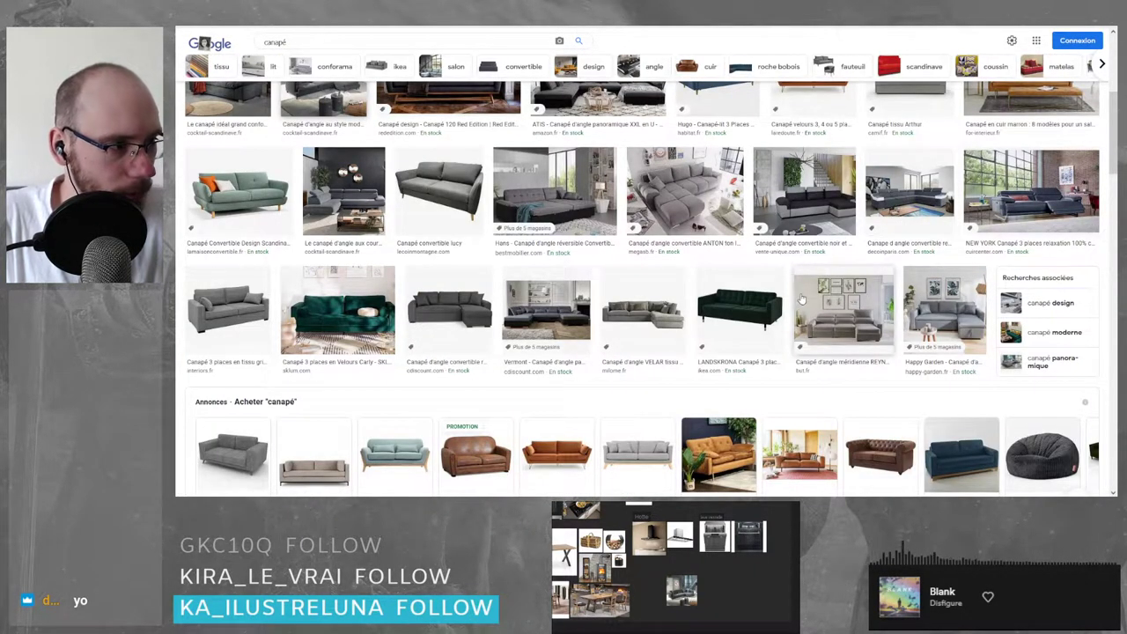
- Preview the grey reversible convertible corner sofa from Cdiscount and examine its similar images
scroll(683, 294, up, 3)
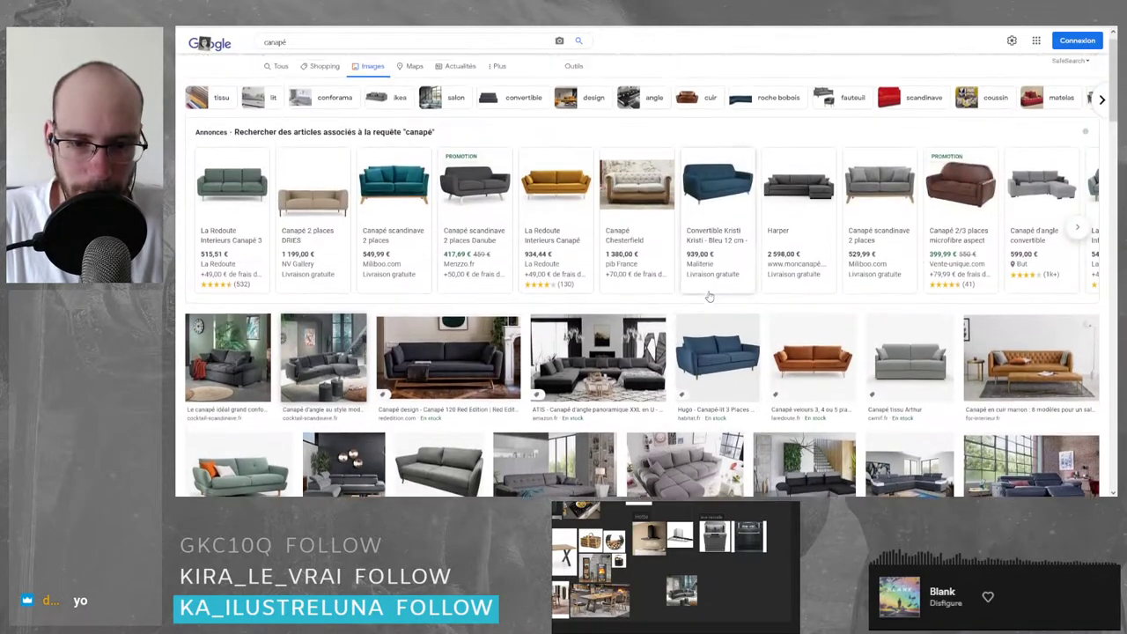
scroll(920, 250, down, 3)
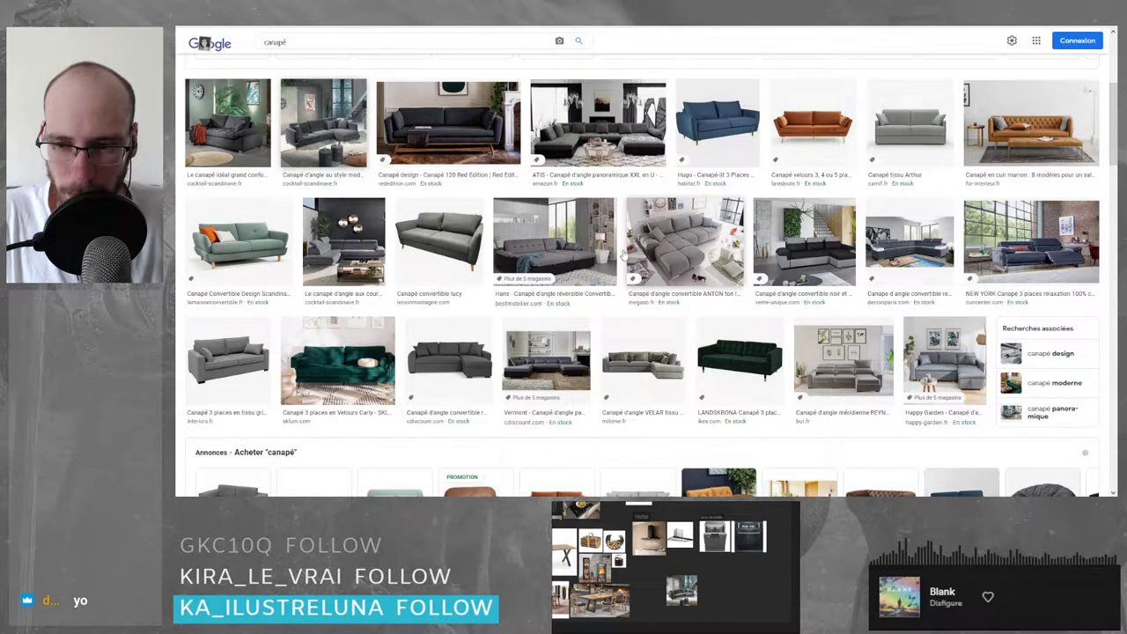
click(449, 361)
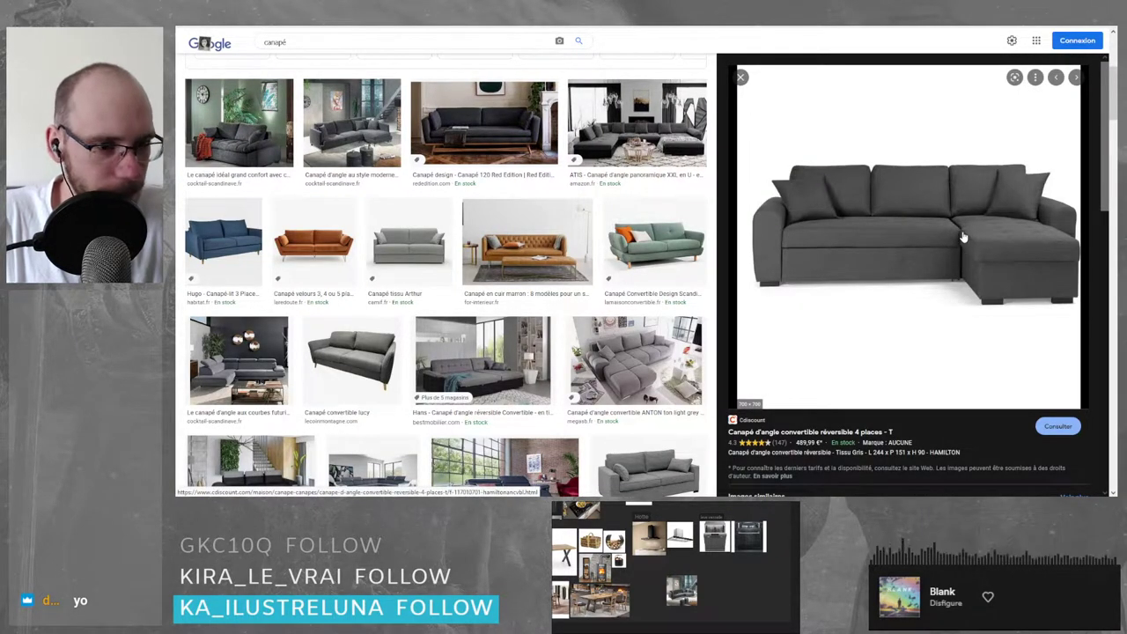
scroll(964, 236, down, 10)
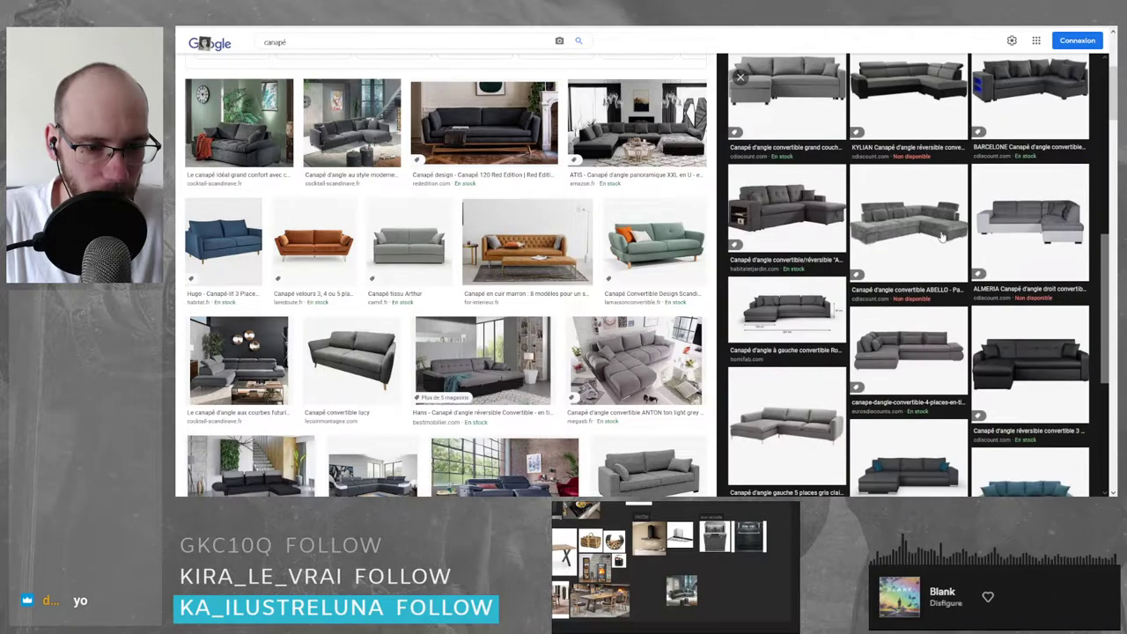
scroll(941, 236, down, 5)
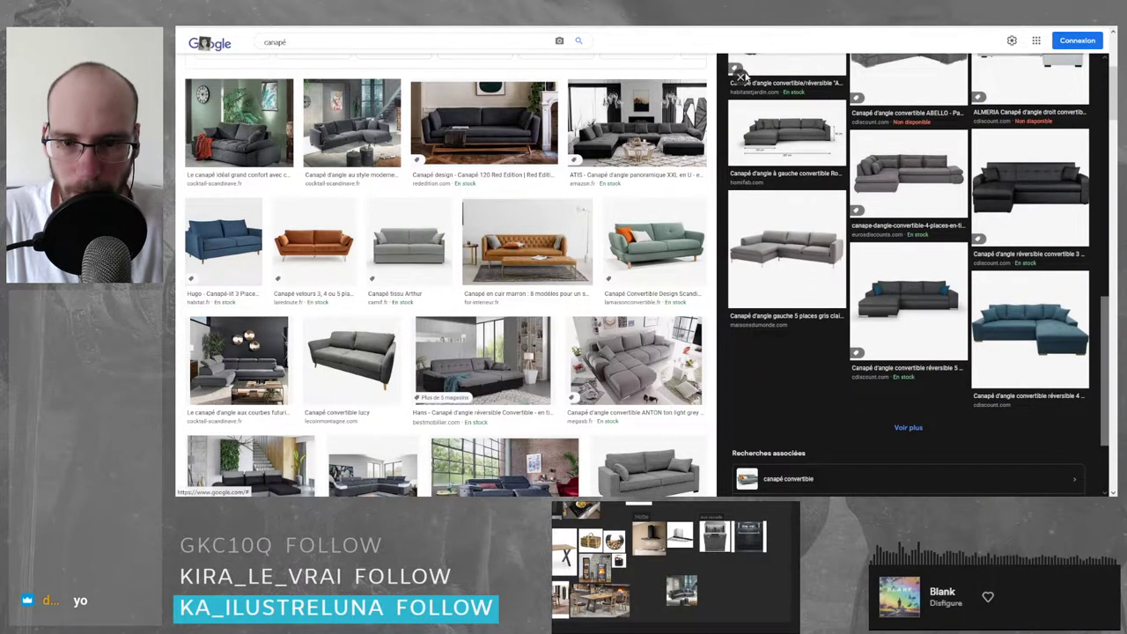
click(742, 77)
- Preview the light grey three-seat Malcolm sofa from Interior's and examine its similar images
scroll(417, 253, down, 3)
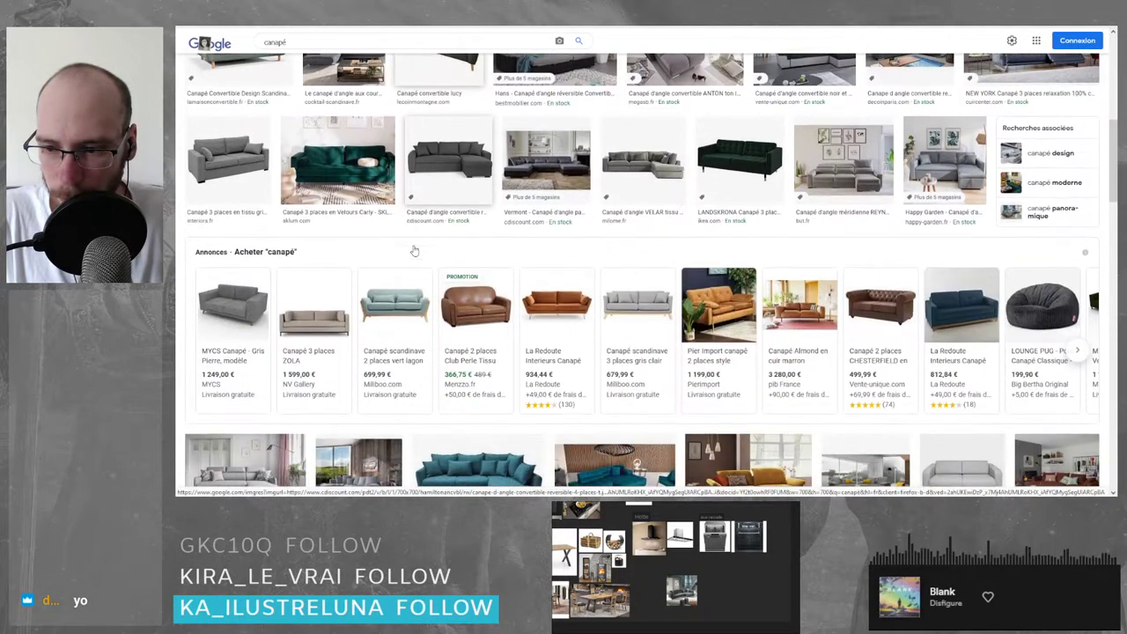
scroll(415, 252, up, 2)
click(236, 261)
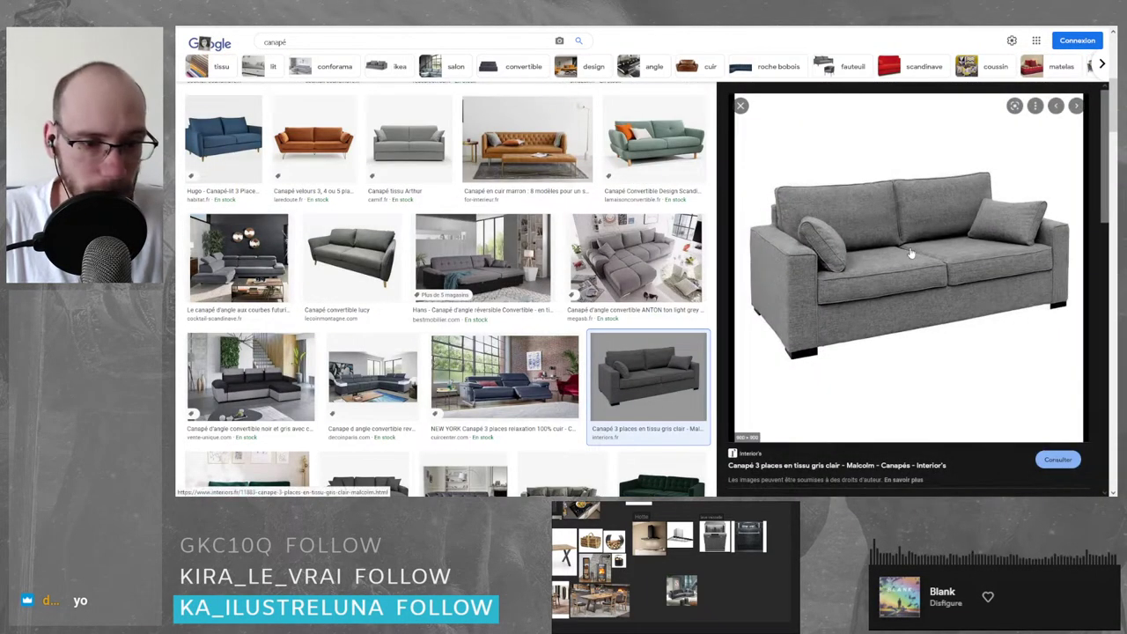
scroll(951, 256, down, 5)
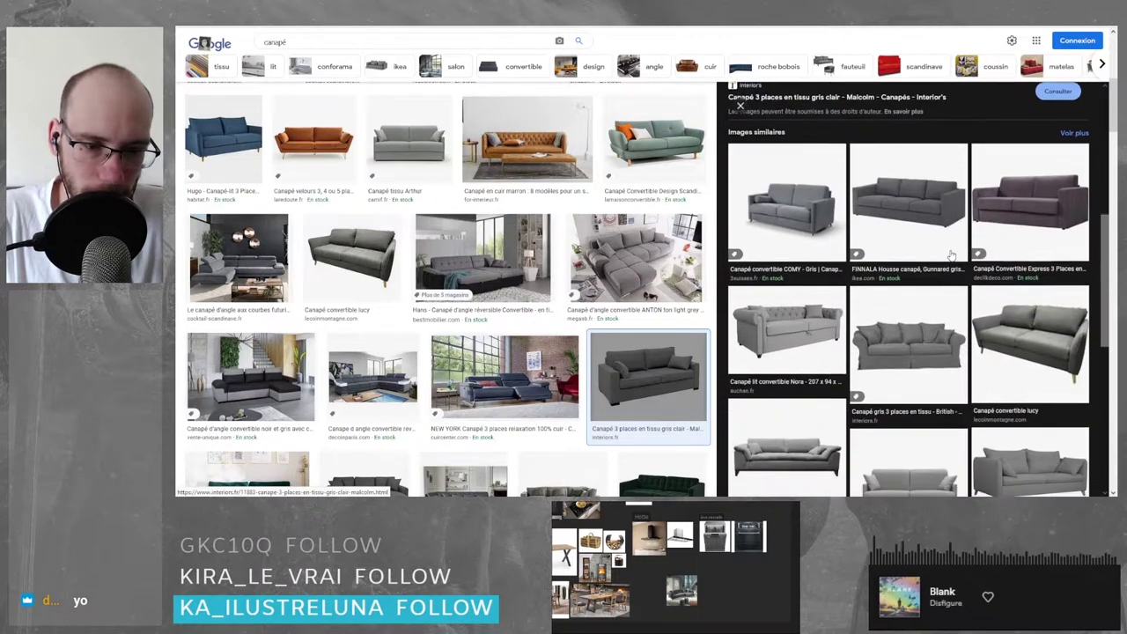
scroll(951, 256, down, 5)
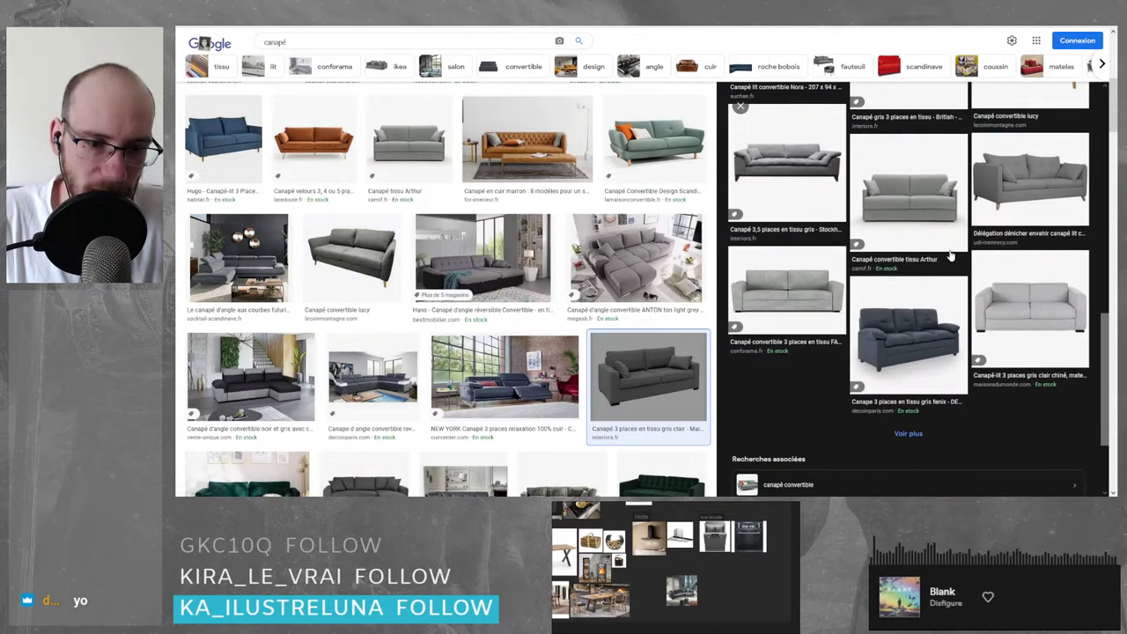
scroll(933, 255, up, 10)
scroll(930, 255, up, 2)
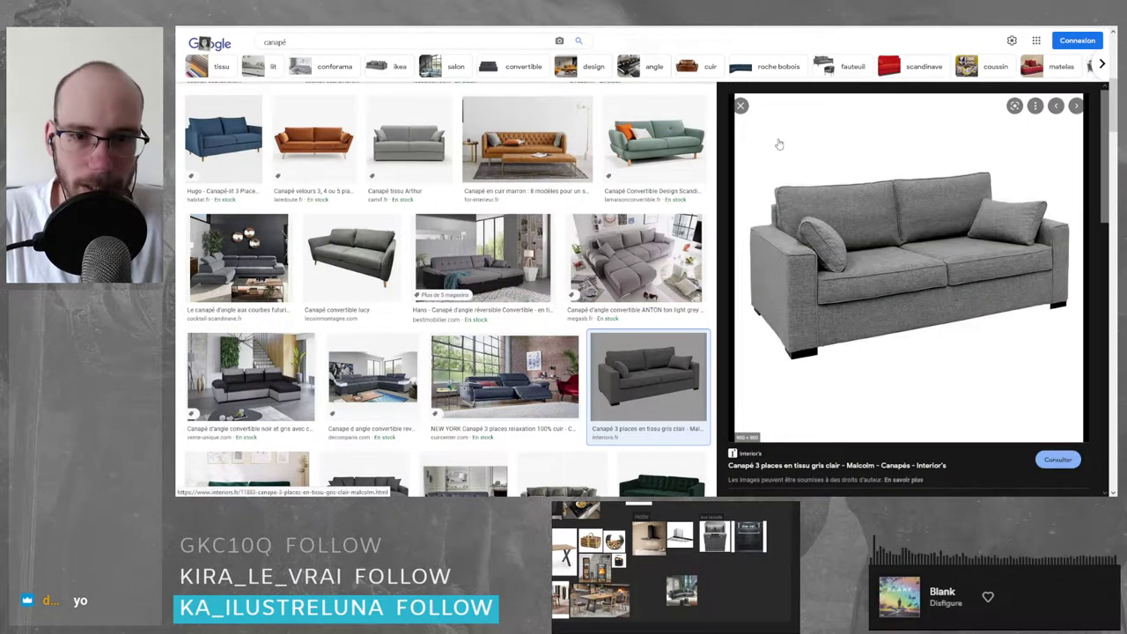
click(1062, 106)
scroll(576, 206, up, 5)
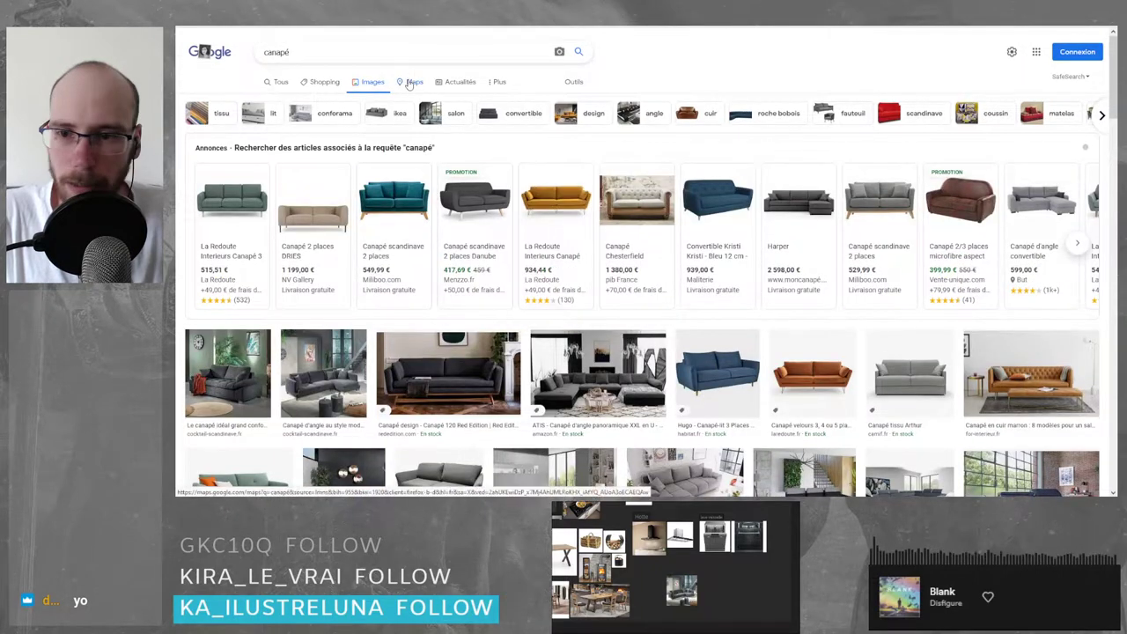
- Look through the other open furniture pages and zoom in on the corner sofa photo on the reference board
double_click(304, 51)
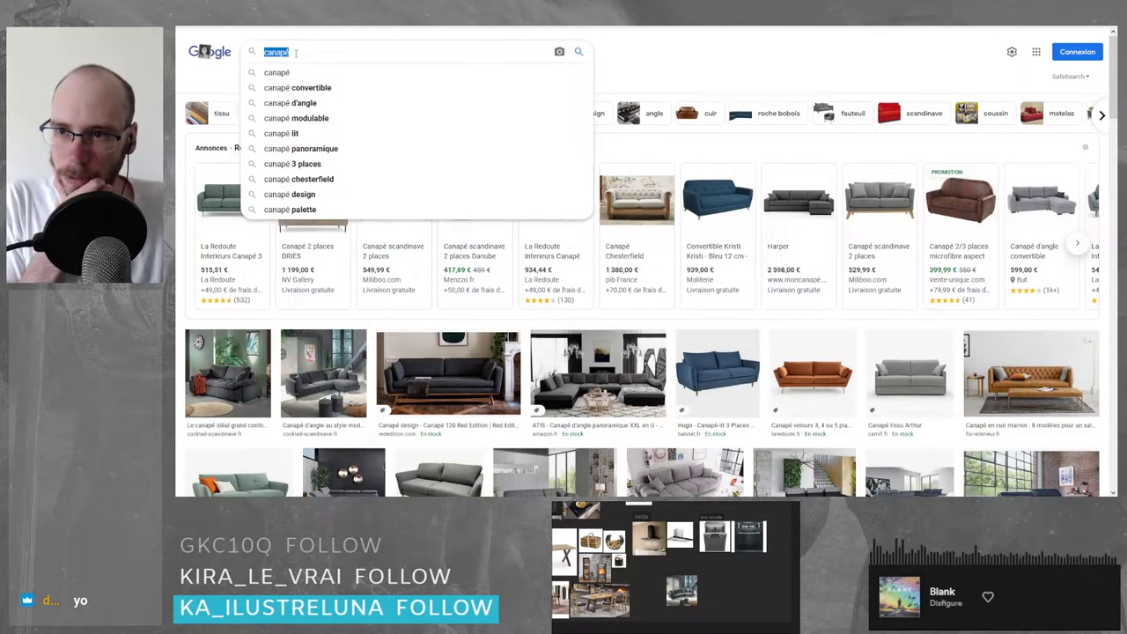
key(ctrl+Tab)
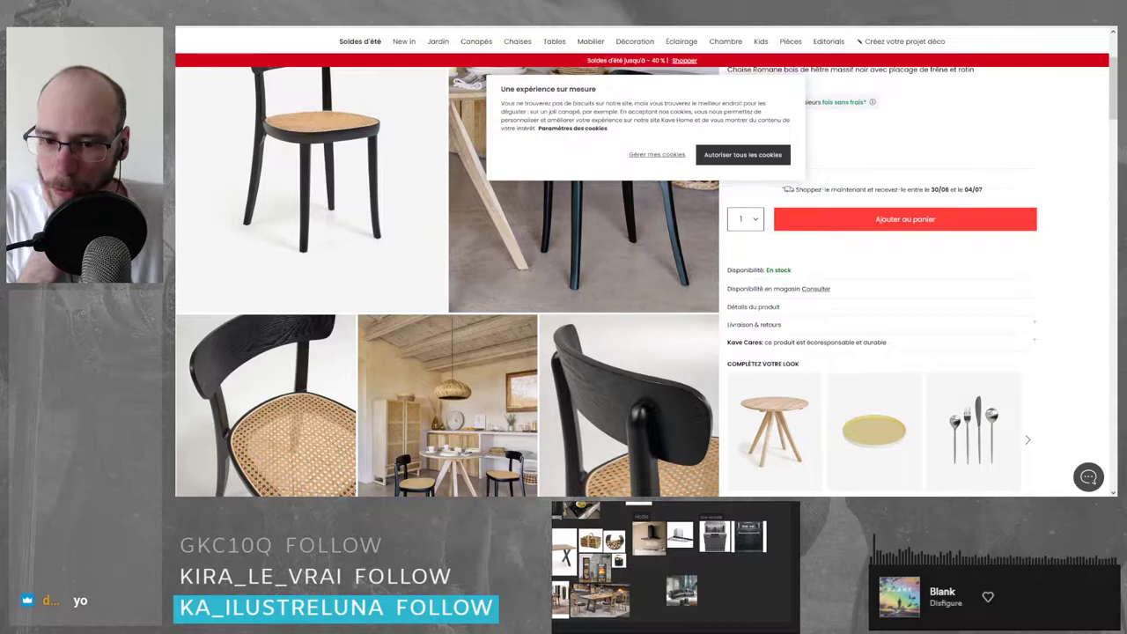
key(ctrl+Tab)
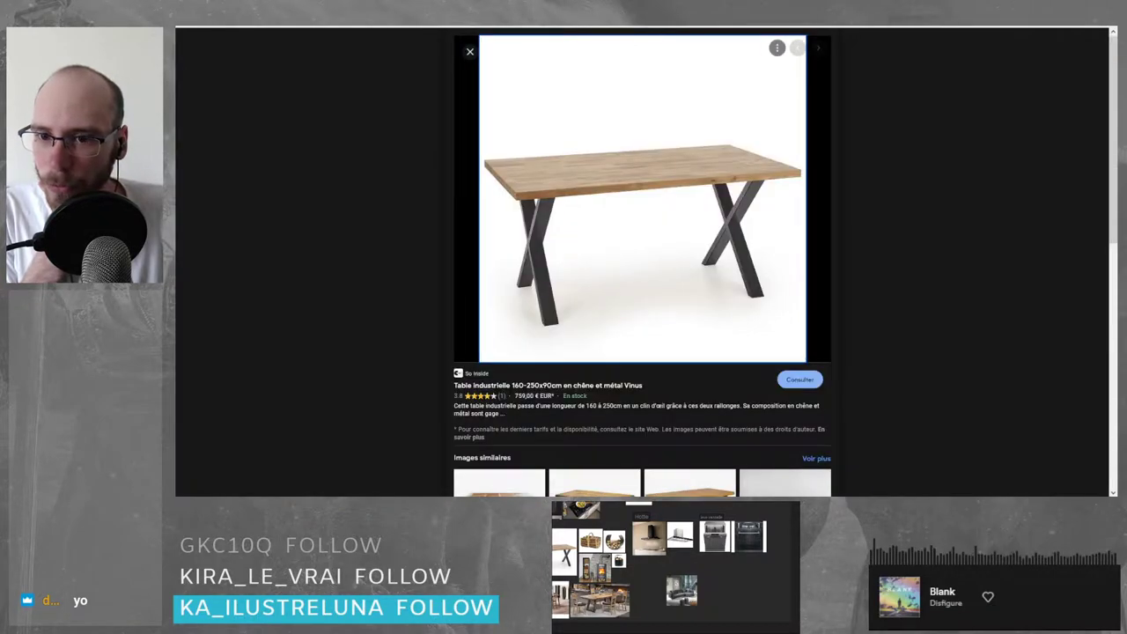
key(ctrl+Tab)
key(ctrl+Tab)
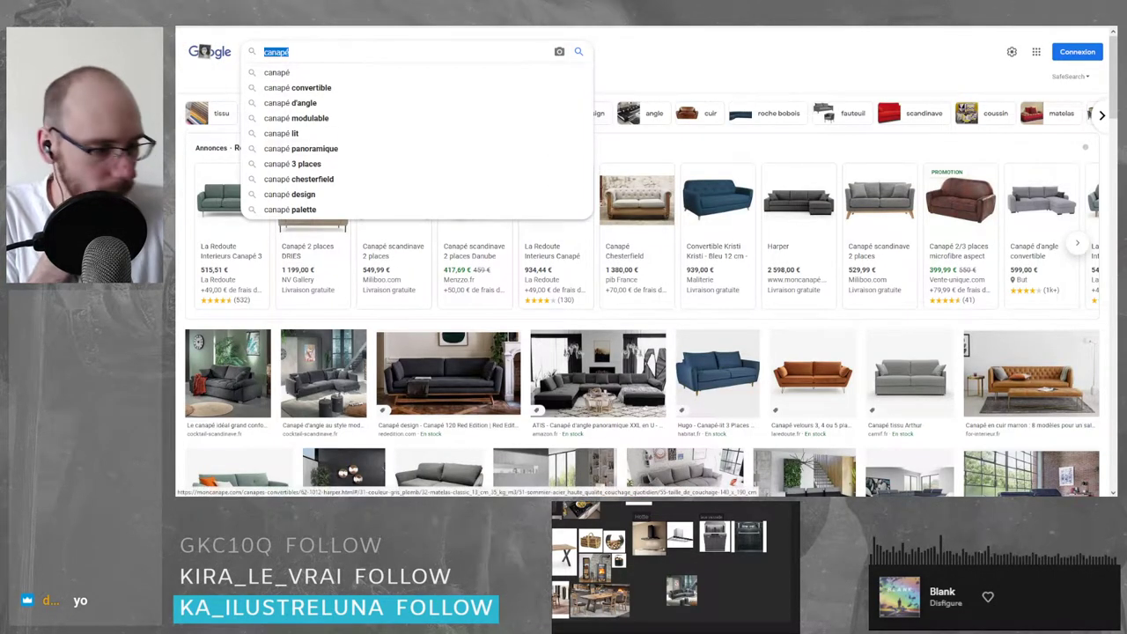
double_click(678, 594)
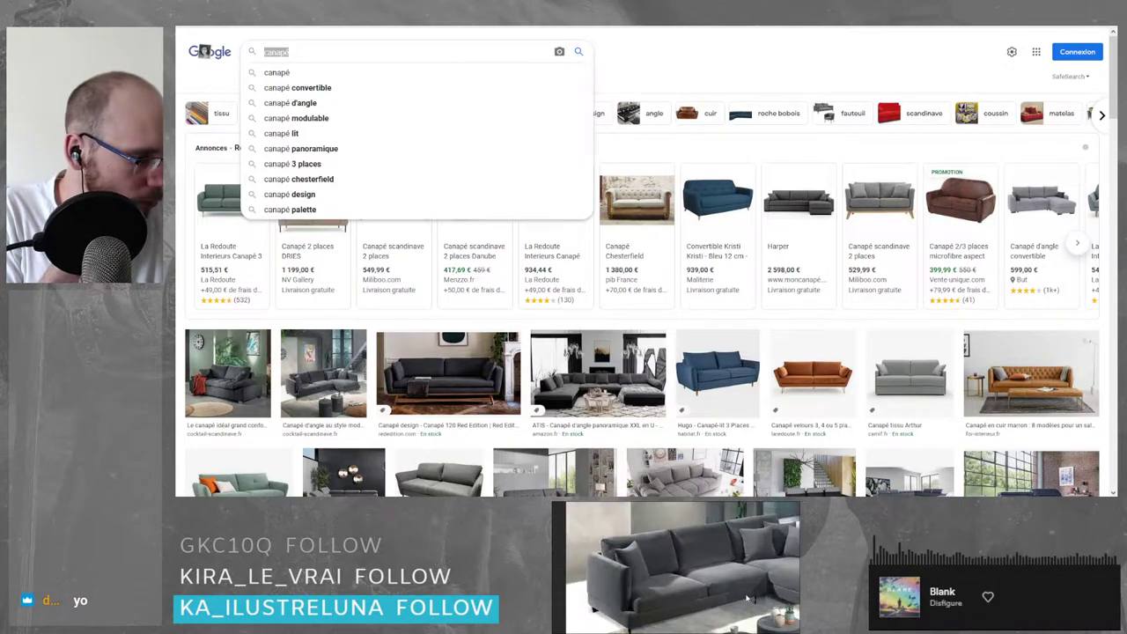
- Inspect the grey corner sofa photo on the reference board and shift it slightly within the empty area
middle_drag(747, 599, 786, 616)
scroll(706, 579, up, 1)
scroll(705, 588, up, 2)
scroll(662, 595, down, 2)
middle_drag(663, 595, 669, 551)
scroll(667, 559, down, 1)
scroll(724, 591, down, 2)
mouse_move(731, 589)
middle_down()
mouse_move(725, 598)
mouse_move(747, 600)
mouse_move(711, 586)
middle_up()
scroll(725, 597, down, 1)
scroll(734, 581, down, 2)
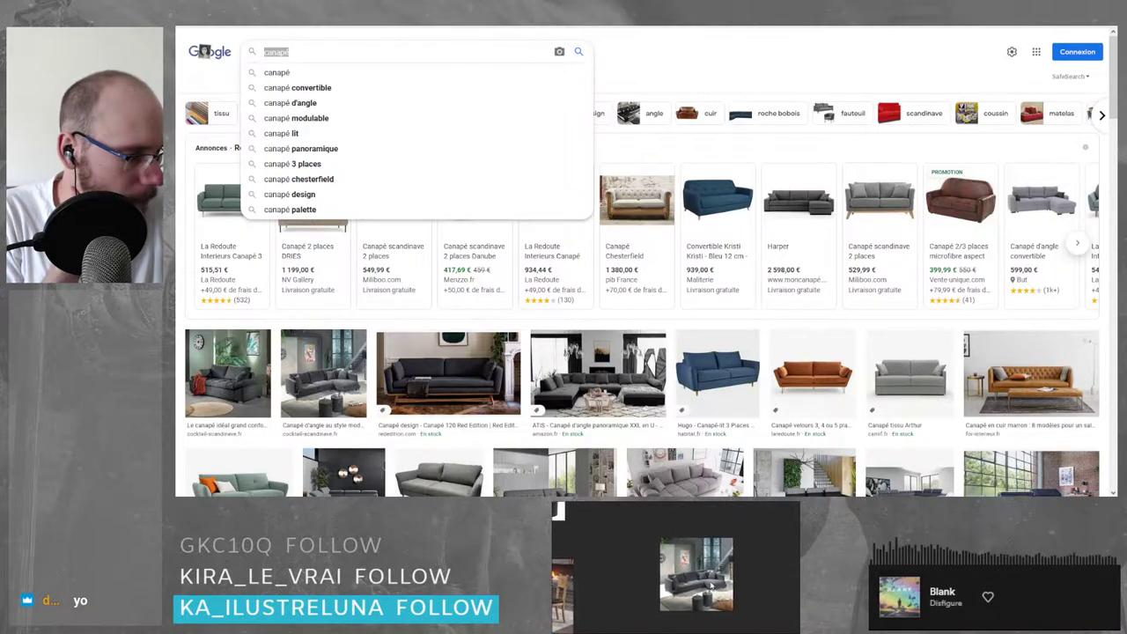
drag(711, 586, 698, 577)
click(629, 556)
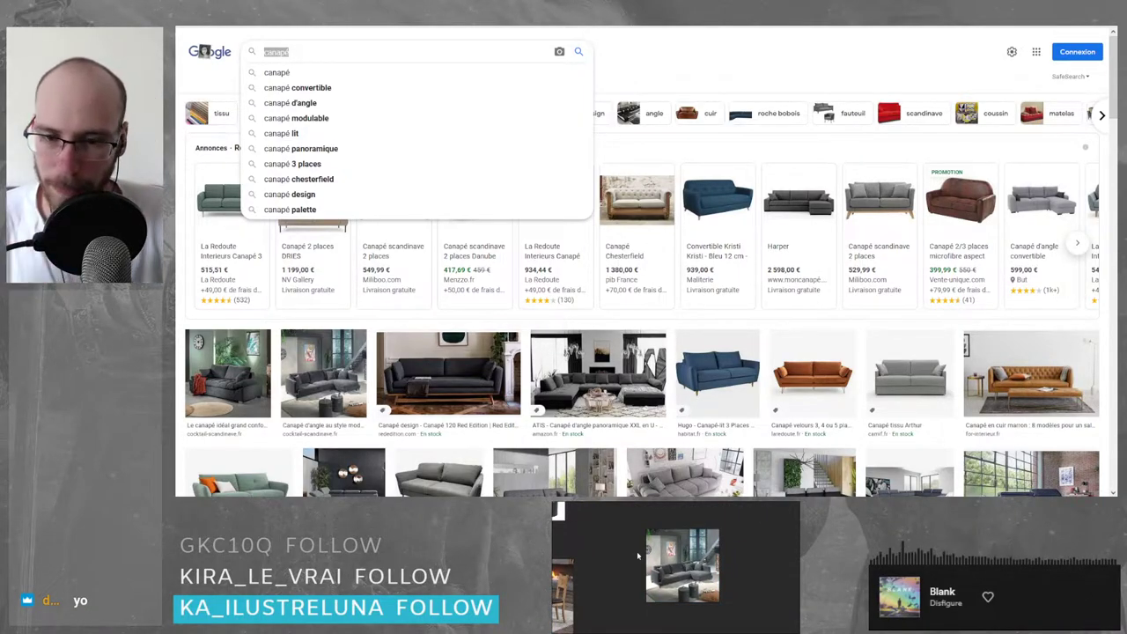
- Replace the sofa query with an image search for "table basse"
click(385, 50)
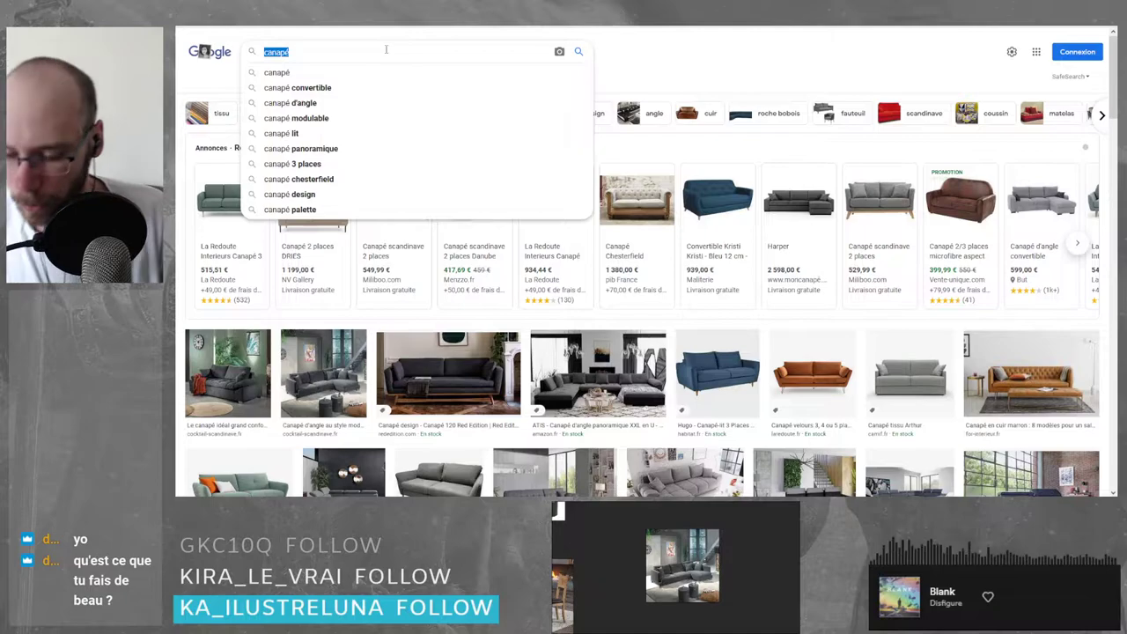
text(table ba)
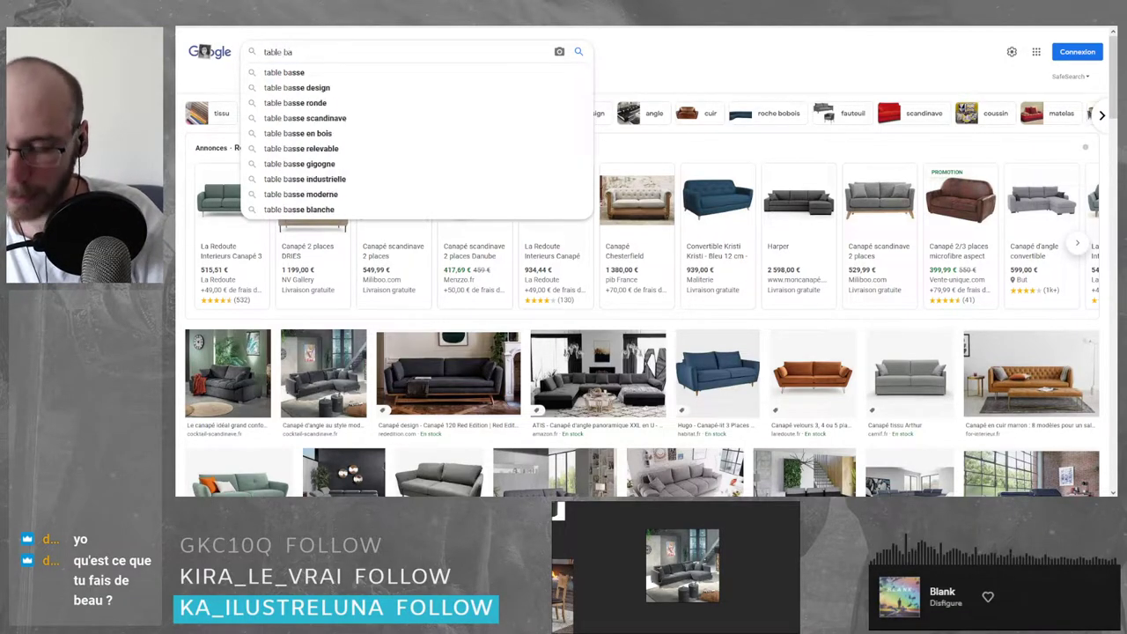
text(sse)
key(Return)
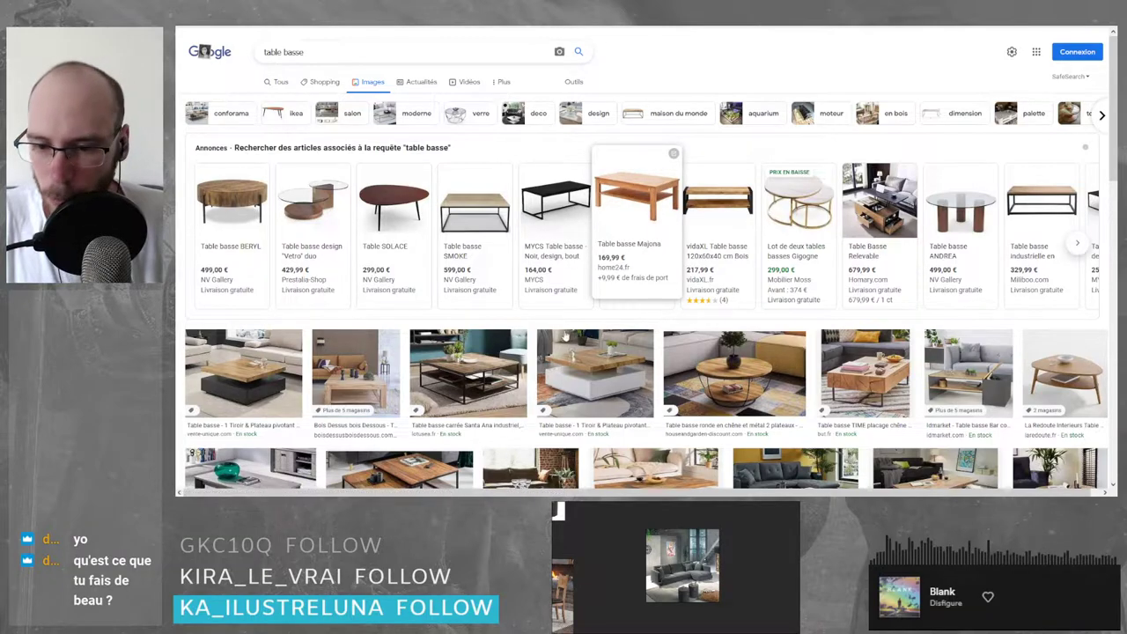
- Look through the coffee table results, preview the square Santa Ana industrial wood and metal table, and examine its similar images
scroll(378, 270, down, 1)
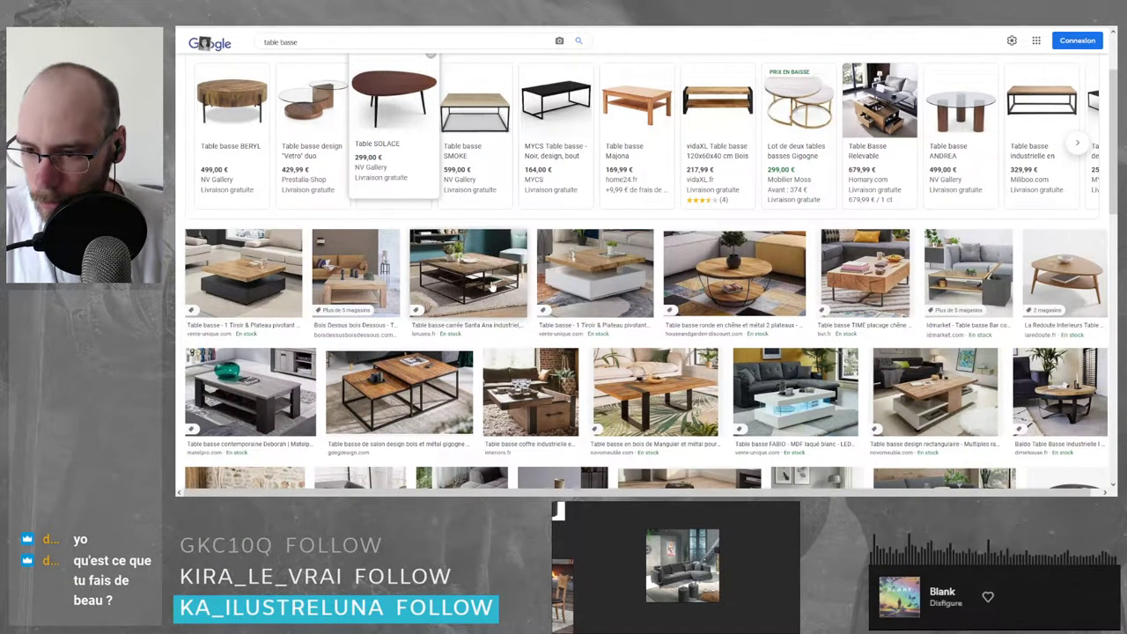
scroll(457, 253, down, 3)
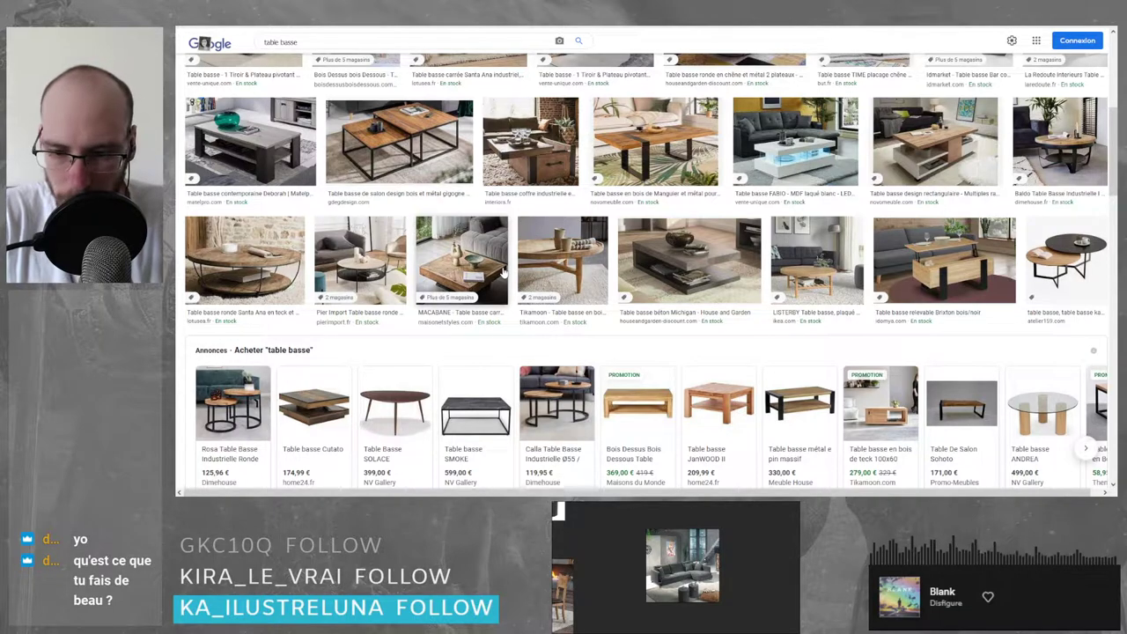
scroll(504, 274, up, 1)
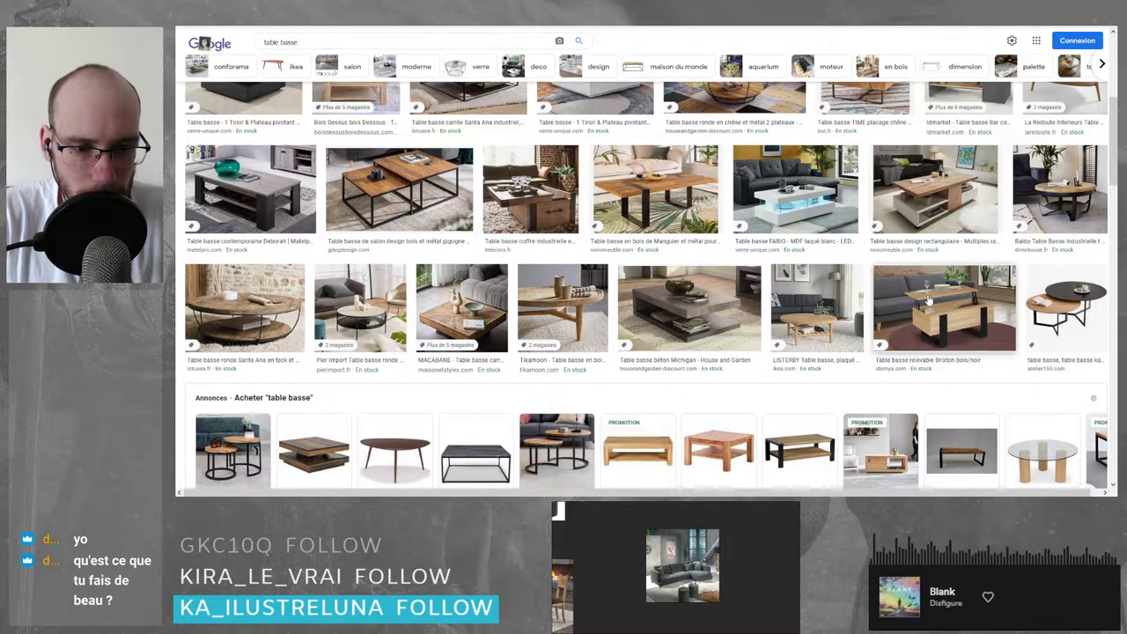
scroll(793, 194, up, 3)
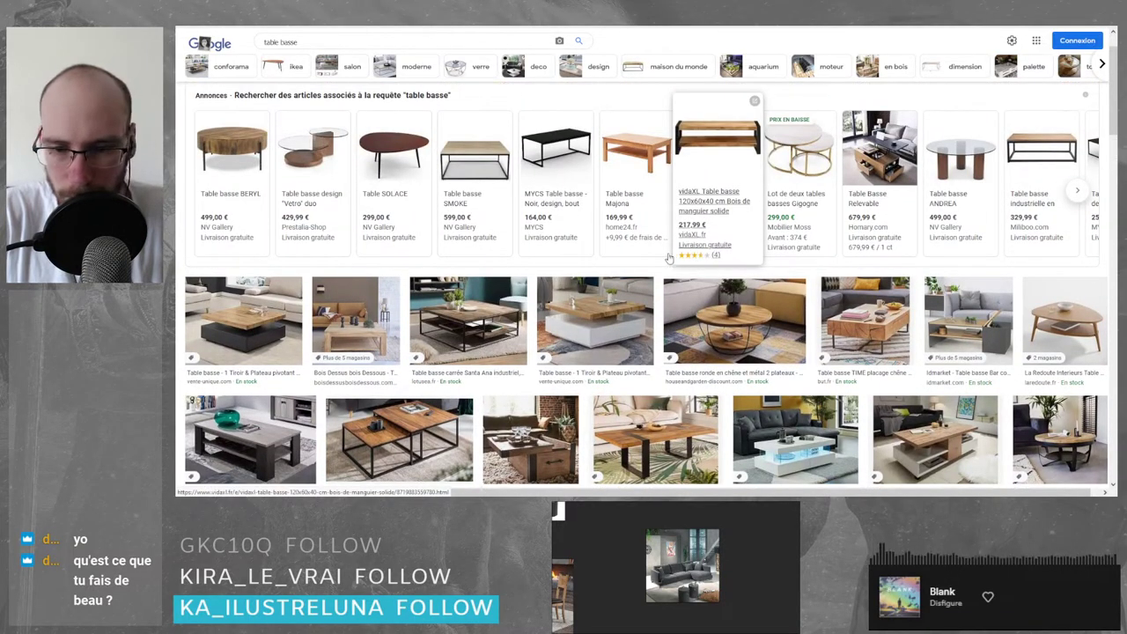
scroll(515, 255, up, 1)
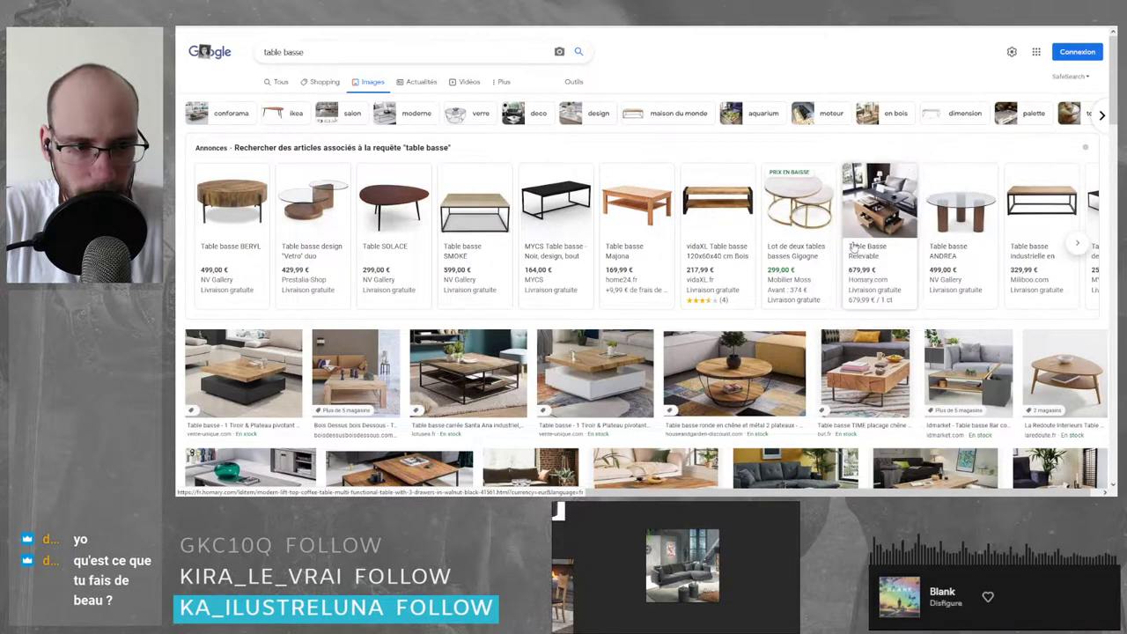
scroll(528, 202, down, 2)
click(457, 173)
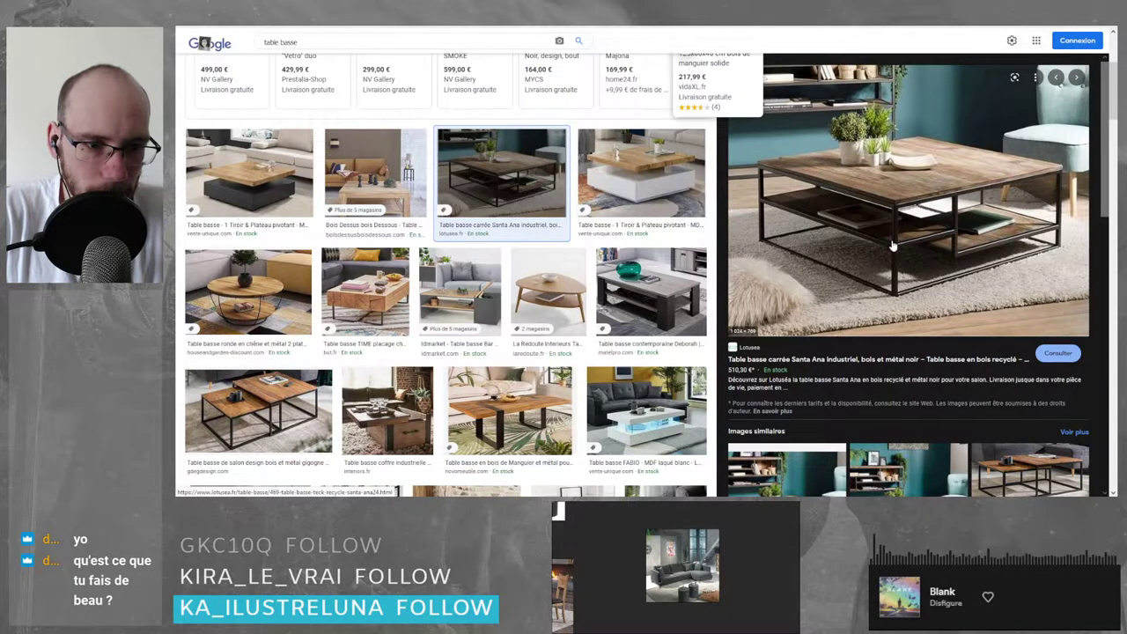
scroll(892, 246, down, 3)
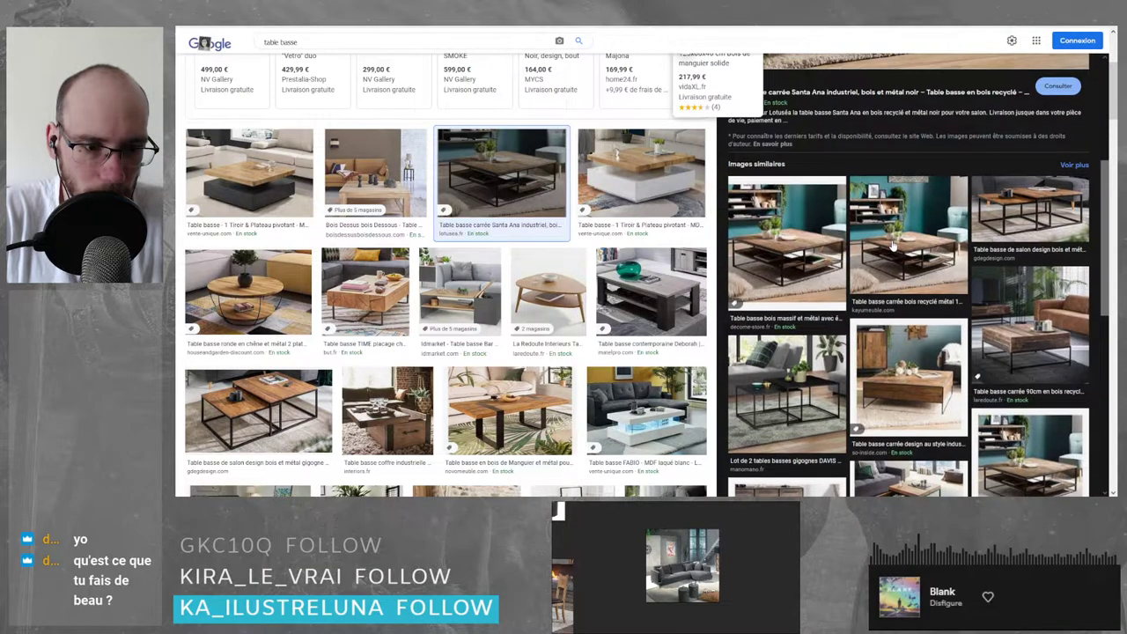
scroll(894, 248, down, 2)
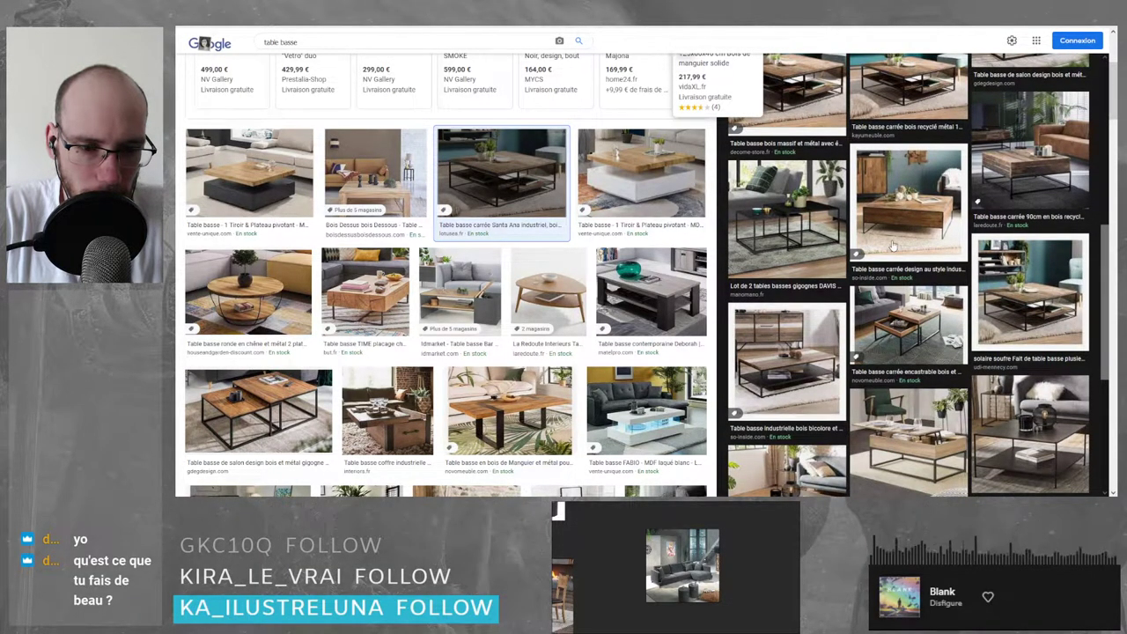
scroll(892, 246, up, 3)
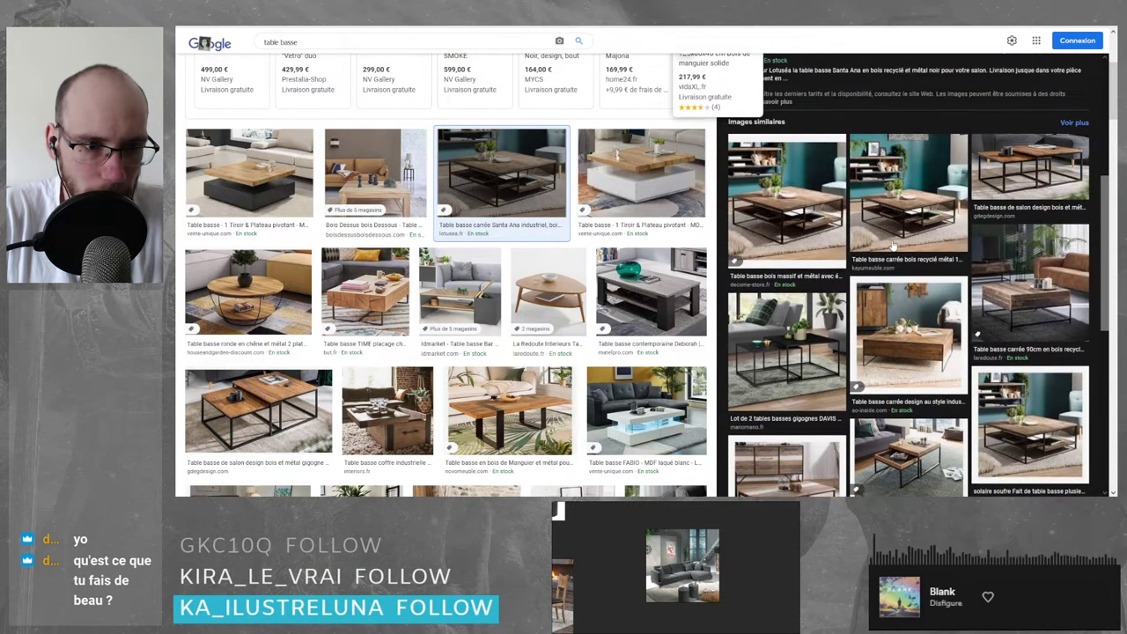
- Preview the Moana wood and metal nesting tables, examine their similar images, and preview the compact coffee table from udi-mennecy.com
click(997, 179)
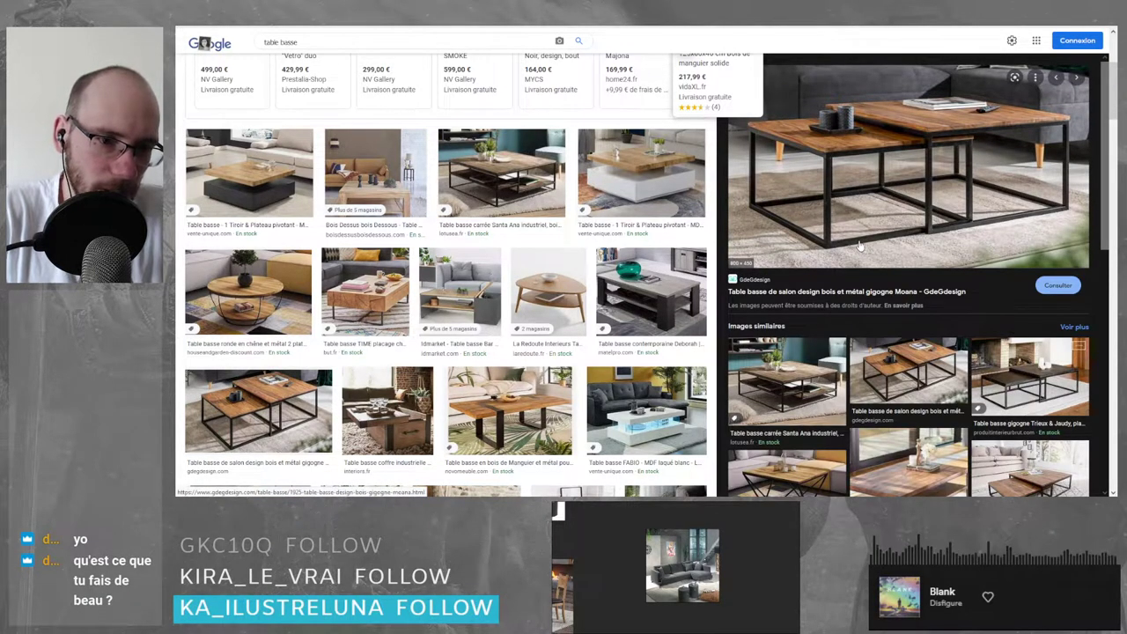
scroll(851, 243, down, 2)
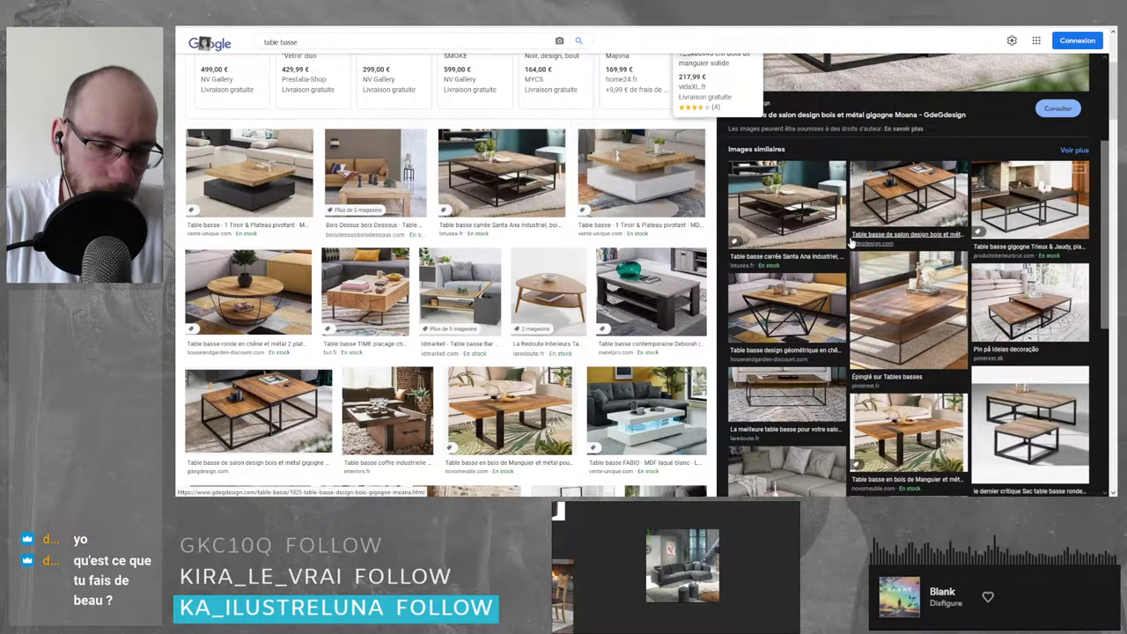
scroll(851, 243, down, 2)
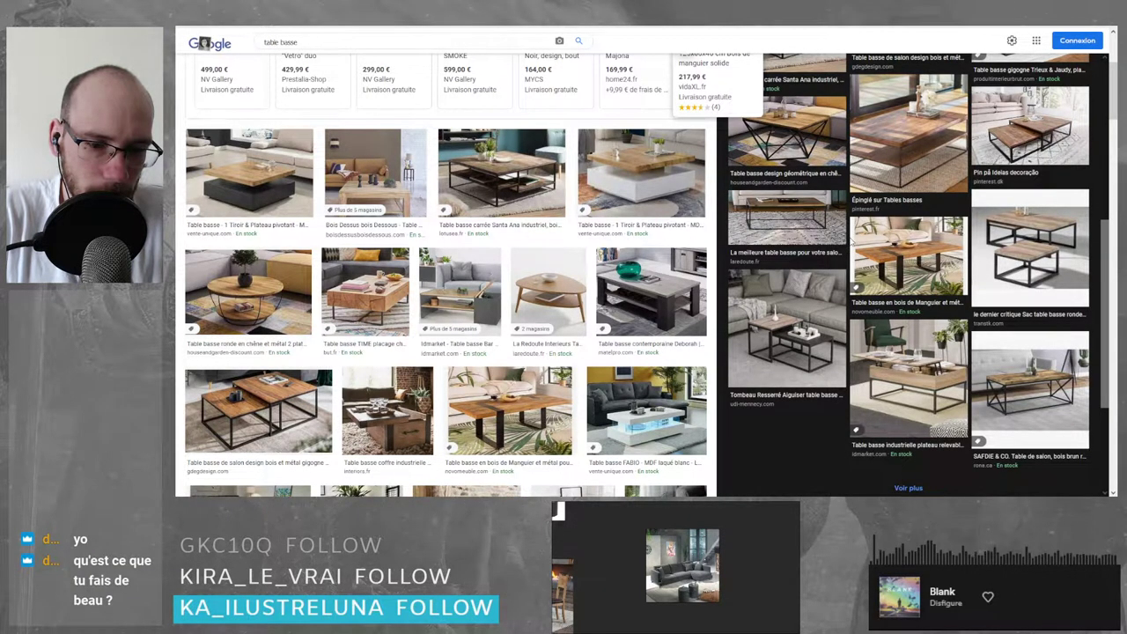
click(805, 340)
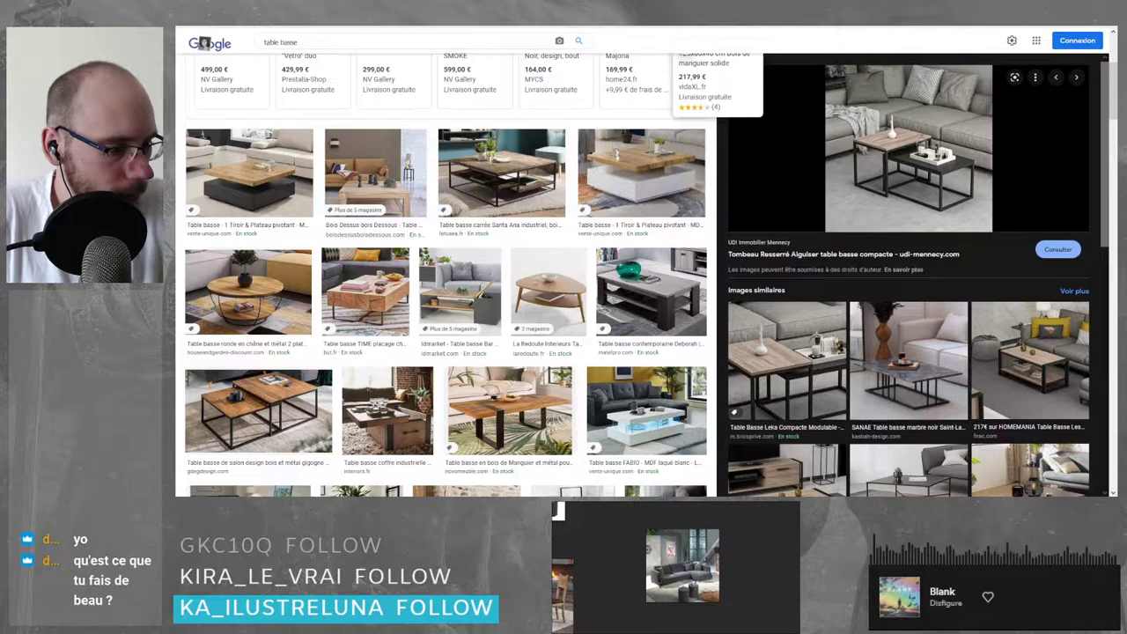
- Switch to Blender and examine the whole house model and its placeholder furniture from several angles
key(alt+Tab)
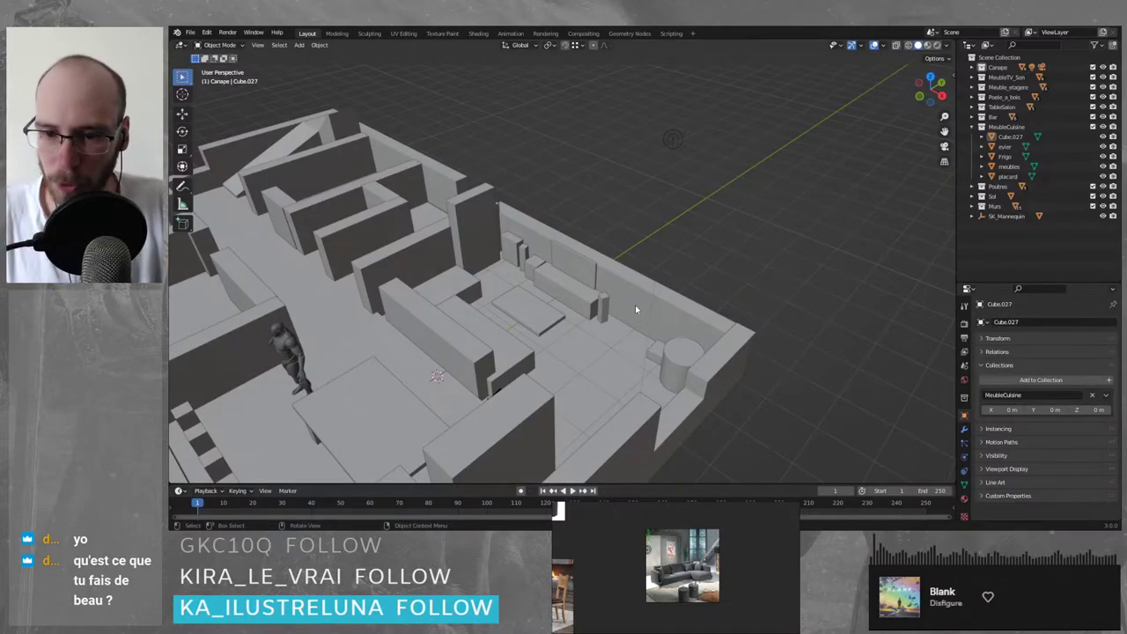
middle_drag(635, 305, 660, 228)
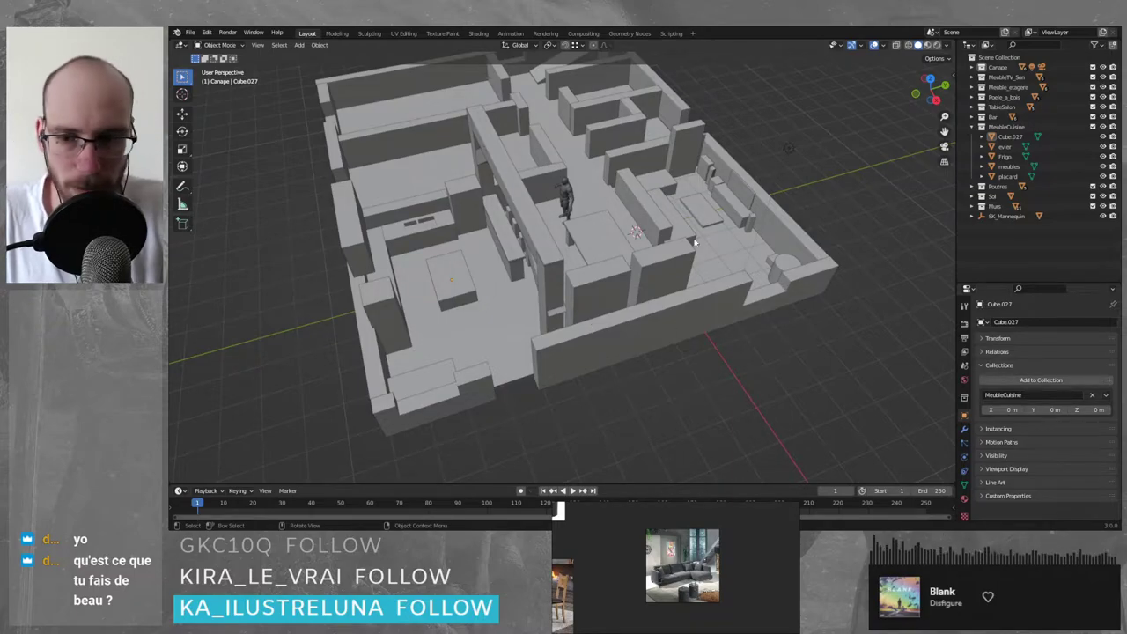
middle_drag(590, 321, 591, 256)
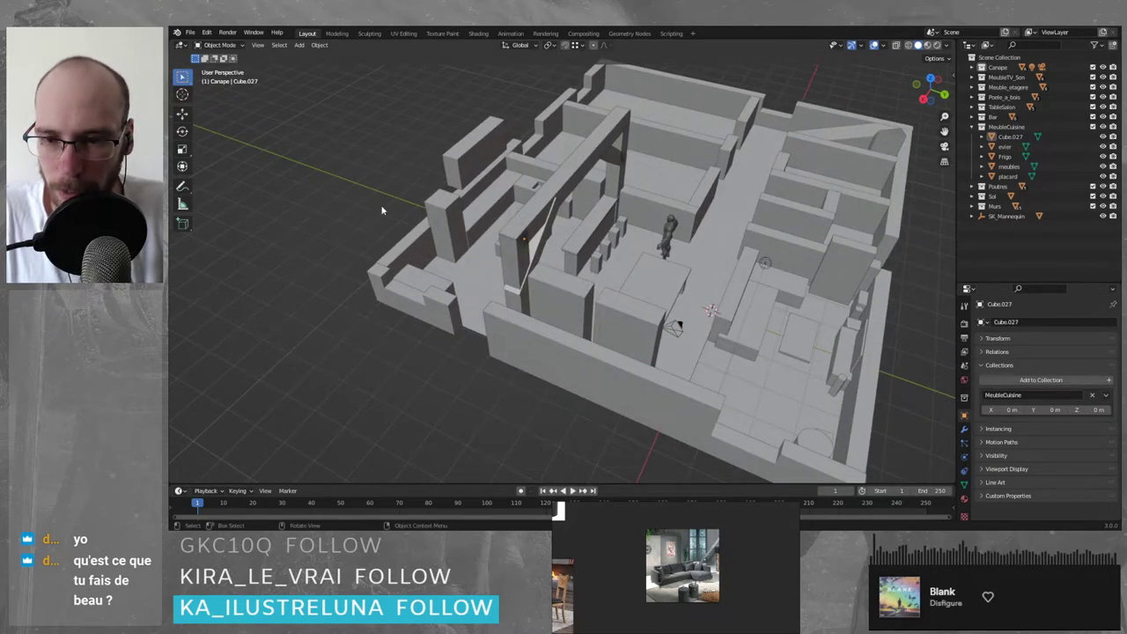
mouse_move(702, 293)
middle_down()
mouse_move(754, 276)
mouse_move(738, 310)
mouse_move(729, 306)
mouse_move(768, 272)
mouse_move(840, 249)
mouse_move(697, 291)
mouse_move(837, 321)
mouse_move(775, 290)
mouse_move(722, 282)
mouse_move(705, 292)
middle_up()
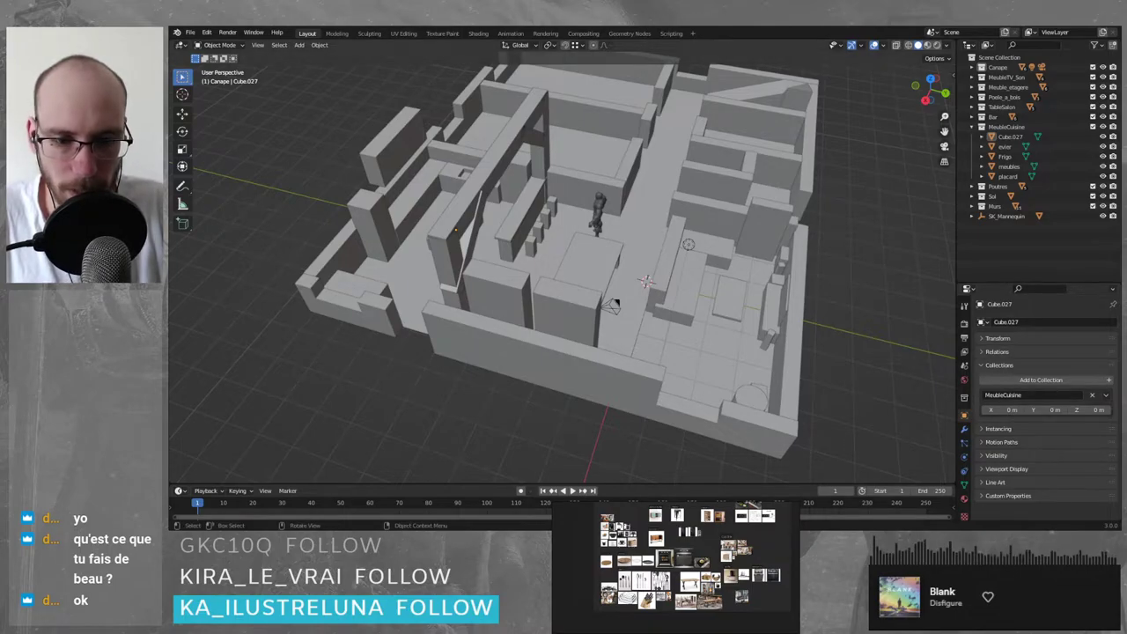
middle_drag(862, 298, 878, 273)
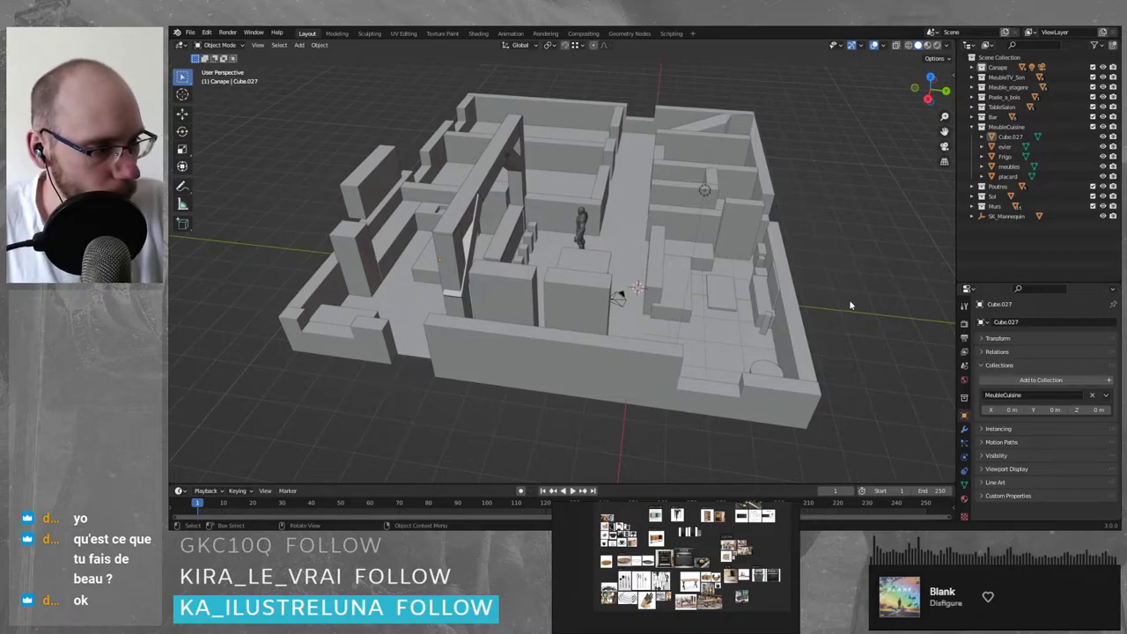
middle_drag(826, 325, 853, 314)
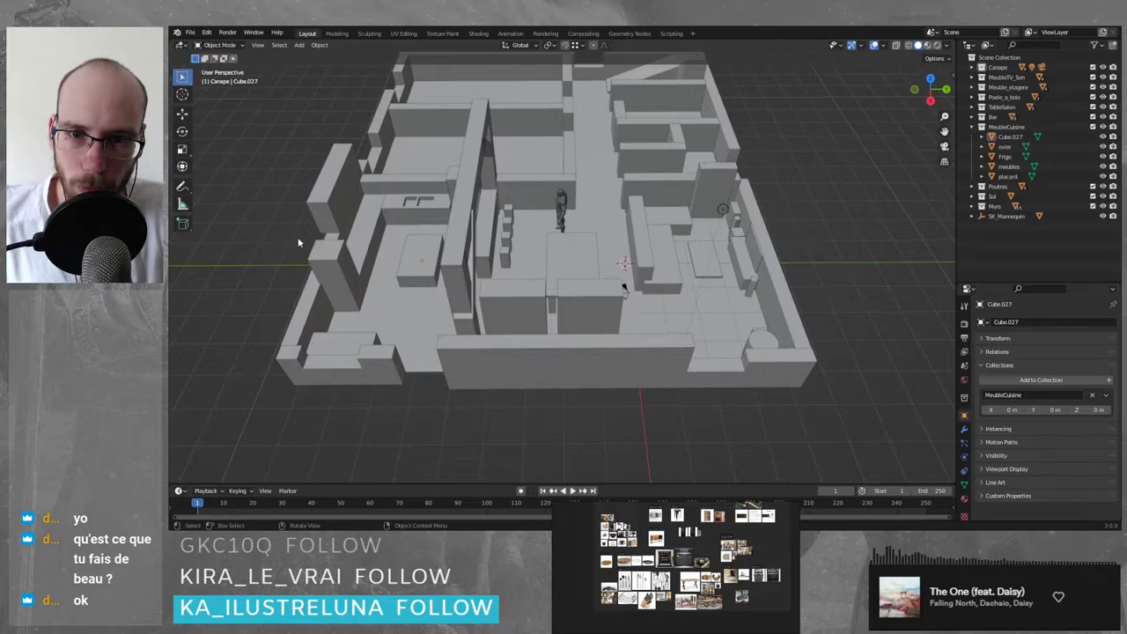
middle_drag(286, 250, 294, 236)
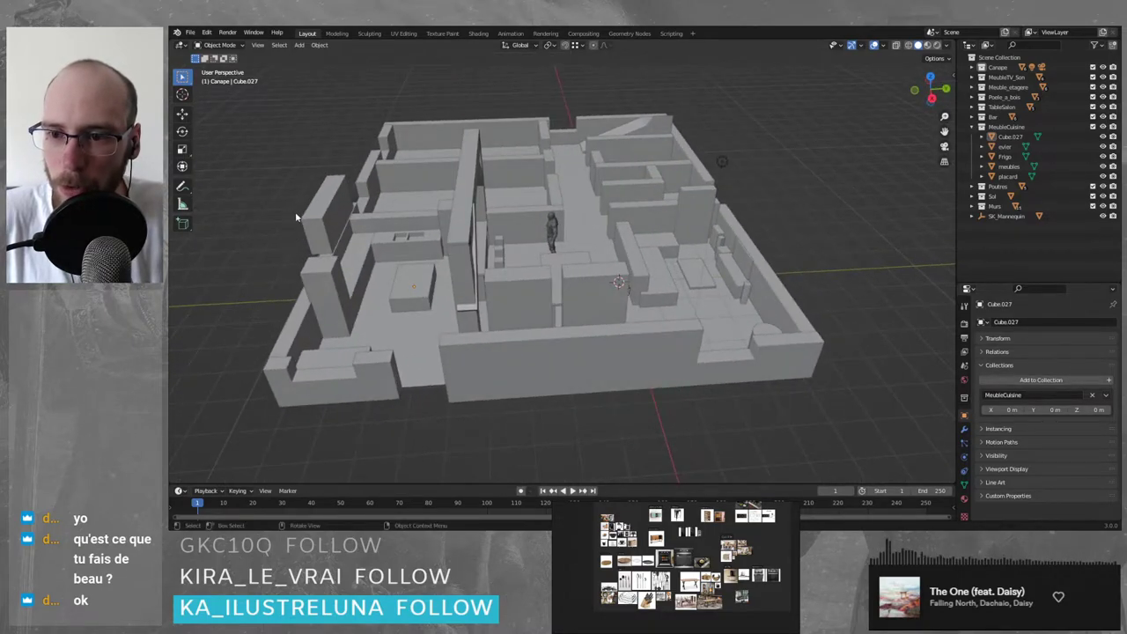
middle_drag(708, 264, 772, 231)
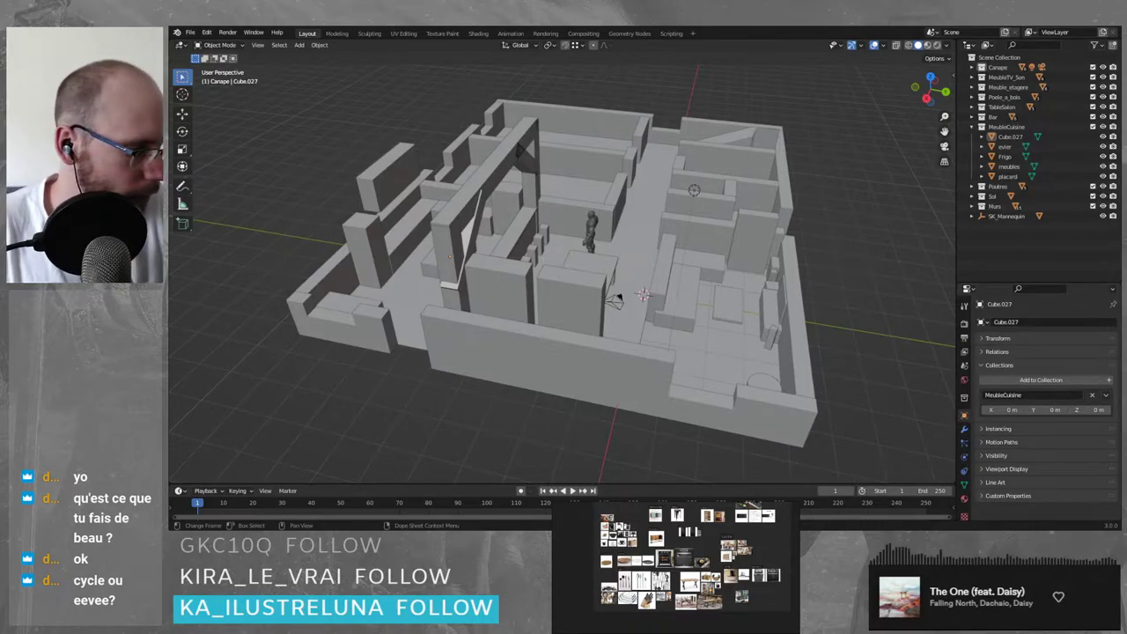
- Paste the wooden TV stand photo onto the reference board and place it just above the coffee table photo
middle_drag(773, 598, 718, 592)
scroll(753, 597, up, 5)
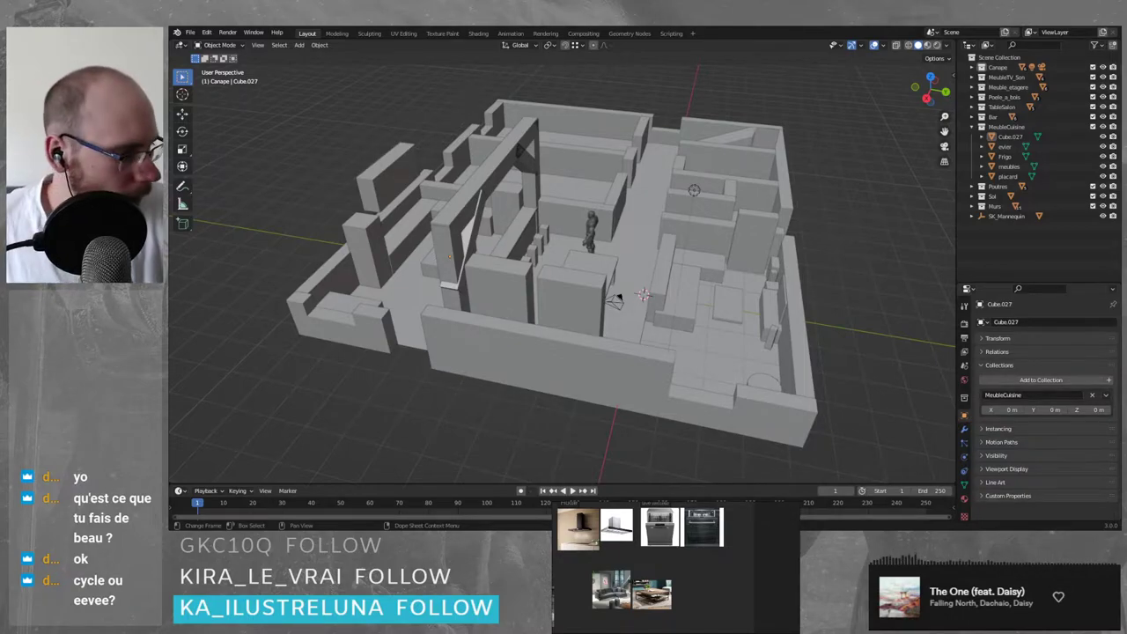
key(ctrl+v)
scroll(683, 589, up, 3)
drag(682, 589, 630, 567)
scroll(636, 567, up, 1)
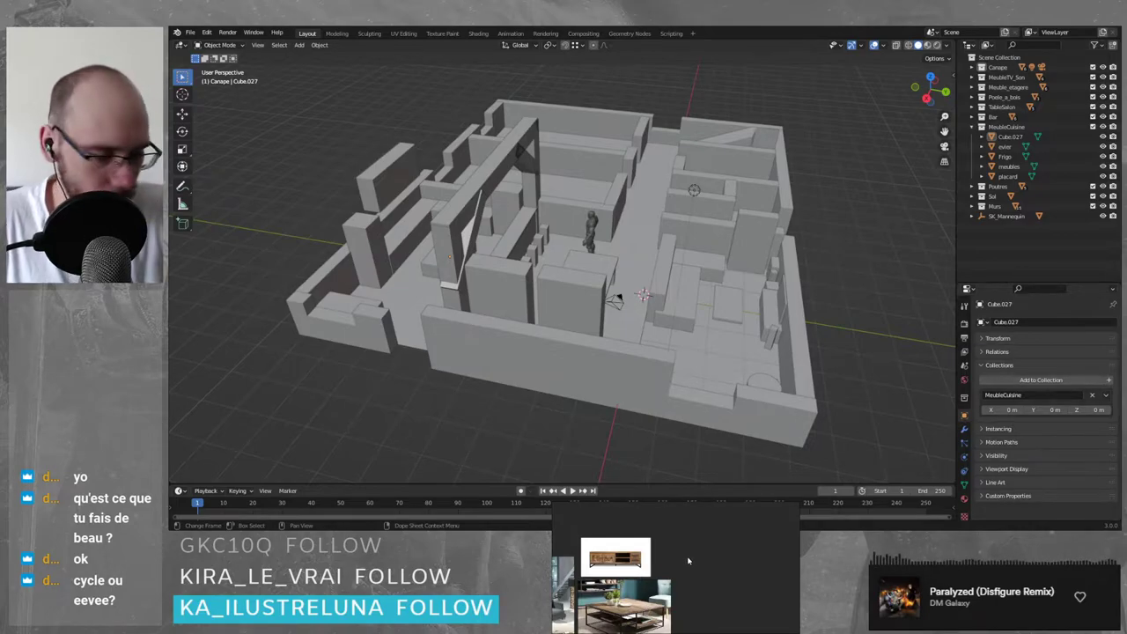
- Paste the flat-screen television photo onto the reference board and align it beside the TV stand photo
key(ctrl+v)
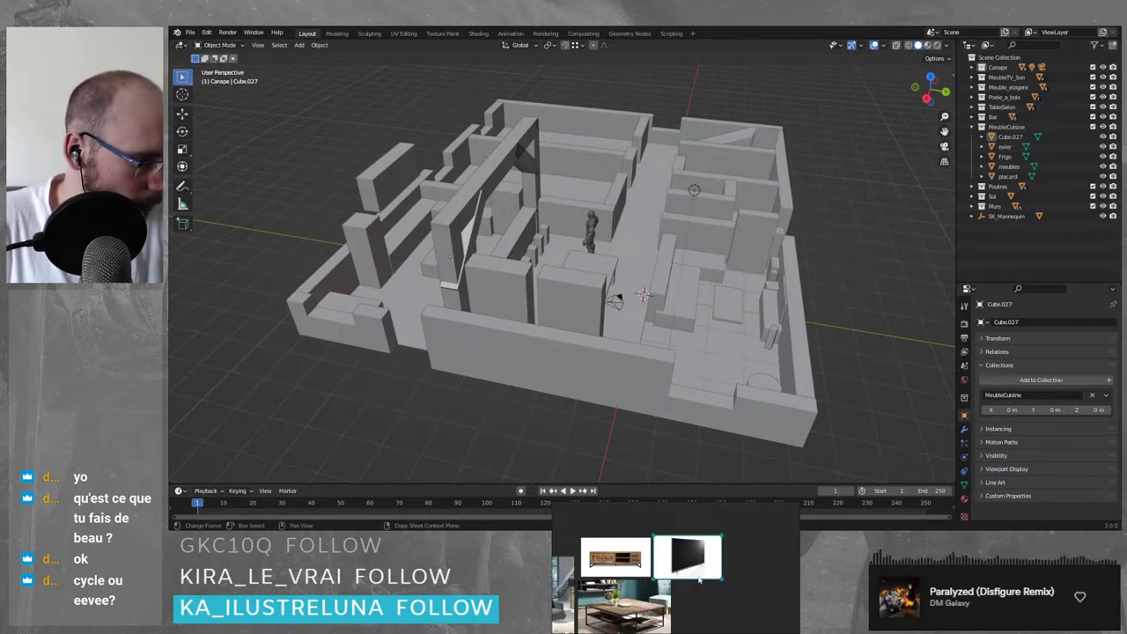
scroll(676, 572, up, 3)
drag(703, 553, 701, 550)
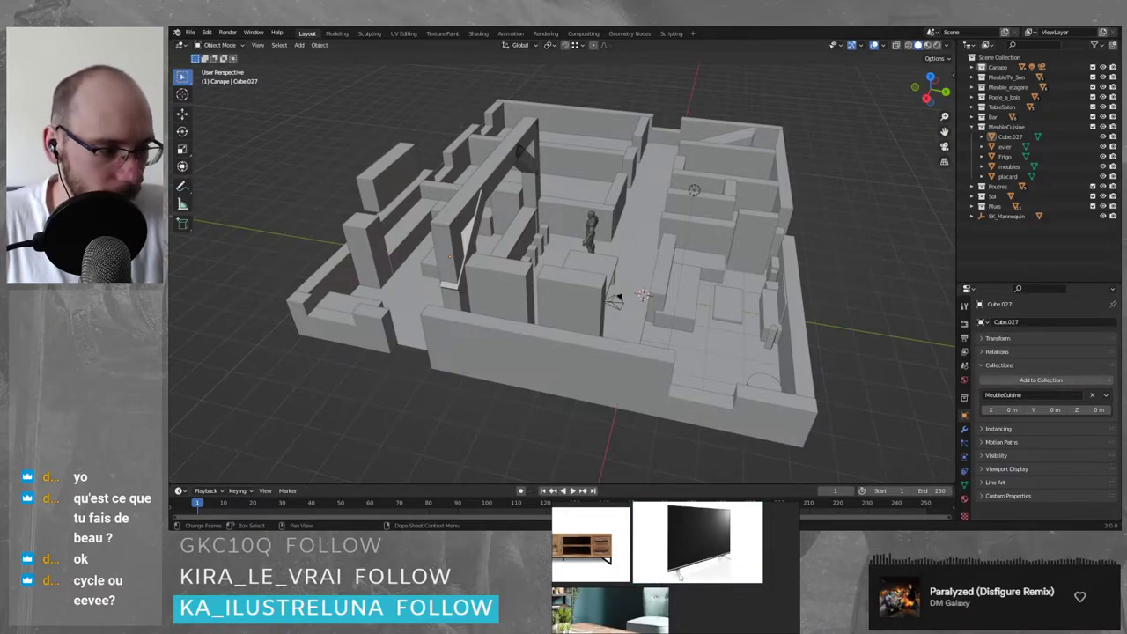
scroll(679, 577, down, 4)
middle_drag(680, 577, 685, 584)
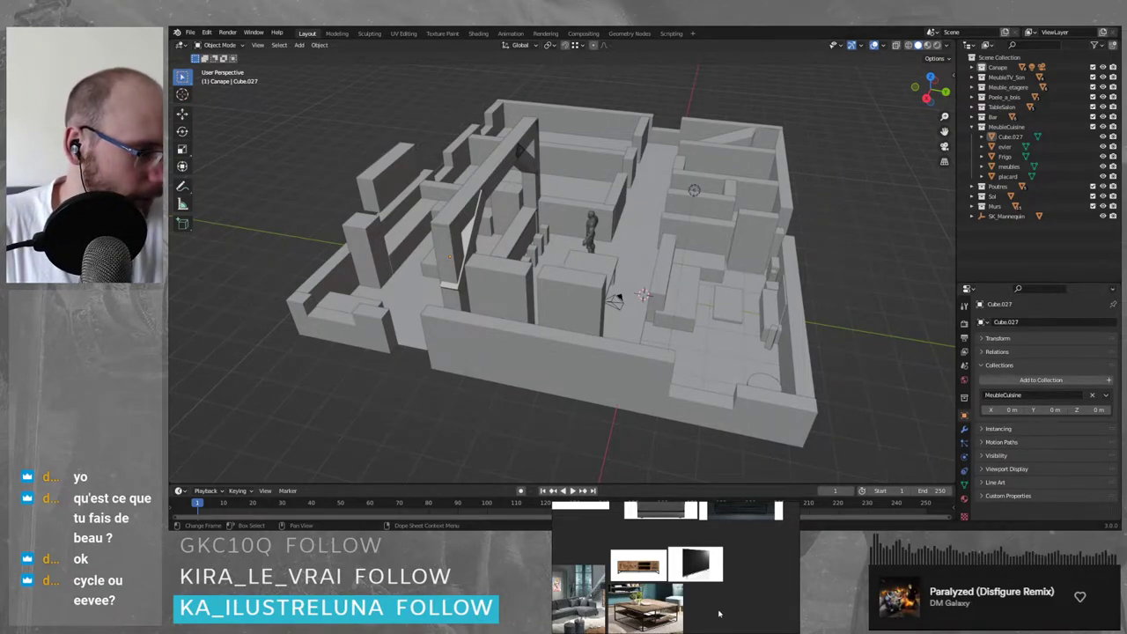
- Paste the speaker and black subwoofer photos onto the reference board, grouped beside the television and coffee table photos
middle_drag(720, 614, 698, 585)
key(ctrl+v)
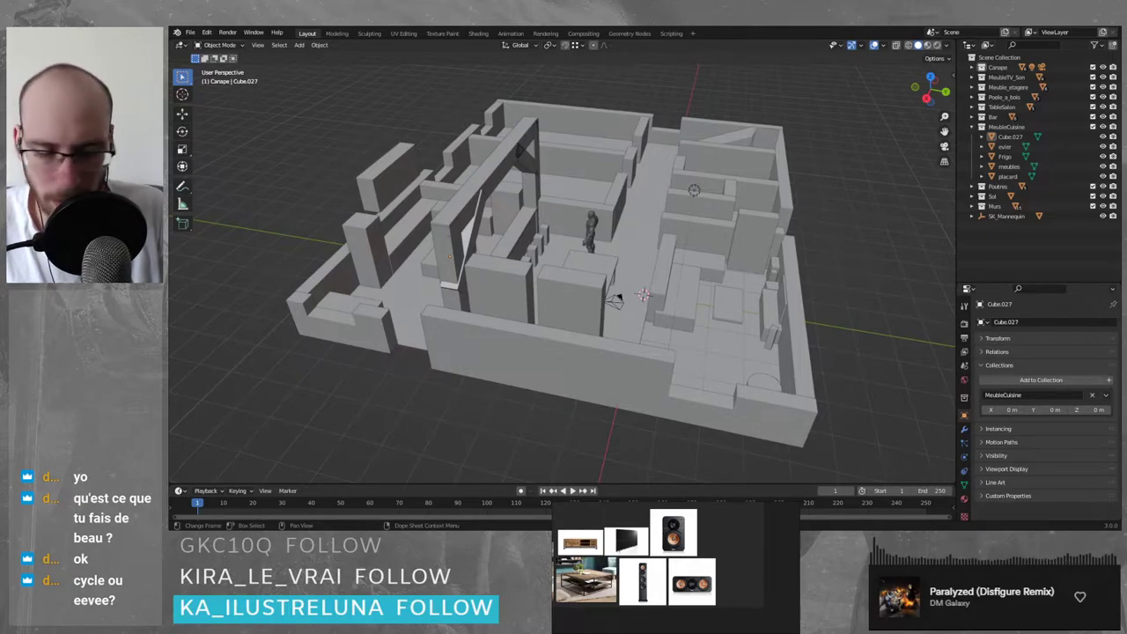
key(ctrl+v)
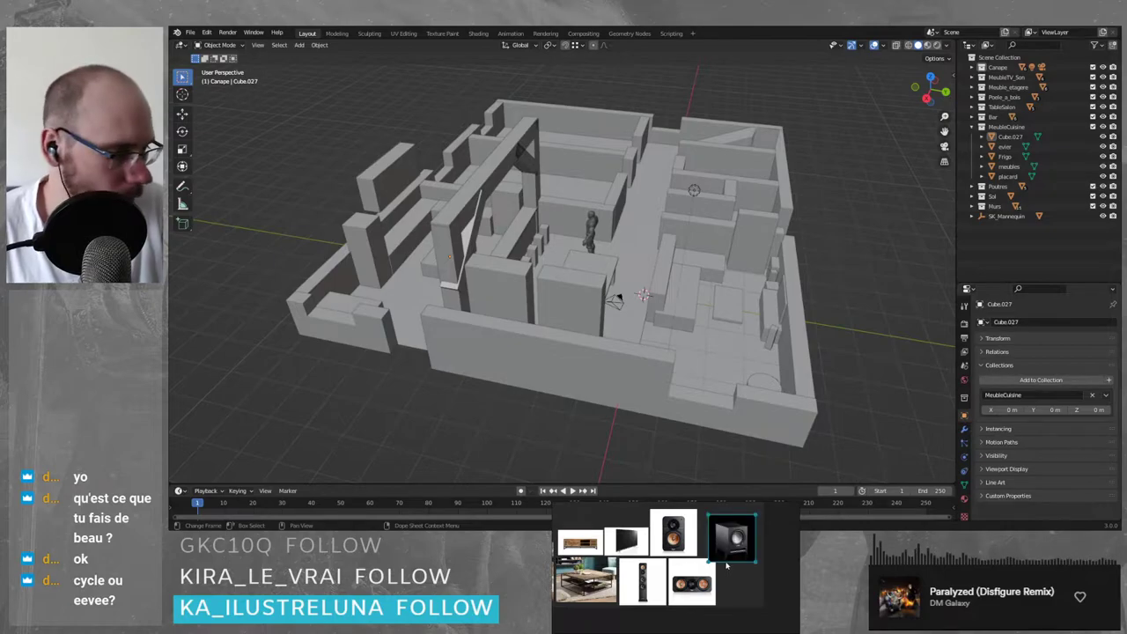
scroll(740, 572, up, 2)
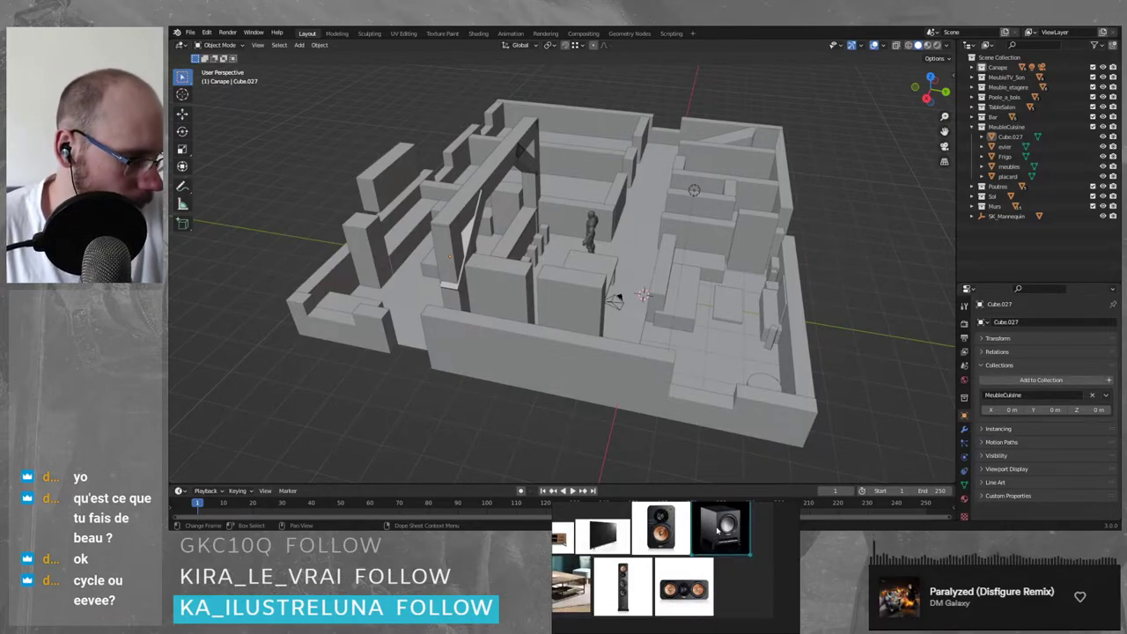
click(746, 580)
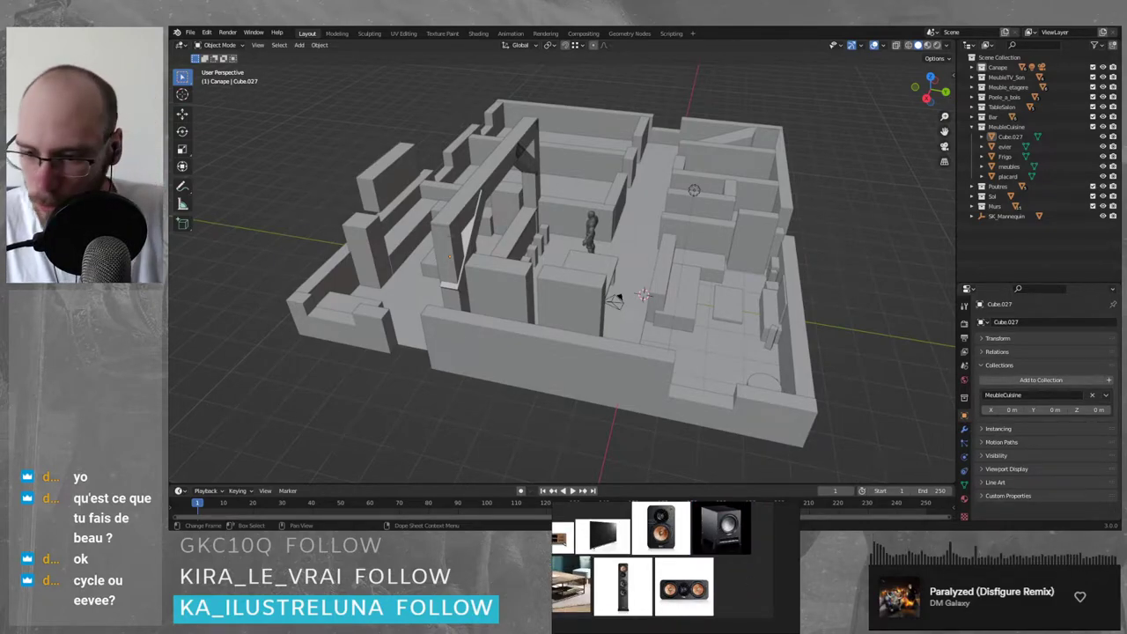
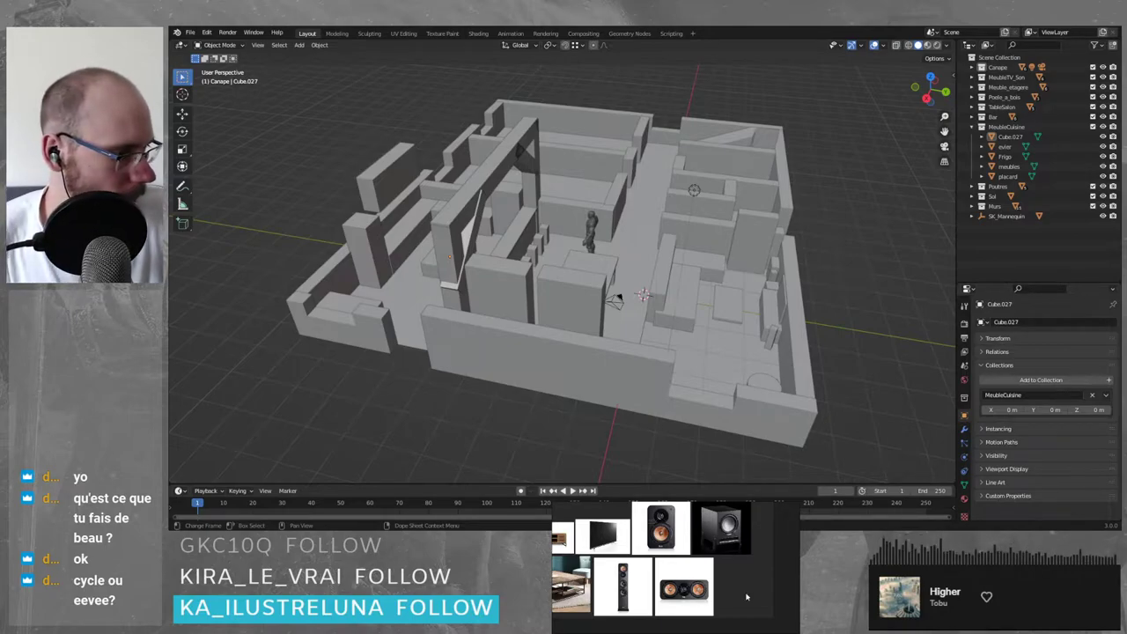
- Paste the wooden turntable photo onto an empty area of the reference board beside the Cuisine group
scroll(775, 585, down, 4)
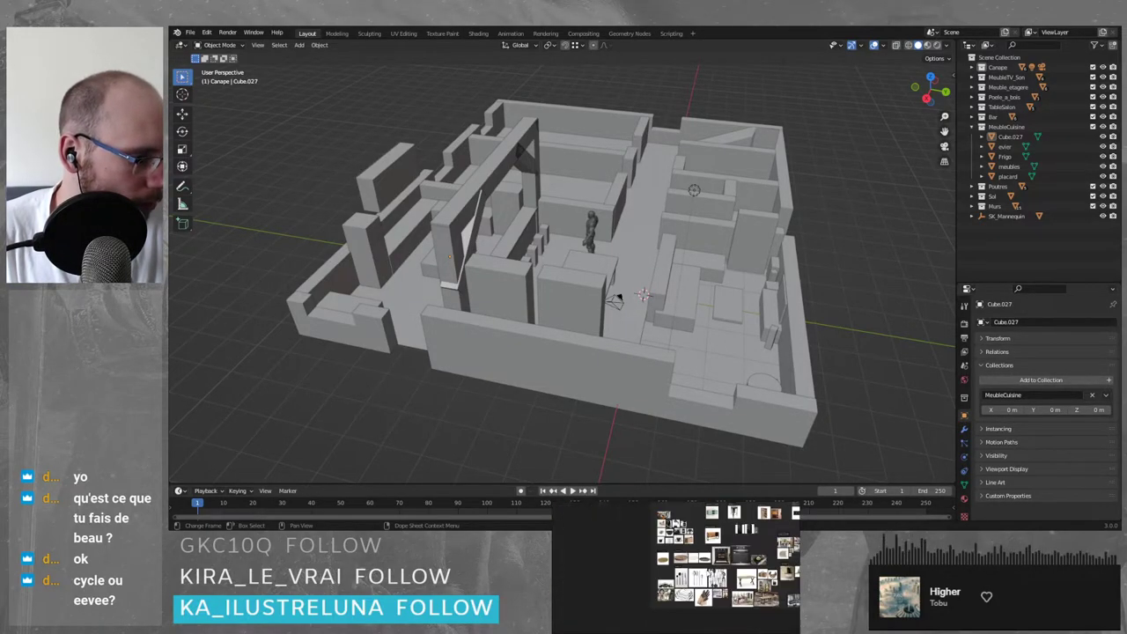
middle_drag(775, 586, 682, 570)
middle_drag(627, 523, 662, 566)
scroll(662, 567, up, 4)
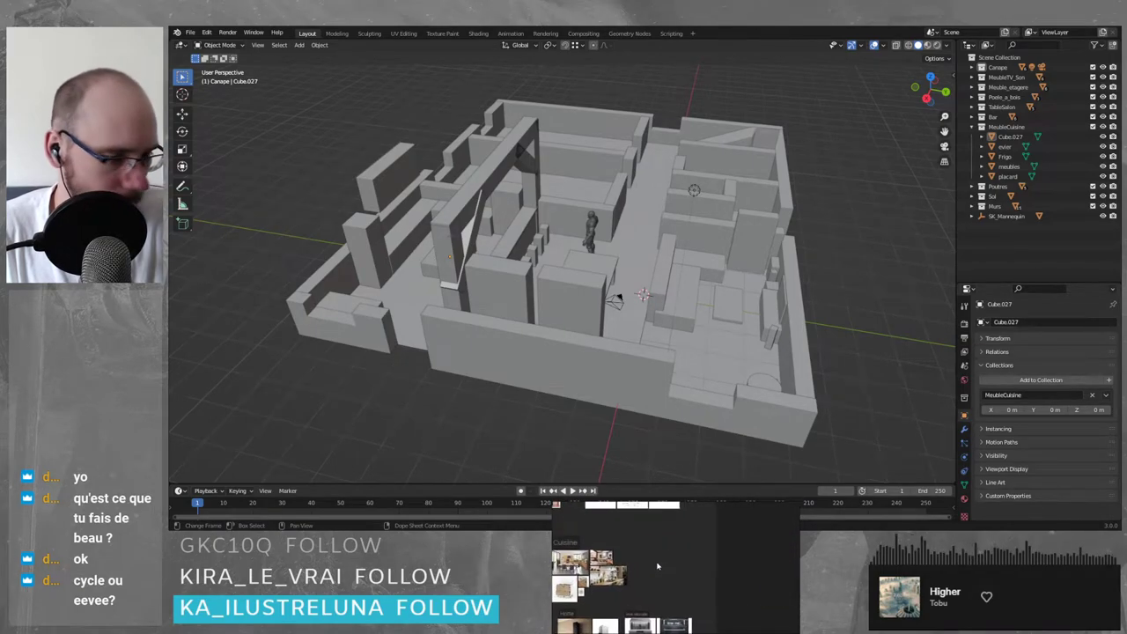
key(ctrl+v)
scroll(664, 564, up, 4)
drag(665, 563, 635, 553)
click(712, 566)
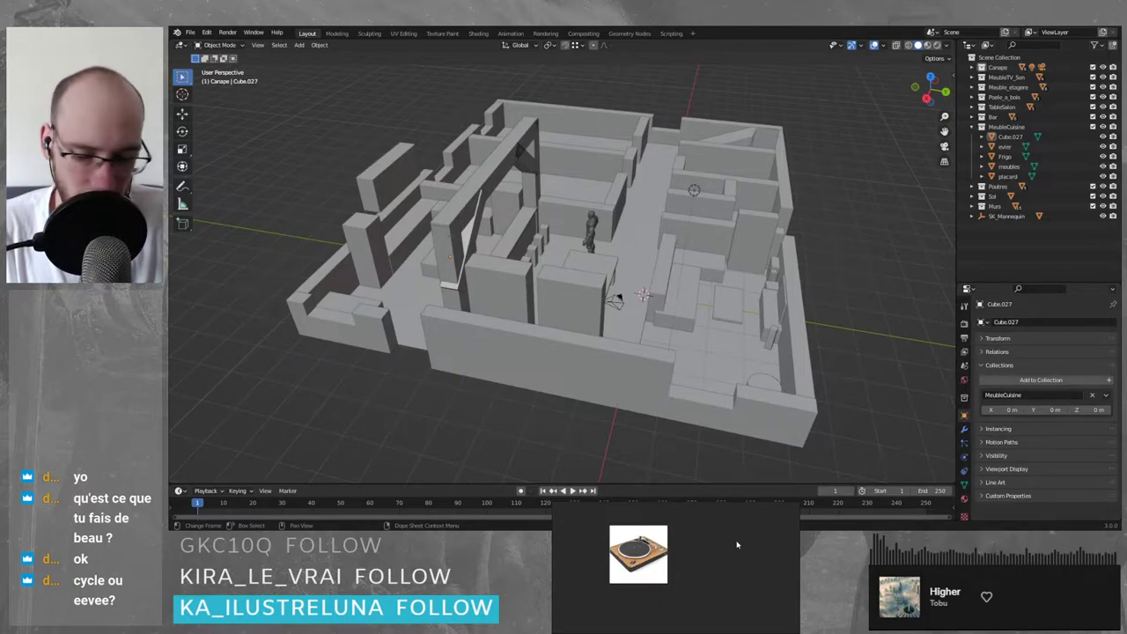
- Paste two more turntable photos, aligning one beside the first turntable and the other directly below it
key(ctrl+v)
drag(732, 553, 695, 566)
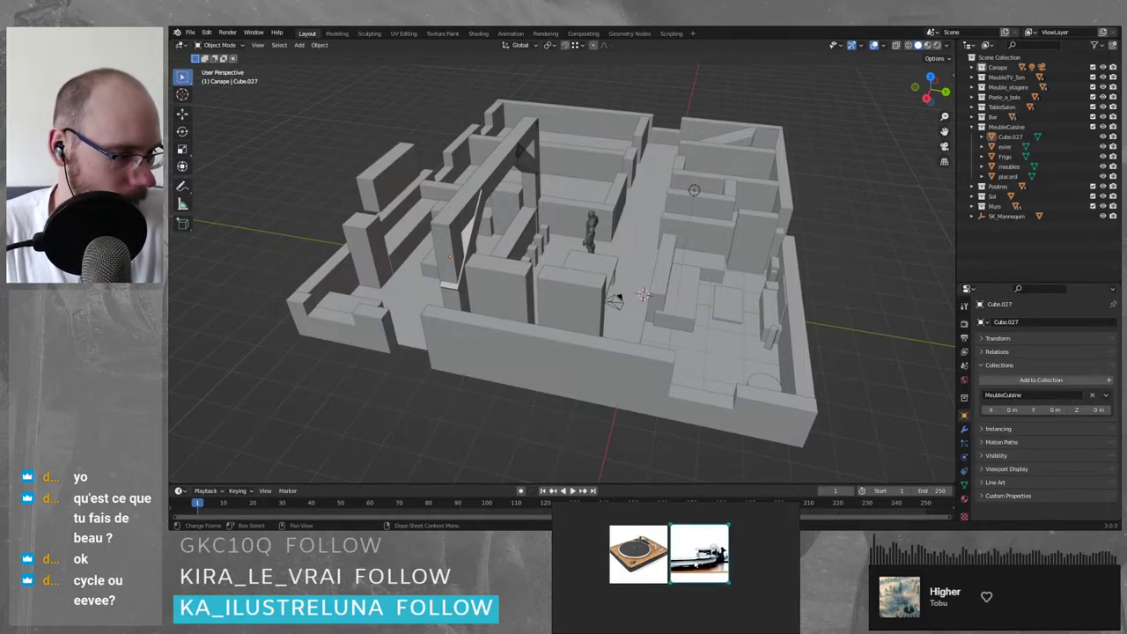
click(750, 567)
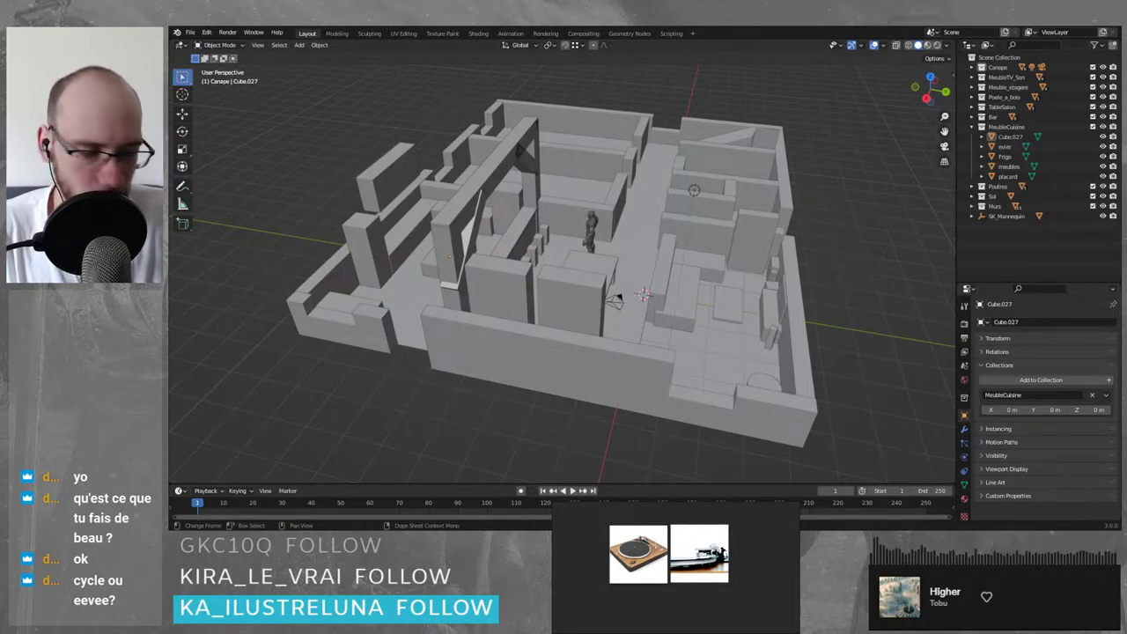
key(ctrl+v)
middle_drag(713, 608, 734, 583)
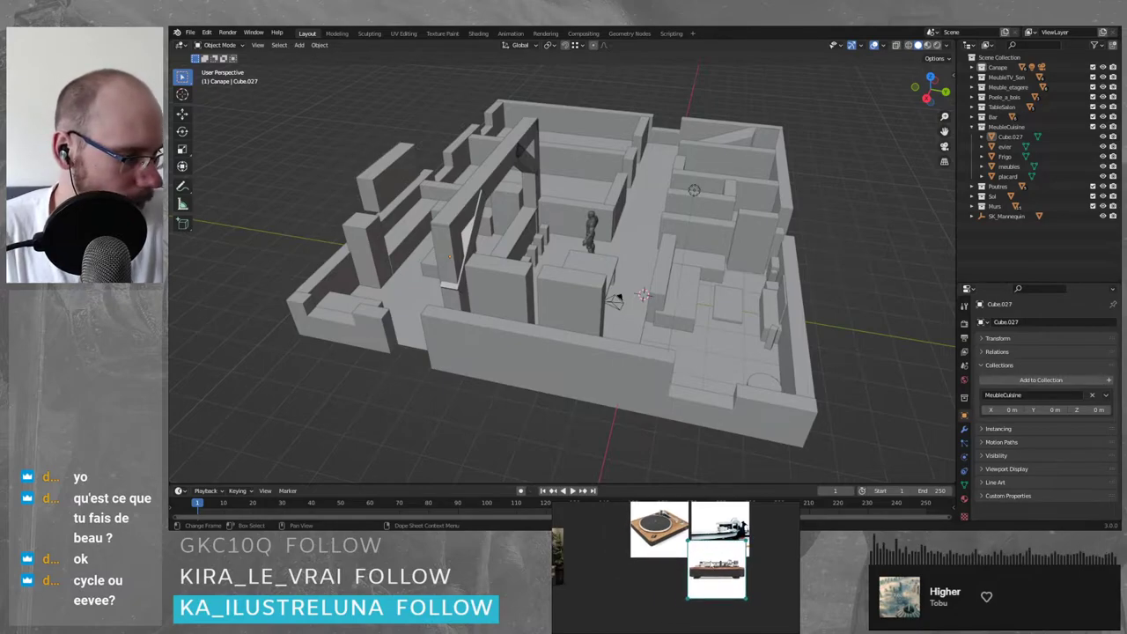
drag(733, 583, 675, 604)
click(711, 599)
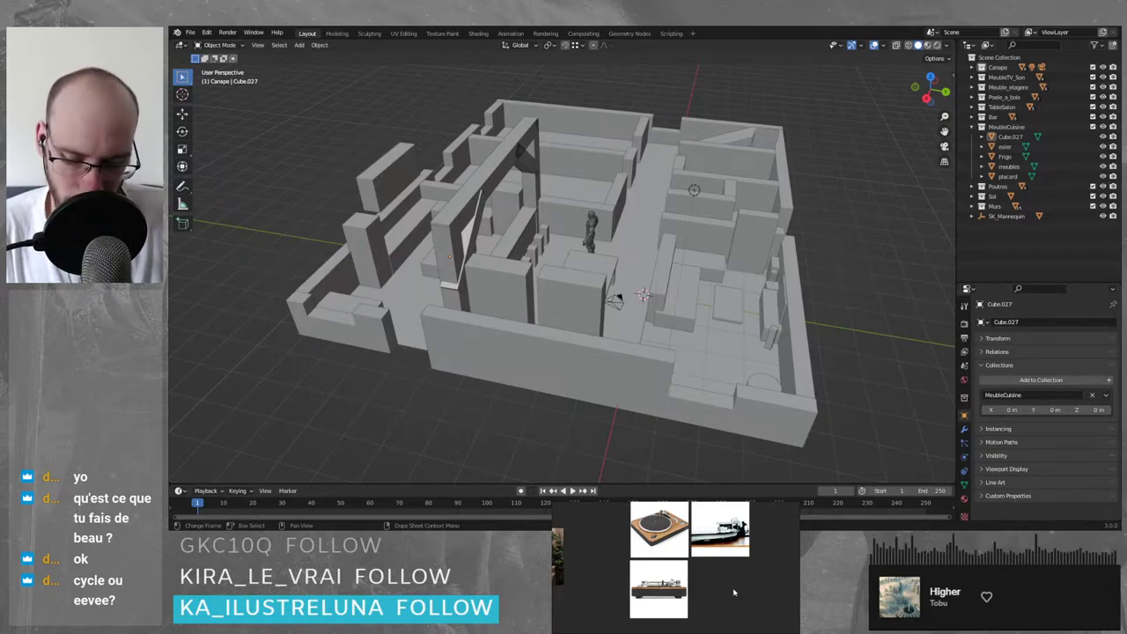
- Add the remaining turntable photos to complete a grid of two rows and three columns
key(ctrl+v)
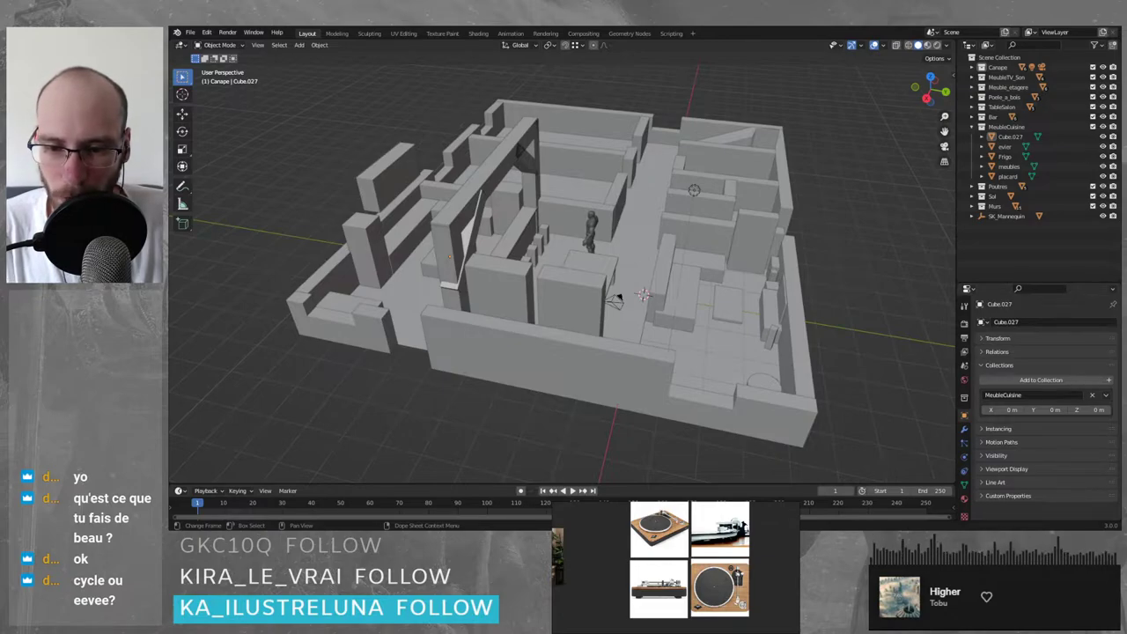
middle_drag(776, 570, 703, 575)
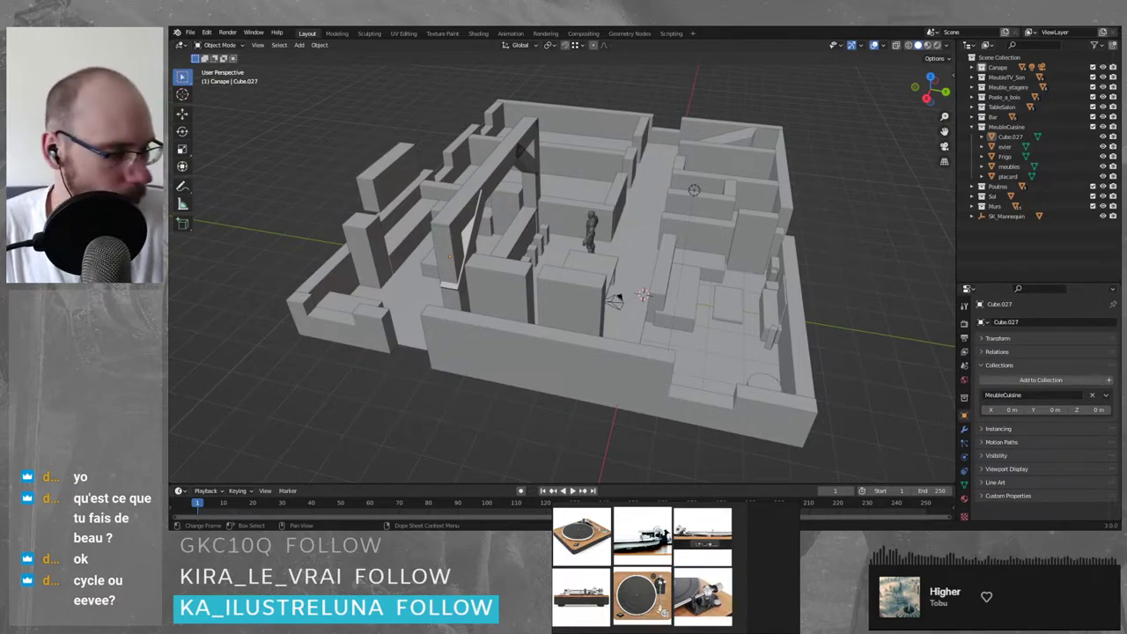
scroll(600, 563, down, 6)
drag(582, 534, 655, 588)
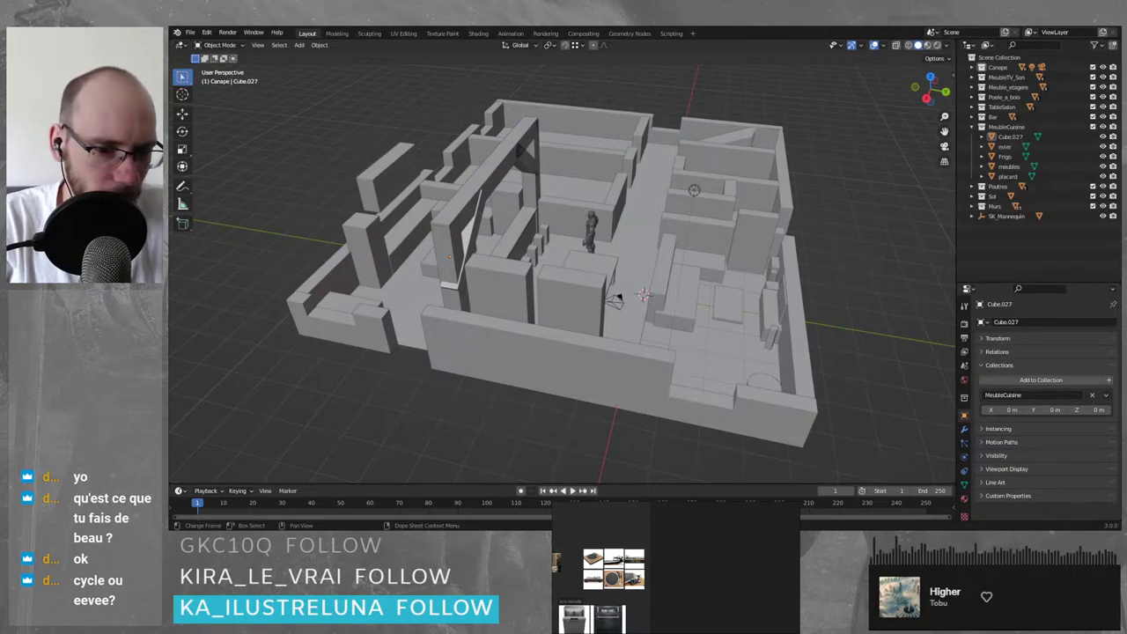
- Paste the photo of a vinyl record collection onto the reference board and place it above the turntable grid
key(ctrl+v)
scroll(648, 563, down, 4)
middle_drag(638, 559, 710, 565)
scroll(710, 566, down, 4)
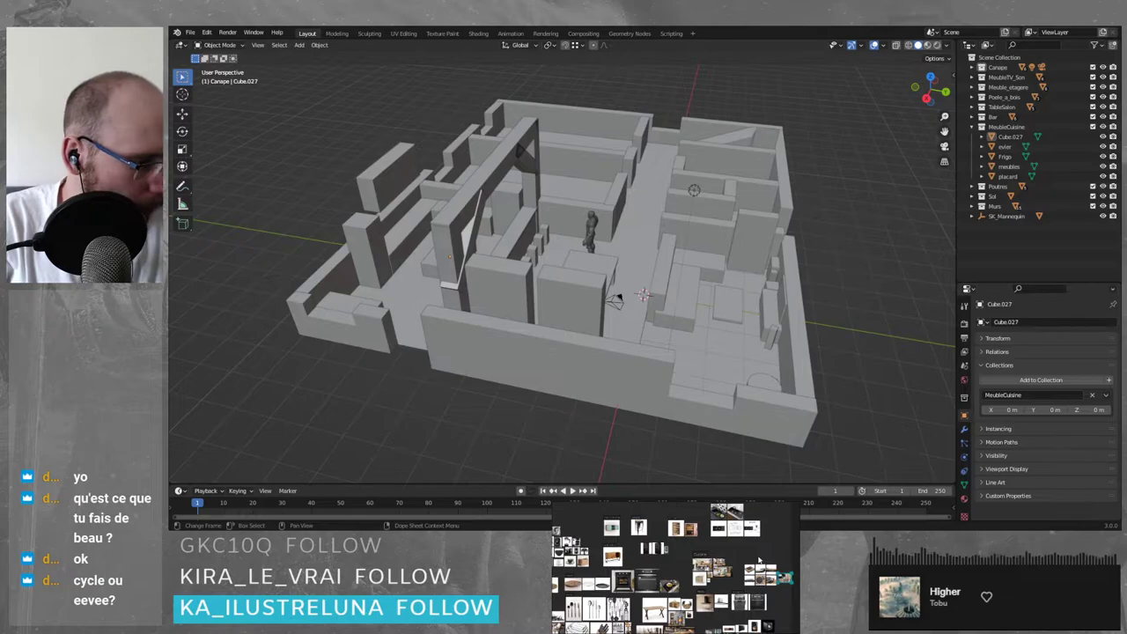
scroll(716, 574, up, 6)
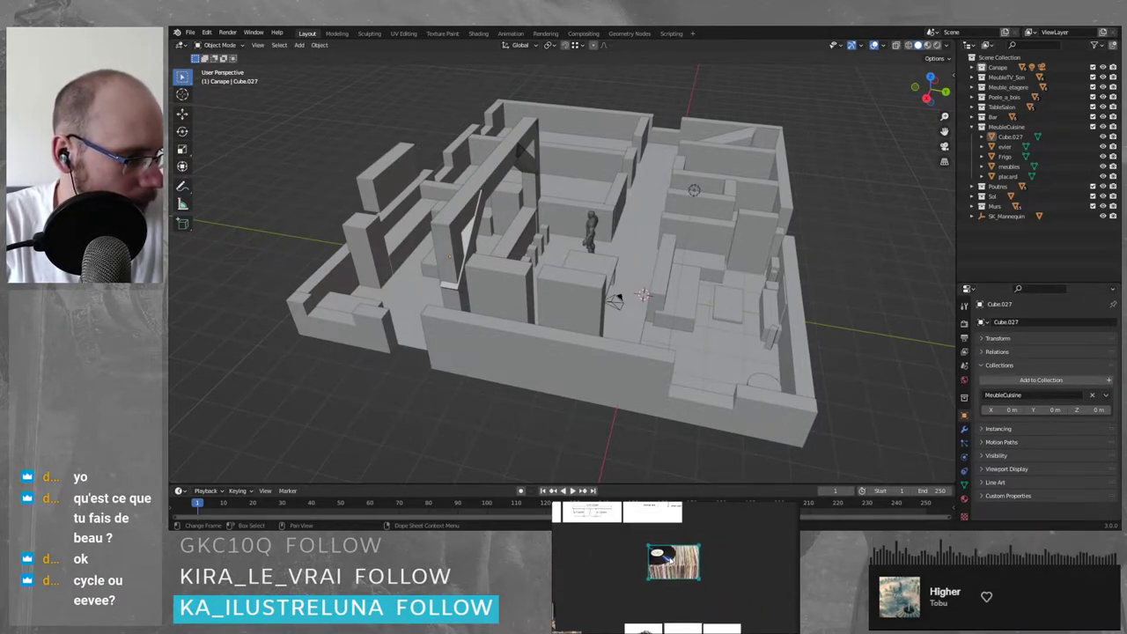
- Examine the row of record sleeves in the vinyl collection photo up close
scroll(693, 579, up, 4)
scroll(617, 545, up, 2)
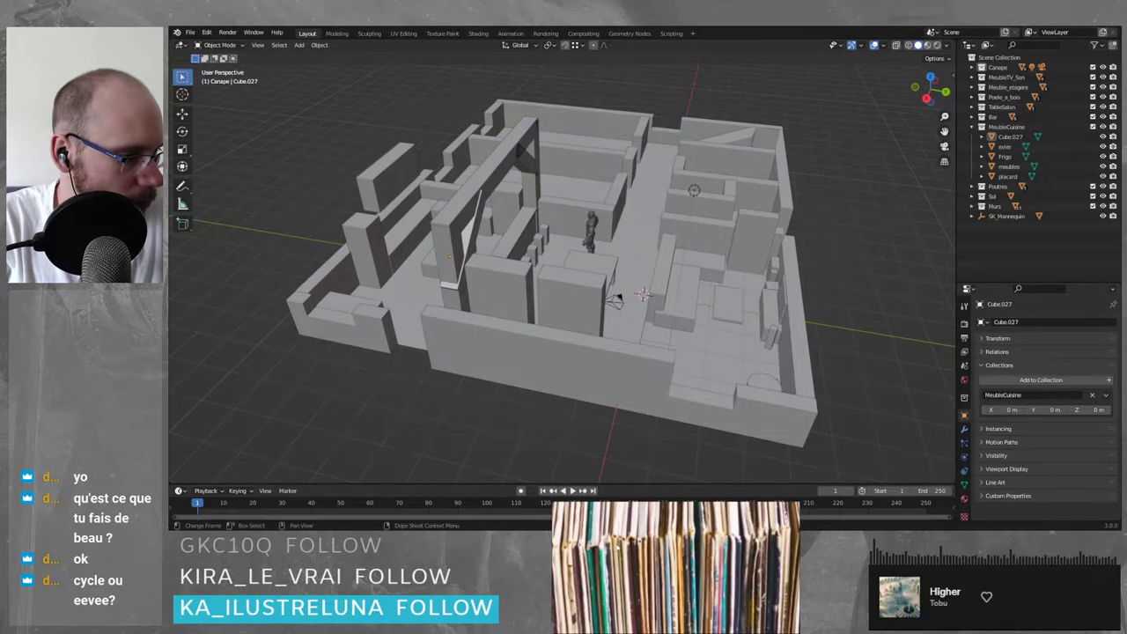
scroll(779, 557, down, 3)
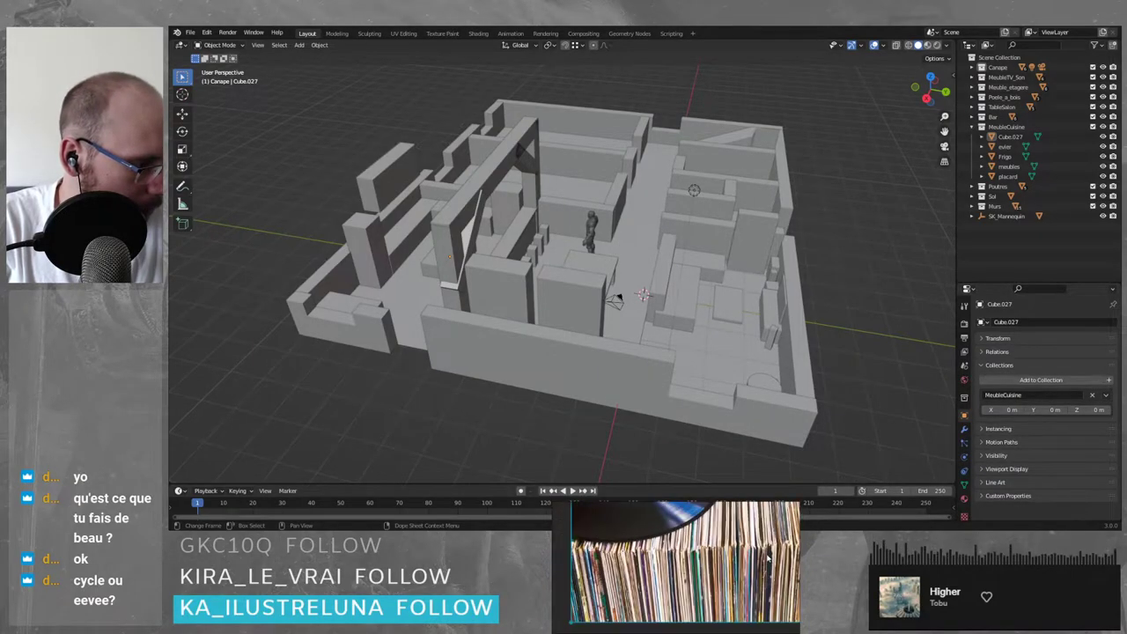
scroll(767, 557, down, 4)
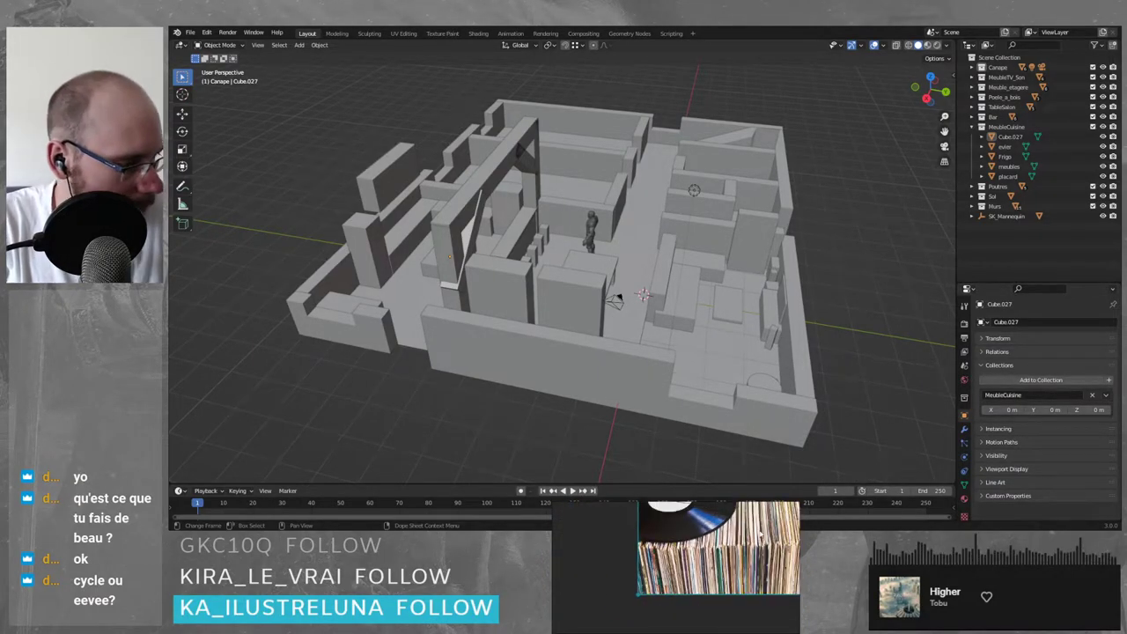
scroll(728, 571, up, 5)
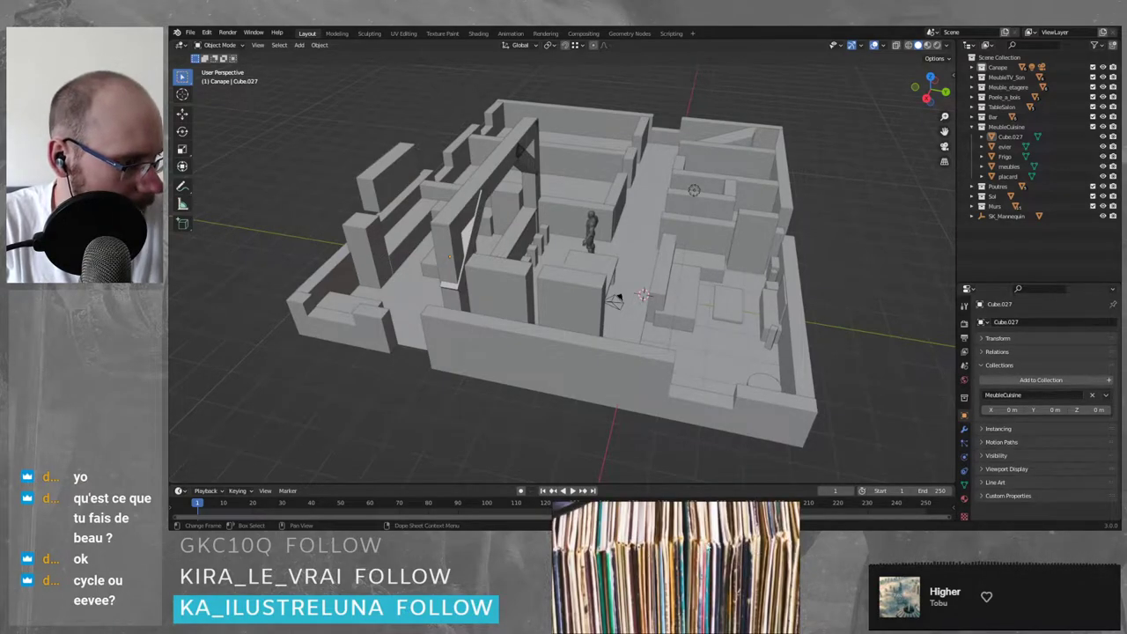
scroll(759, 551, down, 4)
middle_drag(695, 542, 674, 563)
click(720, 581)
scroll(670, 557, down, 4)
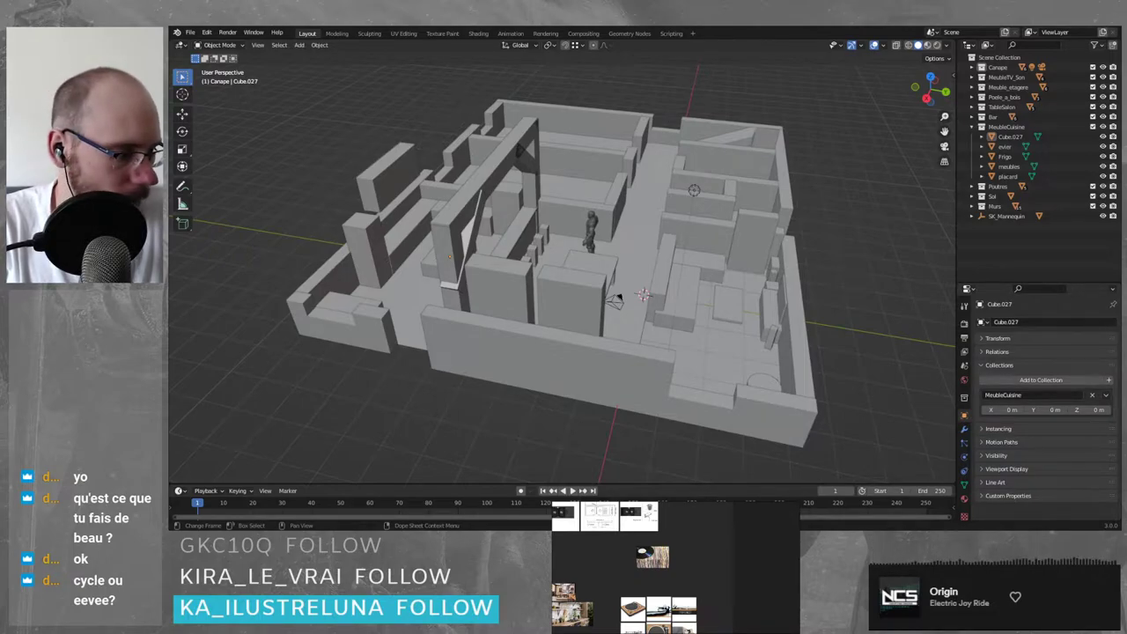
- Align the record crate photo beside the vinyl collection photo and enlarge it to a similar height
scroll(705, 537, up, 4)
drag(711, 538, 705, 538)
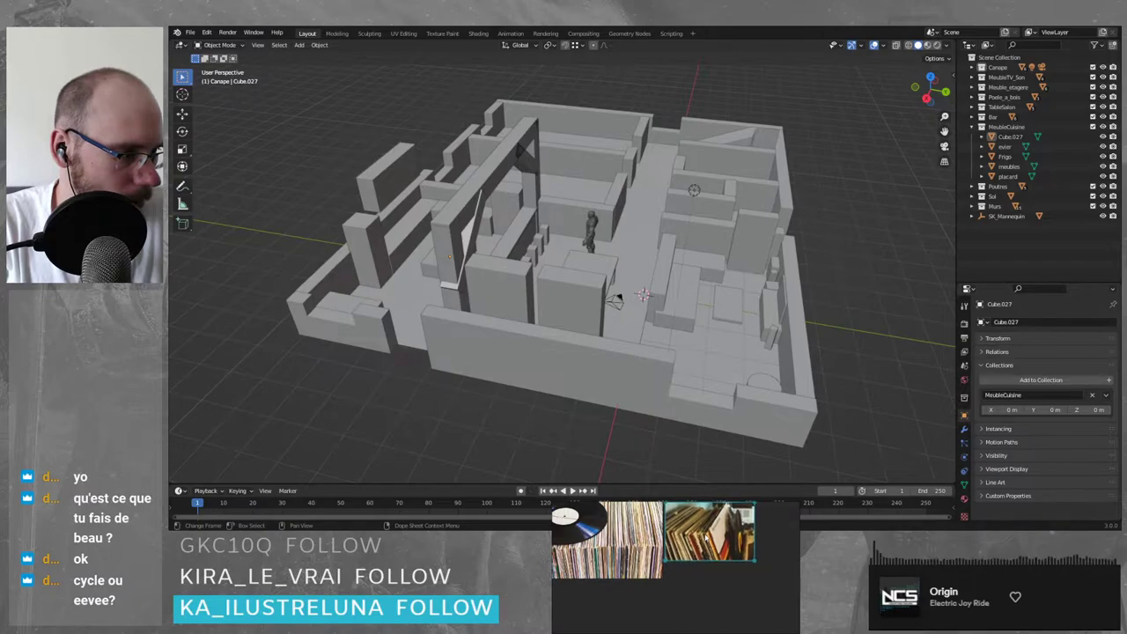
middle_drag(703, 568, 703, 594)
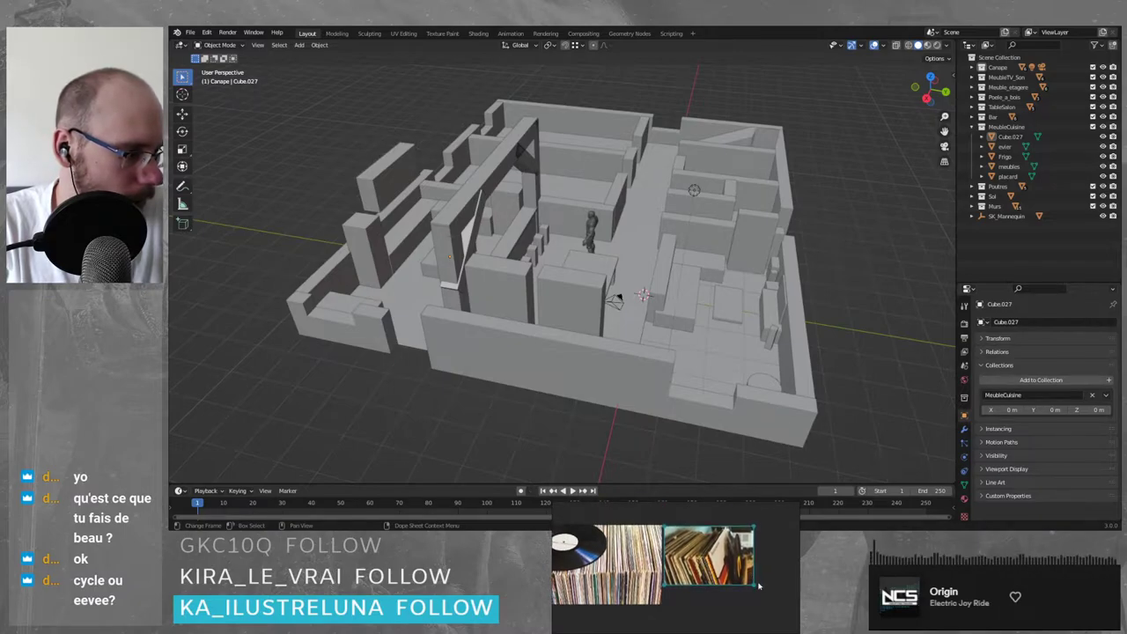
drag(756, 586, 778, 618)
click(751, 622)
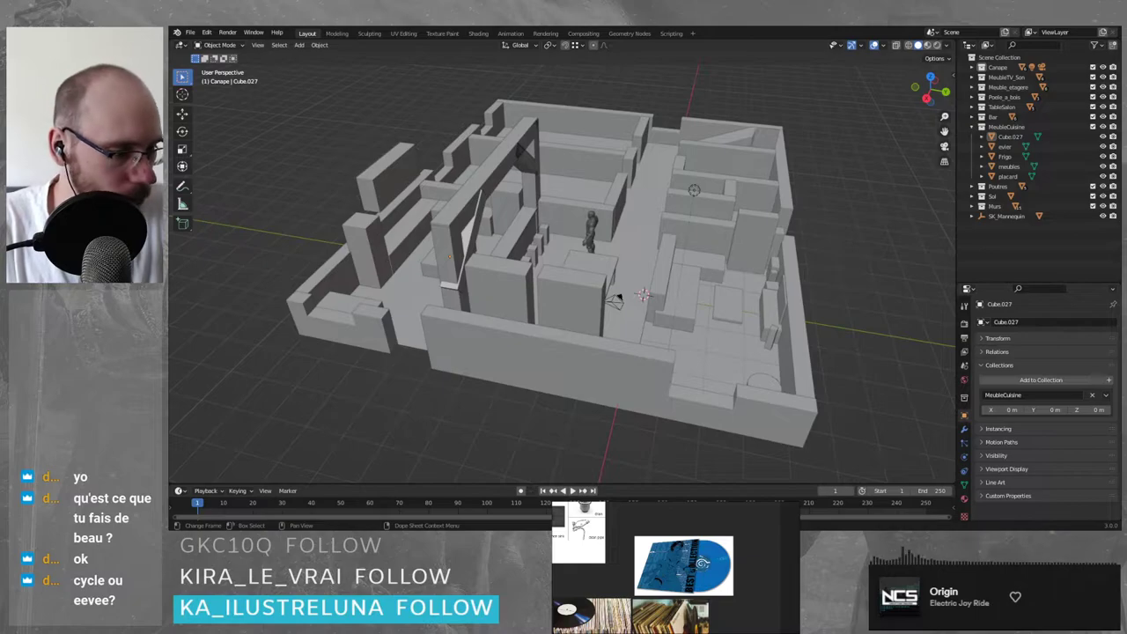
- Switch to Blender and examine the dining, bar and living-room areas of the house model from several angles
scroll(622, 317, up, 4)
middle_drag(556, 294, 690, 292)
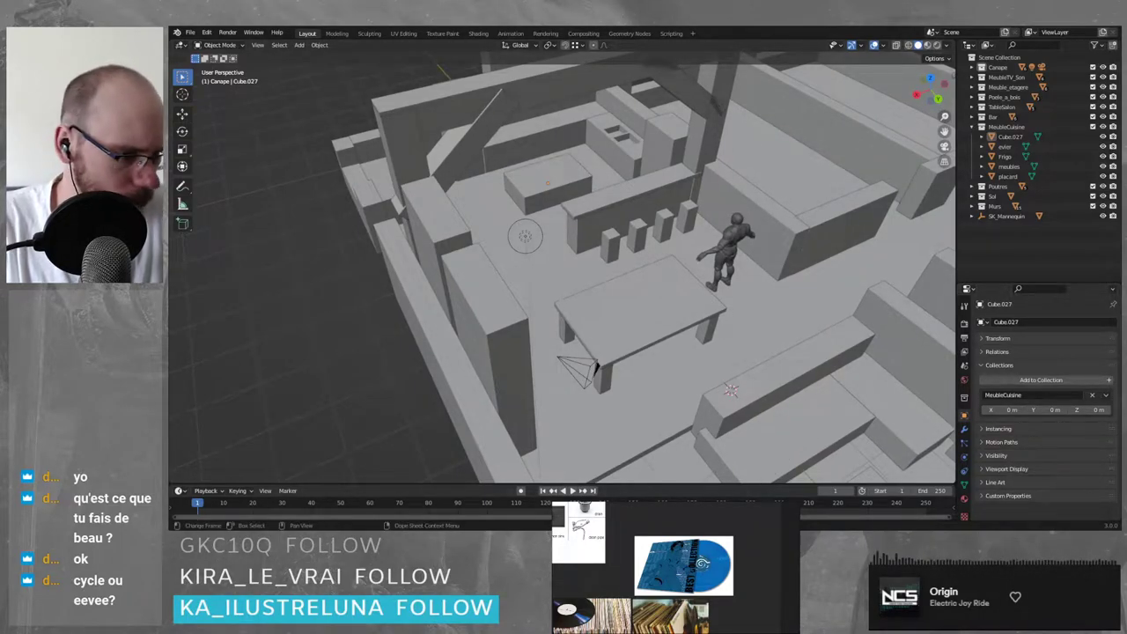
key(alt+Tab)
key(alt+Tab)
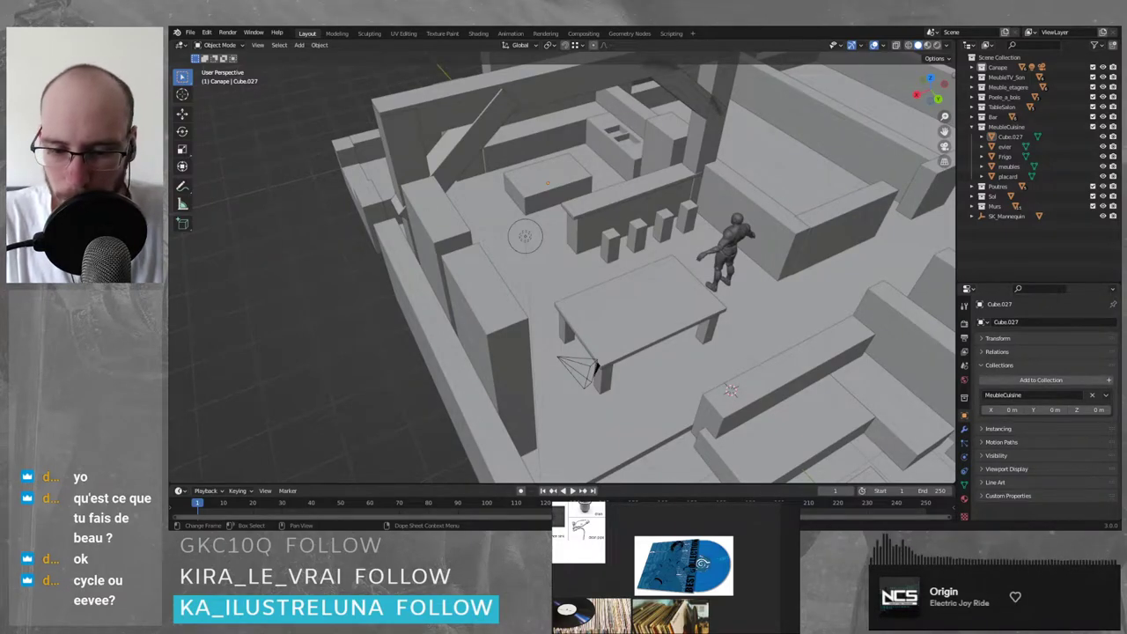
scroll(615, 321, down, 5)
middle_drag(615, 321, 702, 286)
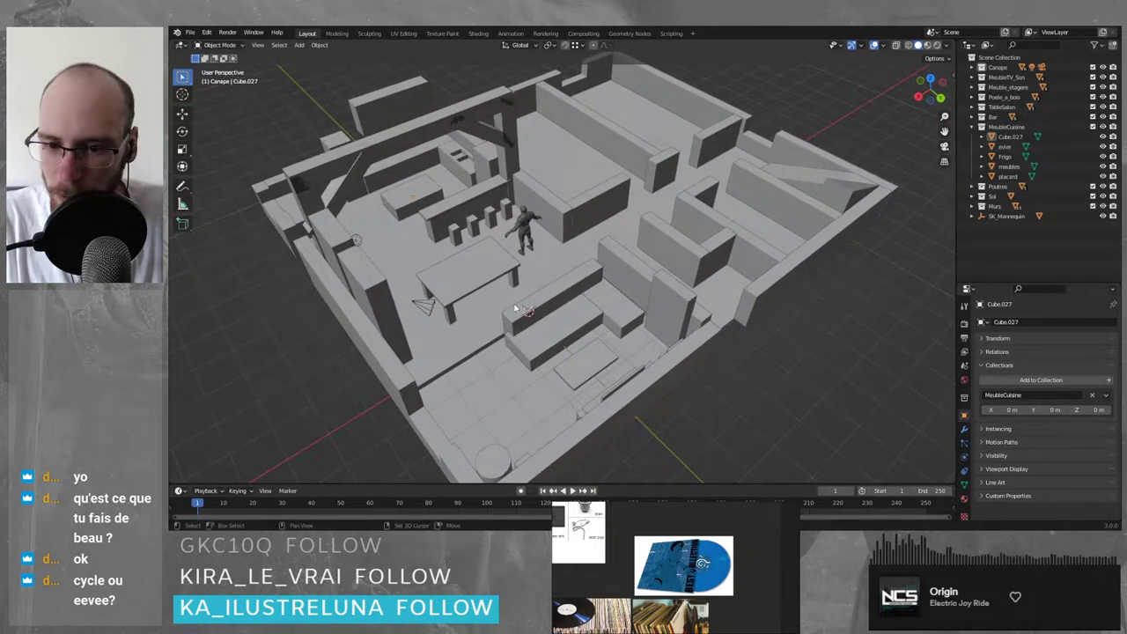
scroll(586, 345, up, 1)
shift+middle_drag(587, 345, 579, 274)
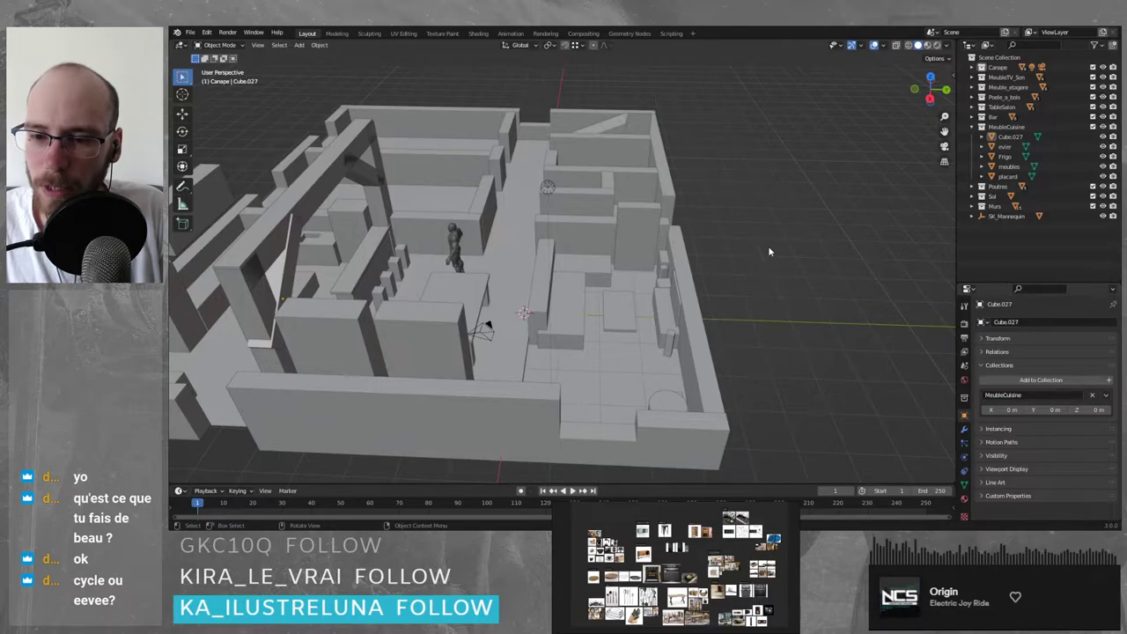
- Save the house model file and collapse the MeubleCuisine collection
key(ctrl+s)
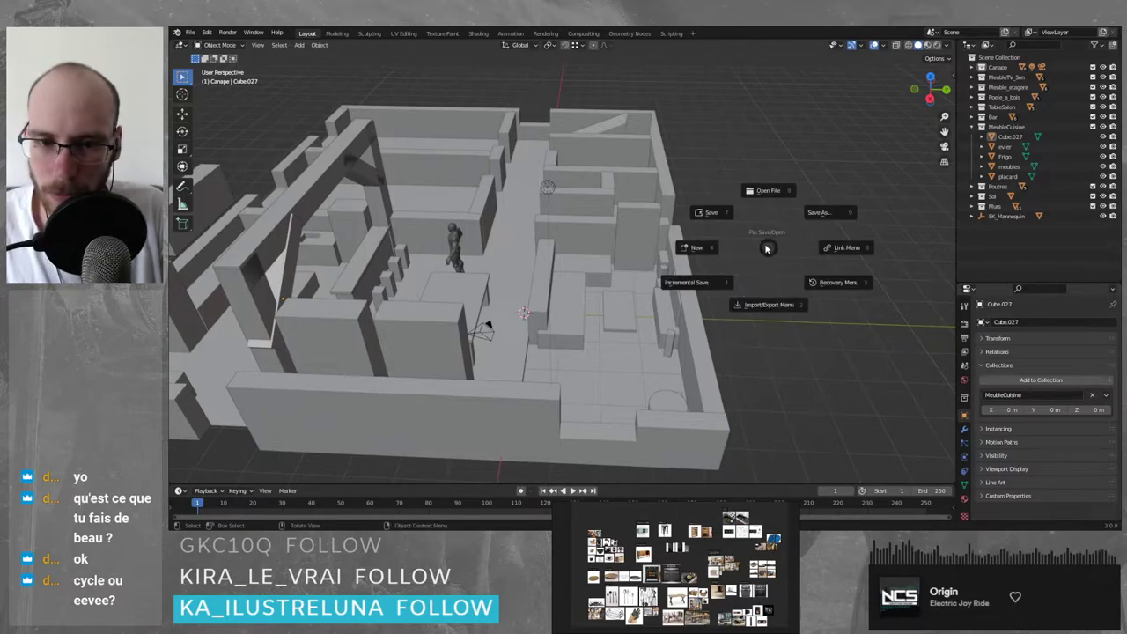
click(718, 220)
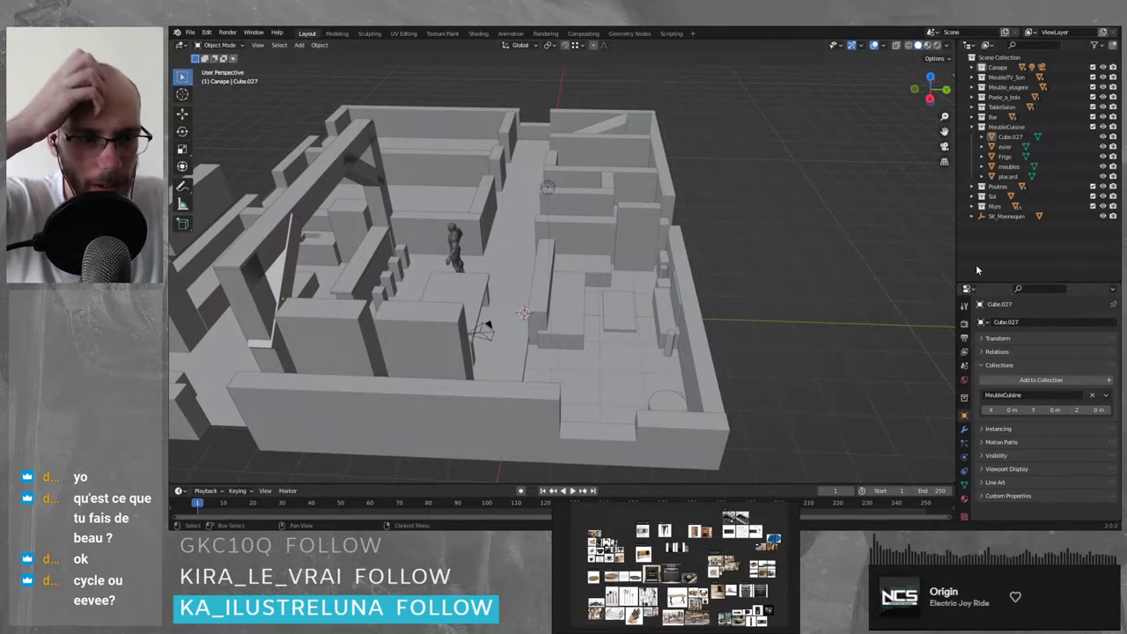
click(974, 128)
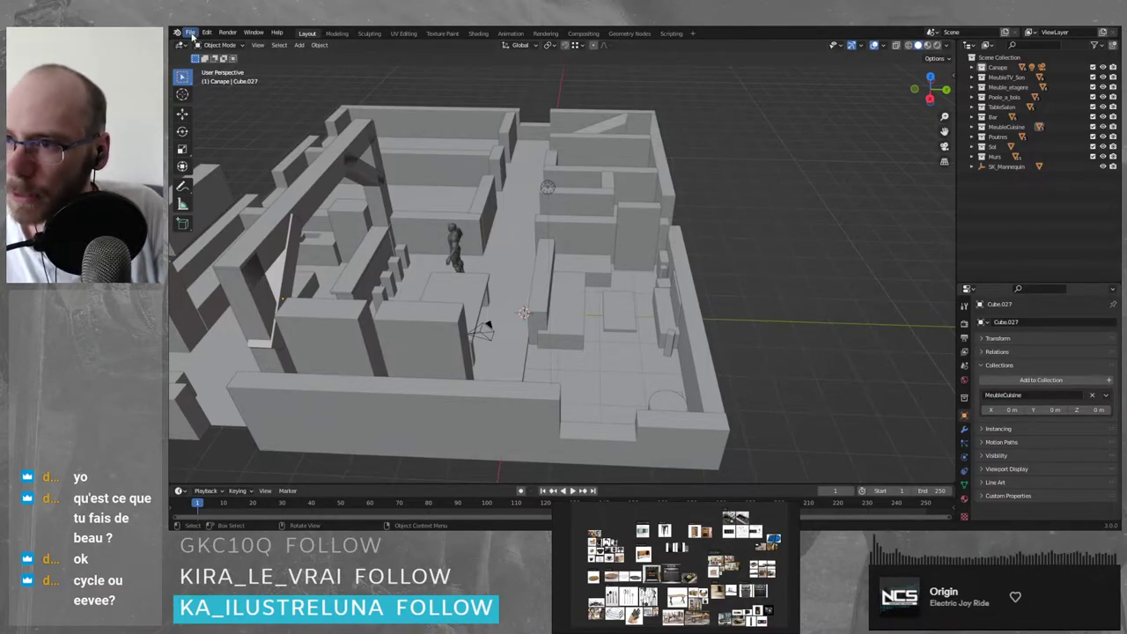
- Create a new Blender file from the General template
click(191, 33)
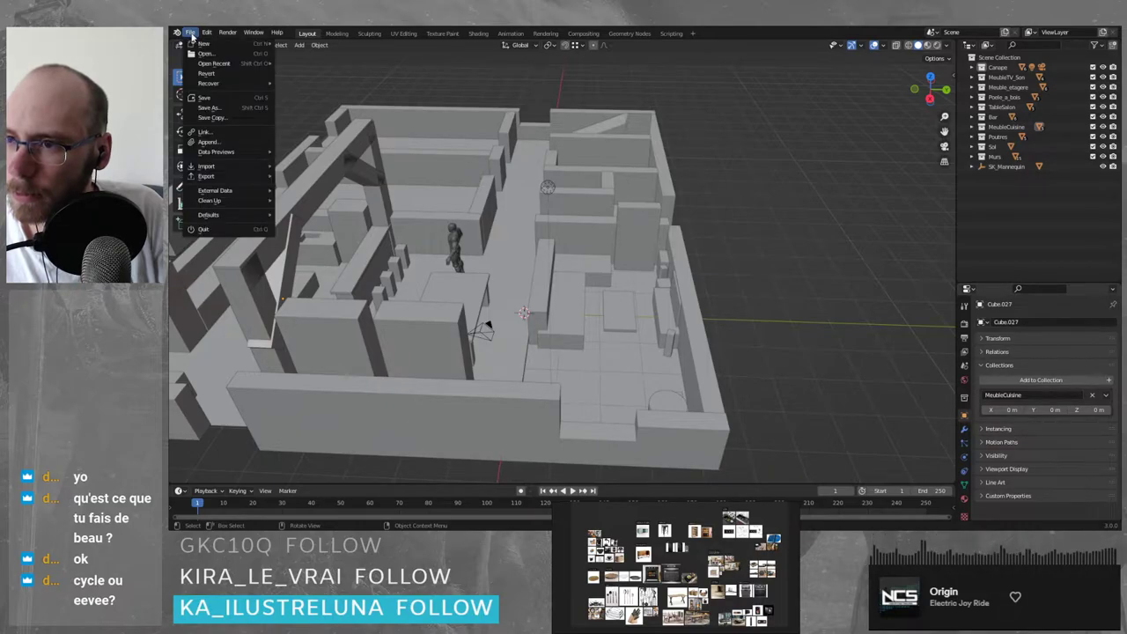
mouse_move(221, 47)
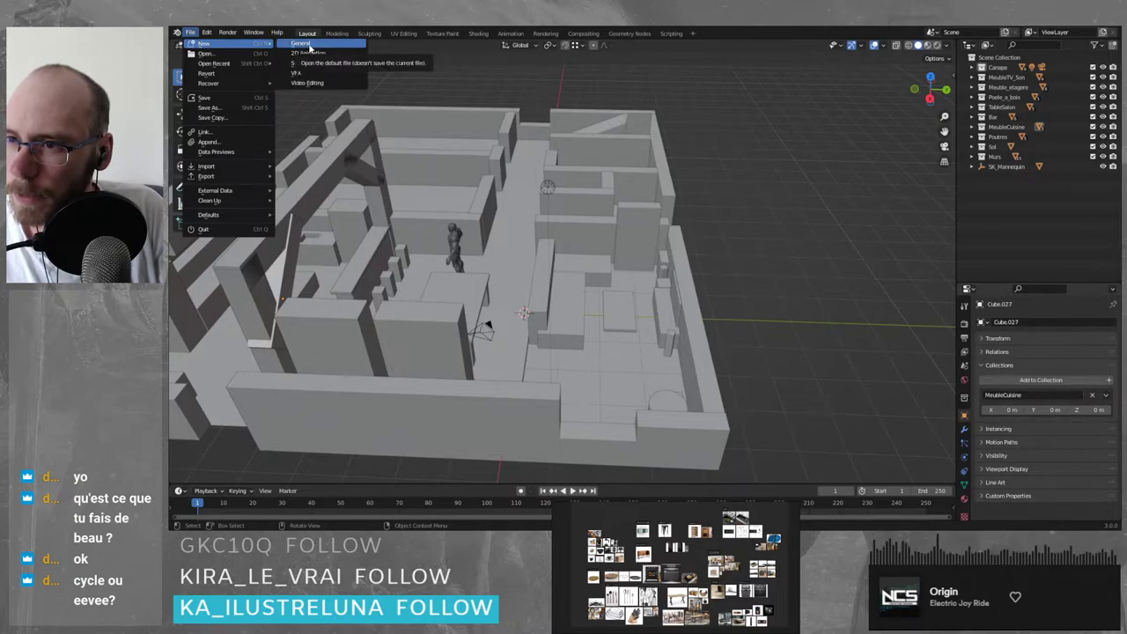
click(309, 48)
click(673, 98)
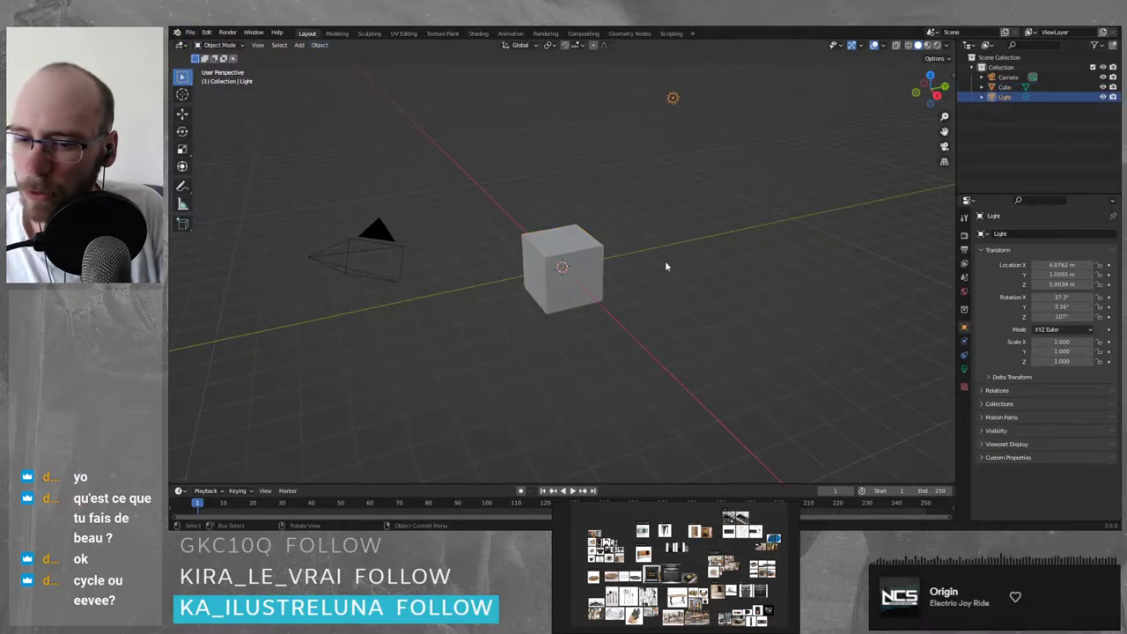
drag(405, 169, 662, 399)
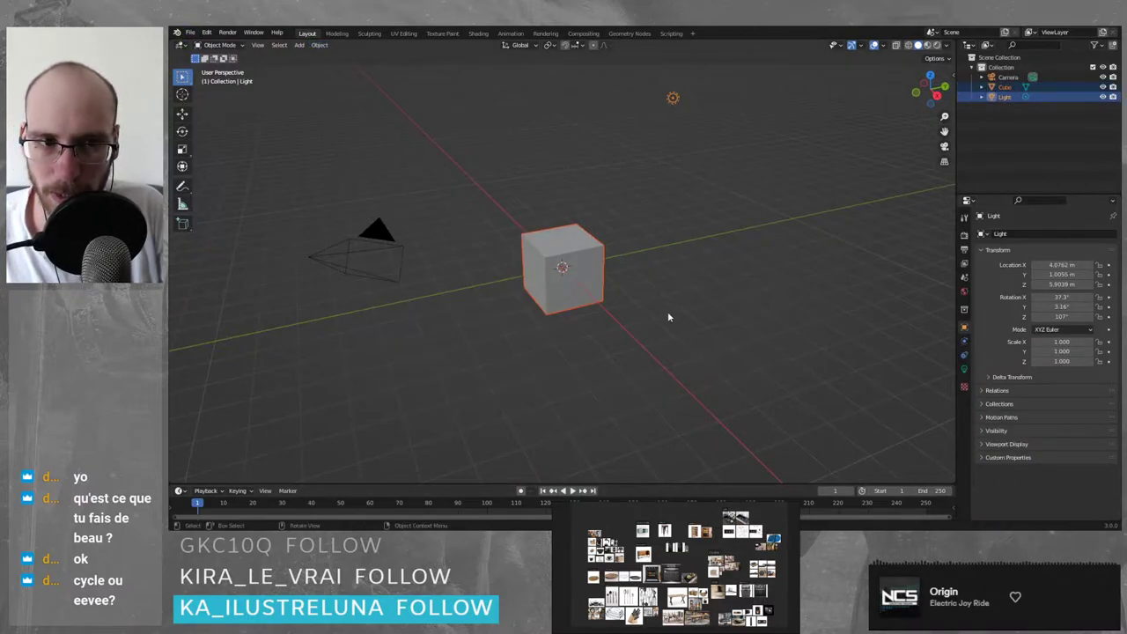
mouse_move(667, 317)
middle_down()
mouse_move(664, 331)
mouse_move(678, 321)
middle_up()
click(1037, 109)
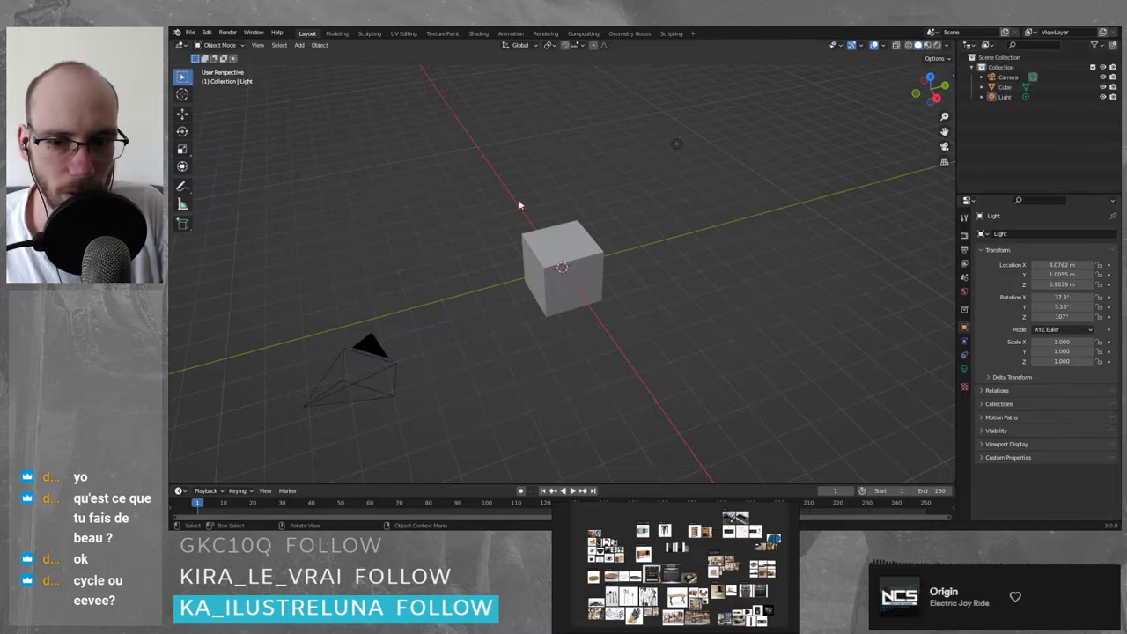
drag(422, 156, 688, 411)
drag(446, 163, 763, 436)
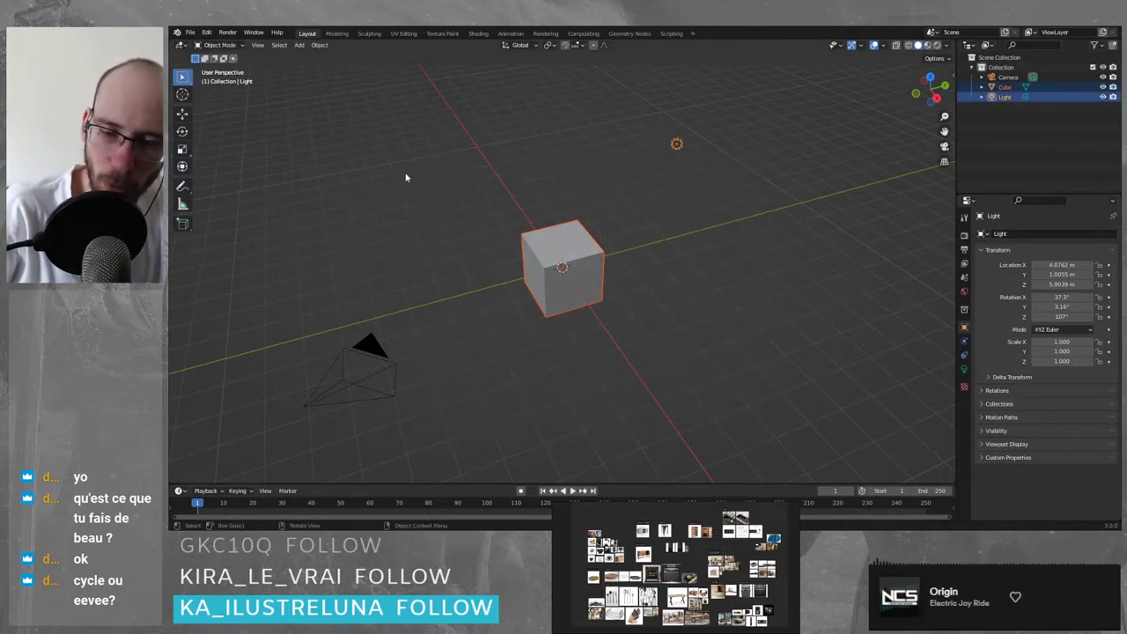
mouse_move(406, 152)
mouse_down()
mouse_move(654, 299)
mouse_move(708, 369)
mouse_move(715, 405)
mouse_up()
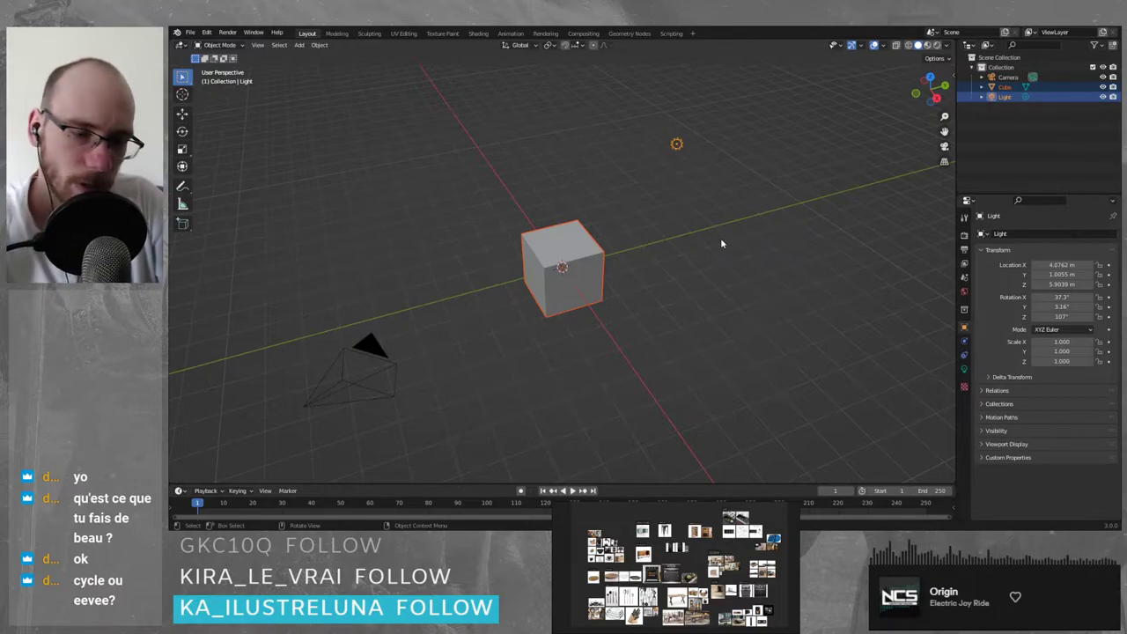
middle_drag(859, 177, 563, 297)
scroll(582, 282, up, 3)
scroll(581, 279, up, 2)
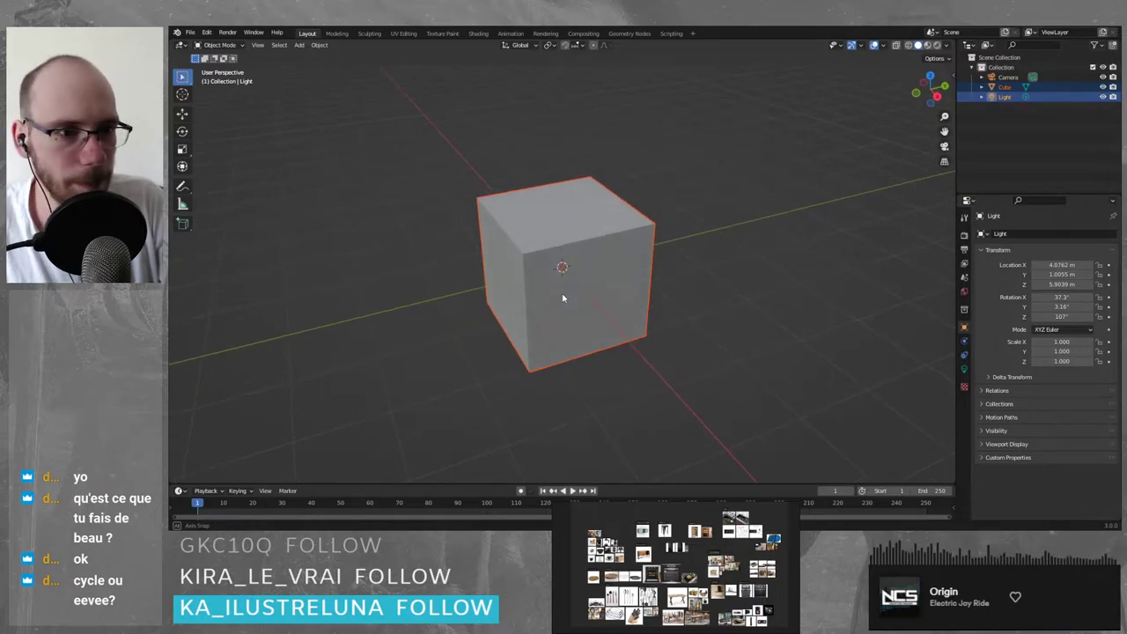
shift+middle_drag(711, 295, 737, 277)
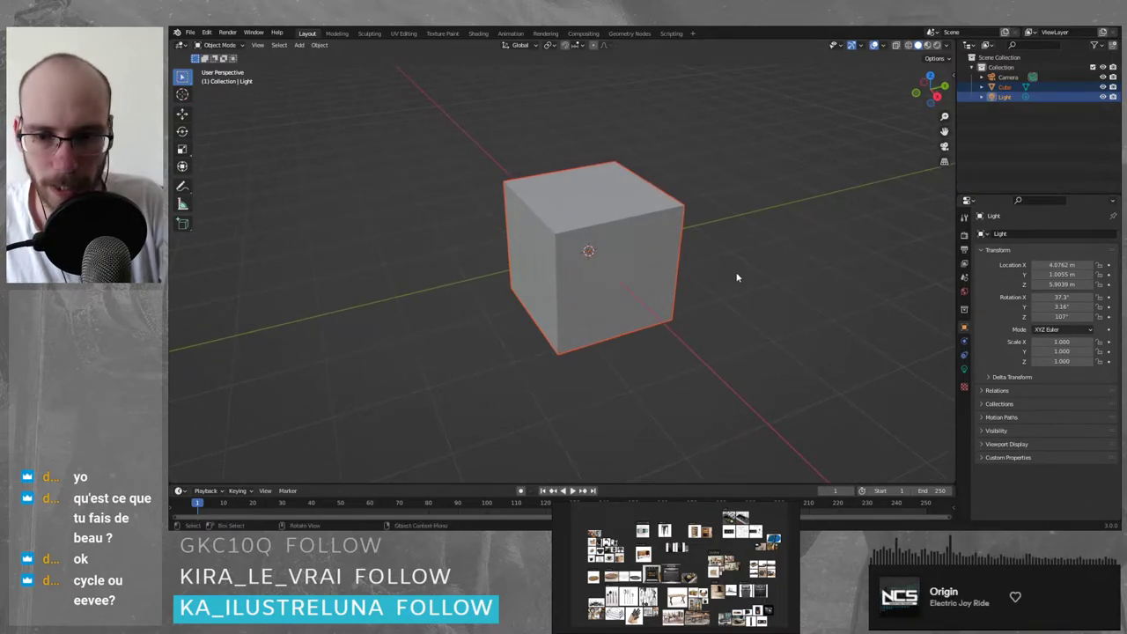
- Save the new Blender file
key(ctrl+s)
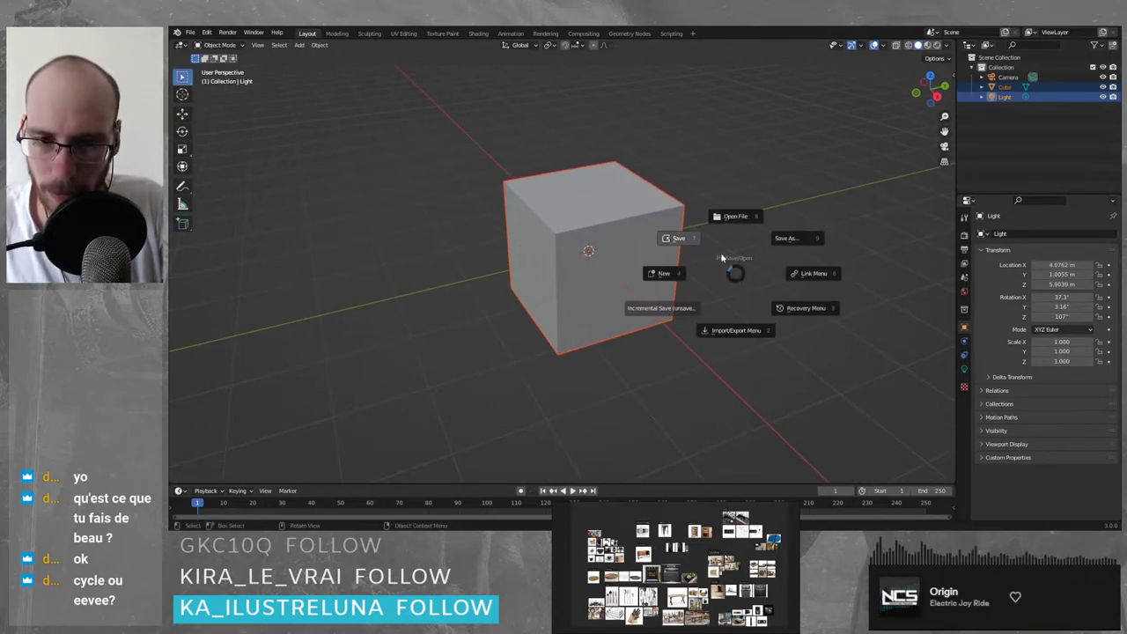
click(676, 248)
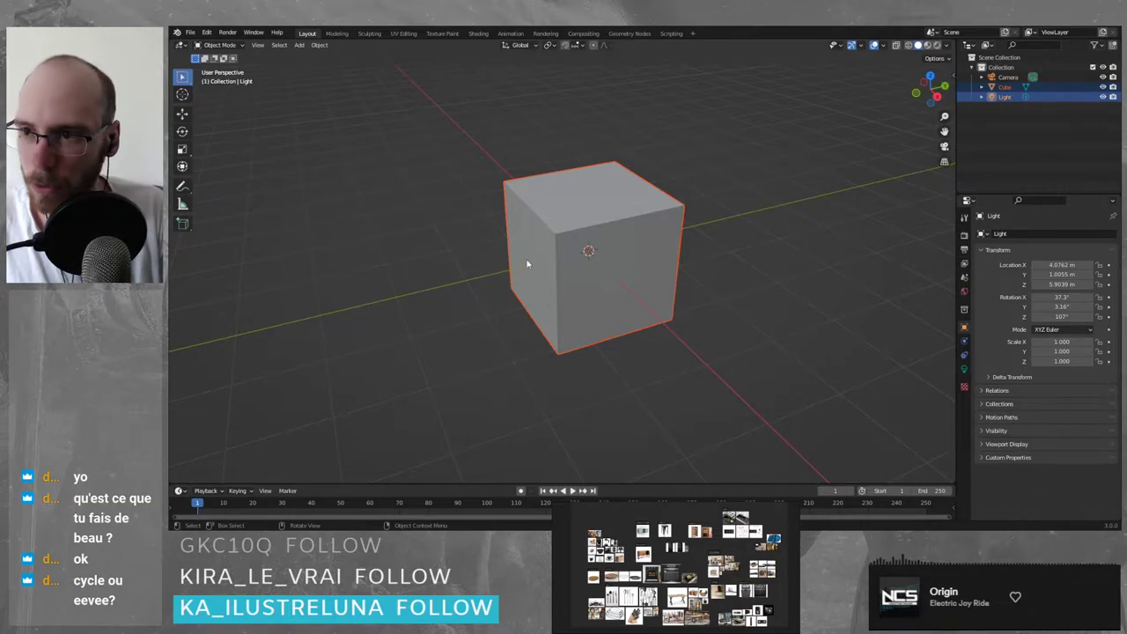
middle_drag(528, 262, 660, 241)
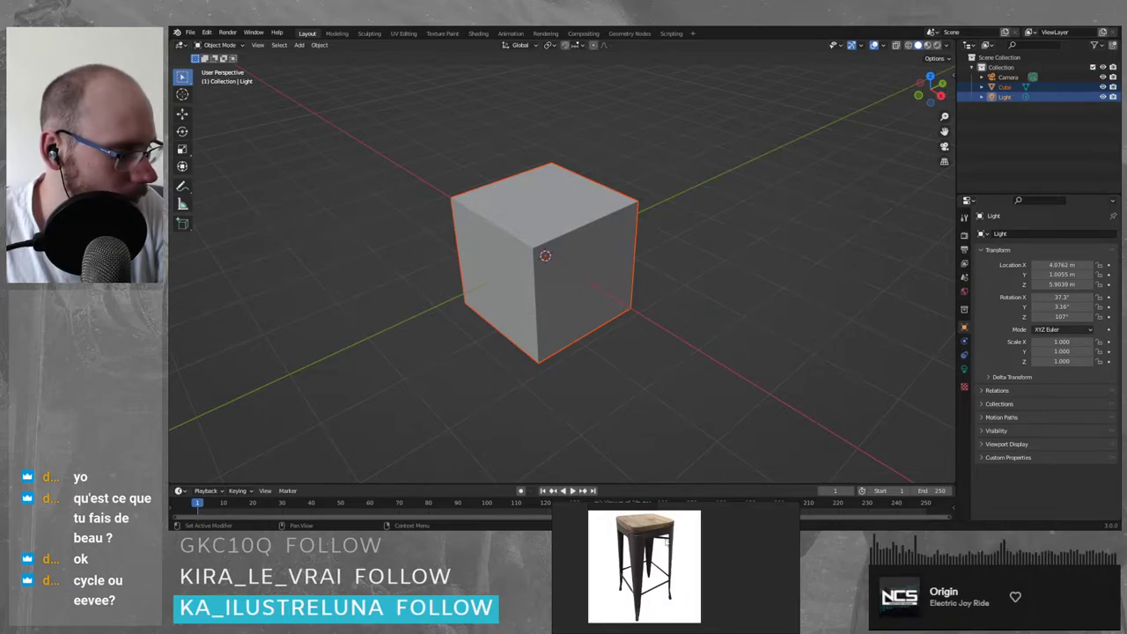
- Clear the selection and import the SK_Mannequin figure from an FBX file as a scale reference
key(alt+a)
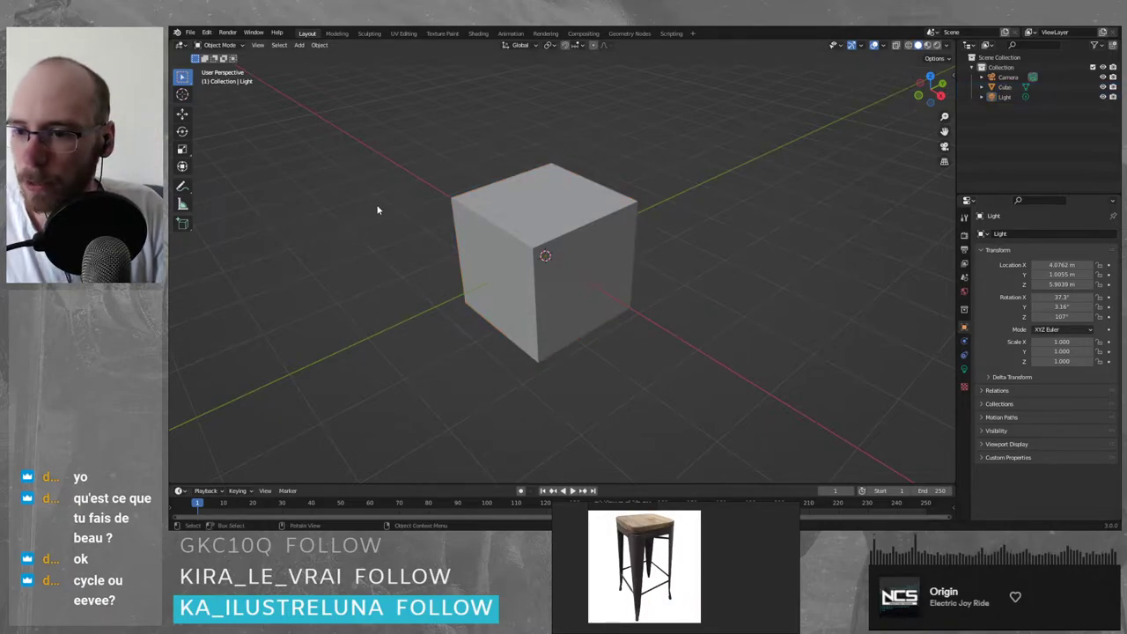
click(190, 32)
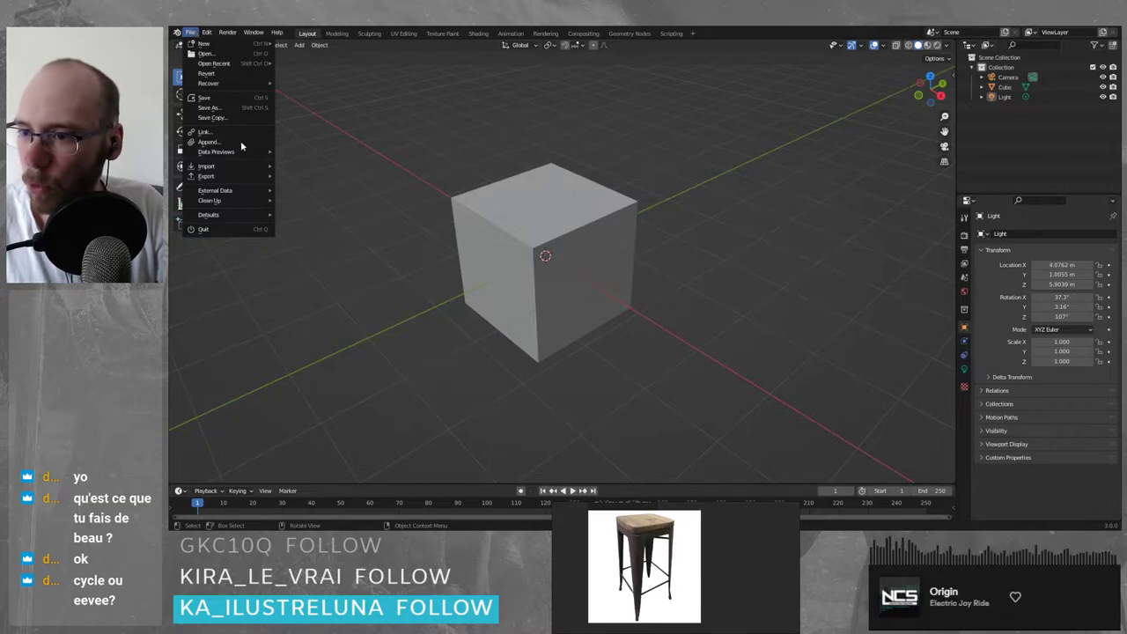
mouse_move(264, 168)
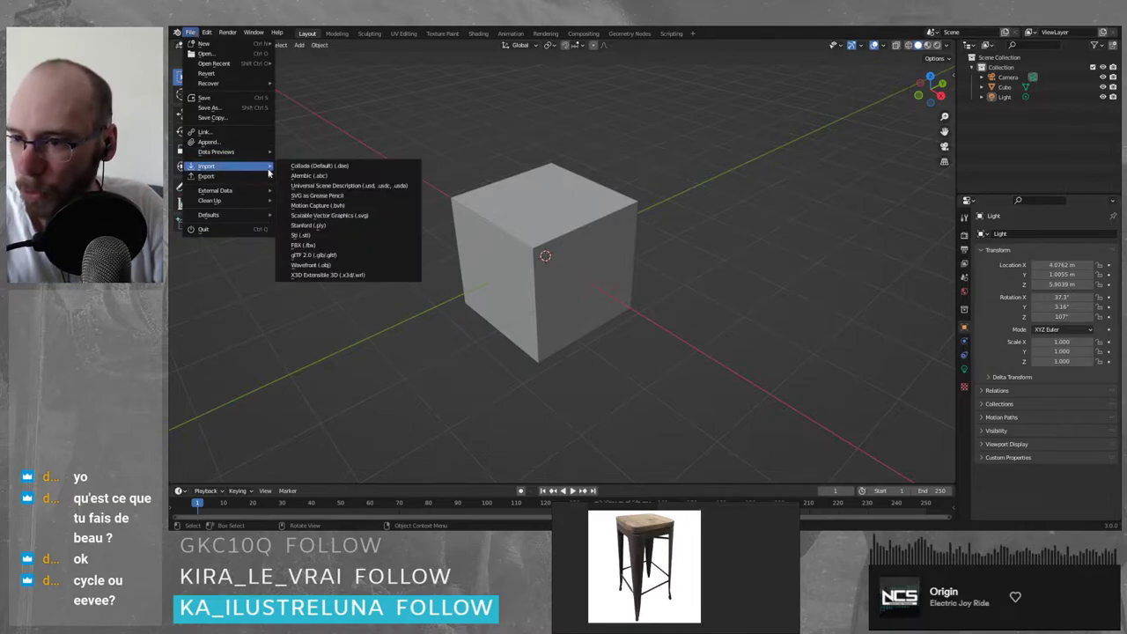
click(360, 246)
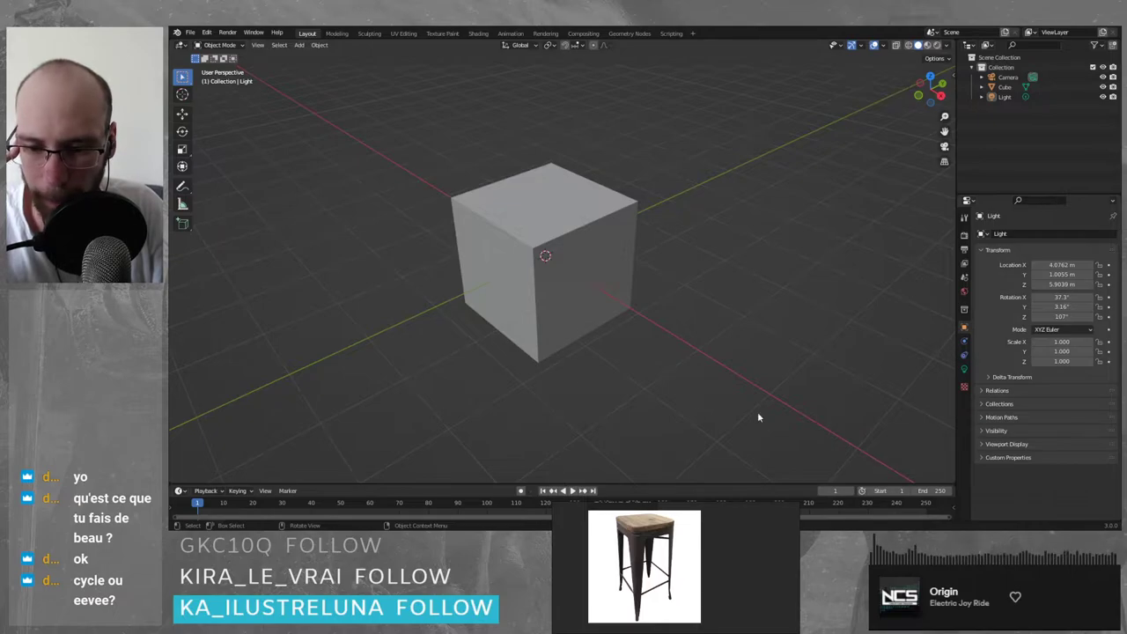
key(ctrl+v)
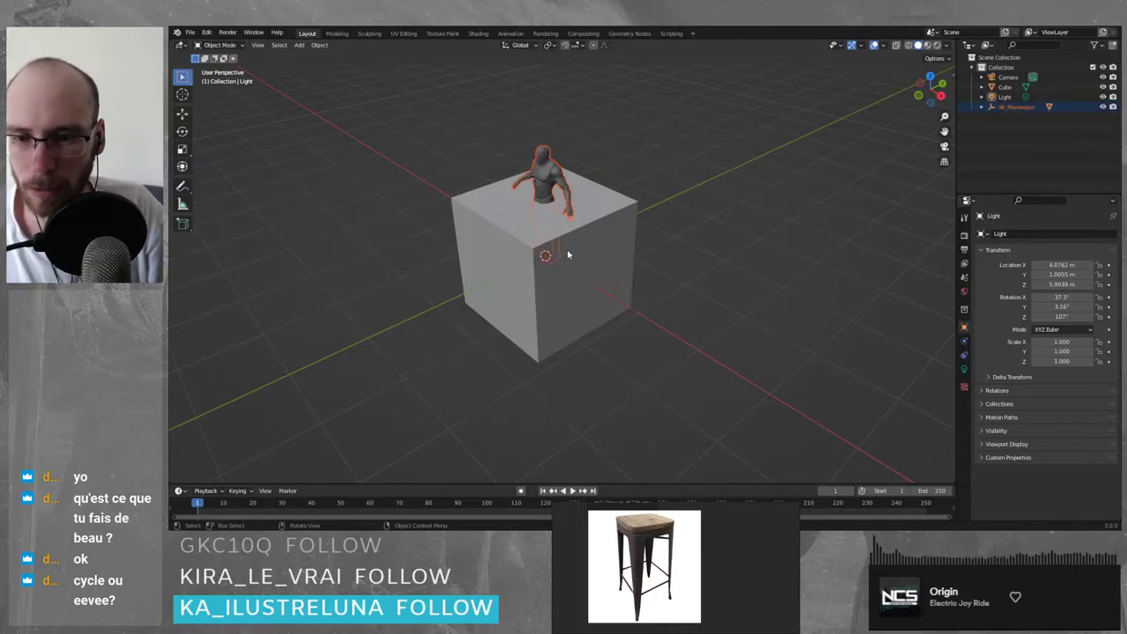
- Scale the default cube down uniformly to about 0.145
click(604, 247)
click(556, 187)
middle_drag(627, 280, 767, 259)
click(534, 234)
scroll(651, 240, up, 2)
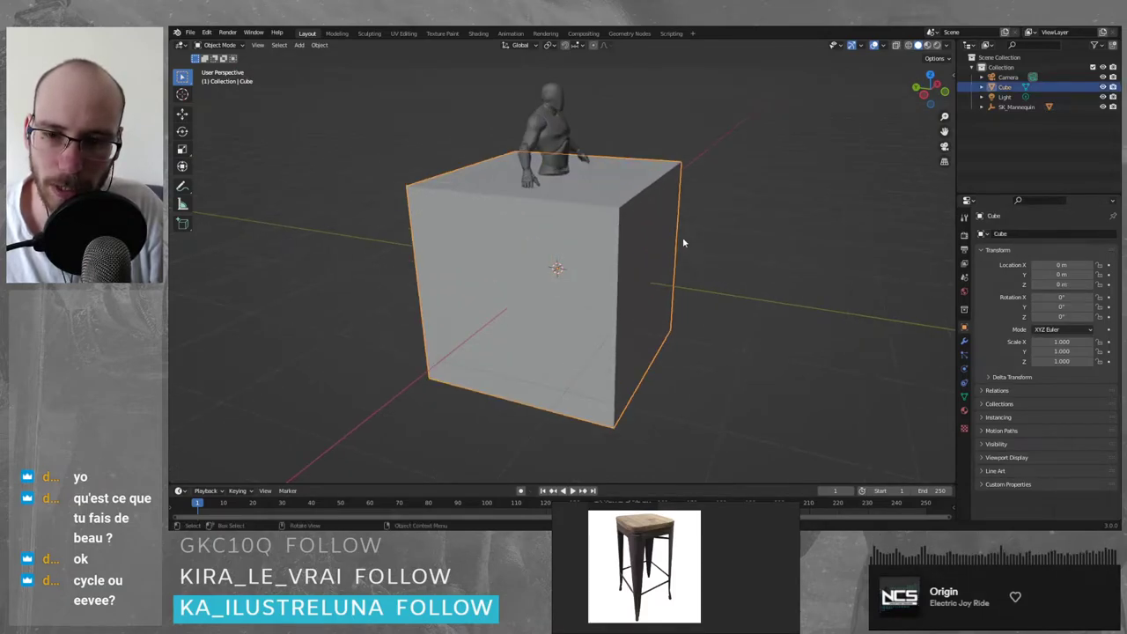
middle_drag(682, 240, 667, 247)
key(s)
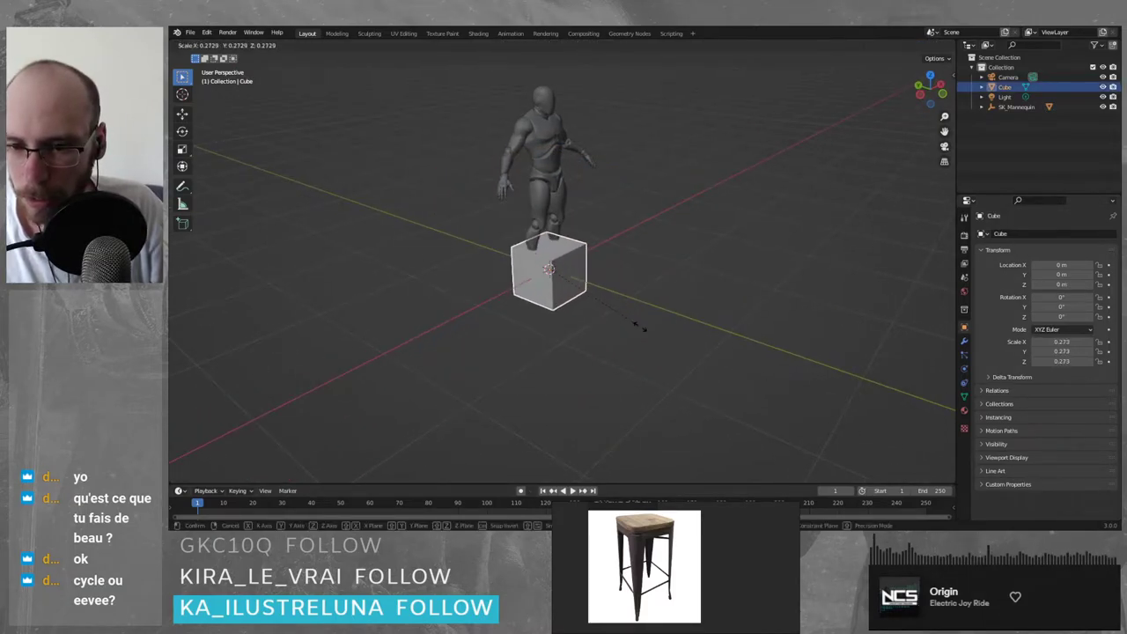
click(593, 307)
- Raise the small cube along Z to a height of about 0.64 m
key(g)
key(shift+z)
key(z)
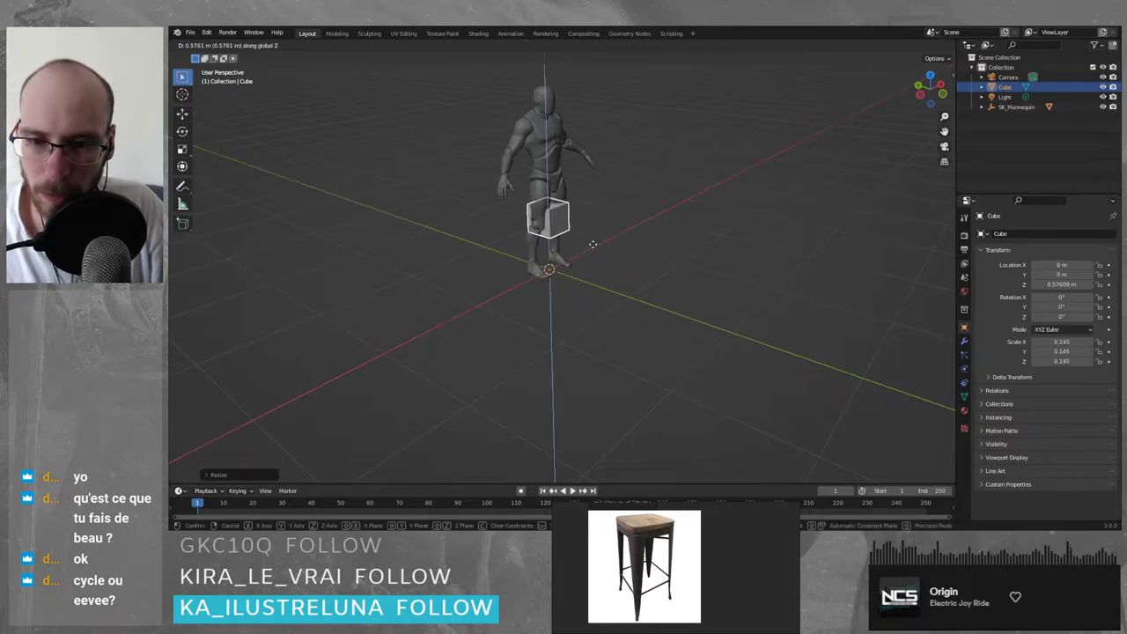
click(607, 250)
- Try placing the cube freely in the horizontal plane near the mannequin, and reset its X and Y position to 0
key(g)
key(shift+z)
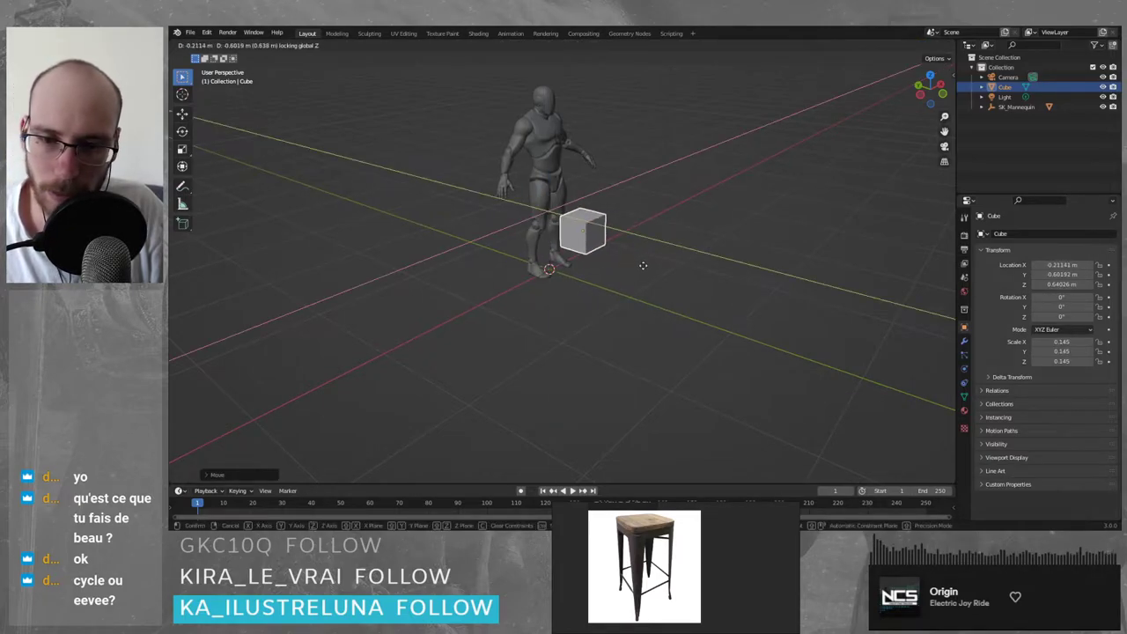
click(656, 282)
middle_drag(658, 283, 717, 332)
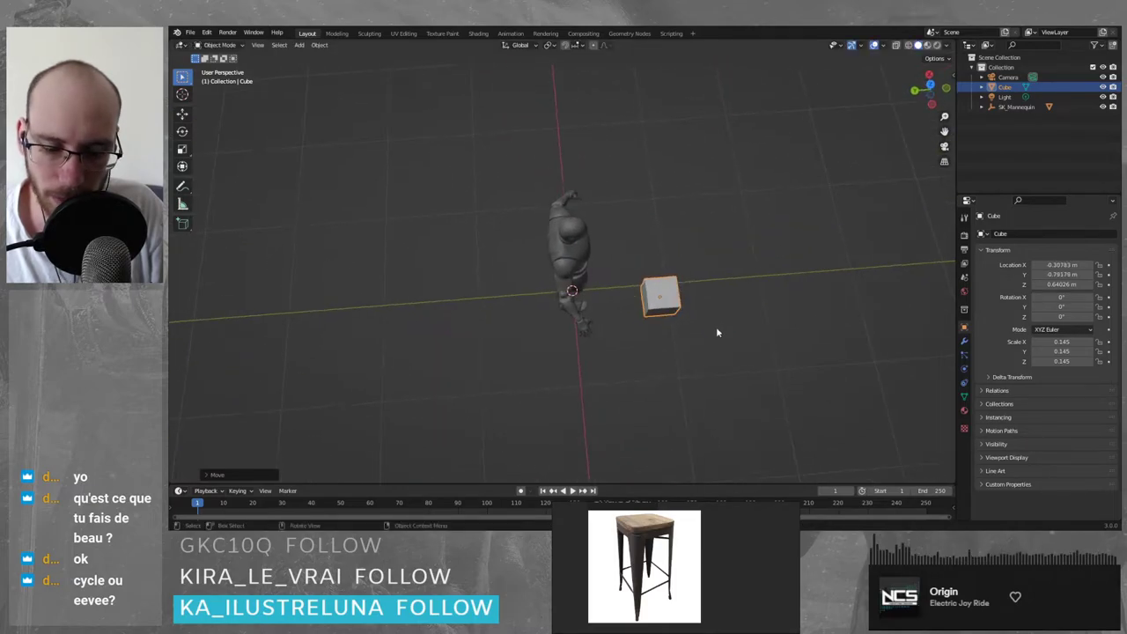
key(KP_7)
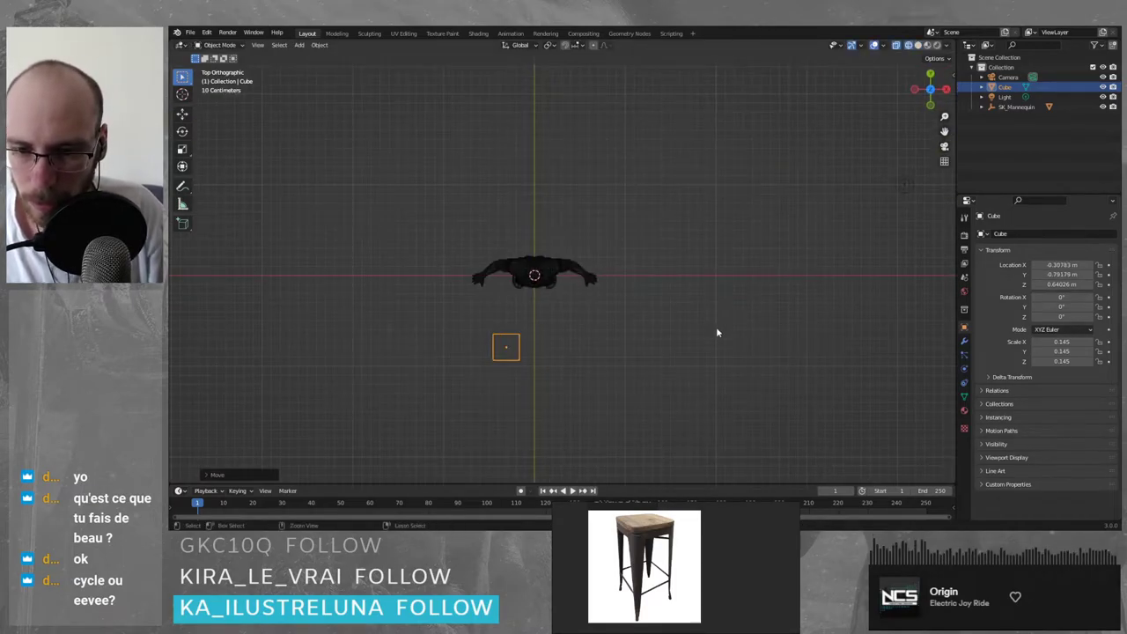
key(alt+g)
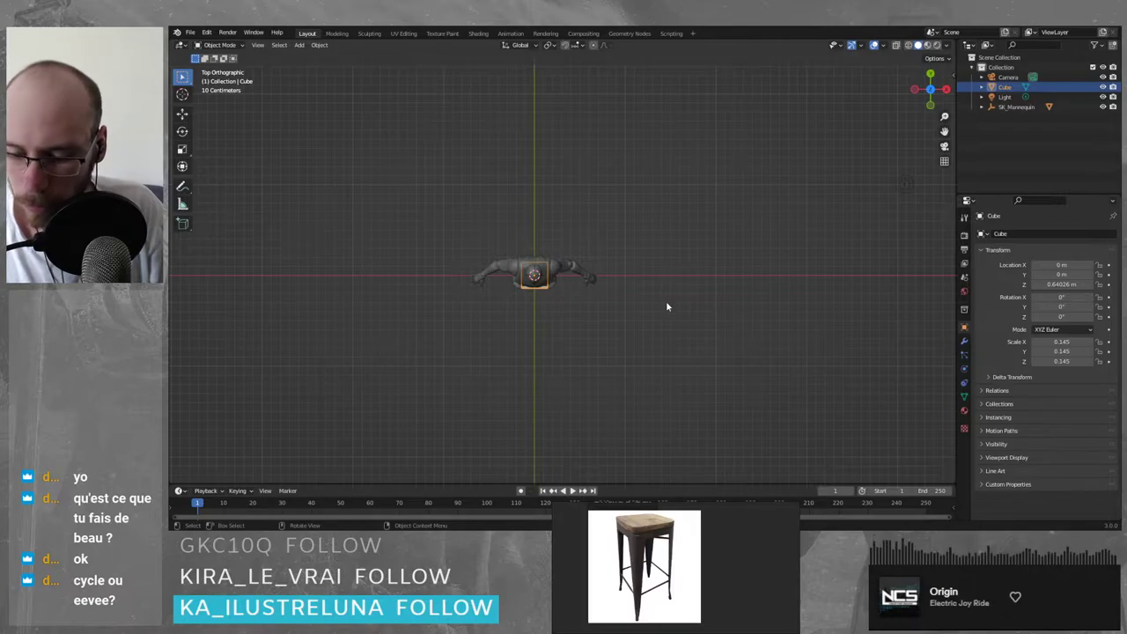
- Move the cube along Y to about -0.45 m so it sits centred in front of the mannequin
key(g)
key(y)
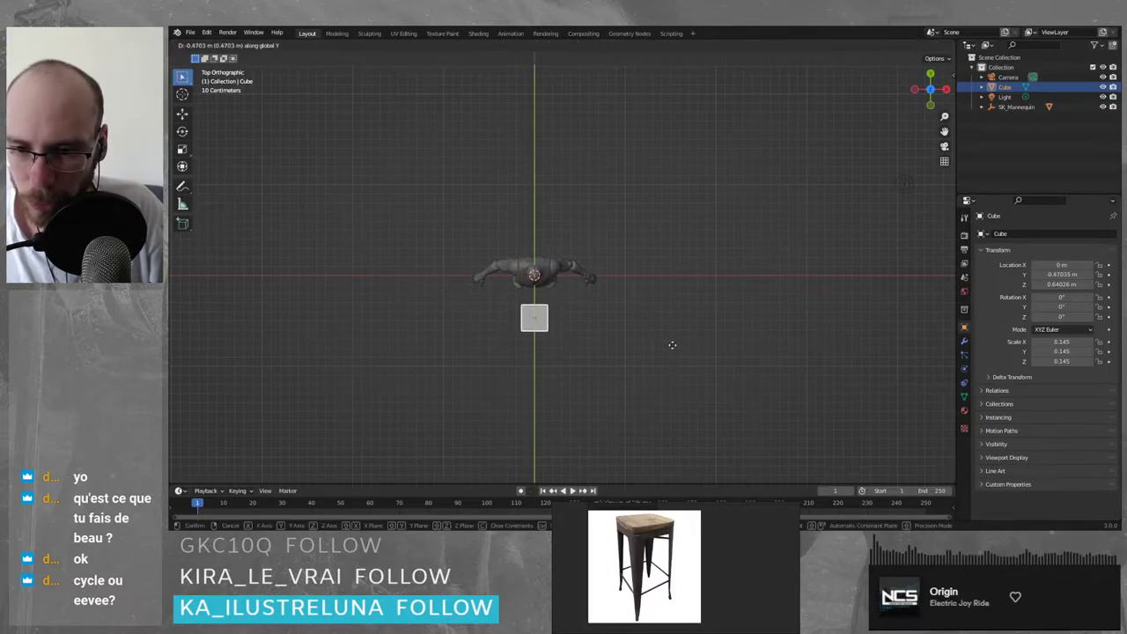
click(672, 341)
middle_drag(672, 342, 632, 275)
scroll(605, 268, up, 1)
shift+middle_drag(634, 194, 634, 259)
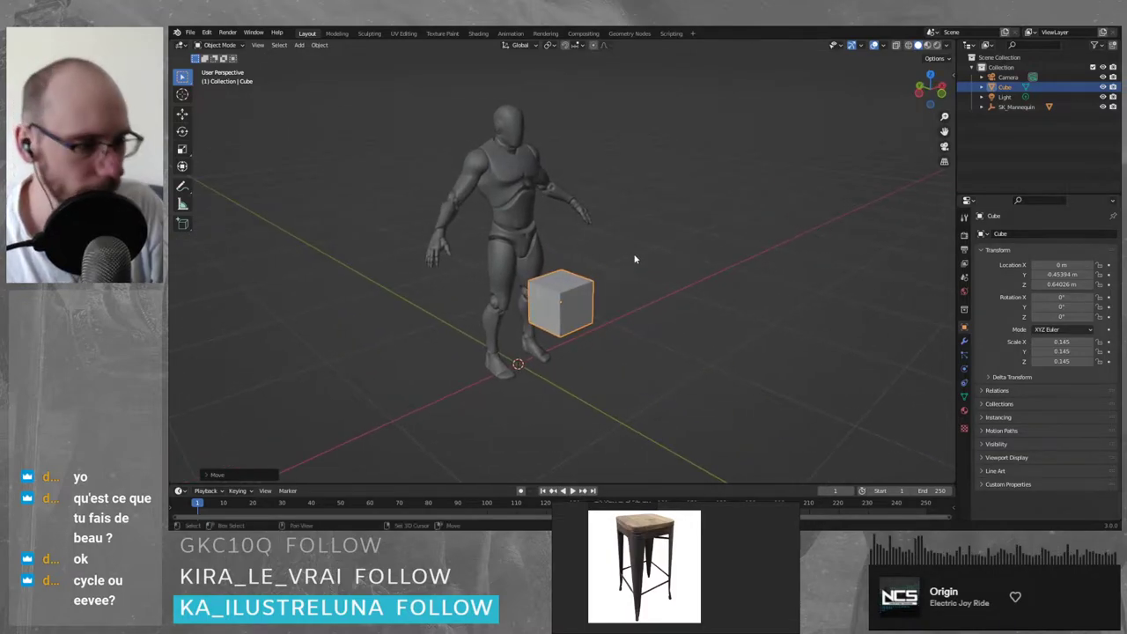
click(646, 261)
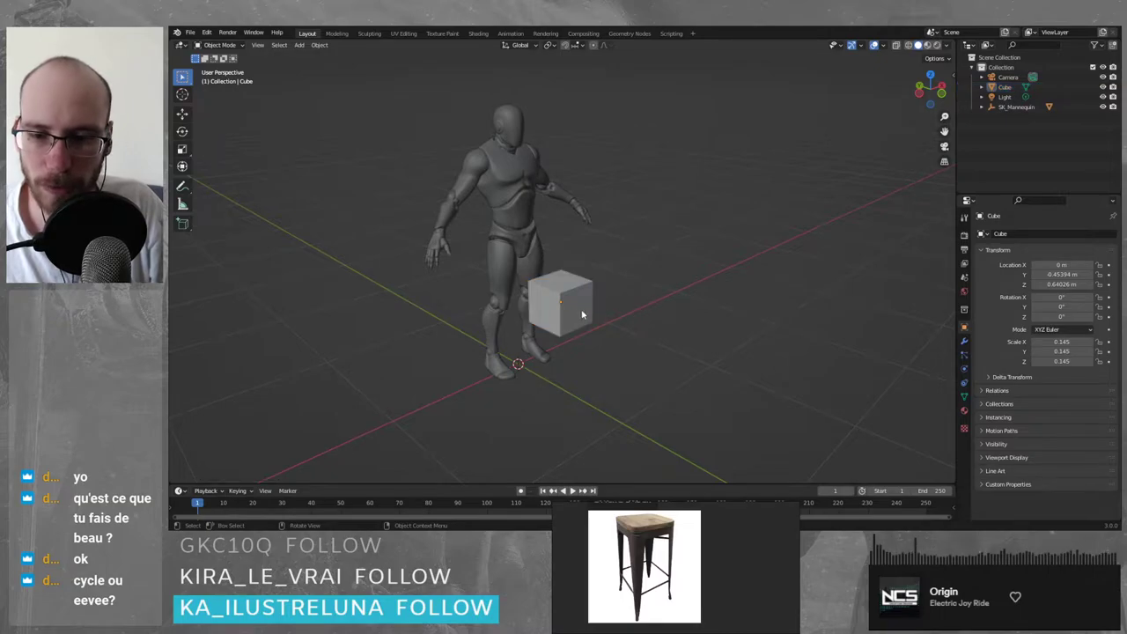
click(572, 311)
middle_drag(702, 270, 689, 265)
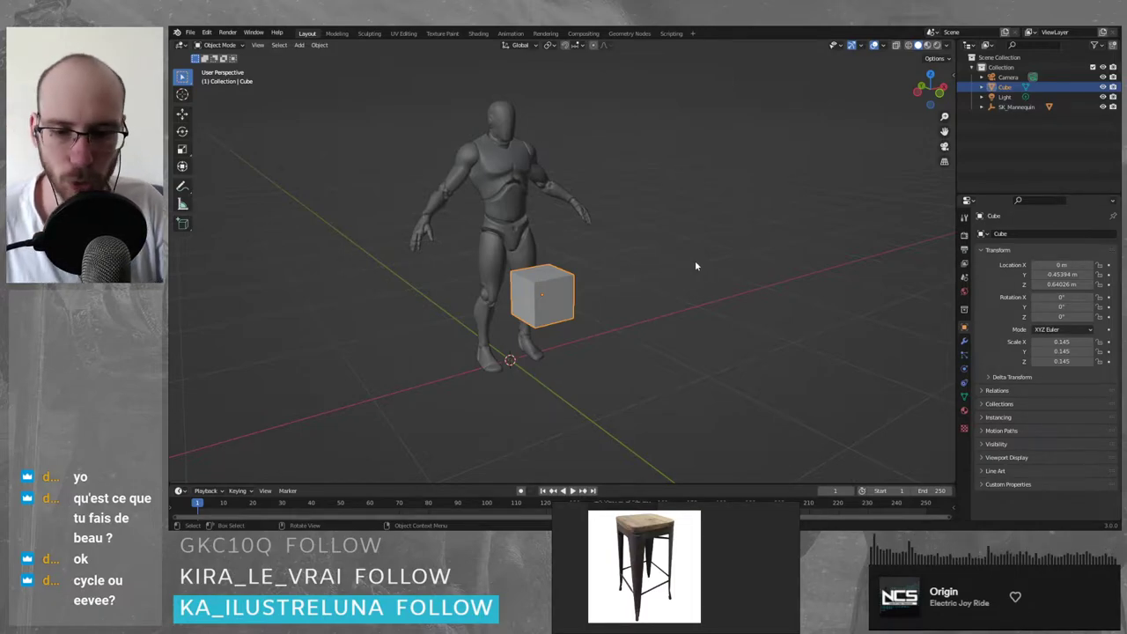
click(688, 282)
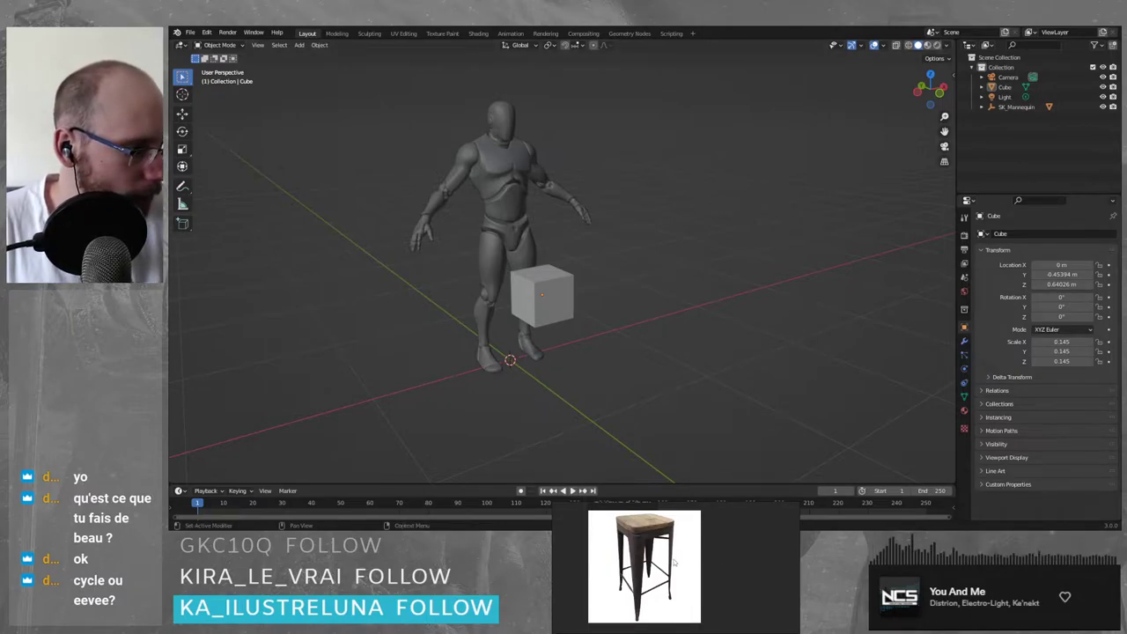
- Check the Chaise bar stool reference and flatten the cube along Z to a scale of about 0.019 as a seat slab
scroll(641, 607, up, 3)
middle_drag(652, 535, 648, 594)
scroll(644, 573, down, 2)
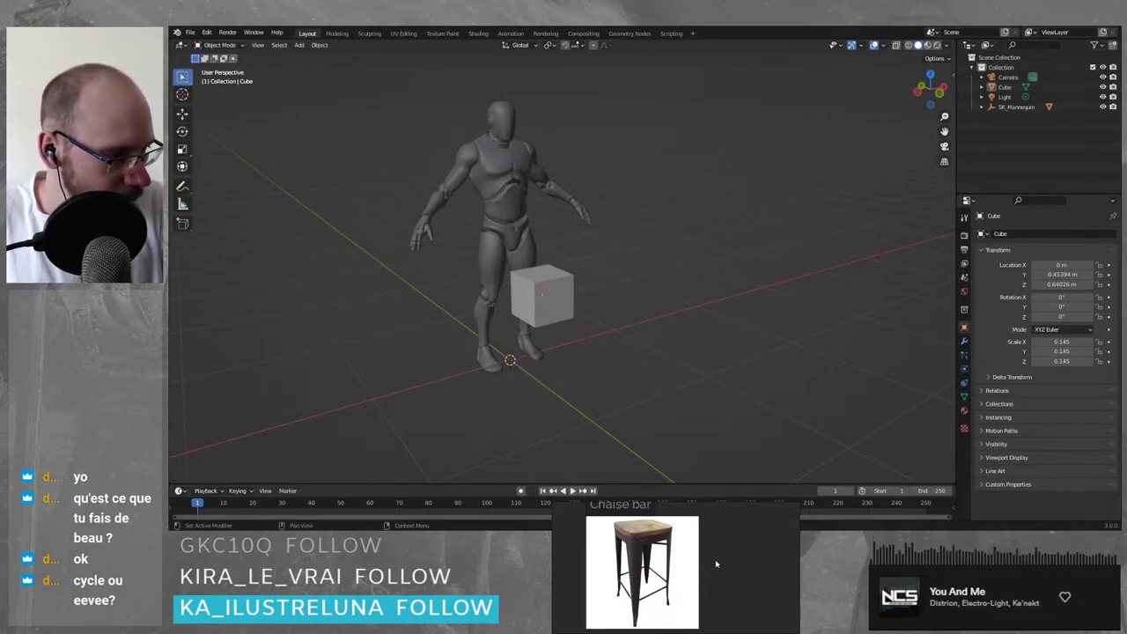
click(530, 308)
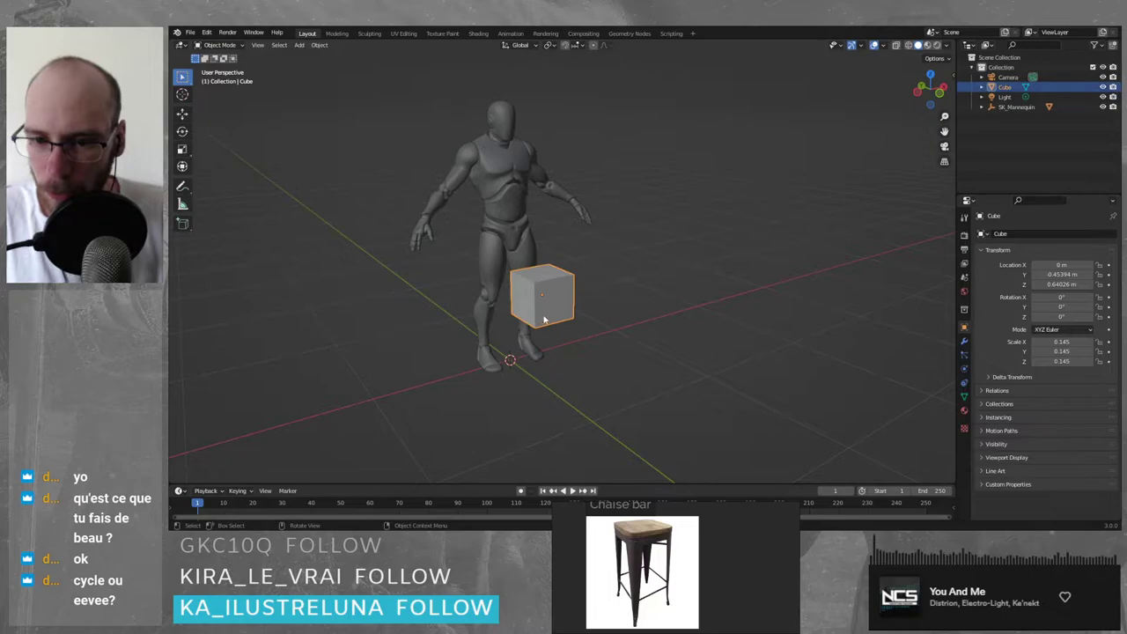
scroll(527, 314, up, 3)
middle_drag(527, 315, 702, 410)
key(s)
key(z)
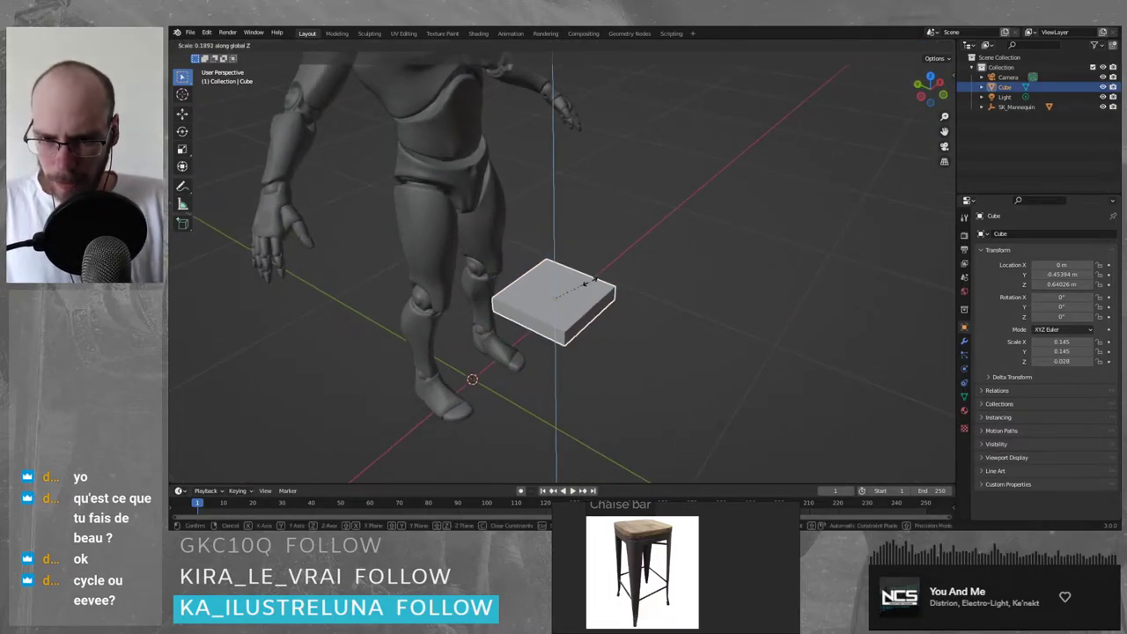
click(591, 331)
- Raise the seat slab along Z to a height of about 0.945 m
middle_drag(591, 332, 666, 334)
key(g)
key(z)
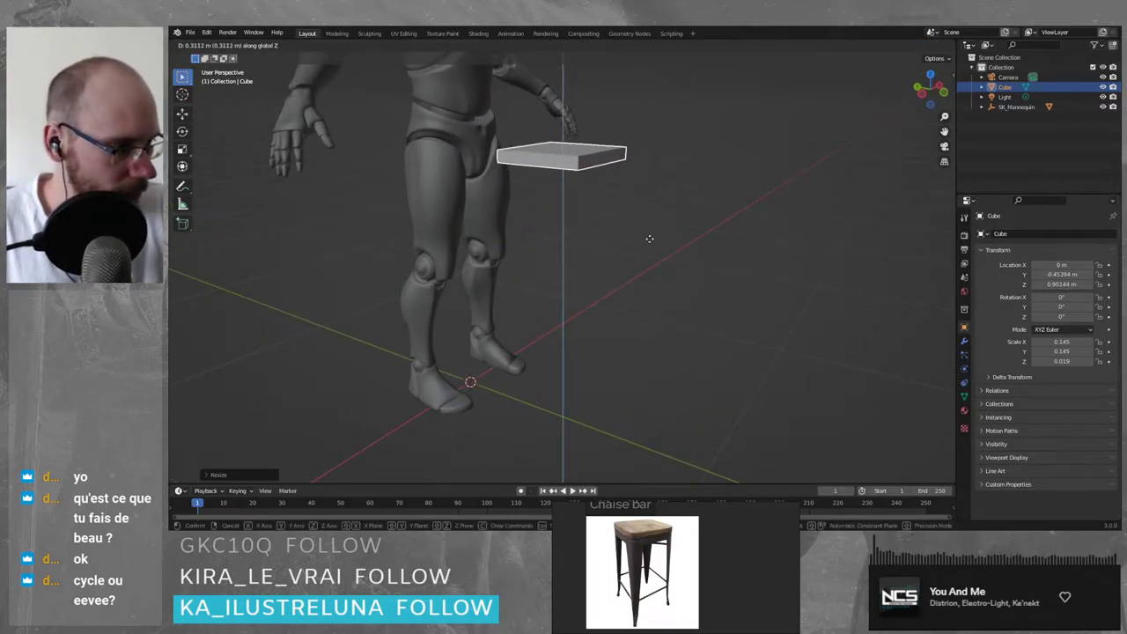
click(649, 241)
middle_drag(709, 265, 674, 238)
- Compare the seat slab's height and size with the mannequin from the front and from above
key(KP_1)
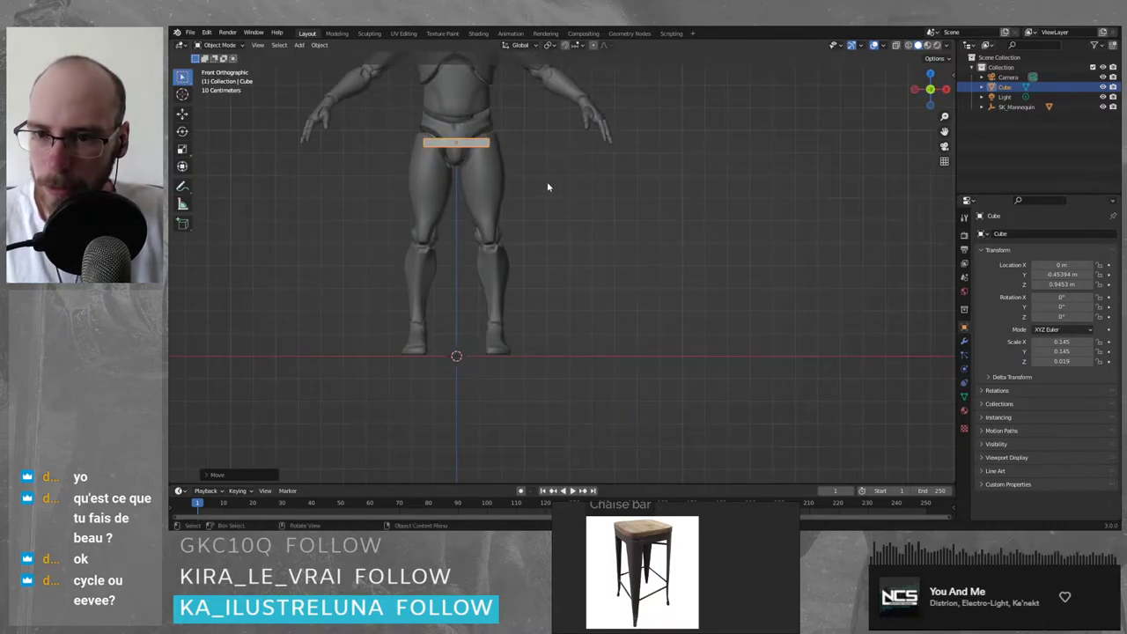
shift+middle_drag(582, 160, 673, 240)
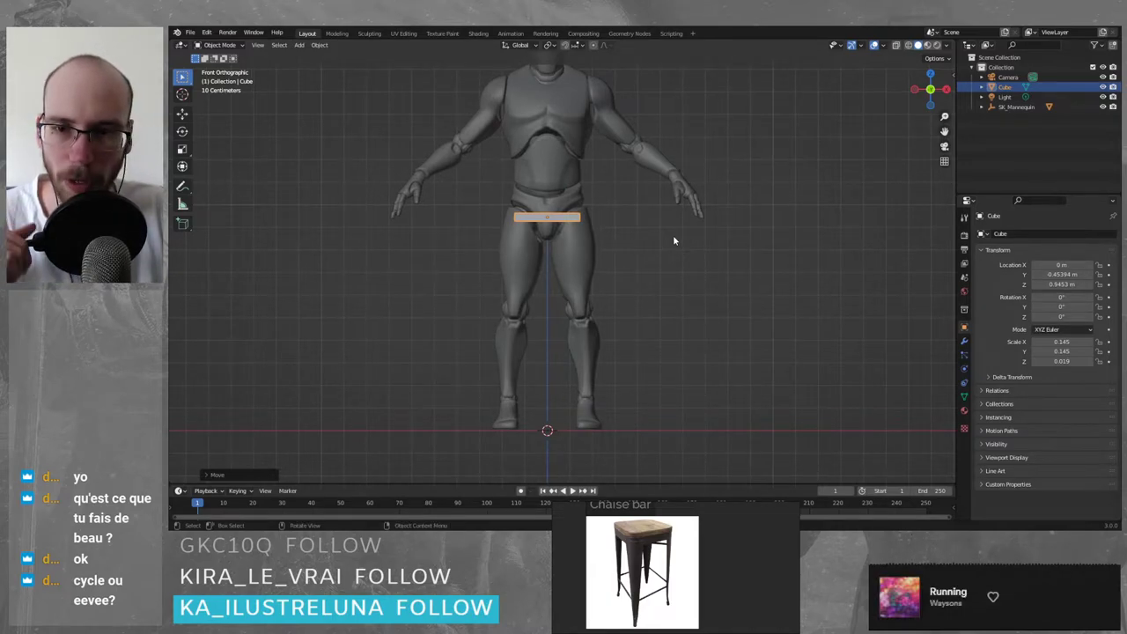
mouse_move(649, 196)
middle_down()
mouse_move(657, 211)
mouse_move(650, 204)
middle_up()
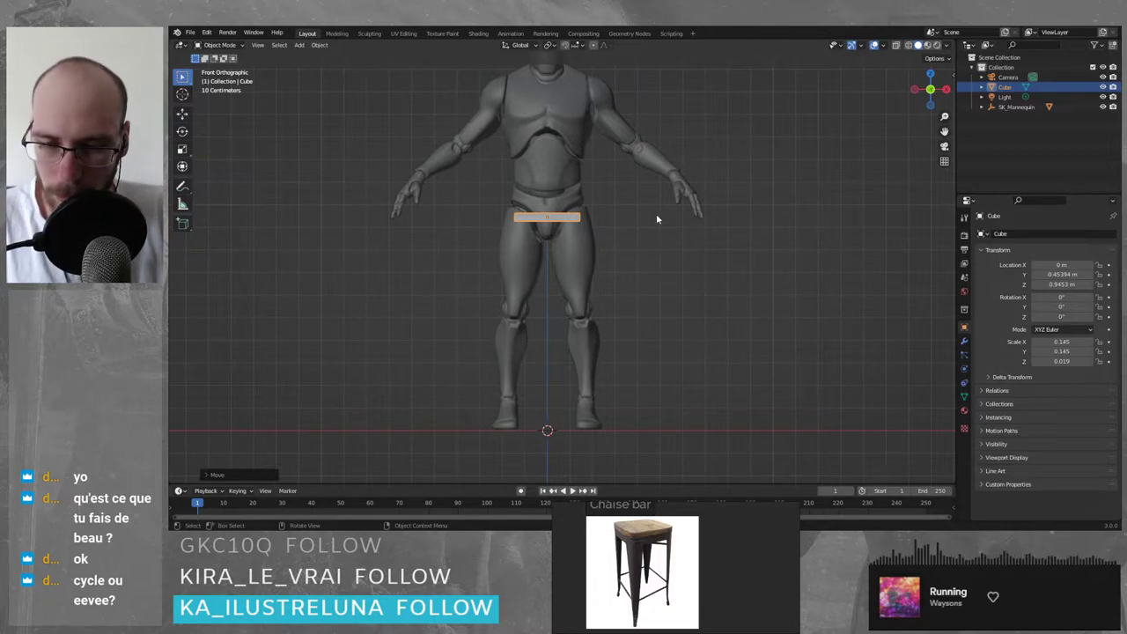
key(KP_7)
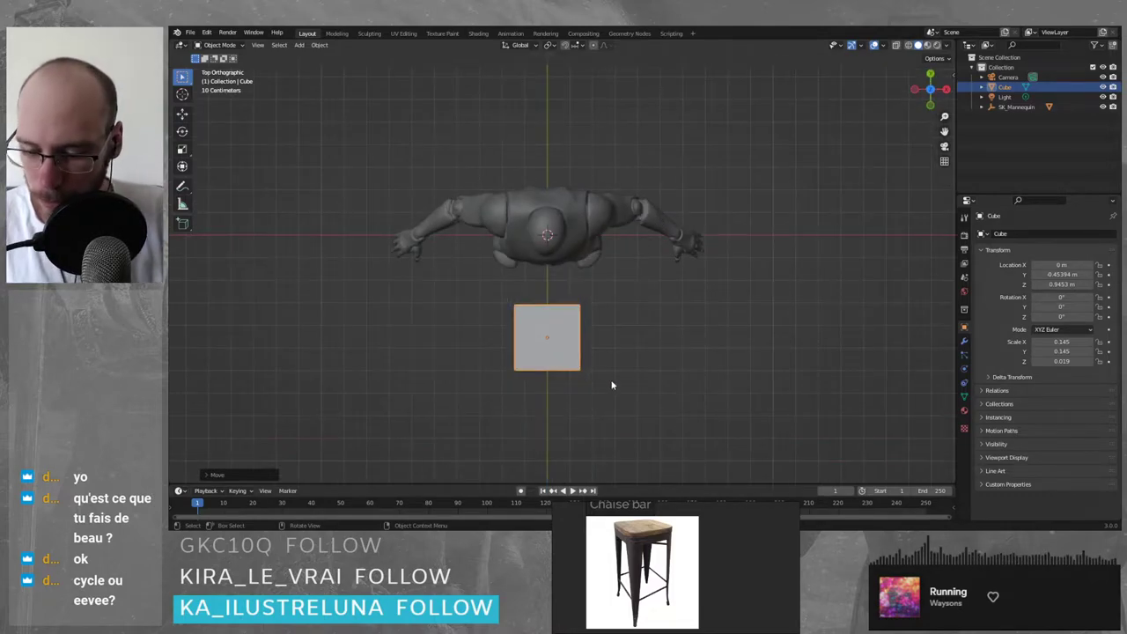
- Scale the seat slab uniformly to about 0.141 in X and Y and 0.019 in Z
key(s)
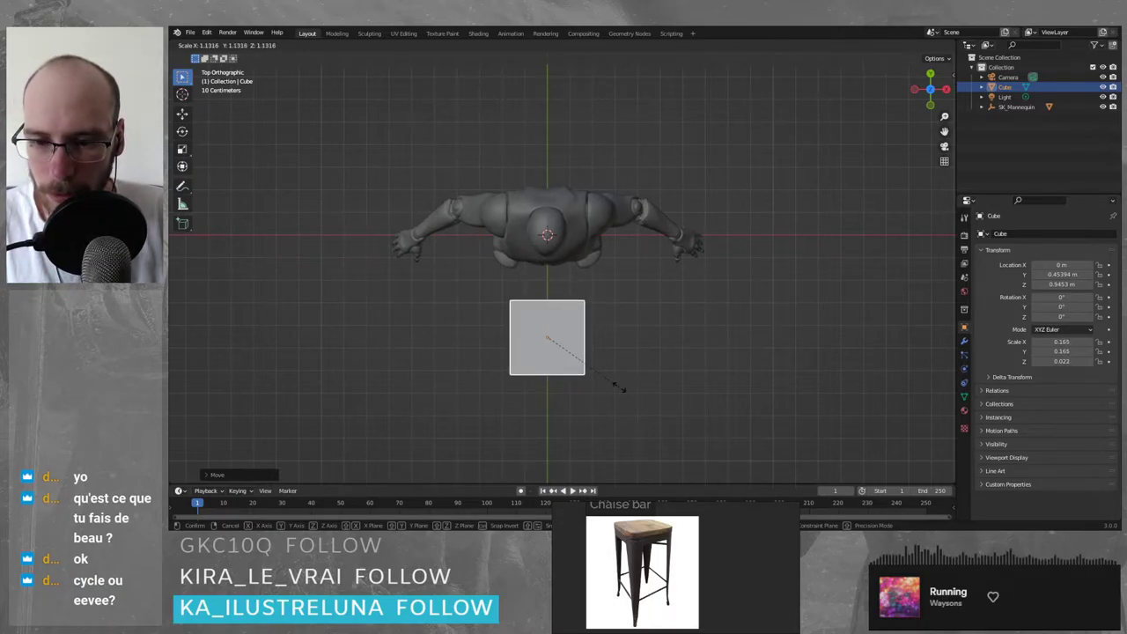
click(621, 389)
middle_drag(621, 388, 662, 357)
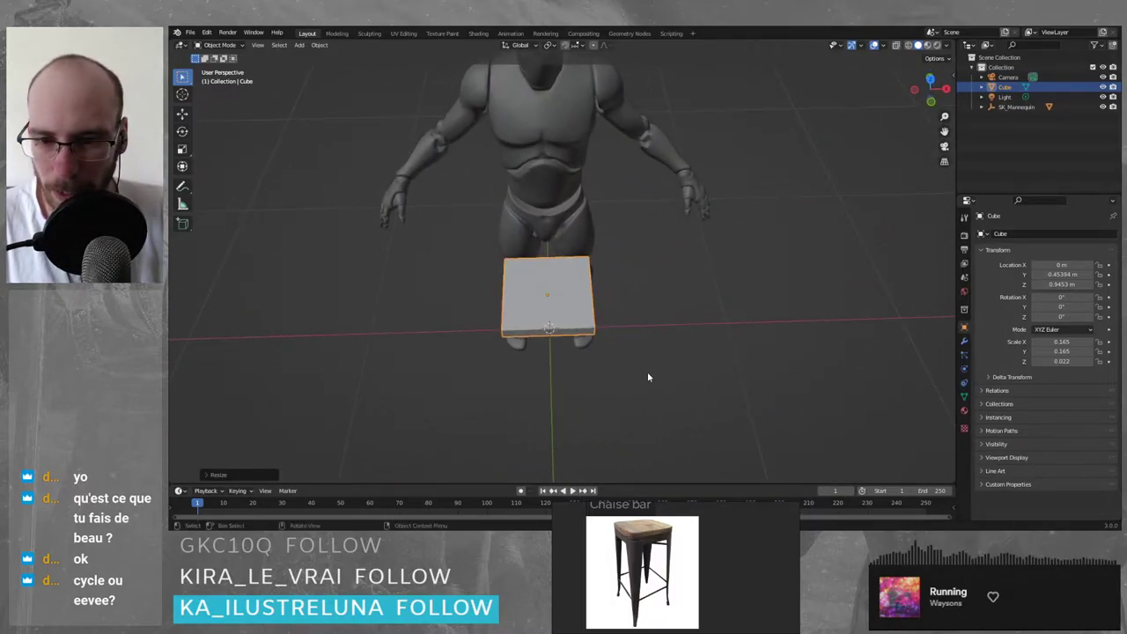
key(s)
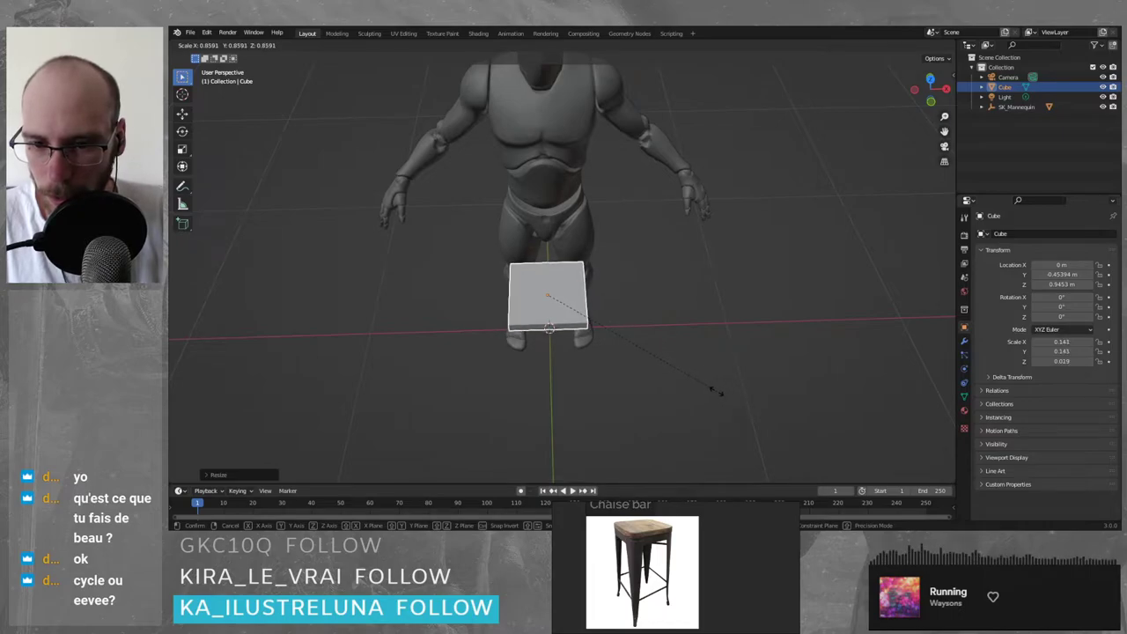
click(716, 391)
- Enter Edit Mode on the seat slab, switch to edge selection and select its four vertical corner edges
middle_drag(624, 383, 745, 282)
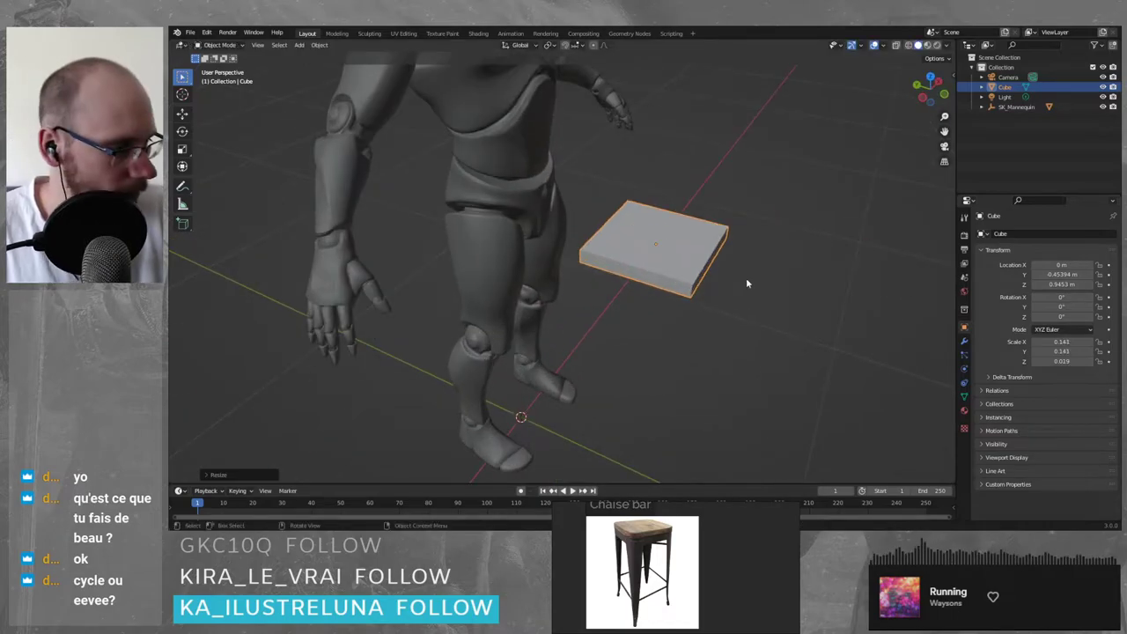
scroll(747, 280, up, 2)
key(Tab)
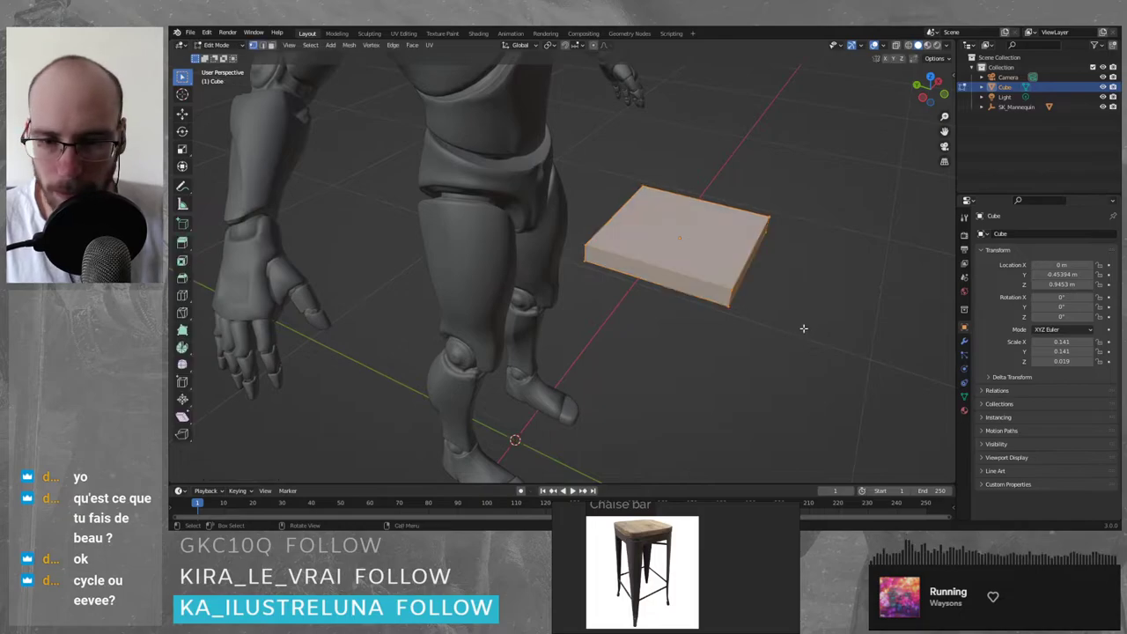
key(3)
click(727, 297)
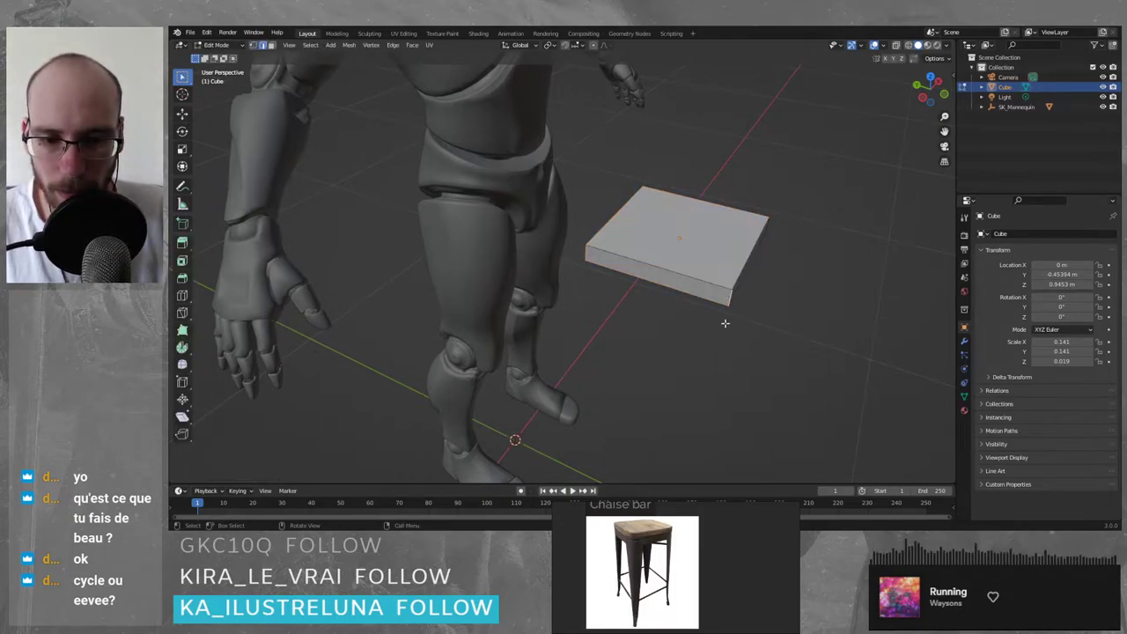
shift+click(589, 255)
middle_drag(819, 310, 744, 282)
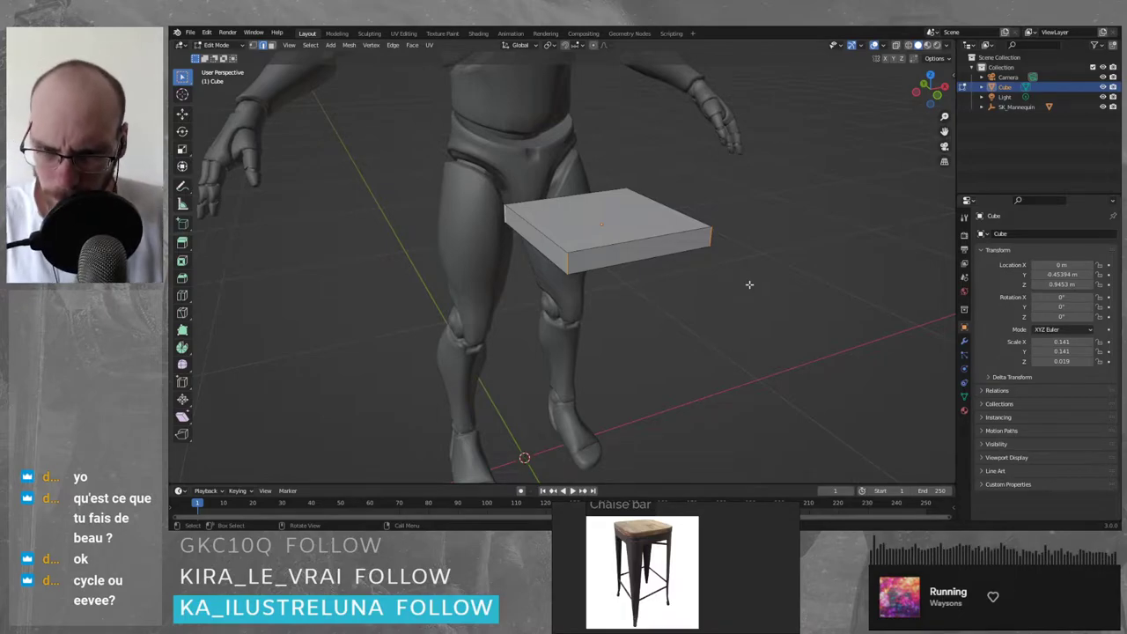
key(r)
click(802, 310)
key(ctrl+z)
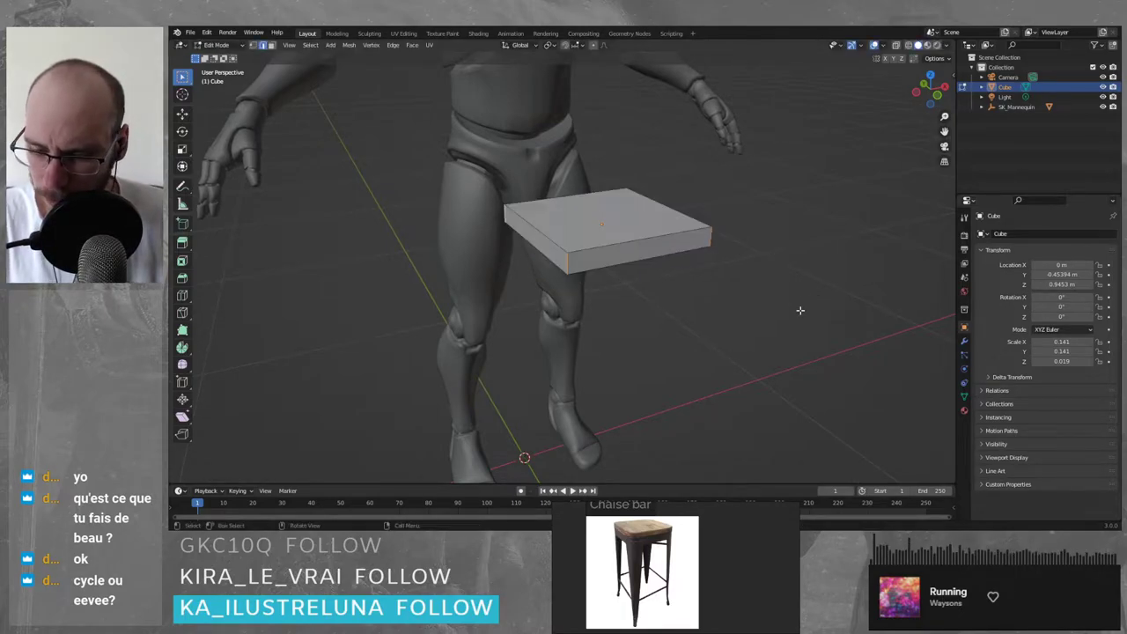
key(x)
key(Escape)
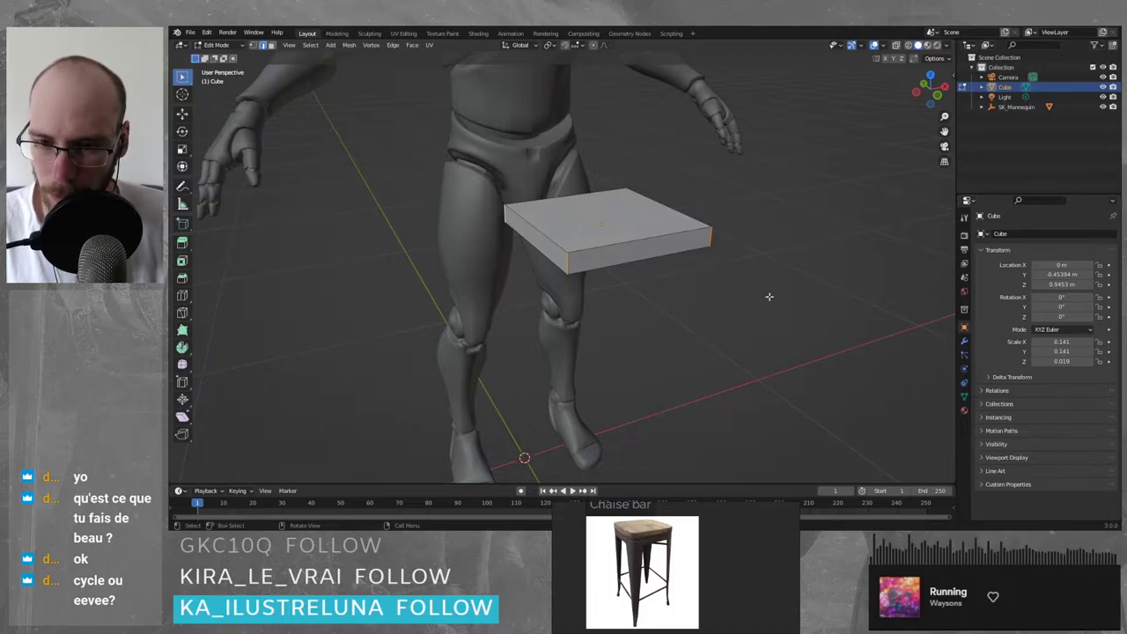
key(e)
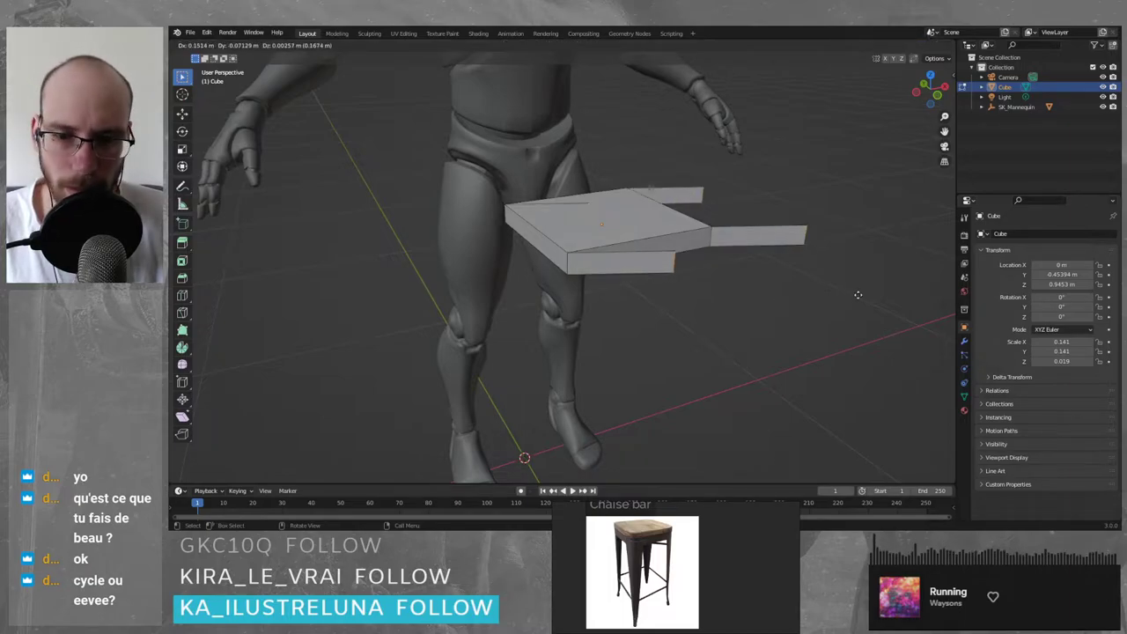
key(Escape)
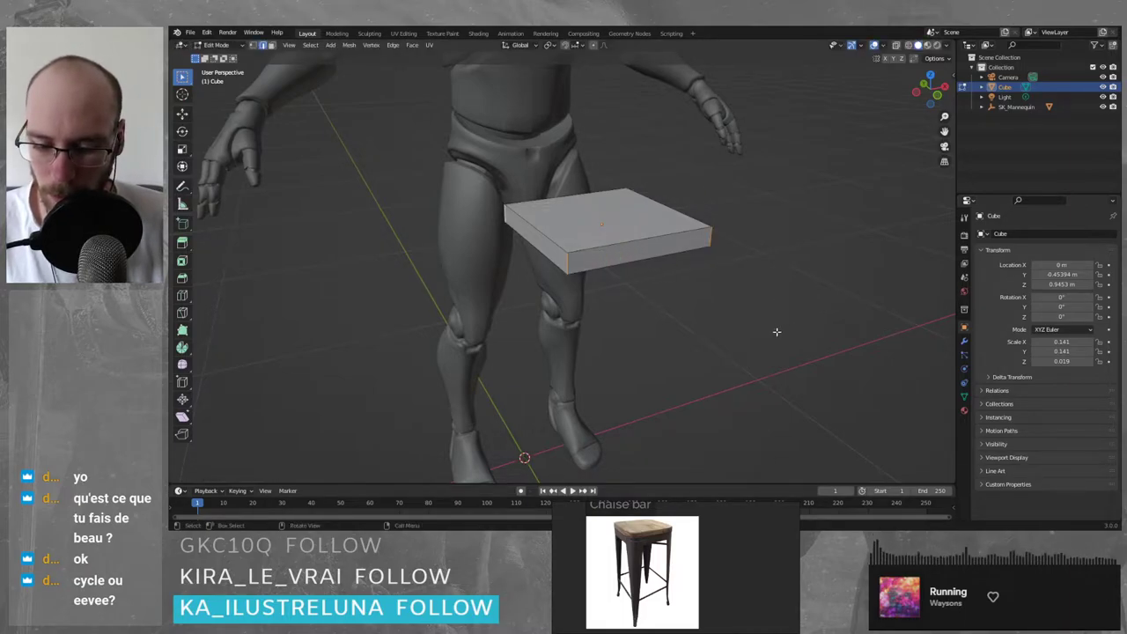
right_click(779, 331)
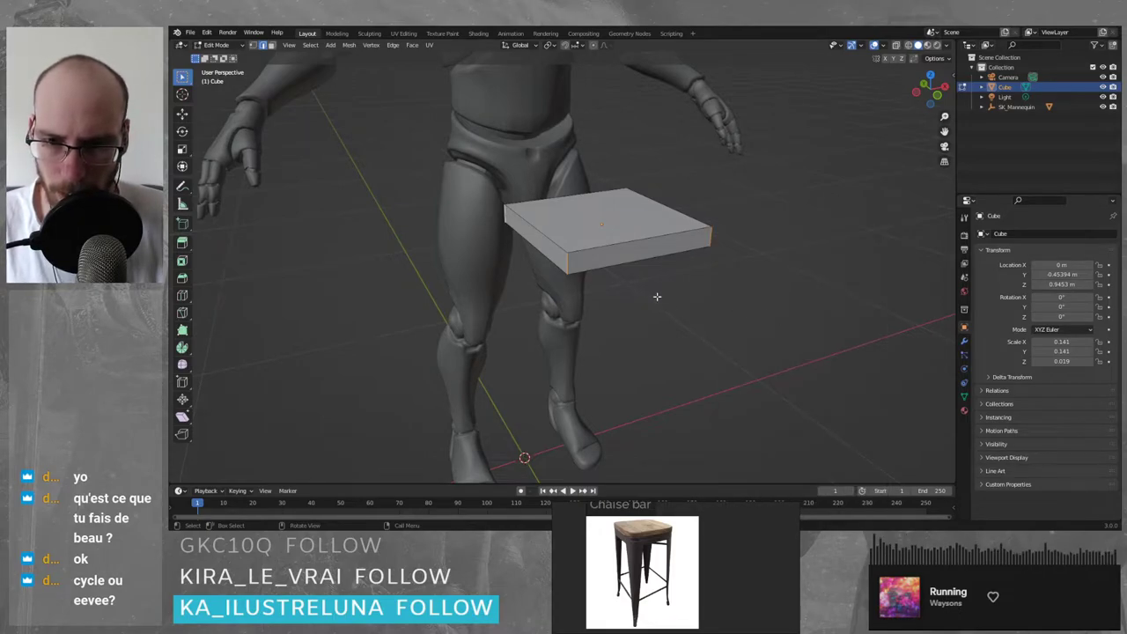
key(h)
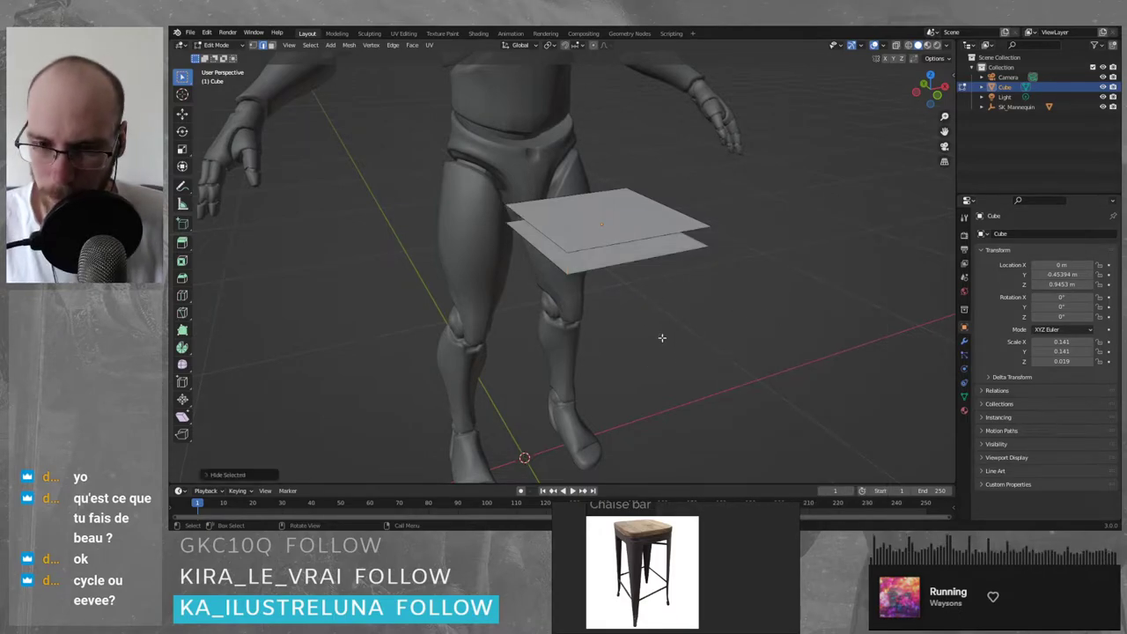
right_click(710, 332)
key(ctrl+z)
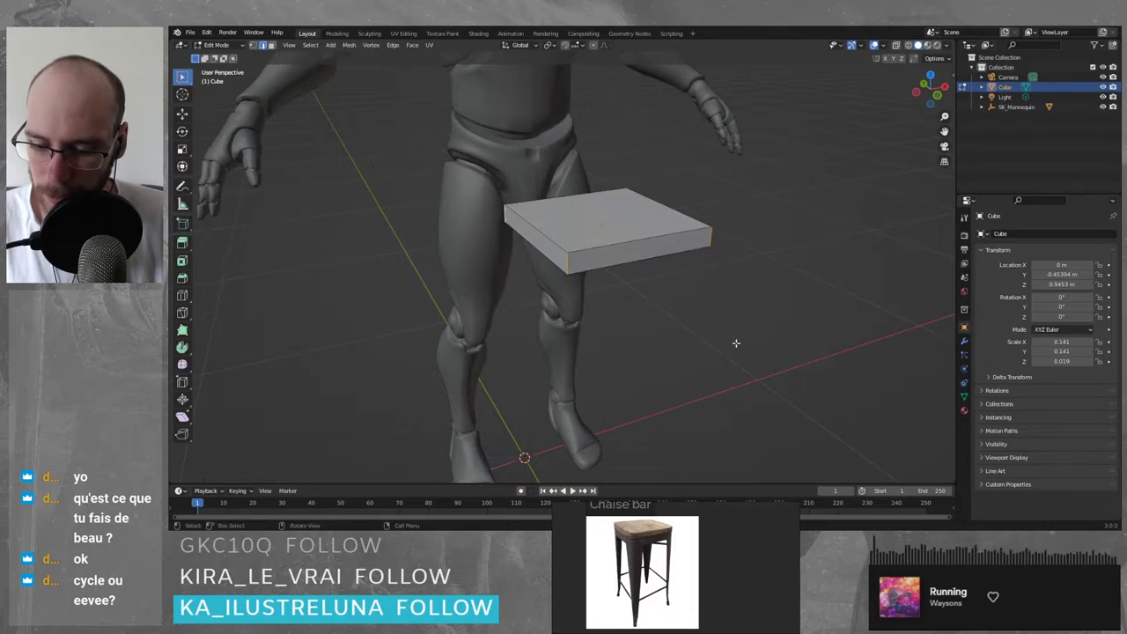
right_click(738, 323)
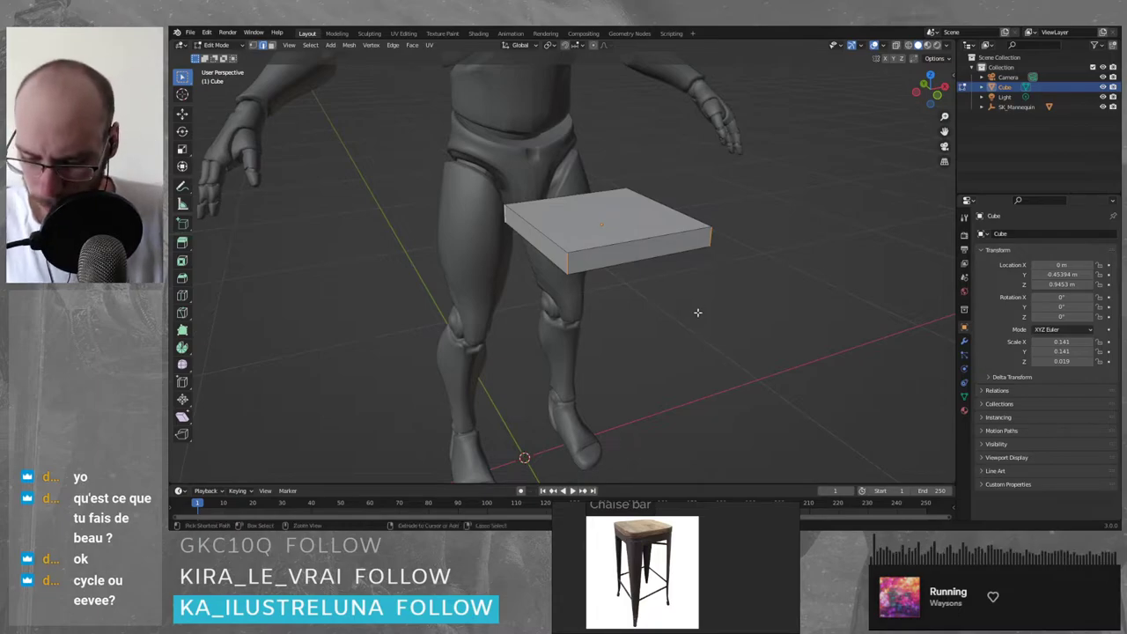
- Try to bevel the four corners of the seat slab
key(ctrl+b)
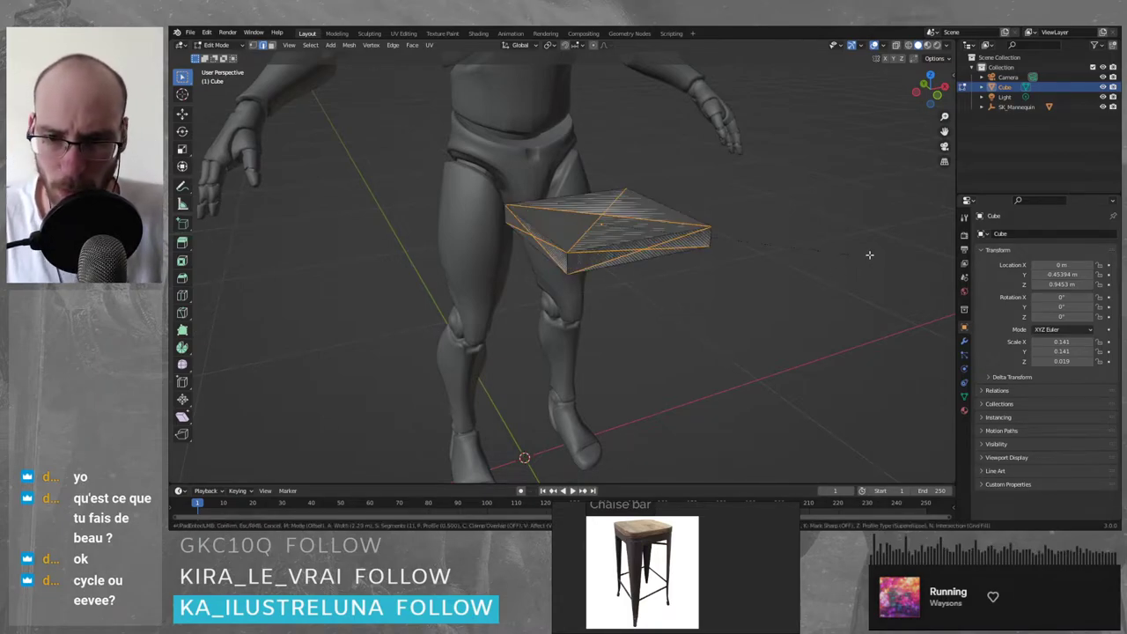
click(736, 254)
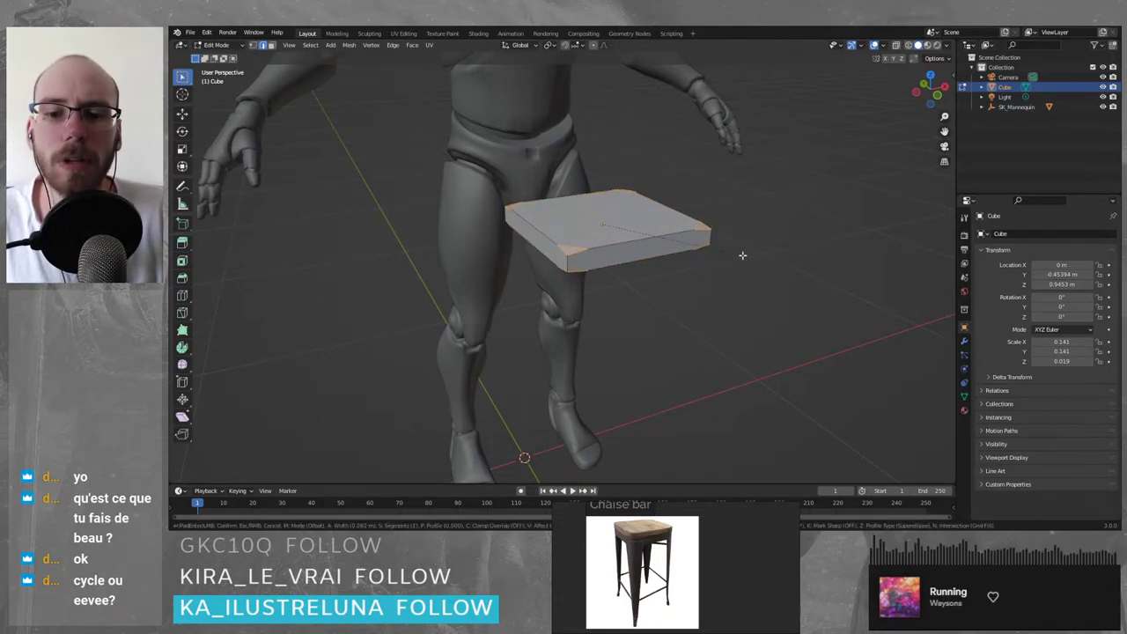
key(ctrl+z)
middle_drag(612, 283, 719, 256)
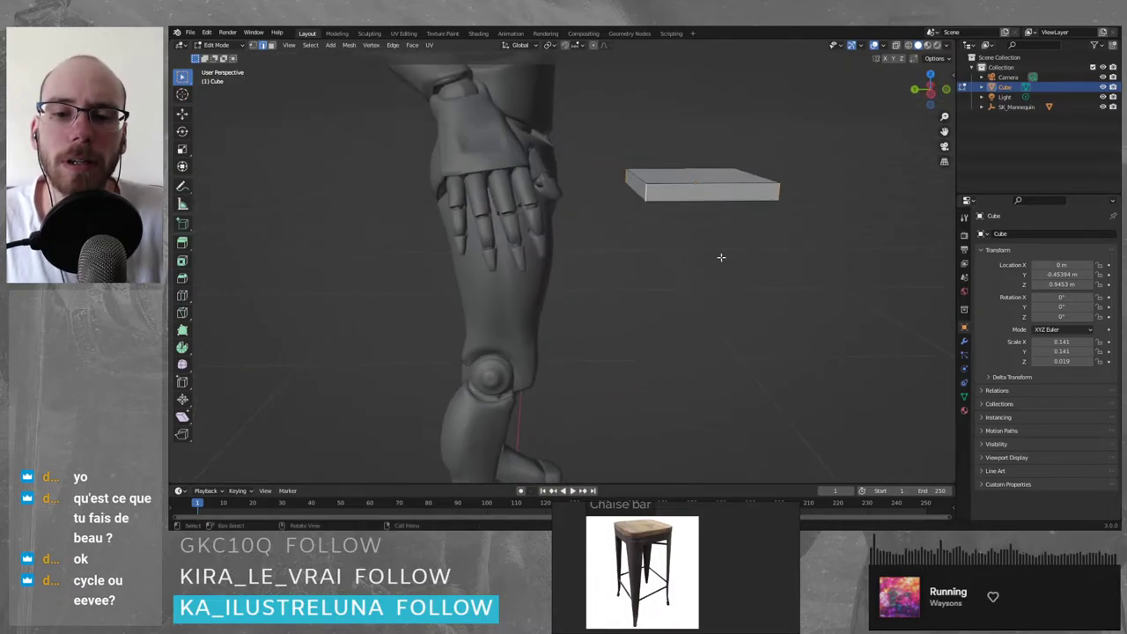
scroll(759, 218, up, 2)
middle_drag(797, 209, 790, 202)
key(ctrl+b)
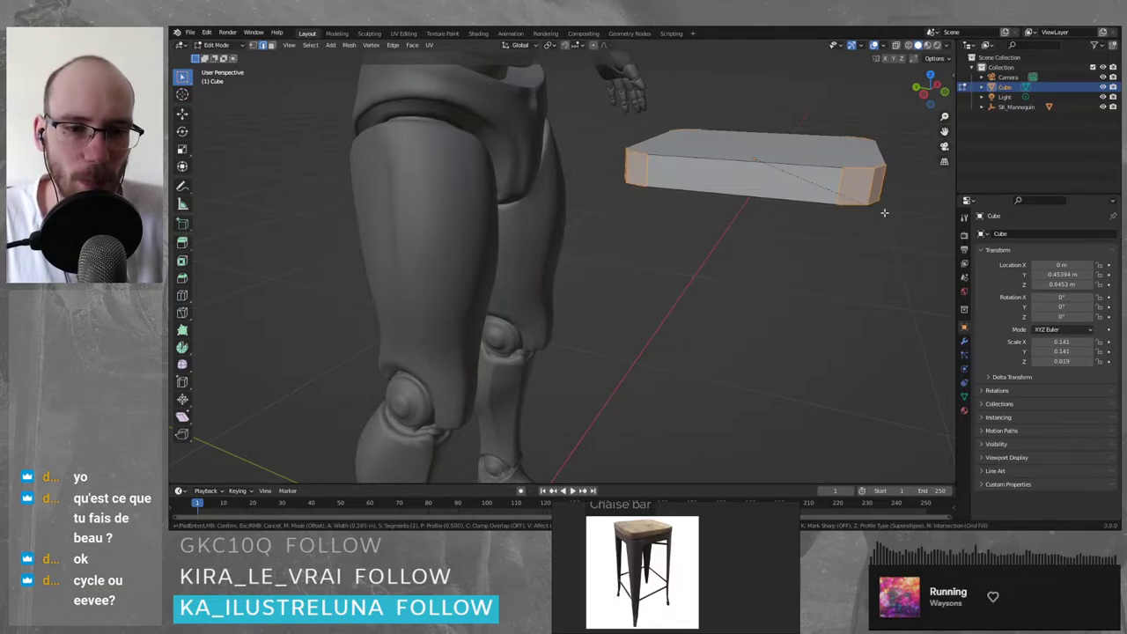
key(Escape)
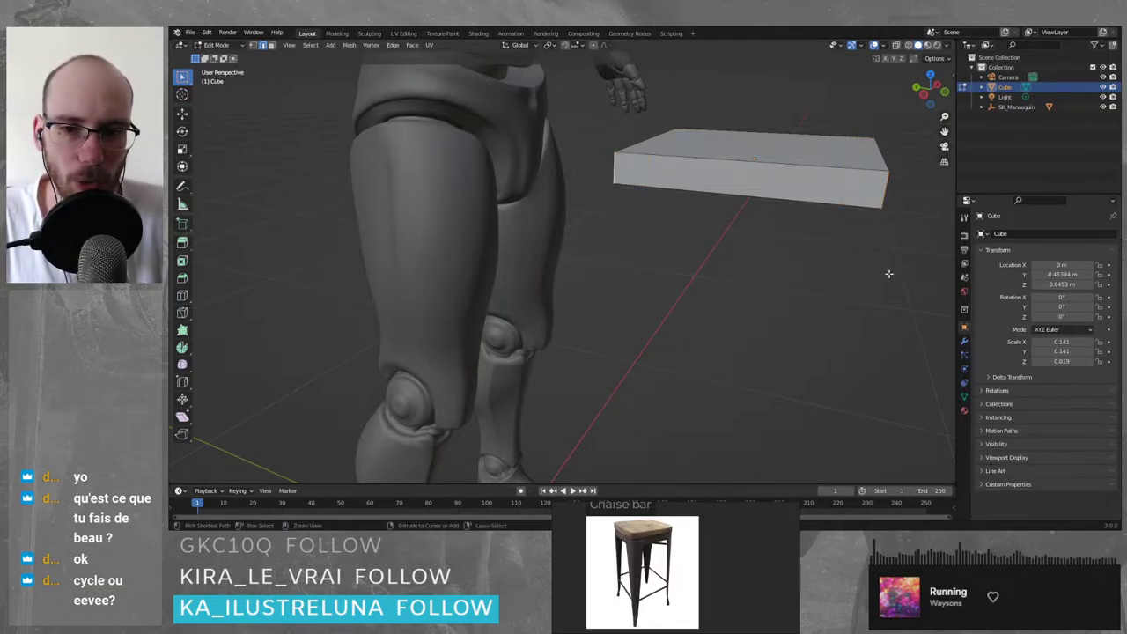
- Retry the corner bevel on the seat slab with a smaller width, inspect it up close and undo it
key(ctrl+b)
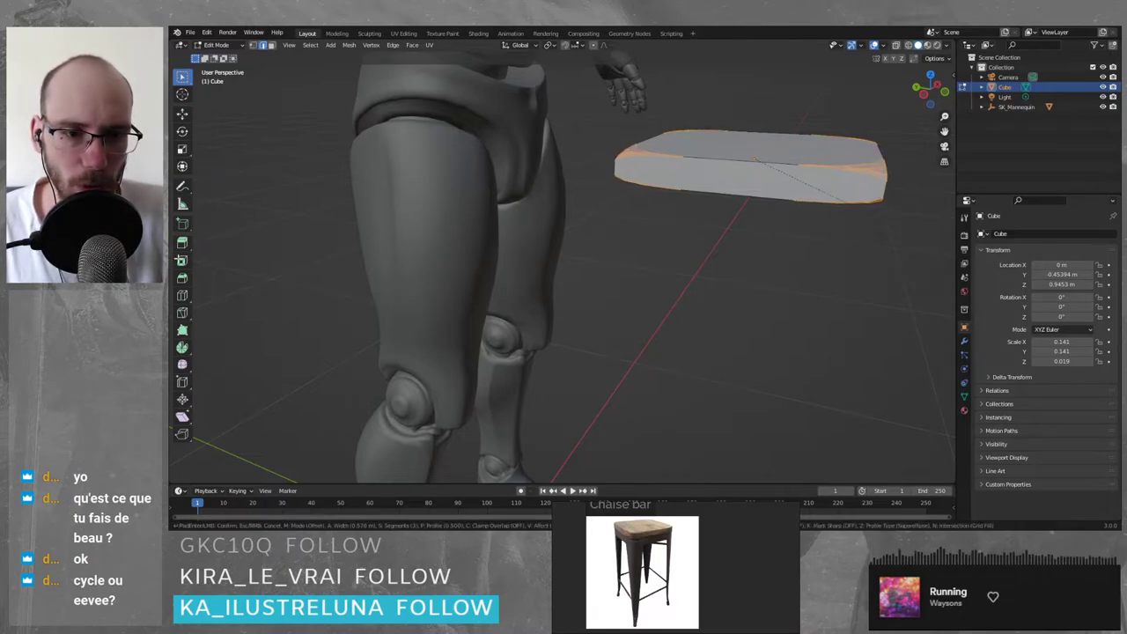
click(928, 247)
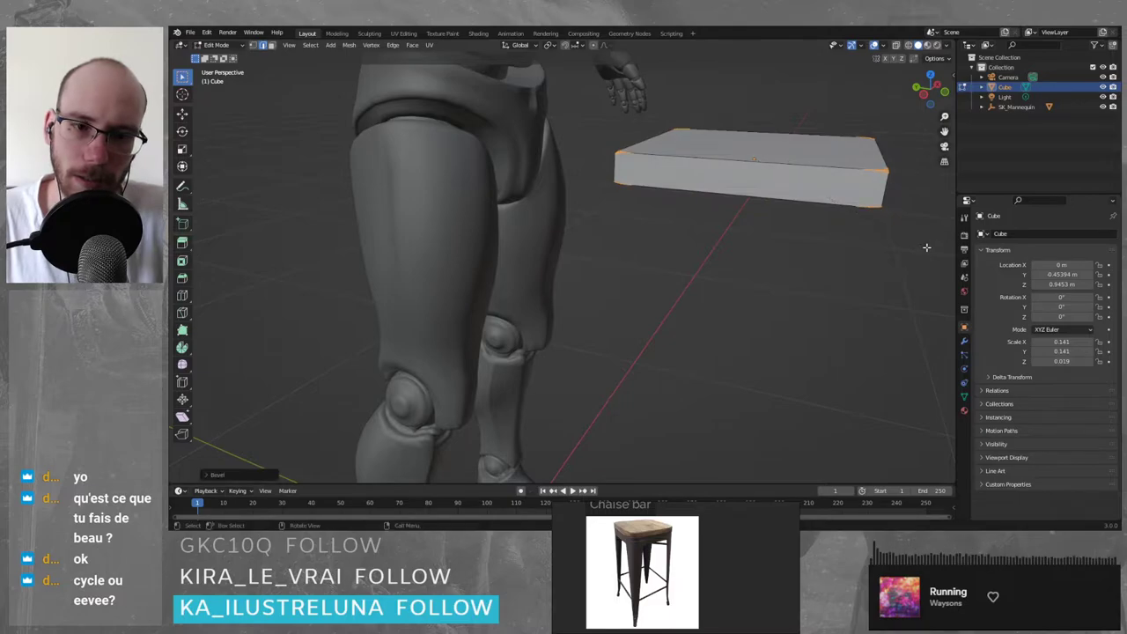
middle_drag(928, 247, 747, 213)
scroll(745, 214, up, 2)
key(ctrl+z)
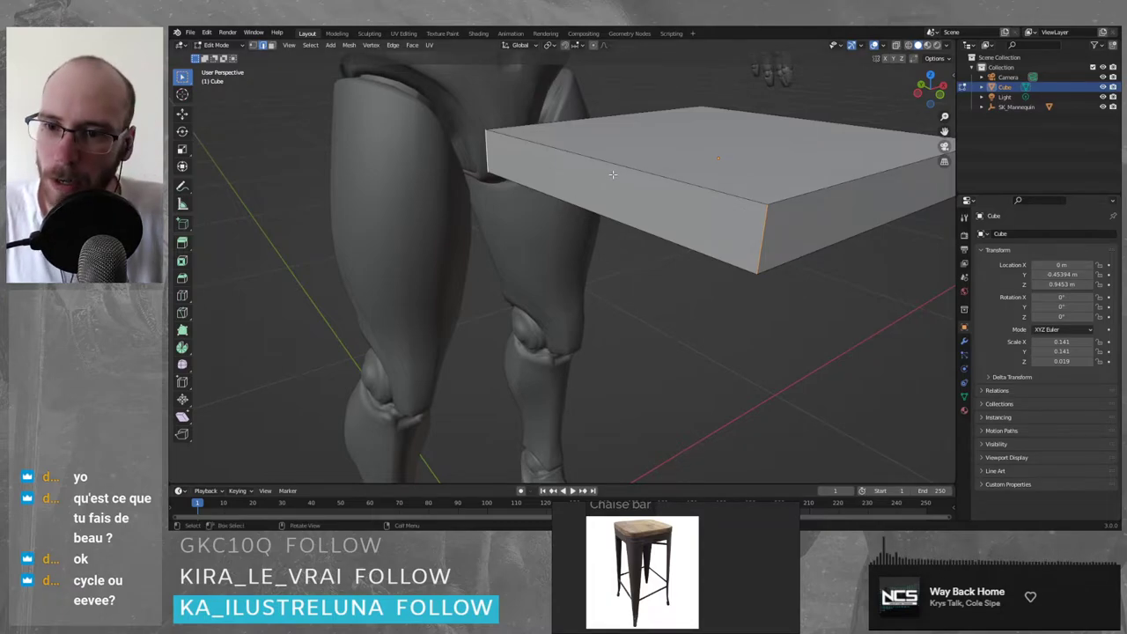
- Switch to vertex selection and try selecting pairs of the seat slab's top corner vertices
middle_drag(699, 170, 703, 207)
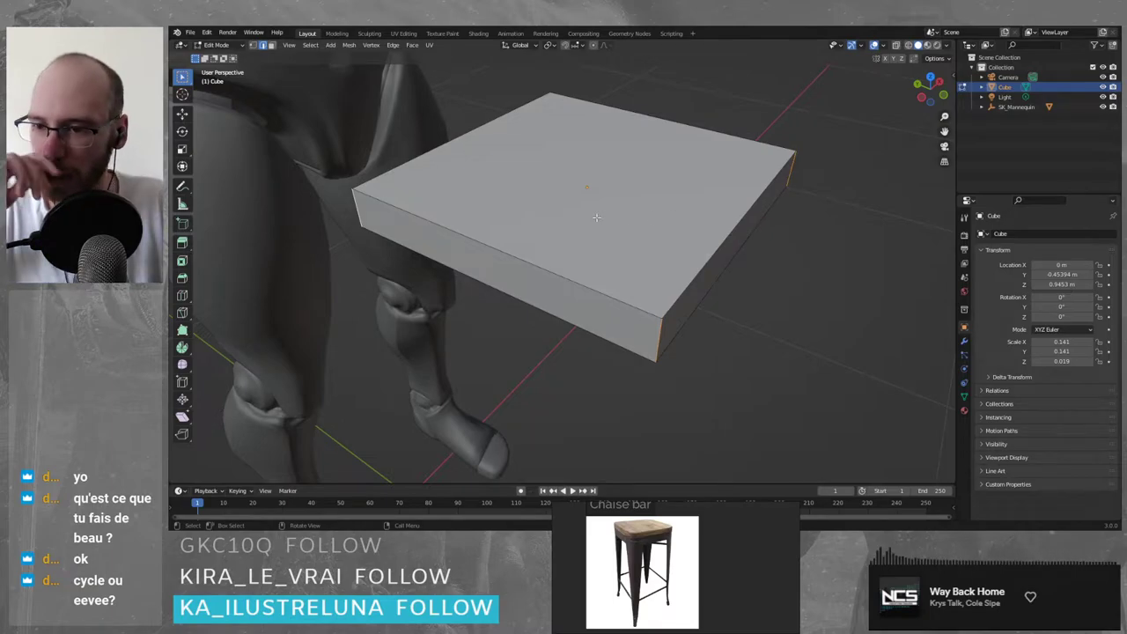
click(253, 46)
click(534, 163)
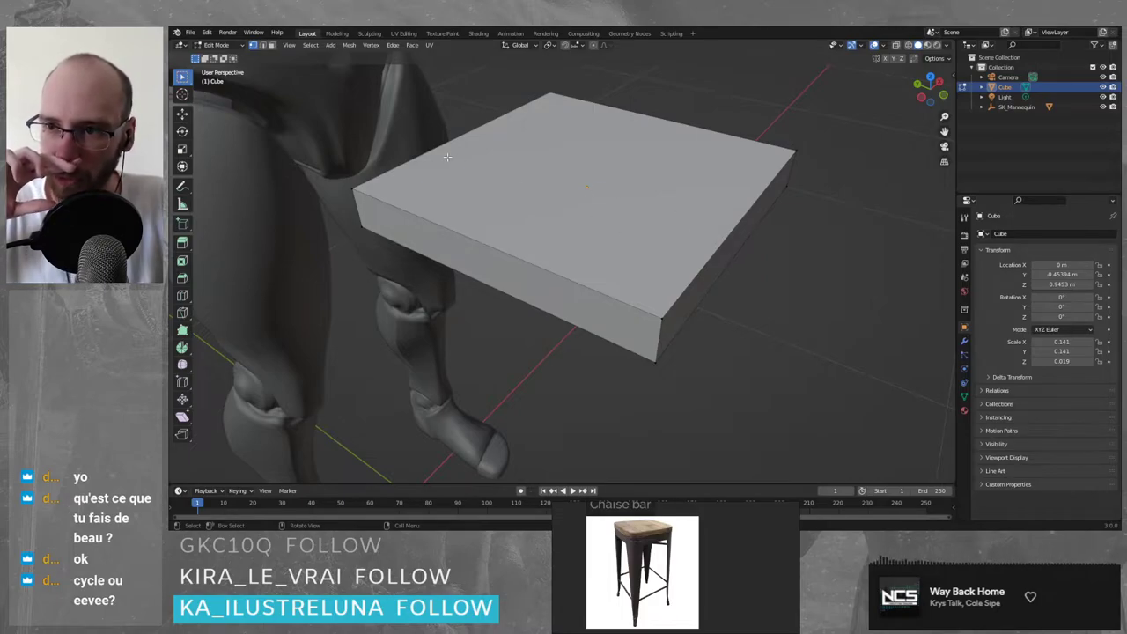
click(353, 189)
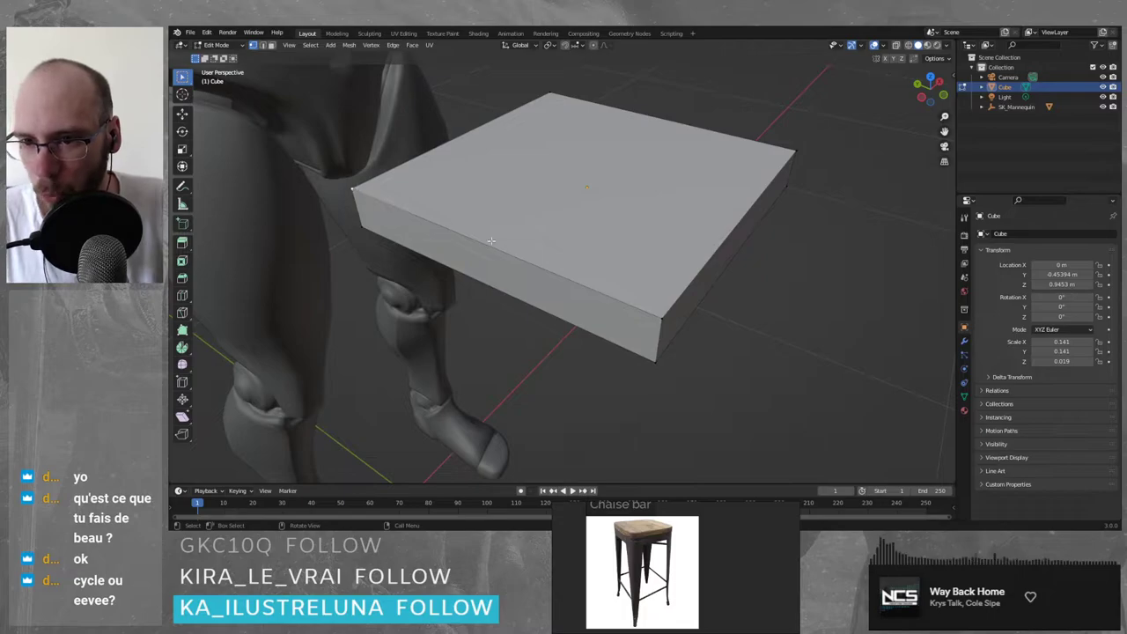
shift+click(668, 321)
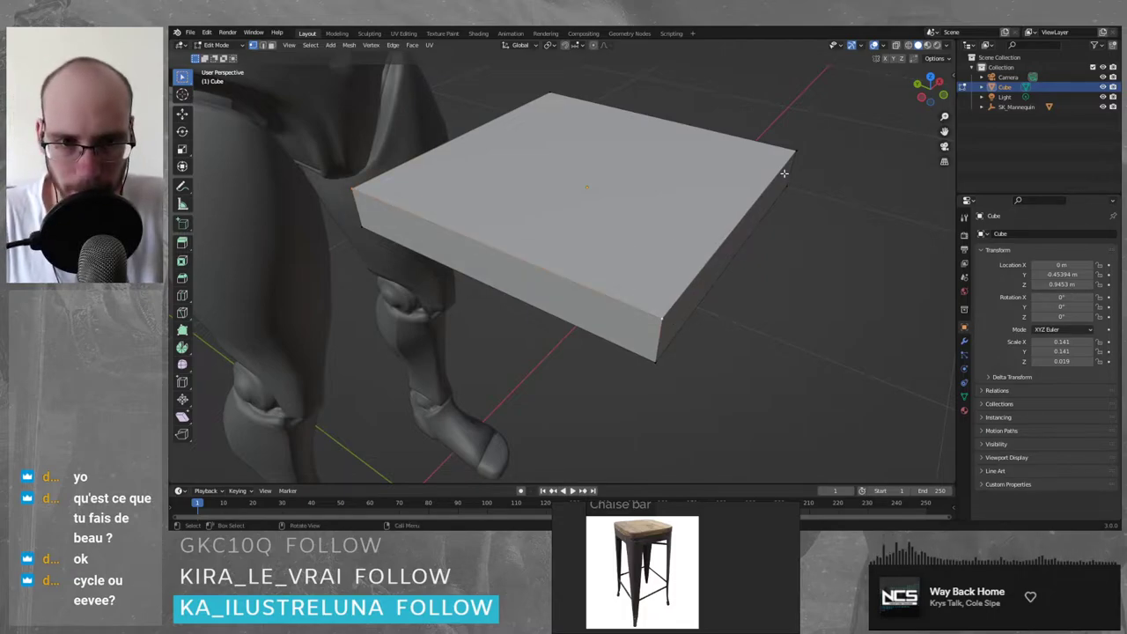
mouse_move(820, 235)
middle_down()
mouse_move(755, 217)
mouse_move(694, 233)
mouse_move(846, 231)
mouse_move(824, 232)
middle_up()
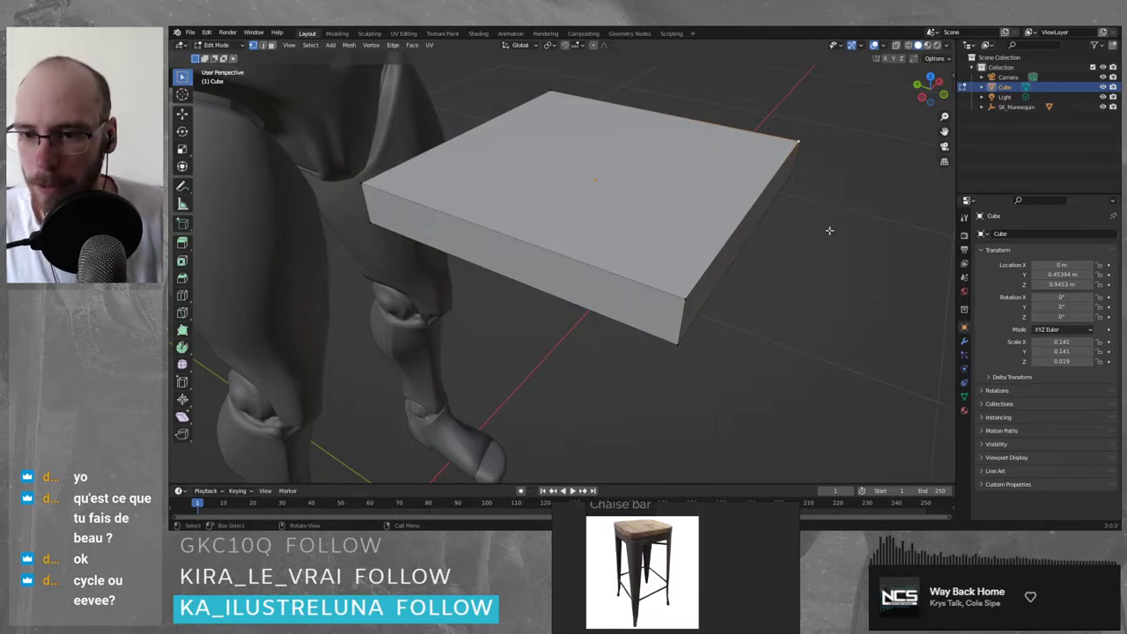
shift+click(686, 301)
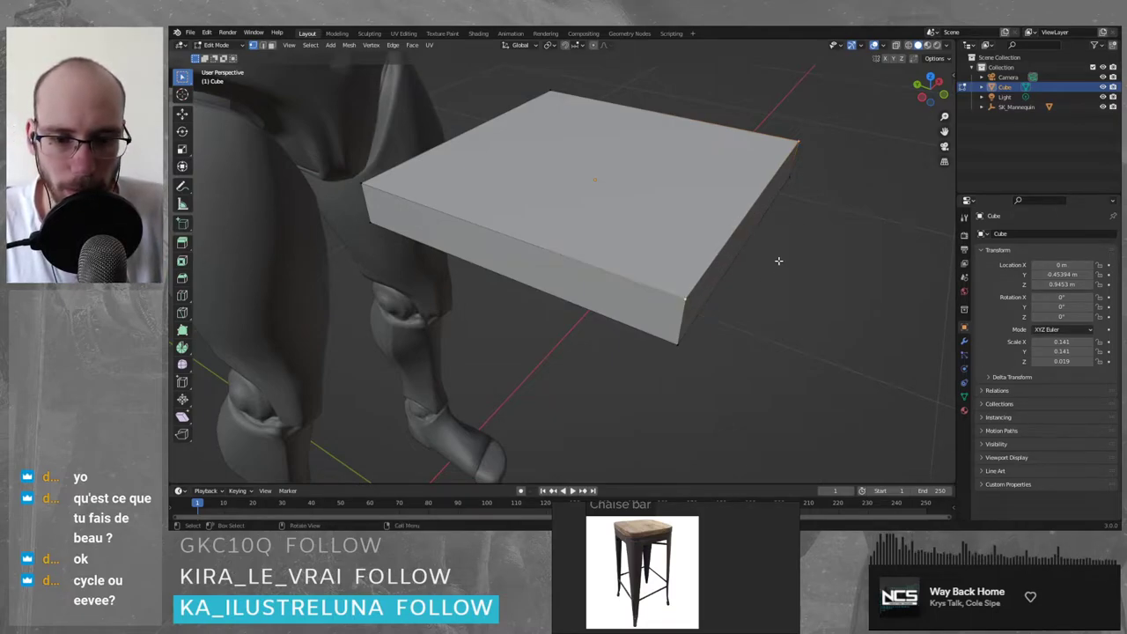
middle_drag(778, 261, 730, 259)
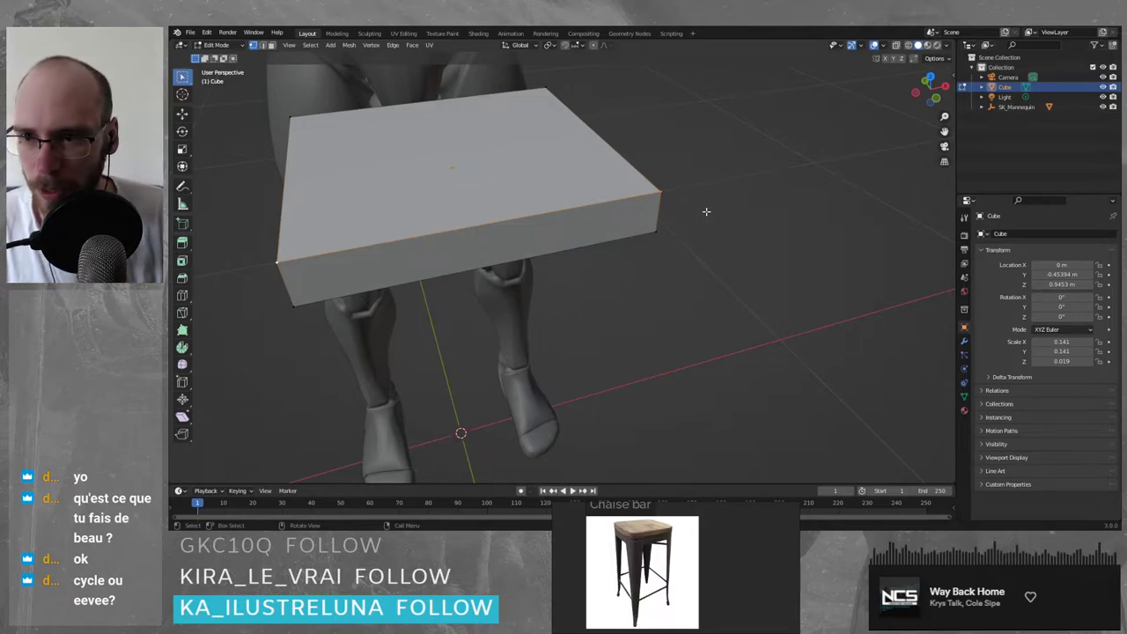
- Switch to edge selection and try selecting the seat slab's top and bottom edges one by one
click(261, 45)
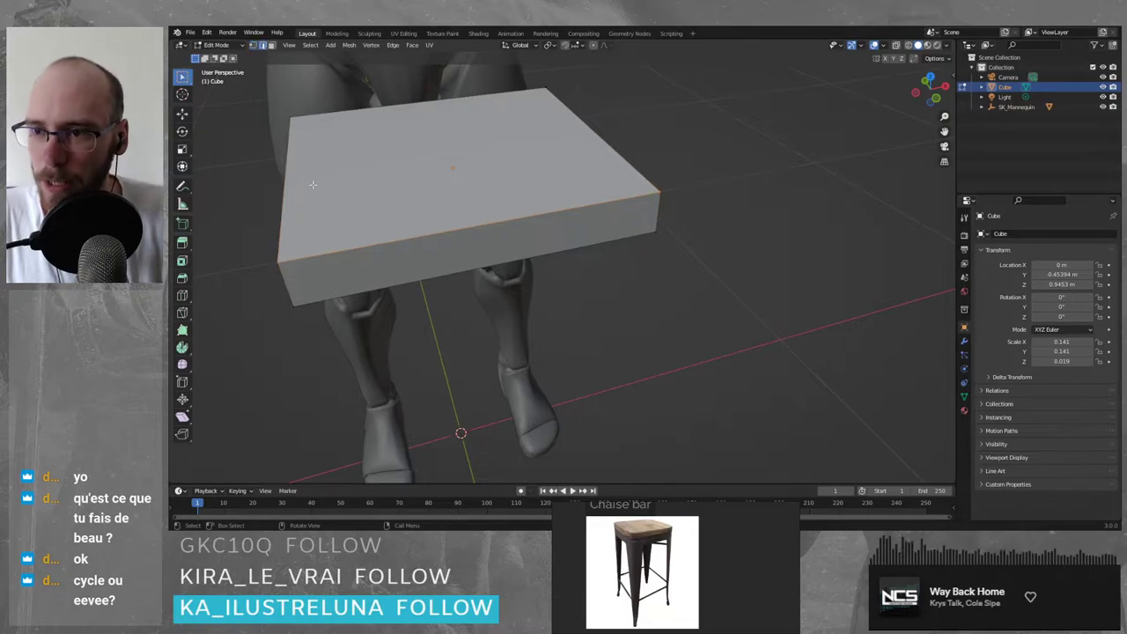
click(278, 261)
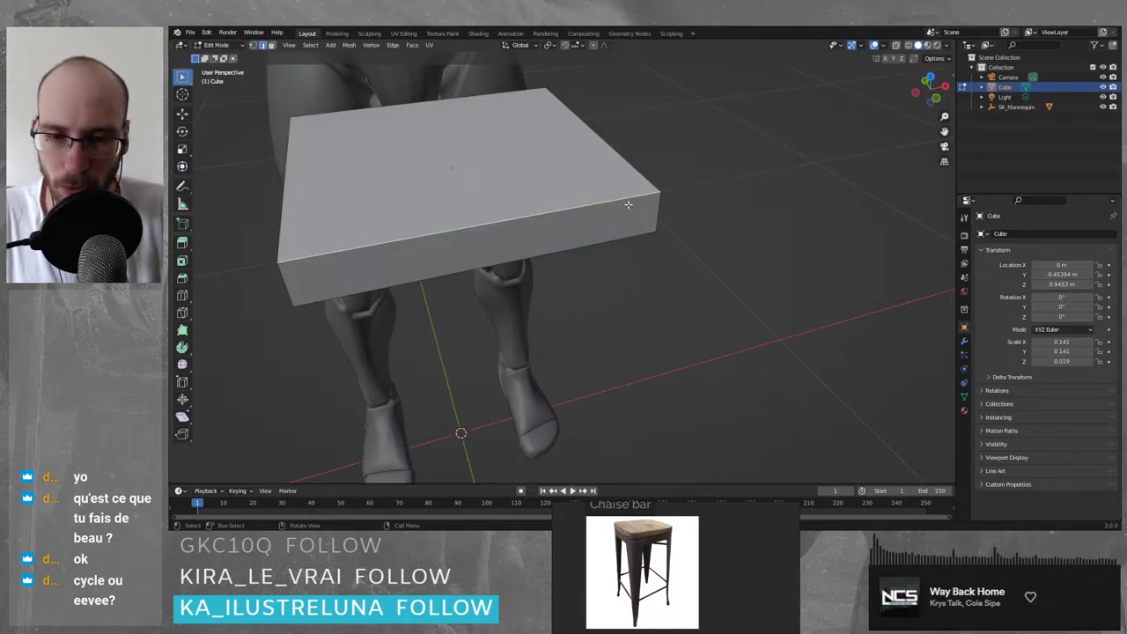
middle_drag(539, 218, 597, 237)
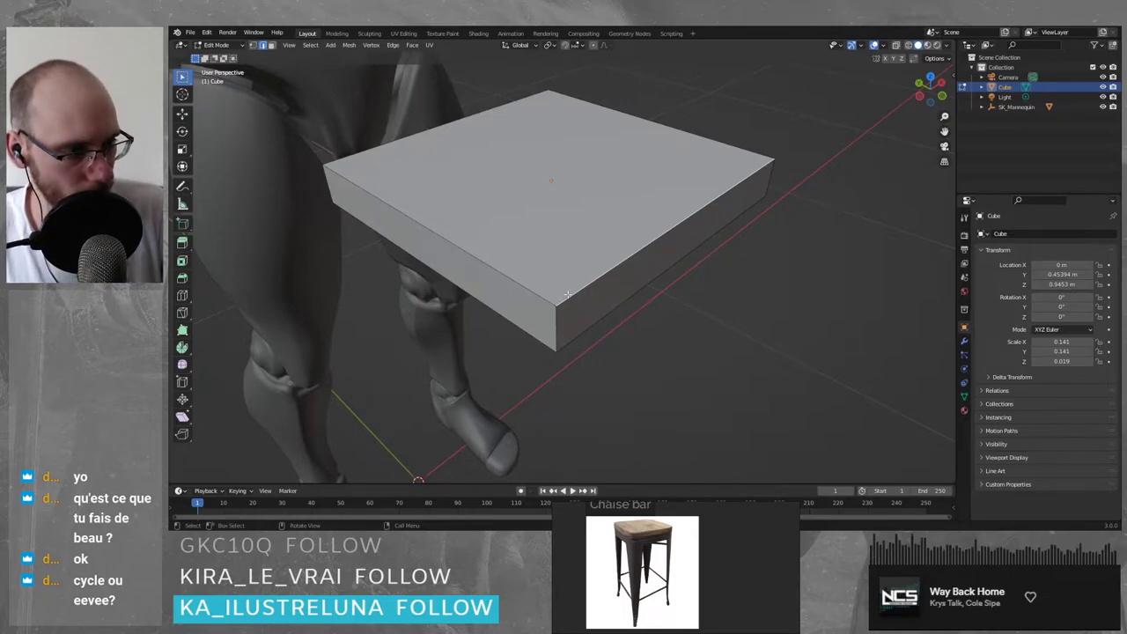
click(587, 329)
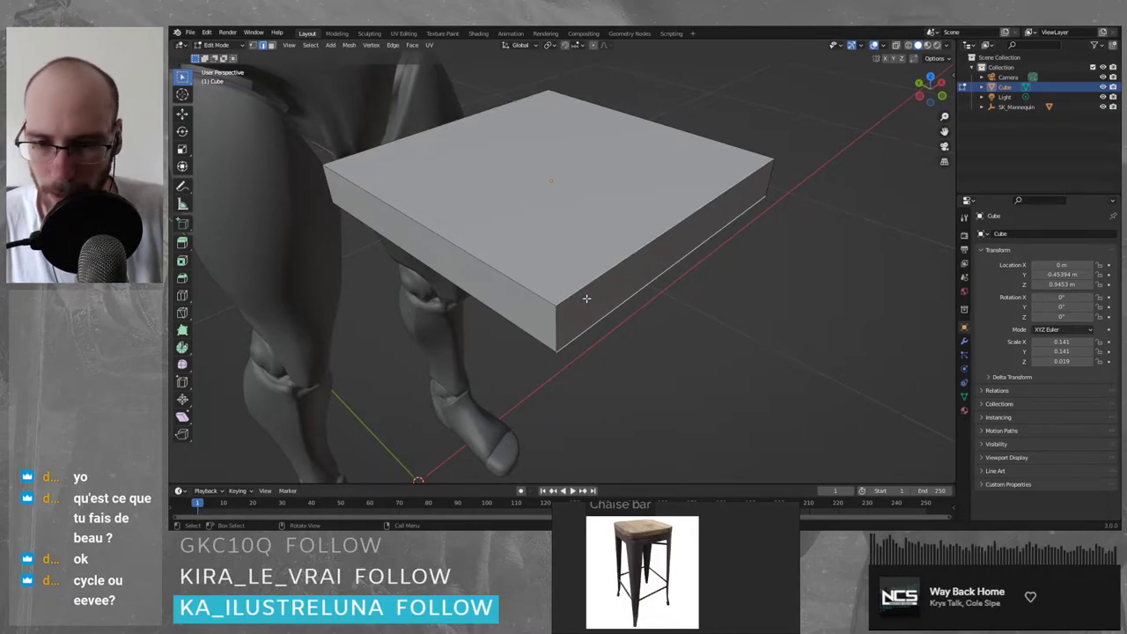
click(577, 291)
click(513, 278)
click(508, 325)
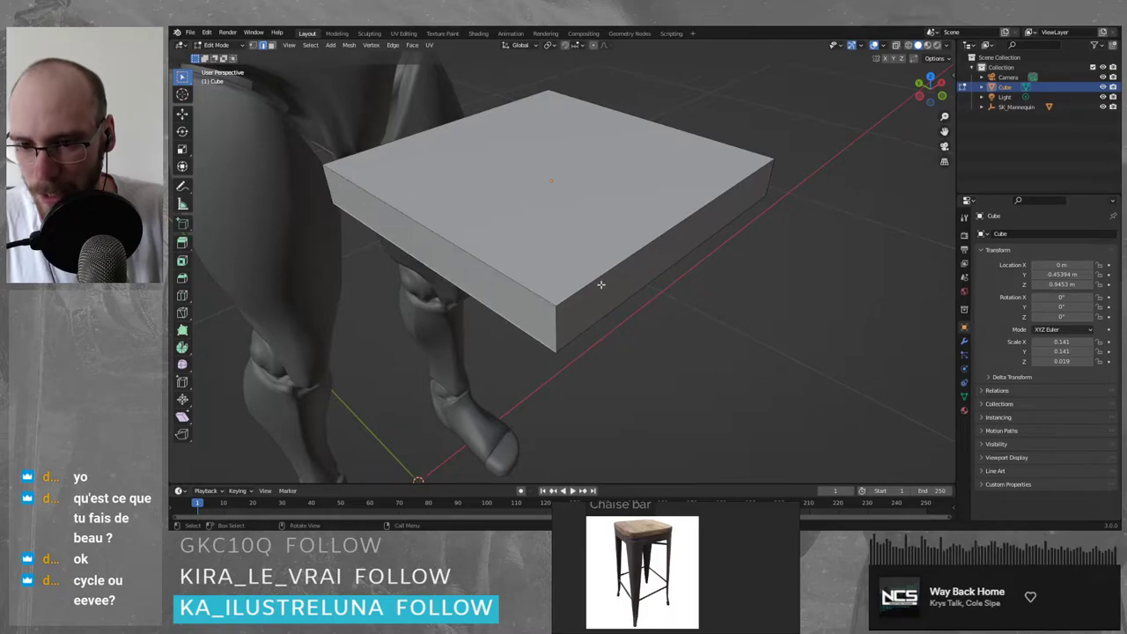
click(598, 277)
middle_drag(669, 148, 457, 154)
scroll(529, 185, down, 6)
key(g)
click(536, 139)
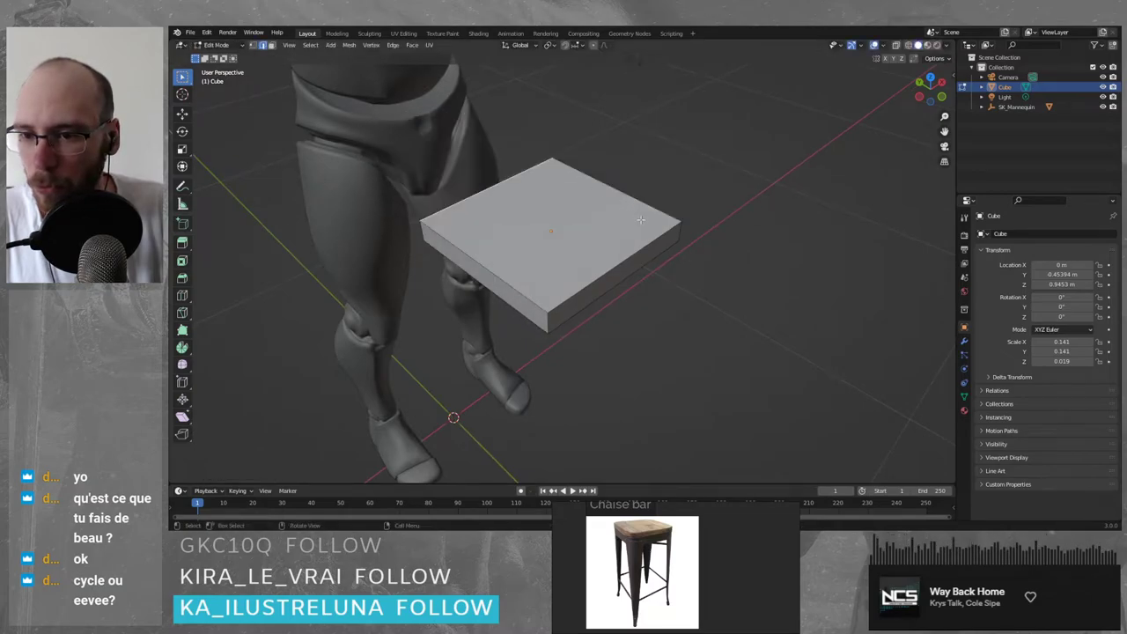
key(Escape)
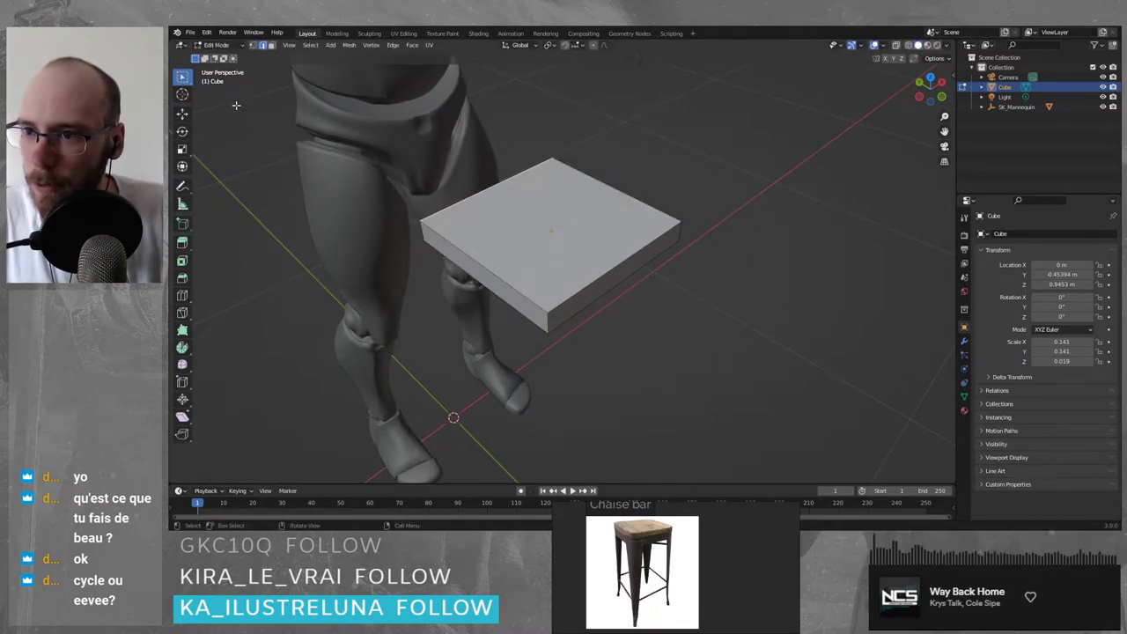
- Switch to vertex selection and join two diagonally opposite top corner vertices of the seat slab with an edge
click(253, 44)
middle_drag(537, 185, 565, 202)
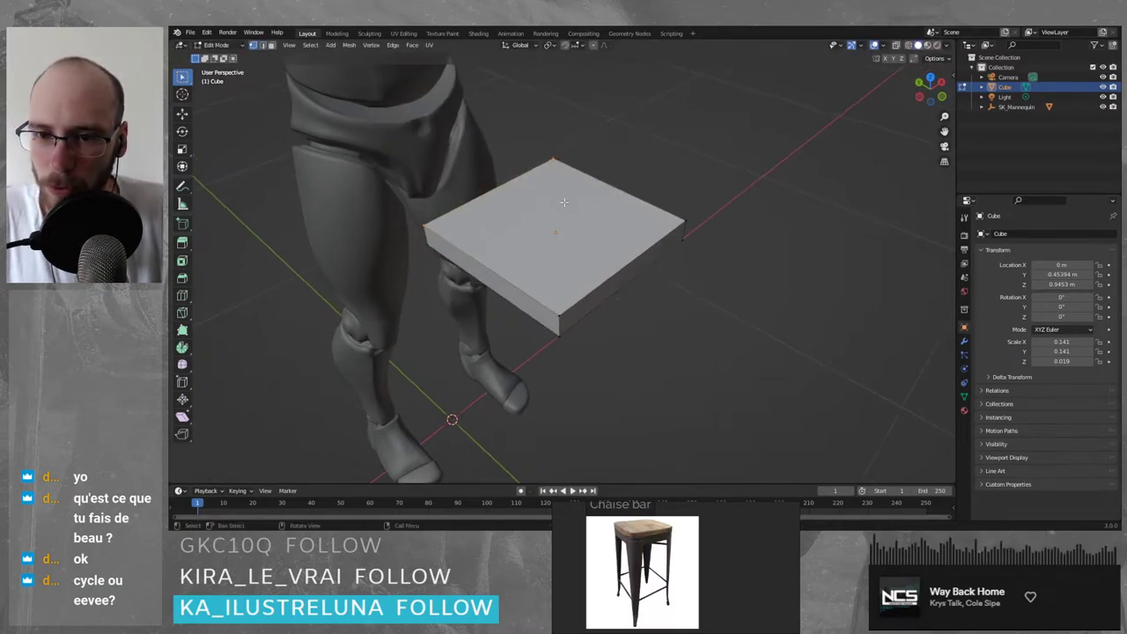
click(552, 156)
shift+click(561, 316)
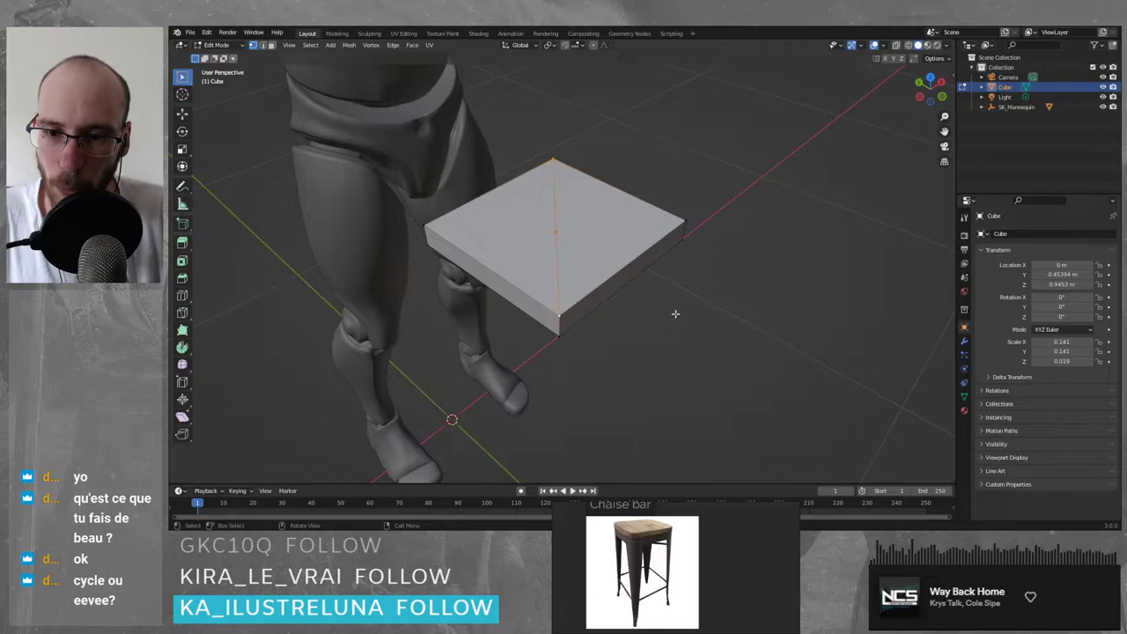
key(j)
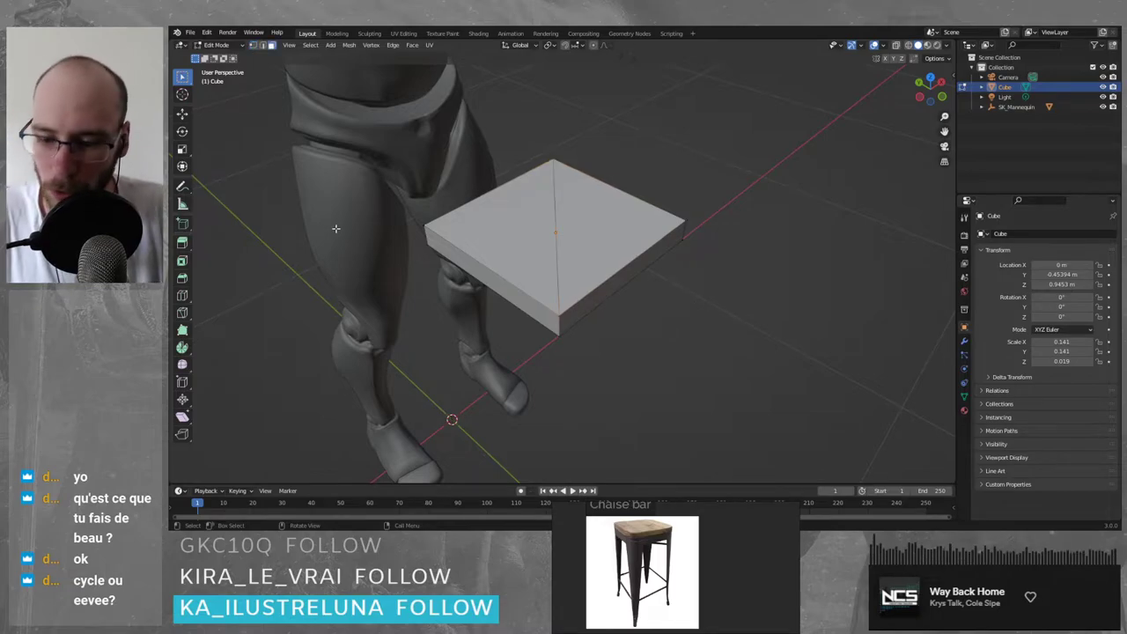
- Try selecting a face of the seat slab in wireframe display and undo it
key(shift+z)
click(569, 267)
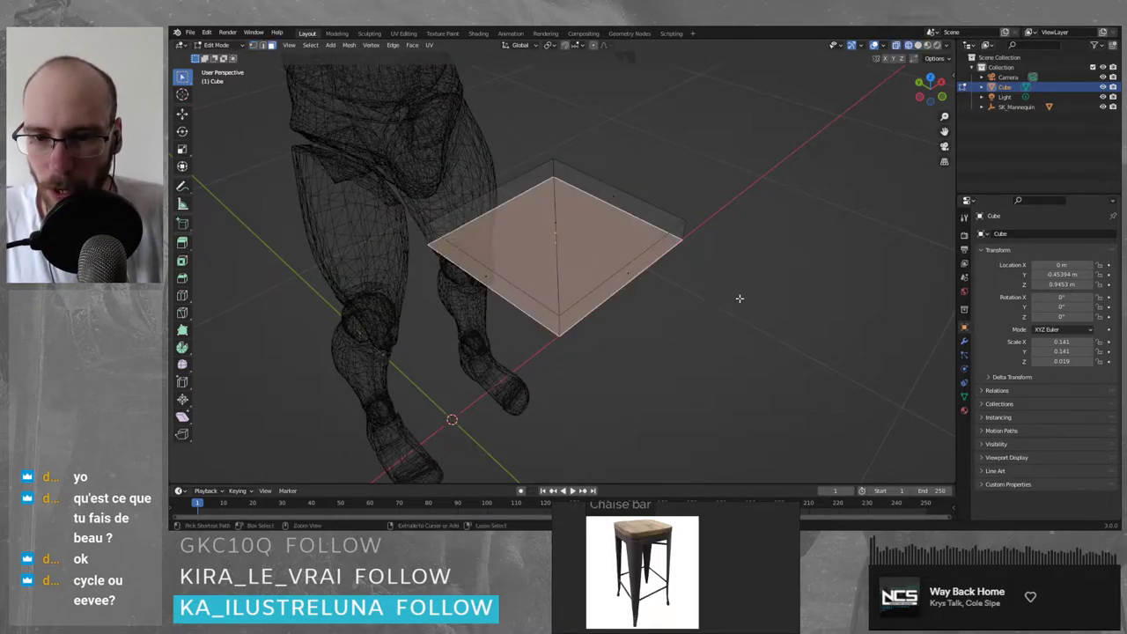
key(ctrl+z)
key(ctrl+z)
key(ctrl+z)
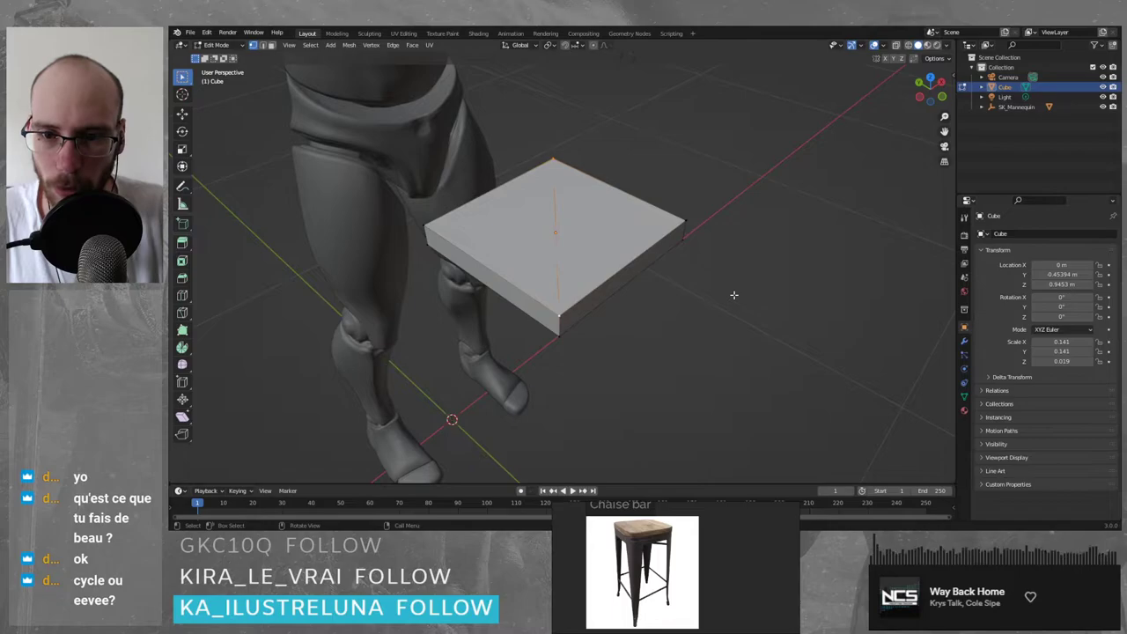
- Switch to face selection and select one triangular half of the seat slab's top, checking it in wireframe and solid display
key(shift+z)
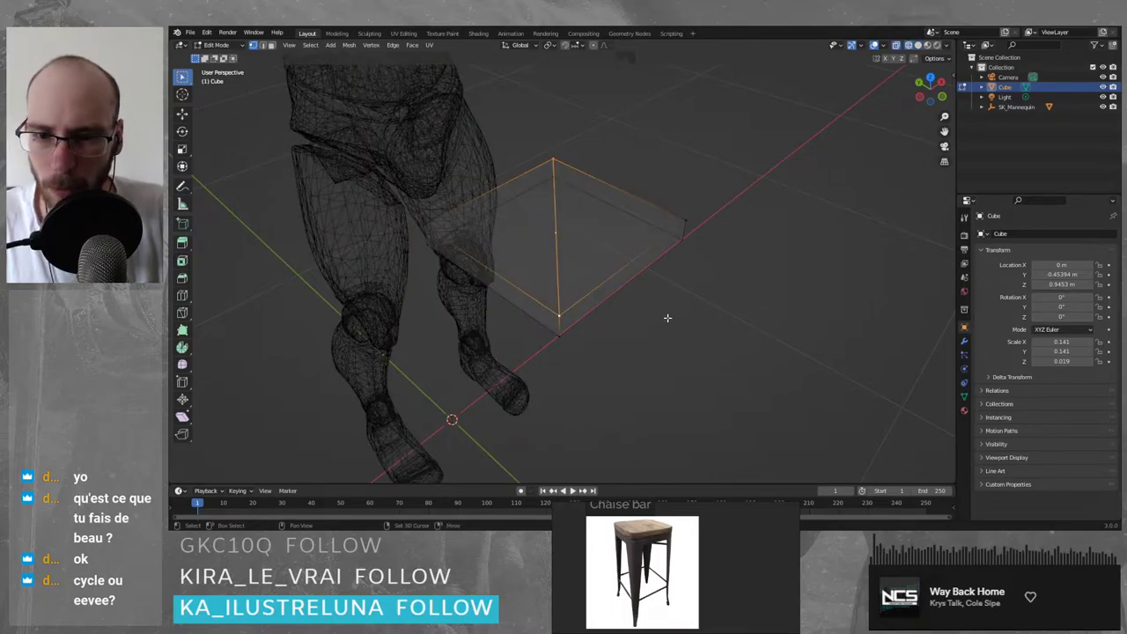
key(3)
click(632, 225)
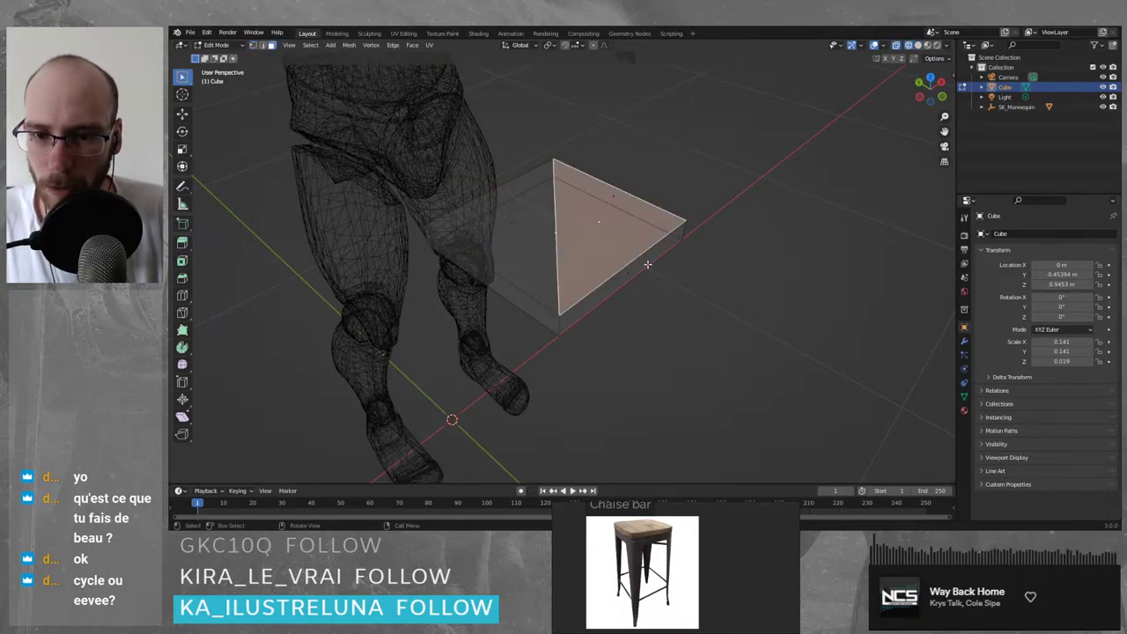
key(shift+z)
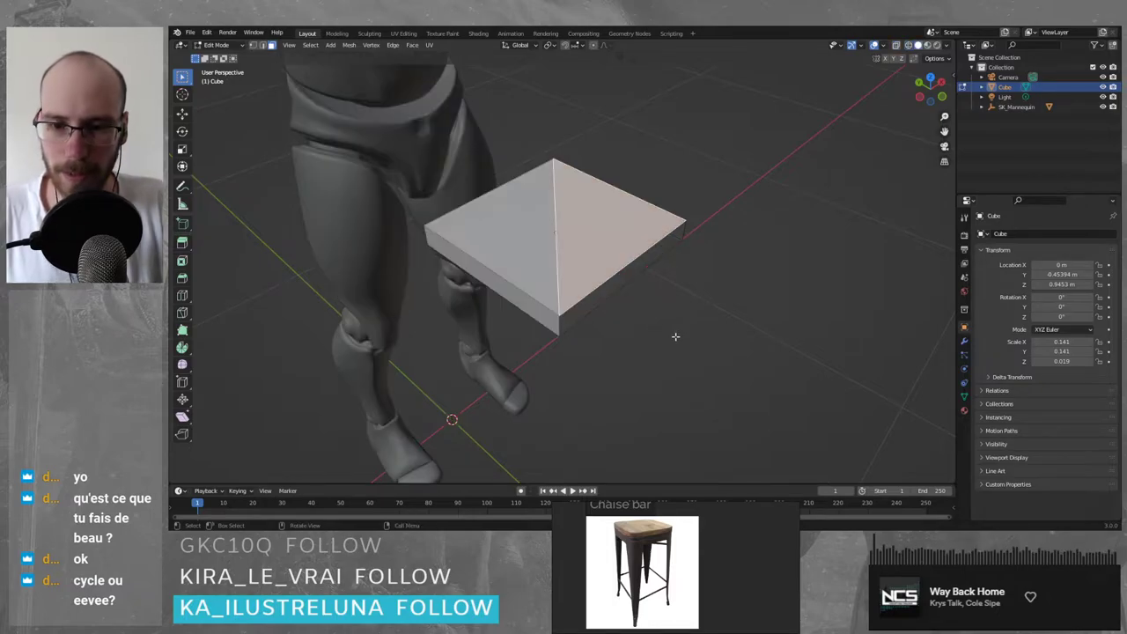
shift+click(517, 241)
shift+click(588, 245)
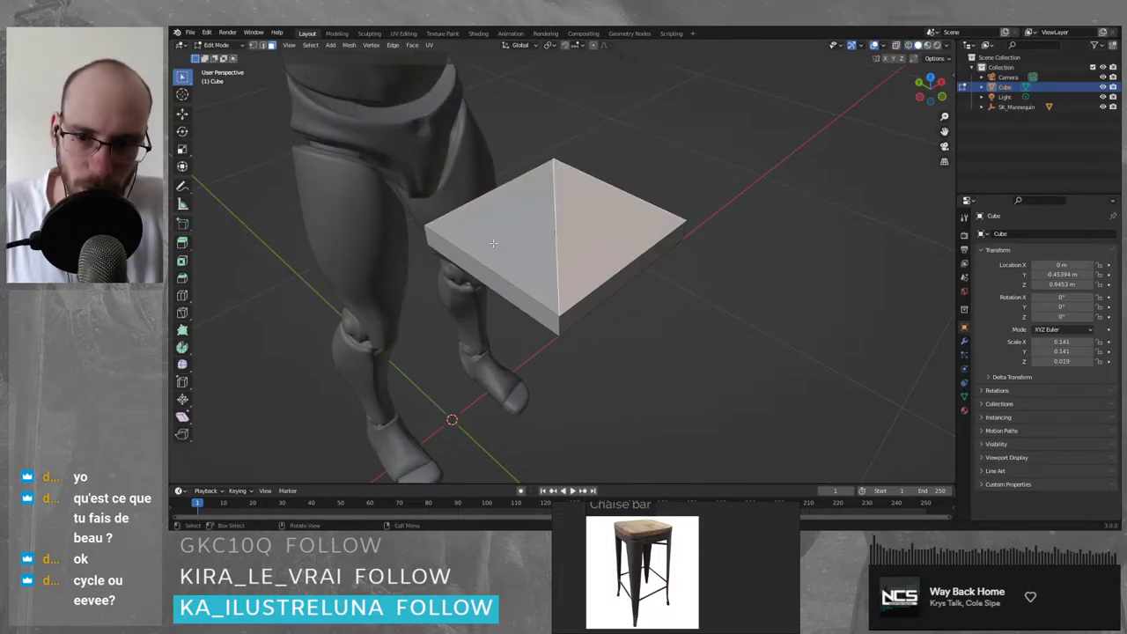
- Select the two triangular halves of the slab's top alternately to examine how the diagonal edge divides it
middle_drag(596, 226, 585, 269)
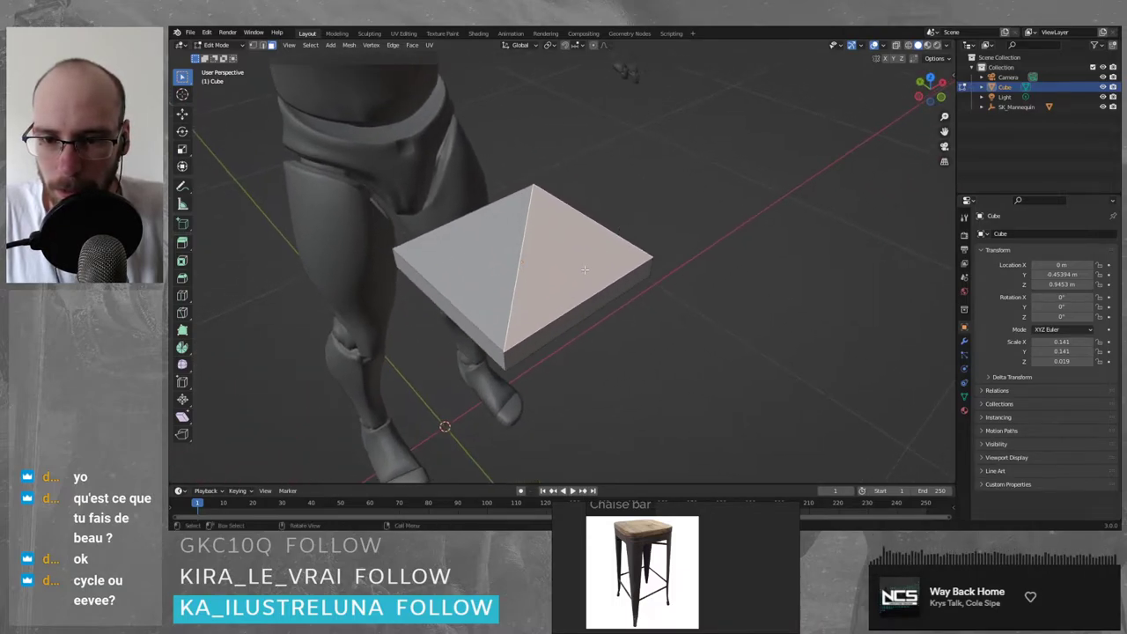
scroll(584, 269, up, 2)
click(494, 254)
click(570, 259)
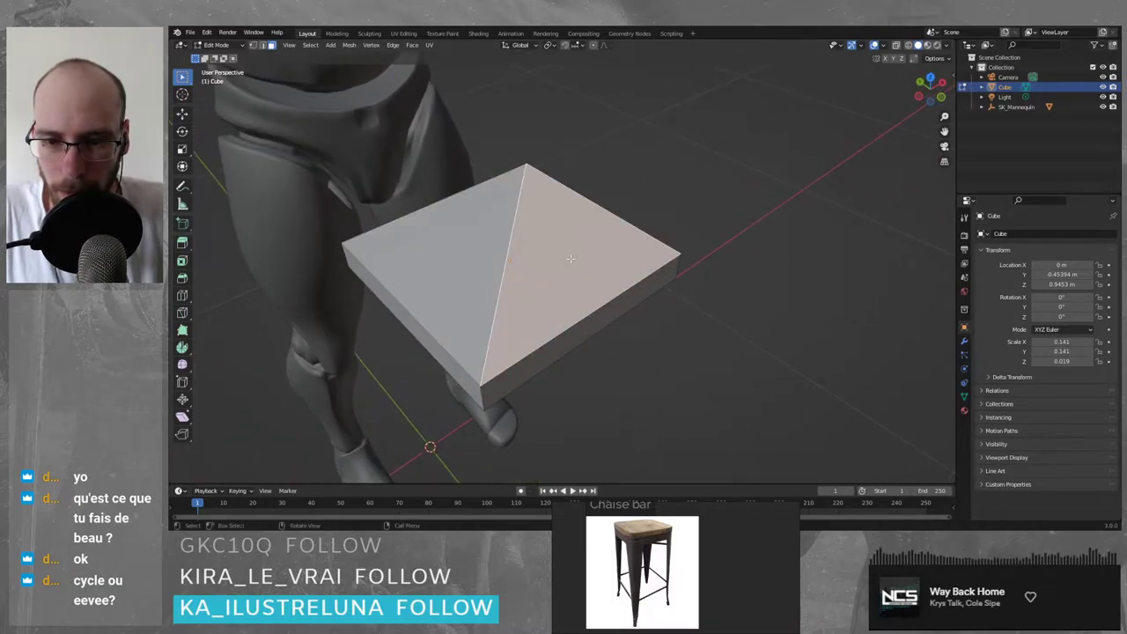
click(560, 256)
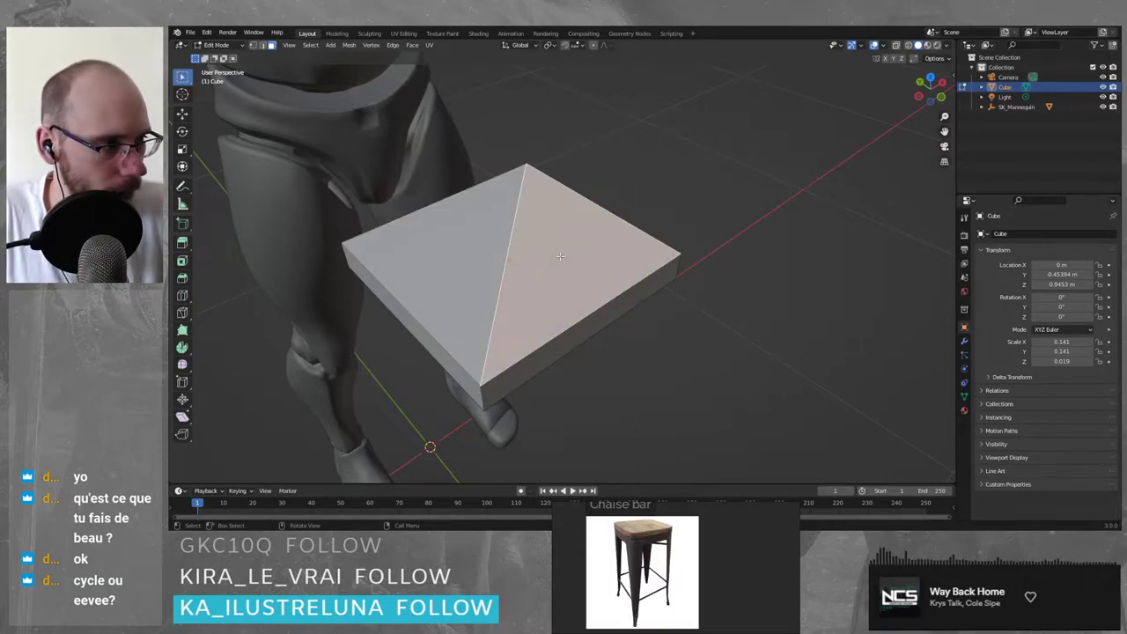
click(451, 248)
click(548, 266)
click(480, 263)
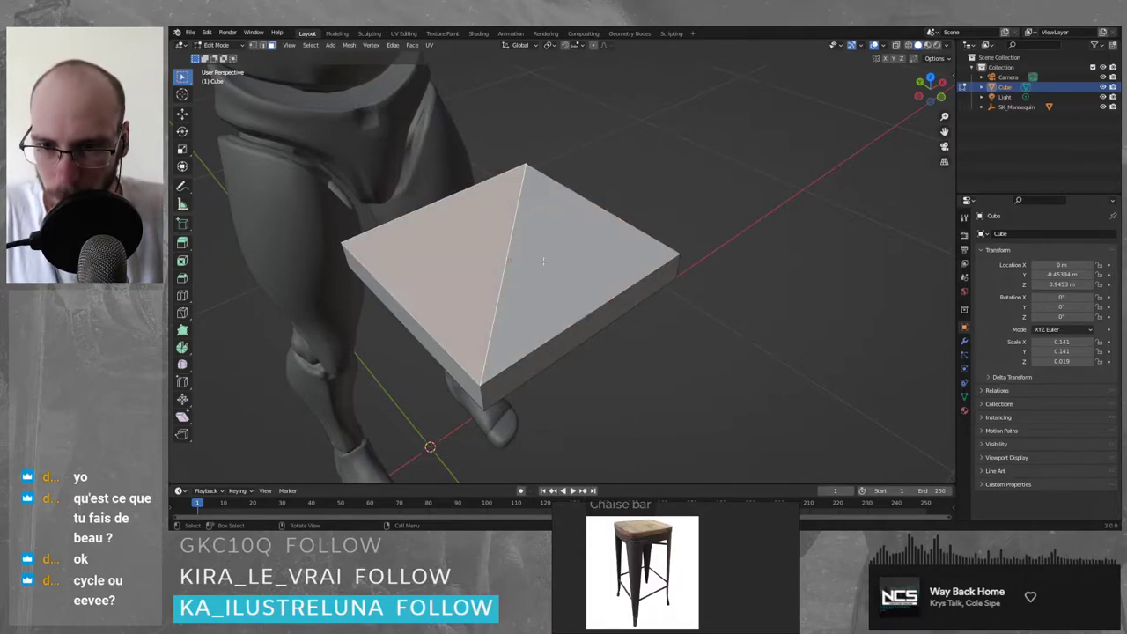
click(559, 261)
- Select the seat slab's adjoining side faces one after another to examine them as separate faces
mouse_move(565, 219)
middle_down()
mouse_move(468, 272)
mouse_move(531, 307)
mouse_move(551, 237)
middle_up()
click(588, 172)
middle_drag(588, 171, 666, 289)
scroll(666, 289, up, 2)
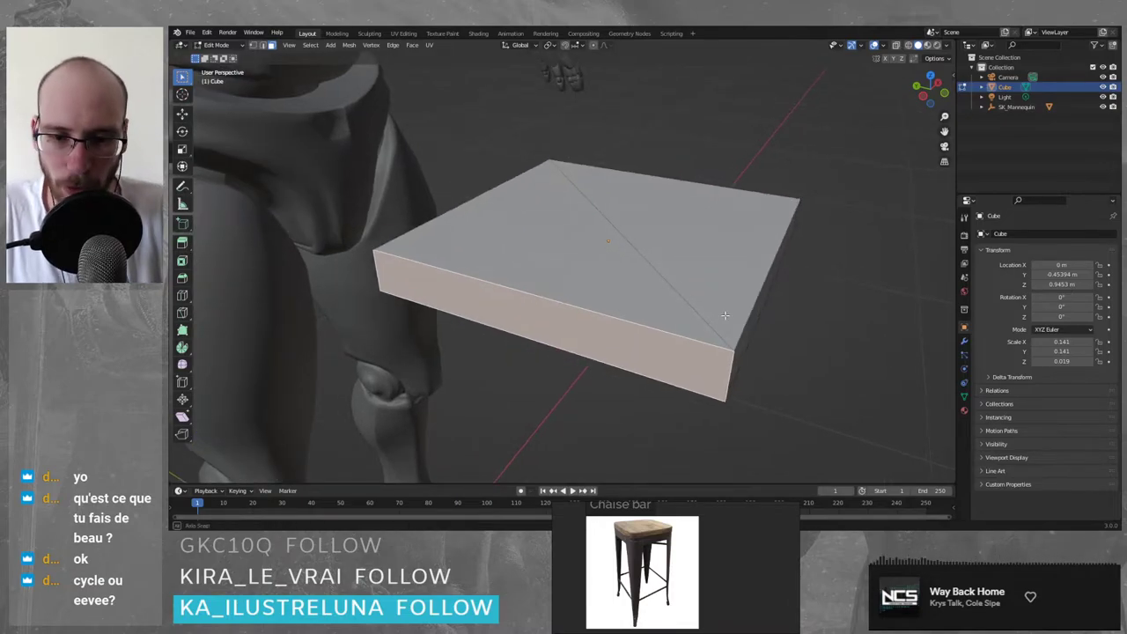
middle_drag(722, 314, 548, 234)
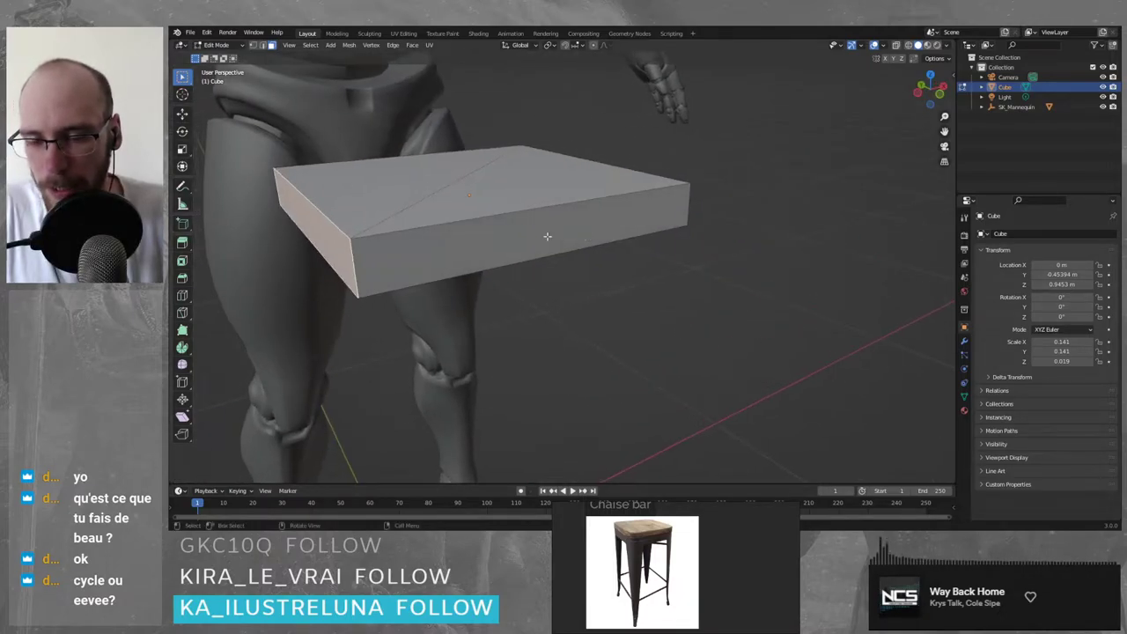
click(516, 235)
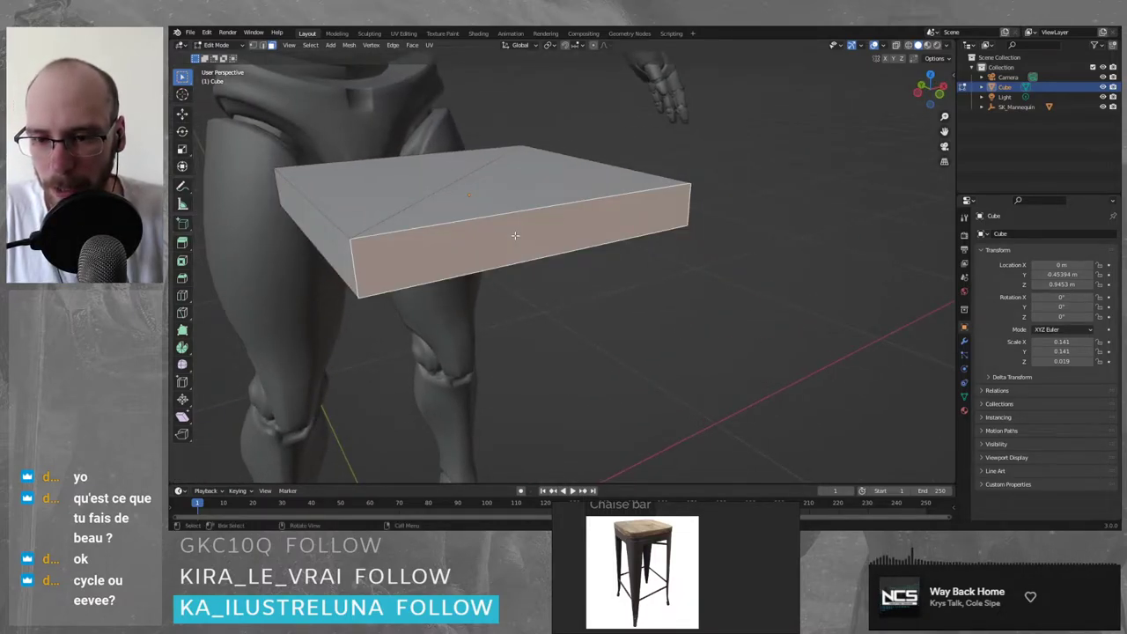
click(322, 235)
click(456, 252)
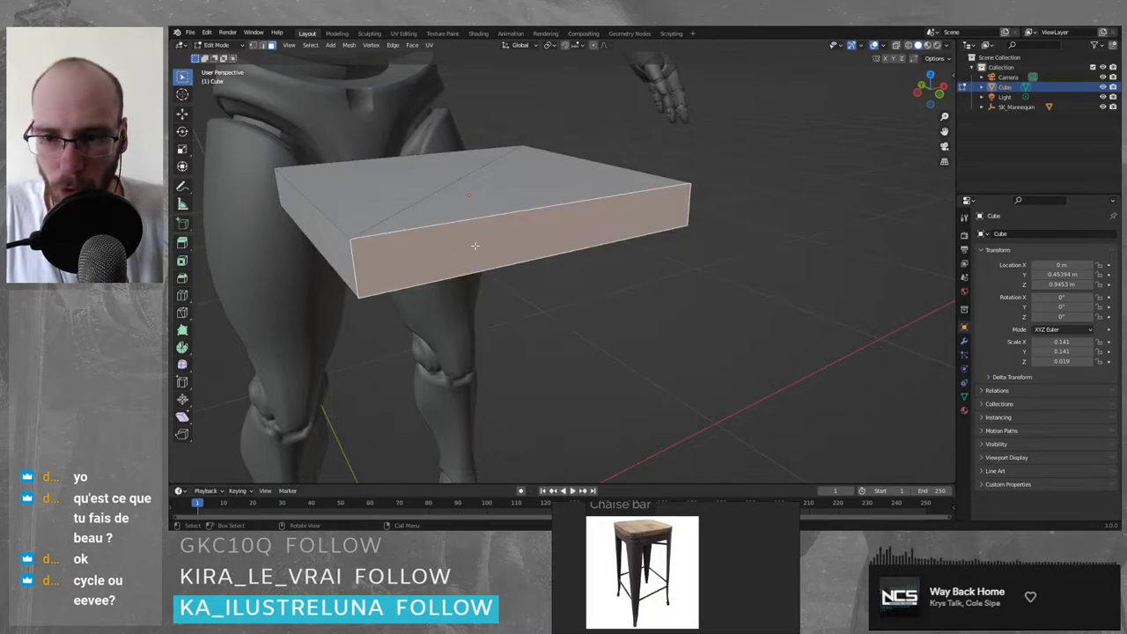
middle_drag(475, 245, 546, 239)
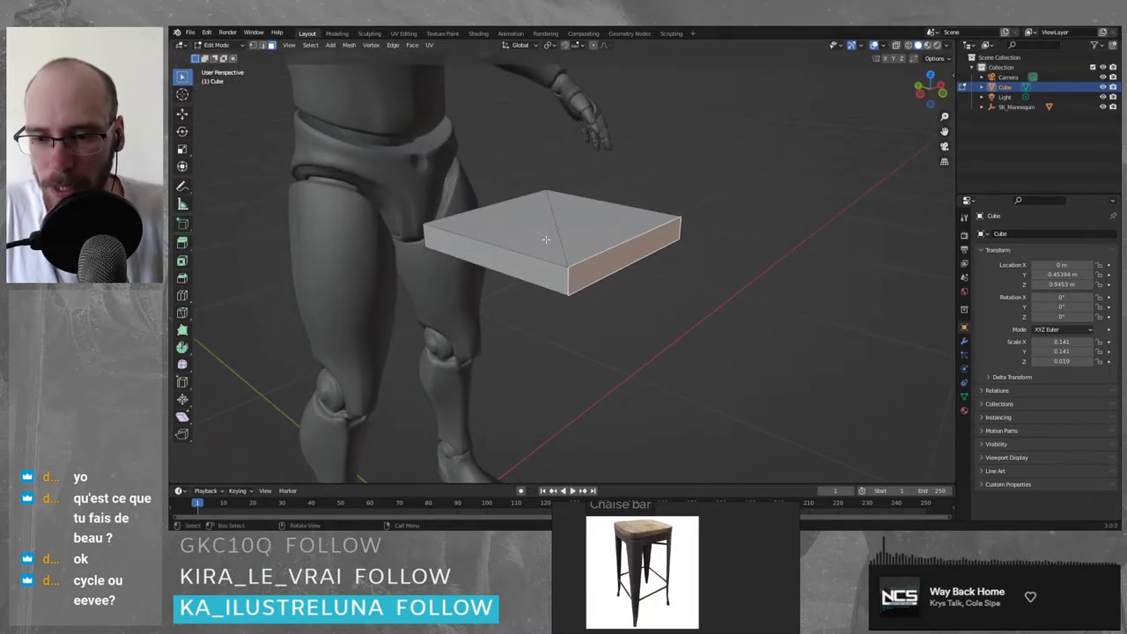
click(549, 280)
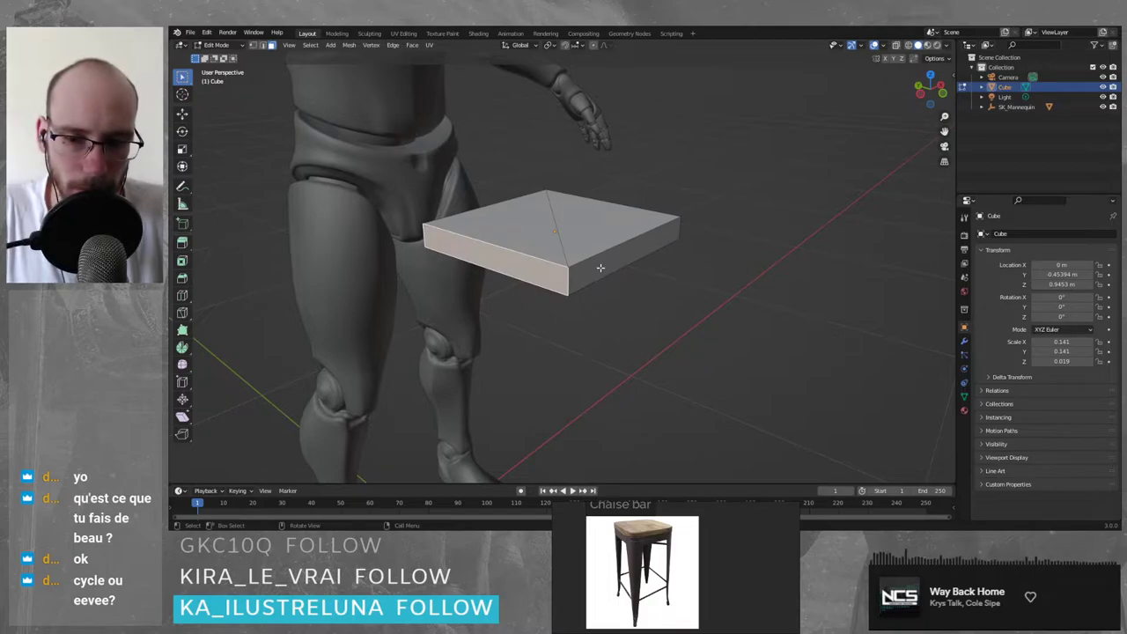
click(601, 267)
click(538, 269)
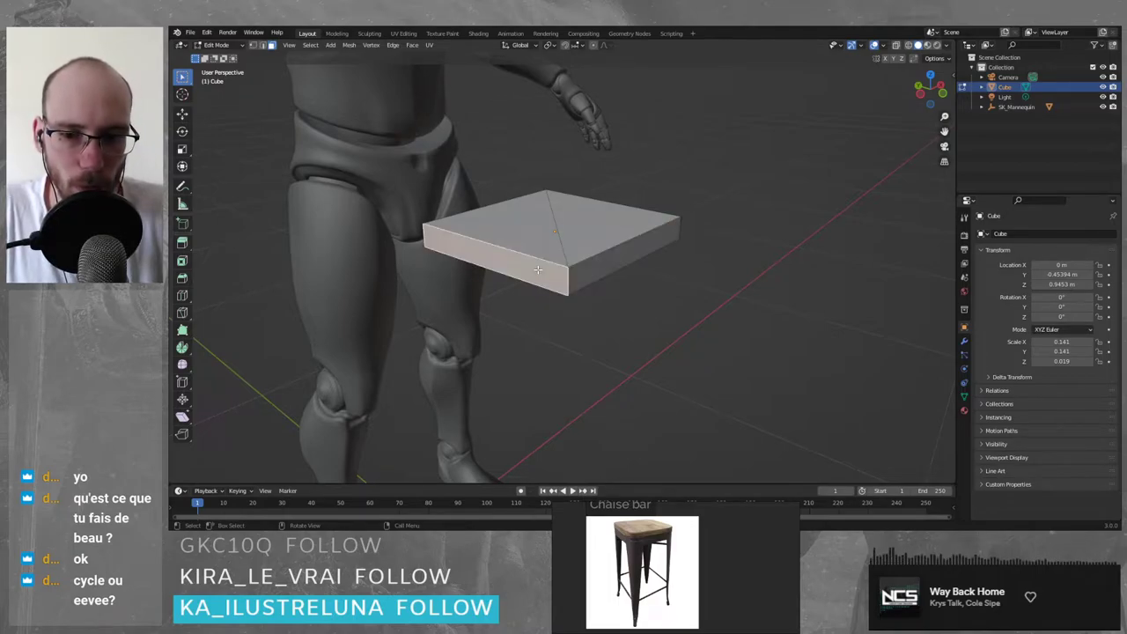
click(597, 266)
click(543, 269)
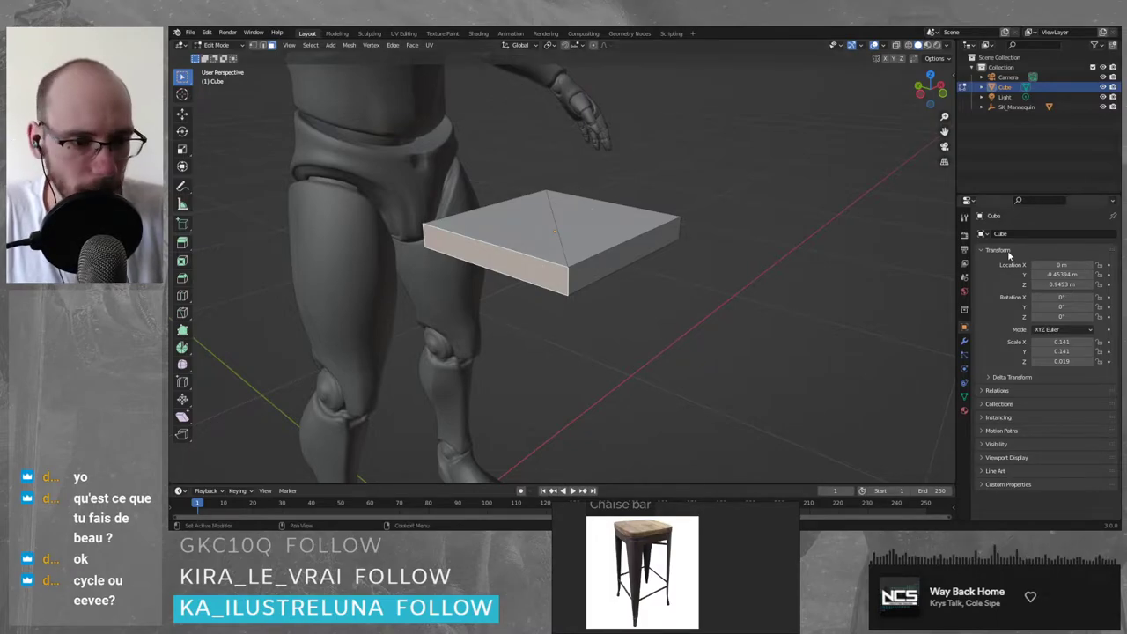
- Open the modifier settings, switch to edge selection, and try selecting the seat slab's upper edges
click(964, 343)
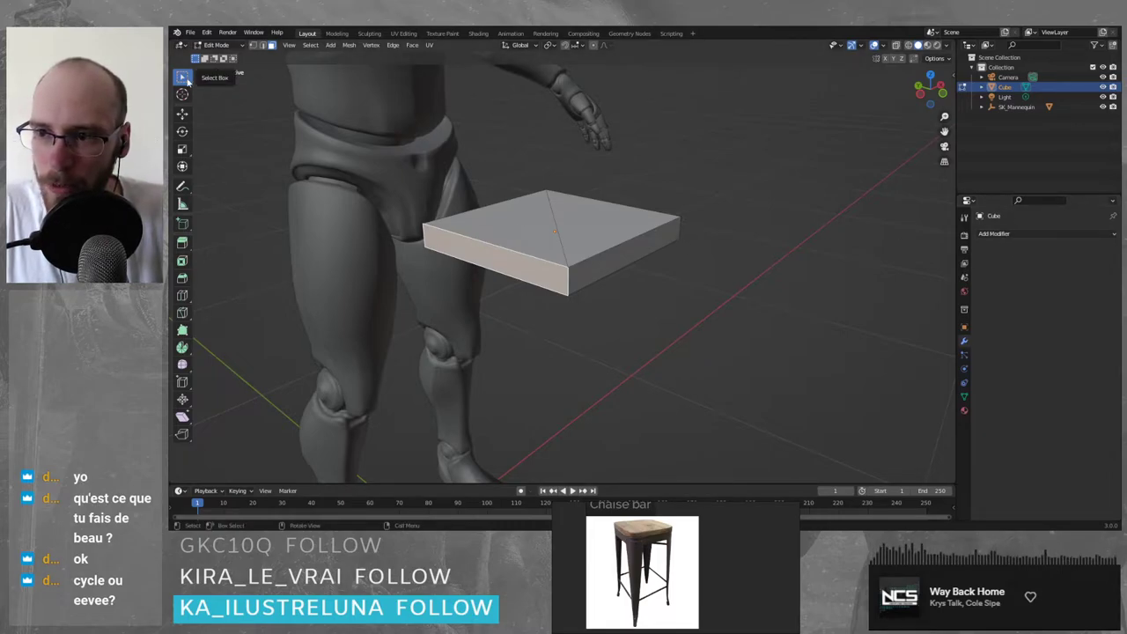
click(263, 46)
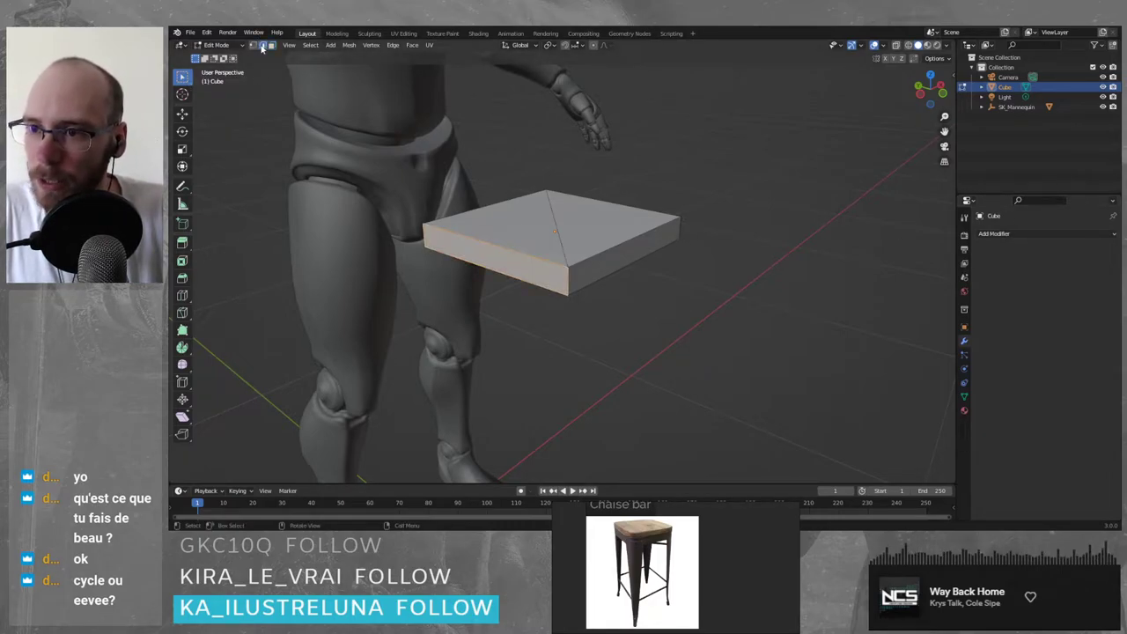
click(521, 262)
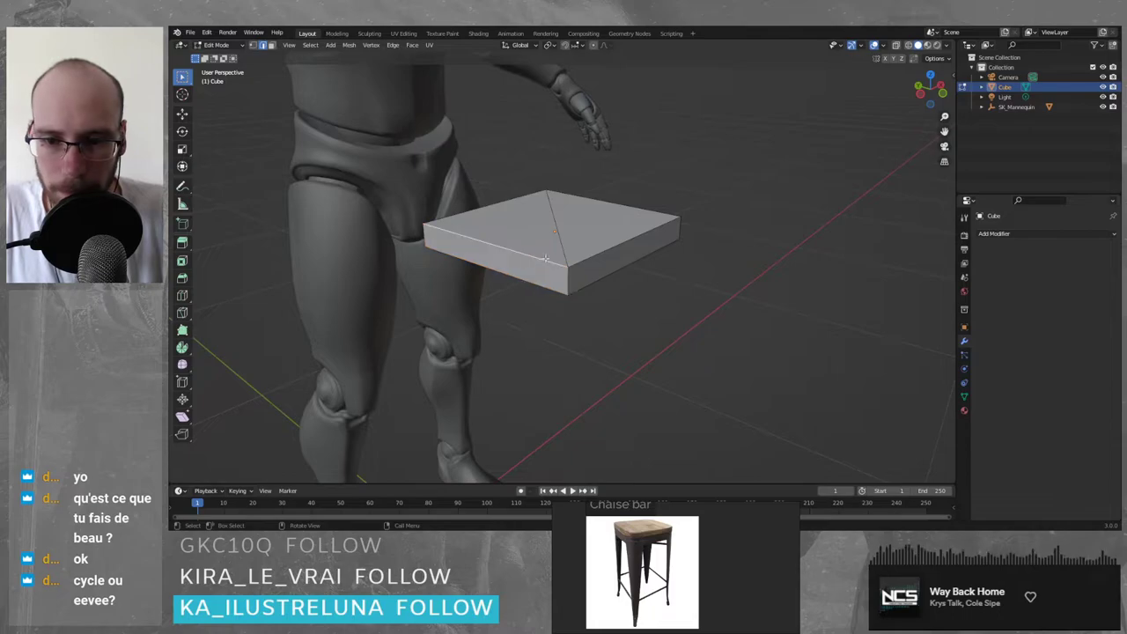
click(599, 252)
click(554, 263)
ctrl+alt+click(592, 261)
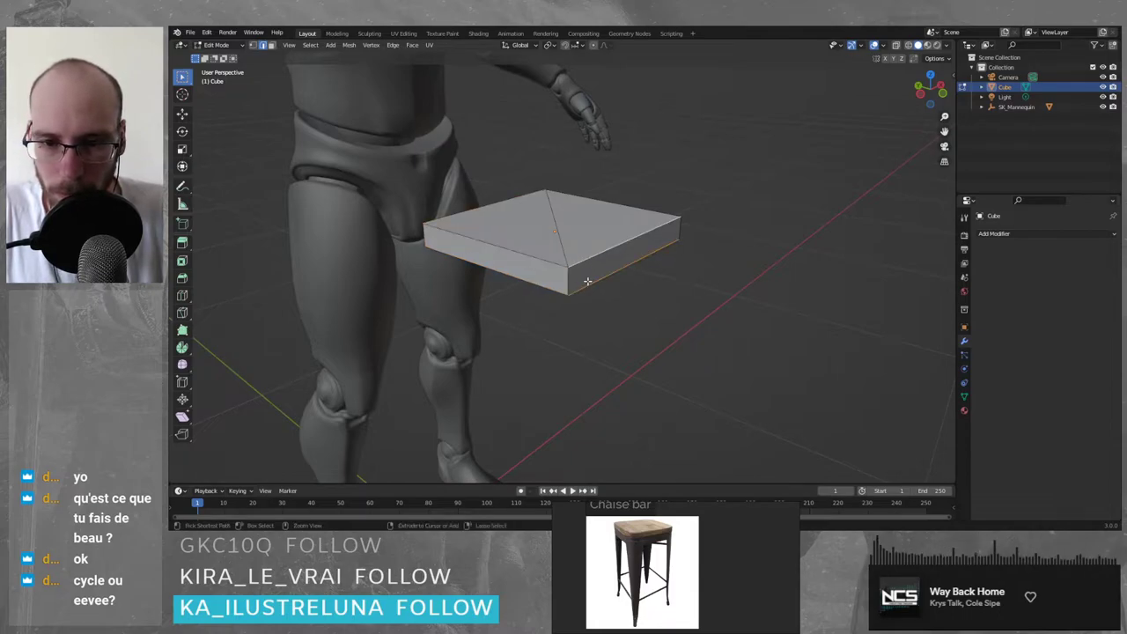
- Select the four edges around the seat slab's underside, checking the selection in face mode before returning to edge selection
click(553, 293)
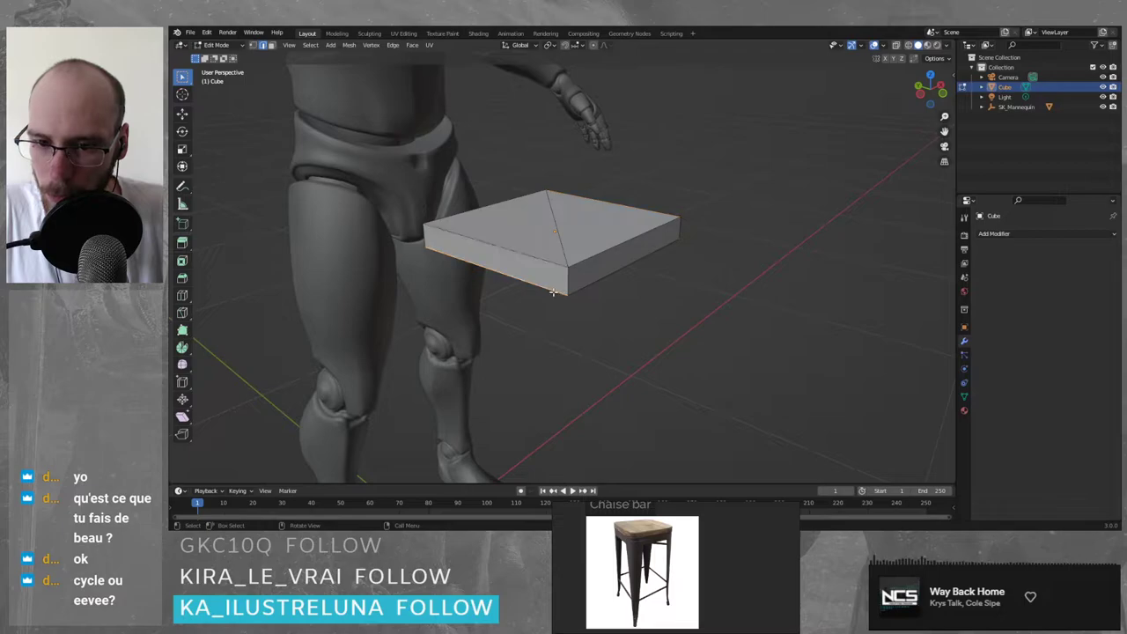
ctrl+alt+click(582, 289)
click(590, 282)
shift+click(548, 287)
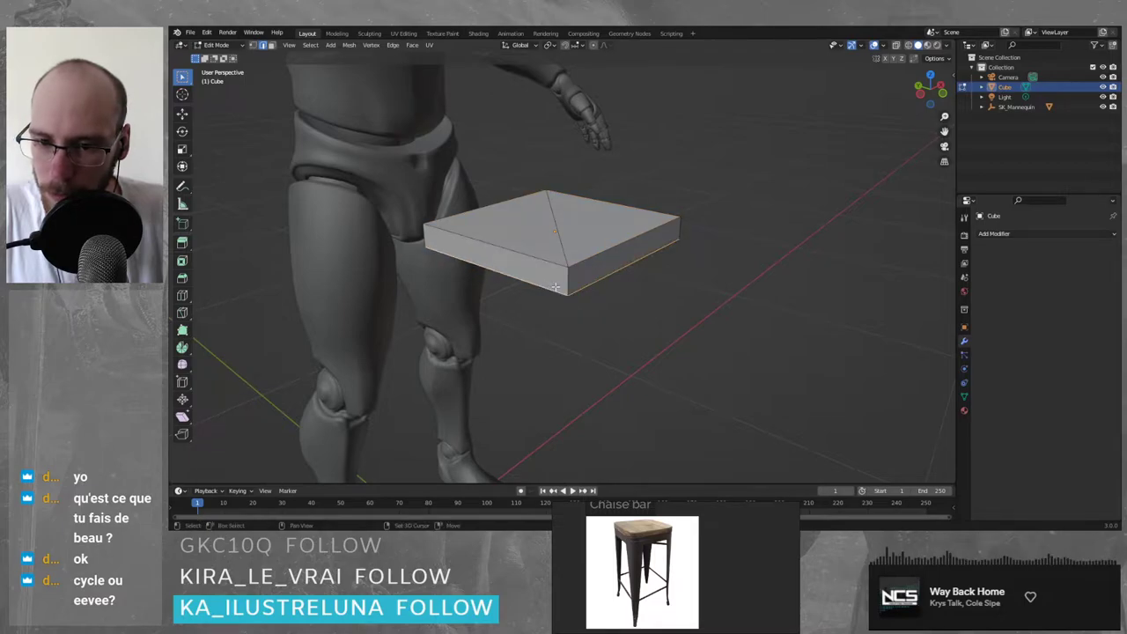
middle_drag(556, 287, 555, 273)
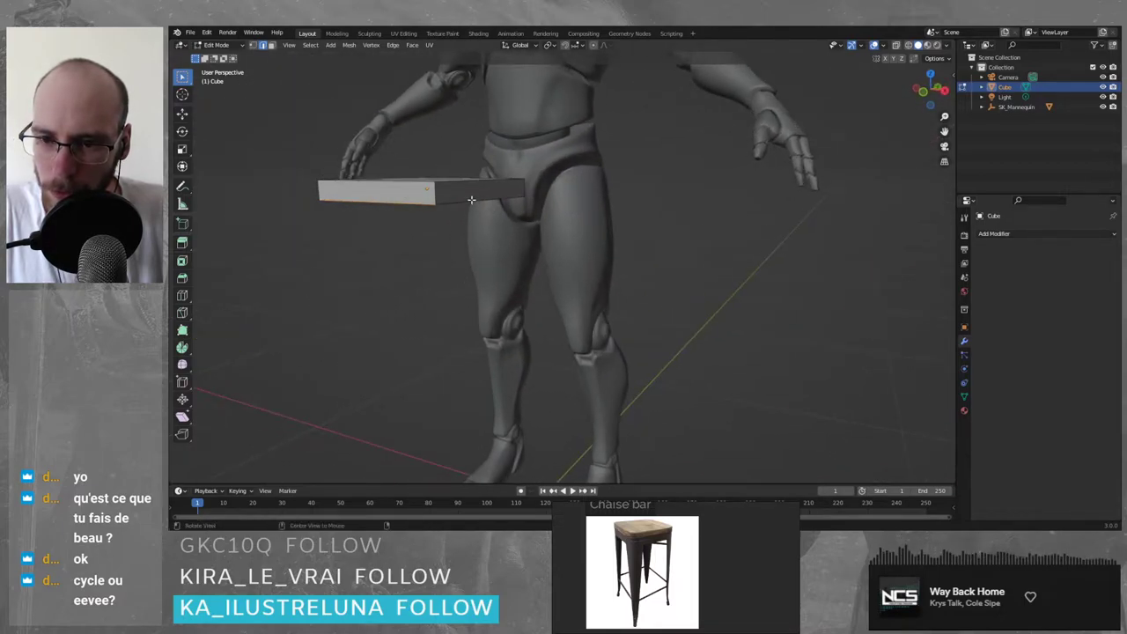
middle_drag(472, 203, 536, 217)
click(446, 236)
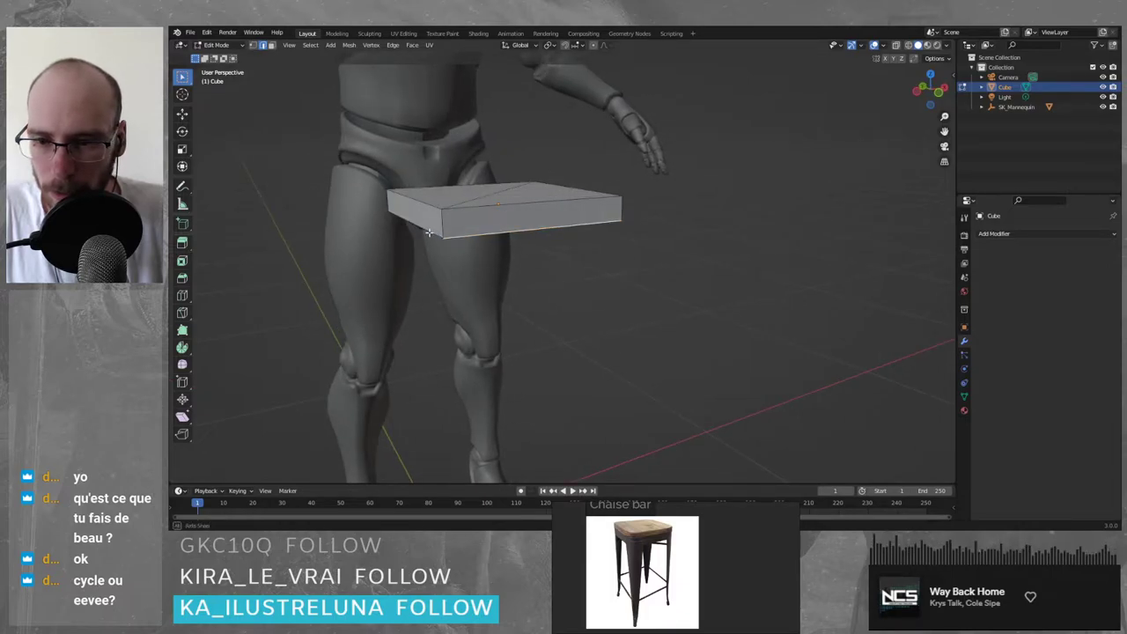
middle_drag(445, 236, 486, 225)
click(271, 45)
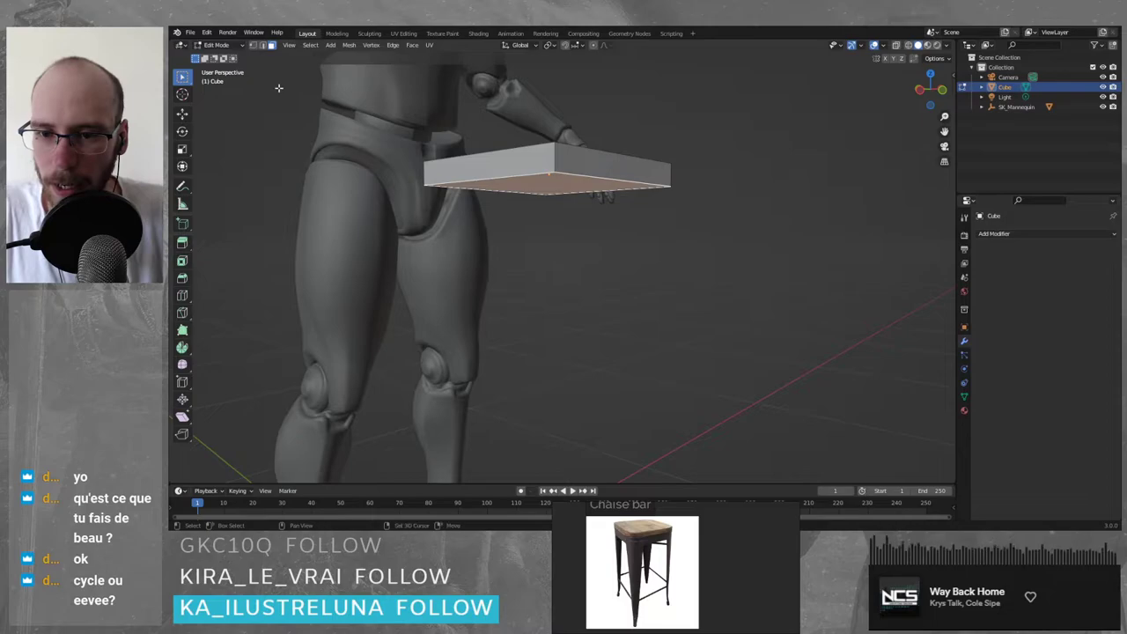
key(2)
middle_drag(511, 168, 568, 152)
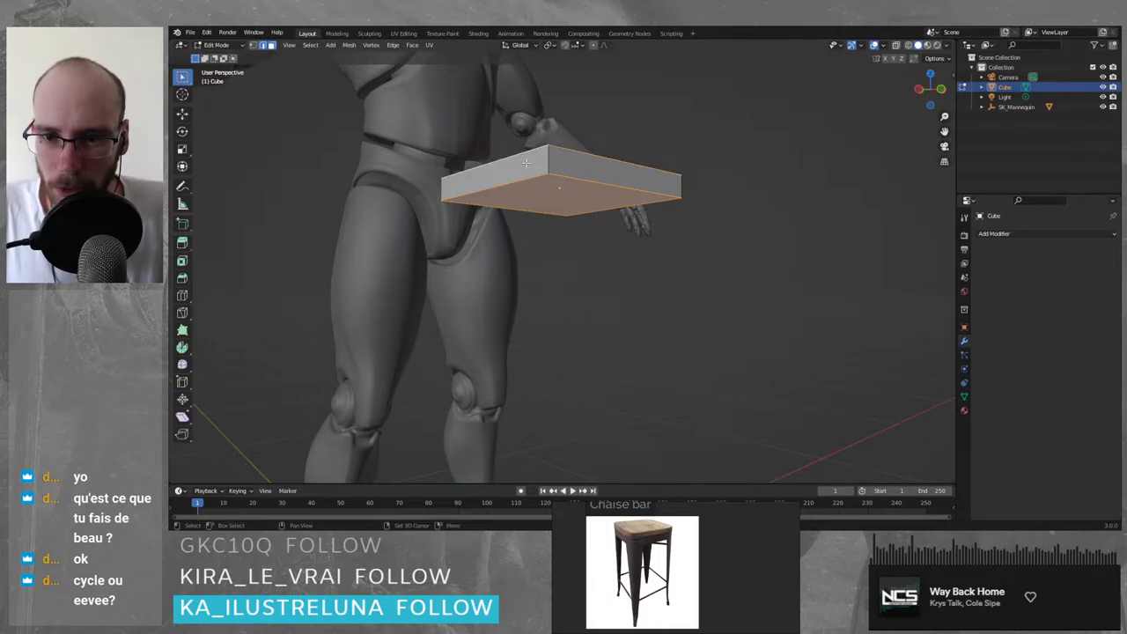
- Extend the edge selection to the outer edges of the seat slab's top, leaving out its diagonal
click(574, 216)
shift+click(547, 216)
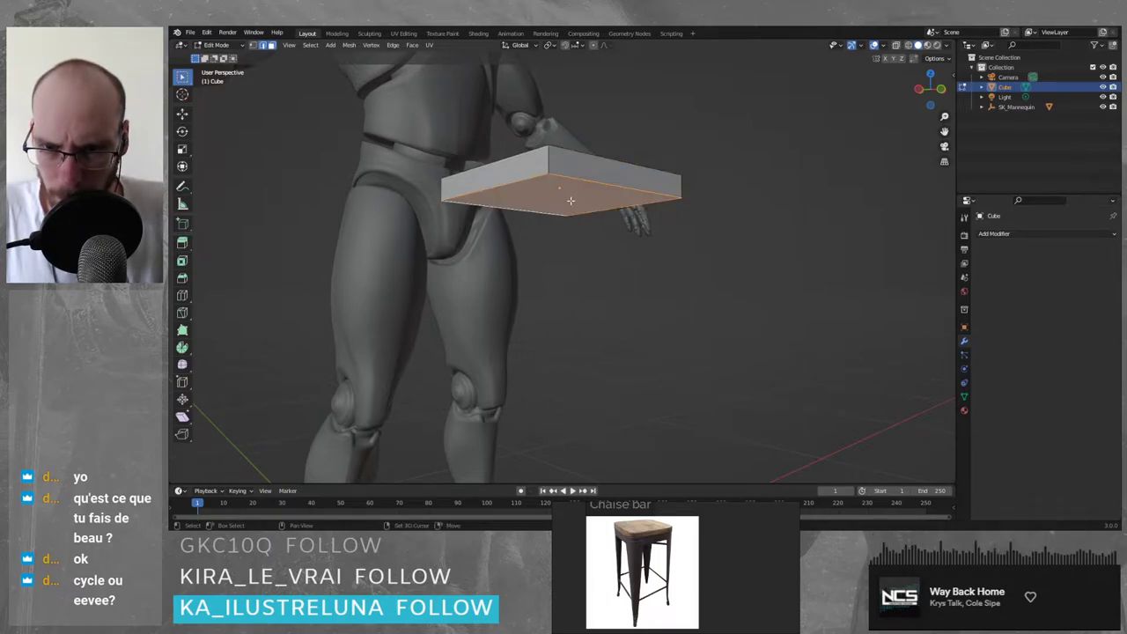
middle_drag(568, 197, 587, 207)
shift+click(598, 274)
shift+click(709, 266)
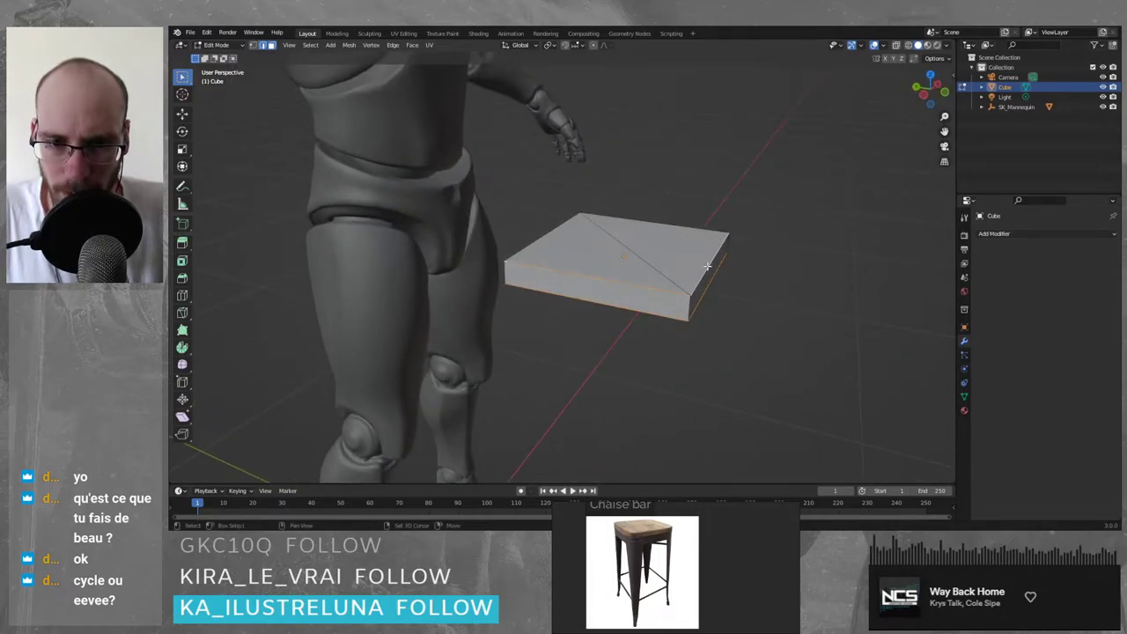
shift+click(654, 225)
middle_drag(541, 234, 587, 250)
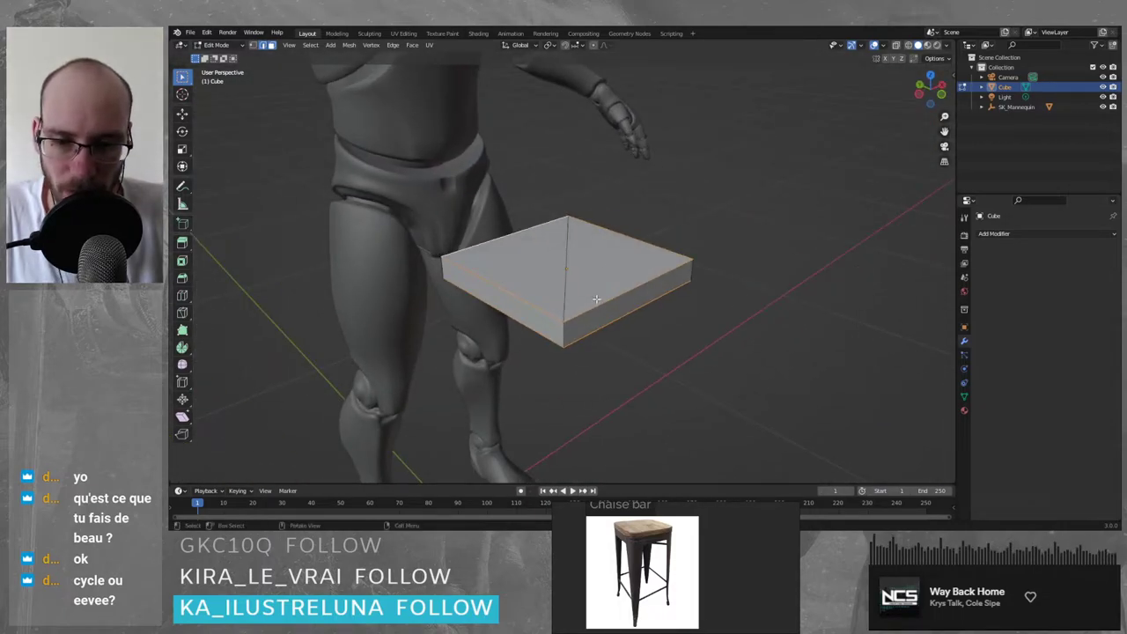
- Add the vertical corner edges to the selection, mark all the slab's outer edges as sharp, and clear the selection
scroll(600, 300, up, 1)
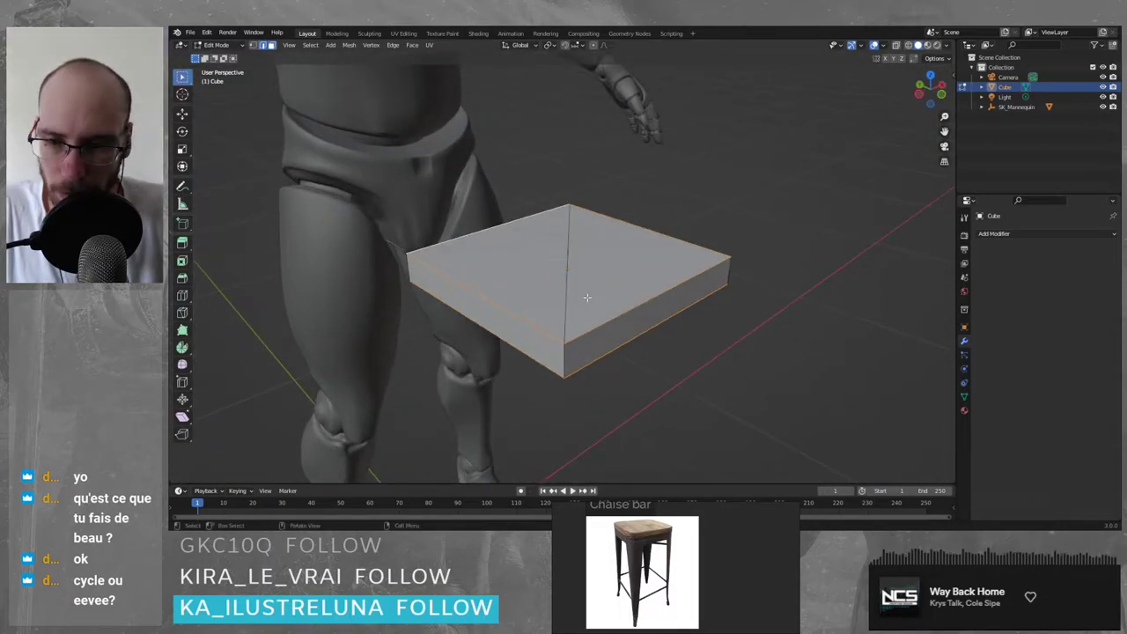
shift+click(567, 357)
shift+click(727, 276)
middle_drag(573, 275, 641, 266)
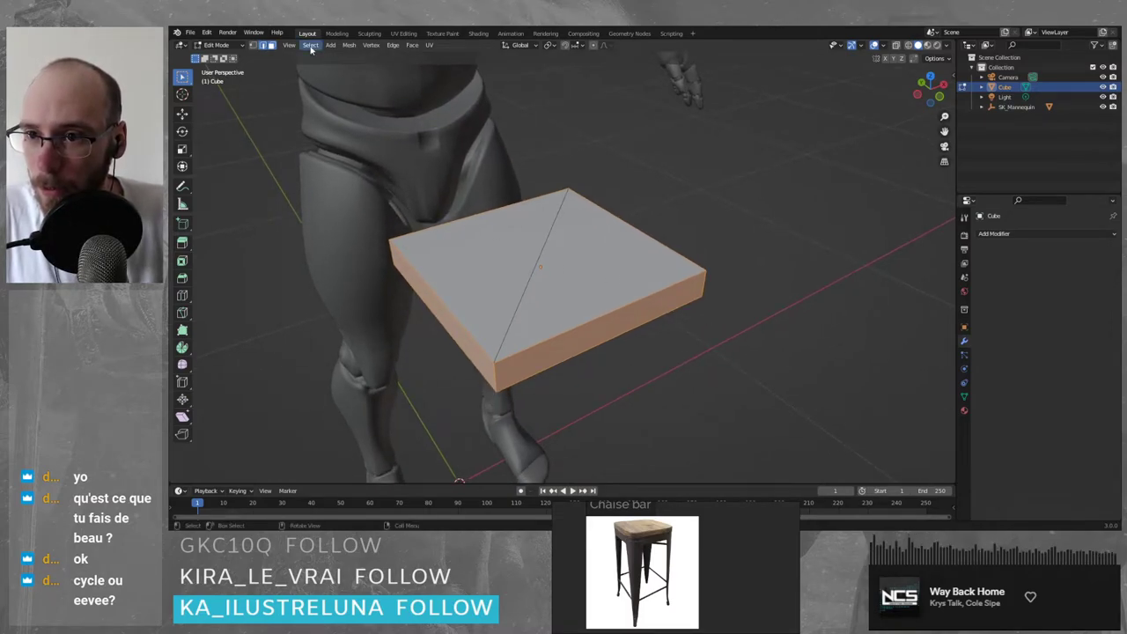
click(394, 46)
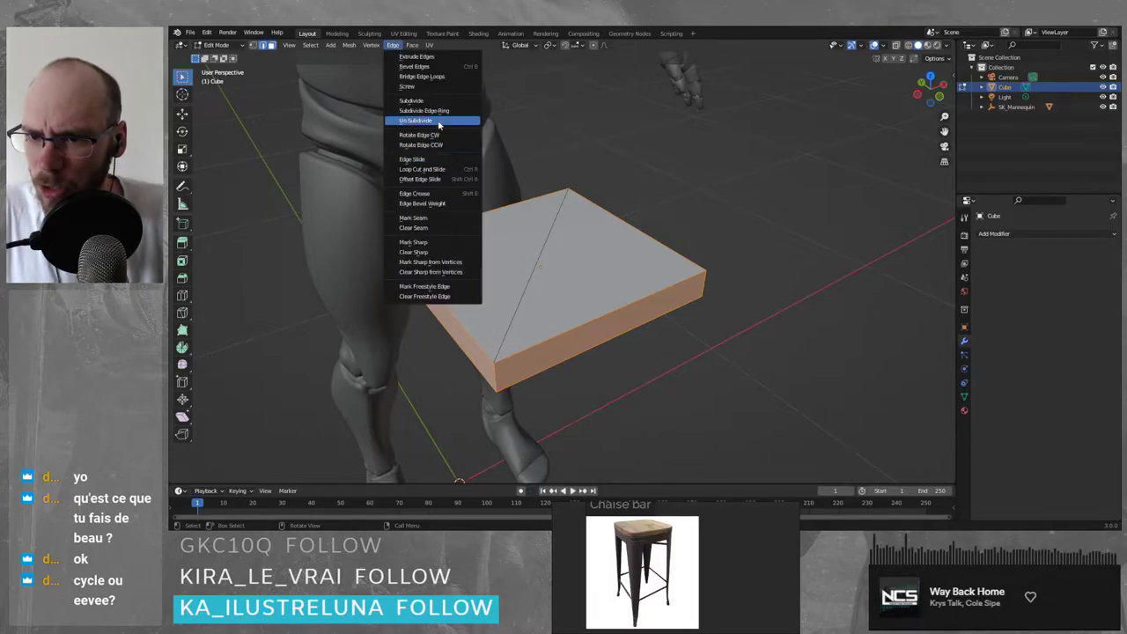
click(438, 243)
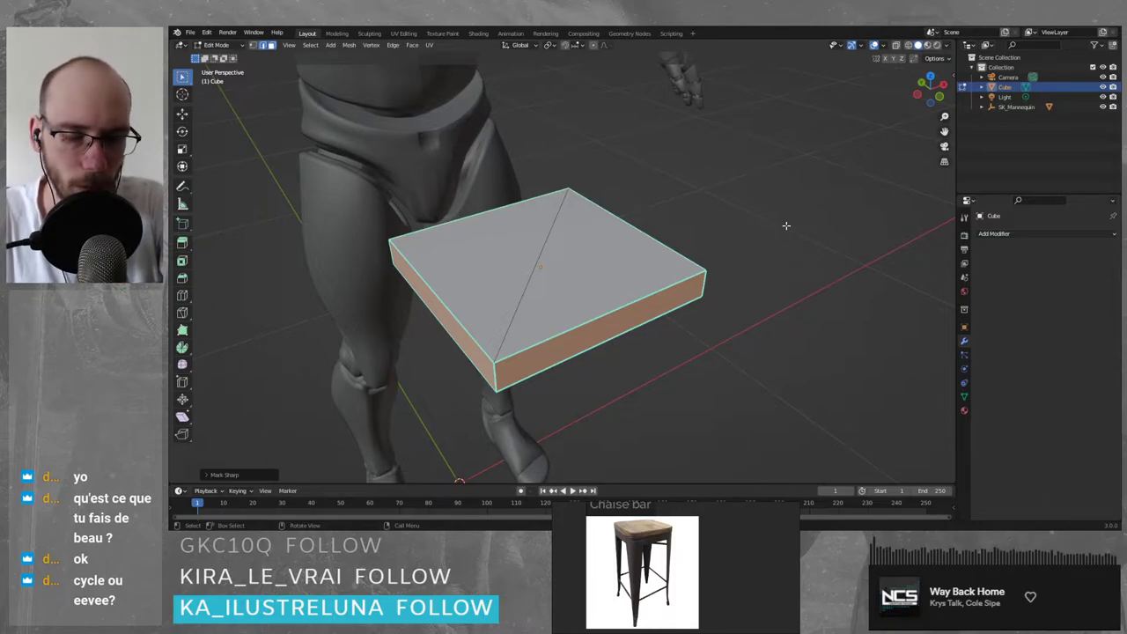
click(1037, 230)
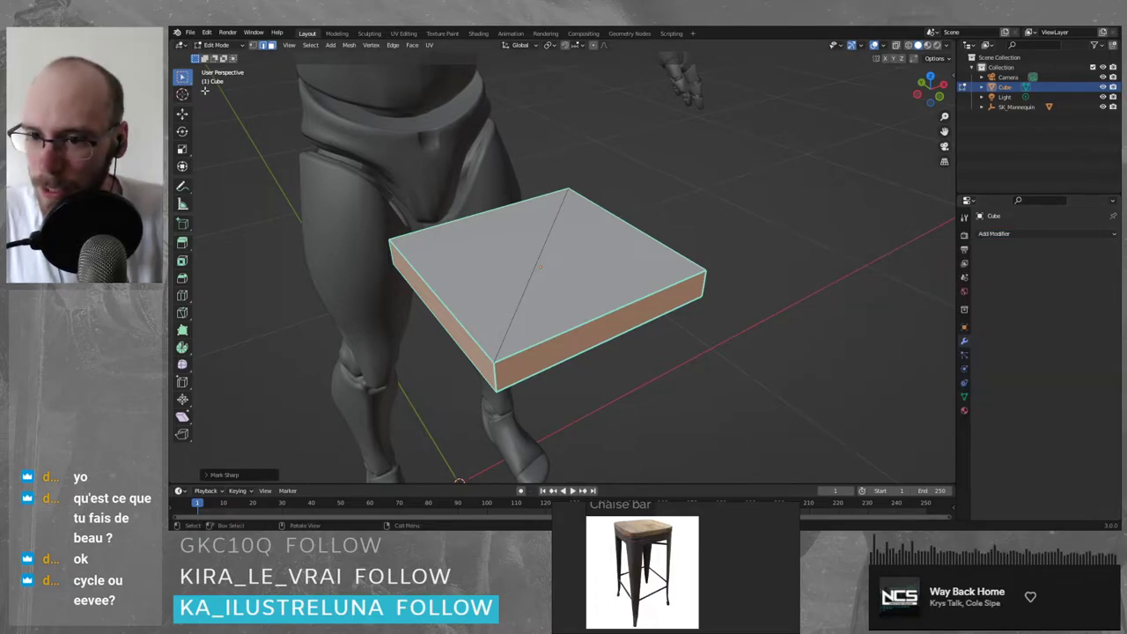
click(742, 228)
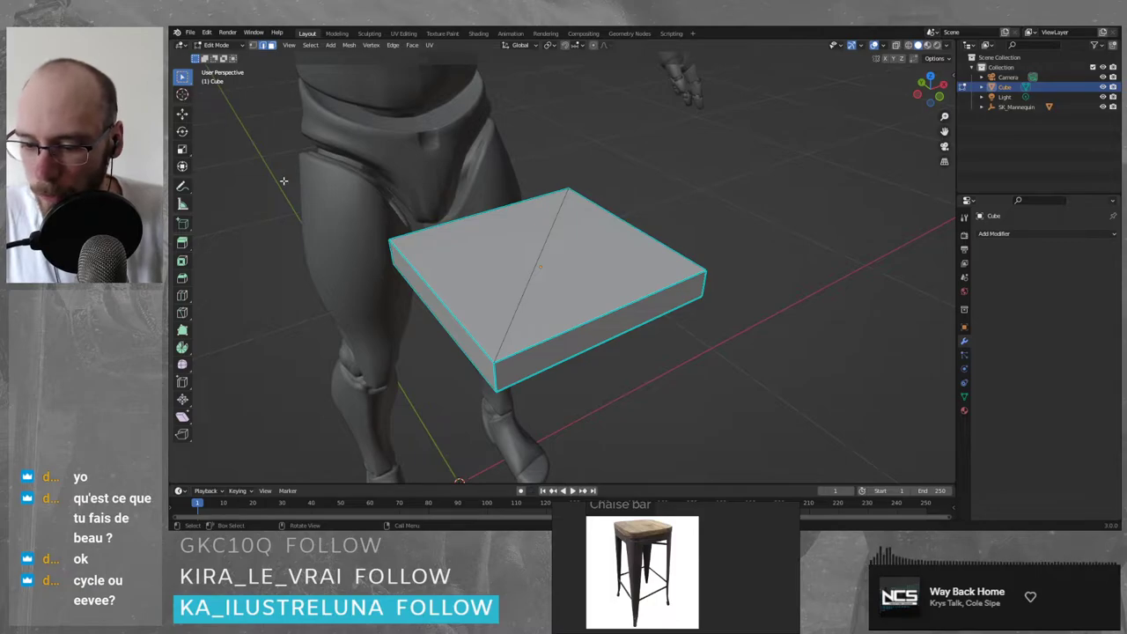
- Select the two triangular halves of the slab's top in face selection to check whether they still act as separate faces
click(500, 304)
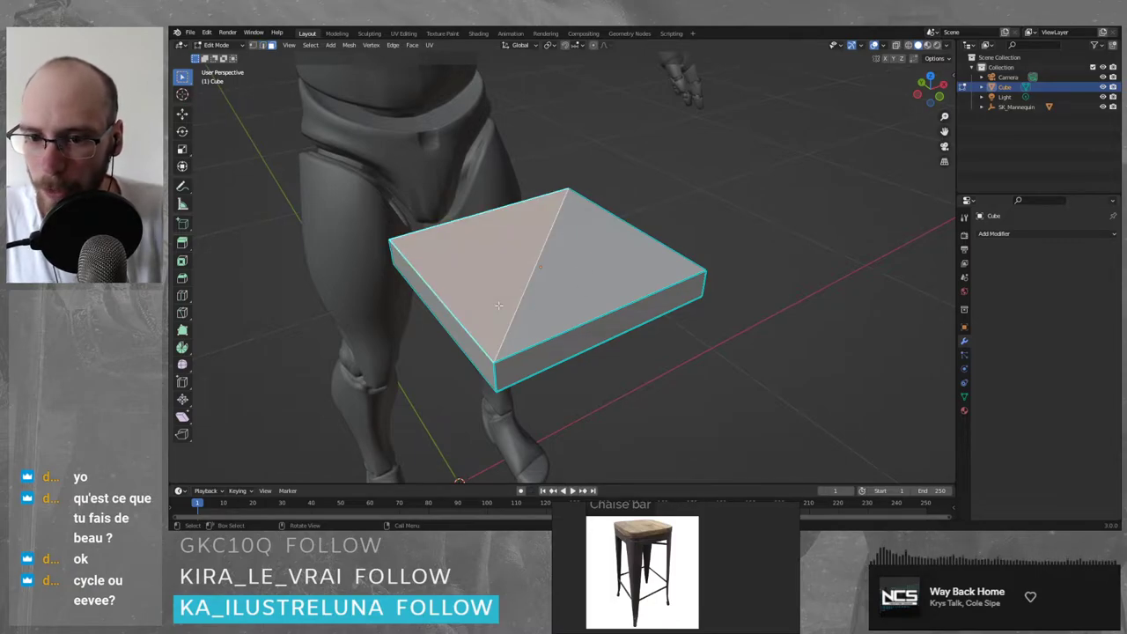
click(564, 274)
click(485, 257)
click(558, 268)
shift+click(498, 255)
shift+click(498, 256)
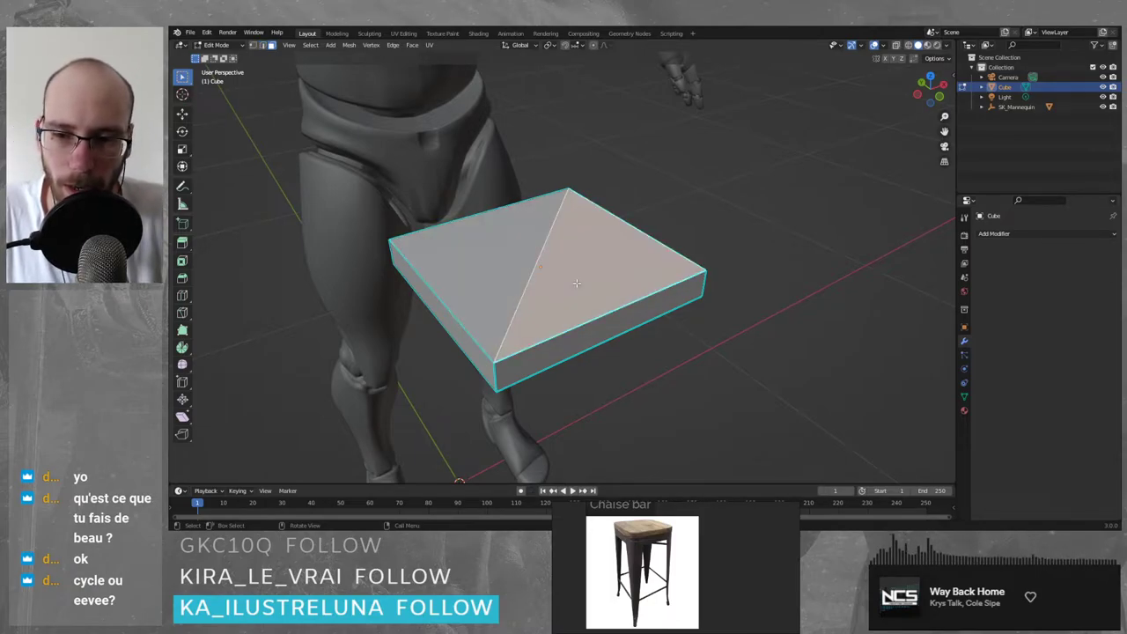
shift+click(498, 255)
middle_drag(499, 256, 549, 244)
click(577, 250)
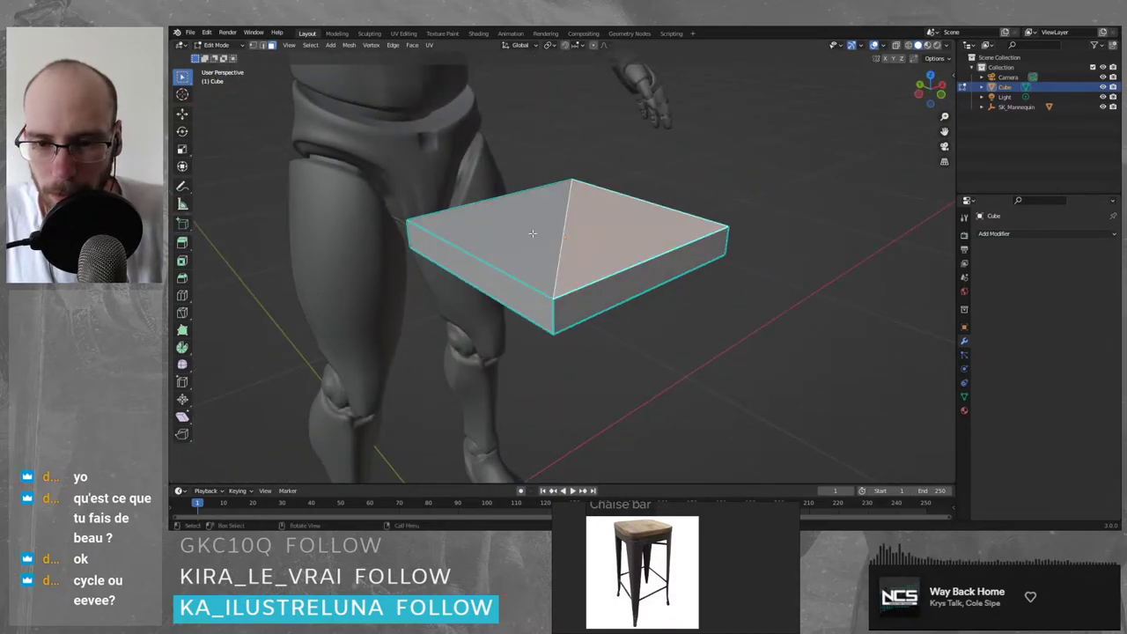
click(520, 226)
click(599, 239)
- Select the slab's side faces and top triangles from several viewpoints to examine the sharp-edged mesh
click(505, 297)
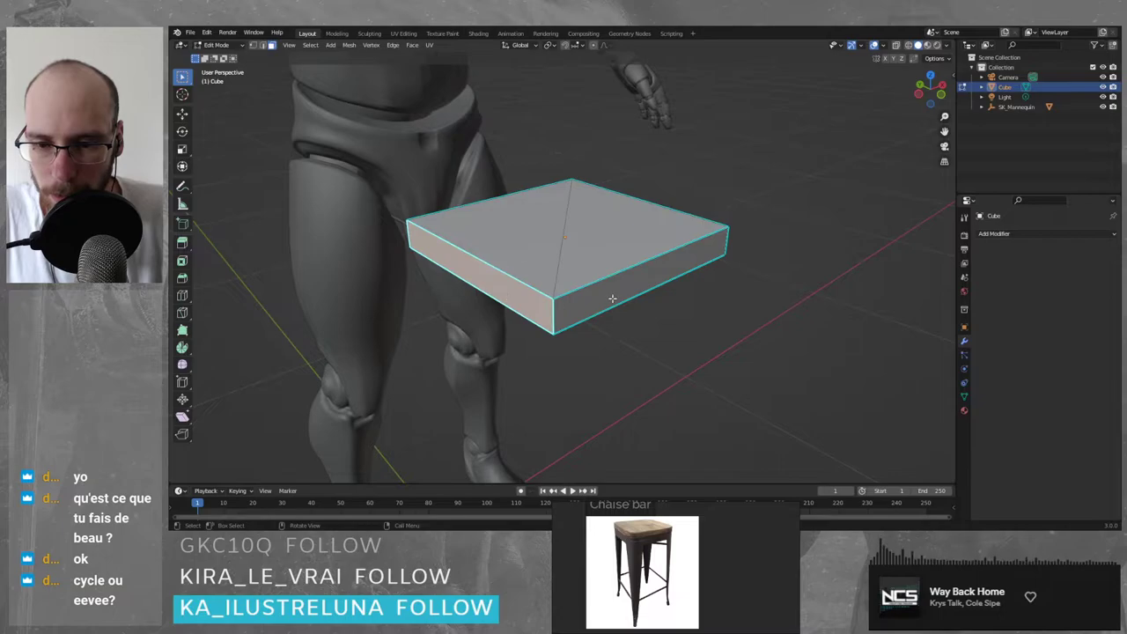
click(613, 299)
middle_drag(700, 309, 591, 286)
click(459, 191)
middle_drag(459, 191, 608, 260)
click(415, 161)
click(608, 260)
click(759, 287)
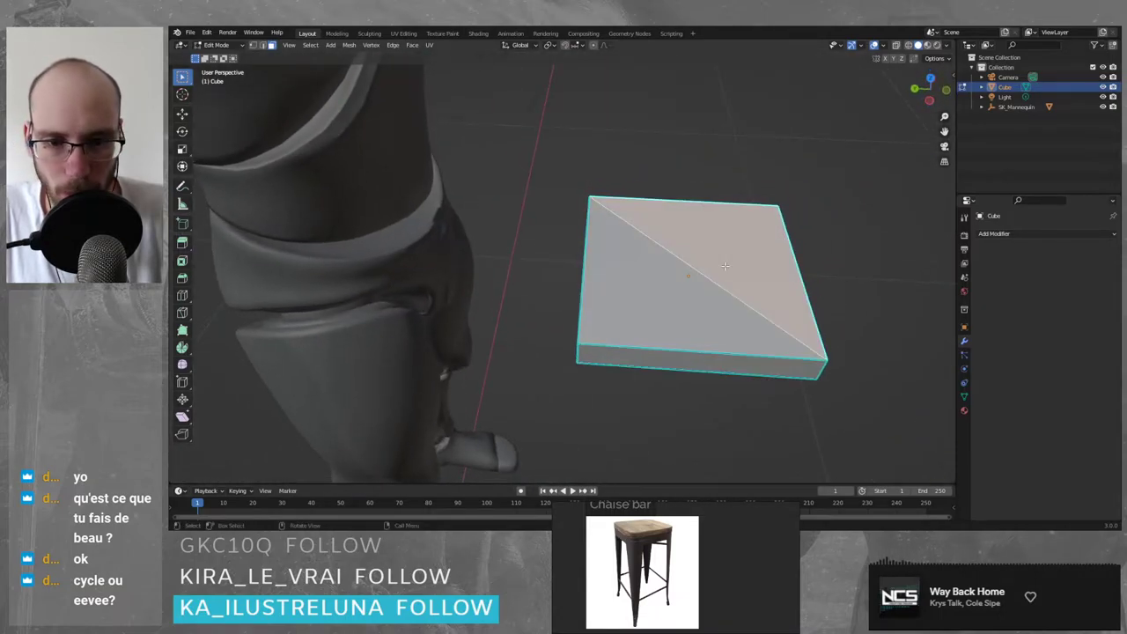
middle_drag(764, 299, 709, 257)
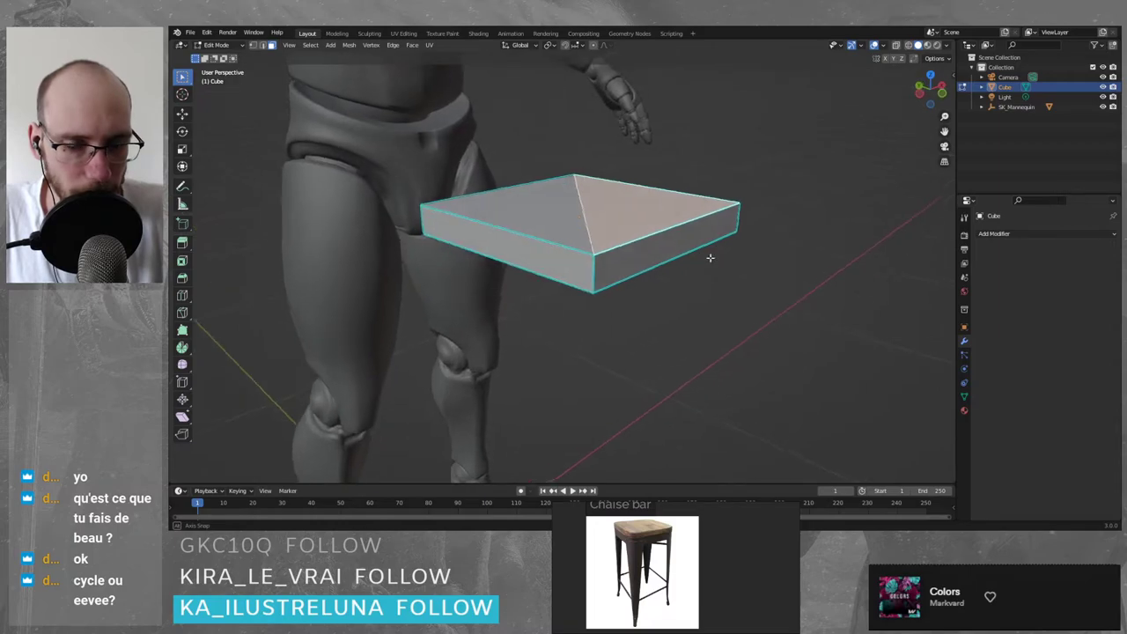
- Add a Subdivision Surface modifier to the seat slab and set its viewport level to 3
click(1005, 234)
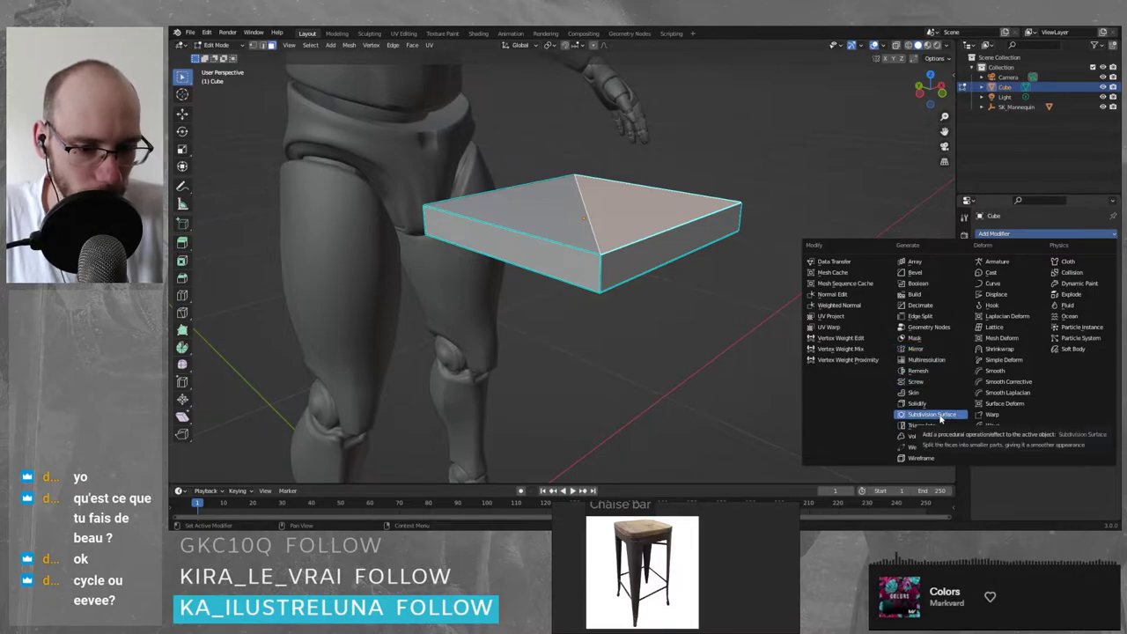
click(941, 420)
middle_drag(819, 334, 775, 291)
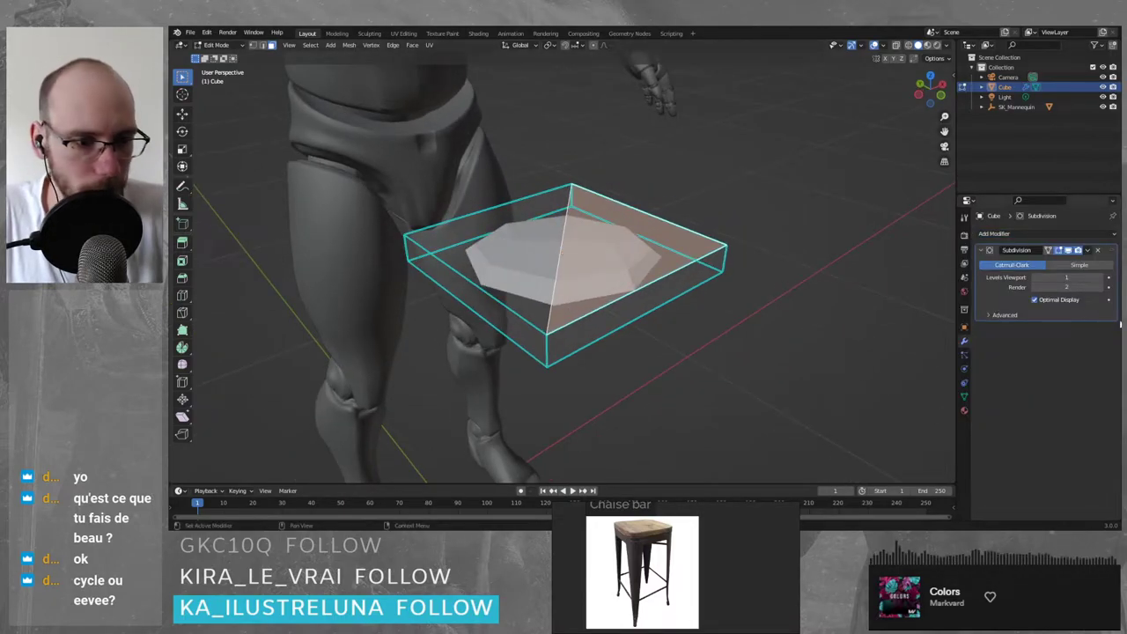
click(1100, 278)
click(1101, 278)
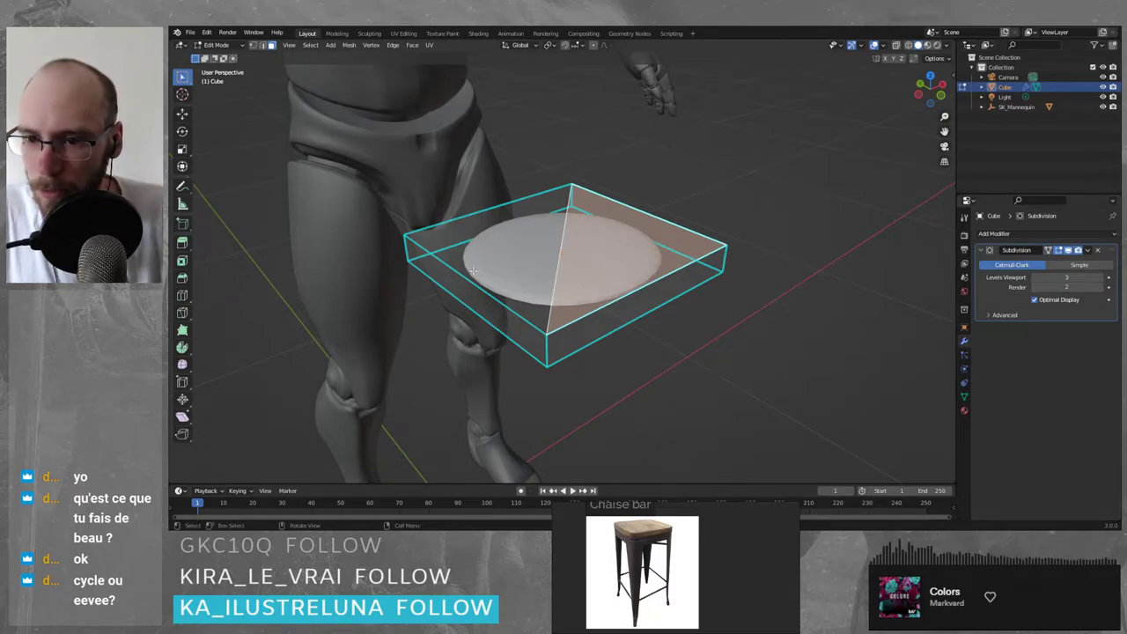
- Switch the slab from face to edge selection, pick edges around its top, and clear the selection
click(446, 265)
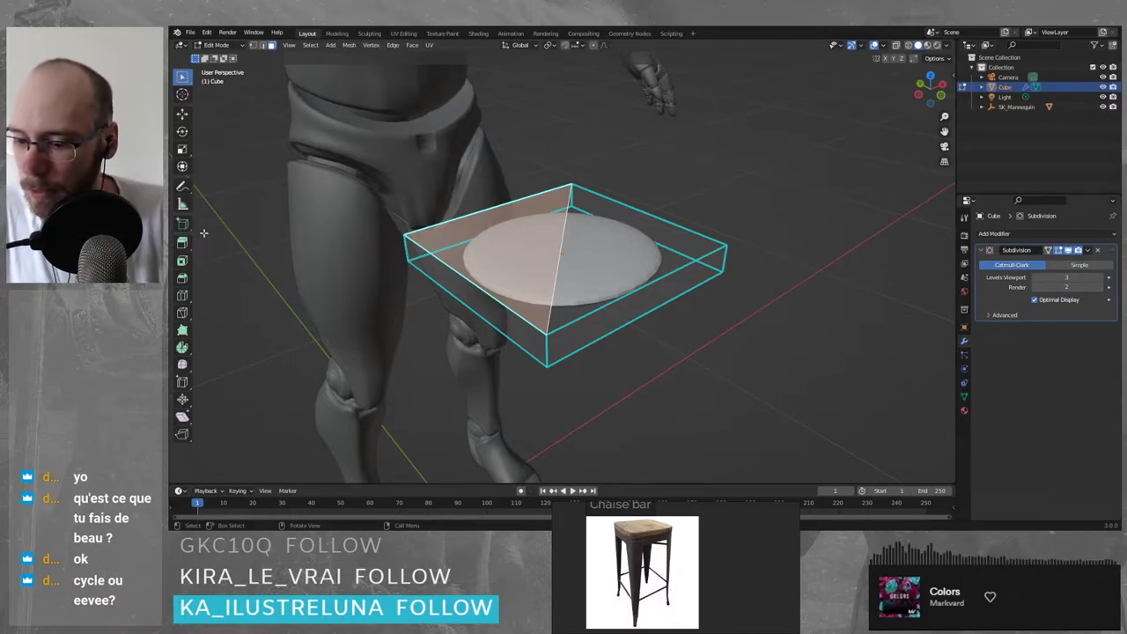
key(2)
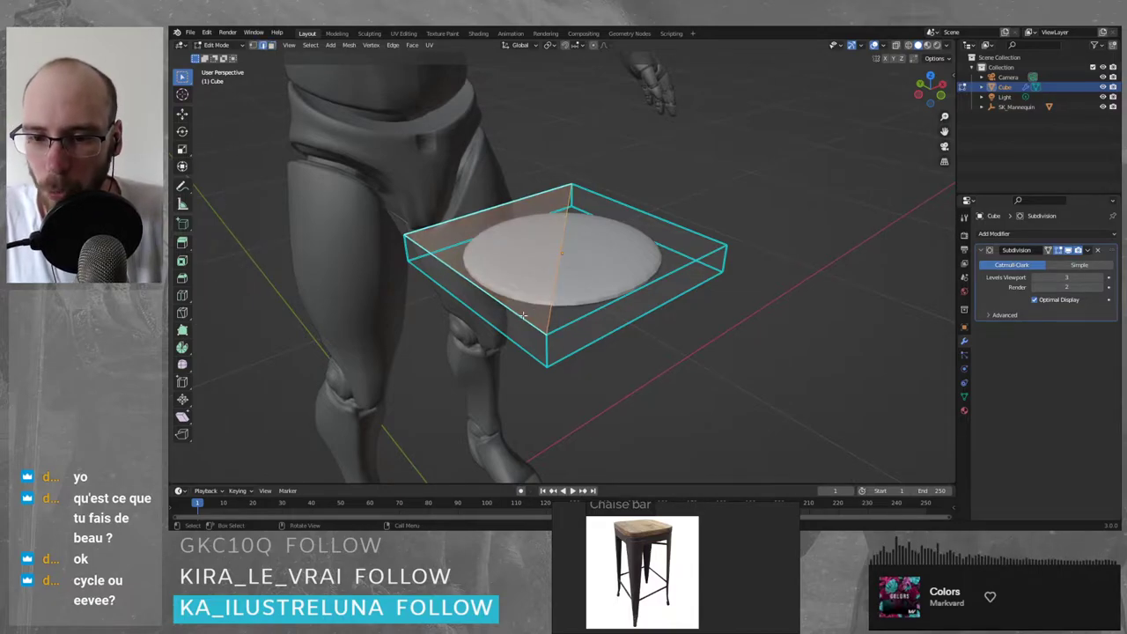
click(523, 315)
shift+click(570, 321)
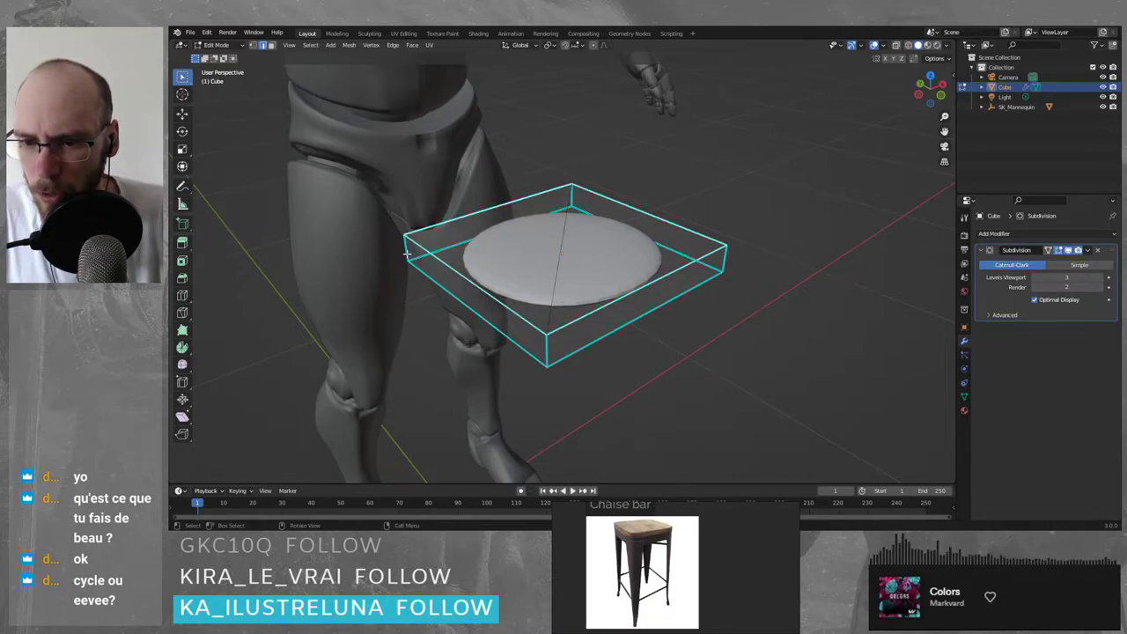
key(alt+a)
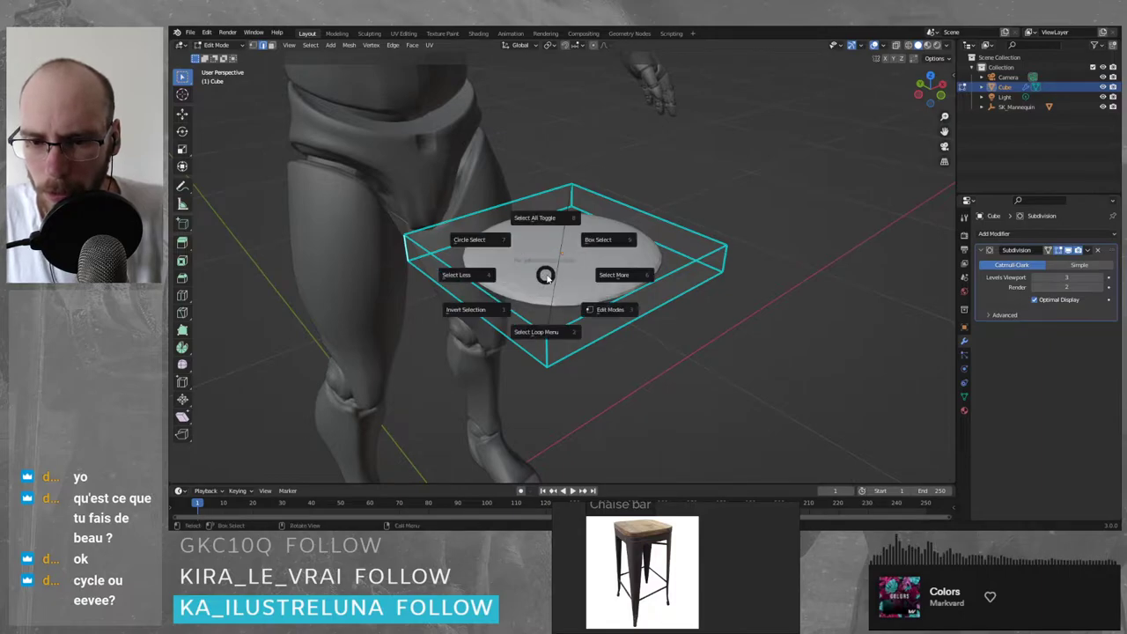
click(541, 222)
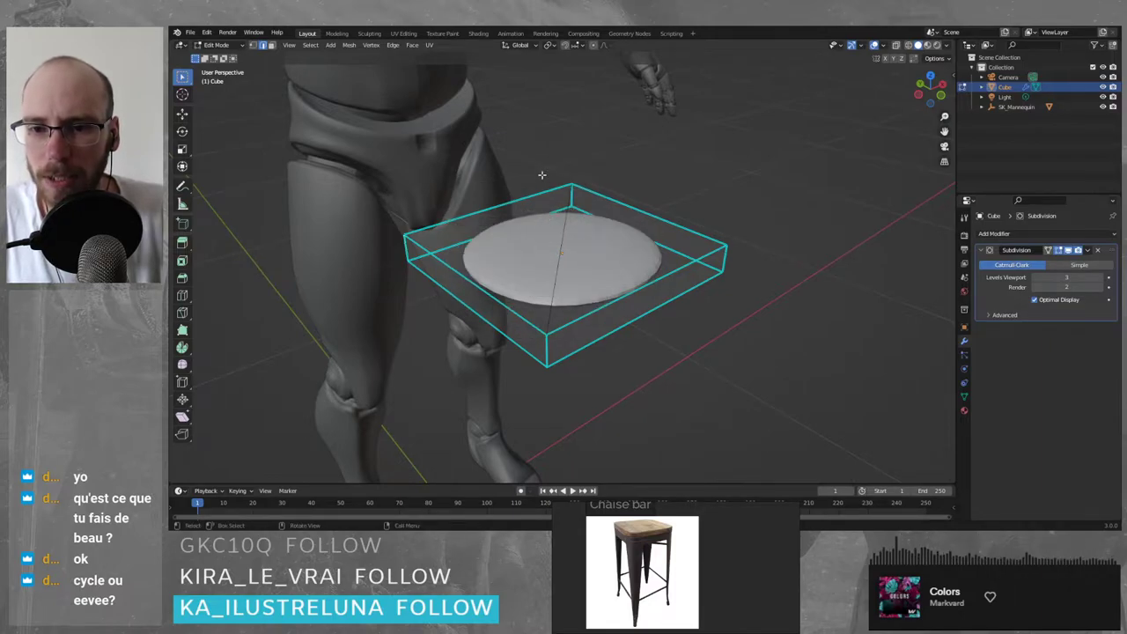
key(alt+a)
click(529, 114)
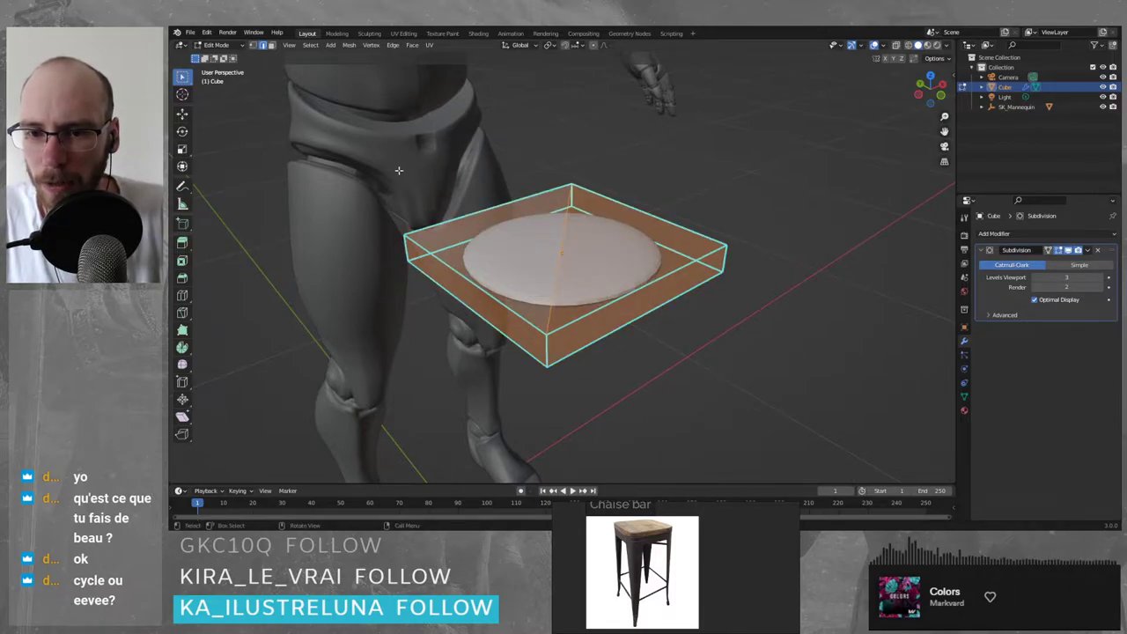
click(351, 46)
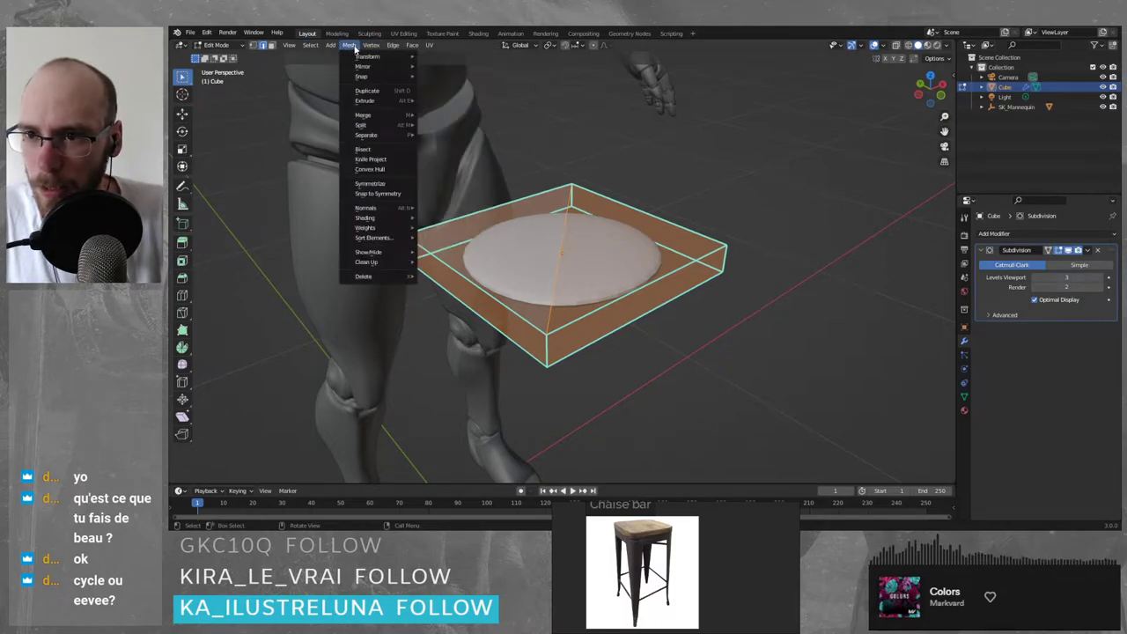
mouse_move(394, 46)
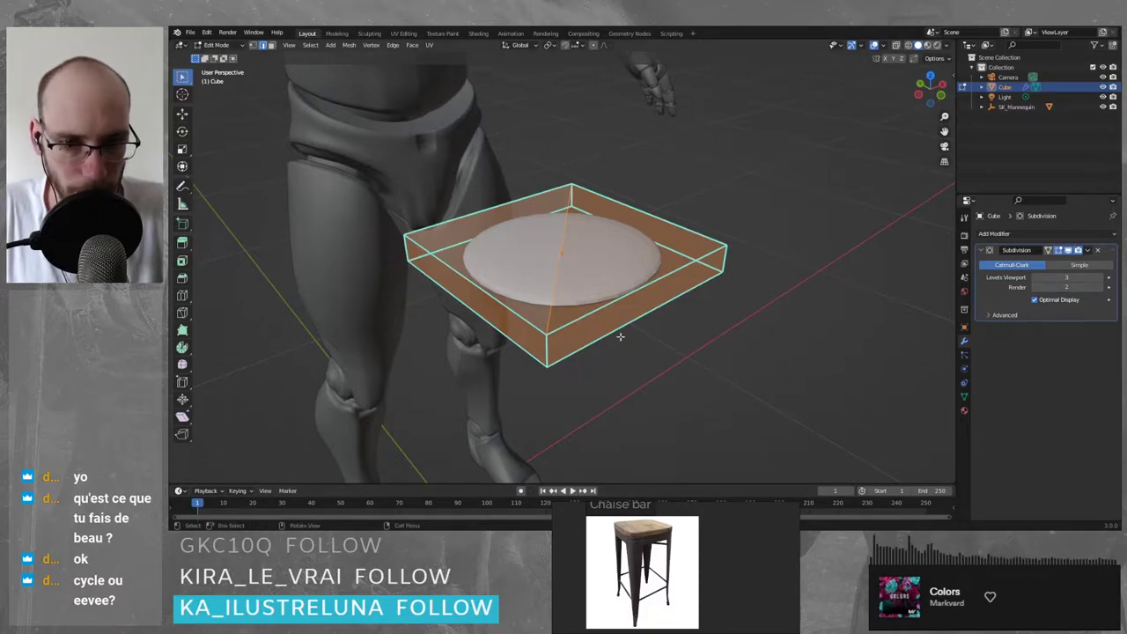
right_click(485, 354)
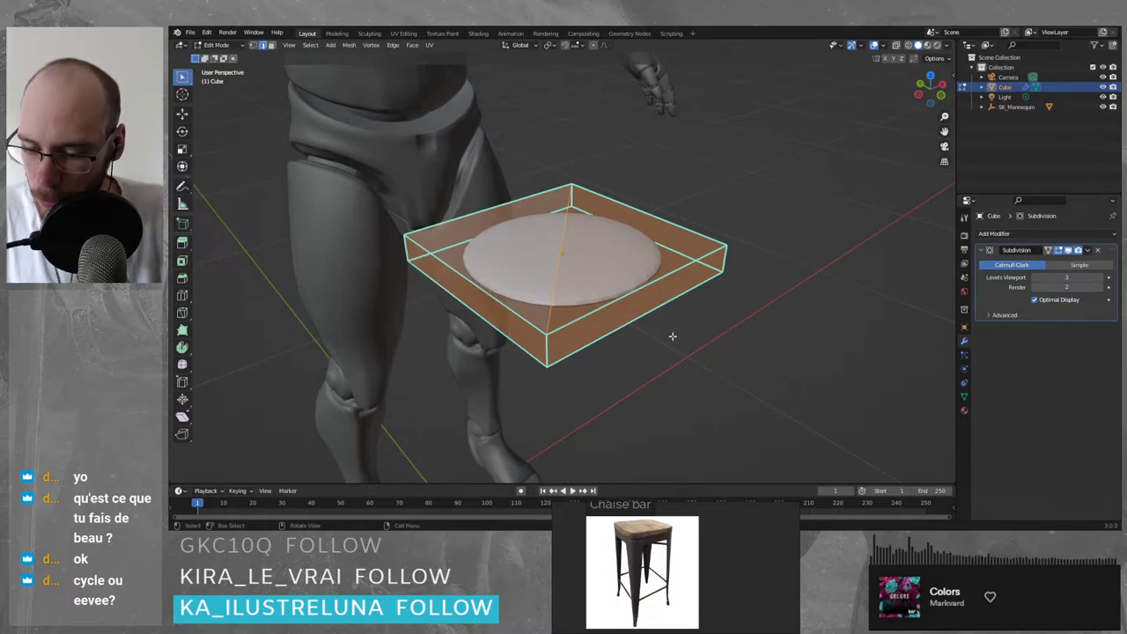
click(664, 385)
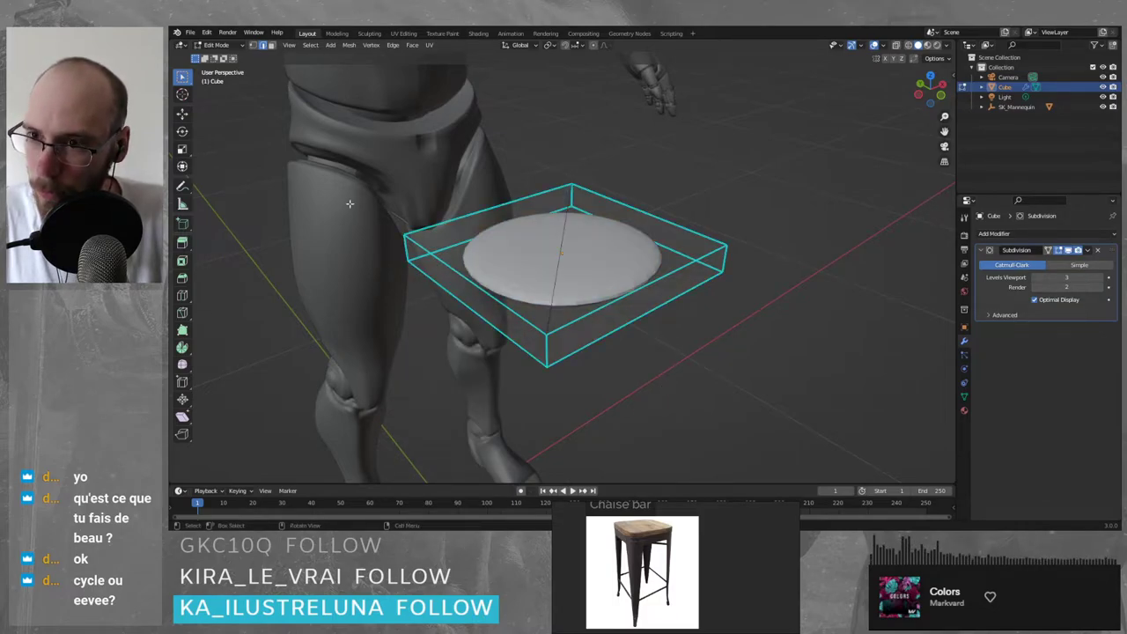
- Select the whole slab mesh and apply an Edge Crease of 1.000 to all its edges
key(a)
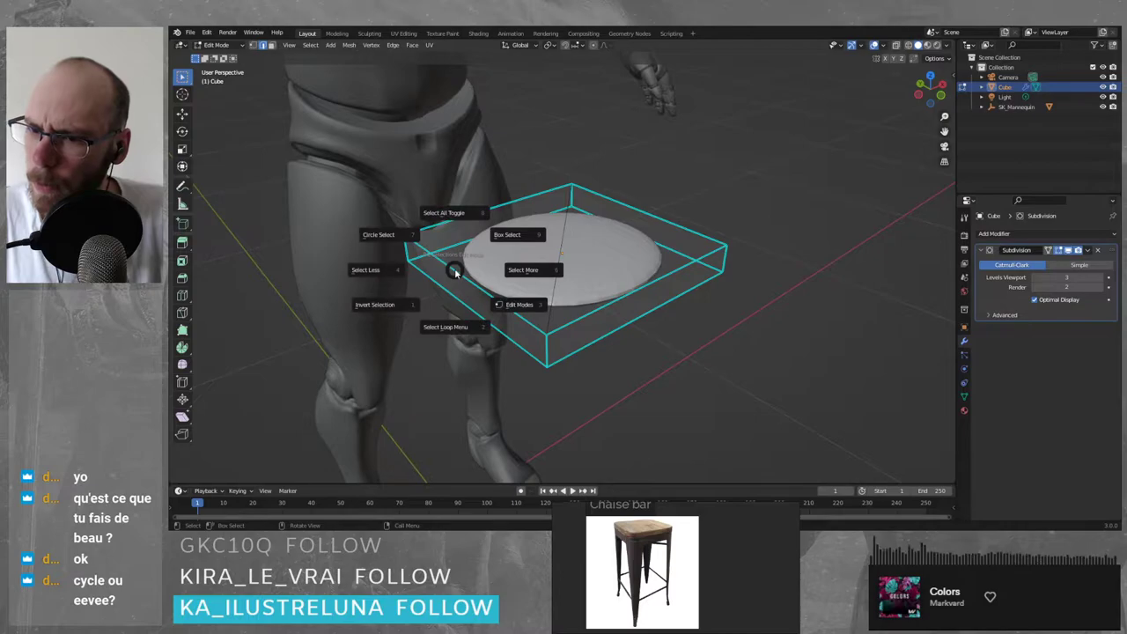
click(449, 212)
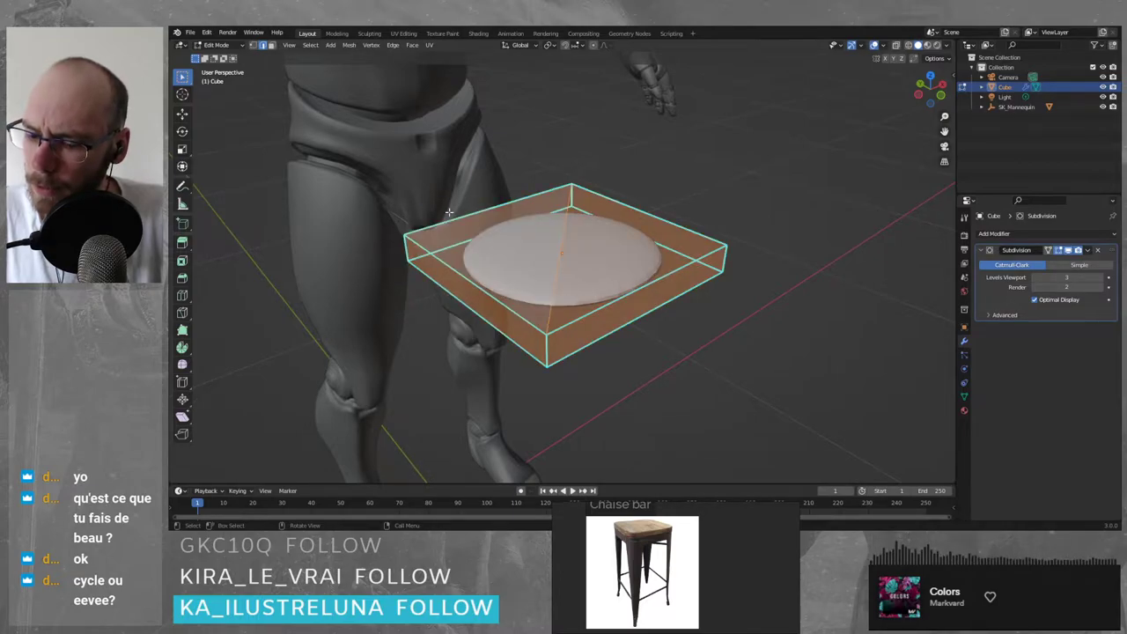
key(ctrl+e)
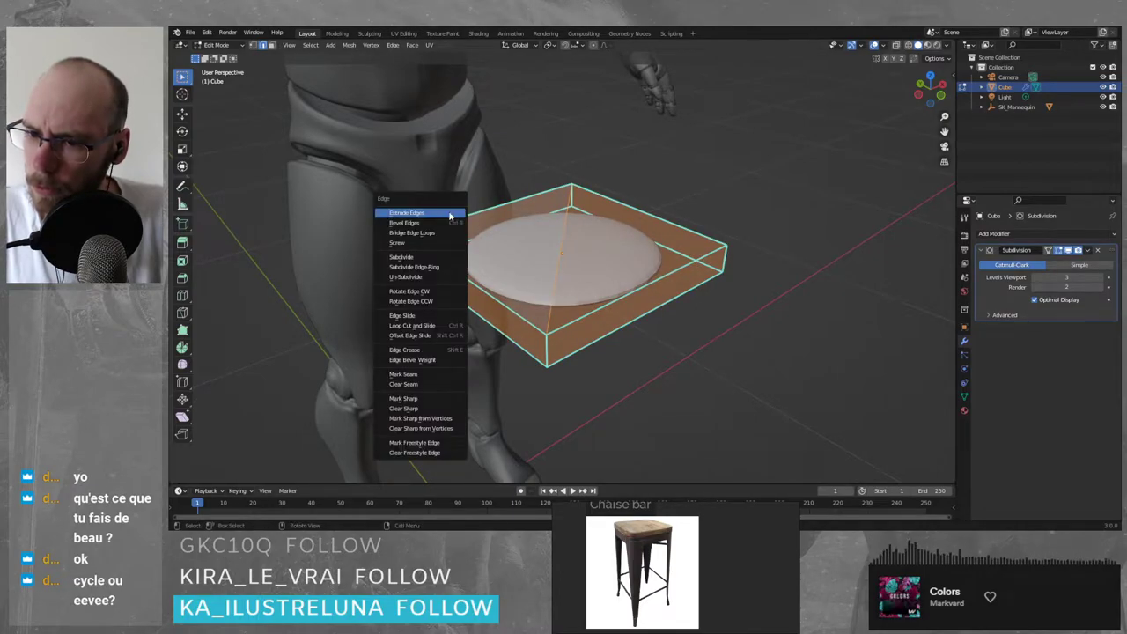
click(425, 350)
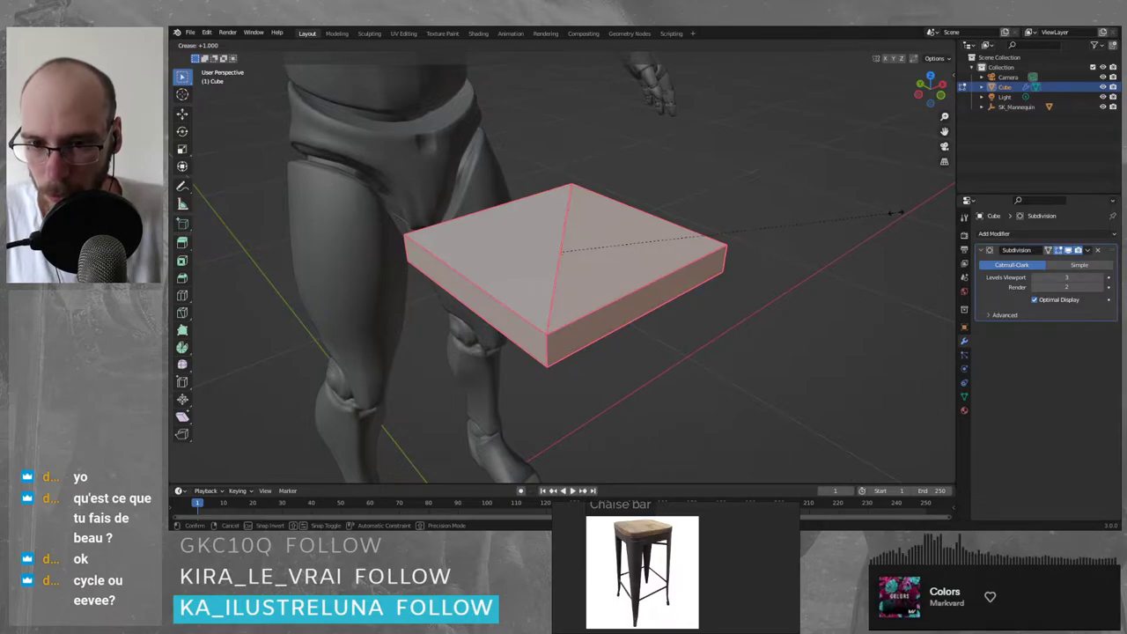
click(896, 213)
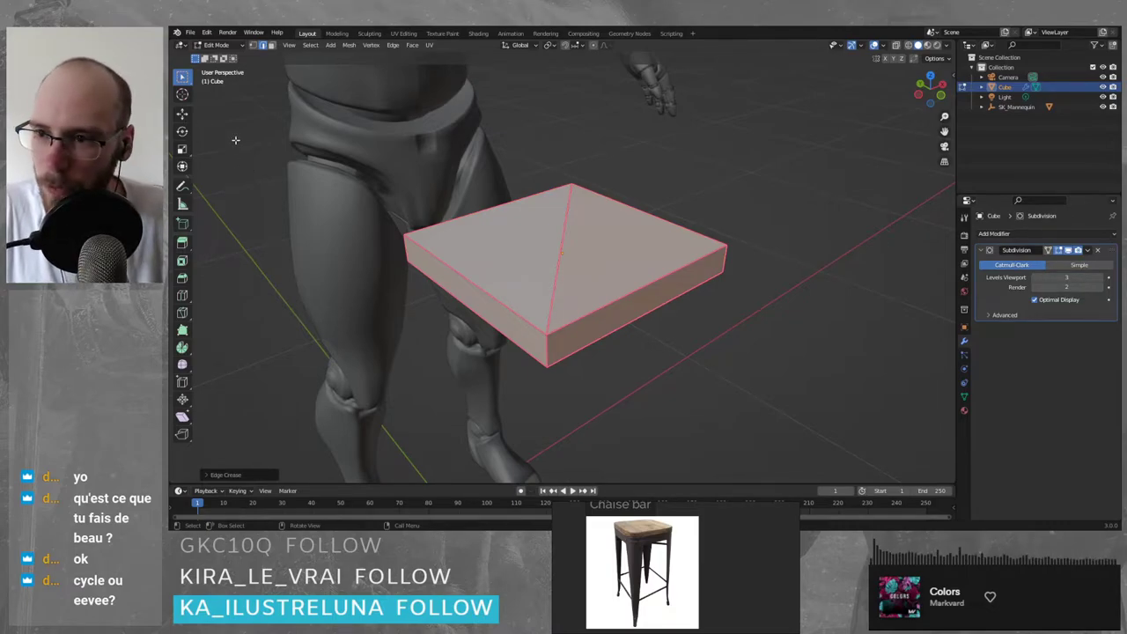
- Check the creased slab in Object Mode, return to Edit Mode, and clear the selection
key(Tab)
click(578, 315)
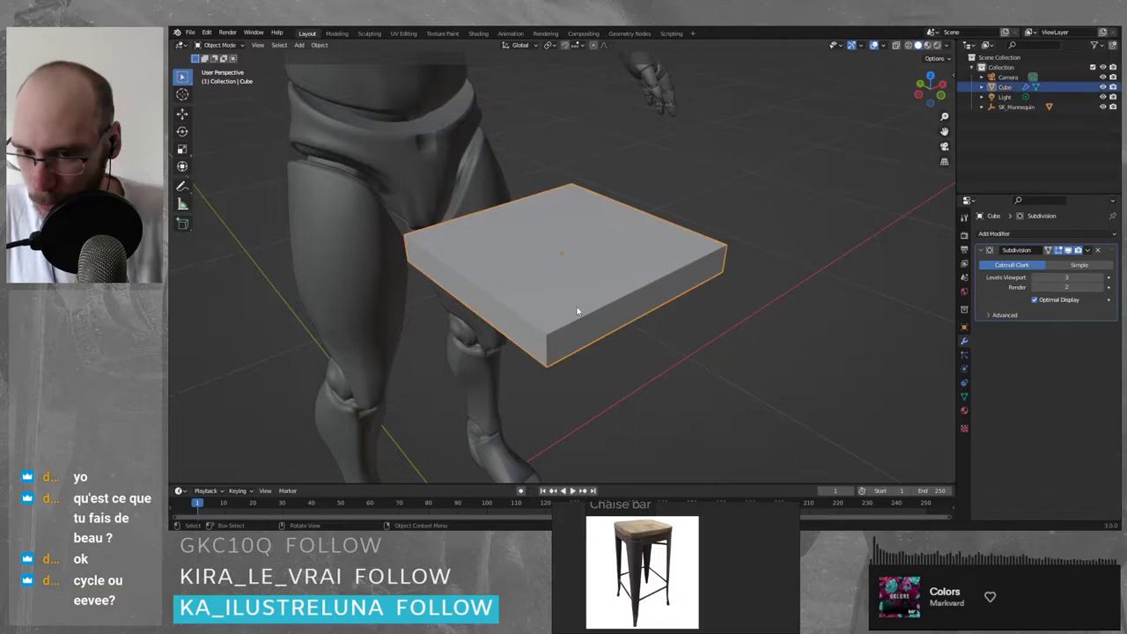
mouse_move(578, 314)
middle_down()
mouse_move(552, 344)
mouse_move(585, 319)
middle_up()
key(Tab)
click(744, 352)
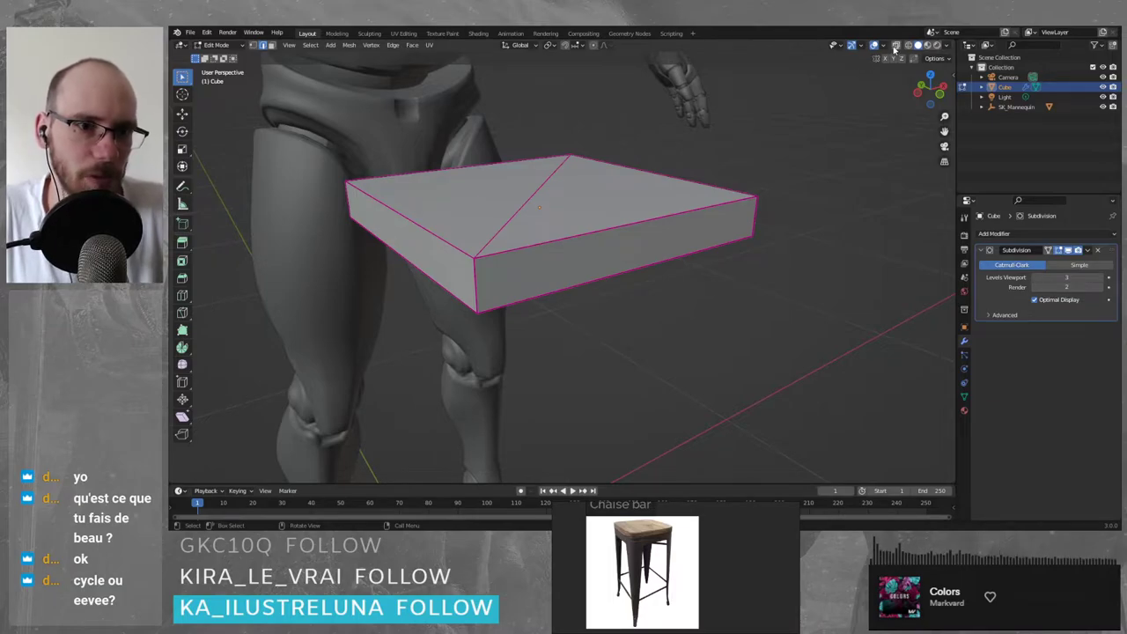
- Enable the Wireframe geometry overlay for the viewport
click(948, 46)
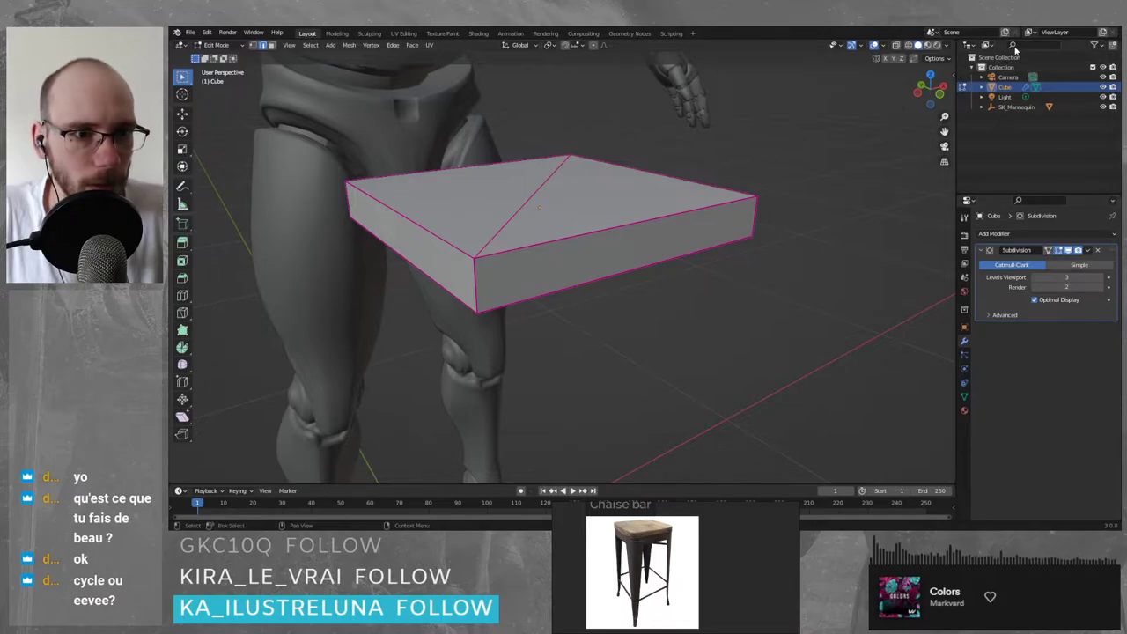
click(941, 58)
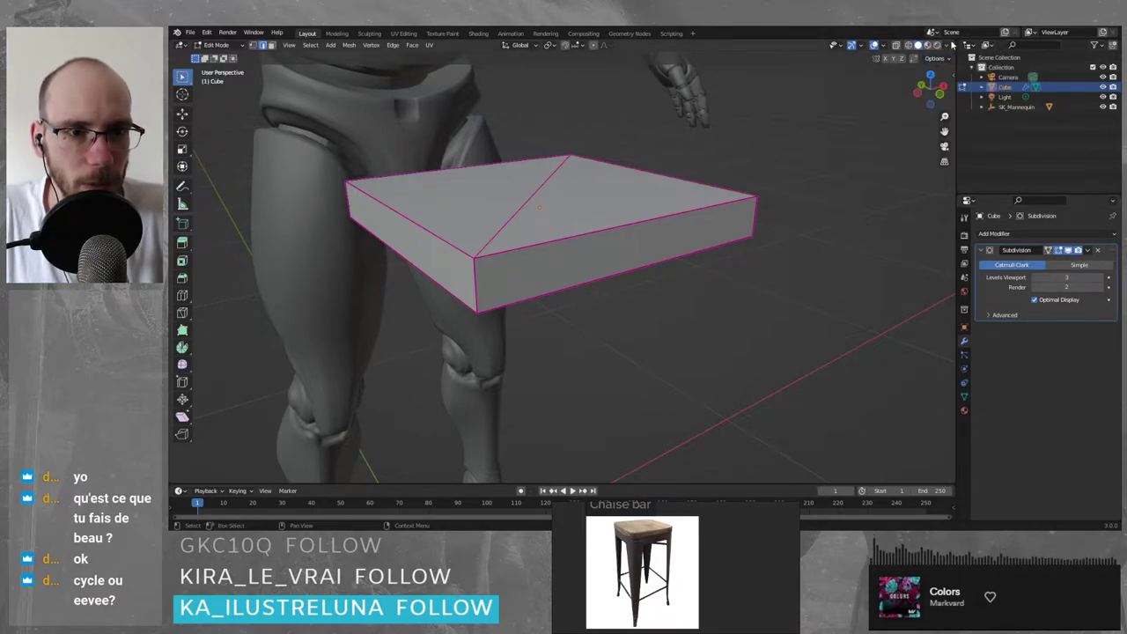
click(875, 46)
click(875, 46)
click(884, 46)
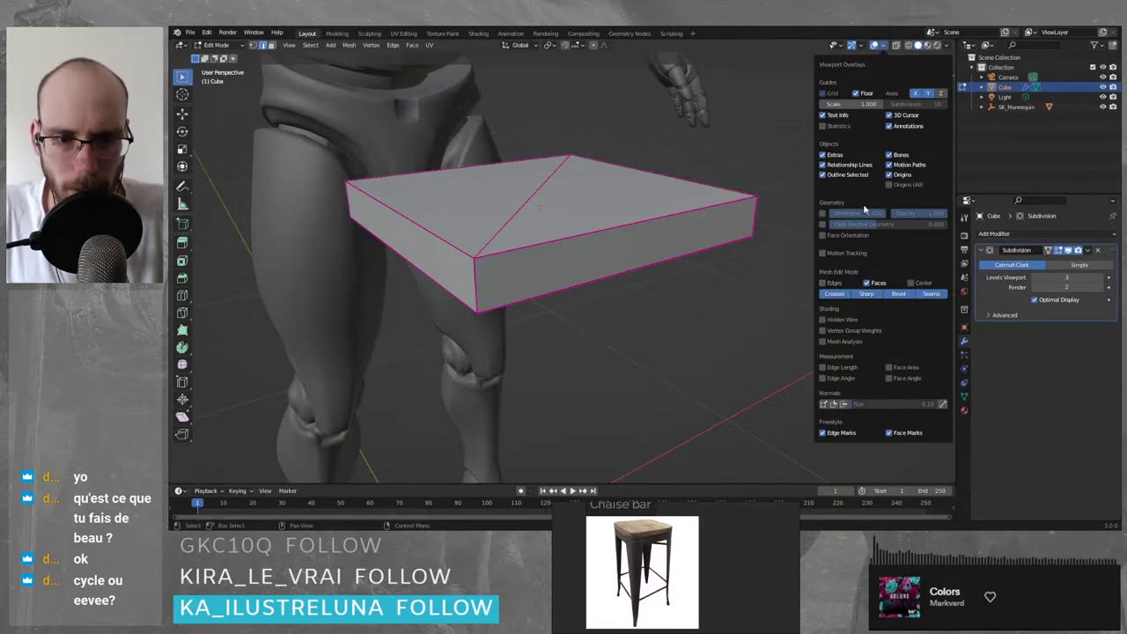
click(822, 214)
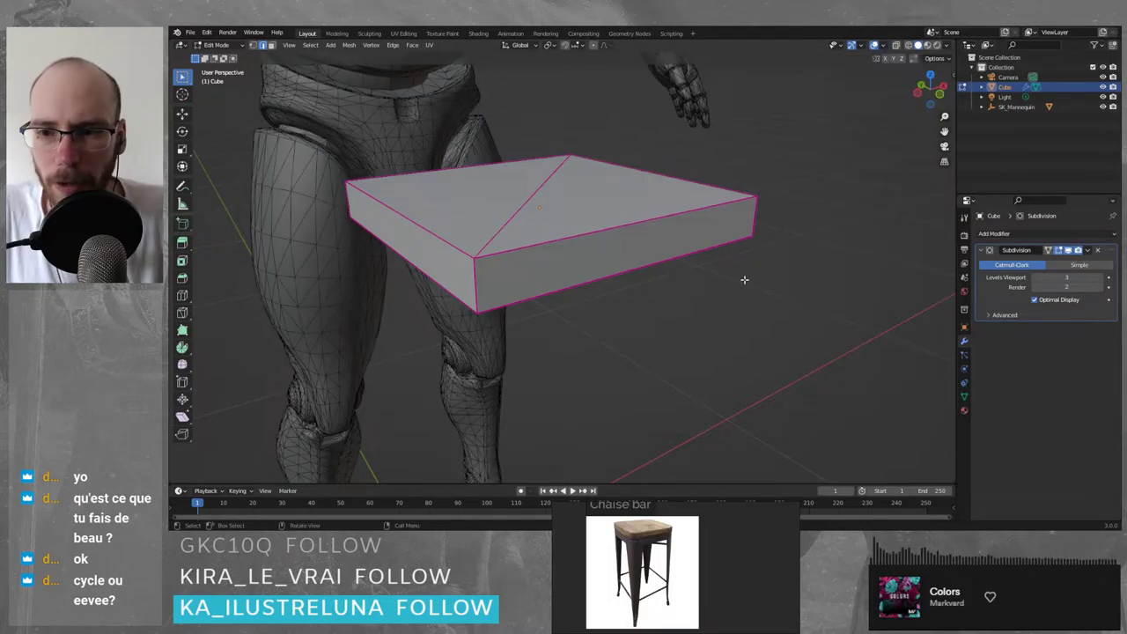
- Return to Object Mode with the slab selected and raise its Subdivision viewport level to 6
key(Tab)
click(480, 137)
click(586, 227)
key(ctrl+3)
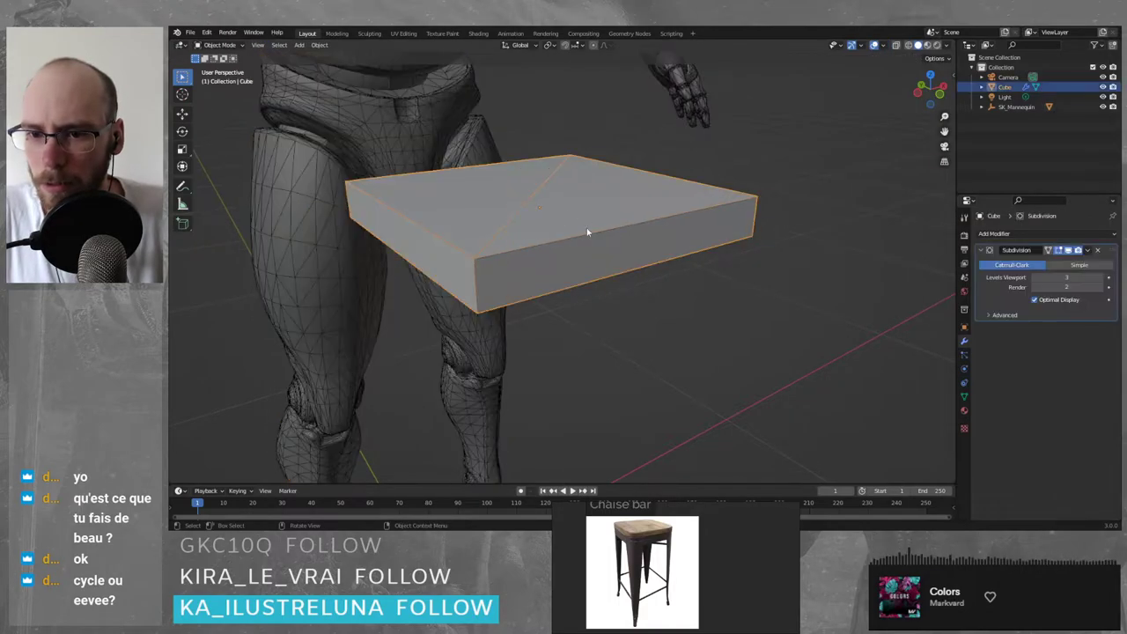
middle_drag(586, 227, 745, 284)
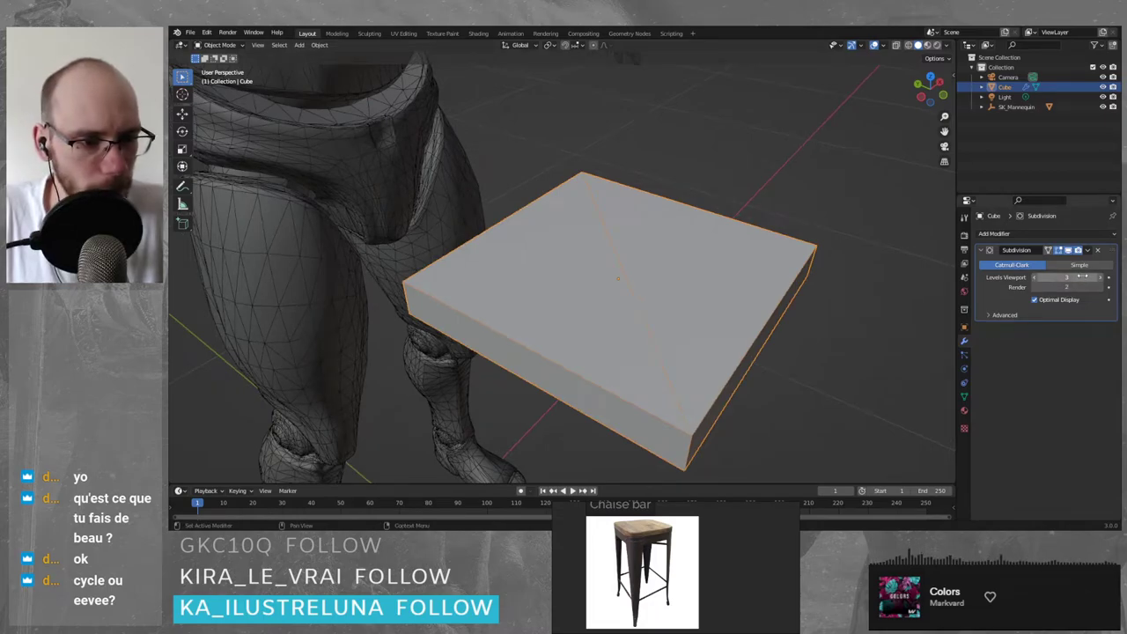
click(1101, 277)
click(1101, 277)
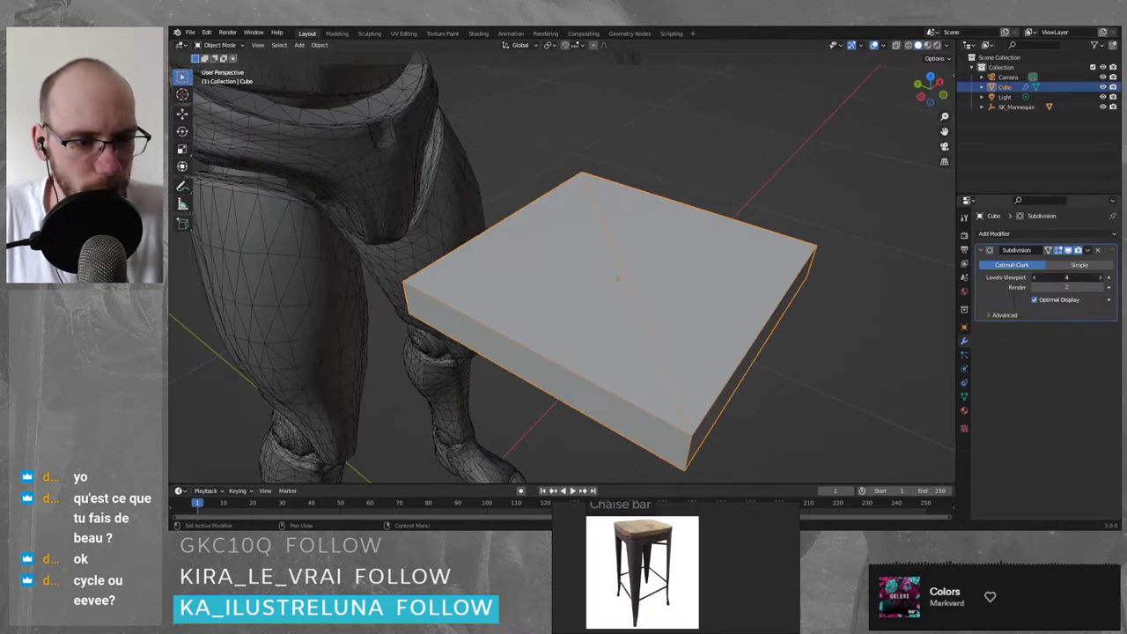
click(1101, 277)
middle_drag(865, 327, 819, 304)
- Remove the Subdivision modifier from the slab and clear the object selection
click(332, 289)
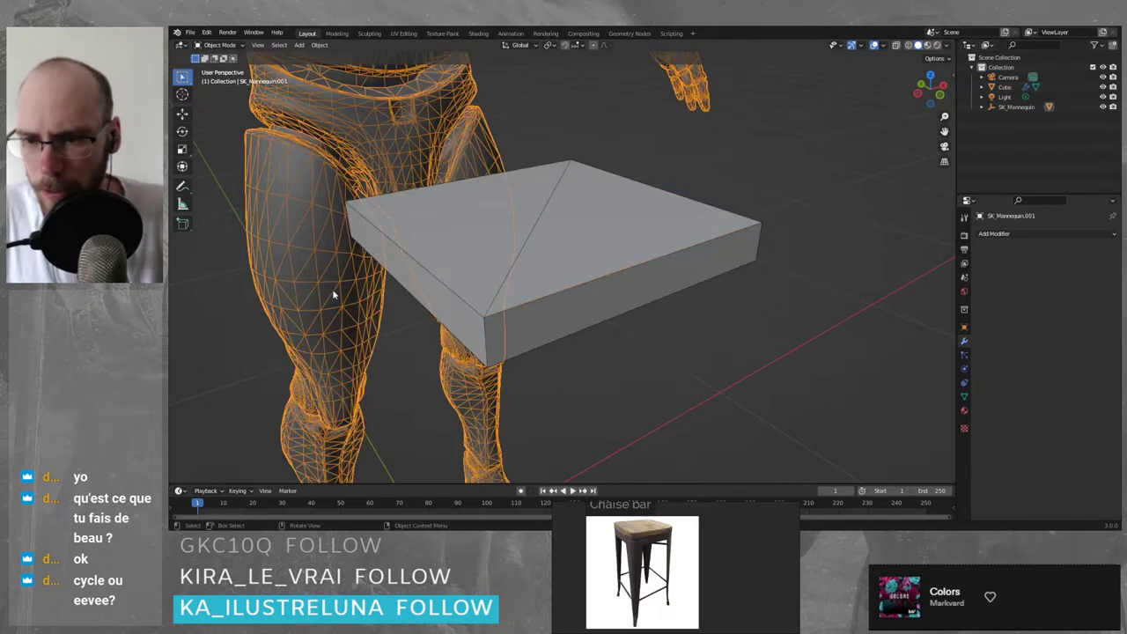
click(686, 319)
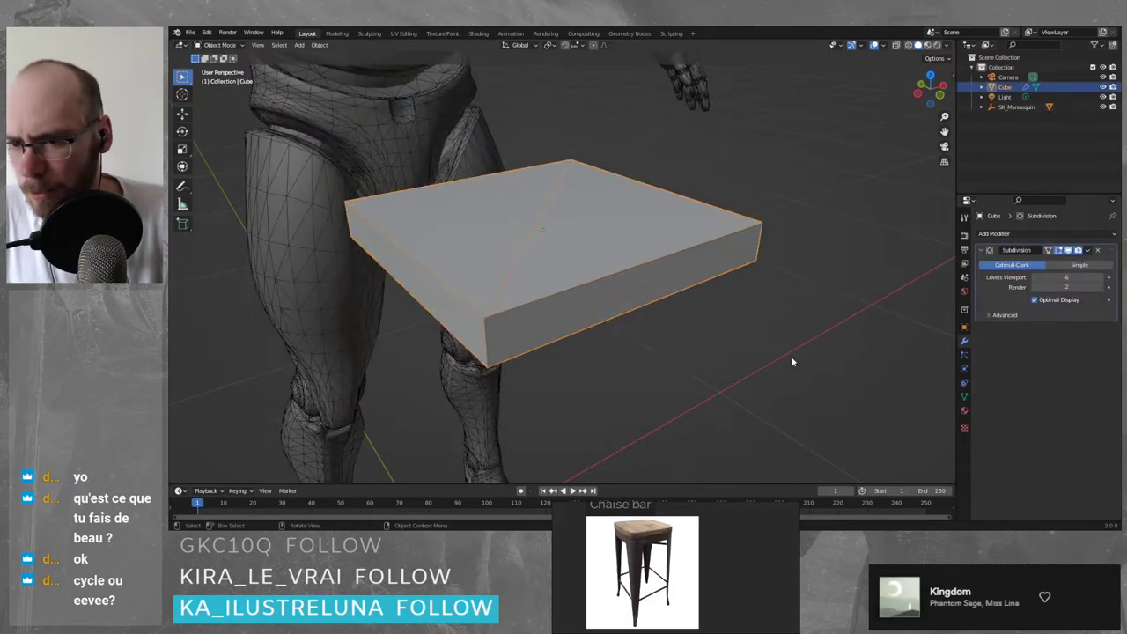
click(1098, 250)
click(772, 305)
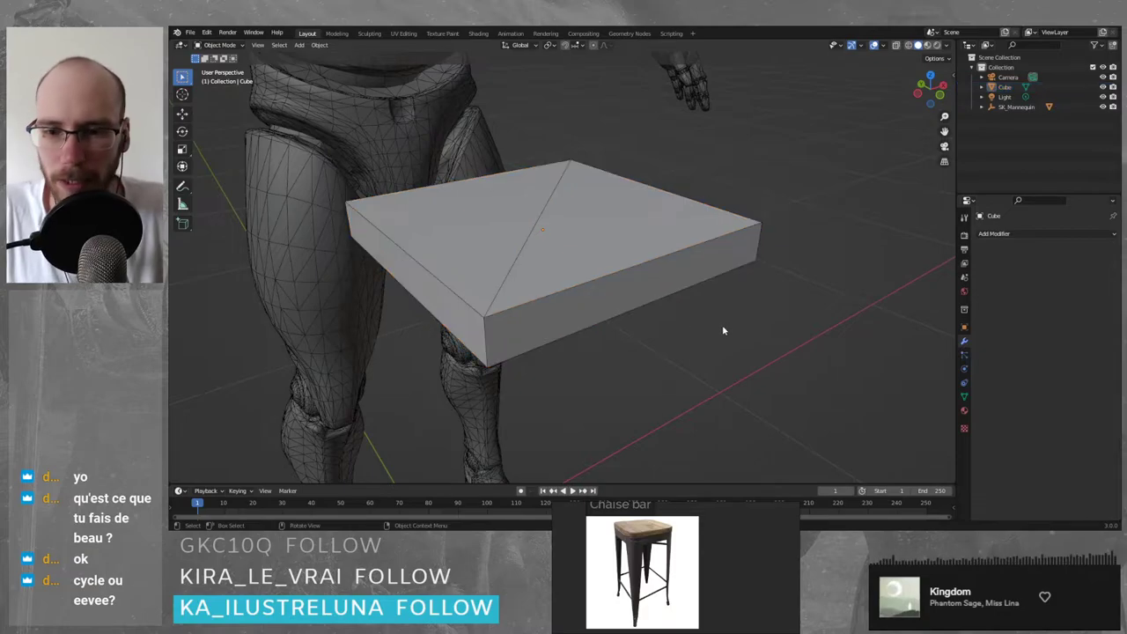
scroll(740, 344, down, 3)
key(z)
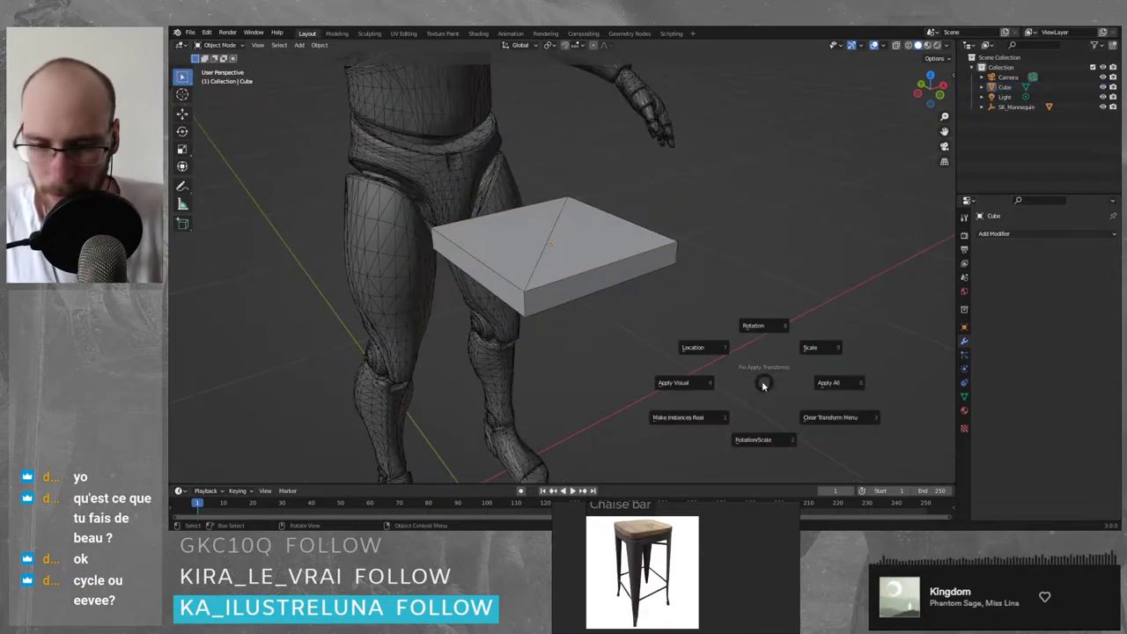
right_click(735, 357)
key(Escape)
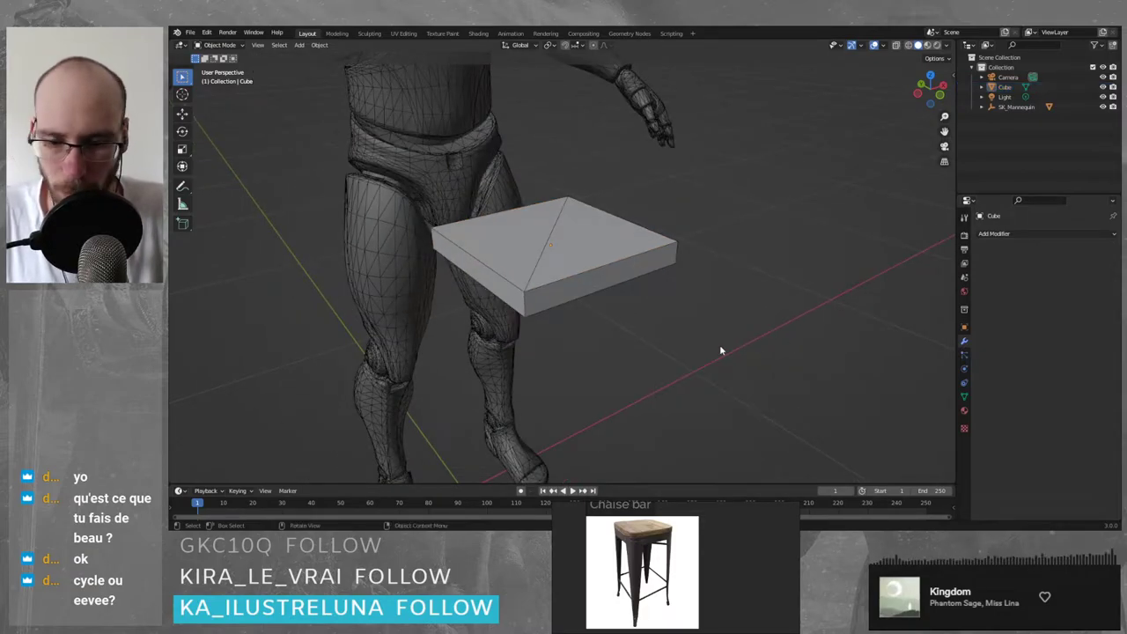
- Add a cube, scale it uniformly to less than half its size, and move it away from the mannequin
key(shift+a)
mouse_move(704, 328)
click(782, 344)
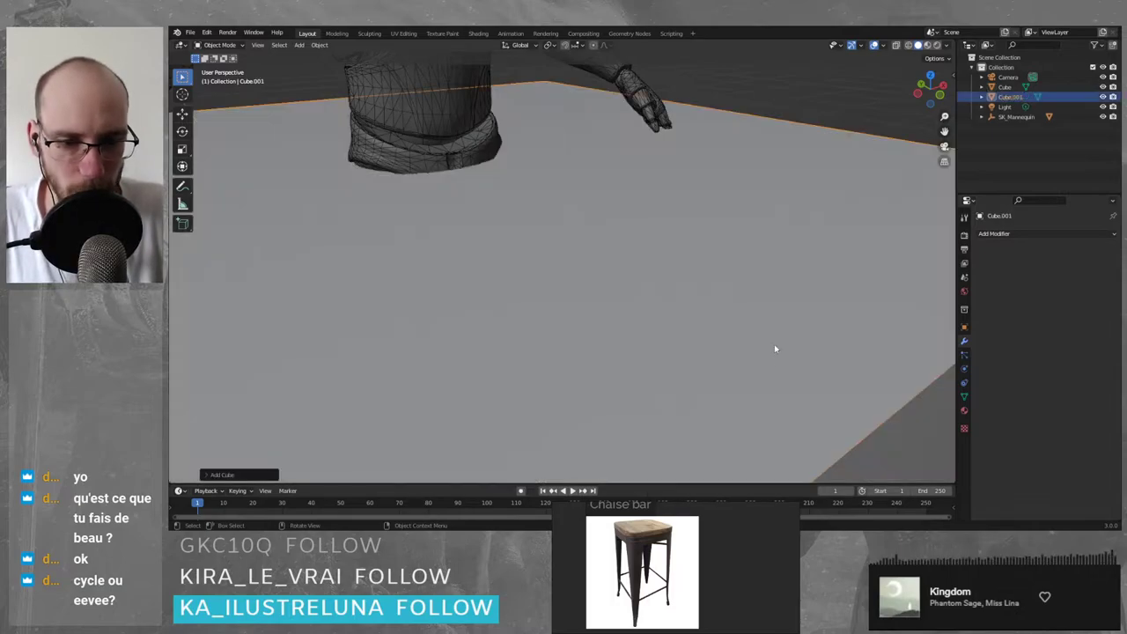
scroll(740, 361, down, 8)
key(s)
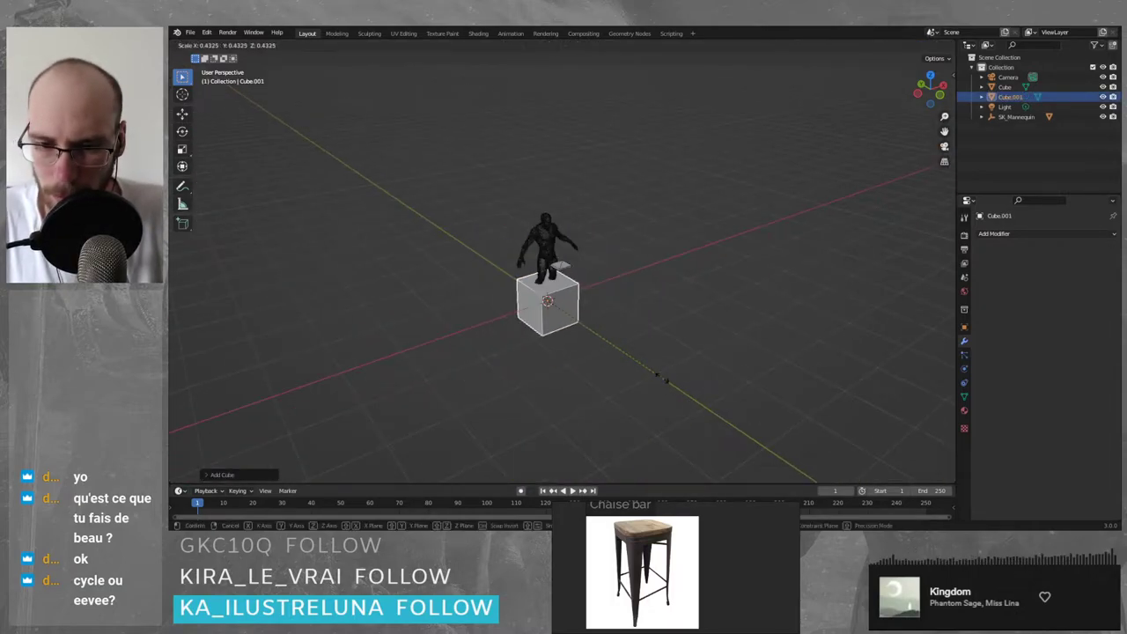
click(670, 383)
key(g)
click(830, 395)
key(a)
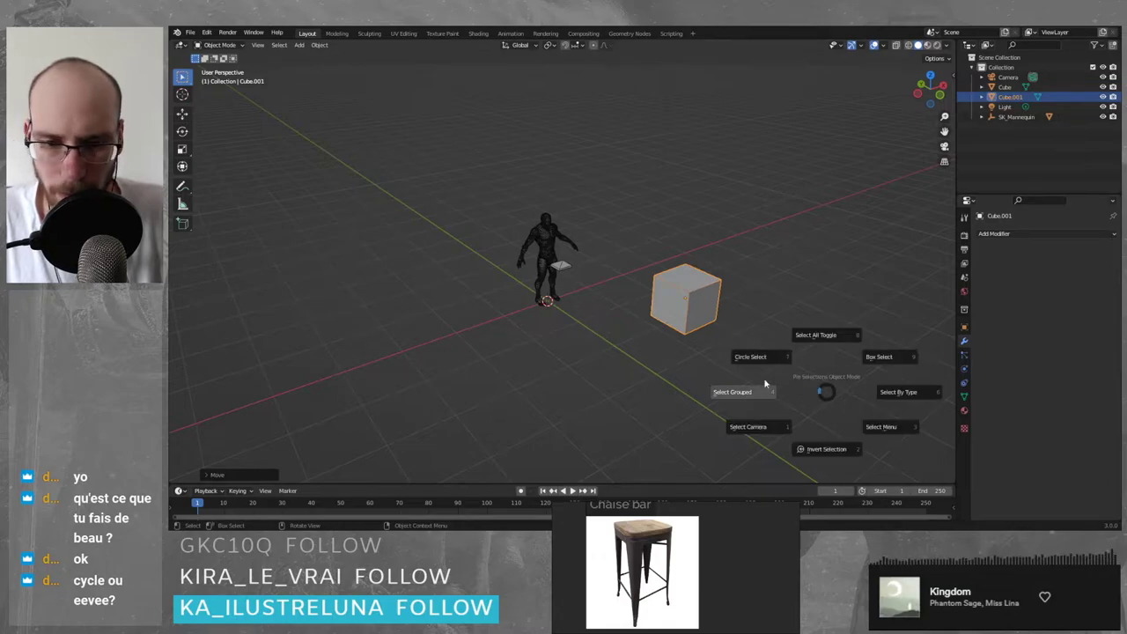
key(Escape)
right_click(826, 414)
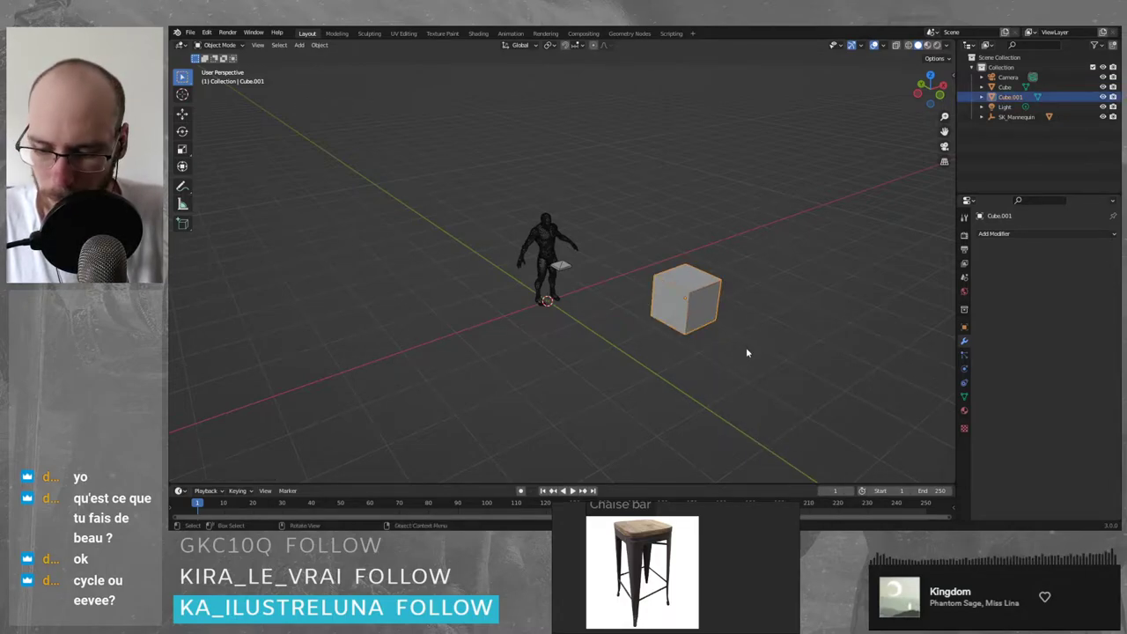
key(a)
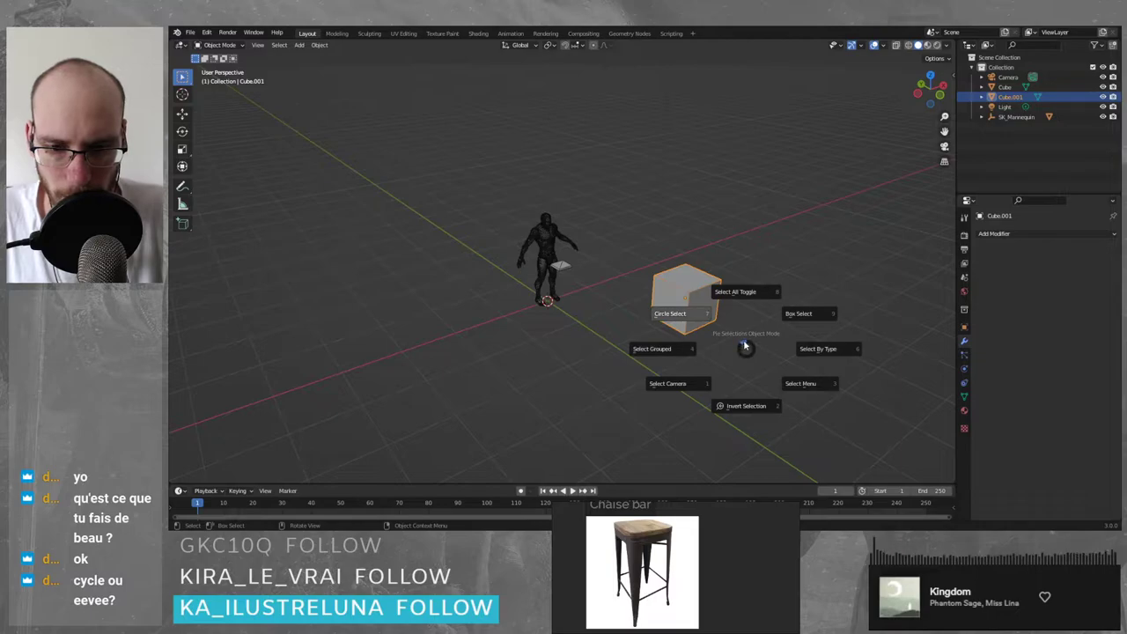
click(747, 299)
key(a)
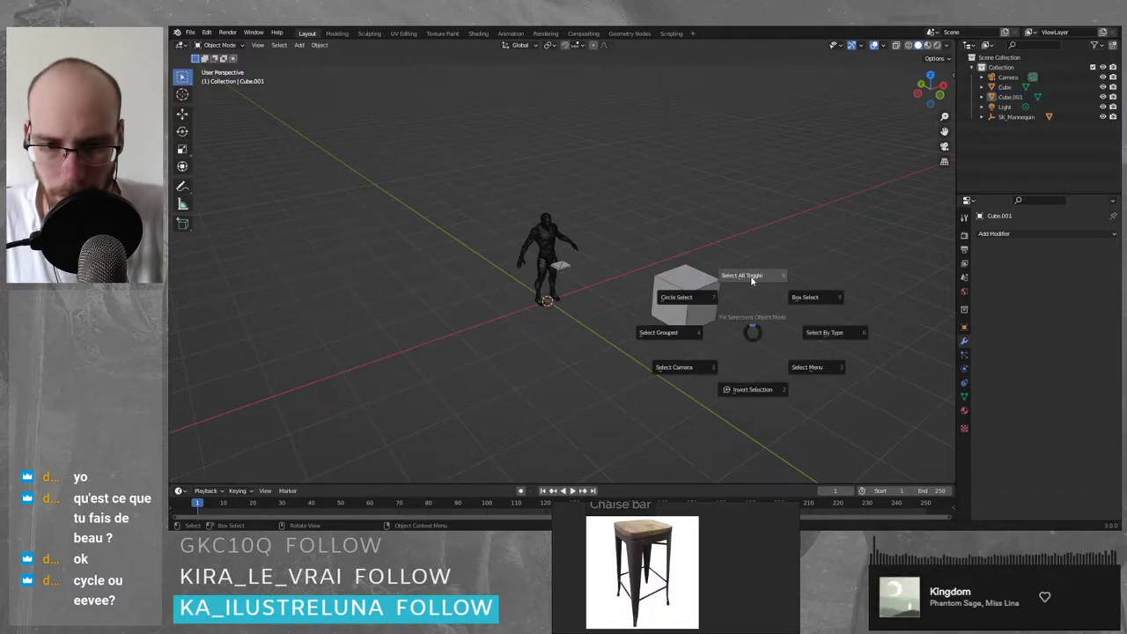
click(752, 278)
key(a)
click(702, 356)
click(715, 317)
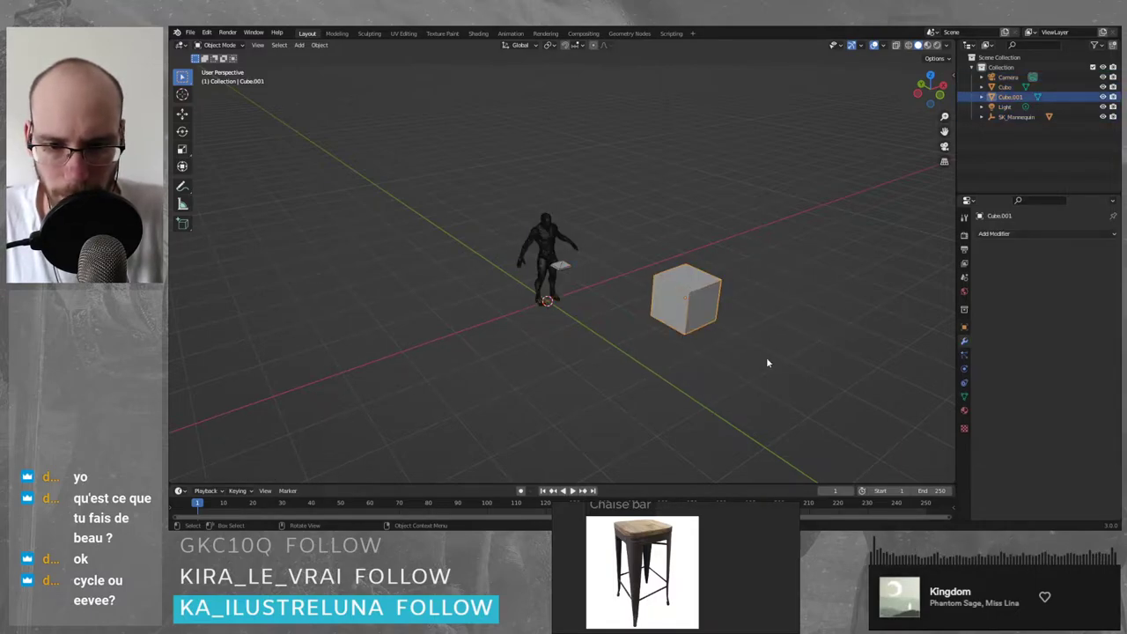
key(Tab)
key(a)
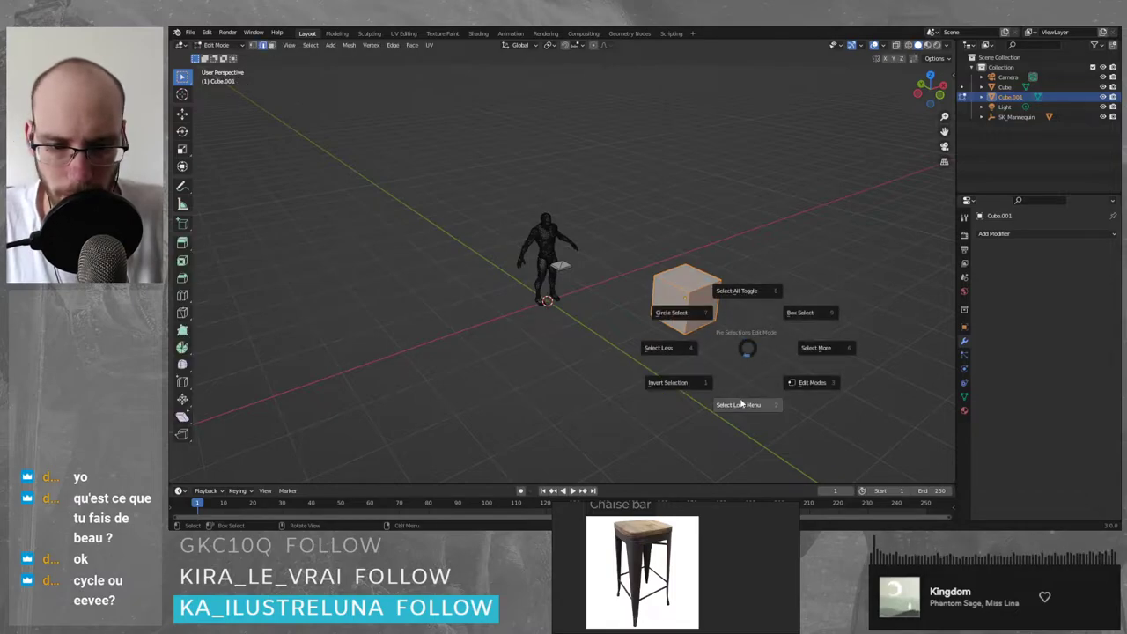
click(793, 405)
click(759, 354)
right_click(760, 354)
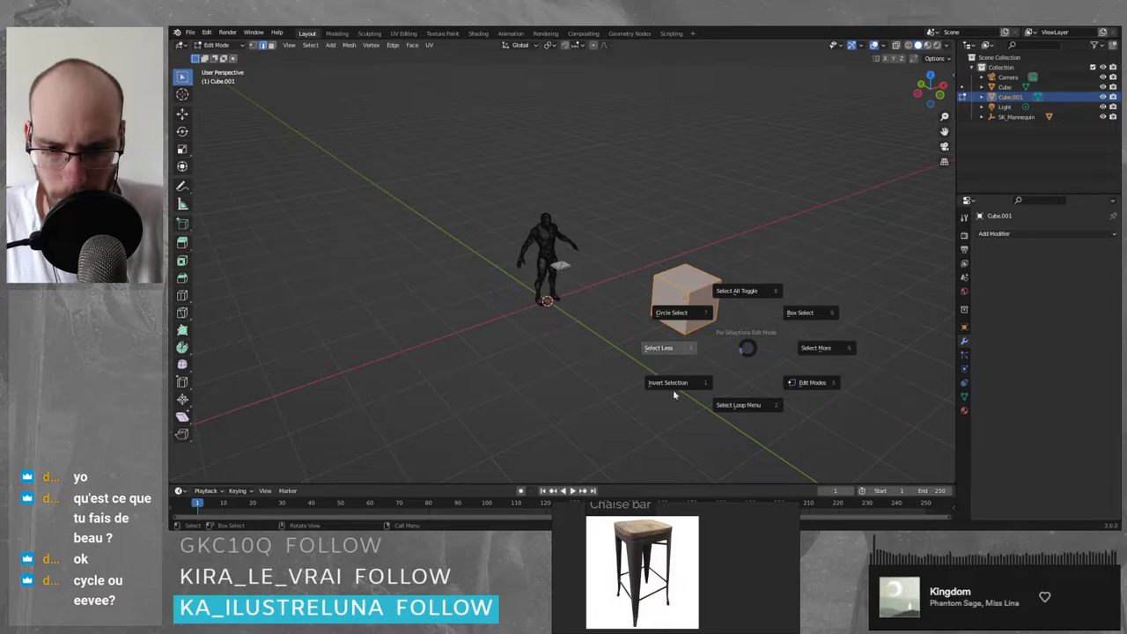
click(733, 294)
key(a)
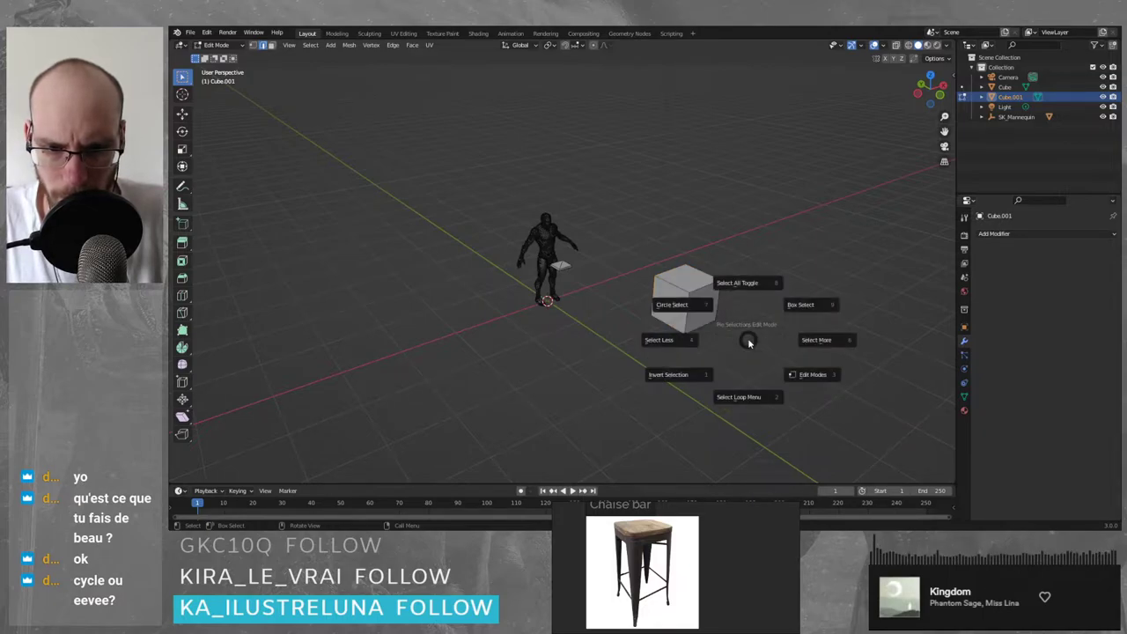
key(Escape)
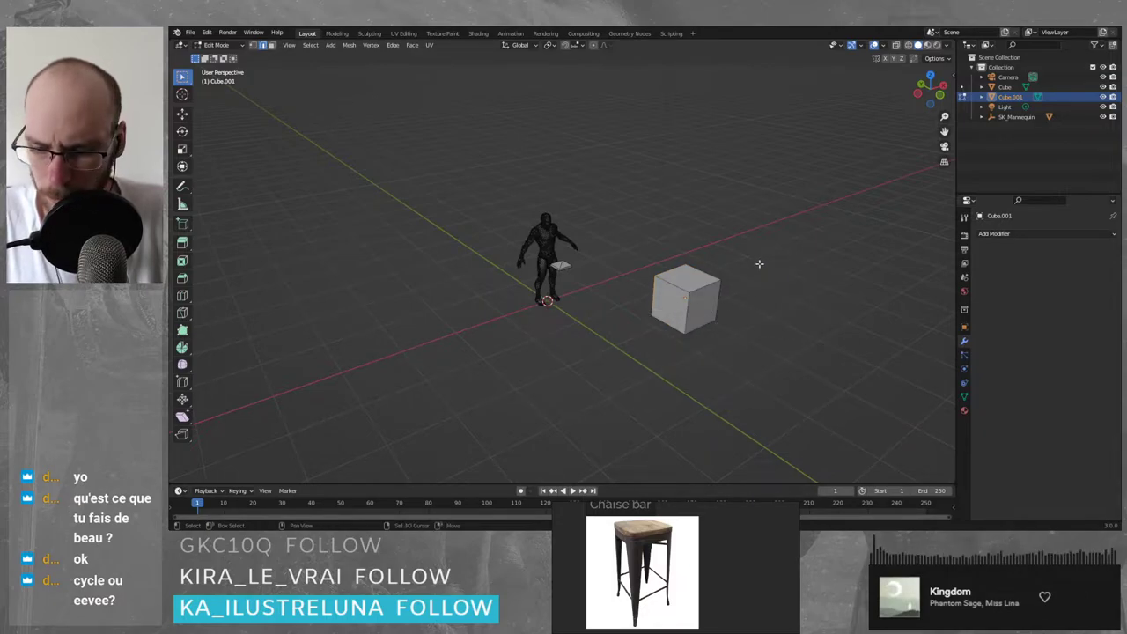
key(shift+a)
click(703, 291)
key(a)
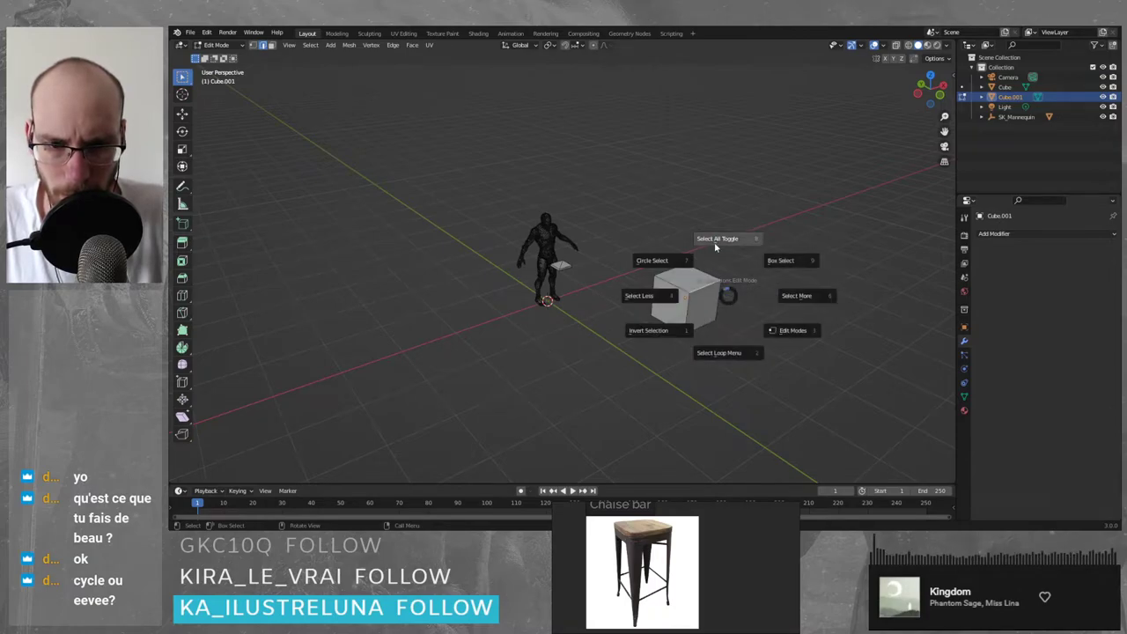
click(715, 246)
key(a)
key(Escape)
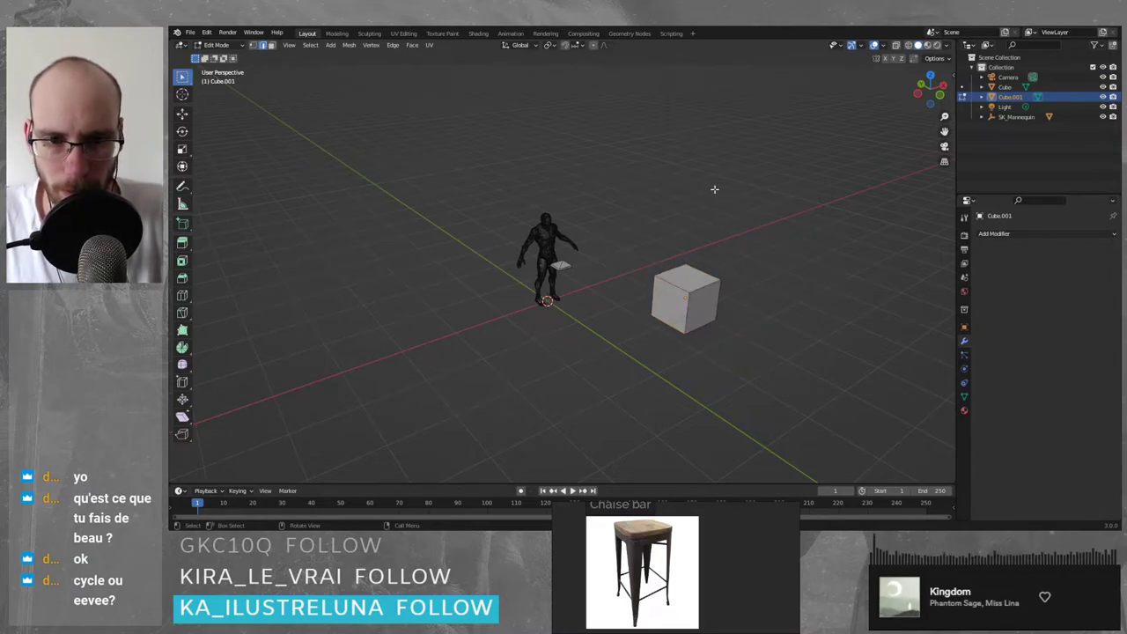
key(a)
click(698, 272)
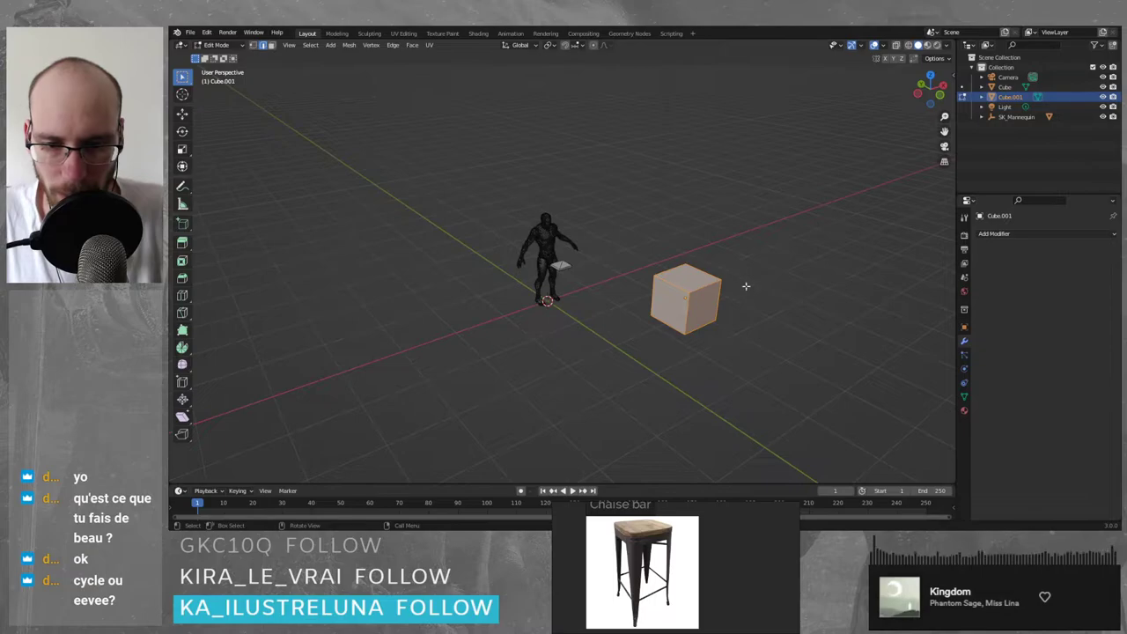
key(shift+a)
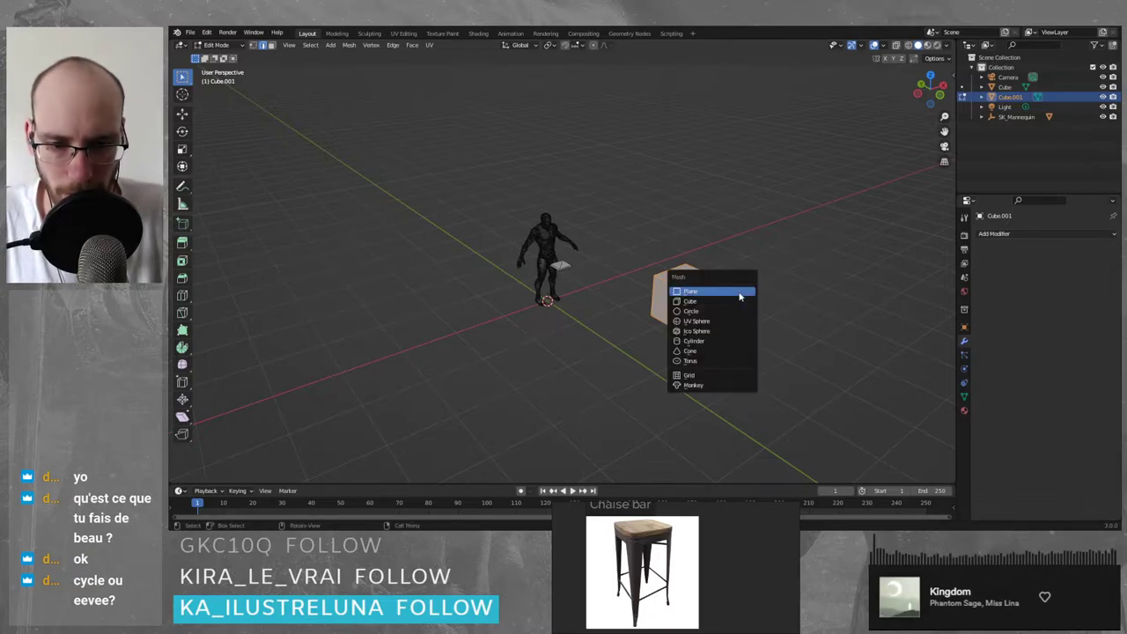
key(Escape)
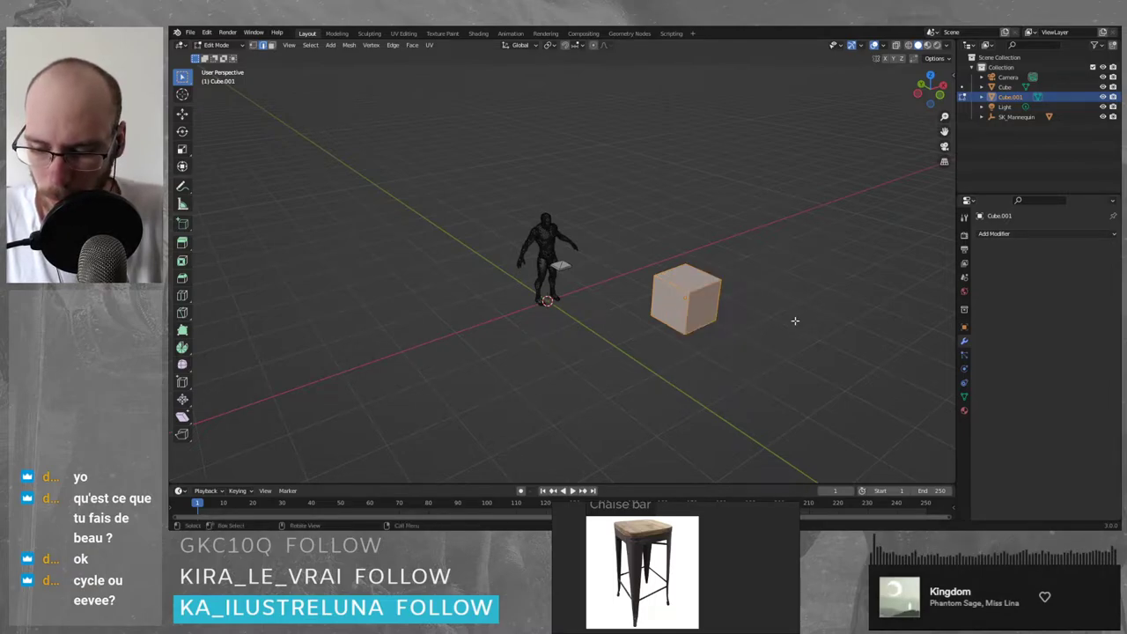
click(763, 327)
key(Tab)
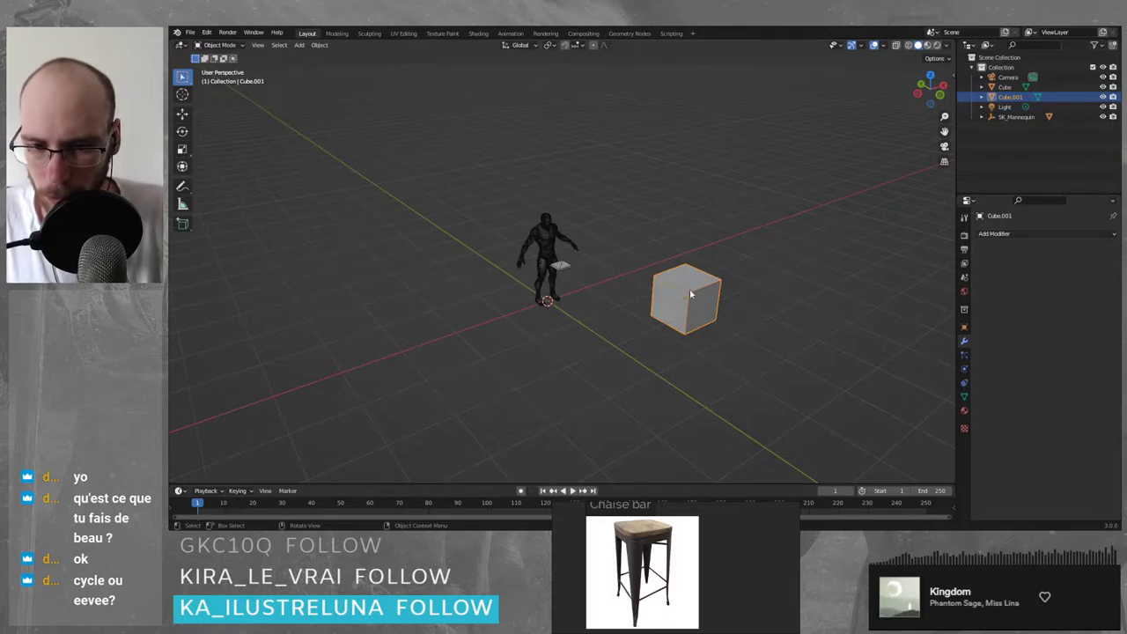
- Apply the cube's rotation and scale, and move it within the horizontal plane near the mannequin
key(ctrl+a)
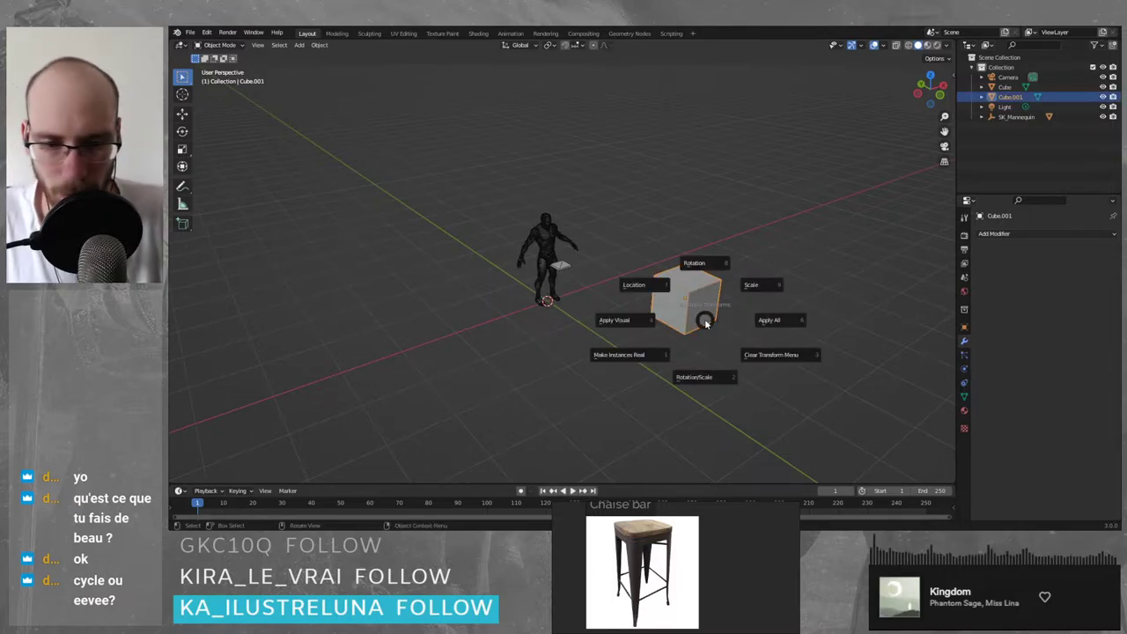
click(699, 377)
scroll(779, 339, up, 3)
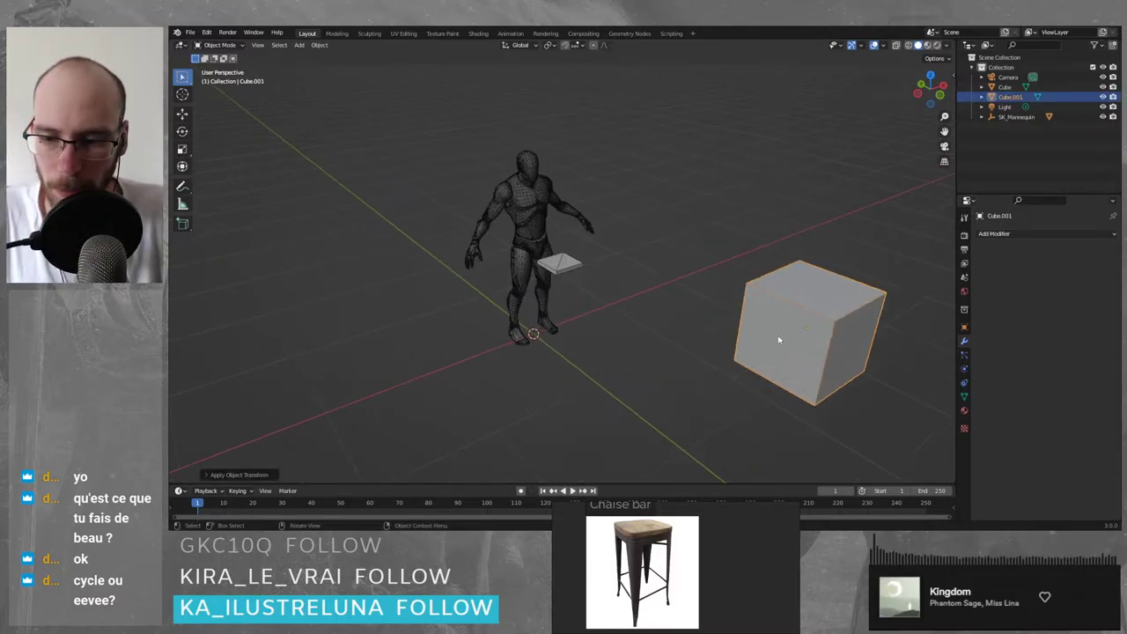
shift+middle_drag(778, 340, 675, 317)
key(g)
key(shift+z)
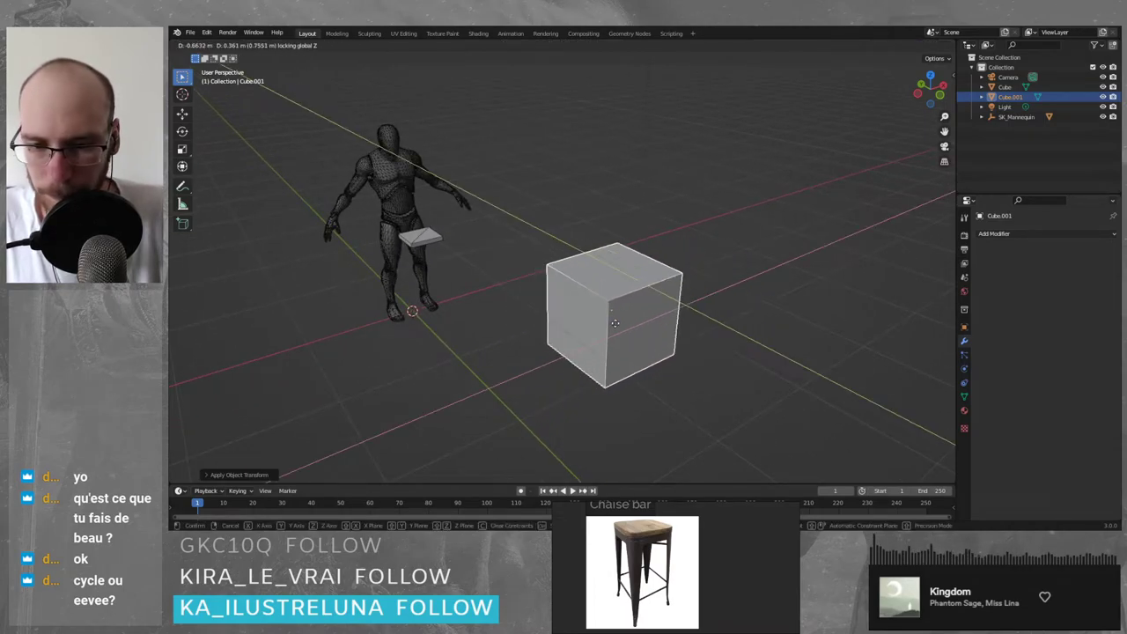
click(614, 323)
- Add a Subdivision Surface modifier to the cube with its viewport level set to 3
click(1017, 234)
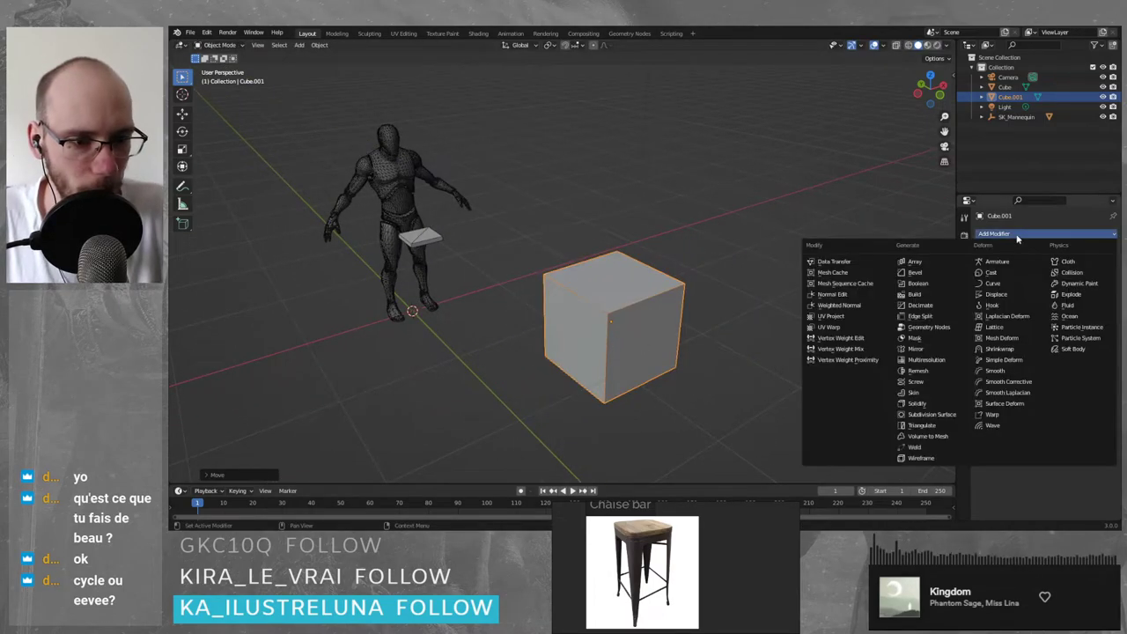
click(931, 415)
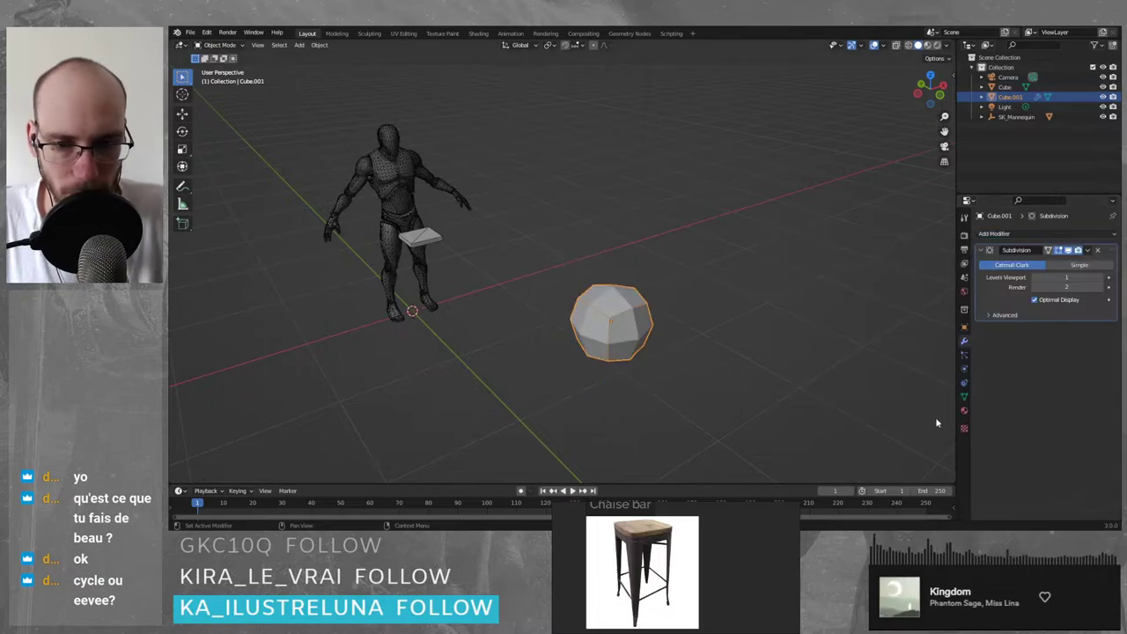
click(1100, 277)
click(1100, 278)
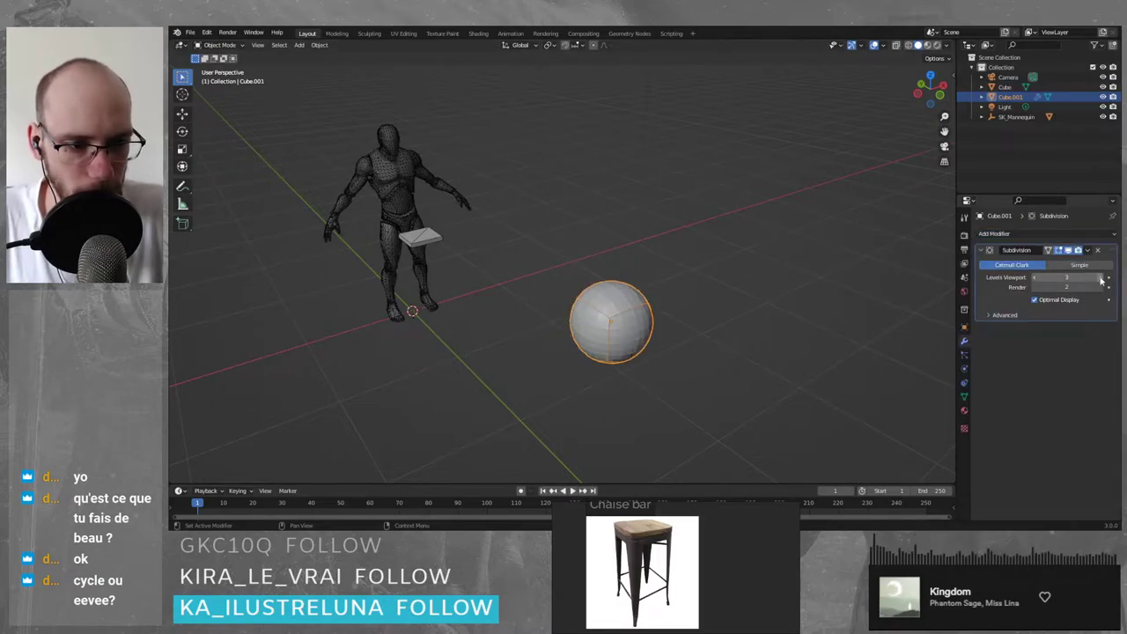
- Inspect the subdivided cube up close, expand its modifier's advanced settings, and compare the shape with the modifier's viewport display off and on
click(795, 350)
scroll(687, 356, up, 5)
middle_drag(685, 356, 647, 311)
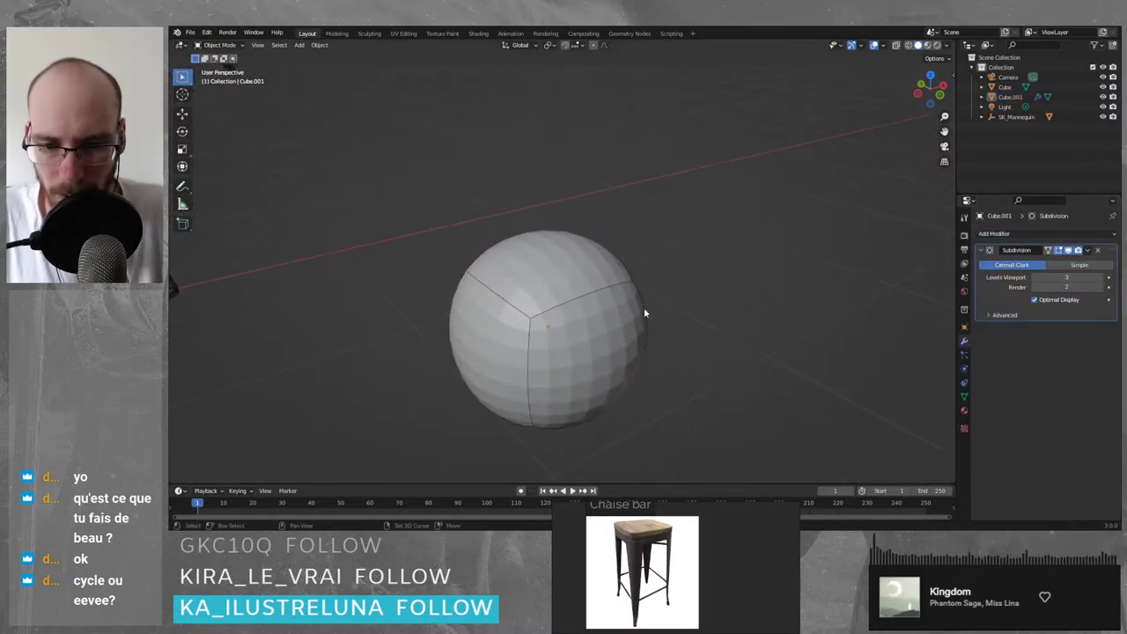
scroll(574, 304, up, 2)
click(574, 304)
click(1000, 314)
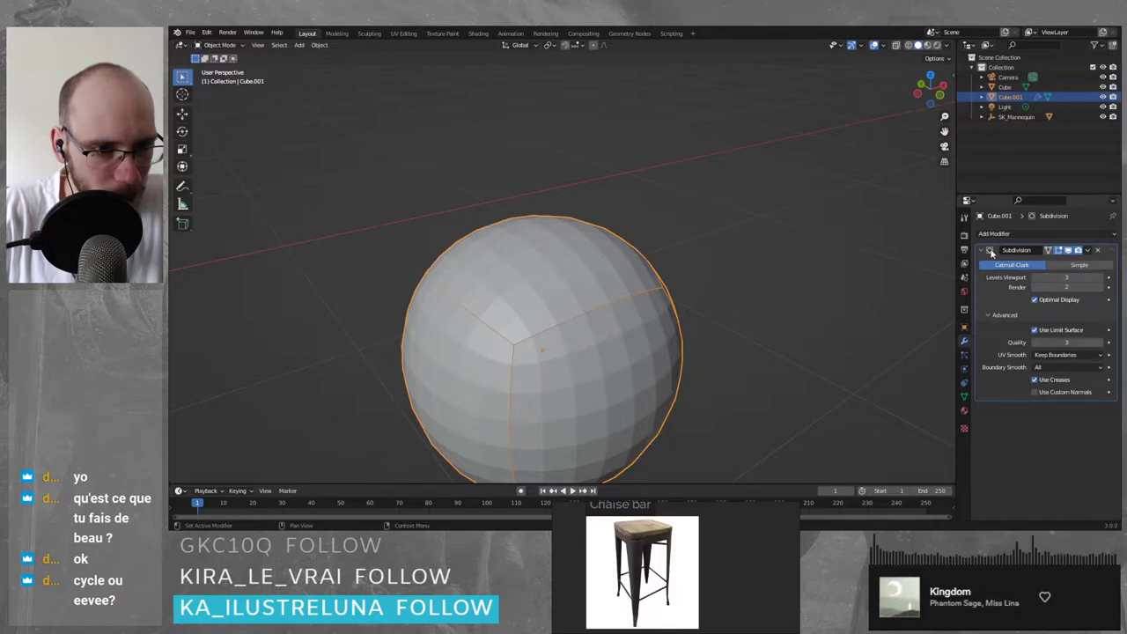
click(1088, 251)
click(1088, 253)
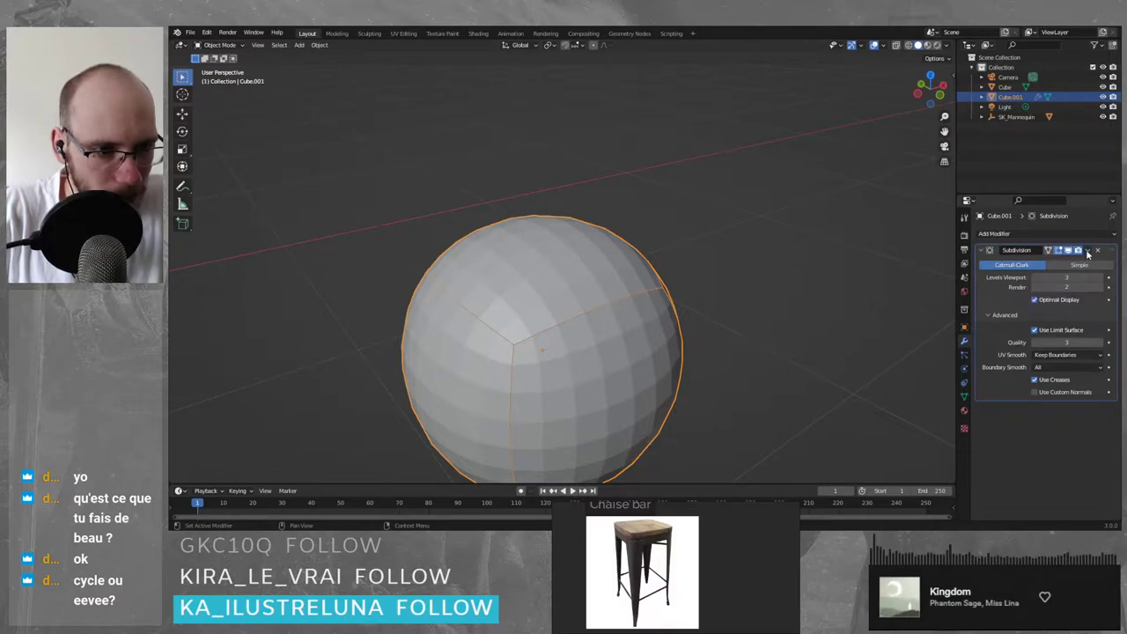
click(1067, 251)
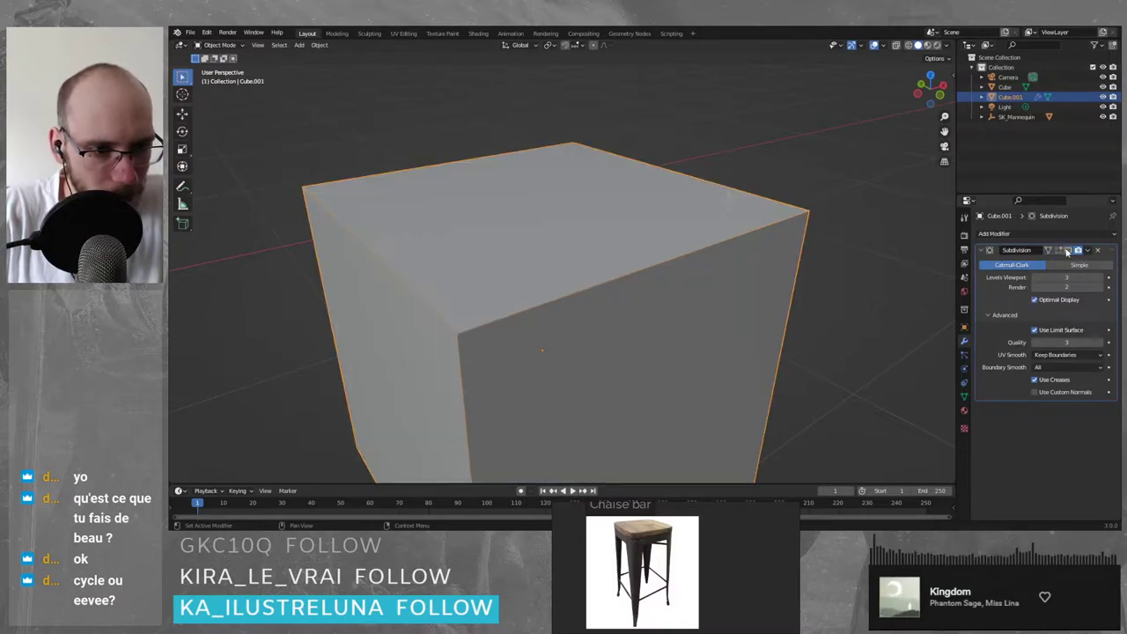
click(1069, 251)
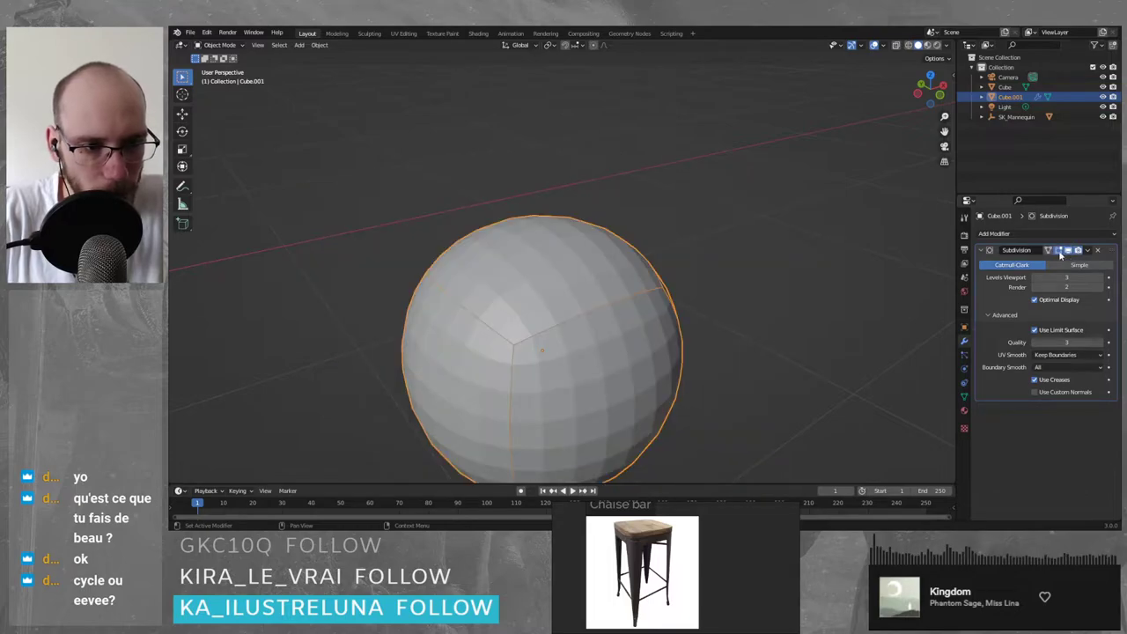
- Turn off Optimal Display in the cube's Subdivision modifier so the overlay draws all subdivided edges
click(1036, 300)
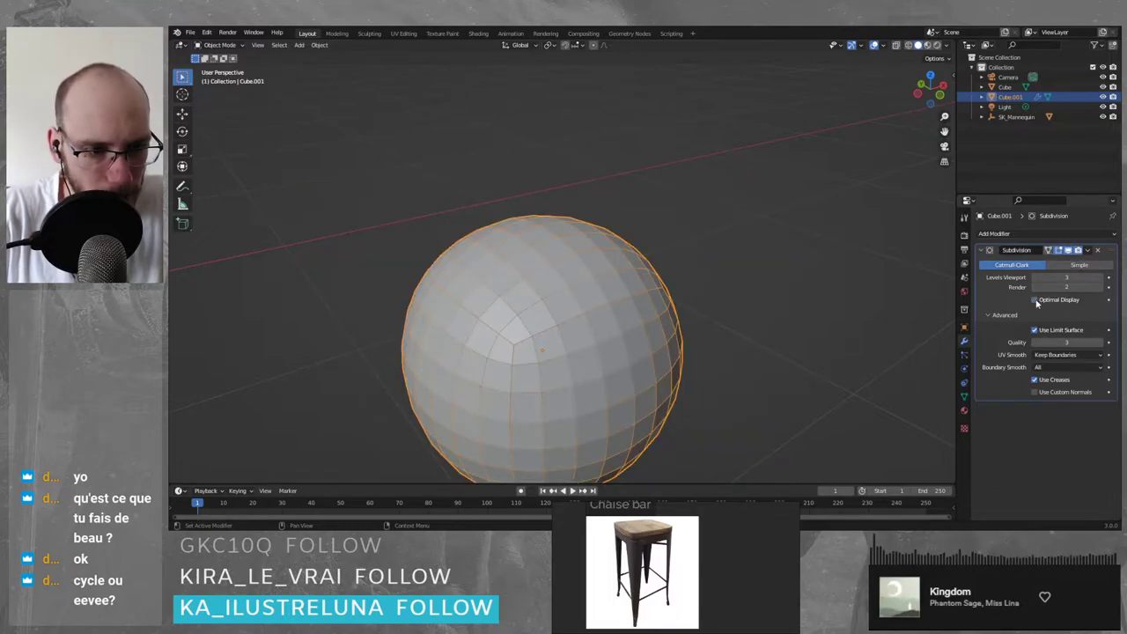
click(1037, 302)
click(1036, 303)
click(687, 412)
click(668, 393)
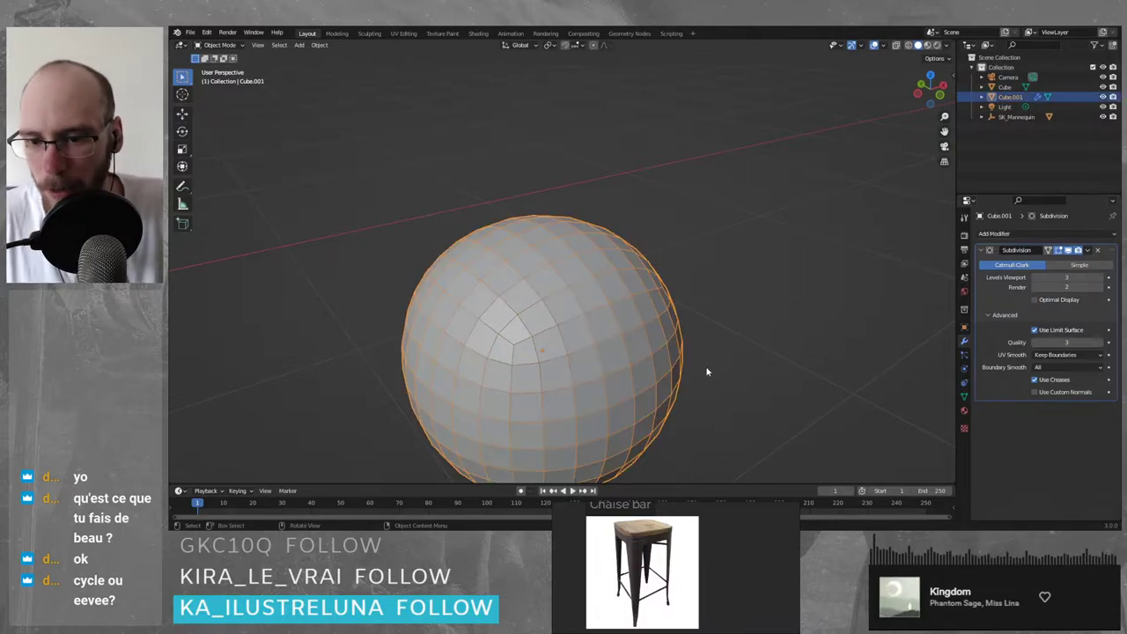
- Add a Subdivision Surface modifier to the seat slab with viewport level 4 and Optimal Display turned off
scroll(737, 363, down, 5)
middle_drag(410, 249, 447, 264)
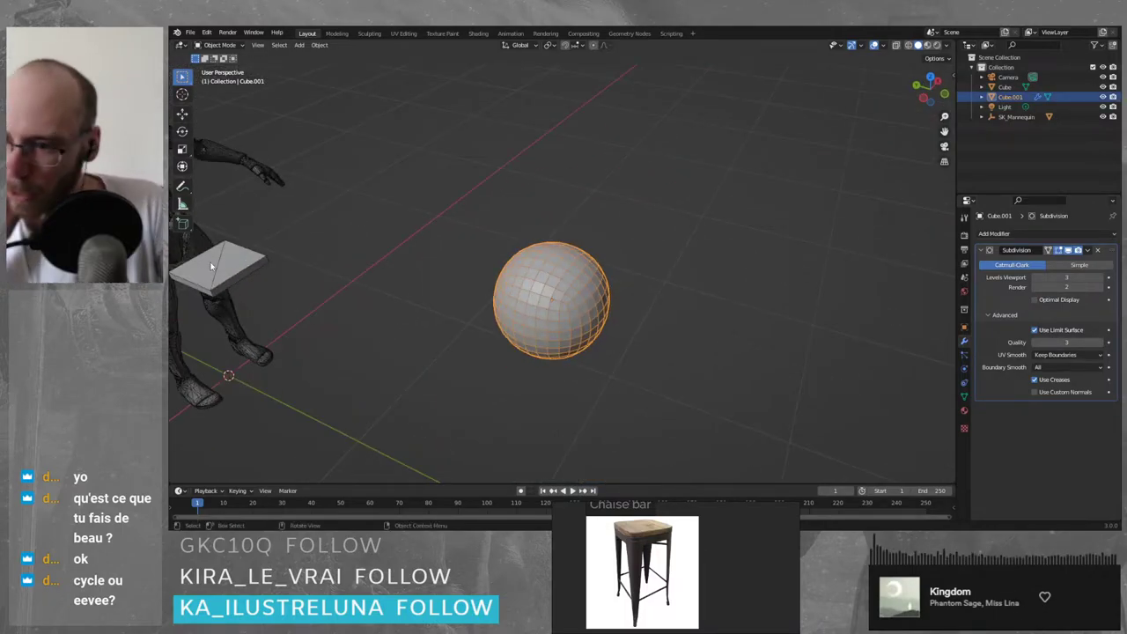
click(212, 263)
click(1020, 233)
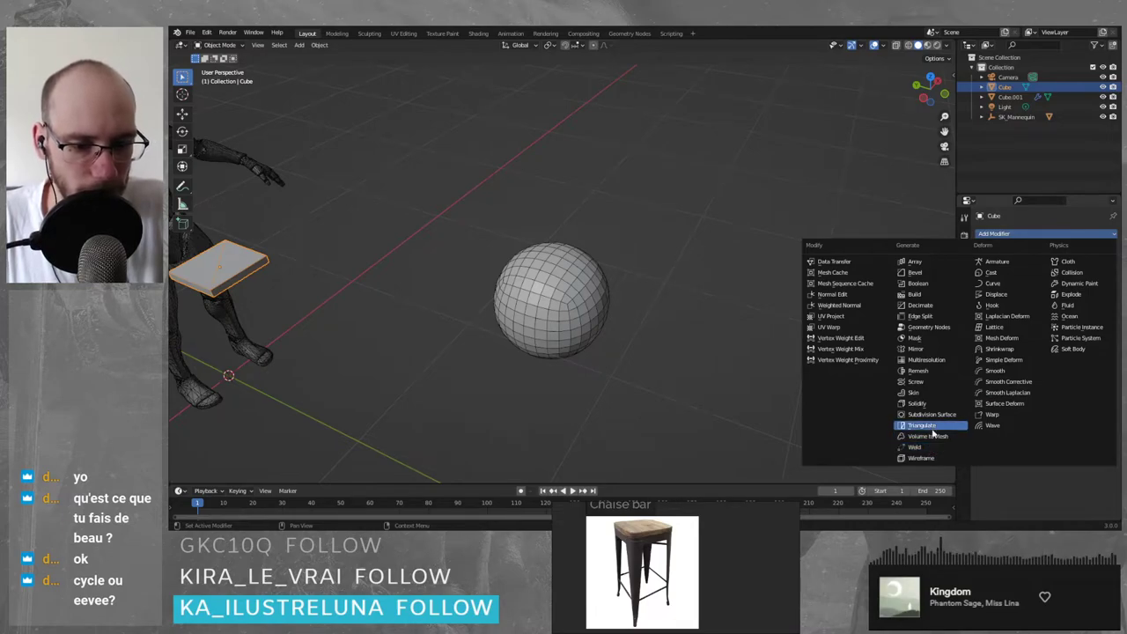
click(932, 414)
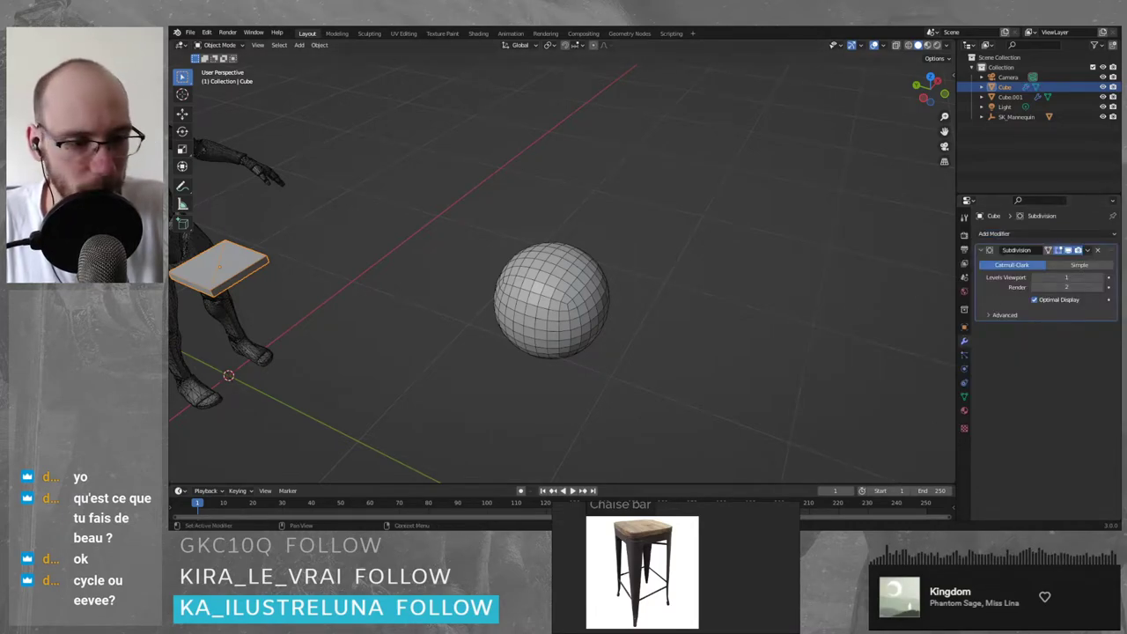
click(1101, 278)
click(1101, 278)
click(1101, 278)
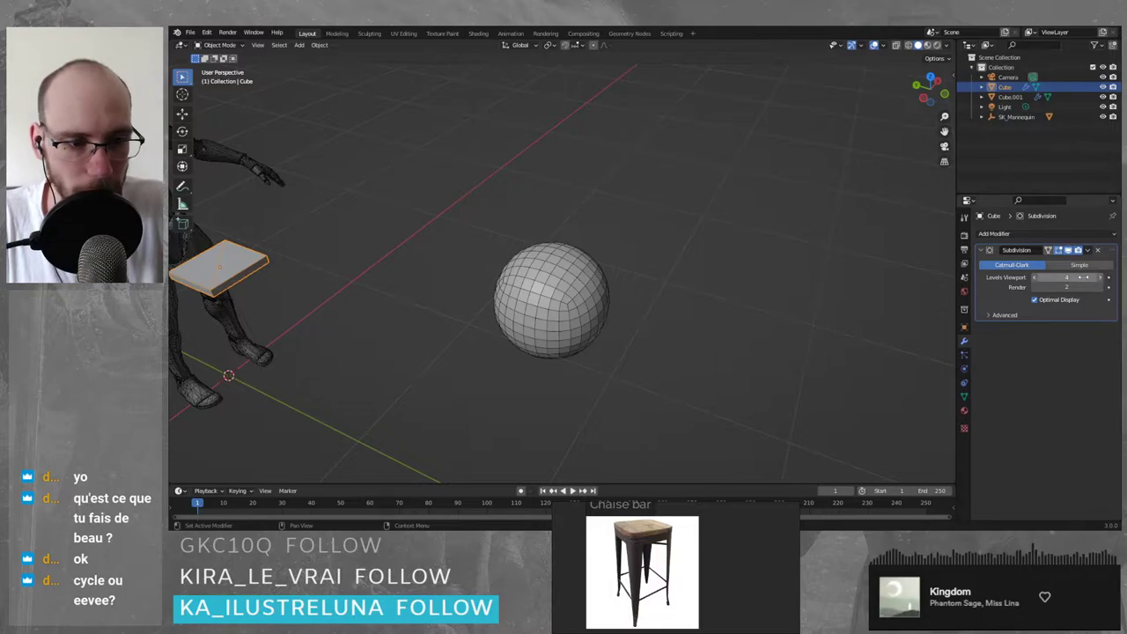
click(1036, 301)
- Move the seat slab within the horizontal plane, away from the mannequin and towards the subdivided cube
shift+middle_drag(381, 281, 669, 413)
scroll(639, 320, up, 3)
middle_drag(620, 207, 627, 241)
key(g)
key(shift+z)
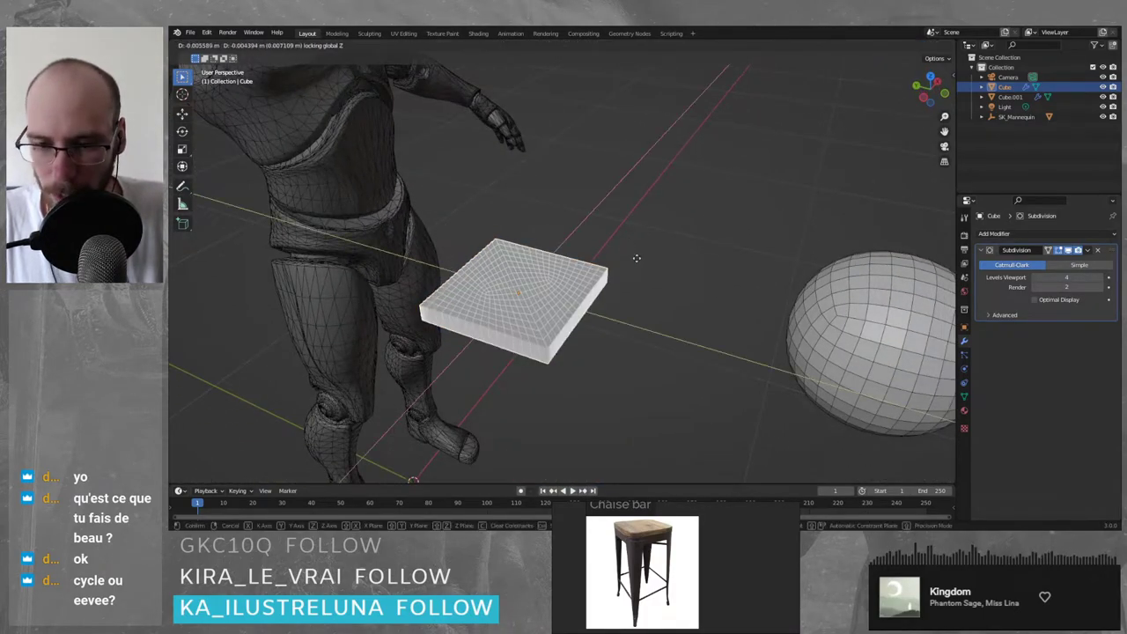
click(758, 284)
- Compare the subdivided cube's edge layout with the seat slab's, and examine the slab's subdivided top and sides up close
click(828, 332)
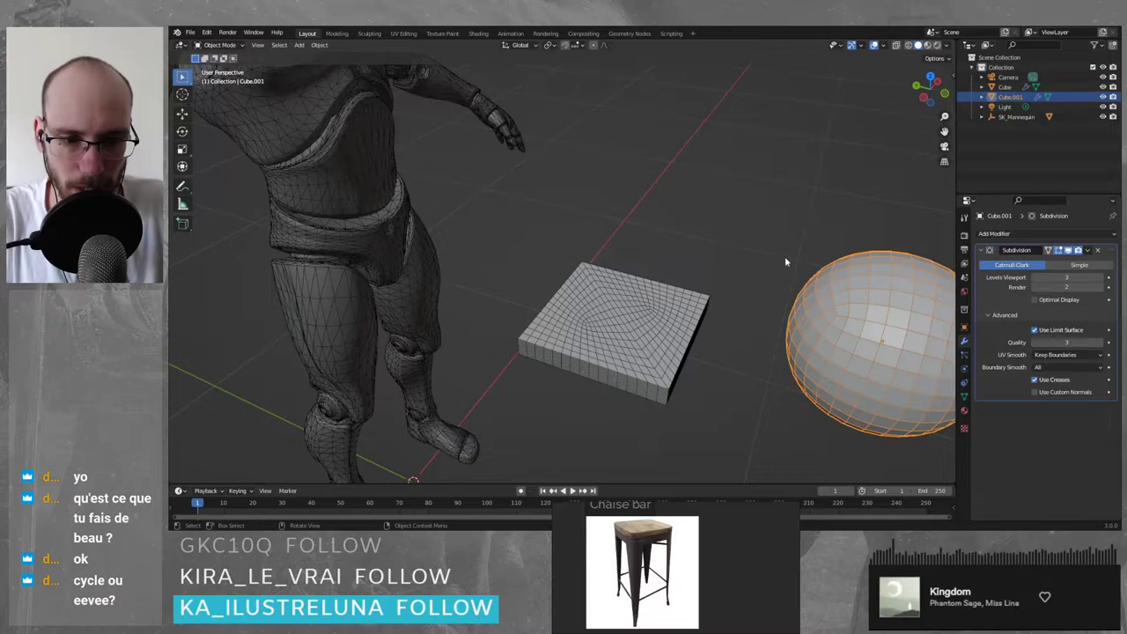
click(679, 321)
middle_drag(646, 383, 557, 339)
scroll(545, 271, up, 5)
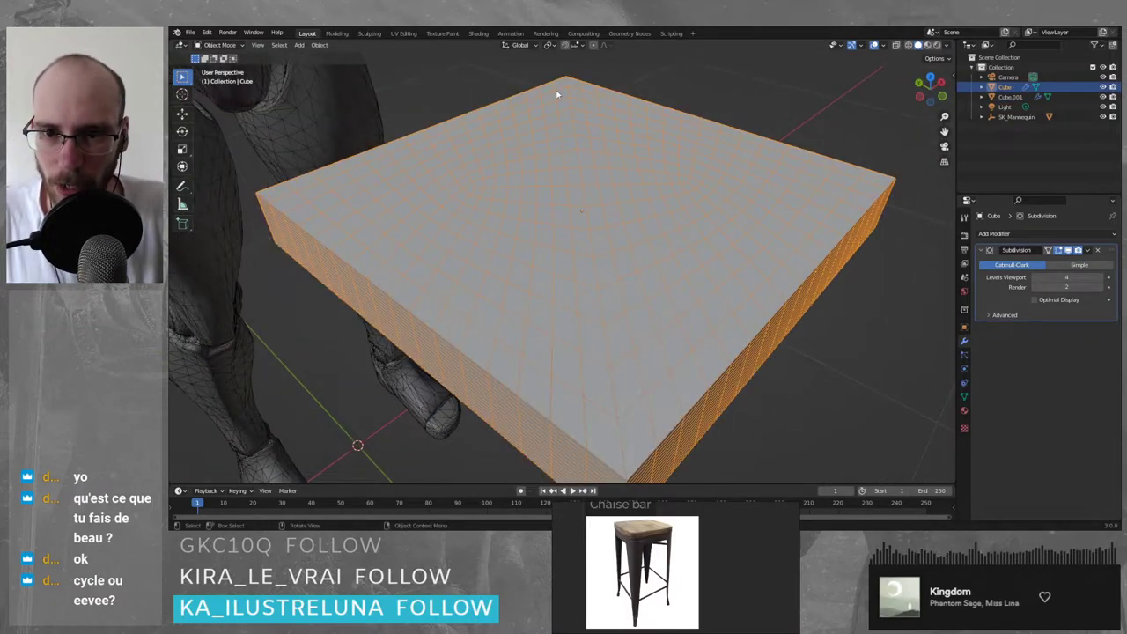
- Examine the seat slab's subdivided edge layout on its top face and underside from several angles
middle_drag(622, 287, 680, 160)
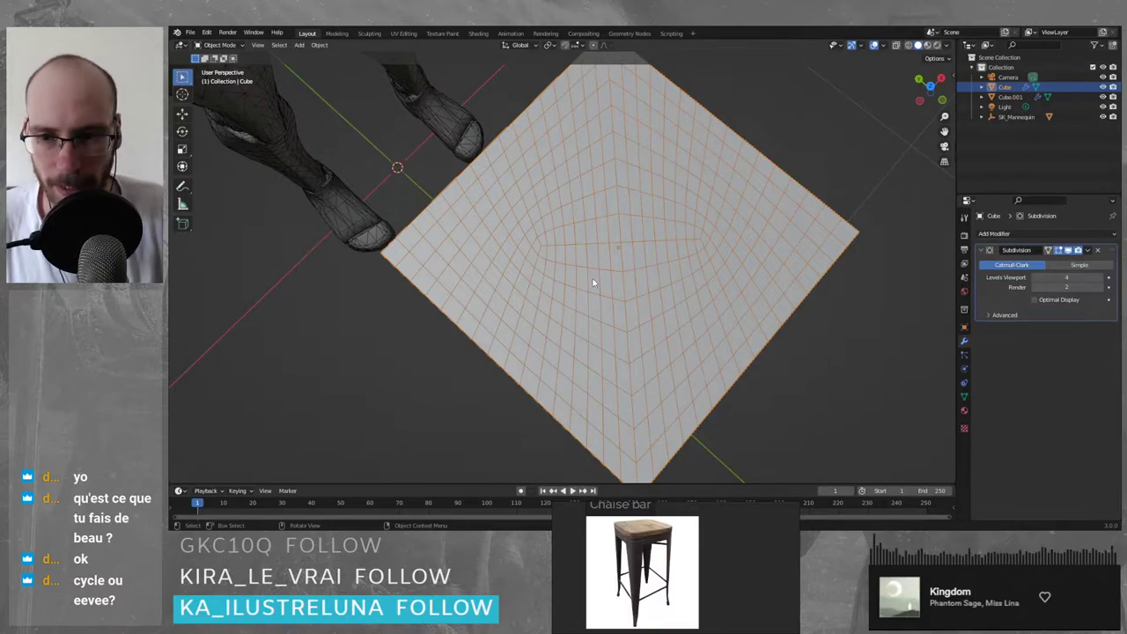
scroll(592, 278, down, 5)
middle_drag(599, 269, 591, 233)
scroll(592, 233, up, 3)
middle_drag(591, 167, 591, 198)
shift+middle_drag(647, 299, 548, 223)
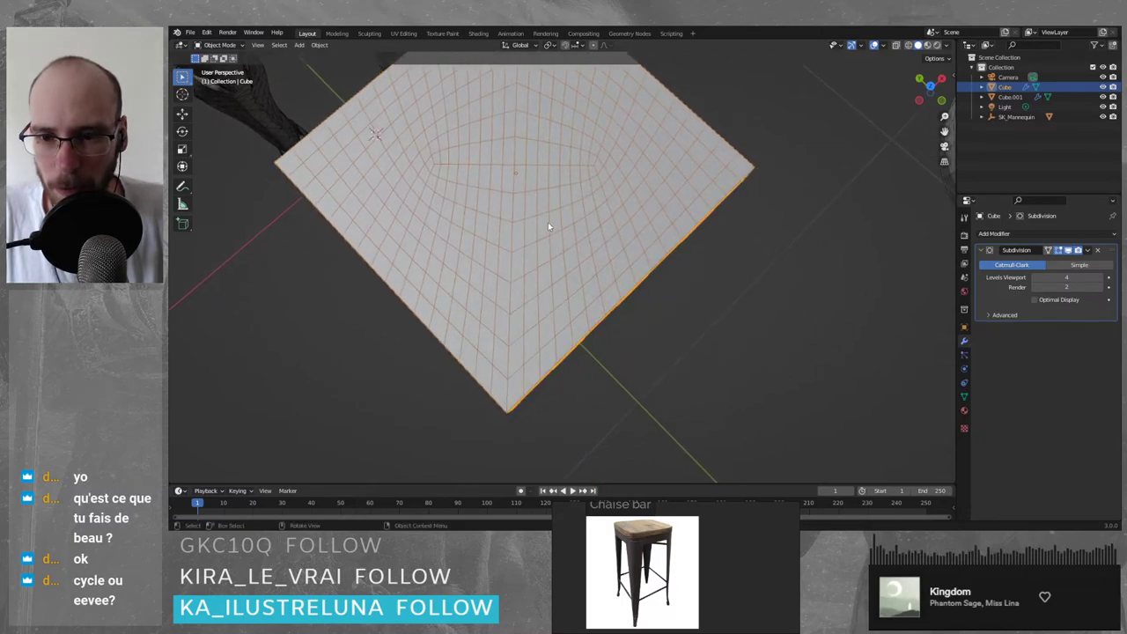
scroll(548, 223, up, 2)
shift+middle_drag(495, 144, 483, 177)
scroll(655, 237, down, 5)
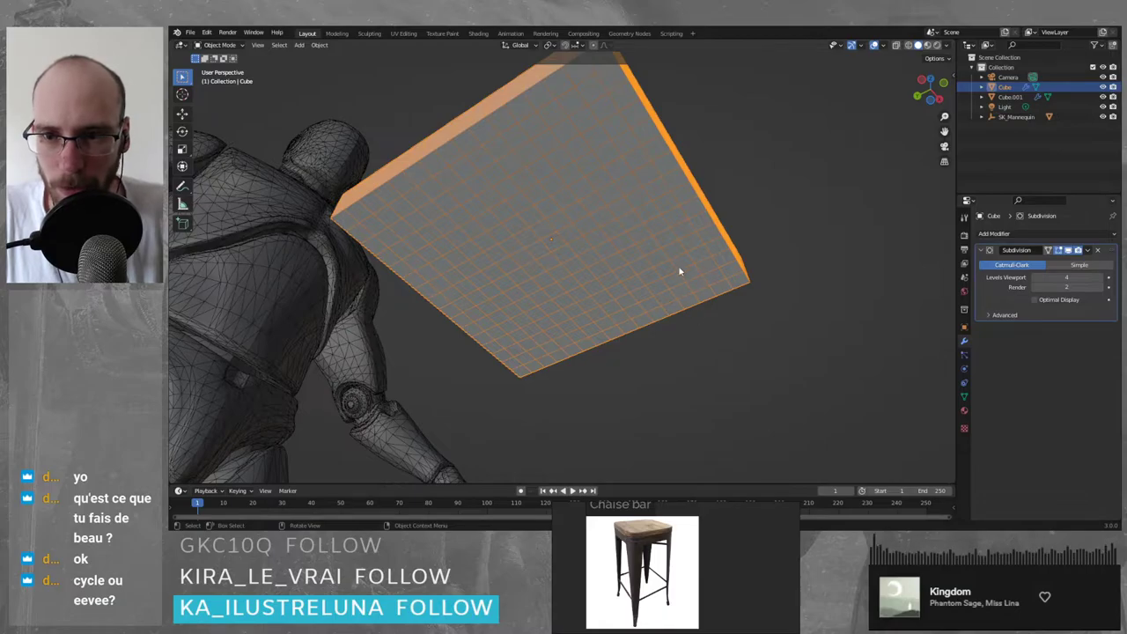
middle_drag(573, 201, 568, 238)
scroll(567, 248, up, 5)
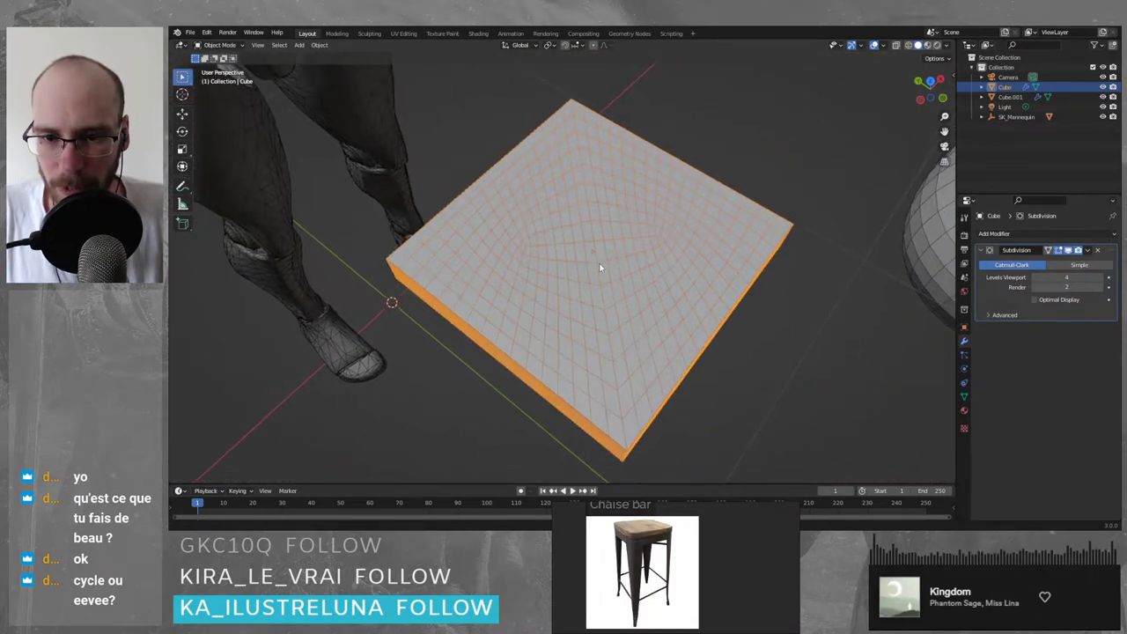
- Remove the Subdivision modifier from the seat slab and keep the slab selected
click(1097, 250)
middle_drag(628, 300, 758, 304)
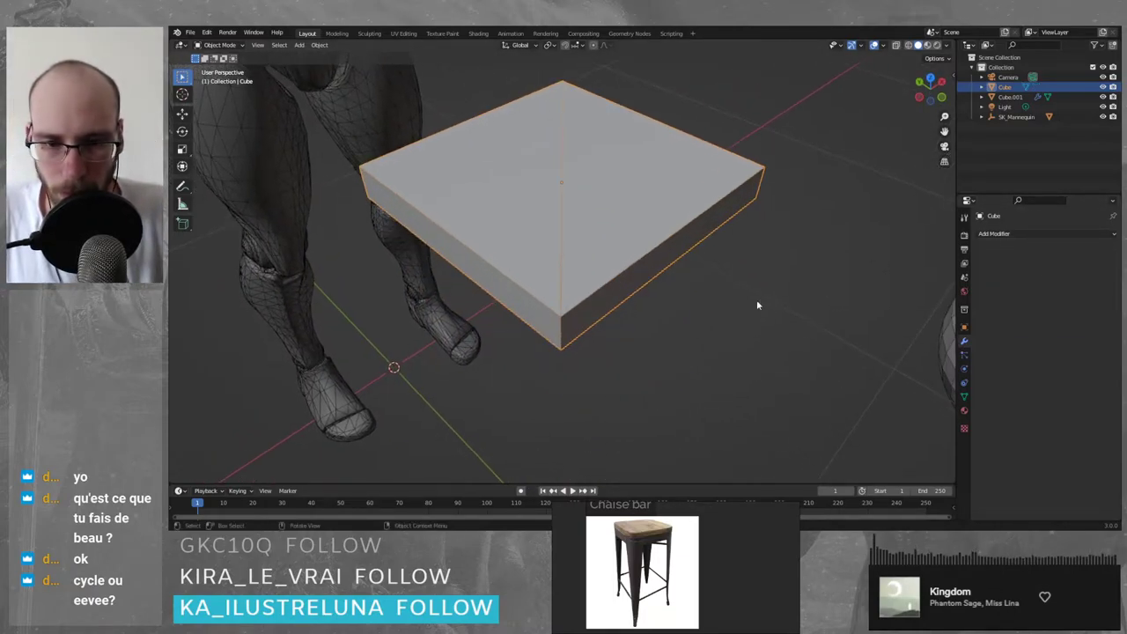
click(783, 309)
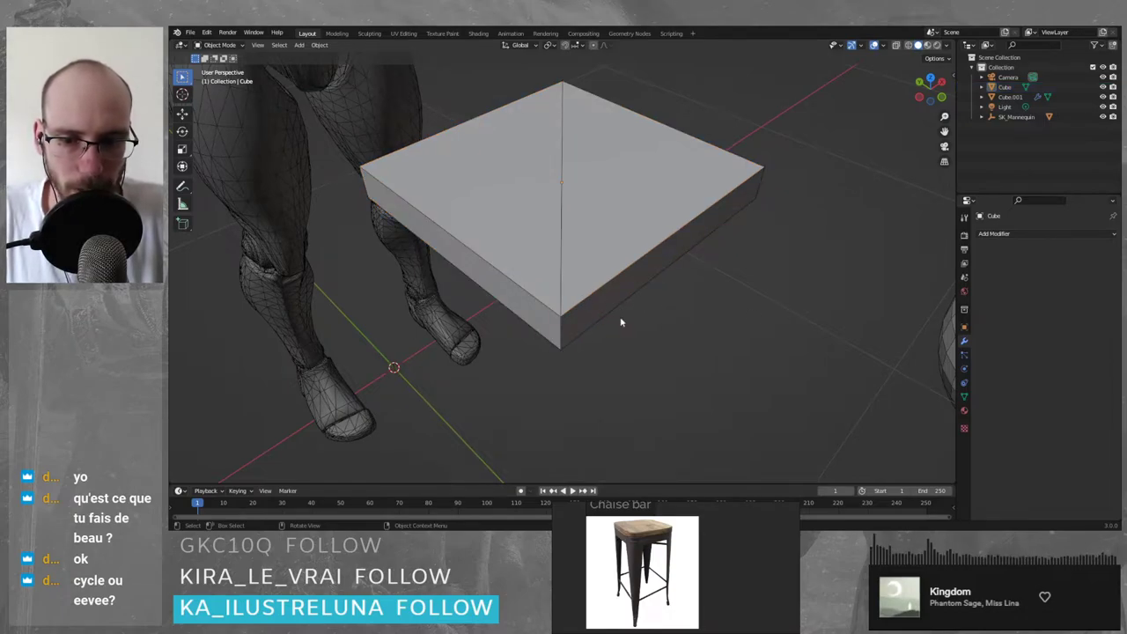
click(623, 285)
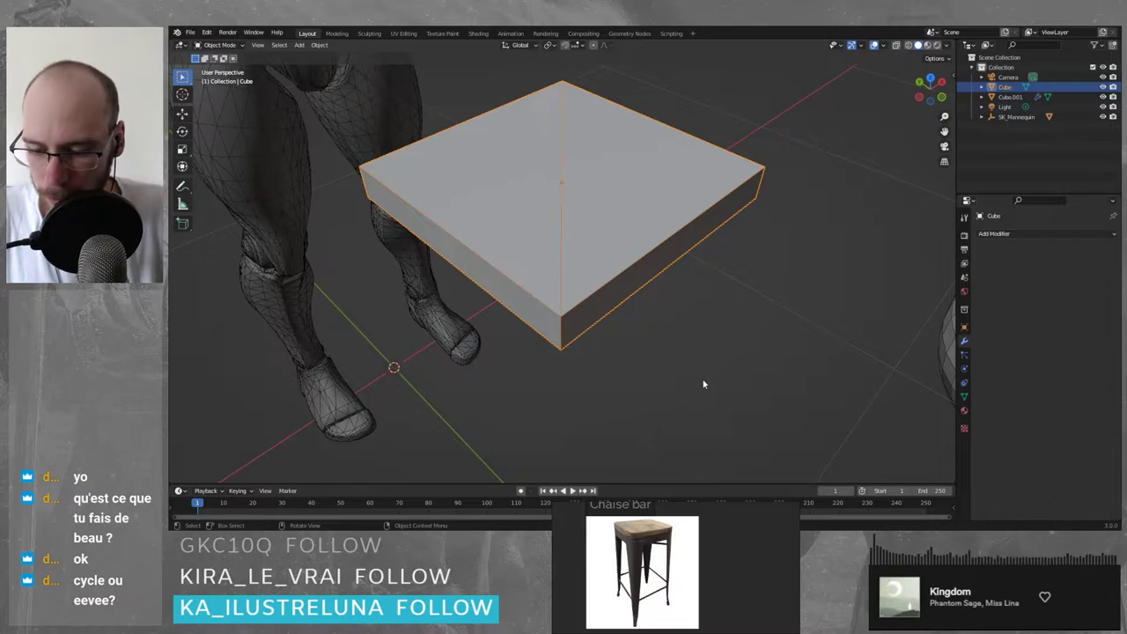
- Move the slab's bottom face straight down along Z to stretch the slab into a tall block
middle_drag(704, 384, 699, 309)
key(Tab)
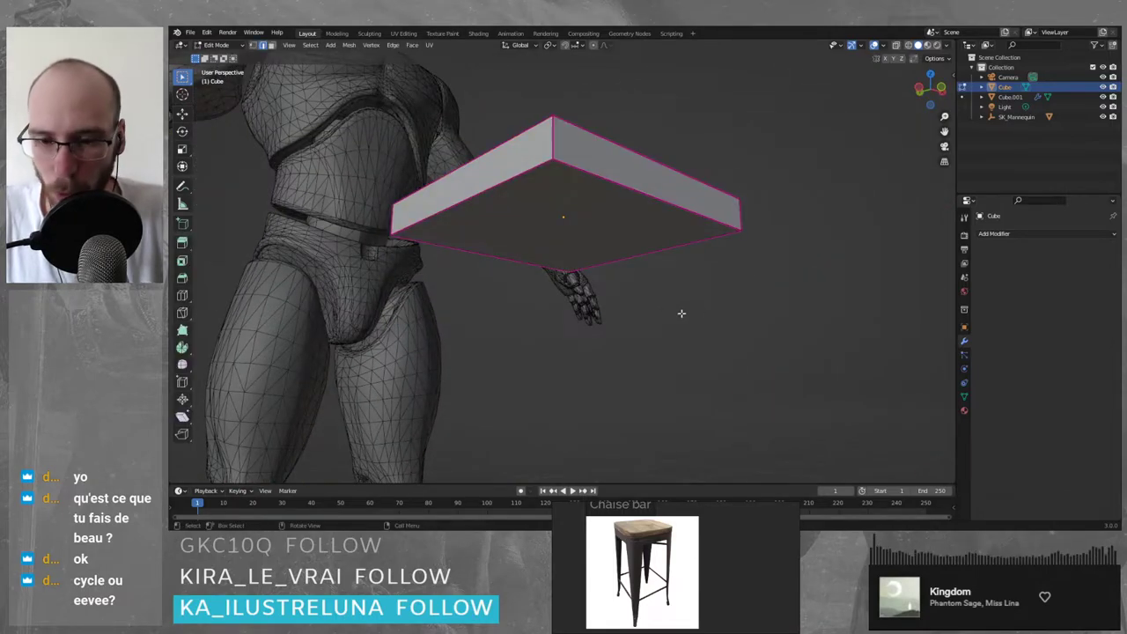
key(3)
click(548, 206)
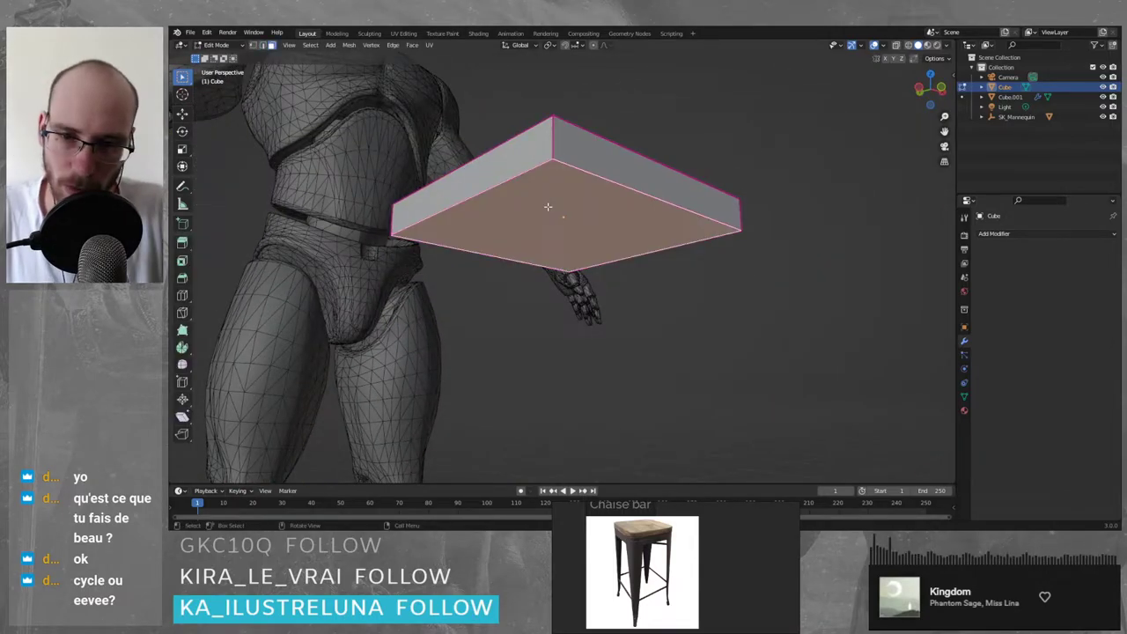
key(e)
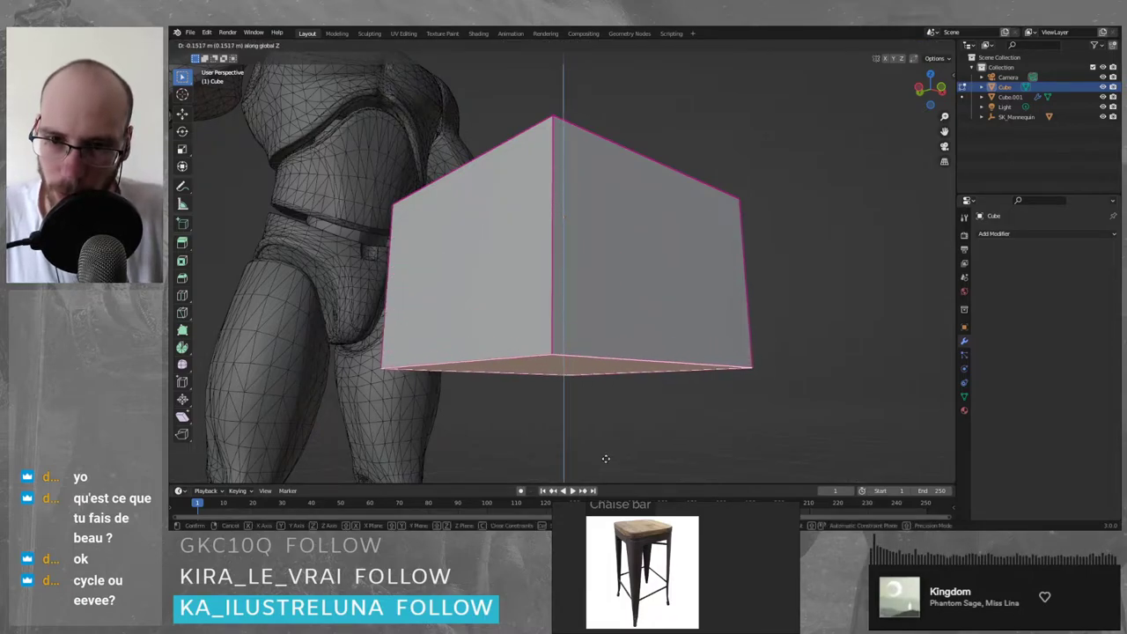
click(622, 186)
middle_drag(623, 187, 659, 173)
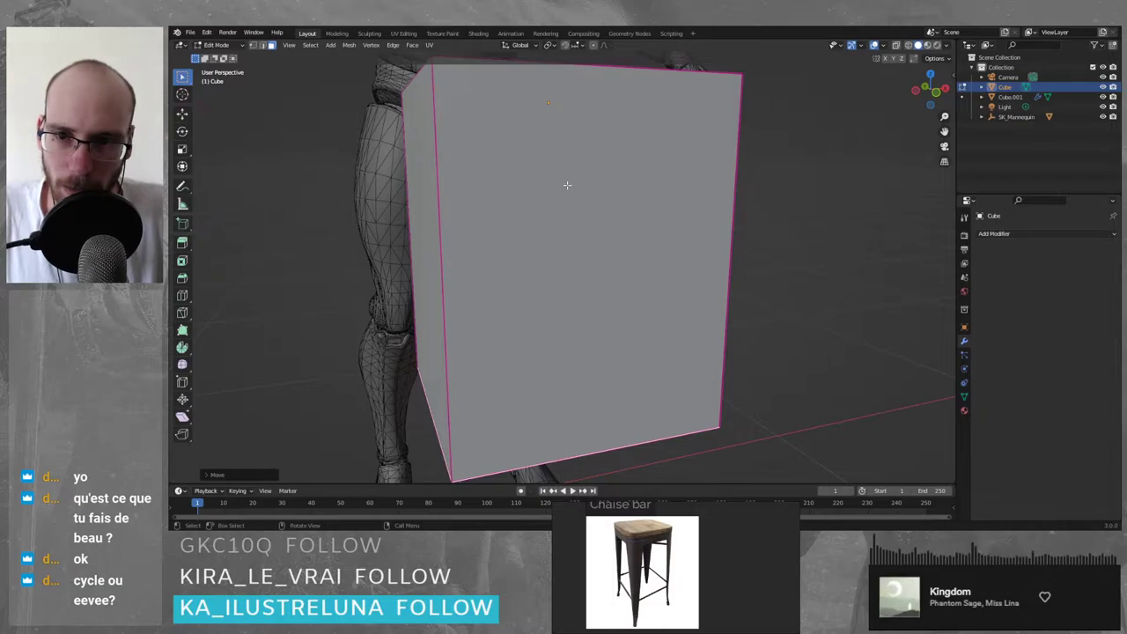
- Add one horizontal and one vertical loop cut, both centred, so that they cross in the middle of the block's side face
key(ctrl+r)
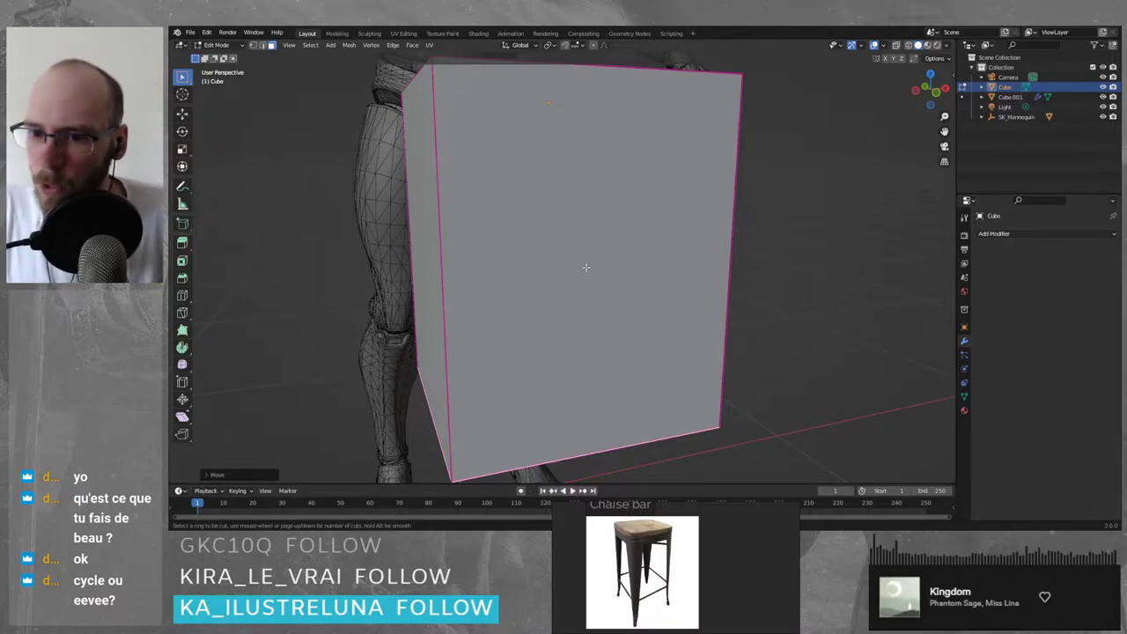
key(ctrl+r)
click(455, 264)
right_click(440, 271)
key(ctrl+r)
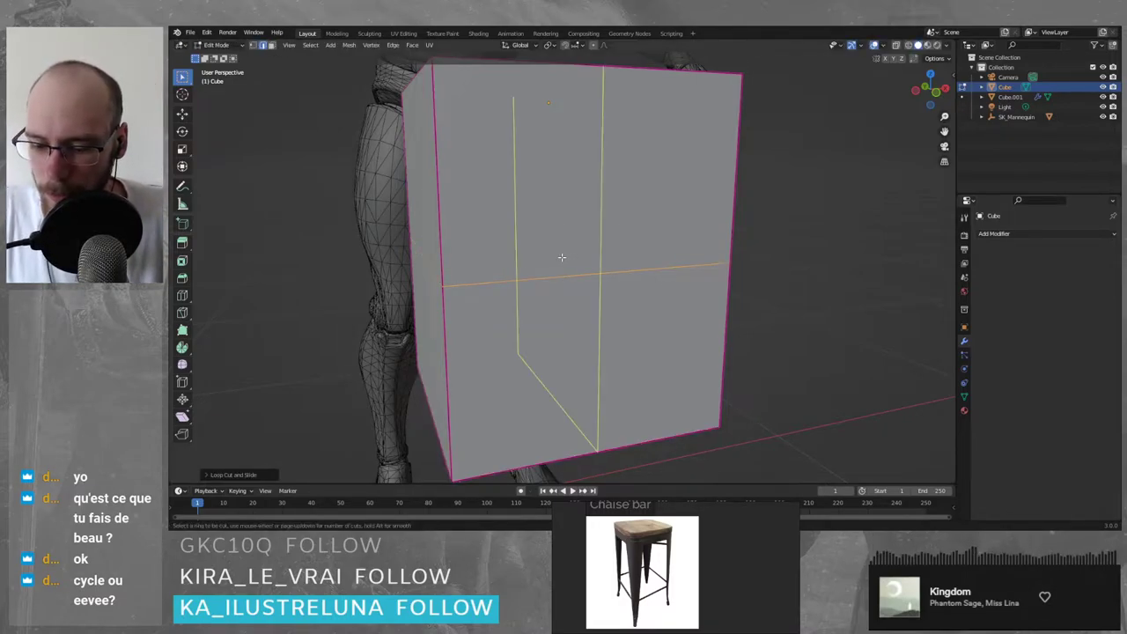
click(597, 289)
right_click(602, 290)
middle_drag(768, 302, 787, 296)
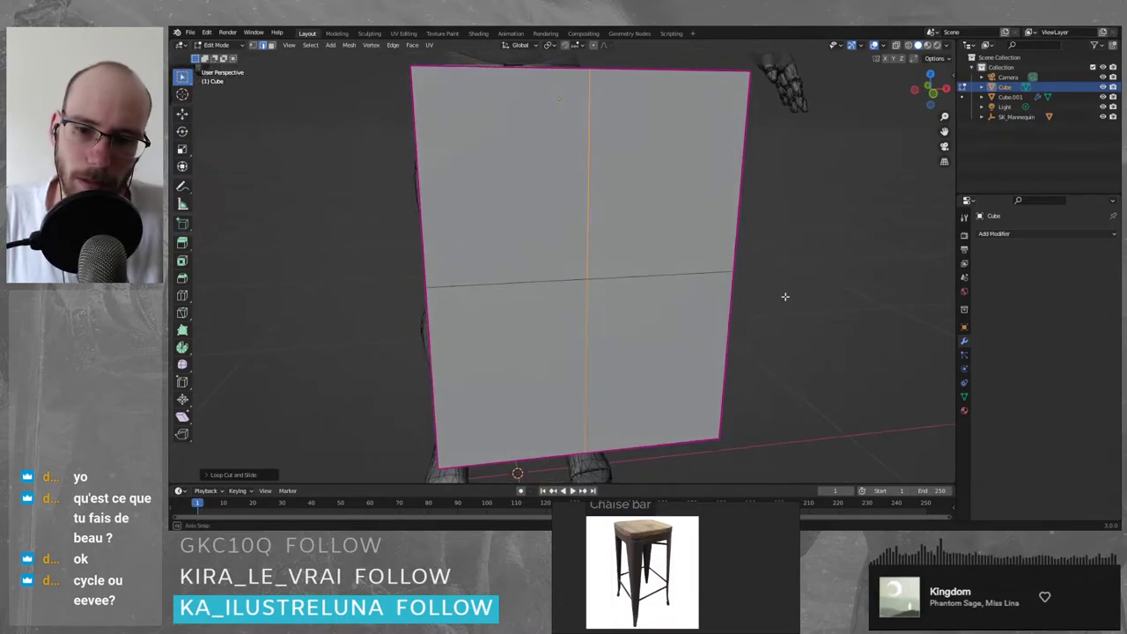
- Try to extrude the vertex where the two loop cuts cross on the block's side face
key(1)
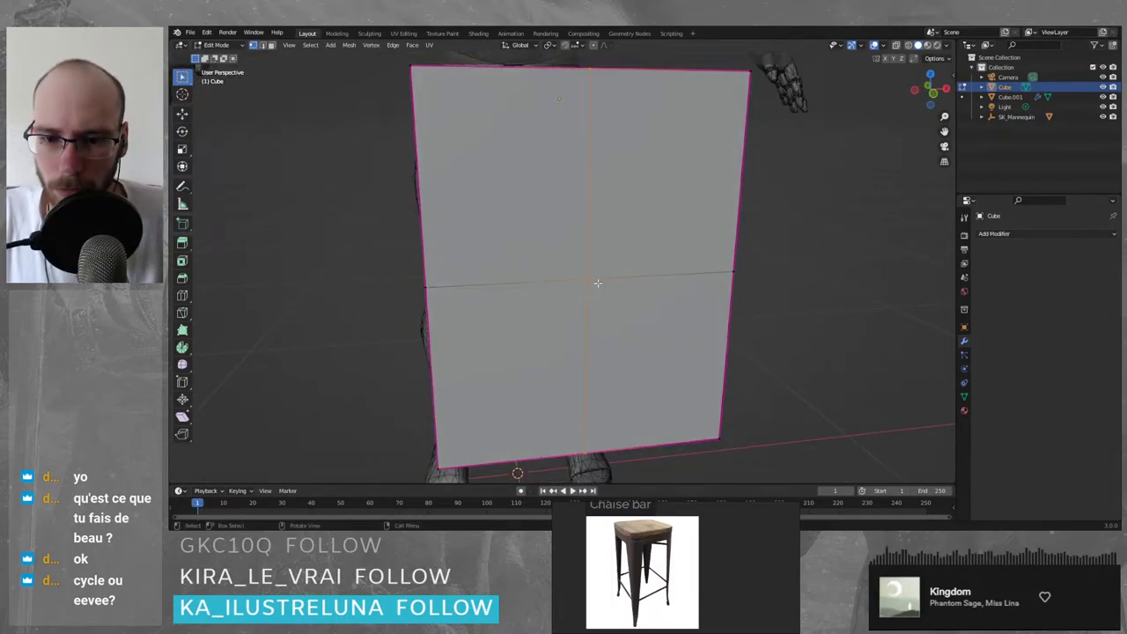
click(588, 278)
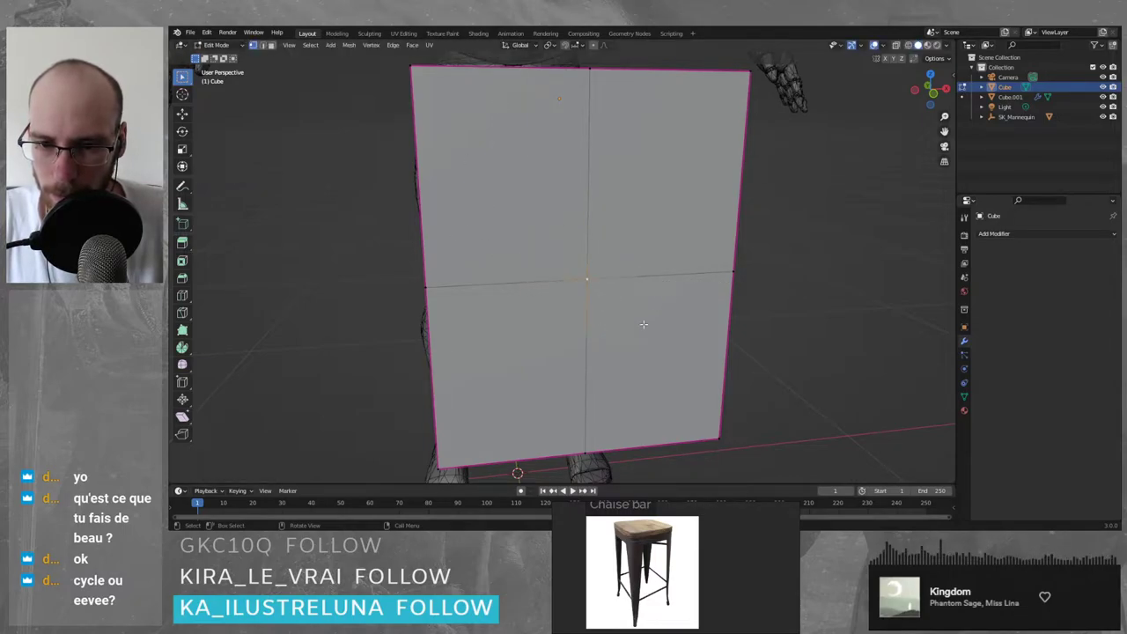
key(ctrl)
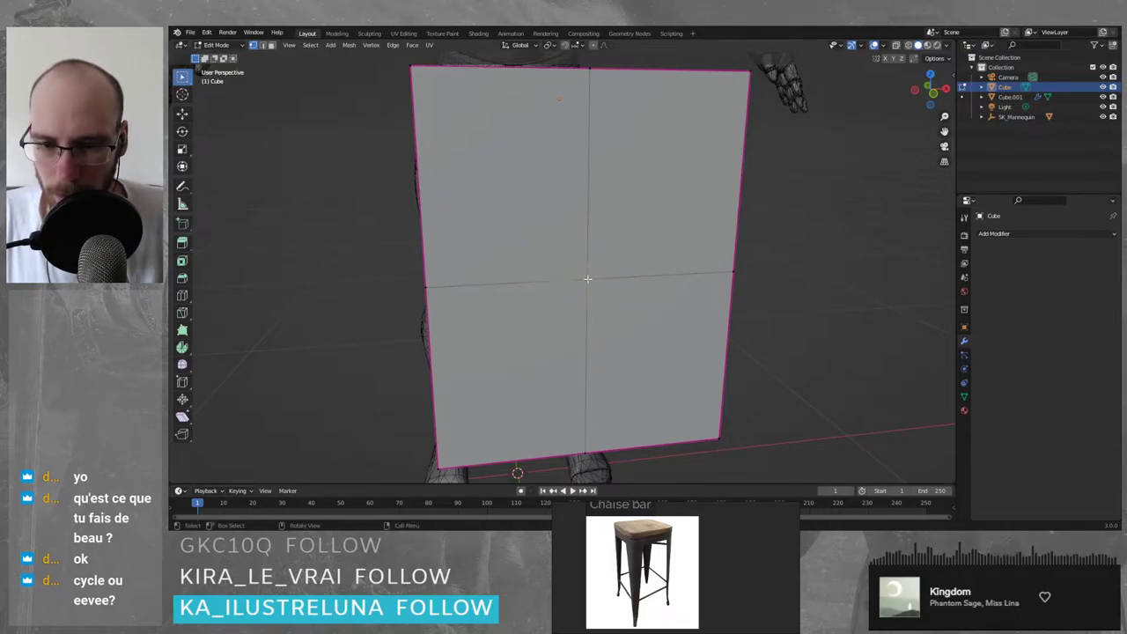
middle_drag(587, 279, 608, 335)
key(ctrl)
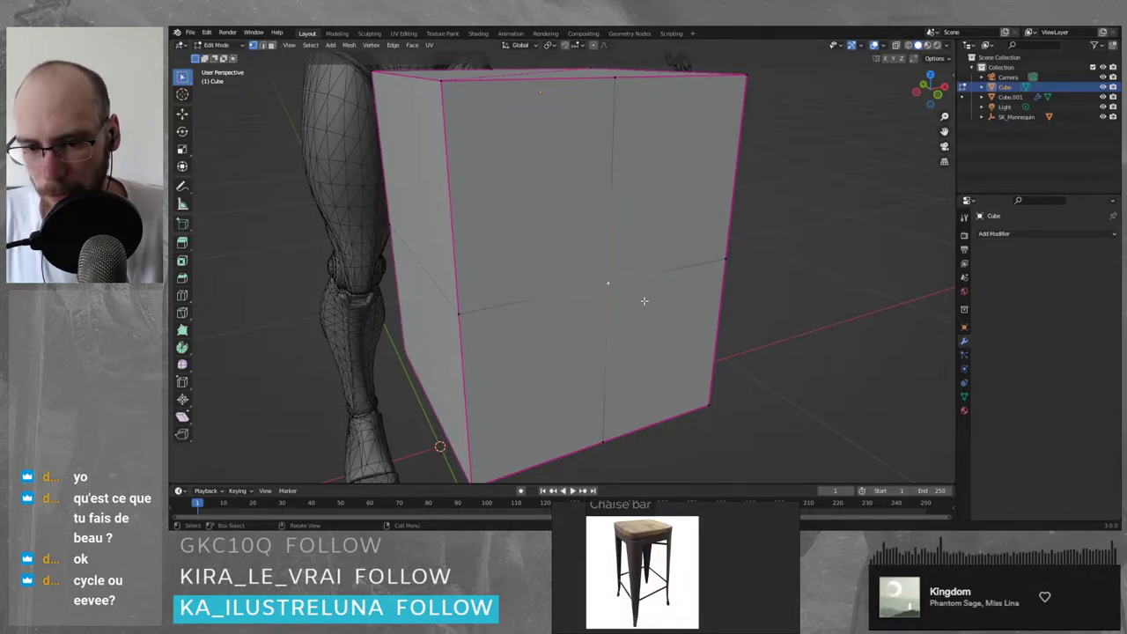
key(z)
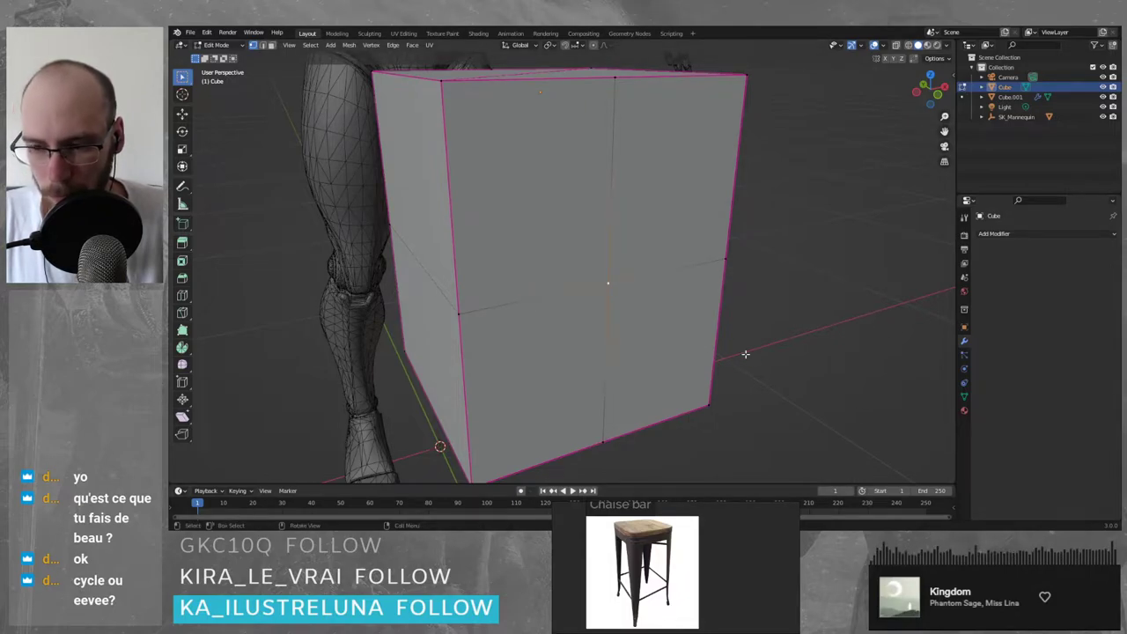
click(700, 314)
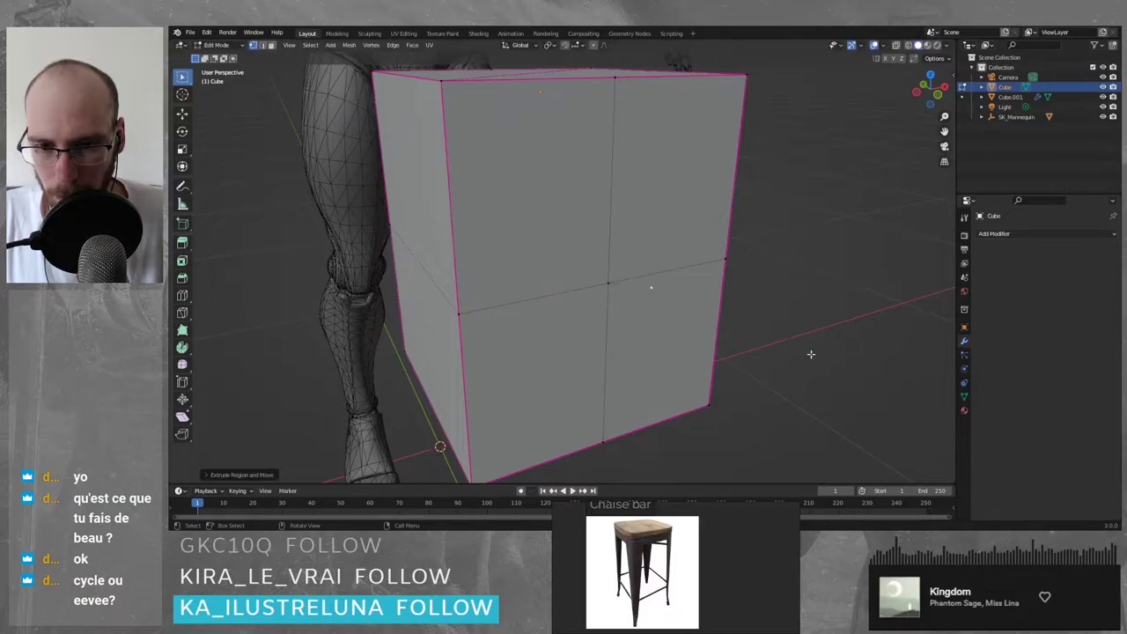
key(ctrl+z)
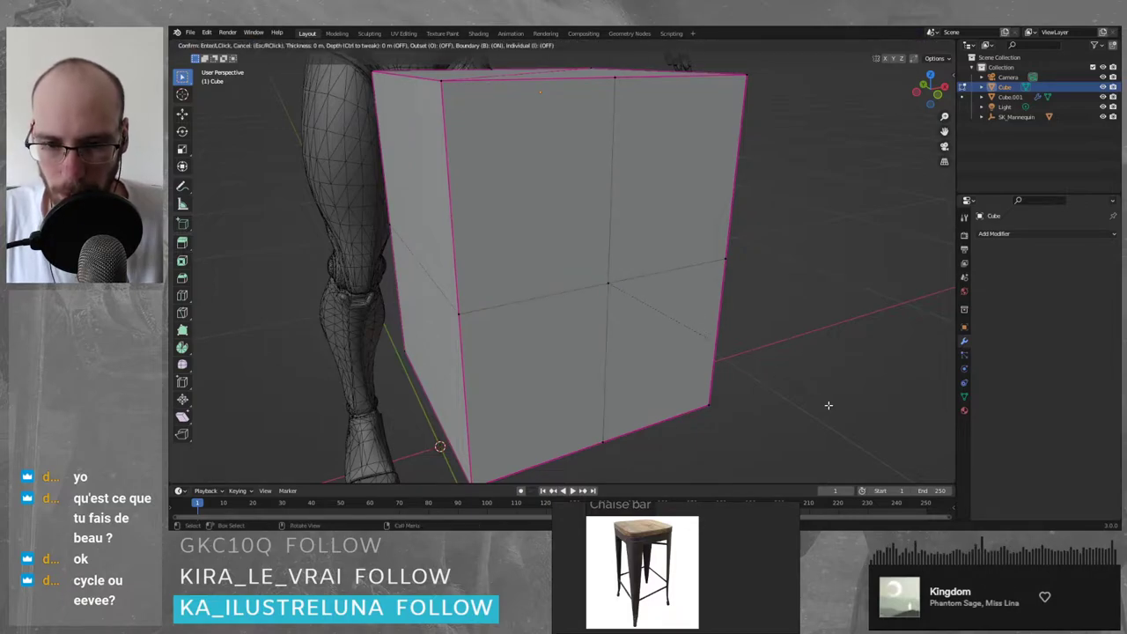
- Try to inset around the crossing vertex on the block's side face with Inset Faces, and return to the selection tool
key(u)
right_click(853, 345)
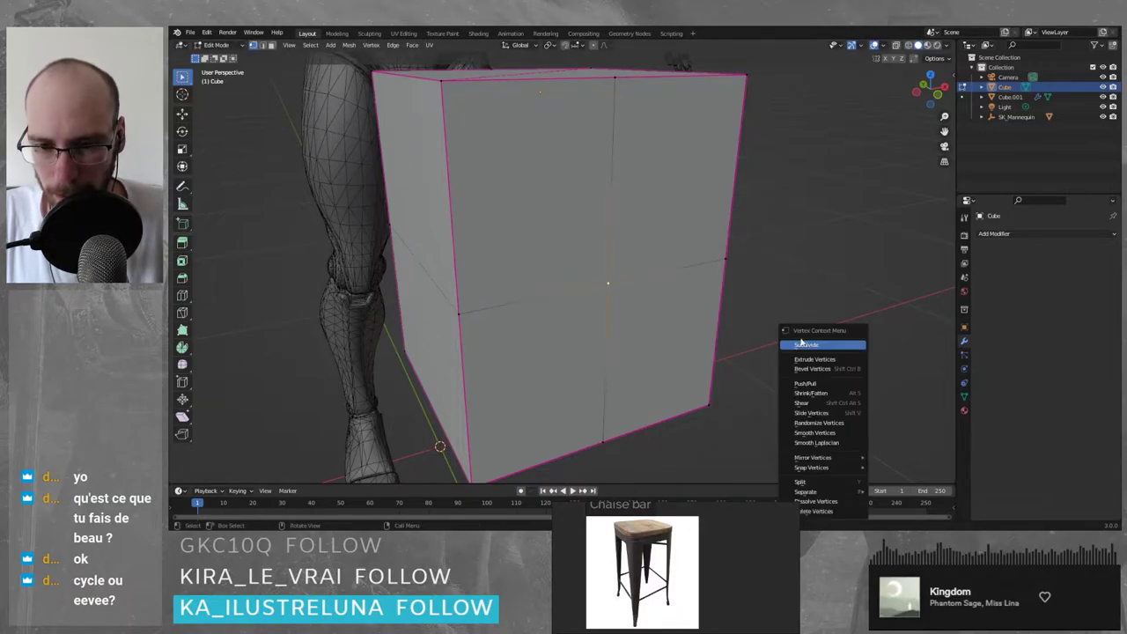
key(t)
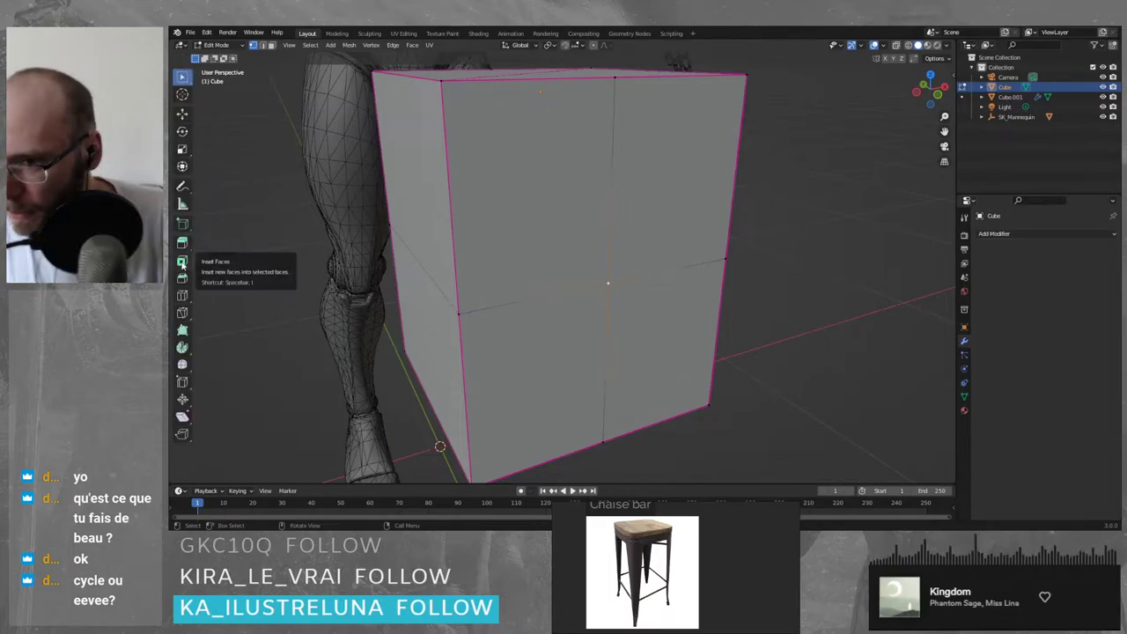
click(182, 262)
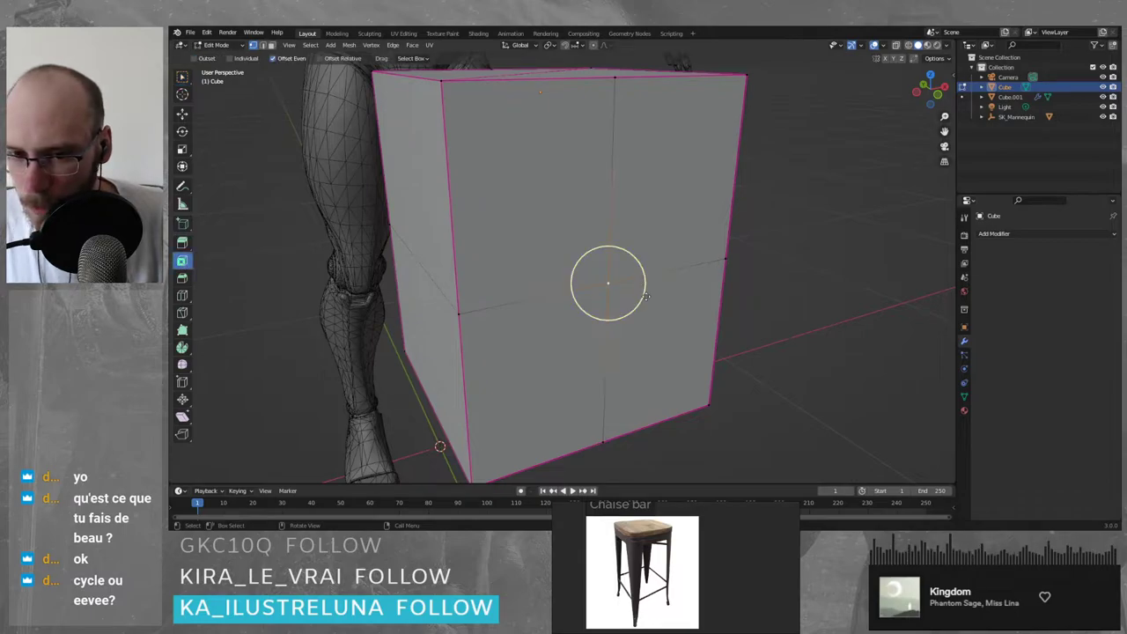
drag(610, 283, 659, 314)
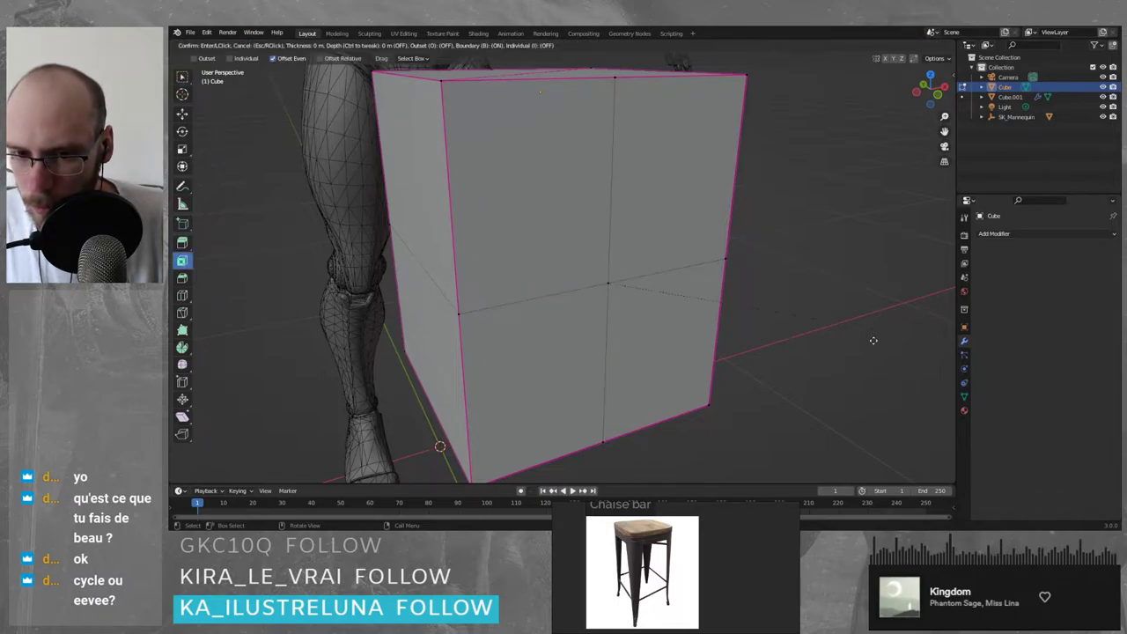
drag(873, 341, 836, 337)
middle_drag(714, 323, 599, 297)
click(182, 78)
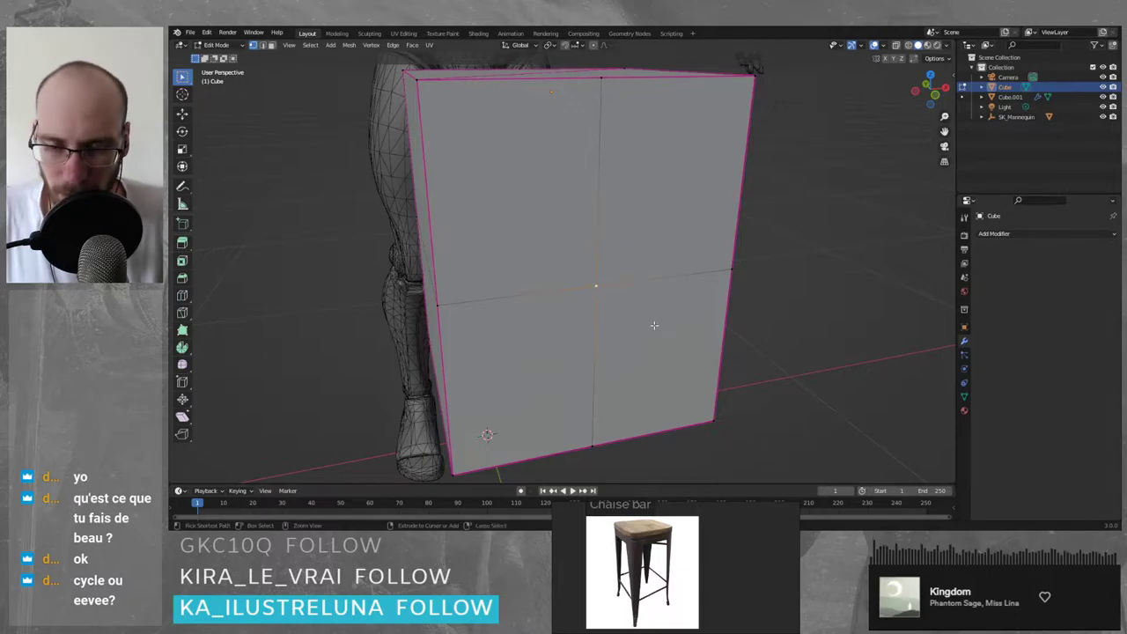
- Try a two-cut vertical loop cut on either side of the block's centre line, and undo it
key(ctrl+r)
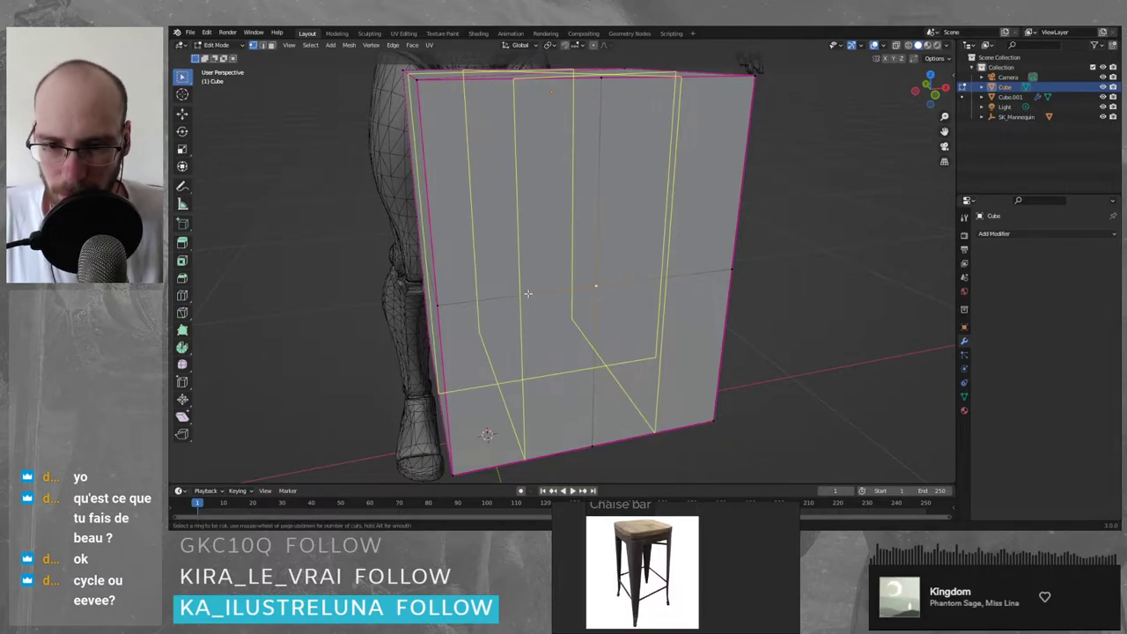
click(528, 293)
right_click(527, 293)
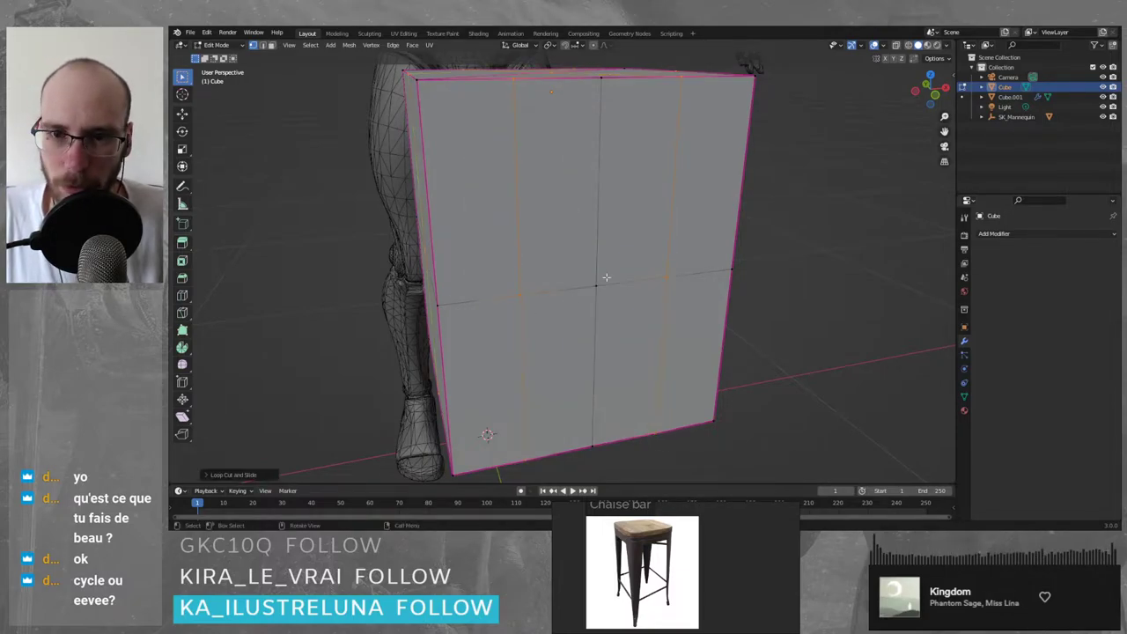
middle_drag(527, 293, 827, 301)
scroll(827, 300, down, 4)
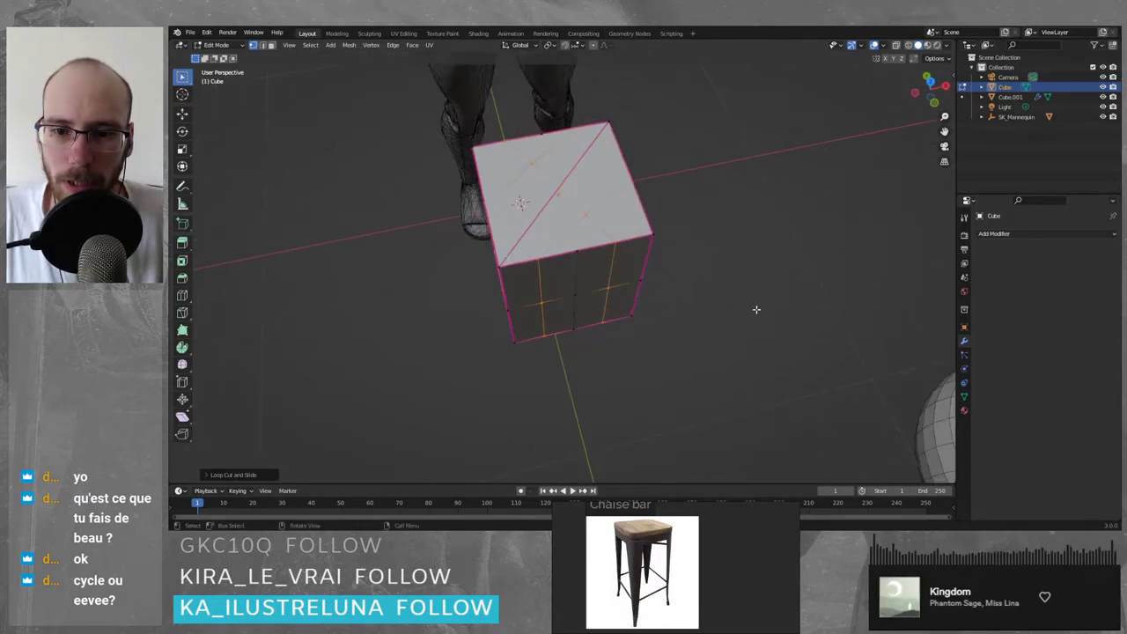
key(ctrl+z)
key(ctrl+z)
key(ctrl+z)
- Try to place a loop cut across the block's diagonally split top face
middle_drag(706, 312, 700, 259)
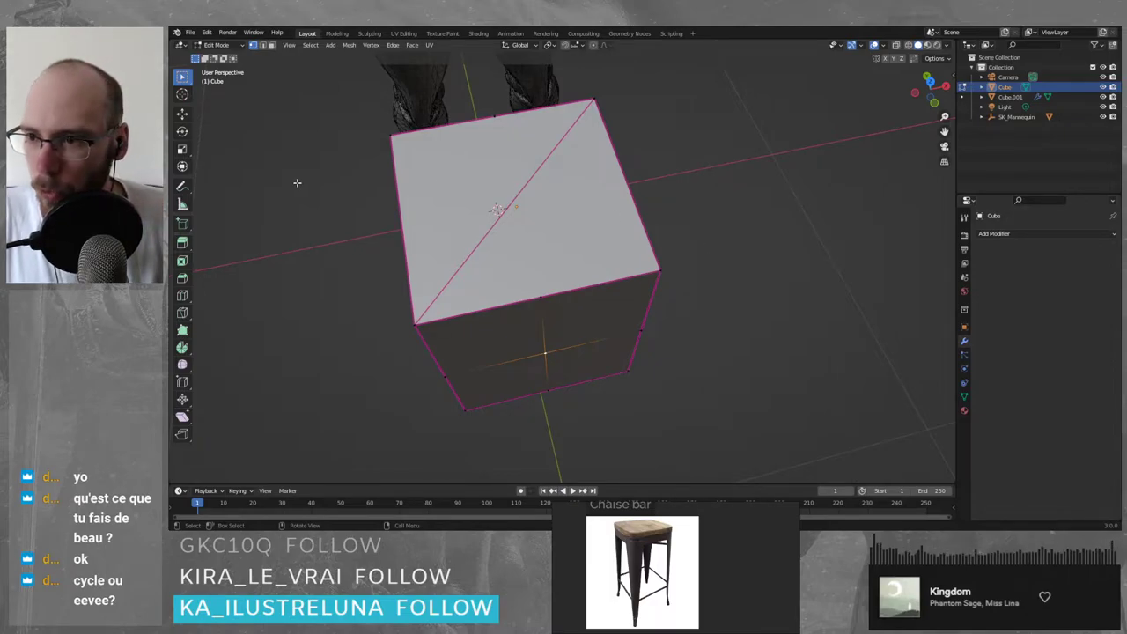
key(ctrl+r)
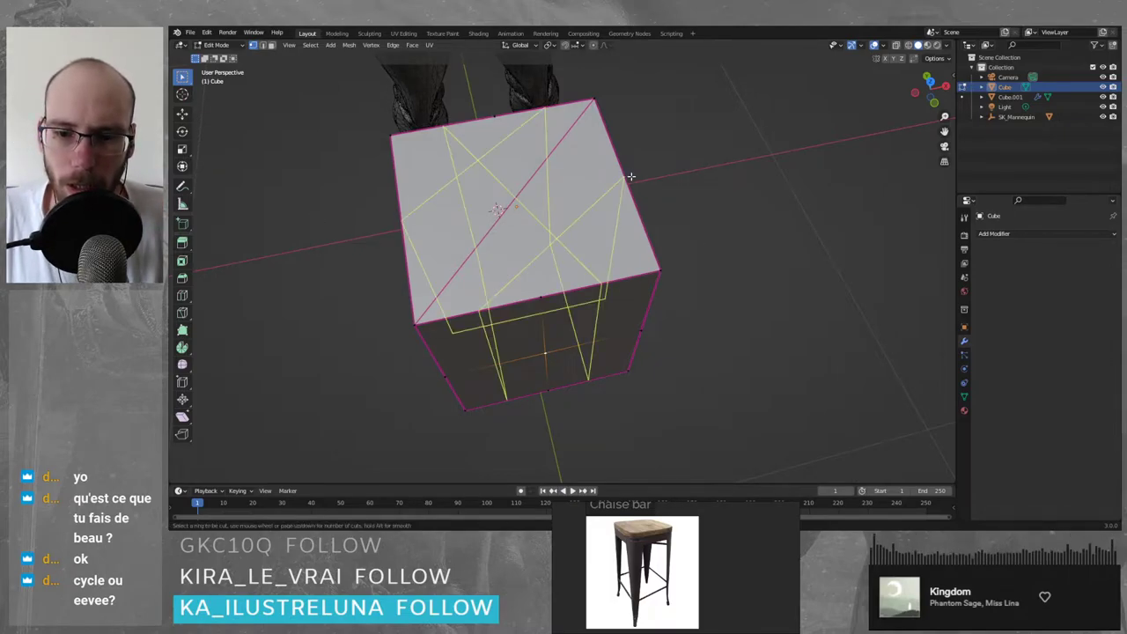
key(Escape)
- Reselect the block in Object Mode, return to Edit Mode and select the front triangle of its top face
key(Tab)
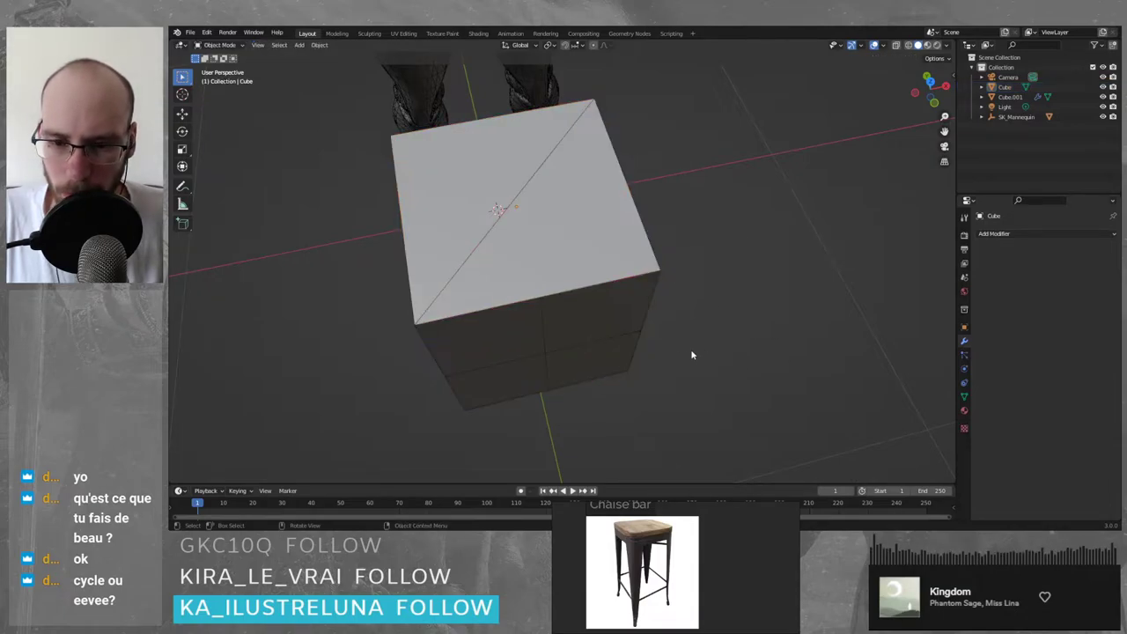
middle_drag(692, 355, 654, 329)
click(476, 291)
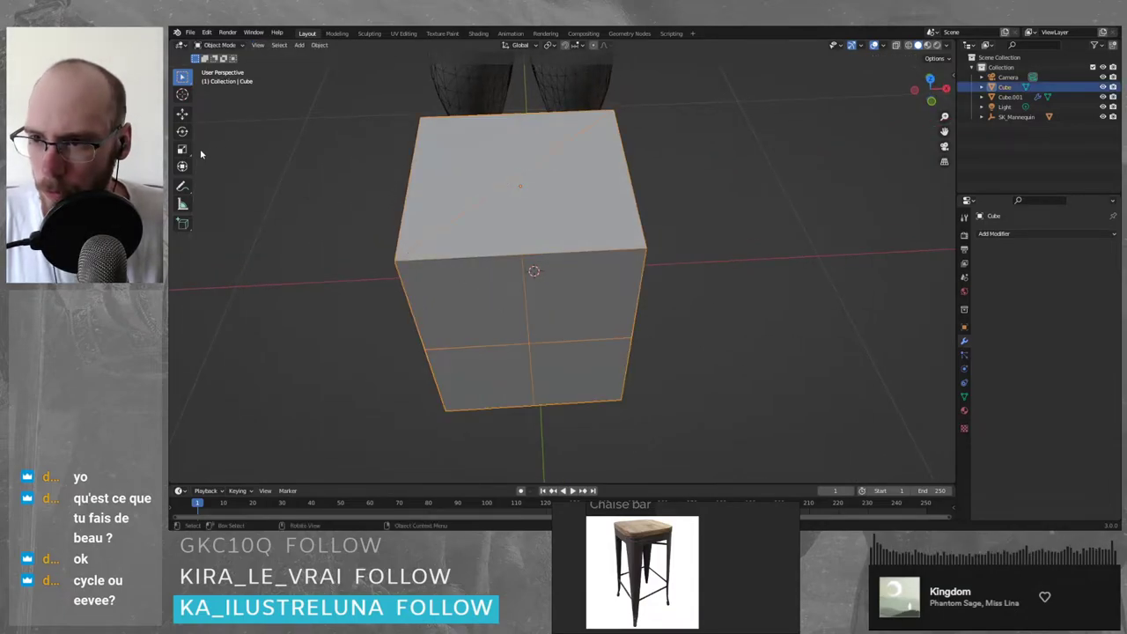
key(Tab)
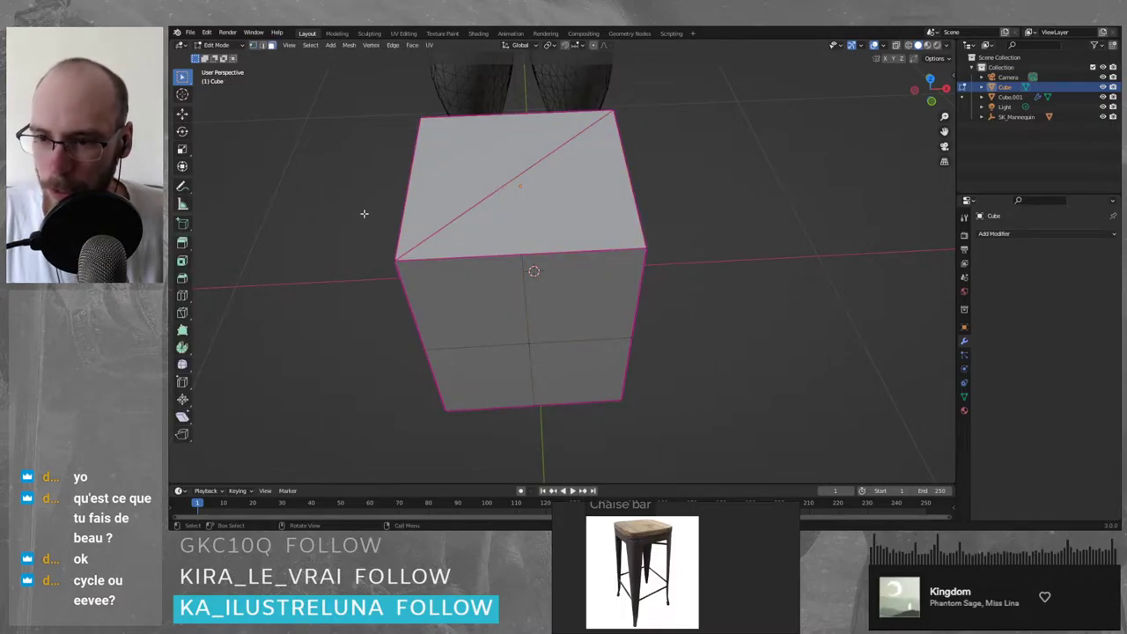
click(466, 216)
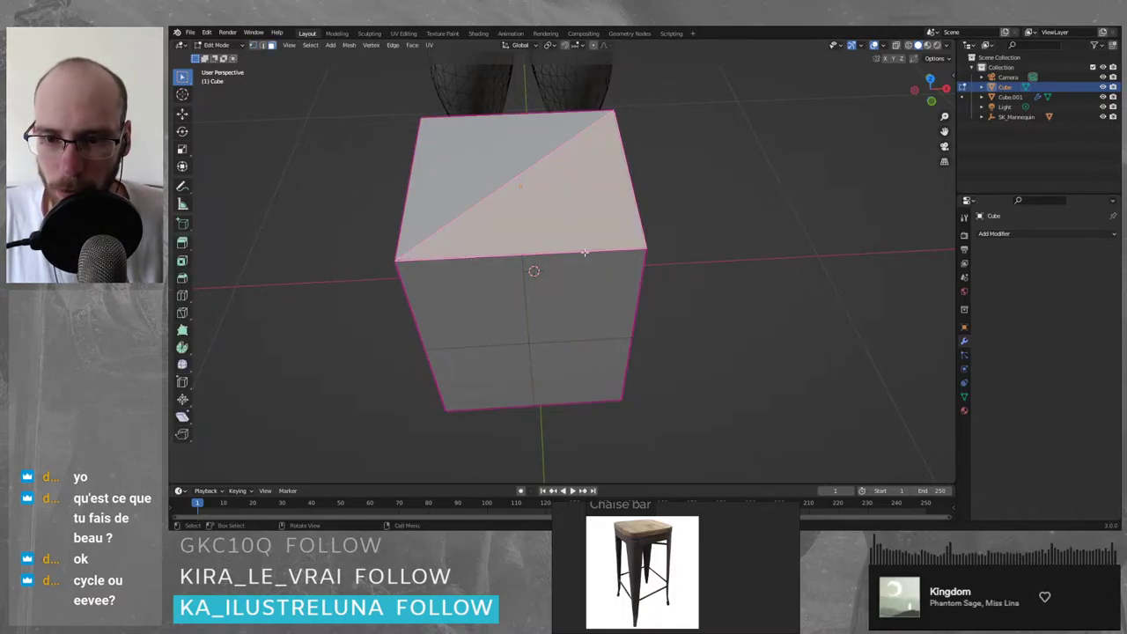
middle_drag(679, 270, 594, 248)
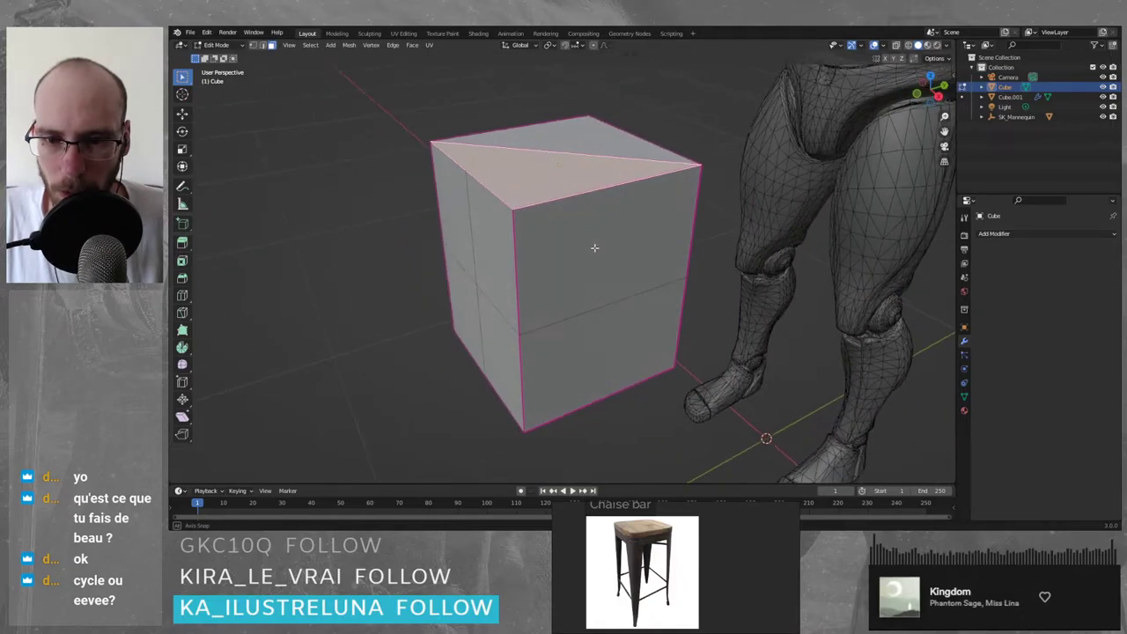
- Try a loop cut with the upper, middle and lower horizontal edges of the undivided side face picked, and clear the selection
click(596, 312)
key(2)
click(598, 309)
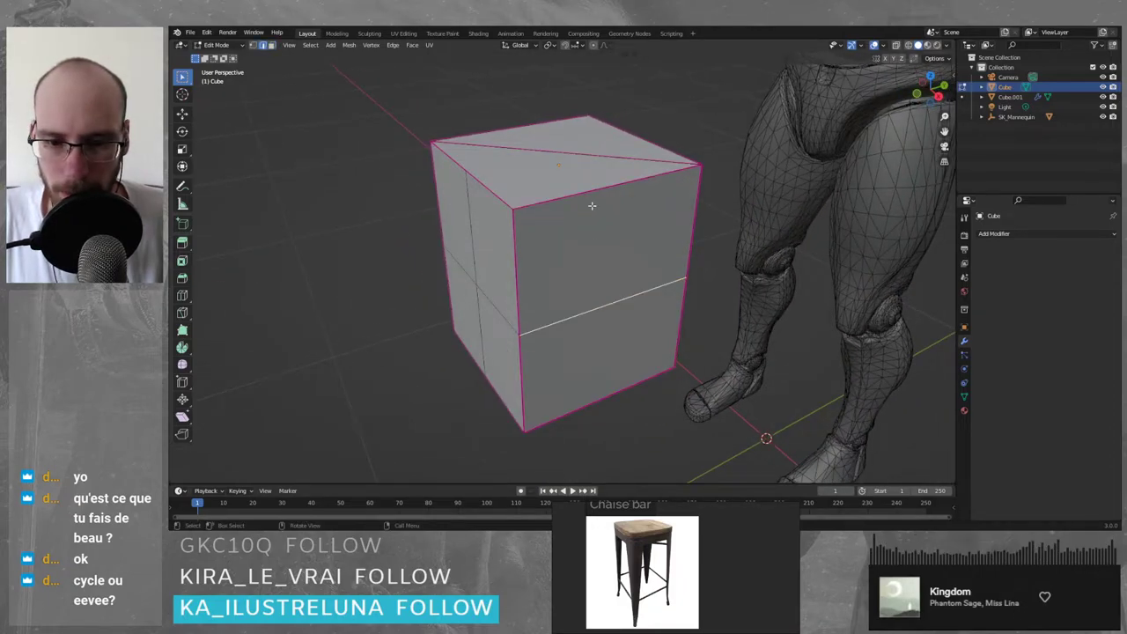
ctrl+click(593, 203)
ctrl+click(621, 390)
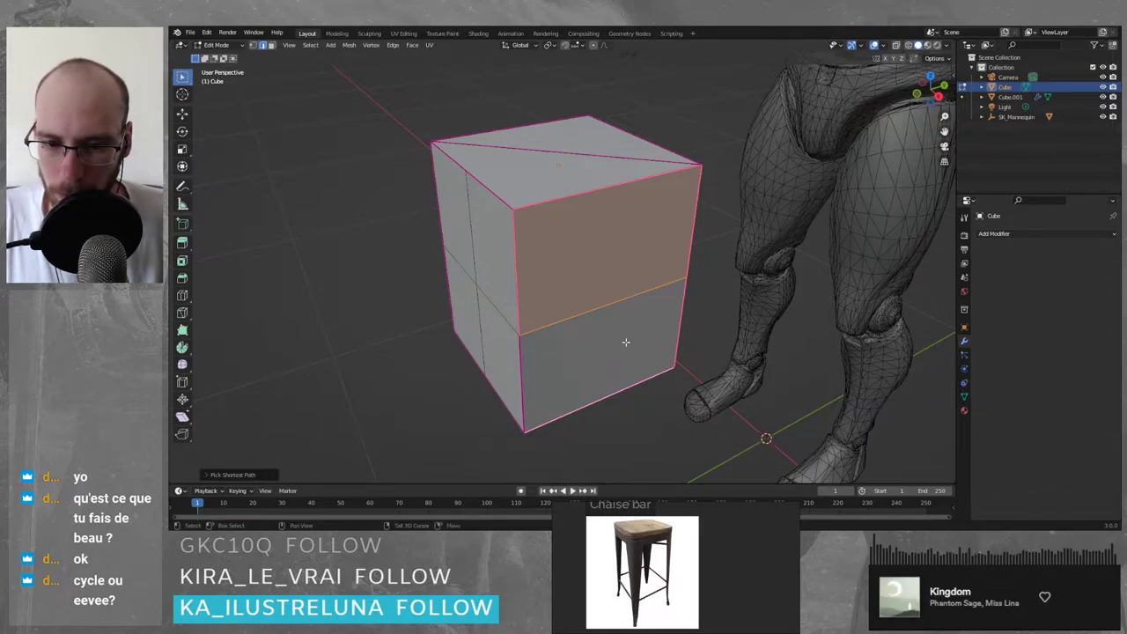
key(ctrl+r)
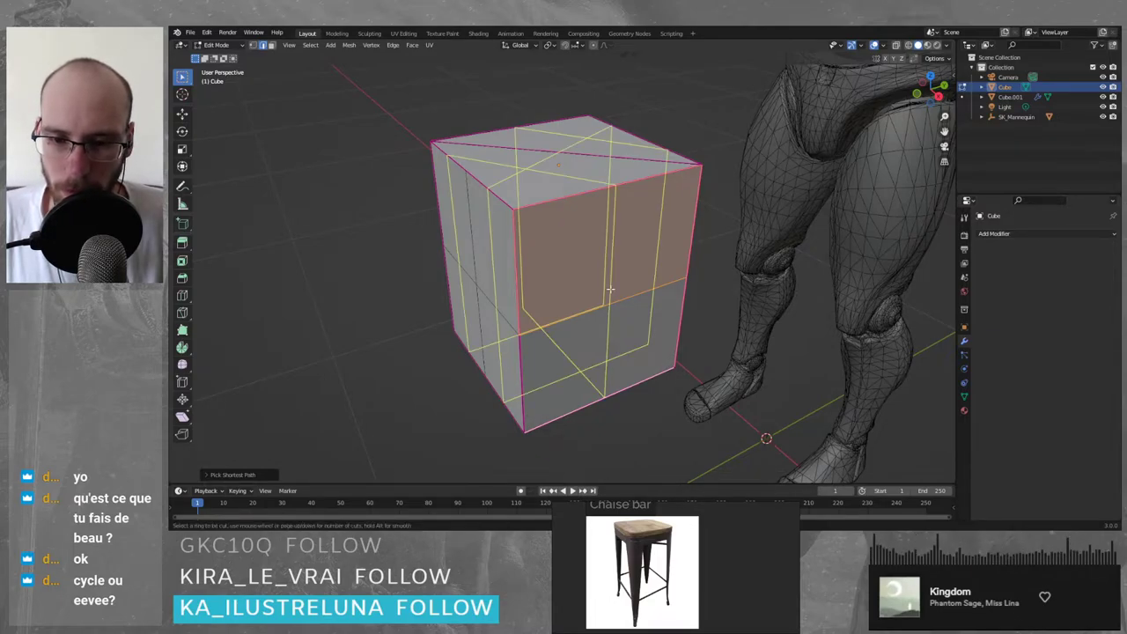
key(Escape)
click(319, 236)
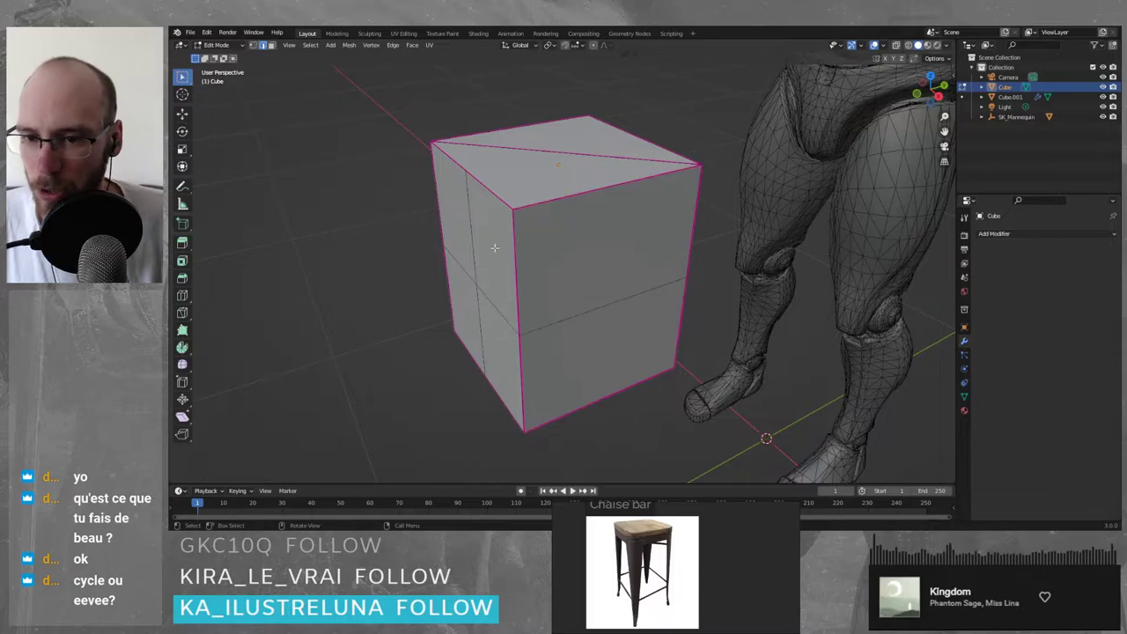
- Fill faces from the side face's upper, middle and lower horizontal edges, and clear the selection
click(544, 205)
shift+click(602, 317)
shift+click(610, 385)
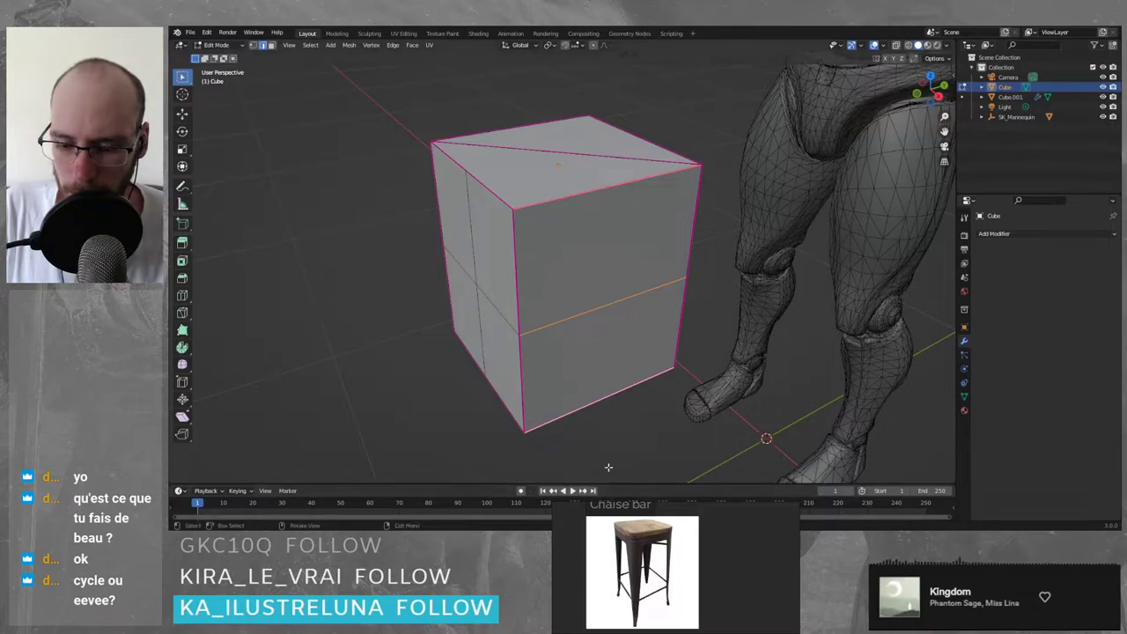
key(f)
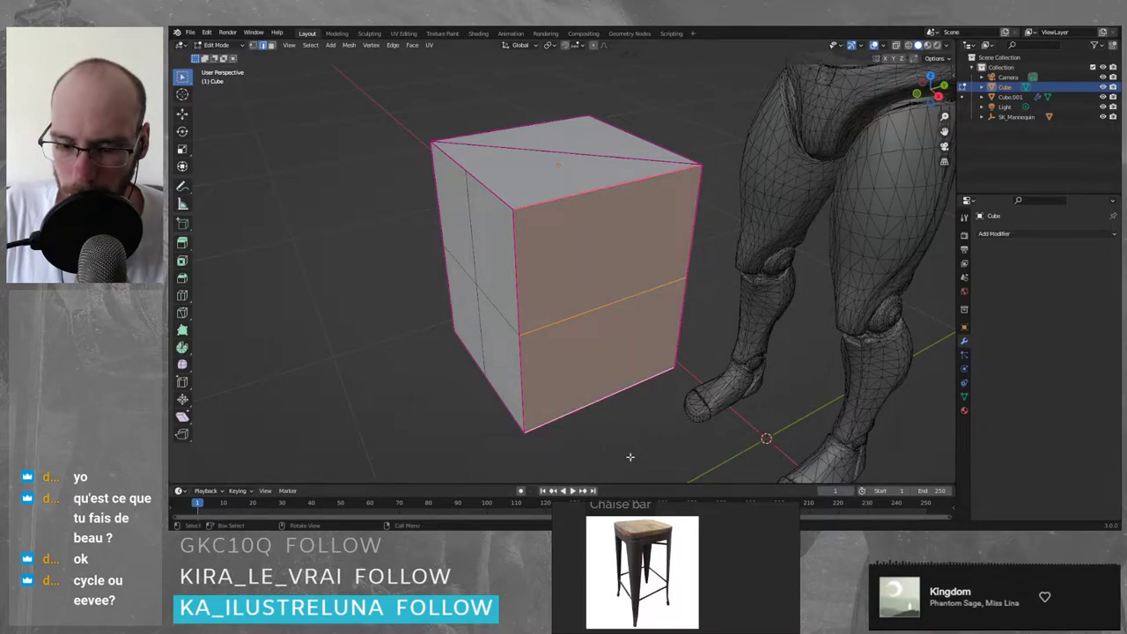
key(f)
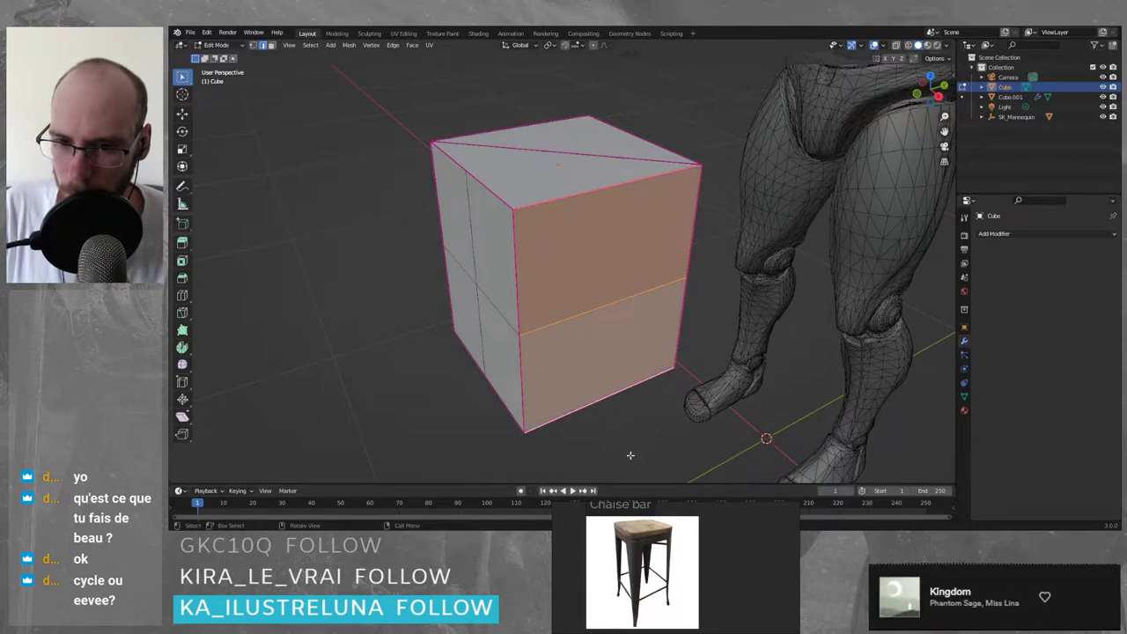
click(649, 444)
- Try to connect the side face's upper, middle and lower horizontal edges to each other
click(557, 201)
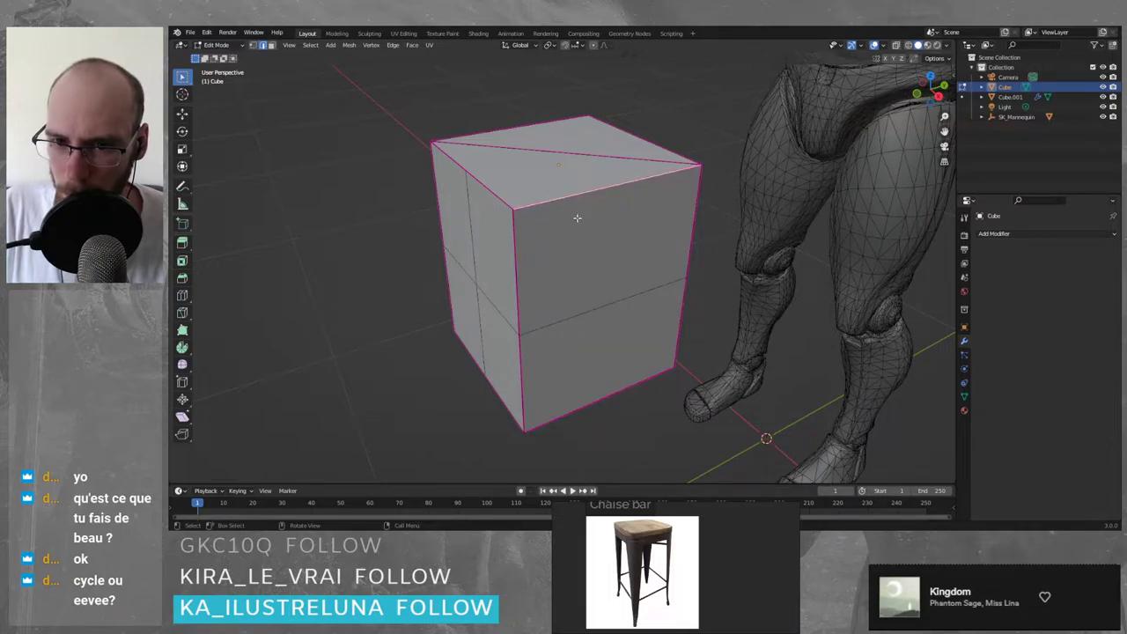
shift+click(596, 309)
shift+click(613, 392)
key(q)
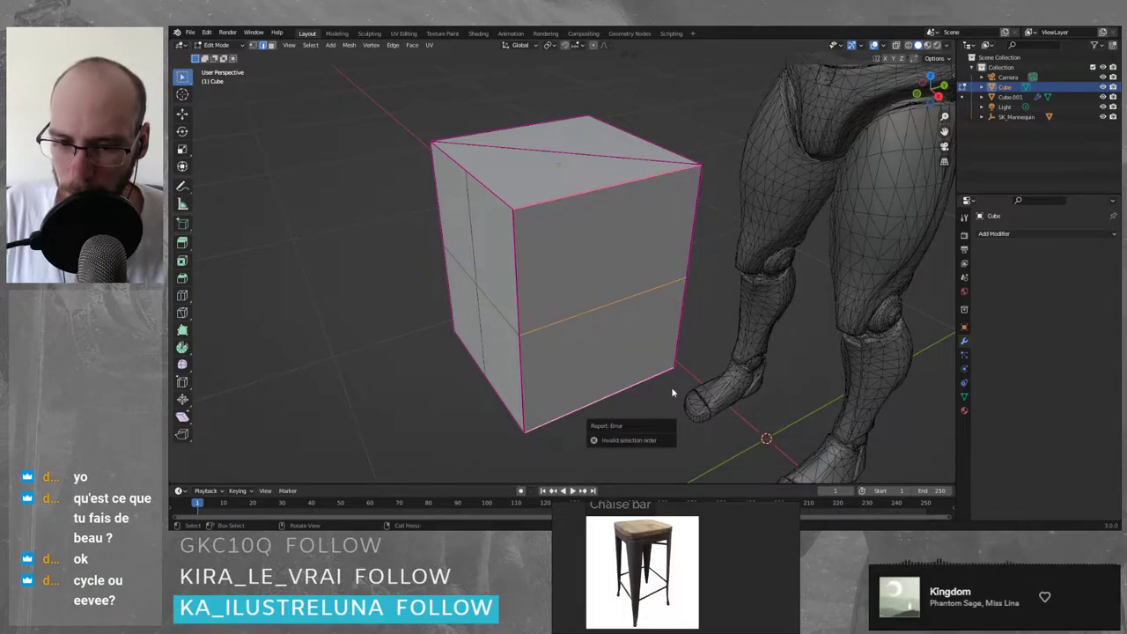
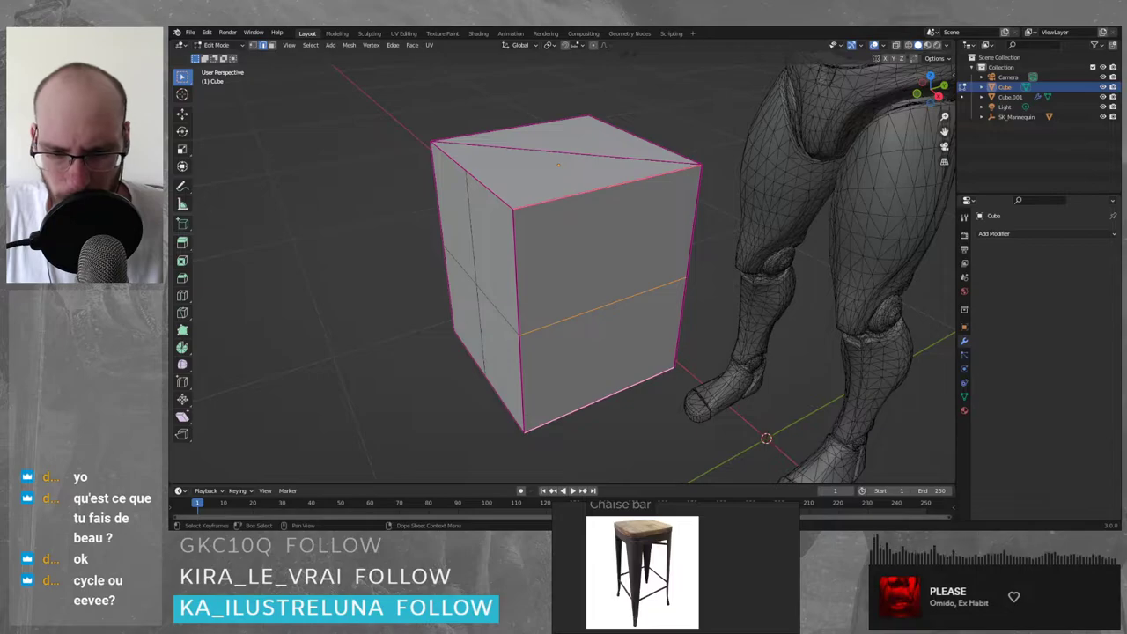
key(c)
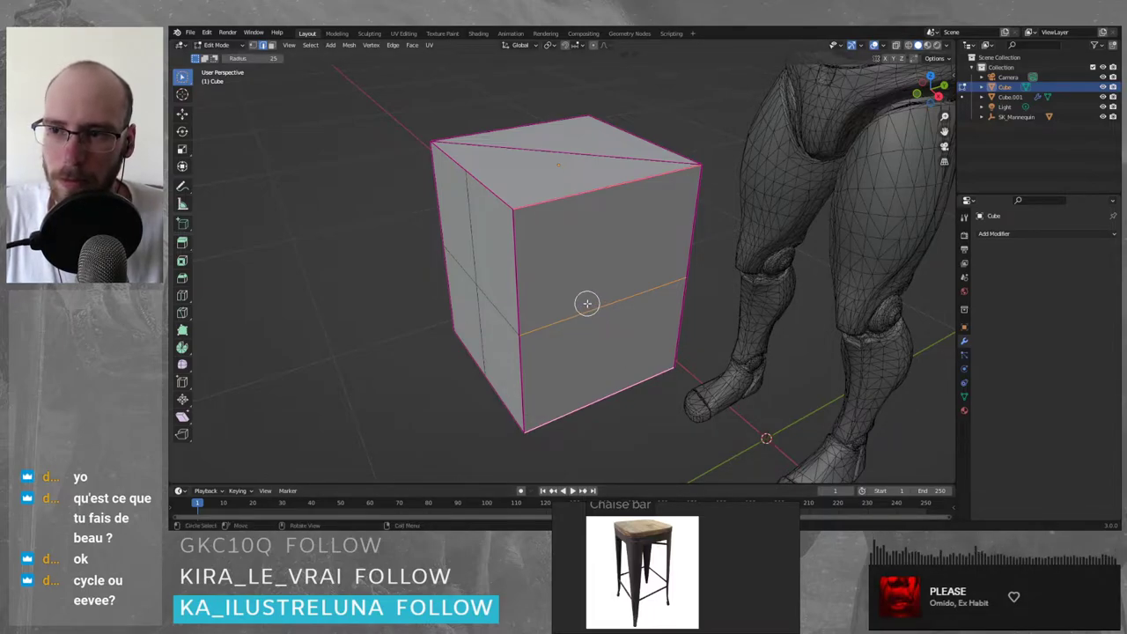
key(Escape)
key(ctrl)
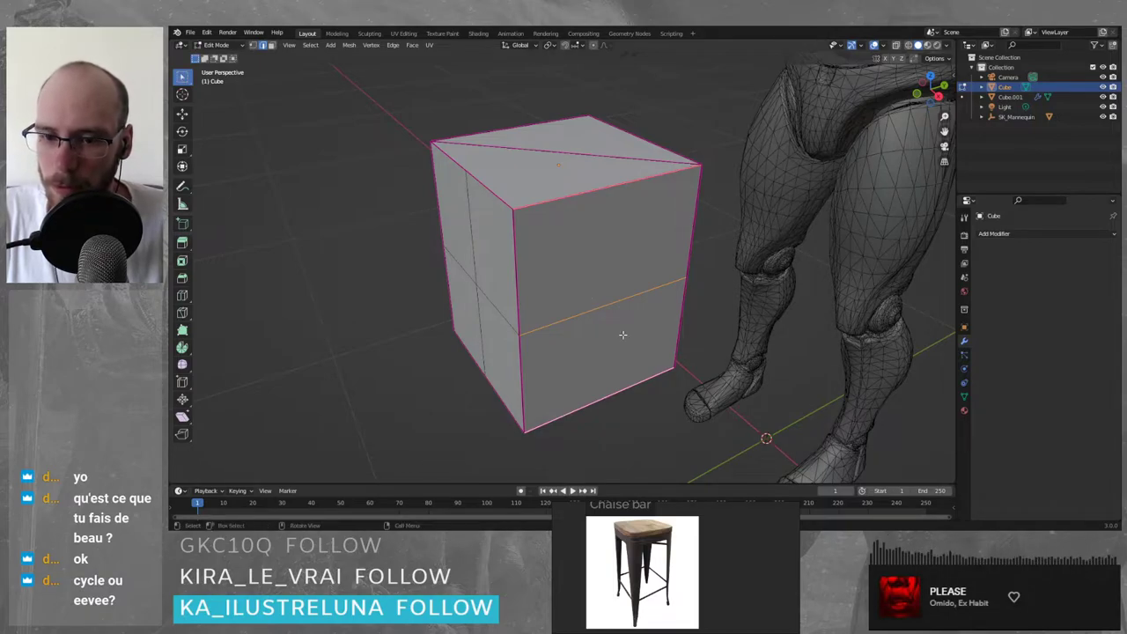
- Apply Edge Split to the side face's three selected horizontal edges, and try Edge Slide on the result
right_click(571, 307)
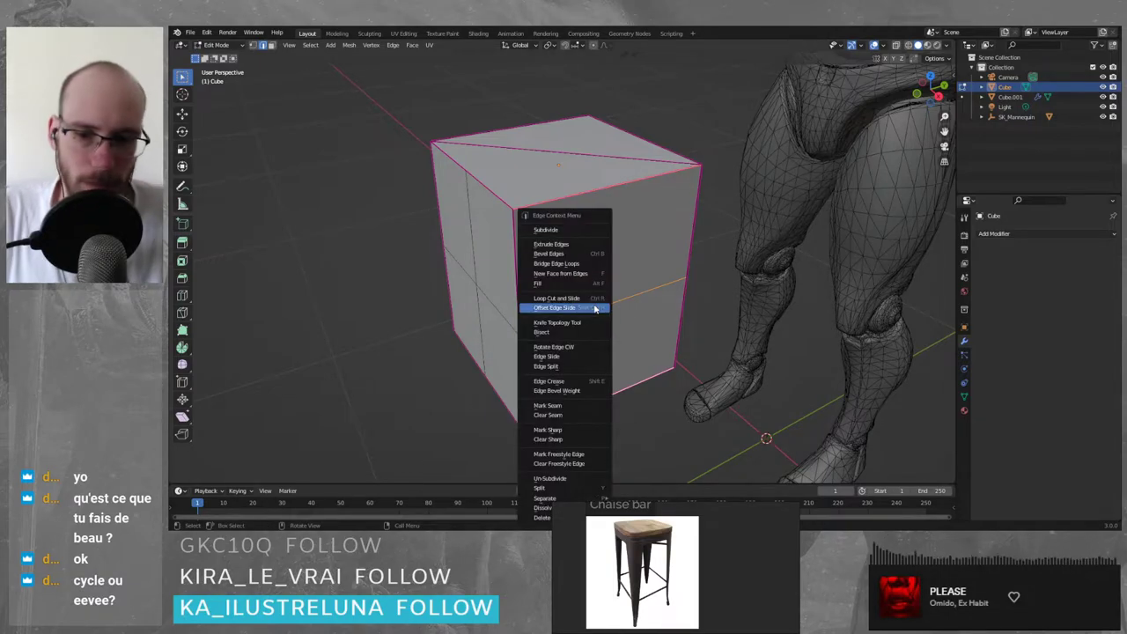
click(574, 367)
right_click(563, 265)
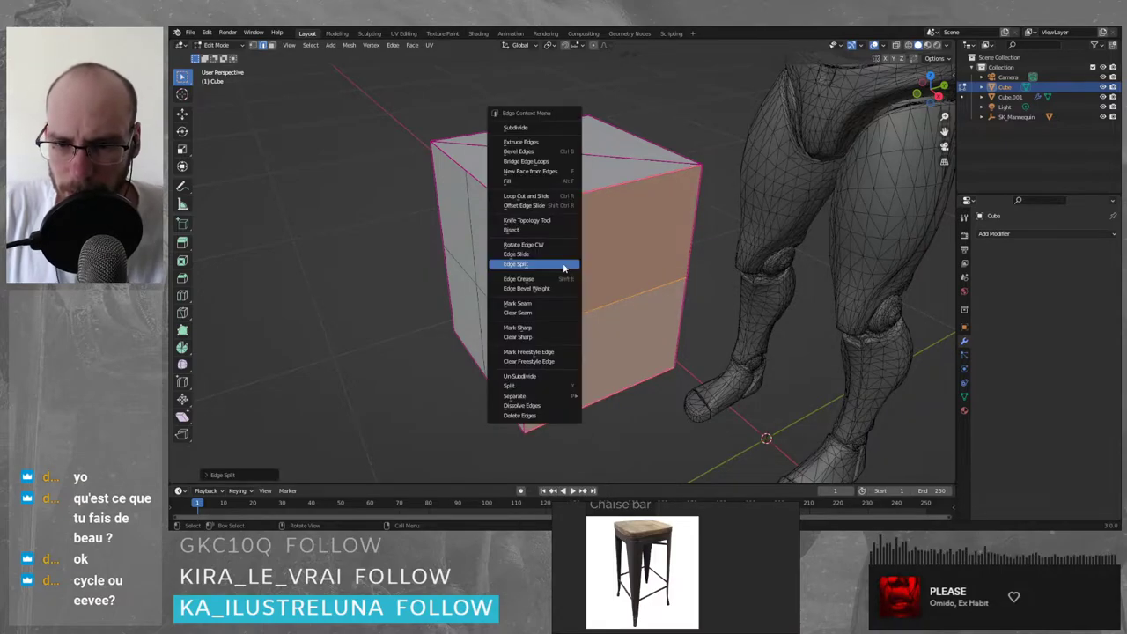
click(544, 257)
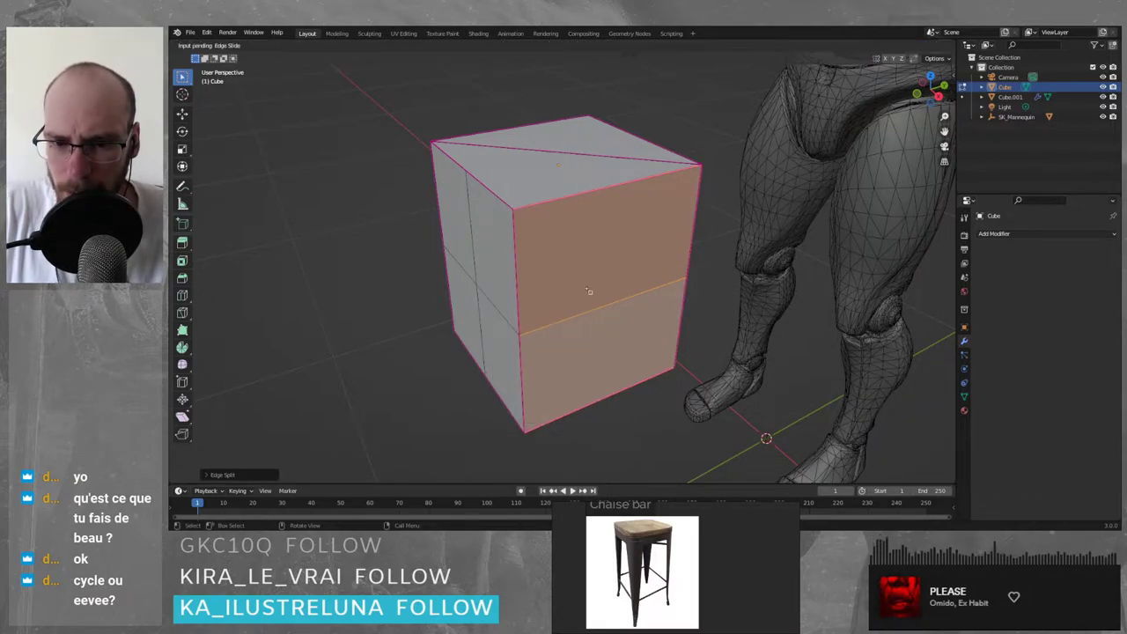
right_click(600, 207)
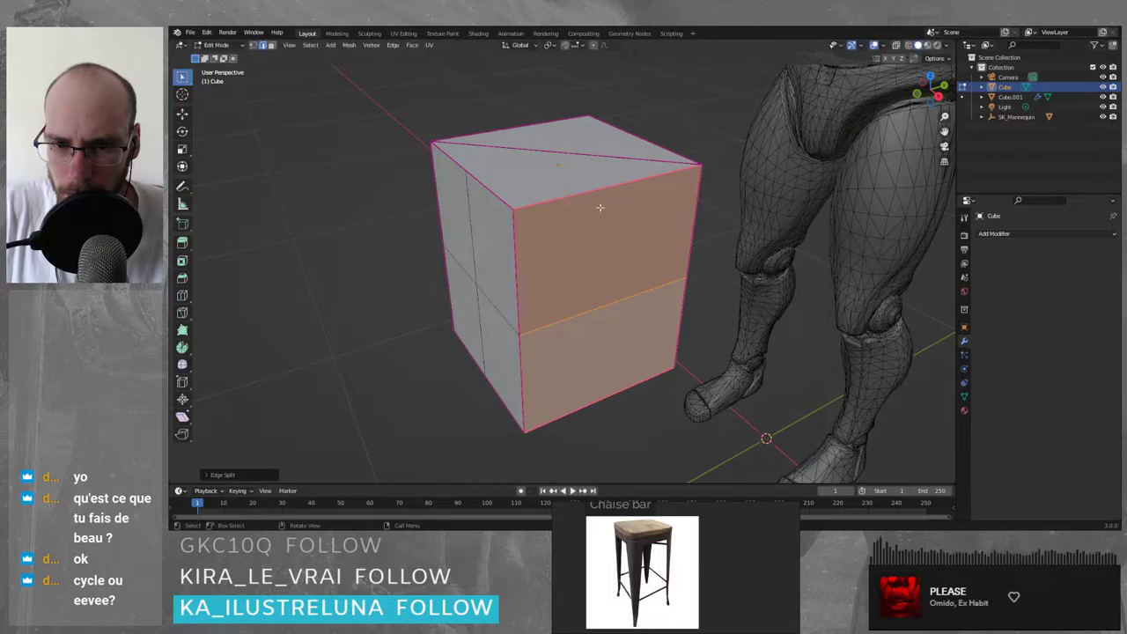
- Inspect the side face in the right orthographic view, and return to an angled perspective view
click(642, 398)
key(KP_3)
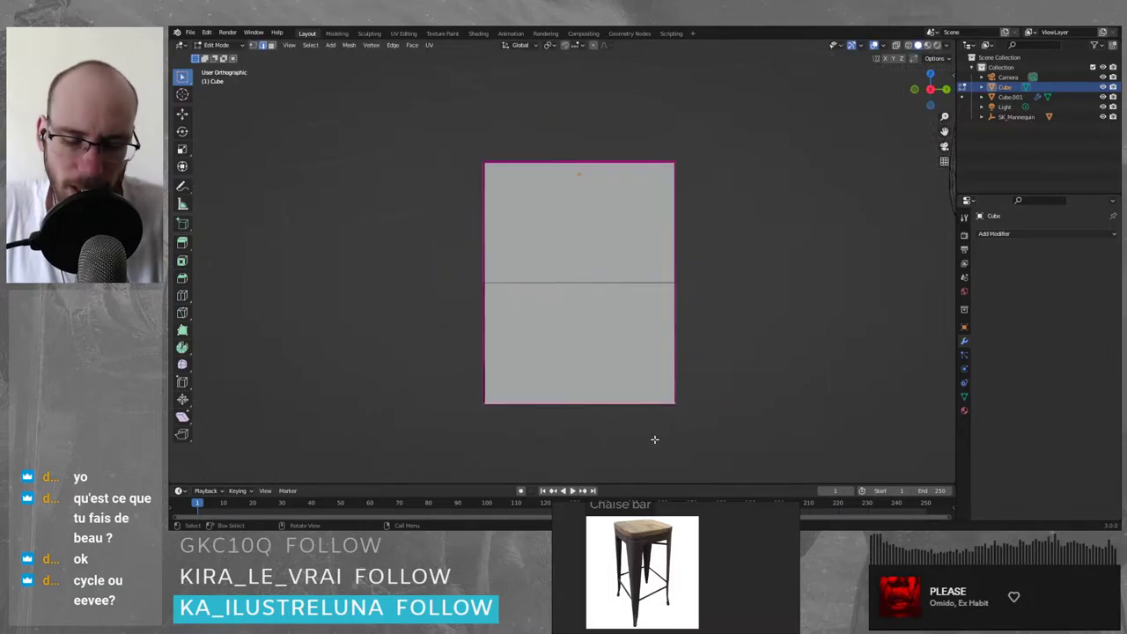
key(c)
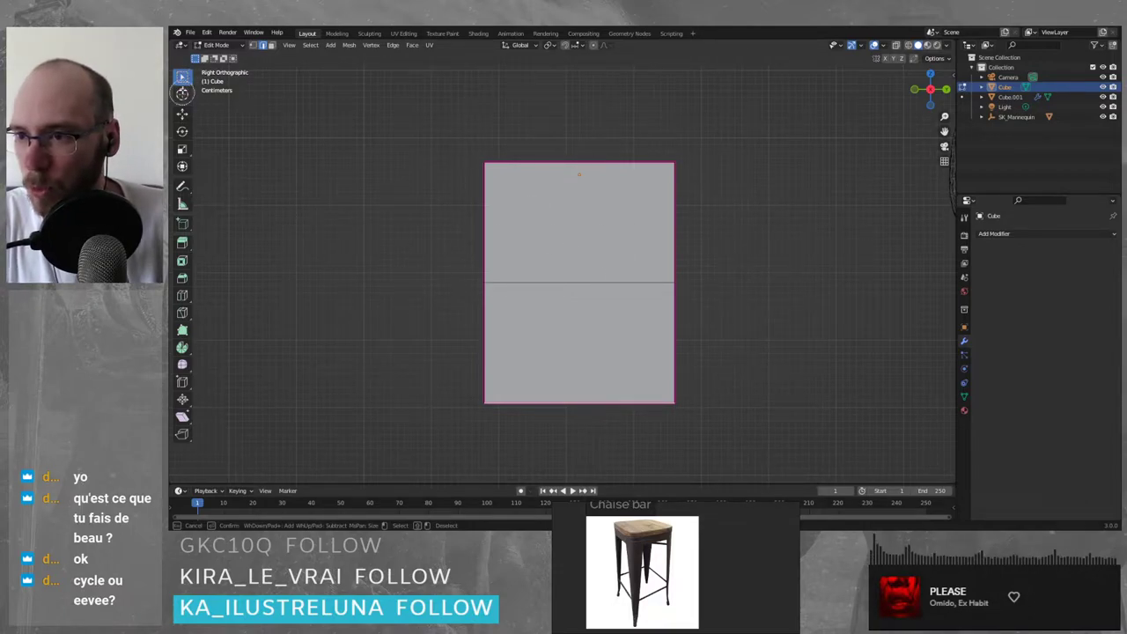
key(Escape)
middle_drag(710, 212, 638, 291)
- Try a vertical Knife cut down the middle of the side face from its upper to its lower edge, and discard it
key(k)
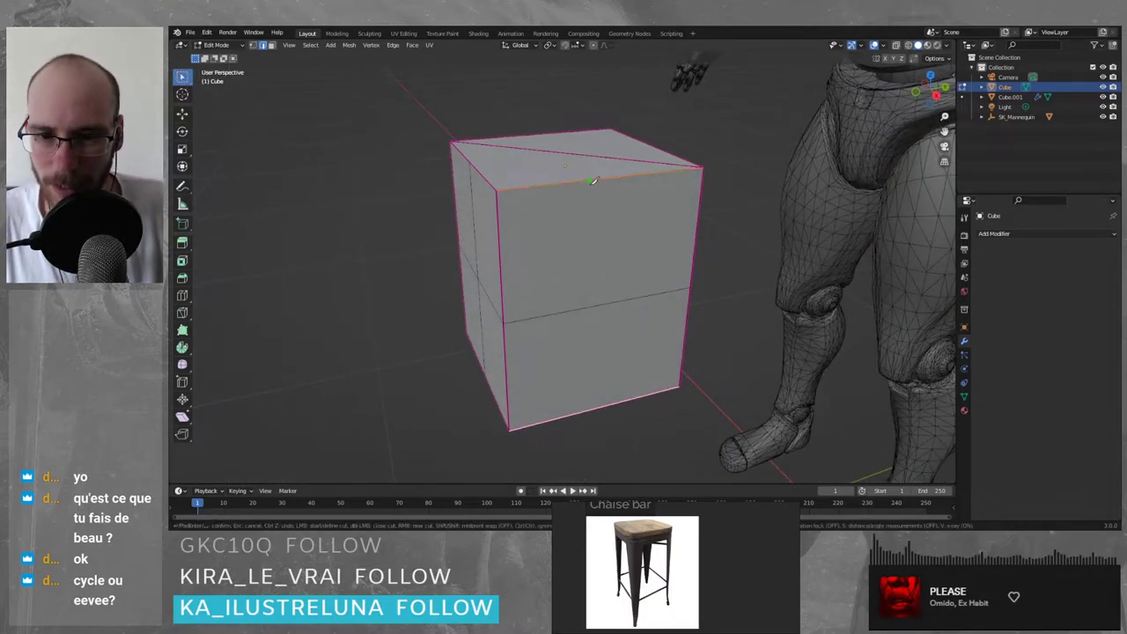
click(597, 179)
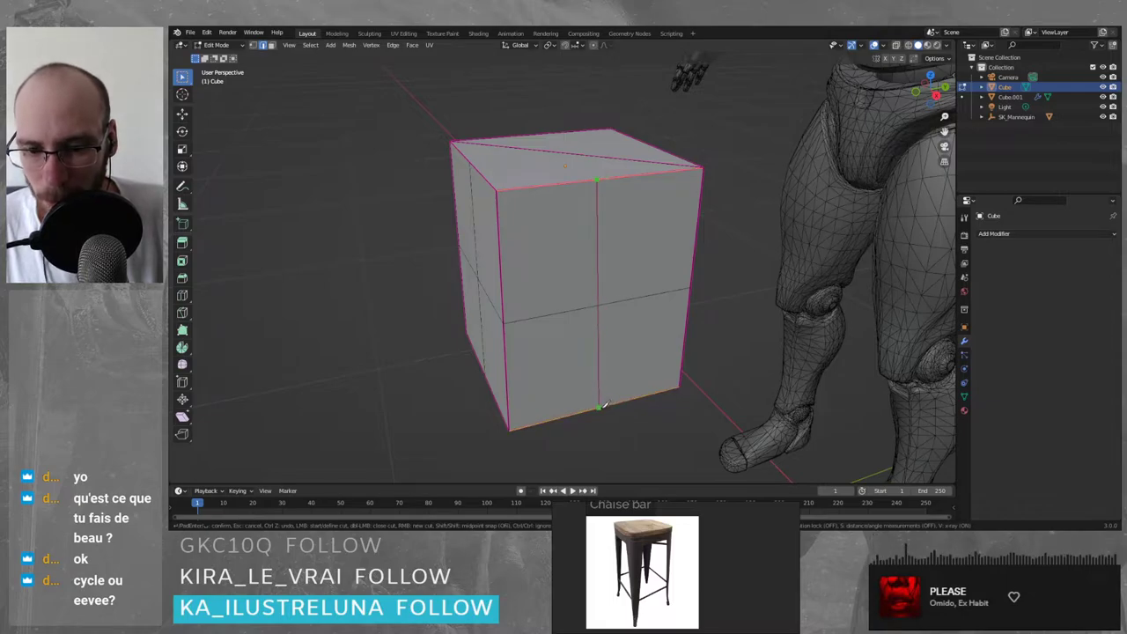
shift+click(601, 407)
right_click(601, 407)
key(a)
click(673, 429)
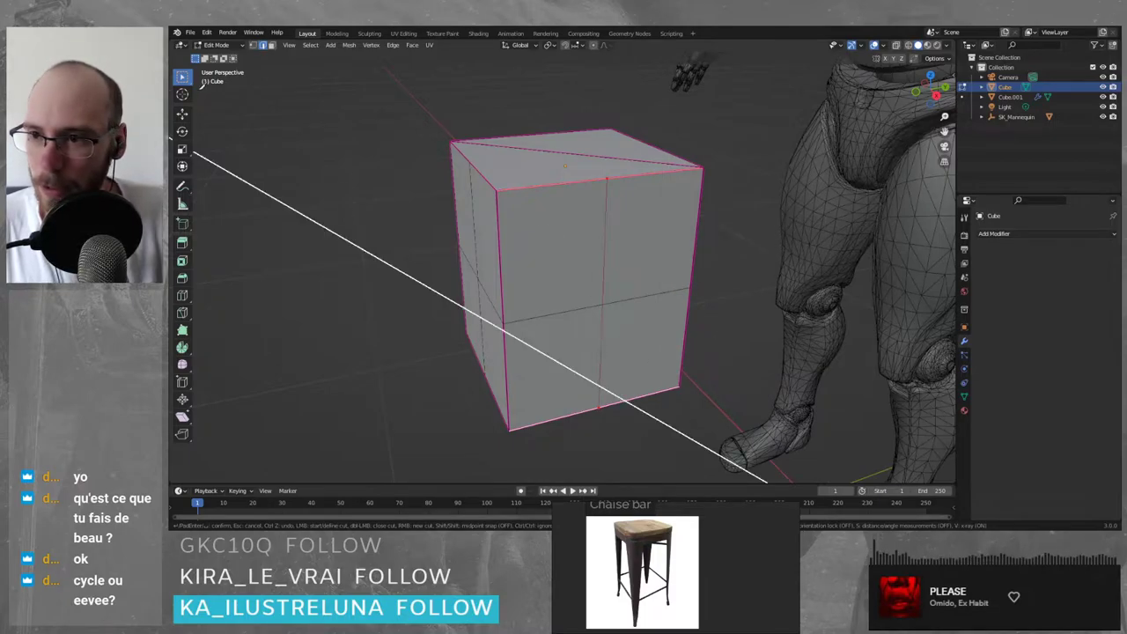
right_click(394, 280)
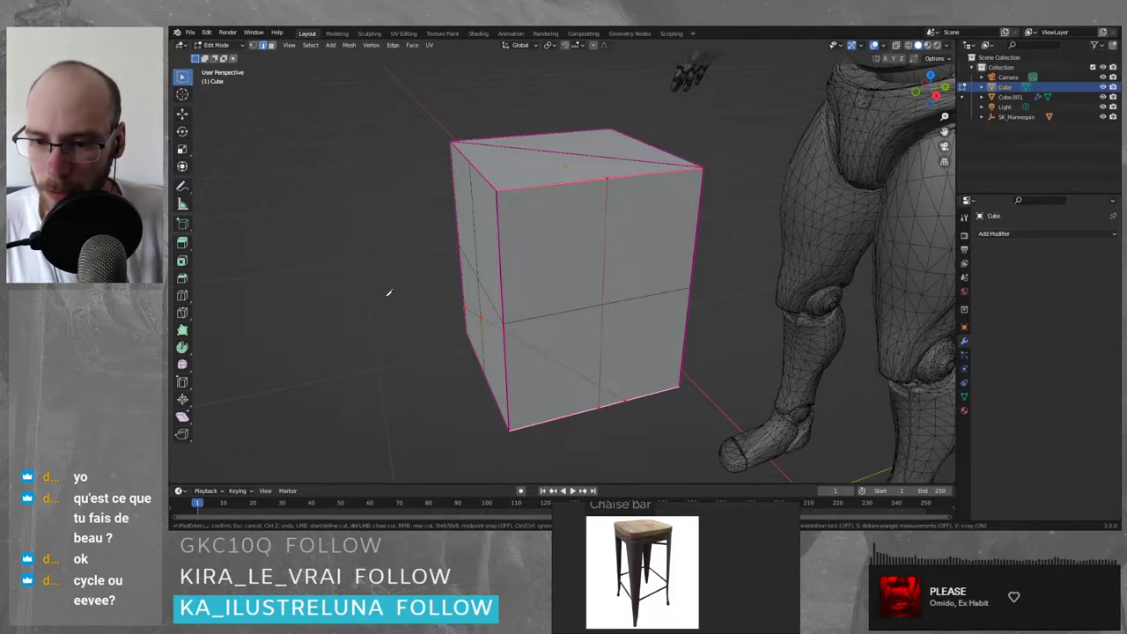
click(181, 78)
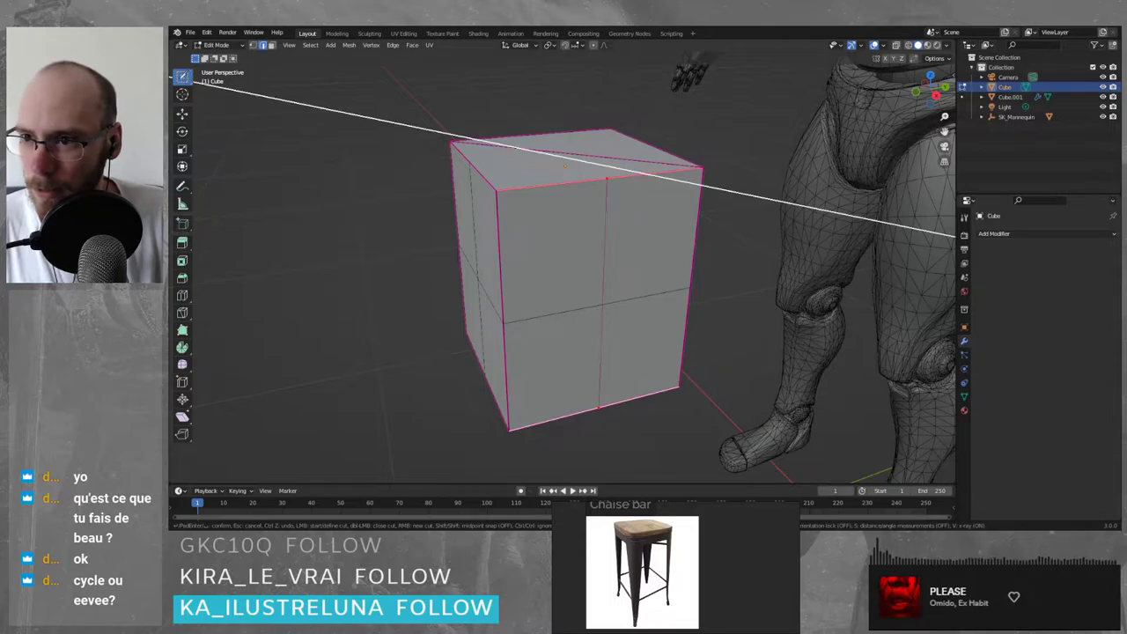
key(ctrl+z)
key(Escape)
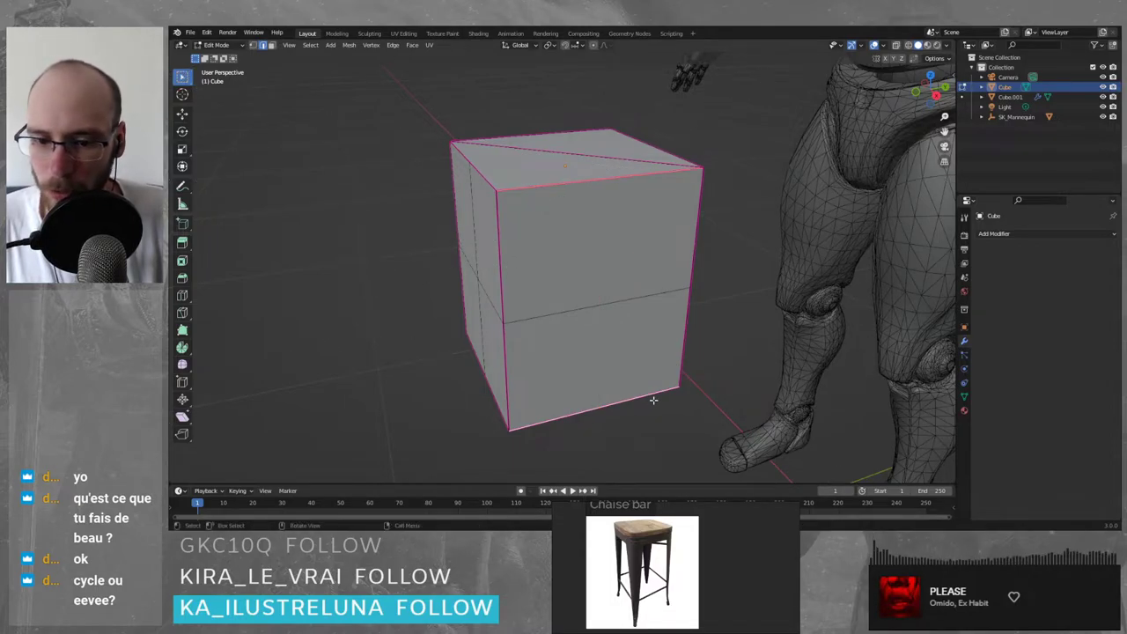
key(l)
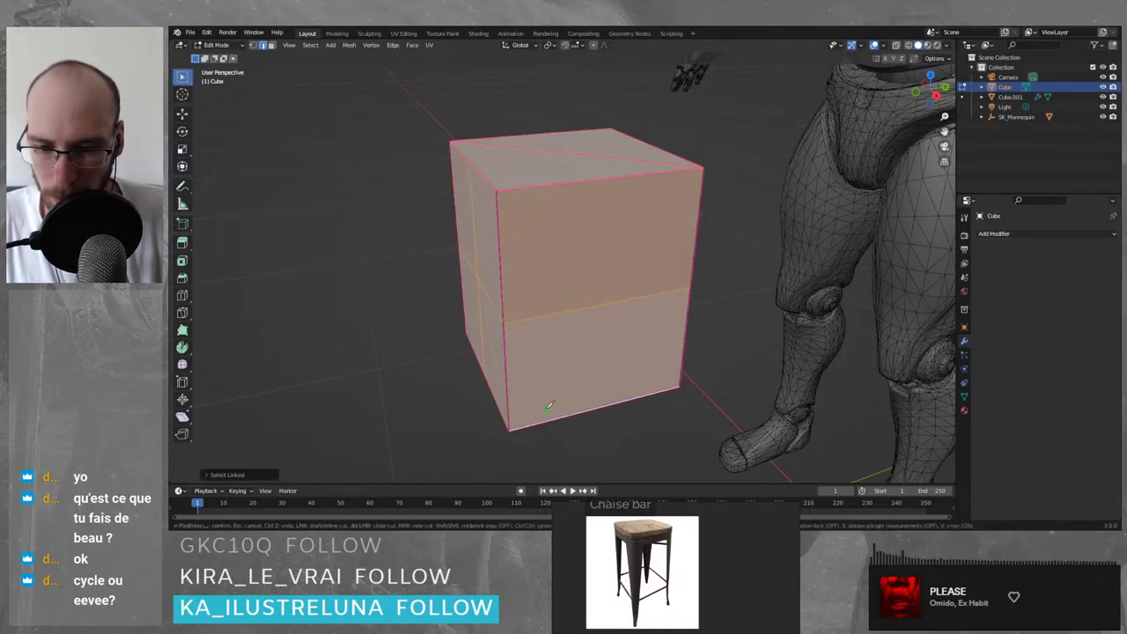
key(Escape)
key(alt+a)
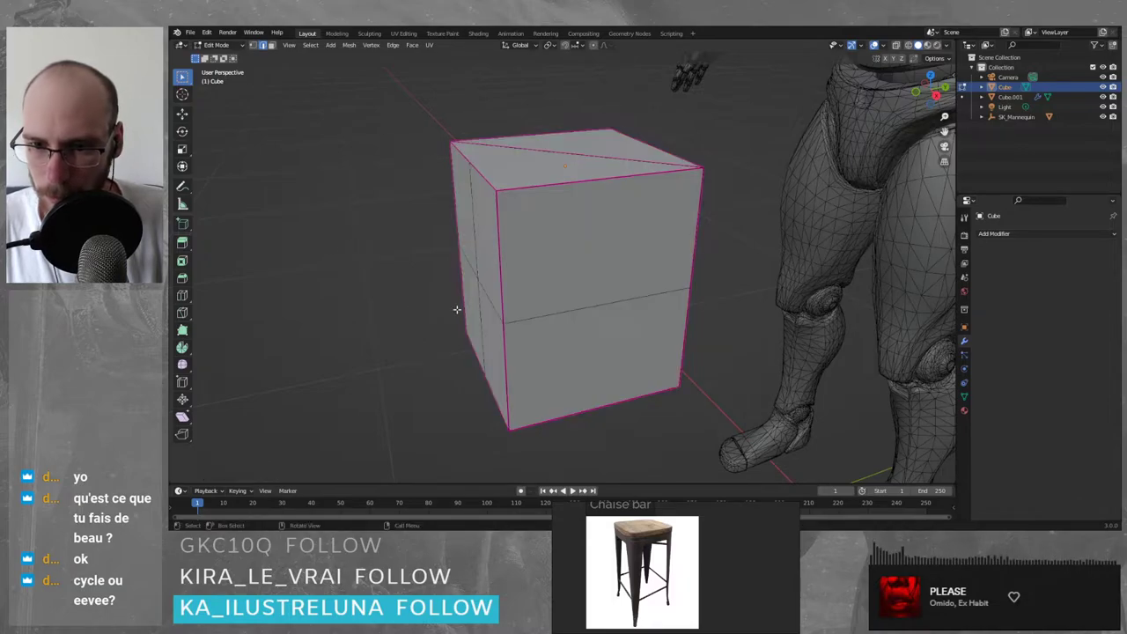
- Select the front side face's middle, upper and lower horizontal edges and Knife-cut the face vertically between the upper and lower edge midpoints
middle_drag(455, 311, 581, 291)
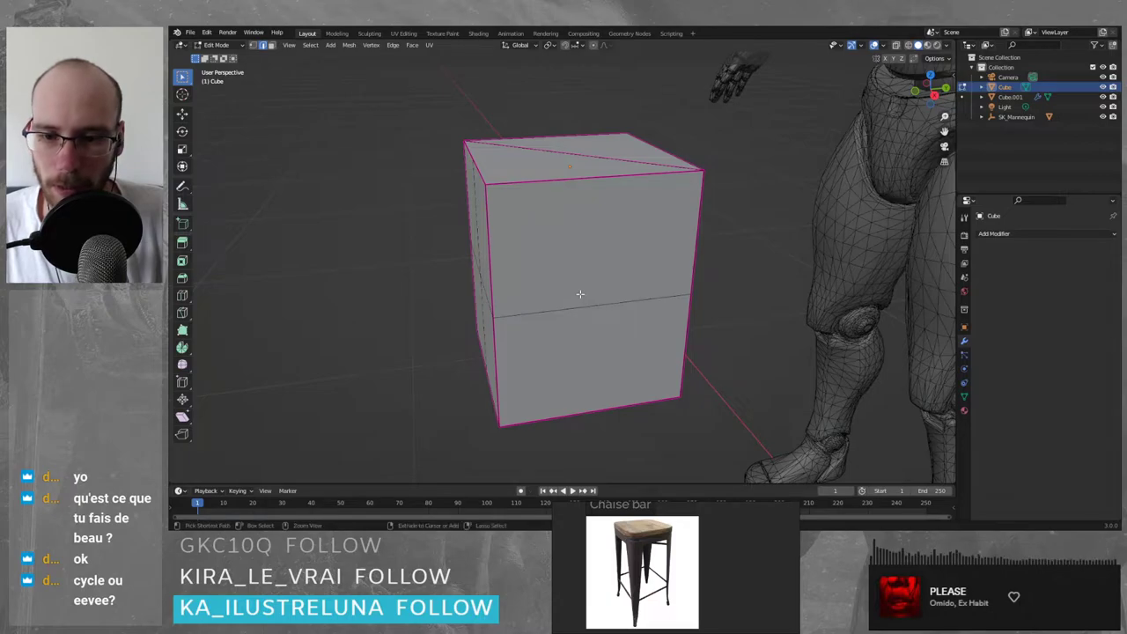
key(a)
click(564, 304)
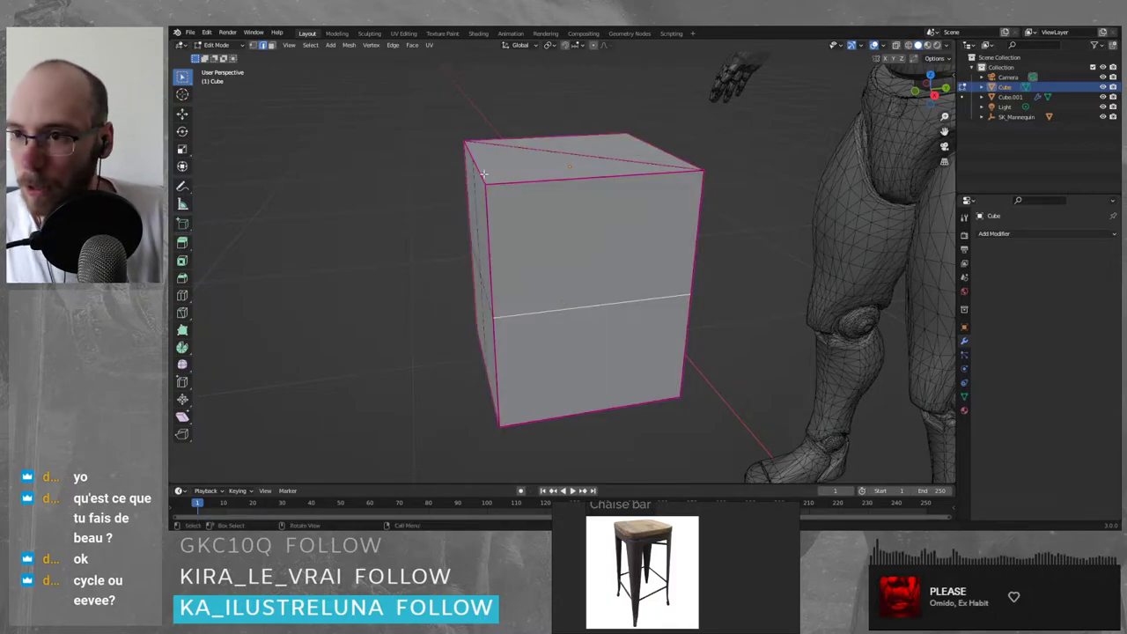
shift+click(548, 189)
shift+click(580, 408)
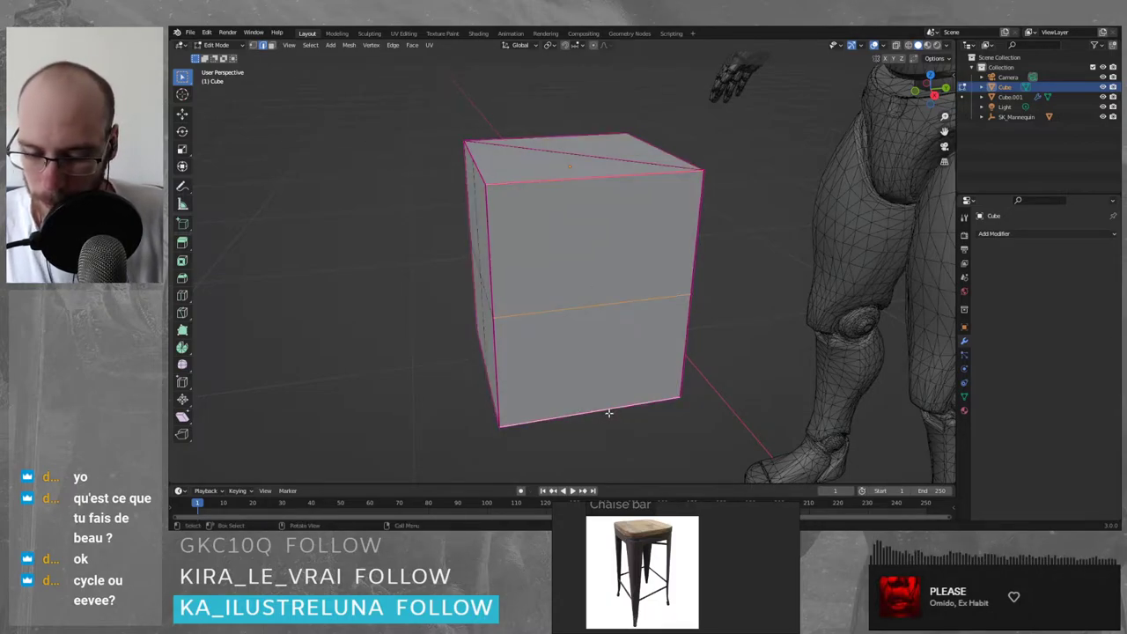
key(k)
shift+click(598, 178)
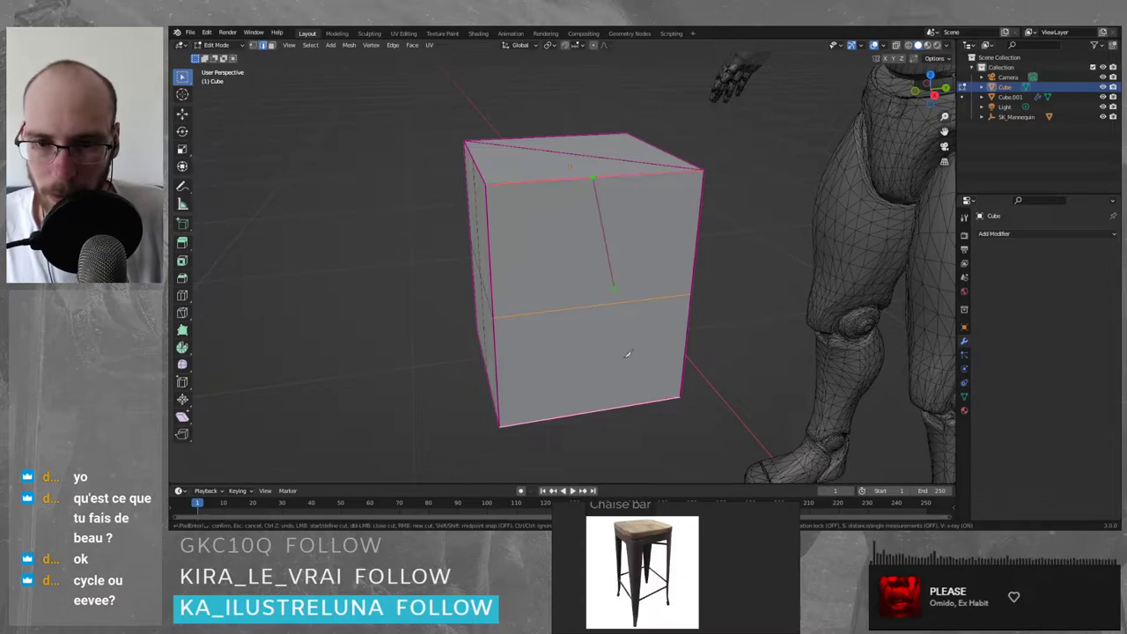
shift+click(596, 411)
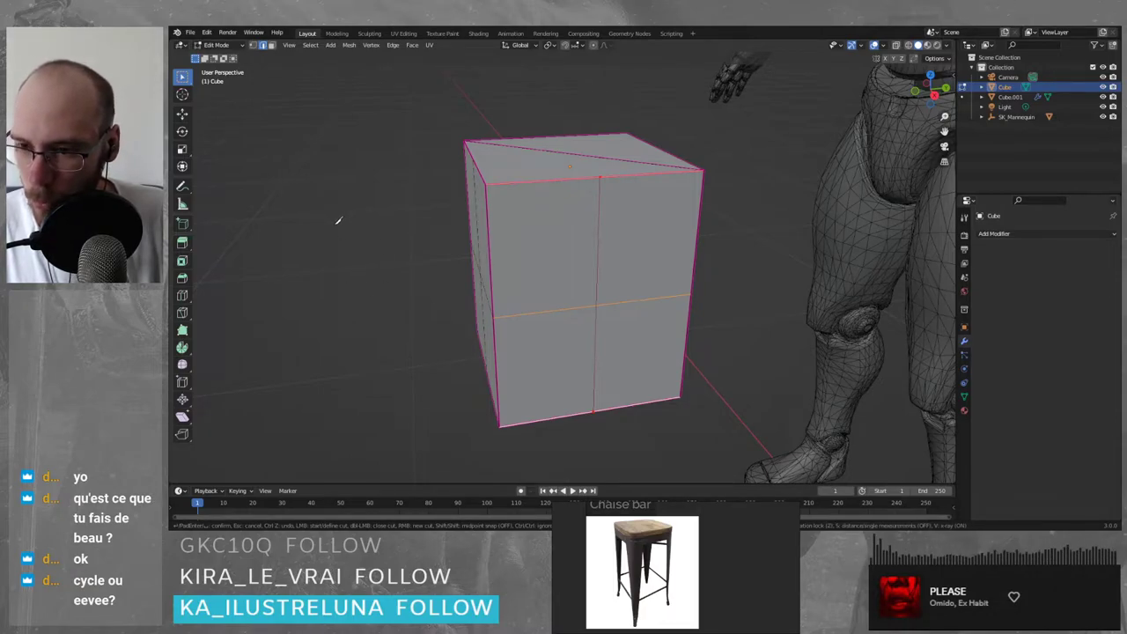
click(341, 229)
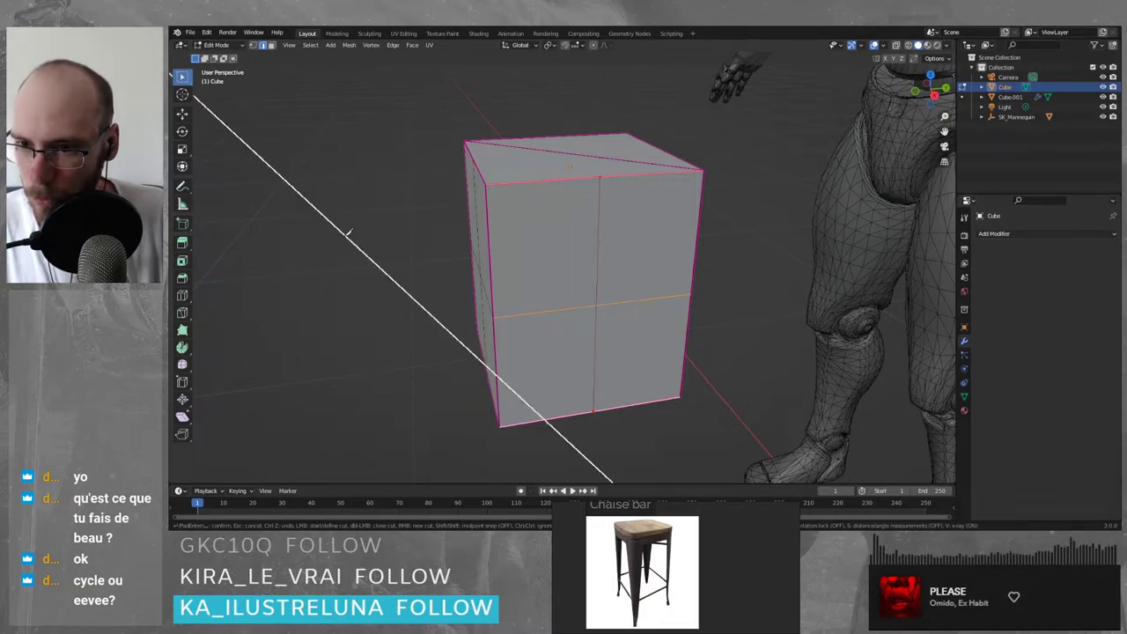
right_click(727, 342)
middle_drag(264, 174, 494, 227)
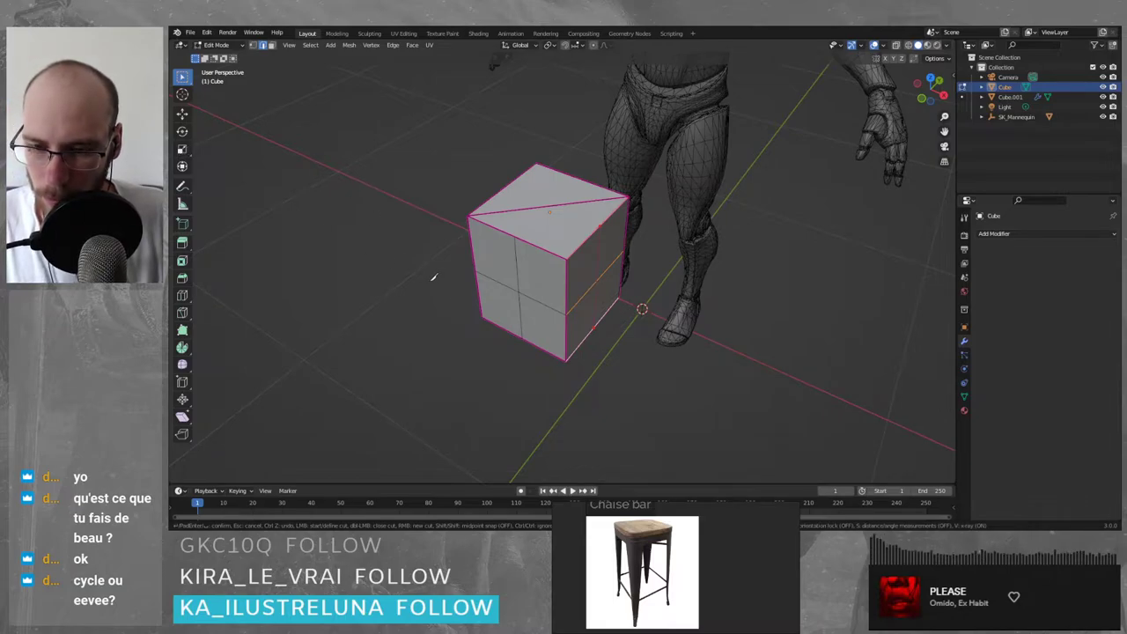
key(Return)
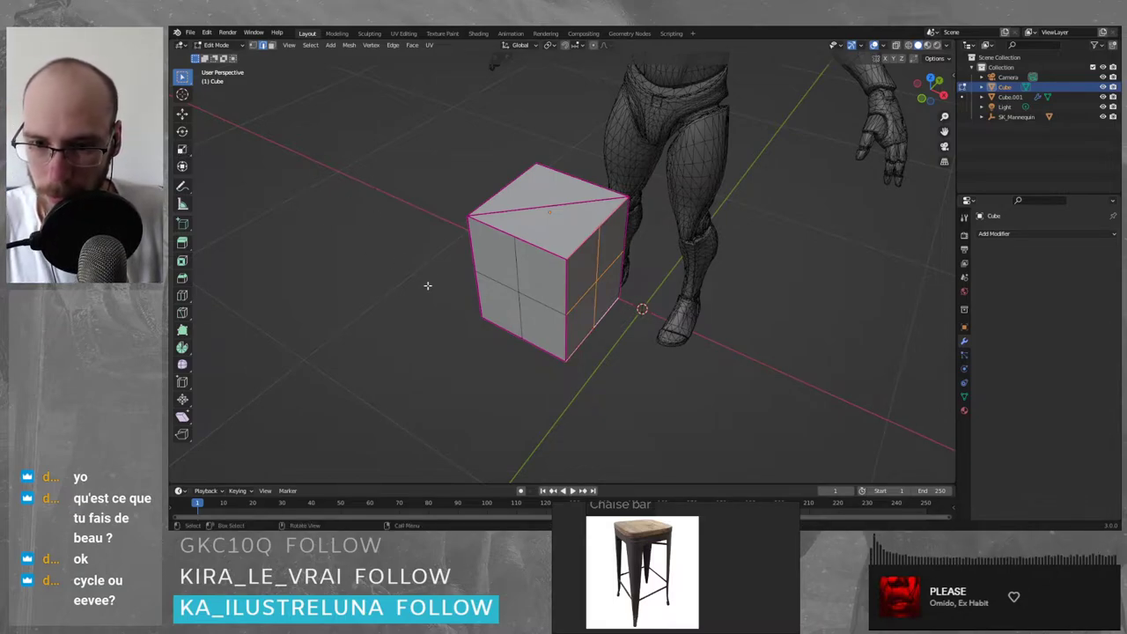
- Switch to face selection and select the nearer triangular half of the block's top face
scroll(597, 272, up, 3)
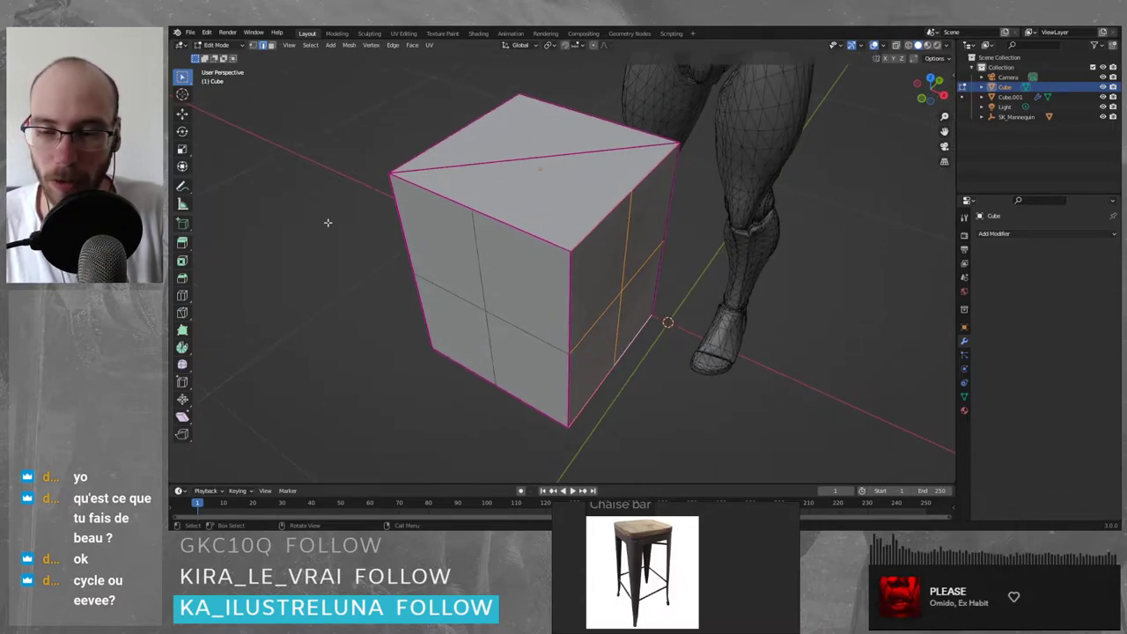
key(3)
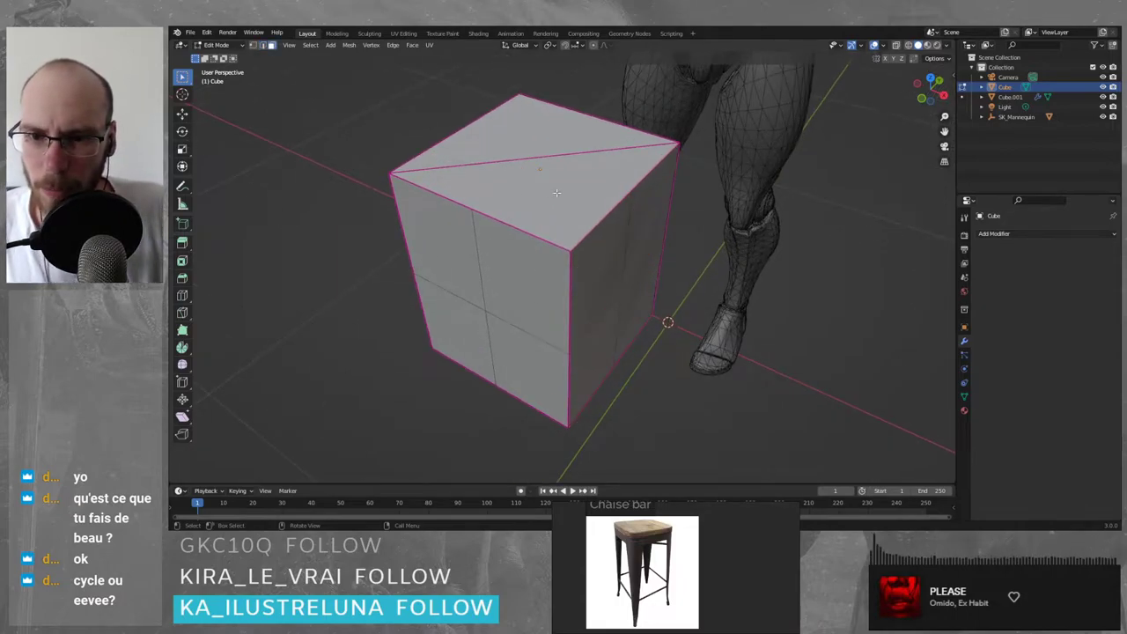
click(555, 195)
middle_drag(555, 195, 551, 260)
scroll(557, 201, up, 3)
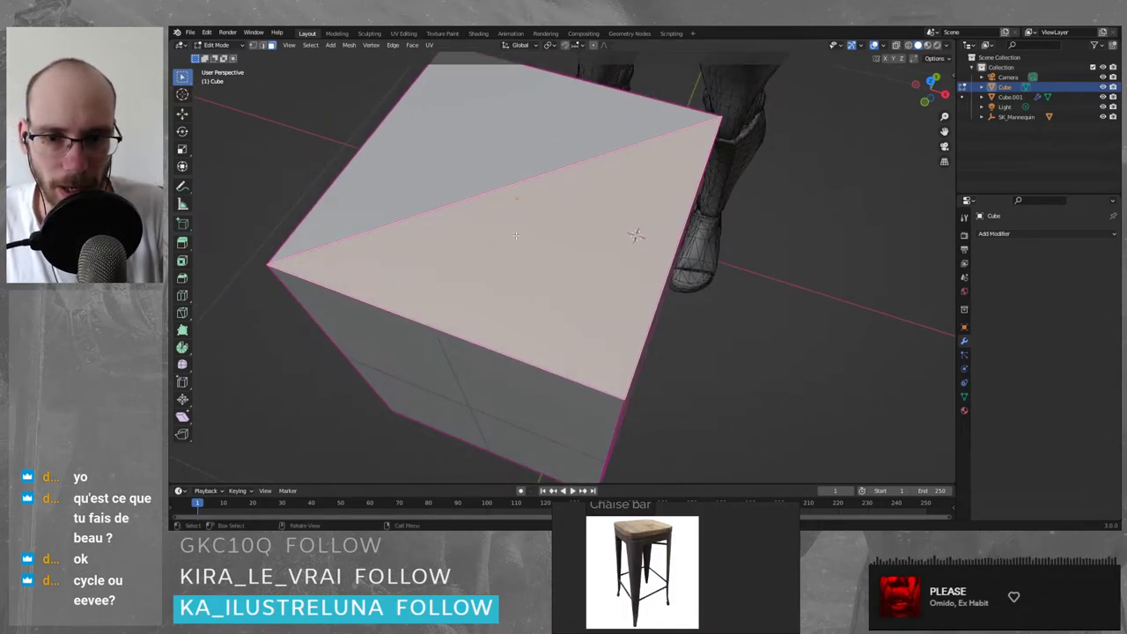
- Examine the cube's top corner, outer edges and top diagonal by selecting them in vertex and edge modes
middle_drag(517, 251, 514, 283)
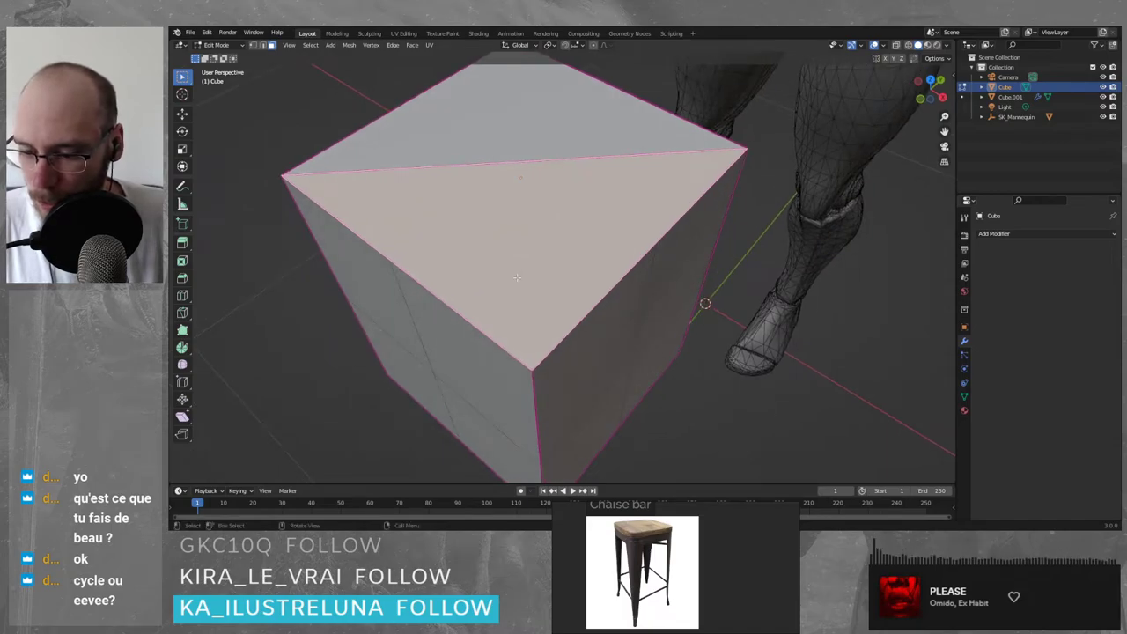
key(1)
click(270, 132)
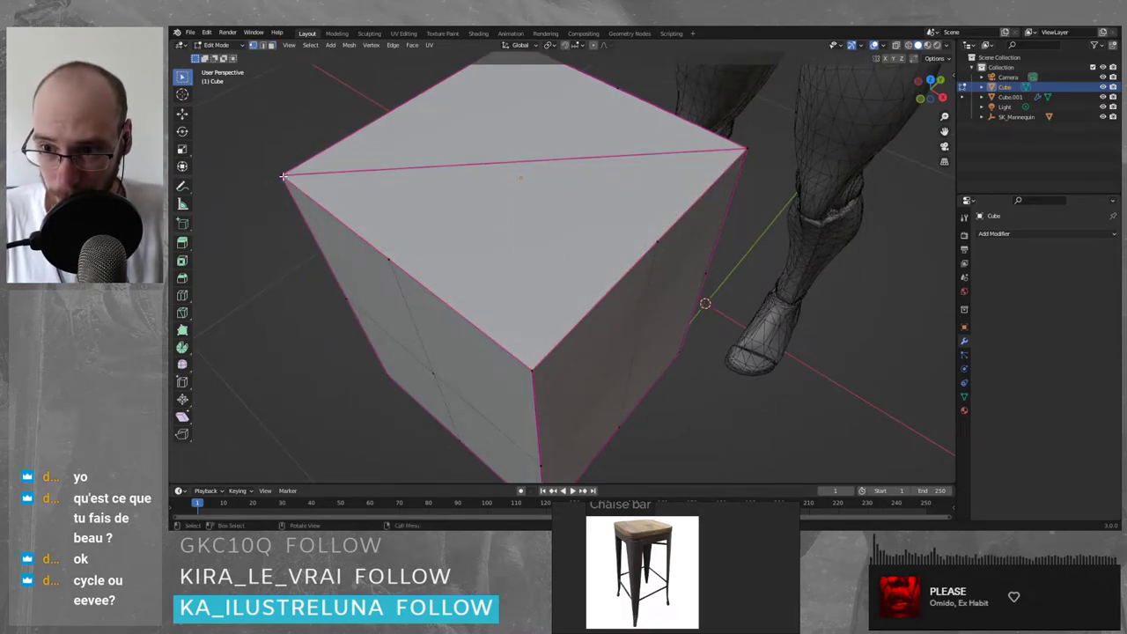
key(2)
click(344, 224)
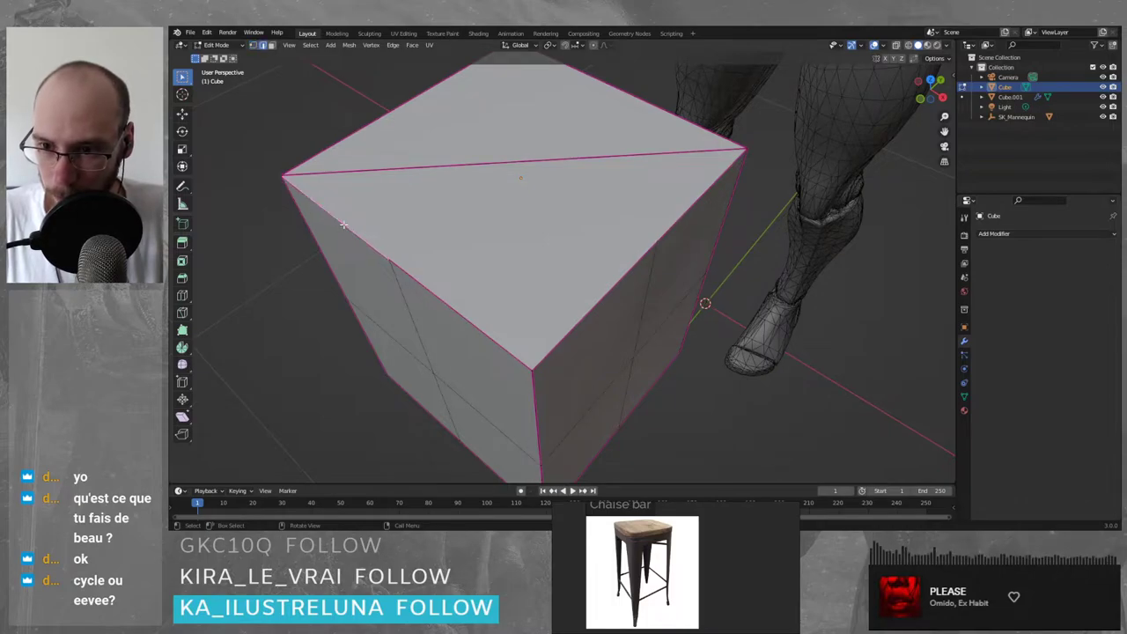
click(436, 293)
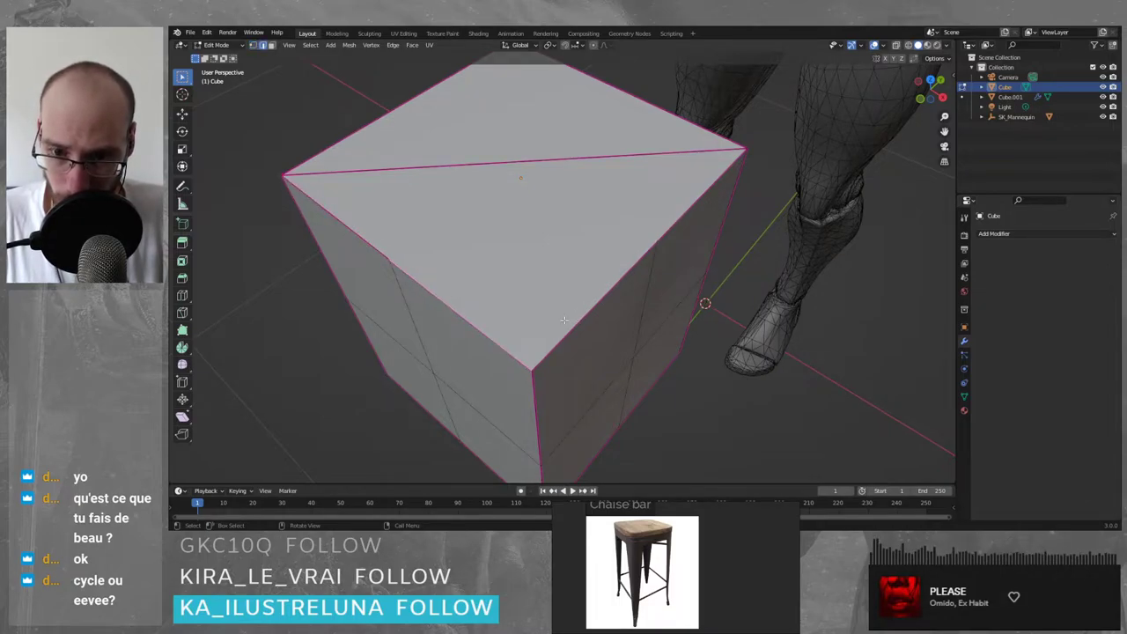
click(673, 212)
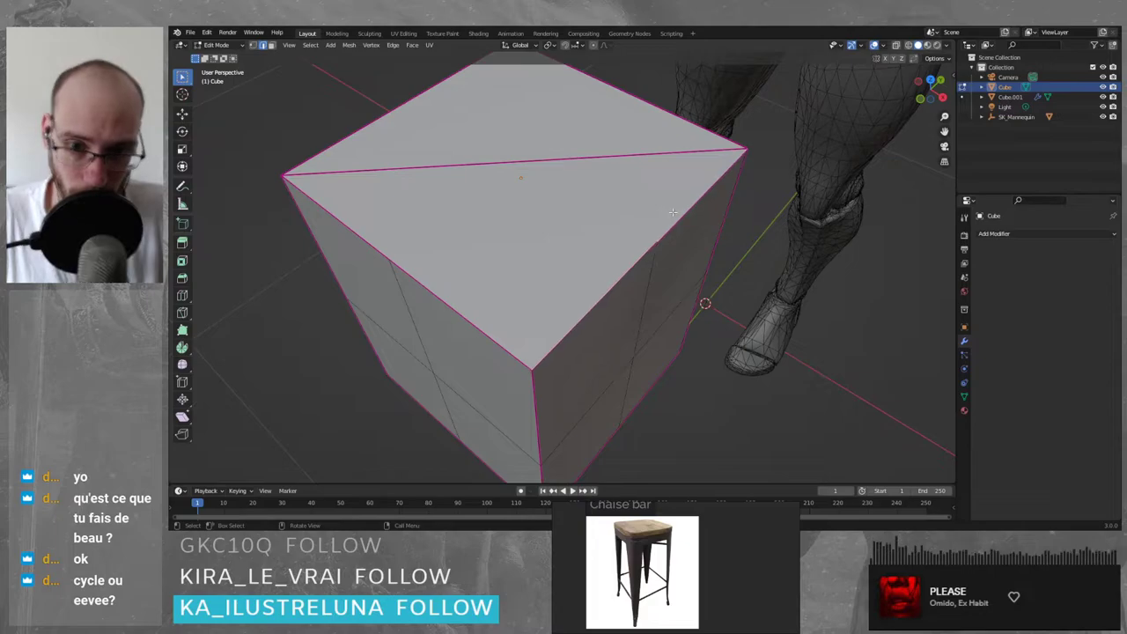
shift+click(667, 151)
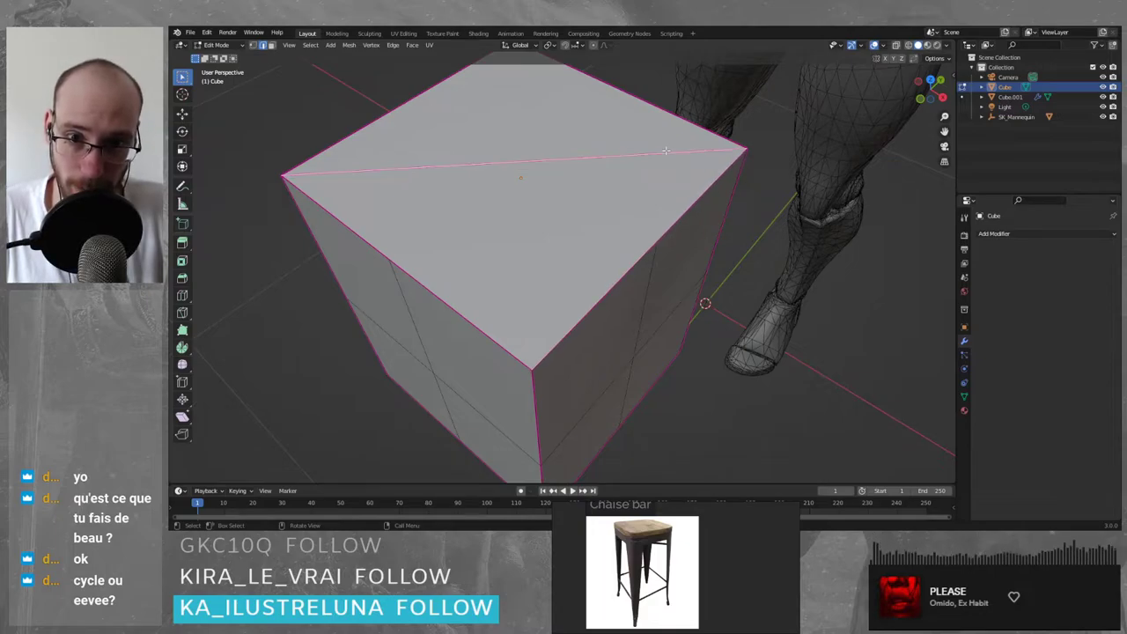
click(354, 232)
click(449, 302)
click(610, 303)
click(662, 242)
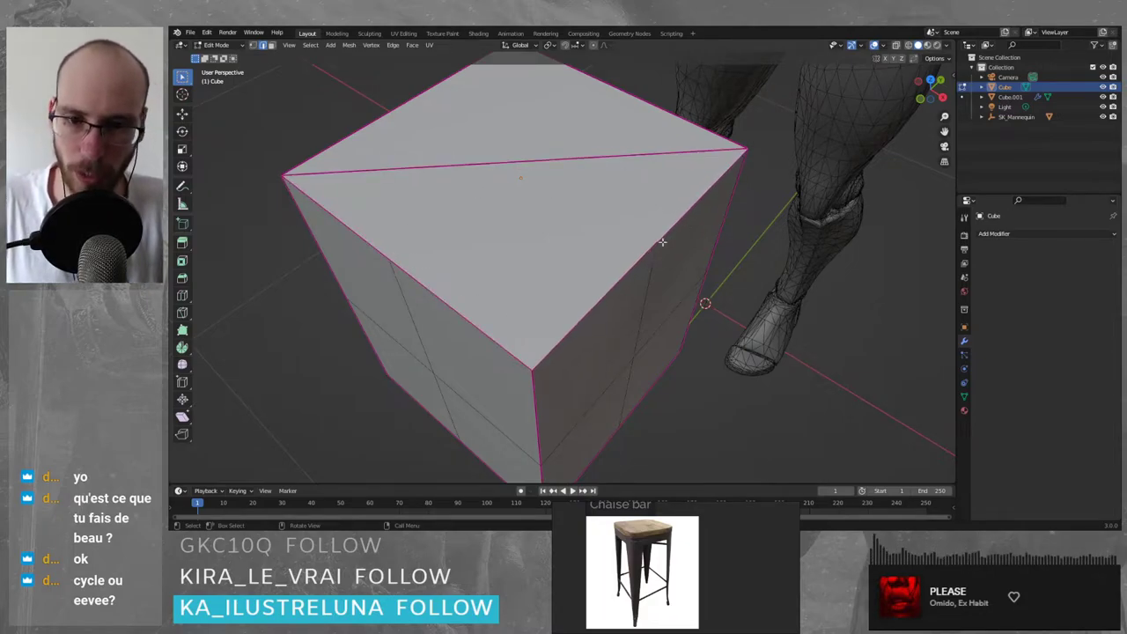
shift+click(456, 324)
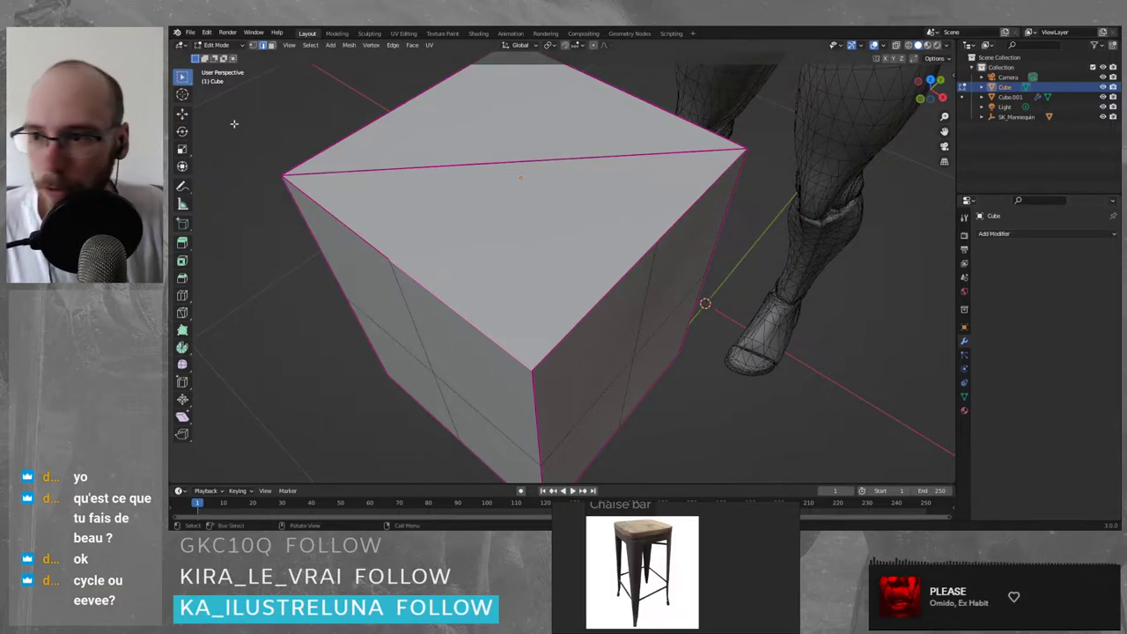
- Add a Subdivision Surface modifier to the cube with viewport level 5 and Optimal Display off, and inspect the rounded corners in Object Mode
click(1004, 233)
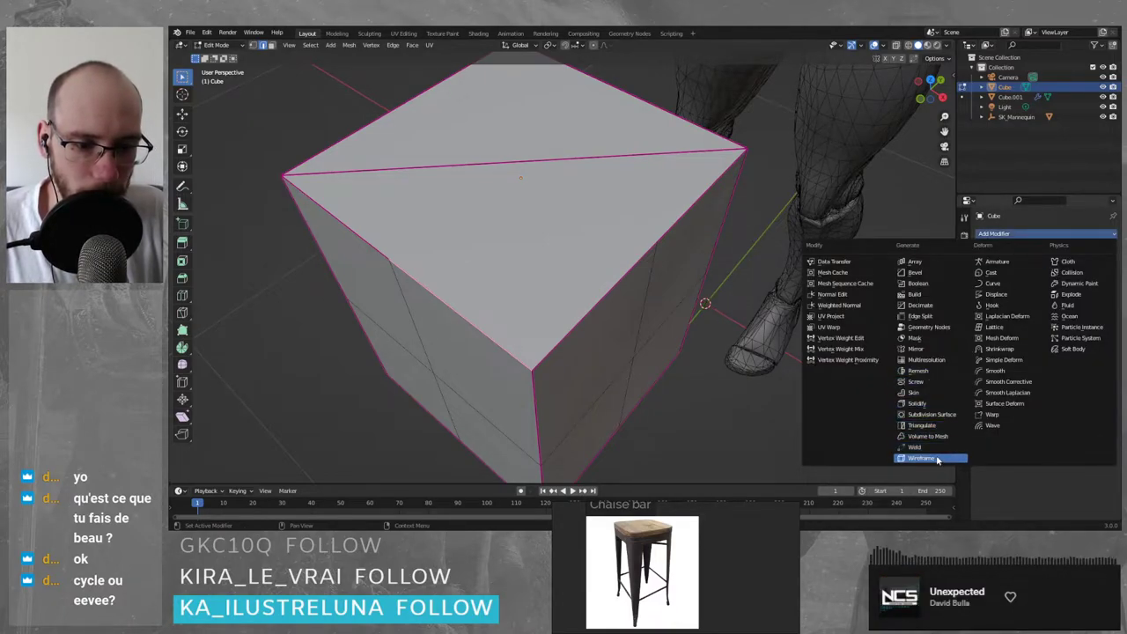
click(932, 414)
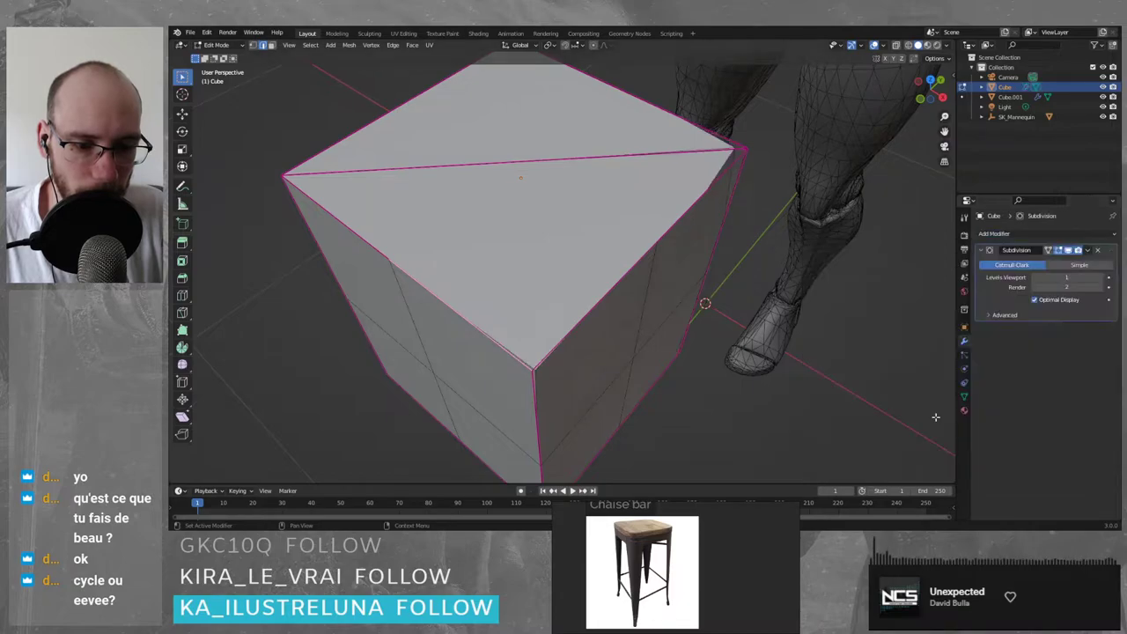
click(1101, 279)
click(1101, 279)
click(1101, 279)
click(1101, 280)
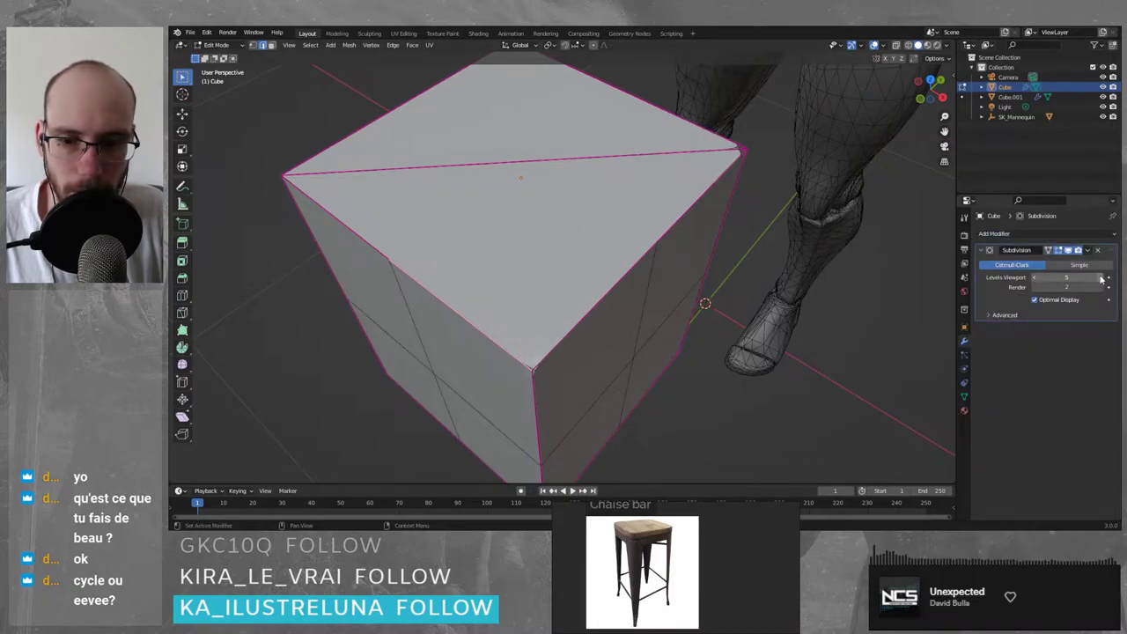
click(1036, 304)
middle_drag(801, 340, 560, 282)
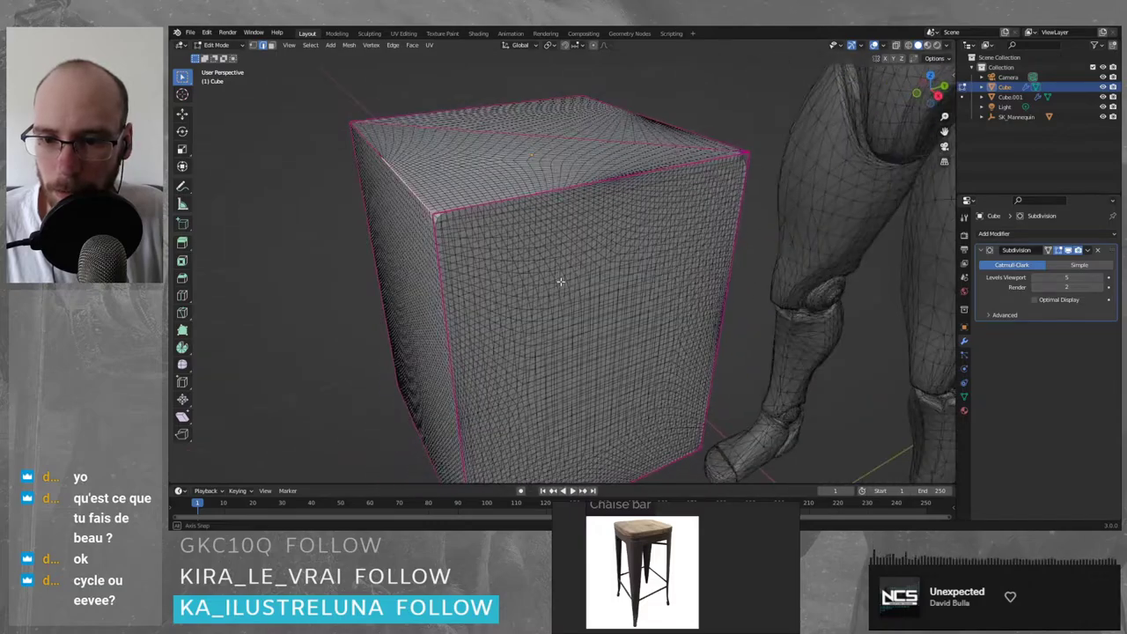
key(Tab)
middle_drag(625, 354, 645, 317)
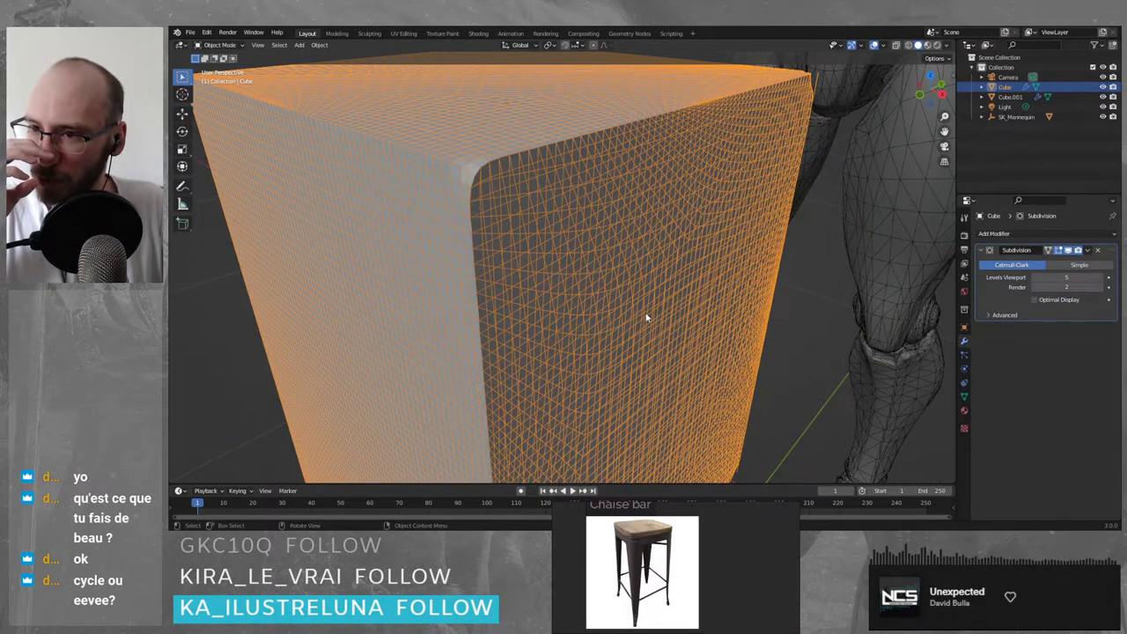
- Remove the Subdivision modifier from the cube and check its side faces by selecting them in Edit Mode
click(1096, 251)
key(Tab)
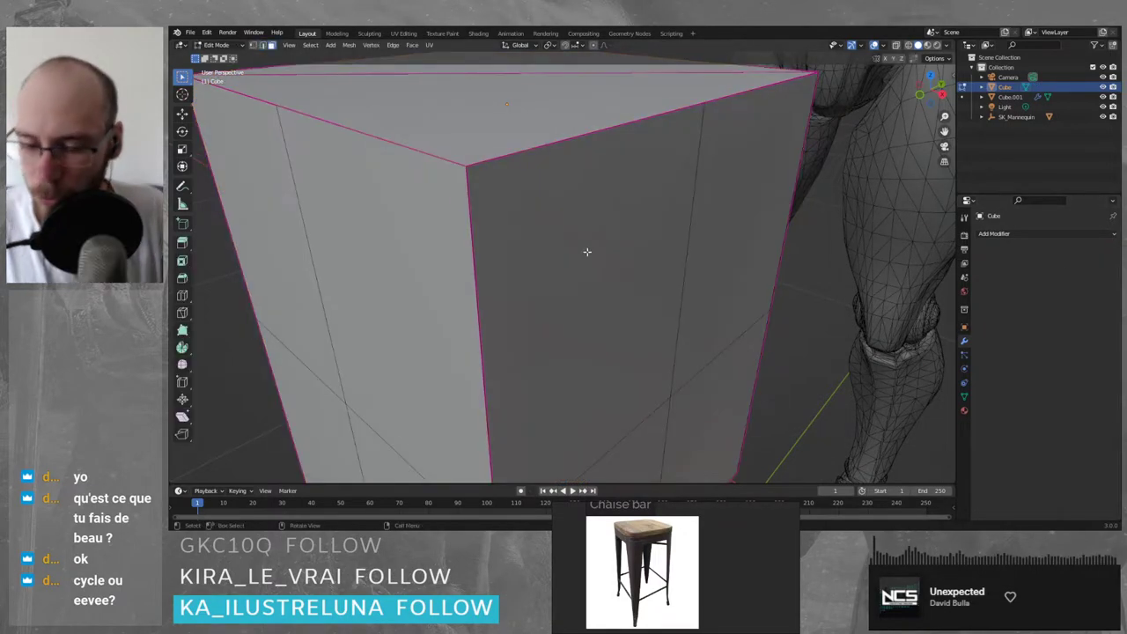
click(599, 268)
scroll(602, 273, down, 4)
middle_drag(612, 312, 592, 293)
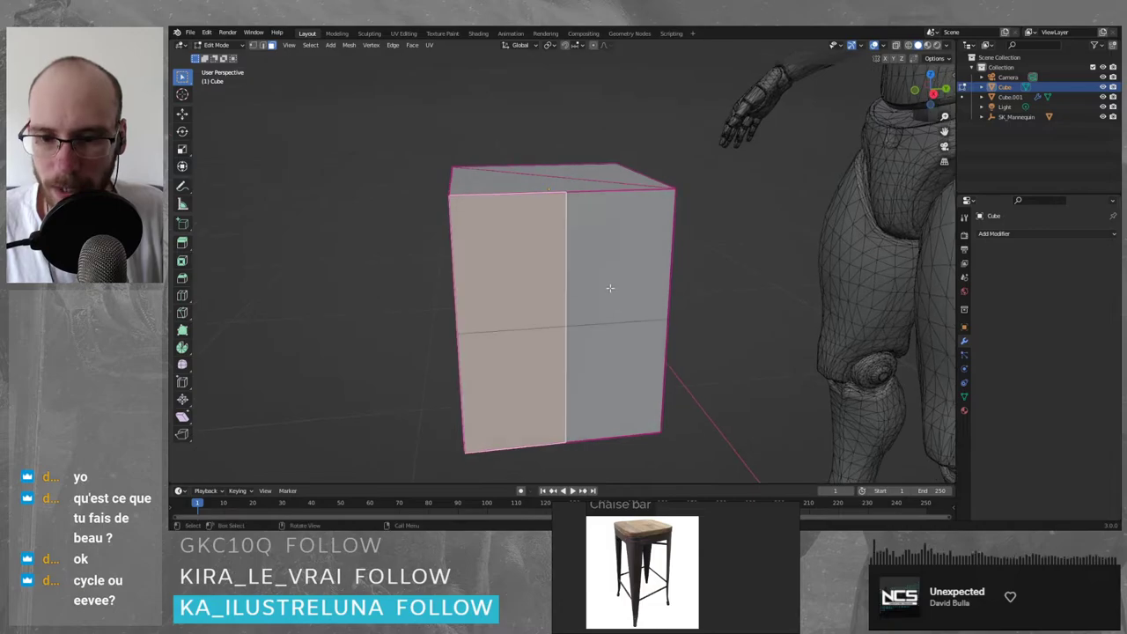
click(609, 288)
click(529, 295)
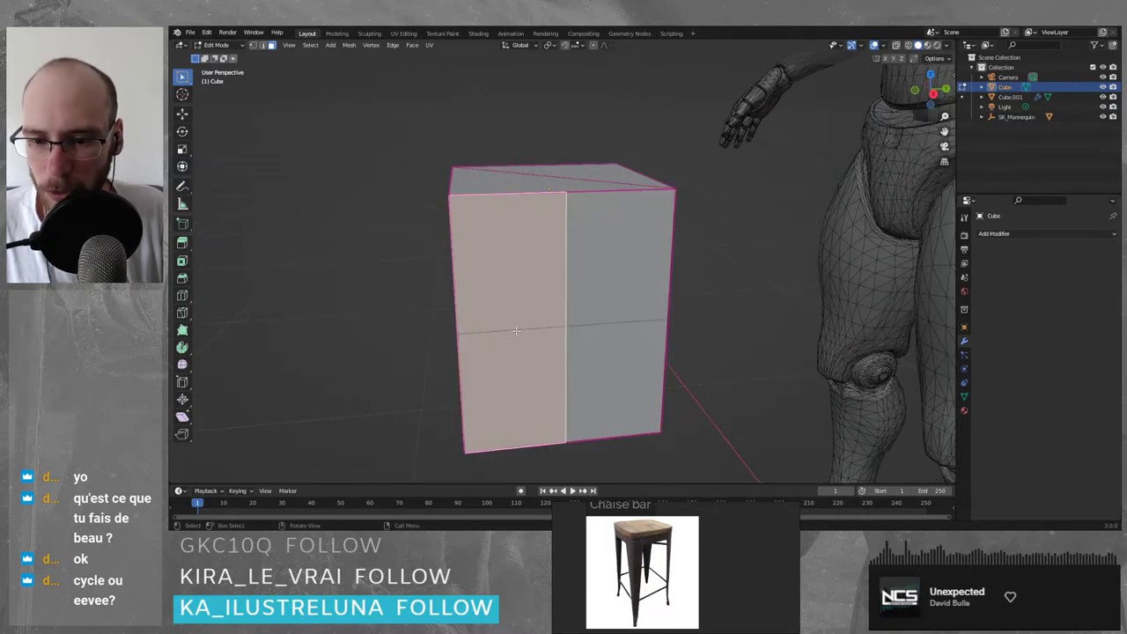
middle_drag(592, 342, 618, 347)
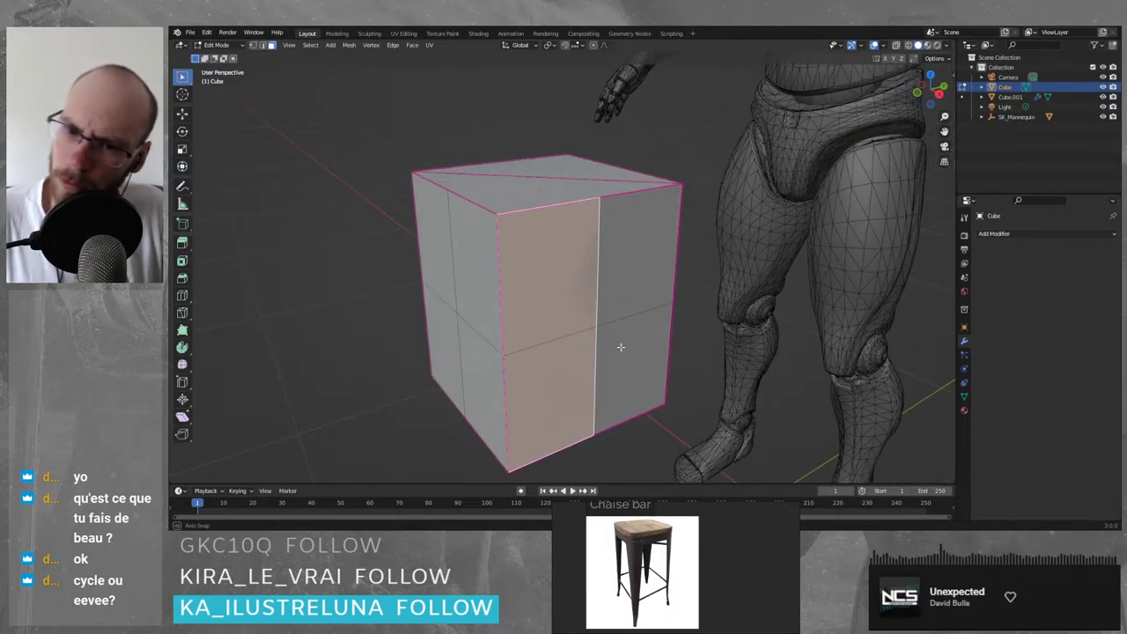
- Try moving one half of the cube's side face away from the body and undo the move
click(628, 265)
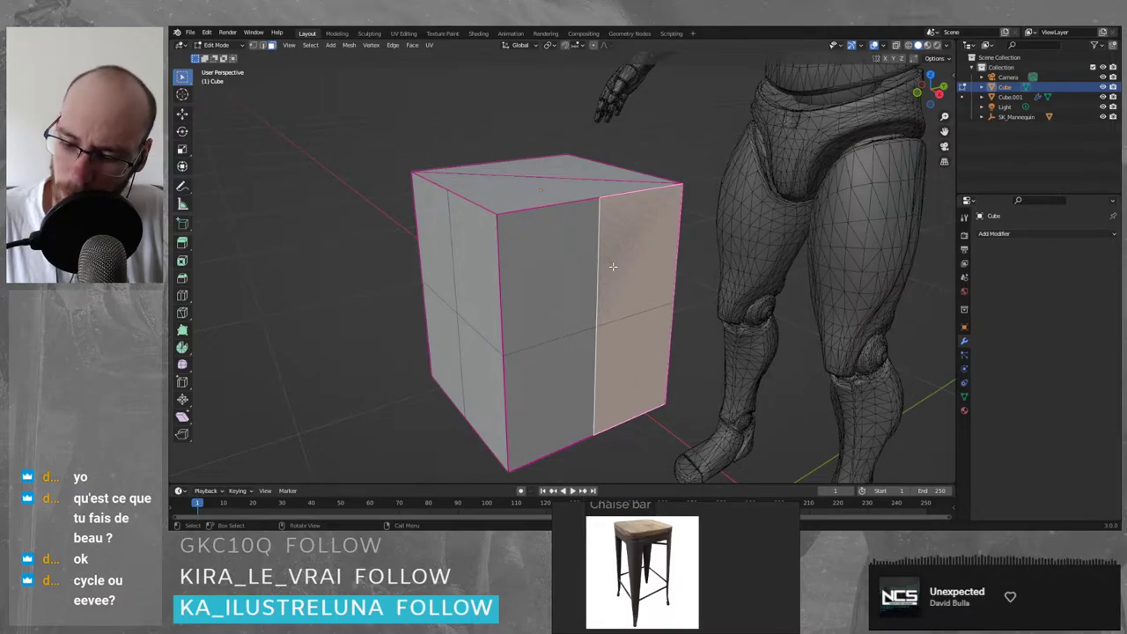
key(g)
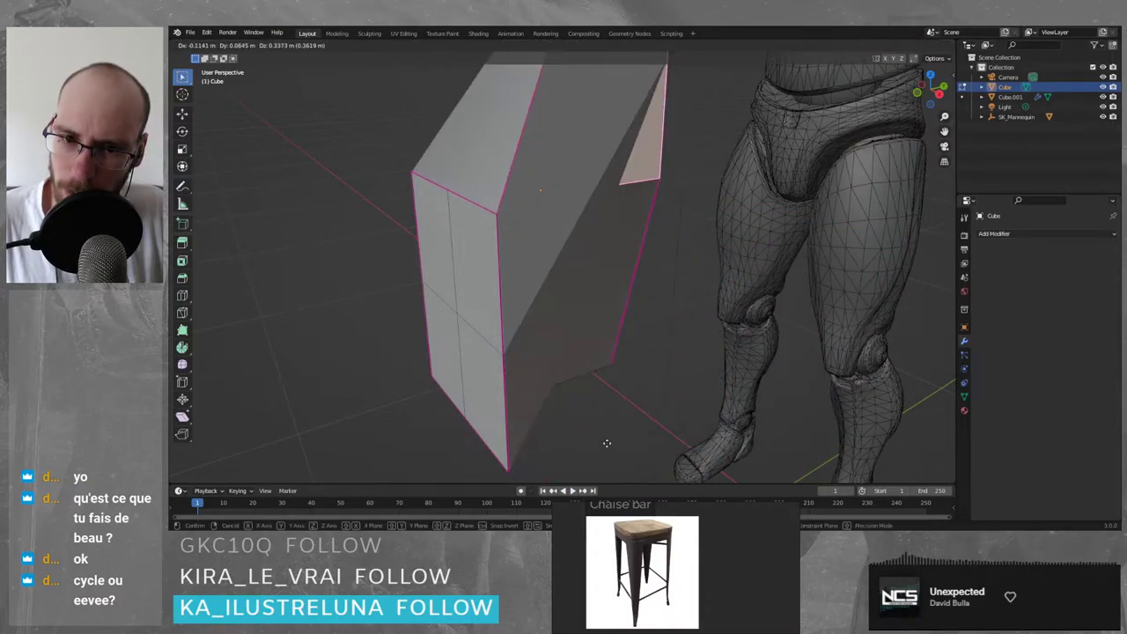
click(607, 443)
middle_drag(606, 443, 661, 365)
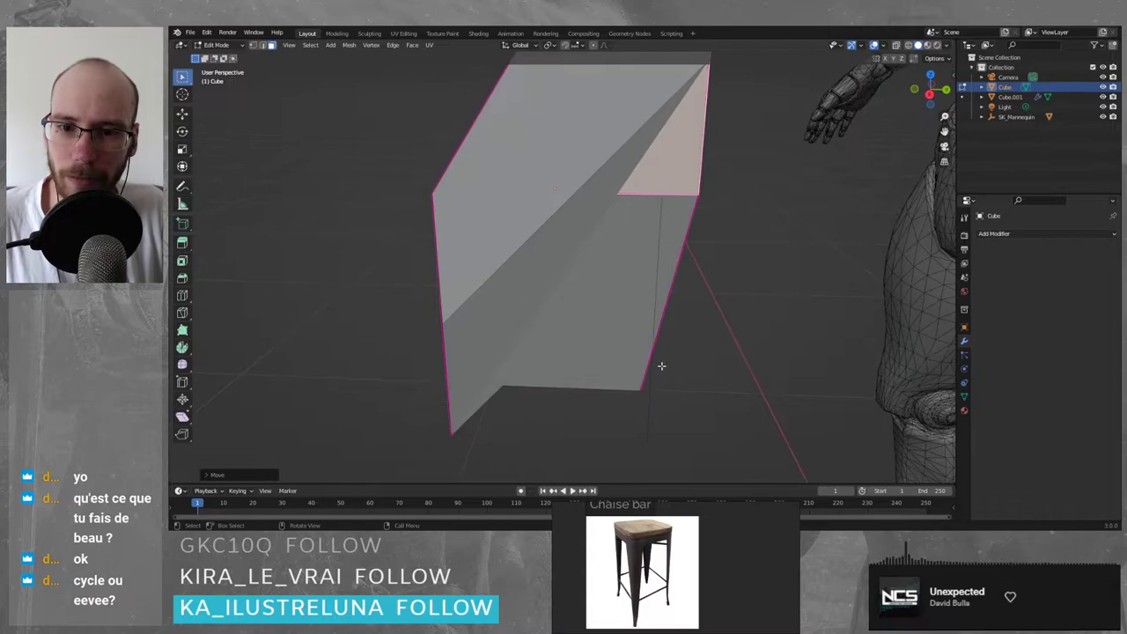
scroll(661, 366, down, 3)
key(g)
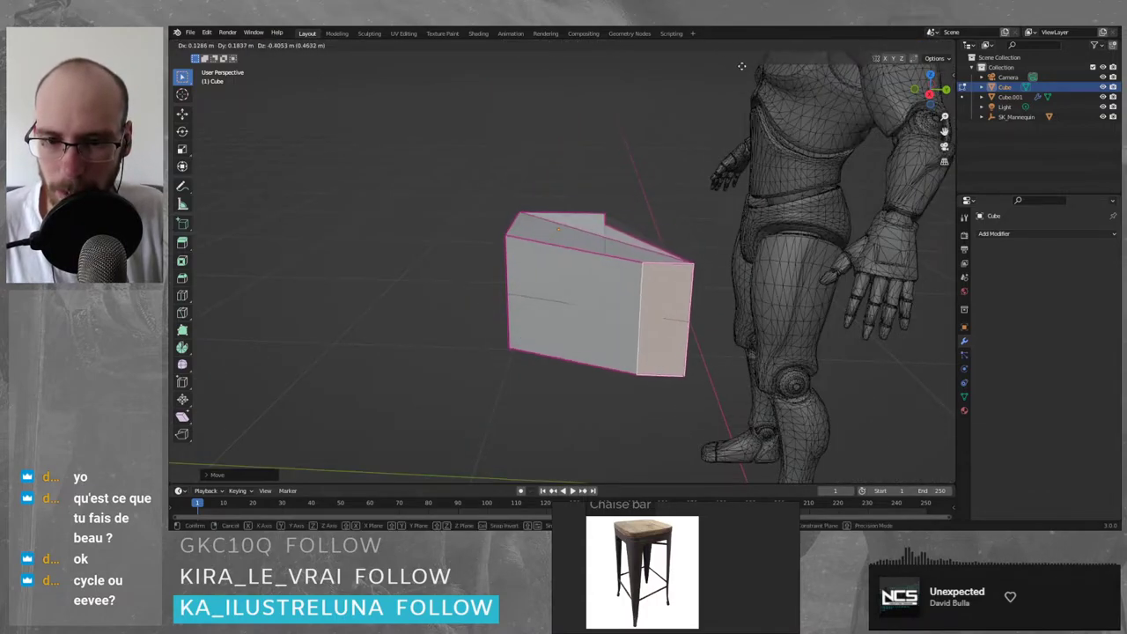
right_click(697, 80)
key(ctrl+z)
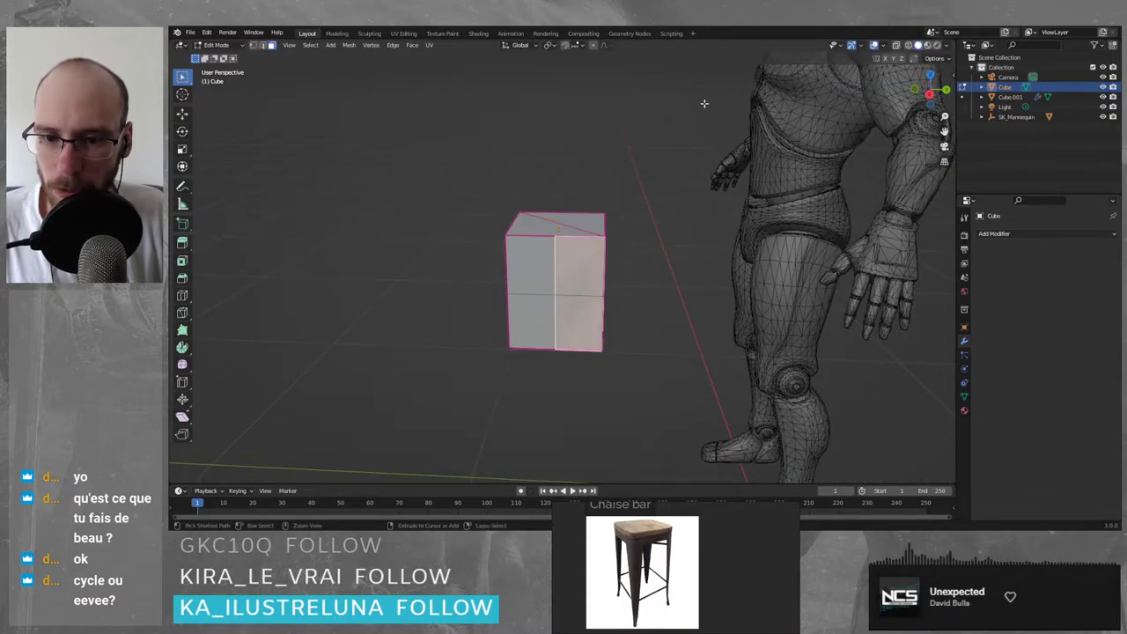
- Move the selected half of the cube's side face slightly outward and sideways to deform the cube
scroll(621, 255, up, 4)
key(g)
click(626, 251)
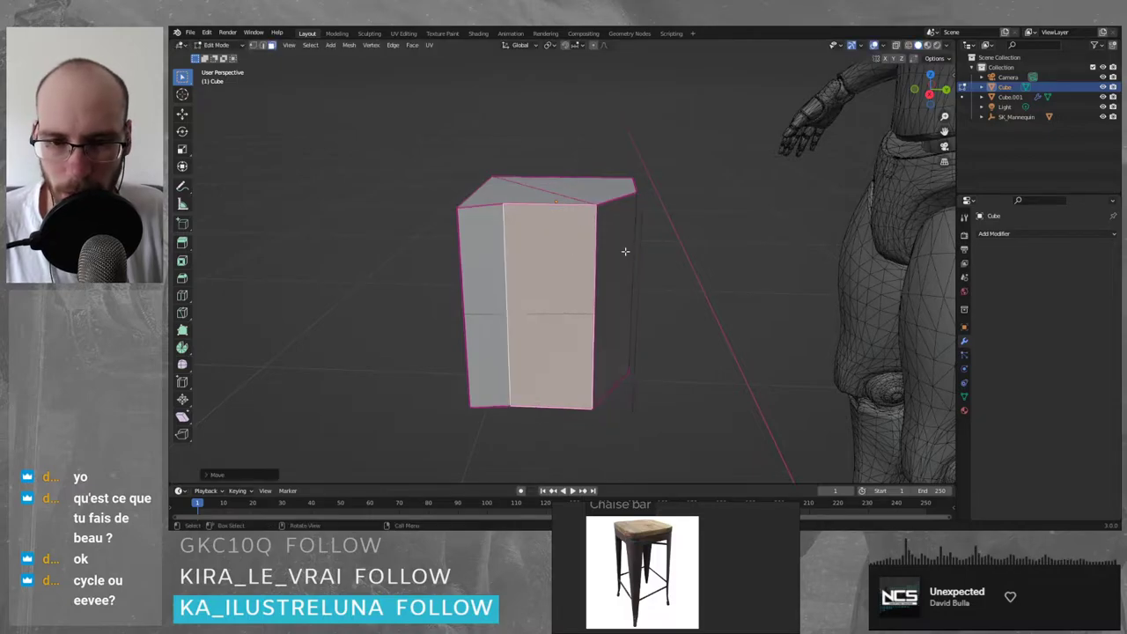
click(641, 228)
middle_drag(641, 227, 654, 291)
- Return to Object Mode, select the deformed cube and delete it from the scene
key(Tab)
key(a)
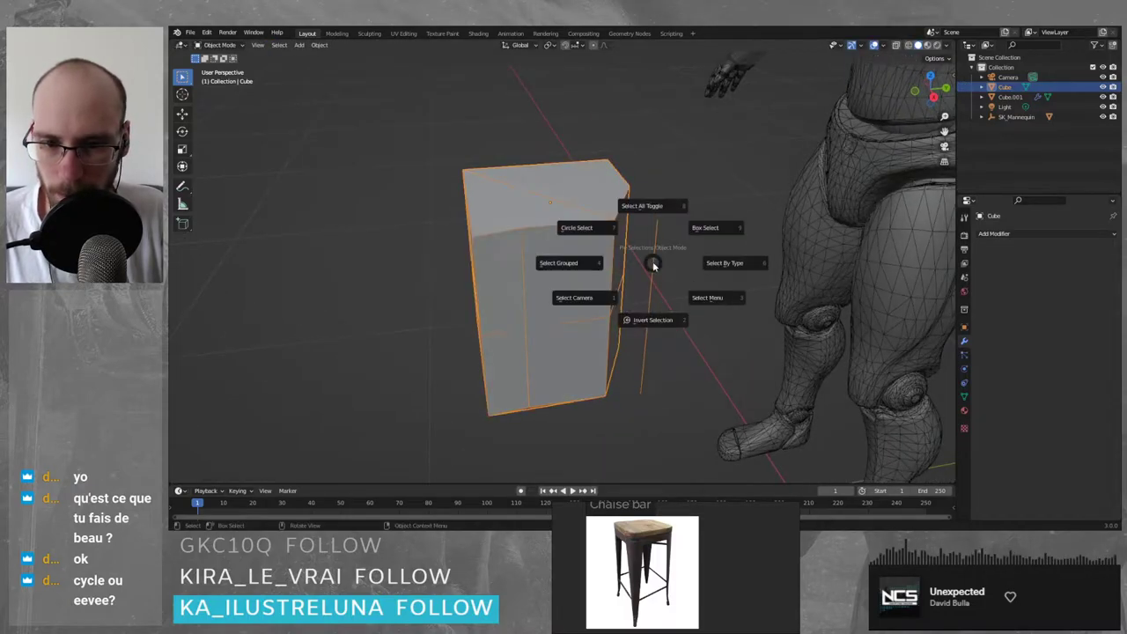
click(658, 256)
click(657, 247)
drag(428, 121, 697, 417)
key(Delete)
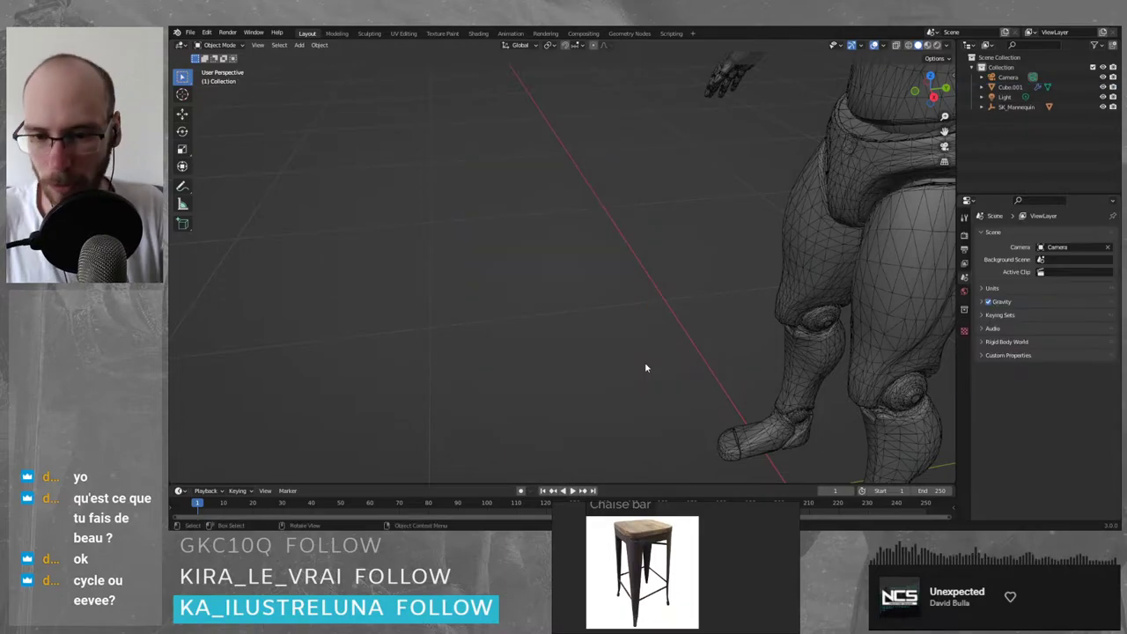
- Select the sphere and move it in the horizontal plane, locking the Z axis, closer to the mannequin
scroll(539, 302, down, 5)
middle_drag(537, 304, 755, 327)
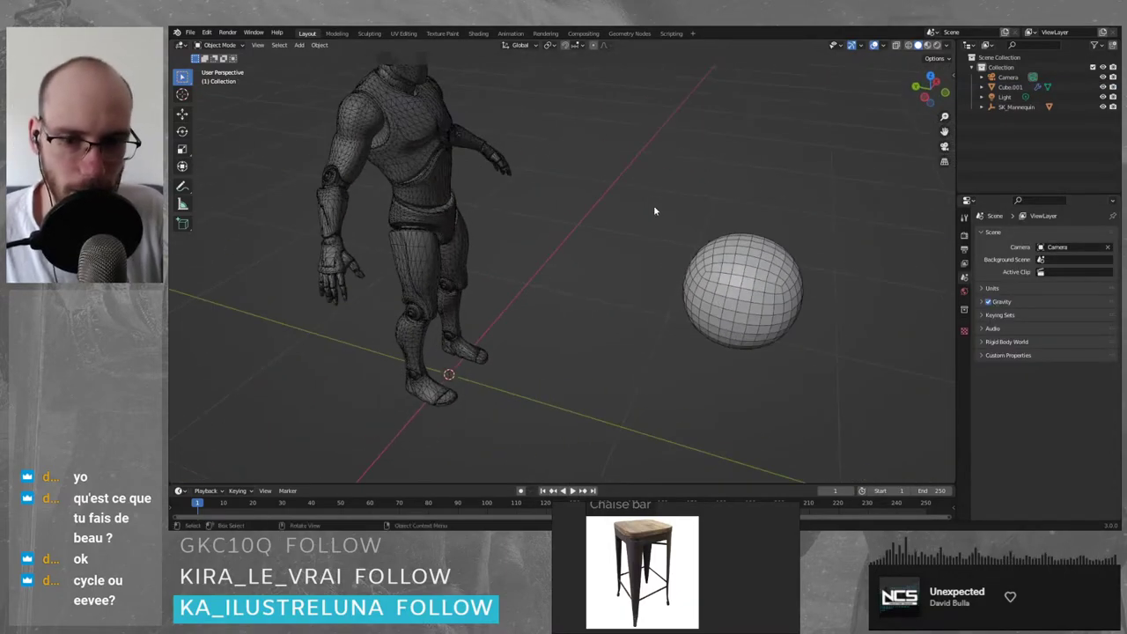
drag(648, 196, 873, 411)
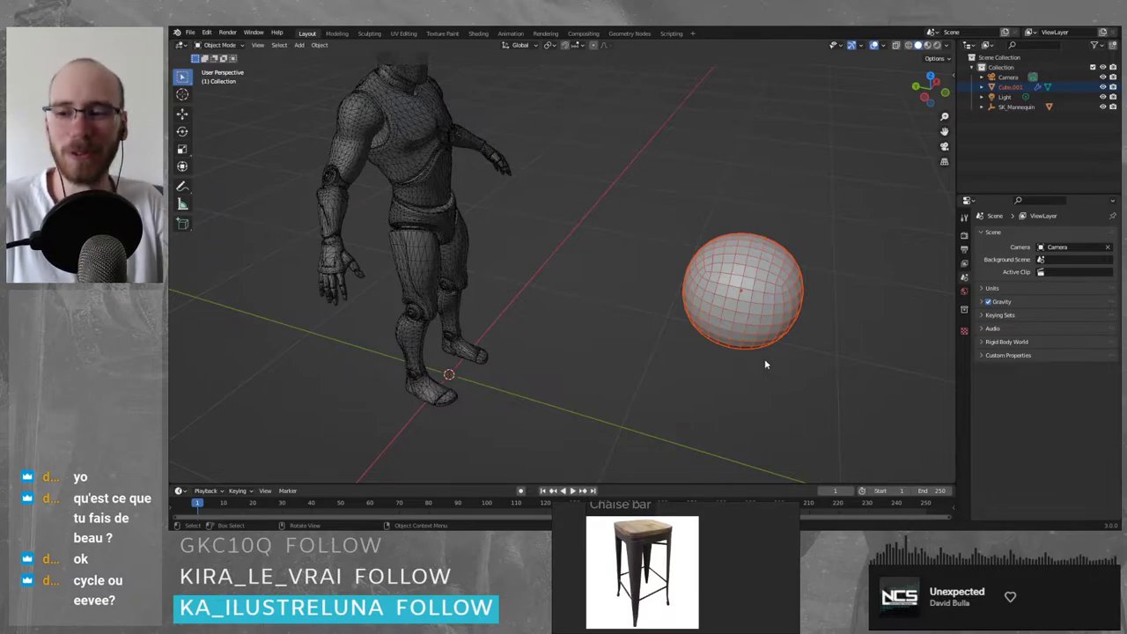
key(g)
key(shift+z)
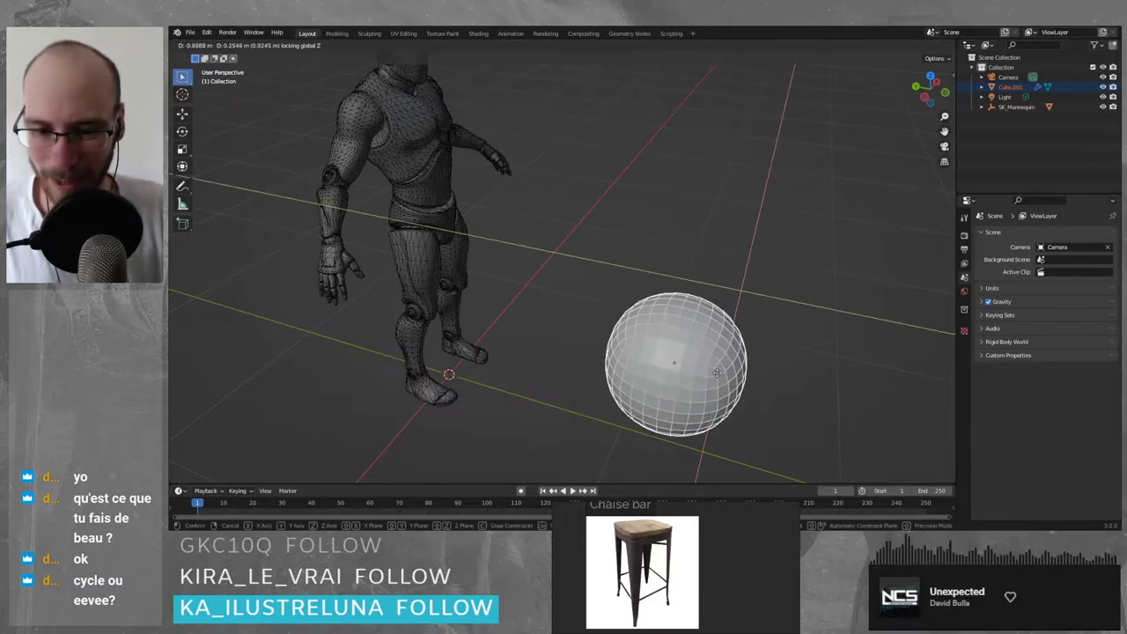
click(670, 379)
- Move the sphere again with Z locked so it sits on the Y axis in front of the mannequin's feet
middle_drag(777, 317, 722, 314)
key(g)
key(shift+z)
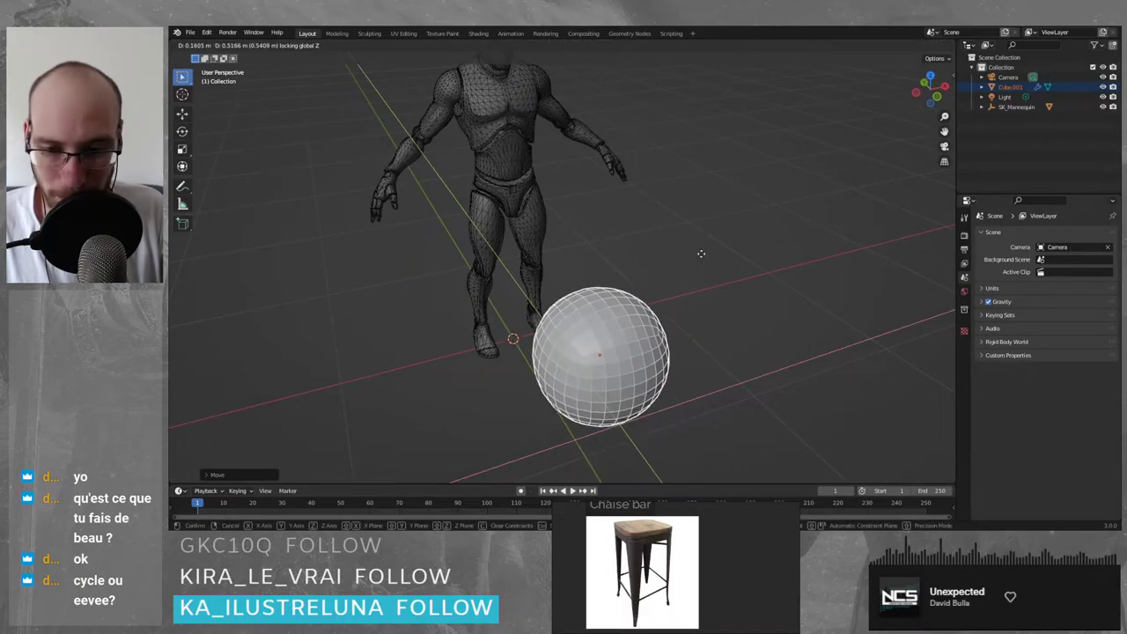
click(678, 320)
middle_drag(685, 362, 718, 344)
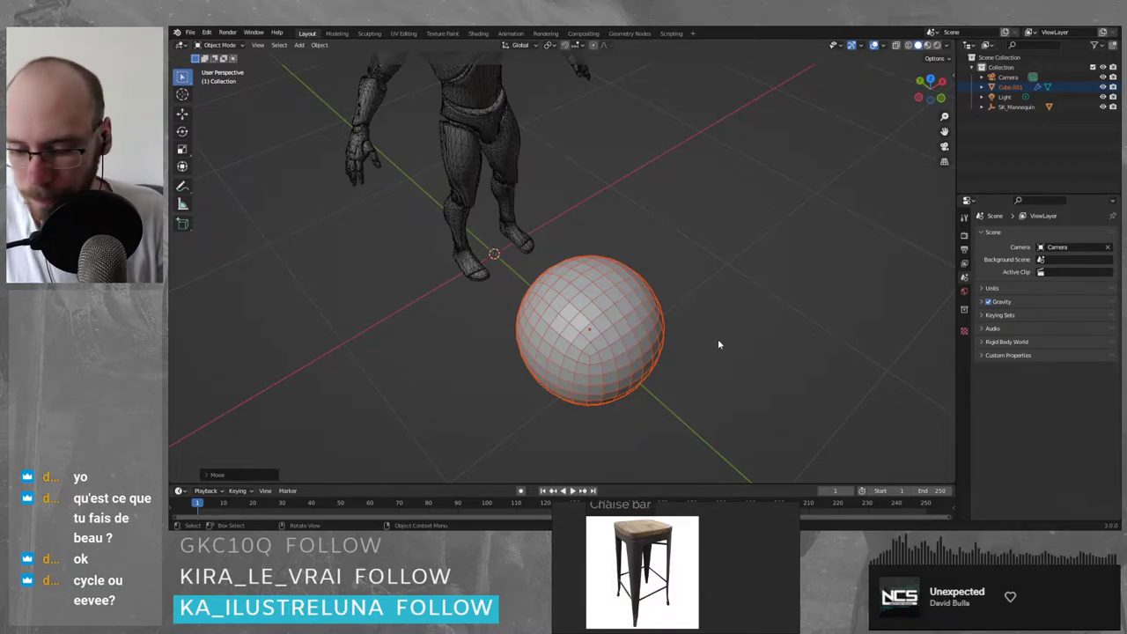
- Fine-tune the sphere's position in front of the mannequin with a small Z-locked shift and a free move
key(g)
key(shift+z)
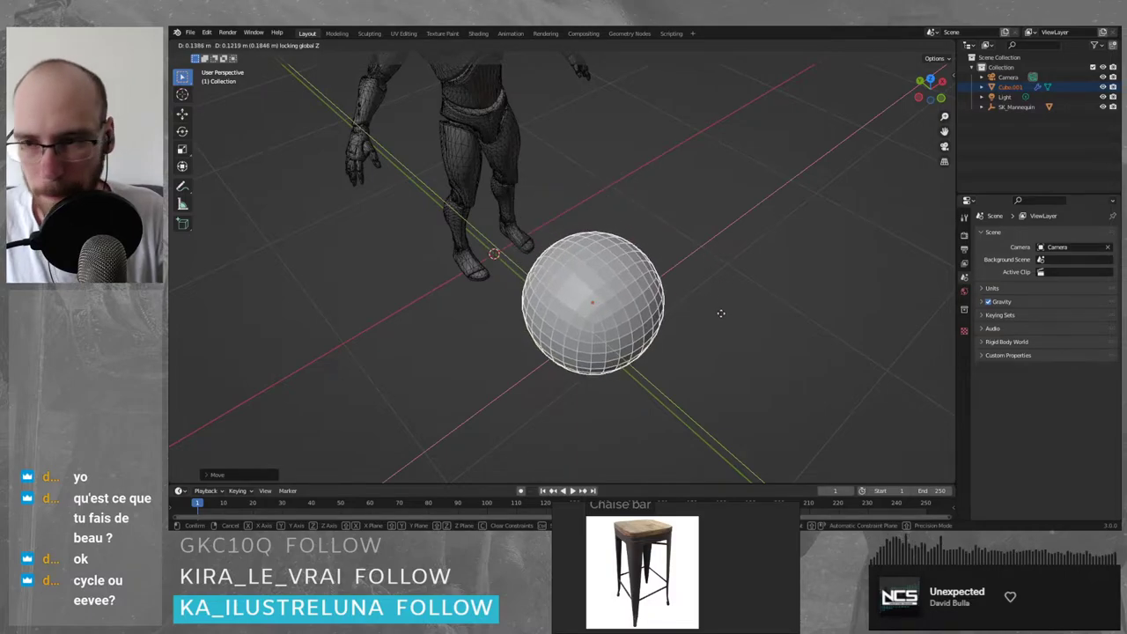
click(756, 345)
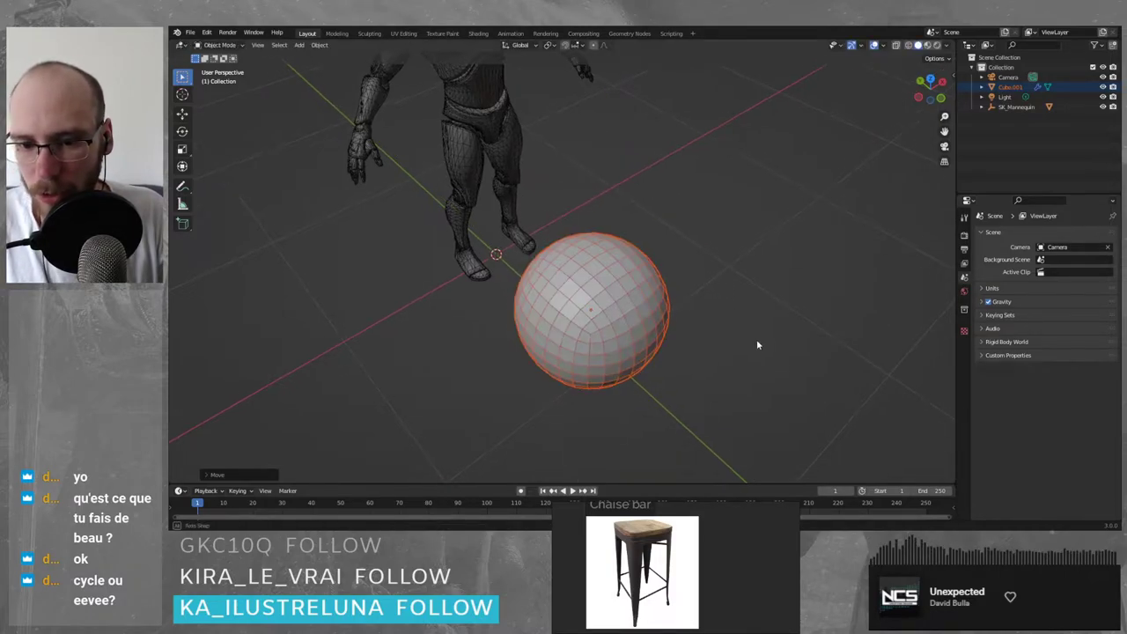
middle_drag(756, 344, 736, 361)
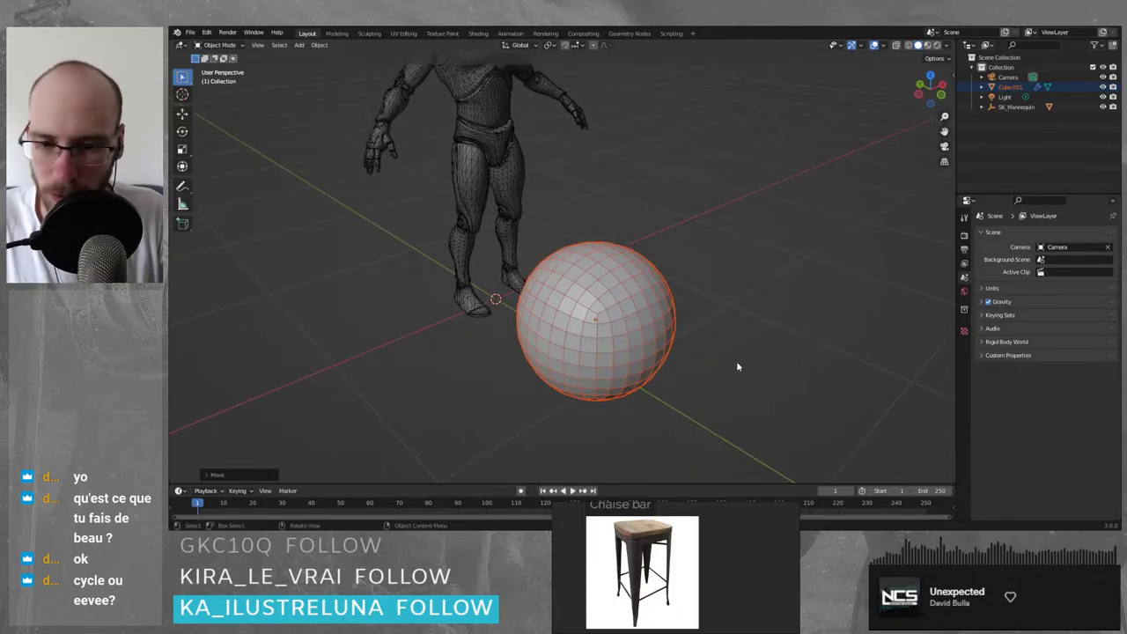
key(g)
click(741, 346)
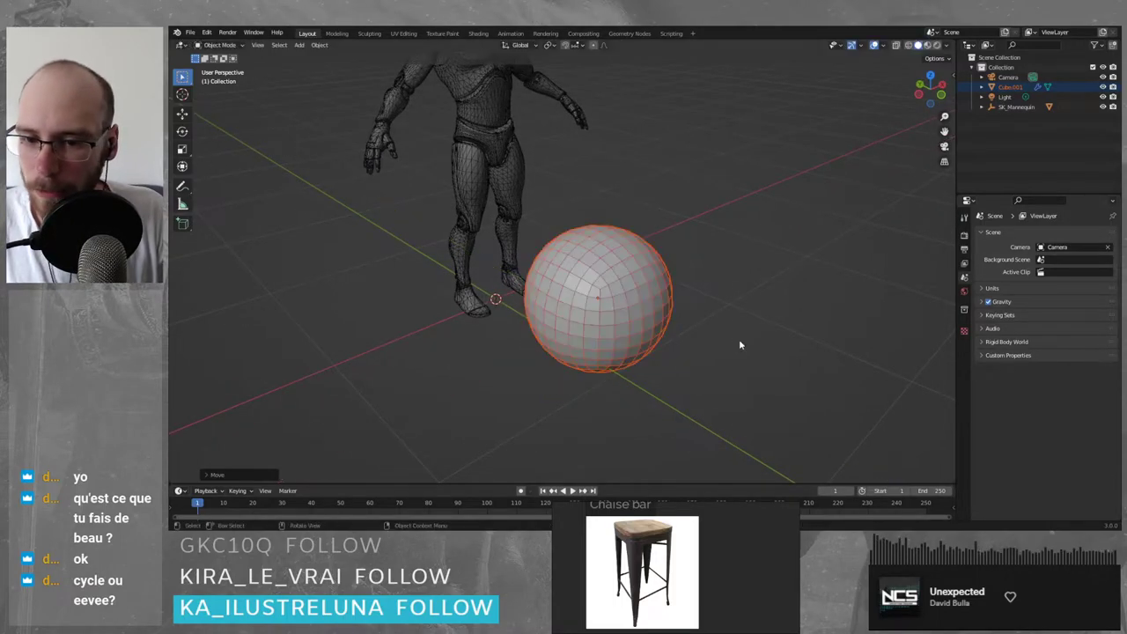
middle_drag(707, 323, 635, 361)
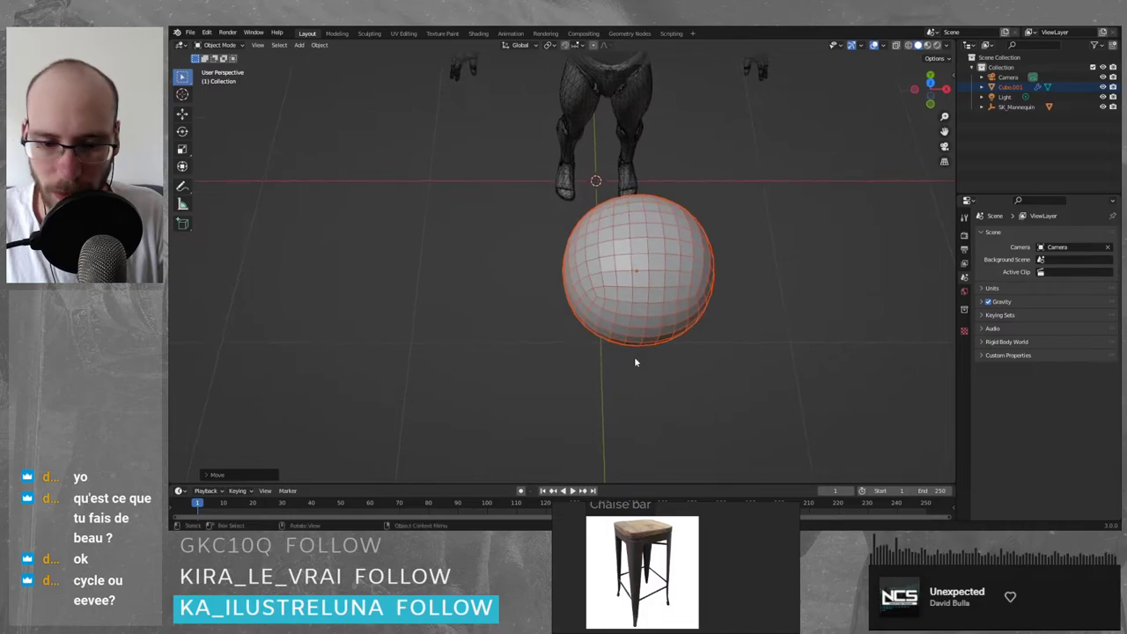
- Move the subdivided cube sphere again in the horizontal plane with Z locked, lining it up near the Y axis in front of the mannequin
key(KP_7)
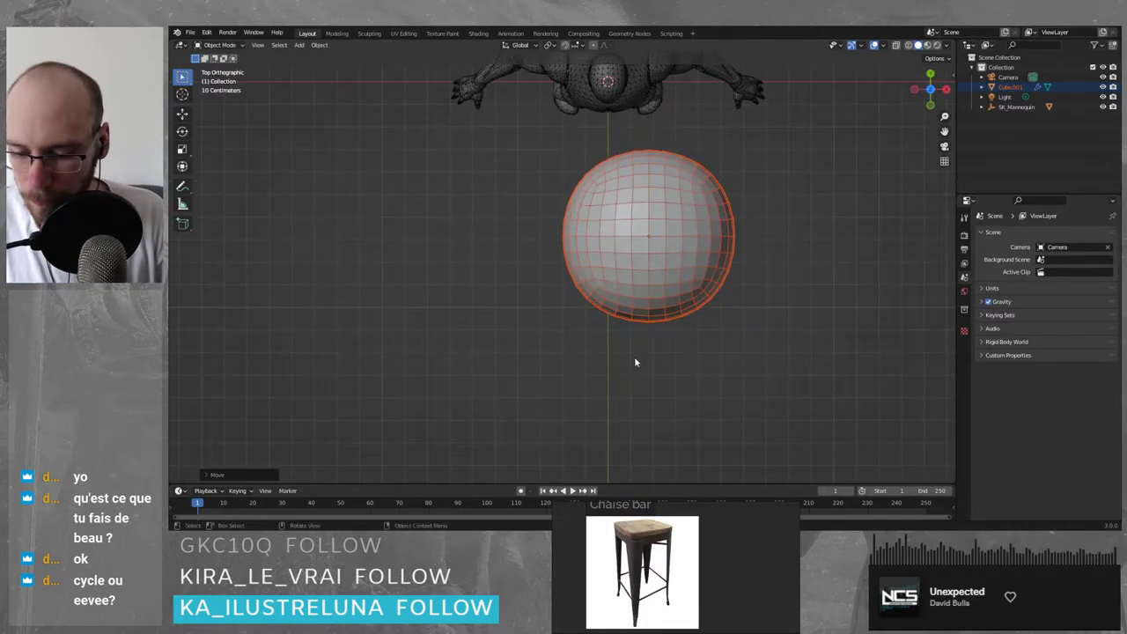
key(g)
key(shift+z)
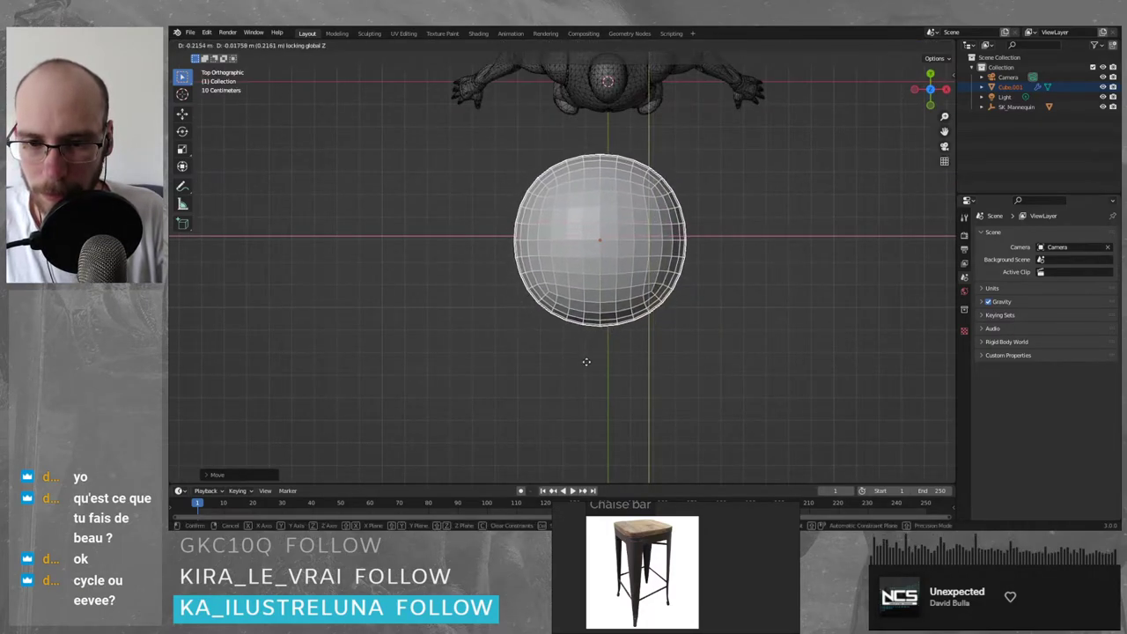
click(669, 368)
middle_drag(669, 367, 747, 251)
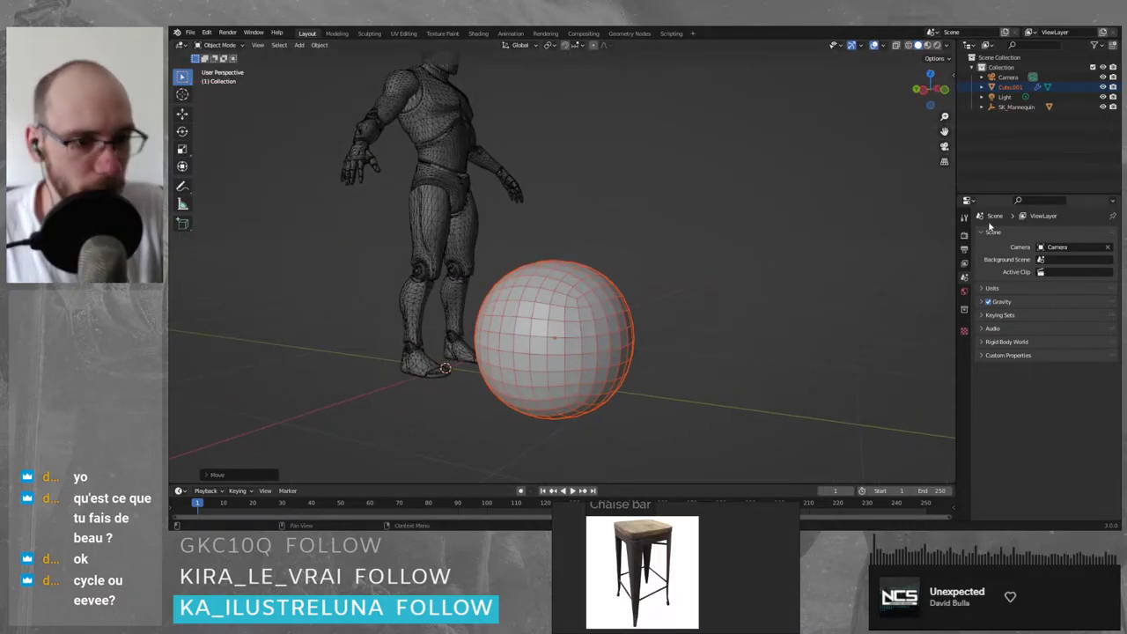
- Select the subdivided cube and toggle its Subdivision modifier's viewport display off and on to compare cube and sphere
click(850, 278)
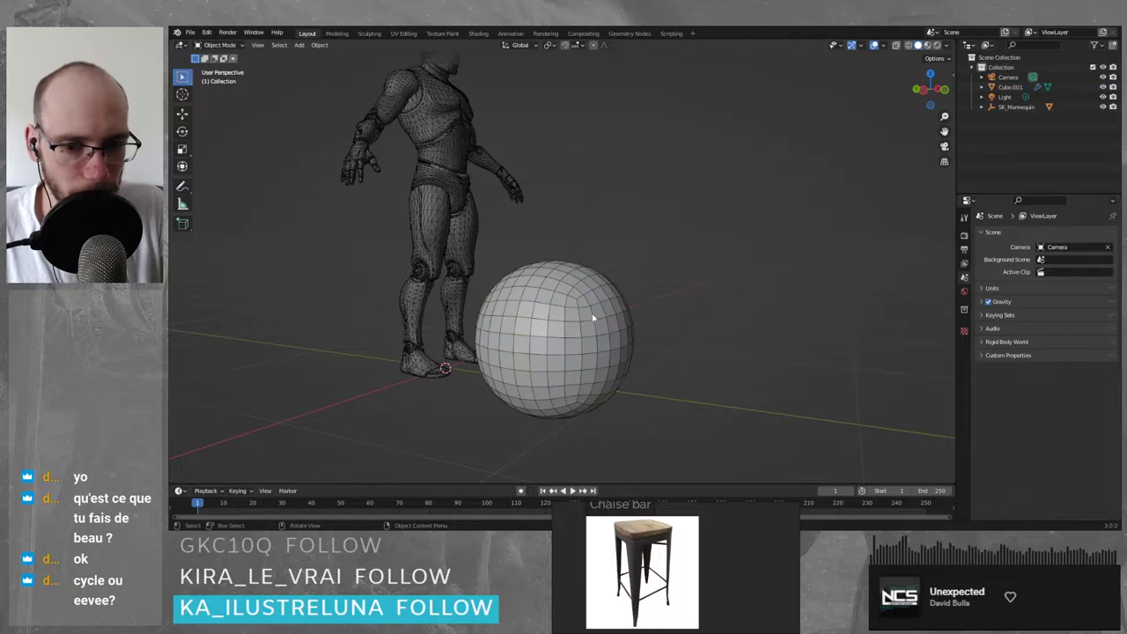
click(592, 319)
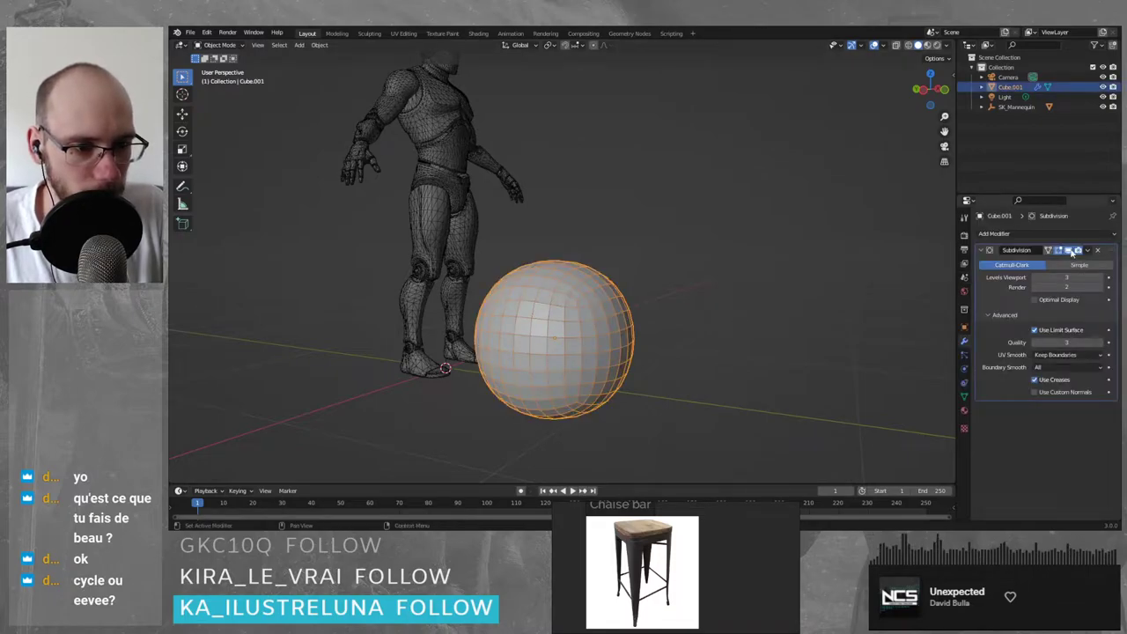
click(1067, 251)
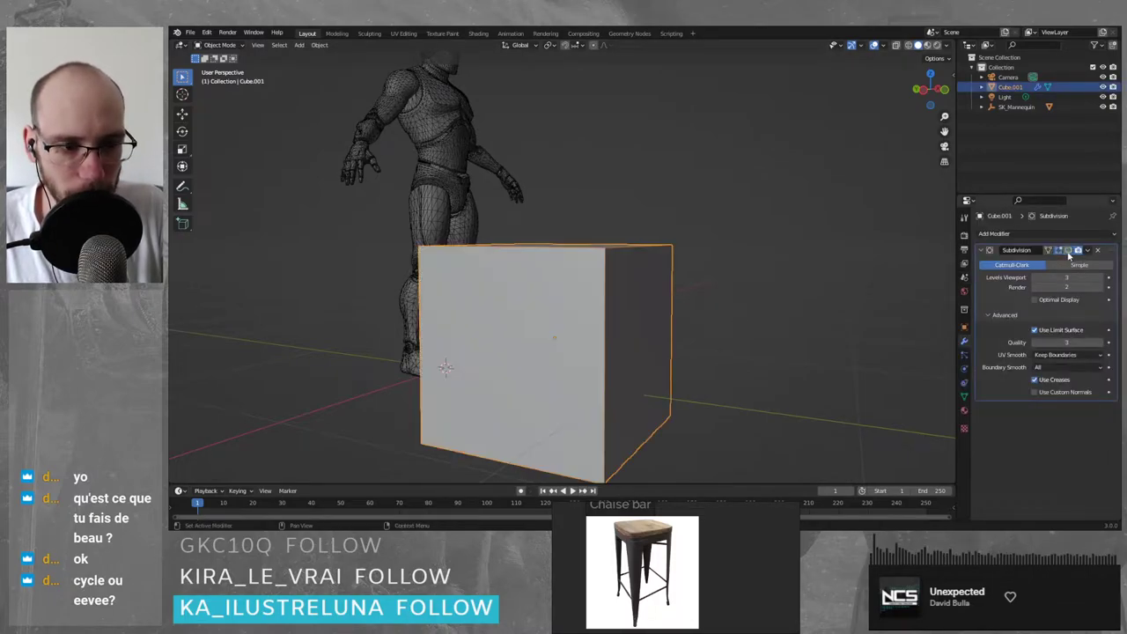
click(1067, 251)
click(1068, 252)
click(1068, 252)
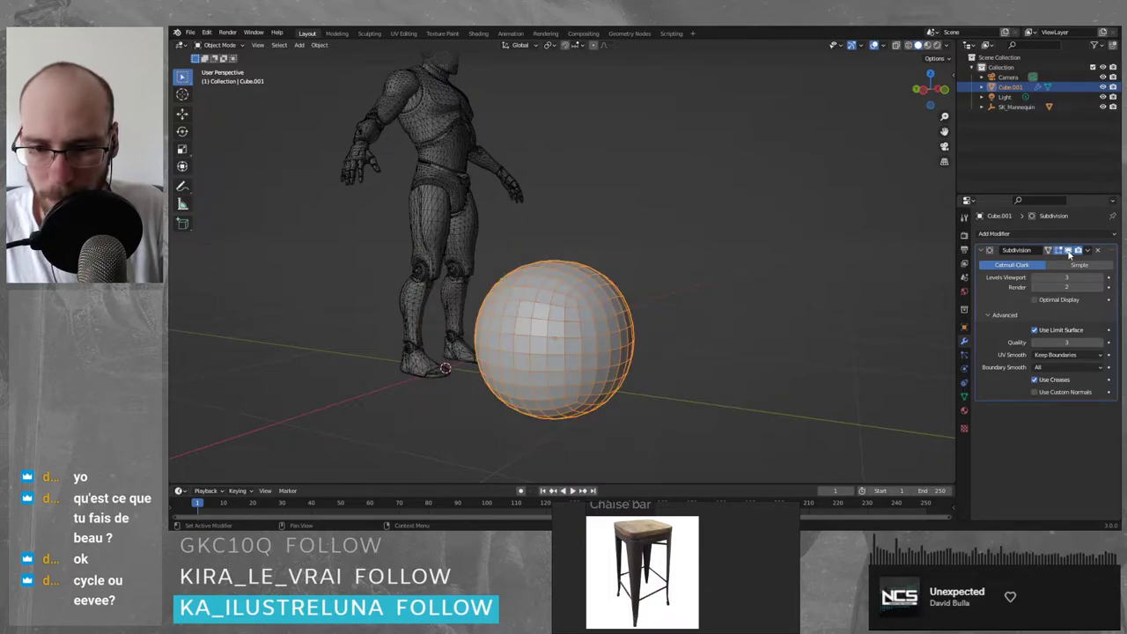
- Deselect the subdivided cube and add a UV sphere to the scene
click(754, 357)
middle_drag(754, 356, 671, 345)
click(558, 294)
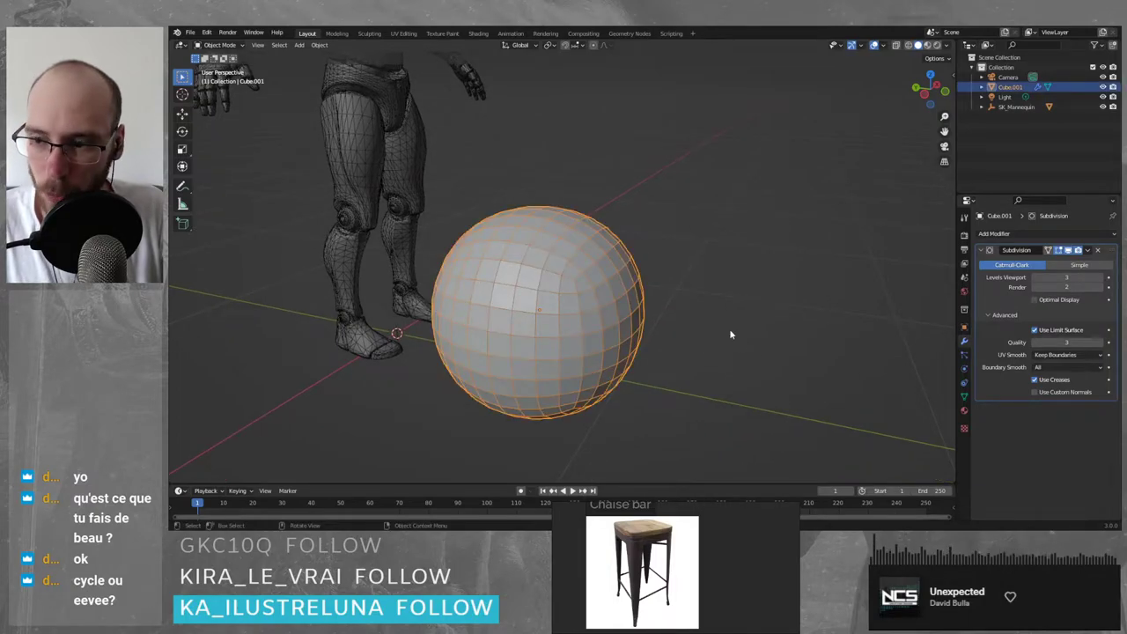
click(730, 335)
key(shift+a)
mouse_move(715, 333)
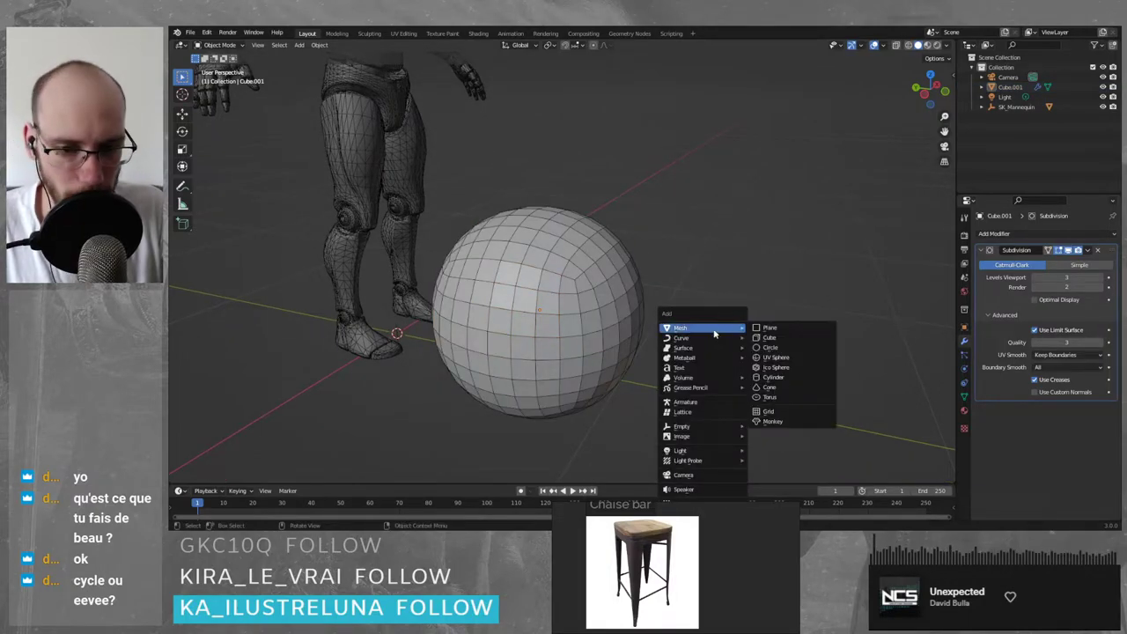
click(795, 359)
- Move the UV sphere away from the mannequin with Z locked and place it near the Y axis beyond the subdivided cube
scroll(796, 365, down, 4)
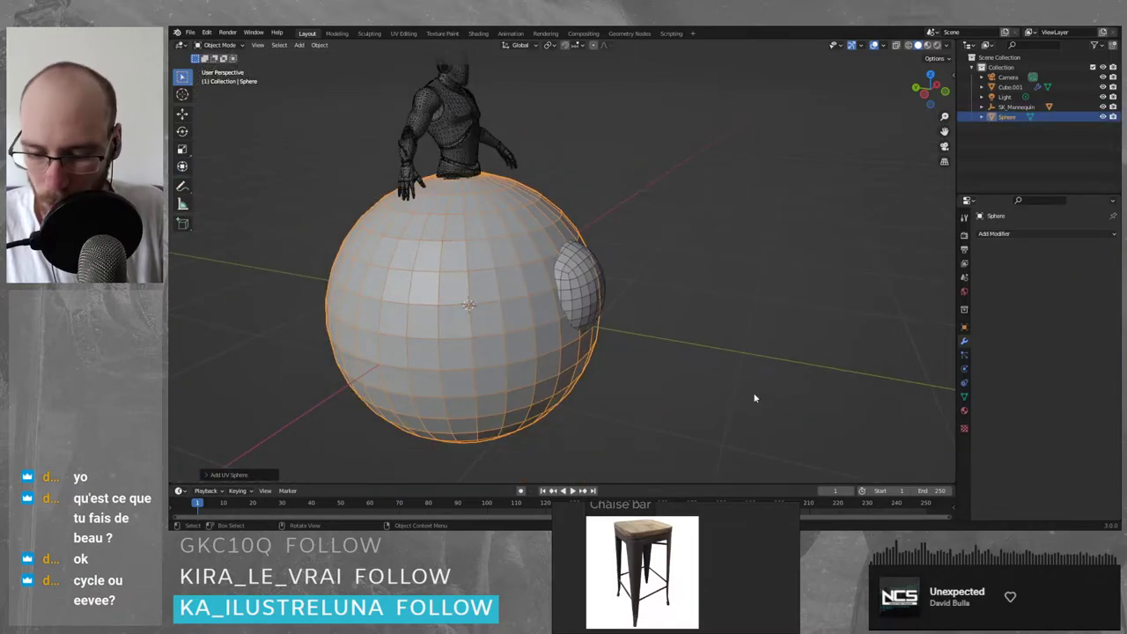
key(g)
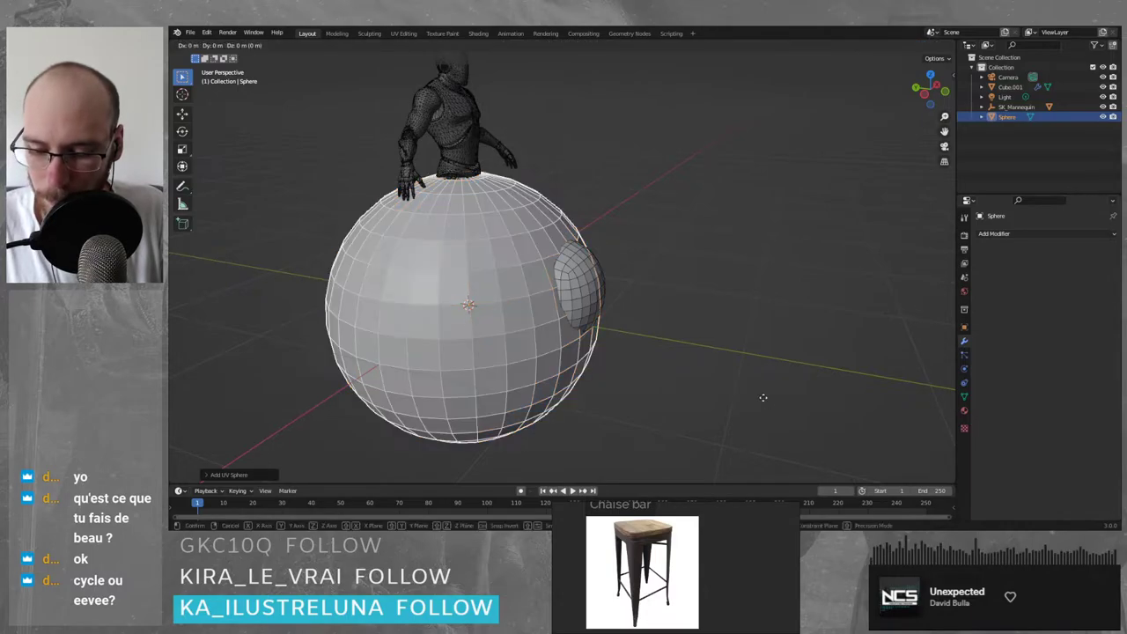
key(shift+z)
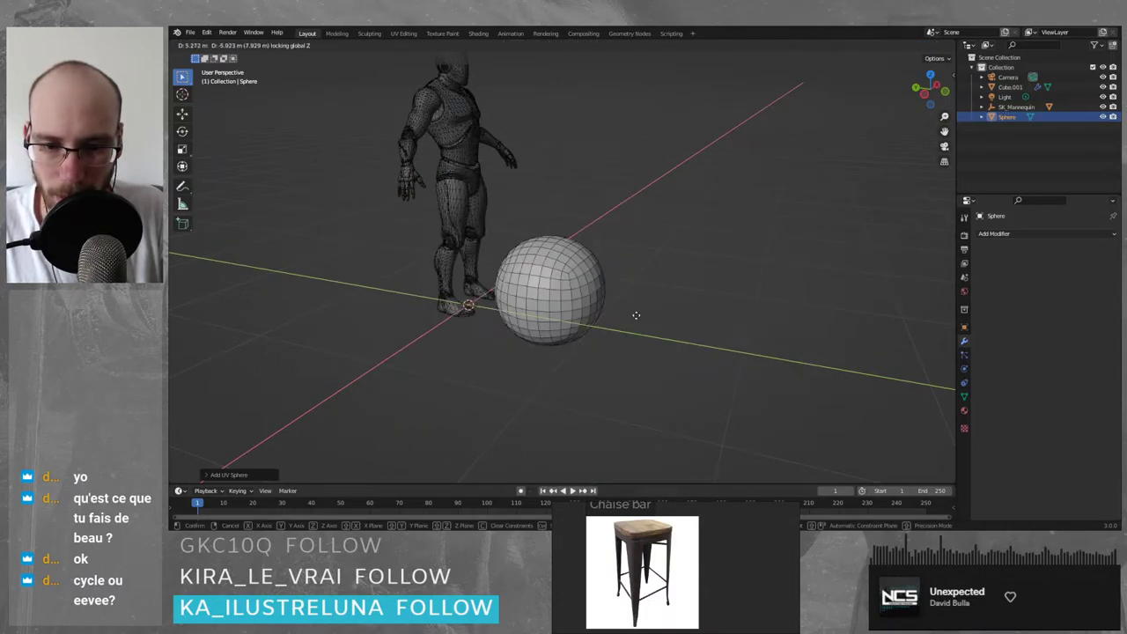
click(686, 325)
scroll(686, 326, down, 9)
scroll(690, 324, up, 3)
key(g)
key(shift+z)
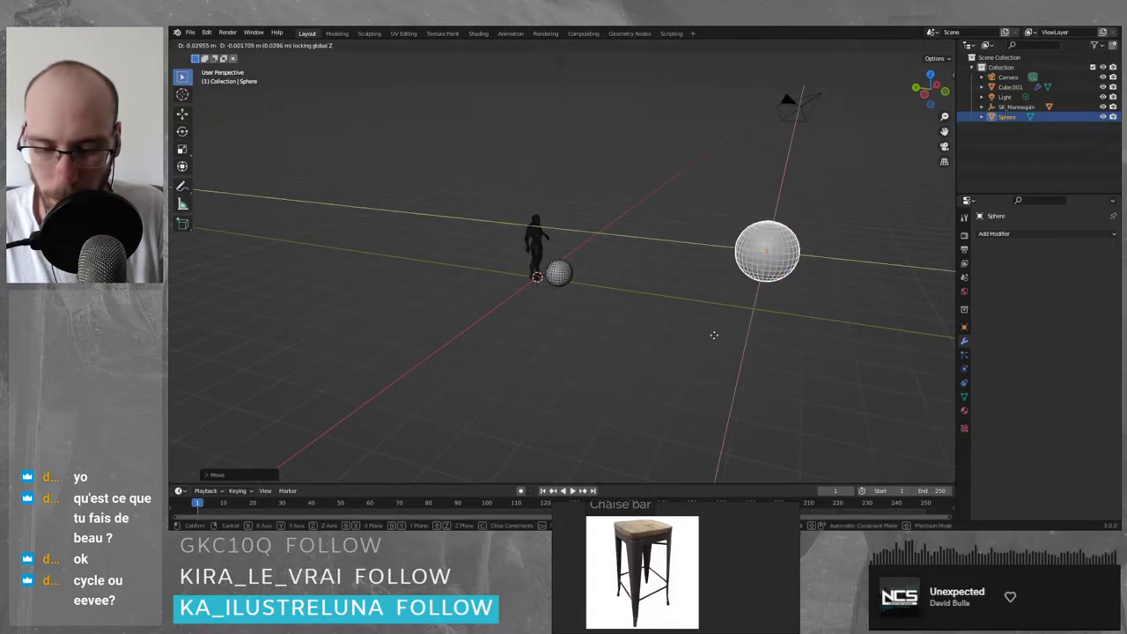
click(560, 359)
- Scale the UV sphere down to roughly the subdivided cube's size and move it close beside that object
key(s)
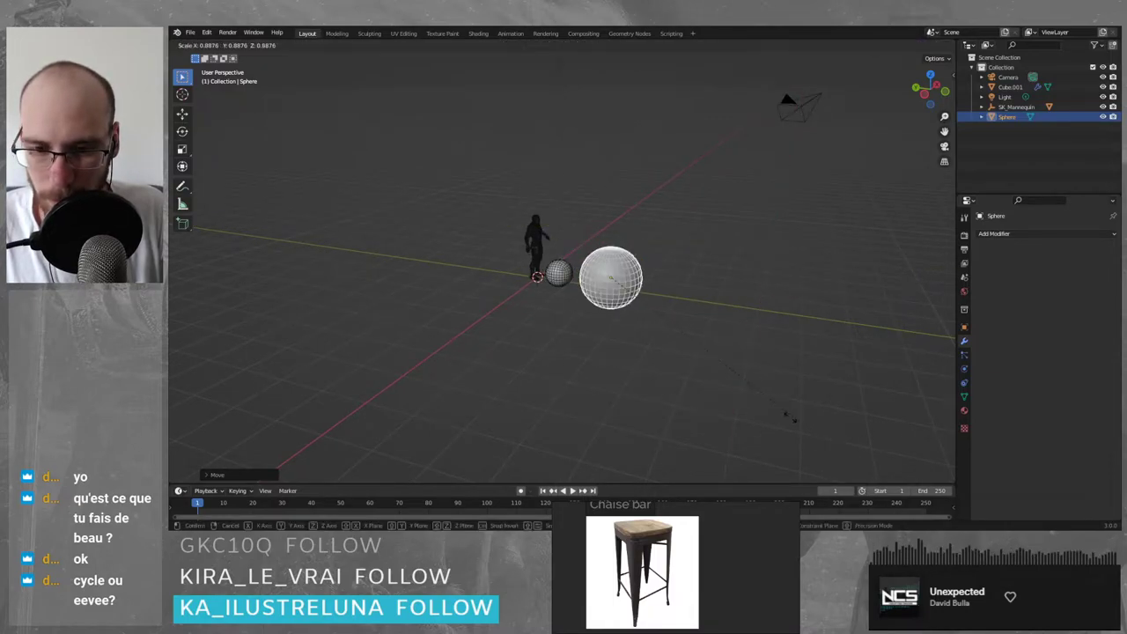
click(592, 287)
scroll(592, 287, up, 3)
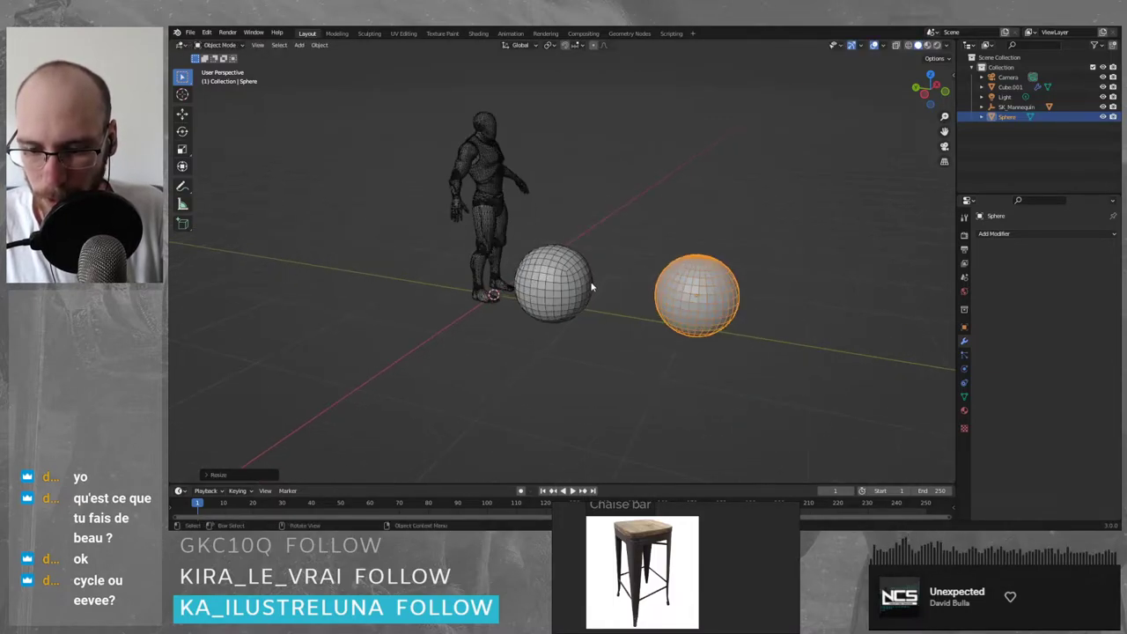
key(g)
click(632, 302)
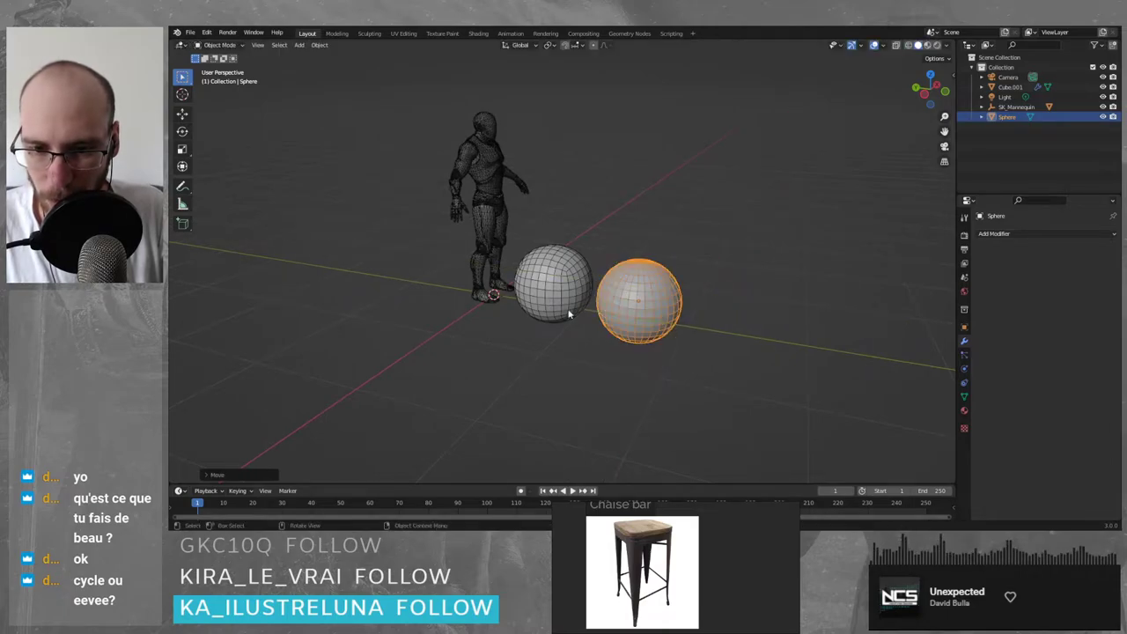
- Compare the quad topology of the subdivided cube with the face layout of the UV sphere from above
scroll(625, 304, up, 3)
middle_drag(624, 297, 607, 252)
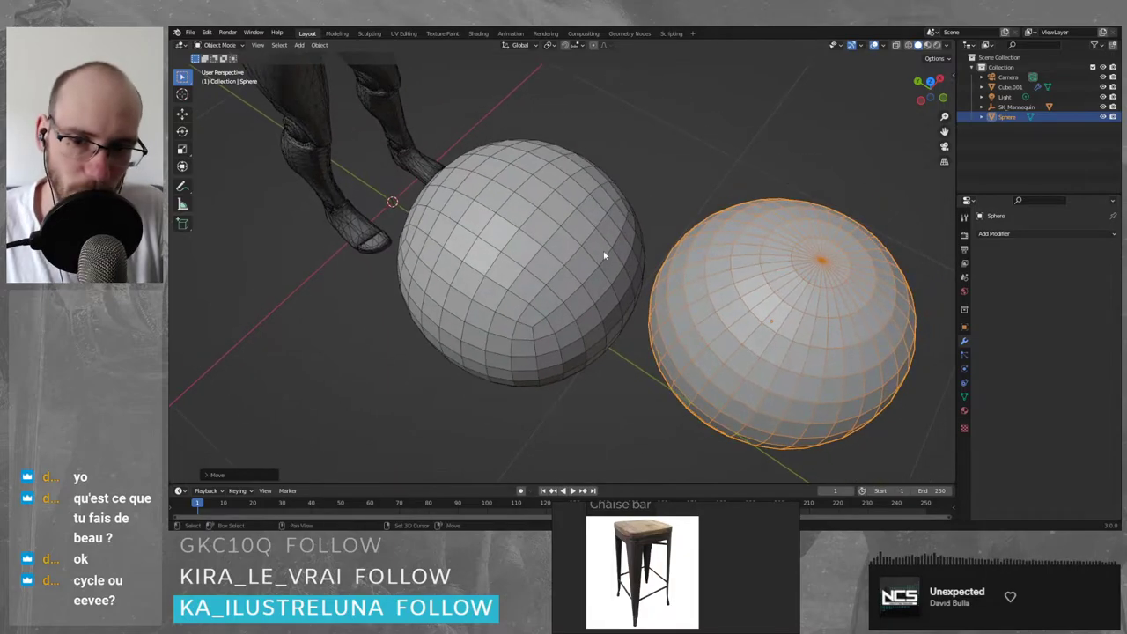
click(527, 241)
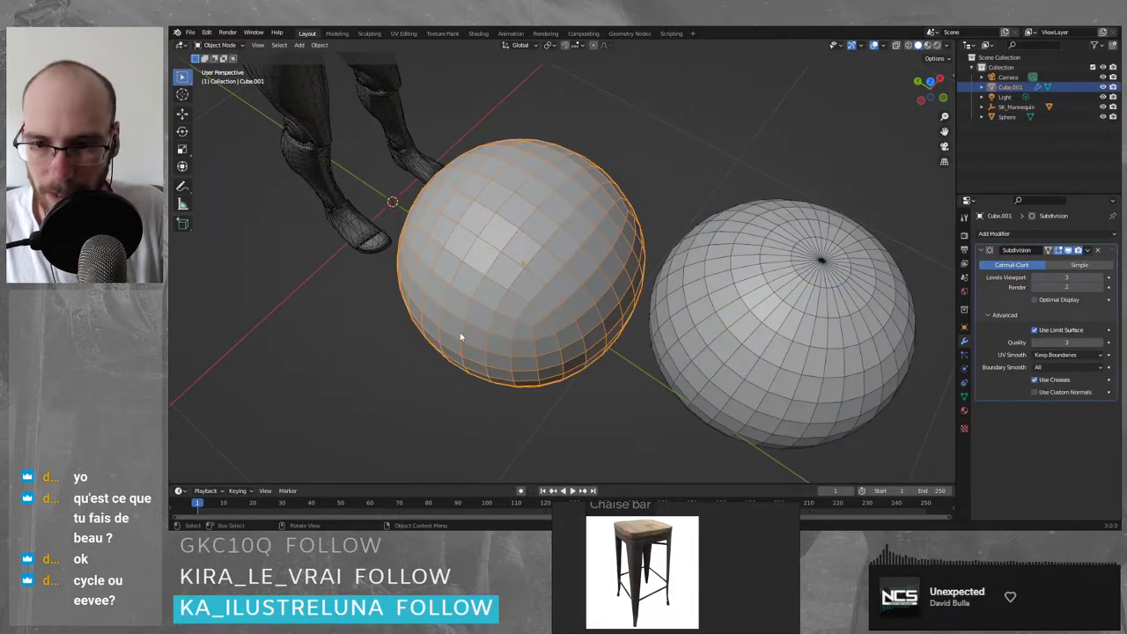
scroll(522, 322, up, 4)
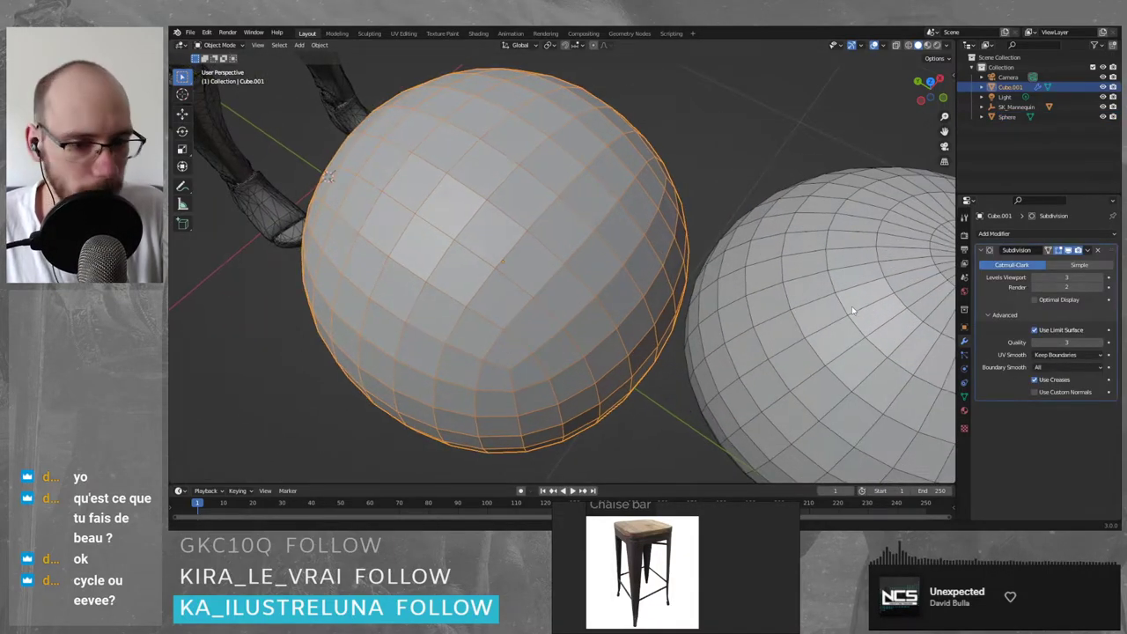
middle_drag(851, 309, 478, 254)
scroll(742, 301, up, 2)
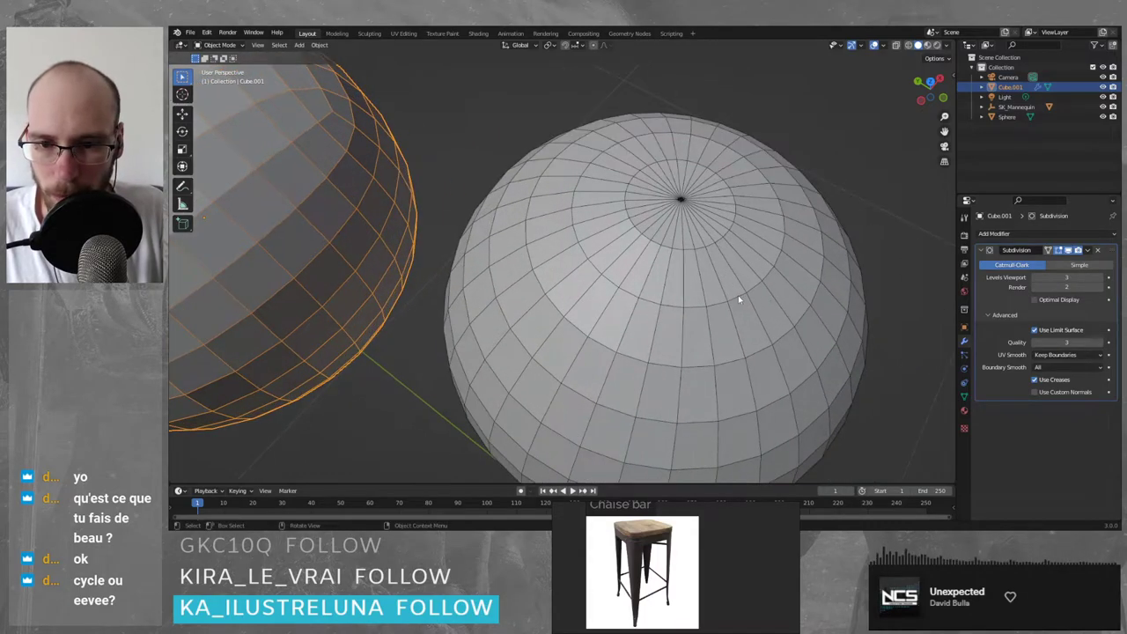
- Examine the UV sphere's upper pole up close, where its triangular faces converge on a single vertex
click(656, 267)
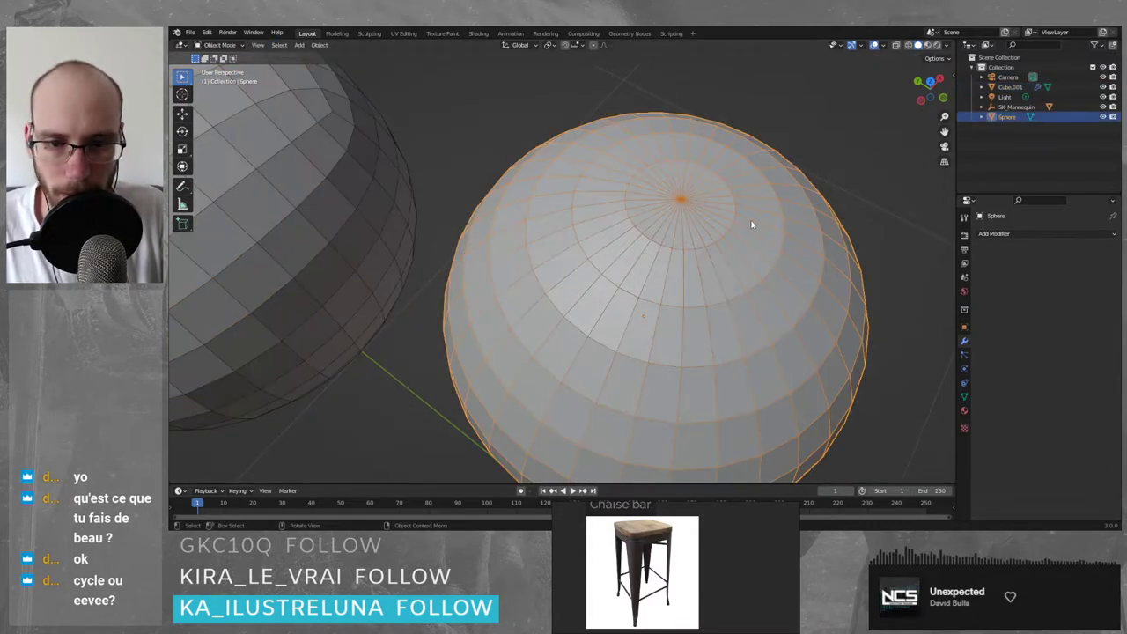
middle_drag(752, 226, 667, 298)
scroll(666, 297, up, 6)
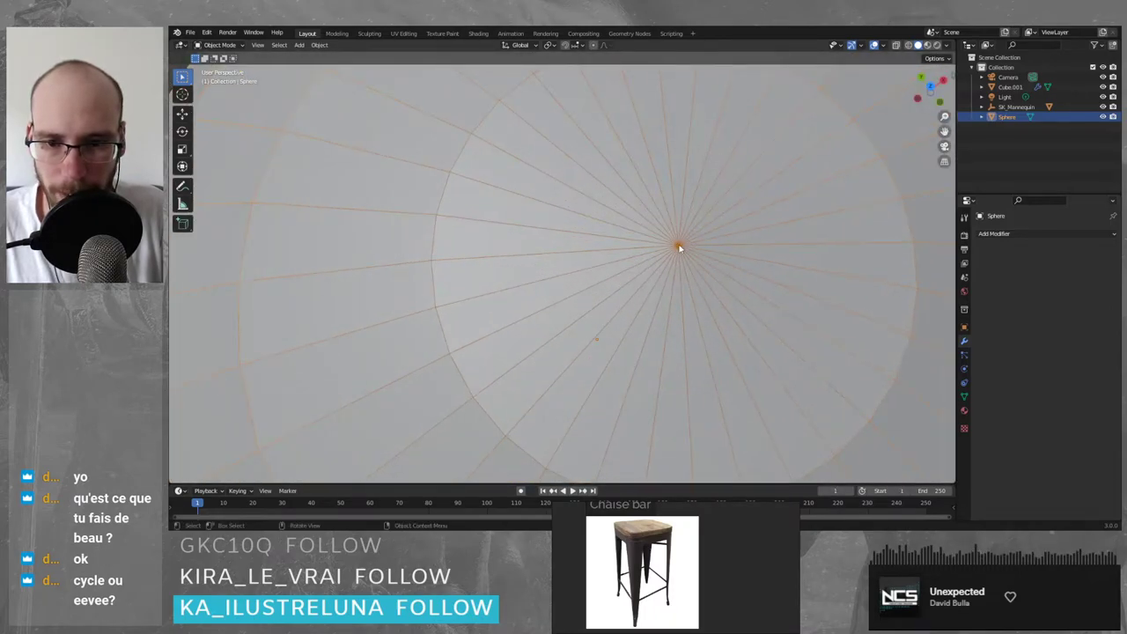
key(alt+a)
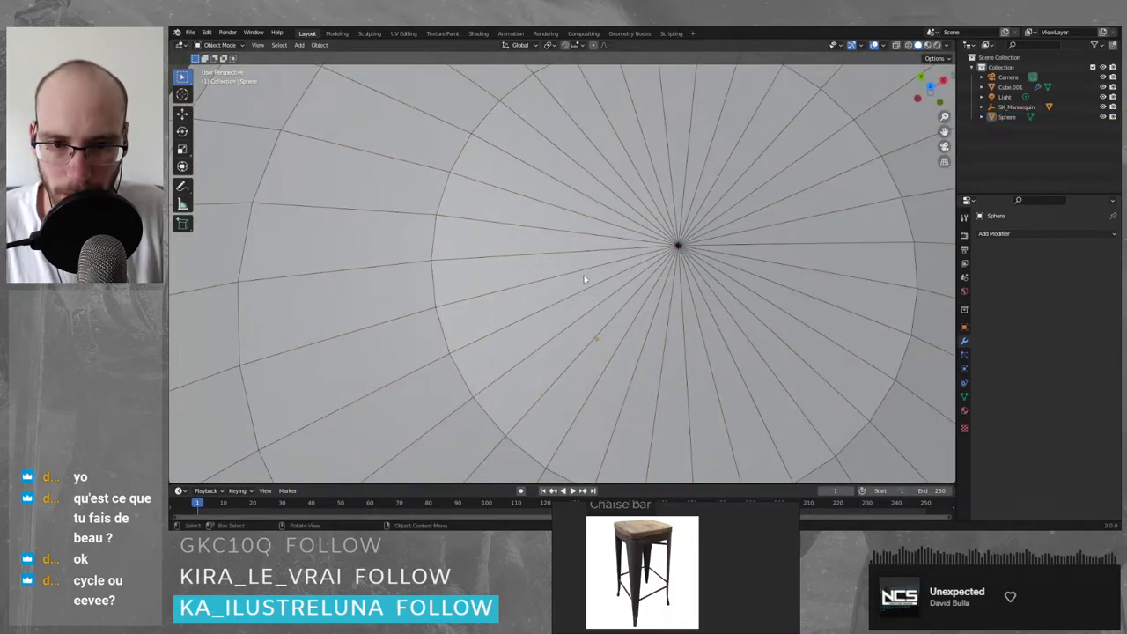
mouse_move(703, 250)
middle_down()
mouse_move(643, 252)
mouse_move(692, 253)
middle_up()
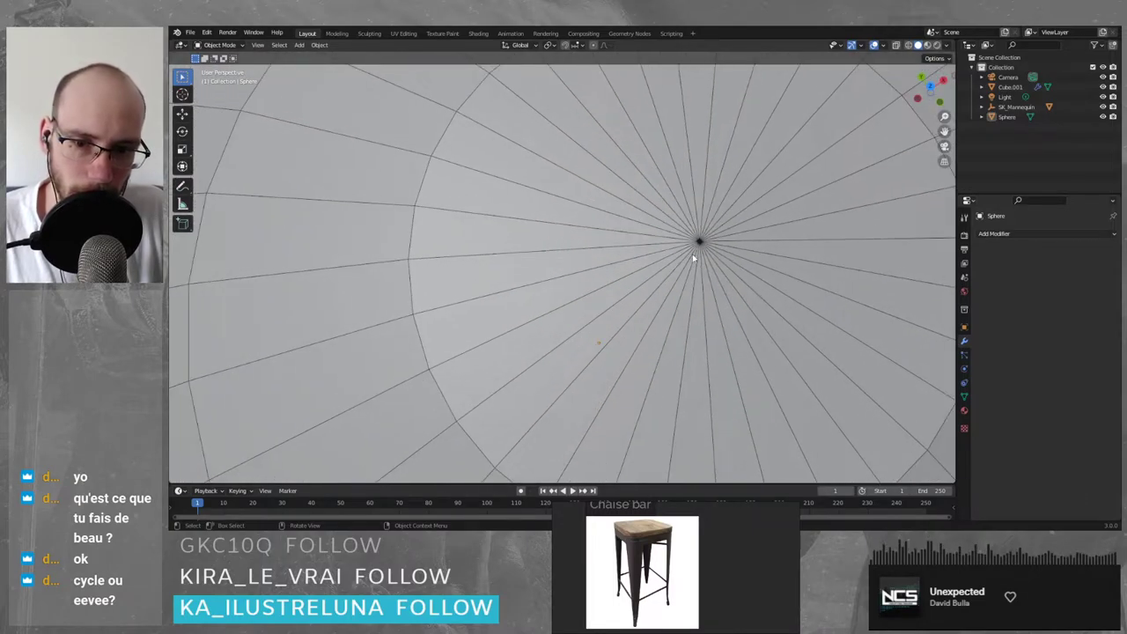
key(Tab)
key(Tab)
scroll(692, 254, down, 5)
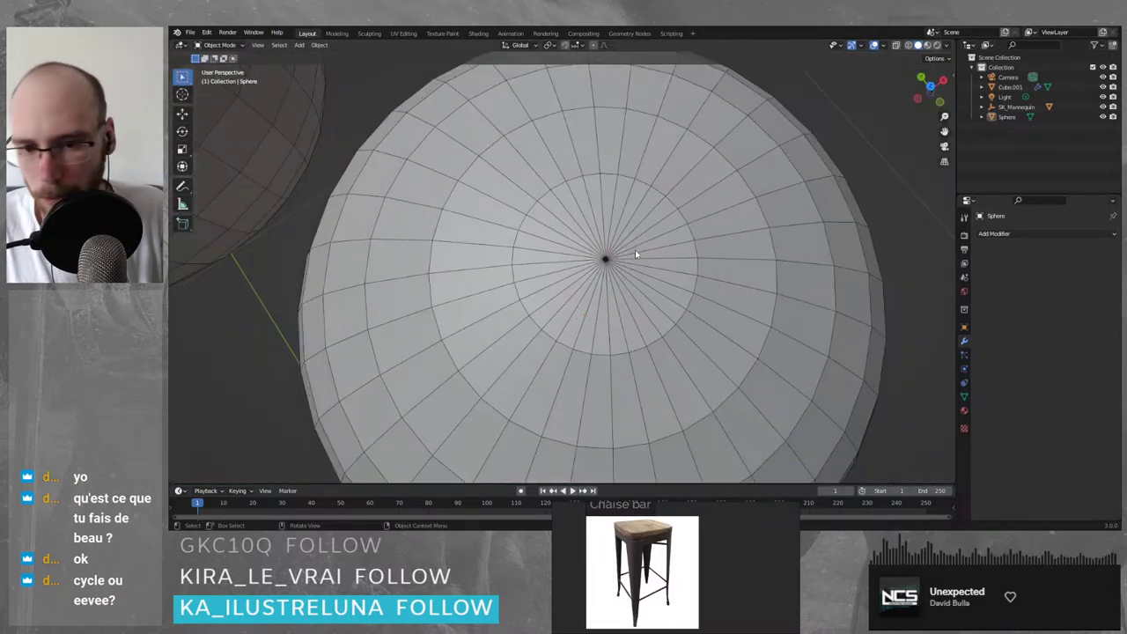
- Select the UV sphere and move it with Z locked, closer to the subdivided cube
click(598, 268)
scroll(598, 268, down, 5)
middle_drag(593, 302, 564, 334)
key(g)
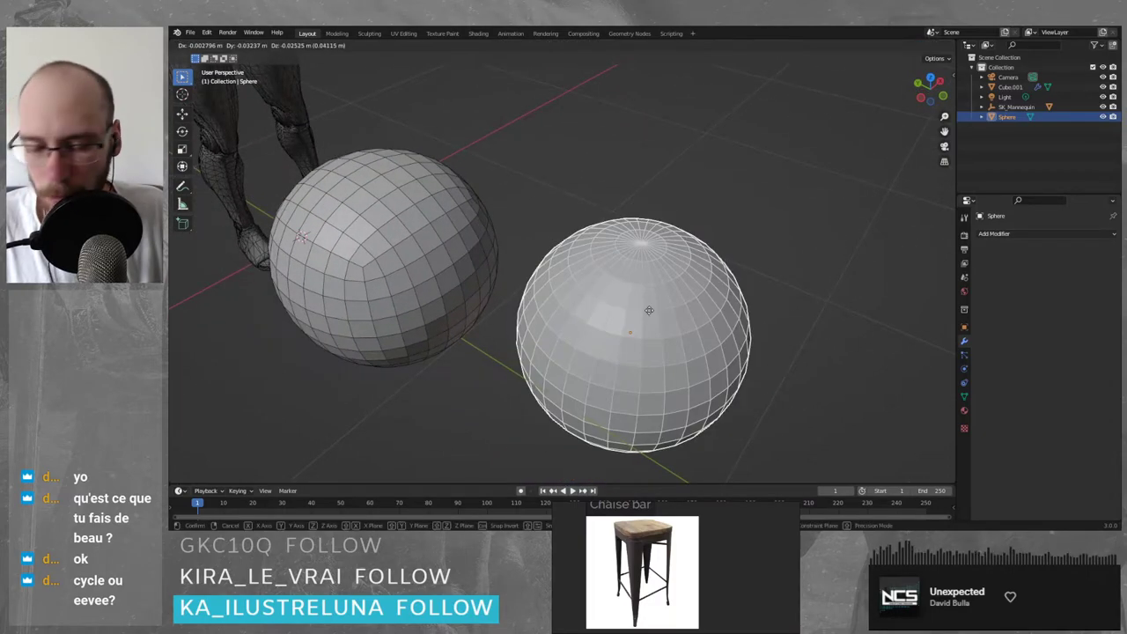
key(shift+z)
click(588, 352)
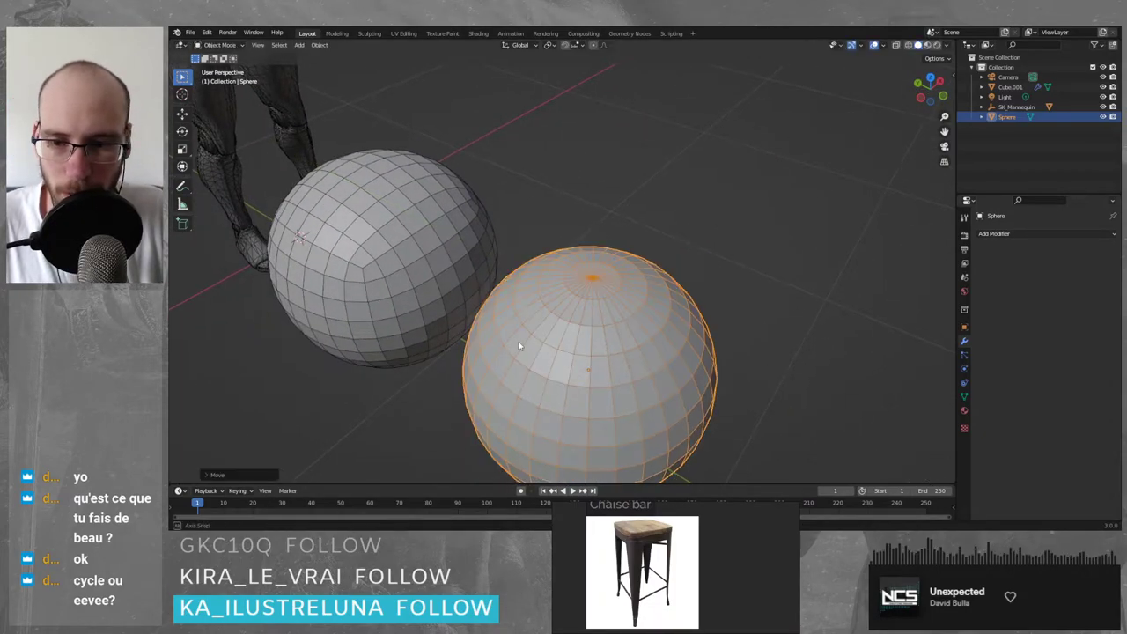
- Raise the UV sphere about 0.225 m along the Z axis to the height of the subdivided cube
middle_drag(589, 352, 551, 291)
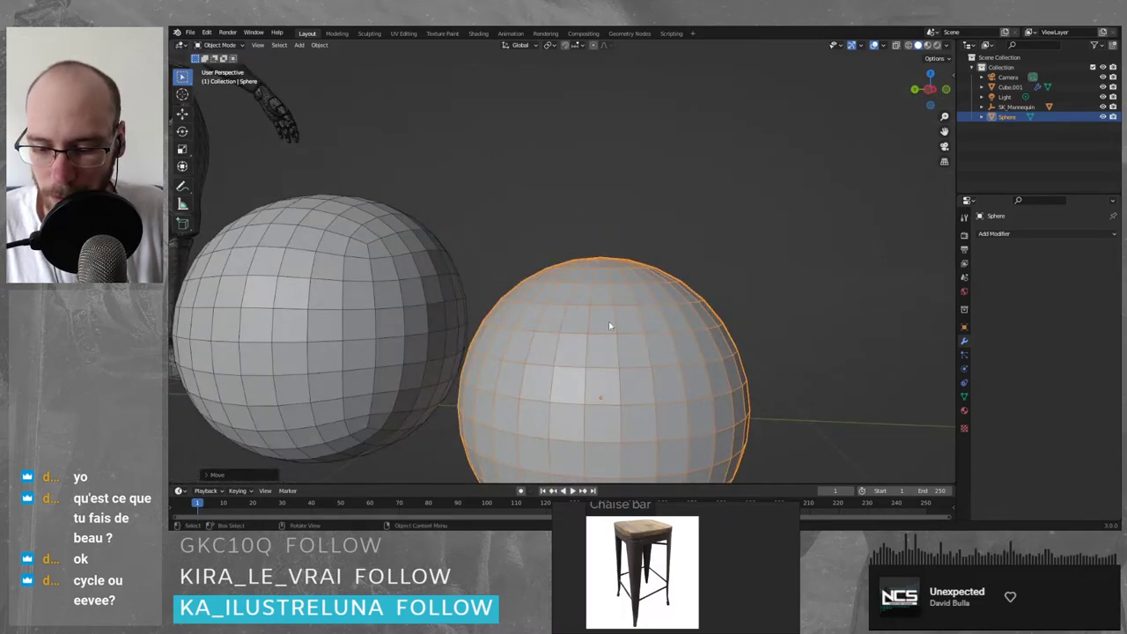
key(g)
key(z)
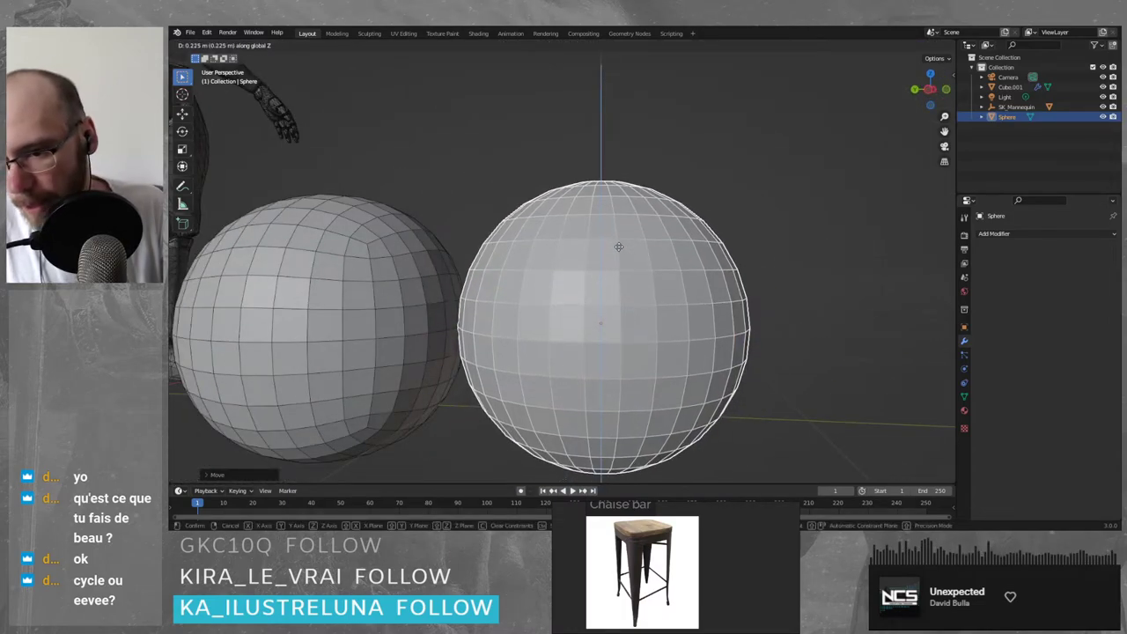
click(619, 247)
middle_drag(642, 262, 650, 267)
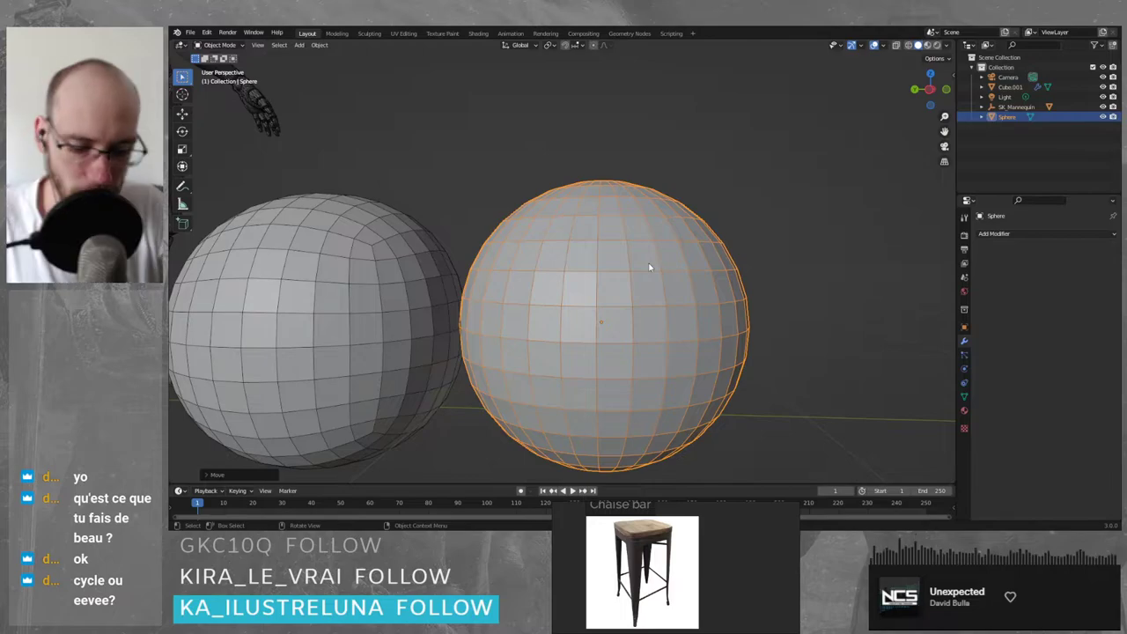
- Shift the UV sphere about 0.11 m in the negative X direction so it lines up in front of the subdivided cube
key(KP_1)
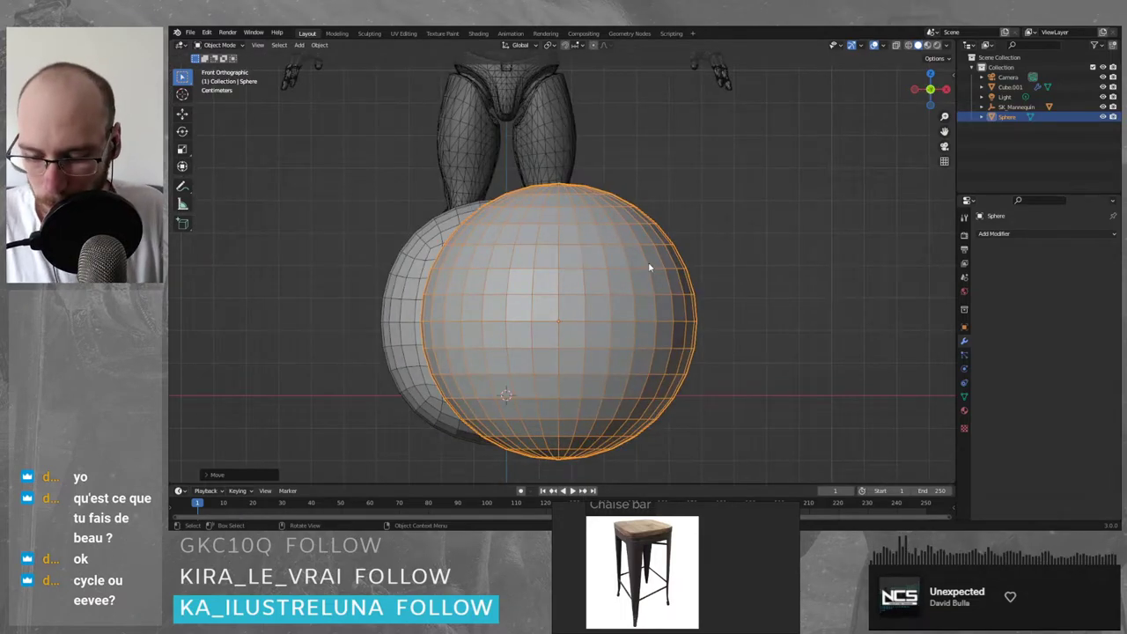
key(g)
key(x)
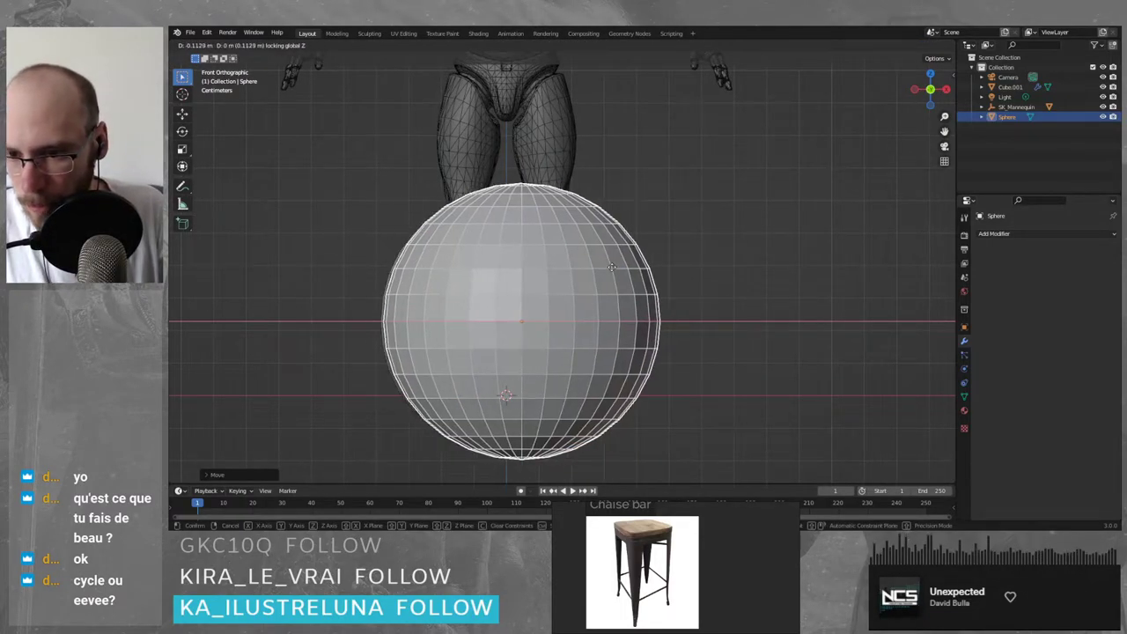
click(609, 266)
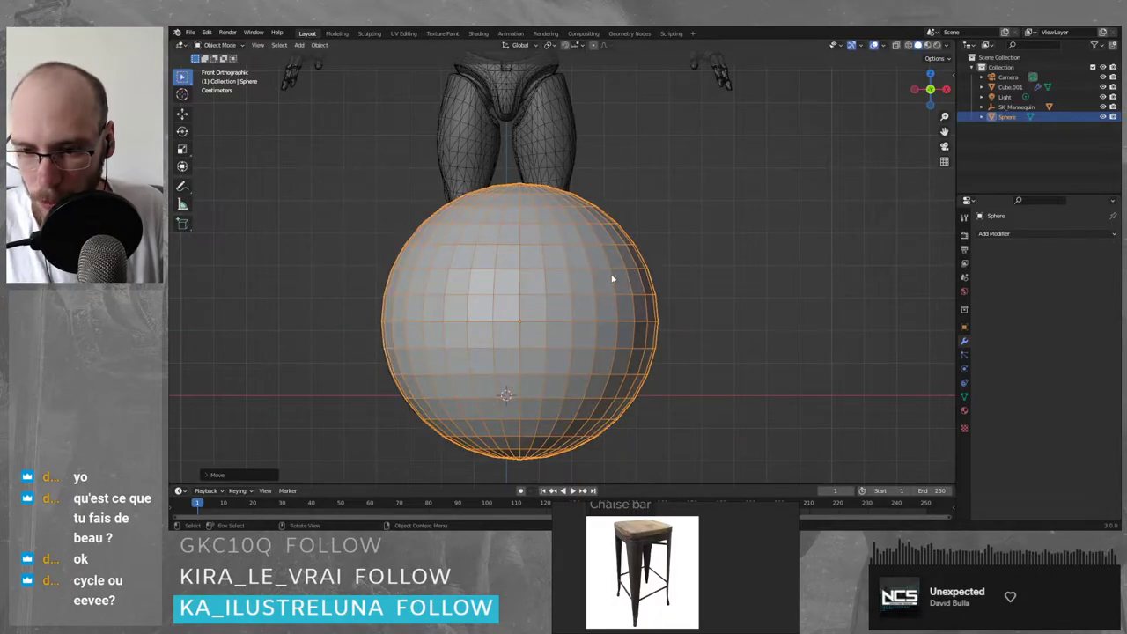
middle_drag(612, 280, 687, 288)
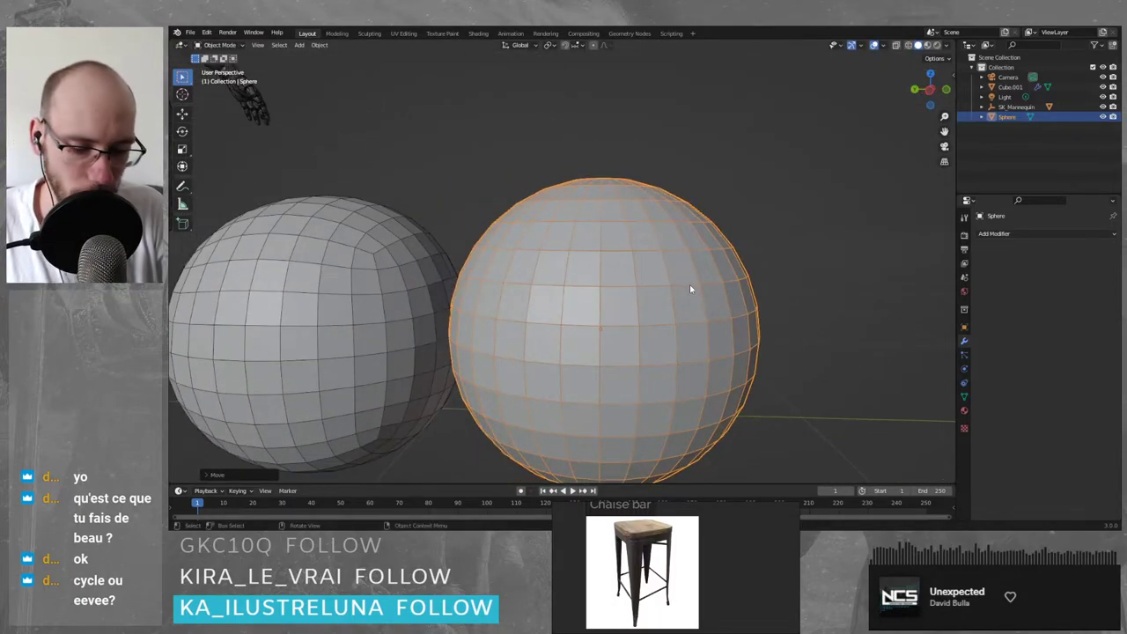
key(KP_3)
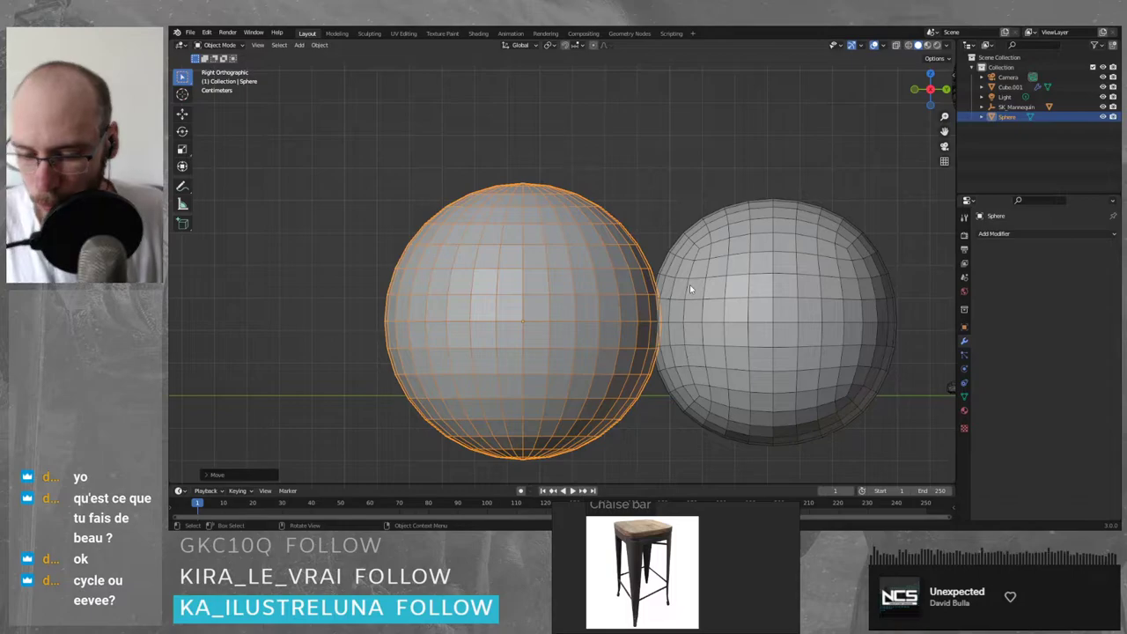
- Move the UV sphere about 0.19 m in the negative Y direction, away from the subdivided cube
key(g)
key(shift+z)
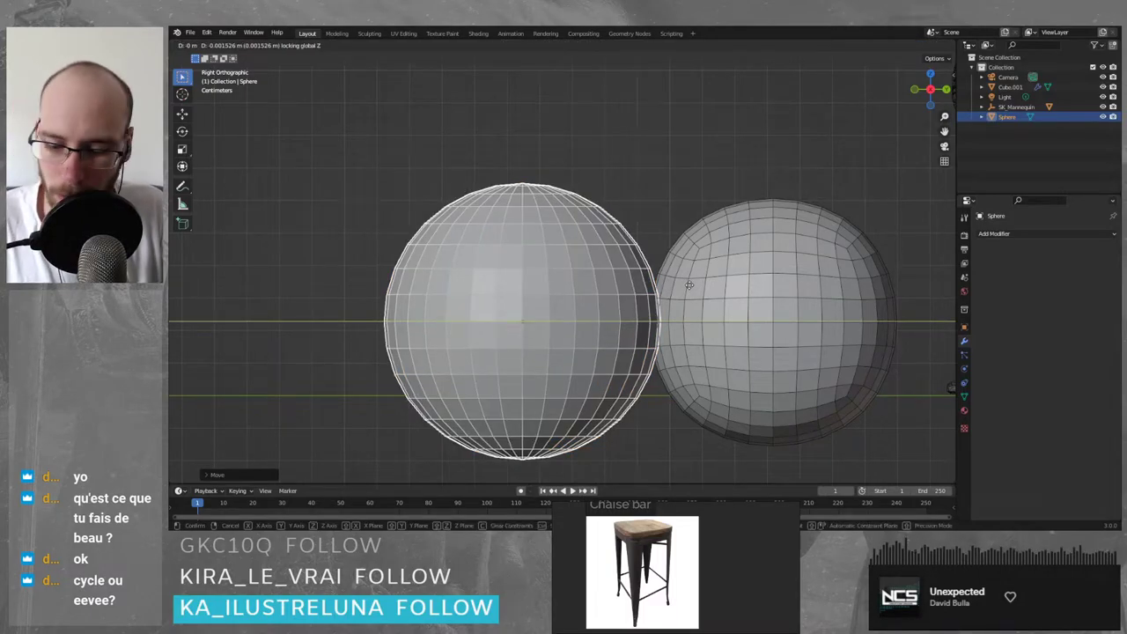
key(y)
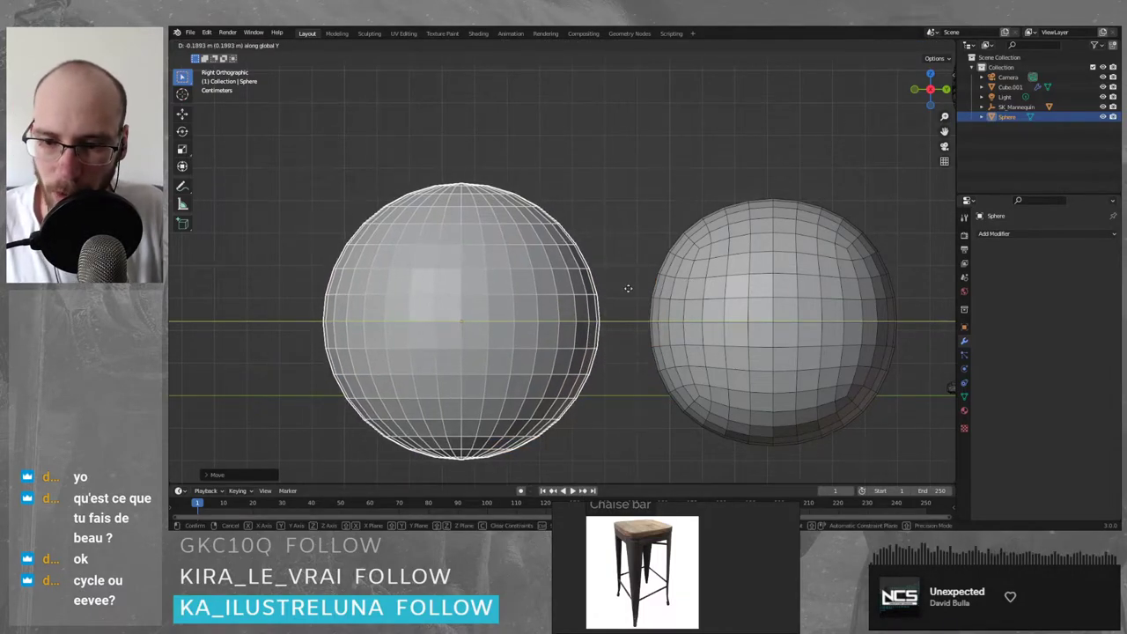
click(628, 288)
- Delete the UV sphere and the subdivided cube, keeping the mannequin
middle_drag(628, 287, 648, 148)
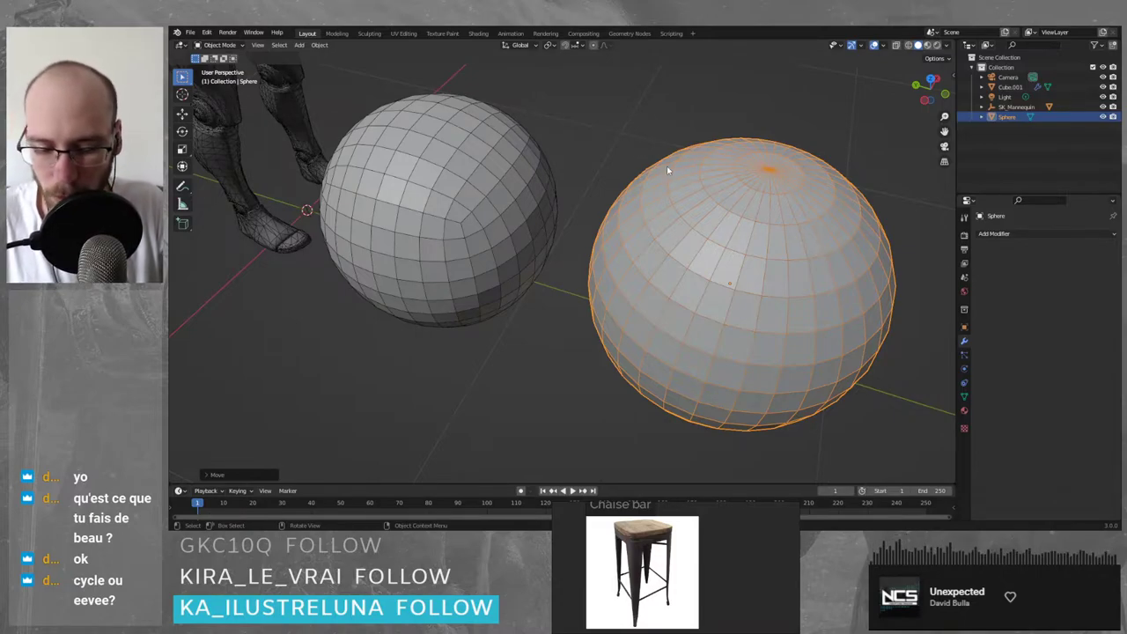
key(x)
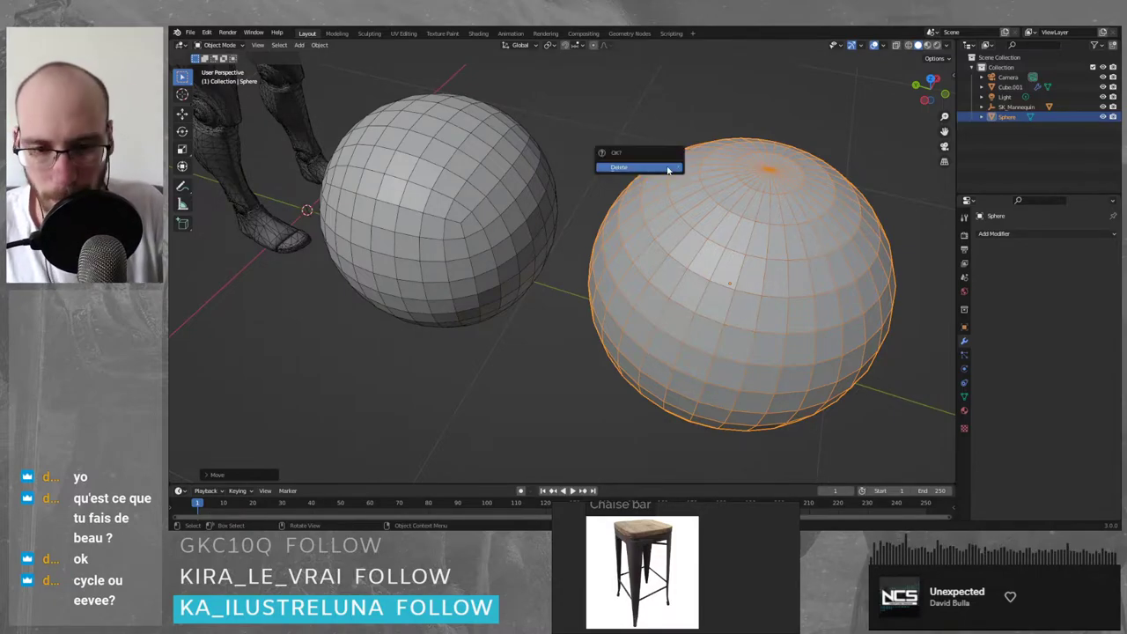
click(656, 168)
click(473, 194)
key(x)
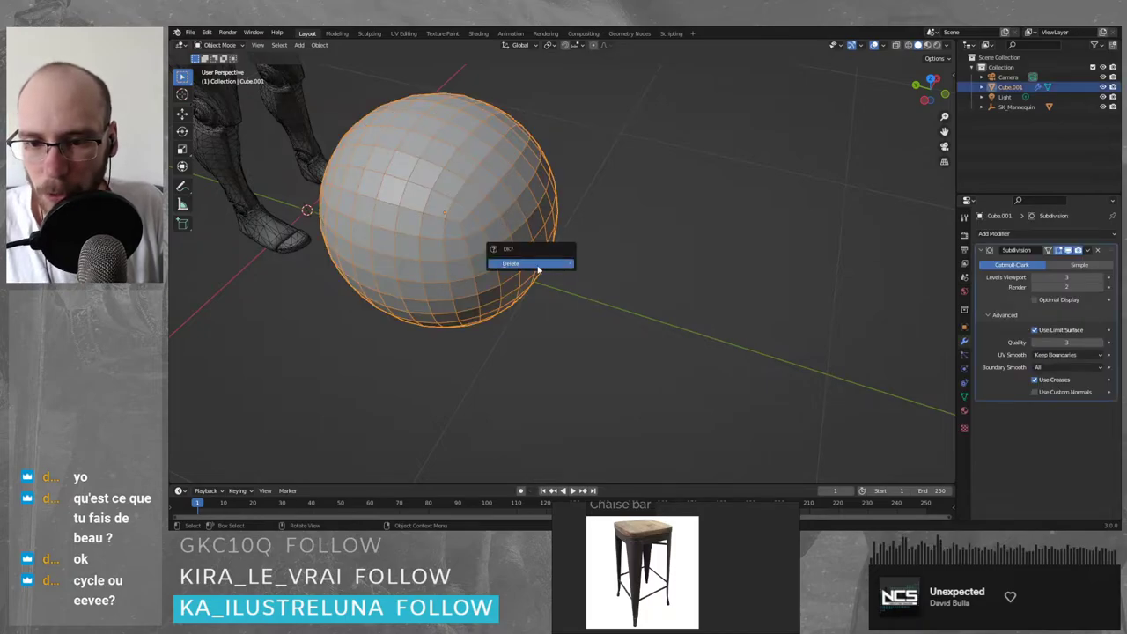
click(538, 264)
middle_drag(604, 255, 572, 307)
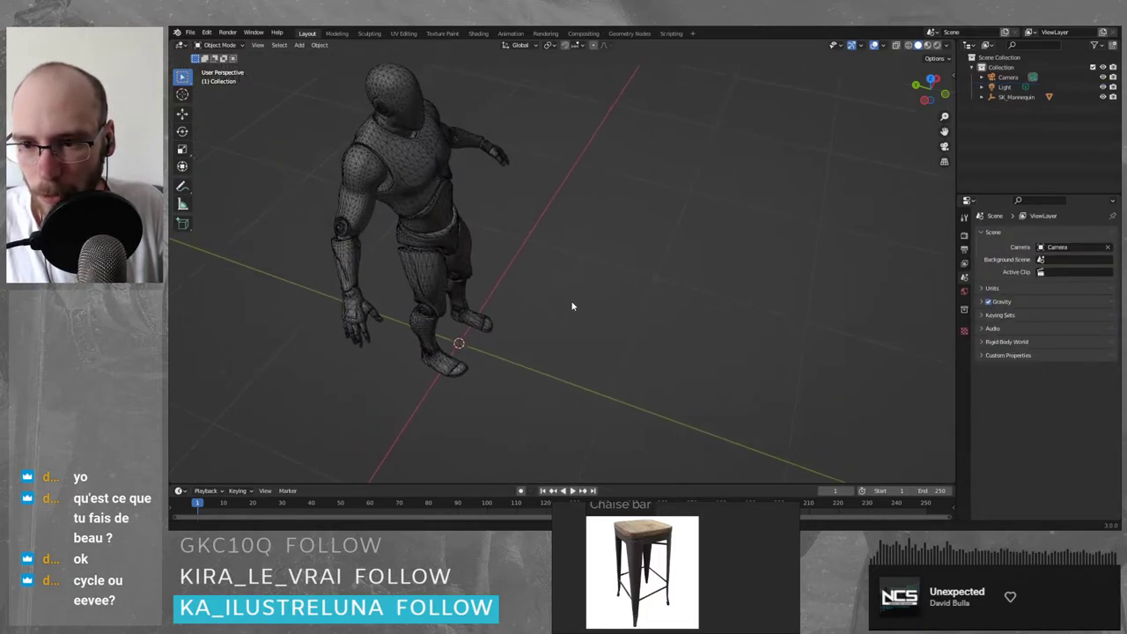
scroll(571, 307, up, 3)
middle_drag(546, 330, 610, 359)
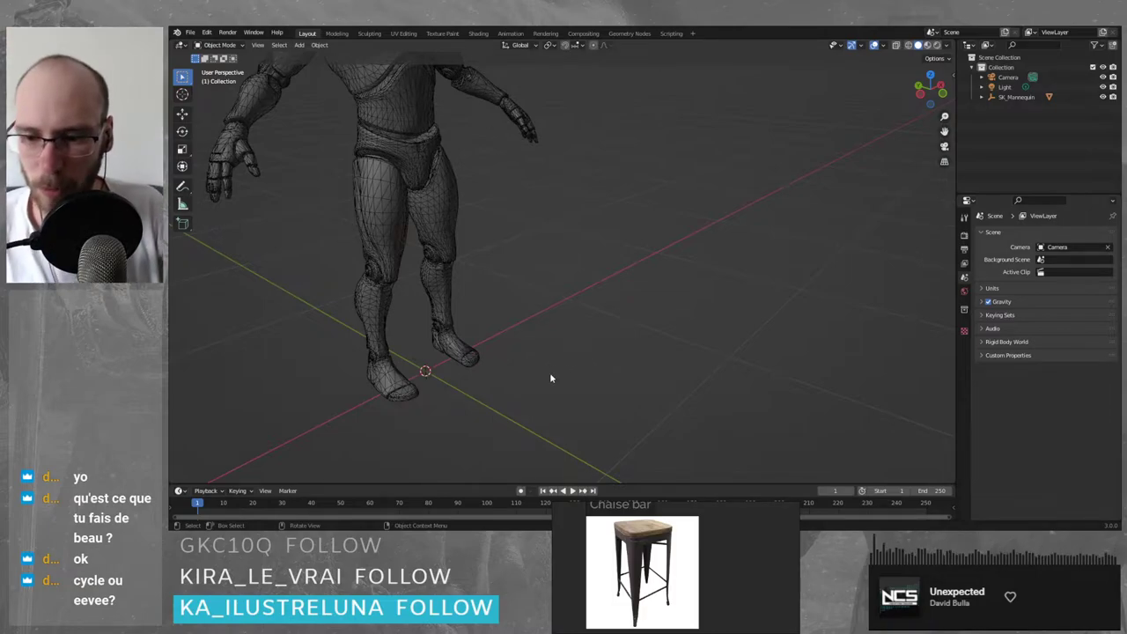
middle_drag(596, 456, 599, 370)
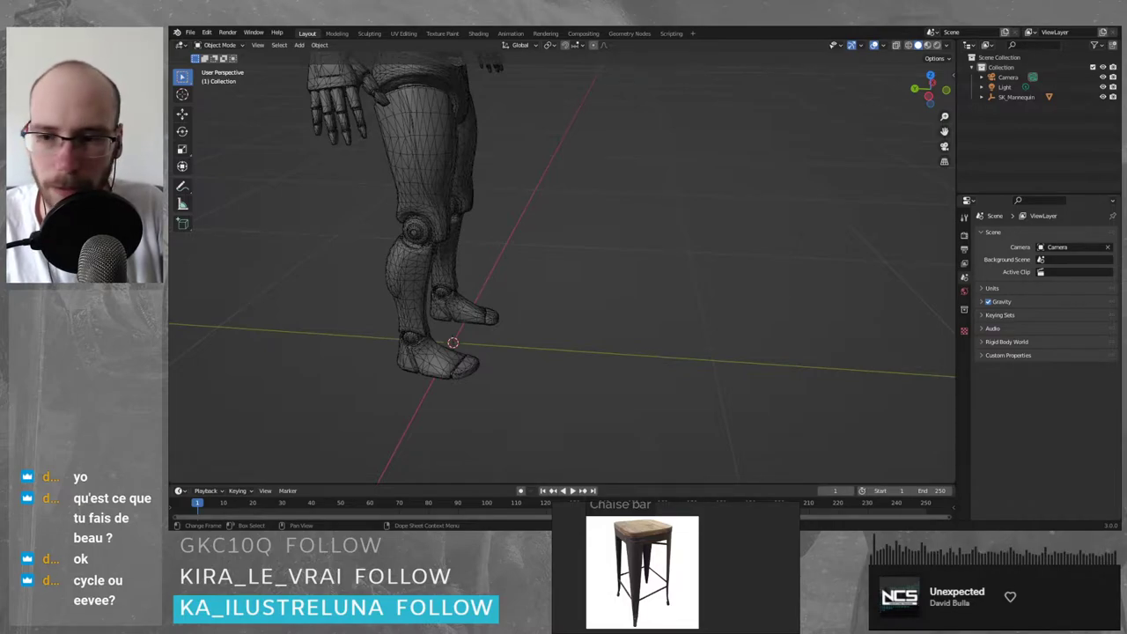
middle_drag(801, 257, 757, 309)
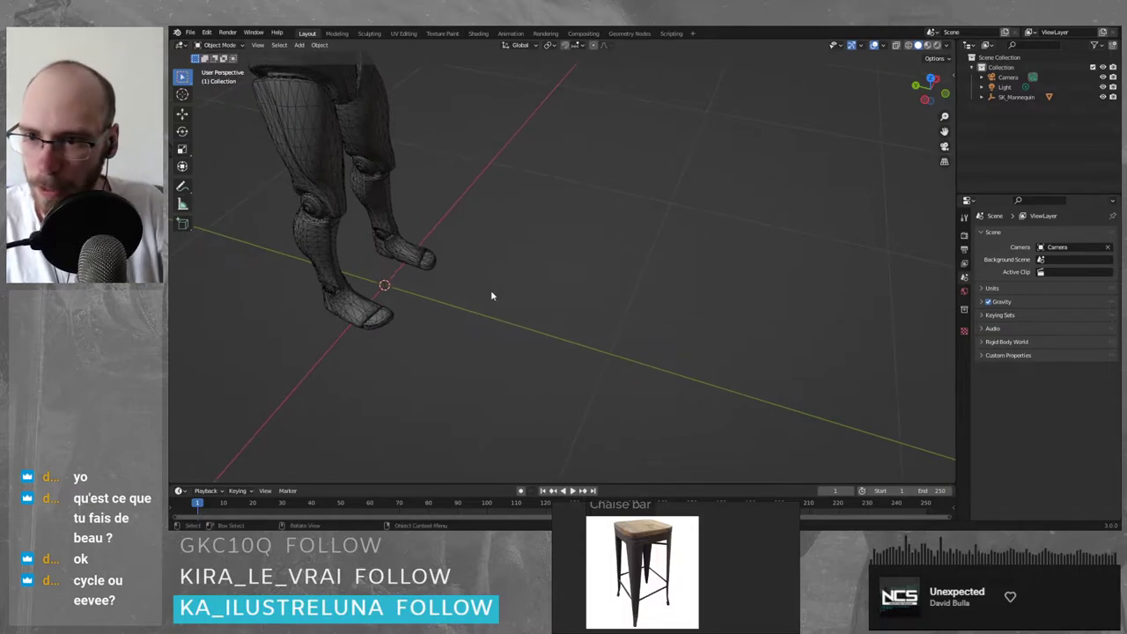
shift+middle_drag(503, 212, 522, 280)
middle_drag(538, 335, 547, 291)
shift+middle_drag(560, 231, 554, 257)
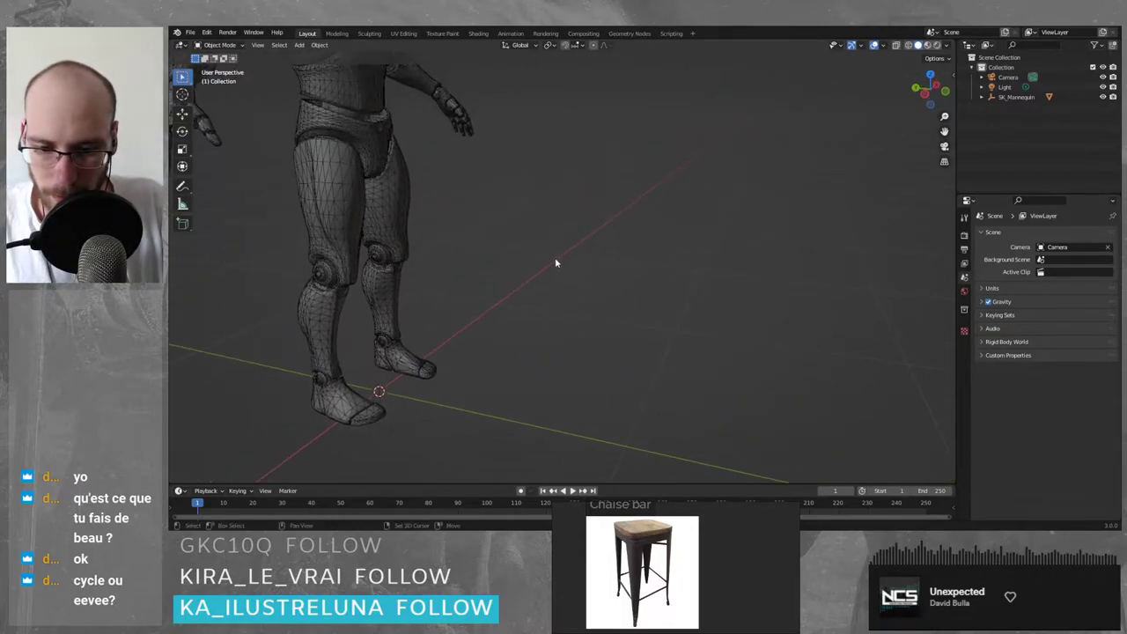
shift+middle_drag(528, 313, 537, 284)
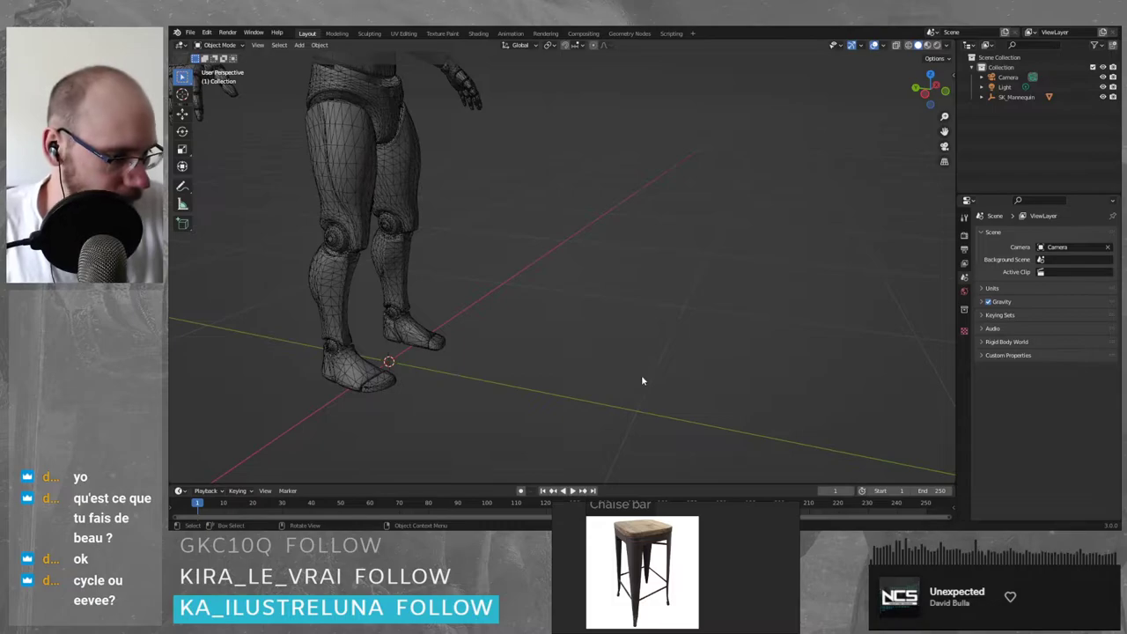
key(ctrl+a)
key(Escape)
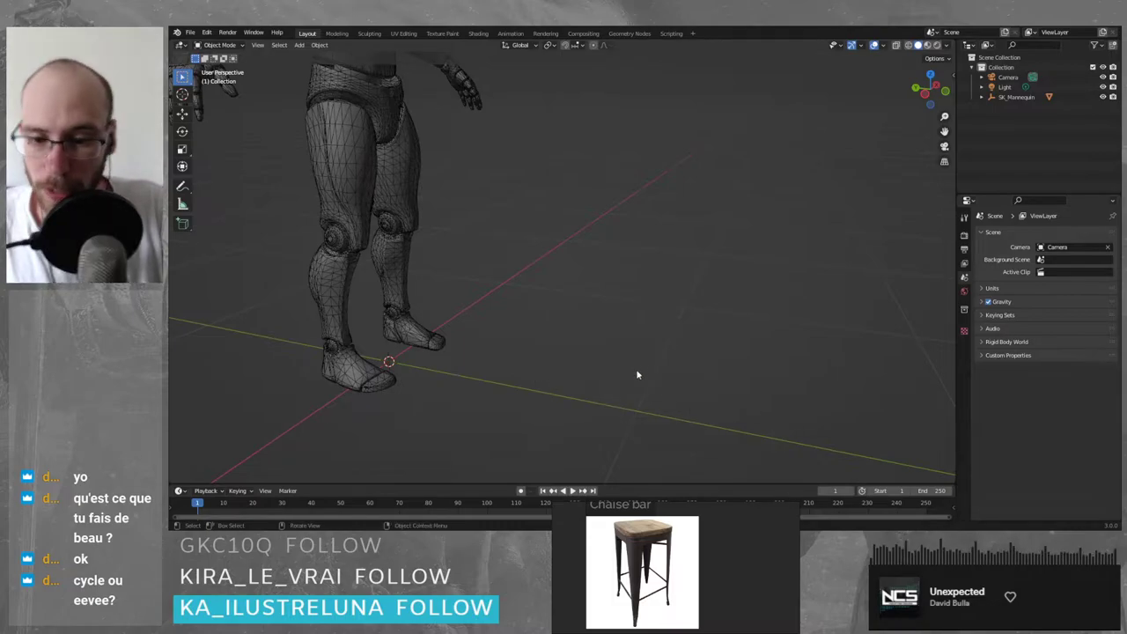
- Add a cube mesh and move it with Z locked so that it stands clear of the mannequin
key(shift+a)
mouse_move(539, 333)
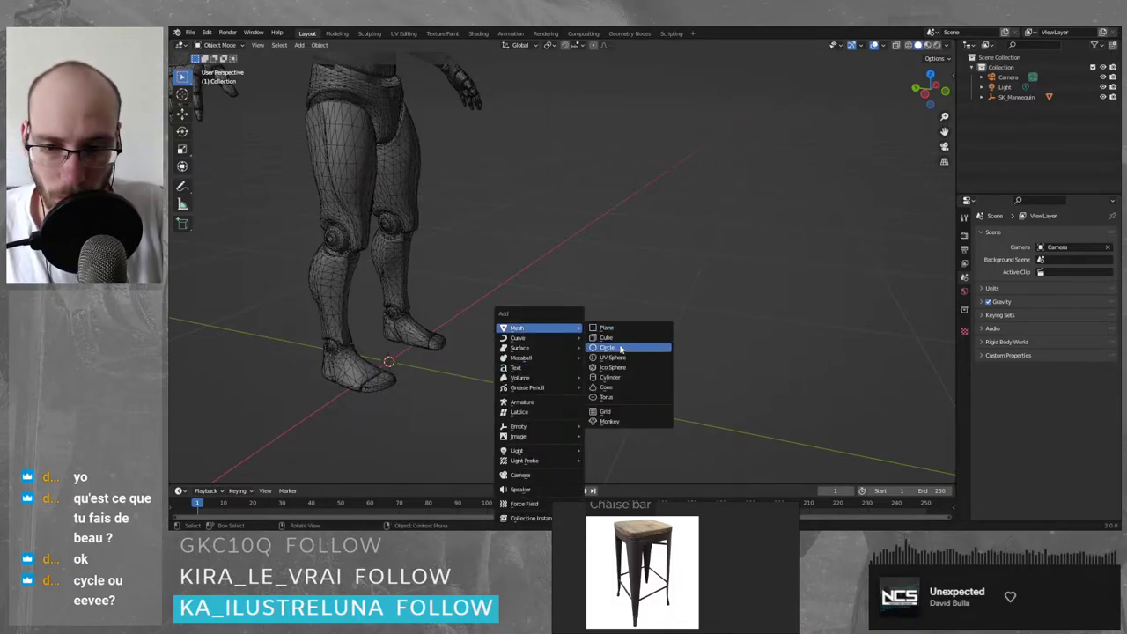
click(608, 348)
scroll(592, 367, down, 5)
key(g)
key(shift+z)
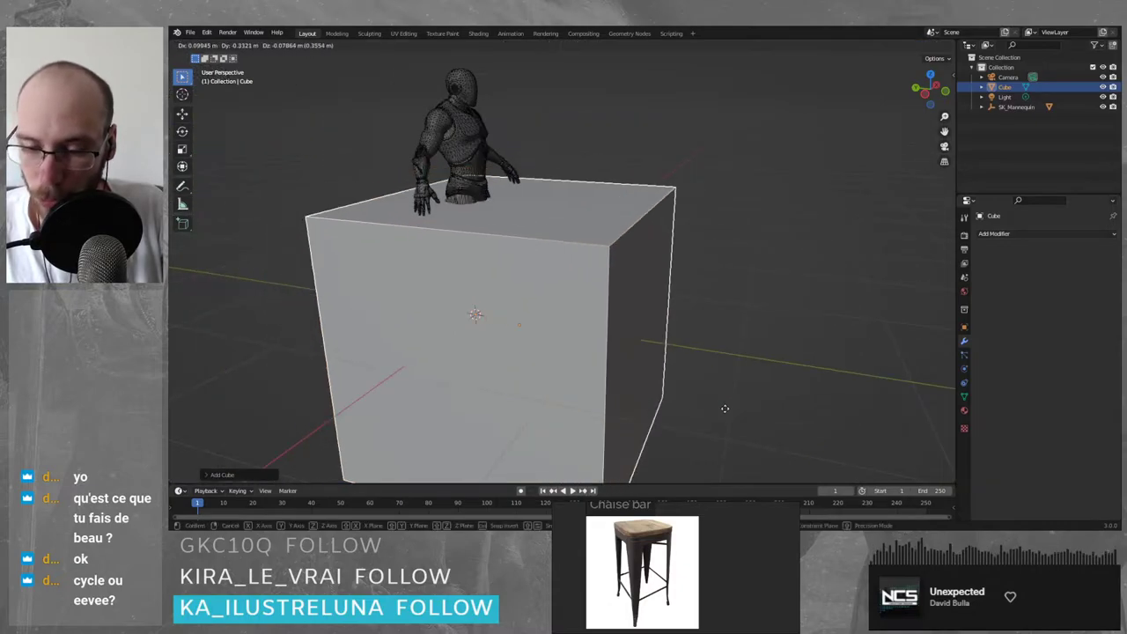
click(831, 391)
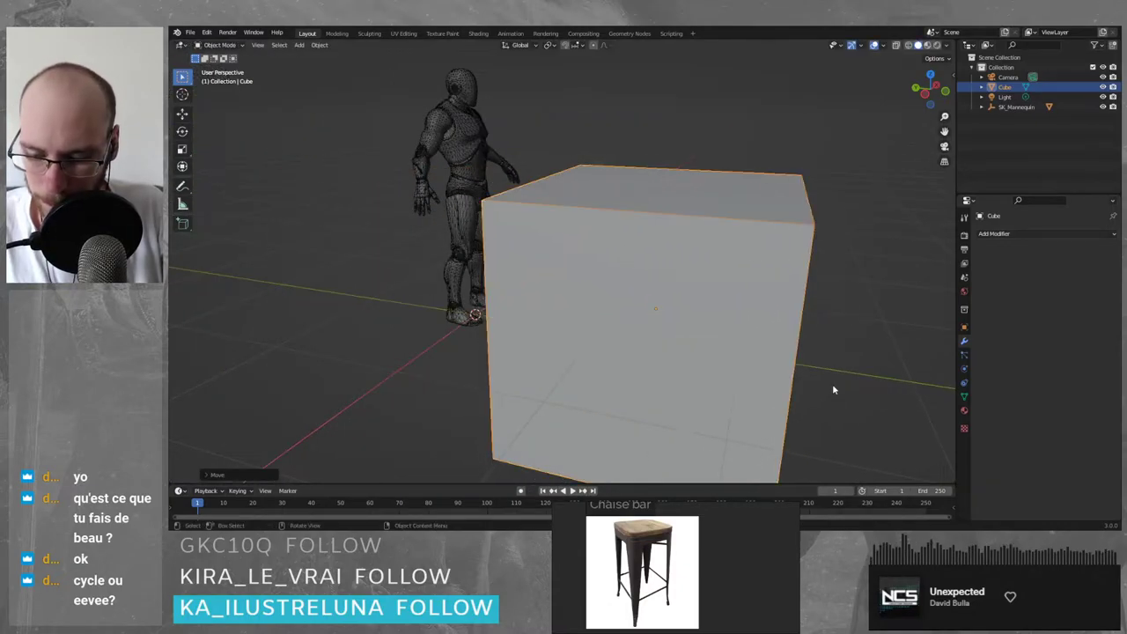
- Flatten the cube along the Z axis into a slab less than a tenth of its height
key(s)
key(z)
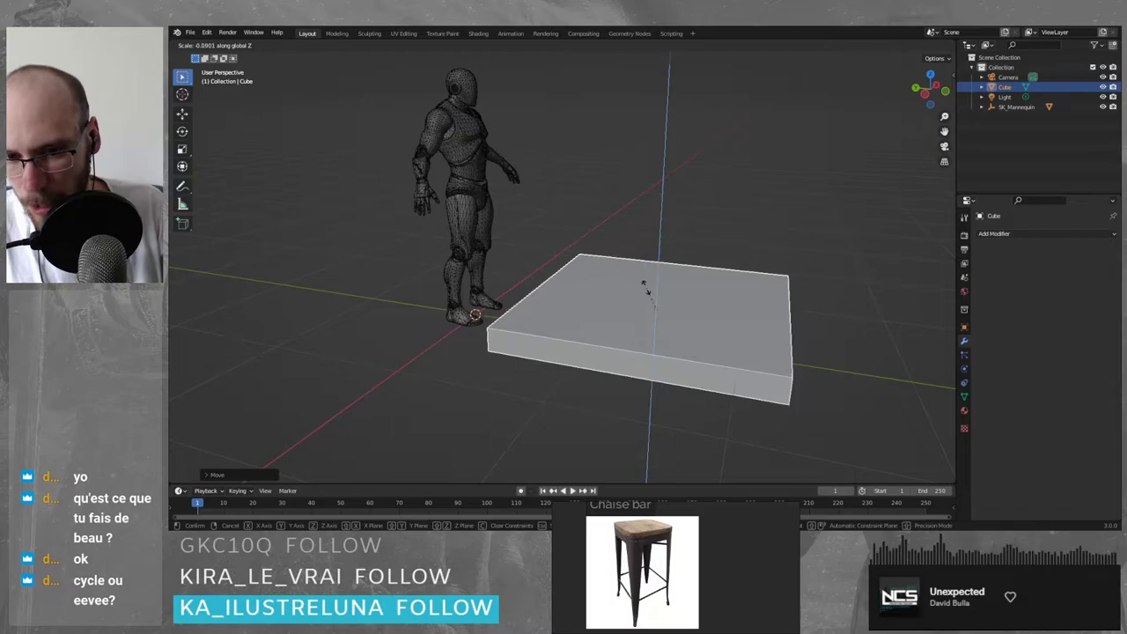
click(654, 295)
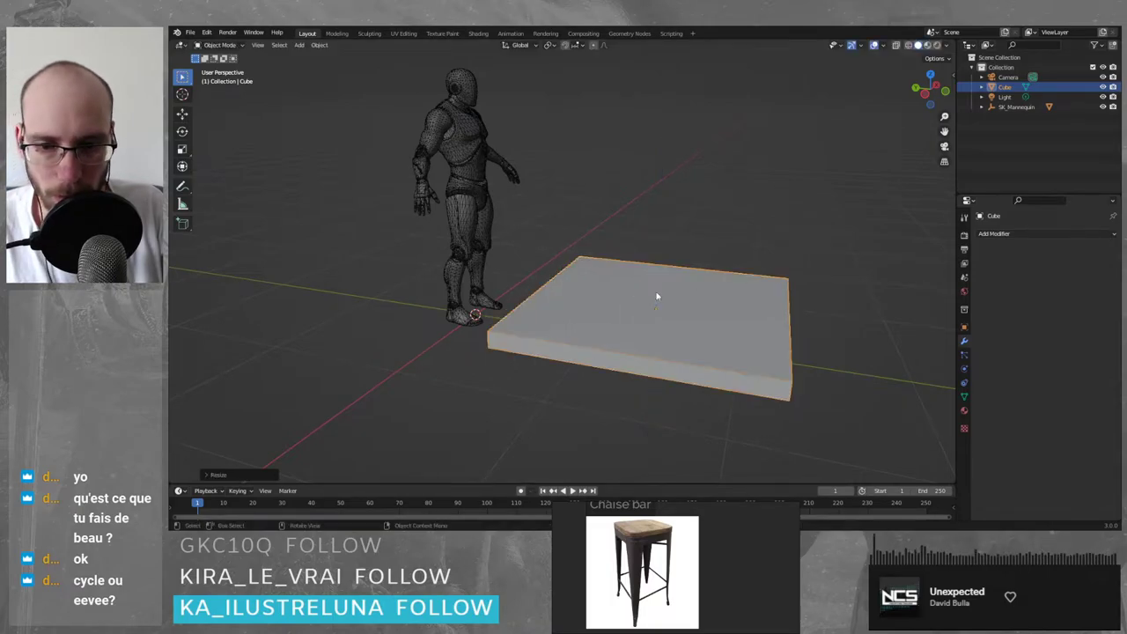
- In top view, move the slab with Z locked so it is roughly centred on the mannequin's Y axis
middle_drag(659, 294, 684, 352)
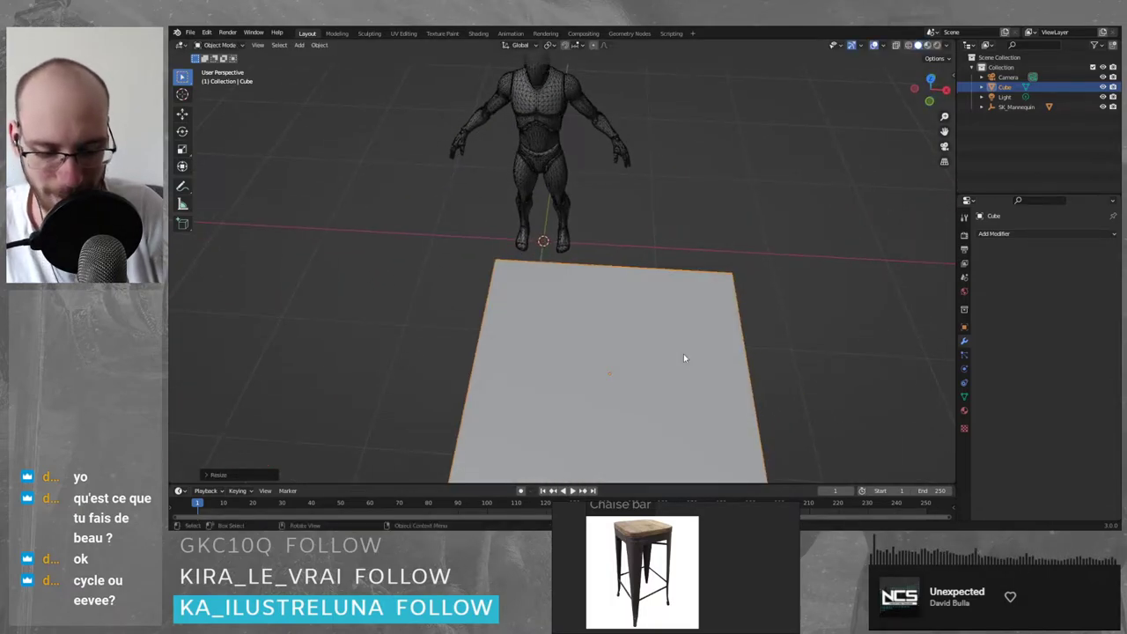
key(KP_7)
key(g)
key(shift+z)
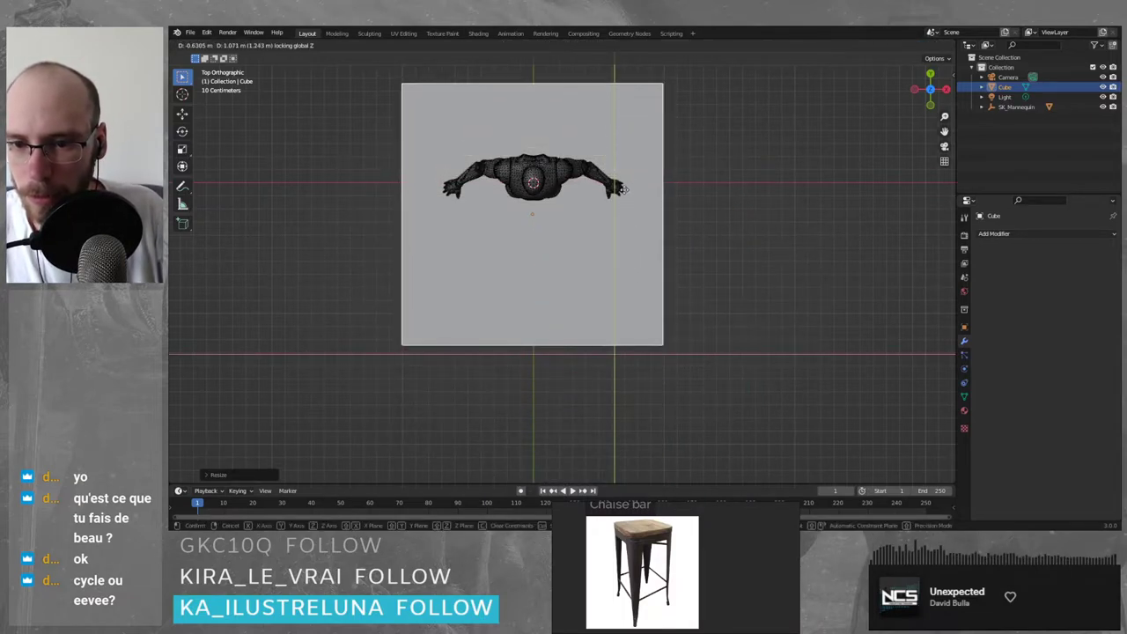
click(626, 191)
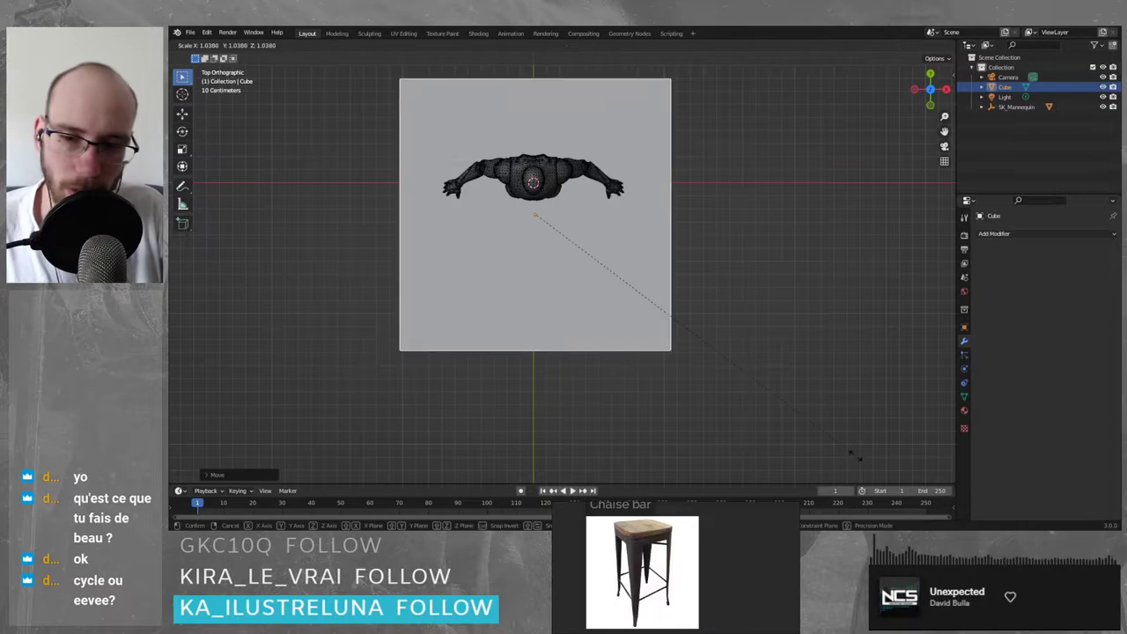
- Scale the slab uniformly to about 0.17 and move it about 0.23 m in negative Y, just in front of the mannequin
key(s)
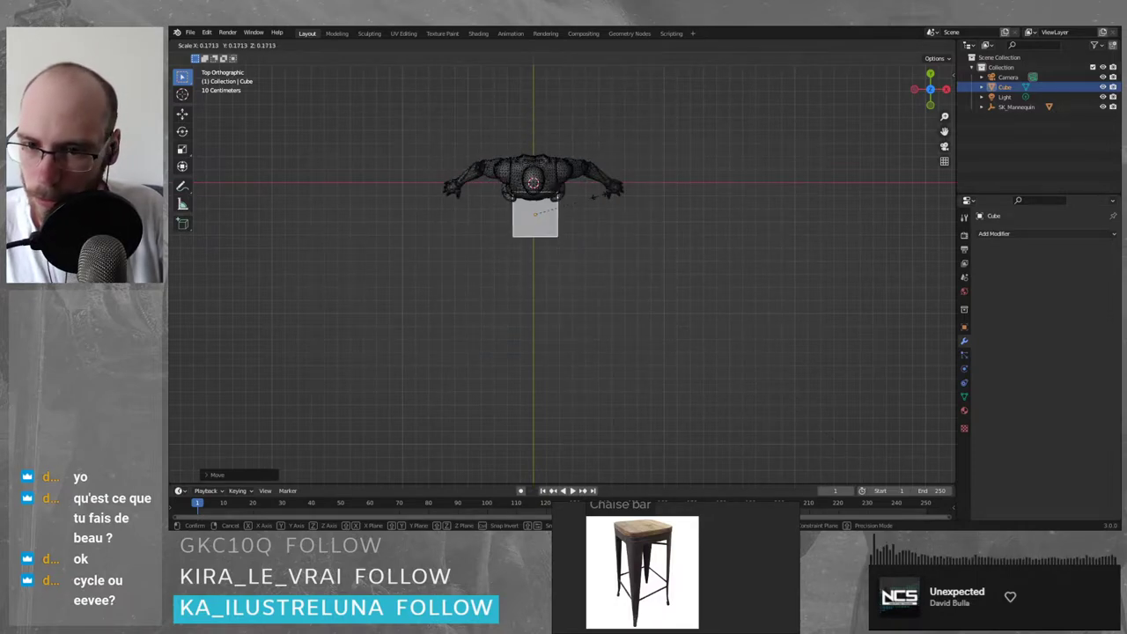
click(598, 194)
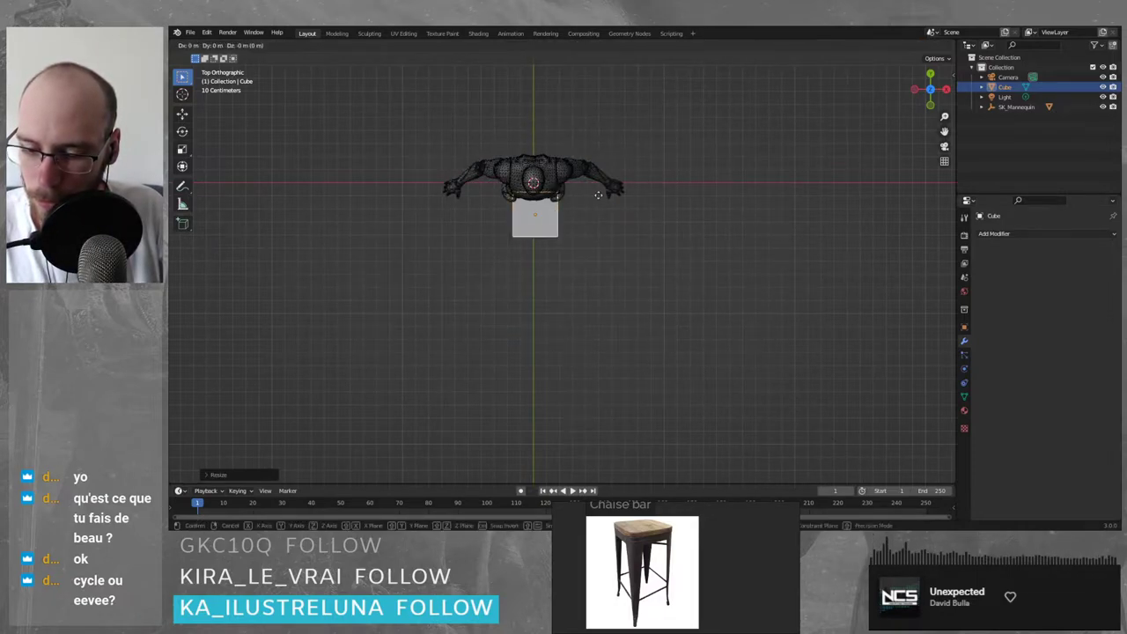
key(g)
key(shift+z)
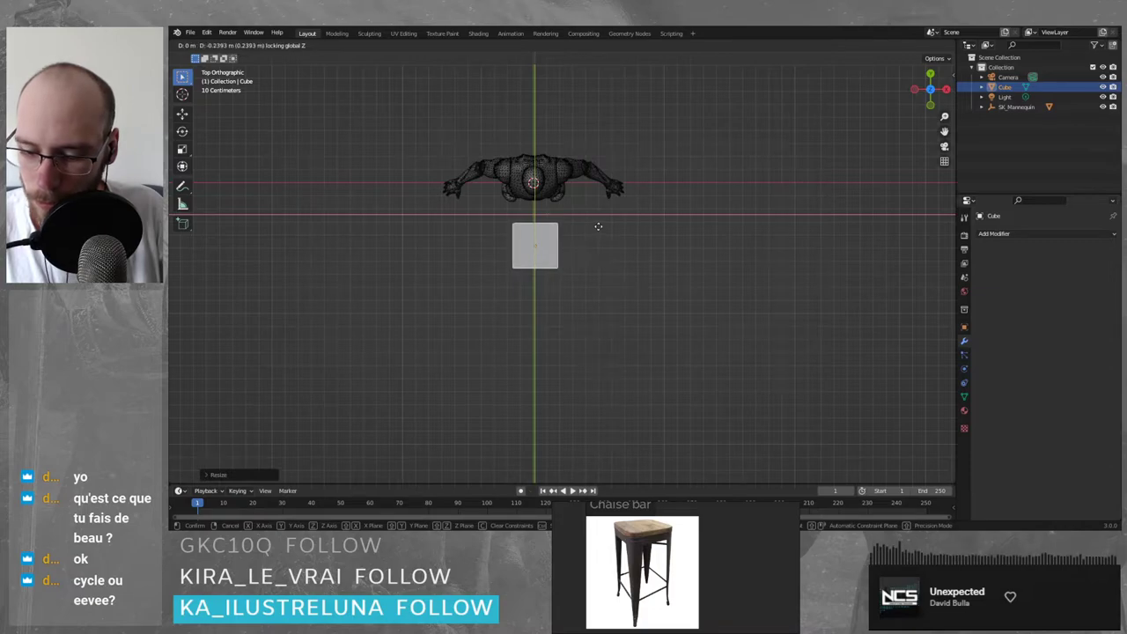
key(y)
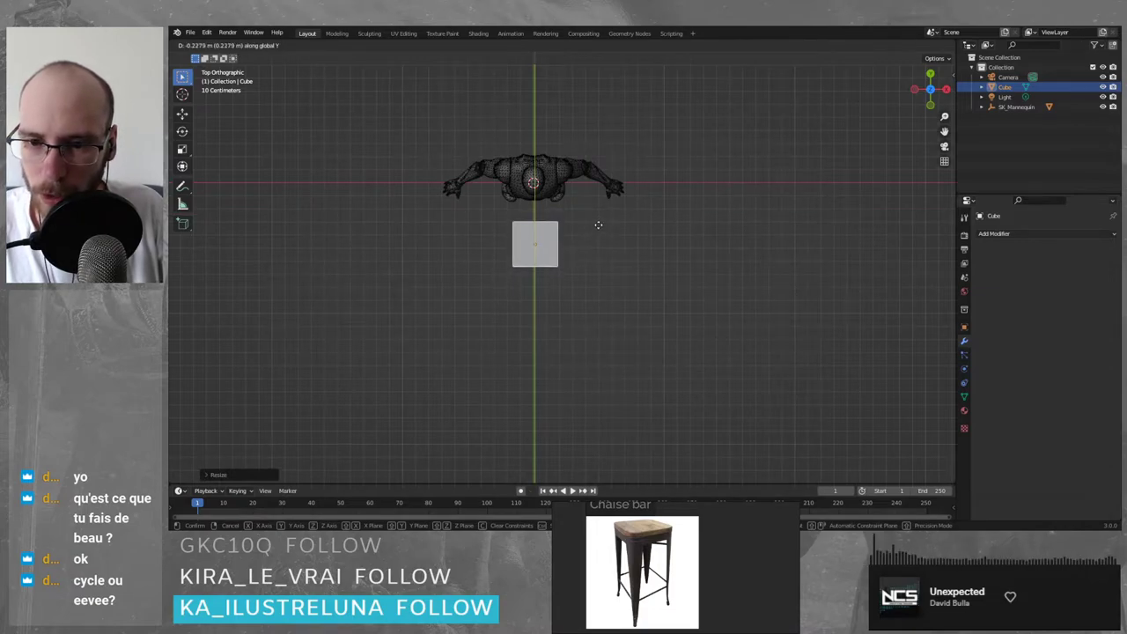
click(597, 224)
- Raise the slab about 1 m along the Z axis, to the mannequin's hip height, as the stool seat
middle_drag(590, 260, 566, 285)
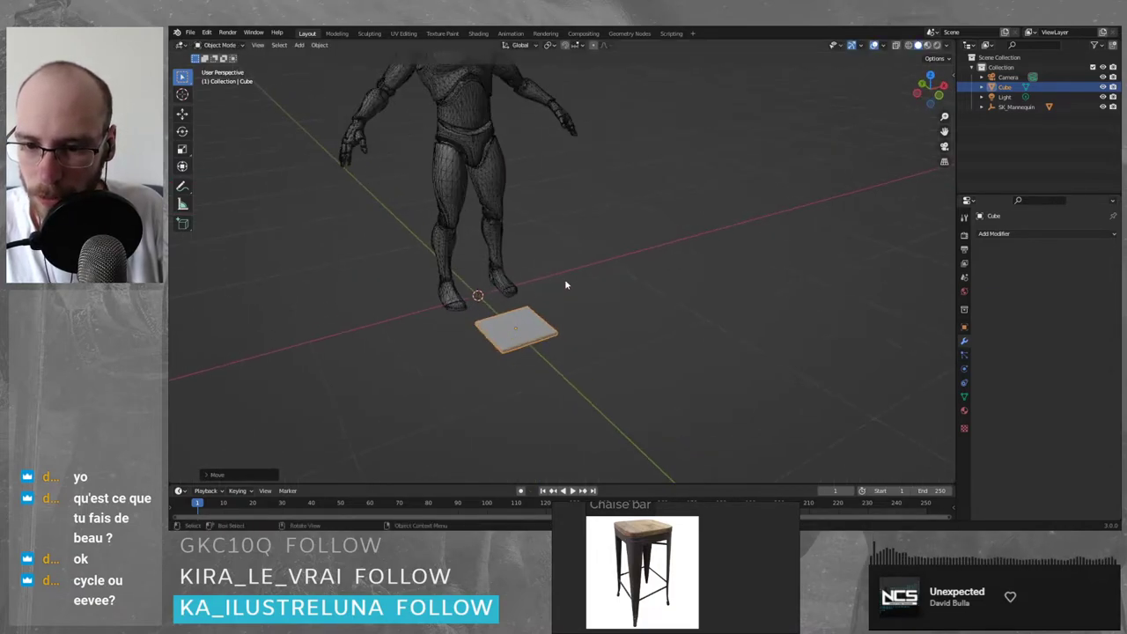
key(g)
key(z)
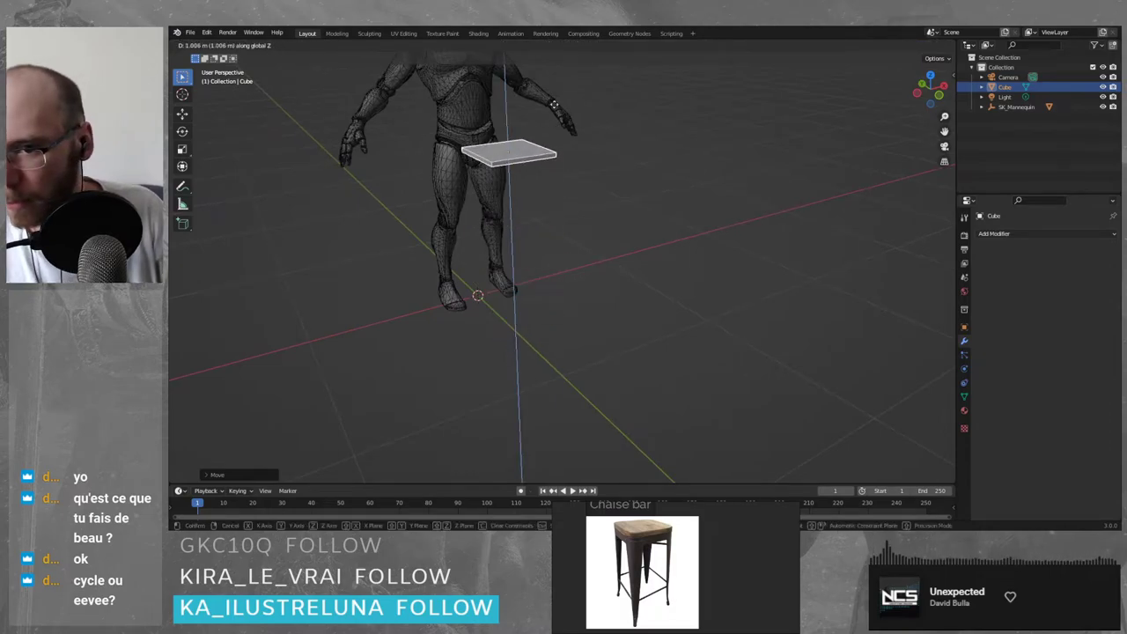
click(555, 112)
- Scale the seat slab along Z to nearly twice its thickness, using the bar stool reference
mouse_move(547, 162)
middle_down()
mouse_move(522, 179)
mouse_move(566, 167)
middle_up()
scroll(521, 179, up, 4)
shift+middle_drag(574, 126, 606, 188)
key(s)
key(z)
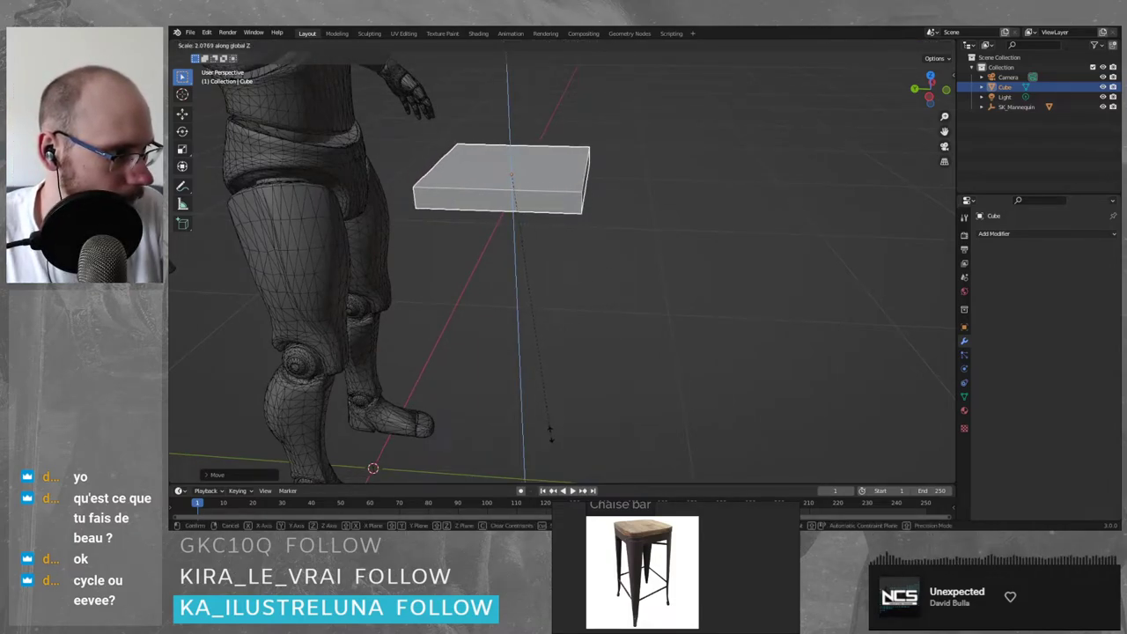
click(555, 399)
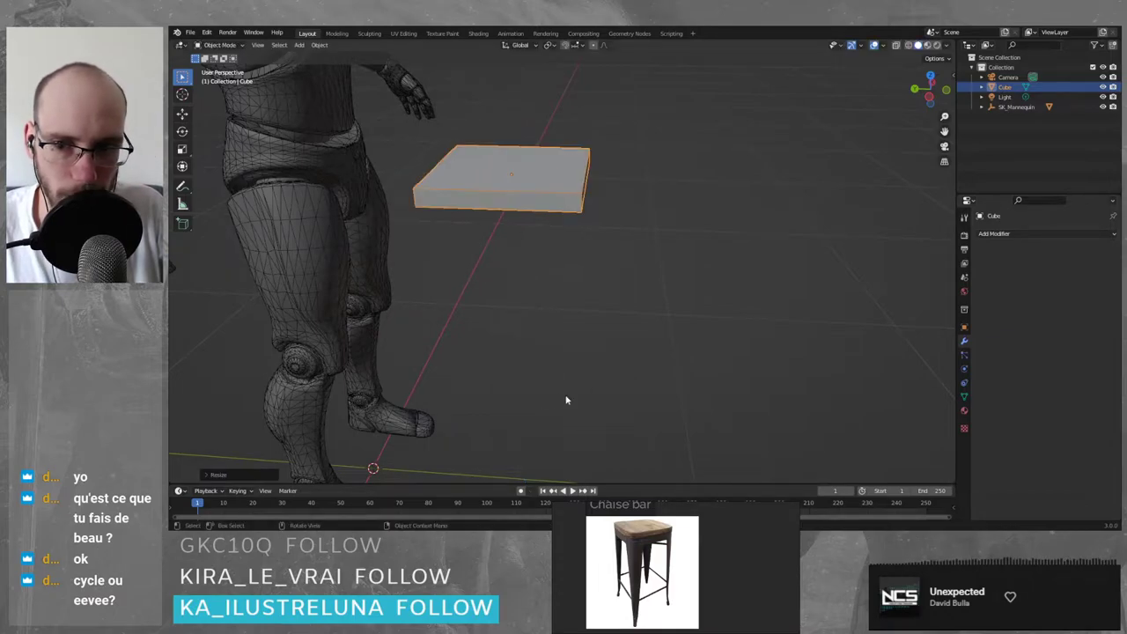
- Edit the seat slab's mesh and select its four vertical corner edges
key(Tab)
key(alt+a)
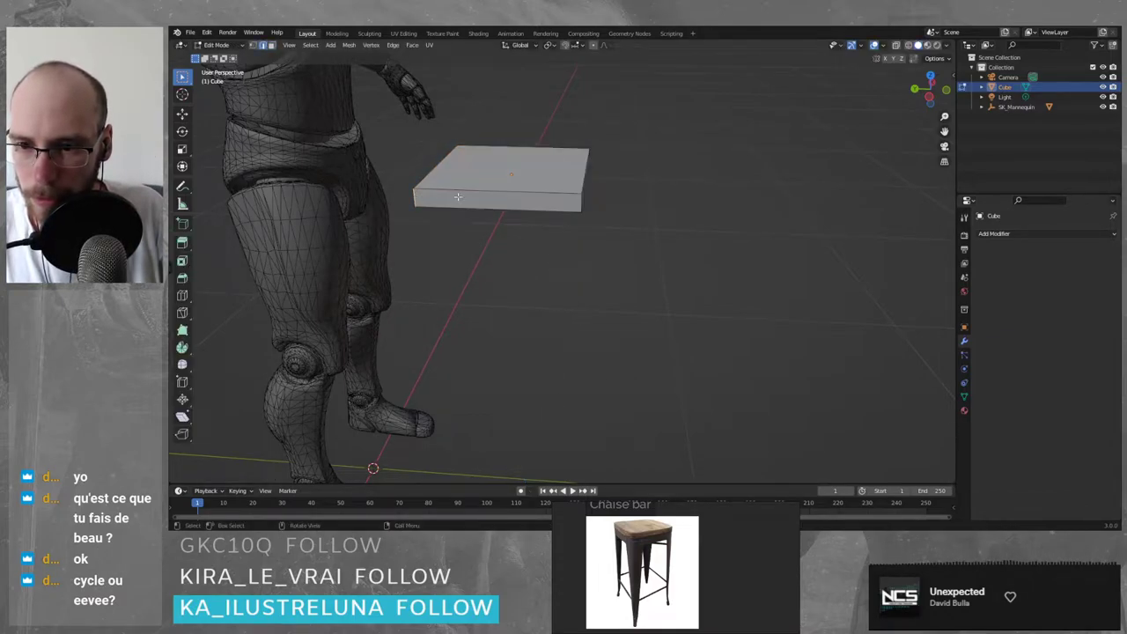
scroll(554, 207, up, 2)
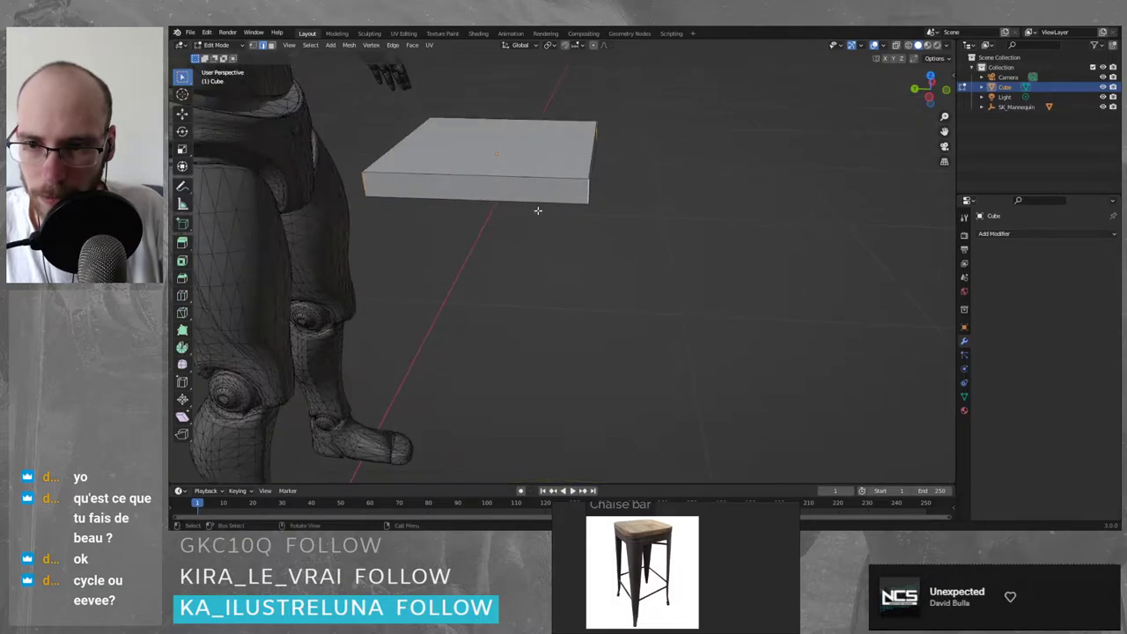
- Try creasing the seat slab's four vertical corner edges, and undo the last crease change
key(ctrl+e)
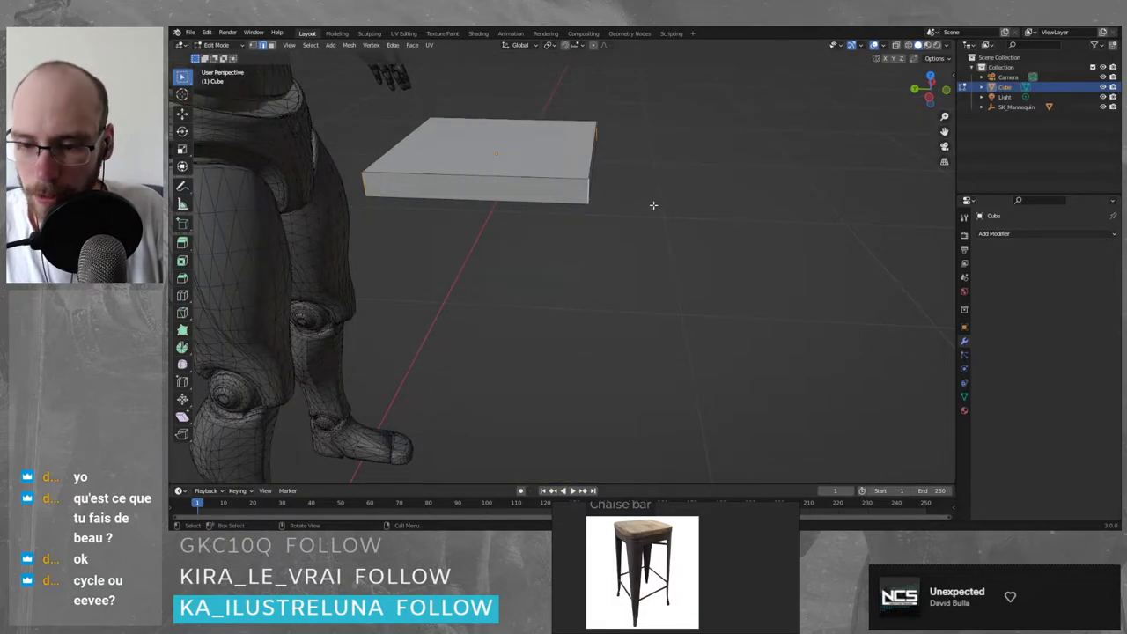
key(shift+e)
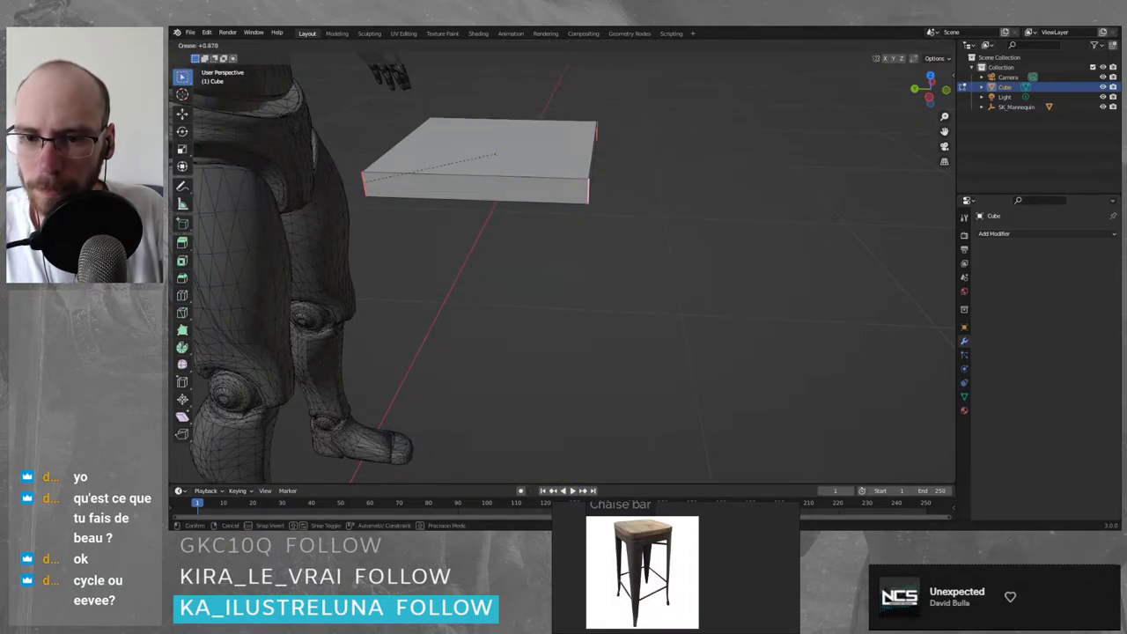
click(576, 153)
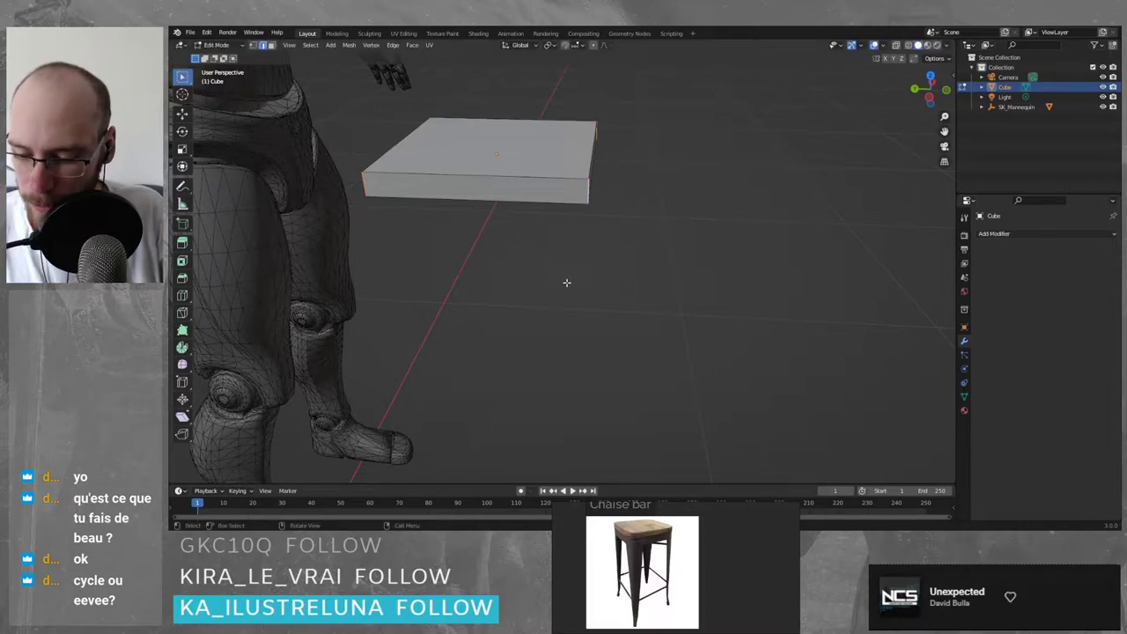
key(shift+e)
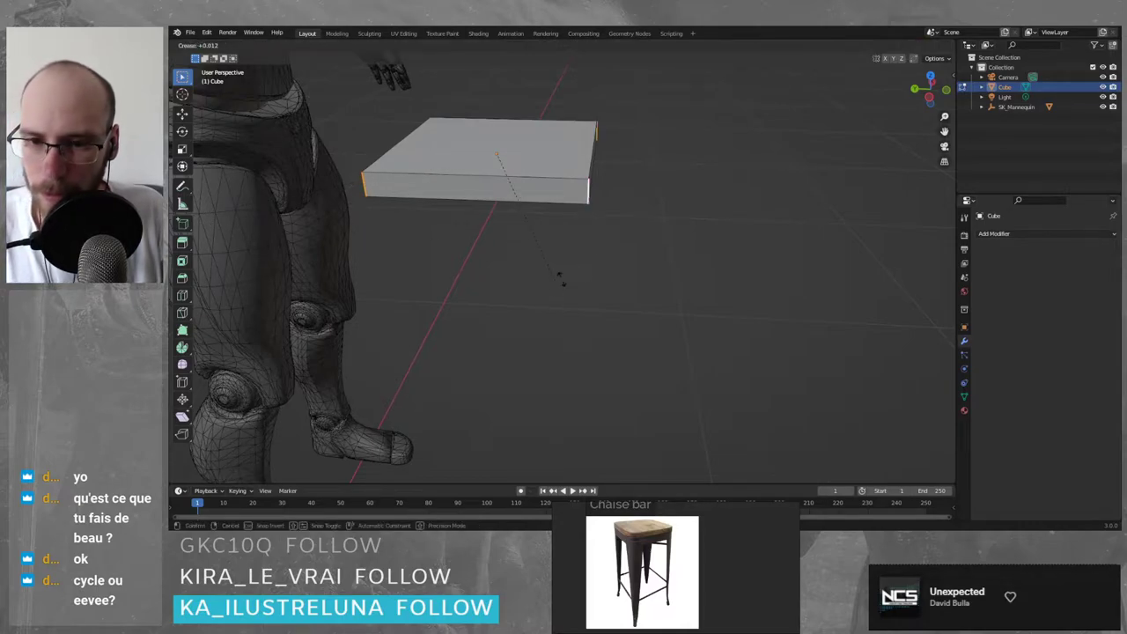
click(700, 212)
key(ctrl+z)
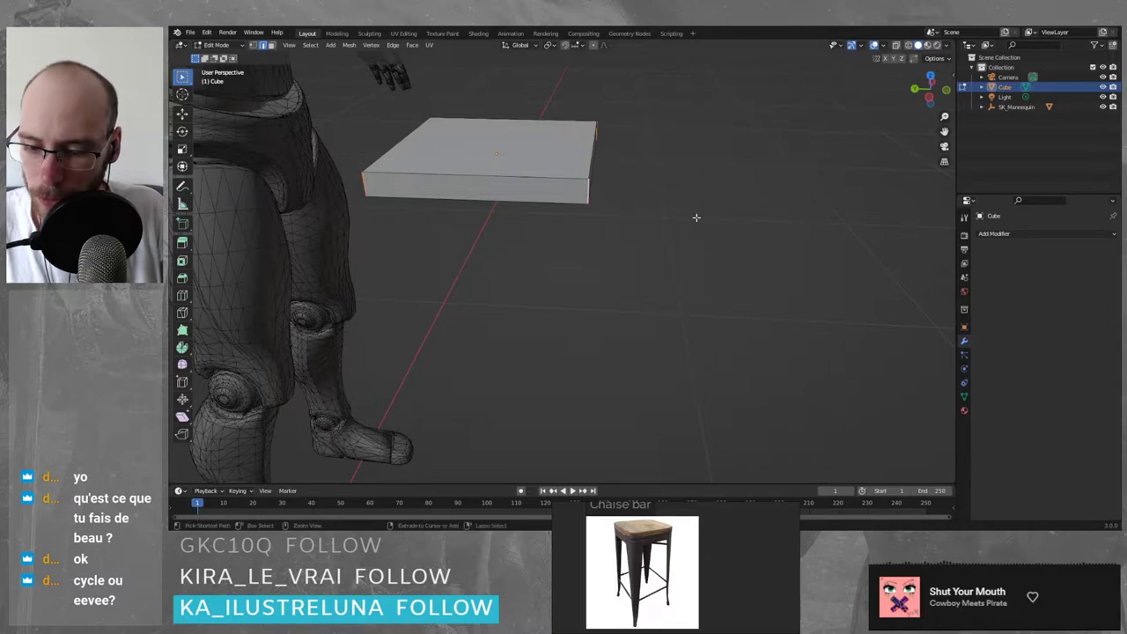
- Try a small bevel on the seat slab's four vertical corner edges, and undo it
key(ctrl+e)
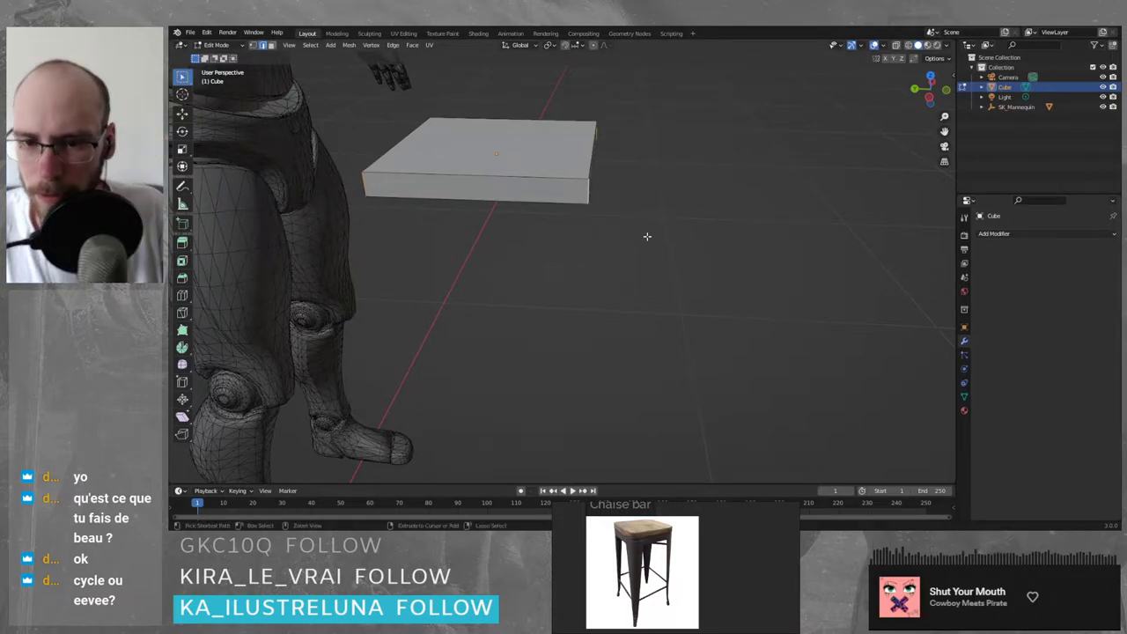
key(ctrl+b)
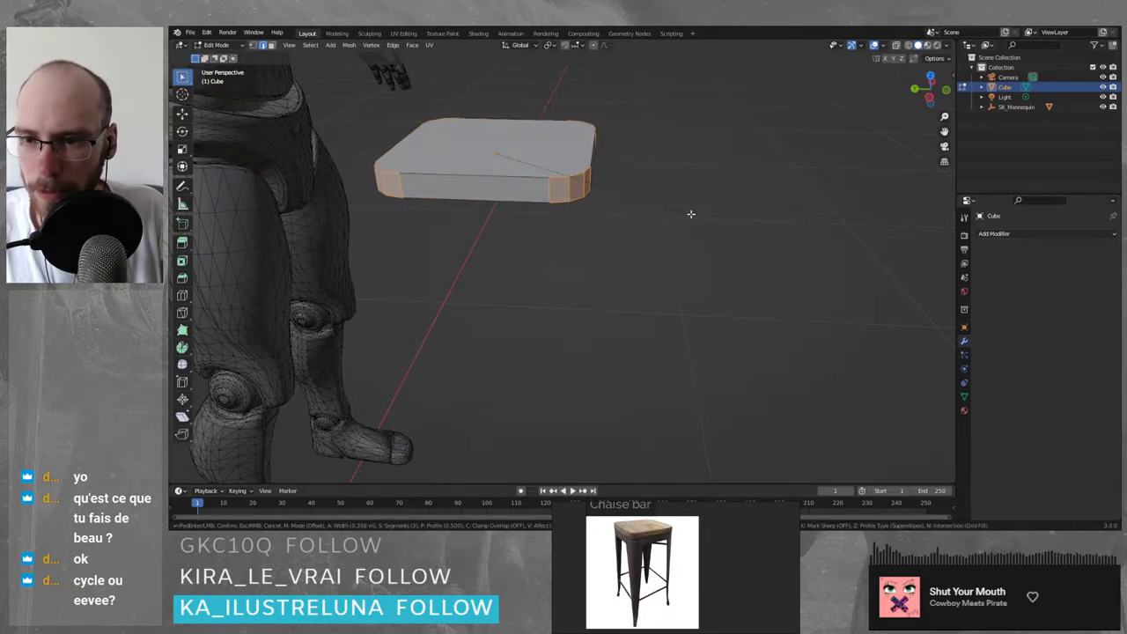
click(709, 227)
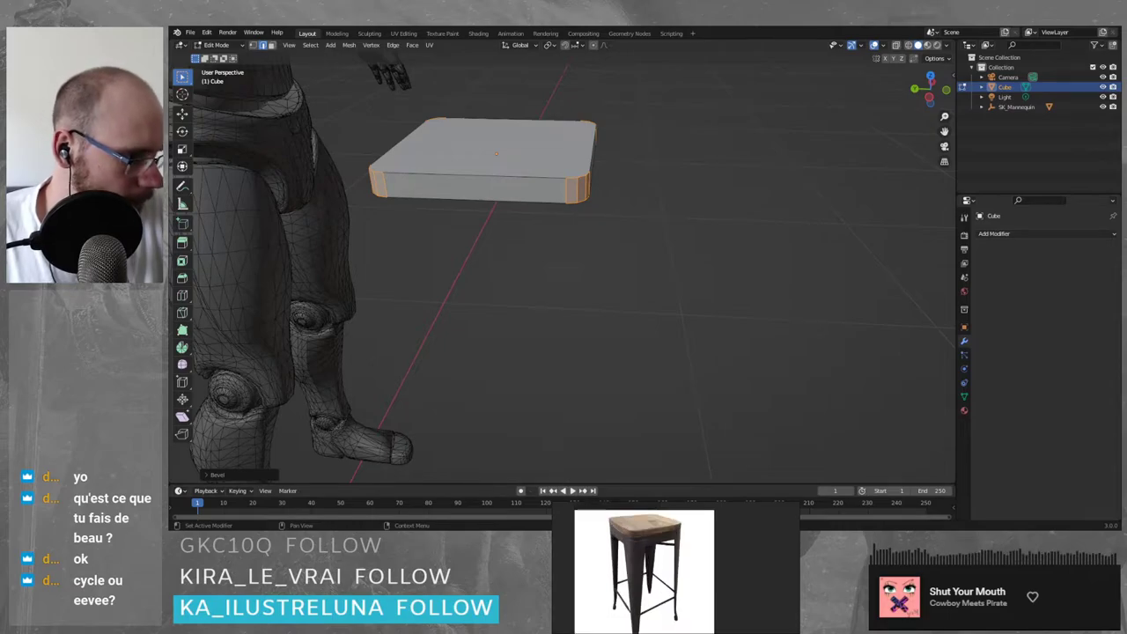
middle_drag(608, 200, 575, 237)
key(ctrl+z)
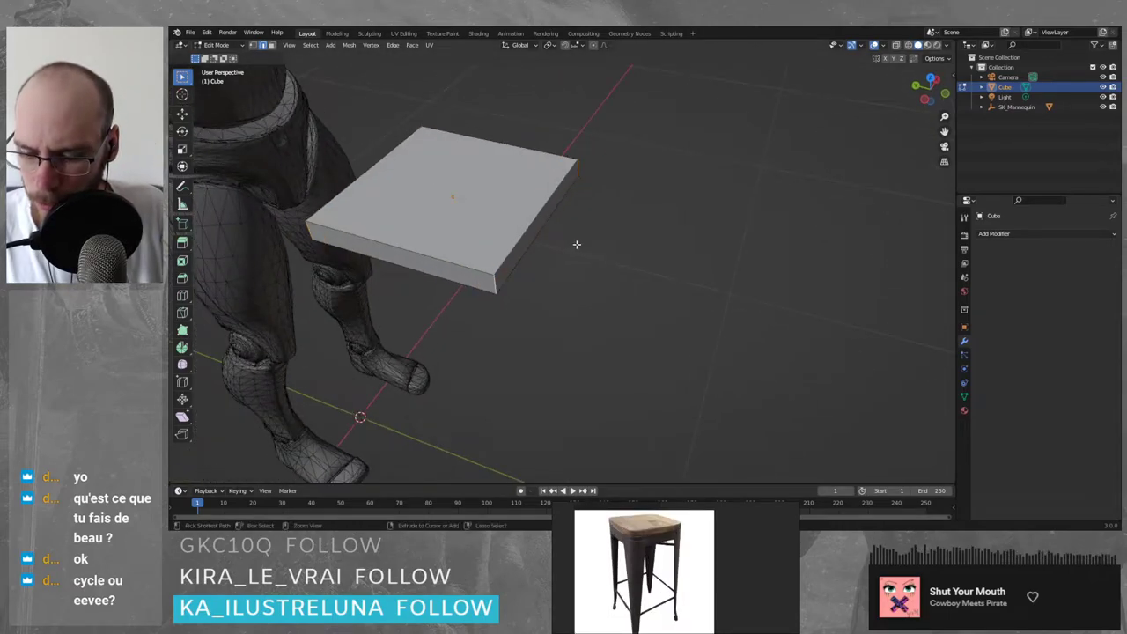
- Bevel the seat slab's four vertical corner edges with three segments to round the corners
key(ctrl+b)
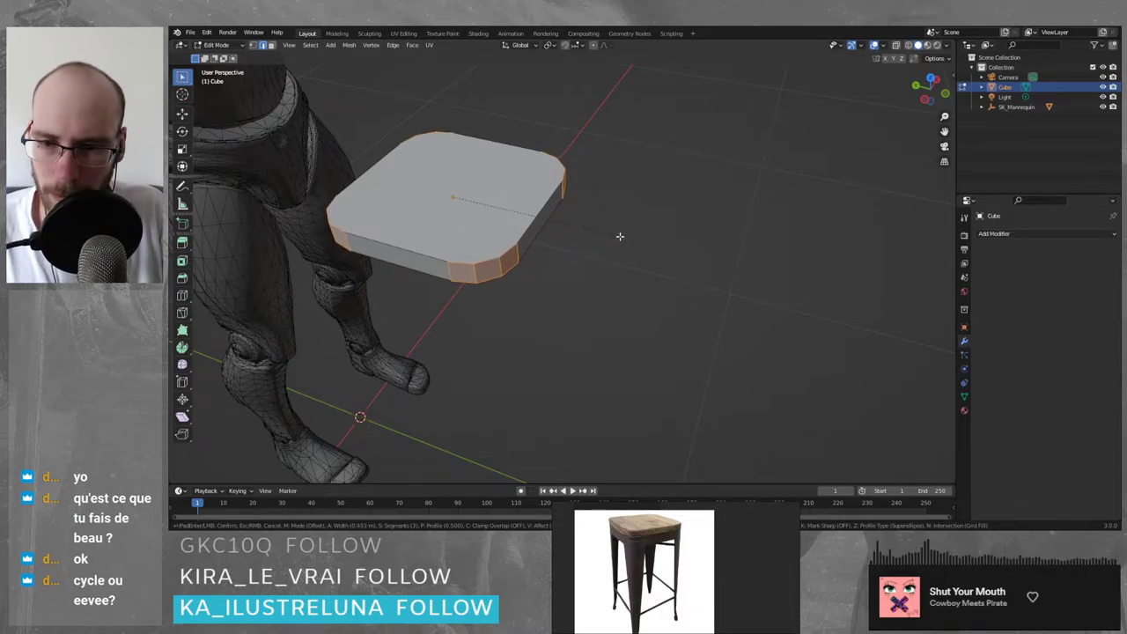
click(627, 246)
middle_drag(628, 250, 493, 272)
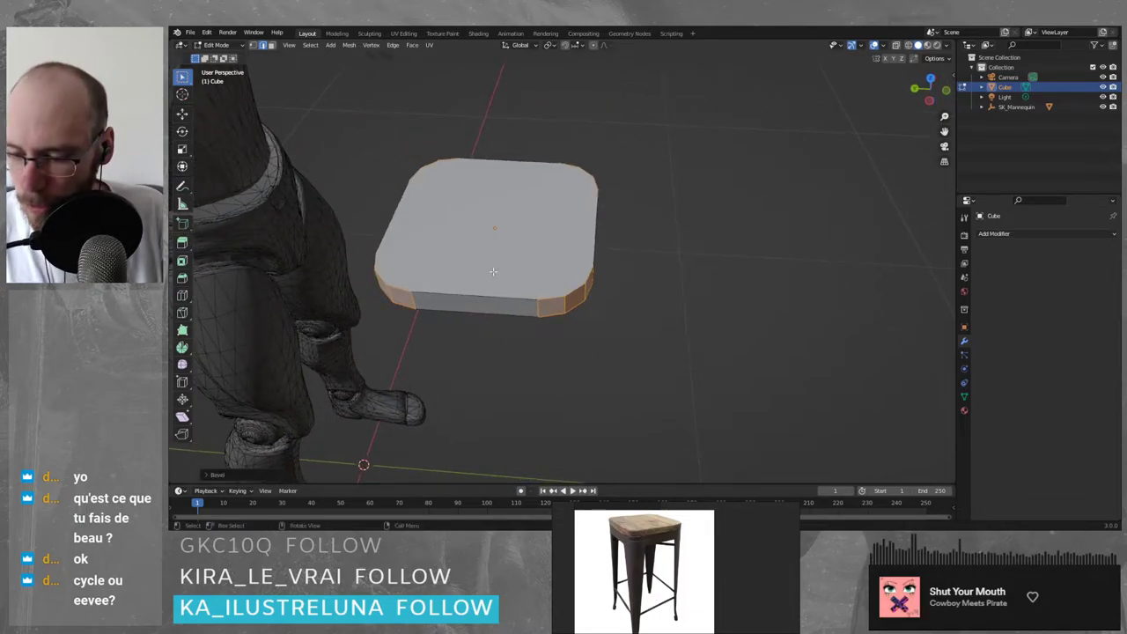
key(Tab)
key(Tab)
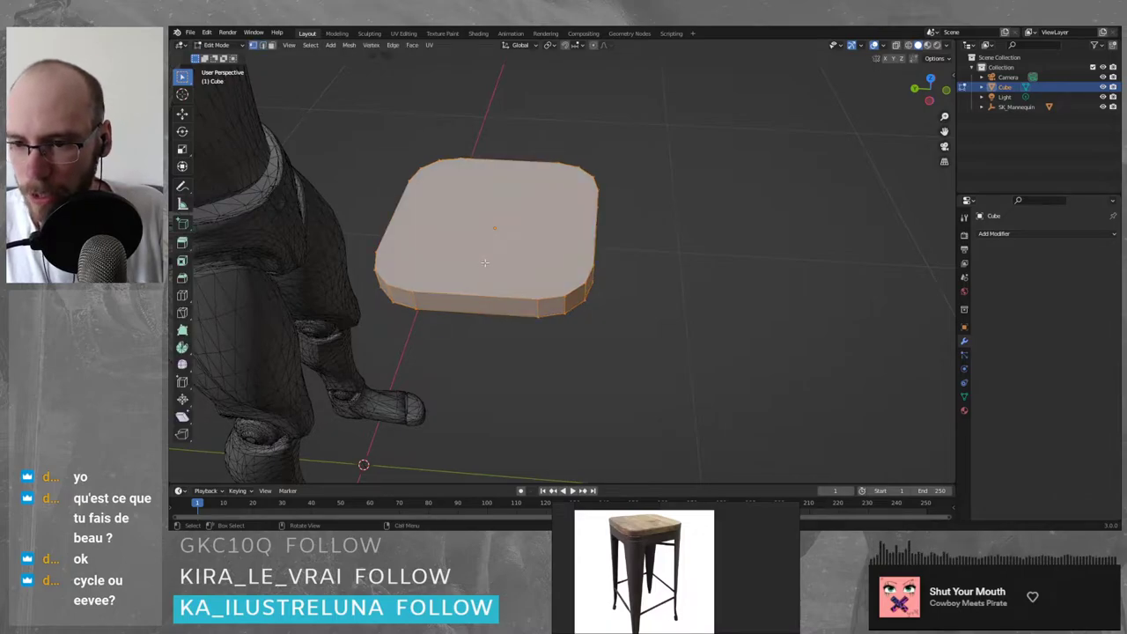
- Knife-cut the slab's top face straight across between the two inner bevel vertices on the side away from the mannequin
scroll(577, 295, up, 2)
click(534, 310)
shift+click(555, 129)
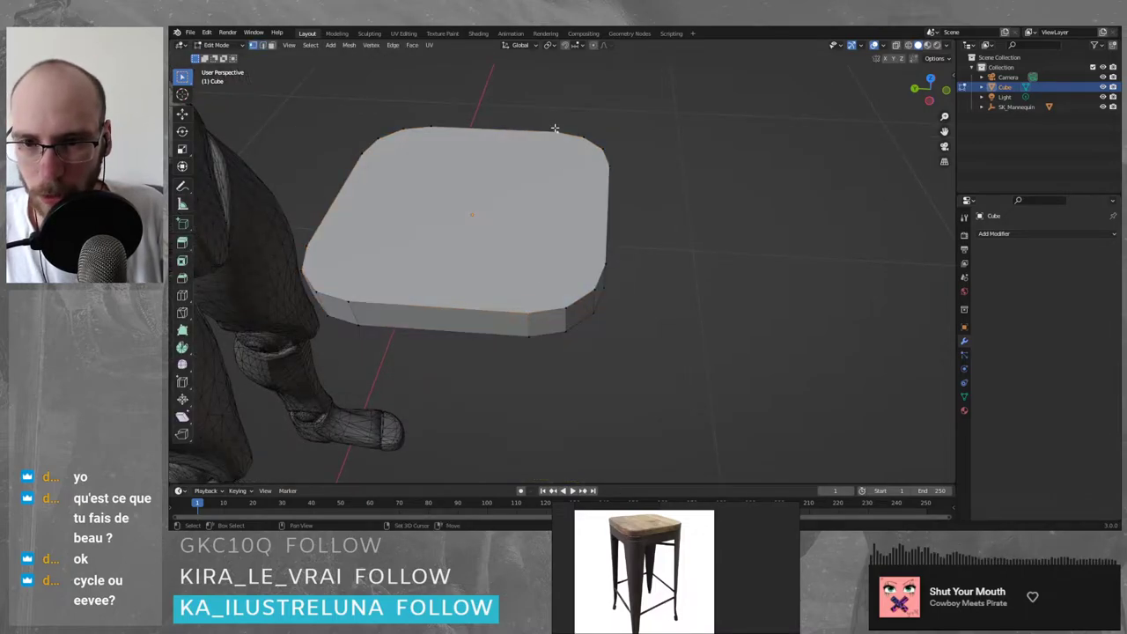
key(k)
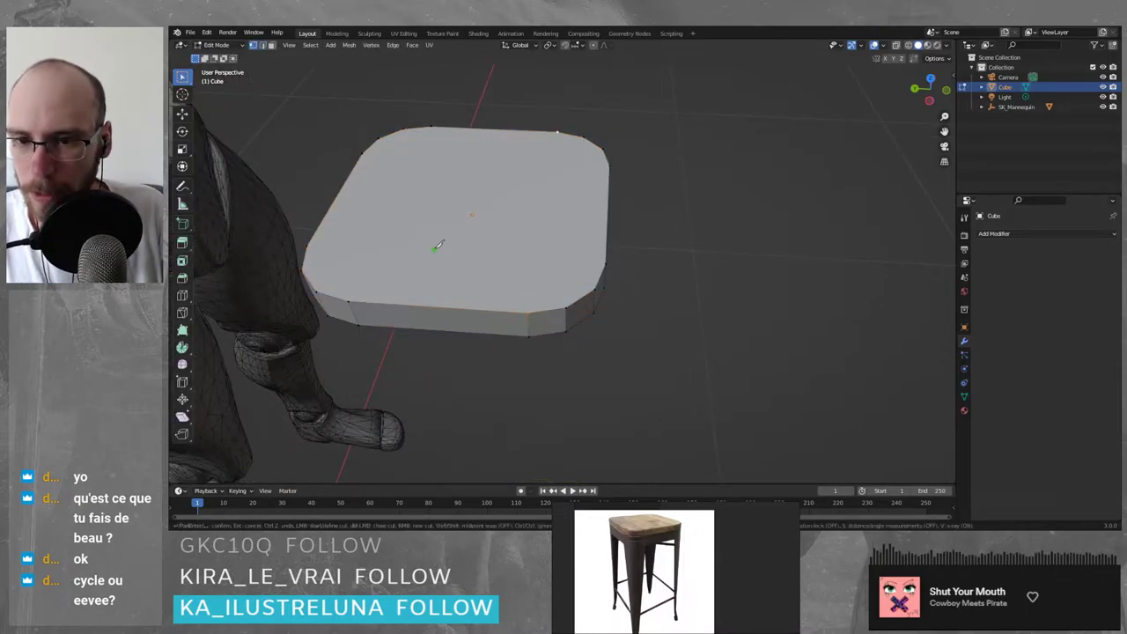
click(558, 129)
click(527, 313)
right_click(527, 313)
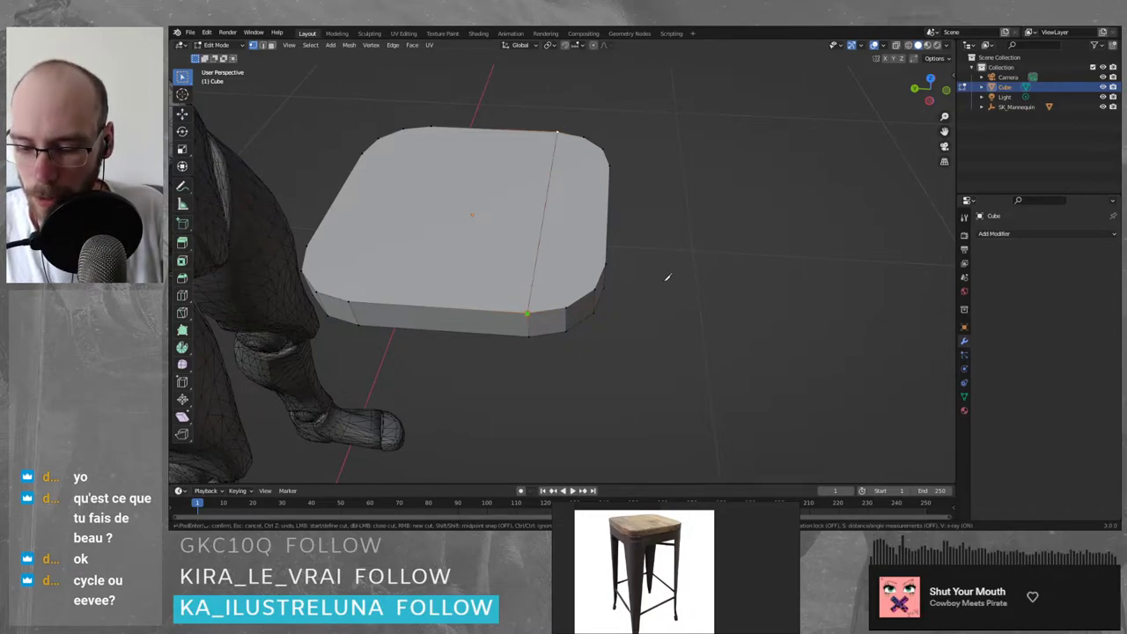
key(Return)
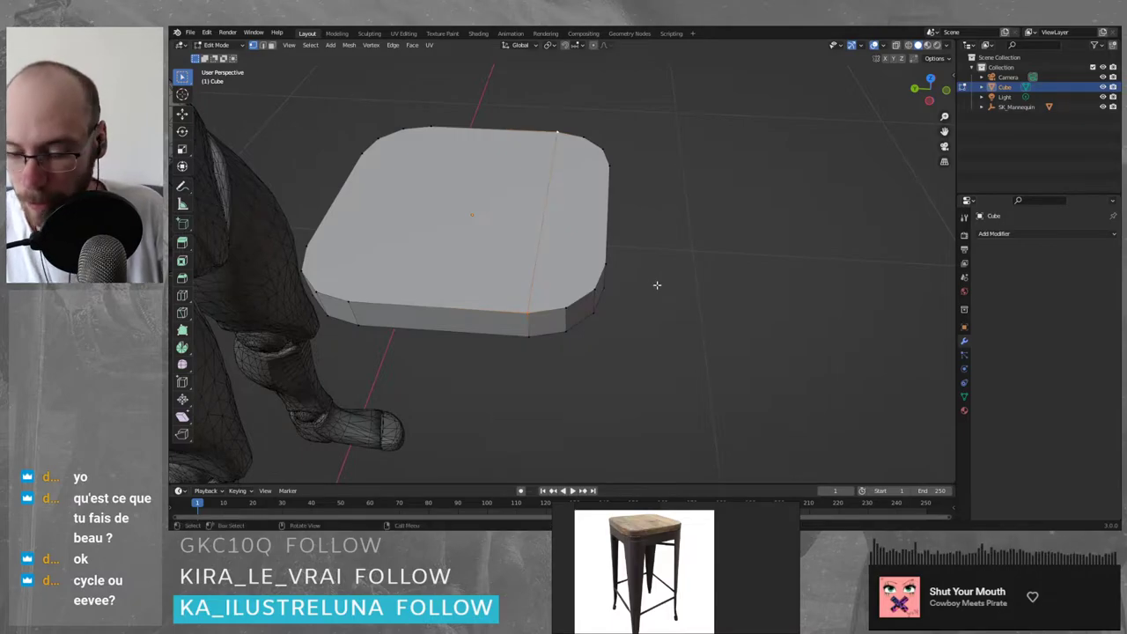
- Try raising the larger top face along Z to check the cut, and undo the move
click(570, 244)
click(490, 234)
click(560, 242)
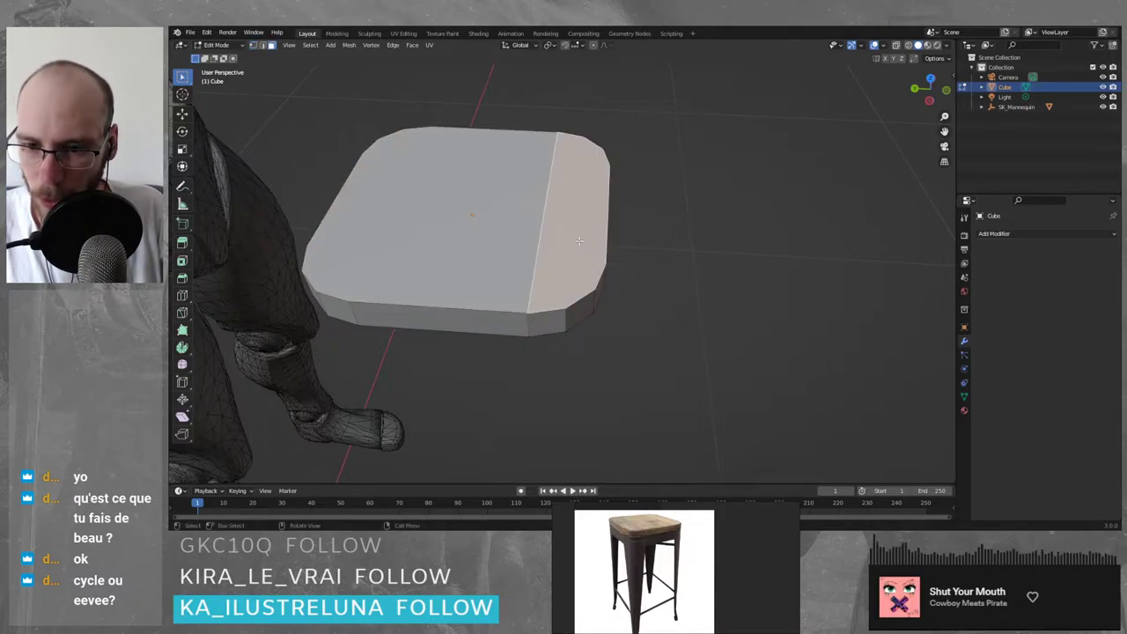
click(492, 237)
key(g)
key(z)
click(493, 110)
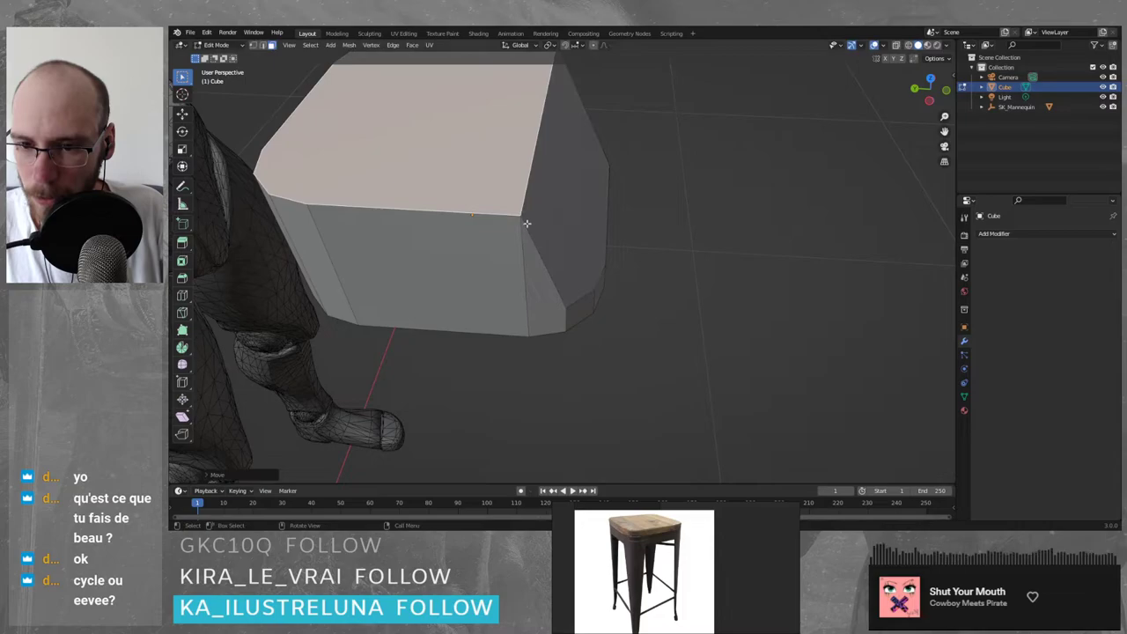
key(alt+z)
middle_drag(546, 250, 548, 201)
key(ctrl+z)
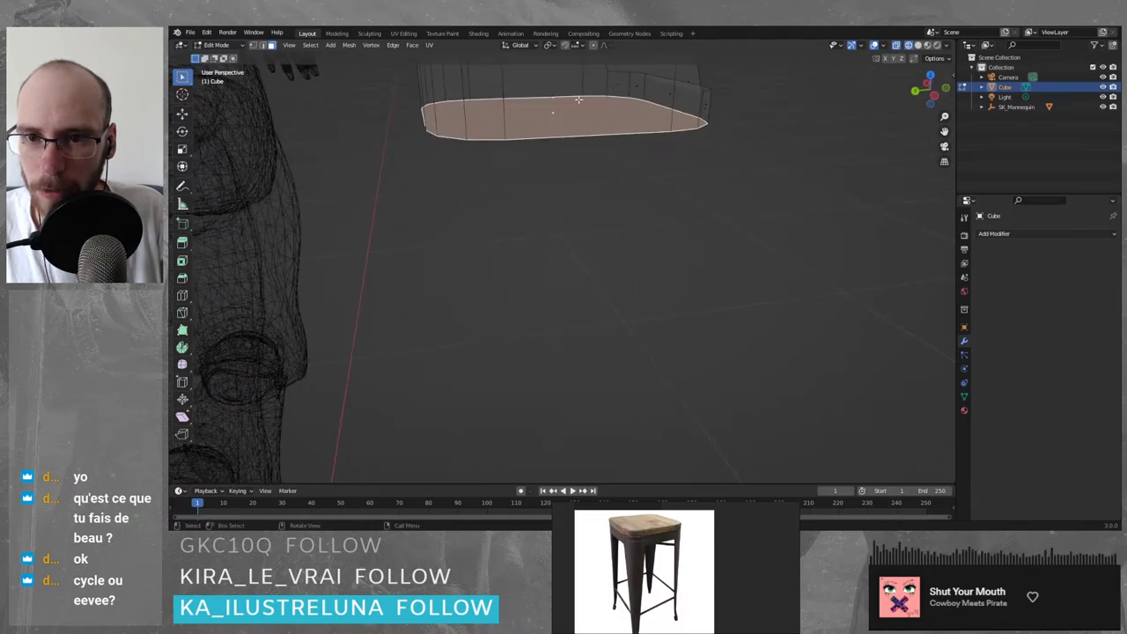
middle_drag(578, 99, 613, 186)
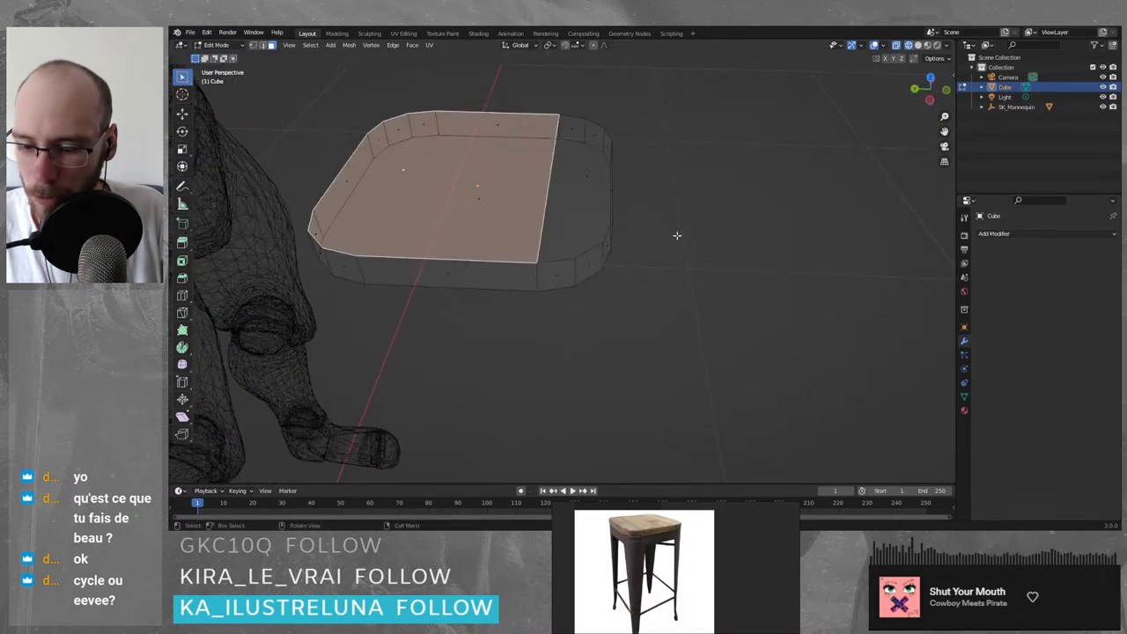
key(shift+z)
middle_drag(656, 238, 657, 244)
- Start two more parallel knife cuts across the top face, joining the remaining bevel vertices on the side away from the mannequin
key(k)
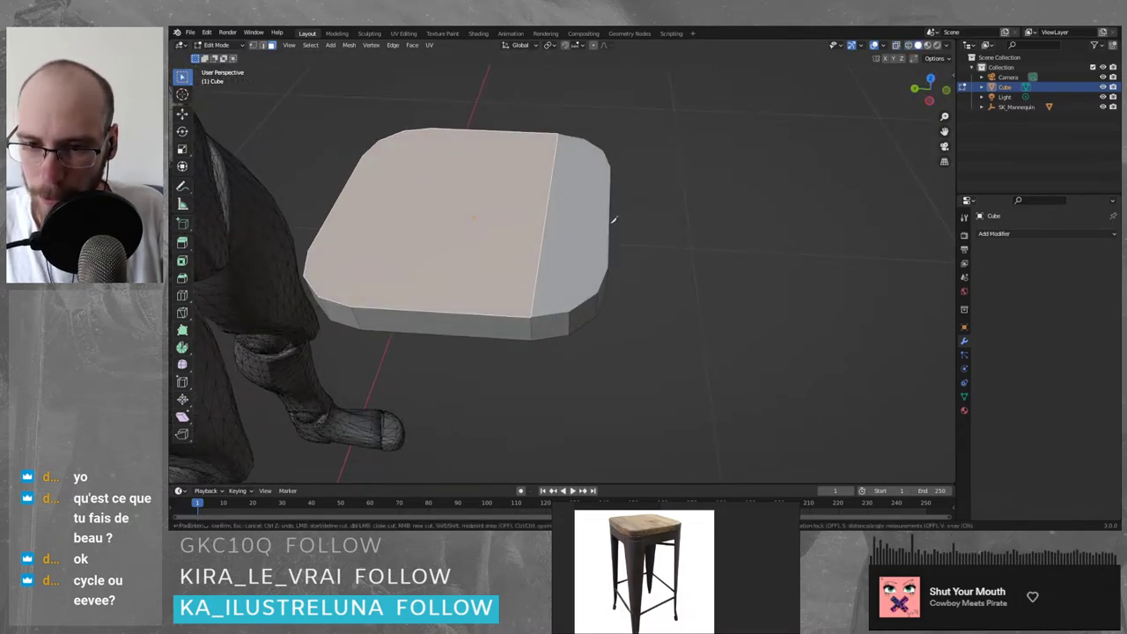
click(583, 139)
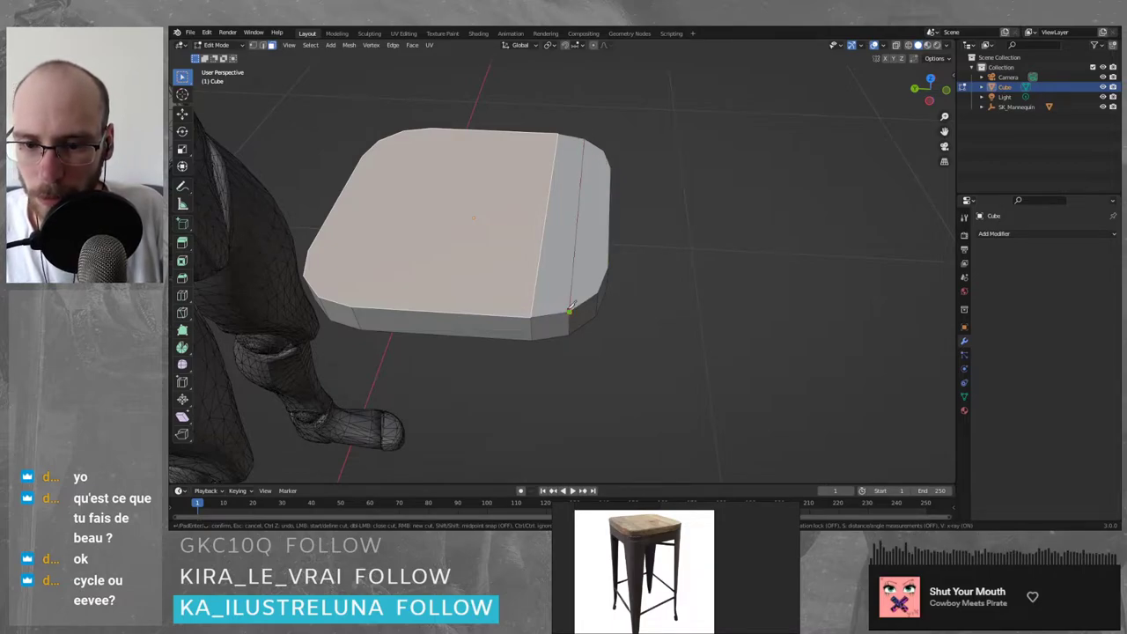
click(592, 287)
right_click(594, 289)
click(597, 293)
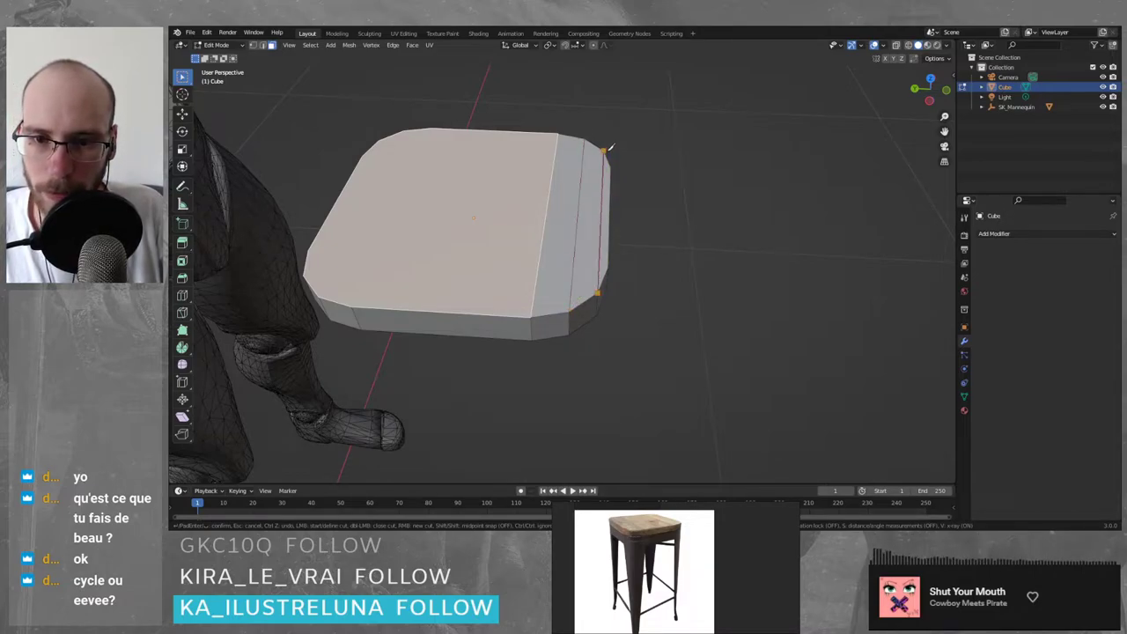
click(604, 151)
right_click(605, 151)
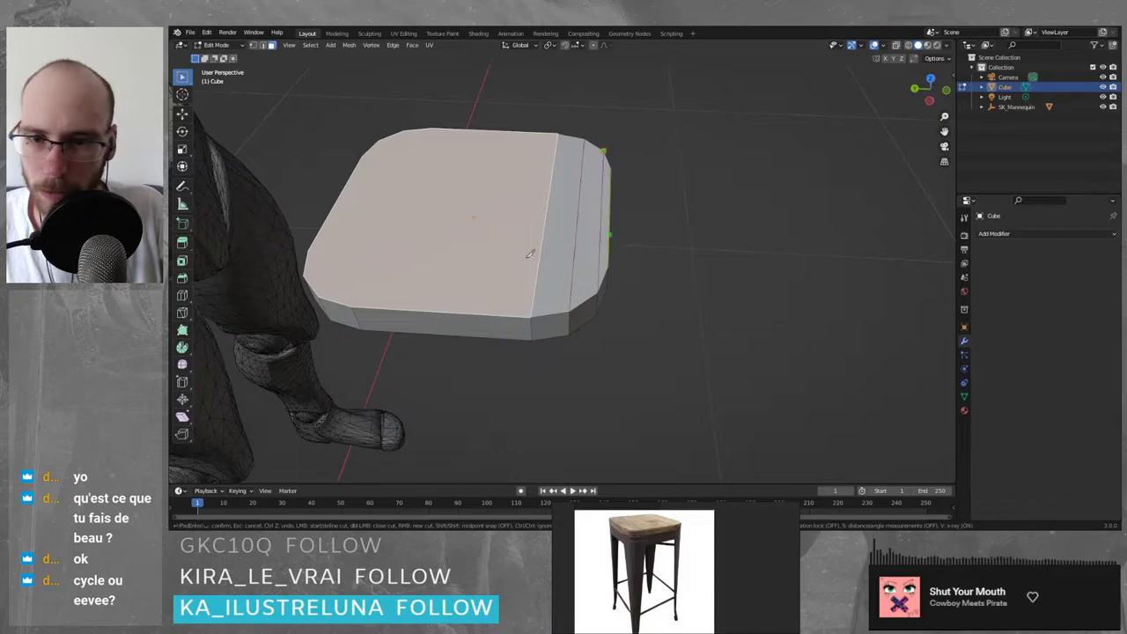
- Add three parallel knife cuts across the top face, joining the opposite bevel vertices on the mannequin's side
click(352, 304)
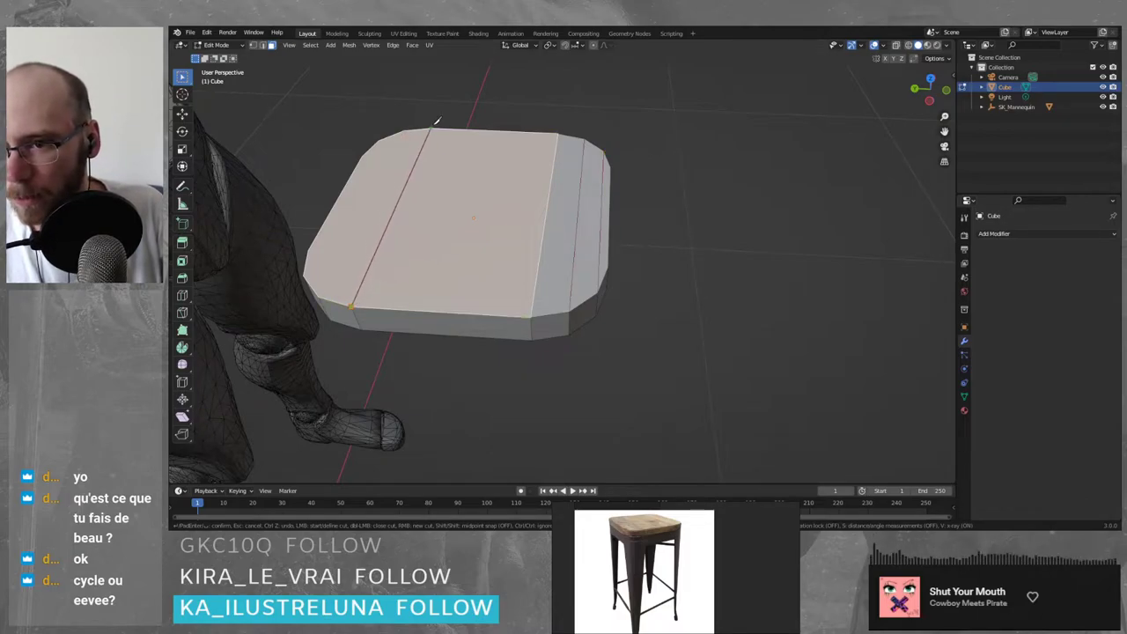
click(432, 128)
right_click(453, 119)
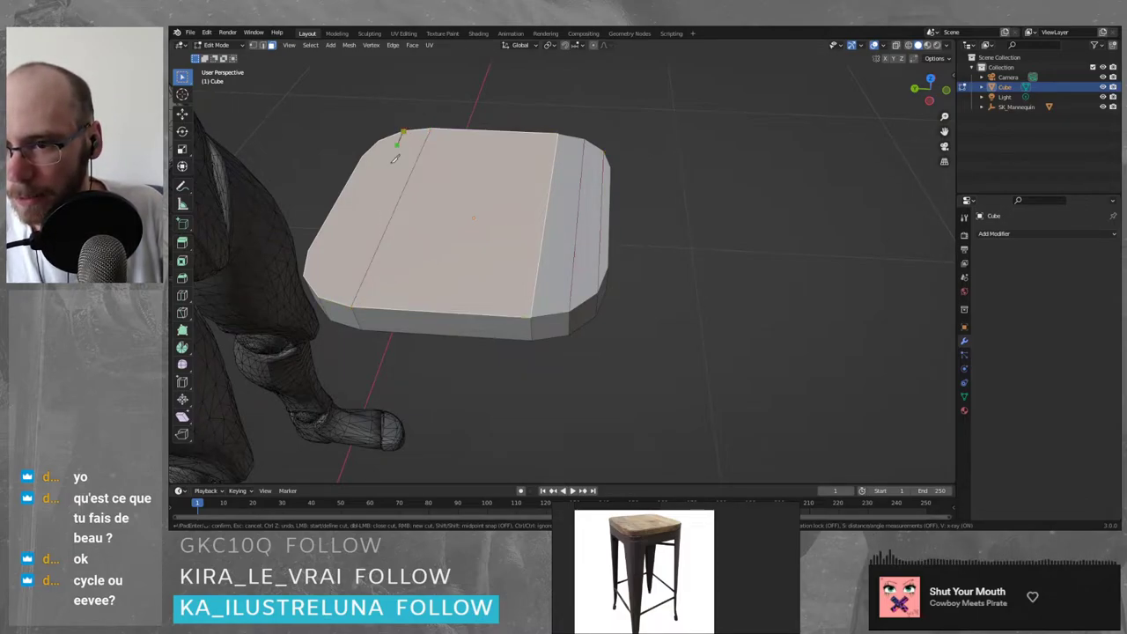
click(320, 294)
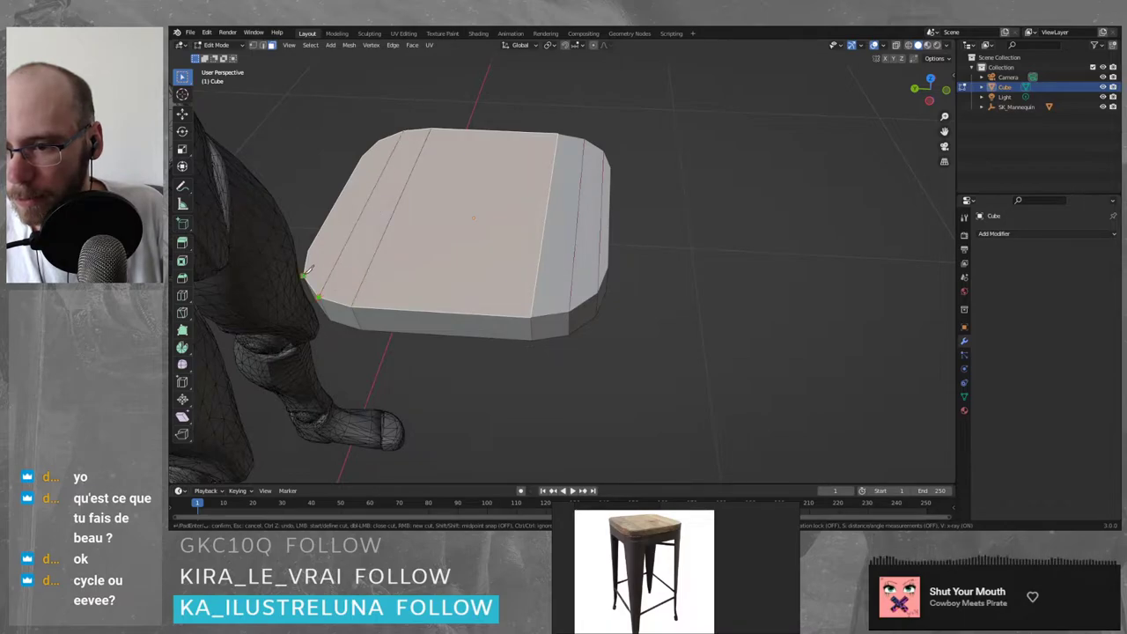
click(305, 275)
click(379, 141)
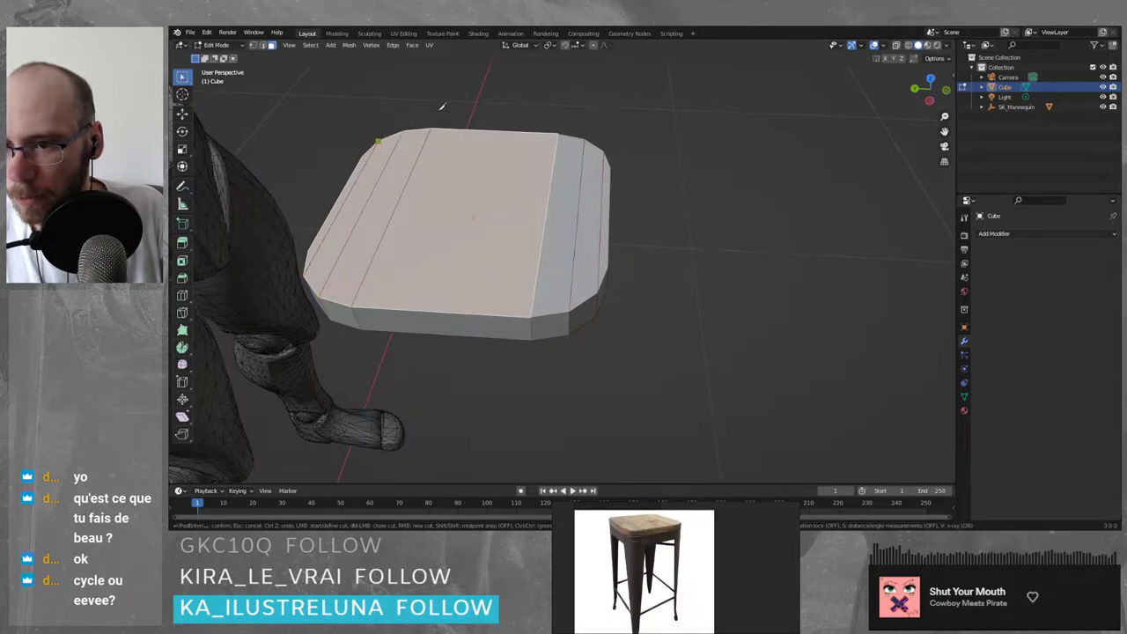
- Cut the slab's underside between its opposite bevel vertices in the same parallel strips, and apply all the knife cuts
middle_drag(442, 105, 534, 300)
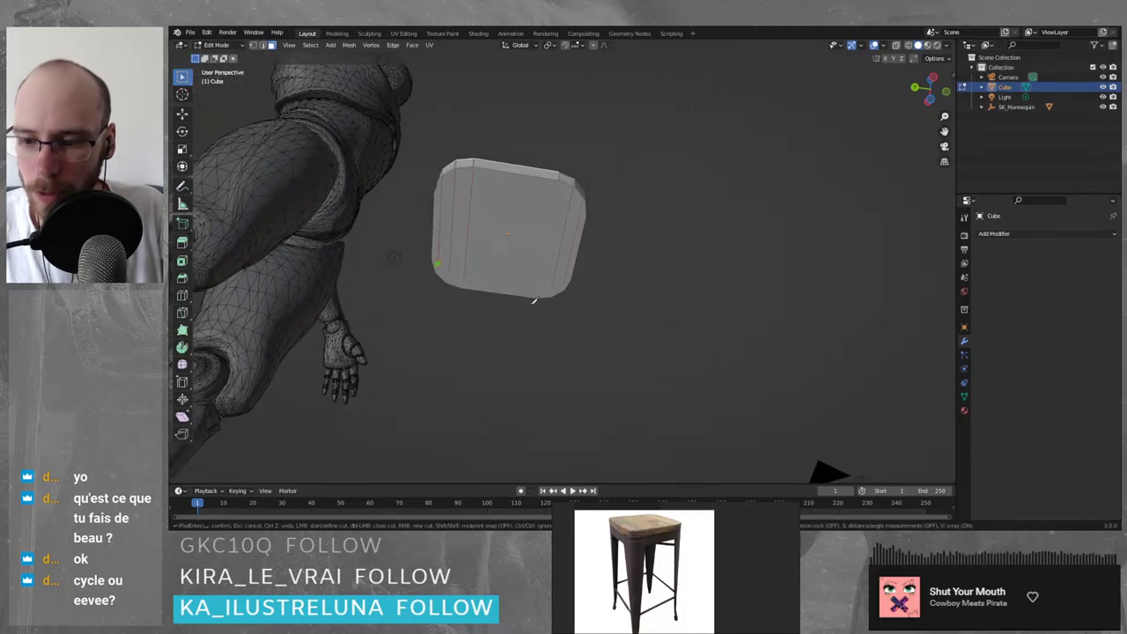
scroll(548, 224, up, 2)
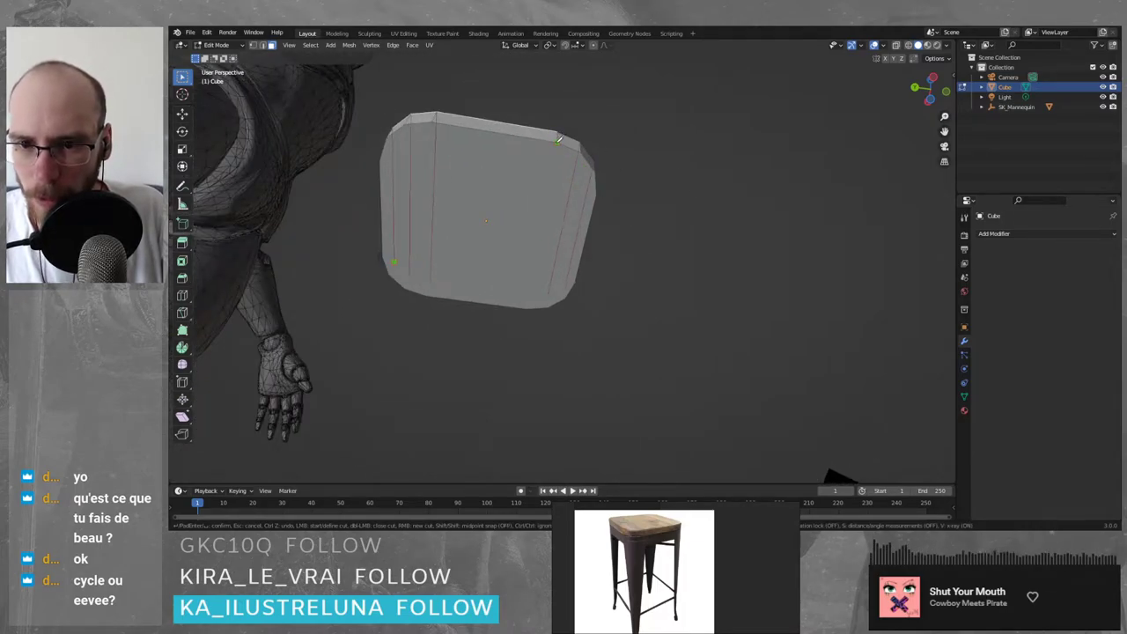
click(528, 308)
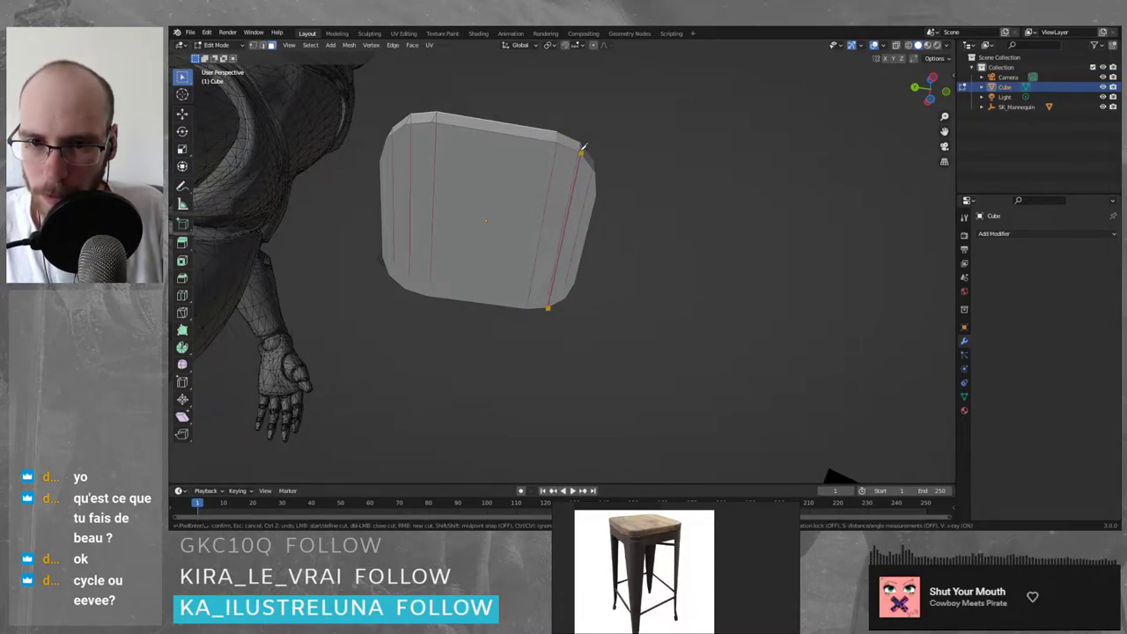
middle_drag(613, 167, 514, 111)
click(506, 113)
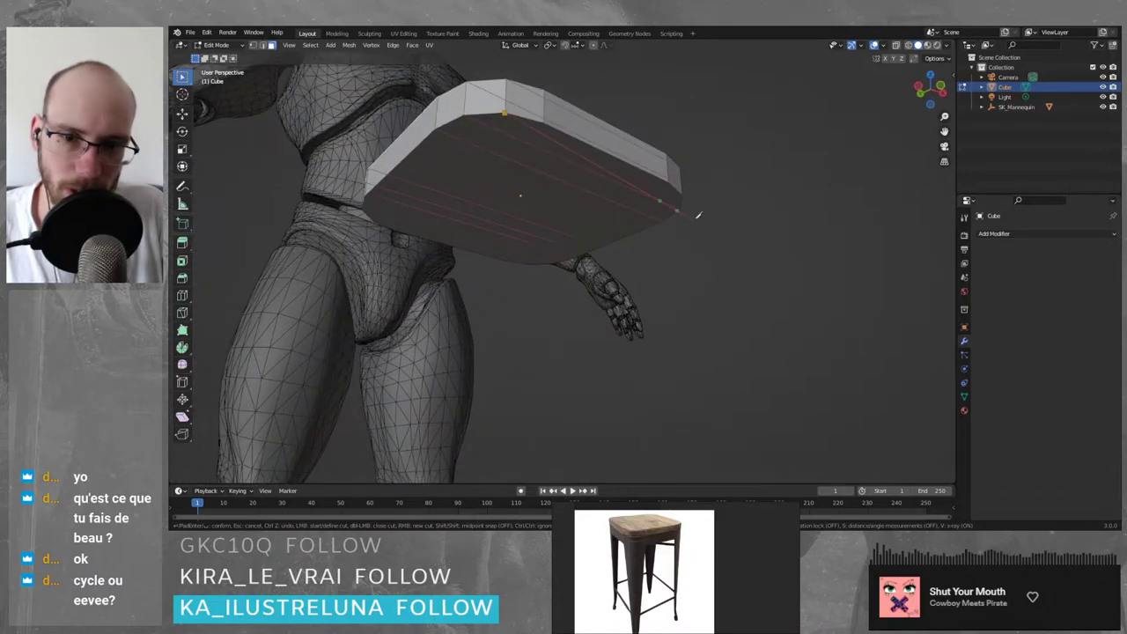
middle_drag(499, 218, 422, 172)
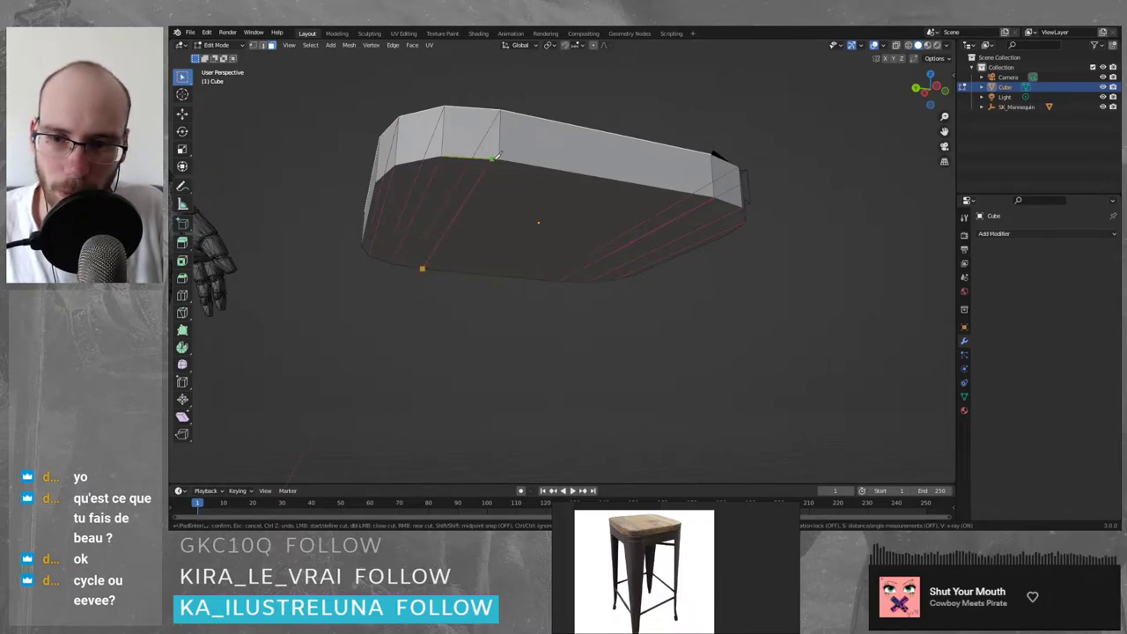
click(499, 158)
key(Return)
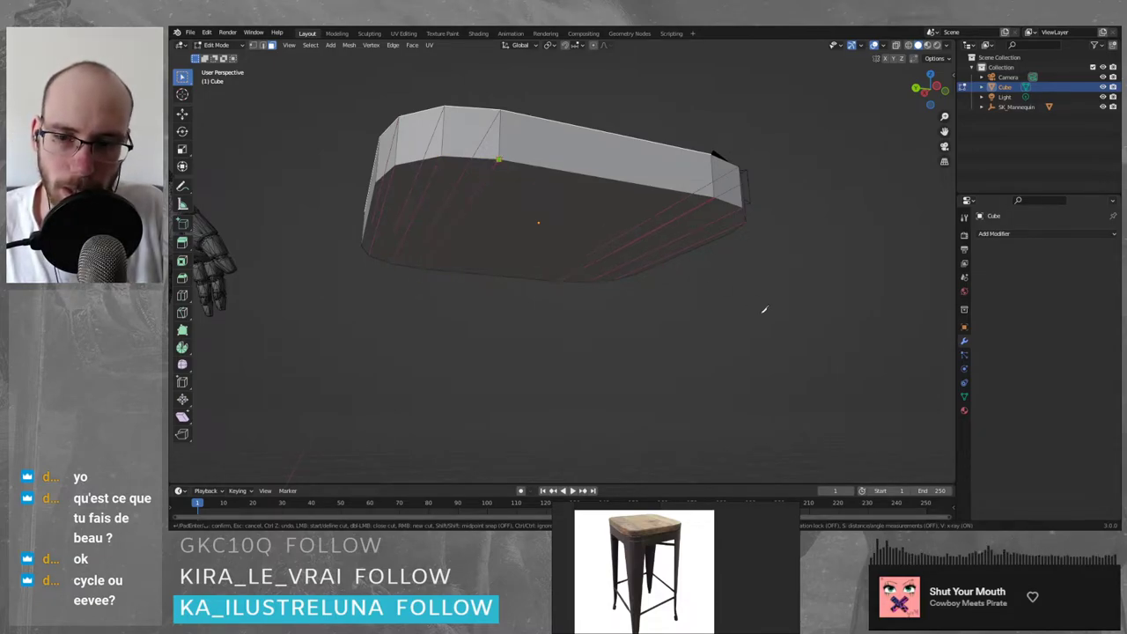
- Try extruding the underside's central face and moving the adjacent strip along Z, and undo the strip's move
middle_drag(734, 314, 679, 269)
click(590, 250)
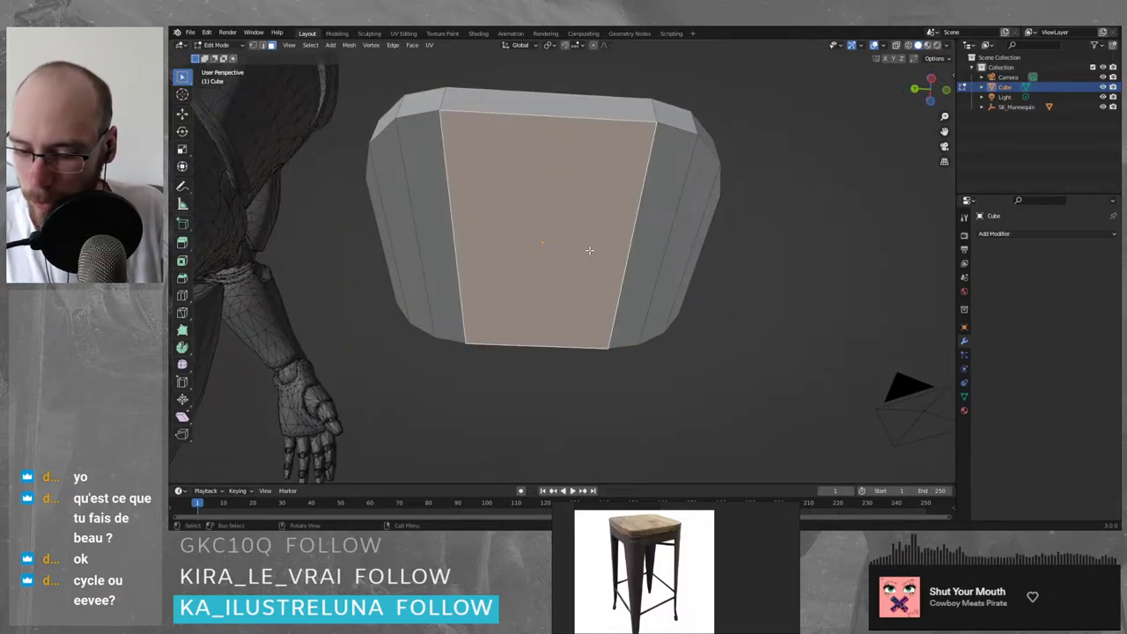
key(e)
click(578, 370)
middle_drag(579, 370, 493, 199)
key(g)
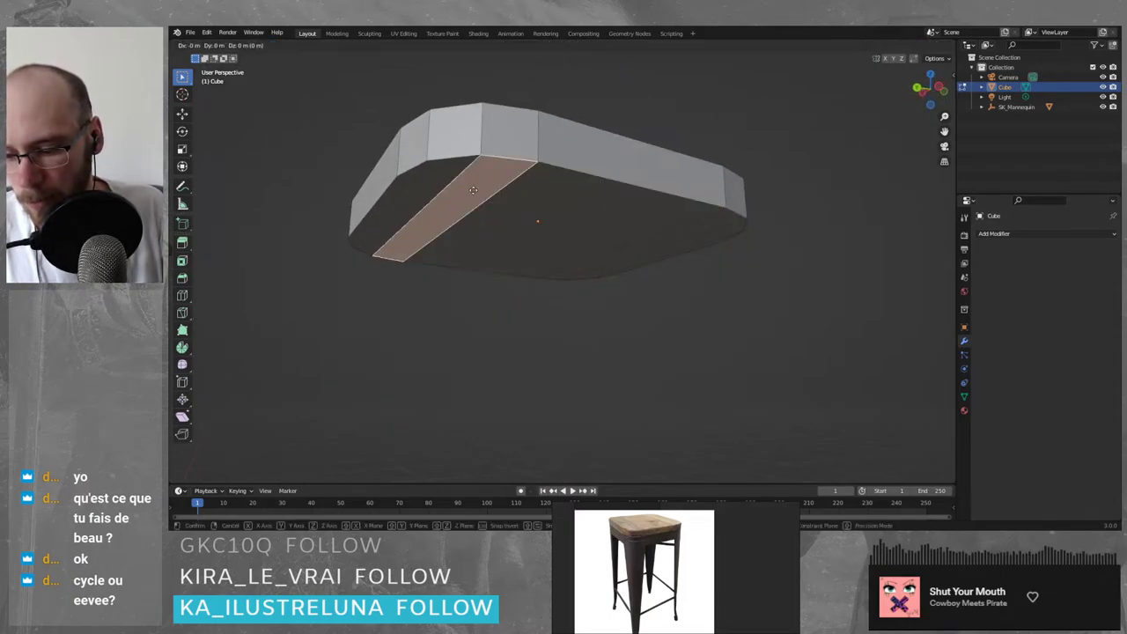
key(z)
click(482, 295)
key(ctrl+z)
- Select individual strips of the top face, try moving the outermost one along Z, and undo the move
middle_drag(633, 334, 436, 217)
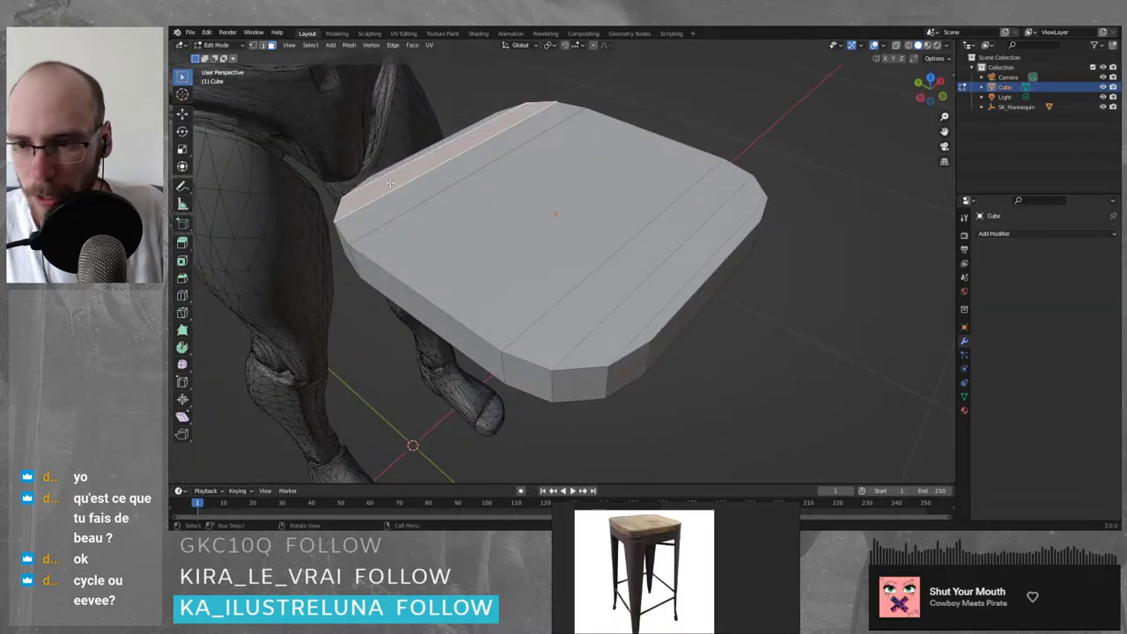
click(413, 192)
click(506, 225)
click(652, 321)
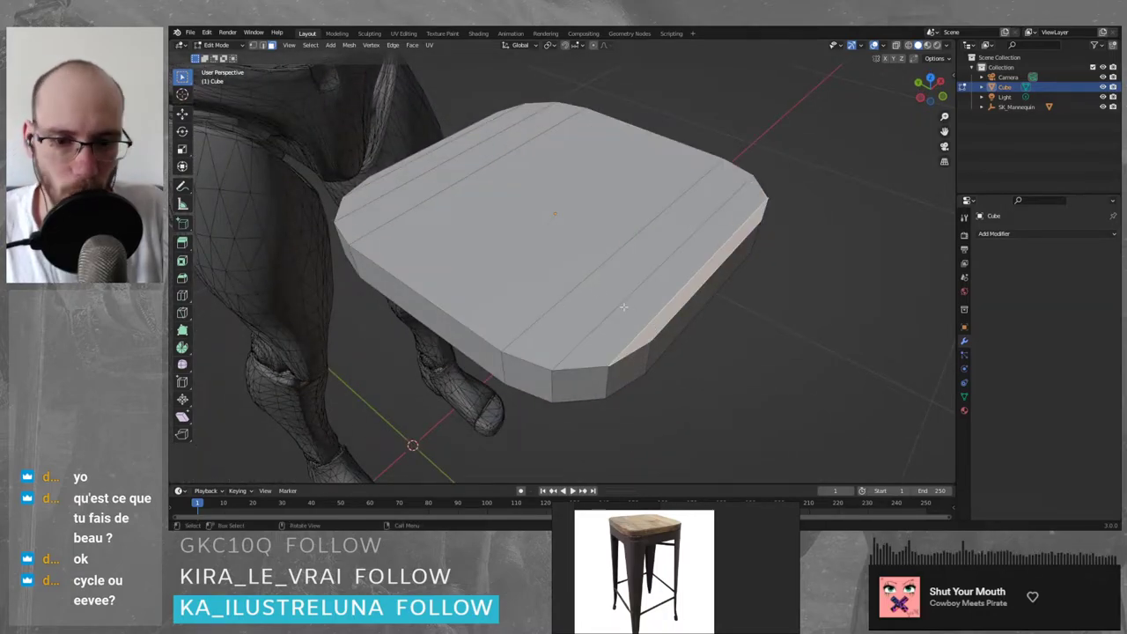
click(572, 286)
click(658, 321)
key(g)
key(z)
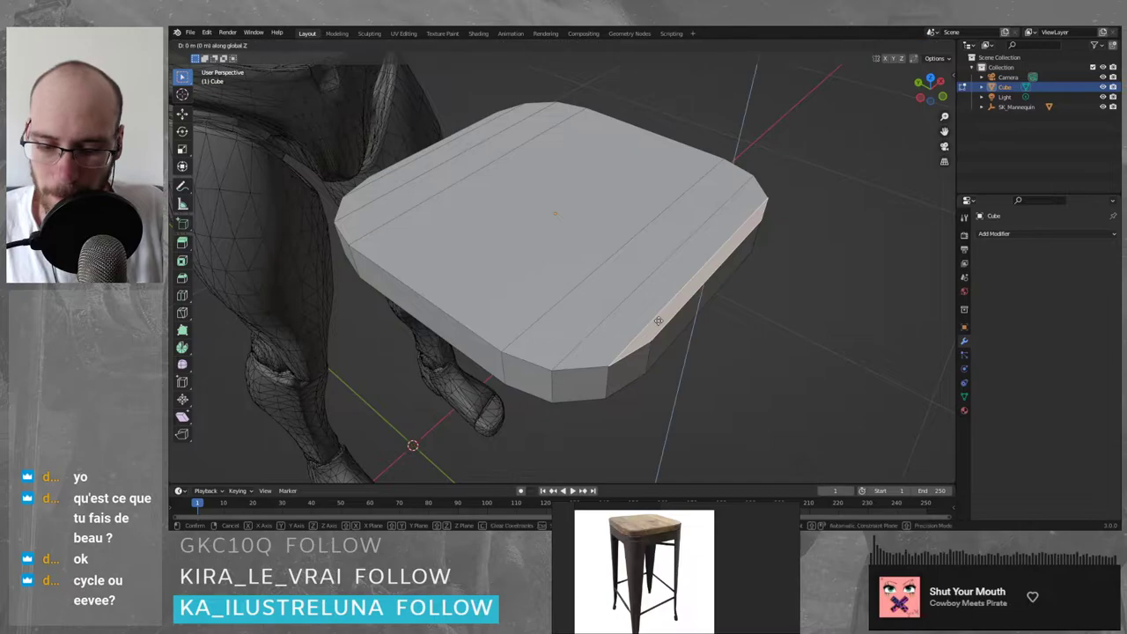
click(668, 234)
middle_drag(662, 333, 712, 290)
key(ctrl+z)
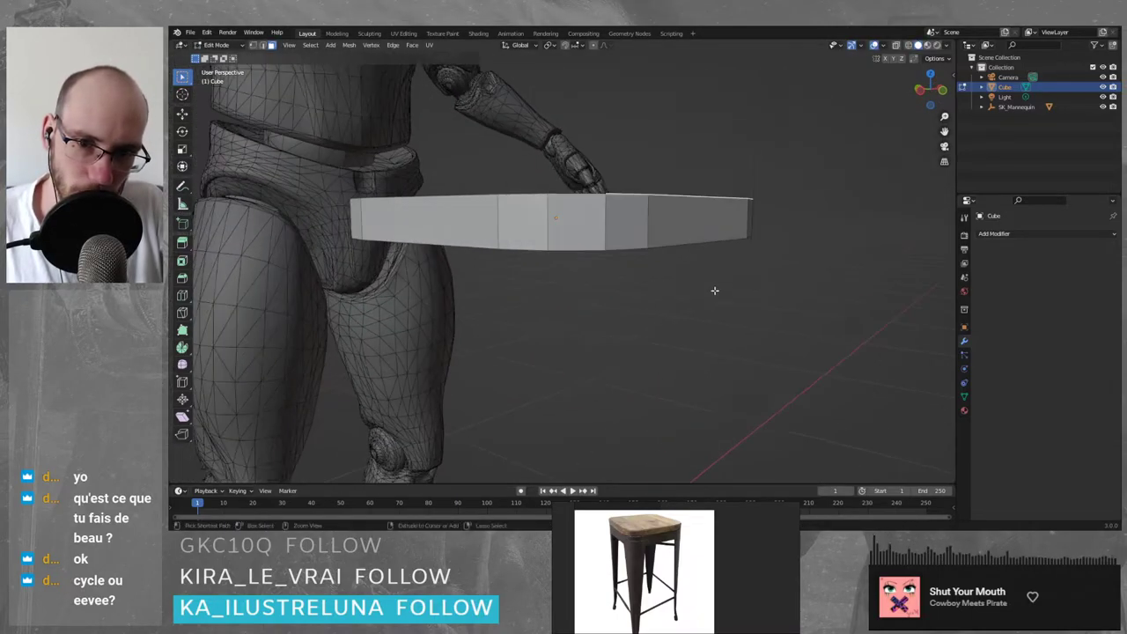
- Select the slab's upper and lower outline edge loops, try bevelling them with three segments, and undo the bevel
middle_drag(745, 325, 579, 314)
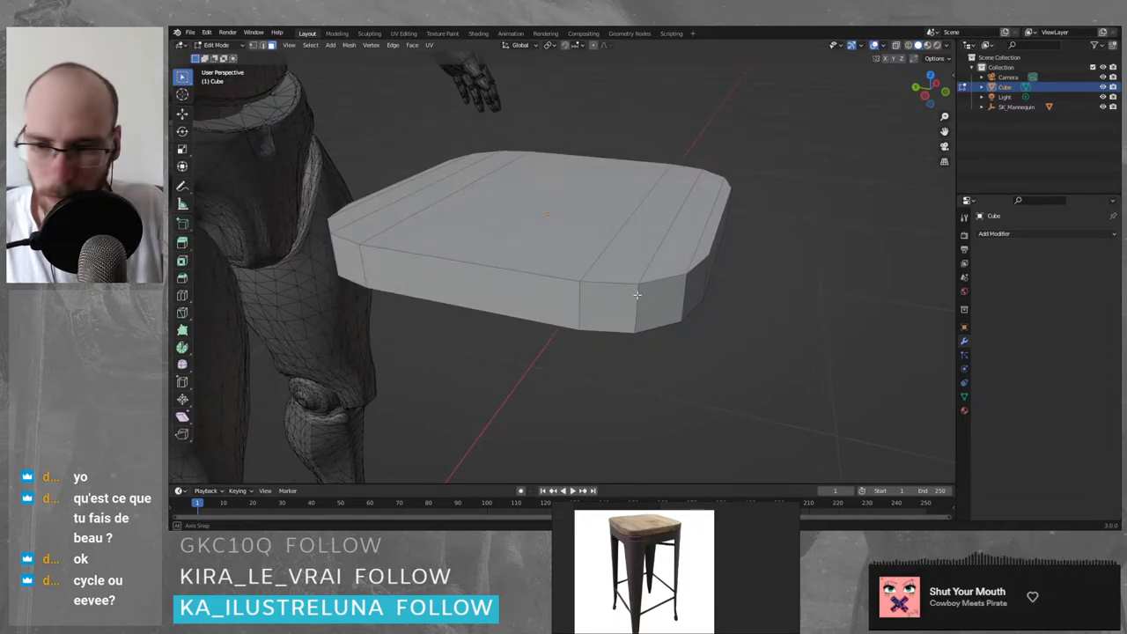
alt+click(455, 260)
middle_drag(510, 312, 524, 282)
alt+shift+click(542, 327)
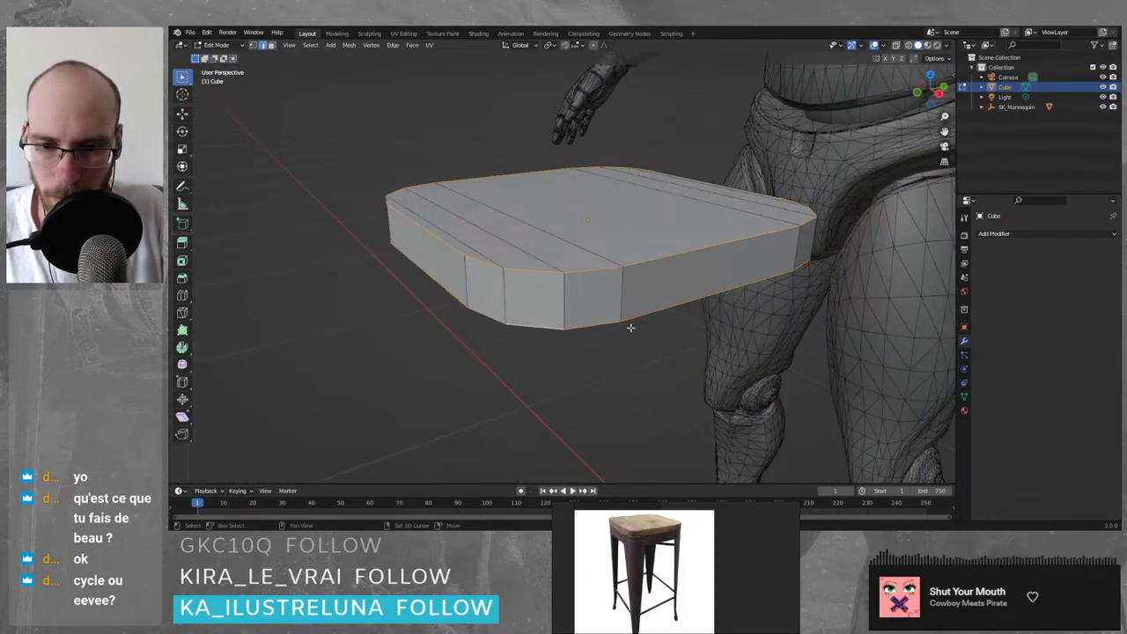
middle_drag(626, 323, 573, 261)
middle_drag(582, 197, 594, 298)
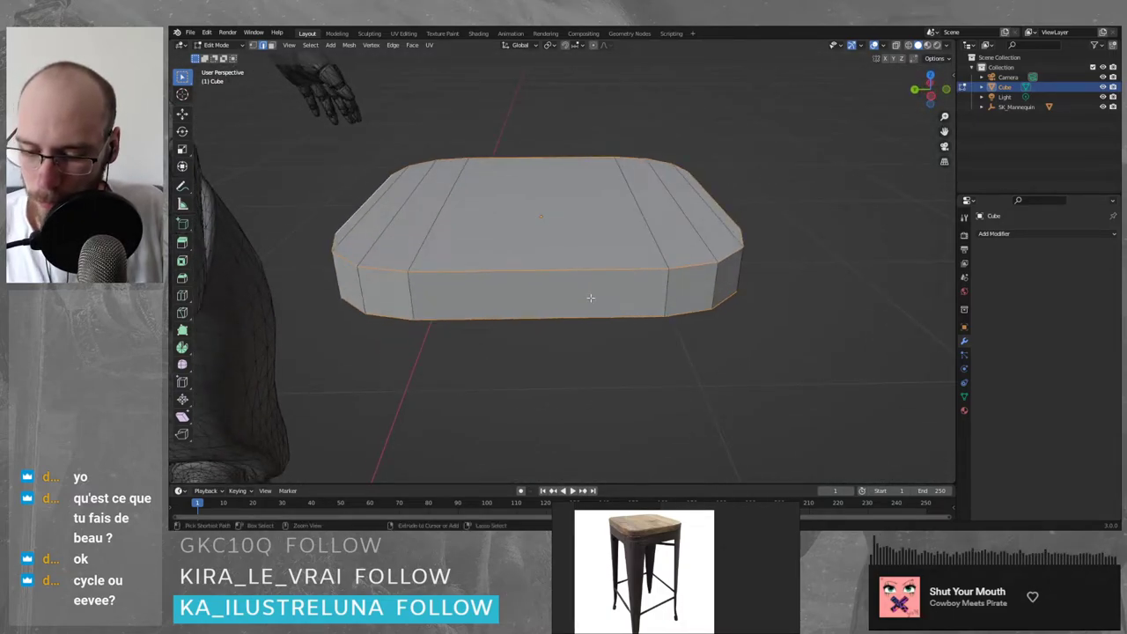
key(ctrl+b)
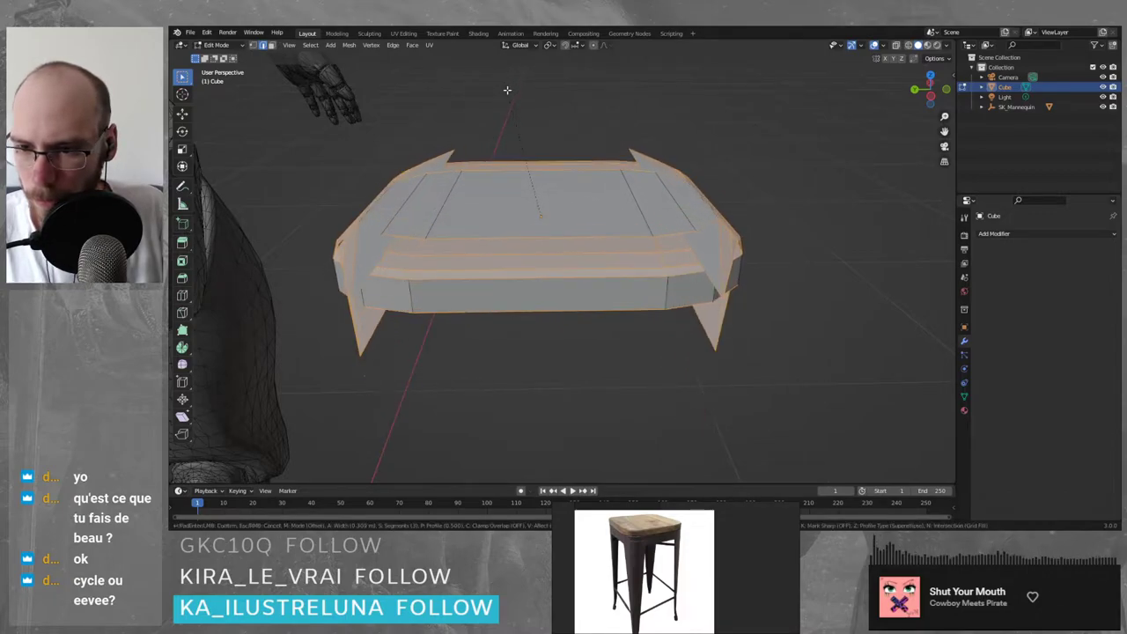
click(511, 121)
middle_drag(590, 214, 505, 272)
scroll(476, 266, up, 5)
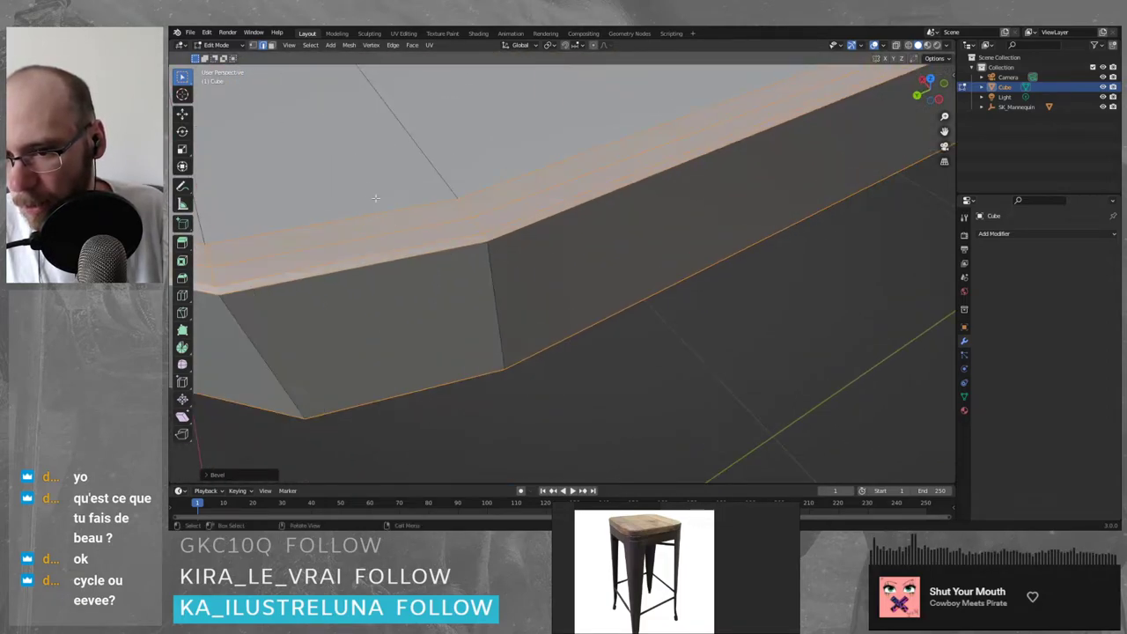
middle_drag(375, 198, 475, 223)
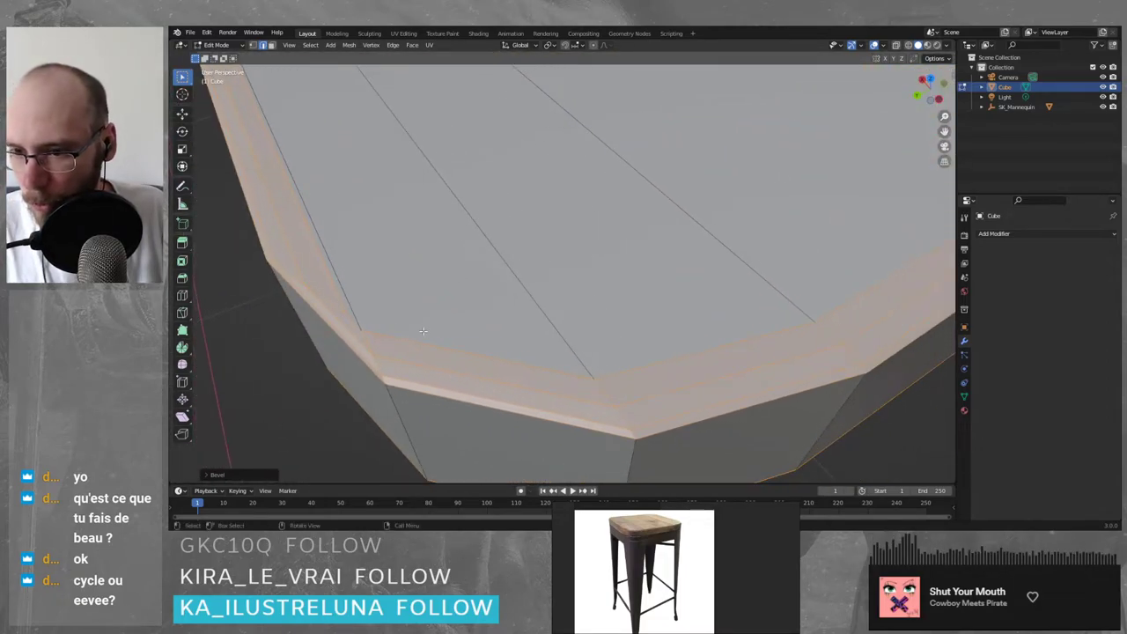
key(alt+a)
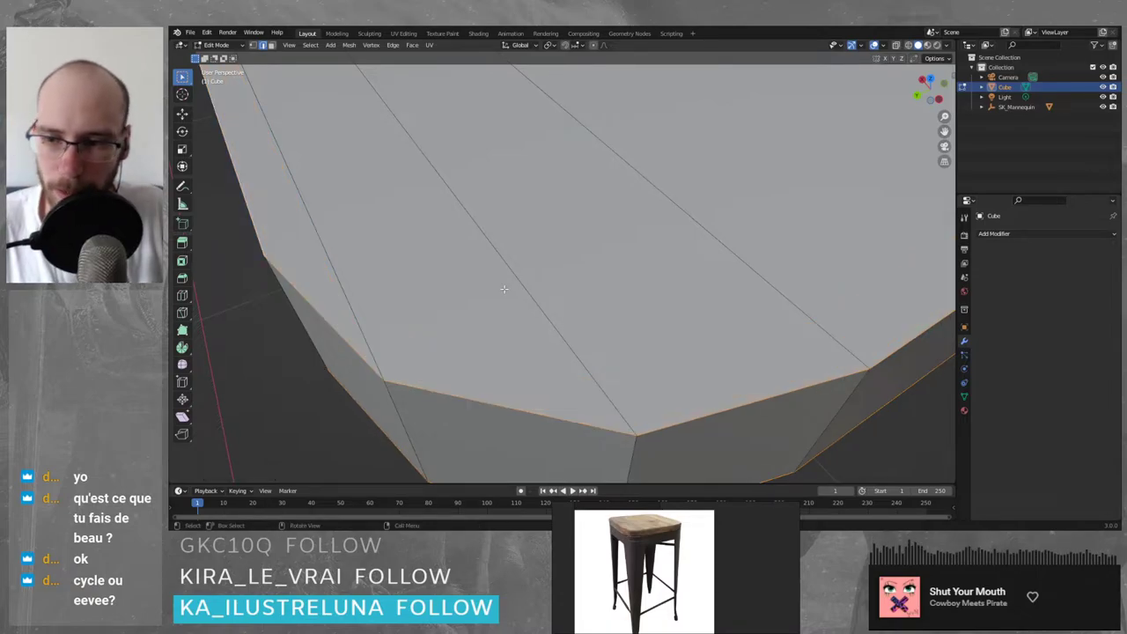
- Return to Object Mode and apply the slab's rotation and scale
scroll(641, 195, down, 8)
shift+middle_drag(642, 195, 559, 255)
key(Tab)
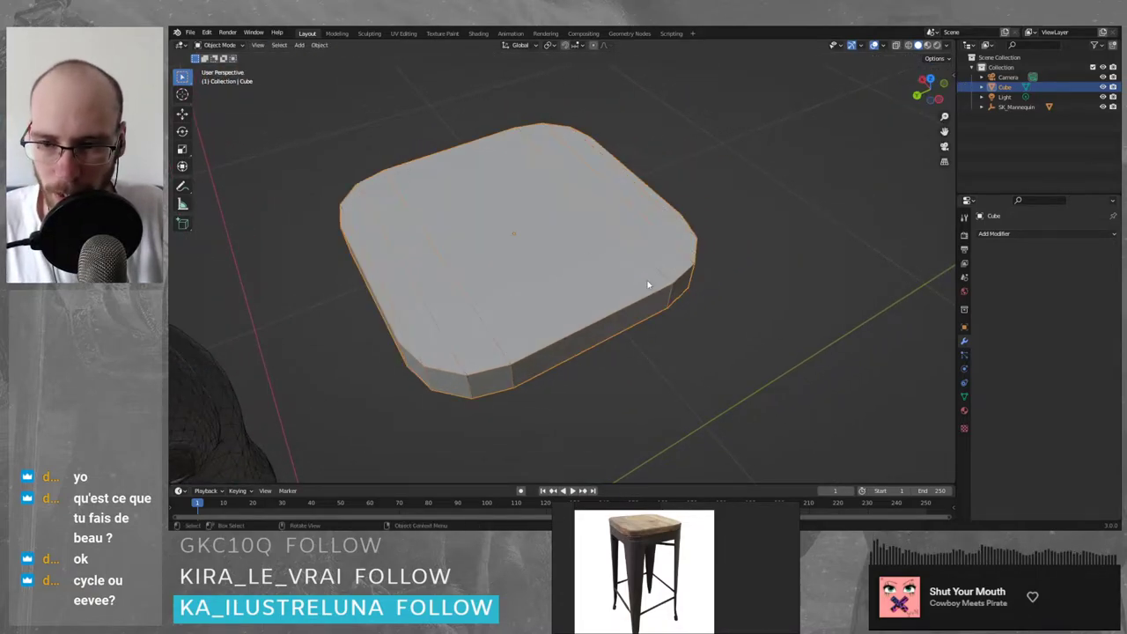
click(754, 340)
click(575, 292)
key(a)
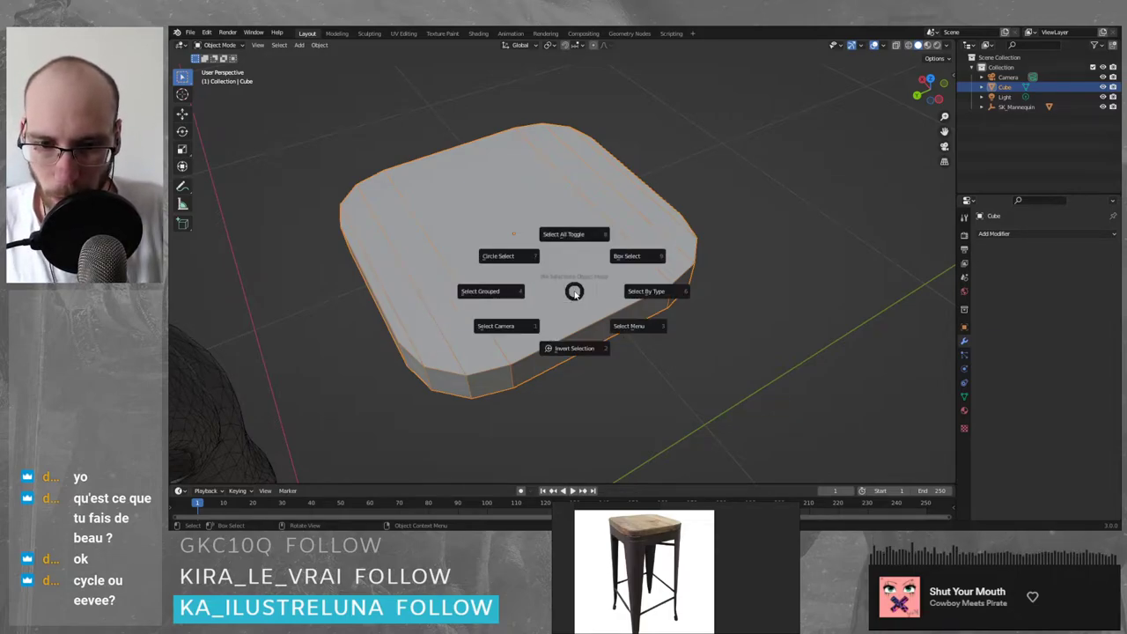
key(Escape)
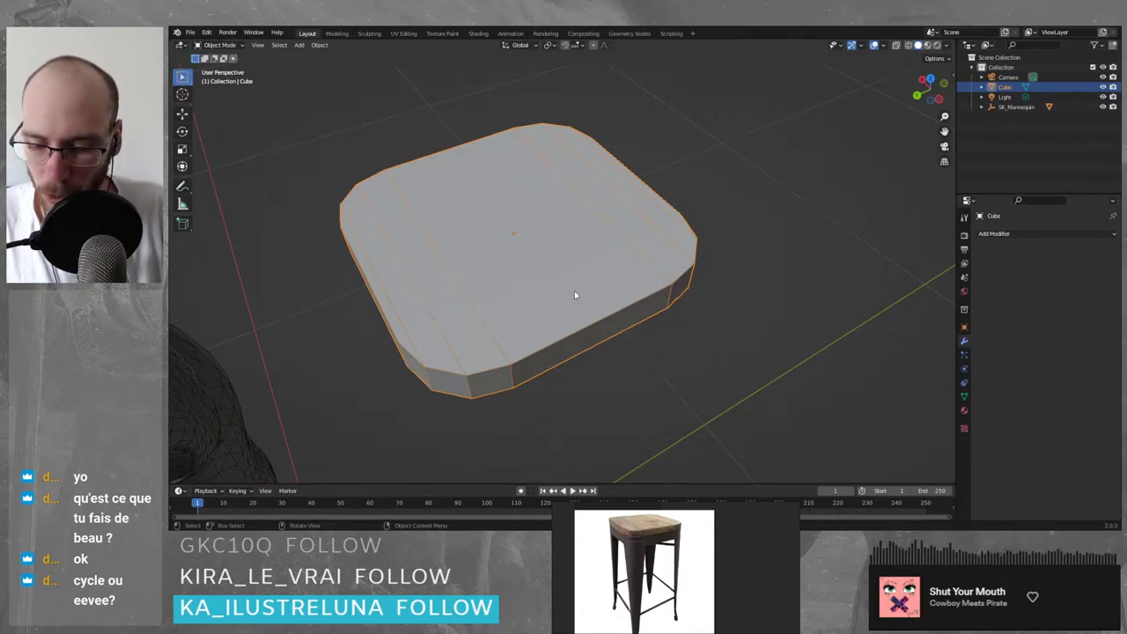
key(ctrl+a)
click(574, 352)
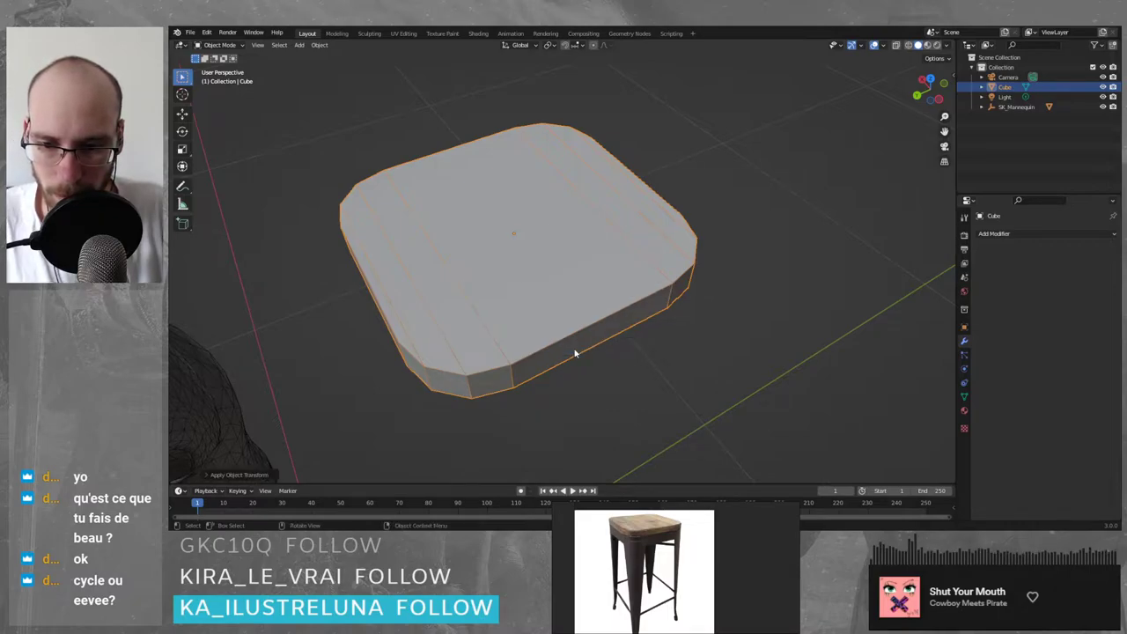
mouse_move(541, 307)
middle_down()
mouse_move(556, 314)
mouse_move(516, 320)
mouse_move(560, 283)
mouse_move(577, 285)
mouse_move(537, 311)
middle_up()
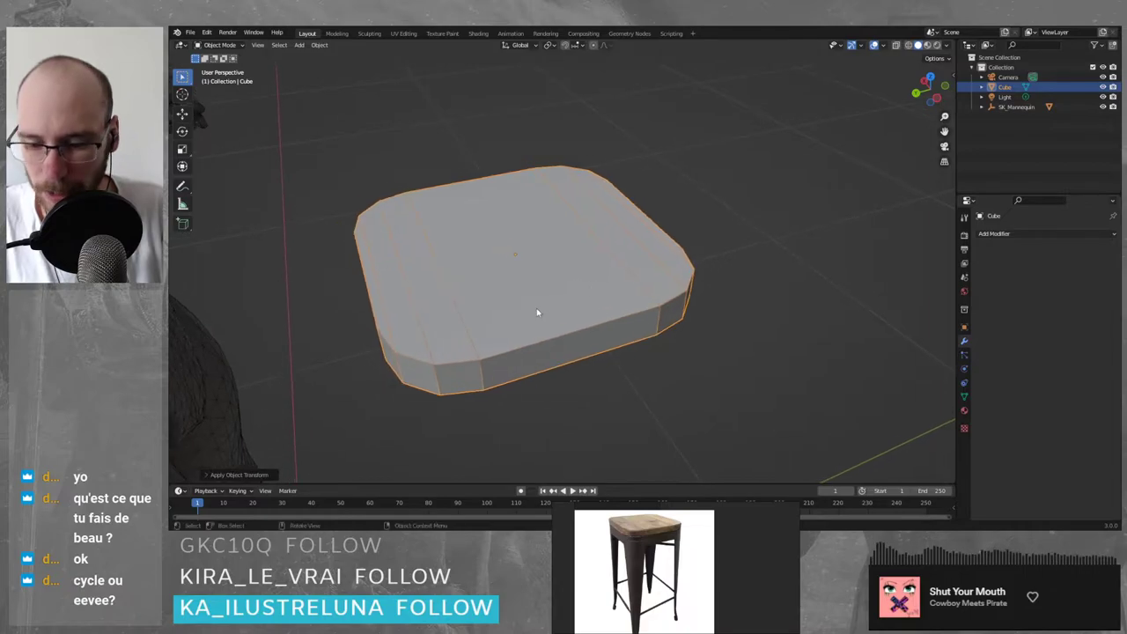
key(ctrl+a)
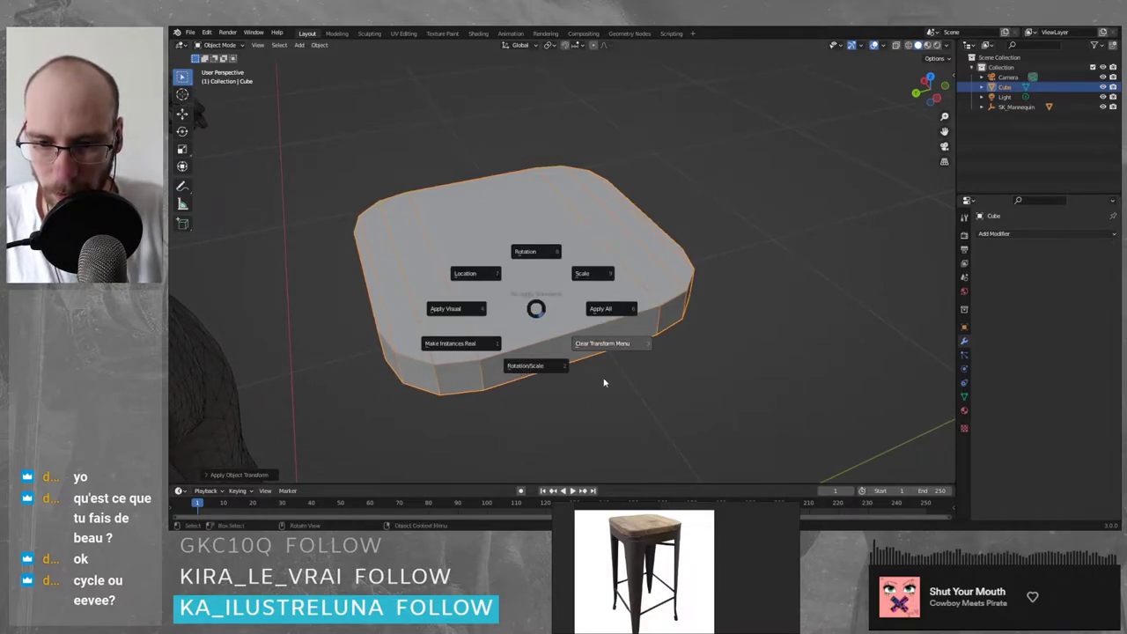
key(Escape)
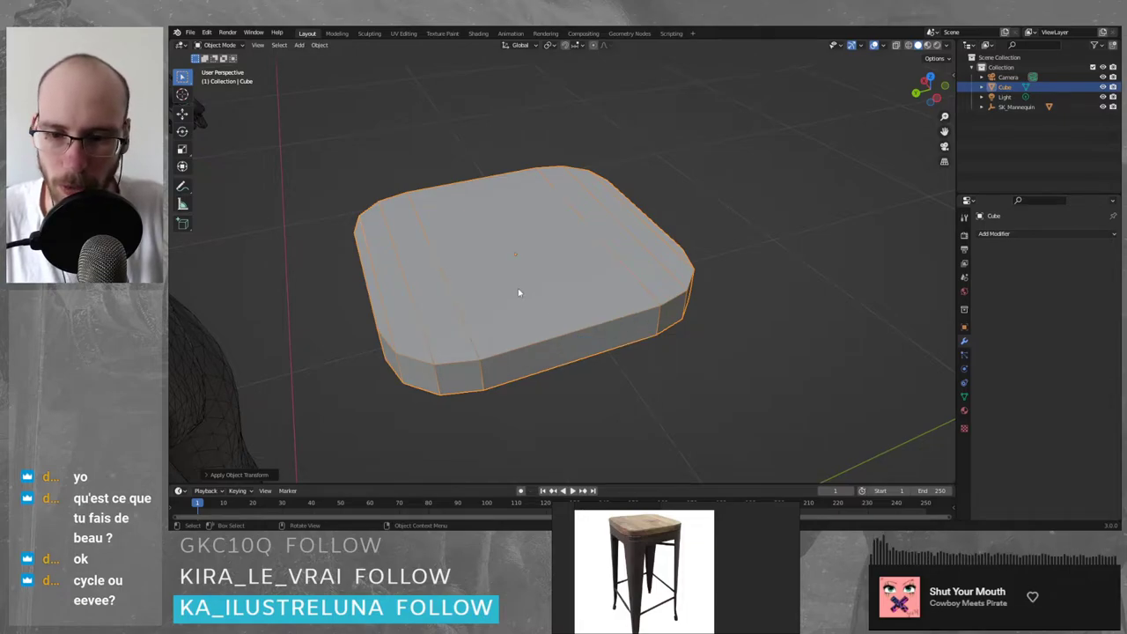
- In Edit Mode, bevel the slab's upper and lower outline edges narrowly with two segments
middle_drag(589, 332, 499, 314)
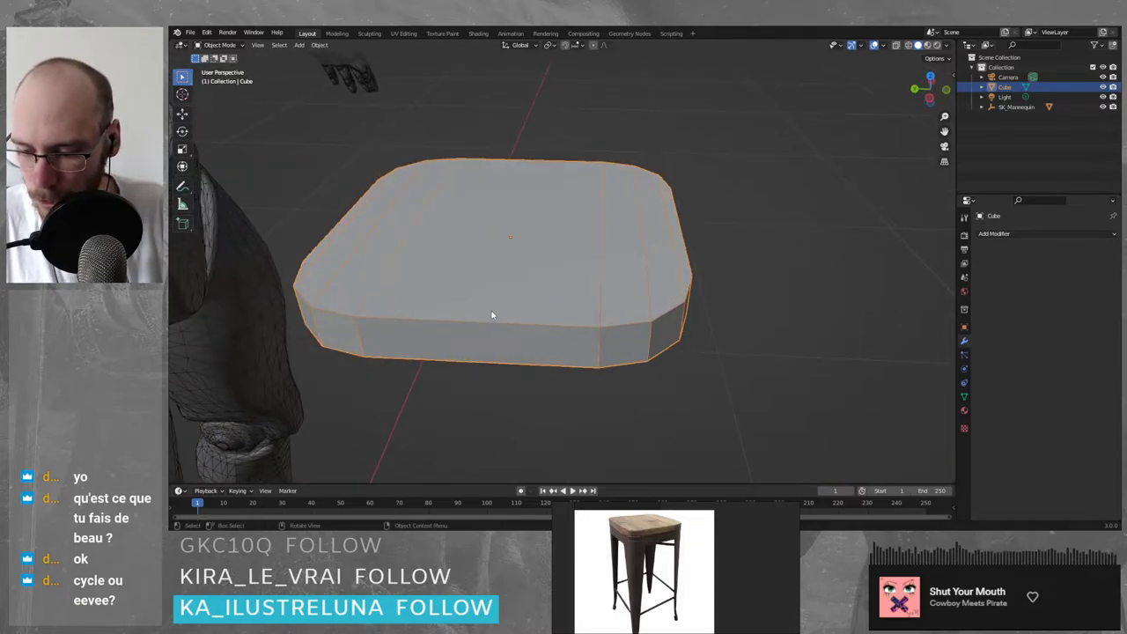
key(Tab)
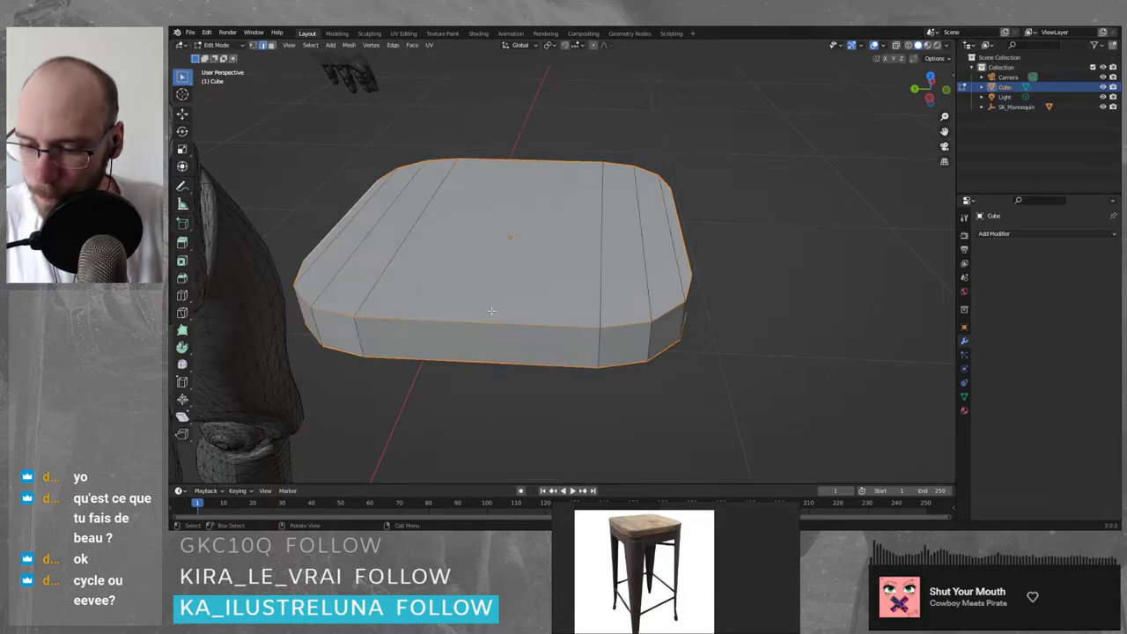
key(ctrl+b)
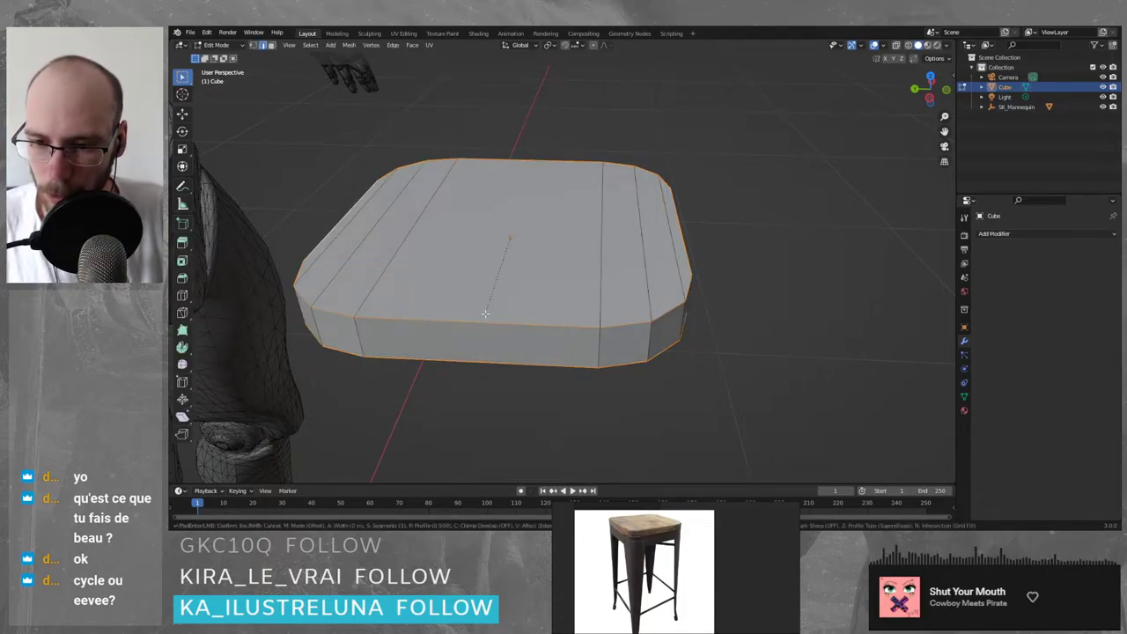
scroll(533, 199, up, 1)
scroll(564, 211, down, 1)
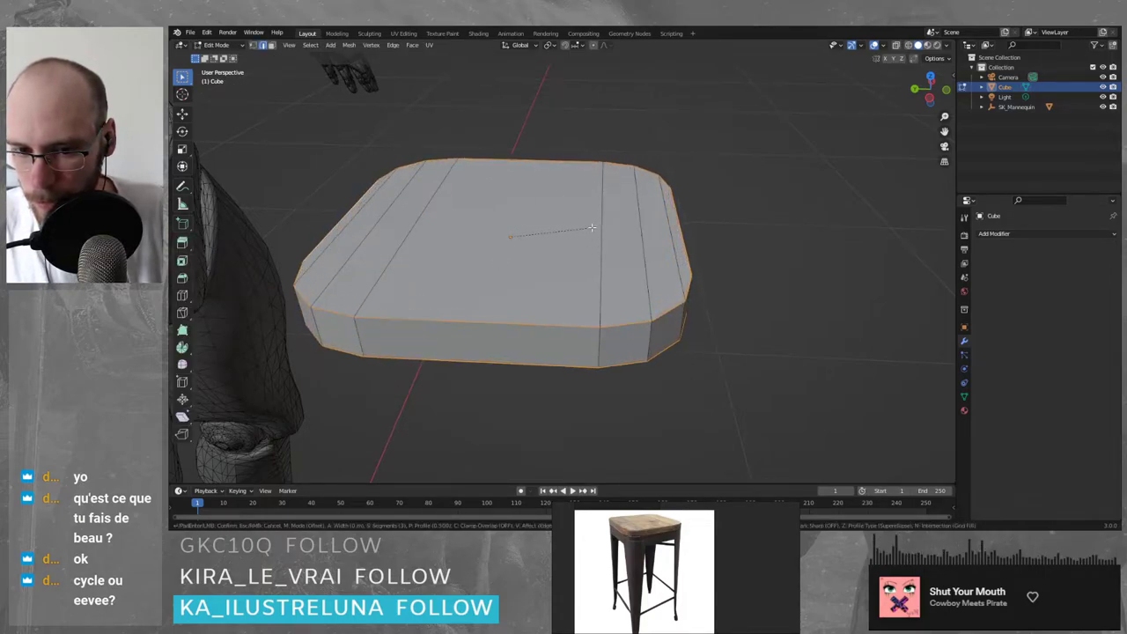
scroll(599, 228, down, 1)
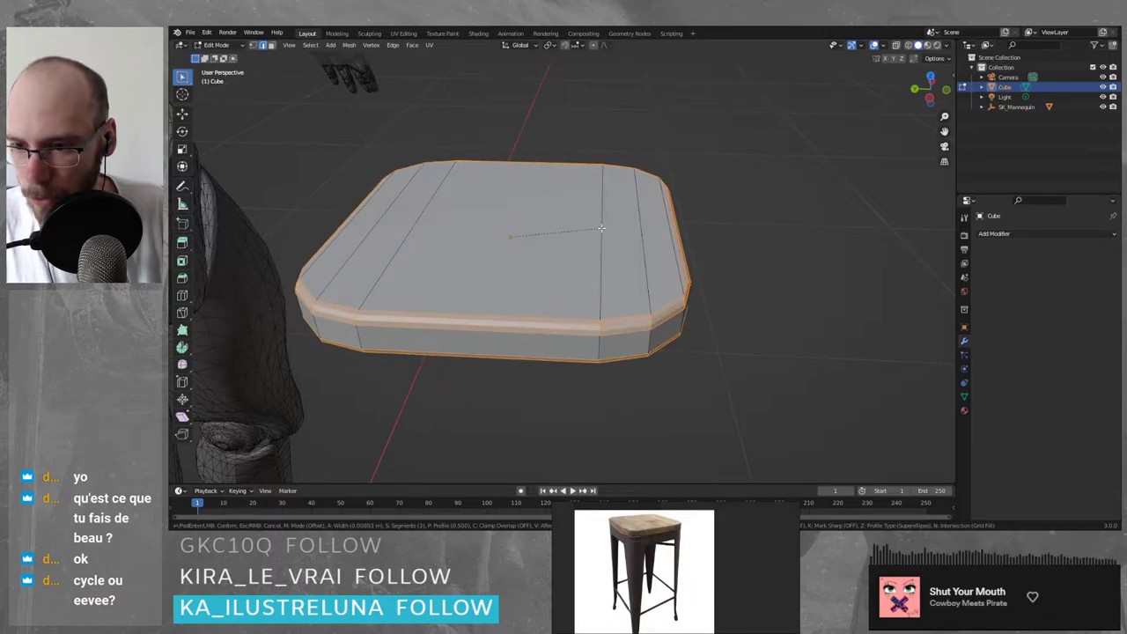
scroll(602, 228, up, 1)
scroll(601, 228, down, 2)
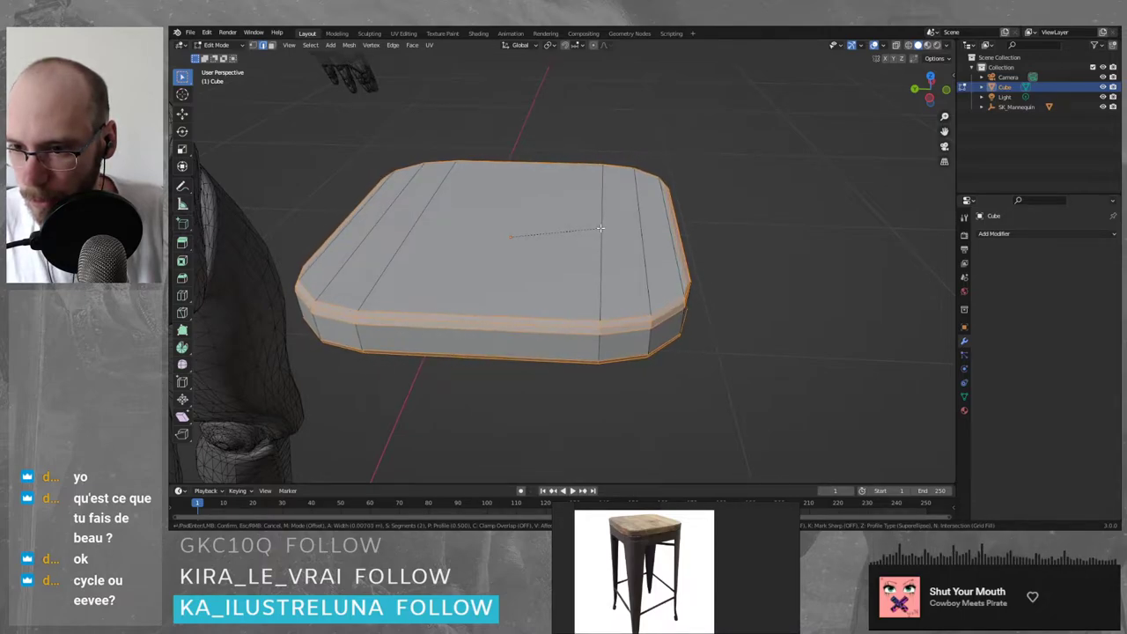
scroll(600, 228, up, 1)
scroll(599, 228, down, 1)
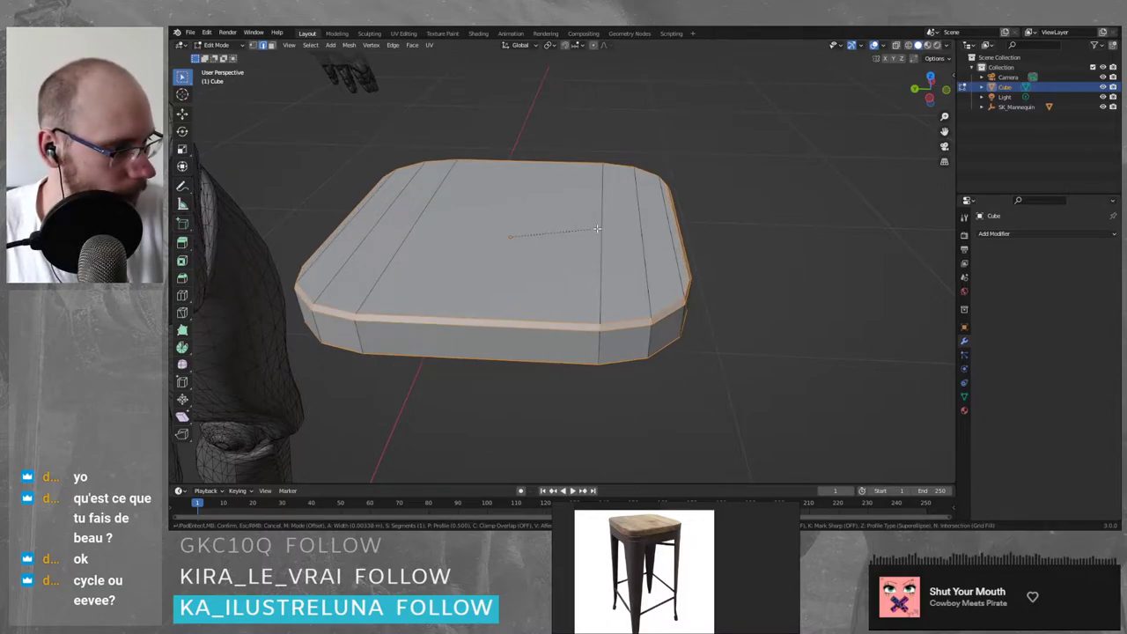
scroll(597, 229, up, 1)
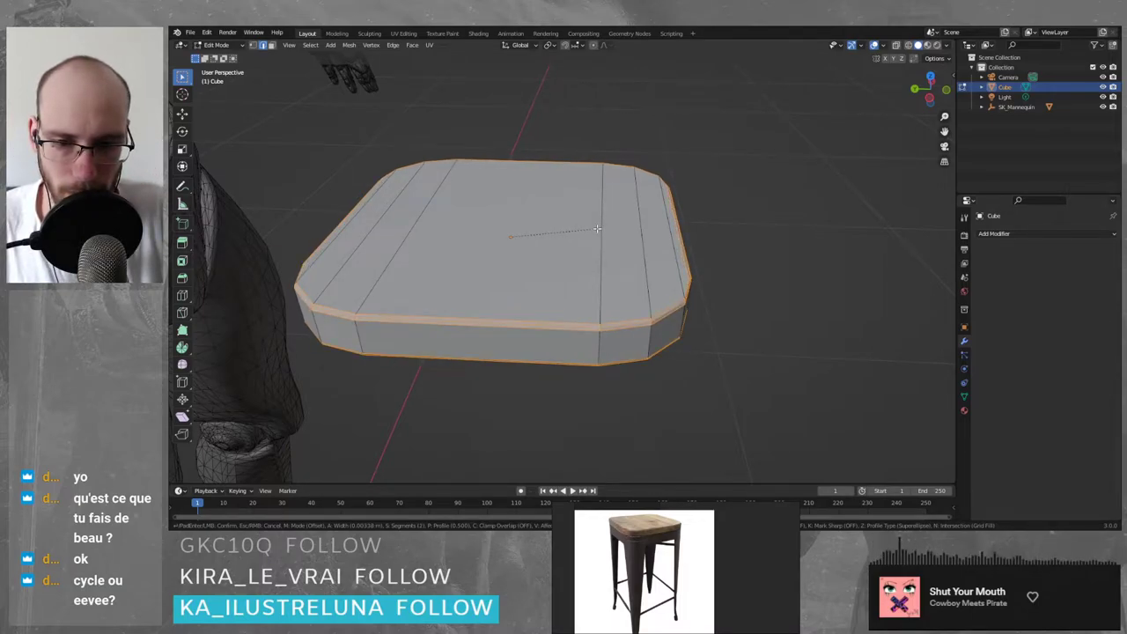
click(599, 231)
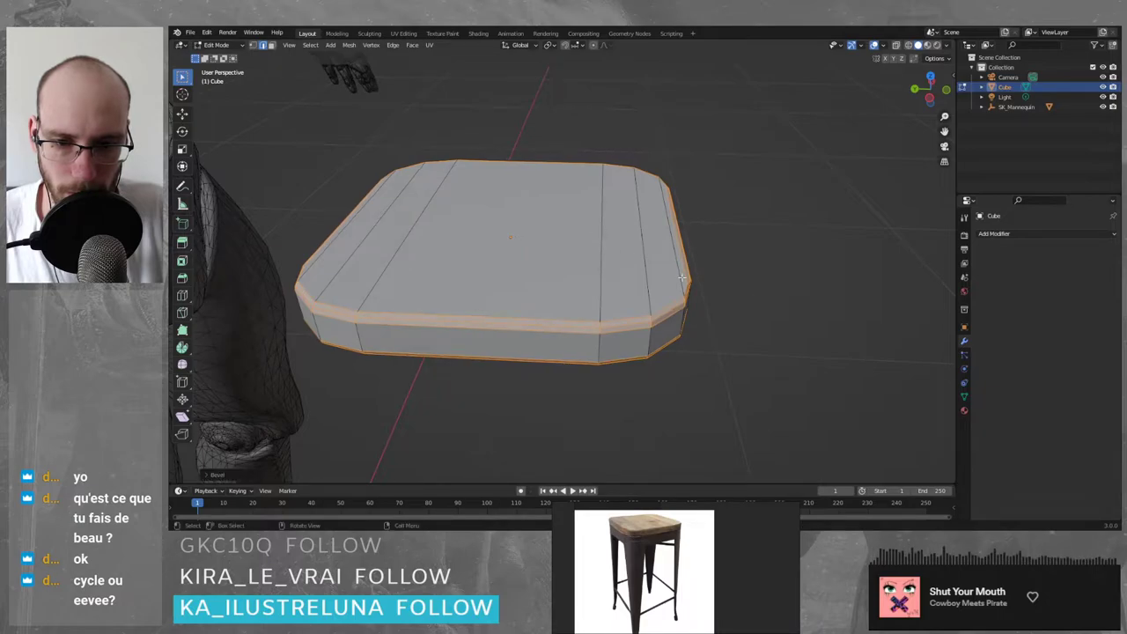
- Deselect the slab in Object Mode, turn off the wireframe overlay, and inspect the bevelled rim from below
key(Tab)
click(783, 357)
middle_drag(784, 356, 745, 333)
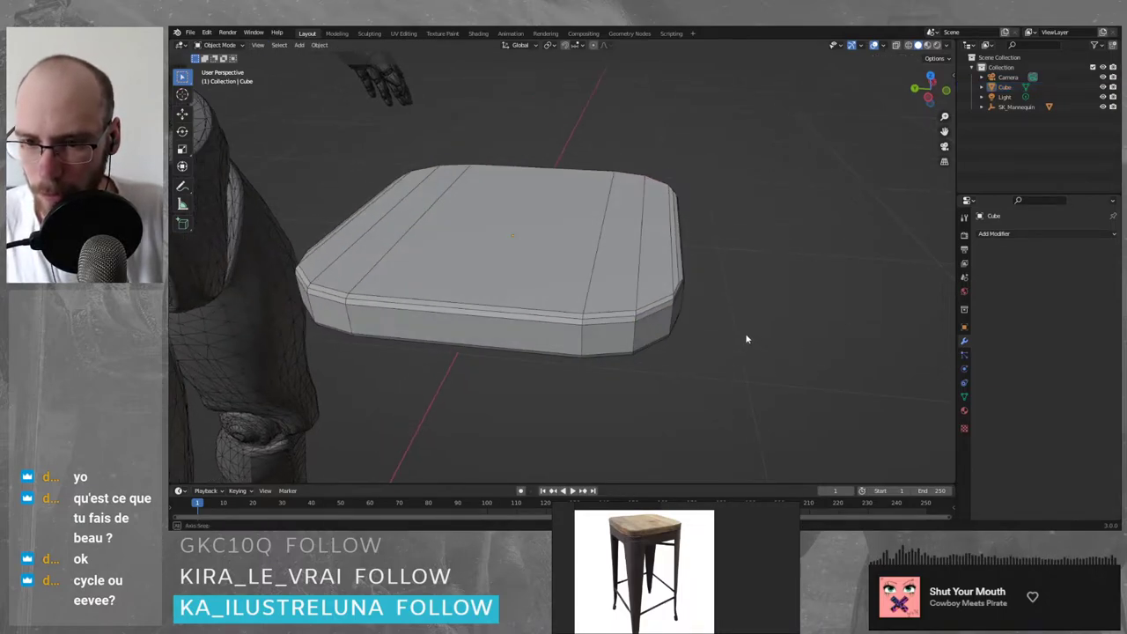
click(883, 47)
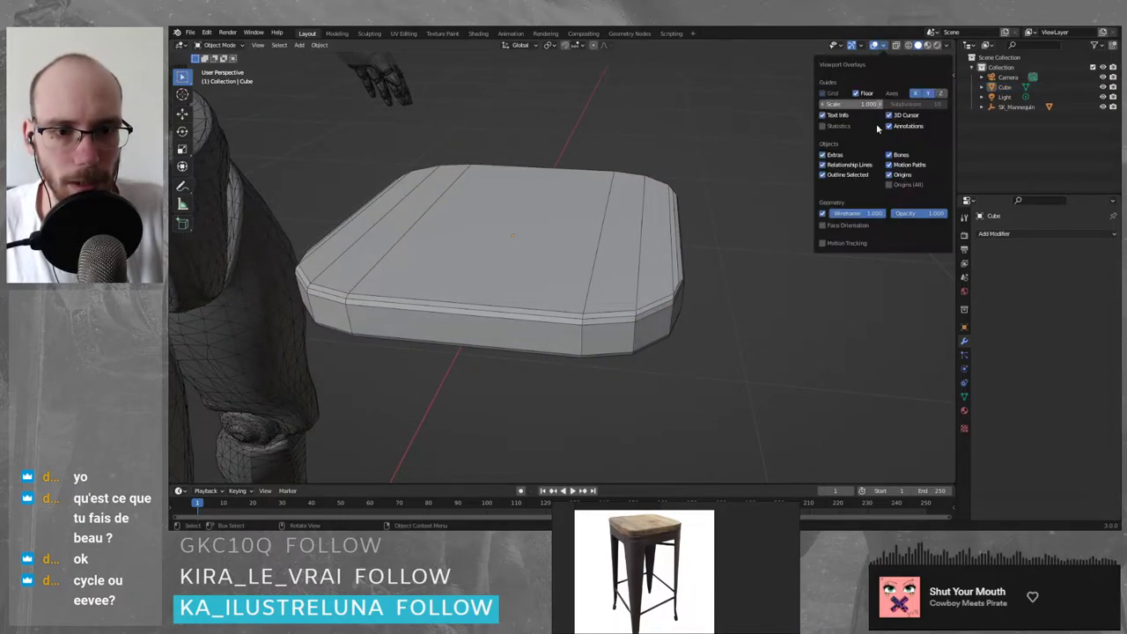
click(823, 216)
middle_drag(758, 280, 640, 339)
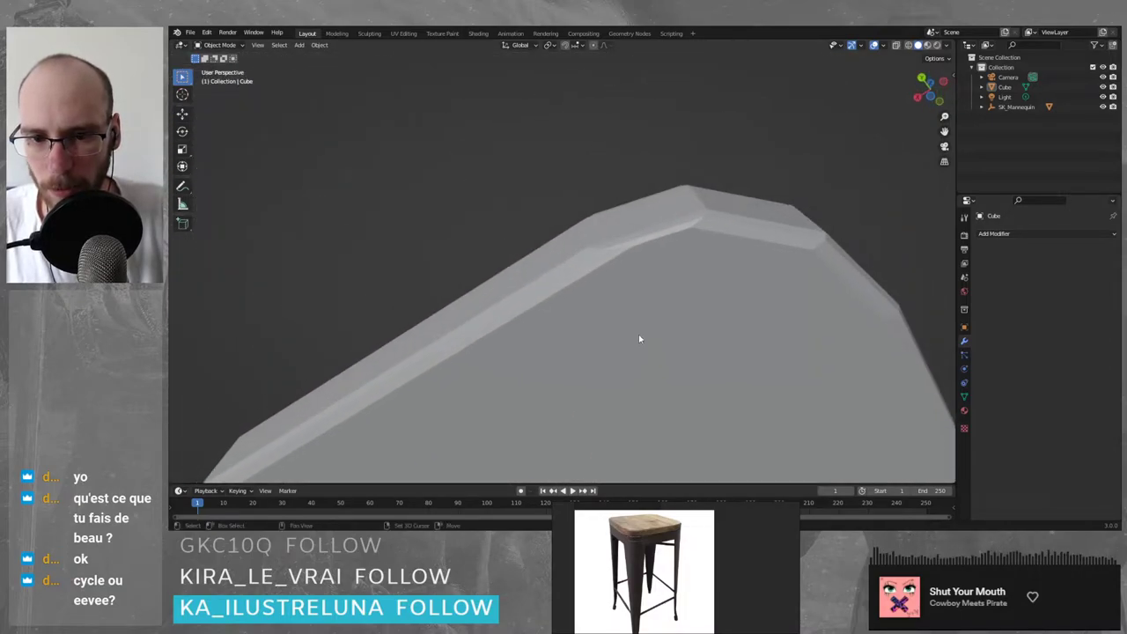
- Re-enter Edit Mode on the slab, examine the underside's rim, and undo the two-segment bevel
key(Tab)
middle_drag(779, 204, 614, 214)
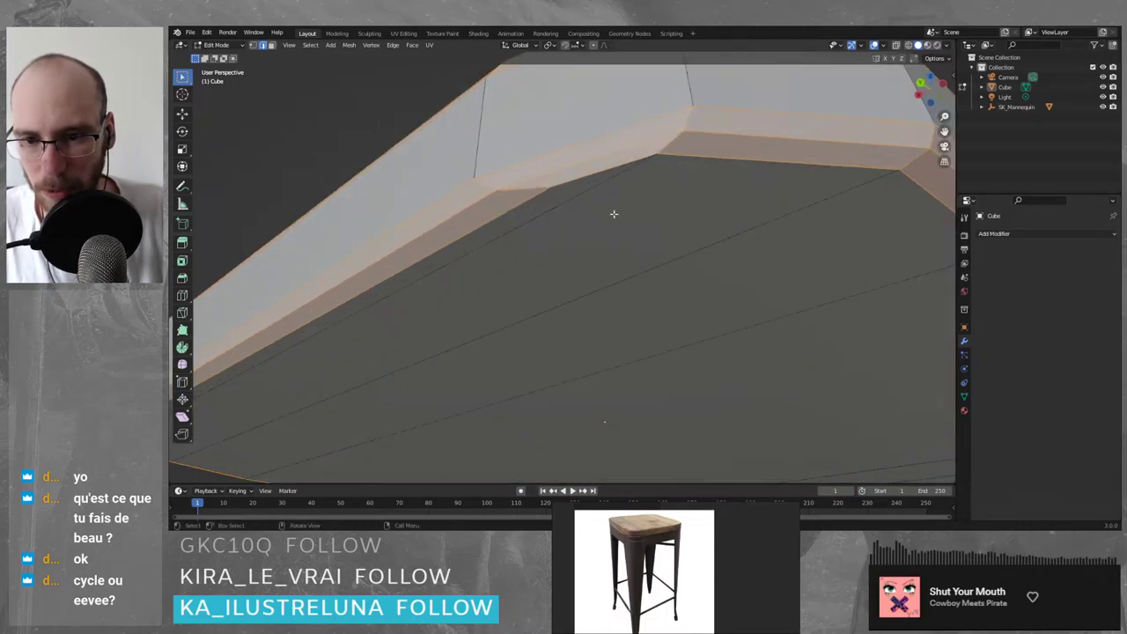
key(ctrl+z)
key(ctrl+z)
key(ctrl+z)
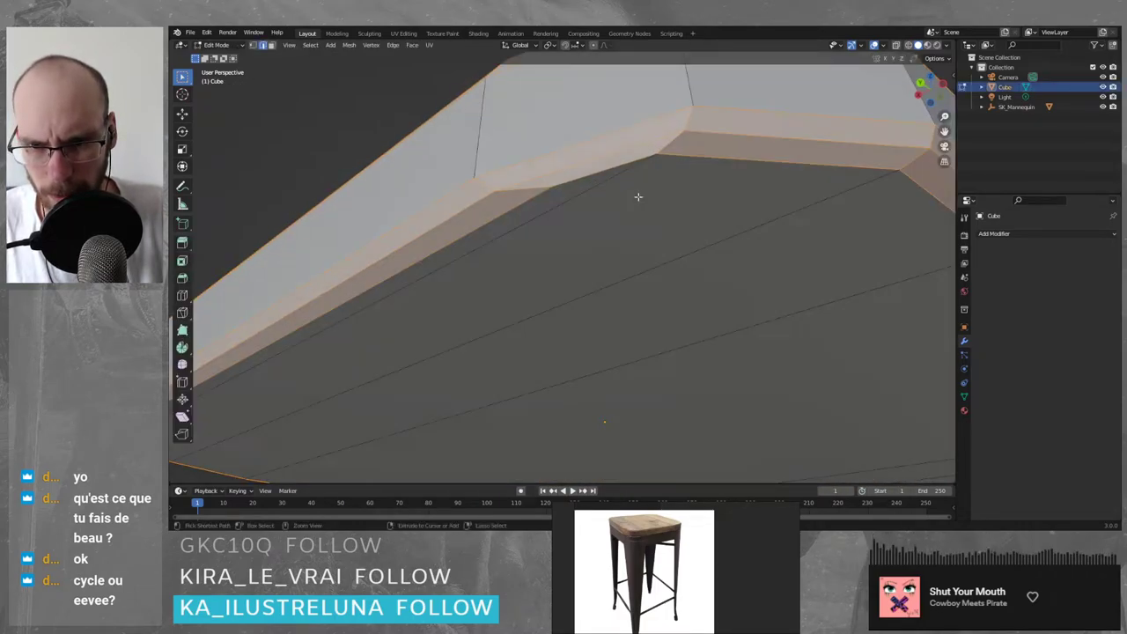
- Try moving a single corner vertex on the slab's underside in vertex selection, and undo the move
key(1)
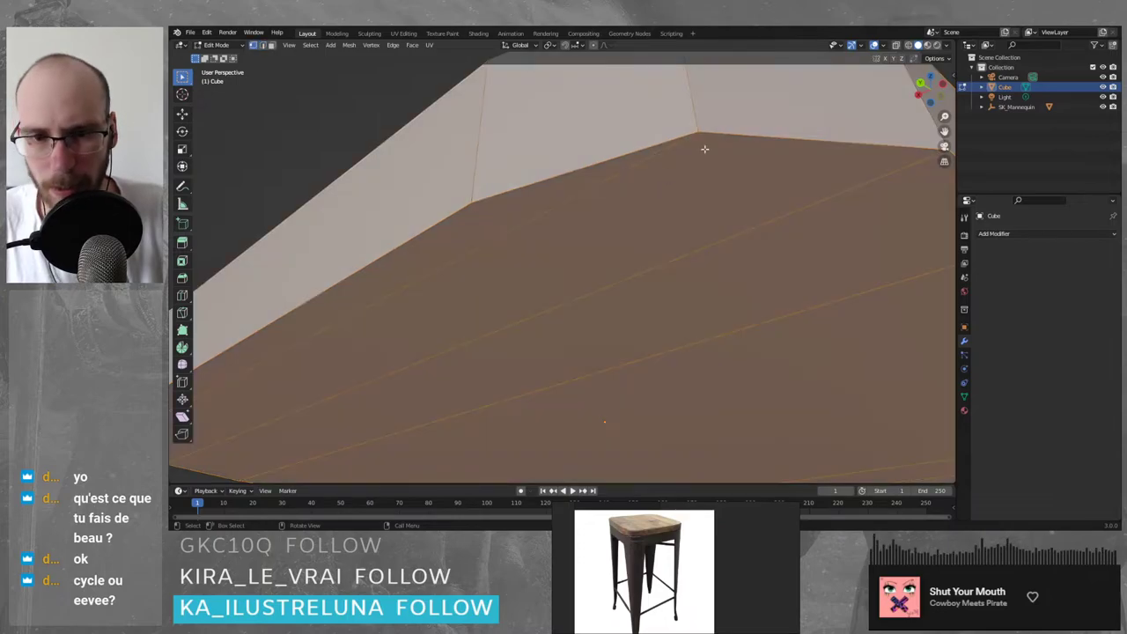
click(705, 149)
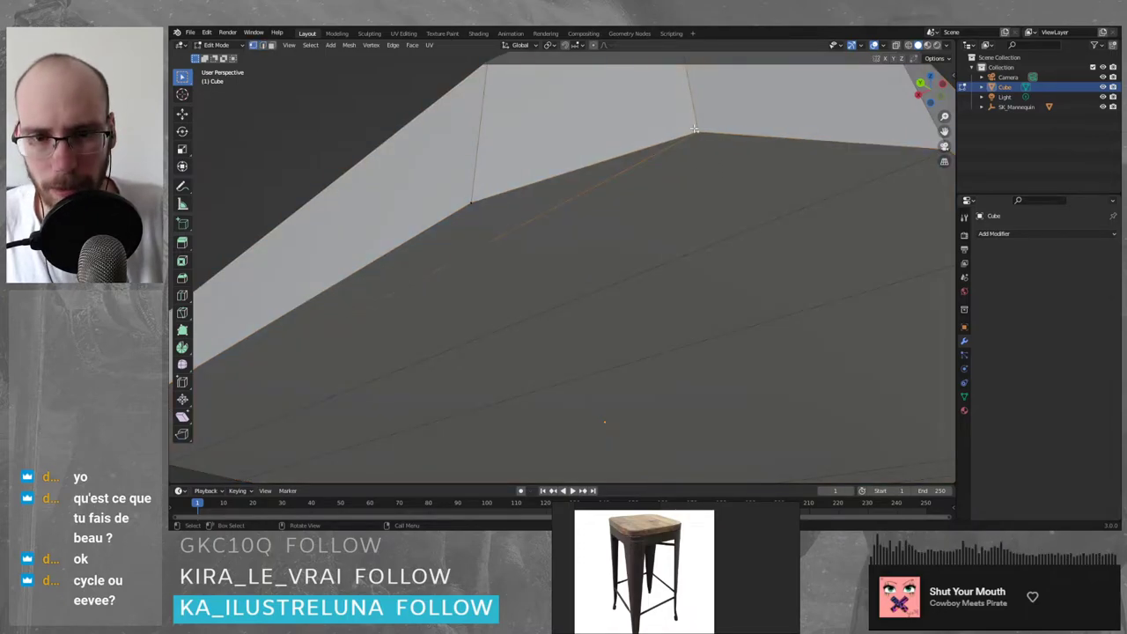
key(g)
click(611, 192)
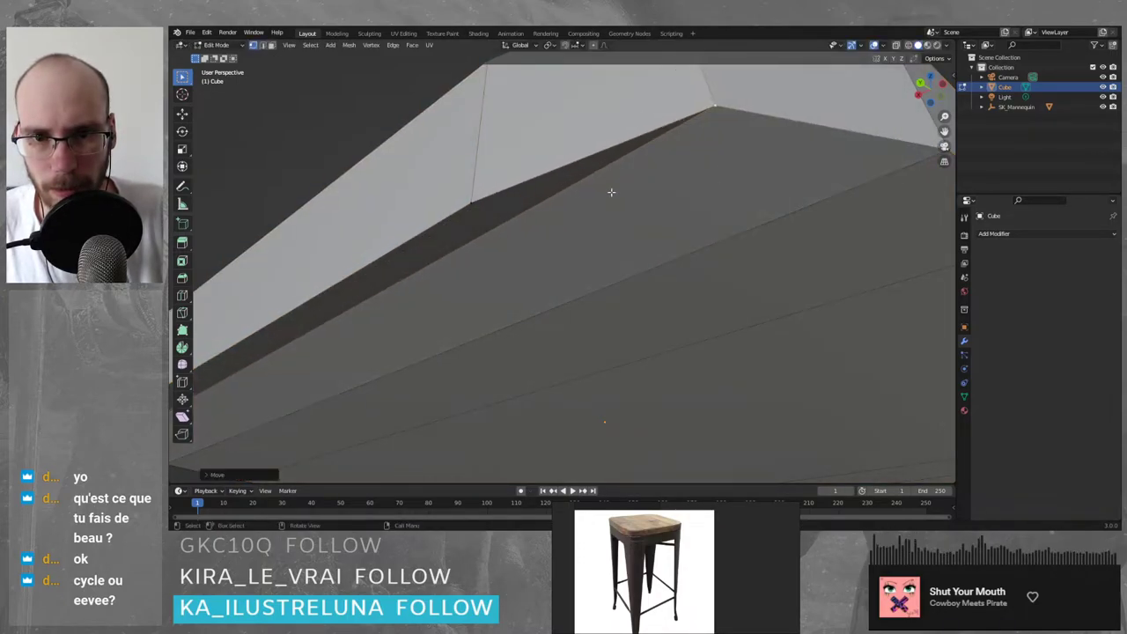
key(ctrl+z)
key(ctrl+z)
key(ctrl+z)
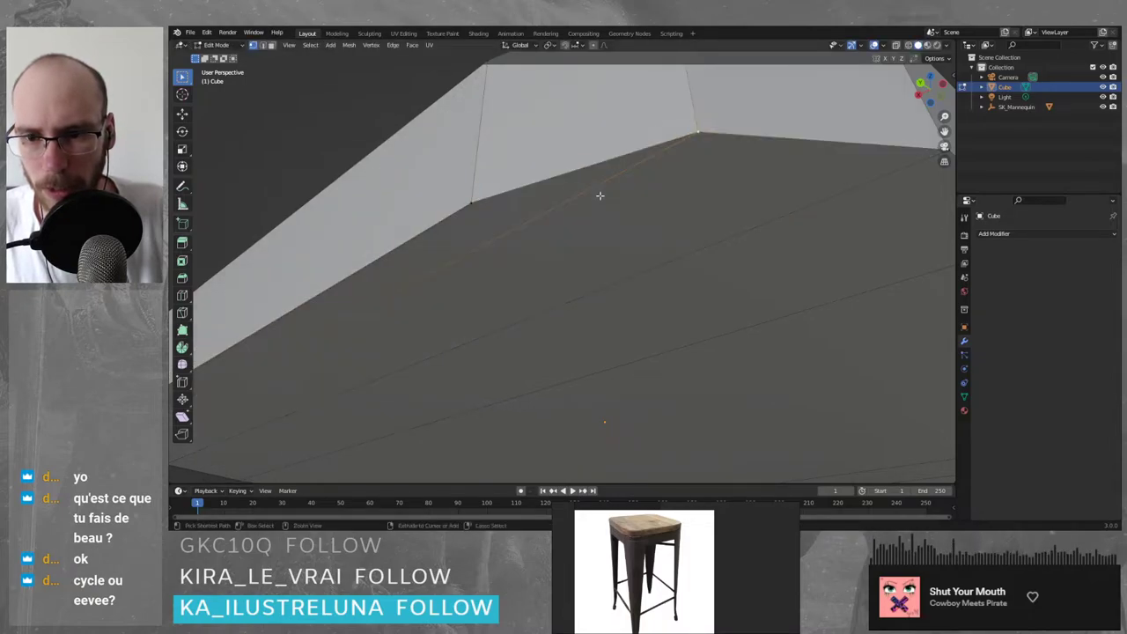
- Try moving the vertex where the underside's central strip meets the rounded corner, and cancel the move
scroll(659, 219, down, 5)
middle_drag(660, 219, 623, 174)
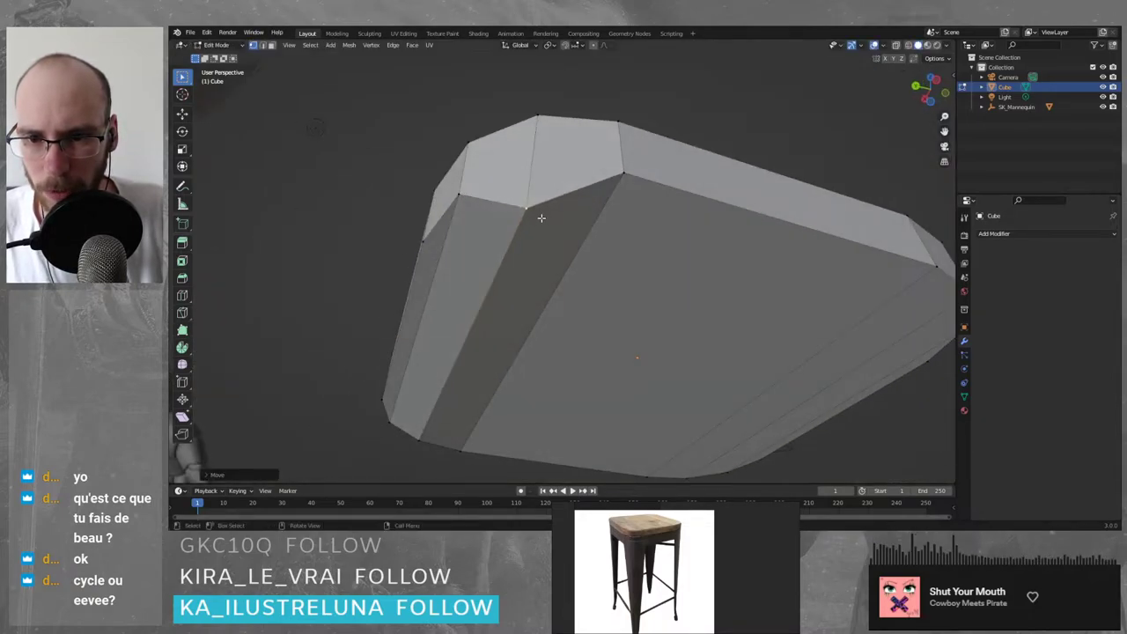
click(623, 174)
key(g)
right_click(601, 250)
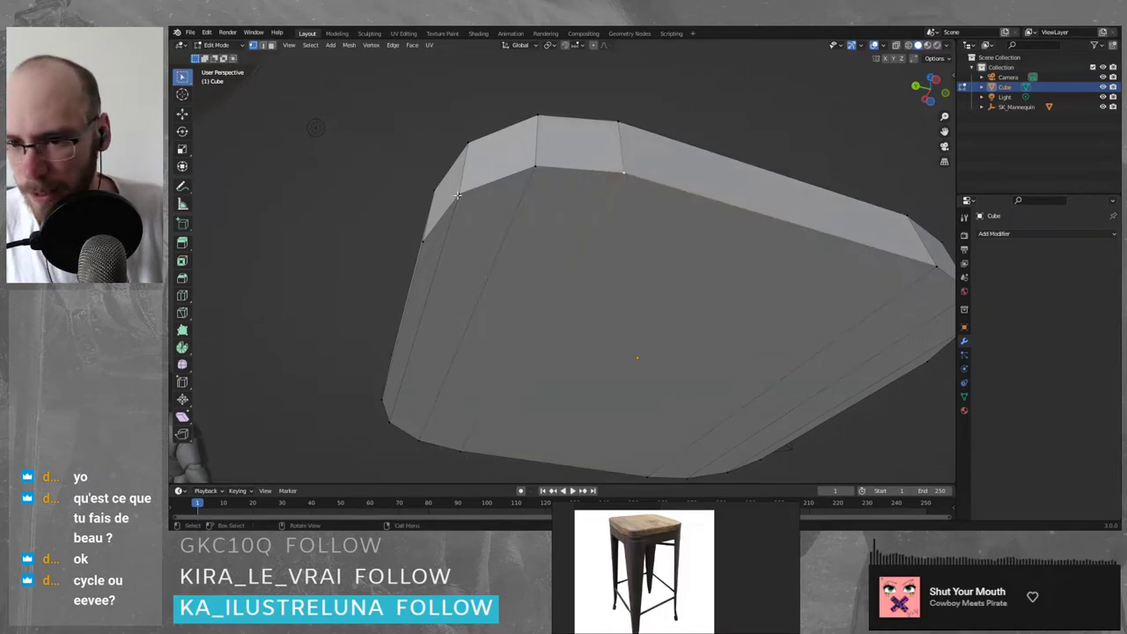
- Move the outer vertex of the same rounded underside corner up along Z, towards the slab's top face
key(g)
key(z)
click(482, 169)
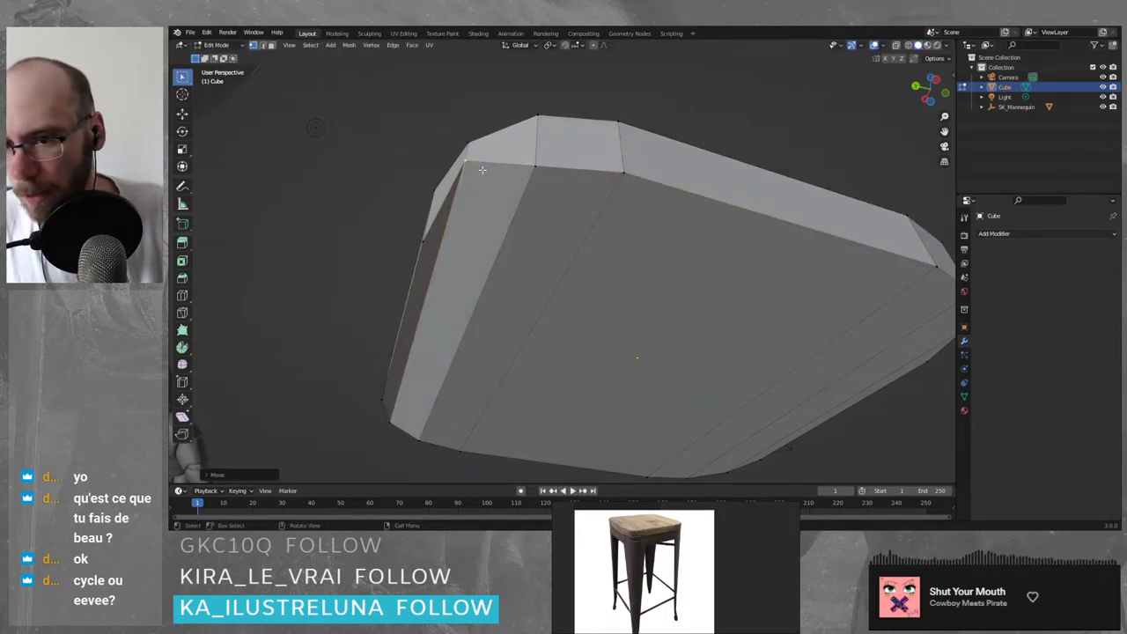
- Undo the corner vertex's move up along Z and select the edges all around the slab's underside rim
key(ctrl+z)
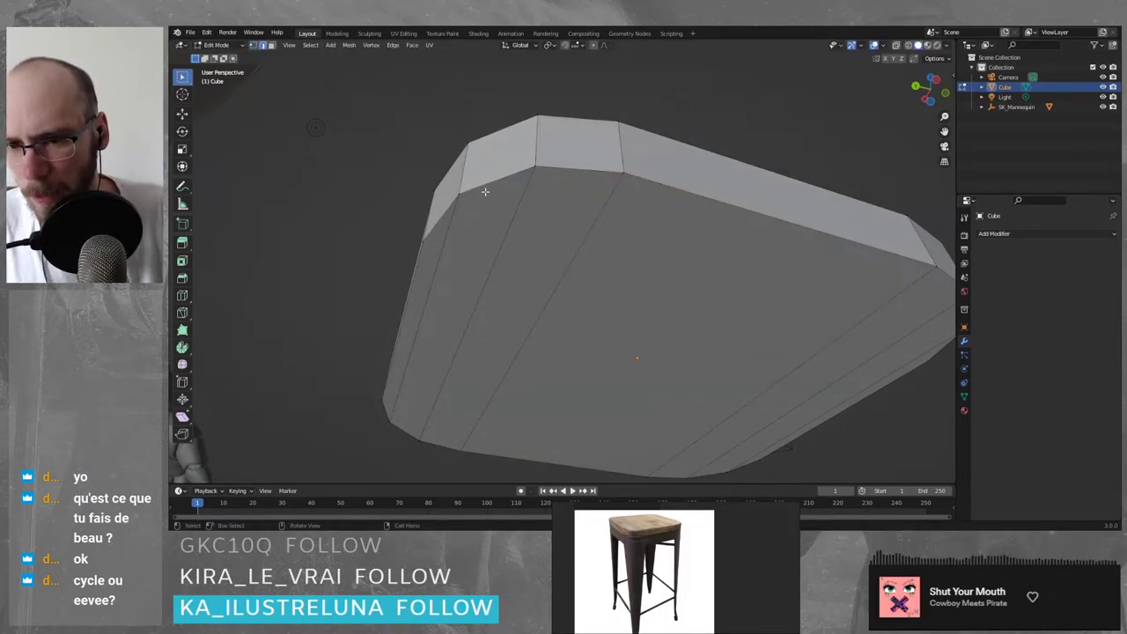
alt+click(480, 187)
middle_drag(460, 244, 544, 269)
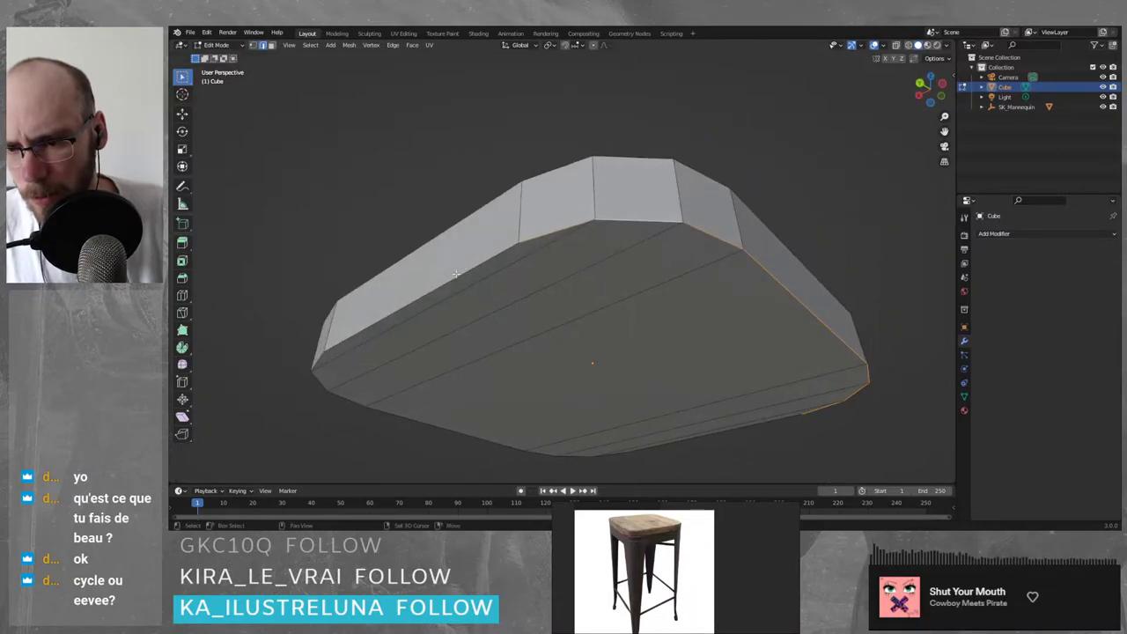
shift+click(440, 288)
middle_drag(460, 319, 564, 311)
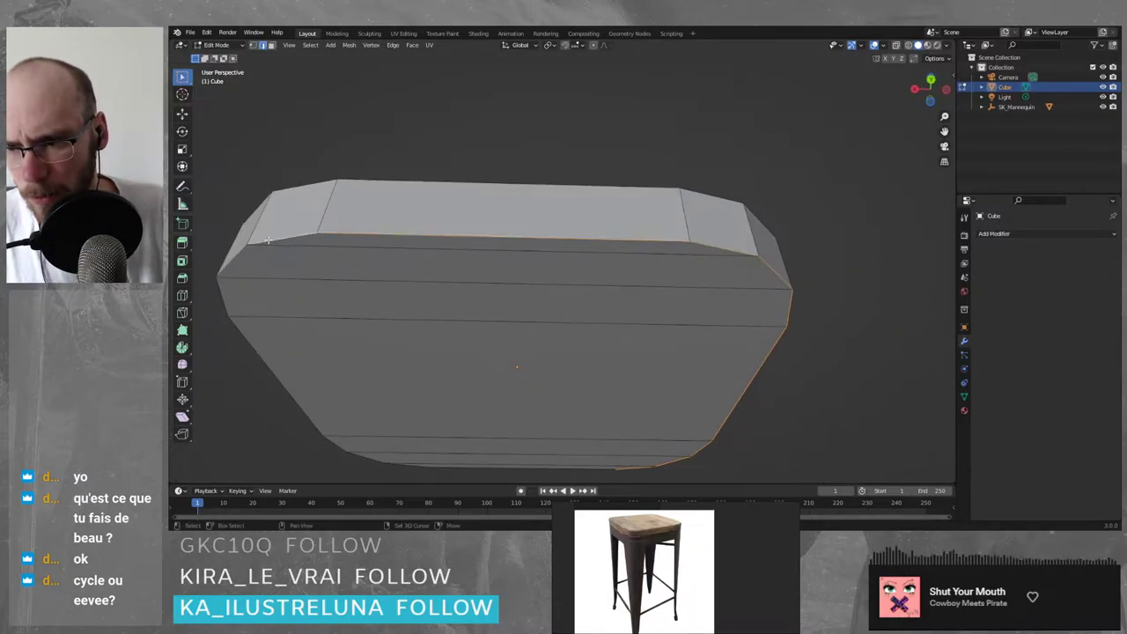
middle_drag(447, 327, 604, 193)
middle_drag(611, 232, 593, 254)
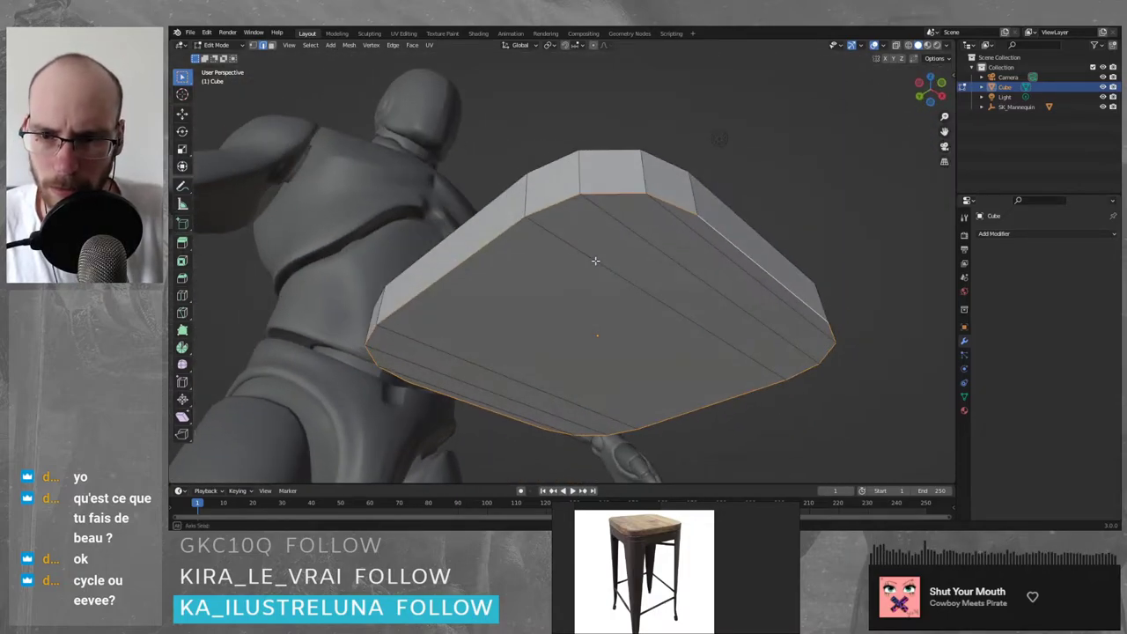
- Bevel the slab's underside rim with two segments, keeping the bevel narrow
key(ctrl+b)
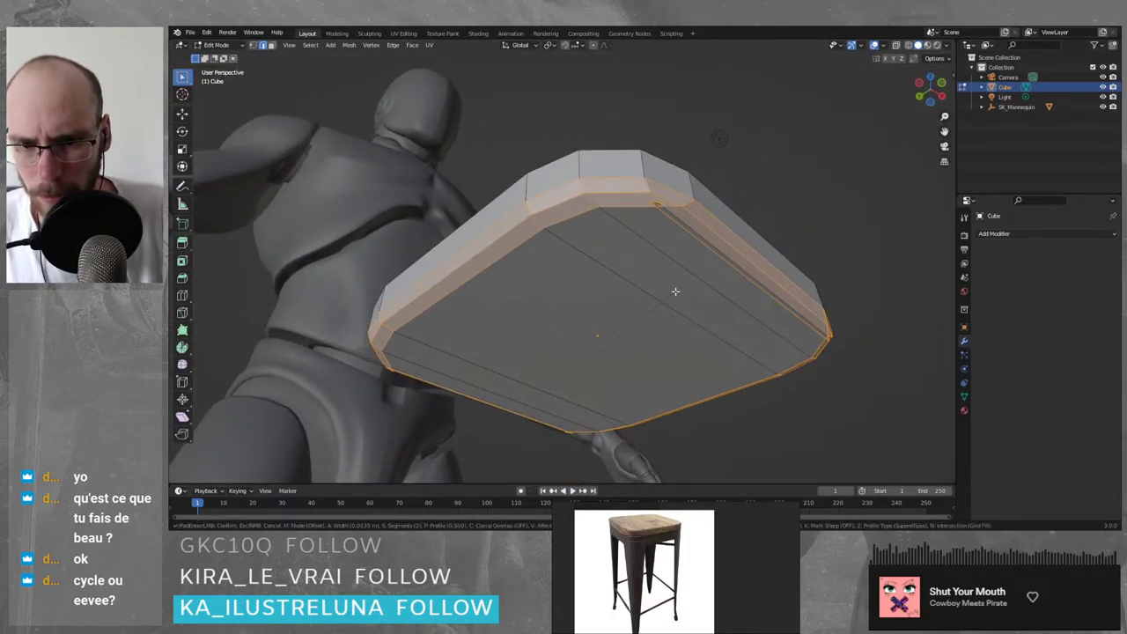
click(678, 294)
middle_drag(682, 292, 580, 201)
scroll(484, 176, up, 3)
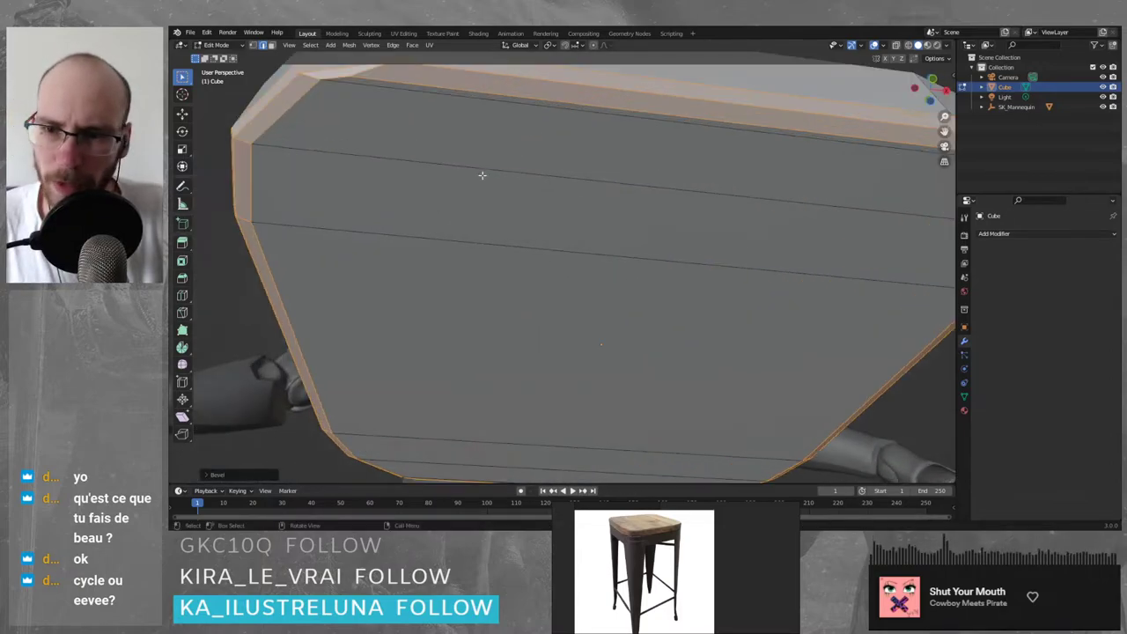
- Select the edges around the slab's top rim and bevel them narrowly with two segments
middle_drag(484, 176, 521, 184)
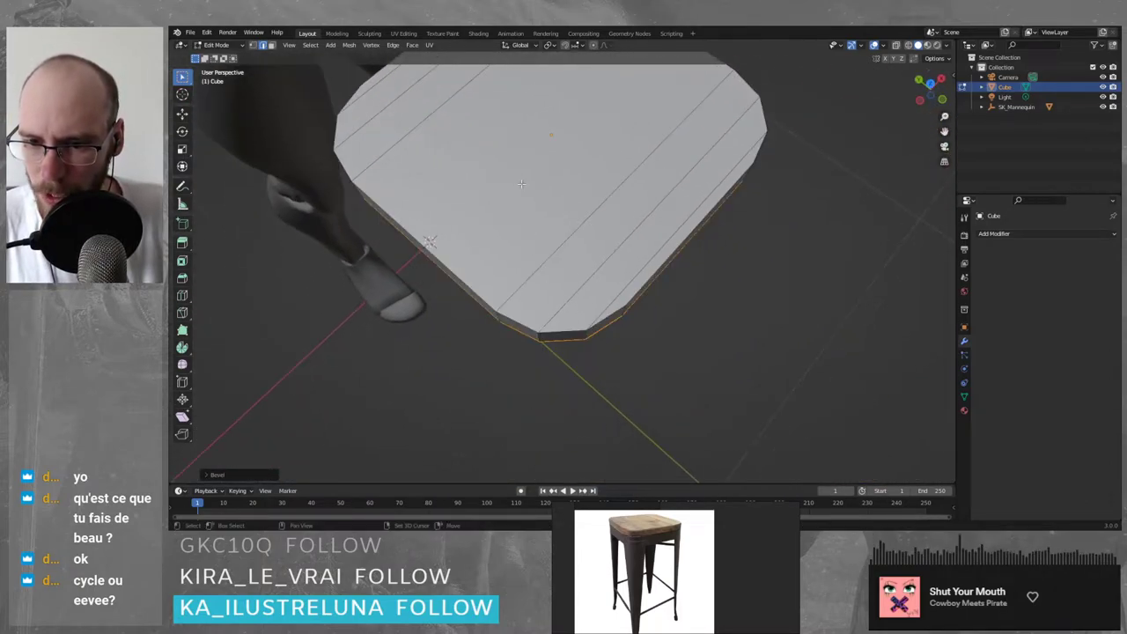
click(472, 285)
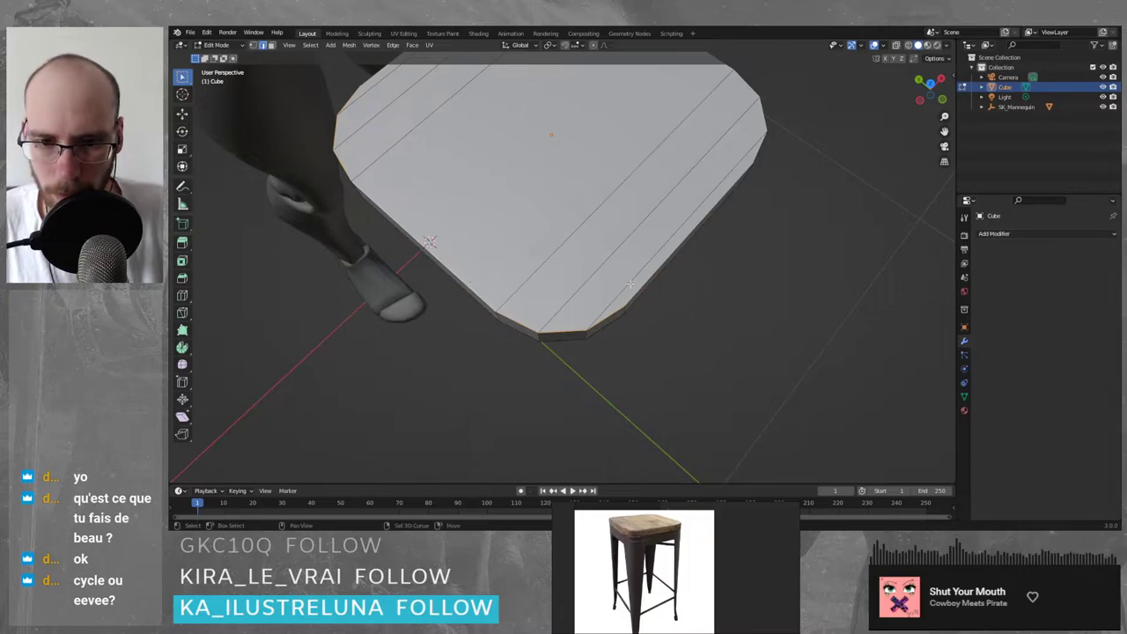
middle_drag(630, 284, 701, 146)
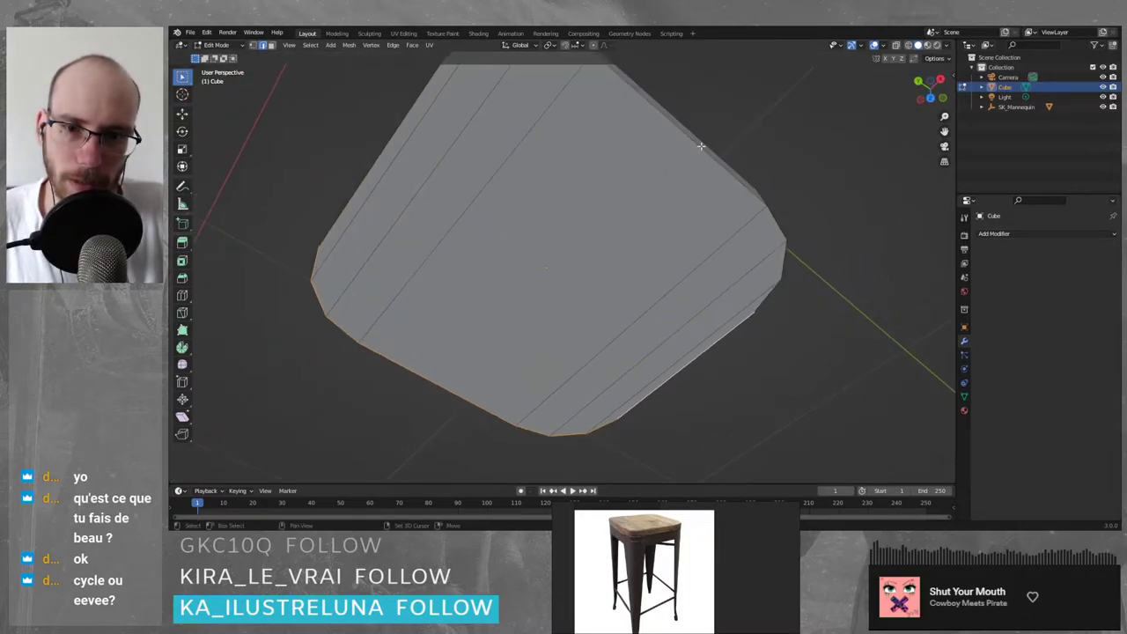
ctrl+click(701, 147)
middle_drag(393, 143, 558, 235)
scroll(474, 211, up, 5)
scroll(474, 211, down, 5)
key(ctrl+b)
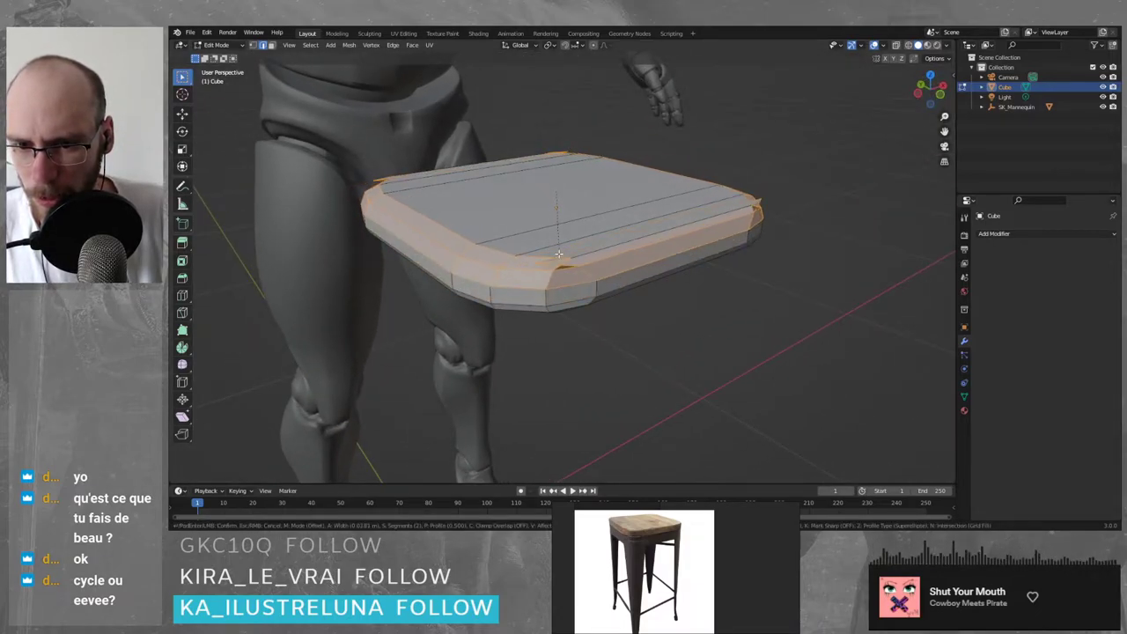
click(556, 244)
- Examine the bevelled top rim and rounded corners of the slab up close in Object Mode
scroll(563, 275, up, 6)
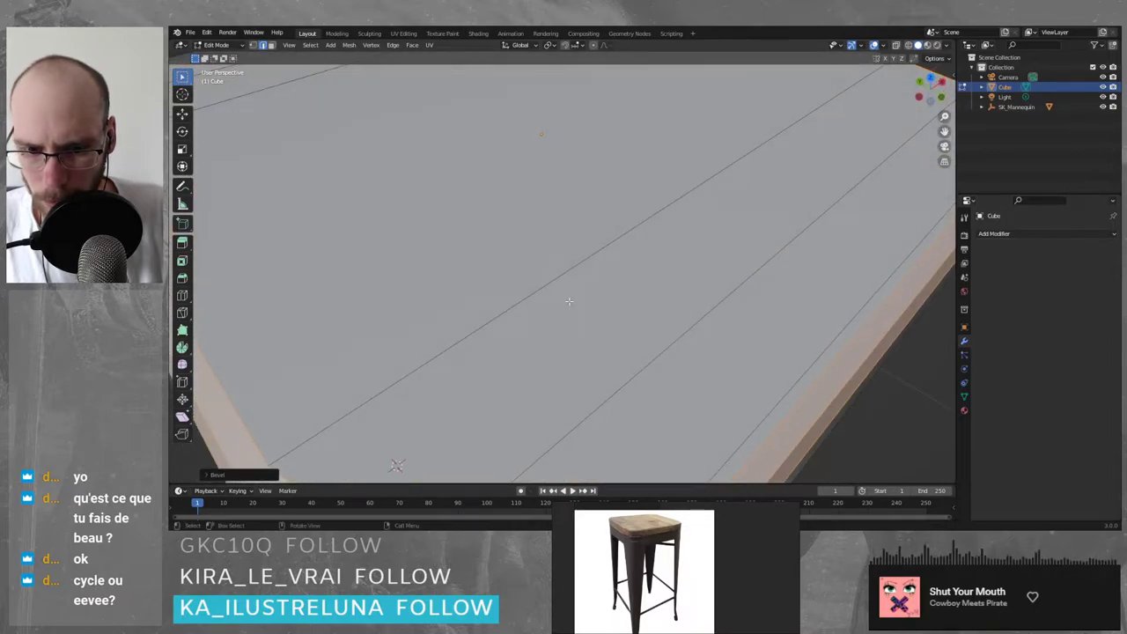
scroll(569, 301, down, 4)
middle_drag(665, 303, 588, 248)
key(Tab)
click(746, 357)
click(642, 235)
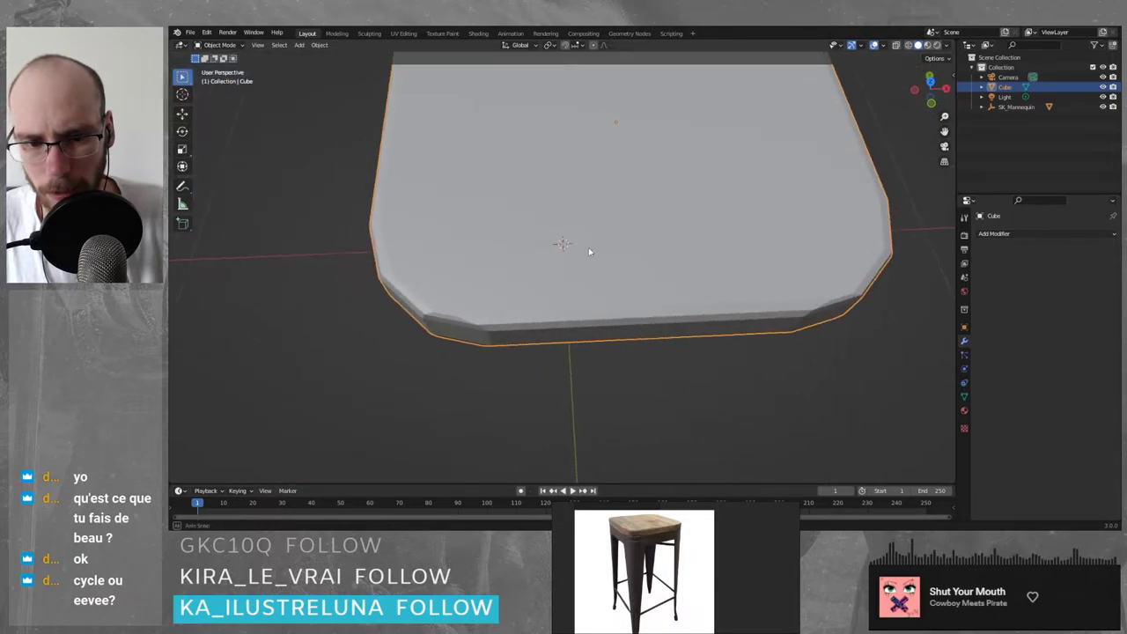
- Undo the bevels on the slab's top and underside rims and check the sharp-edged slab from several sides
key(ctrl+z)
key(ctrl+z)
key(ctrl+z)
key(ctrl+z)
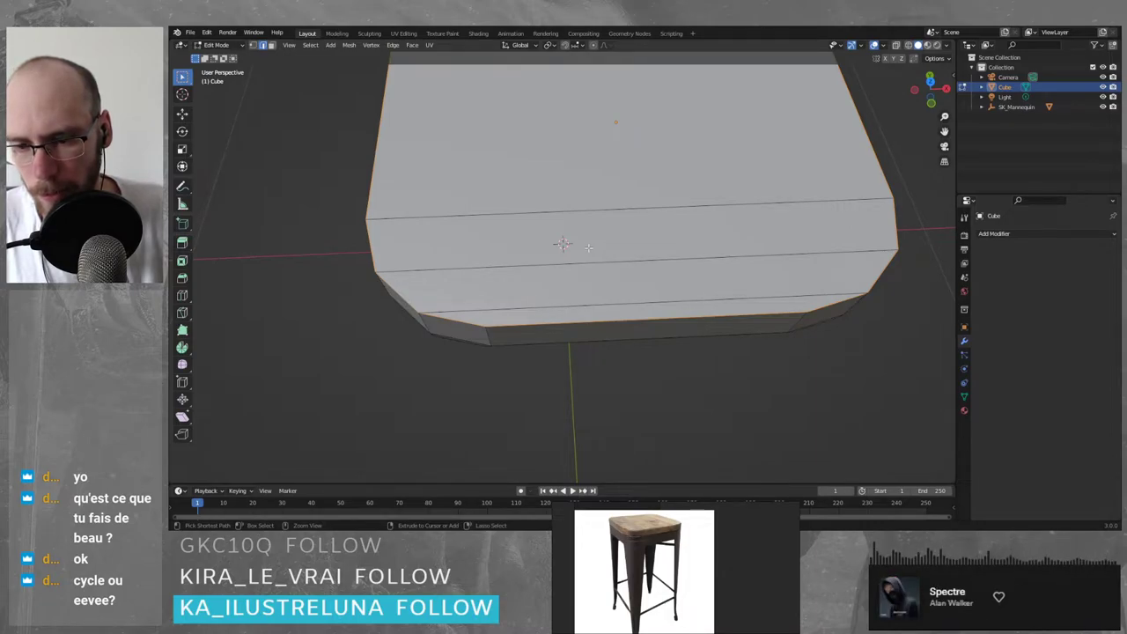
middle_drag(588, 247, 617, 206)
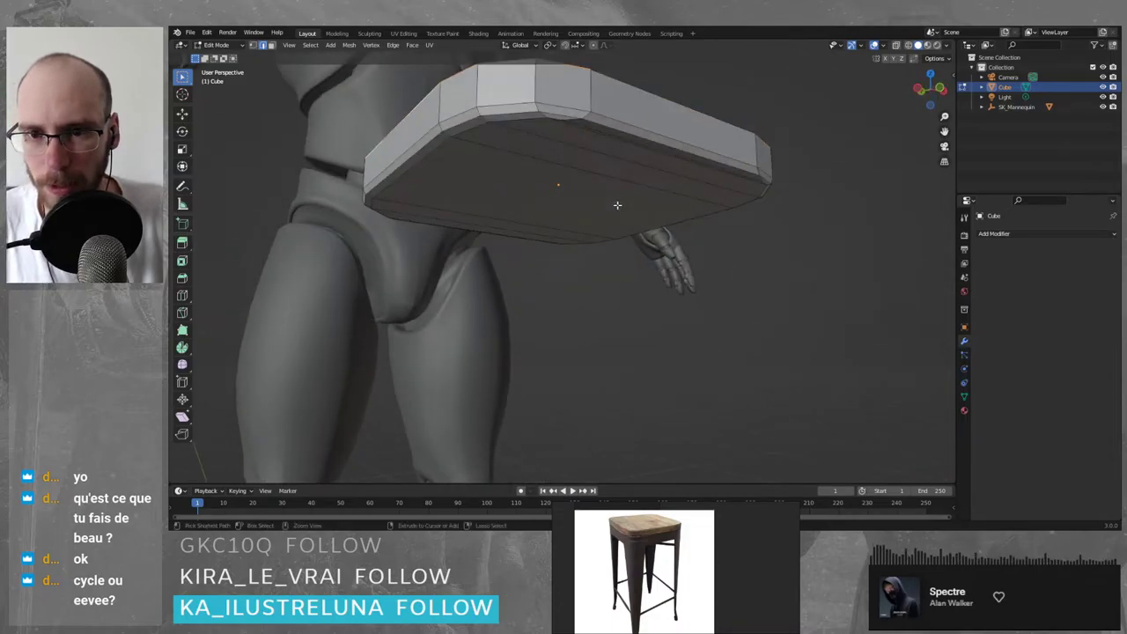
key(a)
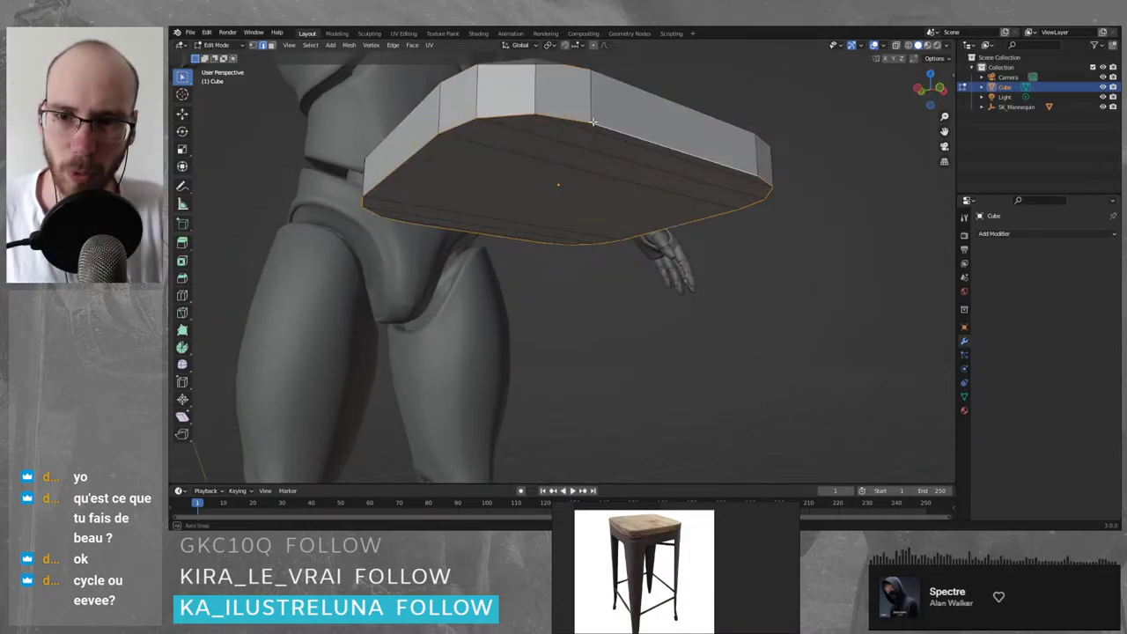
middle_drag(594, 123, 537, 226)
scroll(538, 226, down, 4)
shift+middle_drag(553, 115, 558, 155)
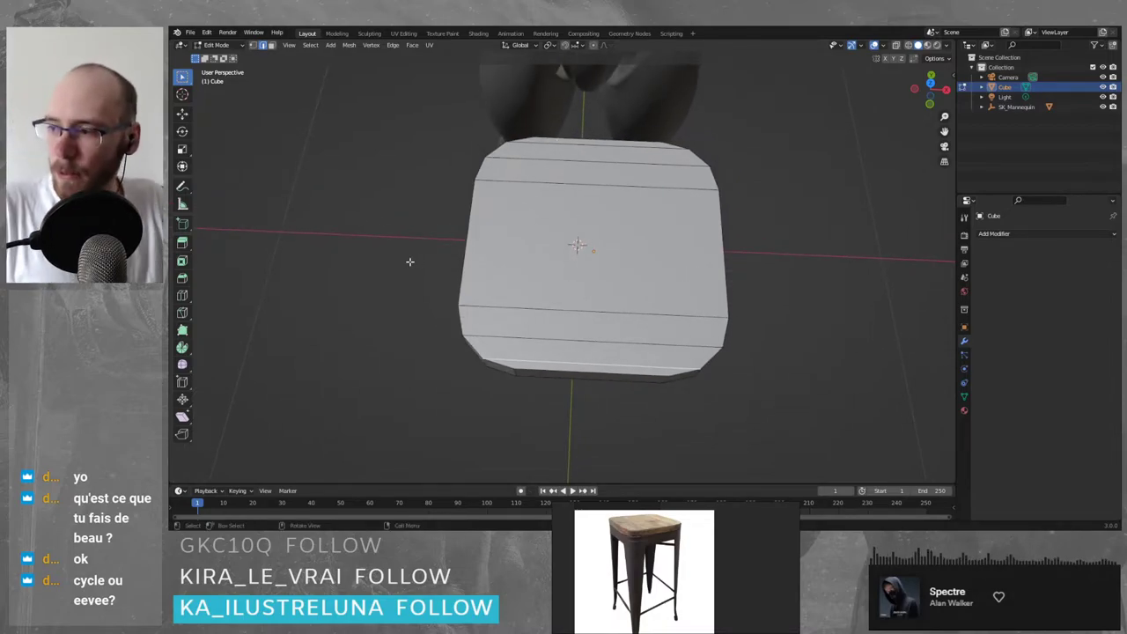
middle_drag(417, 261, 620, 206)
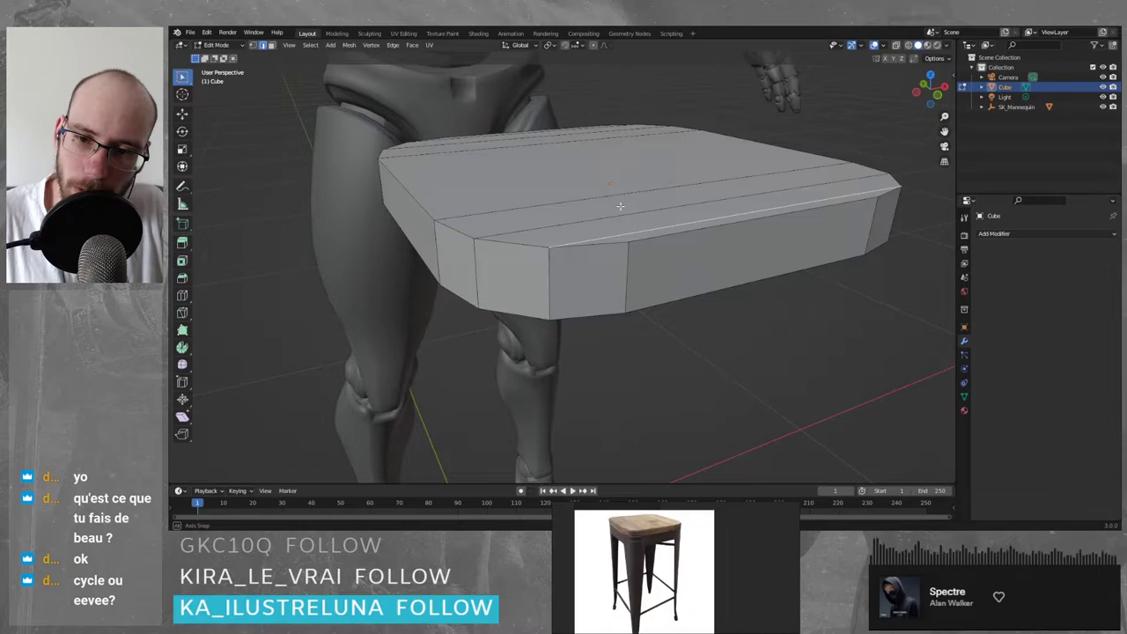
- Try inverting the object selection from the slab in Object Mode, and reselect only the slab
key(Tab)
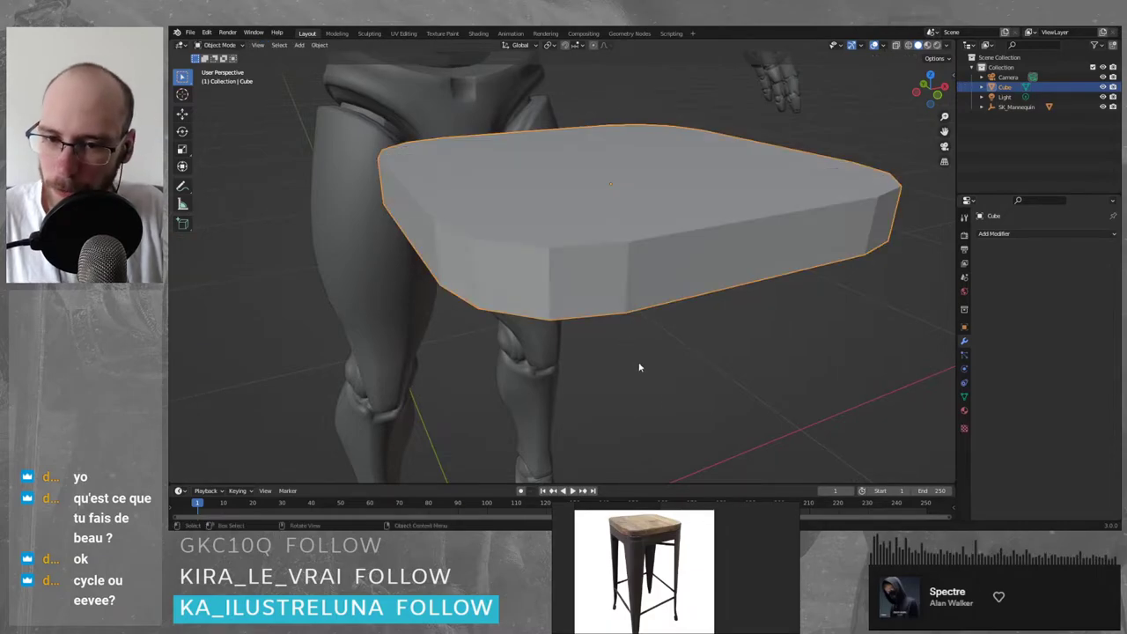
click(640, 367)
click(609, 253)
key(ctrl+i)
key(a)
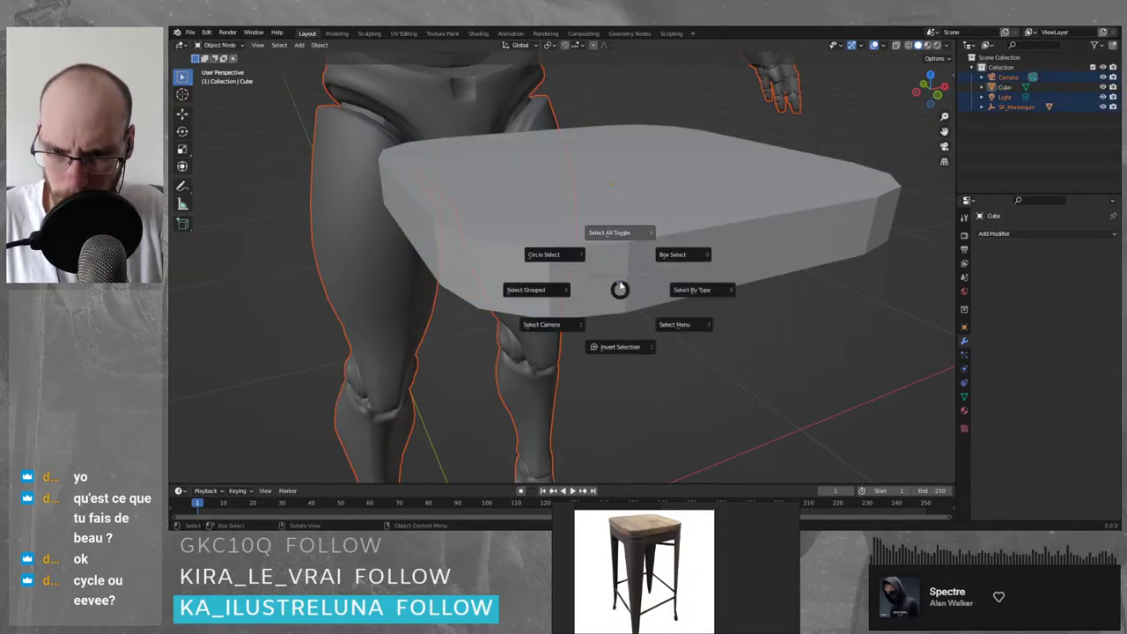
click(692, 391)
click(636, 248)
key(a)
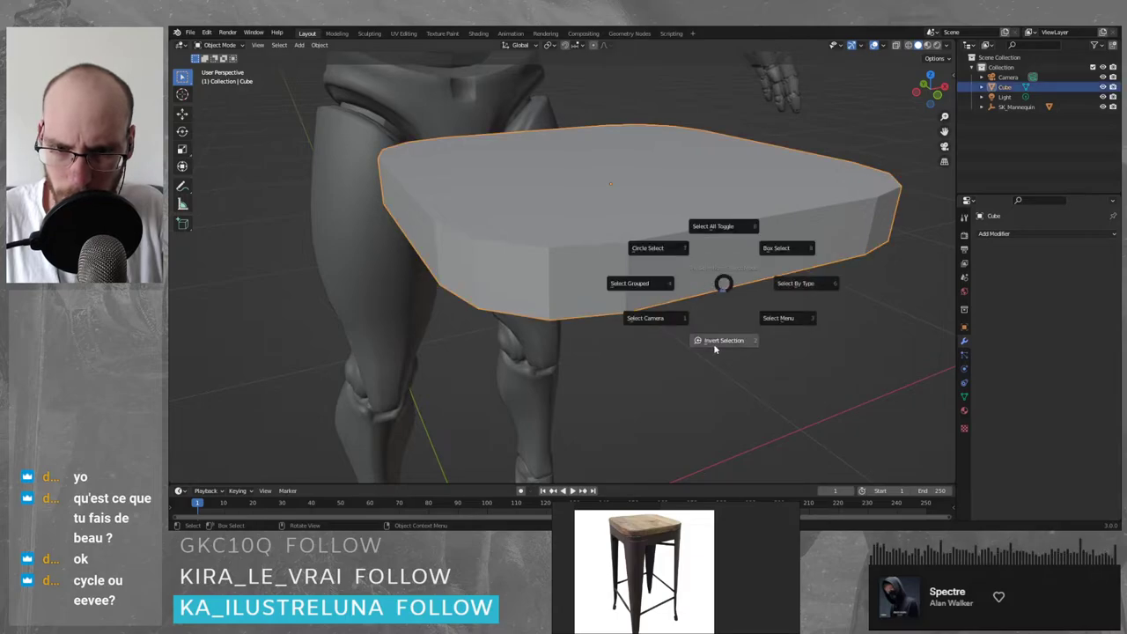
click(713, 372)
key(Tab)
click(655, 256)
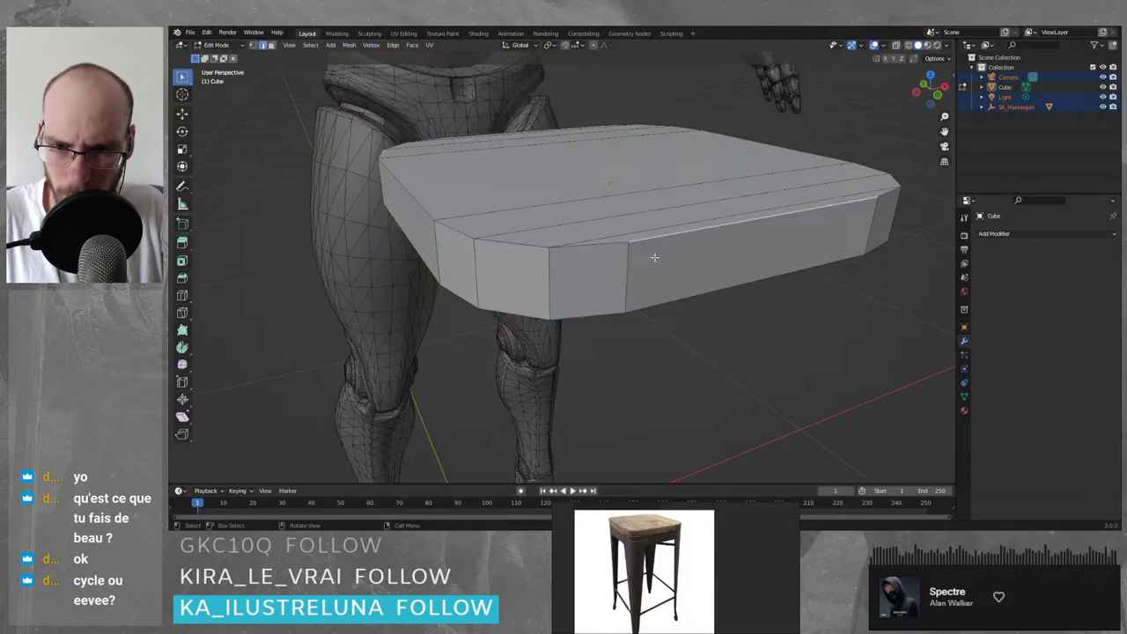
key(Tab)
click(682, 377)
click(549, 302)
middle_drag(548, 302, 667, 335)
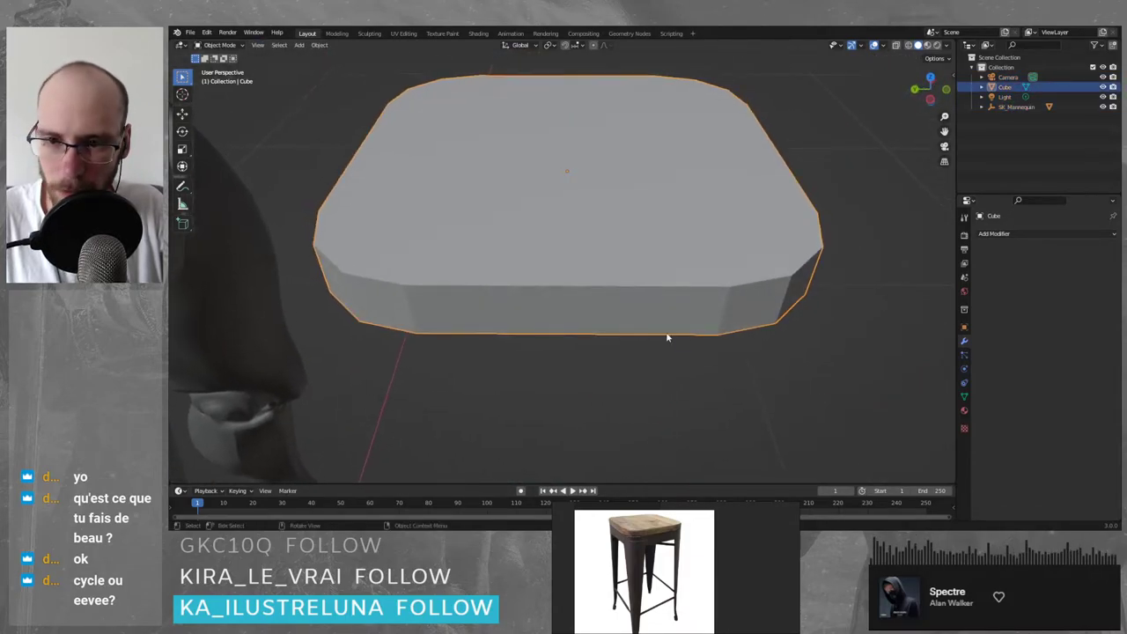
- Try selecting and deselecting the slab's whole mesh in Edit Mode, and return to Object Mode
key(Tab)
key(a)
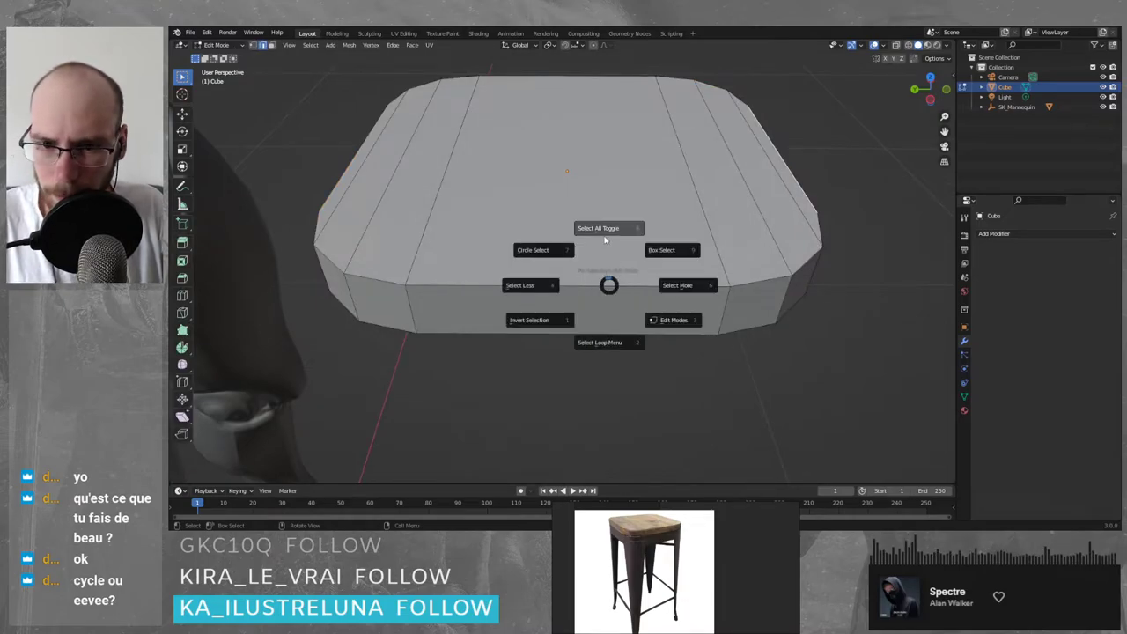
click(601, 230)
key(a)
click(591, 177)
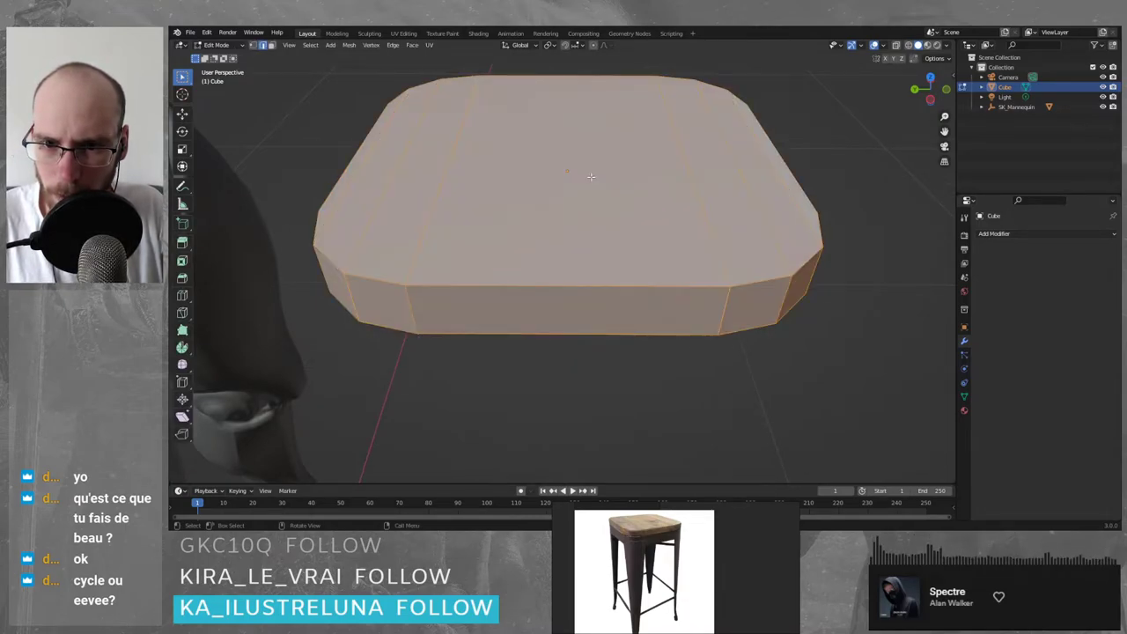
key(grave)
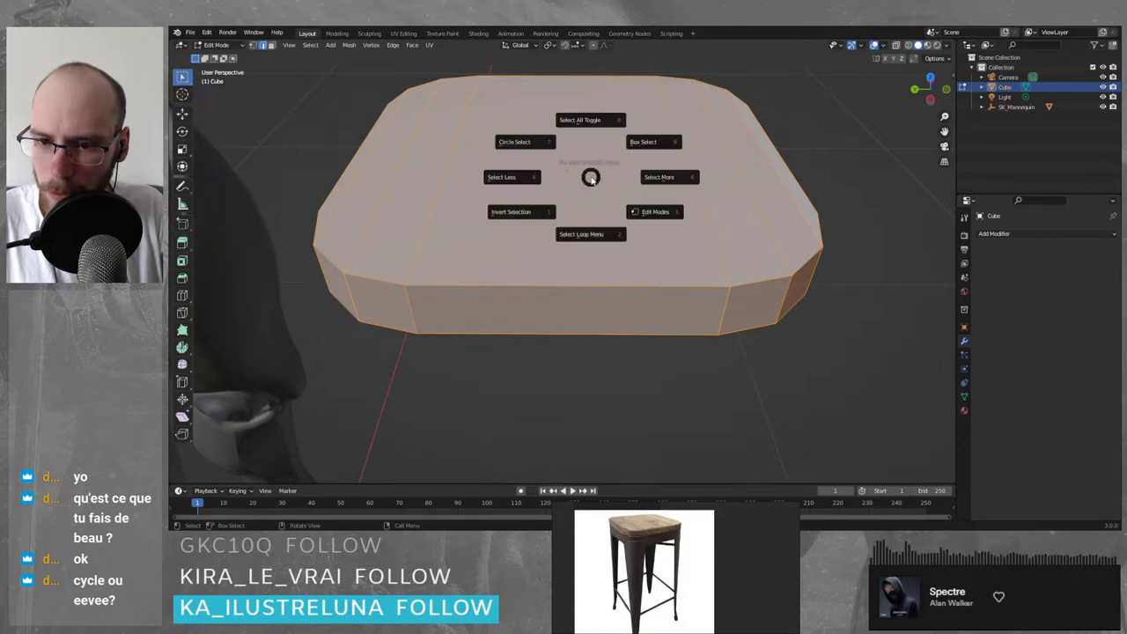
key(Escape)
key(shift+a)
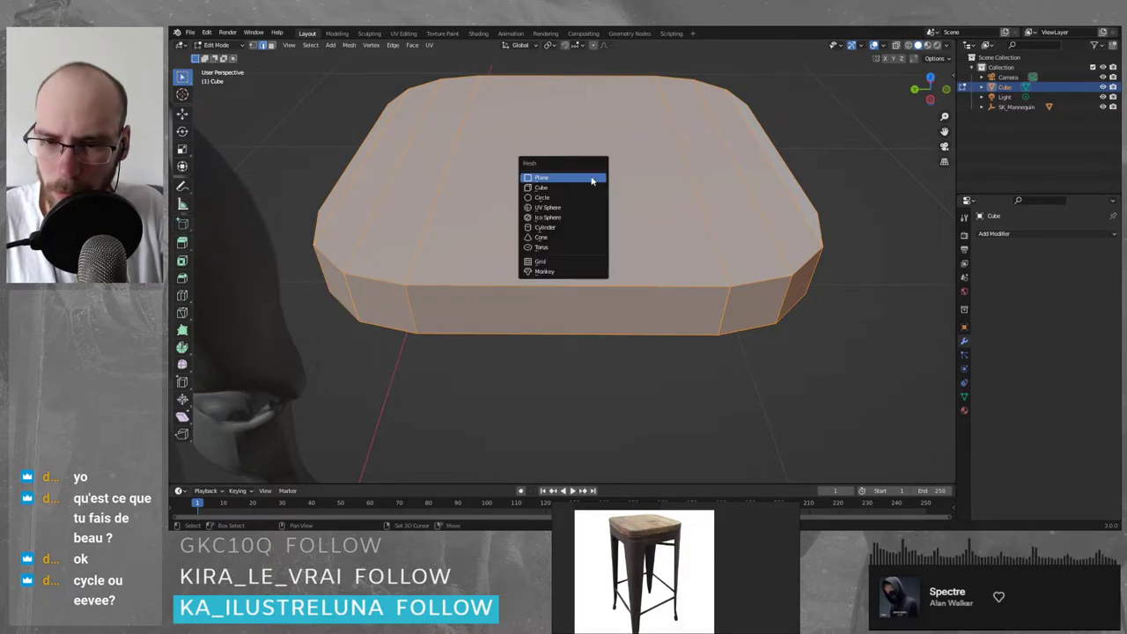
click(661, 179)
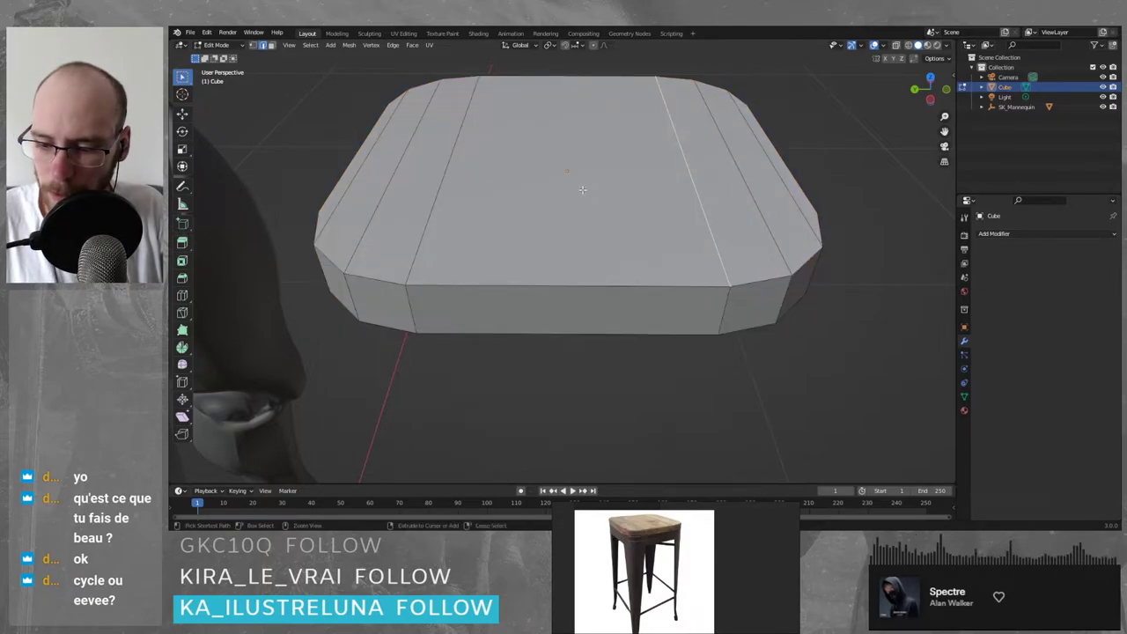
key(grave)
click(560, 125)
key(ctrl+Tab)
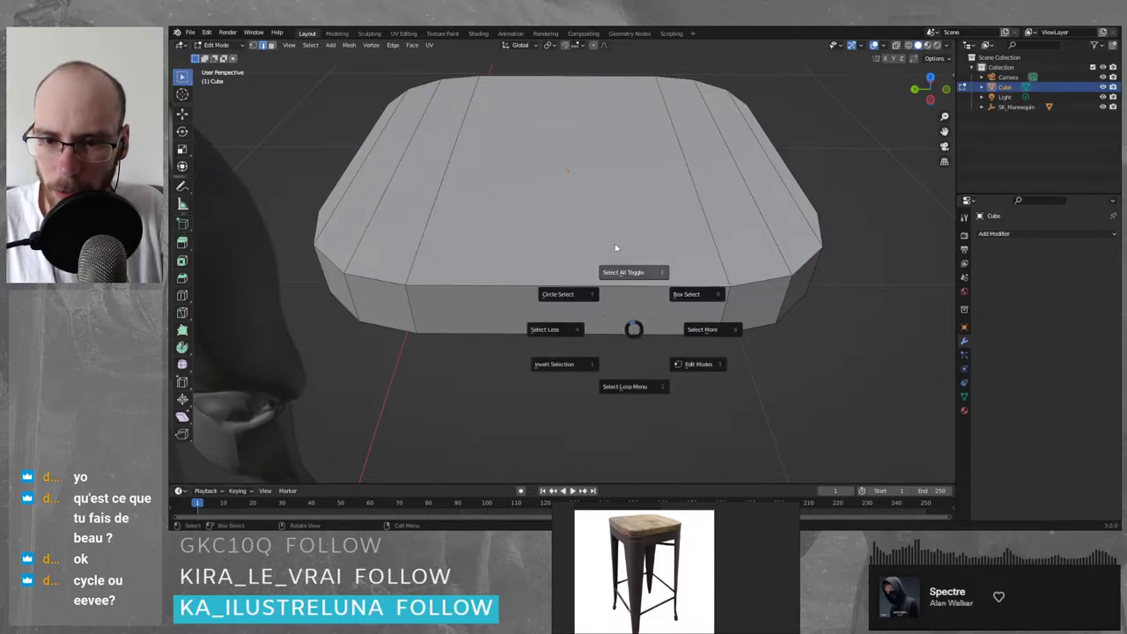
click(616, 271)
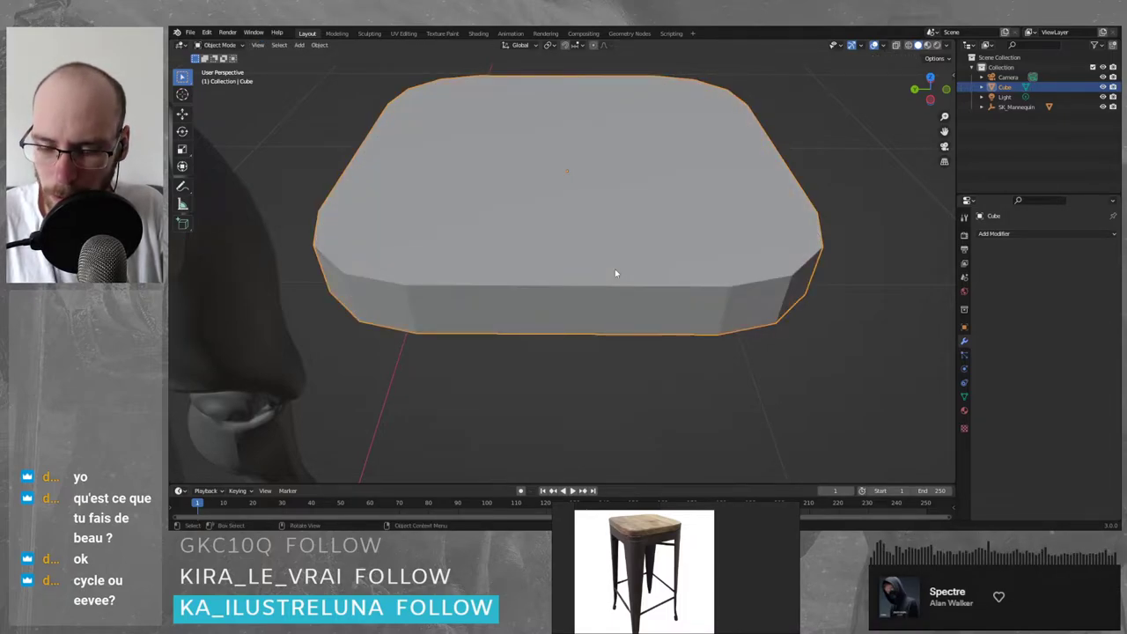
- Apply the object transform of the seat slab in Object Mode
key(a)
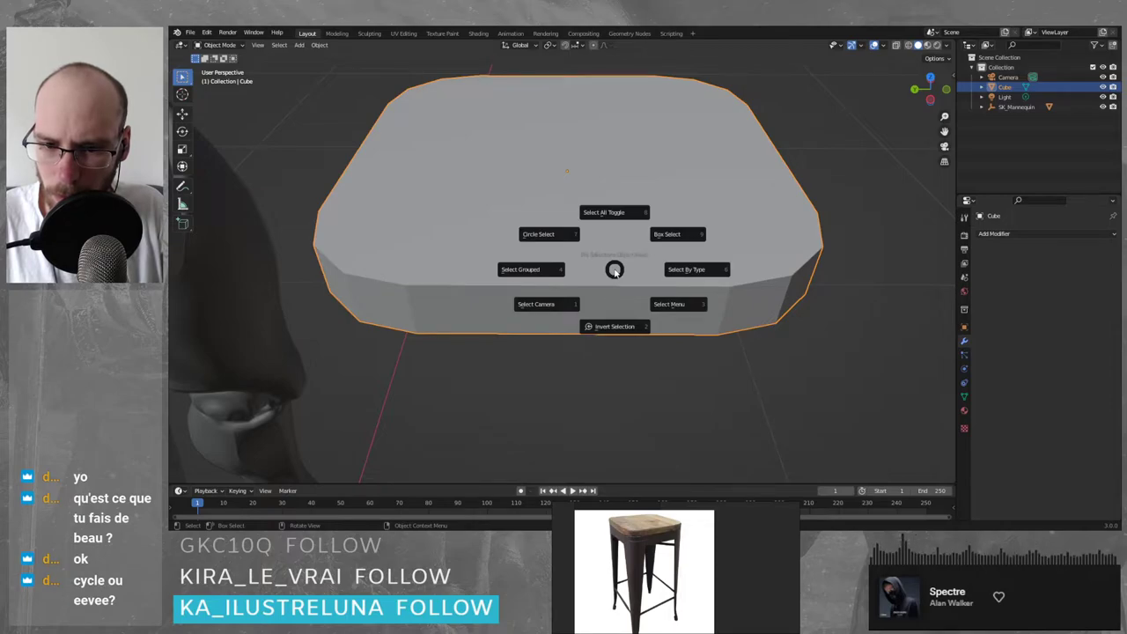
key(ctrl+a)
click(610, 344)
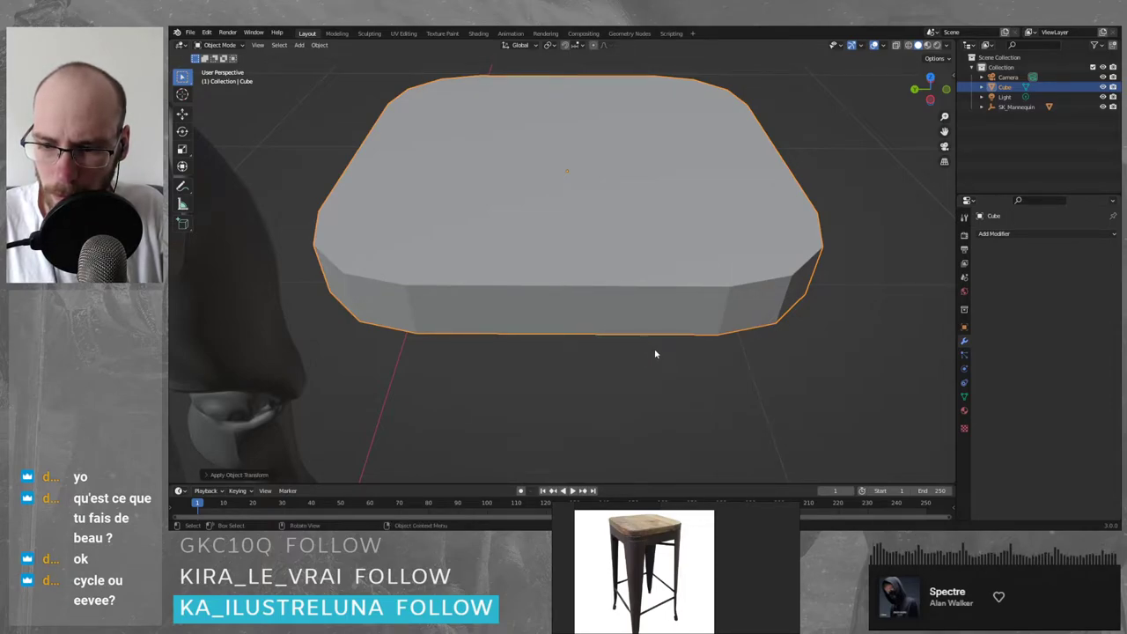
- Select the complete top and underside rim edge loops of the seat slab in Edit Mode
key(Tab)
key(a)
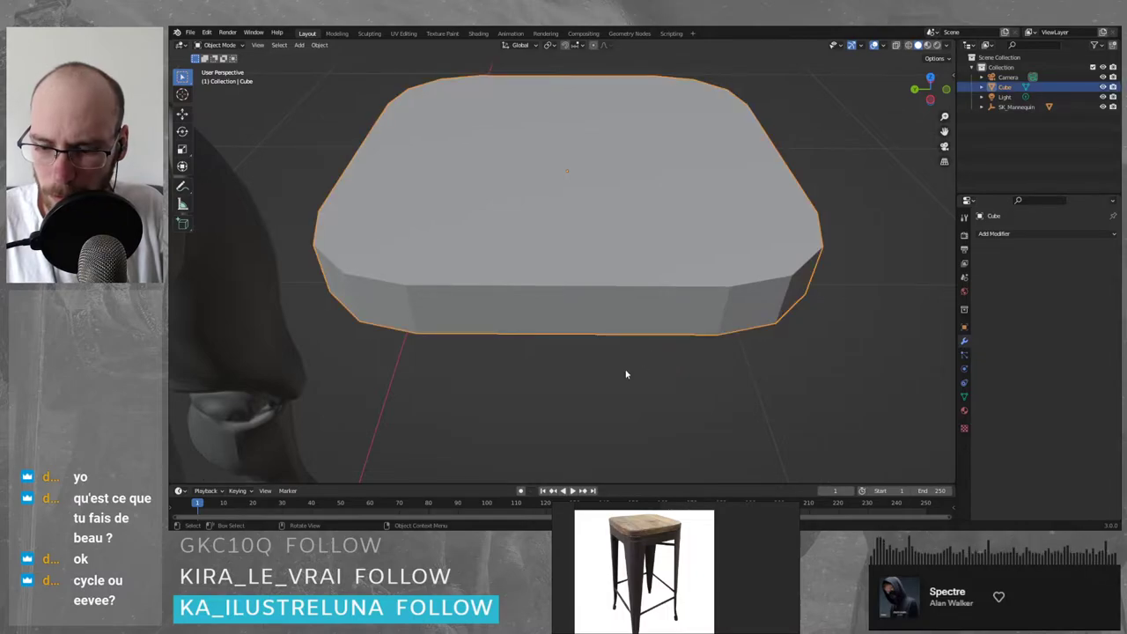
middle_drag(625, 370, 593, 314)
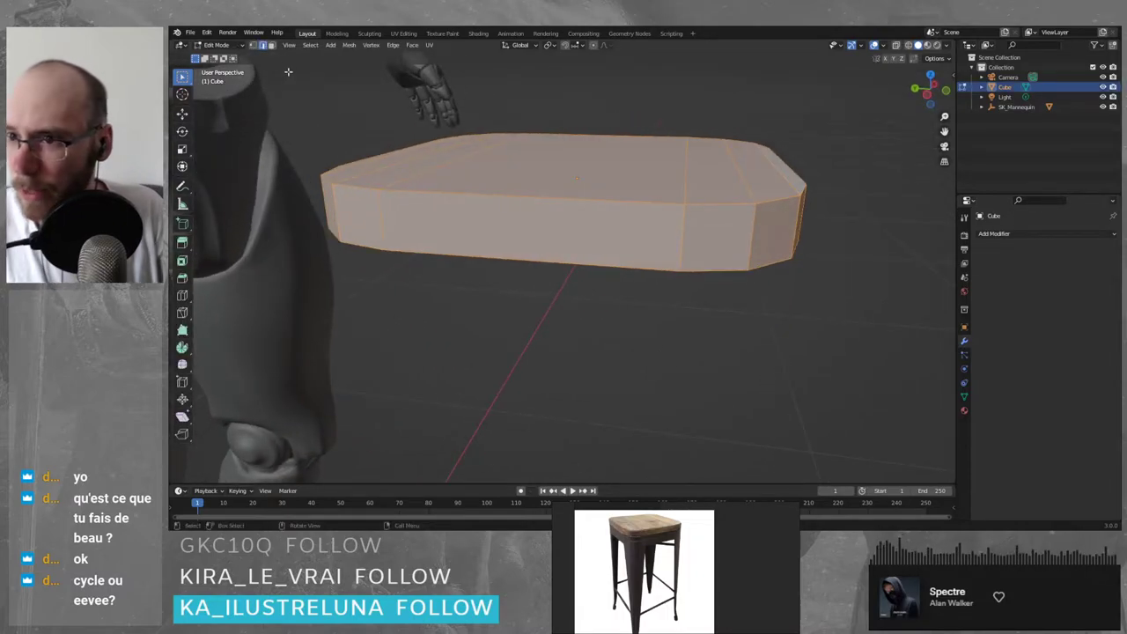
alt+click(445, 194)
alt+shift+click(517, 252)
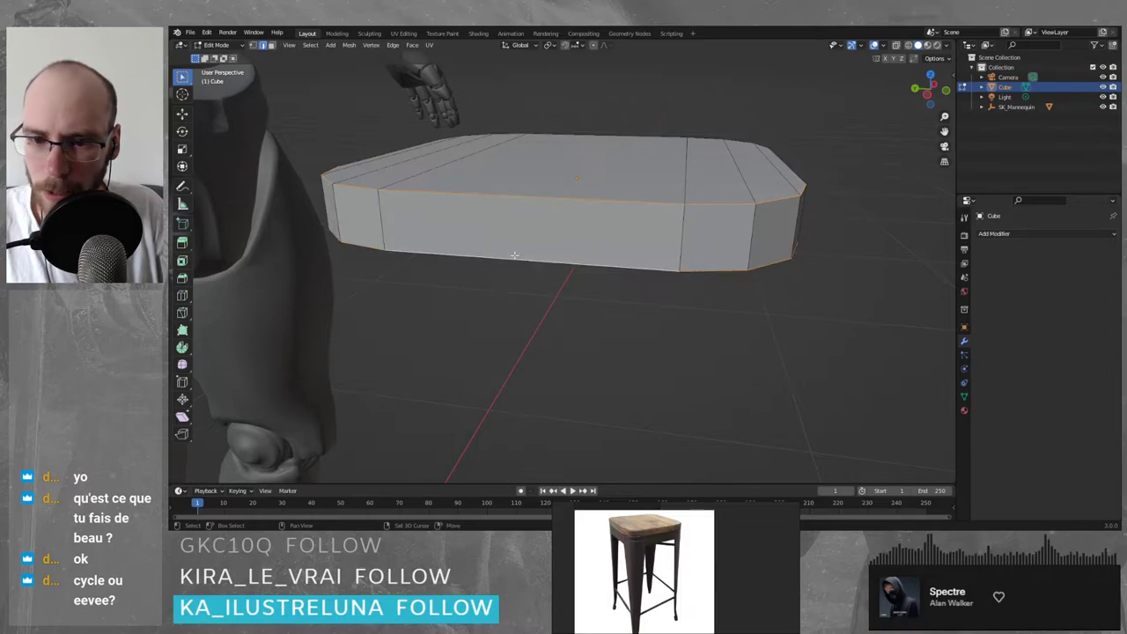
middle_drag(517, 252, 671, 275)
alt+click(607, 313)
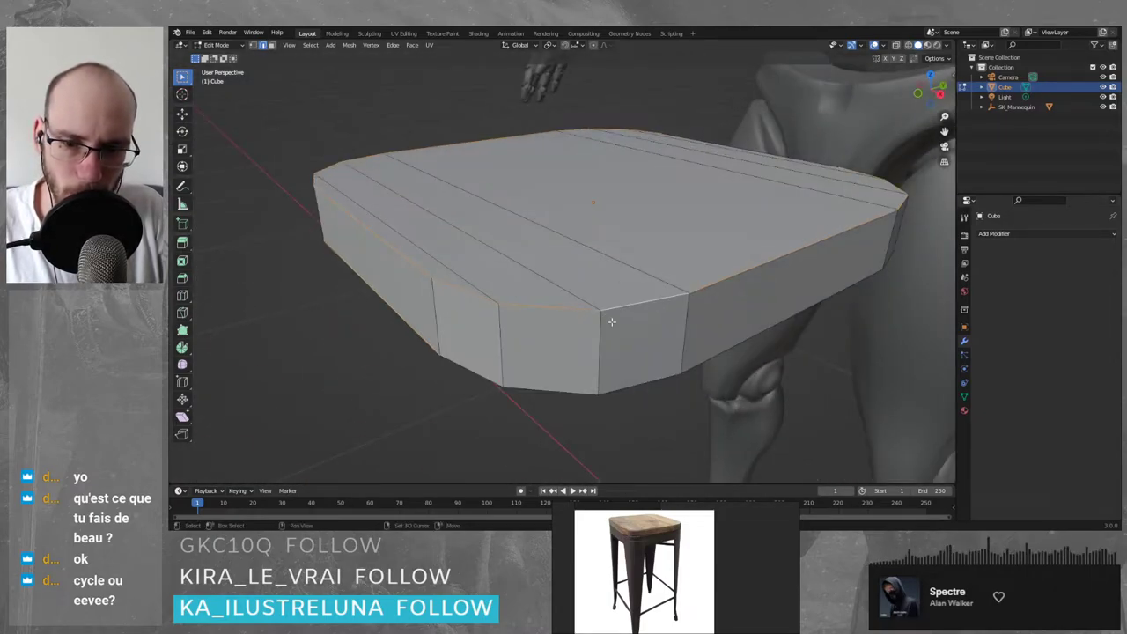
alt+shift+click(633, 381)
mouse_move(633, 381)
middle_down()
mouse_move(676, 378)
mouse_move(642, 334)
mouse_move(660, 340)
middle_up()
alt+shift+click(568, 241)
middle_drag(568, 240, 643, 268)
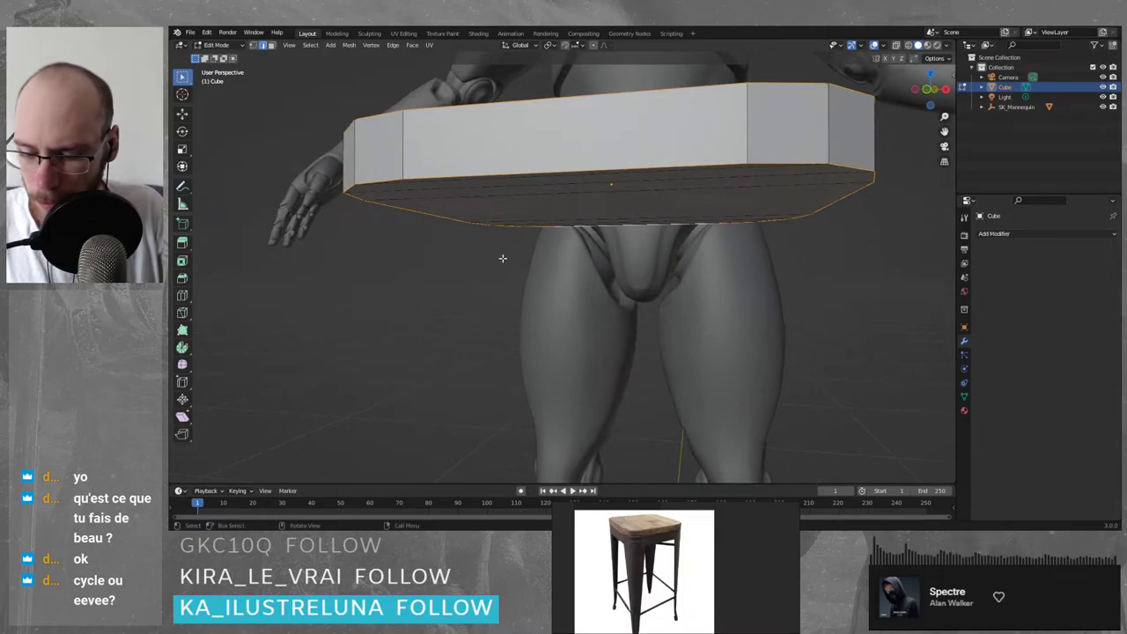
- Try a two-segment bevel on the slab's selected top and underside rims and check it from above
key(ctrl+b)
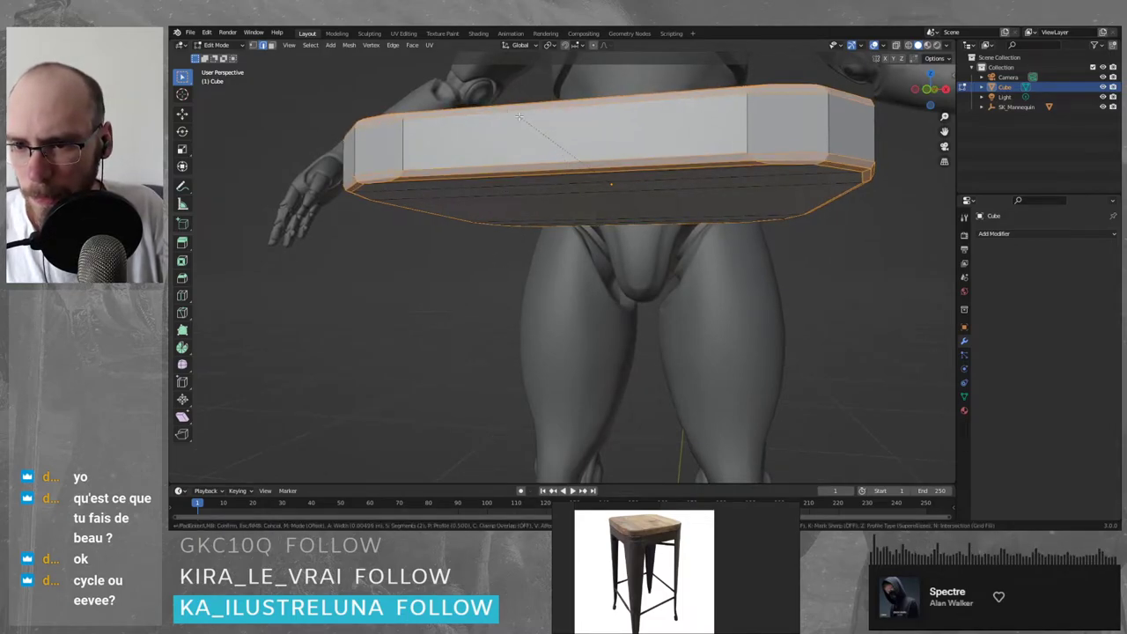
click(519, 110)
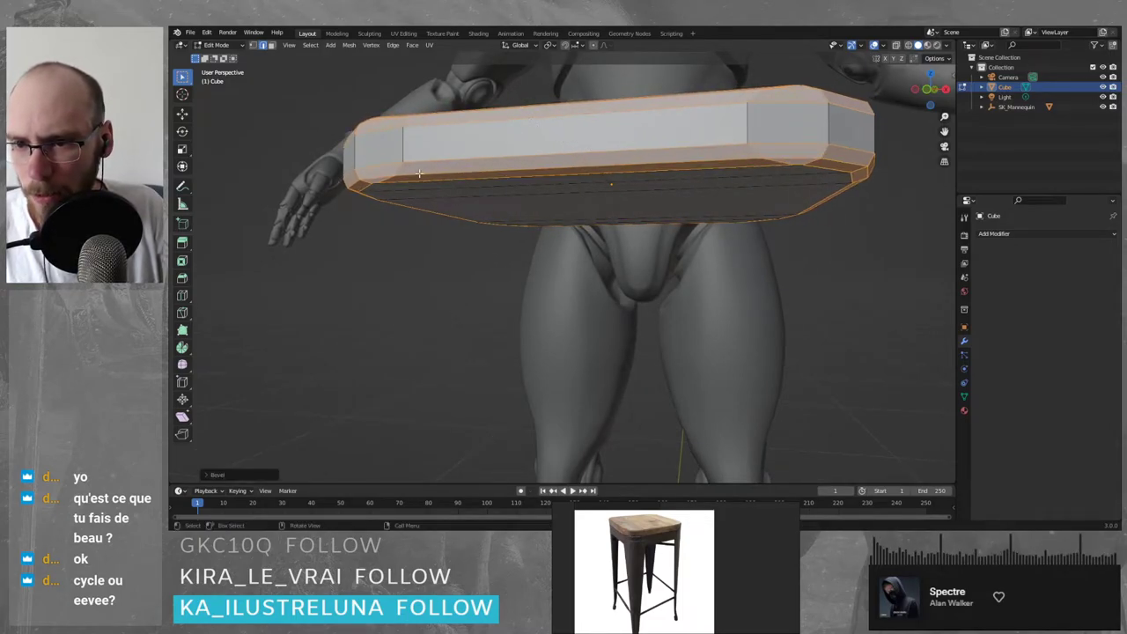
middle_drag(519, 110, 458, 294)
middle_drag(435, 332, 488, 315)
- Dissolve the stray edge running along the slab's upper rim, using Dissolve Edges
key(x)
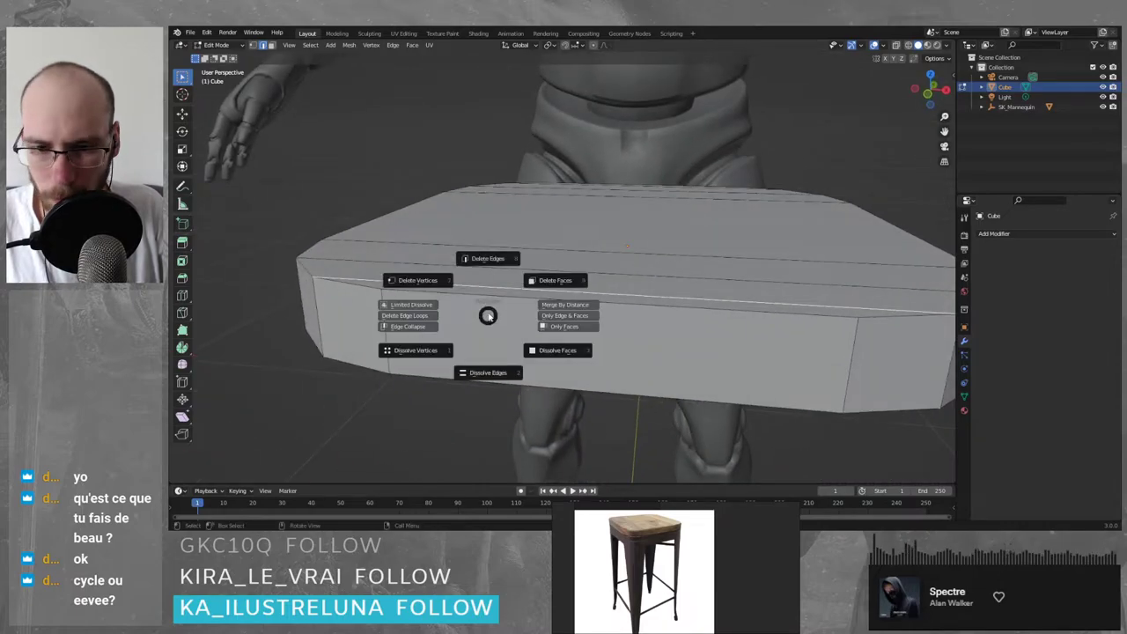
click(572, 351)
key(x)
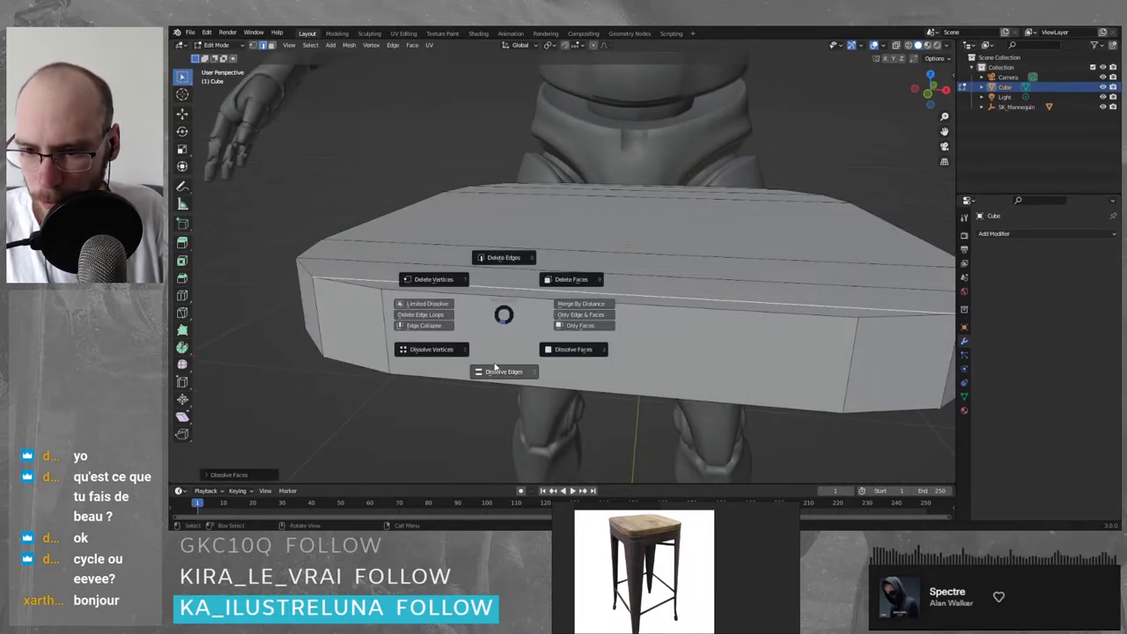
click(498, 371)
middle_drag(499, 371, 479, 284)
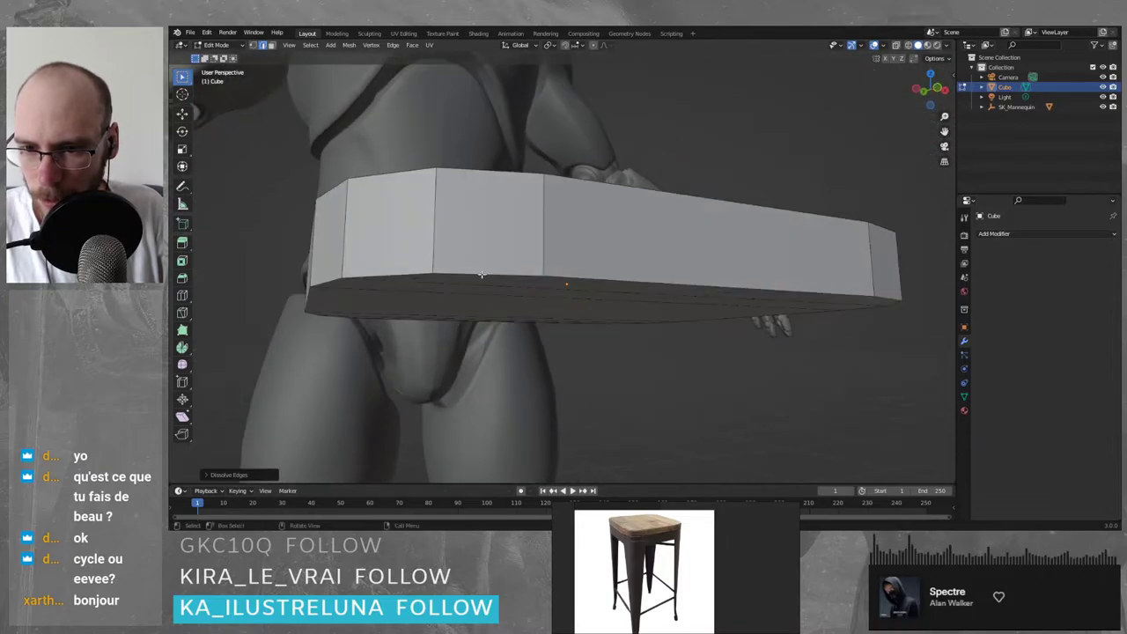
- Reselect the slab's top and underside rim edges all the way round, adding the missing segments on each side
alt+click(481, 276)
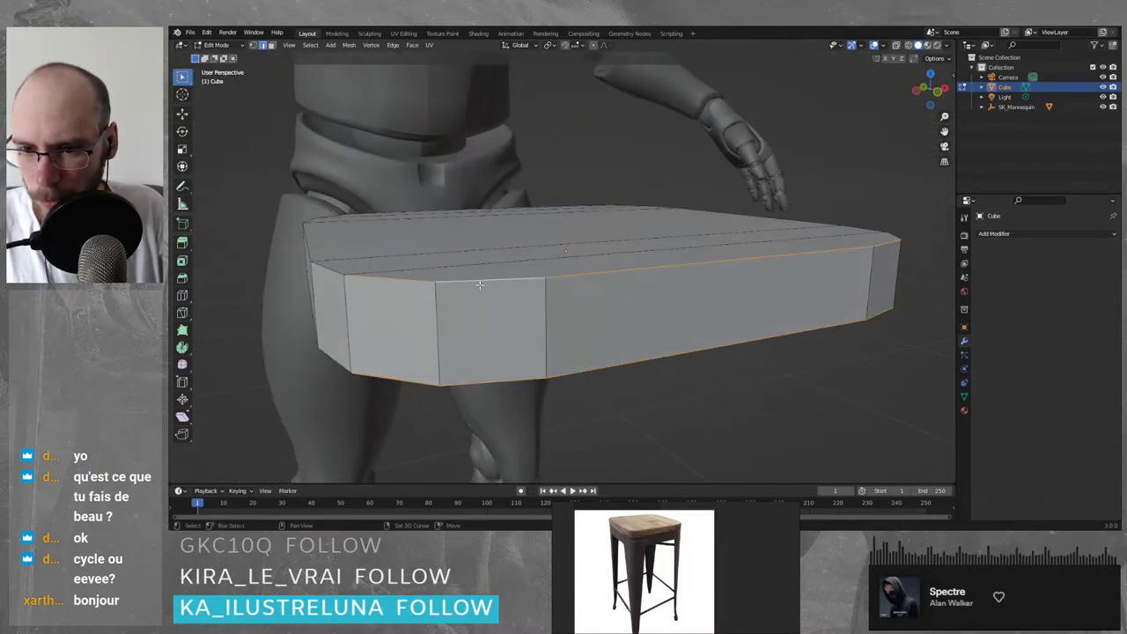
alt+shift+click(327, 266)
middle_drag(809, 265, 651, 297)
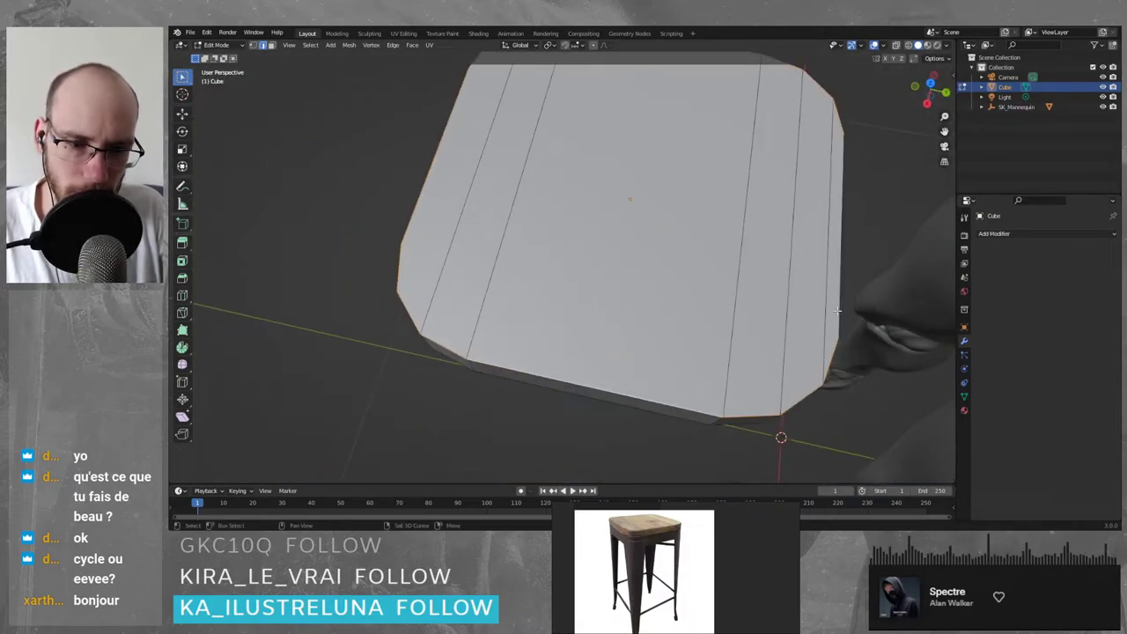
middle_drag(837, 310, 638, 319)
shift+click(766, 277)
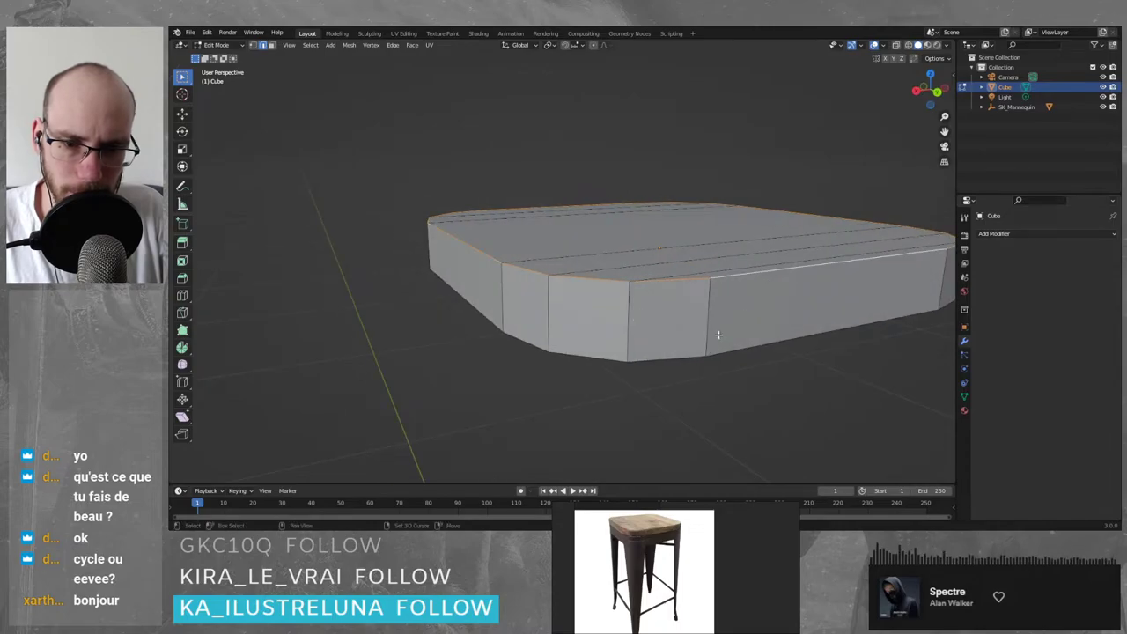
shift+click(715, 352)
shift+double_click(632, 359)
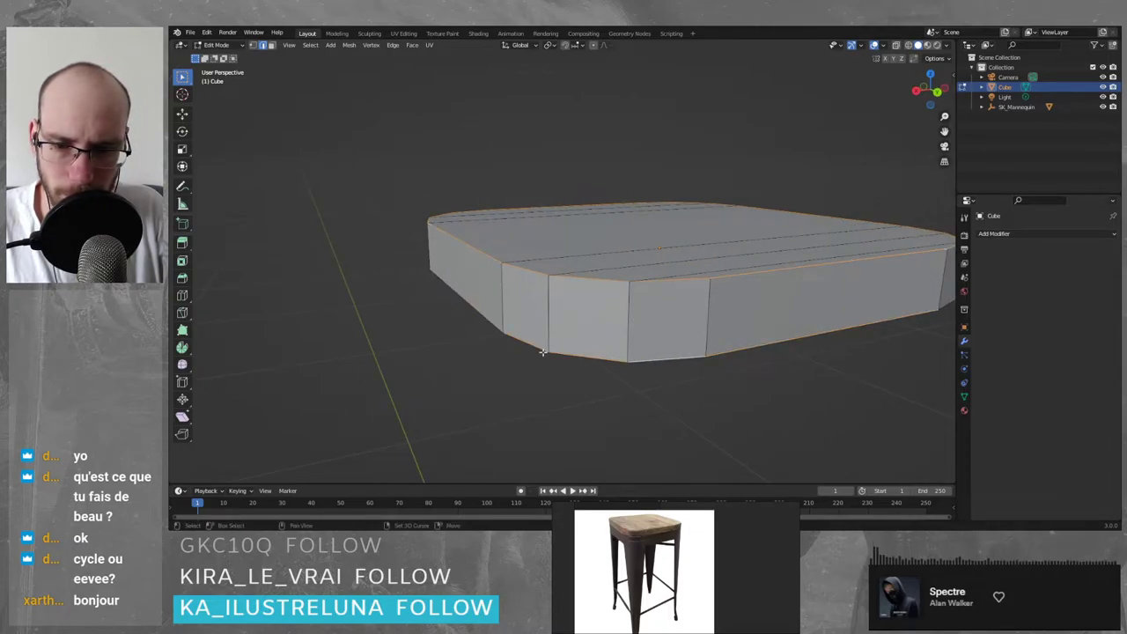
middle_drag(544, 353, 534, 238)
middle_drag(449, 277, 610, 295)
shift+double_click(440, 75)
middle_drag(538, 100, 528, 144)
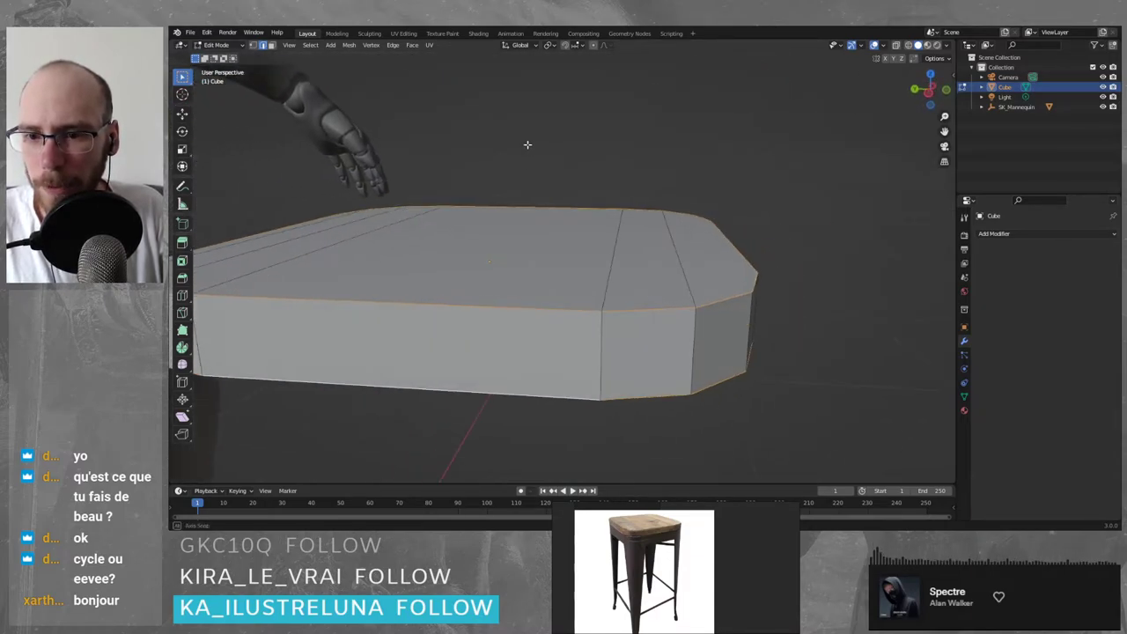
scroll(513, 204, down, 3)
- Try beveling the reselected rim edges with two segments and inspect the slab's sides
key(ctrl+b)
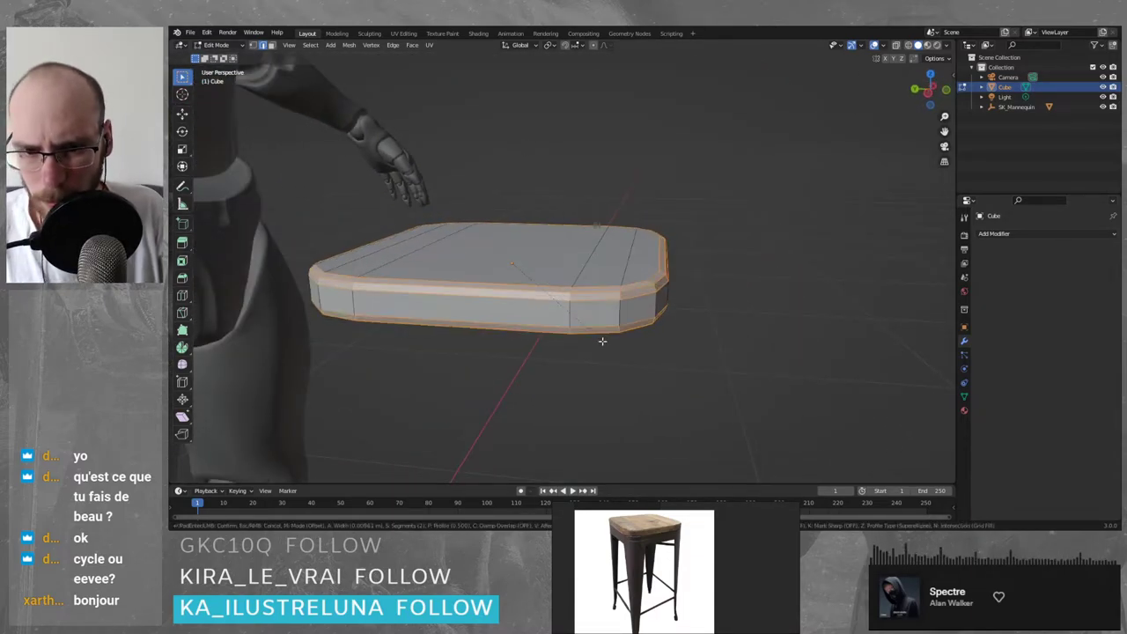
click(598, 343)
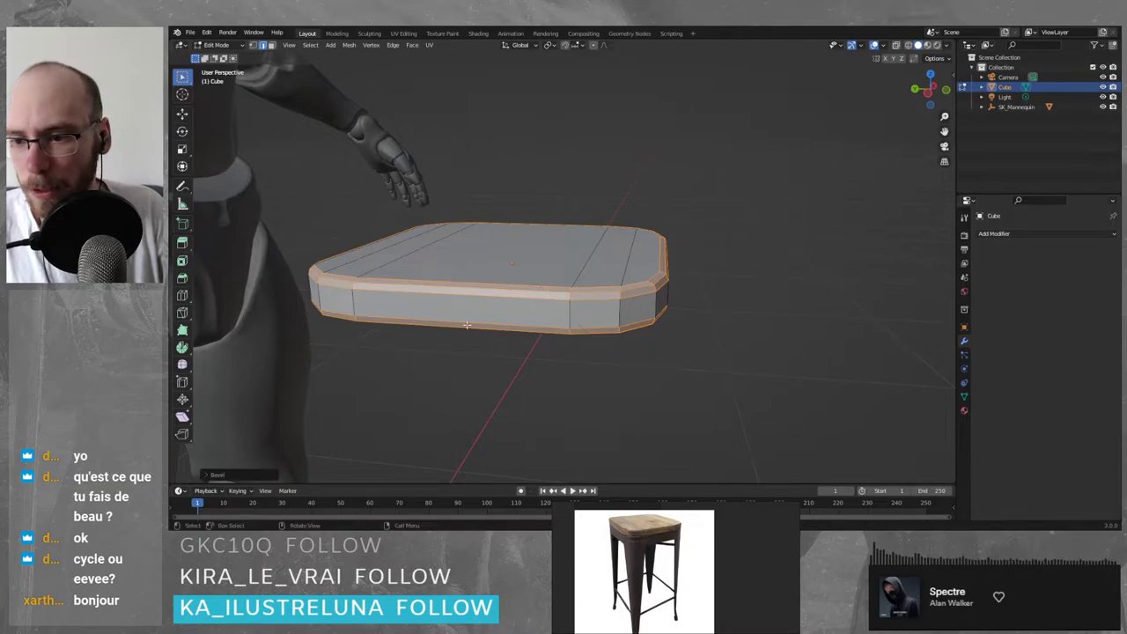
middle_drag(599, 343, 542, 359)
scroll(542, 358, up, 2)
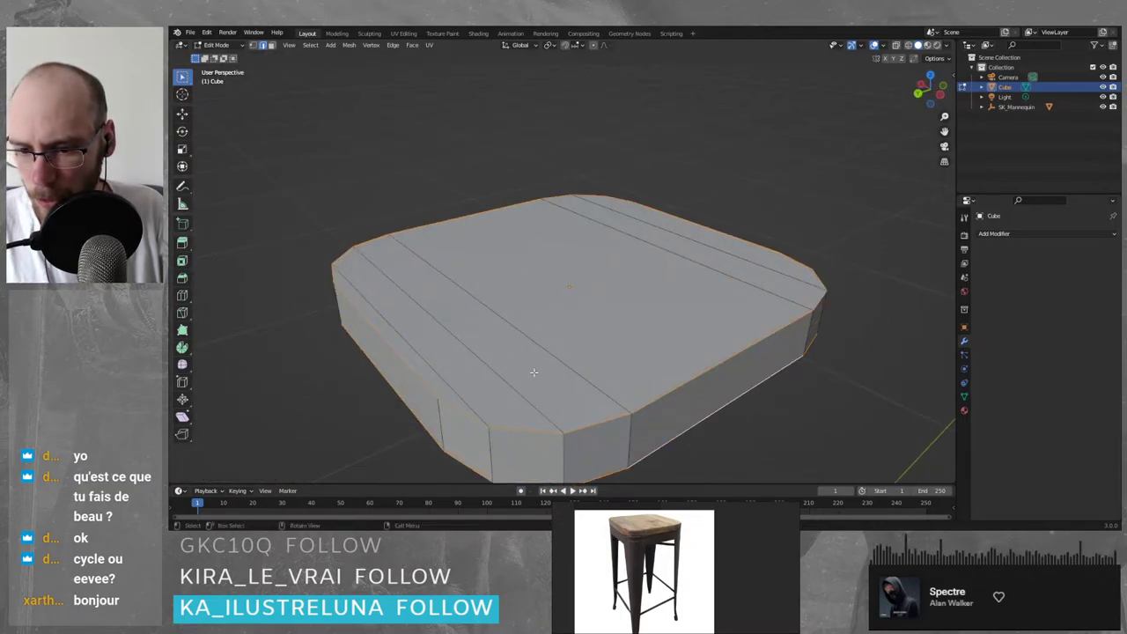
- Dissolve the remaining stray edge on the slab with Dissolve Edges
middle_drag(461, 400, 516, 256)
click(393, 148)
key(x)
click(387, 206)
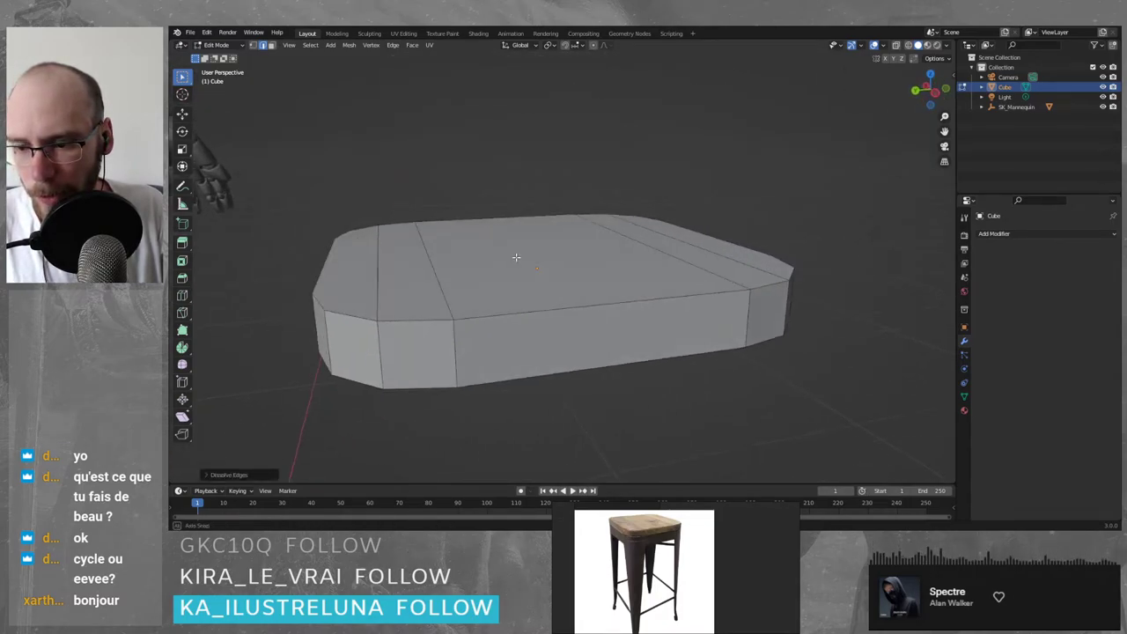
- Select all top and underside rim edges of the cleaned slab, checking the loops from every side
alt+click(494, 316)
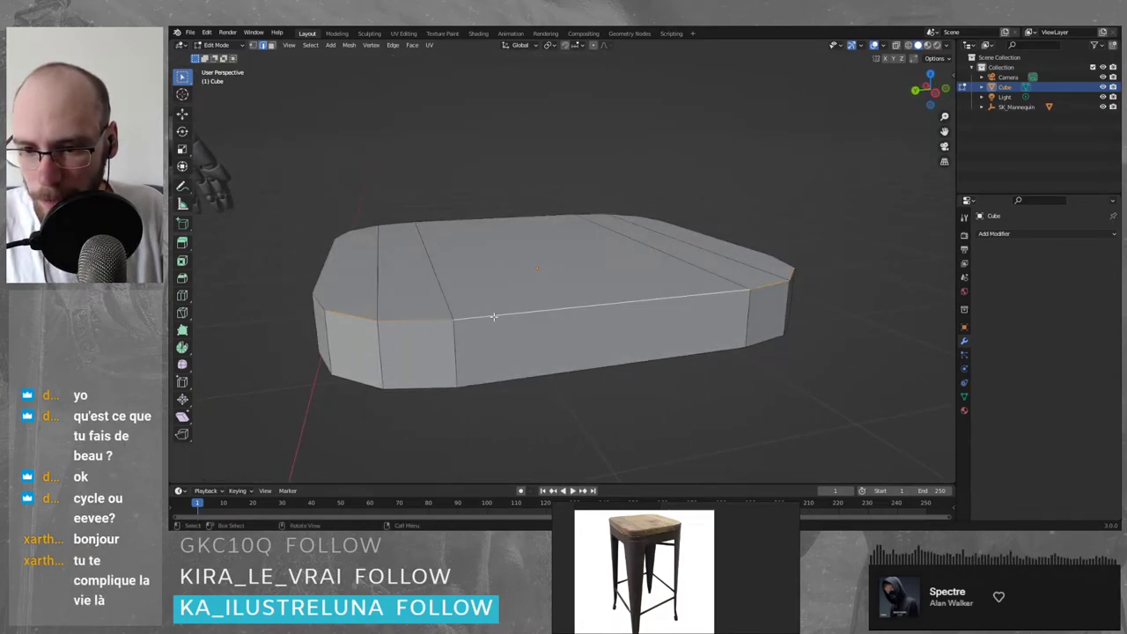
middle_drag(505, 381, 548, 344)
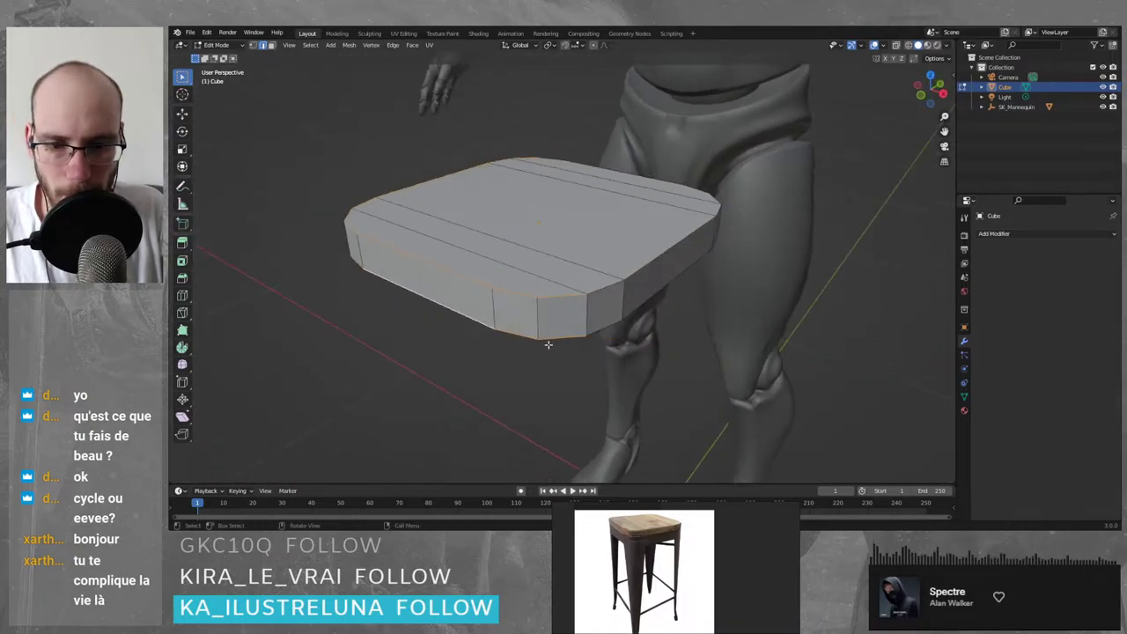
alt+shift+click(601, 287)
alt+shift+click(646, 302)
alt+shift+click(667, 284)
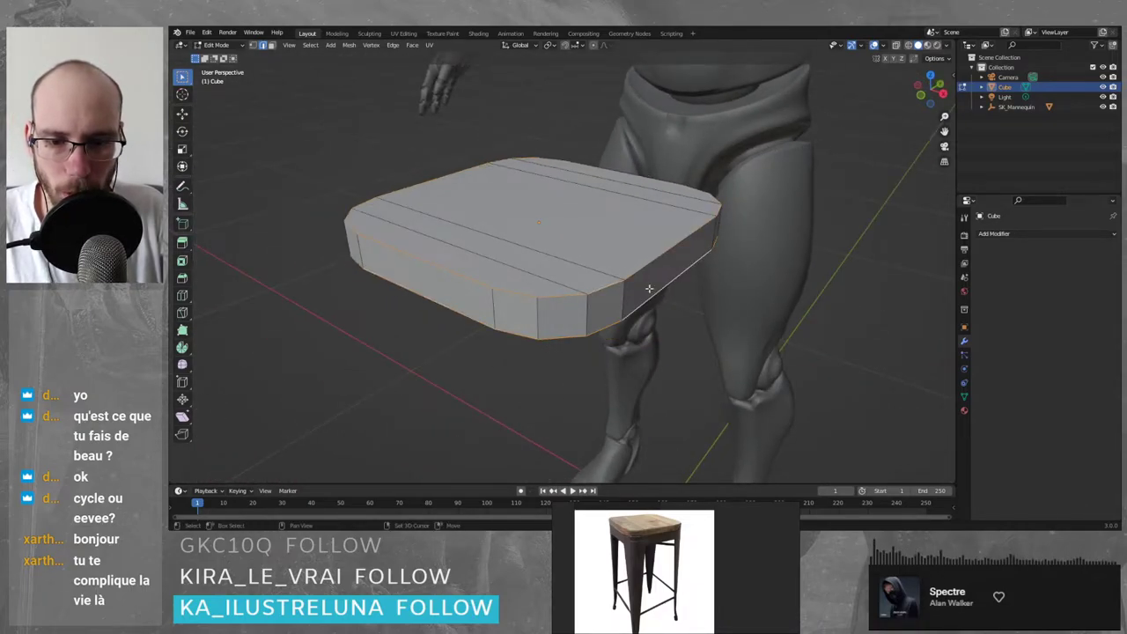
middle_drag(649, 287, 539, 330)
alt+shift+click(737, 378)
alt+shift+click(750, 402)
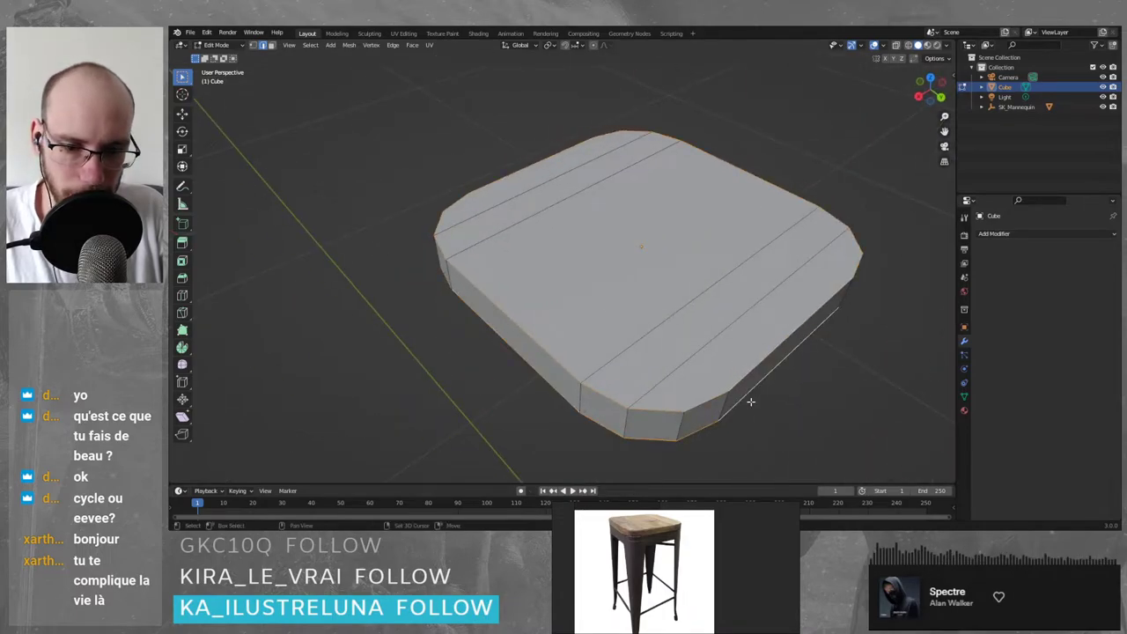
middle_drag(683, 392, 718, 408)
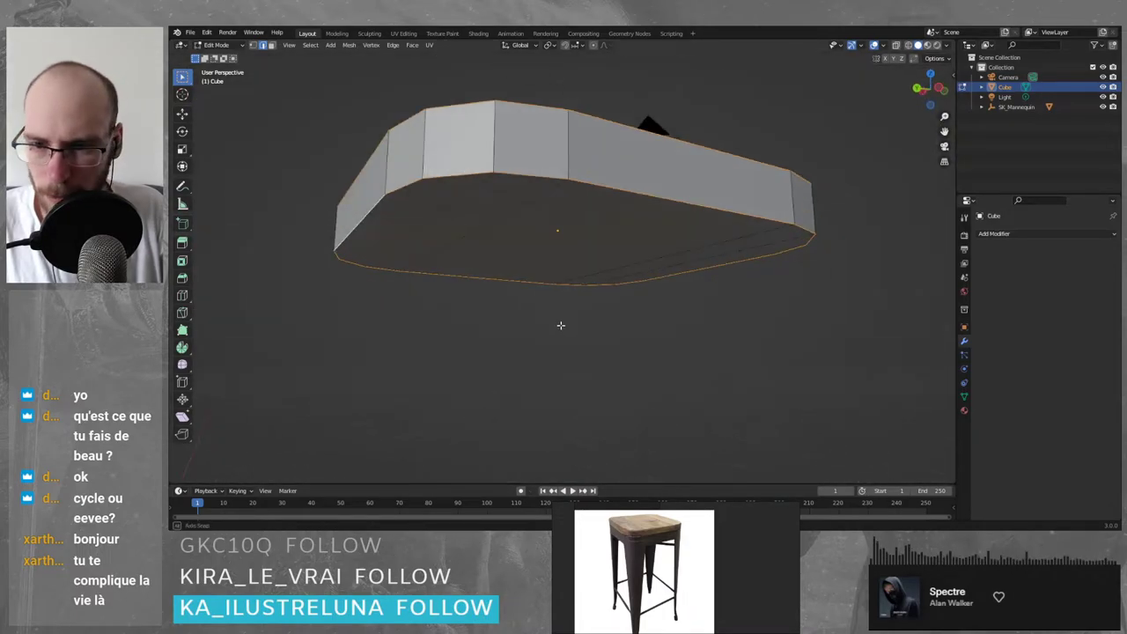
- Bevel the slab's top and underside rims with two segments at a width of about 0.006 m
key(ctrl+b)
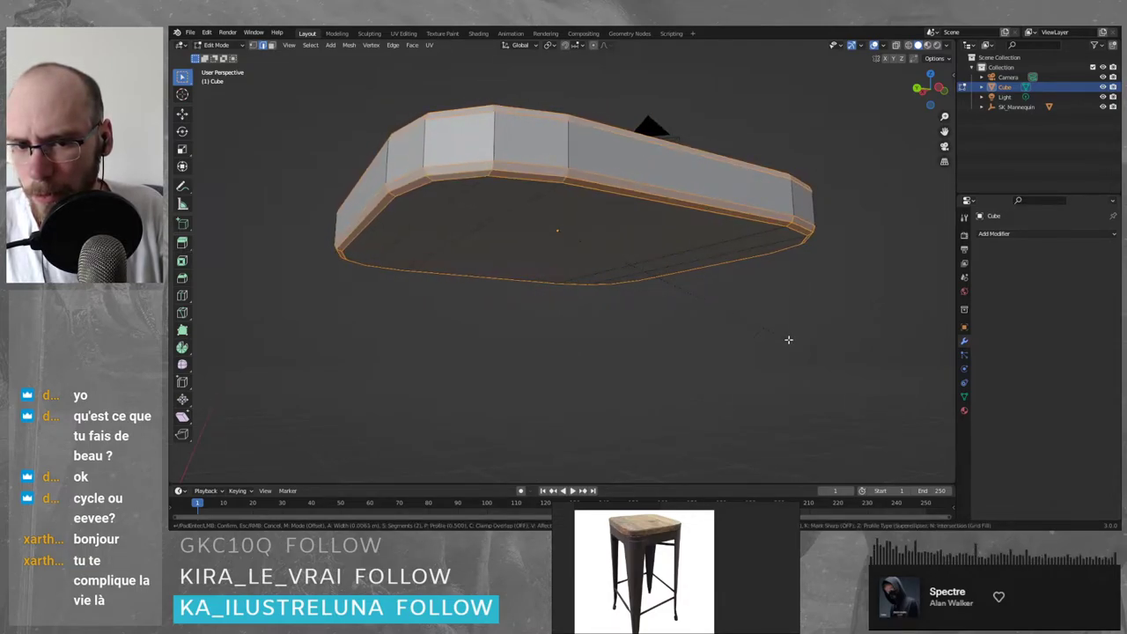
click(787, 339)
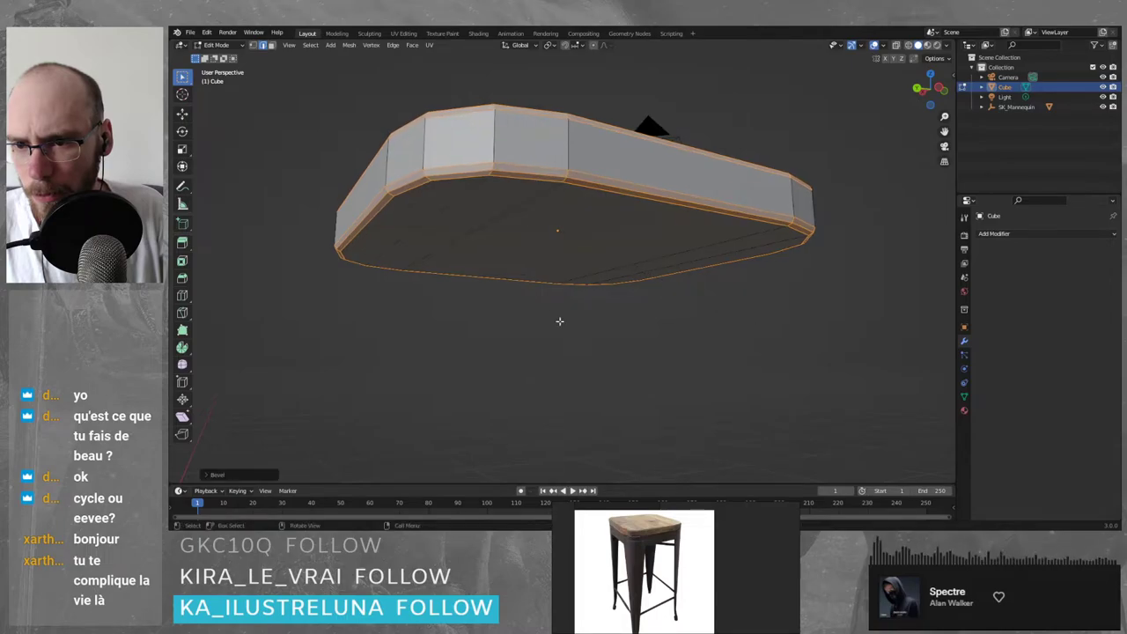
middle_drag(559, 321, 698, 364)
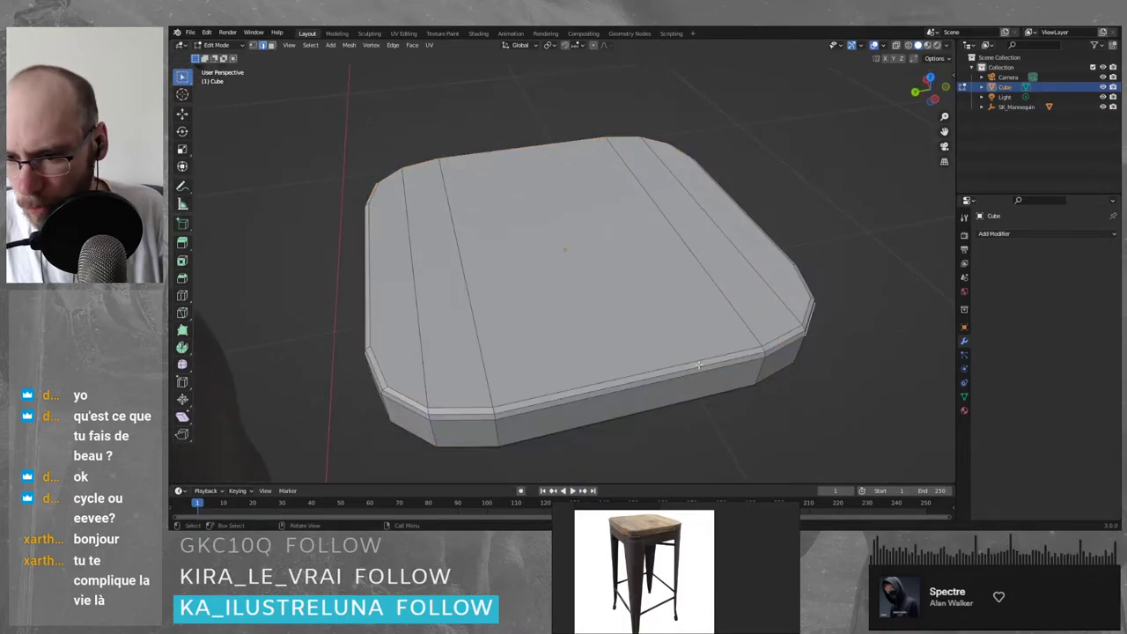
- Cut edges with the Knife between opposite corner vertices near both sides of the slab's top and underside
key(k)
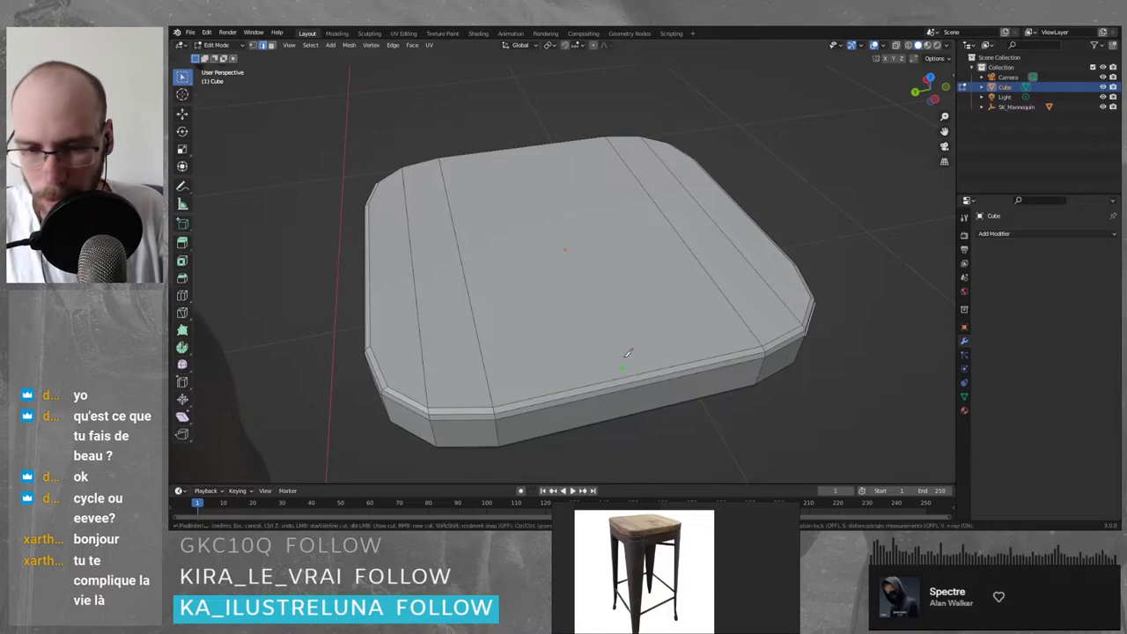
click(812, 296)
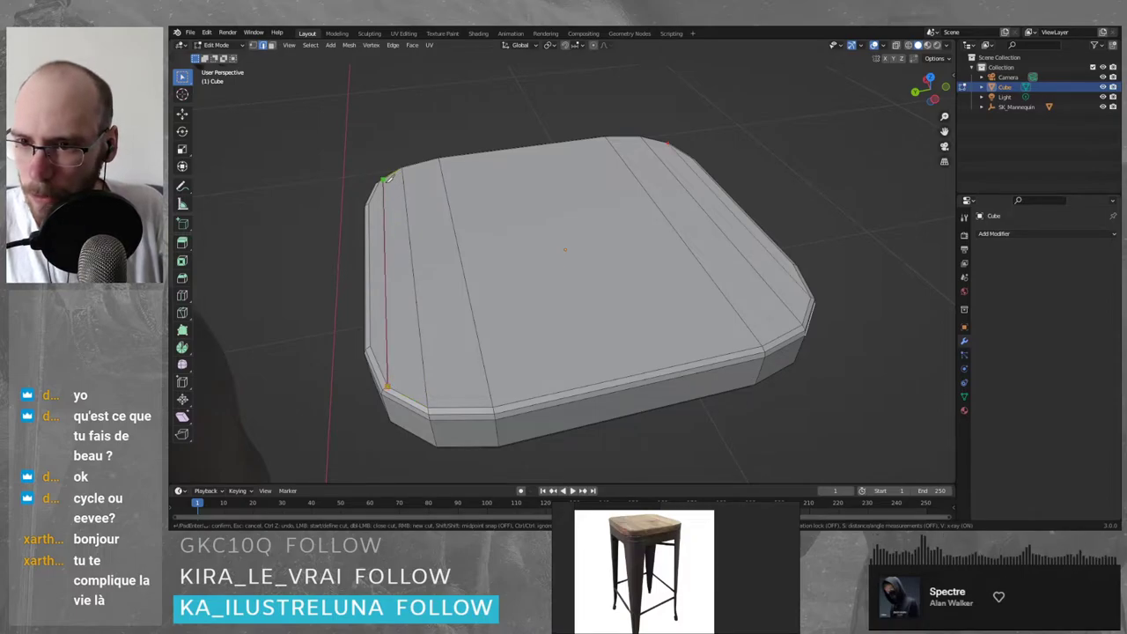
middle_drag(549, 311, 431, 124)
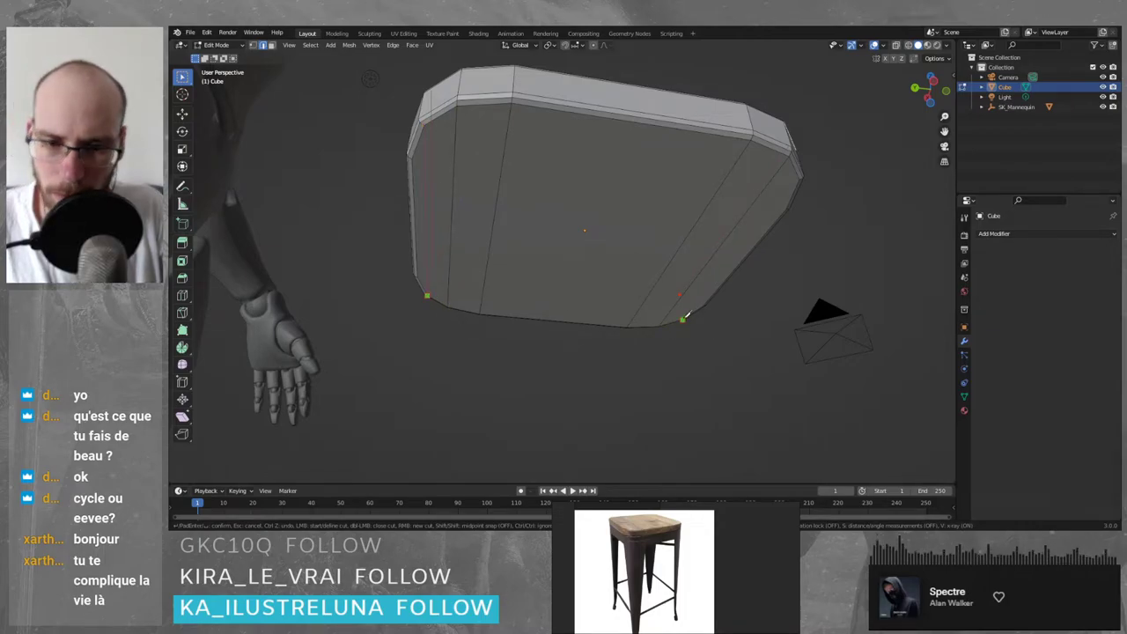
click(684, 317)
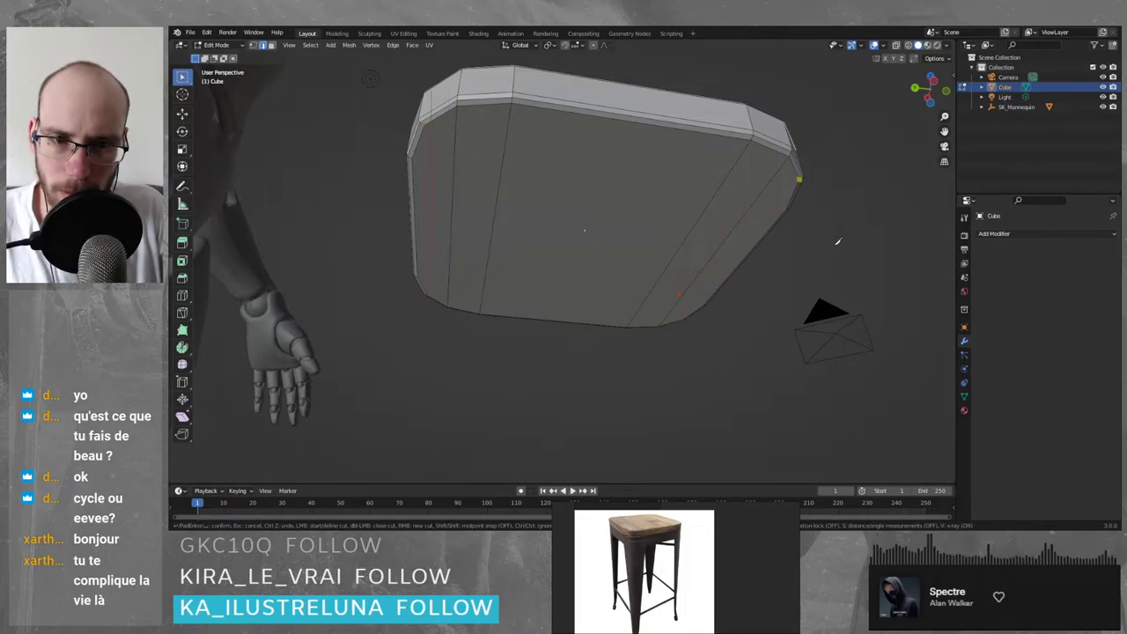
middle_drag(837, 242, 767, 288)
key(Return)
middle_drag(666, 376, 717, 340)
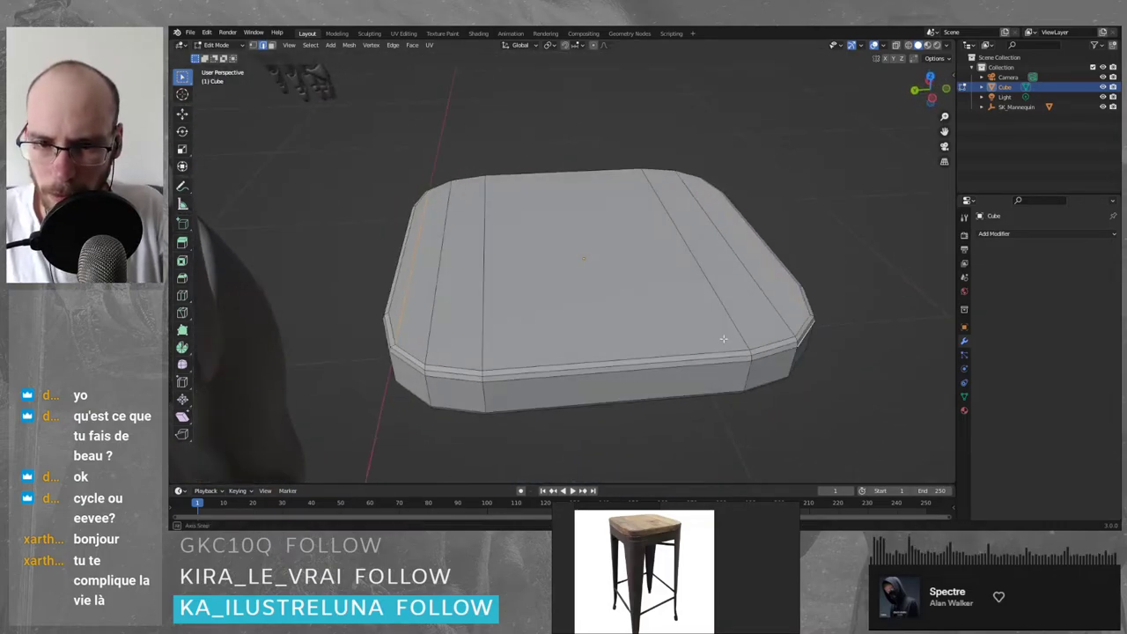
- Try extruding the narrow face strip along the top's side upward along Z by about 0.084 m
click(411, 279)
key(e)
key(z)
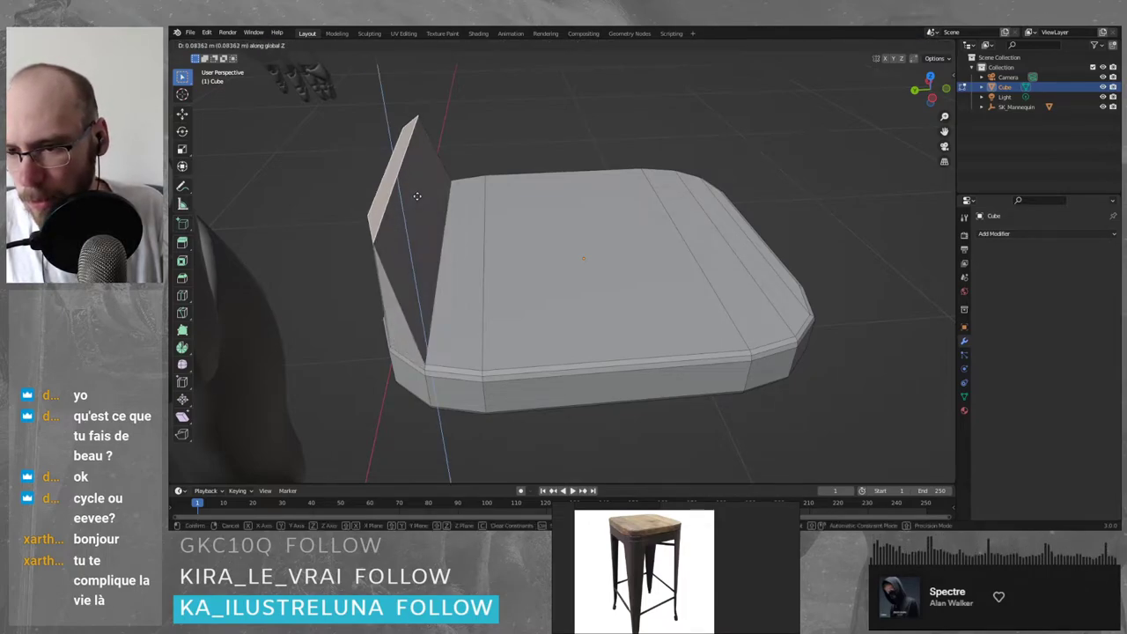
click(418, 196)
middle_drag(418, 197, 527, 165)
key(ctrl+z)
- Save the file and clear the selection on the slab
middle_drag(625, 226, 810, 197)
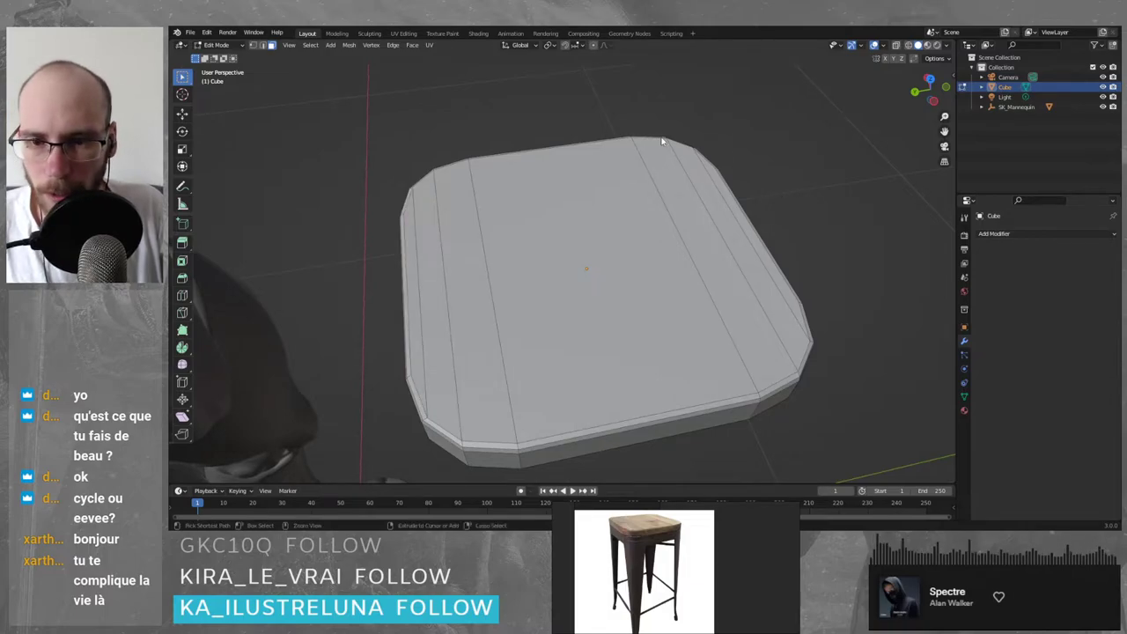
key(ctrl+s)
click(607, 109)
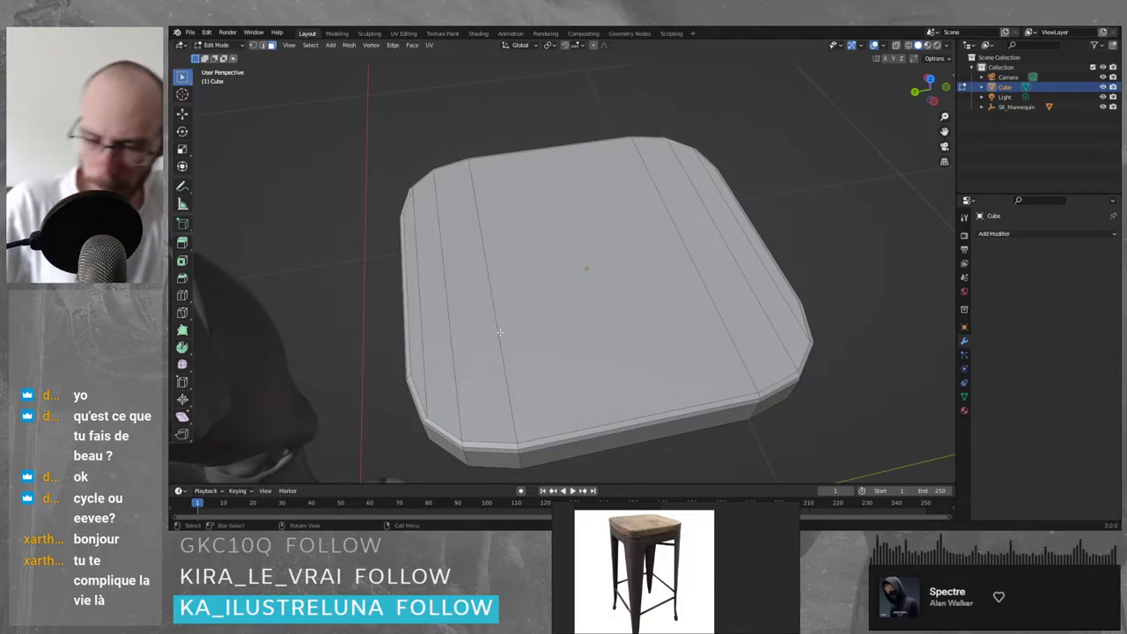
- Return to Object Mode, select the seat slab and apply Shade Smooth to it
middle_drag(719, 330, 742, 284)
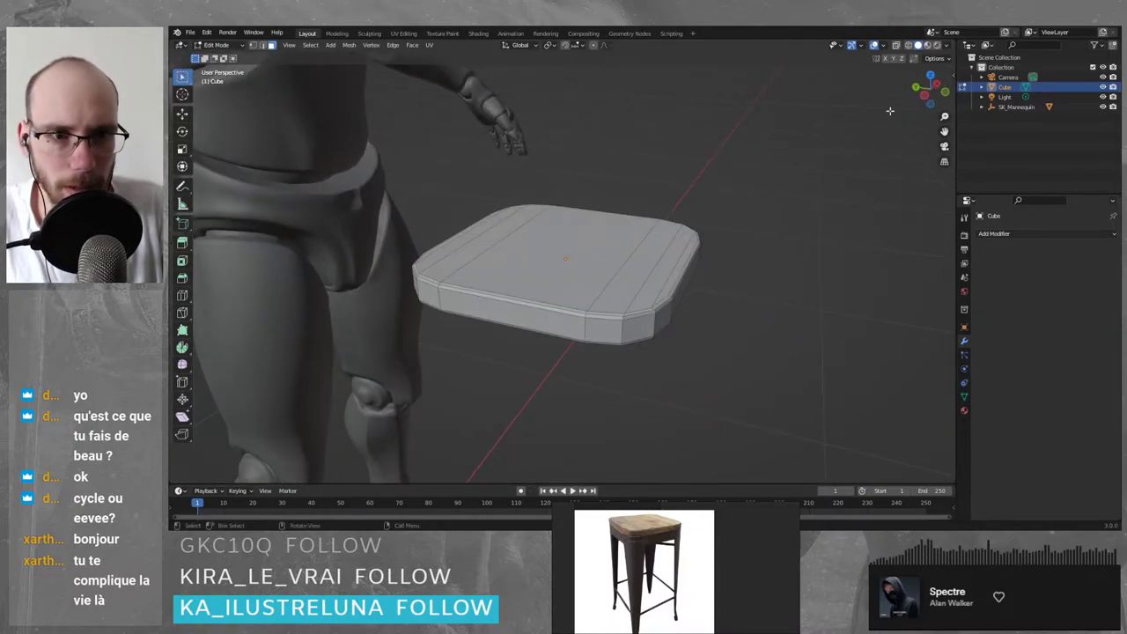
click(883, 47)
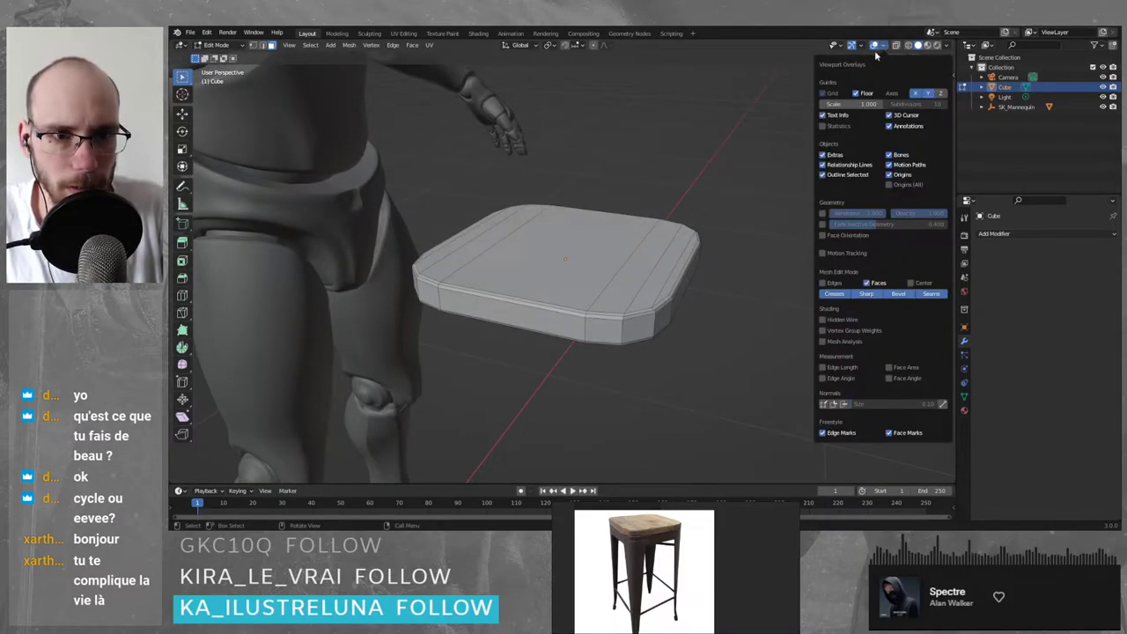
key(Tab)
middle_drag(764, 291, 776, 308)
click(690, 308)
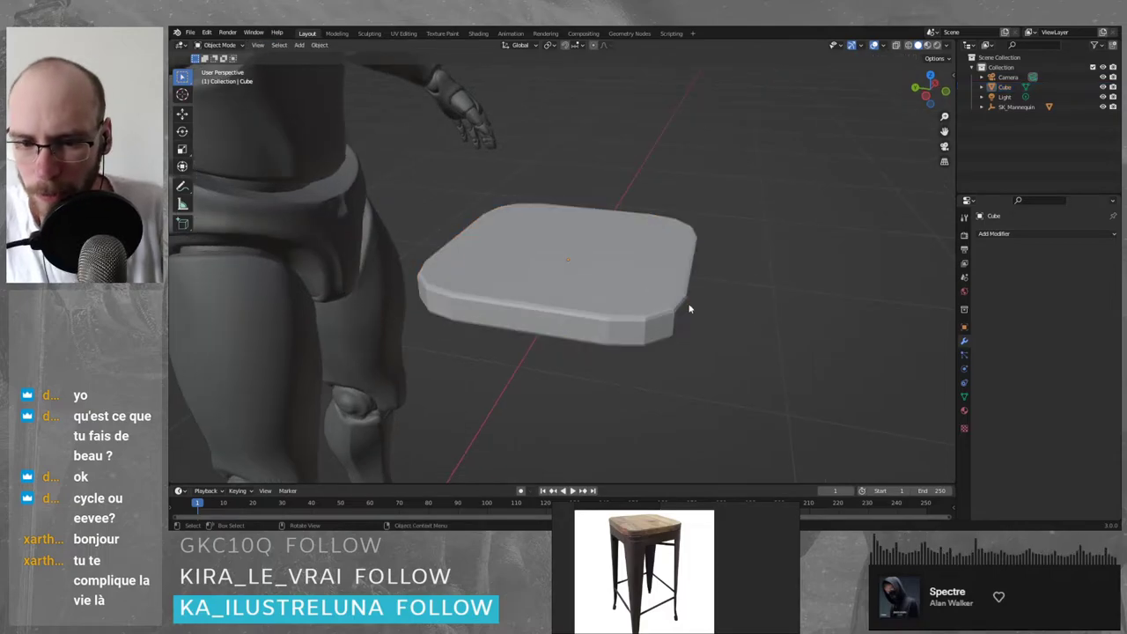
click(688, 308)
scroll(670, 326, up, 3)
middle_drag(667, 330, 690, 339)
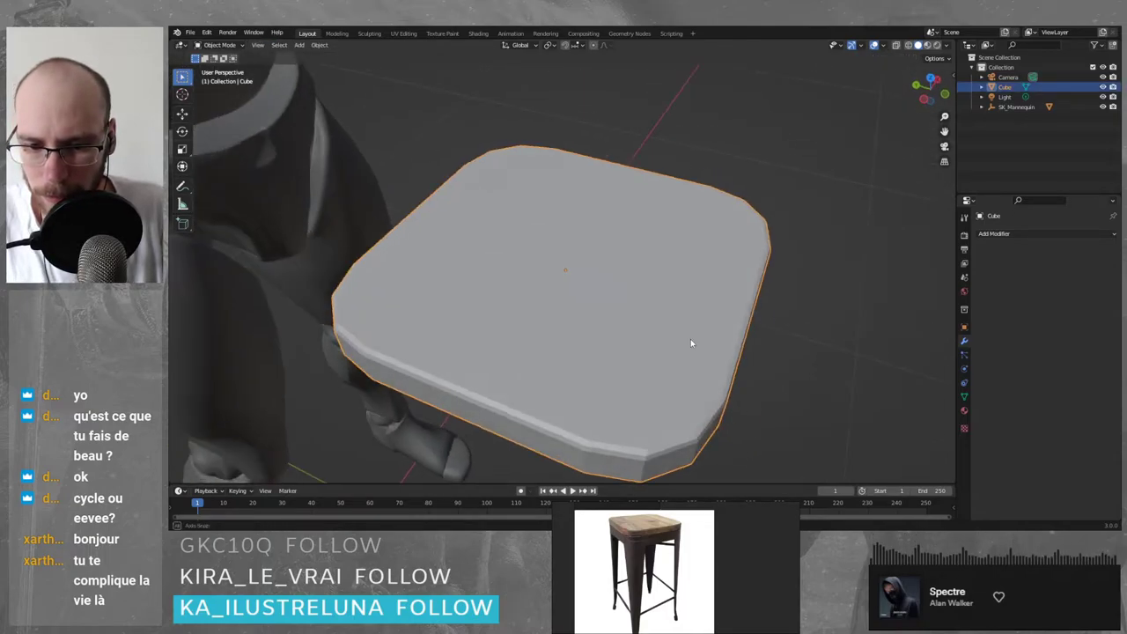
click(319, 44)
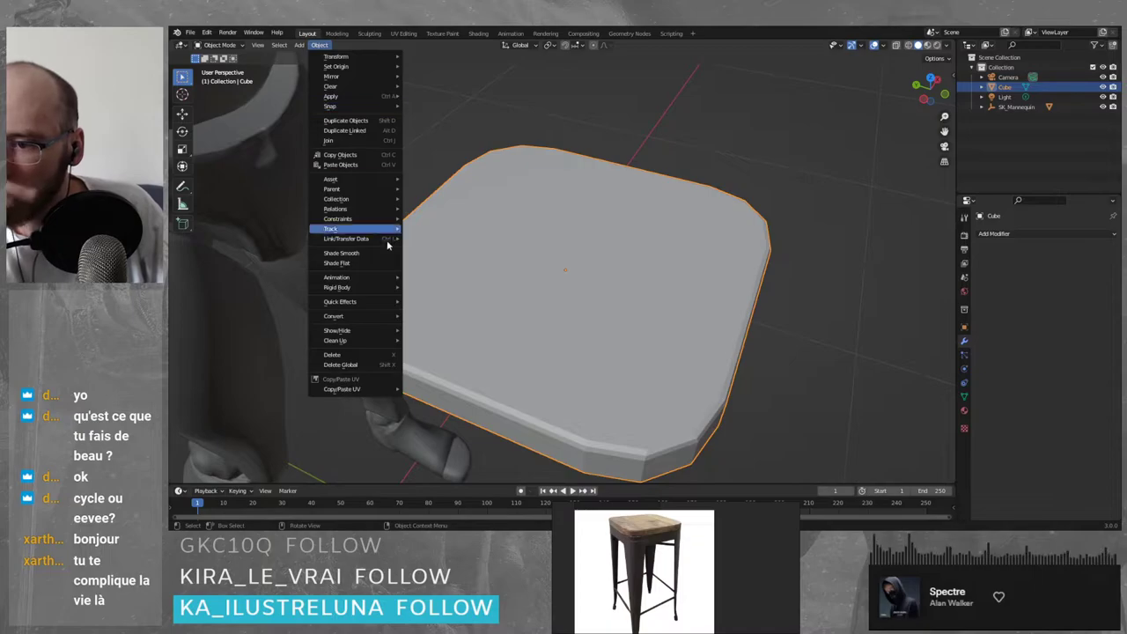
mouse_move(379, 291)
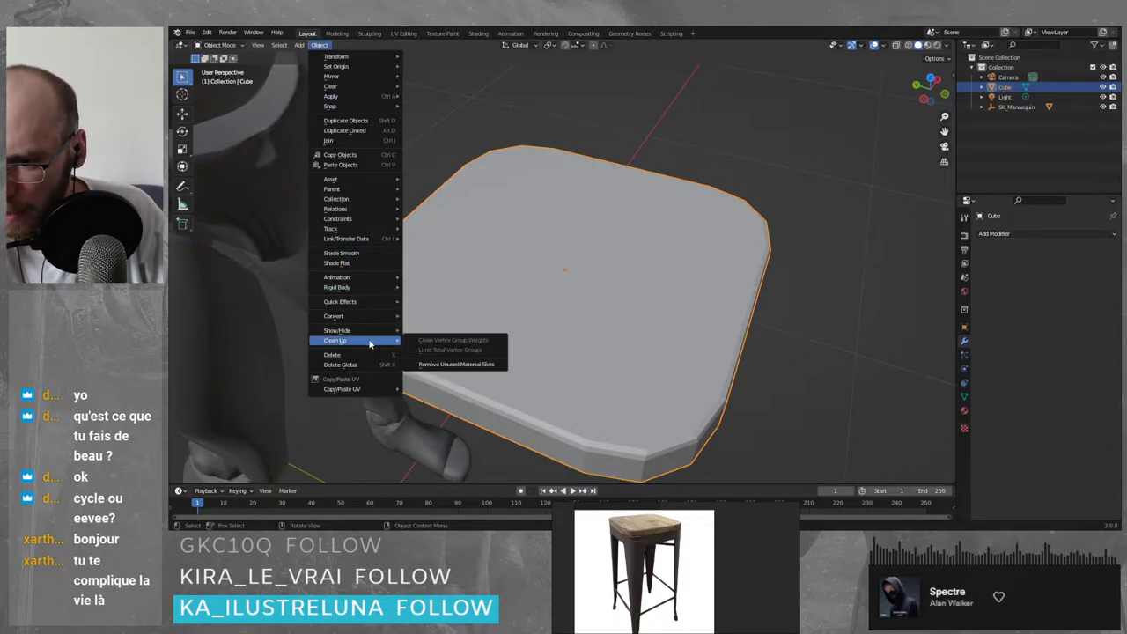
mouse_move(372, 313)
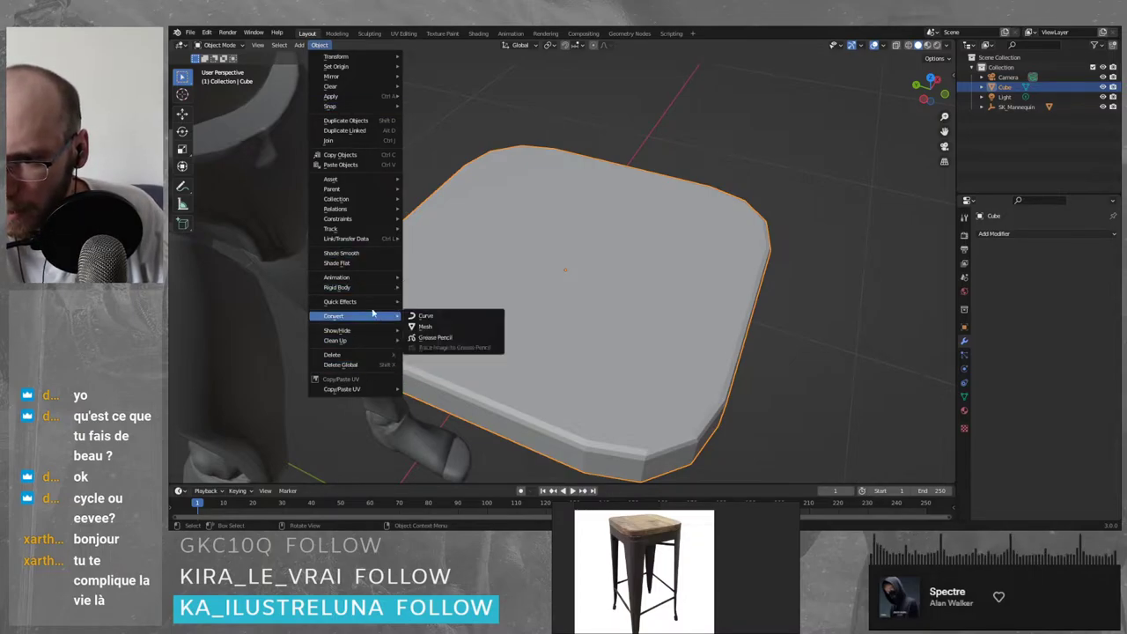
click(359, 254)
click(836, 328)
- Duplicate all the faces of the slab's underside and move the copy down along Z by about 0.045 m
scroll(652, 327, down, 2)
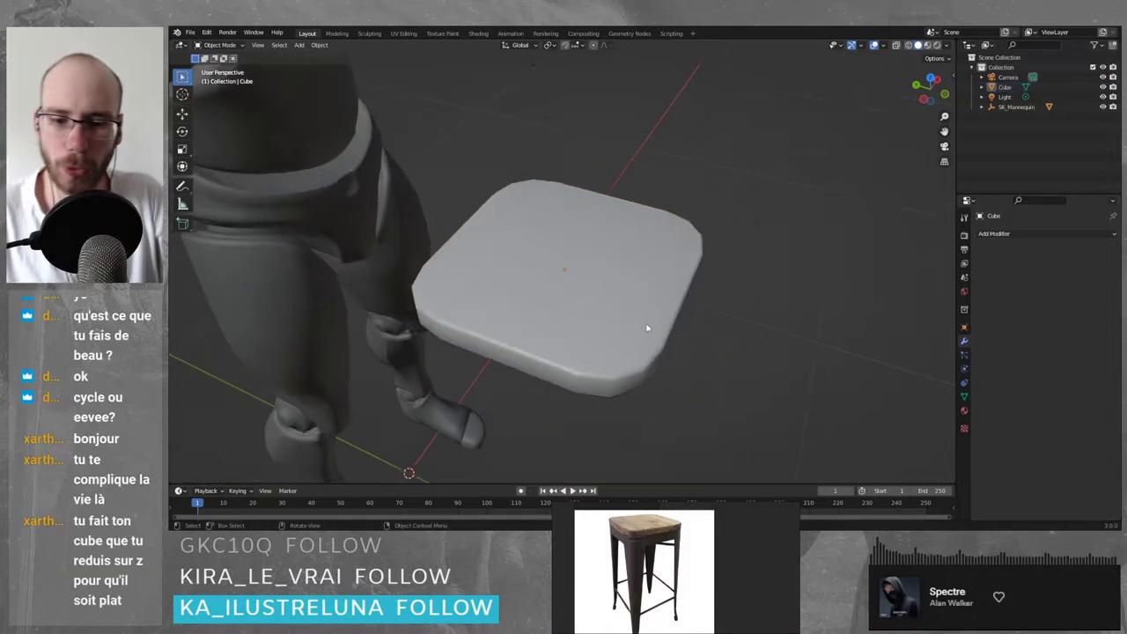
middle_drag(647, 326, 621, 256)
scroll(578, 293, up, 2)
scroll(617, 253, up, 3)
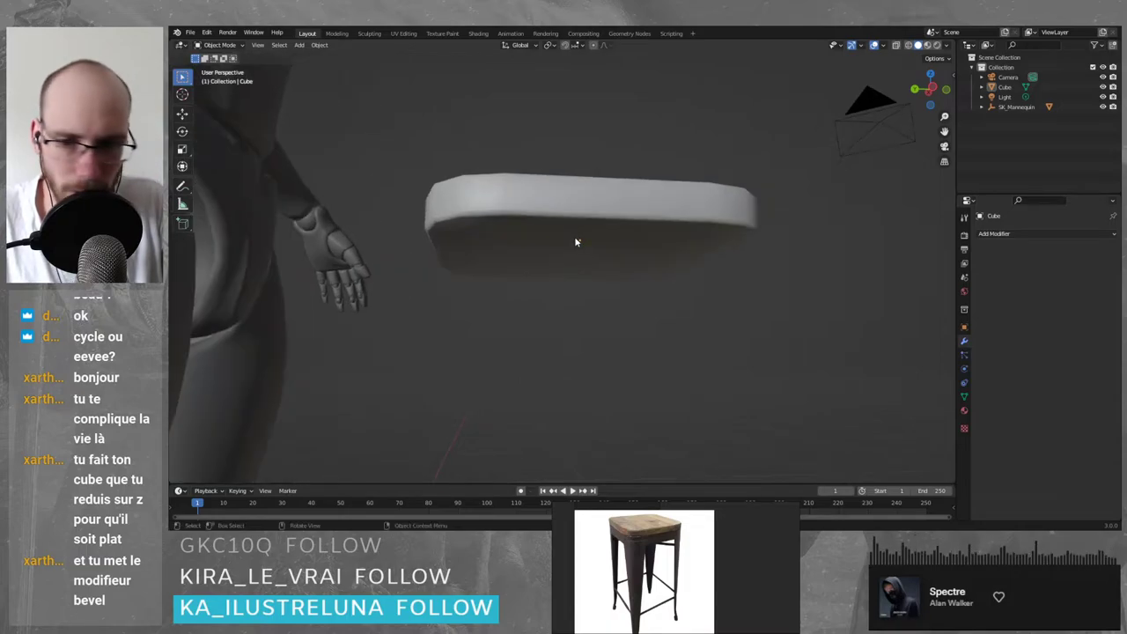
key(Tab)
middle_drag(597, 357, 599, 352)
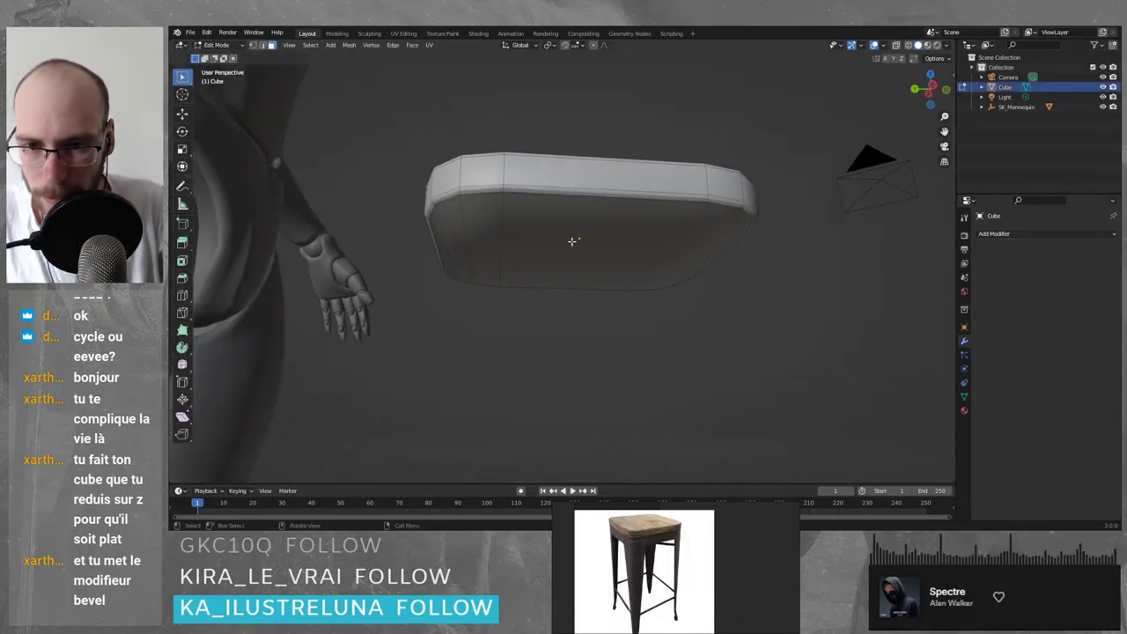
click(572, 241)
shift+click(485, 242)
shift+click(450, 242)
shift+click(441, 241)
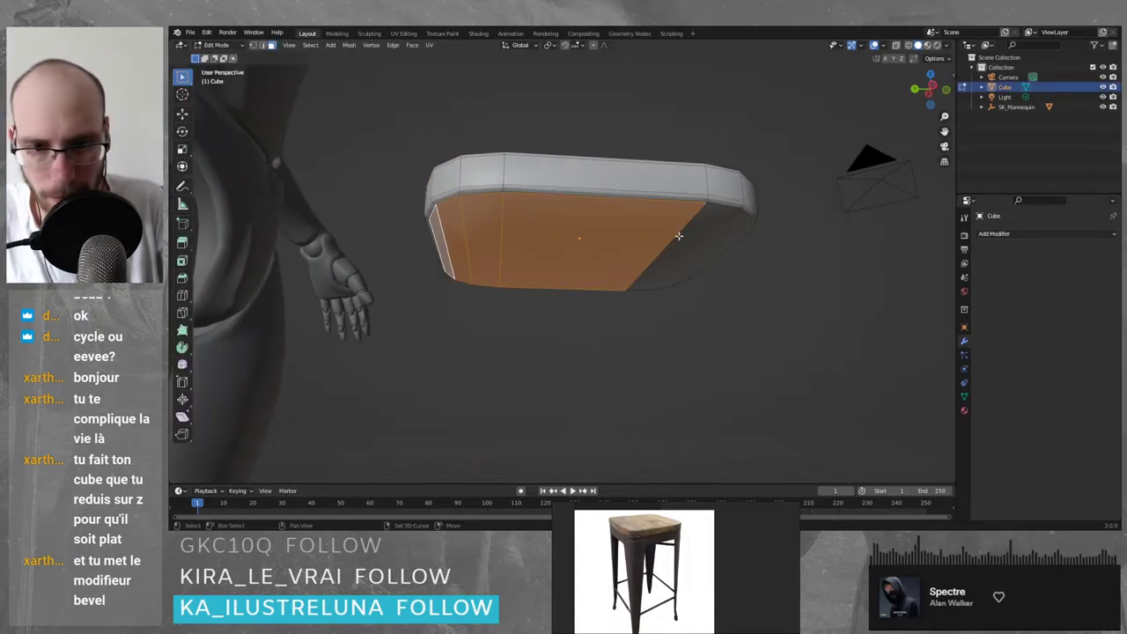
shift+click(713, 250)
shift+click(716, 254)
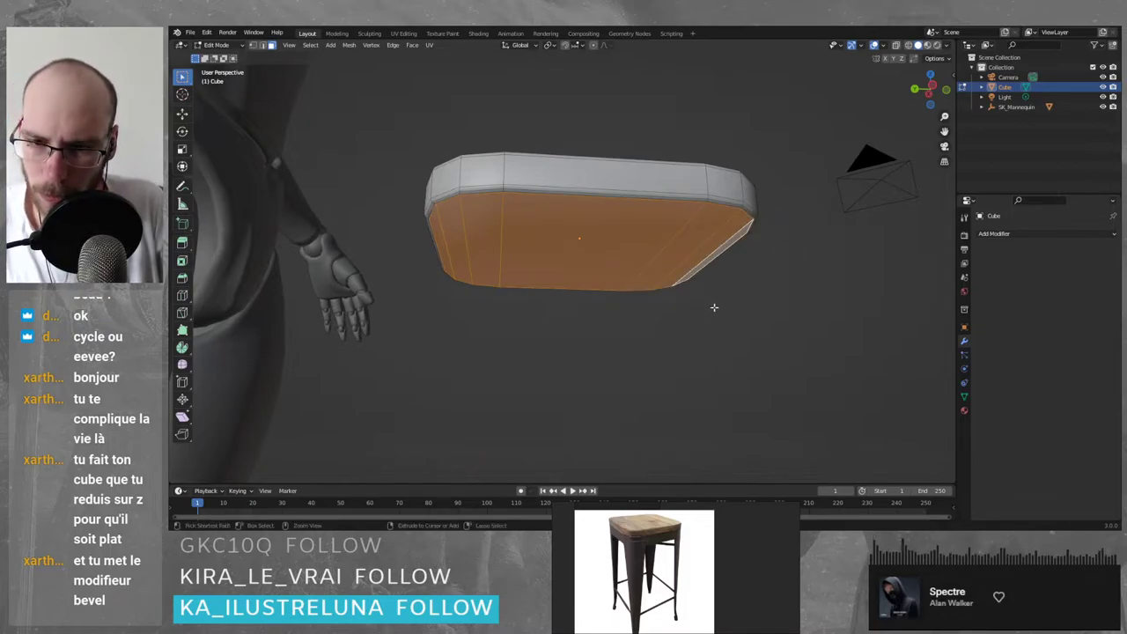
key(g)
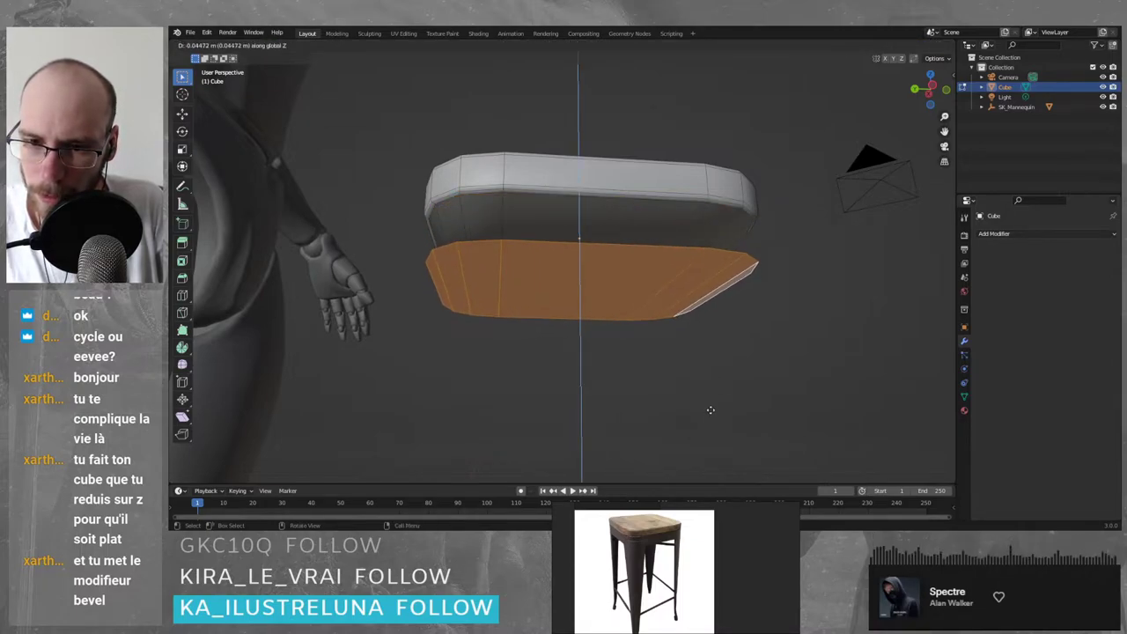
click(710, 409)
middle_drag(710, 410, 745, 319)
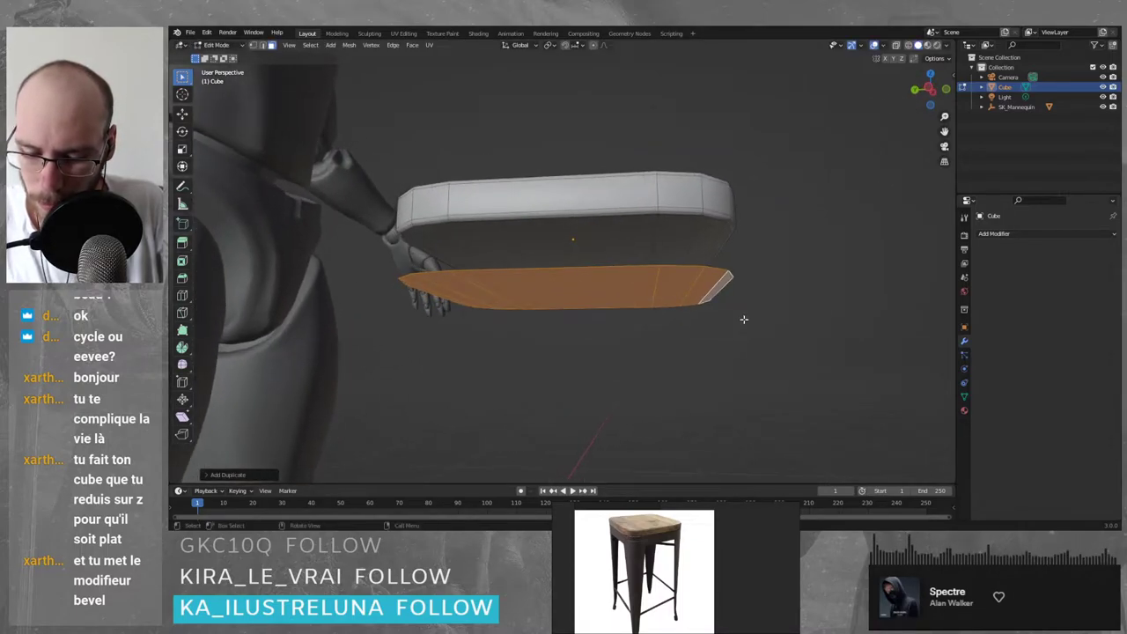
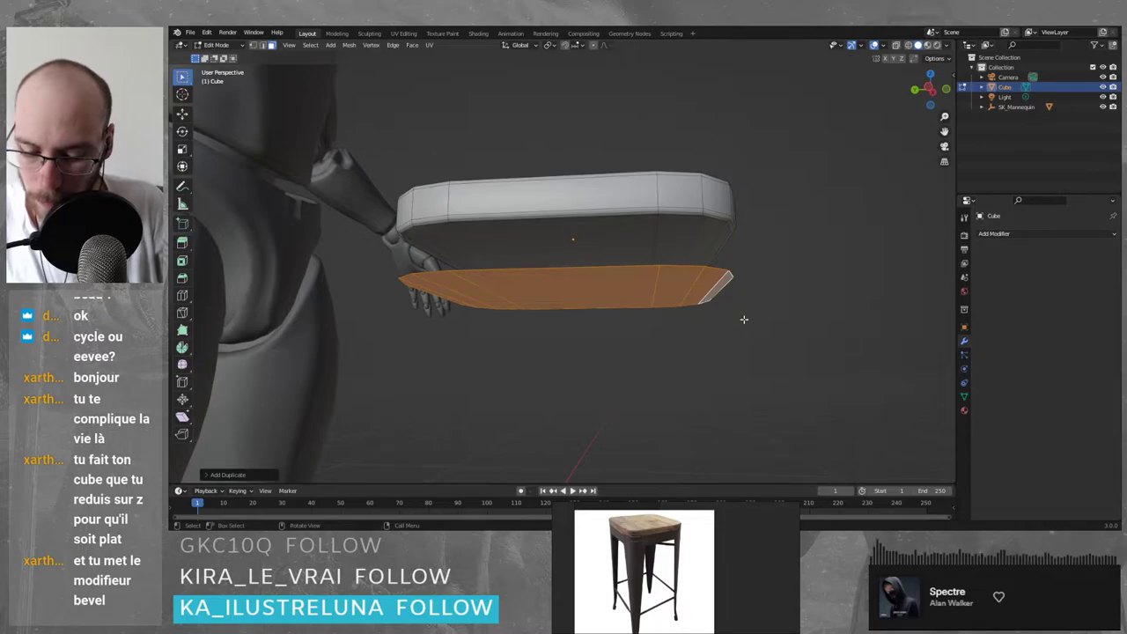
key(m)
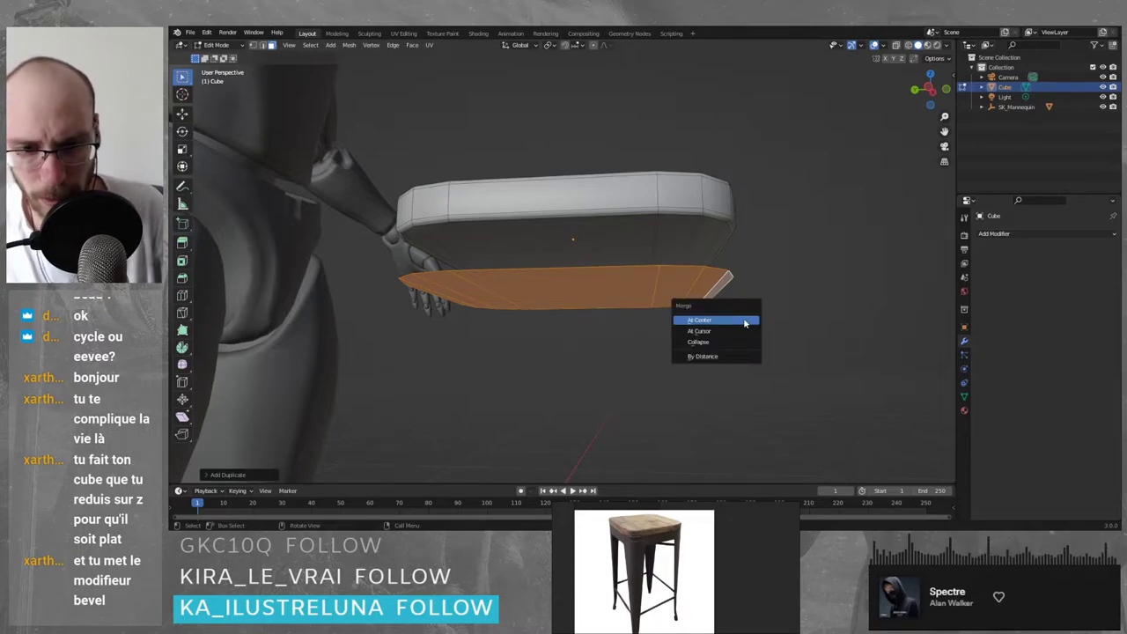
key(Escape)
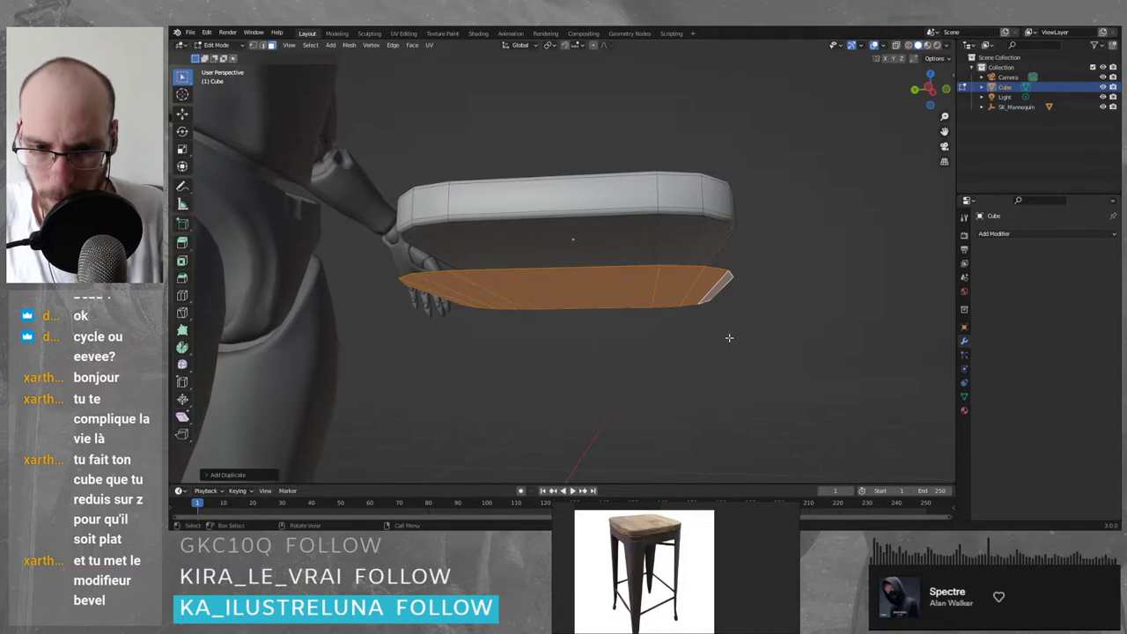
key(ctrl+m)
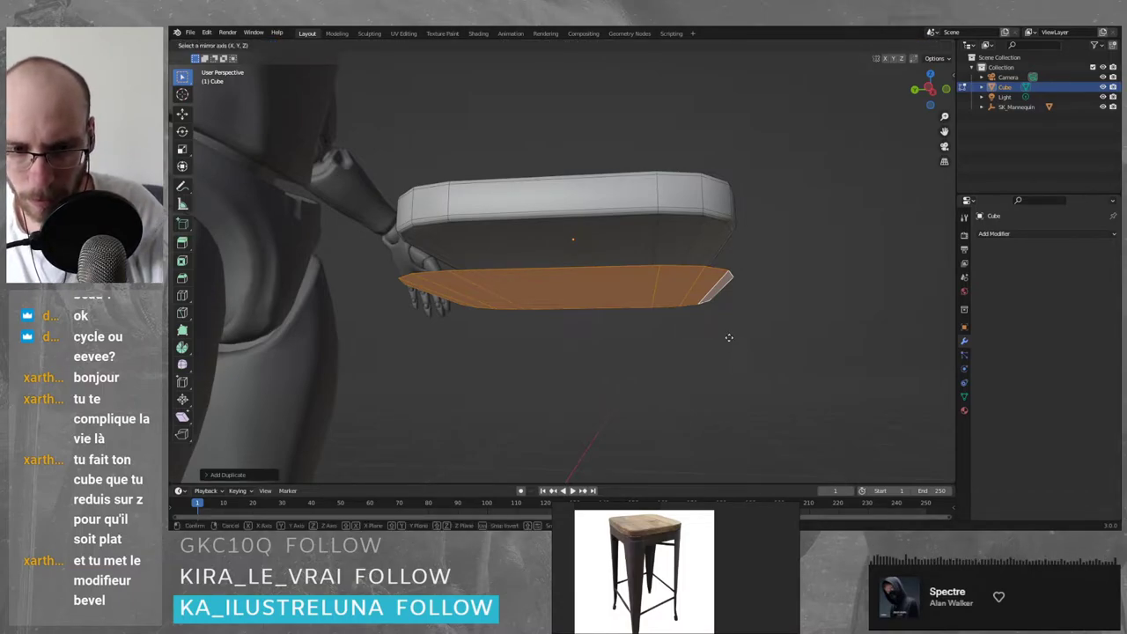
key(Escape)
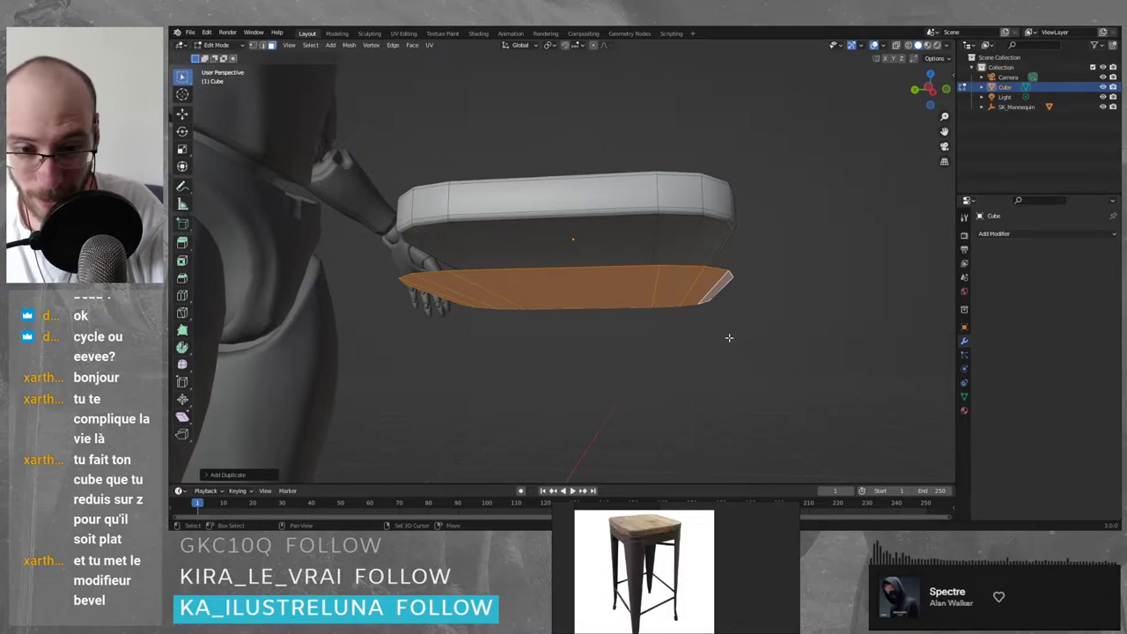
key(ctrl)
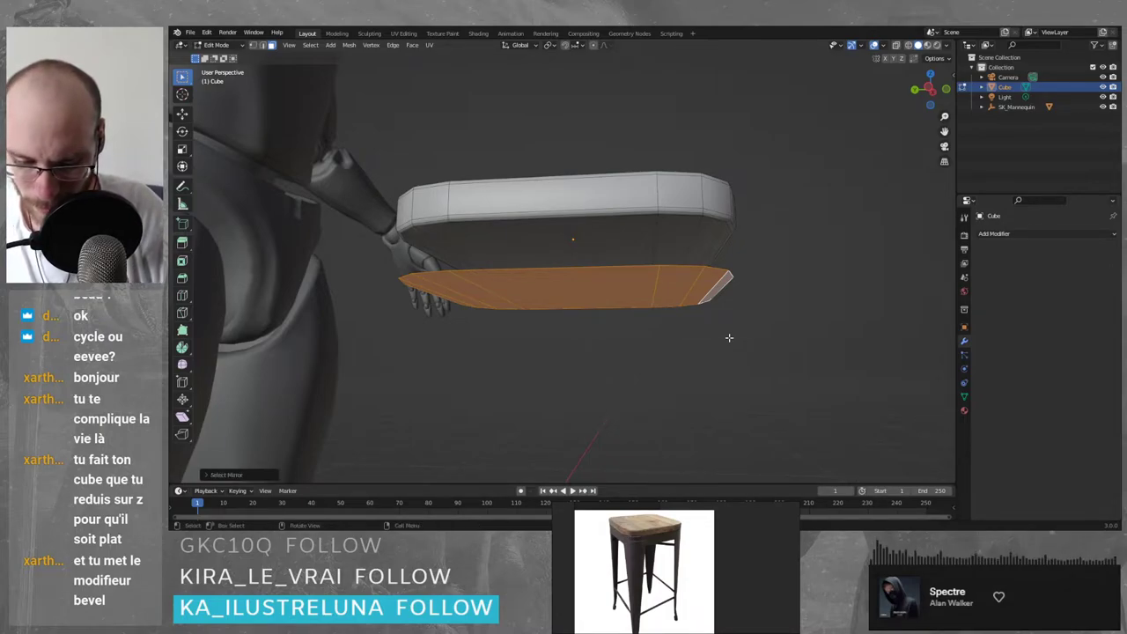
- Separate the duplicated underside faces into their own object and enter Edit Mode on that new panel
key(p)
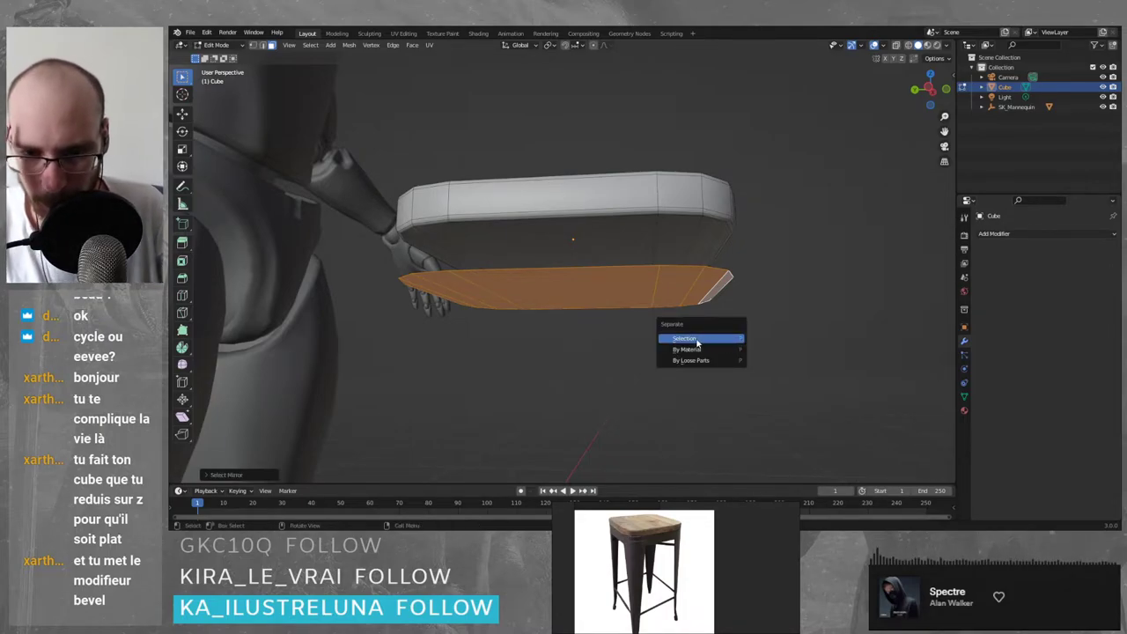
click(697, 340)
key(Tab)
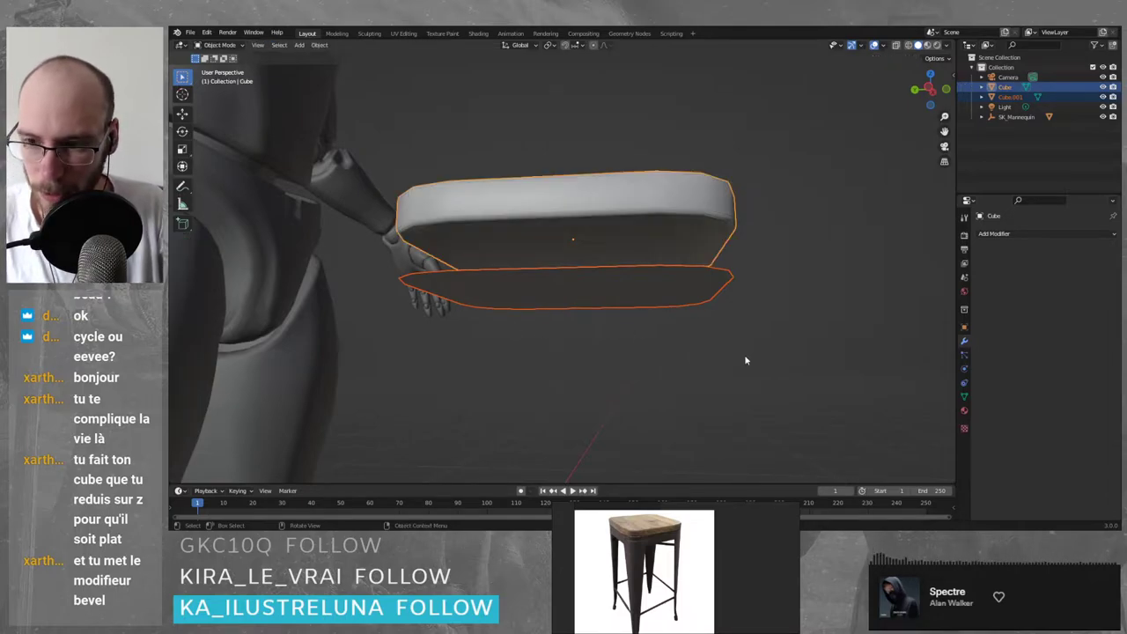
click(761, 420)
click(604, 265)
click(580, 215)
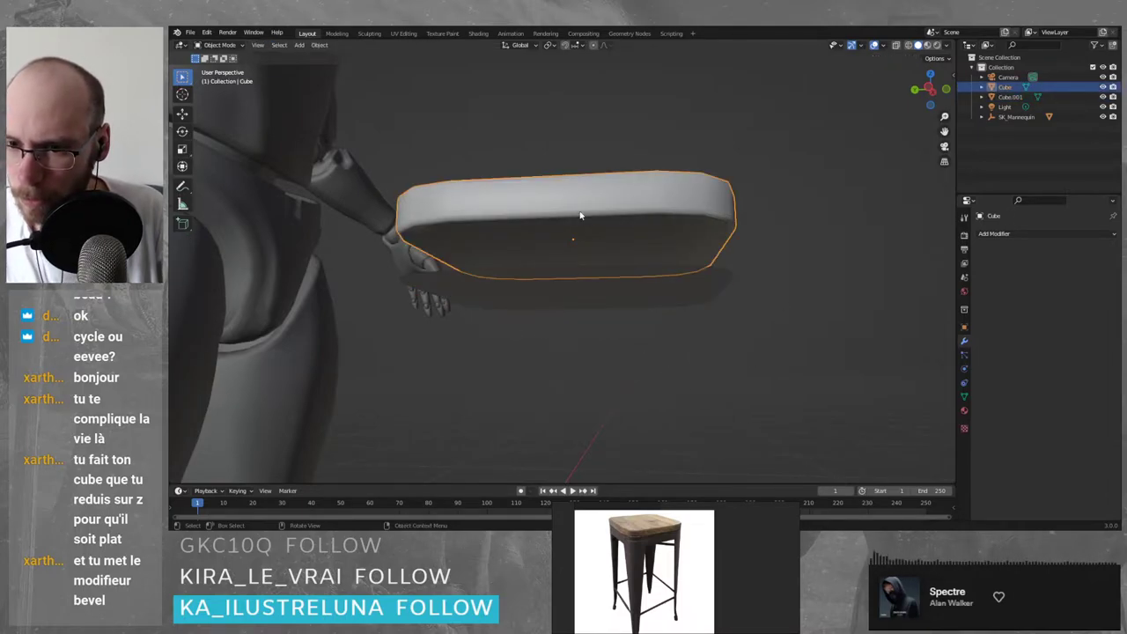
click(592, 305)
click(616, 251)
middle_drag(617, 251, 677, 271)
click(677, 282)
middle_drag(693, 364, 699, 313)
key(Tab)
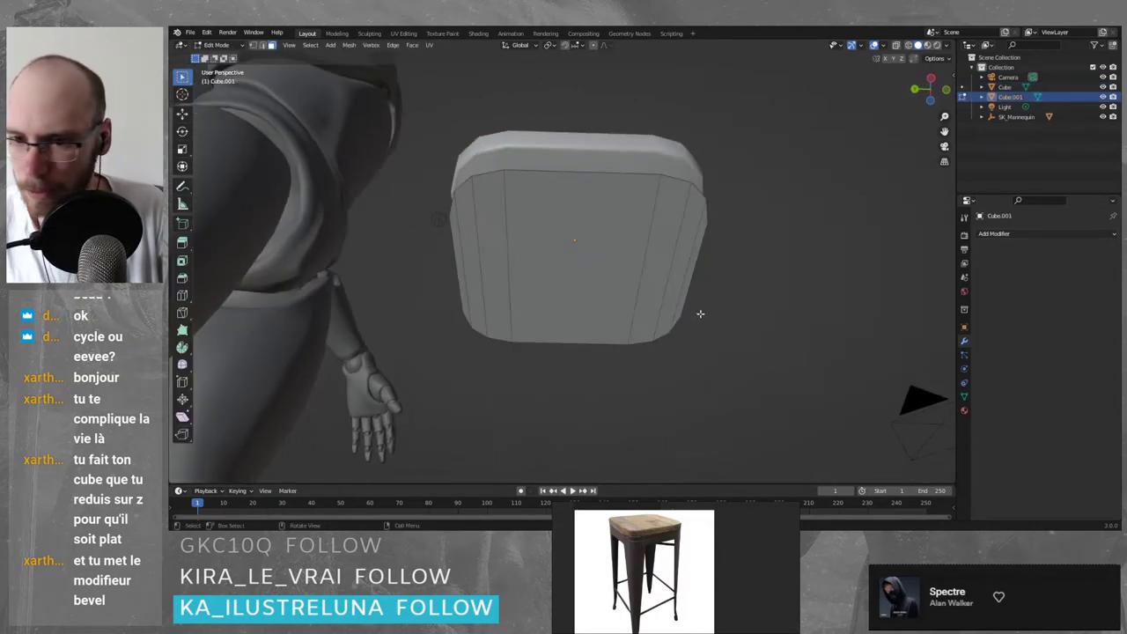
- Try dissolving the outermost lengthwise edge on both sides of the separated panel
scroll(574, 257, up, 1)
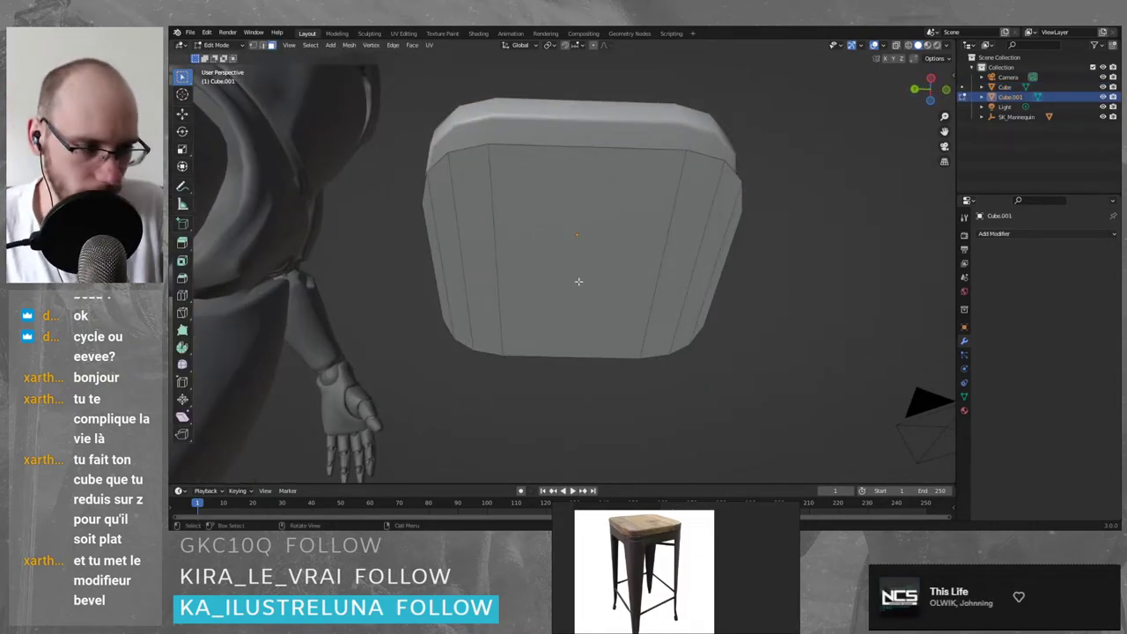
click(496, 237)
click(450, 234)
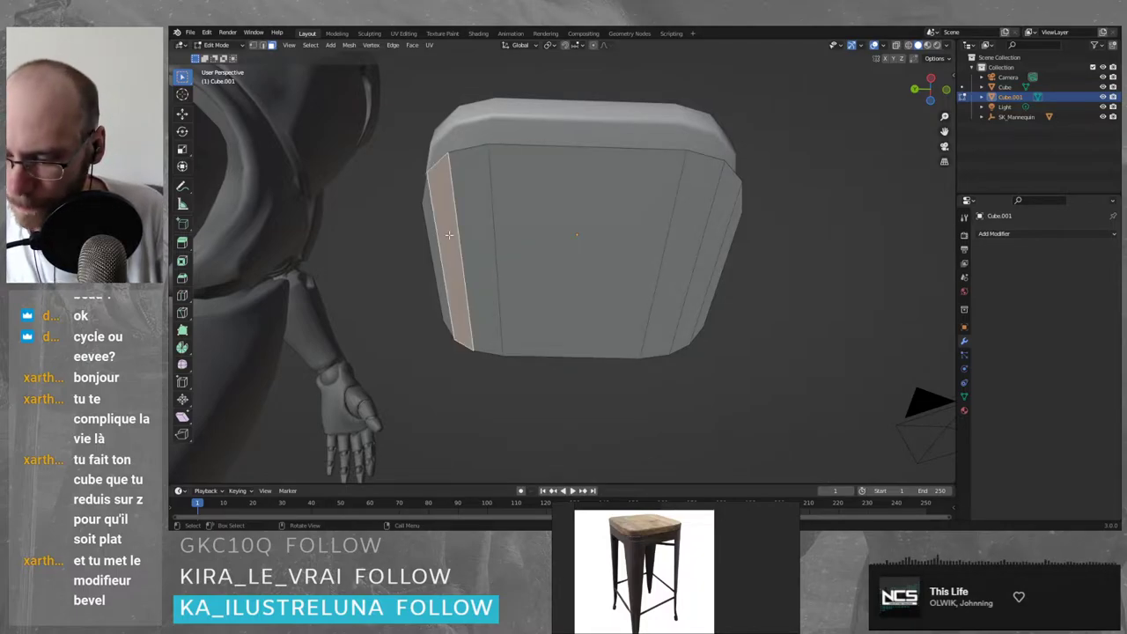
key(2)
click(436, 227)
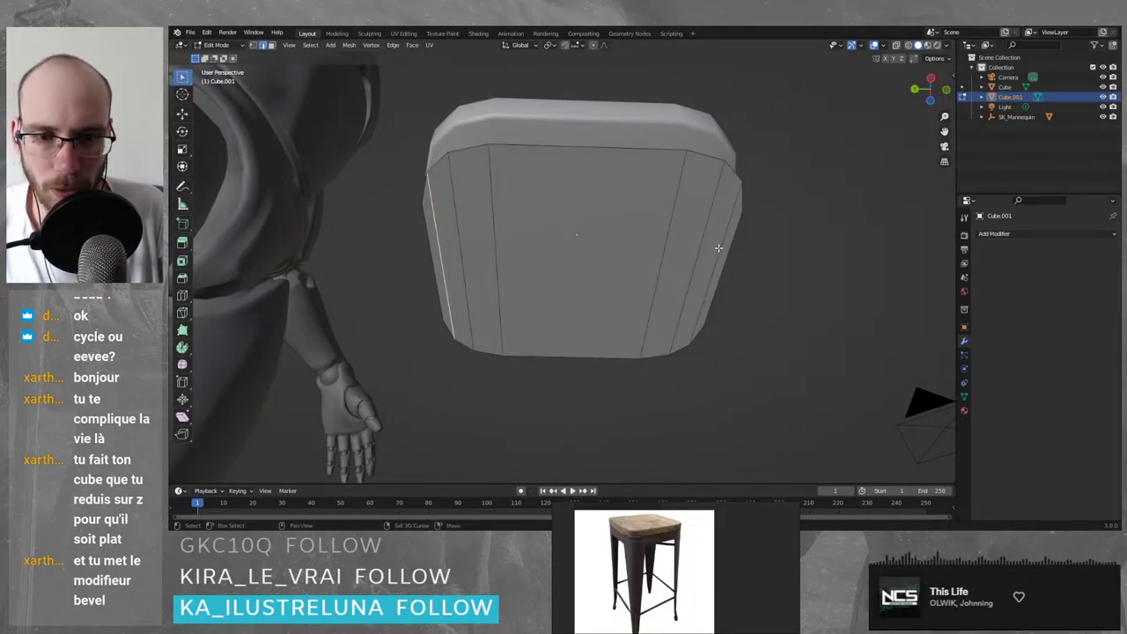
key(x)
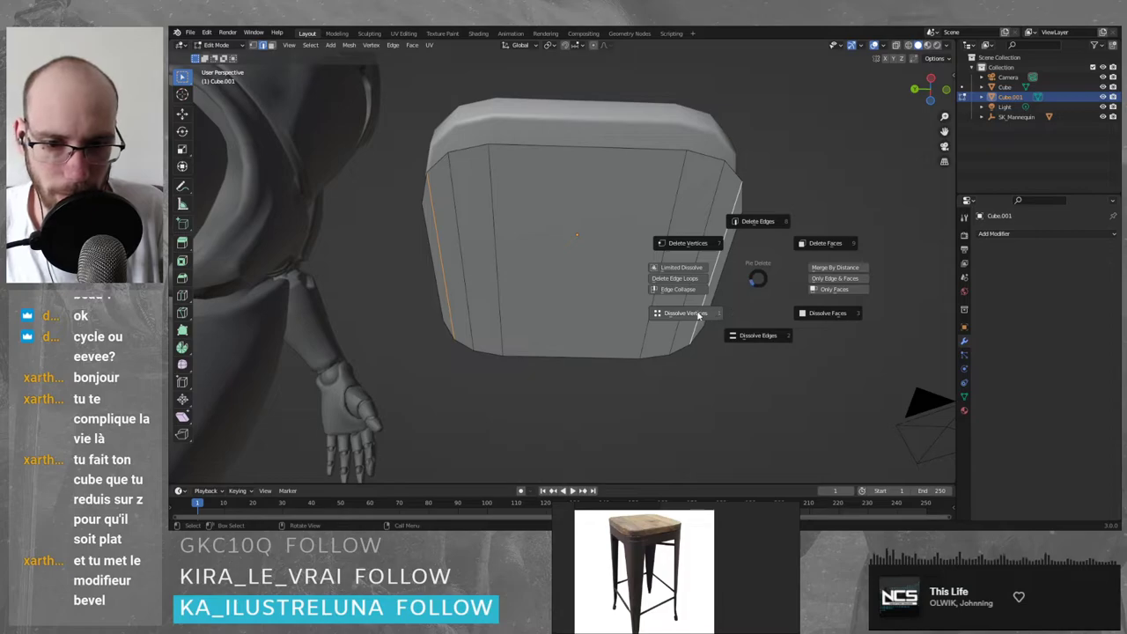
click(759, 336)
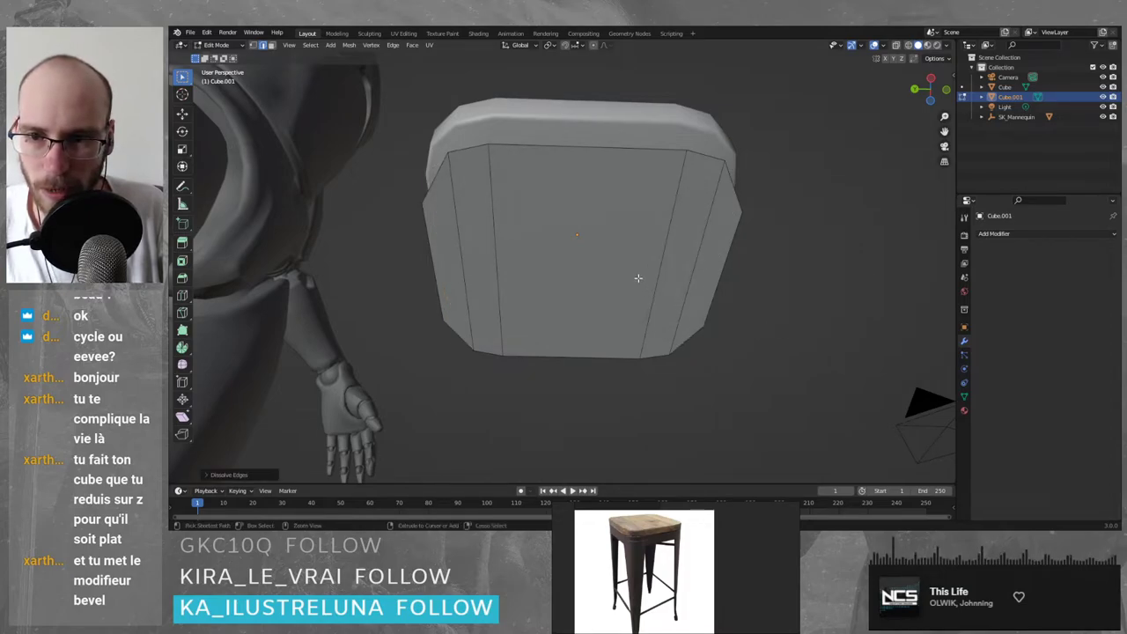
key(ctrl+z)
key(x)
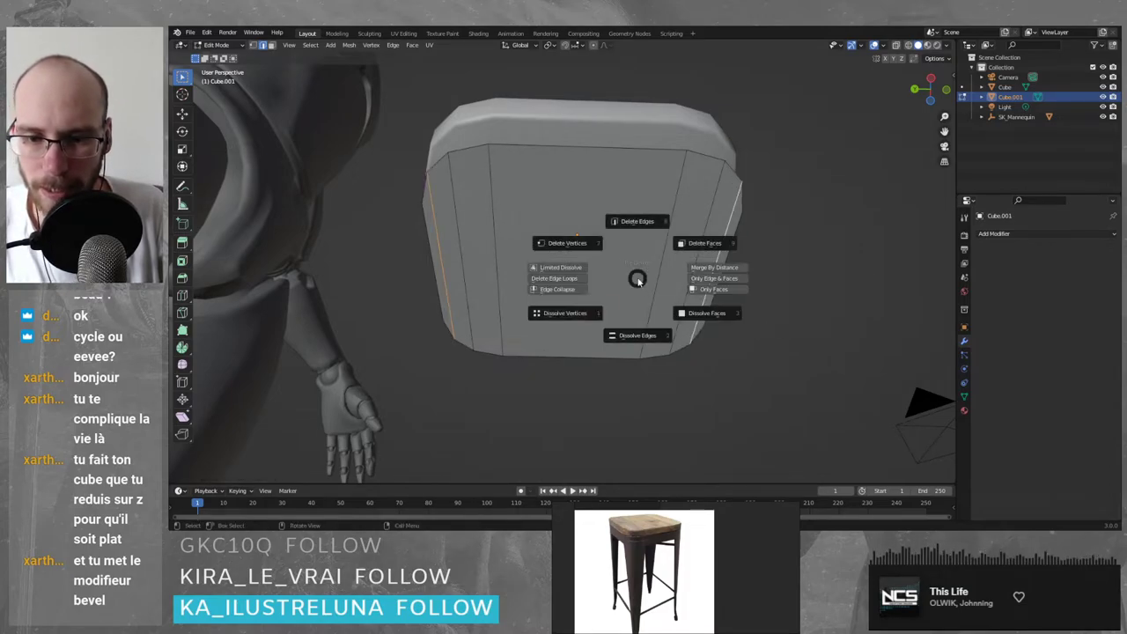
click(637, 332)
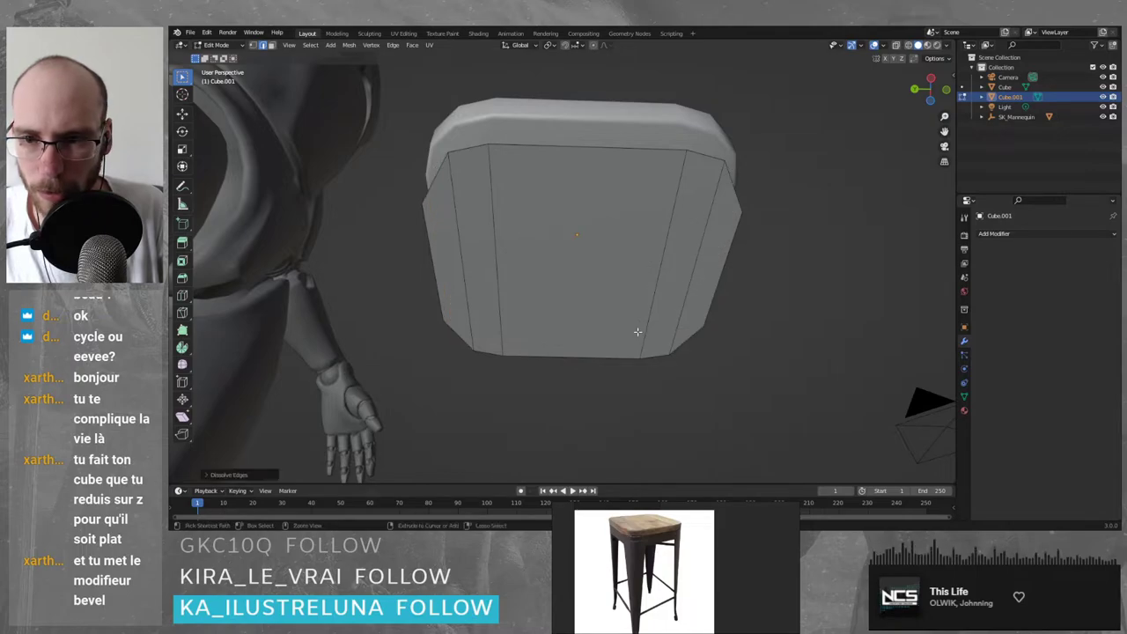
key(ctrl+z)
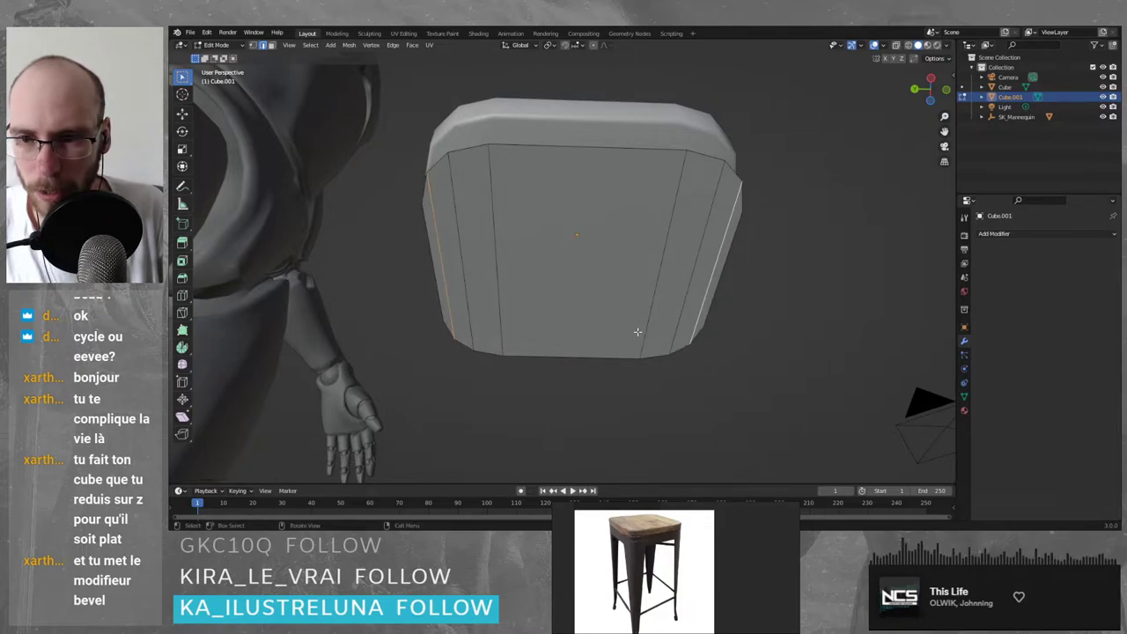
- Select all the faces of the separated underside panel and inset them by about 0.005 m
click(554, 260)
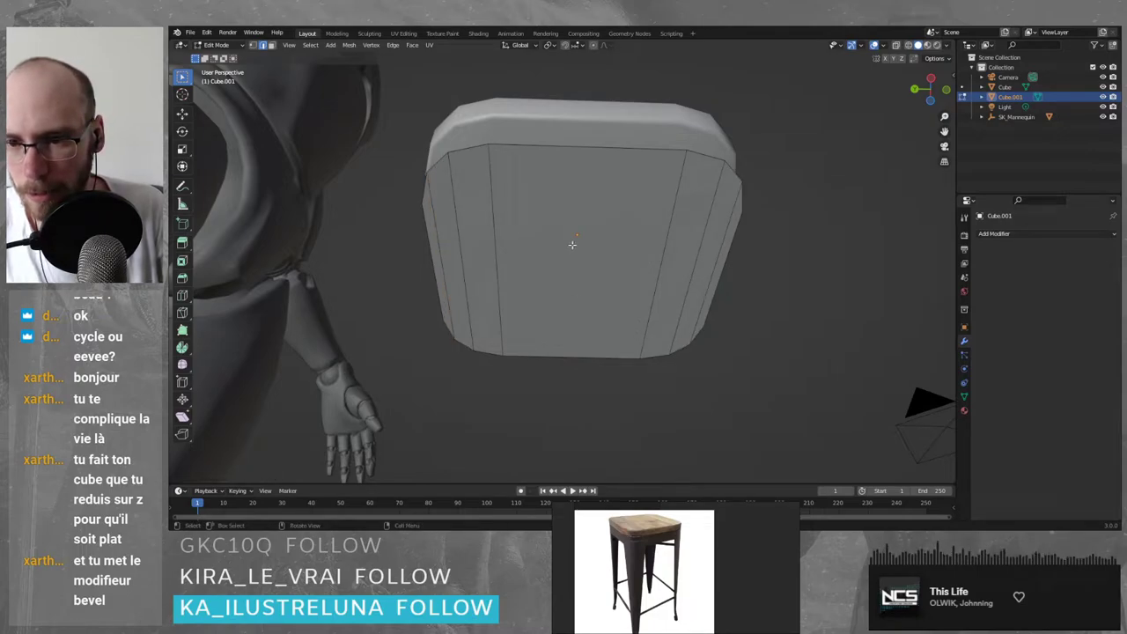
click(438, 256)
shift+click(455, 250)
shift+click(491, 248)
shift+click(555, 251)
shift+click(672, 259)
shift+click(720, 268)
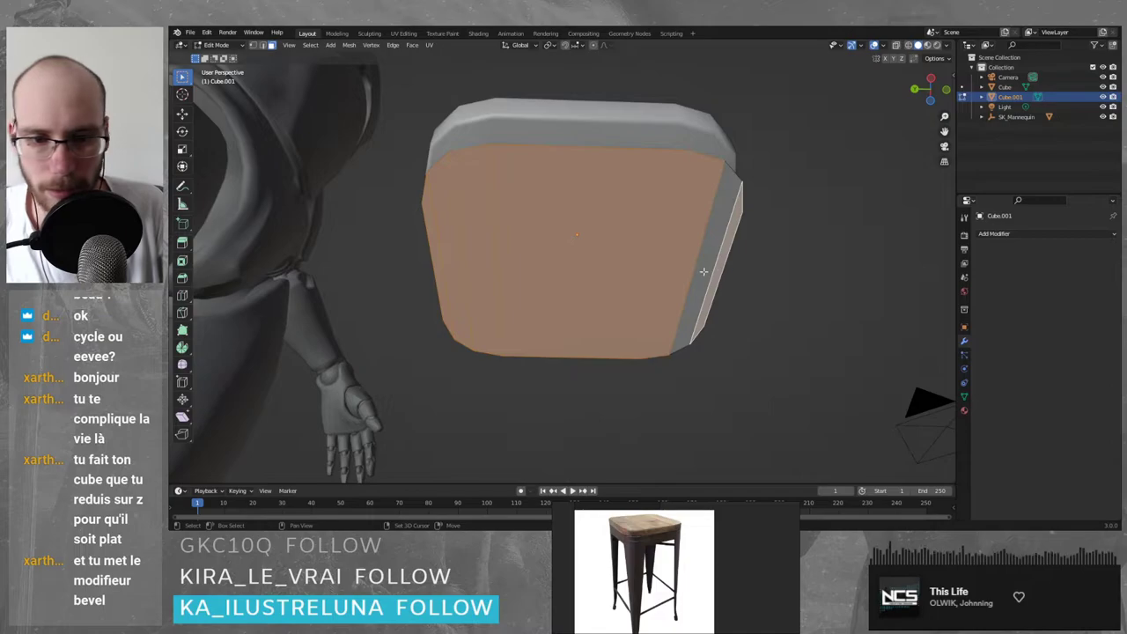
shift+click(704, 277)
key(i)
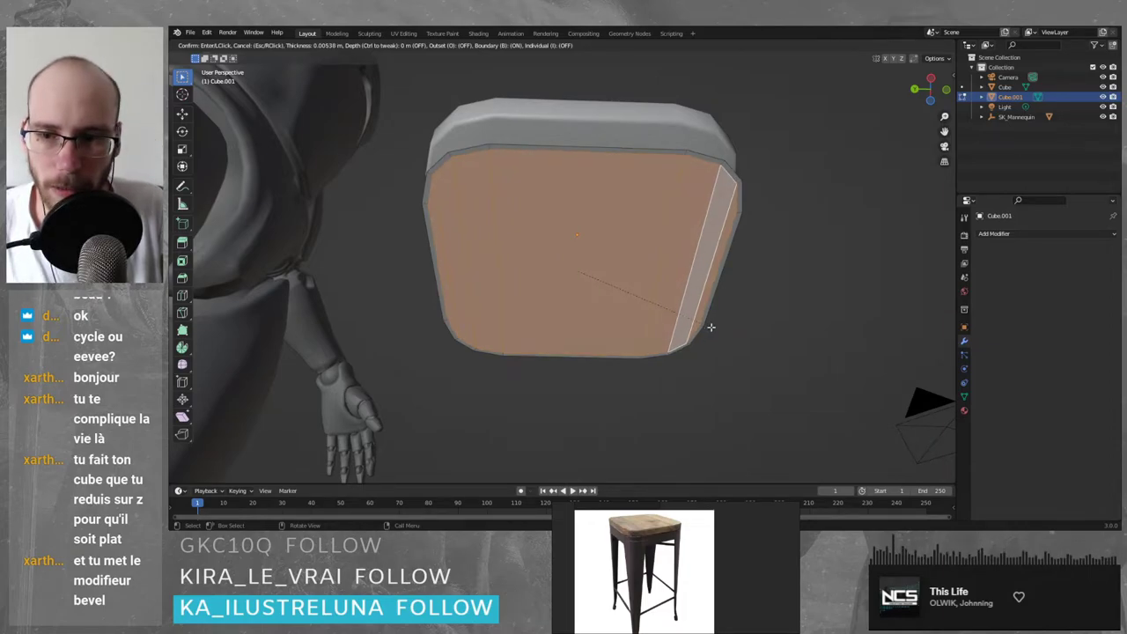
click(711, 327)
click(772, 333)
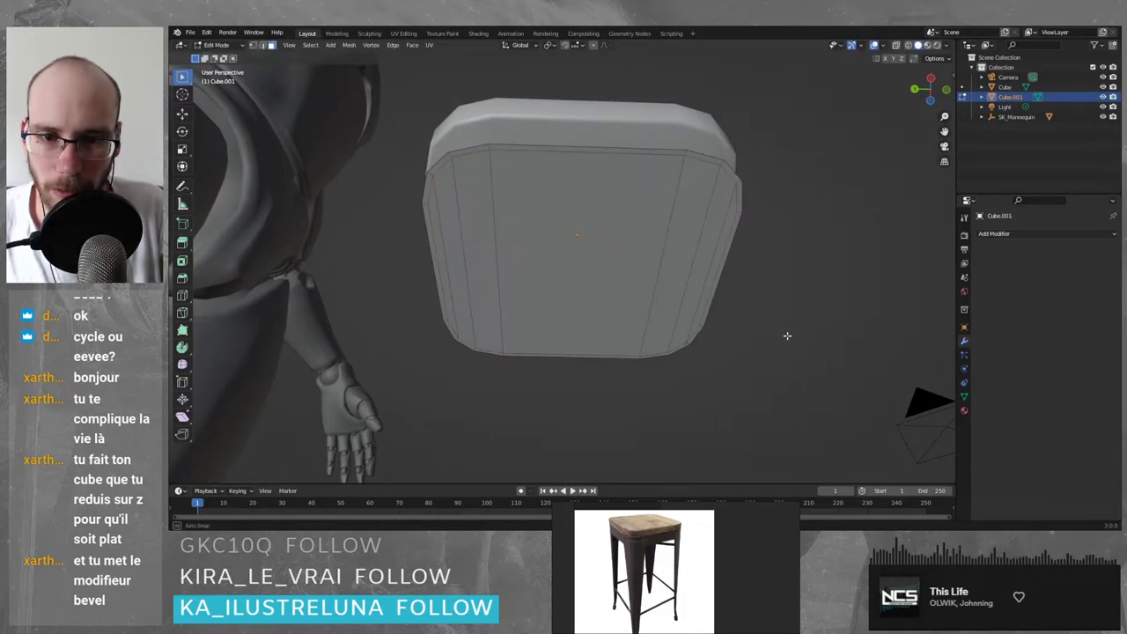
- Add a cube within the panel's mesh and move it horizontally to clear space beside the mannequin
middle_drag(787, 334, 713, 335)
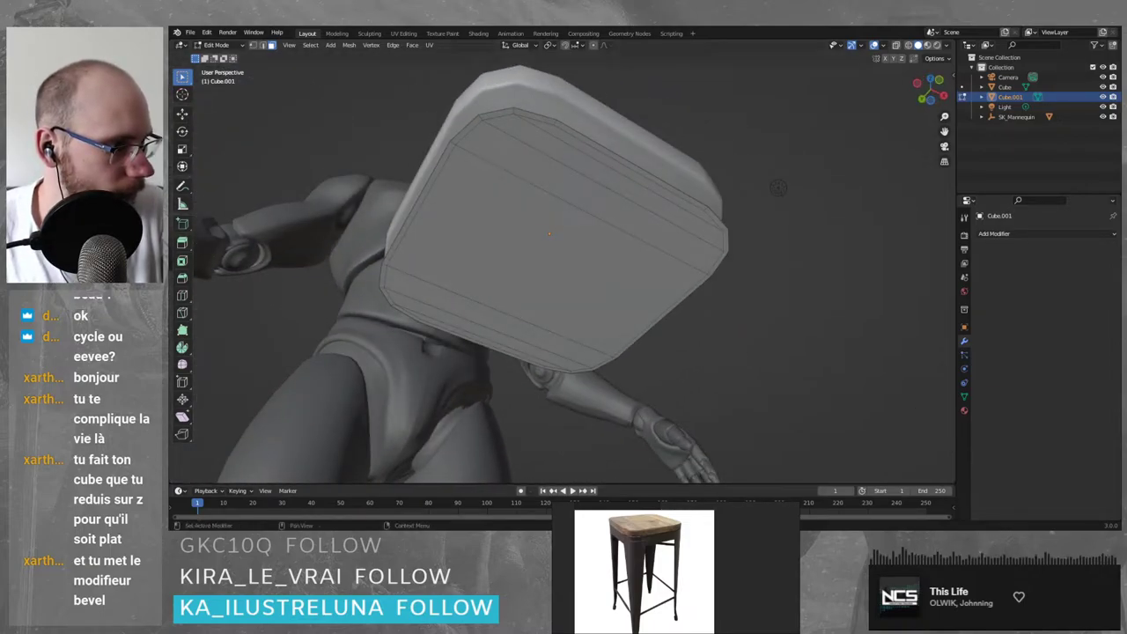
mouse_move(722, 535)
middle_down()
mouse_move(744, 540)
mouse_move(725, 538)
middle_up()
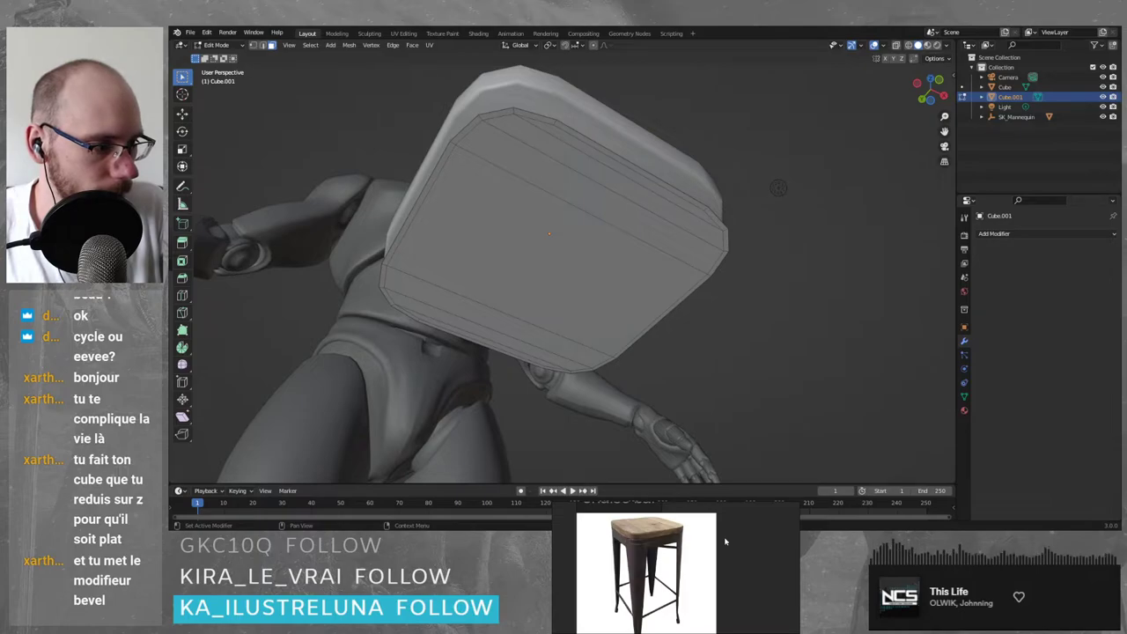
middle_drag(819, 220, 783, 297)
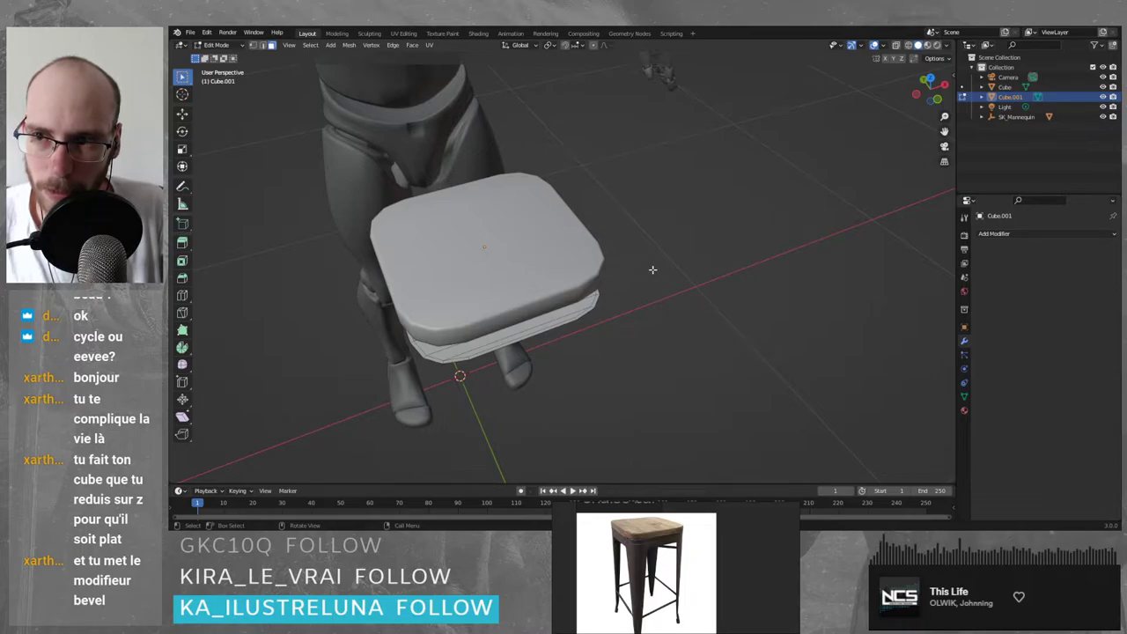
key(shift+a)
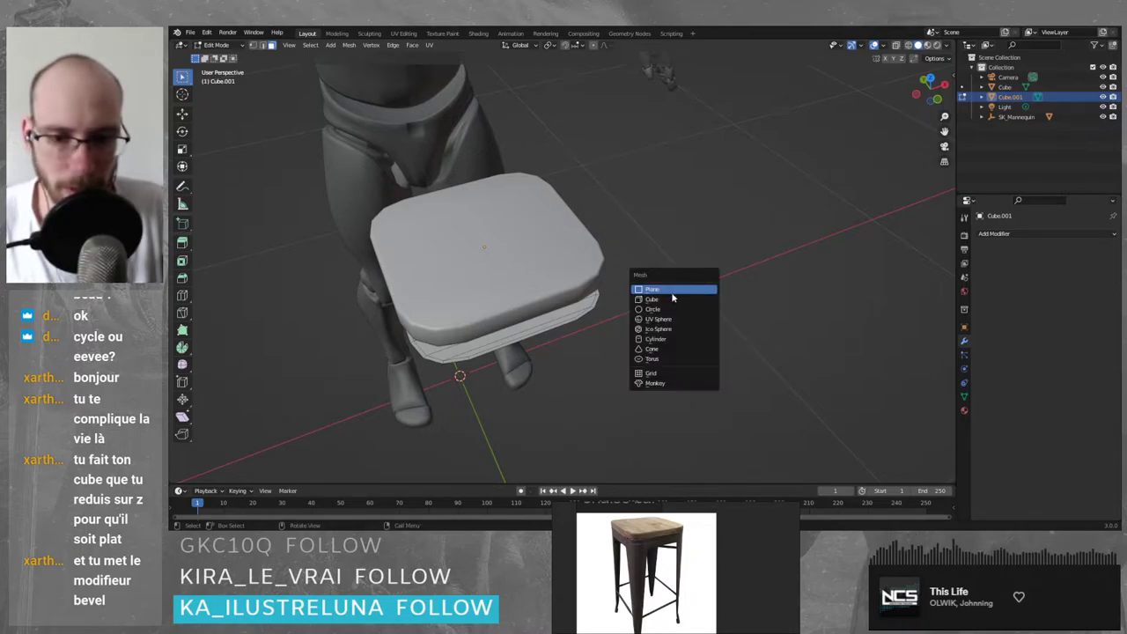
click(655, 297)
scroll(733, 326, down, 6)
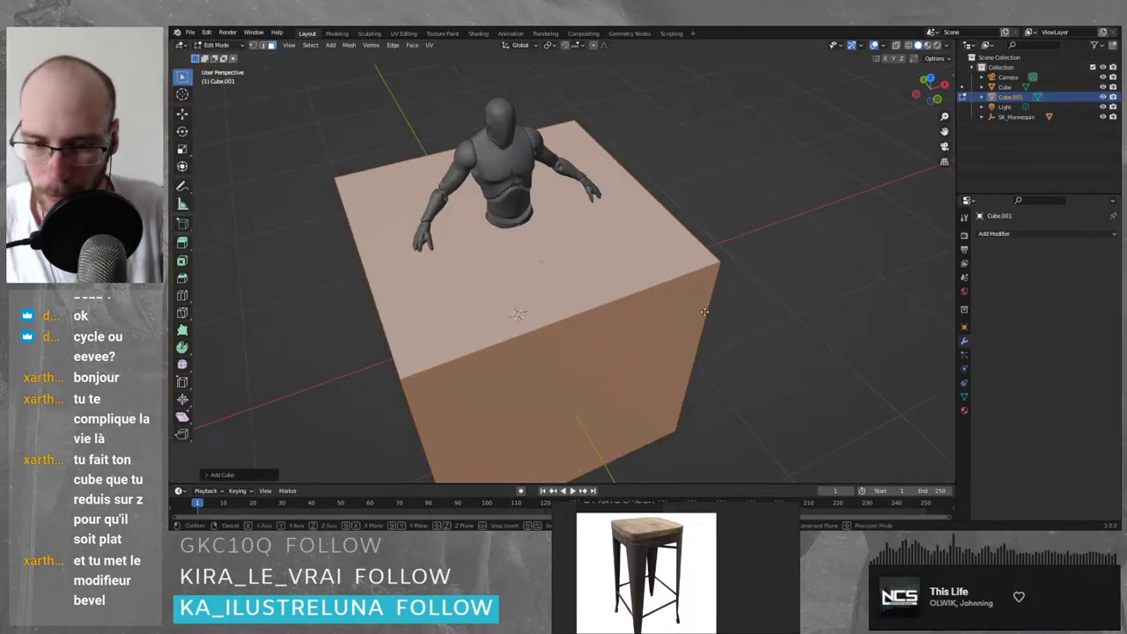
key(g)
key(shift+z)
click(952, 278)
- Flatten the cube along Z to about 0.088 of its height and scale it down to roughly seat size
key(s)
key(z)
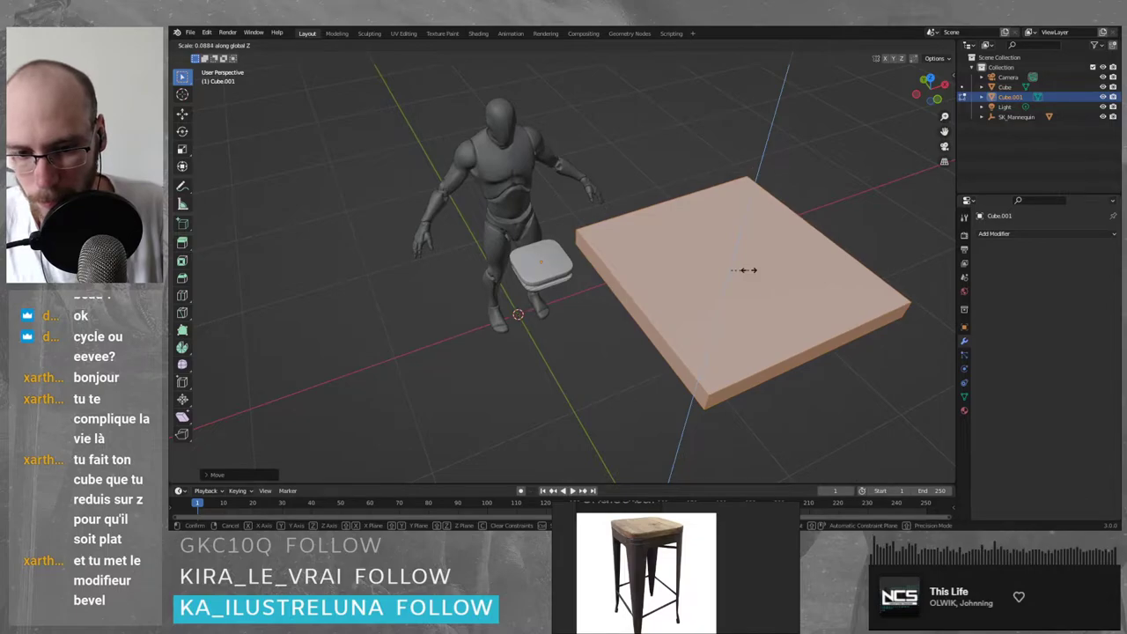
click(745, 271)
key(Tab)
key(s)
click(782, 327)
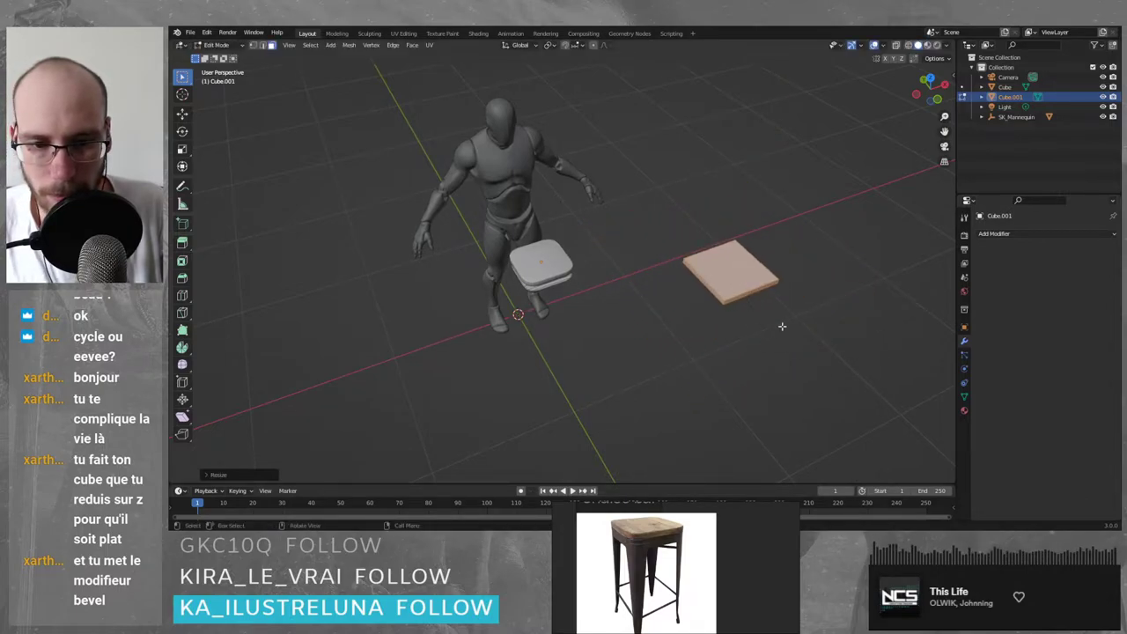
- Return to Object Mode and apply the object's transform
scroll(782, 326, up, 2)
scroll(842, 347, up, 2)
key(Tab)
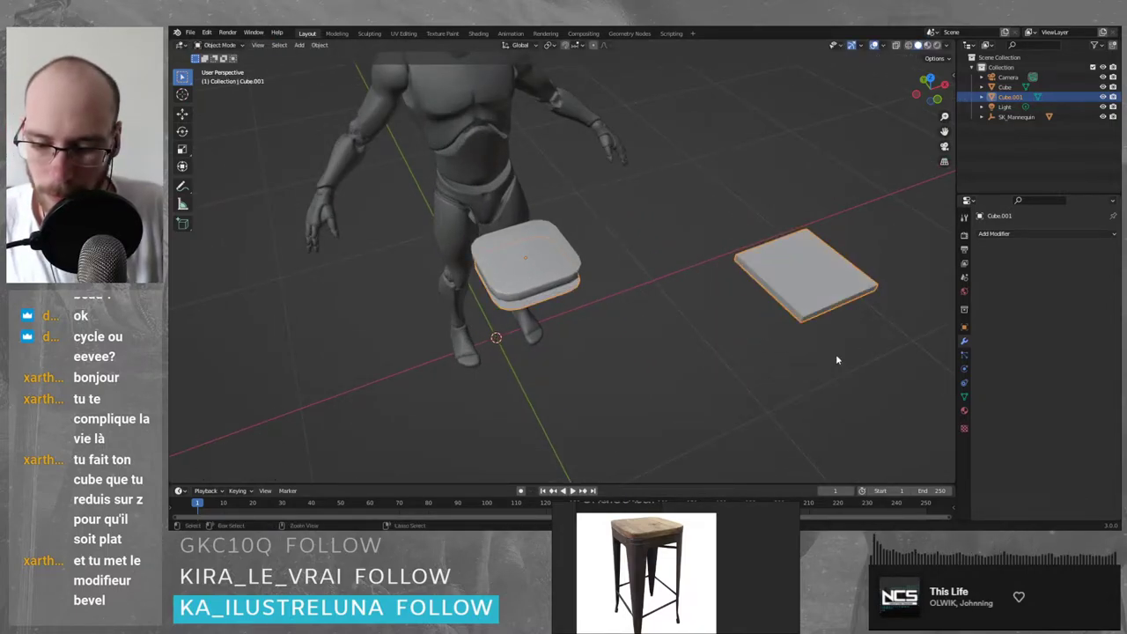
key(ctrl+a)
click(837, 409)
- Add a Bevel modifier to the object with an amount of 0.01 m and 3 segments
scroll(769, 347, up, 2)
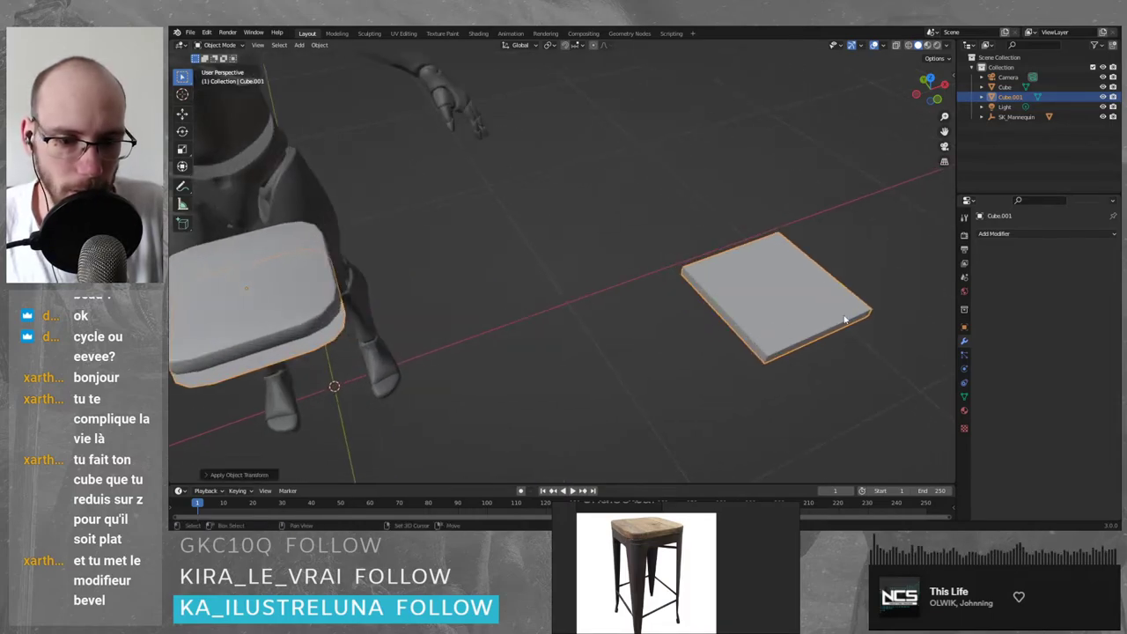
shift+middle_drag(844, 321, 773, 321)
click(1022, 234)
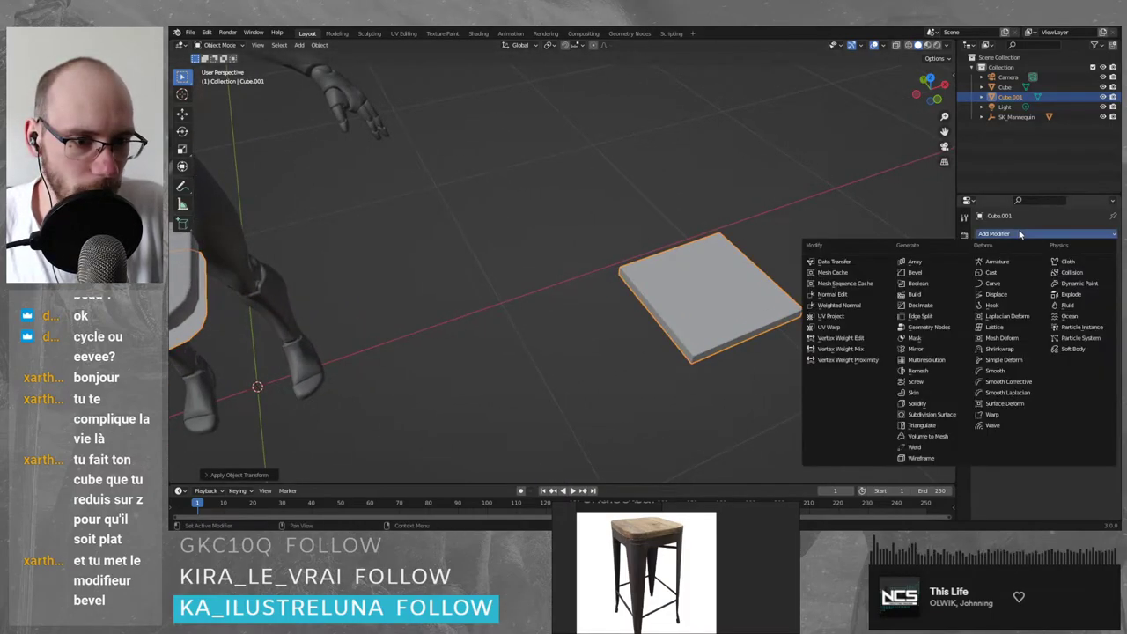
click(915, 273)
scroll(750, 347, up, 2)
middle_drag(738, 352, 663, 286)
scroll(623, 319, up, 1)
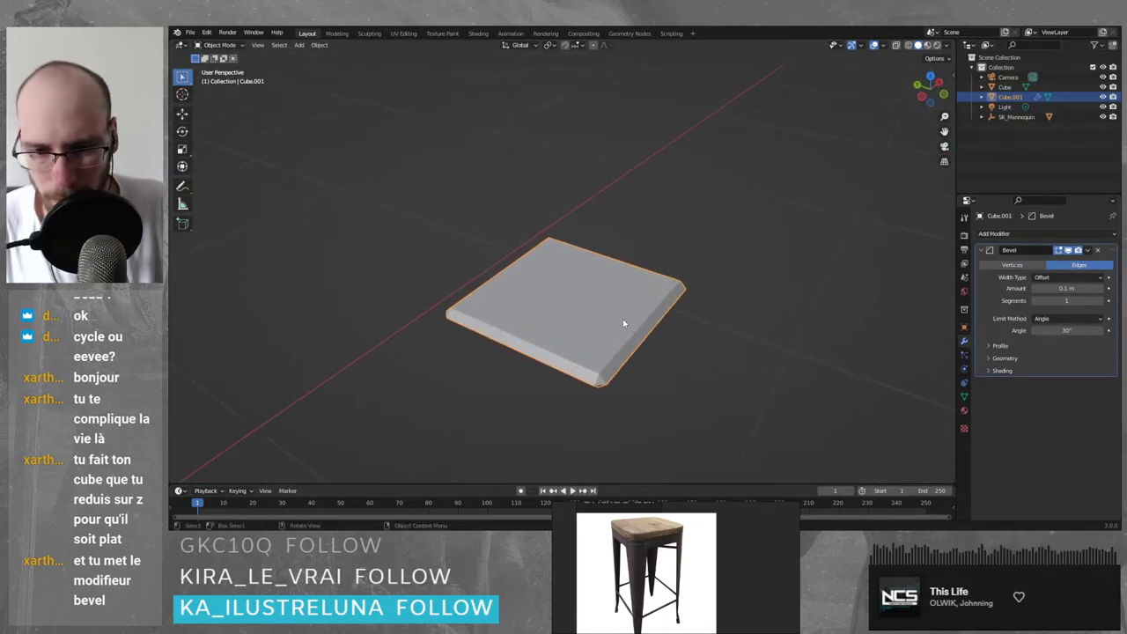
mouse_move(1088, 289)
mouse_down()
mouse_move(1061, 288)
mouse_move(1091, 289)
mouse_up()
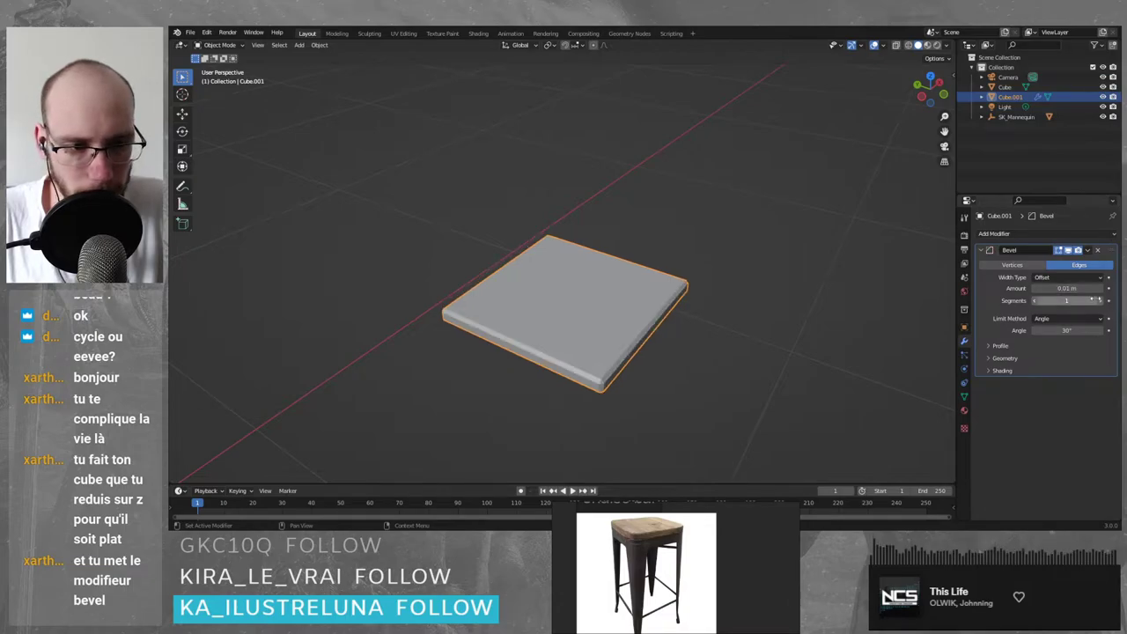
click(1100, 301)
click(1100, 301)
scroll(678, 386, up, 3)
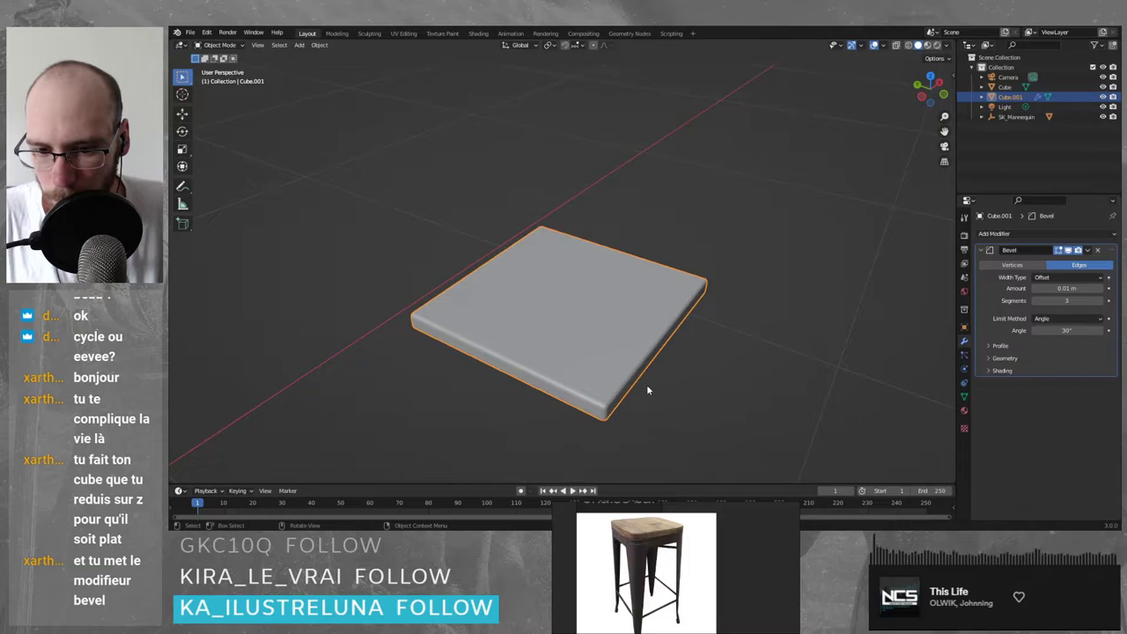
- Undo the Bevel modifier together with its amount and segment settings
key(Tab)
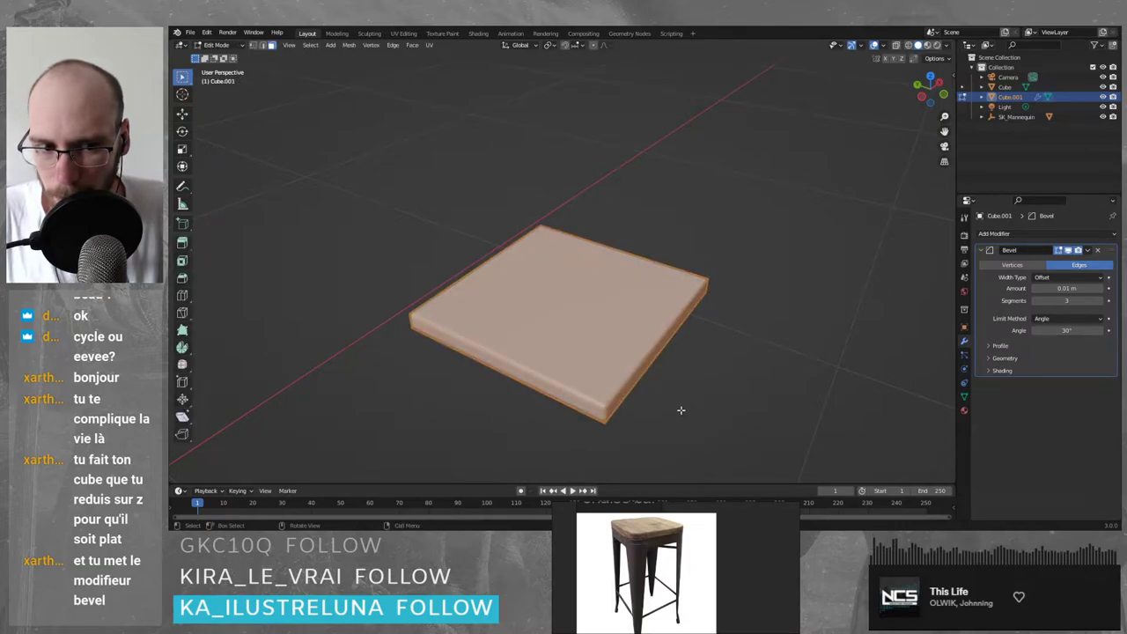
click(681, 410)
key(ctrl+z)
key(ctrl+z)
key(ctrl+z)
key(ctrl+z)
key(ctrl+z)
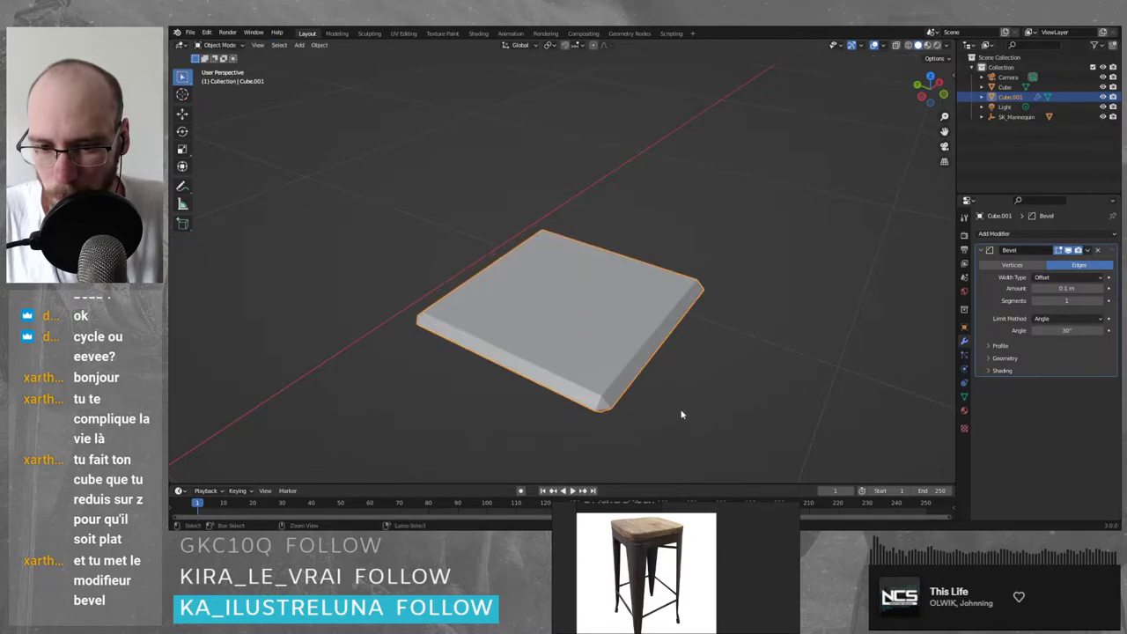
key(ctrl+z)
- In Edit Mode, select the flattened cube's four vertical corner edges and bevel them with 2 segments
key(Tab)
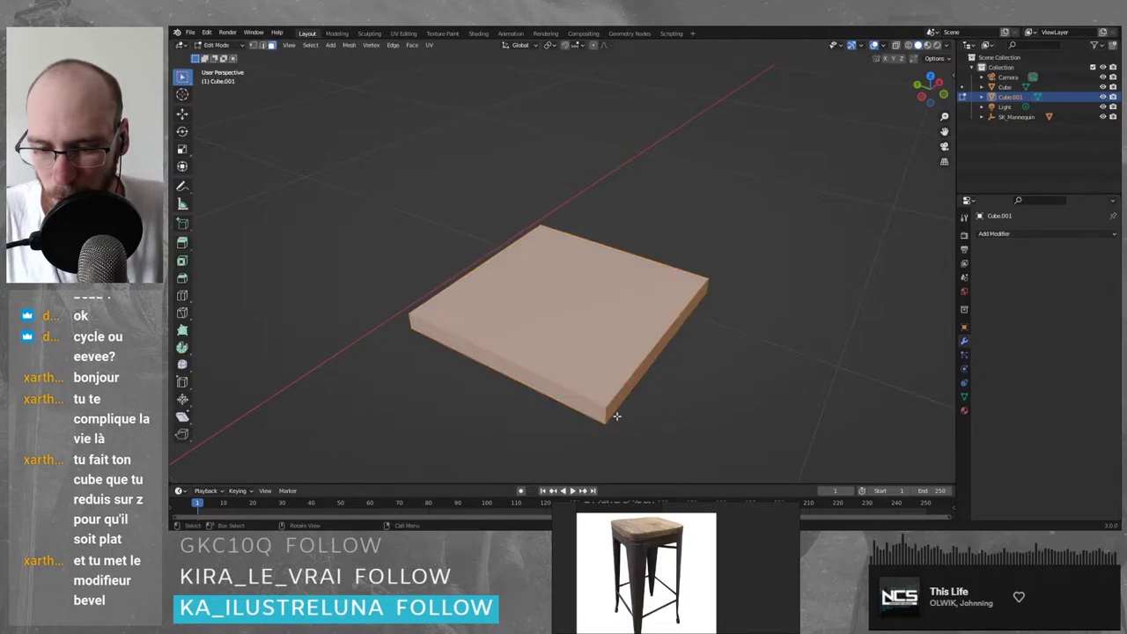
click(406, 376)
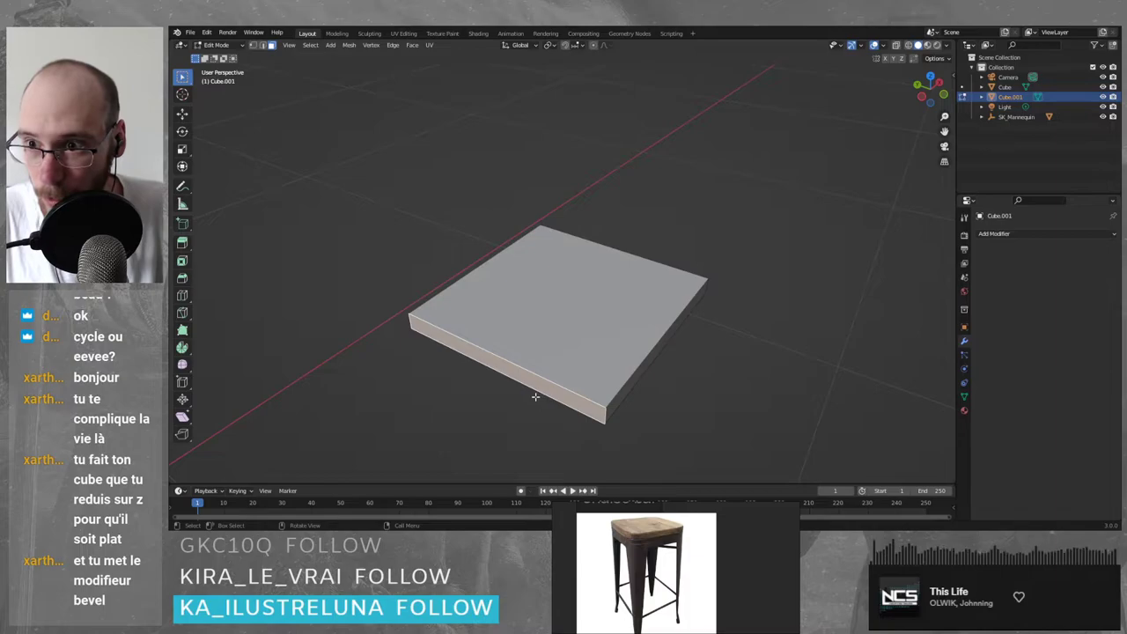
key(2)
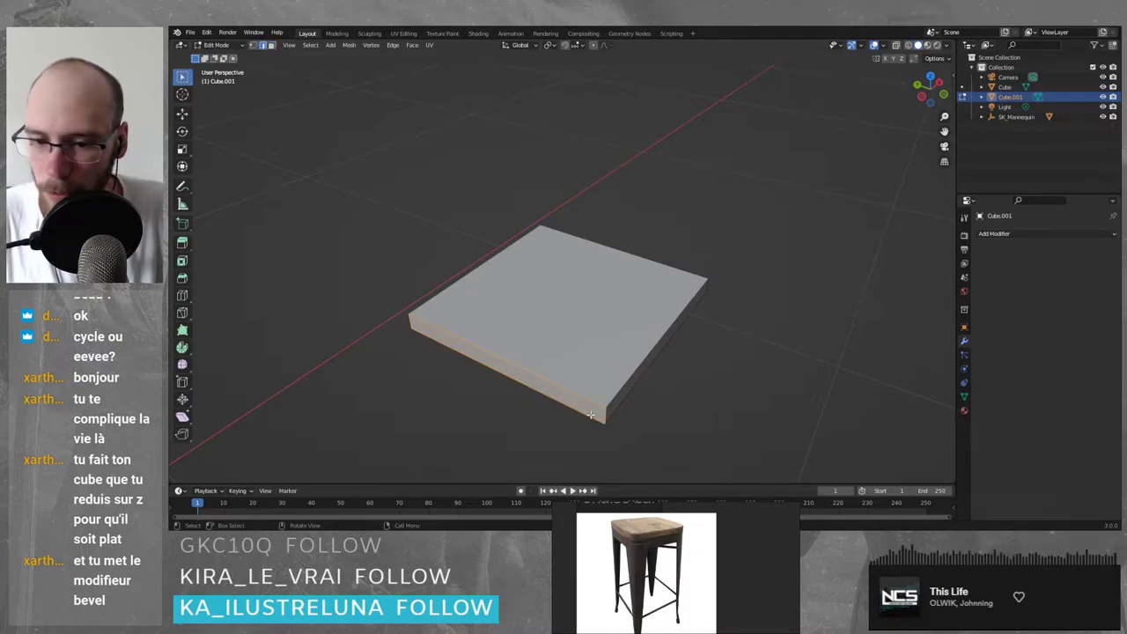
click(604, 415)
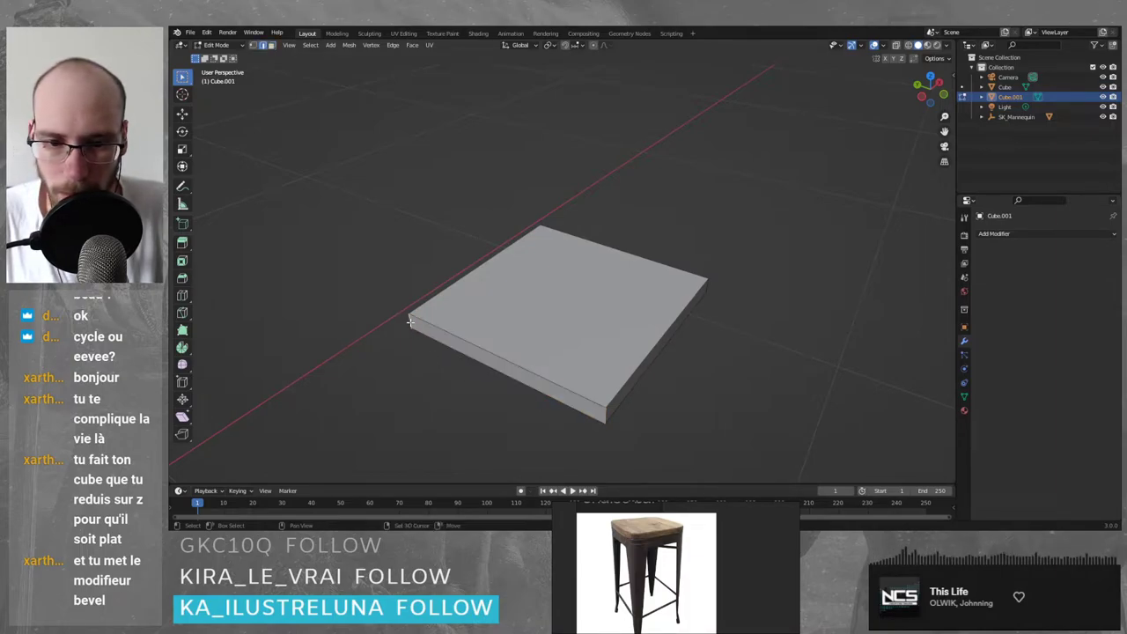
ctrl+click(607, 413)
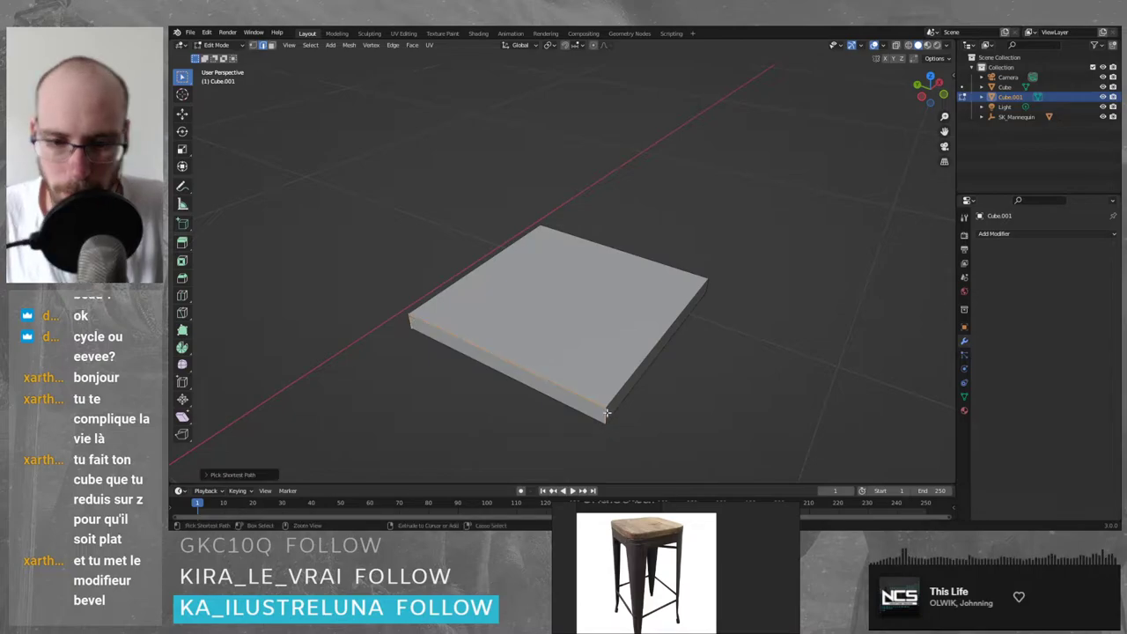
key(ctrl+b)
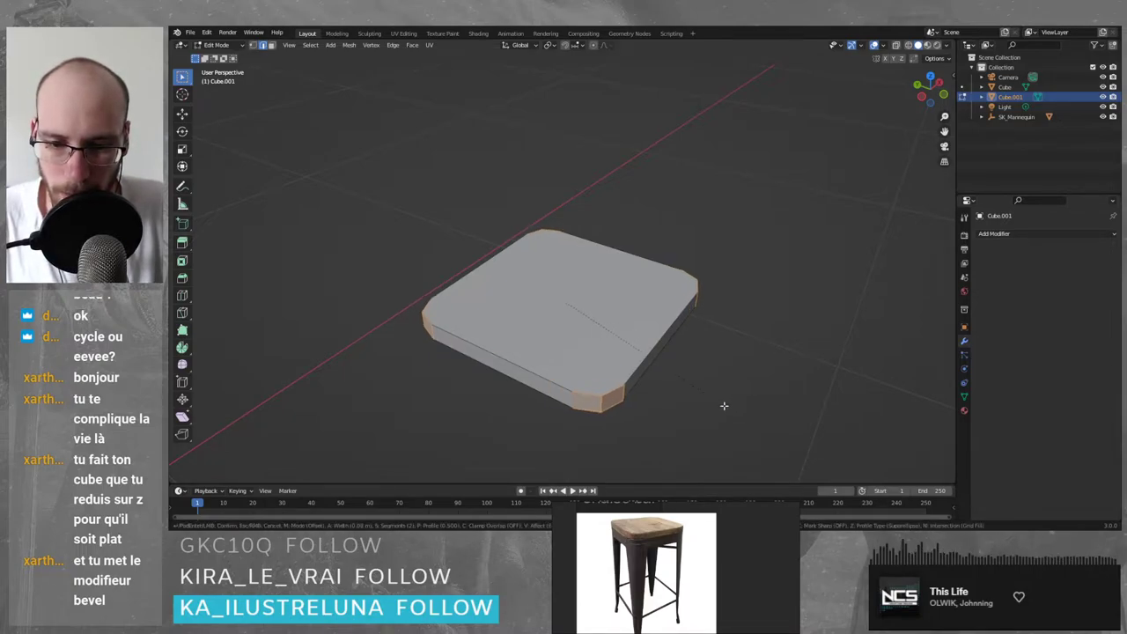
click(741, 402)
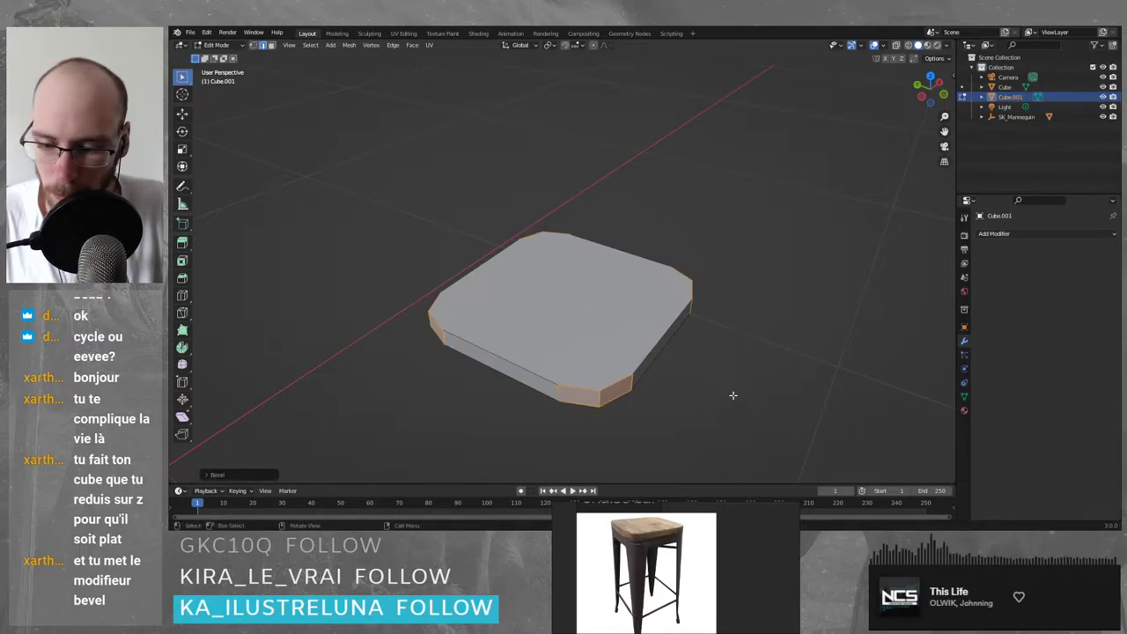
- Return to Object Mode and add a Bevel modifier with an amount of 0.01 m and 3 segments
key(Tab)
click(732, 395)
click(599, 370)
click(1015, 234)
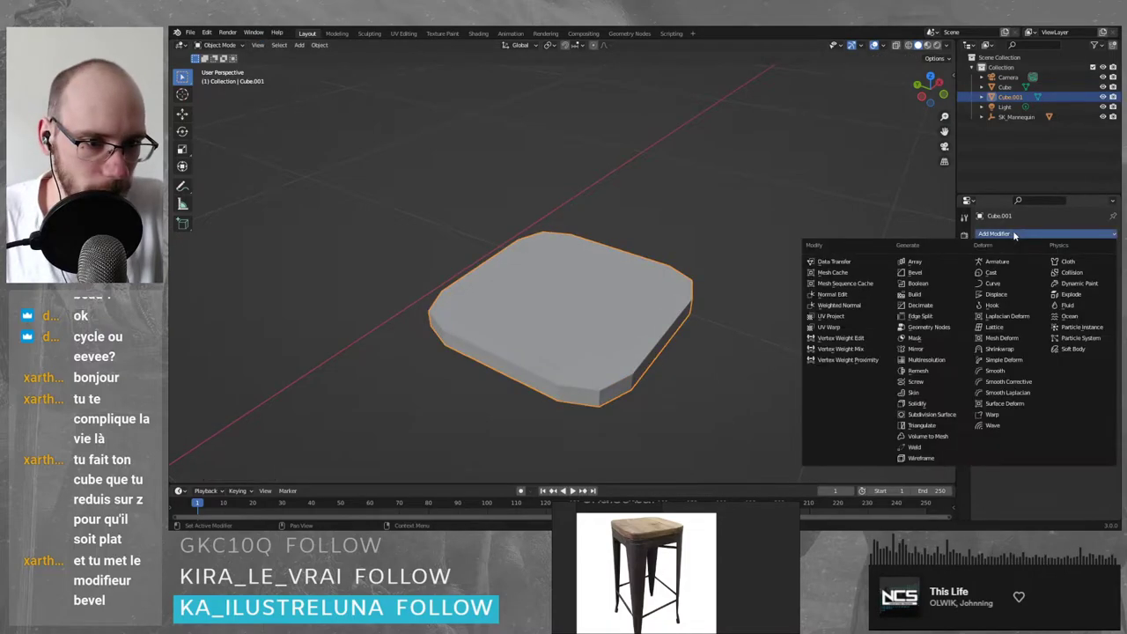
click(916, 273)
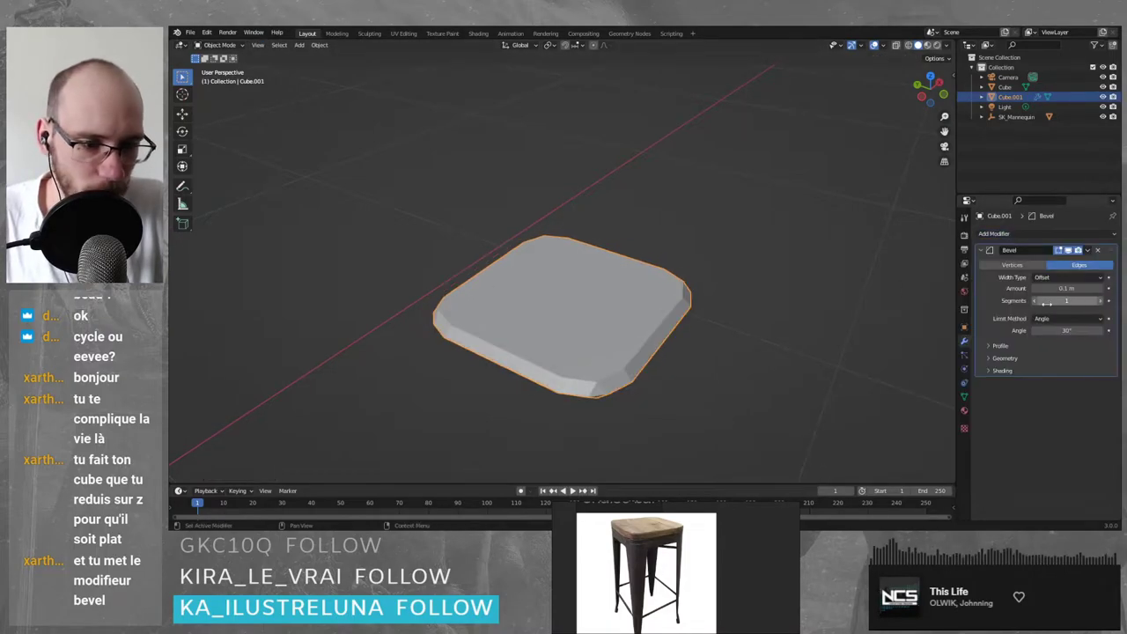
mouse_move(1082, 288)
mouse_down()
mouse_move(1092, 289)
mouse_move(1070, 289)
mouse_up()
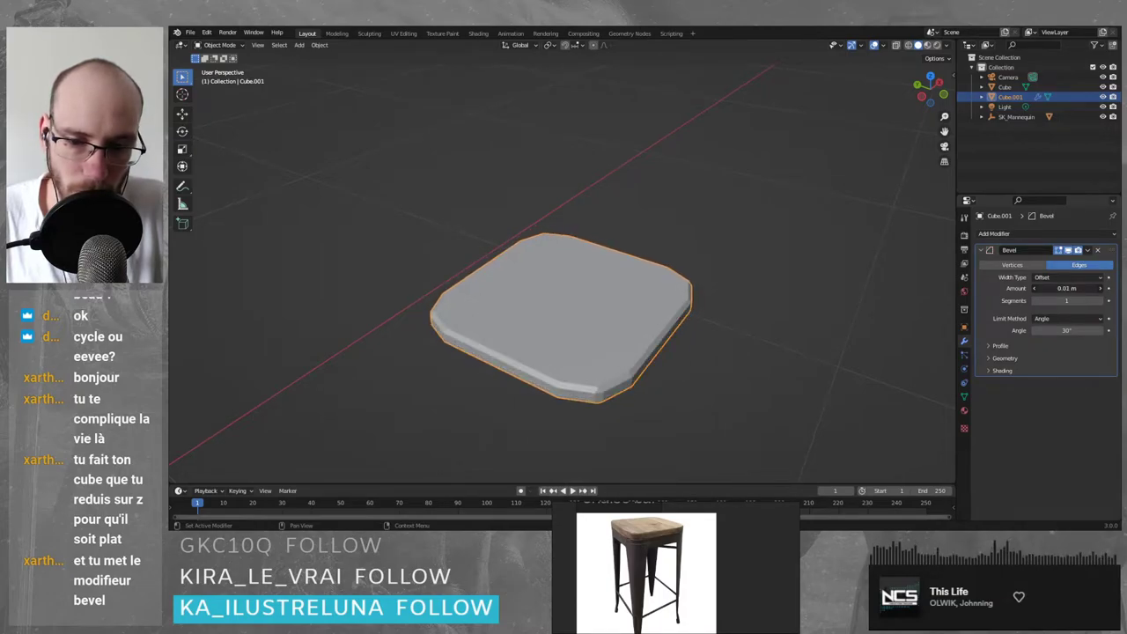
click(1100, 301)
click(1100, 301)
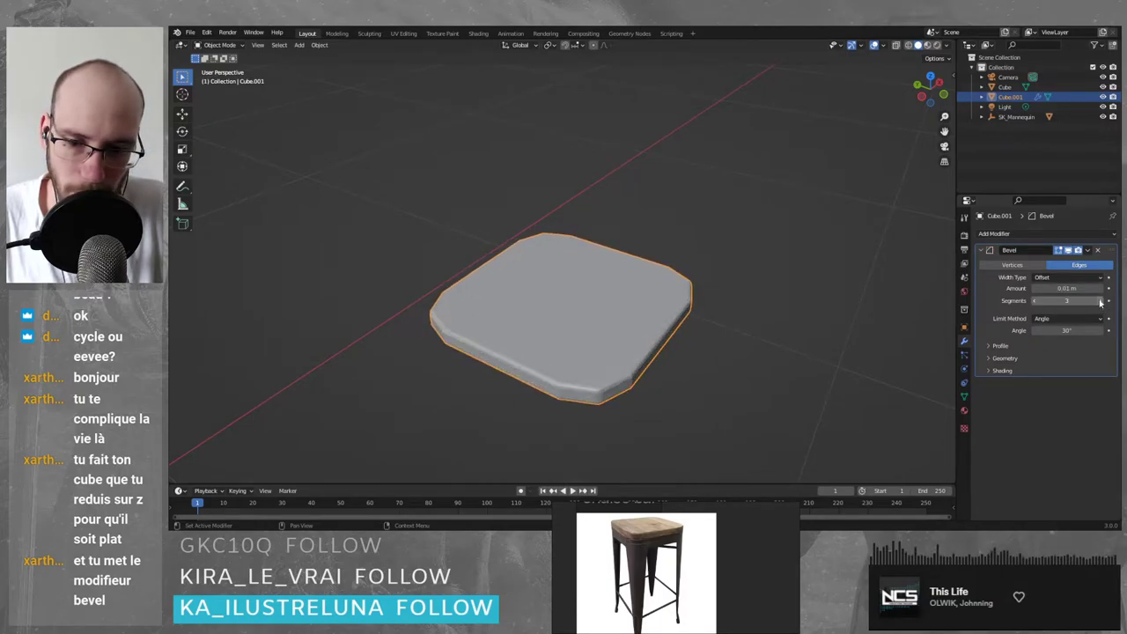
- Clear the edge selection in Edit Mode, return to Object Mode and set the Bevel modifier's limit angle to 54°
key(Tab)
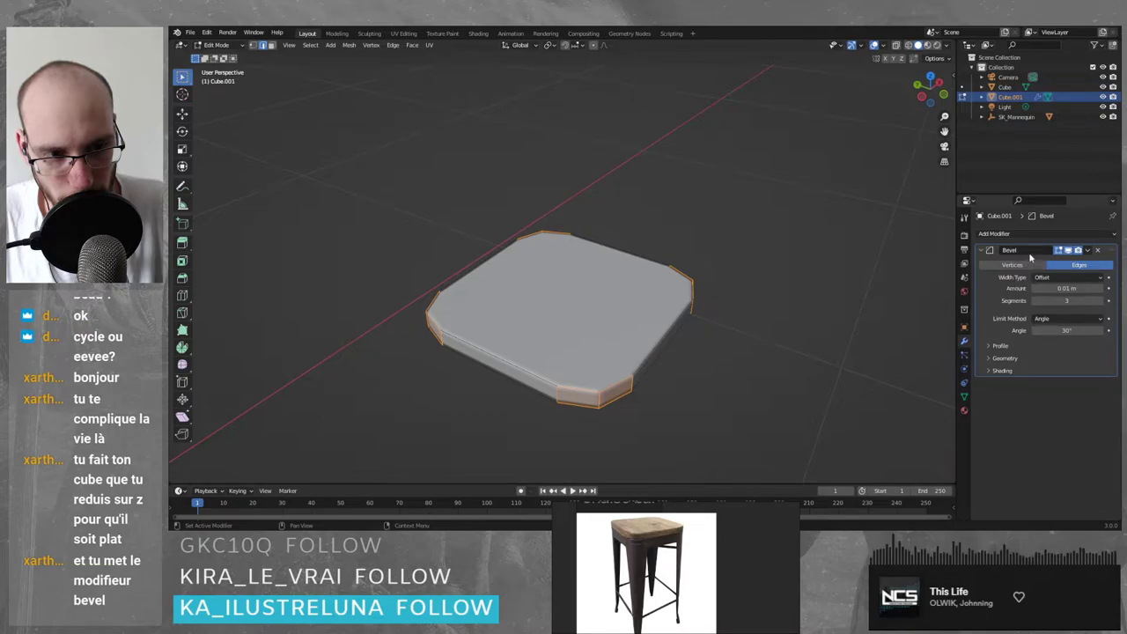
click(777, 355)
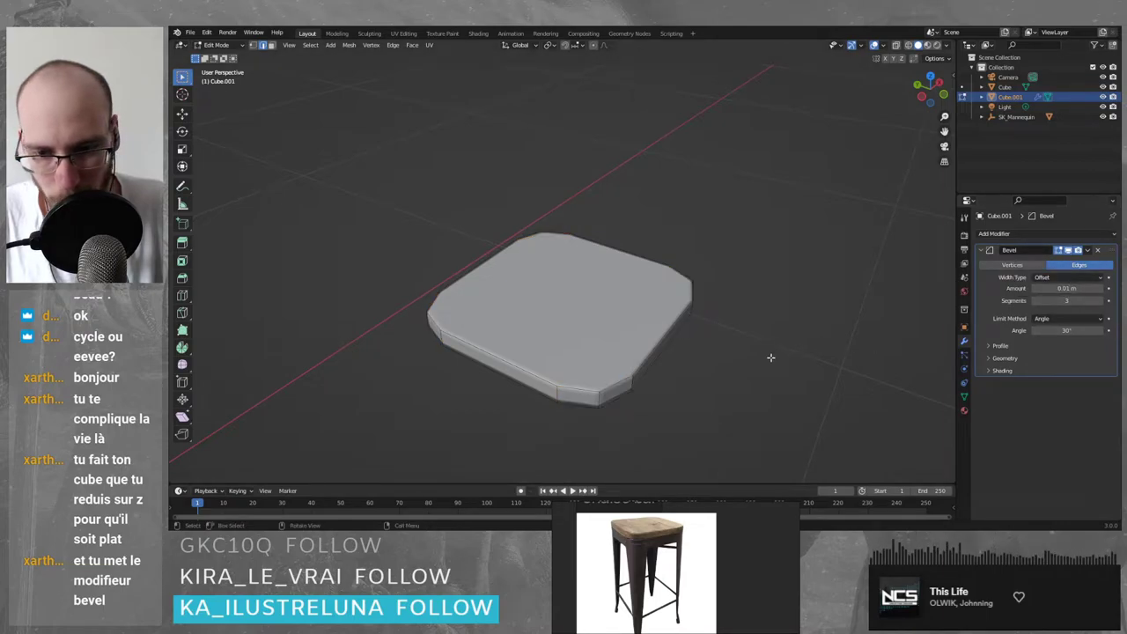
key(Tab)
shift+middle_drag(643, 386, 588, 375)
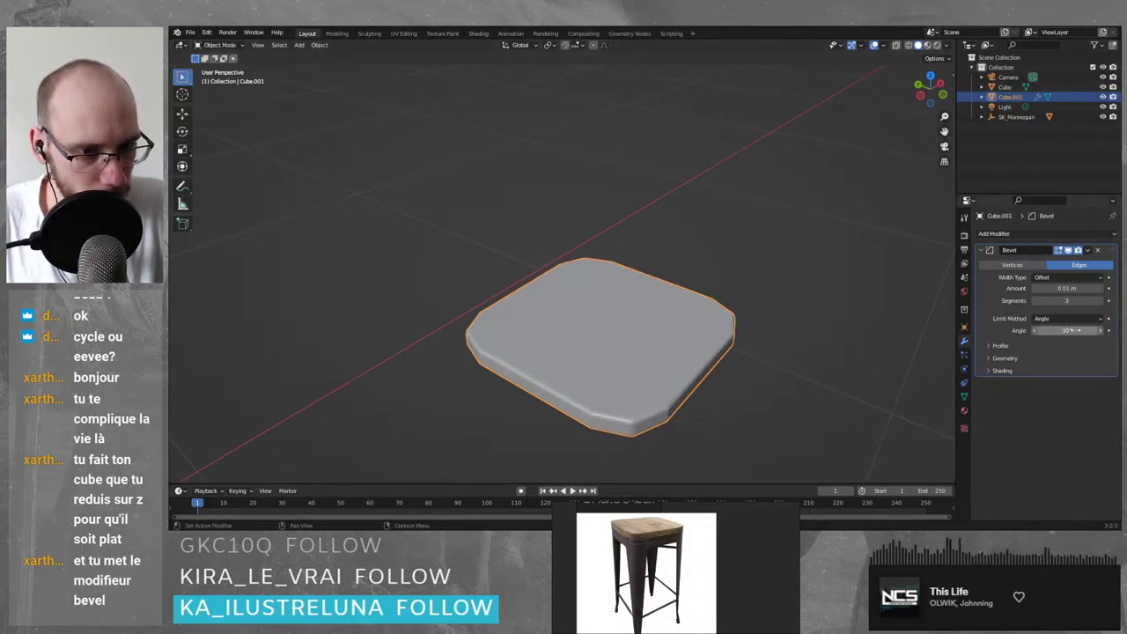
drag(1076, 332, 1049, 331)
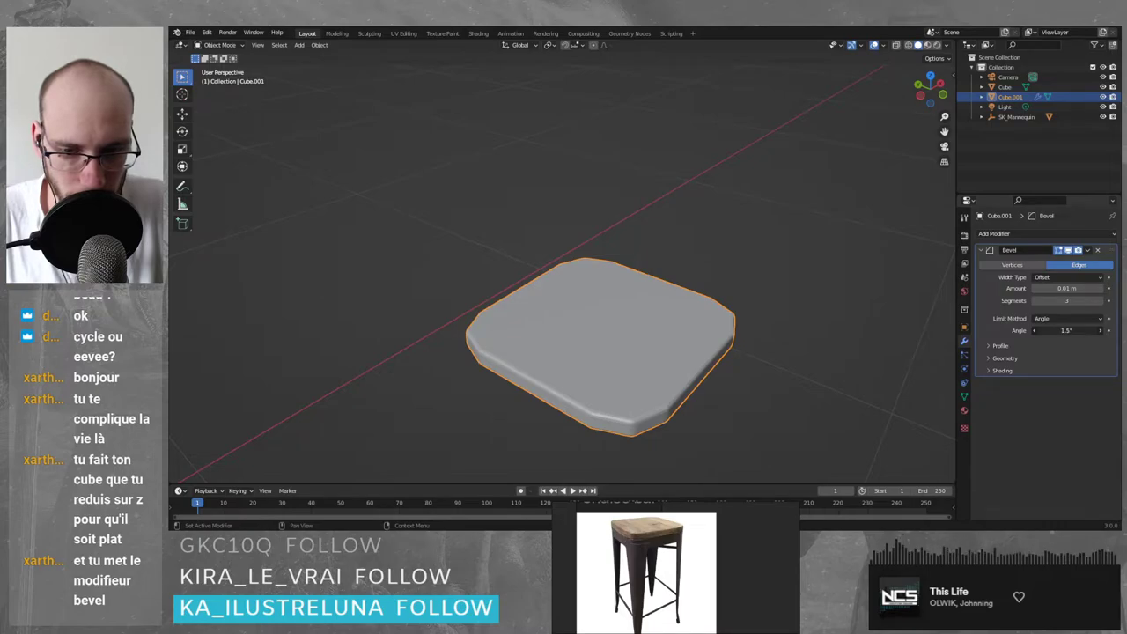
drag(1053, 332, 1090, 331)
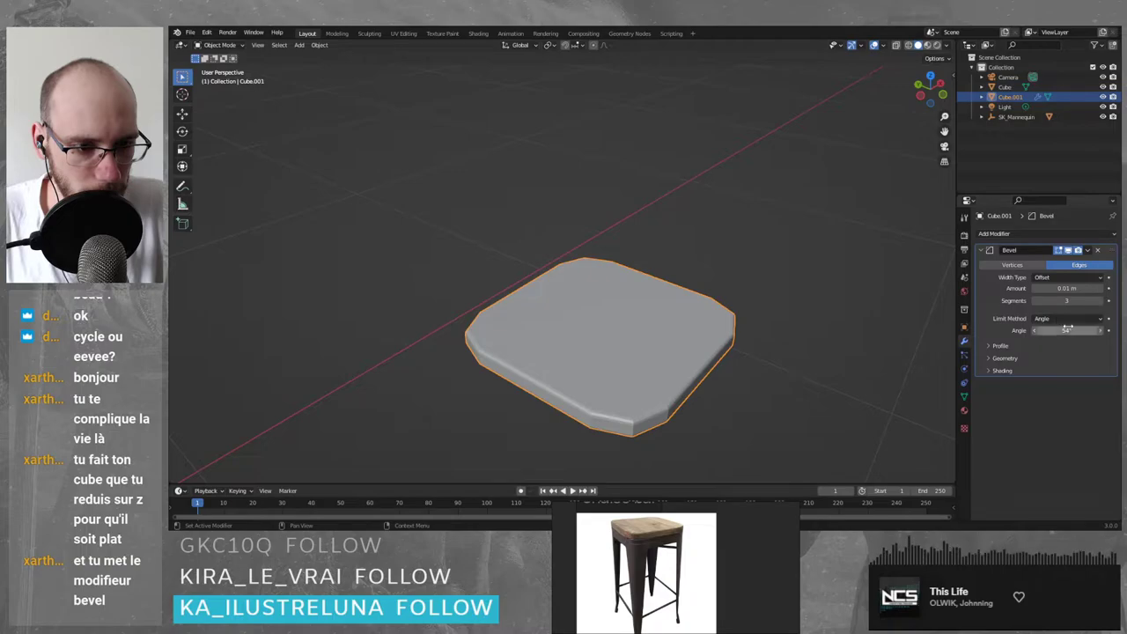
- Set the Bevel modifier's limit angle to 75° and isolate the object in local view to check the slab's edges
mouse_move(1067, 330)
mouse_down()
mouse_move(1039, 330)
mouse_move(1057, 331)
mouse_up()
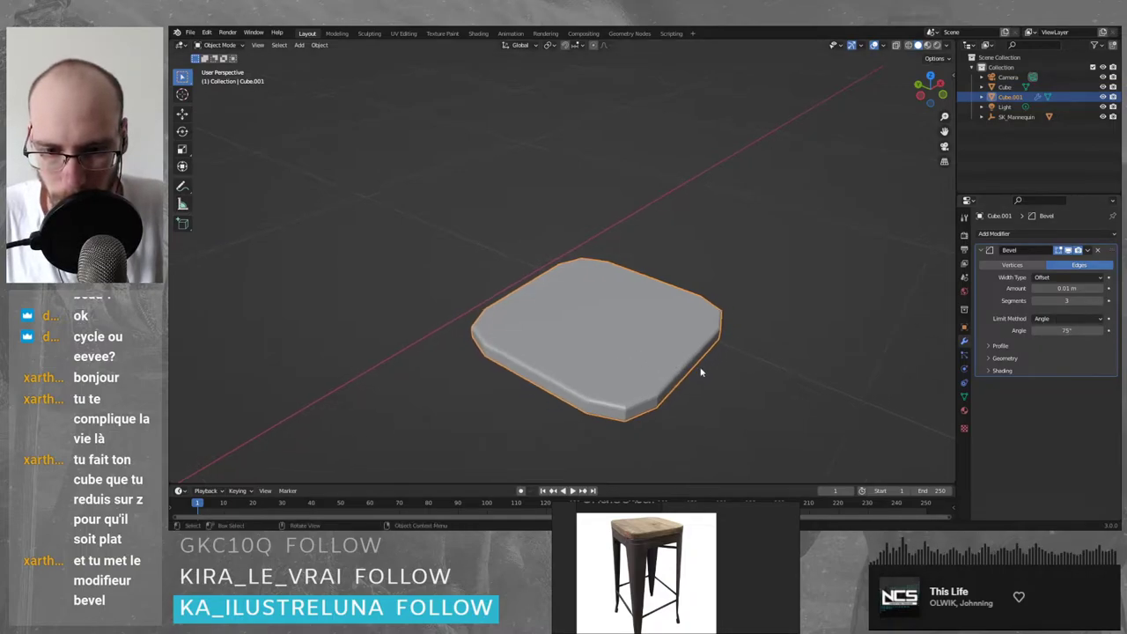
scroll(701, 373, down, 1)
key(KP_Divide)
scroll(660, 295, up, 4)
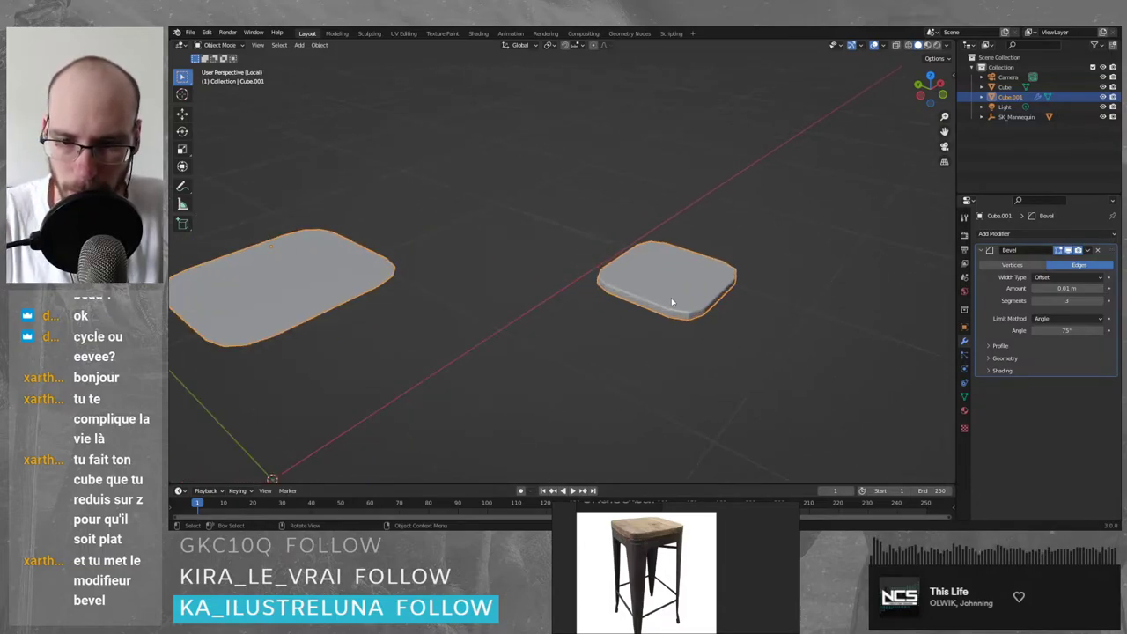
middle_drag(744, 308, 683, 310)
shift+middle_drag(858, 377, 628, 241)
scroll(547, 253, up, 4)
scroll(651, 245, up, 2)
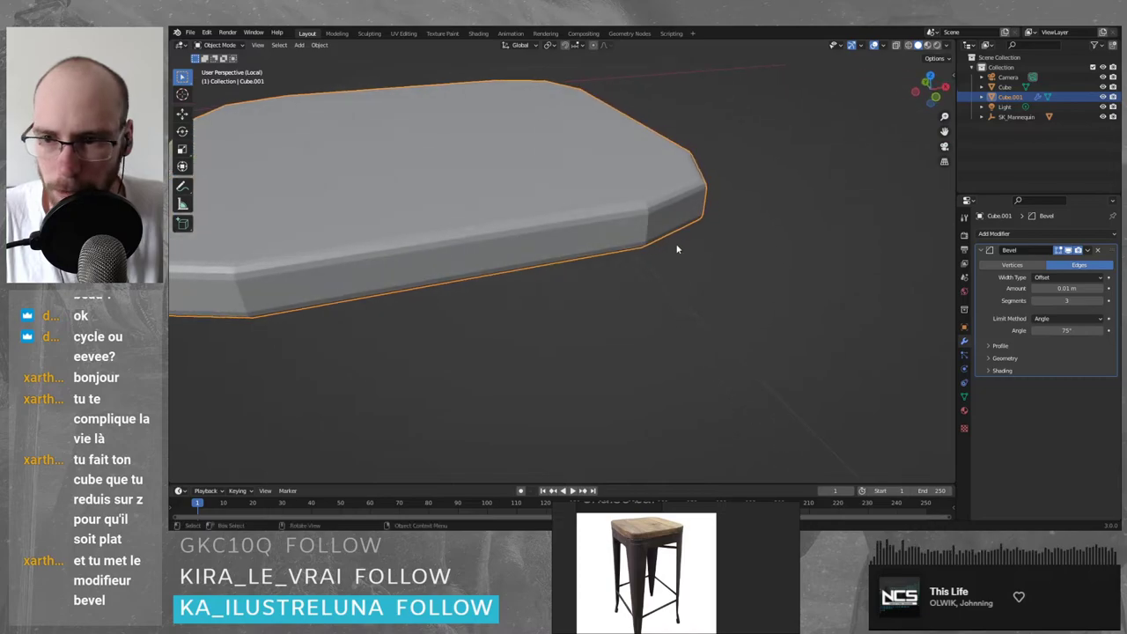
- Apply smooth shading to the object containing the beveled slab and the thin plate
click(319, 45)
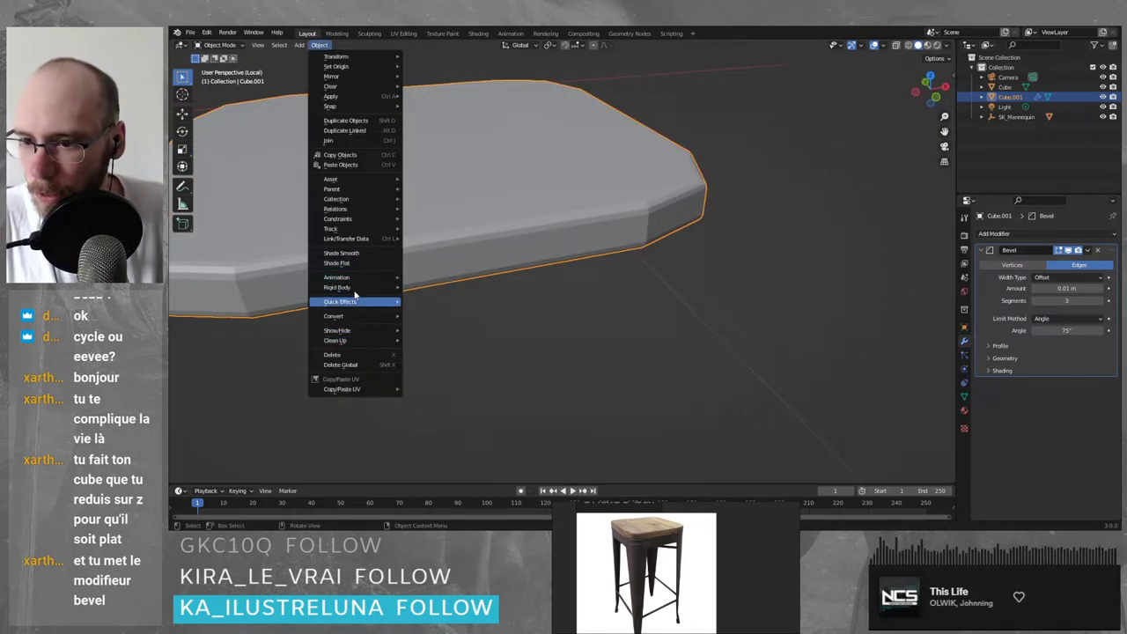
click(355, 253)
scroll(437, 268, down, 3)
mouse_move(446, 269)
middle_down()
mouse_move(535, 267)
mouse_move(529, 232)
mouse_move(596, 228)
mouse_move(456, 285)
mouse_move(647, 302)
mouse_move(654, 307)
mouse_move(632, 330)
mouse_move(712, 331)
middle_up()
scroll(456, 284, down, 3)
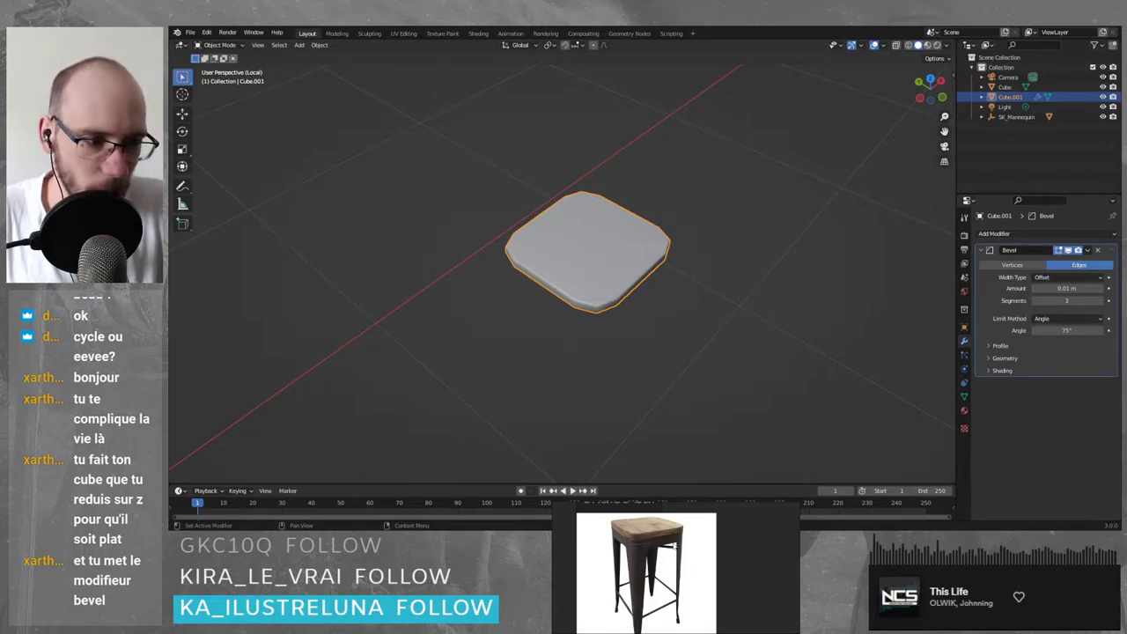
- Deselect and reselect the slab and plate object, and exit local view
click(503, 338)
scroll(503, 339, down, 5)
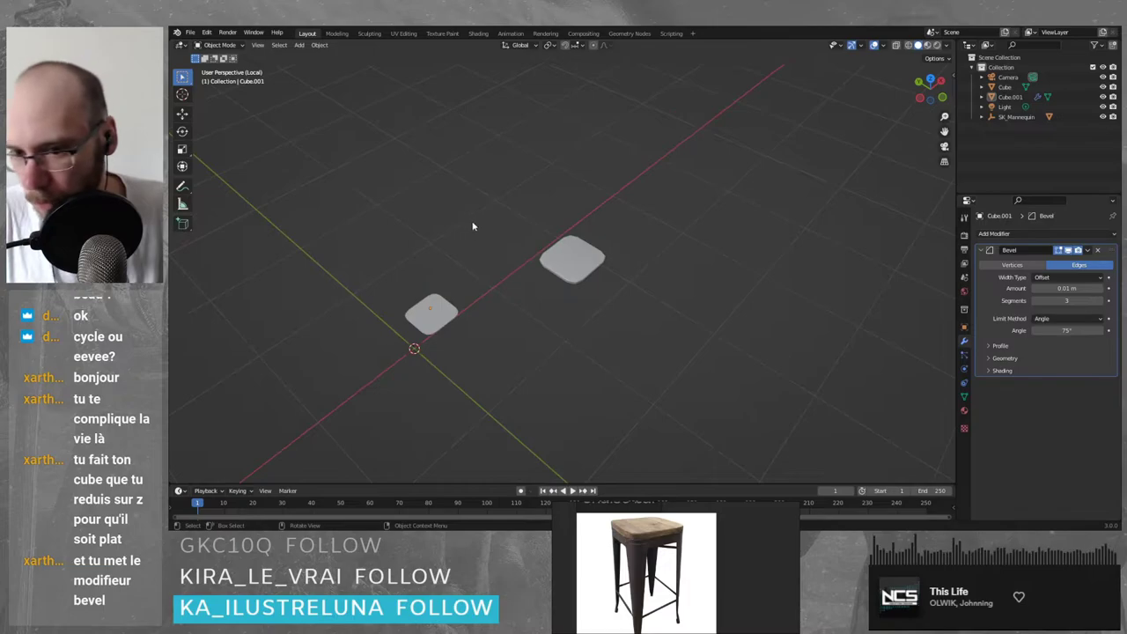
drag(472, 224, 666, 340)
middle_drag(666, 341, 642, 365)
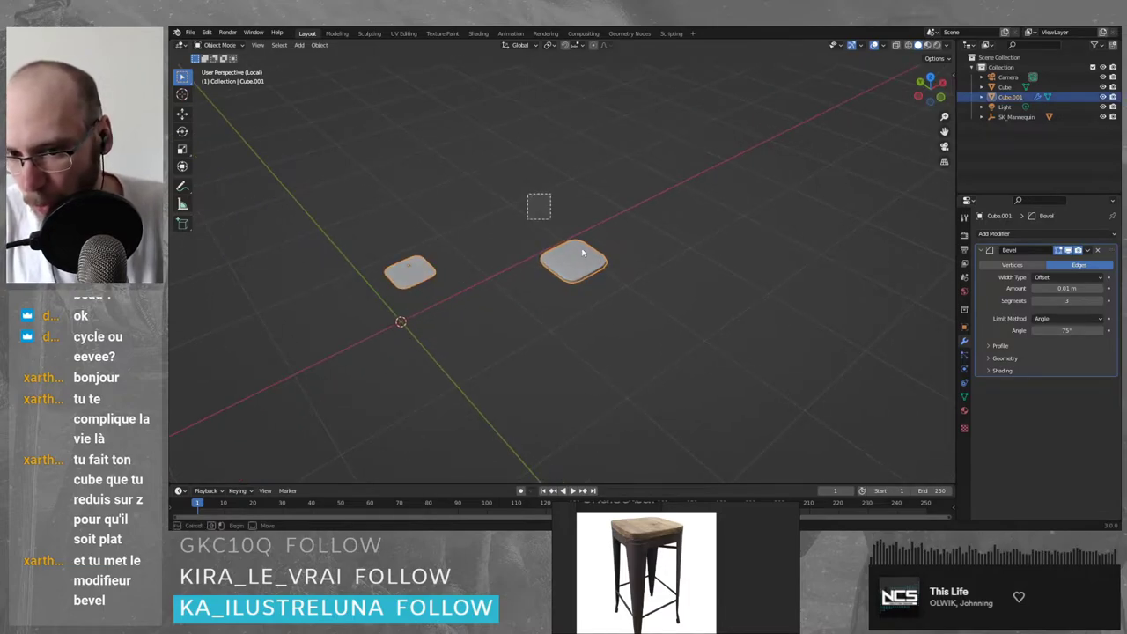
middle_drag(514, 335, 693, 290)
key(KP_Divide)
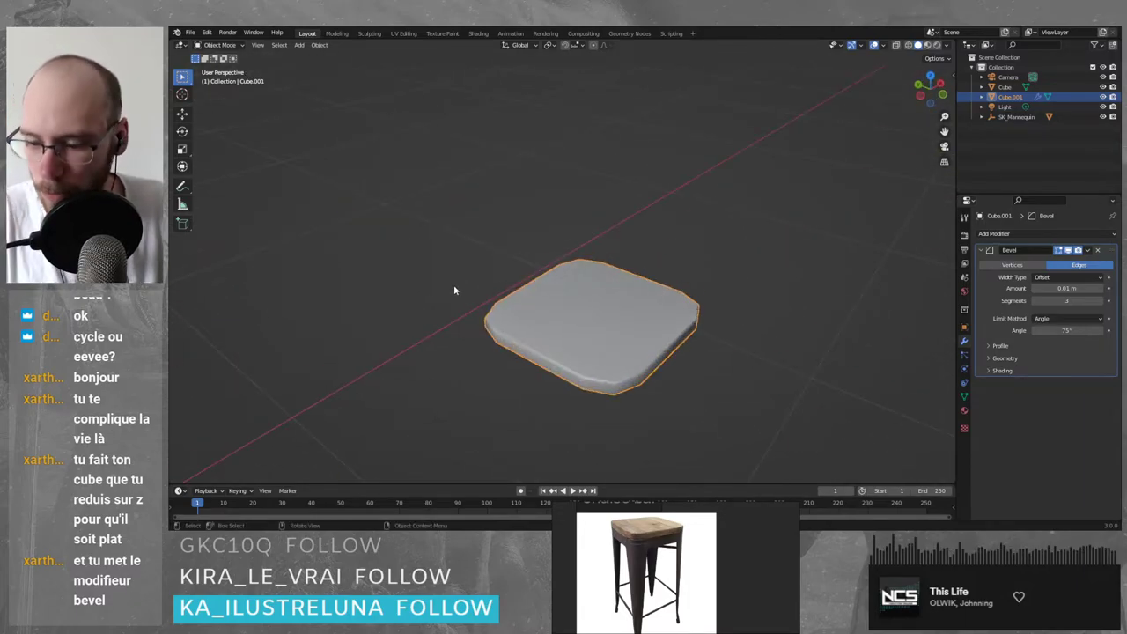
- Remove the Bevel modifier from the object holding the test slab and the thin plate
scroll(458, 288, down, 1)
shift+middle_drag(616, 276, 734, 264)
scroll(564, 269, down, 3)
middle_drag(559, 274, 563, 309)
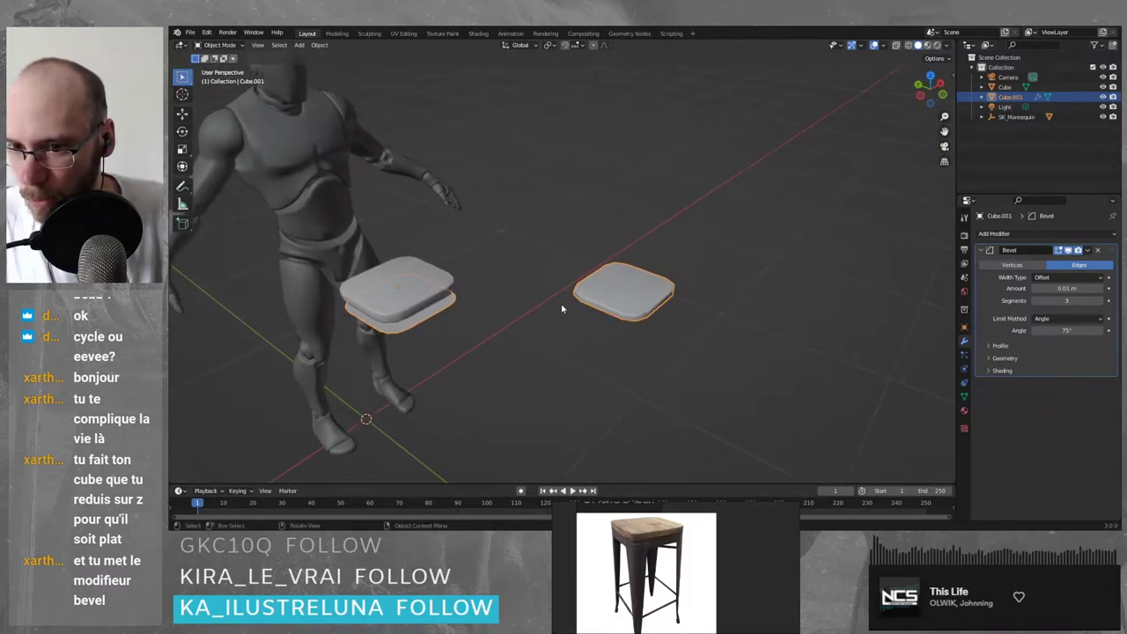
click(562, 308)
click(617, 297)
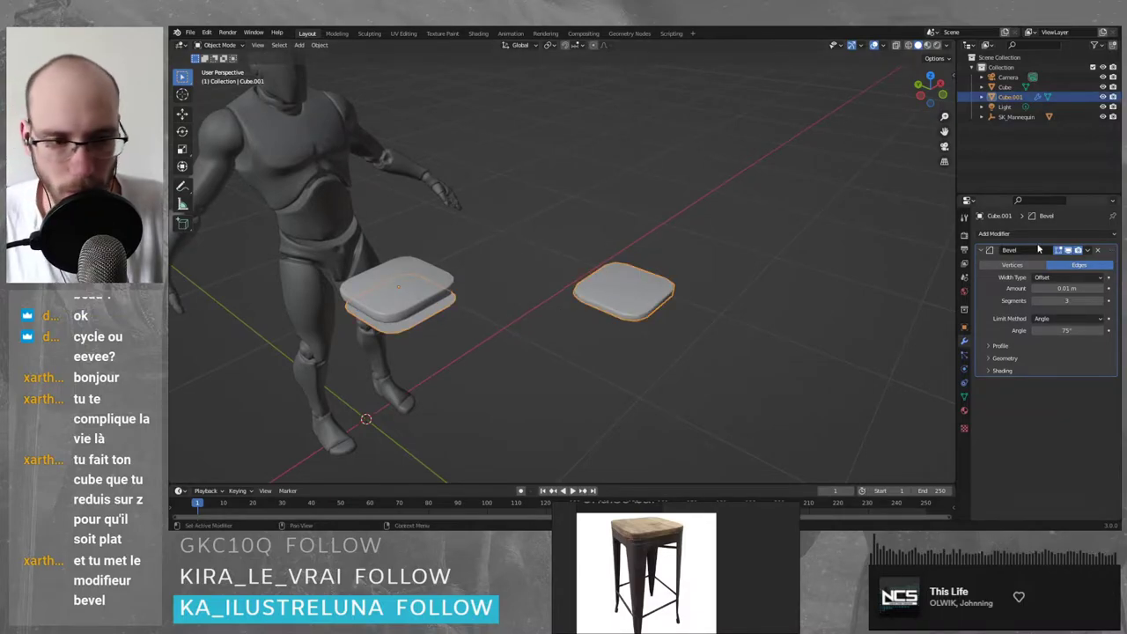
click(1097, 251)
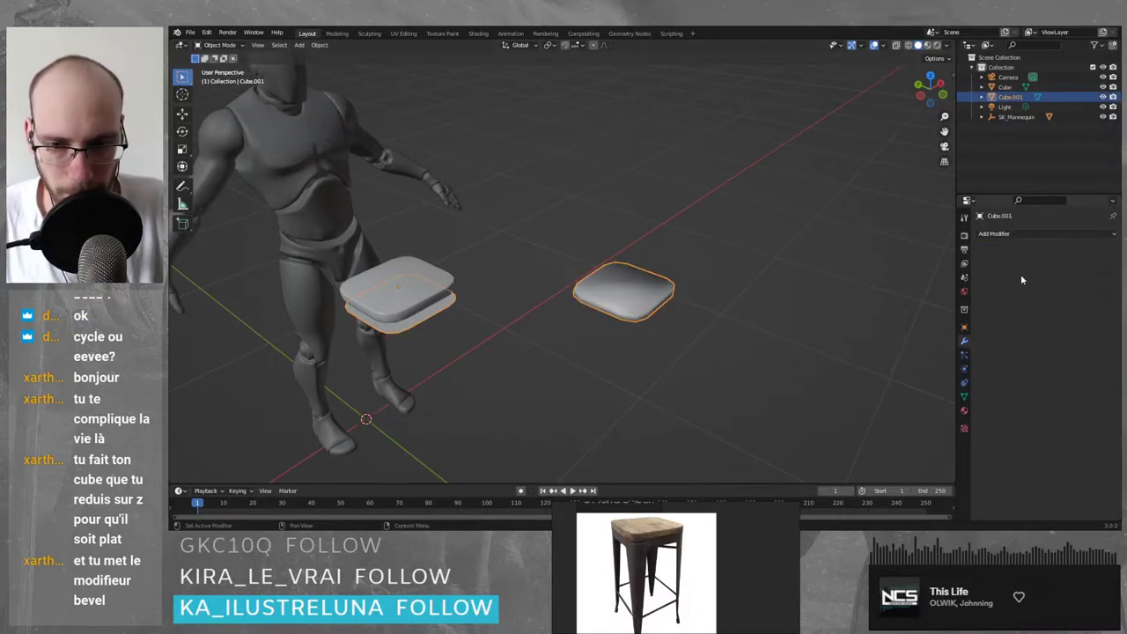
- Separate the flattened test slab from the thin plate by selection in Edit Mode and delete the separated slab object
drag(528, 230, 748, 422)
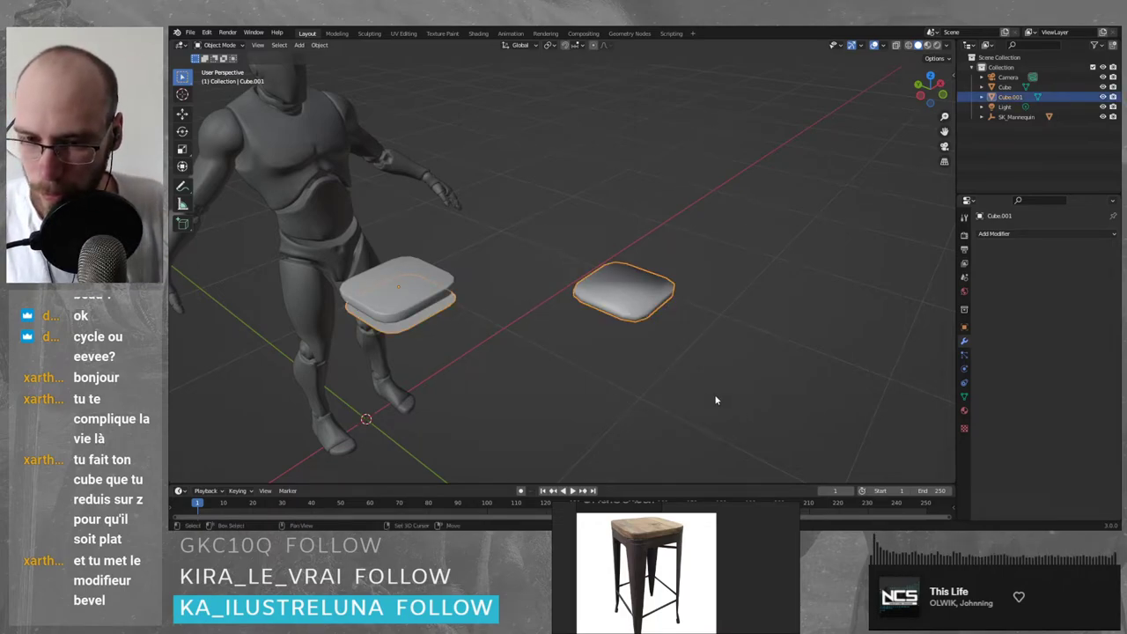
key(shift+z)
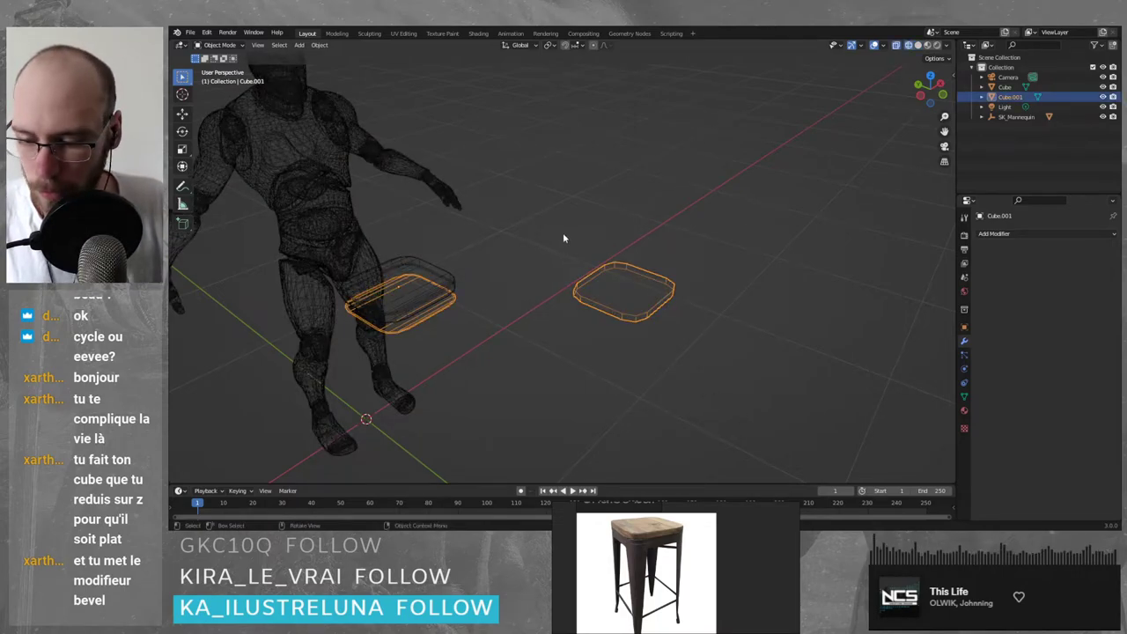
key(Tab)
drag(521, 213, 801, 416)
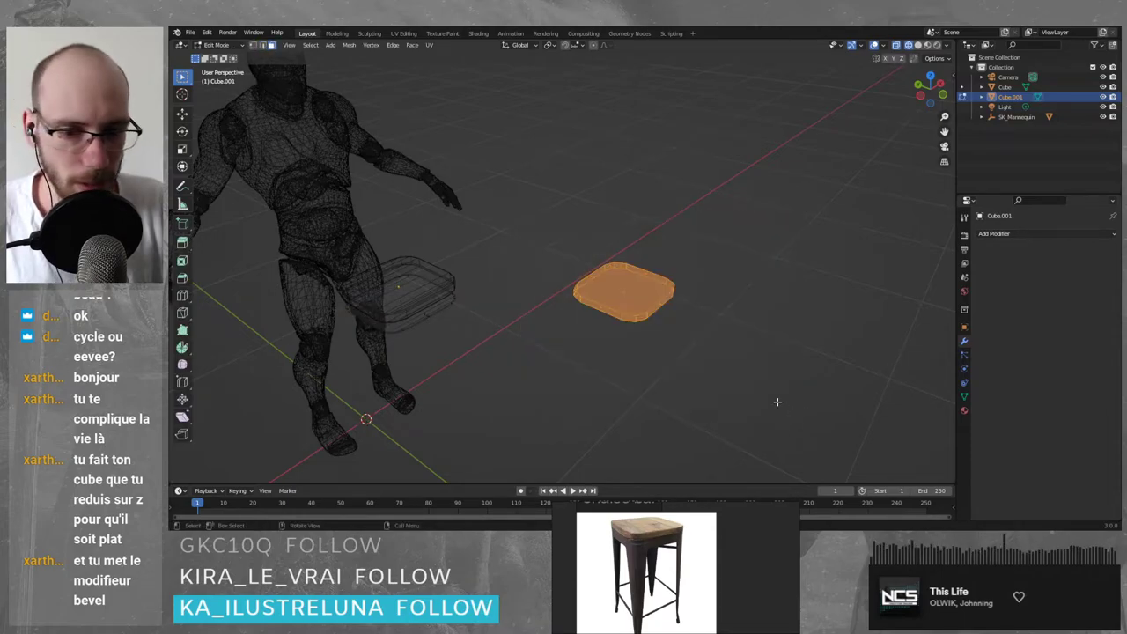
key(p)
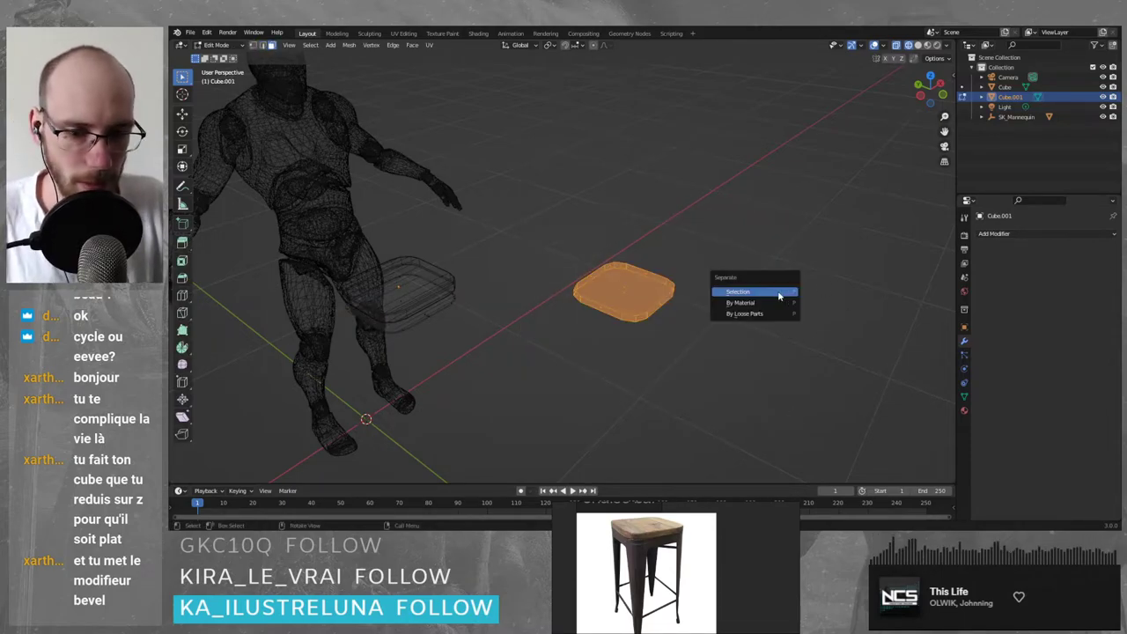
click(781, 295)
key(Tab)
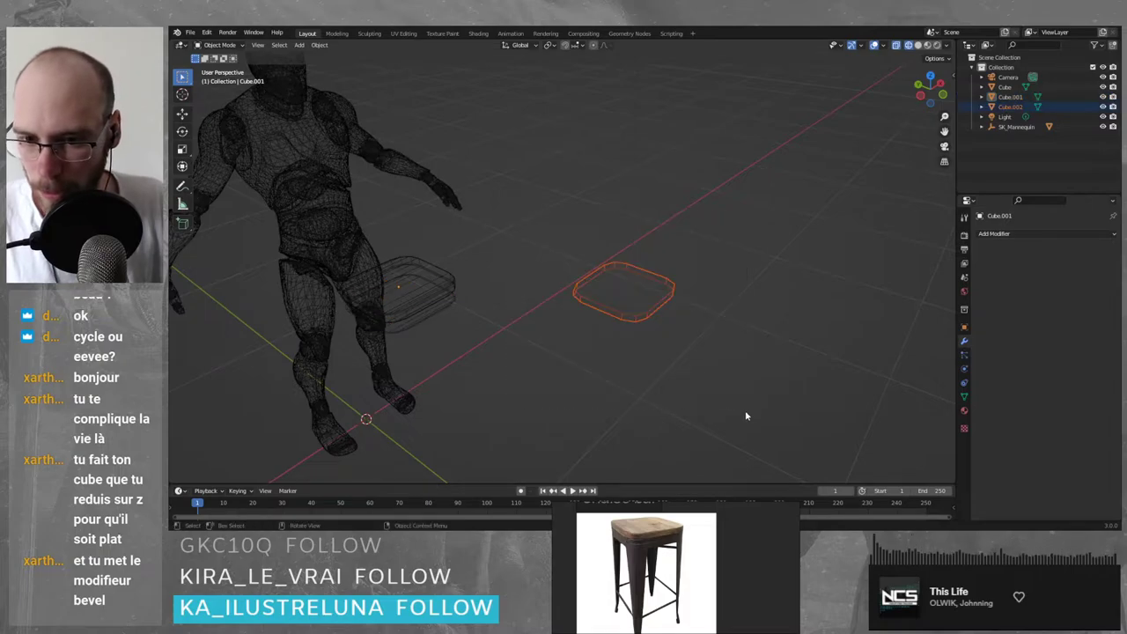
key(shift+z)
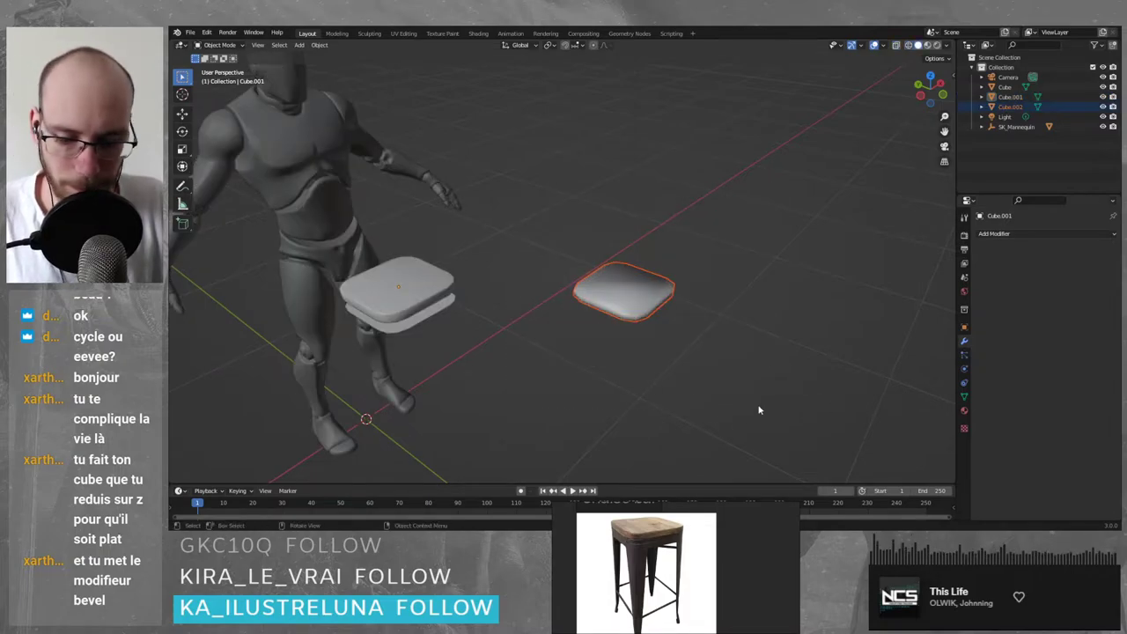
key(x)
click(727, 408)
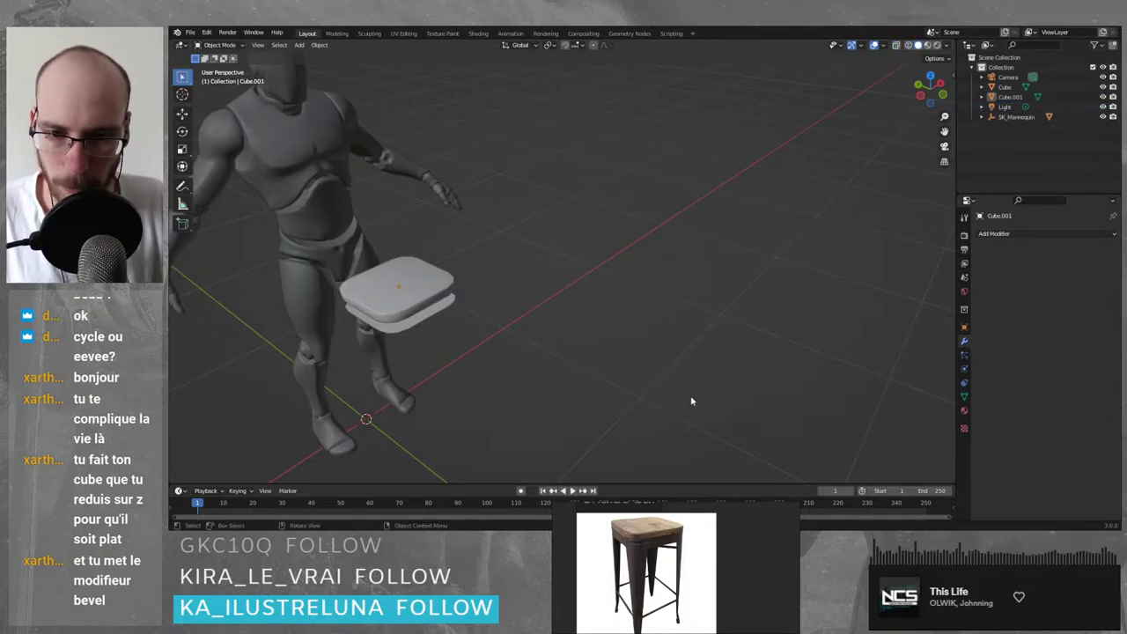
- Move the thin plate down along the Z axis, clear of the seat cushion above it
click(409, 326)
key(g)
key(z)
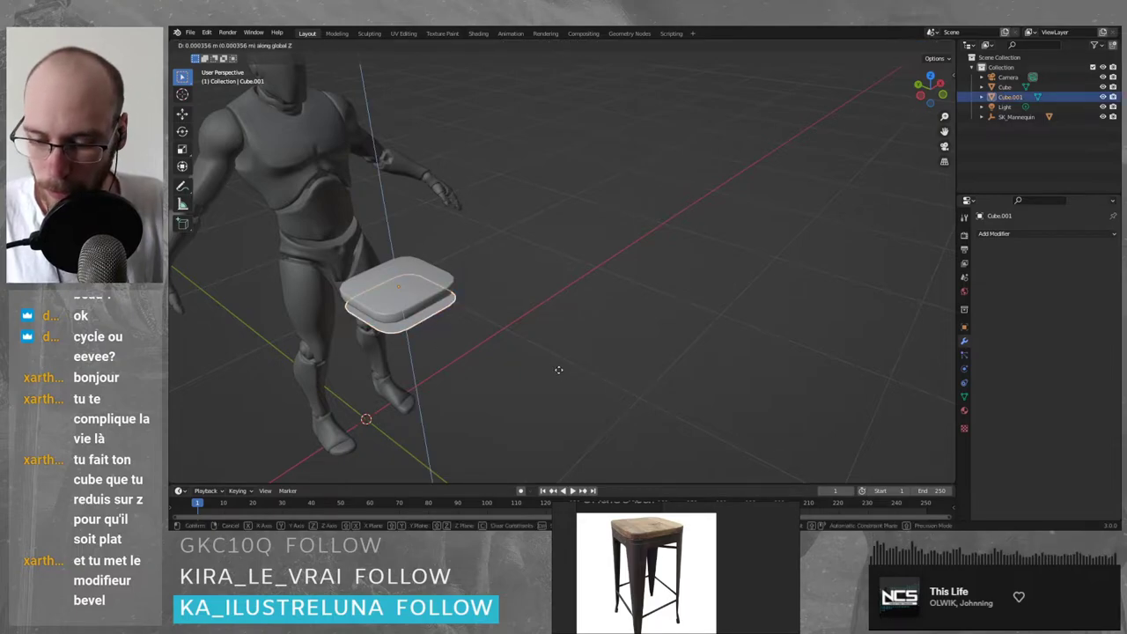
click(558, 392)
middle_drag(518, 375, 587, 292)
scroll(431, 279, up, 5)
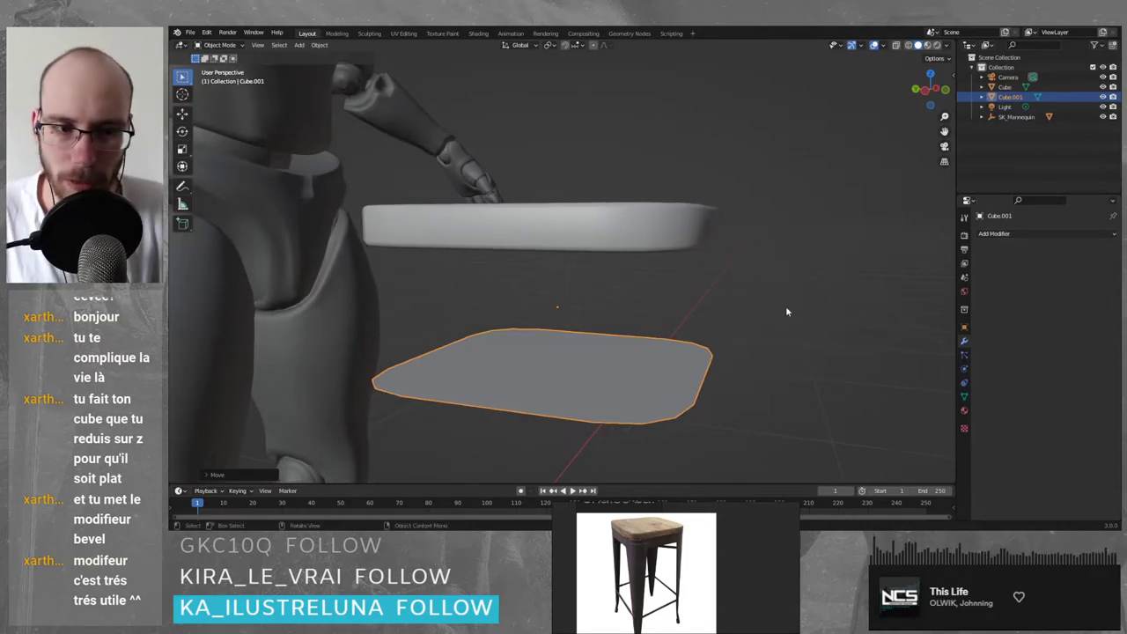
click(1039, 234)
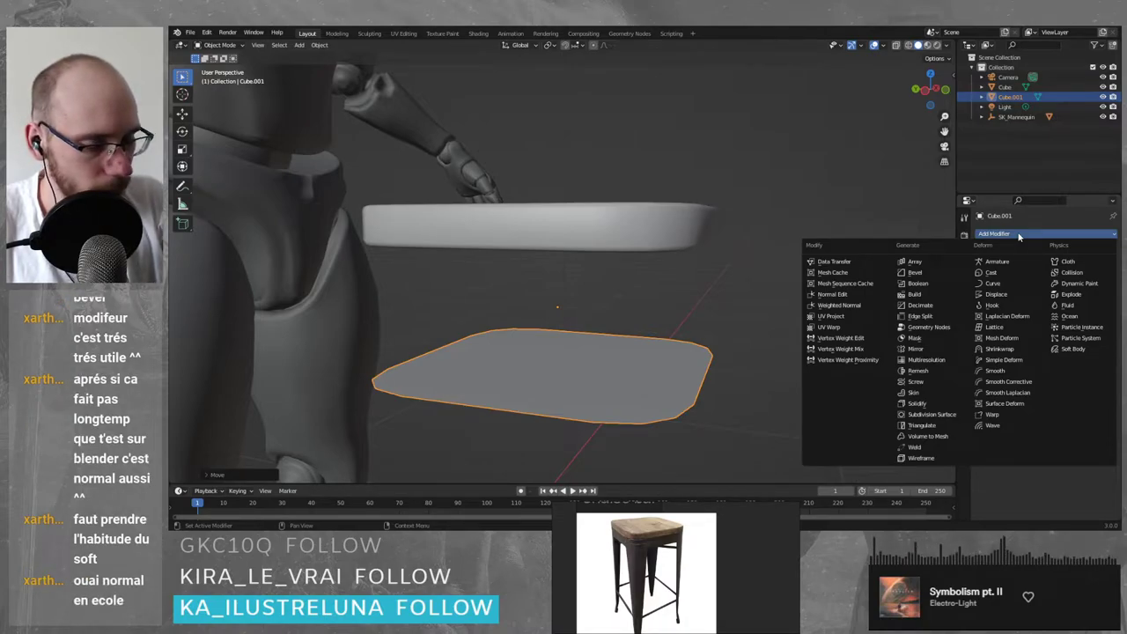
click(1019, 236)
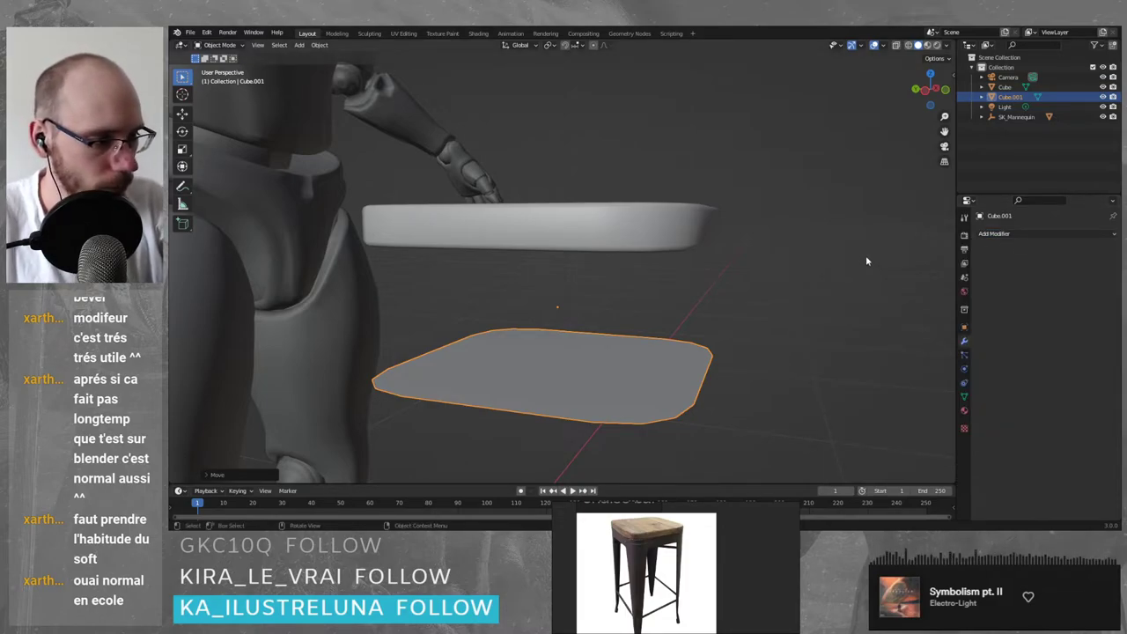
drag(465, 296, 703, 460)
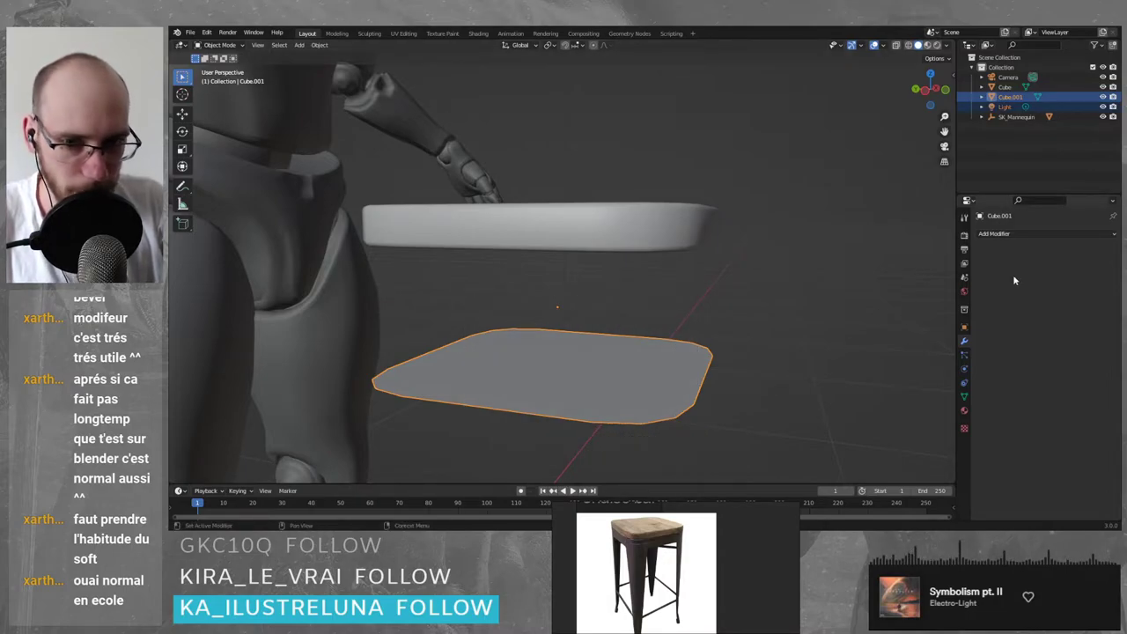
middle_drag(868, 314, 725, 302)
click(1039, 234)
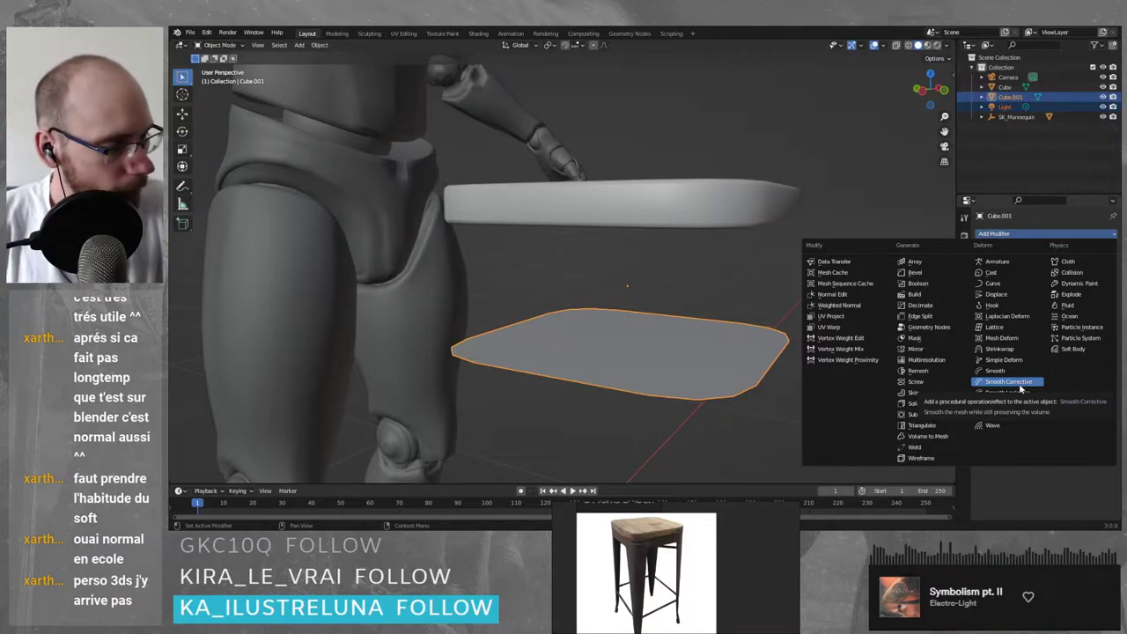
click(798, 301)
- Set the thin plate's origin to its geometry
click(714, 369)
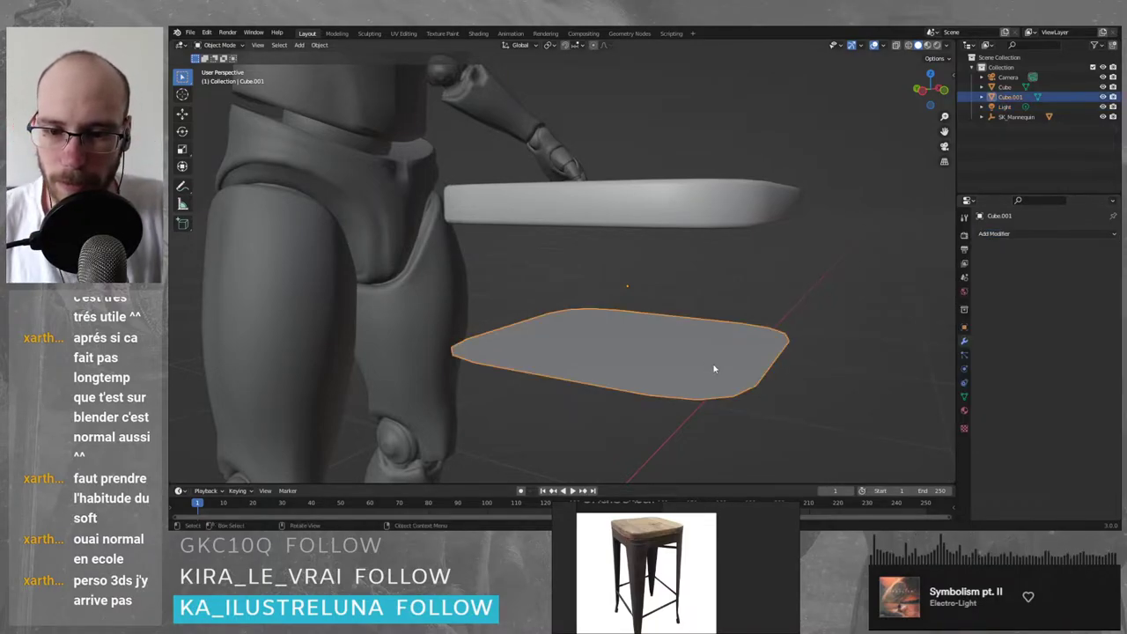
click(318, 45)
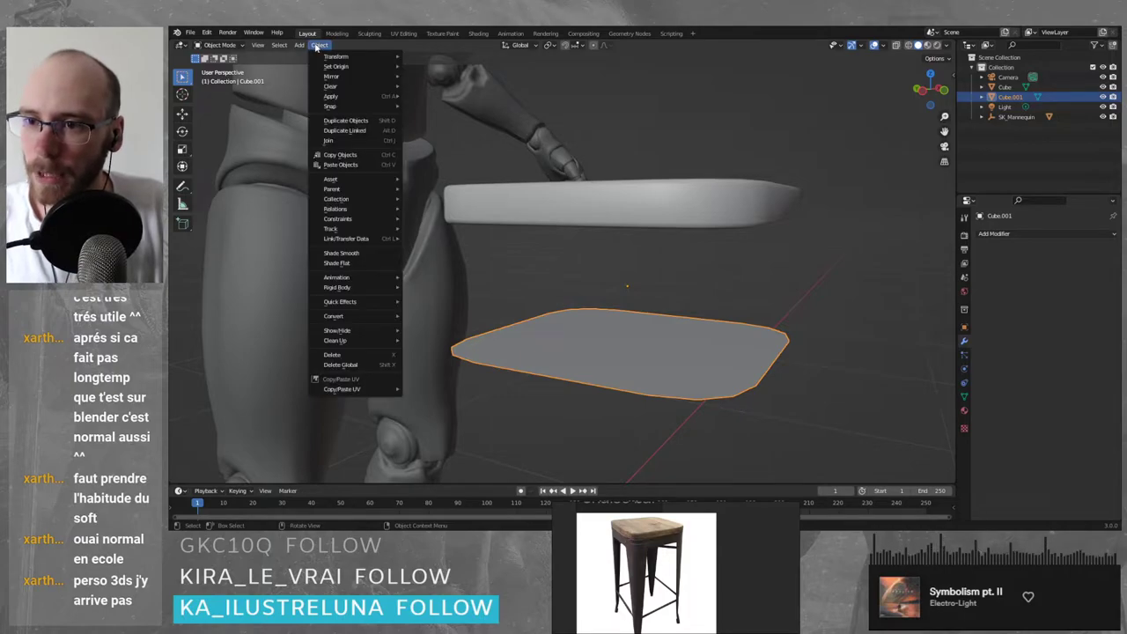
mouse_move(348, 71)
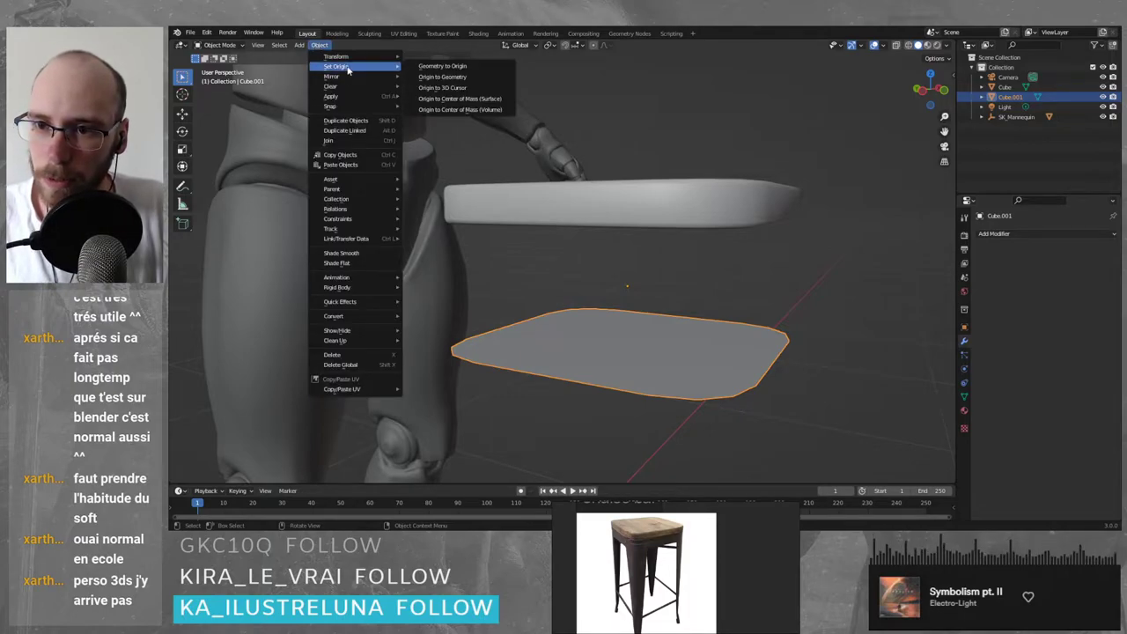
click(486, 79)
click(771, 304)
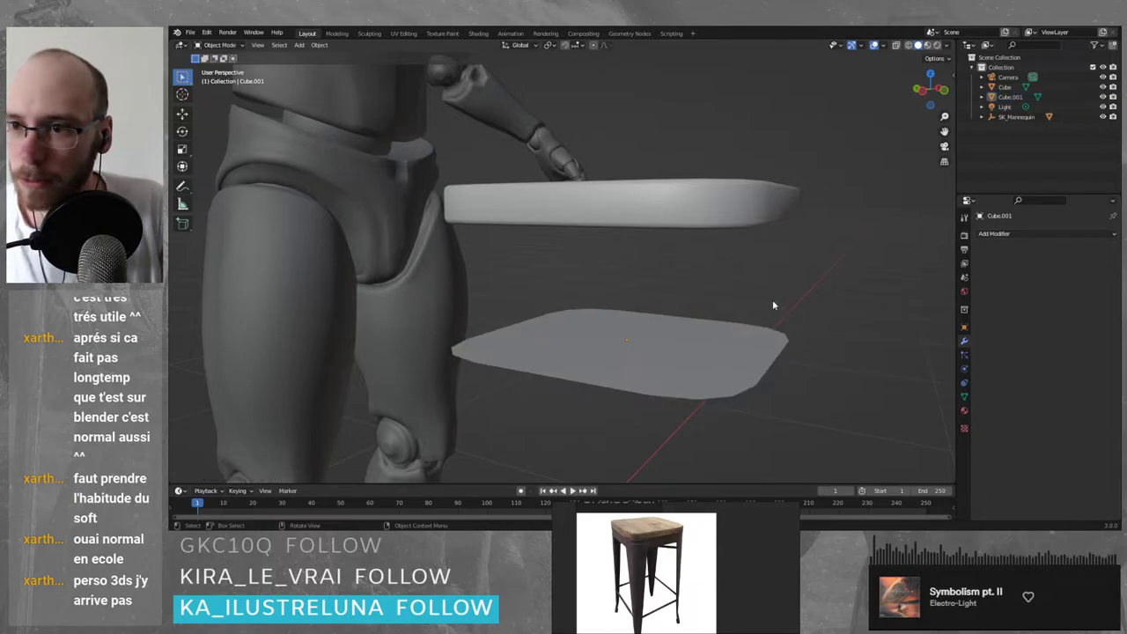
- Move the thin plate up along the Z axis until it sits against the underside of the seat
click(663, 346)
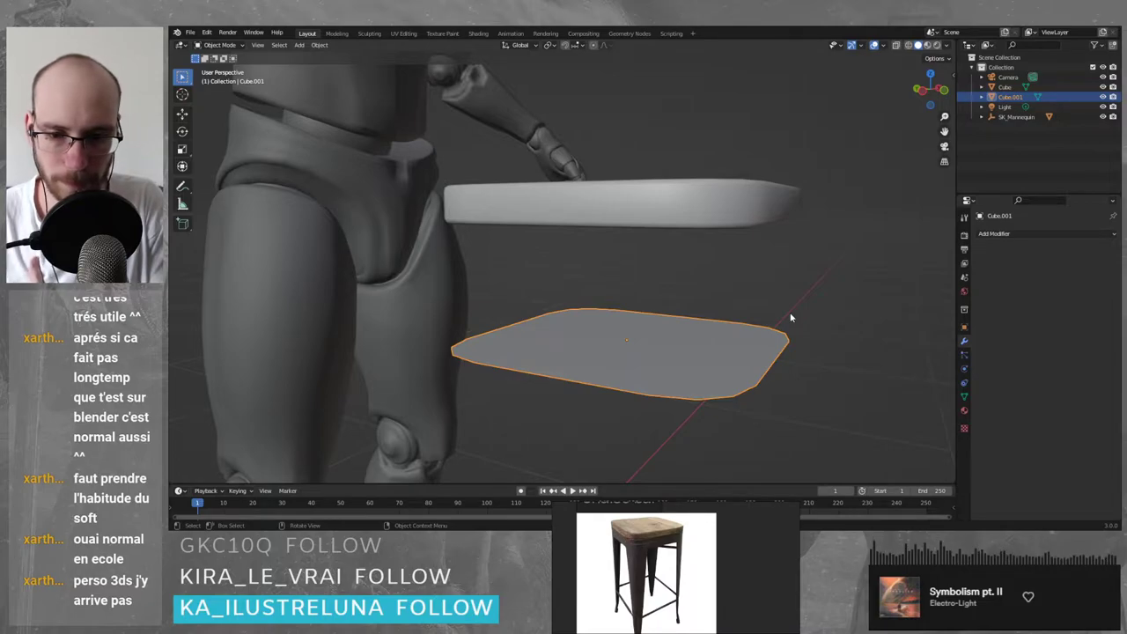
key(g)
key(z)
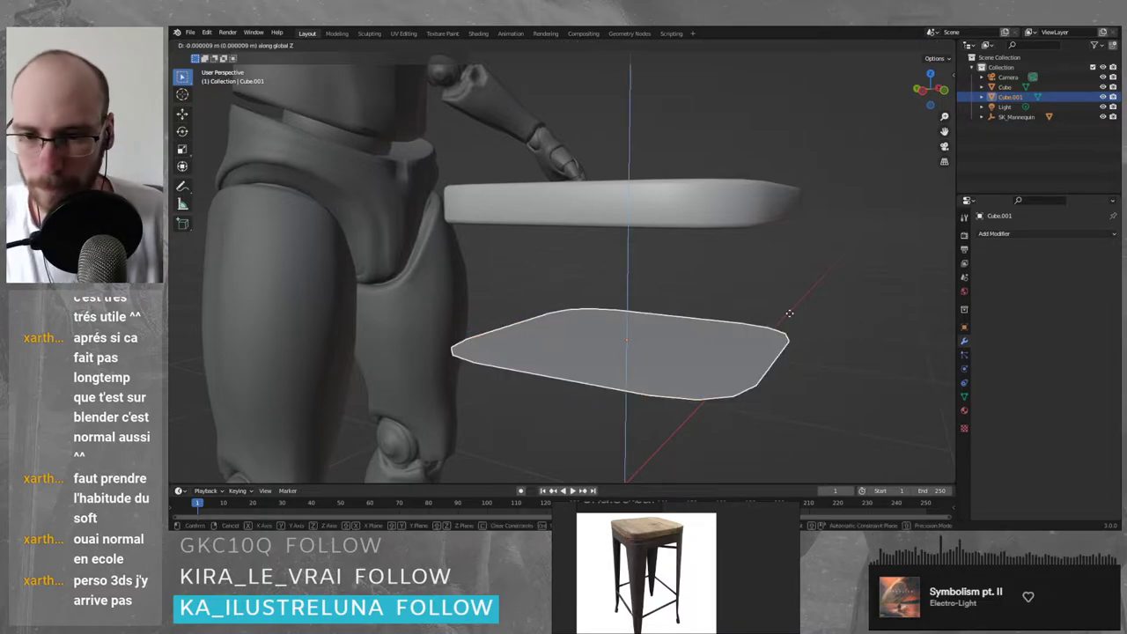
click(790, 204)
middle_drag(789, 215, 737, 321)
- In Edit Mode, select the complete ring of narrow rim faces around the underside of the thin plate
key(Tab)
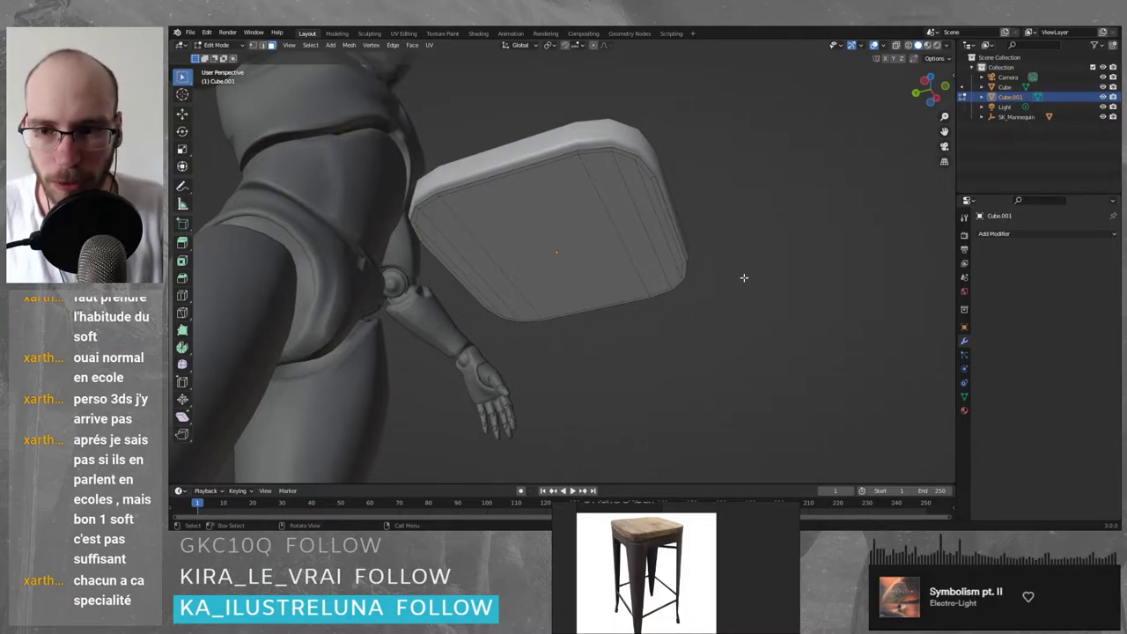
scroll(603, 178, up, 2)
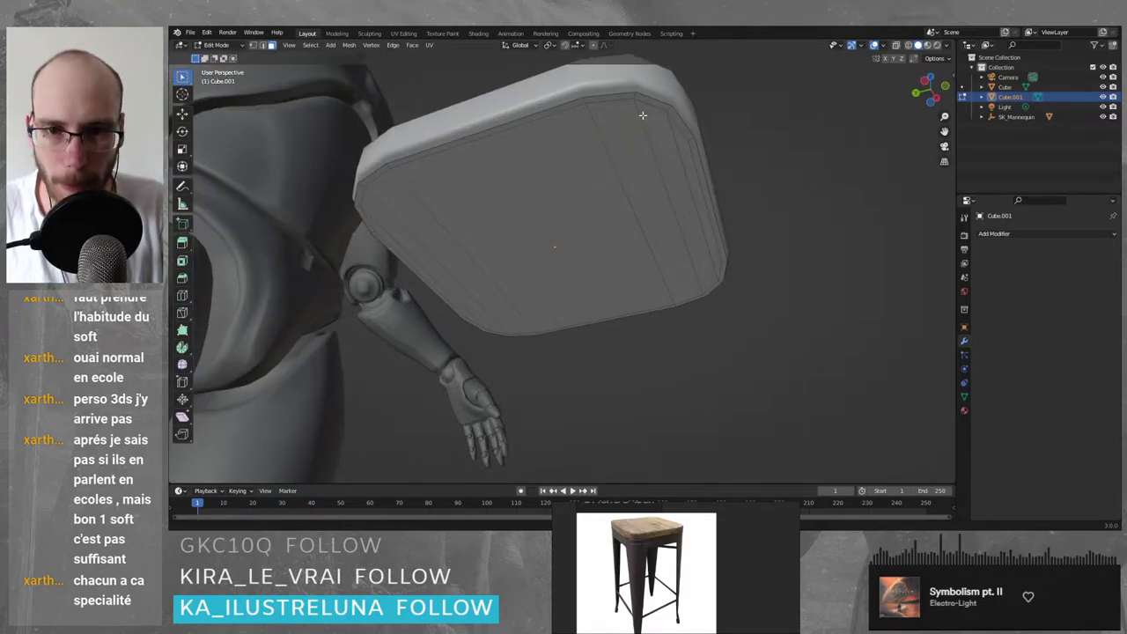
shift+middle_drag(643, 114, 613, 175)
click(609, 187)
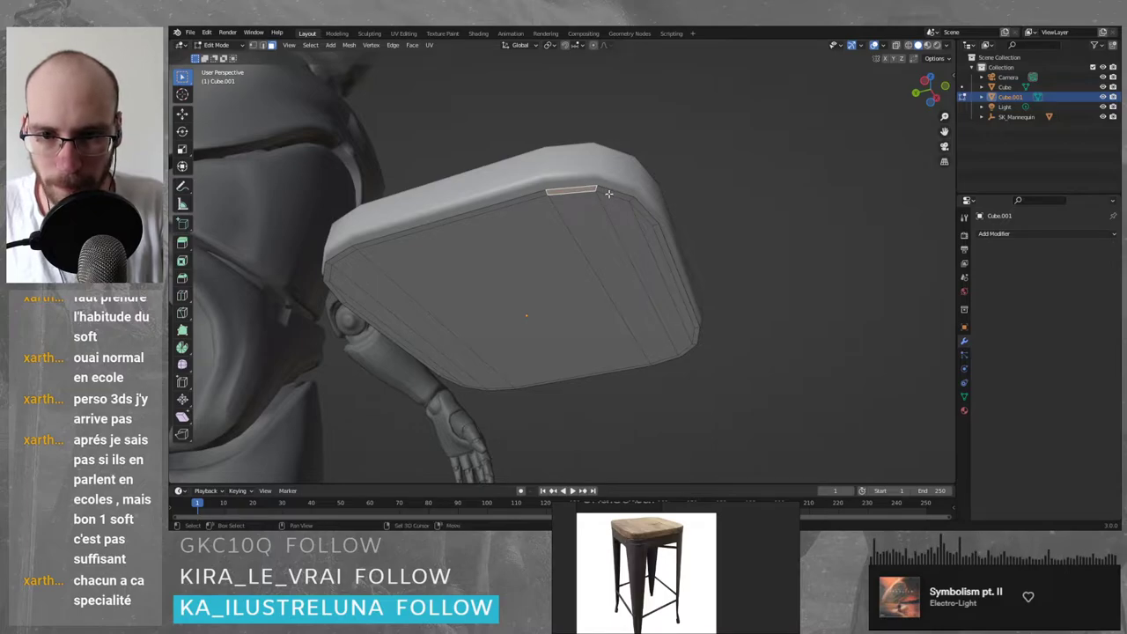
shift+click(617, 194)
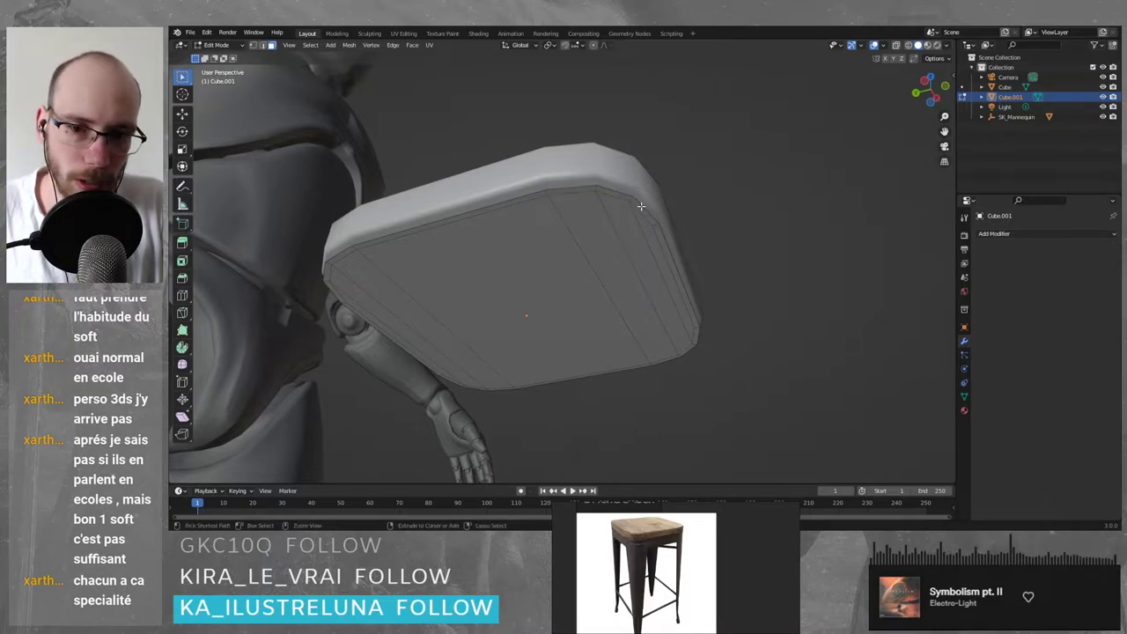
click(624, 199)
shift+click(546, 196)
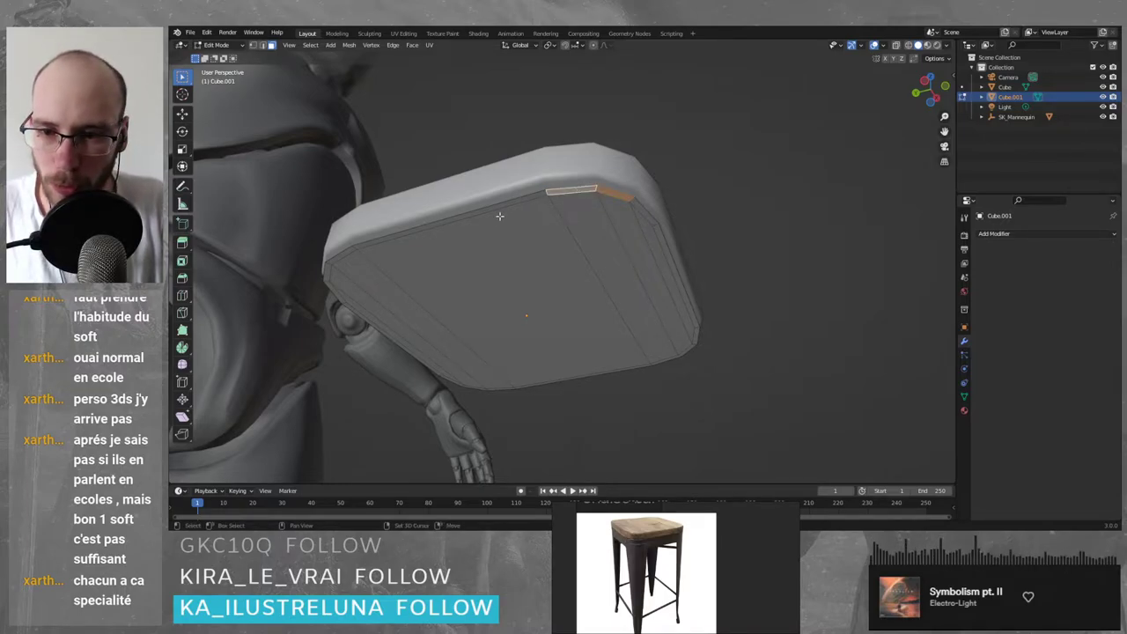
shift+click(448, 225)
shift+click(341, 256)
shift+click(330, 272)
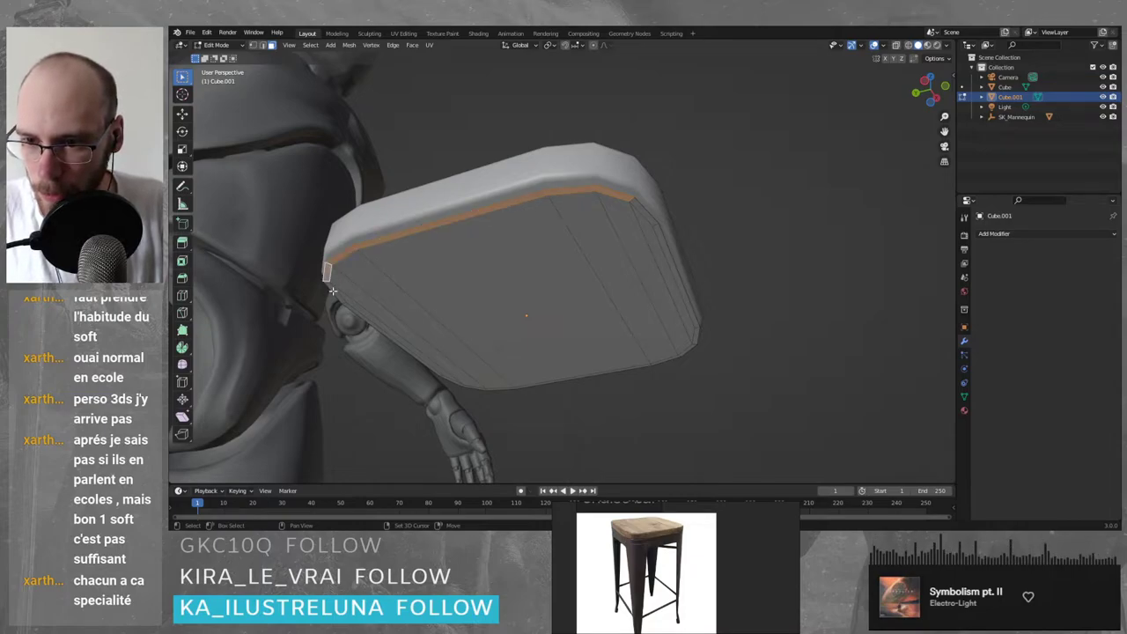
ctrl+click(333, 290)
ctrl+click(352, 311)
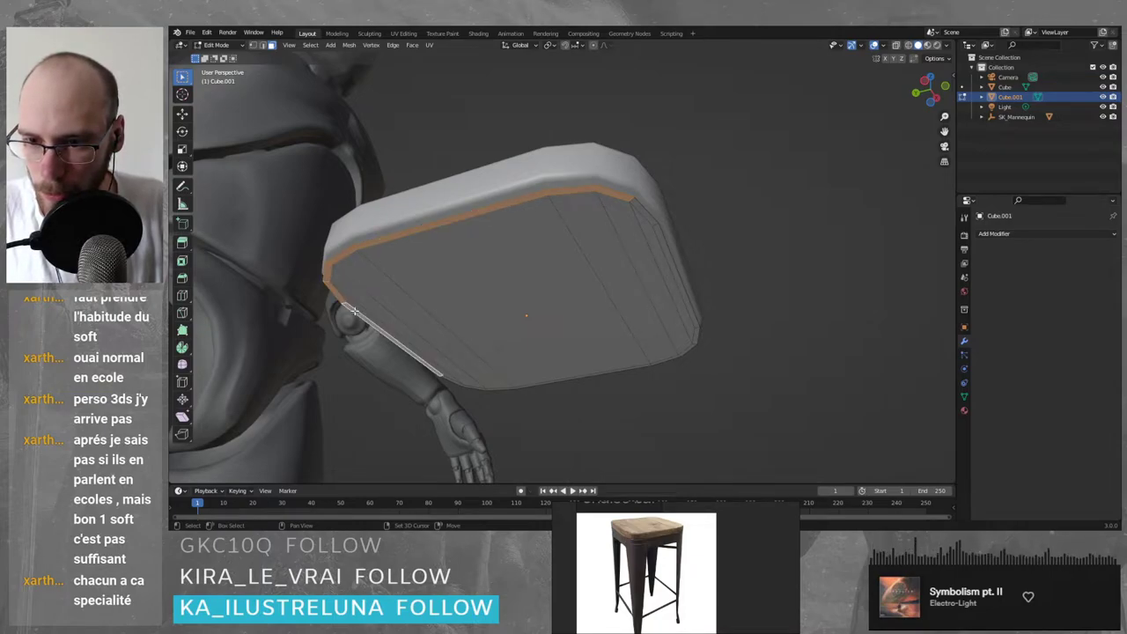
ctrl+click(465, 385)
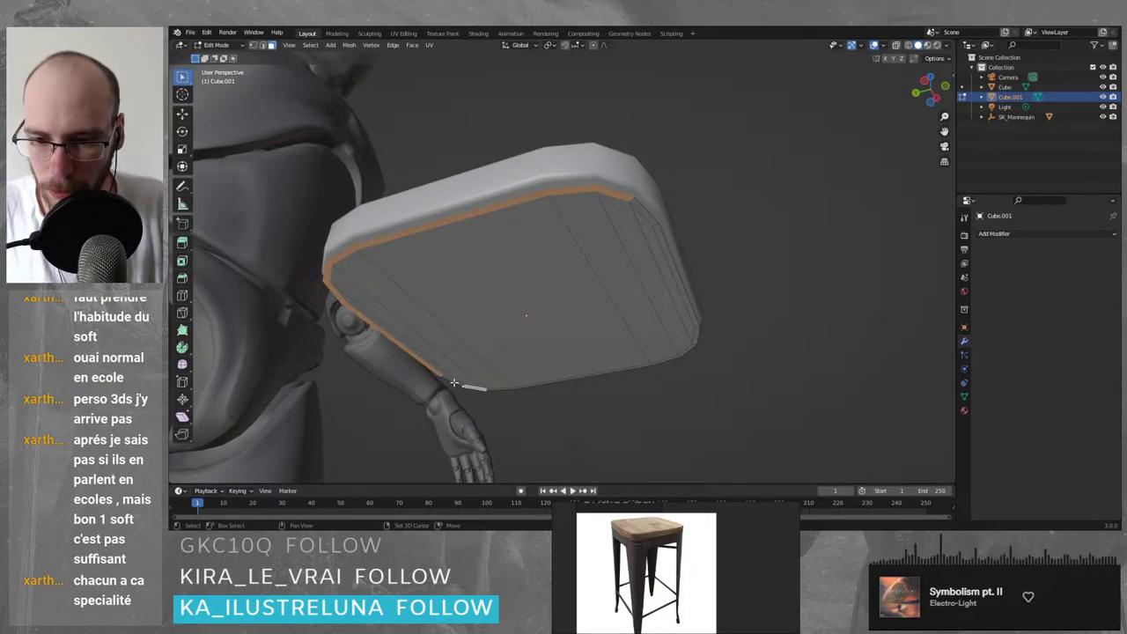
ctrl+click(508, 389)
ctrl+click(539, 385)
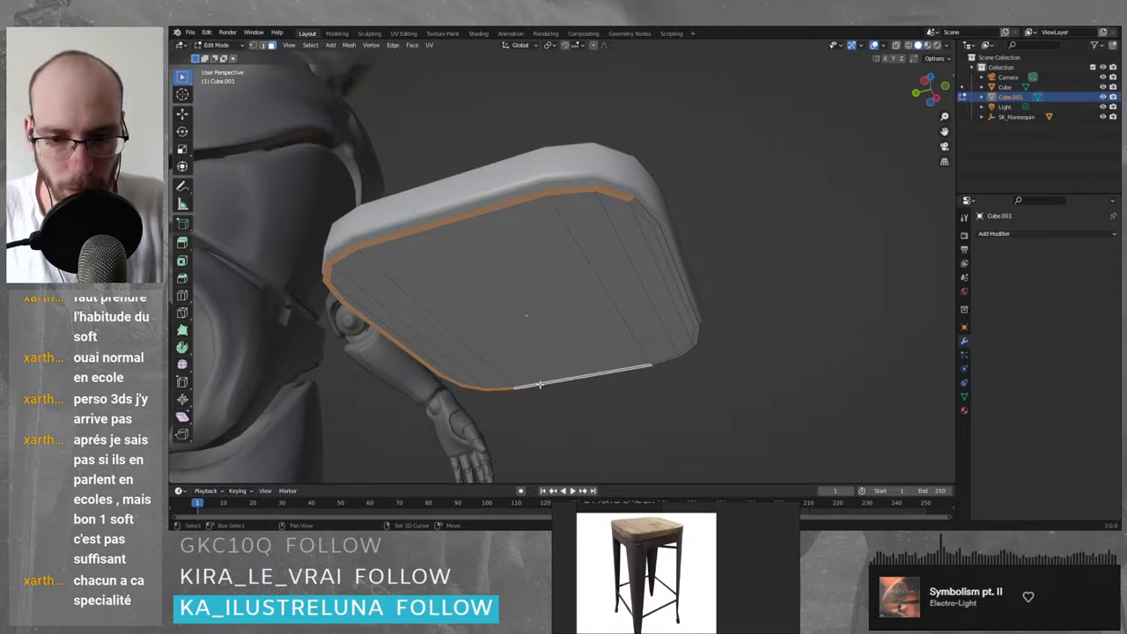
ctrl+click(667, 362)
ctrl+click(688, 352)
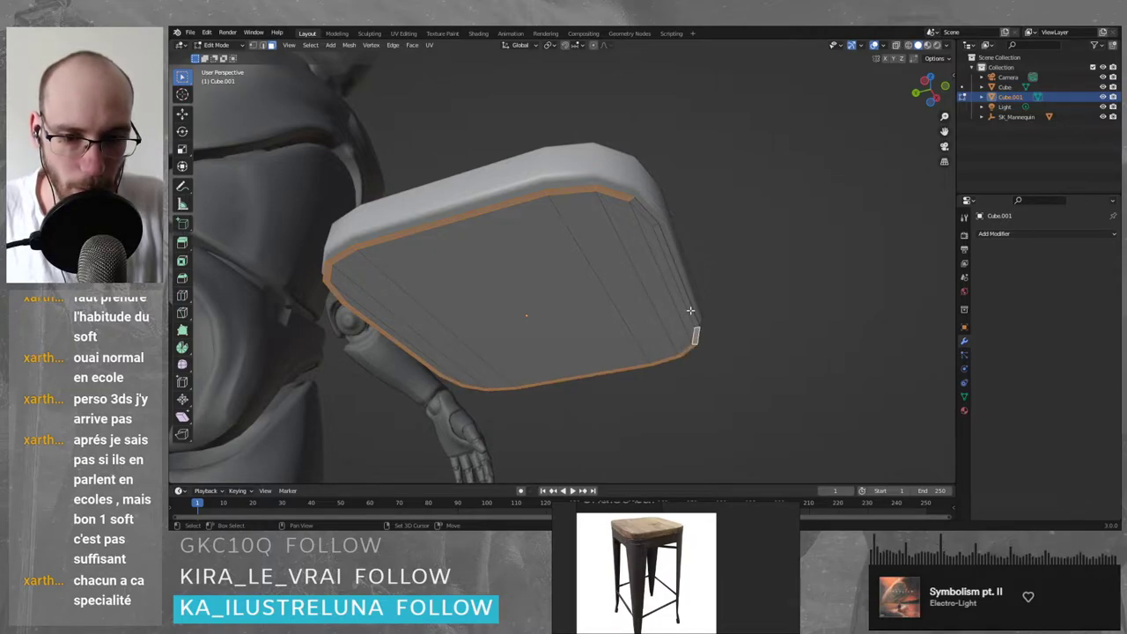
ctrl+click(691, 310)
ctrl+click(645, 214)
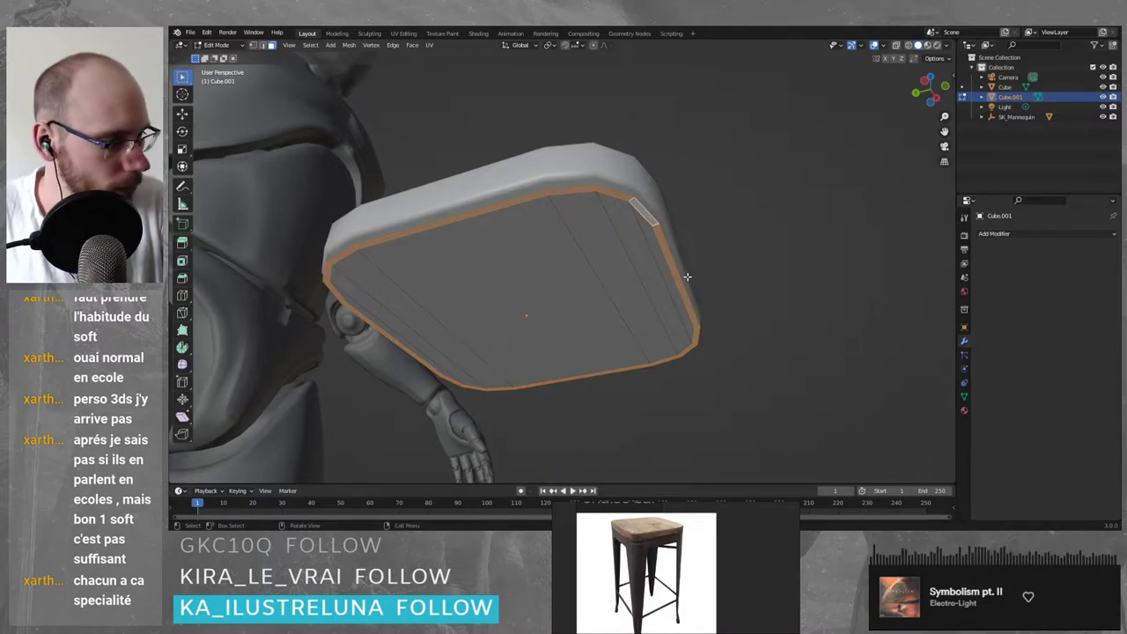
- Extrude the selected rim faces straight down along the Z axis to form a skirt below the seat
key(e)
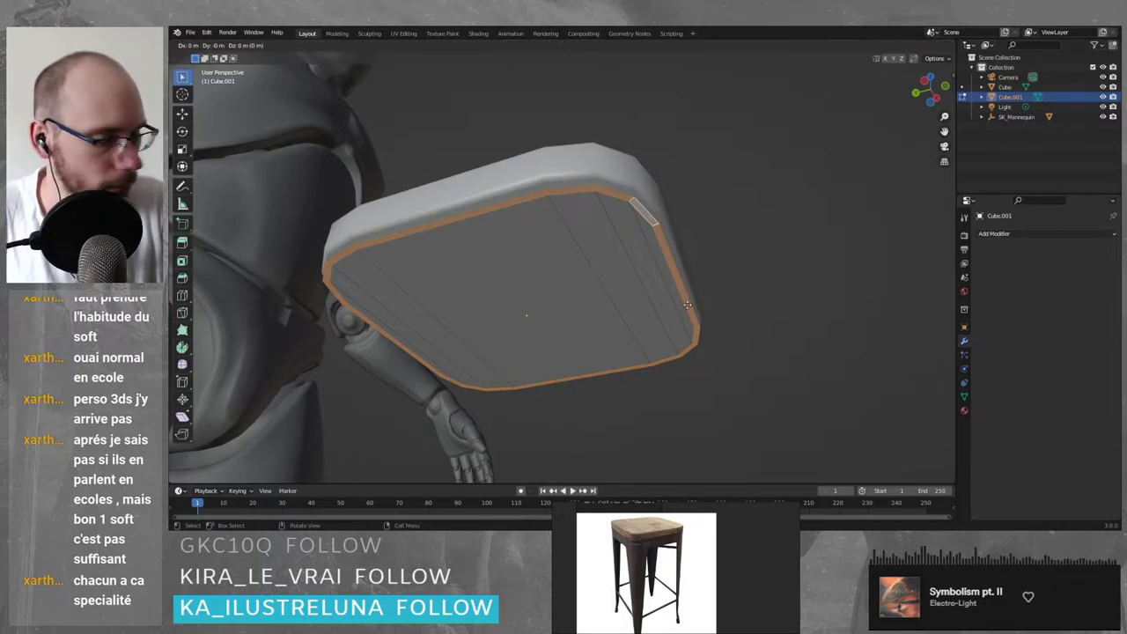
key(z)
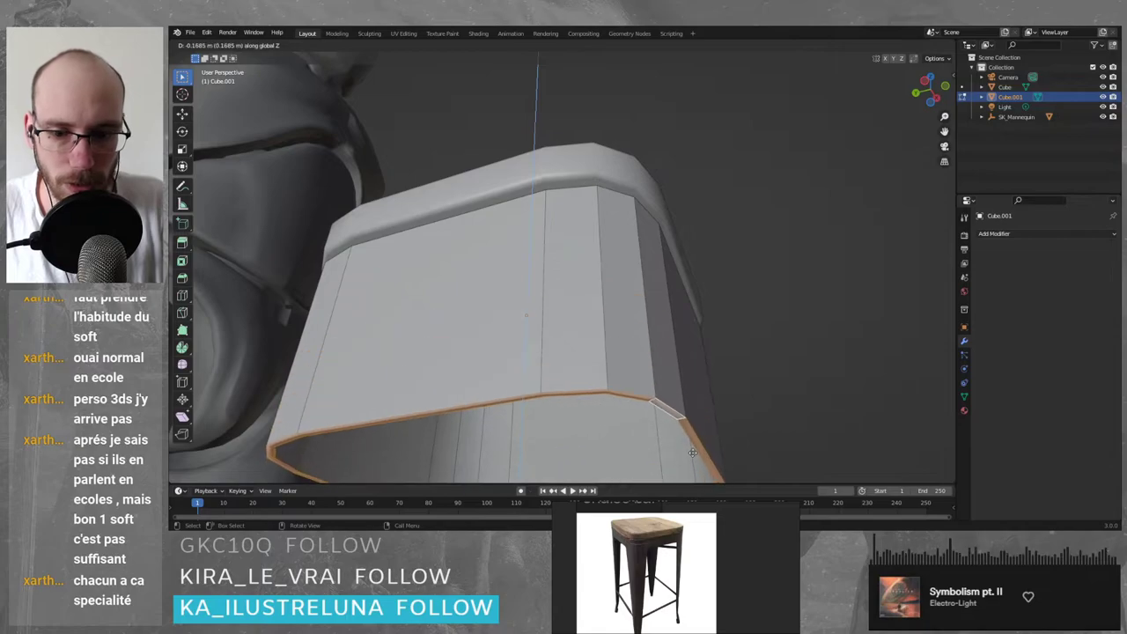
click(671, 350)
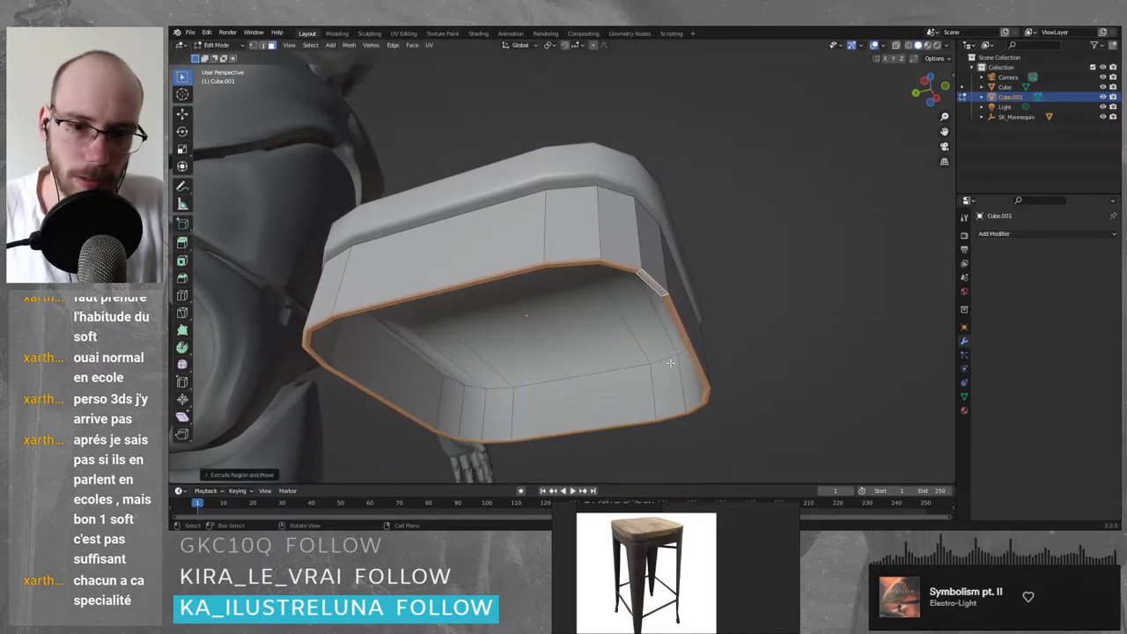
- Deselect the long straight side faces of the skirt's lower rim, keeping only the faces at the four rounded corners selected
middle_drag(671, 351, 467, 257)
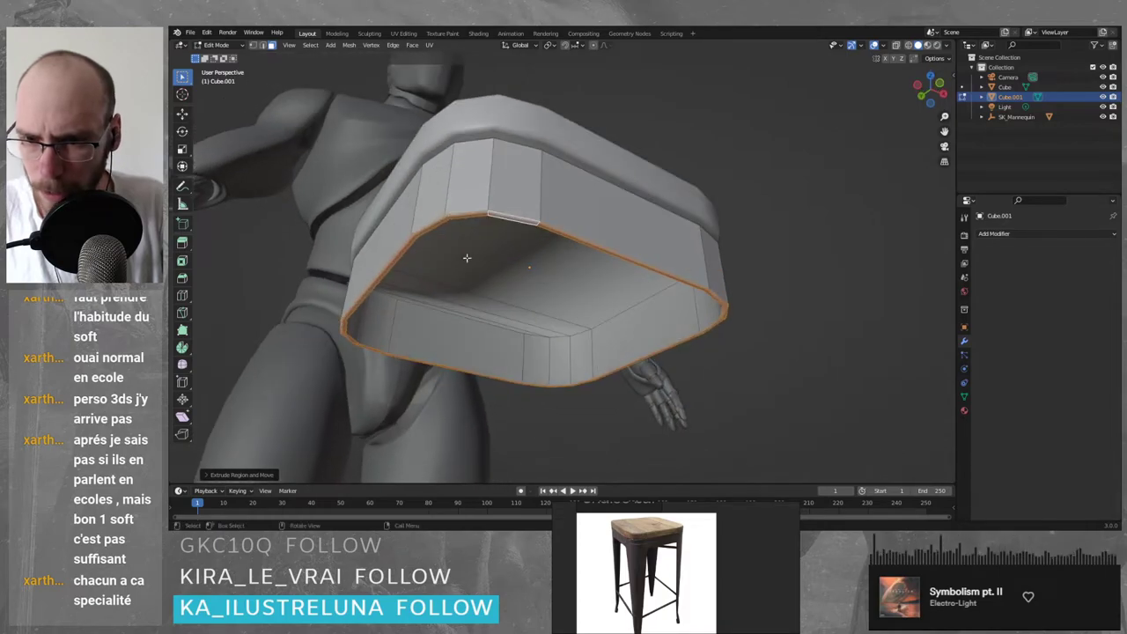
click(426, 228)
key(ctrl+z)
ctrl+click(387, 280)
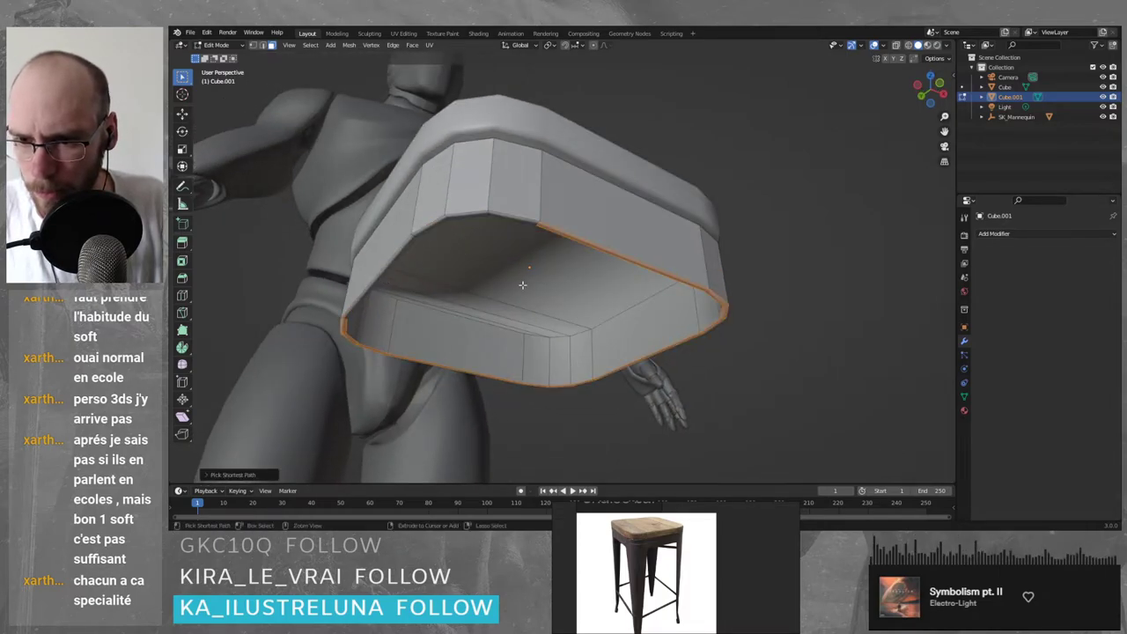
key(ctrl+z)
shift+click(395, 261)
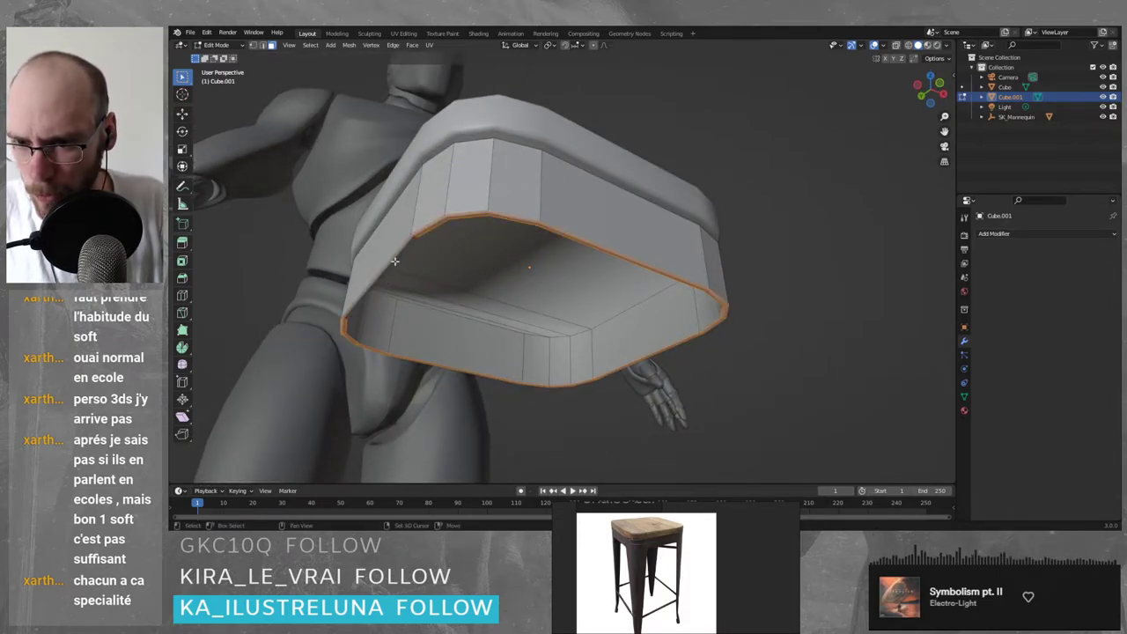
shift+click(644, 275)
shift+click(640, 363)
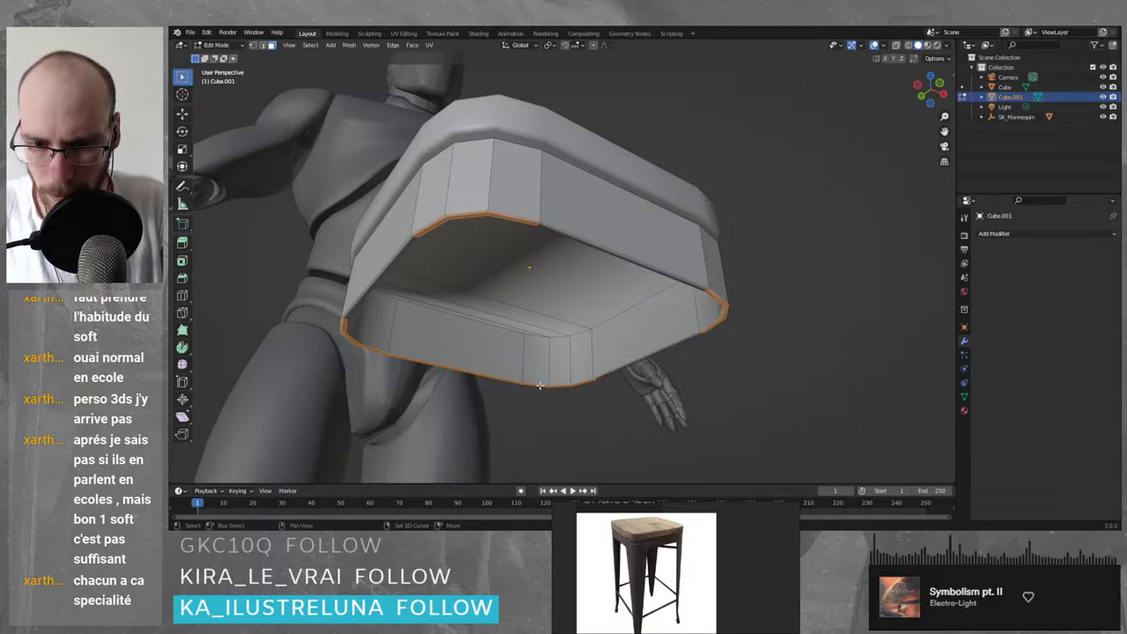
- Extrude the four corner face groups down along the Z axis to start the stool's legs
scroll(540, 385, down, 5)
key(g)
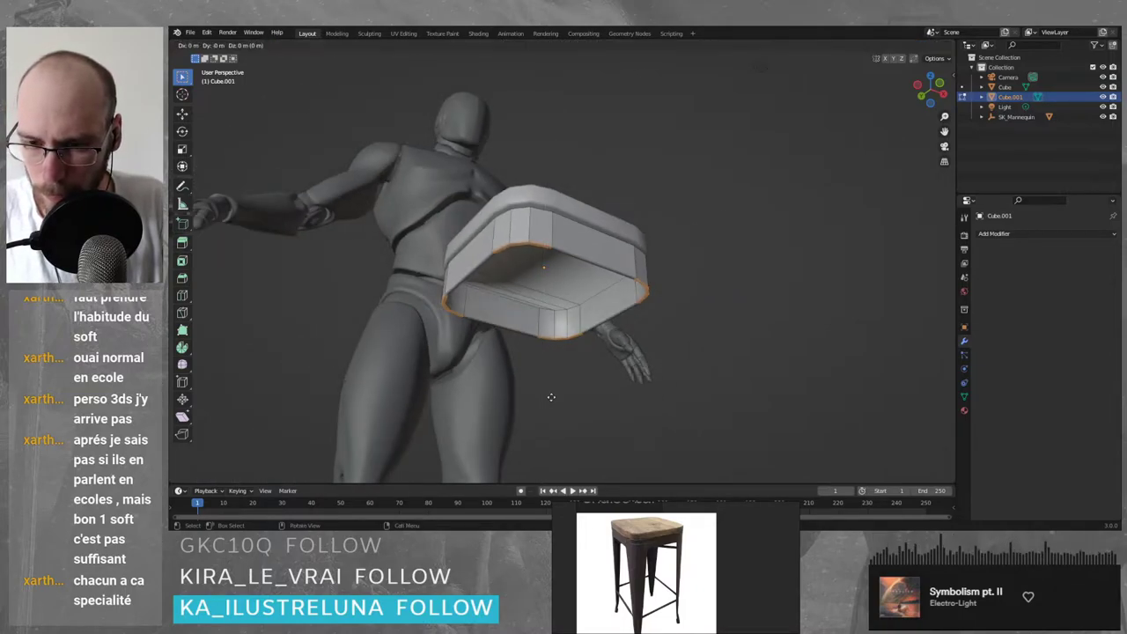
key(z)
click(551, 219)
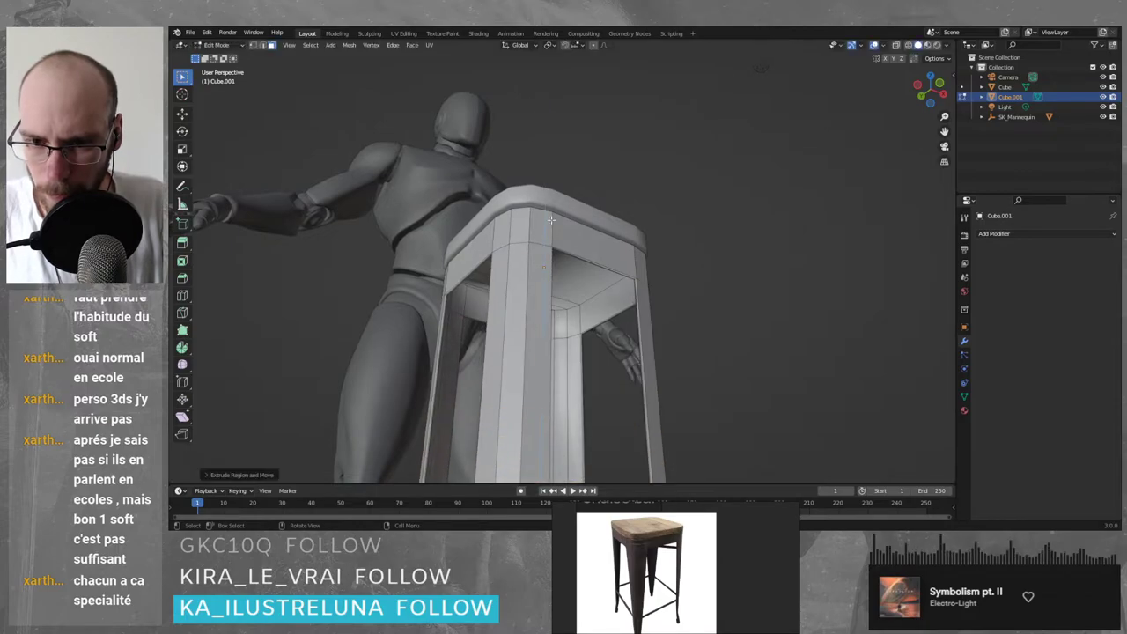
- Move the leg ends down along the Z axis by about 0.427 m to the level of the mannequin's feet
scroll(551, 219, down, 5)
middle_drag(551, 222, 596, 322)
shift+middle_drag(662, 350, 667, 254)
scroll(608, 260, up, 1)
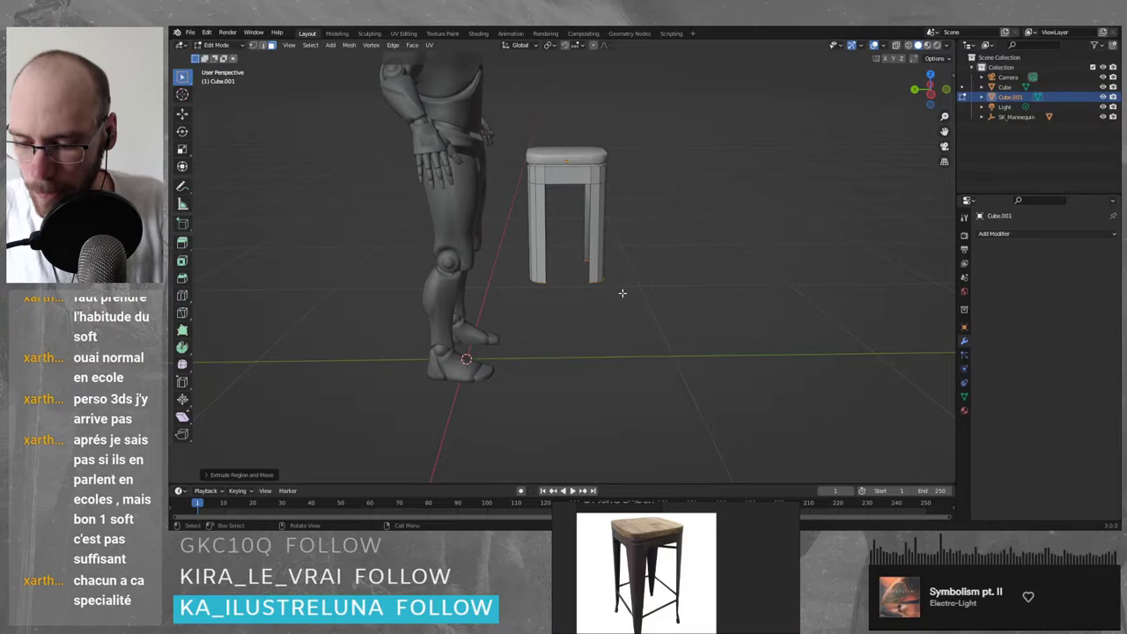
key(e)
key(z)
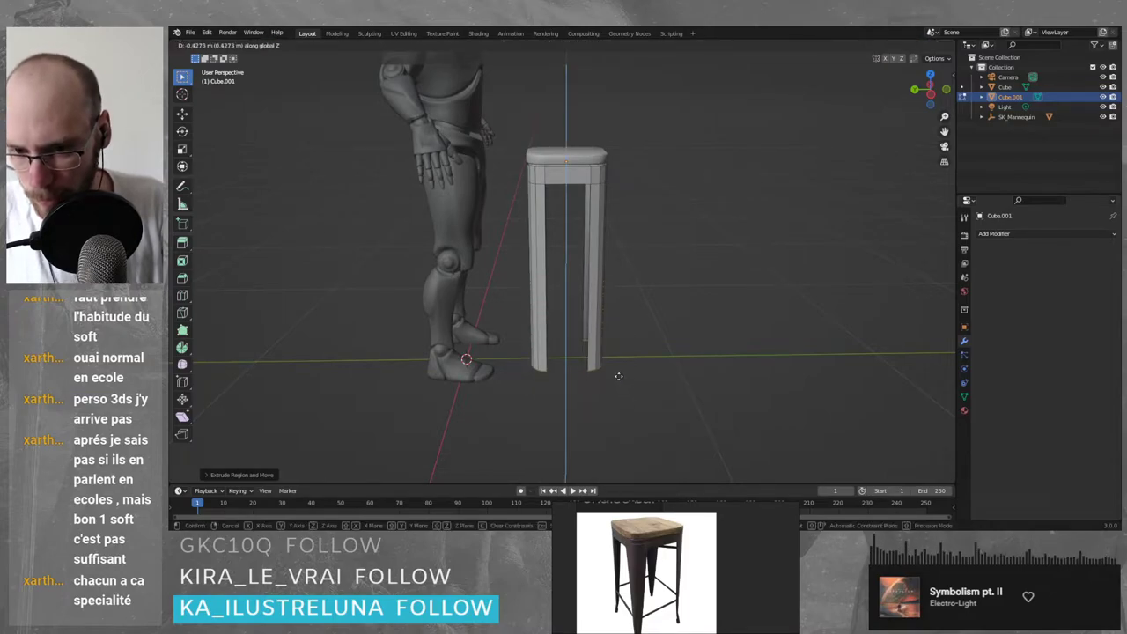
click(623, 370)
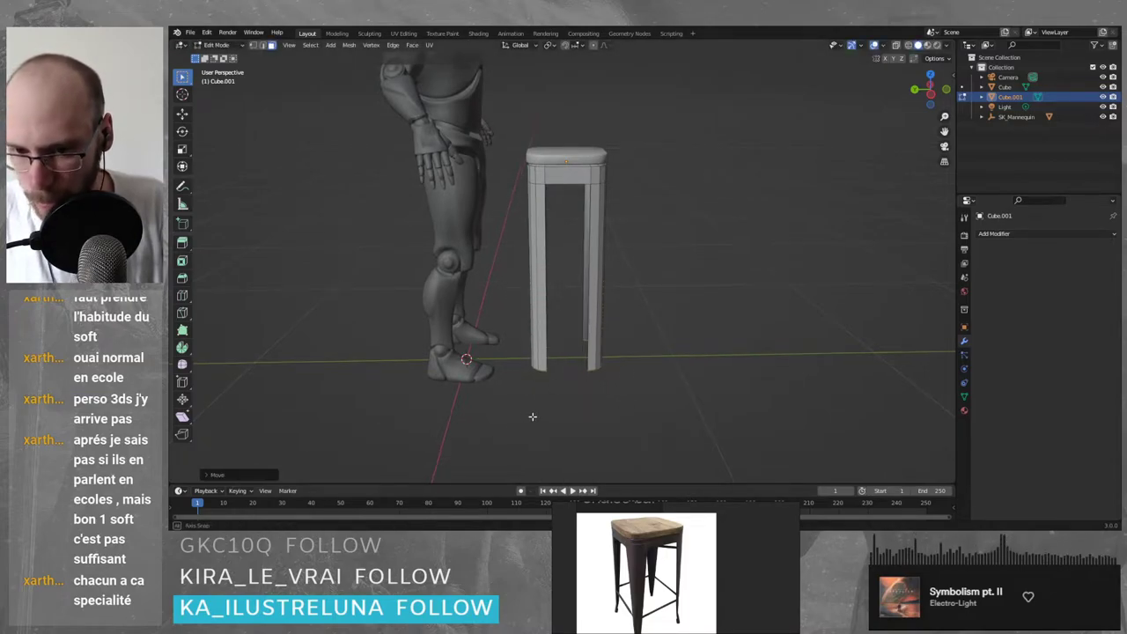
- Switch to the Move tool and set the Z offset of the last leg-end move to 0 m
middle_drag(531, 415, 437, 339)
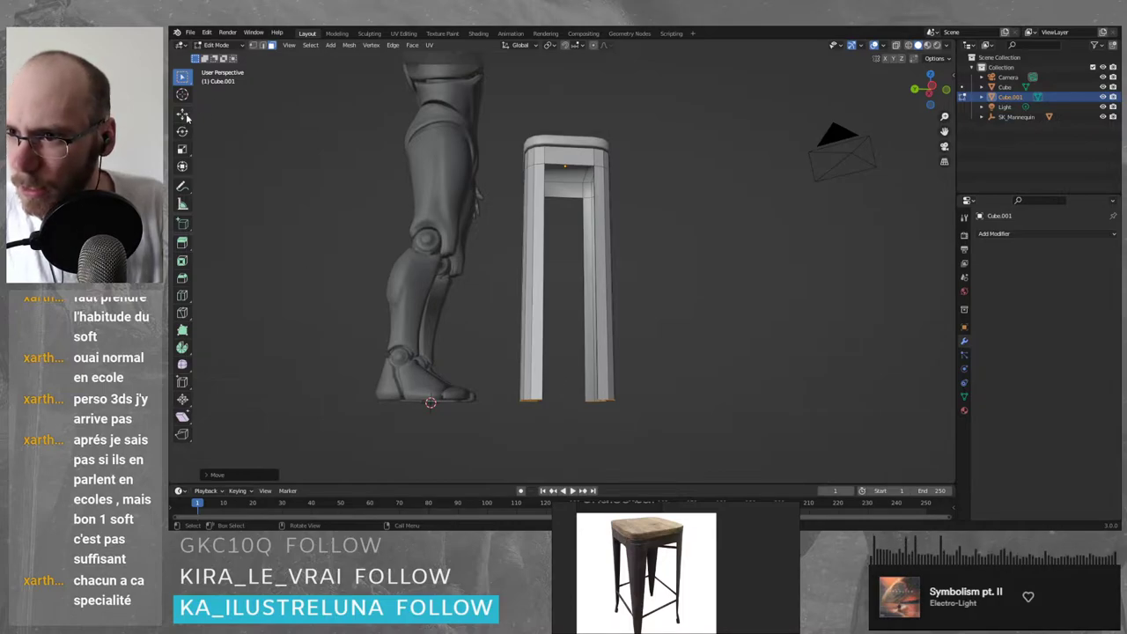
click(183, 113)
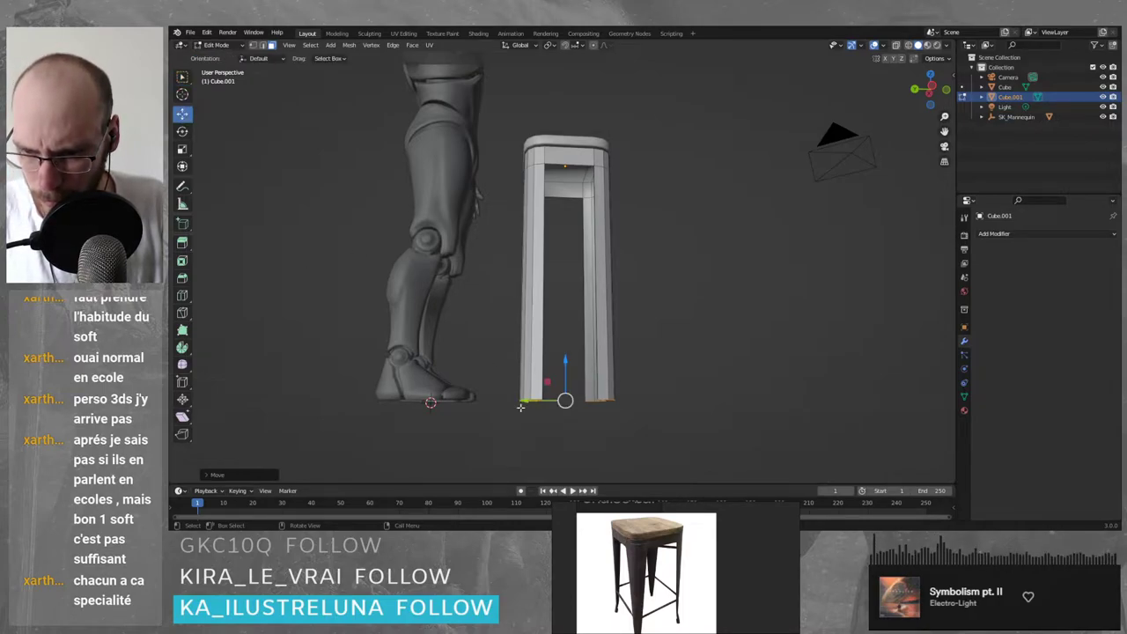
click(208, 475)
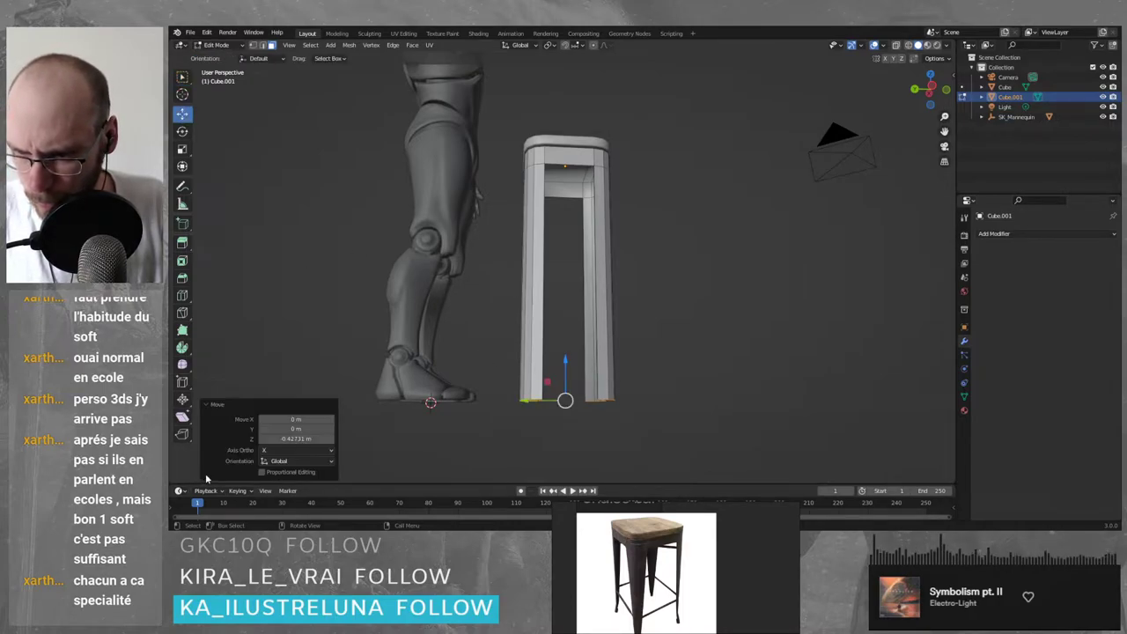
click(300, 438)
text(0)
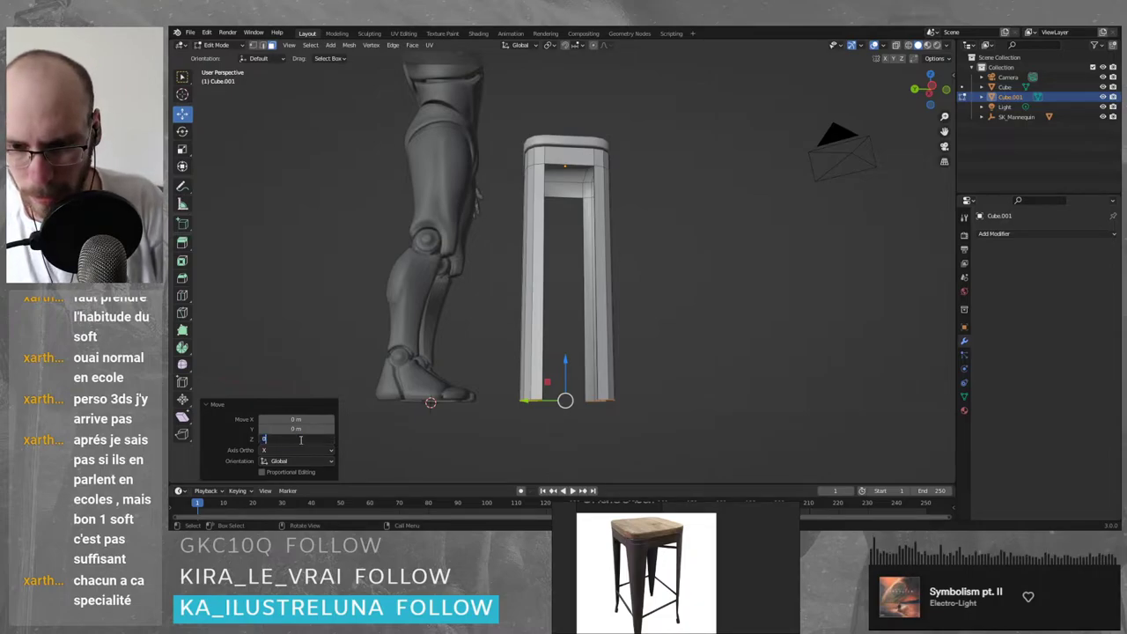
key(Return)
click(300, 438)
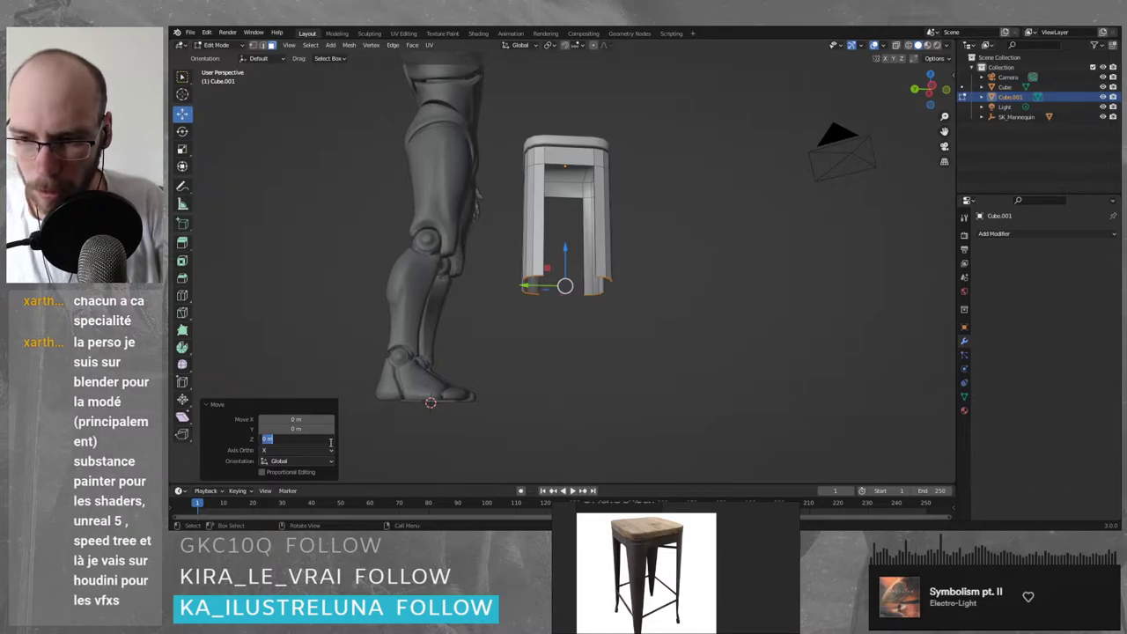
- Show the viewport sidebar, check the 3D cursor's location, and return to the transform values of the selected leg ends
click(949, 62)
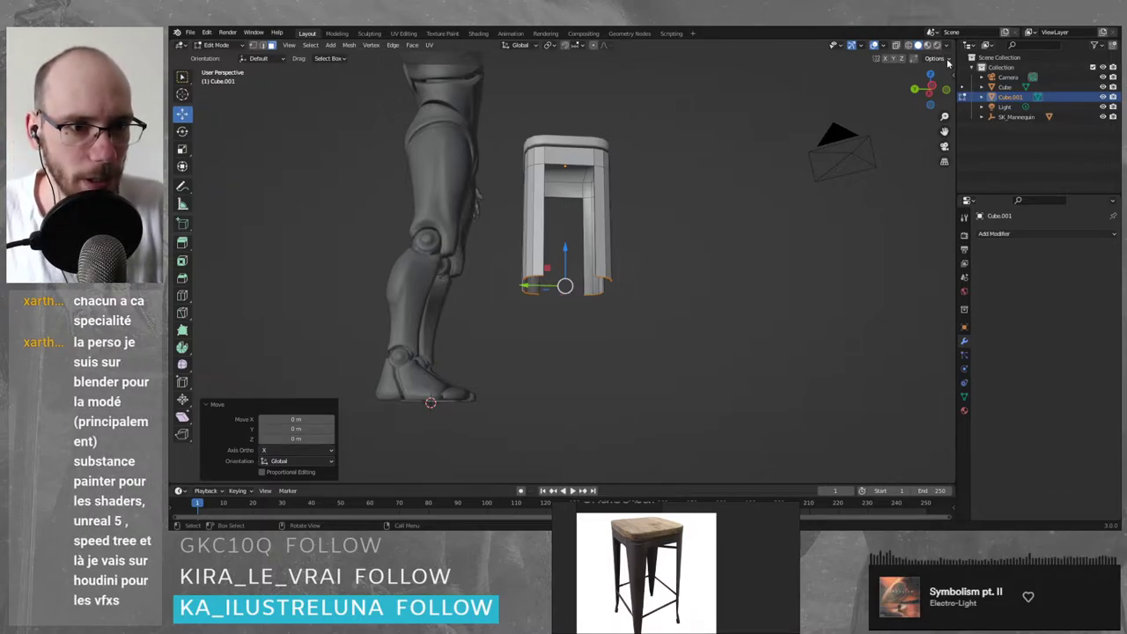
click(950, 60)
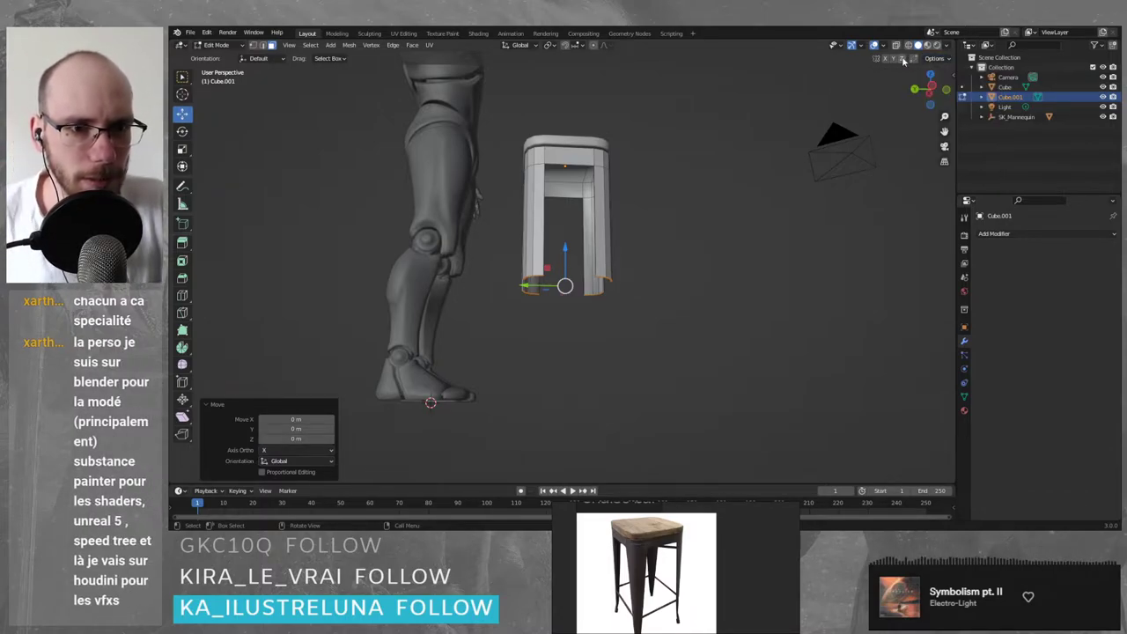
click(952, 77)
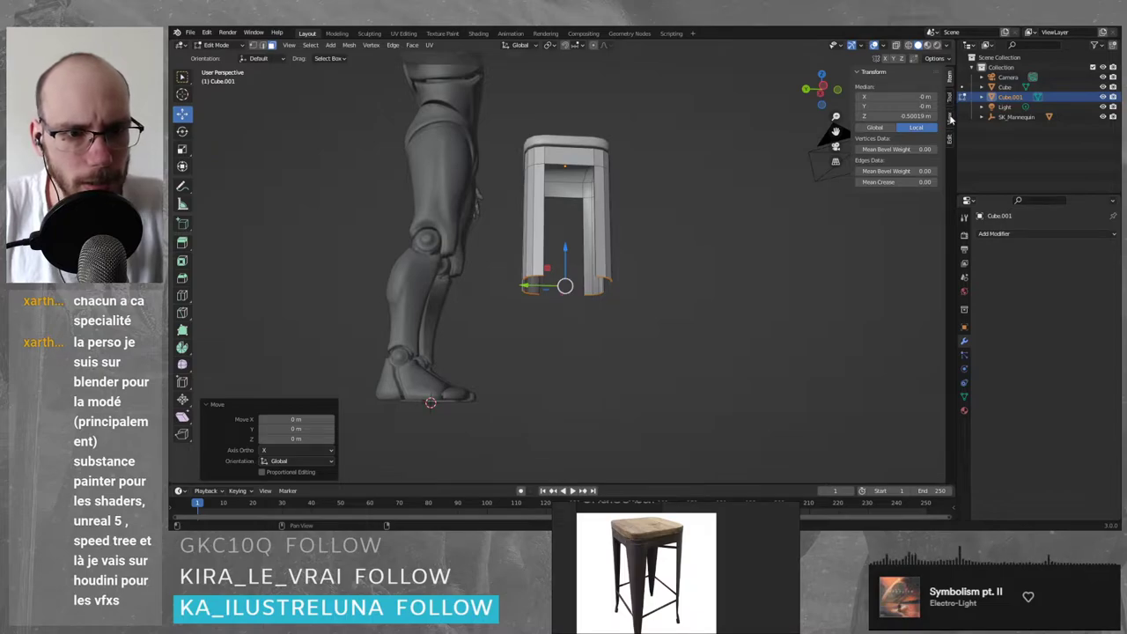
click(950, 100)
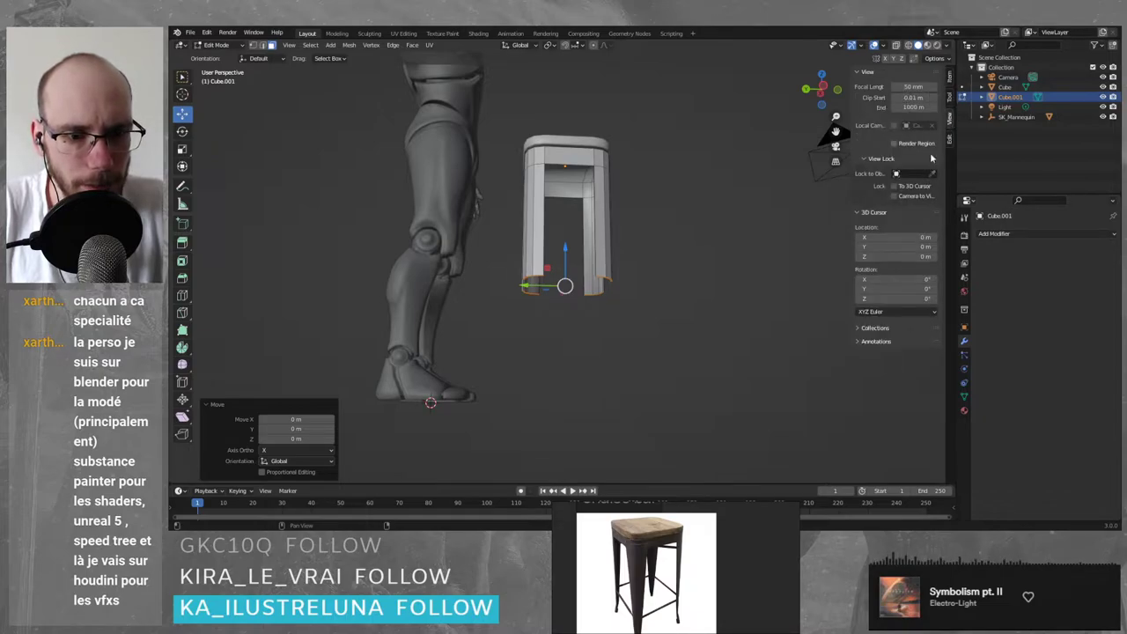
click(916, 255)
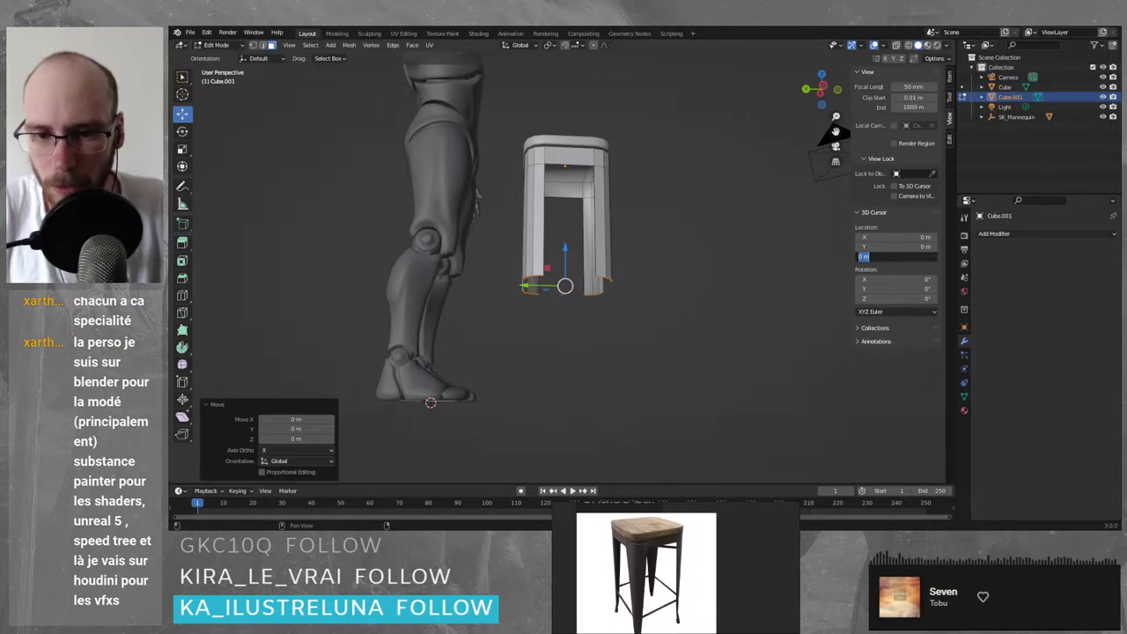
click(716, 239)
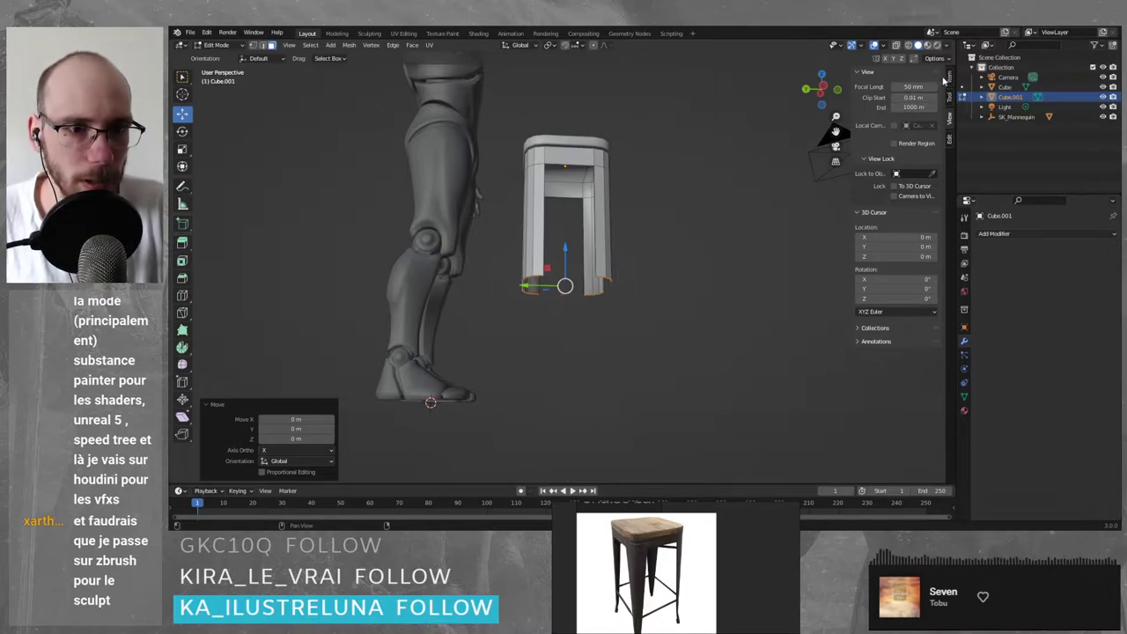
click(951, 99)
click(950, 78)
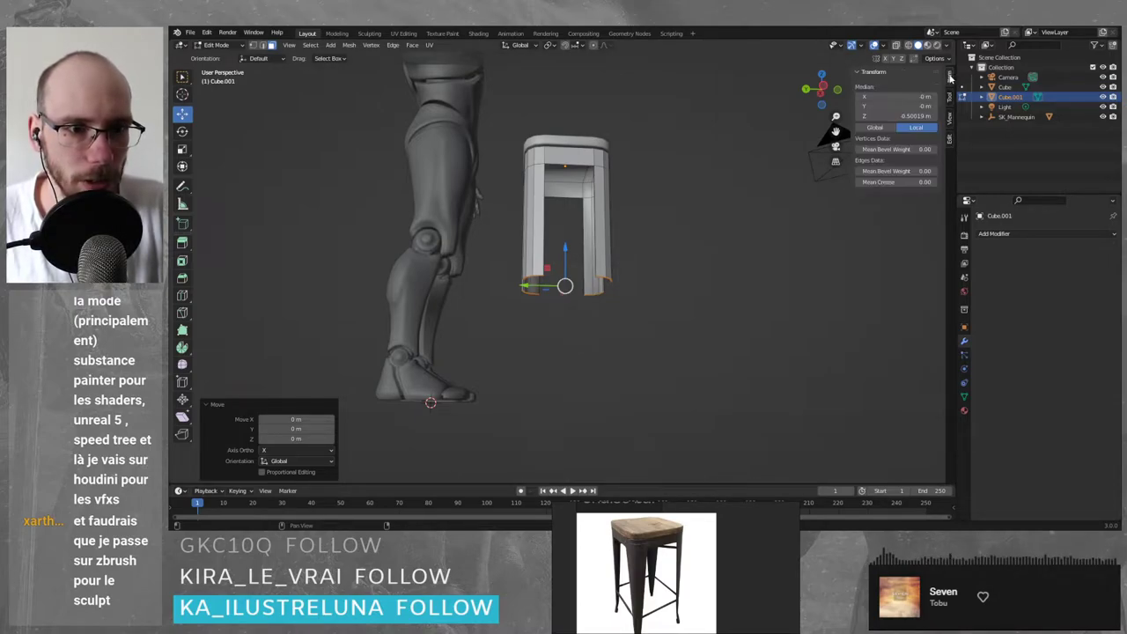
- Try setting the local median Z of the leg ends to 0 m, and undo it
click(894, 115)
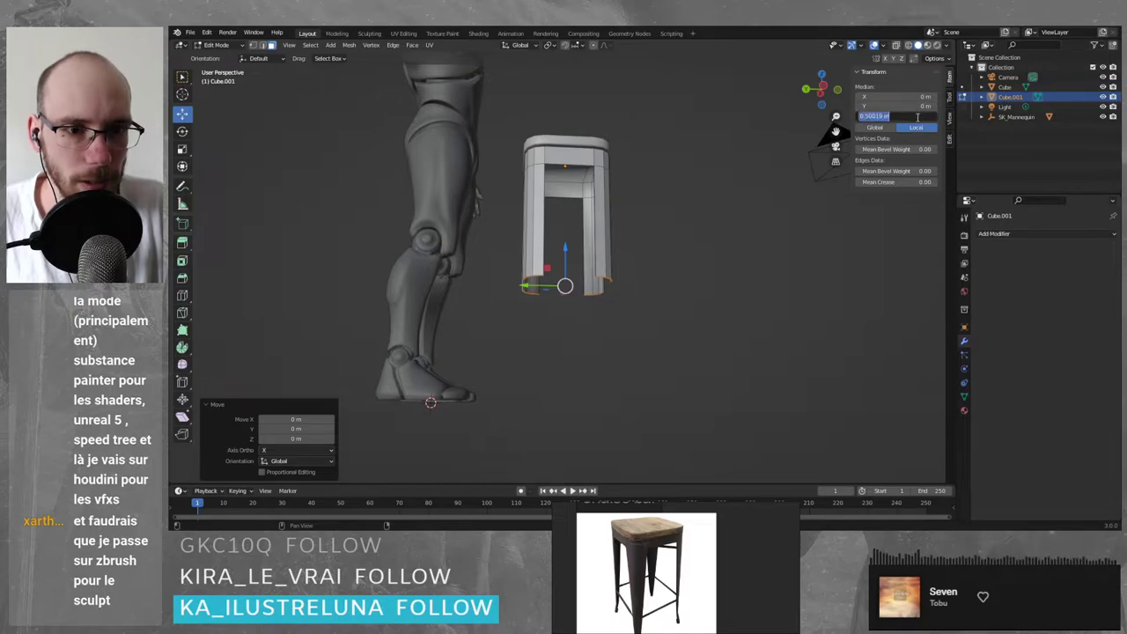
text(0)
key(Return)
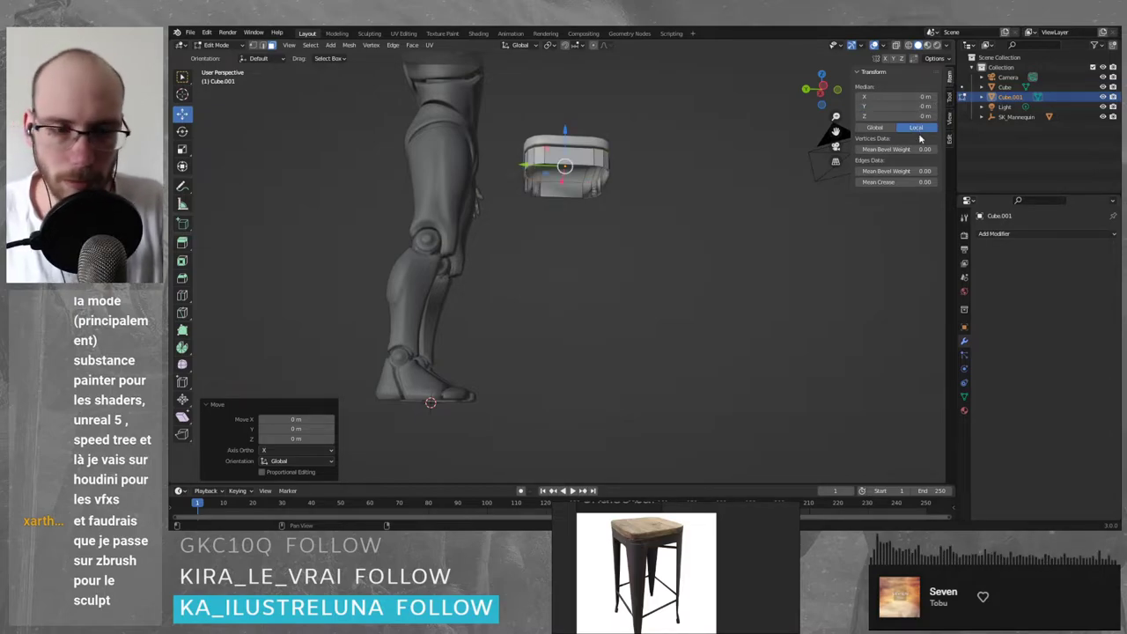
key(ctrl+z)
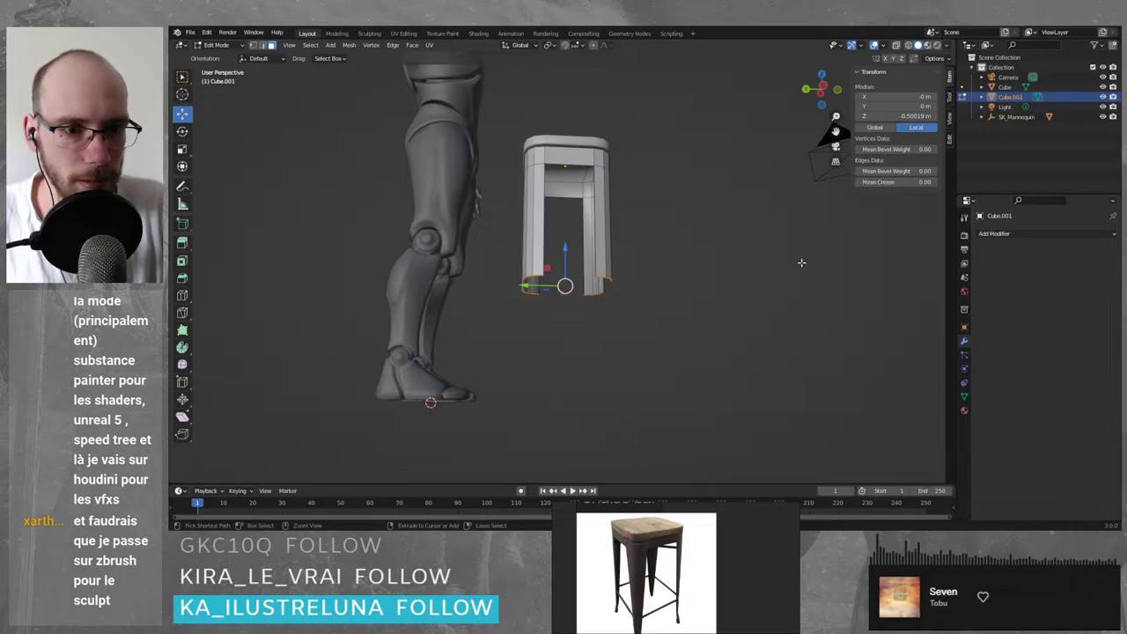
- Undo the earlier leg extrusion and re-extrude the skirt's corner faces down along Z, making the object about 0.78 m tall, and return to Object Mode
key(ctrl+z)
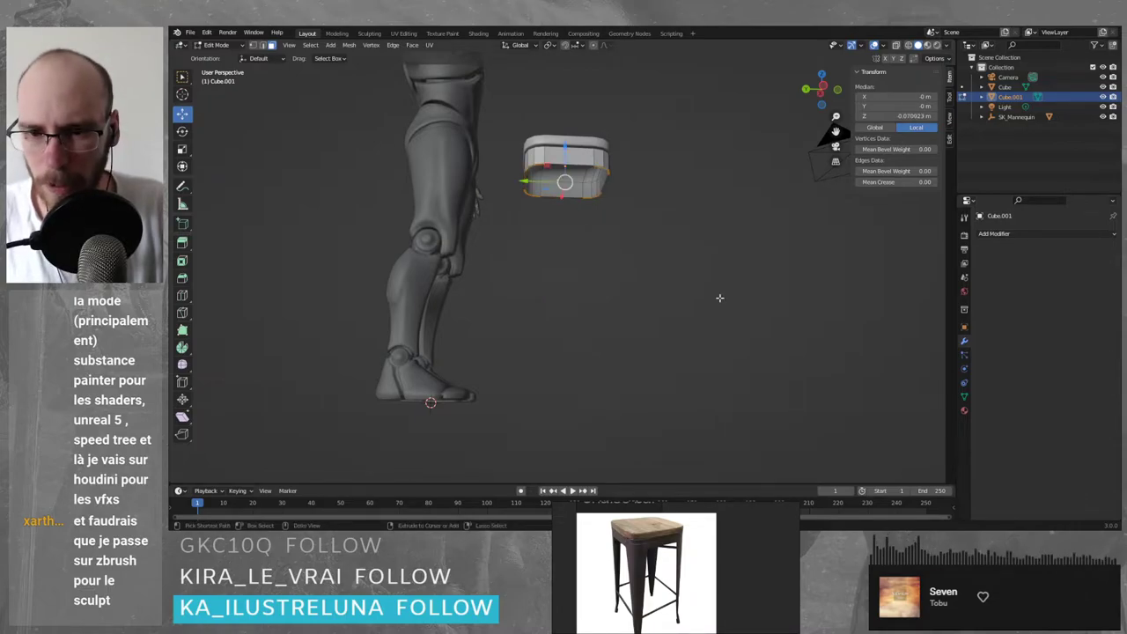
key(e)
key(z)
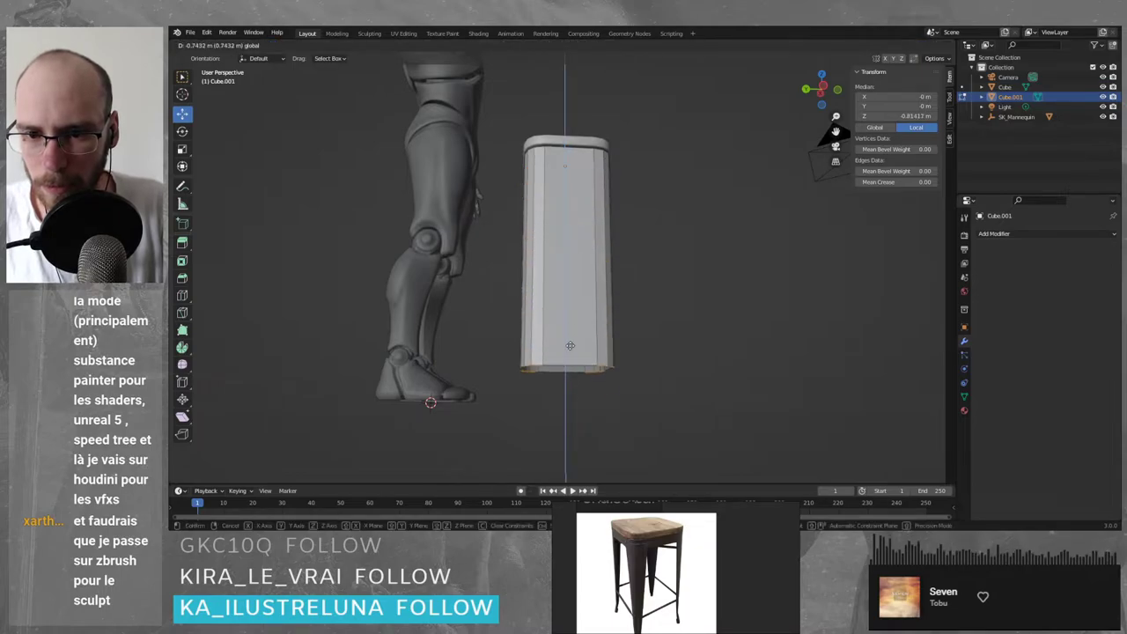
key(Escape)
key(e)
key(z)
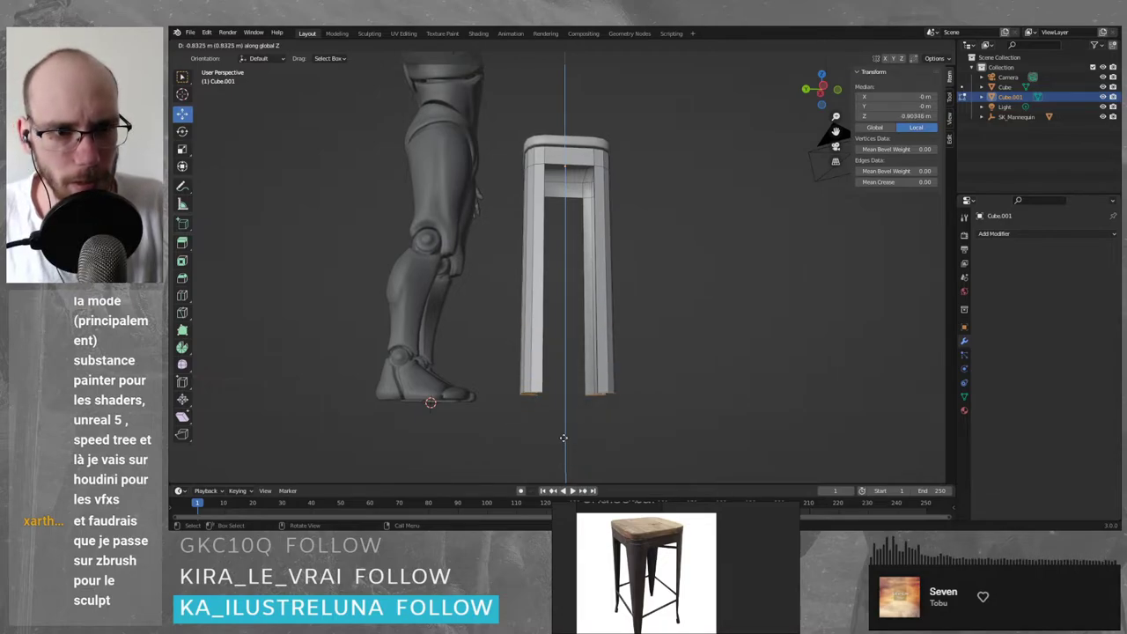
click(558, 398)
middle_drag(558, 398, 457, 293)
key(Tab)
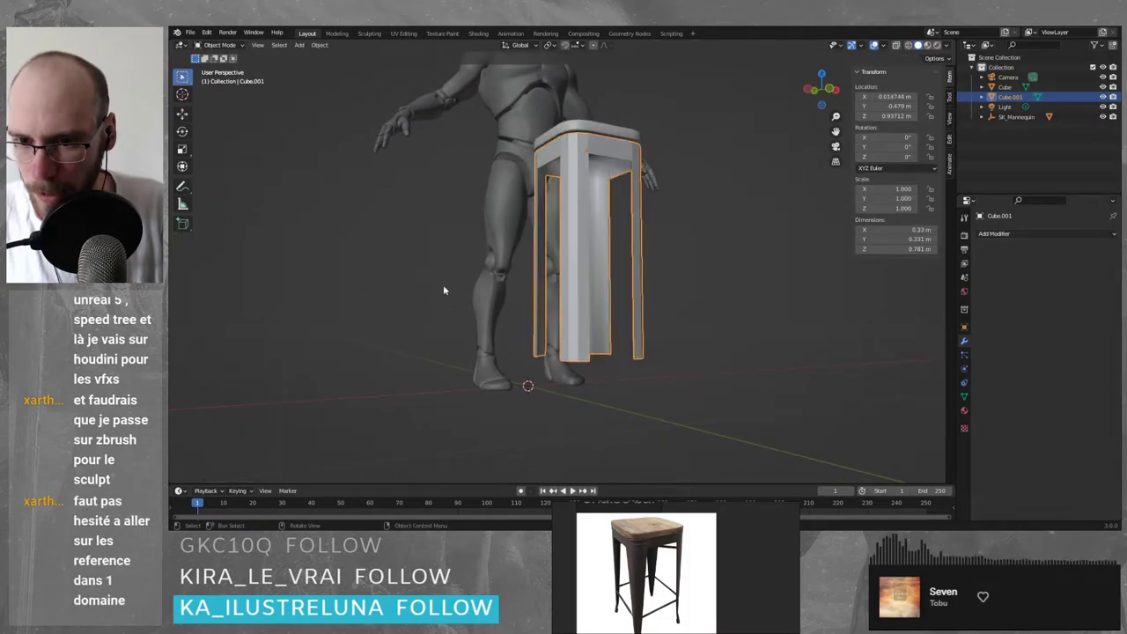
- Set the mannequin's Z location to 0 m
click(508, 380)
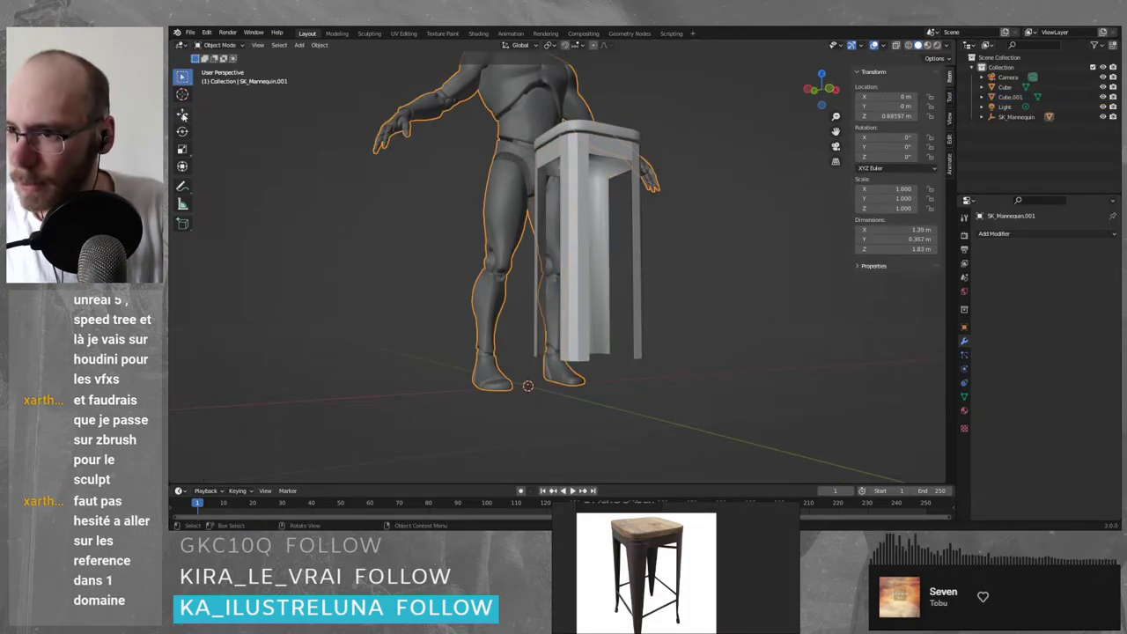
click(182, 115)
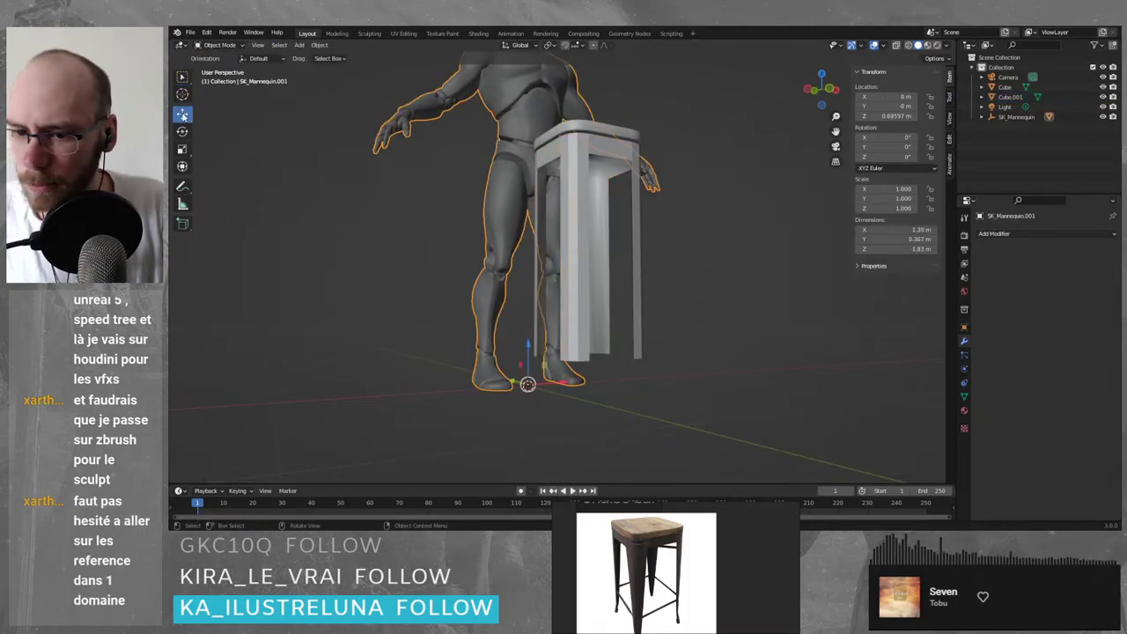
double_click(889, 115)
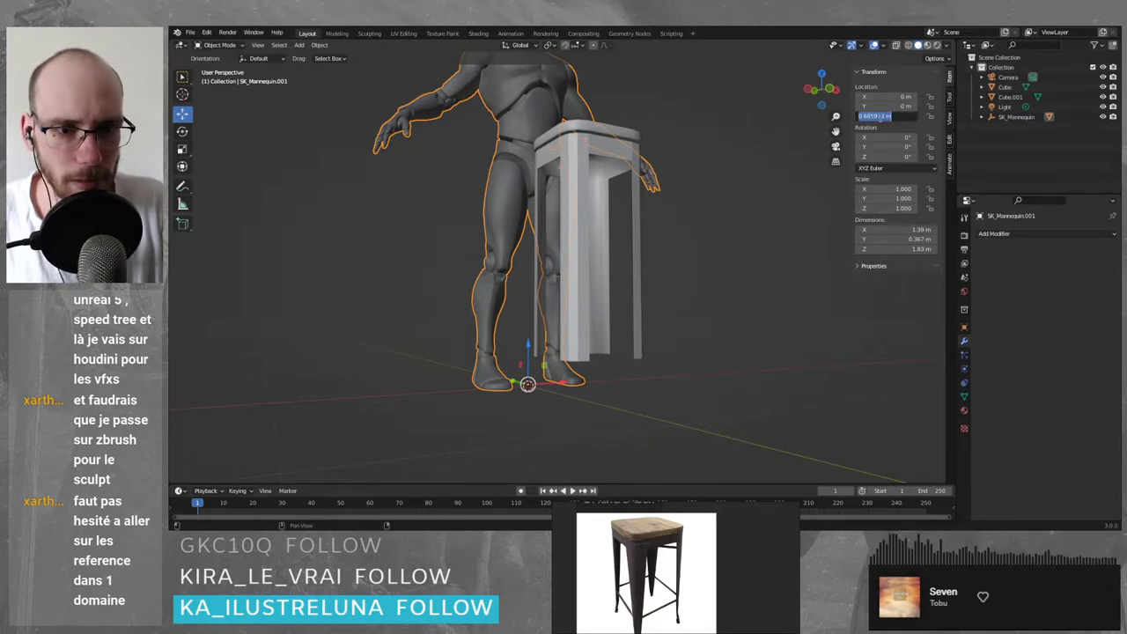
text(0)
key(Return)
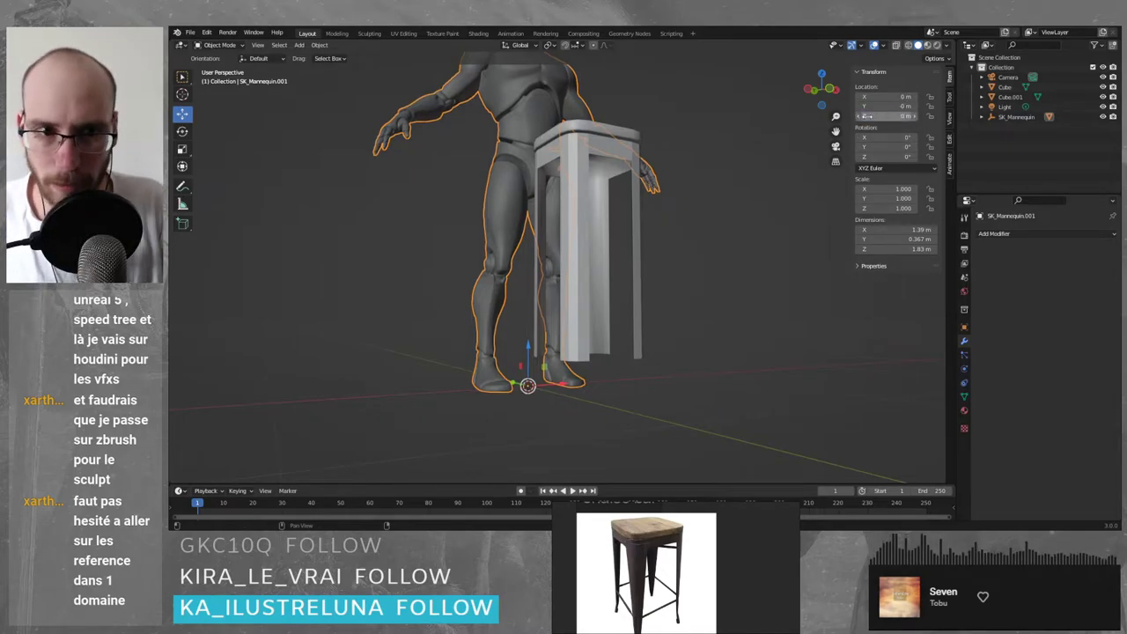
- Deselect the mannequin and select the stool's skirt-and-legs object
key(Tab)
click(612, 146)
key(Tab)
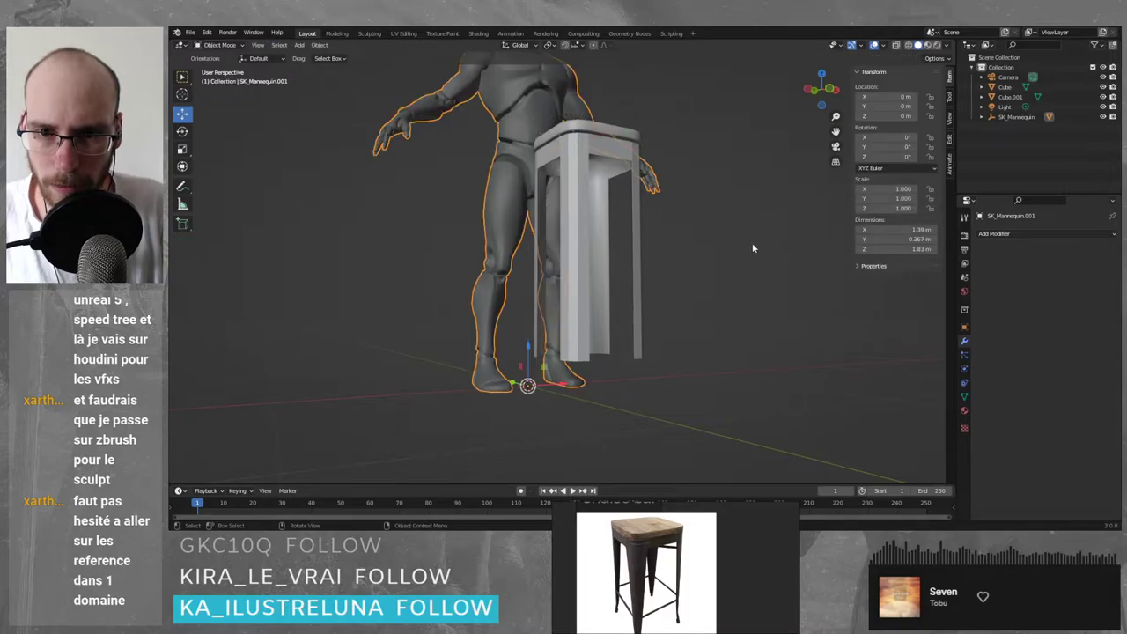
click(753, 249)
click(583, 128)
middle_drag(590, 145, 617, 160)
click(602, 169)
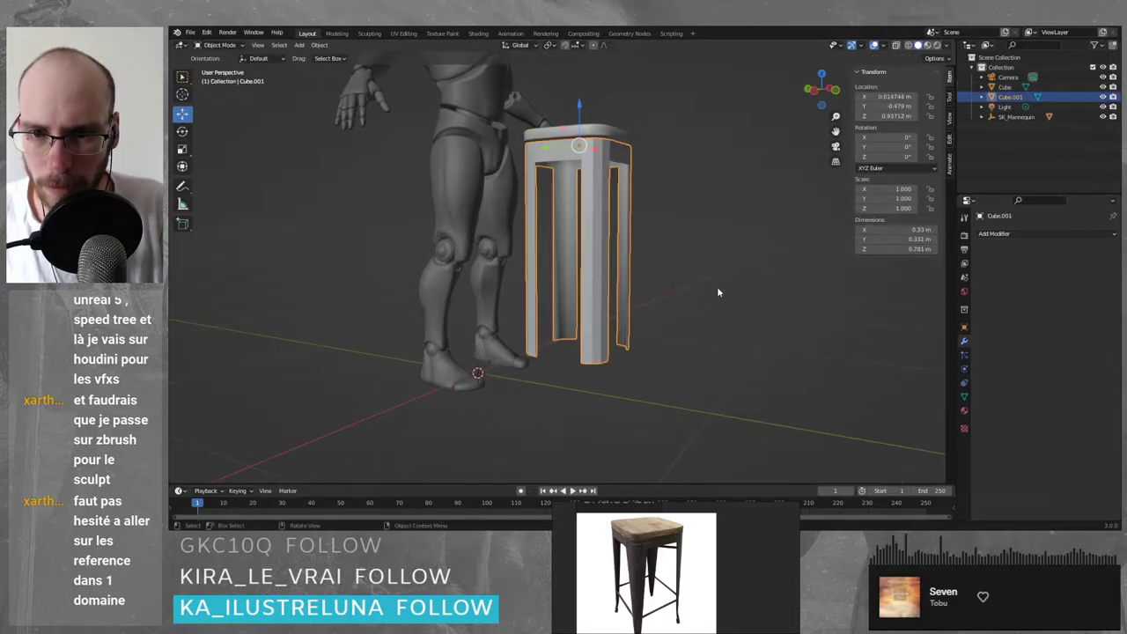
middle_drag(717, 293, 746, 231)
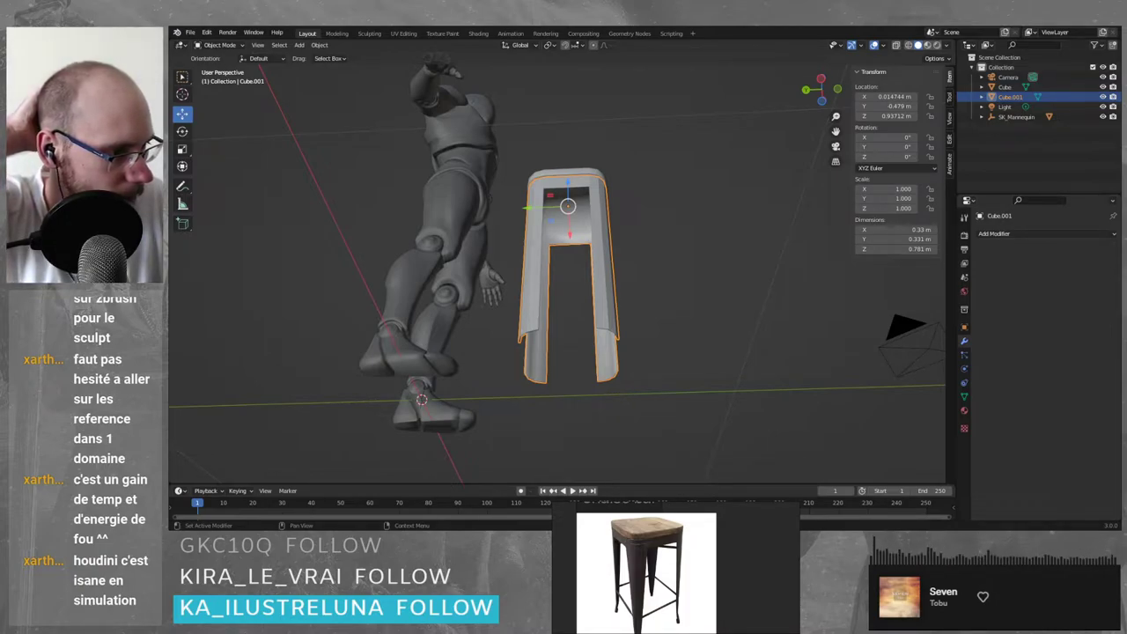
- Compare the shape of the stool's legs with the reference image from below, close up and from the side
drag(581, 525, 583, 526)
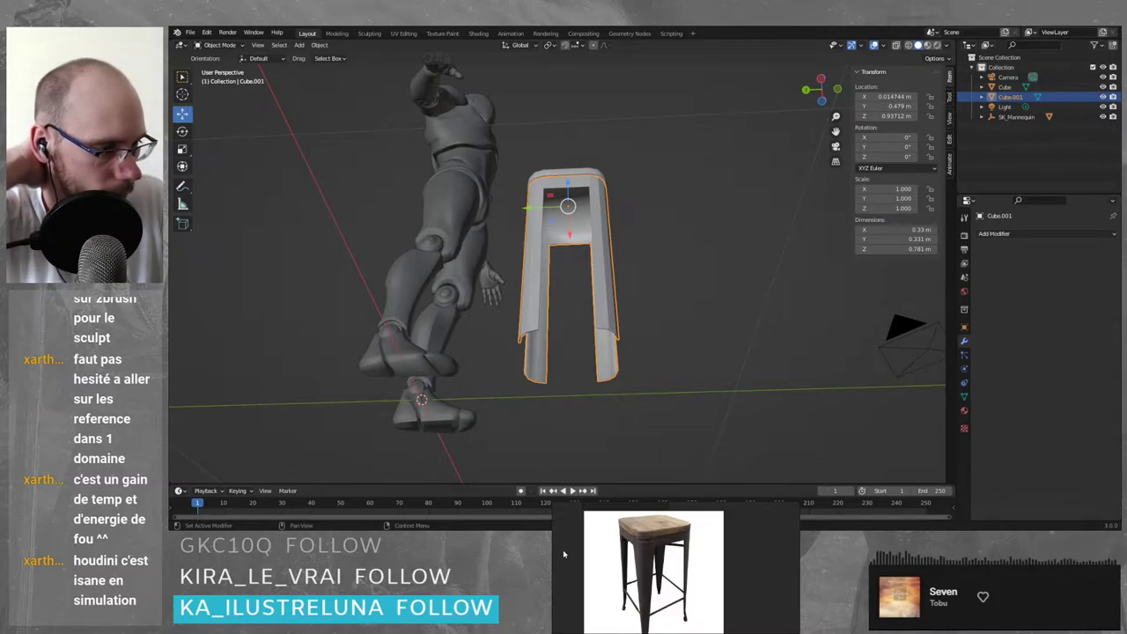
click(487, 303)
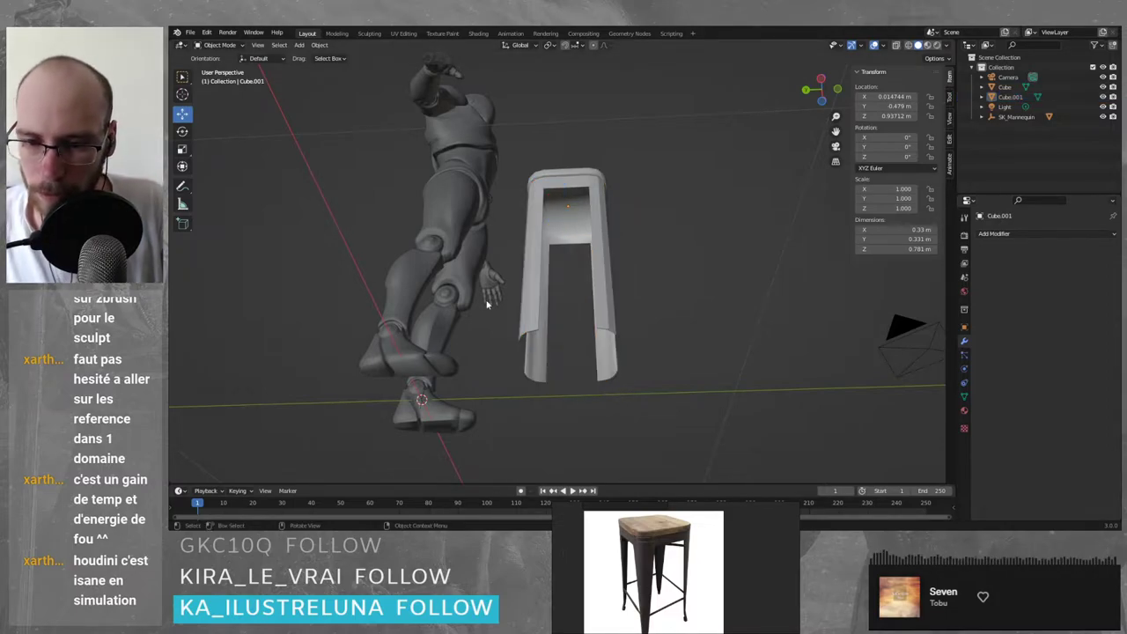
click(530, 315)
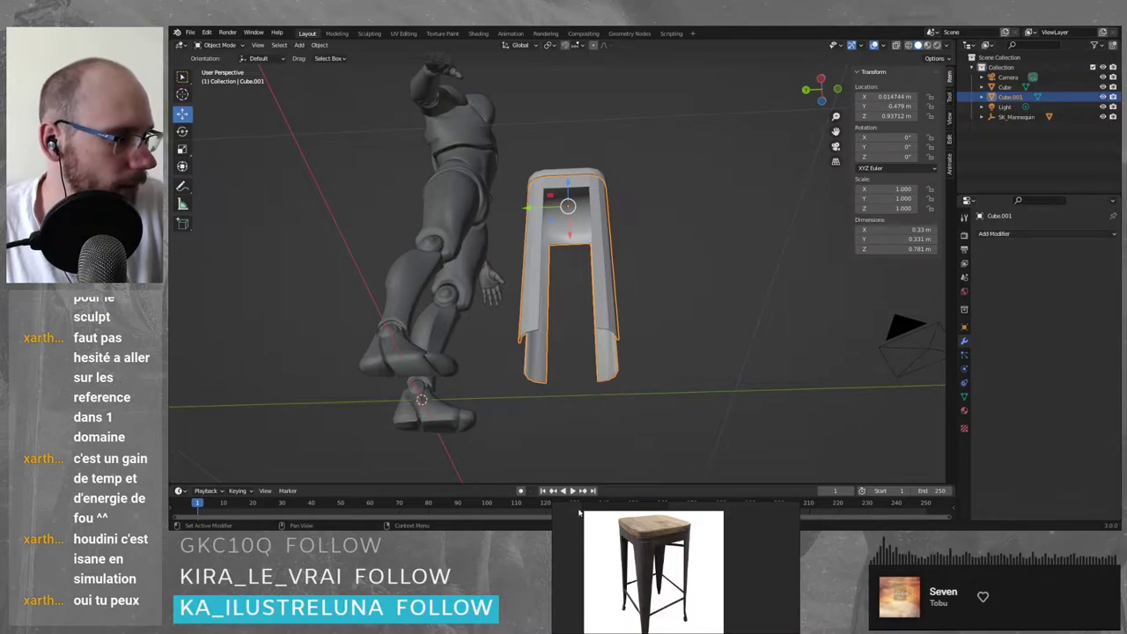
middle_drag(577, 264, 541, 263)
scroll(541, 263, up, 2)
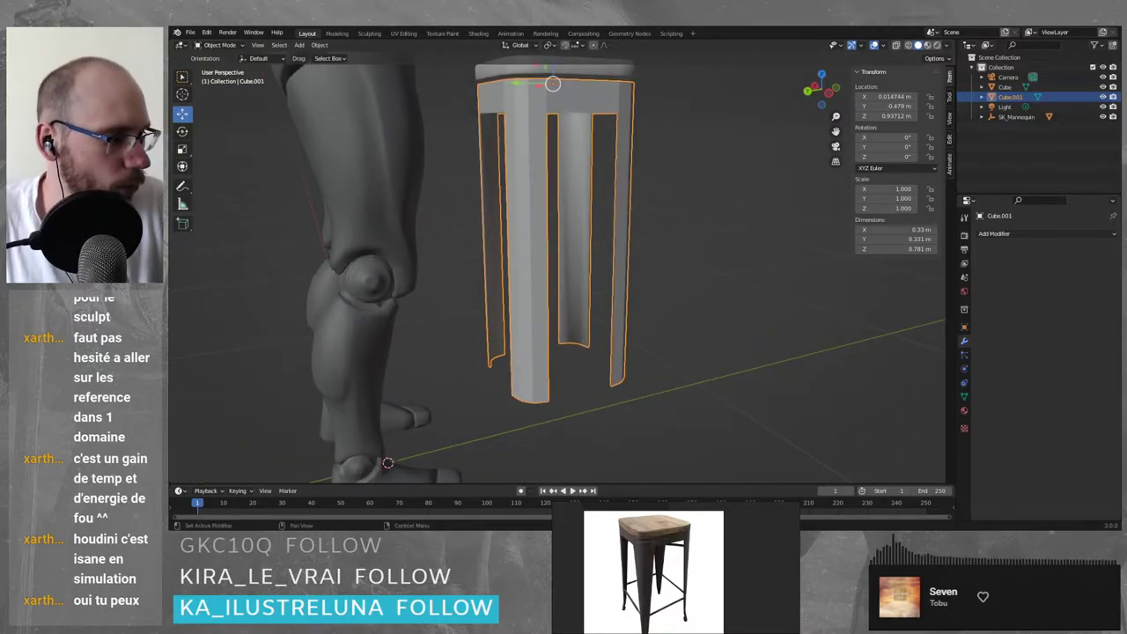
middle_drag(704, 235, 681, 246)
scroll(682, 250, down, 3)
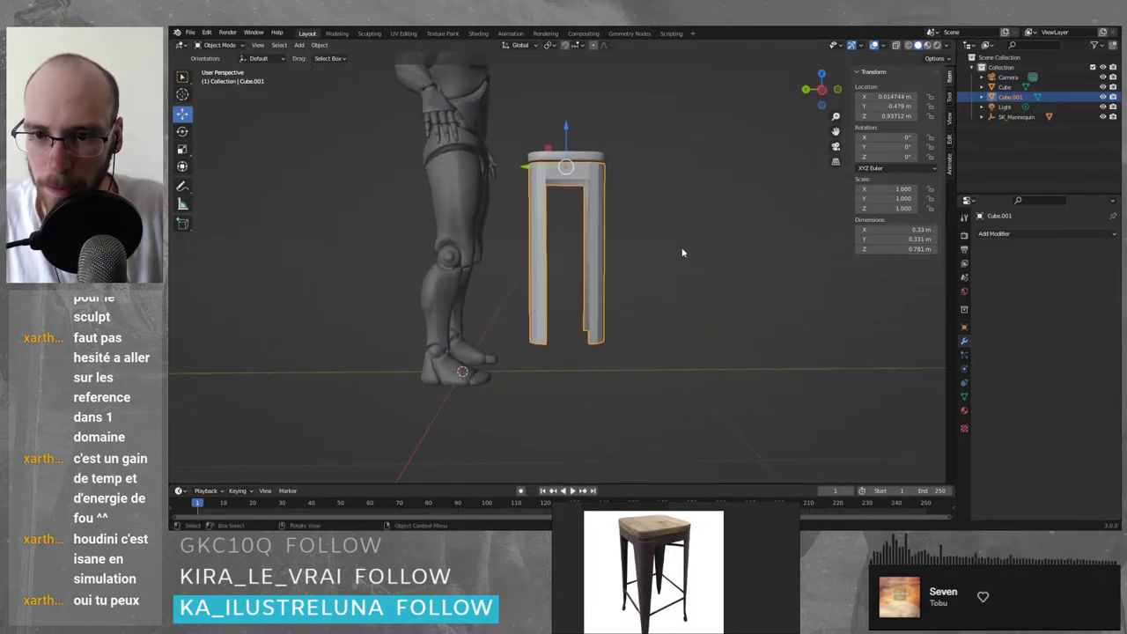
- Select the stool's seat and leg frame together and lower both about 0.155 m along Z to the ground beside the mannequin
key(Tab)
drag(507, 99, 722, 292)
key(Tab)
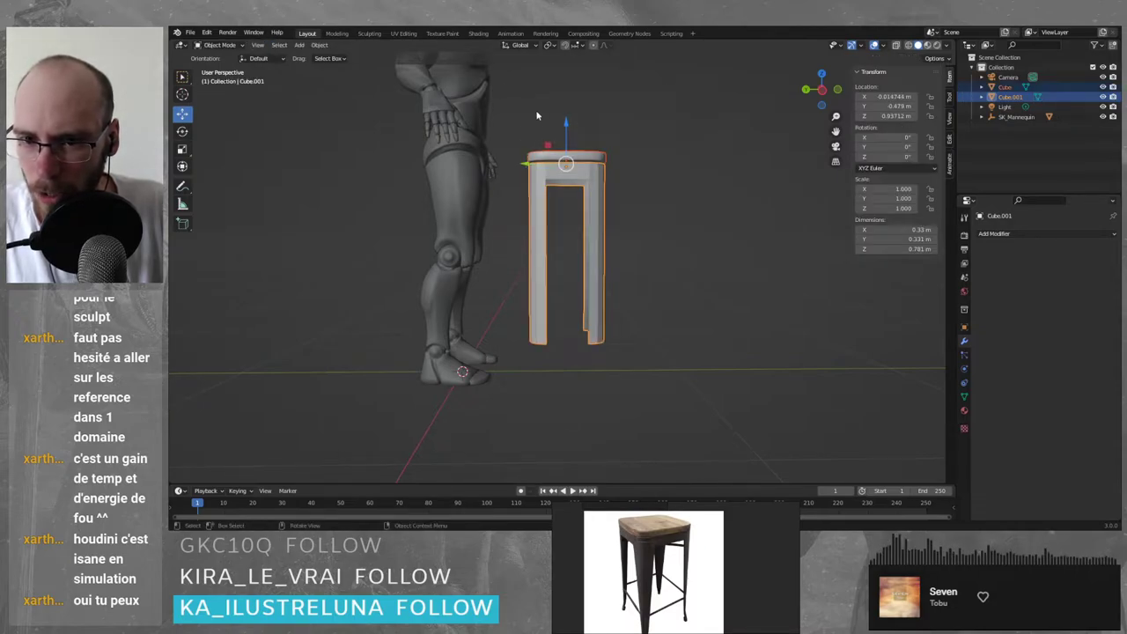
key(w)
key(g)
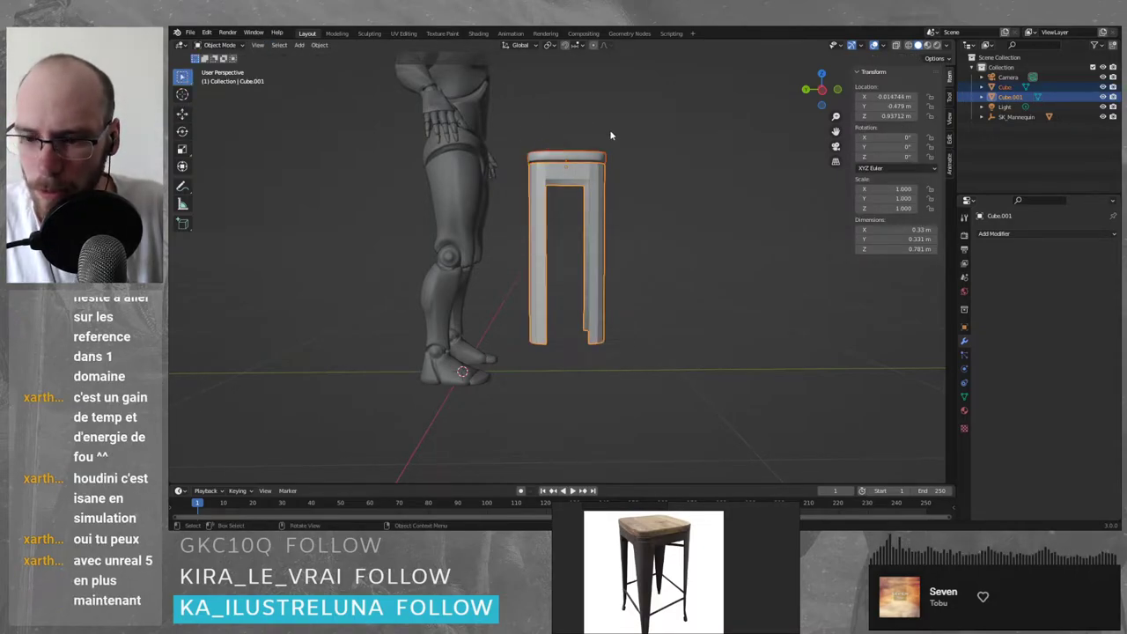
key(z)
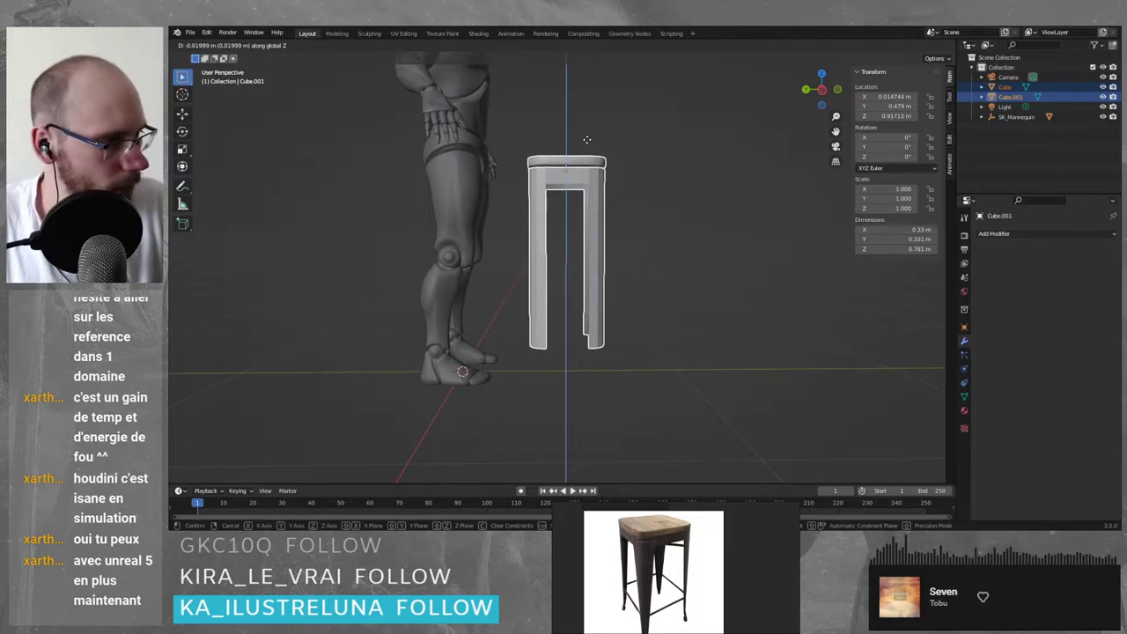
click(589, 143)
mouse_move(626, 208)
middle_down()
mouse_move(666, 227)
mouse_move(616, 212)
middle_up()
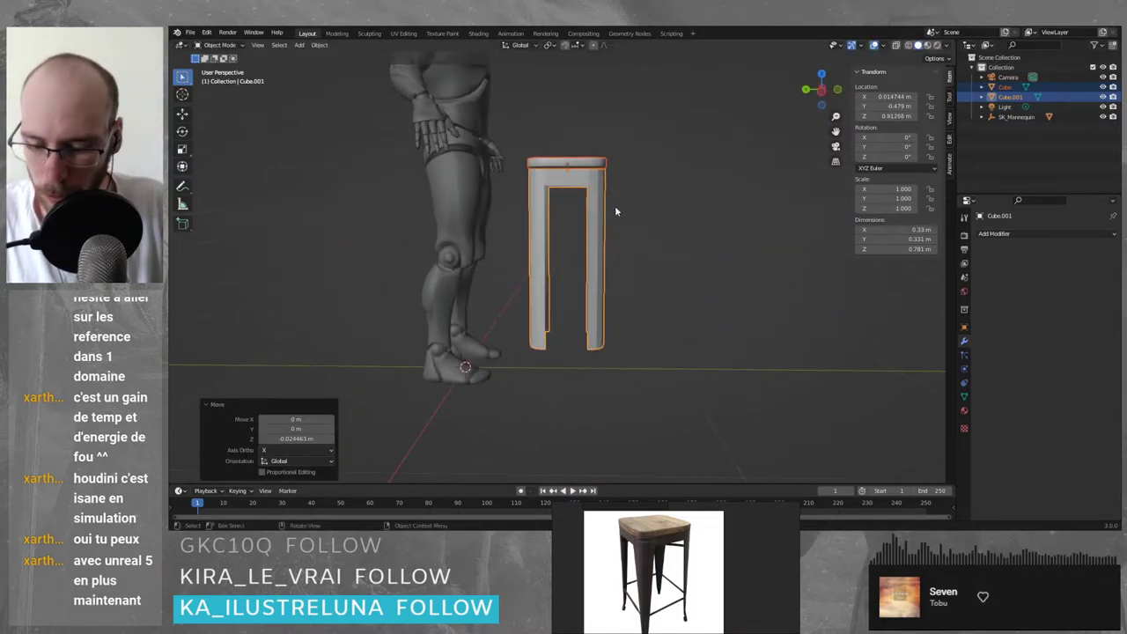
key(g)
key(z)
click(613, 243)
middle_drag(615, 256, 637, 285)
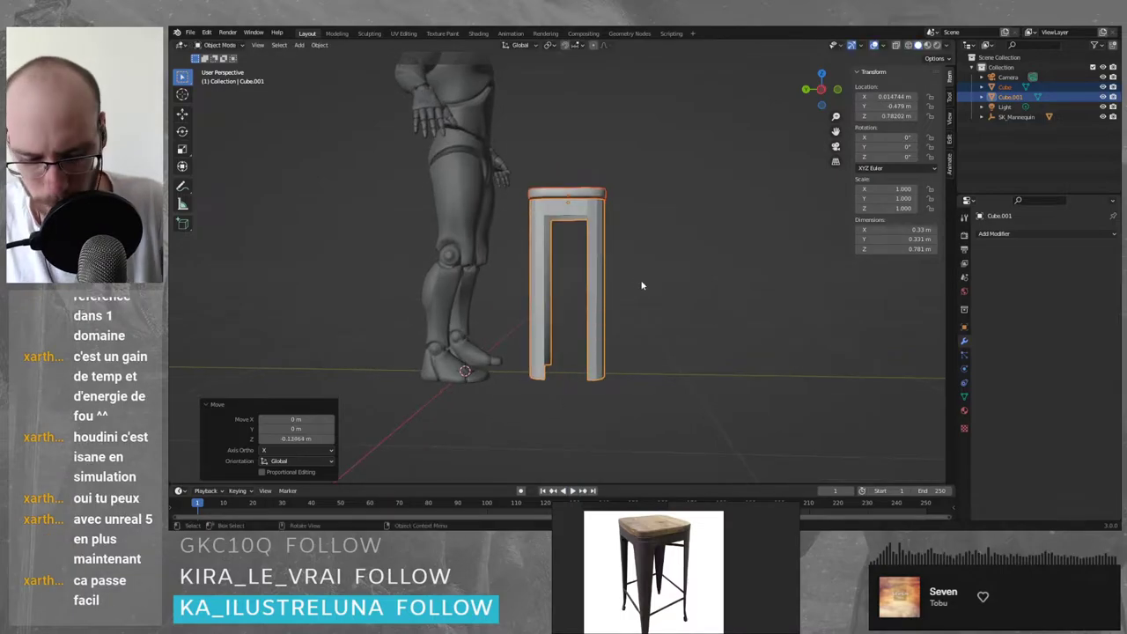
- Examine the stool's feet against the ground line in front view and clear the selection
key(KP_1)
scroll(587, 362, up, 4)
scroll(603, 367, down, 2)
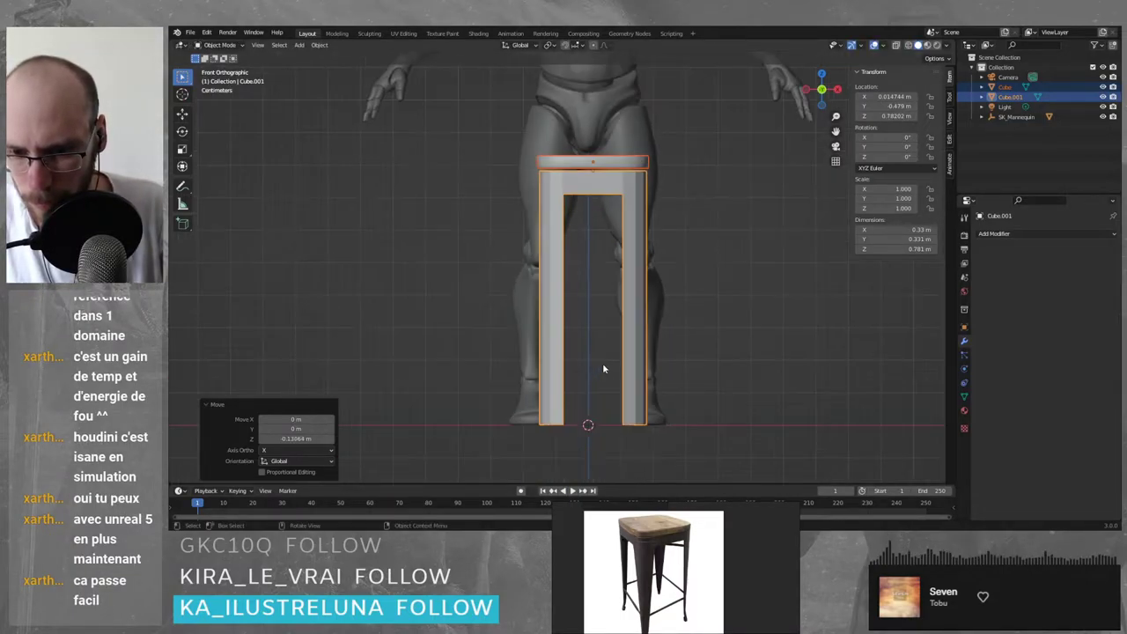
shift+middle_drag(603, 369, 599, 327)
key(g)
key(z)
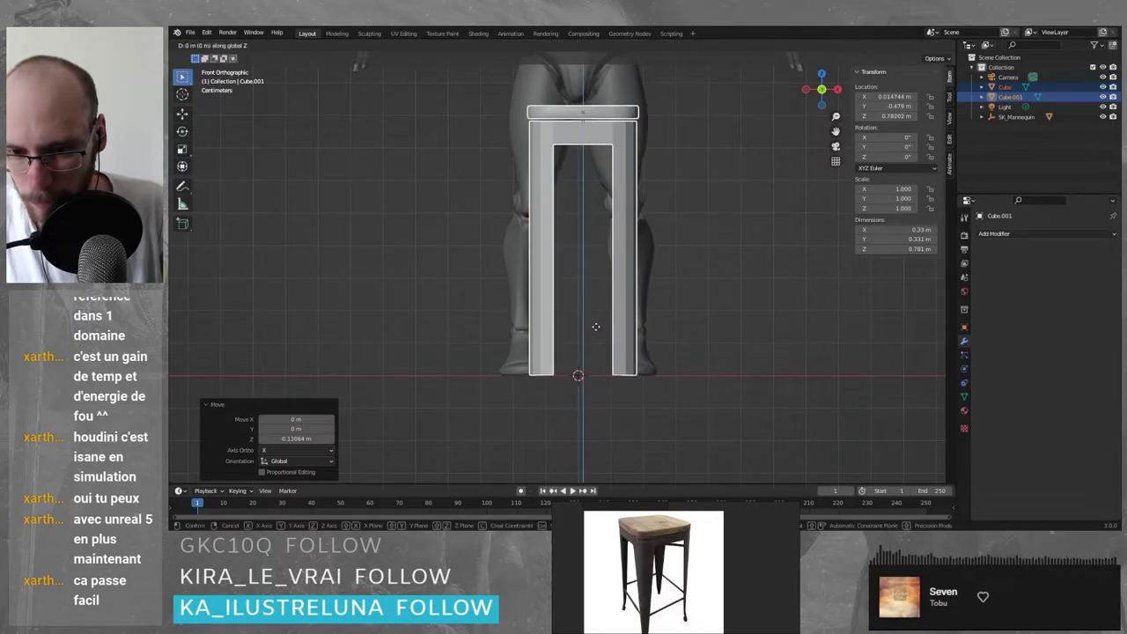
right_click(597, 326)
click(752, 297)
- Lower the stool's leg frame about 0.015 m along Z, away from the seat
scroll(687, 238, down, 3)
middle_drag(661, 218, 535, 254)
scroll(568, 200, up, 4)
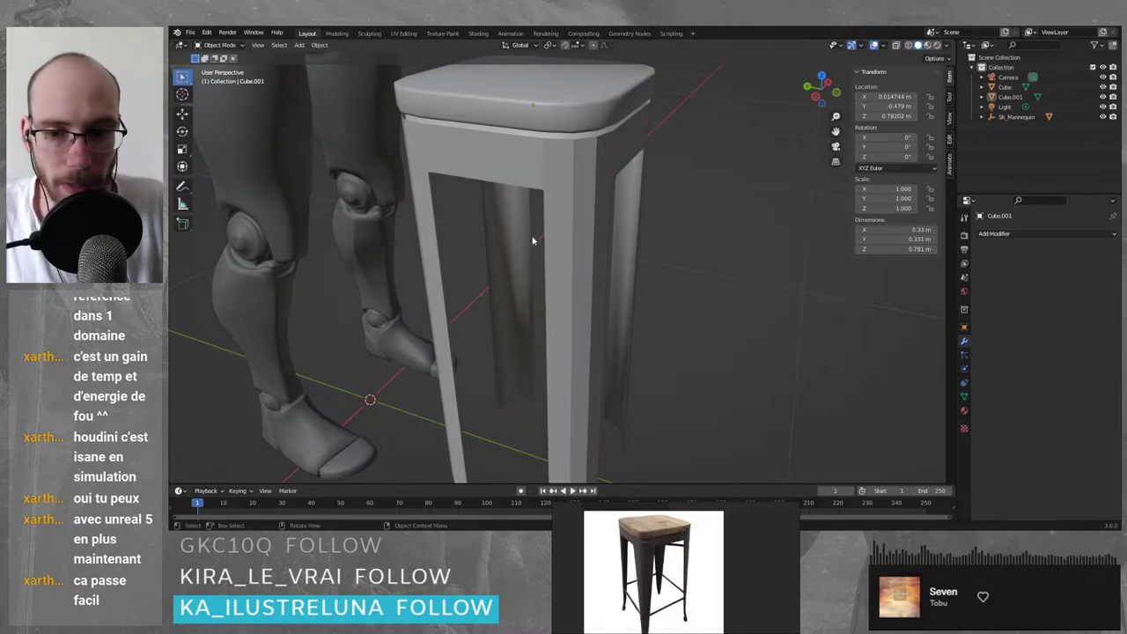
middle_drag(536, 254, 566, 286)
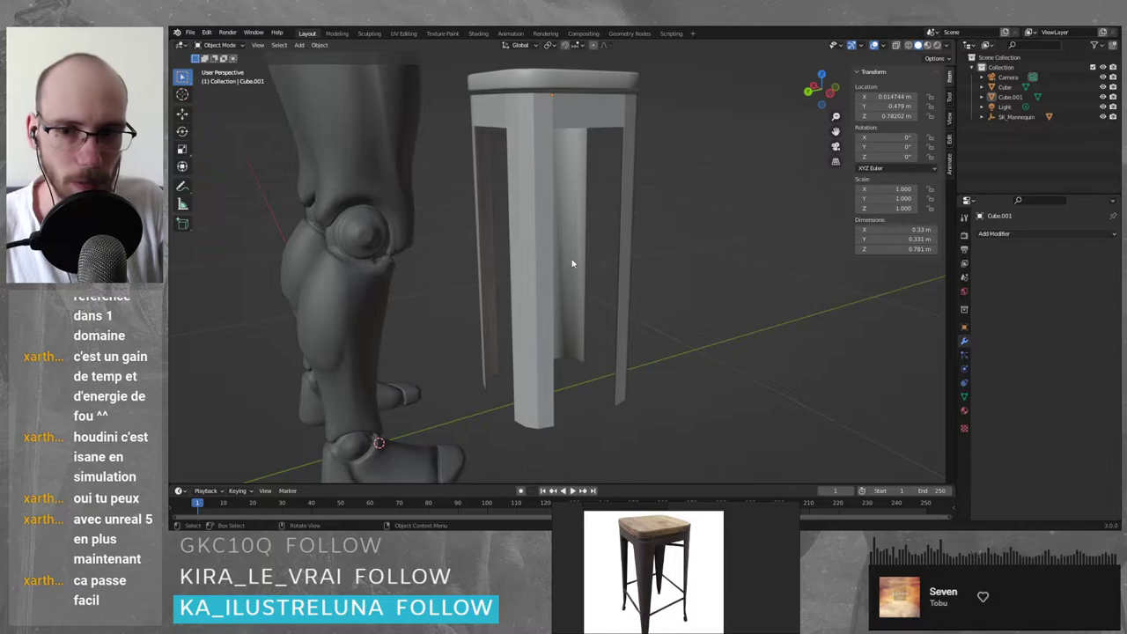
middle_drag(580, 135, 585, 165)
scroll(628, 162, up, 1)
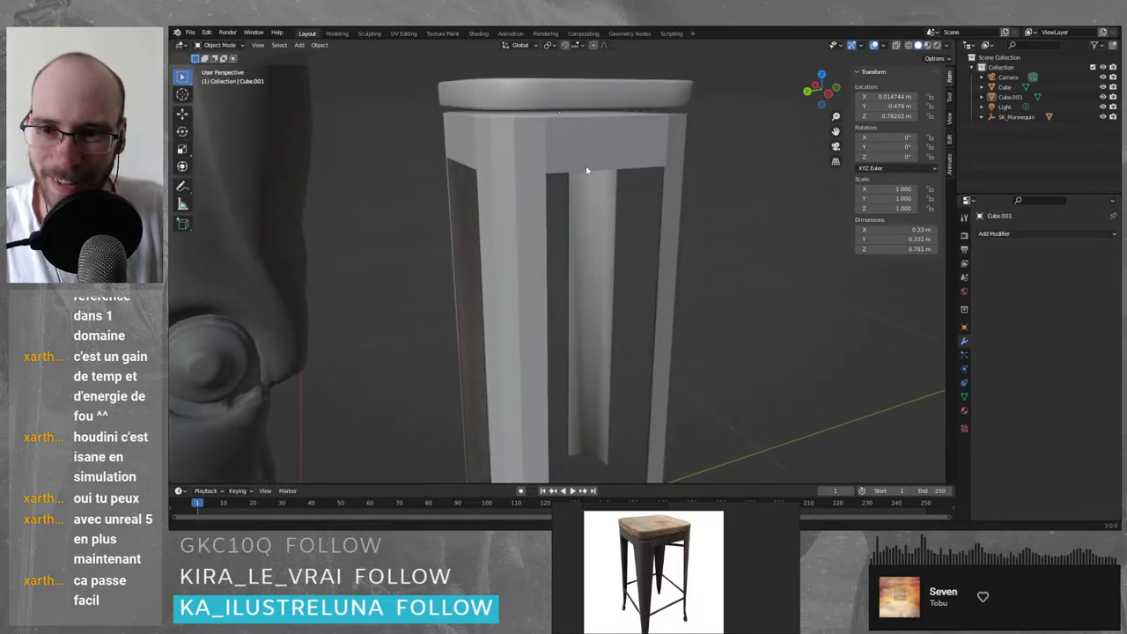
click(555, 135)
key(g)
key(z)
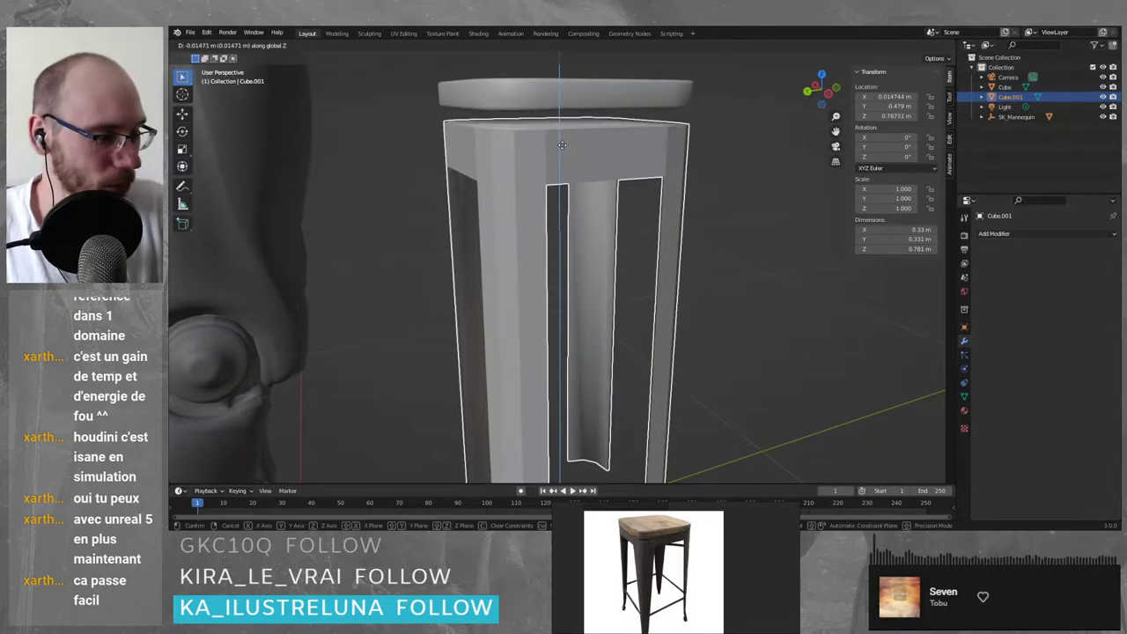
click(563, 146)
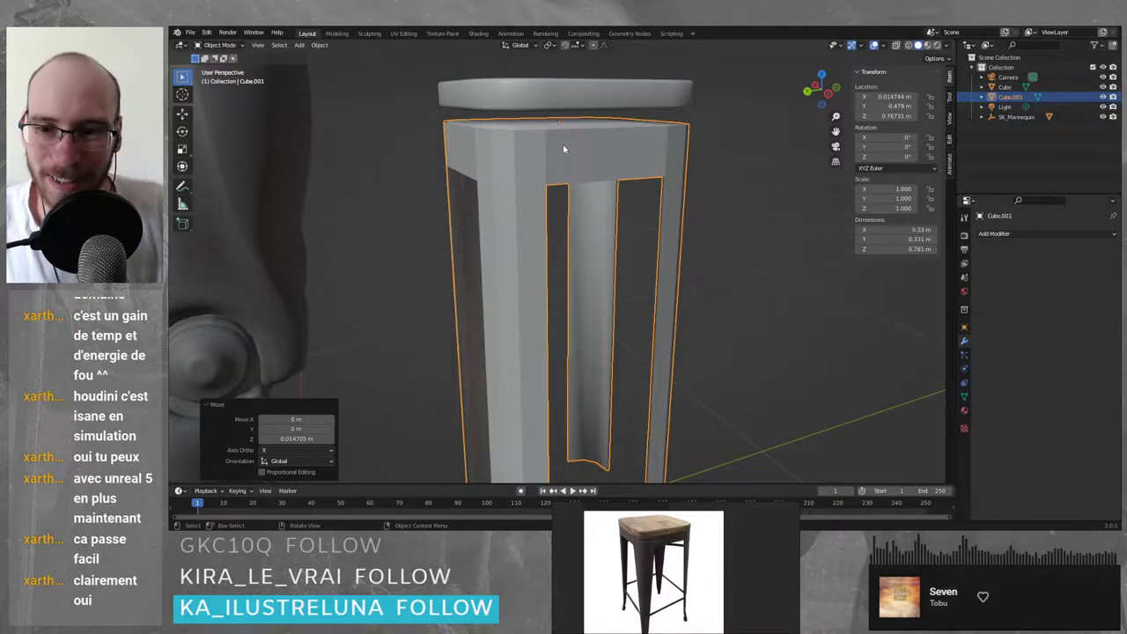
- Enter mesh editing on the leg frame and select the edge loop around its upper rim
scroll(564, 149, up, 4)
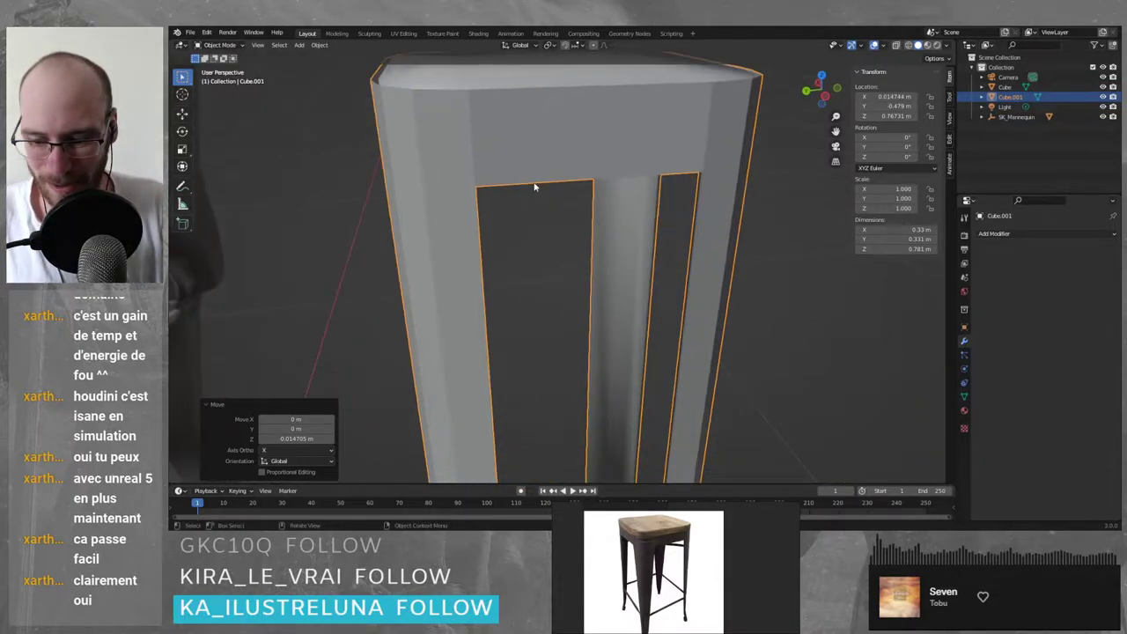
key(Tab)
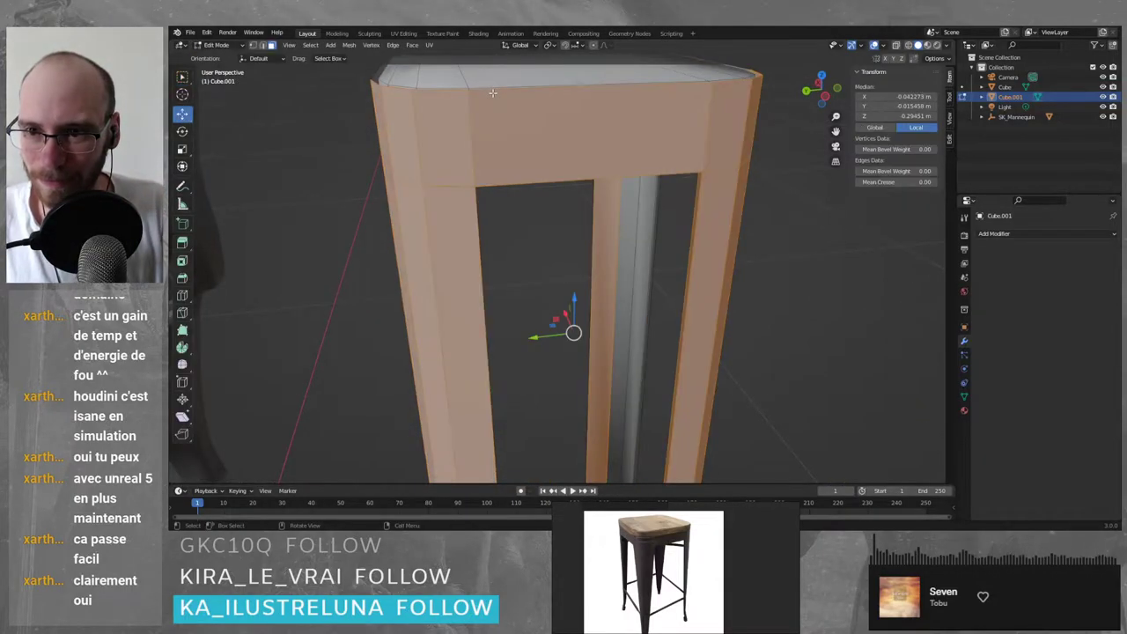
key(2)
alt+click(487, 89)
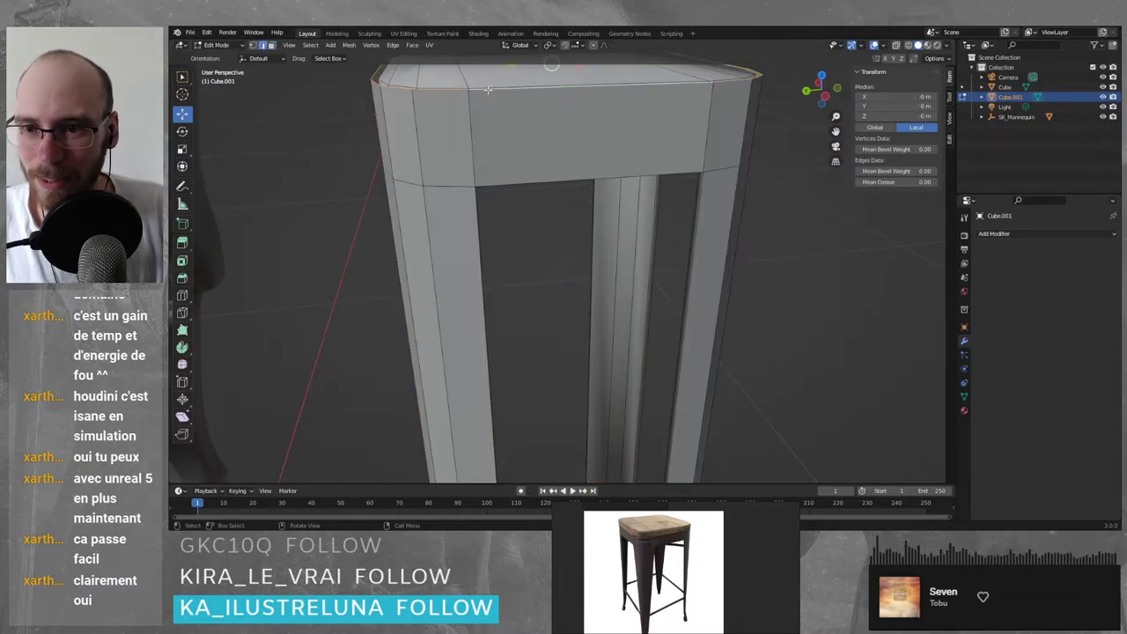
shift+middle_drag(572, 114, 561, 150)
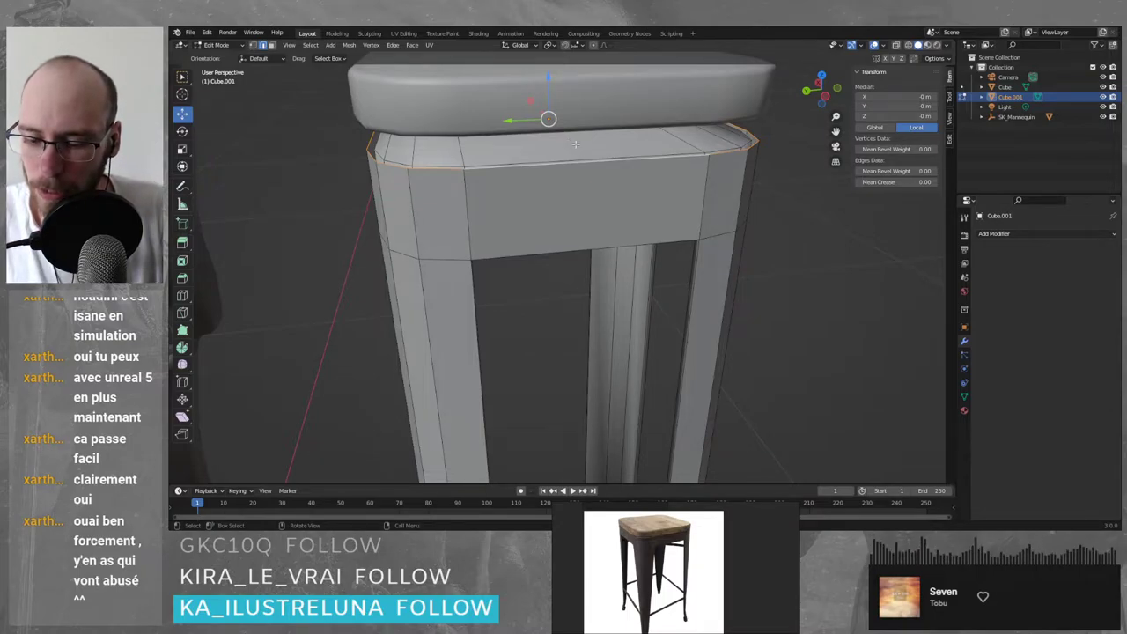
key(i)
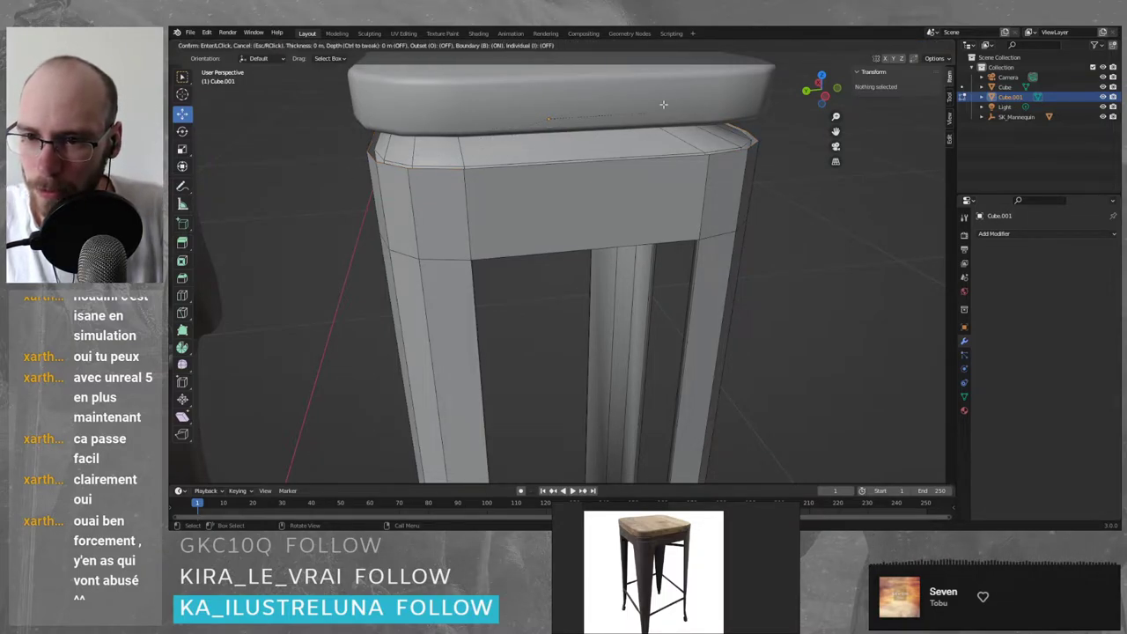
click(643, 101)
key(ctrl+z)
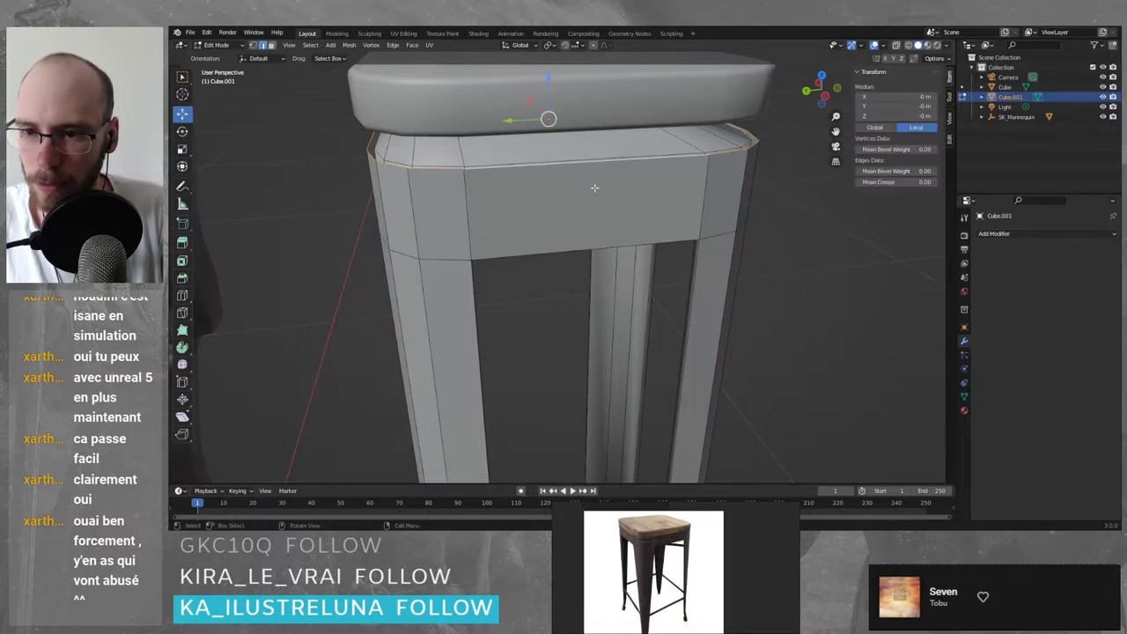
- Extrude the leg frame's upper rim loop in place and scale the new loop inward to about 0.966
key(g)
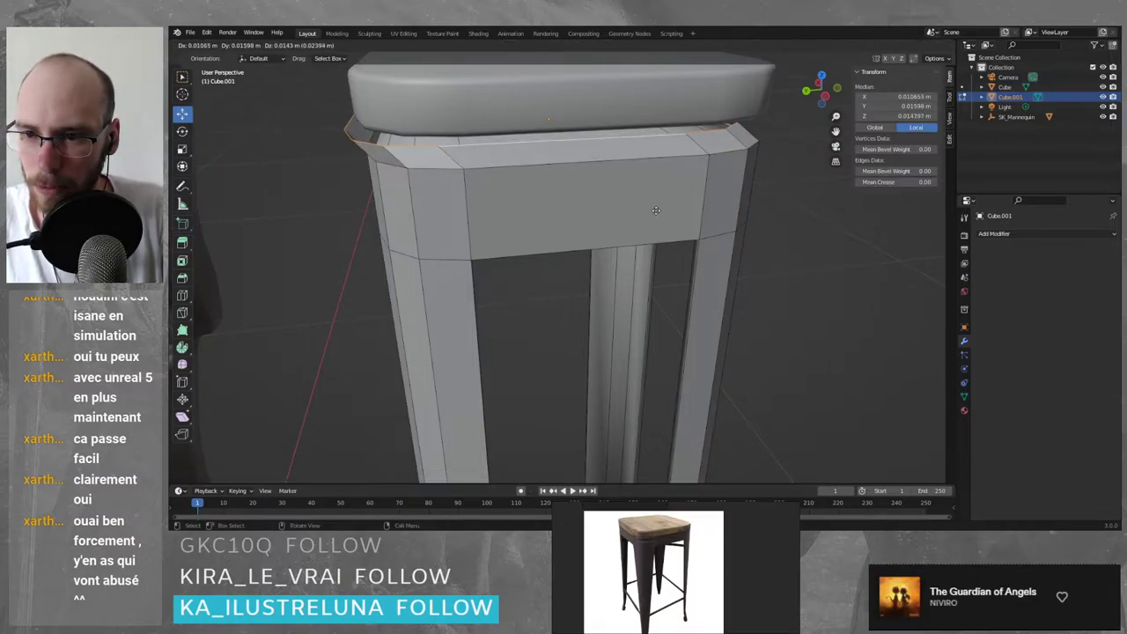
right_click(657, 211)
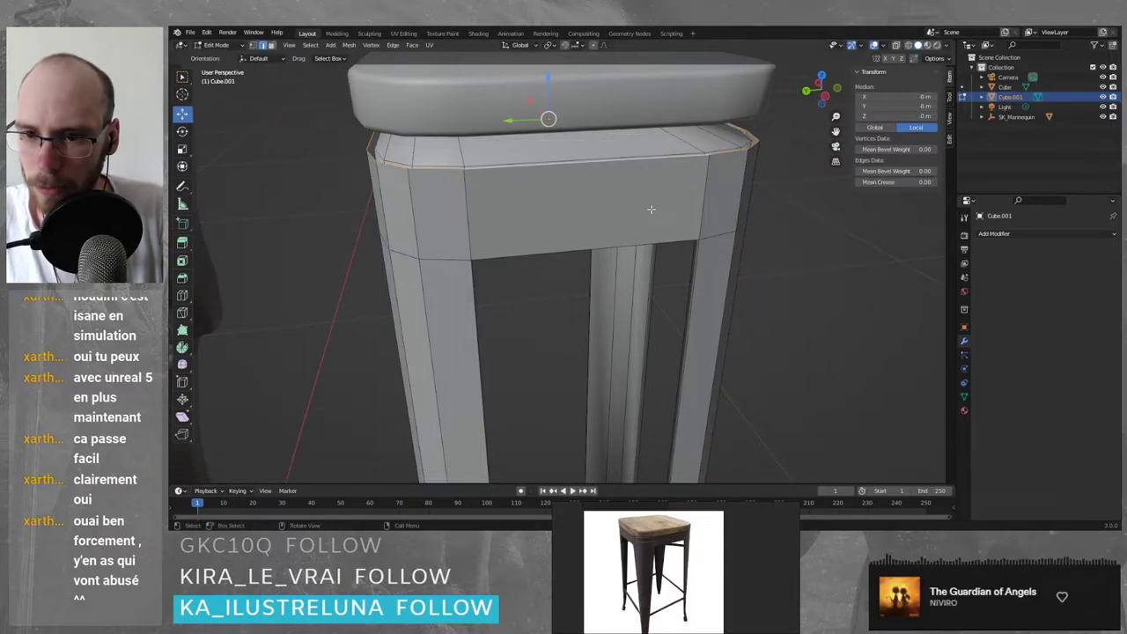
key(s)
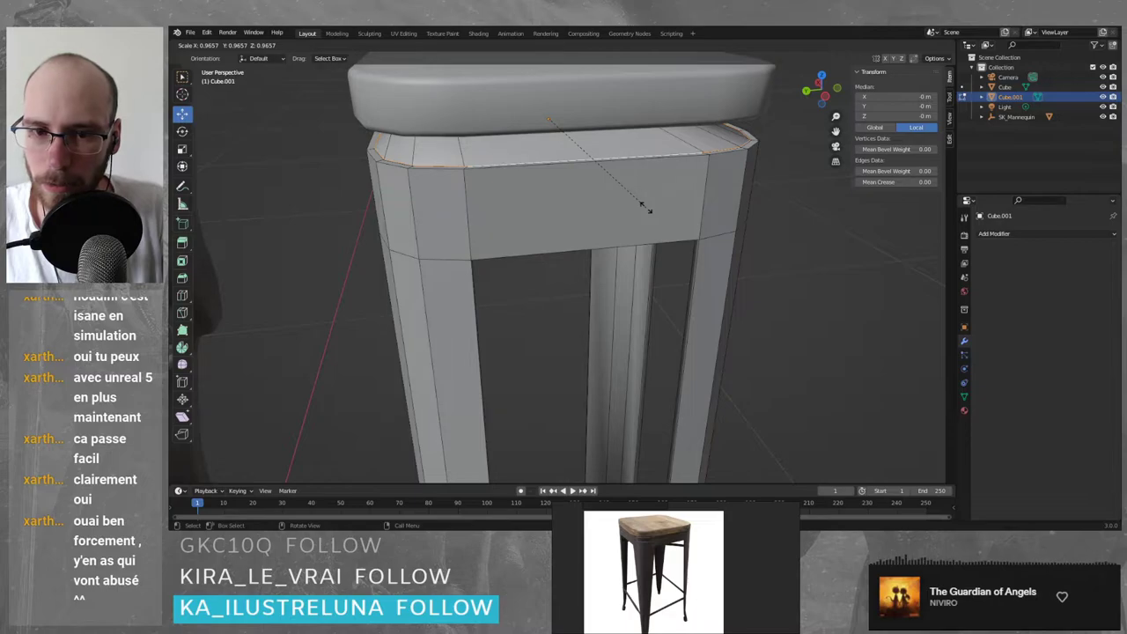
click(646, 208)
middle_drag(715, 192, 517, 184)
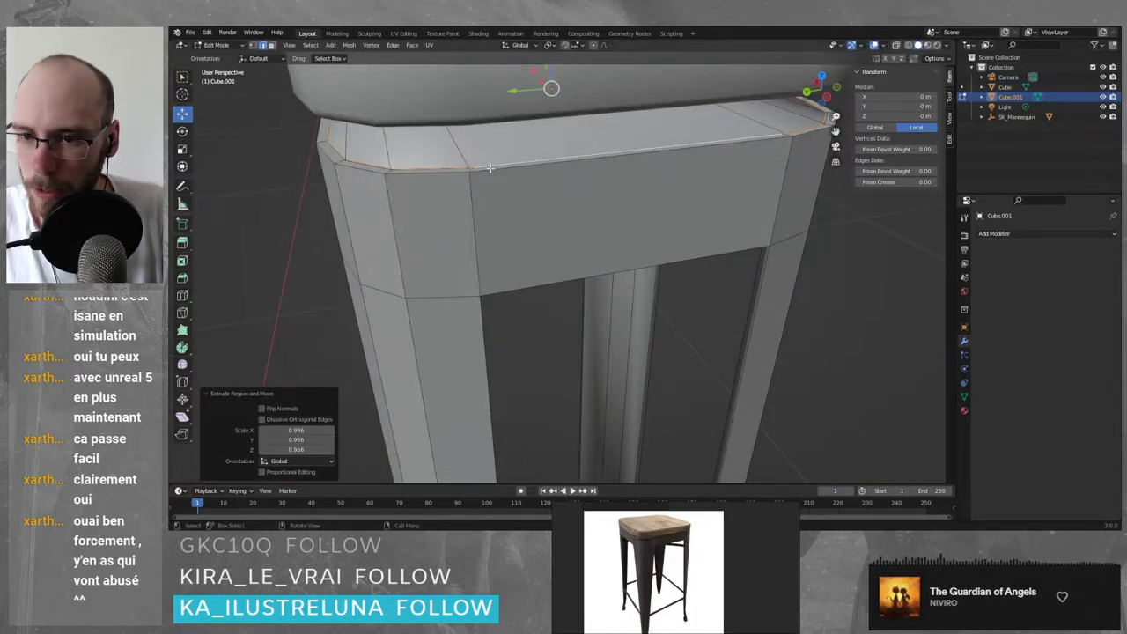
alt+click(490, 168)
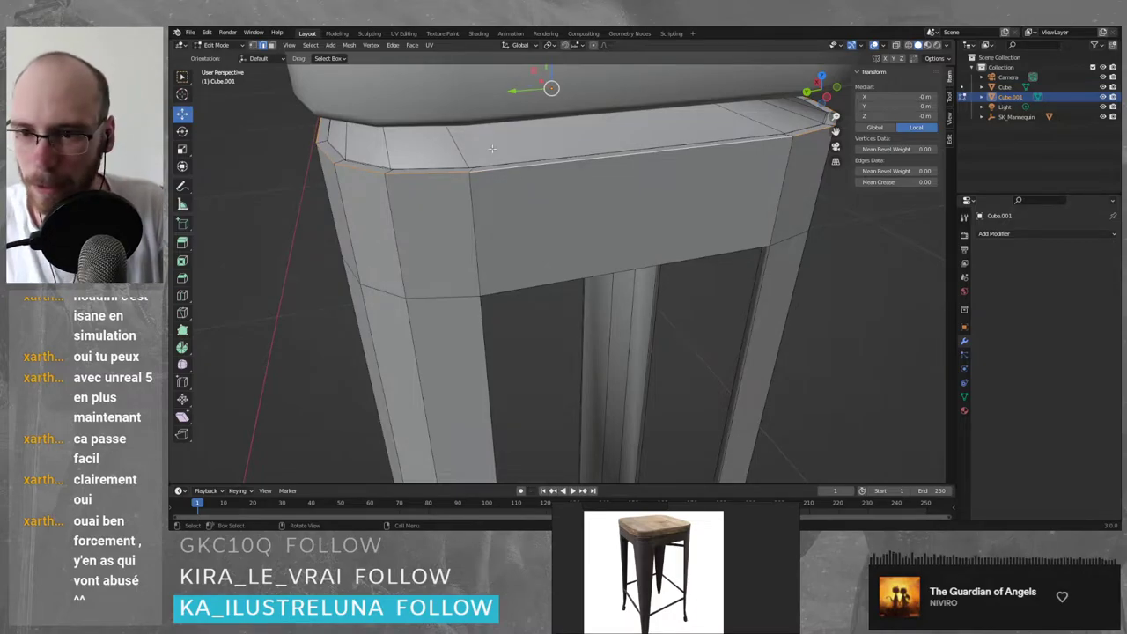
click(520, 161)
- Select the faces on the inner underside of the leg frame's top and return to object editing
middle_drag(588, 256, 628, 170)
key(3)
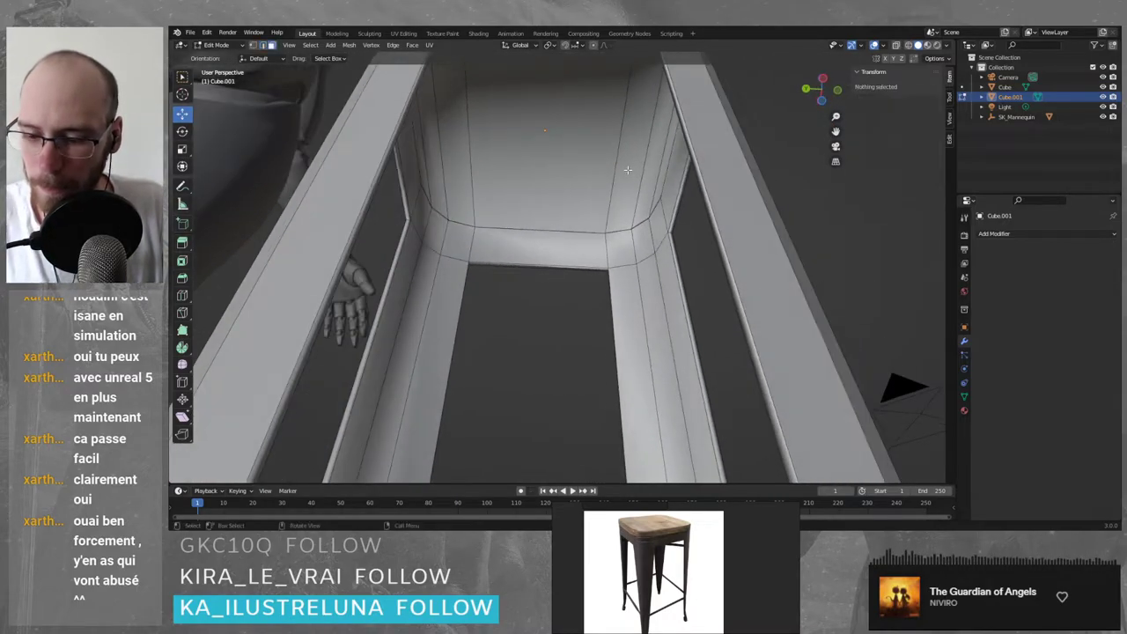
click(518, 124)
shift+click(427, 153)
shift+click(427, 155)
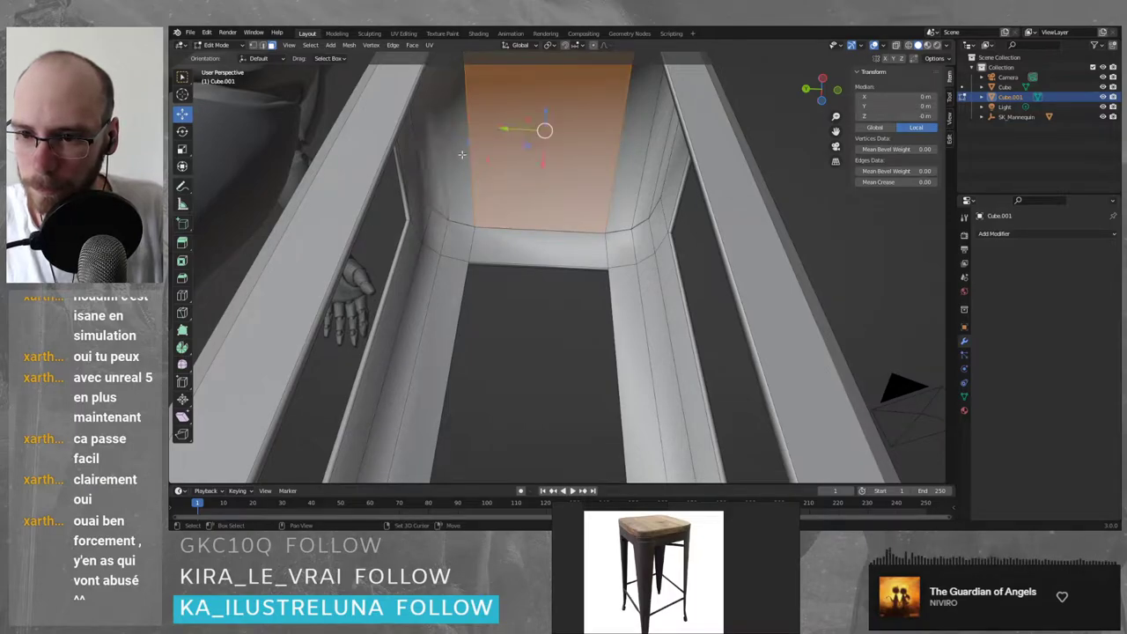
shift+click(461, 155)
key(ctrl+z)
shift+click(451, 162)
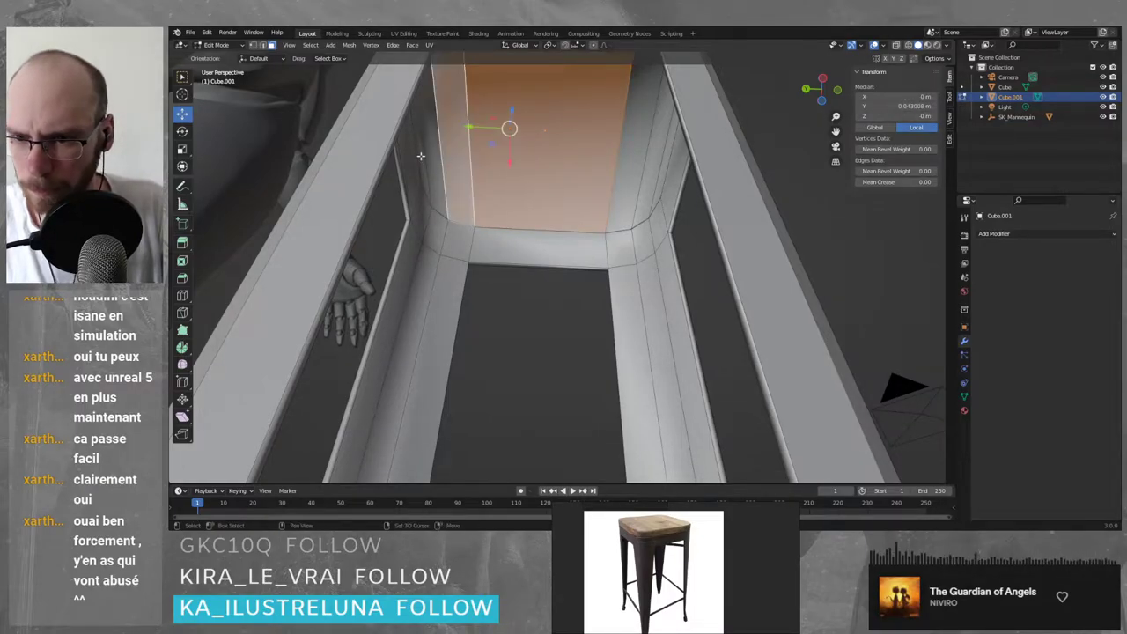
shift+click(638, 161)
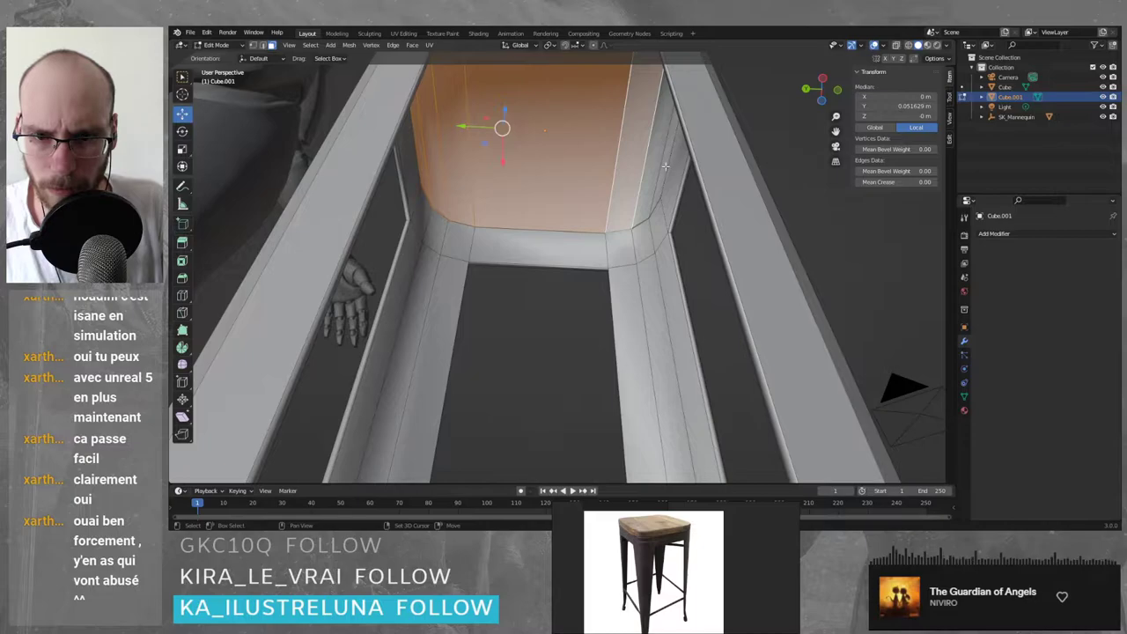
shift+click(665, 166)
middle_drag(705, 198, 655, 217)
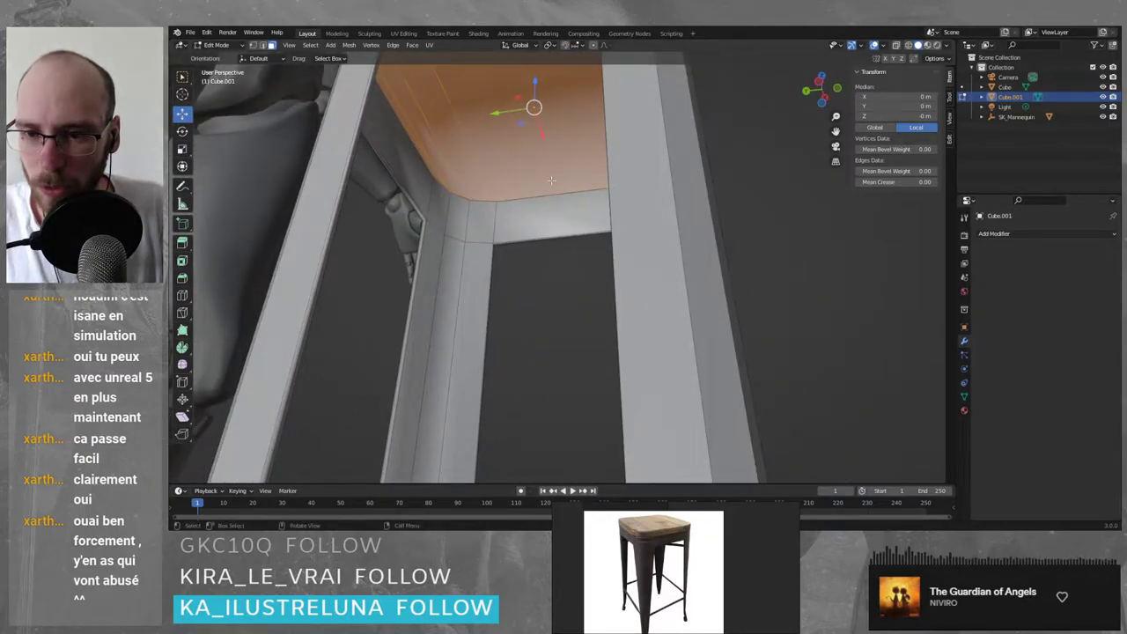
key(Tab)
- Lower the seat about 0.023 m along Z onto the leg frame and clear the selection
middle_drag(576, 197, 546, 176)
scroll(566, 221, down, 5)
click(518, 128)
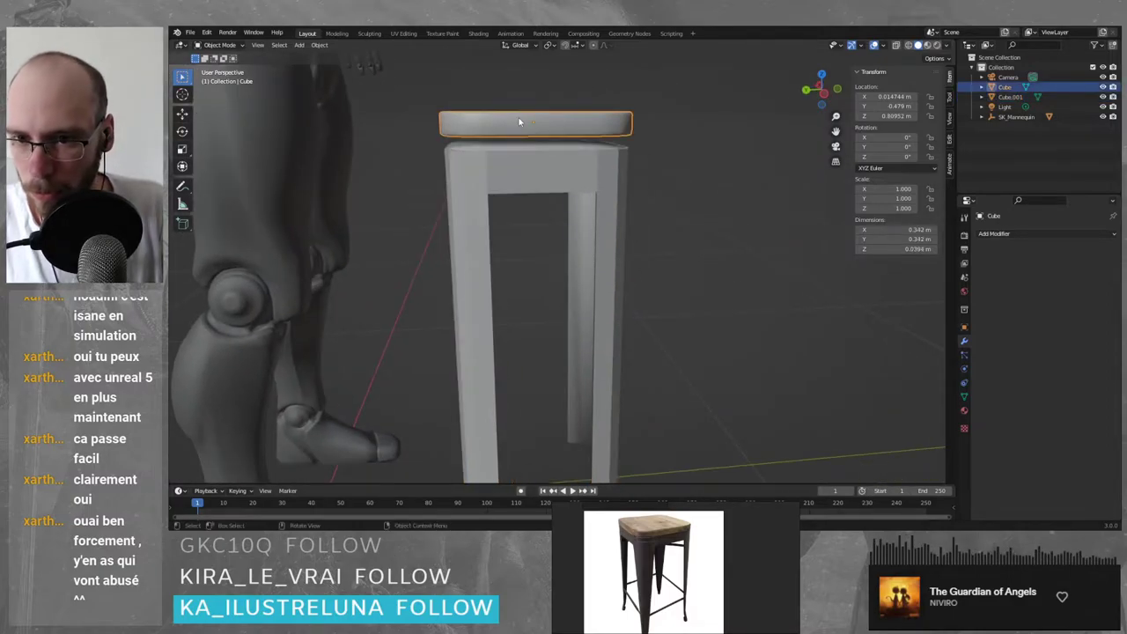
key(g)
key(z)
click(518, 141)
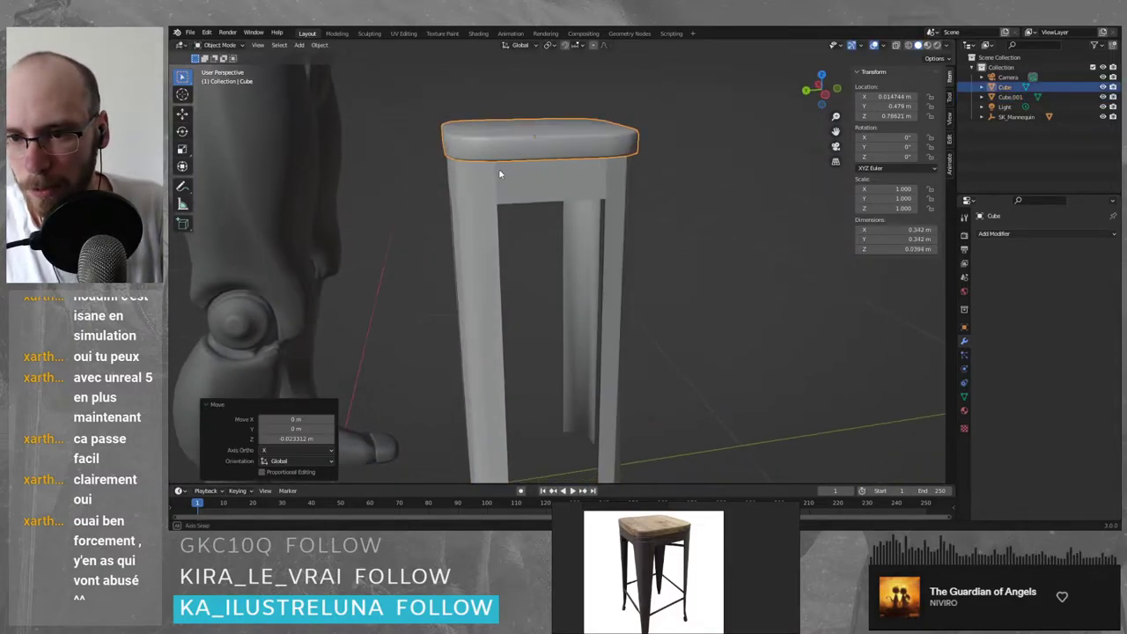
scroll(516, 176, up, 5)
middle_drag(516, 184, 699, 184)
key(alt+a)
middle_drag(643, 127, 503, 164)
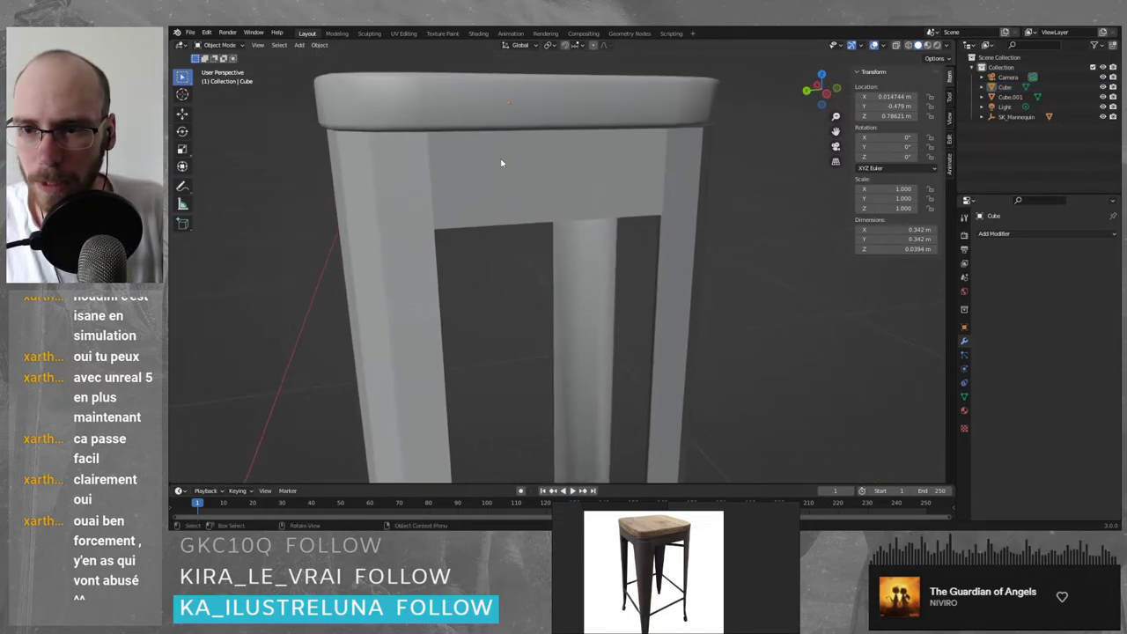
- Scale the leg frame uniformly by about 1.033, then by about 0.992, to match the seat's outline
click(557, 177)
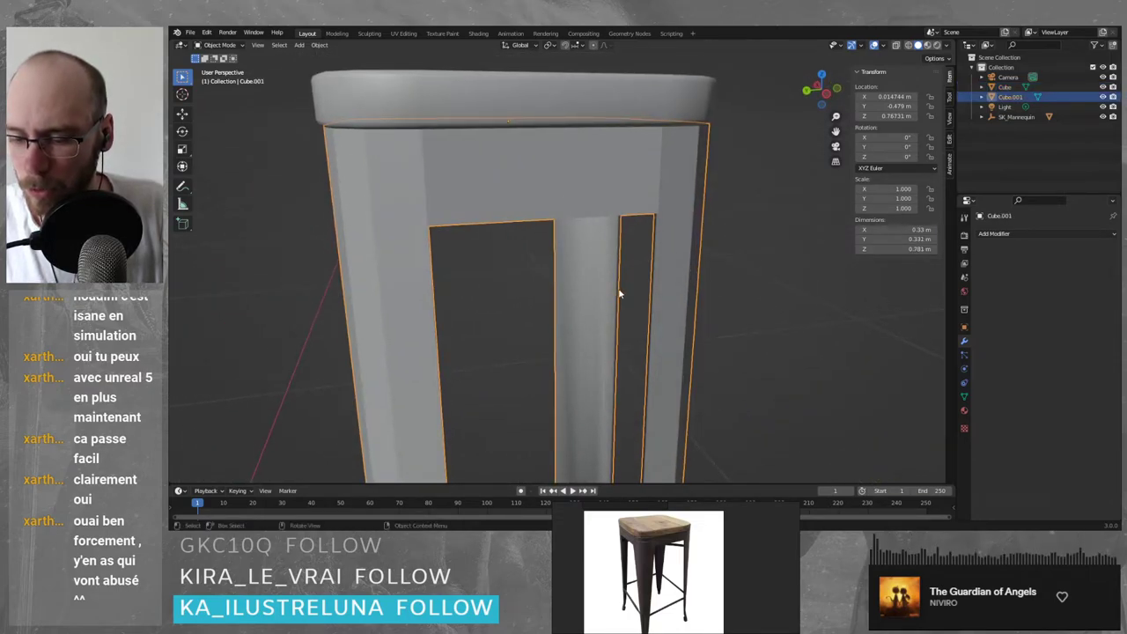
key(s)
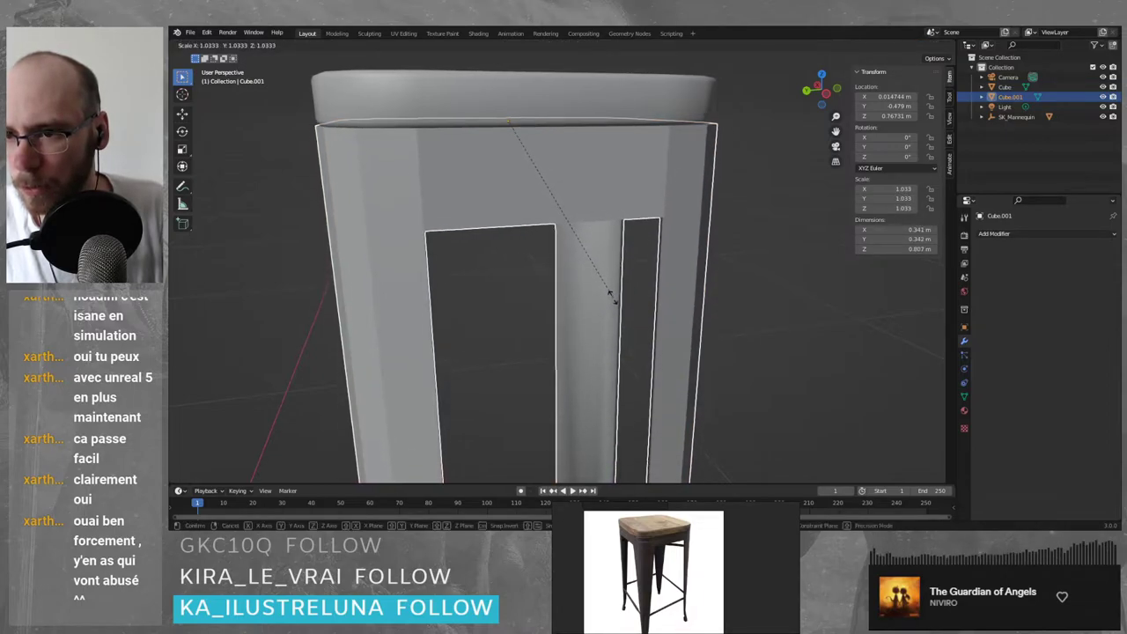
click(613, 298)
middle_drag(614, 298, 675, 379)
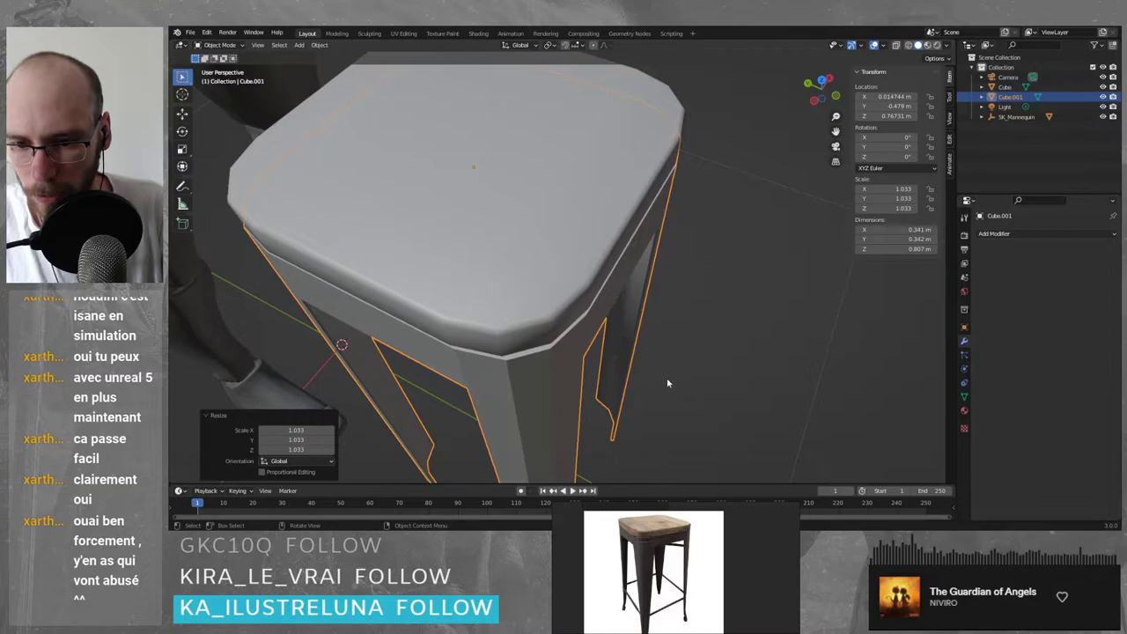
key(s)
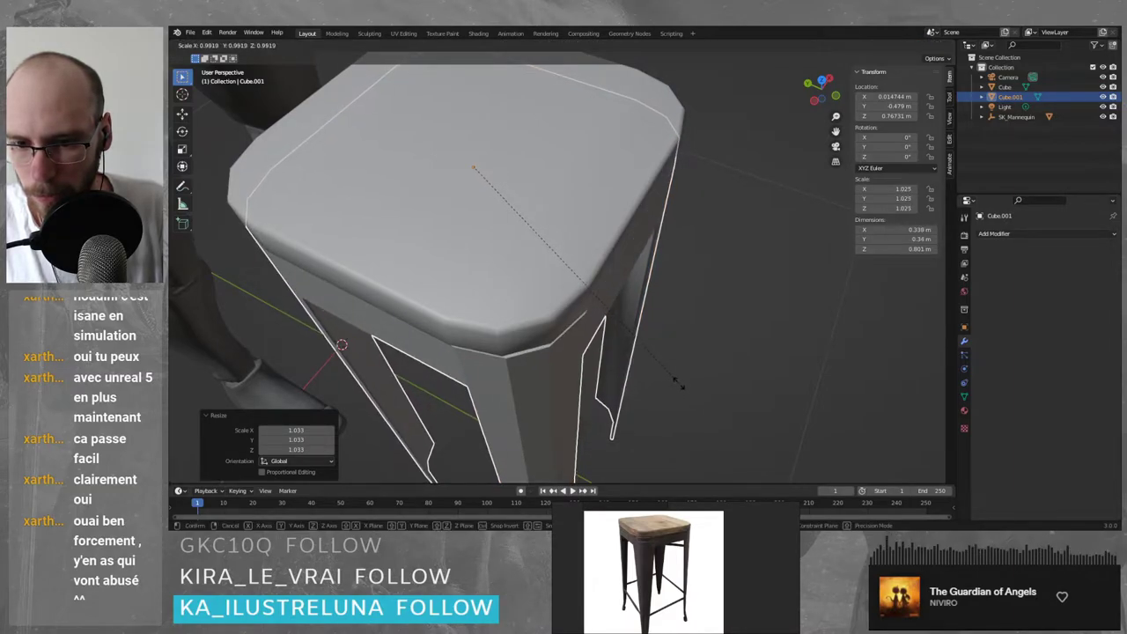
click(677, 382)
- Apply the leg frame's rotation and scale, and clear the selection
scroll(711, 340, down, 4)
middle_drag(717, 332, 672, 313)
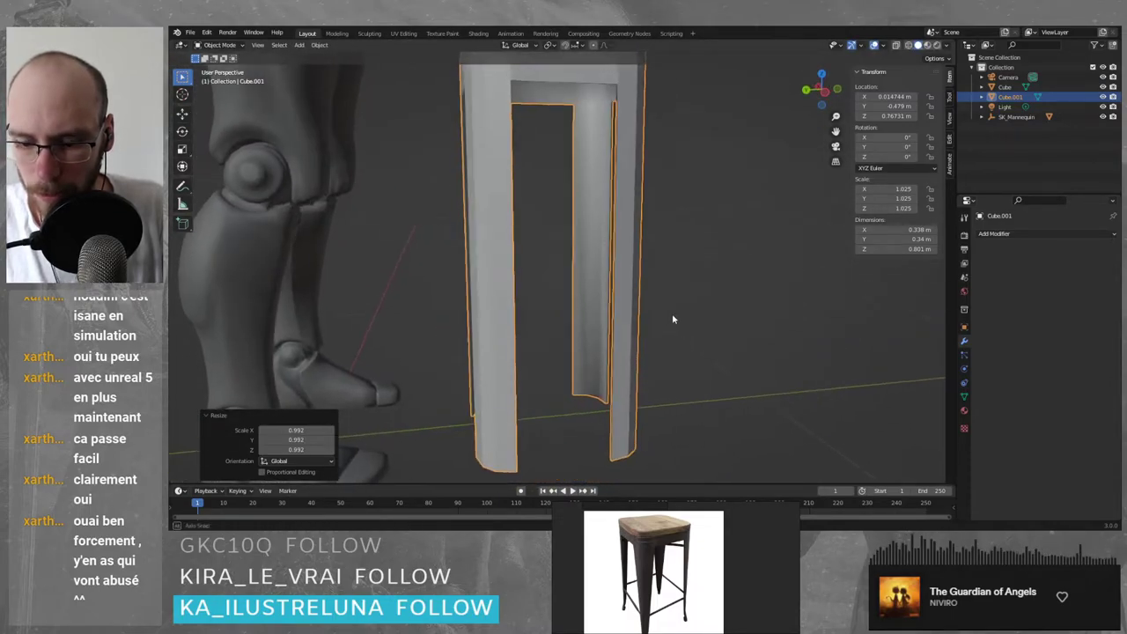
key(ctrl+a)
click(706, 388)
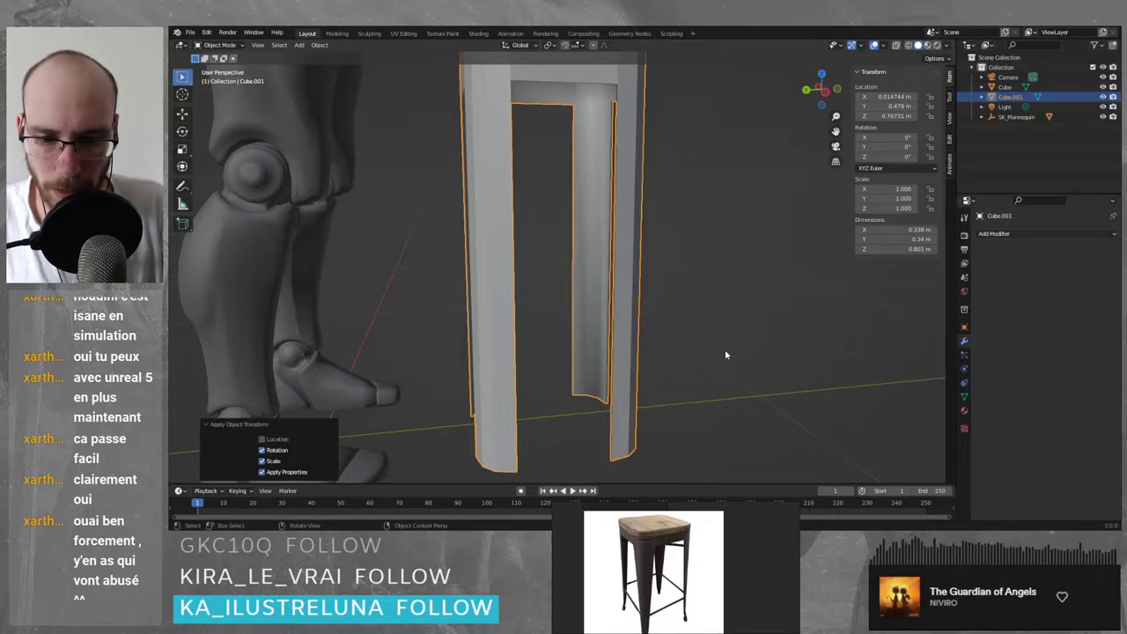
click(705, 350)
scroll(700, 352, down, 4)
middle_drag(677, 345, 591, 236)
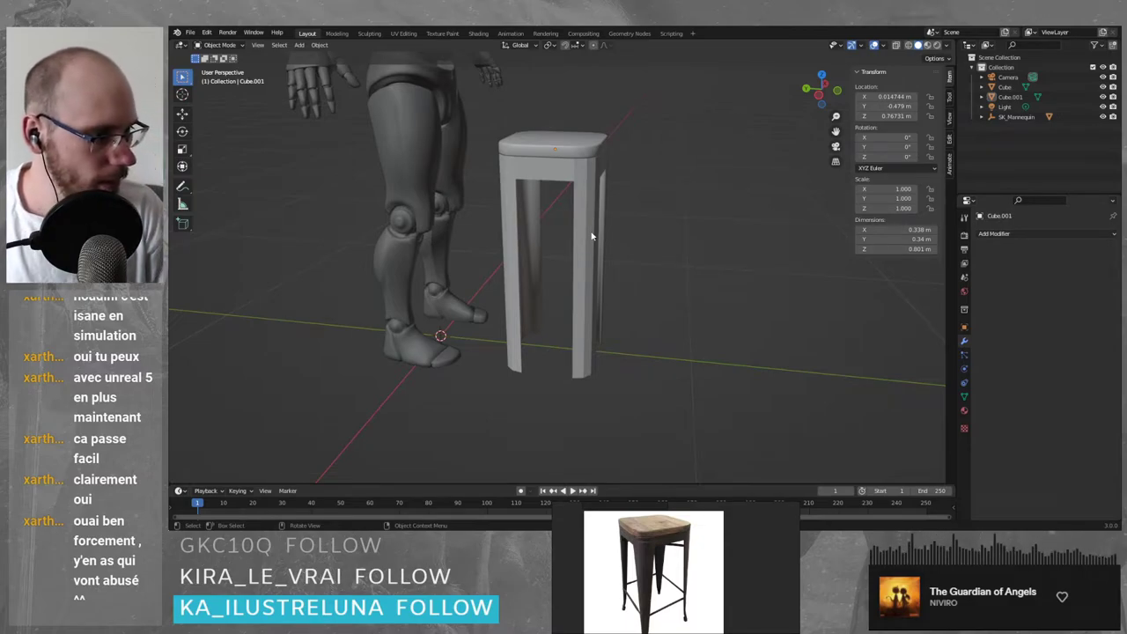
scroll(583, 198, up, 2)
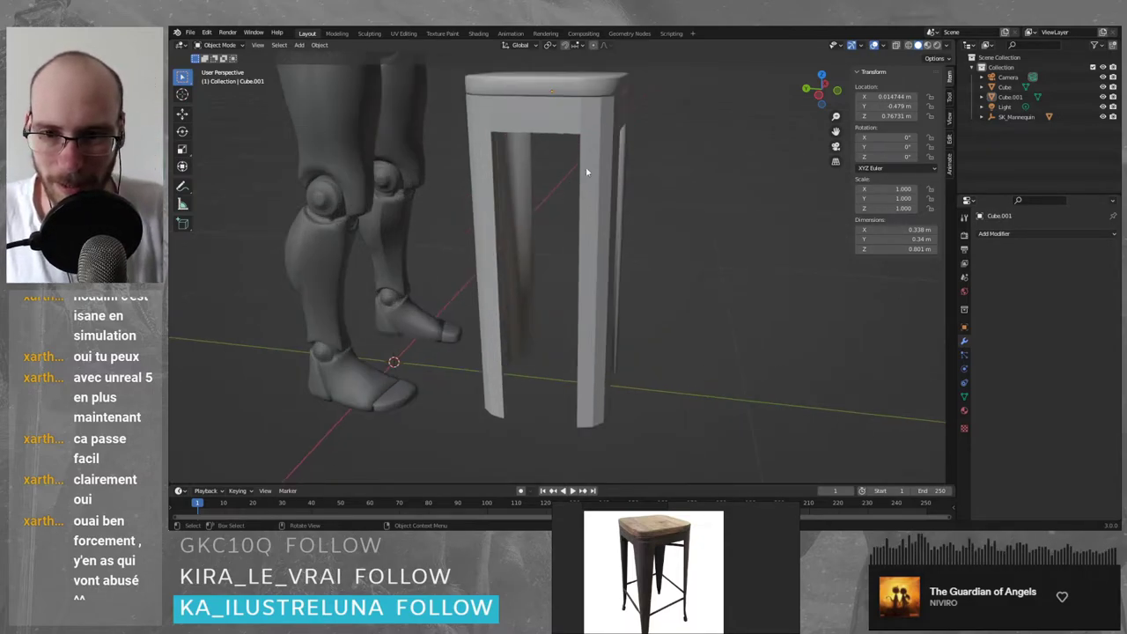
click(587, 174)
middle_drag(588, 173, 614, 195)
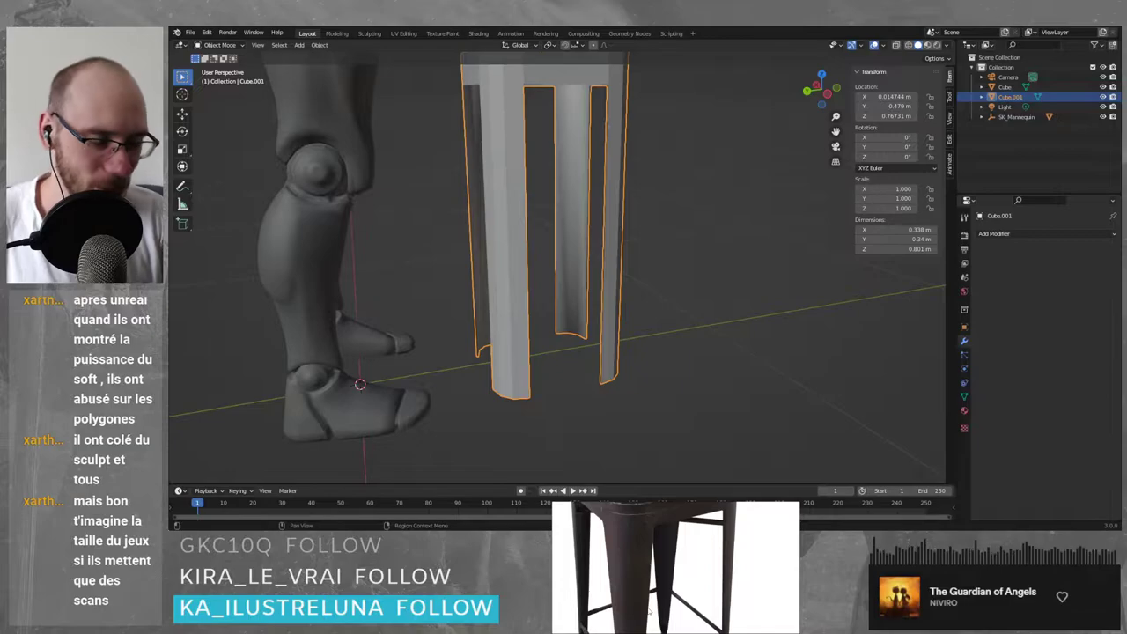
middle_drag(731, 275, 711, 236)
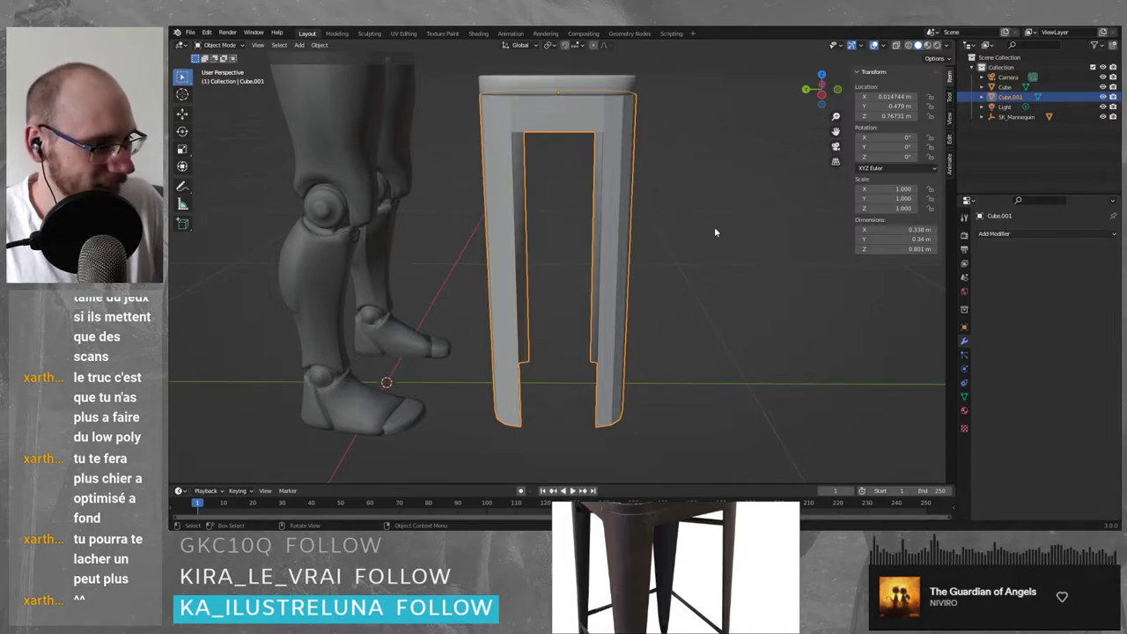
key(alt+a)
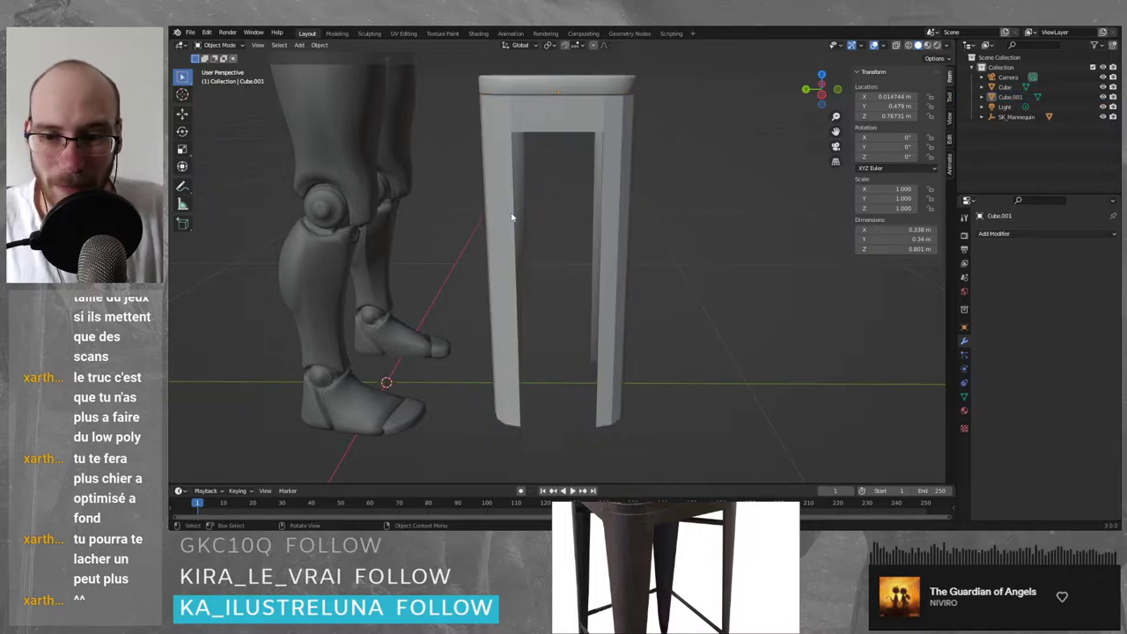
- Enter mesh editing on the leg frame with its lower legs in view
click(511, 216)
middle_drag(555, 219, 654, 191)
key(Tab)
scroll(533, 224, up, 4)
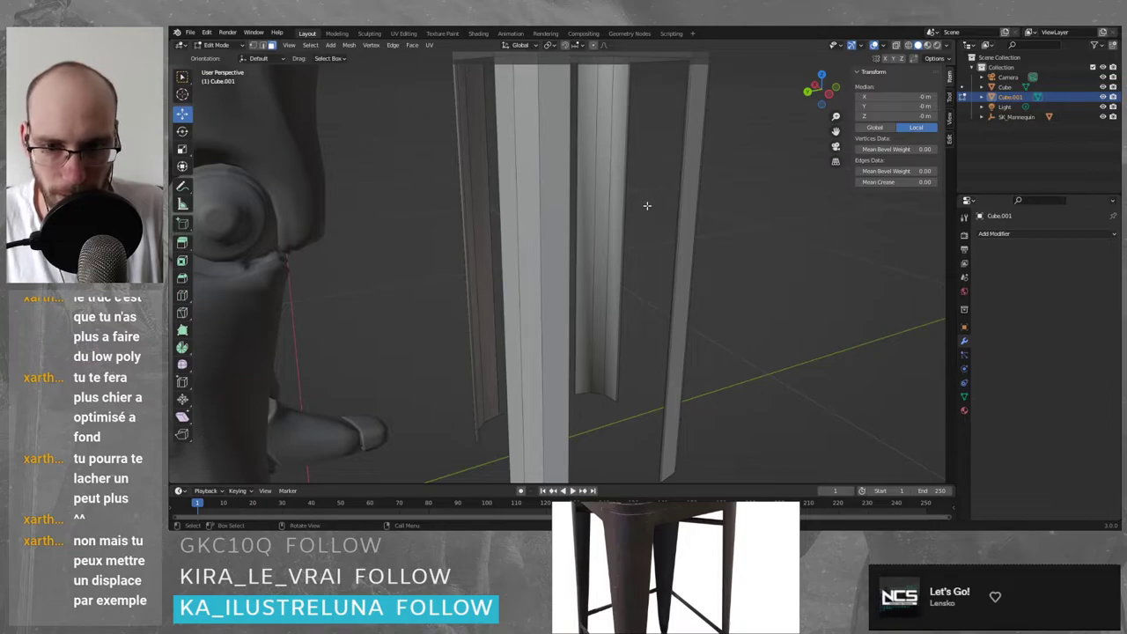
scroll(647, 206, down, 3)
middle_drag(646, 203, 647, 238)
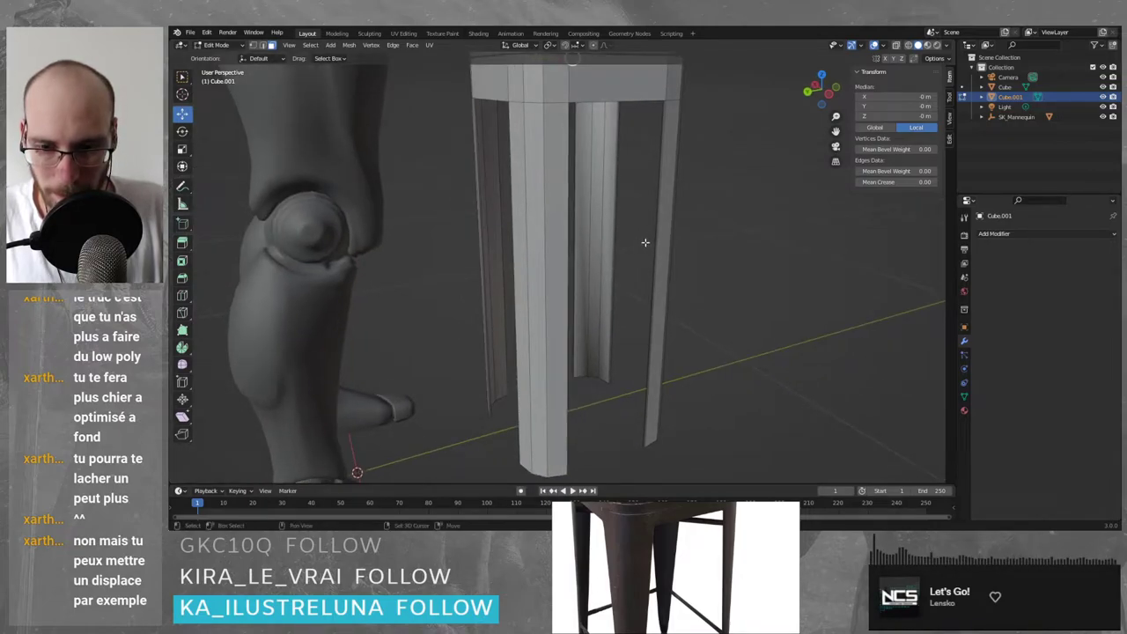
shift+middle_drag(643, 295, 653, 245)
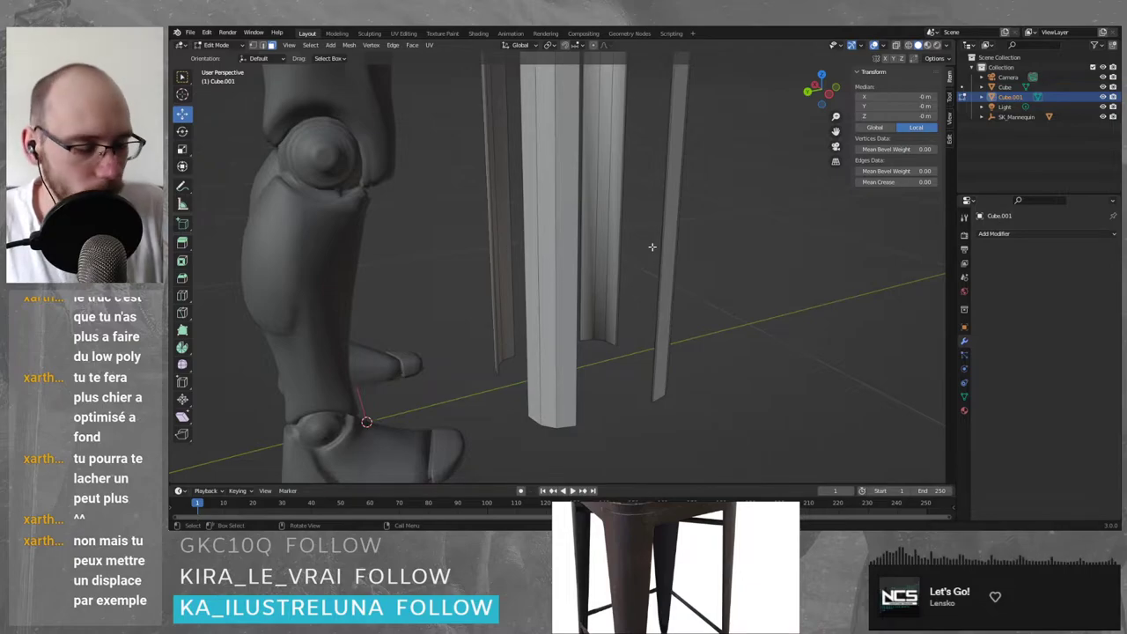
middle_drag(652, 246, 648, 245)
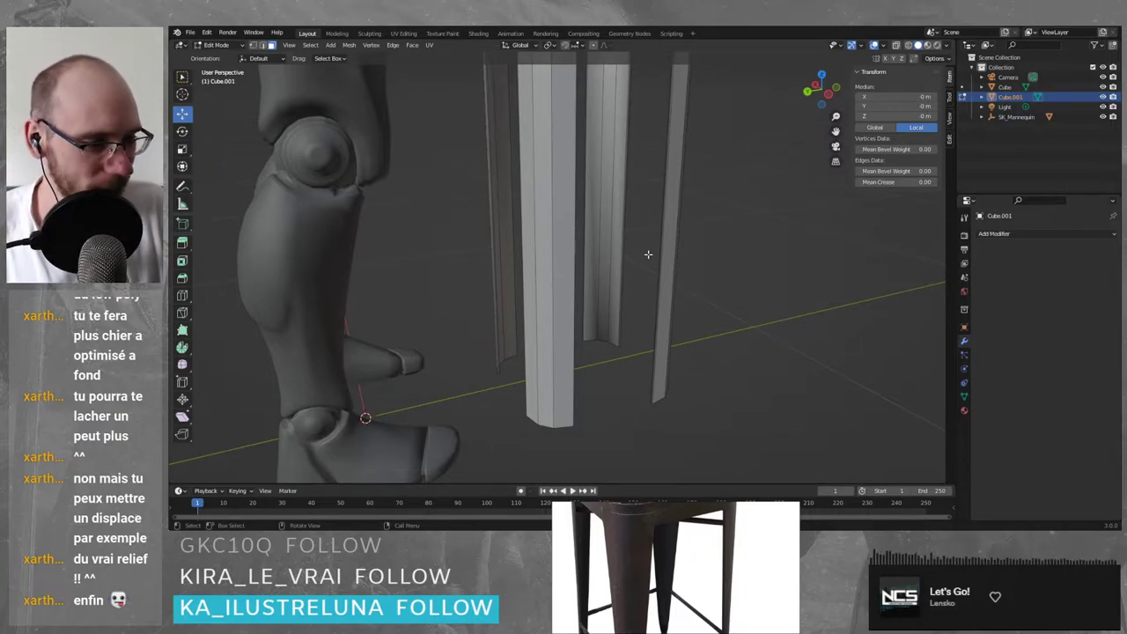
middle_drag(564, 167, 571, 129)
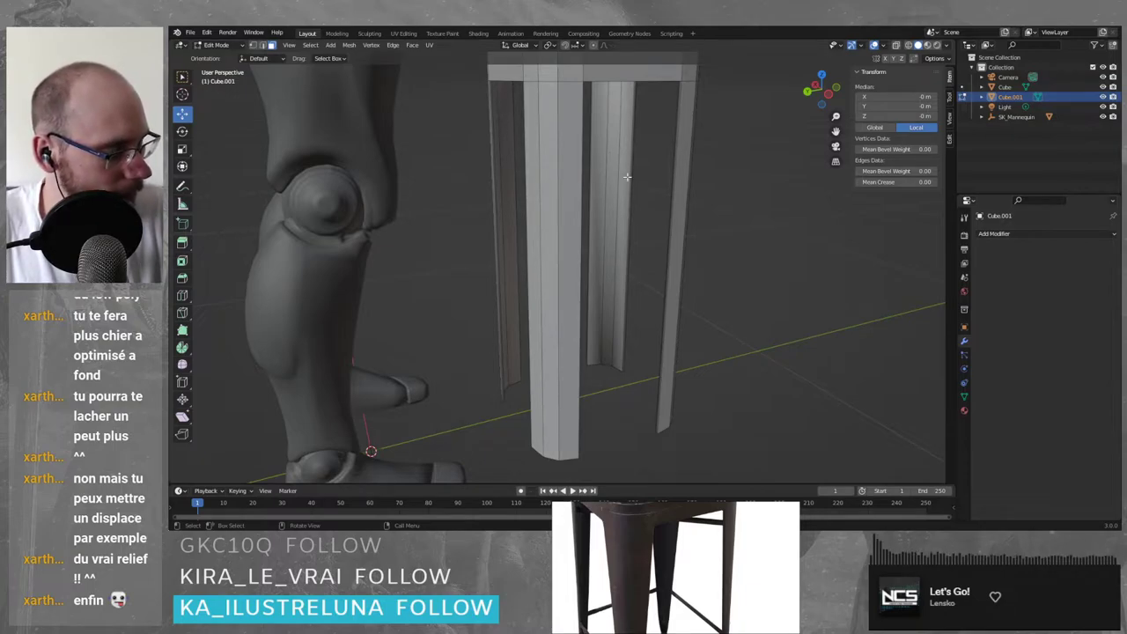
click(554, 219)
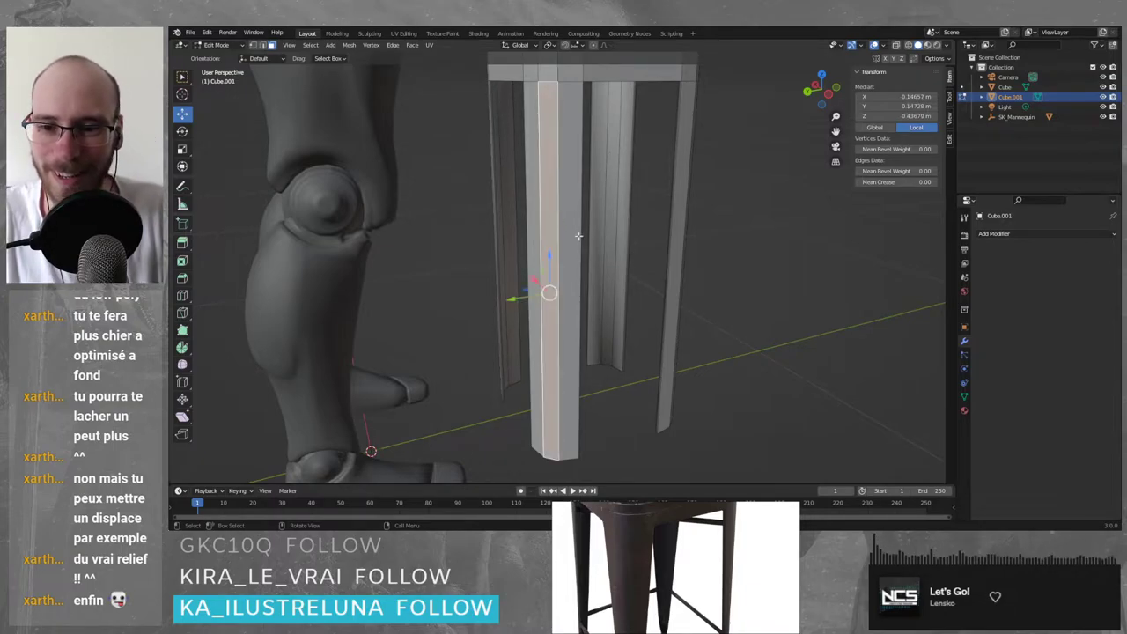
key(2)
click(557, 227)
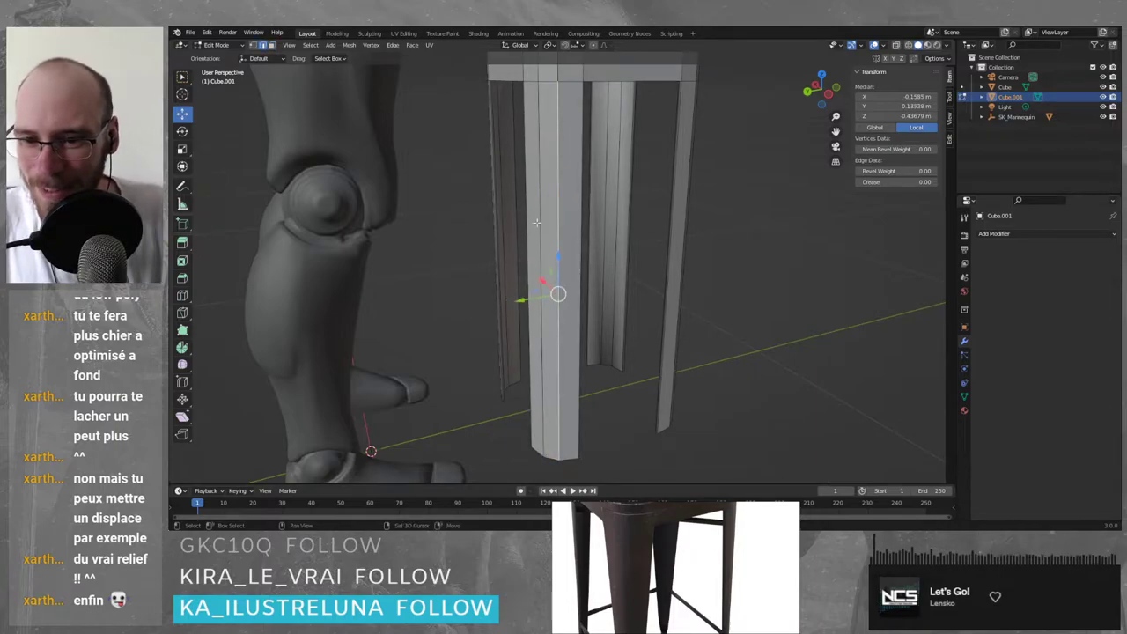
key(shift+z)
click(633, 414)
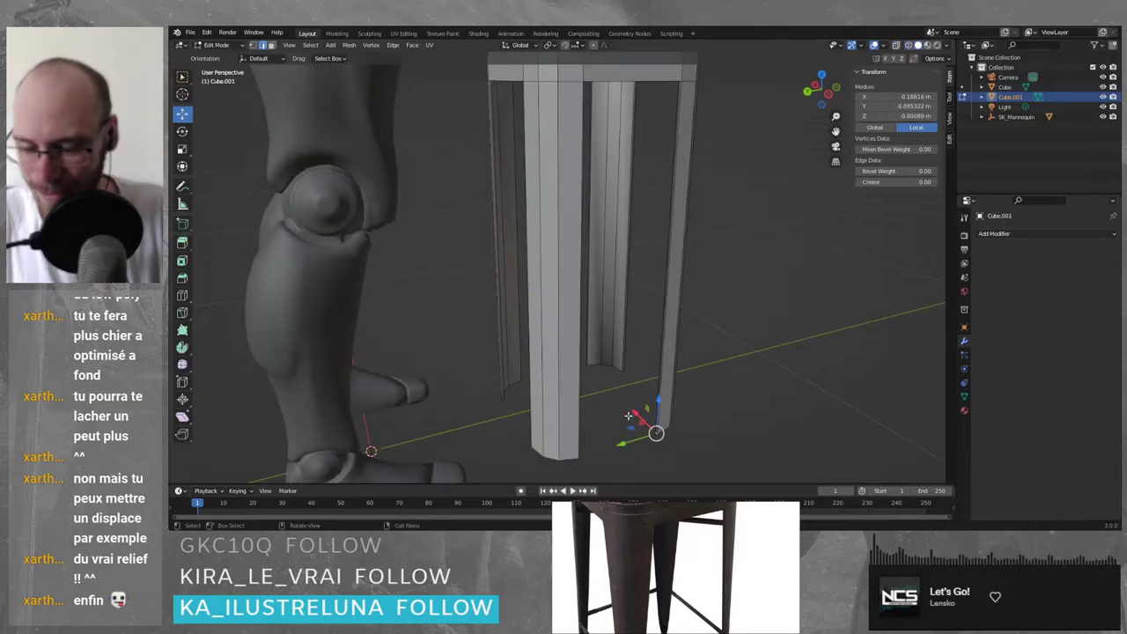
- Select the bottom vertices of all four legs in vertex mode with wireframe display
key(1)
shift+drag(602, 474, 500, 426)
mouse_move(622, 443)
middle_down()
mouse_move(577, 410)
mouse_move(601, 460)
mouse_move(582, 431)
mouse_move(595, 423)
middle_up()
key(shift+z)
key(b)
drag(594, 424, 515, 368)
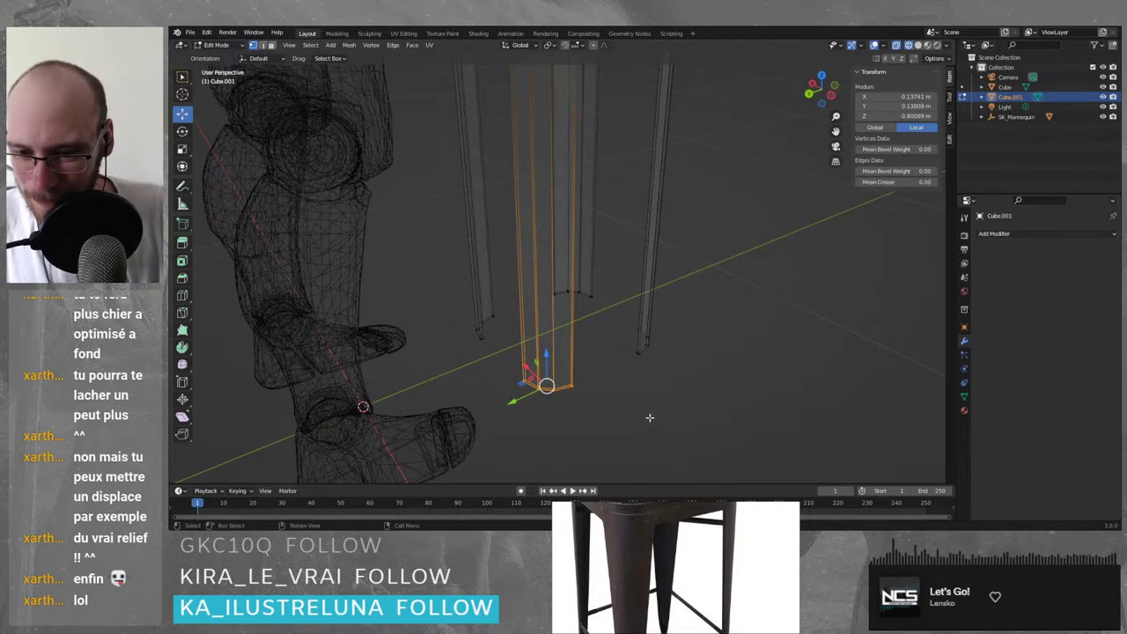
shift+drag(613, 315, 508, 251)
shift+drag(723, 391, 588, 306)
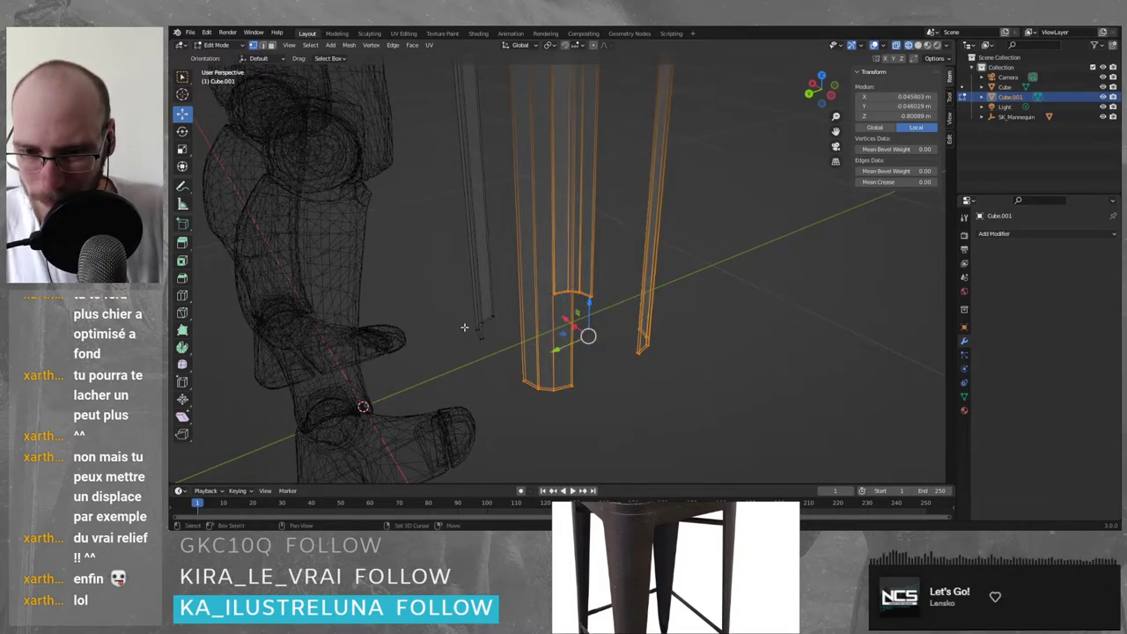
shift+drag(444, 295, 523, 372)
- Try scaling the bottom vertices of all four legs together about their common centre, and undo it
key(s)
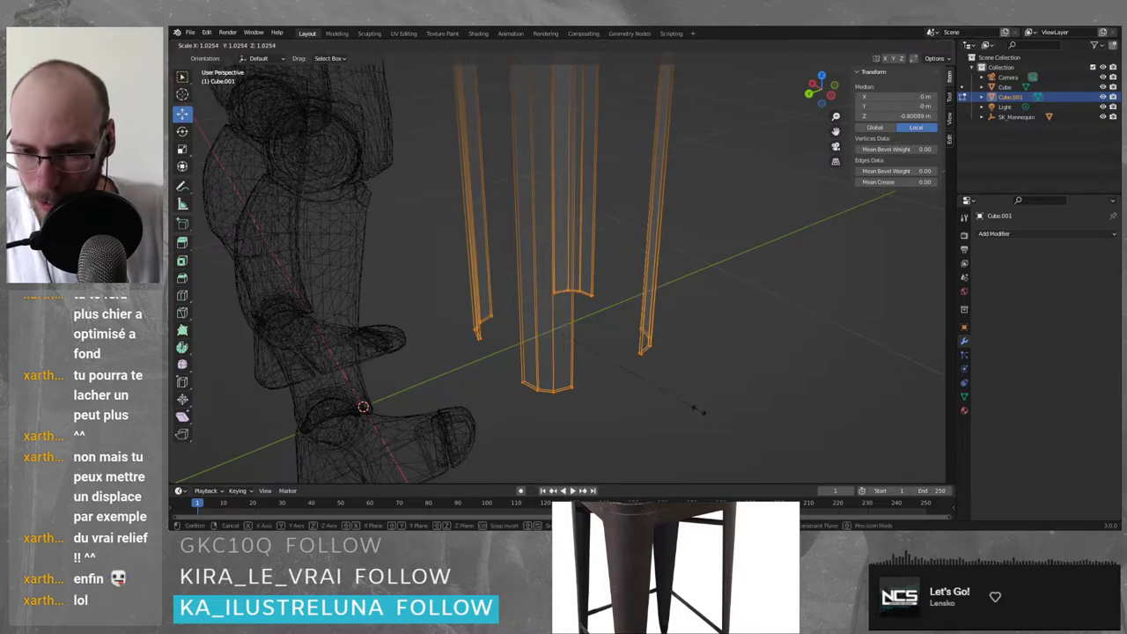
click(590, 358)
key(ctrl+z)
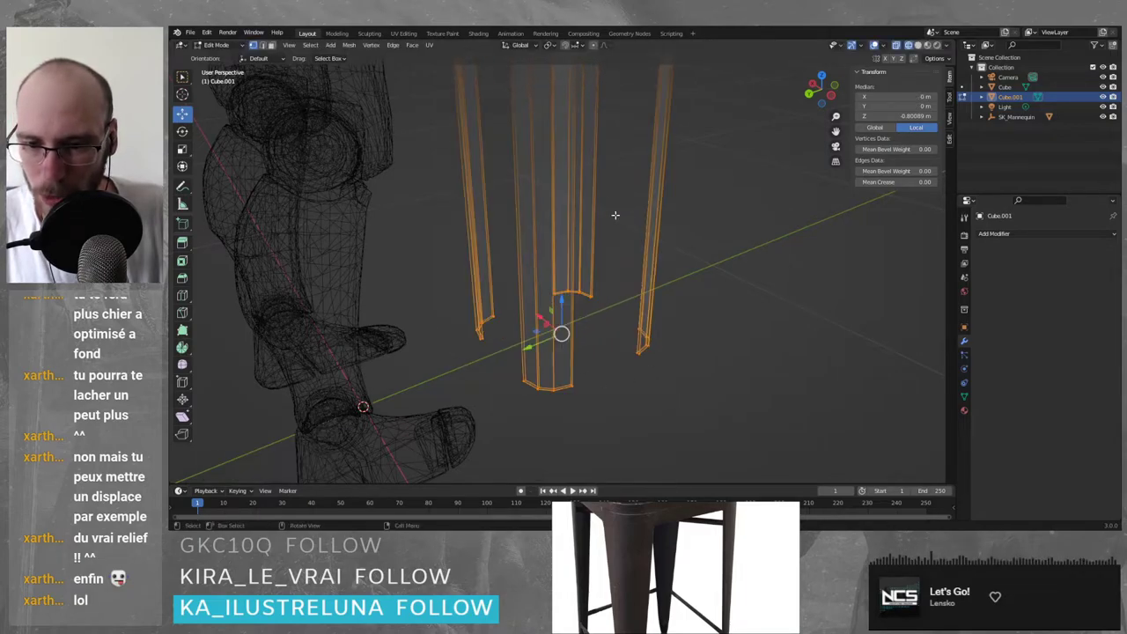
- Set the pivot point to individual origins and scale each leg's bottom end down to about 0.157
click(580, 45)
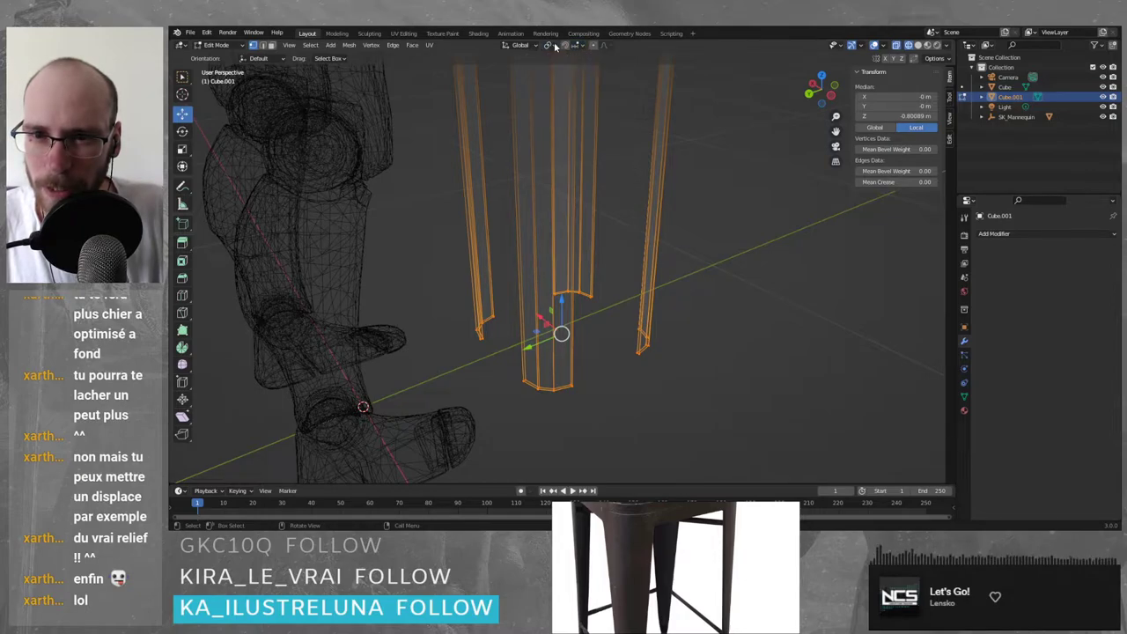
click(551, 45)
click(583, 79)
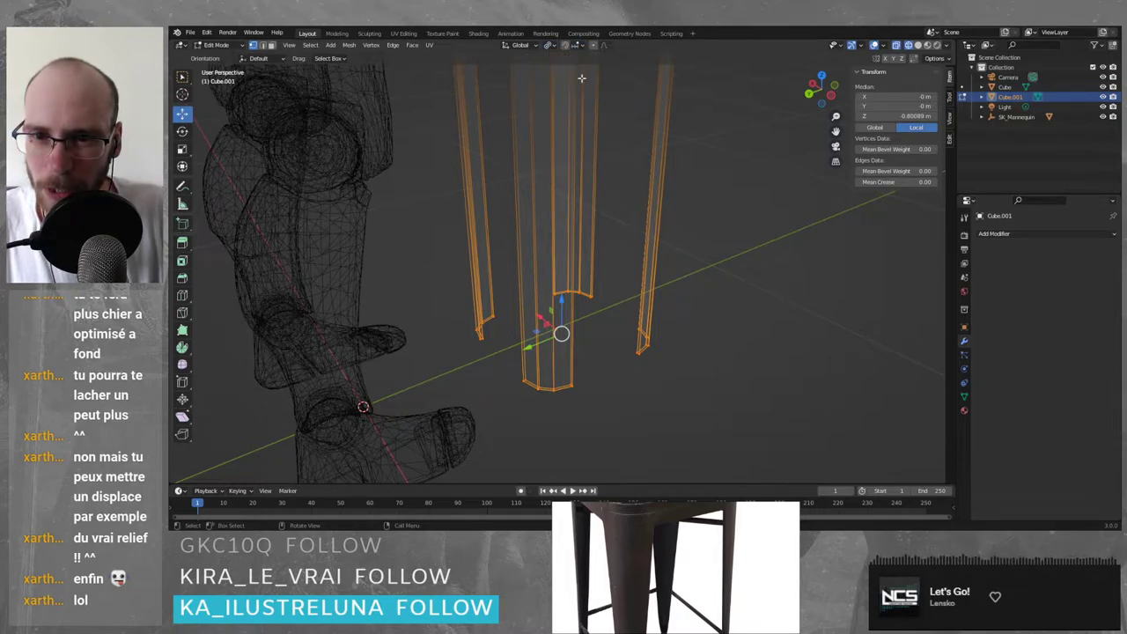
key(s)
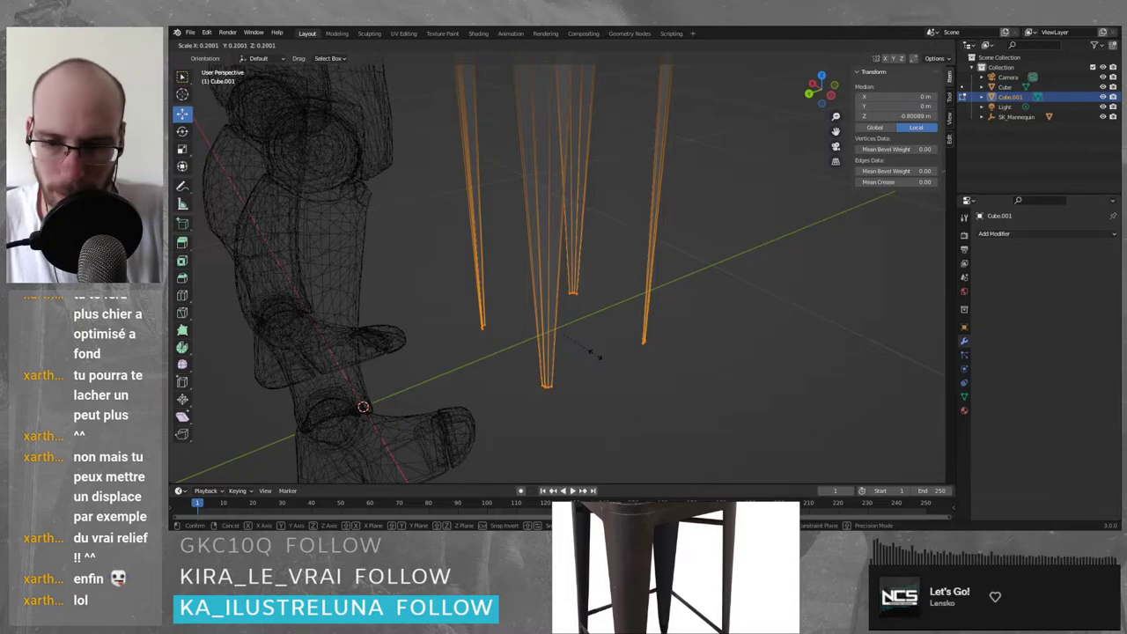
click(588, 351)
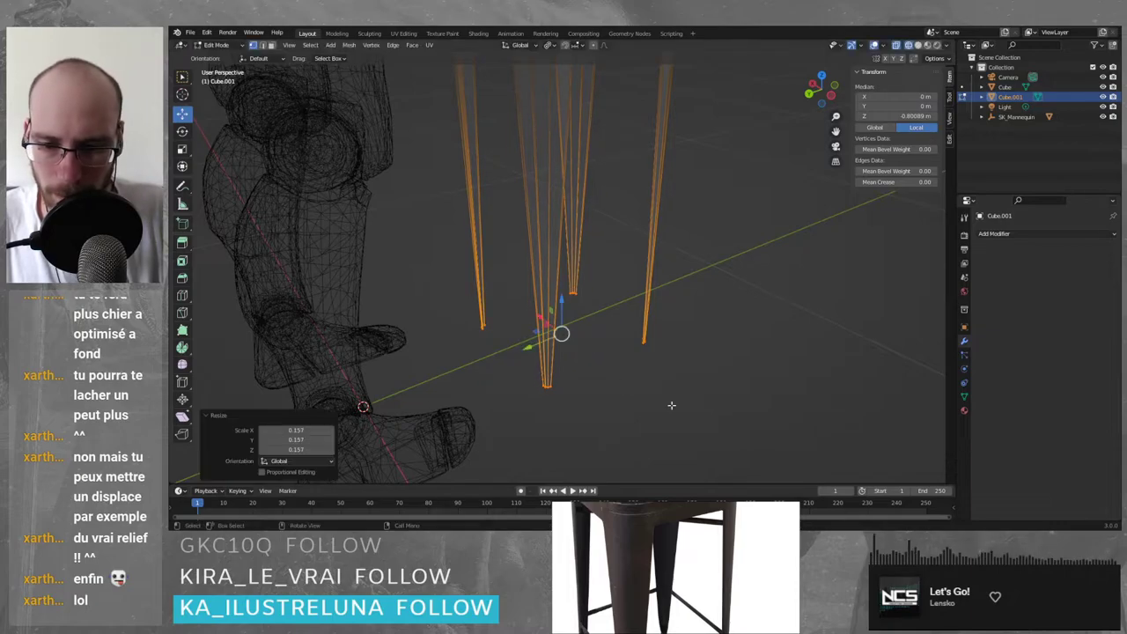
- Return to object editing with solid display and clear the selection
key(Tab)
click(707, 376)
key(shift+z)
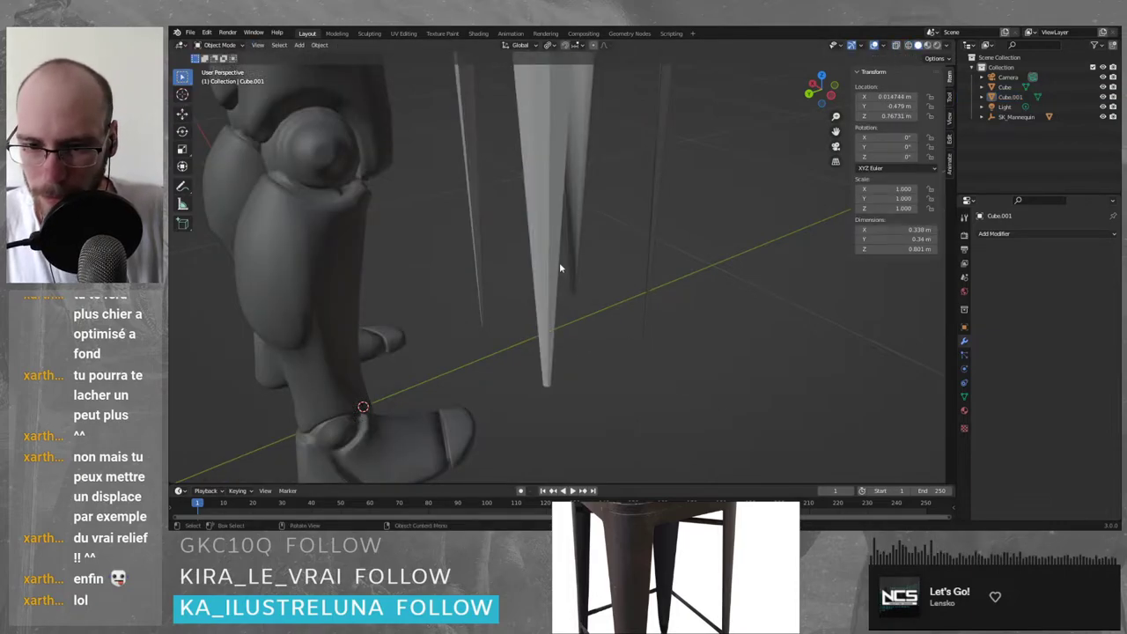
middle_drag(559, 262, 567, 240)
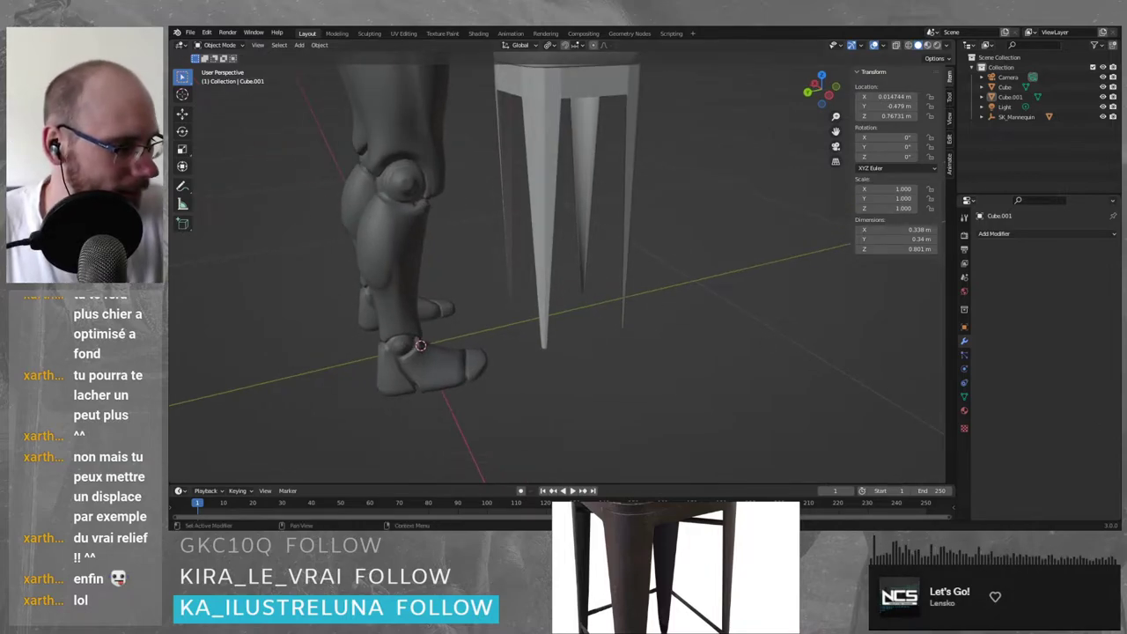
- Examine the shape of the legs' lower ends in the reference photo
scroll(664, 588, up, 1)
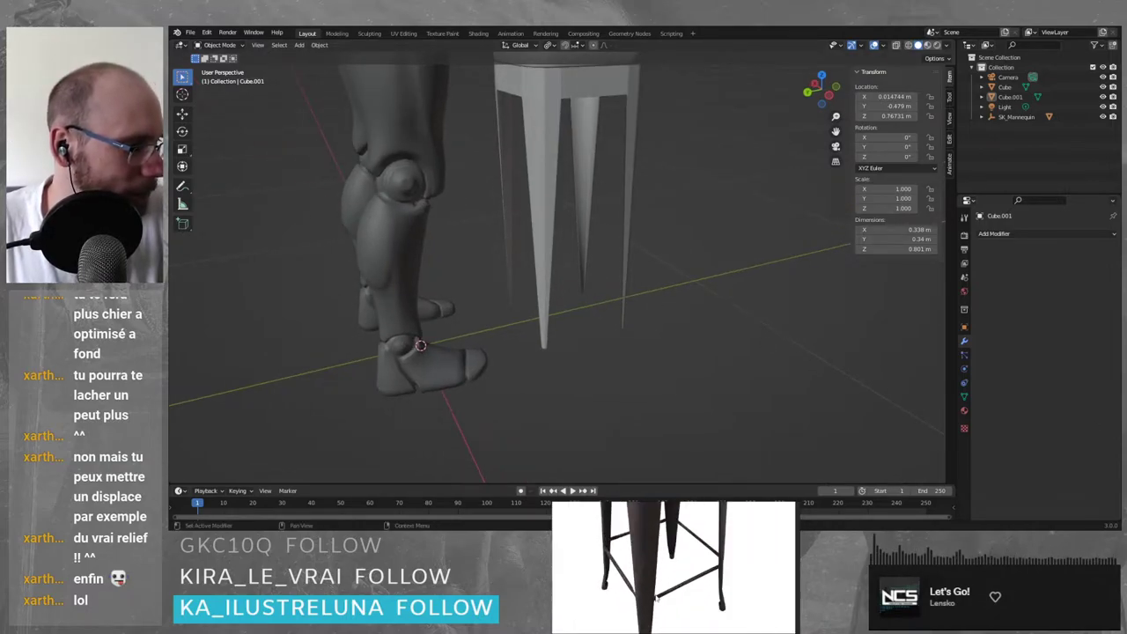
mouse_move(658, 604)
mouse_down()
mouse_move(659, 558)
mouse_move(657, 588)
mouse_up()
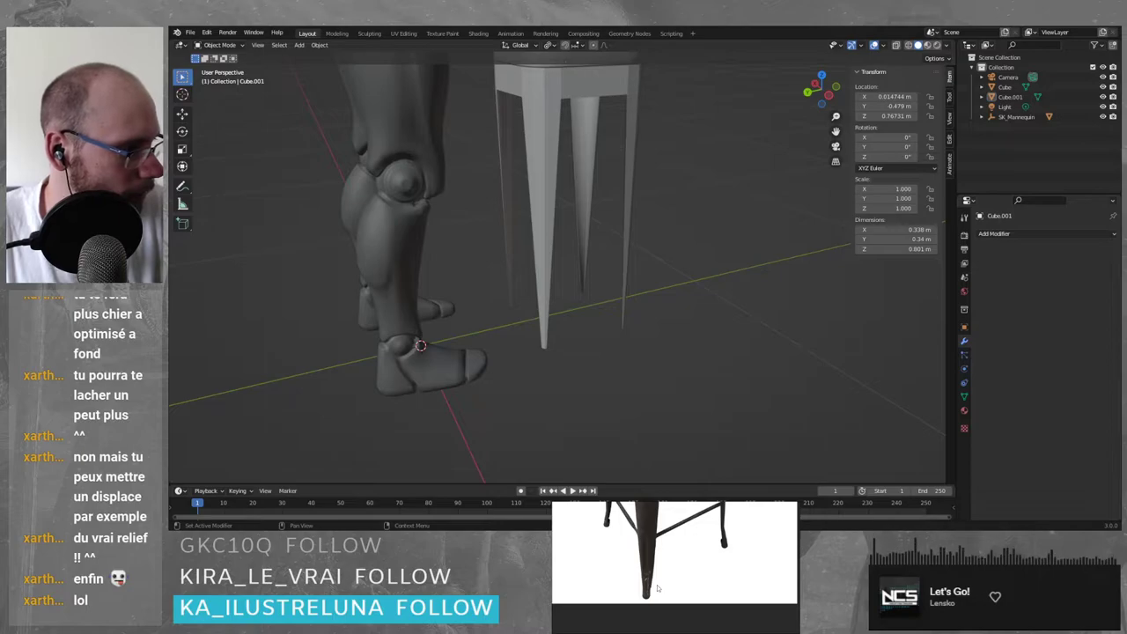
scroll(657, 585, up, 1)
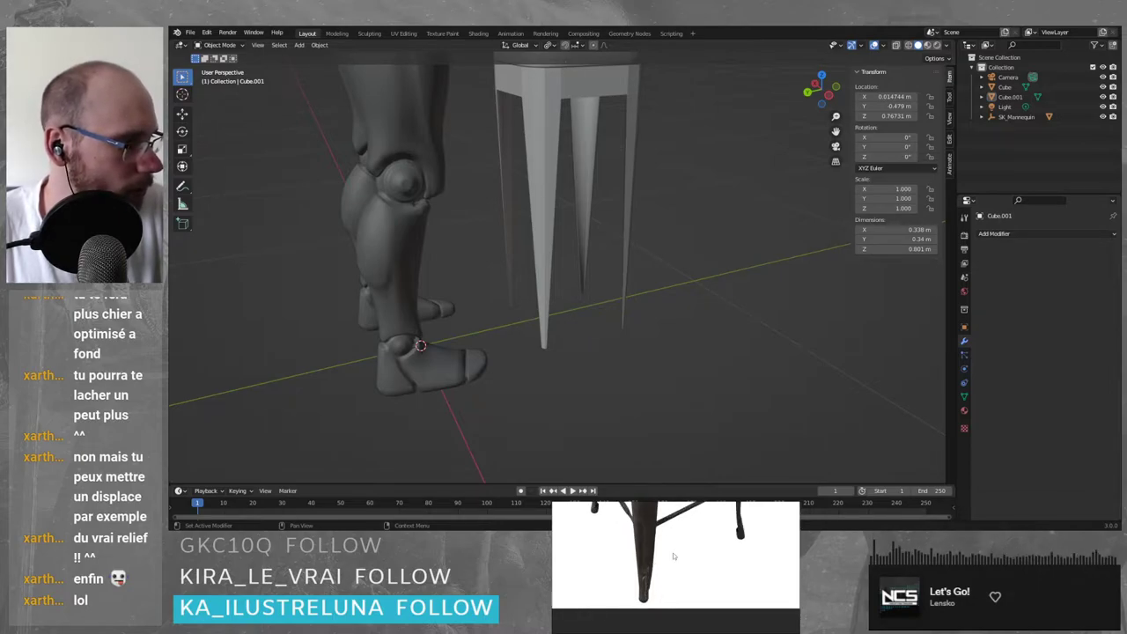
drag(678, 527, 732, 547)
scroll(564, 353, up, 3)
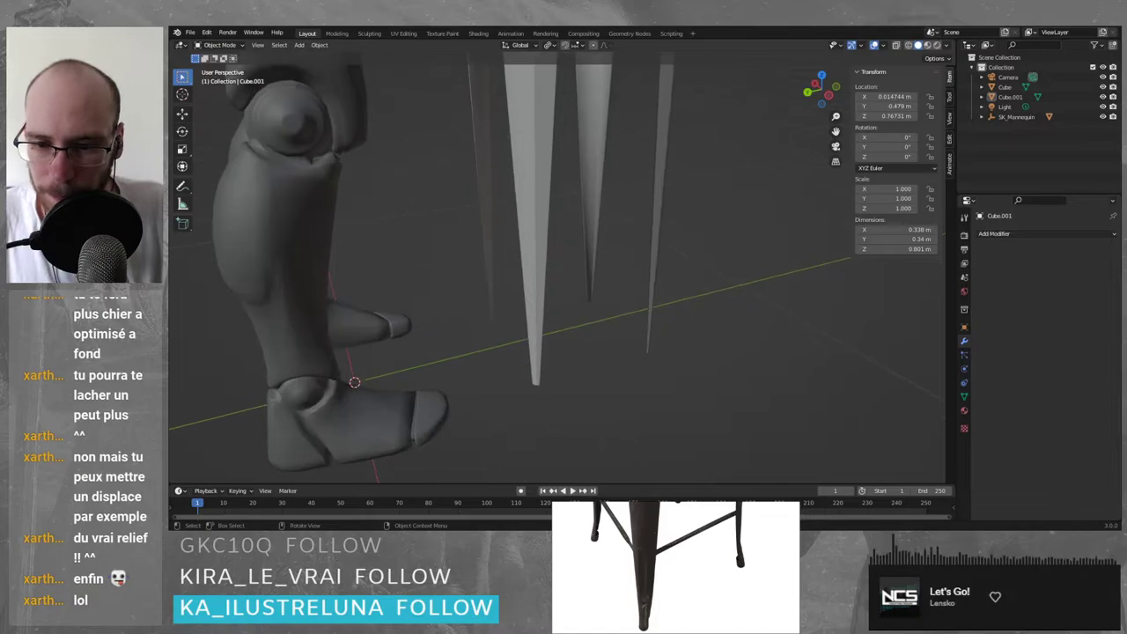
- Open the leg mesh for edge editing and add one centred loop cut around the nearest leg
click(559, 344)
scroll(564, 344, up, 2)
key(Tab)
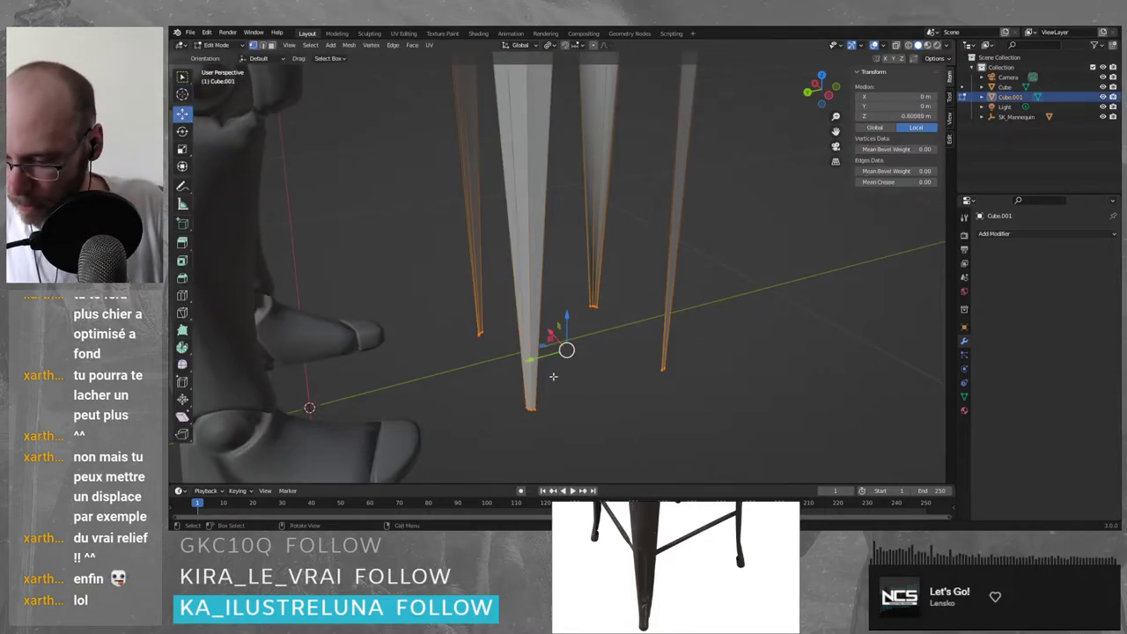
key(2)
key(ctrl+e)
click(597, 375)
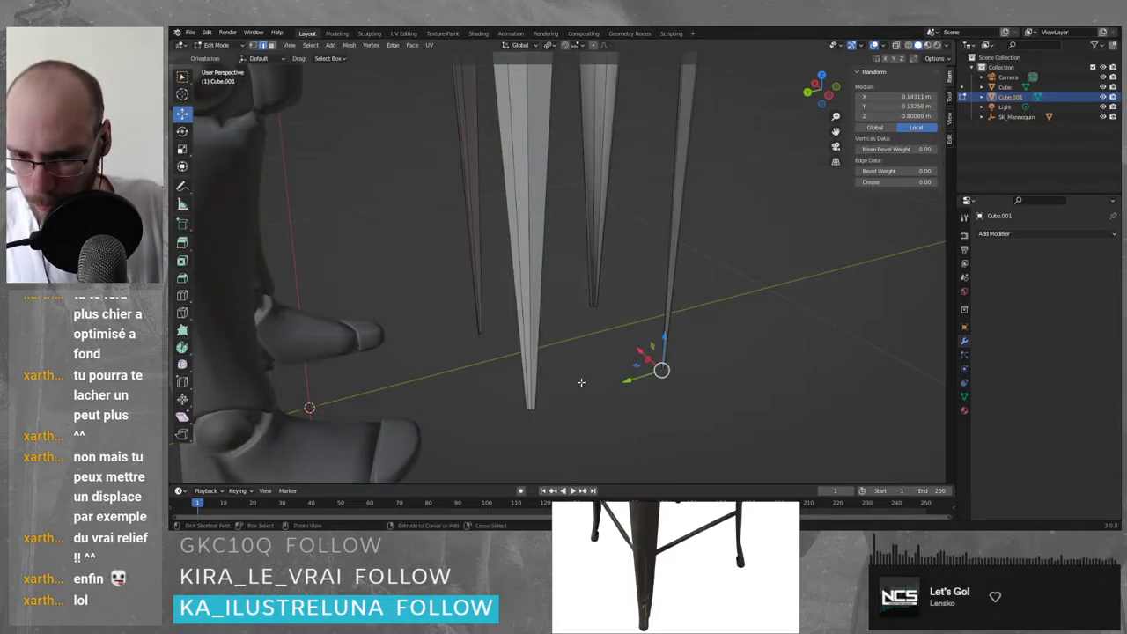
key(ctrl+r)
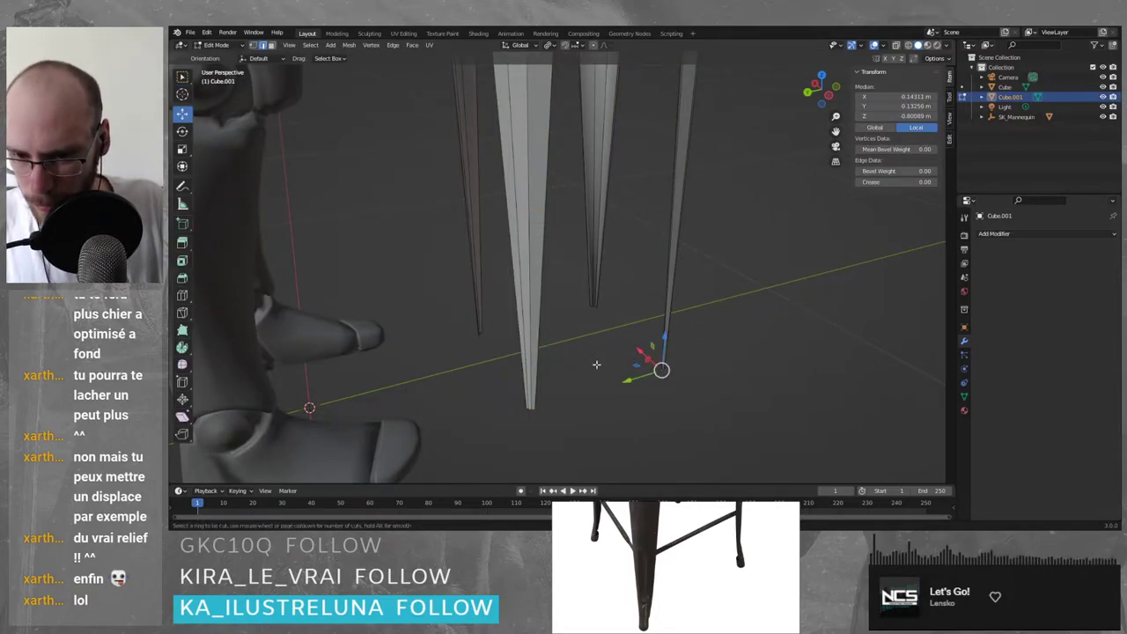
click(522, 212)
right_click(522, 211)
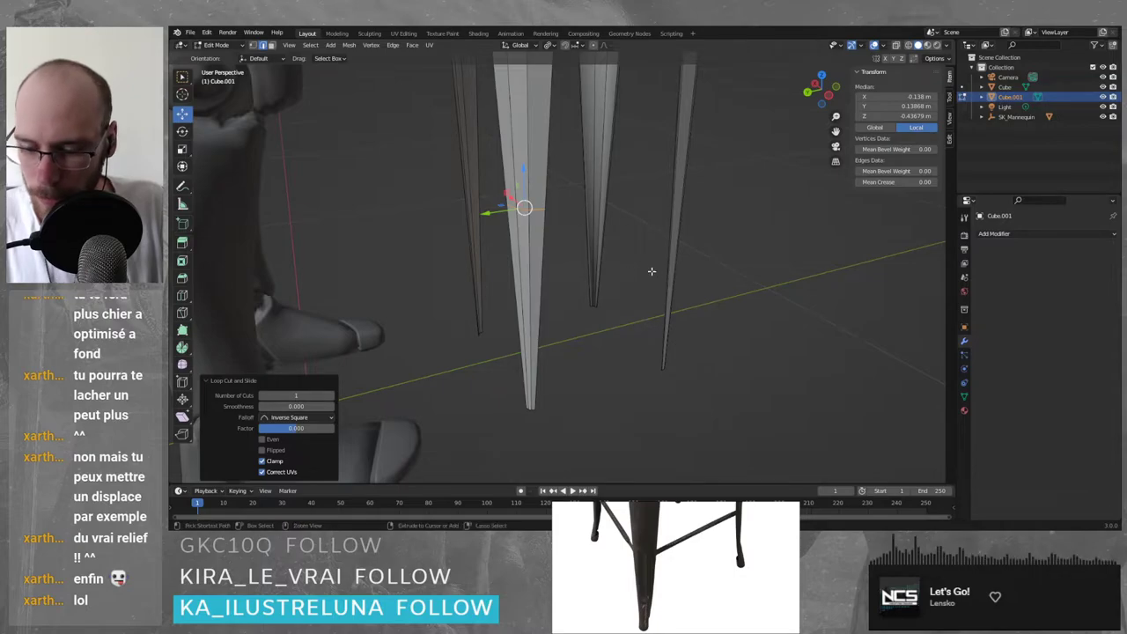
- Add one centred loop cut around each of the three remaining legs
click(678, 184)
key(ctrl+r)
click(597, 155)
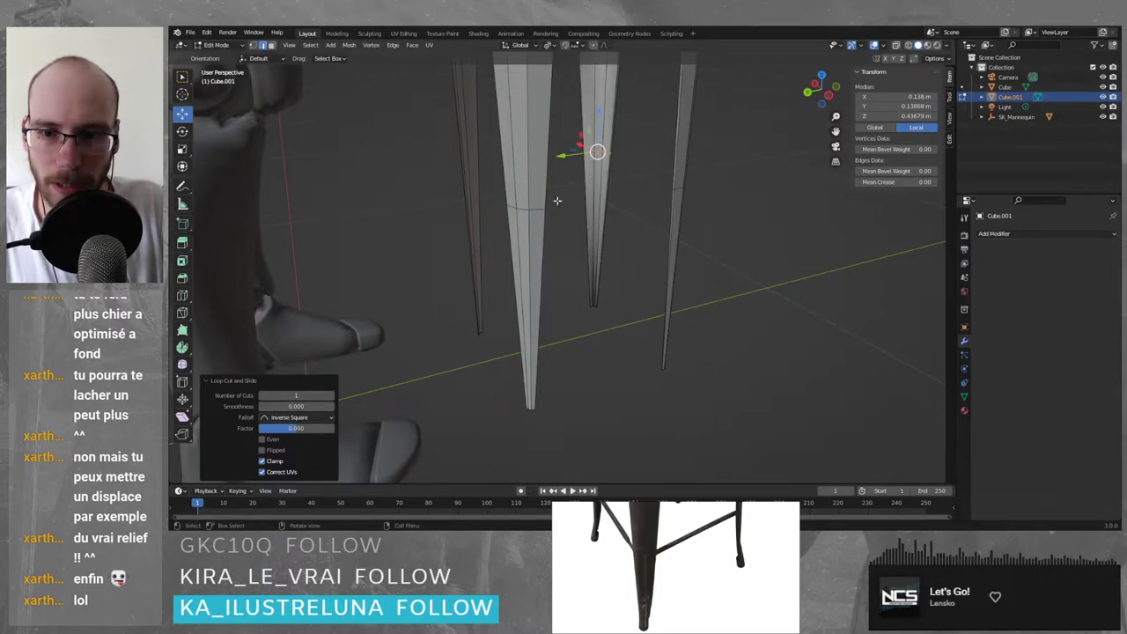
right_click(596, 154)
click(468, 165)
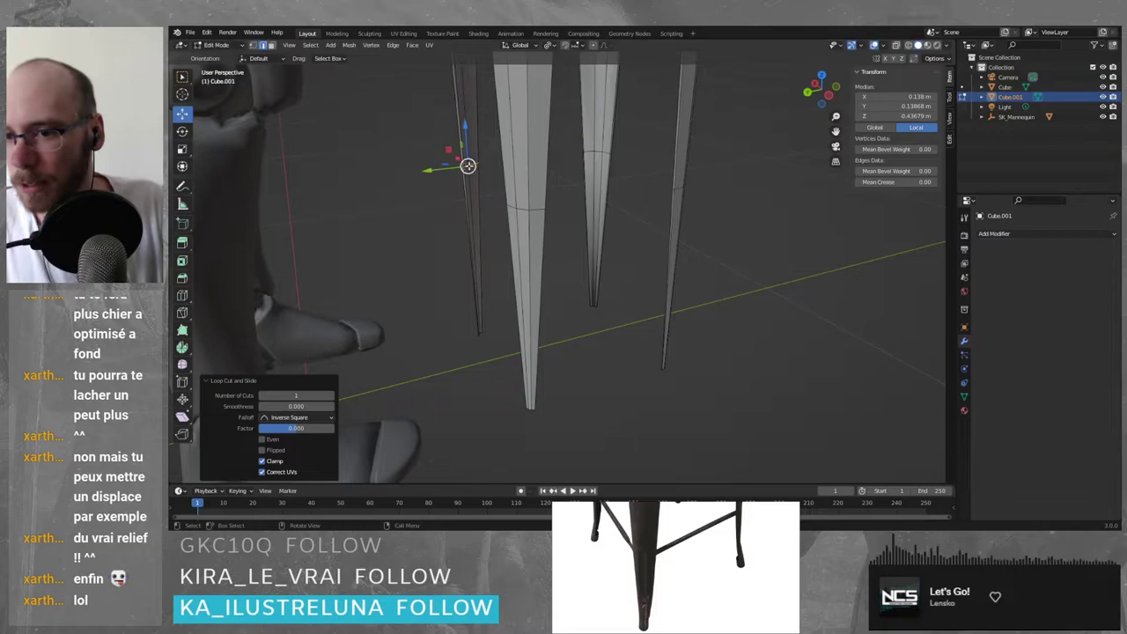
- Select the new middle edge loops on all four legs together
shift+click(531, 209)
shift+click(600, 152)
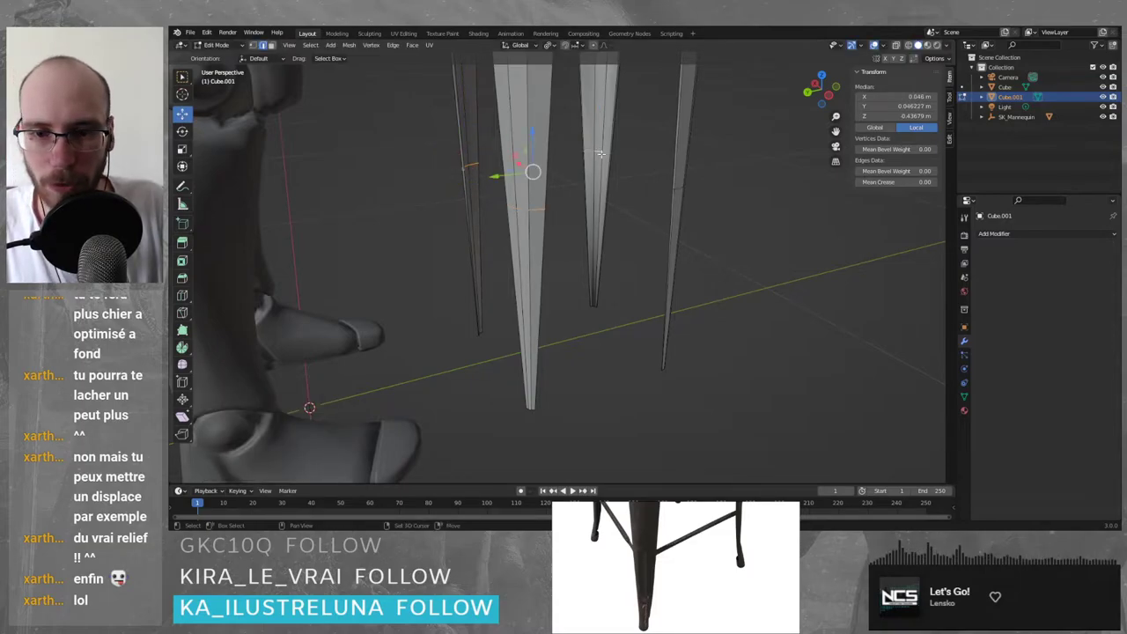
shift+click(679, 185)
mouse_move(725, 219)
middle_down()
mouse_move(670, 212)
mouse_move(737, 205)
middle_up()
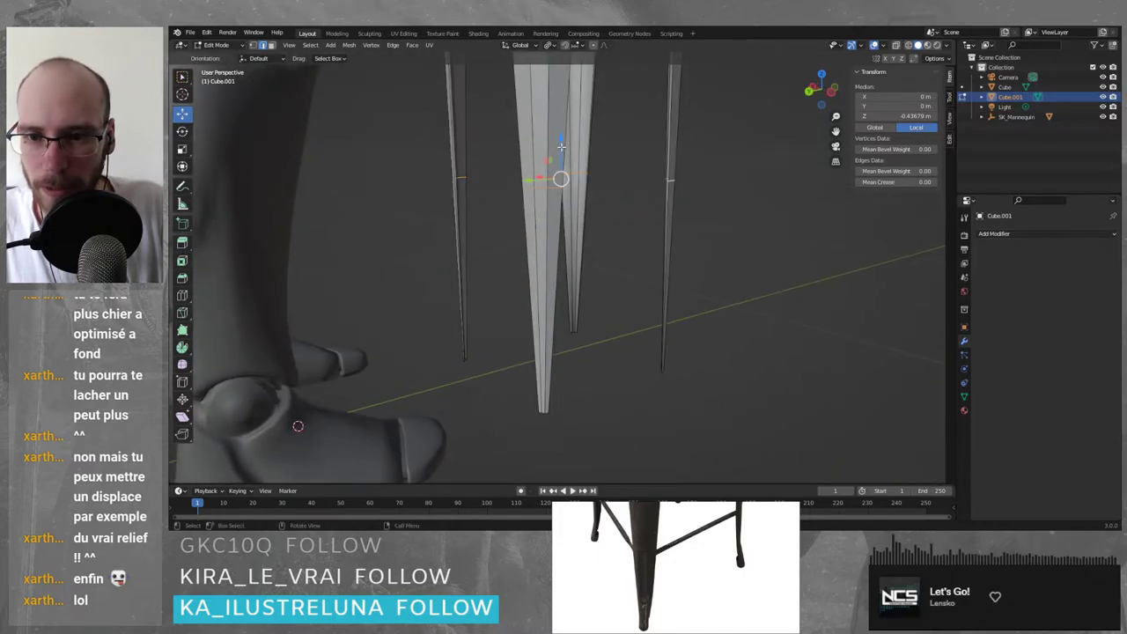
- Try to move the four selected edge loops down along the global Z axis
key(g)
key(z)
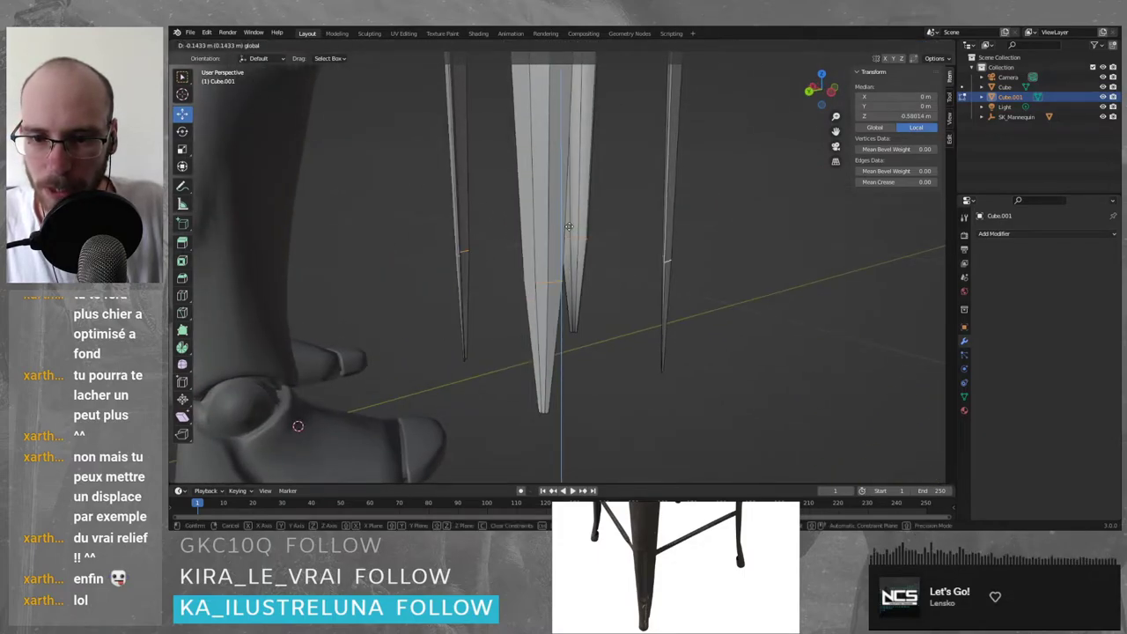
right_click(572, 296)
middle_drag(751, 261, 723, 263)
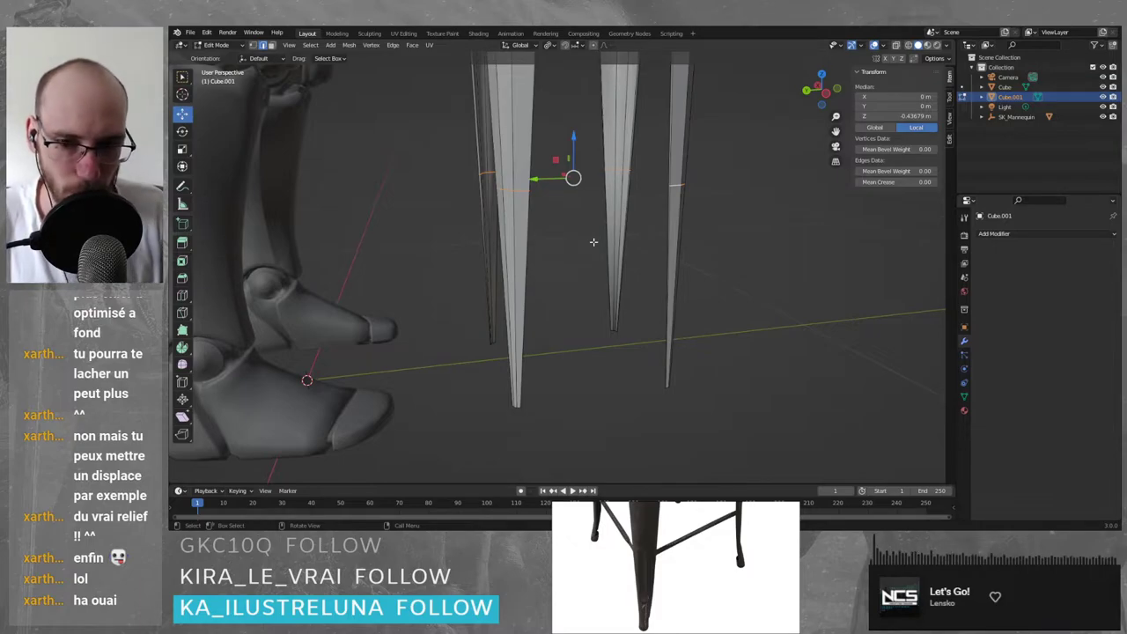
click(529, 46)
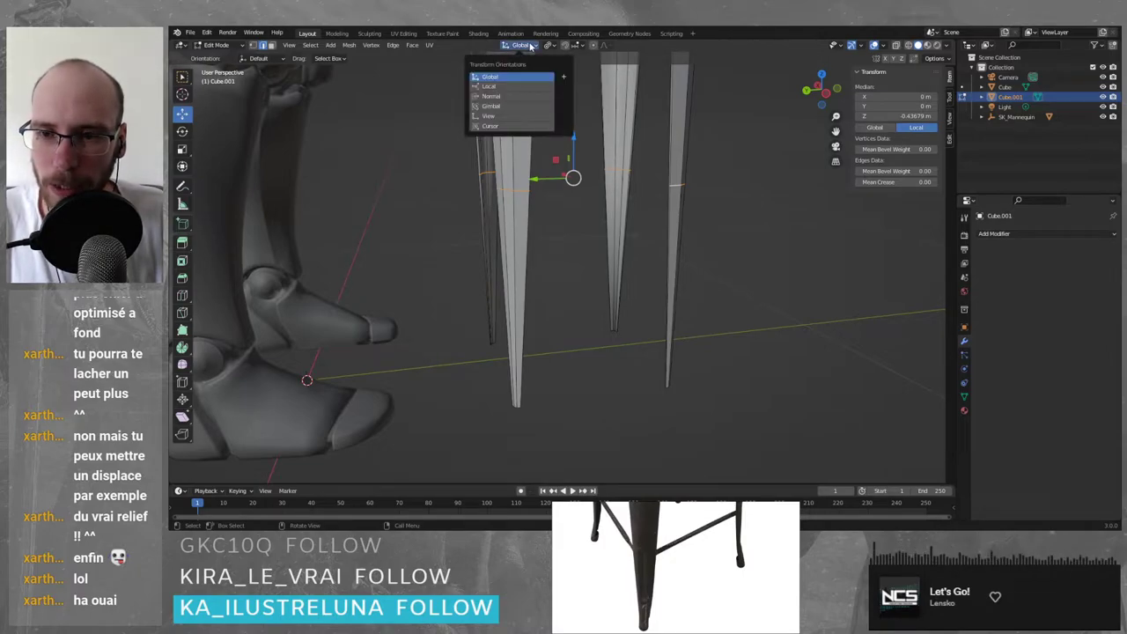
click(528, 46)
click(551, 46)
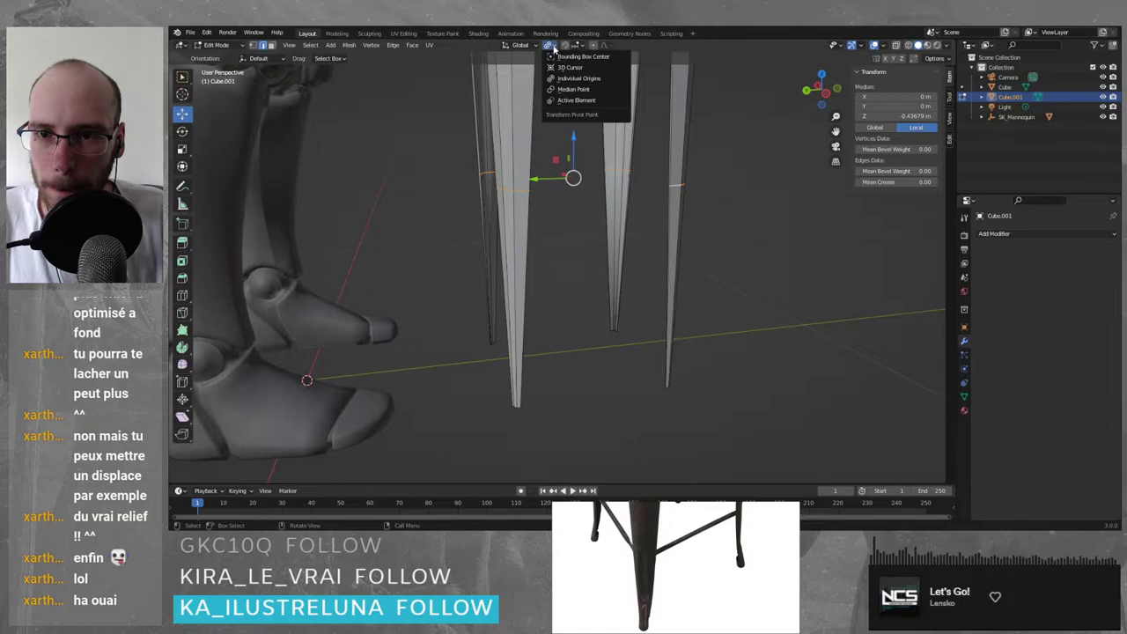
click(550, 45)
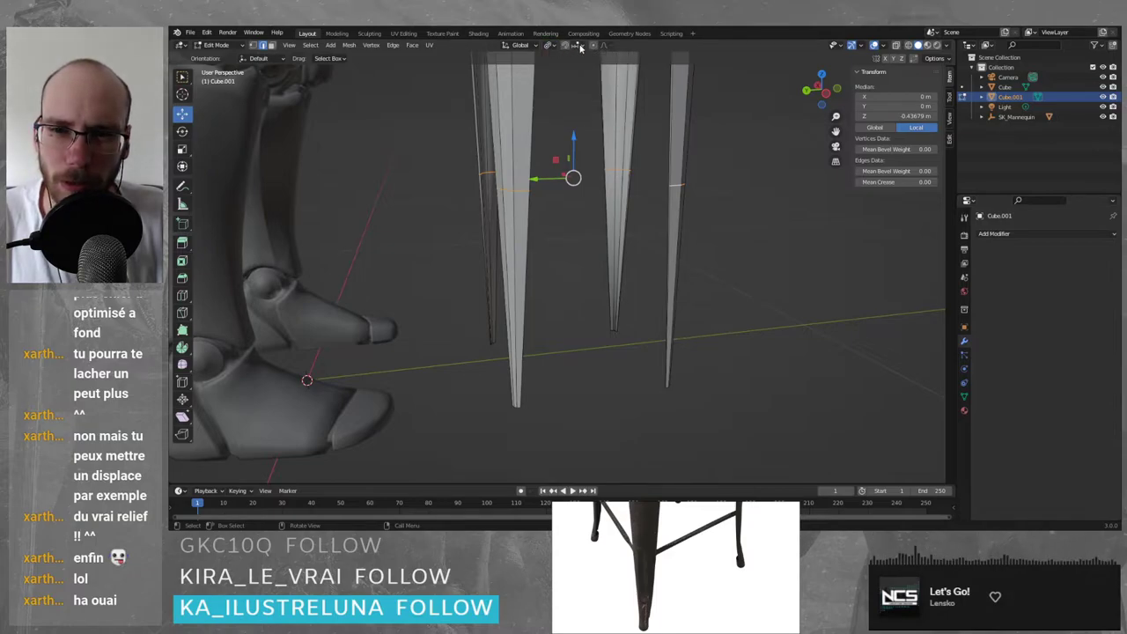
click(579, 45)
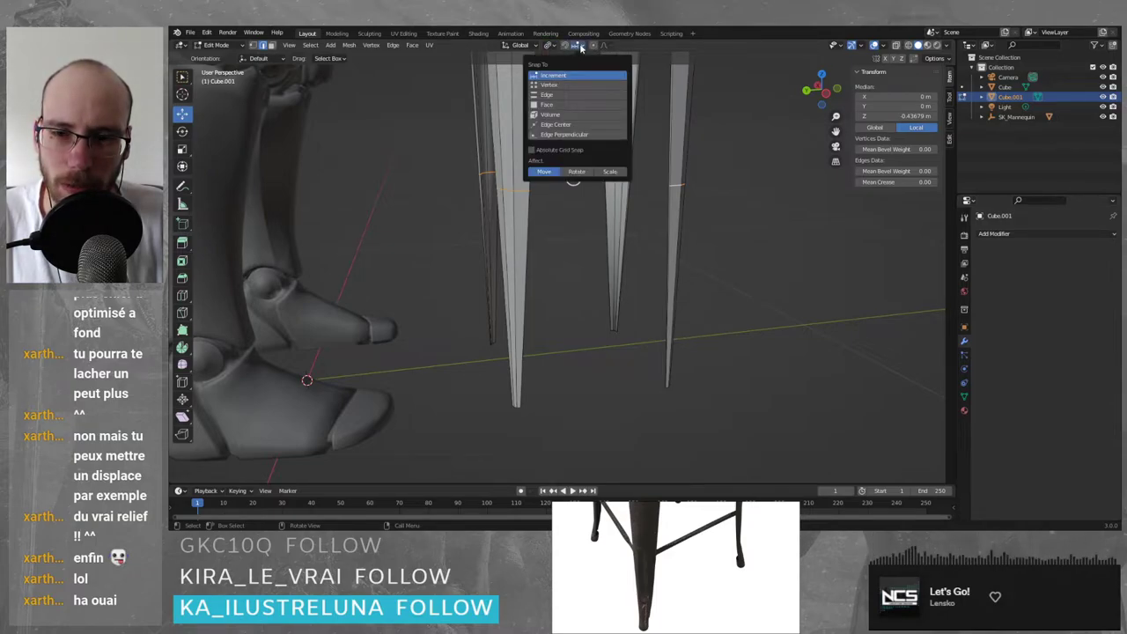
click(580, 47)
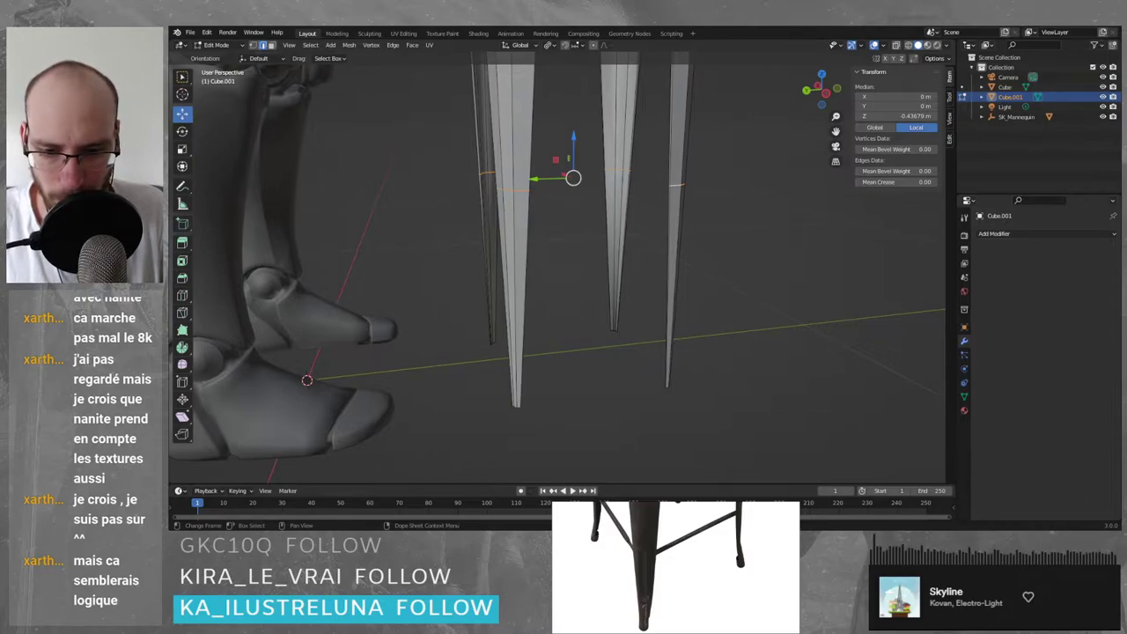
middle_drag(578, 382, 560, 272)
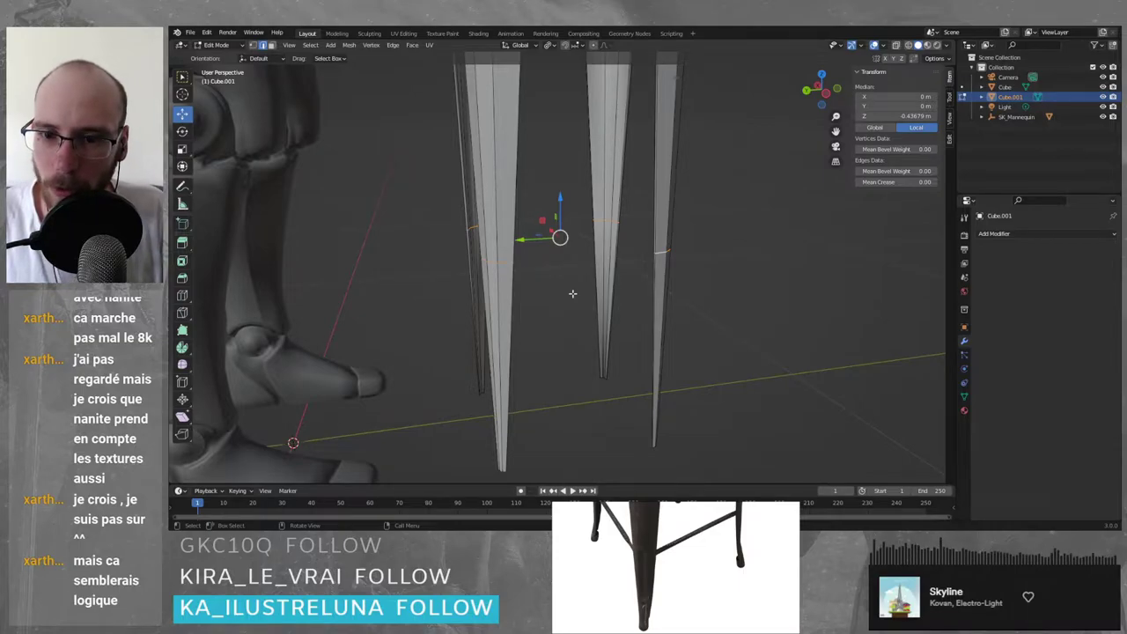
middle_drag(572, 334, 586, 299)
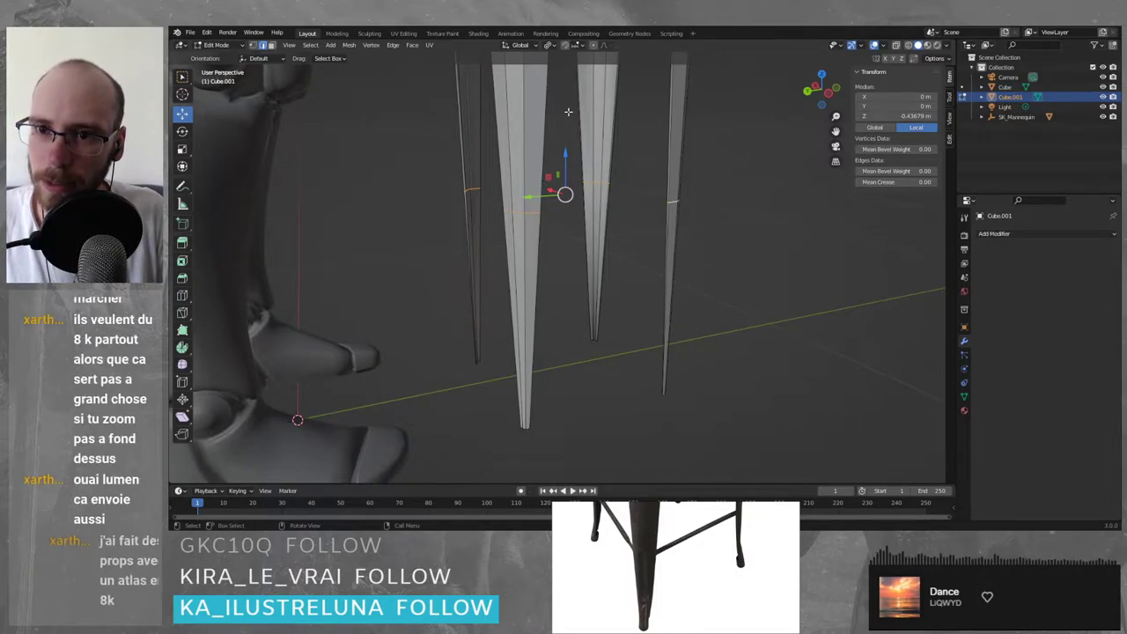
click(529, 46)
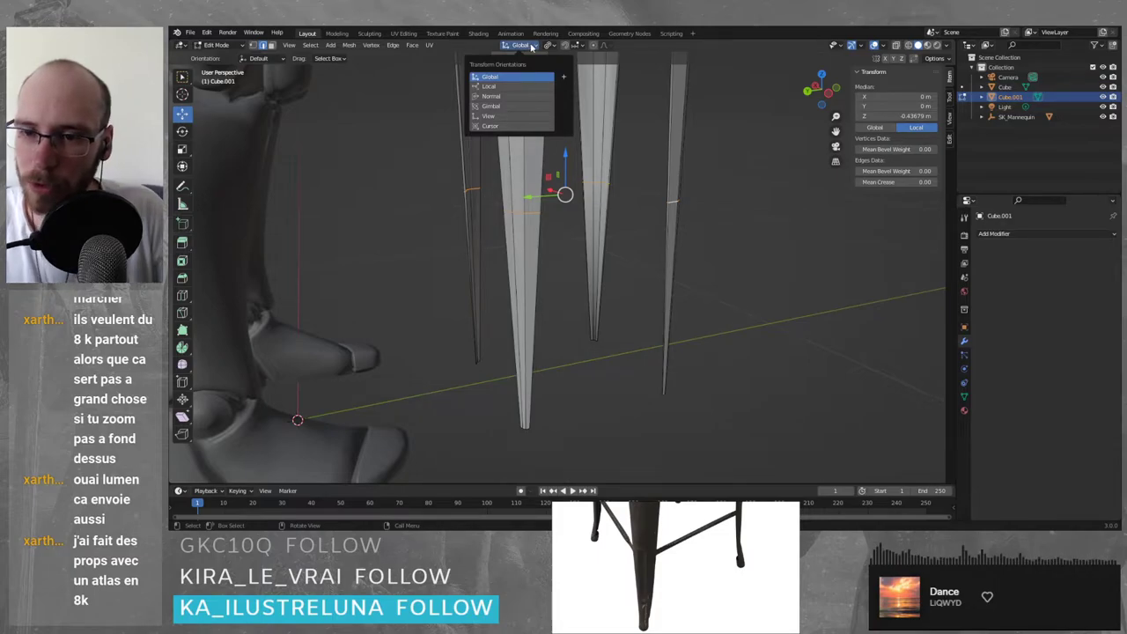
click(554, 46)
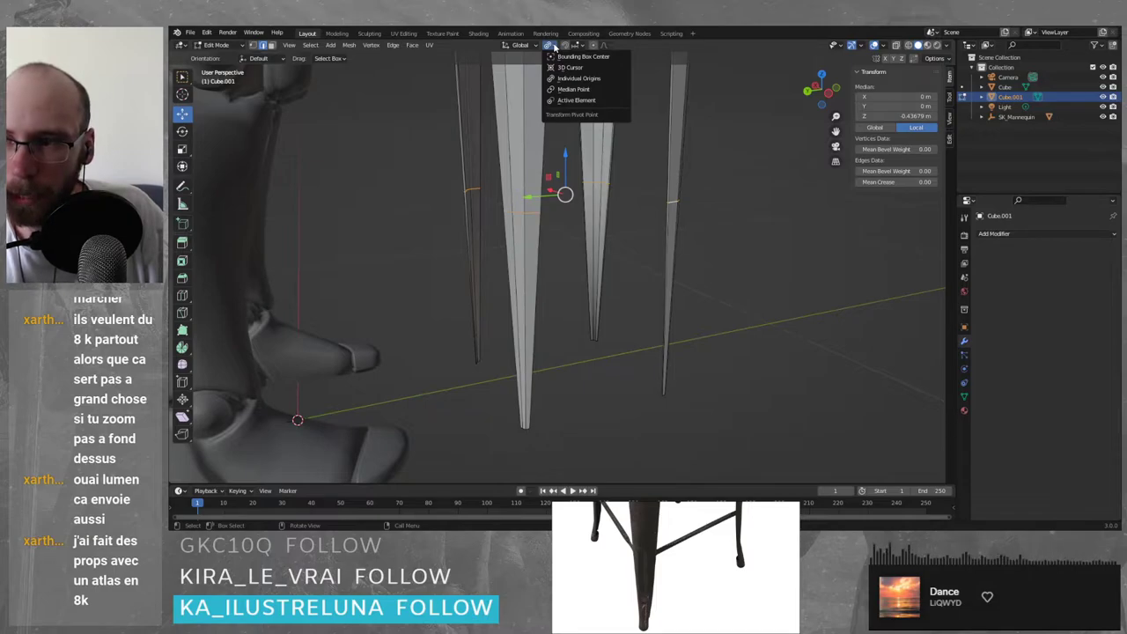
click(578, 46)
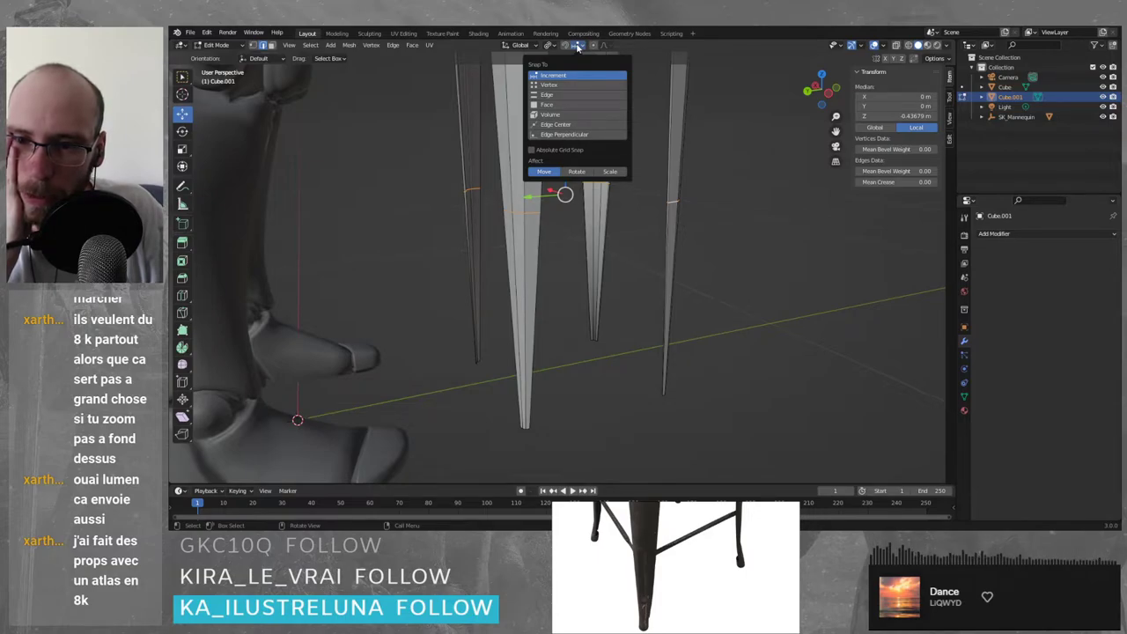
mouse_move(533, 49)
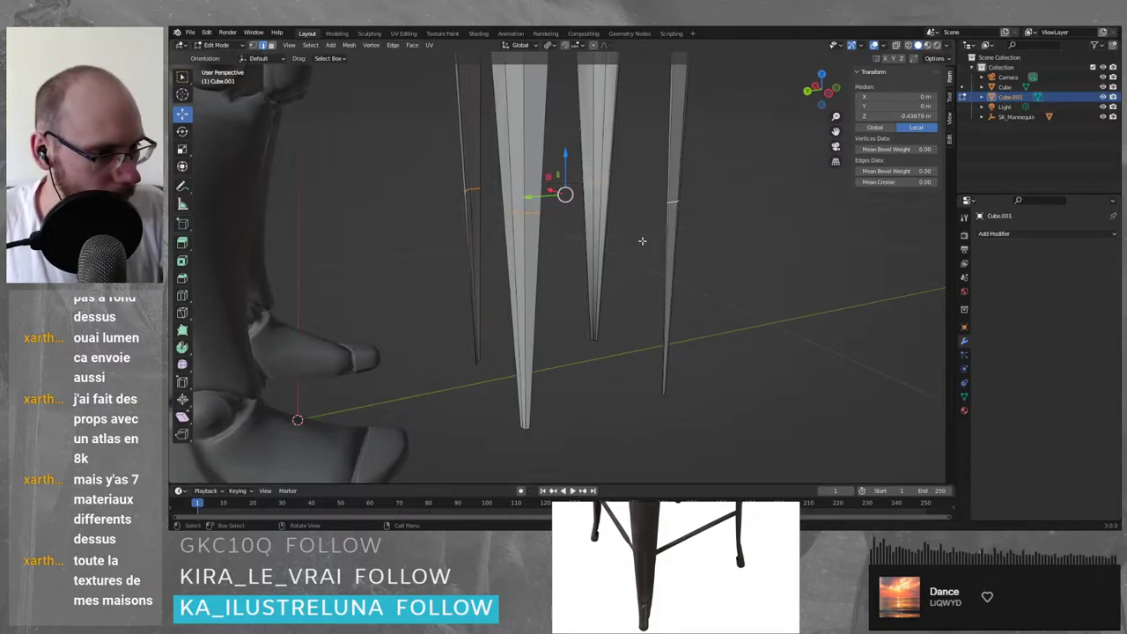
middle_drag(639, 242, 637, 241)
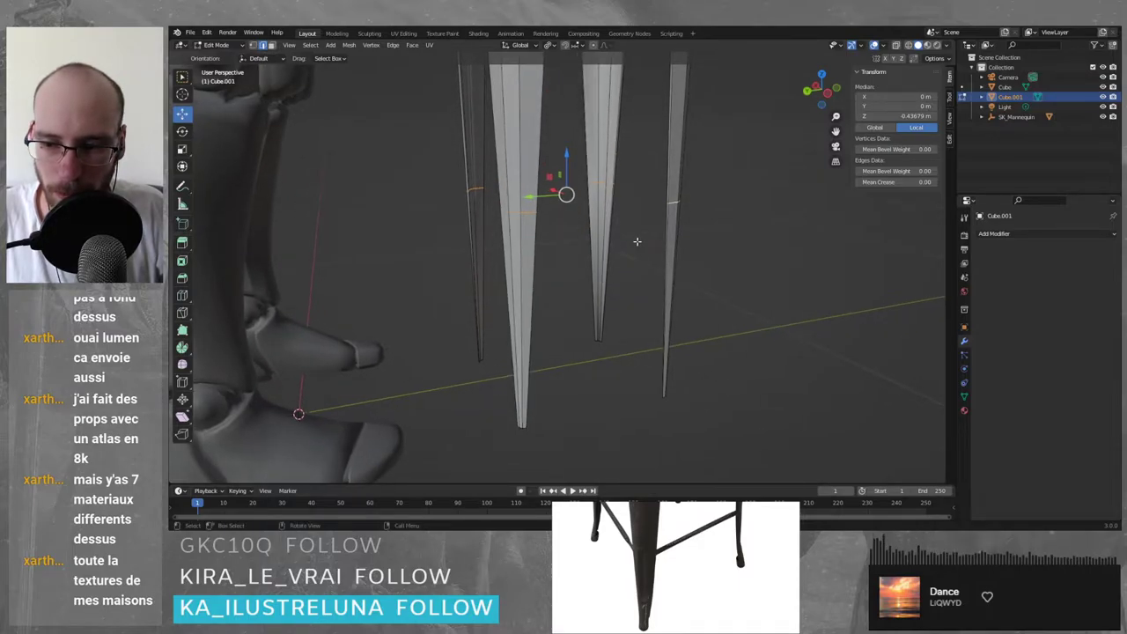
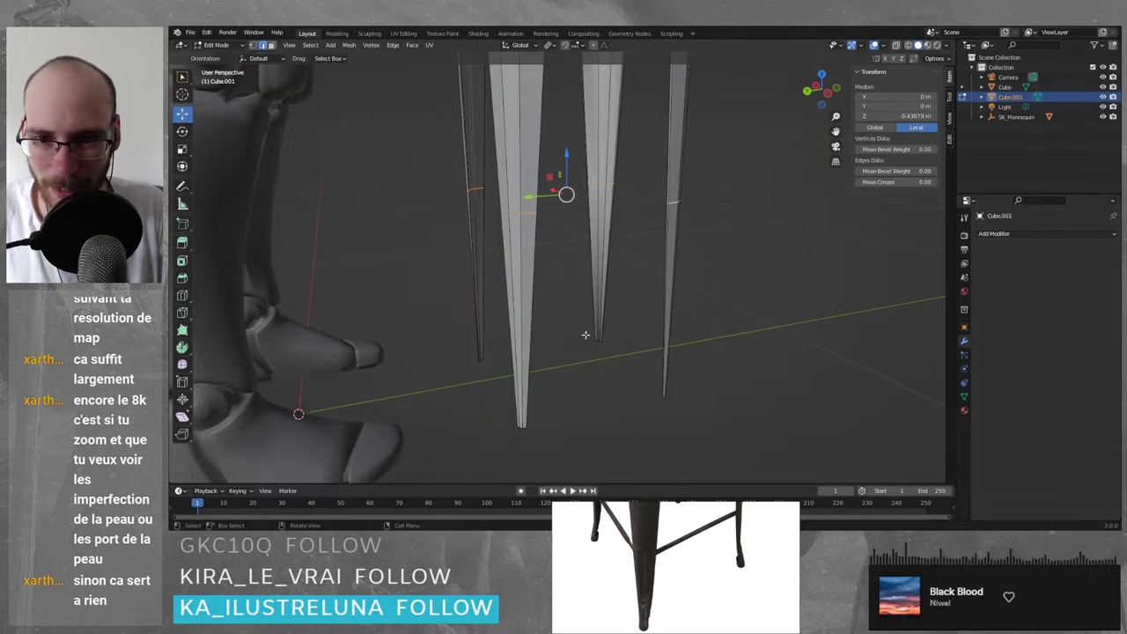
- Try moving the four edge loops down in local orientation, and undo the move
click(329, 58)
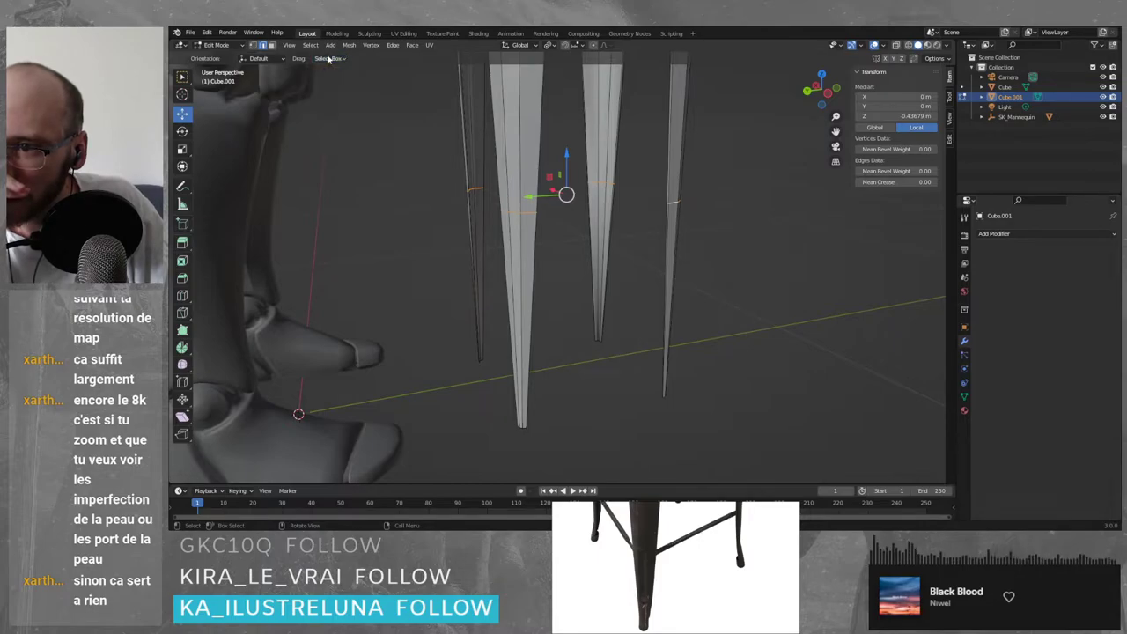
click(521, 46)
click(507, 86)
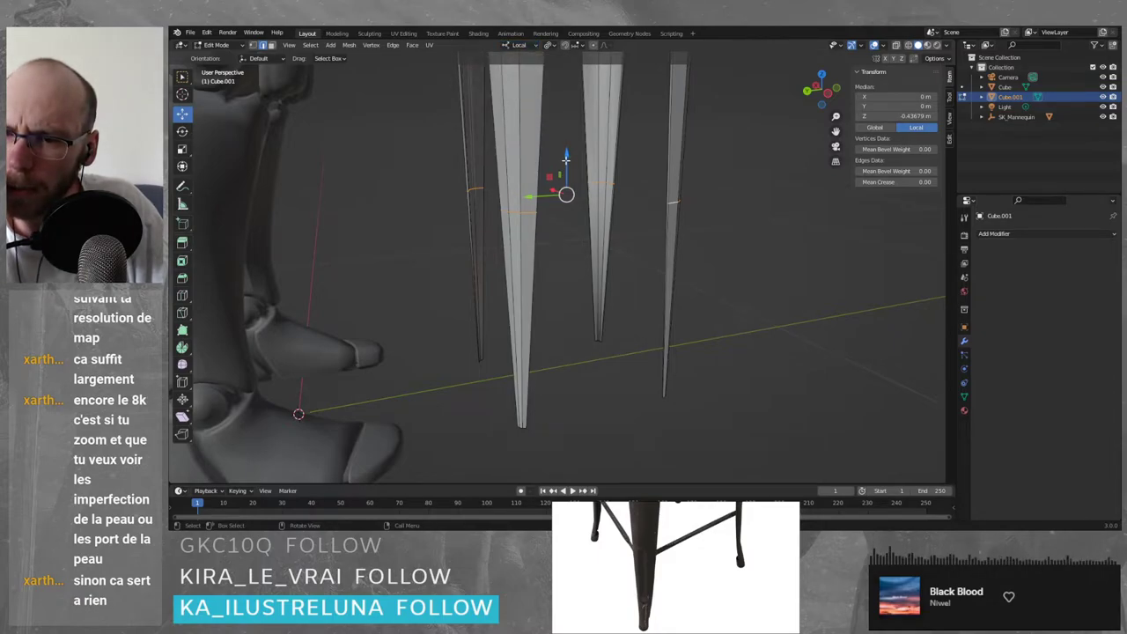
drag(566, 161, 566, 204)
key(ctrl+z)
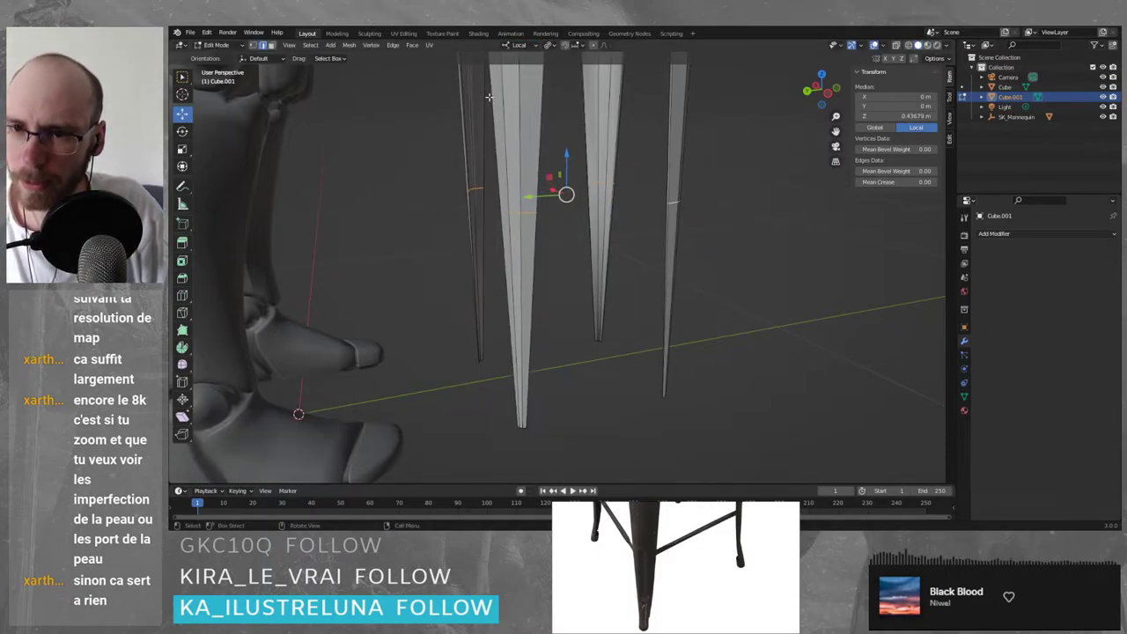
- Try moving the four edge loops down in normal orientation, undo the move and restore global orientation
click(530, 46)
click(521, 96)
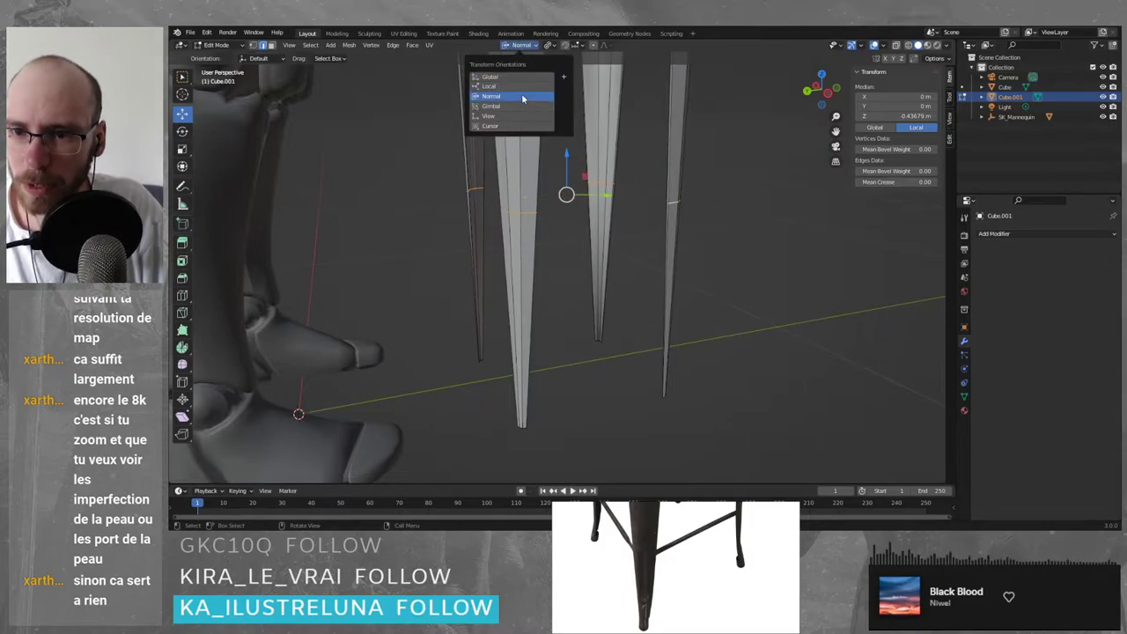
drag(568, 161, 570, 207)
key(ctrl+z)
click(532, 46)
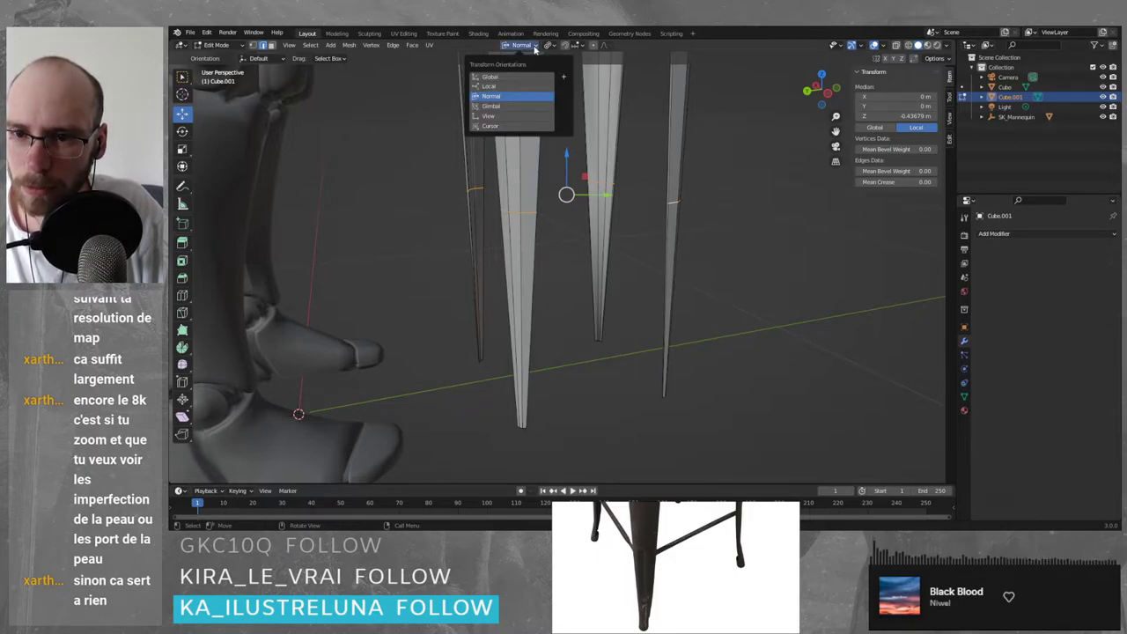
click(491, 76)
- Try Edge as the snapping target for the transforms
click(551, 46)
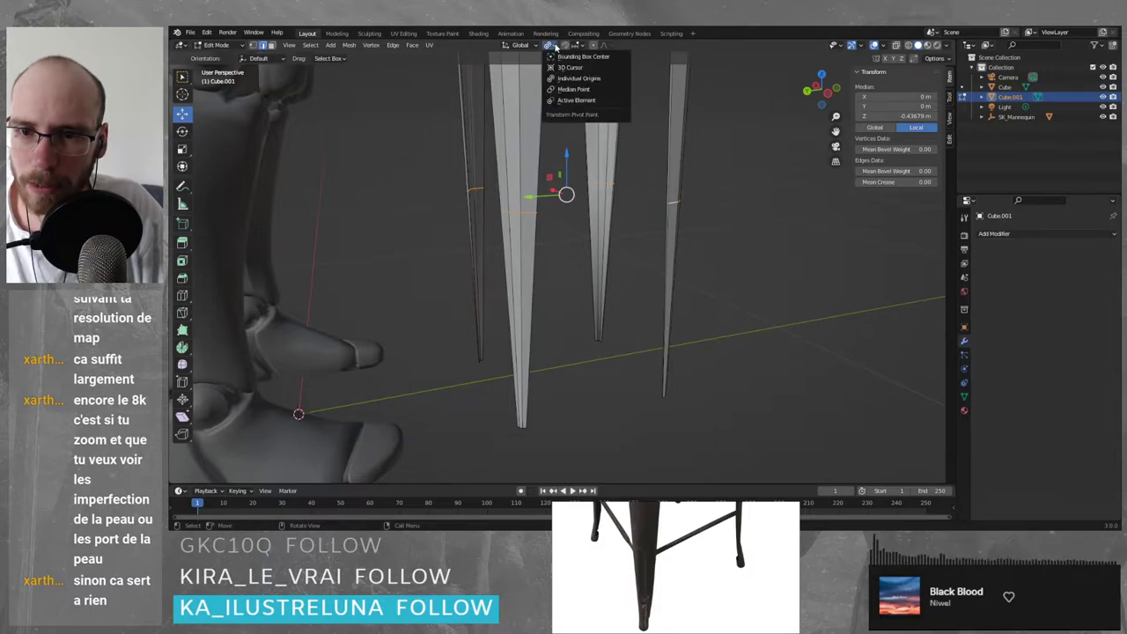
click(578, 46)
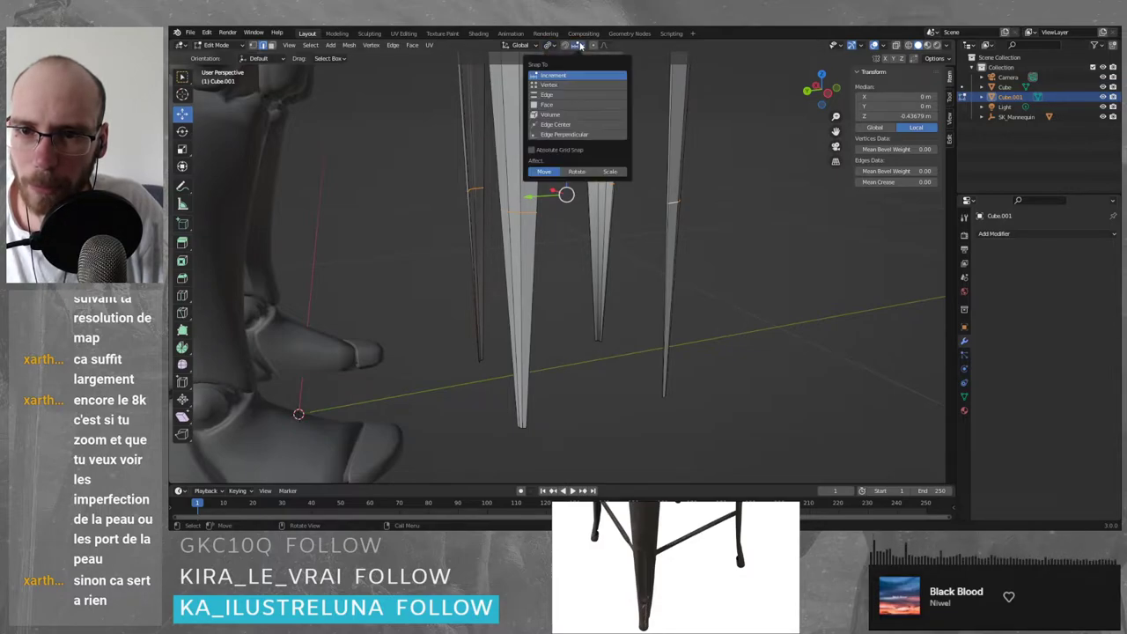
click(560, 94)
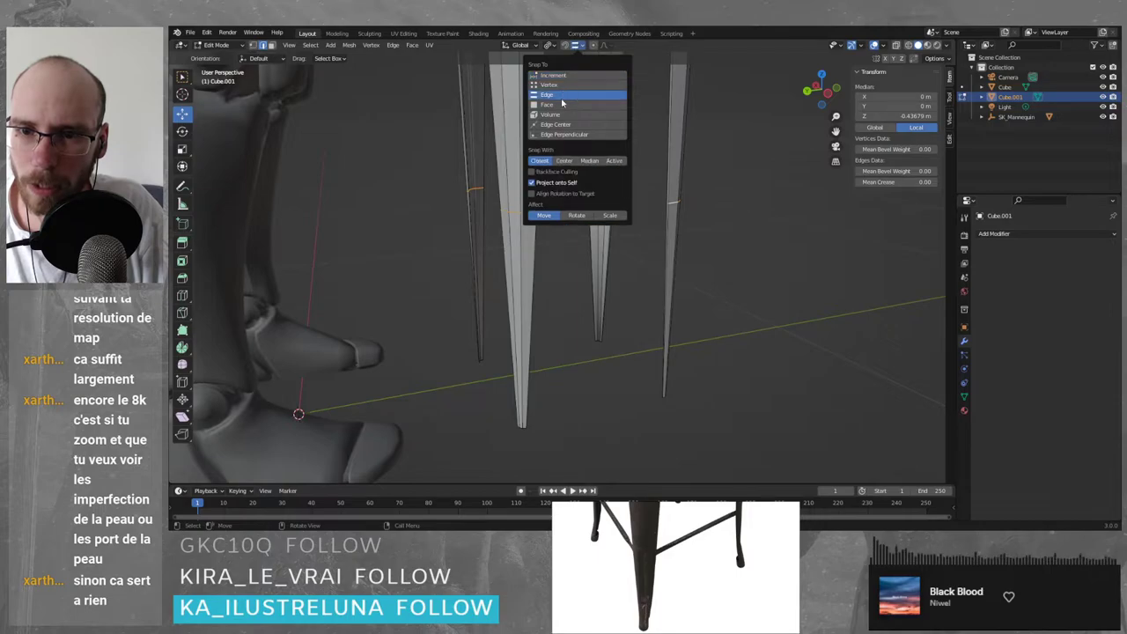
click(571, 76)
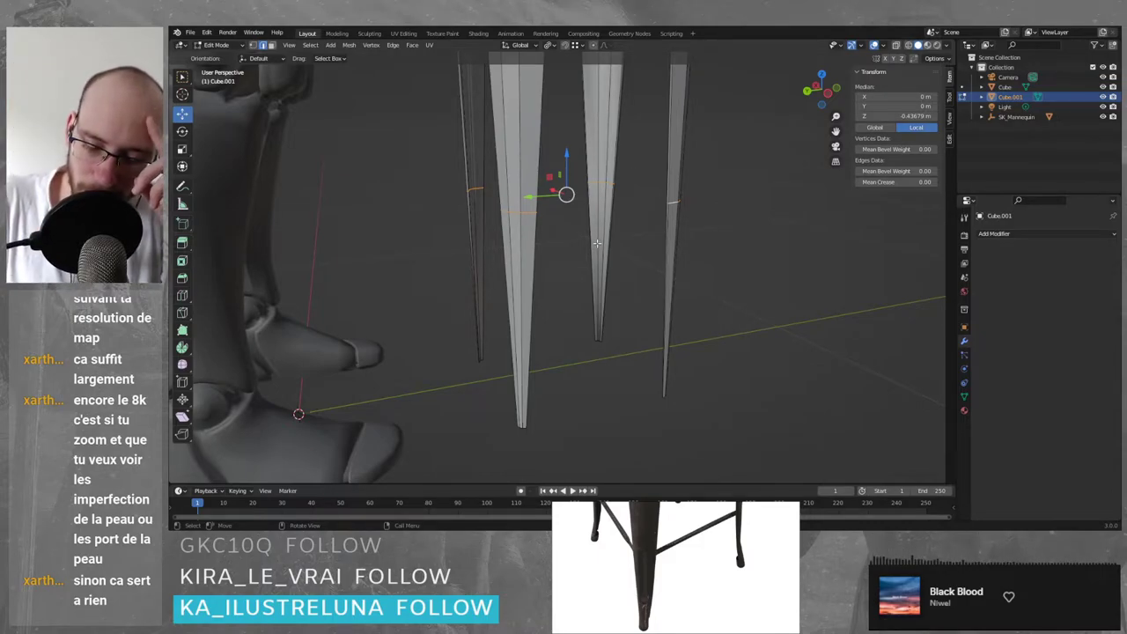
- Edge-slide the four selected loops down the legs toward the ground by a factor of about 0.771
key(g)
key(g)
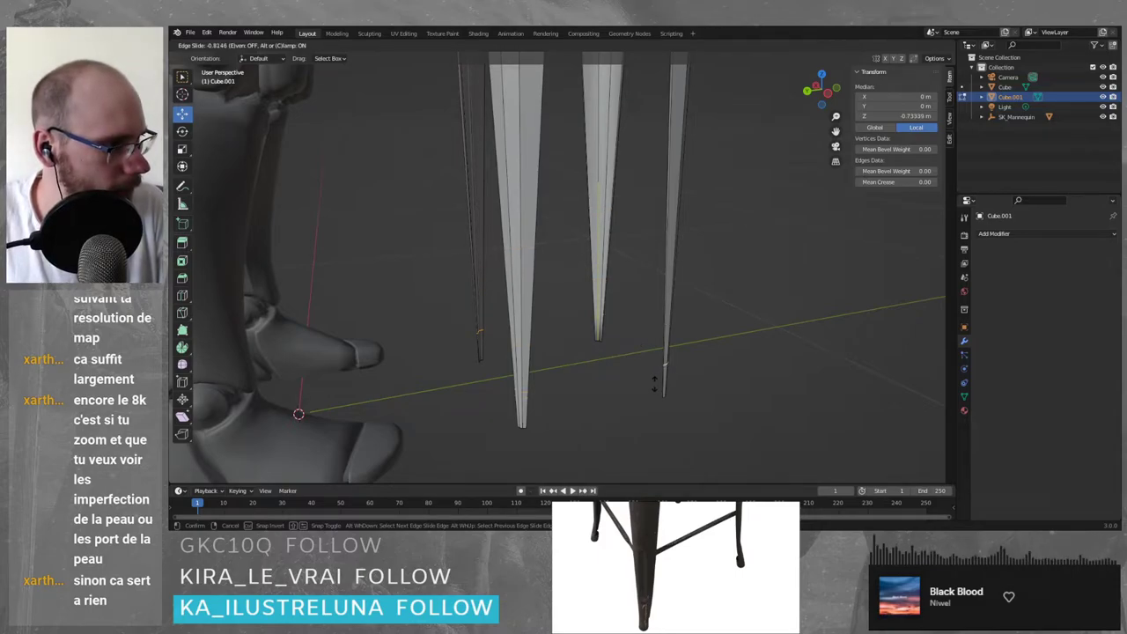
click(655, 374)
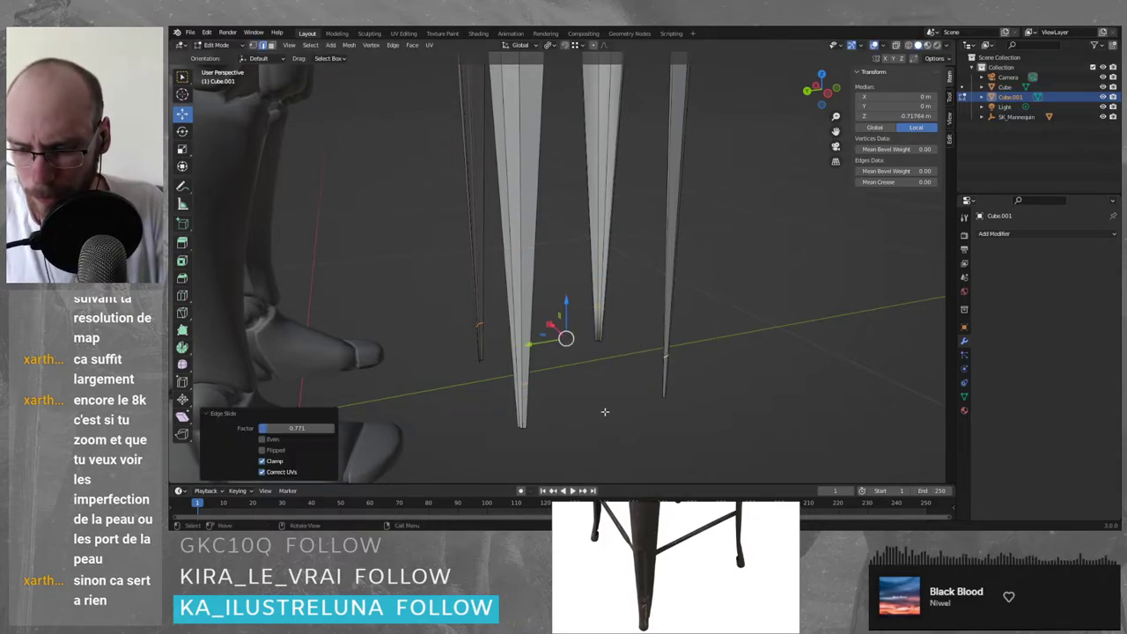
- Select the bottom vertices of all four legs in wireframe display and scale them by 1.060
key(shift+z)
key(a)
drag(571, 459, 491, 411)
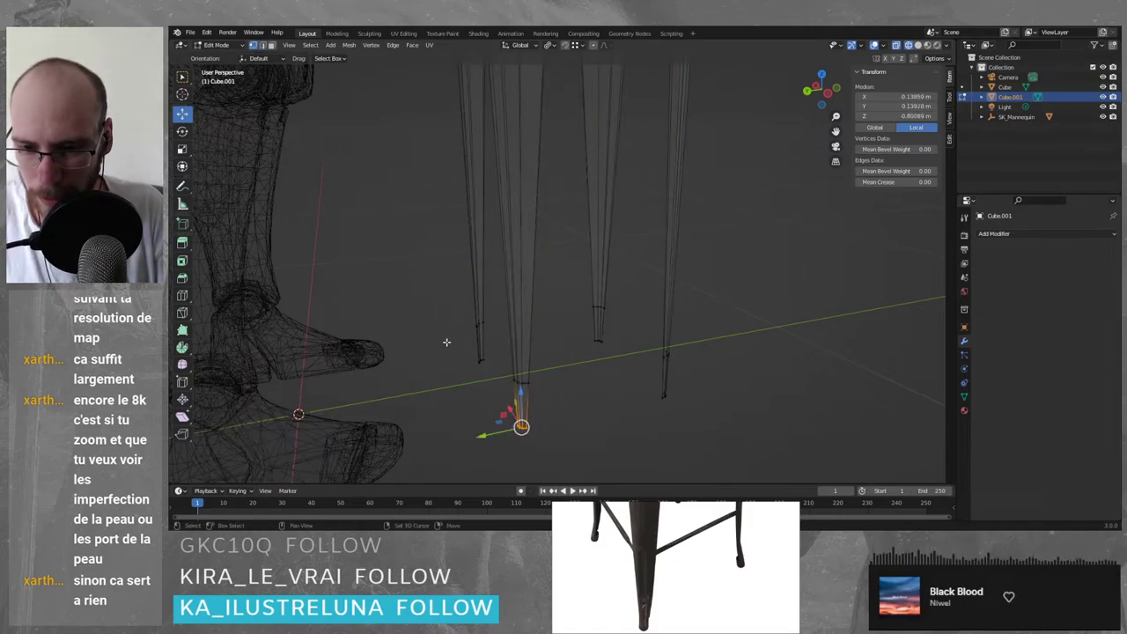
shift+drag(447, 342, 499, 374)
shift+drag(623, 352, 585, 330)
shift+drag(678, 414, 638, 381)
key(s)
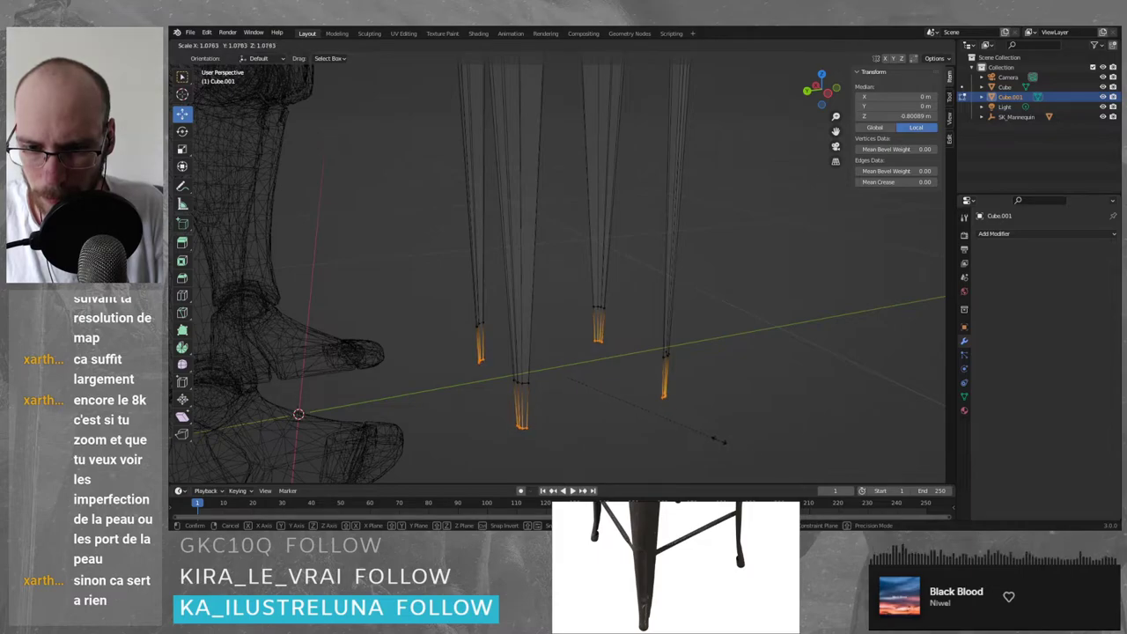
click(718, 440)
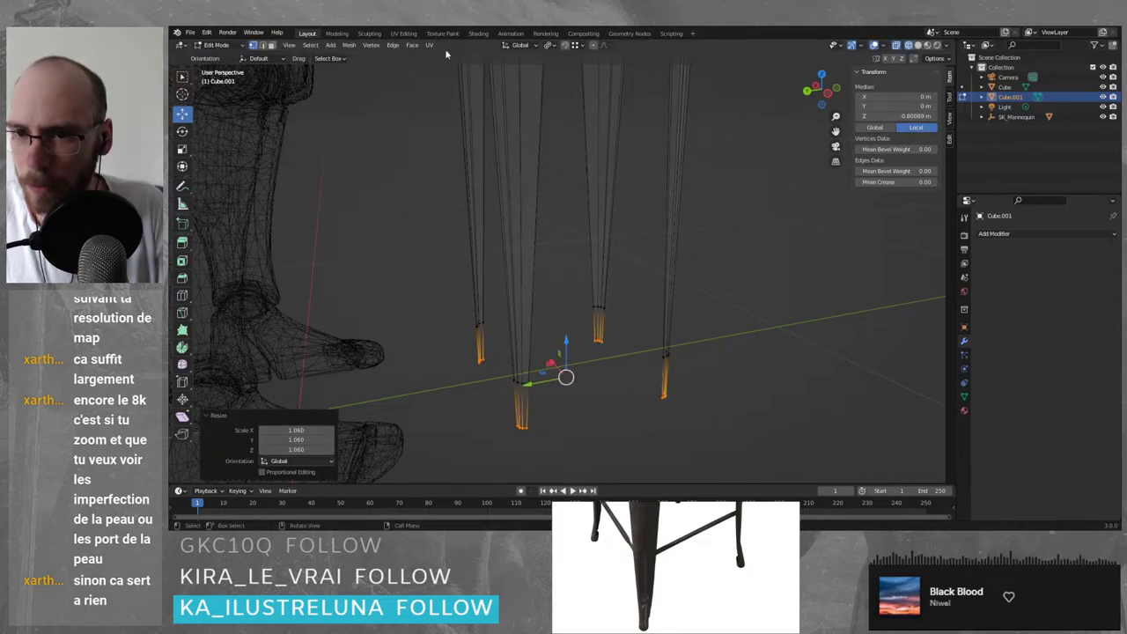
- Switch the transform orientation to Normal and scale the four leg ends by 0.807
click(507, 45)
click(502, 98)
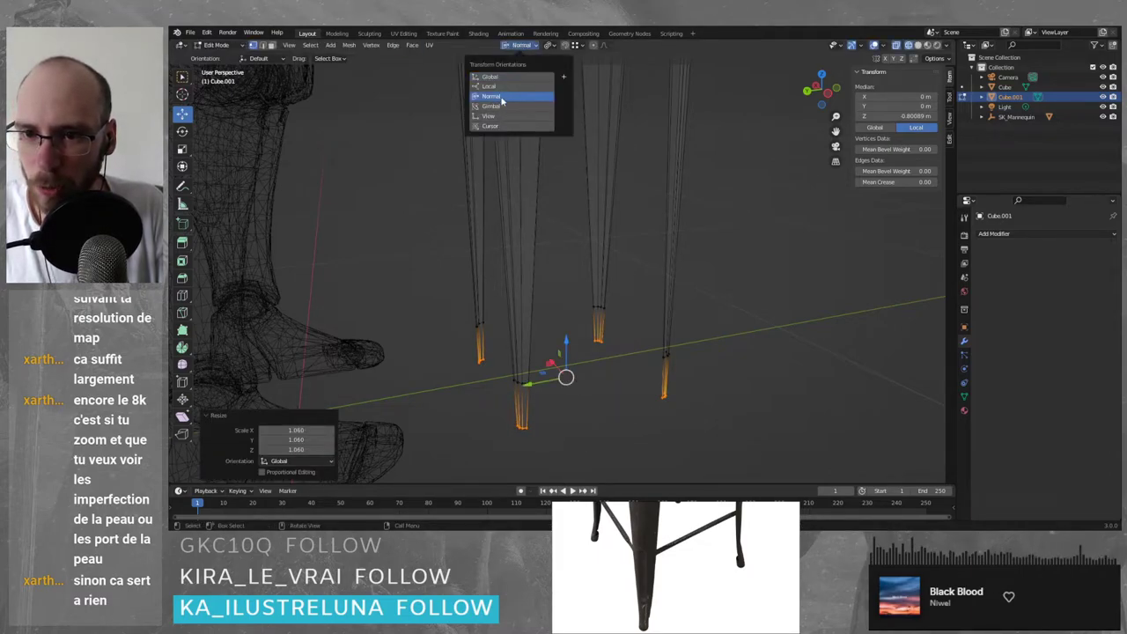
key(s)
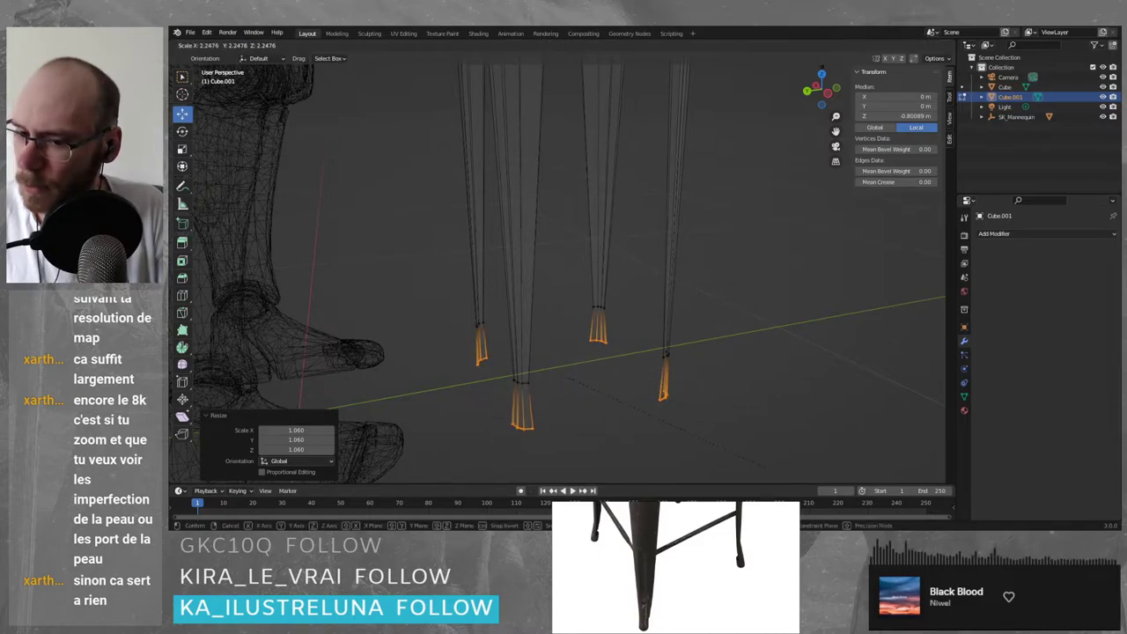
click(667, 391)
- Restore the Global transform orientation and scale the four leg ends by 1.213
click(527, 45)
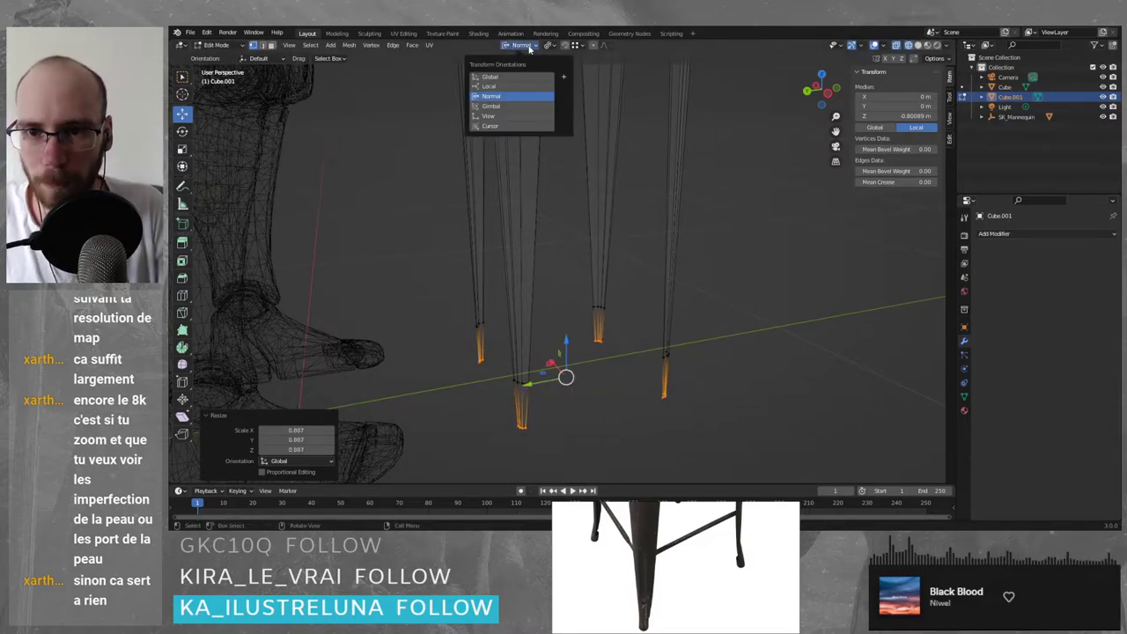
click(506, 106)
key(s)
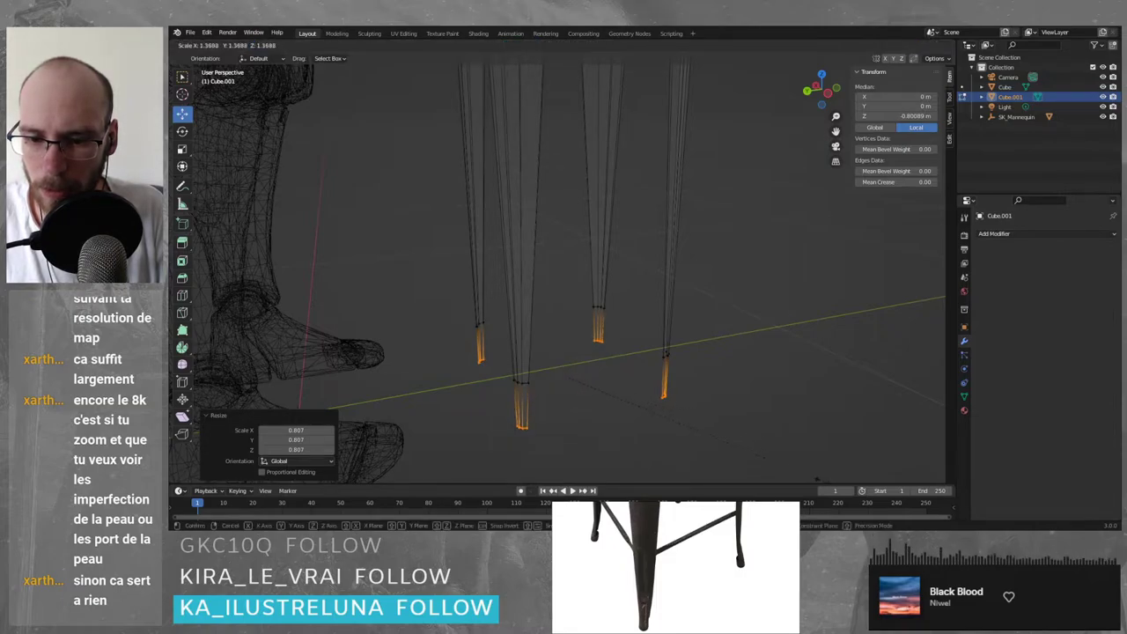
click(790, 466)
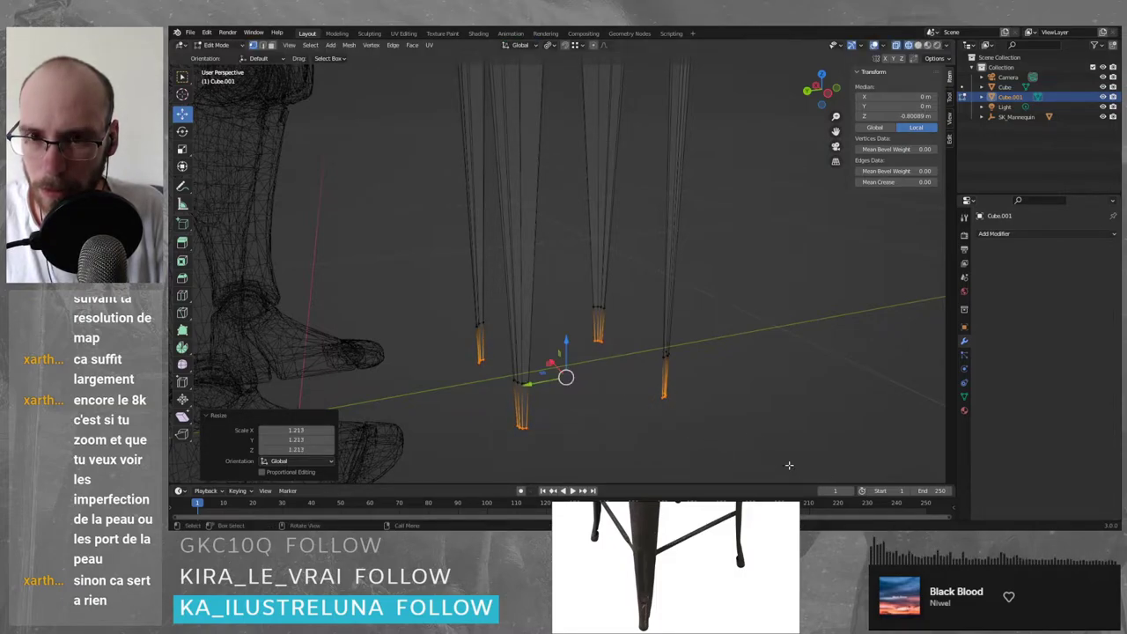
- Set the pivot point to Bounding Box Center, scale the four leg ends slightly outward to splay the feet, and return to Object Mode
click(565, 45)
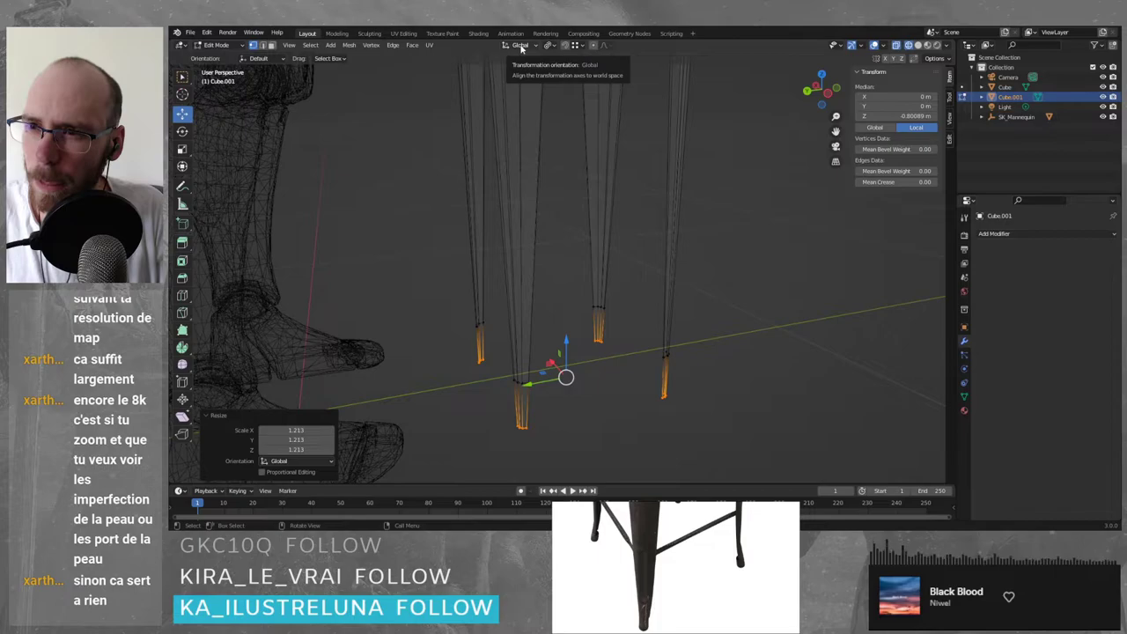
click(551, 45)
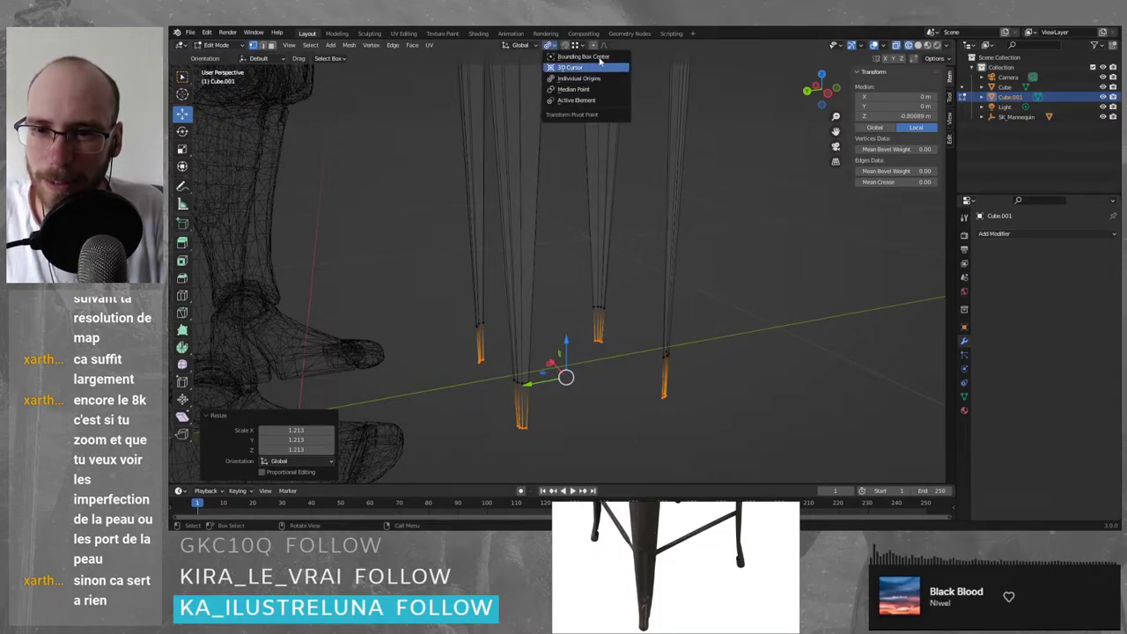
click(599, 58)
key(s)
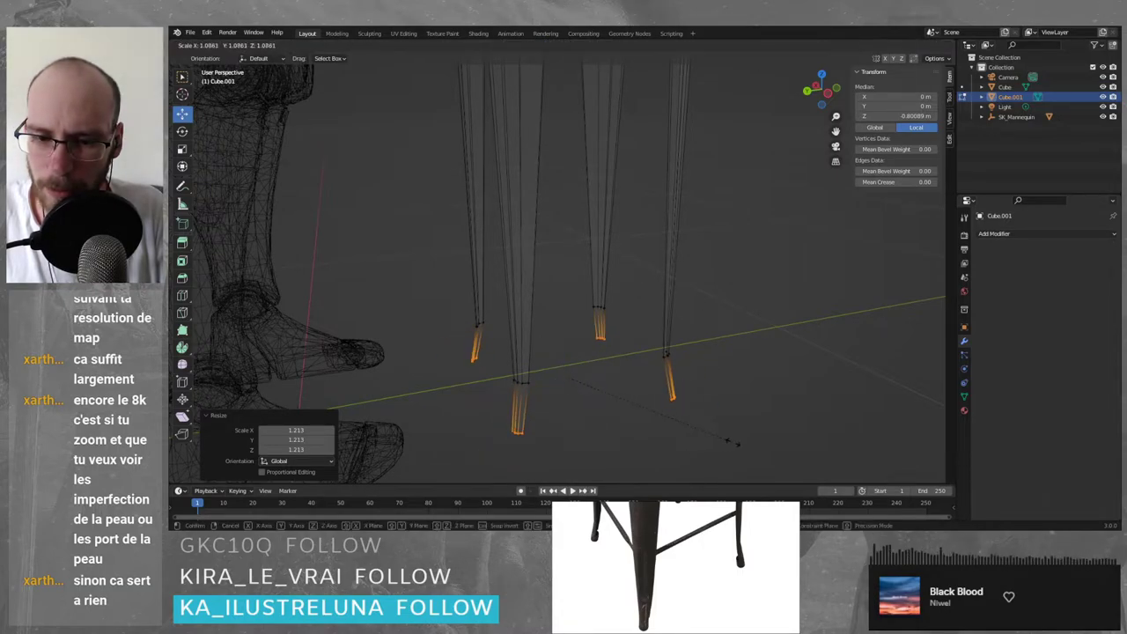
click(732, 440)
key(Tab)
click(841, 377)
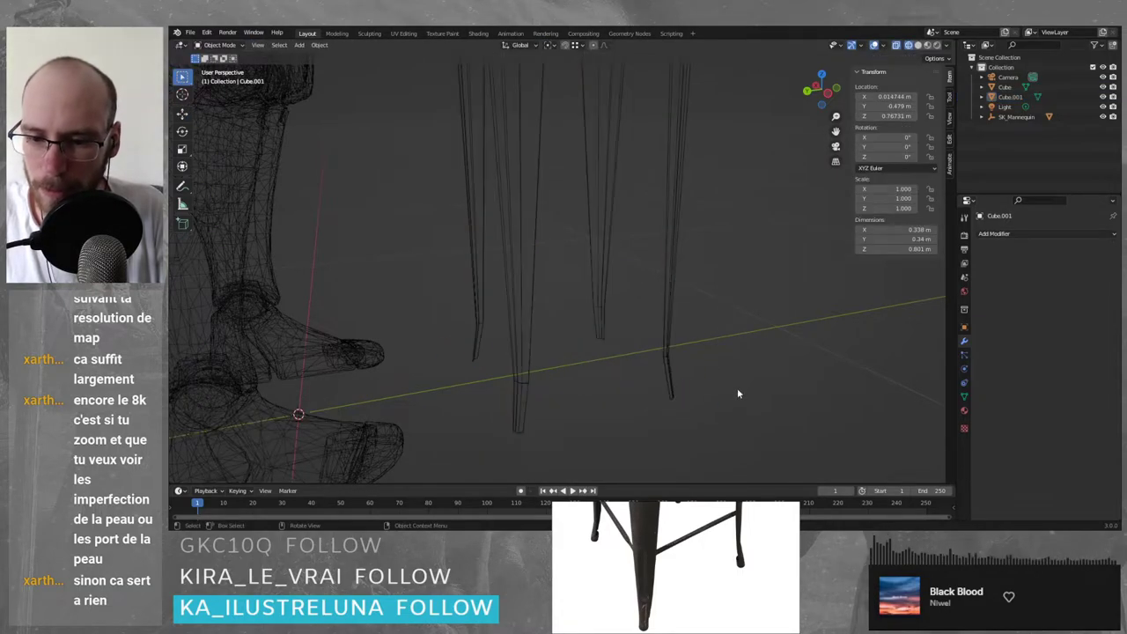
- Restore solid display and examine the stool's splayed feet, frame and seat underside from several angles
key(shift+z)
scroll(704, 346, down, 4)
middle_drag(694, 343, 573, 213)
scroll(575, 213, up, 2)
click(606, 162)
middle_drag(772, 320, 522, 203)
scroll(578, 217, up, 4)
scroll(614, 144, up, 2)
scroll(492, 171, down, 6)
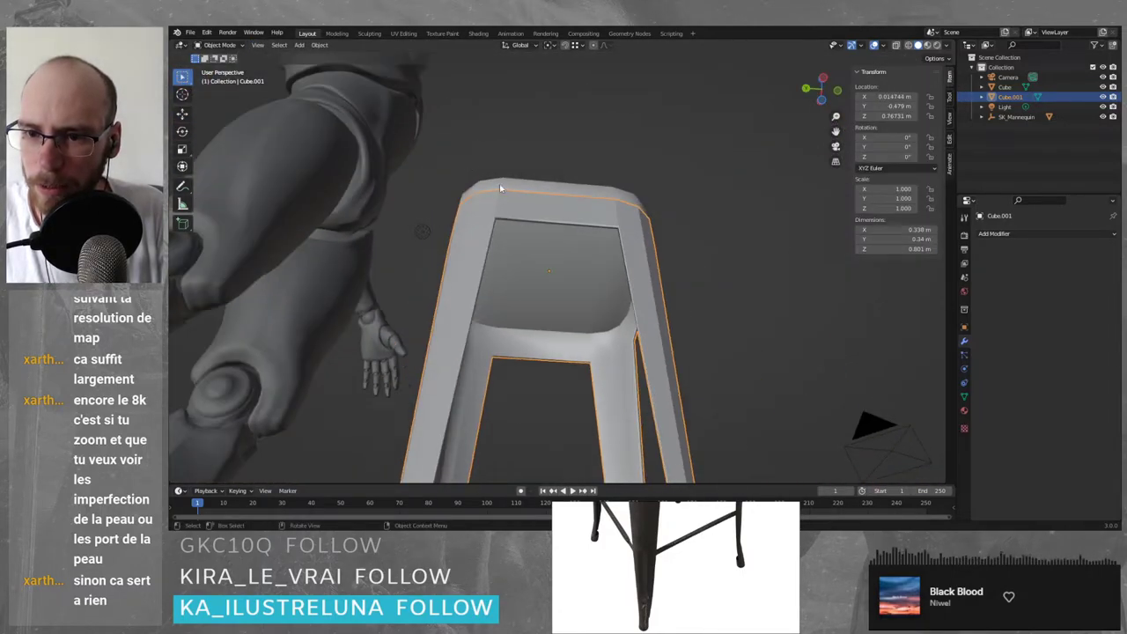
- Apply smooth shading to the stool frame and inspect its mesh from underneath in Edit Mode
click(318, 45)
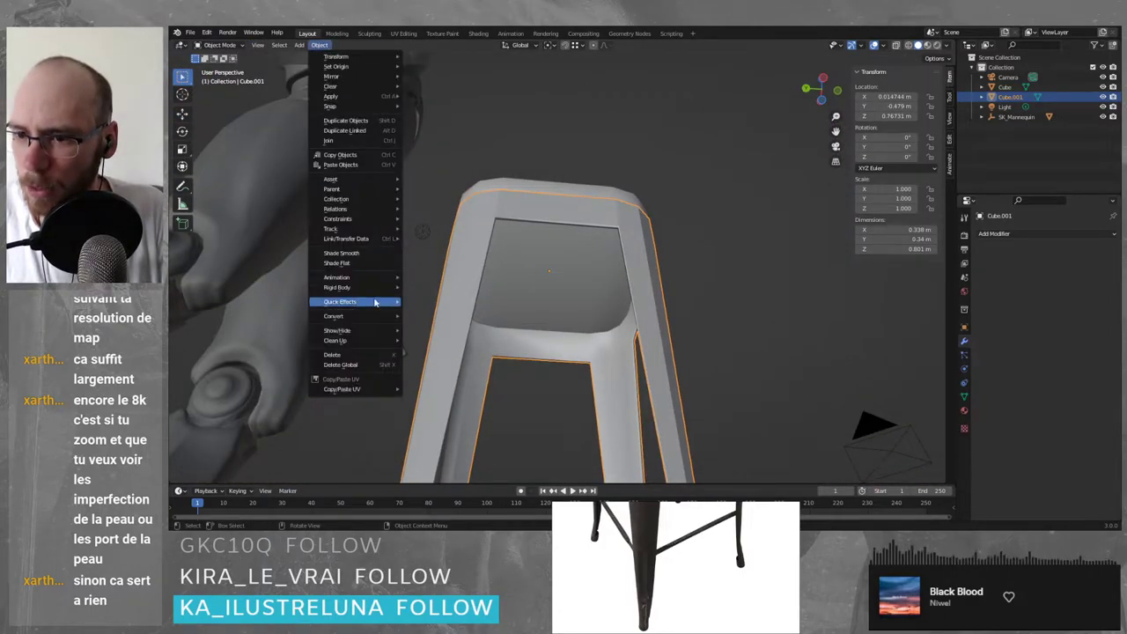
mouse_move(359, 349)
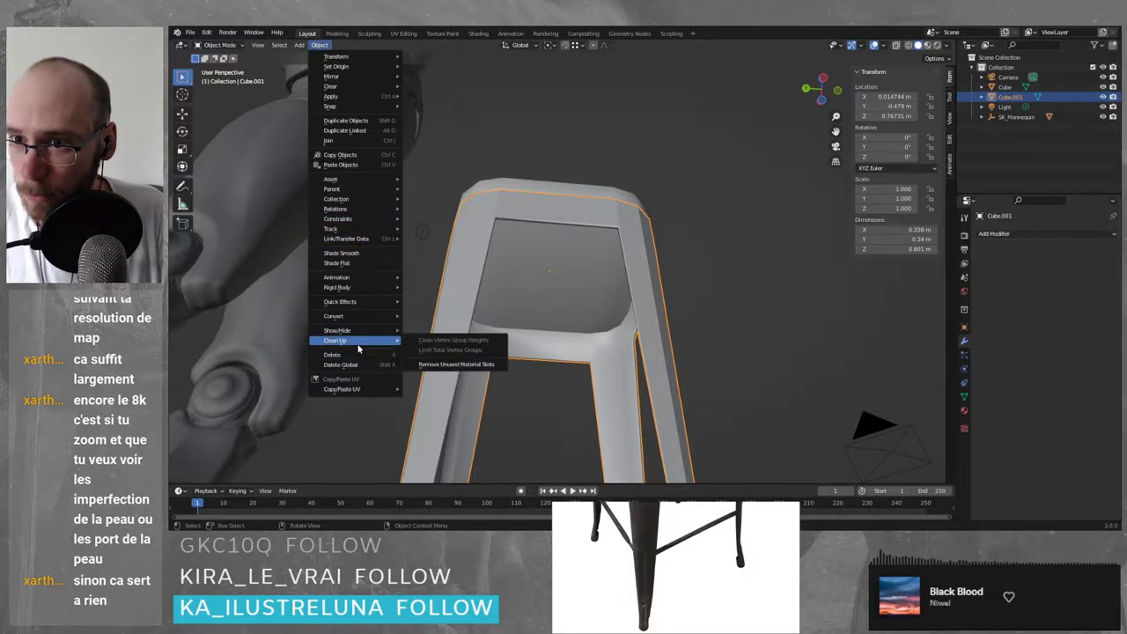
click(358, 253)
middle_drag(358, 254, 547, 283)
key(Tab)
scroll(486, 189, up, 2)
middle_drag(473, 172, 448, 206)
click(361, 163)
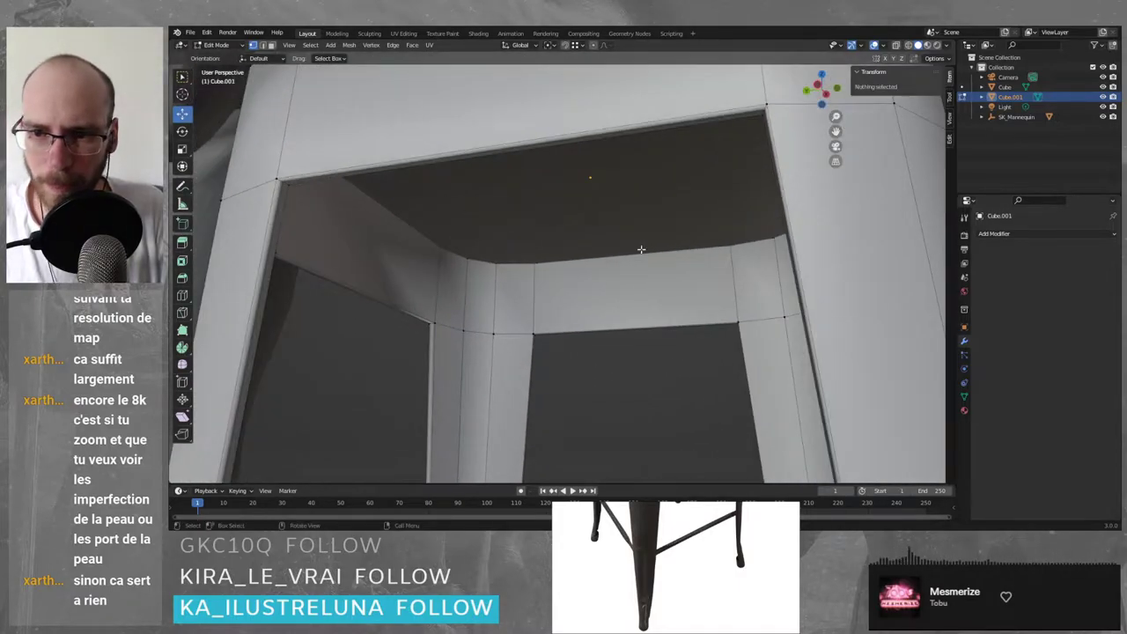
- Return to Object Mode and look through the available modifiers for the stool frame
scroll(528, 264, down, 3)
key(ctrl+1)
key(Tab)
click(1027, 233)
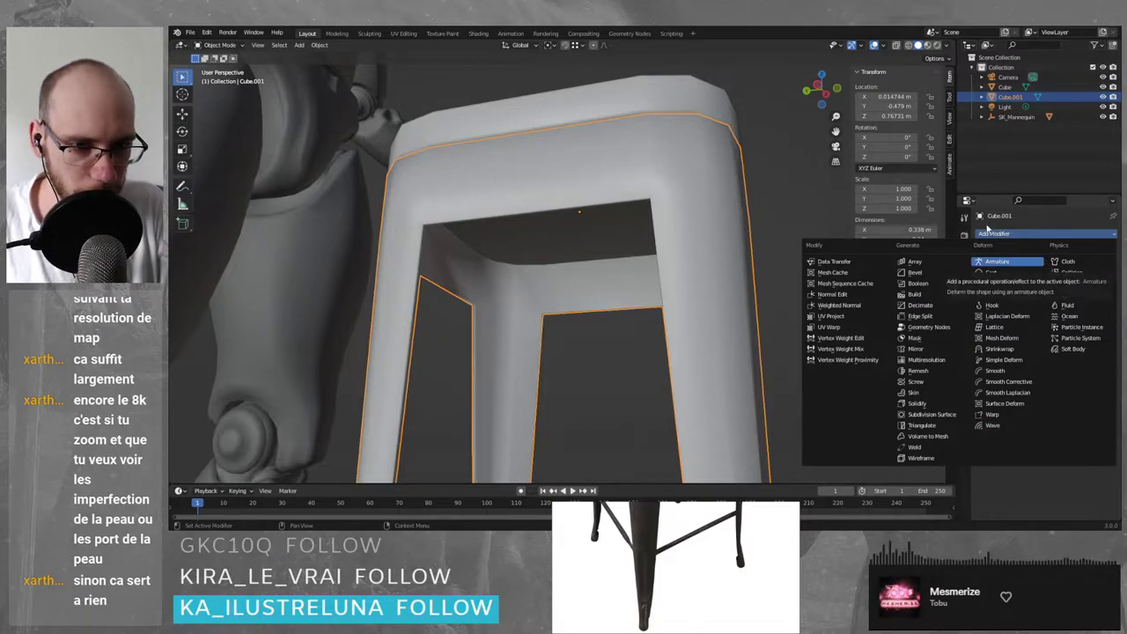
click(993, 231)
- Examine the smooth-shaded stool frame beside the mannequin, both from a distance and close up
middle_drag(524, 242, 555, 275)
click(581, 323)
scroll(570, 306, down, 3)
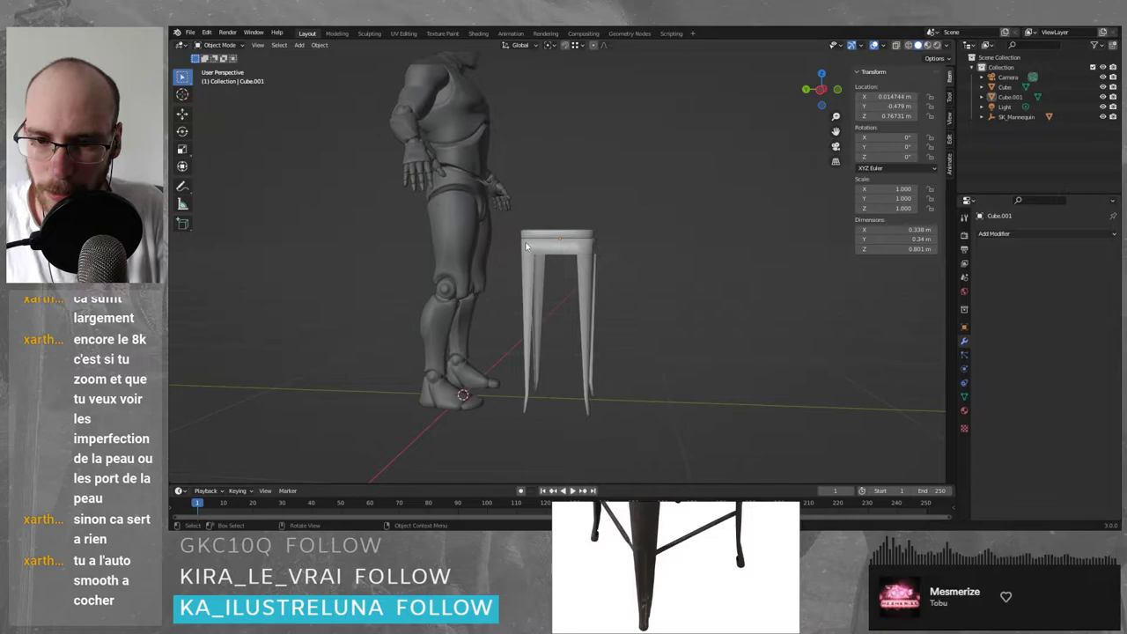
scroll(555, 275, up, 5)
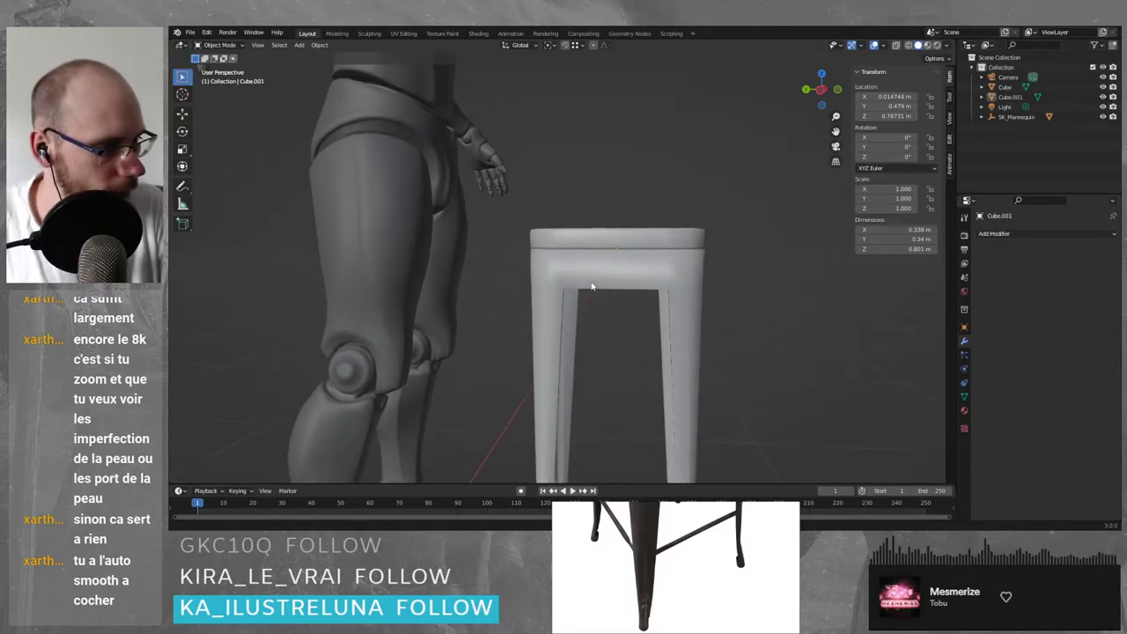
scroll(630, 283, up, 1)
scroll(641, 282, up, 1)
click(655, 279)
scroll(712, 288, down, 3)
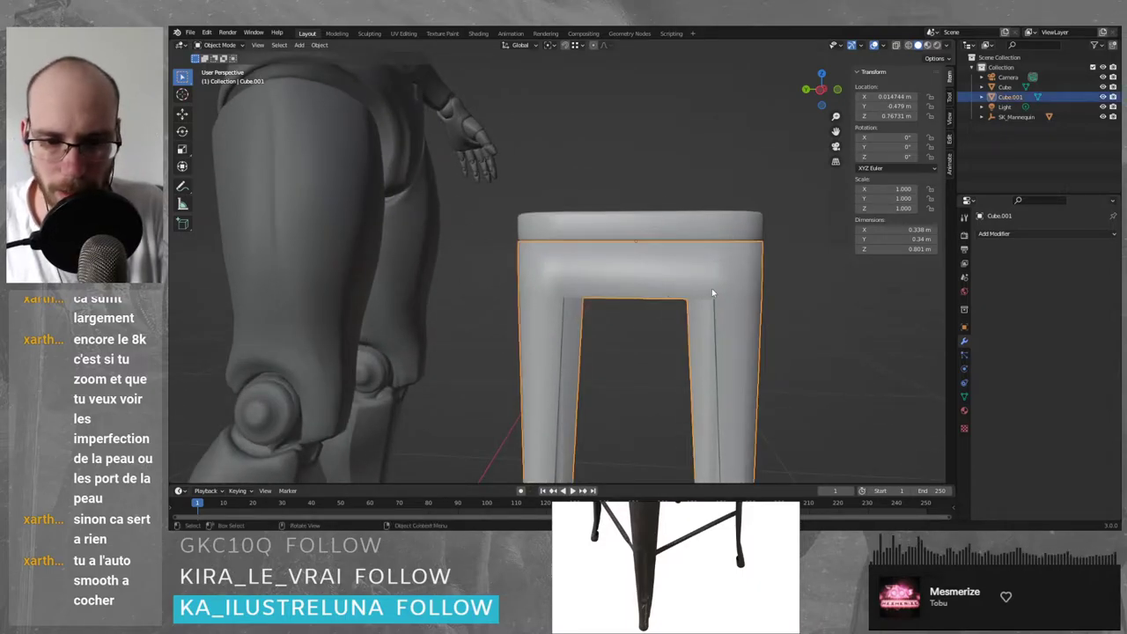
- Check the frame's edges in Edit Mode and apply flat shading to the frame in Object Mode
key(Tab)
key(Tab)
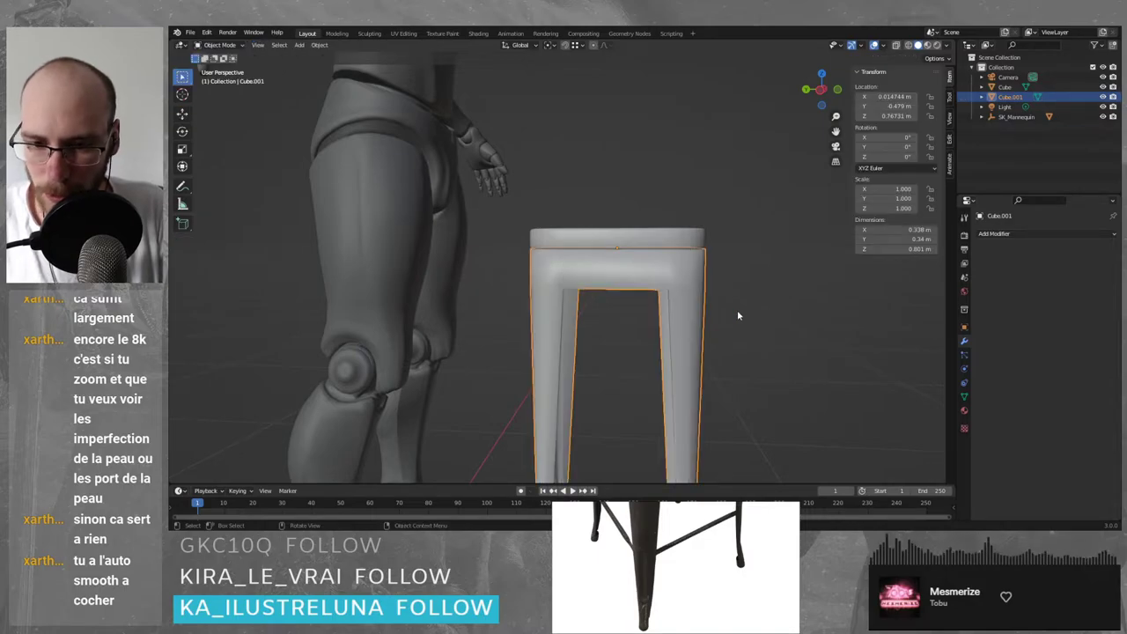
key(Tab)
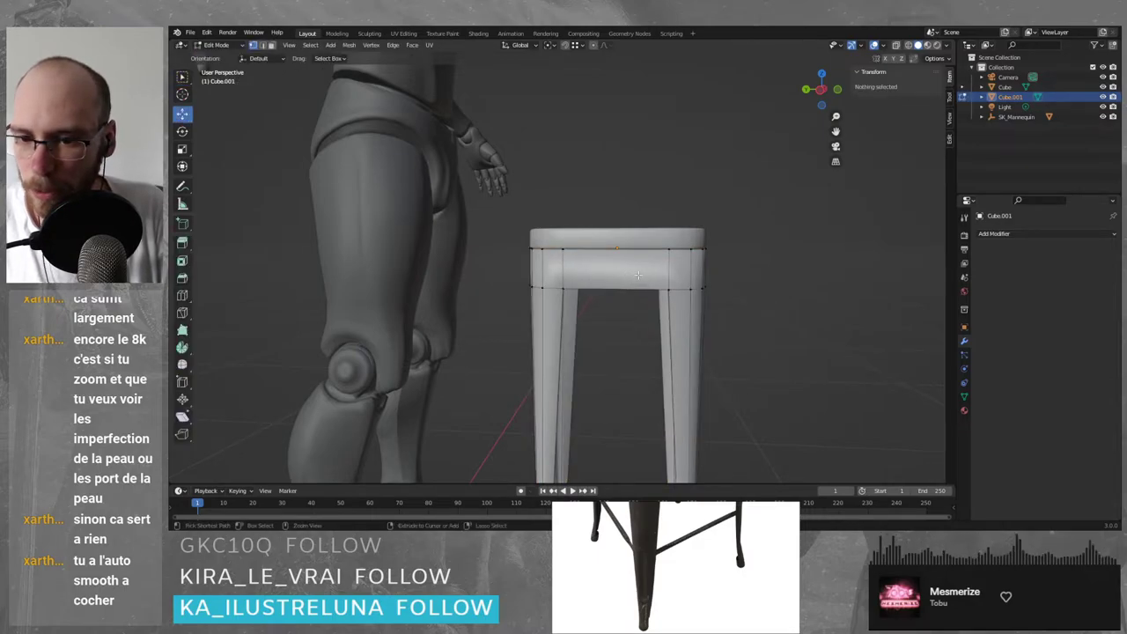
key(Tab)
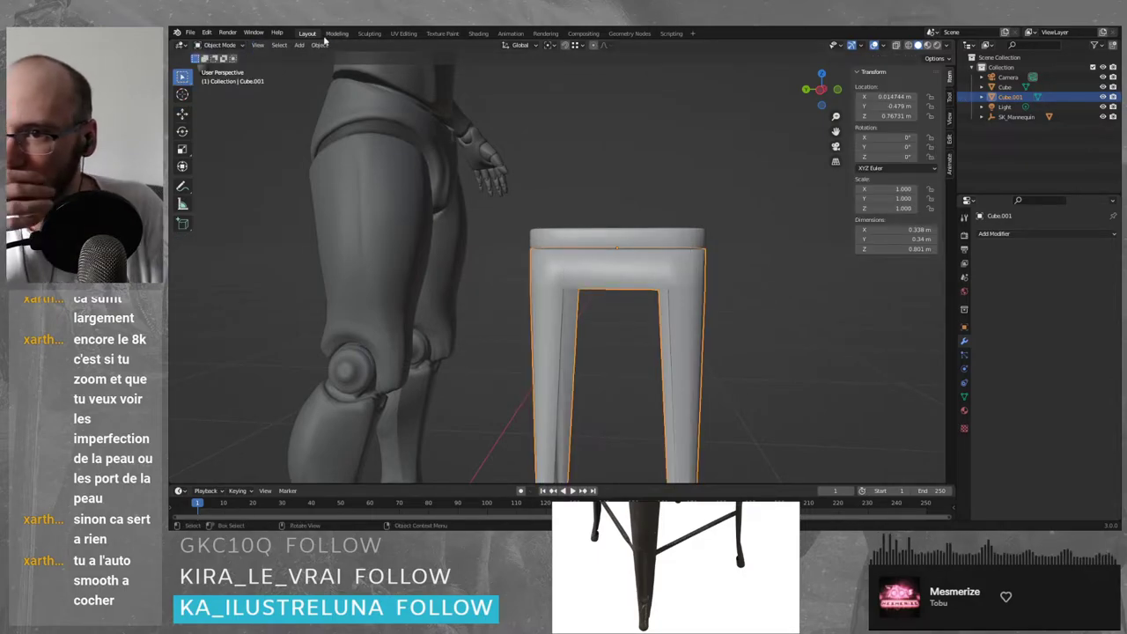
click(319, 45)
mouse_move(375, 233)
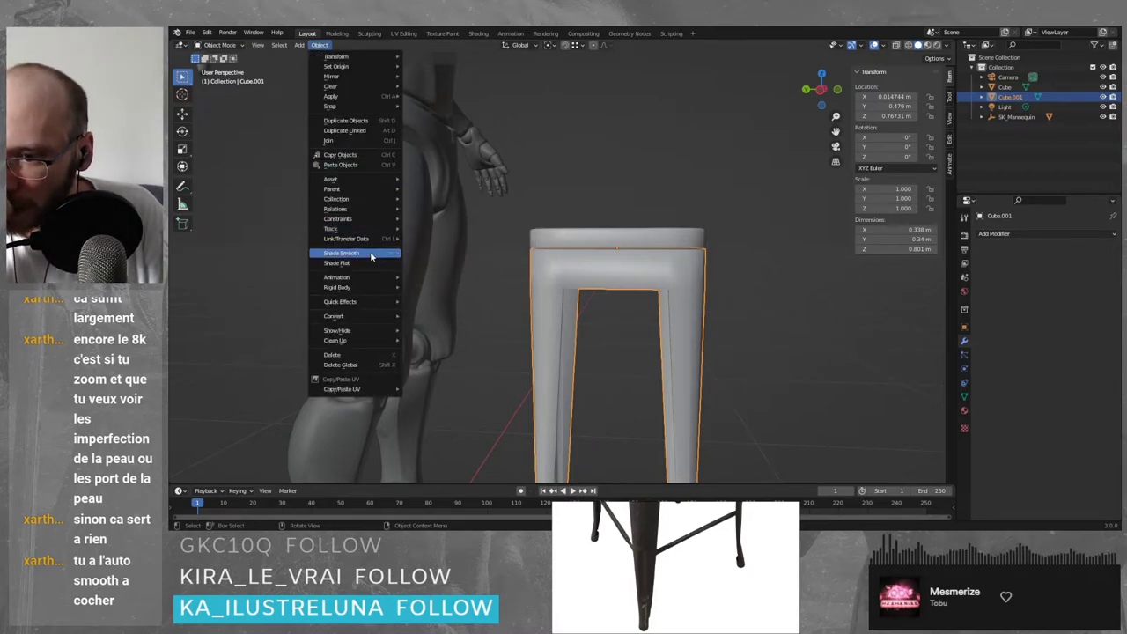
click(361, 263)
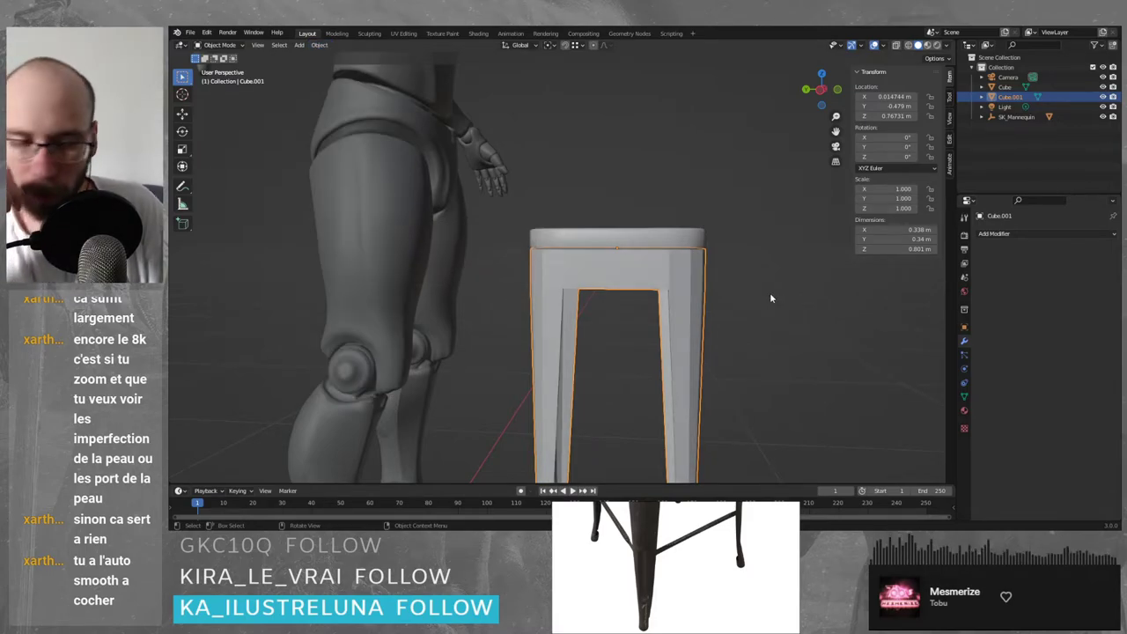
- Enable Auto Smooth in the normals settings of the stool frame's mesh data
click(1004, 234)
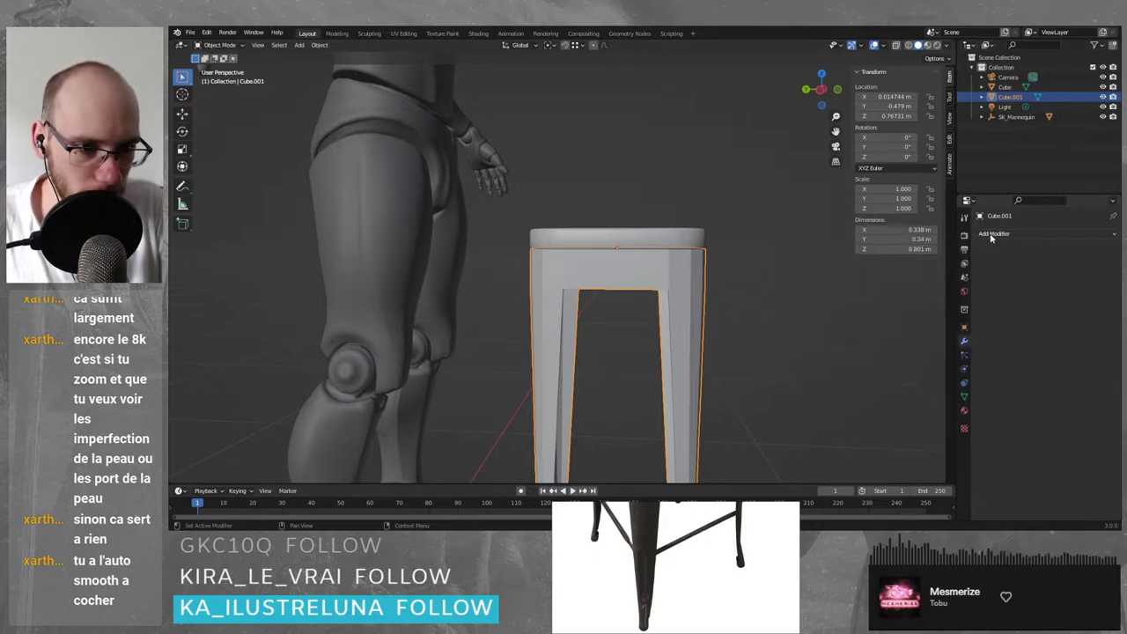
click(964, 310)
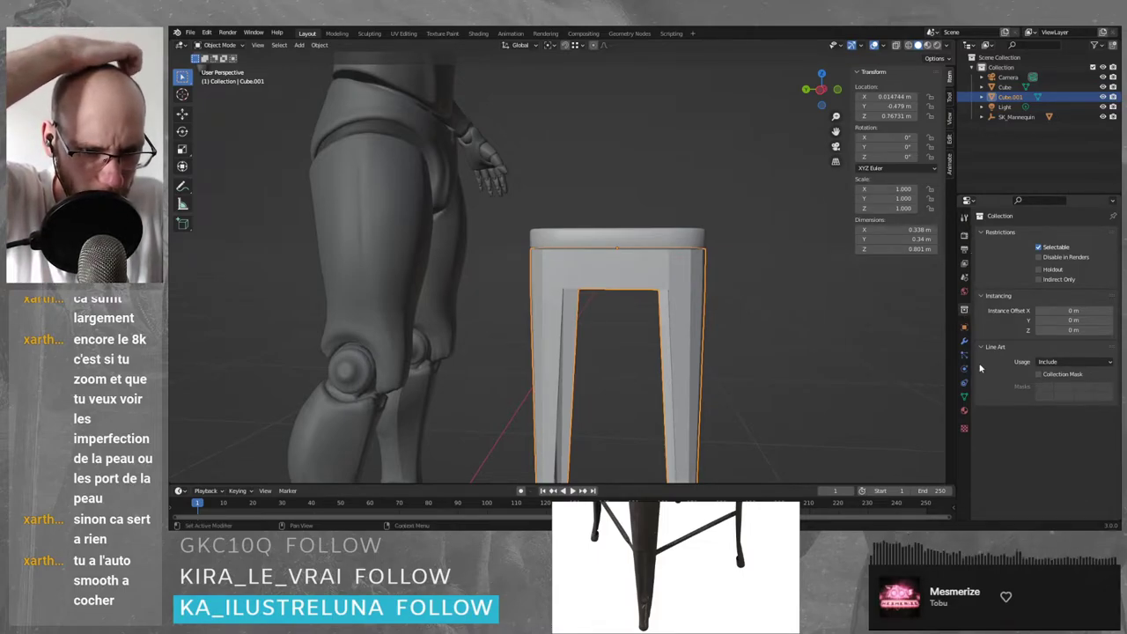
click(964, 327)
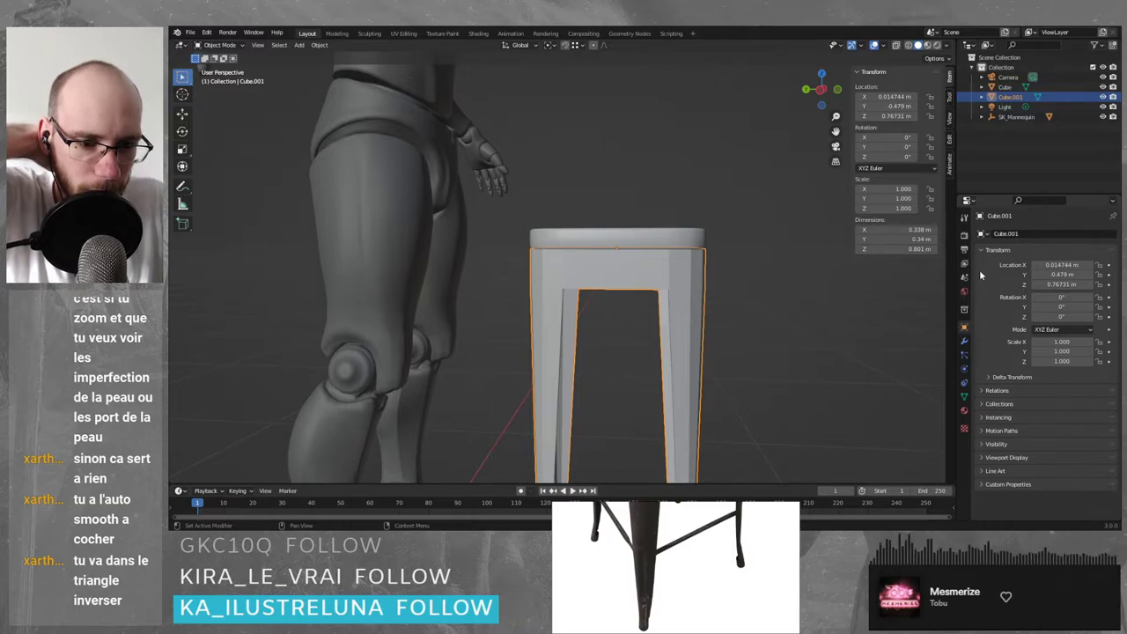
click(965, 396)
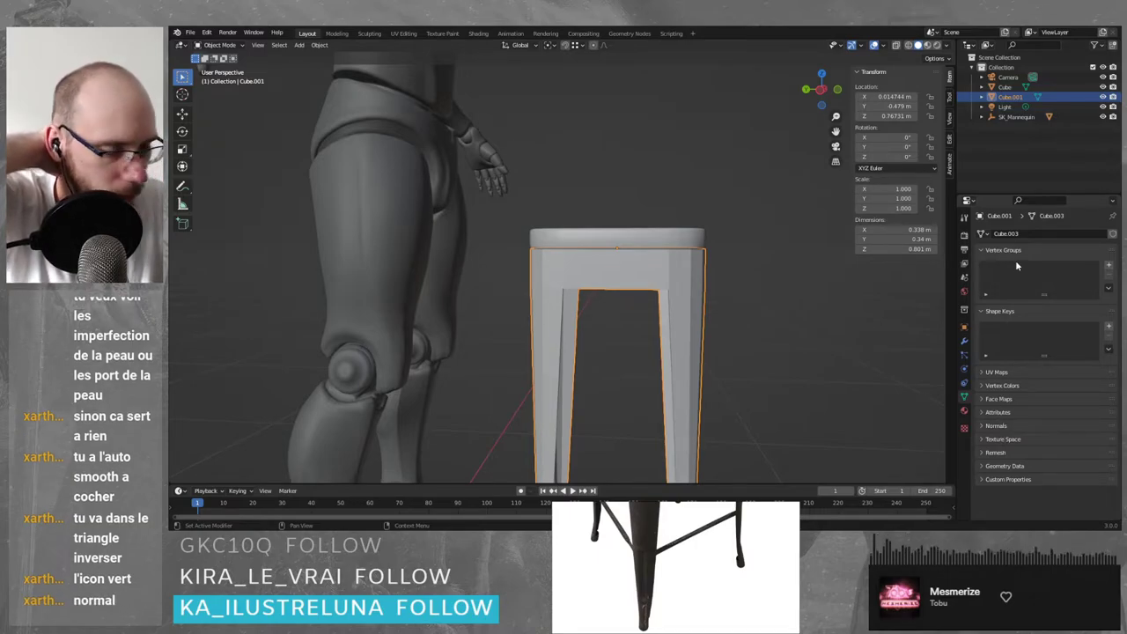
click(1026, 426)
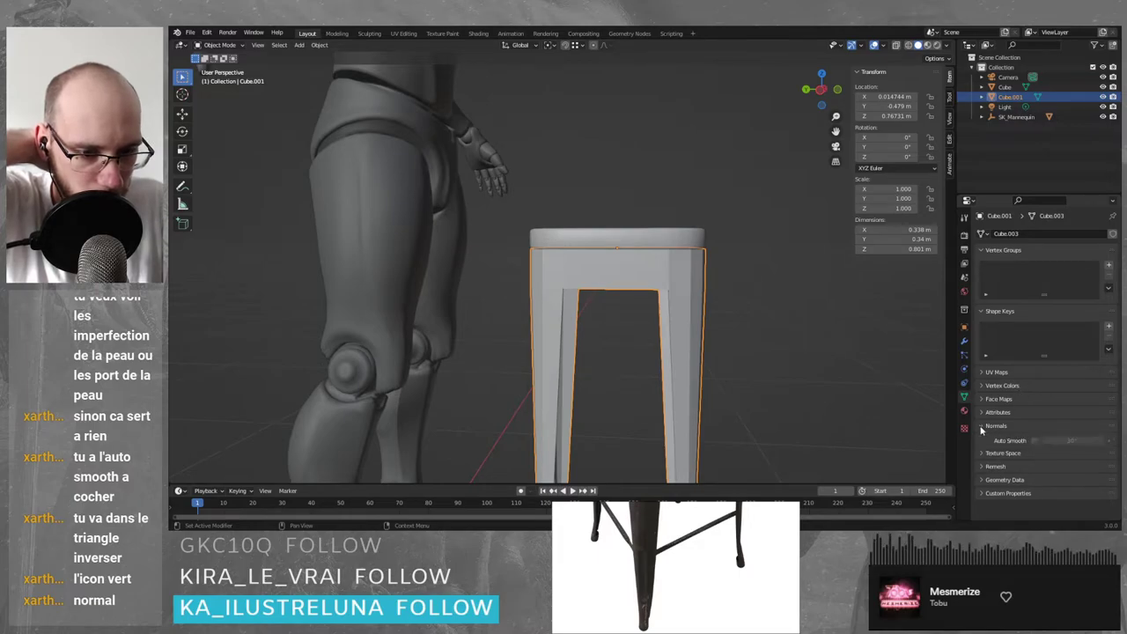
click(1034, 440)
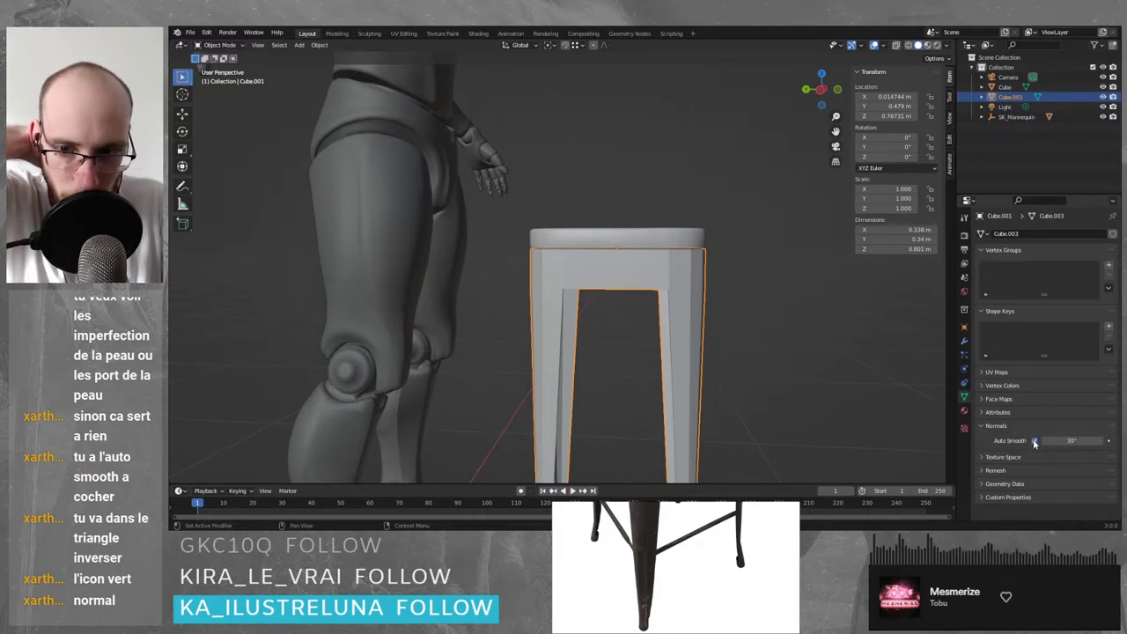
- Try Auto Smooth angles of 0° and 160° on the stool frame, and set the angle to about 98°
scroll(593, 279, up, 4)
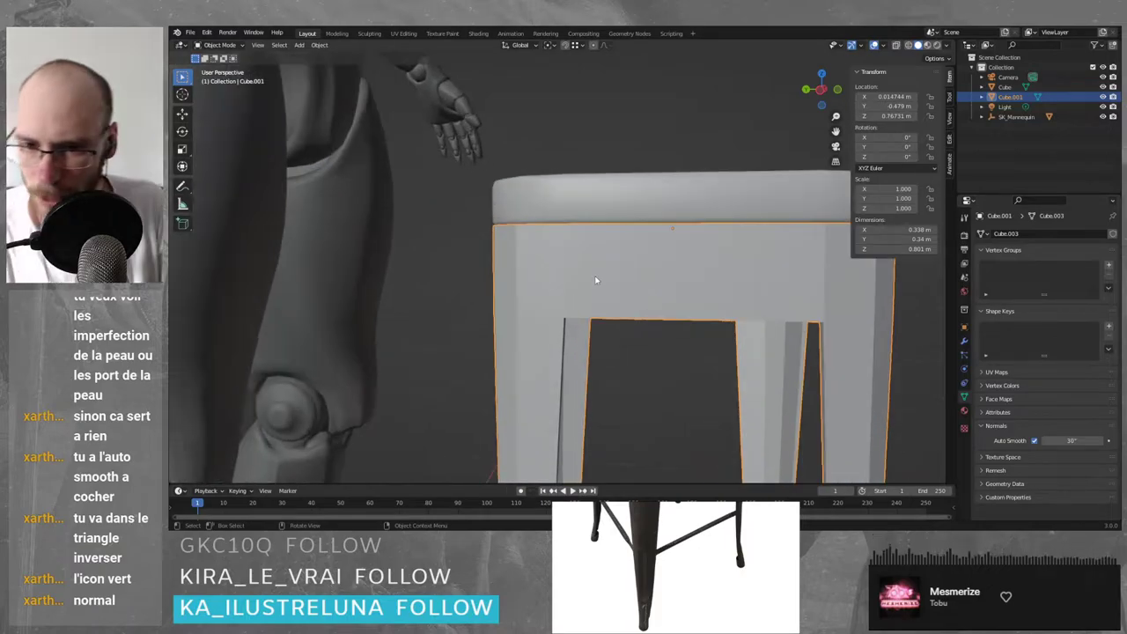
middle_drag(593, 280, 617, 269)
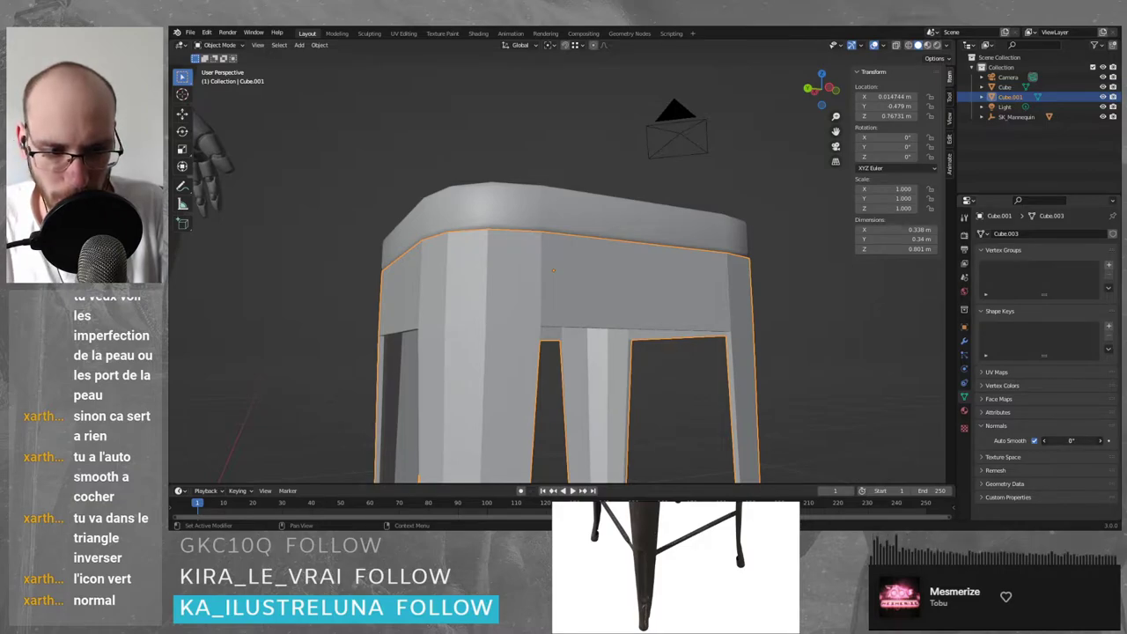
mouse_move(1072, 440)
mouse_down()
mouse_move(1059, 440)
mouse_move(1101, 441)
mouse_up()
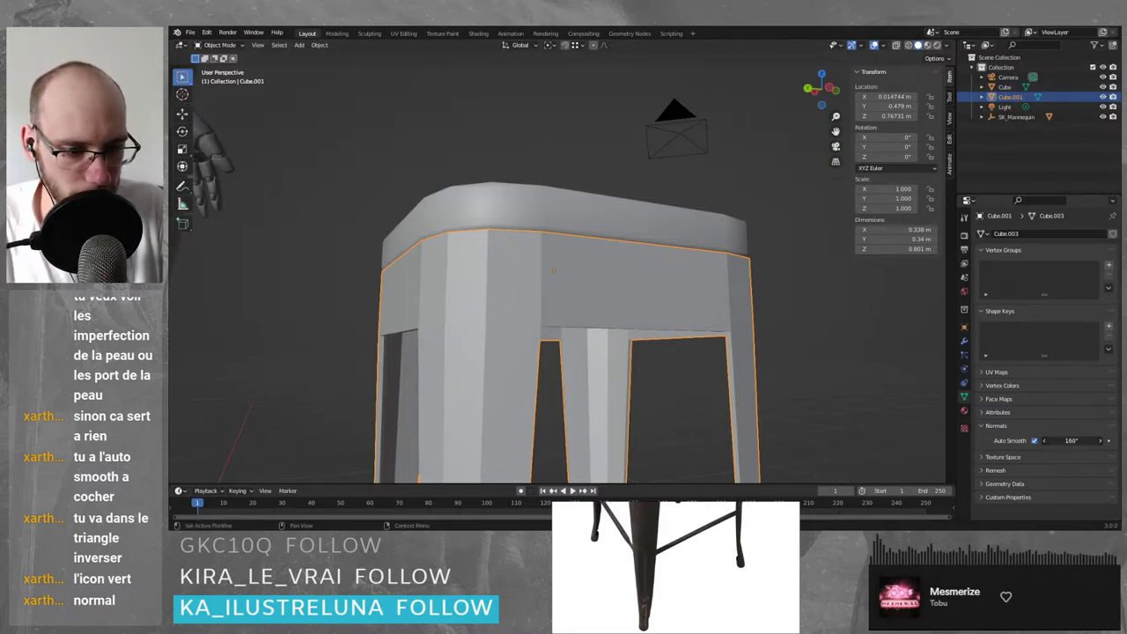
drag(1071, 441, 1049, 441)
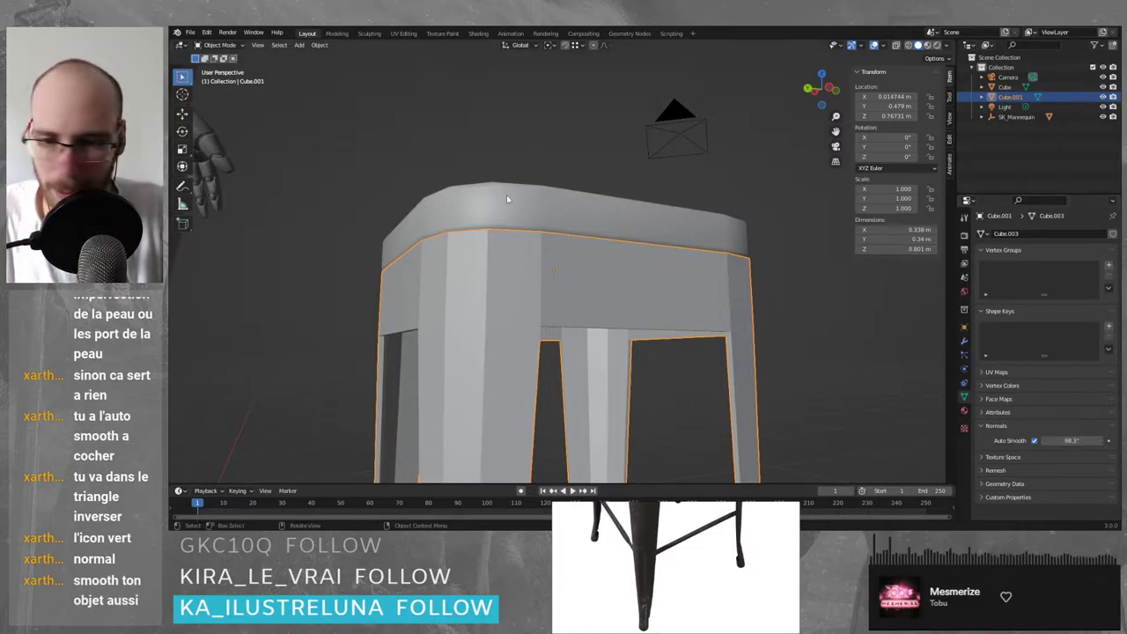
- Apply smooth shading to the stool frame and set its Auto Smooth angle to 80°
click(318, 45)
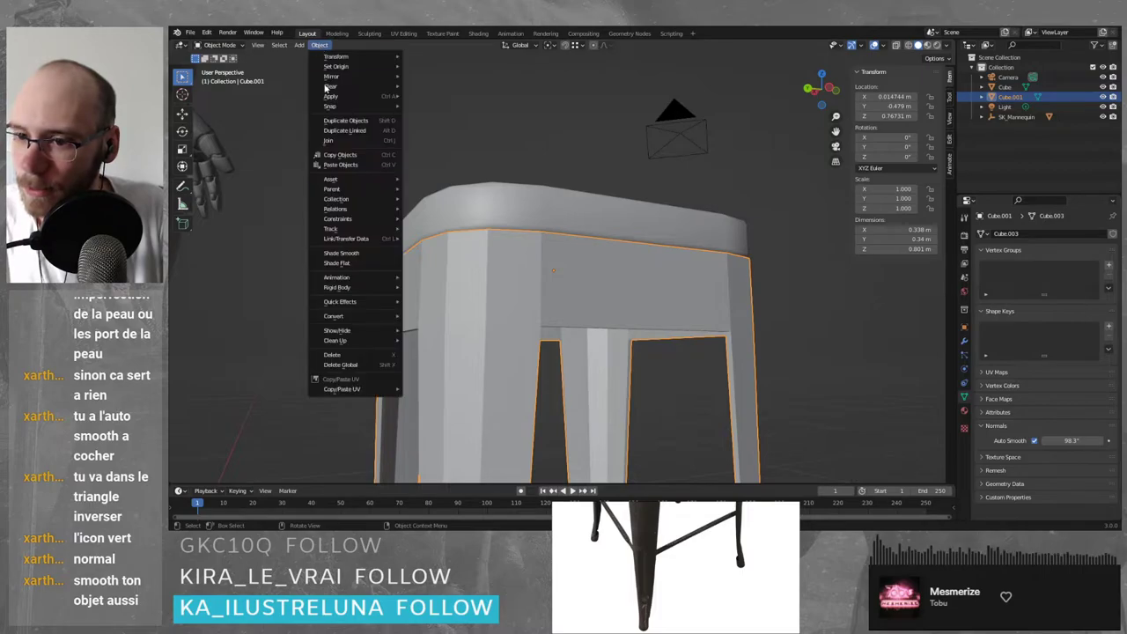
click(354, 253)
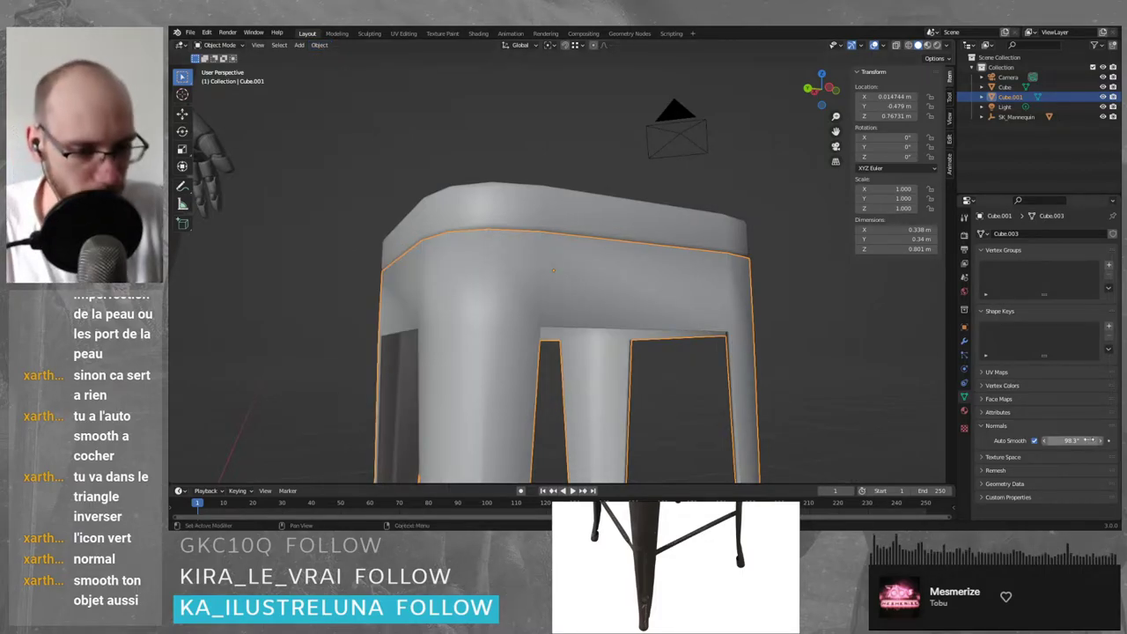
mouse_move(1068, 440)
mouse_down()
mouse_move(1024, 440)
mouse_move(1073, 441)
mouse_up()
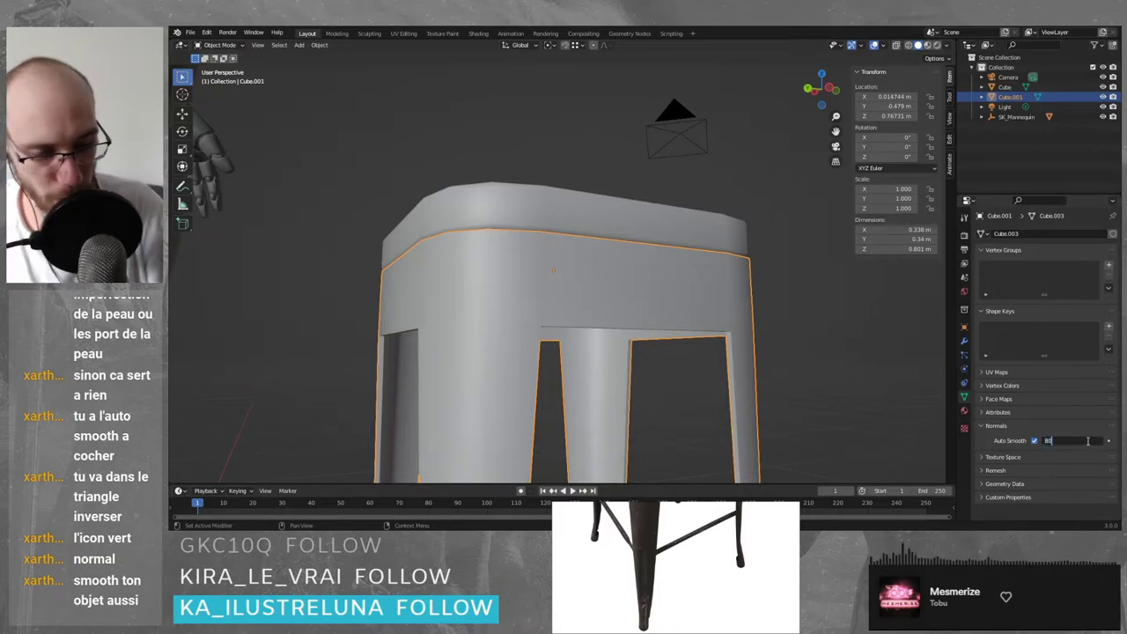
- Inspect the smoothed frame from several angles and add a Weighted Normal modifier to it
scroll(809, 386, down, 4)
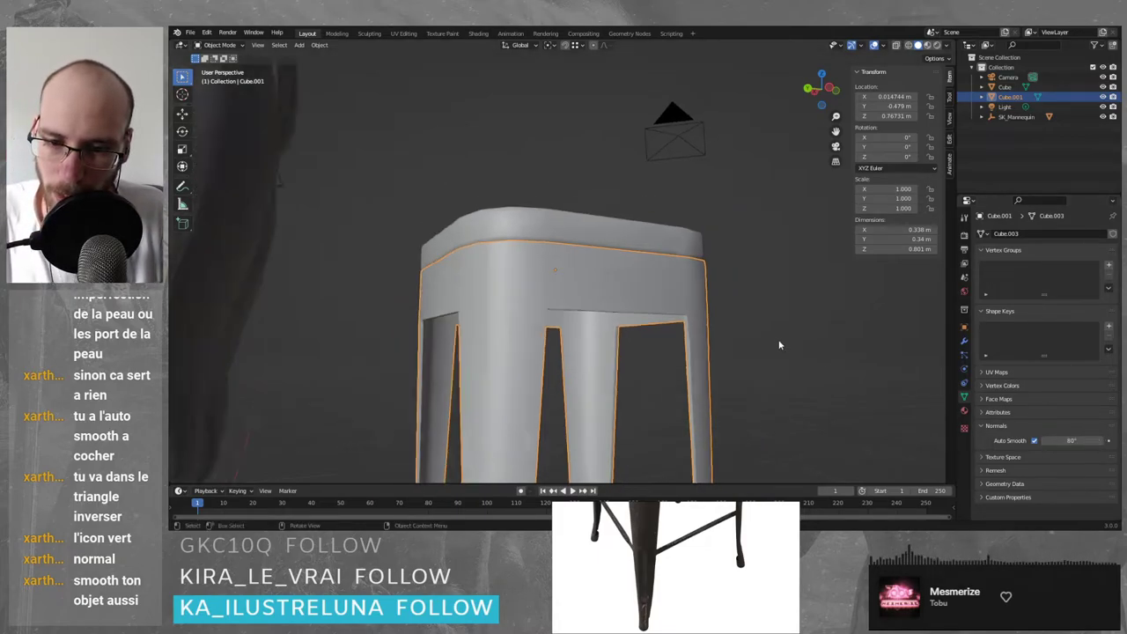
middle_drag(810, 394, 672, 350)
middle_drag(739, 357, 696, 334)
click(729, 291)
middle_drag(729, 291, 649, 338)
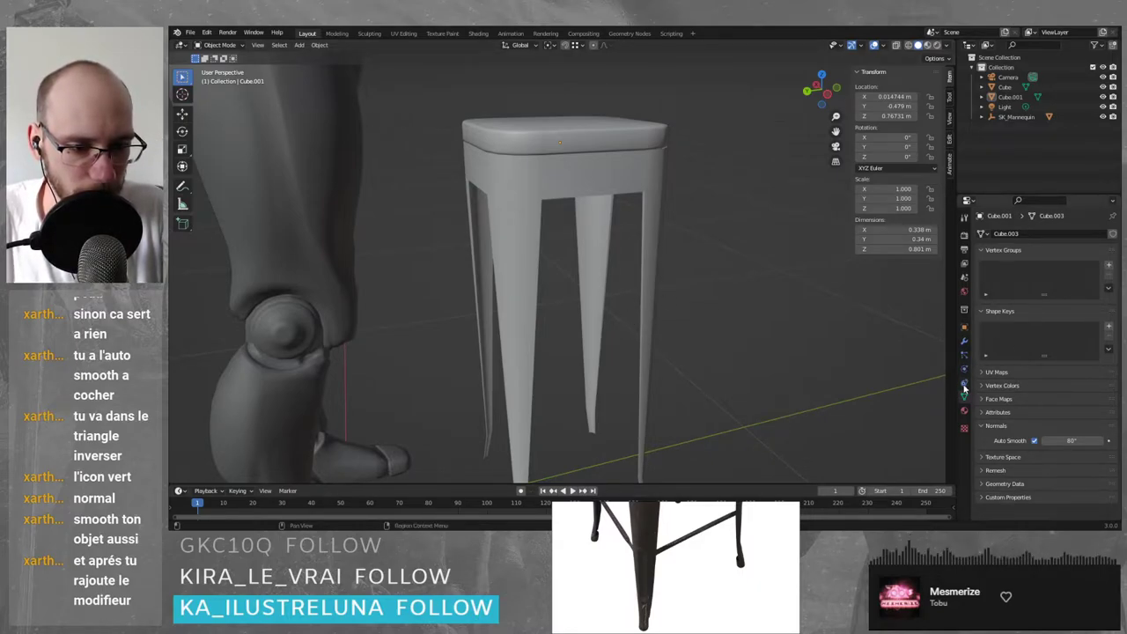
click(965, 340)
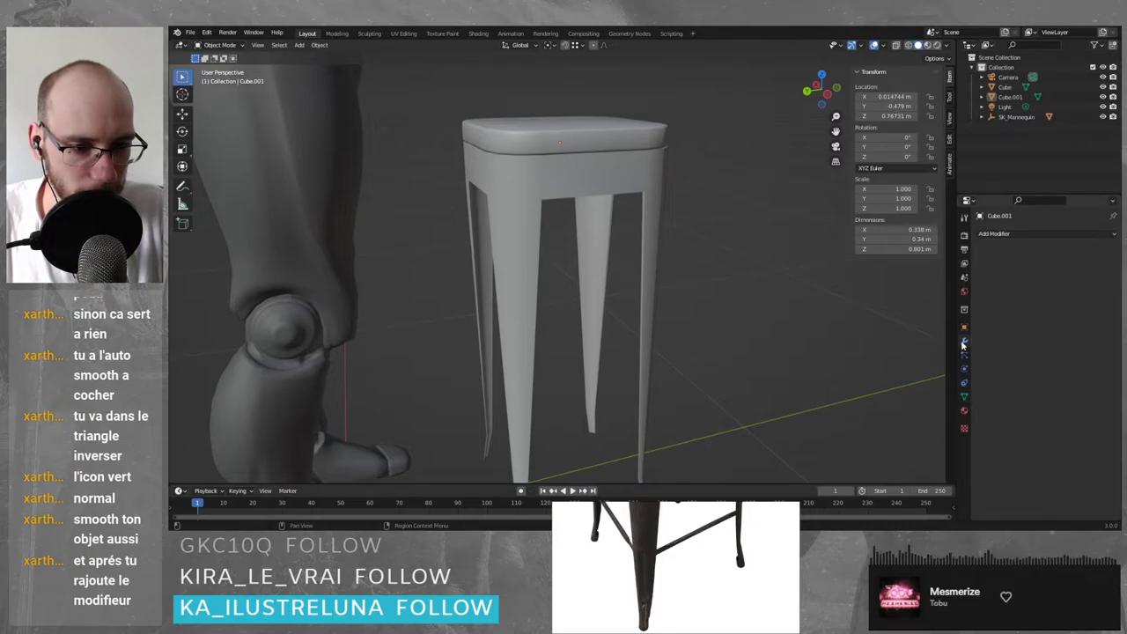
click(1004, 234)
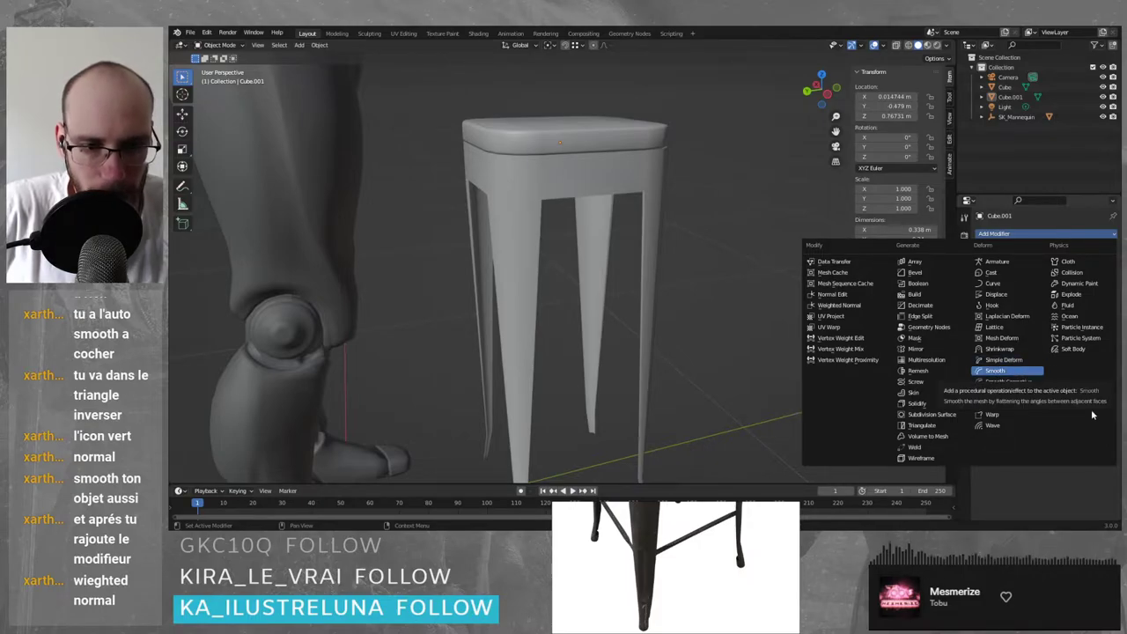
click(839, 305)
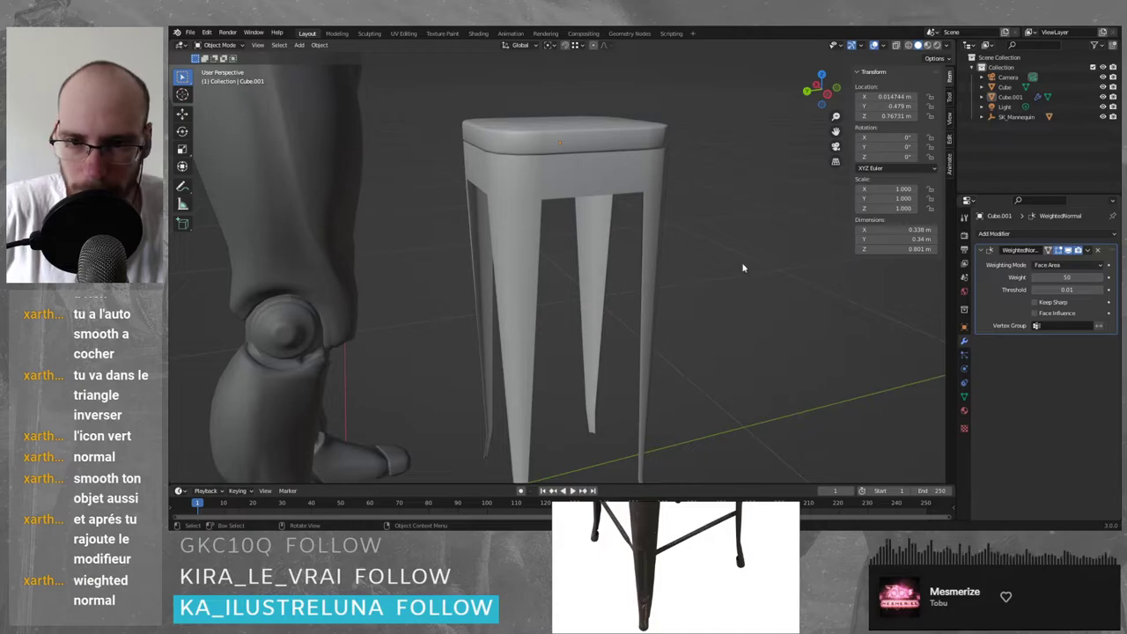
- Try a Weighted Normal weight of 100 on the stool frame, and return the weight to 50
scroll(563, 203, up, 1)
middle_drag(563, 226, 542, 206)
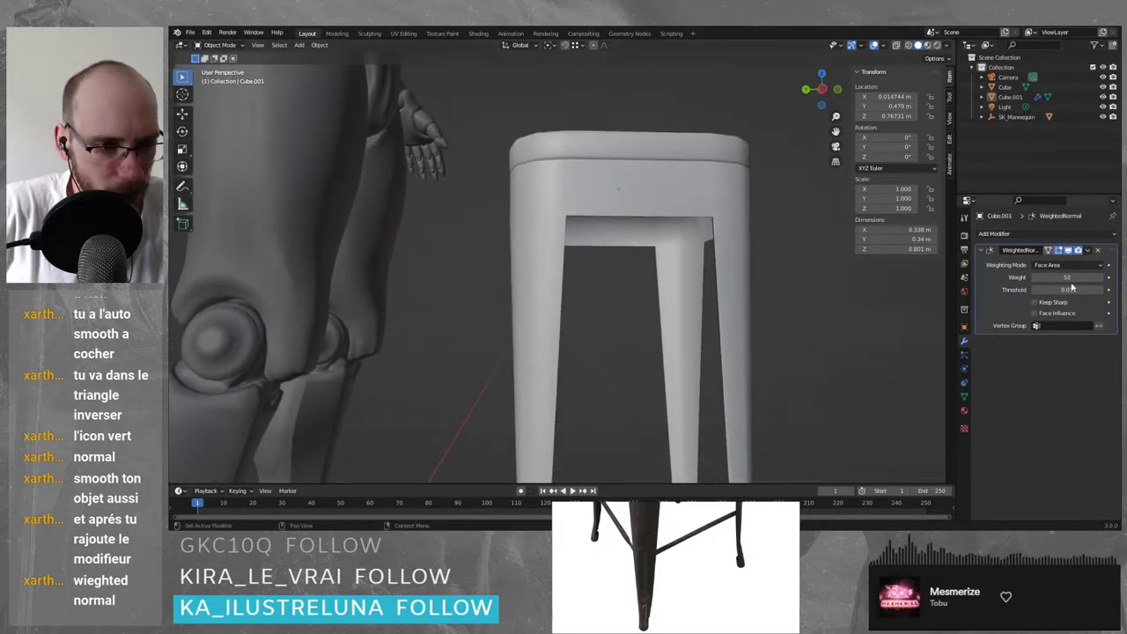
drag(1068, 276, 1092, 276)
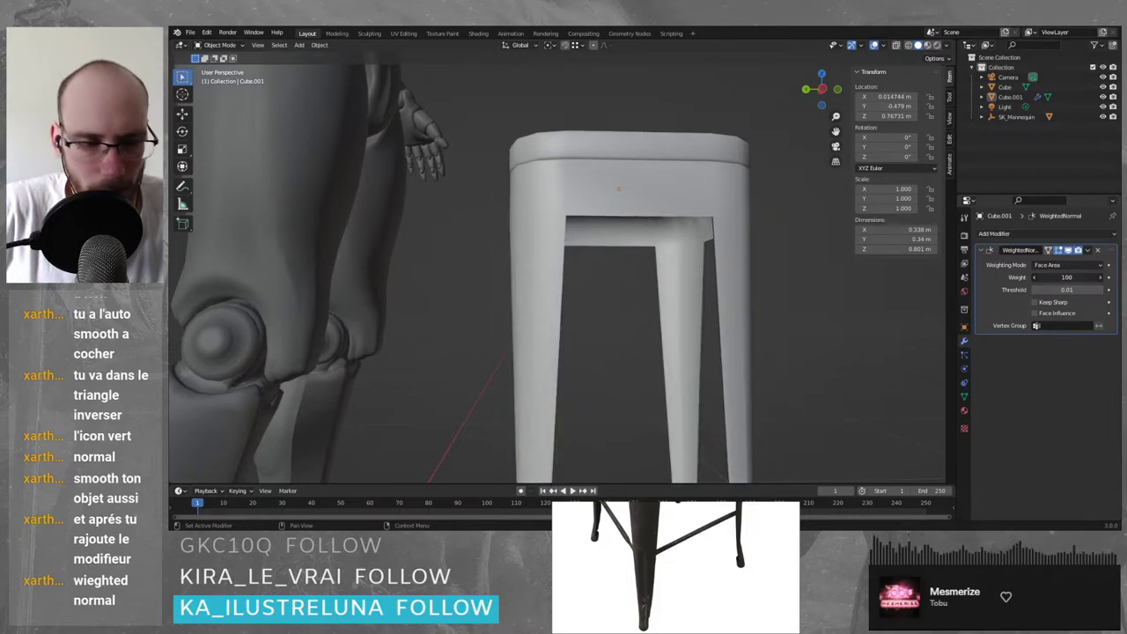
click(1065, 276)
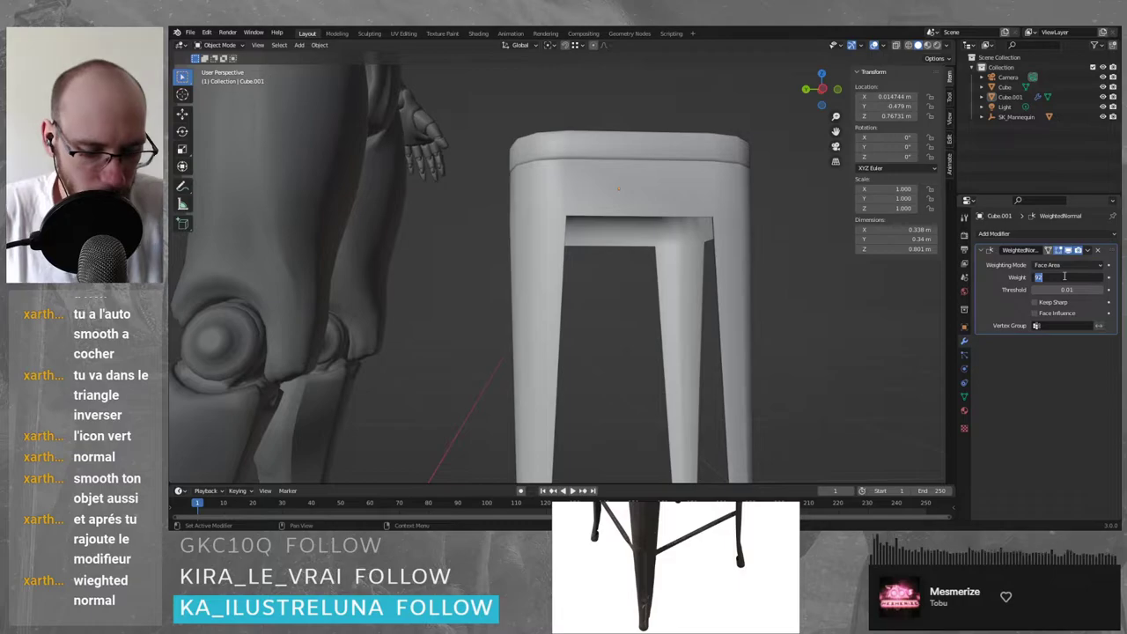
text(50)
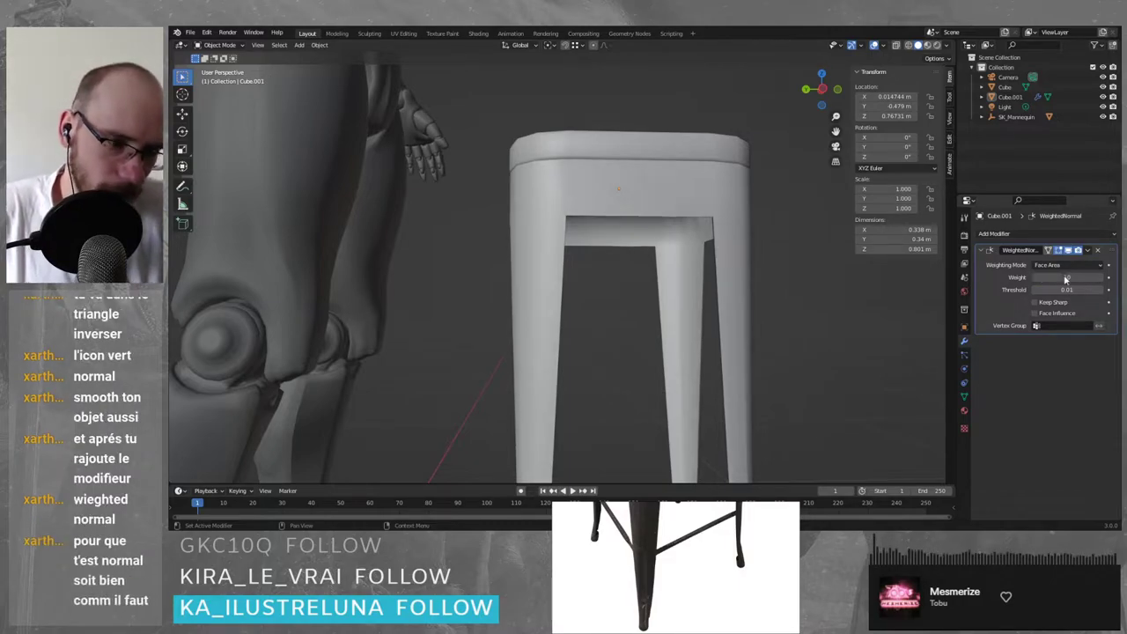
key(Return)
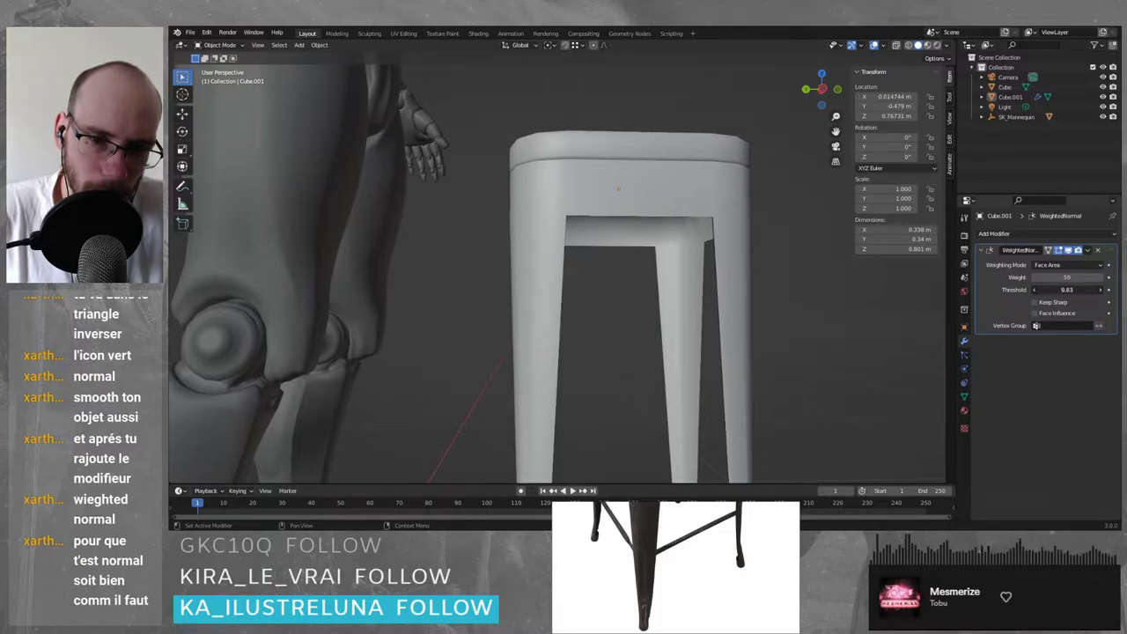
- Try a Weighted Normal threshold of about 8.57 and a weight of 13 while viewing the frame close up
drag(1068, 290, 1089, 290)
scroll(693, 190, up, 5)
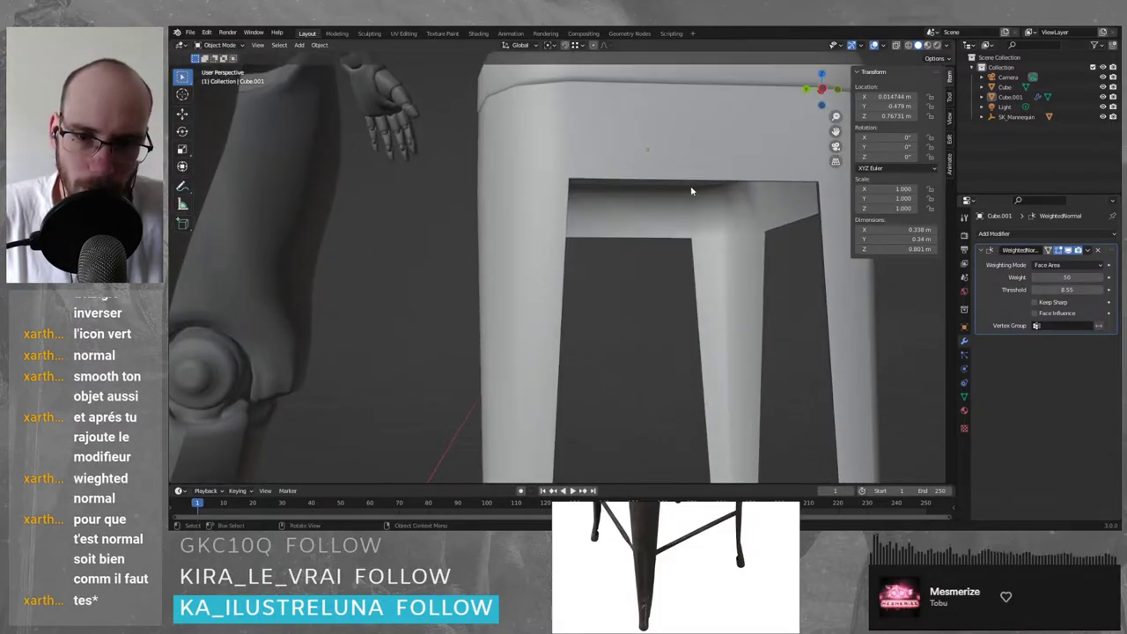
middle_drag(715, 190, 465, 193)
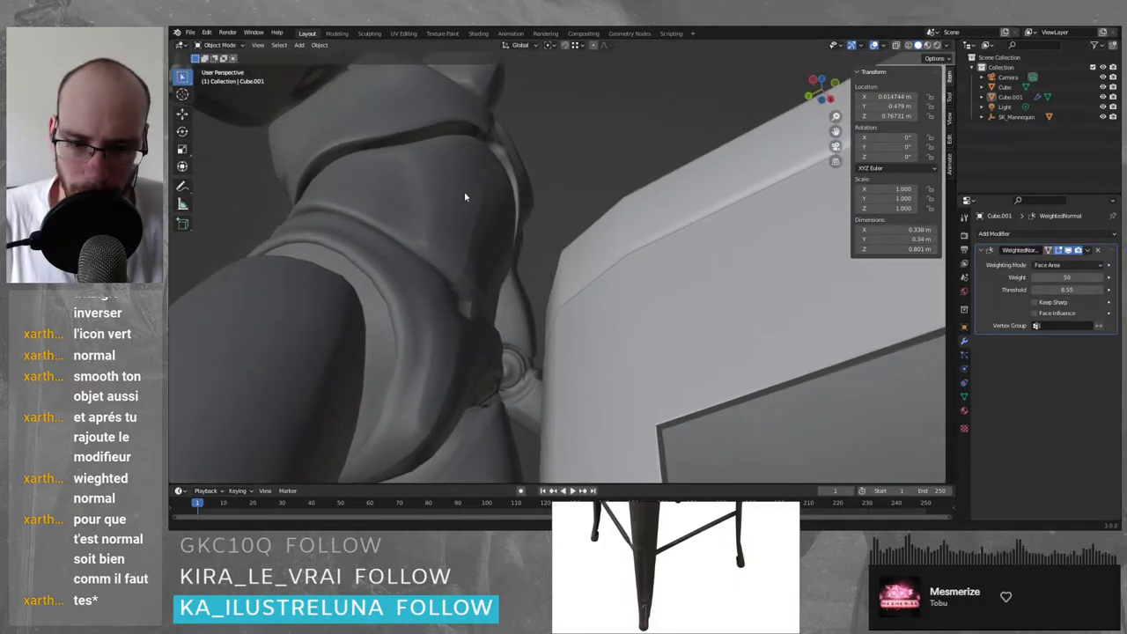
mouse_move(1068, 290)
mouse_down()
mouse_move(1118, 289)
mouse_move(1066, 277)
mouse_up()
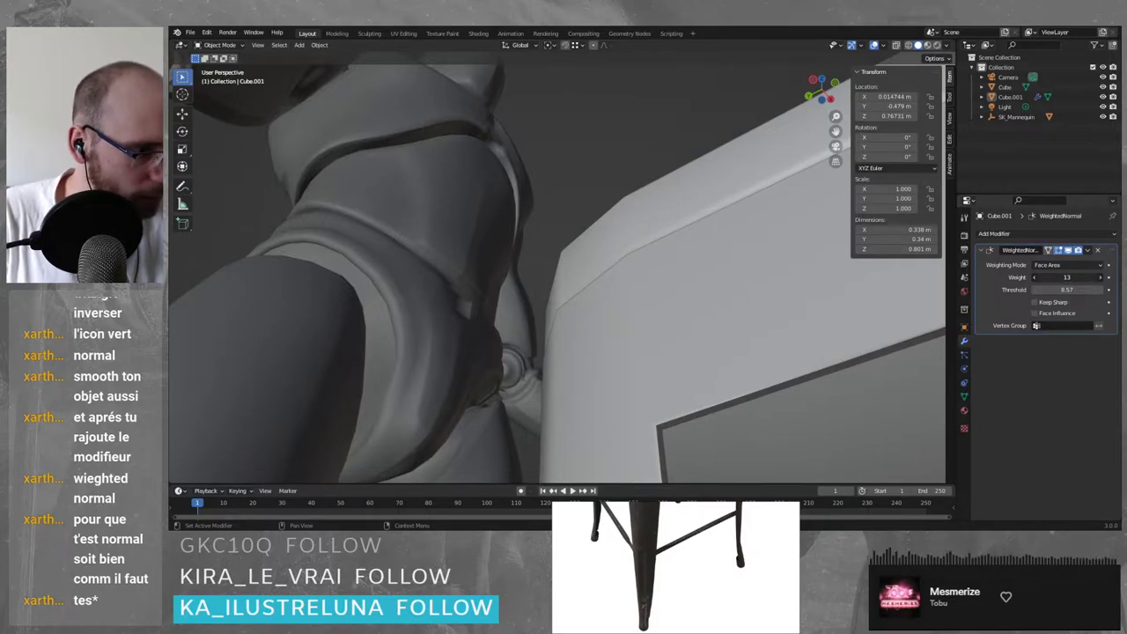
- Check the frame's shading from a distance and reset the Weighted Normal weight to 50
scroll(684, 337, down, 6)
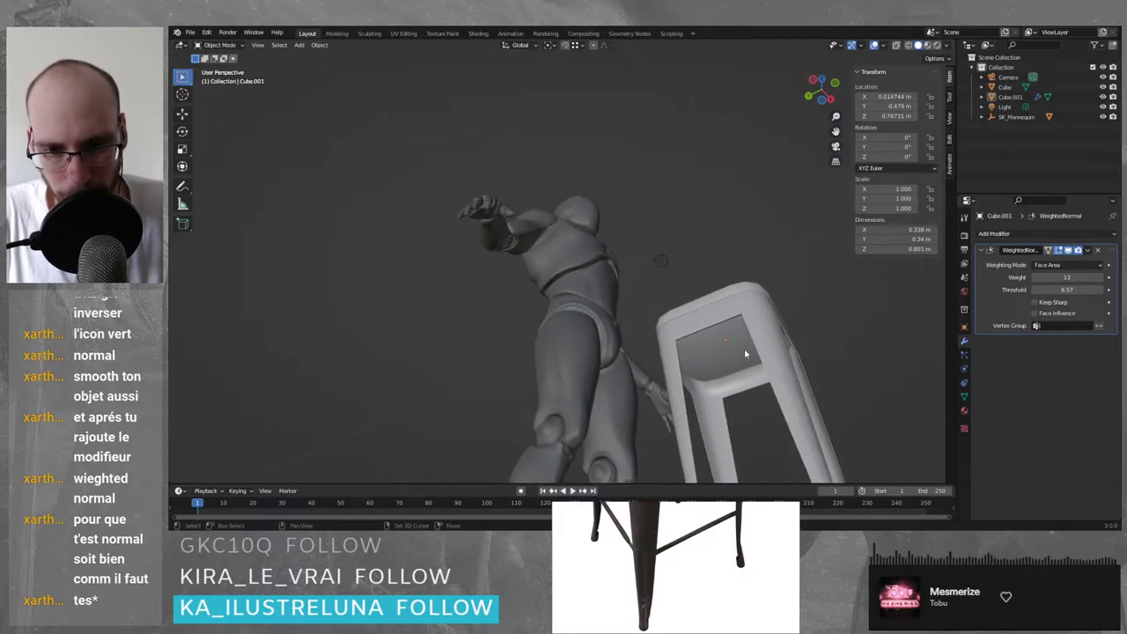
middle_drag(745, 354, 649, 344)
scroll(523, 244, up, 5)
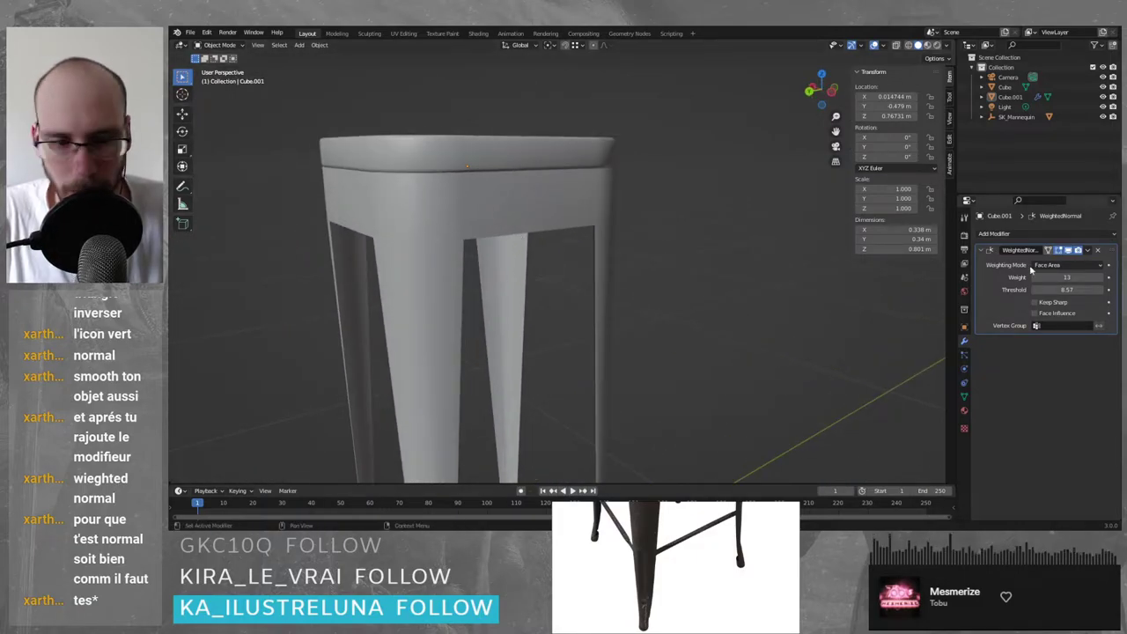
click(1067, 278)
text(50)
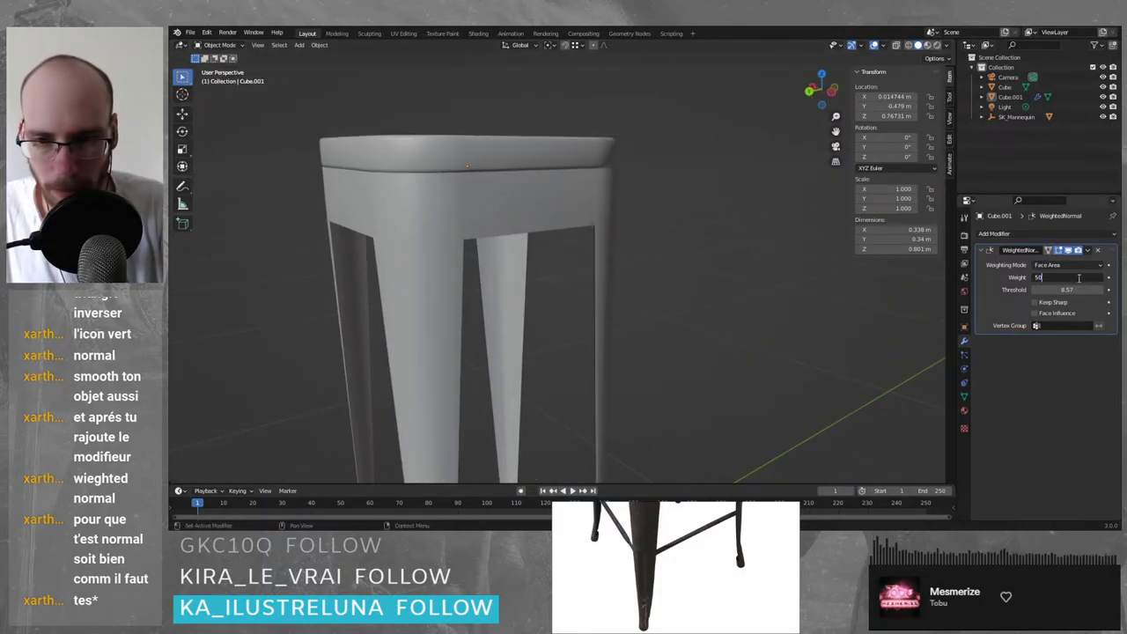
key(Return)
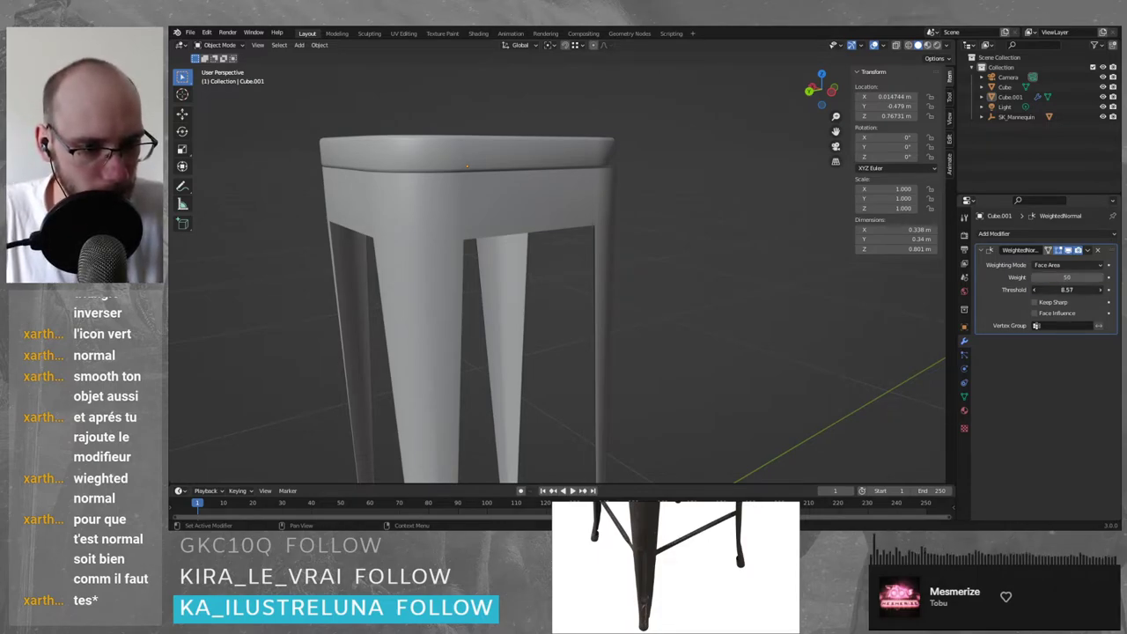
- Try low Weighted Normal thresholds, including 0.16 and 0.00, and set the threshold to 0.10
click(1068, 290)
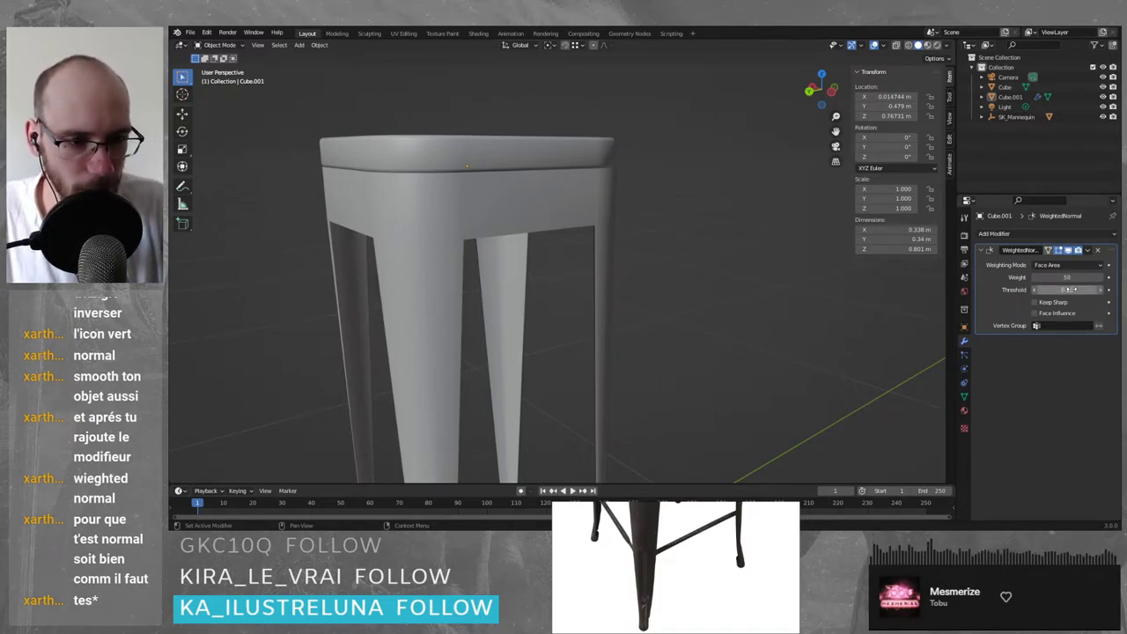
scroll(511, 181, up, 4)
middle_drag(520, 190, 731, 282)
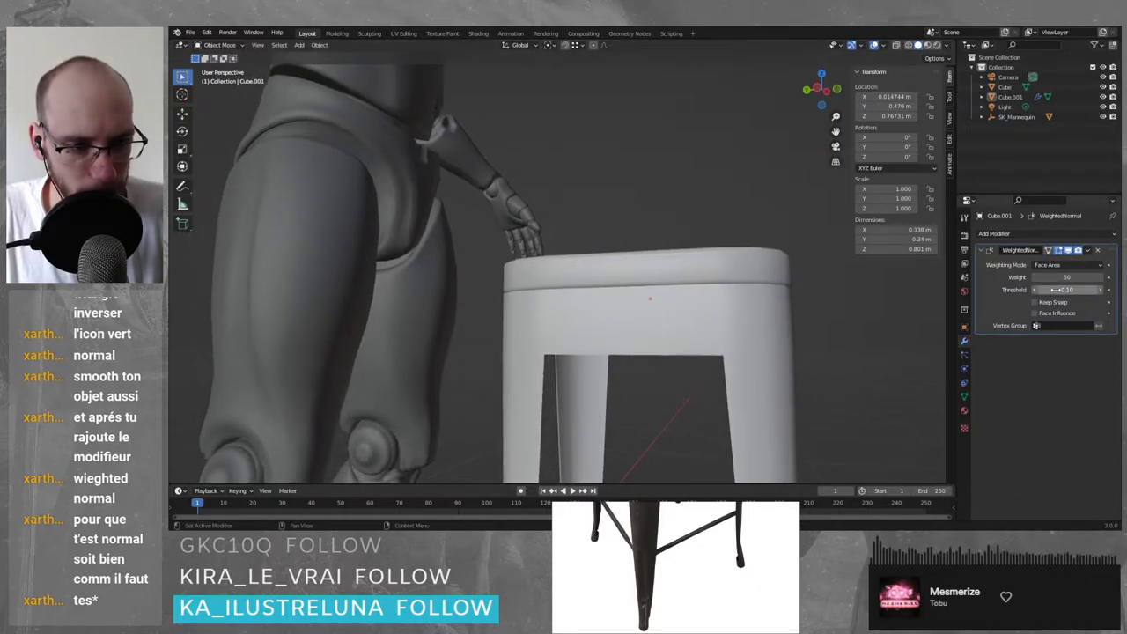
drag(1054, 290, 1056, 290)
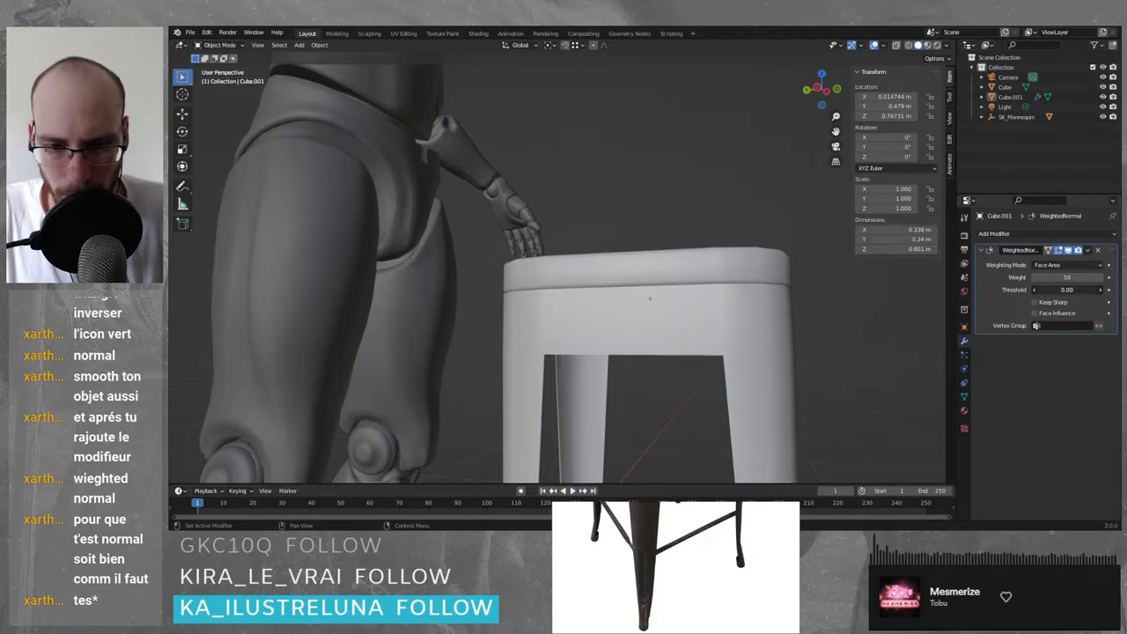
mouse_move(1041, 289)
mouse_down()
mouse_move(1070, 289)
mouse_move(1034, 287)
mouse_up()
click(1041, 289)
text(0.1)
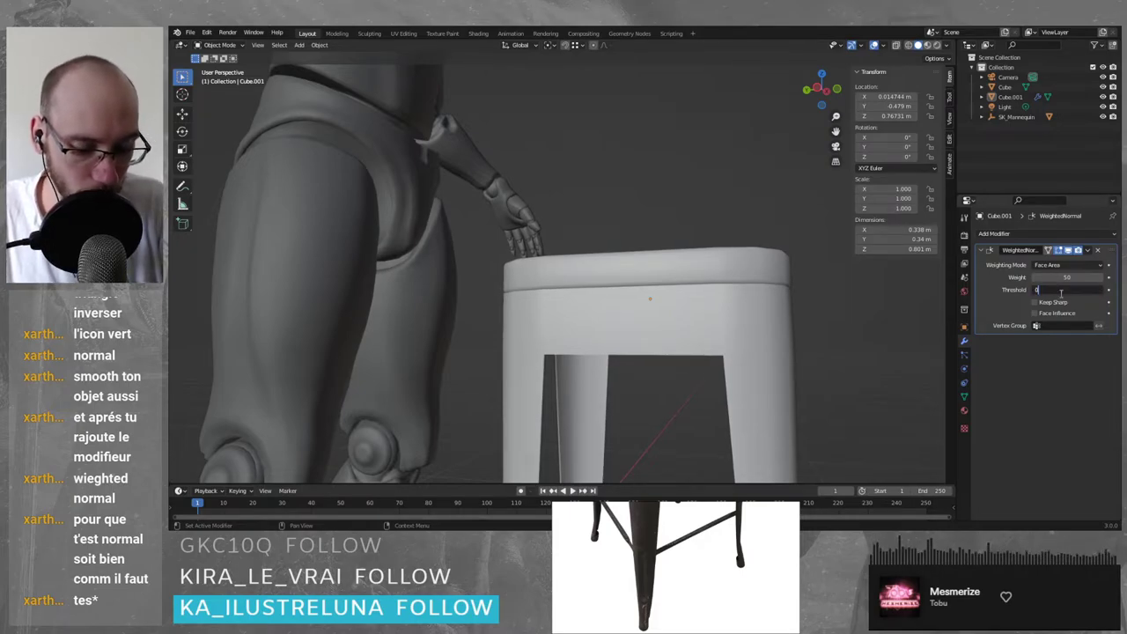
key(Return)
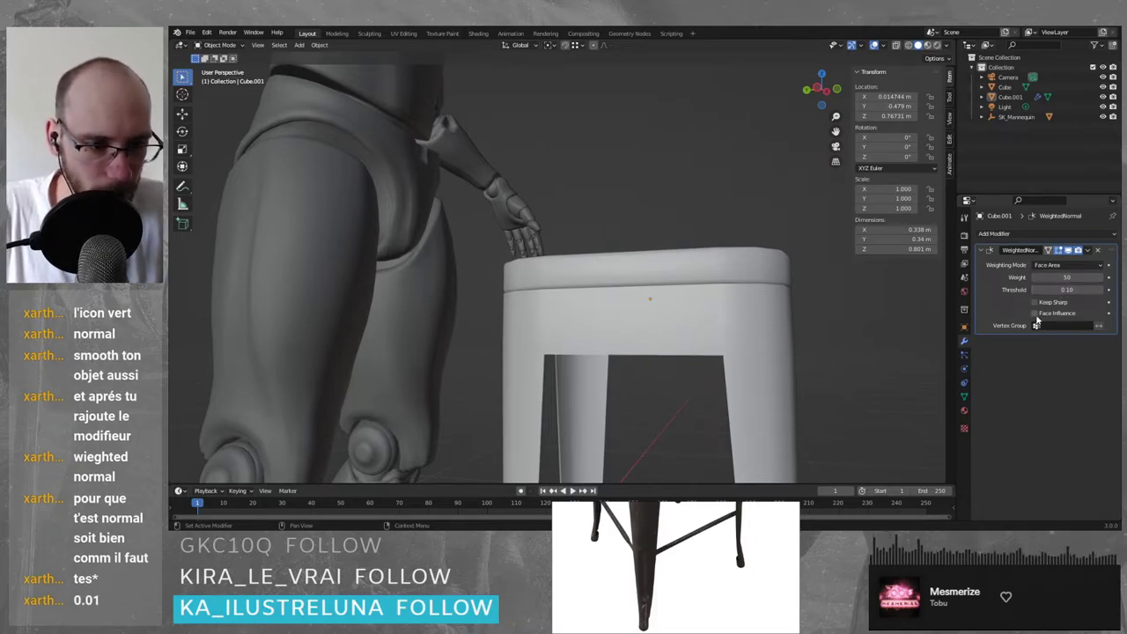
- Compare the frame's shading with Keep Sharp on and off, including the leg edges up close, and leave it off
click(1035, 303)
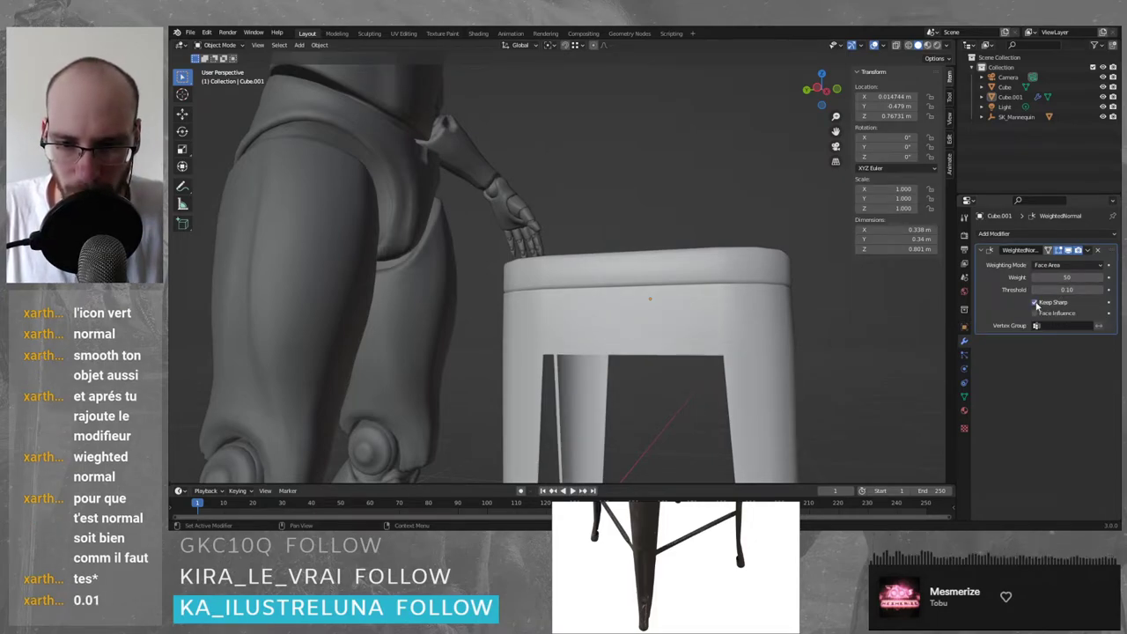
click(1035, 304)
mouse_move(666, 355)
middle_down()
mouse_move(485, 366)
mouse_move(699, 130)
mouse_move(642, 169)
mouse_move(526, 307)
mouse_move(529, 432)
middle_up()
scroll(525, 380, down, 9)
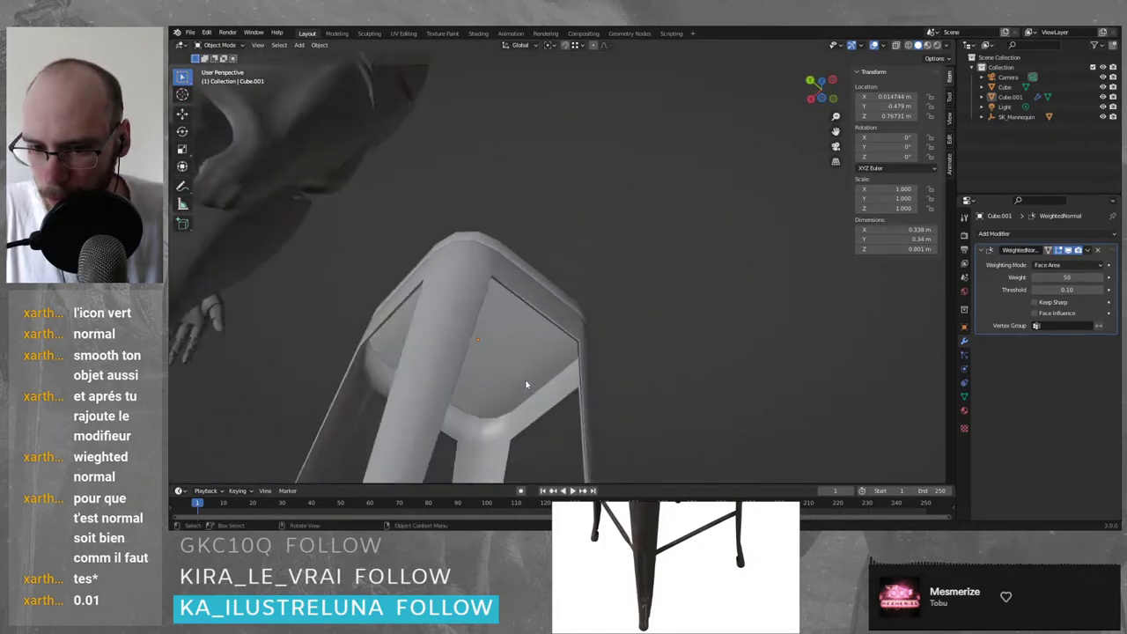
middle_drag(525, 379, 634, 338)
scroll(635, 337, up, 5)
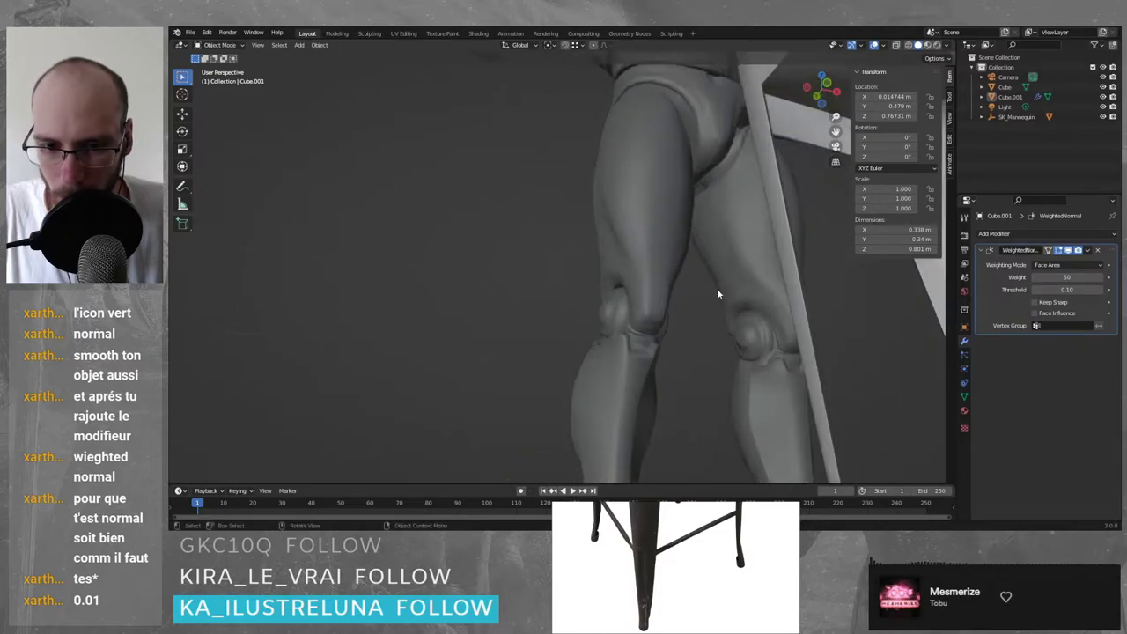
mouse_move(718, 291)
middle_down()
mouse_move(790, 282)
mouse_move(730, 351)
mouse_move(710, 215)
mouse_move(766, 185)
mouse_move(625, 265)
mouse_move(725, 244)
mouse_move(693, 188)
mouse_move(652, 179)
mouse_move(649, 191)
mouse_move(700, 194)
middle_up()
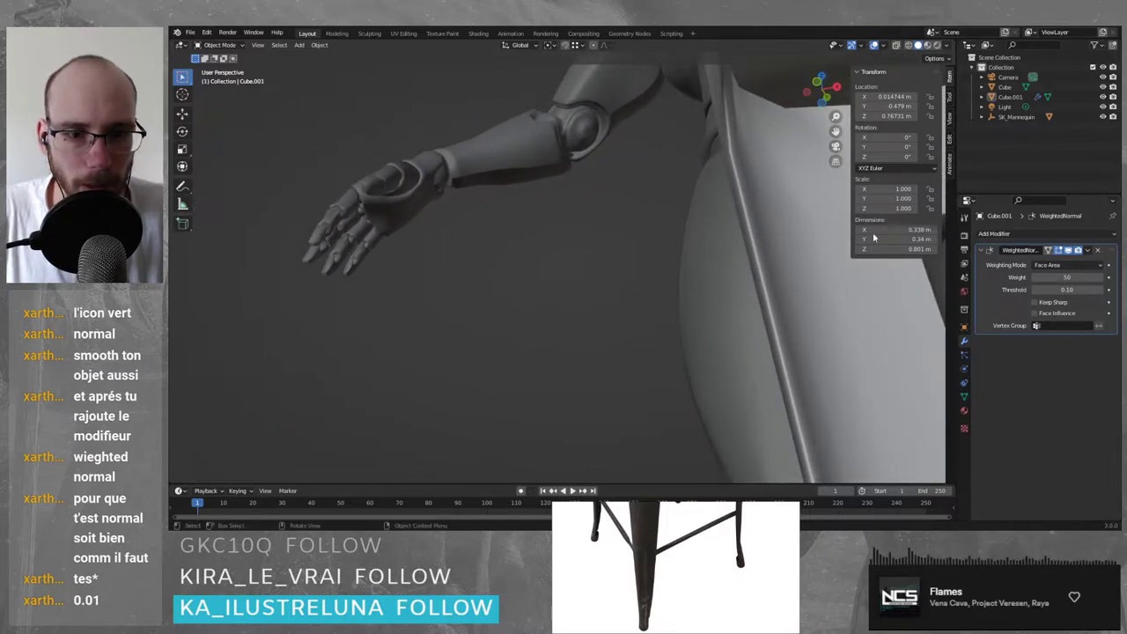
click(1035, 302)
middle_drag(740, 282, 729, 307)
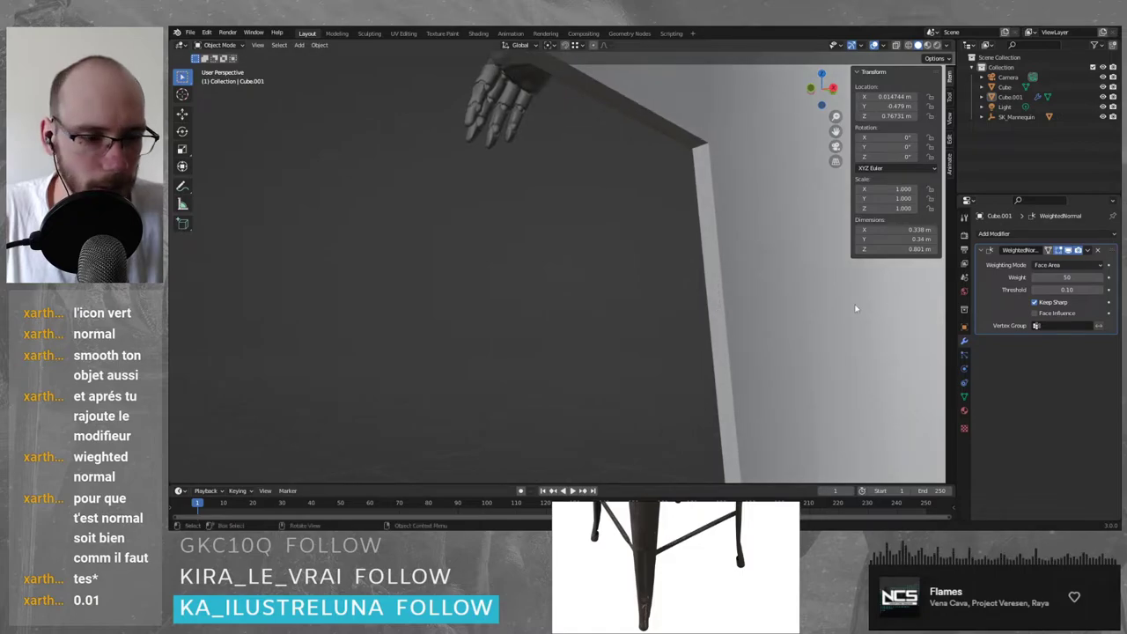
click(1034, 314)
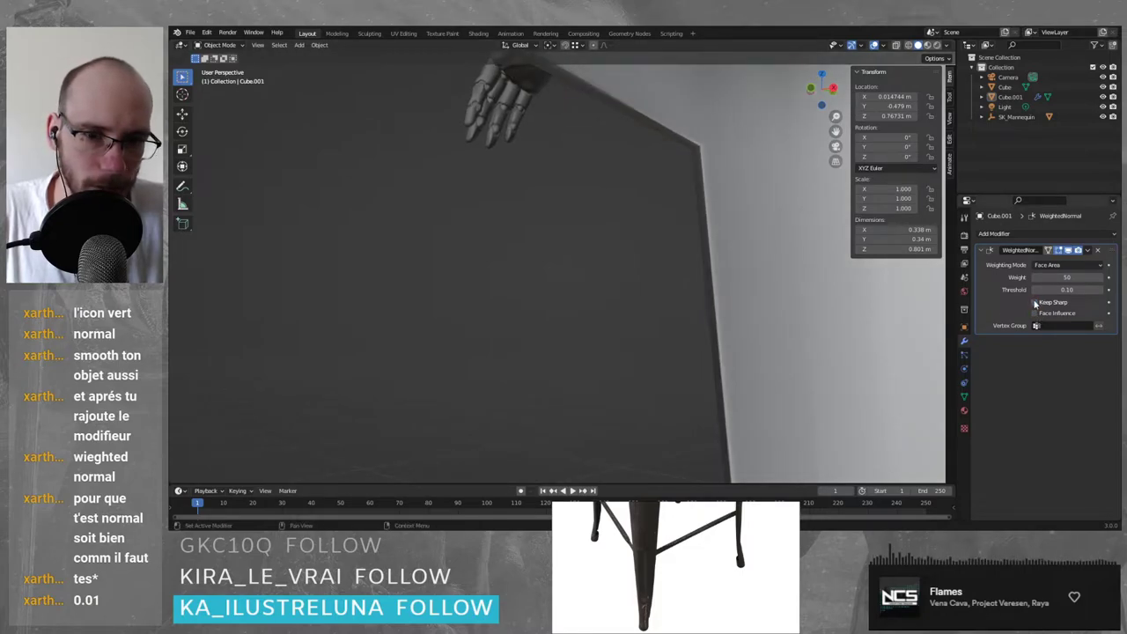
- Try a Weighted Normal weight of 100 with a threshold of 0.00 and view the whole stool
mouse_move(1064, 276)
mouse_down()
mouse_move(1092, 276)
mouse_move(1048, 290)
mouse_up()
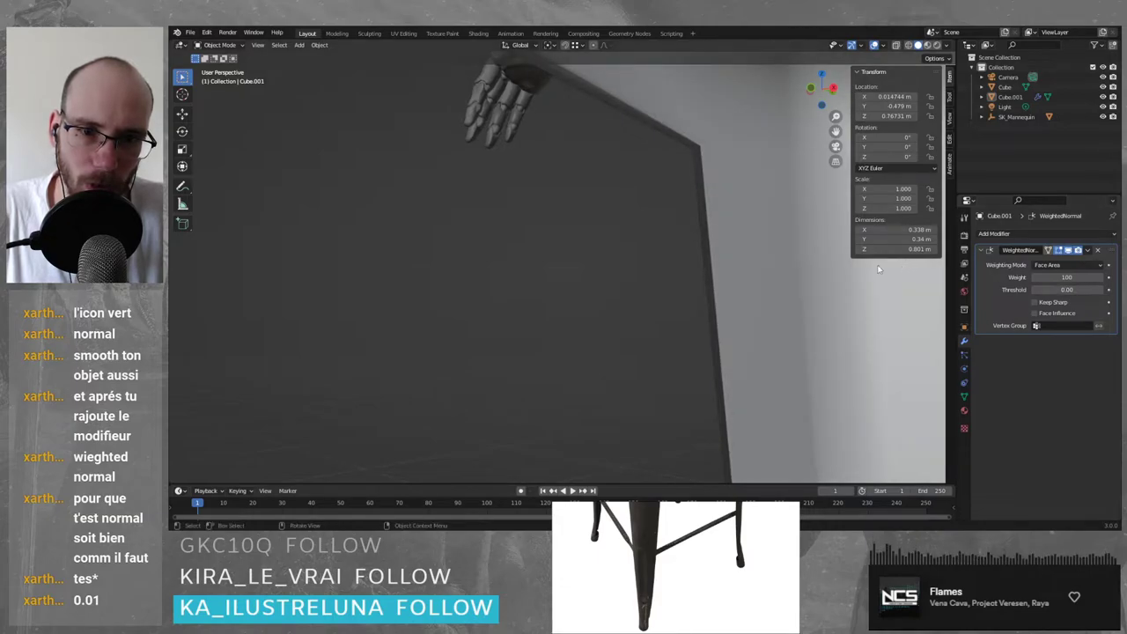
scroll(776, 271, down, 8)
middle_drag(776, 270, 881, 274)
- Try a Weighted Normal threshold of 0.26, set it to 0.10, and lower the weight to about 28
drag(1066, 289, 1084, 289)
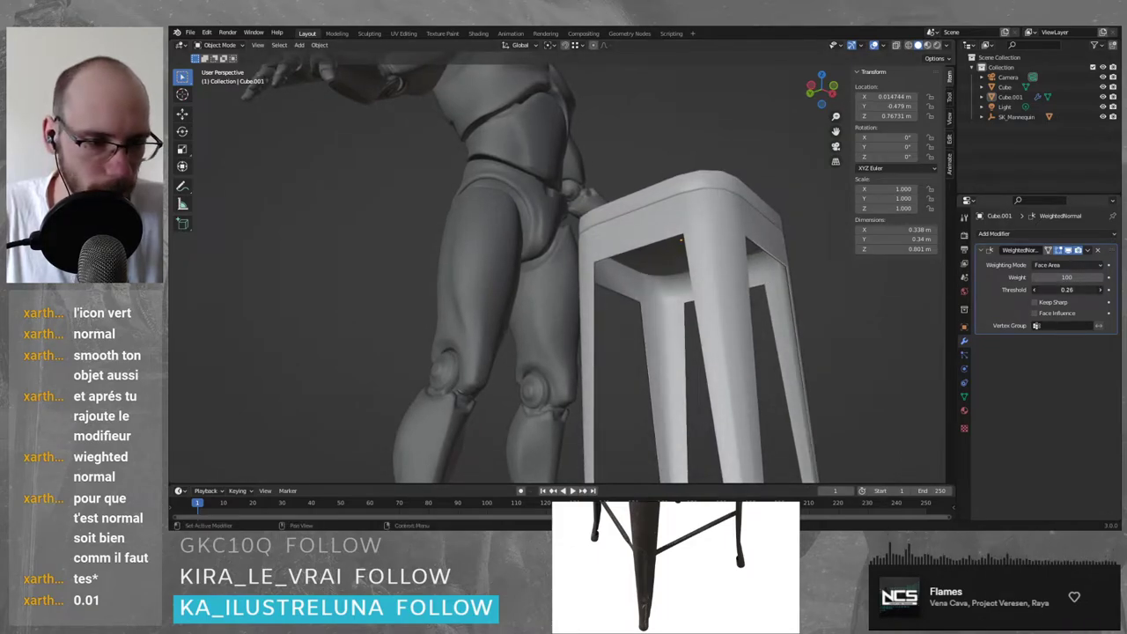
click(1081, 289)
text(0..01)
key(Return)
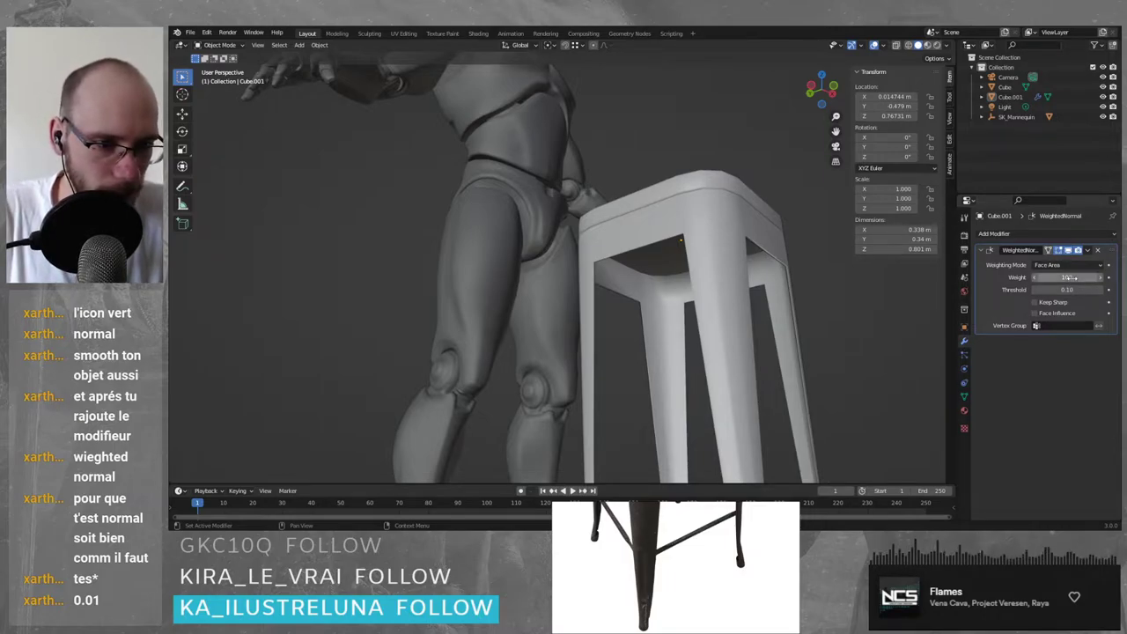
drag(1092, 277, 1030, 277)
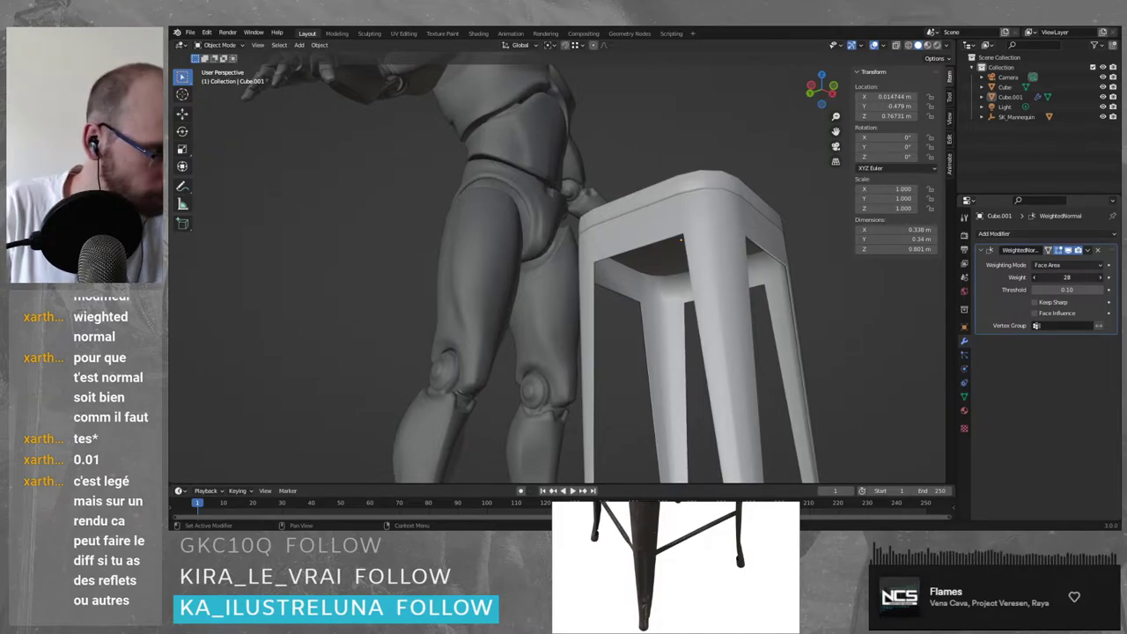
- Set the Weighted Normal modifier's threshold to 0.01 and its weight to 50
click(1060, 289)
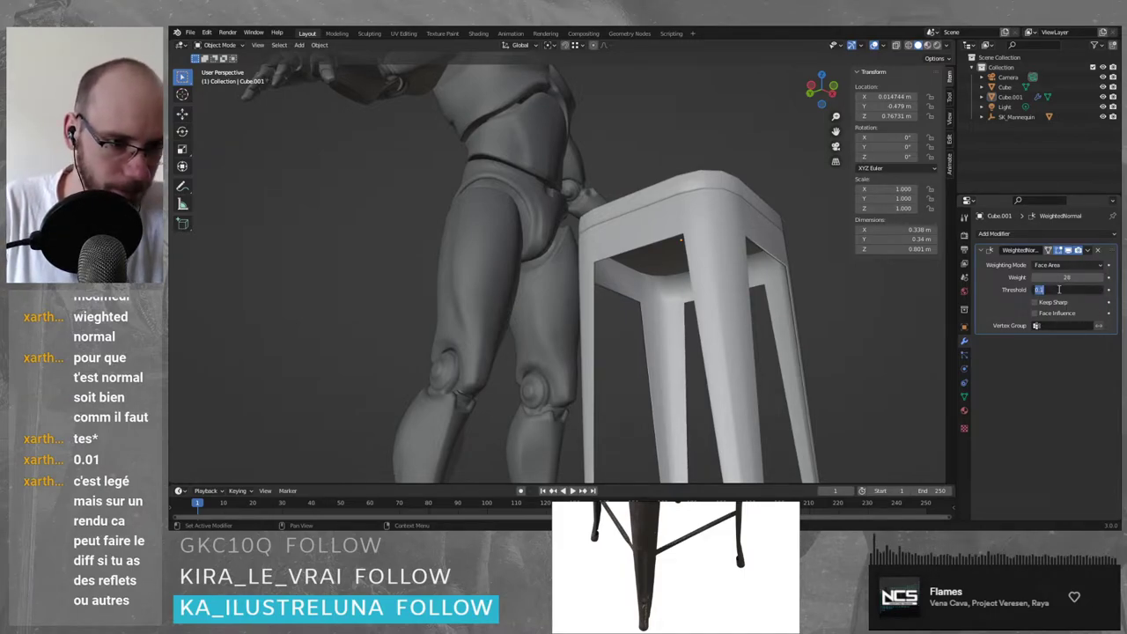
key(Return)
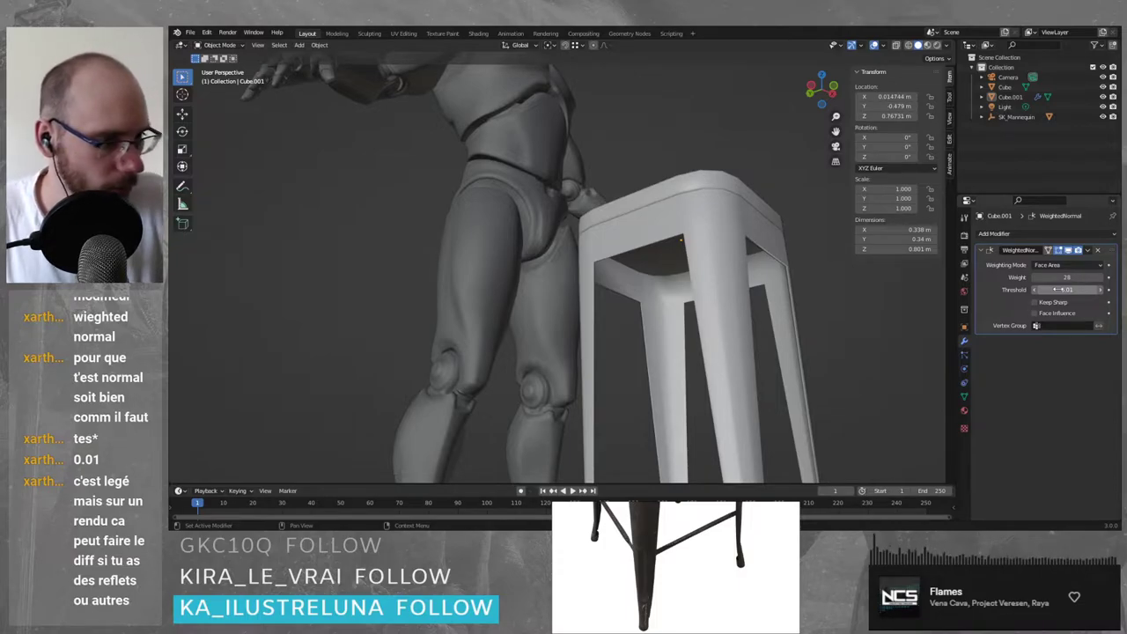
click(1067, 278)
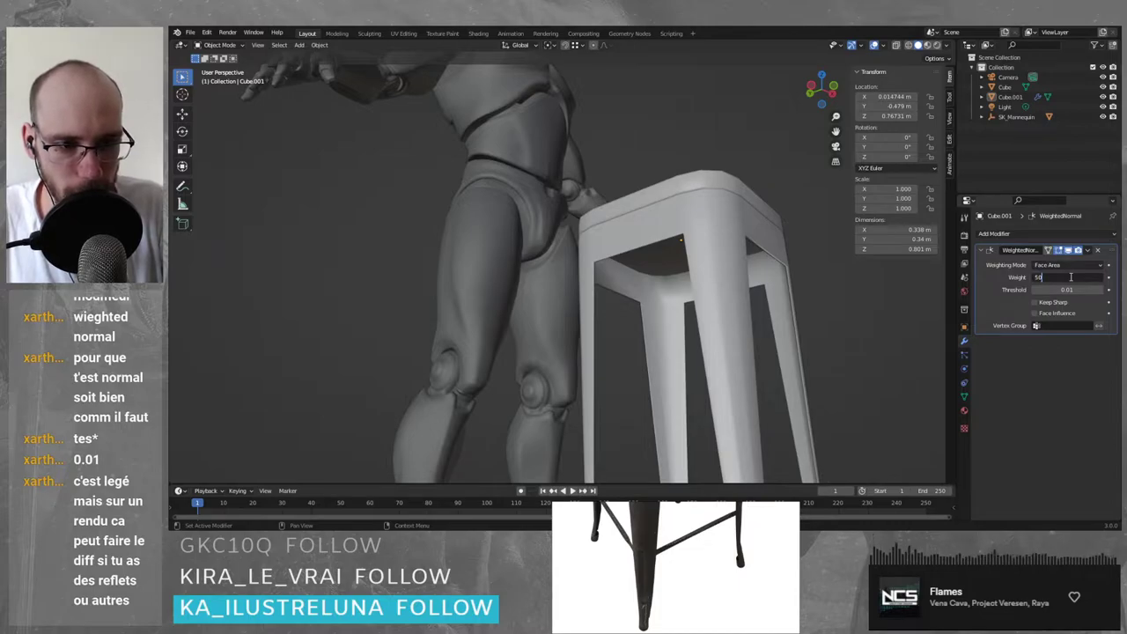
key(Return)
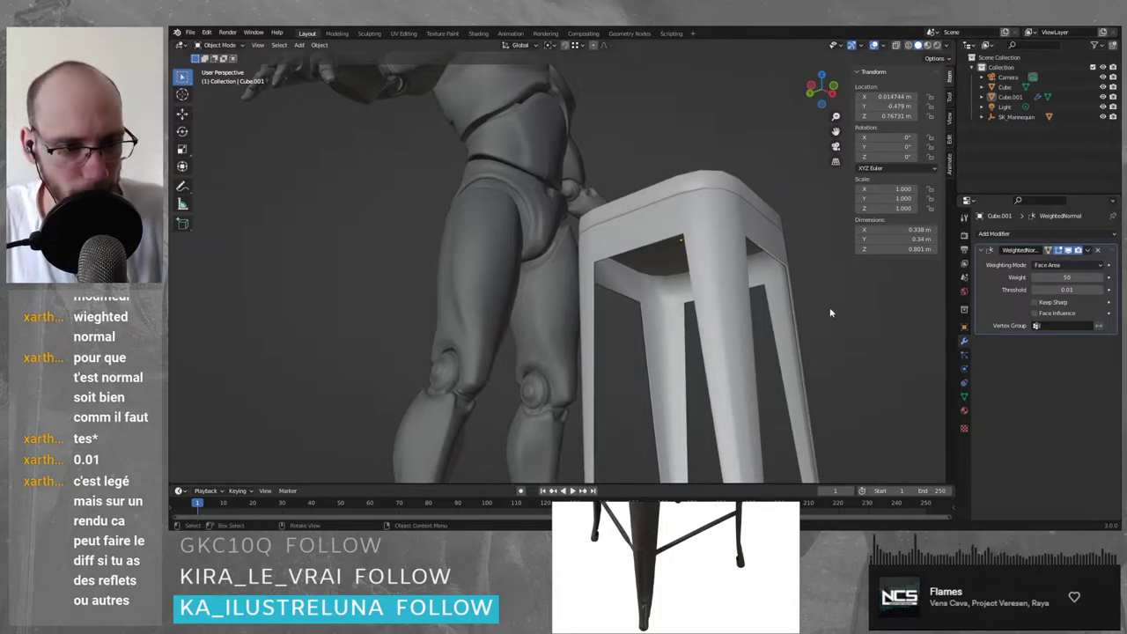
- Turn on Keep Sharp in the Weighted Normal modifier and inspect the frame's shading around the seat and legs
middle_drag(829, 313, 853, 275)
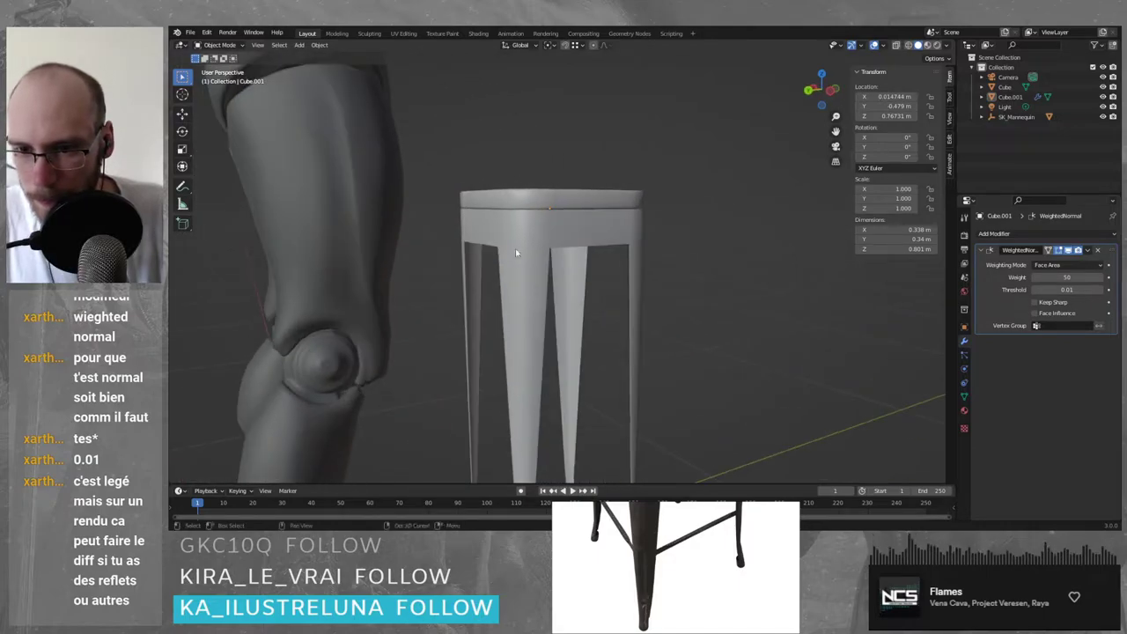
middle_drag(517, 253, 657, 305)
scroll(584, 238, up, 6)
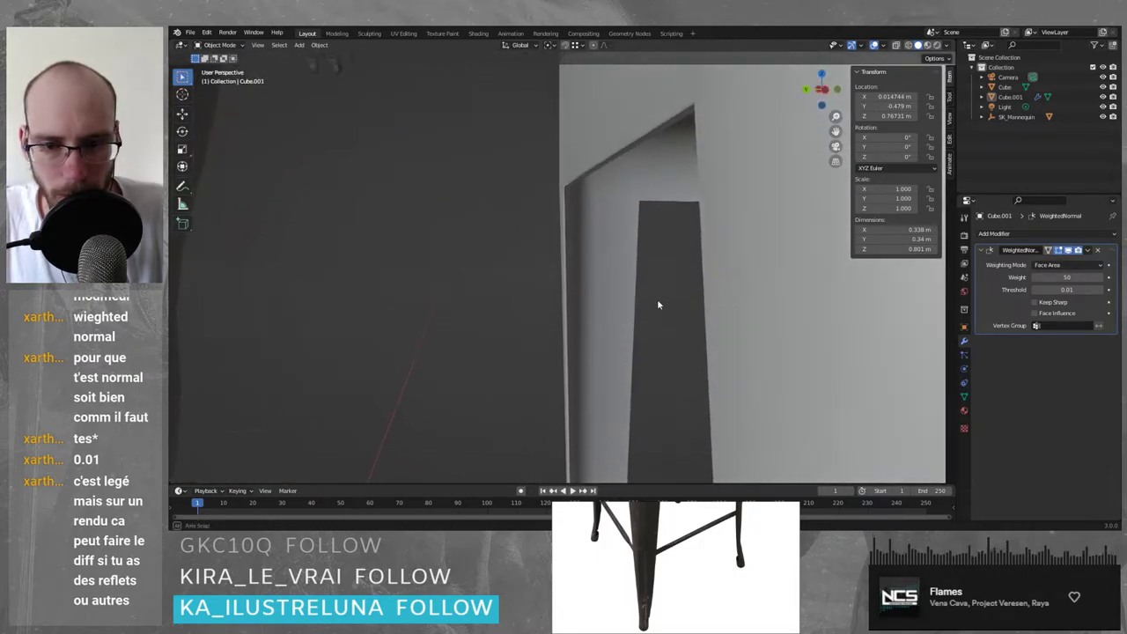
click(1035, 302)
scroll(639, 244, down, 8)
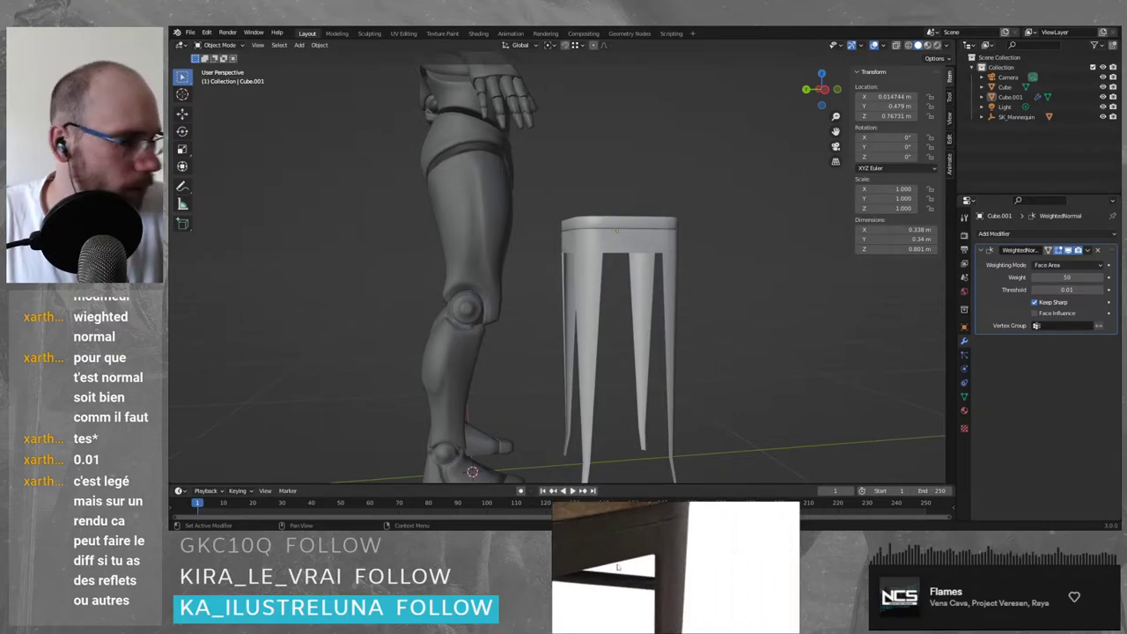
scroll(744, 265, up, 6)
middle_drag(747, 265, 709, 242)
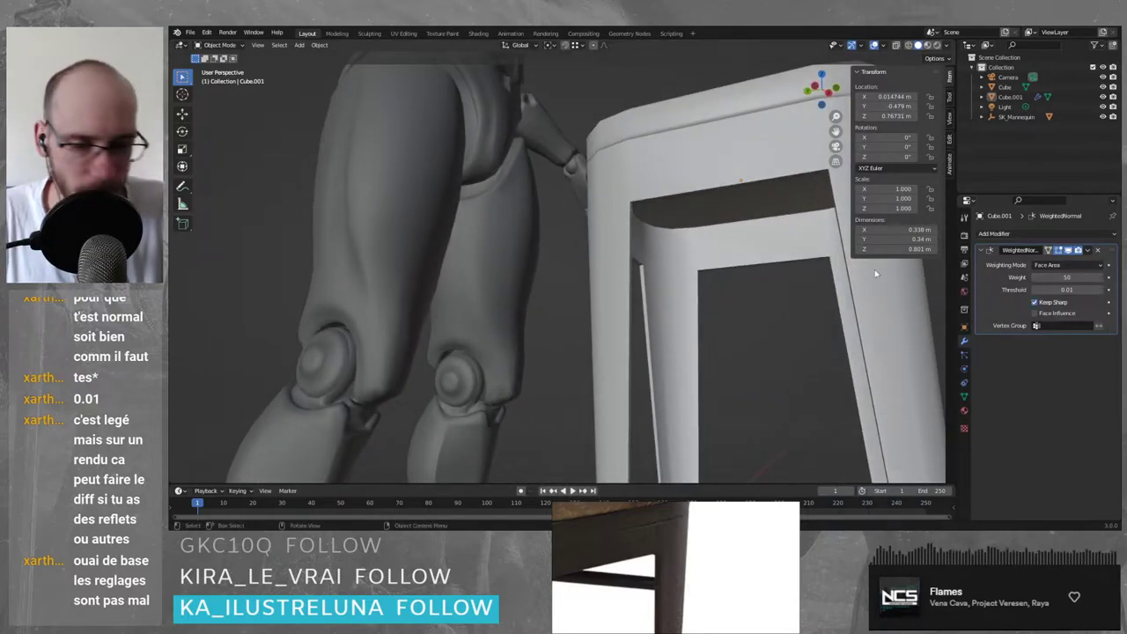
- Enter Edit Mode on the stool frame and switch to edge selection at the upper corner of a leg opening
scroll(667, 234, down, 4)
middle_drag(652, 233, 713, 226)
scroll(713, 233, up, 6)
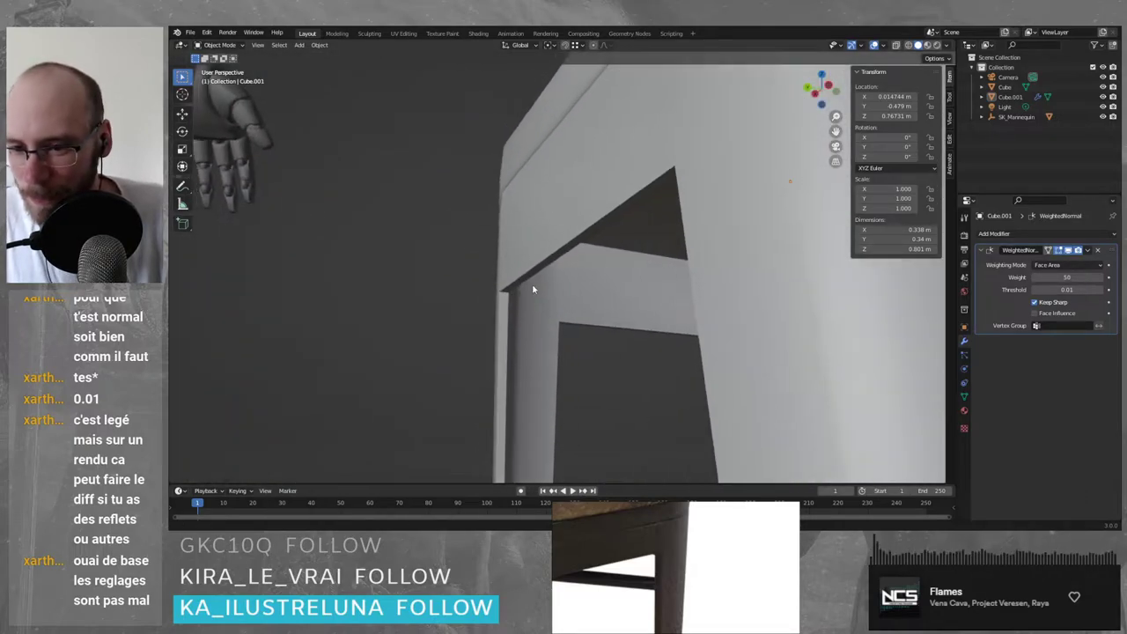
key(Tab)
middle_drag(502, 296, 580, 252)
click(492, 298)
key(2)
click(486, 304)
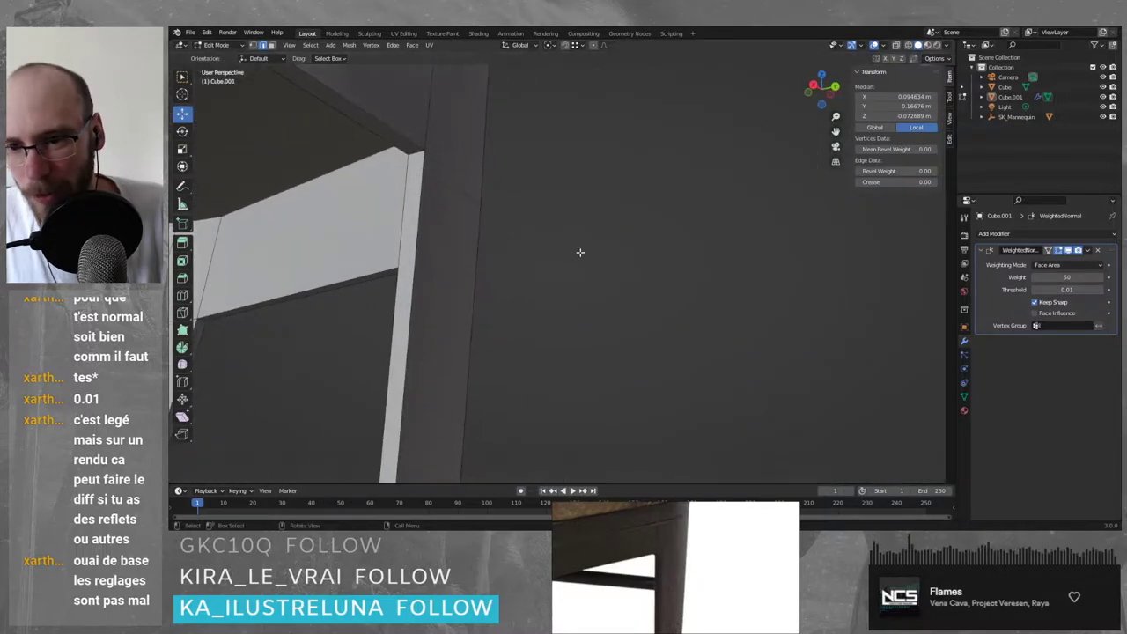
shift+click(416, 149)
shift+middle_drag(203, 328, 289, 326)
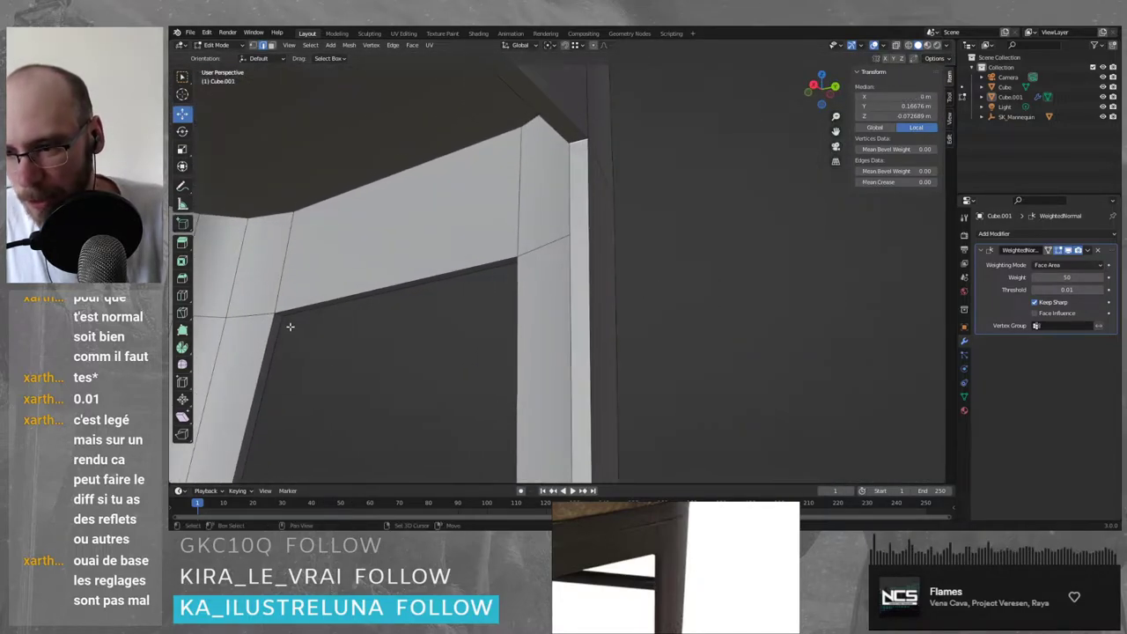
middle_drag(374, 311, 337, 159)
scroll(362, 153, up, 1)
scroll(285, 119, down, 1)
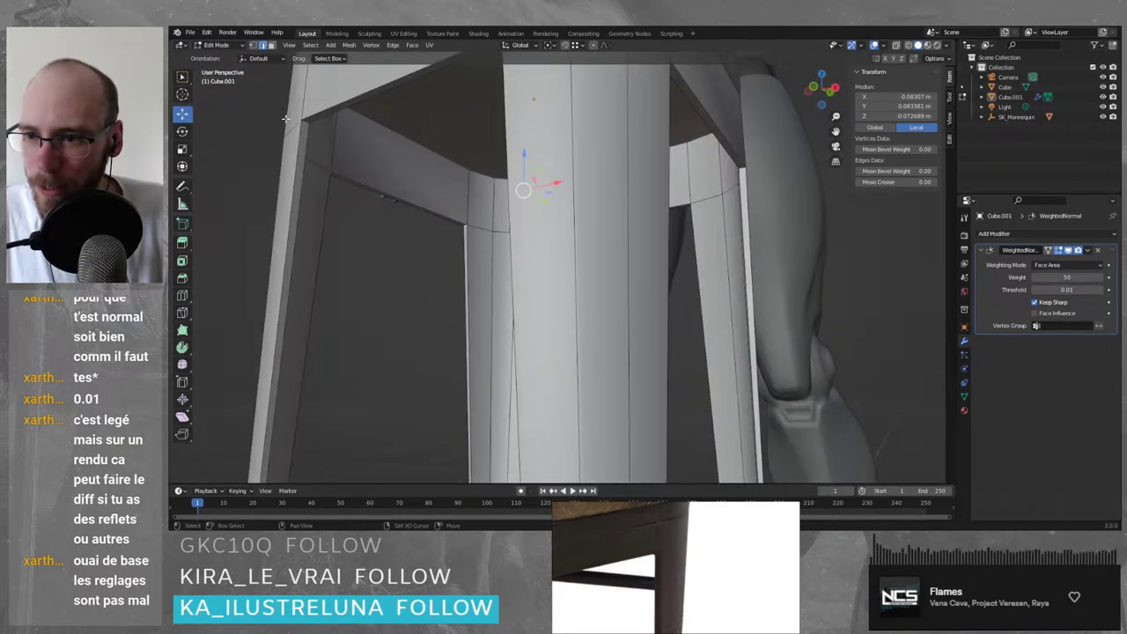
shift+click(302, 119)
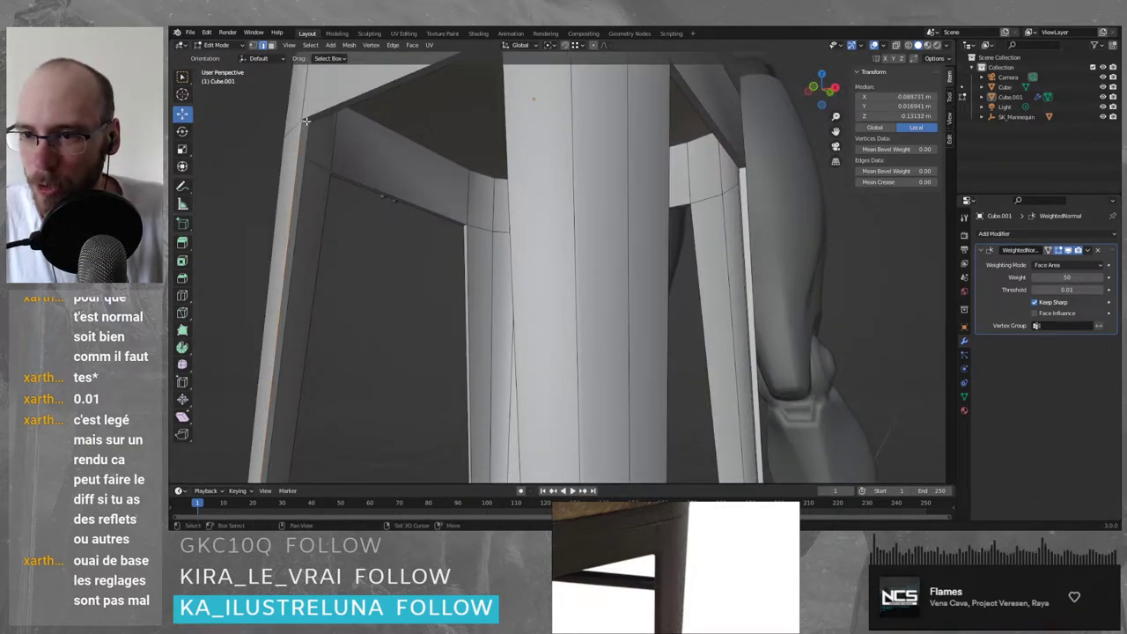
click(330, 187)
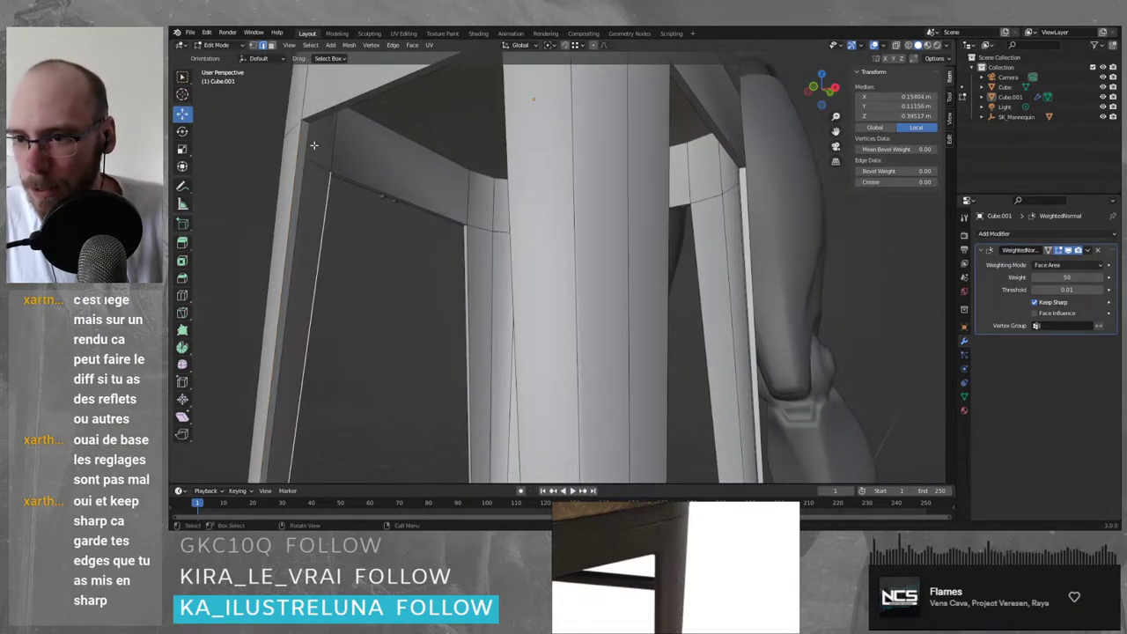
- Bevel the eight short edges at the upper corners of the leg openings with 2 segments and a width of about 0.0084 m
click(306, 120)
middle_drag(307, 121, 412, 210)
scroll(412, 210, up, 4)
shift+click(565, 209)
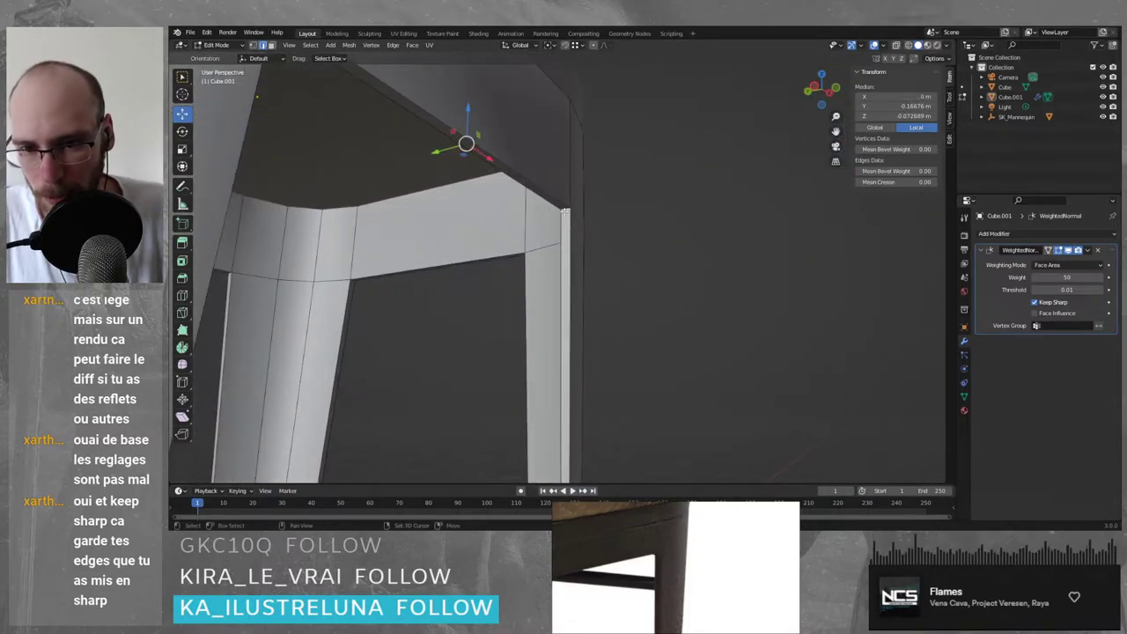
middle_drag(315, 273, 365, 370)
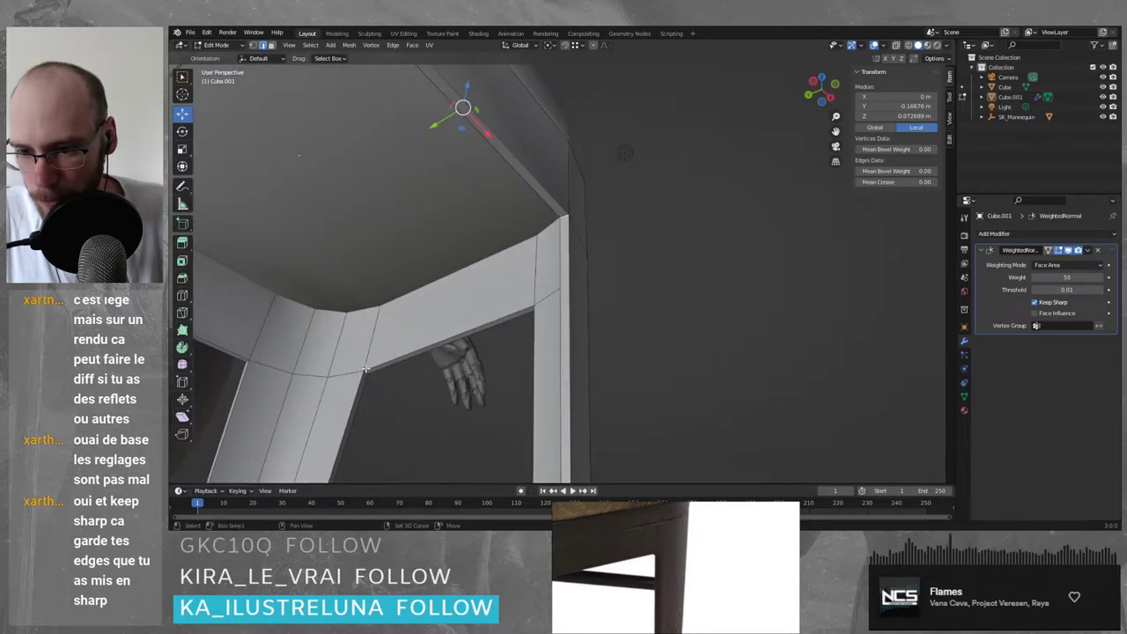
shift+click(365, 372)
middle_drag(526, 320, 467, 262)
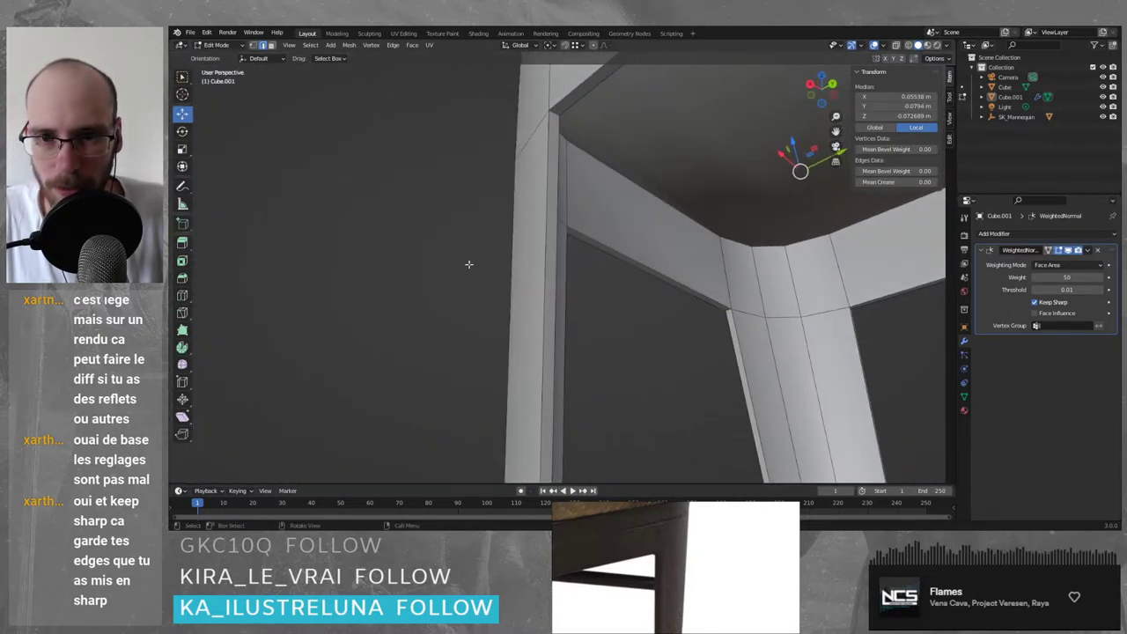
shift+click(555, 113)
scroll(563, 116, down, 5)
middle_drag(636, 124, 534, 260)
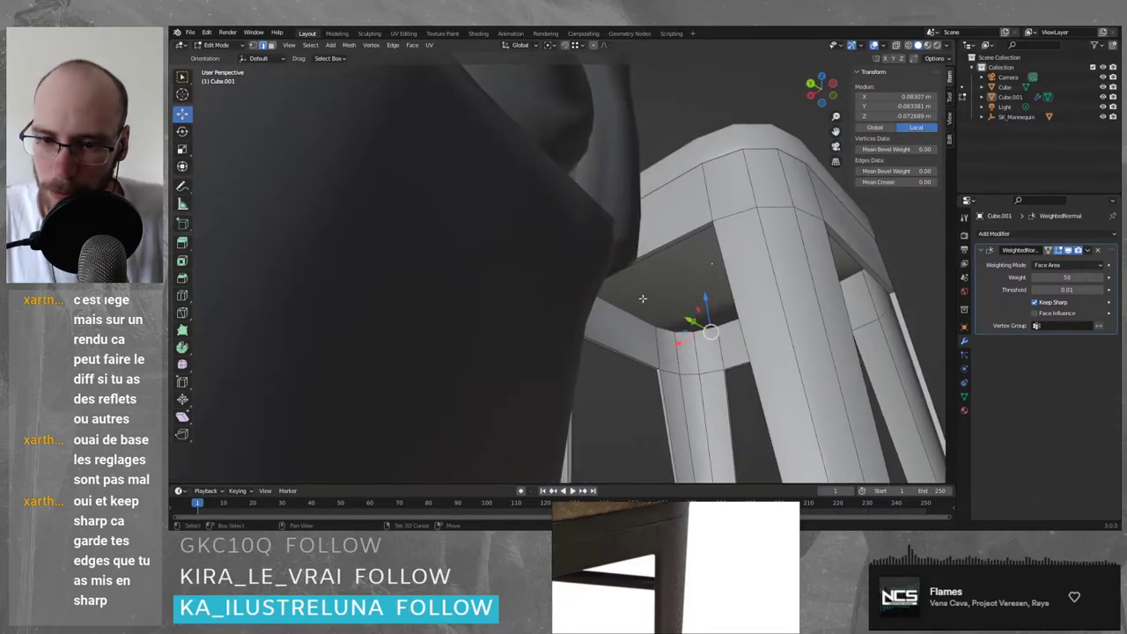
shift+middle_drag(643, 298, 493, 242)
scroll(484, 238, up, 3)
shift+click(274, 172)
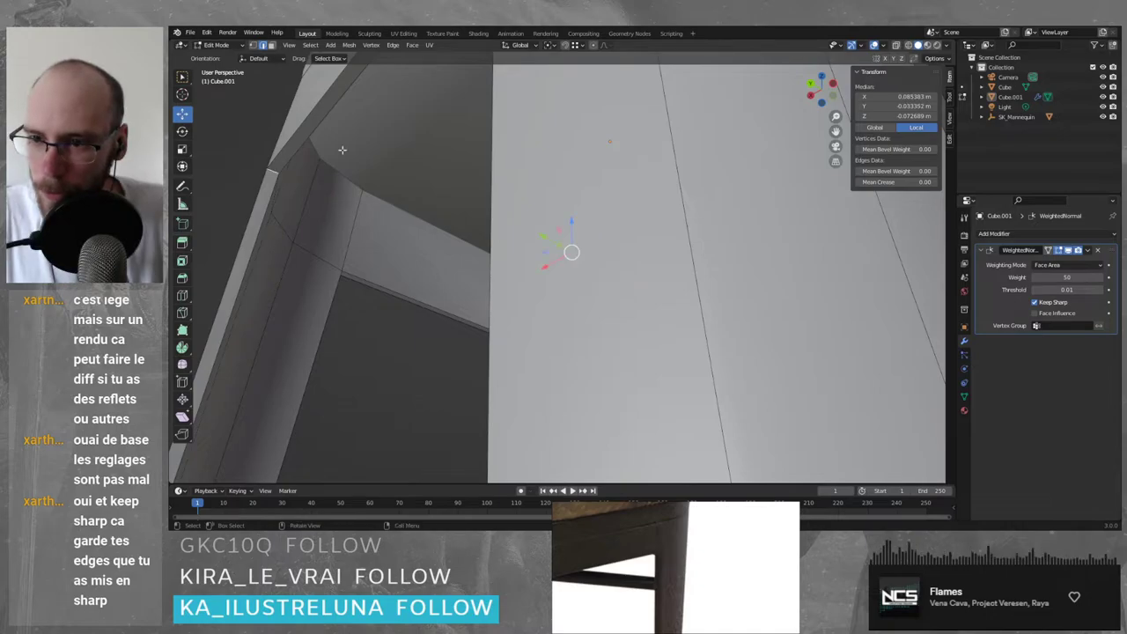
scroll(342, 149, down, 10)
scroll(639, 226, up, 10)
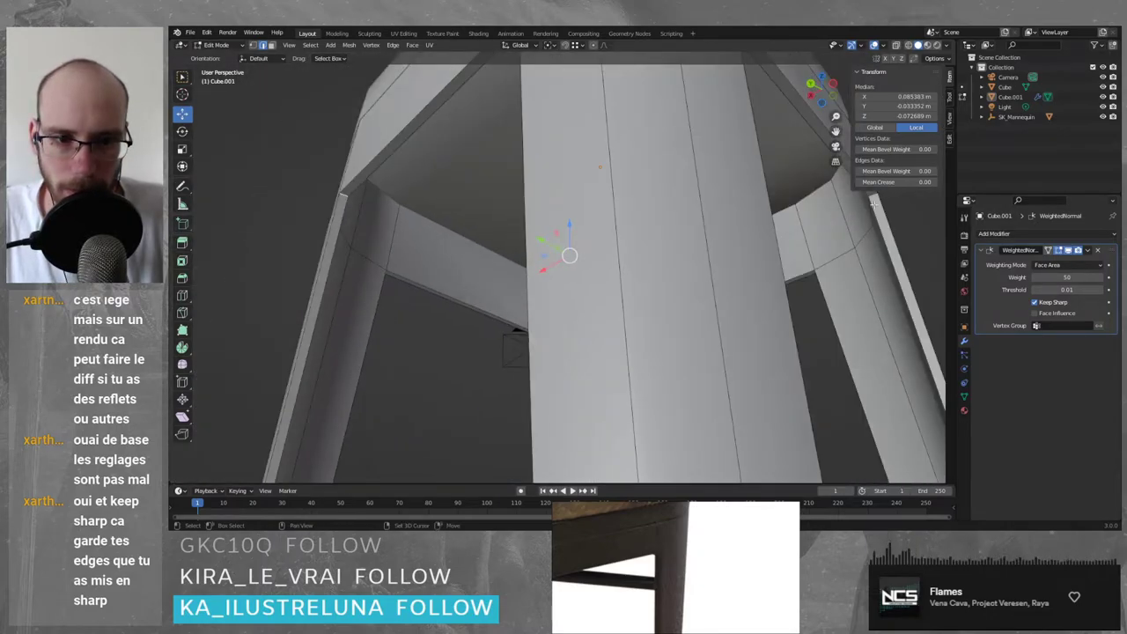
shift+click(875, 205)
middle_drag(784, 297, 907, 314)
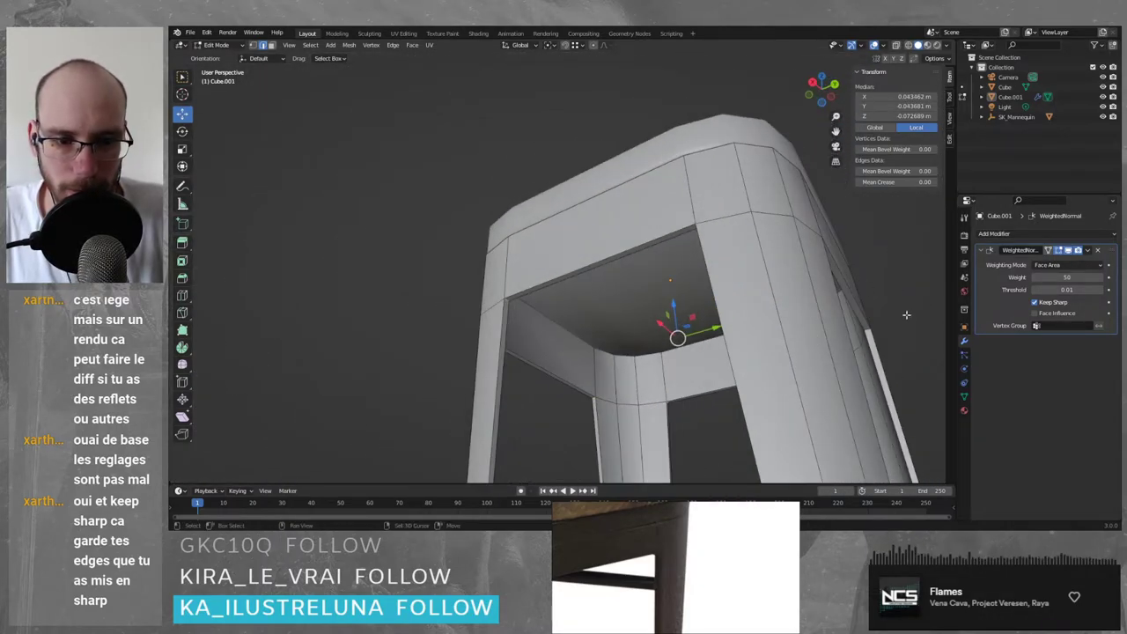
middle_drag(865, 353, 582, 315)
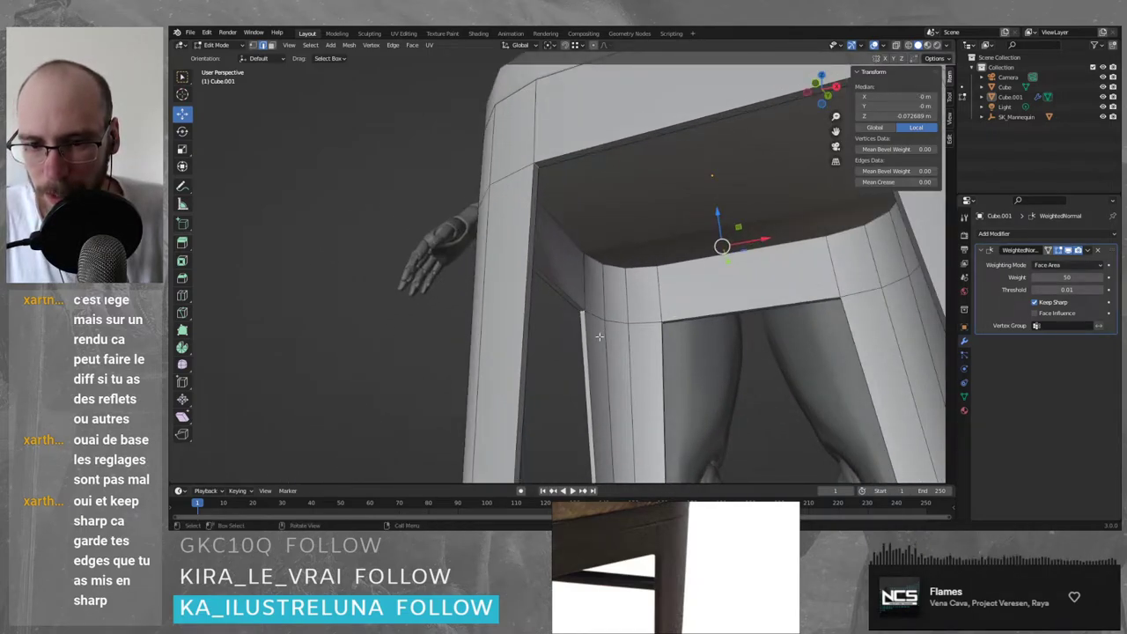
key(ctrl+b)
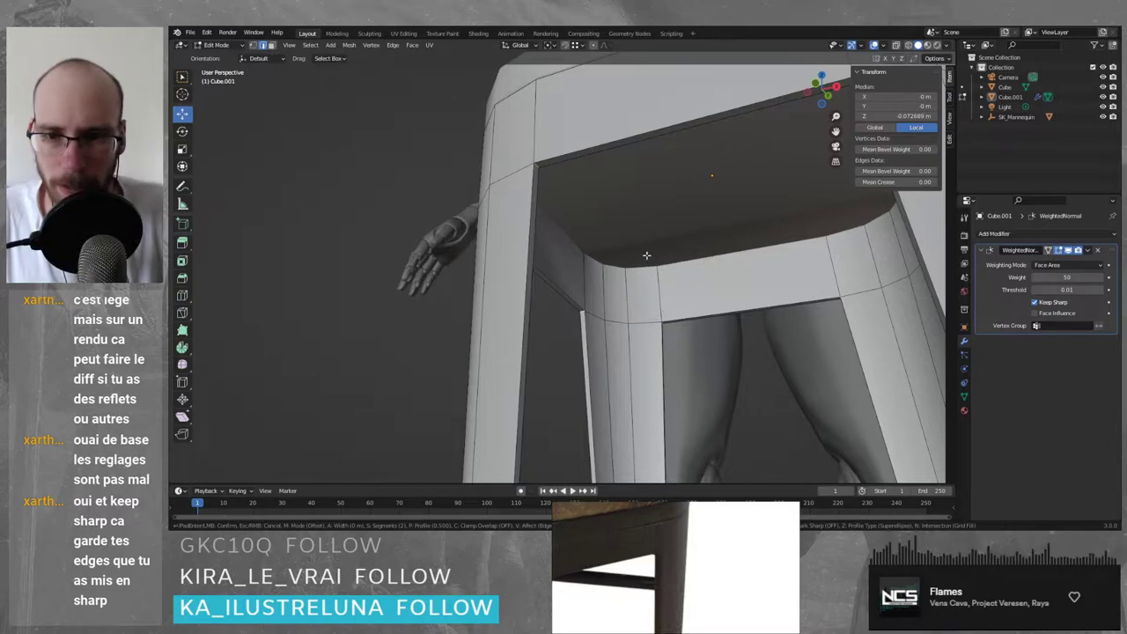
click(595, 223)
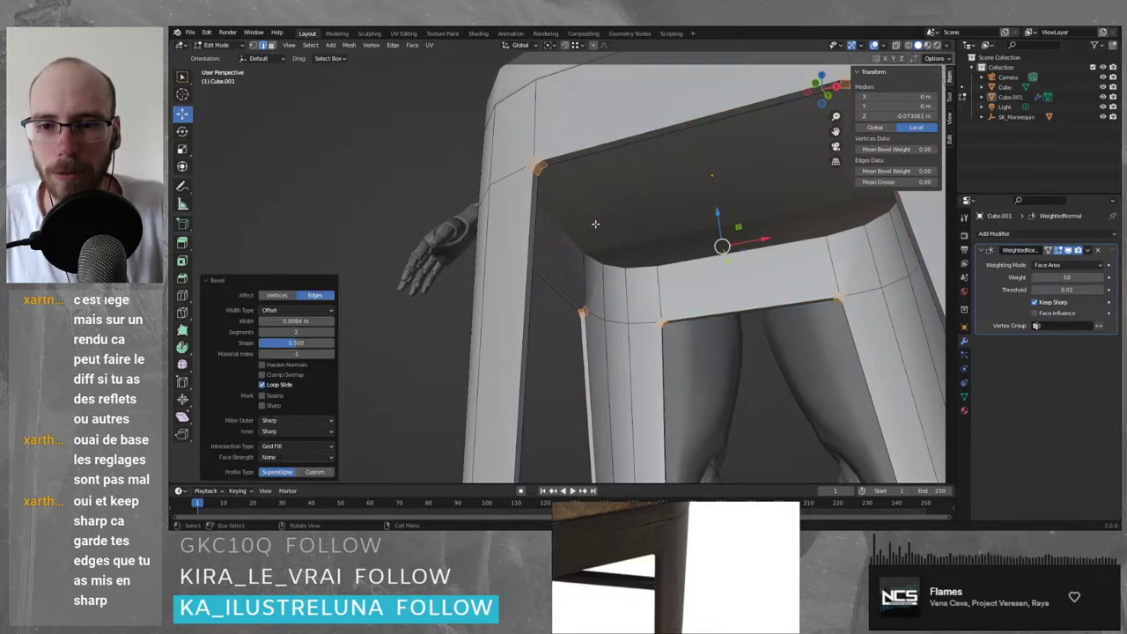
- Inspect the bevelled corners in Object Mode, then in Edit Mode select the leg-side vertex where the horizontal edge meets one corner's bevel
key(Tab)
middle_drag(375, 207, 601, 283)
scroll(616, 259, up, 5)
key(Tab)
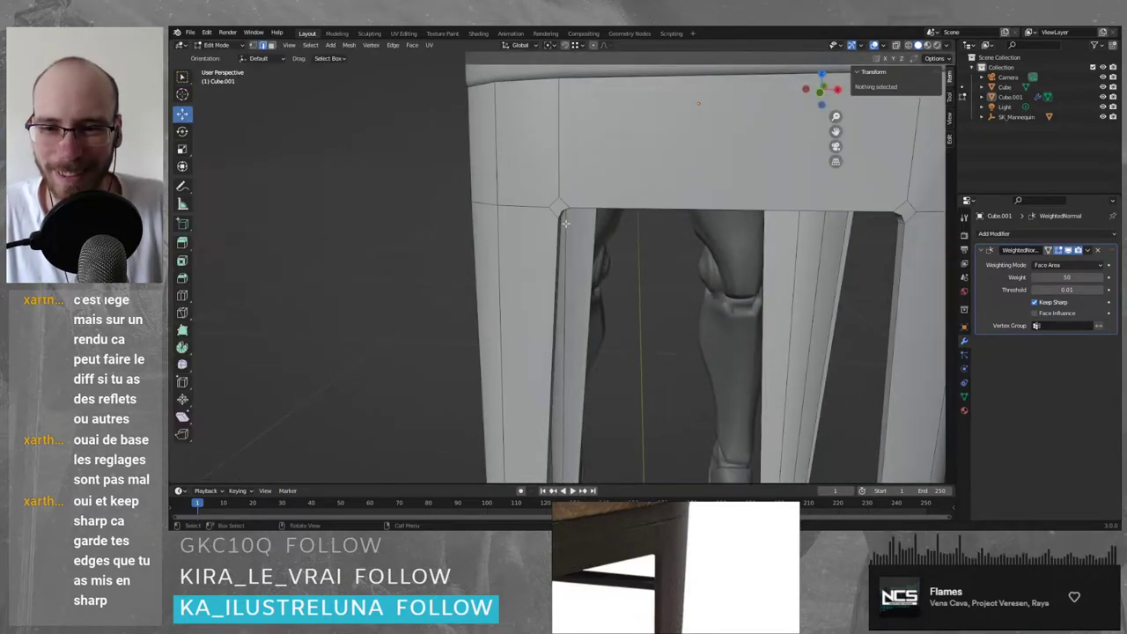
scroll(554, 203, up, 4)
shift+middle_drag(557, 195, 579, 326)
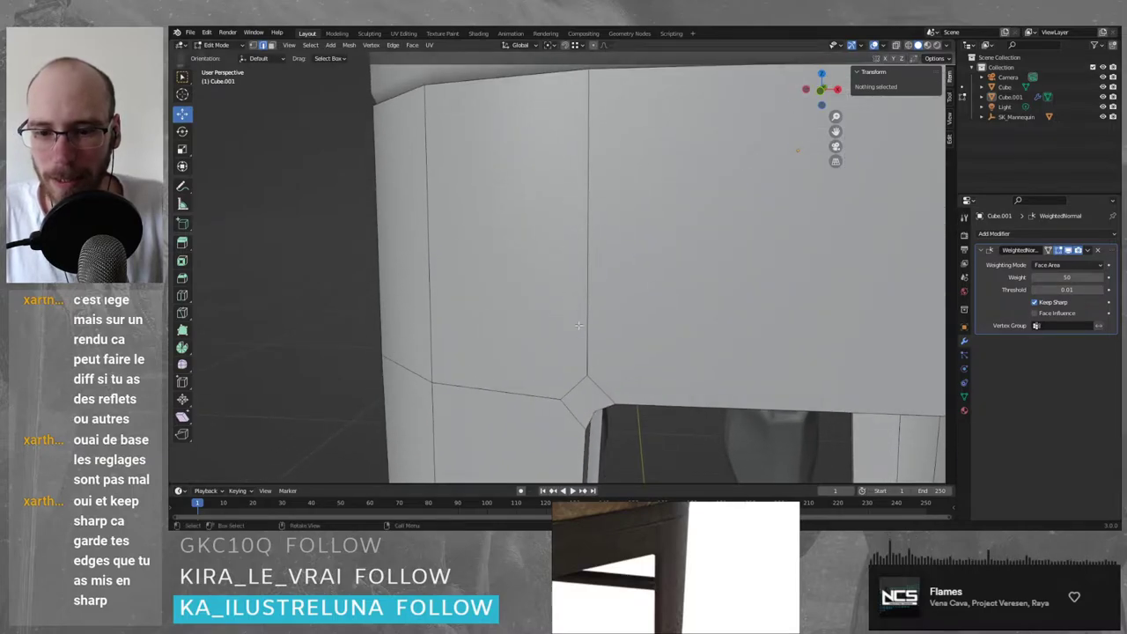
click(562, 384)
key(1)
click(552, 404)
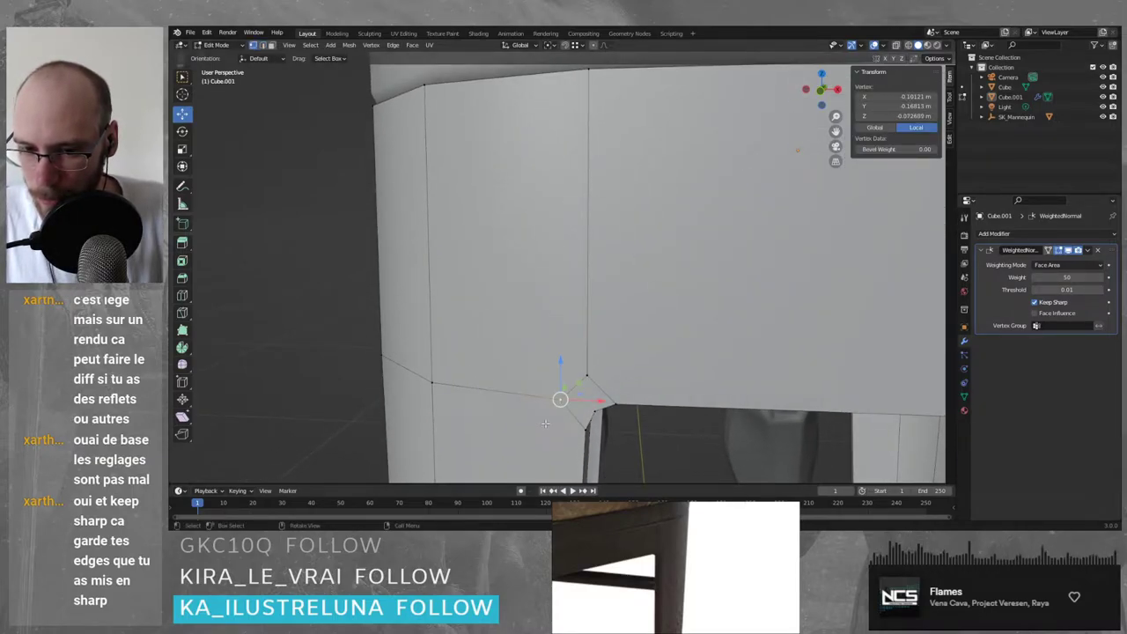
- Turn on snapping and enable the Auto Merge option for mesh editing
click(886, 47)
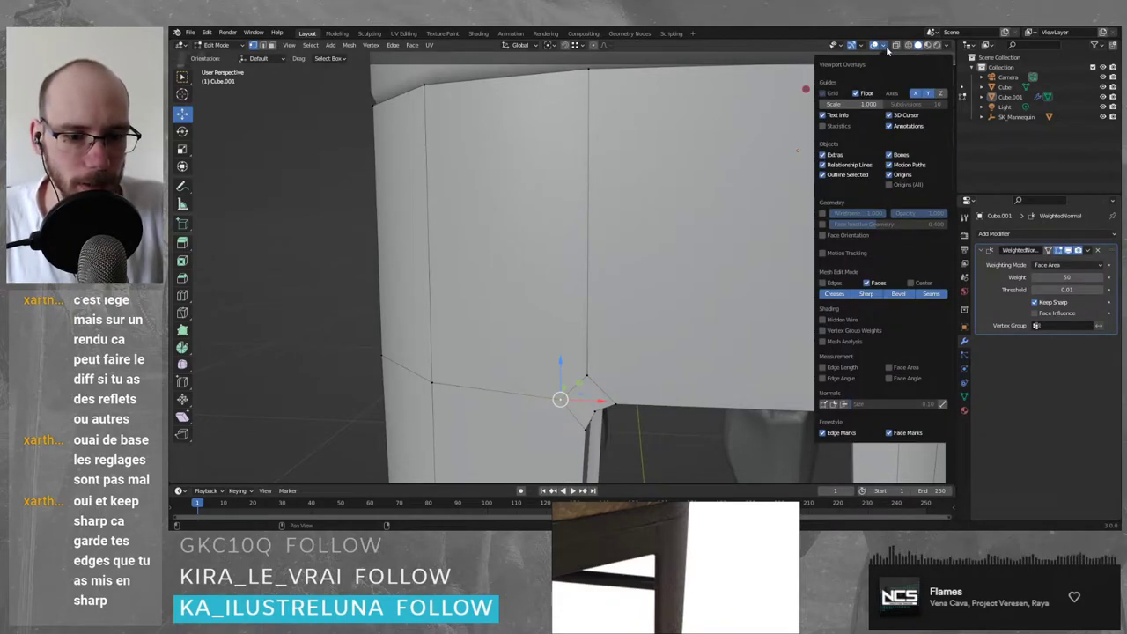
click(947, 46)
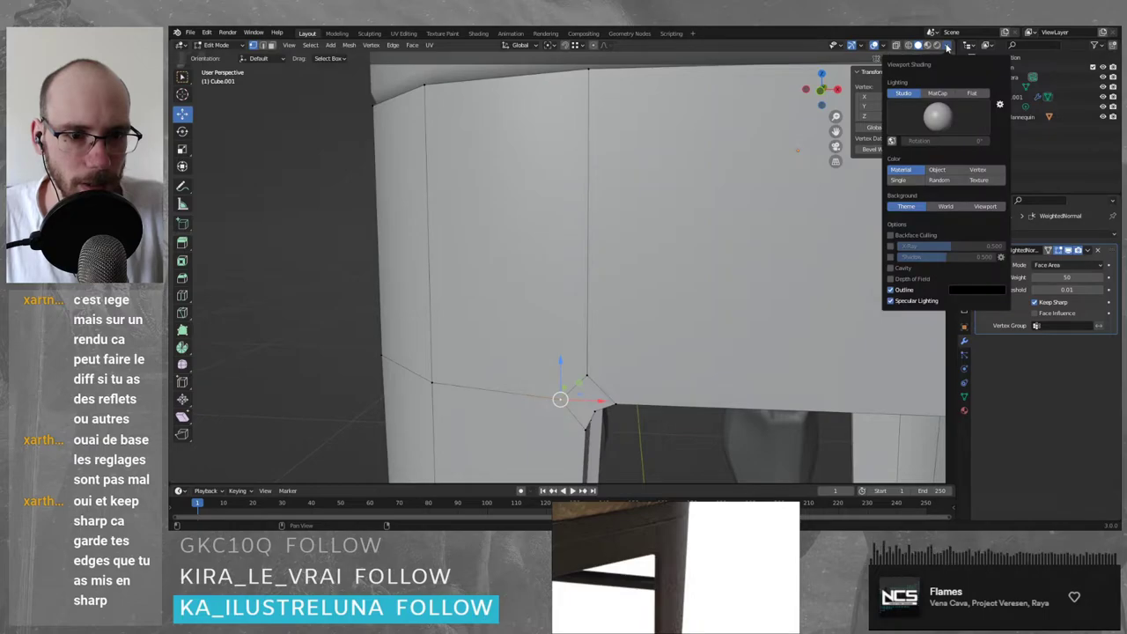
click(883, 47)
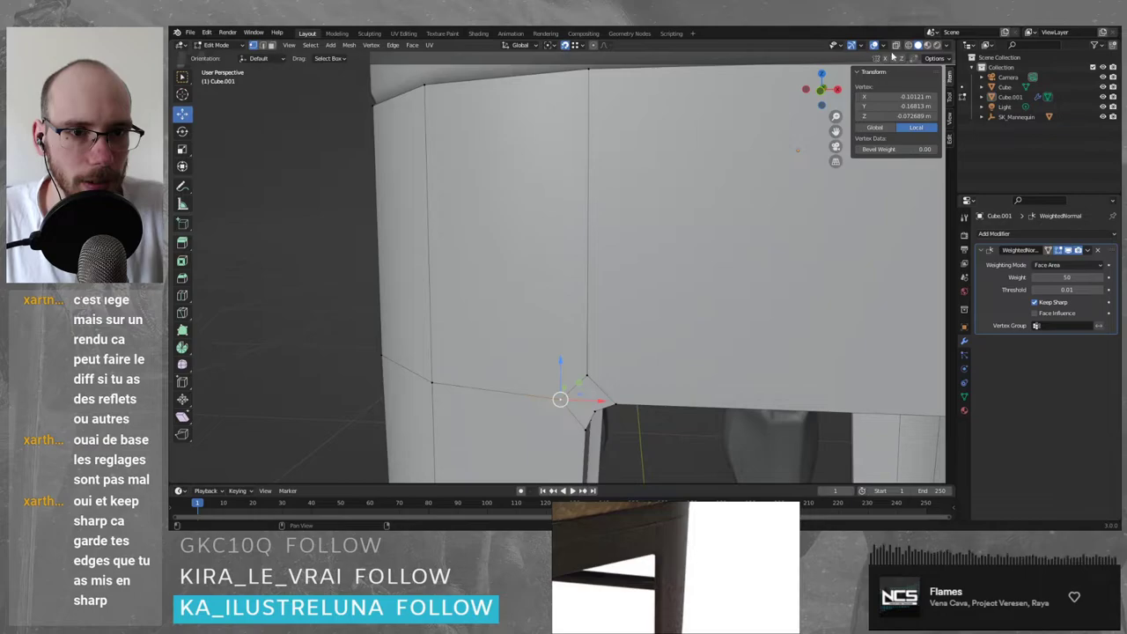
click(861, 46)
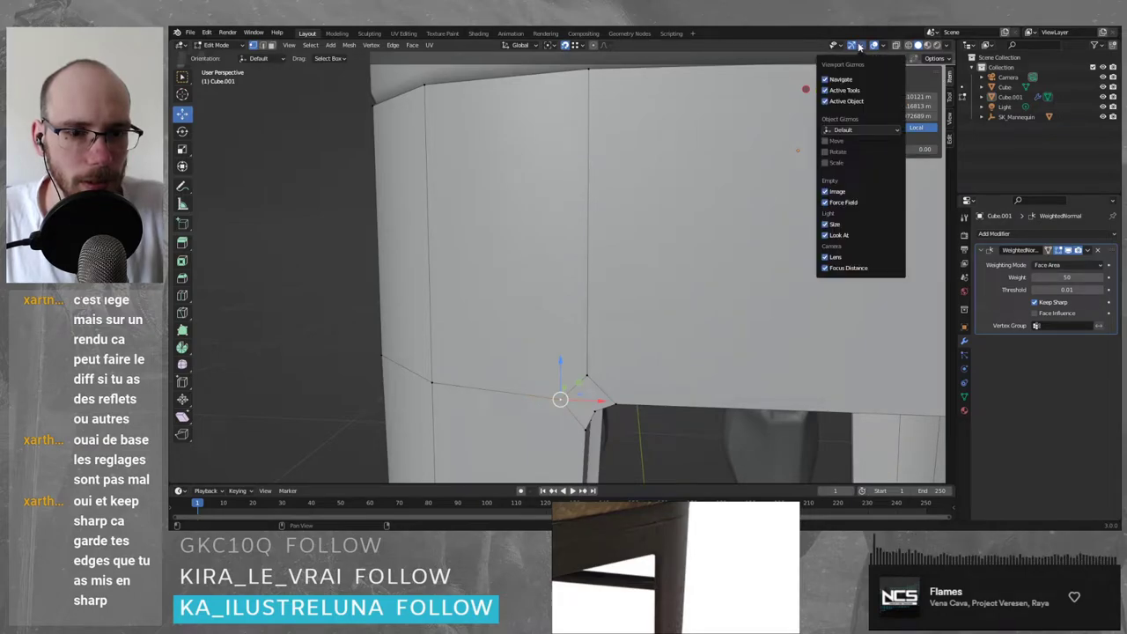
click(885, 47)
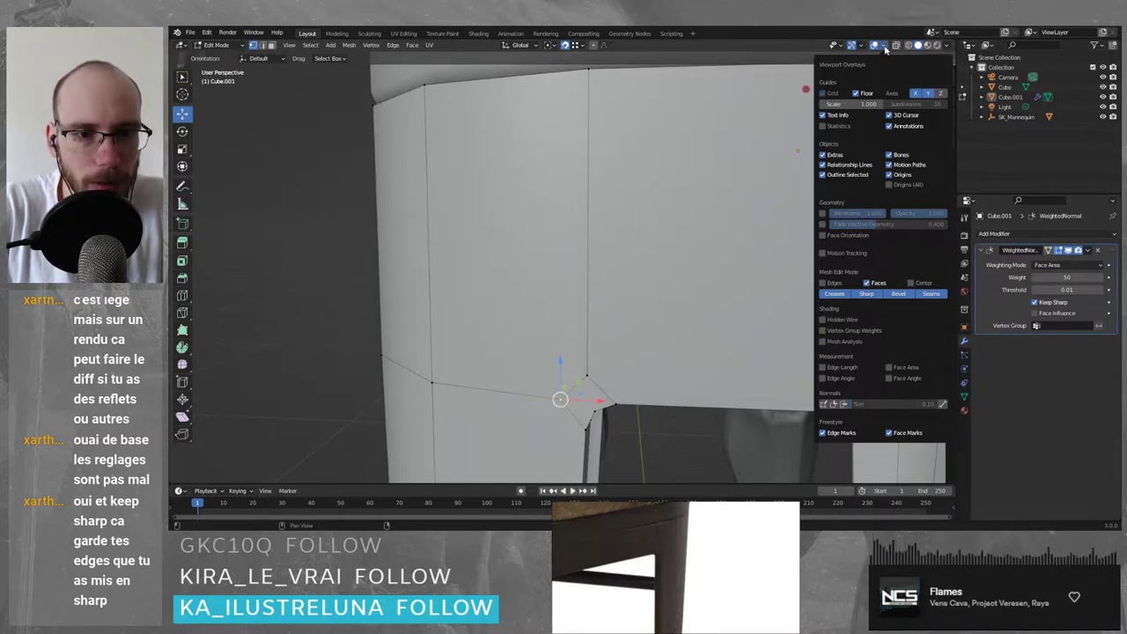
click(885, 47)
click(947, 47)
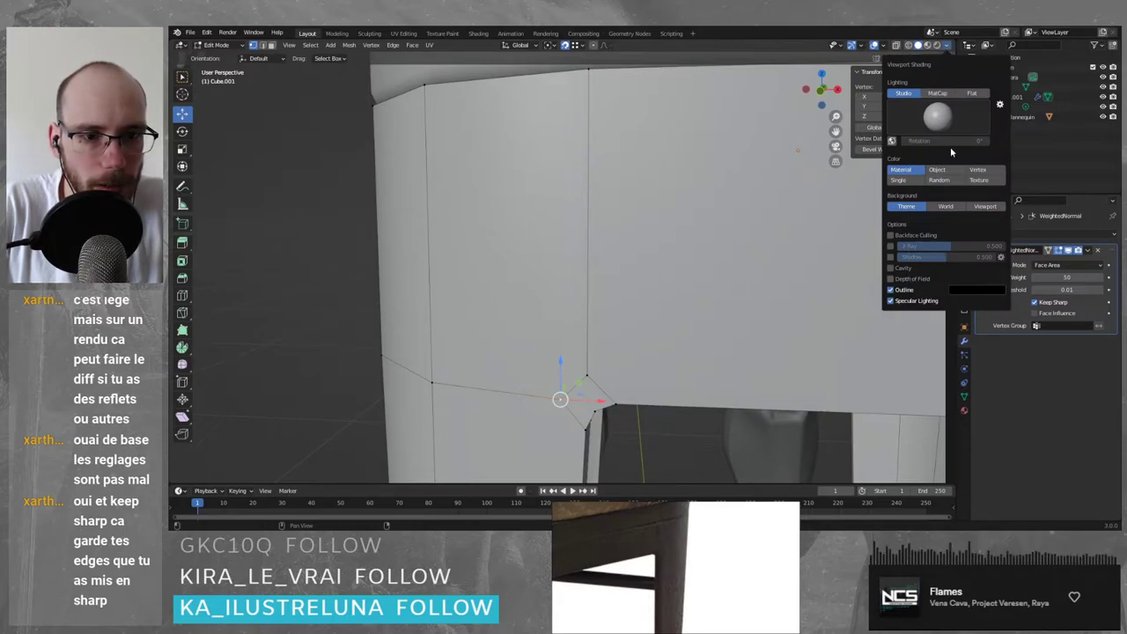
click(949, 99)
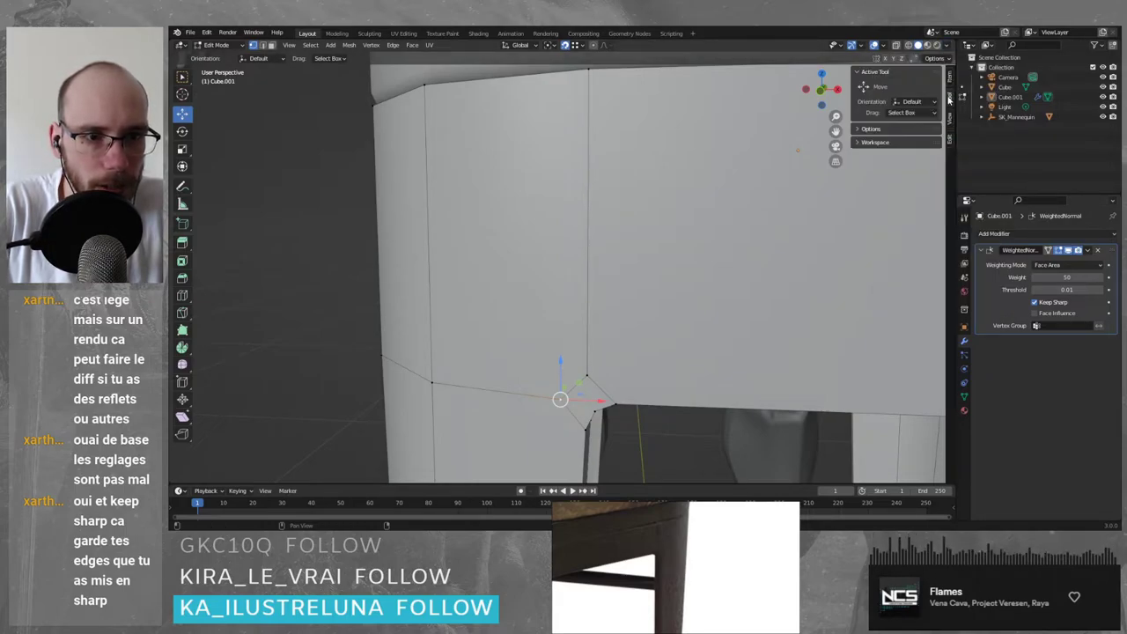
click(951, 120)
click(951, 141)
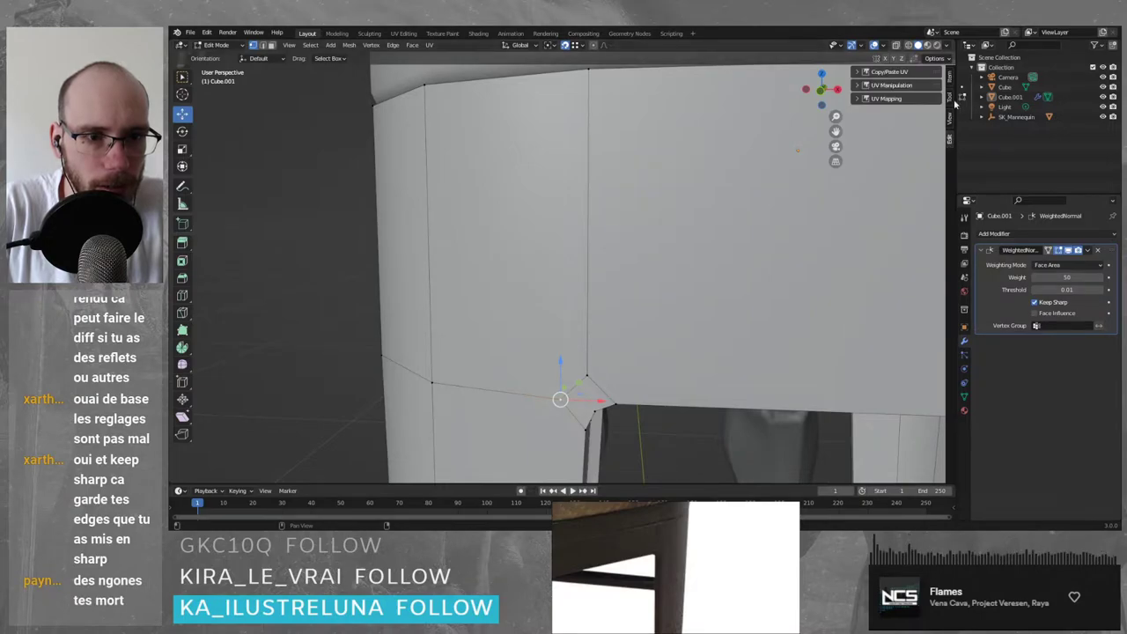
click(937, 58)
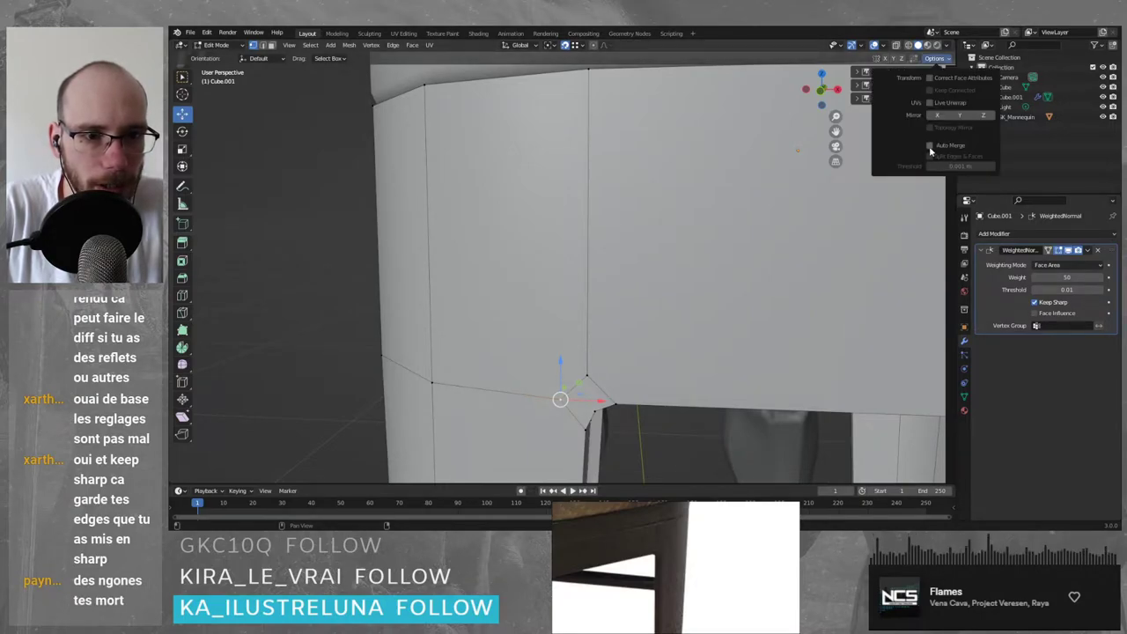
- Snap the leg-side bevel vertex onto the vertex of the neighbouring vertical leg edge to merge them
key(g)
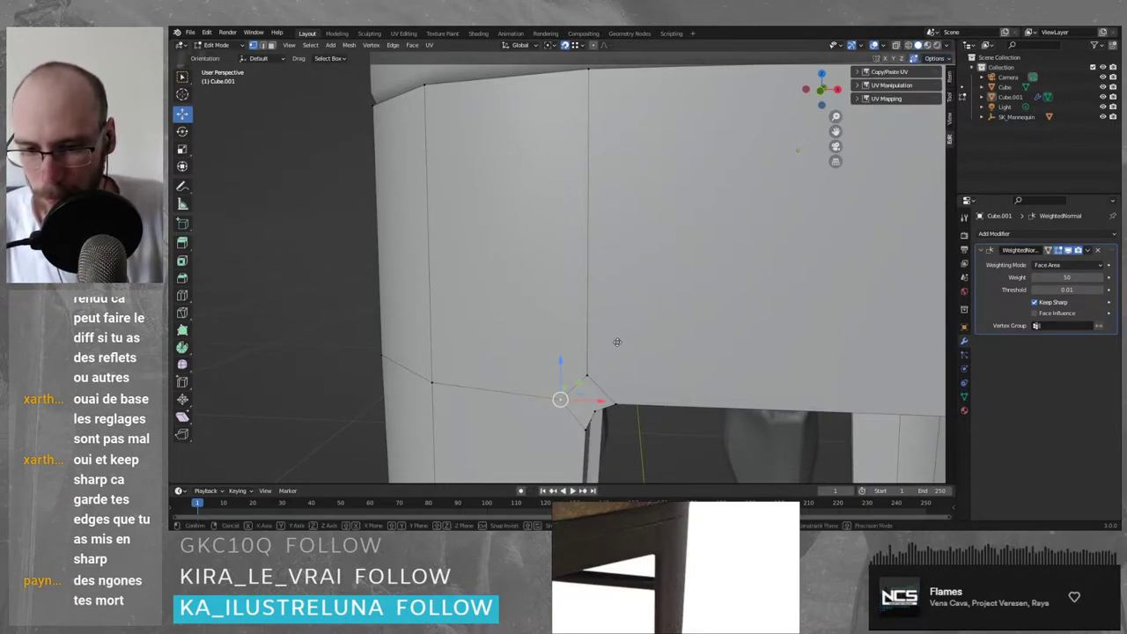
click(430, 384)
scroll(511, 371, down, 3)
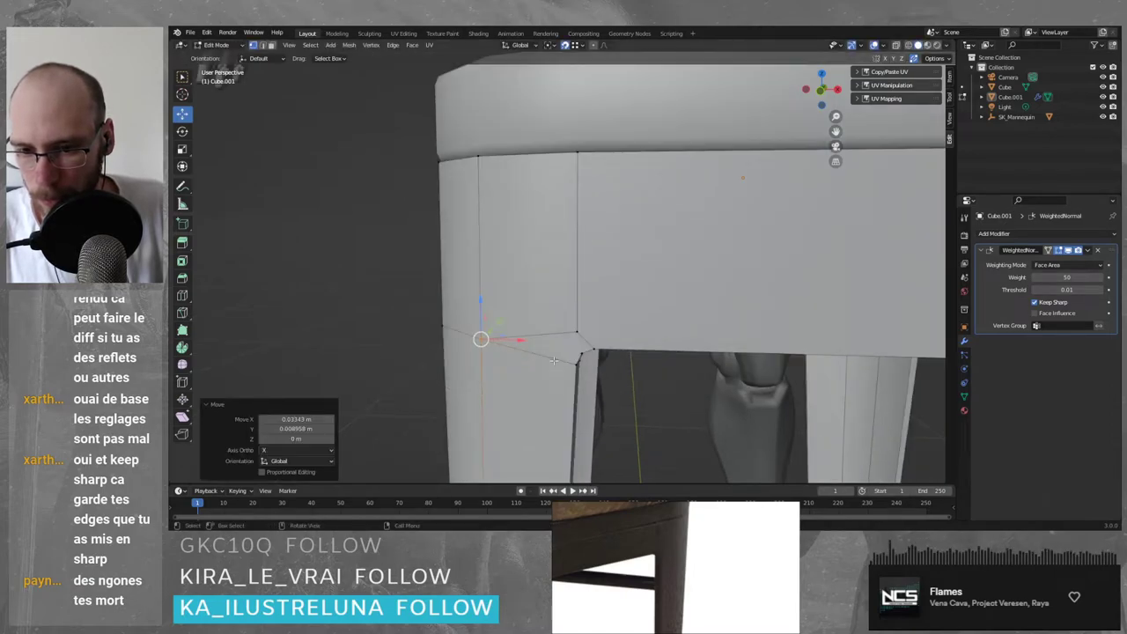
- Move the bevel's upper vertex about 0.066 m up along Z onto the frame's top-edge vertex and merge them
click(577, 328)
key(g)
key(z)
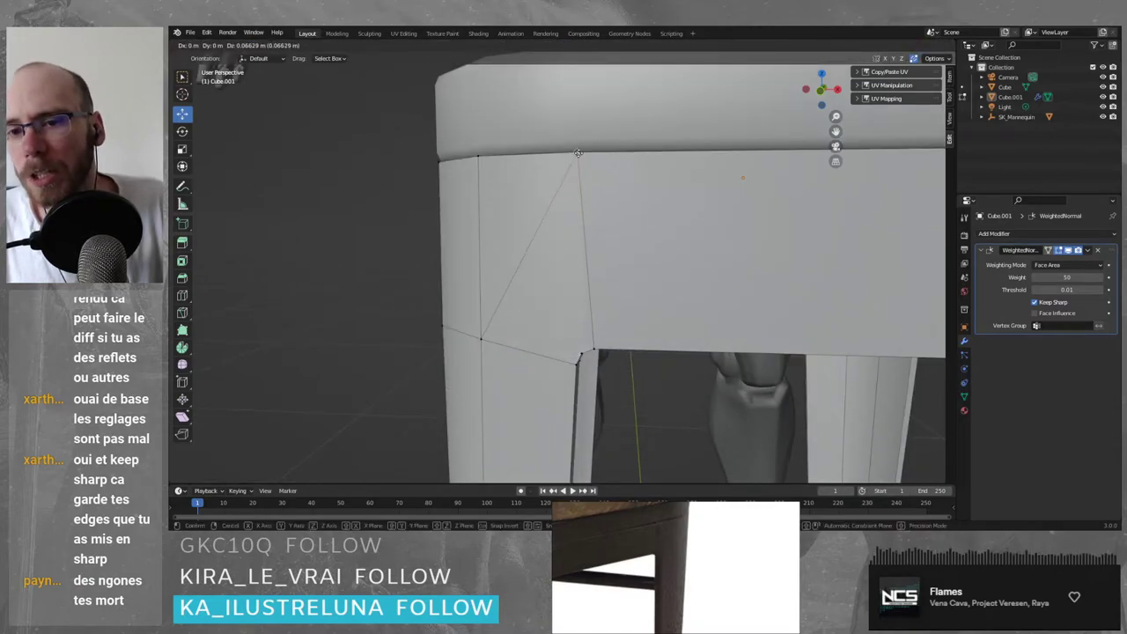
click(632, 264)
middle_drag(632, 264, 650, 252)
scroll(623, 284, up, 1)
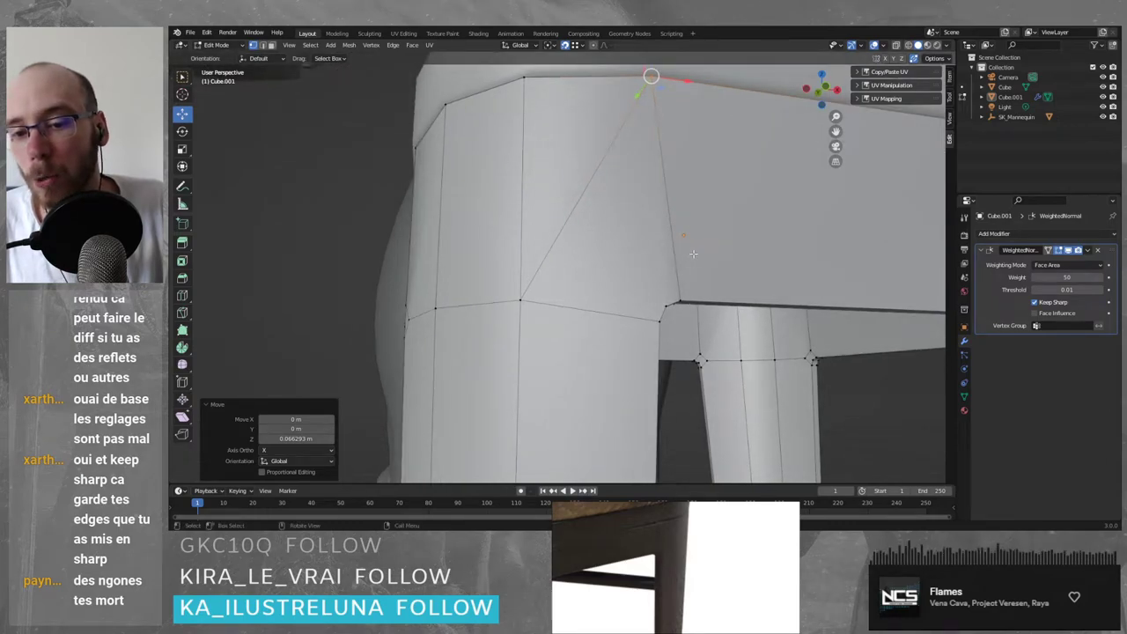
middle_drag(692, 256, 715, 285)
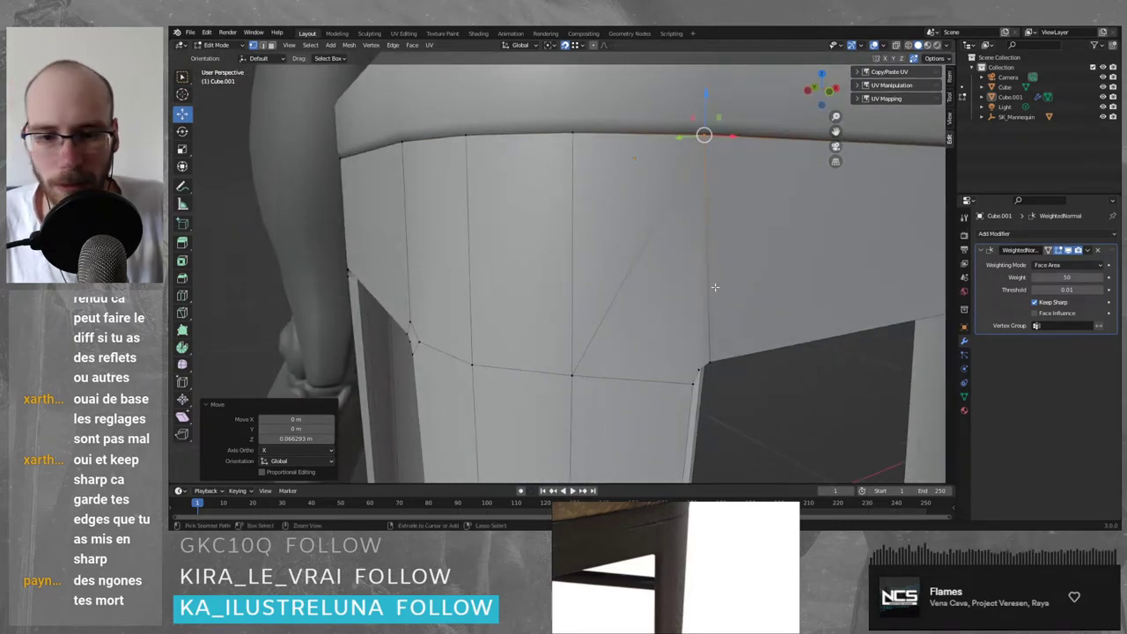
click(724, 285)
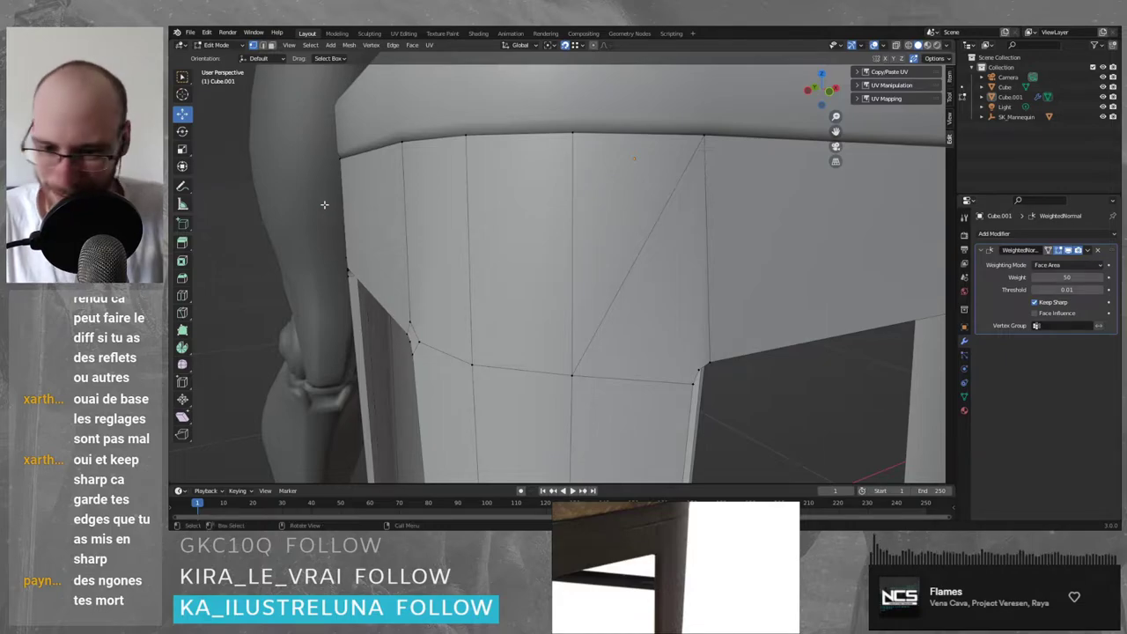
- Undo the vertex moves and merges at the bevelled corner
key(ctrl+z)
key(ctrl+z)
key(ctrl+z)
key(ctrl+z)
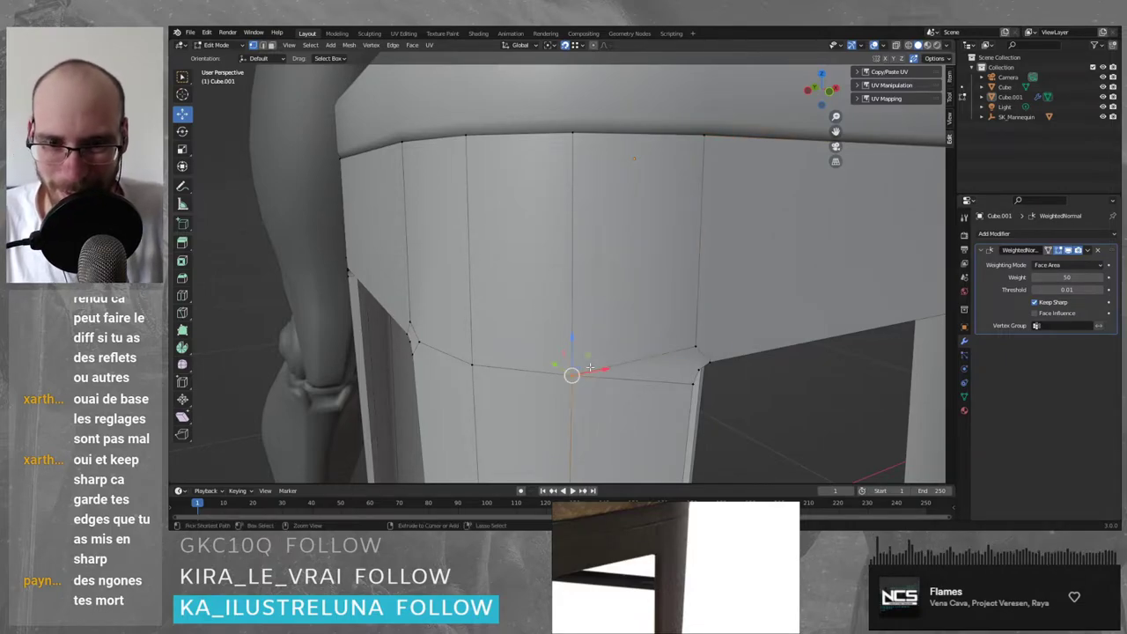
- Snap the vertex above the bevelled corner onto the bevel's end vertex on the rail's lower edge to merge them
middle_drag(745, 340, 712, 312)
scroll(669, 262, up, 2)
scroll(714, 297, down, 2)
scroll(710, 311, up, 3)
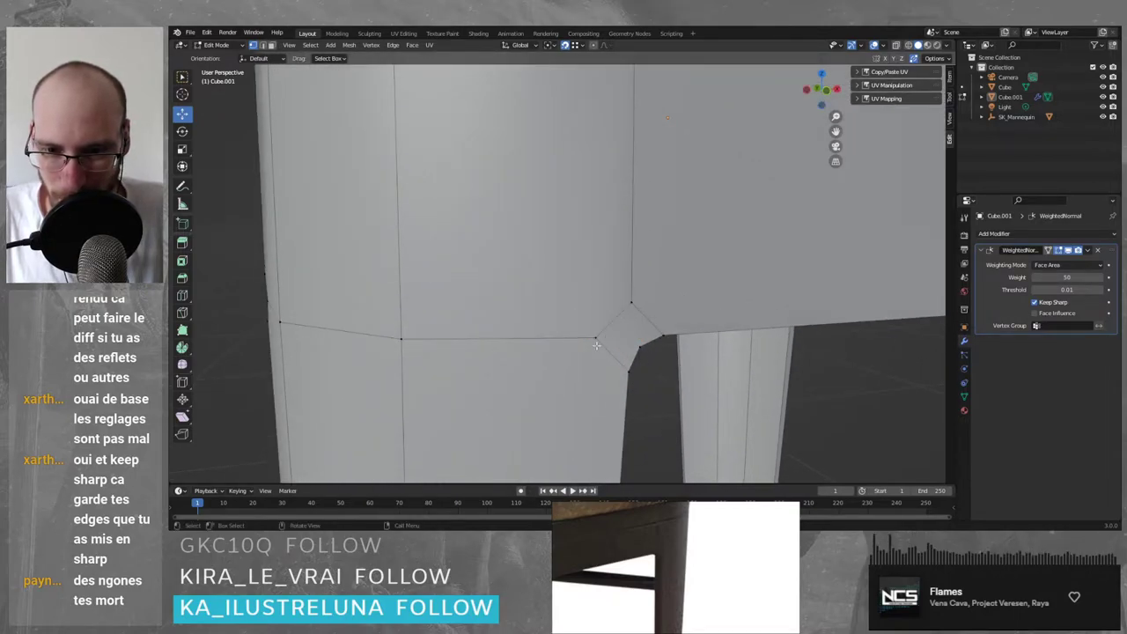
click(630, 299)
key(g)
key(z)
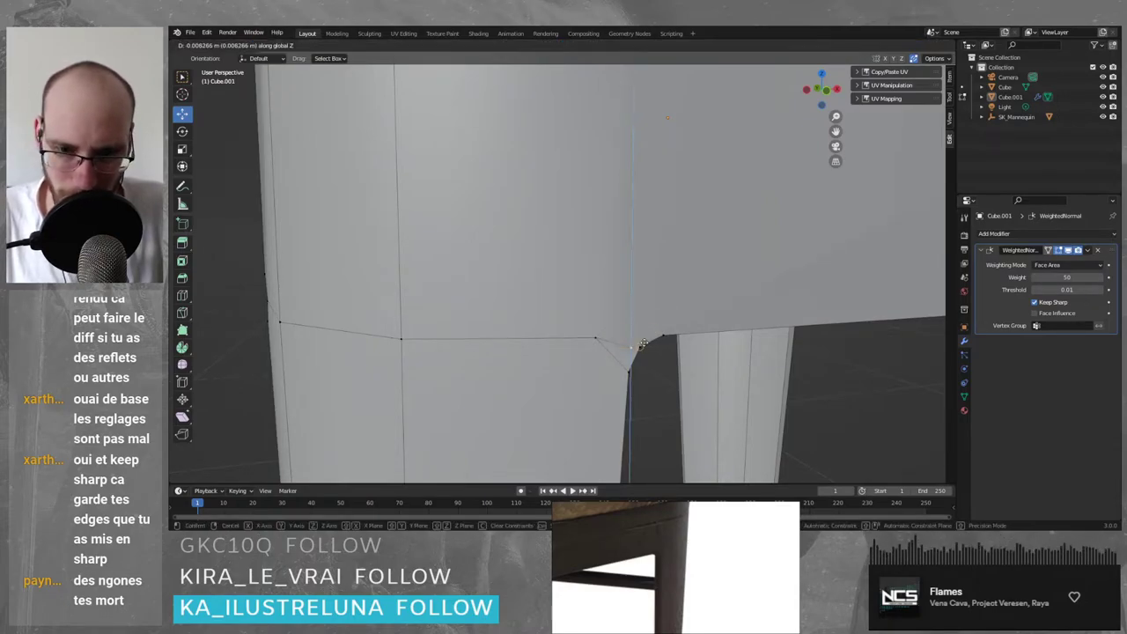
click(642, 344)
key(g)
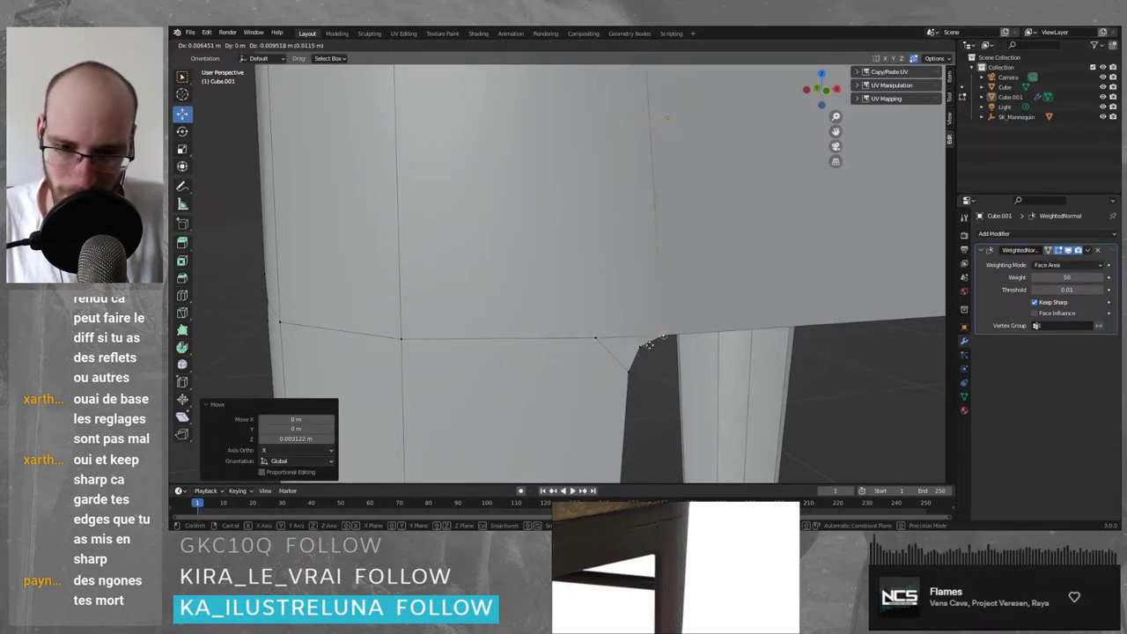
click(649, 345)
middle_drag(661, 335, 621, 308)
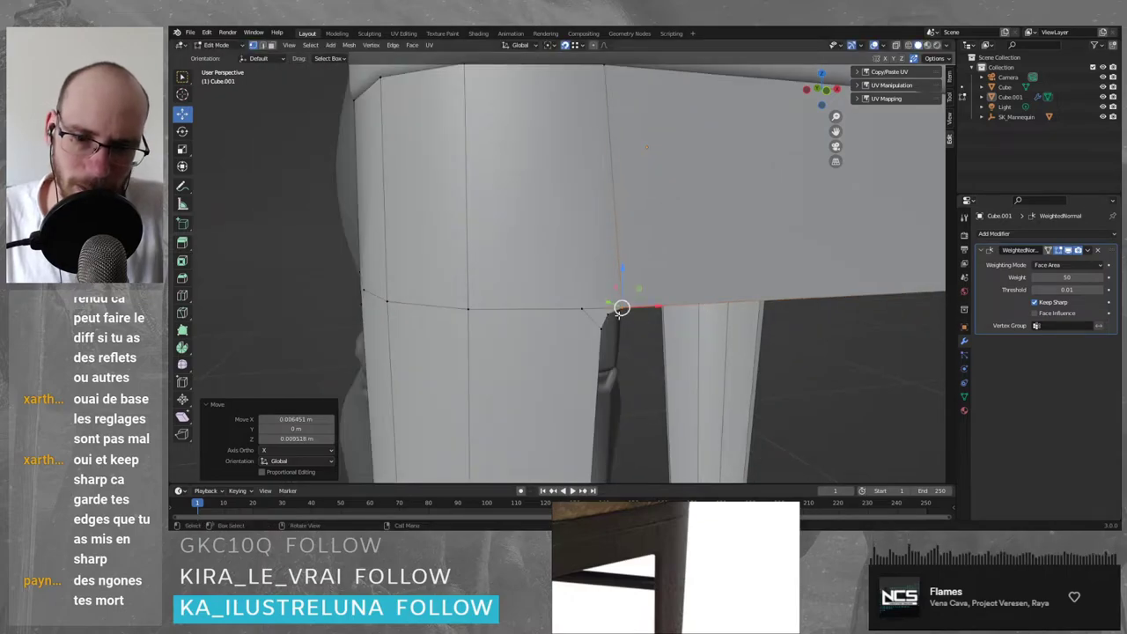
- Snap the leg-side bevel vertex onto the bevel's lower end vertex on the leg's inner edge to merge them
key(g)
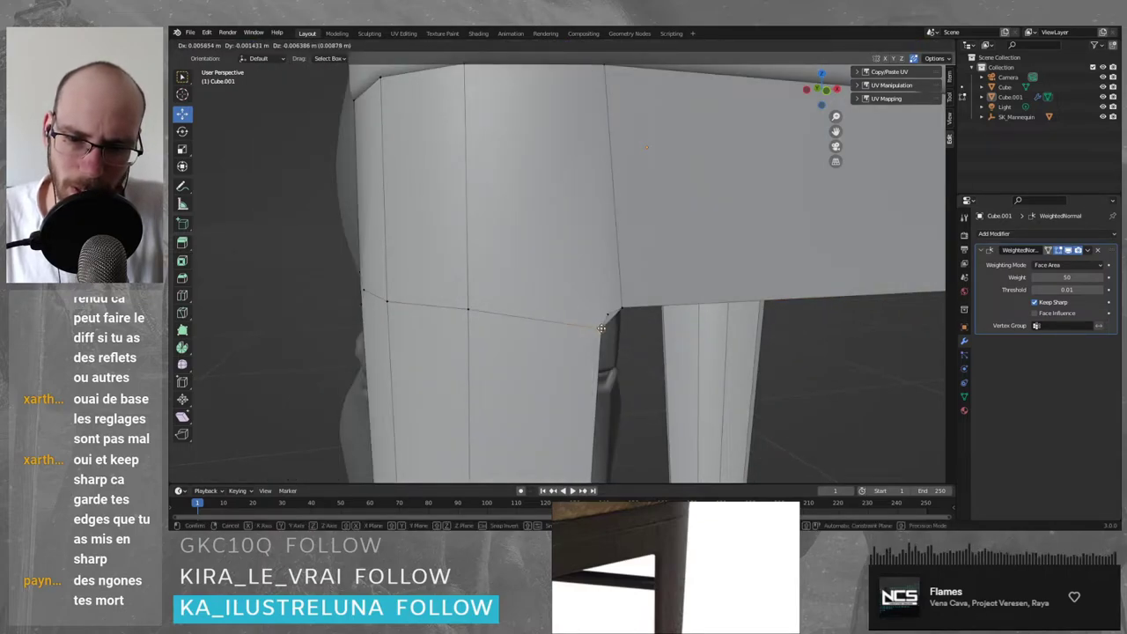
click(640, 354)
middle_drag(640, 354, 616, 345)
middle_drag(604, 335, 623, 347)
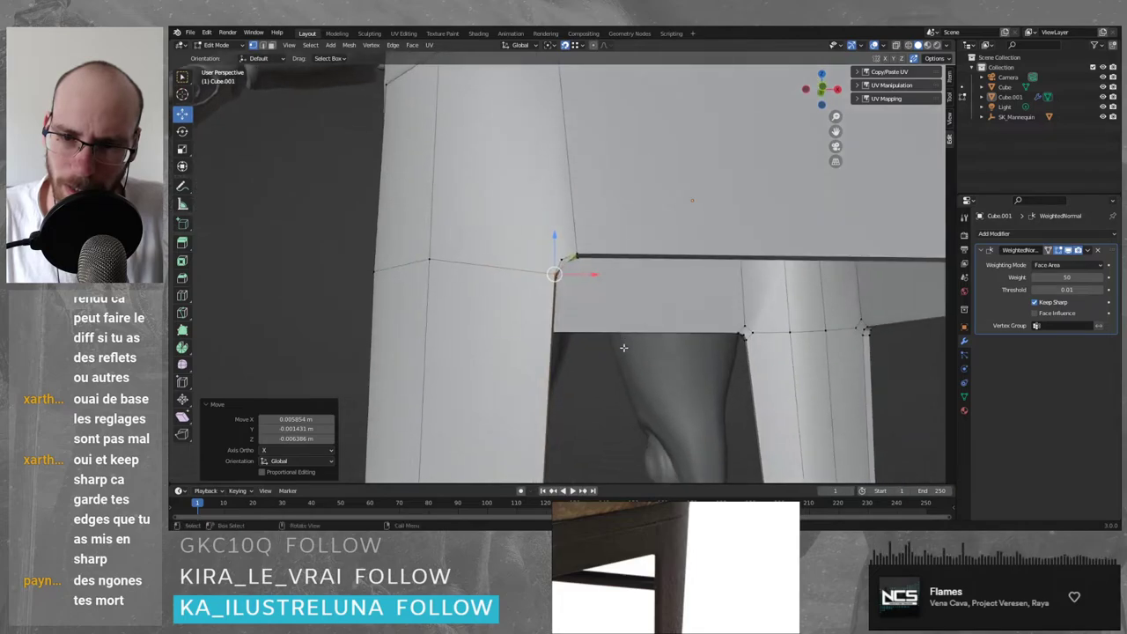
- Try to connect the bevel's middle vertex to the top vertex of the neighbouring leg edge, and inspect the corner from below
click(563, 260)
middle_drag(562, 262, 576, 316)
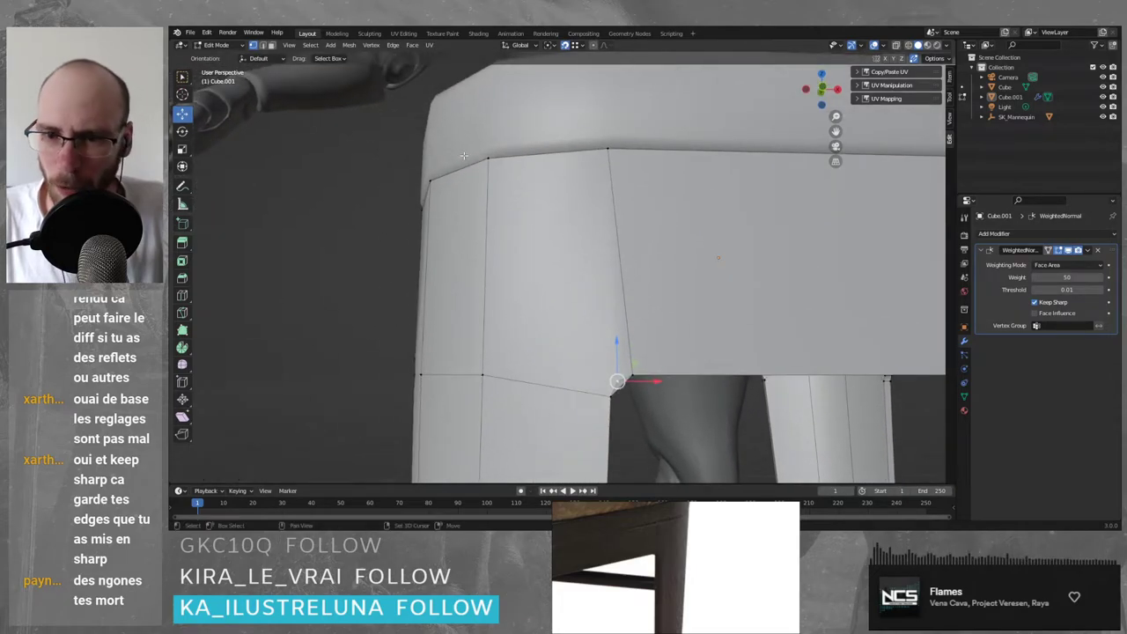
click(489, 159)
shift+click(619, 377)
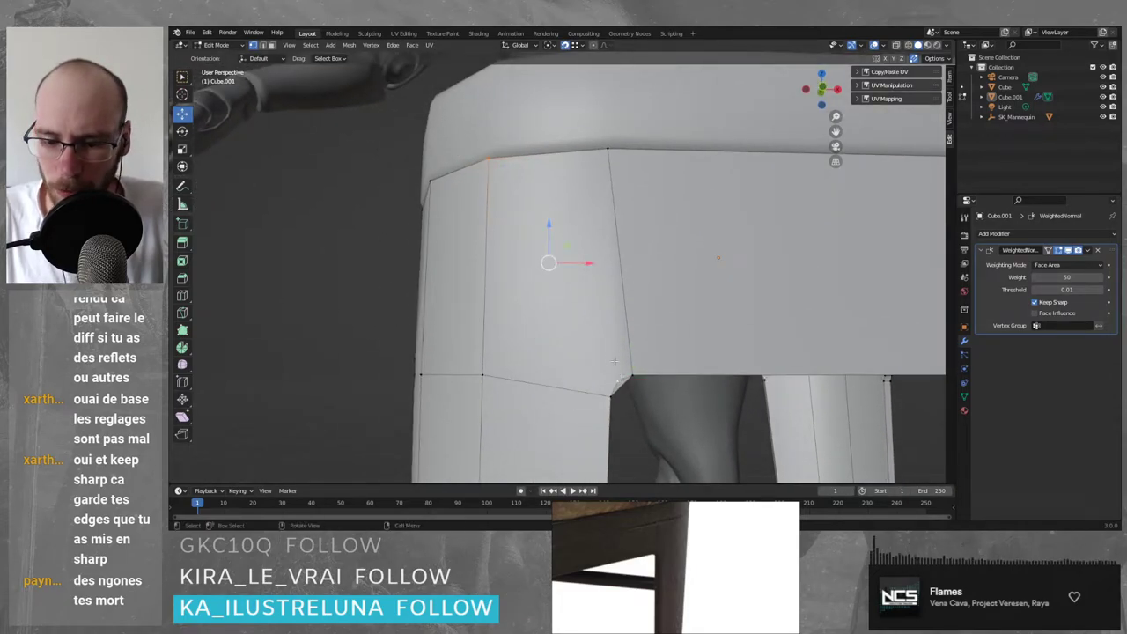
key(j)
middle_drag(657, 416, 601, 368)
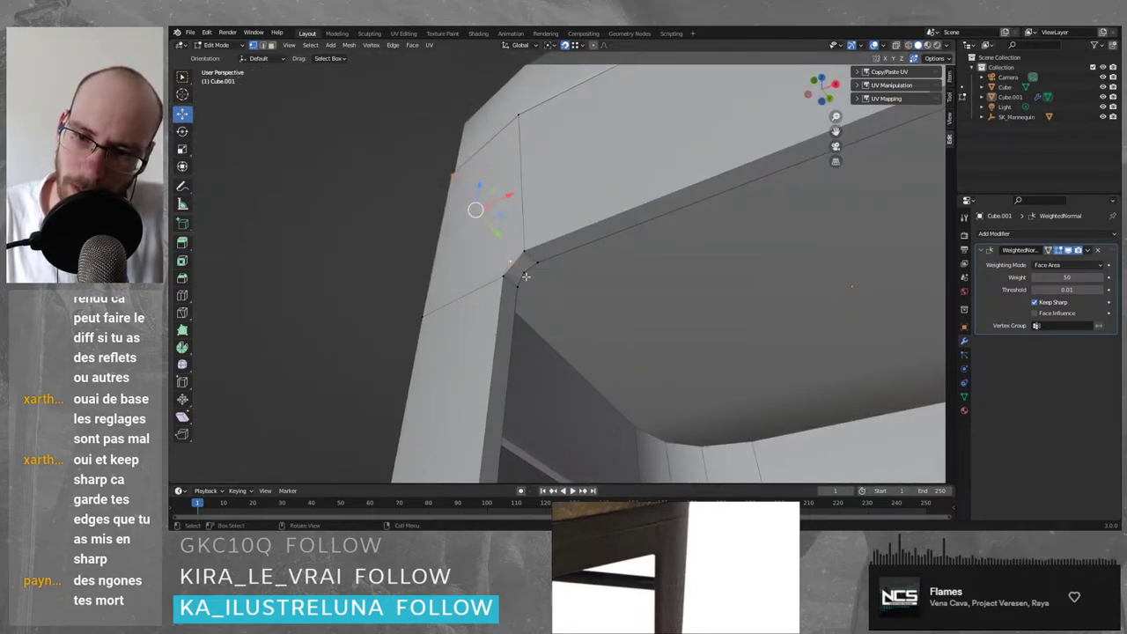
scroll(518, 287, up, 2)
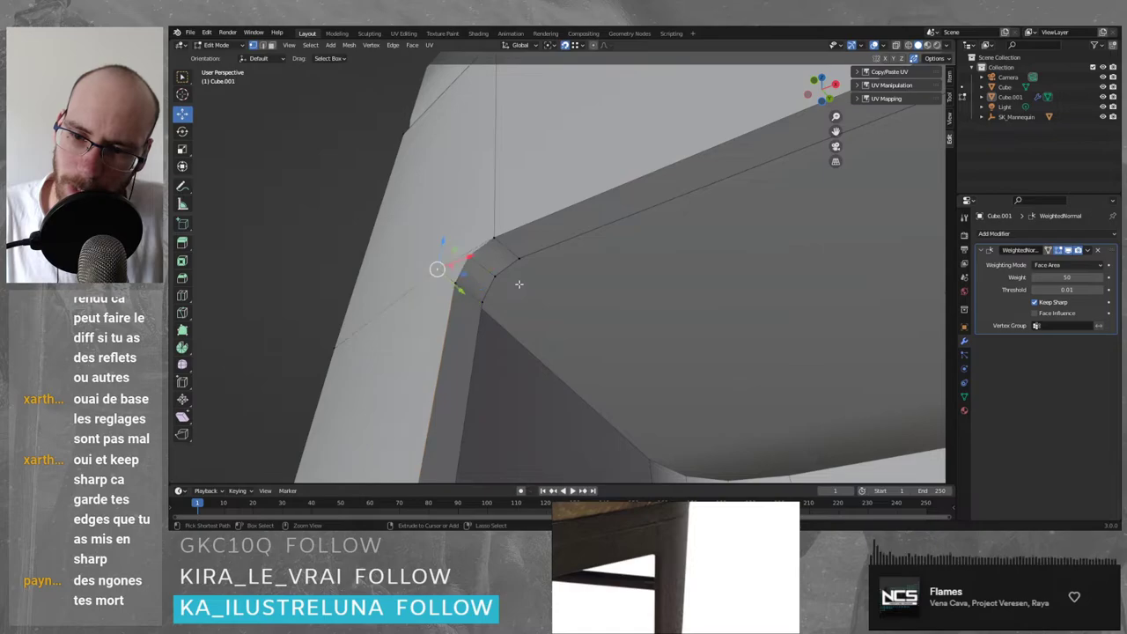
middle_drag(498, 247, 600, 306)
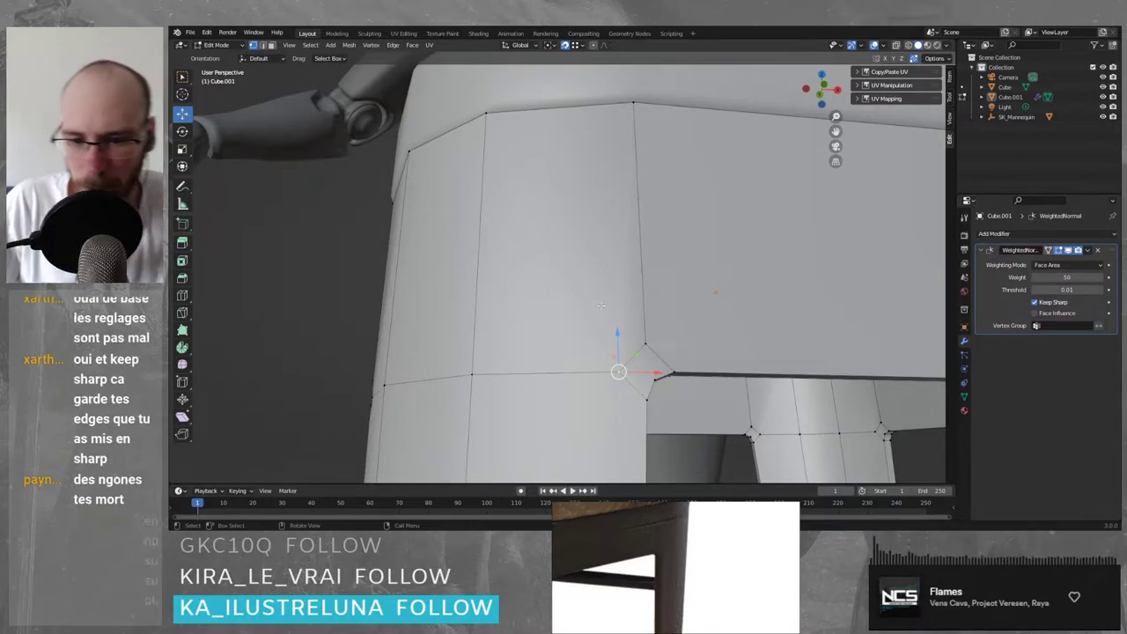
- Connect the bevel's middle vertex on the opening to the upper and the leg-side vertices of the corner's diamond-shaped face
shift+right_click(645, 399)
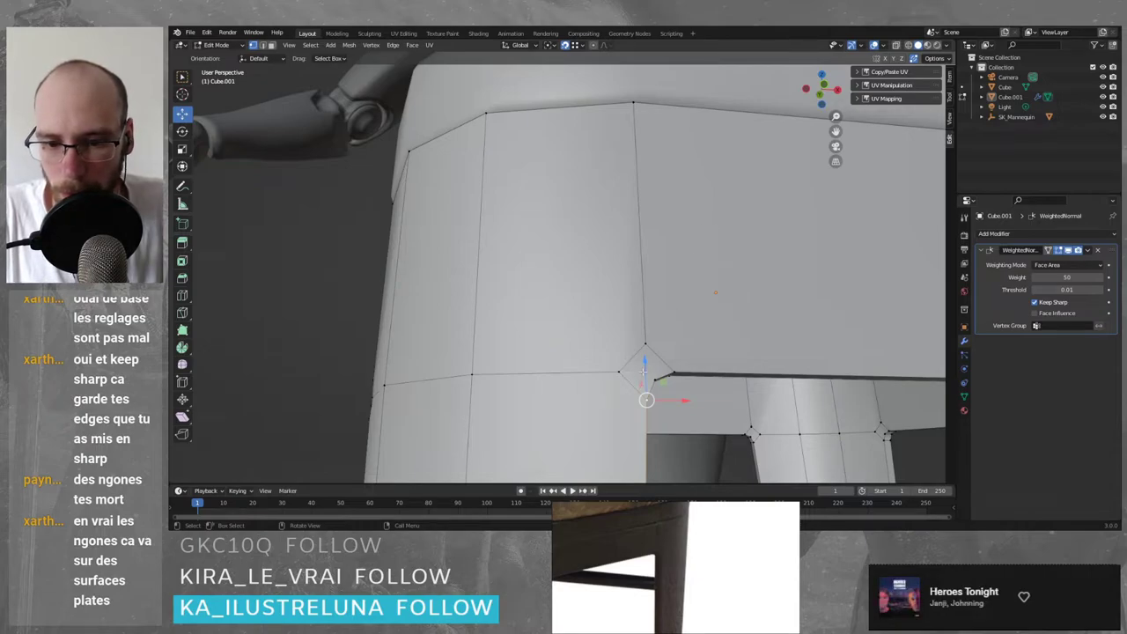
click(645, 345)
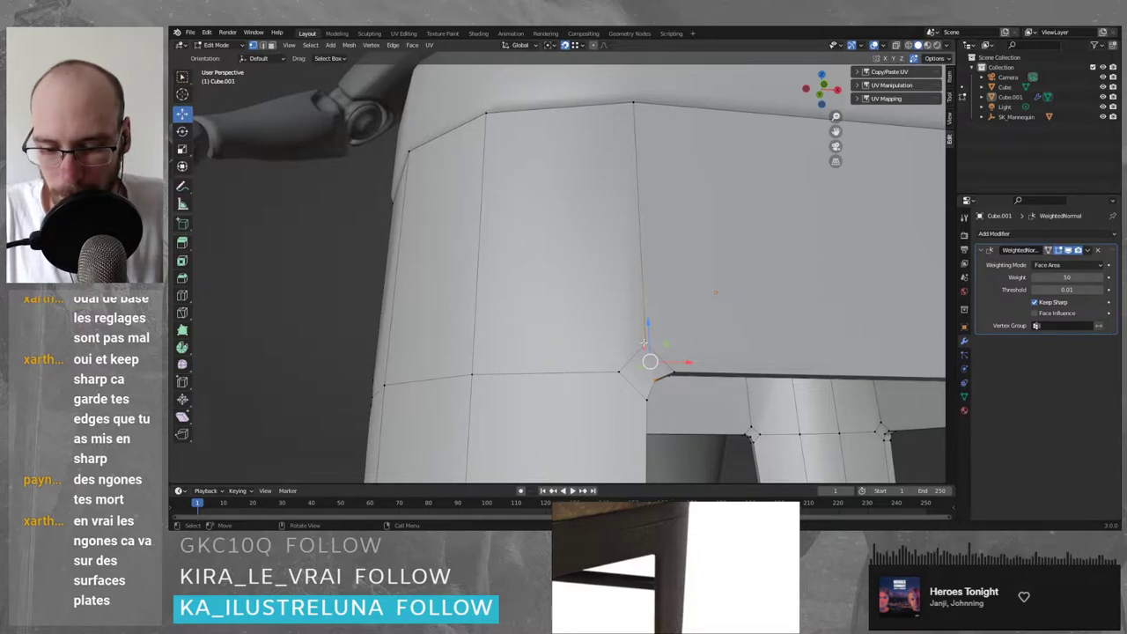
click(655, 381)
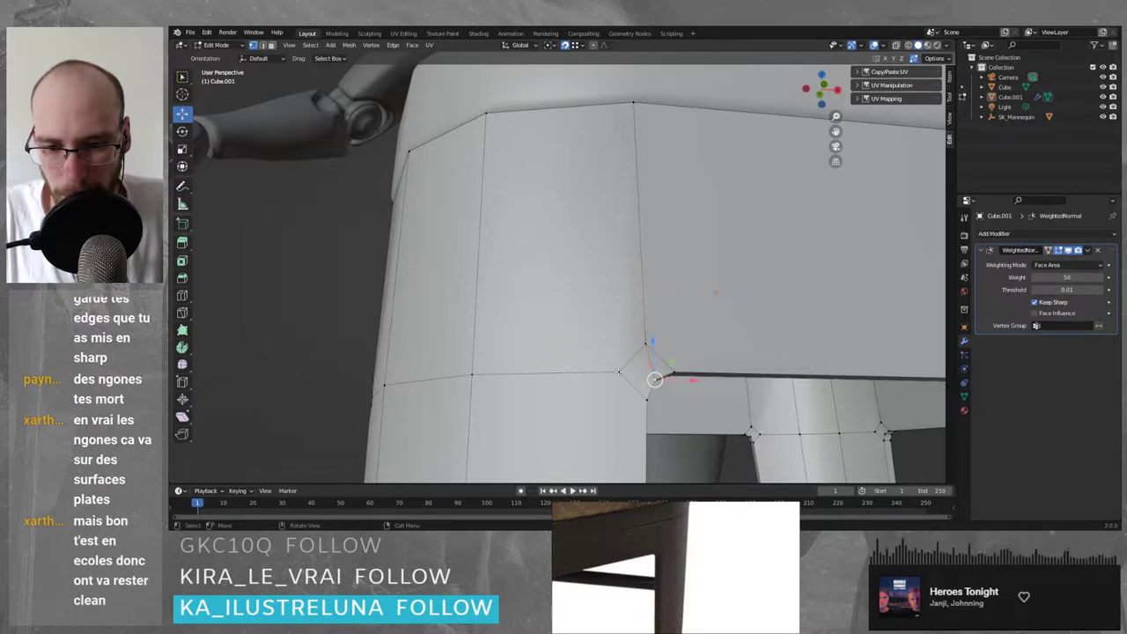
shift+click(620, 372)
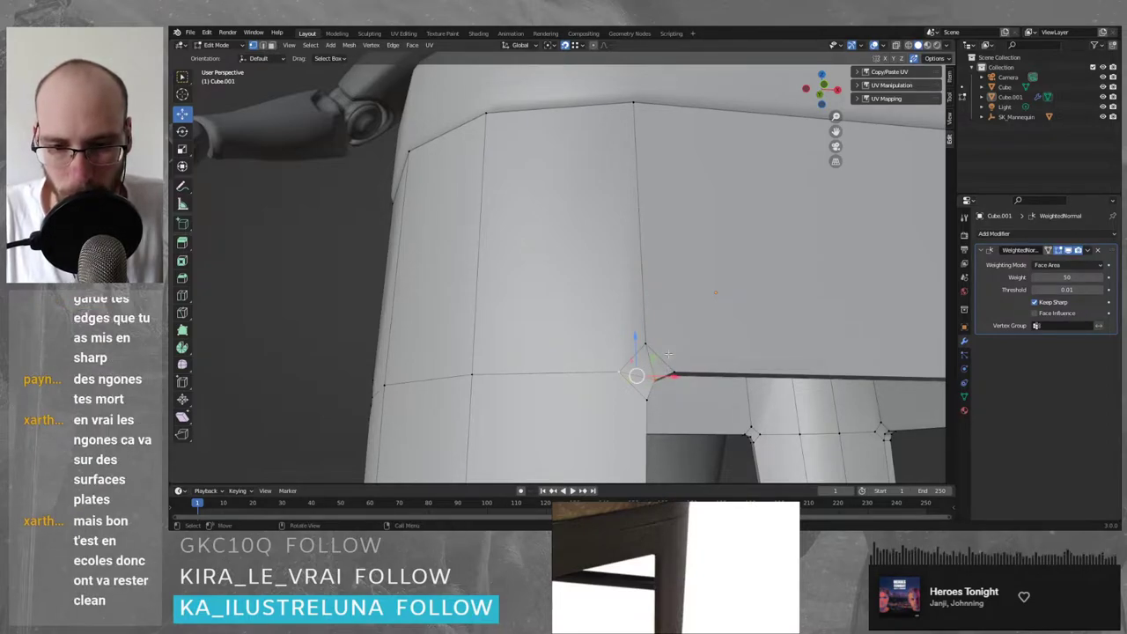
shift+right_drag(643, 360, 618, 370)
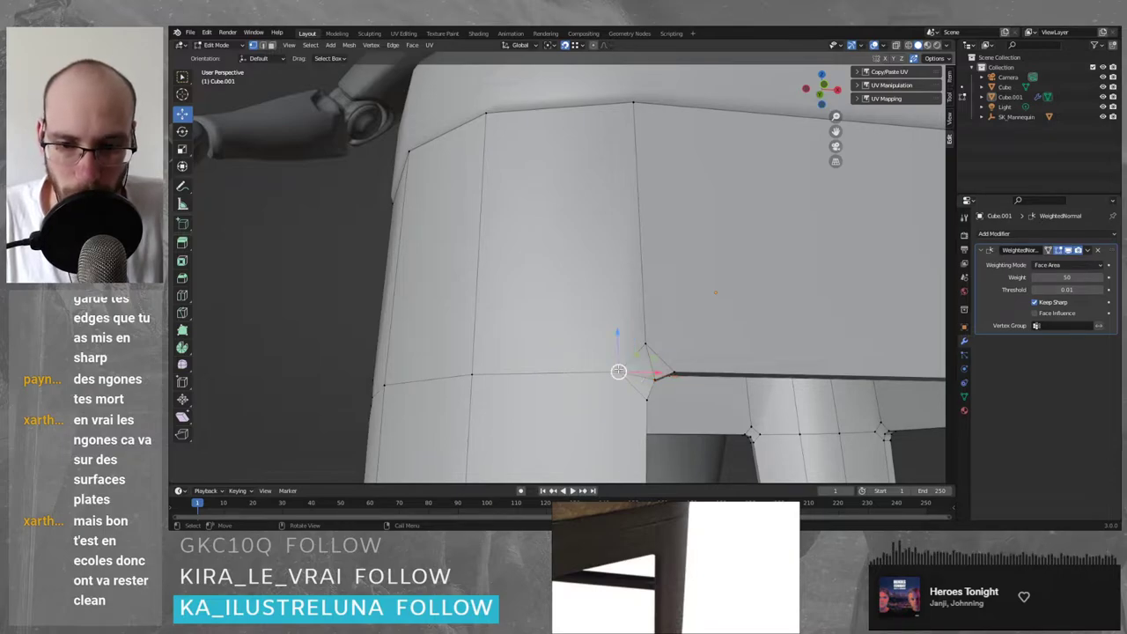
shift+right_click(653, 378)
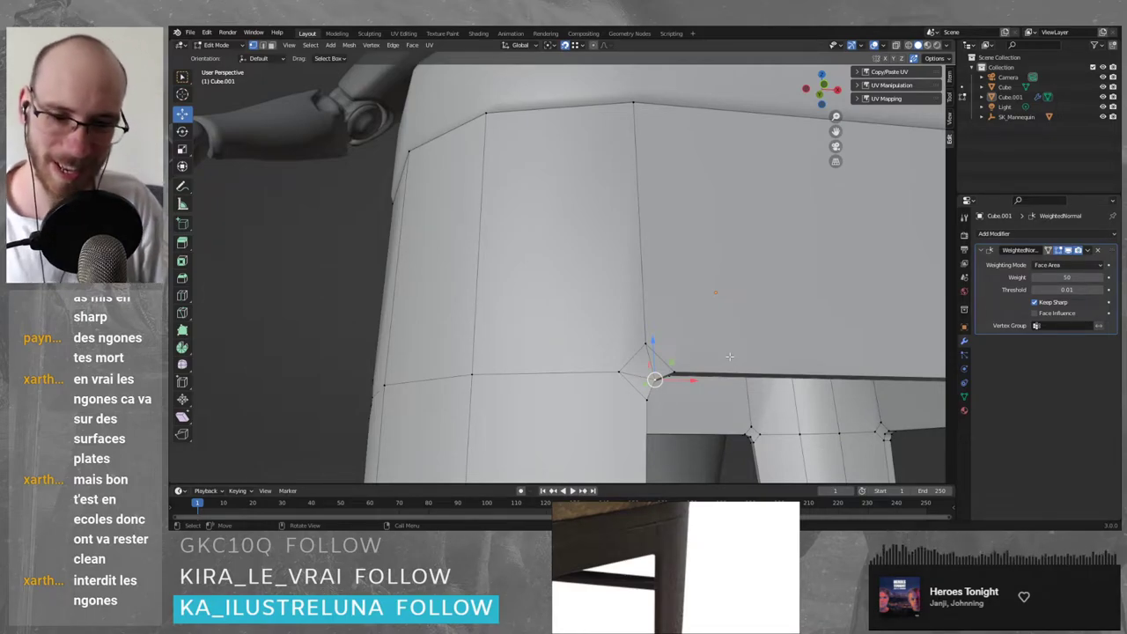
middle_drag(714, 228, 676, 216)
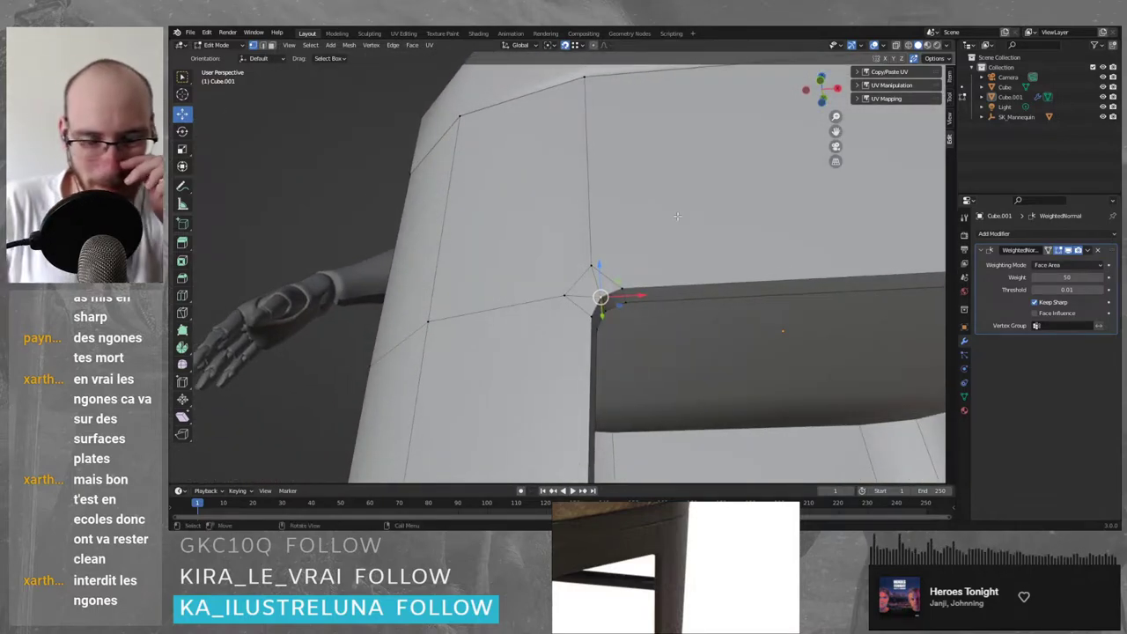
- Undo the edges connected across the corner's diamond-shaped face
key(ctrl+z)
key(ctrl+z)
key(ctrl+z)
key(ctrl+z)
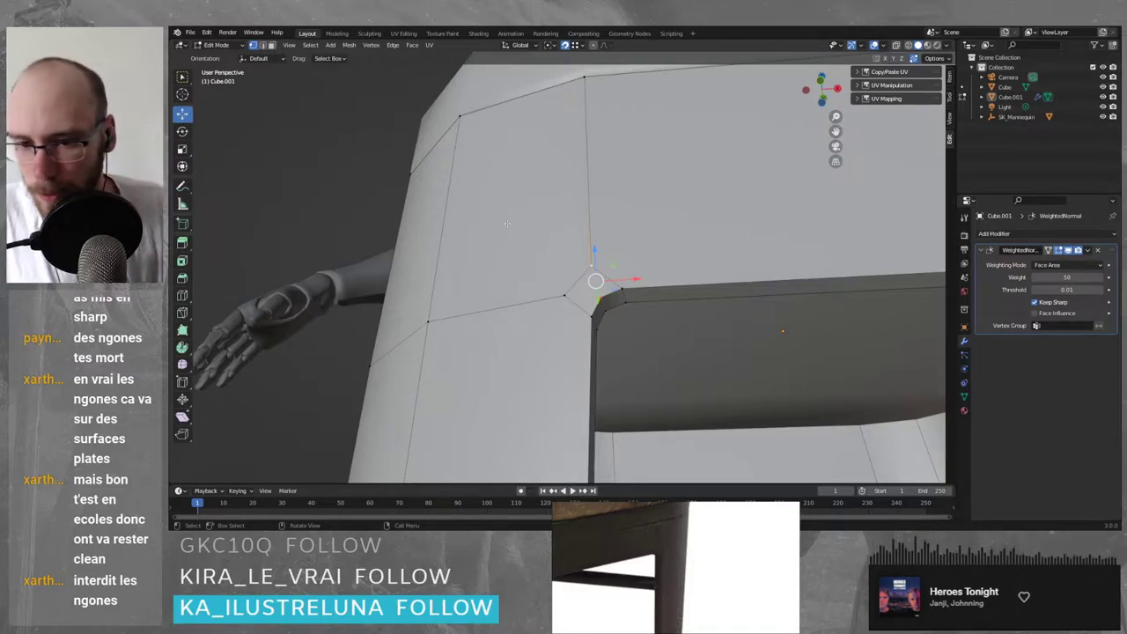
- Snap the leg-side and upper vertices of the corner's diamond-shaped face onto the bevel's middle vertex to merge them
click(565, 295)
key(g)
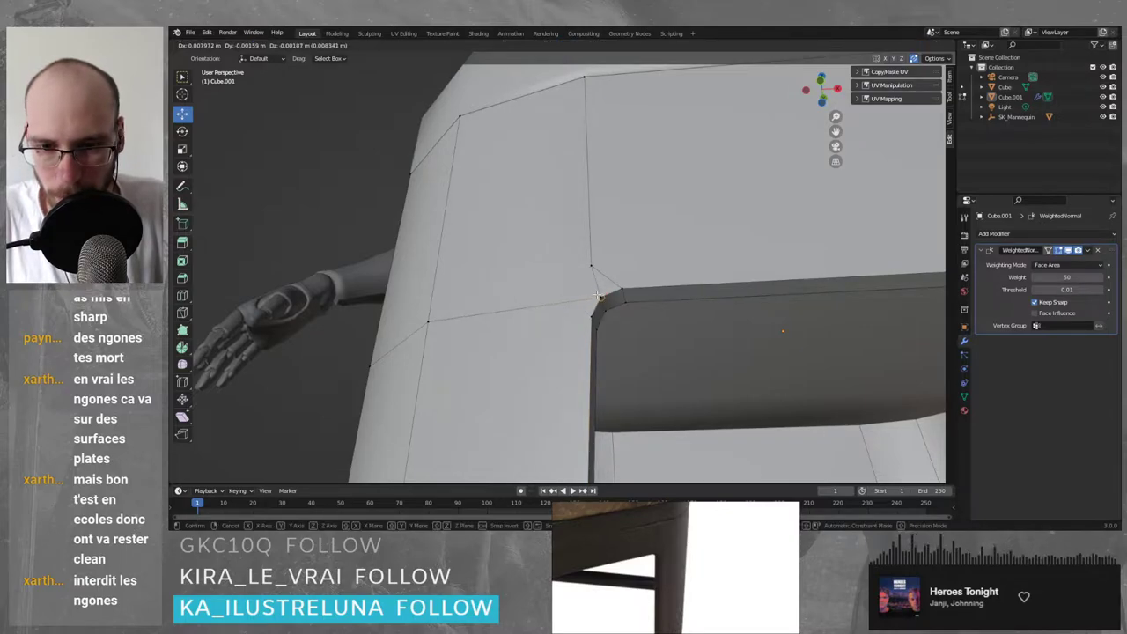
click(599, 298)
click(592, 267)
key(g)
click(600, 297)
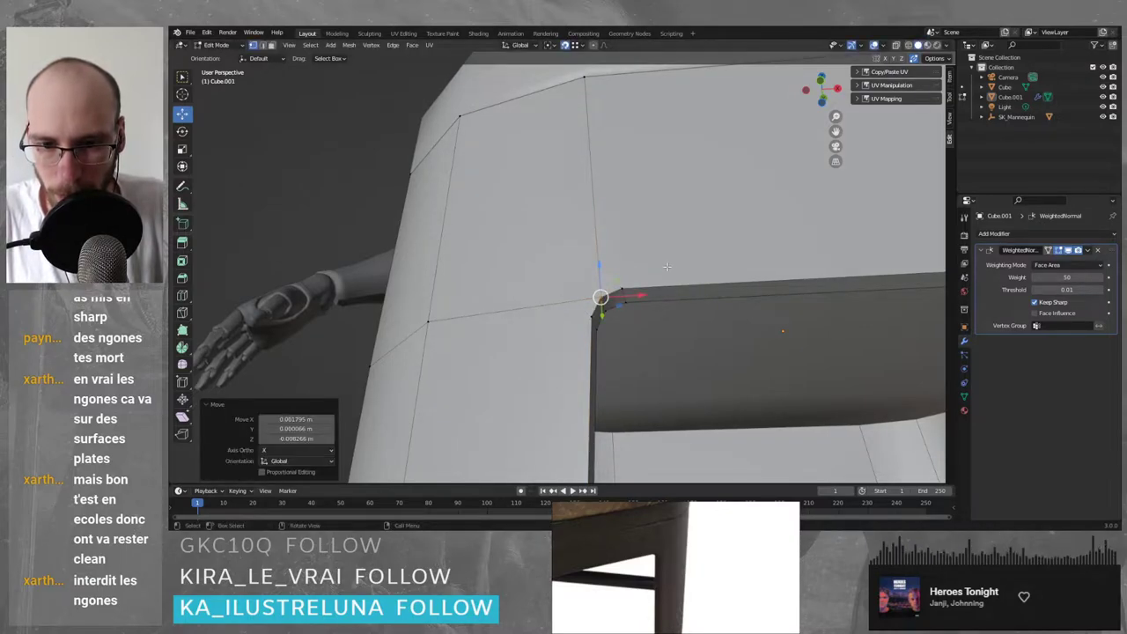
click(588, 317)
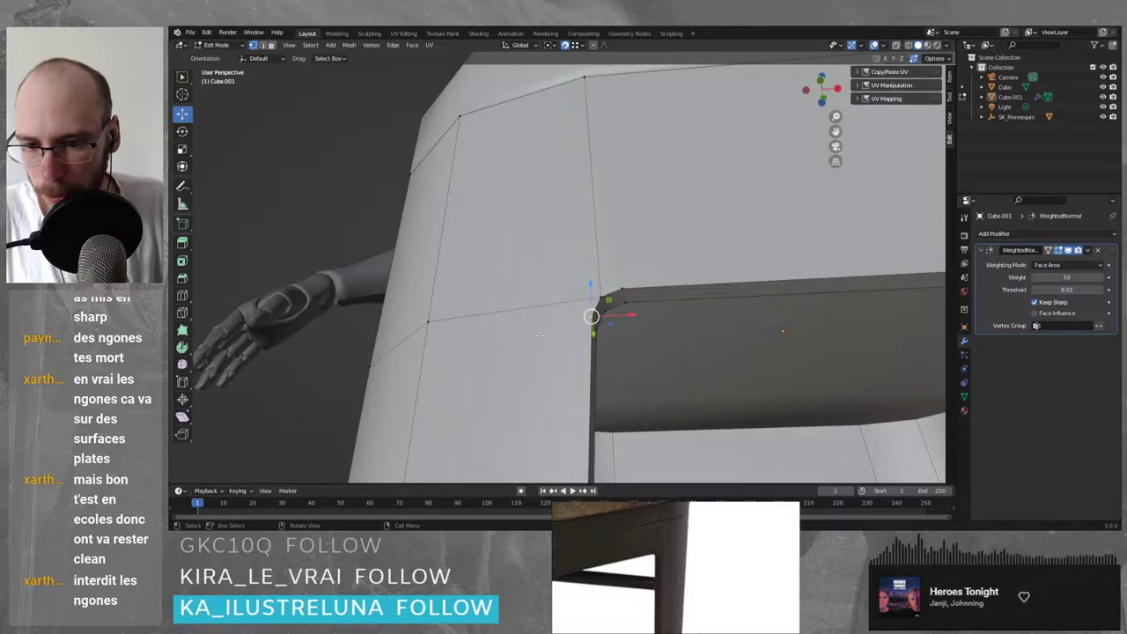
- Try to add a horizontal loop cut around the stool leg and raise it along Z towards the apron
middle_drag(427, 373, 515, 359)
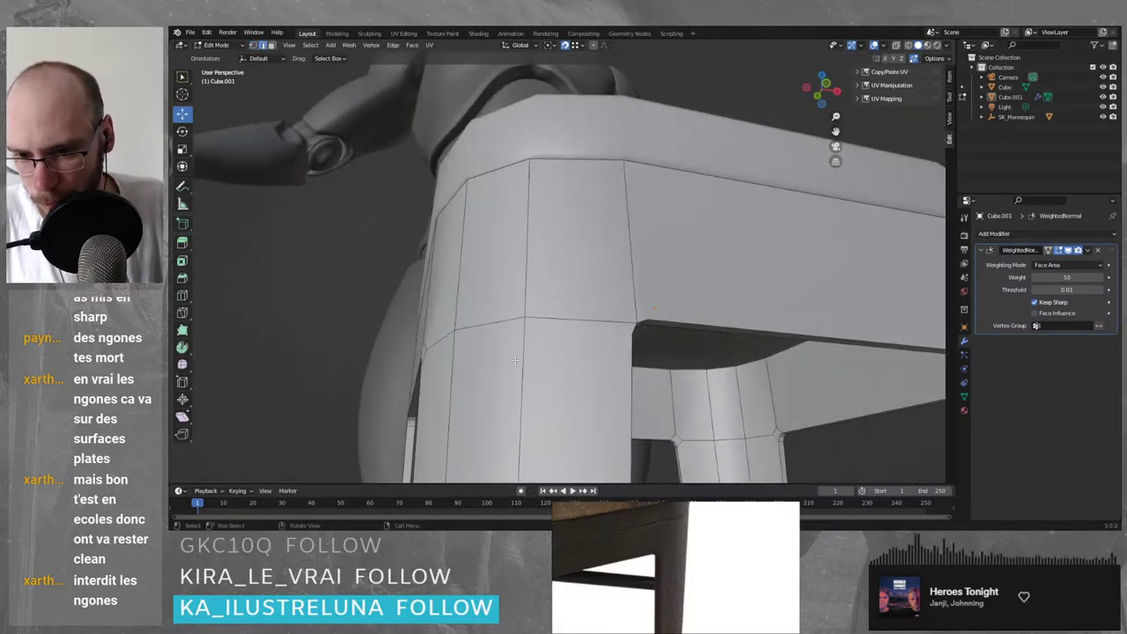
key(ctrl+r)
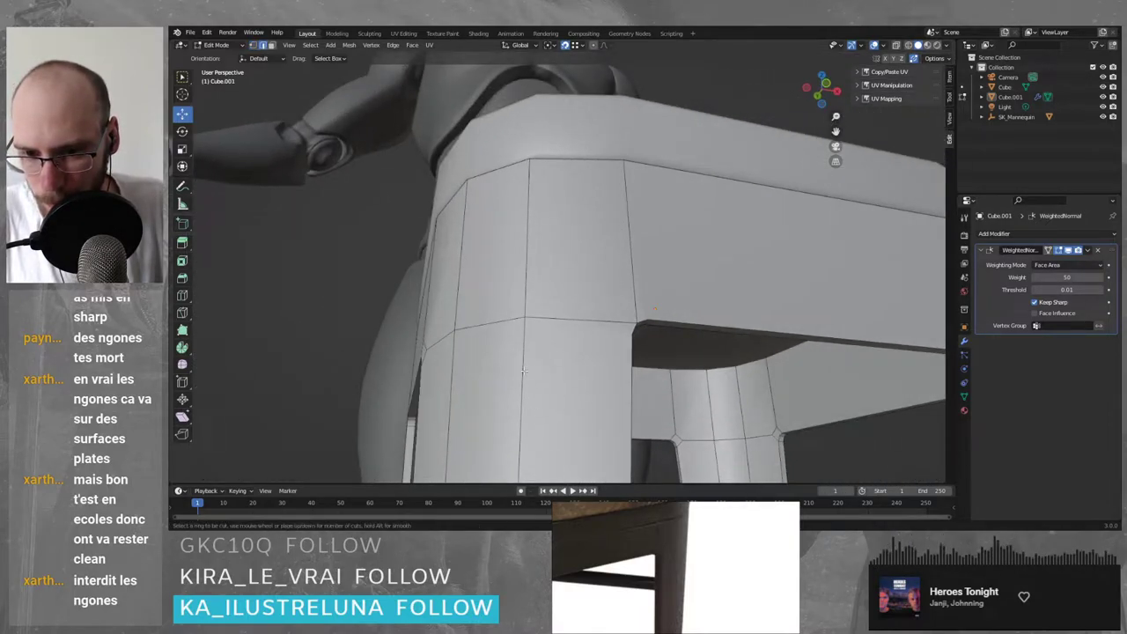
click(529, 385)
scroll(532, 387, down, 8)
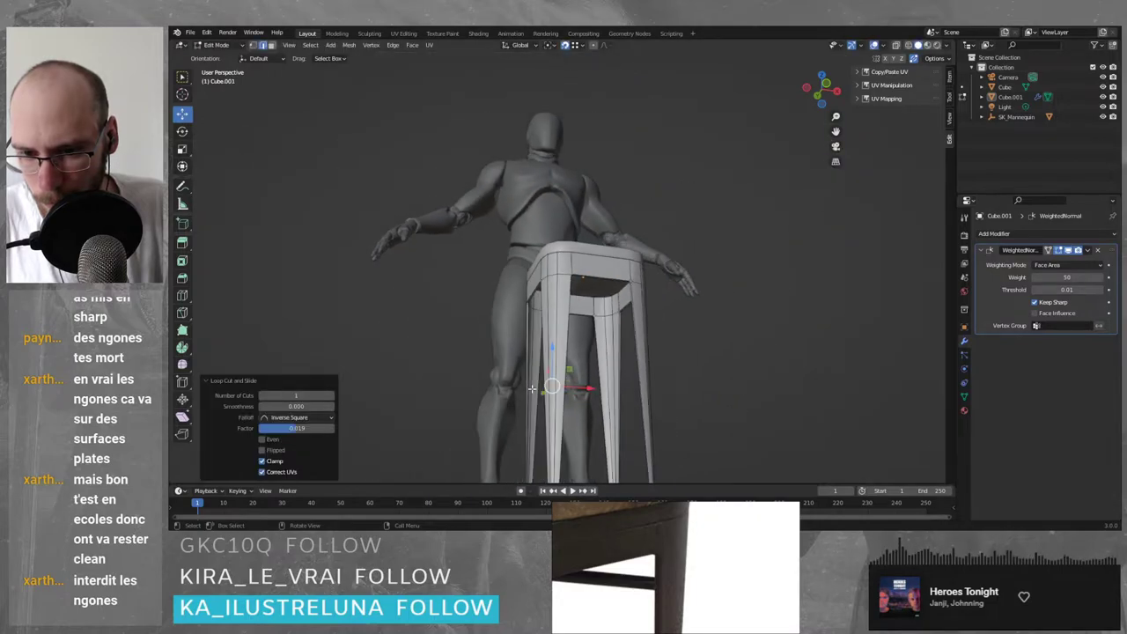
scroll(531, 387, up, 3)
middle_drag(559, 421, 543, 429)
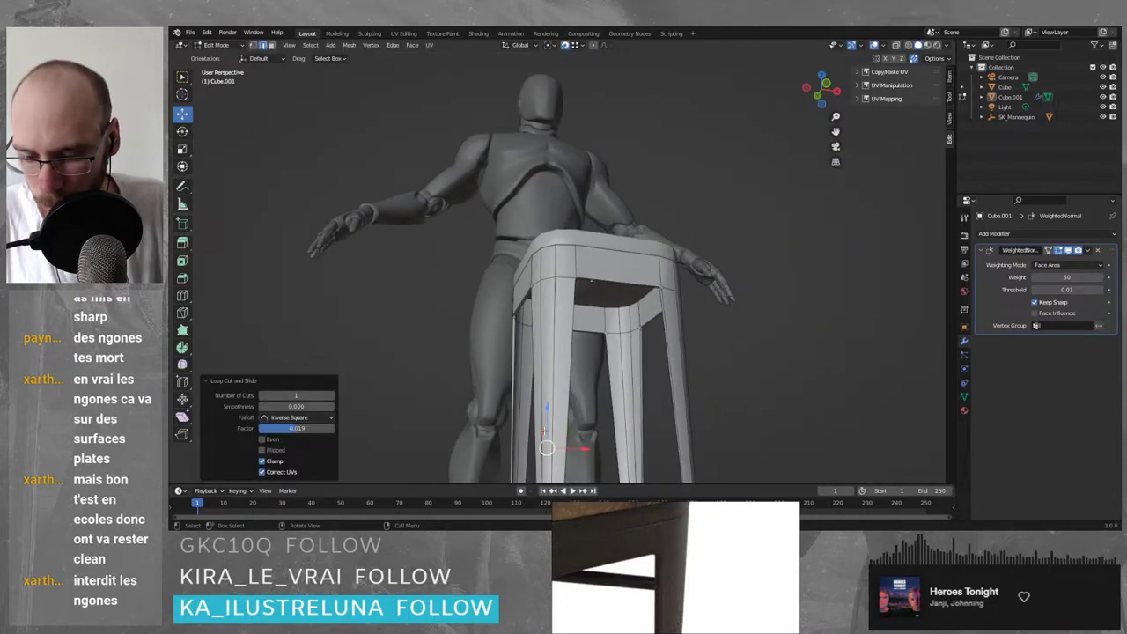
key(g)
key(z)
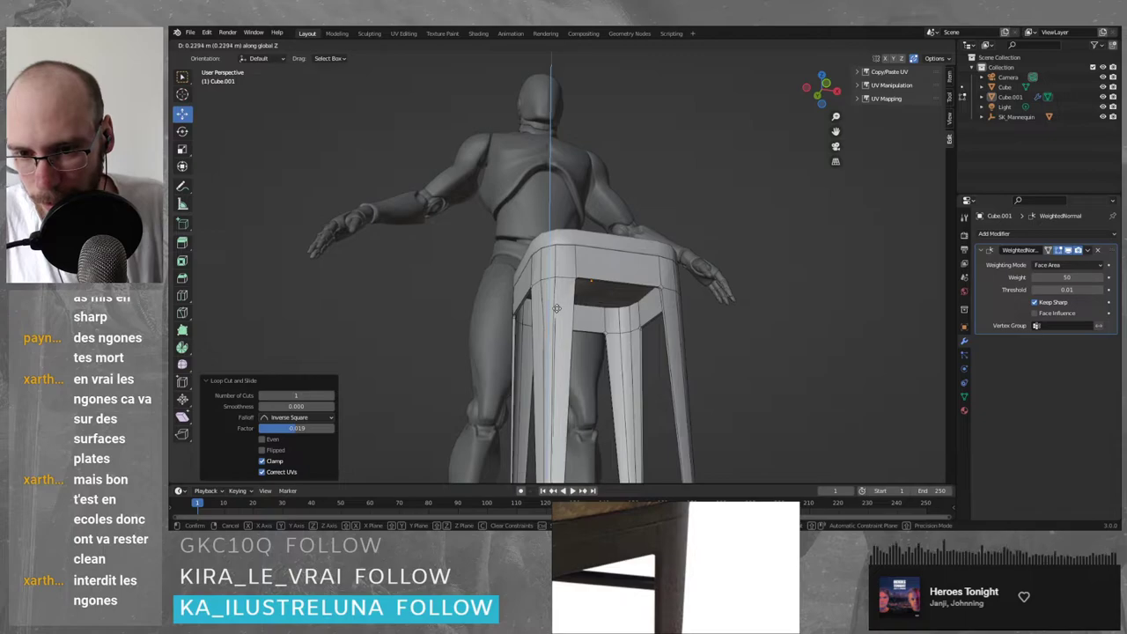
click(556, 309)
middle_drag(557, 308, 600, 279)
key(ctrl+z)
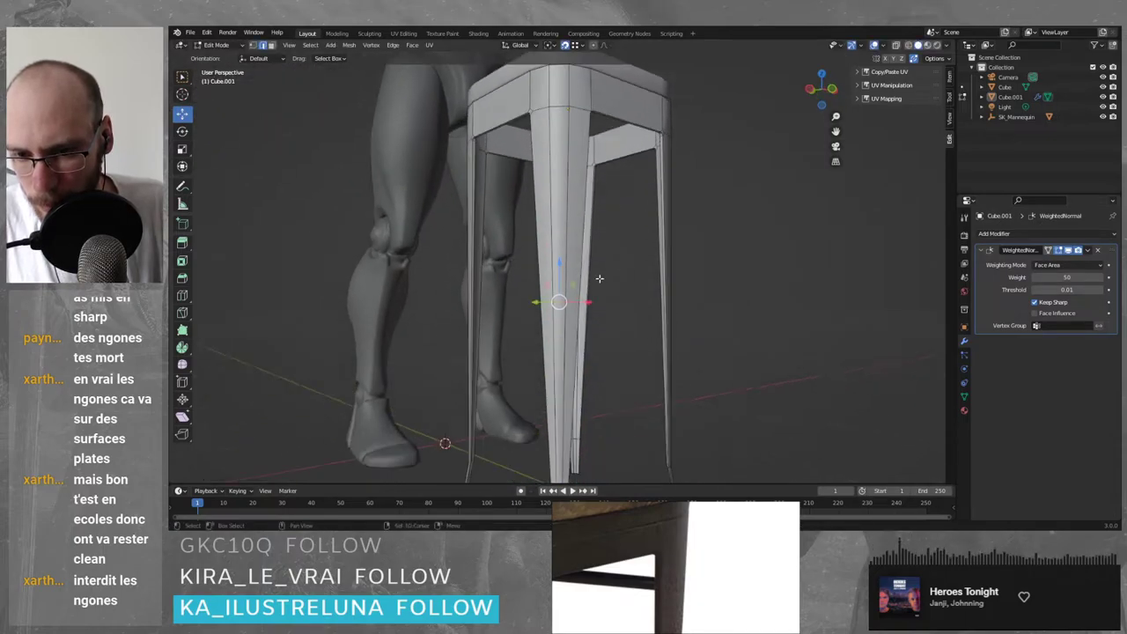
scroll(600, 279, up, 2)
key(ctrl+r)
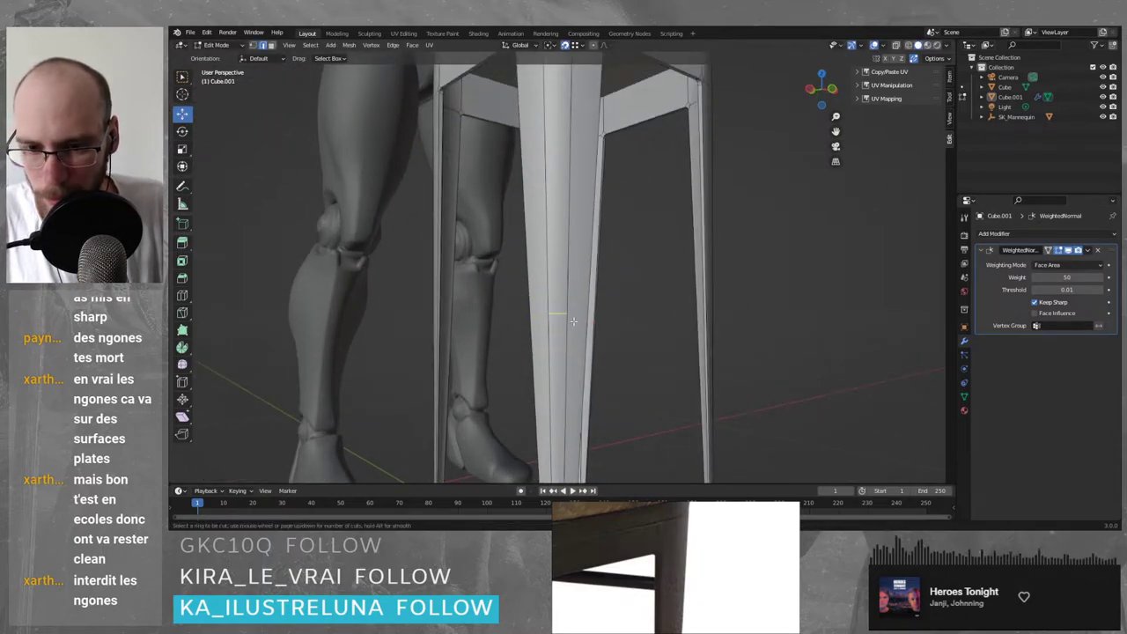
right_click(635, 313)
click(630, 243)
right_click(655, 256)
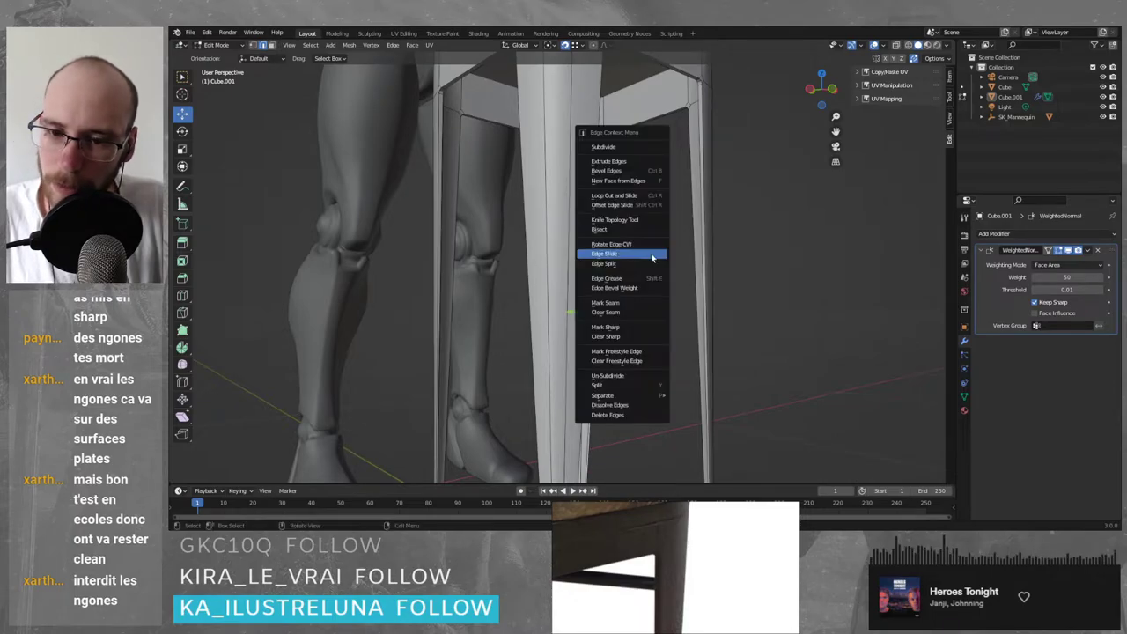
middle_drag(695, 257, 649, 309)
click(676, 267)
click(748, 277)
- Try to snap the opposite opening corner's leg-side vertex onto the bevel's lower end and its upper vertex onto the bevel's middle
middle_drag(632, 265, 675, 211)
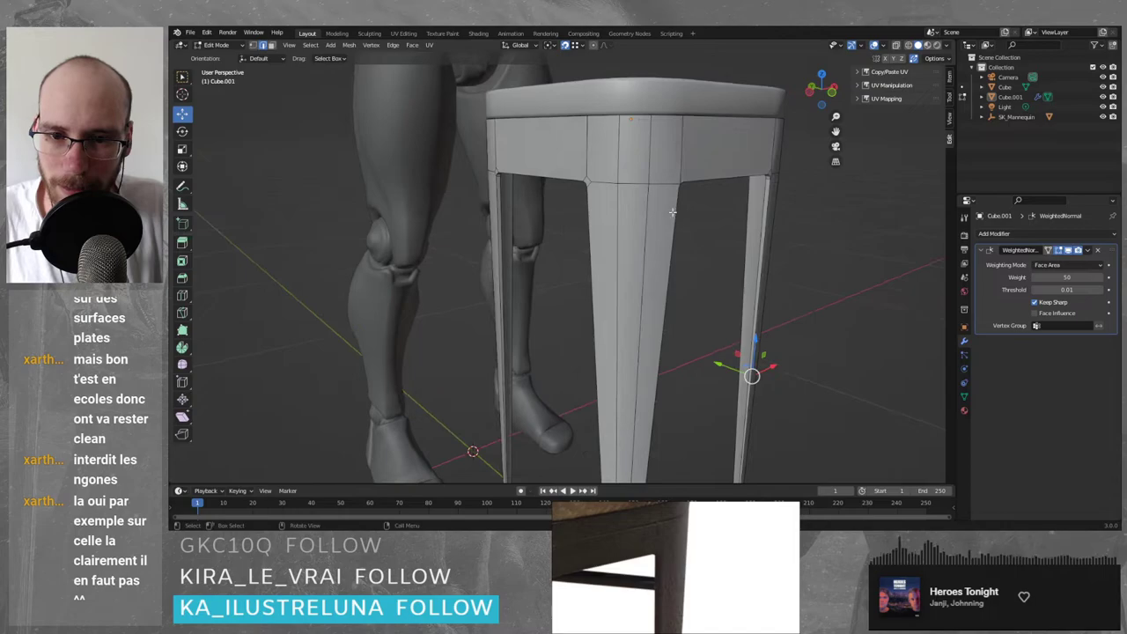
scroll(652, 198, up, 3)
shift+middle_drag(625, 184, 604, 302)
scroll(604, 302, up, 1)
key(Tab)
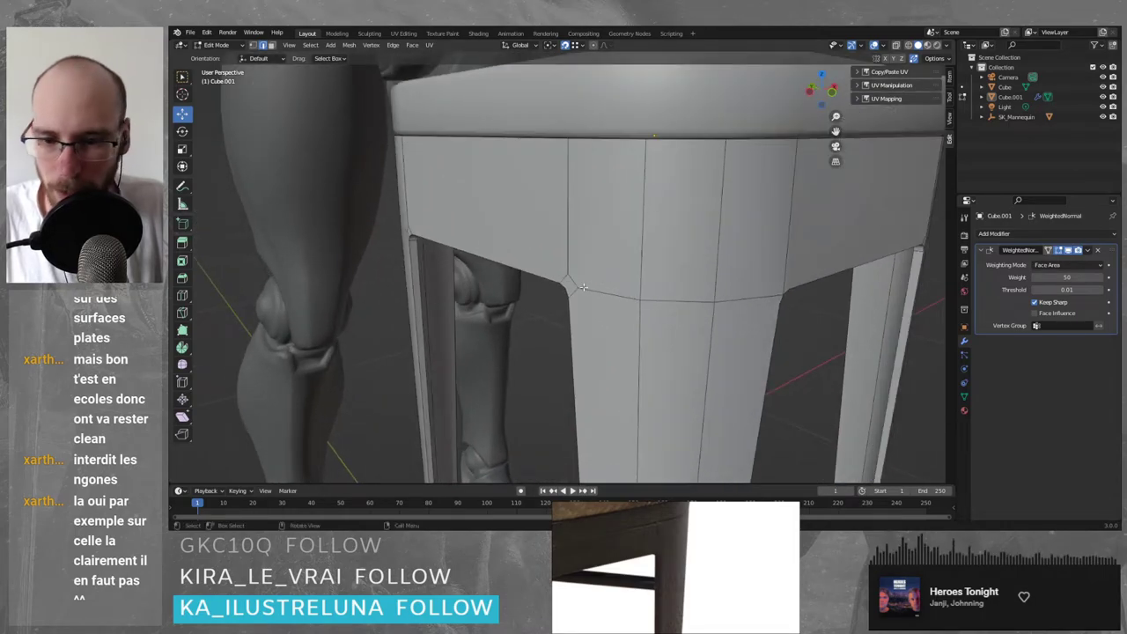
key(Tab)
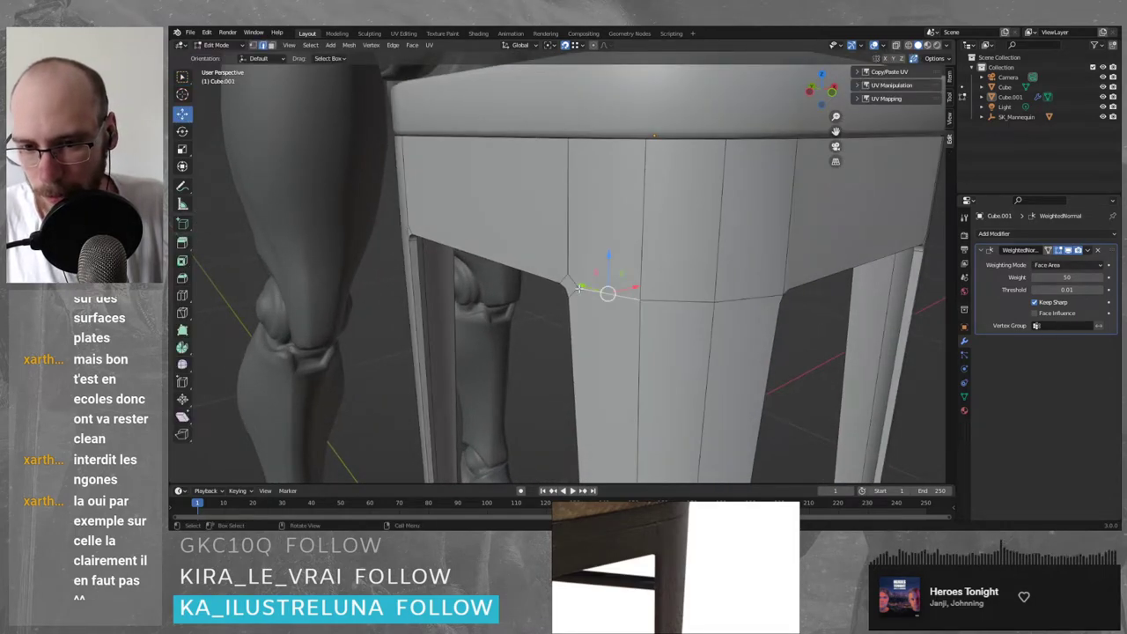
scroll(580, 291, up, 4)
key(g)
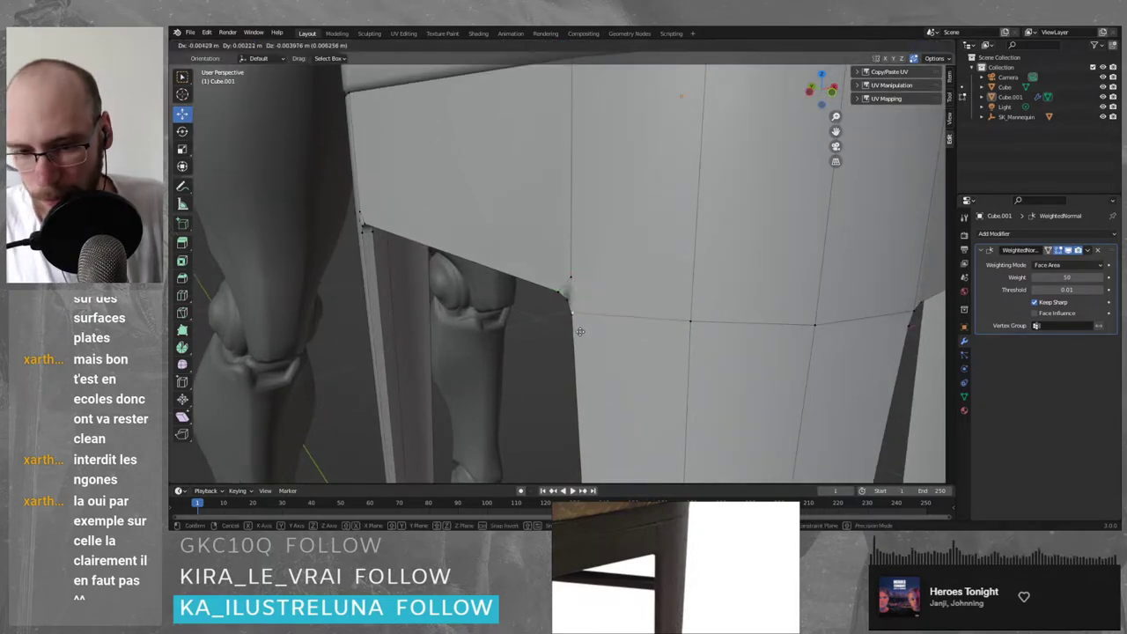
click(573, 317)
key(g)
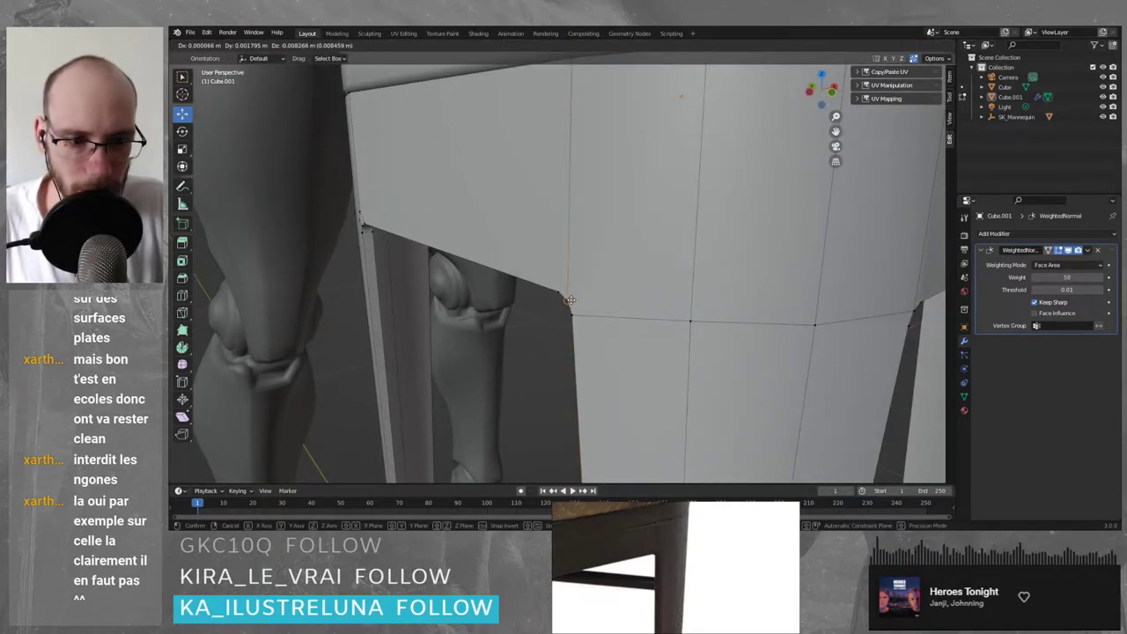
click(571, 300)
key(ctrl+z)
key(ctrl+z)
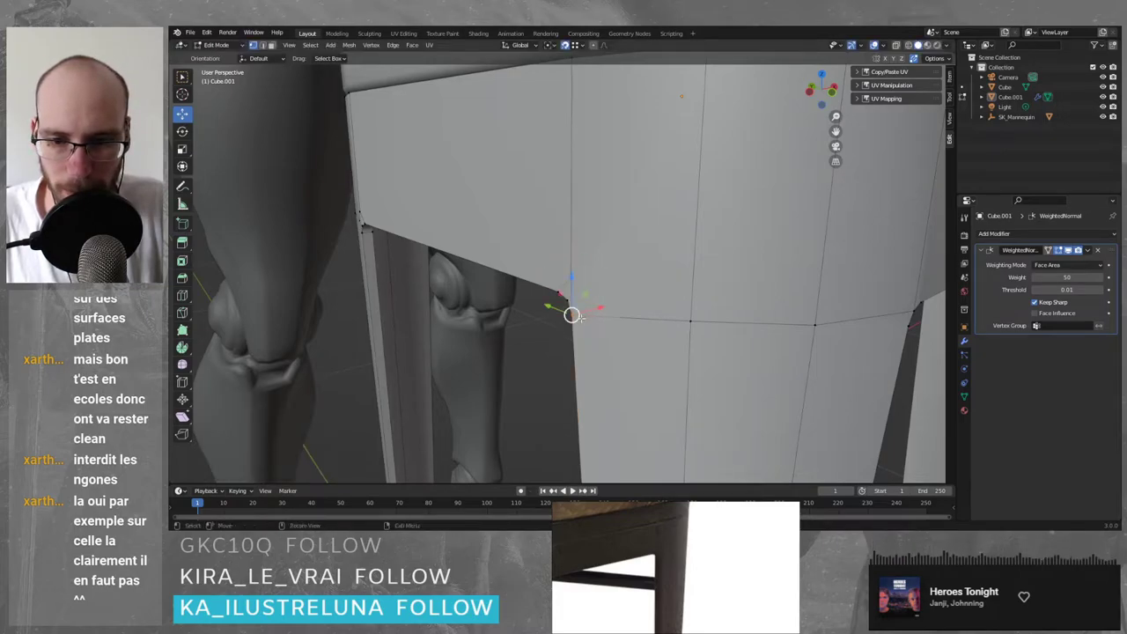
key(ctrl+z)
- Snap the opposite corner's leg-side and upper diamond vertices onto its bevel's middle vertex to merge them
key(g)
click(566, 297)
click(569, 295)
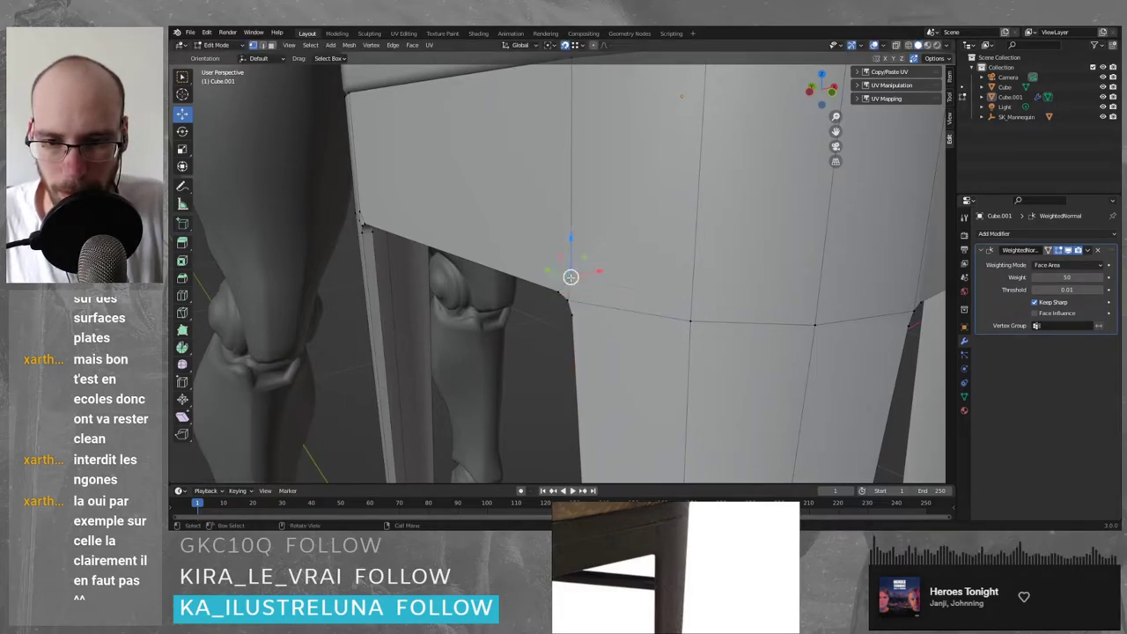
key(g)
click(567, 296)
middle_drag(567, 297, 605, 323)
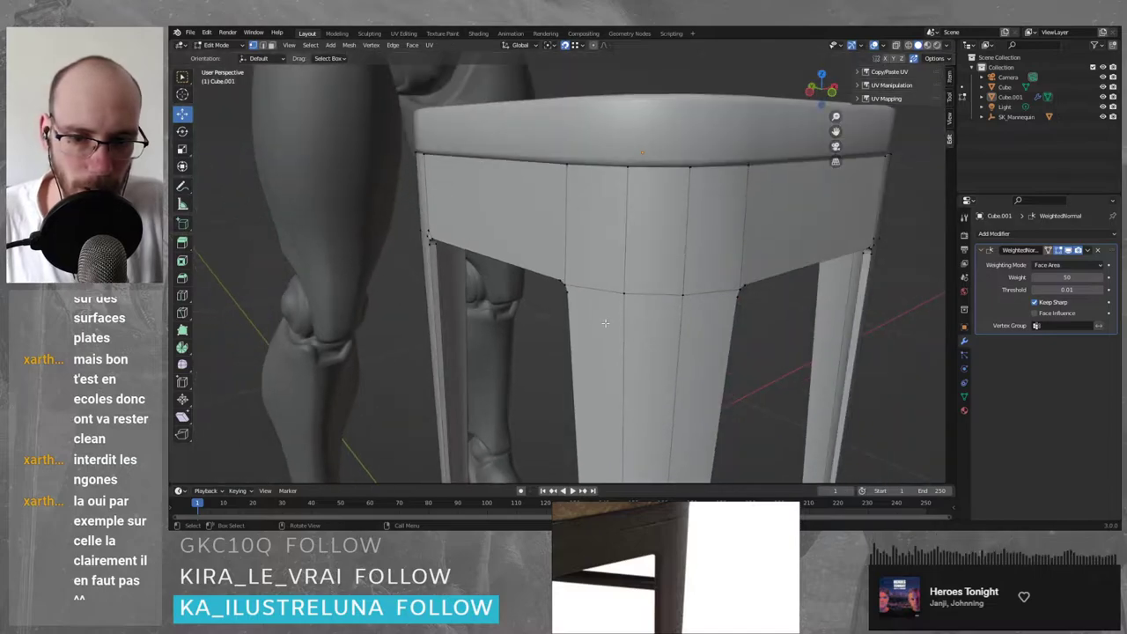
- Try a knife cut across the leg between the lower bevel vertices of its two opening corners in perspective view
click(566, 295)
shift+click(736, 298)
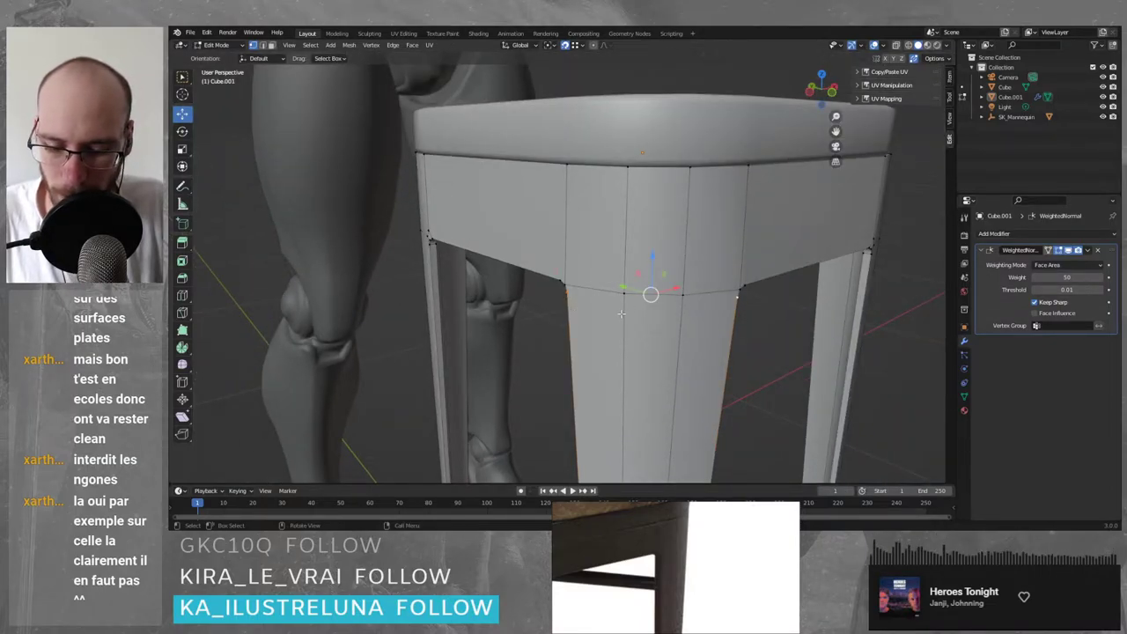
key(k)
click(568, 291)
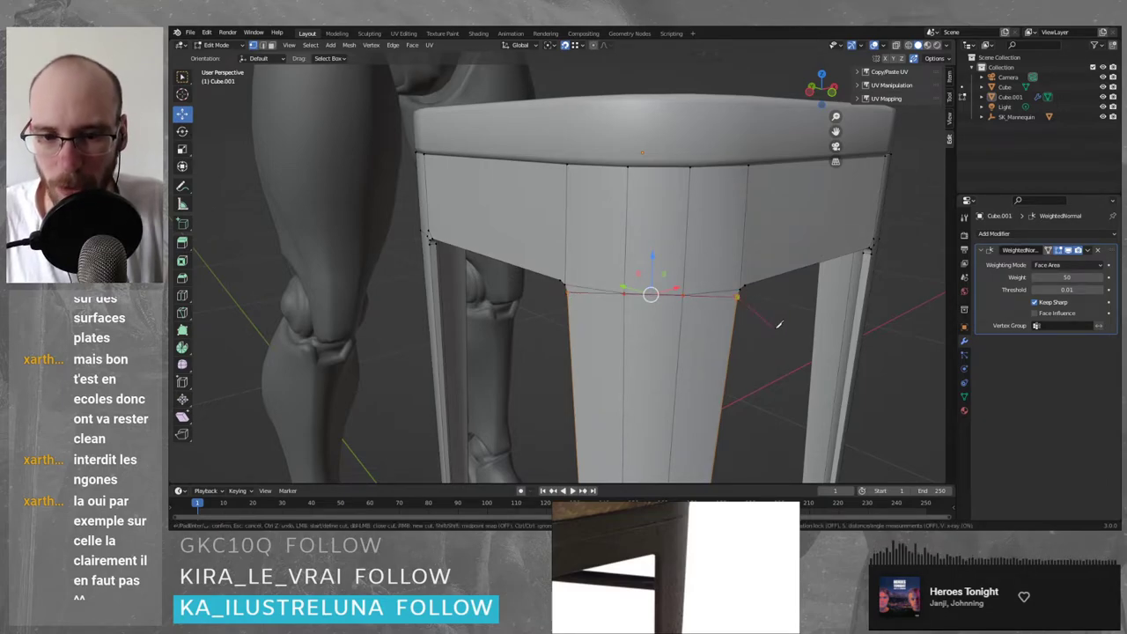
mouse_move(778, 325)
middle_down()
mouse_move(781, 334)
mouse_move(795, 302)
mouse_move(787, 321)
middle_up()
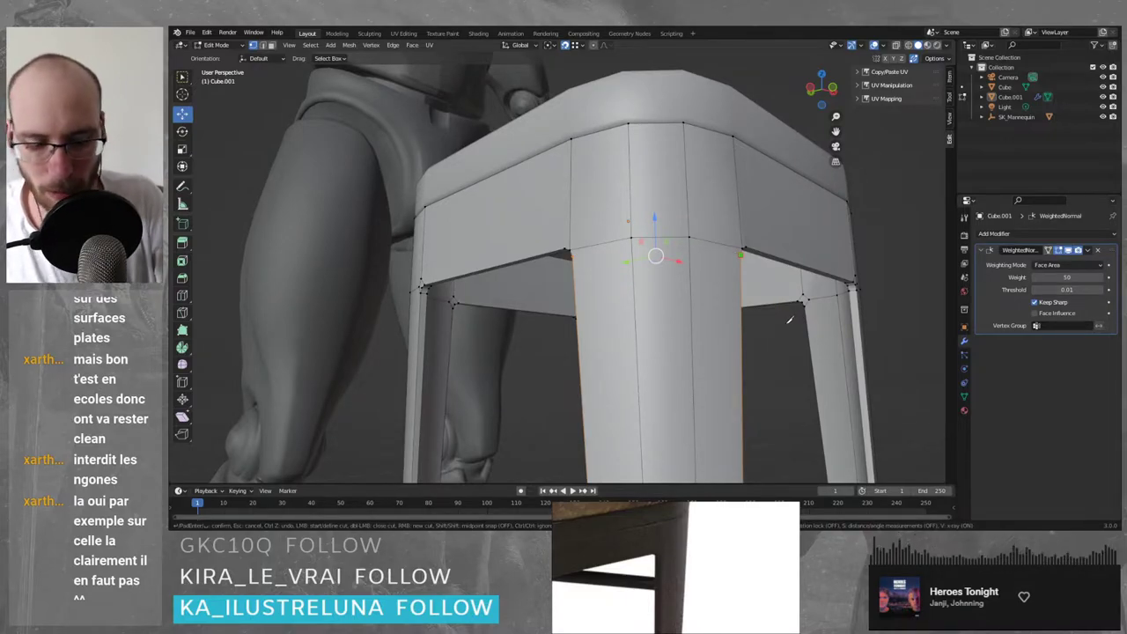
middle_drag(790, 320, 768, 345)
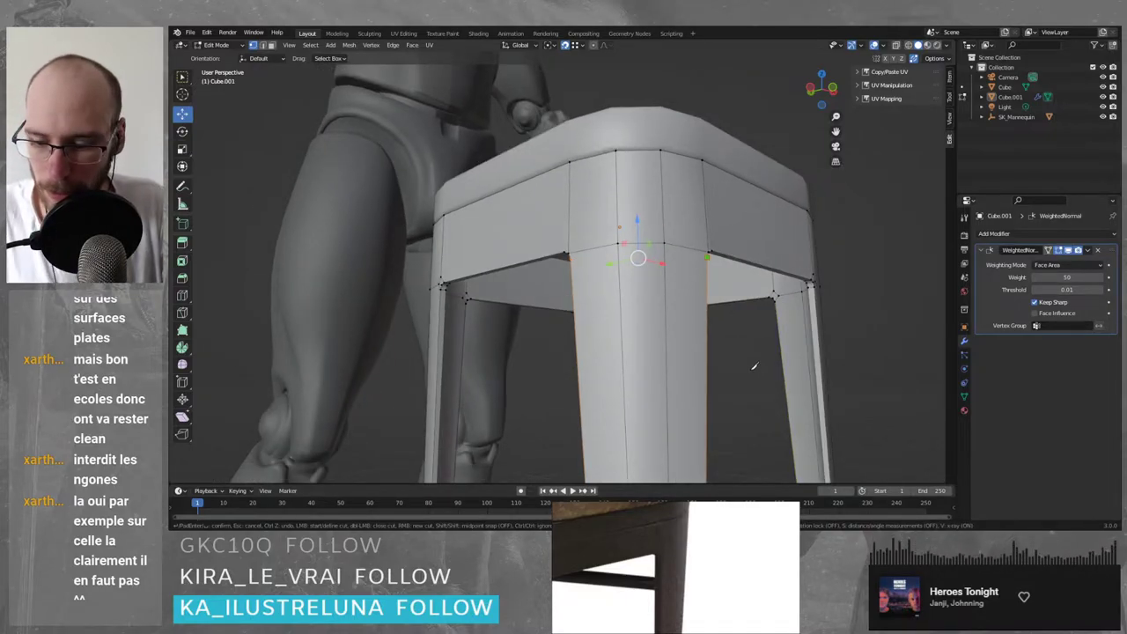
key(Return)
- Knife-cut straight across the leg's outer faces in front view, joining the lower bevel vertices of both opening corners
middle_drag(754, 366, 804, 364)
key(KP_1)
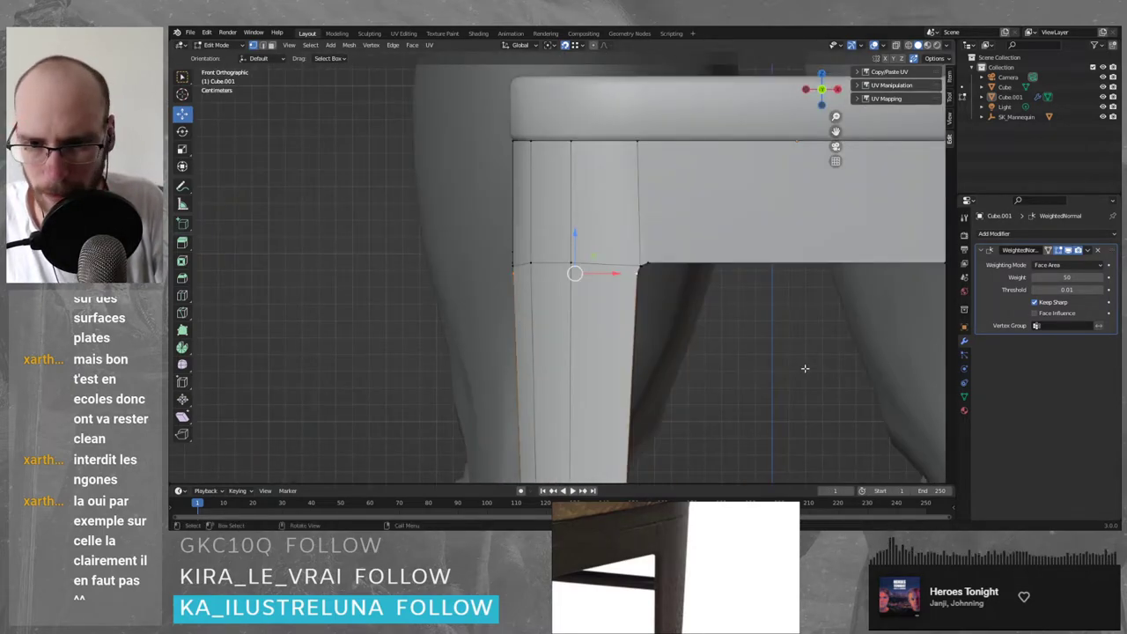
key(KP_2)
key(KP_1)
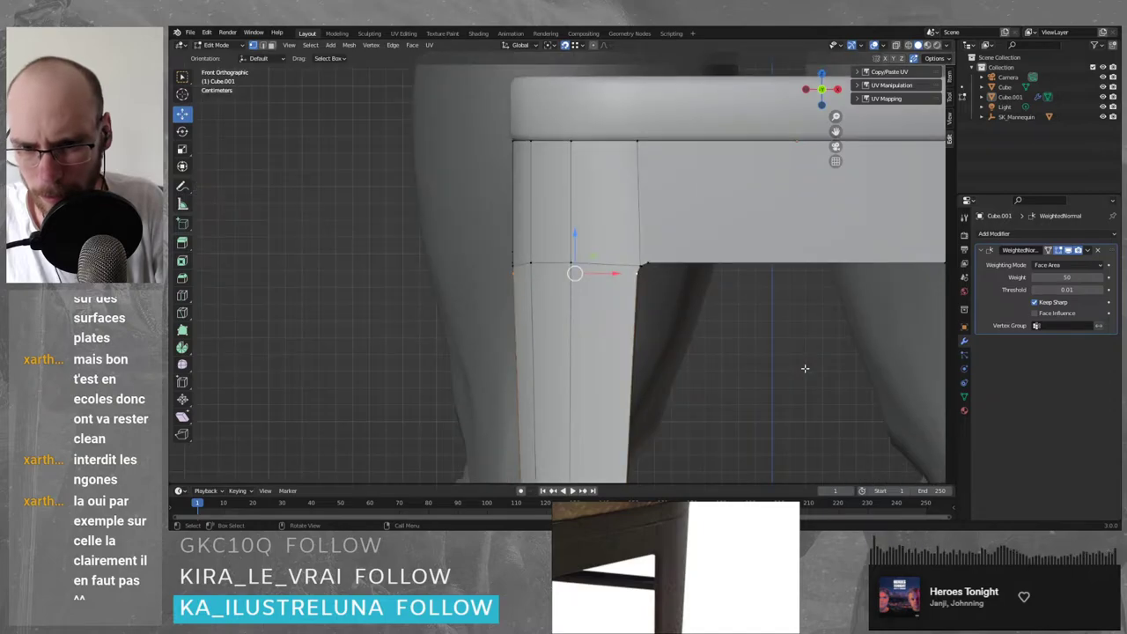
key(k)
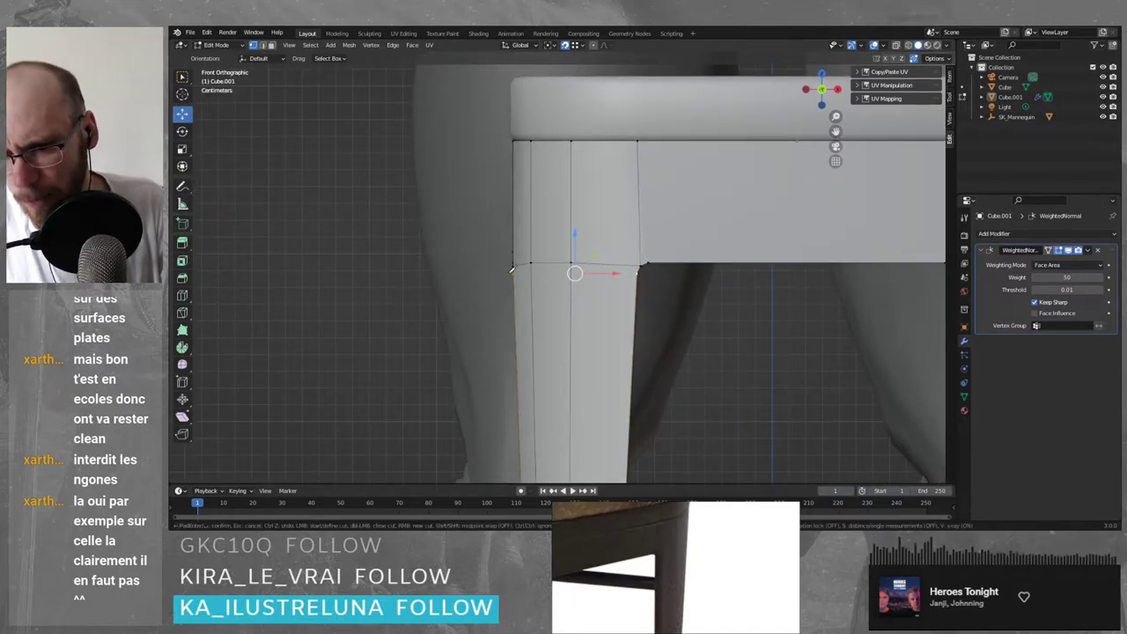
click(514, 272)
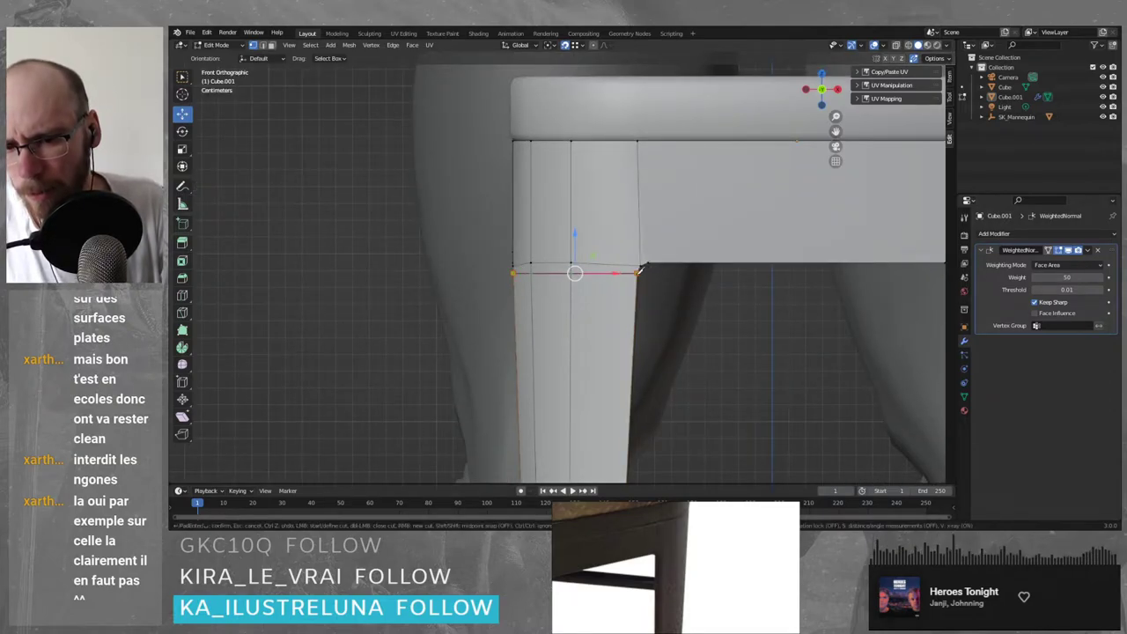
key(Return)
middle_drag(702, 344, 742, 304)
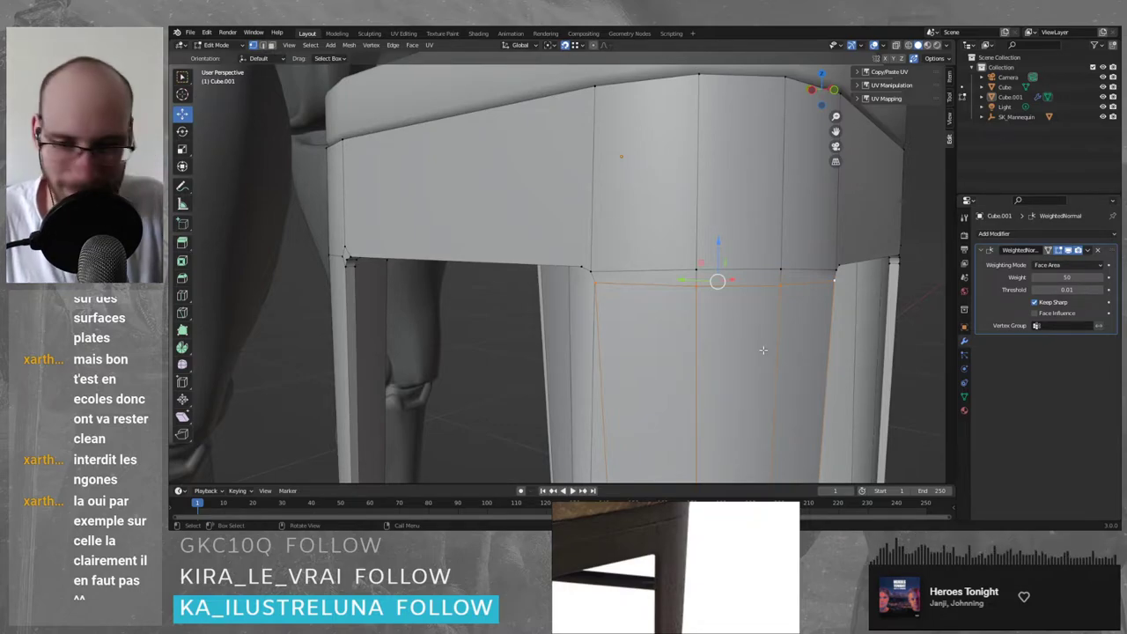
middle_drag(728, 268, 842, 339)
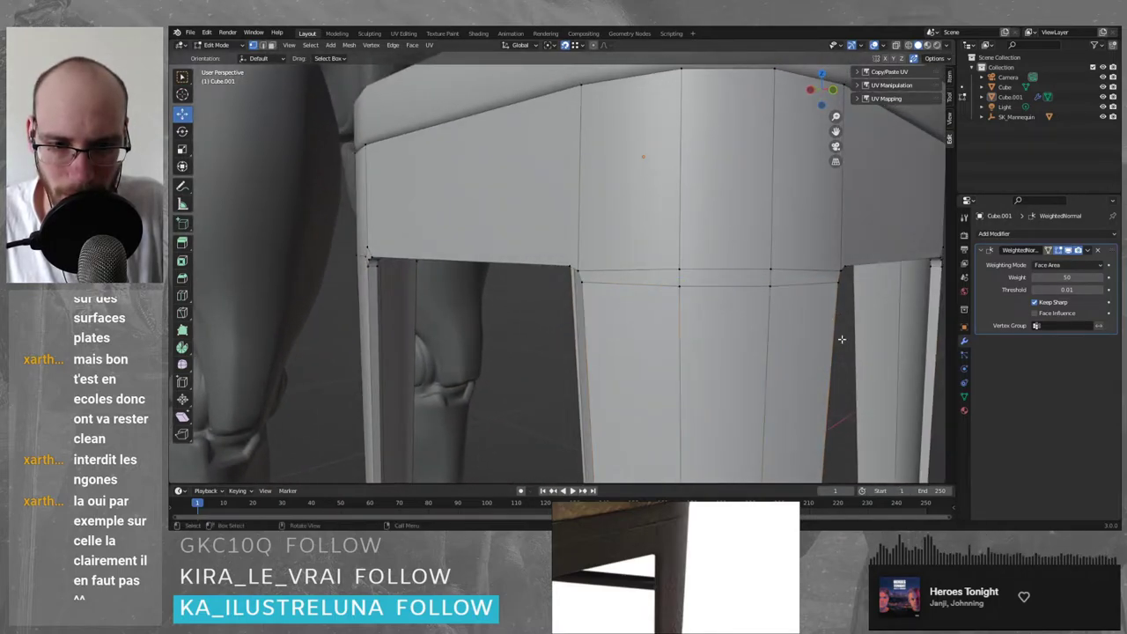
- Lower the two middle vertices of the leg's upper edge row by 0.00187 m along Z to level with the corner vertices
scroll(718, 329, down, 5)
mouse_move(717, 329)
middle_down()
mouse_move(803, 326)
mouse_move(720, 329)
middle_up()
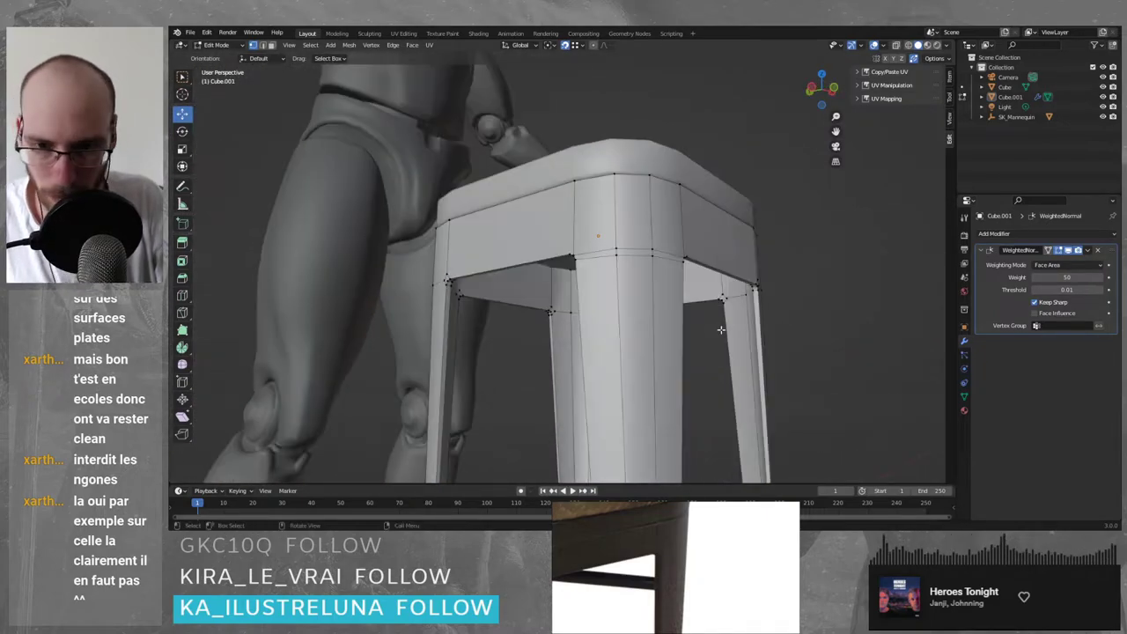
key(KP_1)
scroll(573, 259, up, 1)
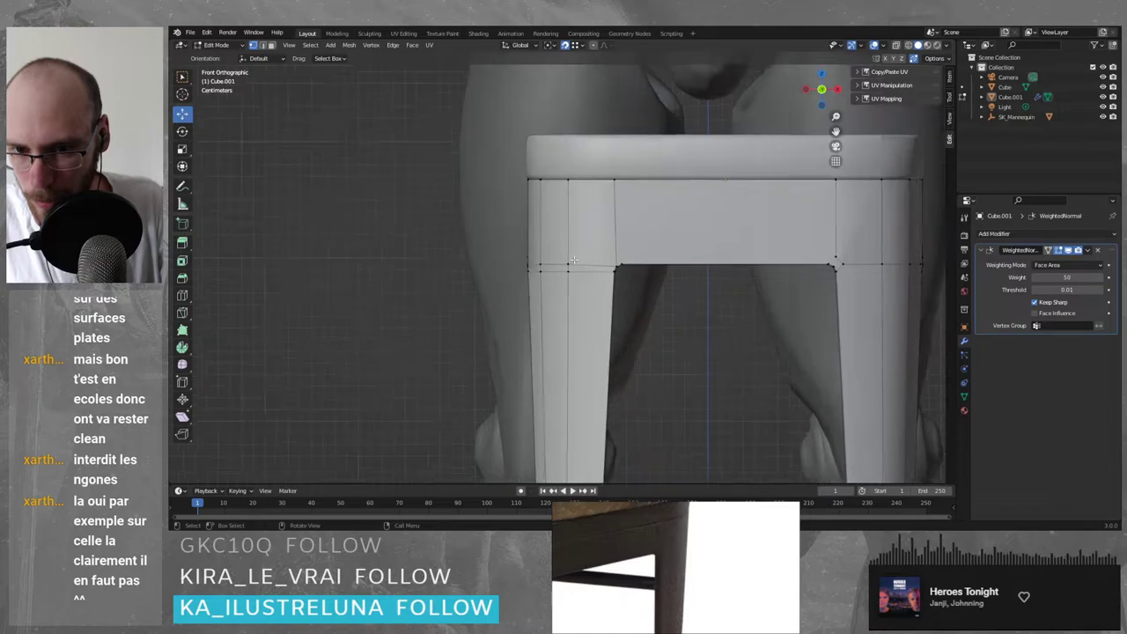
scroll(574, 259, up, 4)
click(509, 256)
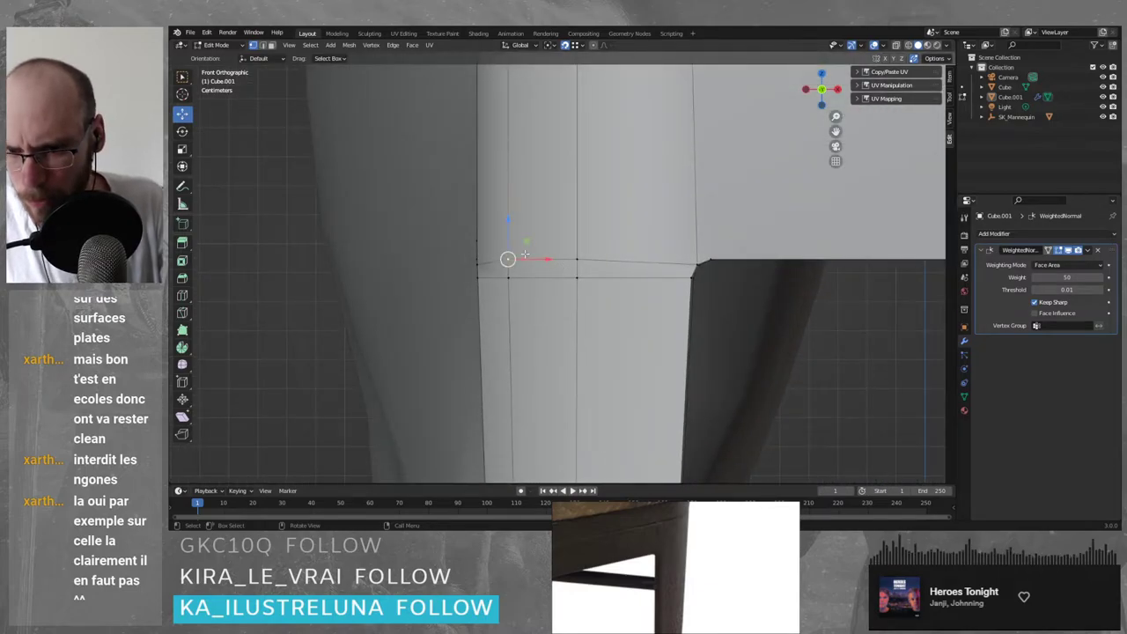
drag(505, 228, 534, 264)
click(577, 262)
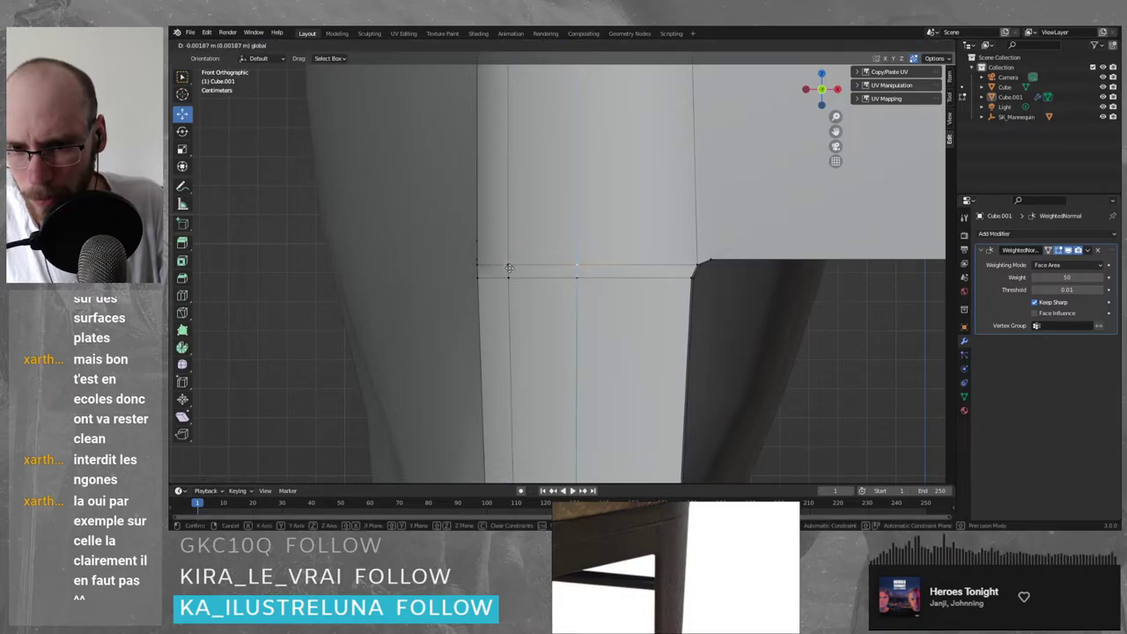
- Isolate the stool frame in local view and inspect its legs up close
middle_drag(562, 274, 711, 314)
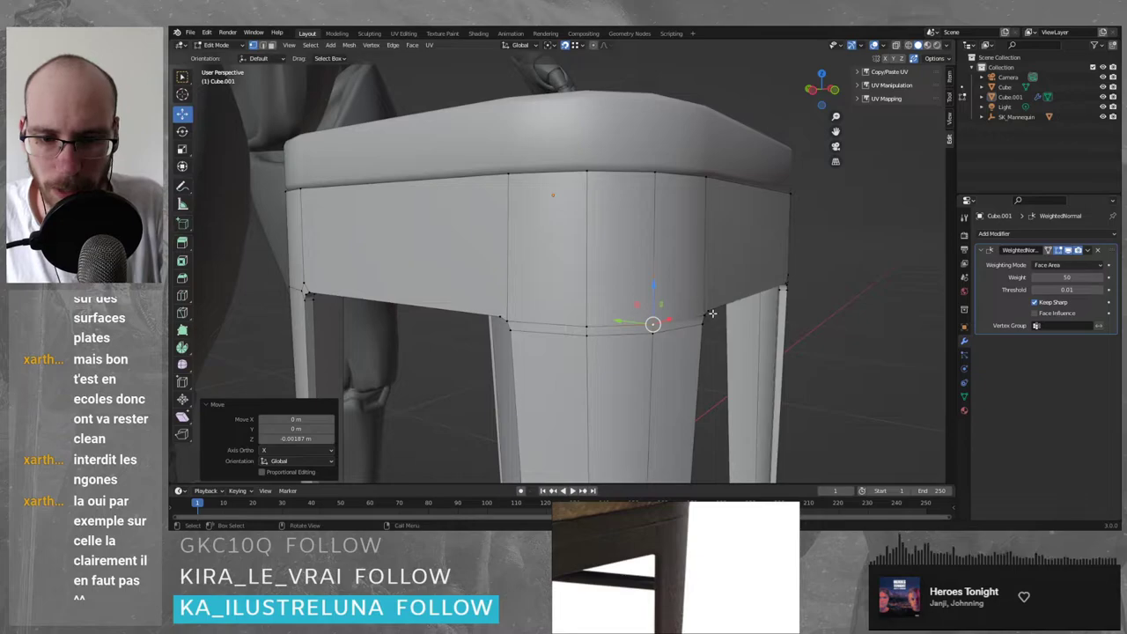
middle_drag(743, 256, 579, 174)
key(KP_Divide)
scroll(546, 158, up, 3)
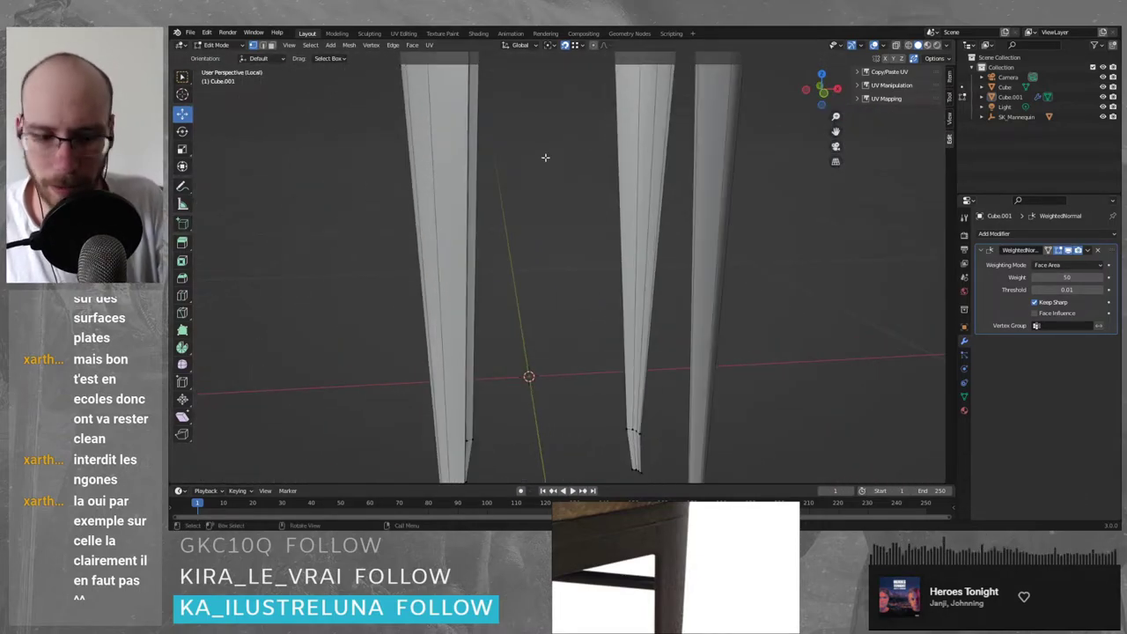
- Lower the inset top face of the stool frame by about 0.005 m along Z
key(KP_1)
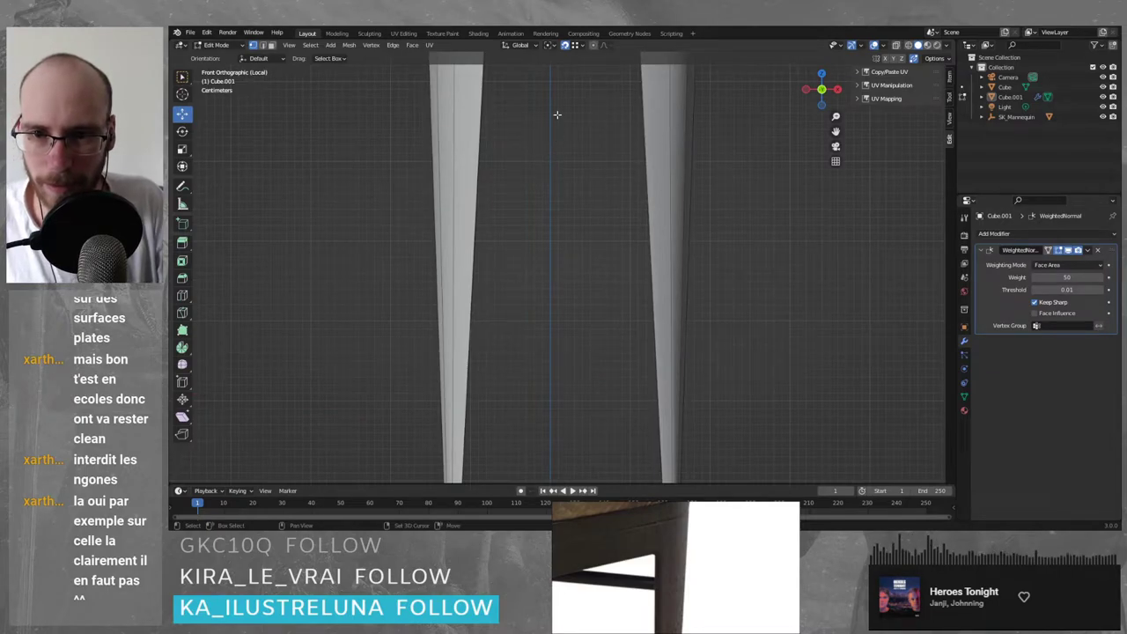
shift+middle_drag(556, 115, 564, 299)
scroll(543, 251, up, 6)
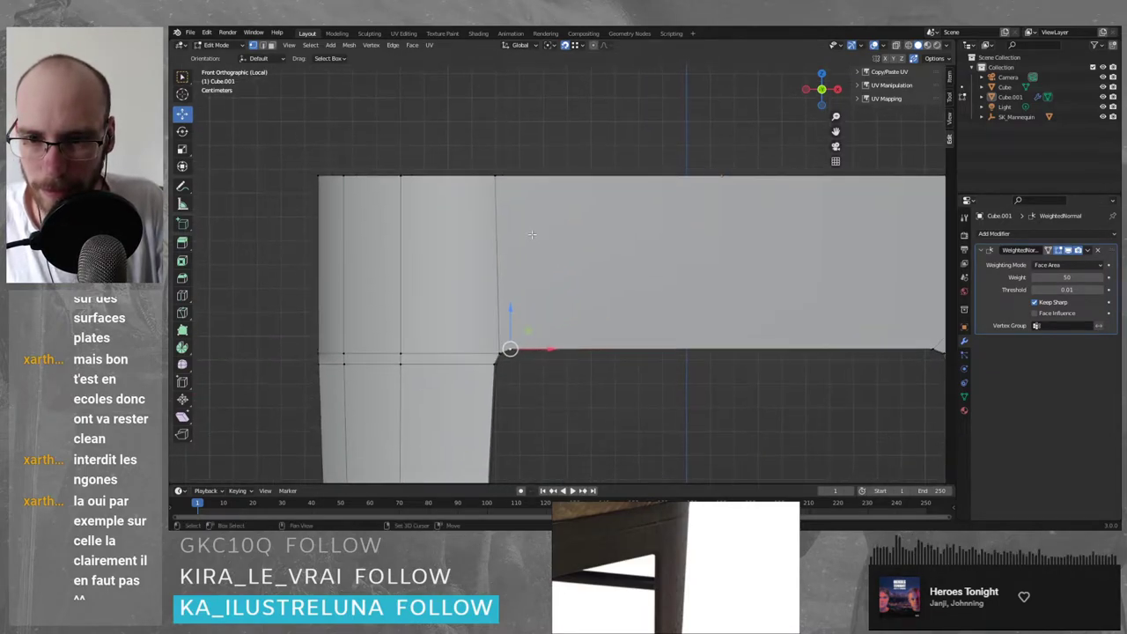
scroll(521, 170, up, 1)
shift+middle_drag(533, 140, 543, 210)
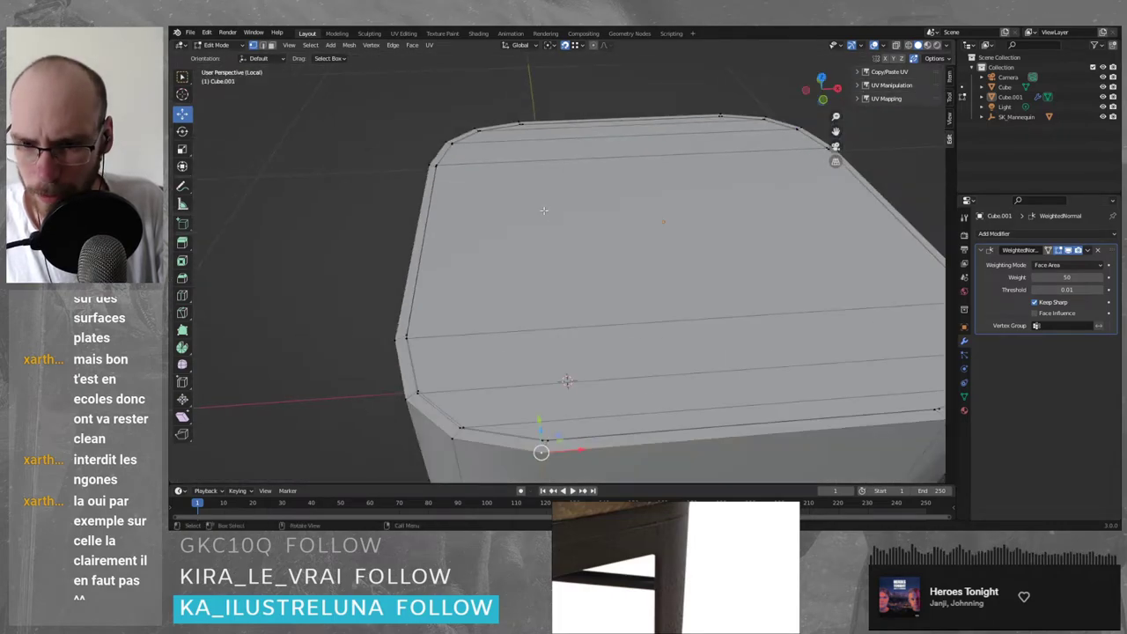
middle_drag(579, 319, 638, 165)
click(565, 197)
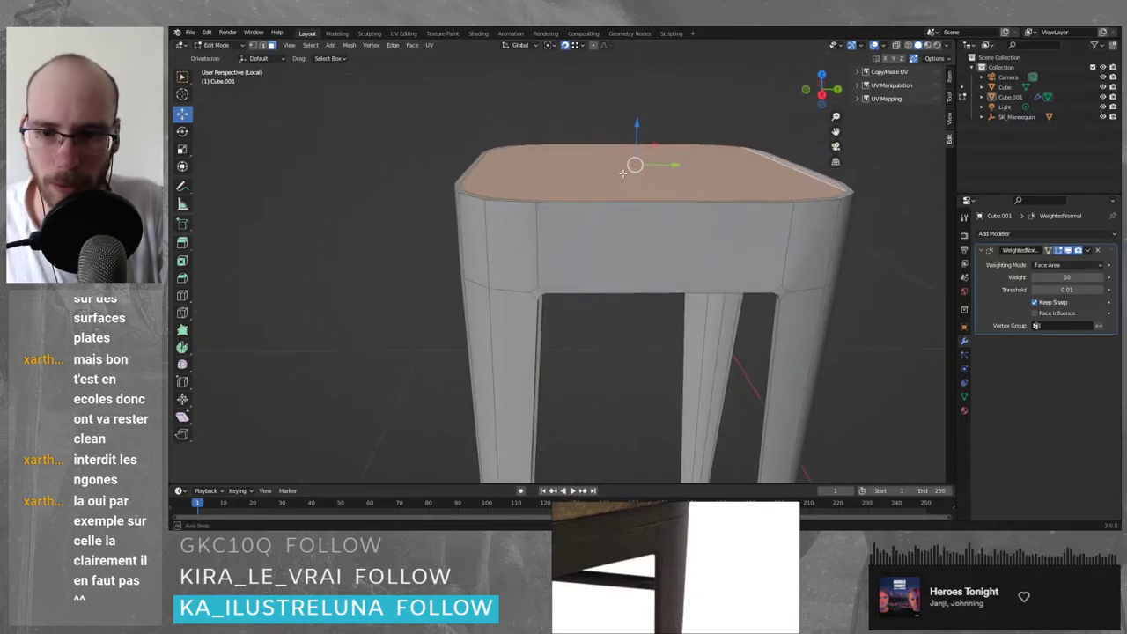
key(g)
key(z)
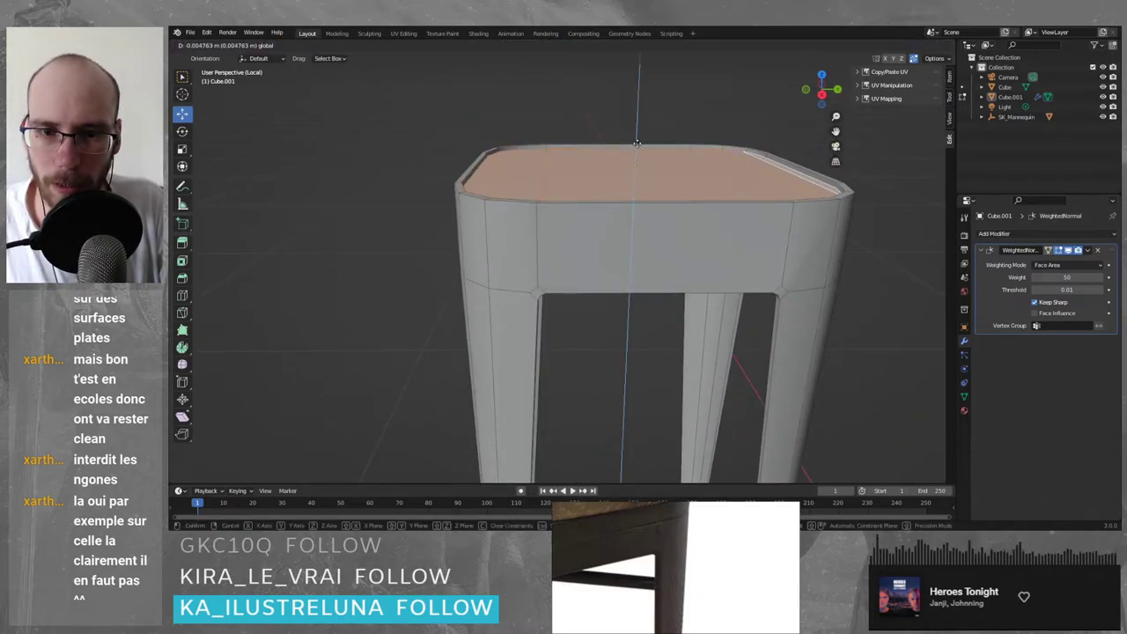
click(637, 144)
click(667, 122)
- Knife-cut vertically through the frame's front apron face in front view, from the leg opening's upper bevel vertex to the top edge
middle_drag(667, 122, 586, 196)
scroll(595, 215, up, 2)
middle_drag(603, 187, 628, 278)
click(599, 325)
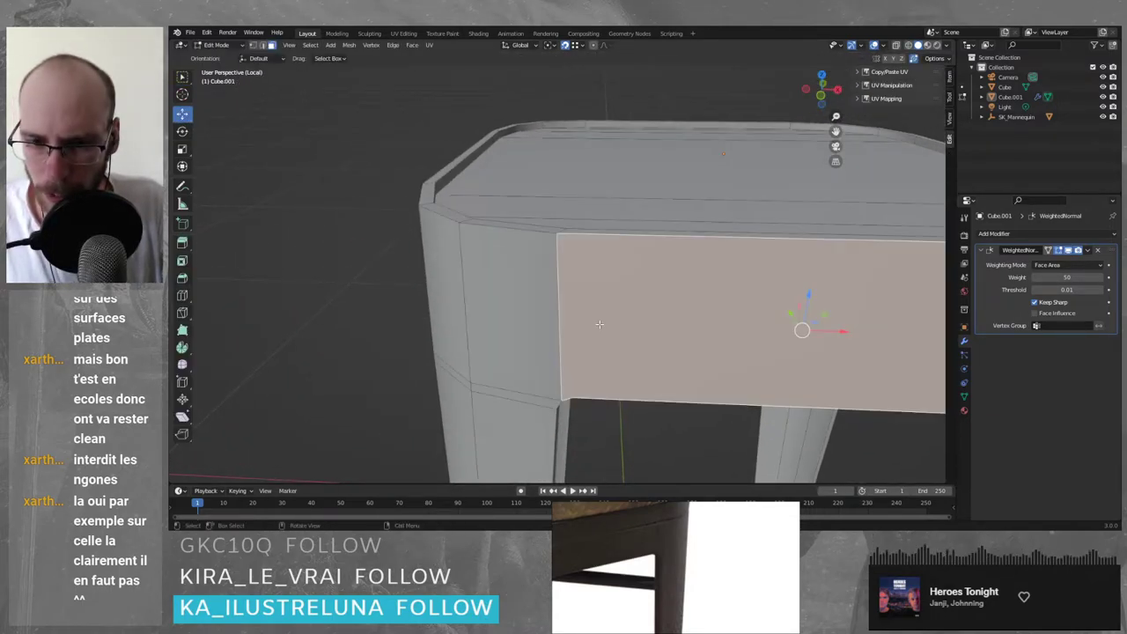
key(KP_1)
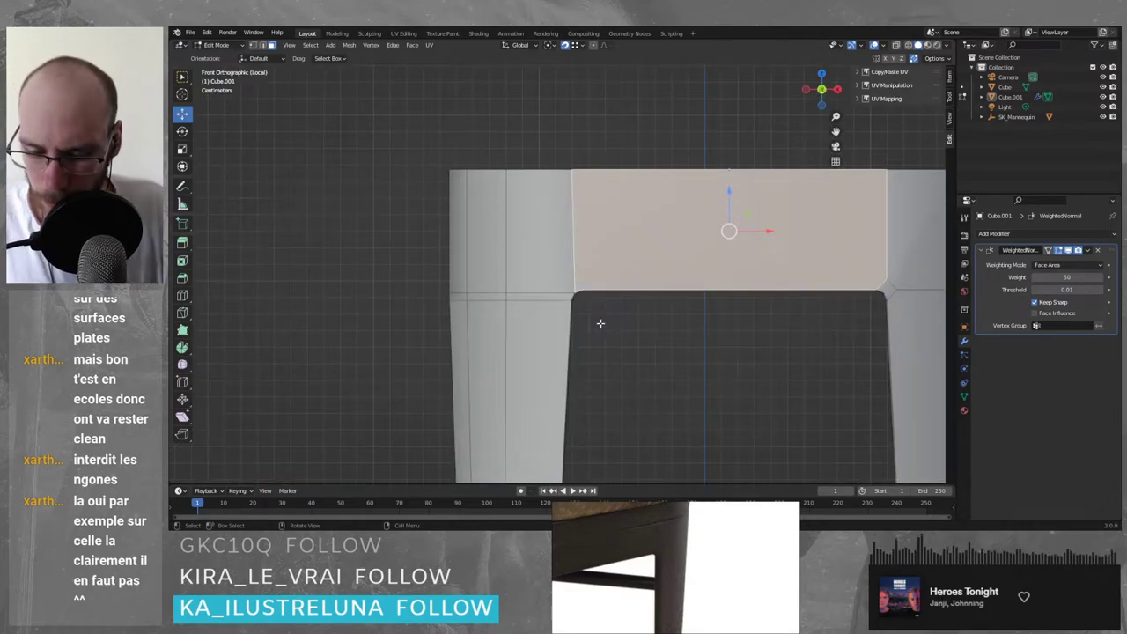
key(k)
scroll(591, 266, up, 2)
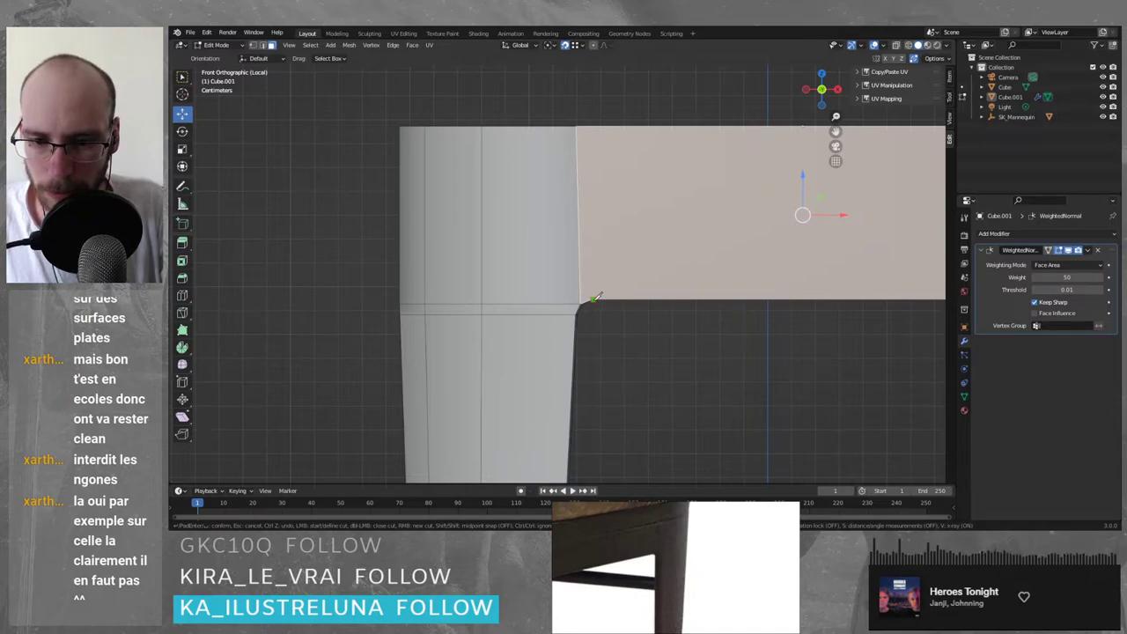
click(603, 133)
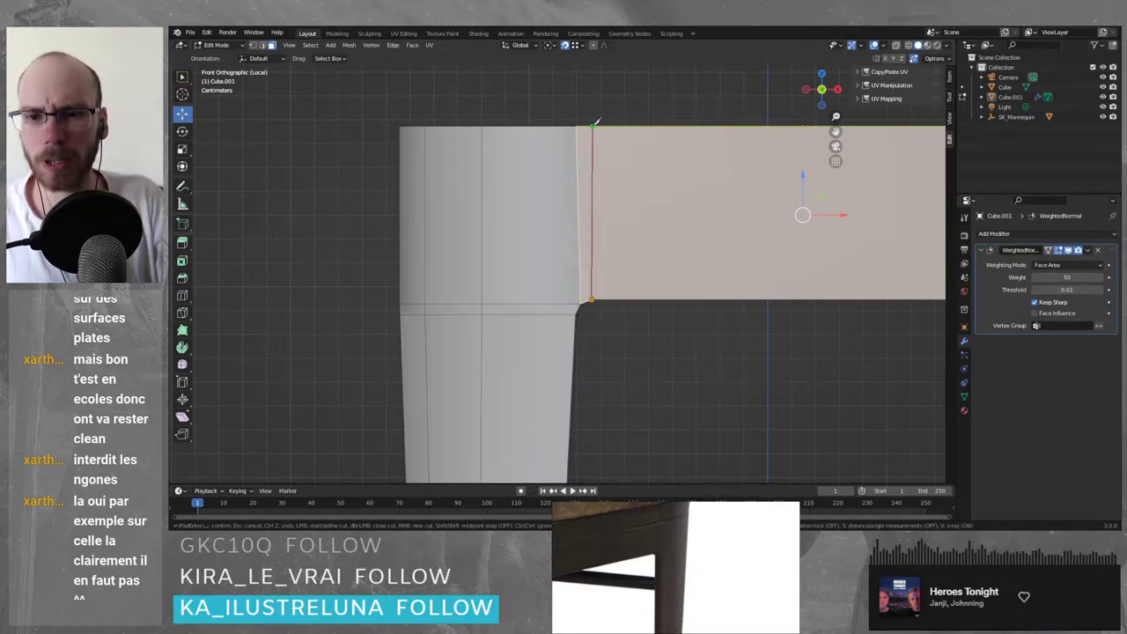
key(Return)
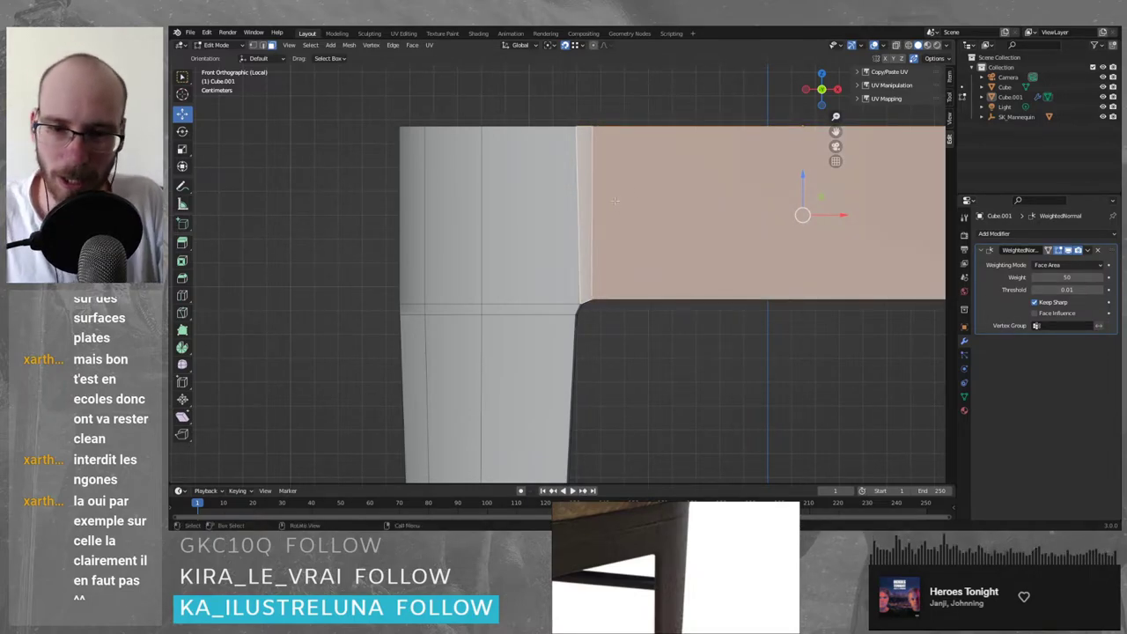
- Inspect the shading around the new vertical cut in object mode, comparing it with the edit-mode topology
key(Tab)
click(614, 191)
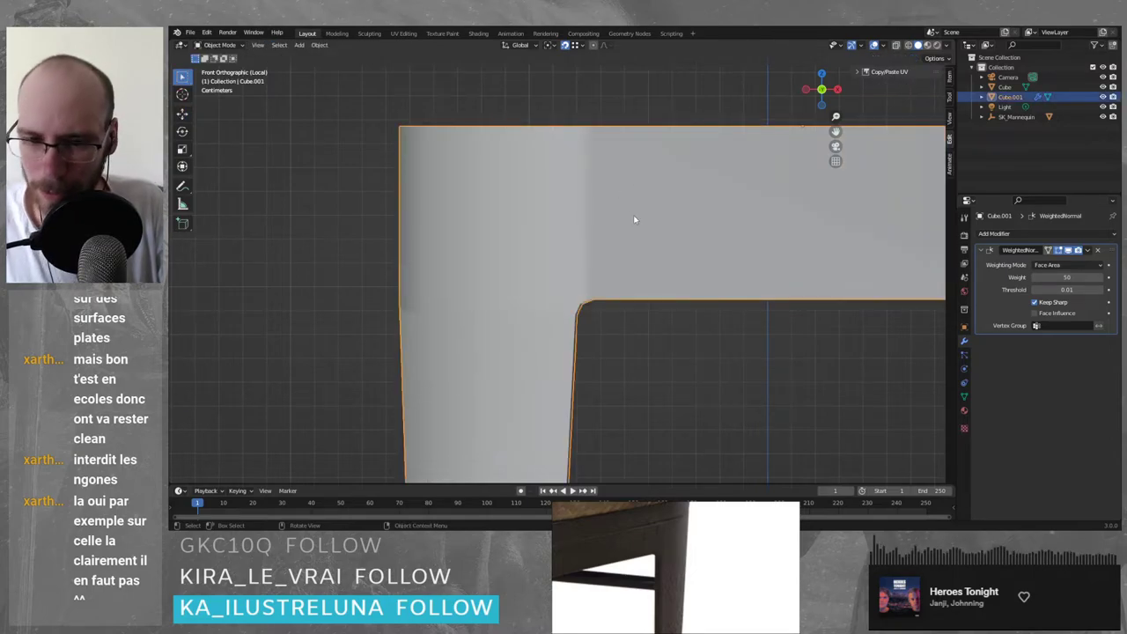
key(Tab)
middle_drag(636, 218, 594, 244)
key(Tab)
key(Tab)
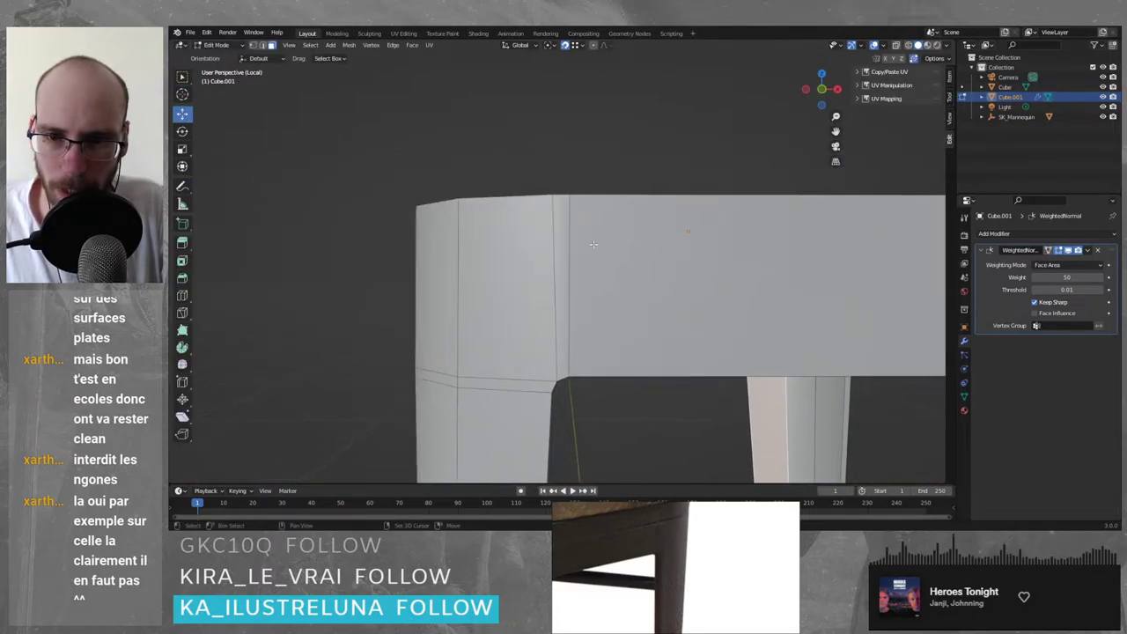
click(571, 206)
key(alt+a)
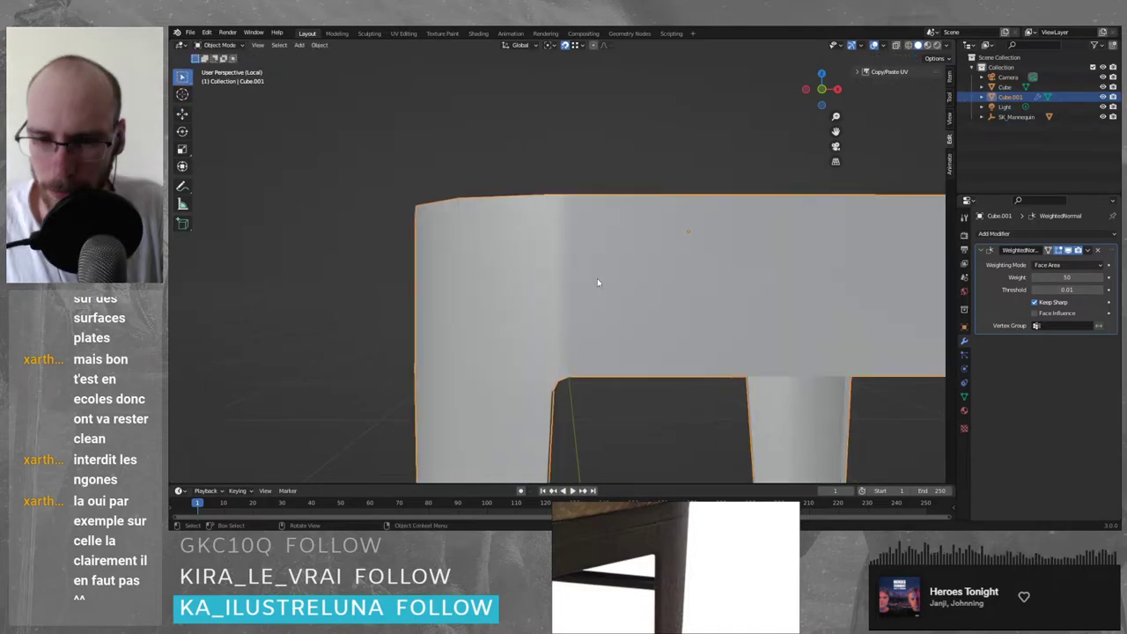
- Try to move the new cut's top vertex along X by about 0.0068 m onto the neighbouring edge's top vertex
click(570, 217)
key(1)
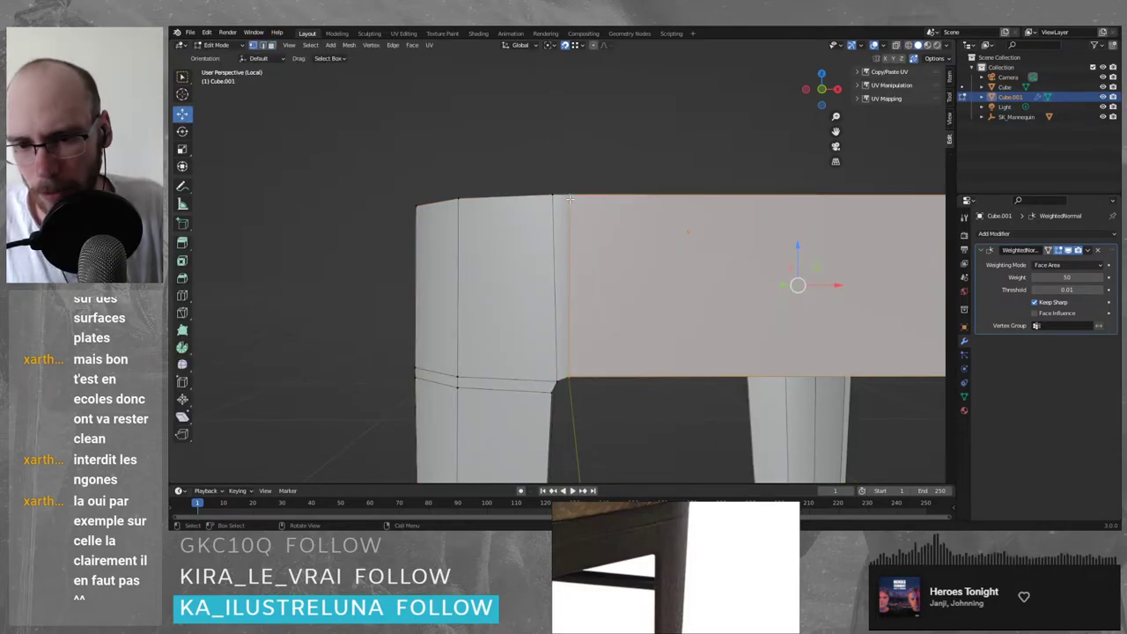
click(570, 192)
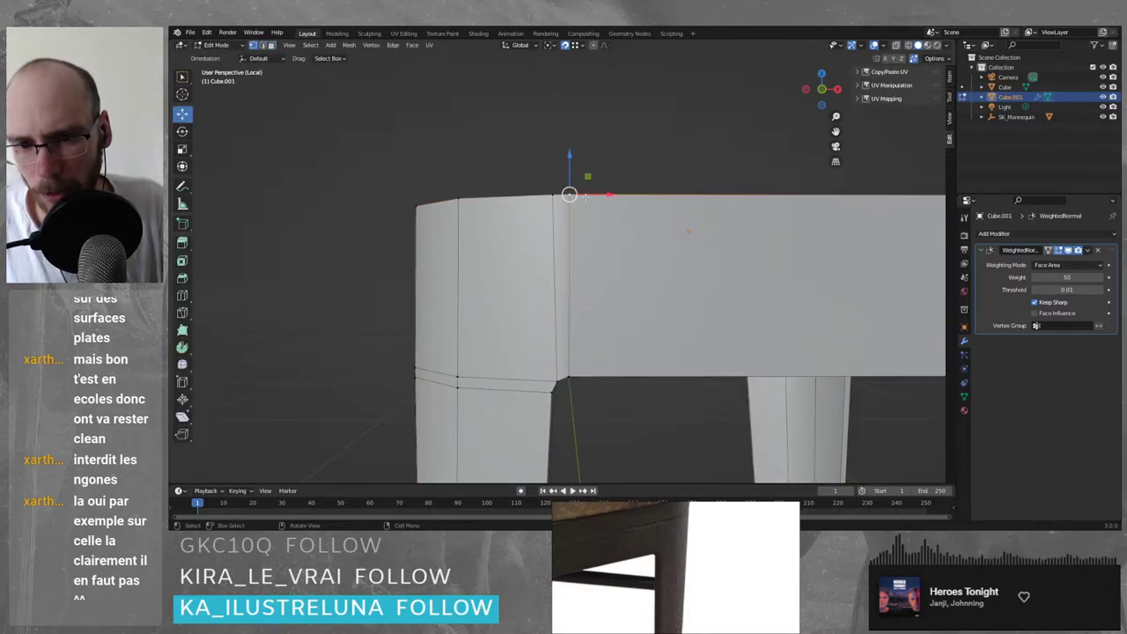
key(g)
key(x)
click(554, 194)
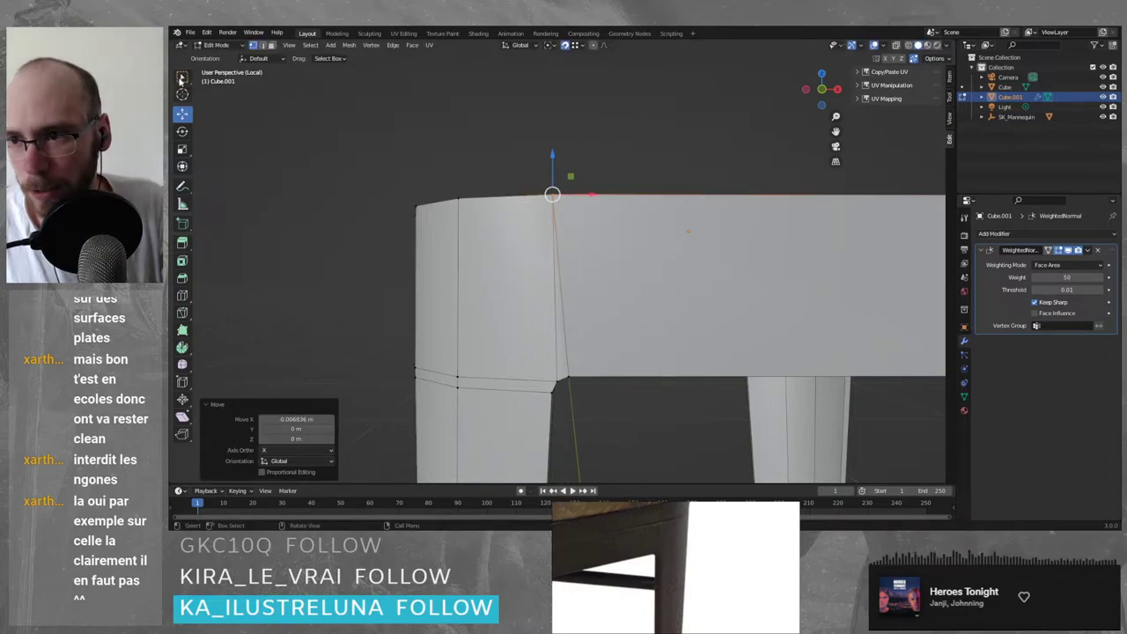
key(Tab)
mouse_move(548, 304)
middle_down()
mouse_move(563, 290)
mouse_move(533, 291)
middle_up()
key(Tab)
key(ctrl+z)
key(ctrl+z)
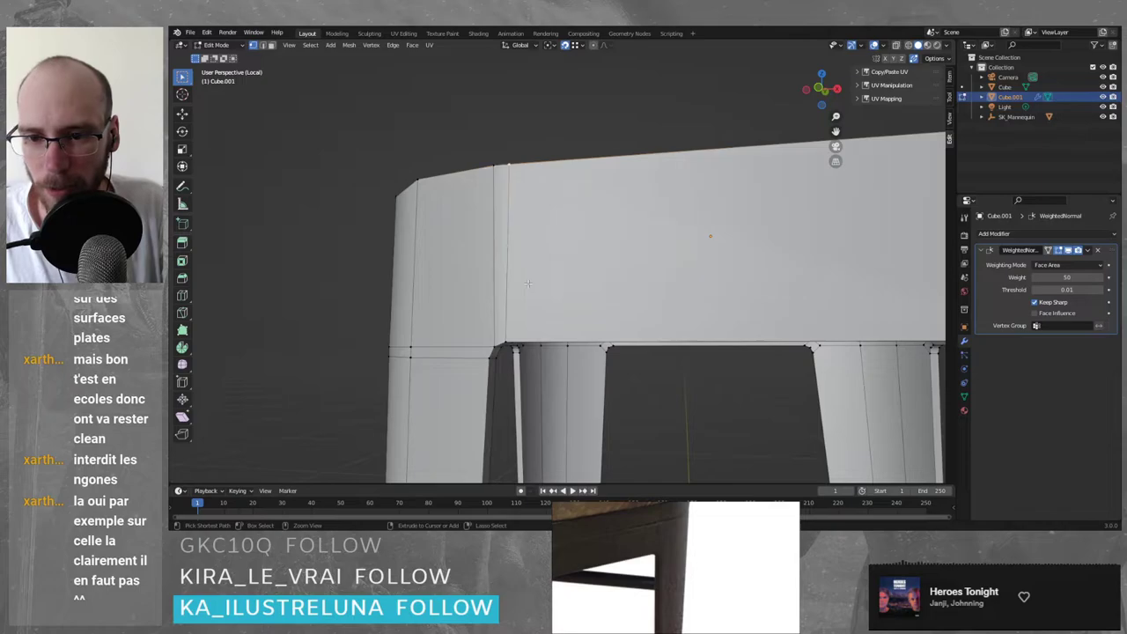
- Move the top vertex of the leg's edge beside the new cut by about 0.0018 m along X in front view
key(KP_5)
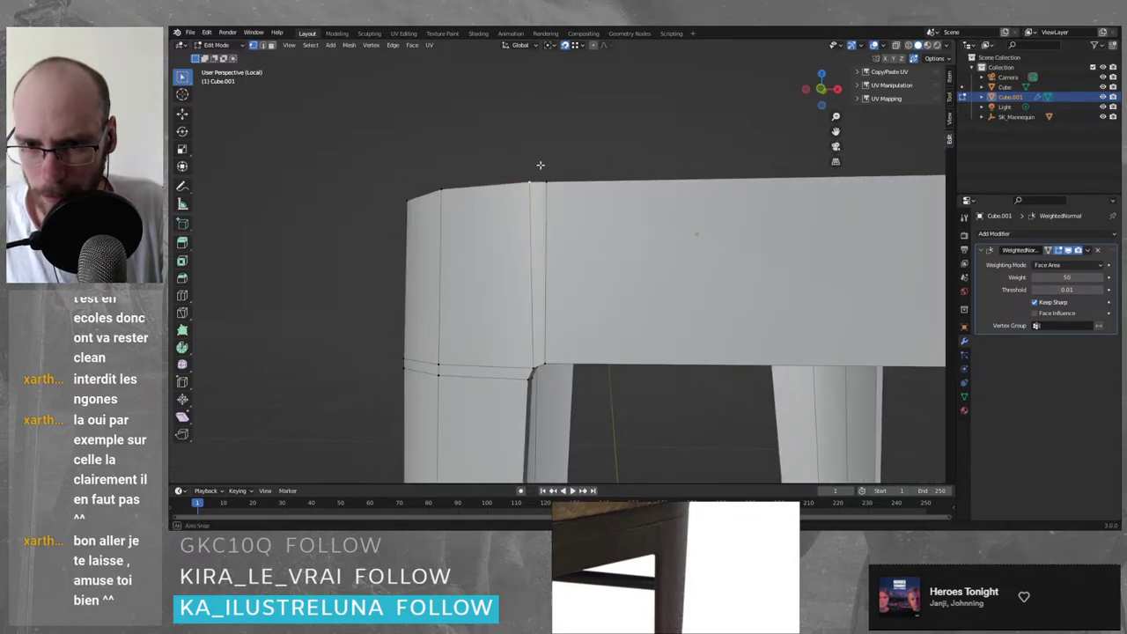
key(KP_1)
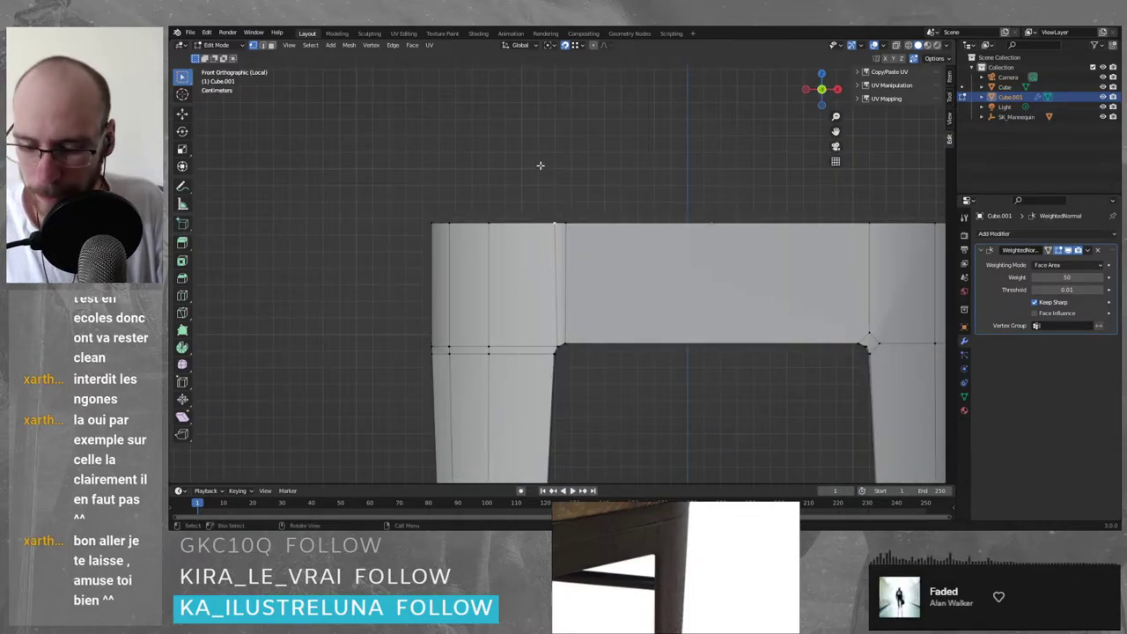
key(g)
key(x)
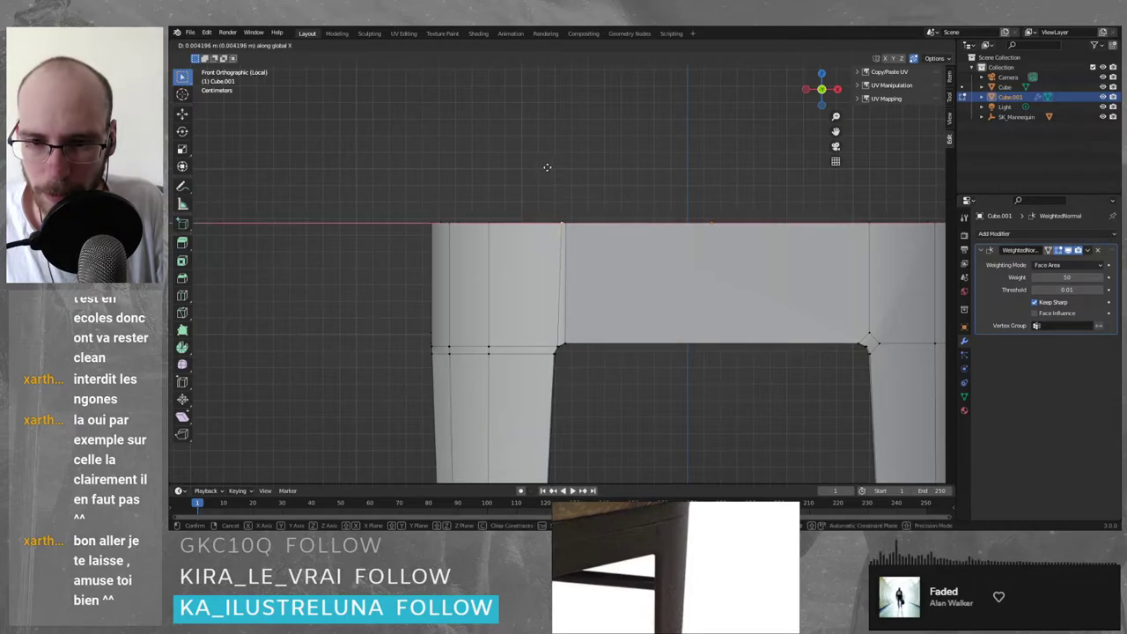
click(544, 166)
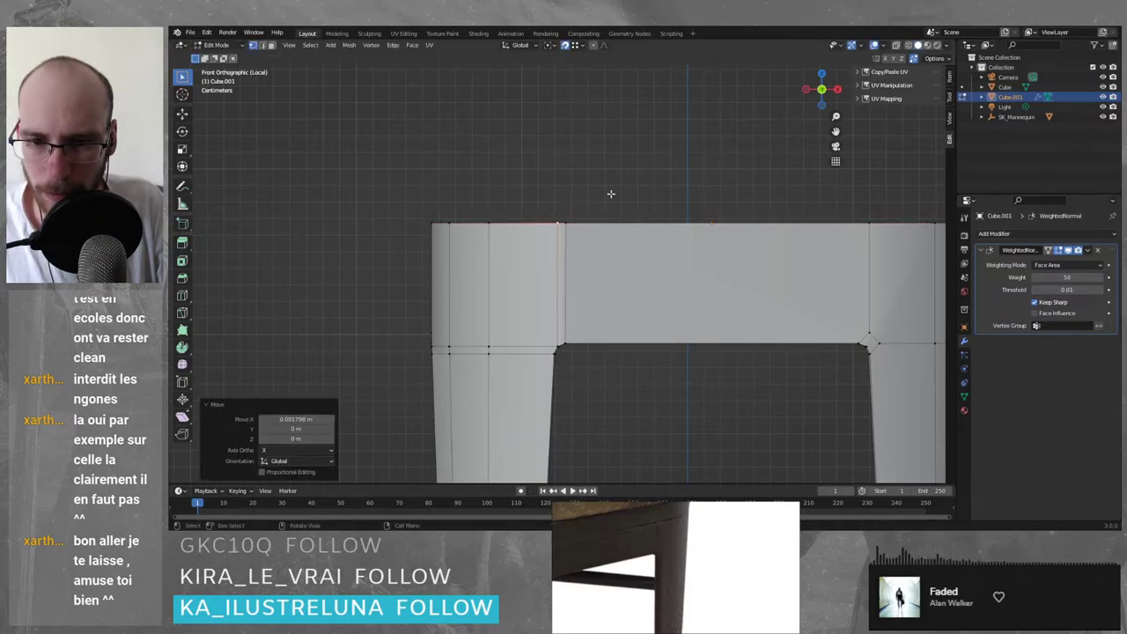
- Knife-cut across the frame's top rim from the new vertical cut's upper vertex to the inner rim edge
key(Tab)
scroll(584, 299, up, 2)
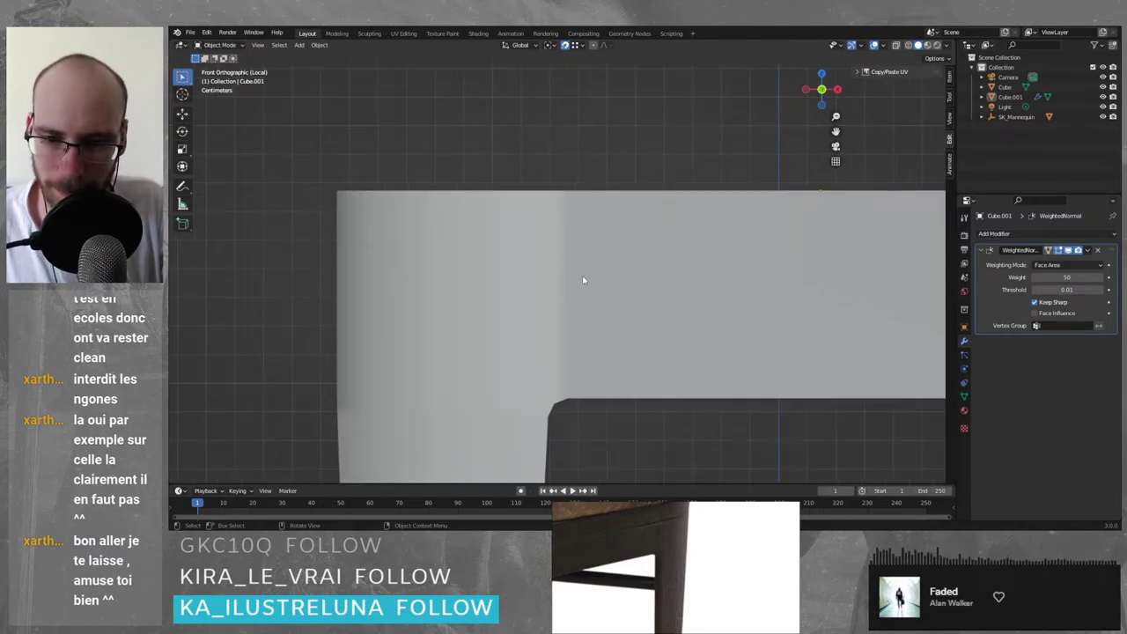
mouse_move(582, 276)
middle_down()
mouse_move(599, 317)
mouse_move(592, 259)
mouse_move(607, 304)
mouse_move(591, 287)
middle_up()
key(Tab)
scroll(592, 259, down, 2)
scroll(591, 288, up, 2)
scroll(566, 274, up, 2)
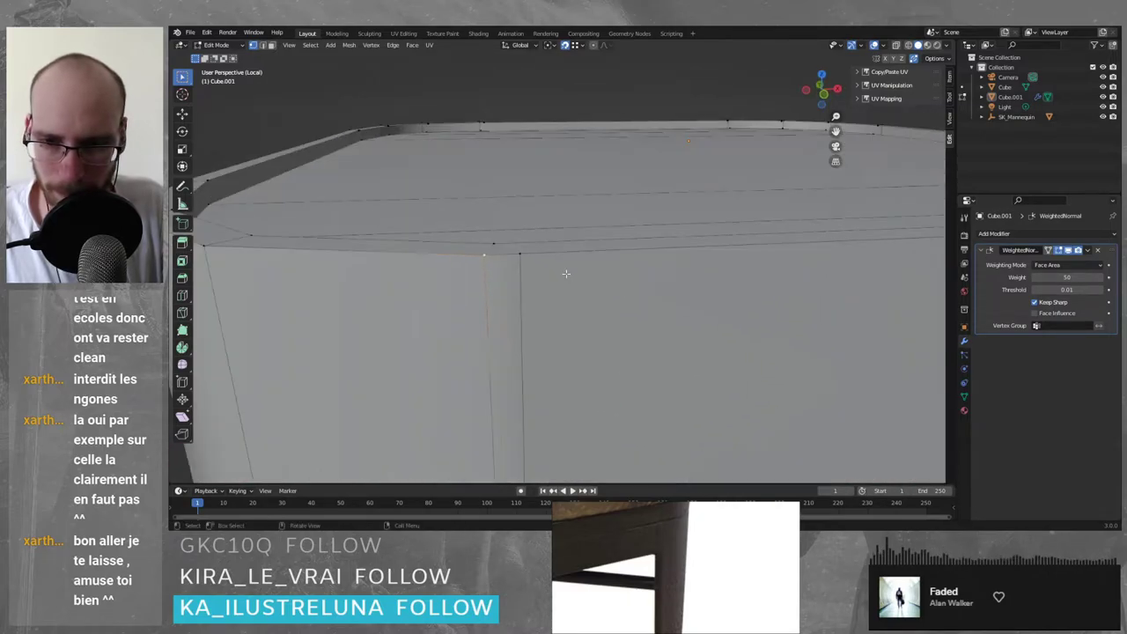
middle_drag(524, 254, 574, 310)
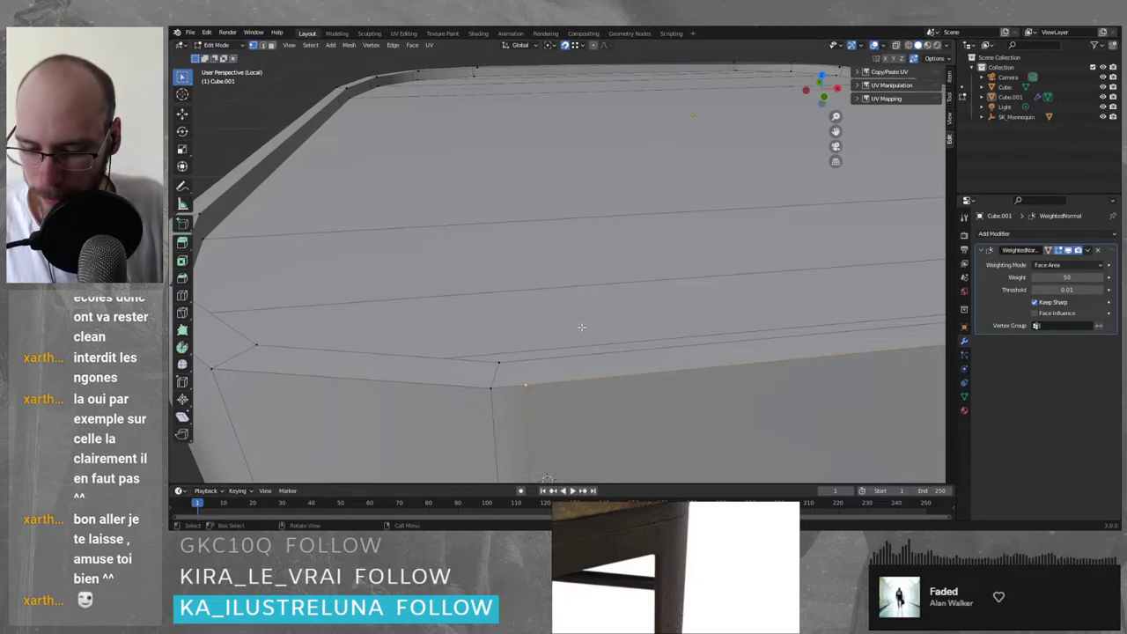
key(k)
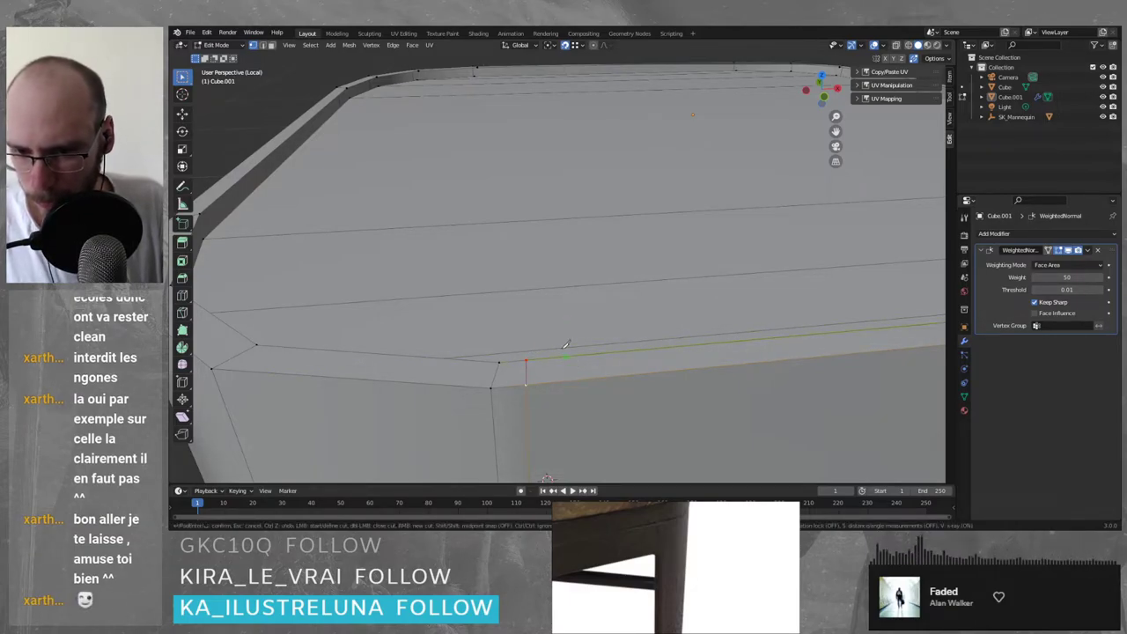
key(Return)
middle_drag(571, 403, 574, 379)
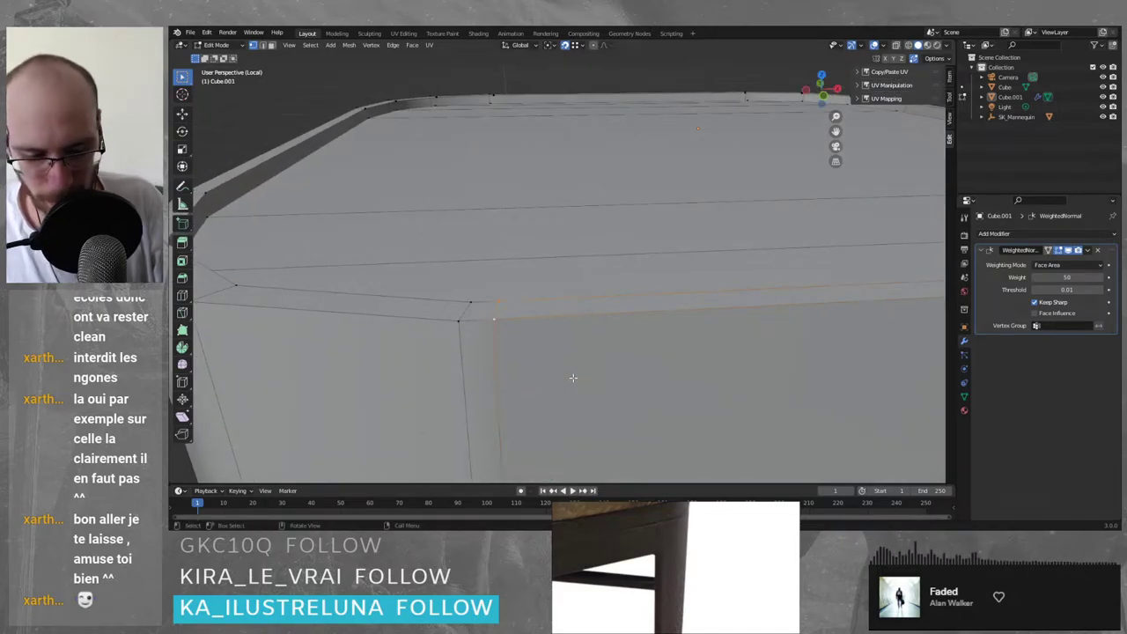
- Test the Weighted Normal modifier with weight 100 and threshold 10, and restore the threshold to 0.01
key(KP_1)
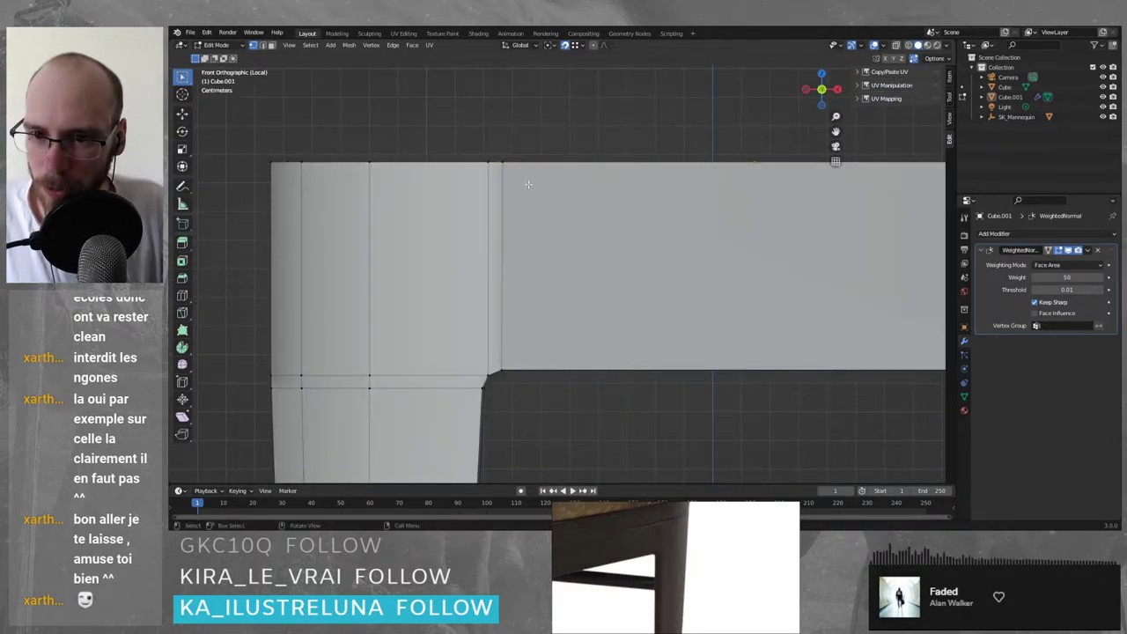
scroll(524, 183, up, 1)
key(Tab)
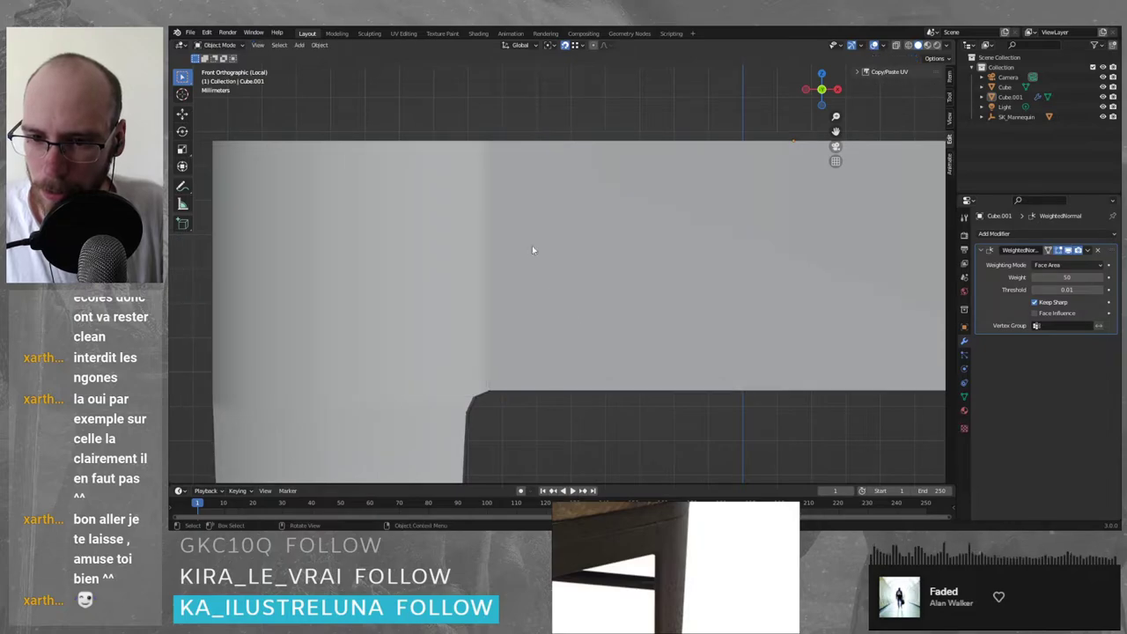
scroll(546, 255, down, 2)
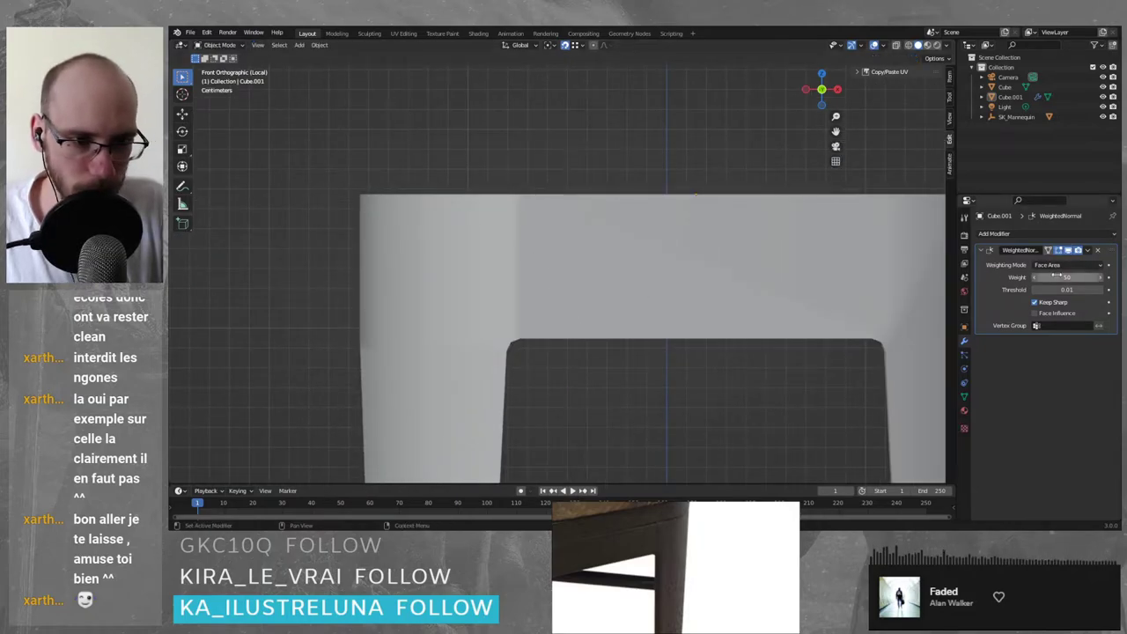
mouse_move(1062, 278)
mouse_down()
mouse_move(1043, 277)
mouse_move(1092, 276)
mouse_move(1083, 289)
mouse_move(1048, 289)
mouse_up()
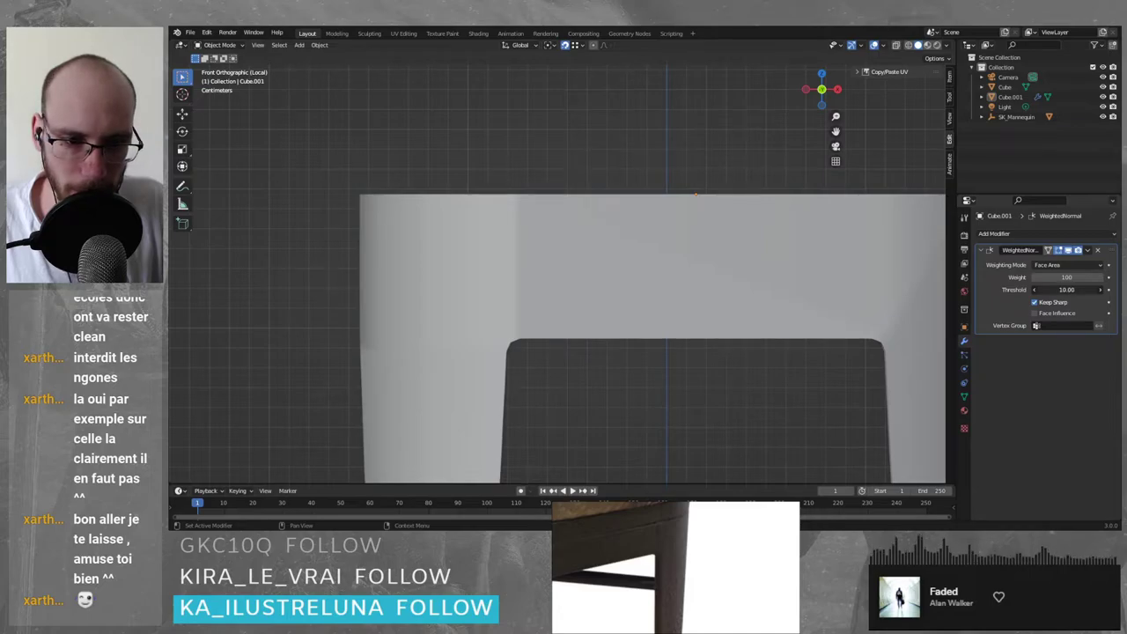
click(1058, 290)
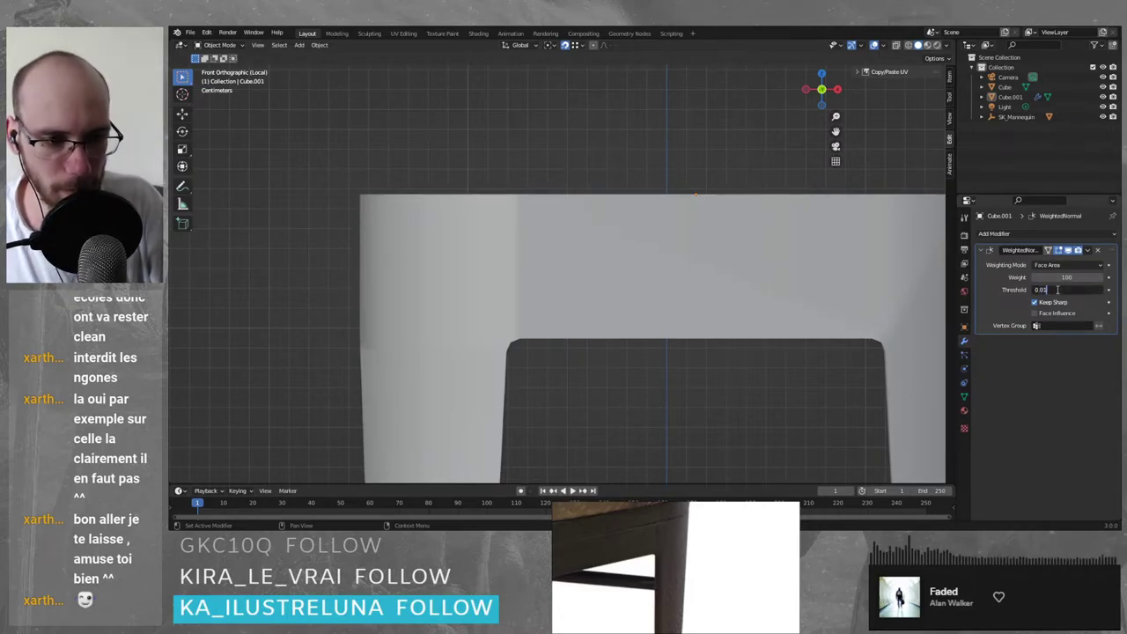
text(0.01)
key(Return)
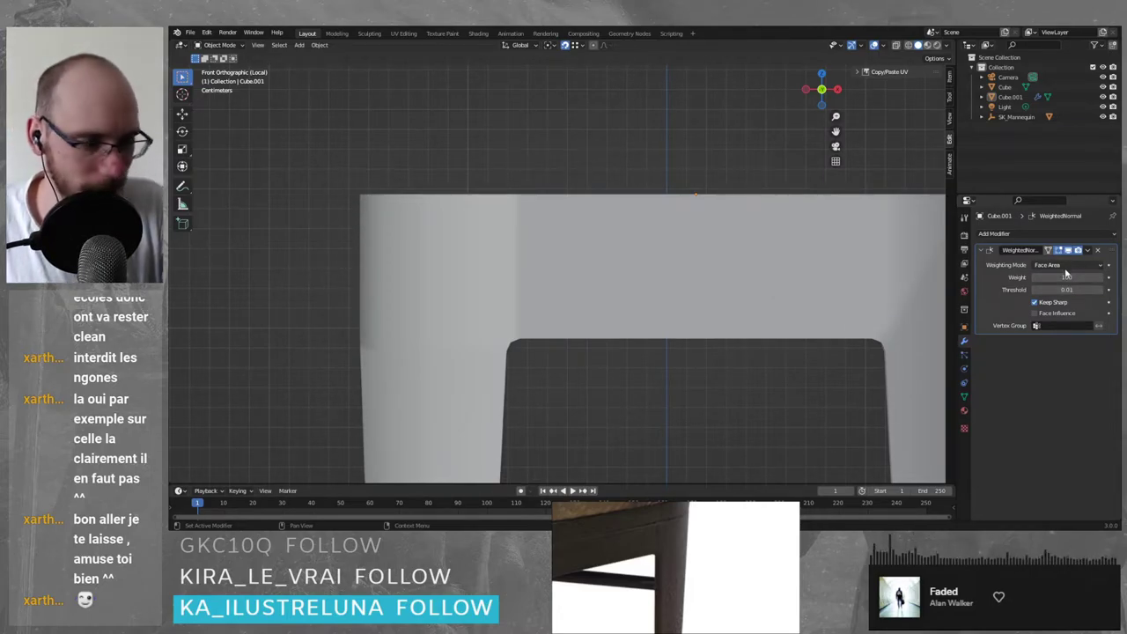
- Test the Weighted Normal modifier with weight 1, and restore the weight to 50
mouse_move(1067, 279)
mouse_down()
mouse_move(969, 278)
mouse_move(1070, 274)
mouse_move(1043, 274)
mouse_up()
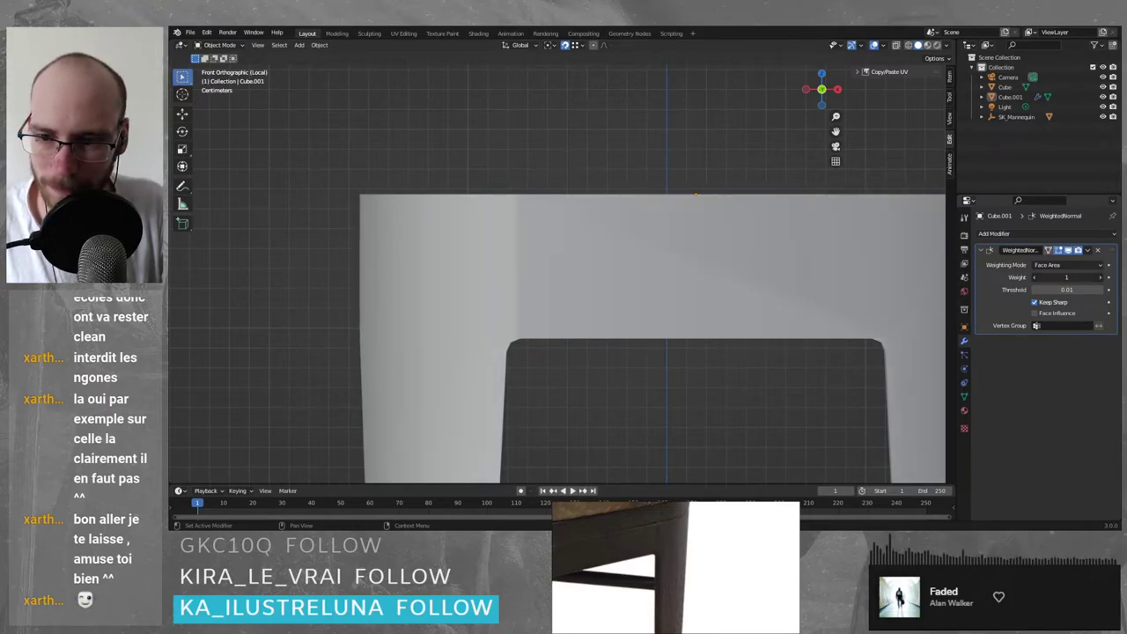
click(1077, 278)
text(50)
key(Return)
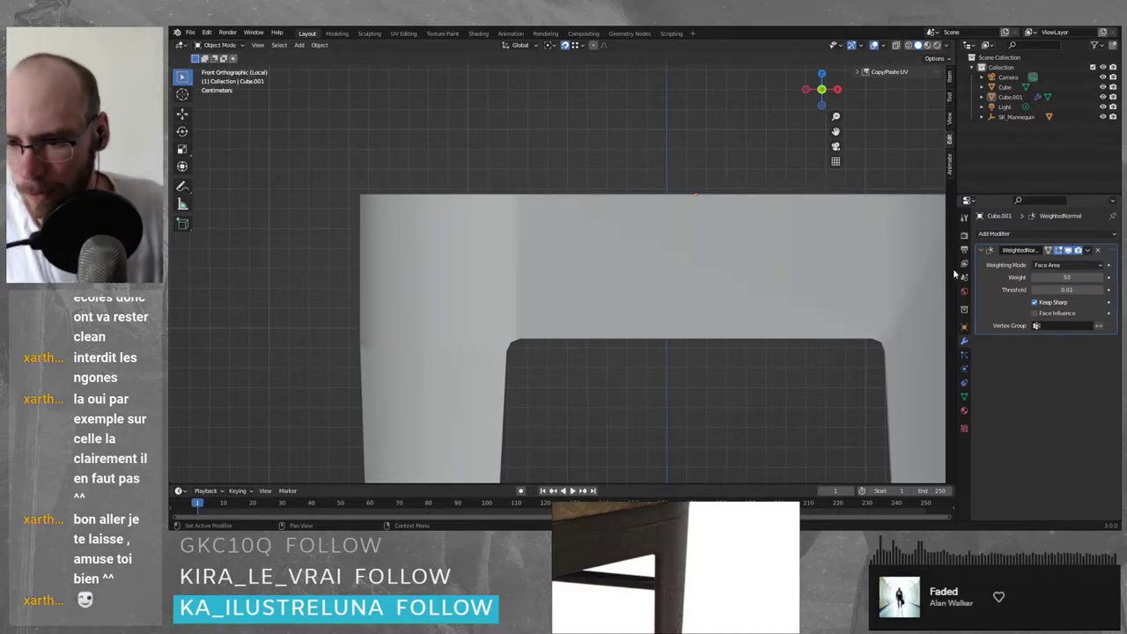
middle_drag(476, 299, 578, 308)
key(Tab)
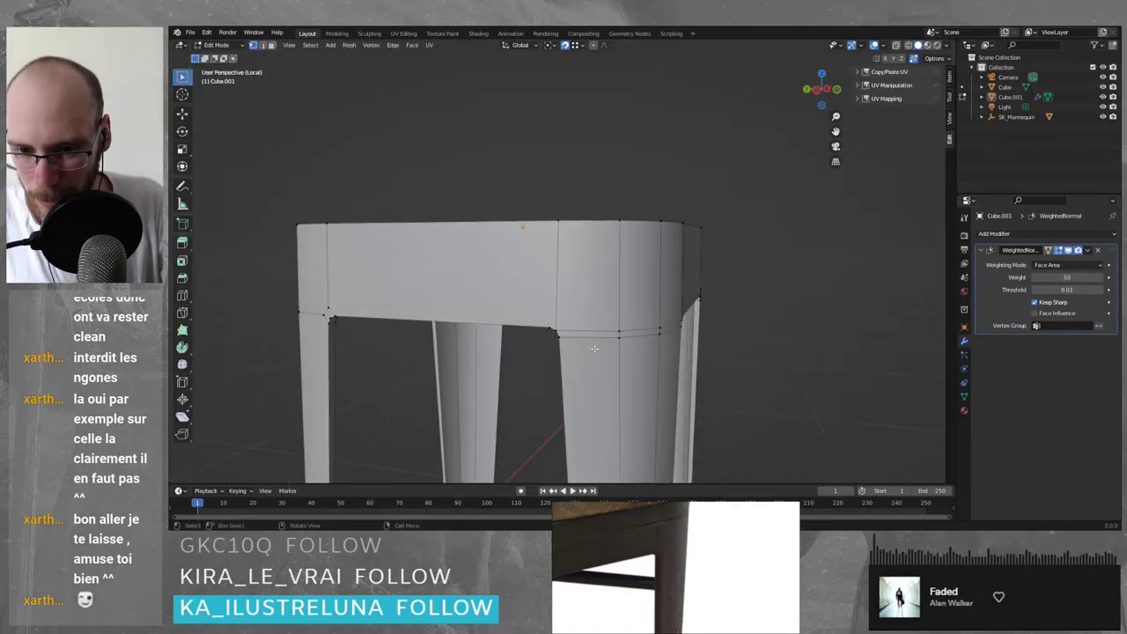
- Knife-cut the frame's left side panel from the front leg opening's bevelled corner straight up to the top edge and across the rim
scroll(564, 335, up, 4)
middle_drag(553, 362, 566, 229)
key(k)
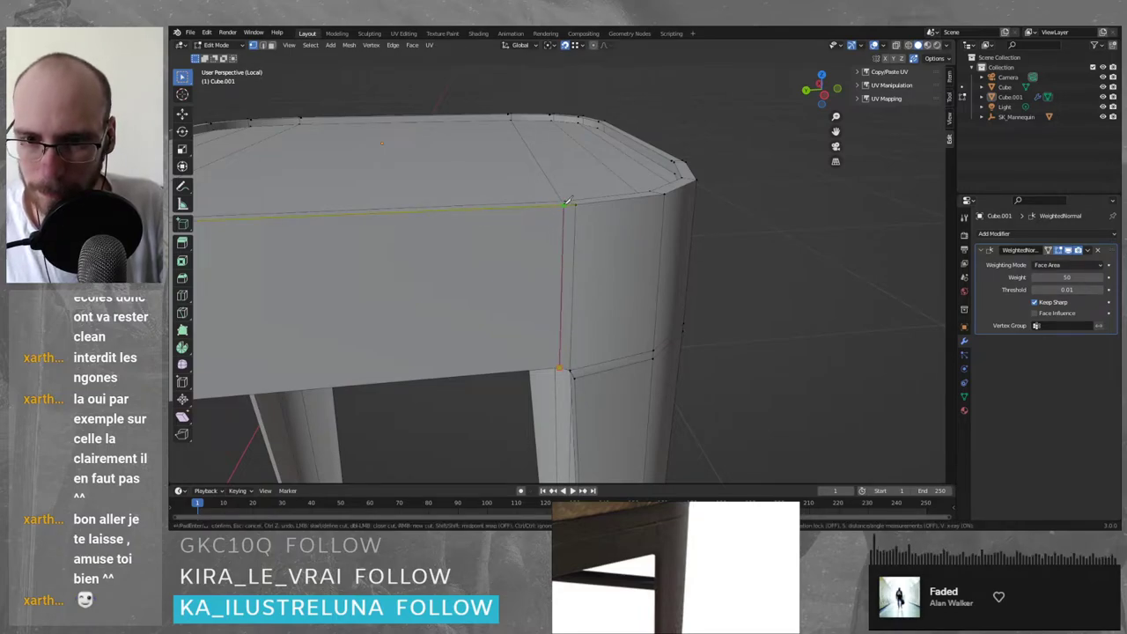
middle_drag(561, 201, 567, 234)
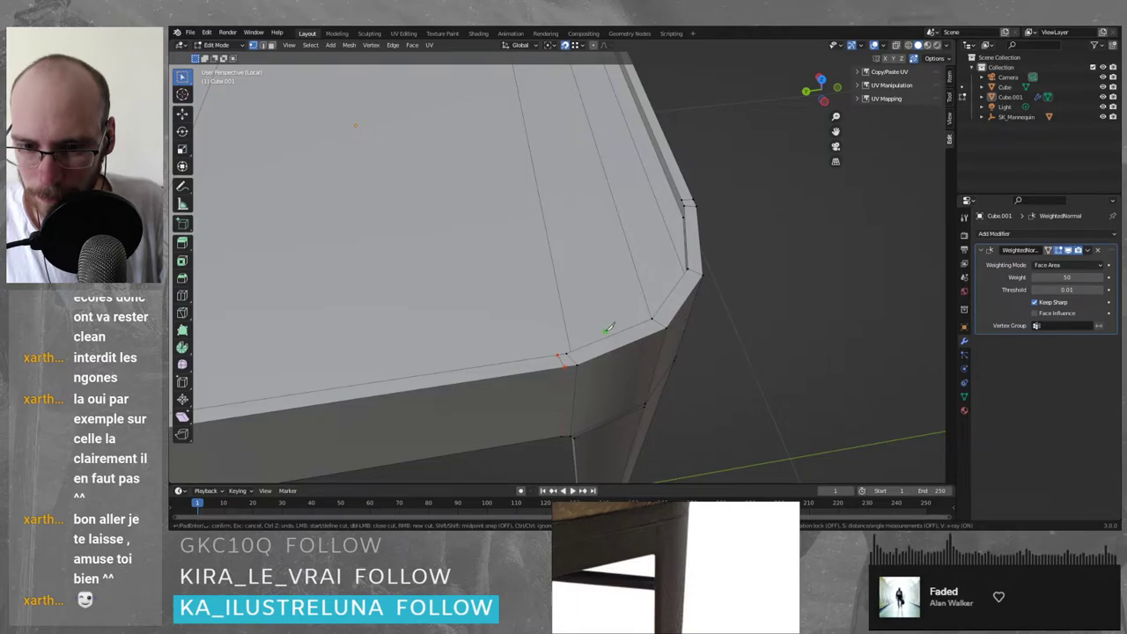
key(Return)
middle_drag(617, 342, 586, 323)
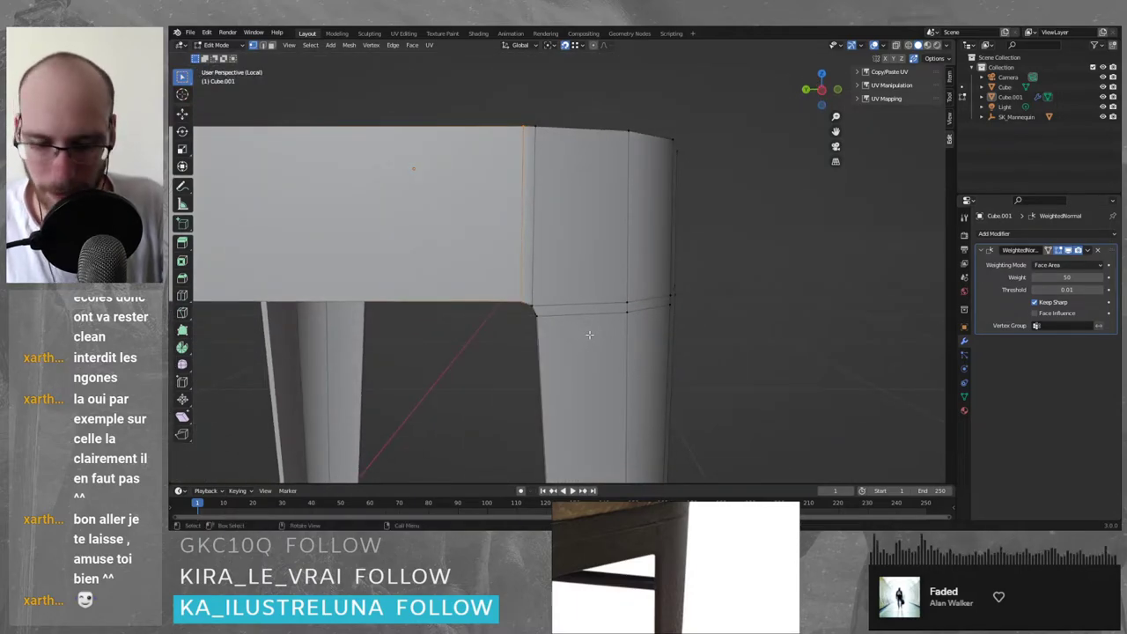
- Examine the new vertical cut and the leg-opening corners in the right, front and left orthographic views
key(KP_1)
key(KP_2)
key(KP_3)
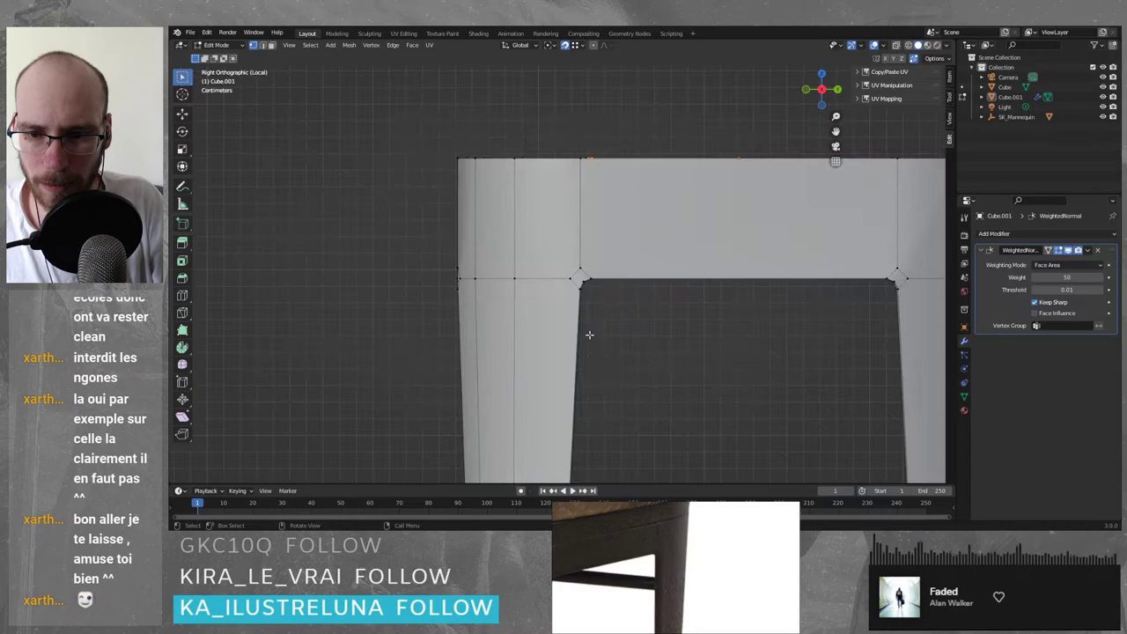
key(KP_2)
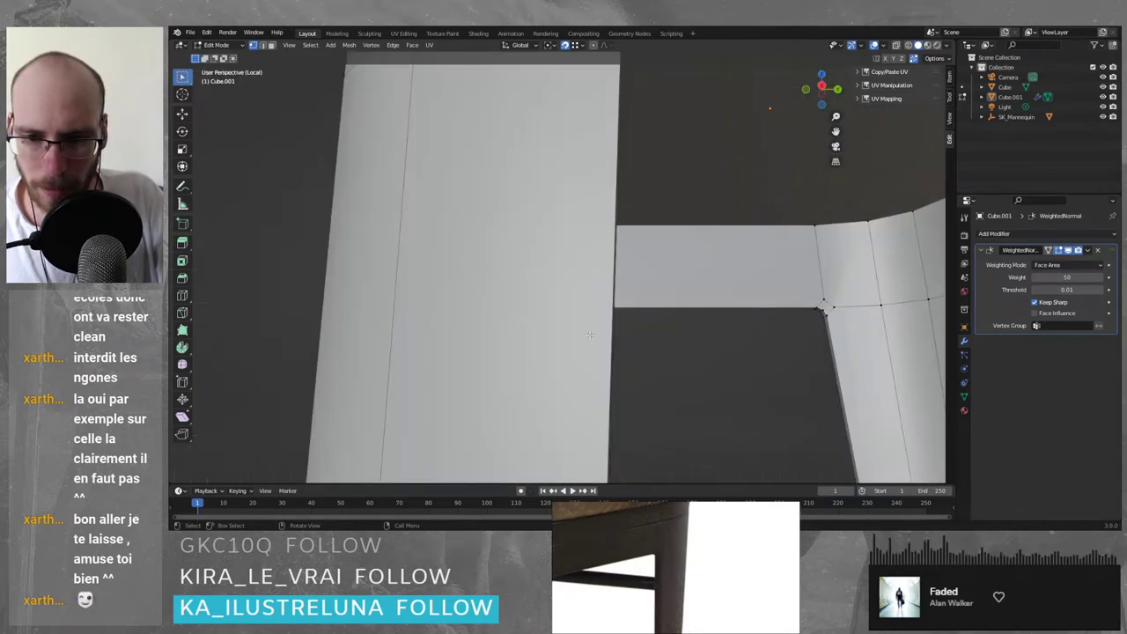
key(KP_3)
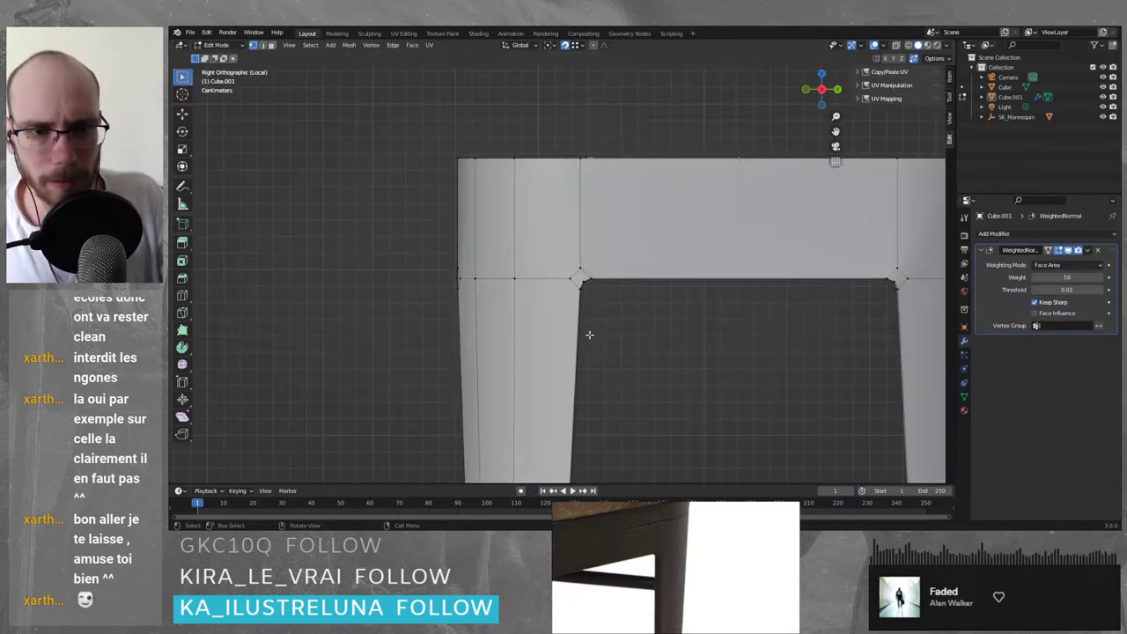
click(808, 89)
mouse_move(740, 230)
shift+middle_down()
mouse_move(578, 239)
mouse_move(755, 227)
shift+middle_up()
scroll(541, 211, up, 1)
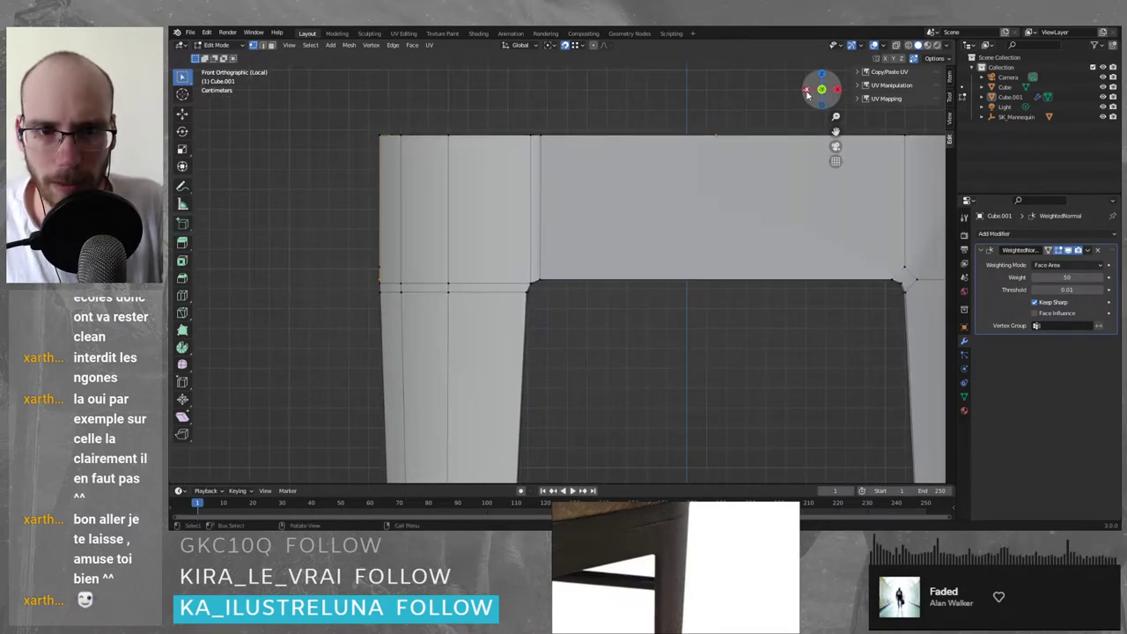
click(806, 89)
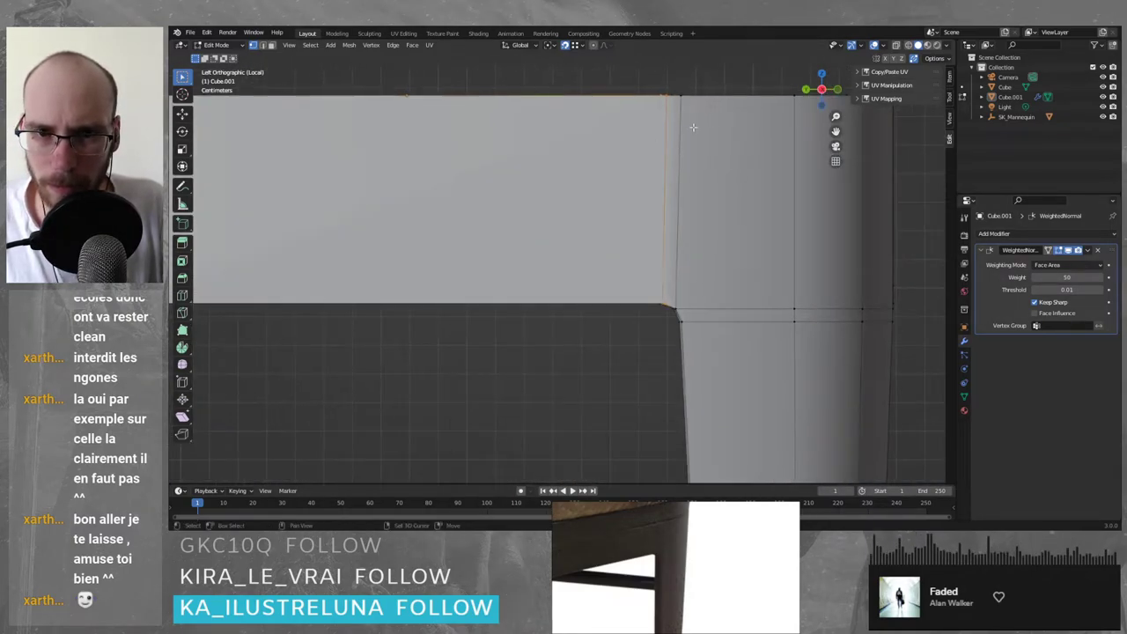
shift+middle_drag(693, 127, 640, 173)
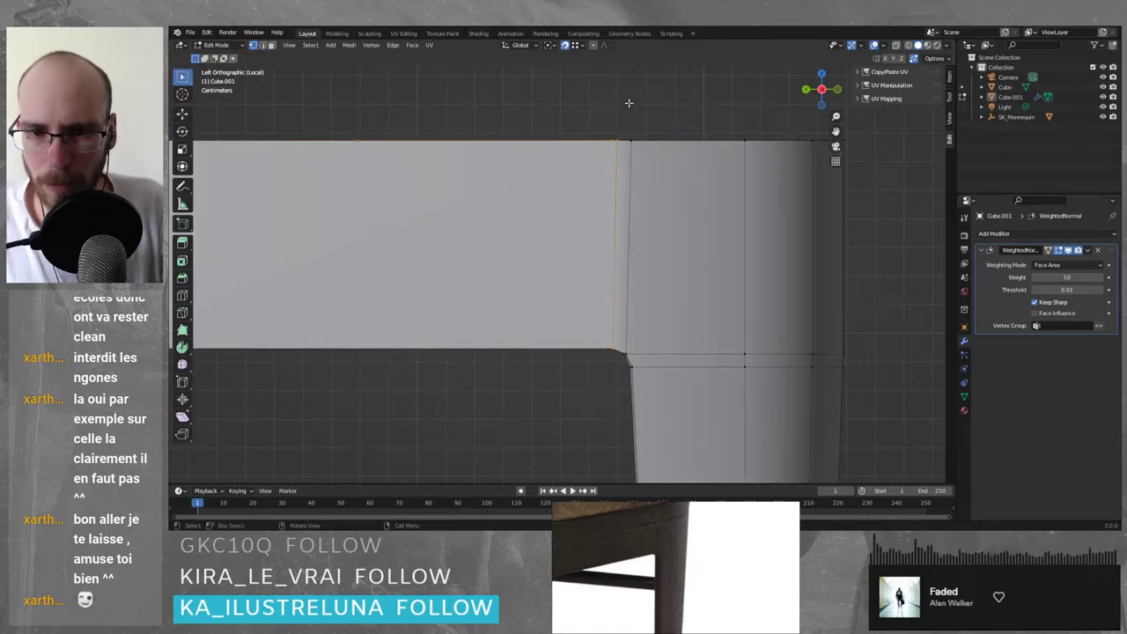
scroll(620, 110, down, 2)
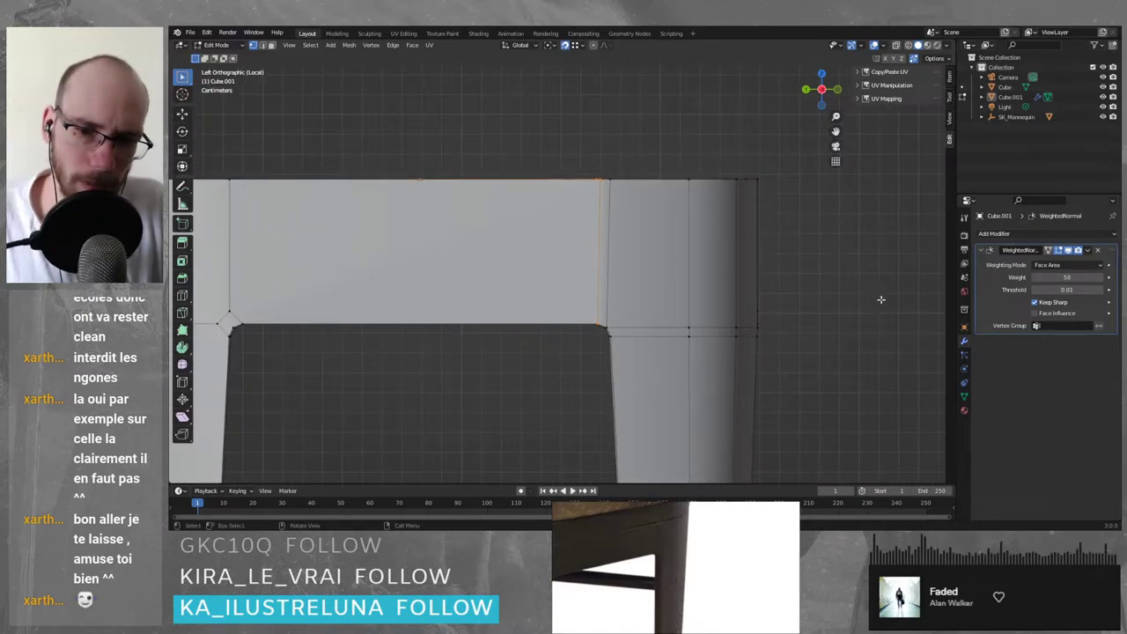
- Examine the frame's corner shading in Object Mode and view more of the stool in the reference photo
middle_drag(881, 299, 793, 310)
key(Tab)
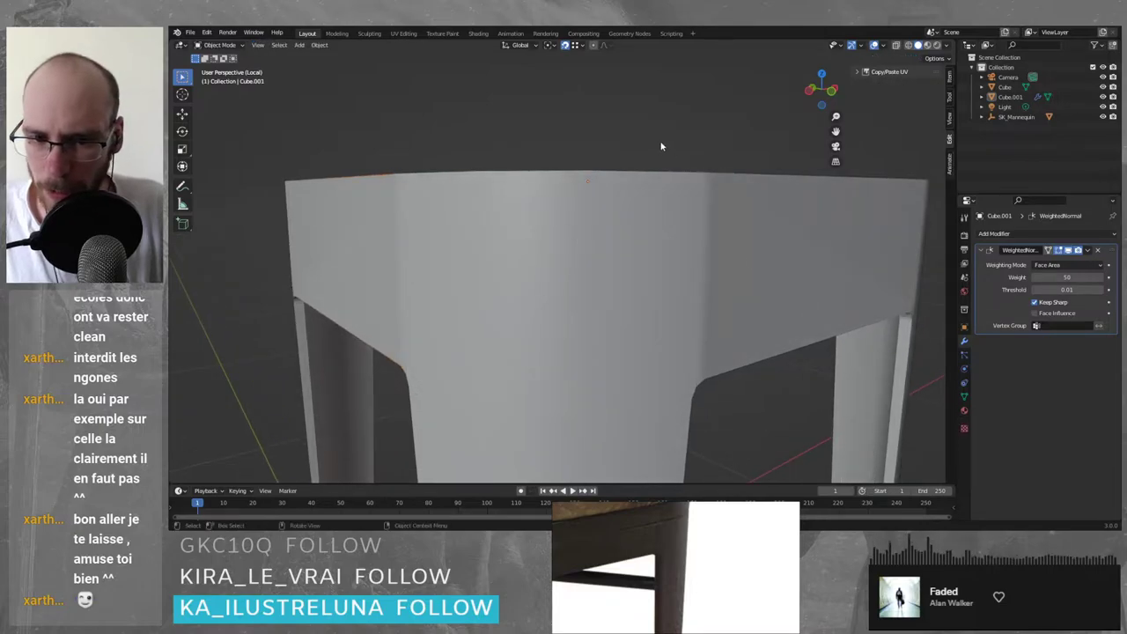
scroll(604, 259, down, 4)
middle_drag(604, 259, 582, 247)
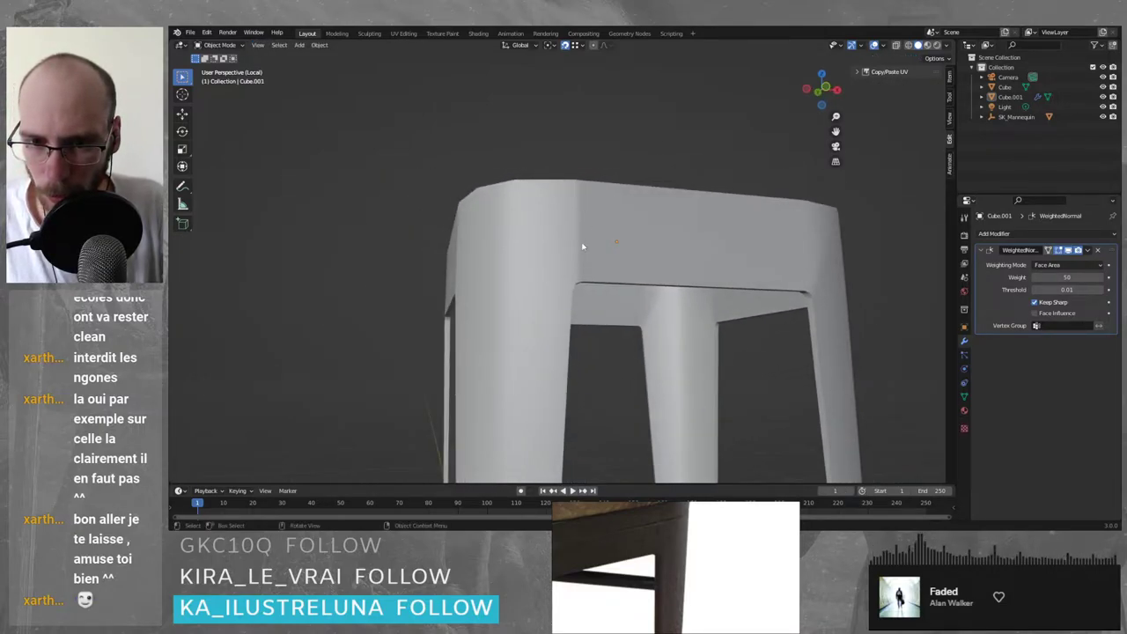
middle_drag(569, 197, 586, 262)
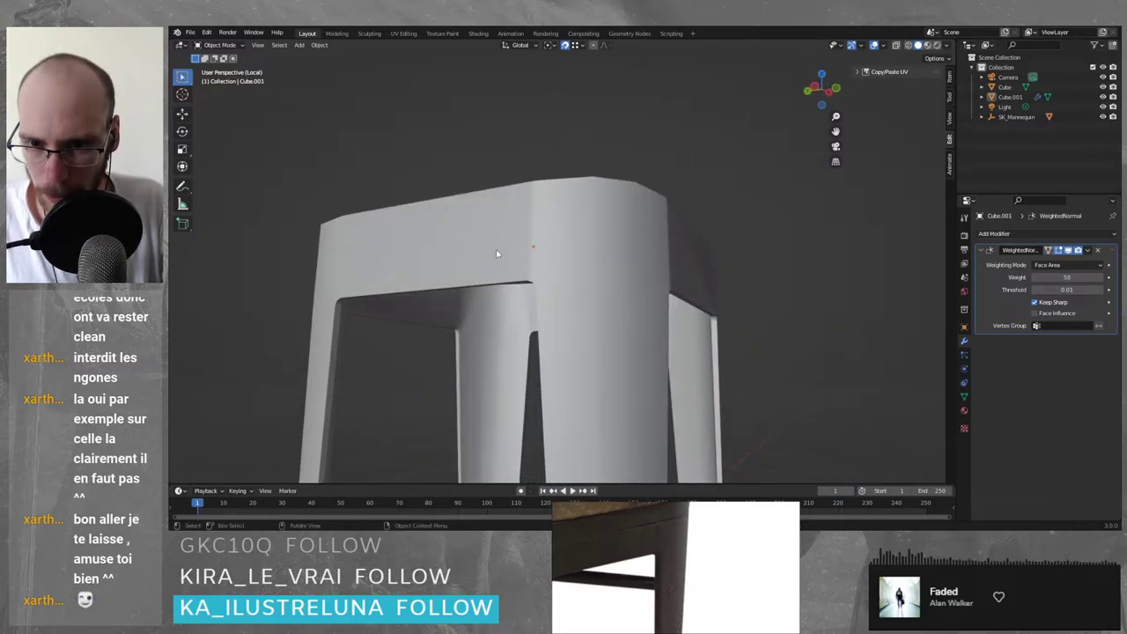
middle_drag(495, 253, 581, 257)
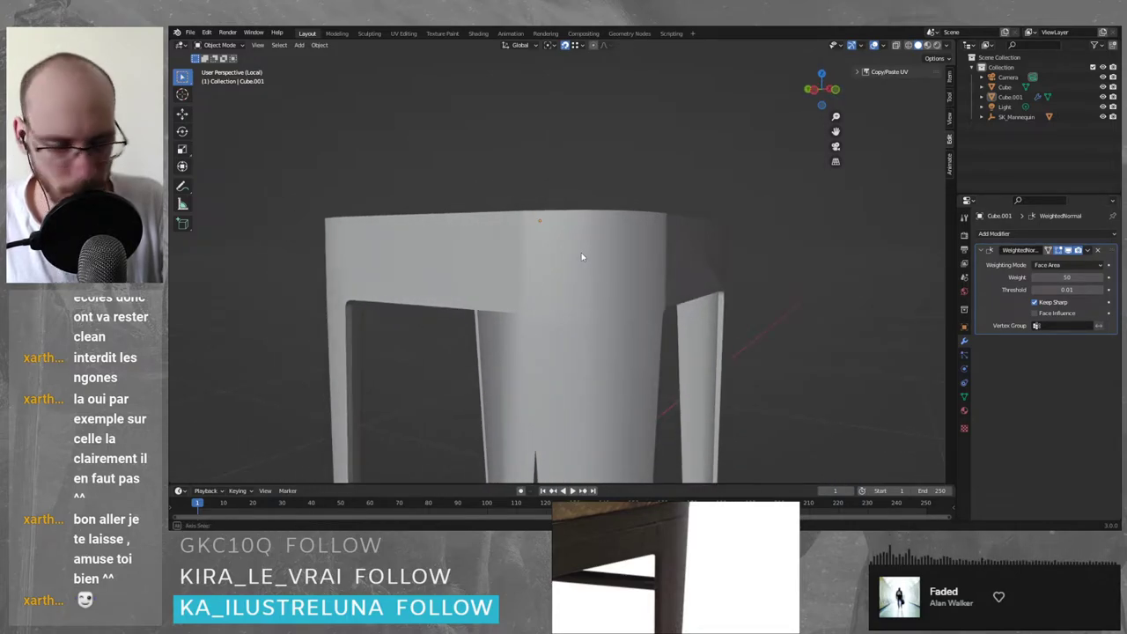
scroll(638, 555, down, 5)
middle_drag(623, 553, 676, 548)
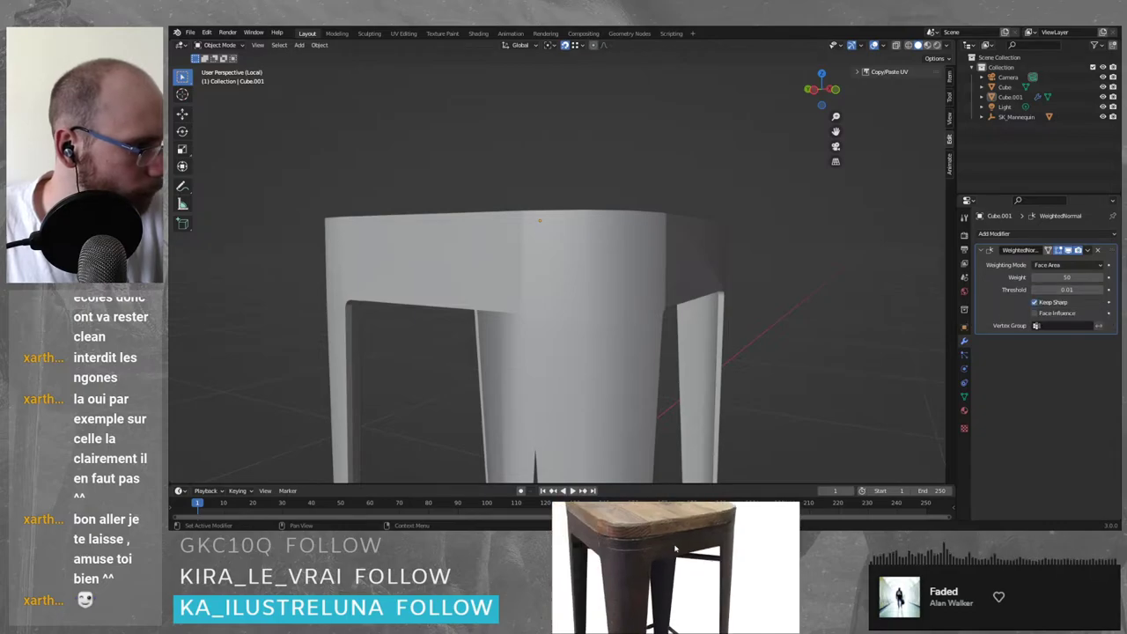
- Select the narrow face beside the new cut and compare the surrounding shading in Edit Mode and Object Mode
middle_drag(463, 266, 598, 283)
scroll(569, 267, up, 4)
key(Tab)
click(595, 273)
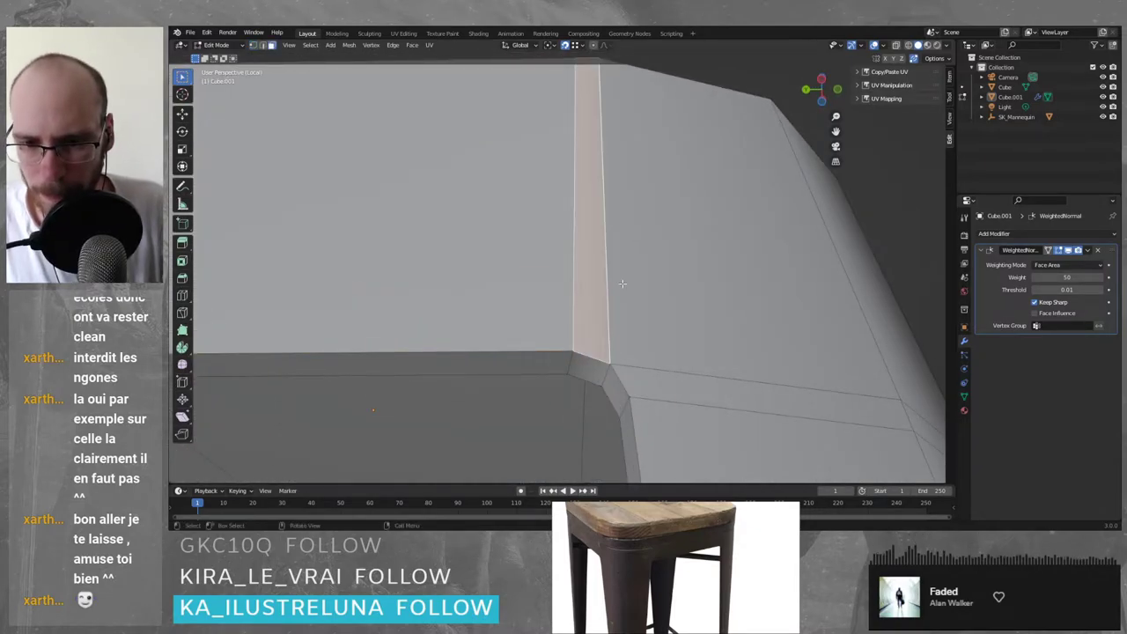
middle_drag(671, 255, 647, 298)
scroll(647, 297, down, 5)
key(Tab)
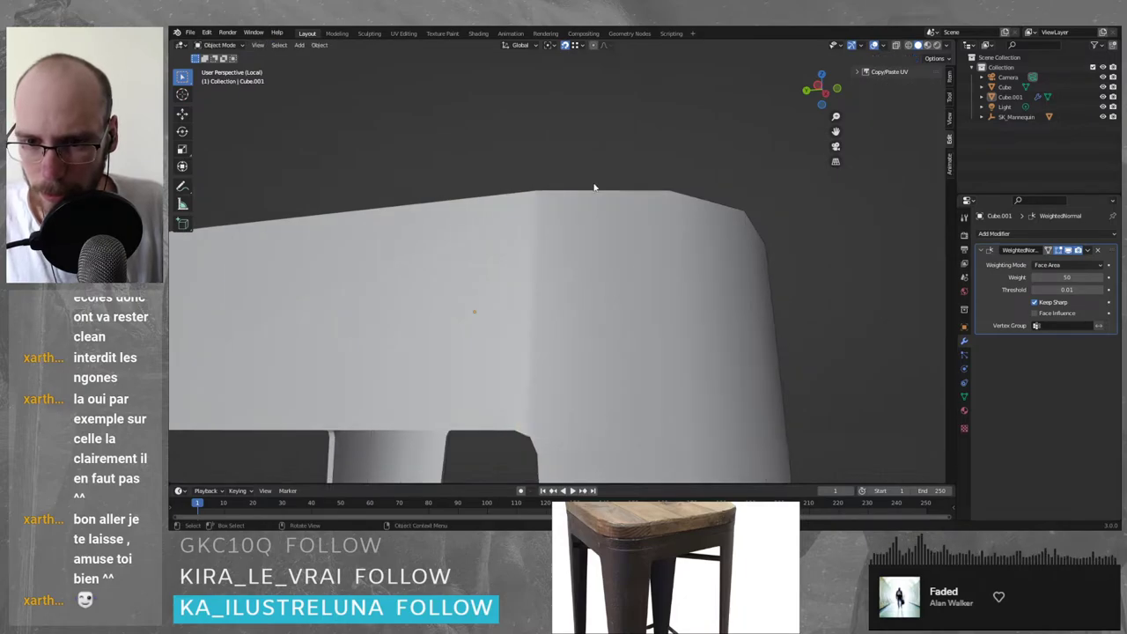
middle_drag(583, 148, 581, 163)
shift+middle_drag(565, 291, 571, 239)
key(Tab)
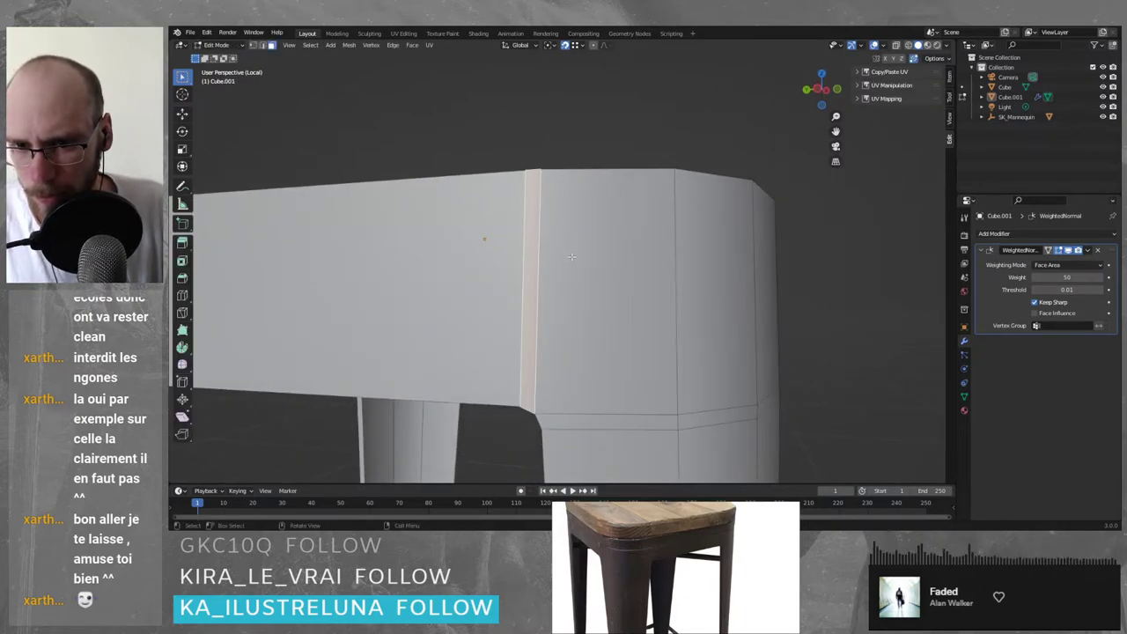
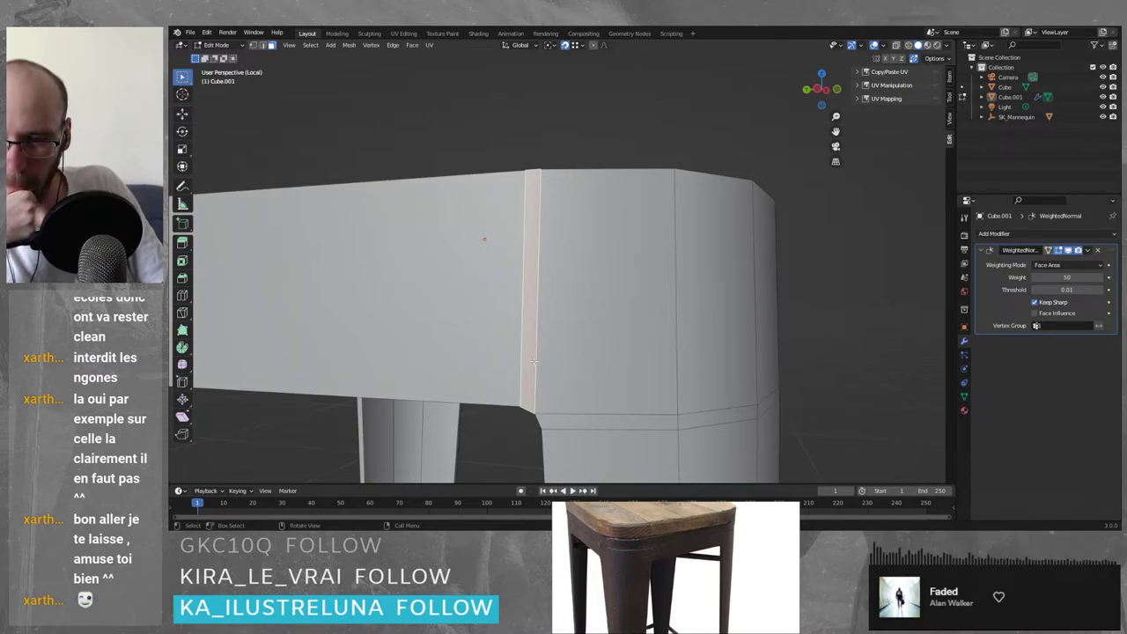
- Clear the face selection and examine the bevelled leg-opening corner from below in both modes
key(alt+a)
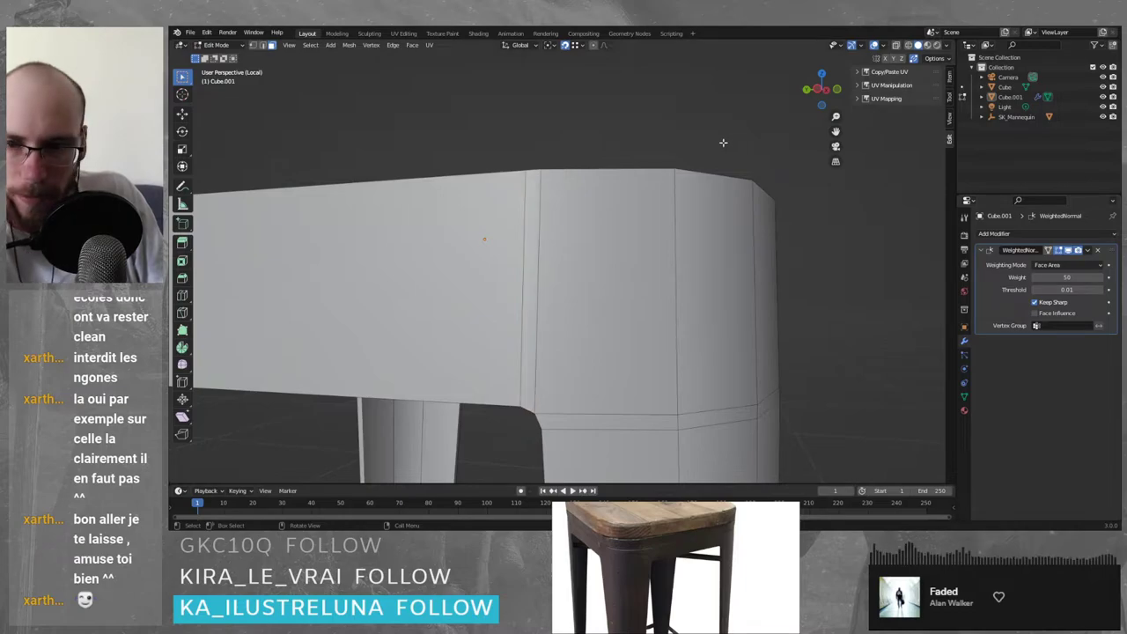
key(Tab)
middle_drag(768, 240, 548, 242)
key(Tab)
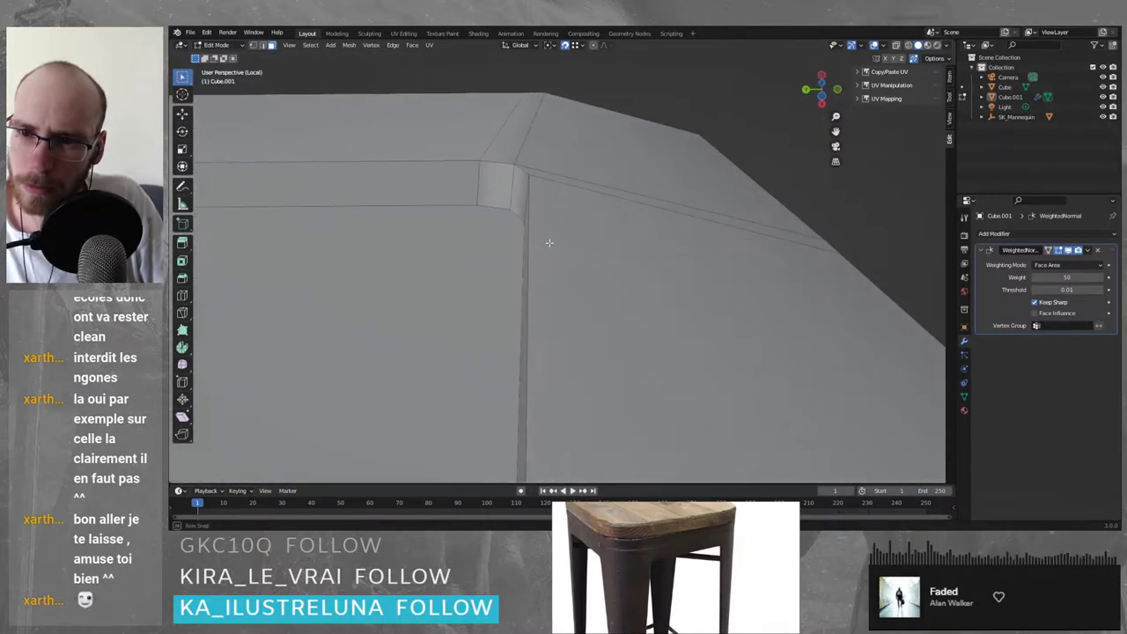
key(Tab)
key(Tab)
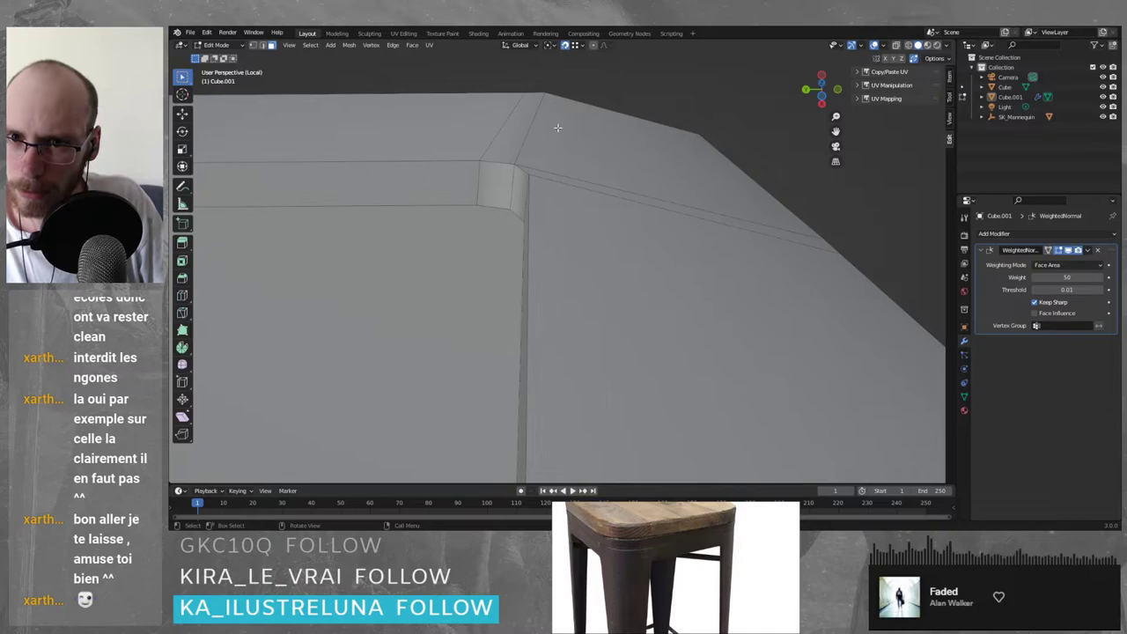
- Move the top vertex of the leg's edge about 0.0011 m with Z locked, and check the corner shading in Object Mode
key(2)
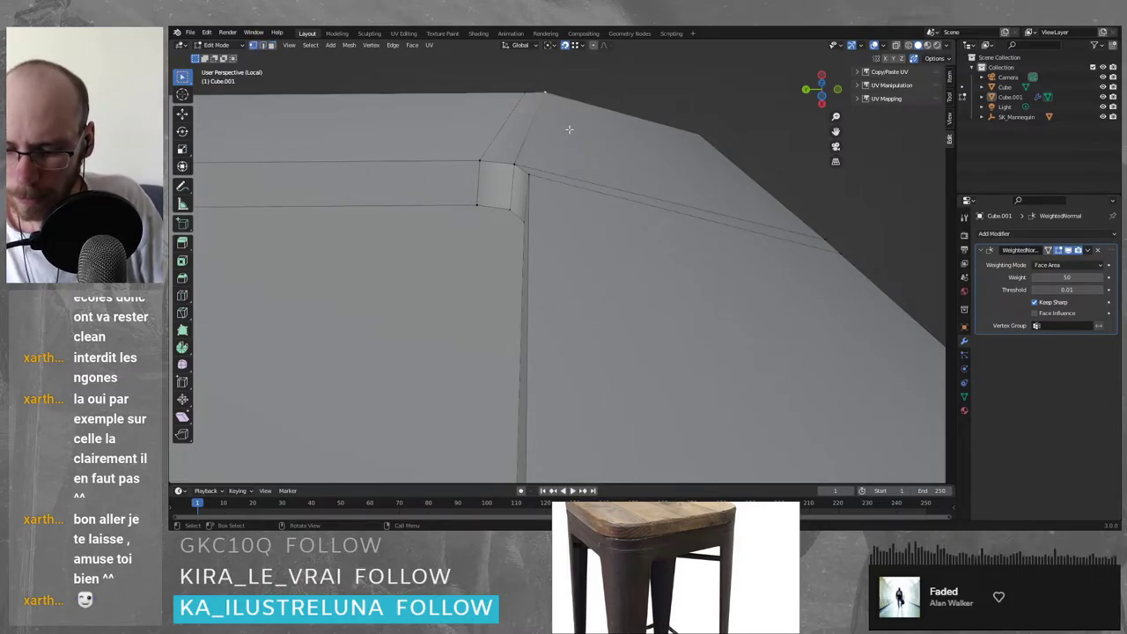
key(g)
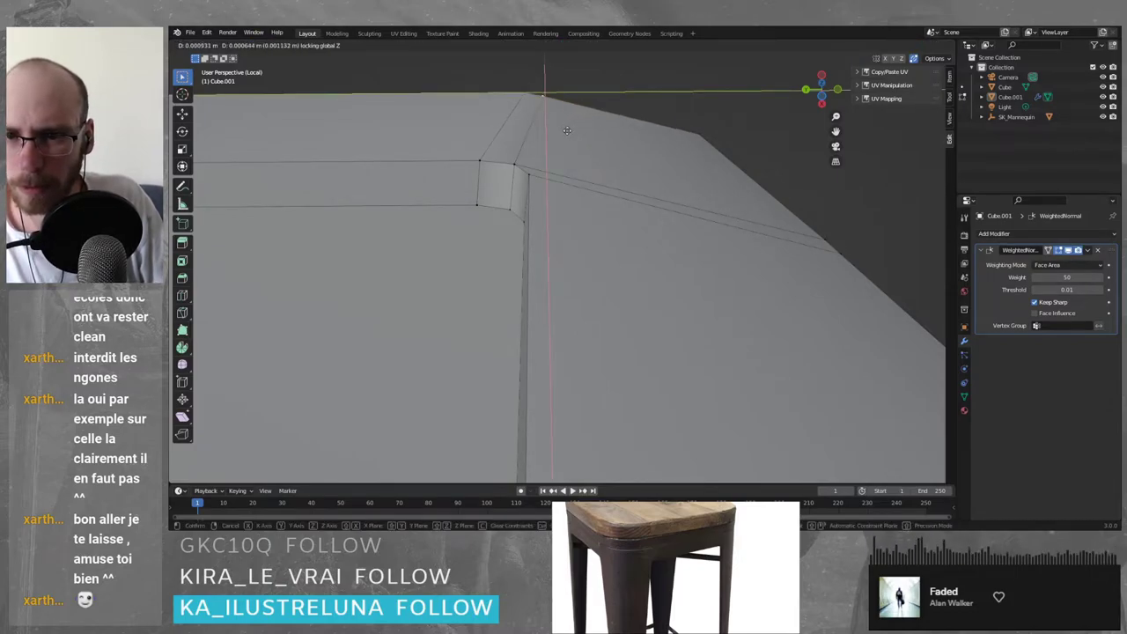
click(567, 131)
key(Tab)
middle_drag(582, 128, 568, 277)
middle_drag(588, 260, 502, 343)
scroll(549, 288, down, 4)
key(Tab)
- Snap the two outer vertices around the back-left leg's side opening corner onto the bevel's middle vertex
mouse_move(685, 352)
middle_down()
mouse_move(627, 335)
mouse_move(678, 348)
mouse_move(678, 359)
middle_up()
shift+middle_drag(370, 346, 609, 284)
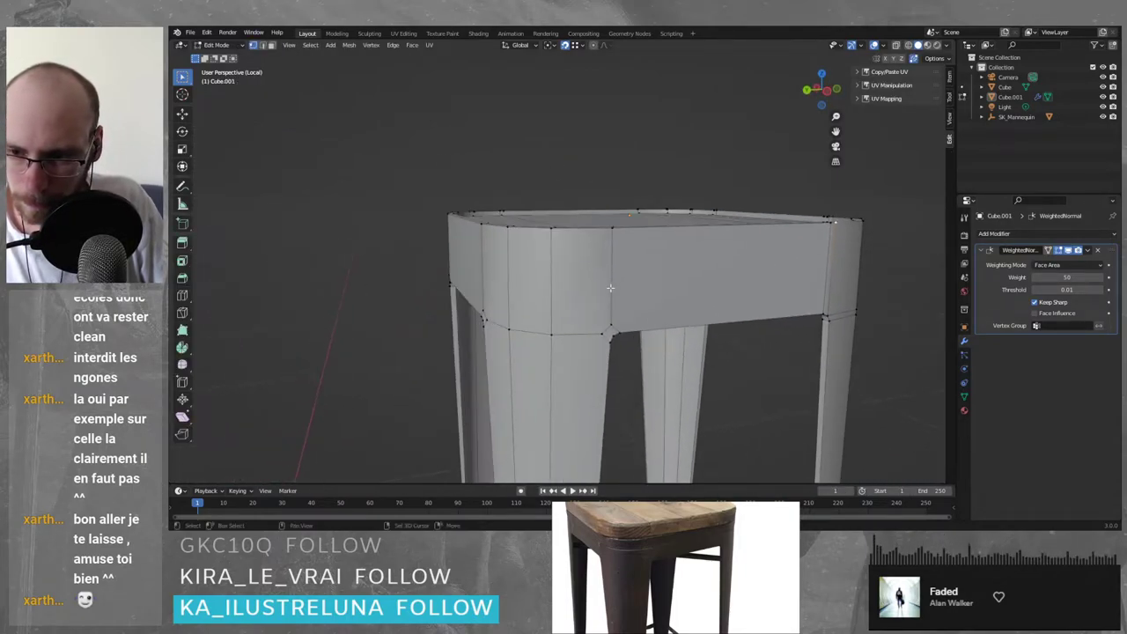
scroll(616, 304, up, 3)
shift+middle_drag(637, 331, 558, 298)
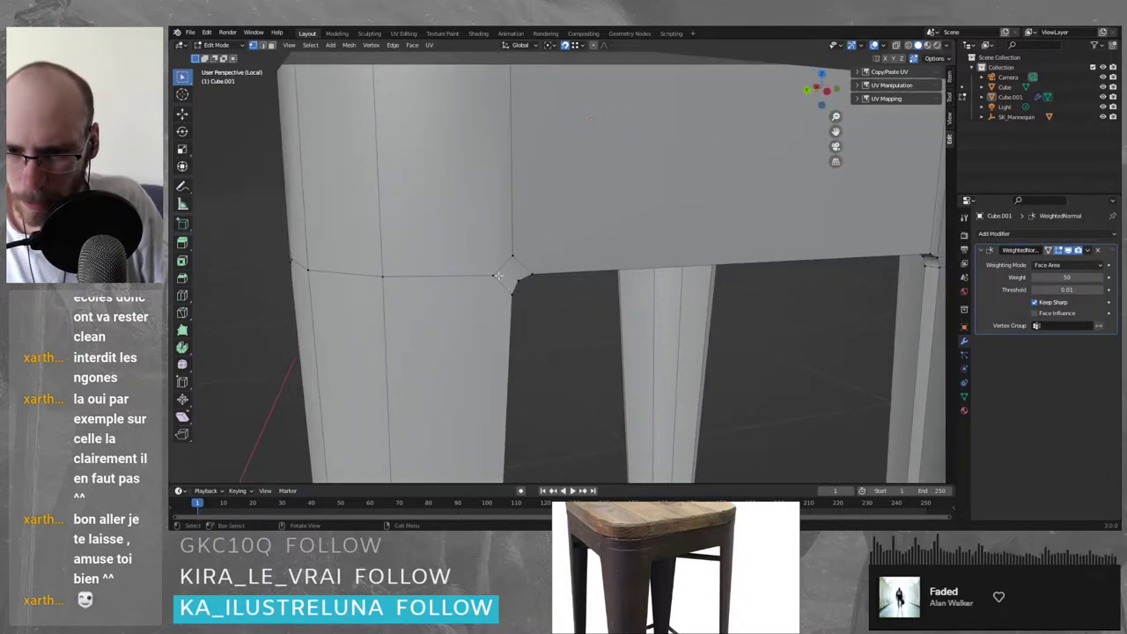
key(g)
click(524, 285)
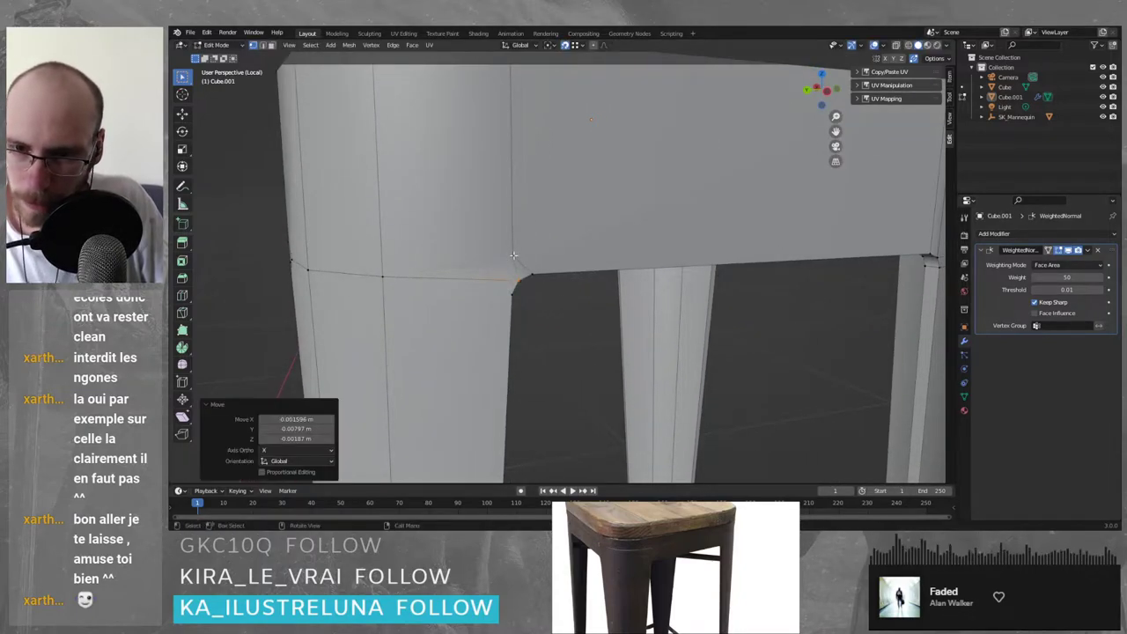
click(514, 256)
key(g)
click(516, 269)
- Snap the two outer vertices around the same leg's back opening corner onto that bevel's middle vertex
middle_drag(517, 269, 497, 251)
key(g)
click(544, 270)
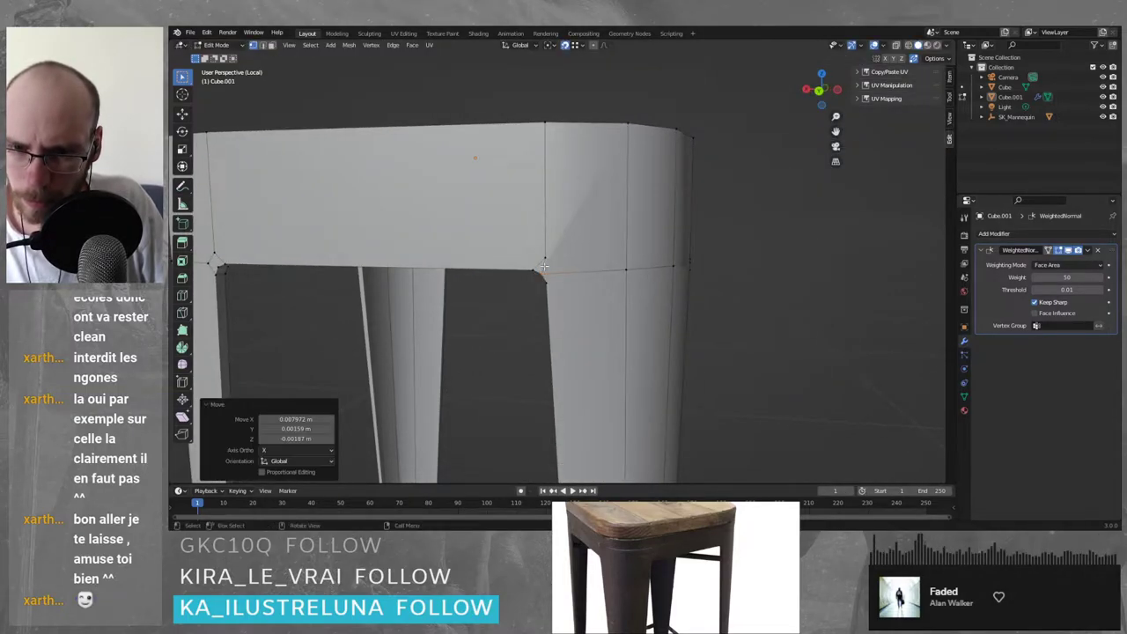
key(g)
click(544, 270)
middle_drag(544, 269, 509, 284)
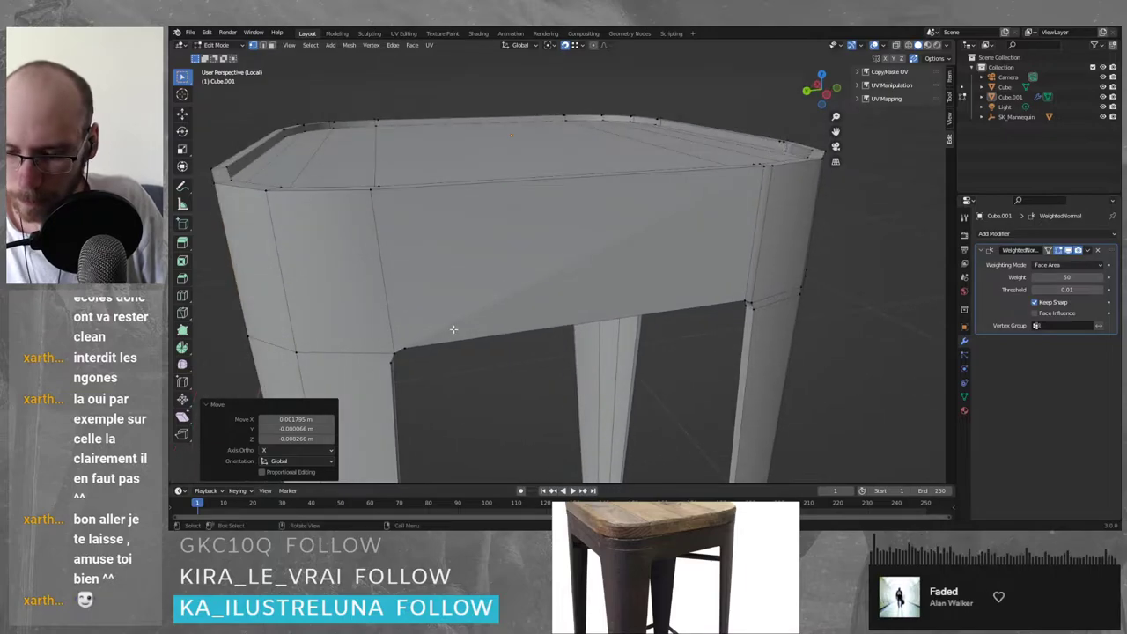
- Knife-cut the left side panel from the back leg opening's bevelled corner up to the top edge and across the rim
key(k)
click(404, 347)
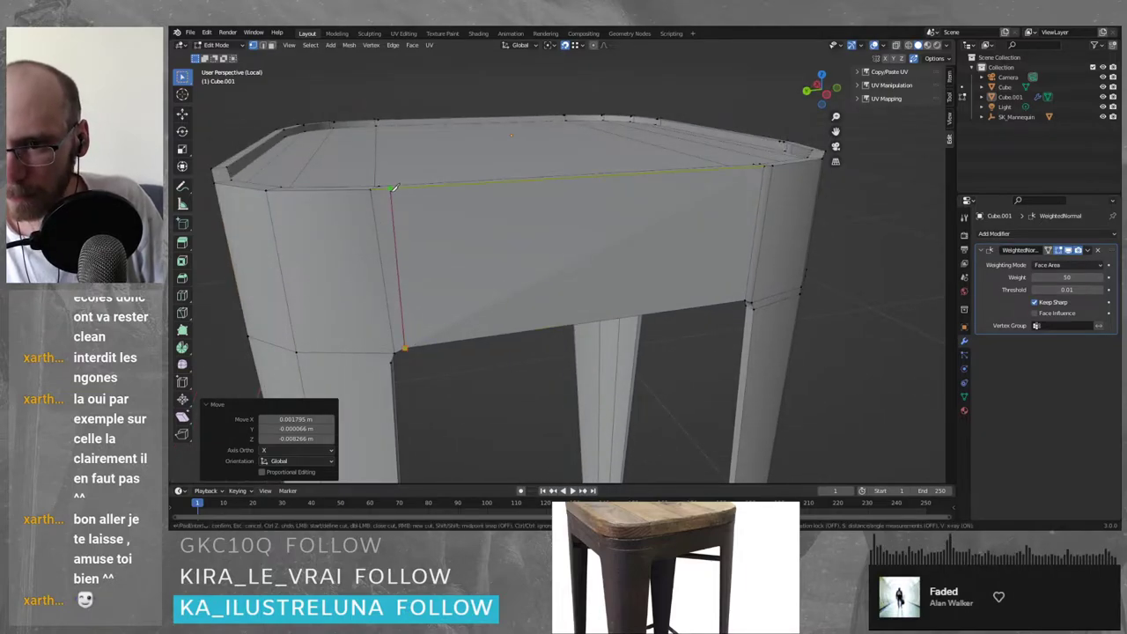
middle_drag(390, 189, 398, 257)
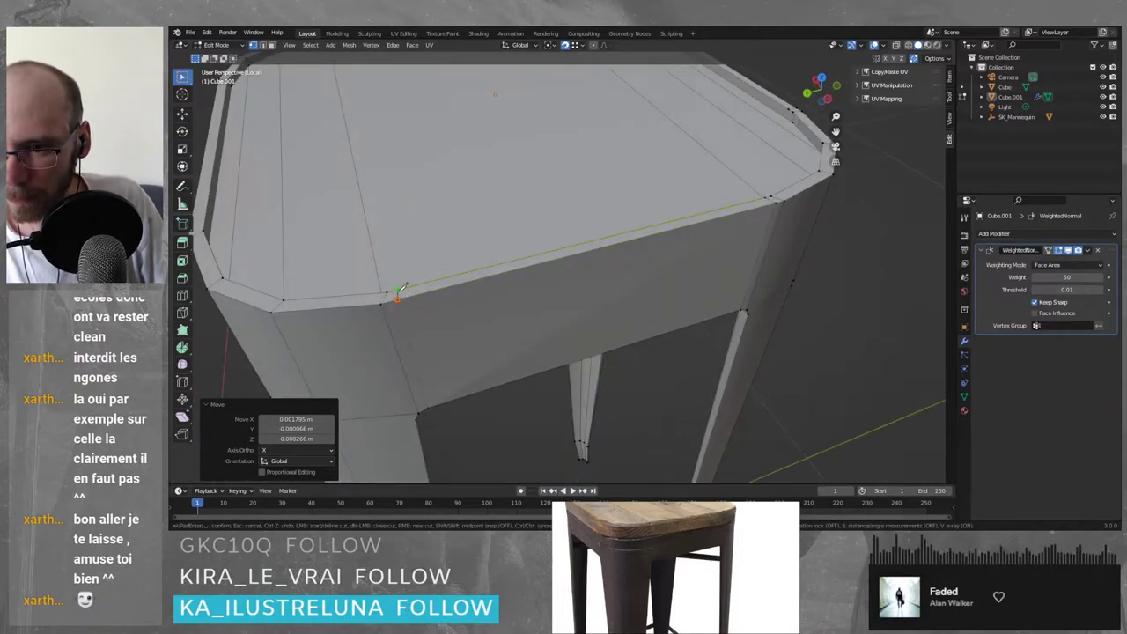
click(420, 282)
key(Return)
middle_drag(417, 327, 397, 297)
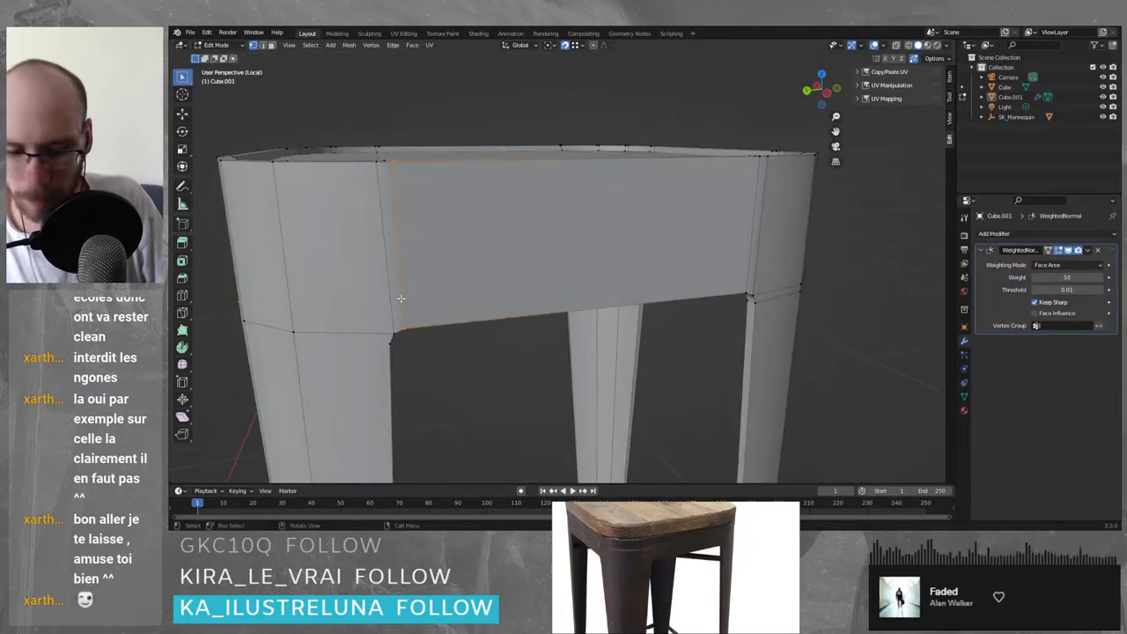
- Examine the leg-opening corners and new cuts from the left, front and right views, and check the shading in Object Mode
click(826, 93)
shift+middle_drag(437, 196, 542, 240)
scroll(531, 214, up, 3)
scroll(544, 227, up, 2)
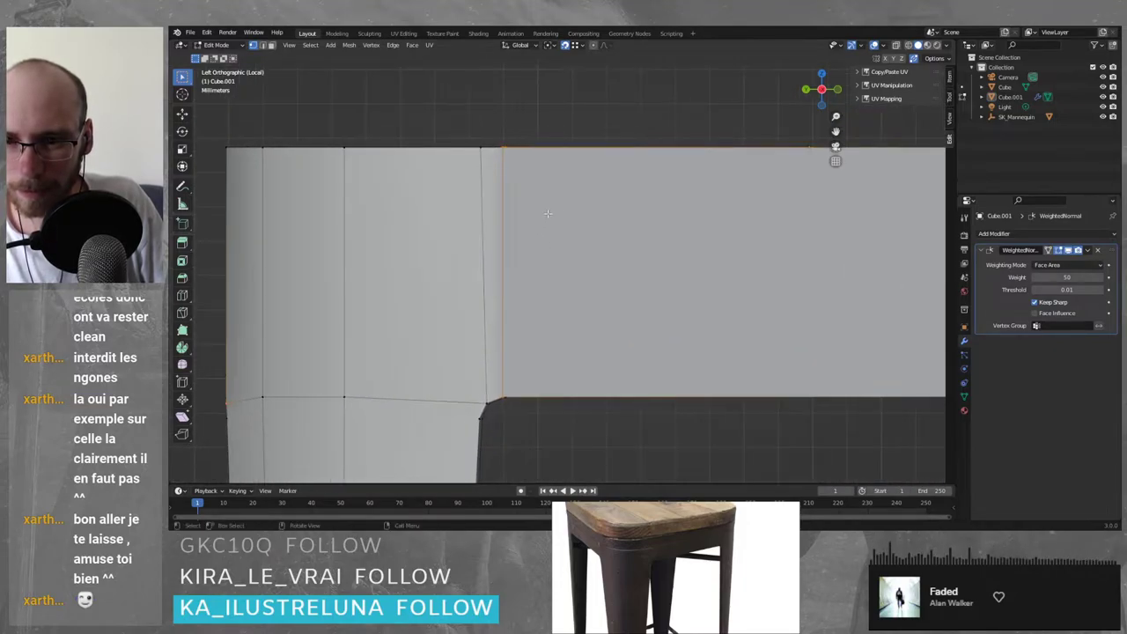
scroll(539, 213, down, 1)
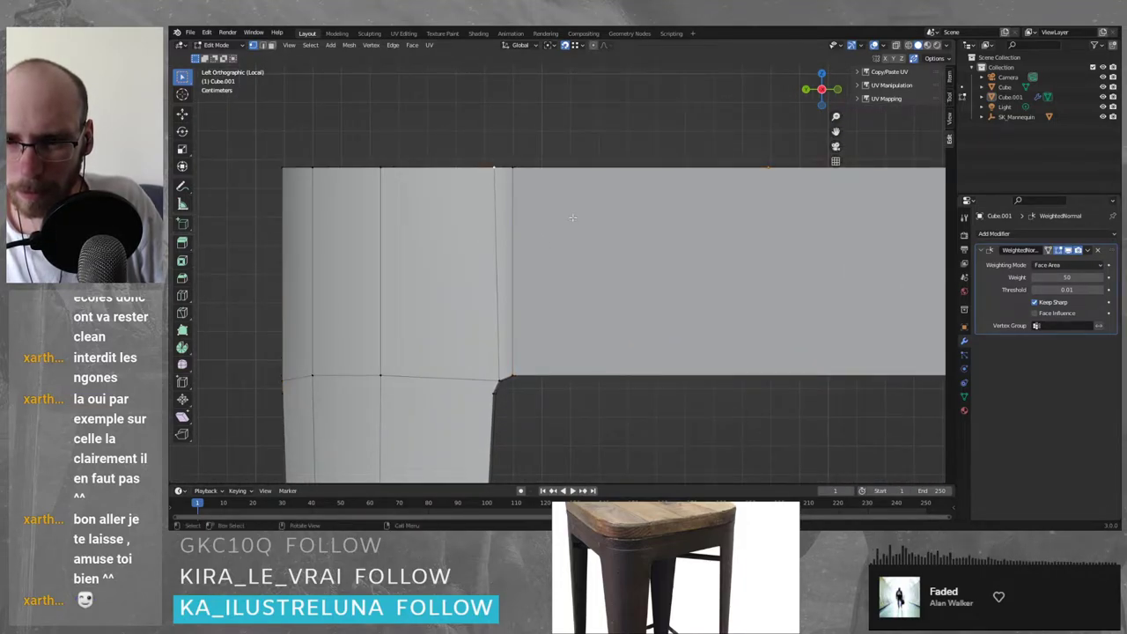
mouse_move(550, 176)
middle_down()
mouse_move(591, 323)
mouse_move(579, 261)
mouse_move(621, 267)
mouse_move(571, 258)
mouse_move(594, 252)
mouse_move(581, 279)
mouse_move(654, 296)
mouse_move(550, 323)
mouse_move(493, 286)
middle_up()
key(Tab)
key(Tab)
key(KP_1)
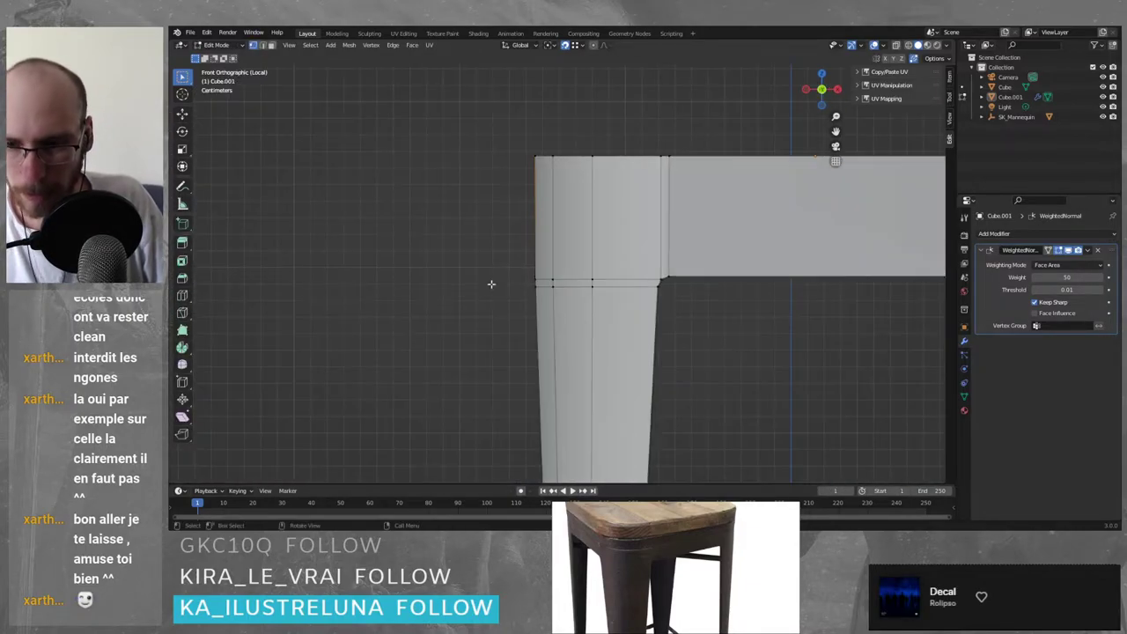
key(KP_3)
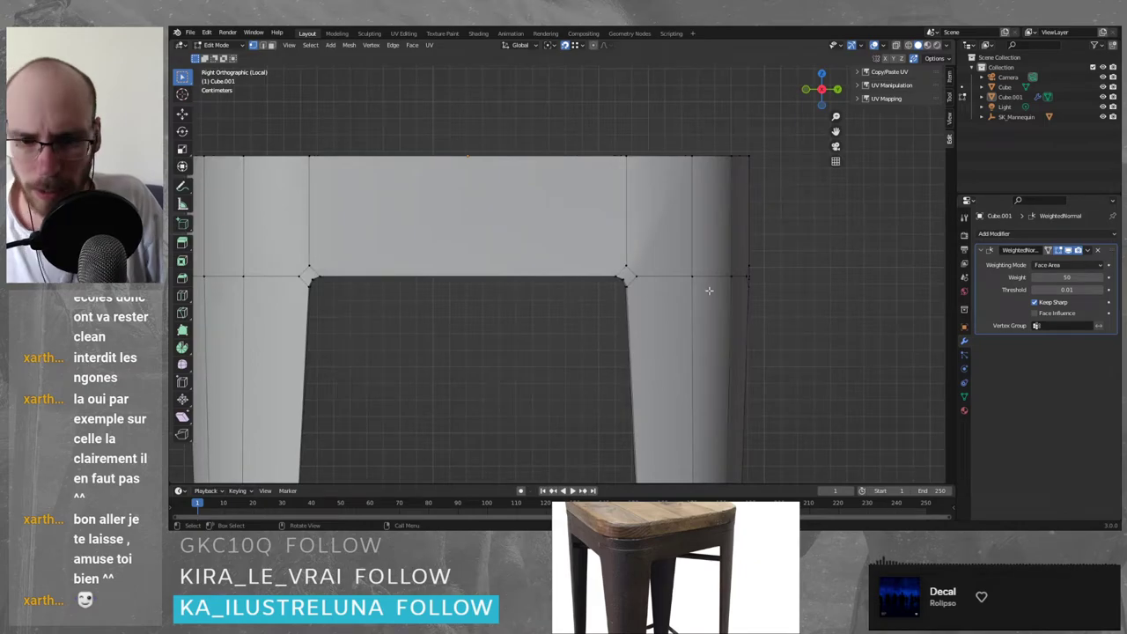
middle_drag(709, 291, 612, 282)
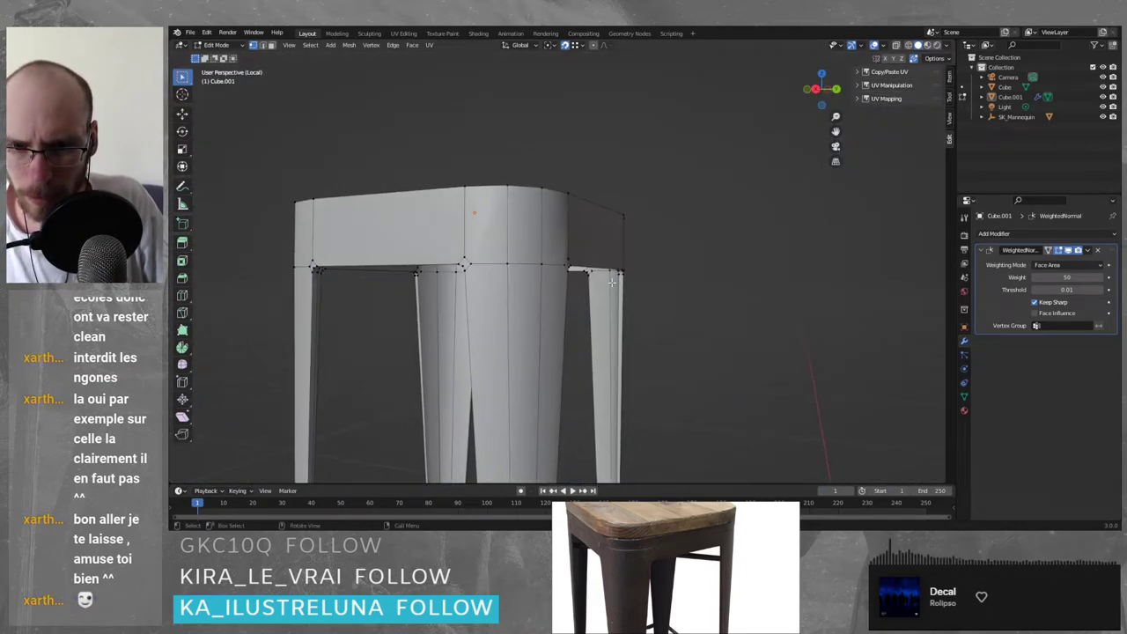
click(816, 90)
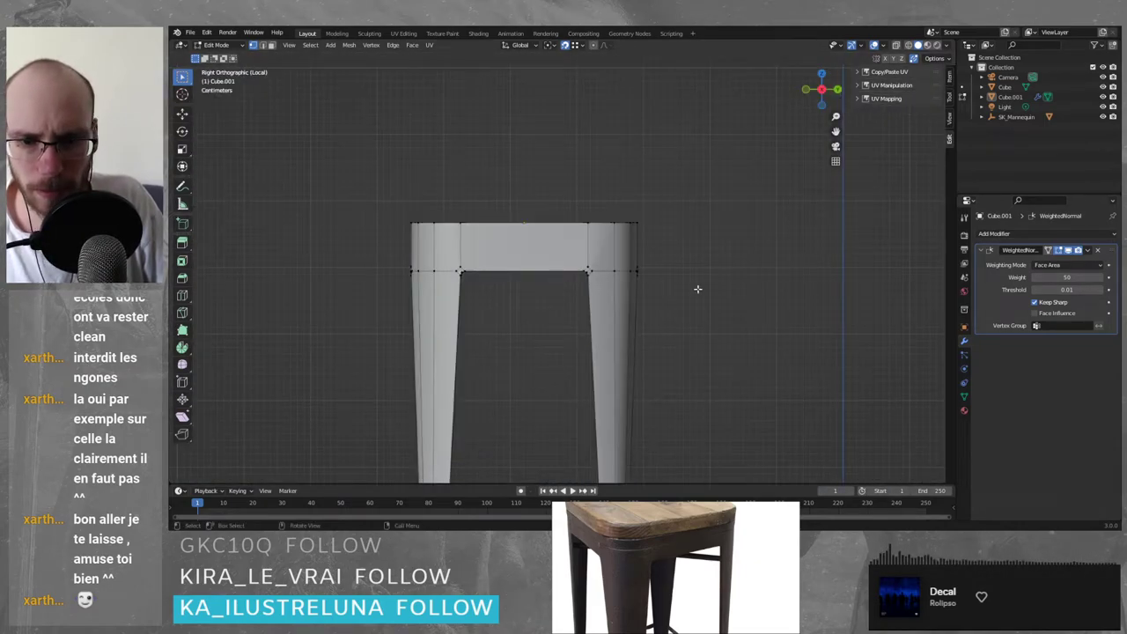
key(KP_2)
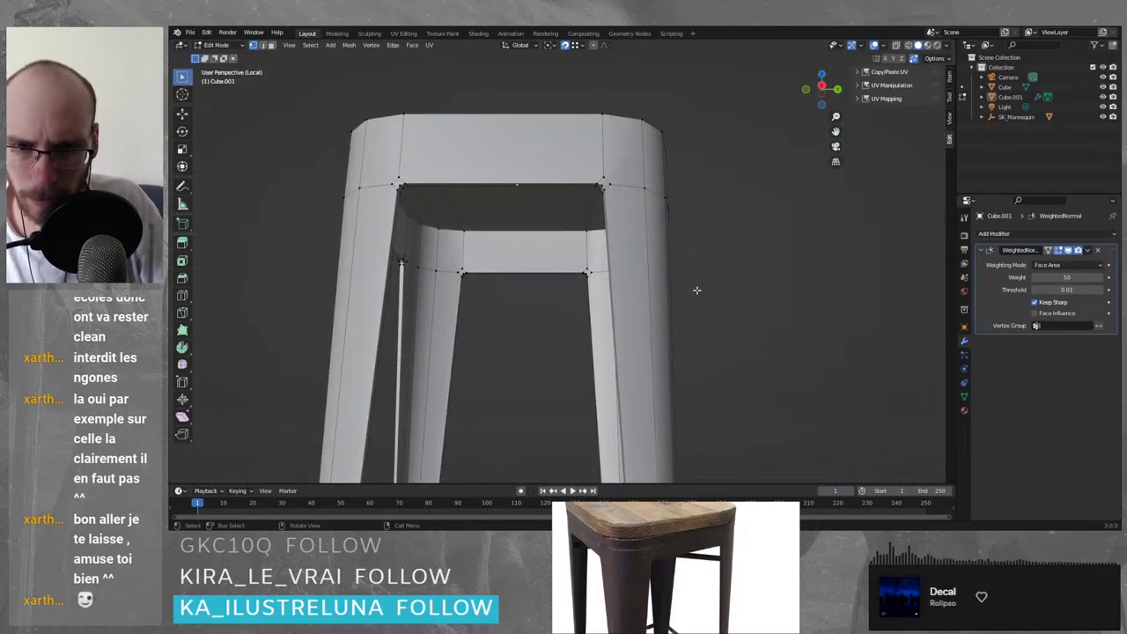
key(KP_8)
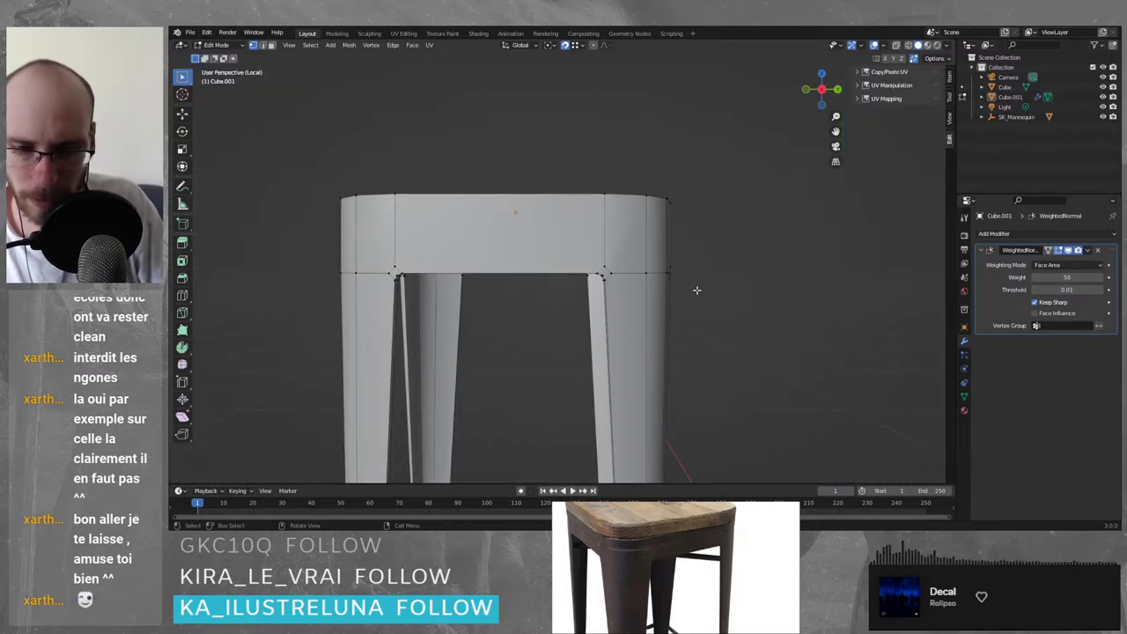
key(KP_6)
key(KP_6)
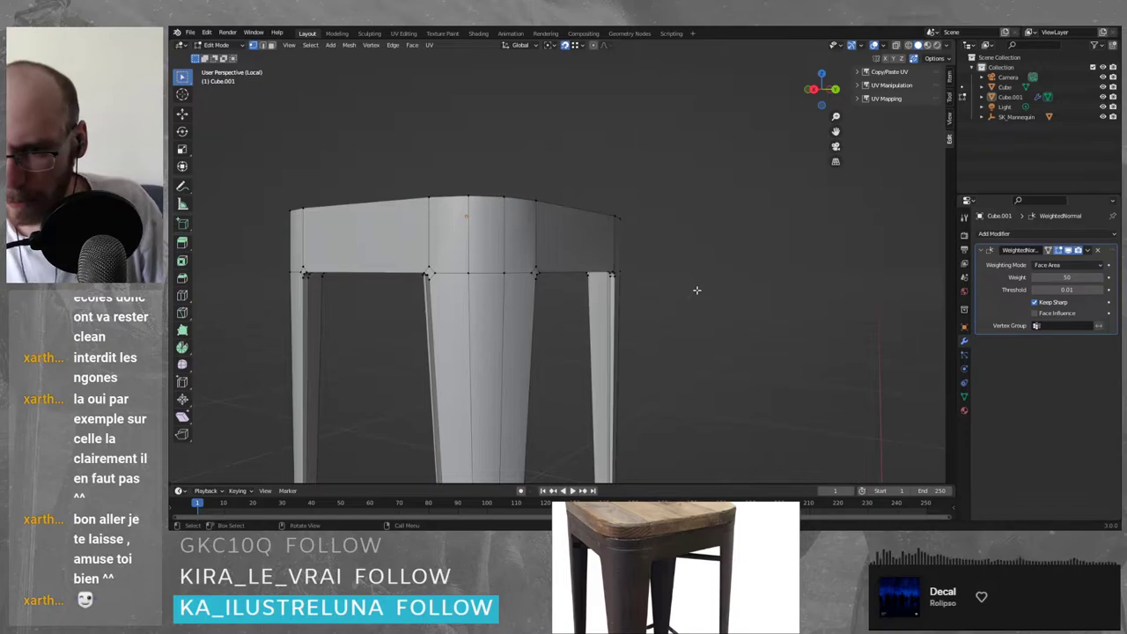
- Knife-cut horizontally across the back-right leg between the lowest bevel vertices of its side and back opening corners
scroll(340, 229, up, 5)
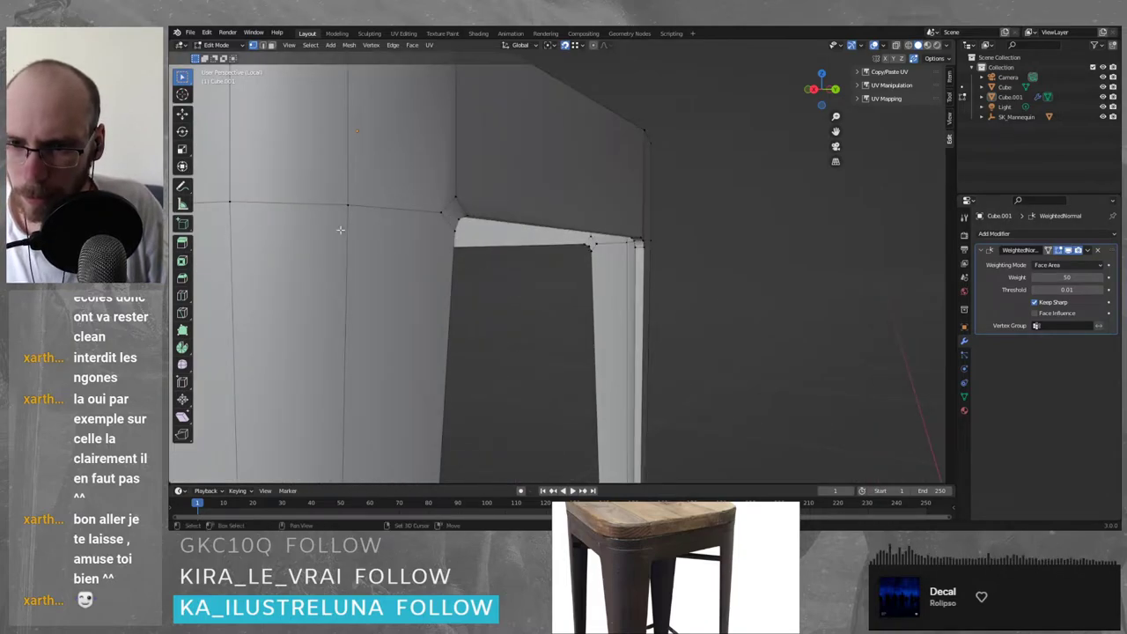
shift+middle_drag(339, 230, 484, 248)
key(KP_6)
key(k)
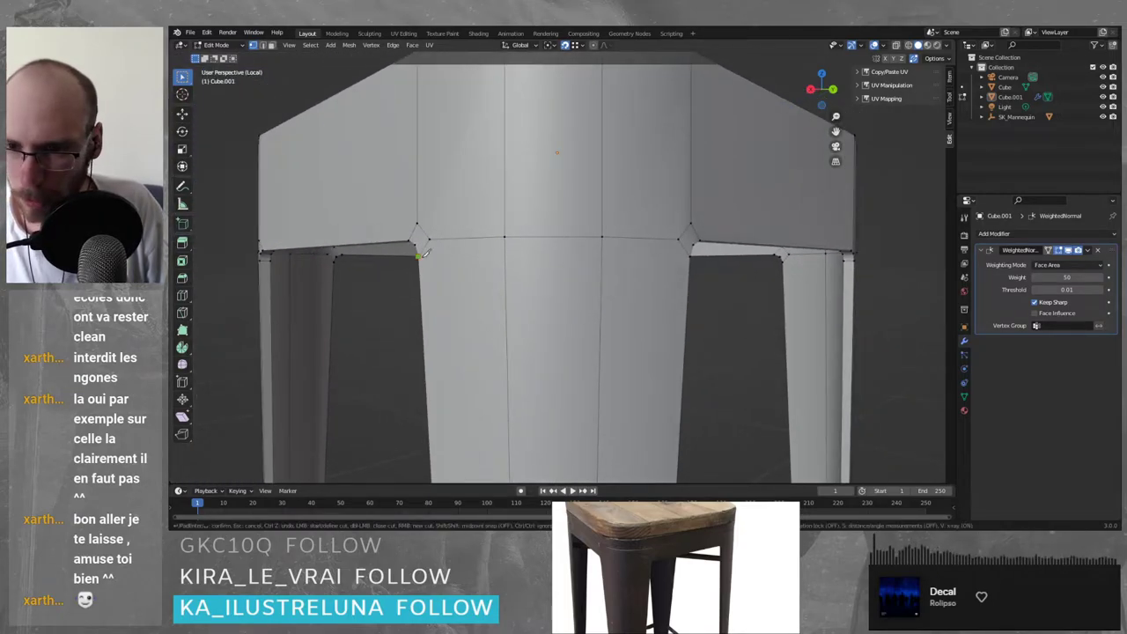
click(419, 254)
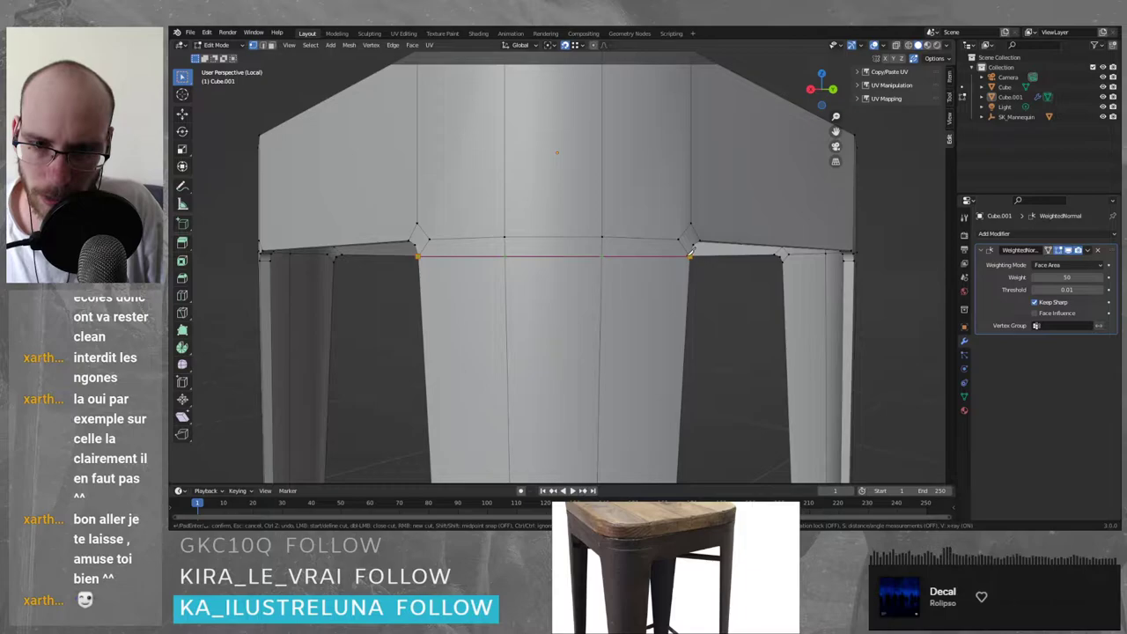
click(690, 254)
key(Return)
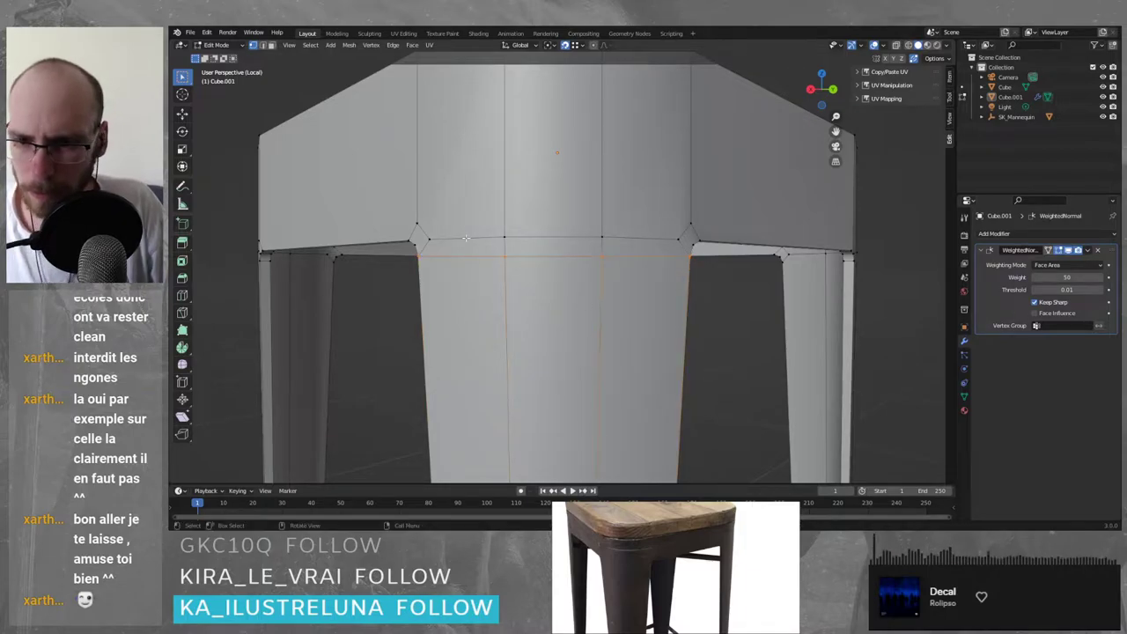
- Snap the inner and upper vertices around both of the back-right leg's opening corners onto each bevel's middle vertex
key(alt+a)
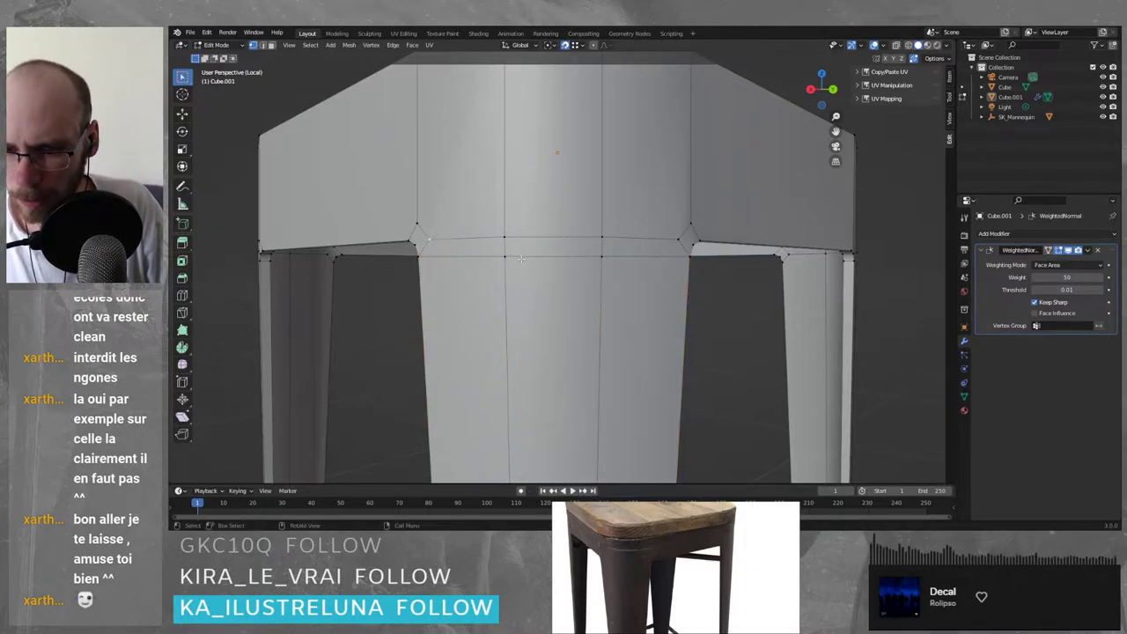
key(g)
click(417, 247)
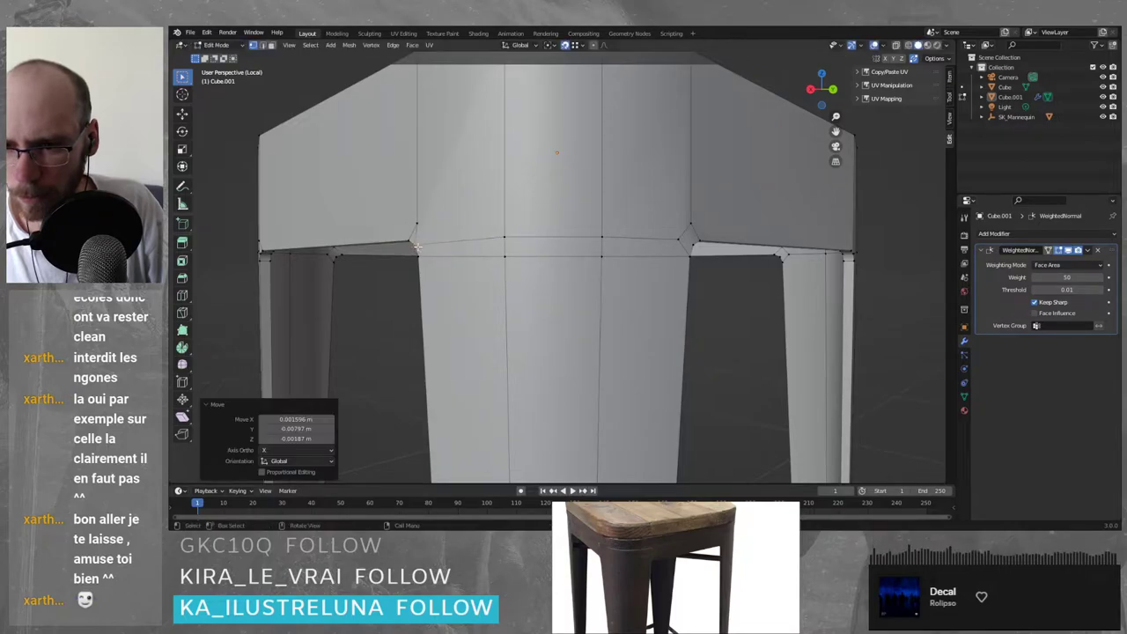
drag(691, 238, 696, 242)
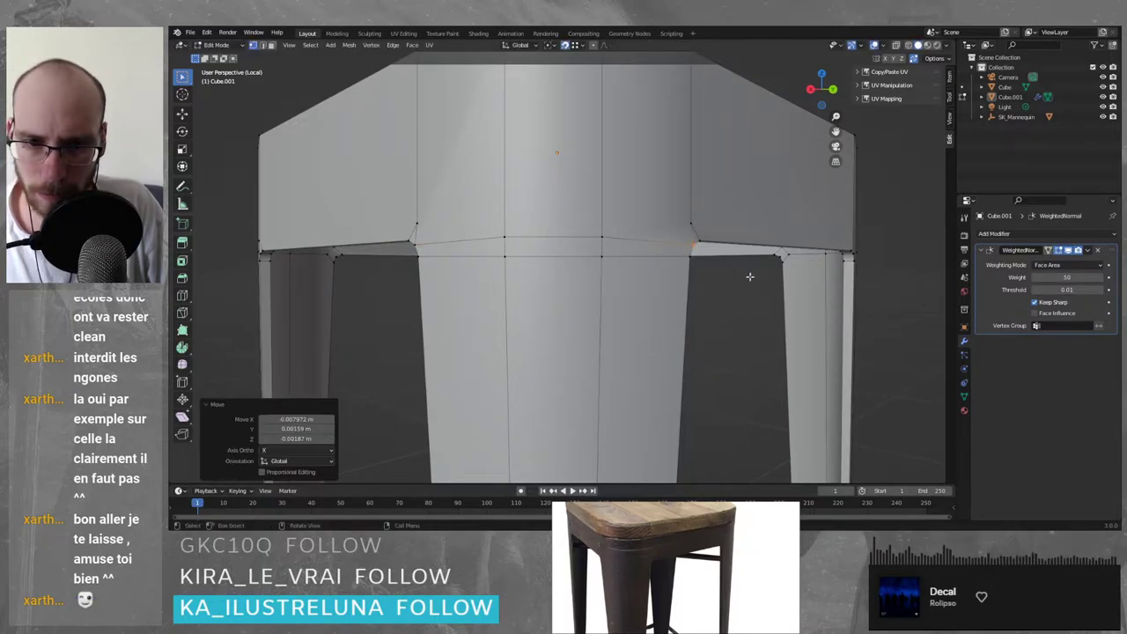
click(687, 221)
key(g)
click(694, 245)
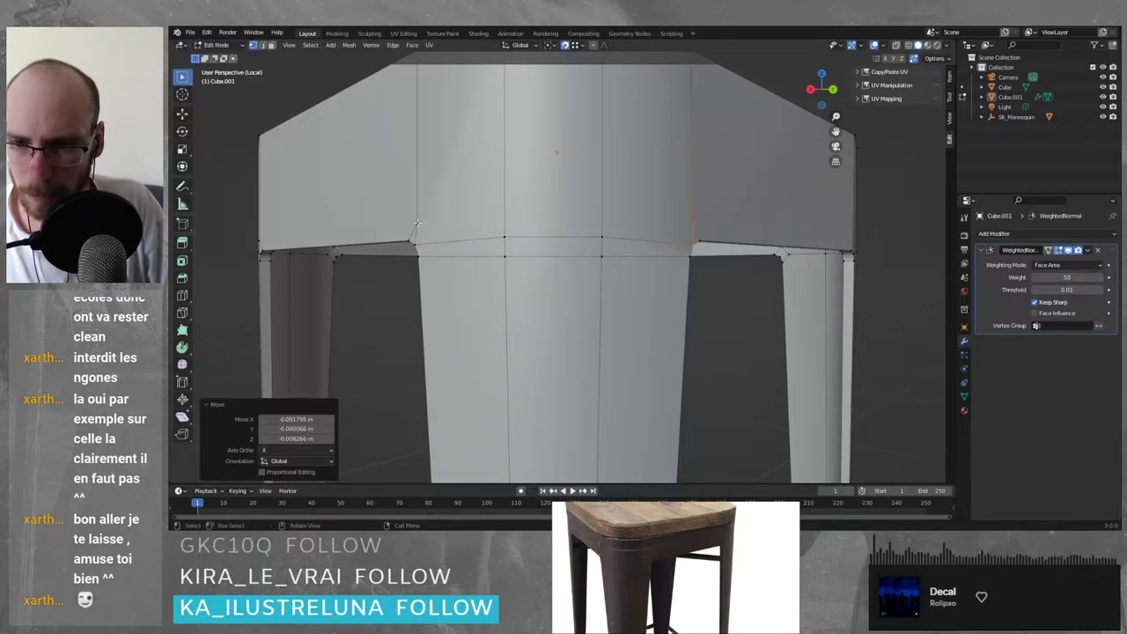
drag(416, 244, 423, 250)
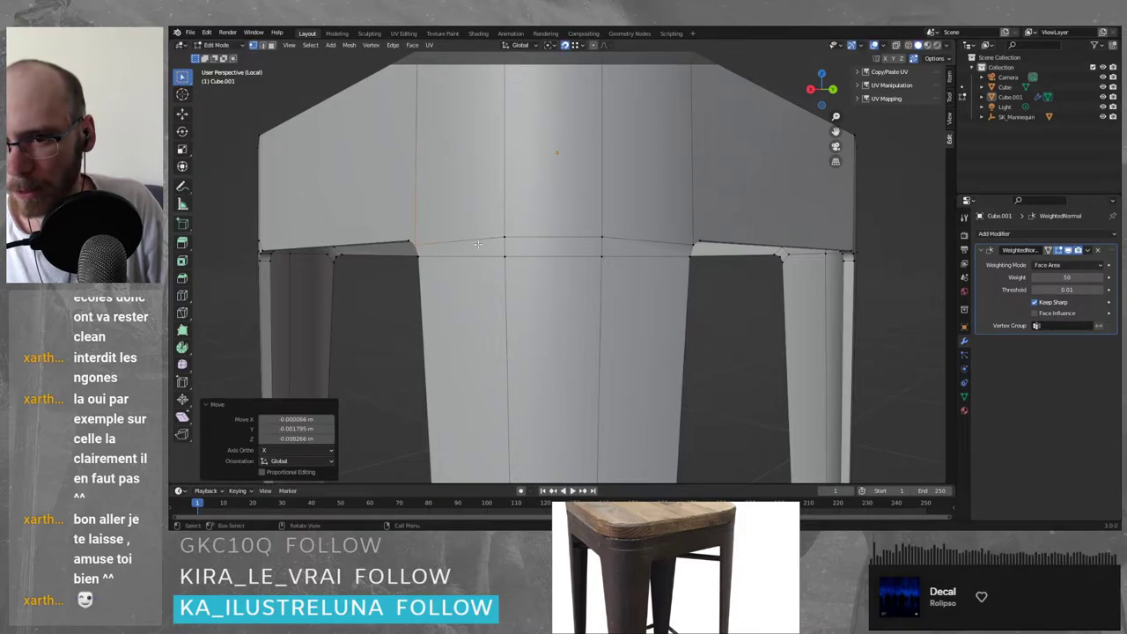
- Try snapping the upper vertex at the side opening's corner onto the bevel's outer vertex on the panel's lower edge
middle_drag(482, 246, 614, 263)
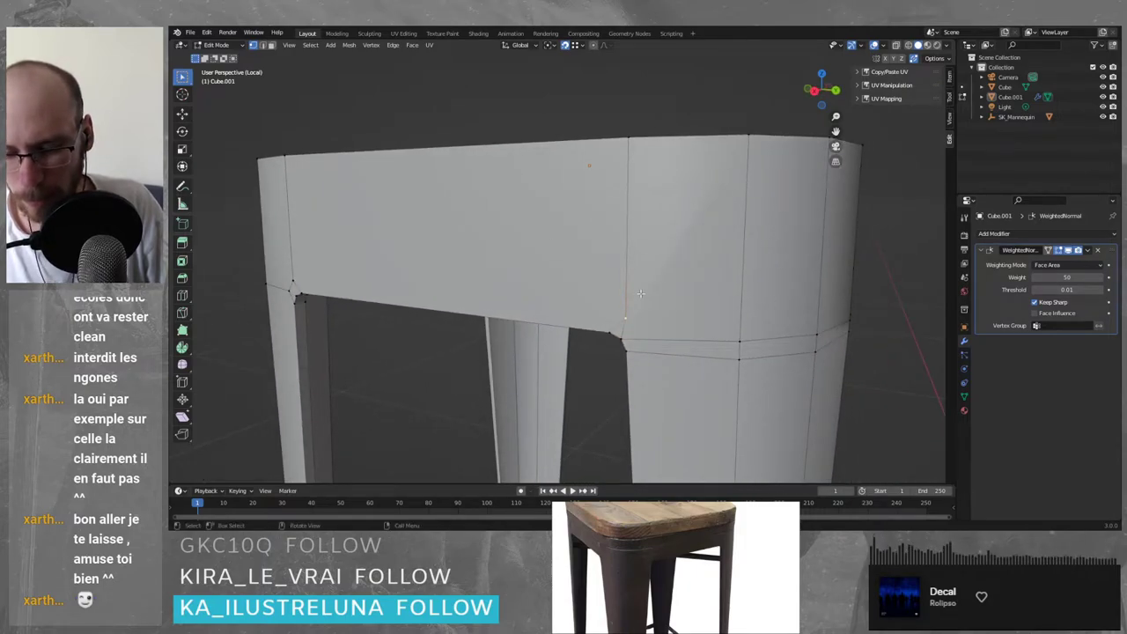
drag(625, 317, 607, 333)
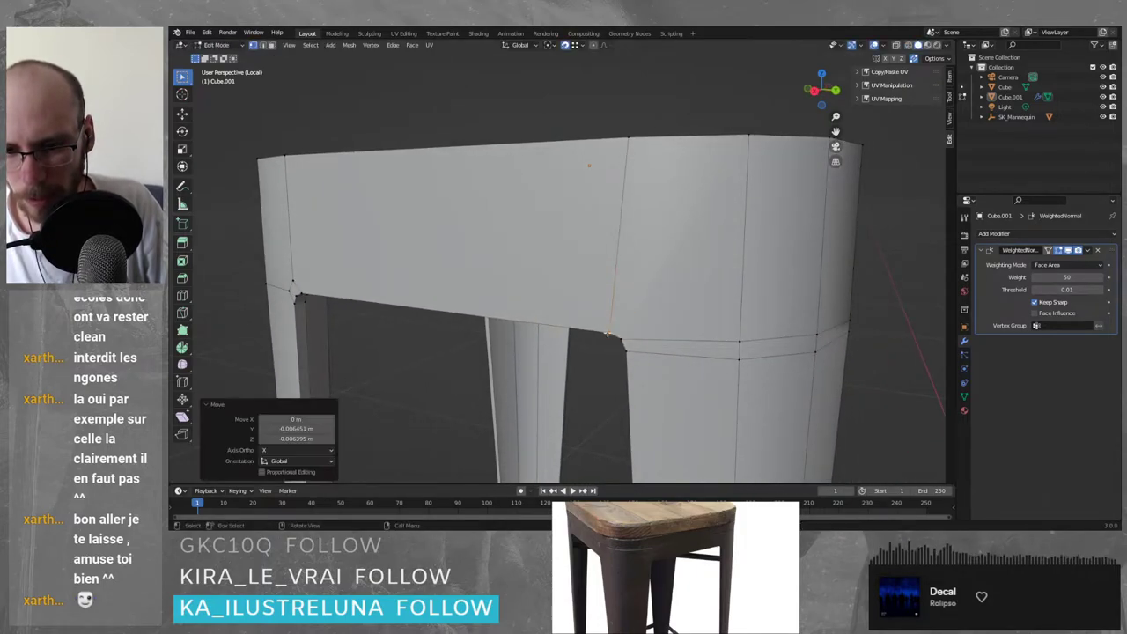
middle_drag(657, 302, 615, 302)
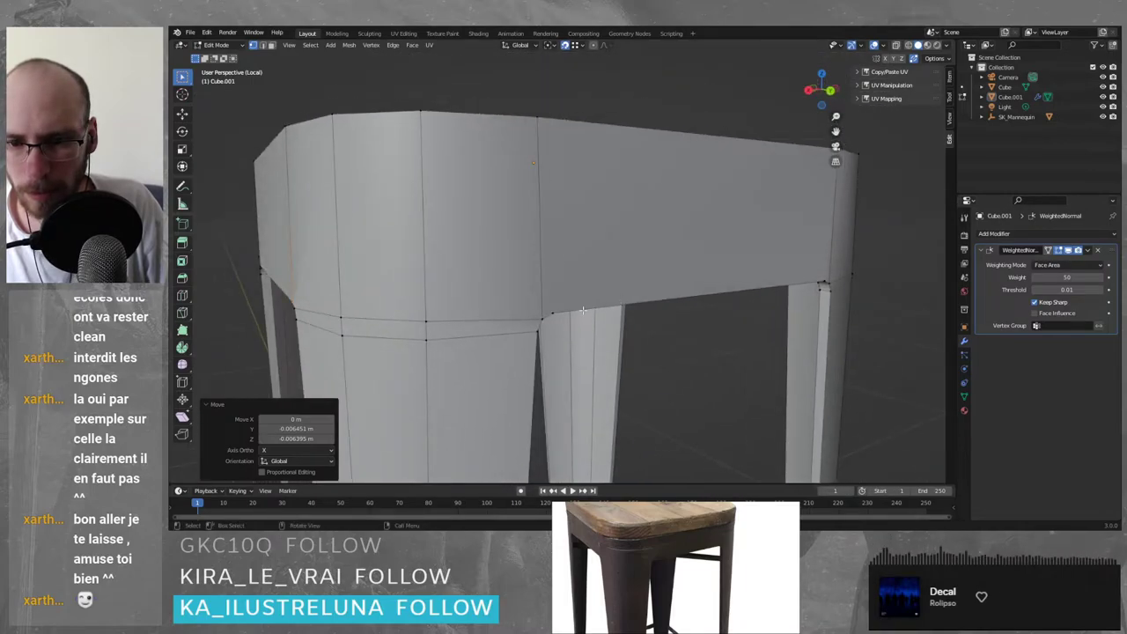
key(ctrl+z)
- Snap the upper vertex at the back opening's corner onto the bevel's outer vertex, with Y locked
key(g)
key(shift+y)
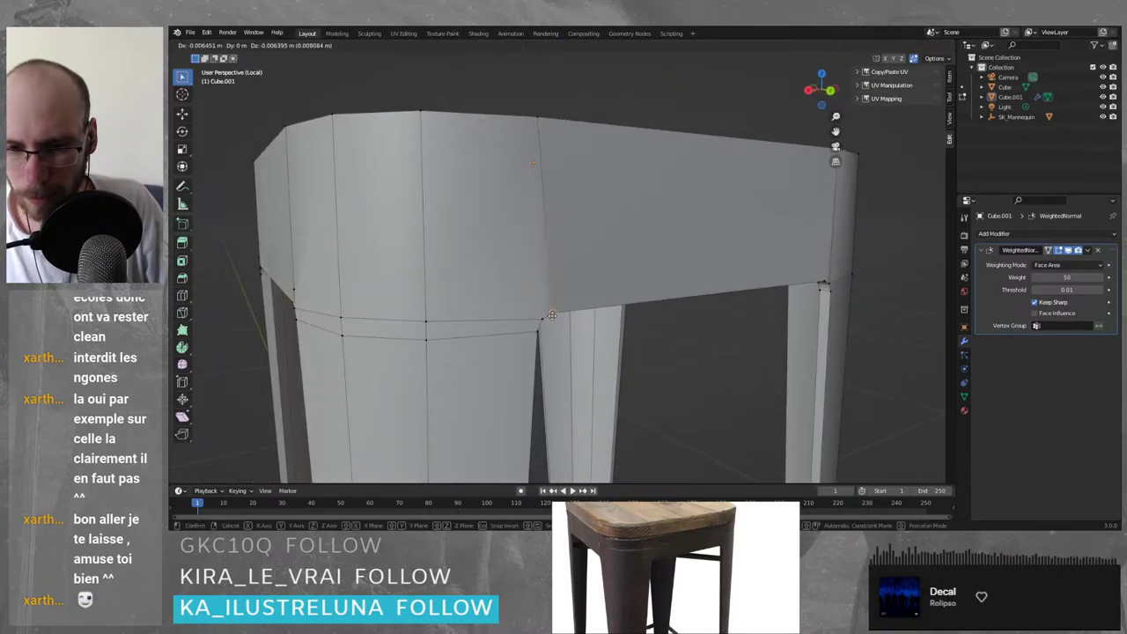
click(561, 318)
- Move the side opening corner's upper vertex -0.006451 m in Y and -0.006395 m in Z, onto the bevel's outer vertex
middle_drag(393, 308, 442, 311)
click(800, 267)
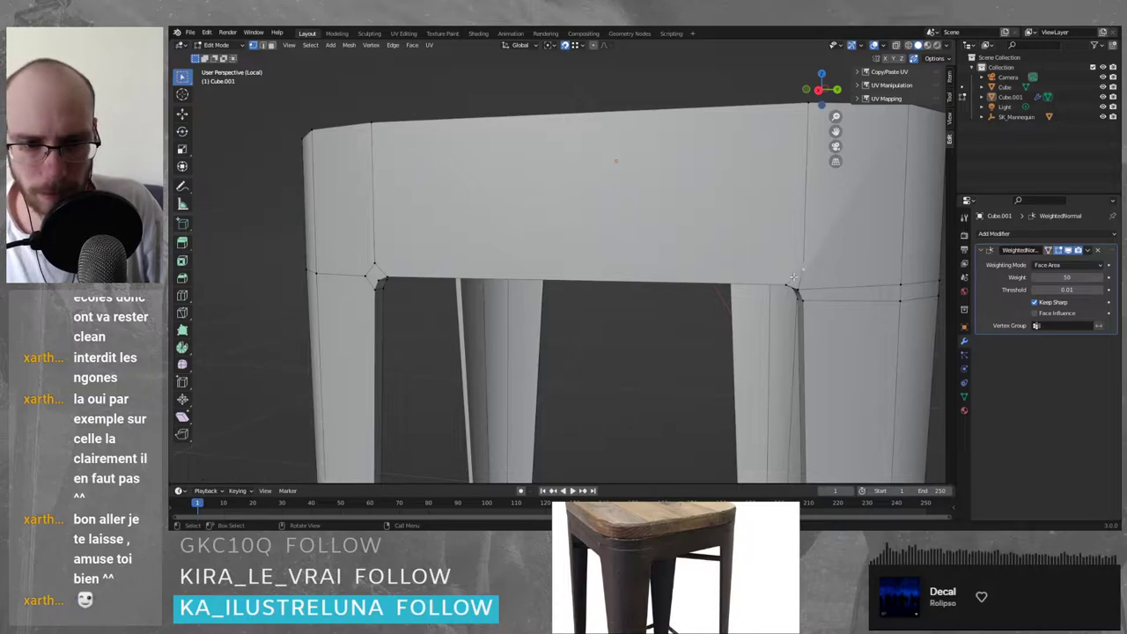
key(shift+r)
middle_drag(822, 286, 727, 232)
key(ctrl+z)
key(g)
key(shift+y)
click(702, 281)
key(ctrl+z)
scroll(726, 233, up, 2)
key(g)
drag(784, 179, 784, 179)
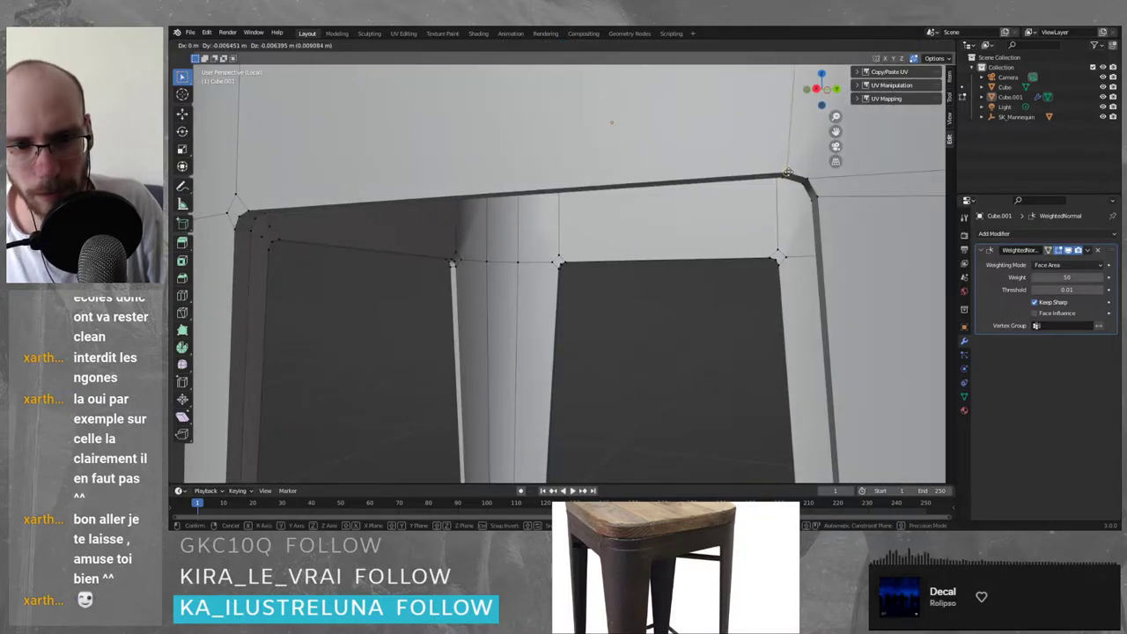
- Knife-cut horizontally across the back-right leg's rounded corner between the outer bevel vertices of both openings
middle_drag(784, 179, 800, 201)
scroll(799, 202, down, 4)
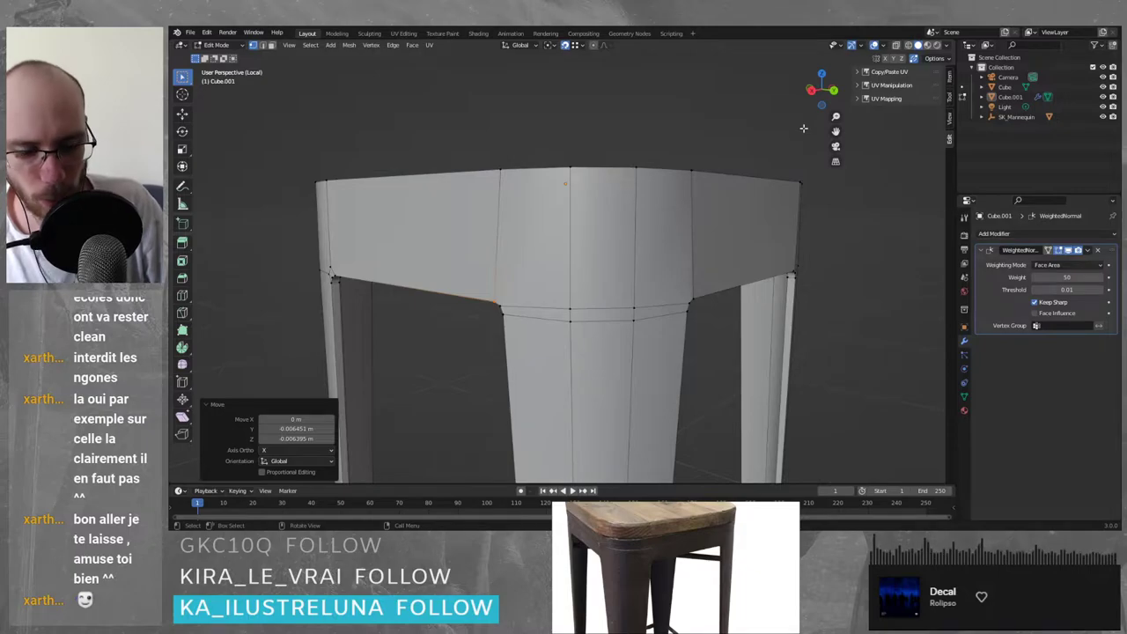
middle_drag(804, 128, 804, 129)
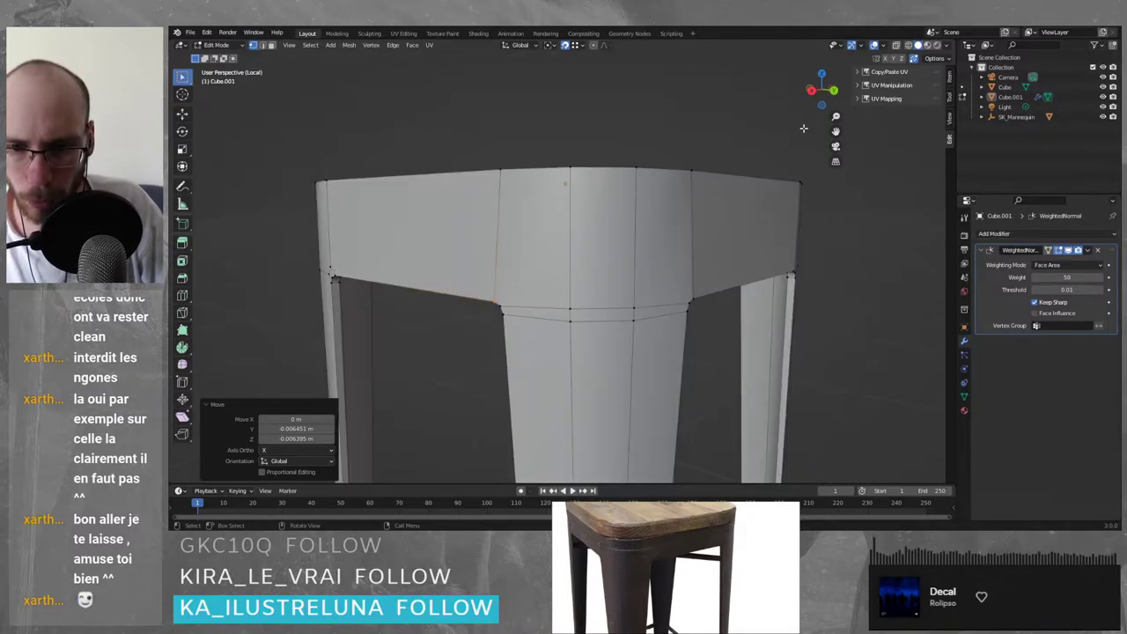
key(KP_6)
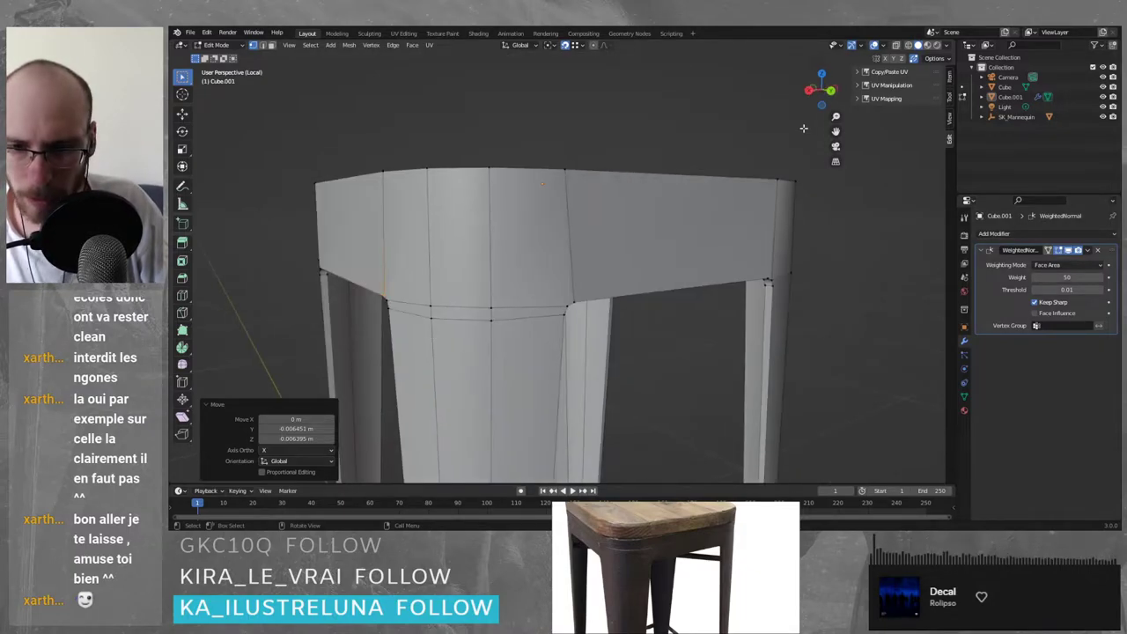
key(KP_4)
scroll(666, 226, up, 5)
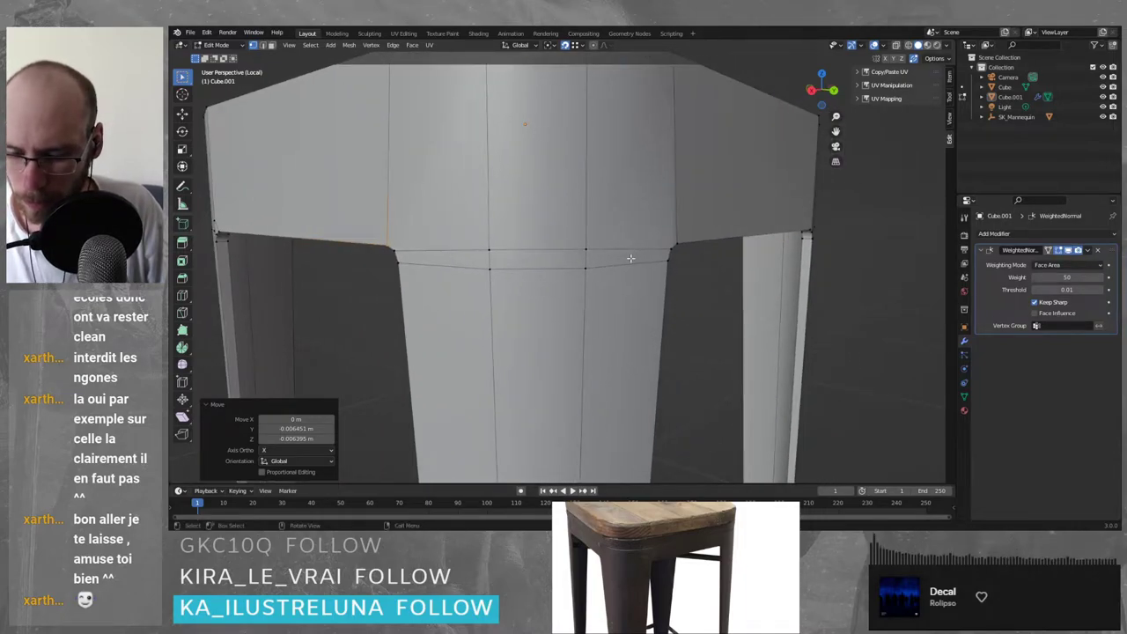
key(k)
click(391, 240)
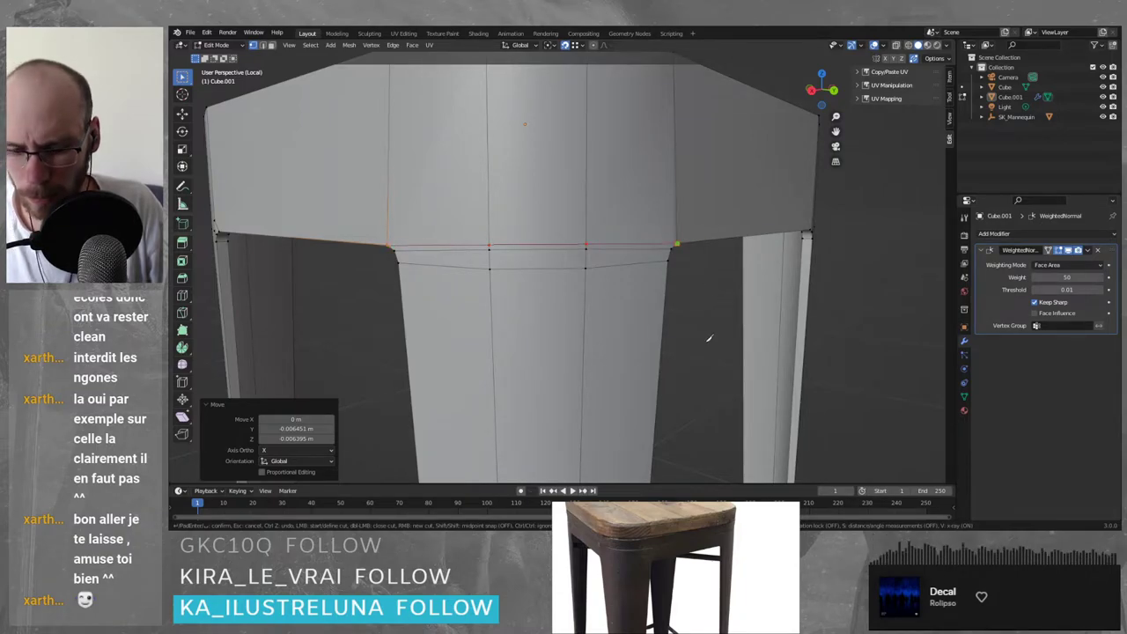
key(Return)
- Check the shading of the back-right leg's corners in Object Mode
key(Tab)
scroll(685, 332, down, 3)
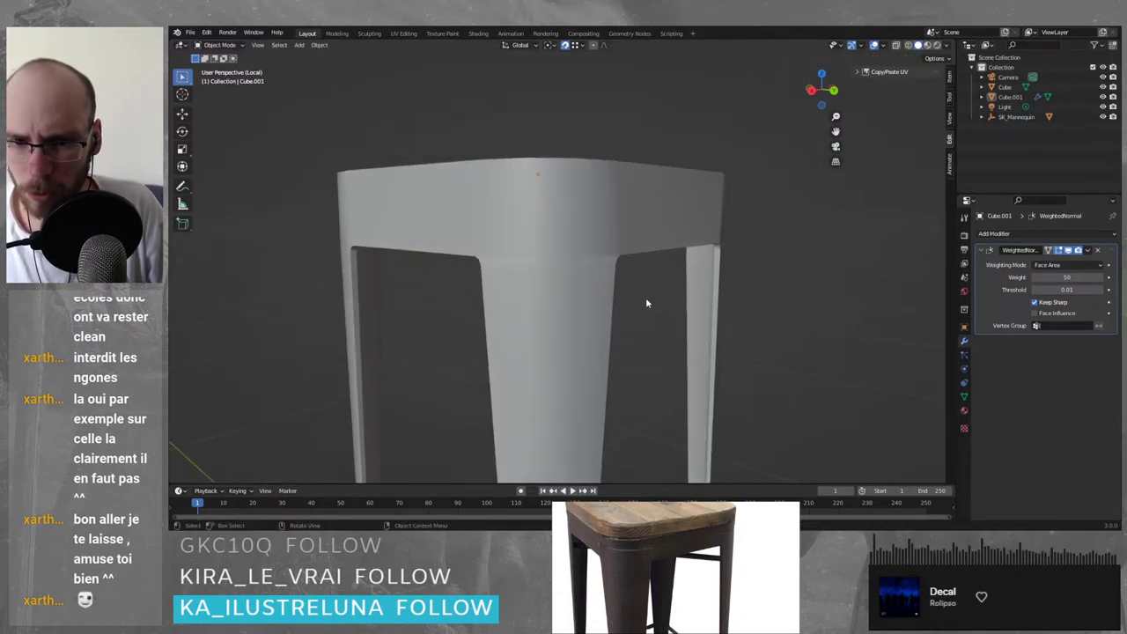
middle_drag(649, 302, 575, 246)
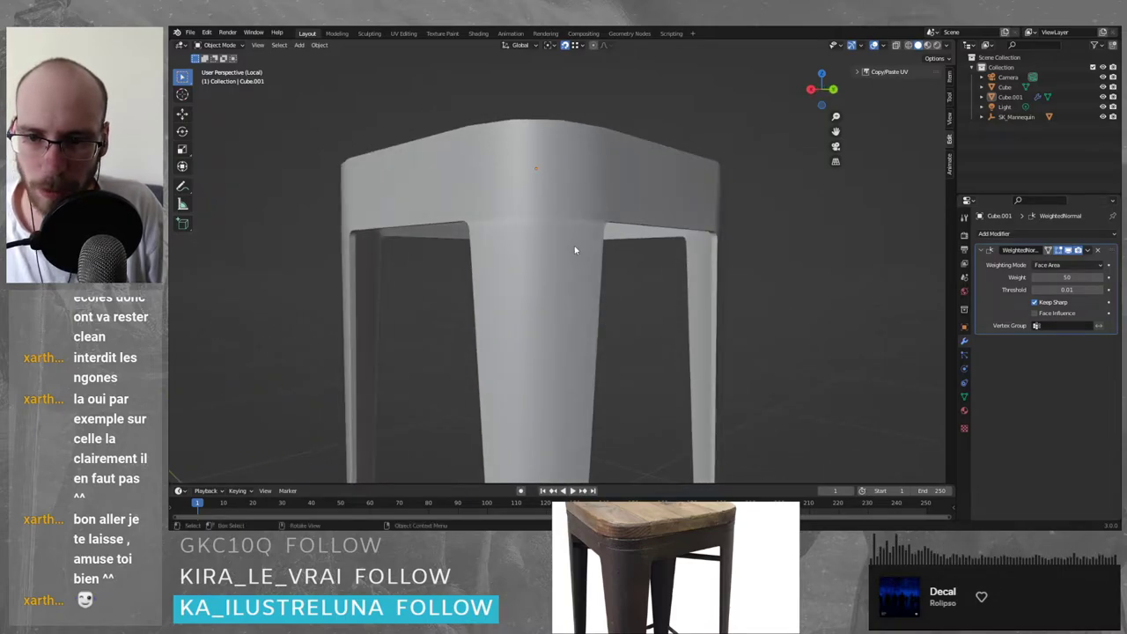
scroll(574, 245, up, 3)
- Undo the upper knife cut and the corner vertex snaps on the back-right leg, back to the first horizontal cut
key(Tab)
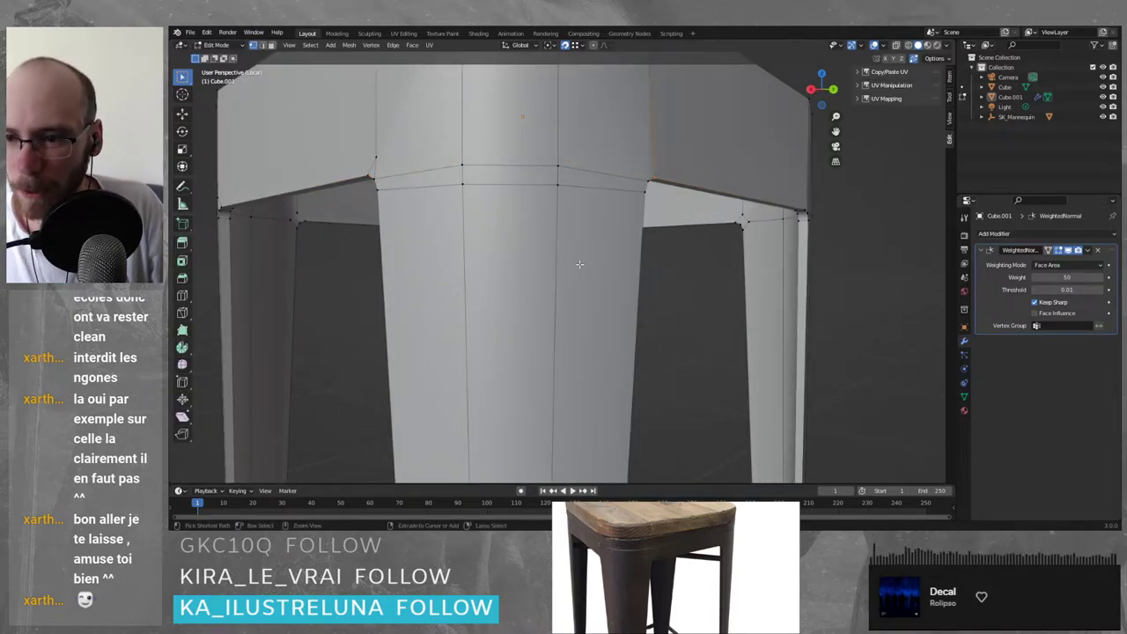
key(ctrl+z)
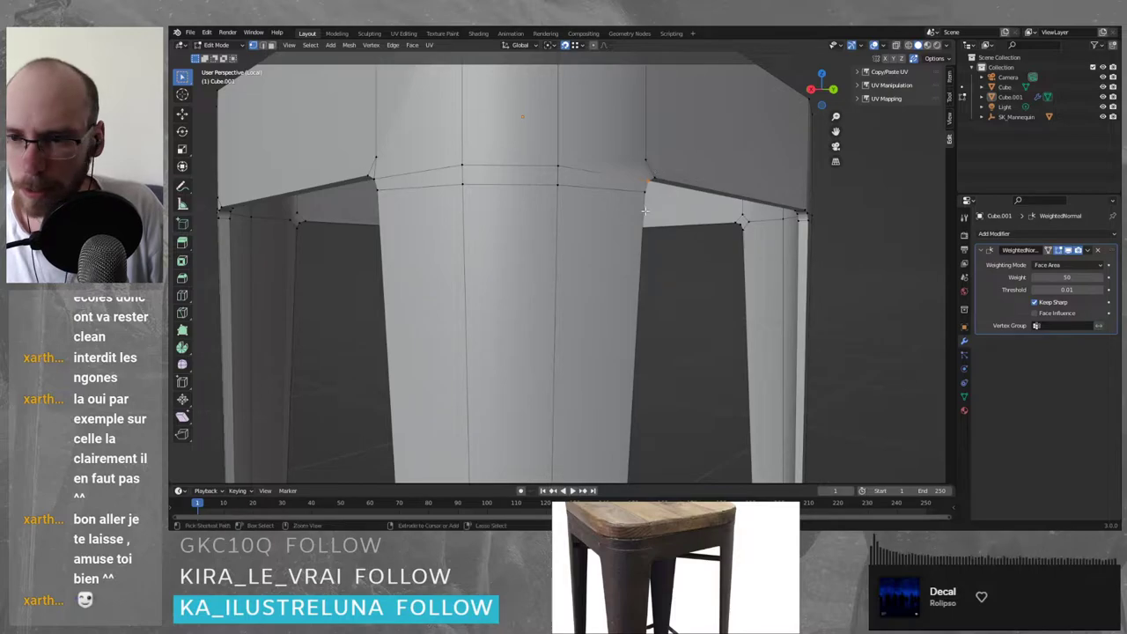
ctrl+click(639, 214)
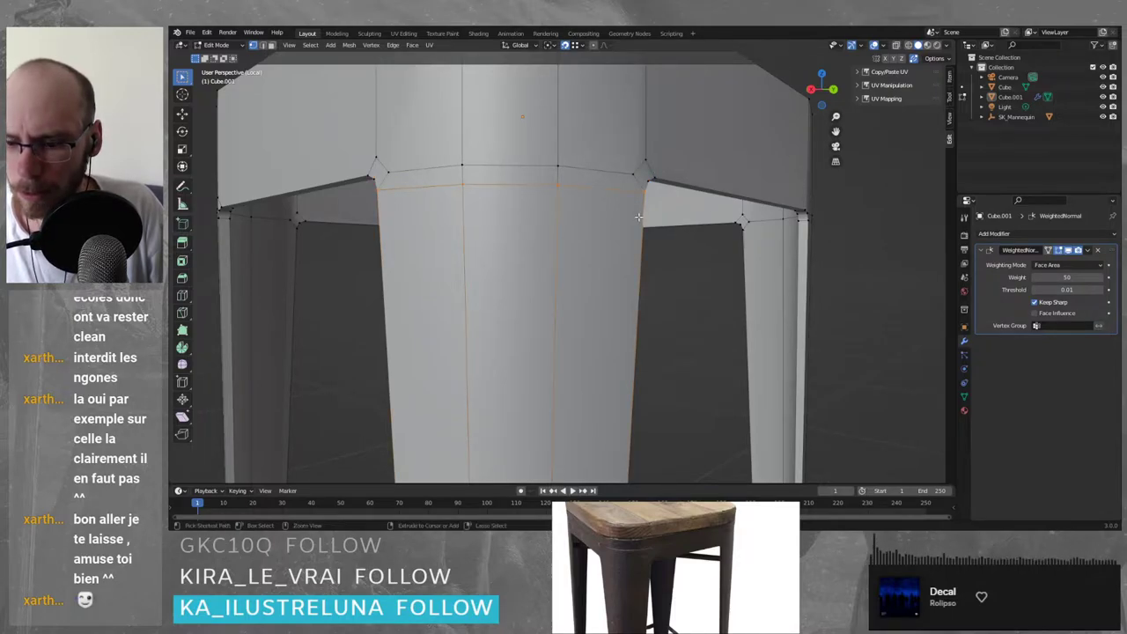
key(g)
right_click(450, 189)
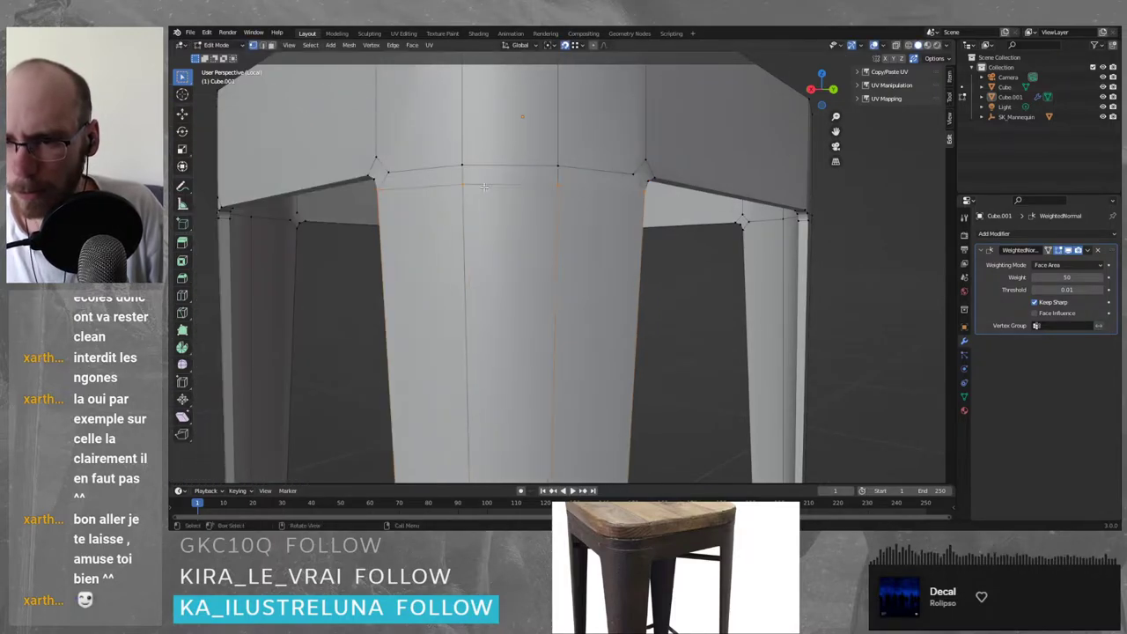
- Snap both end vertices of the back-right leg's upper horizontal cut onto the adjacent bevel vertices of the two leg openings
click(385, 172)
key(g)
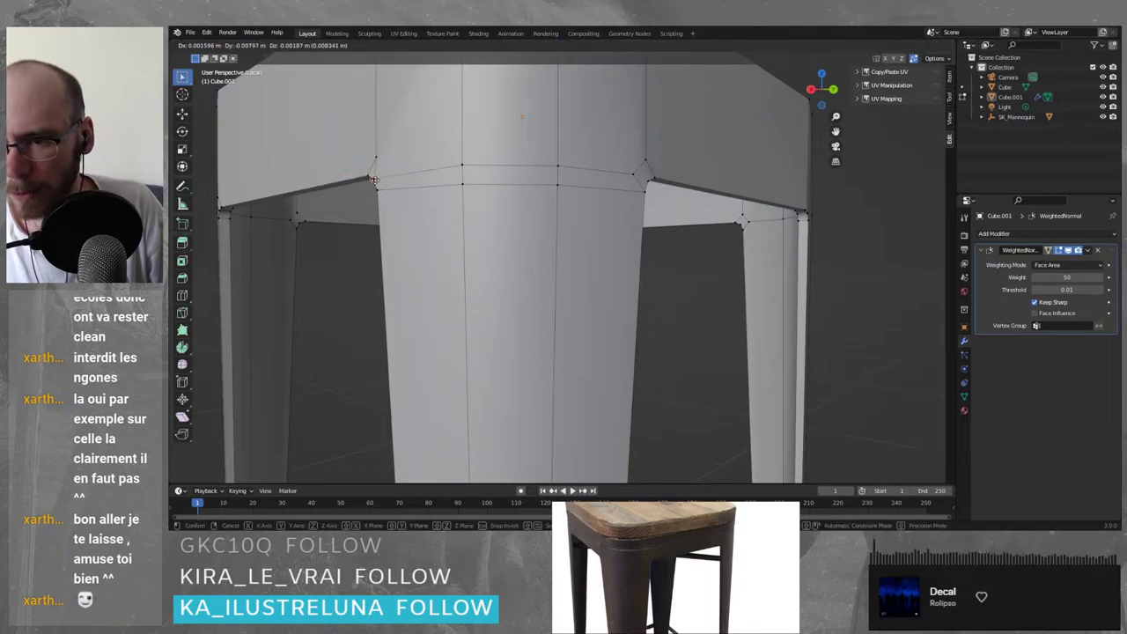
click(374, 179)
click(638, 173)
key(g)
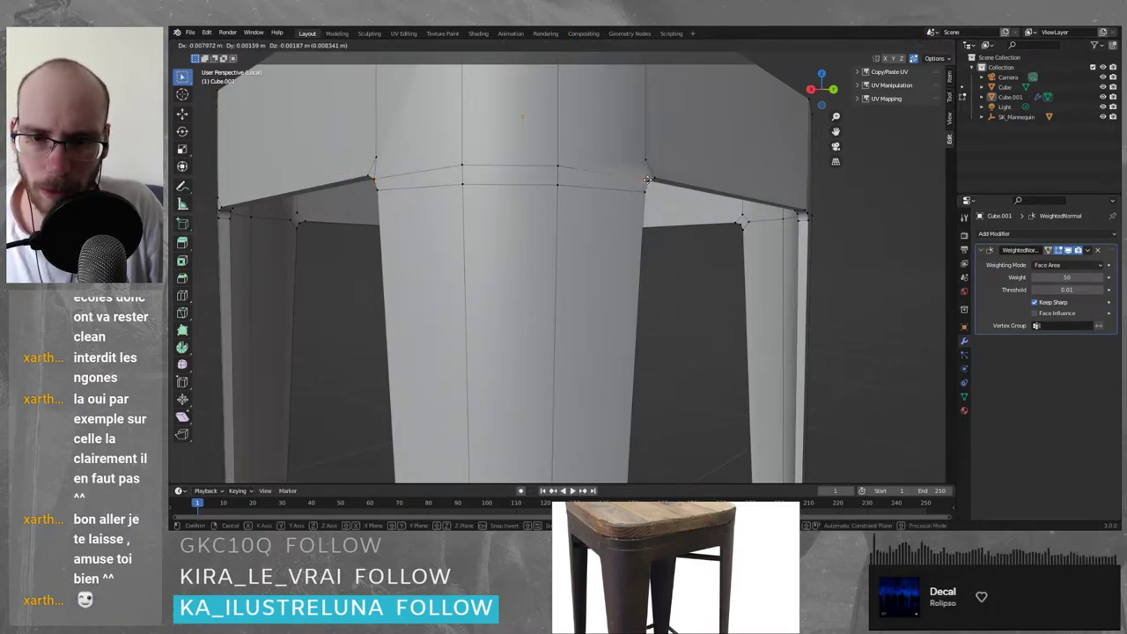
click(651, 179)
- Snap the upper corner vertex beside each leg opening down onto the adjacent bevel vertex on the back-right leg
click(646, 161)
key(g)
click(650, 179)
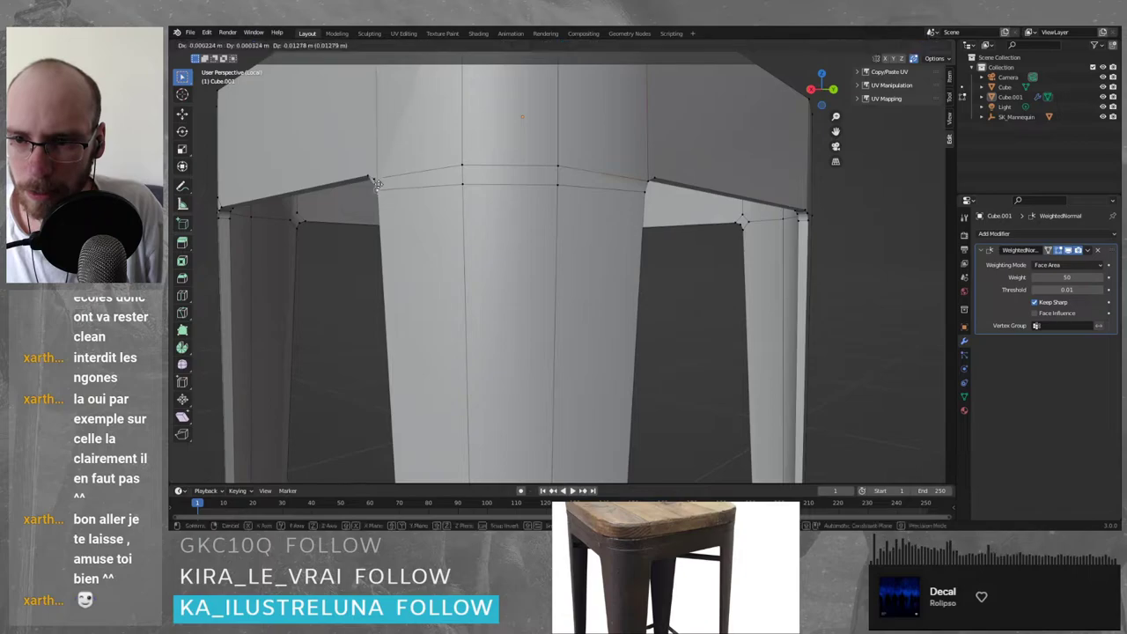
click(375, 176)
key(g)
click(379, 179)
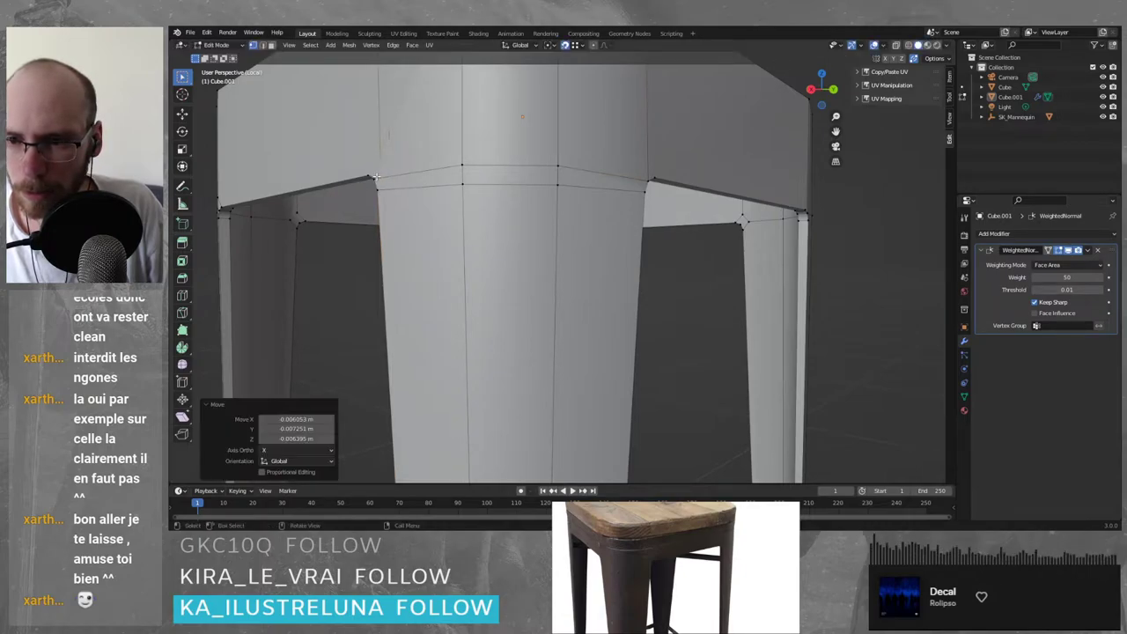
key(ctrl+z)
key(g)
click(375, 178)
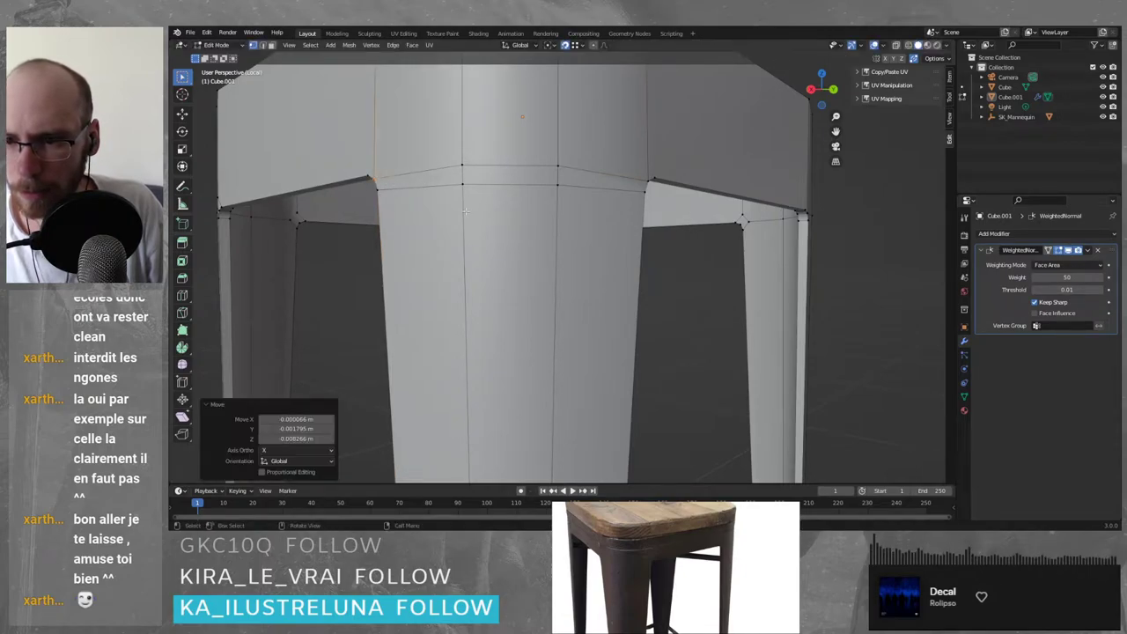
click(710, 357)
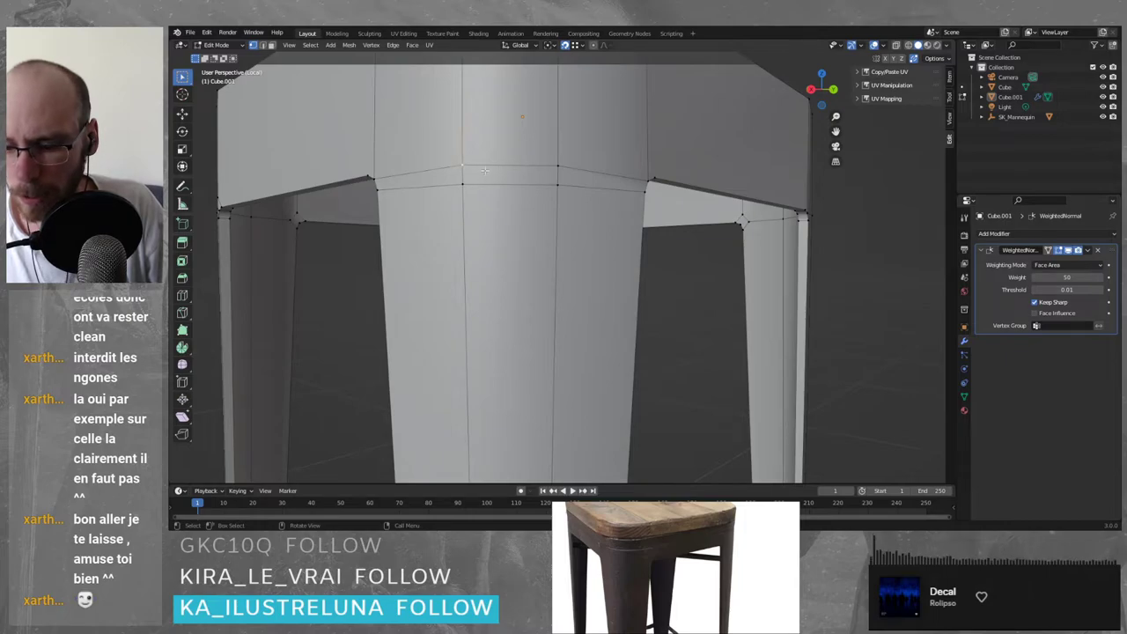
key(g)
key(z)
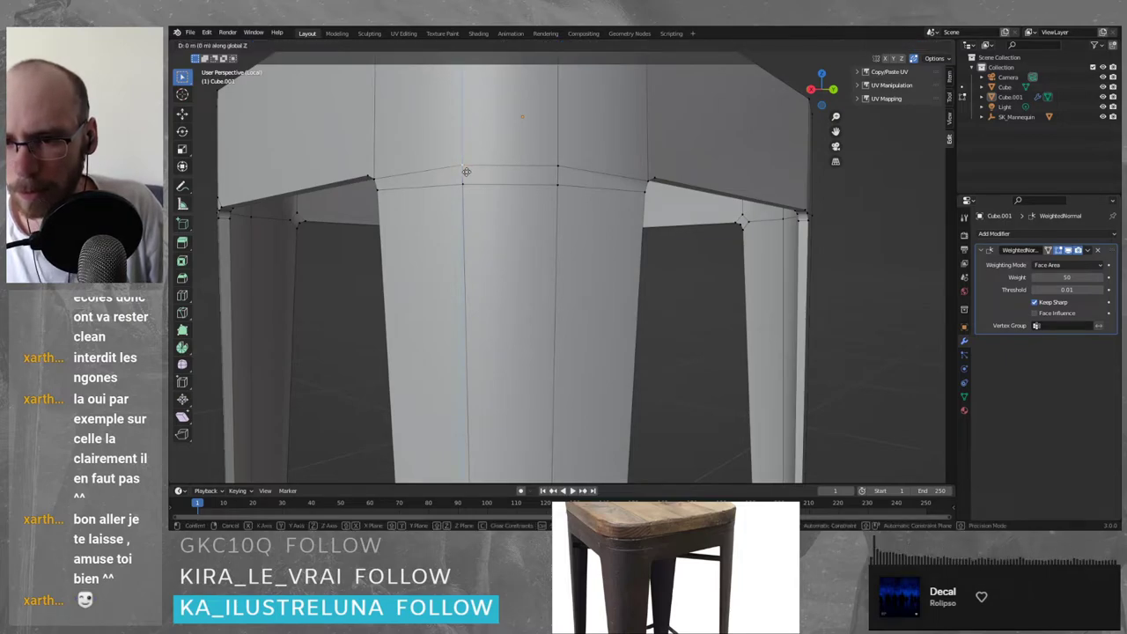
key(z)
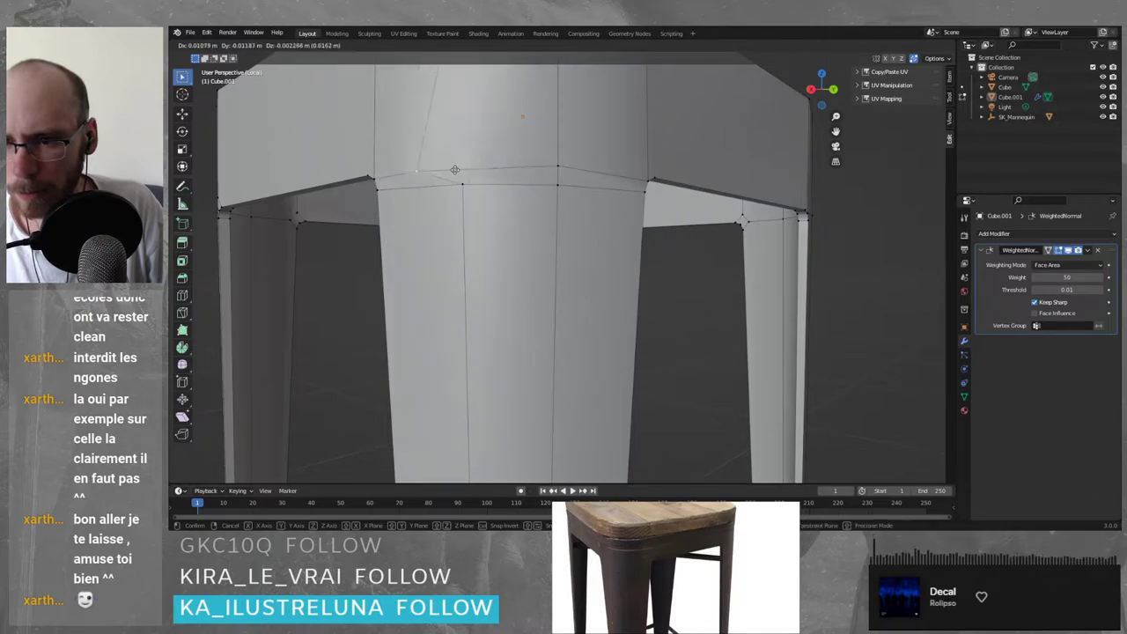
click(456, 169)
key(ctrl+z)
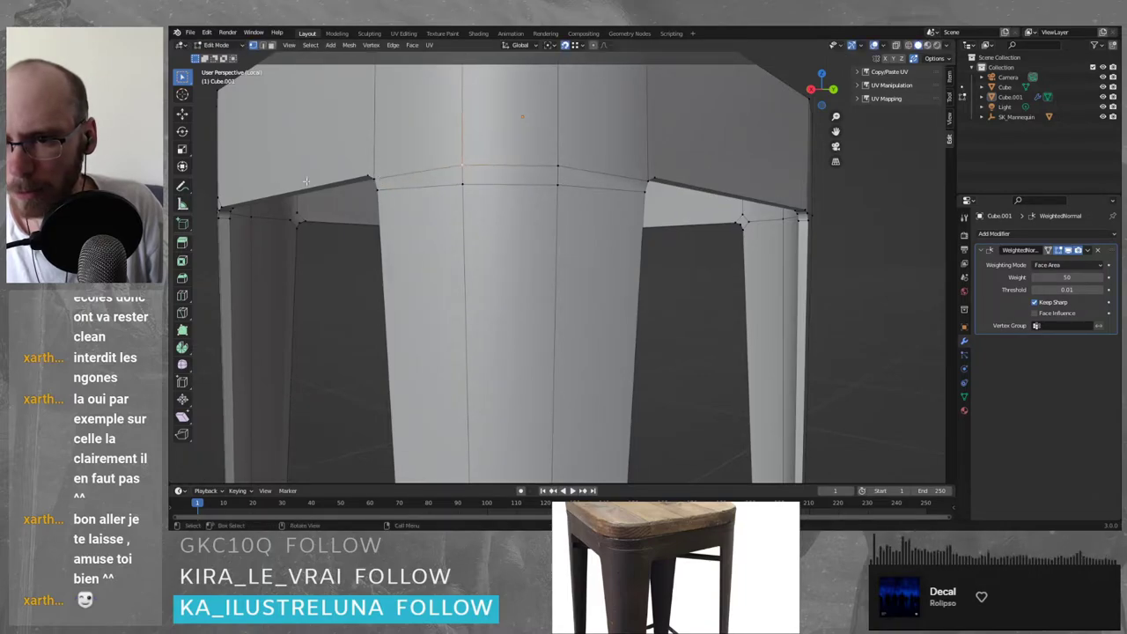
- Lower the two middle vertices of the back-right leg's upper cut along Z and check the shading in Object Mode
click(182, 114)
drag(462, 132, 539, 172)
click(559, 168)
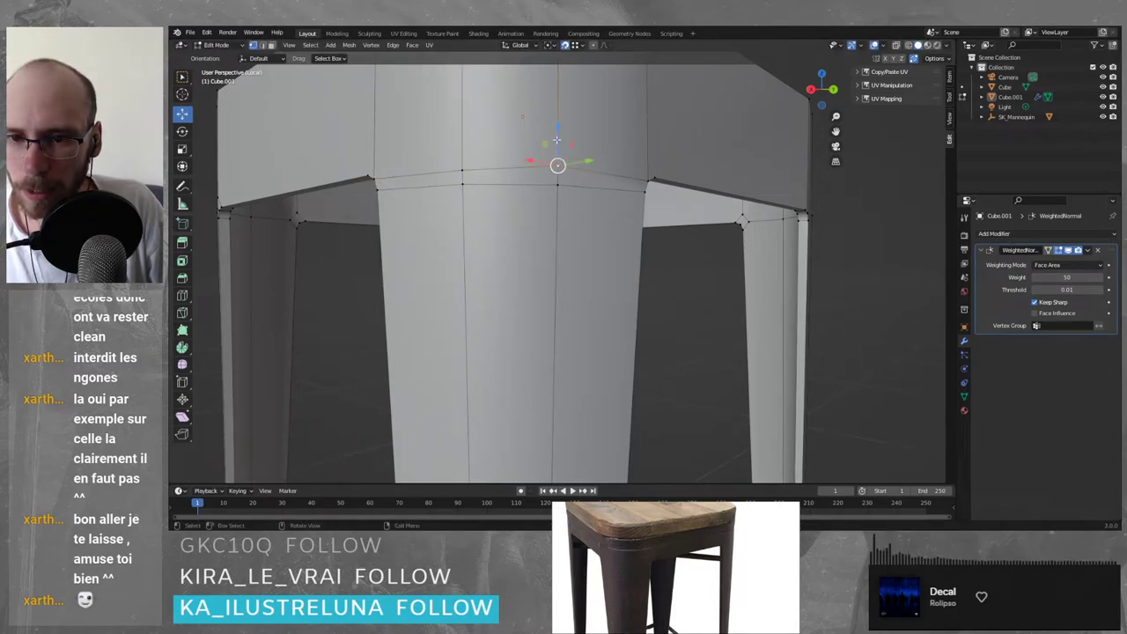
key(Tab)
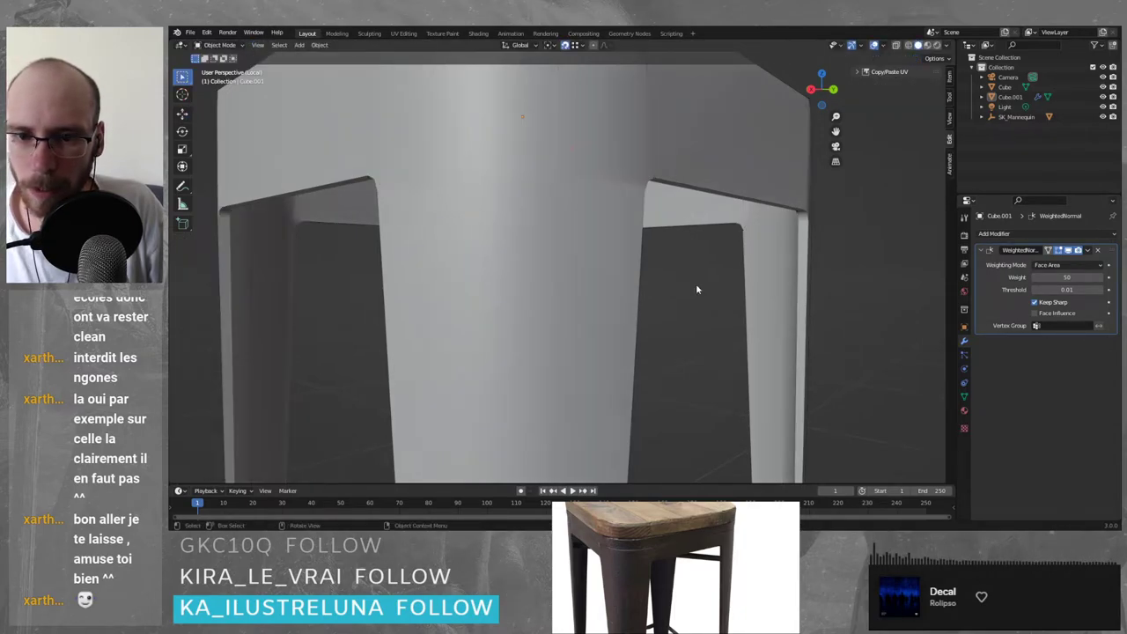
key(Tab)
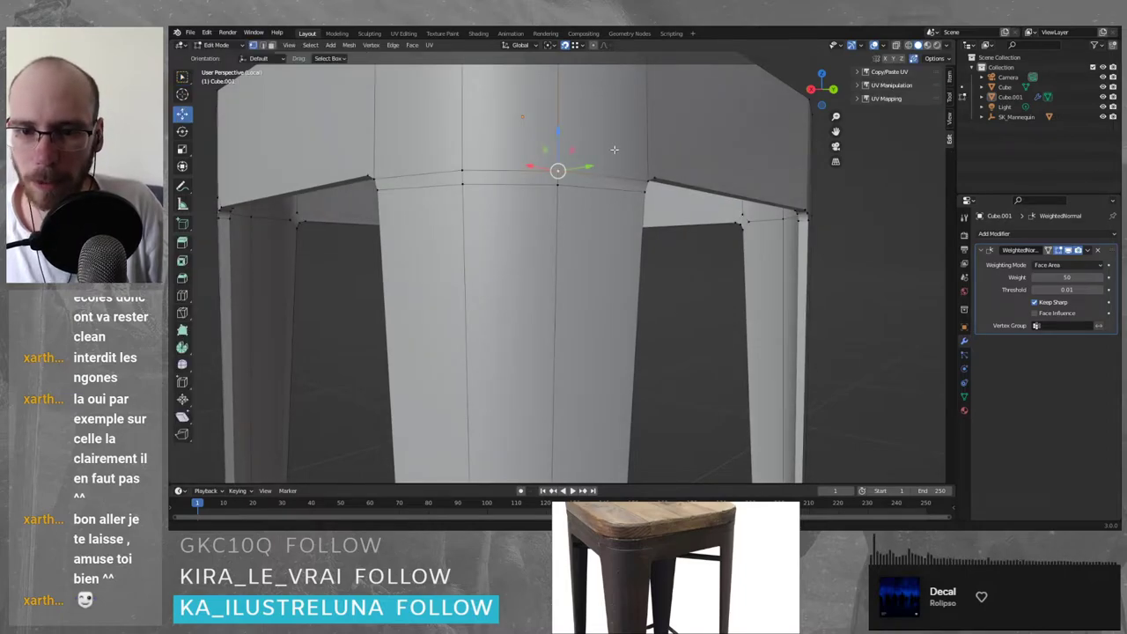
- In left orthographic view, move the two middle cut vertices on the back-left leg -0.00187 m along Z, level with the opening's bevel vertex
key(KP_Decimal)
click(645, 256)
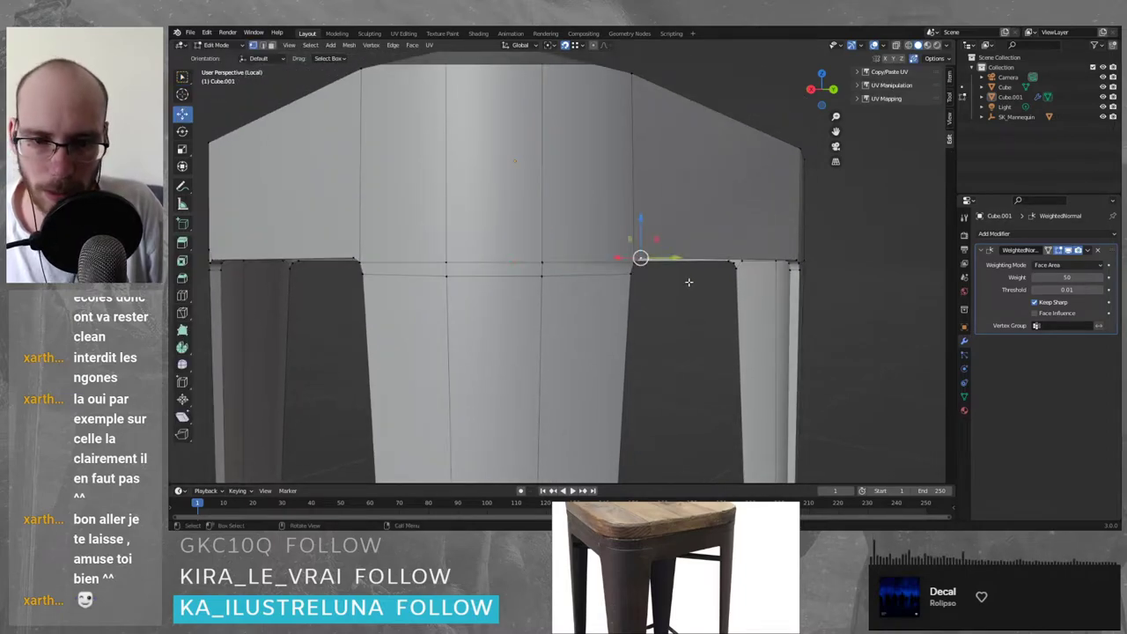
click(834, 94)
shift+middle_drag(471, 297, 603, 302)
scroll(603, 301, up, 3)
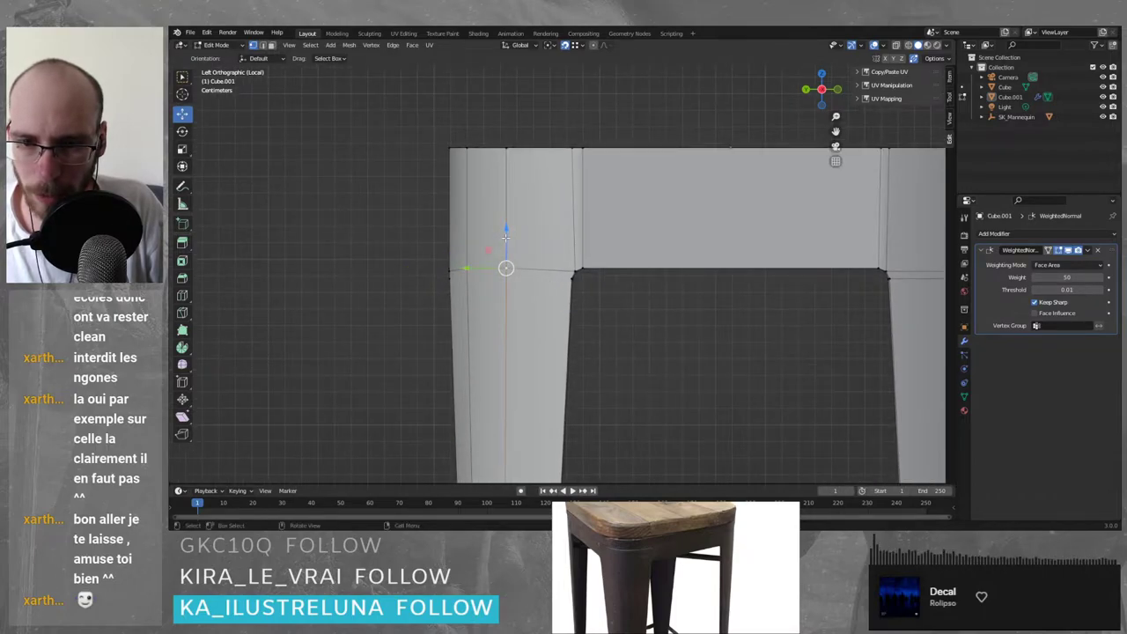
drag(506, 236, 577, 274)
click(468, 268)
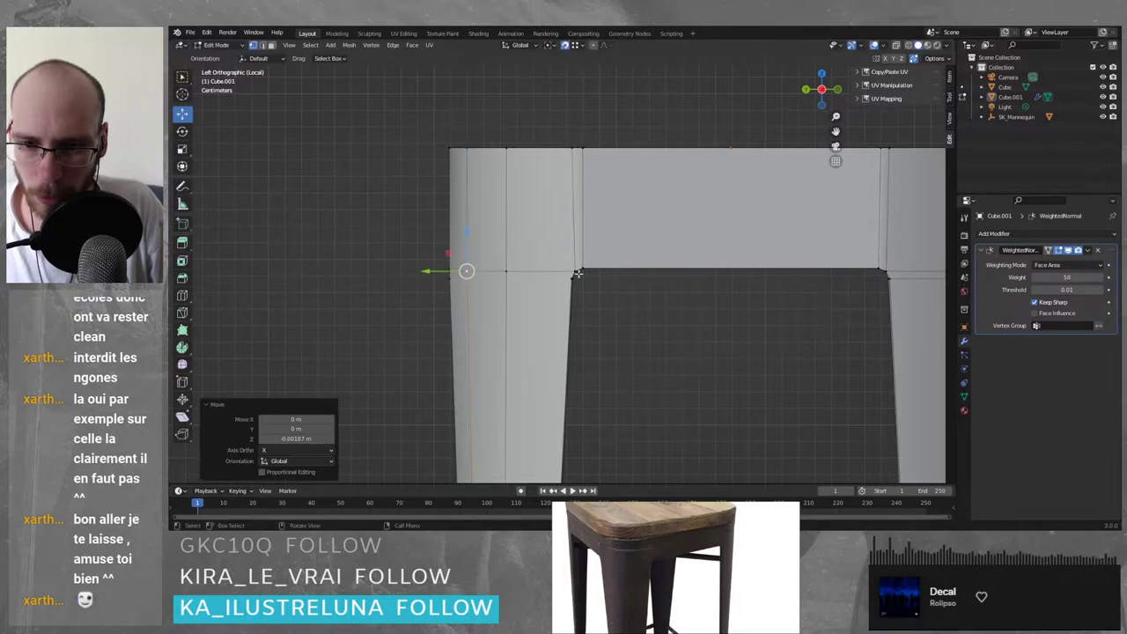
- Knife-cut horizontally across the back-left leg's rounded corner between the lower bevel vertices of both openings
middle_drag(791, 268, 750, 297)
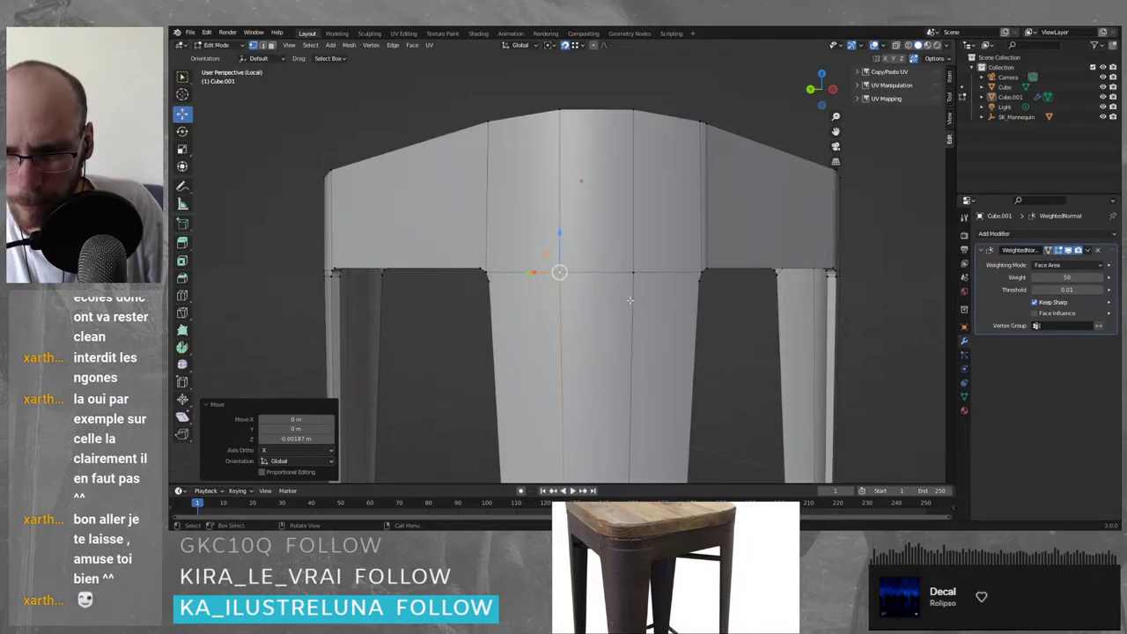
key(k)
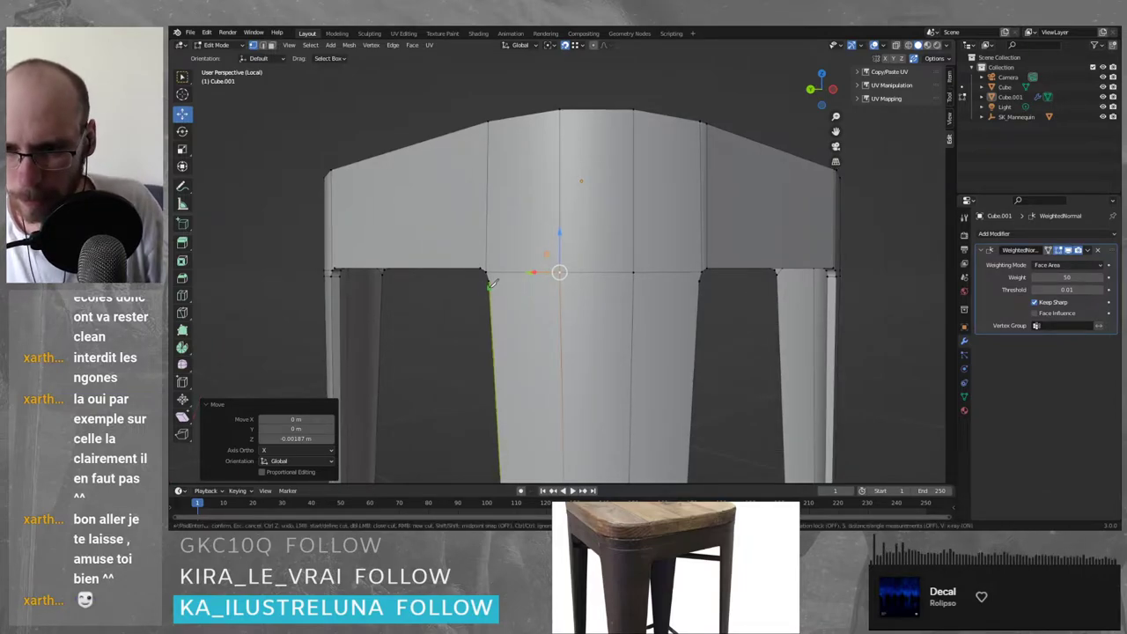
click(489, 280)
click(701, 279)
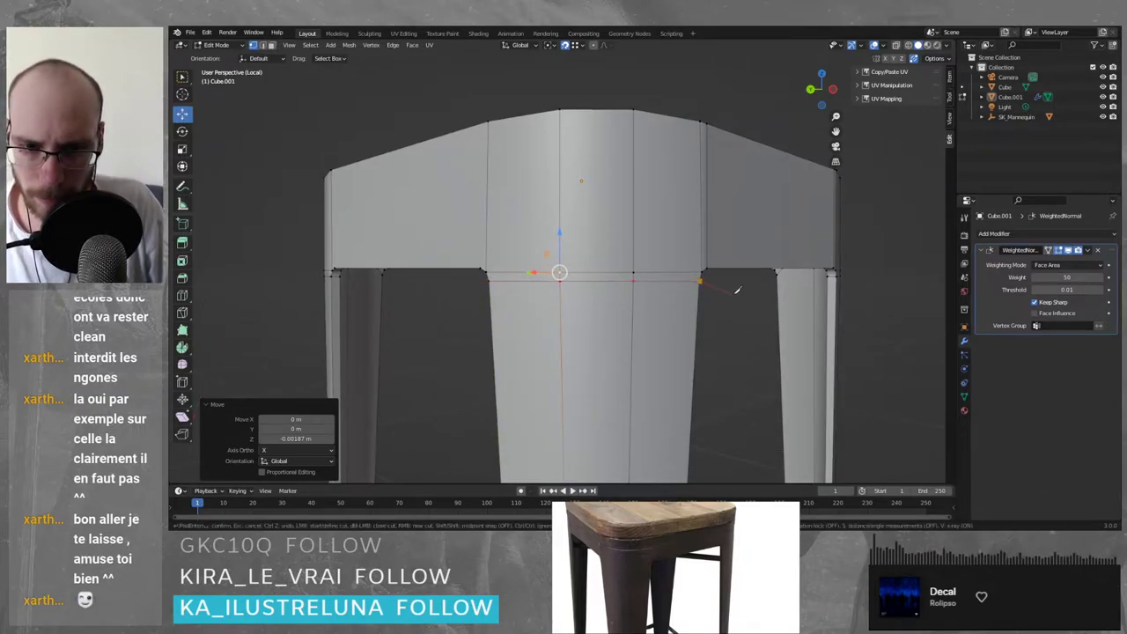
key(Return)
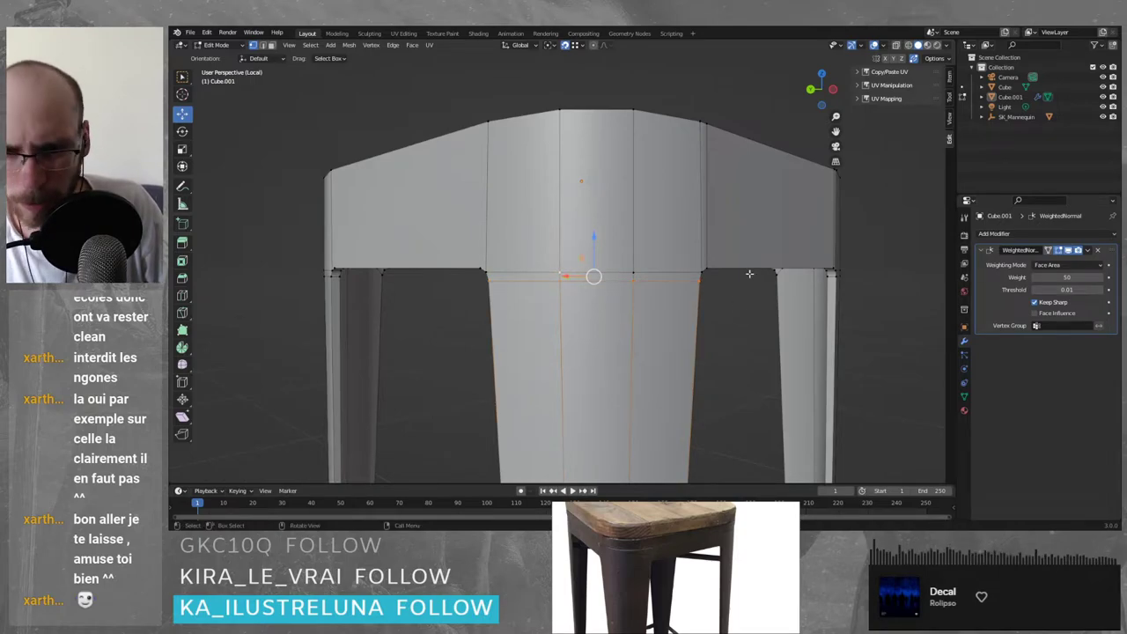
- Knife-cut from the back opening's bevel vertex beside the back-left leg straight up the apron and over the top rim
middle_drag(709, 263, 710, 262)
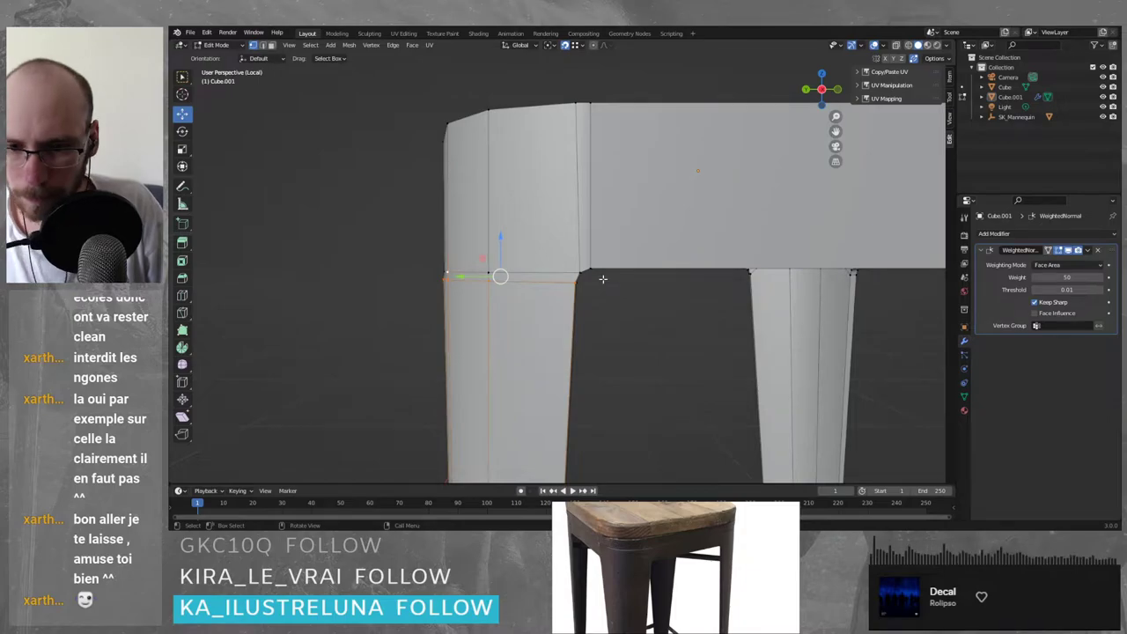
middle_drag(592, 258, 583, 264)
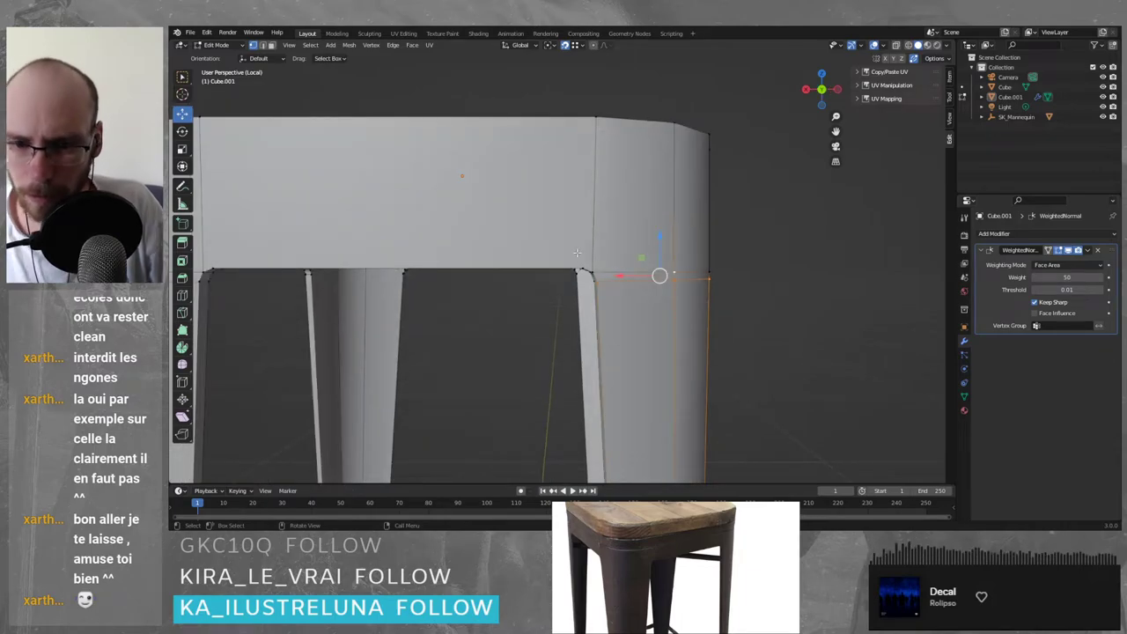
key(k)
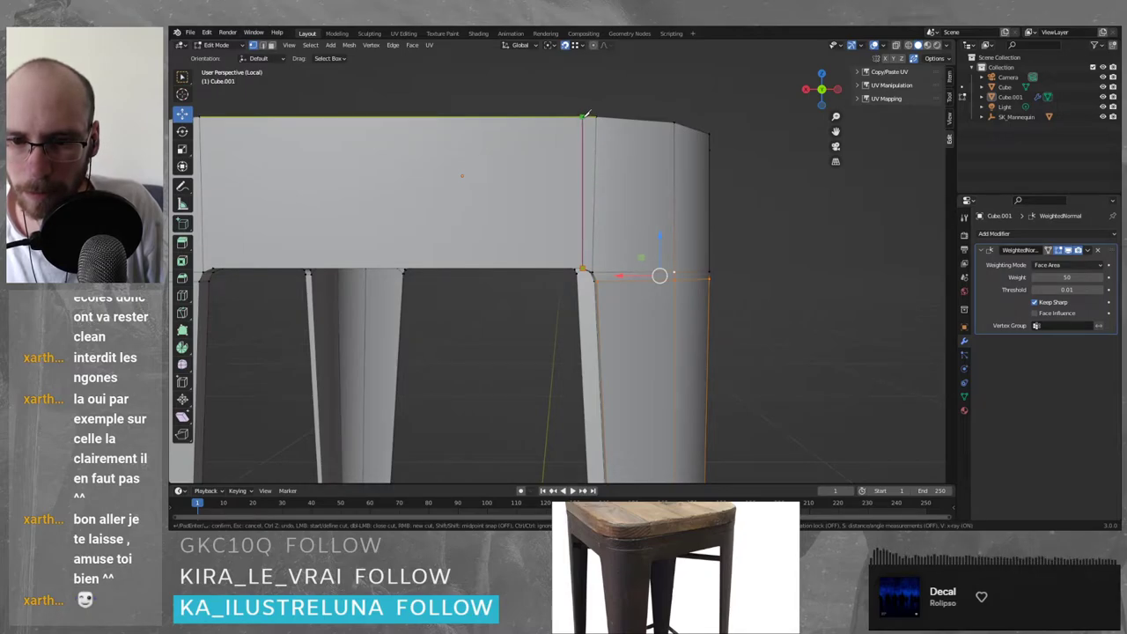
middle_drag(586, 114, 579, 169)
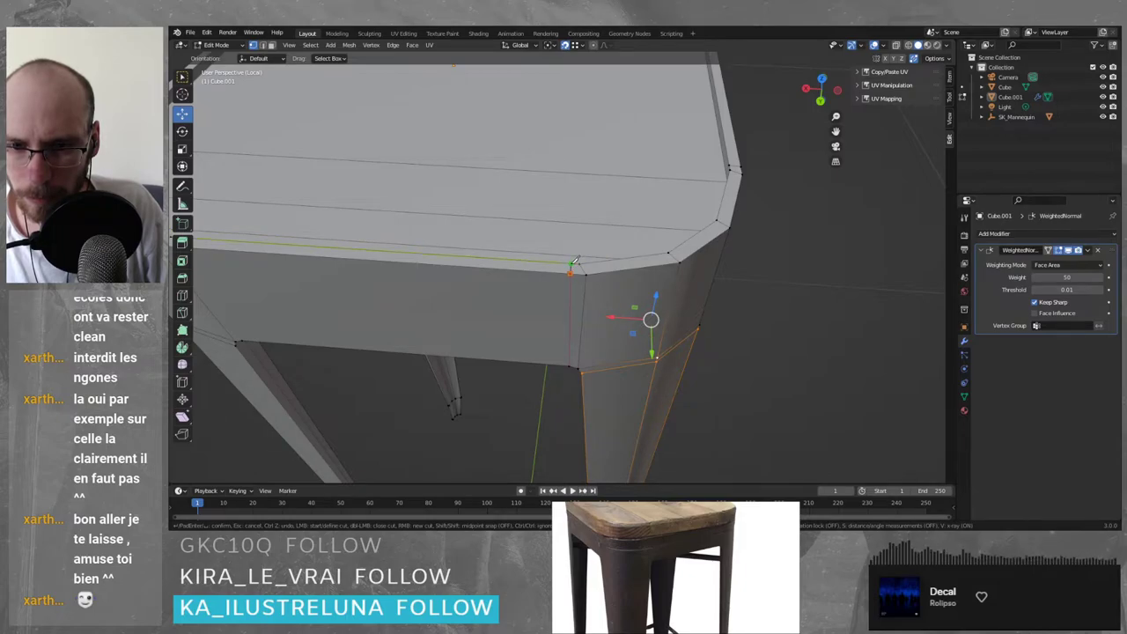
key(Return)
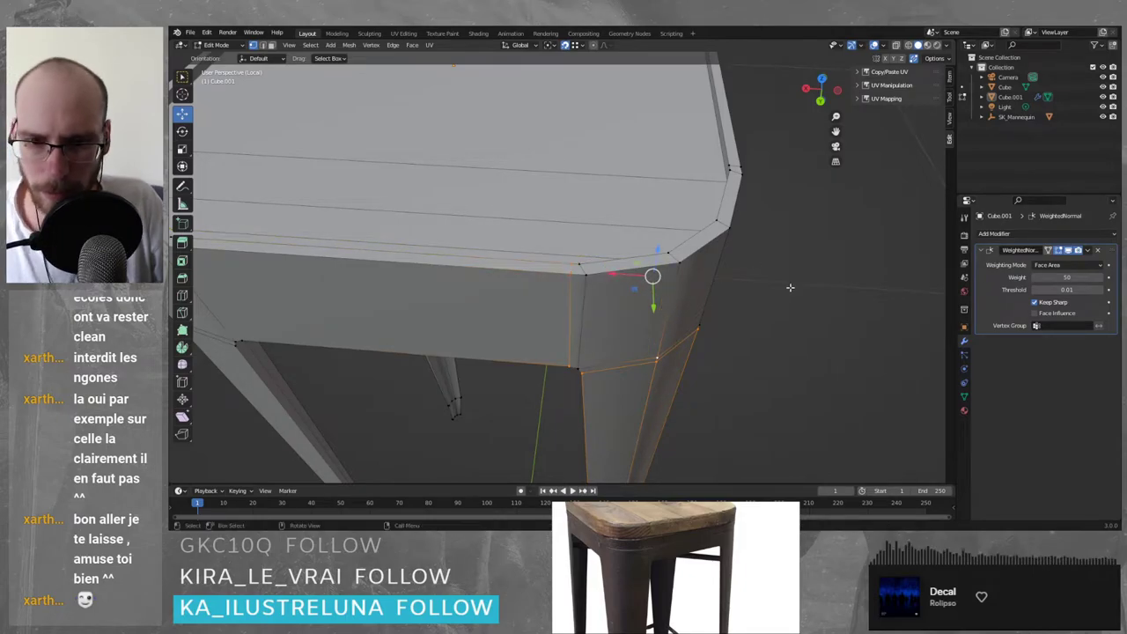
- Examine the stool's shading around the seat apron and leg corners in Object Mode, including a straight back view
middle_drag(790, 287, 806, 242)
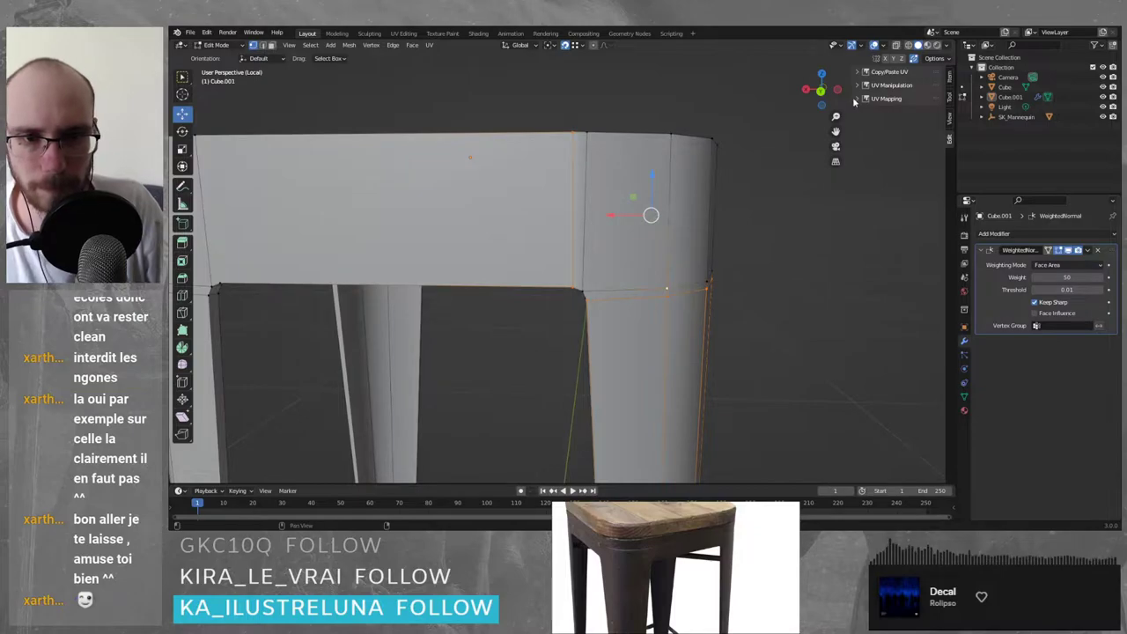
click(818, 93)
scroll(687, 258, up, 1)
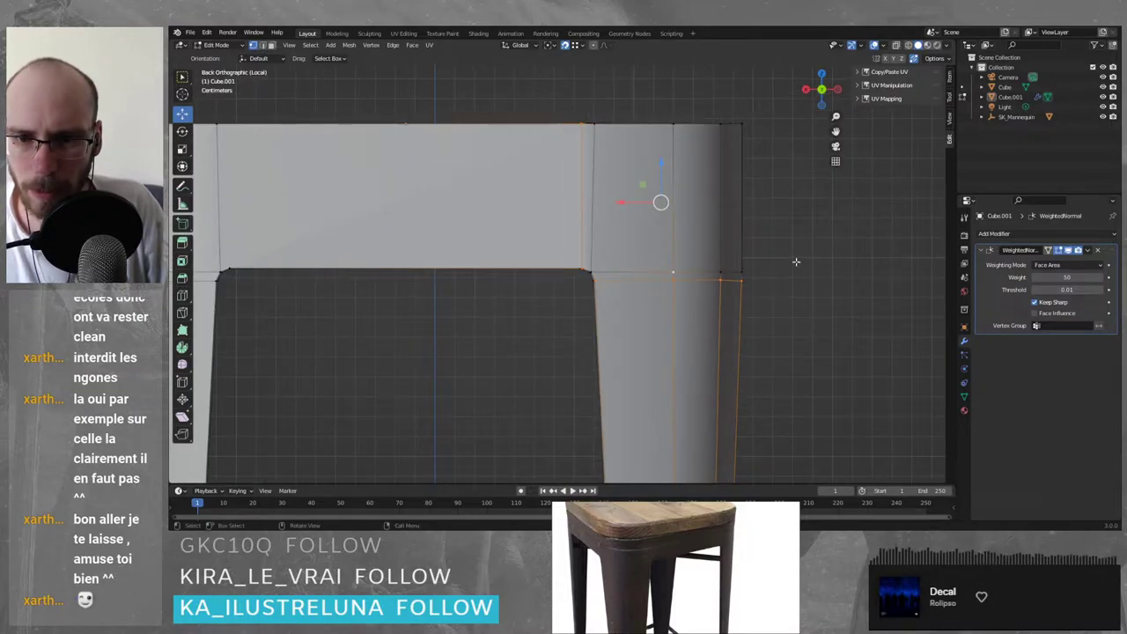
key(Tab)
middle_drag(785, 327, 746, 274)
scroll(538, 262, down, 3)
middle_drag(538, 261, 414, 259)
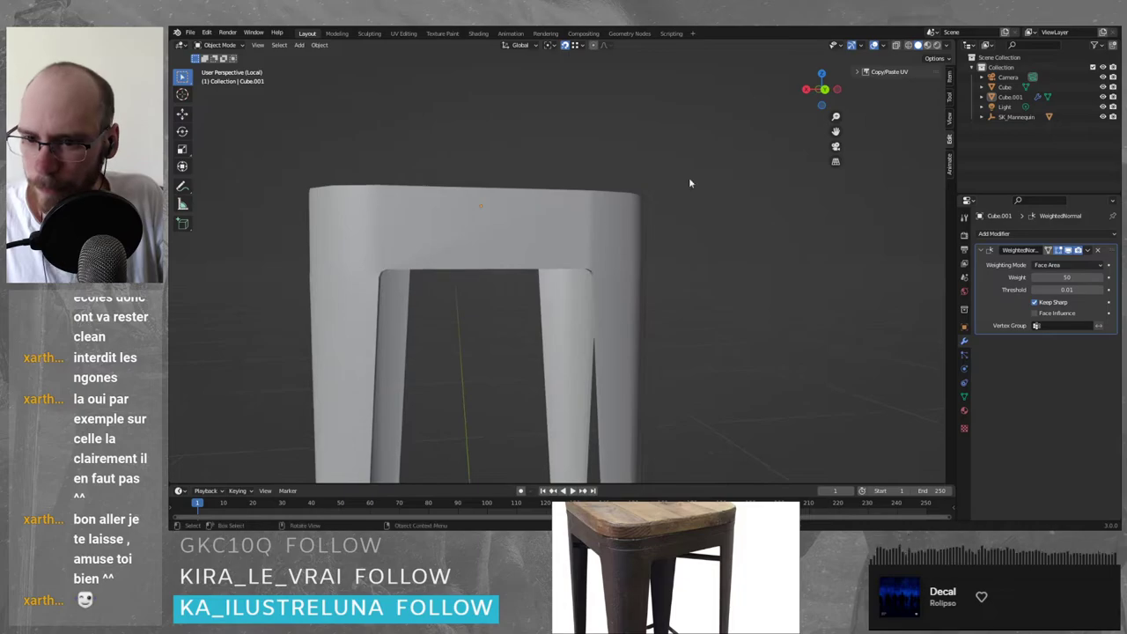
click(822, 89)
scroll(541, 257, up, 4)
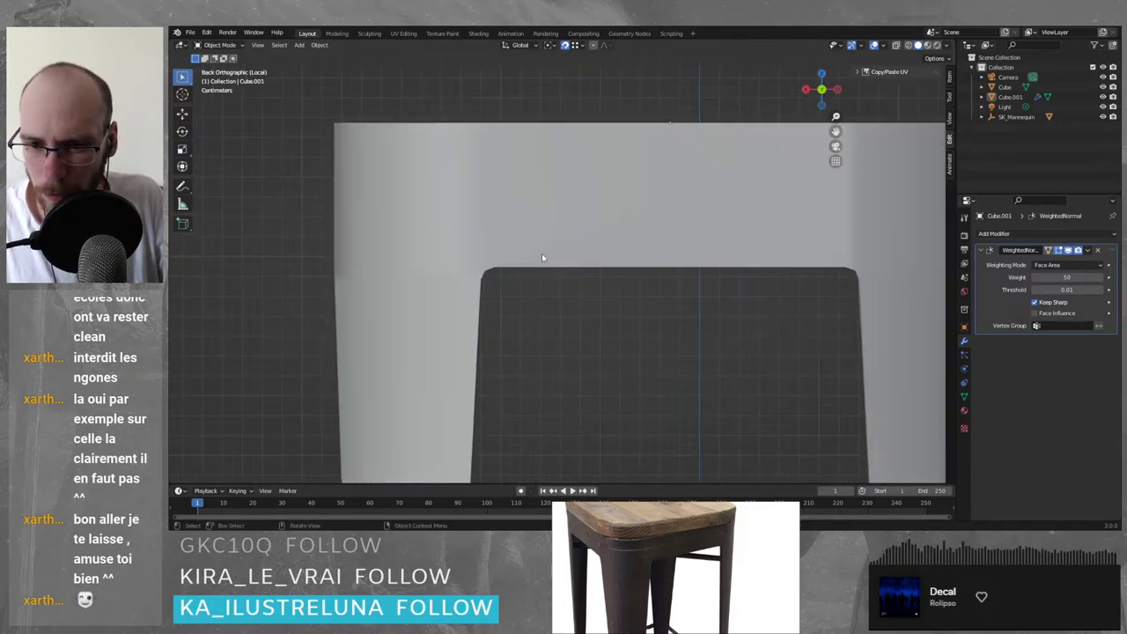
- Knife-cut vertical edges up the apron from the inner leg corners and across the top rim to its inner edge
key(Tab)
scroll(483, 237, up, 2)
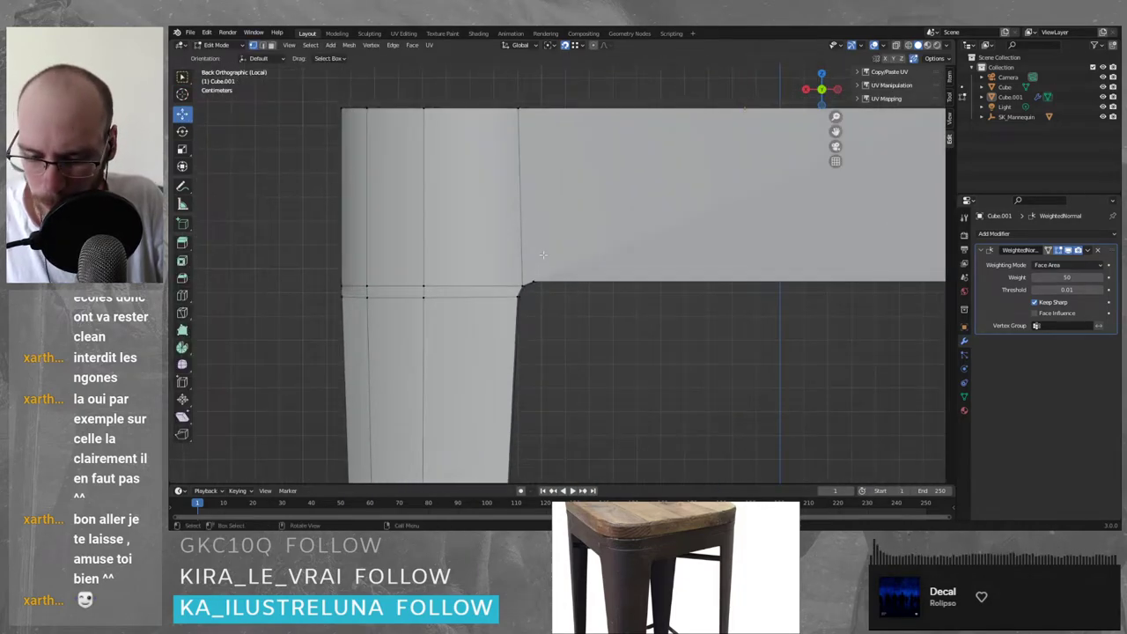
key(k)
click(533, 278)
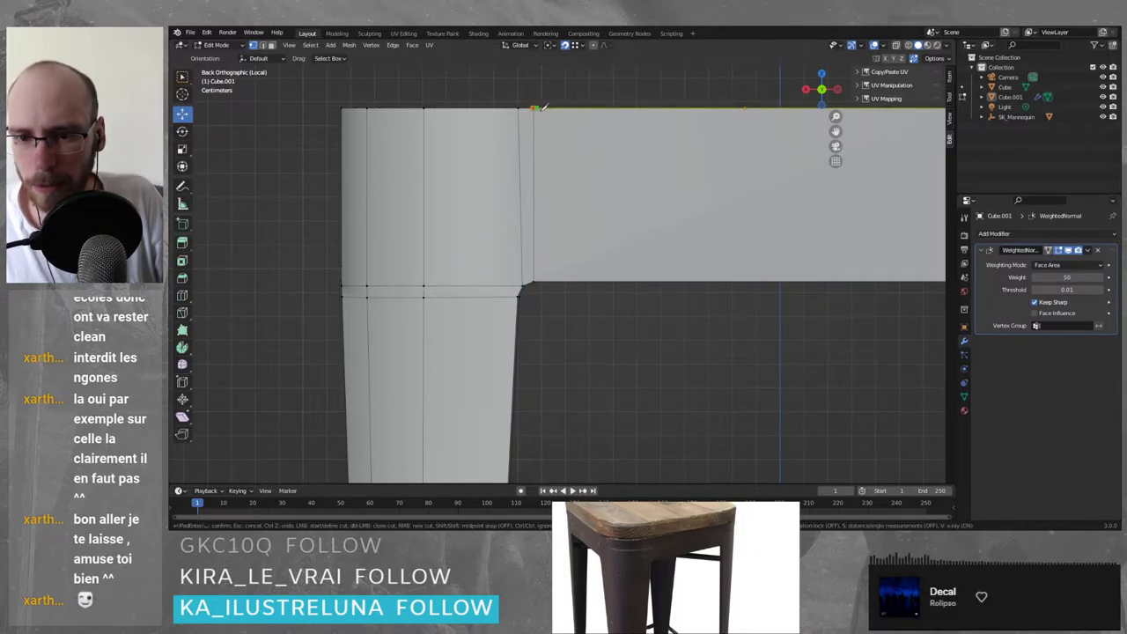
middle_drag(544, 108, 534, 175)
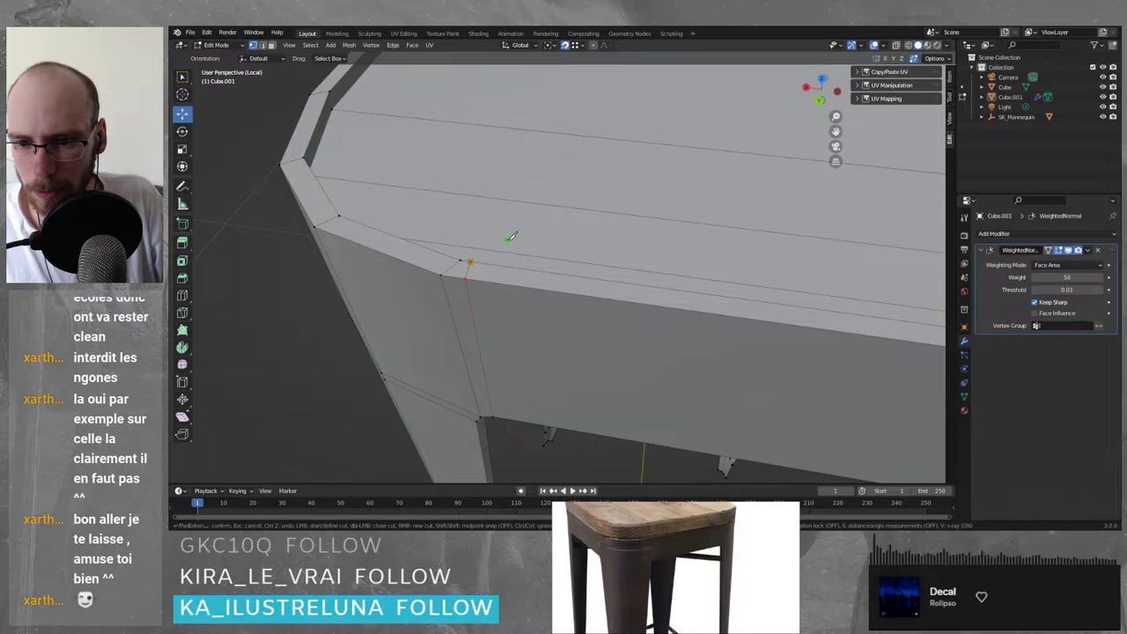
scroll(511, 237, down, 5)
scroll(542, 310, up, 2)
middle_drag(542, 310, 516, 347)
scroll(502, 370, up, 3)
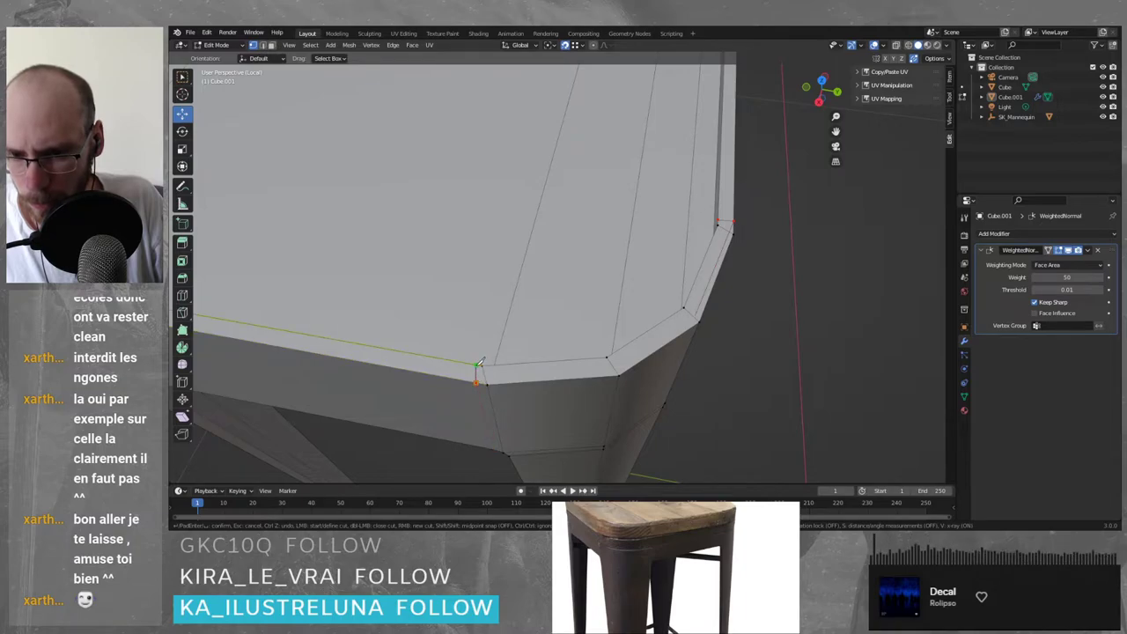
middle_drag(561, 325, 608, 292)
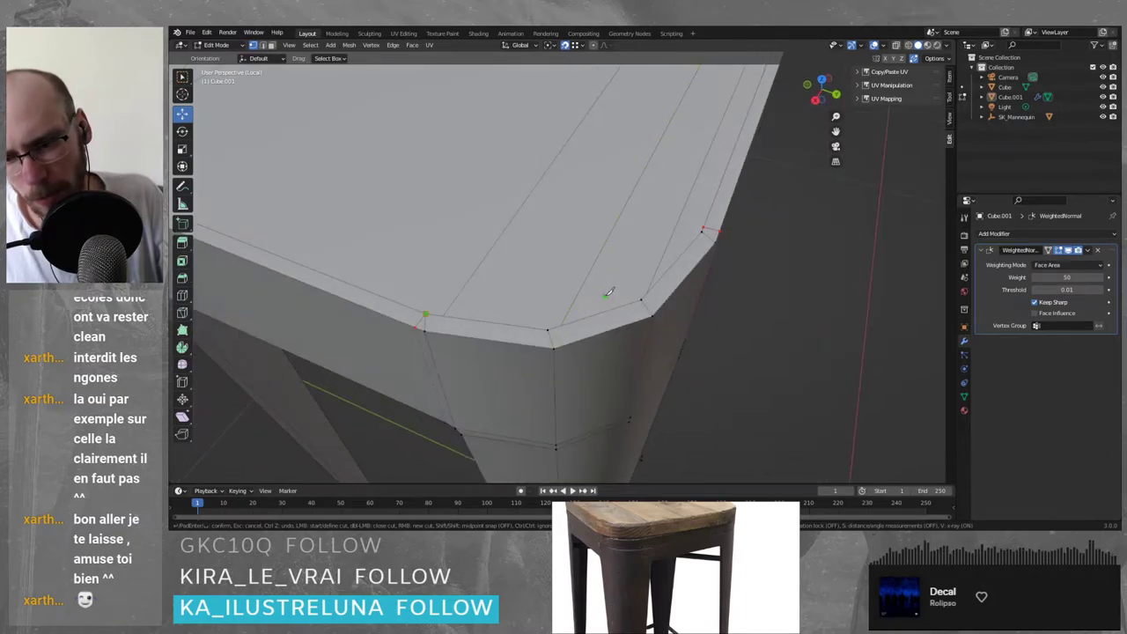
key(Return)
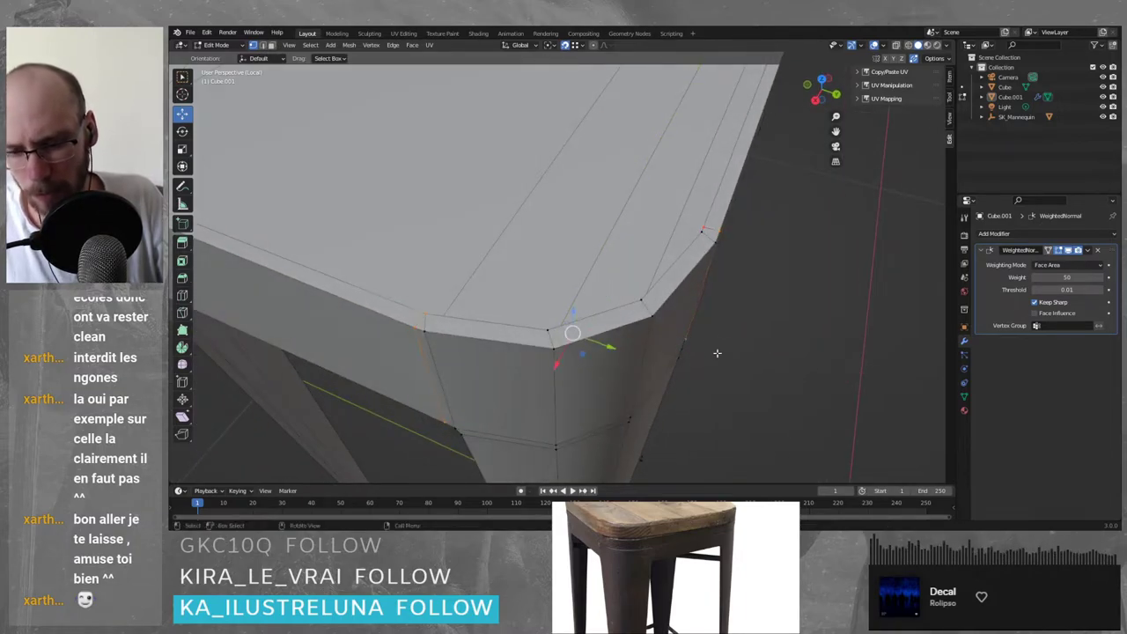
- Move the inner rim vertex beside the new cut at the seat corner along X, in line with the outer rim vertex
middle_drag(717, 352, 712, 314)
scroll(710, 313, down, 5)
middle_drag(600, 287, 473, 312)
scroll(473, 312, up, 3)
middle_drag(579, 298, 602, 291)
click(594, 301)
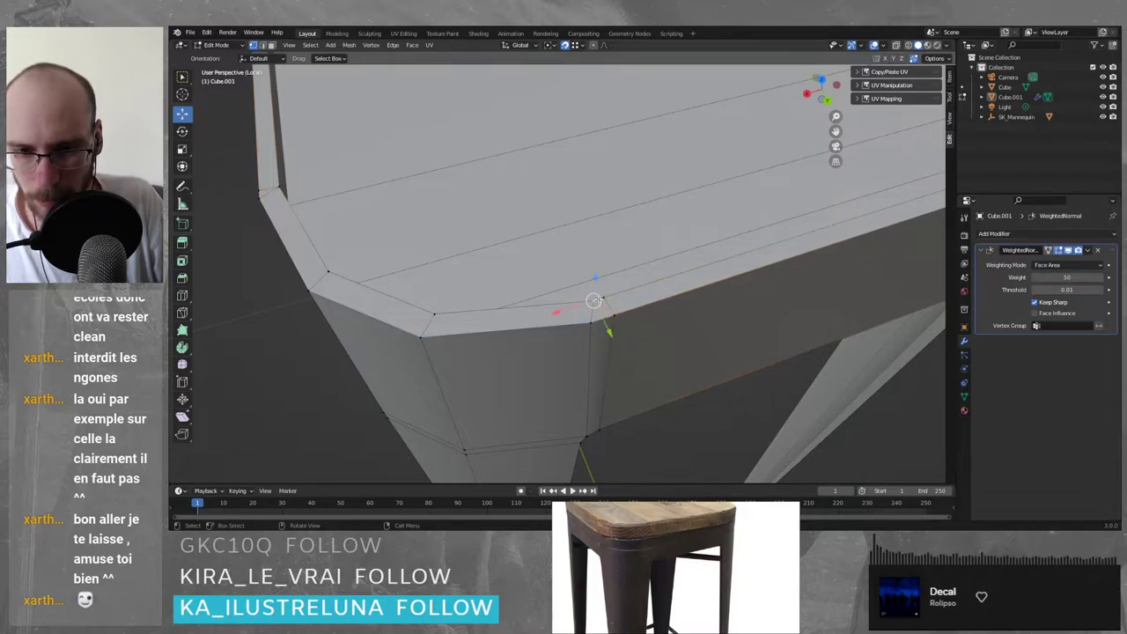
key(g)
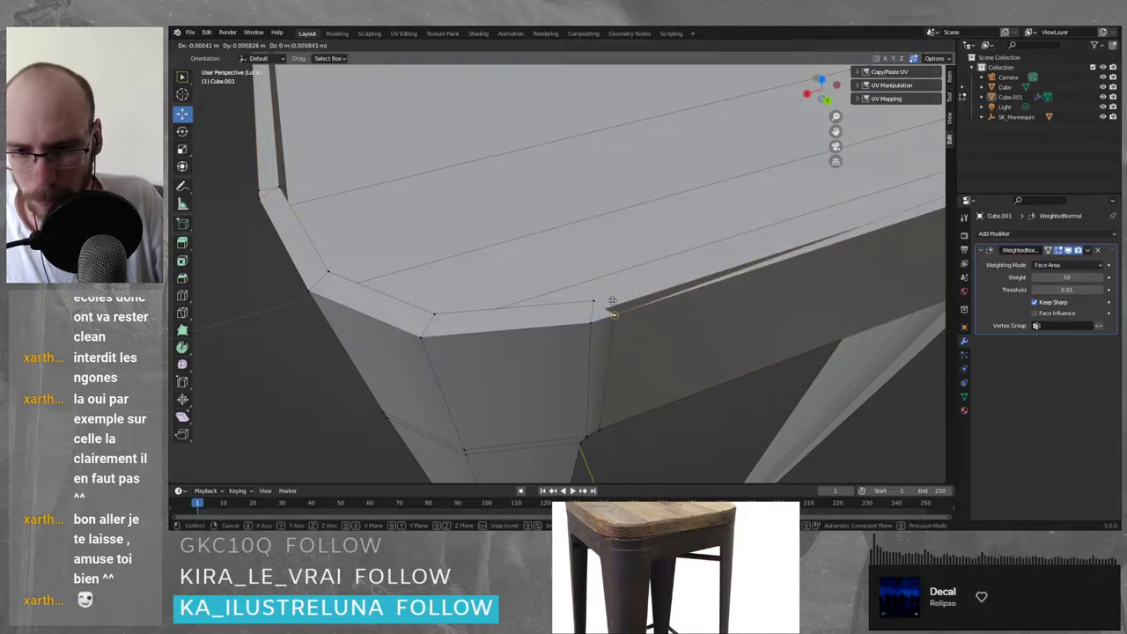
key(x)
click(600, 302)
- Align the two inner rim vertices at the next seat corner with their outer ones, moving the first 0.003711 m along X
scroll(618, 298, down, 2)
middle_drag(700, 293, 384, 301)
click(334, 299)
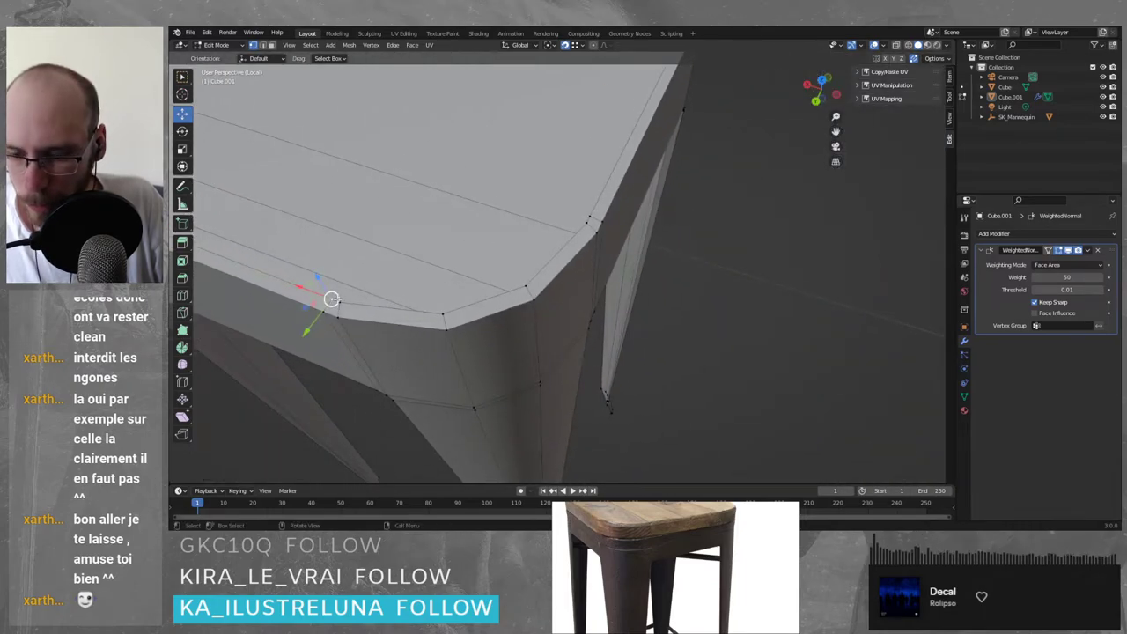
key(g)
key(x)
click(575, 261)
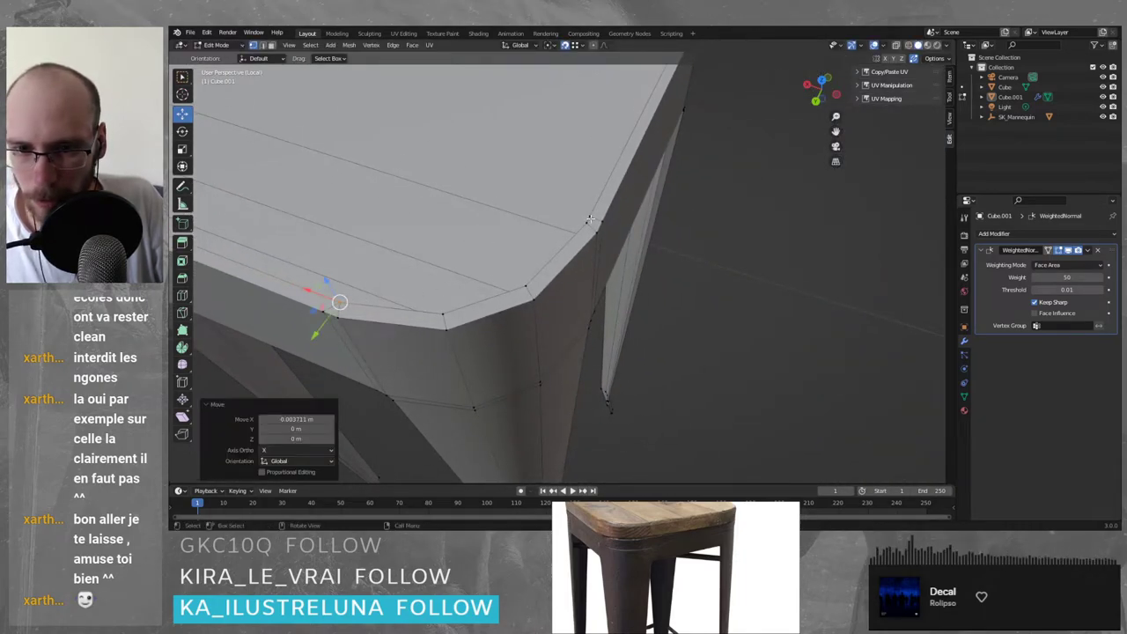
key(g)
click(590, 224)
- Align the inner rim vertices at the following corner, moving one -0.0037 m along Y and the other -0.004163 m along X
scroll(616, 226, down, 4)
middle_drag(652, 226, 379, 278)
scroll(376, 281, up, 4)
click(287, 282)
key(g)
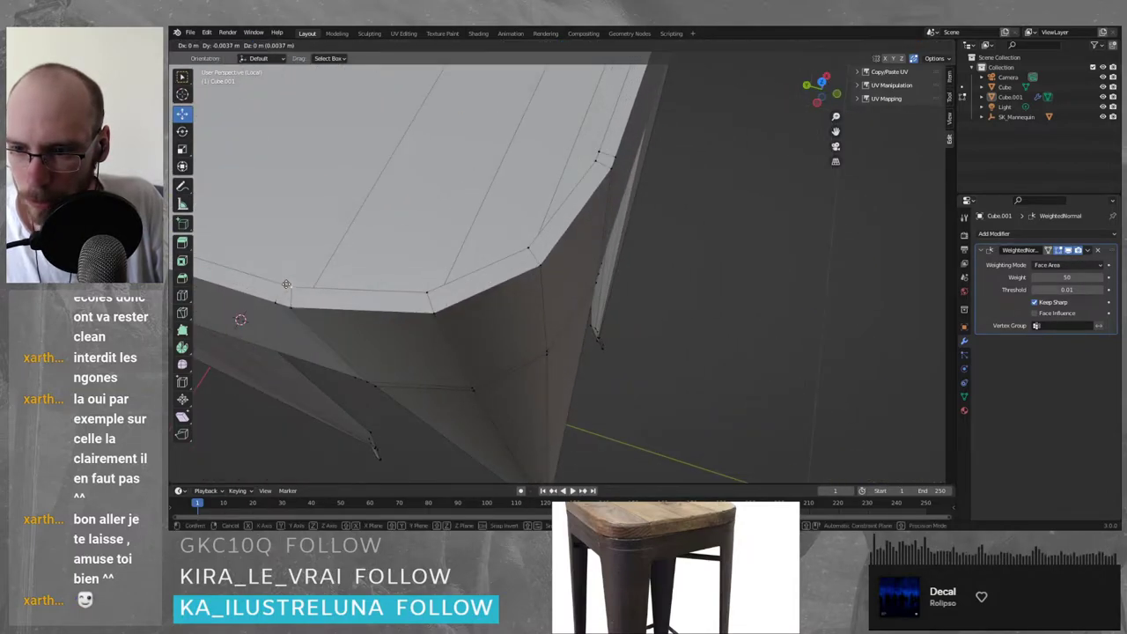
click(370, 282)
click(600, 150)
key(g)
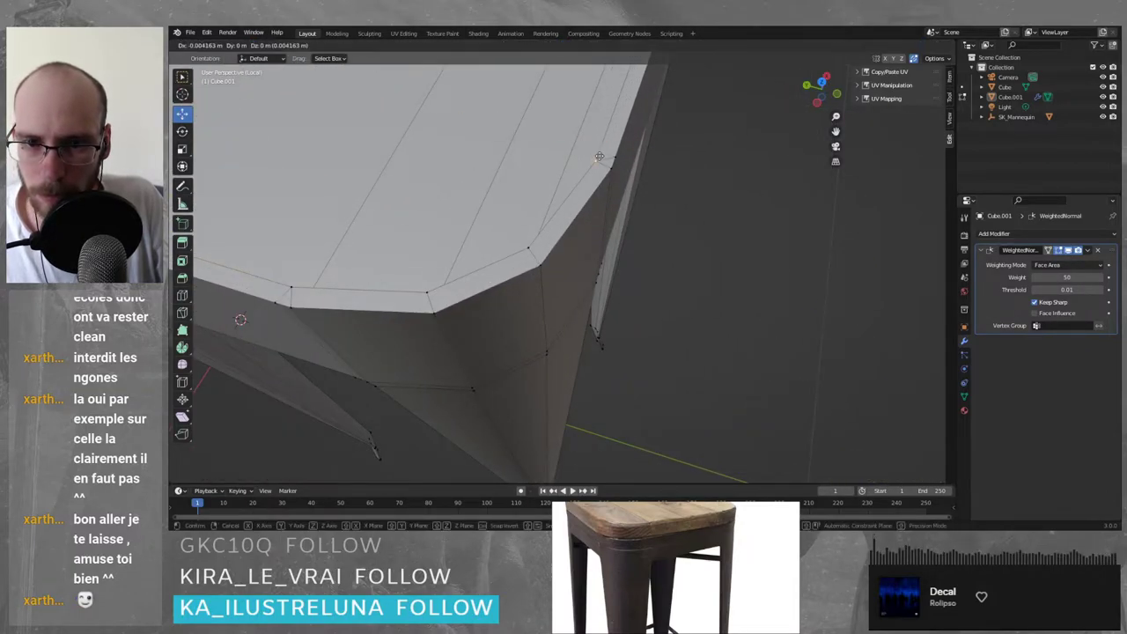
click(599, 159)
- Snap the two loop vertices at the sides of the leg top onto the neighbouring bevel corner vertices
scroll(623, 180, down, 4)
middle_drag(629, 184, 528, 211)
shift+middle_drag(679, 138, 624, 259)
scroll(616, 267, down, 4)
scroll(589, 234, up, 3)
shift+middle_drag(651, 211, 608, 233)
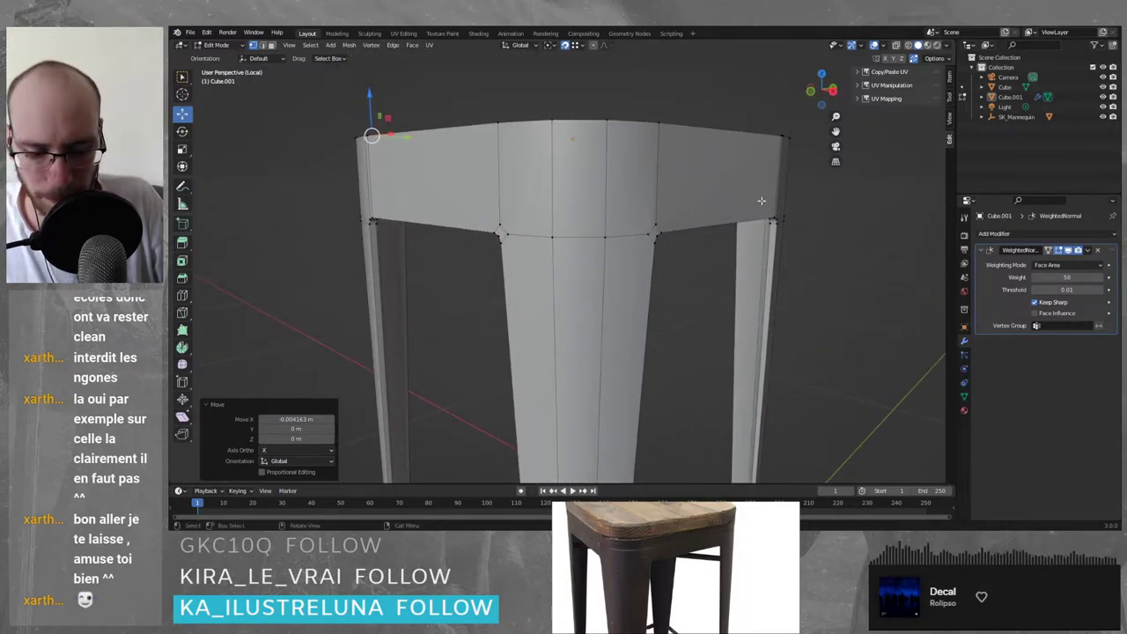
middle_drag(761, 201, 762, 200)
scroll(768, 200, up, 4)
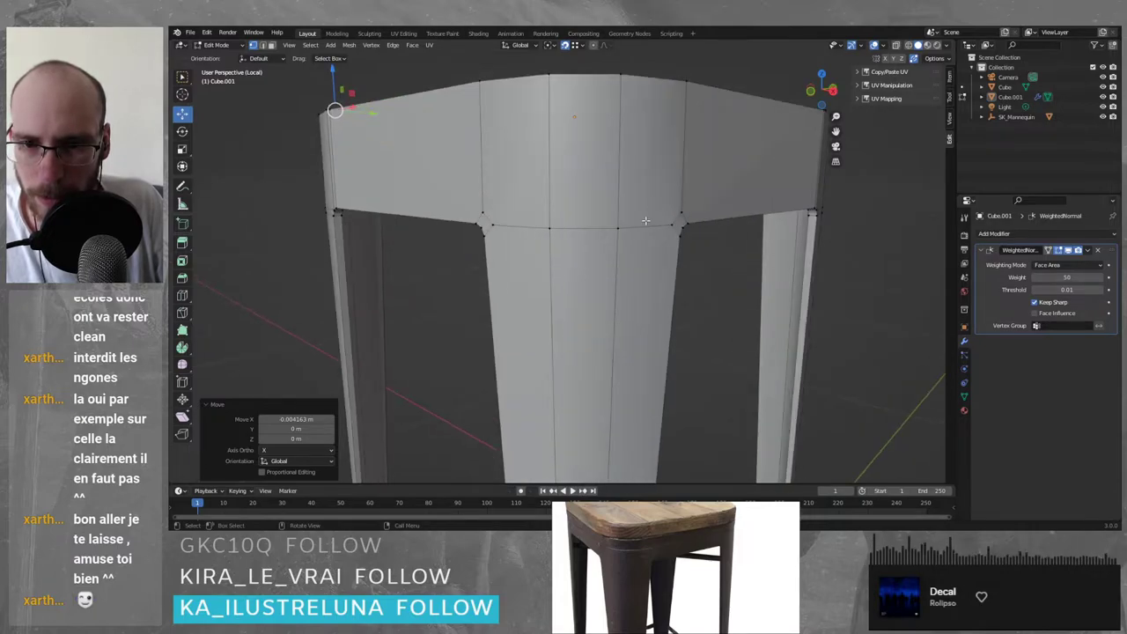
click(472, 213)
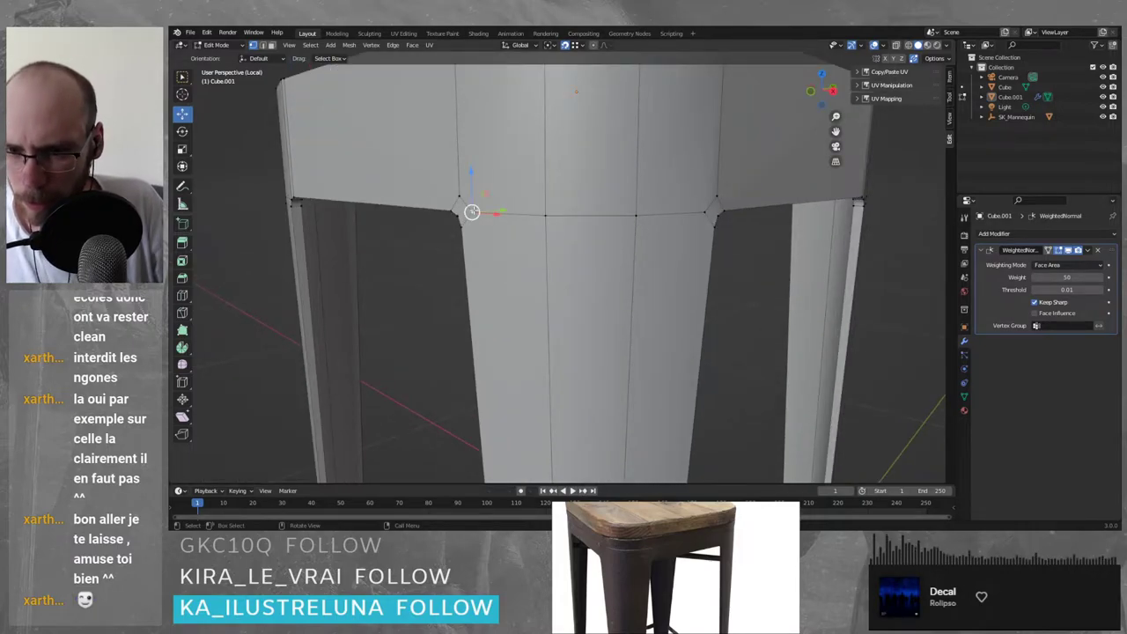
key(g)
click(461, 215)
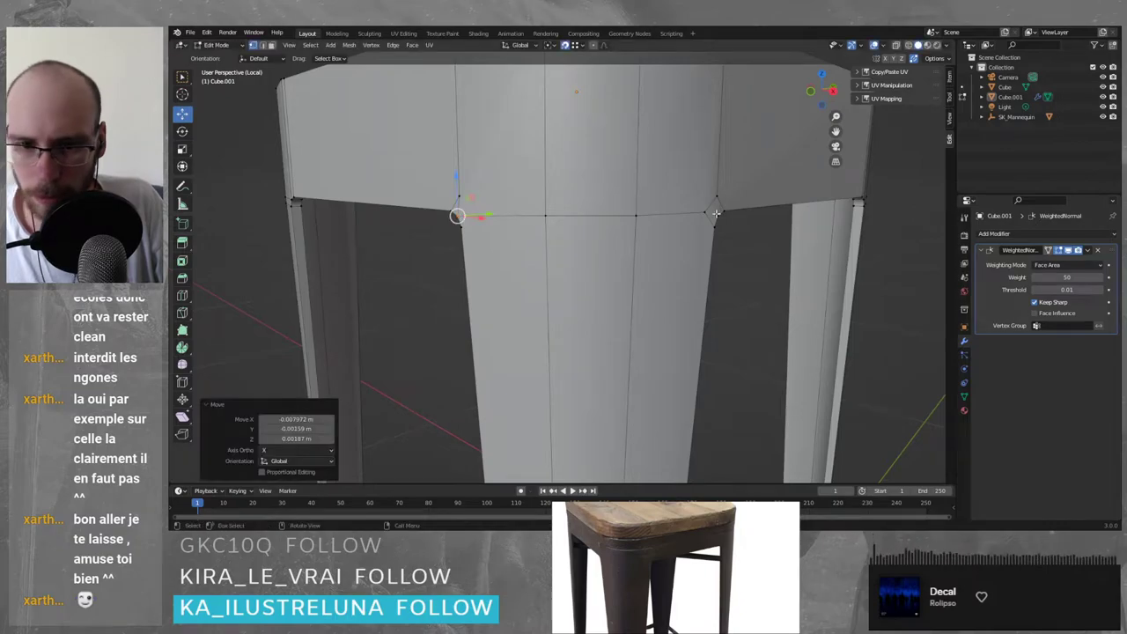
click(706, 214)
drag(704, 211, 718, 215)
- Lower the two middle vertices of the edge loop at the leg top by 0.00187 m along Z
click(636, 215)
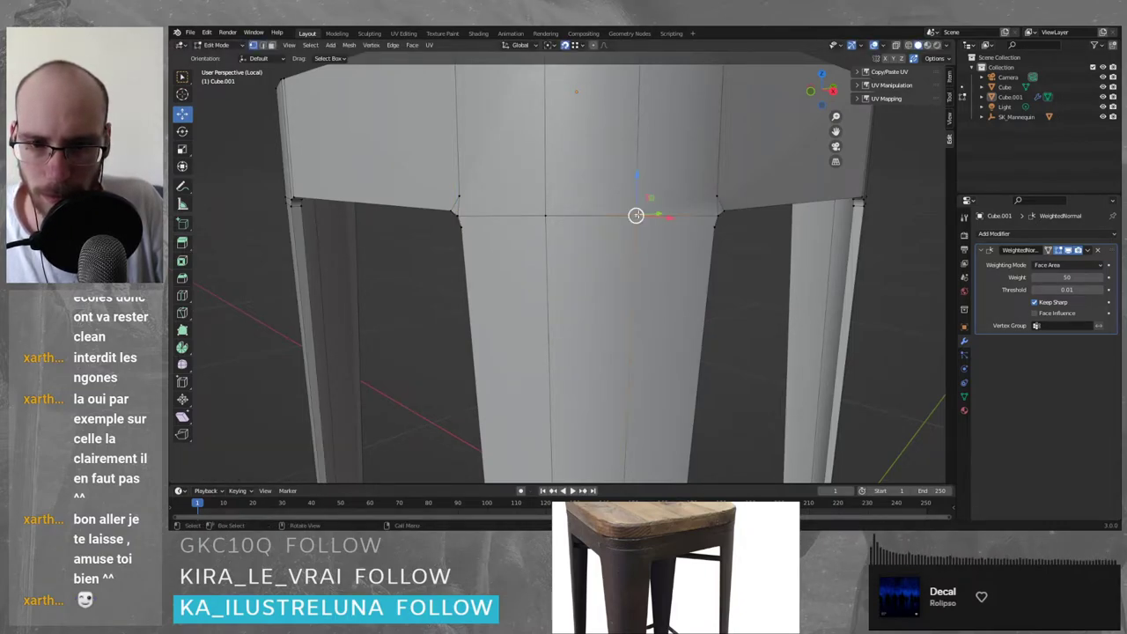
key(g)
click(636, 219)
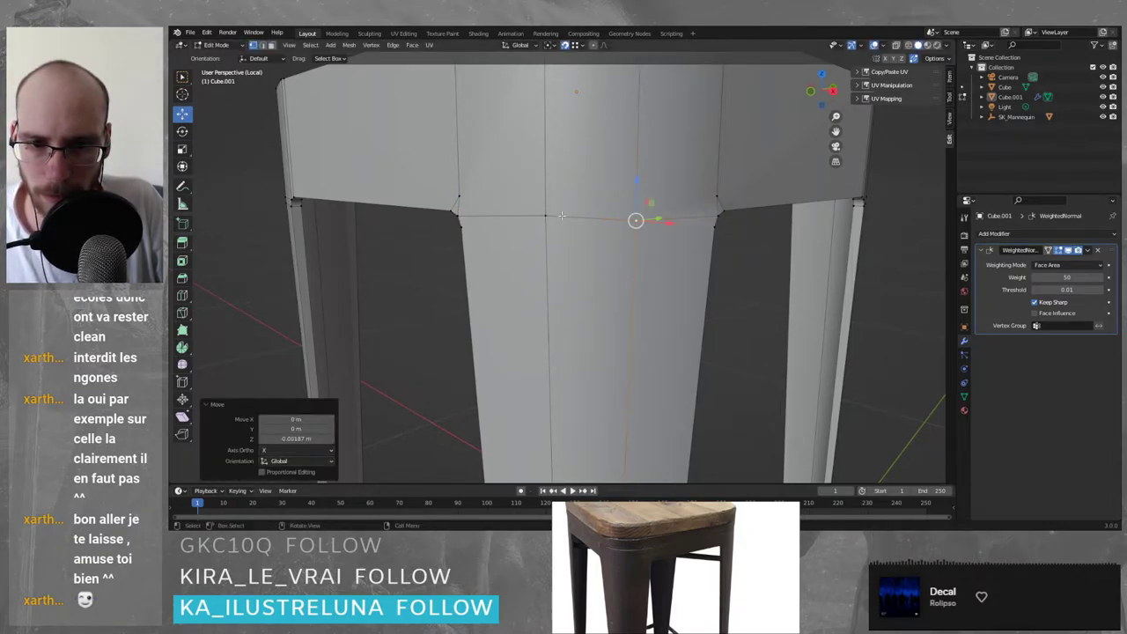
click(545, 215)
key(g)
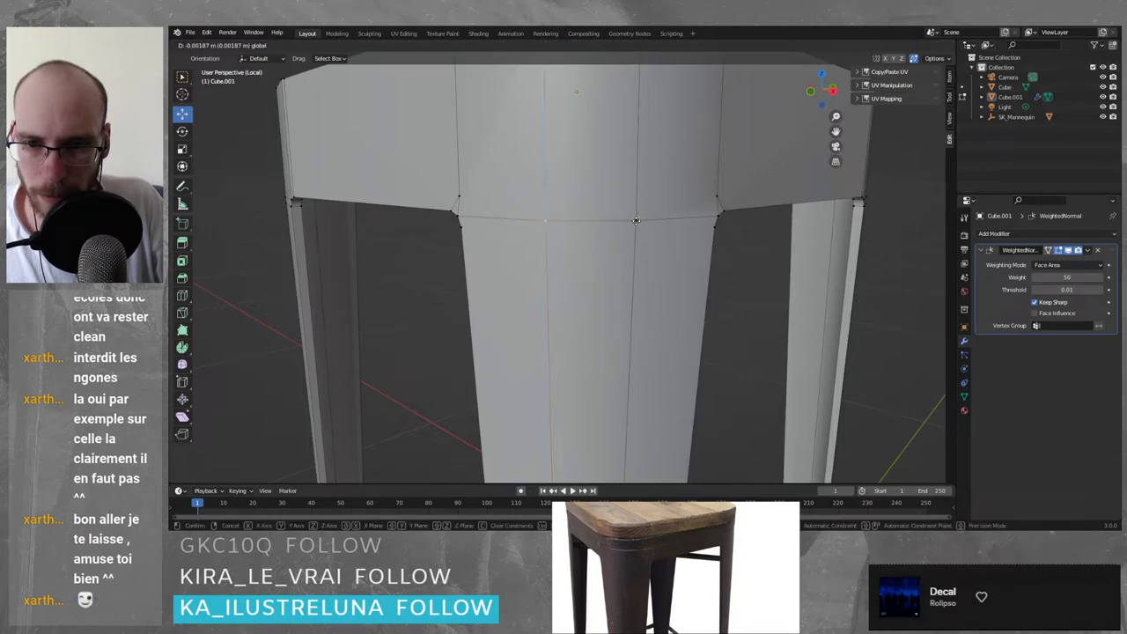
click(636, 220)
- Knife-cut a horizontal edge across the leg just below its top loop, between the two side corners
key(k)
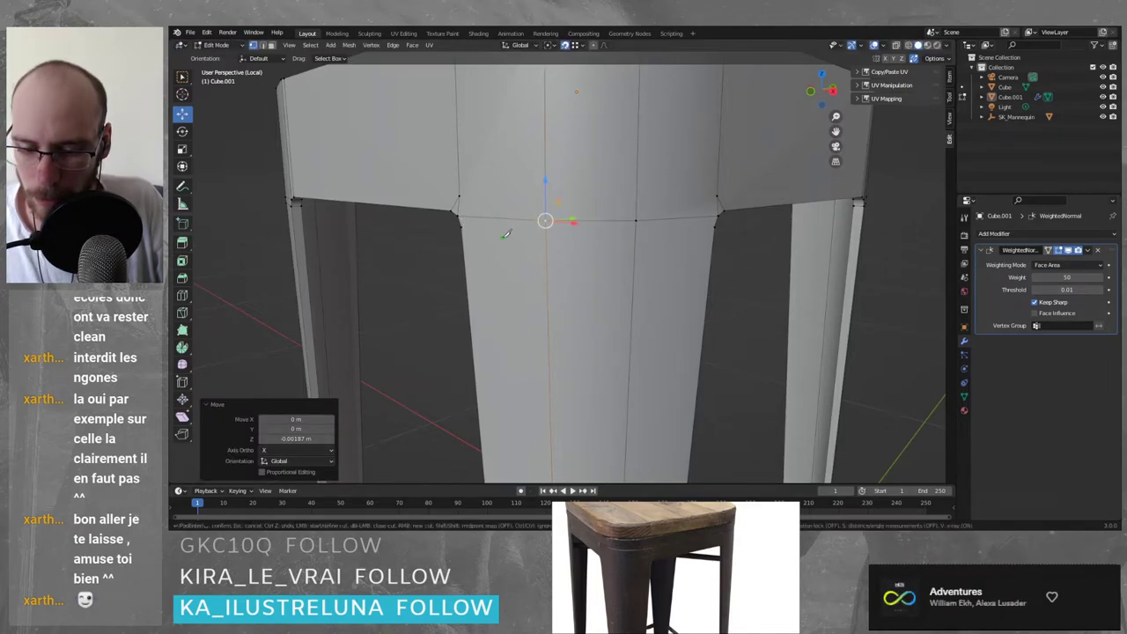
click(758, 227)
key(Return)
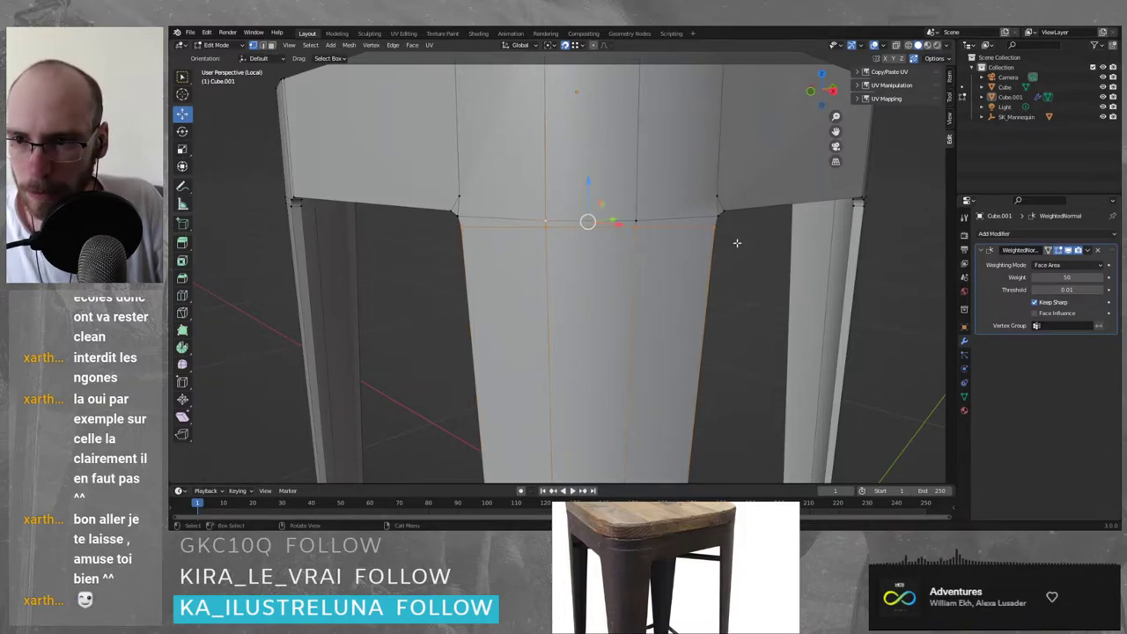
- Lower the two middle leg-top vertices along Z, level with the loop's side corners, the second by 0.002068 m
click(543, 219)
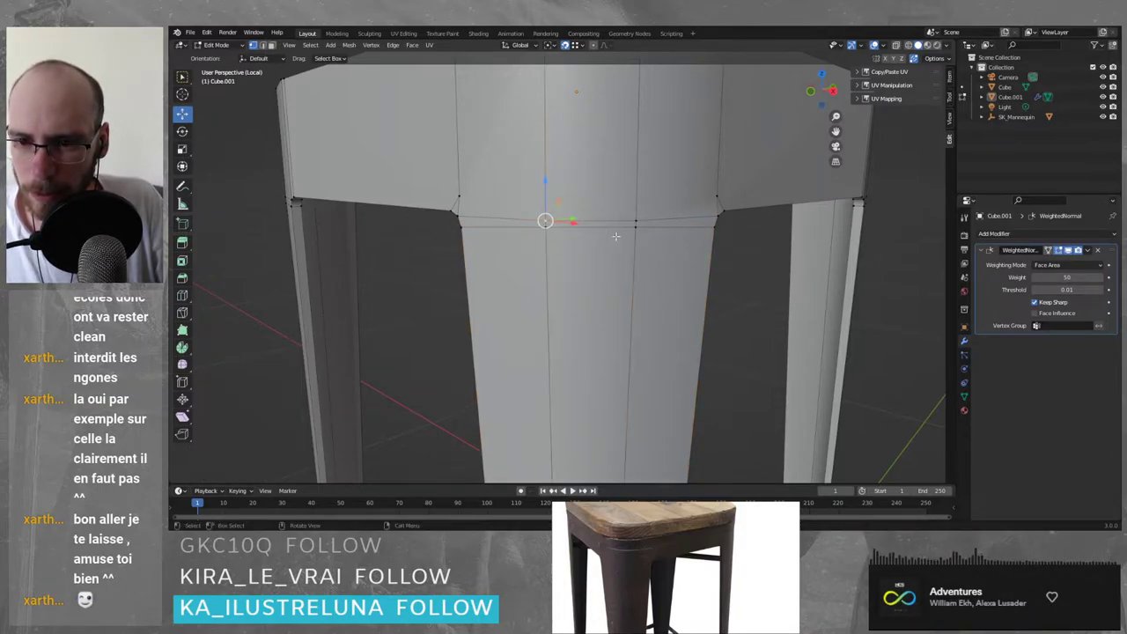
middle_drag(715, 258, 746, 257)
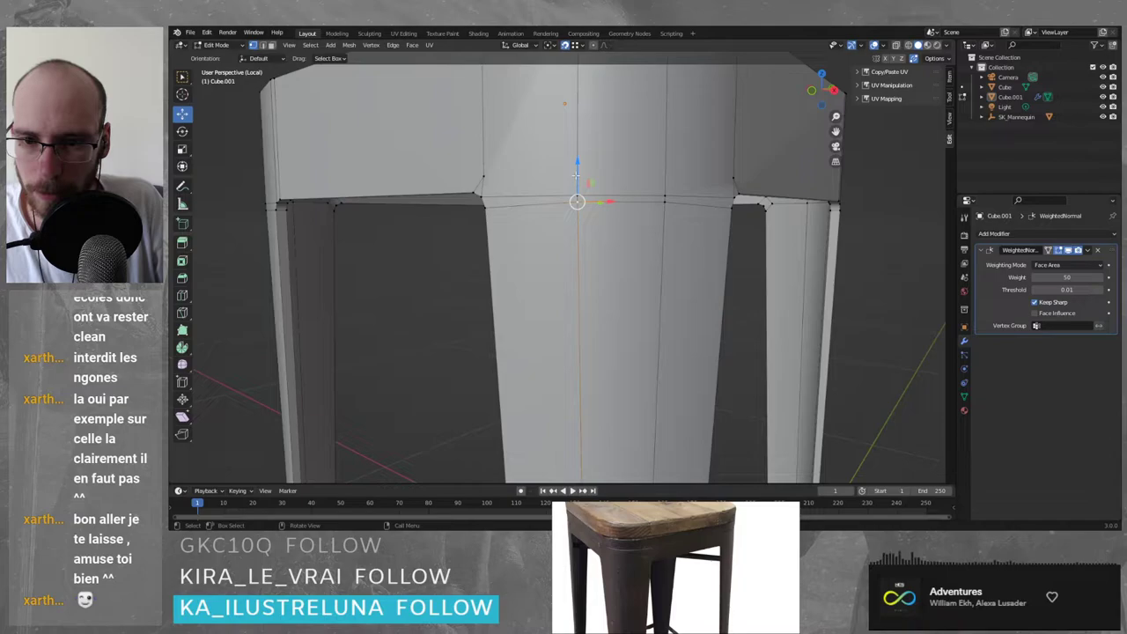
click(665, 183)
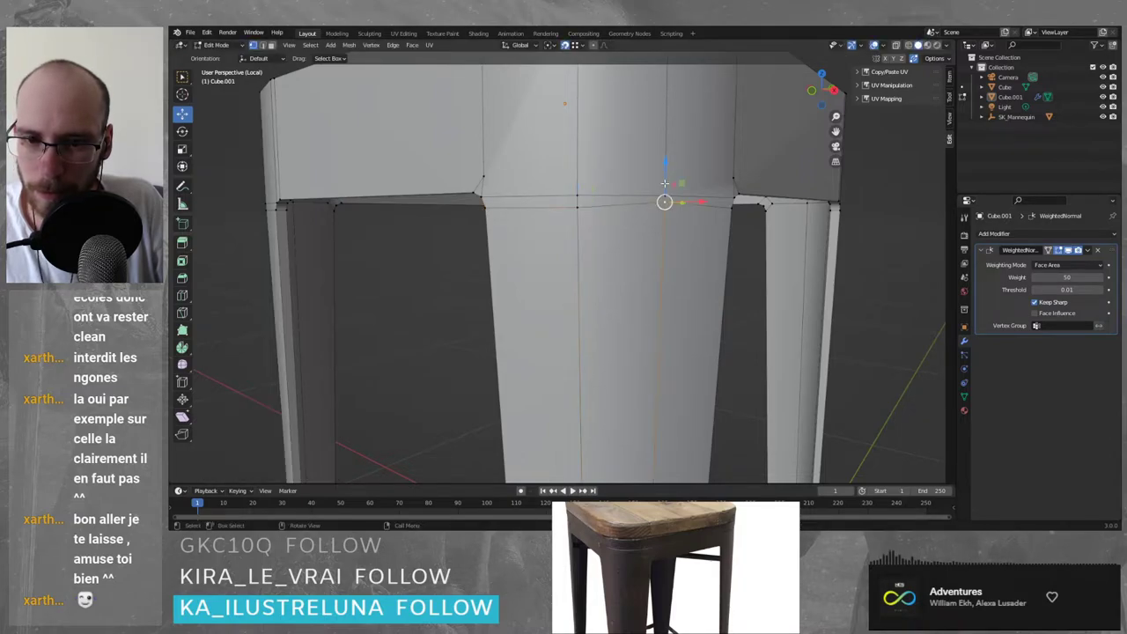
drag(665, 183, 580, 206)
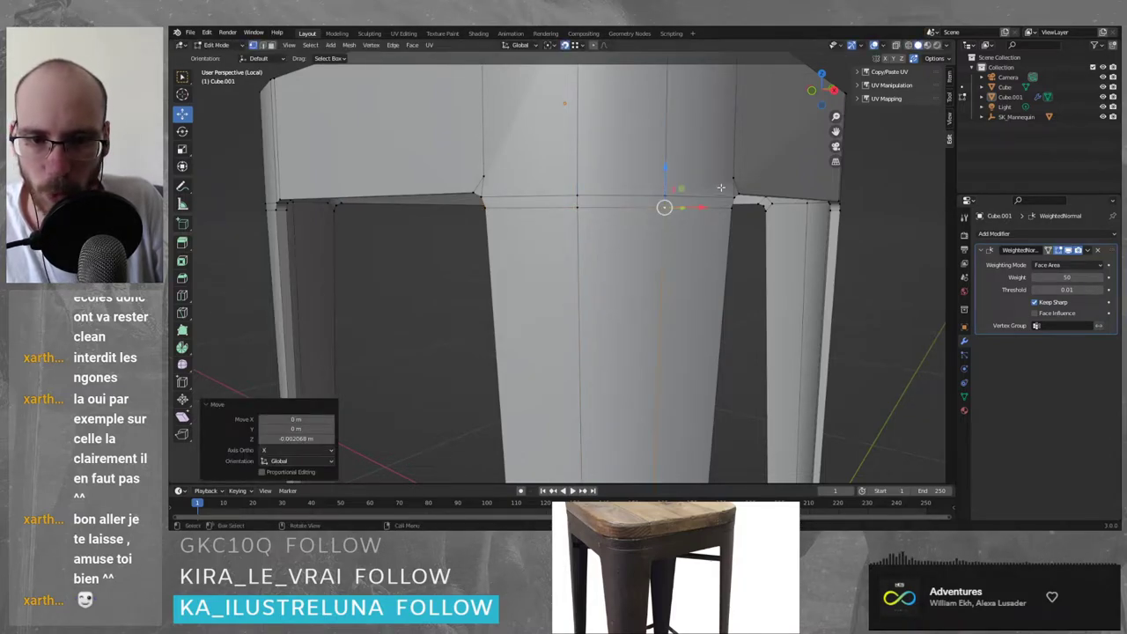
- Try to lower the apron vertices on either side of the leg top along Z, the first by 0.008266 m, and undo the last move
click(731, 178)
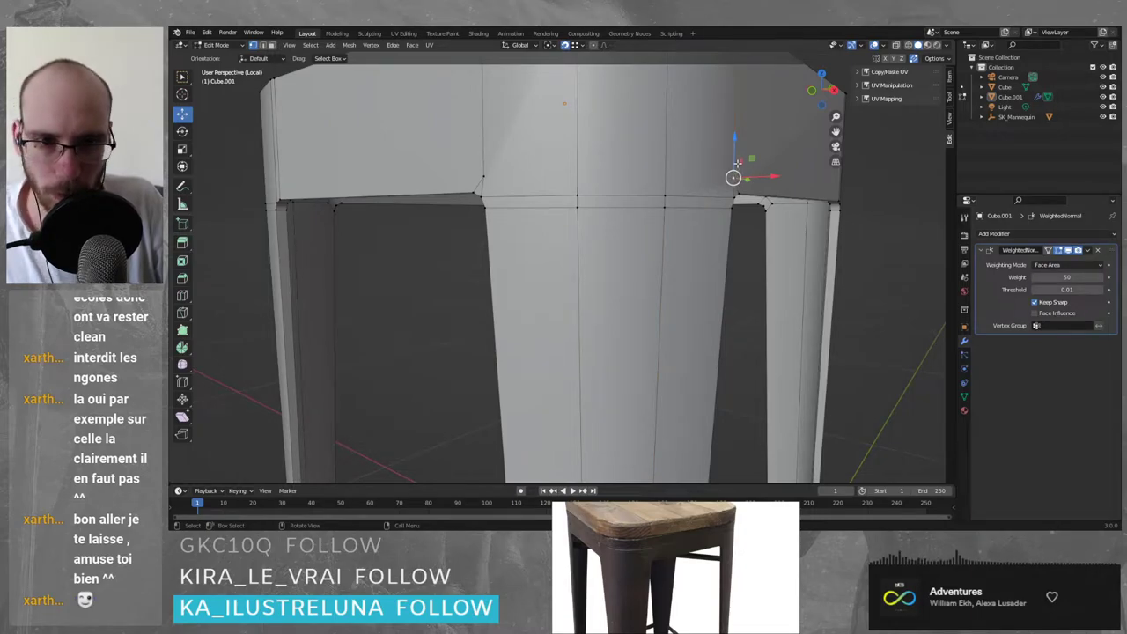
drag(734, 166, 735, 196)
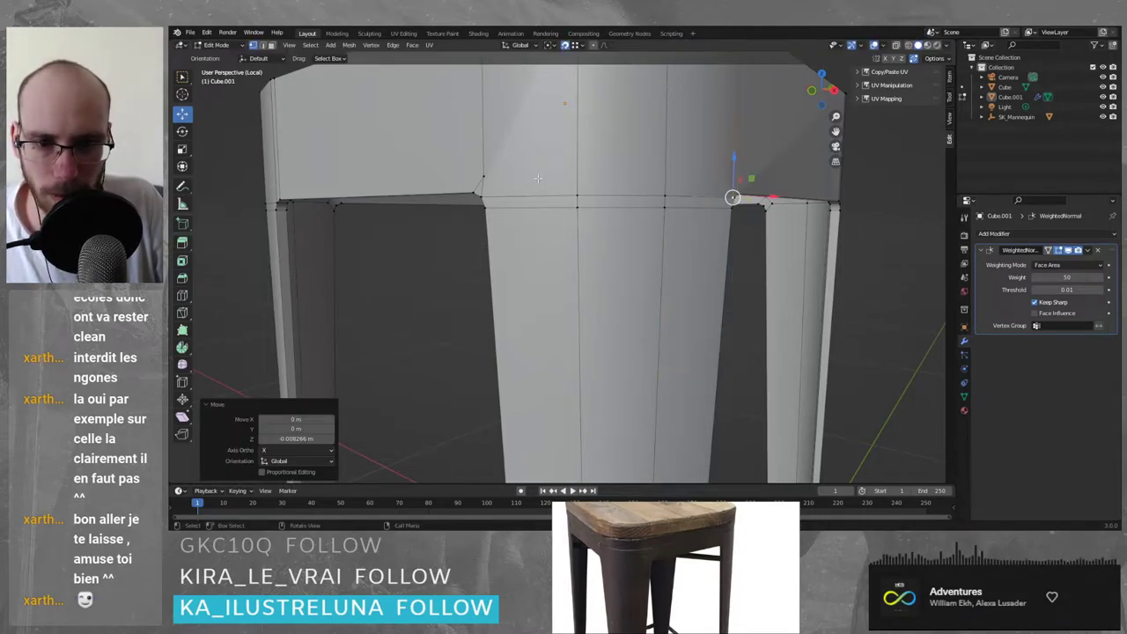
click(485, 173)
drag(483, 160, 480, 196)
key(ctrl+z)
- Vertex-slide the apron vertex beside the leg down its edge by a factor of 0.781, and adjust the adjacent loop vertex
middle_drag(481, 197, 513, 207)
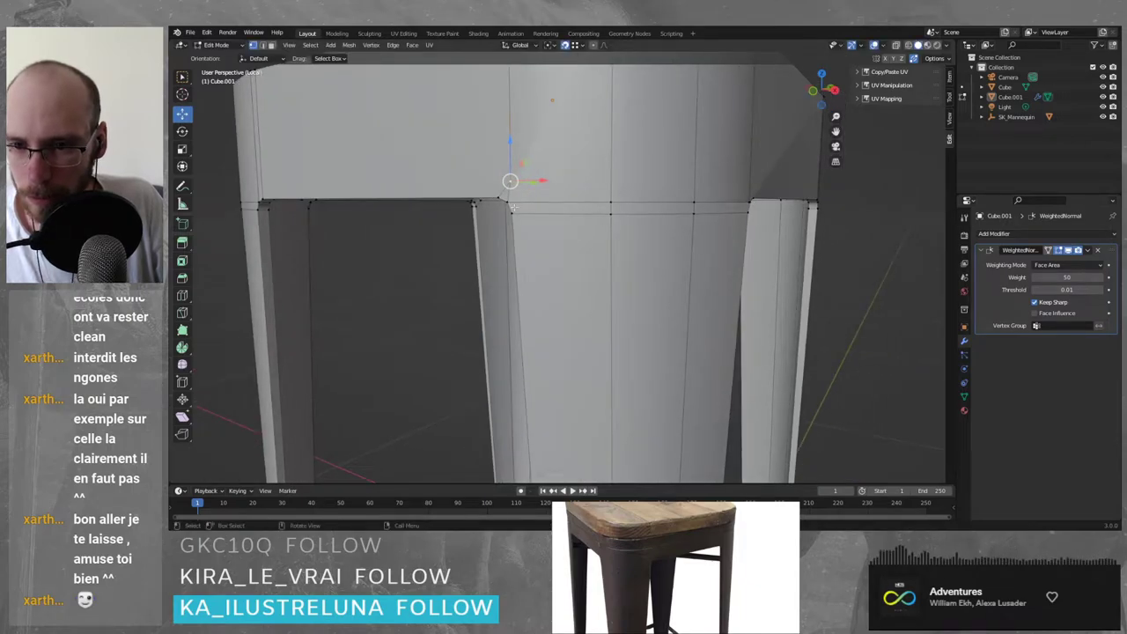
click(182, 78)
key(shift+v)
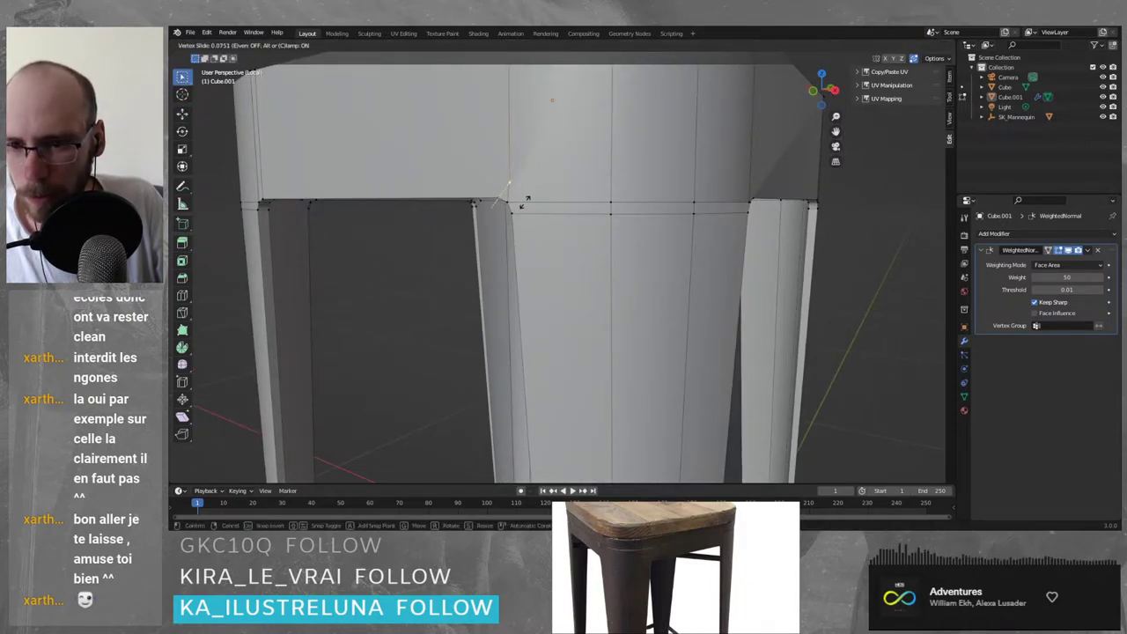
click(524, 206)
middle_drag(526, 208, 542, 205)
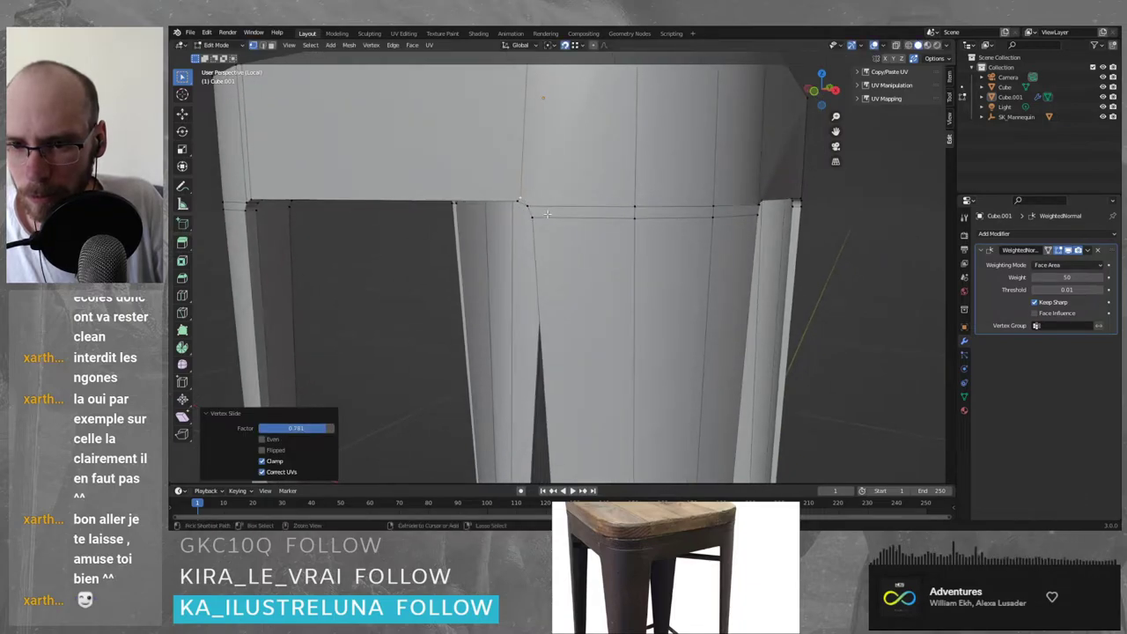
click(541, 202)
key(g)
click(529, 206)
- Move the vertices where the apron meets the leg's side, lowering the last one by 0.008266 m along Z
middle_drag(710, 220, 640, 225)
click(593, 228)
key(g)
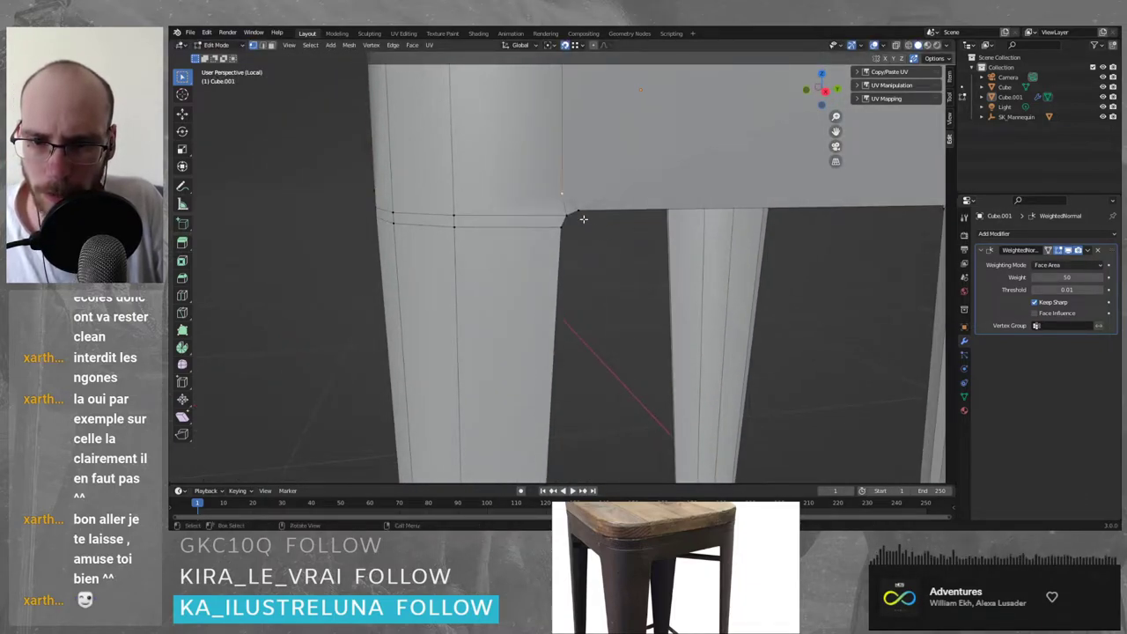
click(567, 215)
mouse_move(566, 215)
middle_down()
mouse_move(521, 225)
mouse_move(566, 207)
middle_up()
click(512, 188)
key(g)
click(510, 210)
- Examine the alignment of the leg-top loop and apron corners in orthographic back, right and left views
key(KP_5)
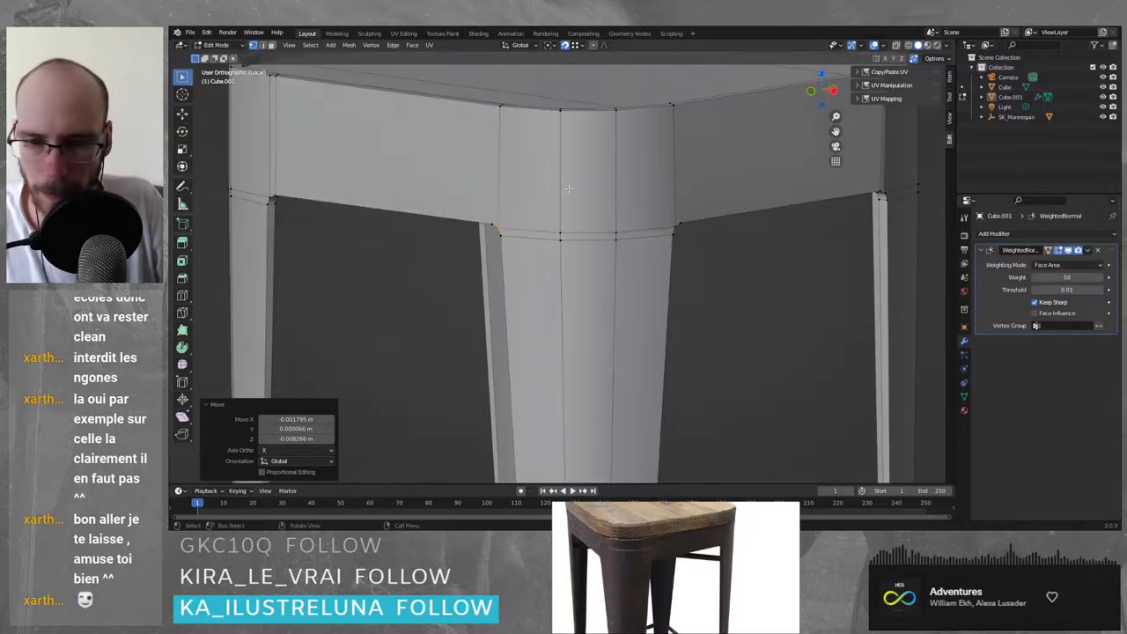
key(KP_2)
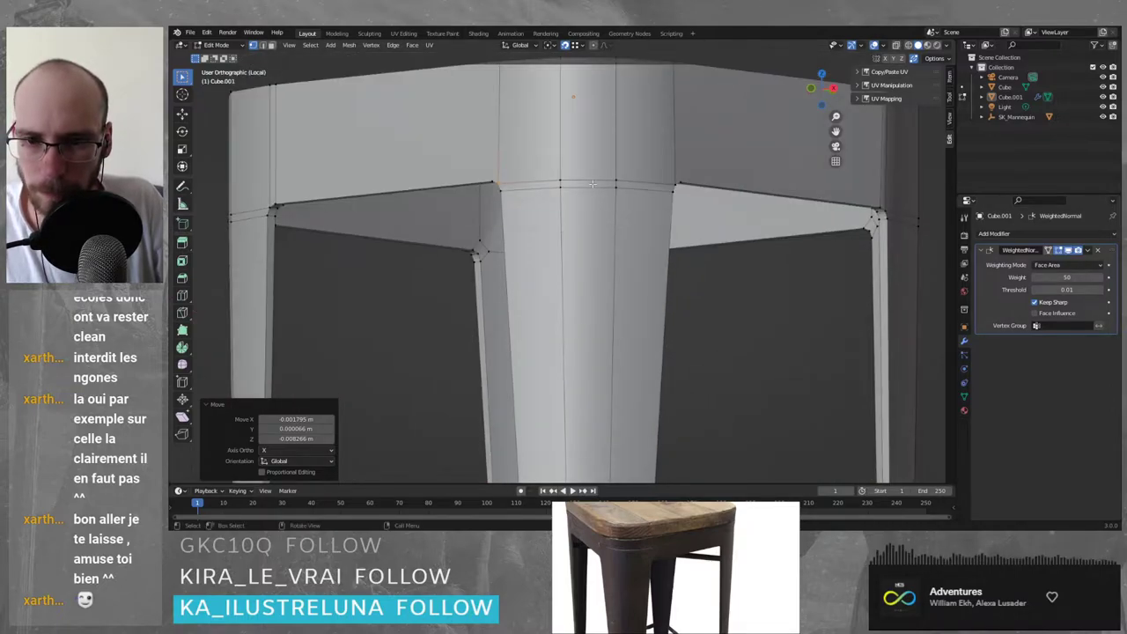
scroll(583, 180, up, 1)
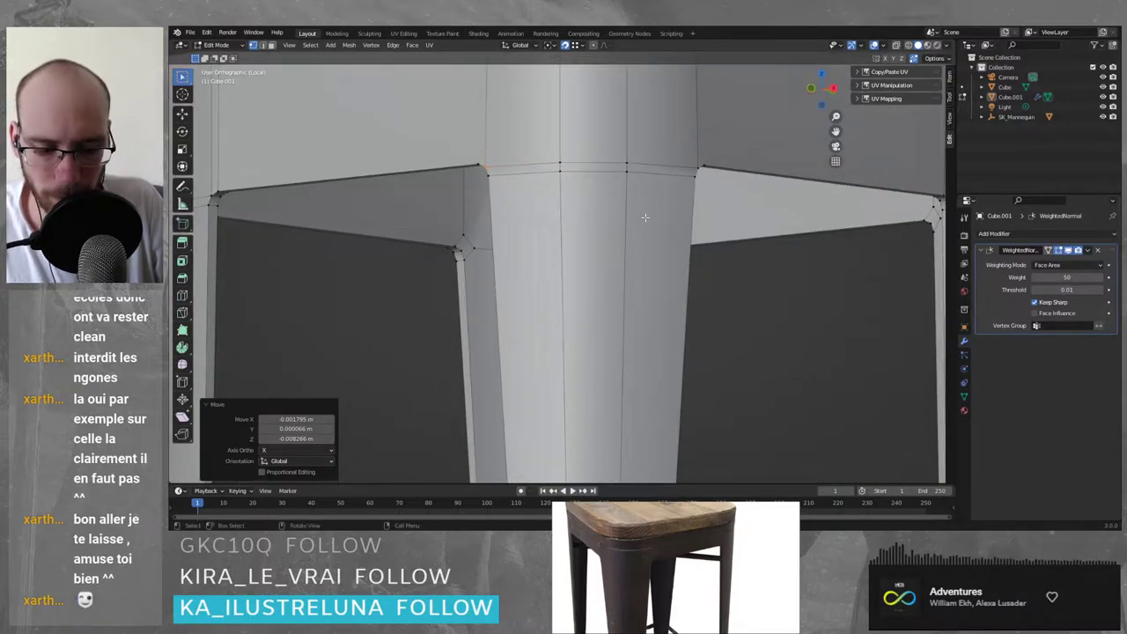
key(KP_2)
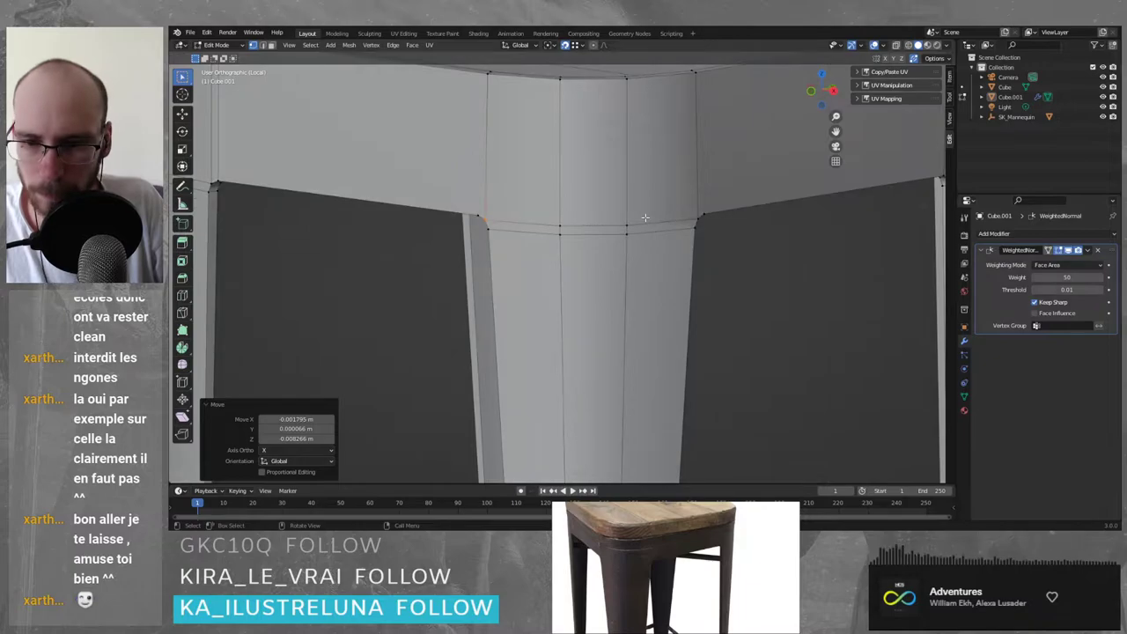
click(811, 91)
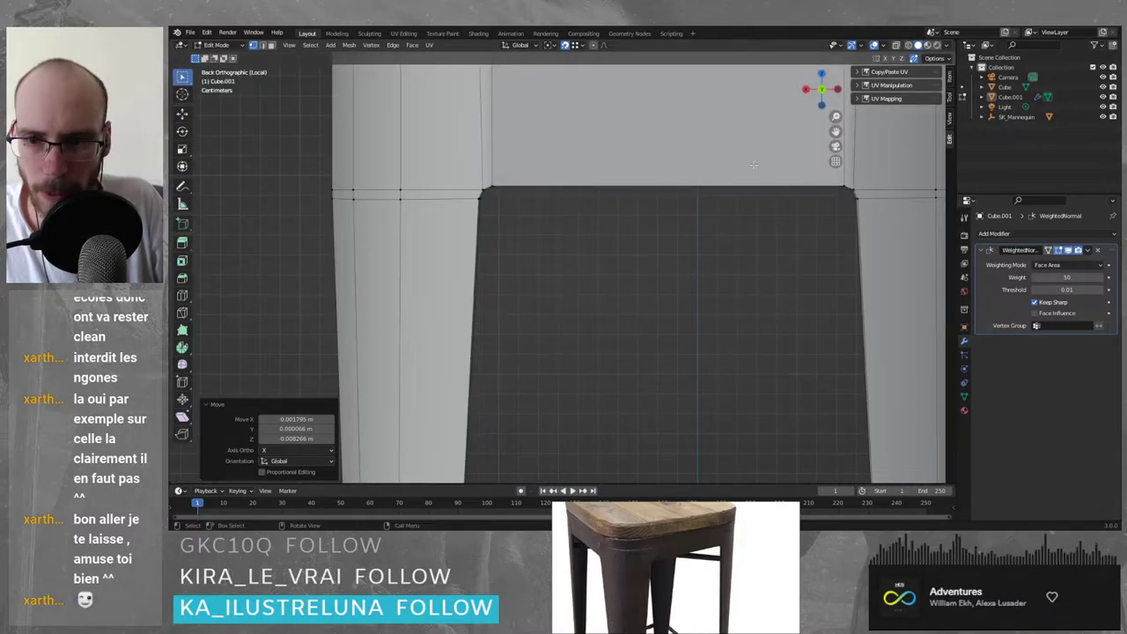
middle_drag(766, 165, 768, 165)
scroll(755, 160, down, 8)
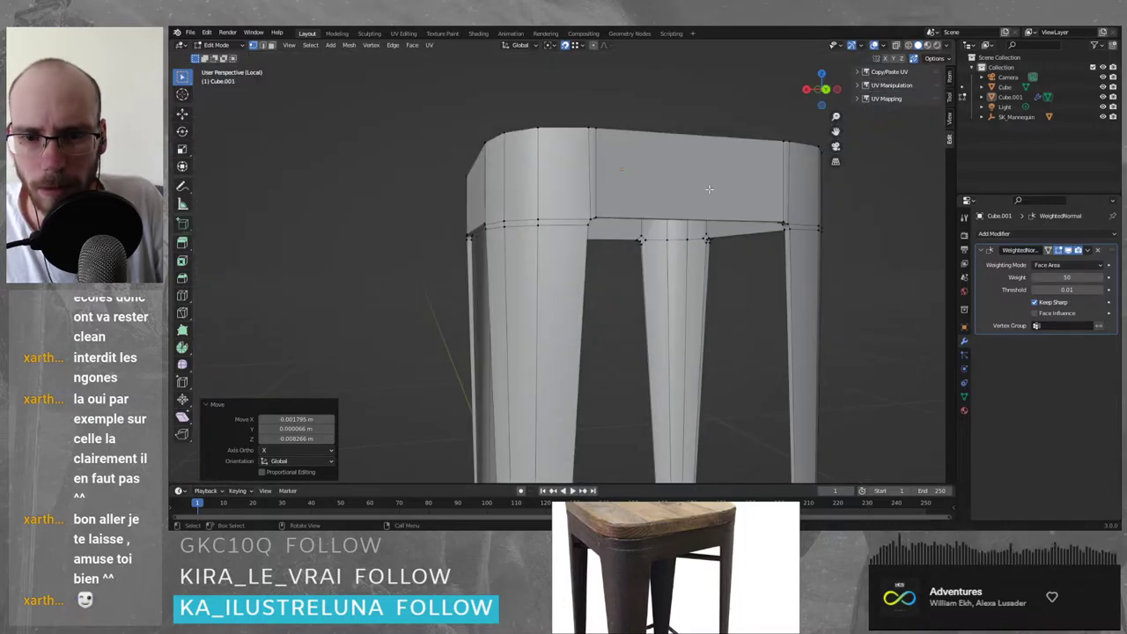
middle_drag(710, 188, 693, 218)
scroll(695, 207, up, 2)
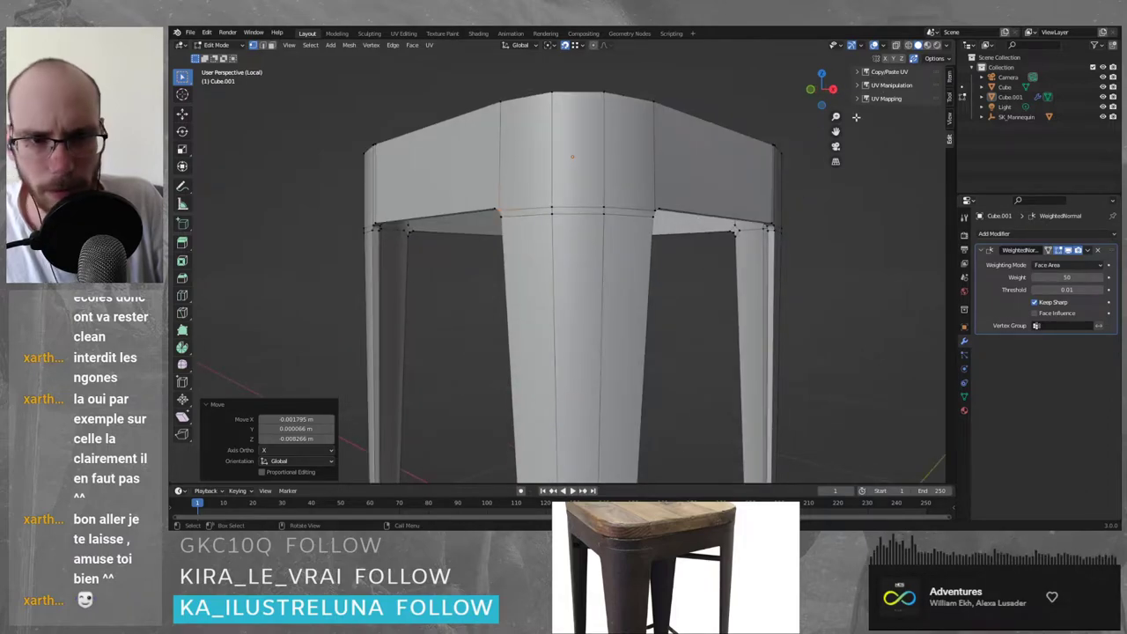
click(835, 93)
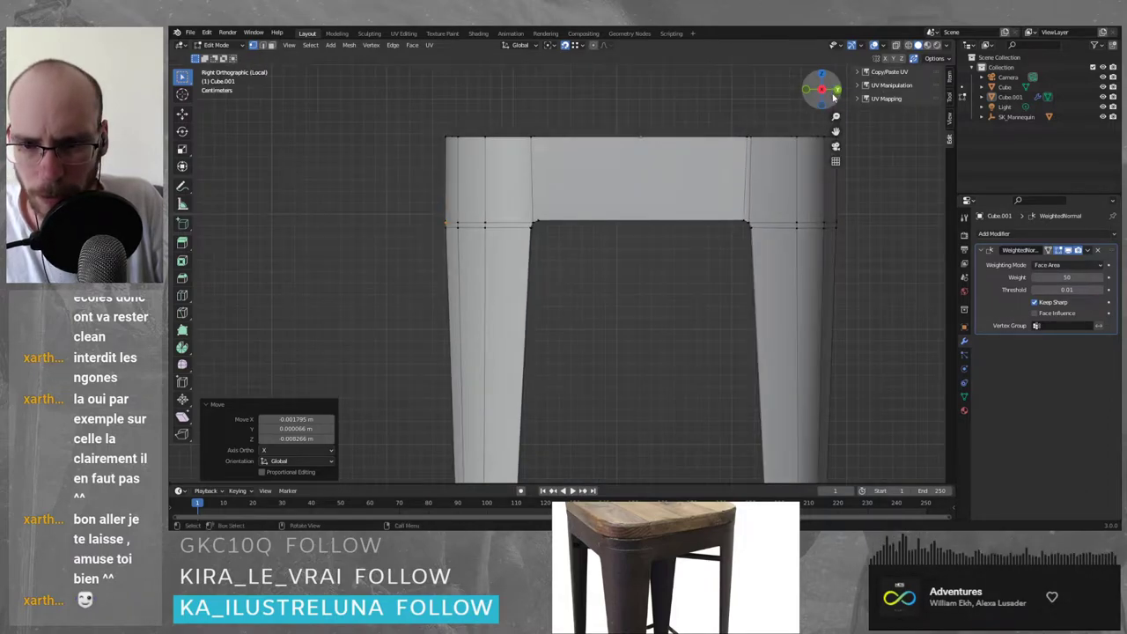
middle_drag(652, 238, 652, 237)
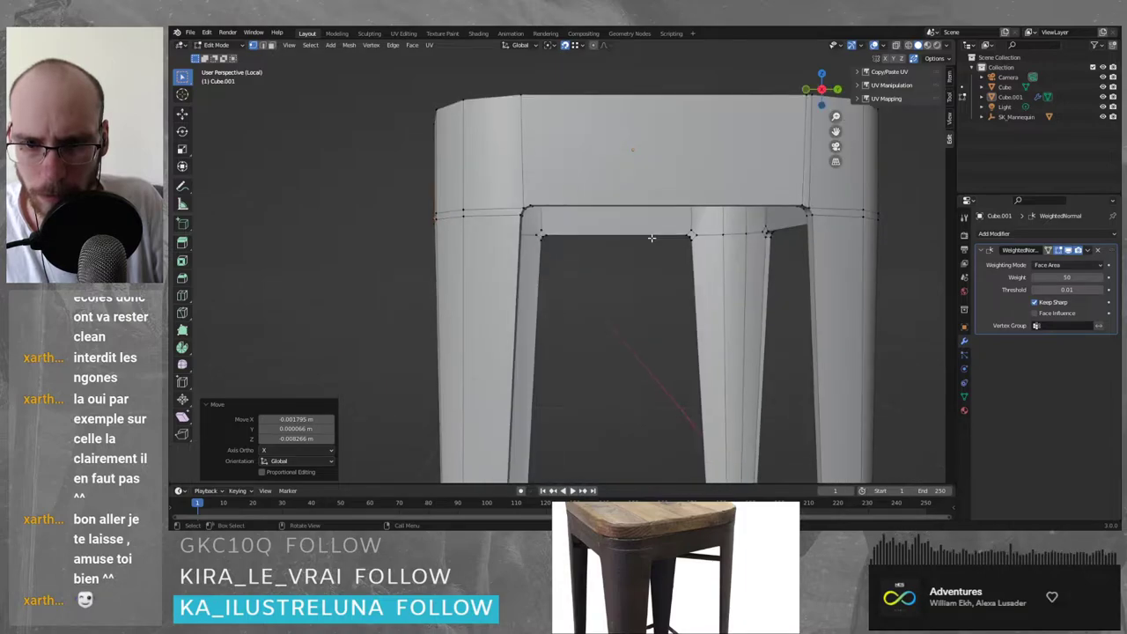
click(822, 90)
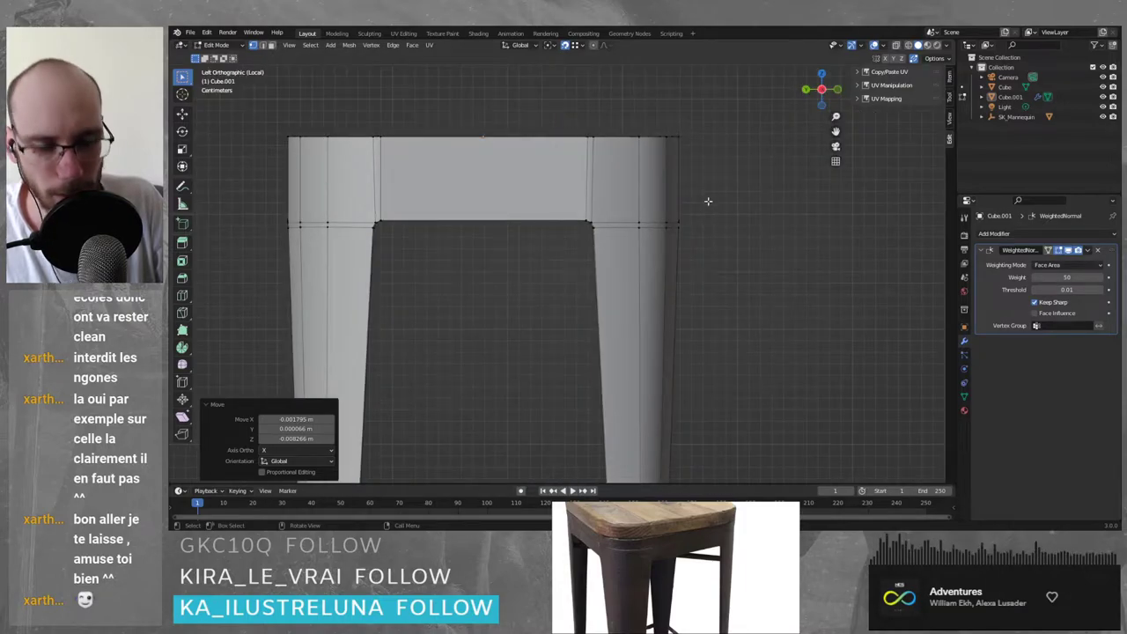
middle_drag(702, 199, 686, 200)
- Circle the stool at loop height in orthographic projection to check the edge loops at every leg
key(KP_5)
scroll(601, 233, down, 2)
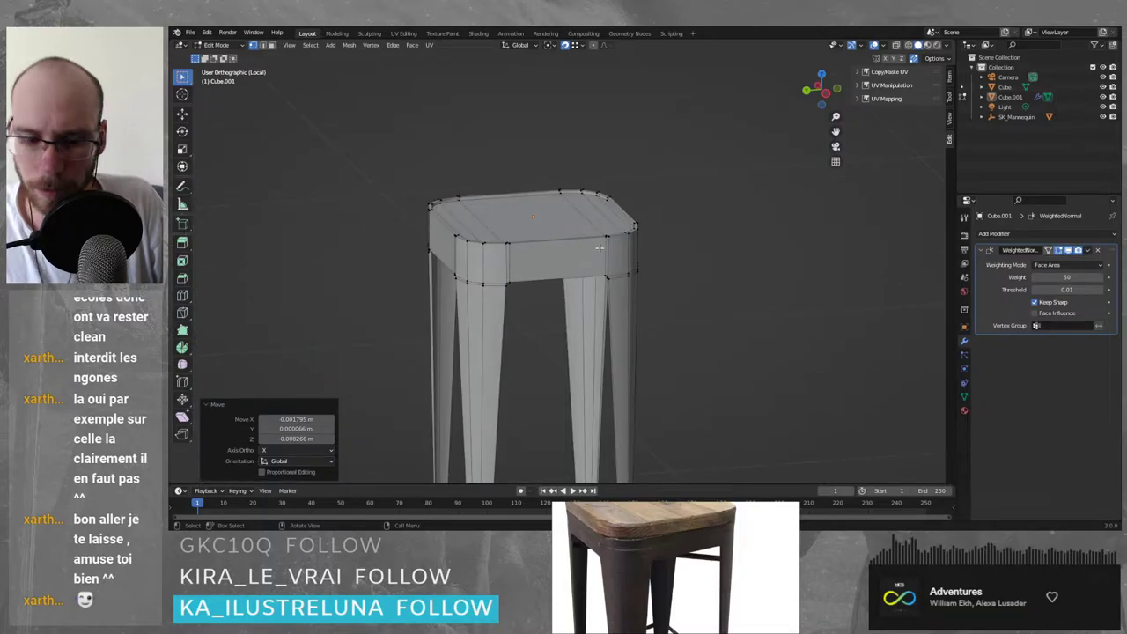
mouse_move(600, 247)
middle_down()
mouse_move(606, 264)
mouse_move(601, 232)
mouse_move(601, 247)
middle_up()
key(KP_2)
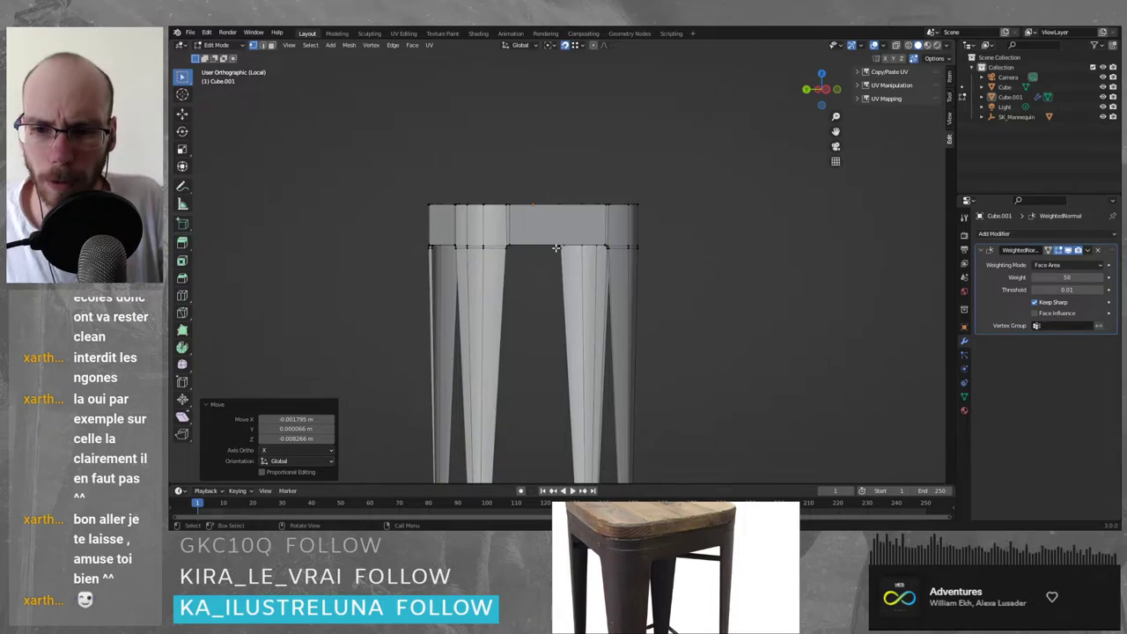
key(KP_4)
key(KP_4)
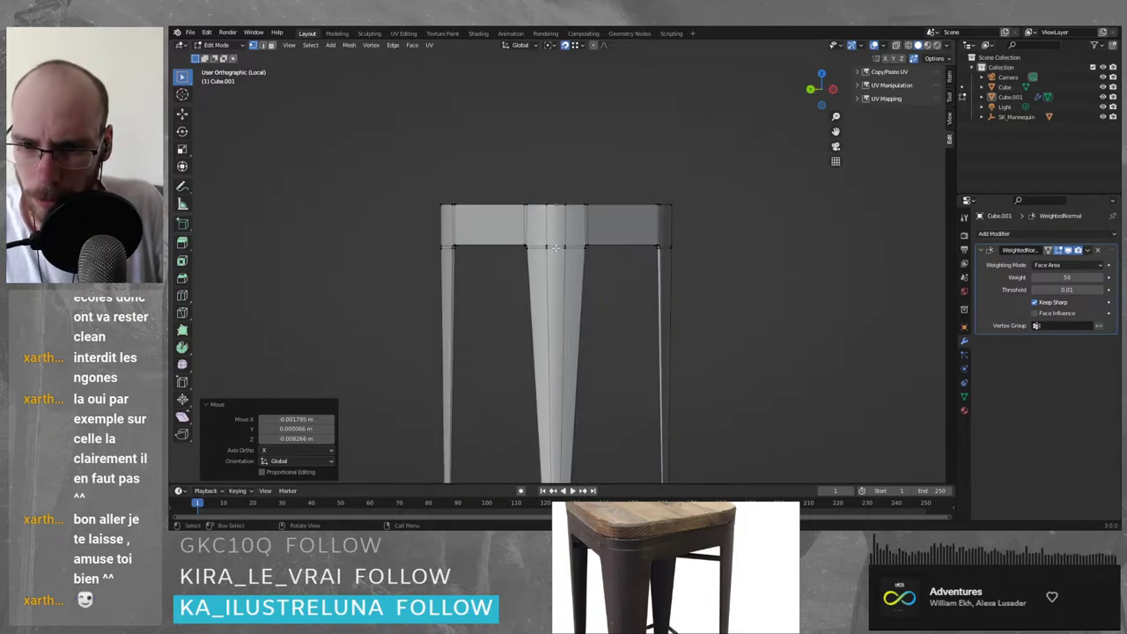
key(KP_4)
key(KP_4)
key(KP_4)
key(KP_4)
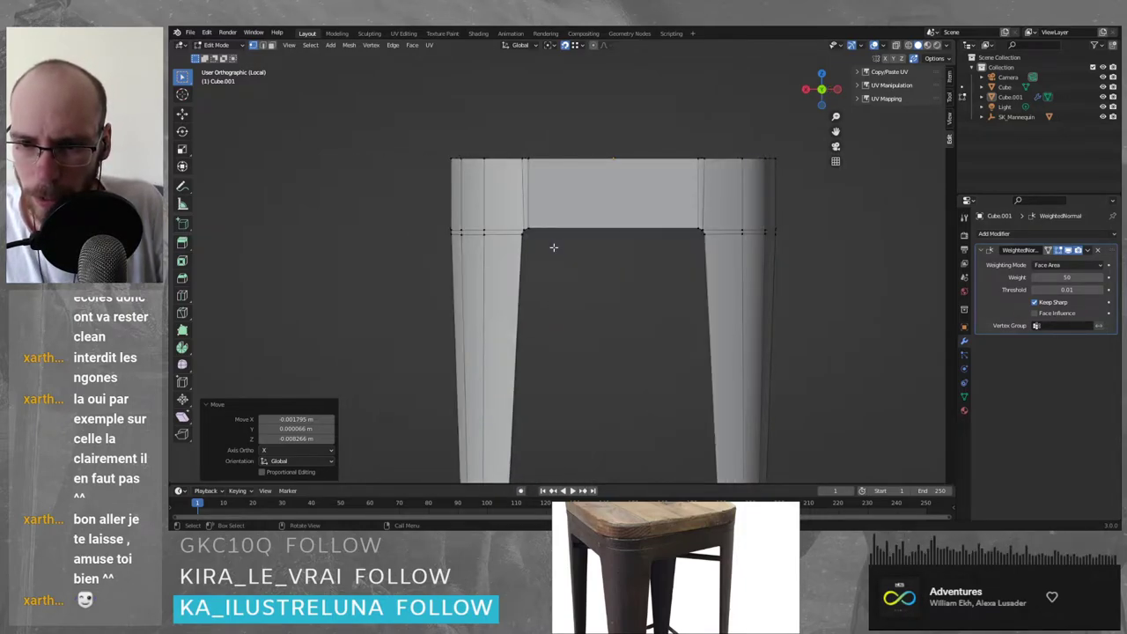
key(KP_4)
key(KP_4)
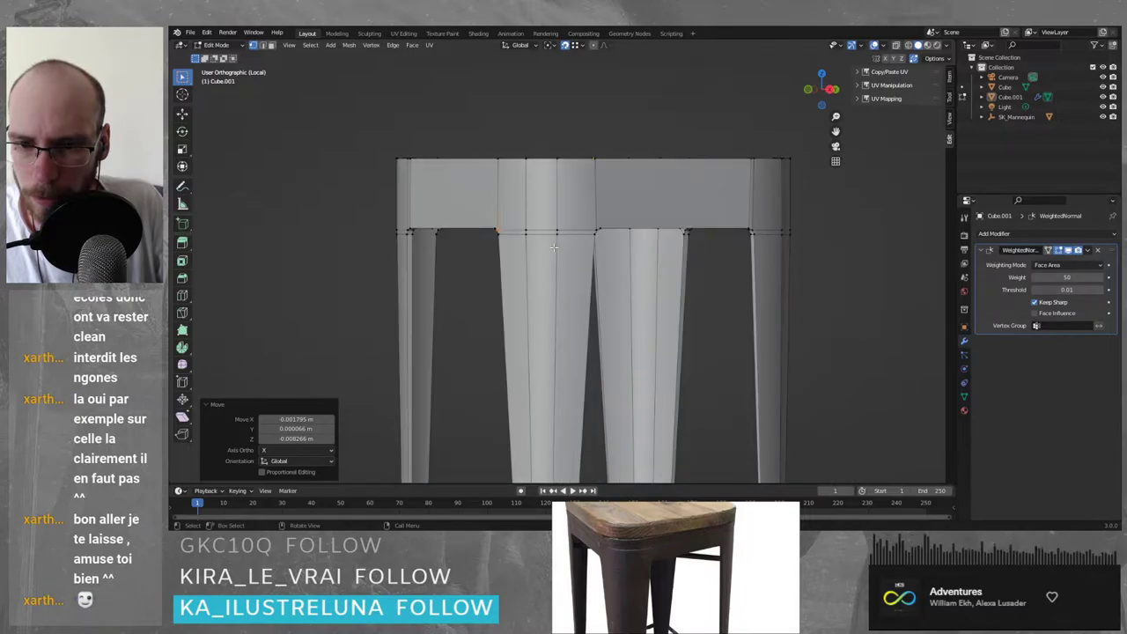
- Knife-cut two vertical edges up the apron, from the lower corner vertices on either side of the leg to the top rim
scroll(554, 248, up, 5)
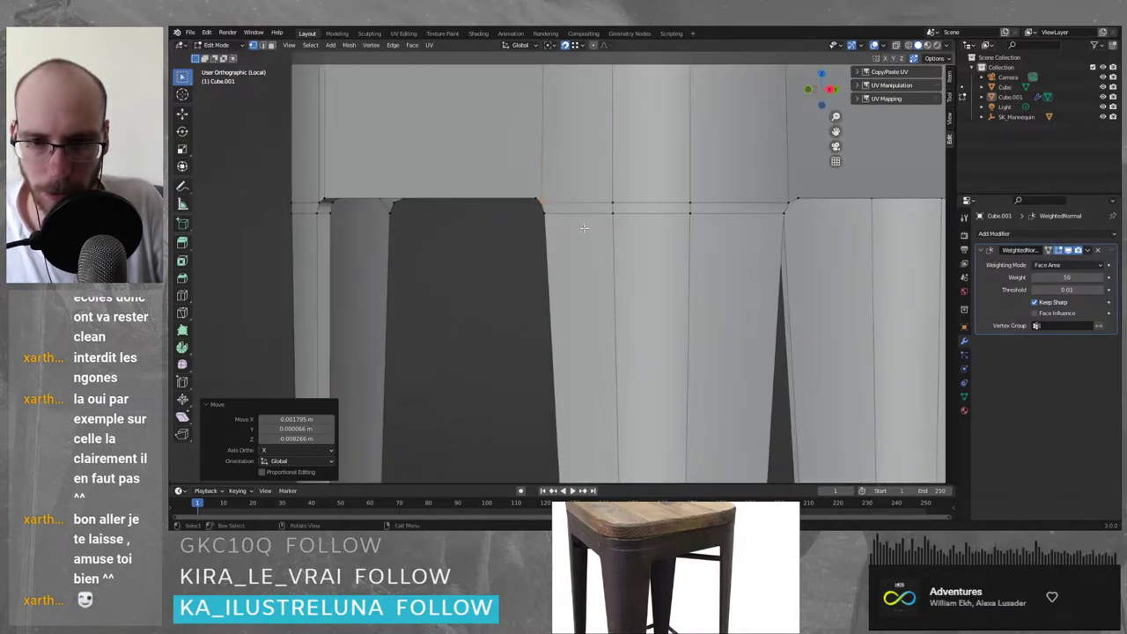
shift+middle_drag(591, 219, 544, 257)
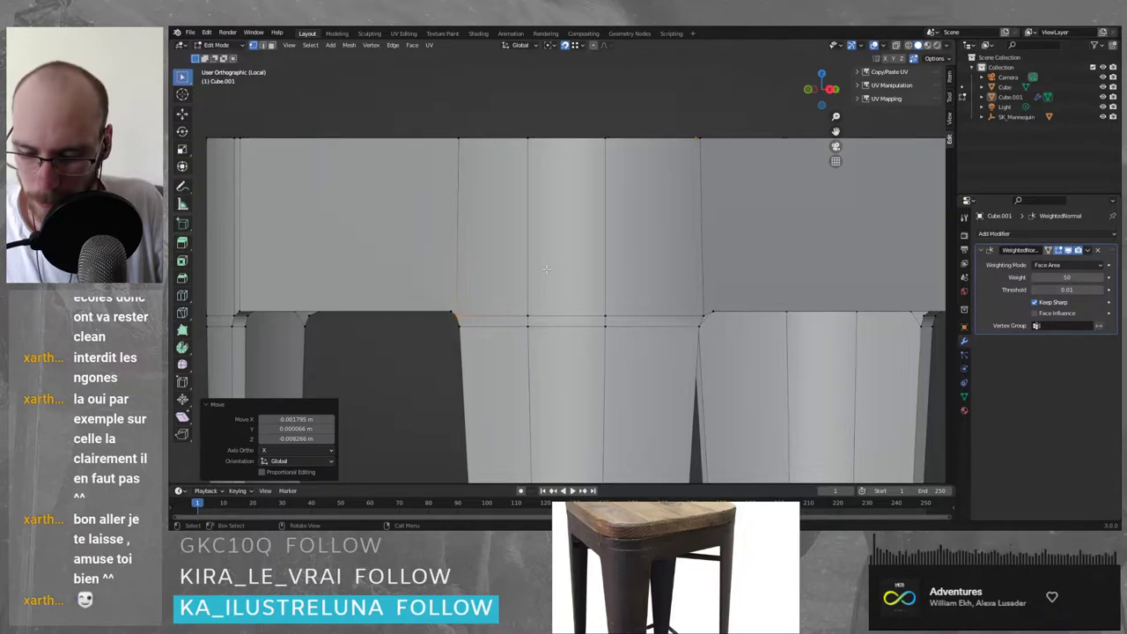
key(k)
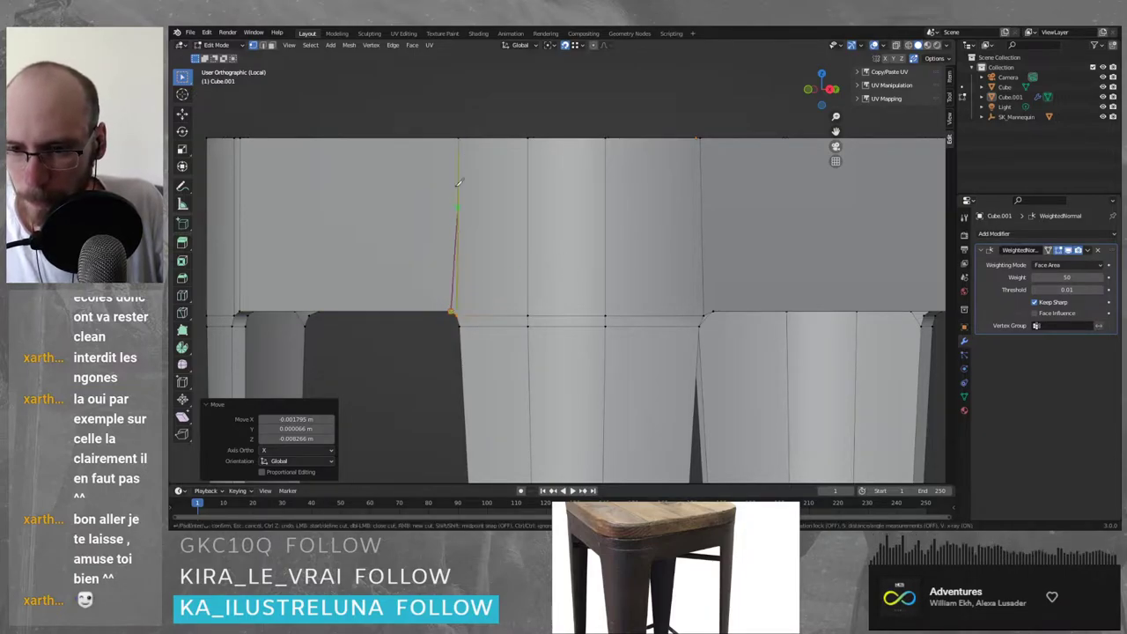
click(455, 135)
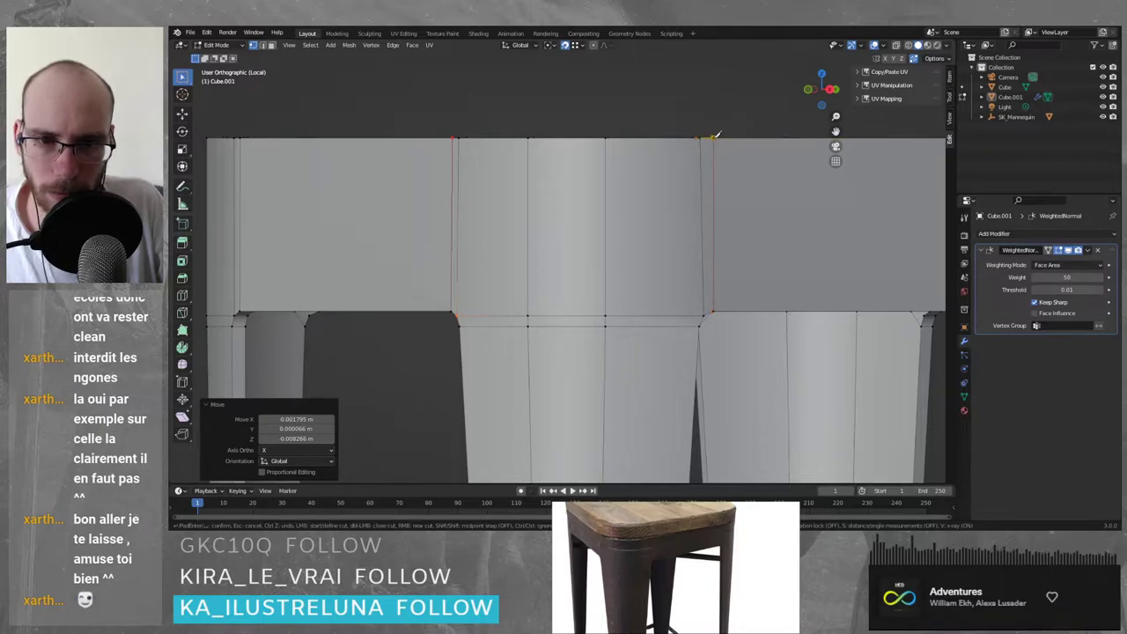
key(Return)
- Knife-cut short edges across the top rim, joining the new apron edges to the adjacent inner corner vertices
middle_drag(730, 221, 599, 267)
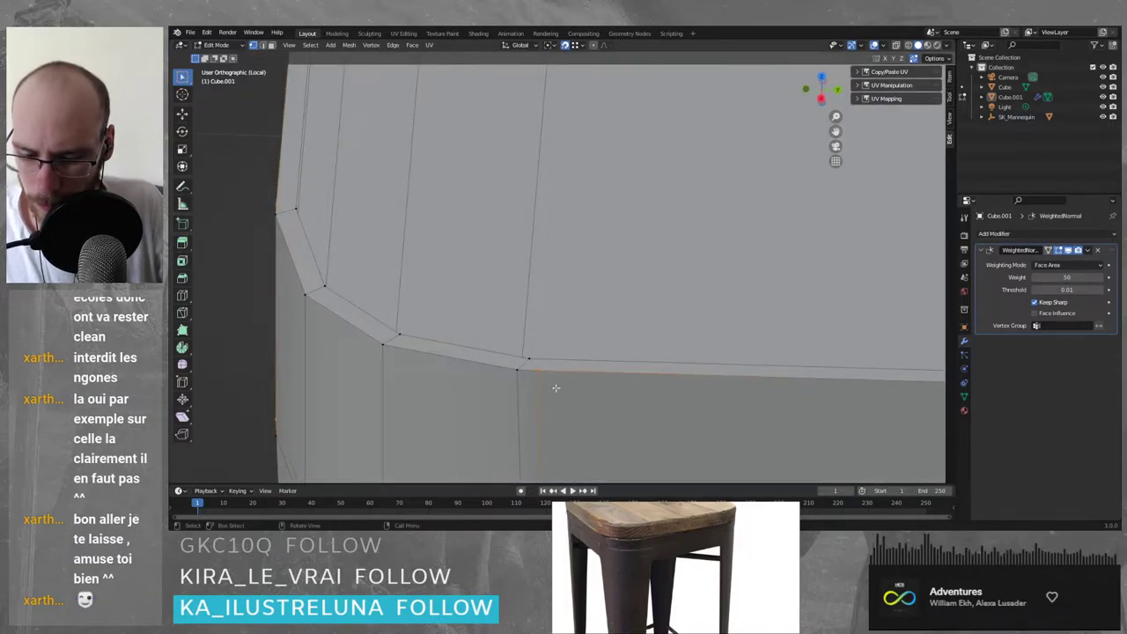
key(k)
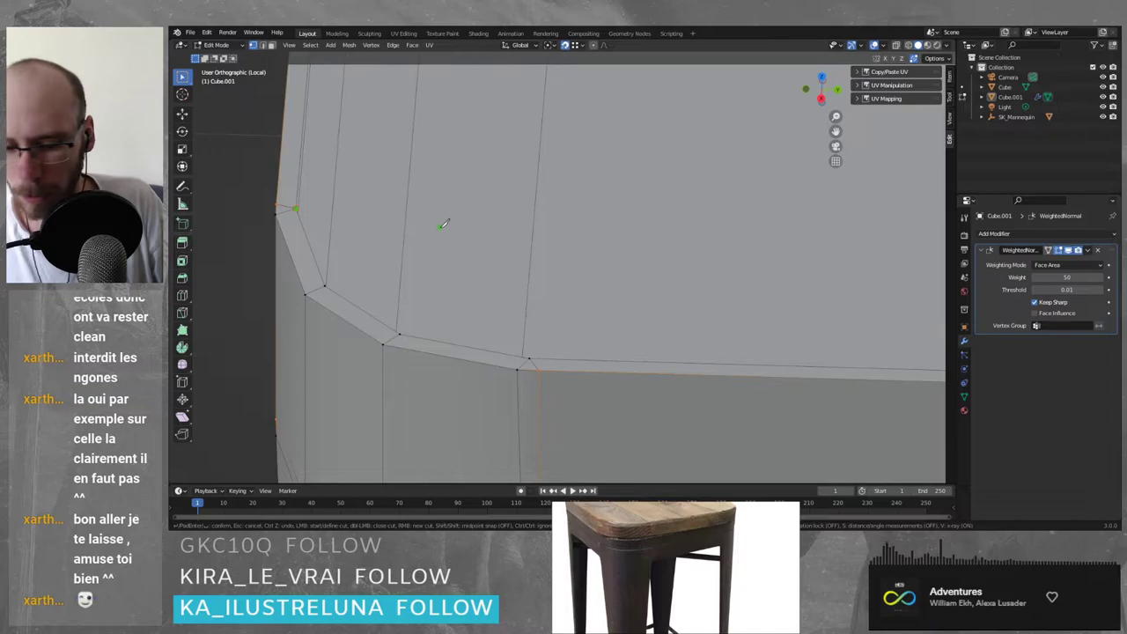
key(Escape)
- Inspect the cut apron corners, and check the shading of the apron and legs in Object Mode
scroll(395, 308, down, 4)
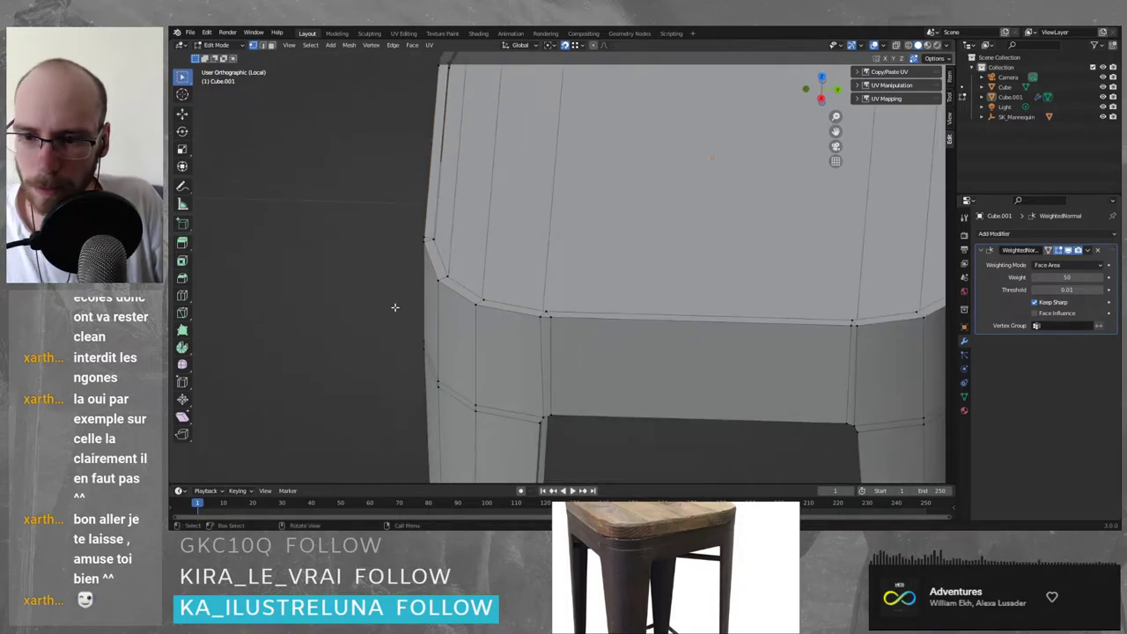
middle_drag(395, 307, 445, 284)
scroll(578, 303, up, 1)
middle_drag(578, 303, 609, 306)
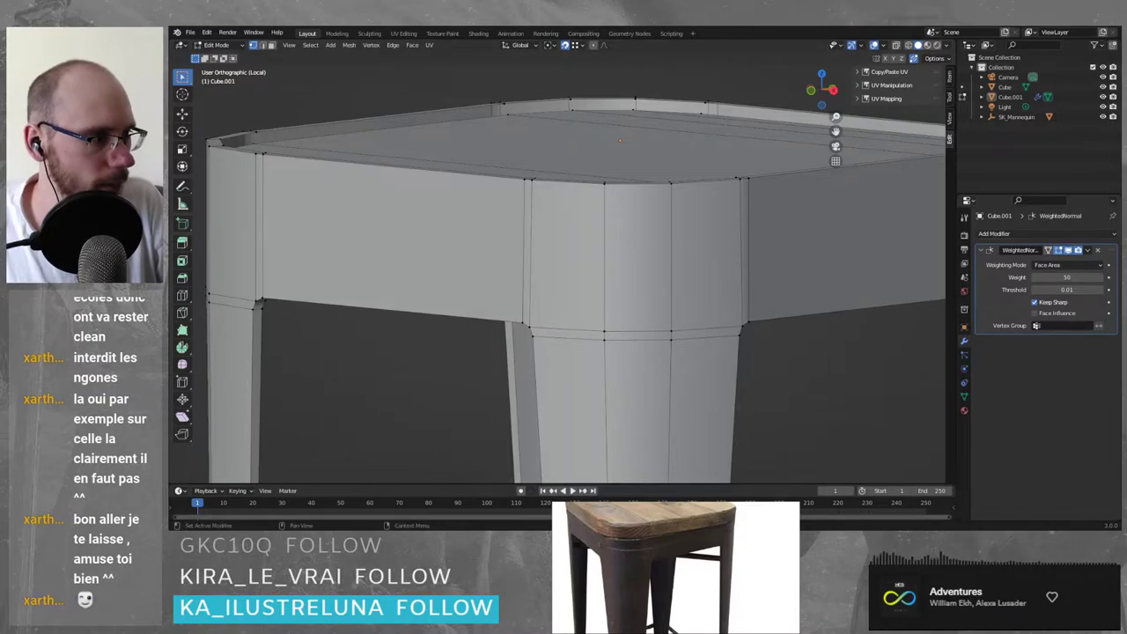
mouse_move(689, 270)
middle_down()
mouse_move(760, 199)
mouse_move(840, 186)
mouse_move(894, 198)
mouse_move(863, 239)
mouse_move(813, 252)
mouse_move(687, 265)
mouse_move(649, 237)
mouse_move(689, 291)
mouse_move(672, 256)
middle_up()
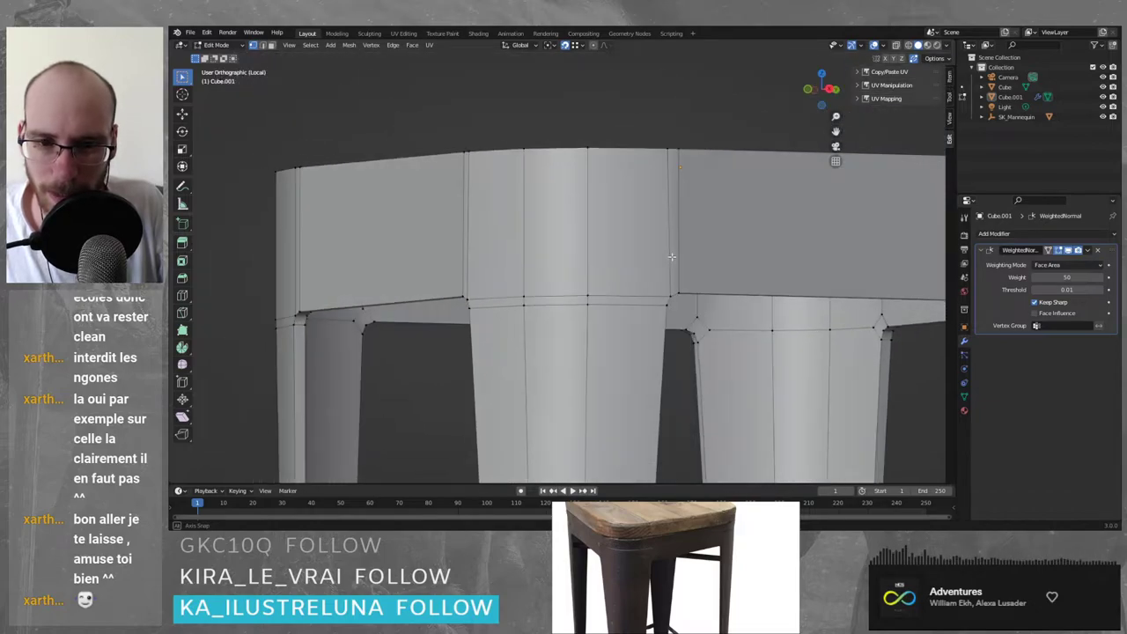
key(Tab)
scroll(693, 251, down, 6)
middle_drag(697, 304, 543, 291)
mouse_move(532, 293)
middle_down()
mouse_move(395, 297)
mouse_move(535, 302)
mouse_move(546, 293)
mouse_move(534, 283)
middle_up()
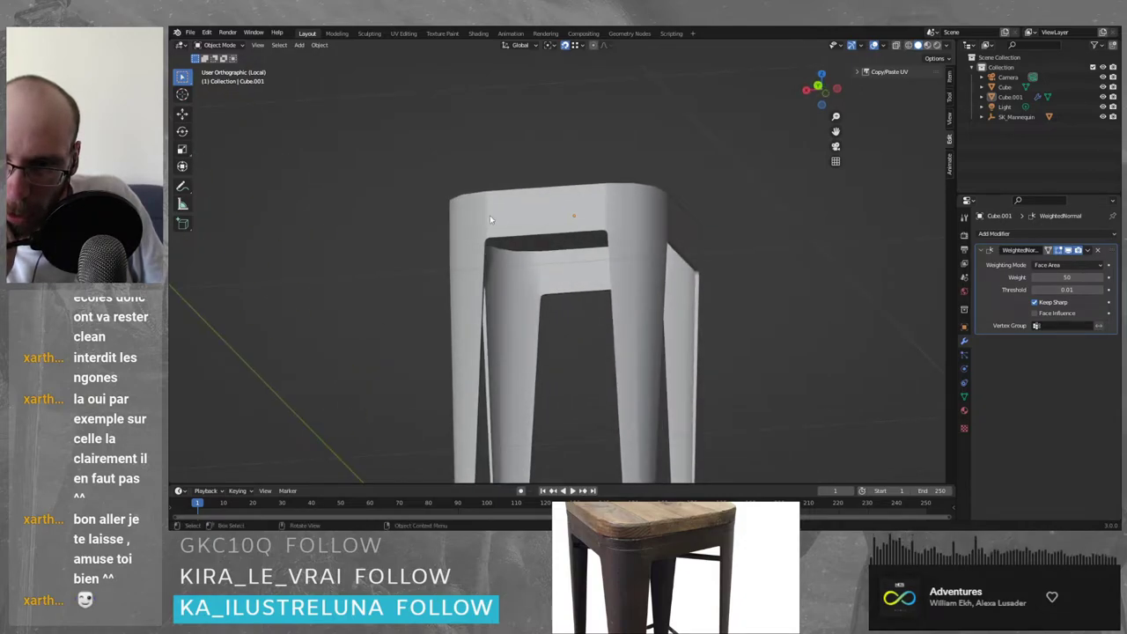
middle_drag(471, 229, 561, 231)
scroll(601, 247, up, 3)
- Return to Edit Mode and examine the apron corner's edges from below and from the side
key(Tab)
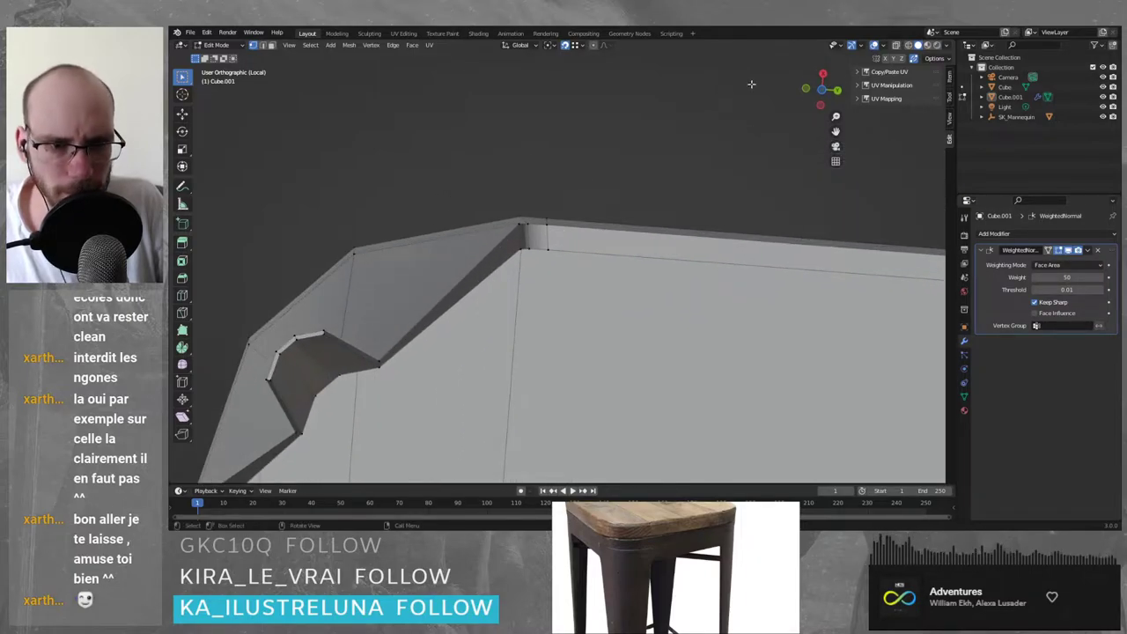
click(824, 94)
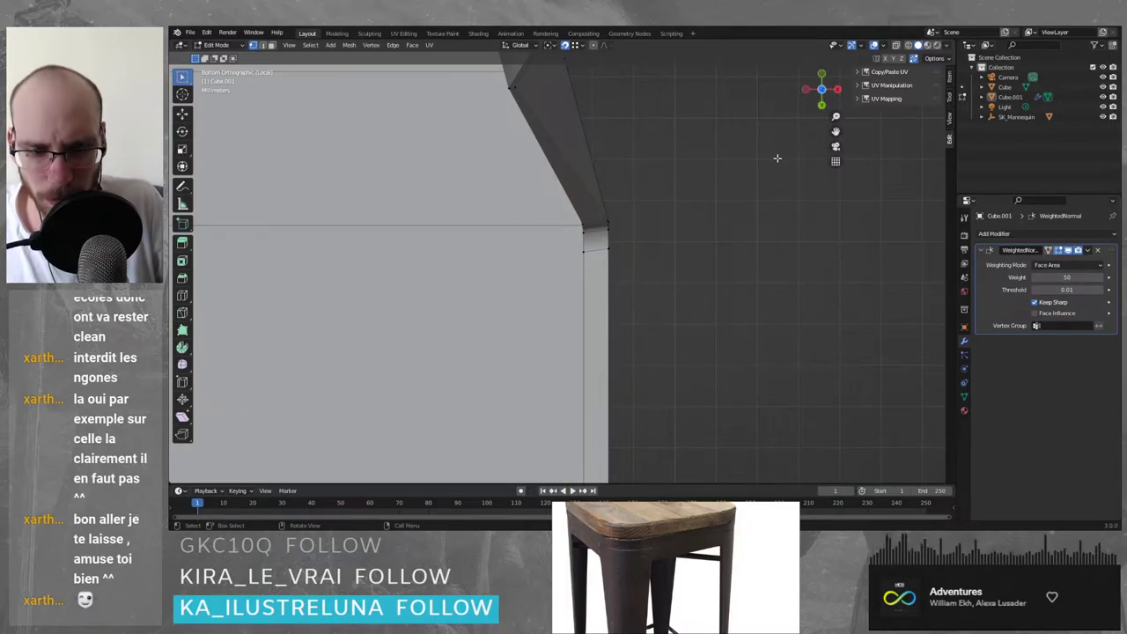
middle_drag(778, 159, 757, 158)
key(KP_4)
key(KP_4)
key(KP_4)
key(KP_4)
key(KP_4)
key(KP_4)
key(KP_4)
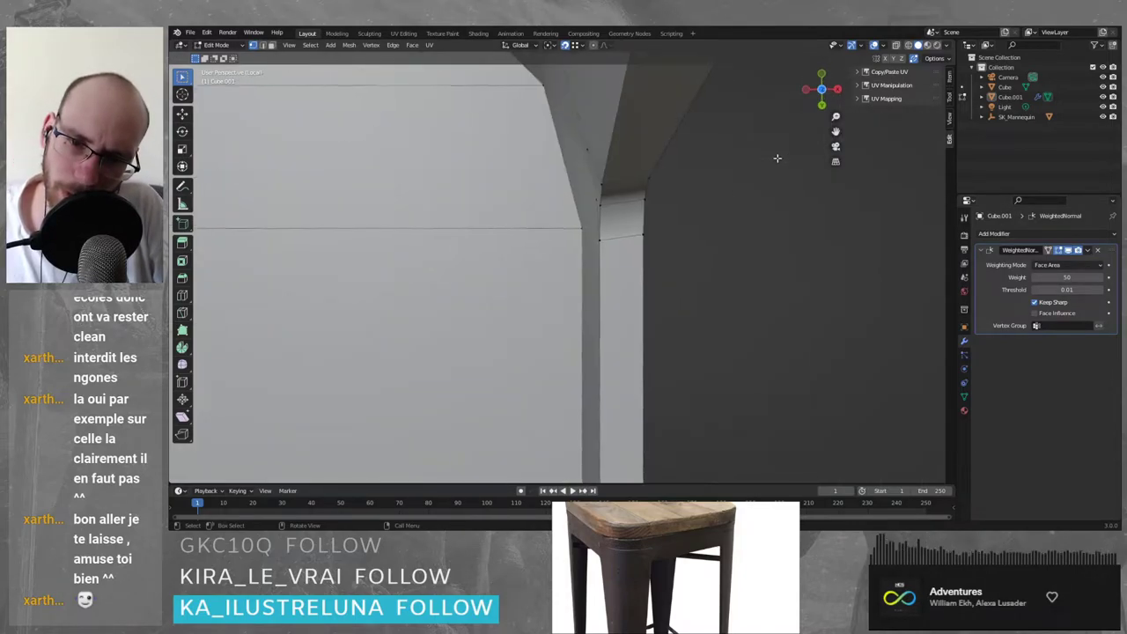
middle_drag(776, 158, 777, 158)
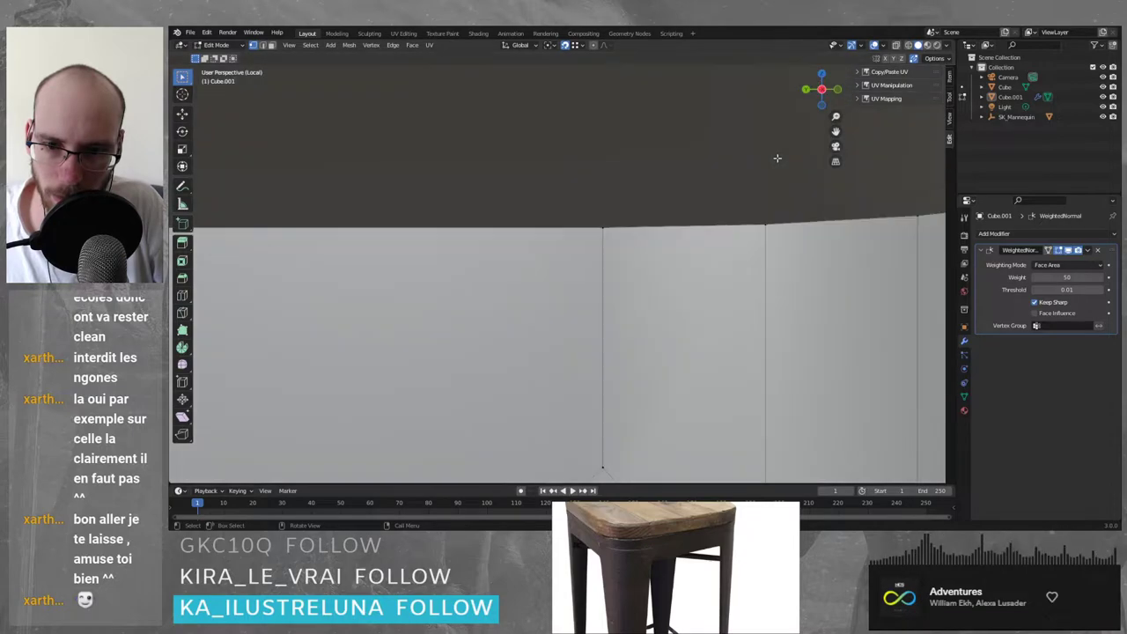
- Examine the small faces at the apron-leg junction, up close and from underneath
scroll(613, 221, down, 3)
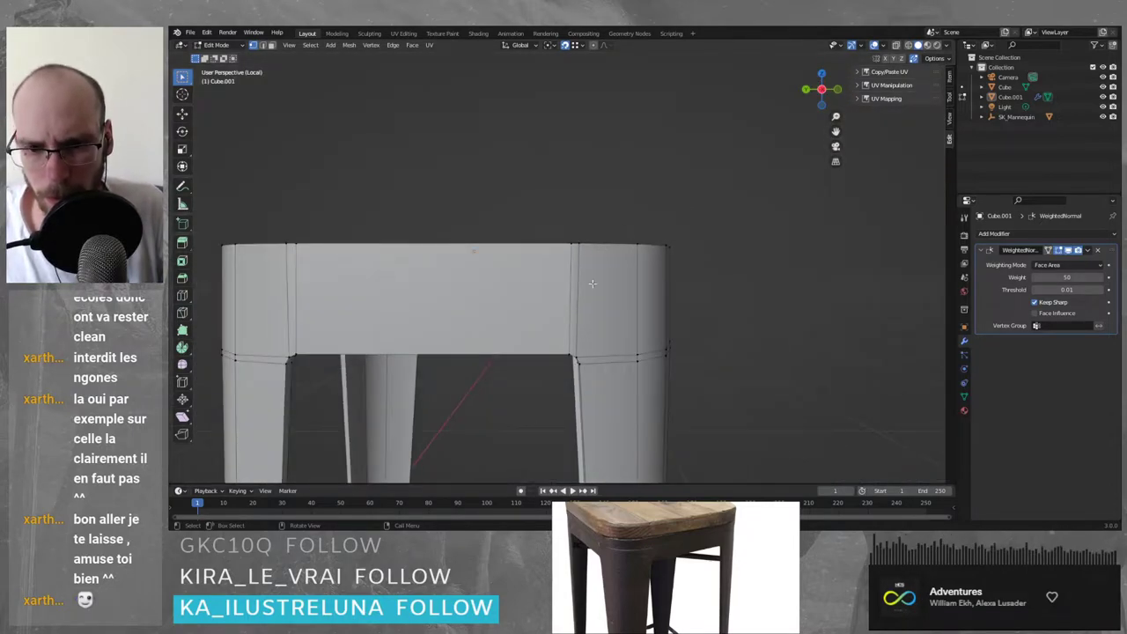
scroll(592, 283, up, 3)
scroll(592, 283, up, 2)
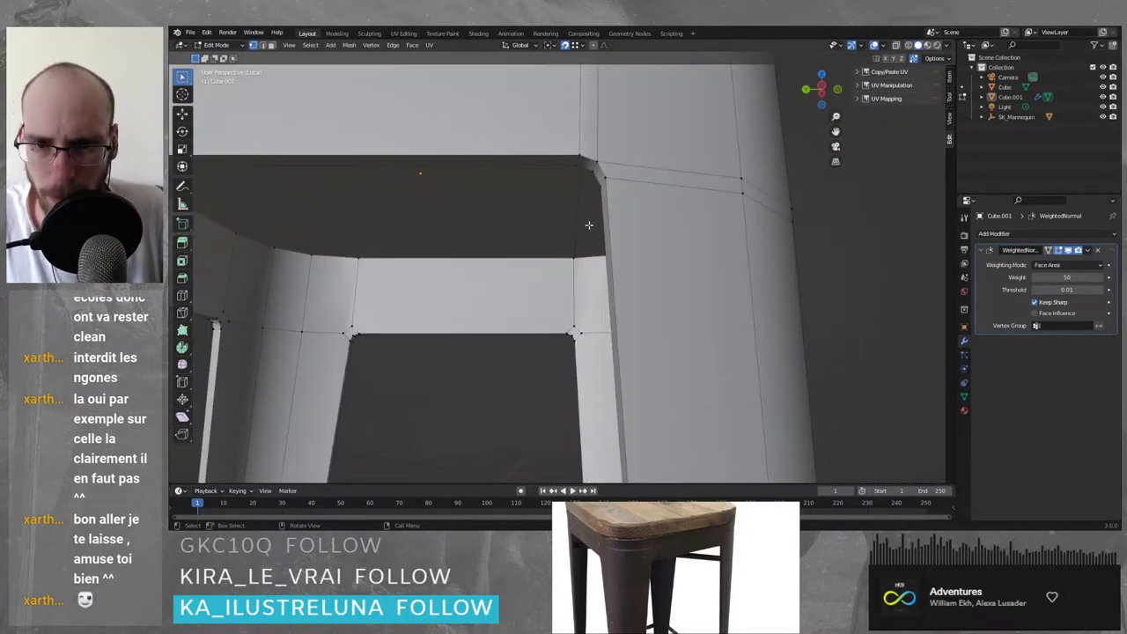
middle_drag(589, 225, 608, 217)
middle_drag(745, 232, 755, 304)
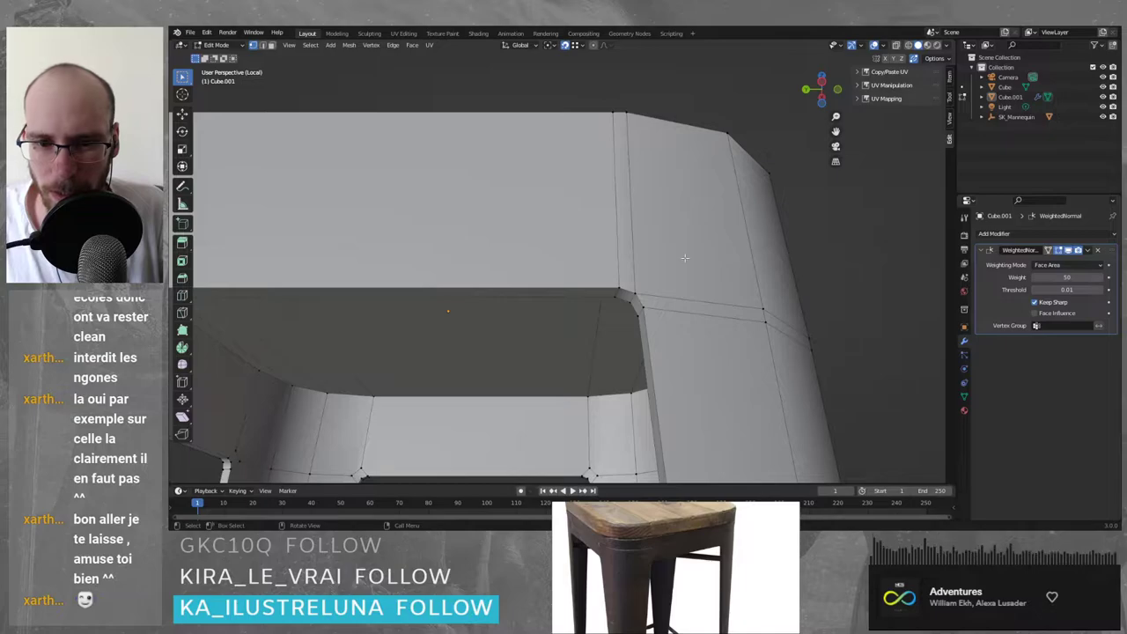
middle_drag(684, 257, 663, 322)
middle_drag(697, 368, 575, 307)
mouse_move(601, 258)
middle_down()
mouse_move(597, 277)
mouse_move(596, 249)
middle_up()
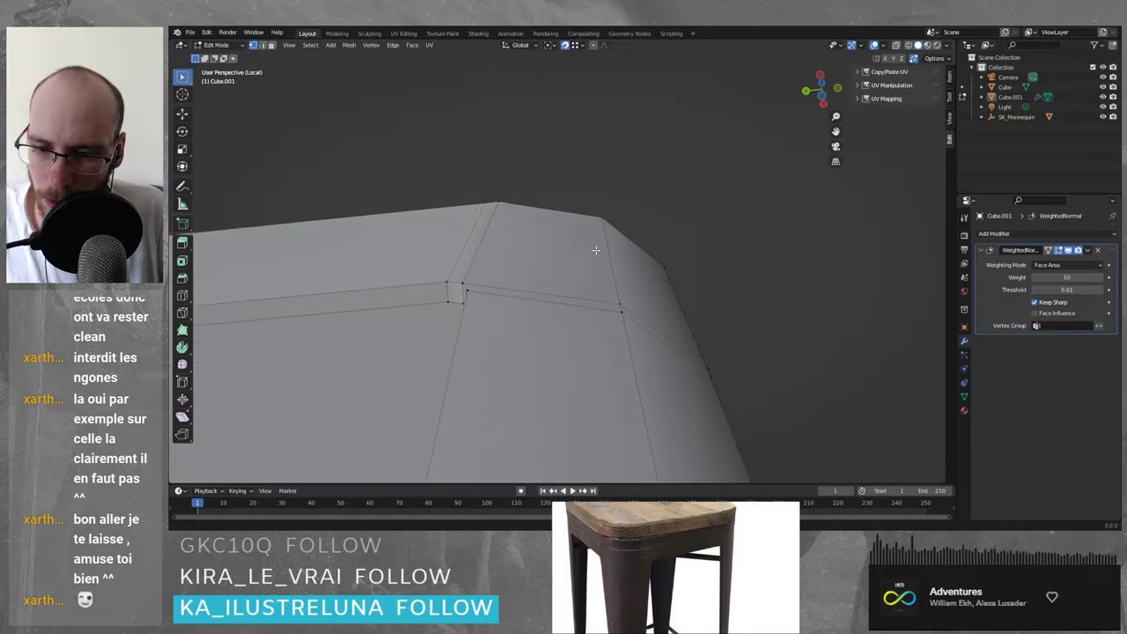
scroll(572, 264, up, 3)
middle_drag(453, 287, 500, 249)
middle_drag(641, 320, 579, 221)
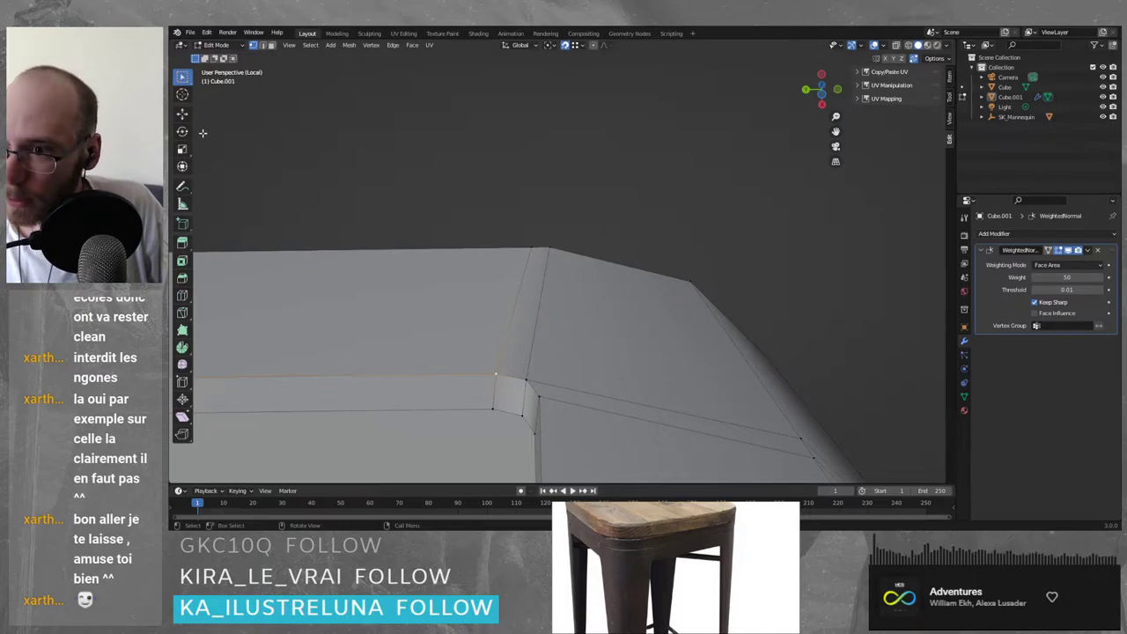
- Try moving the apron corner's top rim vertex along X, and check the shading in Object Mode
click(183, 114)
drag(496, 406, 524, 381)
click(532, 247)
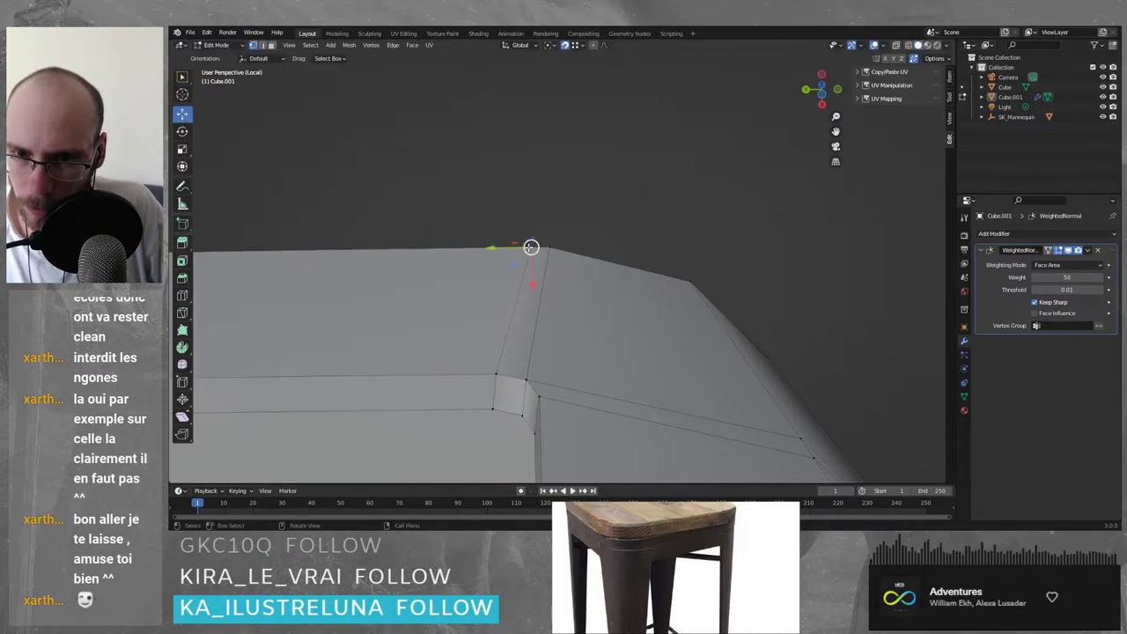
drag(534, 273, 550, 248)
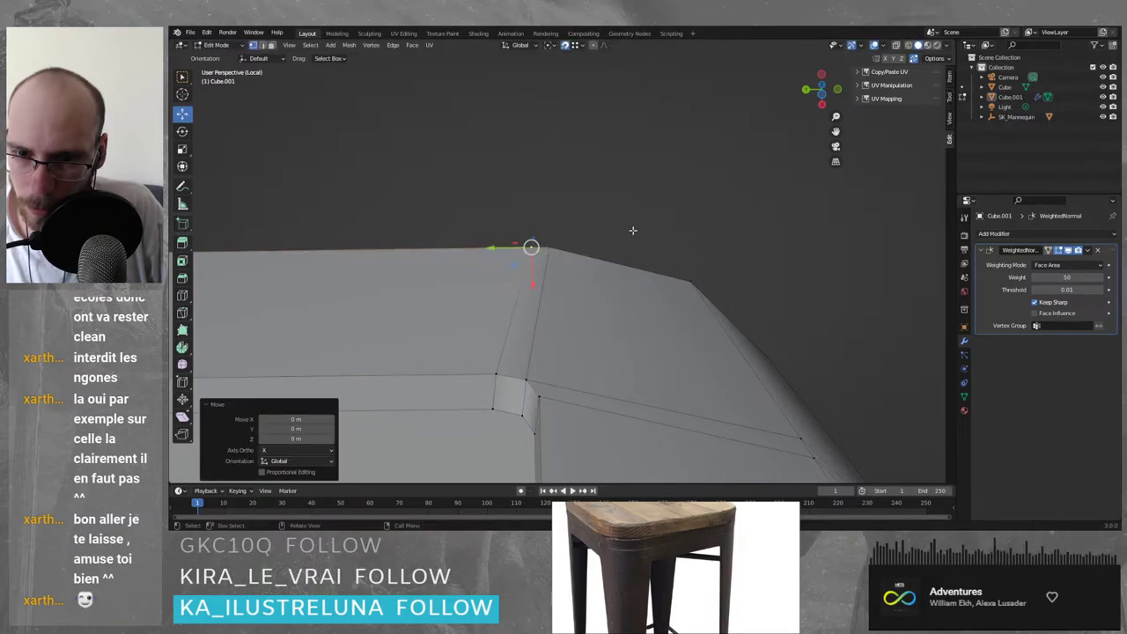
key(Tab)
scroll(607, 298, down, 7)
middle_drag(591, 318, 582, 393)
key(Tab)
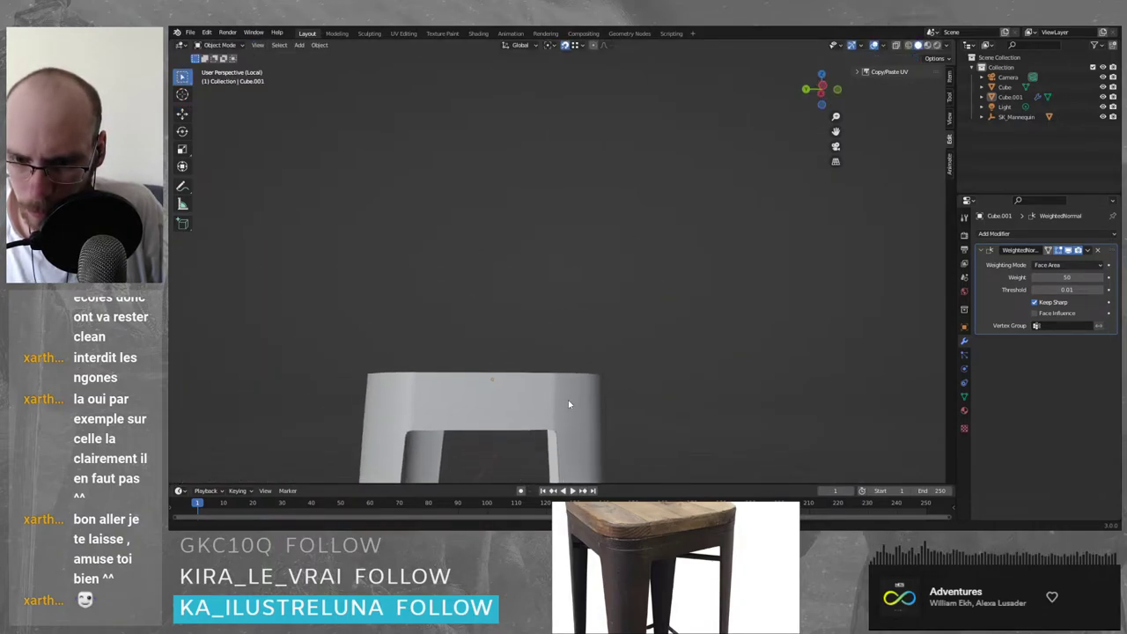
- Try moving the upper and lower vertices of the apron's corner edge along X, and undo the move
scroll(568, 400, up, 6)
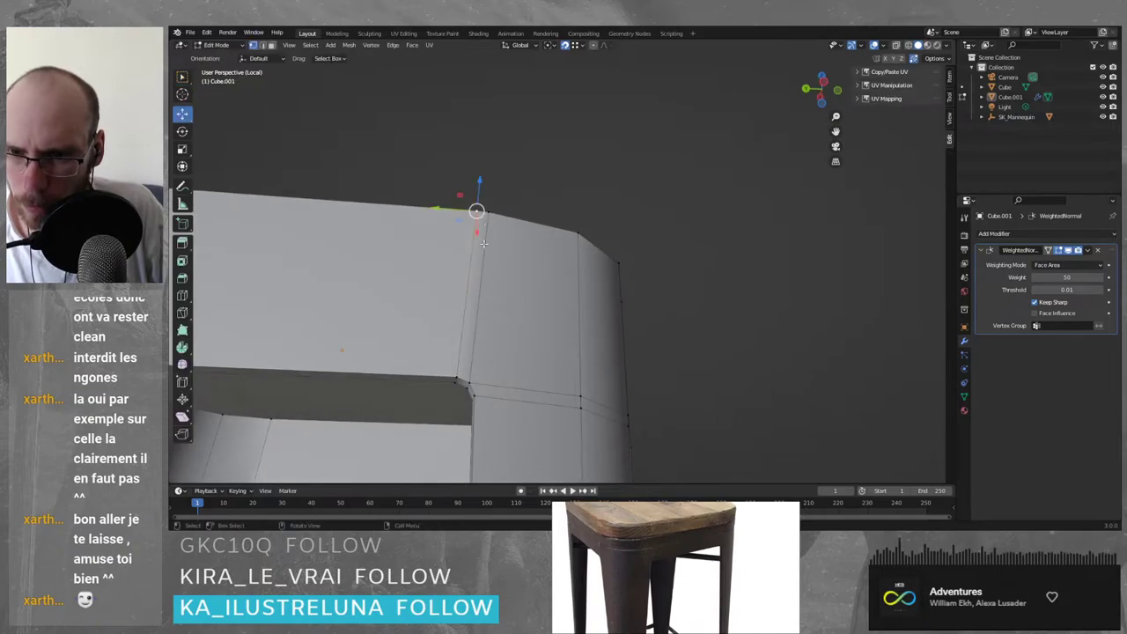
shift+click(460, 374)
mouse_move(487, 383)
middle_down()
mouse_move(501, 338)
mouse_move(477, 389)
middle_up()
key(g)
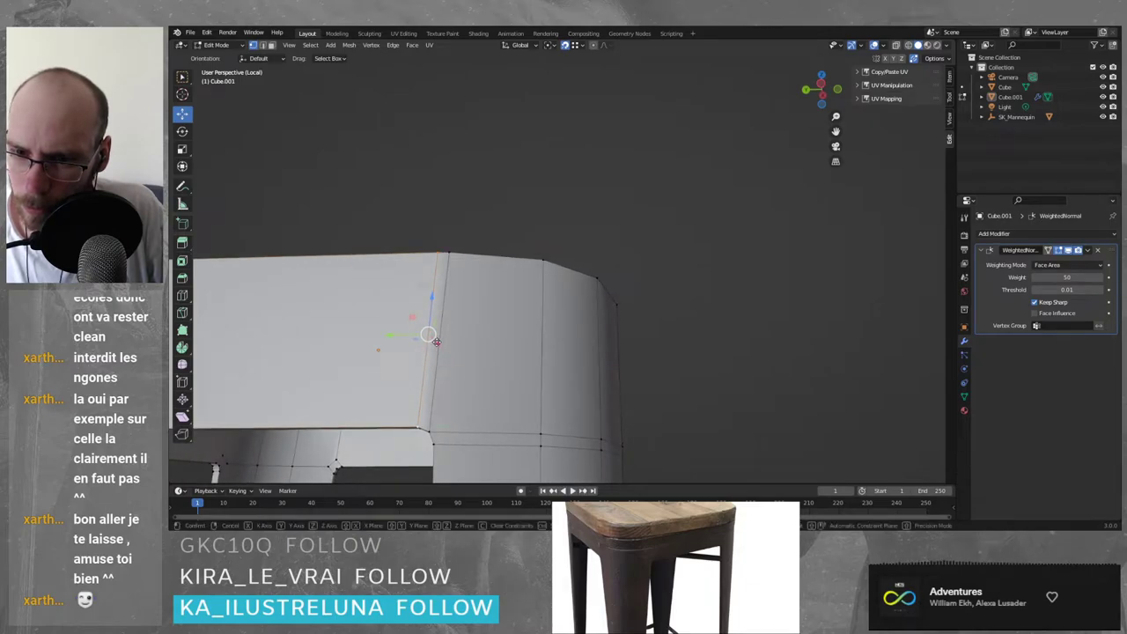
key(x)
click(489, 367)
middle_drag(488, 367, 594, 347)
key(ctrl+z)
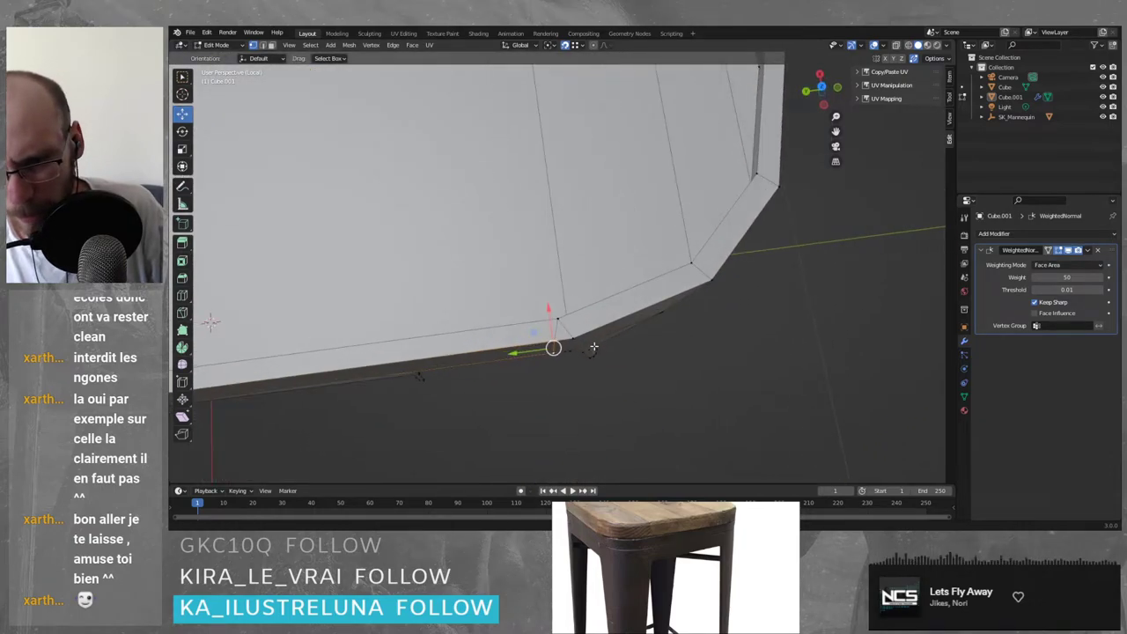
- Inspect the apron corner's vertices in Top Orthographic view, and check the corner's shading in Object Mode
click(823, 88)
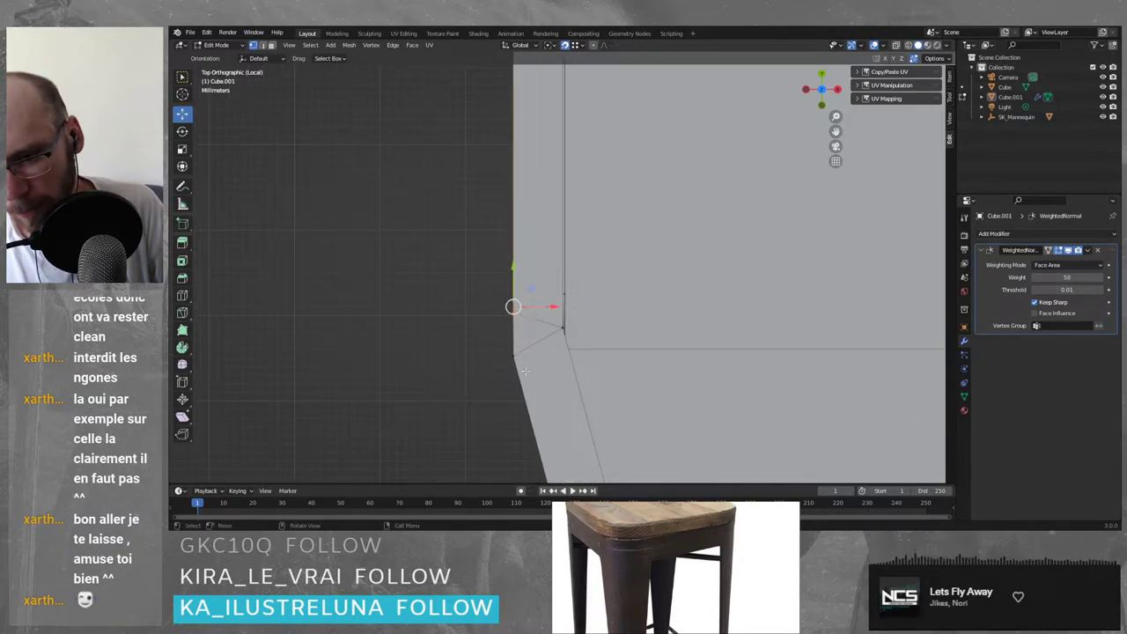
middle_drag(524, 365, 614, 329)
drag(633, 398, 601, 380)
click(585, 363)
click(602, 379)
middle_drag(601, 342, 626, 199)
key(Tab)
scroll(578, 256, up, 5)
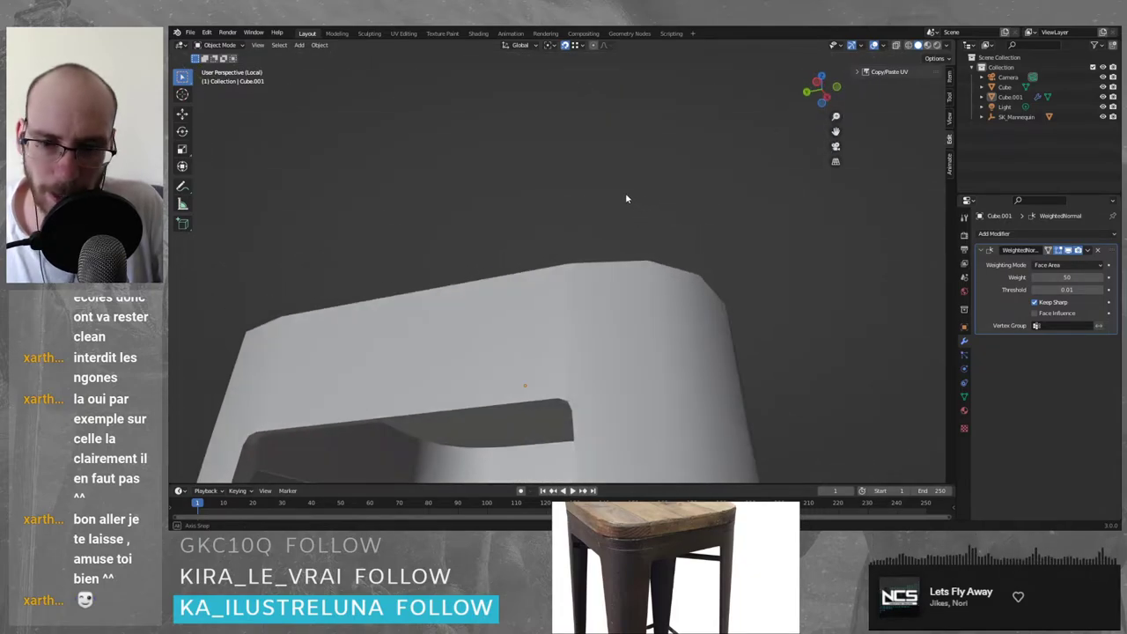
- Try different Auto Smooth angles for the stool mesh, including 146° and 112°
click(965, 397)
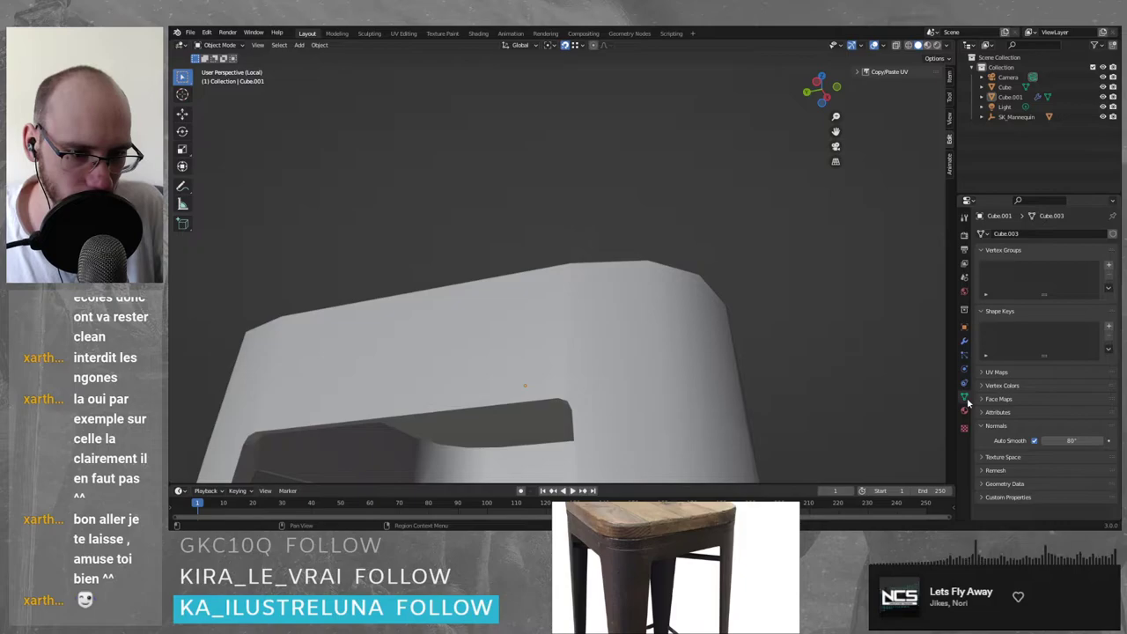
mouse_move(1072, 441)
mouse_down()
mouse_move(1026, 441)
mouse_move(1077, 440)
mouse_up()
middle_drag(538, 319, 554, 285)
scroll(554, 286, up, 2)
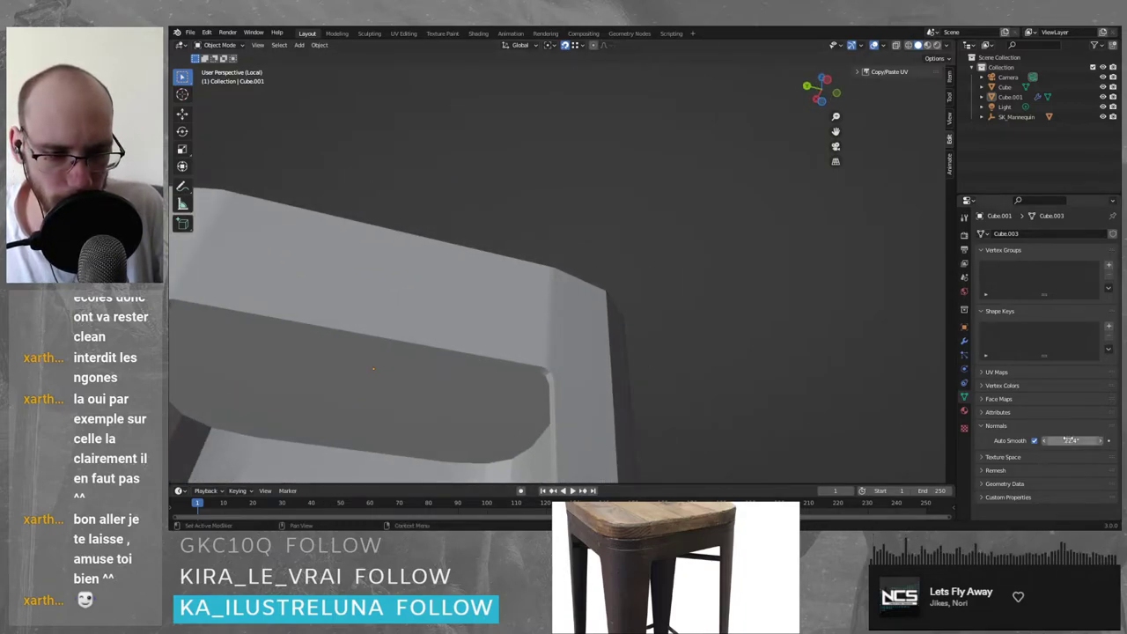
drag(1071, 440, 1117, 440)
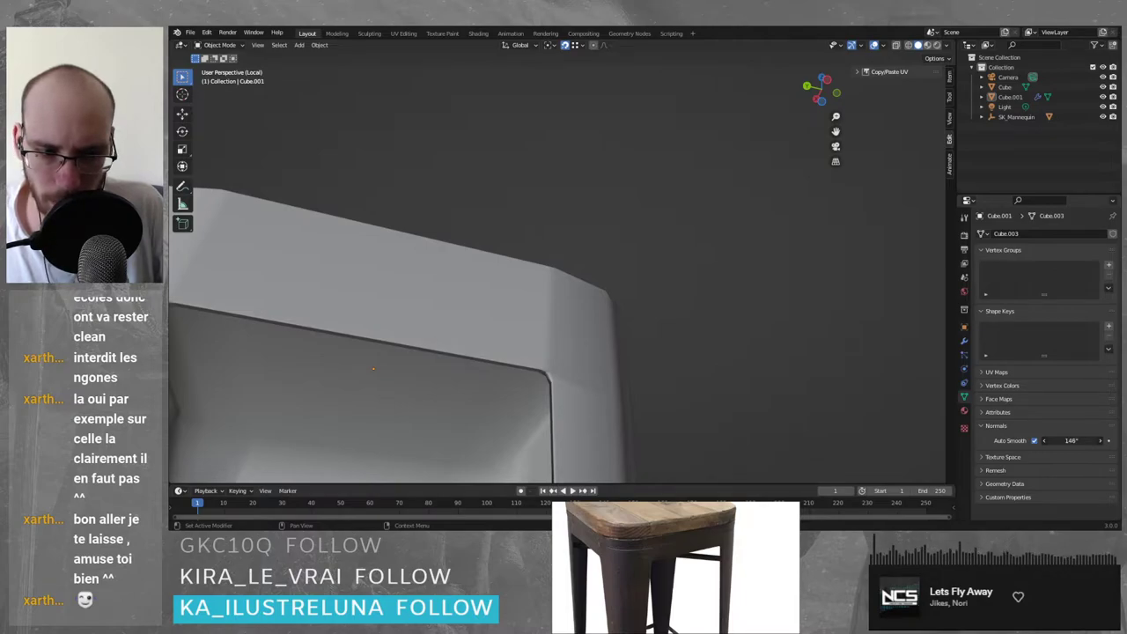
mouse_move(1070, 440)
mouse_down()
mouse_move(1053, 441)
mouse_move(1088, 440)
mouse_up()
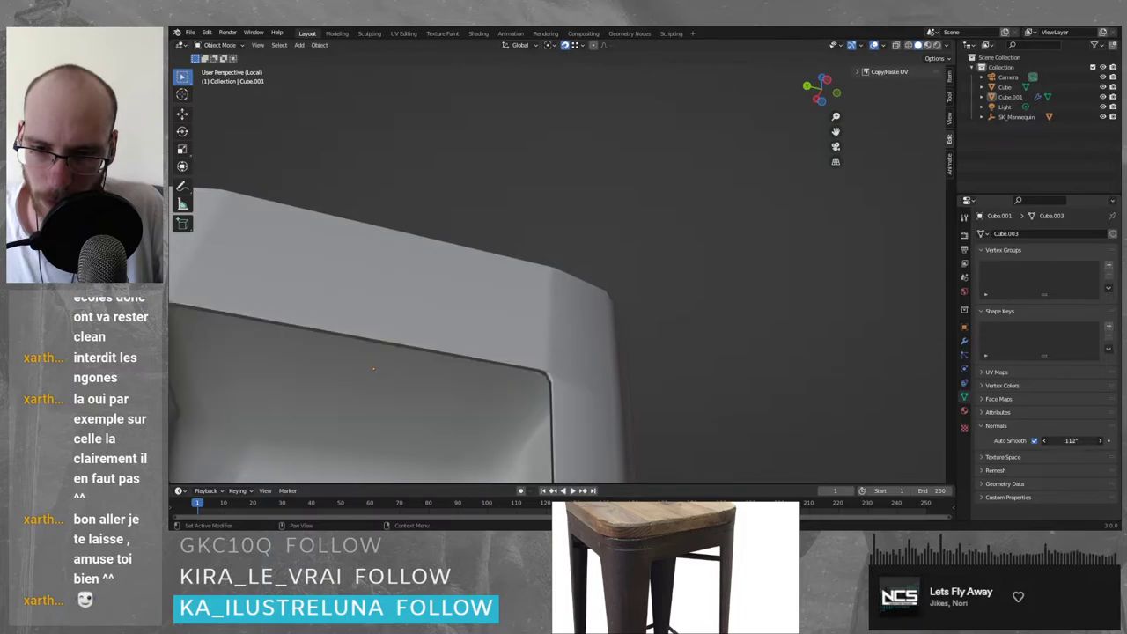
- Check the apron and leg shading from the corner, and set the Auto Smooth angle back to 80°
scroll(563, 290, down, 5)
middle_drag(519, 238, 611, 284)
scroll(611, 283, up, 3)
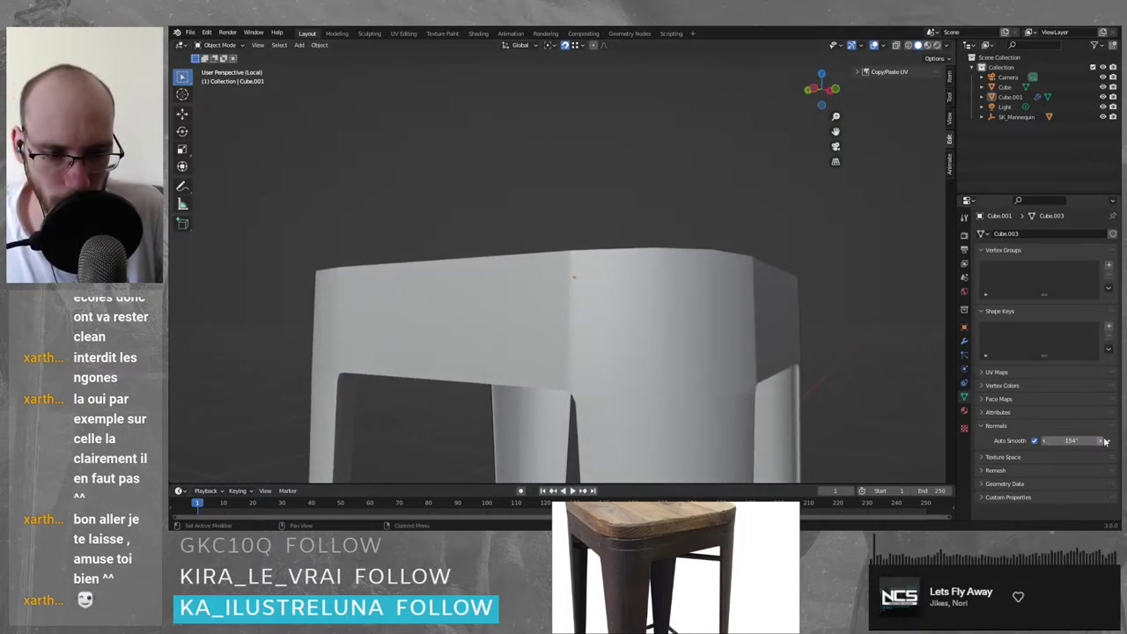
key(ctrl+a)
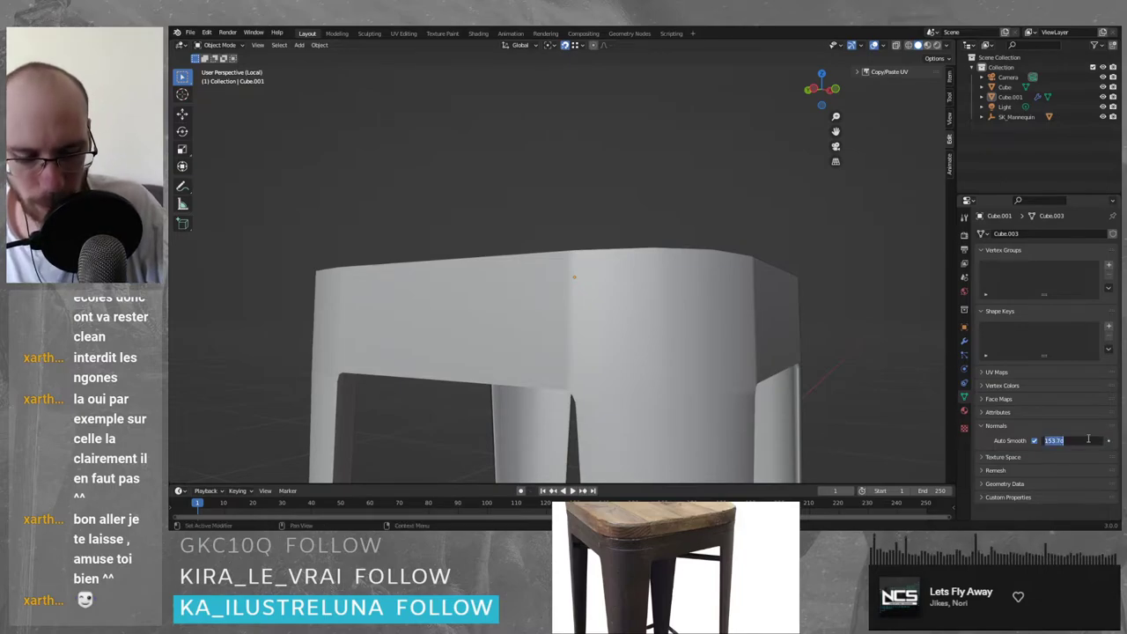
text(80)
key(Return)
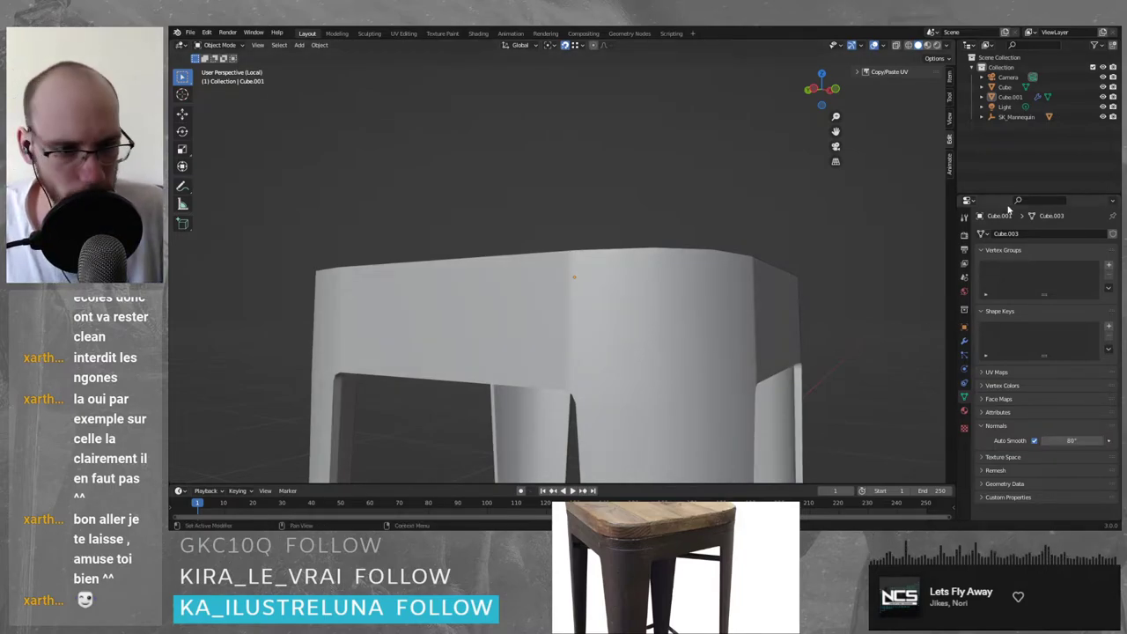
- Test the Weighted Normal modifier's Weight and Threshold, and set them back to 50 and 0.01
click(964, 341)
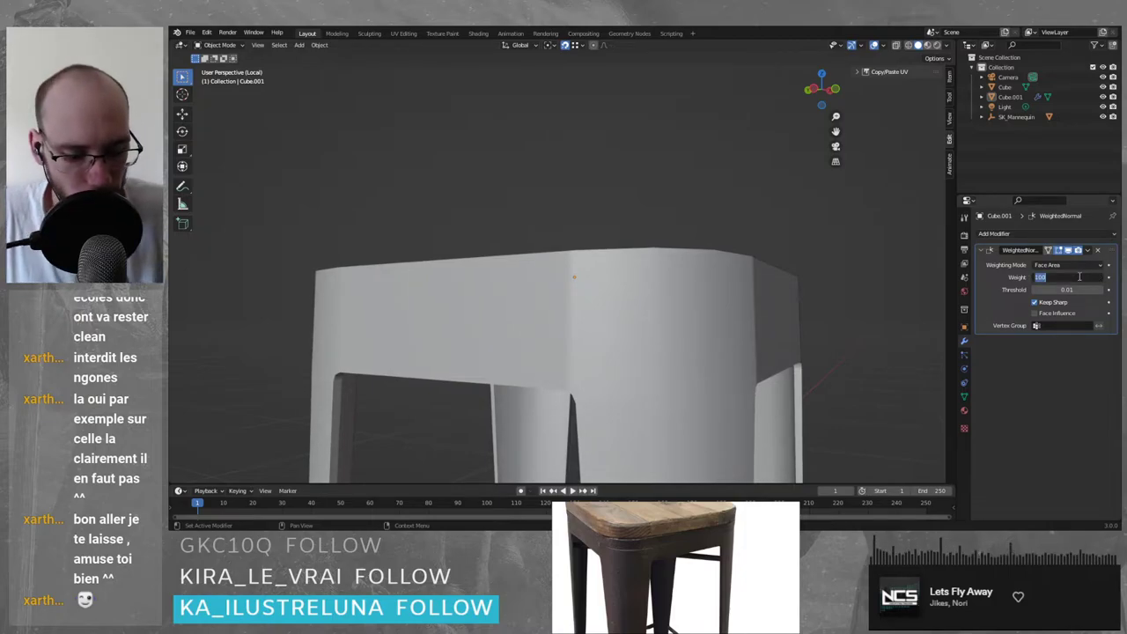
text(50)
key(Return)
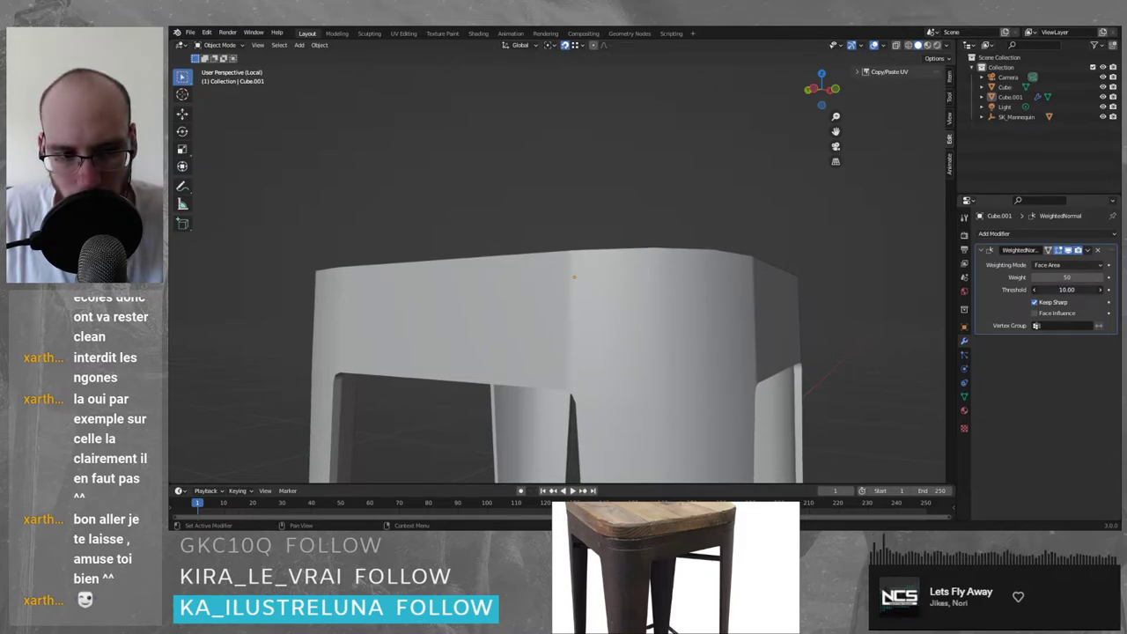
text(0)
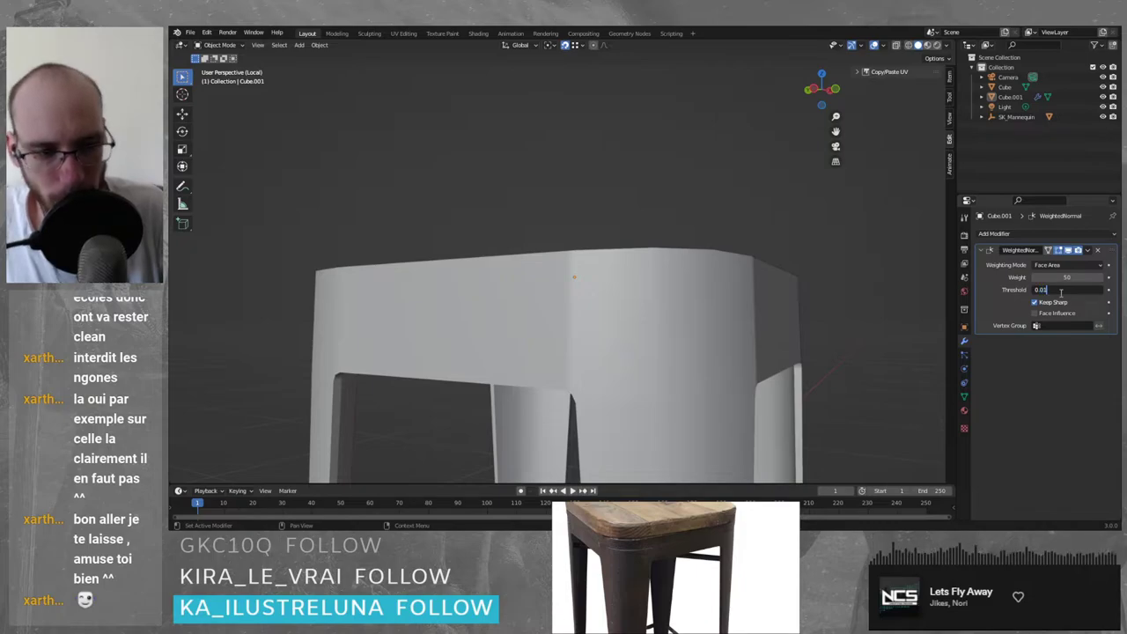
text(.01)
key(Return)
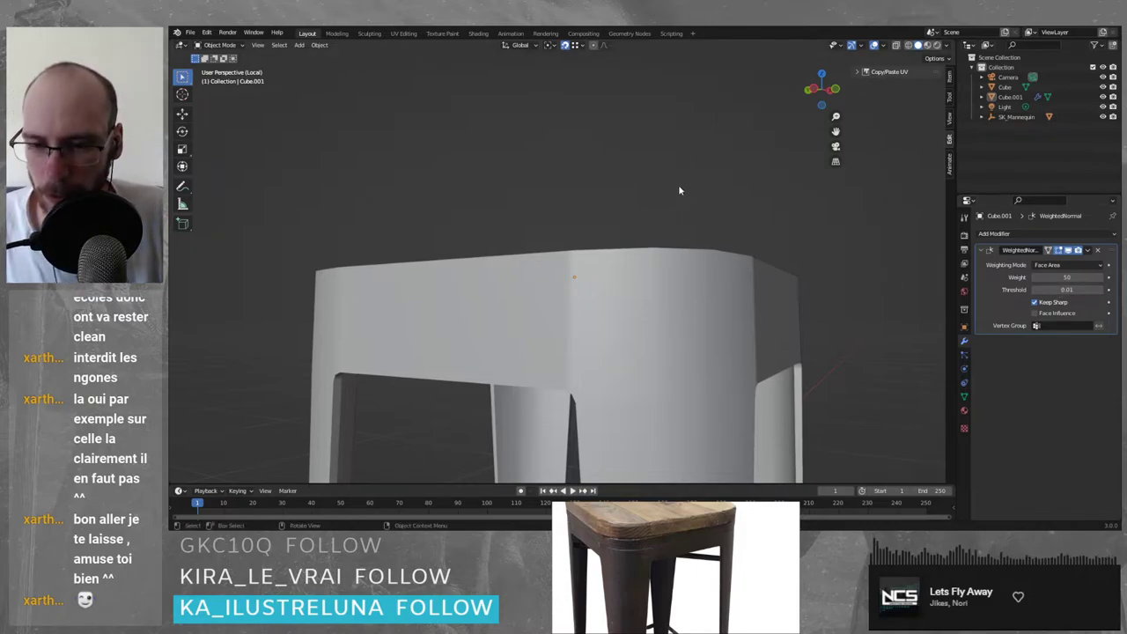
- Examine the apron corners' edge layout and shading from several sides of the stool, in Edit and Object Mode
middle_drag(679, 190, 595, 232)
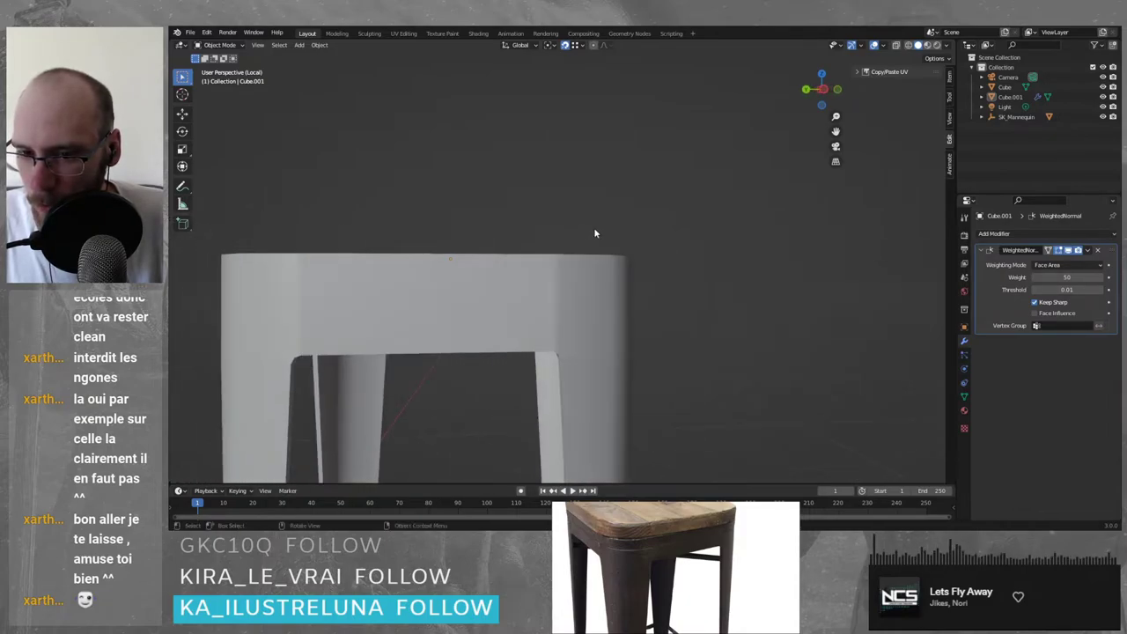
key(Tab)
scroll(713, 255, down, 5)
middle_drag(596, 307, 703, 306)
scroll(498, 303, up, 5)
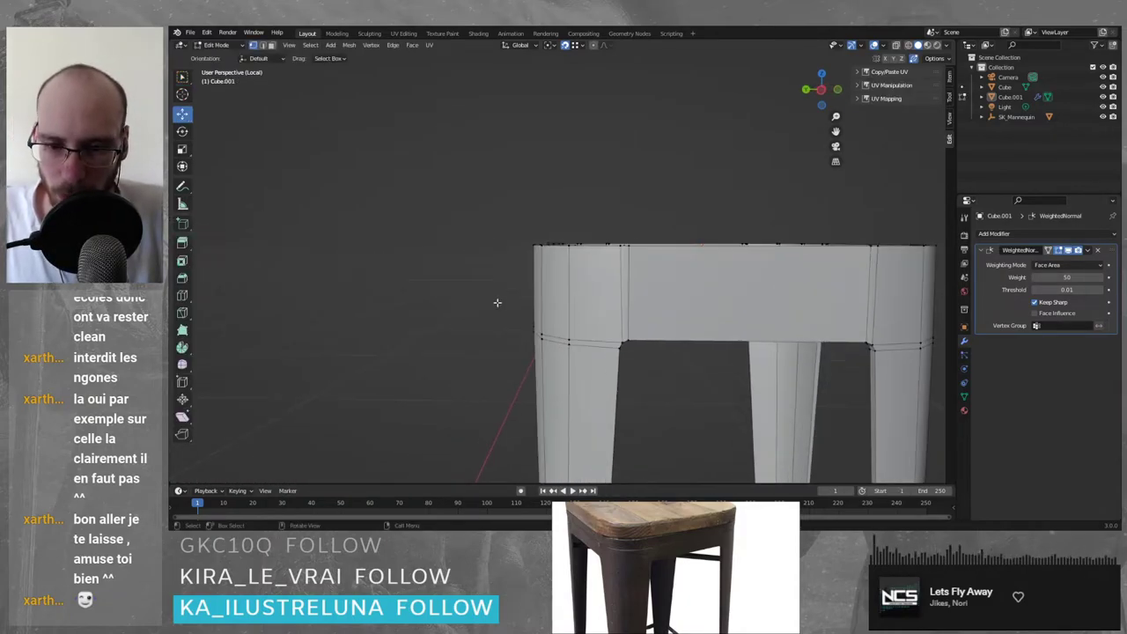
middle_drag(497, 303, 603, 297)
shift+middle_drag(494, 304, 748, 295)
middle_drag(598, 302, 708, 305)
shift+middle_drag(528, 305, 458, 296)
scroll(431, 296, up, 4)
key(Tab)
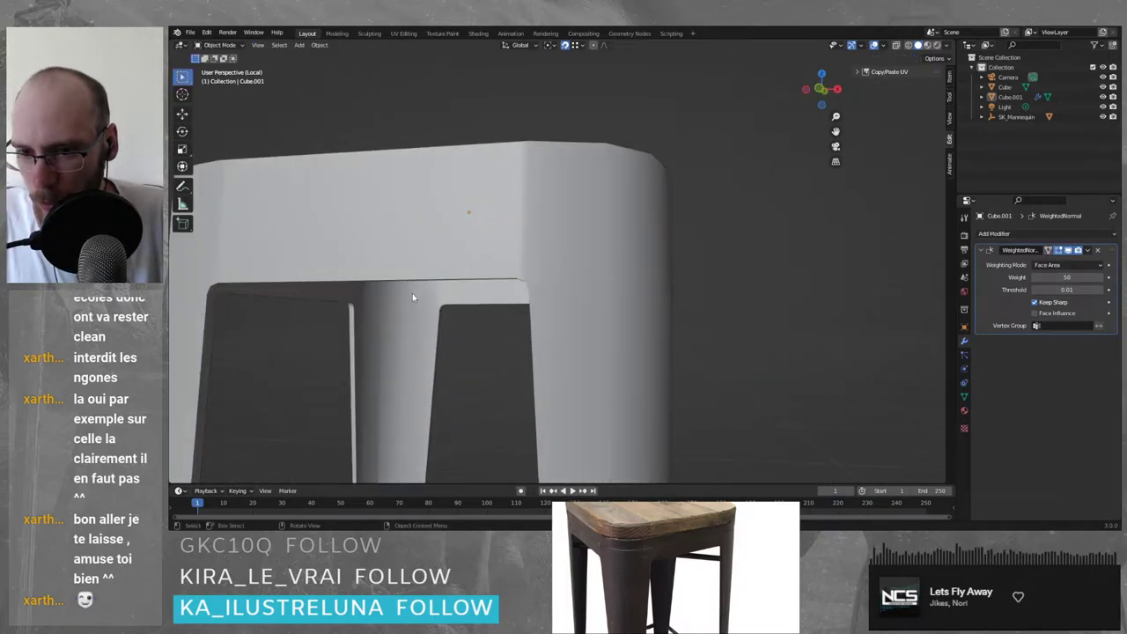
scroll(413, 297, down, 5)
key(Tab)
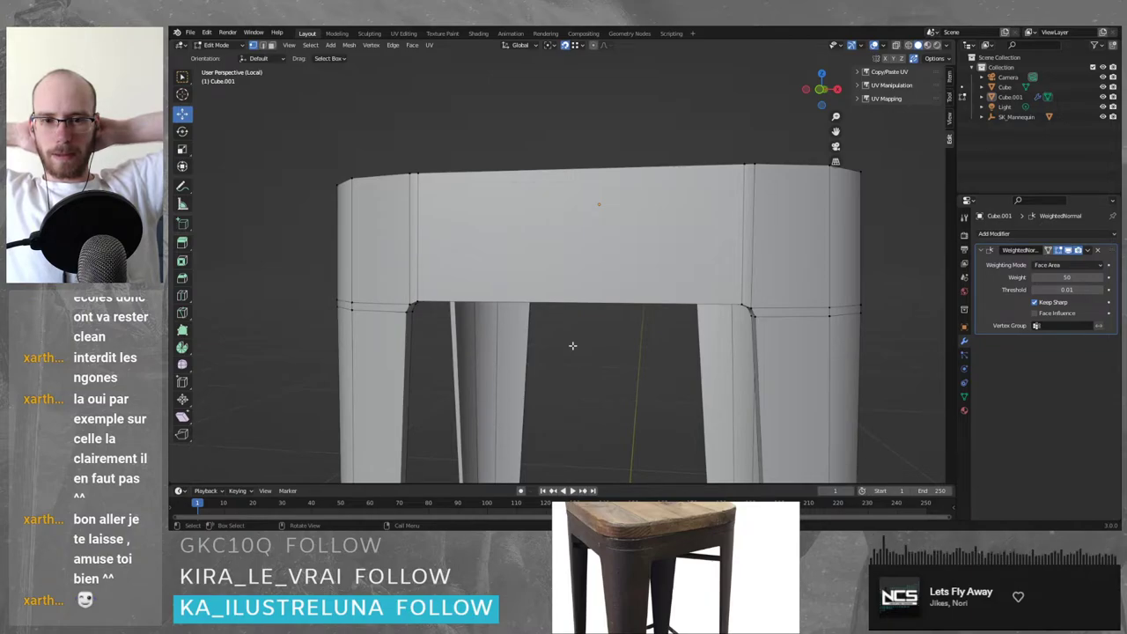
- Try moving the front apron's two inner top rim vertices outward along X by about 0.005 m each
middle_drag(573, 345, 508, 241)
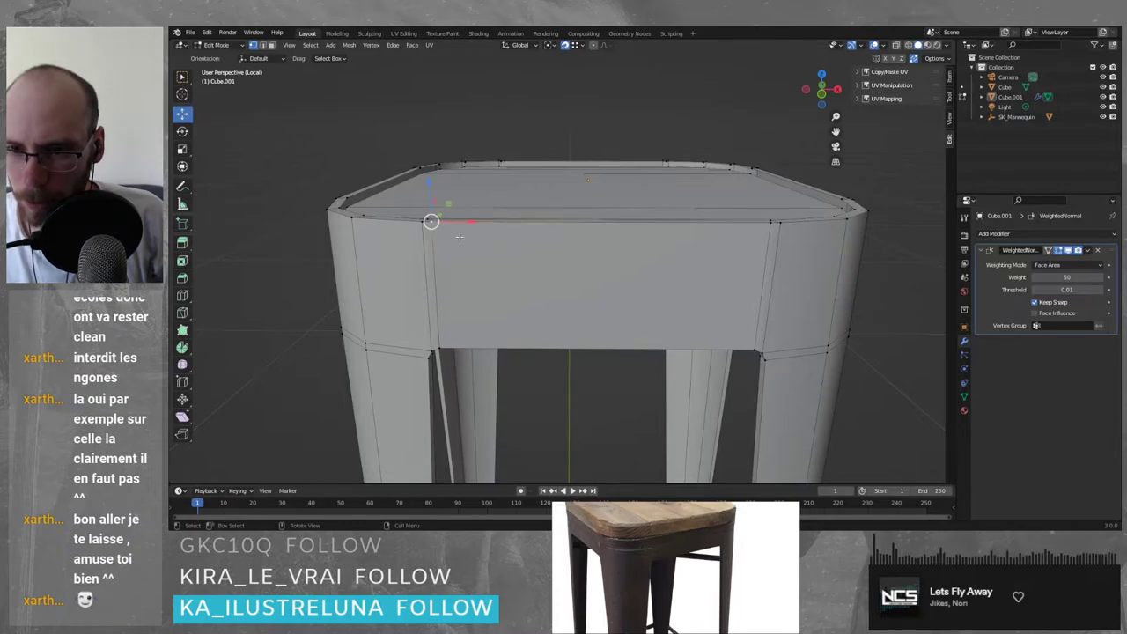
key(g)
key(x)
click(422, 221)
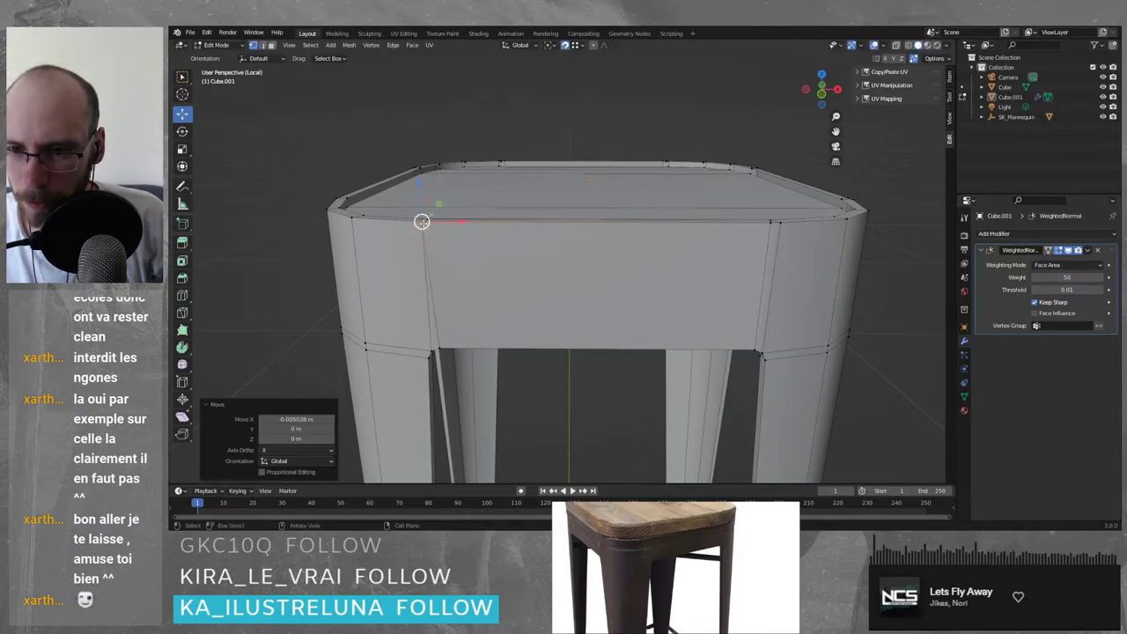
click(774, 223)
key(g)
key(x)
click(778, 224)
middle_drag(752, 296, 747, 269)
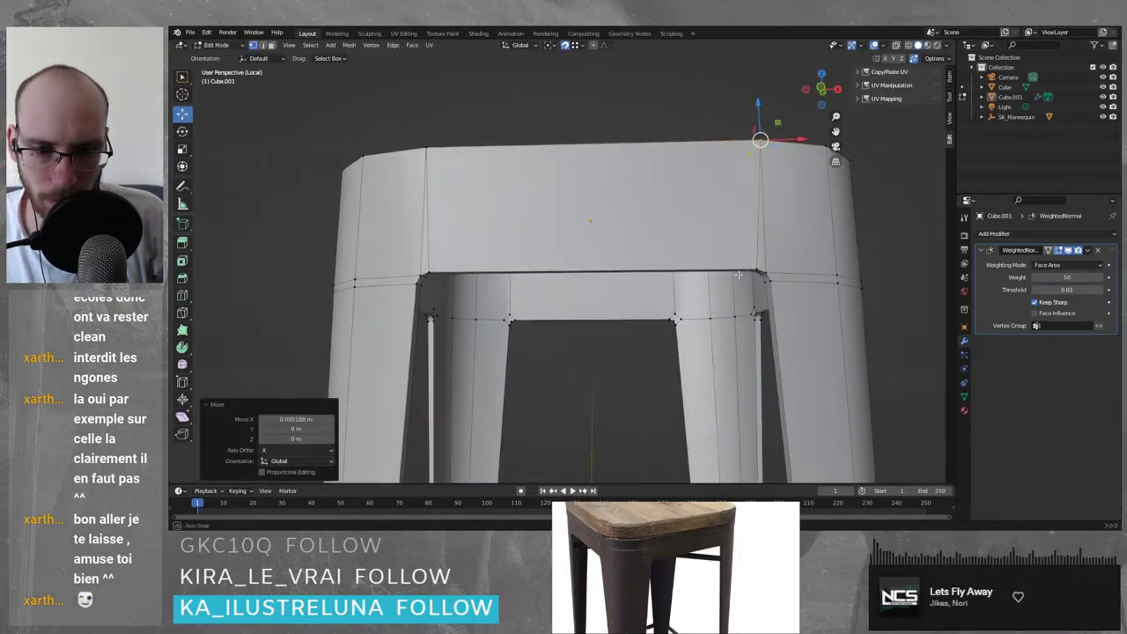
- Compare the apron's shading in Object Mode with its corner edges in Edit Mode
key(Tab)
middle_drag(624, 114, 537, 183)
key(Tab)
middle_drag(622, 214, 619, 239)
key(Tab)
key(Tab)
- Try moving the top vertex of the apron's corner edge toward its neighbour, and check the shading in Object Mode
click(394, 199)
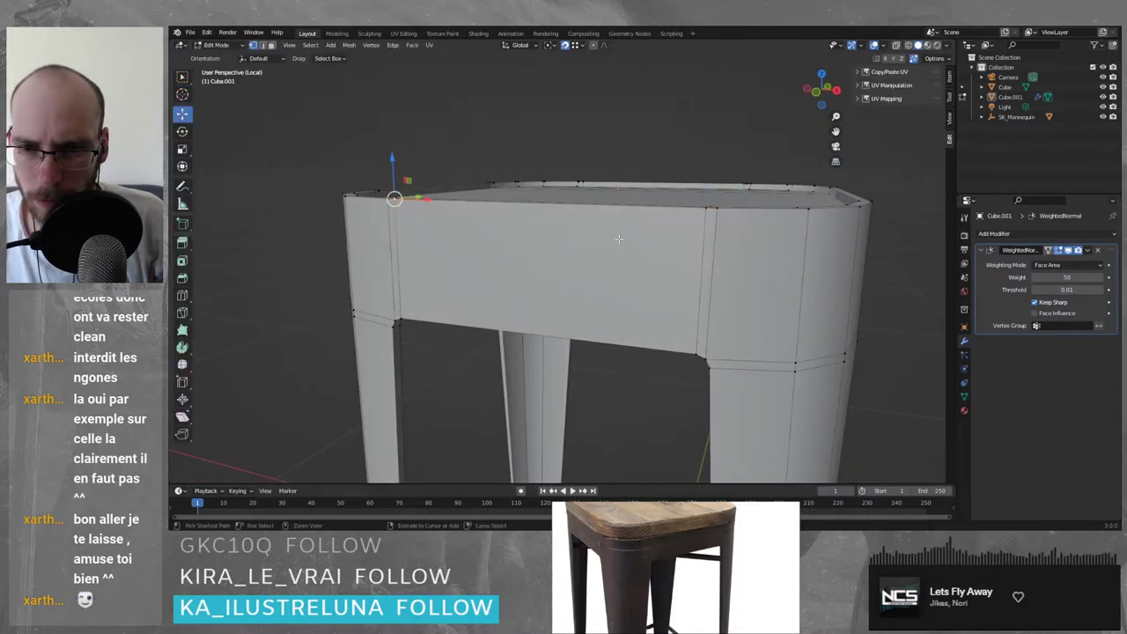
click(716, 207)
key(g)
key(x)
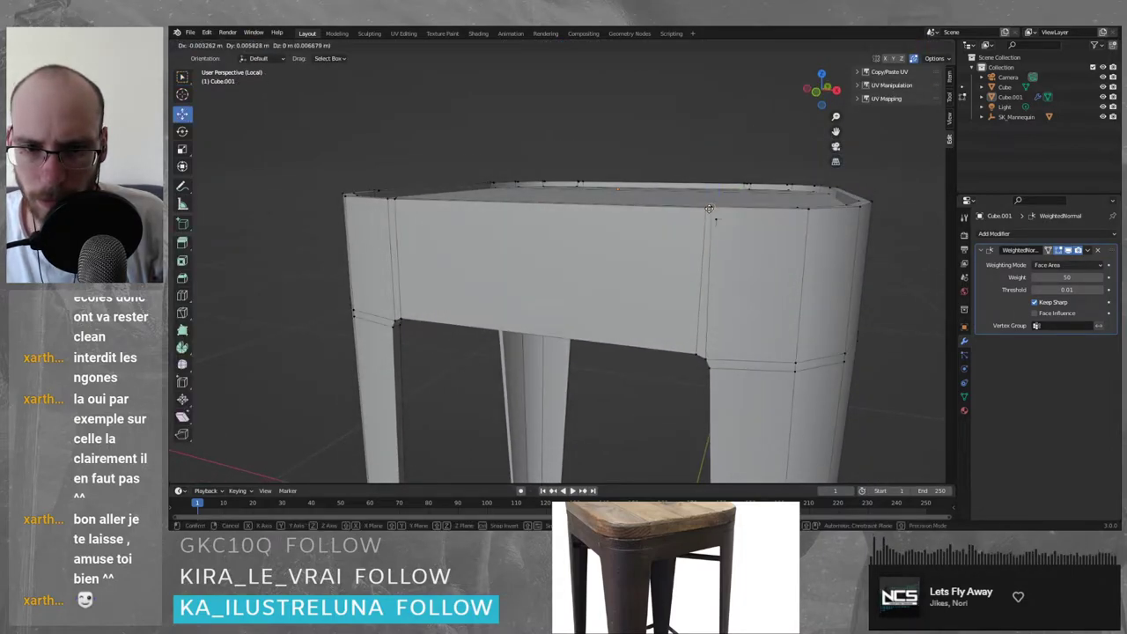
click(706, 207)
key(Tab)
middle_drag(665, 263, 678, 300)
key(Tab)
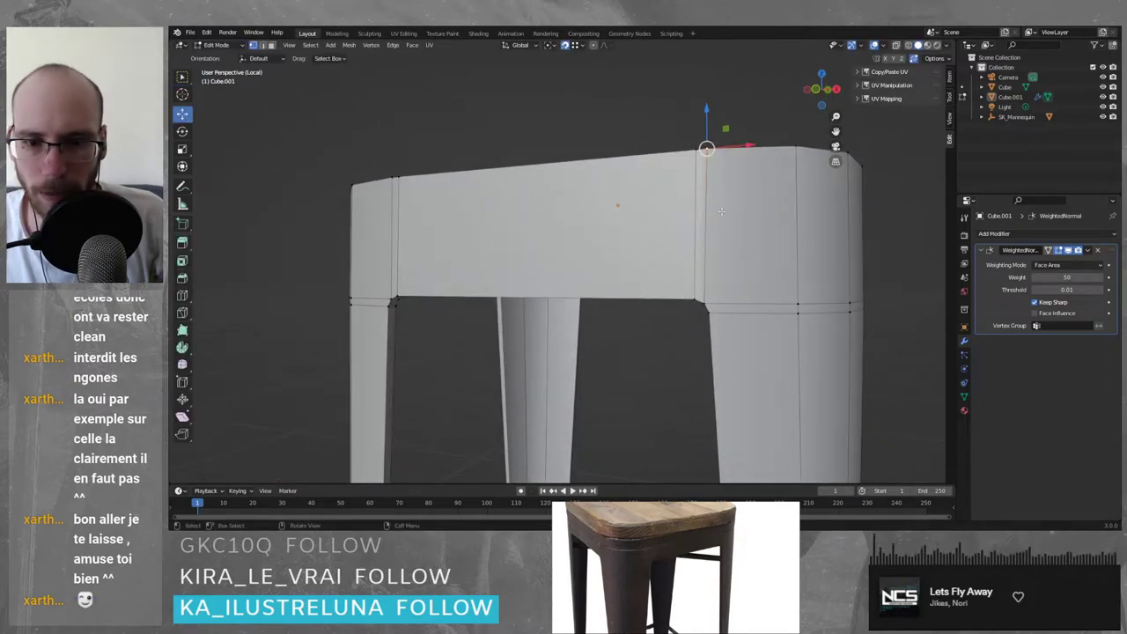
- Examine the small face under the apron-leg corner and its vertices from close underneath
middle_drag(692, 309, 666, 331)
click(717, 286)
shift+middle_drag(555, 387, 588, 338)
scroll(628, 314, up, 2)
scroll(589, 339, up, 2)
scroll(589, 338, down, 1)
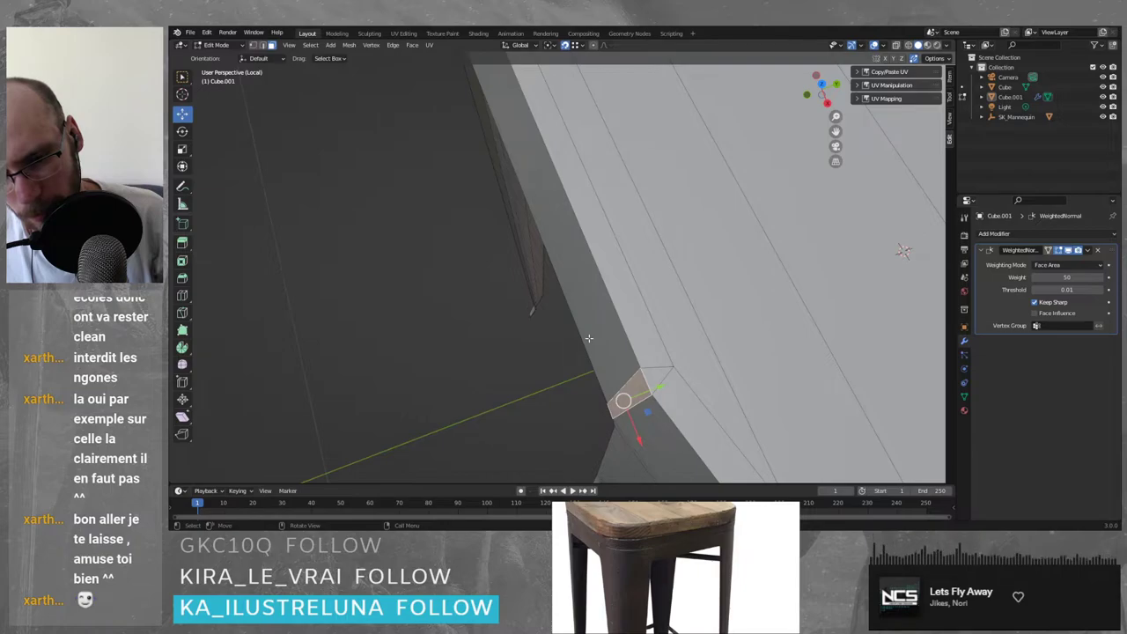
key(1)
click(640, 368)
shift+click(608, 404)
mouse_move(575, 276)
middle_down()
mouse_move(564, 279)
mouse_move(597, 276)
middle_up()
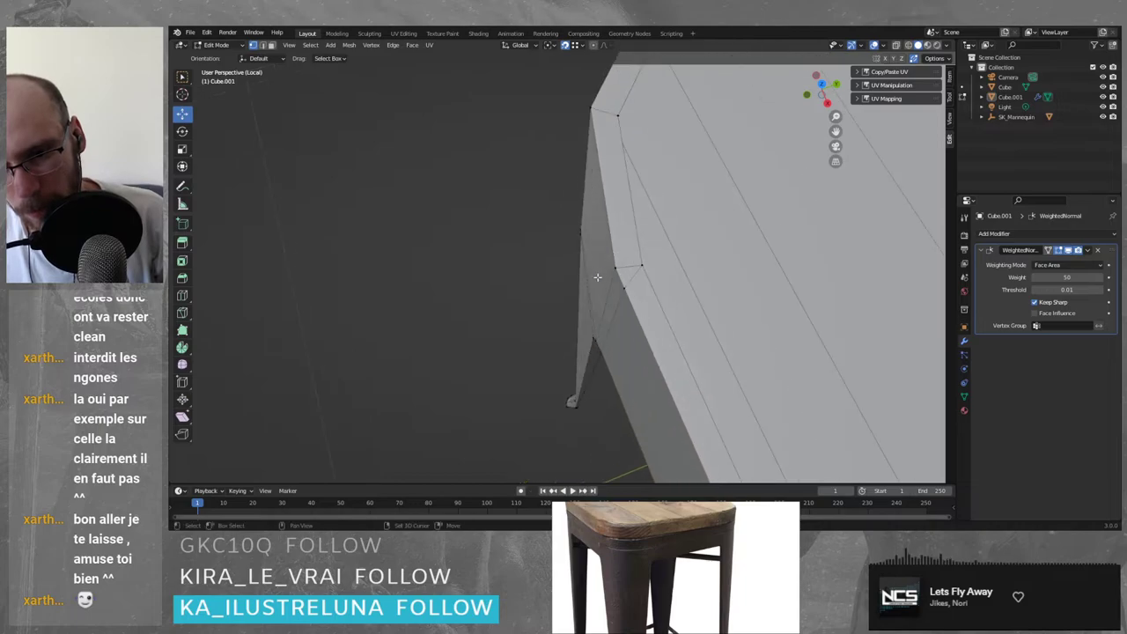
- Move the apron's long underside face along Y by about -0.0009 m, and deselect it
key(3)
click(617, 355)
scroll(618, 357, down, 5)
drag(661, 376, 656, 377)
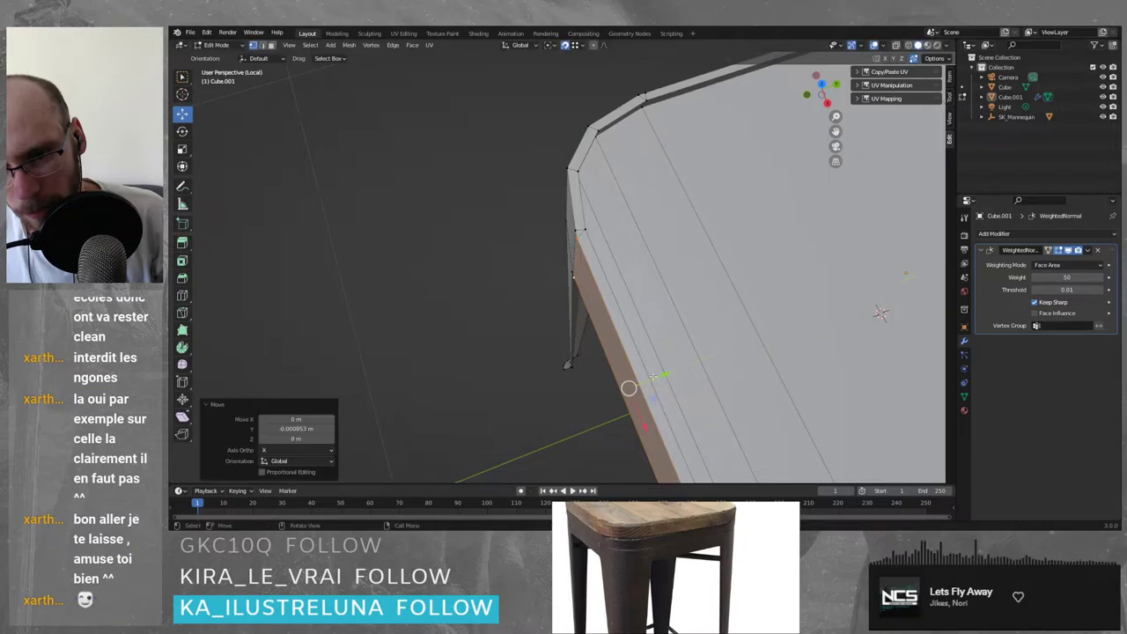
click(525, 341)
- Check the apron and leg shading in Object Mode, and return to Edit Mode
key(Tab)
click(526, 342)
scroll(531, 349, down, 4)
middle_drag(532, 352, 639, 251)
key(Tab)
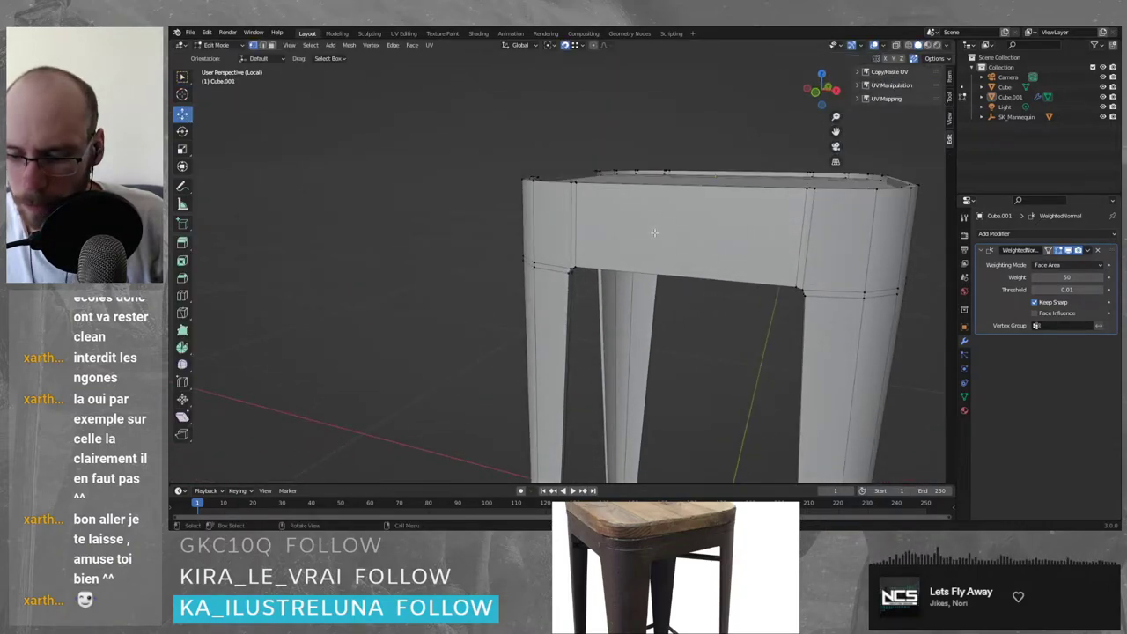
- Select the corner vertices of the apron's large outer face and move them along Y
click(581, 261)
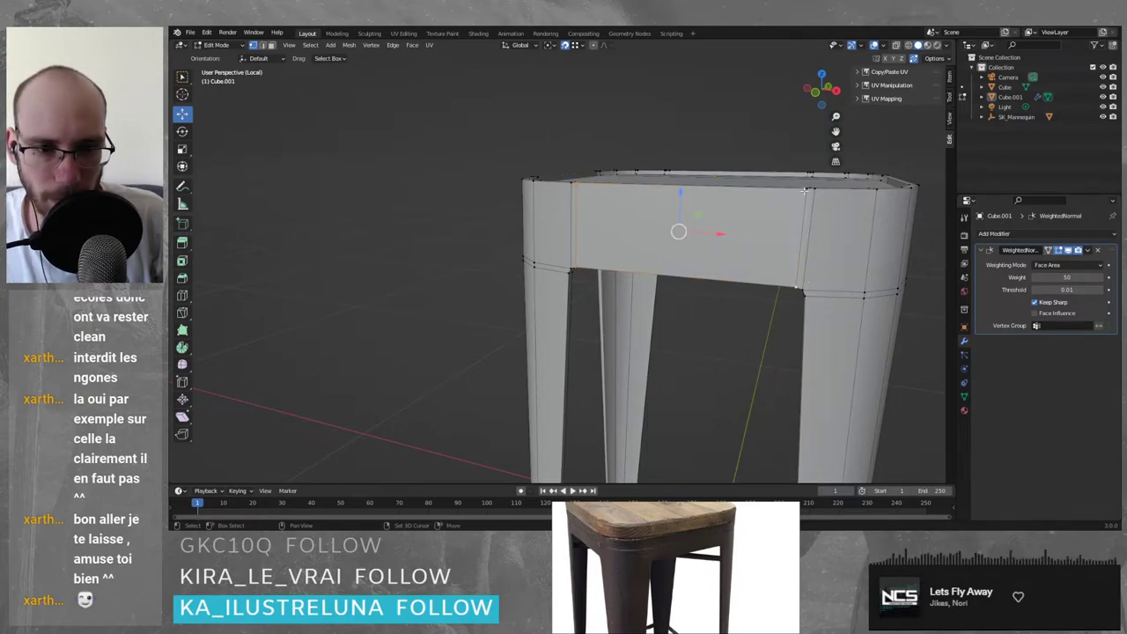
middle_drag(725, 223, 756, 269)
scroll(629, 194, up, 3)
drag(732, 263, 727, 332)
middle_drag(756, 376, 711, 253)
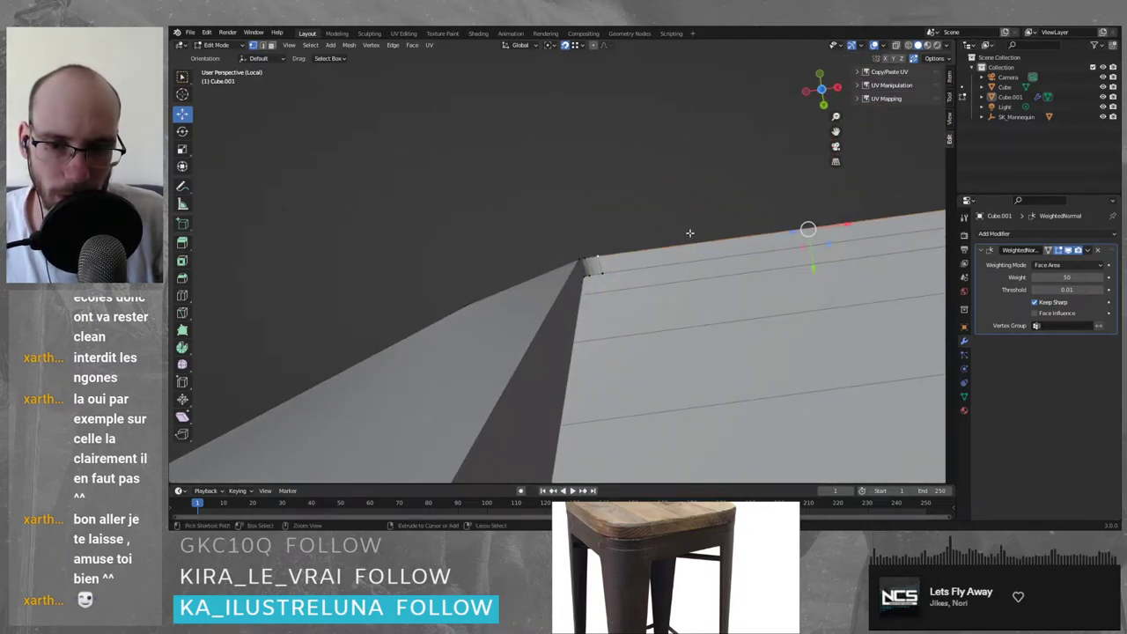
- Return to Object Mode, check the whole stool frame, and save the file
key(Tab)
scroll(736, 204, down, 5)
middle_drag(745, 224, 652, 304)
scroll(488, 308, down, 7)
key(ctrl+s)
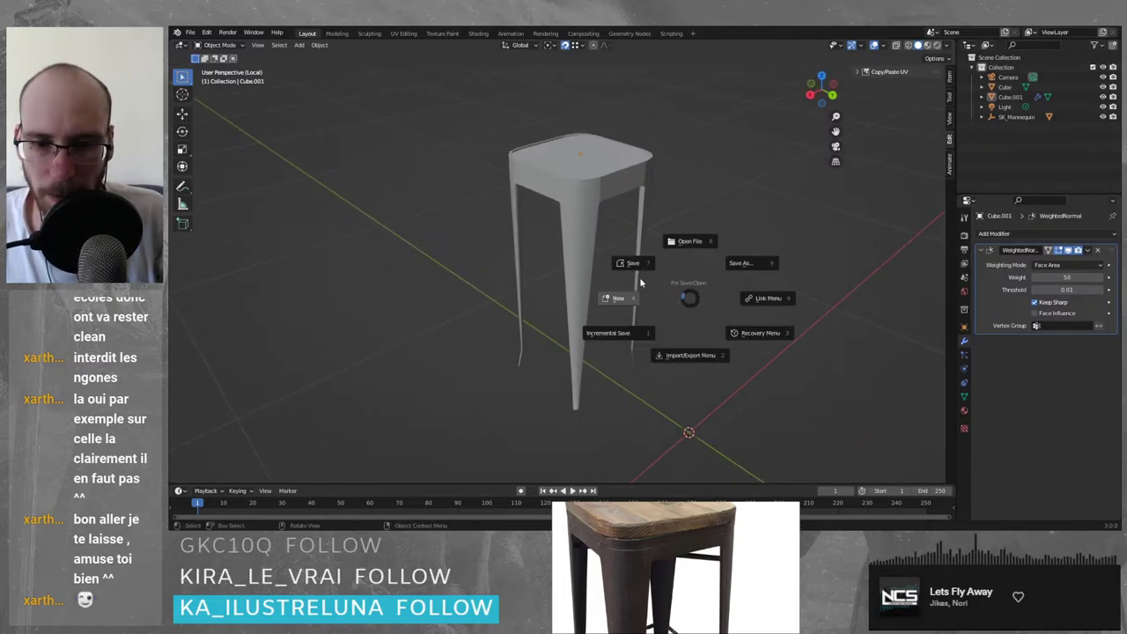
click(632, 264)
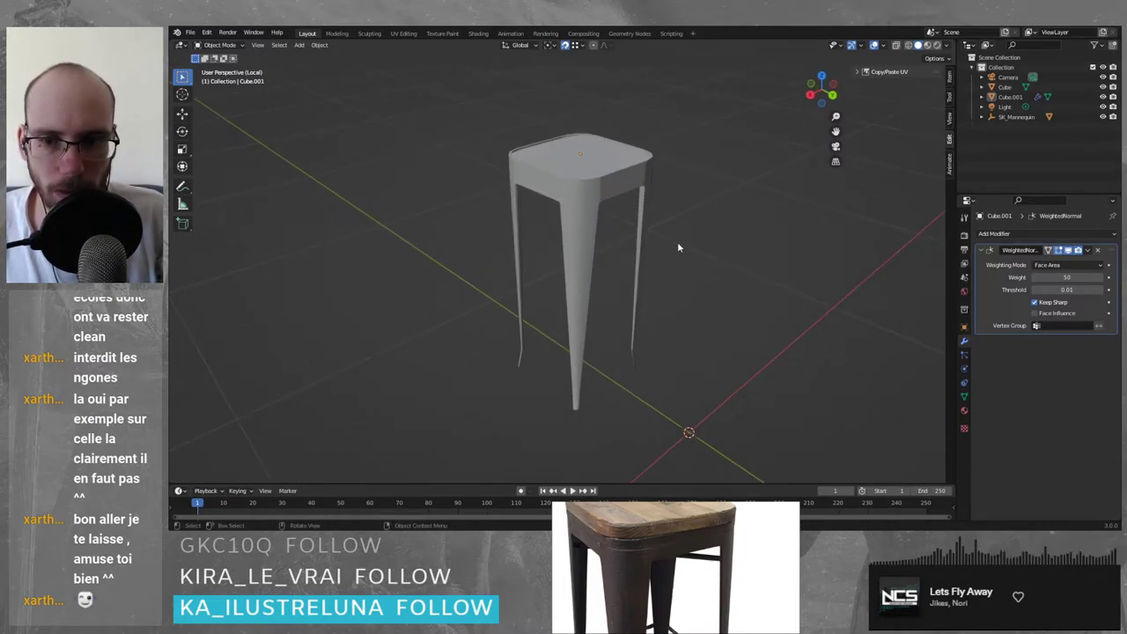
- Leave local view to bring back the other objects, and select the seat cushion in front view
key(KP_Divide)
scroll(613, 232, down, 5)
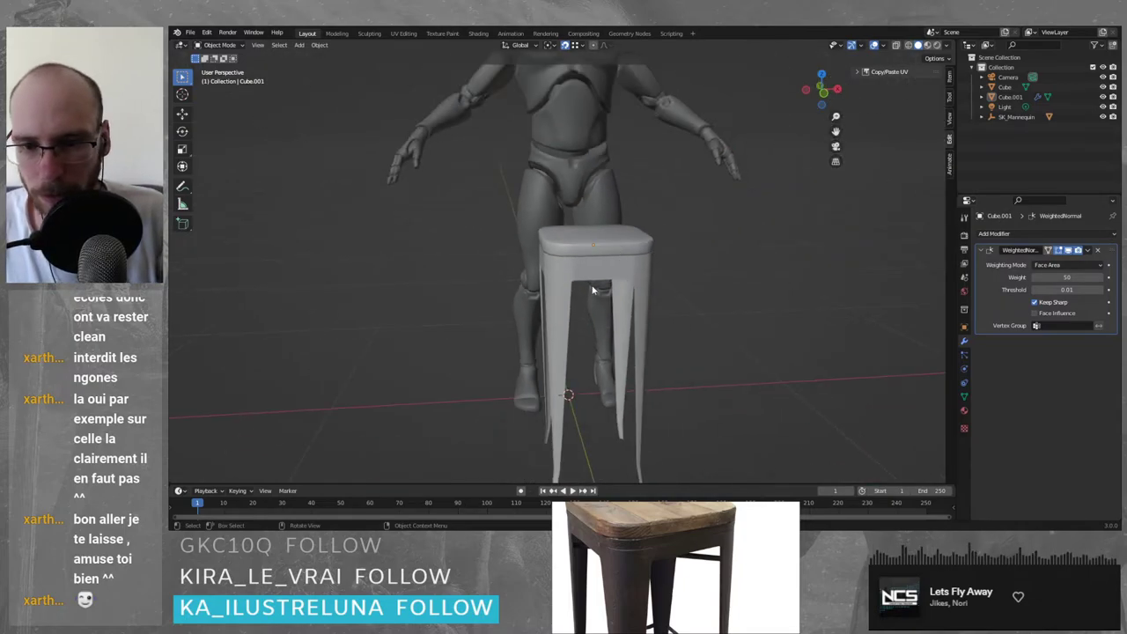
middle_drag(592, 290, 635, 259)
click(591, 242)
scroll(587, 249, up, 3)
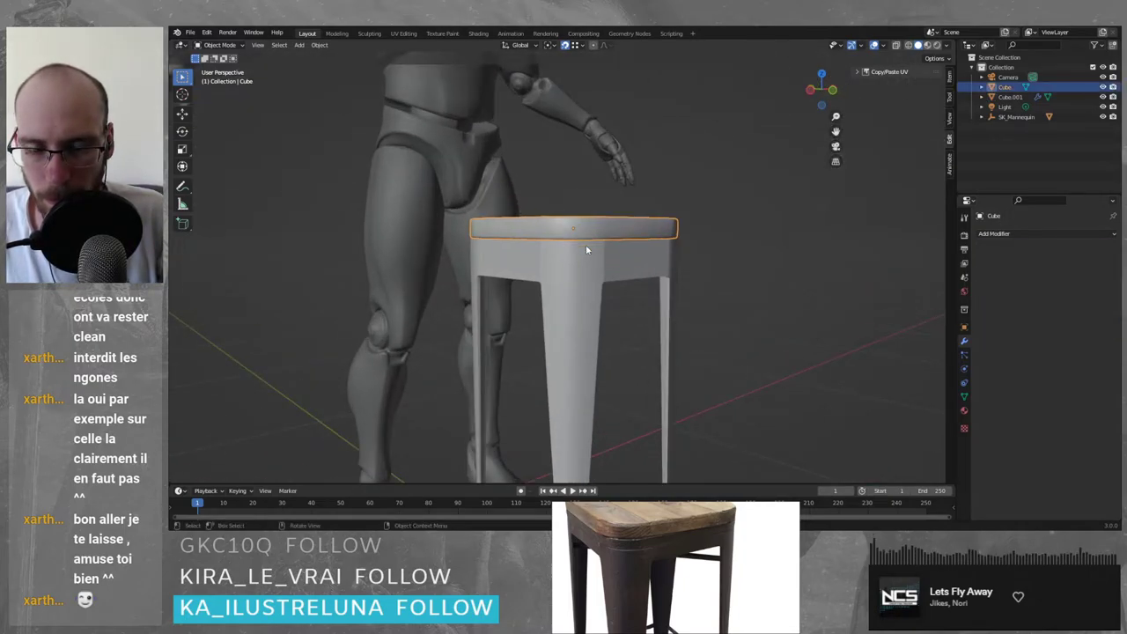
key(KP_2)
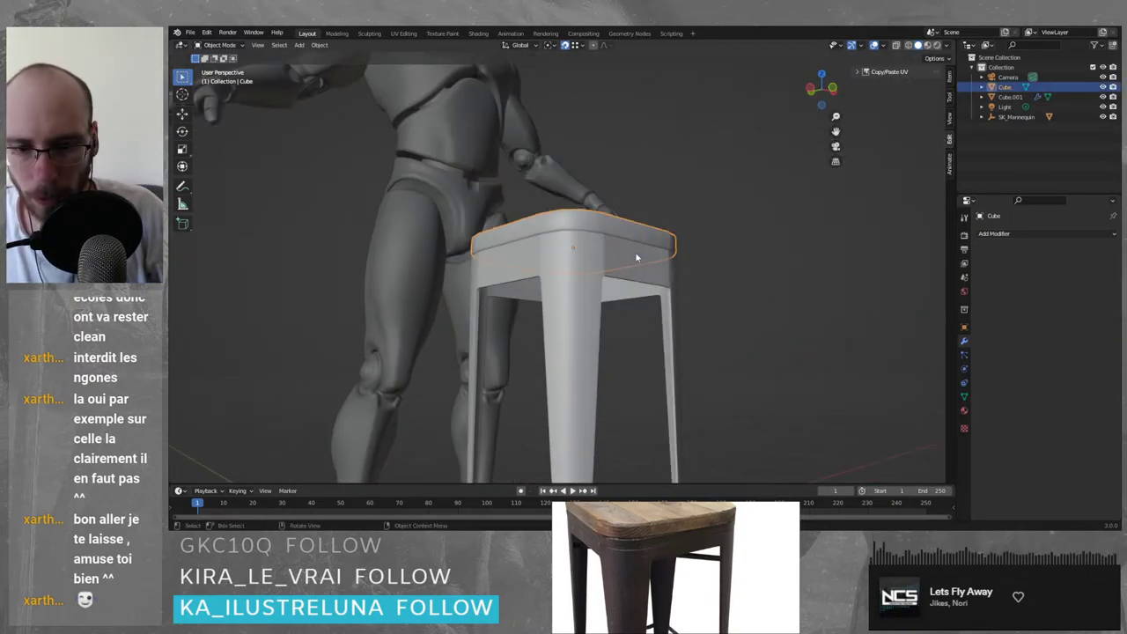
key(KP_8)
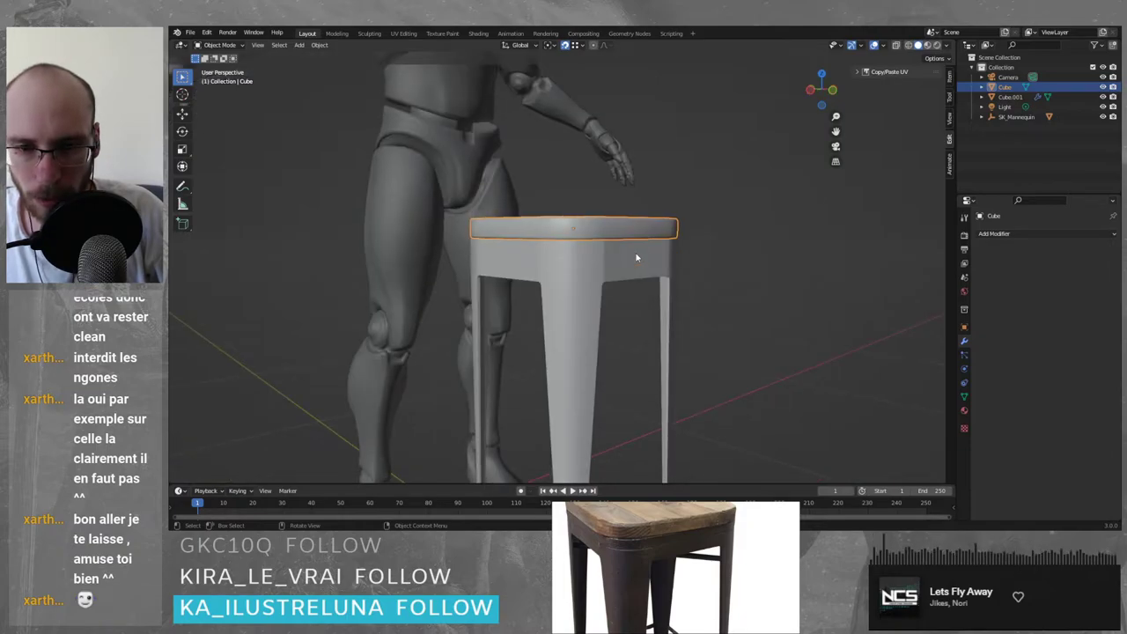
key(KP_1)
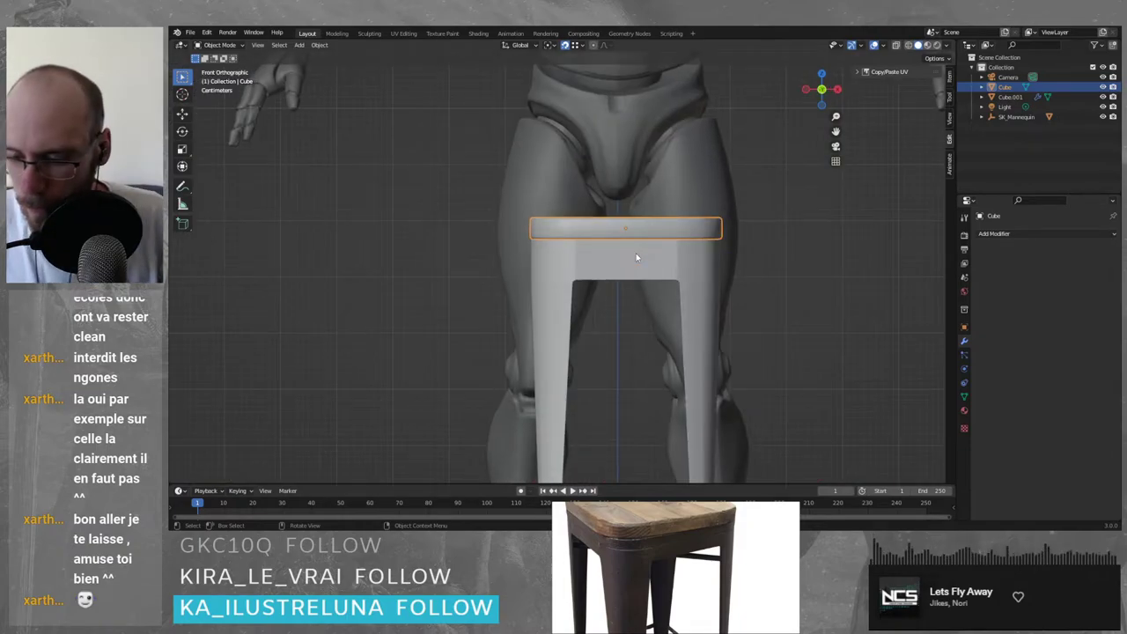
- Thicken the seat cushion by raising its upper vertices about 0.013 m along Z, and return to solid shading in Object Mode
key(shift+z)
key(Tab)
drag(435, 152, 805, 236)
key(g)
key(z)
mouse_move(802, 217)
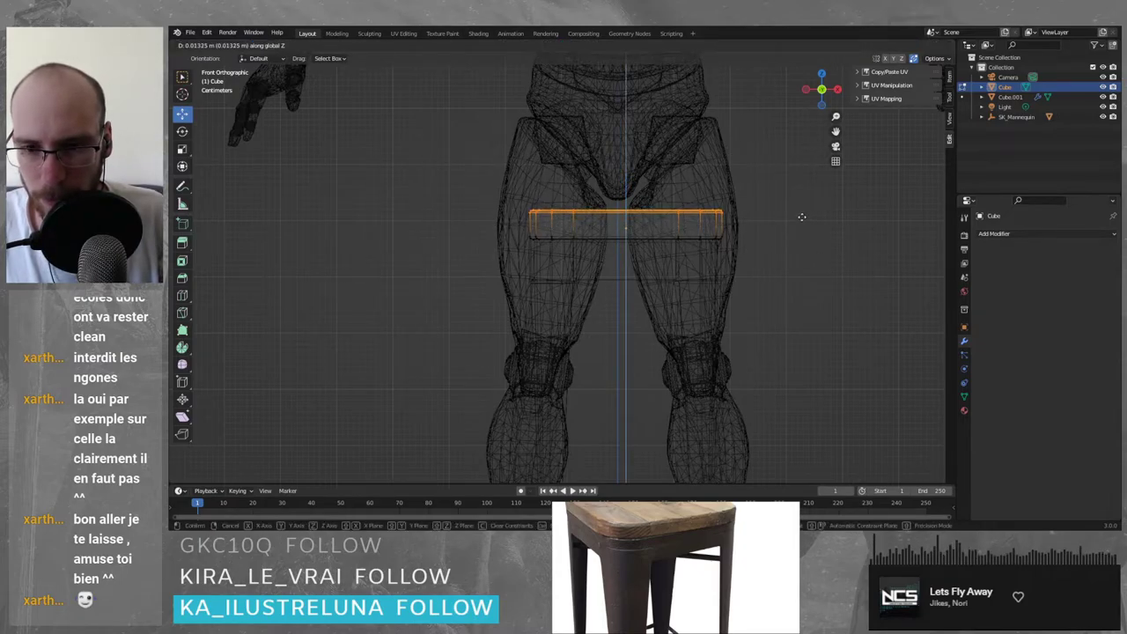
click(802, 217)
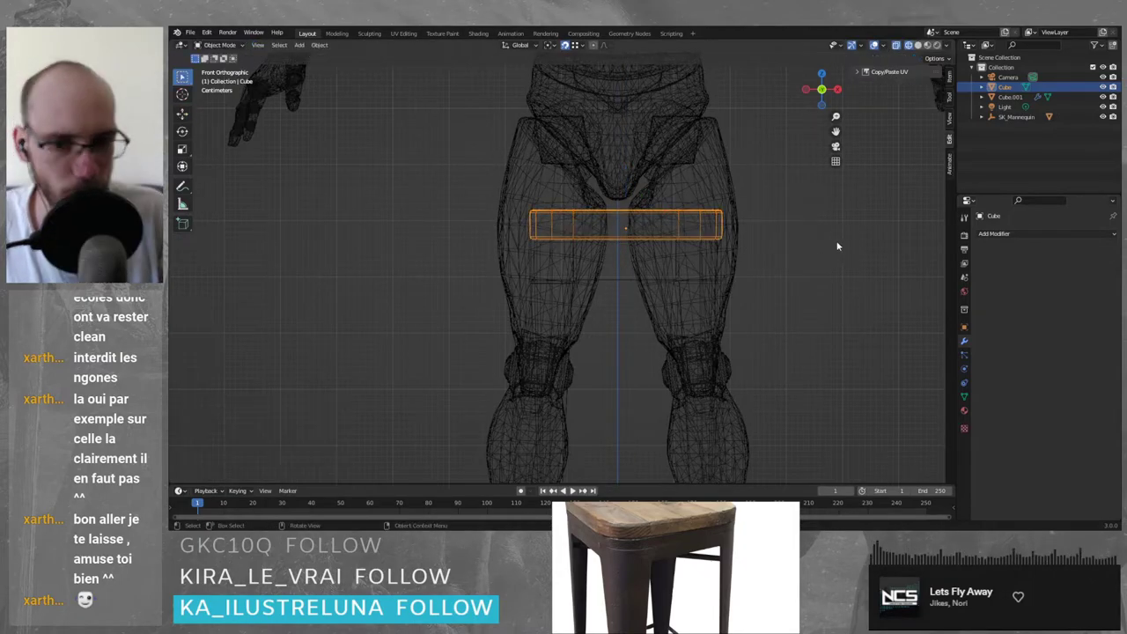
key(Tab)
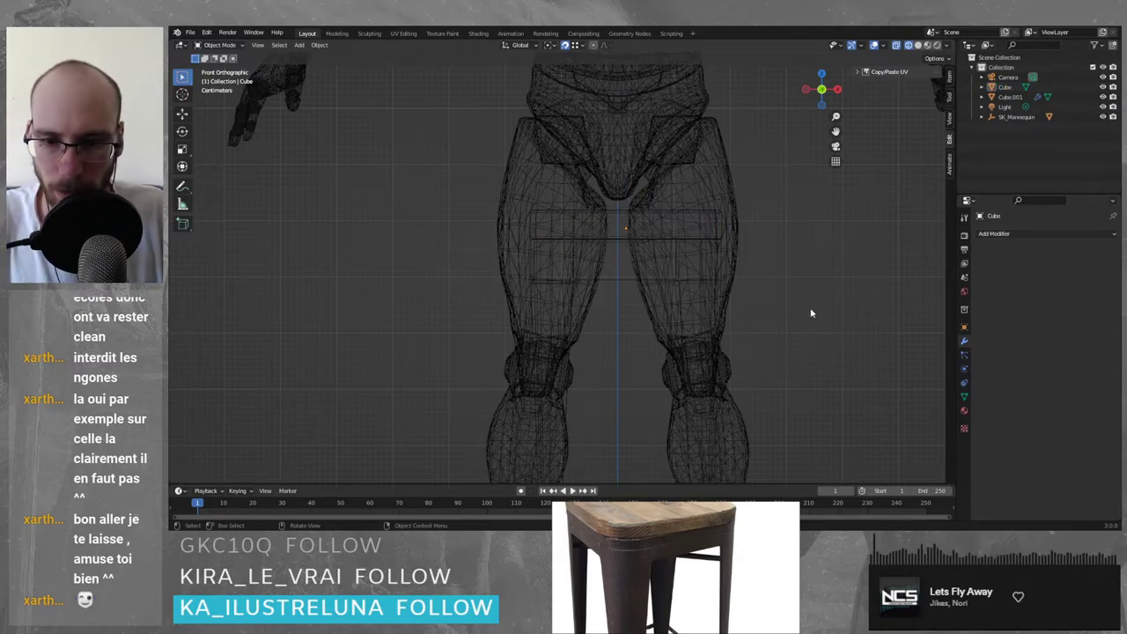
key(shift+z)
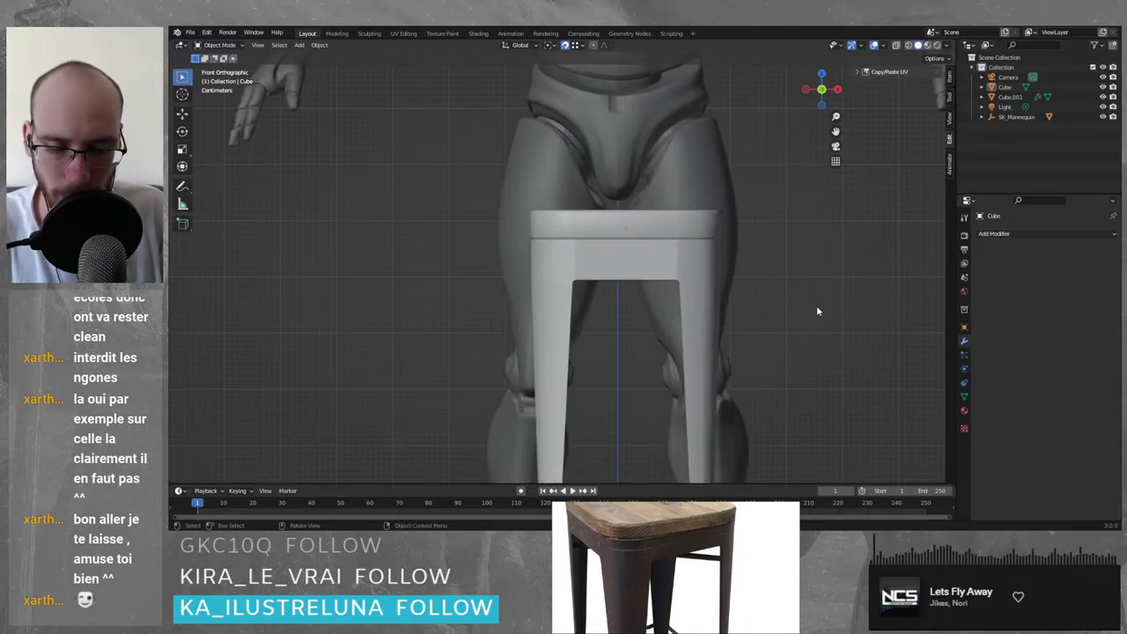
- Compare the stool's lower legs with the crossbars between the legs in the reference photo
scroll(767, 296, down, 5)
middle_drag(768, 297, 725, 265)
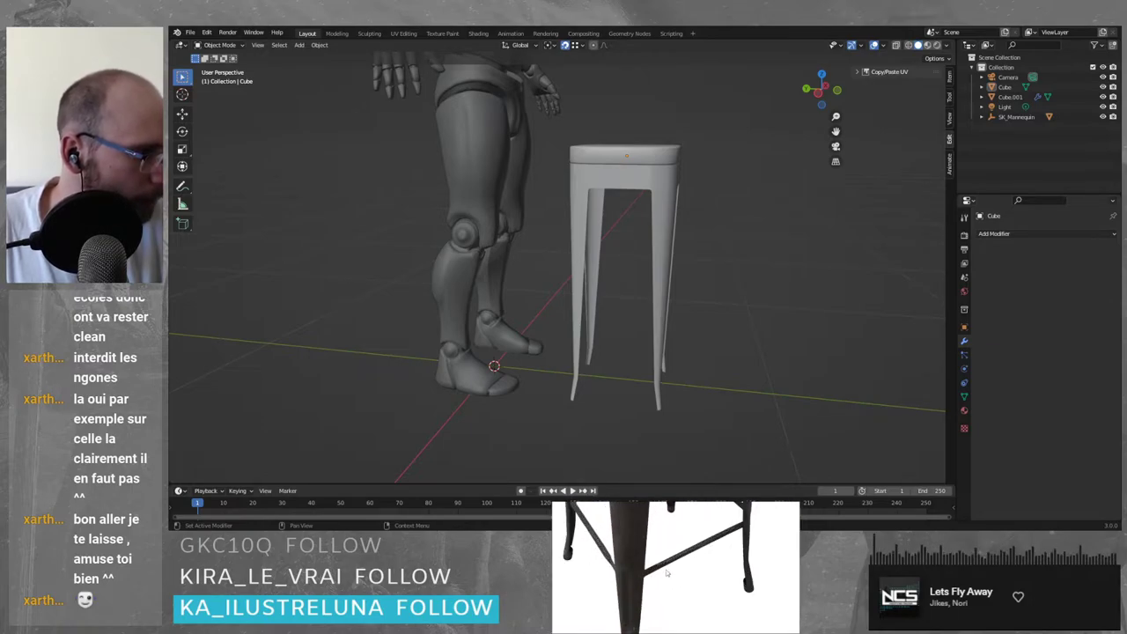
drag(666, 565, 638, 575)
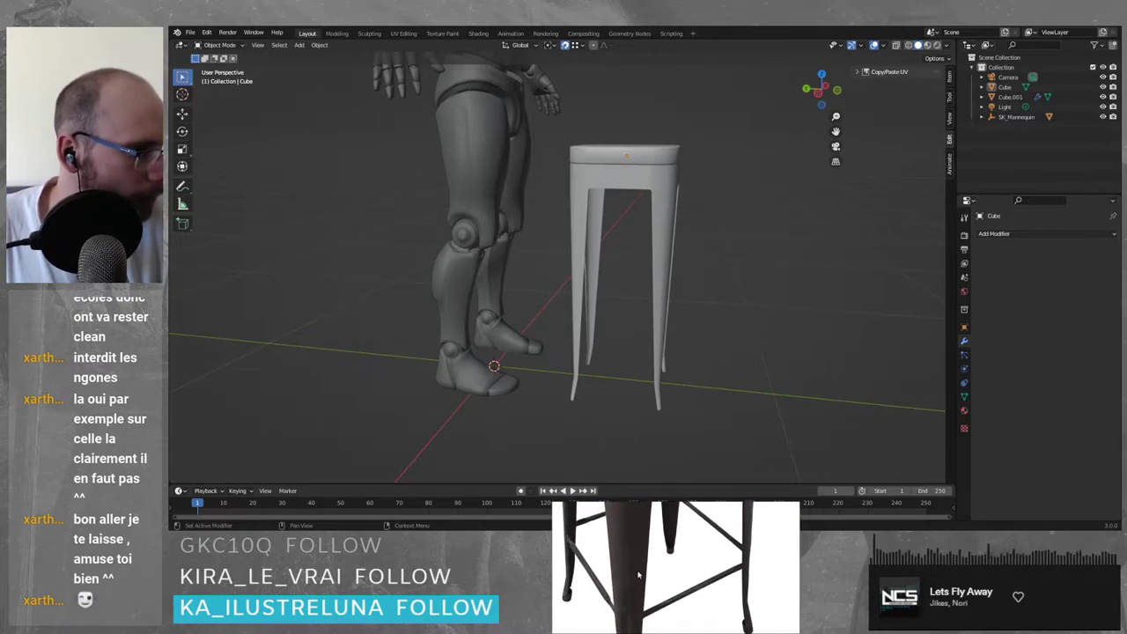
scroll(557, 264, up, 3)
middle_drag(557, 265, 800, 237)
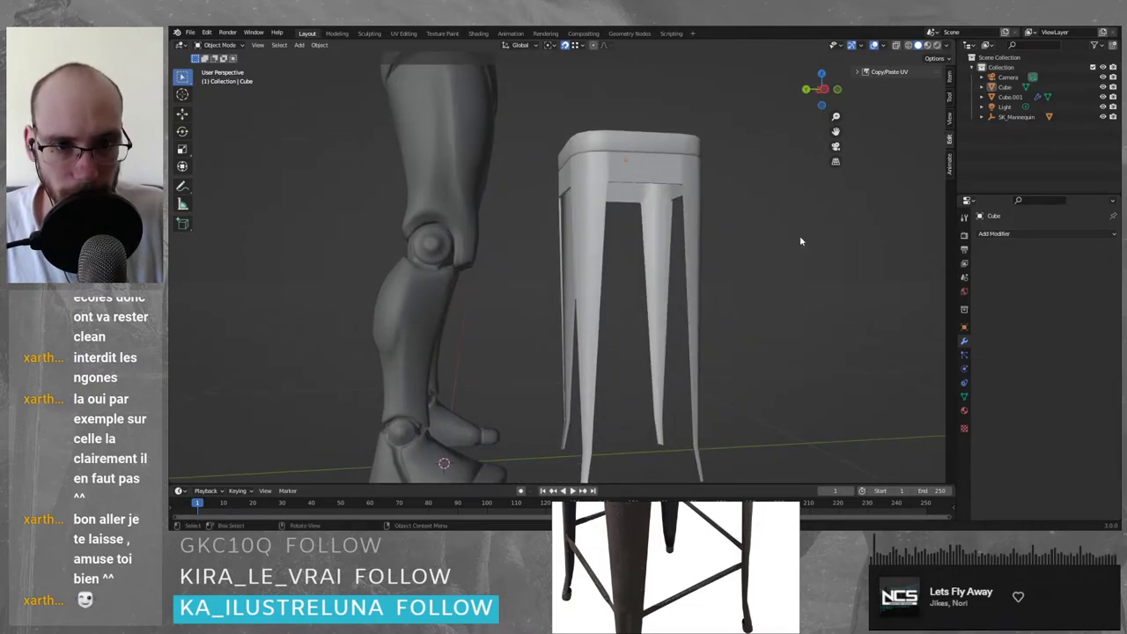
- Add a cylinder mesh for the stool's crossbar while in left orthographic view
click(823, 89)
shift+middle_drag(794, 331, 763, 284)
key(grave)
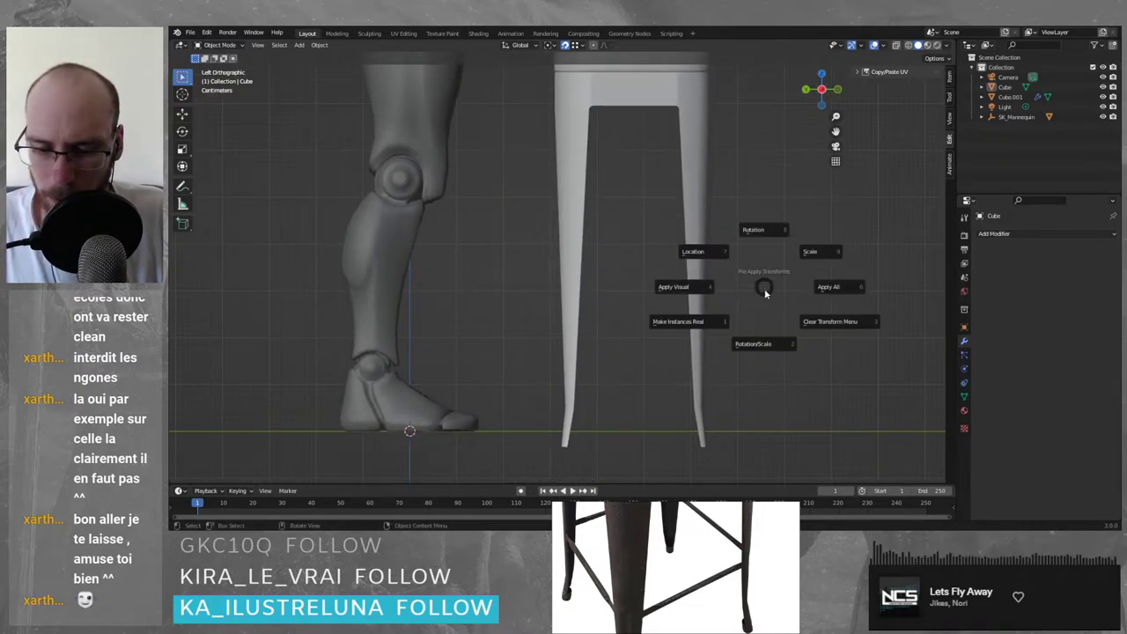
key(shift+a)
mouse_move(749, 285)
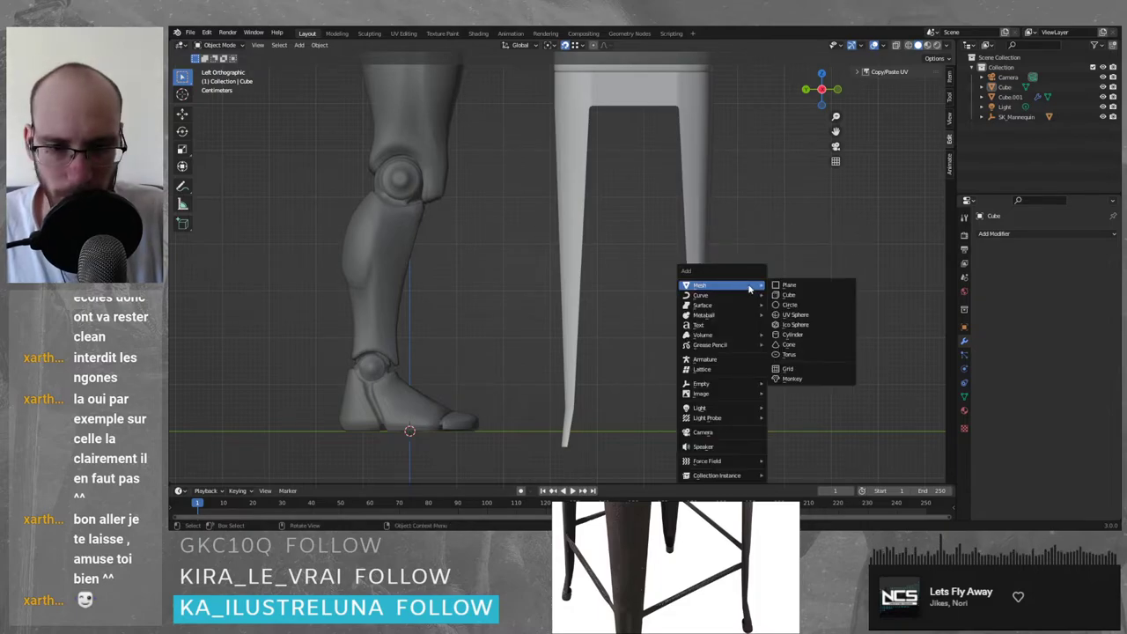
click(814, 342)
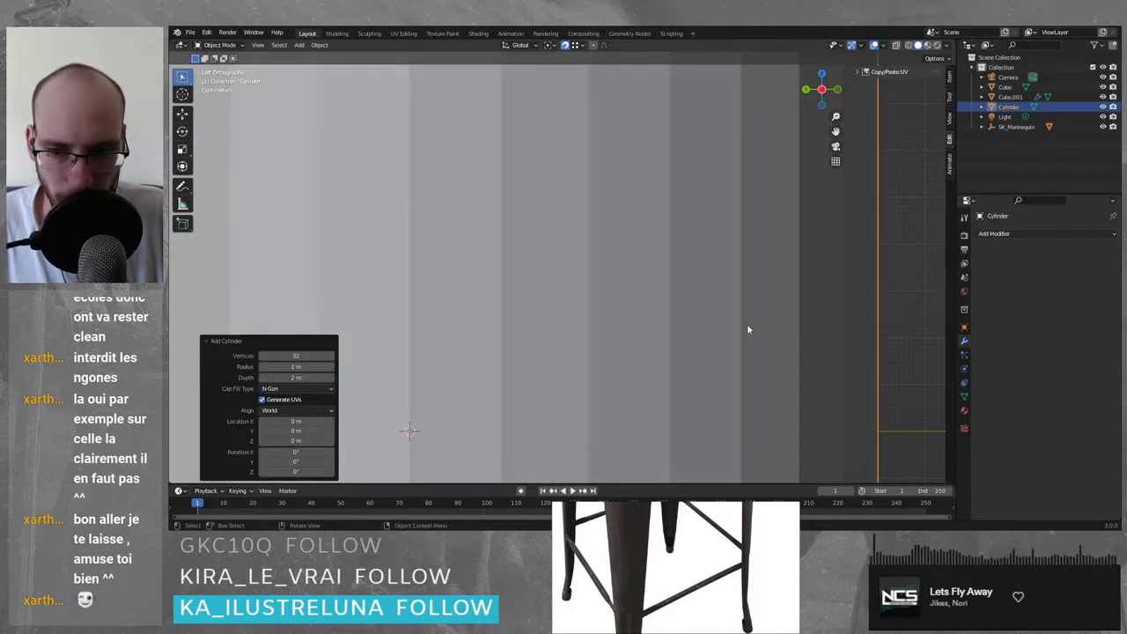
- Scale the cylinder uniformly to about 0.012 and stretch it along Z by a factor of about -14.8 into a thin rod
scroll(747, 323, down, 10)
key(s)
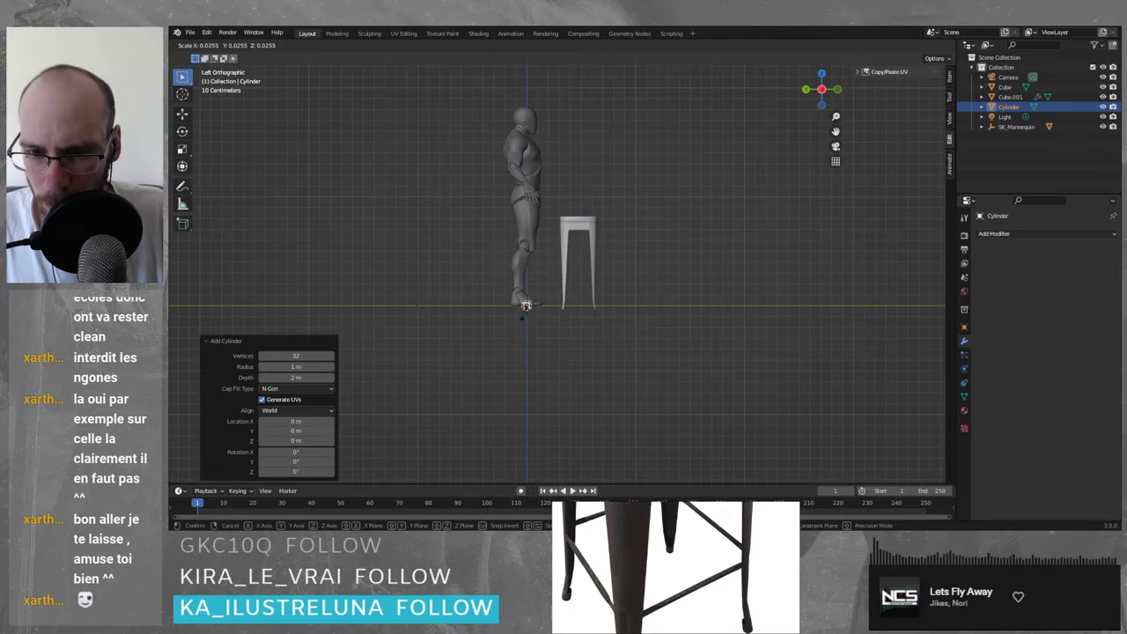
click(532, 309)
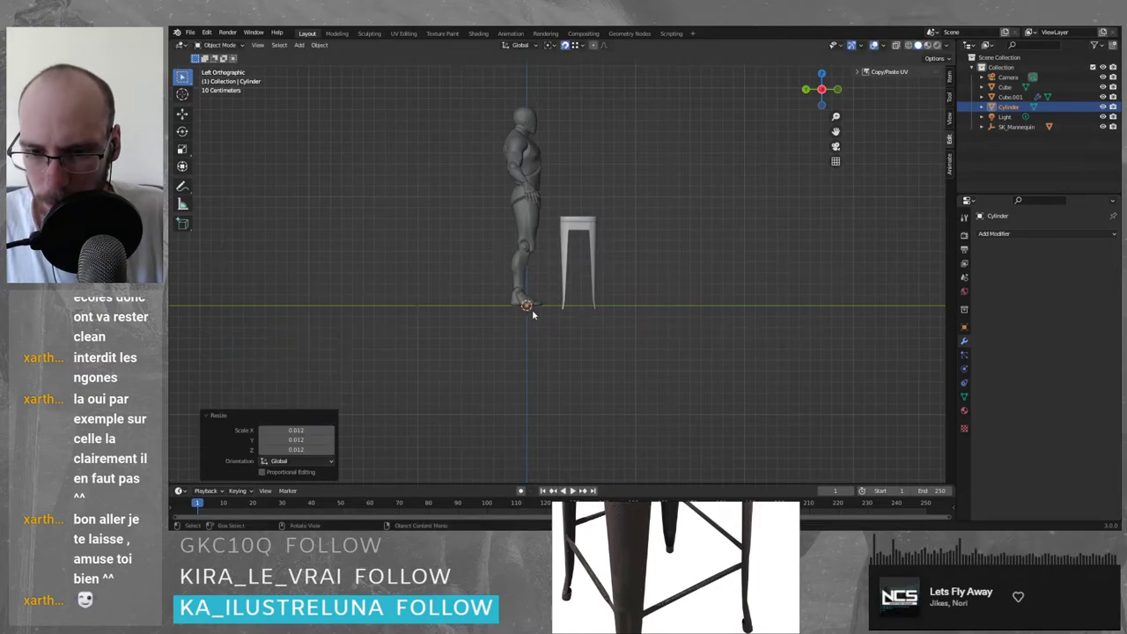
key(s)
key(z)
click(579, 146)
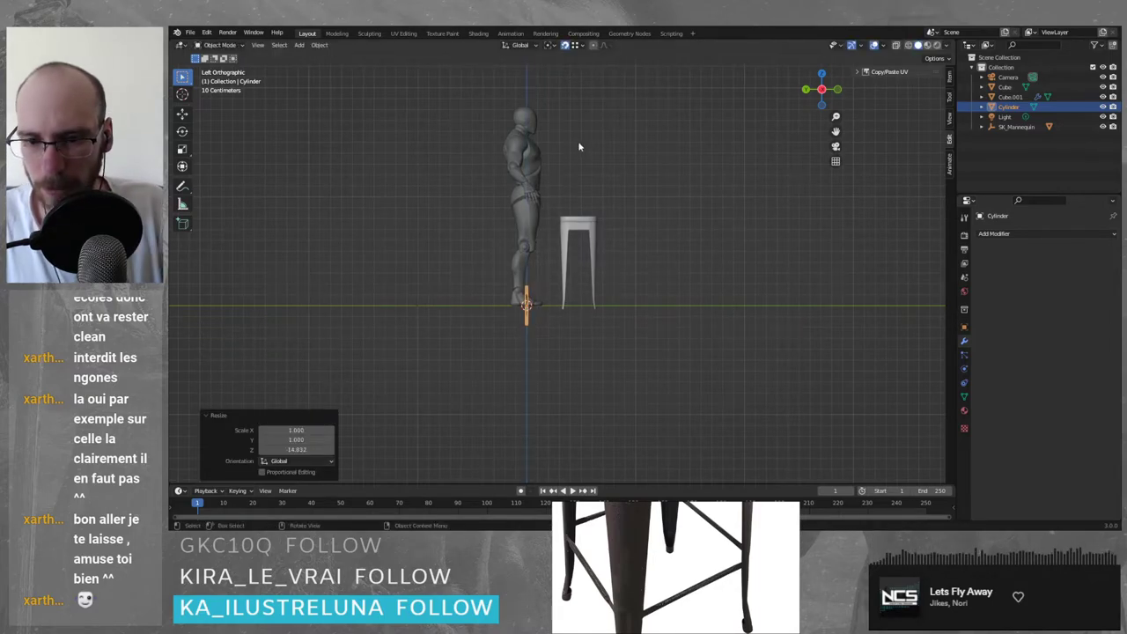
- Move the rod about 0.5 m along Y to between the stool's legs, and raise it about 0.188 m along Z
scroll(519, 330, up, 10)
scroll(502, 342, down, 4)
key(g)
key(shift+z)
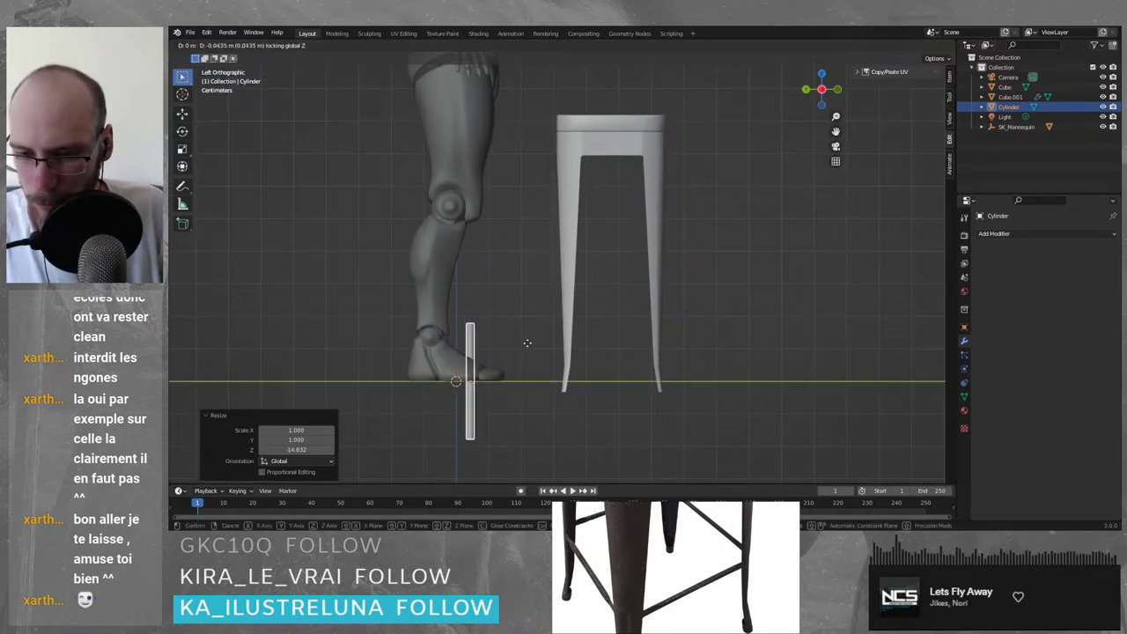
click(663, 306)
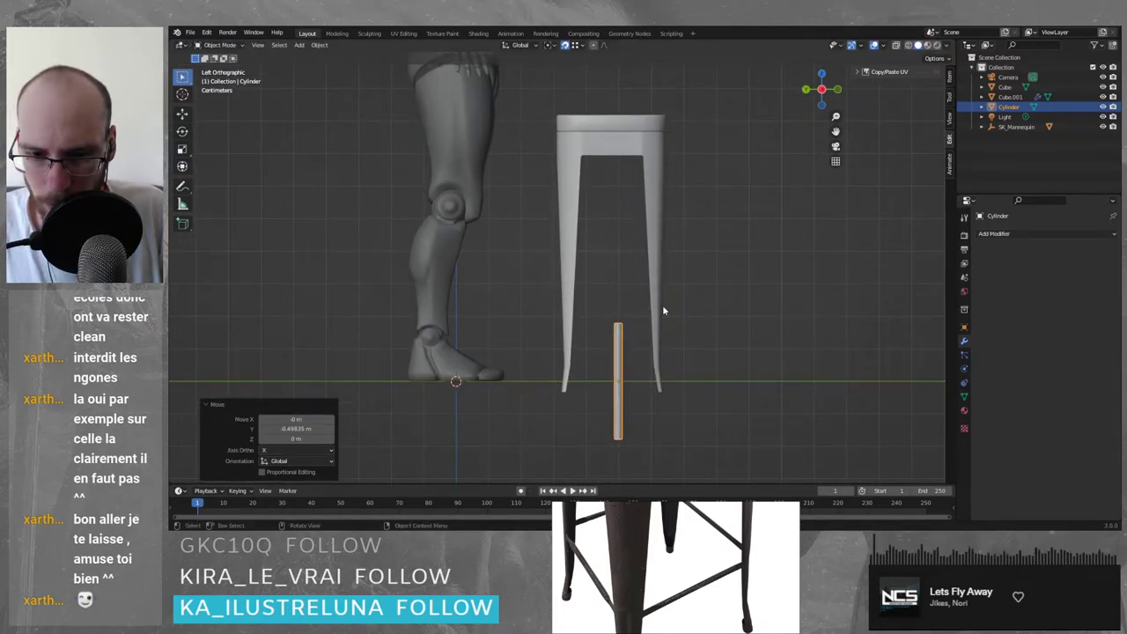
key(g)
key(z)
click(662, 245)
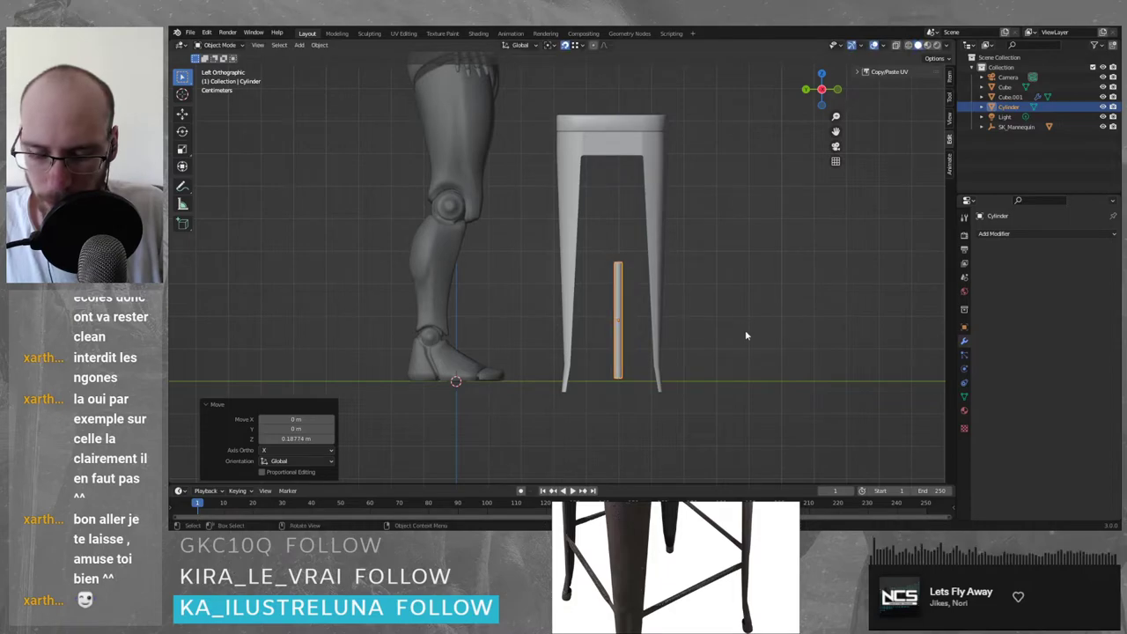
- Rotate the rod 90° about the X axis so it lies horizontally across the legs
key(r)
key(x)
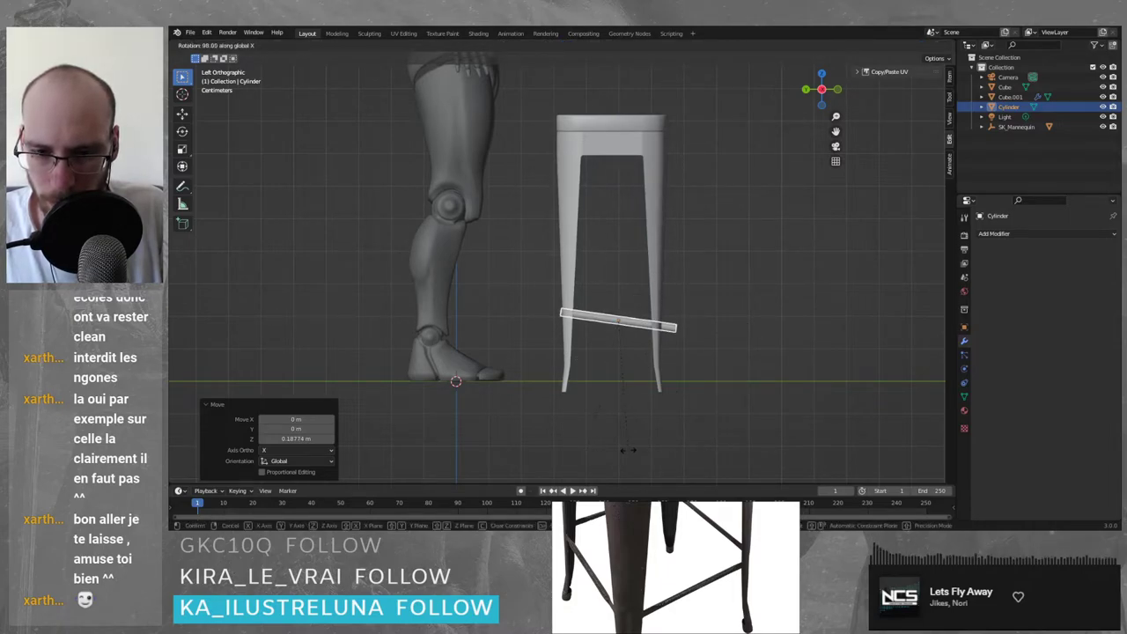
click(652, 448)
middle_drag(652, 447, 604, 392)
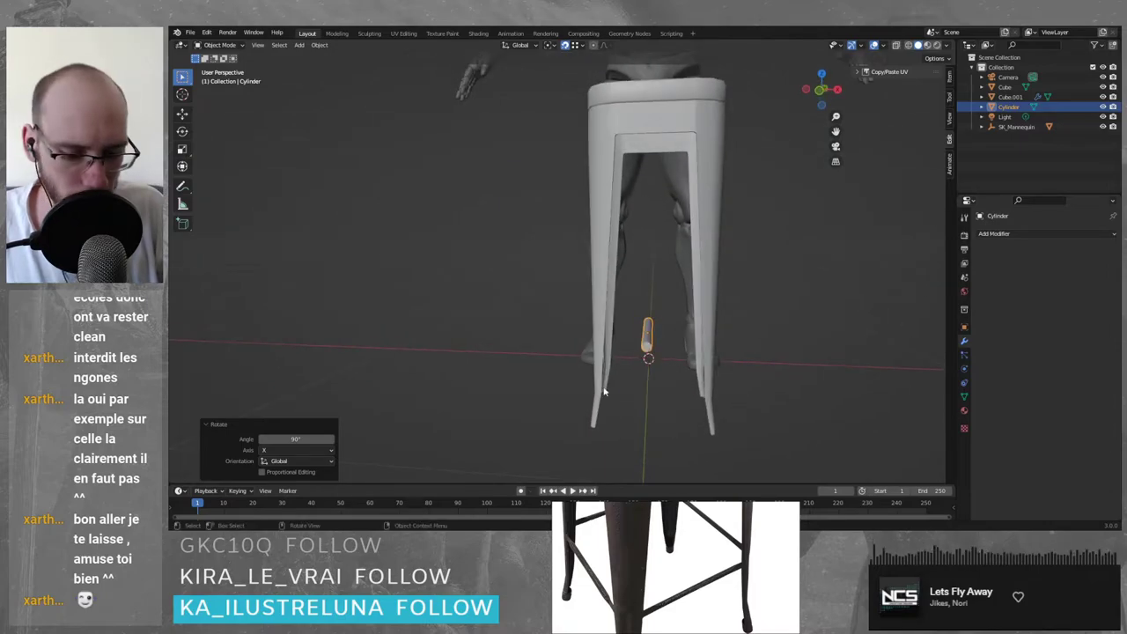
key(KP_1)
key(KP_3)
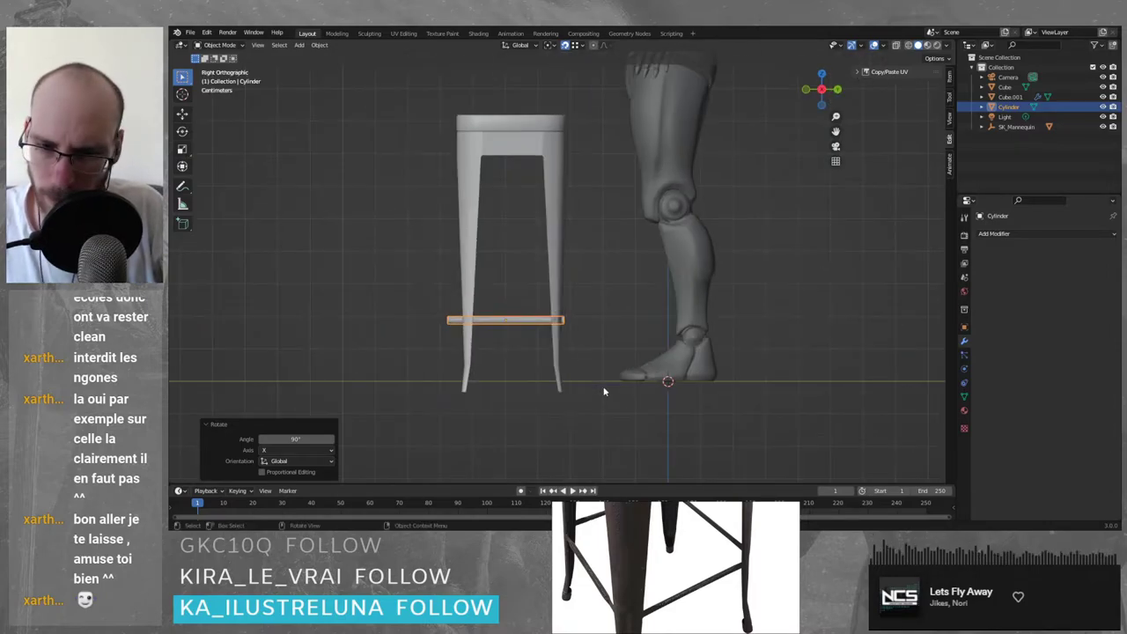
- Move the rod about -0.12 m along X in line with one pair of legs
key(KP_1)
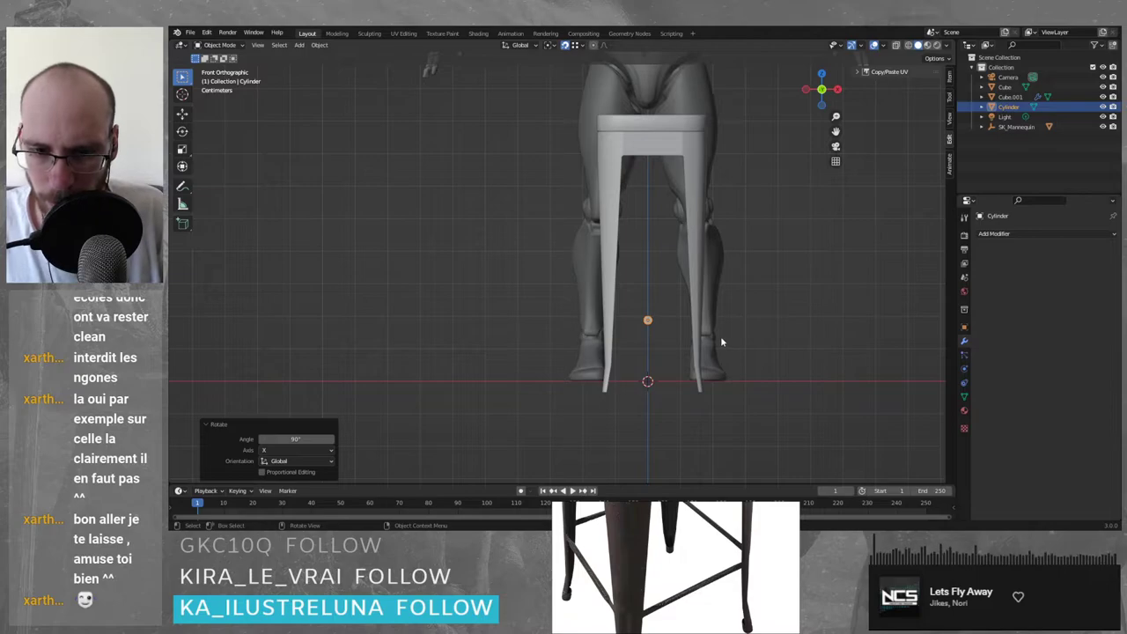
scroll(721, 336, up, 1)
key(g)
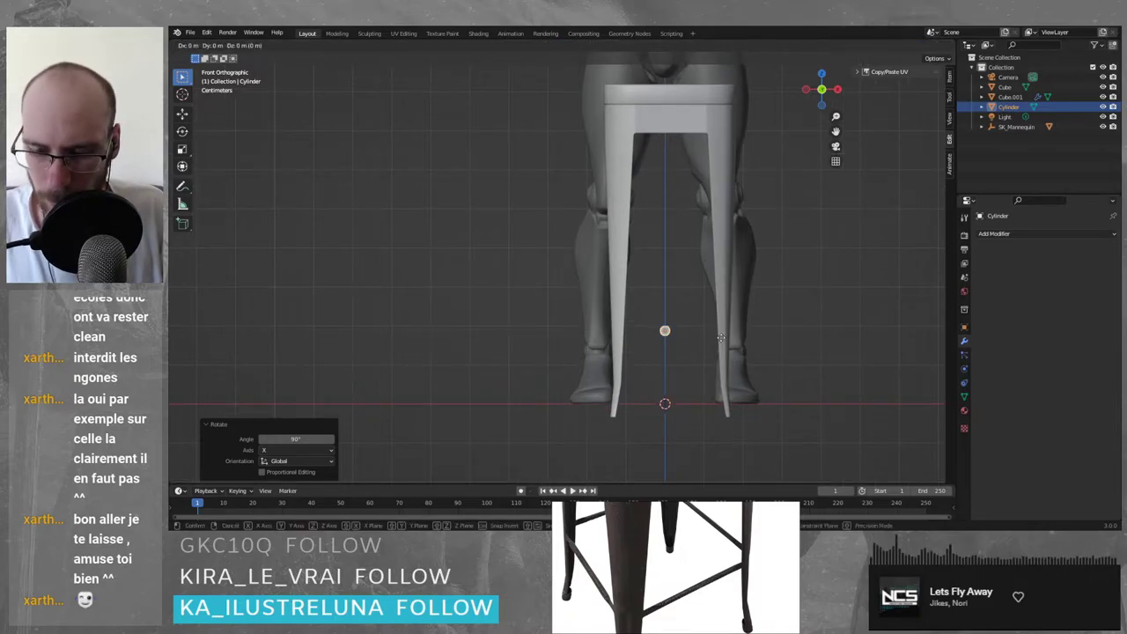
key(y)
key(x)
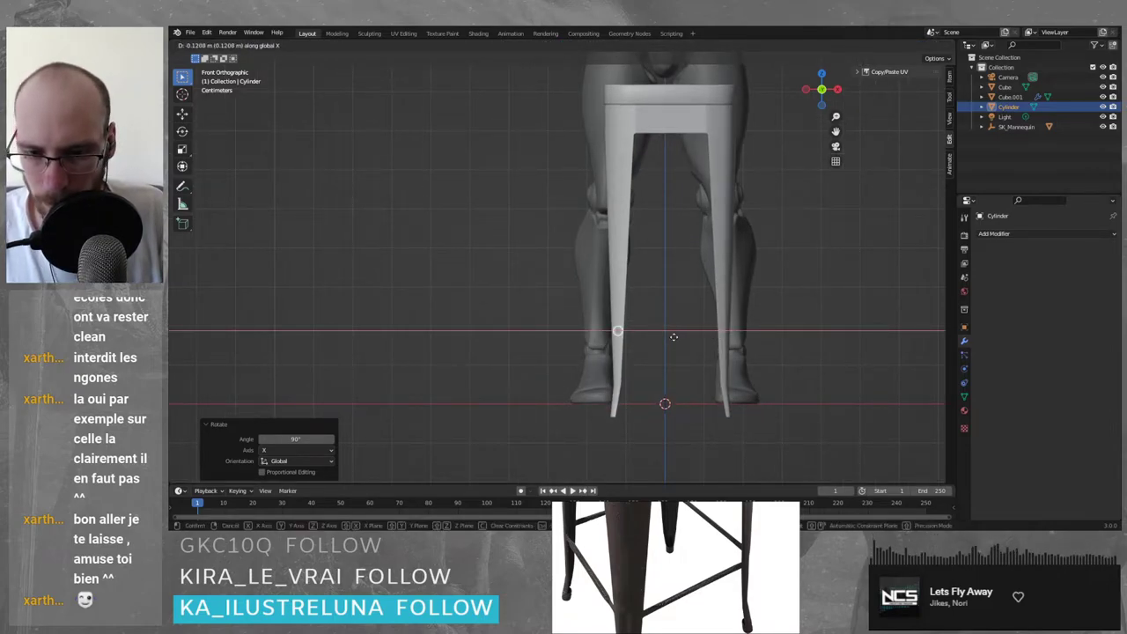
click(659, 345)
- Shorten the rod along Y by a factor of about 0.722
middle_drag(659, 345, 651, 318)
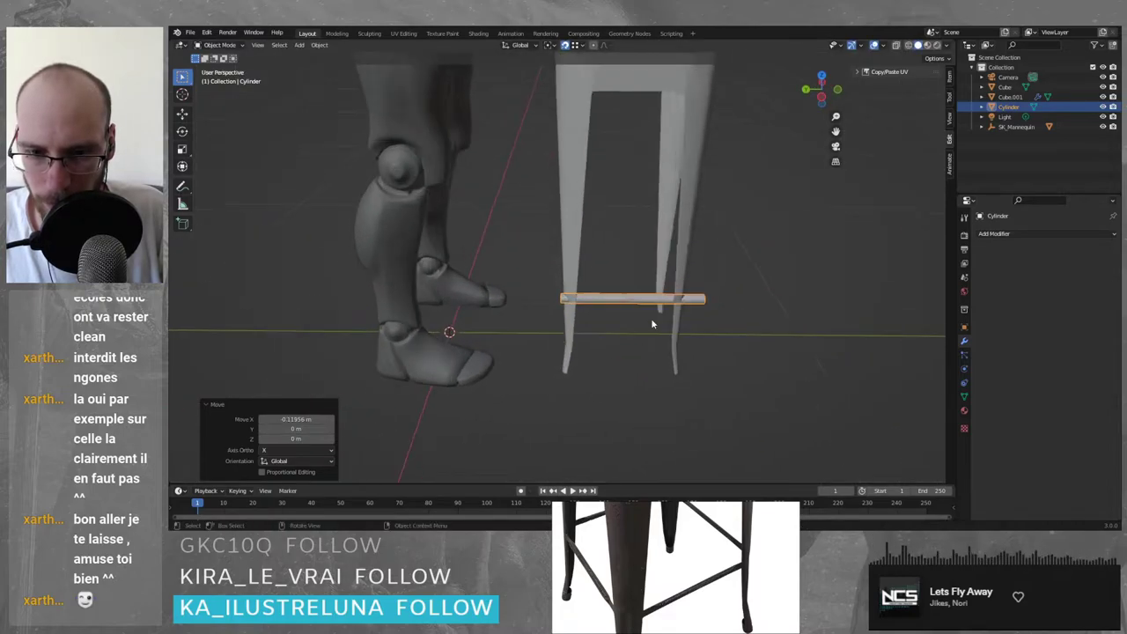
scroll(651, 318, up, 3)
key(s)
key(z)
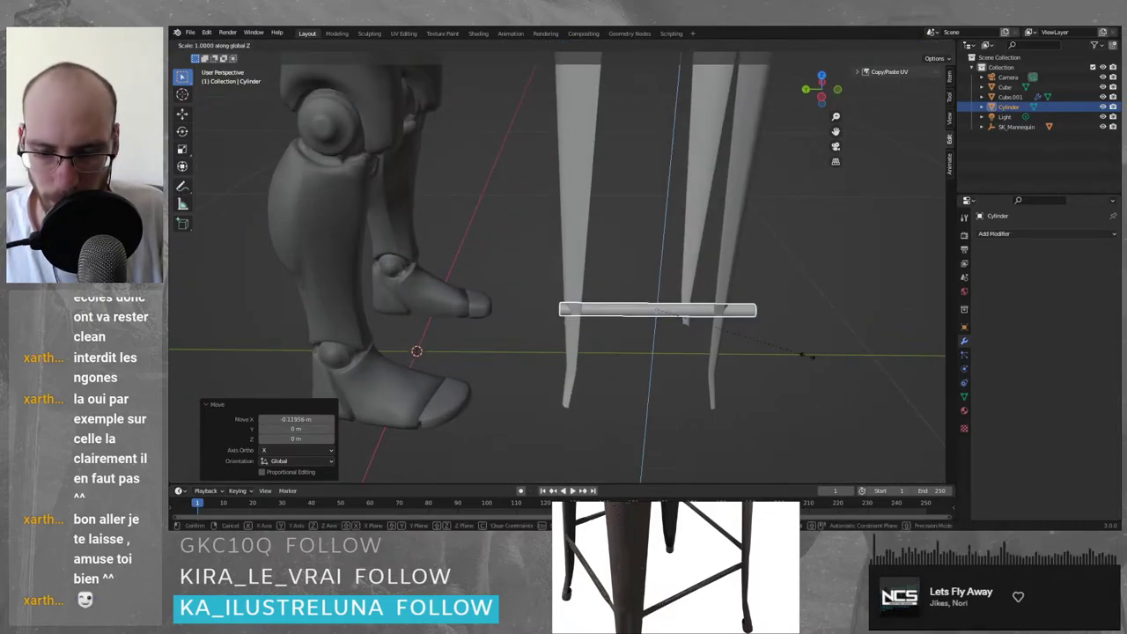
key(x)
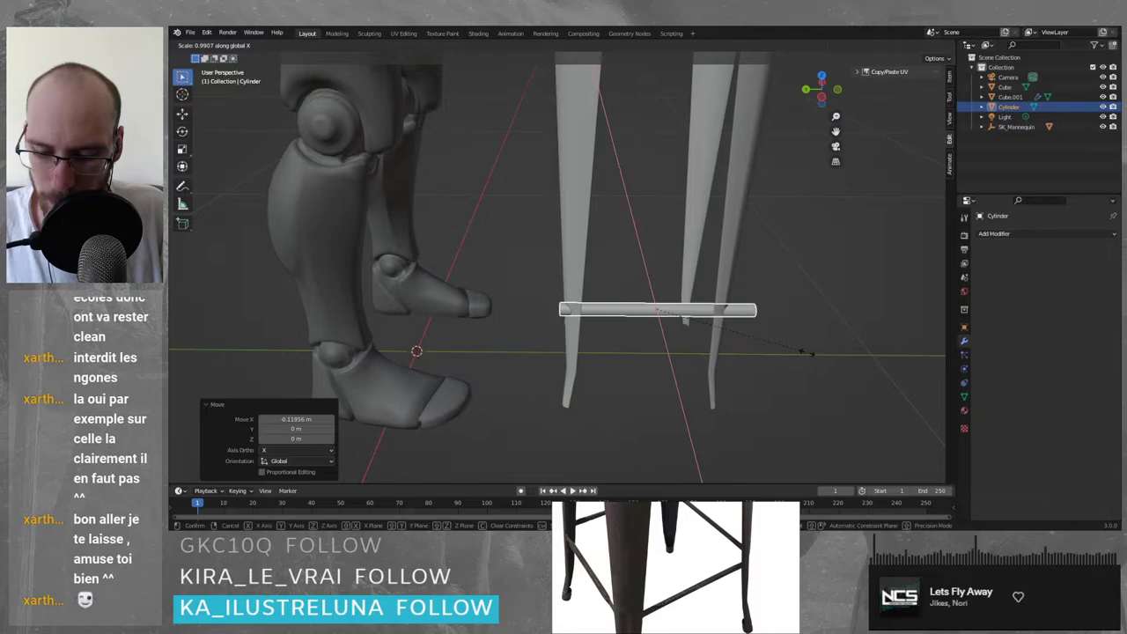
key(y)
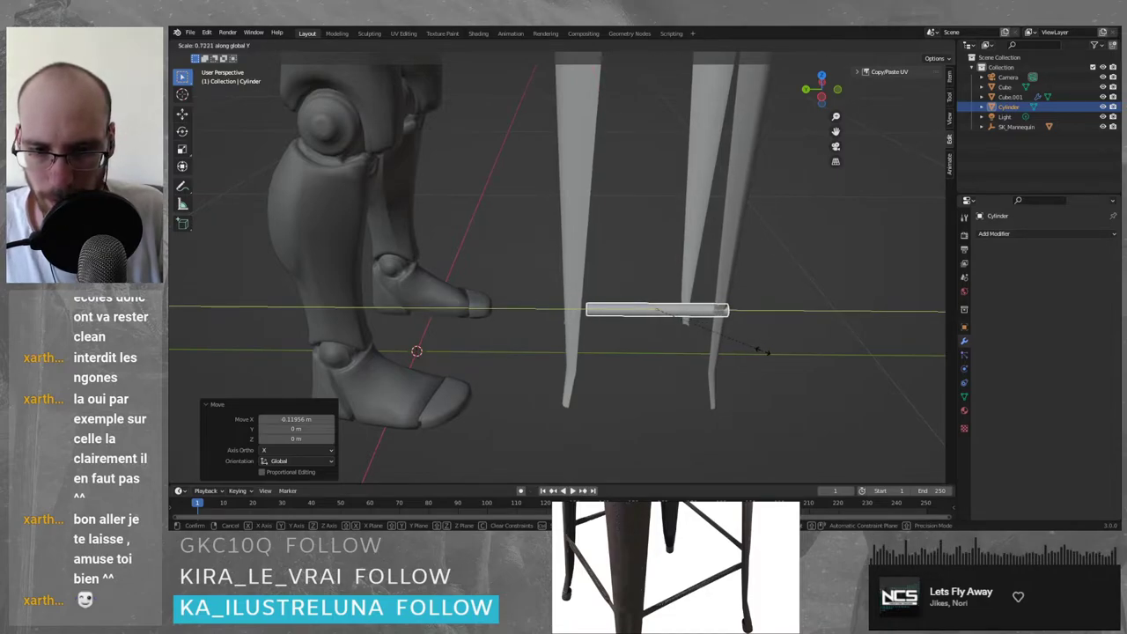
click(766, 353)
- Move the rod about 0.02 m along Y and shorten it along Y by a factor of about 0.917
key(g)
key(y)
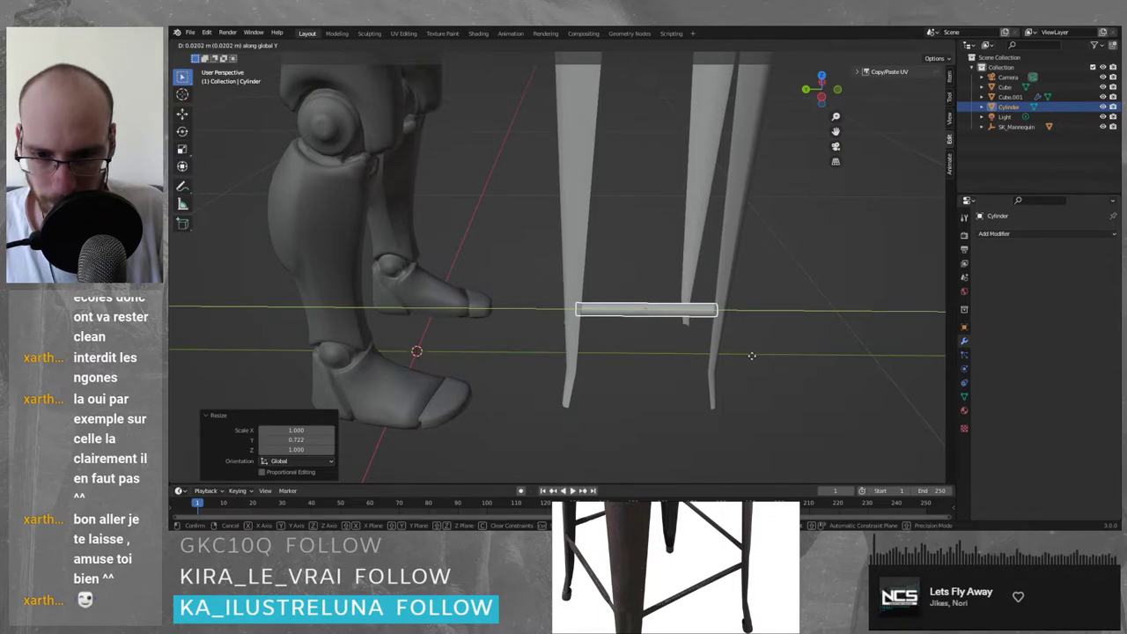
click(751, 354)
key(s)
key(y)
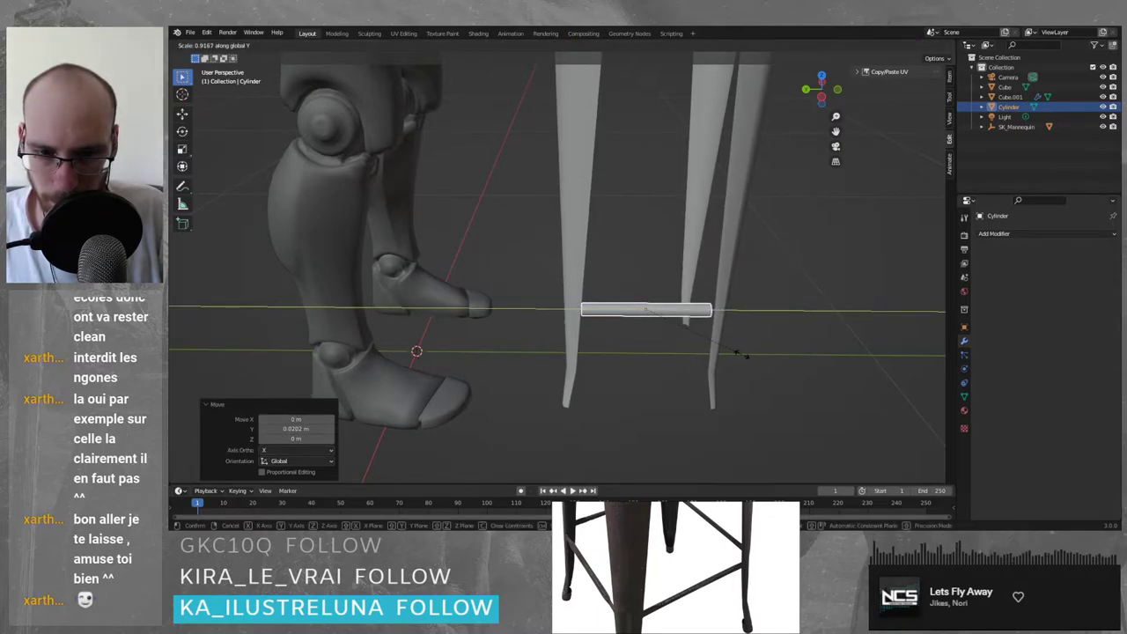
click(741, 354)
- Thin the rod by scaling it uniformly to about 0.321, and stretch it along Y by about 3.51 to span the legs
middle_drag(741, 354, 704, 319)
key(s)
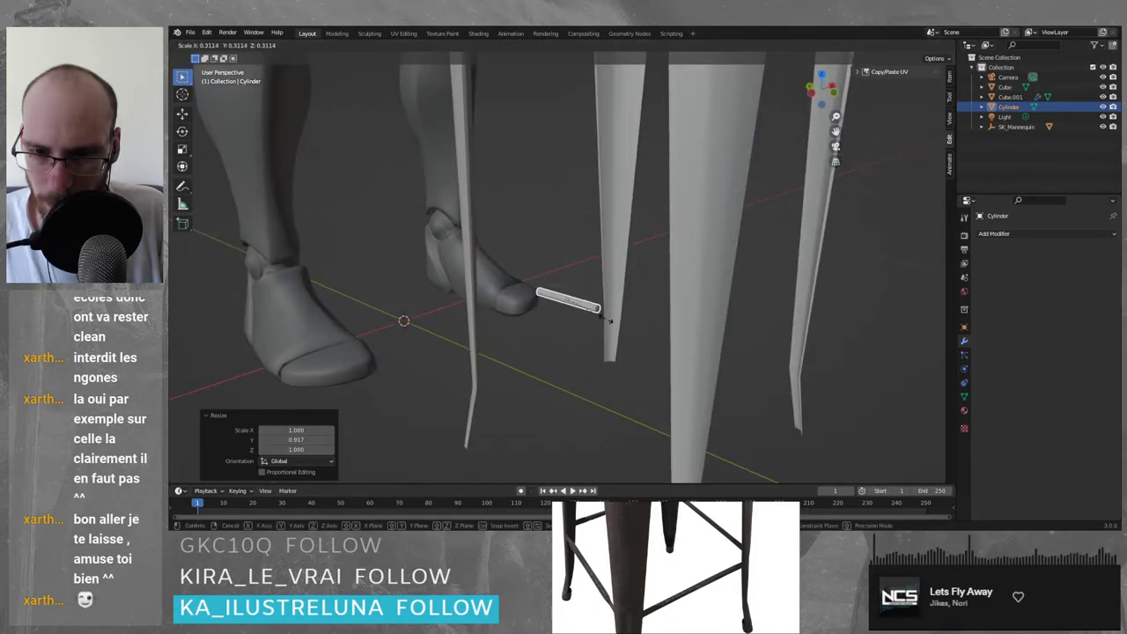
click(611, 321)
key(s)
key(y)
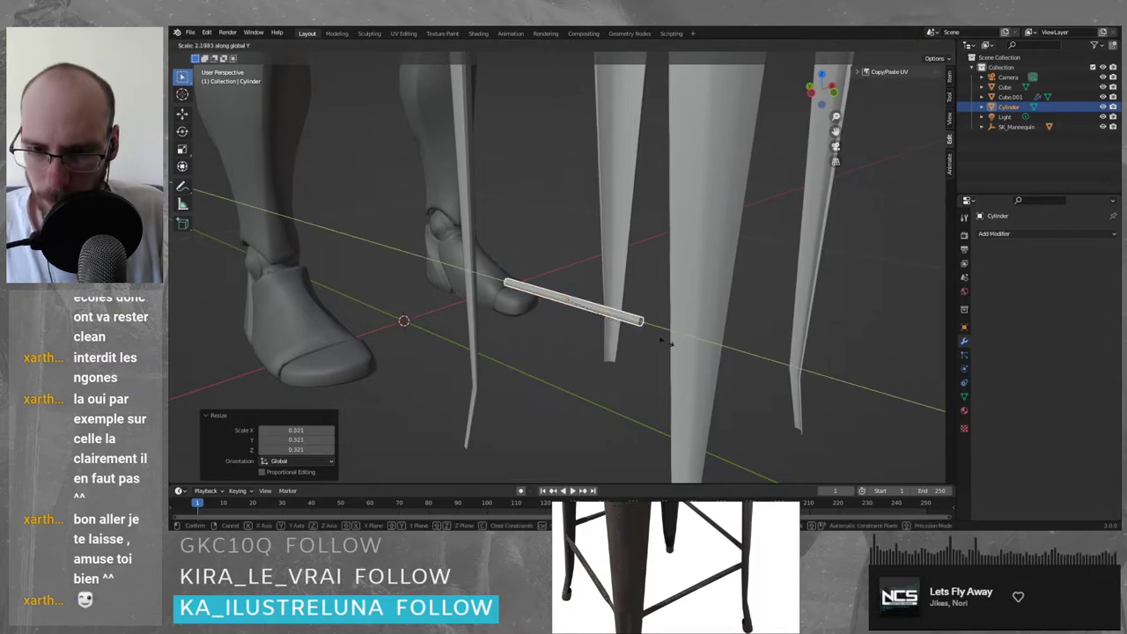
click(700, 385)
- In the right view, move the rod about -0.0026 m along Y and shorten it along Y by about 0.901
key(KP_3)
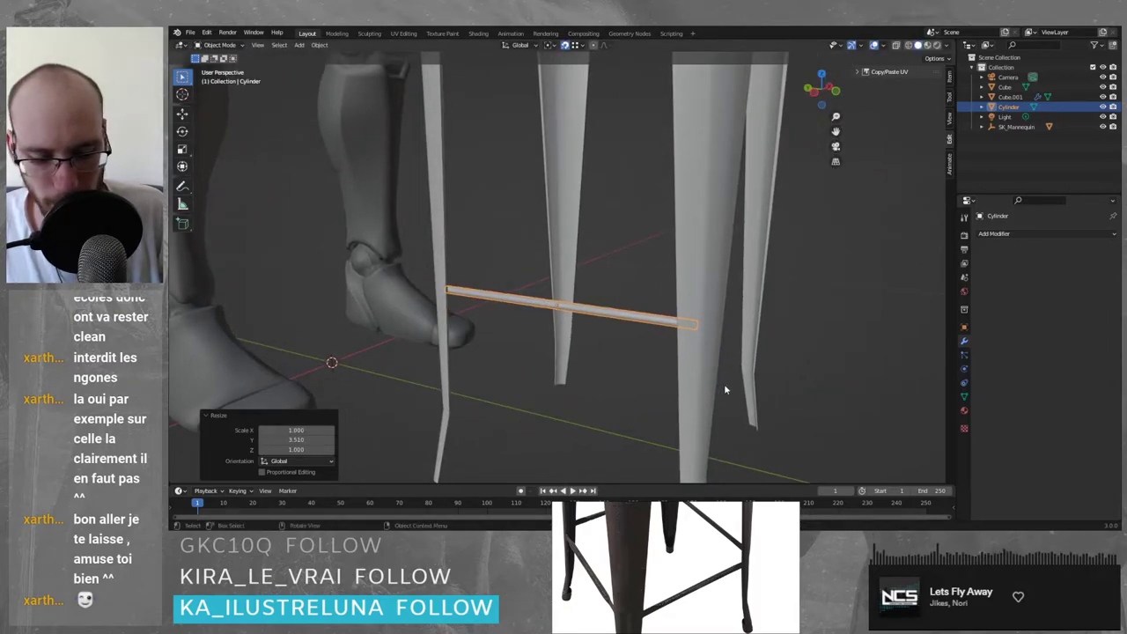
key(KP_1)
key(KP_3)
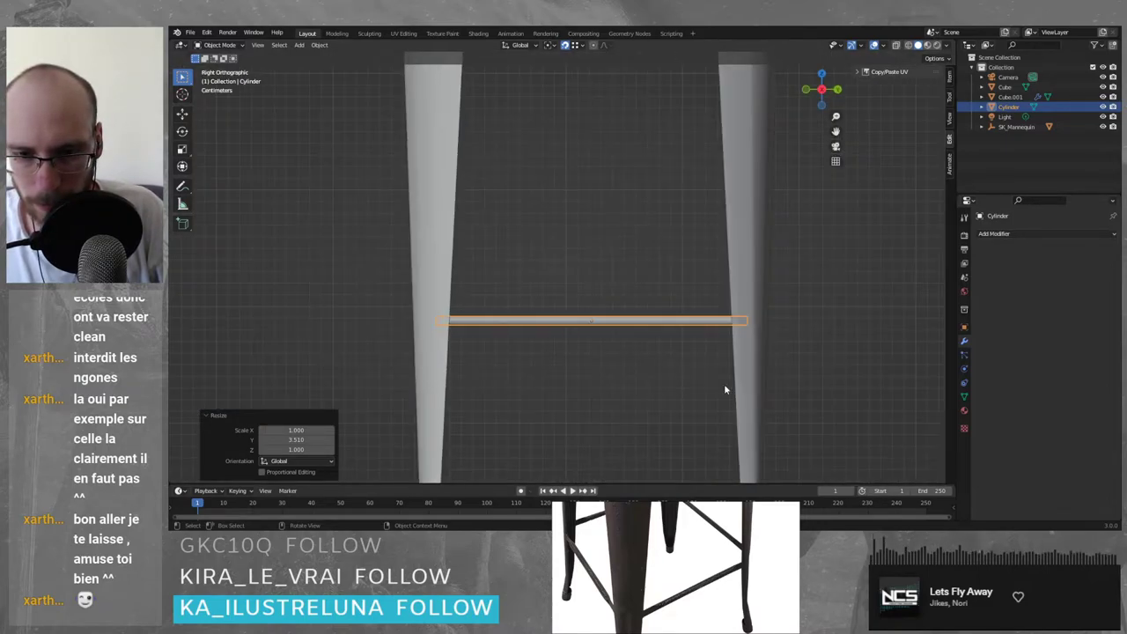
key(g)
key(y)
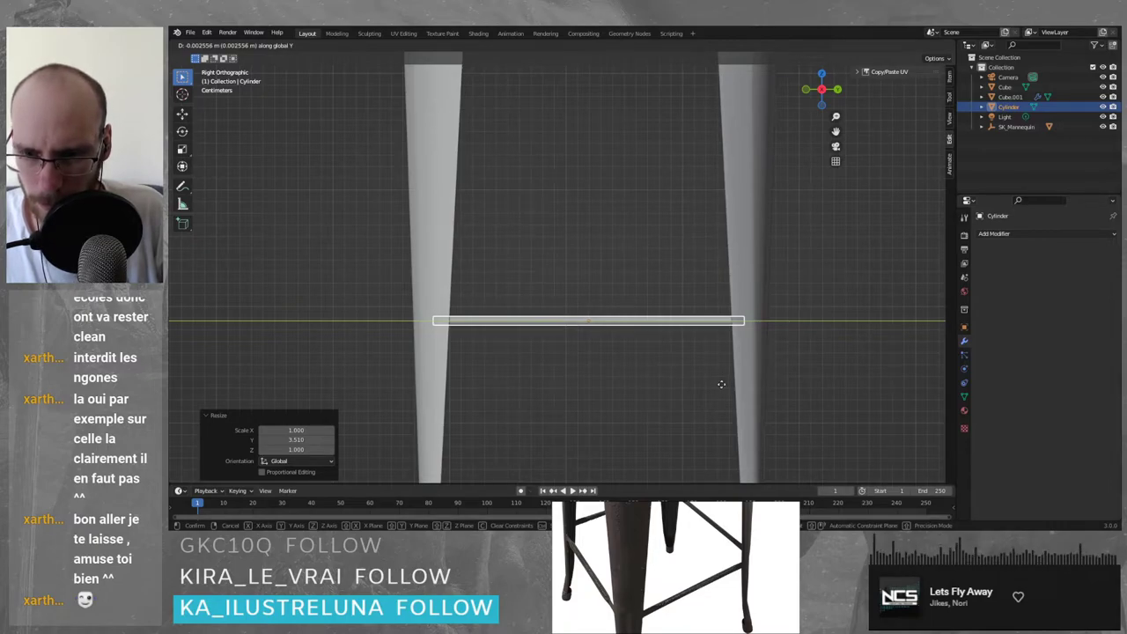
click(722, 383)
key(s)
key(y)
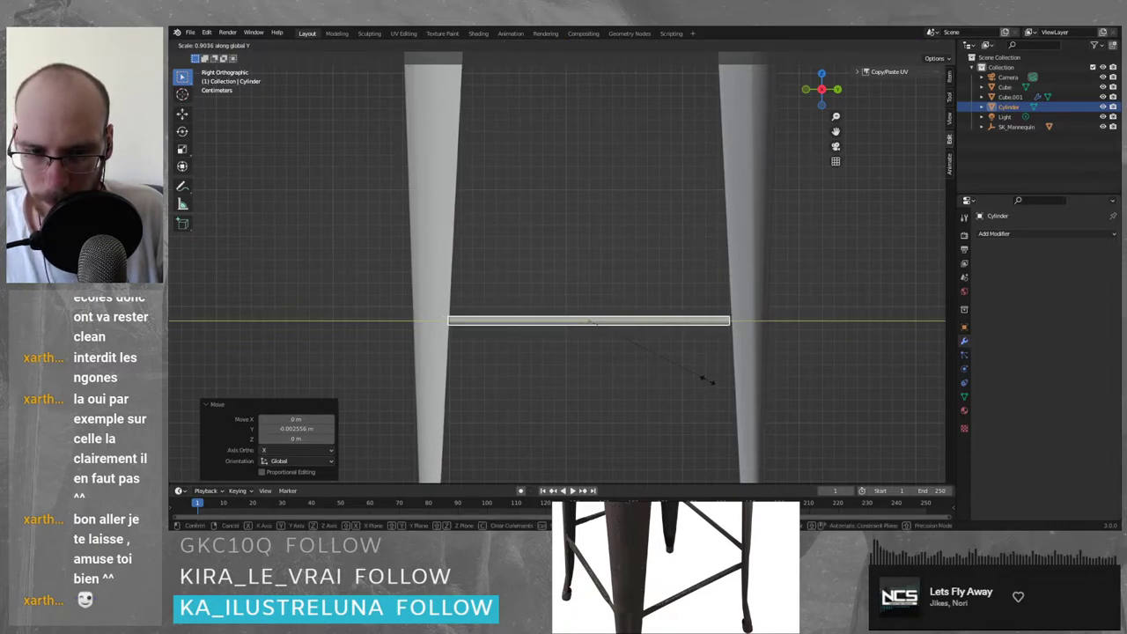
click(704, 381)
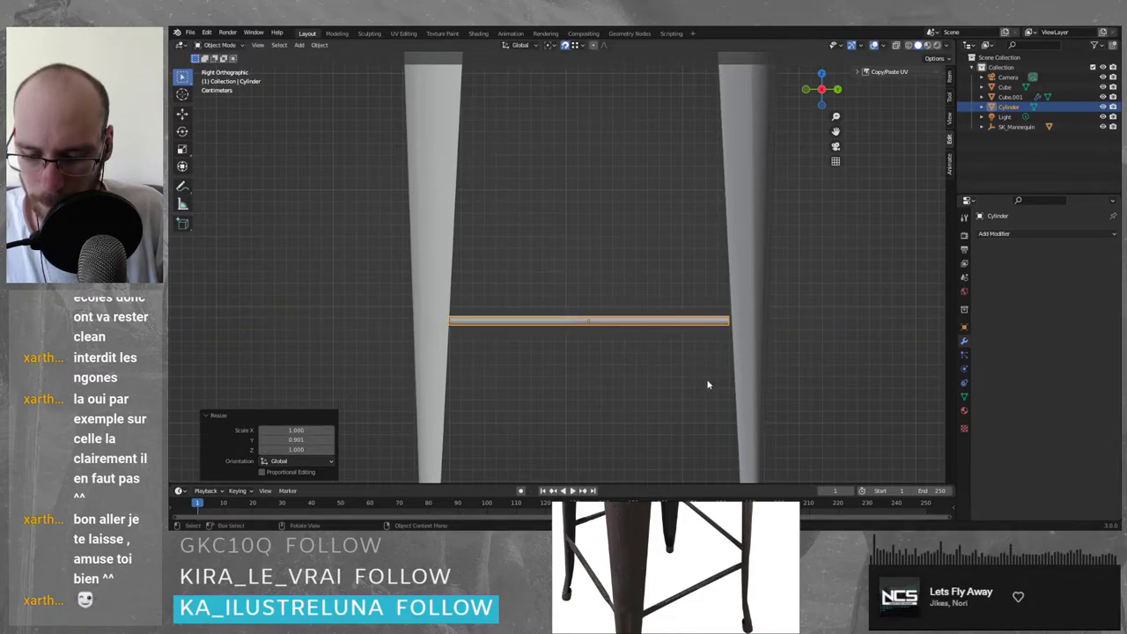
- Center the rod between the legs by moving it about 0.0013 m along Y, and scale it along Y by about 0.935
key(g)
key(y)
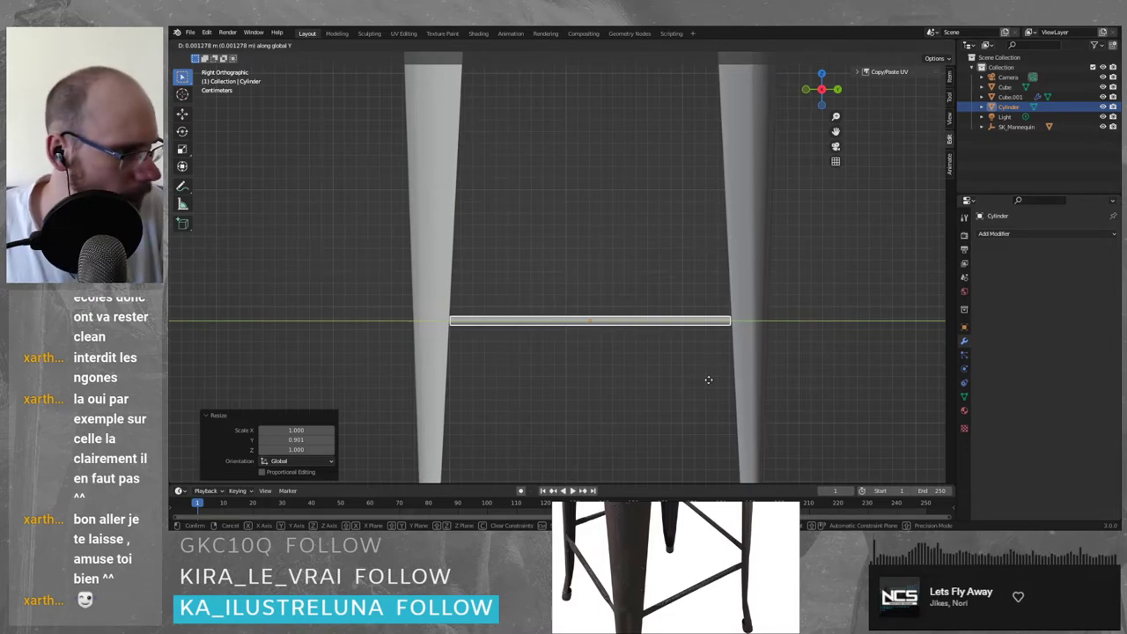
click(708, 379)
key(s)
key(y)
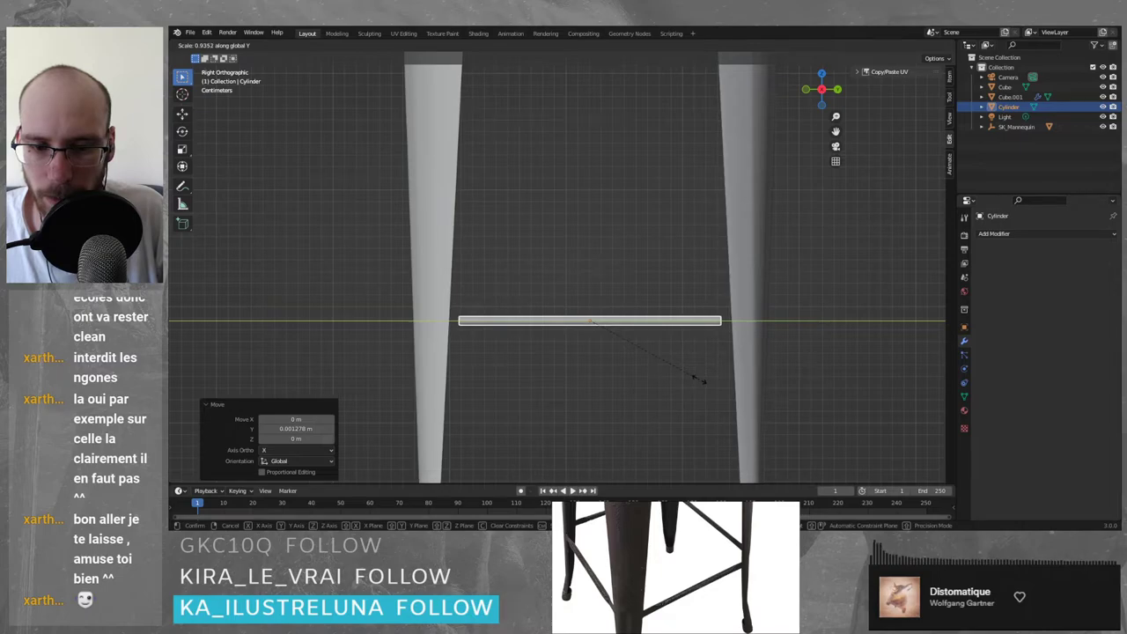
click(705, 382)
- Isolate the rod in local view and enter Edit Mode on its mesh
middle_drag(728, 387, 518, 409)
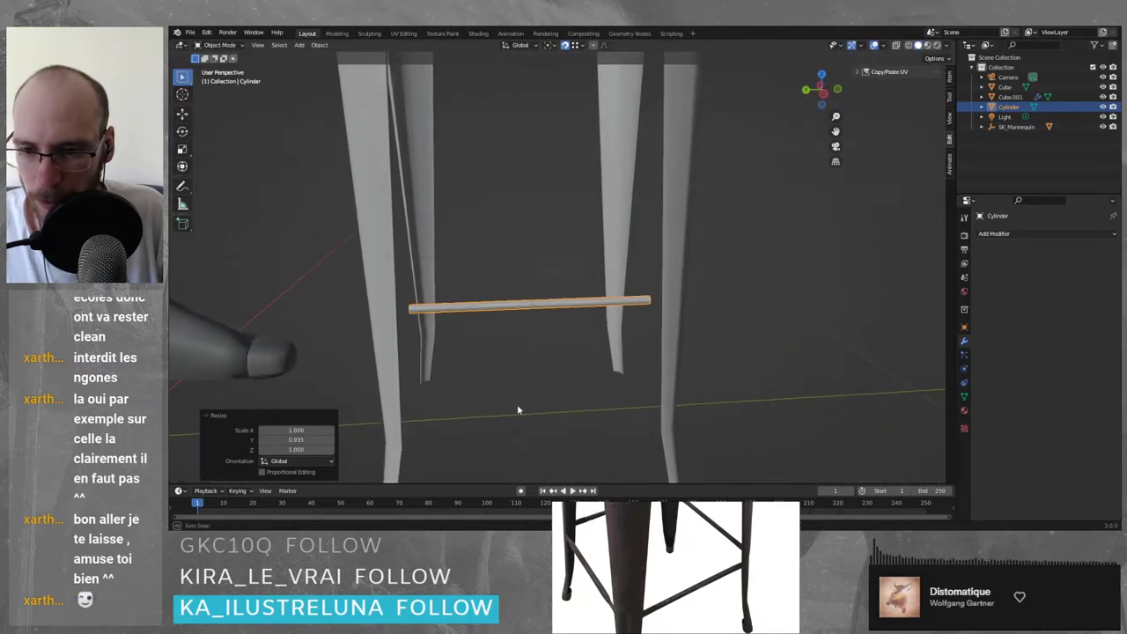
key(KP_Divide)
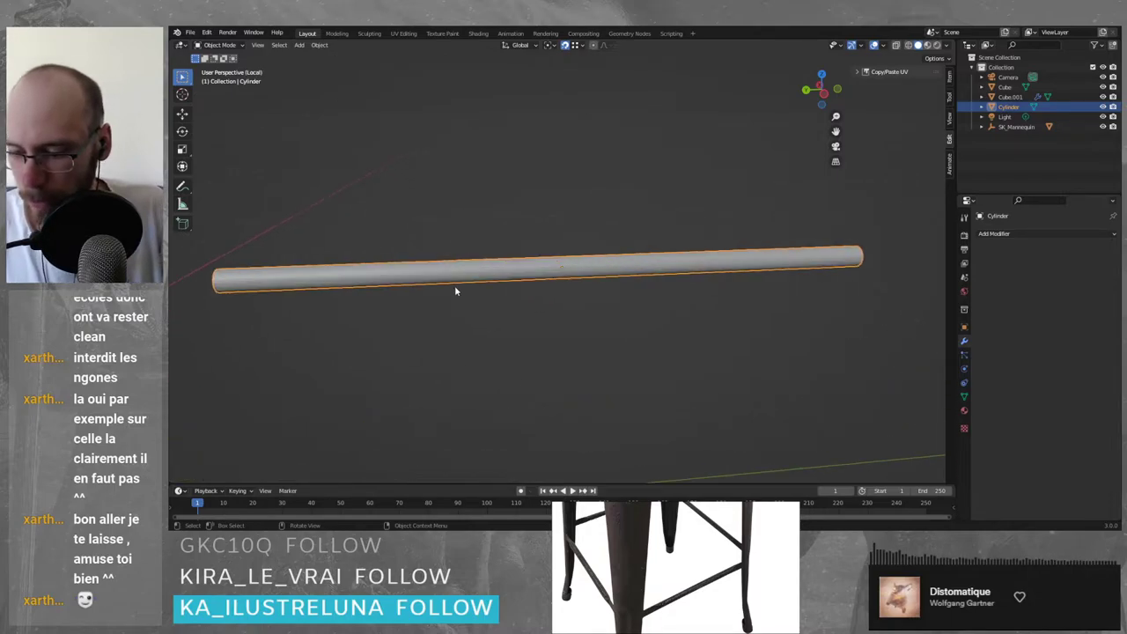
key(Tab)
middle_drag(455, 291, 494, 316)
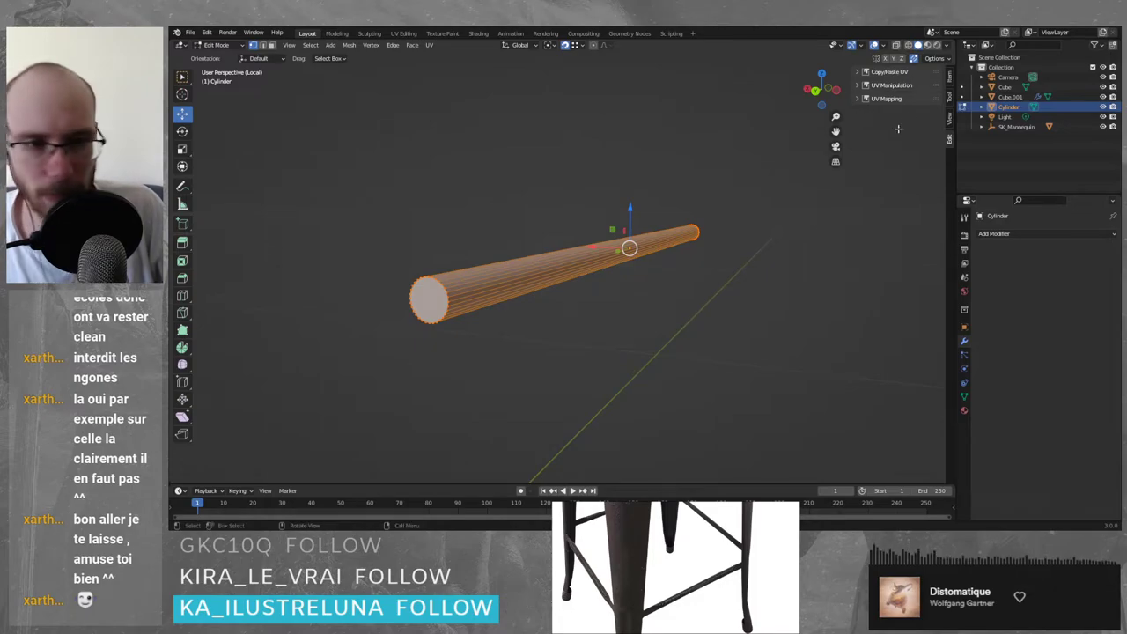
- Examine the view, active tool and transform settings available for the rod mesh
click(949, 120)
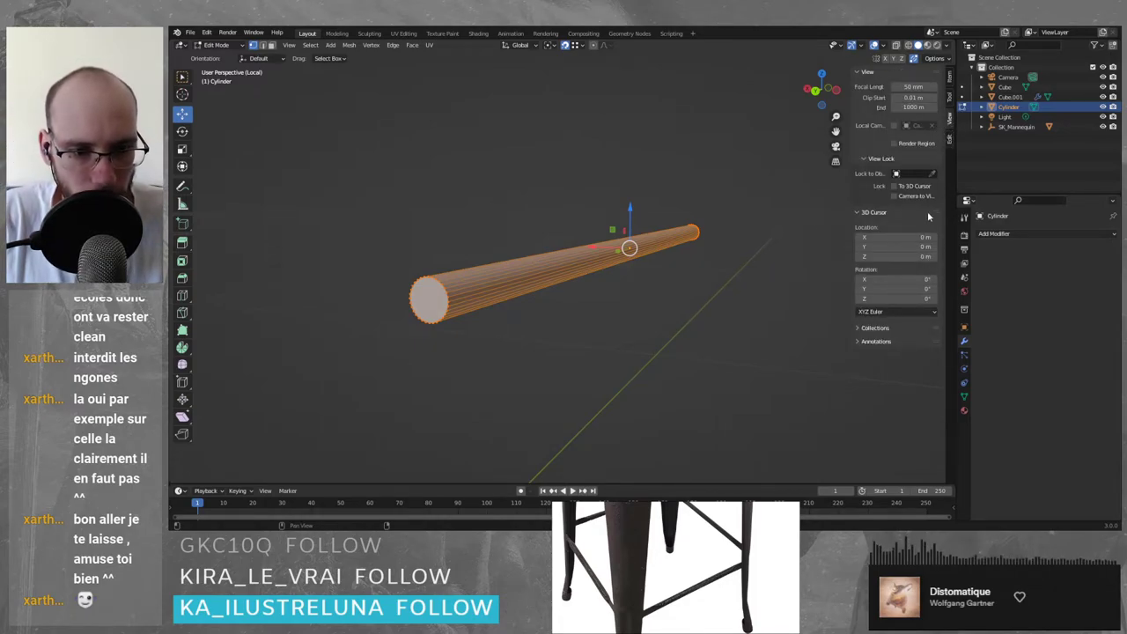
click(859, 328)
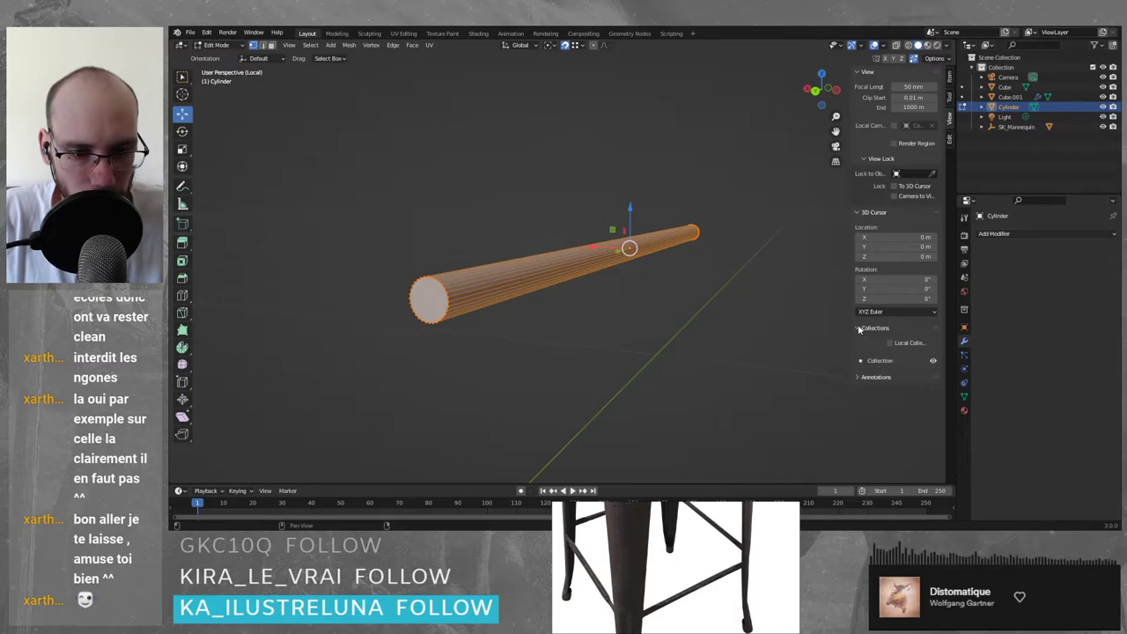
click(858, 328)
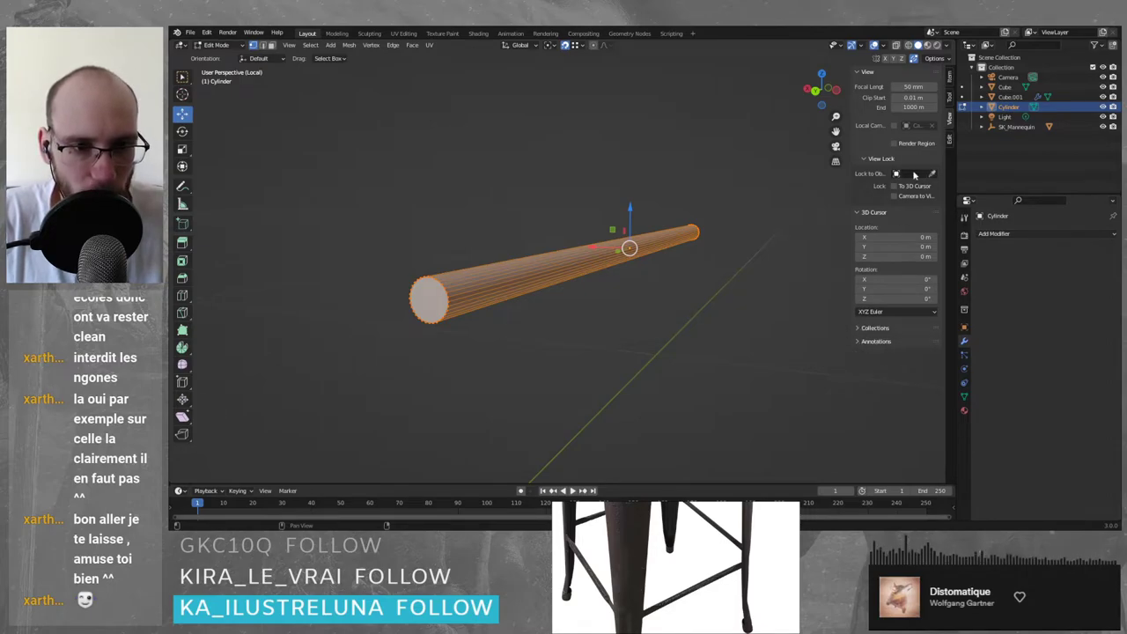
click(950, 98)
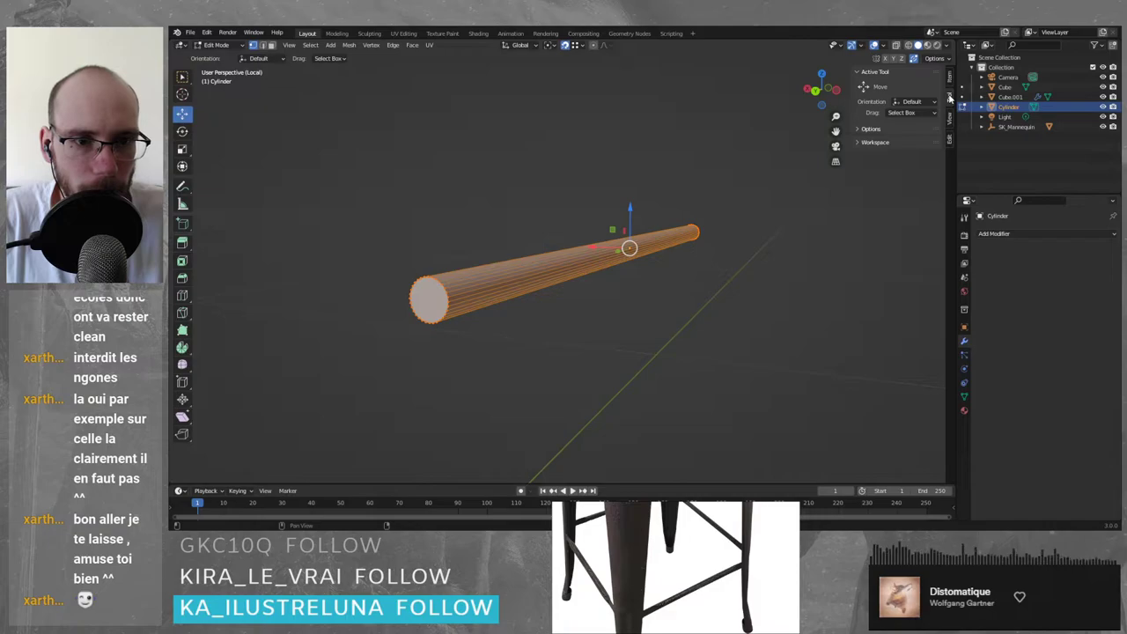
click(863, 129)
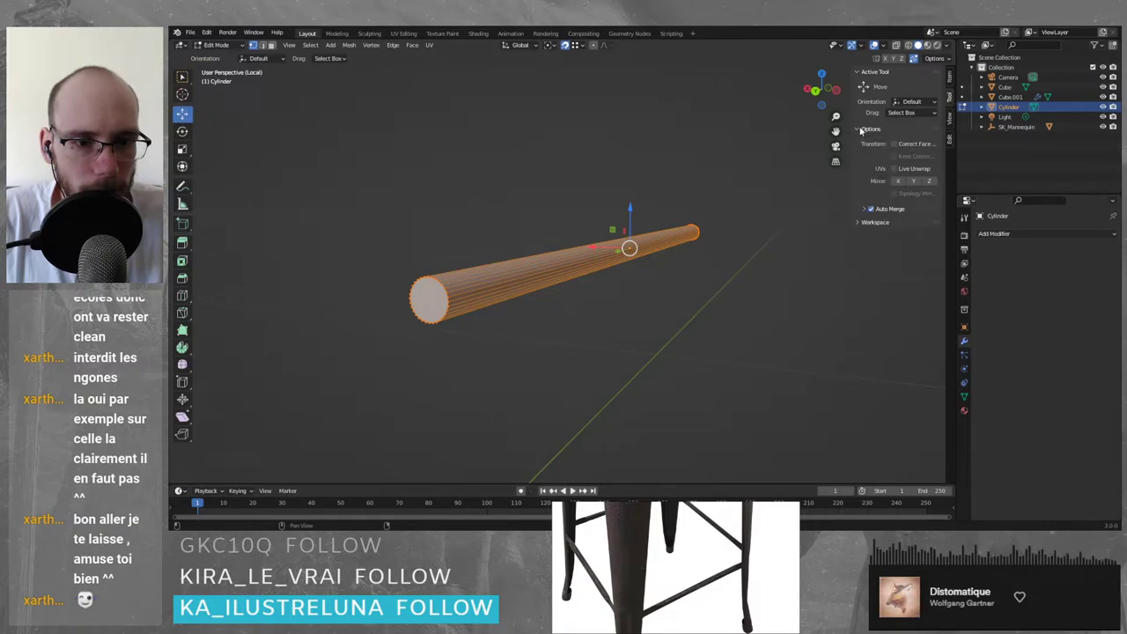
click(861, 130)
click(859, 143)
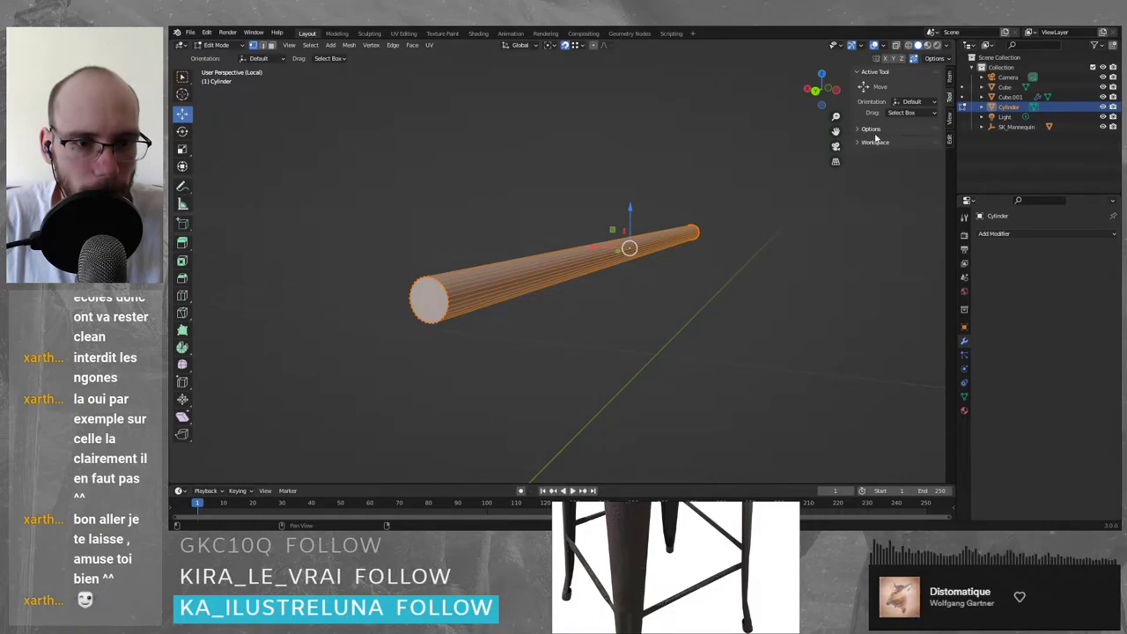
click(950, 78)
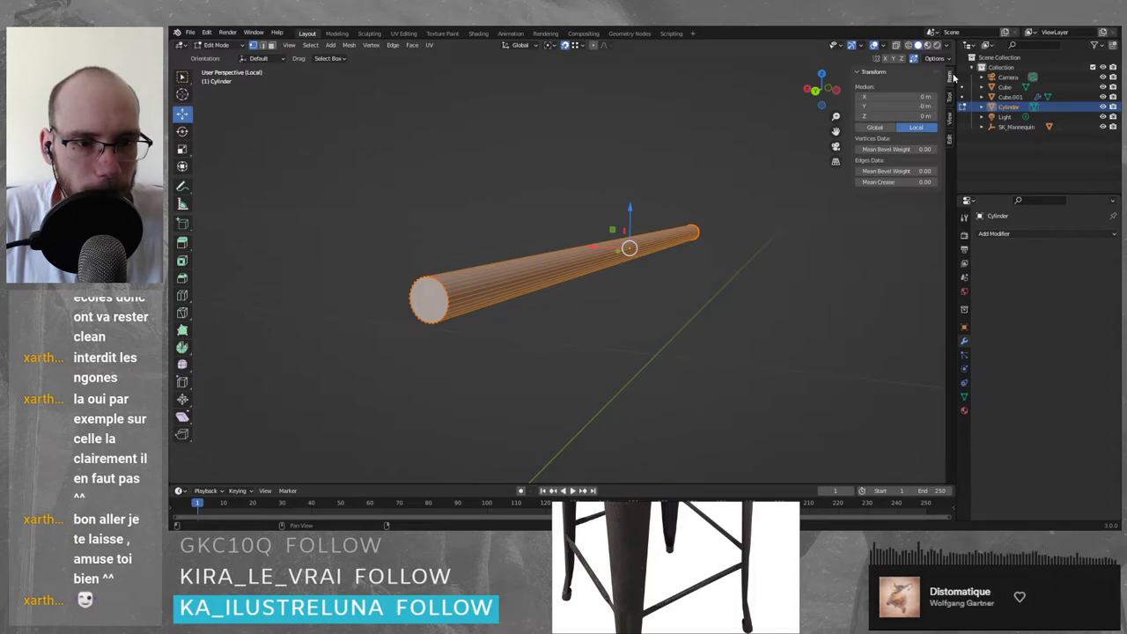
click(938, 59)
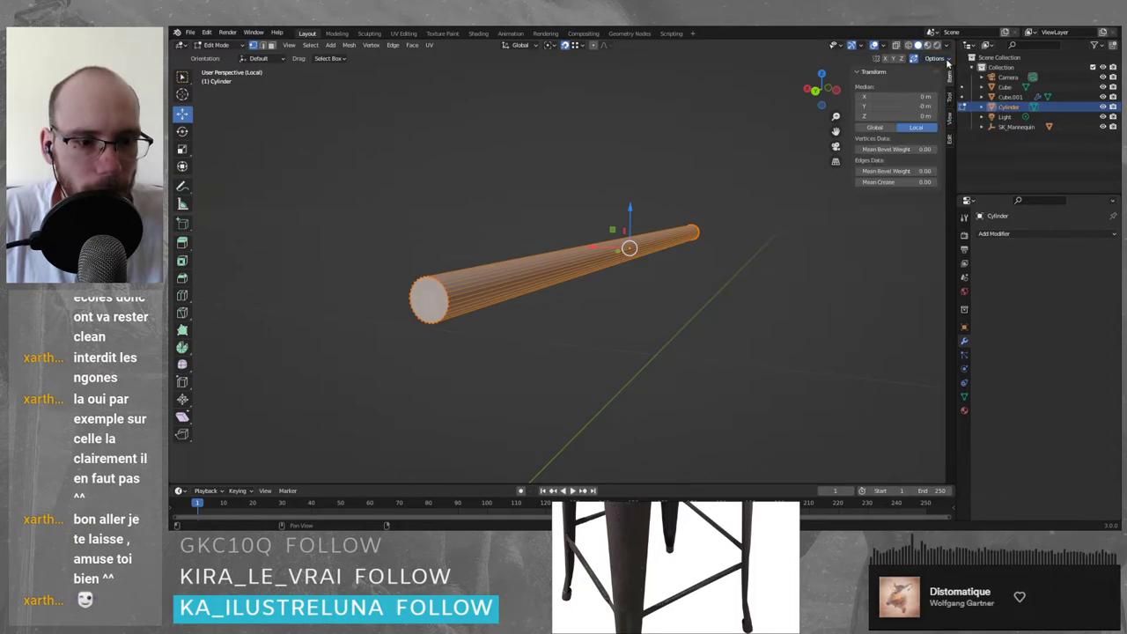
- Enable Auto Smooth at 30° in the rod mesh's normals settings
click(964, 399)
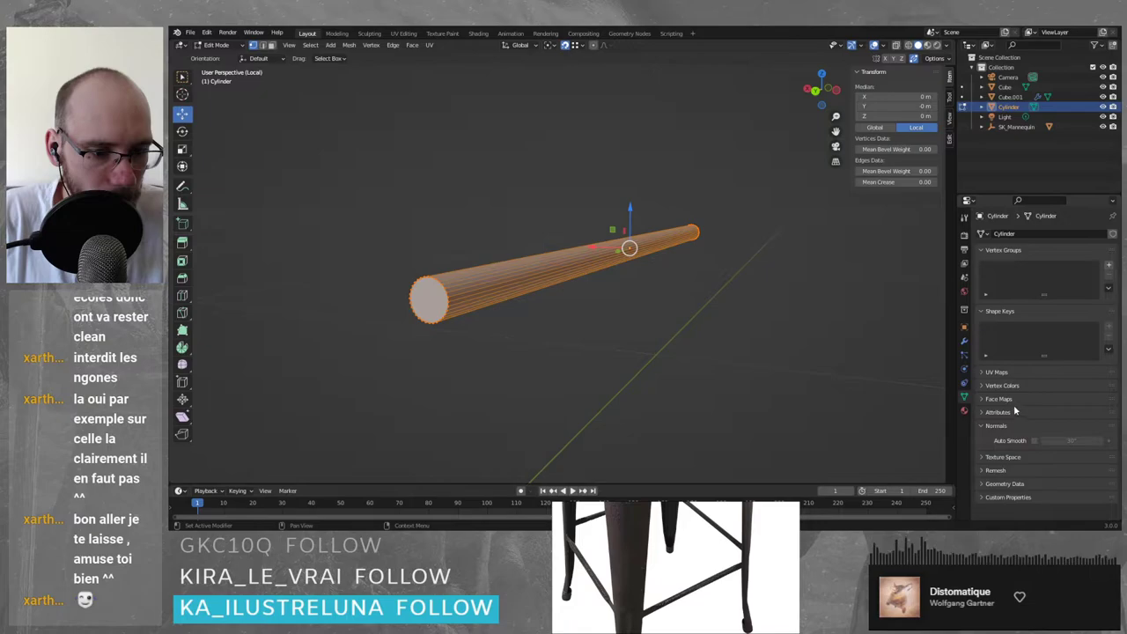
click(987, 427)
click(987, 426)
click(1061, 441)
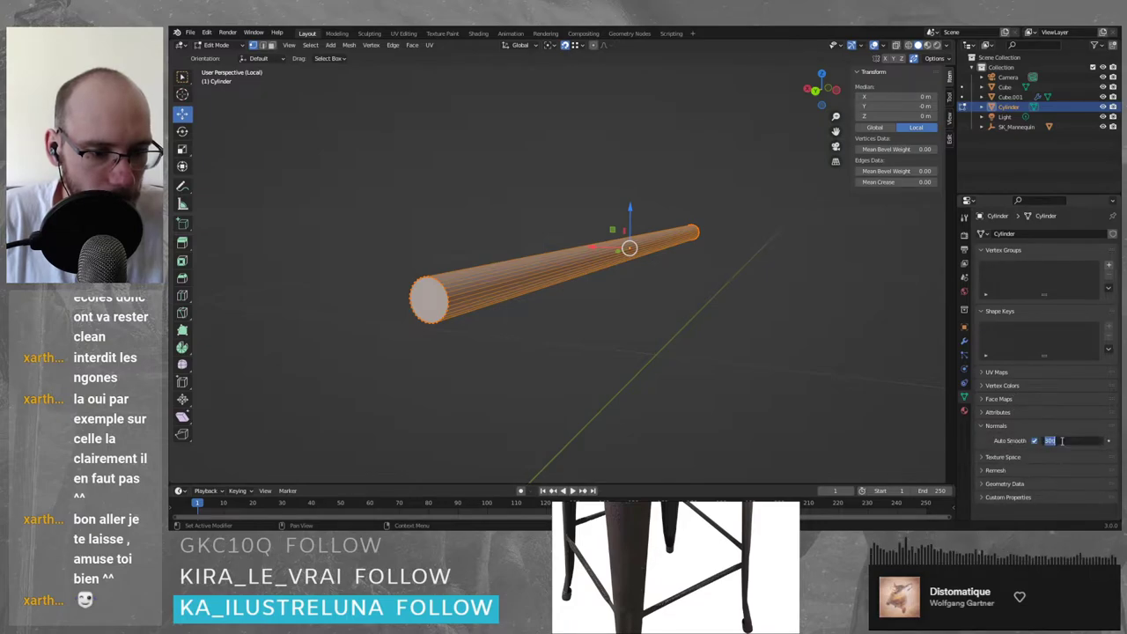
click(983, 427)
click(984, 427)
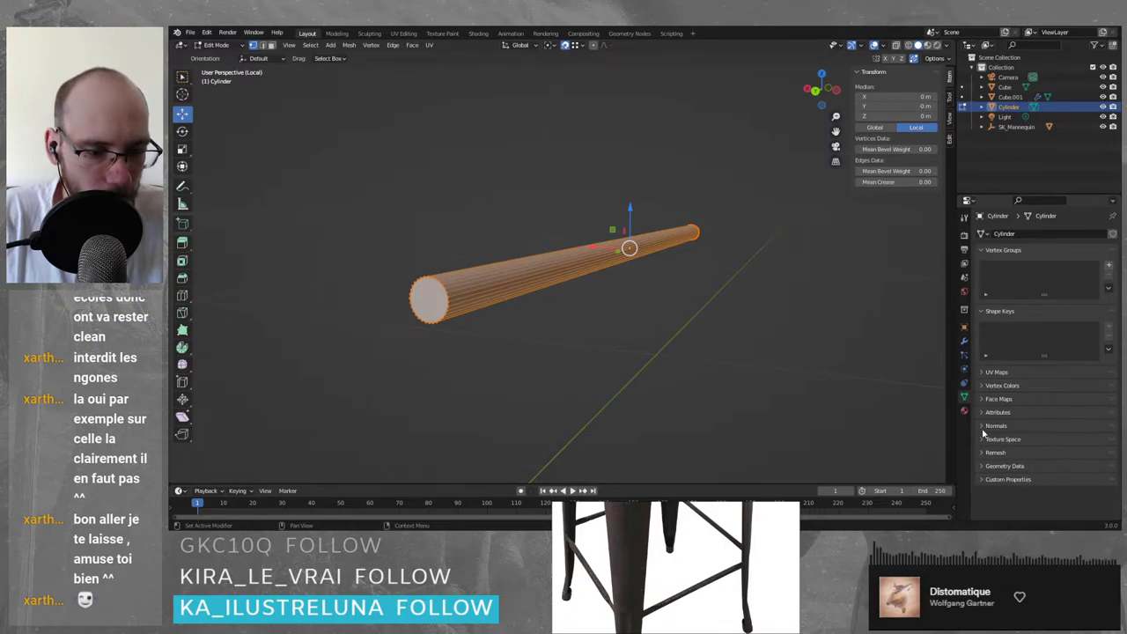
- Examine the rod's mesh data settings, from UV maps, vertex colors and attributes to texture space, remesh and geometry data
click(995, 467)
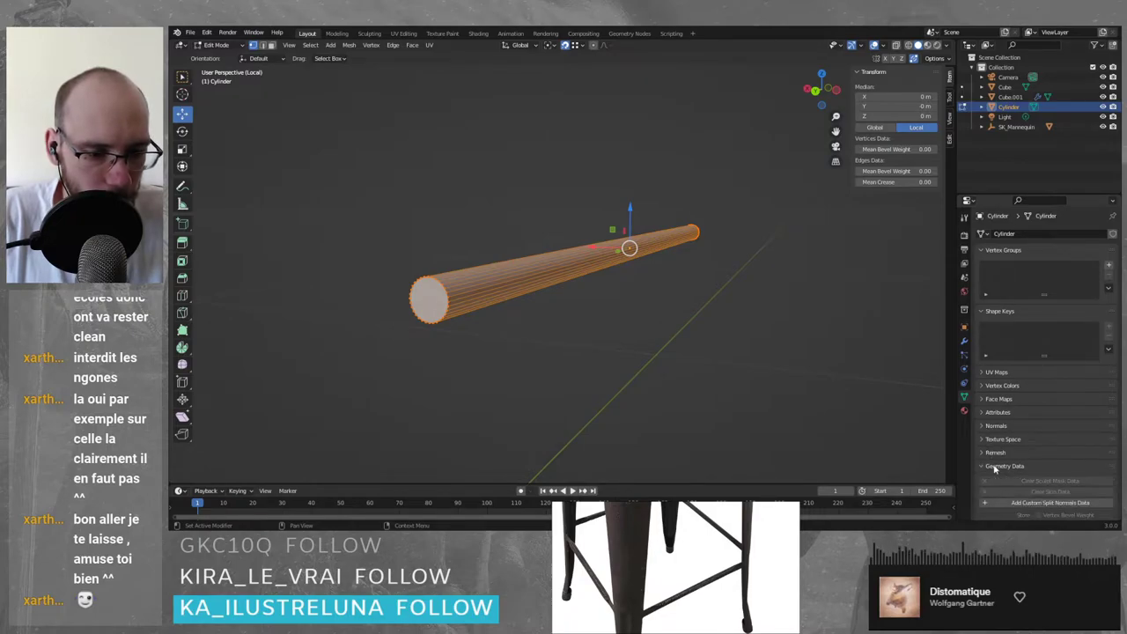
scroll(1004, 484, down, 2)
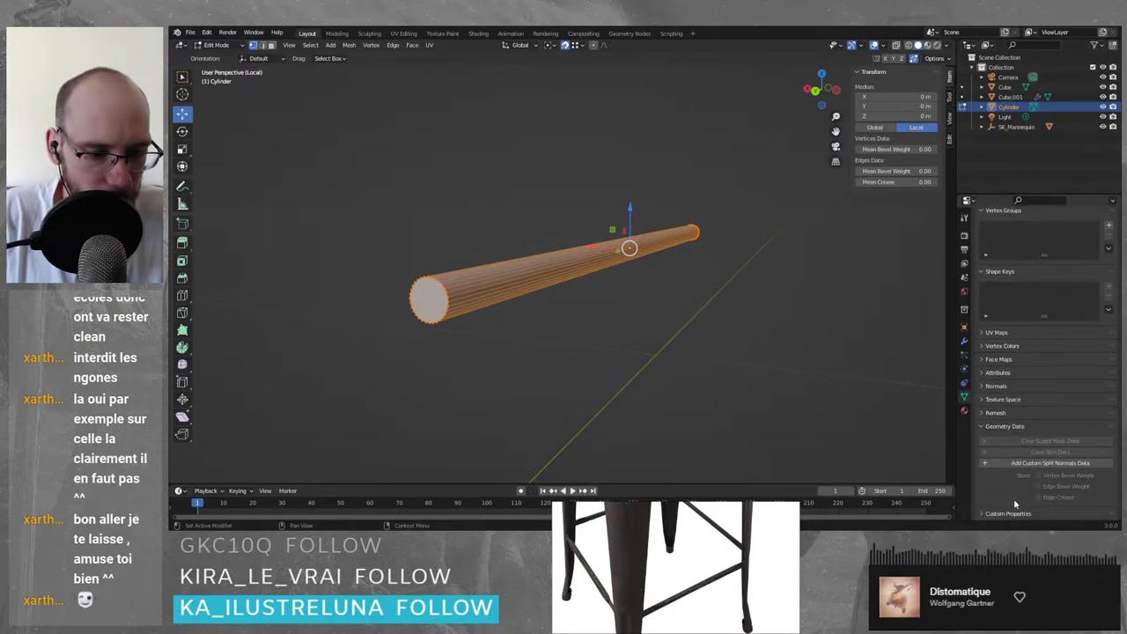
scroll(1002, 470, up, 2)
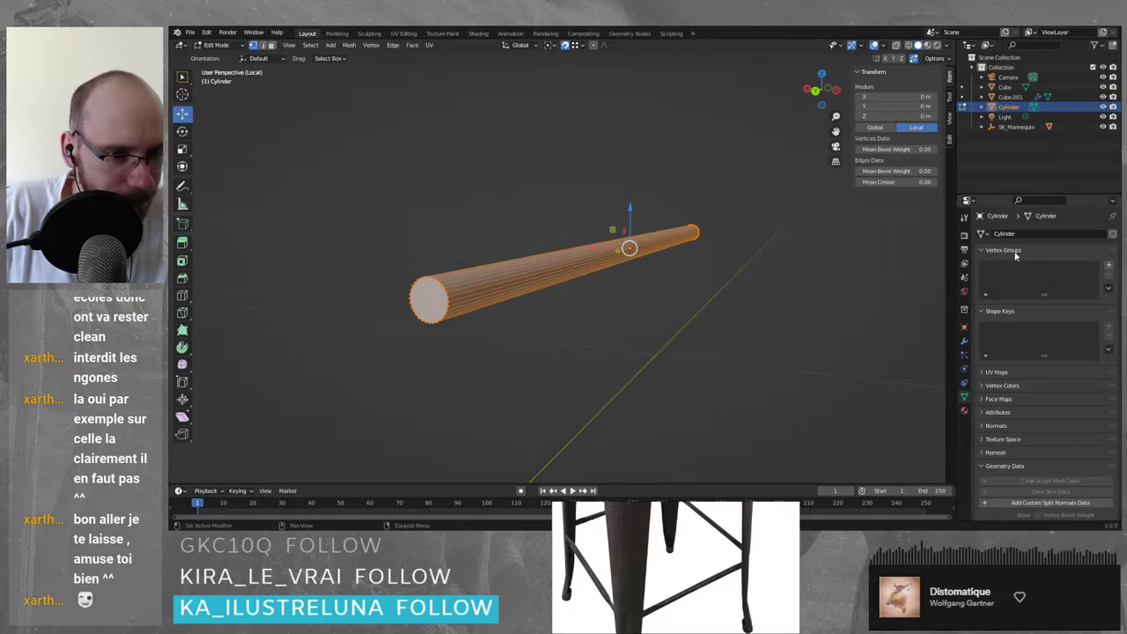
click(1014, 401)
click(1018, 388)
click(1013, 375)
scroll(1021, 390, down, 3)
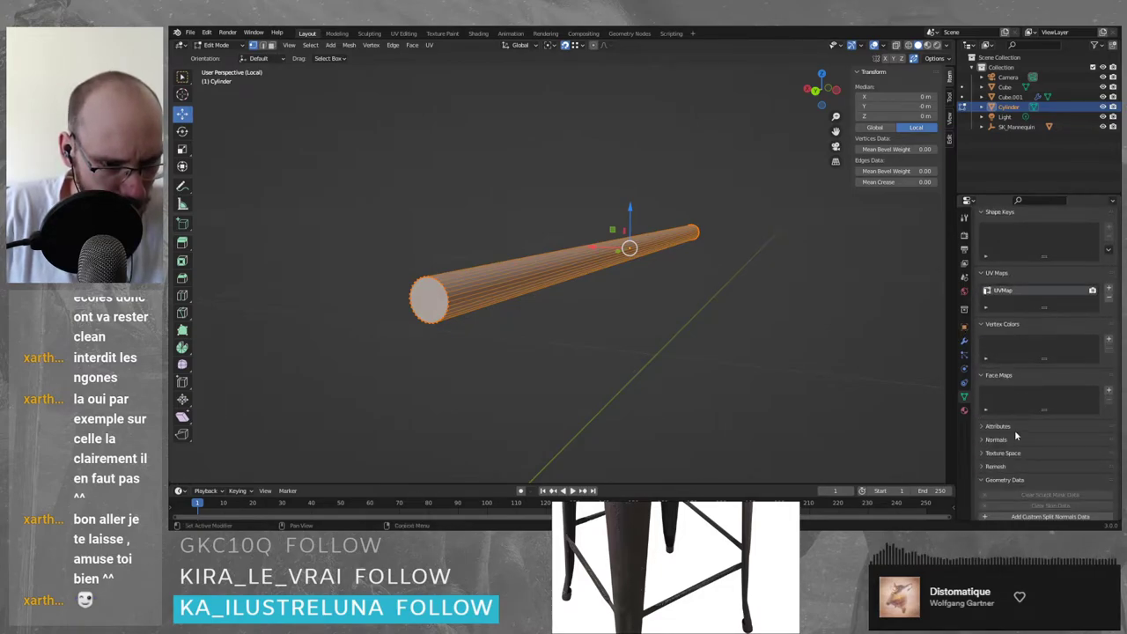
click(1014, 429)
scroll(1005, 440, down, 5)
click(1012, 390)
click(1017, 420)
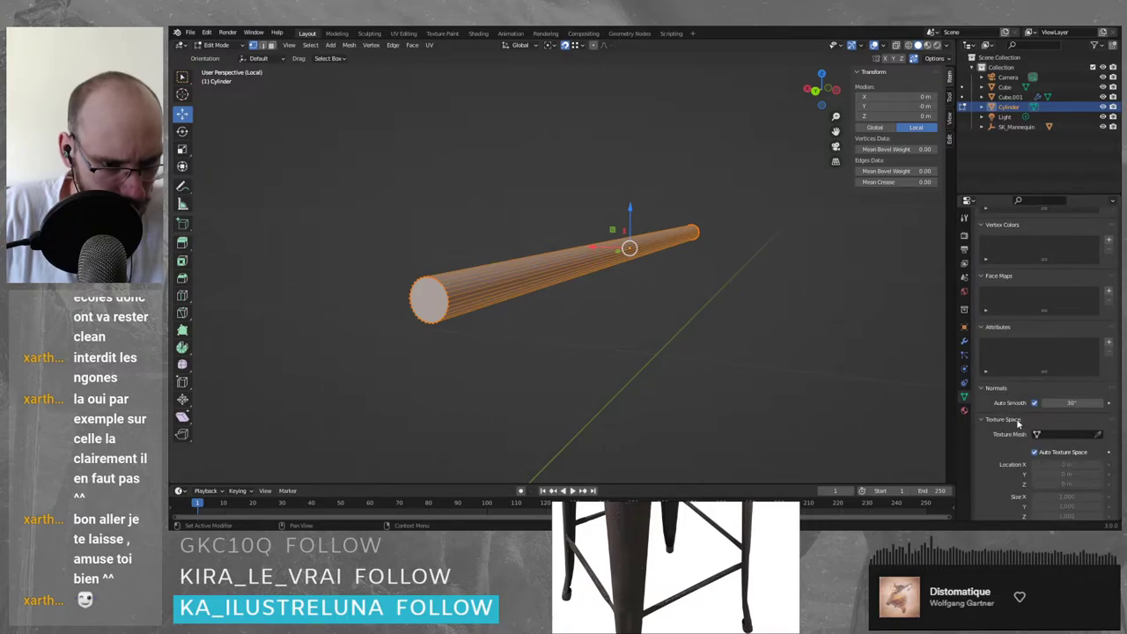
scroll(1019, 423, down, 3)
click(1002, 428)
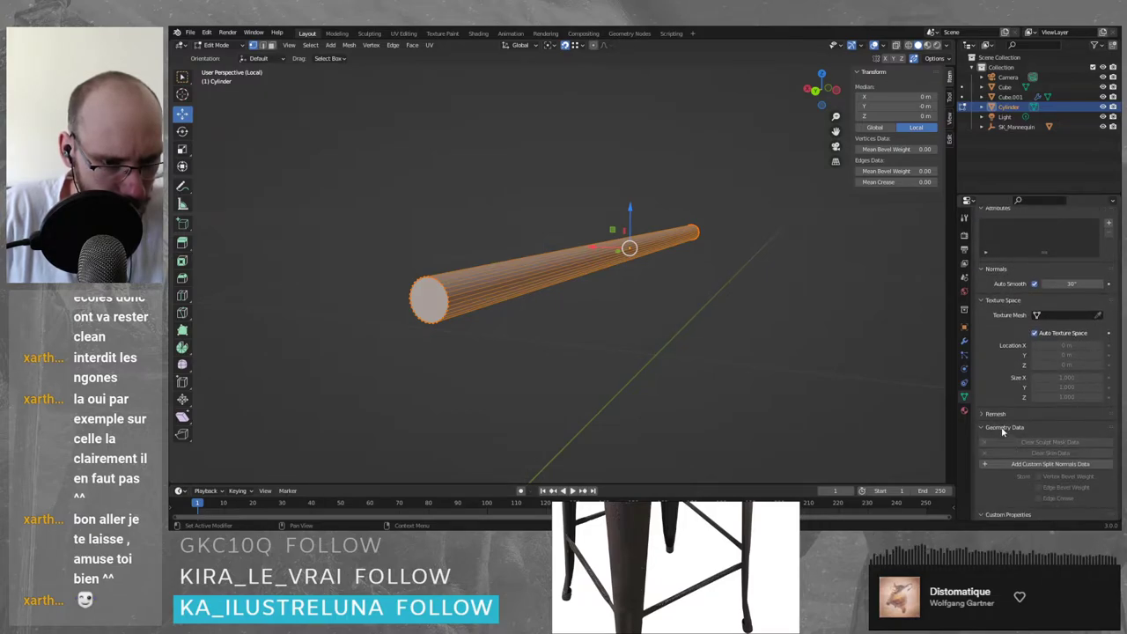
click(996, 414)
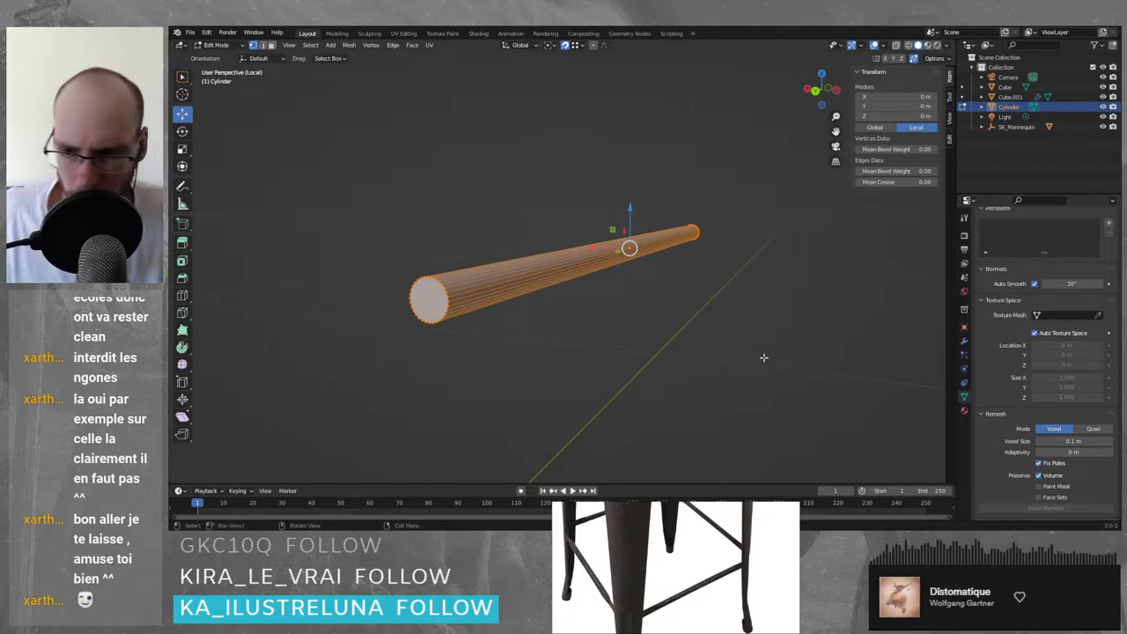
- Return the rod to Object Mode and check its remesh and geometry data settings
key(Tab)
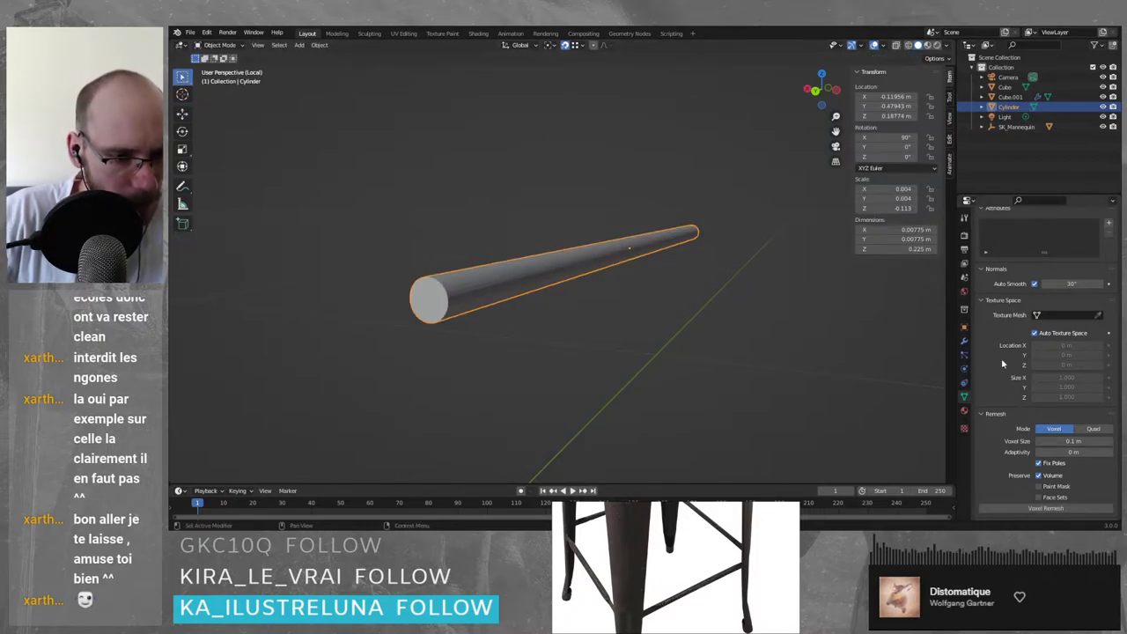
scroll(997, 362, down, 3)
scroll(998, 362, down, 1)
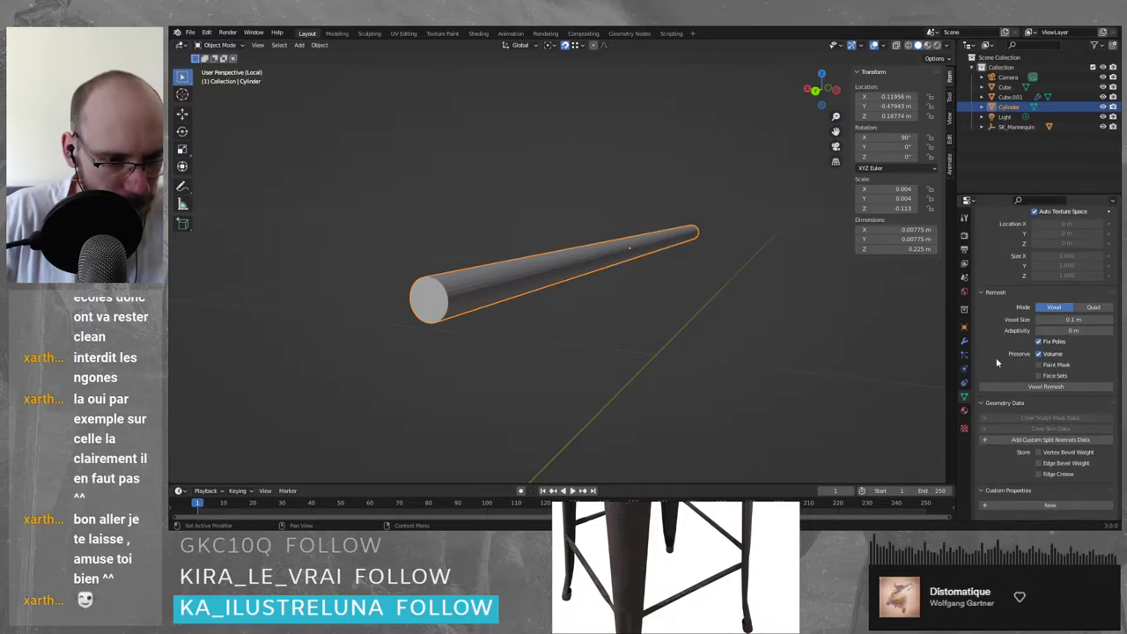
scroll(997, 362, up, 6)
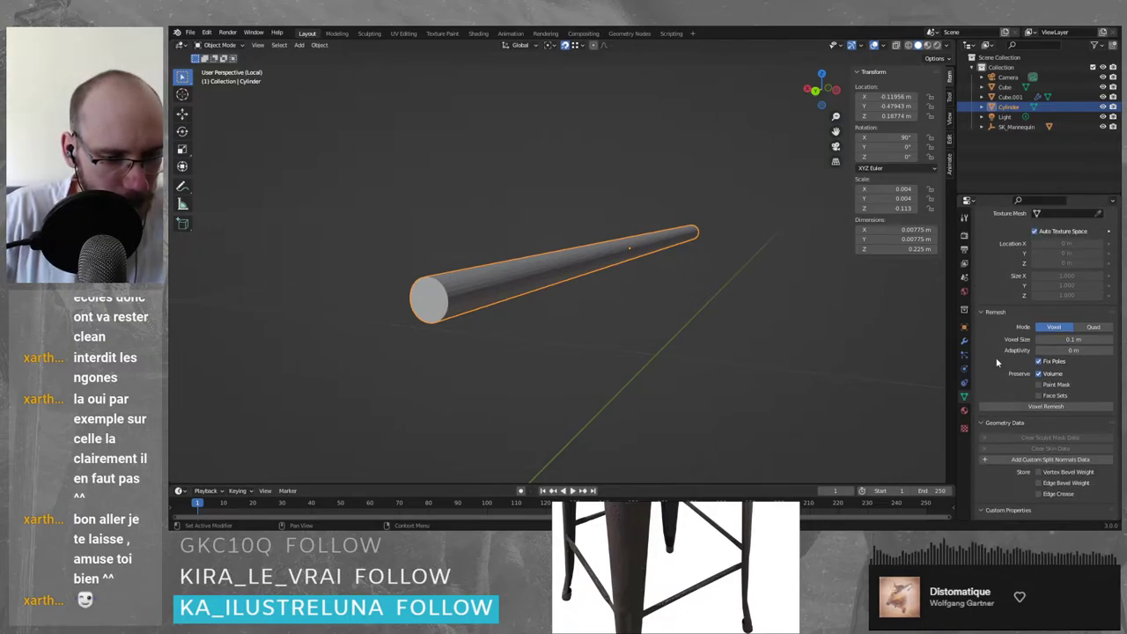
- Examine the scene's view layer and output properties, covering format, frame range, output file and metadata settings
scroll(997, 362, up, 1)
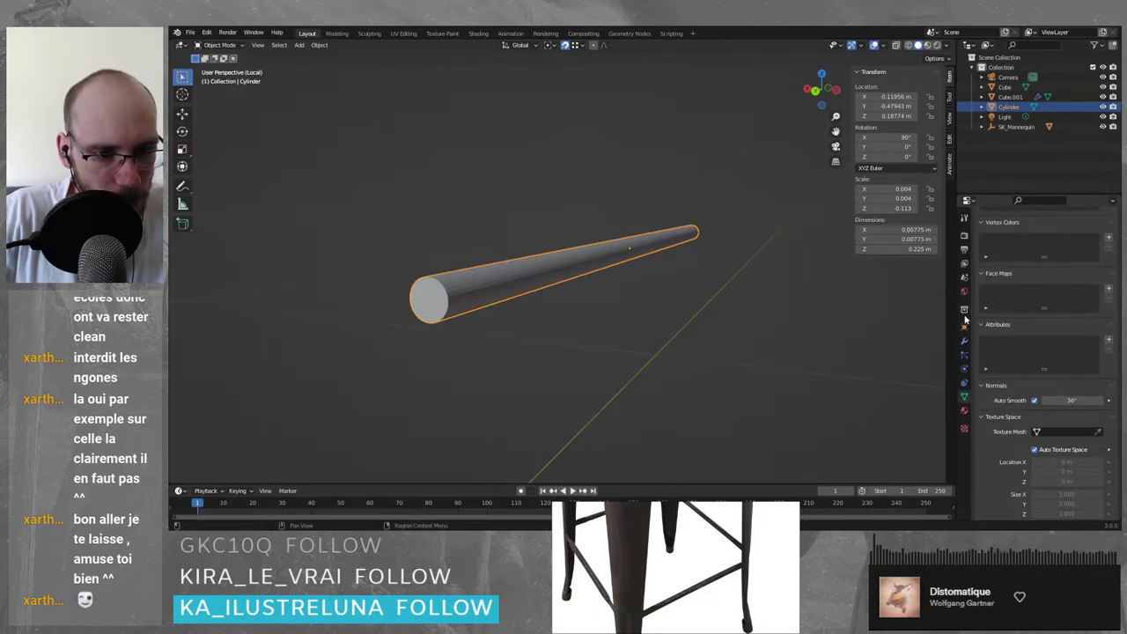
click(963, 265)
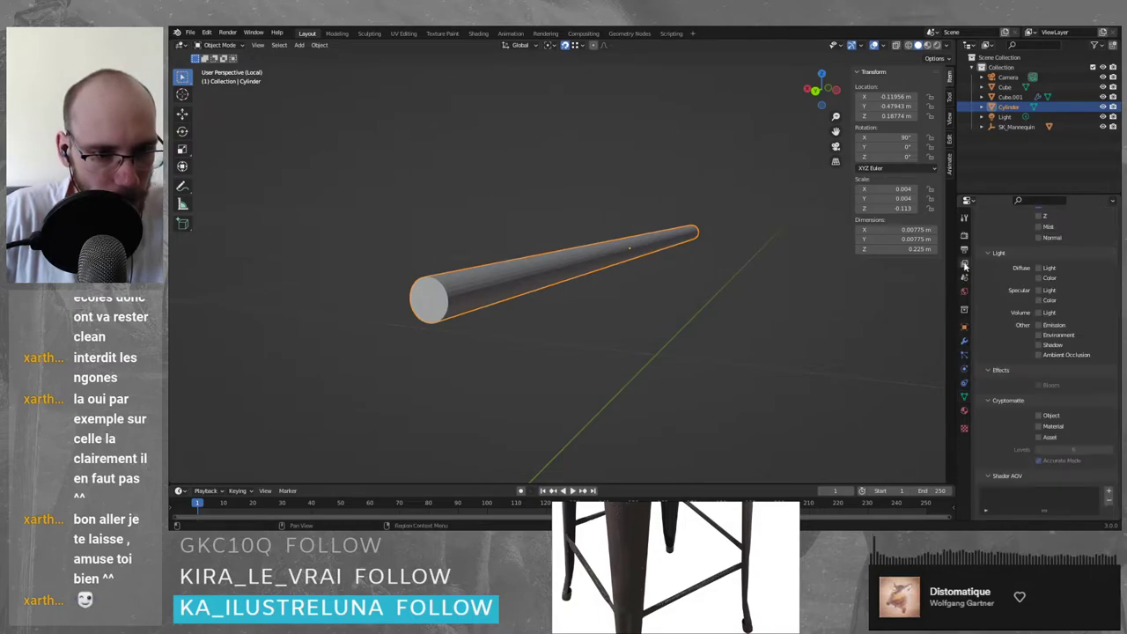
click(964, 250)
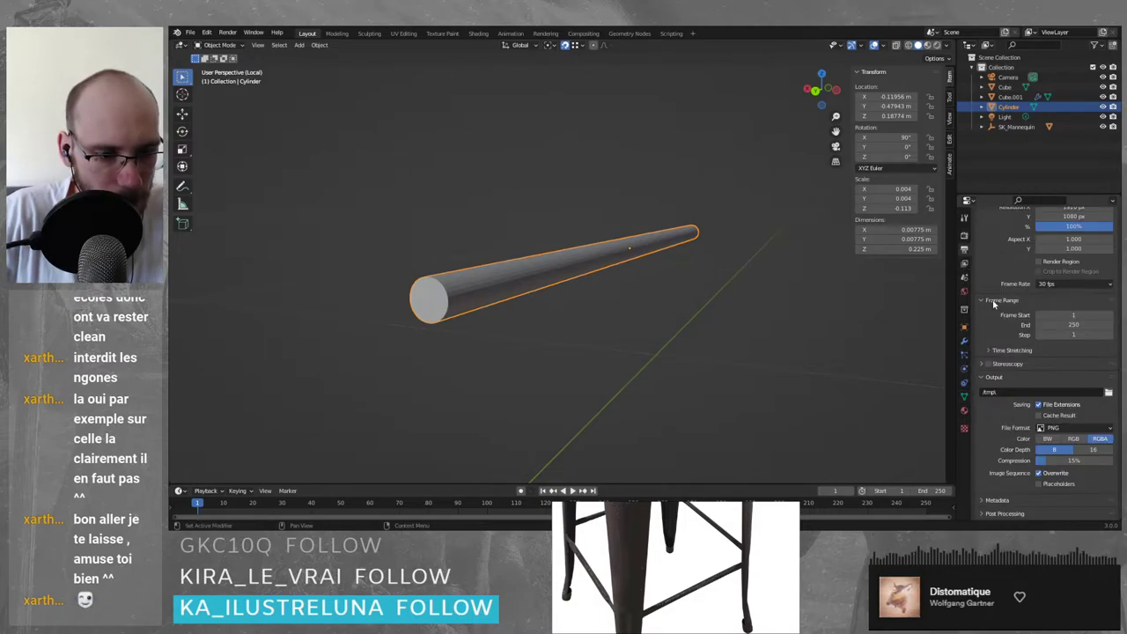
scroll(1001, 303, up, 1)
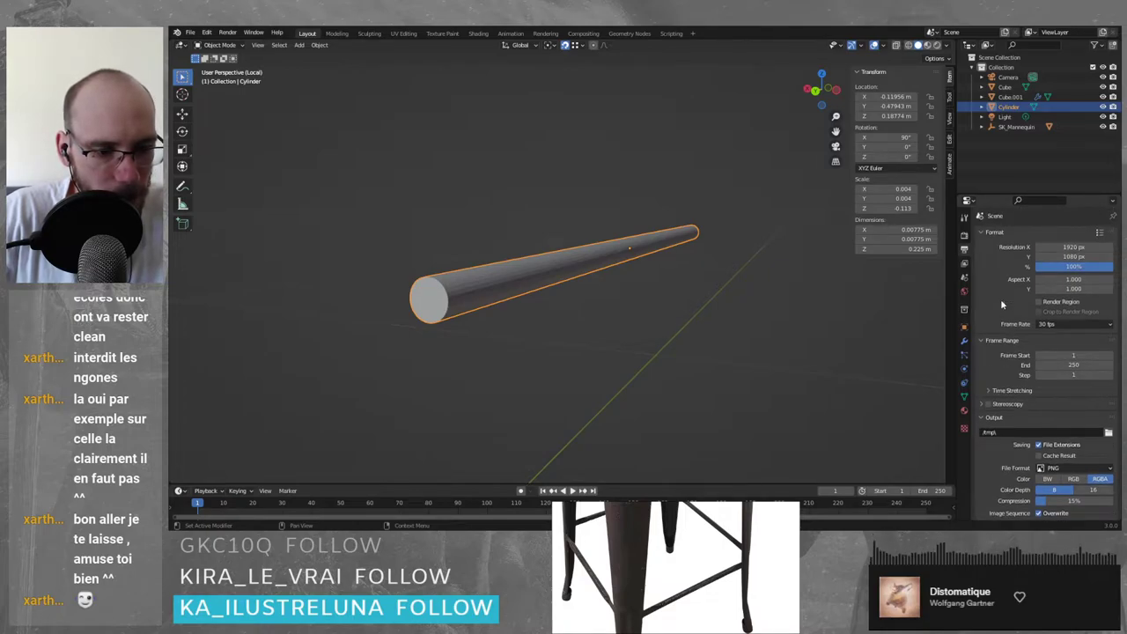
scroll(1002, 304, down, 1)
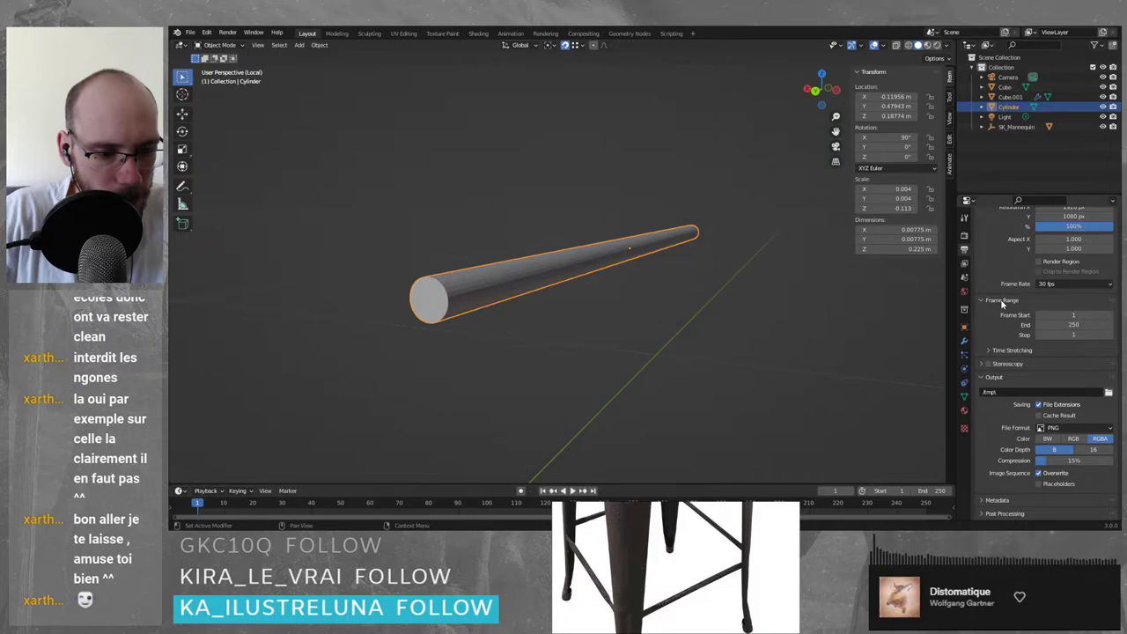
scroll(1001, 301, up, 1)
scroll(1000, 299, down, 1)
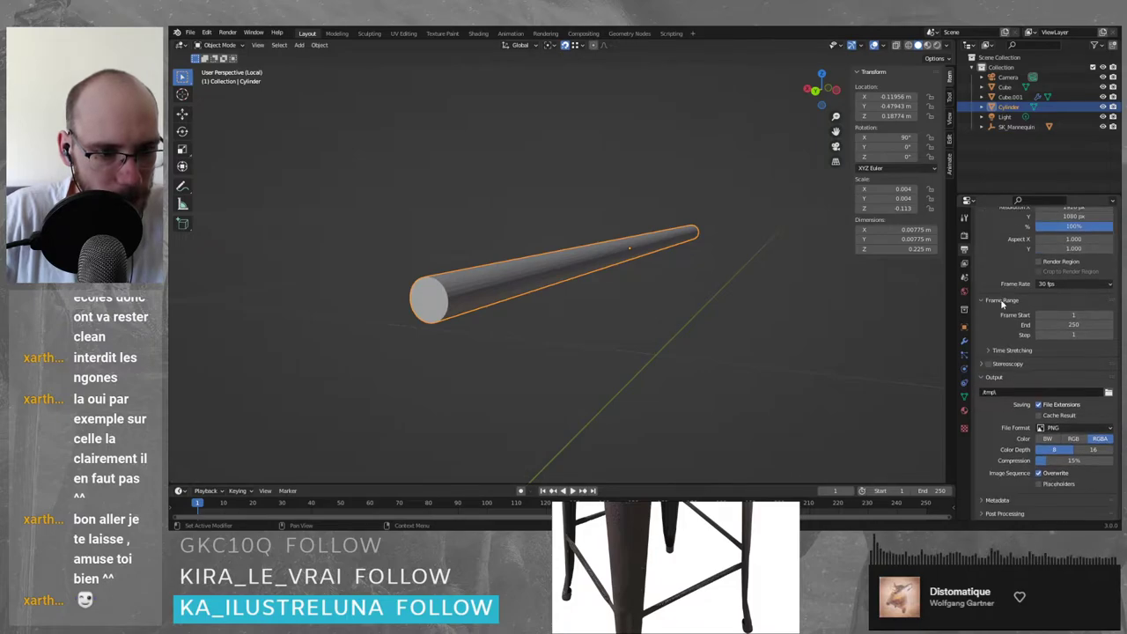
scroll(994, 449, down, 3)
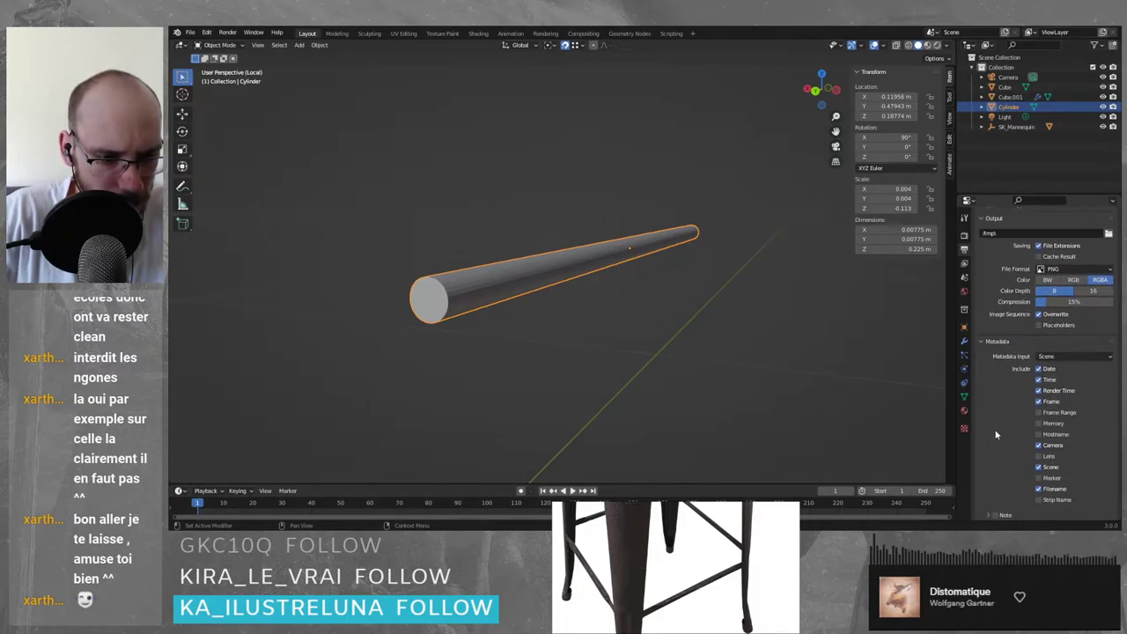
scroll(996, 434, up, 4)
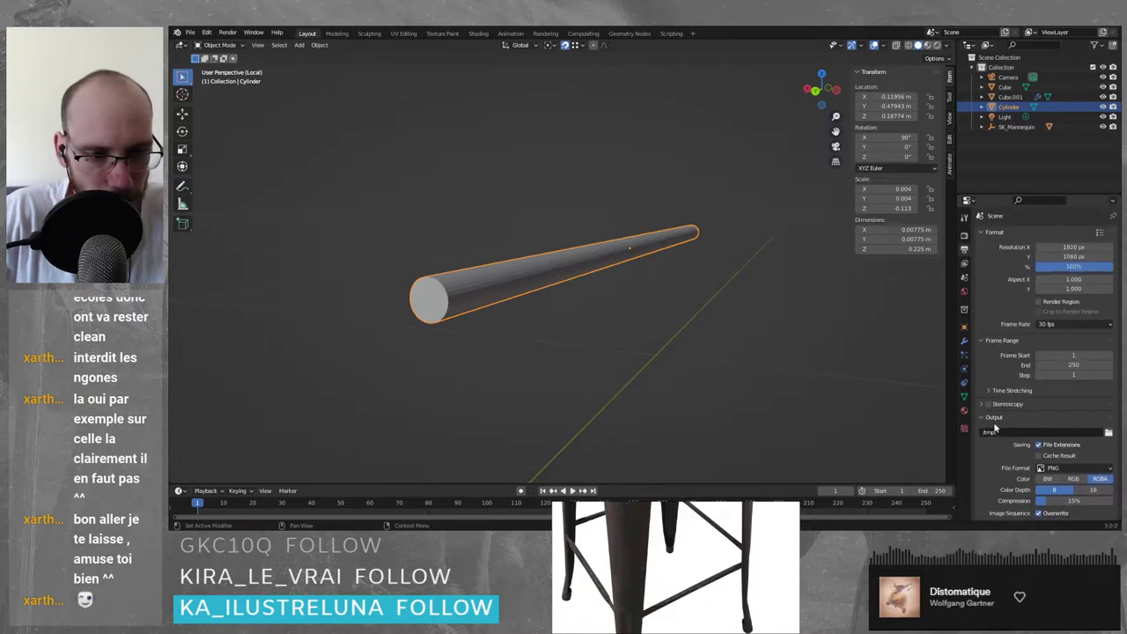
- Check the collection's restrictions and the rod's object properties, including delta transform, instancing and custom properties
click(965, 310)
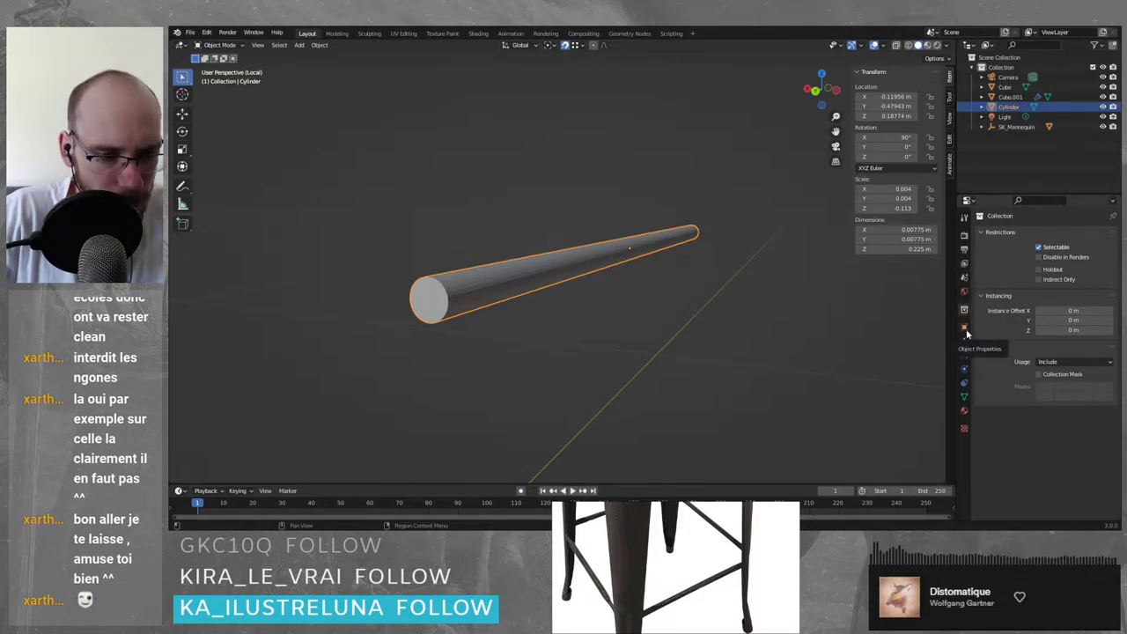
click(964, 327)
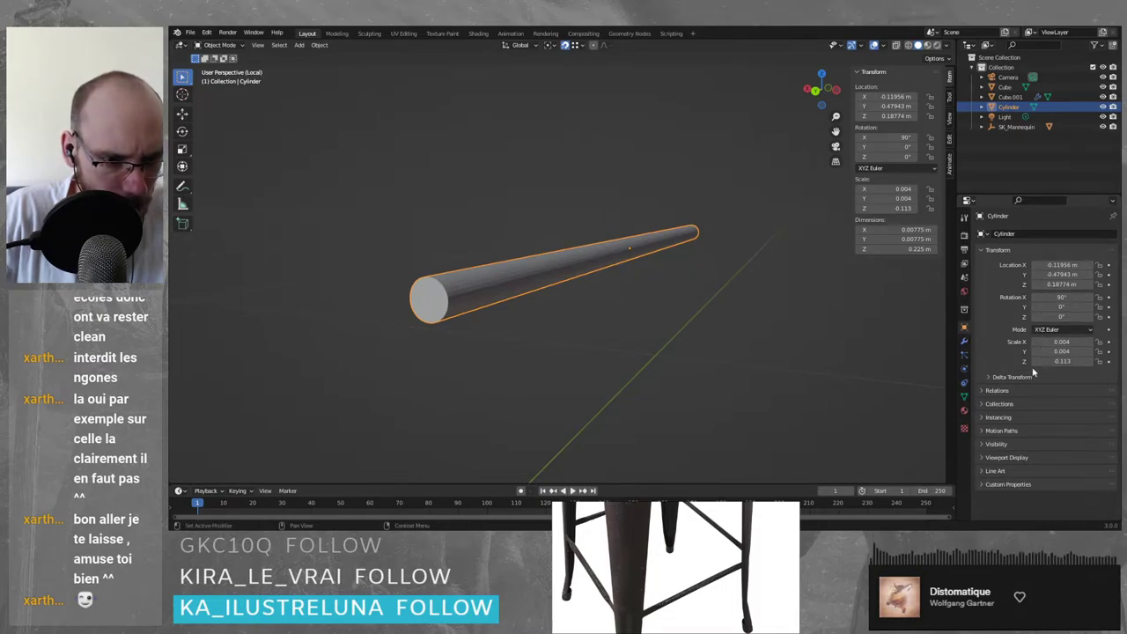
click(1005, 378)
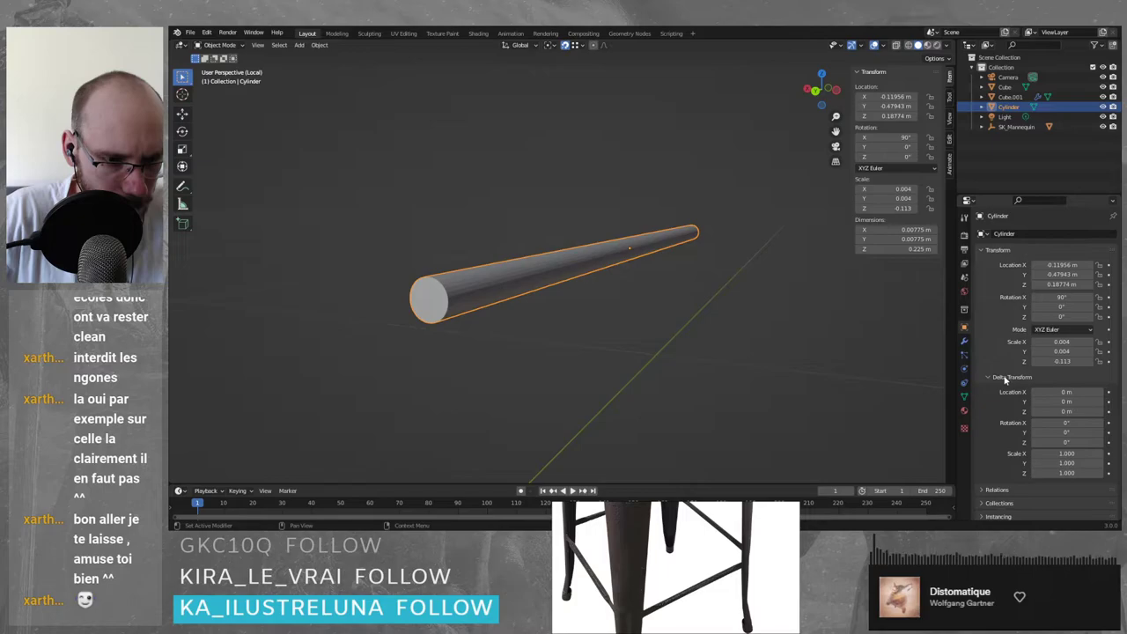
click(1006, 377)
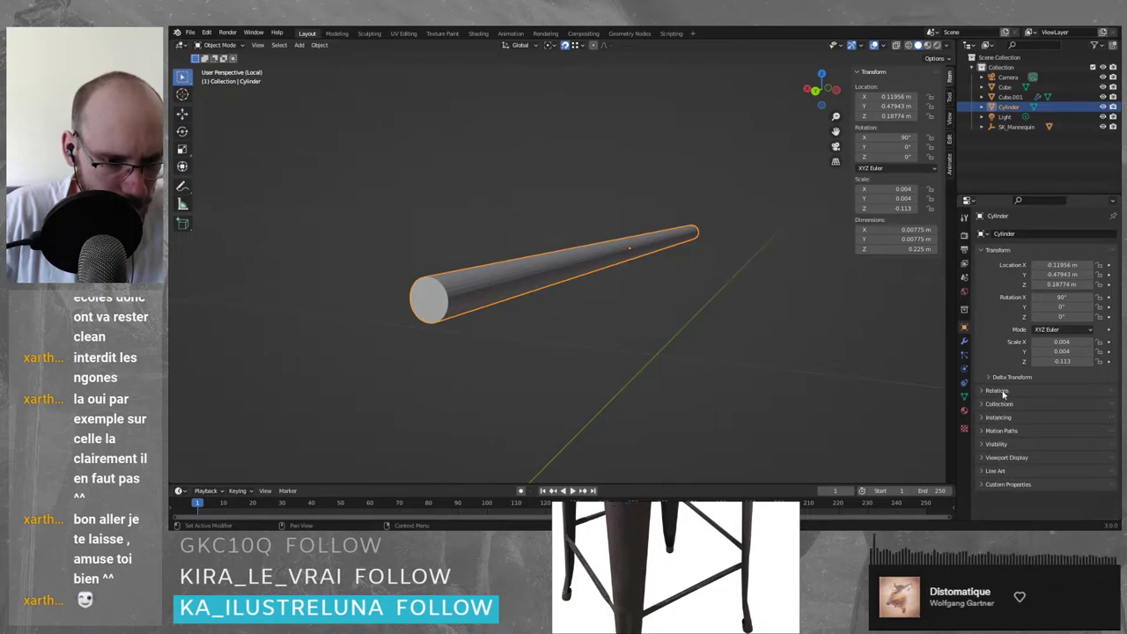
click(1000, 418)
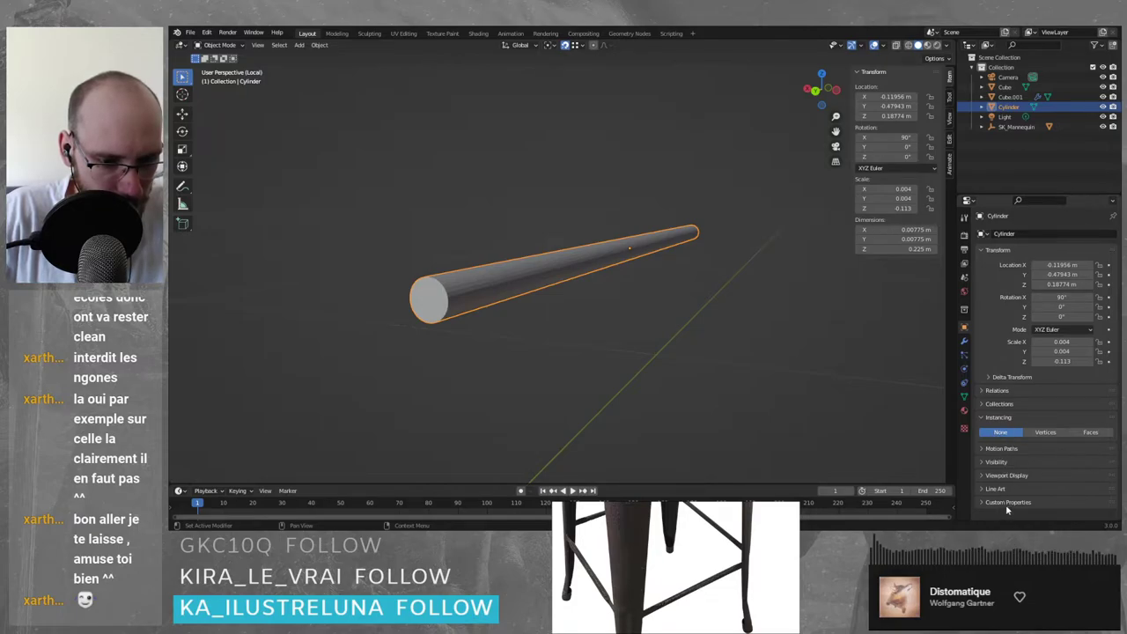
click(1009, 502)
scroll(1013, 397, down, 1)
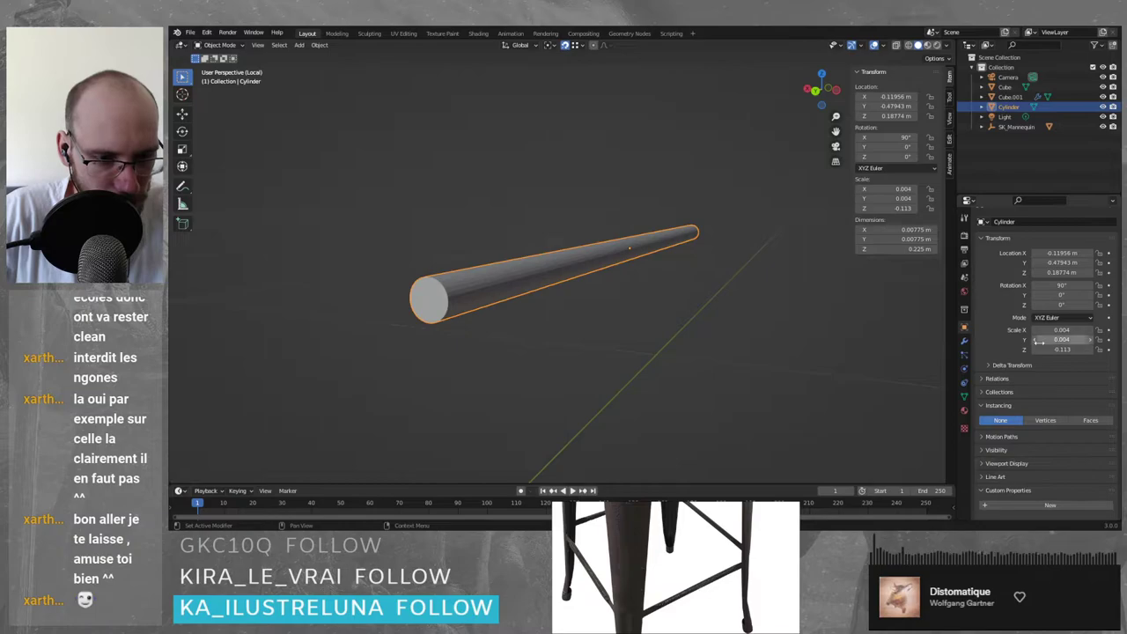
scroll(1008, 352, up, 1)
scroll(1003, 325, down, 2)
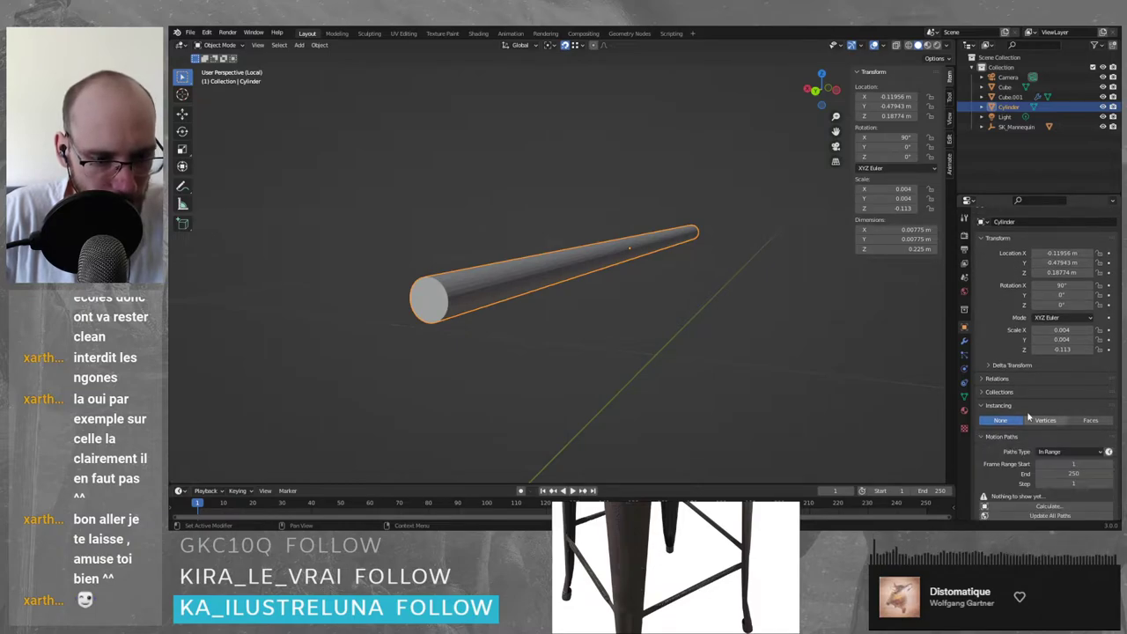
- Examine the rod's motion paths, visibility and viewport display settings
click(1004, 357)
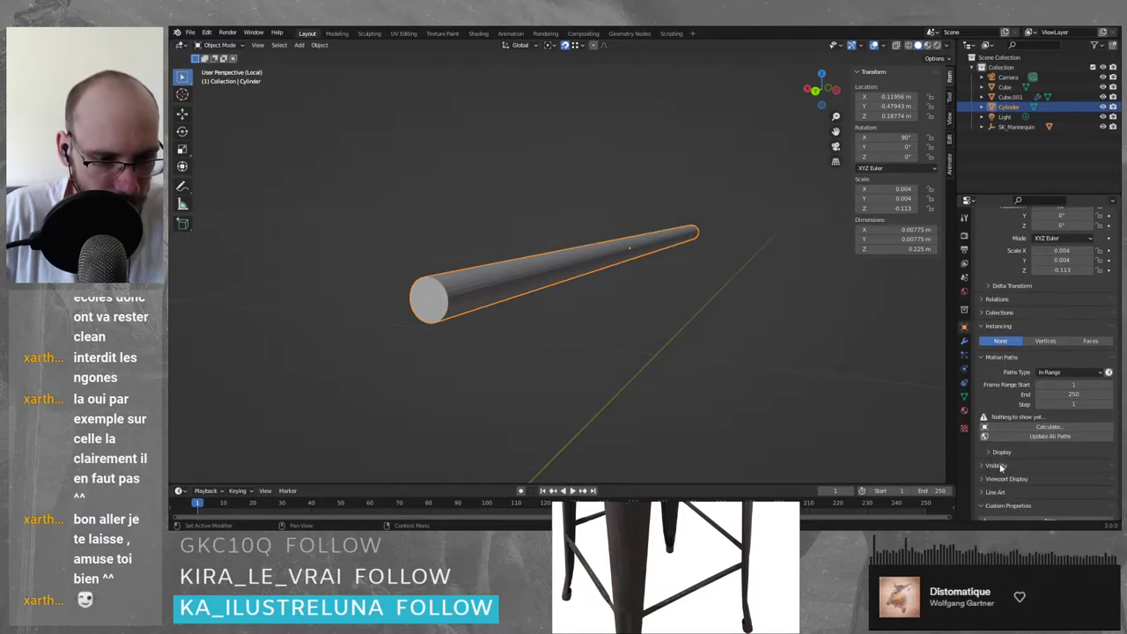
scroll(1004, 388, down, 2)
click(999, 393)
click(1007, 463)
scroll(1004, 475, down, 3)
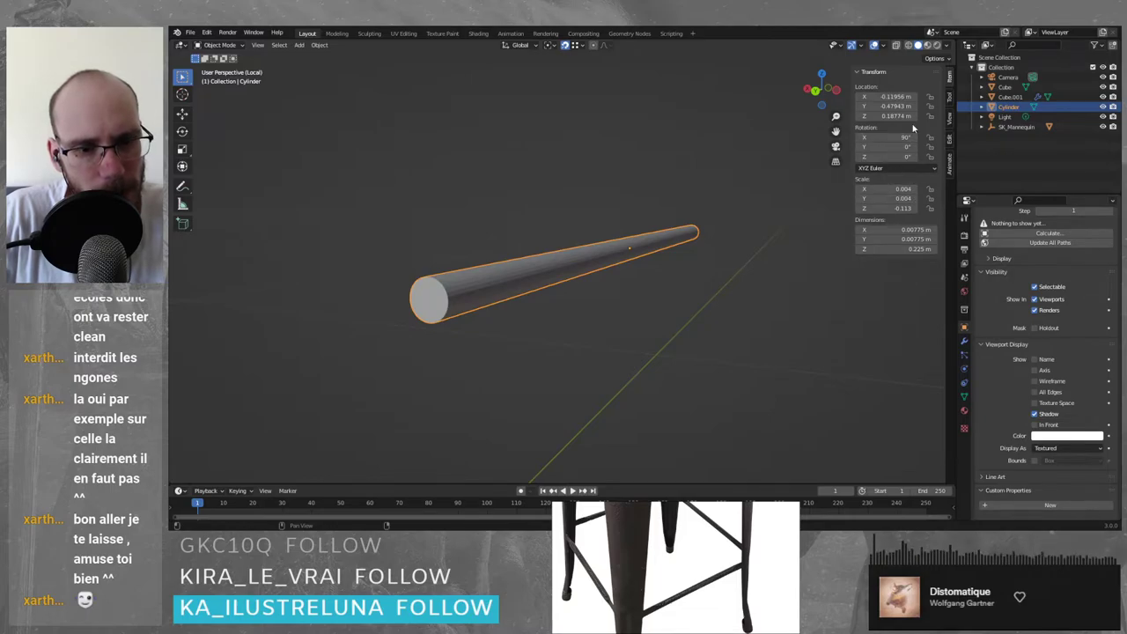
- Check the active tool options, the Copy/Paste UV settings and the rod's transform values
click(950, 96)
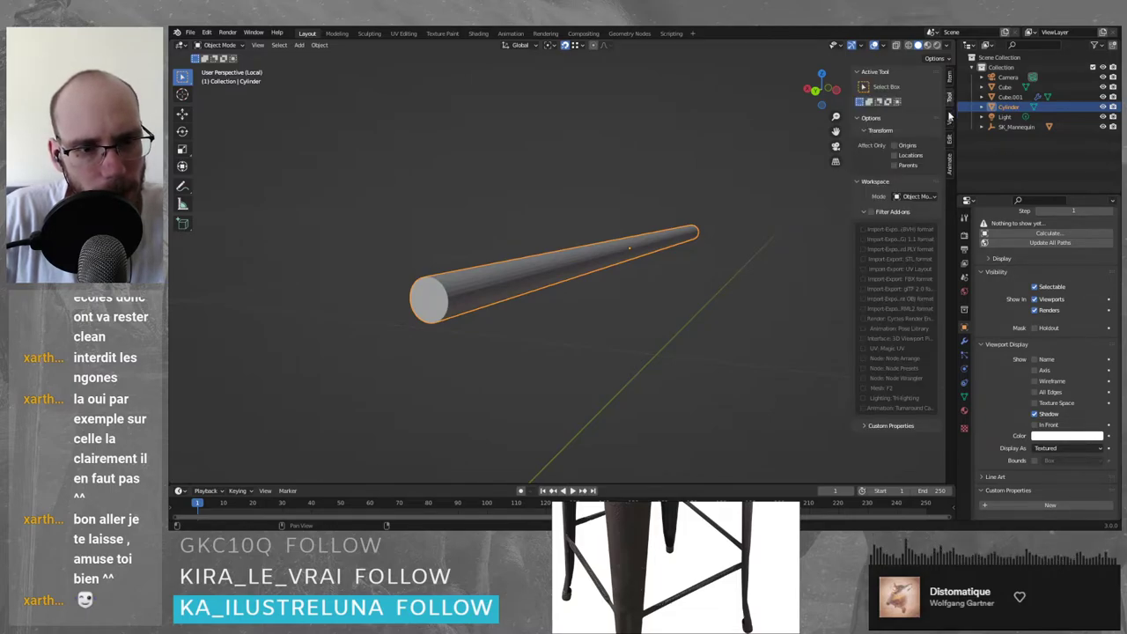
click(950, 140)
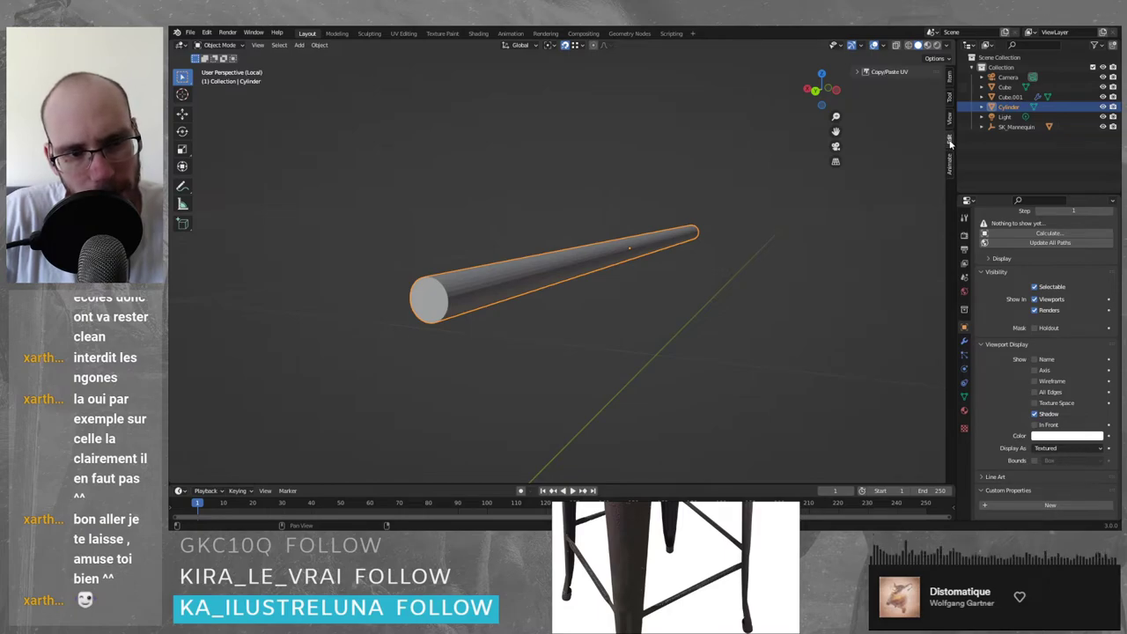
click(859, 72)
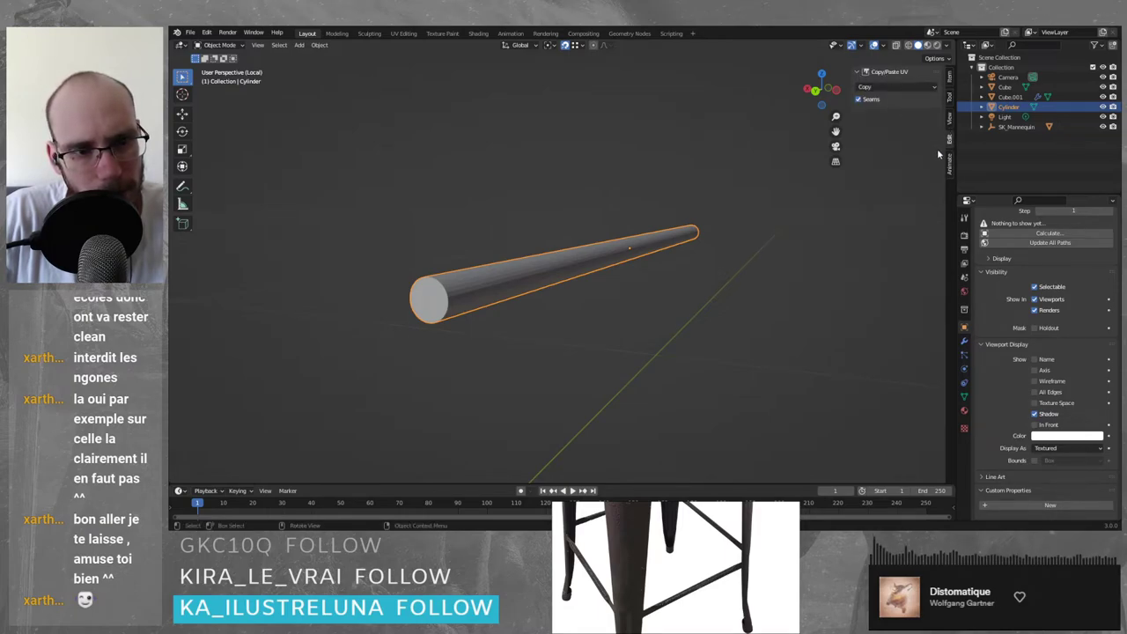
click(949, 169)
click(950, 78)
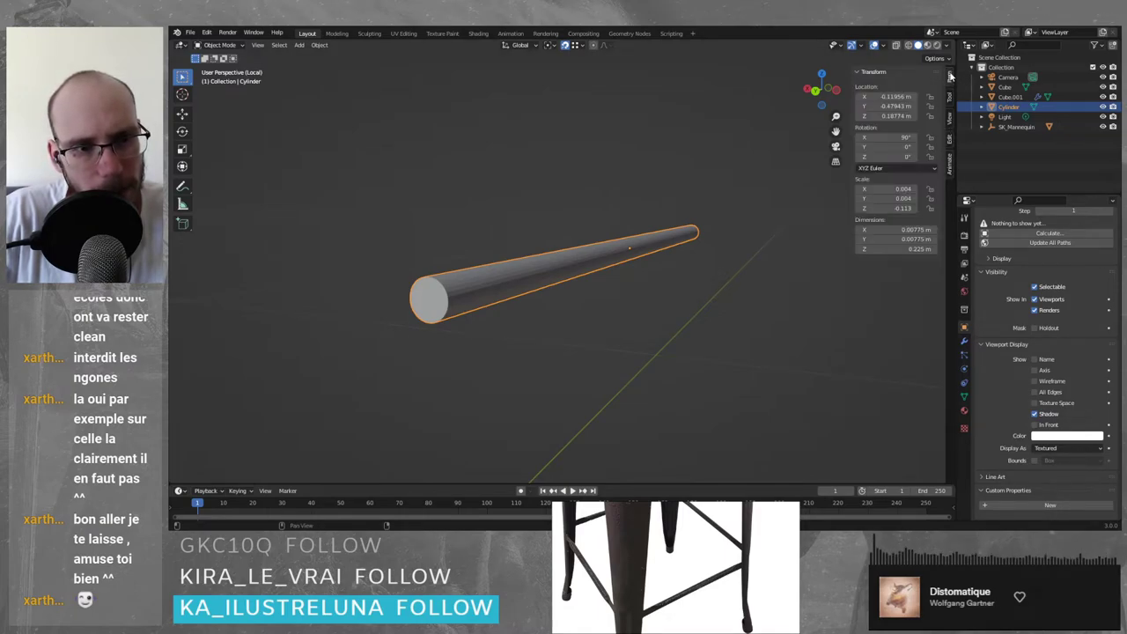
click(946, 58)
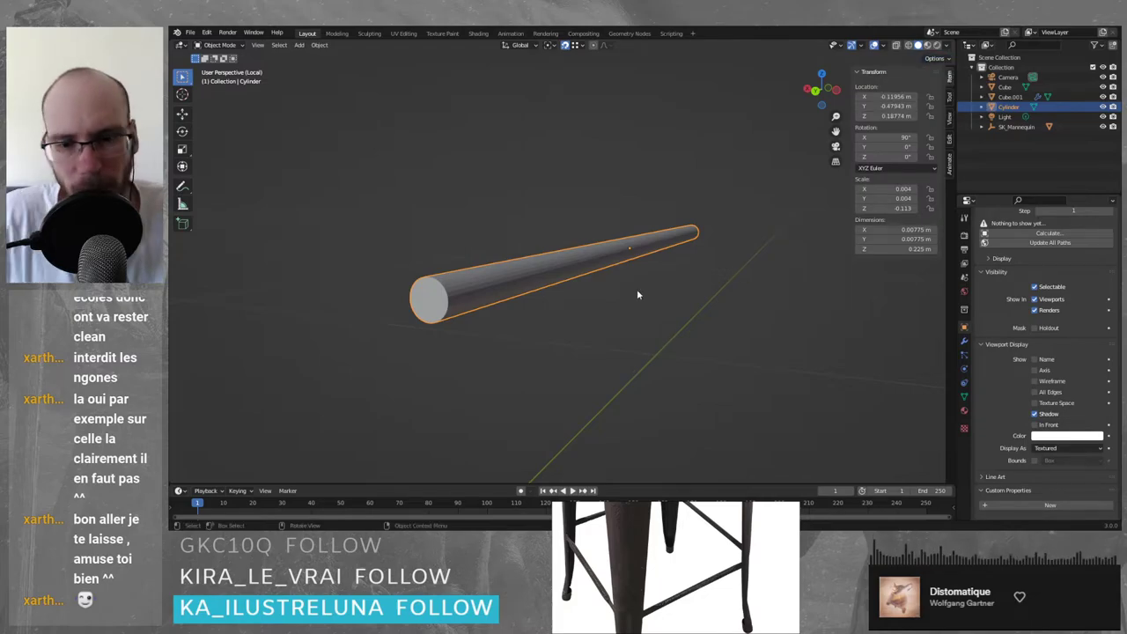
- Enter Edit Mode on the rod and select several neighbouring lengthwise edges along its side
key(Tab)
scroll(493, 286, up, 4)
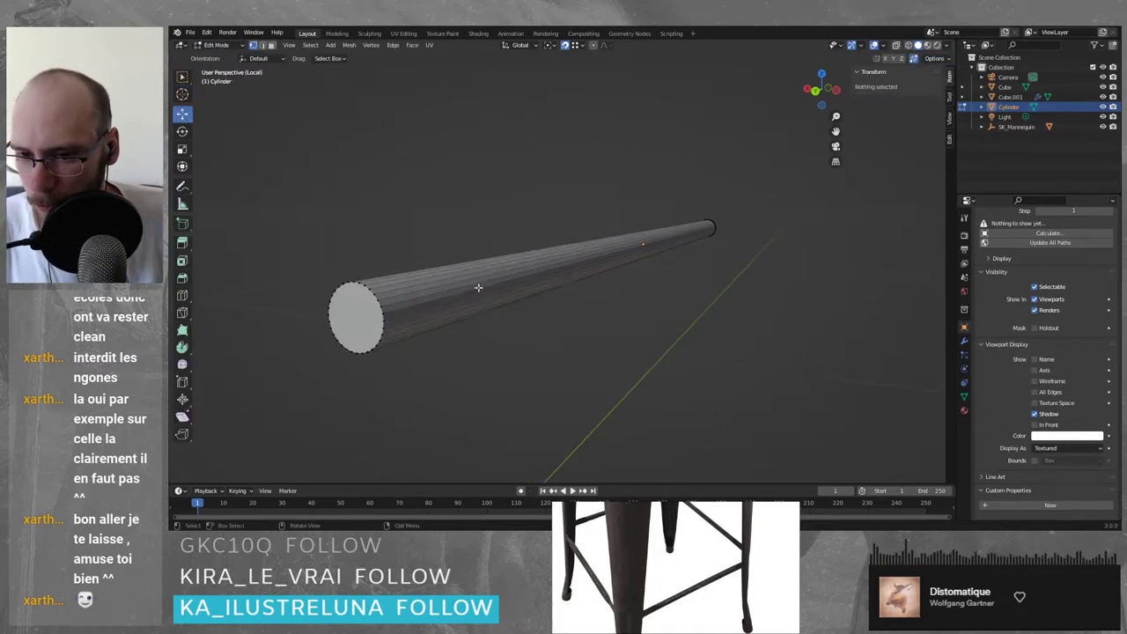
alt+click(412, 297)
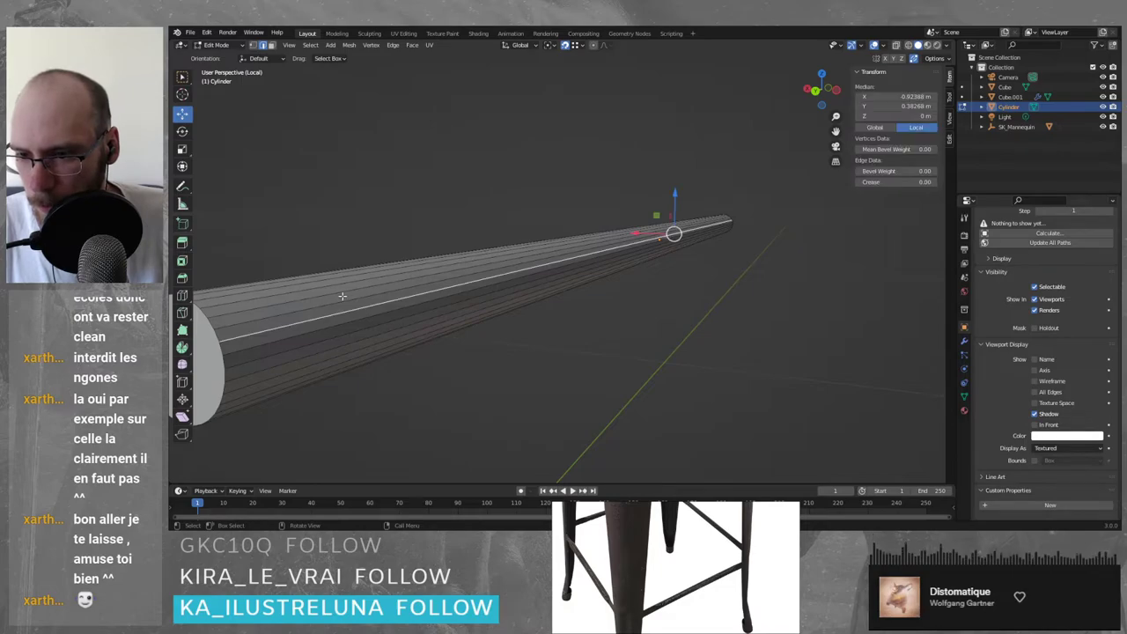
shift+click(287, 300)
shift+click(259, 294)
middle_drag(251, 297, 568, 313)
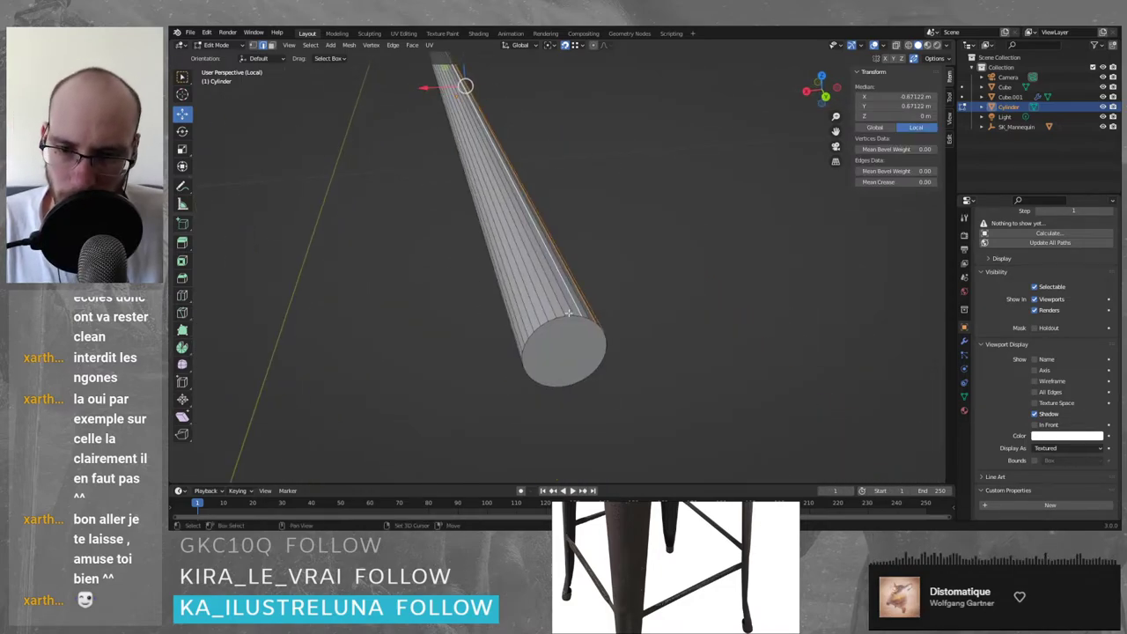
alt+click(556, 304)
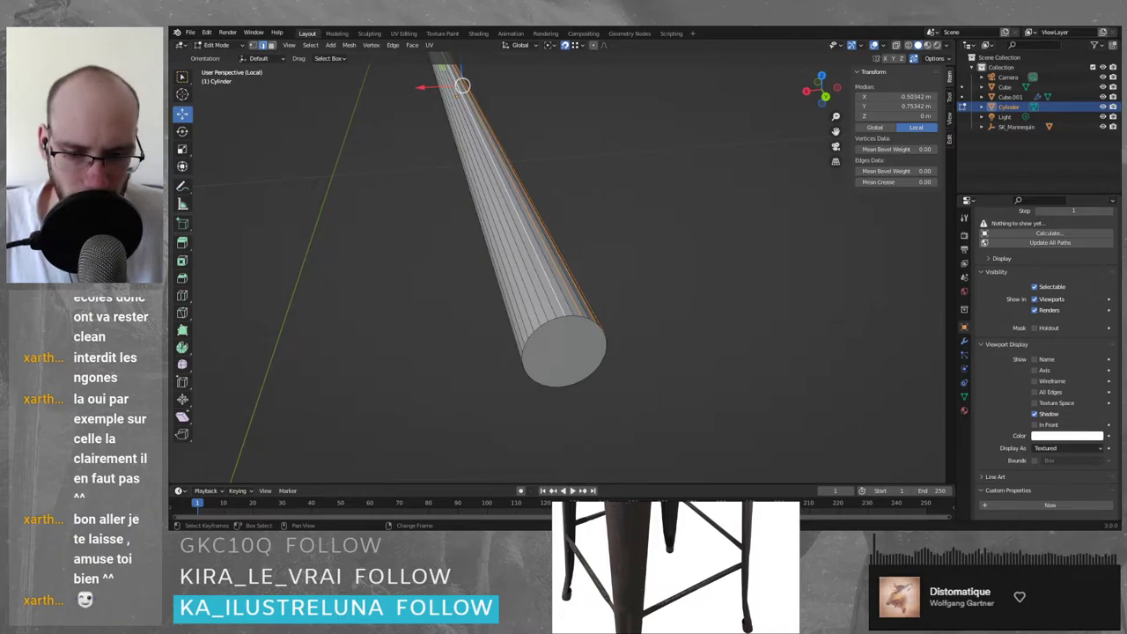
- Try to select a series of the rod's lengthwise edges with Pick Shortest Path, starting from a single side edge, and undo the selection
click(529, 259)
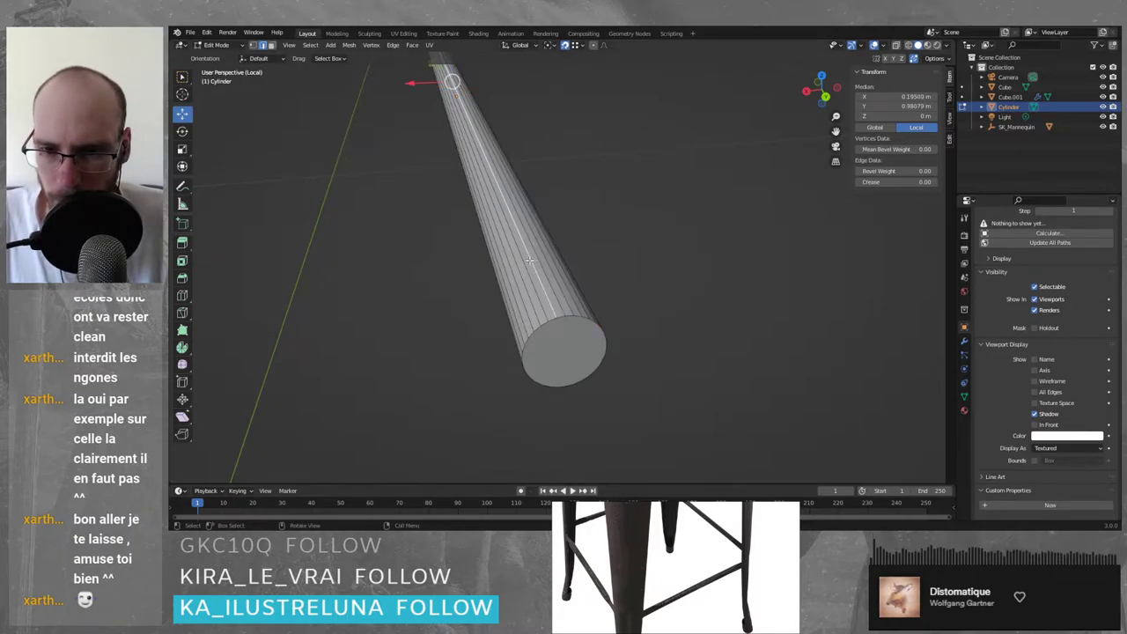
middle_drag(543, 261, 348, 264)
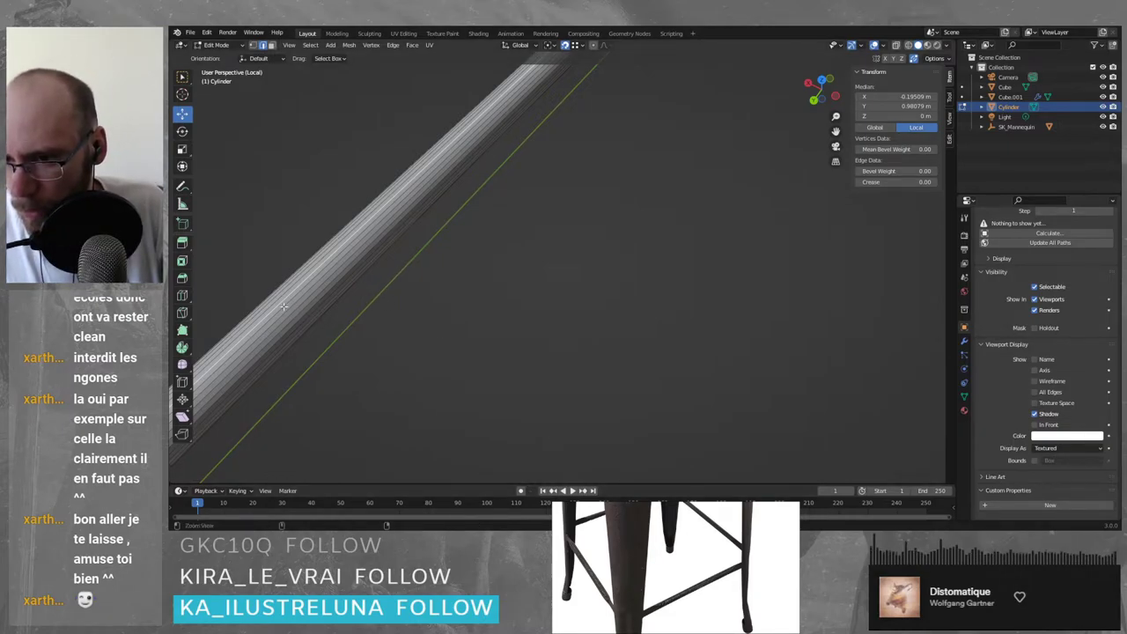
ctrl+middle_drag(284, 308, 412, 346)
middle_drag(398, 308, 341, 308)
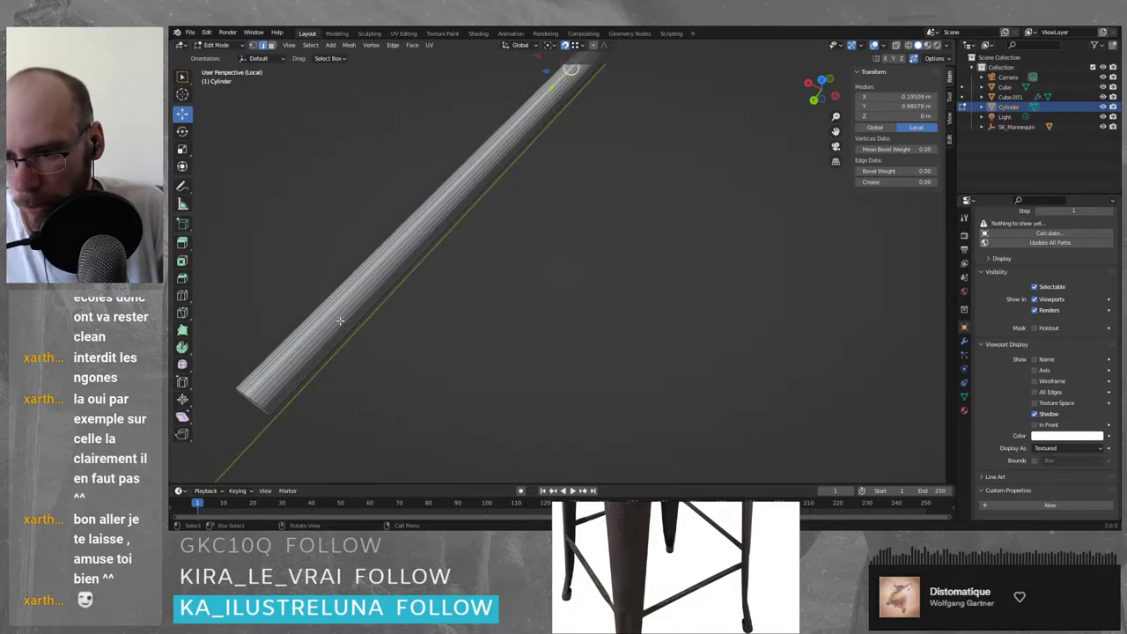
click(340, 319)
scroll(308, 304, up, 3)
ctrl+click(246, 268)
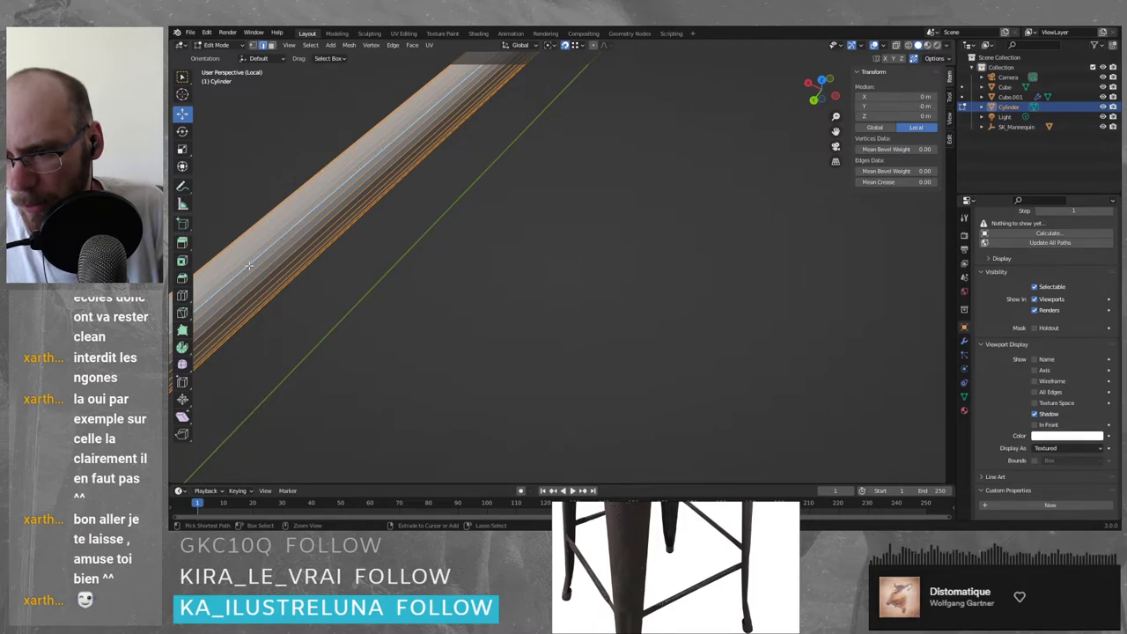
ctrl+click(250, 265)
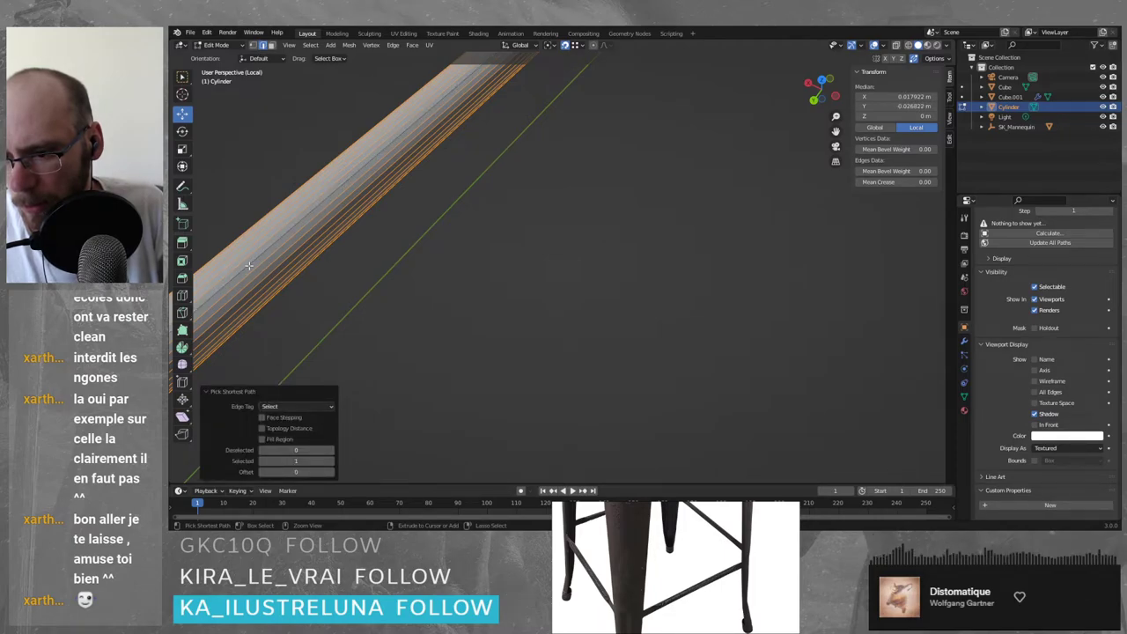
key(ctrl+z)
key(ctrl+z)
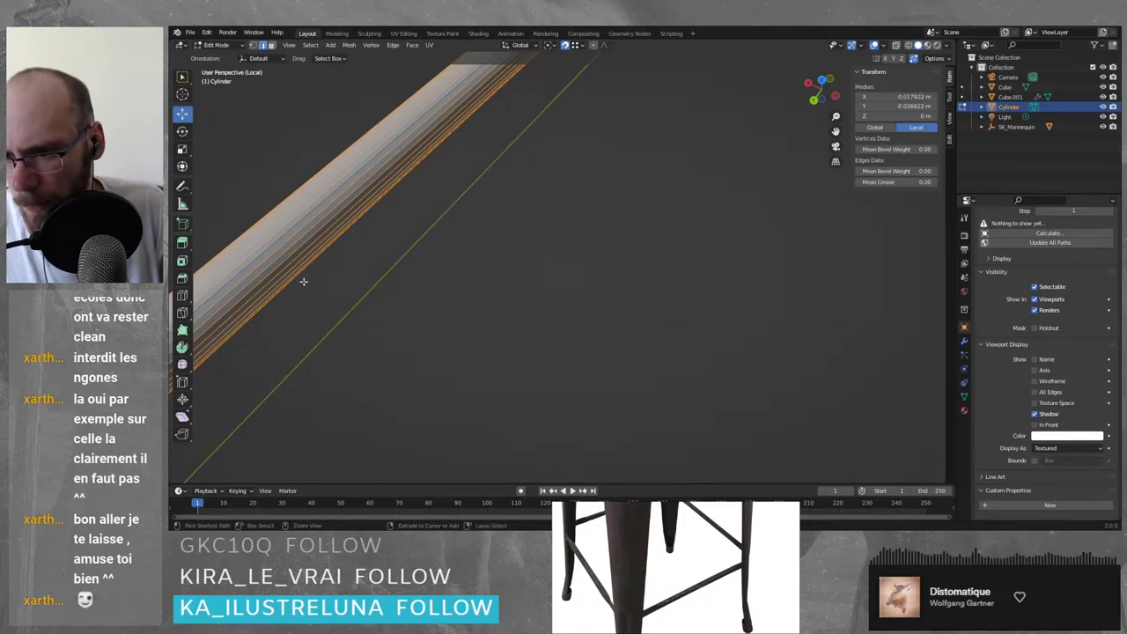
- Retry the shortest-path selection between two other lengthwise edges of the rod, and undo the recent selection changes
click(303, 288)
ctrl+click(262, 260)
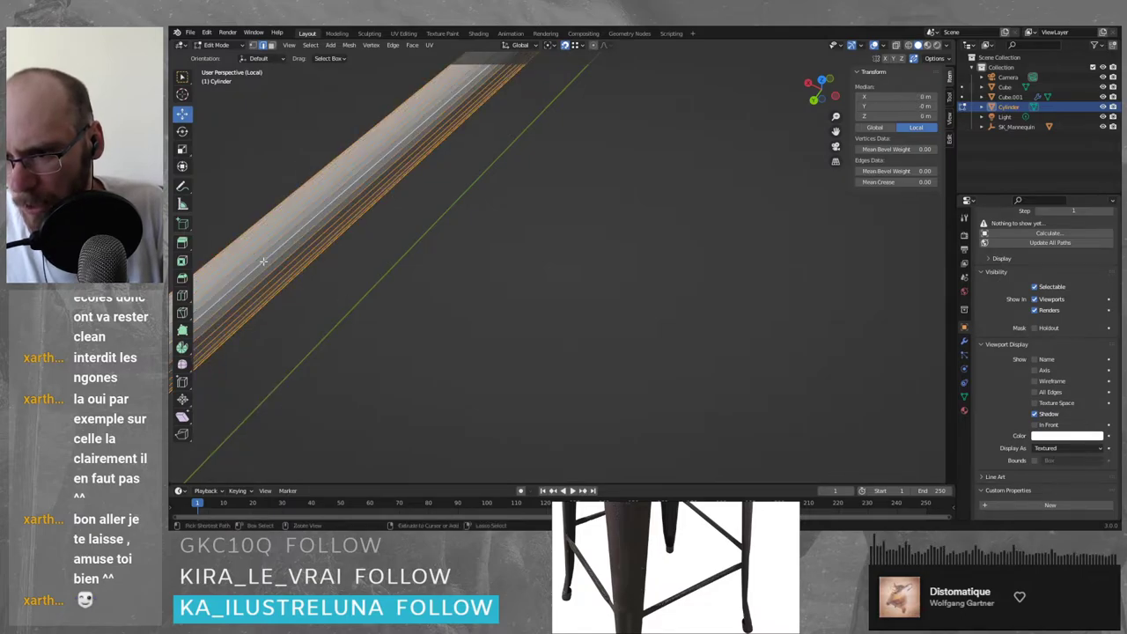
ctrl+click(262, 261)
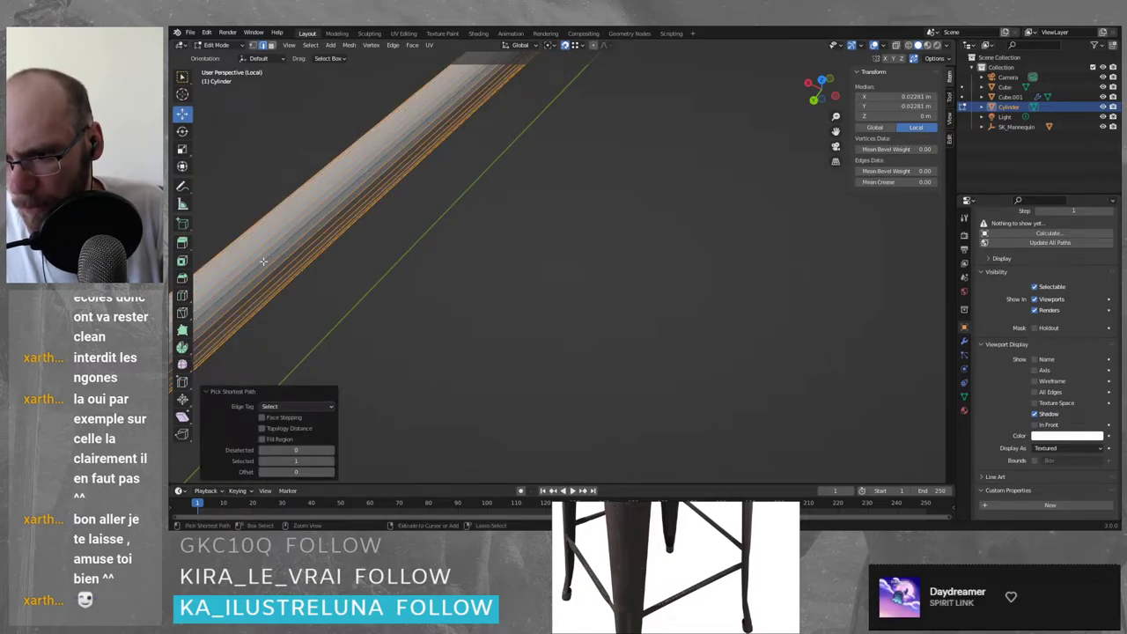
key(ctrl+z)
key(ctrl+z)
key(ctrl+z)
key(ctrl+z)
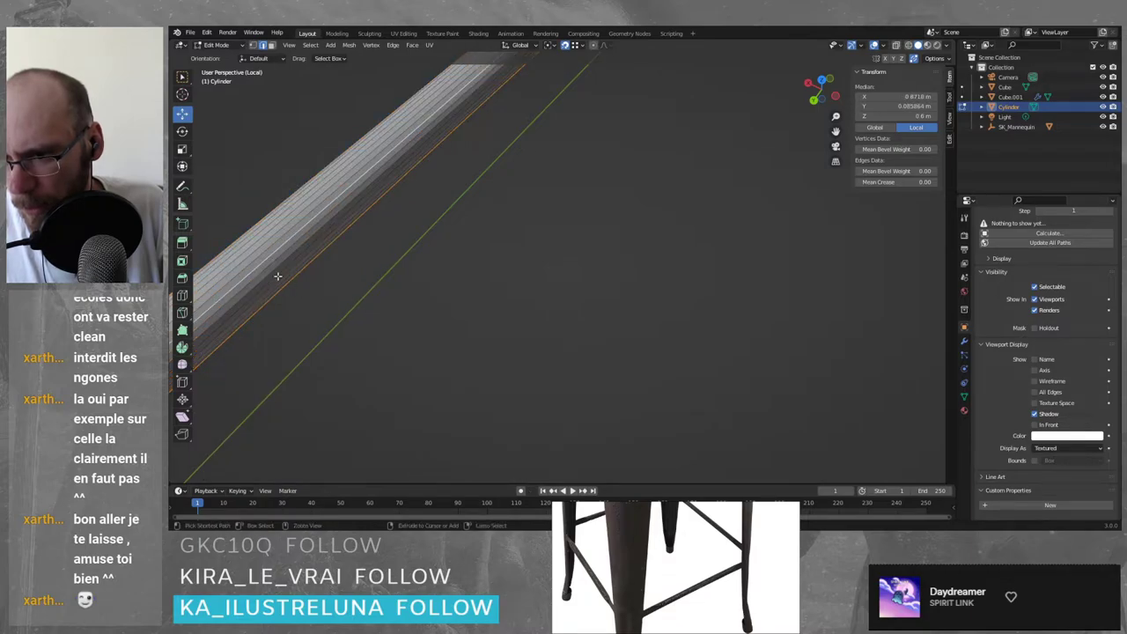
- Try Pick Shortest Path between two lengthwise rod edges with Deselected 11, Selected 100 and Offset 100, and clear the selection
click(265, 262)
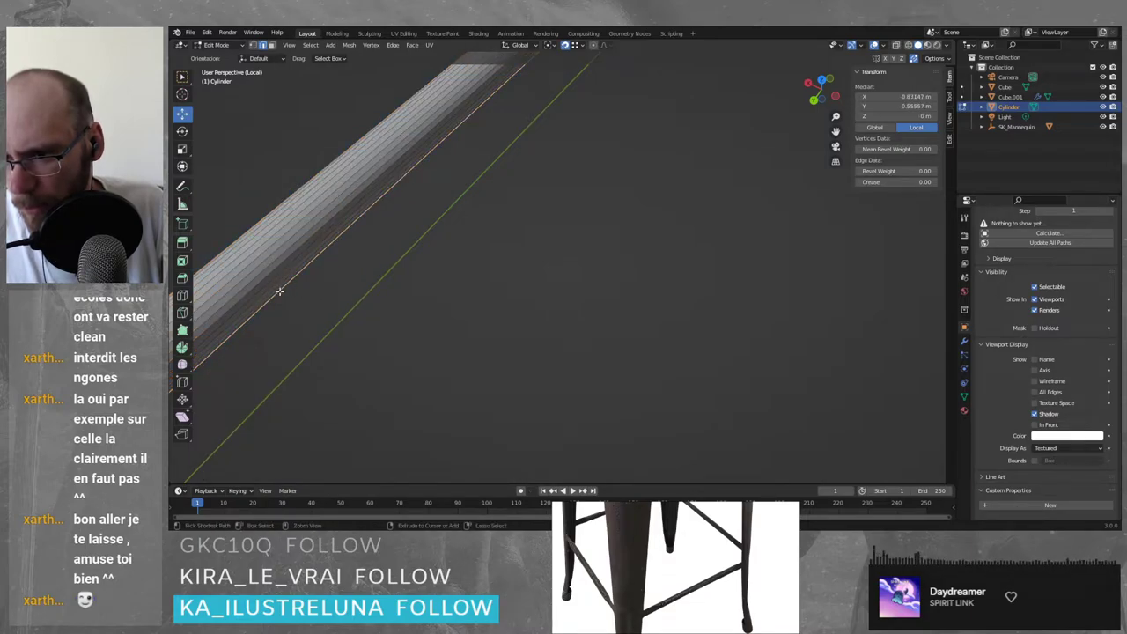
ctrl+click(280, 292)
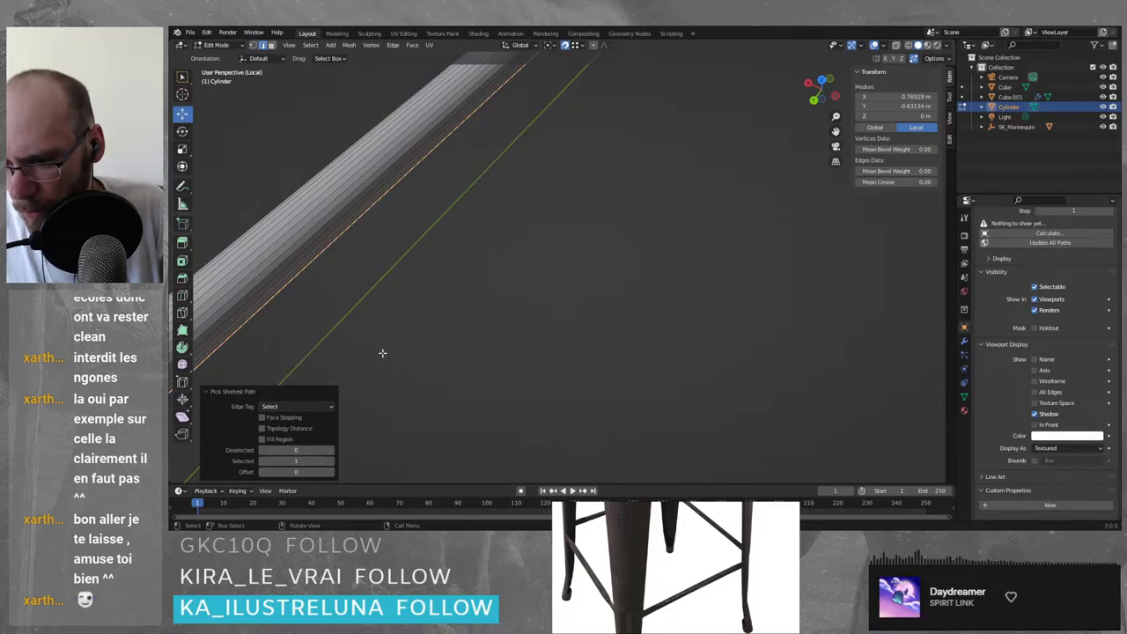
middle_drag(382, 353, 521, 357)
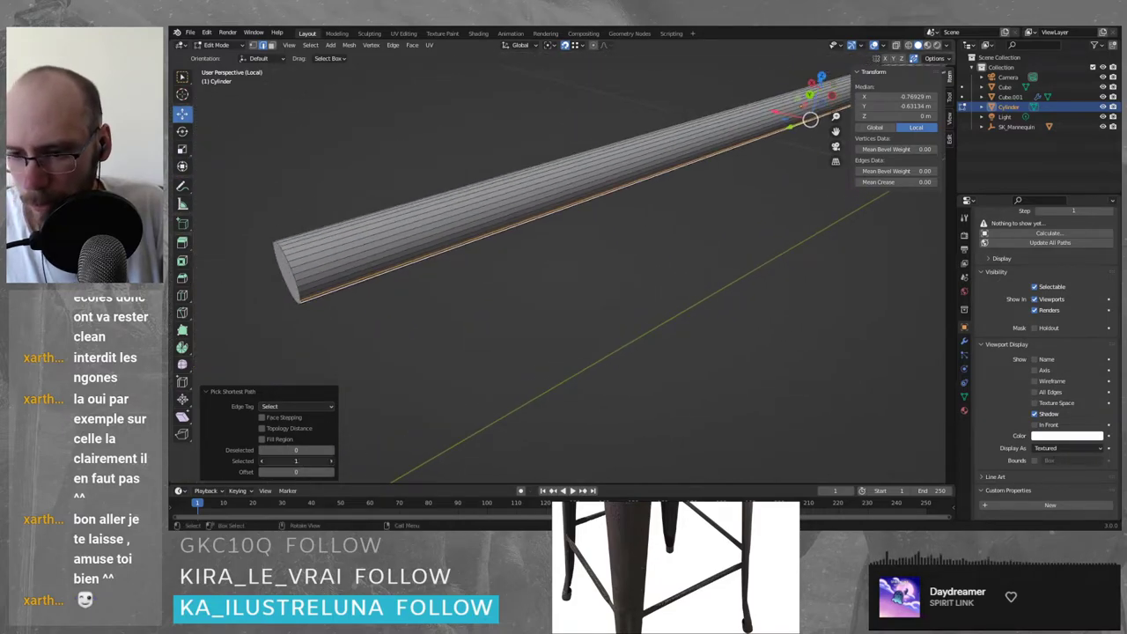
drag(291, 462, 387, 462)
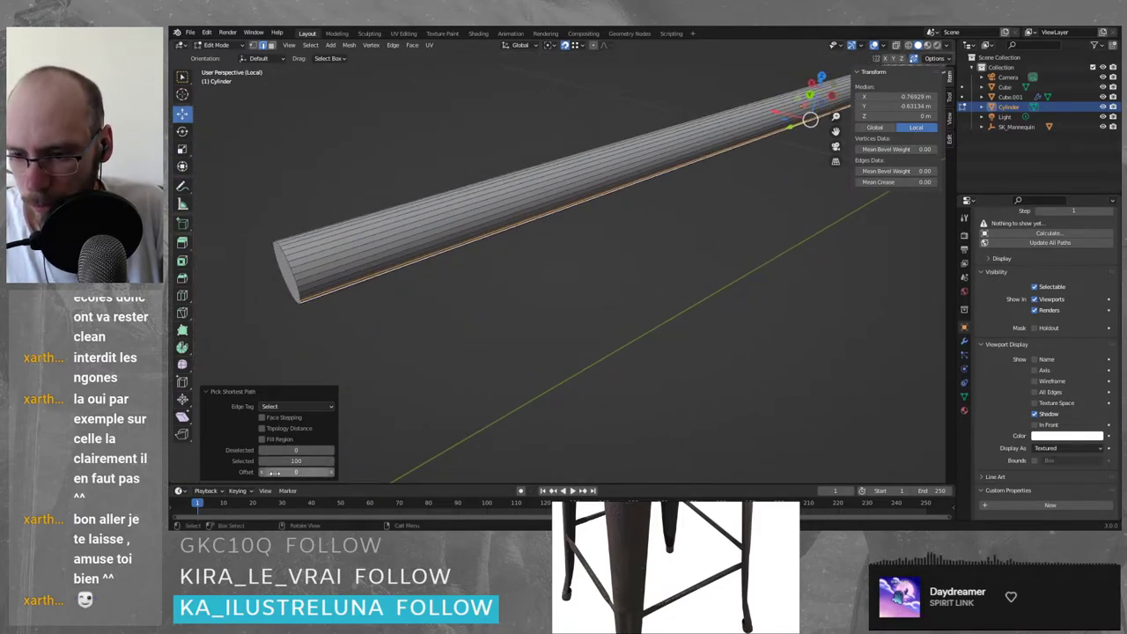
drag(277, 472, 370, 473)
mouse_move(289, 451)
mouse_down()
mouse_move(352, 451)
mouse_move(304, 451)
mouse_up()
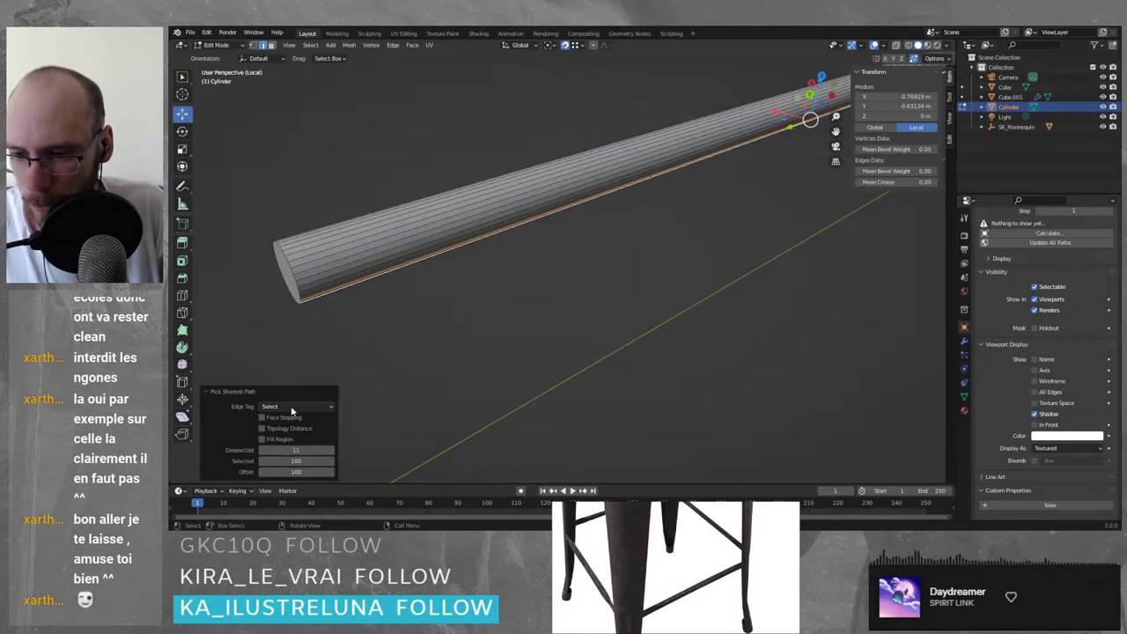
click(286, 408)
click(417, 334)
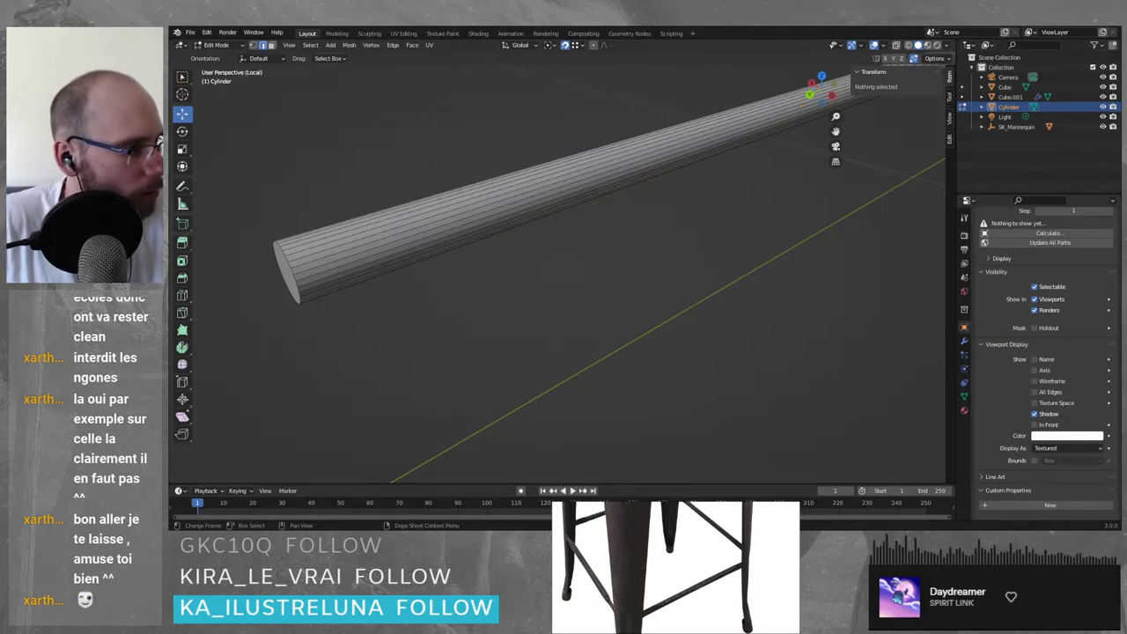
- Switch to the browser and read the Blender 2.79 Manual's Edges & Faces page on selecting edge loops, edge rings and face loops
scroll(637, 573, up, 3)
scroll(644, 556, down, 2)
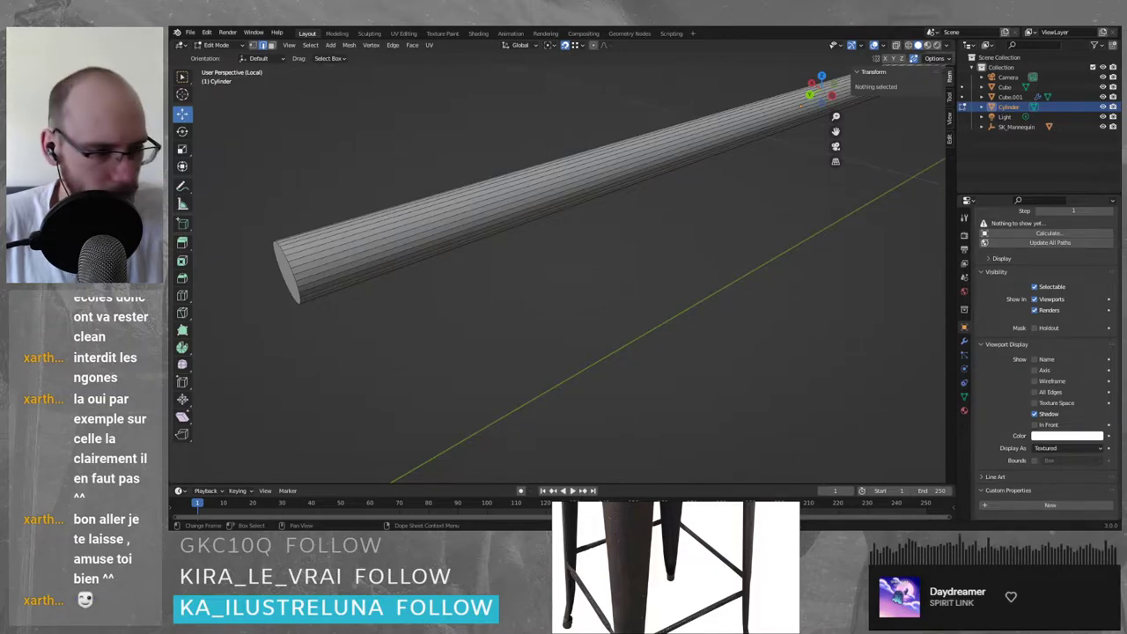
key(alt+Tab)
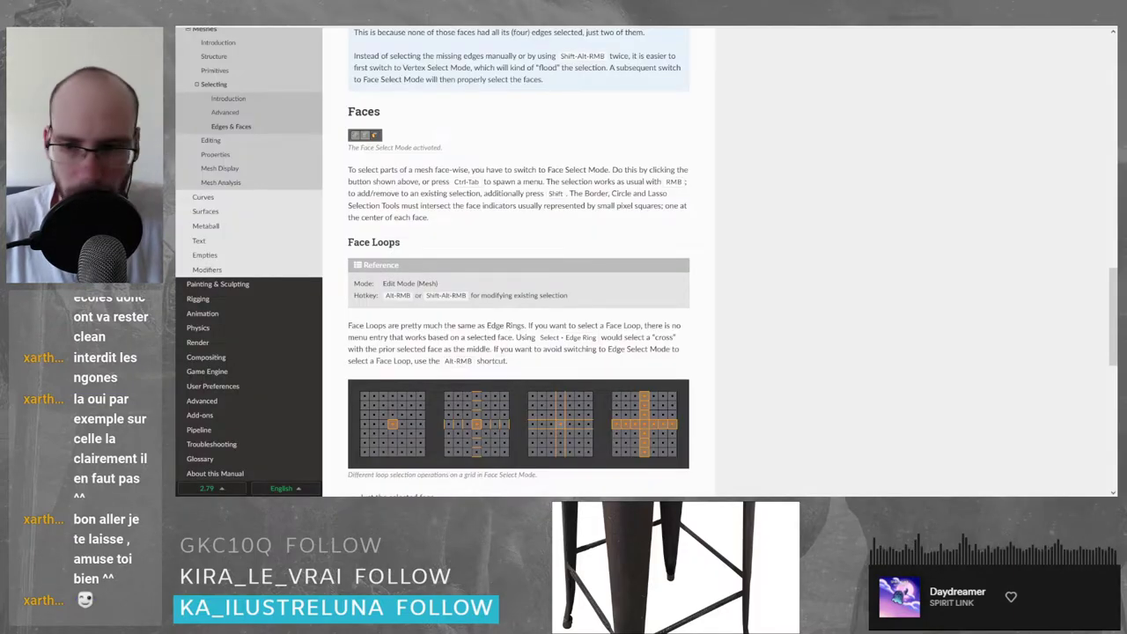
scroll(519, 264, up, 4)
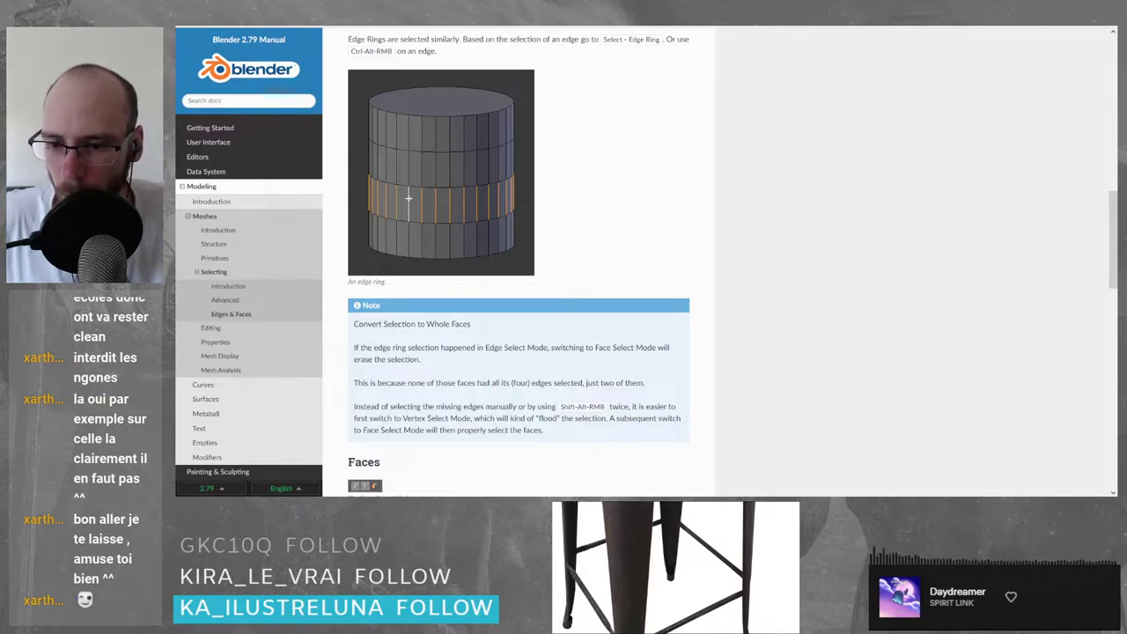
scroll(519, 264, down, 2)
scroll(519, 263, down, 5)
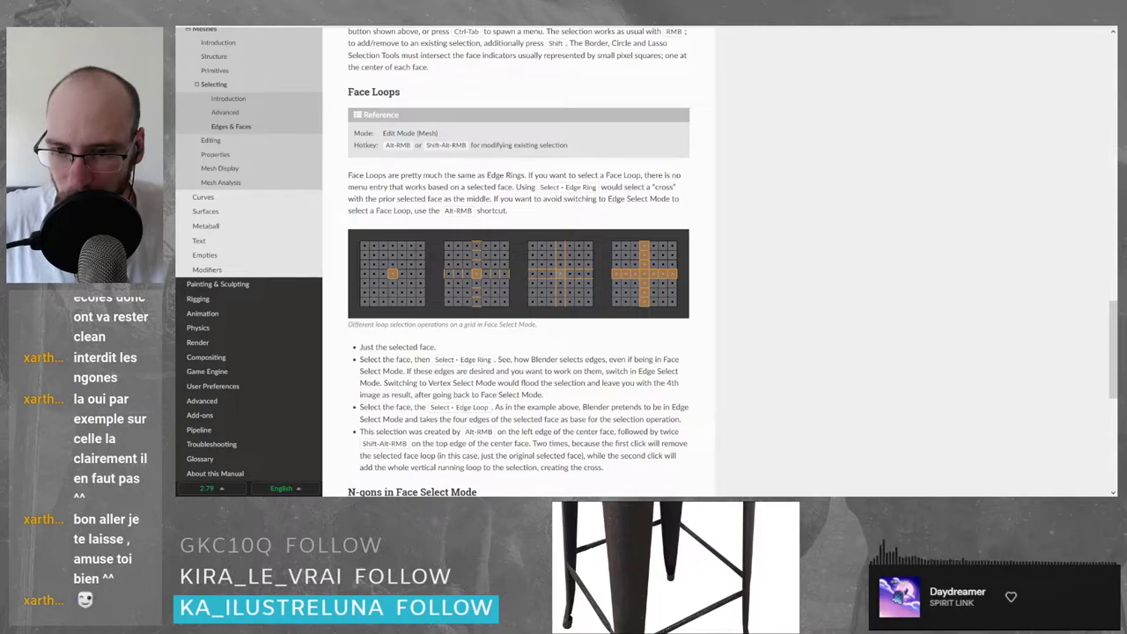
scroll(519, 264, down, 3)
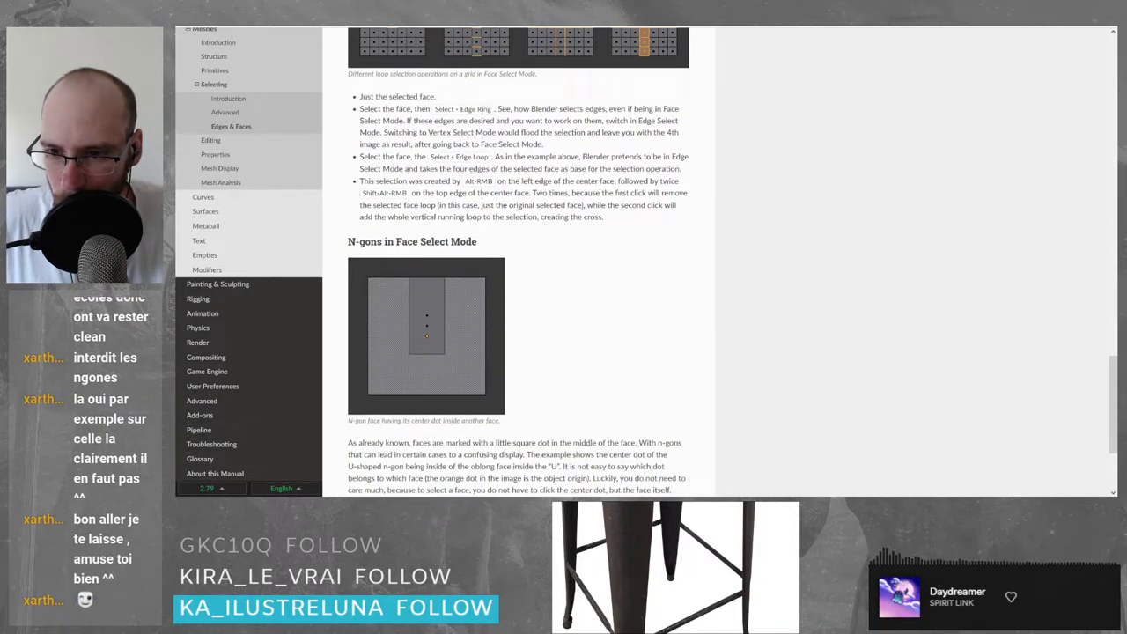
scroll(518, 264, down, 2)
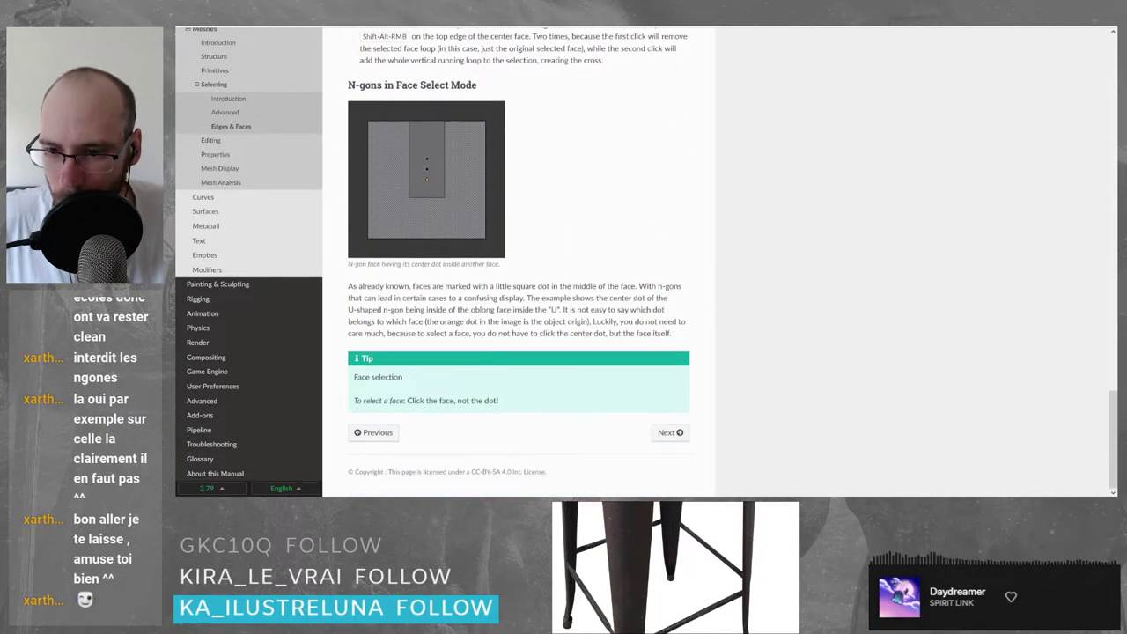
scroll(519, 264, up, 10)
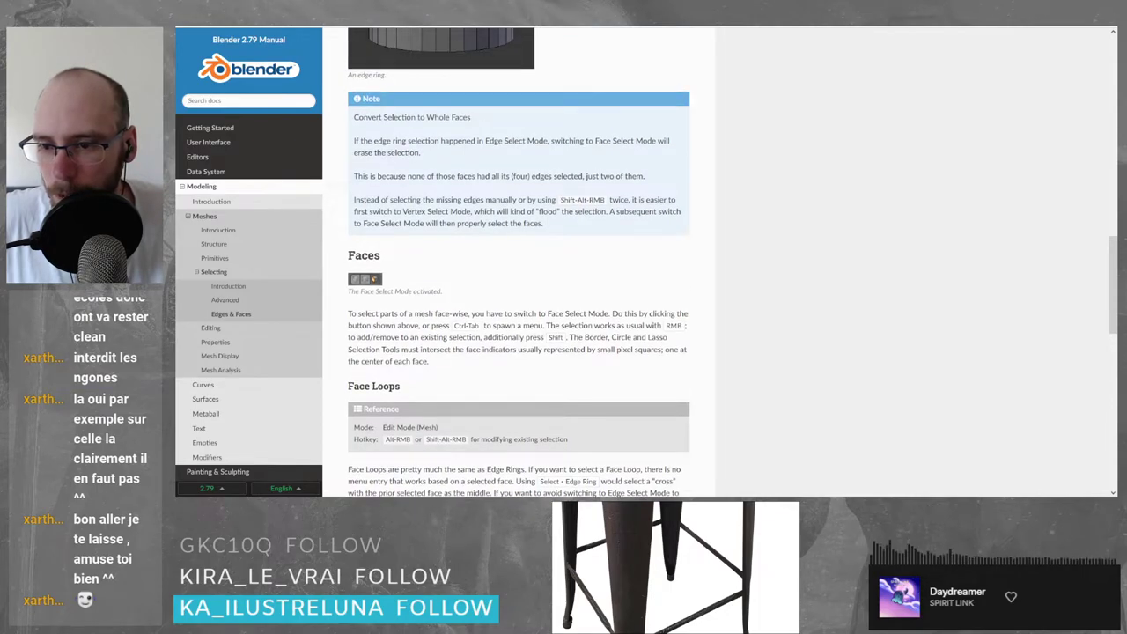
scroll(518, 265, up, 5)
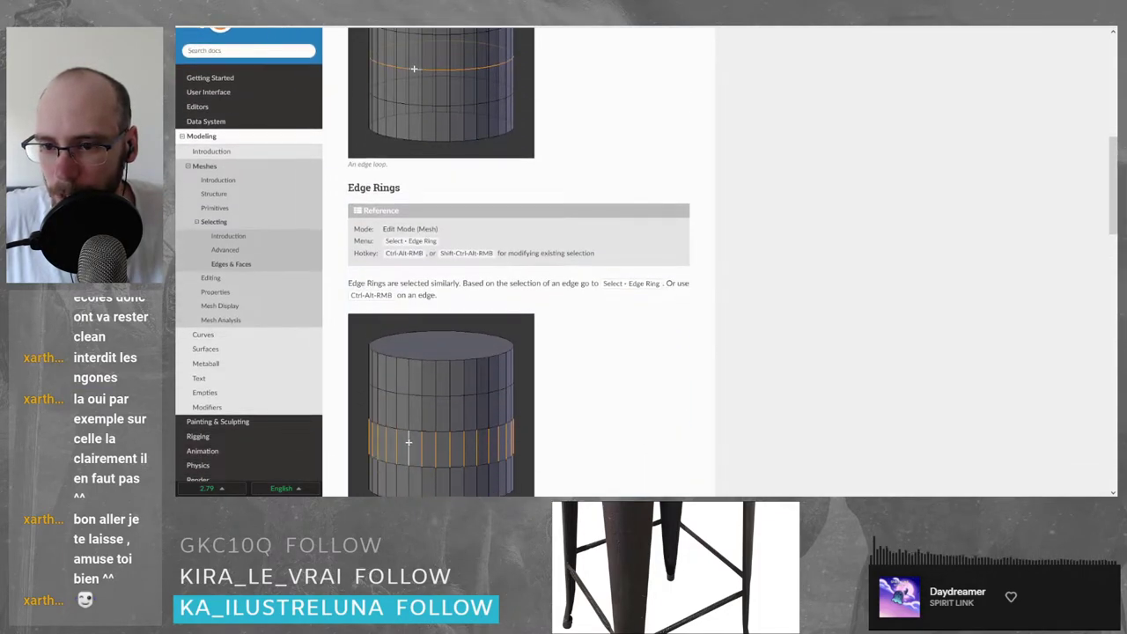
scroll(518, 264, up, 4)
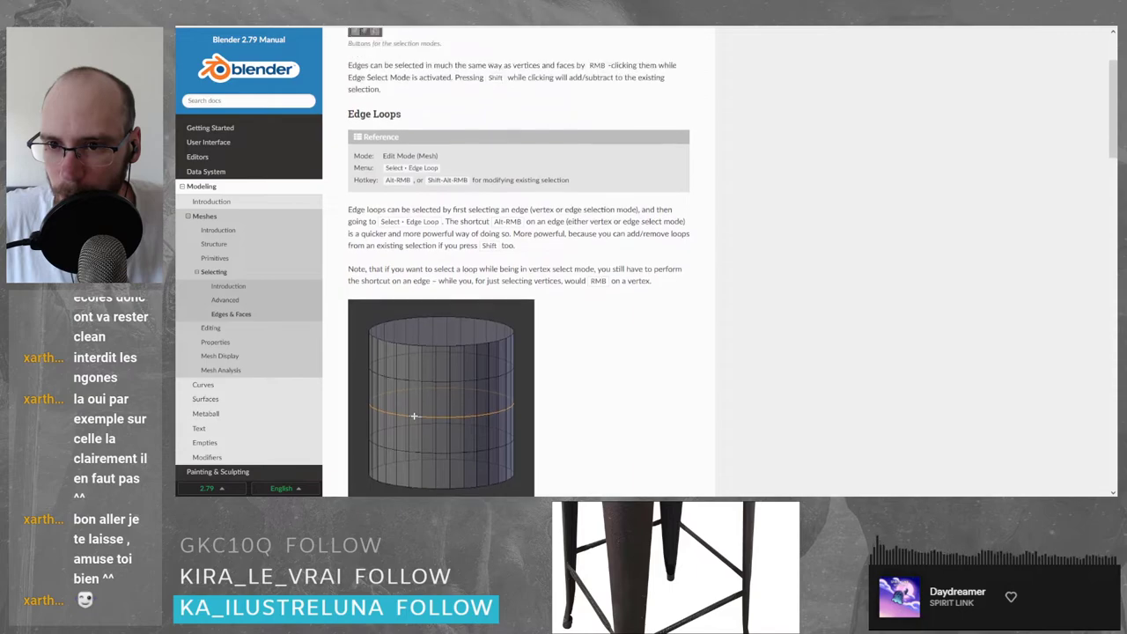
scroll(519, 264, up, 2)
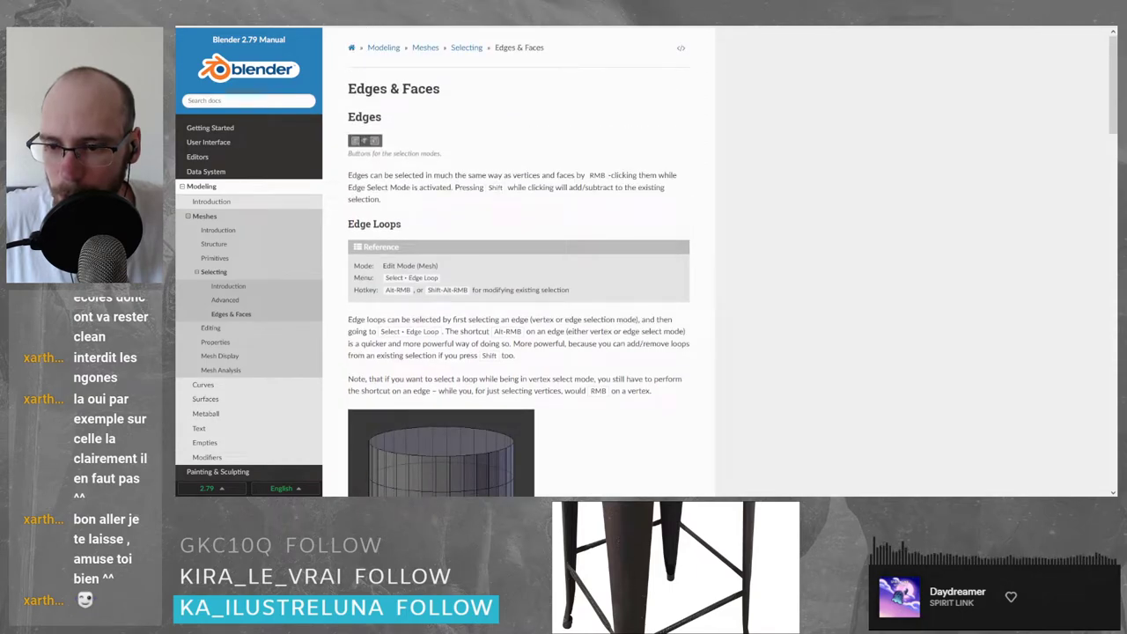
scroll(408, 399, down, 9)
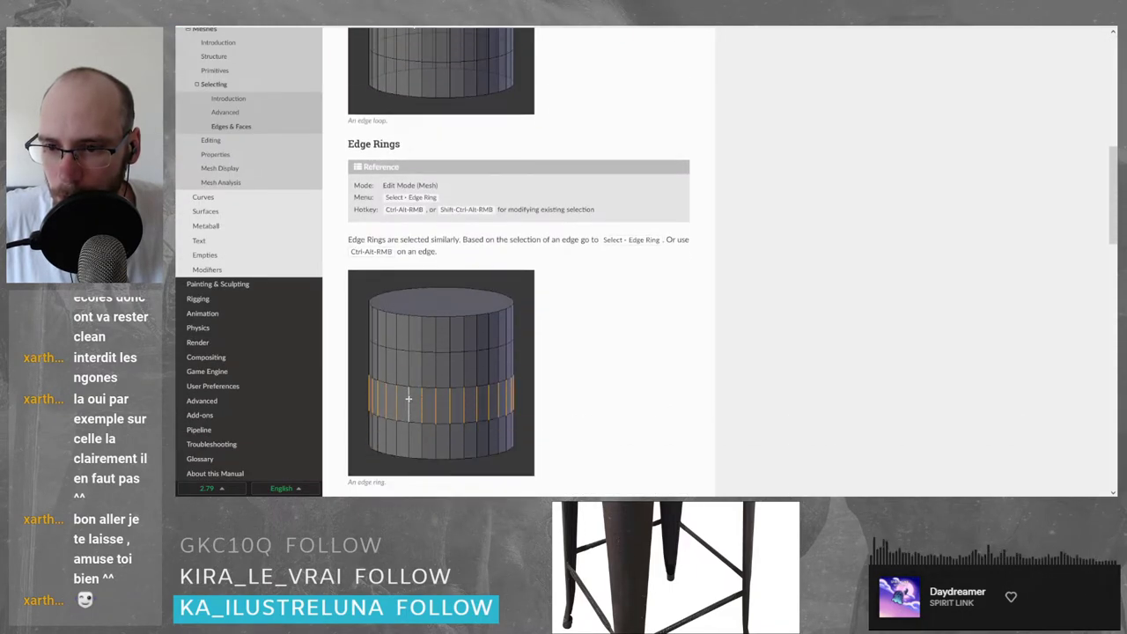
scroll(408, 399, down, 2)
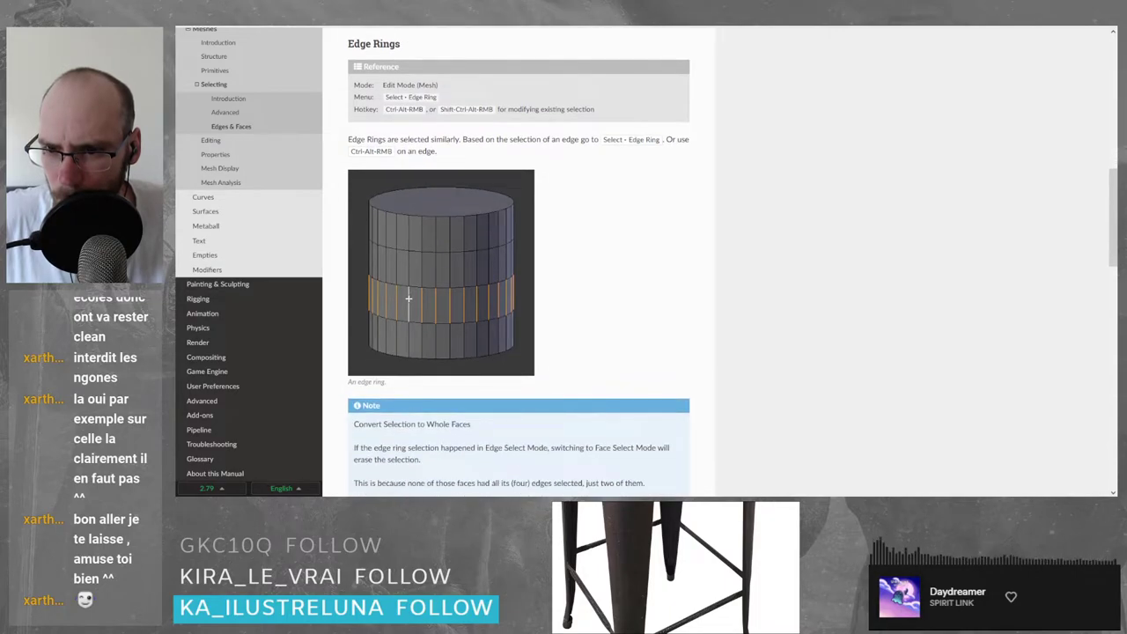
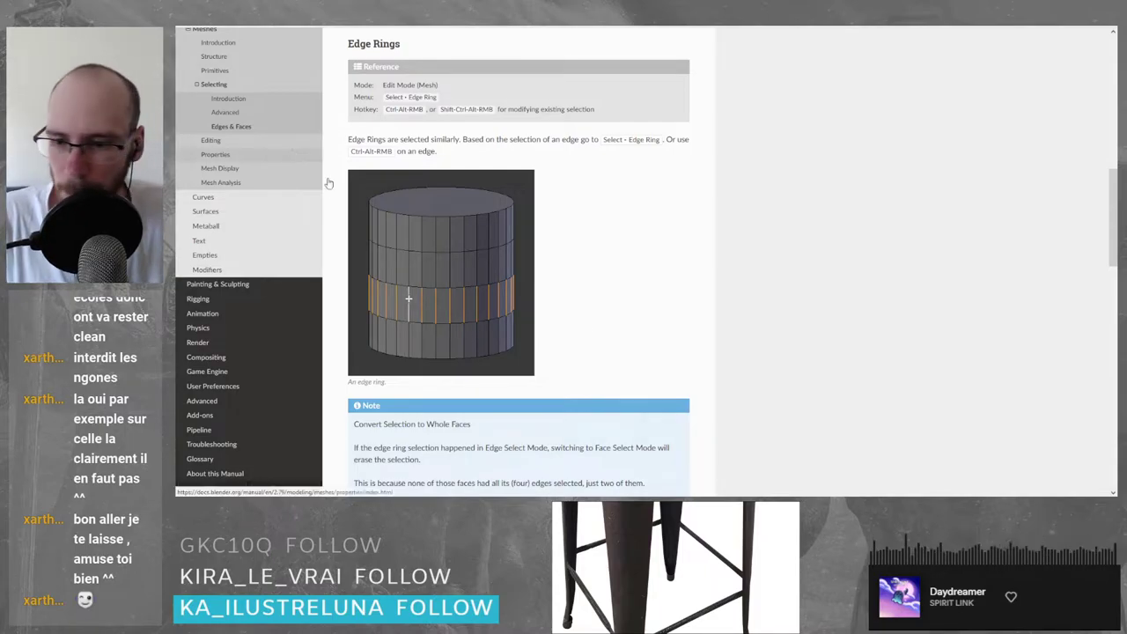
scroll(327, 183, down, 5)
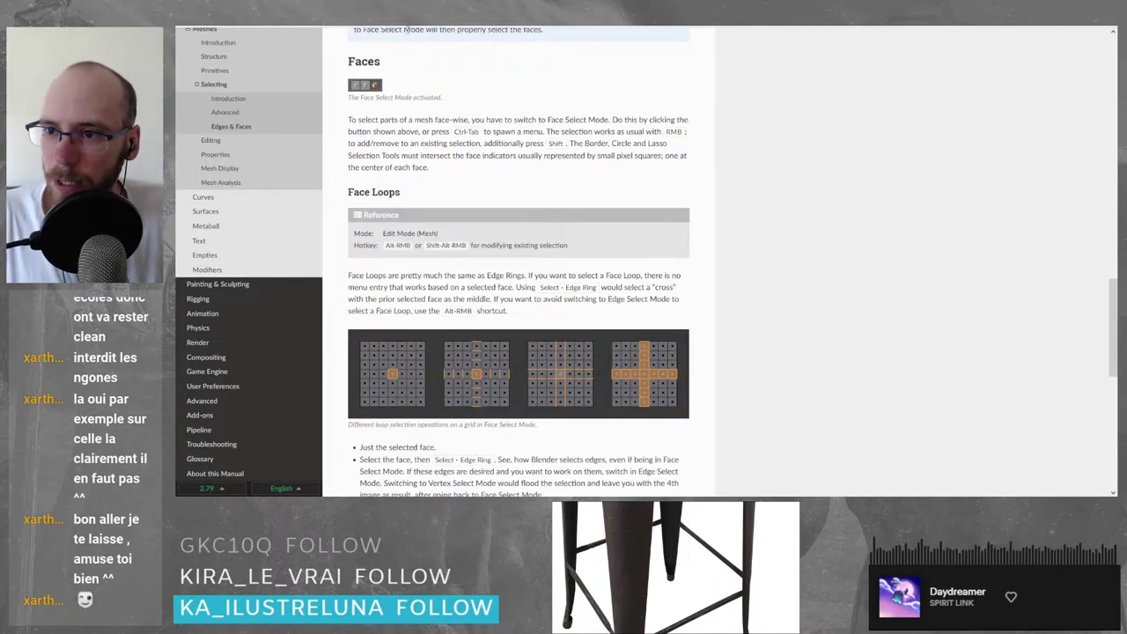
key(ctrl+l)
text(blend)
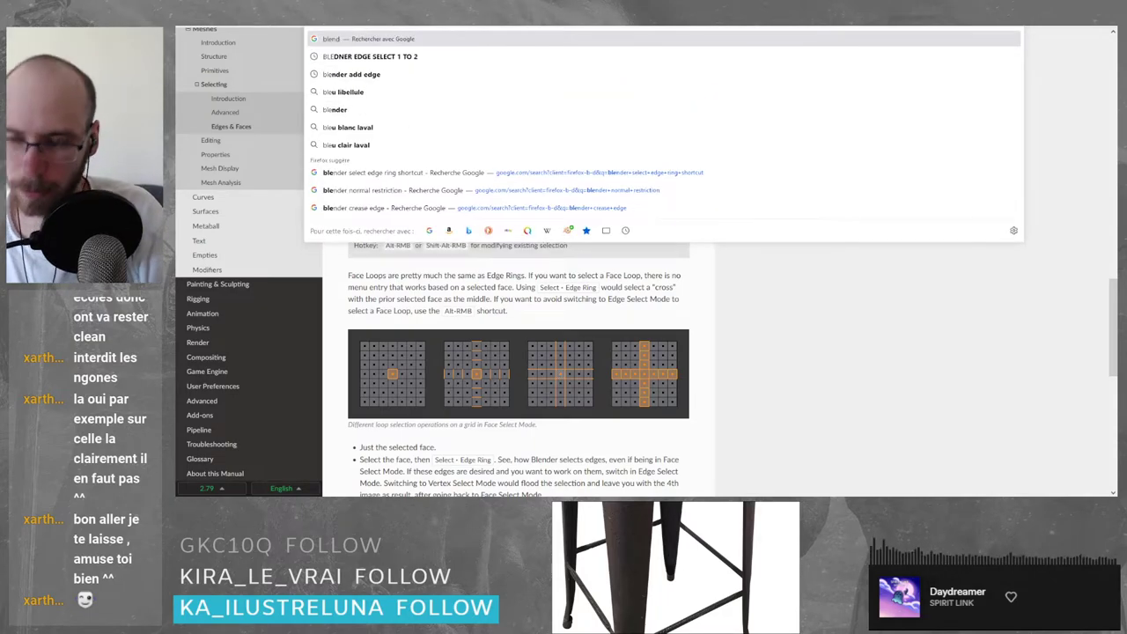
text(er)
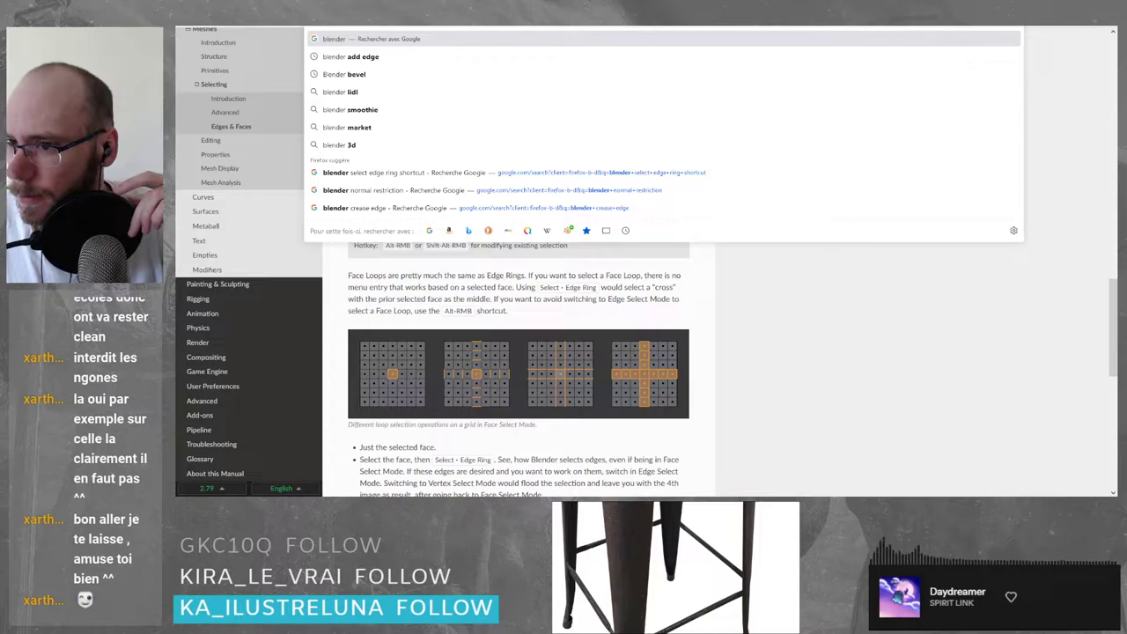
- Open the manual's Advanced mesh selection page and examine the Shortest Path options and the Edge Ring instructions
click(224, 113)
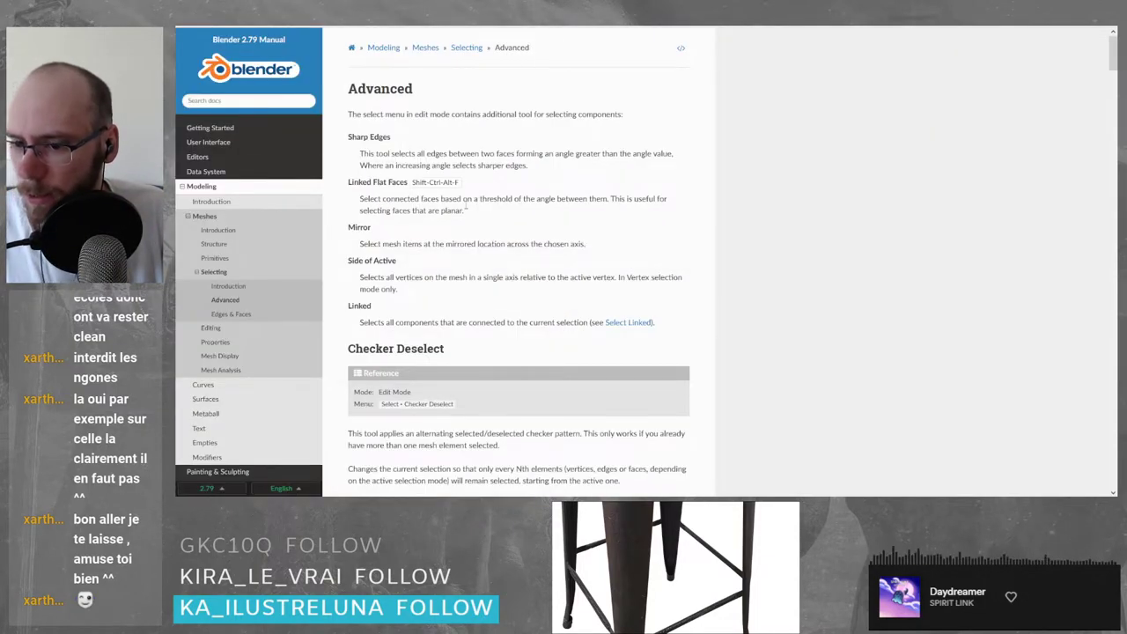
scroll(466, 209, down, 20)
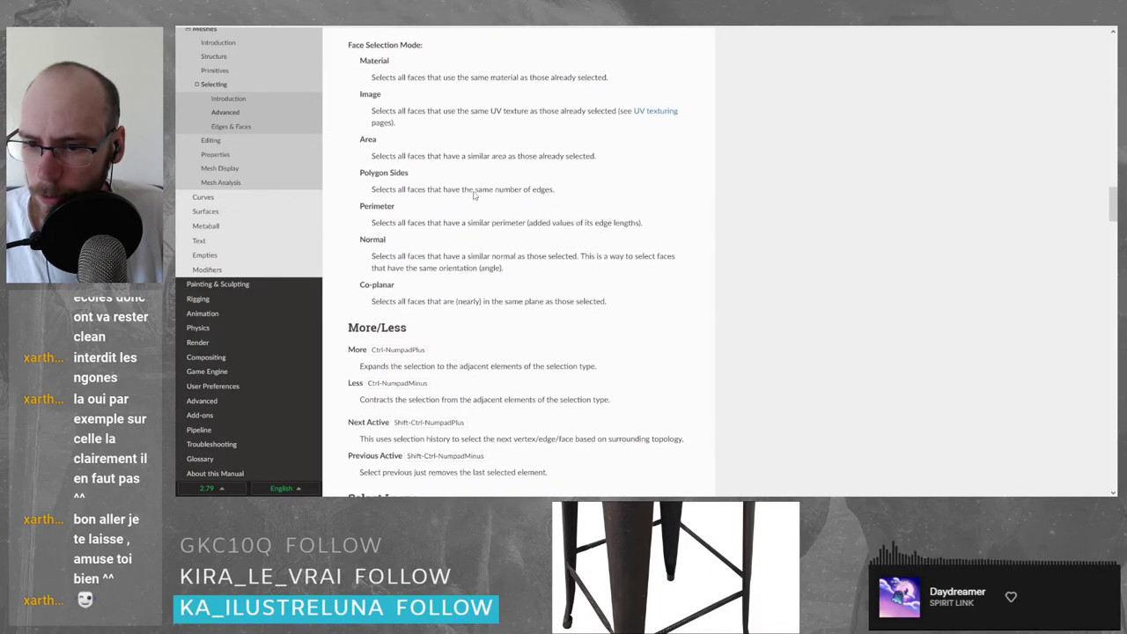
scroll(473, 196, down, 10)
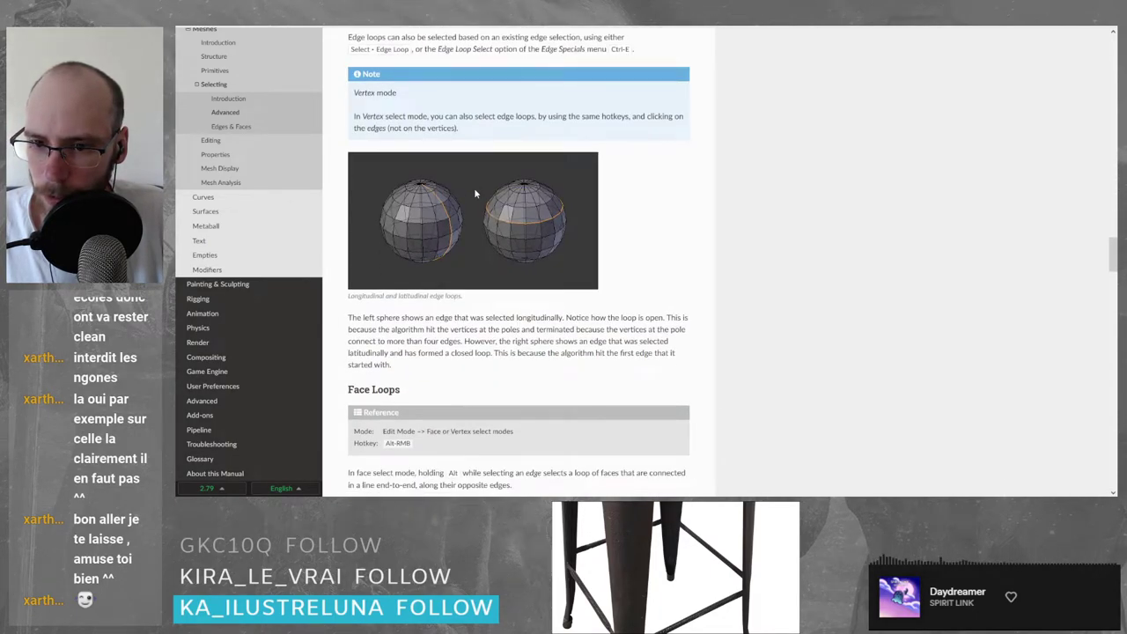
scroll(474, 193, down, 15)
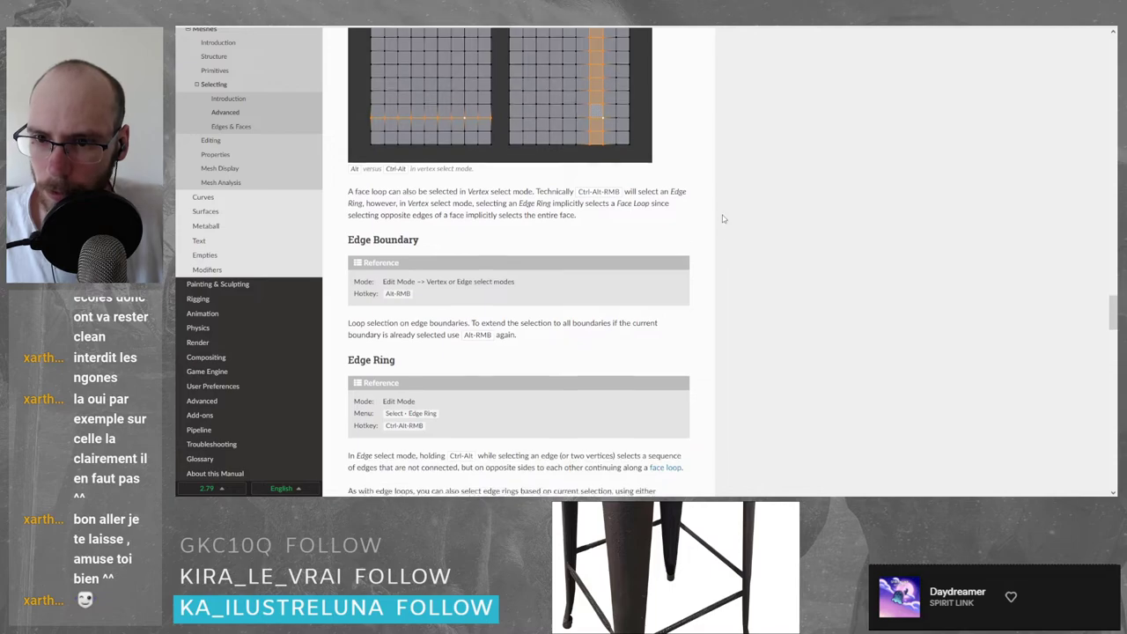
scroll(723, 218, down, 10)
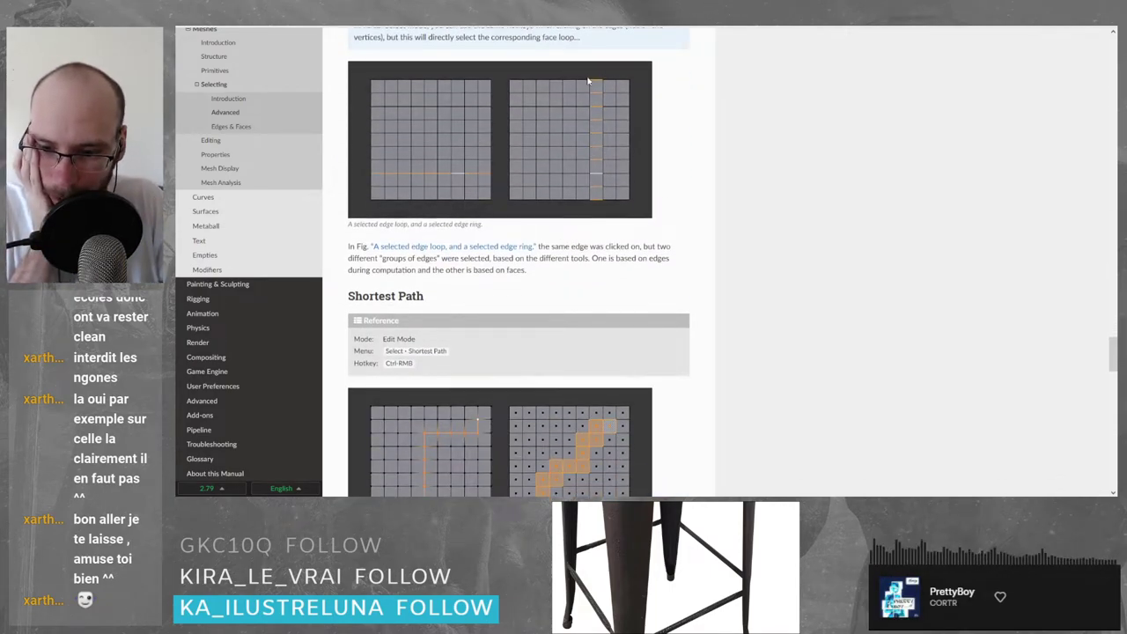
scroll(588, 132, up, 2)
scroll(590, 188, down, 8)
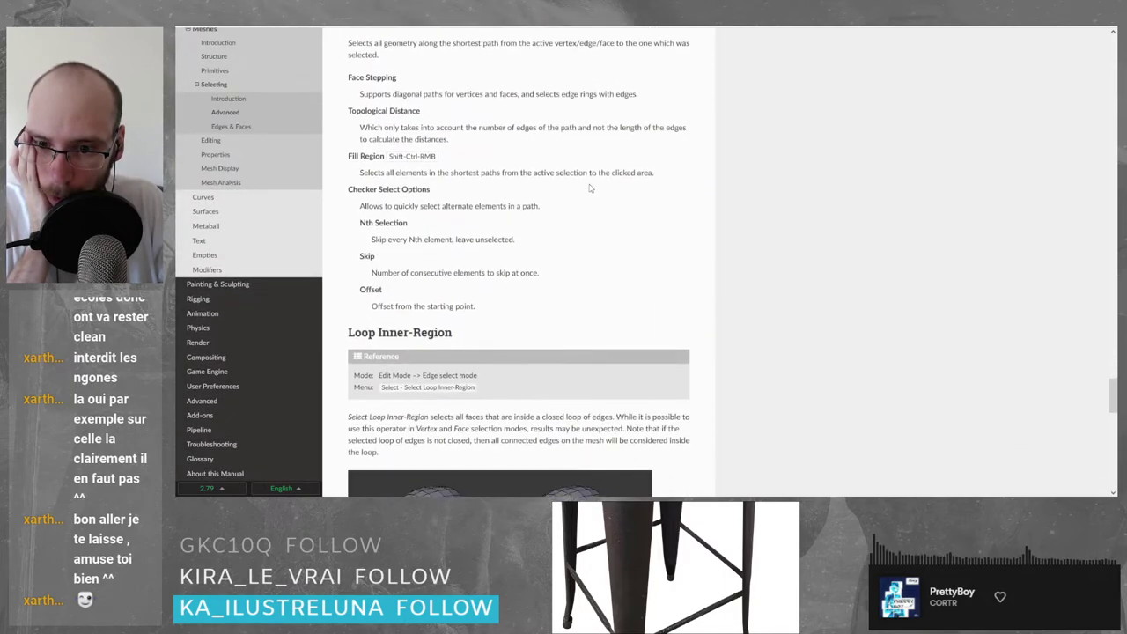
scroll(590, 187, down, 10)
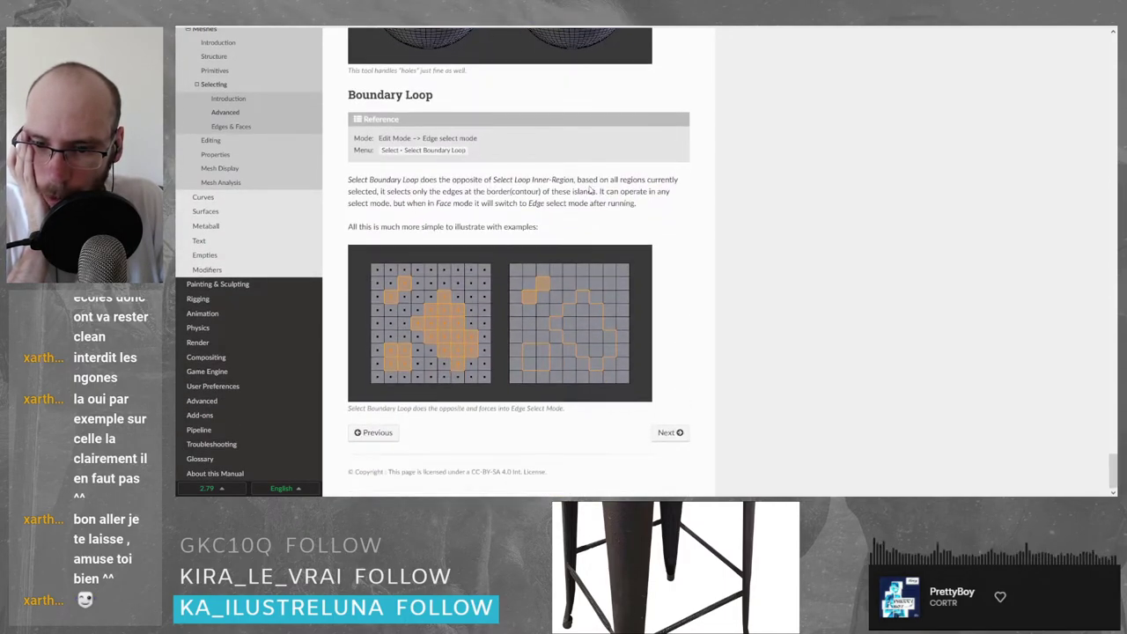
scroll(590, 191, up, 12)
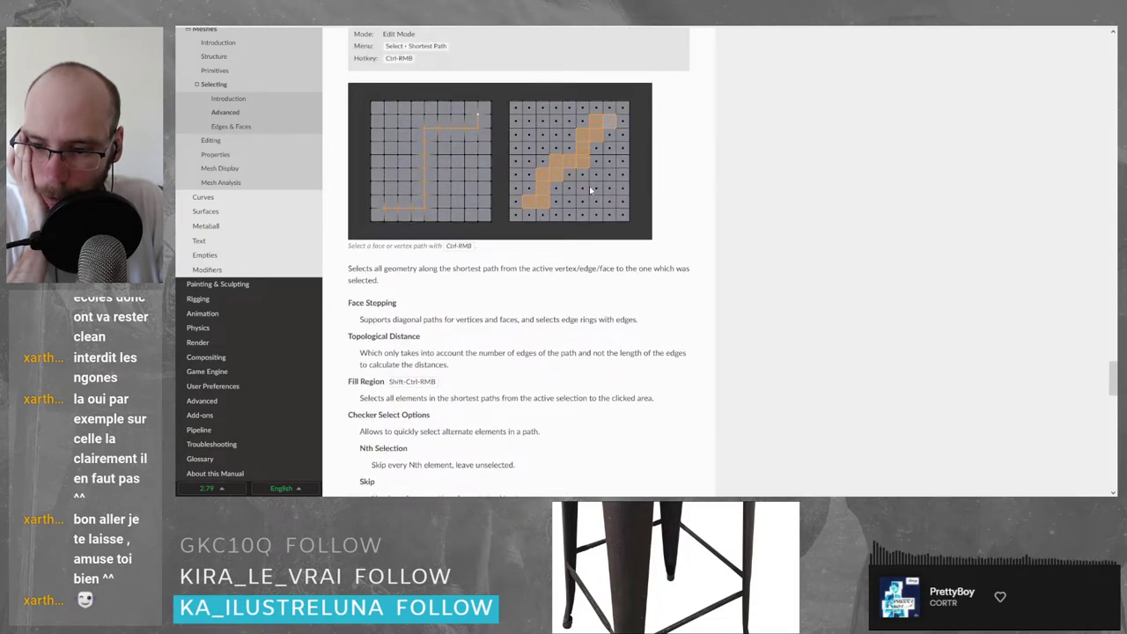
scroll(590, 190, up, 5)
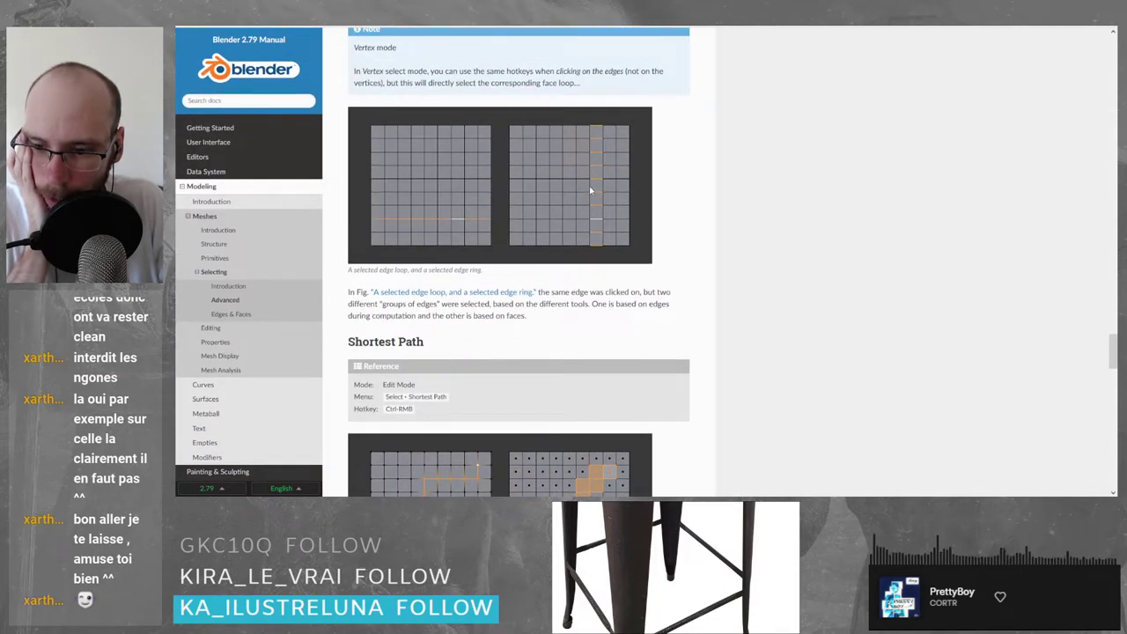
scroll(589, 187, up, 1)
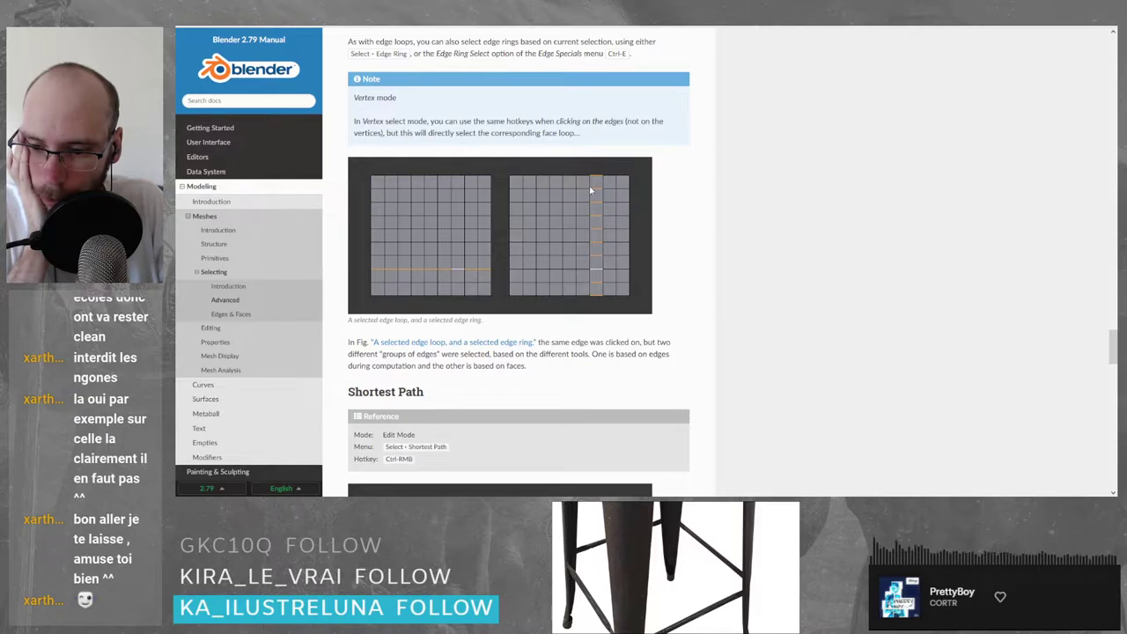
scroll(589, 186, up, 3)
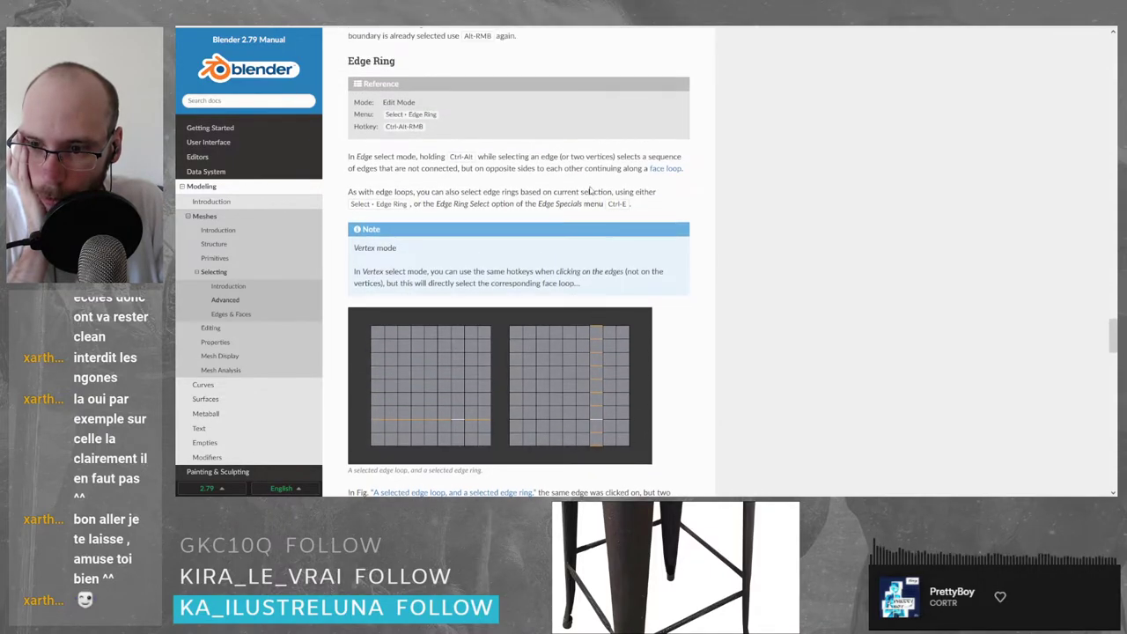
scroll(589, 191, up, 1)
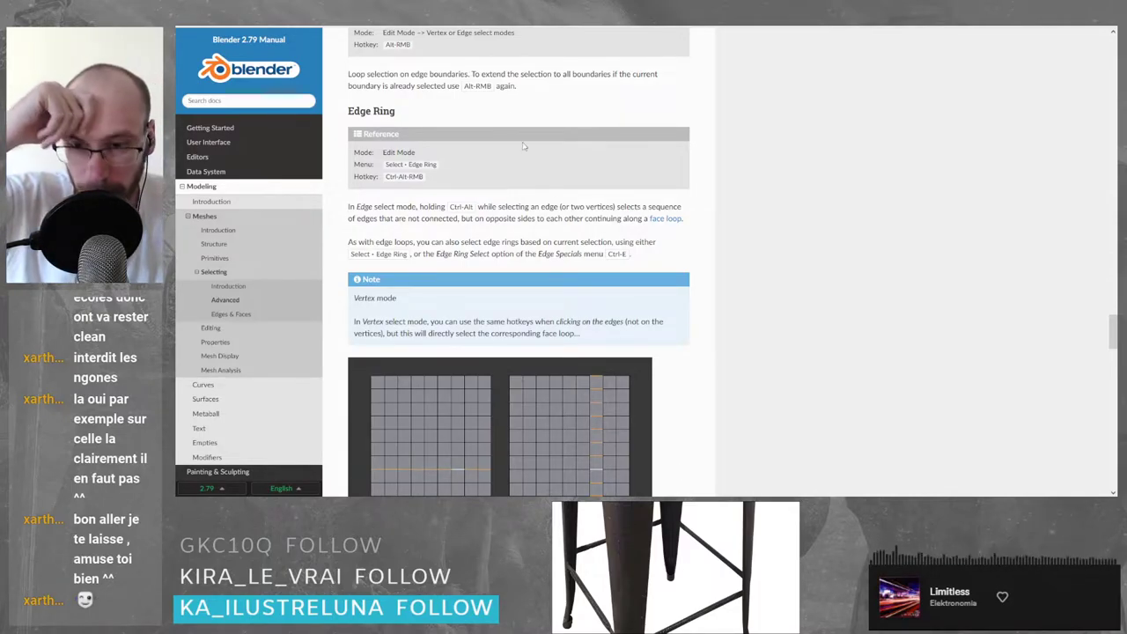
- Search the web for "blender align objects to each other"
click(419, 16)
text(edge)
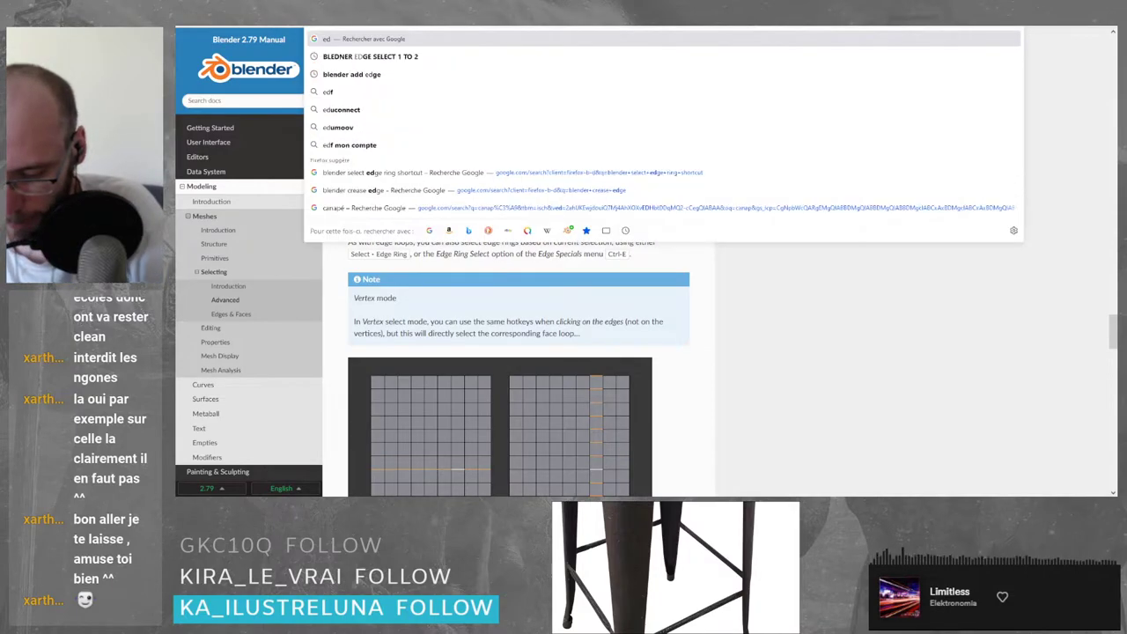
key(BackSpace)
key(BackSpace)
key(BackSpace)
key(BackSpace)
text(bledner)
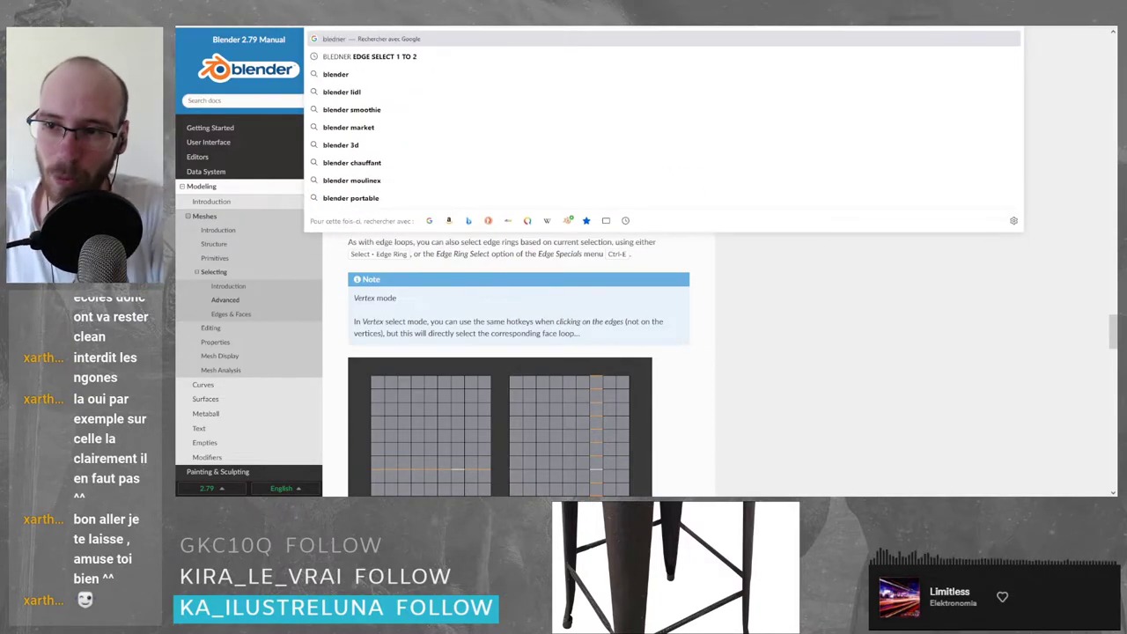
key(Down)
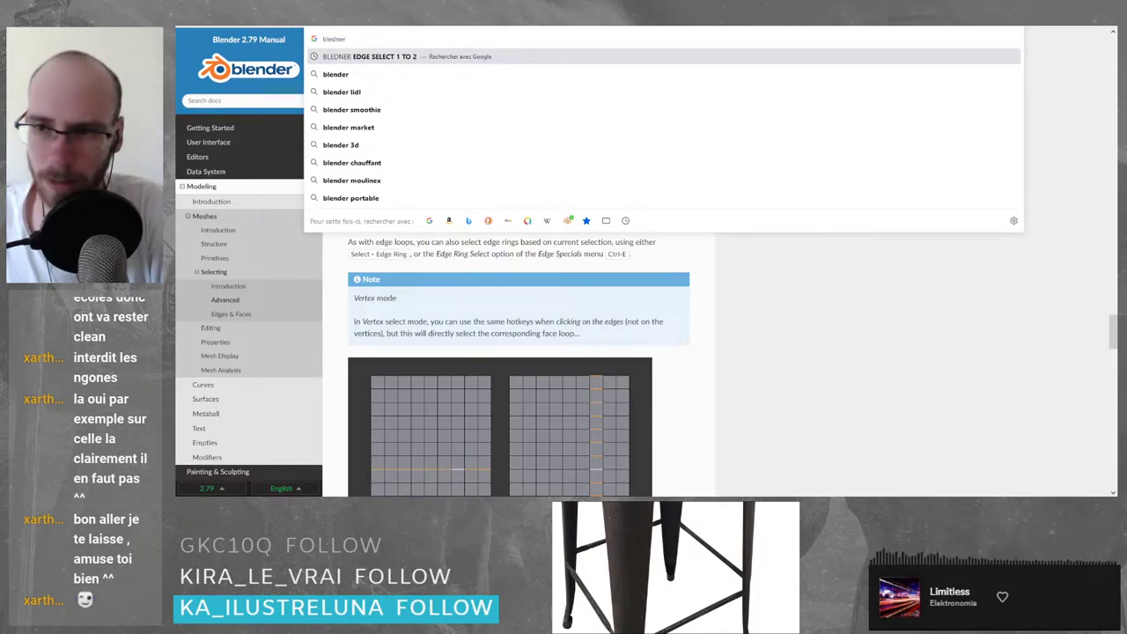
key(BackSpace)
key(BackSpace)
key(BackSpace)
key(BackSpace)
text(nder)
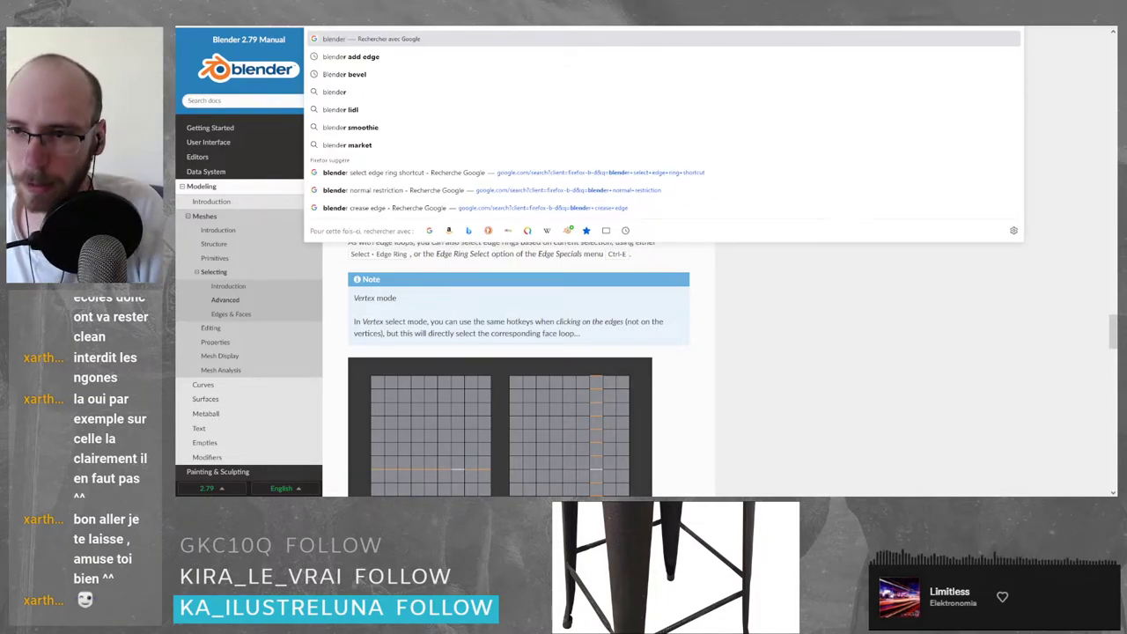
text( align)
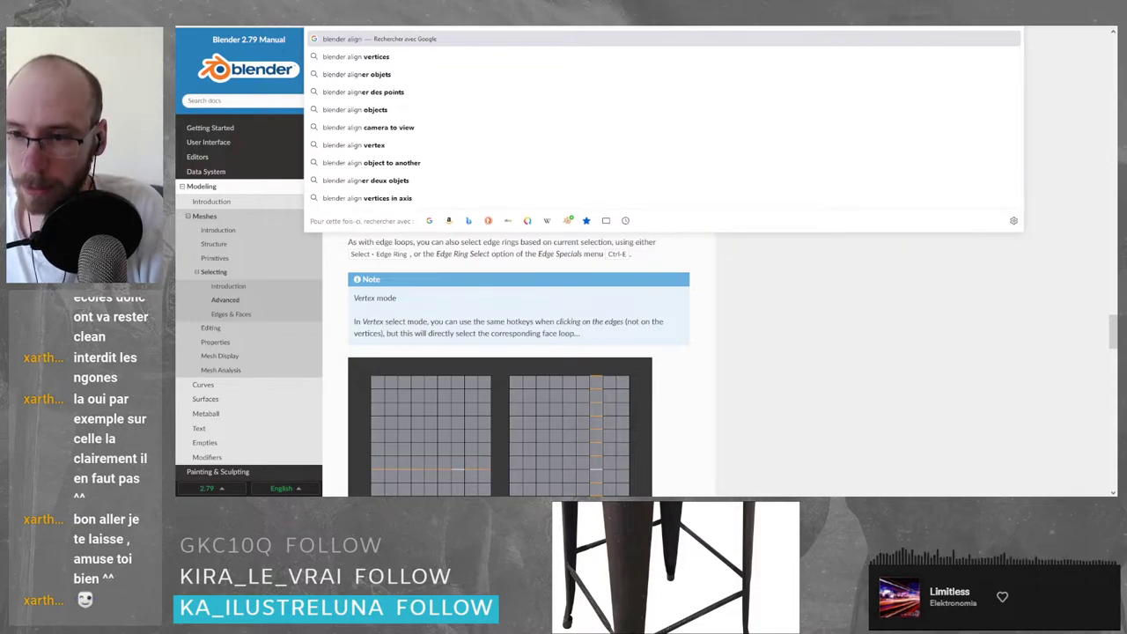
key(Down)
key(Down)
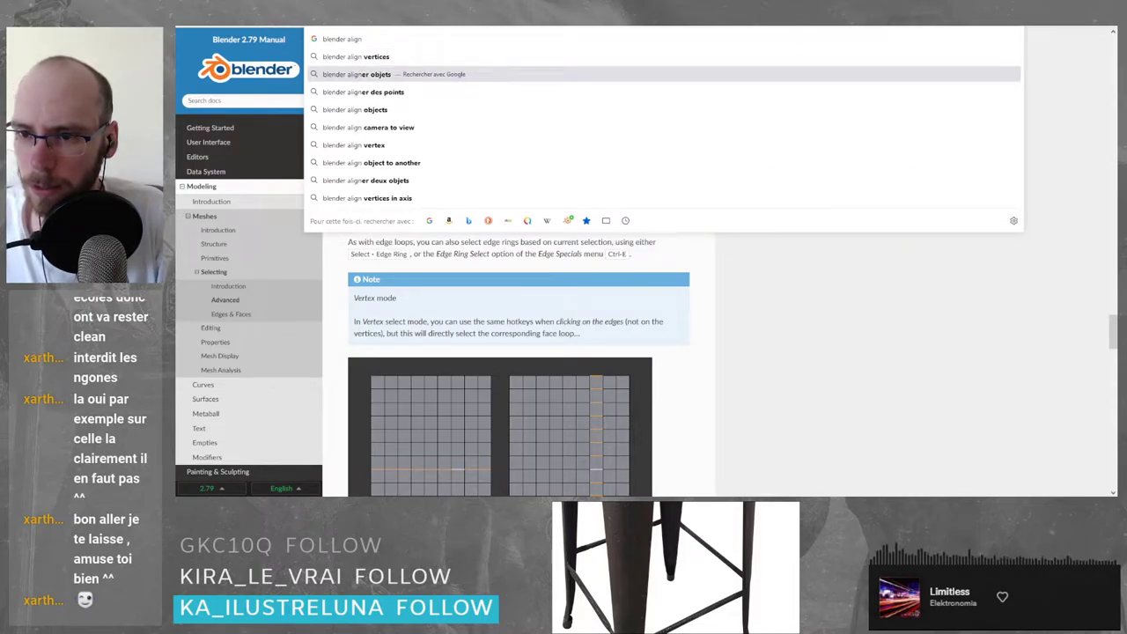
key(Down)
key(Down)
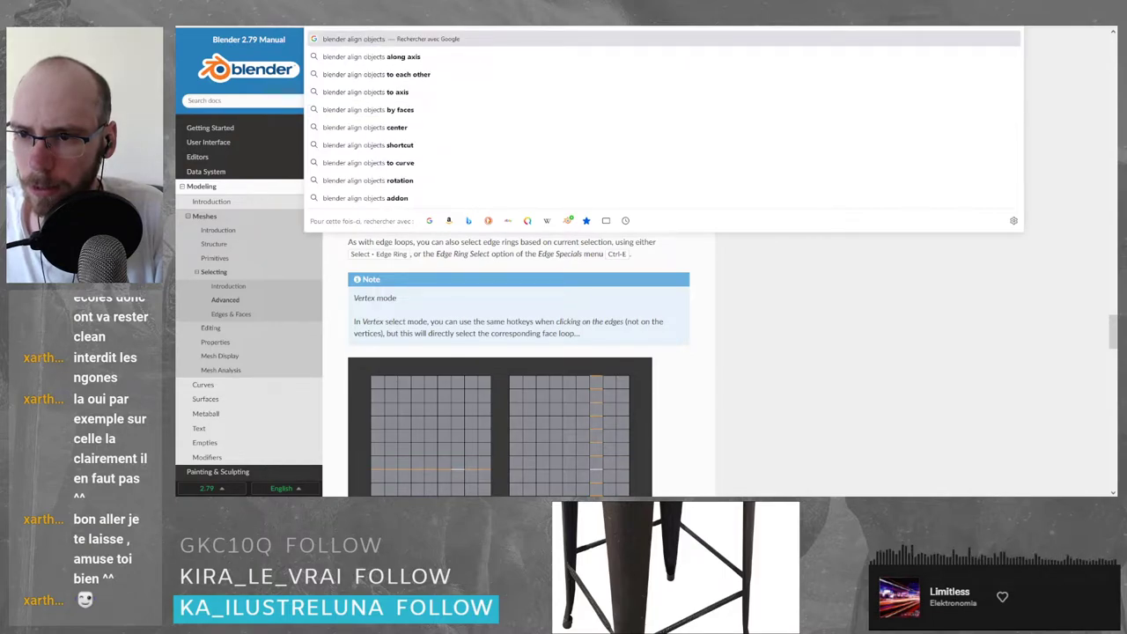
key(Down)
key(Down)
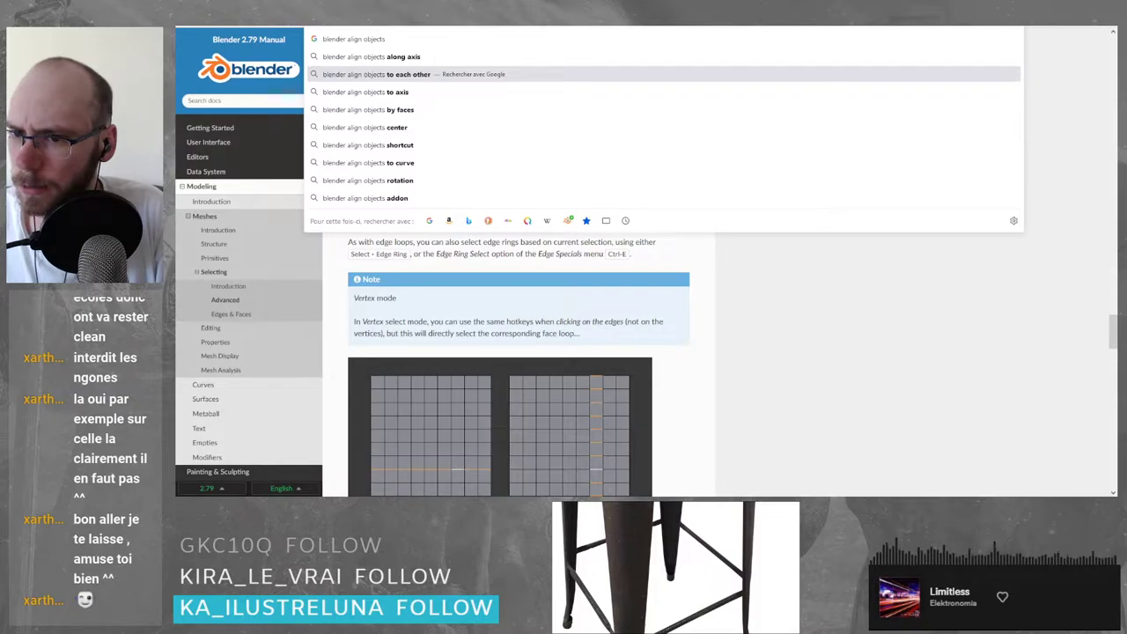
key(Return)
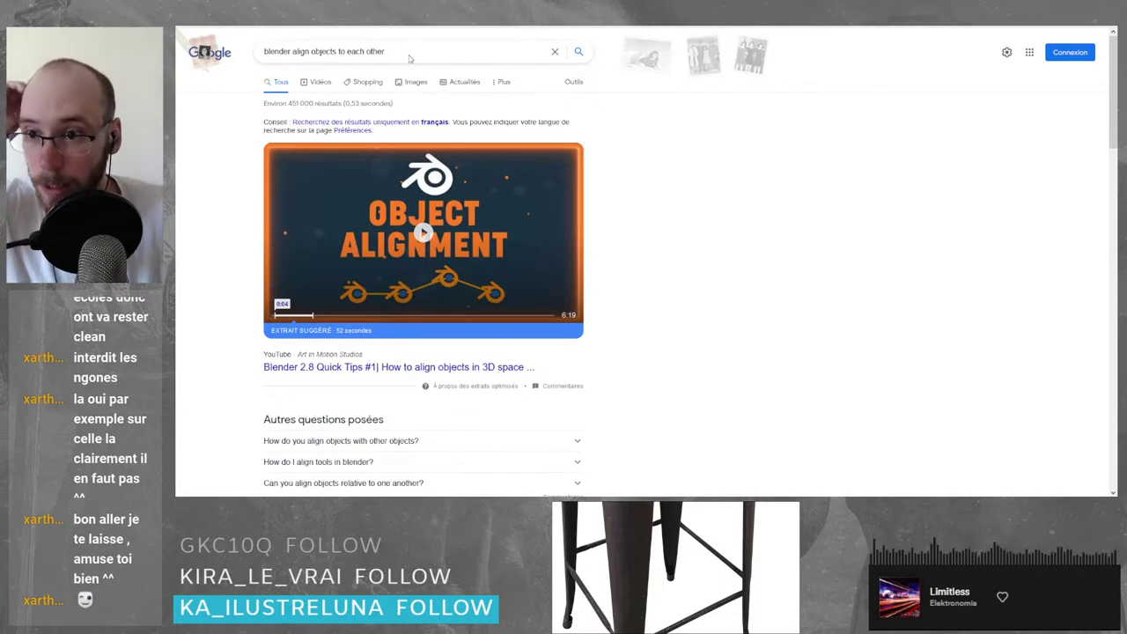
- Replace the web search query with "blender 3d cursor to origin" and run it
drag(414, 52, 177, 72)
text(ble)
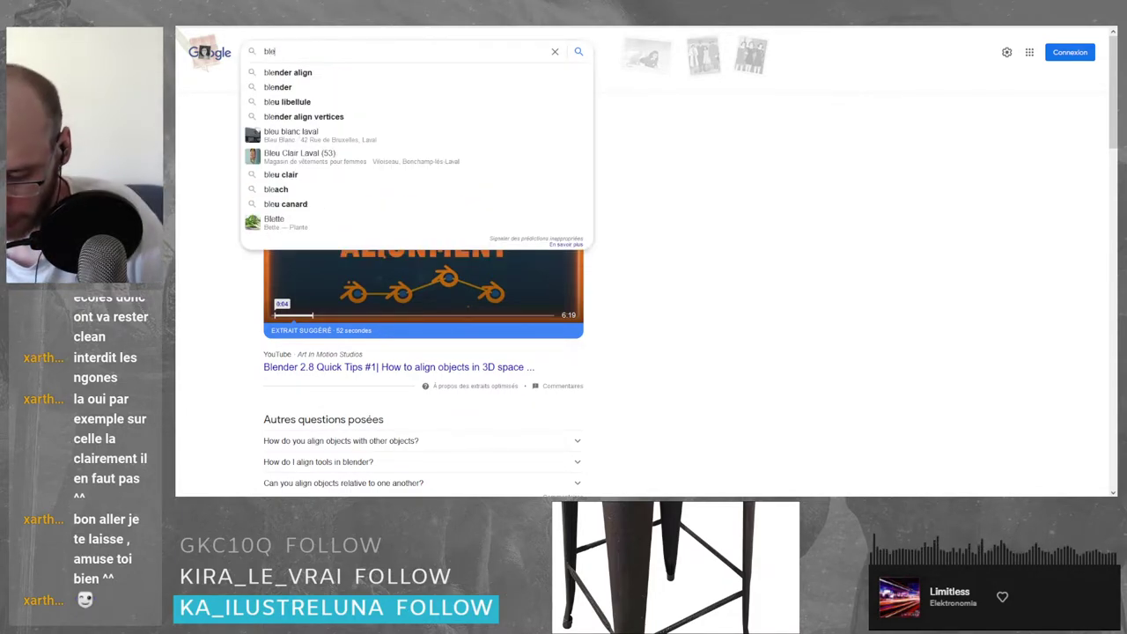
text(nder 3d cu)
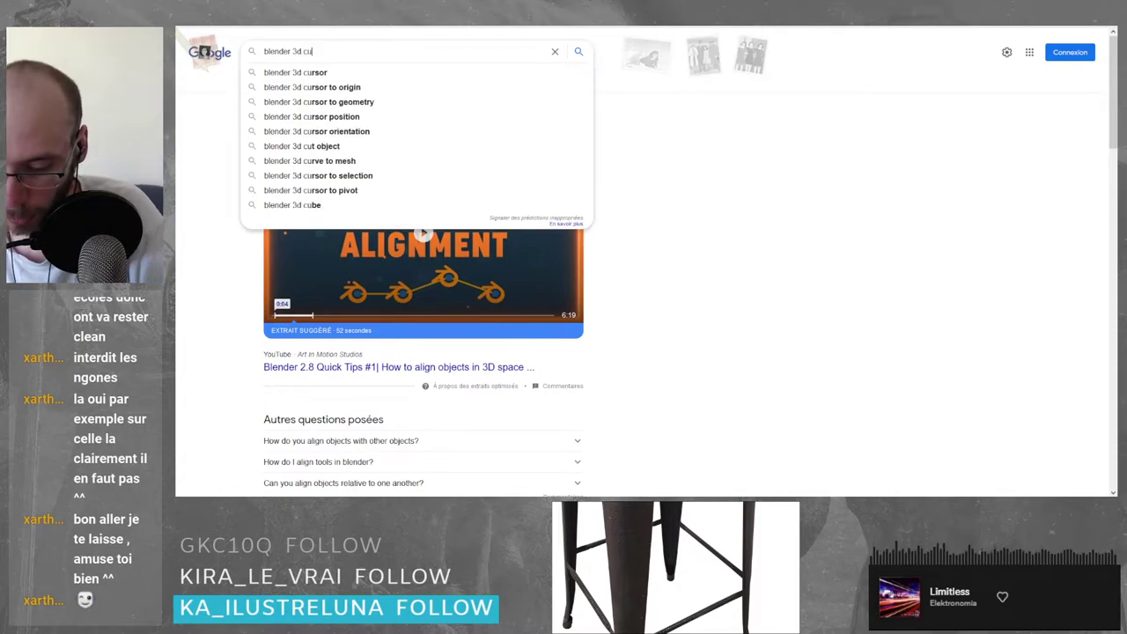
text(rsor to origin)
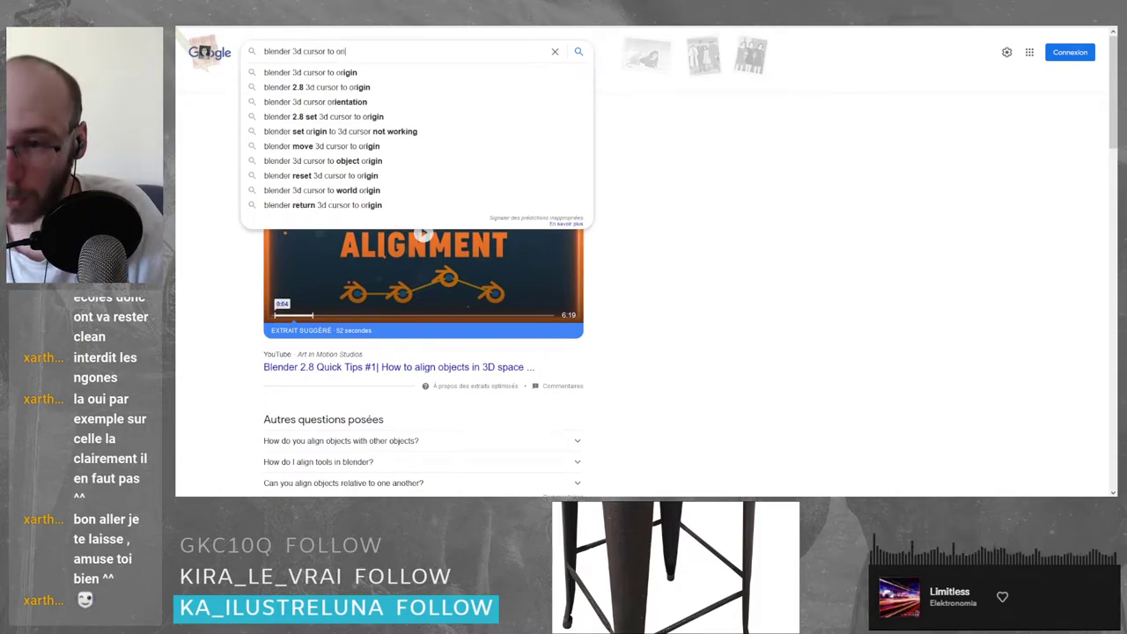
key(Return)
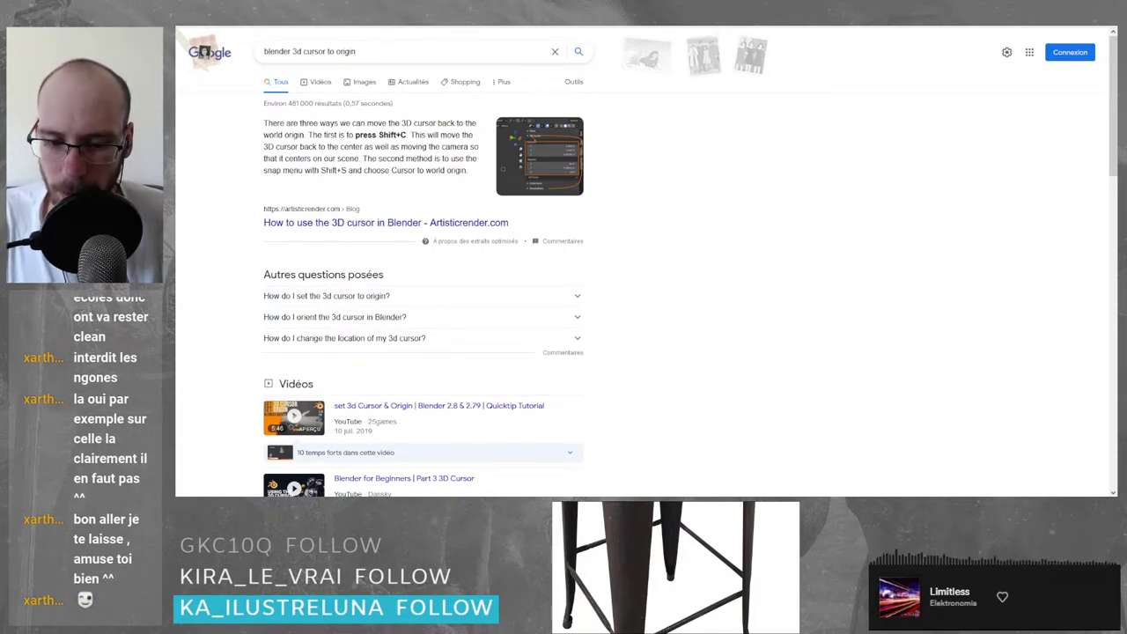
- Open the Artisticrender article on using the 3D cursor in Blender and read its sections on shortcuts and the snap pie menu
click(347, 221)
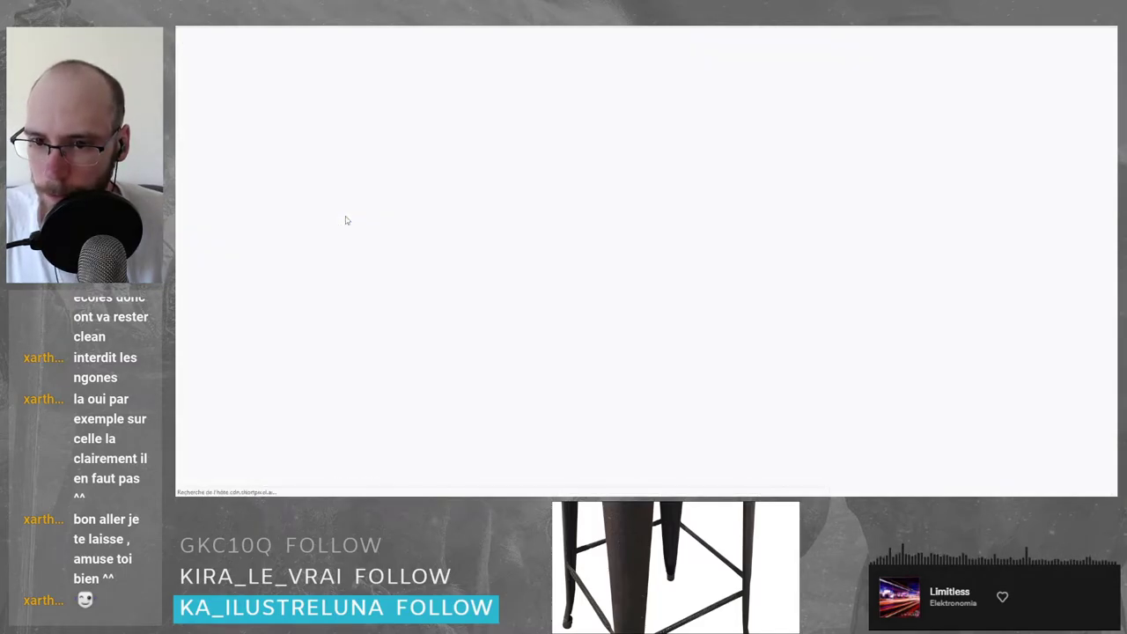
scroll(385, 211, down, 12)
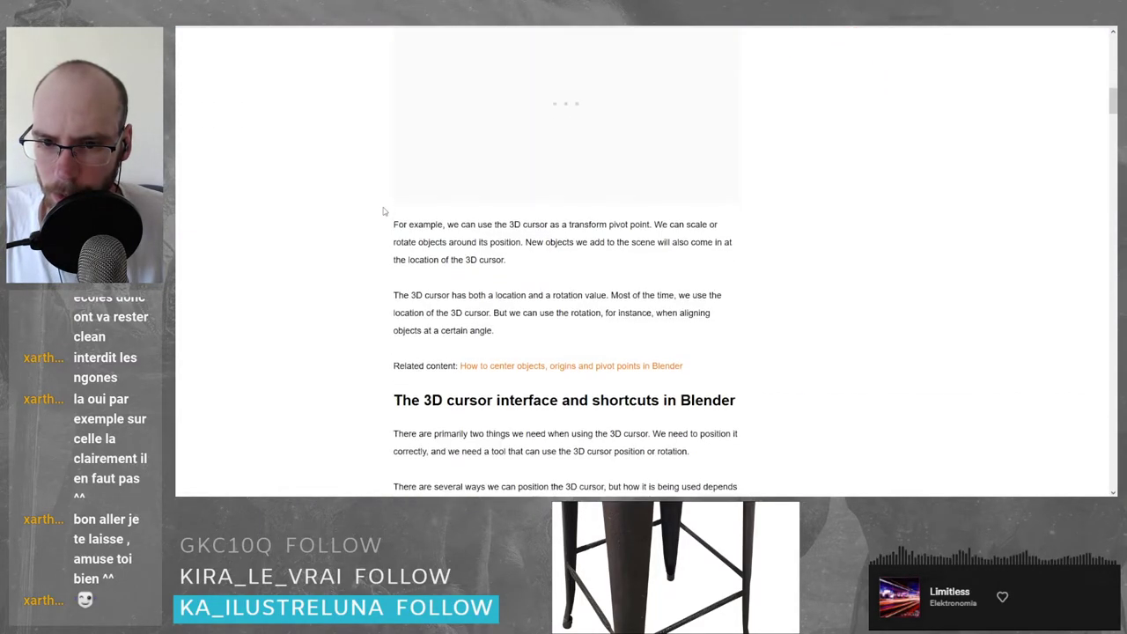
scroll(385, 211, down, 10)
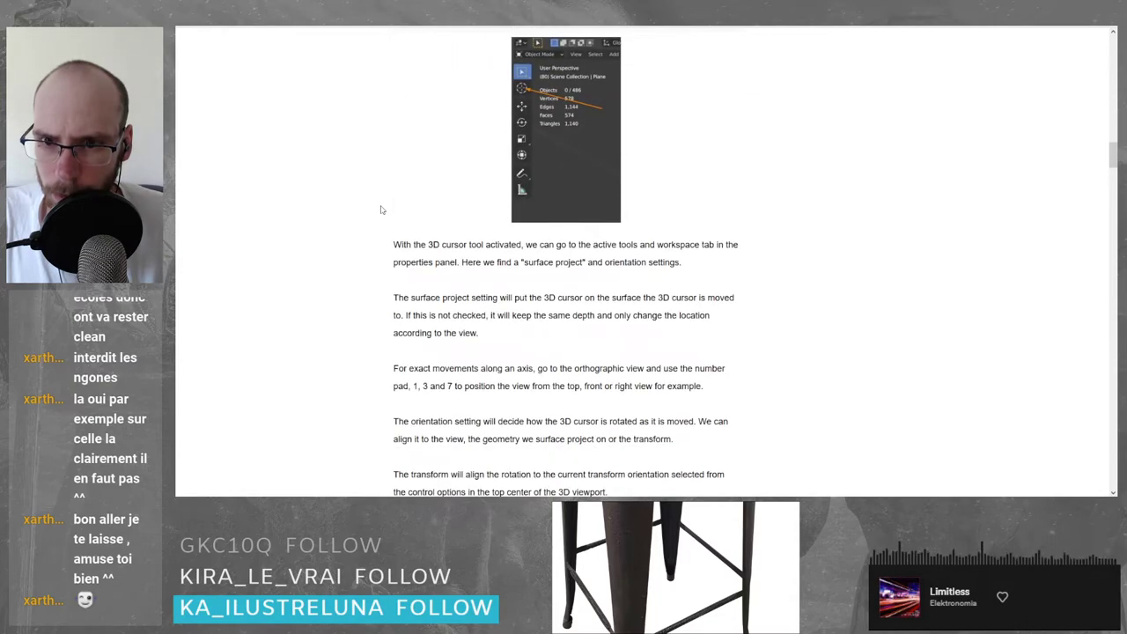
scroll(381, 210, down, 3)
scroll(382, 210, down, 8)
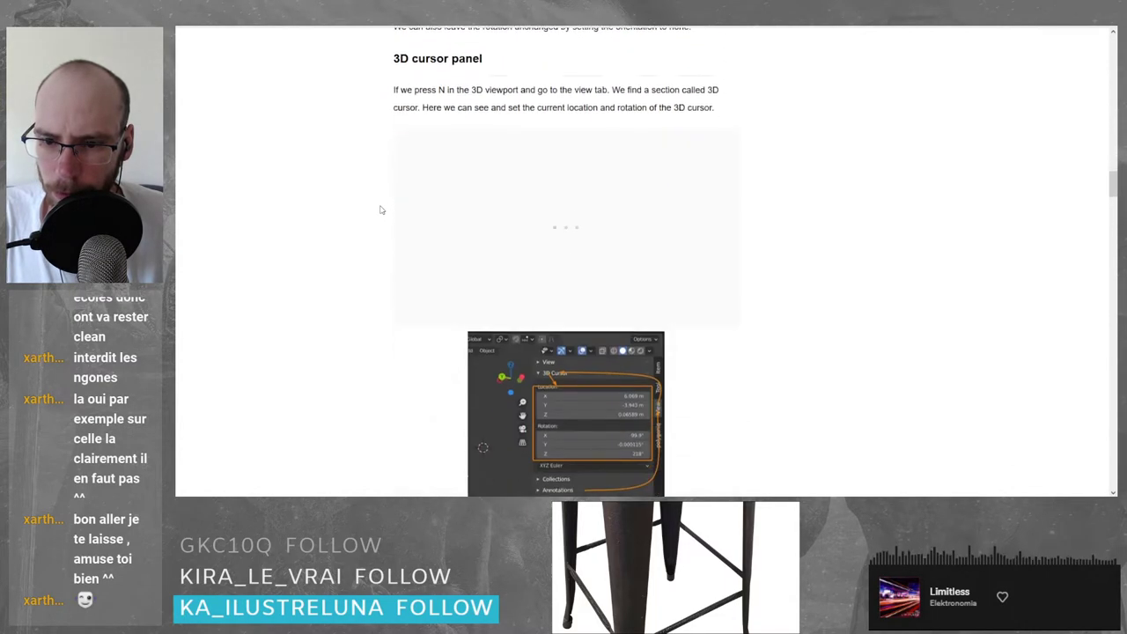
scroll(381, 210, down, 2)
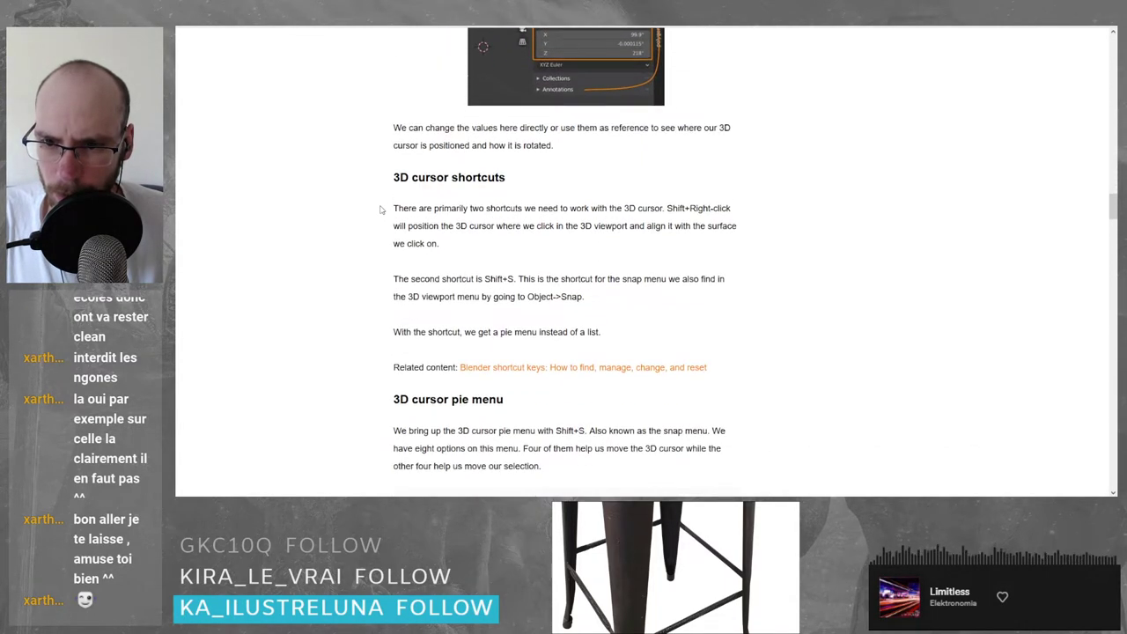
scroll(381, 210, down, 7)
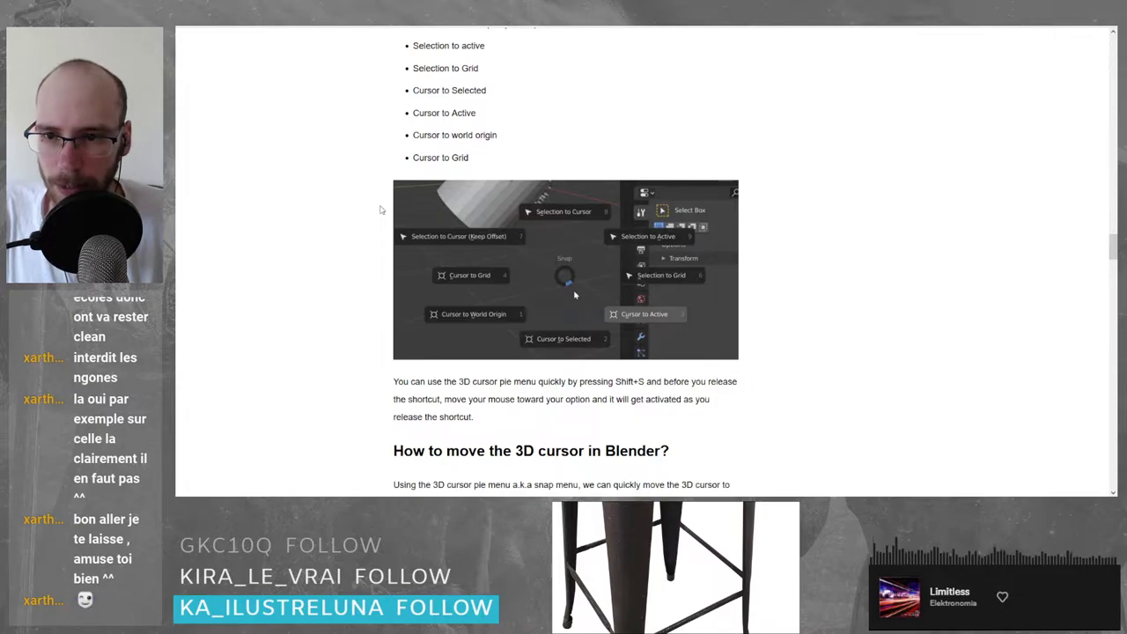
scroll(381, 210, up, 6)
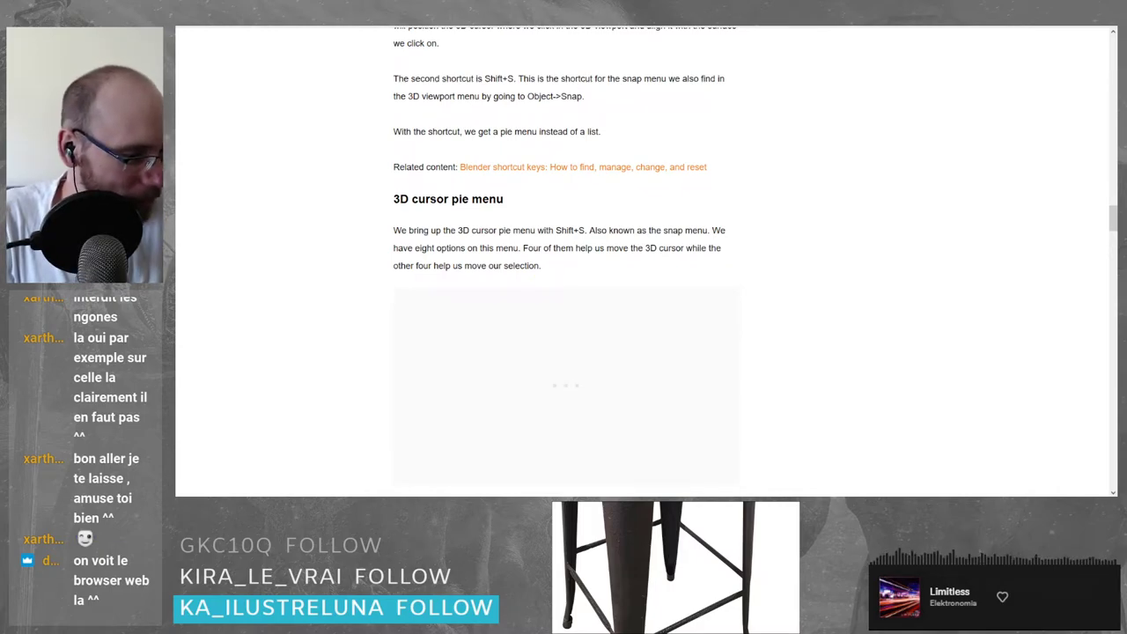
- Switch to Blender, move the cube clear of the rod by about -0.064 m in X and 0.368 m in Y, and deselect it
key(alt+Tab)
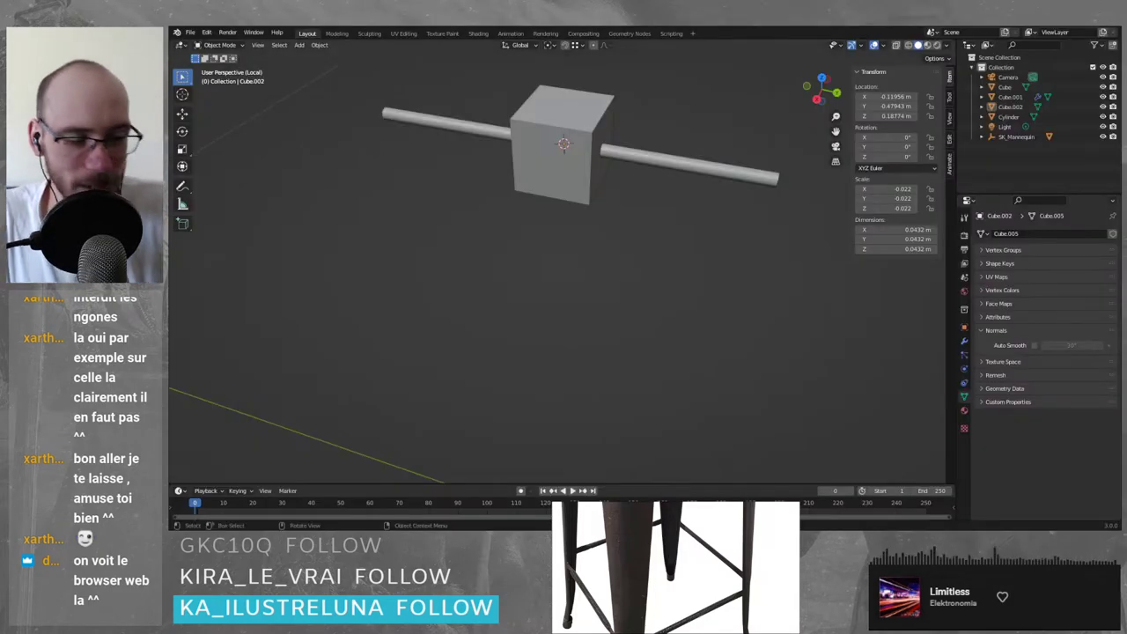
middle_drag(648, 196, 652, 246)
scroll(651, 295, down, 5)
key(g)
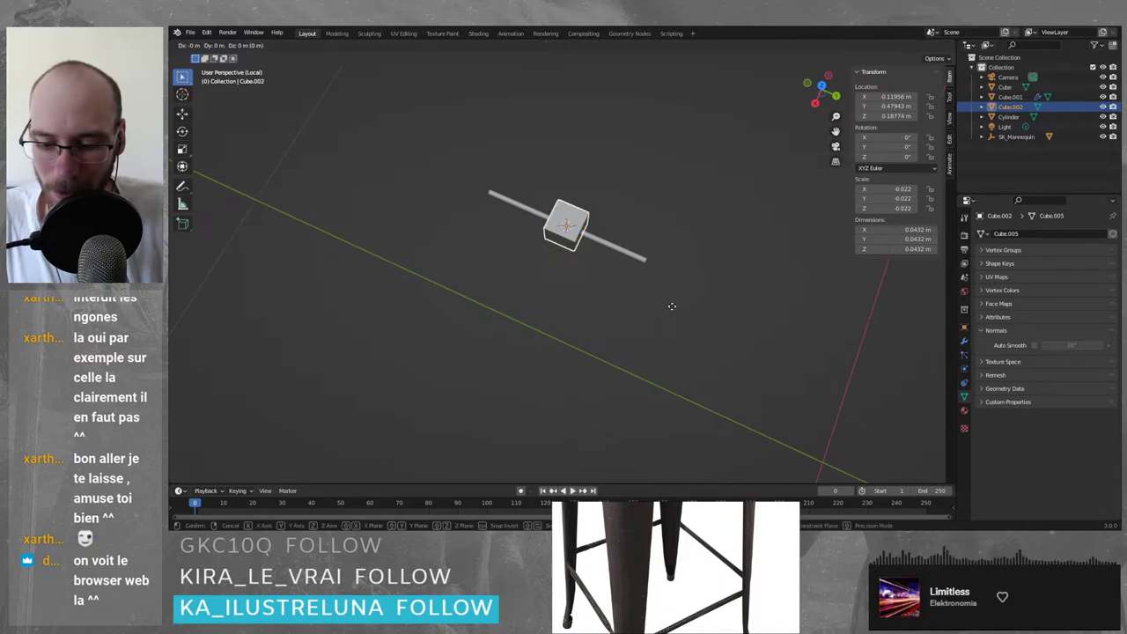
key(shift+z)
click(228, 391)
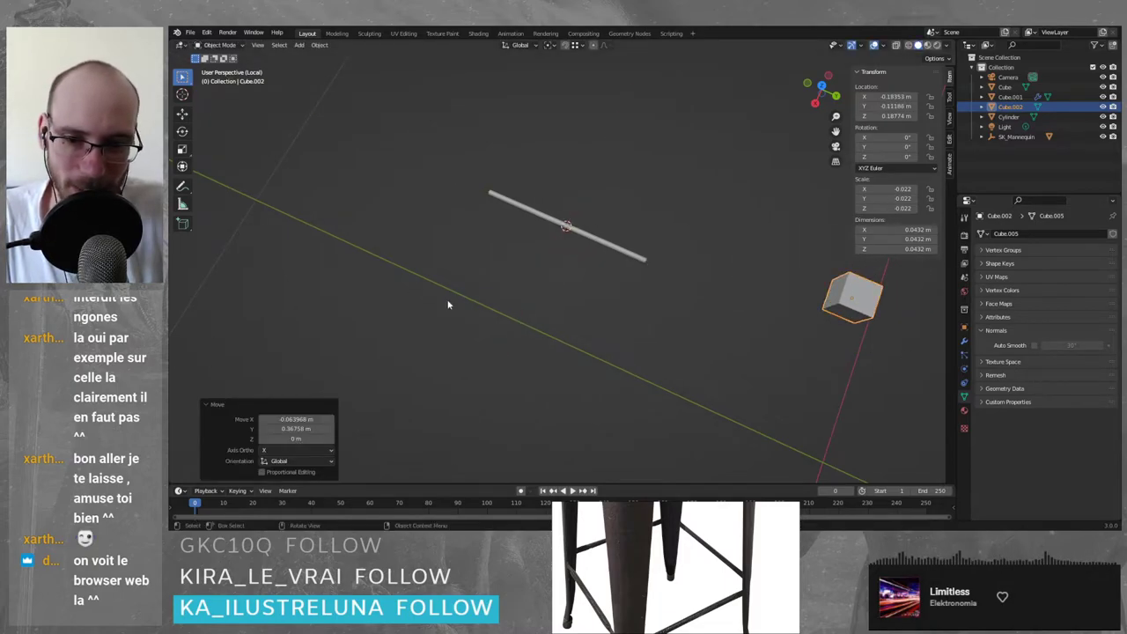
middle_drag(451, 303, 524, 236)
click(386, 184)
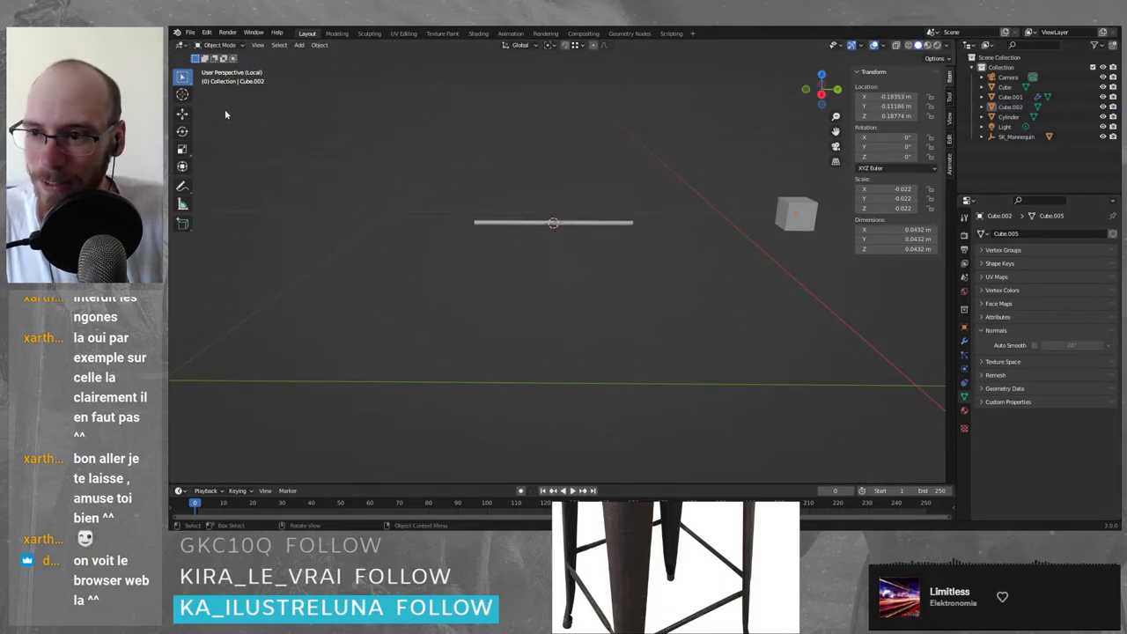
- Activate the 3D Cursor tool, look at the snap options, and reset the 3D cursor to the world origin
click(182, 94)
click(320, 46)
click(321, 46)
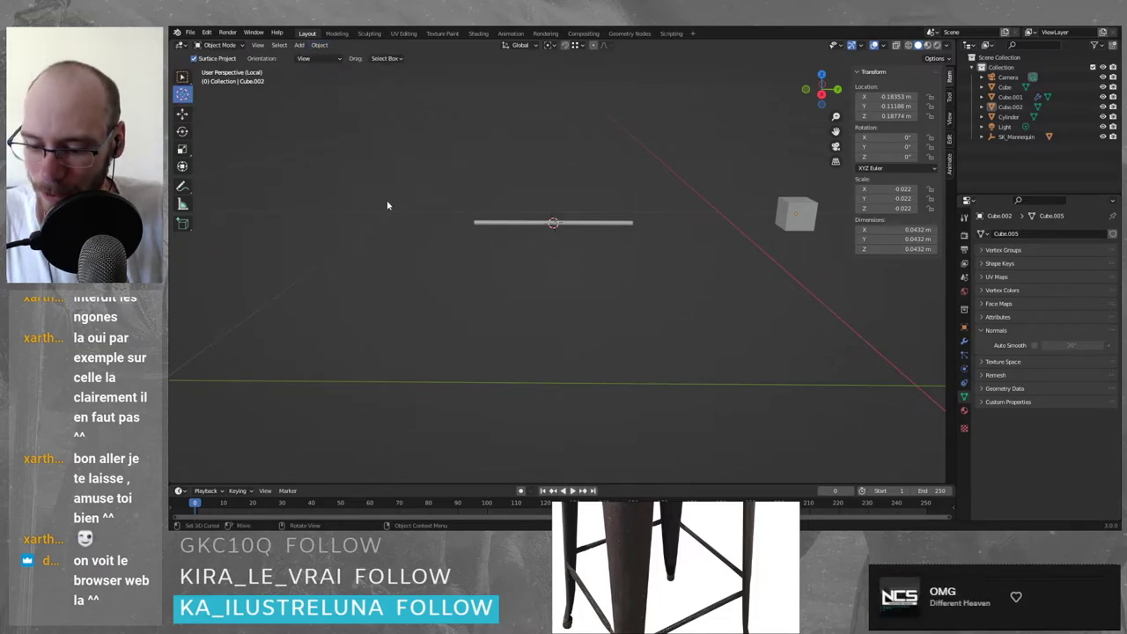
key(shift+s)
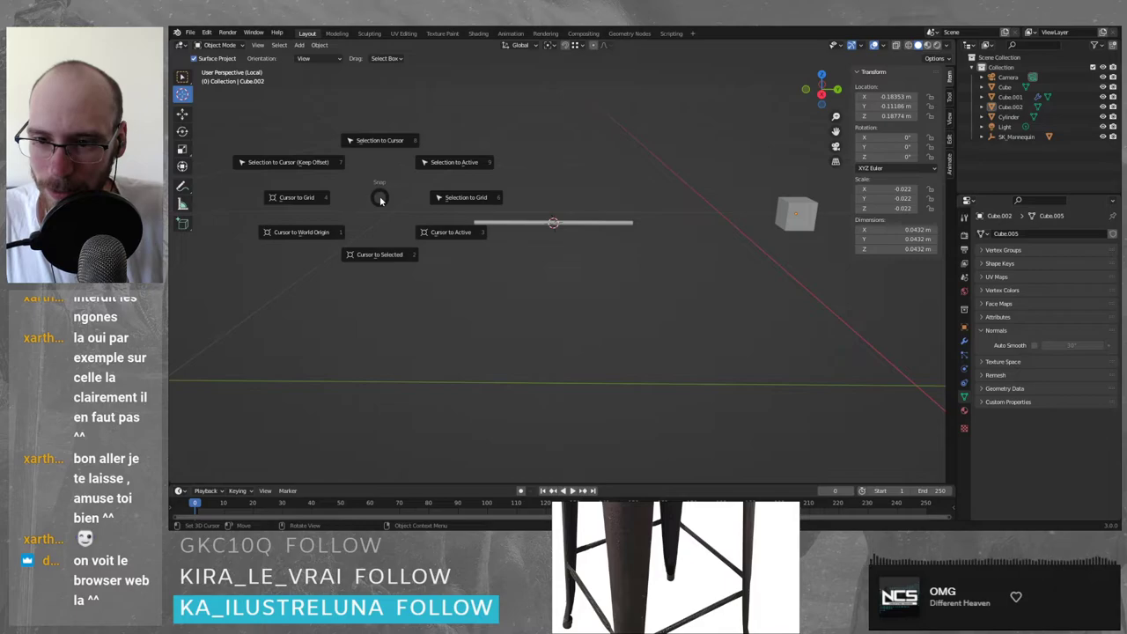
key(Escape)
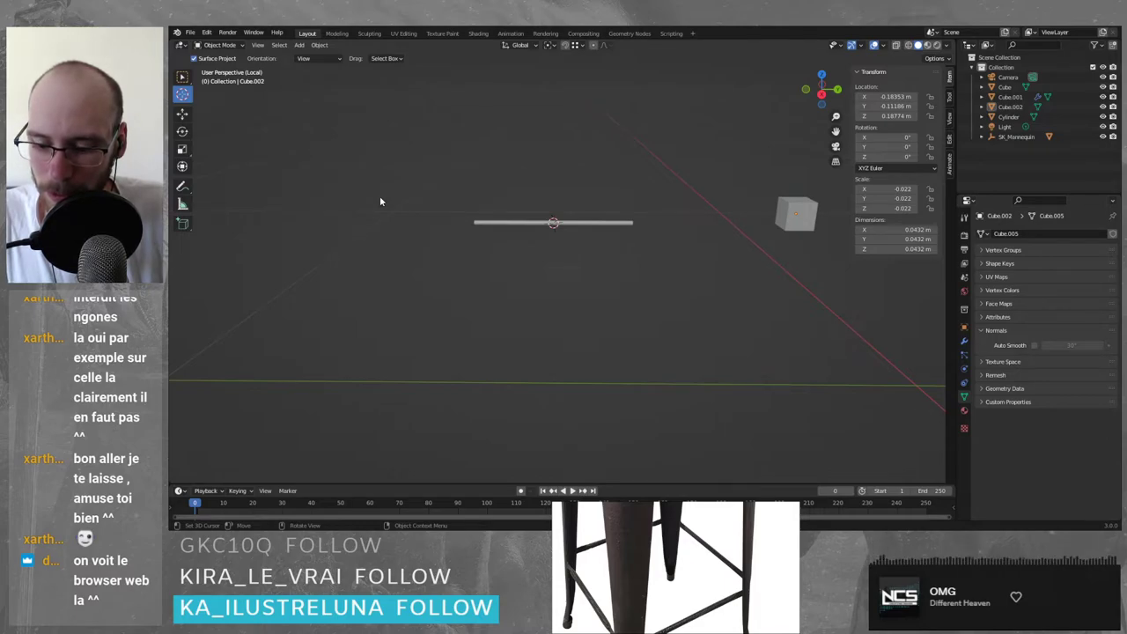
key(shift+s)
key(Escape)
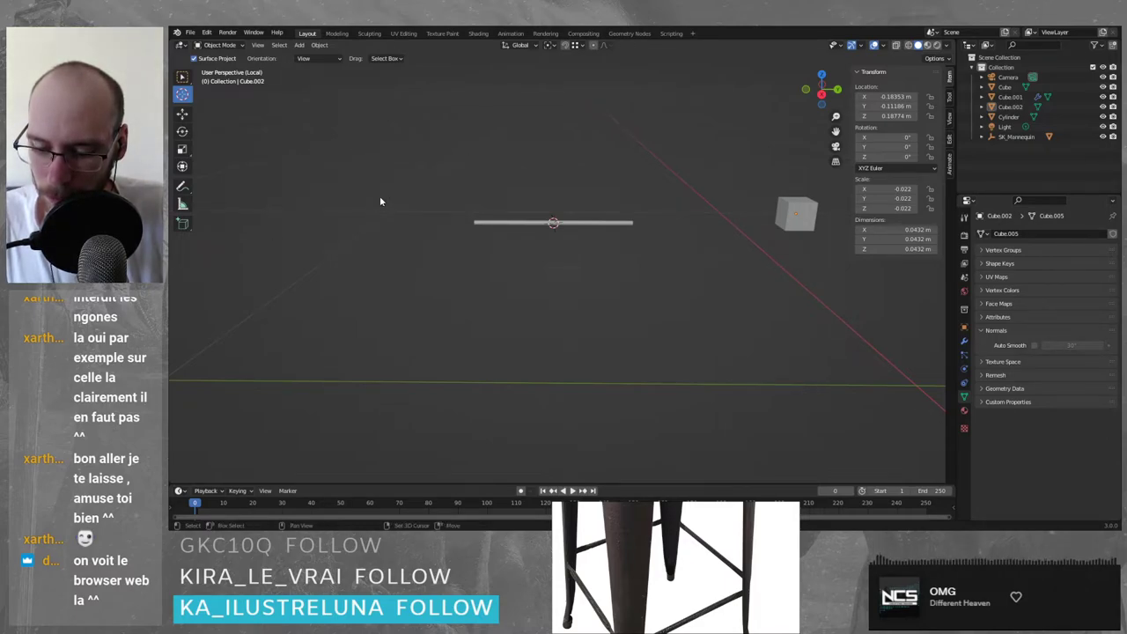
key(shift+c)
- Place the 3D cursor away from the world origin, return to the Select Box tool, and undo that cursor placement
drag(686, 324, 775, 387)
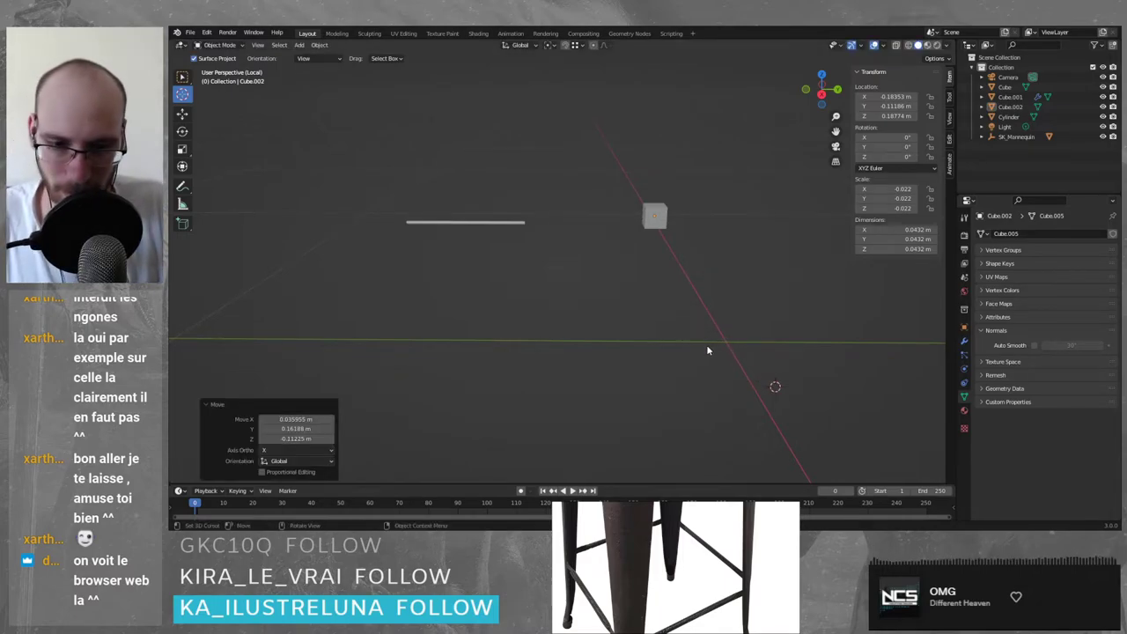
right_click(657, 354)
key(Escape)
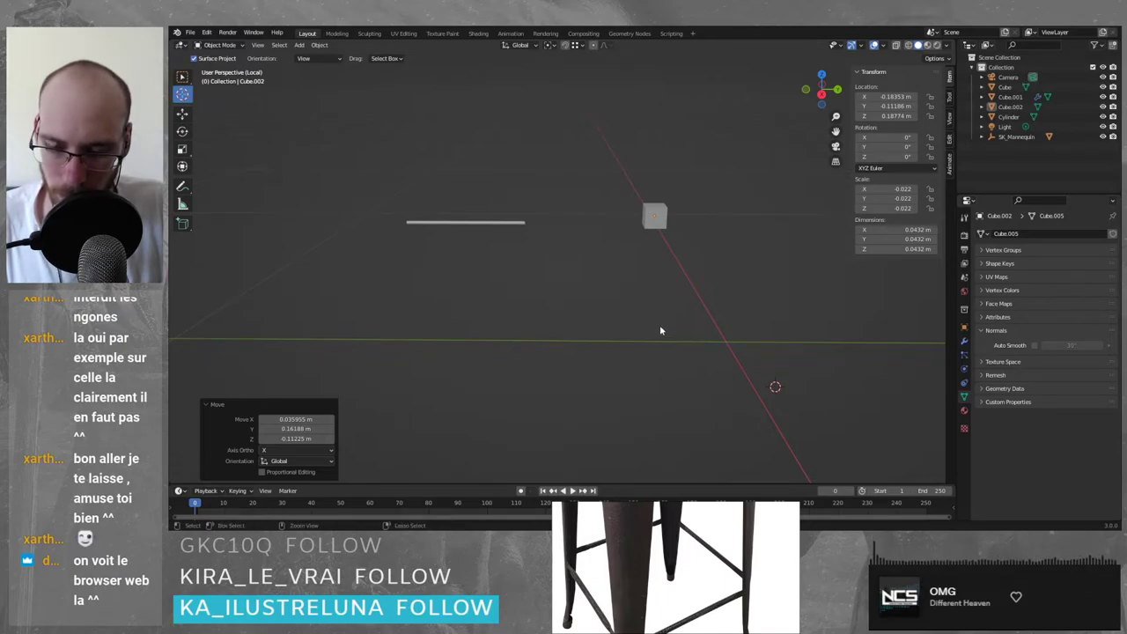
click(206, 406)
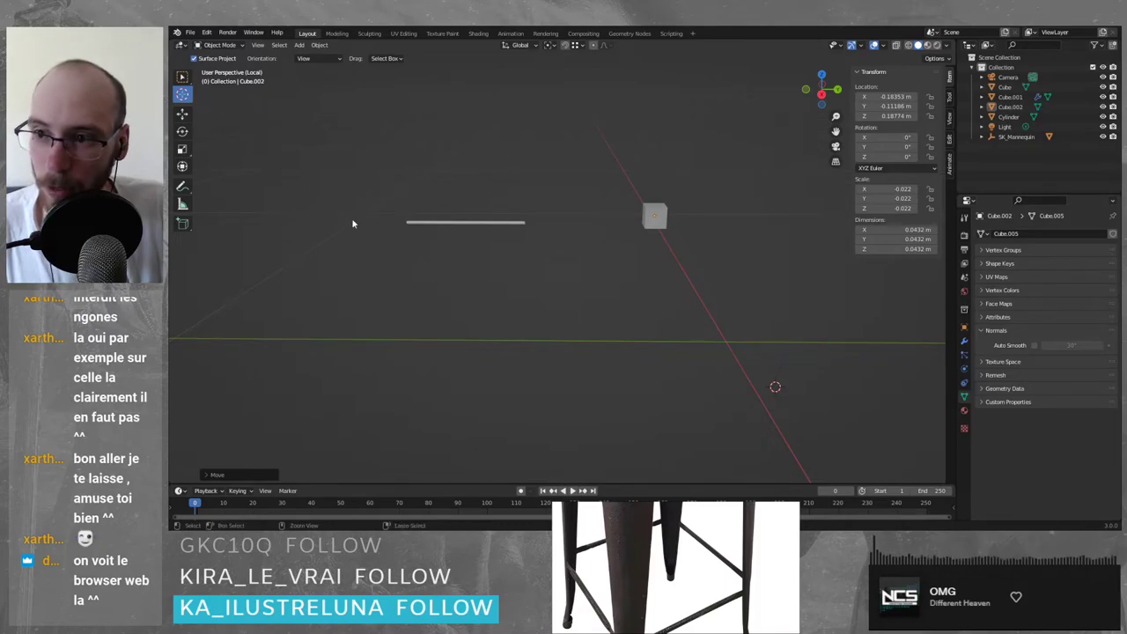
click(184, 77)
key(ctrl+z)
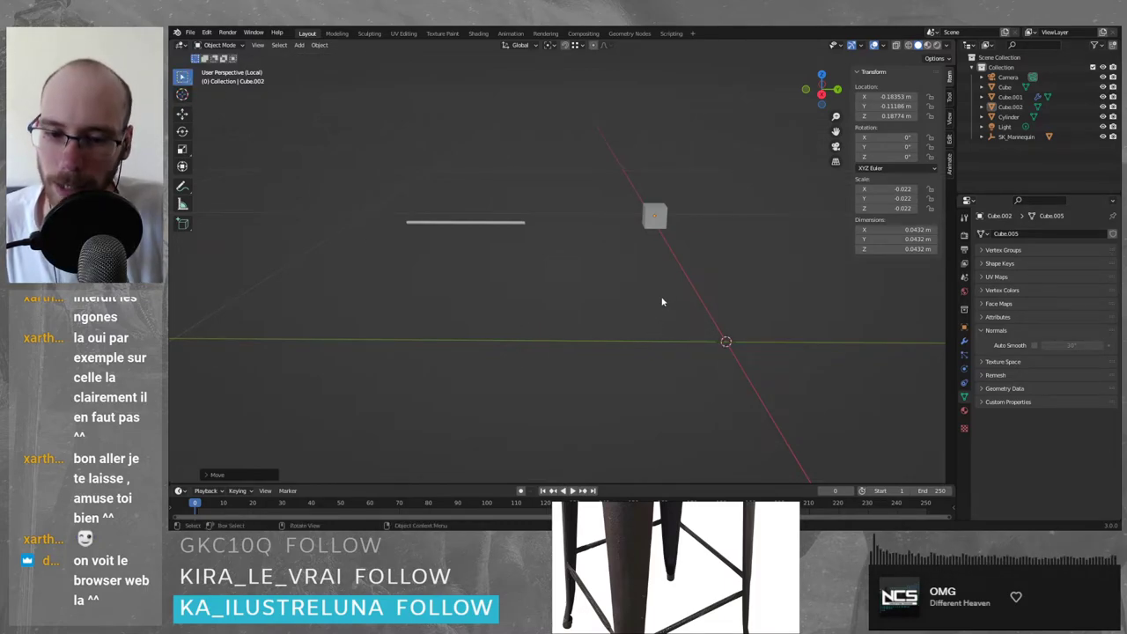
middle_drag(516, 343, 493, 260)
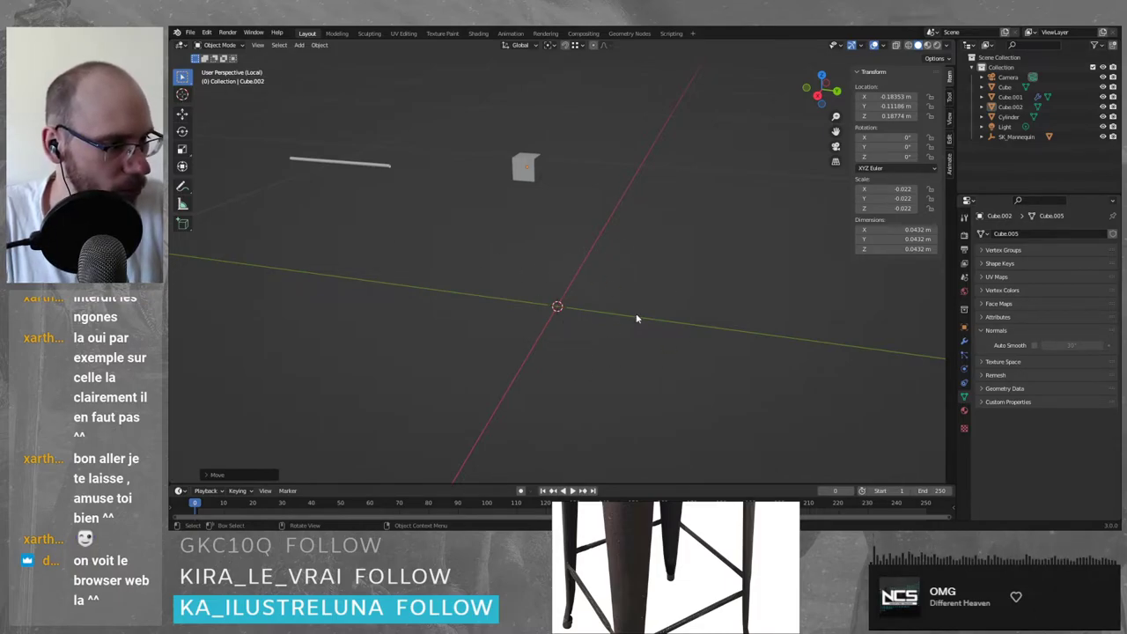
shift+middle_drag(462, 199, 514, 238)
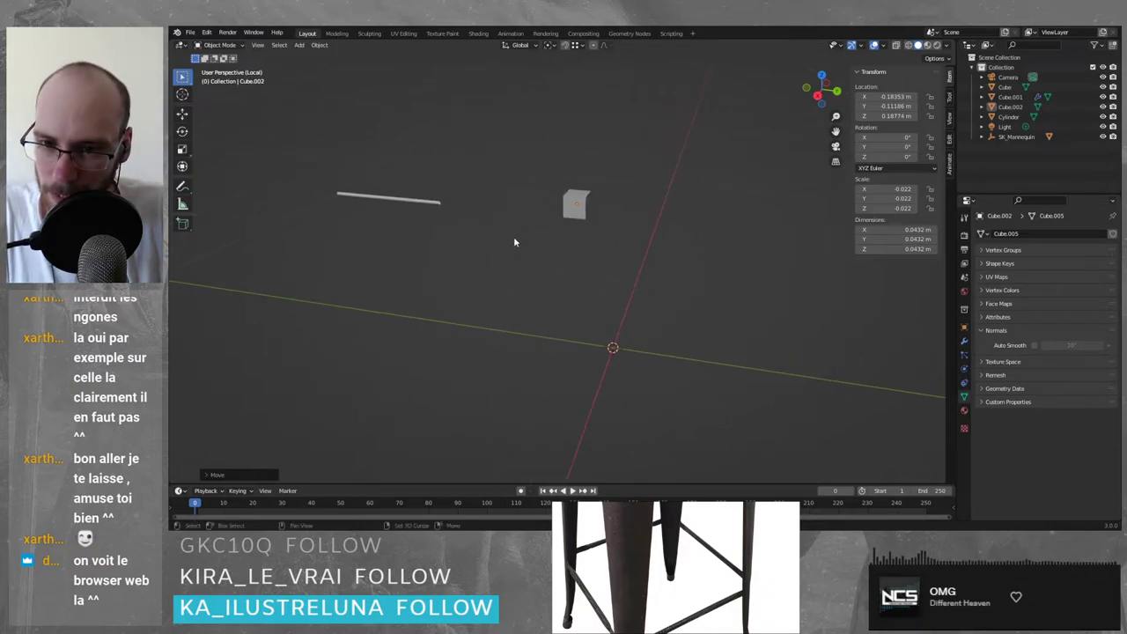
drag(261, 133, 460, 270)
click(485, 250)
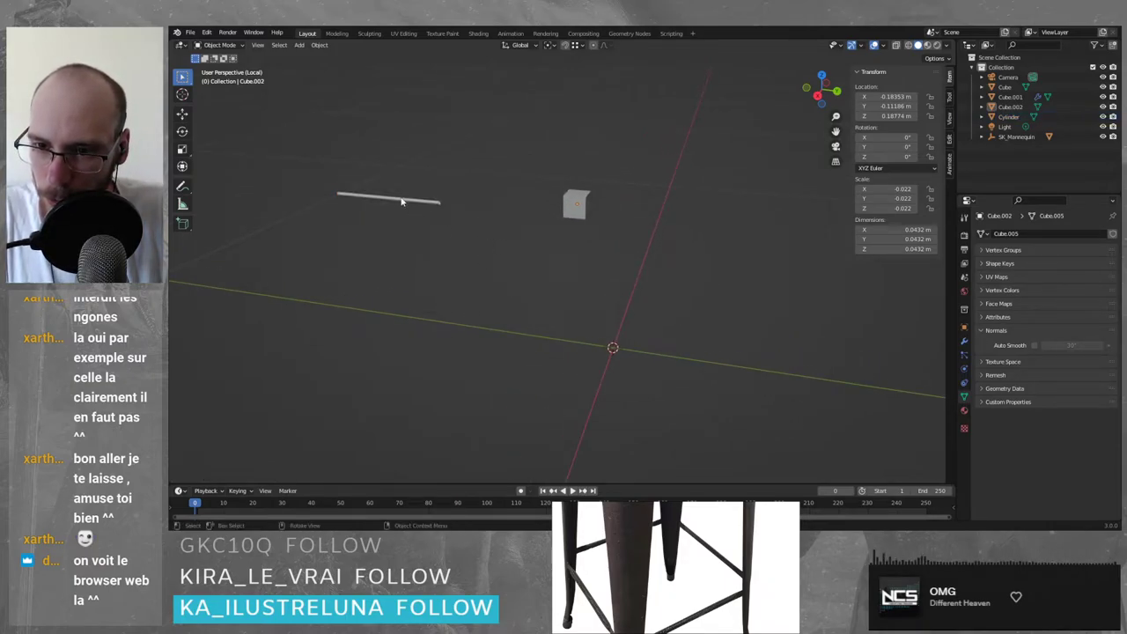
- Select the rod, snap the 3D cursor to it, and deselect the rod
click(400, 204)
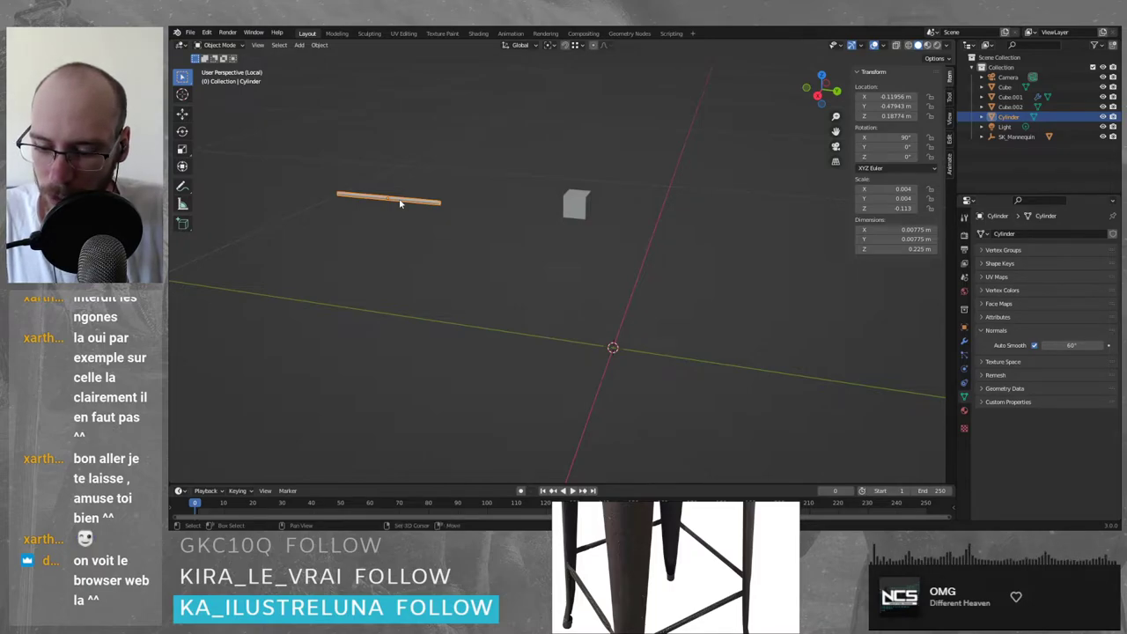
key(shift+s)
click(469, 237)
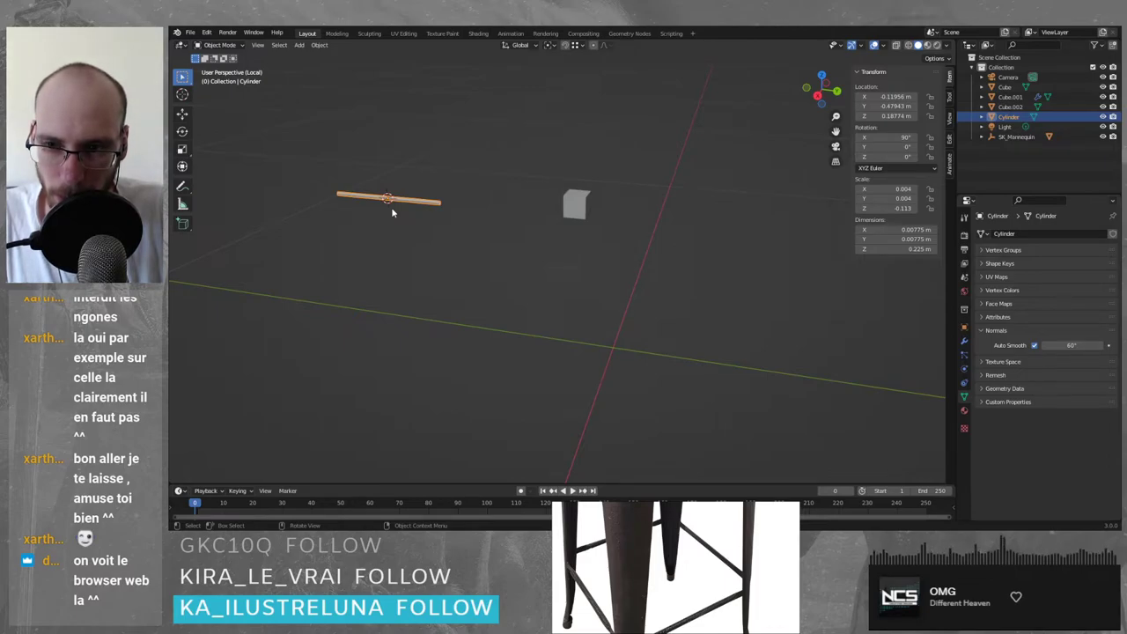
click(473, 225)
- Snap the small cube to the 3D cursor at the rod's centre and deselect it
click(570, 207)
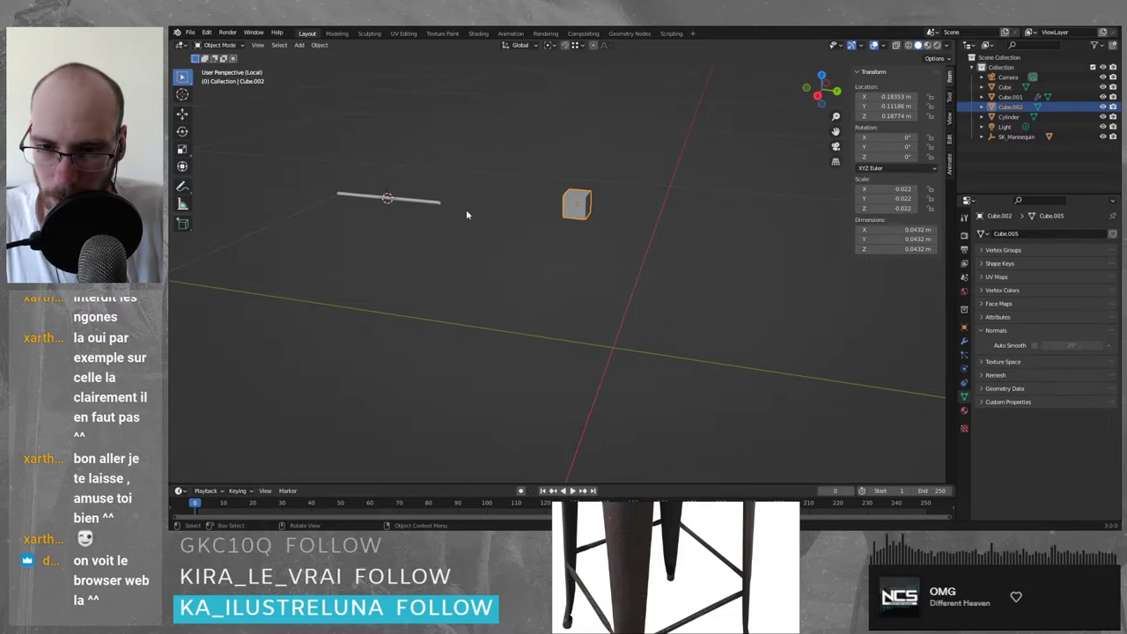
key(shift)
key(shift+s)
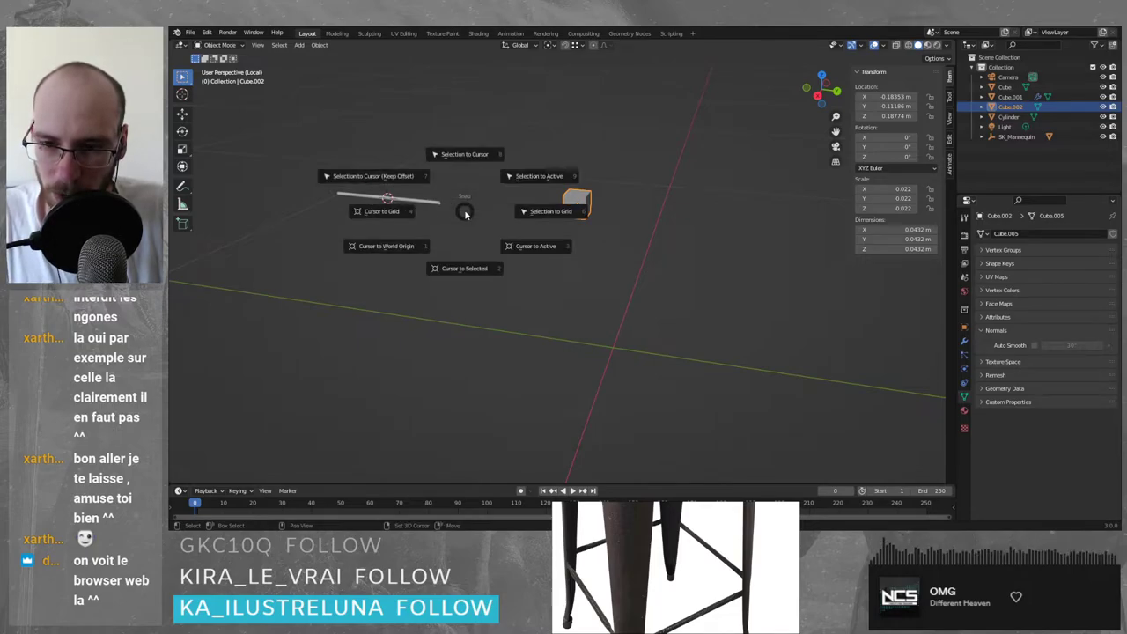
click(458, 156)
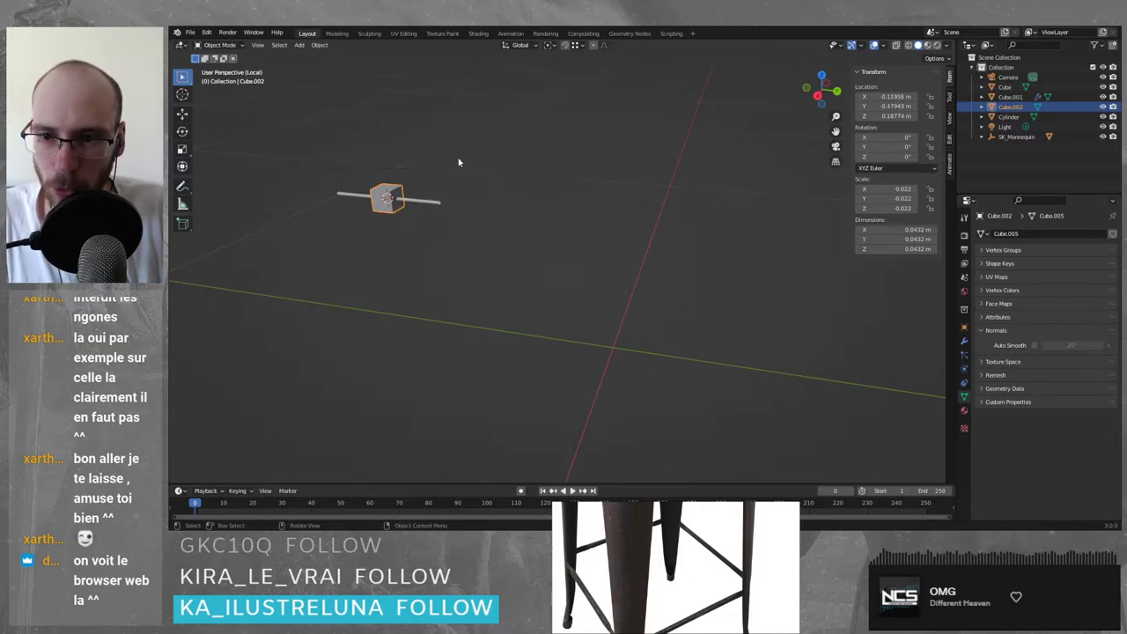
click(503, 261)
middle_drag(503, 261, 508, 221)
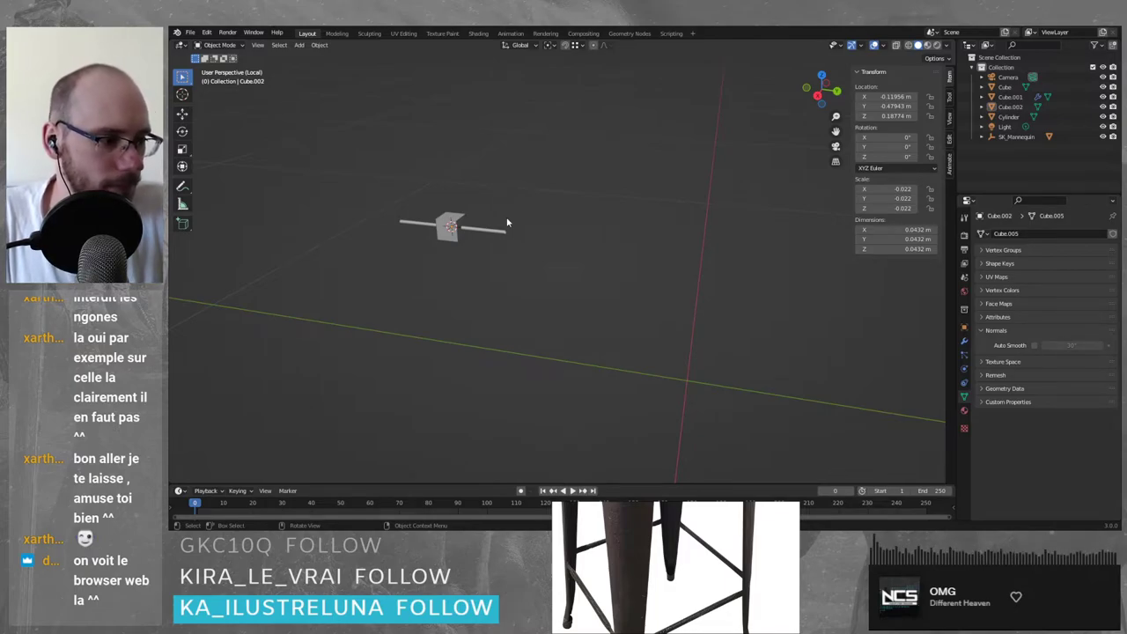
- Move the cube about 0.329 m along the global Y axis, away from the rod
click(449, 226)
key(g)
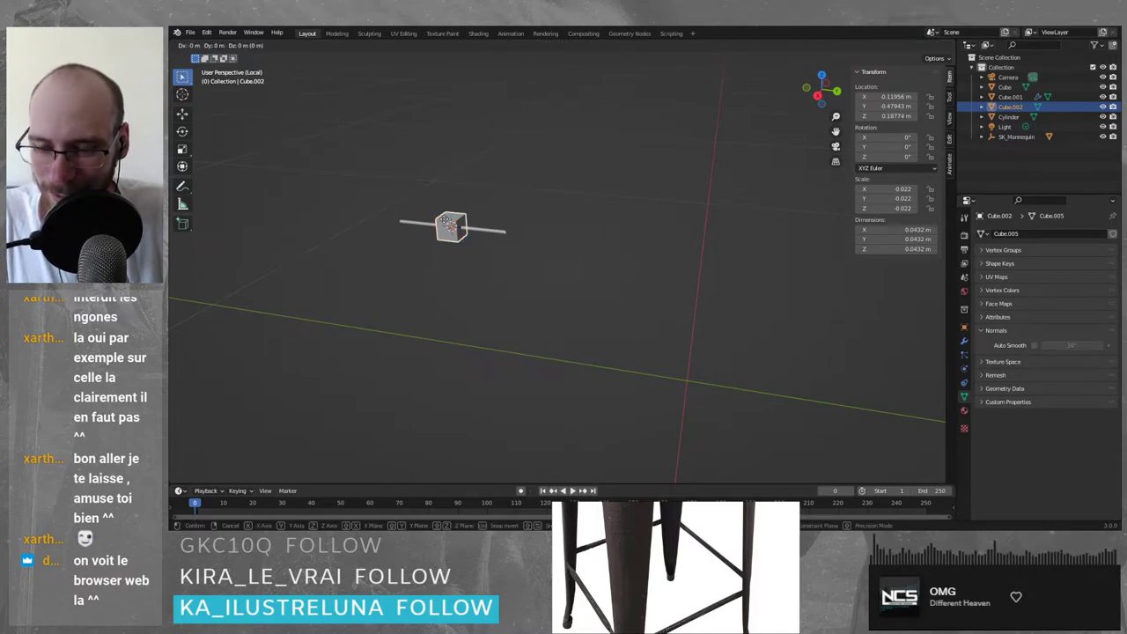
key(x)
key(y)
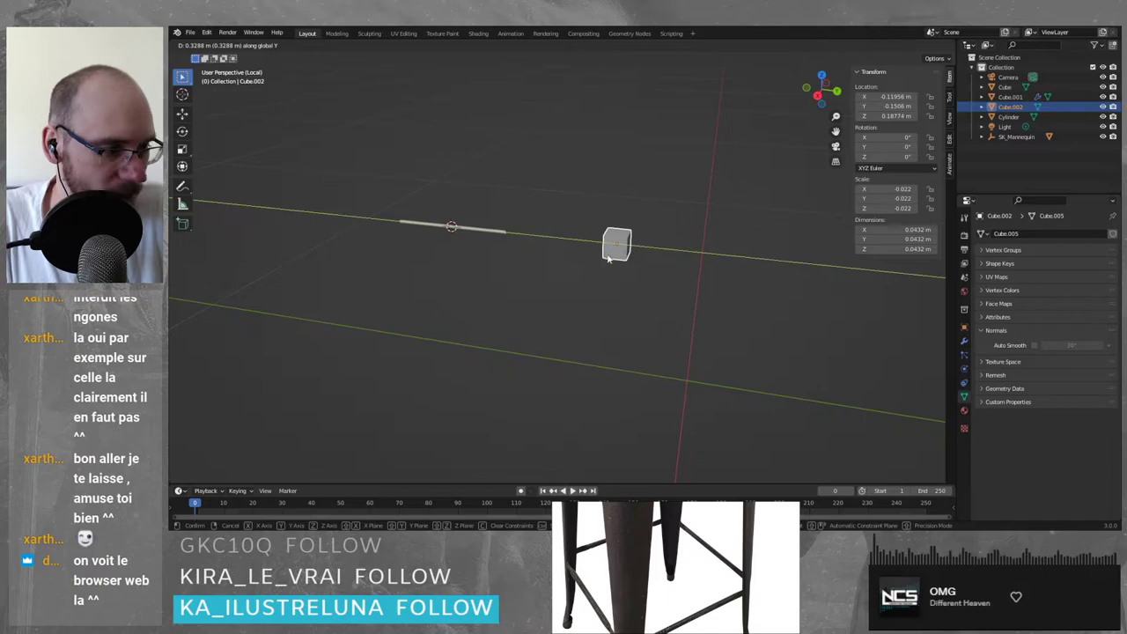
click(608, 254)
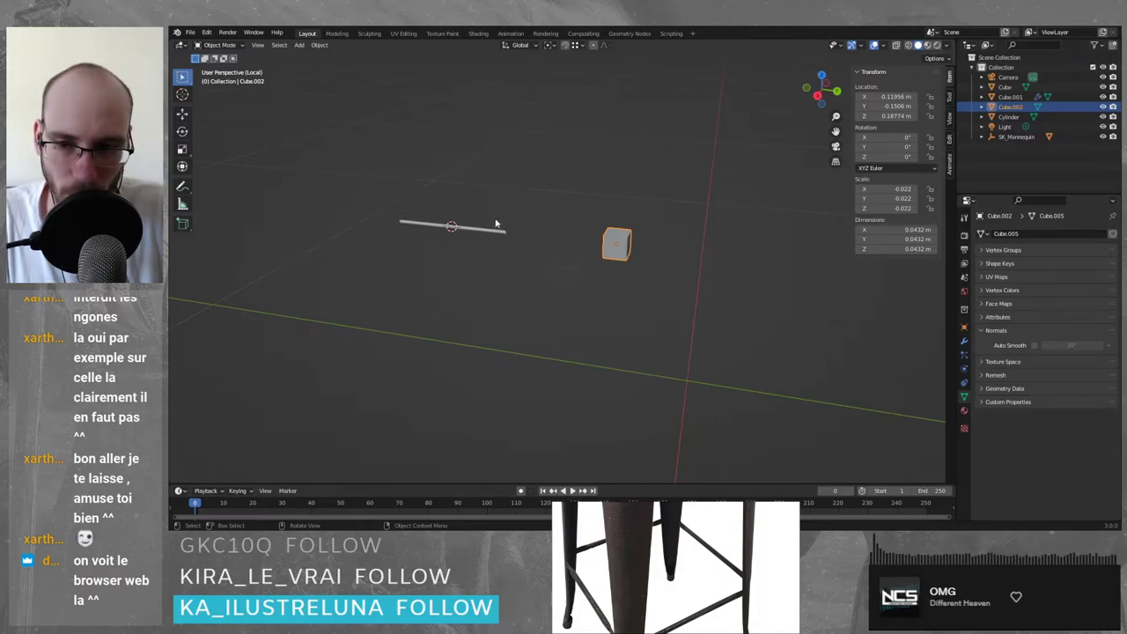
- Snap the 3D cursor to the cube's centre and deselect the cube
drag(388, 181, 515, 292)
click(526, 280)
click(617, 246)
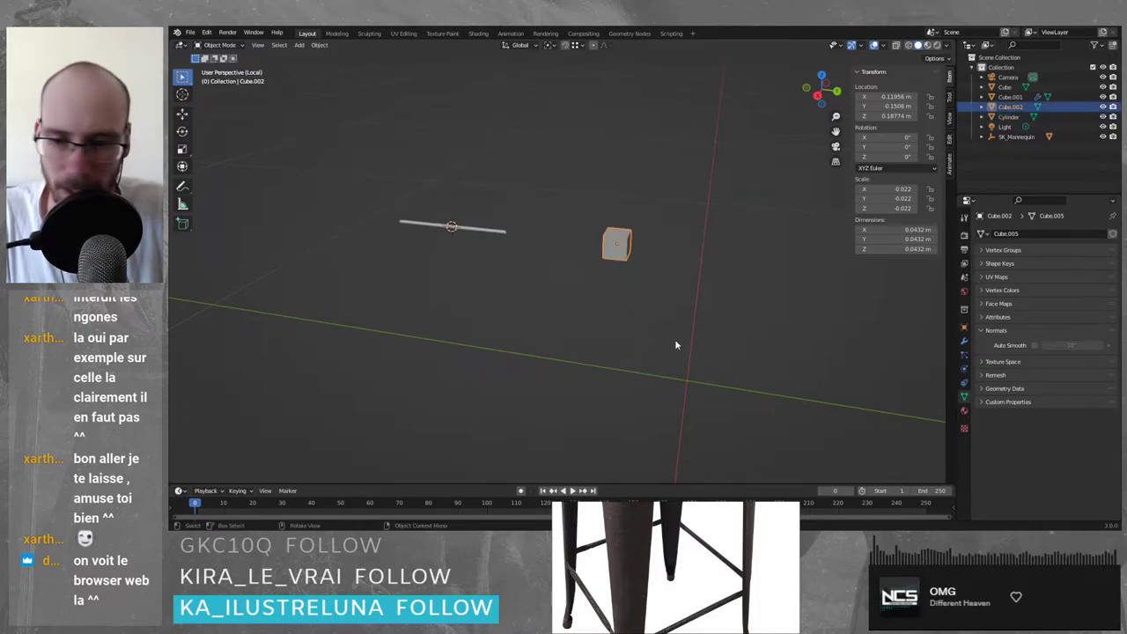
drag(405, 167, 478, 245)
scroll(624, 235, up, 1)
drag(577, 179, 745, 350)
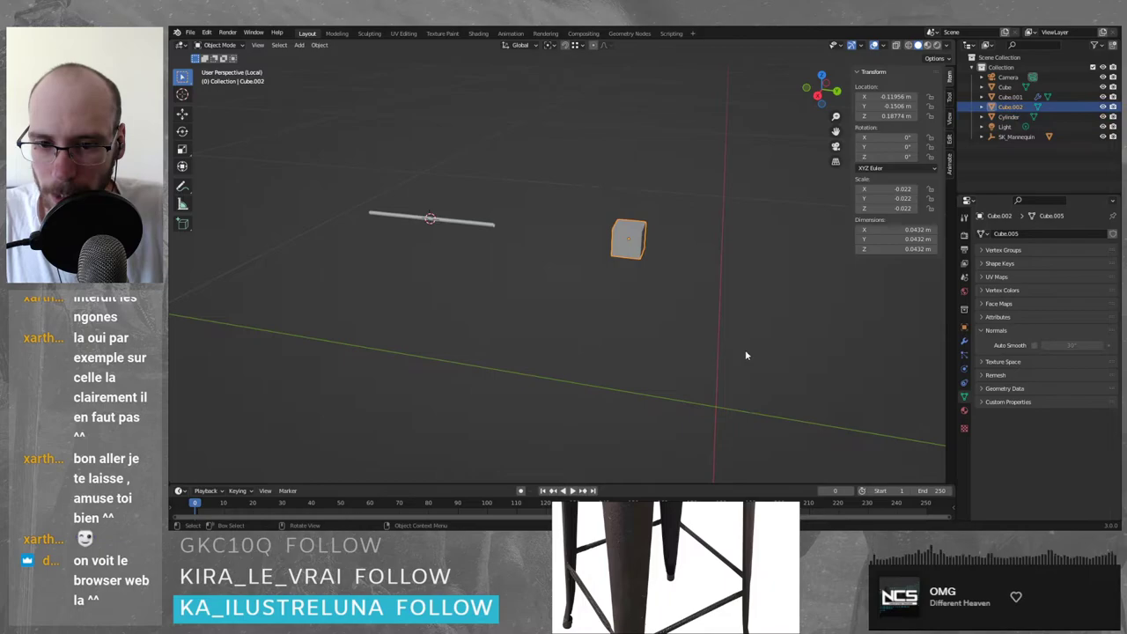
key(shift+s)
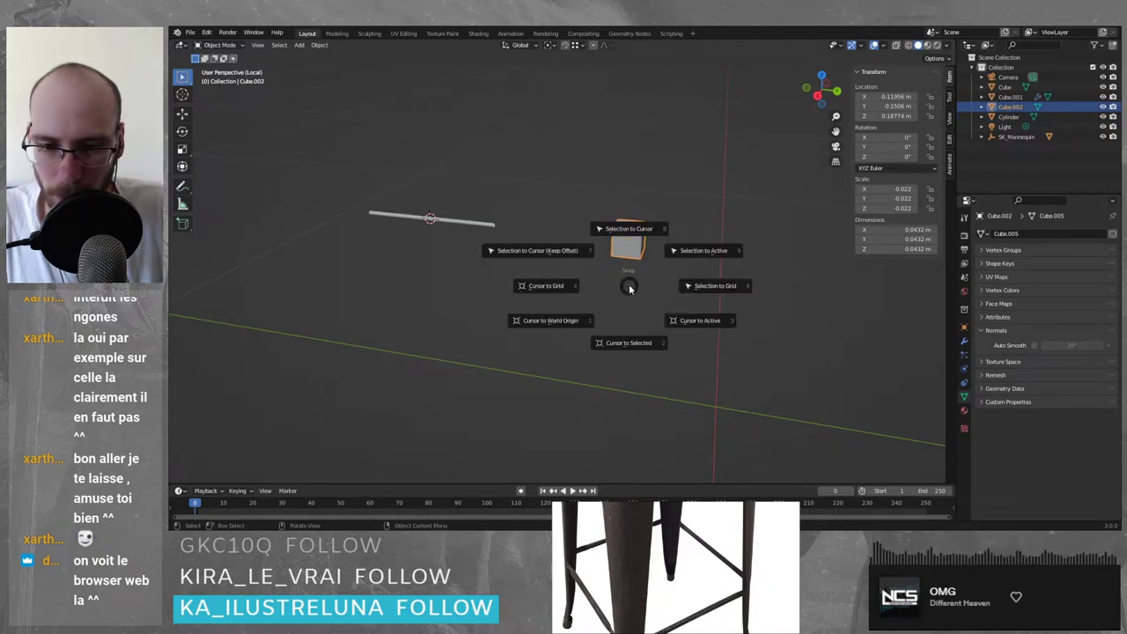
click(694, 322)
click(426, 231)
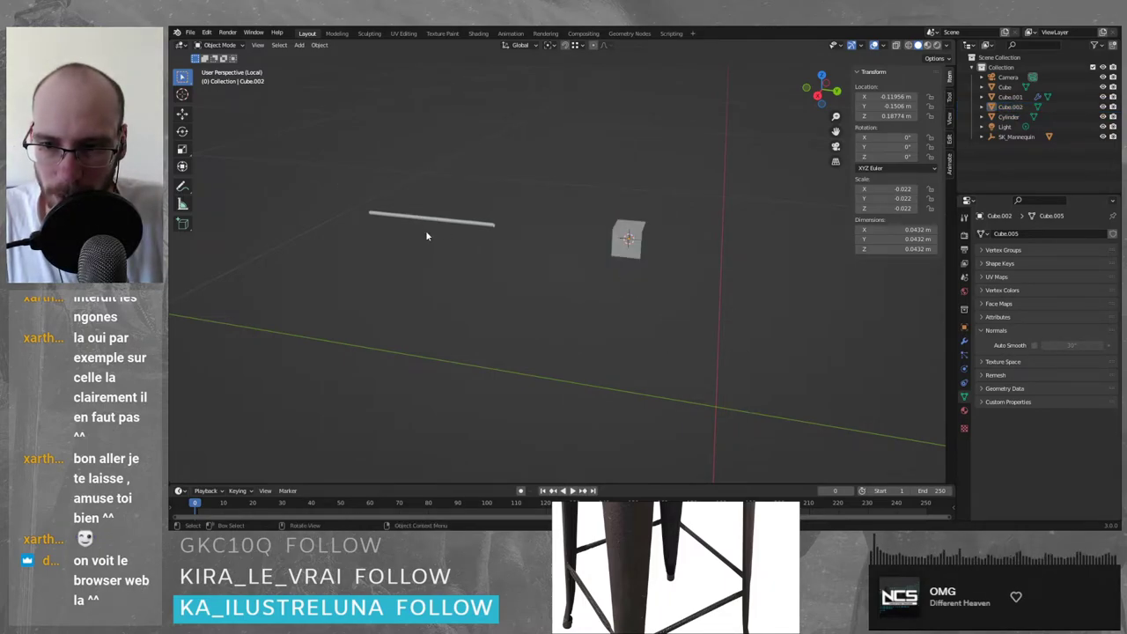
- Try snapping the rod to the 3D cursor at the cube's centre, and undo it
click(424, 224)
key(shift+s)
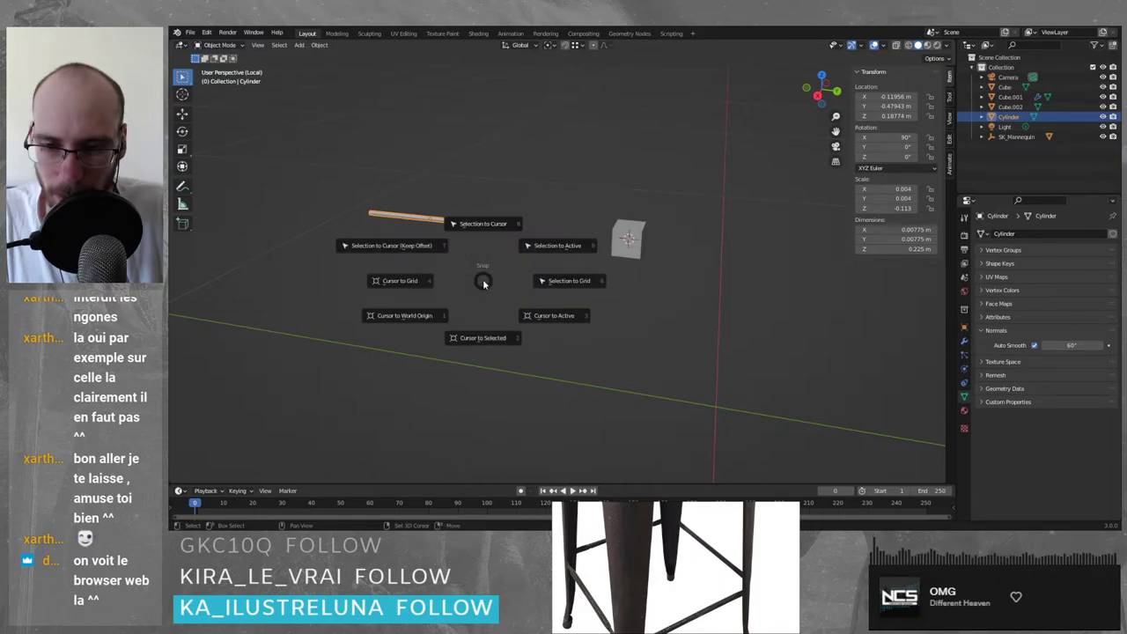
click(472, 221)
key(ctrl+z)
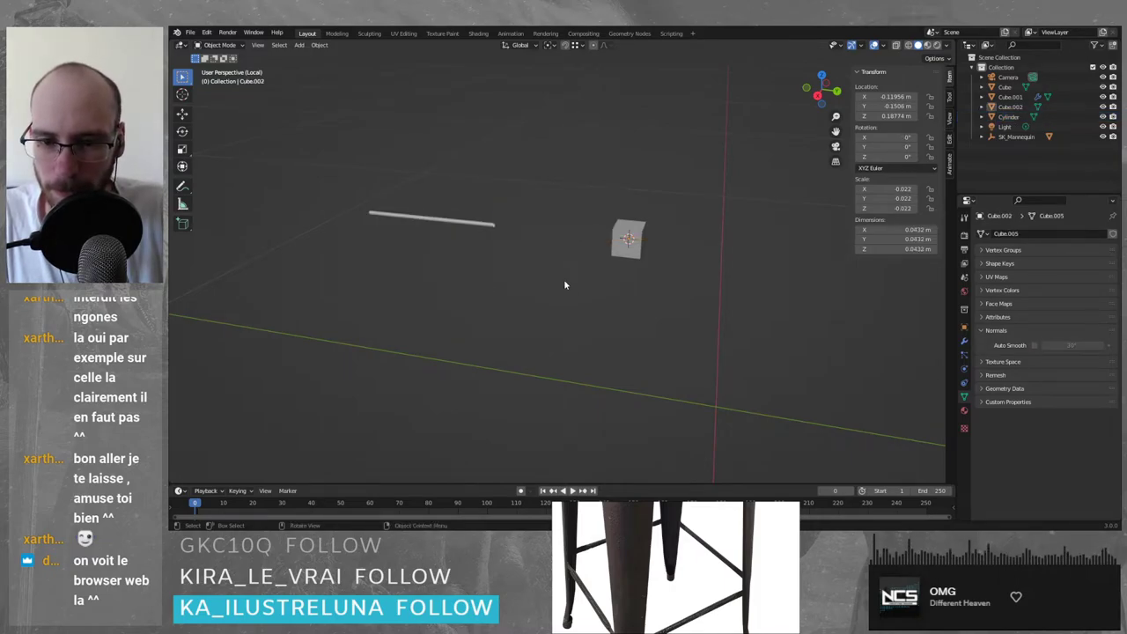
key(ctrl+z)
- Edit the cube, snap the 3D cursor to its top face, and return to Object Mode with nothing selected
scroll(630, 243, up, 2)
middle_drag(666, 242, 562, 253)
scroll(560, 248, up, 2)
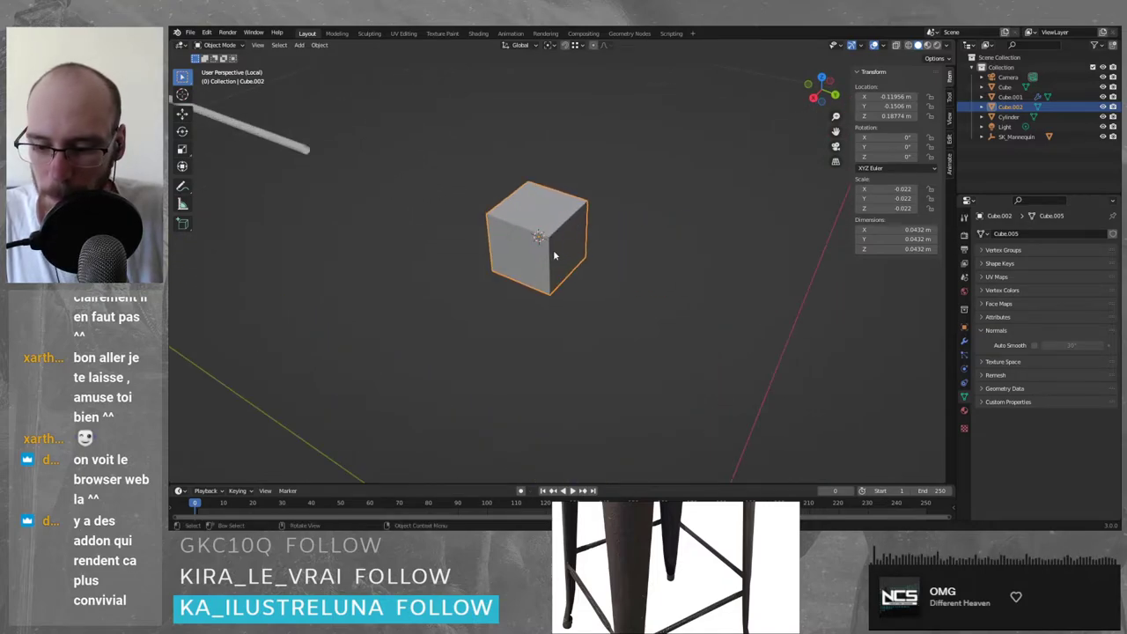
key(Tab)
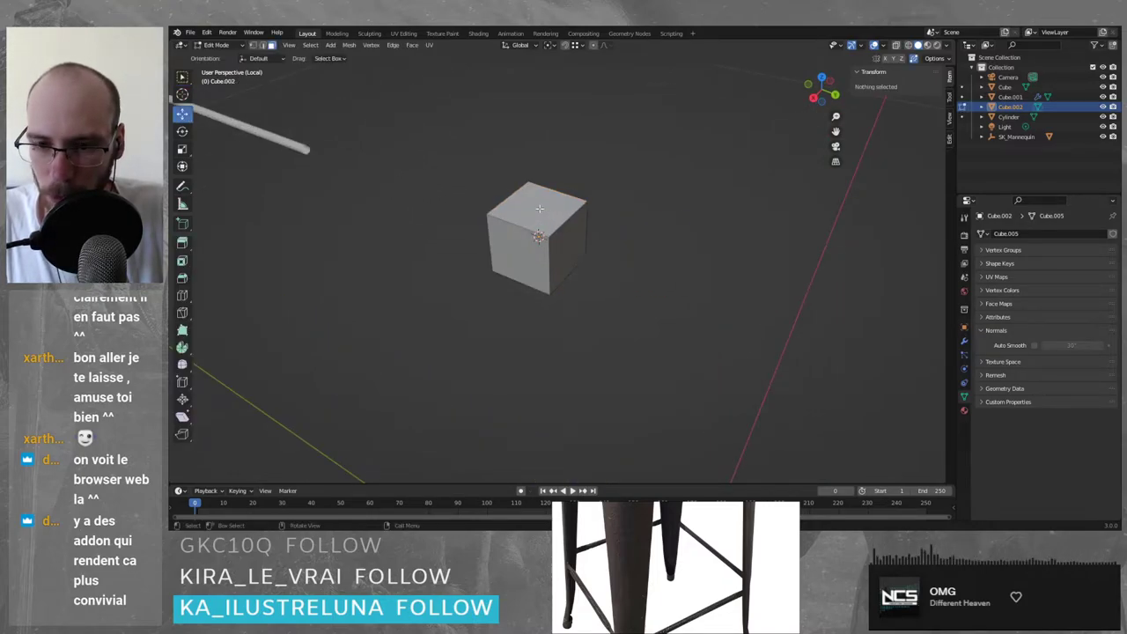
click(540, 208)
key(shift+s)
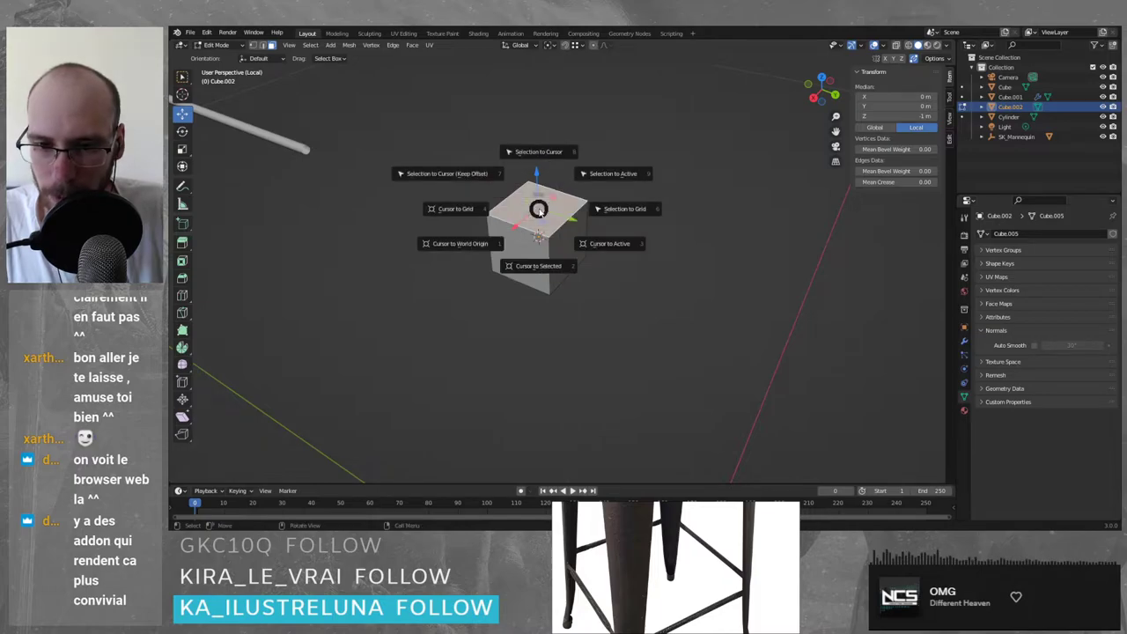
click(609, 243)
middle_drag(605, 290, 619, 277)
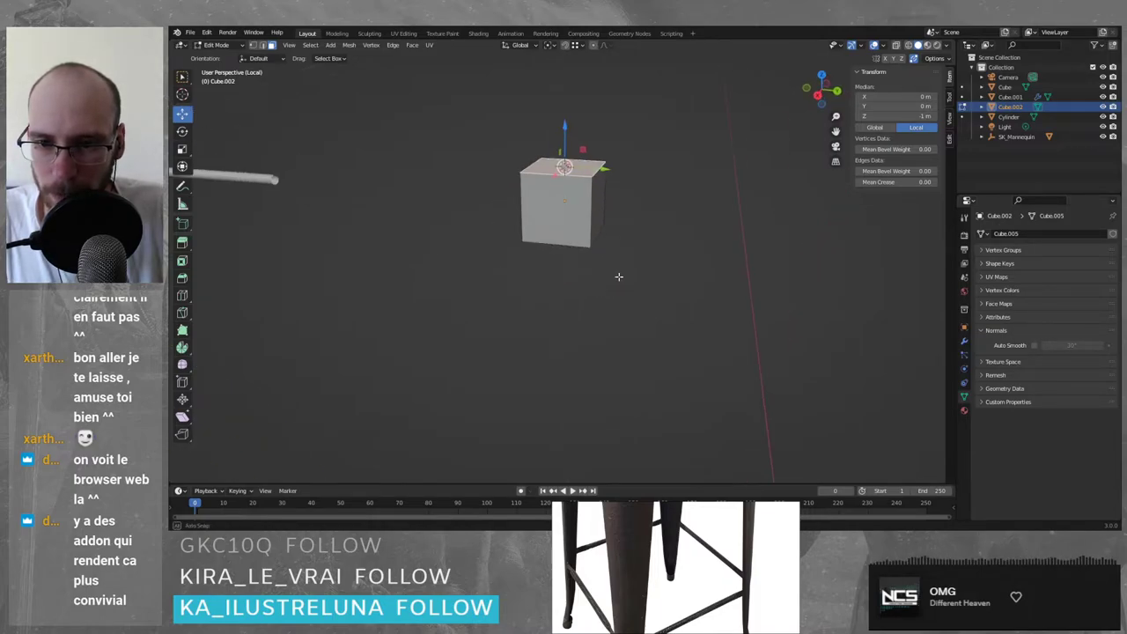
key(Tab)
click(485, 291)
- Snap the rod to the 3D cursor on the cube's top face and deselect it
click(265, 181)
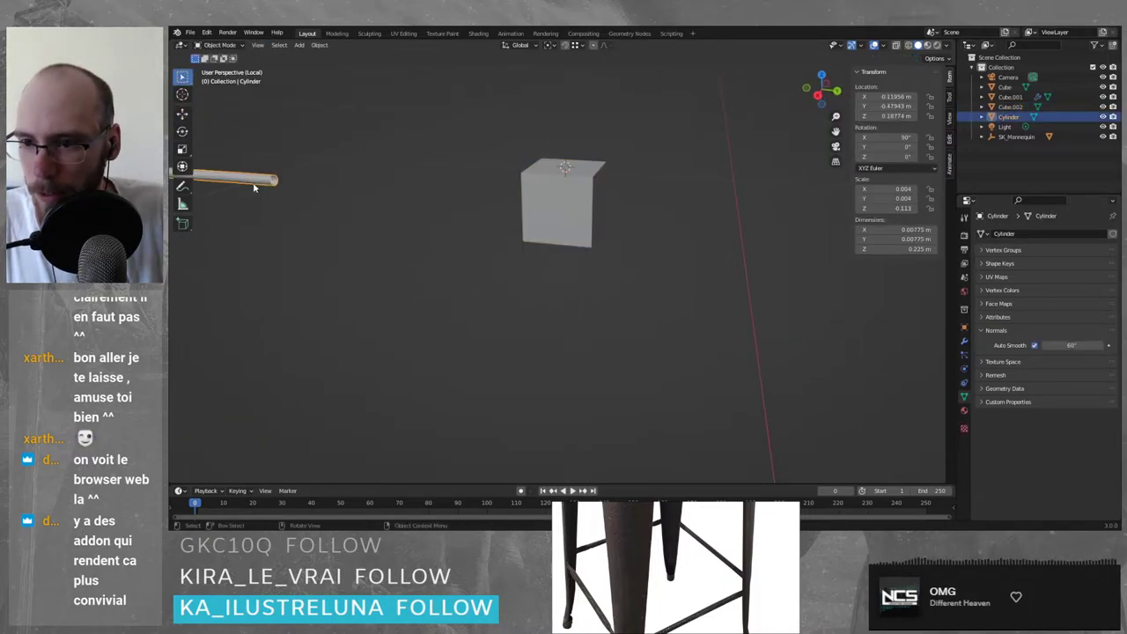
key(shift+s)
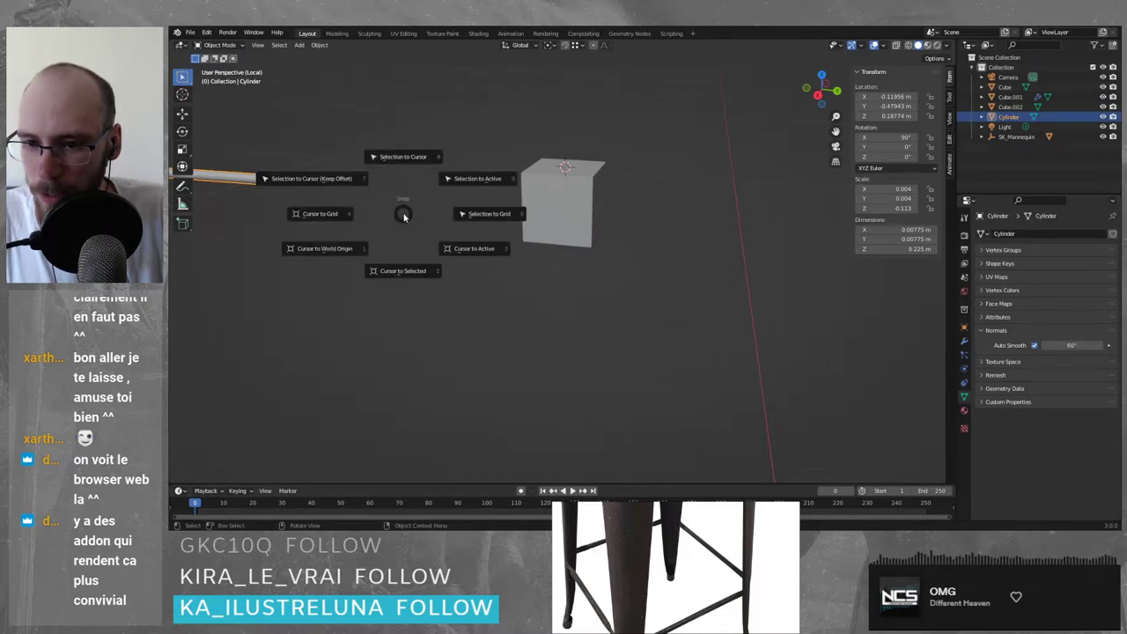
click(397, 164)
click(593, 267)
middle_drag(715, 247, 574, 204)
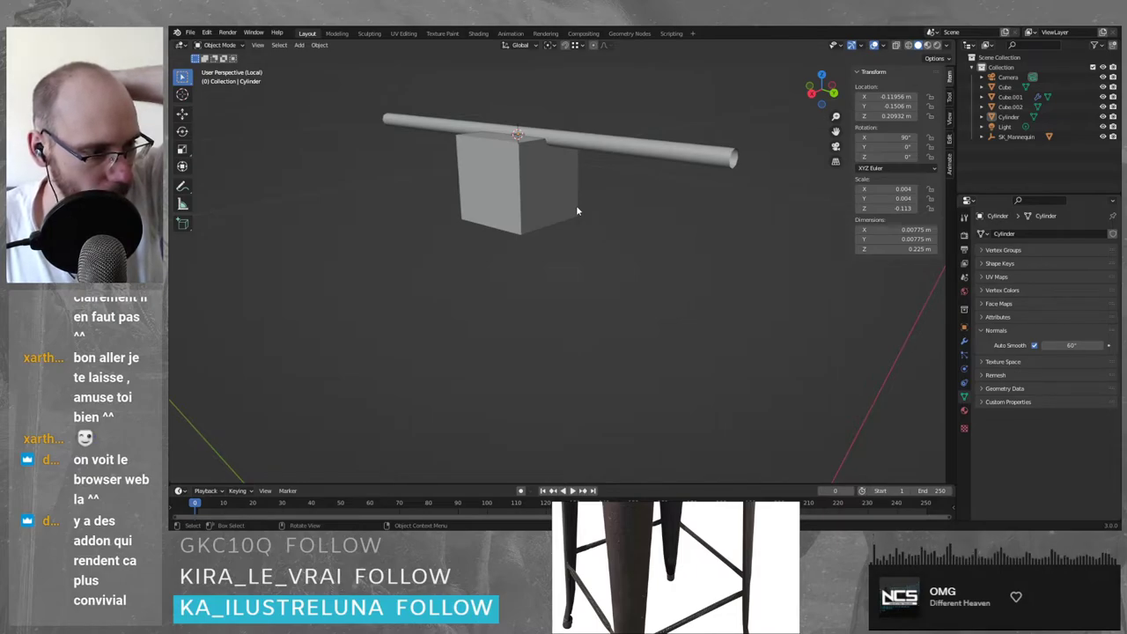
right_click(578, 211)
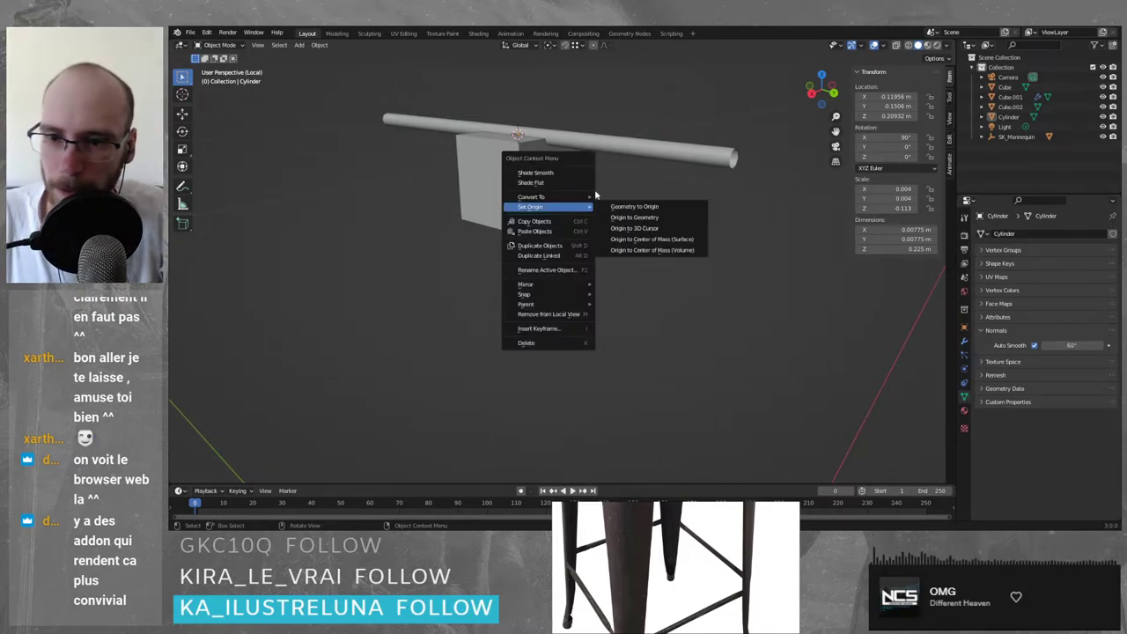
click(648, 144)
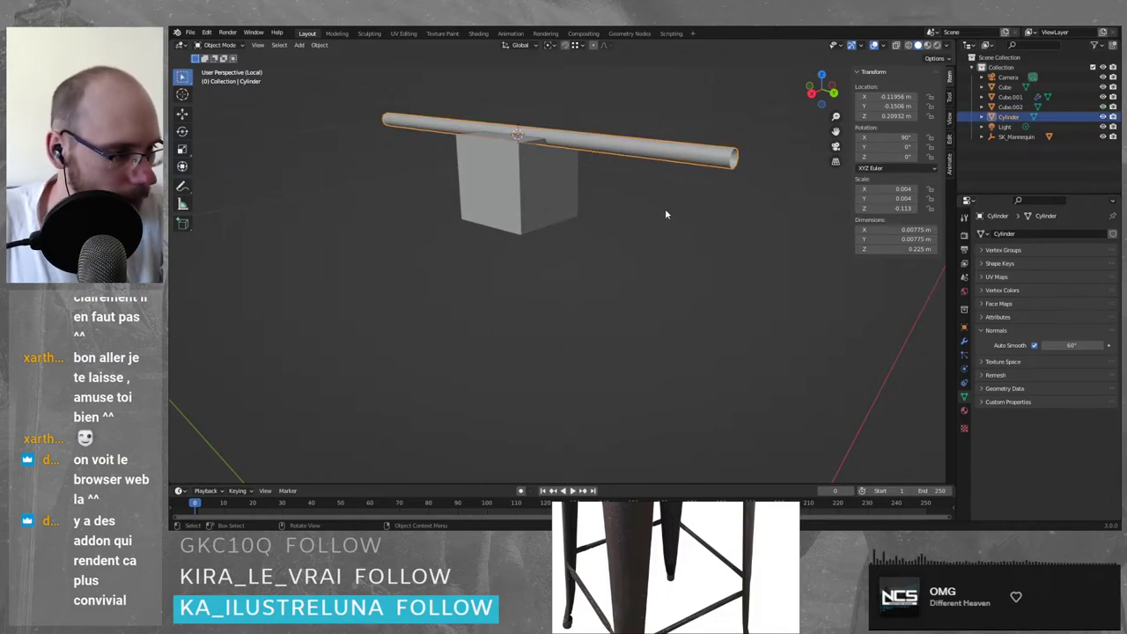
scroll(665, 212, down, 2)
- Select the cube and snap the 3D cursor to its centre
click(567, 213)
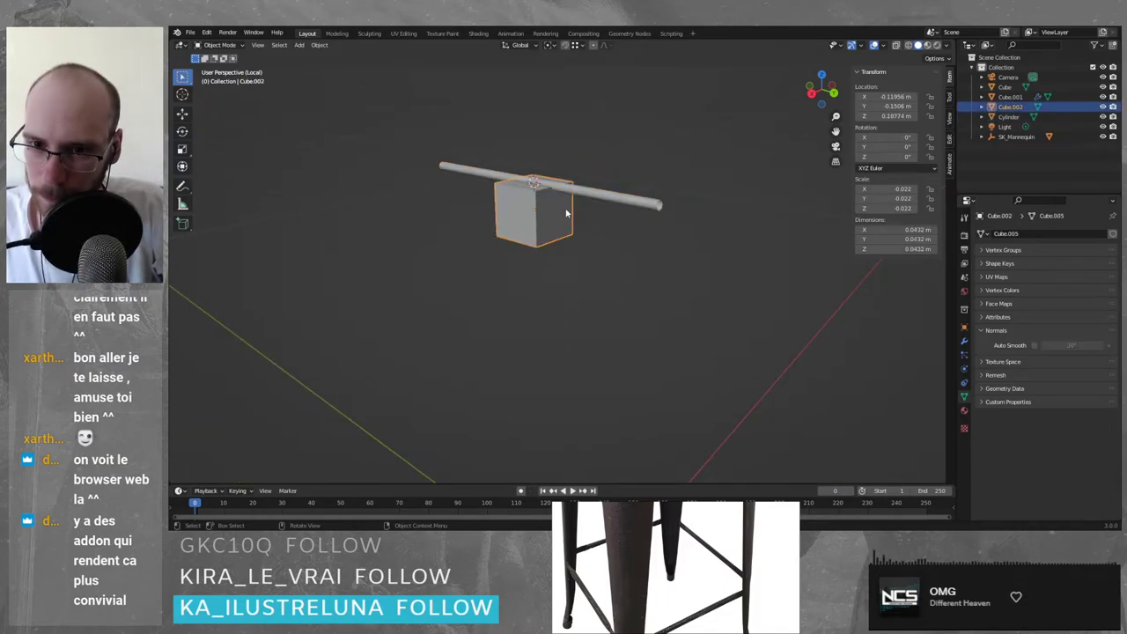
key(shift+s)
click(649, 246)
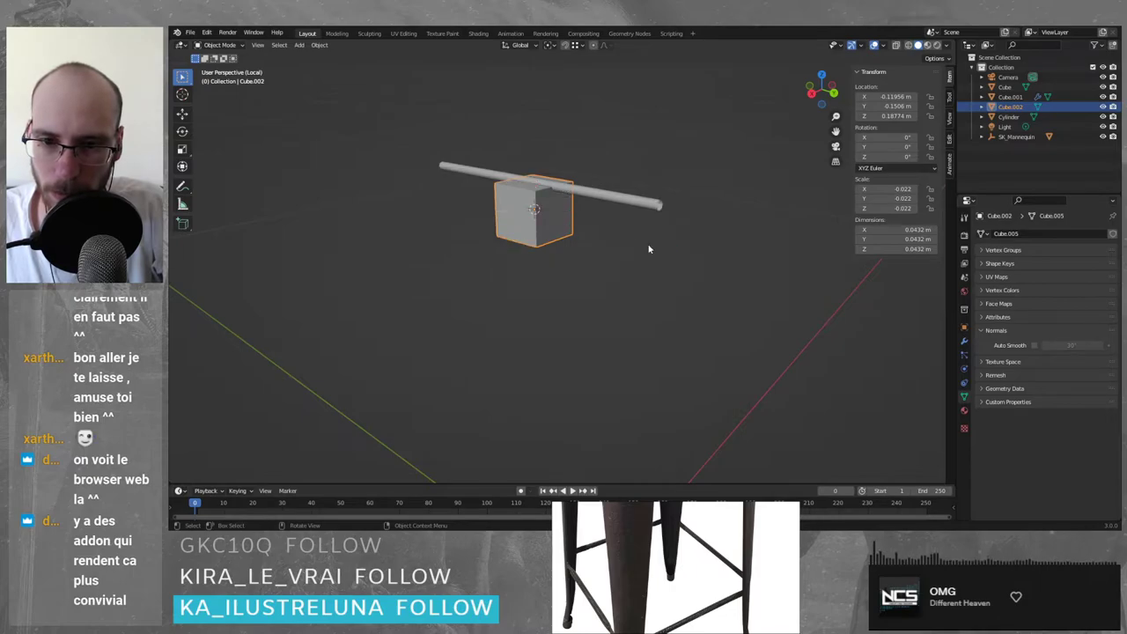
- Select the rod and snap it to the 3D cursor at the cube's centre
click(602, 203)
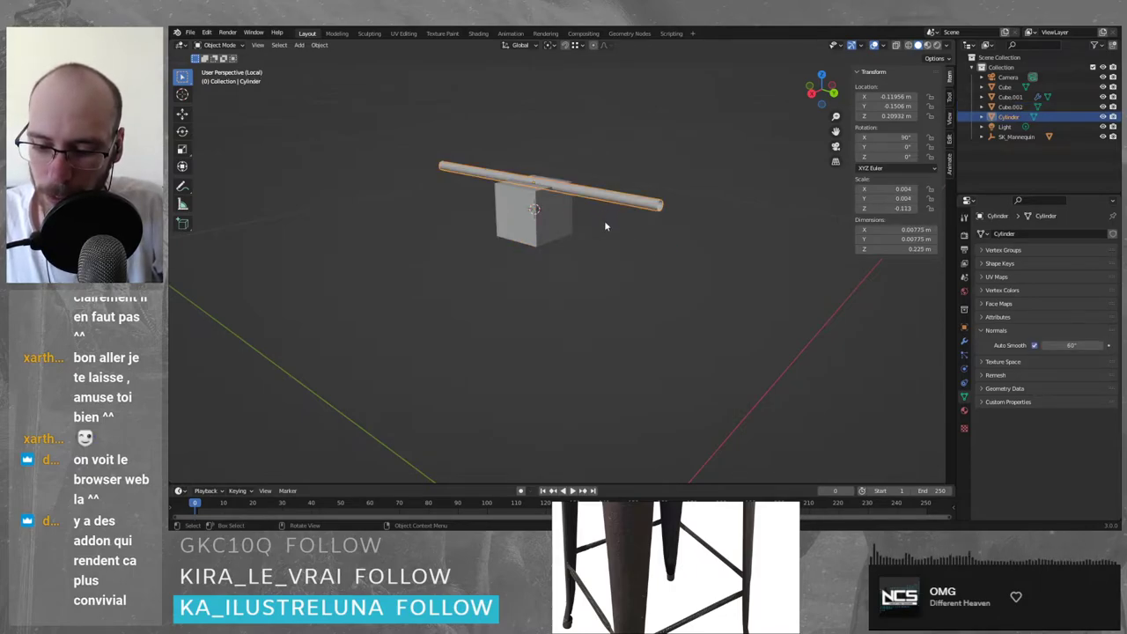
key(shift+s)
click(605, 165)
middle_drag(596, 266, 583, 275)
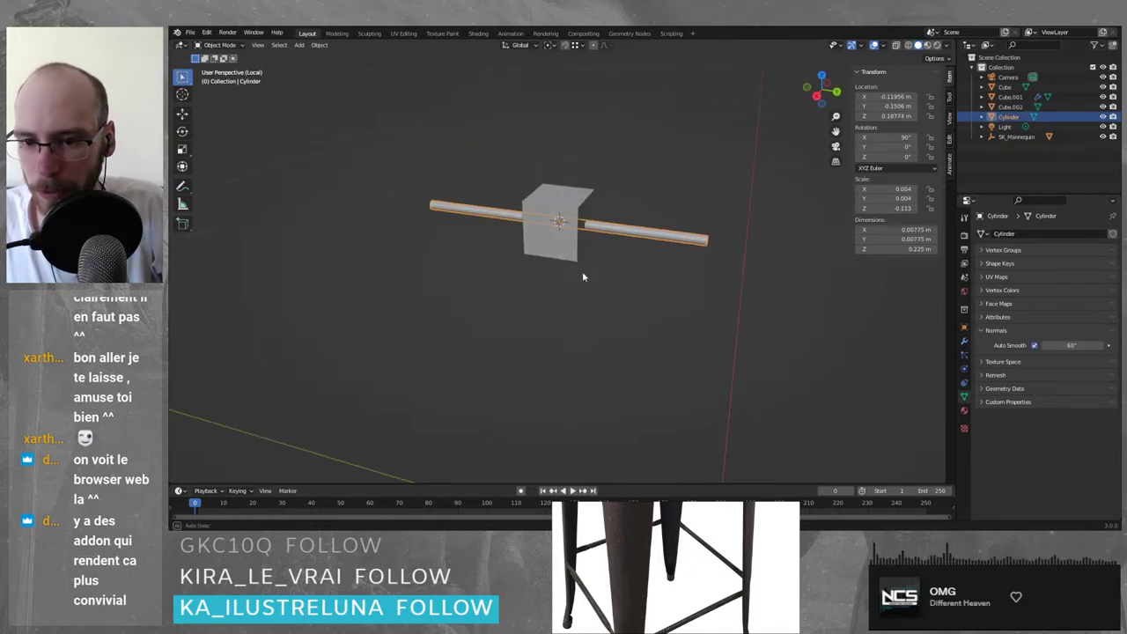
click(577, 211)
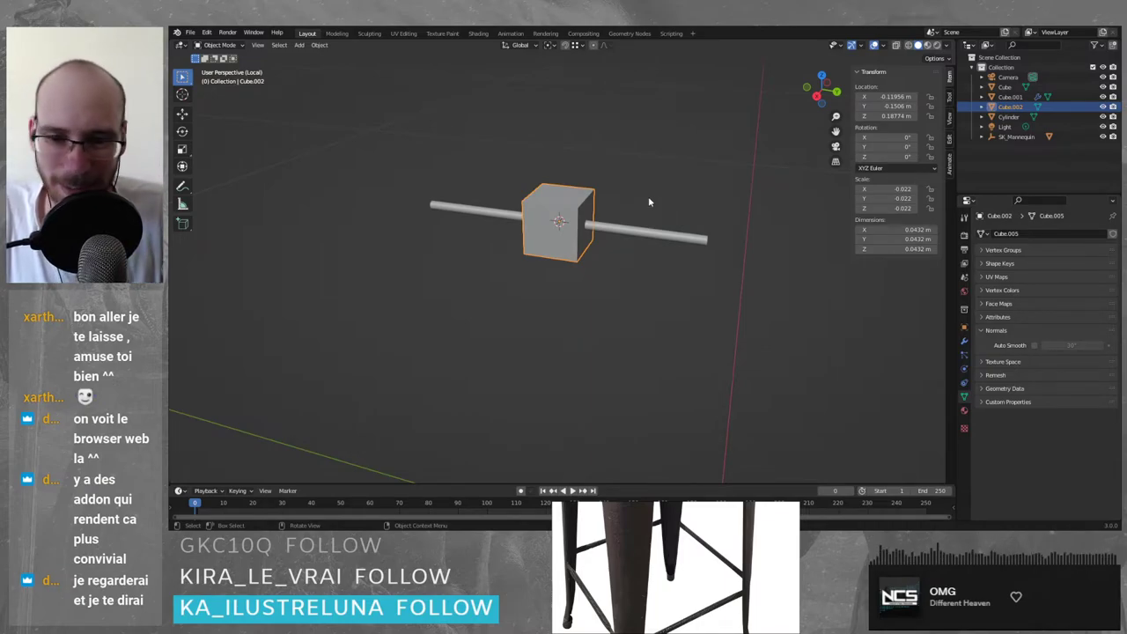
drag(652, 203, 700, 264)
scroll(657, 296, down, 3)
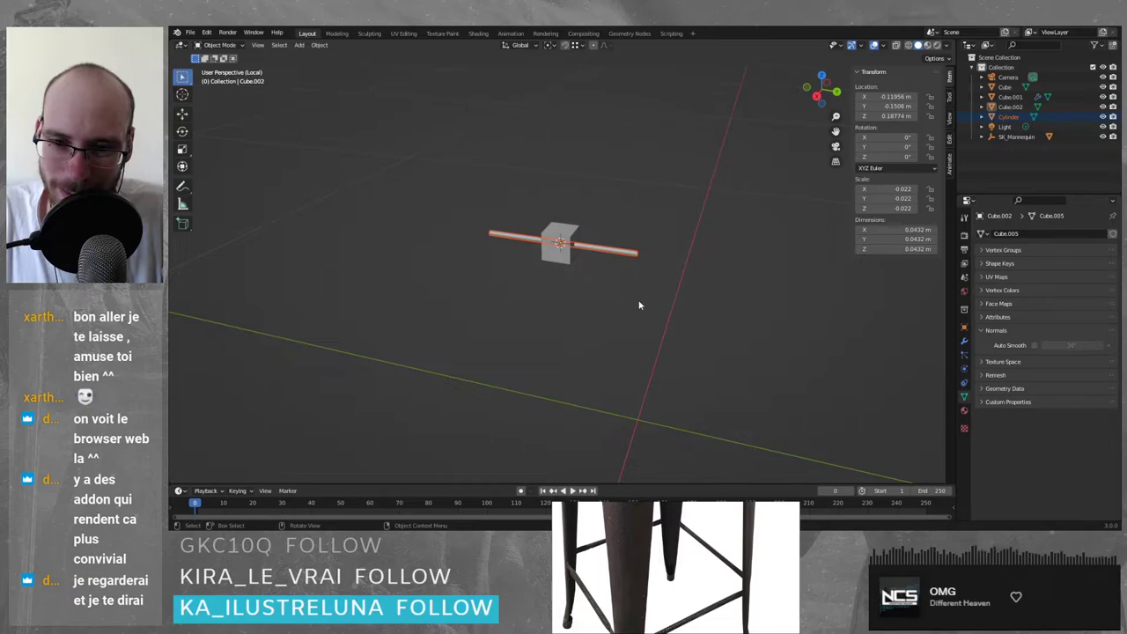
click(581, 284)
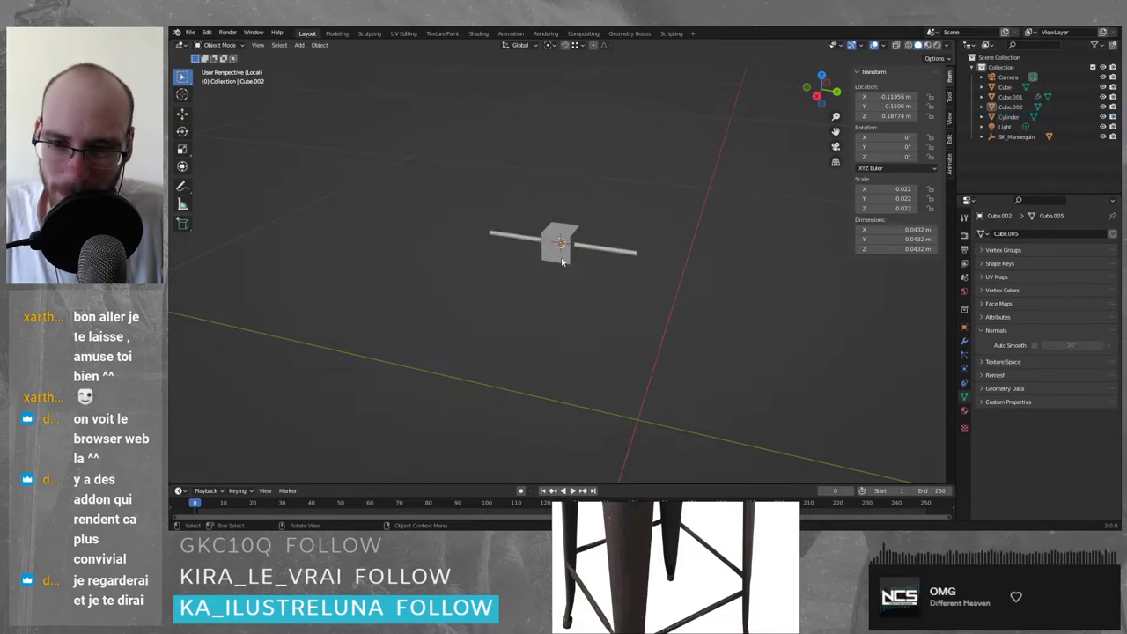
- Scale the cube along the global X axis into a thin plate about 0.0039 m thick
click(562, 261)
scroll(614, 259, up, 3)
middle_drag(614, 259, 572, 262)
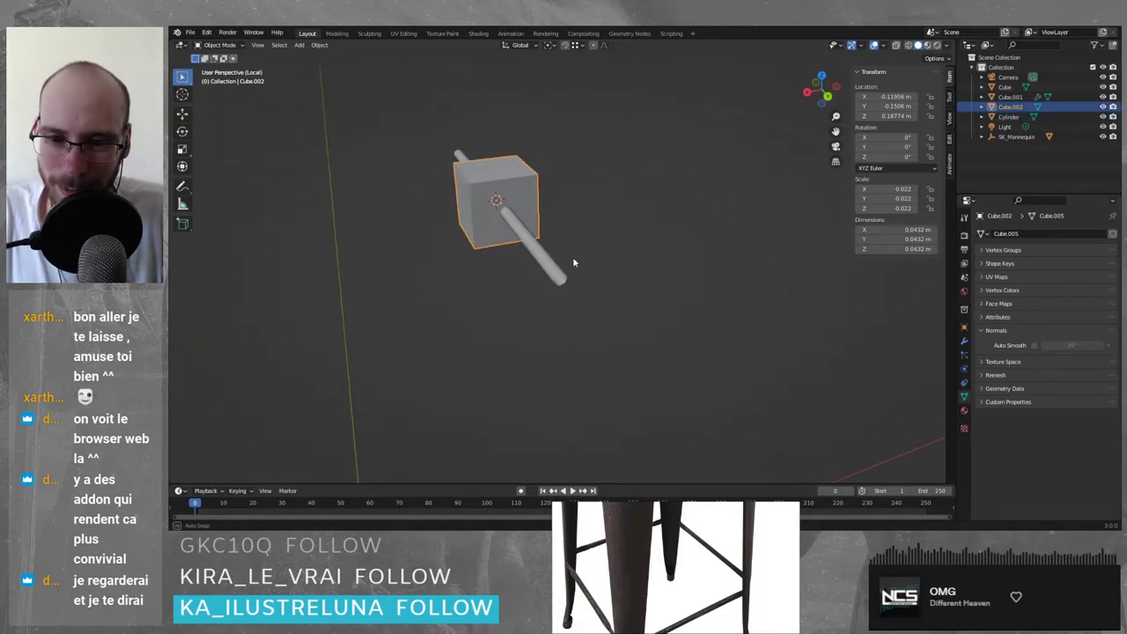
key(s)
key(y)
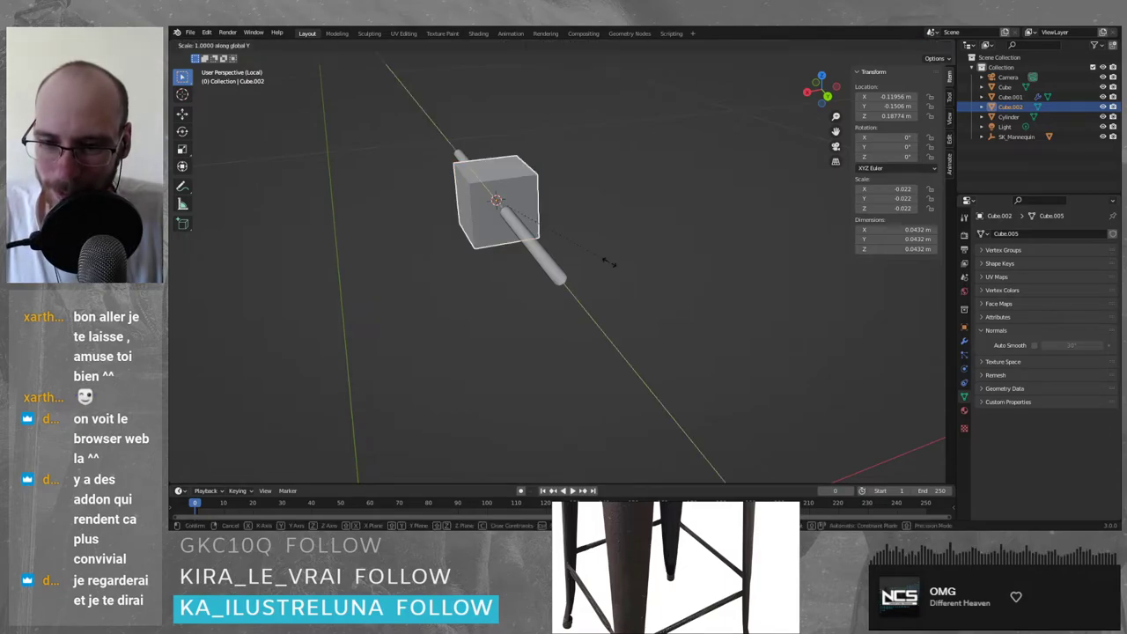
key(x)
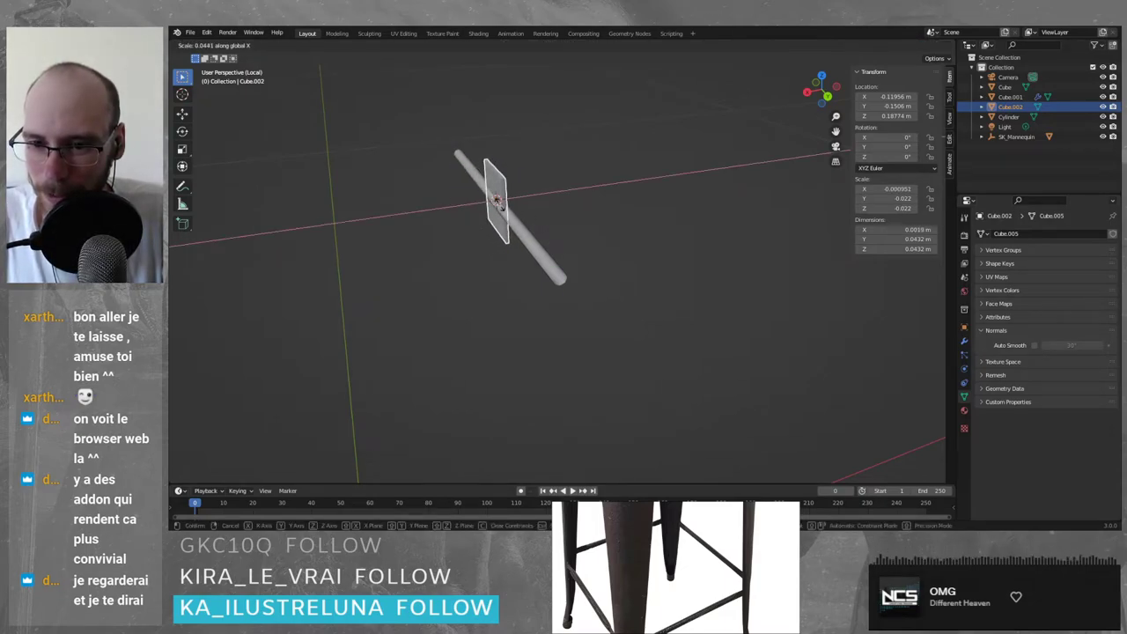
click(557, 280)
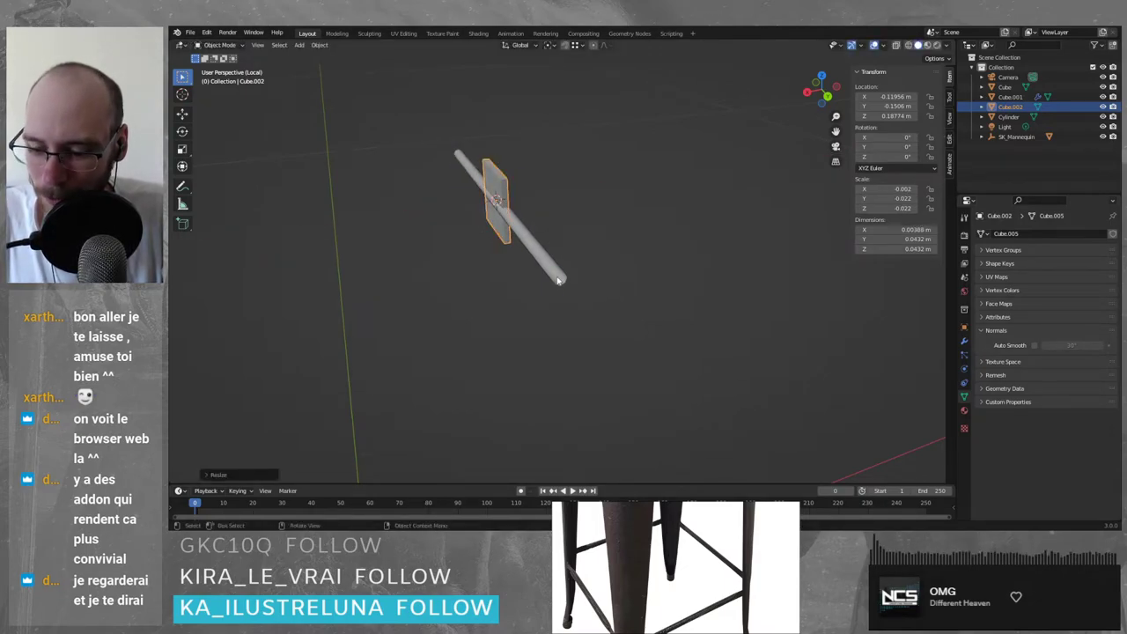
- Scale the plate along global Z to about 0.0055 m and along global Y to about 0.0078 m
key(s)
key(z)
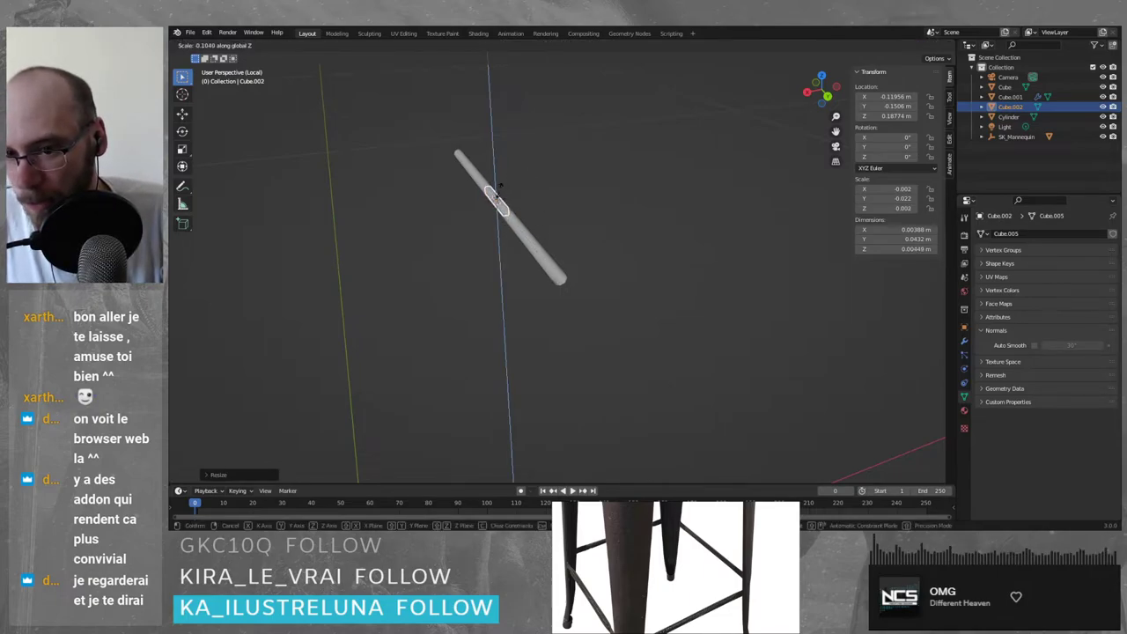
click(500, 186)
middle_drag(501, 186, 519, 236)
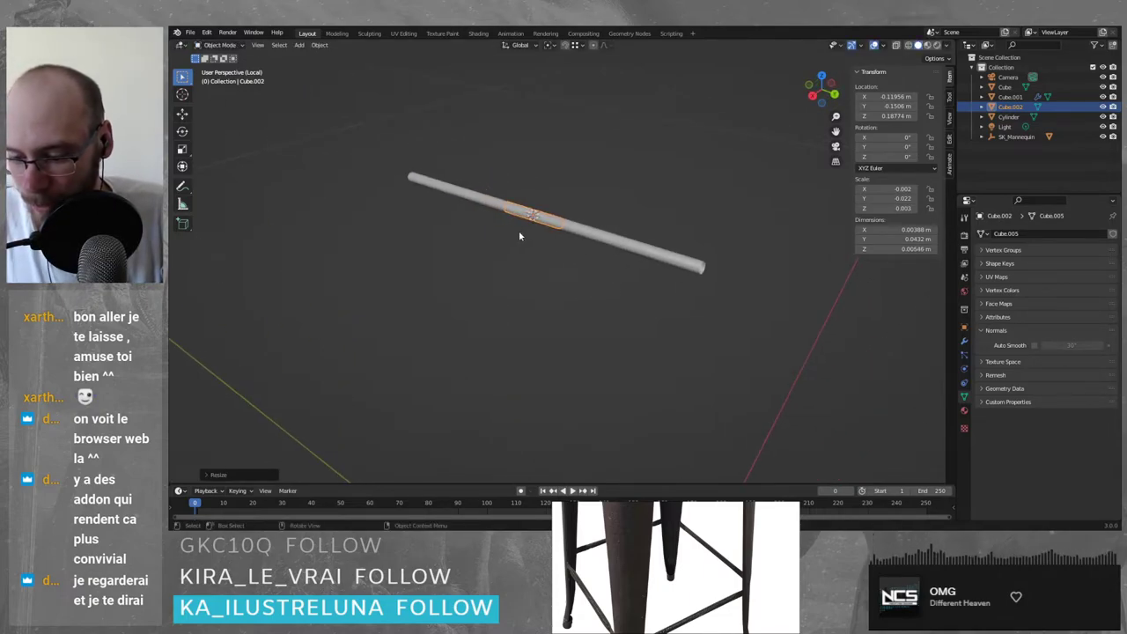
key(s)
key(x)
key(y)
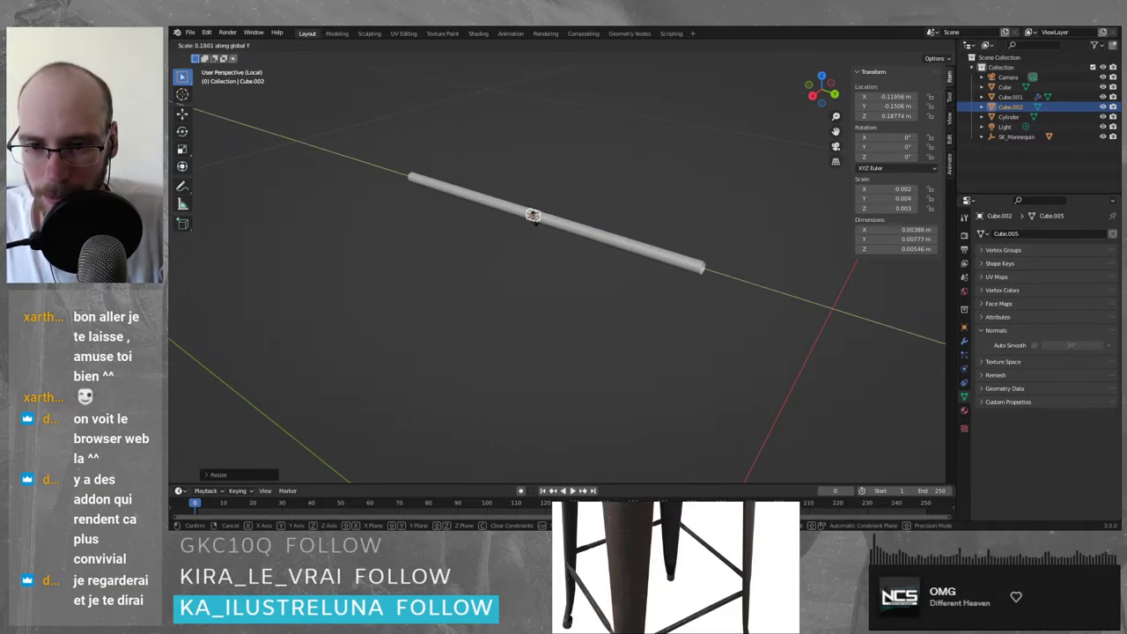
click(533, 215)
- Move the small block along global Y until it sits just beyond the rod's near end
key(g)
key(y)
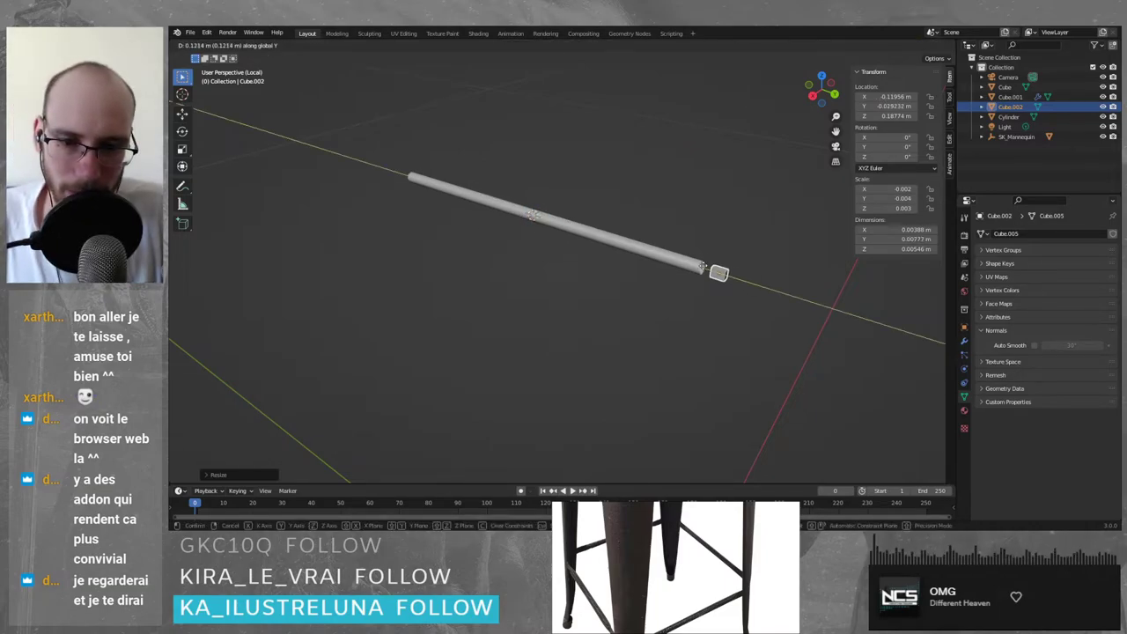
click(719, 272)
middle_drag(719, 272, 662, 252)
- Scale the block along global X to about 0.0015 m and along global Y to about 0.0052 m
key(s)
key(x)
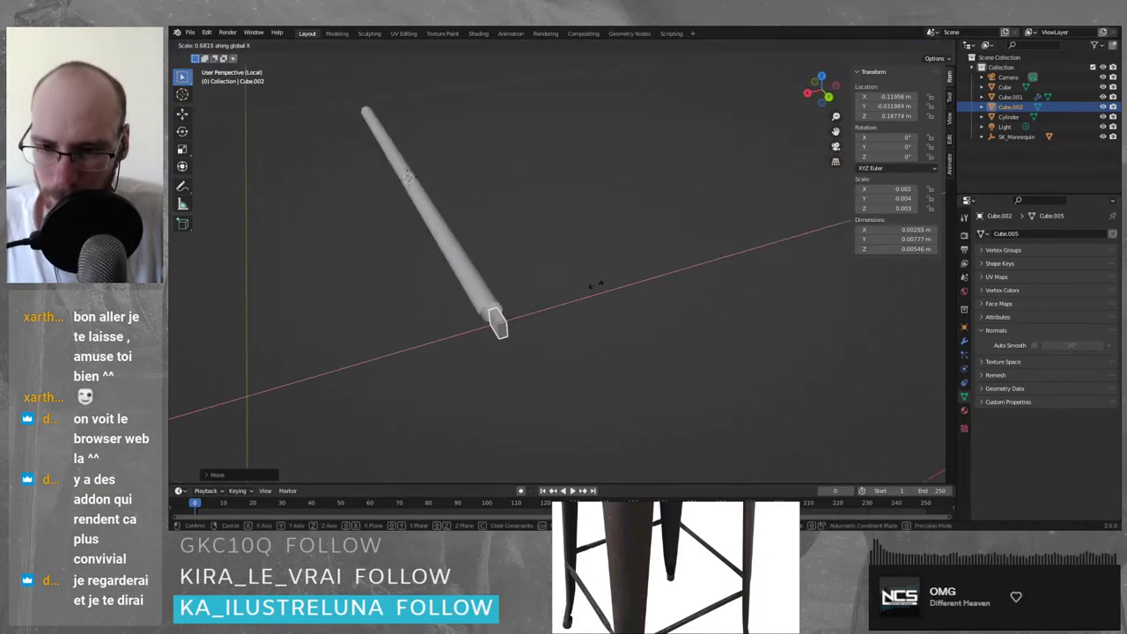
click(551, 293)
middle_drag(551, 293, 545, 341)
key(s)
key(y)
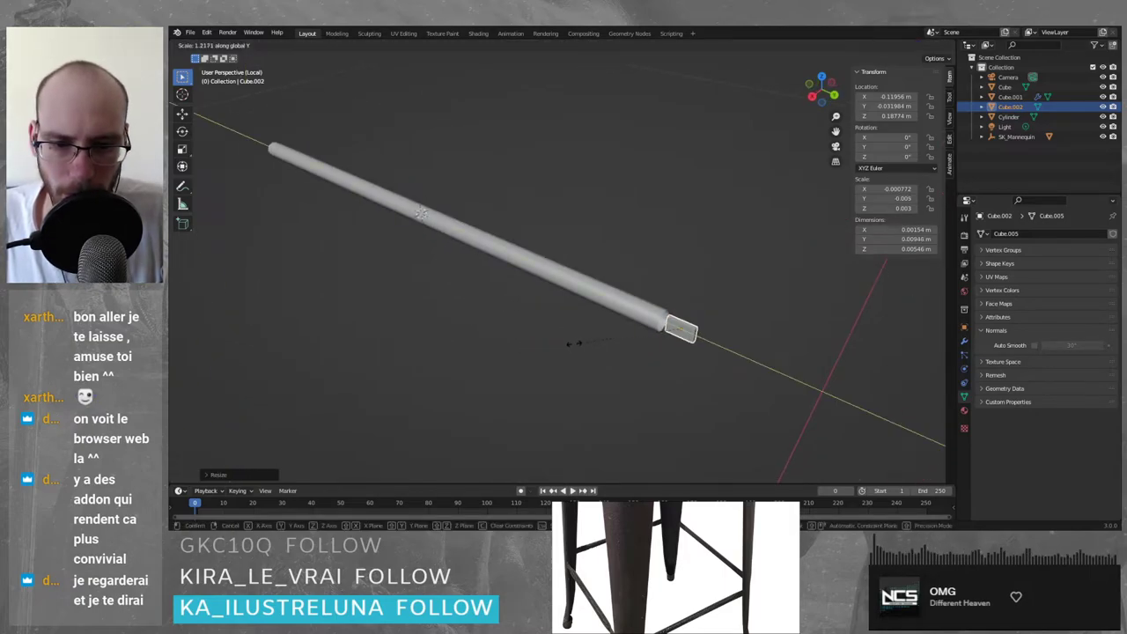
click(720, 377)
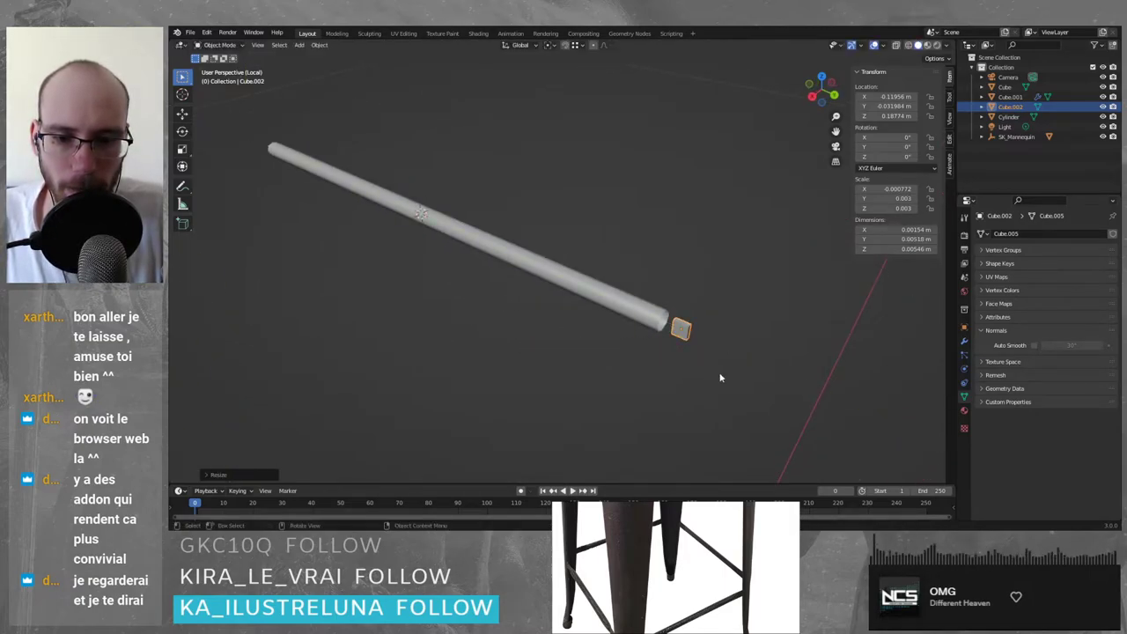
- Shift the block slightly further from the rod's end along global Y, to a Y location of about -0.030 m
key(g)
key(y)
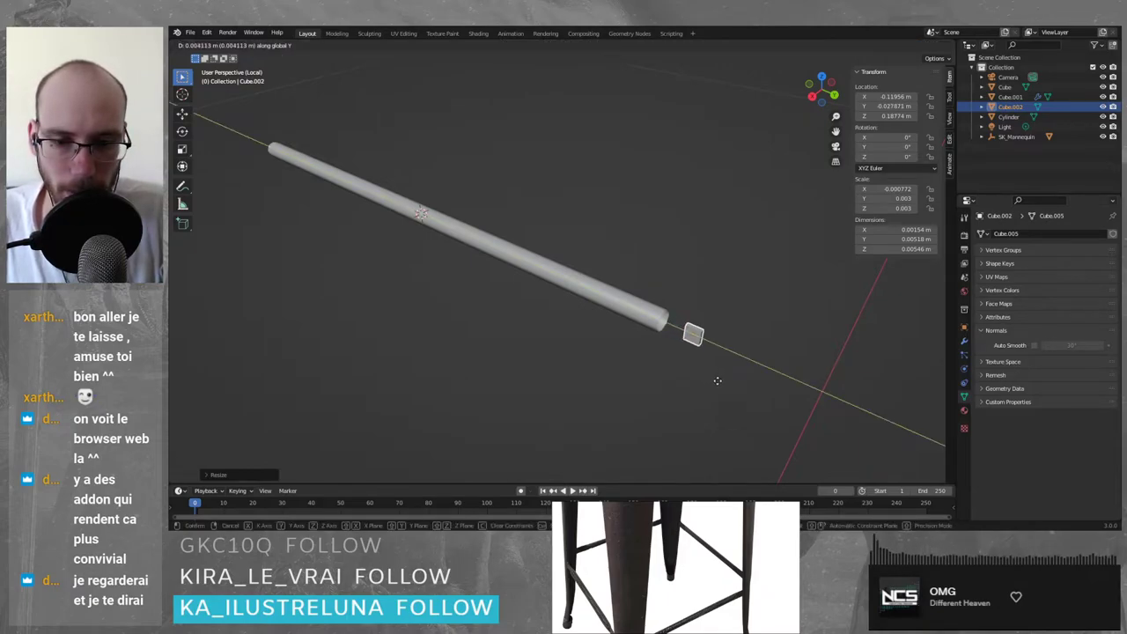
click(713, 380)
- Delete the block's face that points toward the rod and return to Object Mode
middle_drag(711, 380, 628, 292)
scroll(647, 300, up, 6)
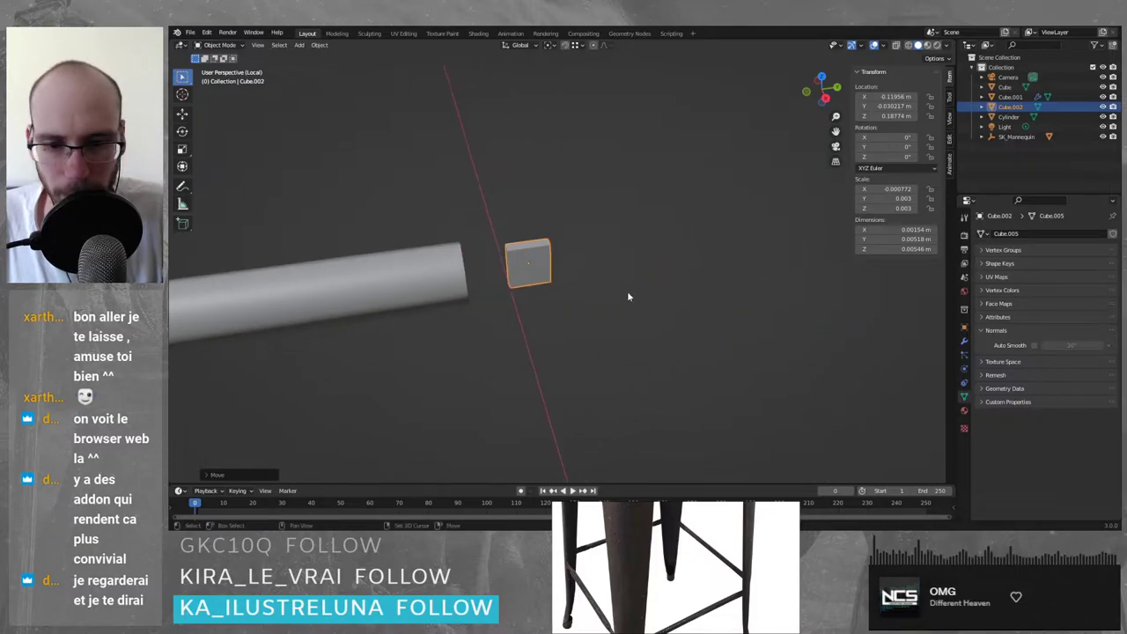
scroll(626, 293, up, 1)
shift+middle_drag(479, 267, 559, 281)
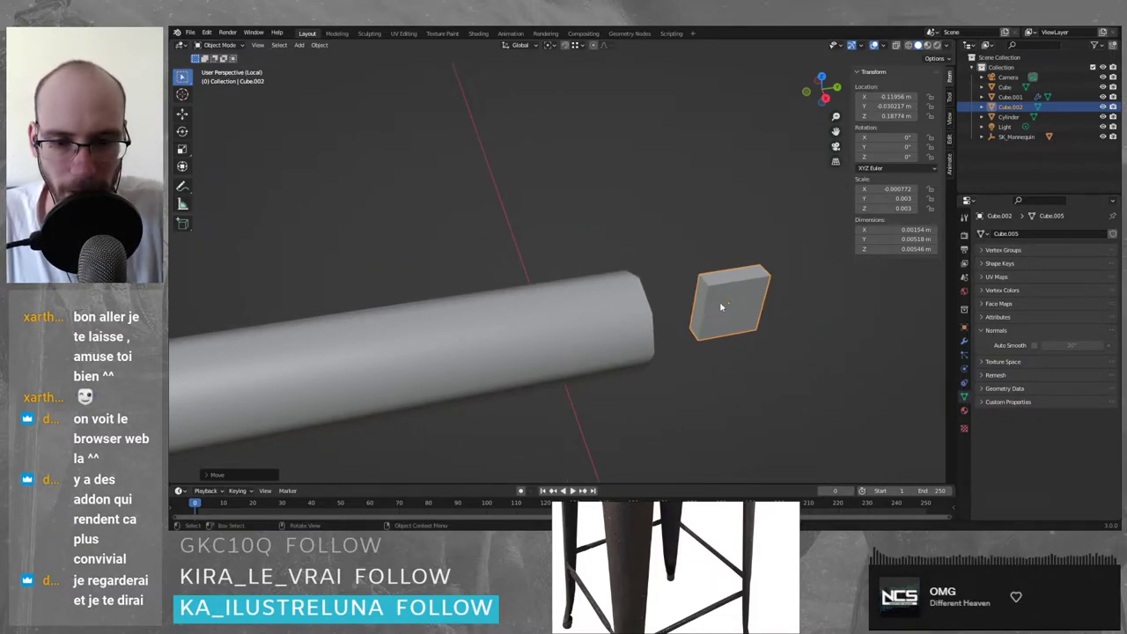
key(Tab)
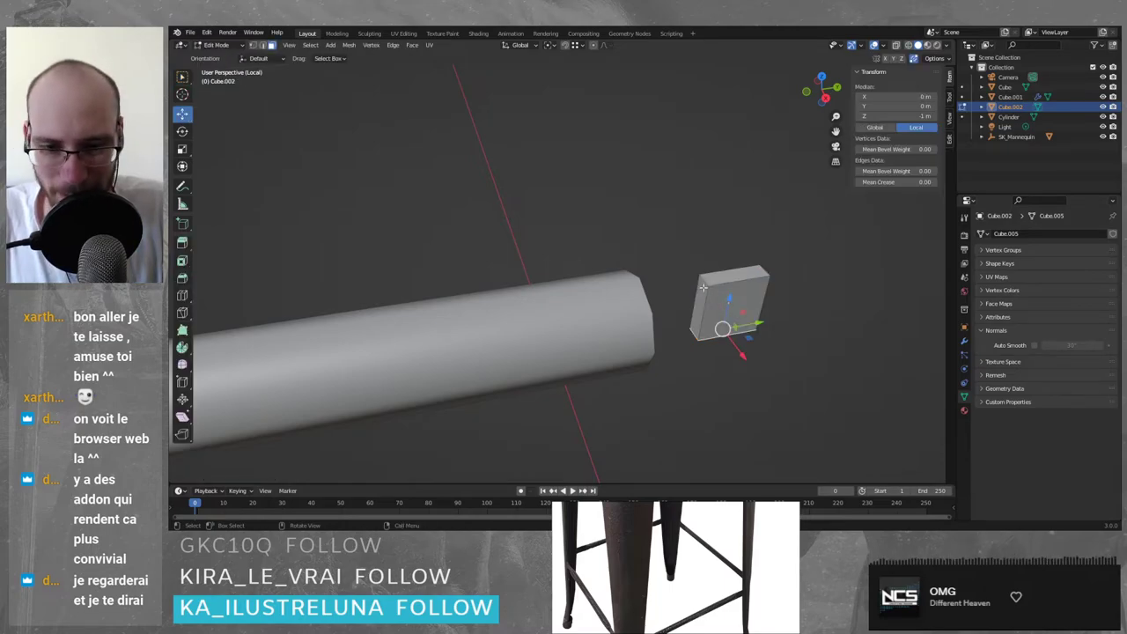
click(704, 288)
key(x)
click(782, 302)
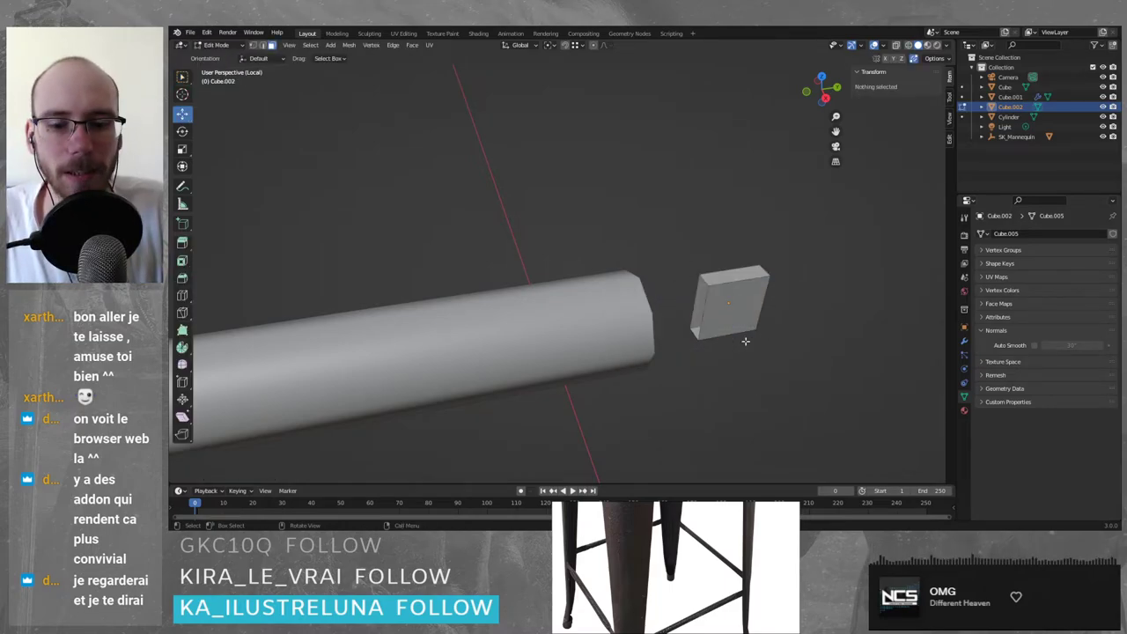
middle_drag(745, 341, 710, 326)
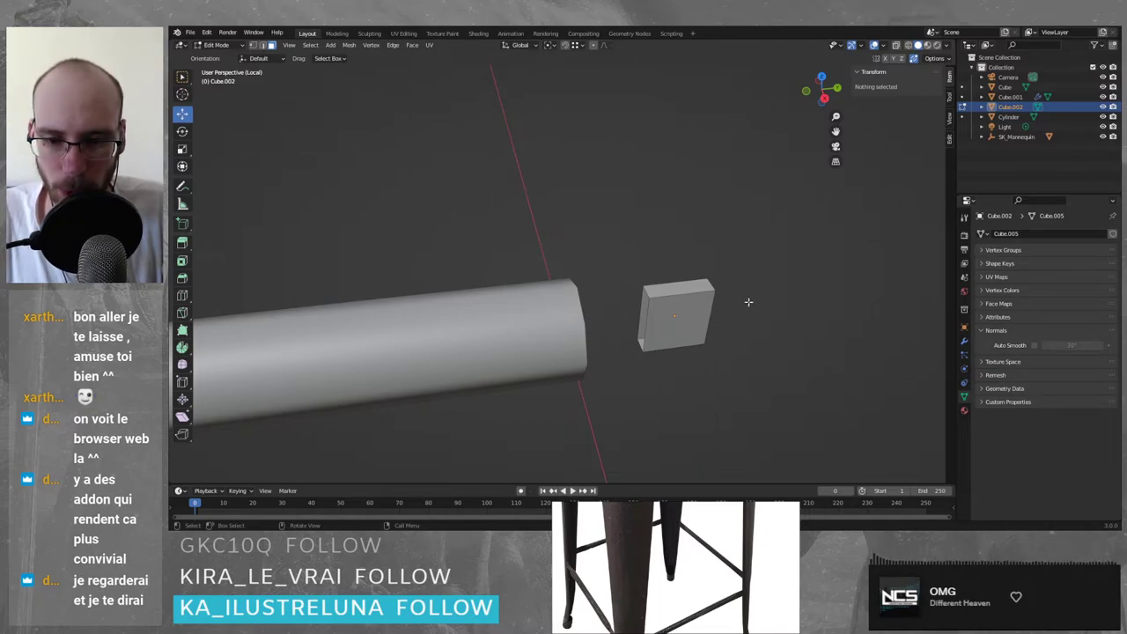
key(Tab)
click(750, 322)
click(678, 314)
shift+click(546, 312)
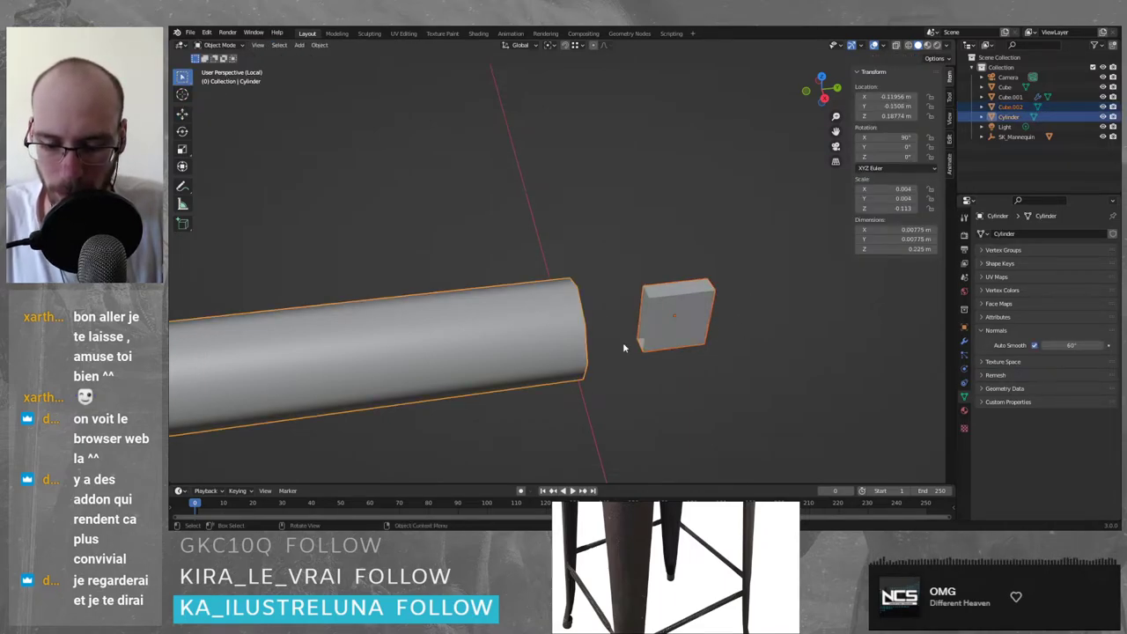
key(shift)
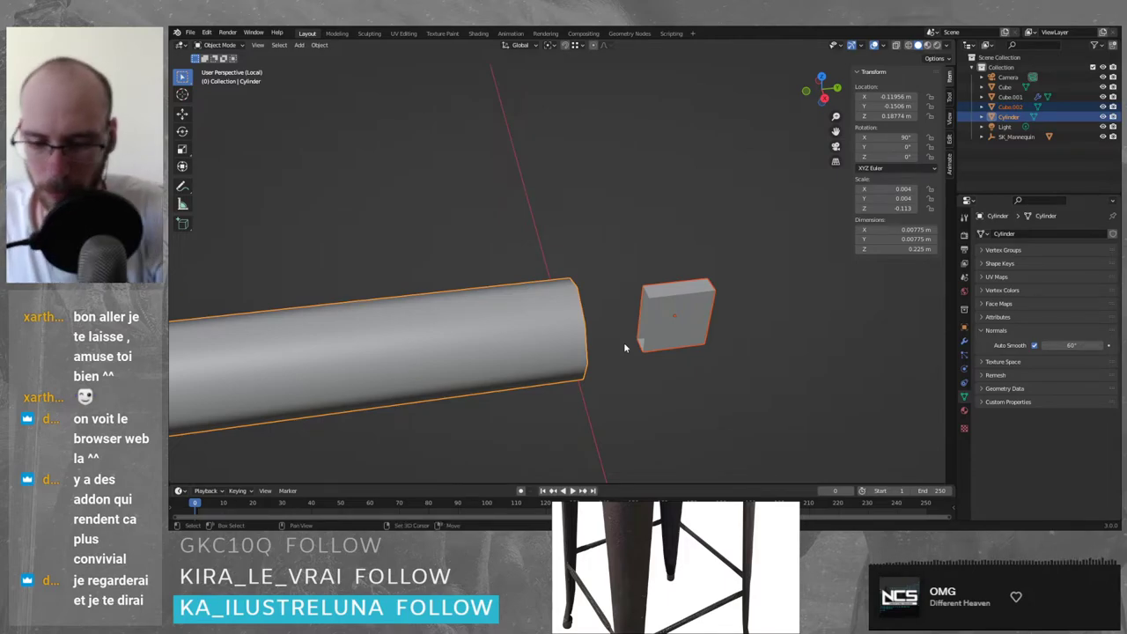
key(ctrl+p)
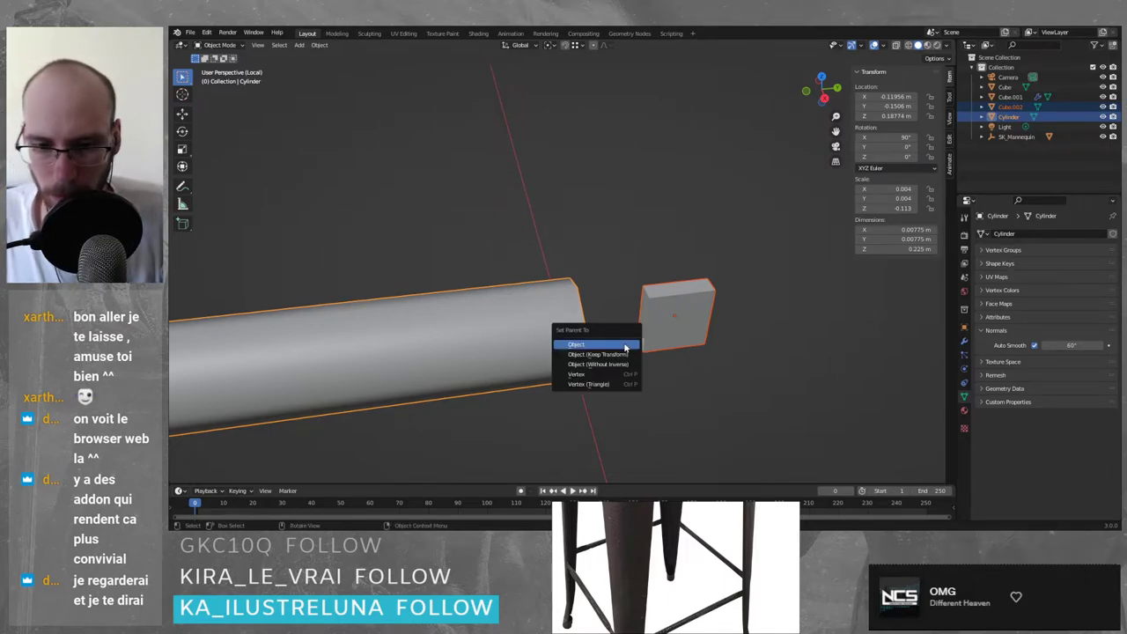
click(626, 348)
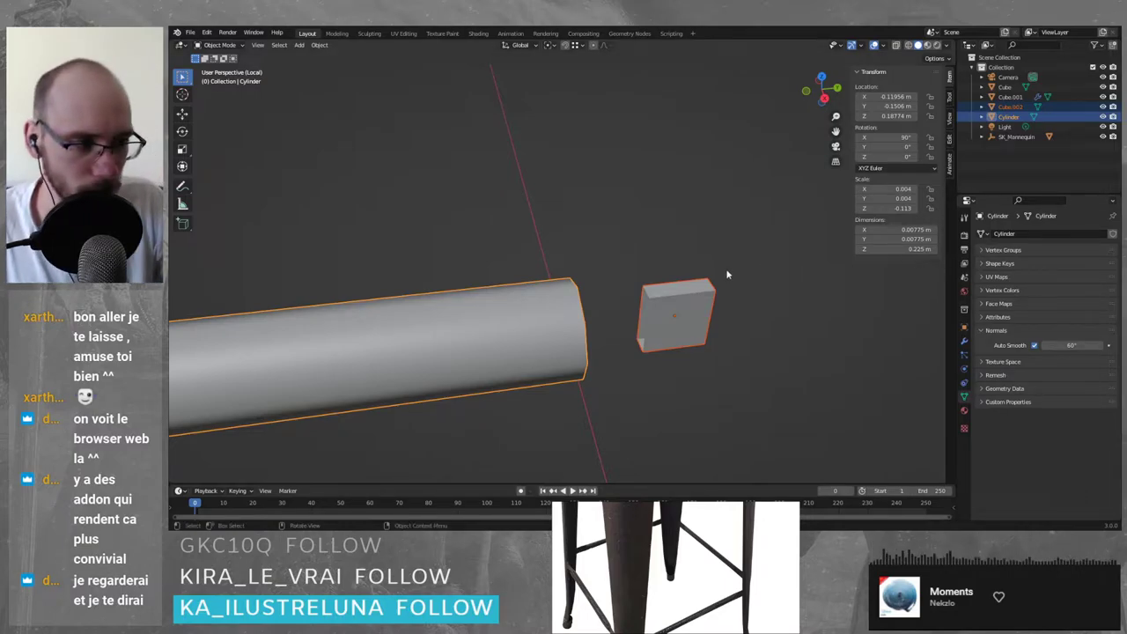
- Join the rod and the small block into a single object, with the block active, and deselect it
click(674, 318)
click(563, 323)
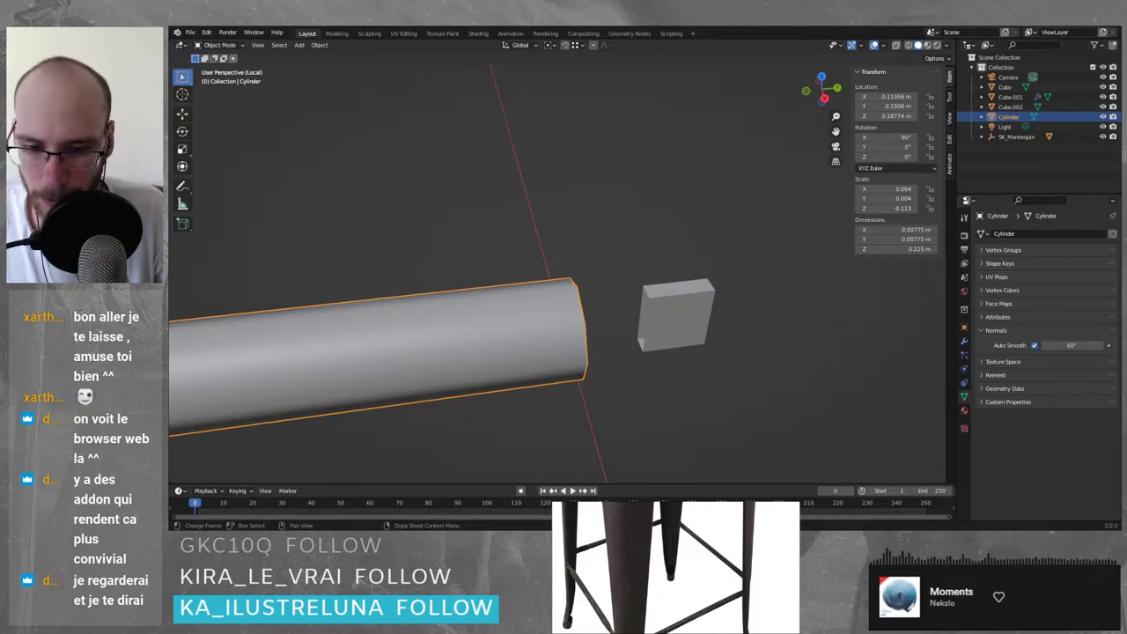
shift+click(665, 324)
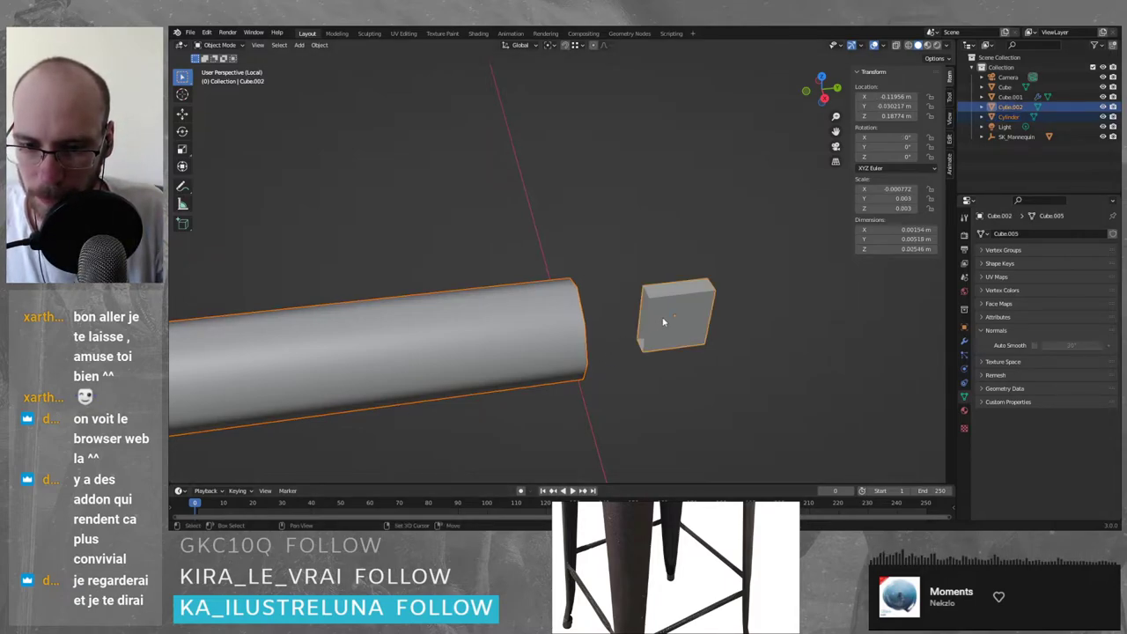
key(ctrl+j)
click(677, 363)
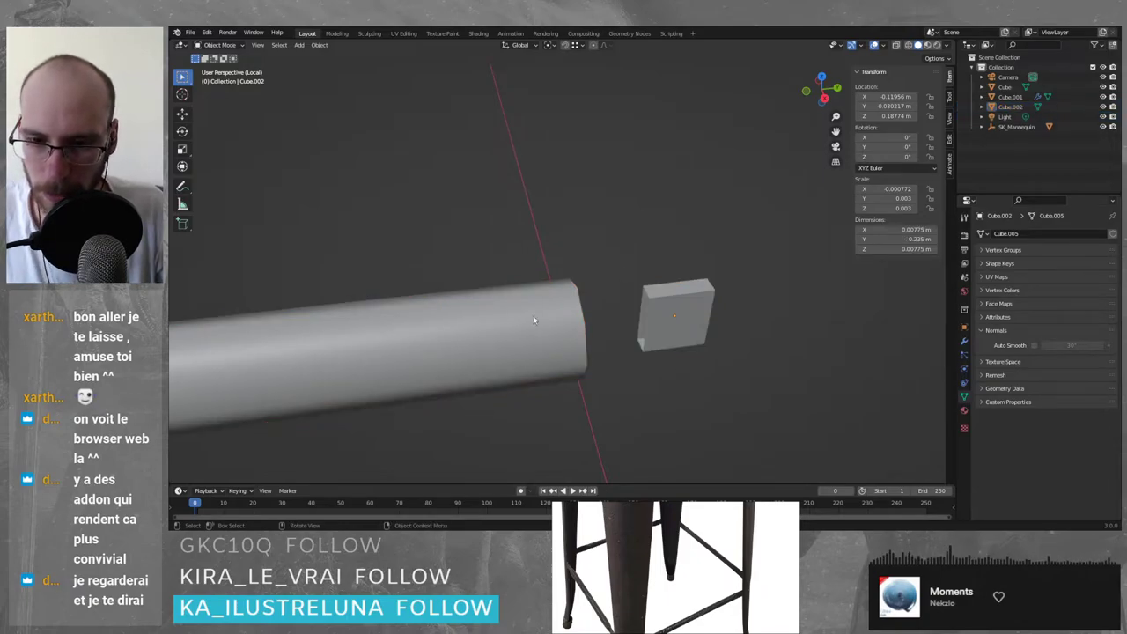
- In Edit Mode, fill a face between the upper edges of the rod's open end and the block's top edge
click(532, 319)
middle_drag(628, 300, 631, 303)
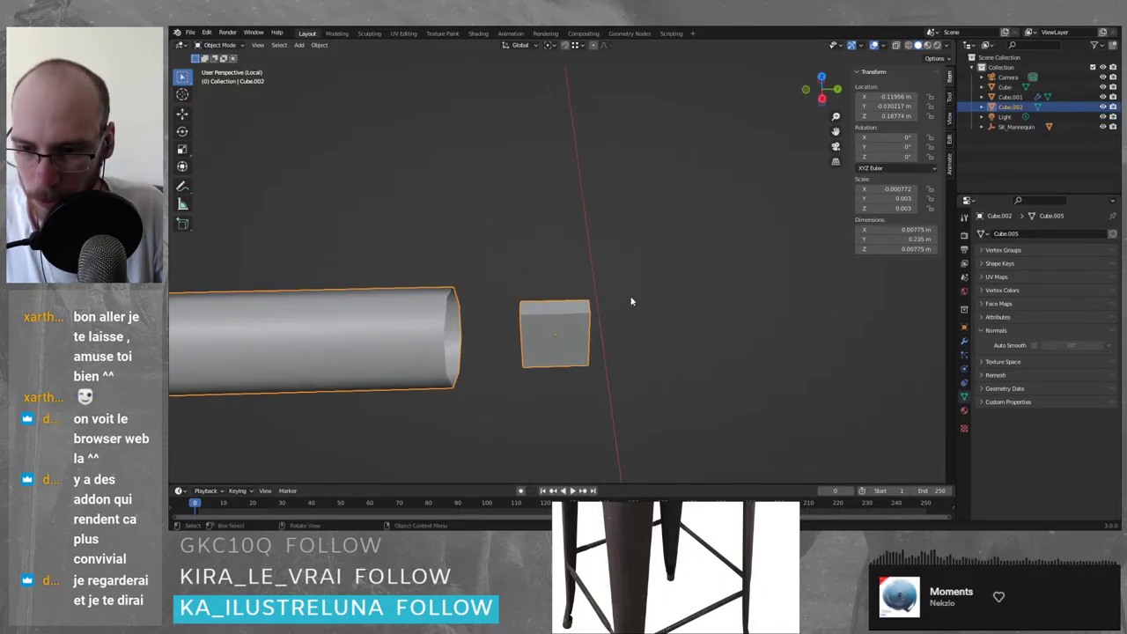
key(Tab)
click(456, 311)
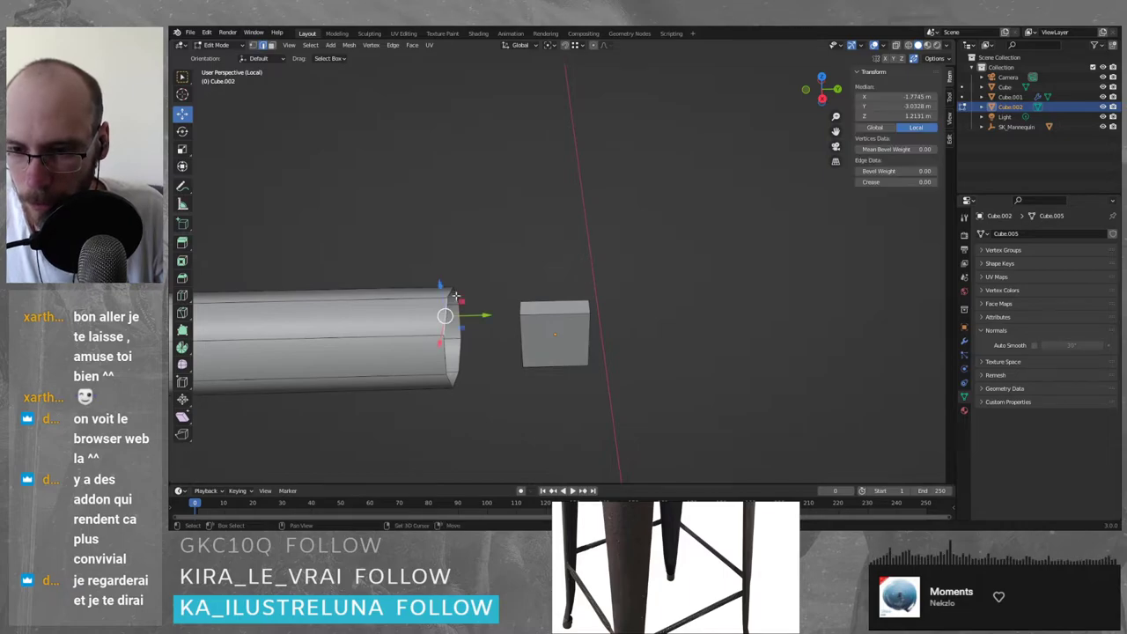
shift+click(520, 306)
key(f)
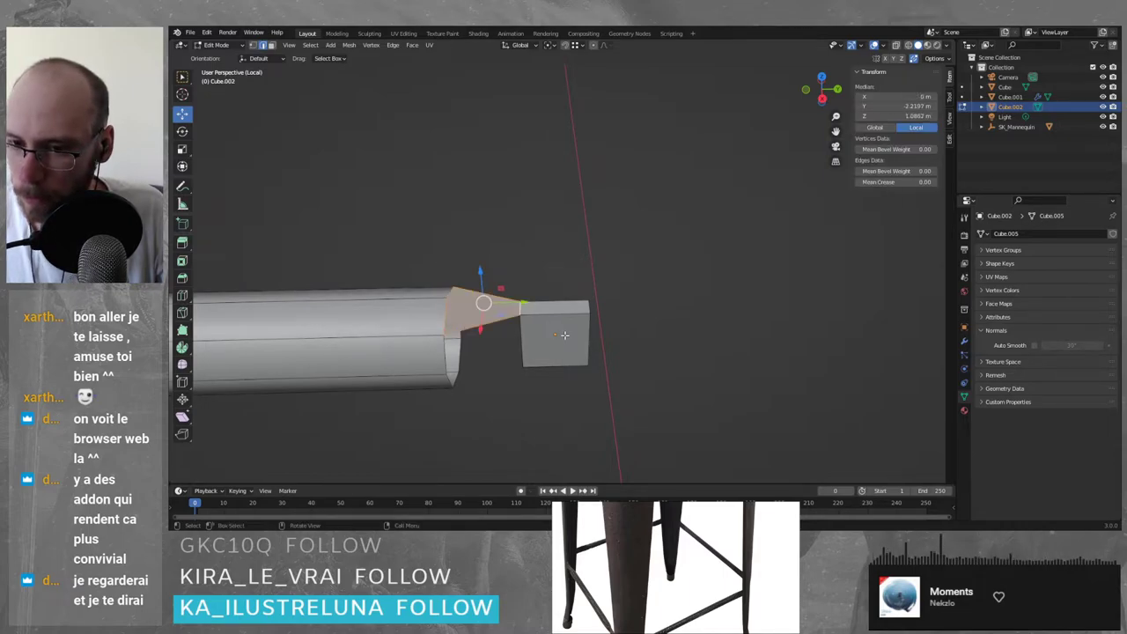
- Fill the side gap between the rod's end edges and the block's vertical edge with a face
middle_drag(564, 335, 612, 384)
click(679, 361)
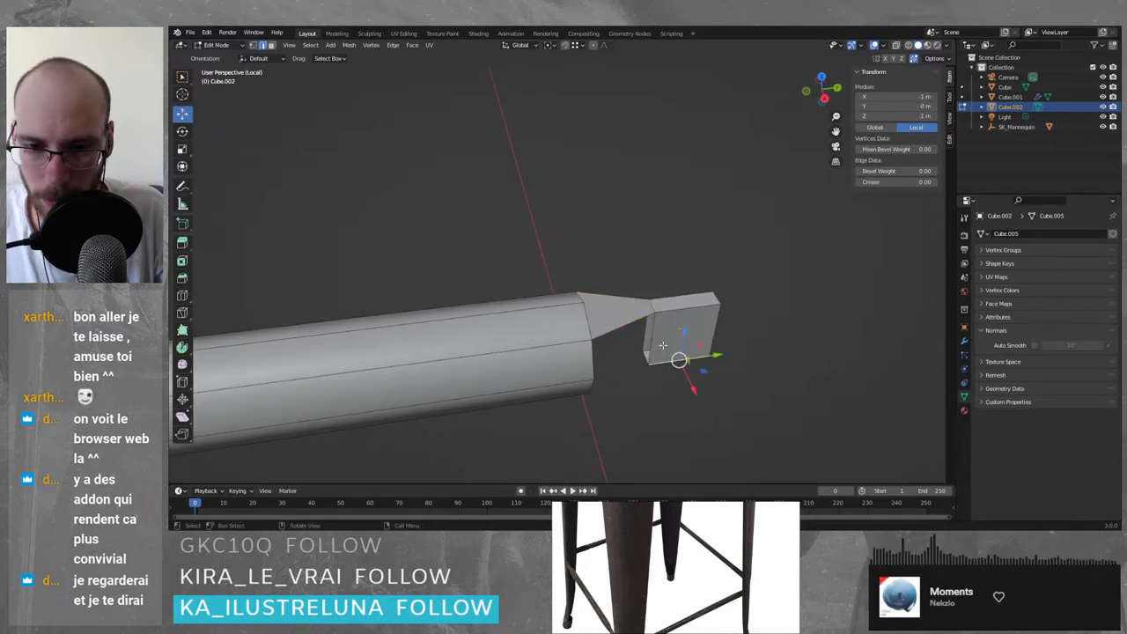
middle_drag(662, 345, 643, 354)
click(482, 257)
shift+click(412, 286)
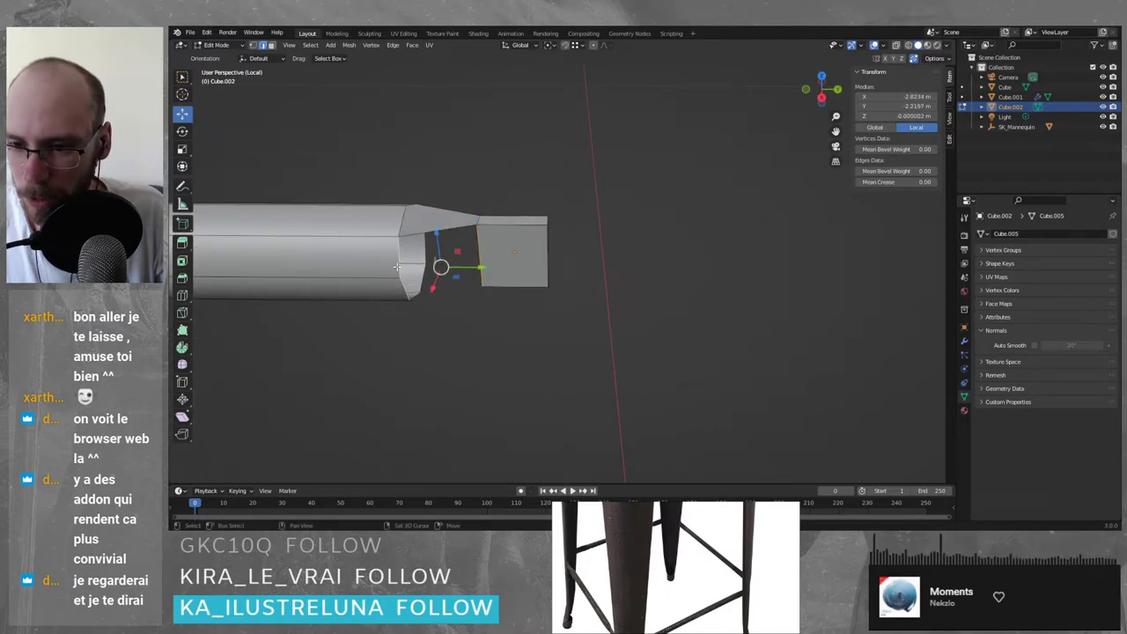
key(g)
click(451, 297)
key(ctrl+z)
key(f)
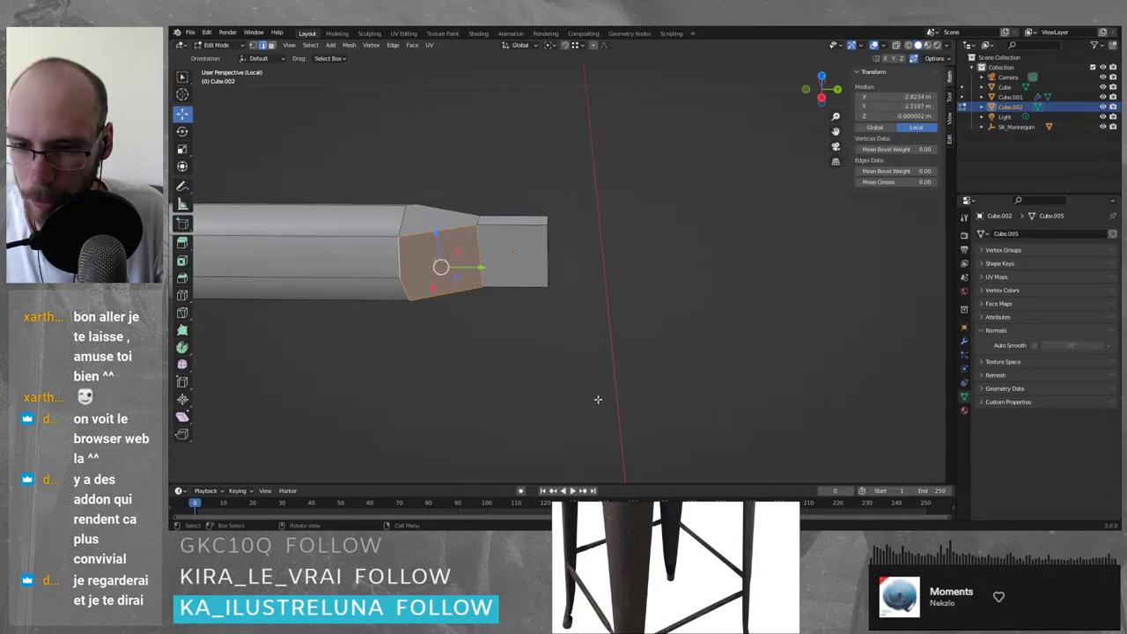
- Fill the gap on the opposite side between the rod's end and the block with a face
middle_drag(597, 398, 393, 219)
scroll(393, 219, up, 2)
shift+middle_drag(312, 181, 422, 240)
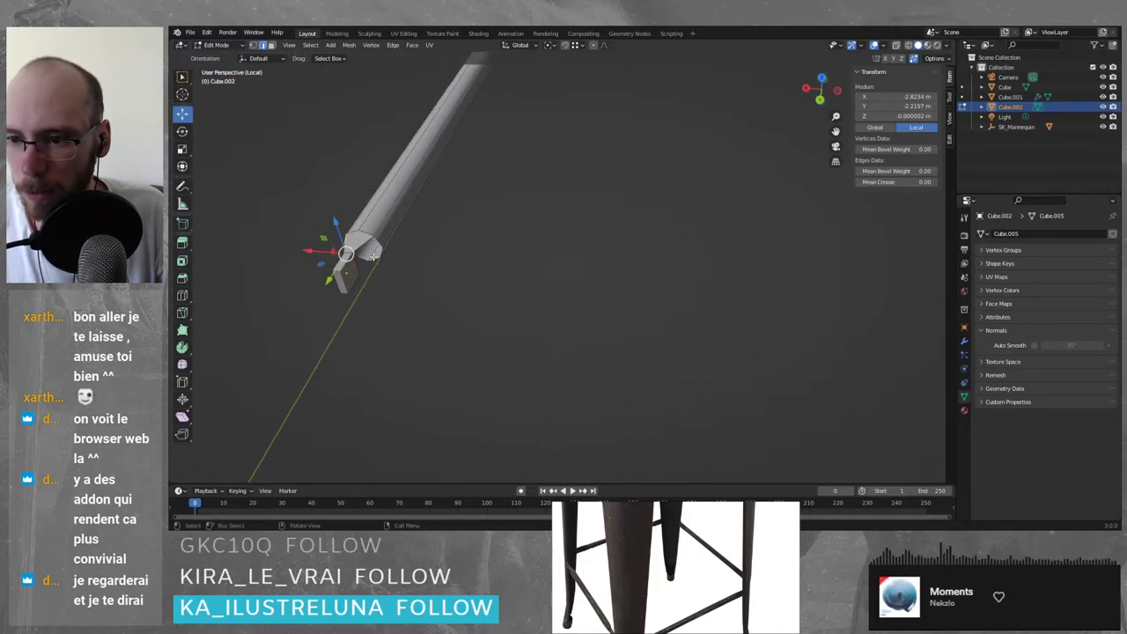
scroll(422, 239, up, 1)
click(335, 246)
shift+click(334, 234)
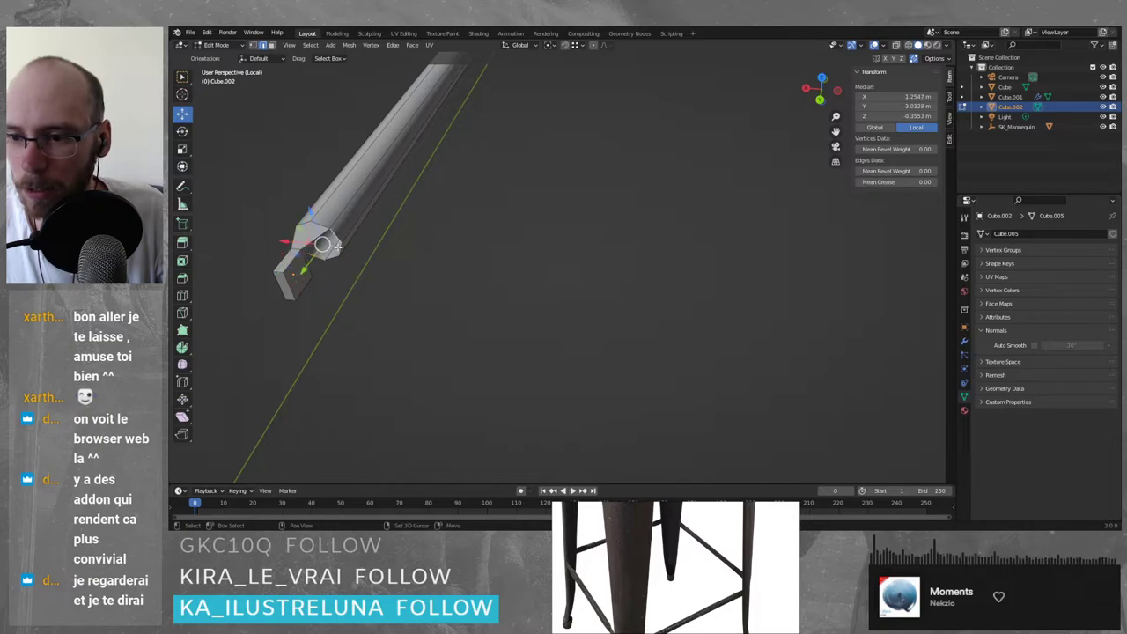
click(308, 261)
middle_drag(304, 264, 435, 193)
click(322, 212)
shift+click(357, 196)
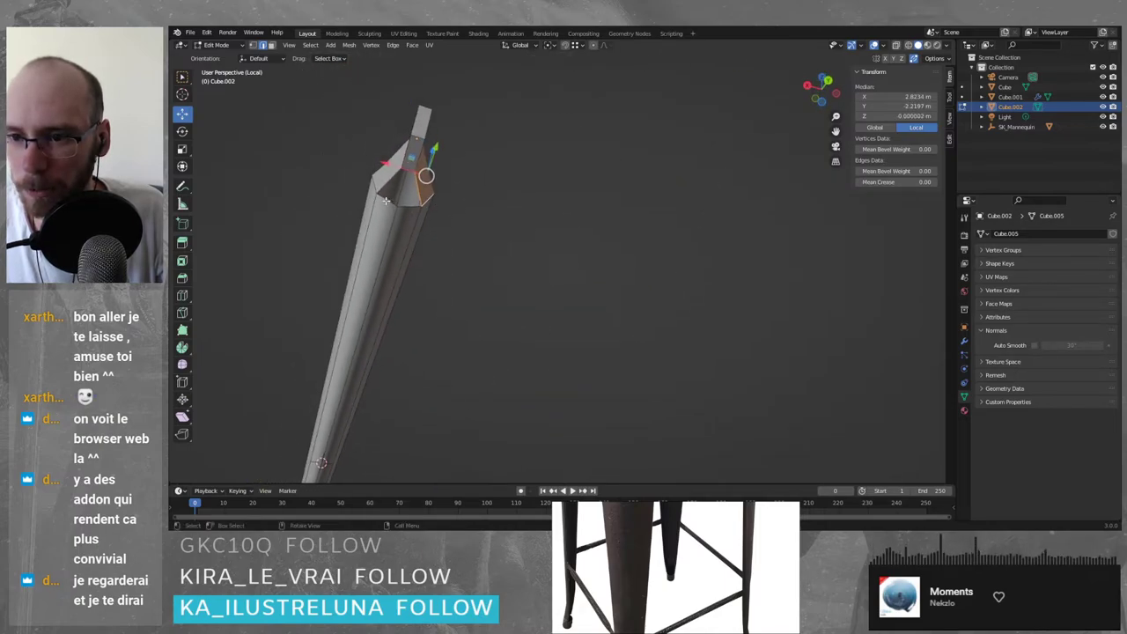
- Close the remaining gap on the underside between the rod's end and the block, and return to Object Mode
shift+click(391, 201)
key(g)
click(439, 212)
key(ctrl+z)
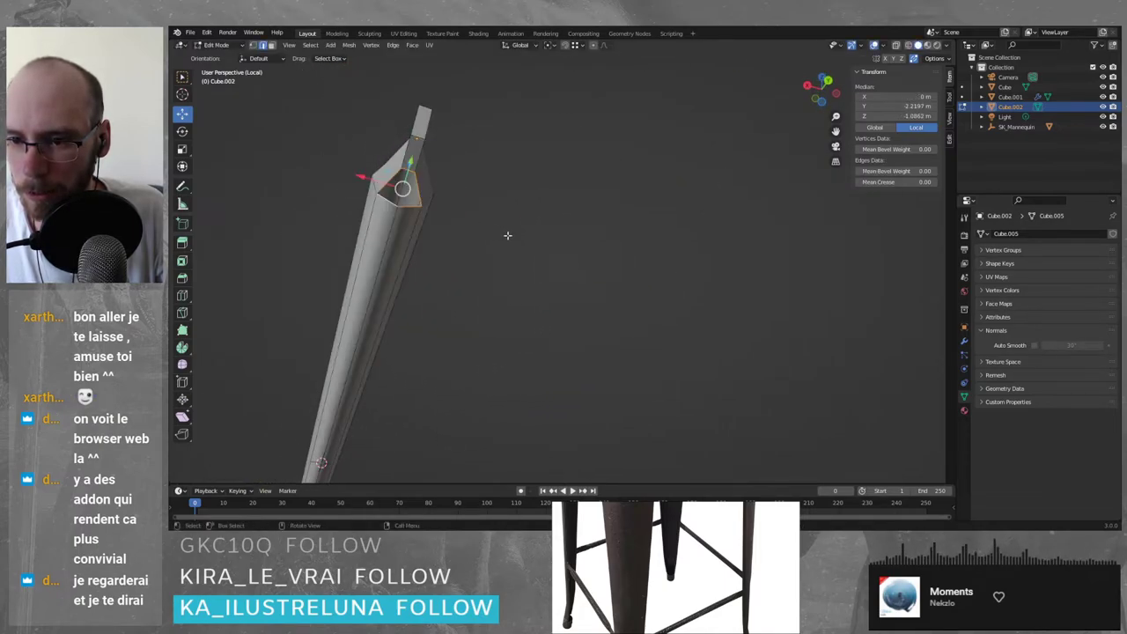
middle_drag(494, 193, 552, 261)
key(Tab)
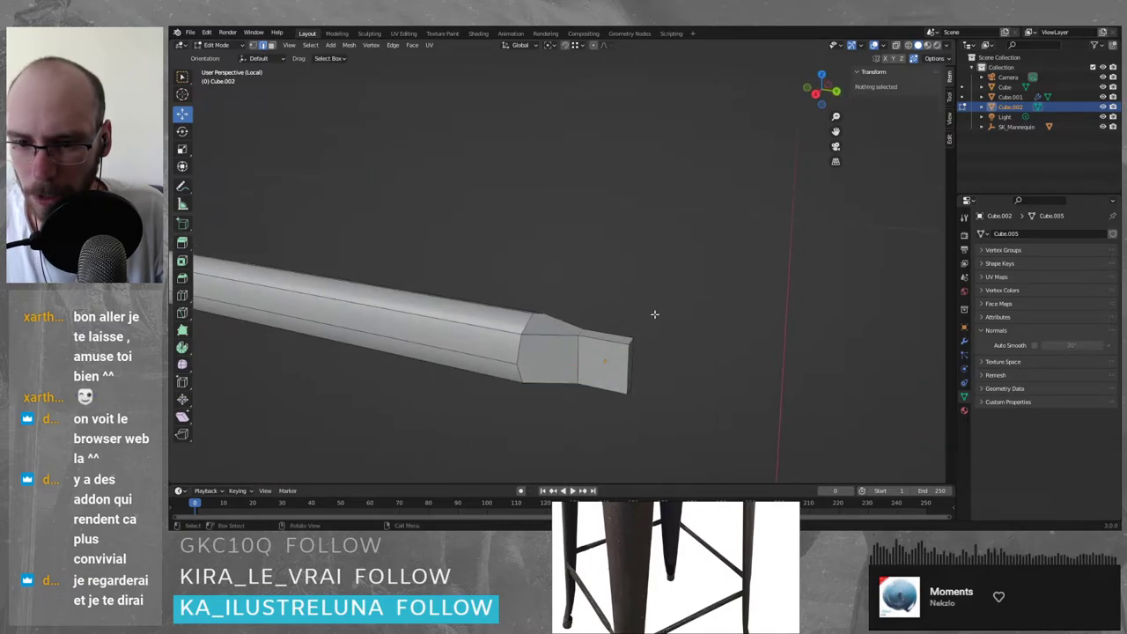
- In Edit Mode, move the edge loop at the tab's base about 0.0006 m along Y toward the rod
middle_drag(655, 312, 502, 349)
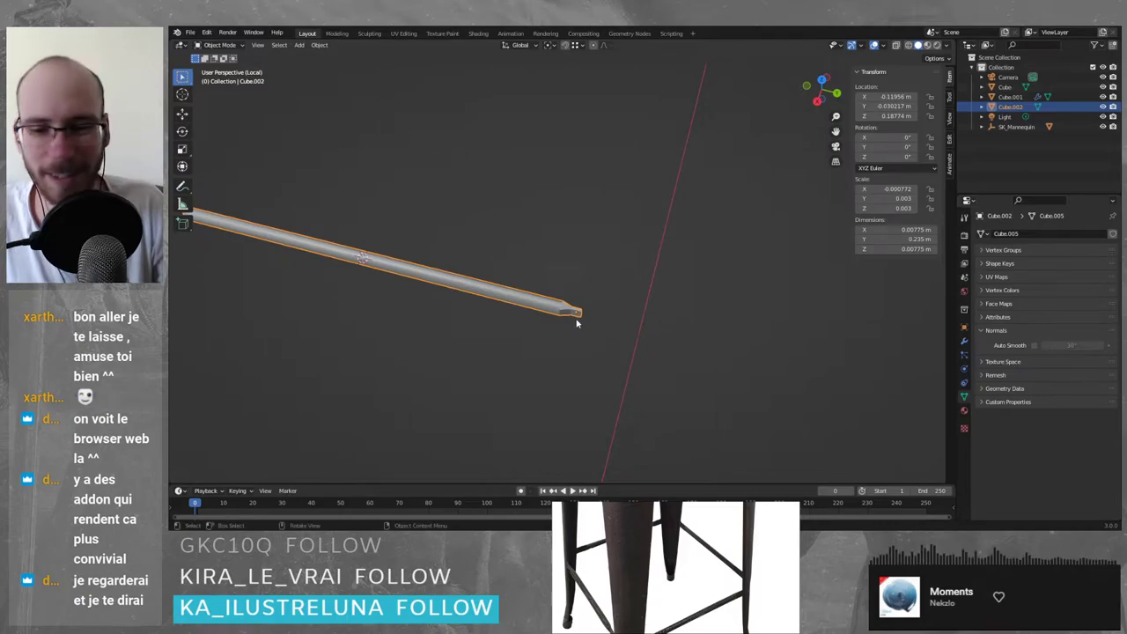
scroll(574, 321, up, 2)
middle_drag(573, 321, 579, 300)
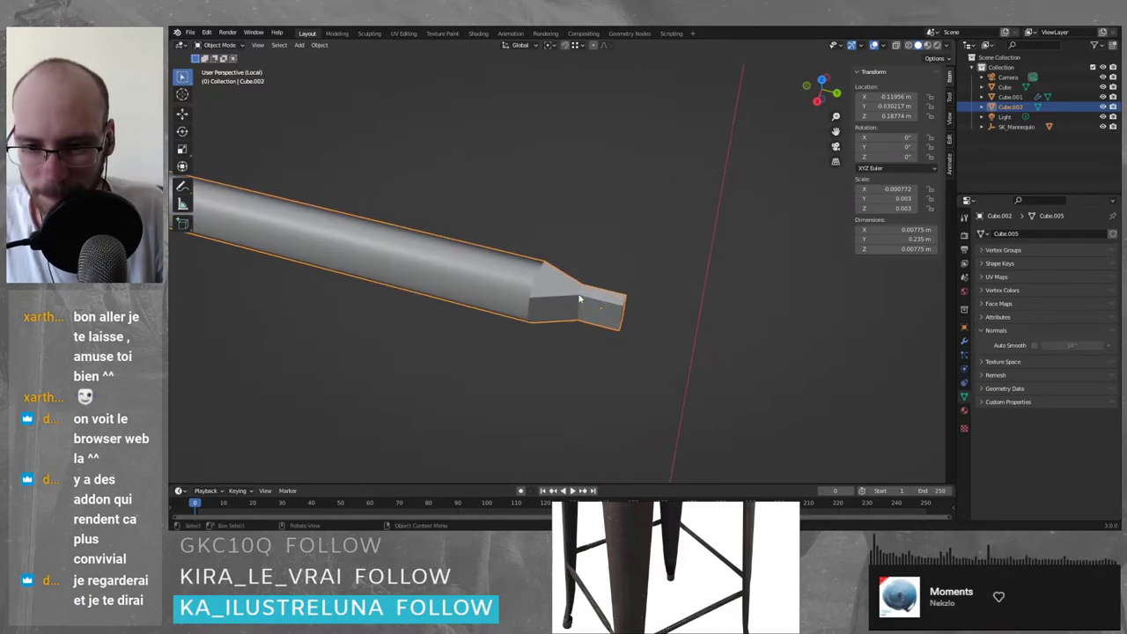
key(Tab)
click(580, 303)
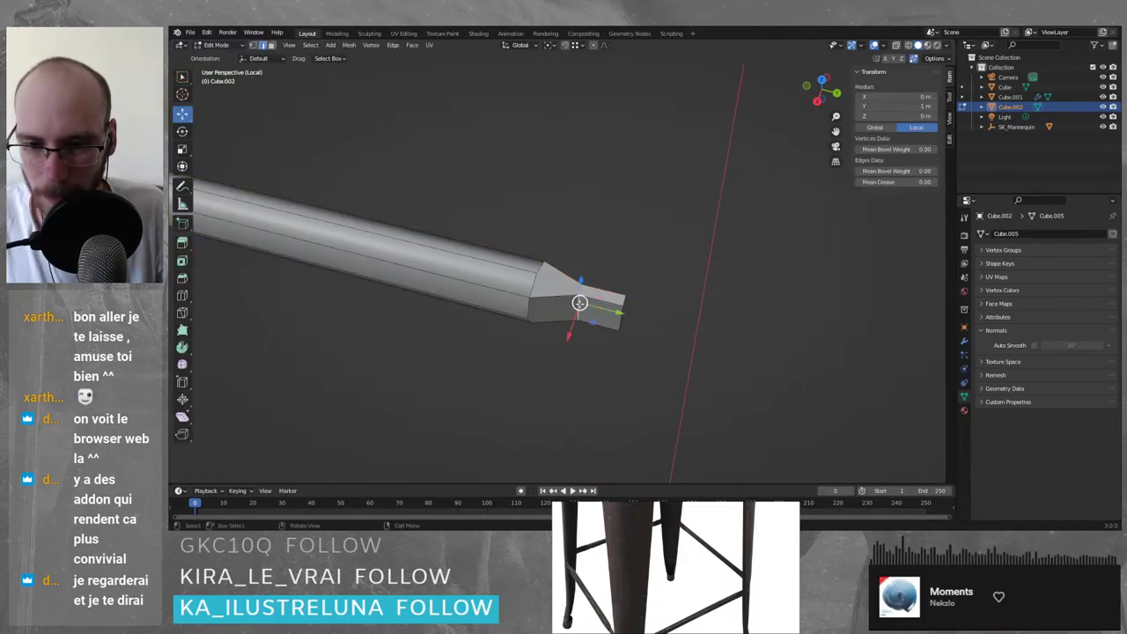
mouse_move(608, 309)
mouse_down()
mouse_move(577, 310)
mouse_move(630, 321)
mouse_move(604, 314)
mouse_up()
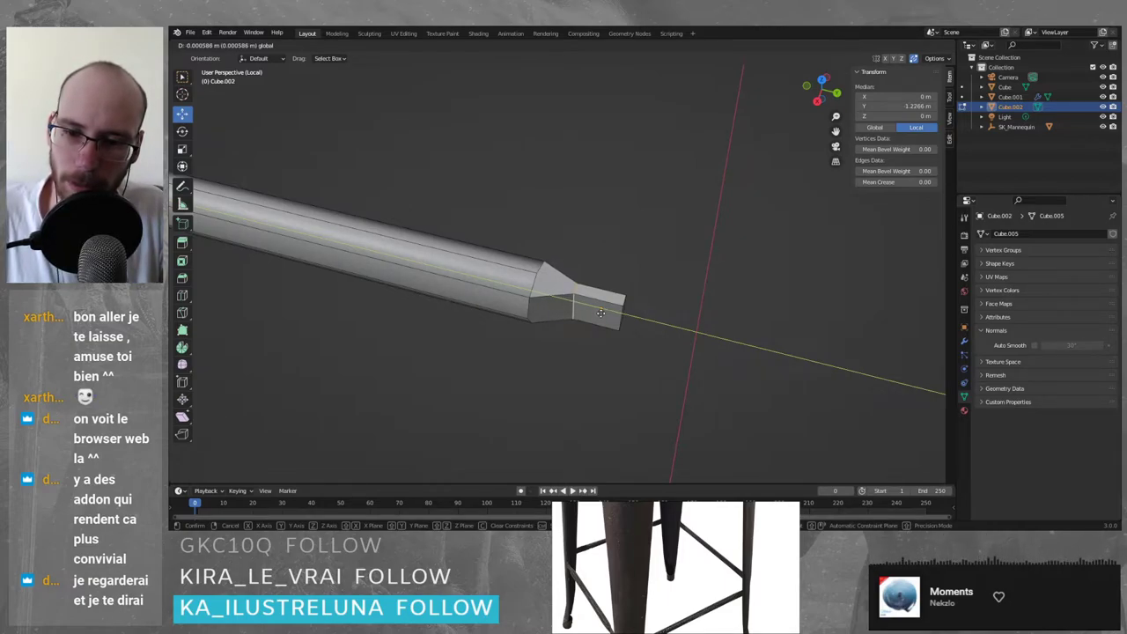
click(601, 313)
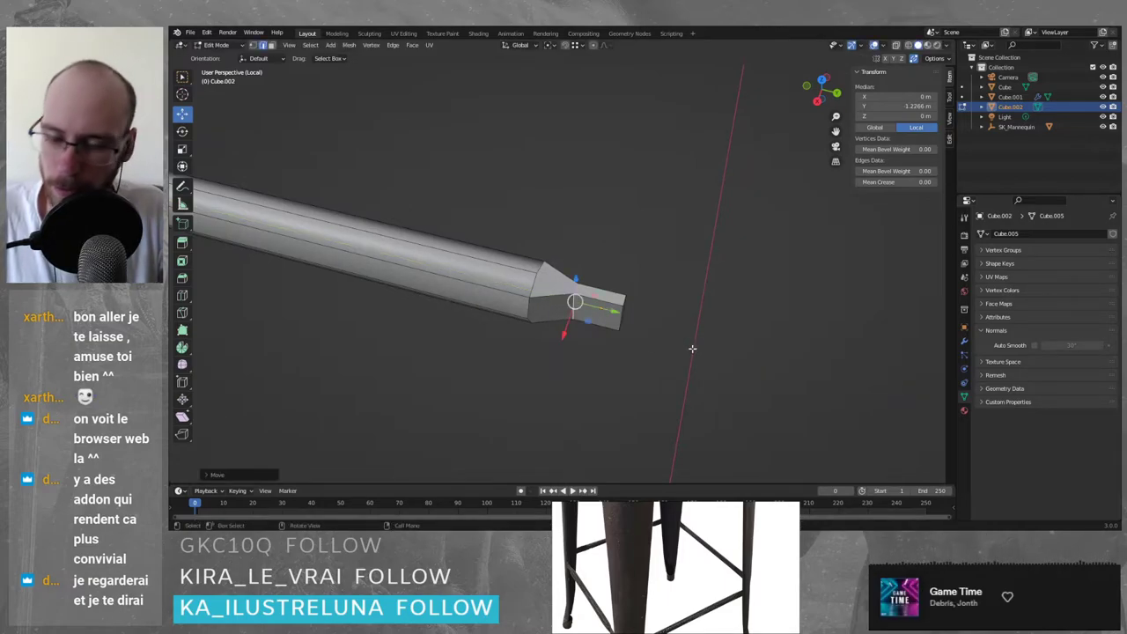
- Add a centred lengthwise loop cut through the tab's thickness and connect its upper base vertex to the rod's top end vertex
click(622, 302)
right_click(657, 320)
key(1)
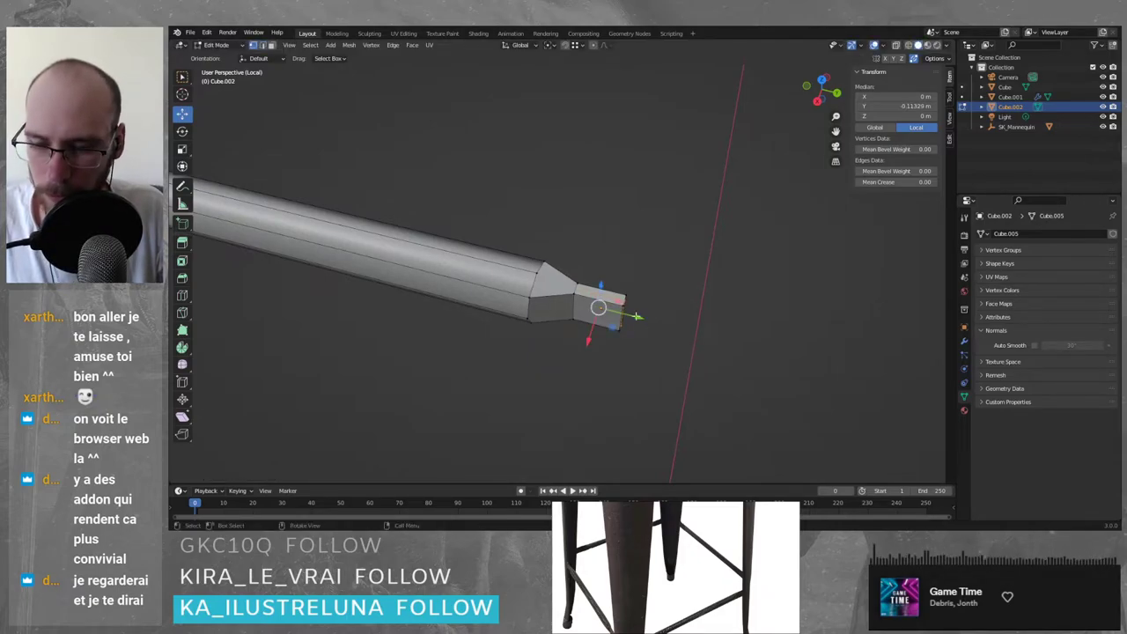
click(532, 273)
shift+click(576, 286)
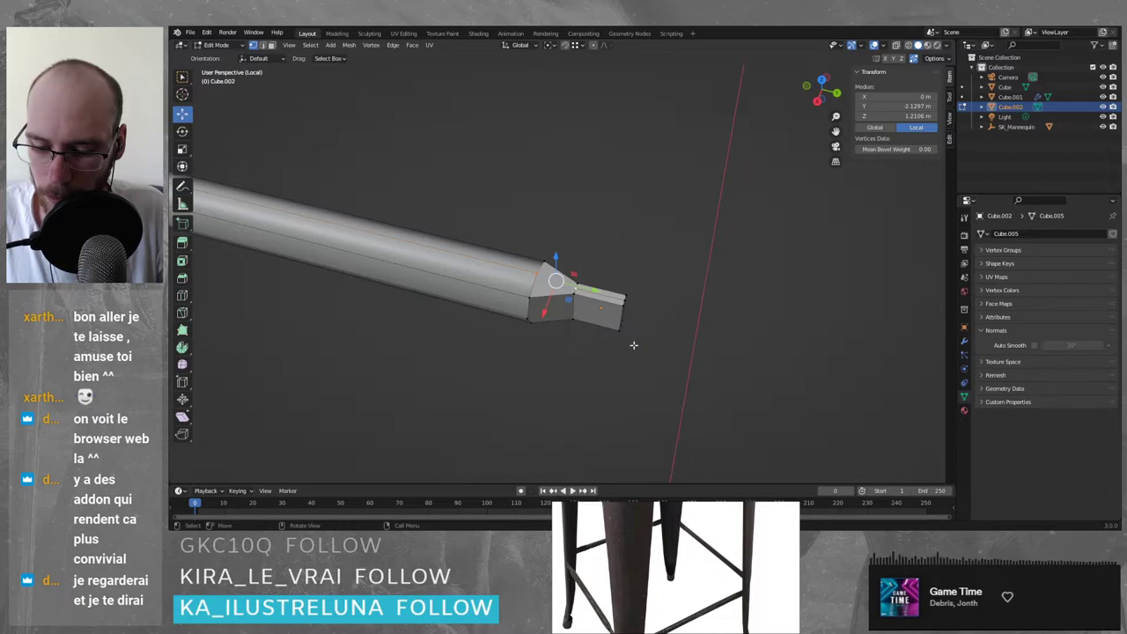
key(k)
middle_drag(616, 320, 624, 310)
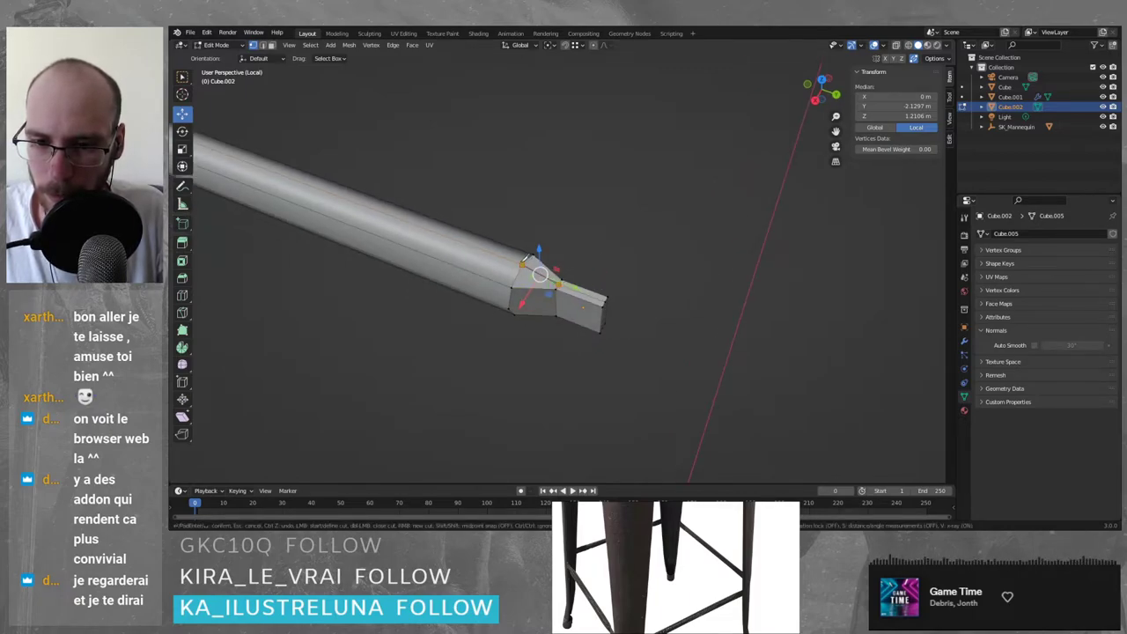
middle_drag(615, 311, 562, 264)
key(Return)
- On the underside, connect the tab's middle base vertex to the rod's bottom end vertex with an edge
scroll(561, 262, up, 6)
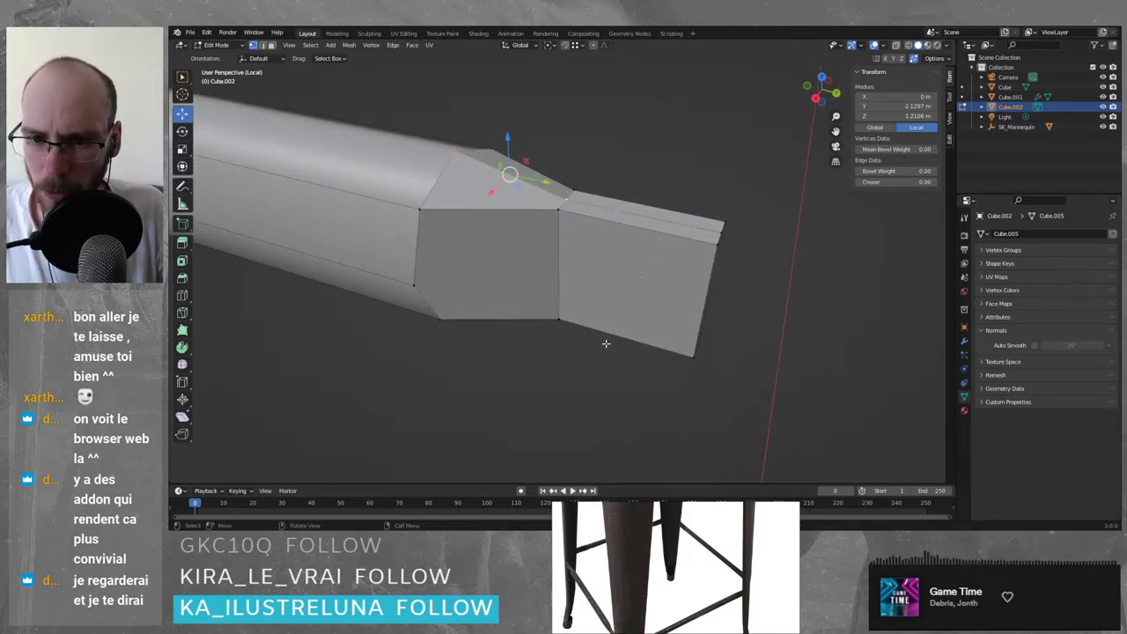
middle_drag(606, 345, 609, 223)
shift+middle_drag(587, 77, 637, 232)
click(642, 201)
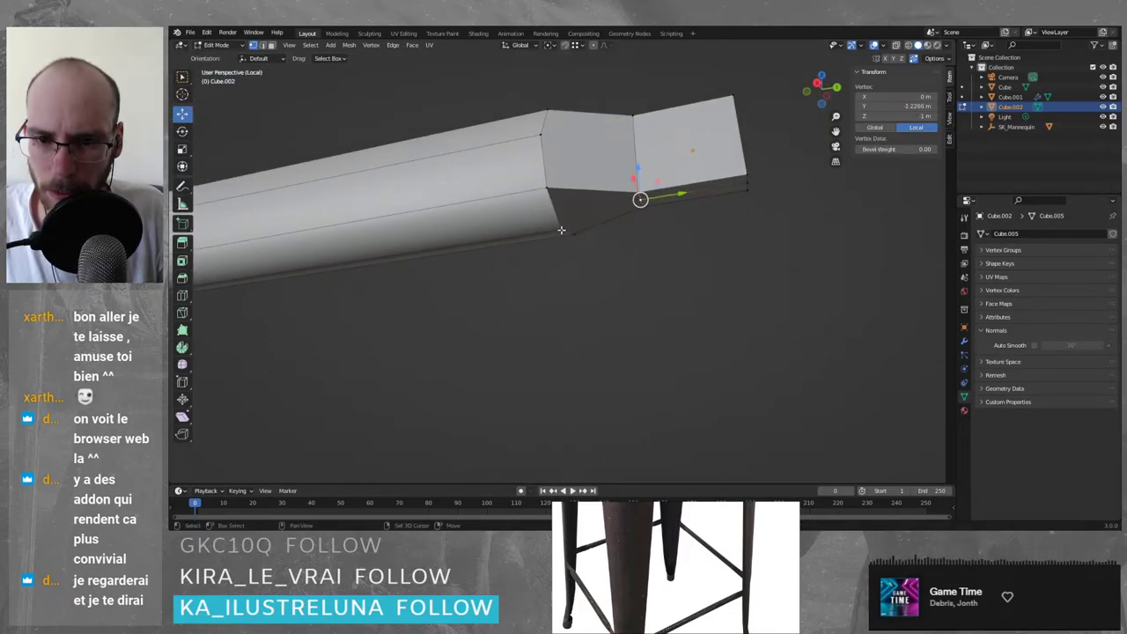
shift+click(562, 231)
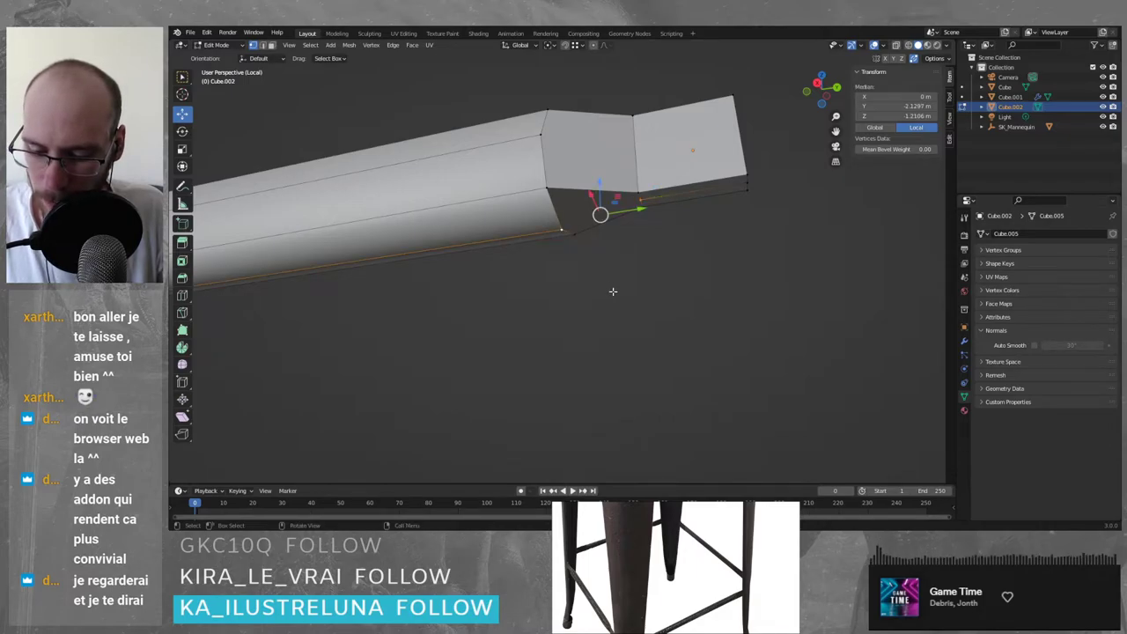
key(j)
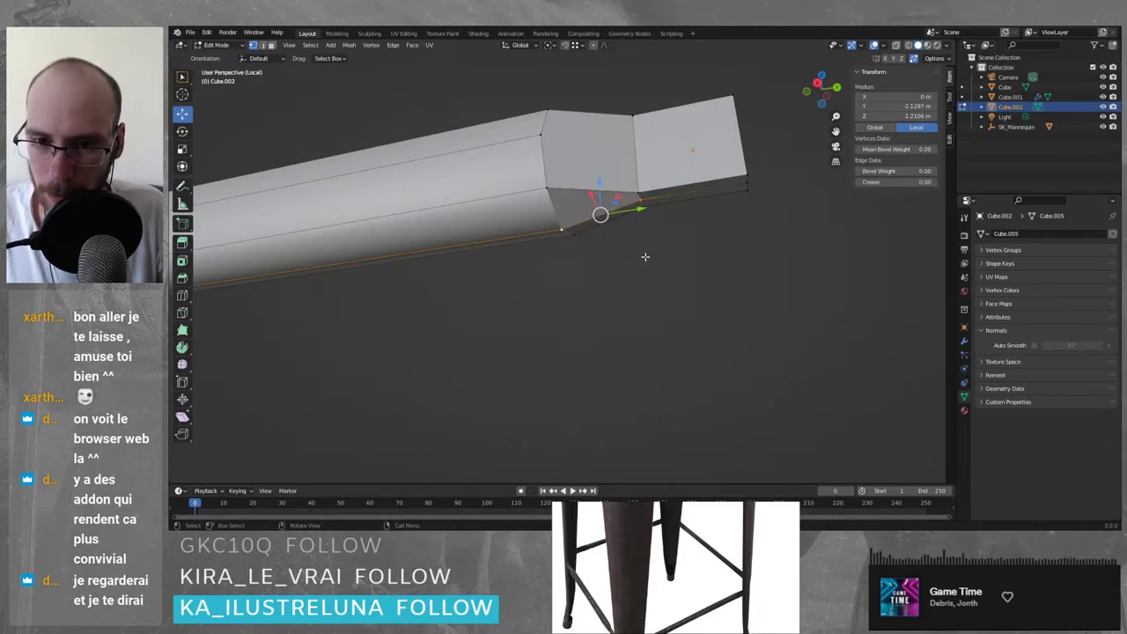
key(alt+a)
click(594, 203)
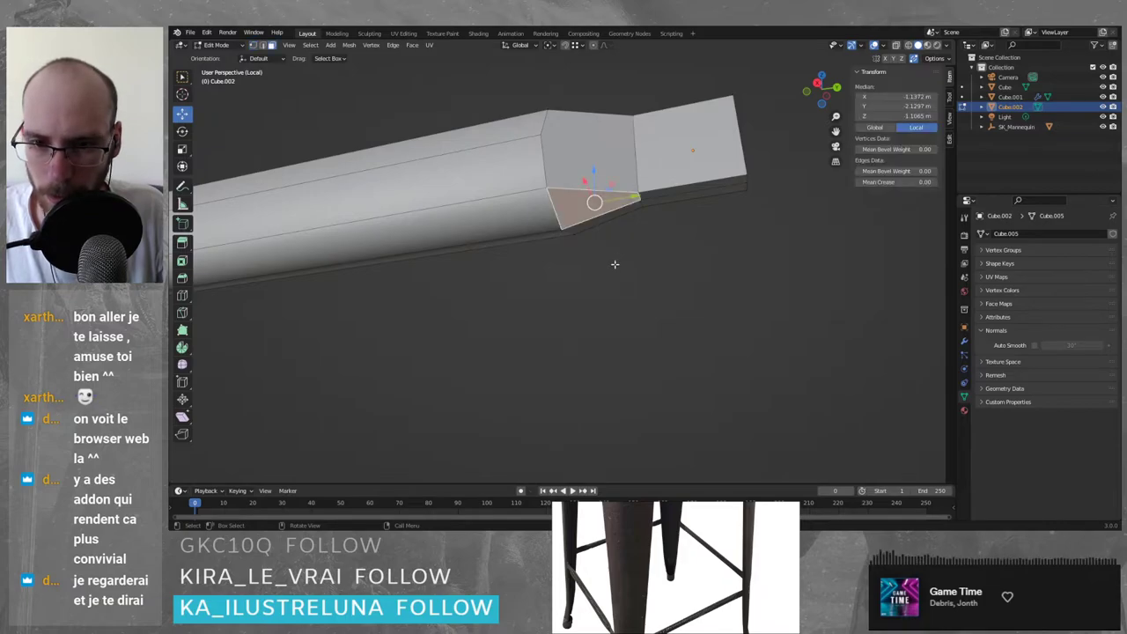
drag(595, 174, 596, 148)
key(ctrl+z)
key(ctrl+z)
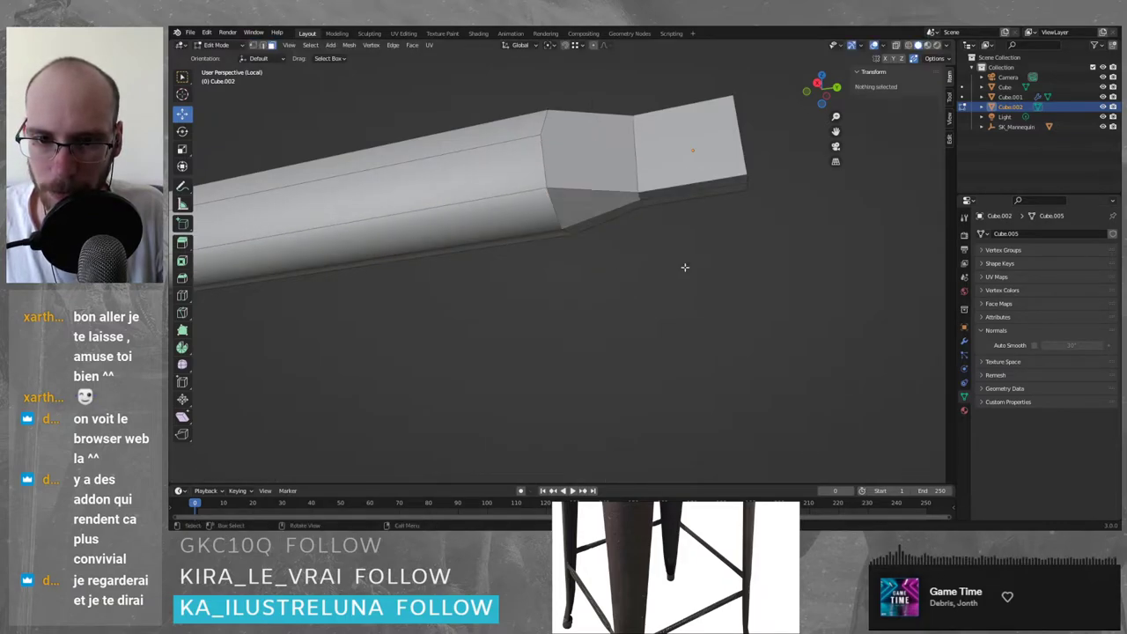
- Add a centred loop cut at the tab's mid-height and connect its side base vertex to the rod's adjacent end vertex
key(ctrl+r)
click(740, 138)
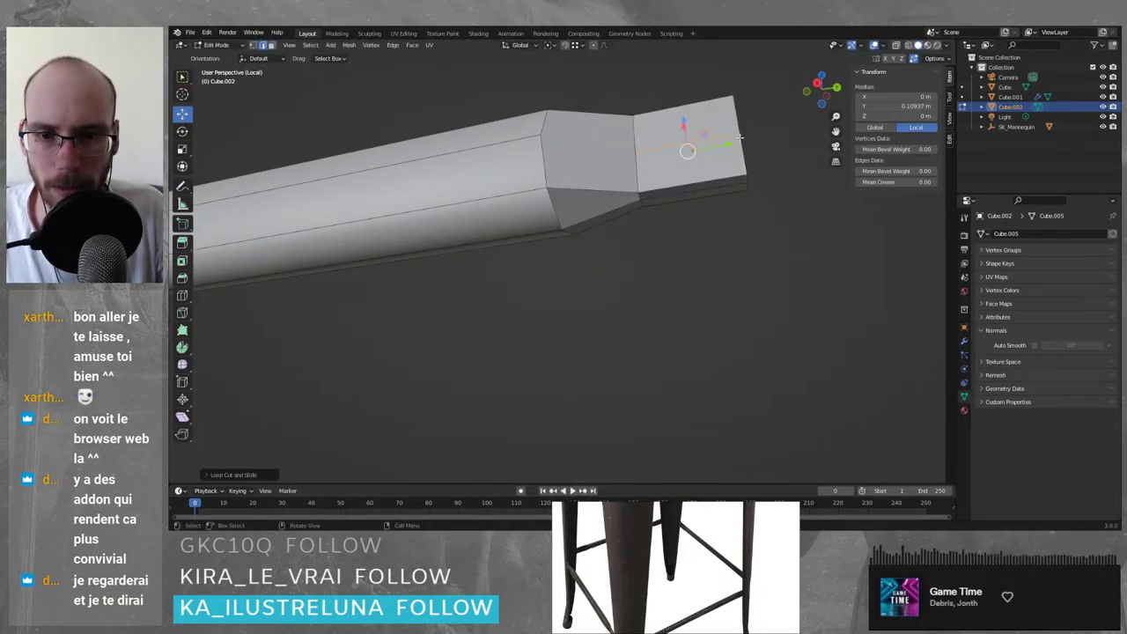
click(772, 233)
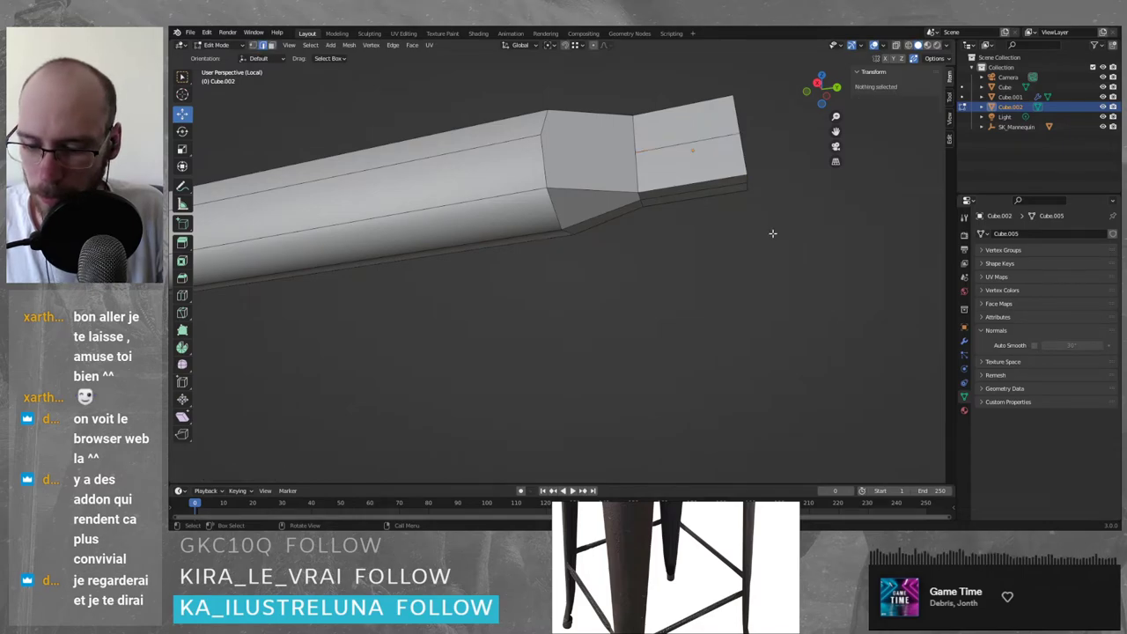
key(1)
click(631, 126)
key(j)
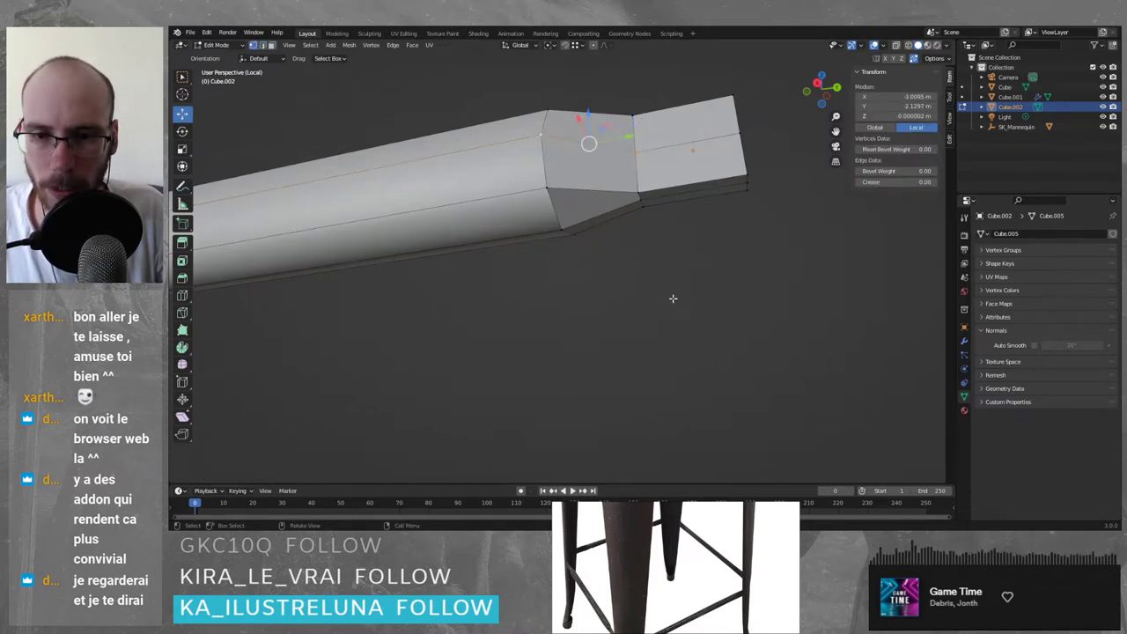
- On the opposite side, connect the tab's mid-height base vertex to the rod's adjacent end vertex
middle_drag(672, 297, 506, 261)
shift+click(426, 222)
shift+click(502, 232)
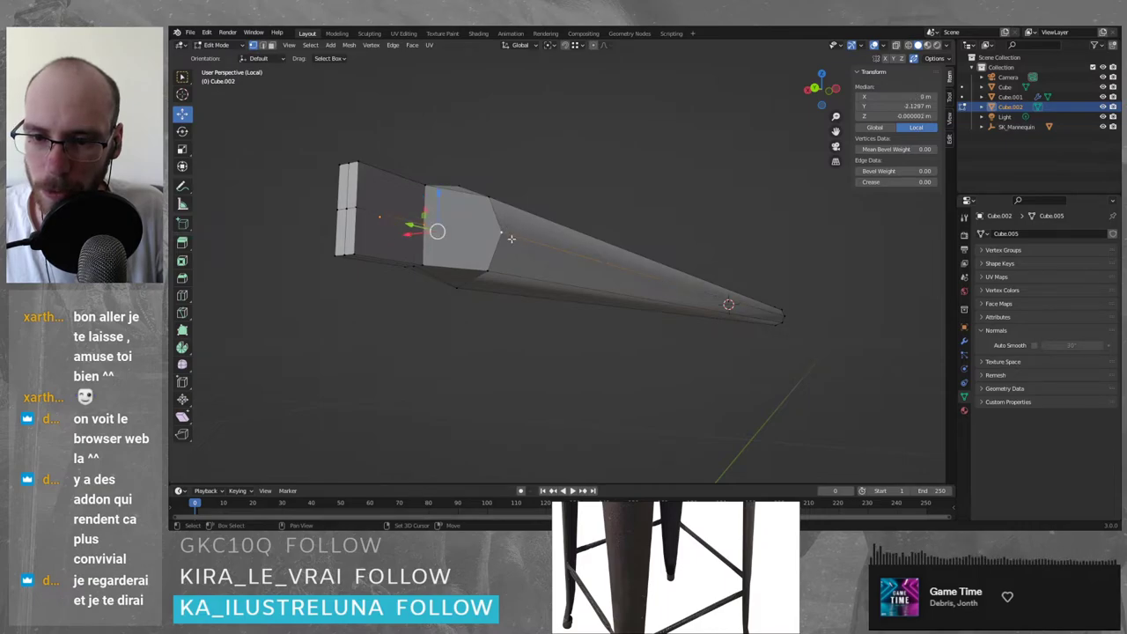
middle_drag(563, 318, 474, 238)
key(ctrl+z)
key(alt+a)
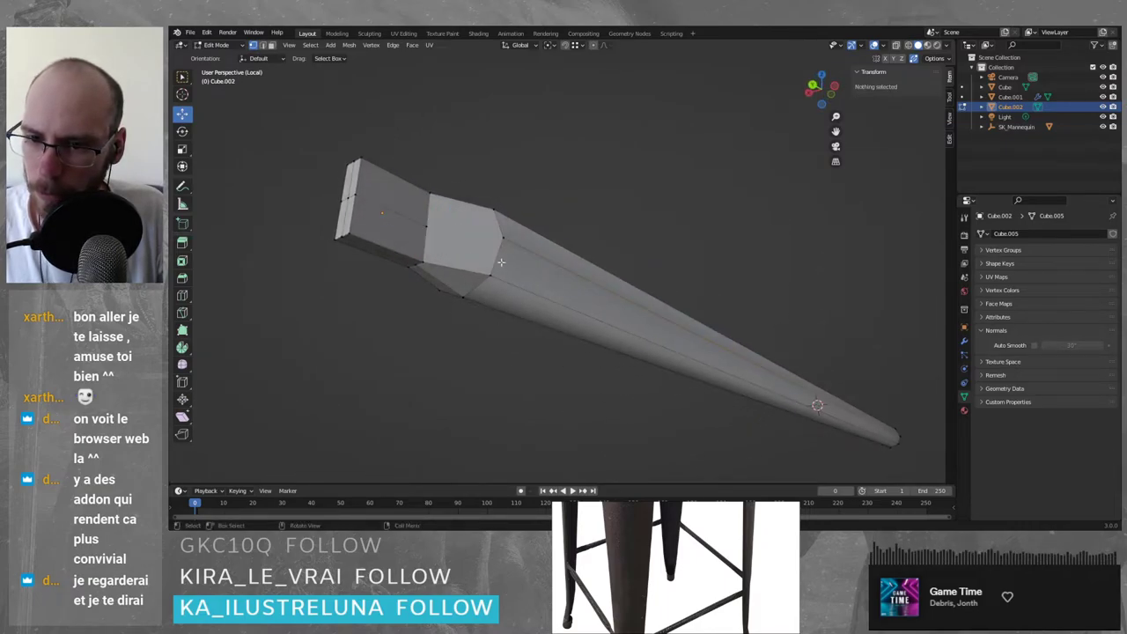
click(505, 238)
shift+click(429, 232)
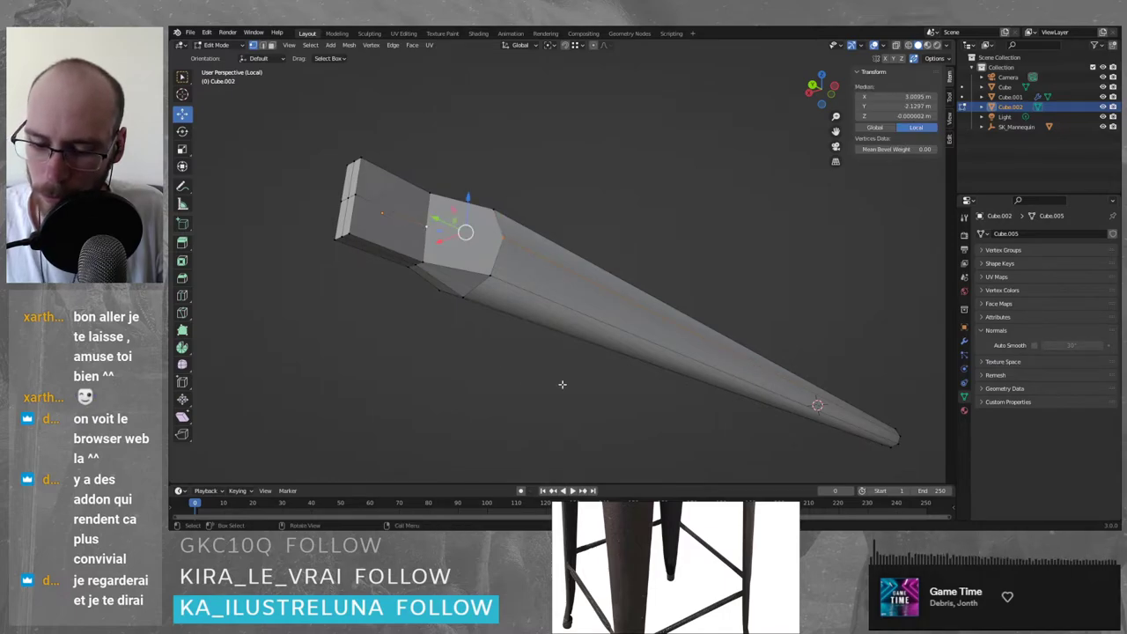
click(465, 332)
- Scale the two mid-height side vertices at the tab's base outward along X and return to Object Mode
click(430, 231)
middle_drag(430, 231, 545, 241)
shift+click(540, 198)
middle_drag(608, 201, 605, 256)
key(s)
key(y)
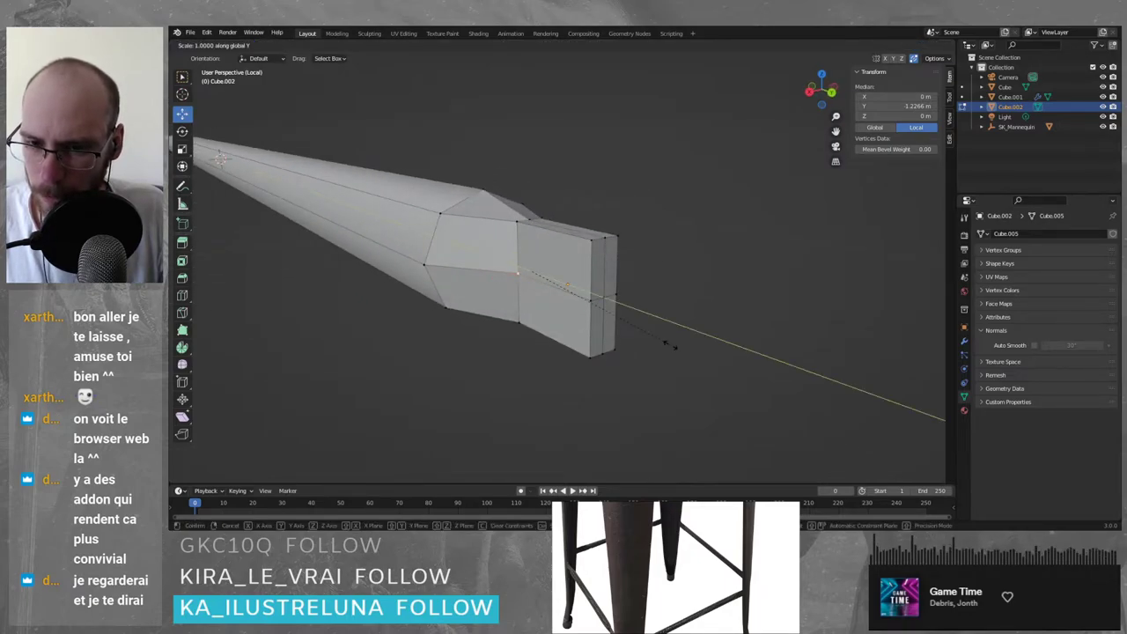
key(x)
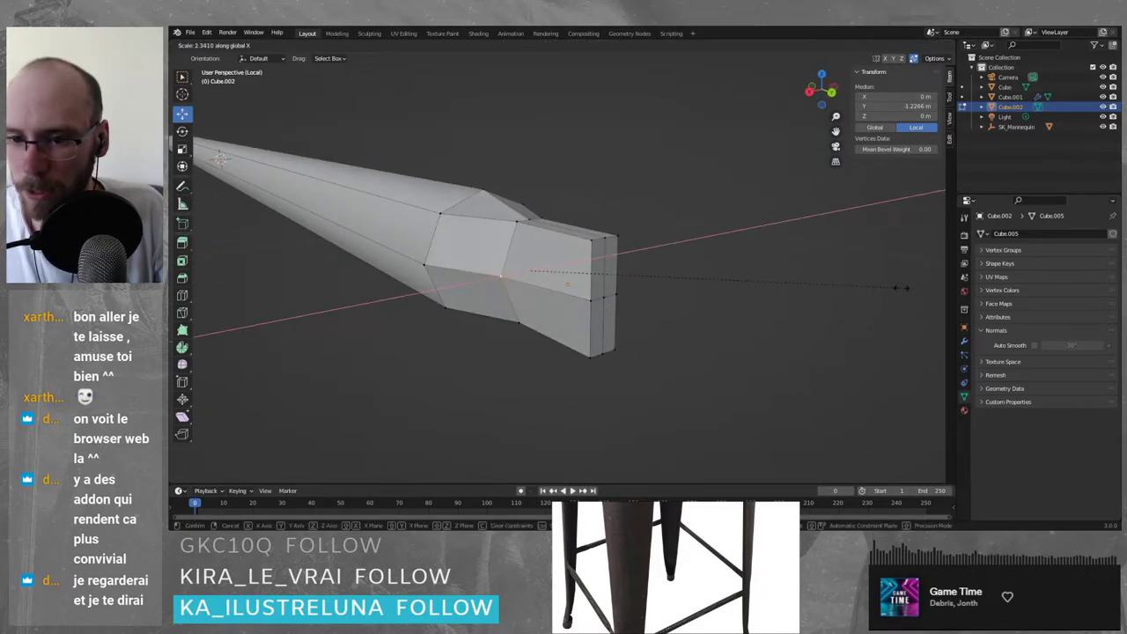
click(772, 373)
key(Tab)
middle_drag(529, 312, 565, 337)
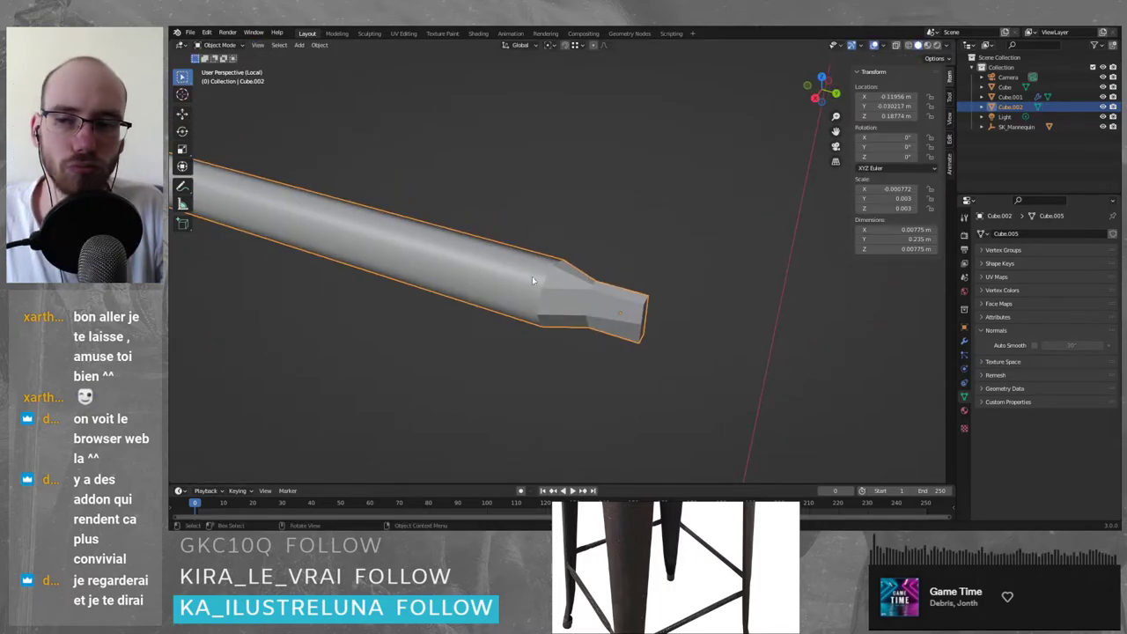
- Apply smooth shading to the rod and deselect it to check the tapered end
click(318, 45)
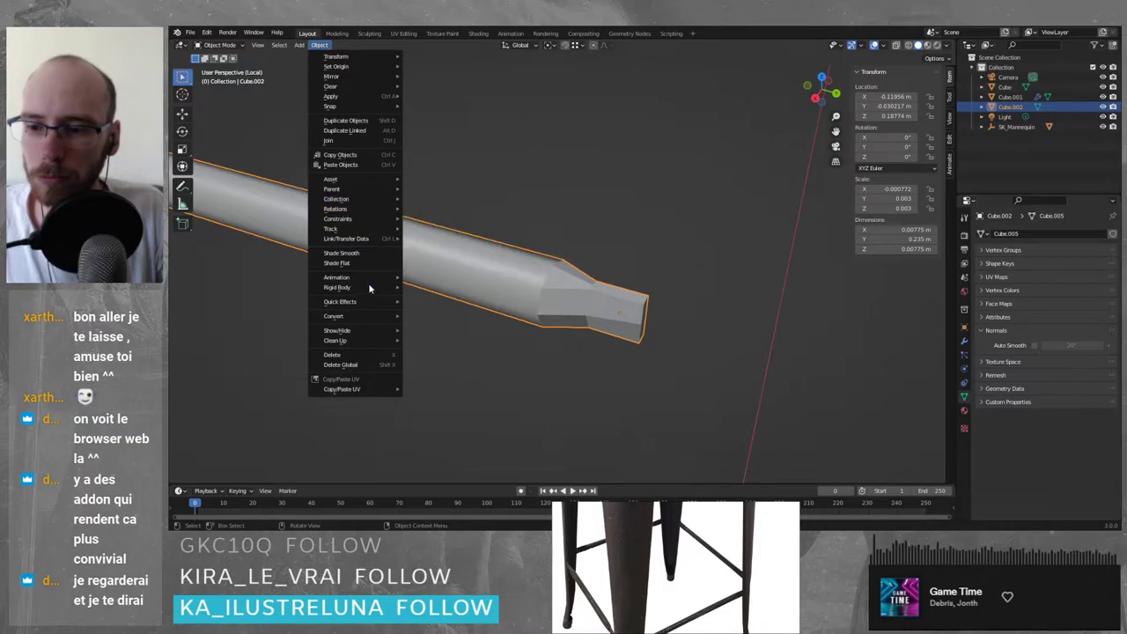
click(358, 252)
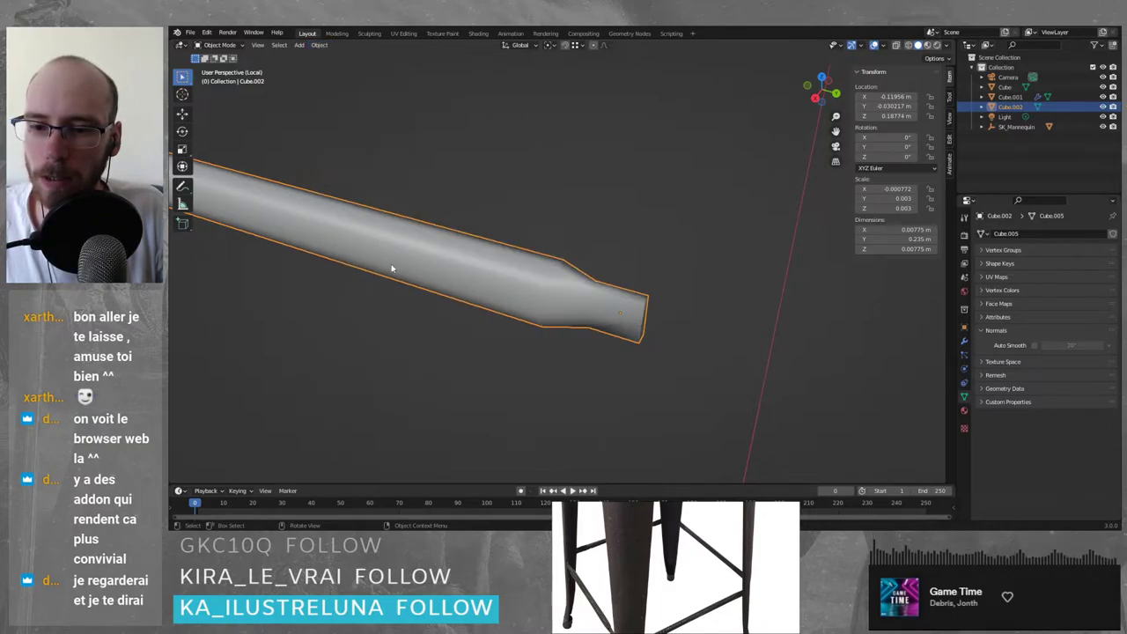
click(612, 247)
middle_drag(612, 246, 539, 297)
scroll(536, 297, down, 5)
middle_drag(437, 289, 524, 274)
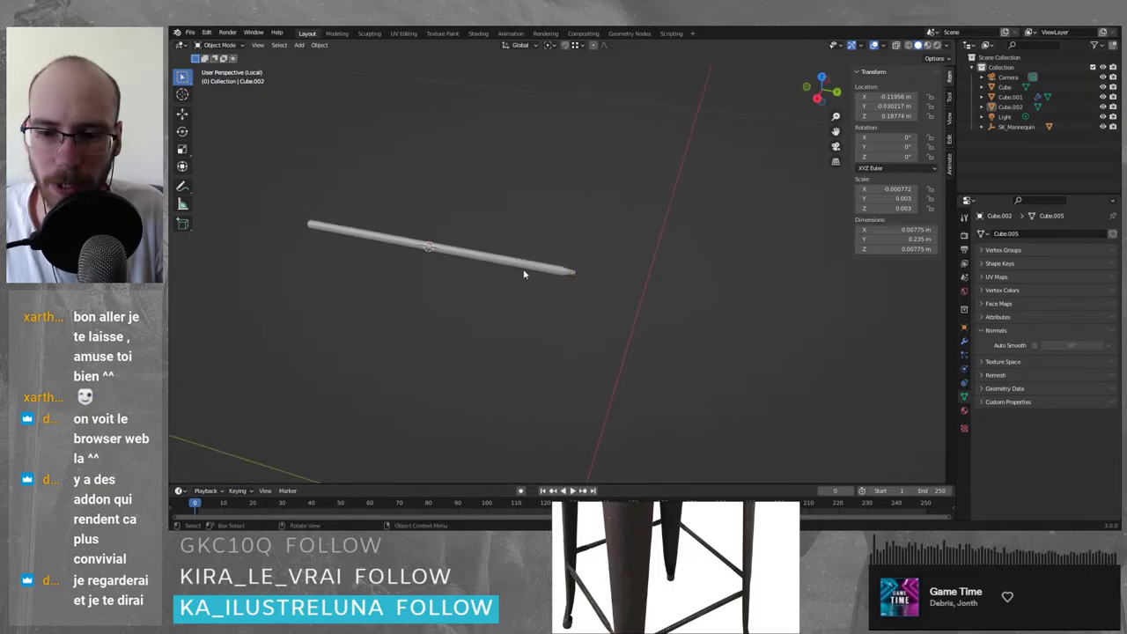
scroll(523, 274, up, 8)
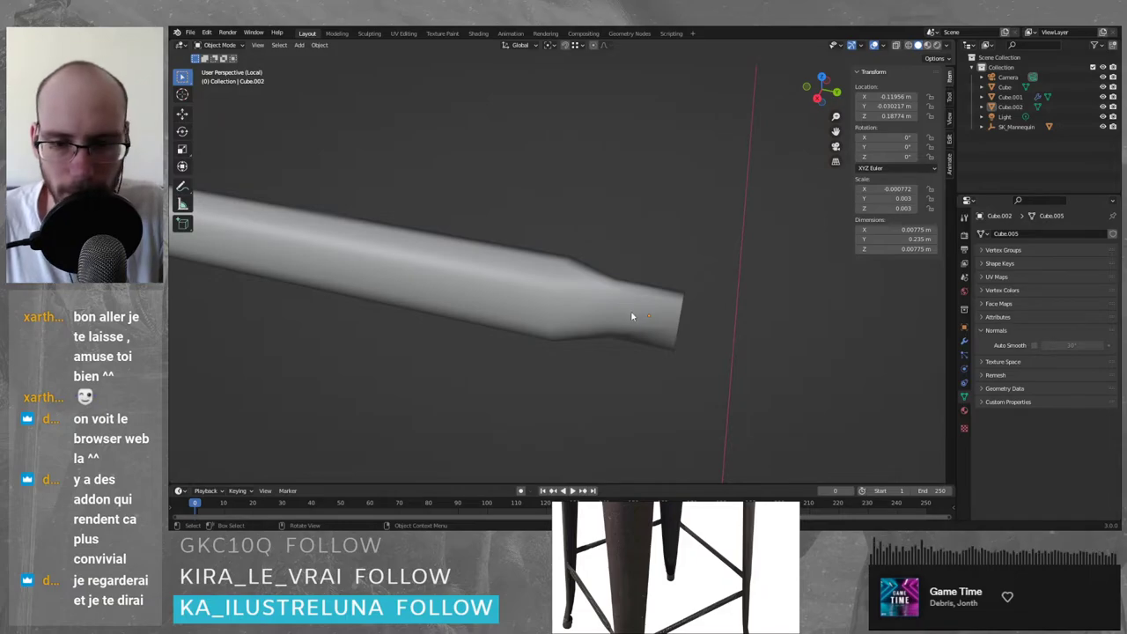
- In Edit Mode, scale the tab base's two mid-height side vertices slightly inward along X, and return to Object Mode
middle_drag(631, 310, 522, 302)
click(598, 324)
key(Tab)
click(570, 314)
shift+click(502, 265)
key(s)
key(x)
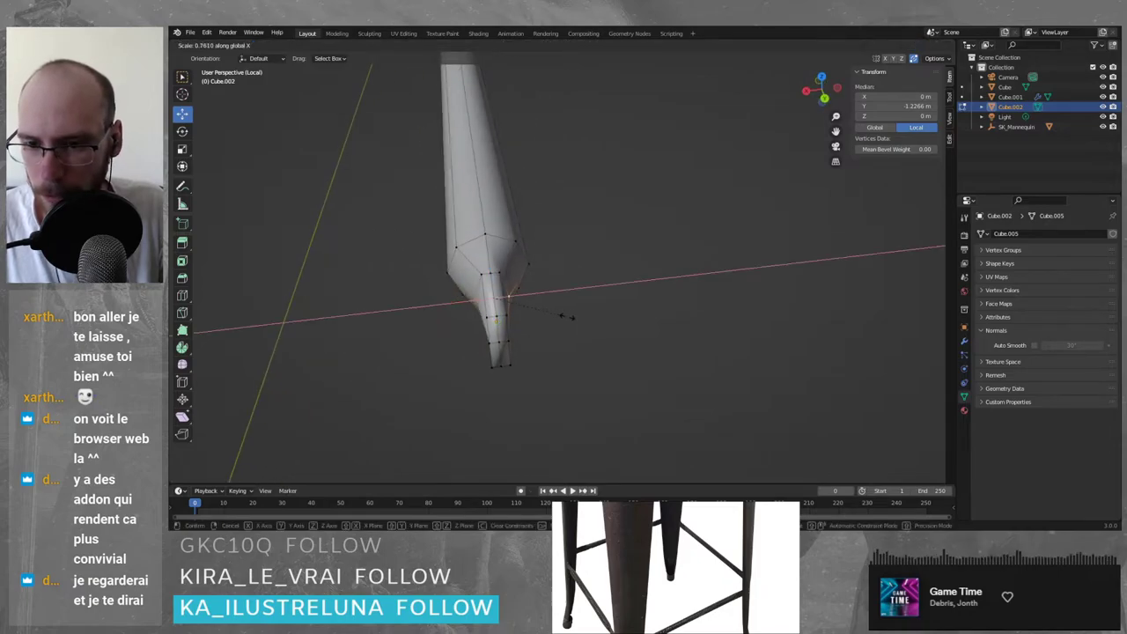
click(577, 319)
key(Tab)
- Add a Weighted Normal modifier to the rod
middle_drag(625, 337, 564, 283)
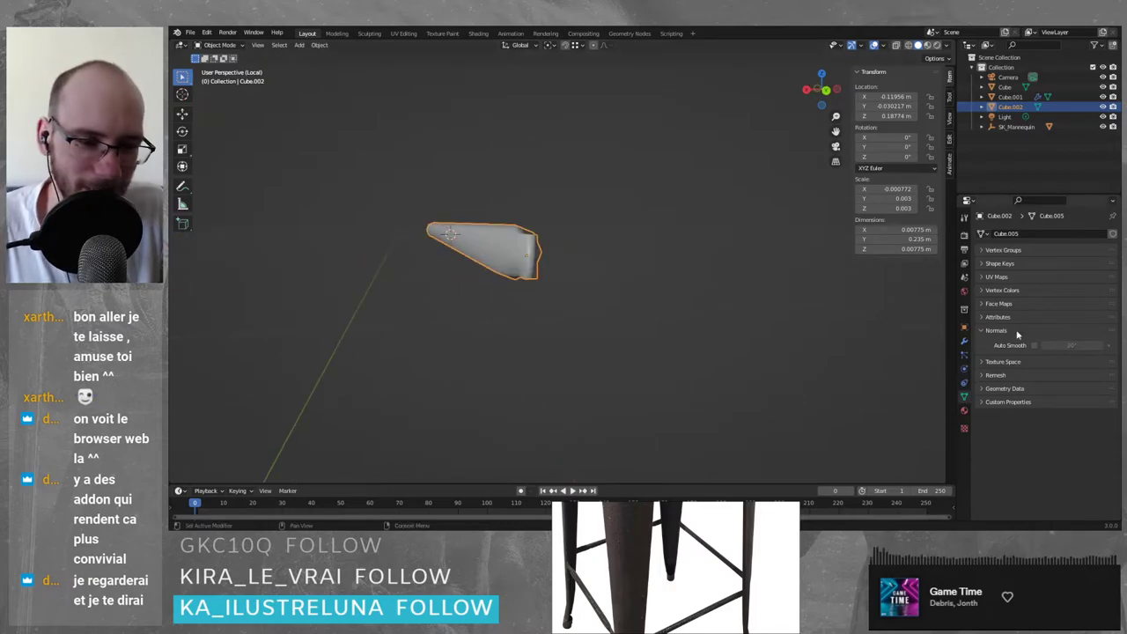
click(964, 341)
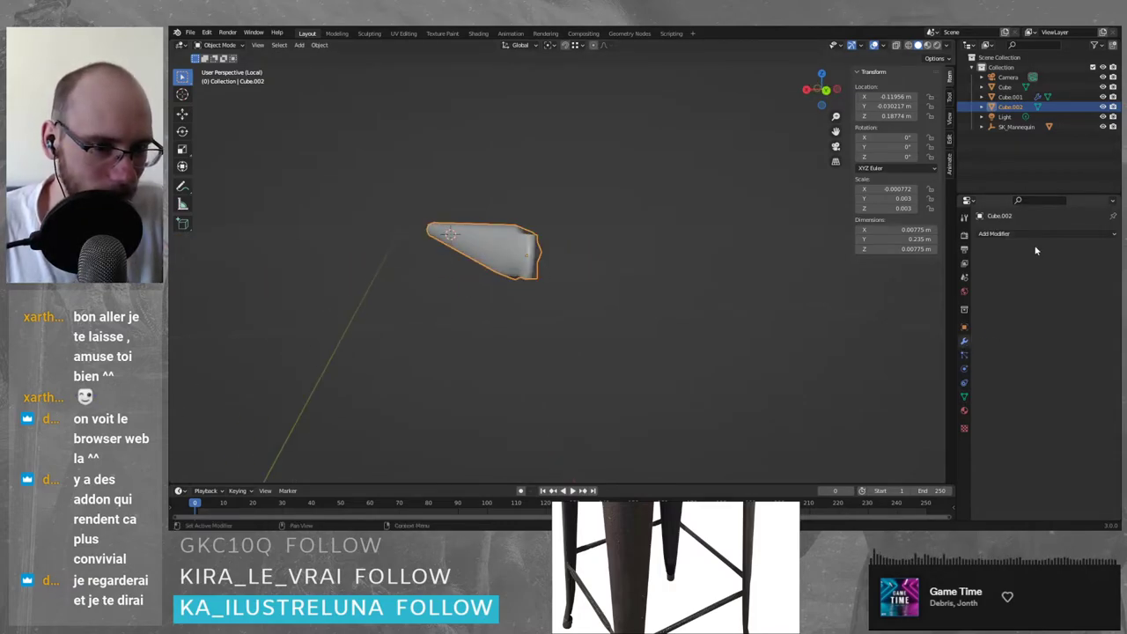
click(1008, 234)
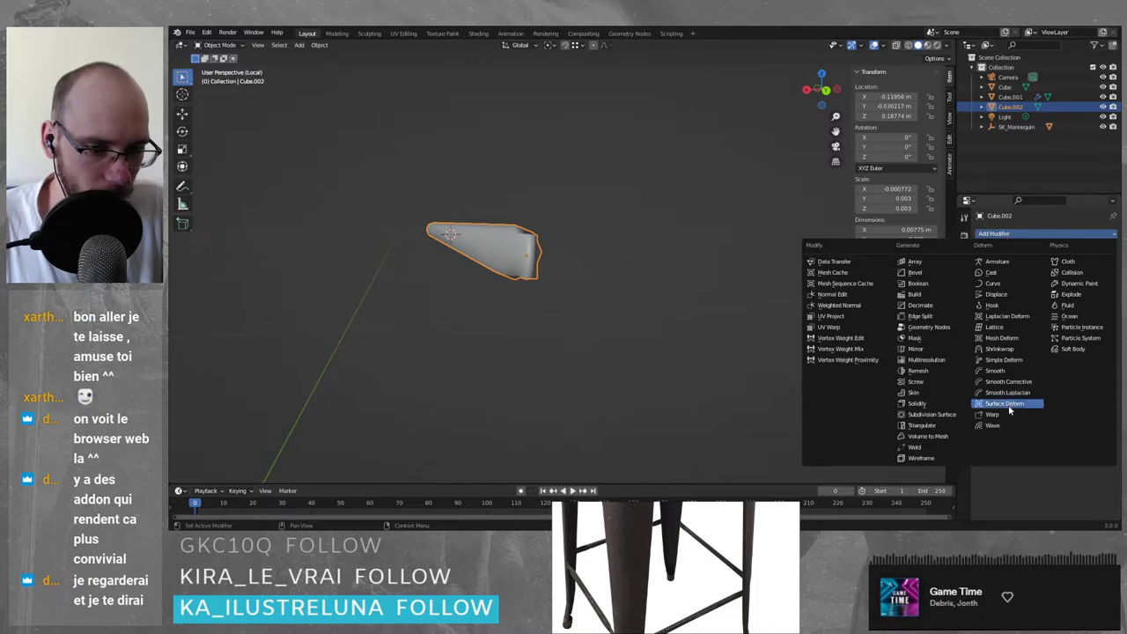
click(850, 307)
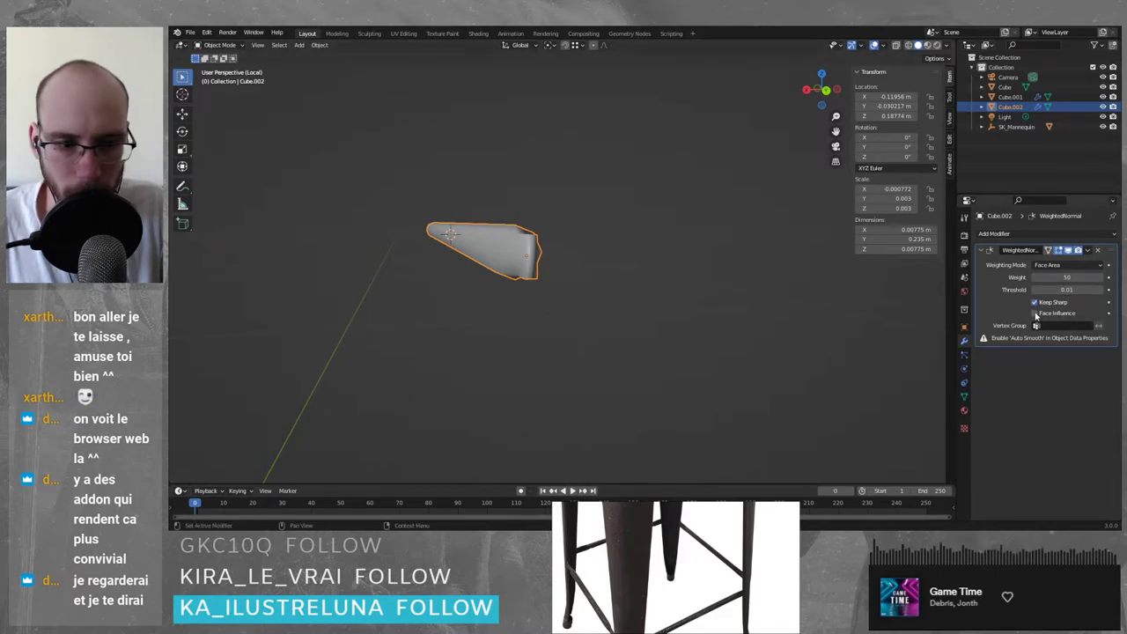
- Try different settings on the Weighted Normal modifier and reset its Weight to 50
middle_drag(634, 270, 678, 255)
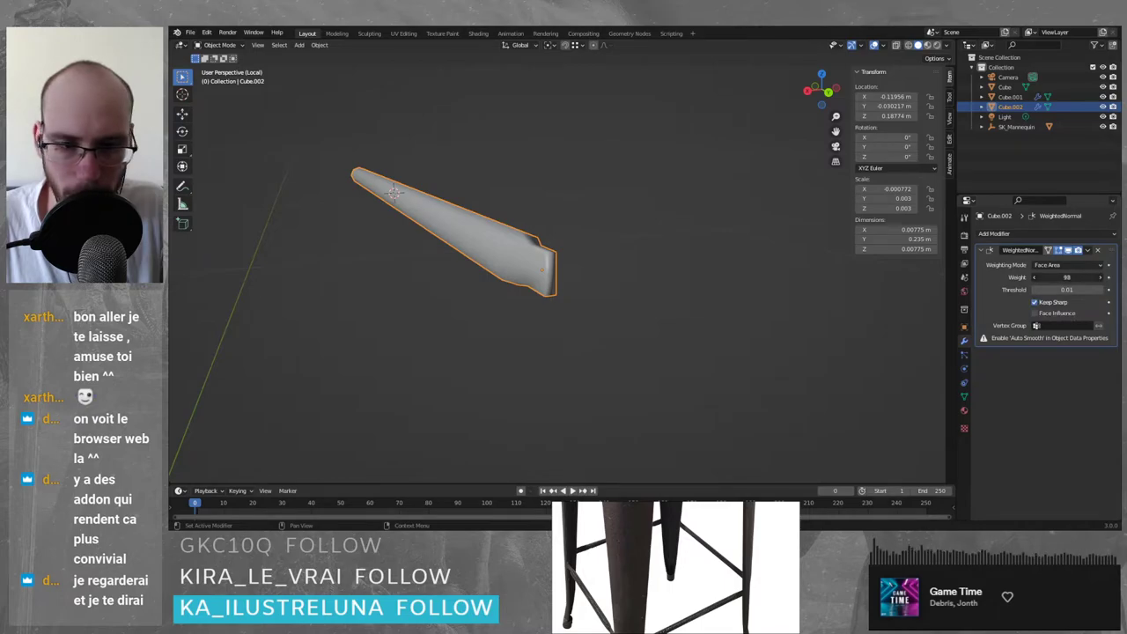
drag(1072, 293, 980, 307)
click(1066, 278)
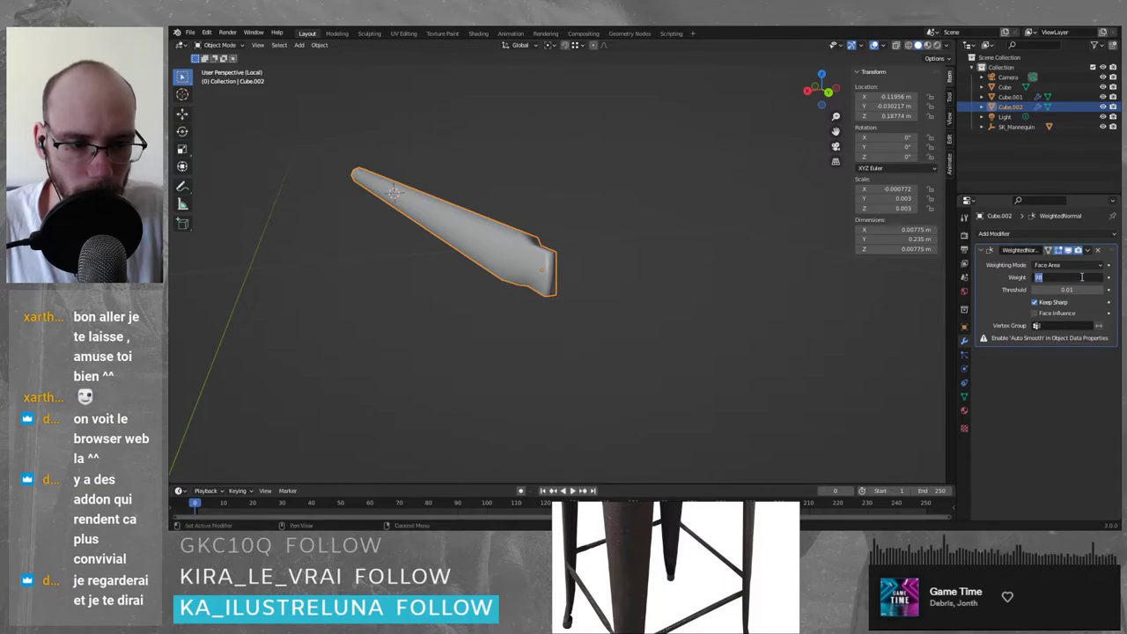
text(50)
key(Return)
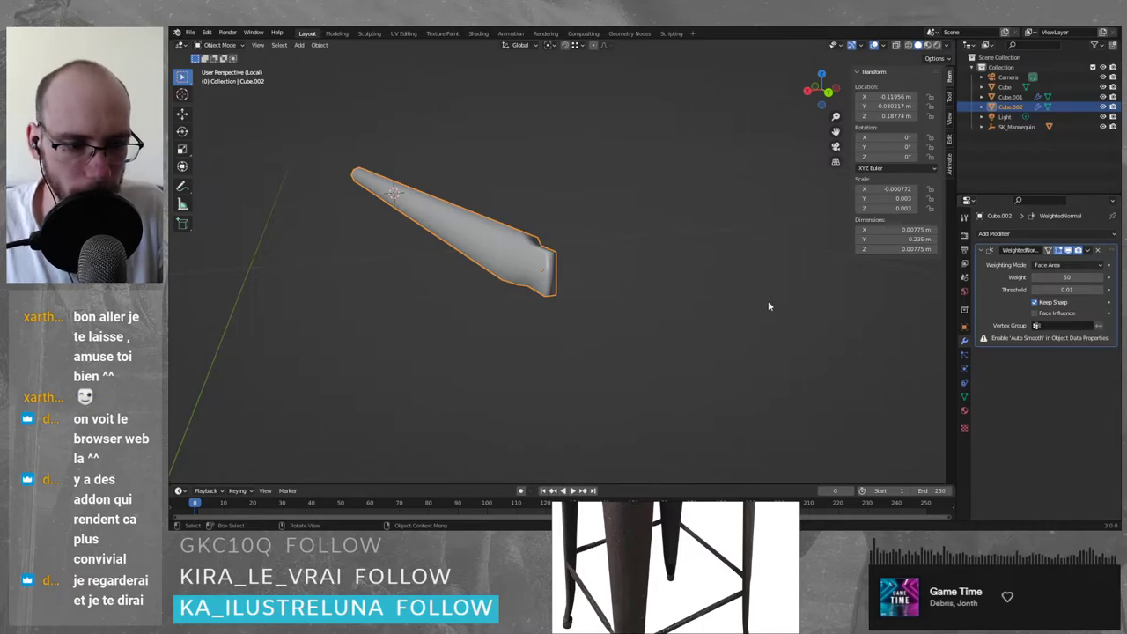
- Enable Auto Smooth in the rod's mesh normals with a 75° angle and deselect the rod
click(879, 376)
click(504, 254)
click(964, 397)
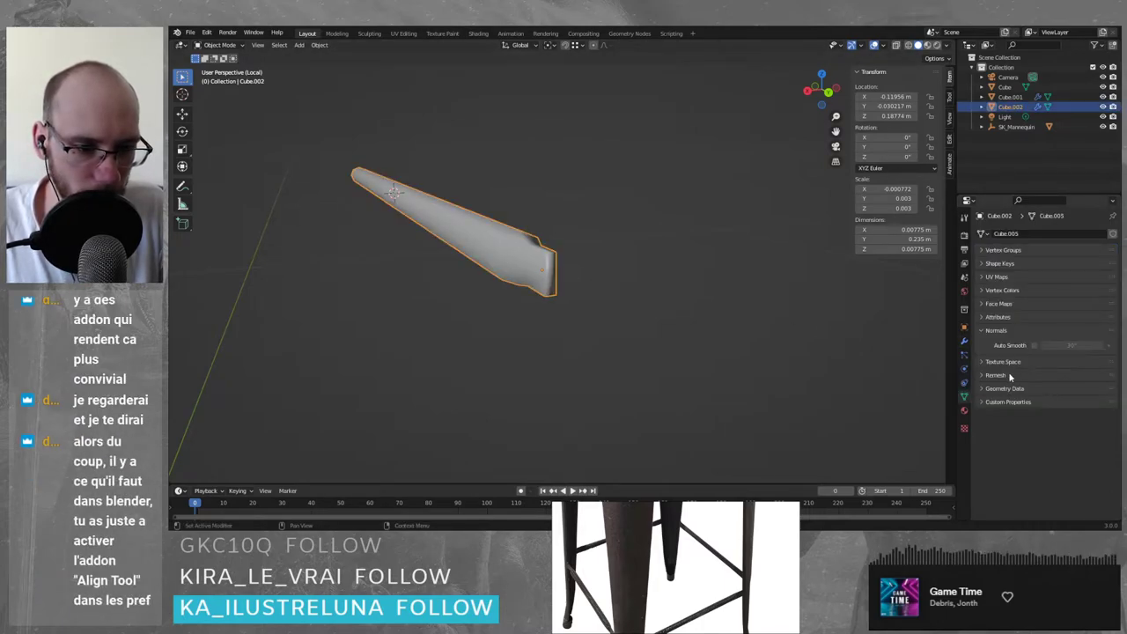
click(1035, 346)
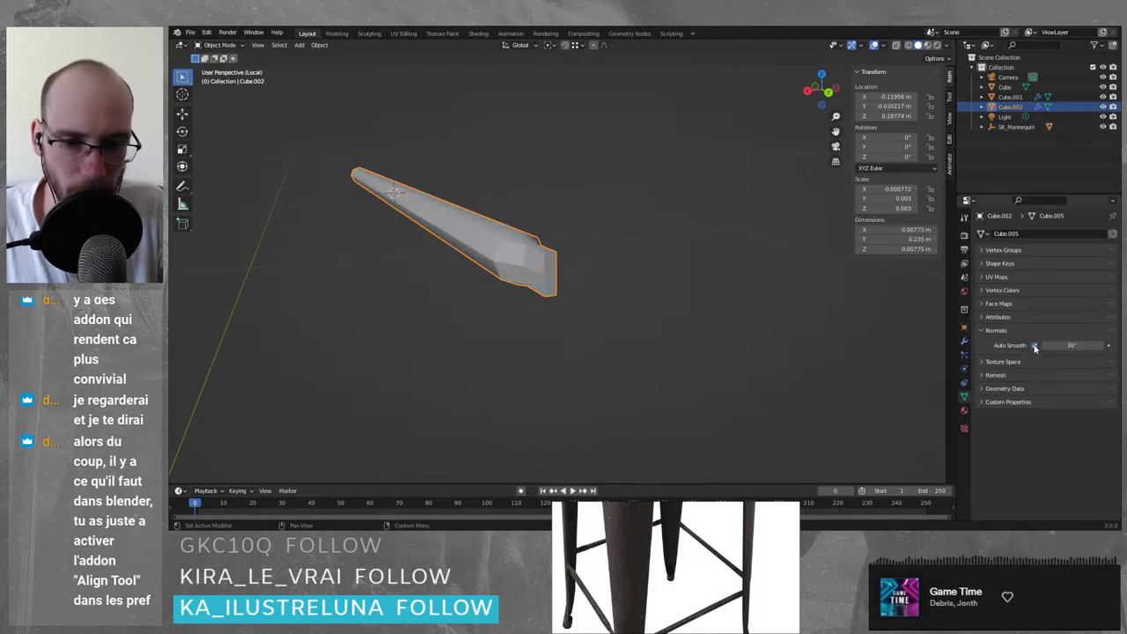
drag(1071, 345, 1126, 345)
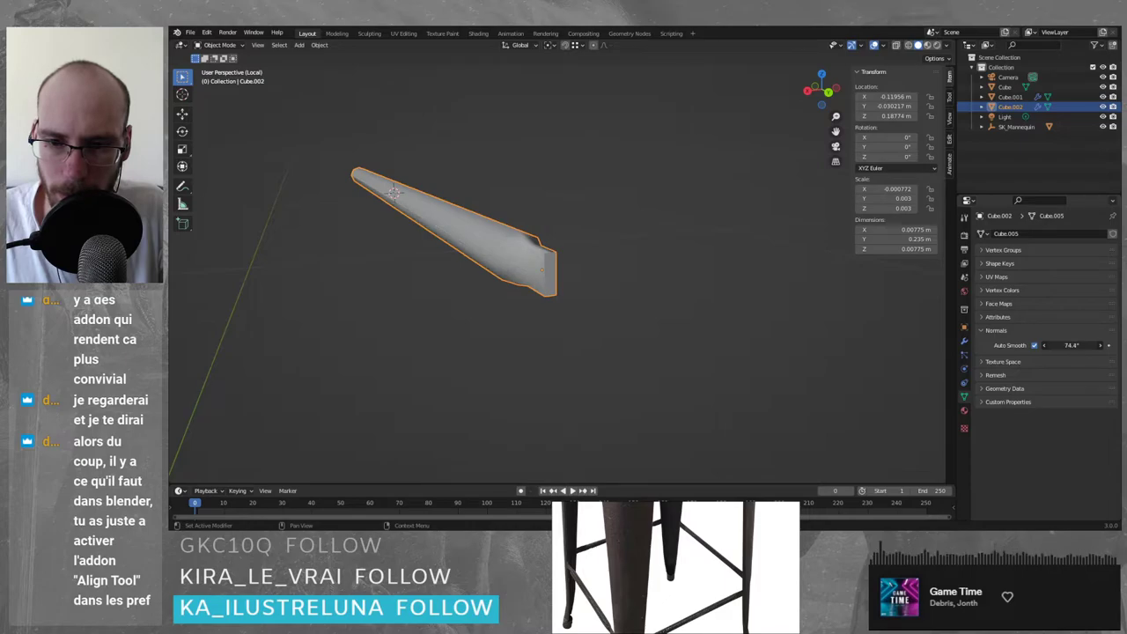
click(1087, 346)
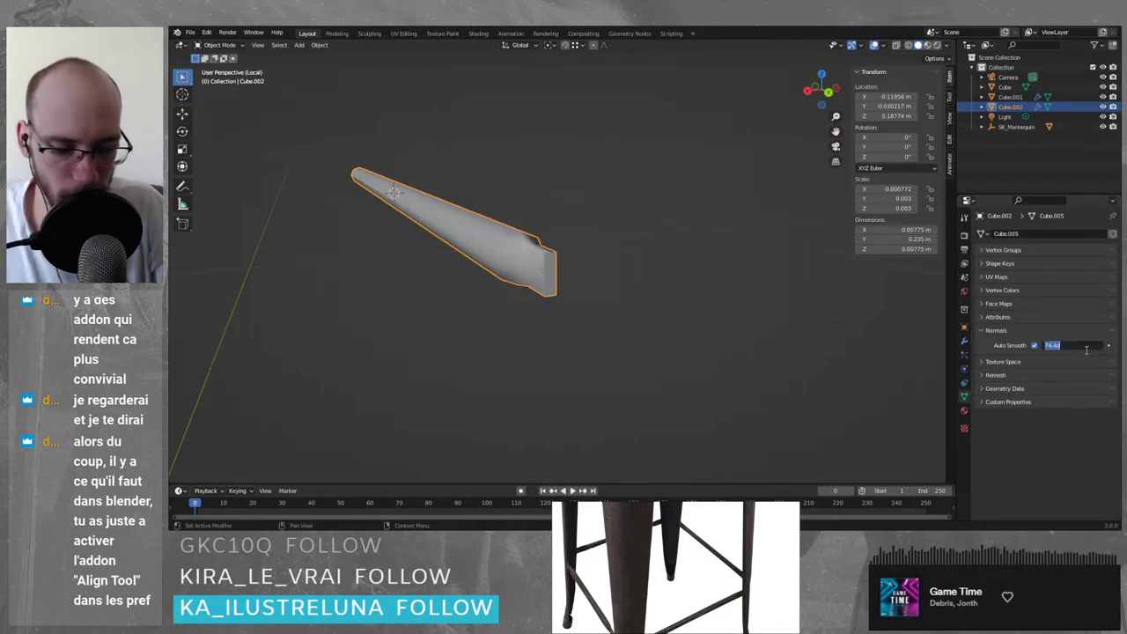
text(75)
key(Return)
click(759, 326)
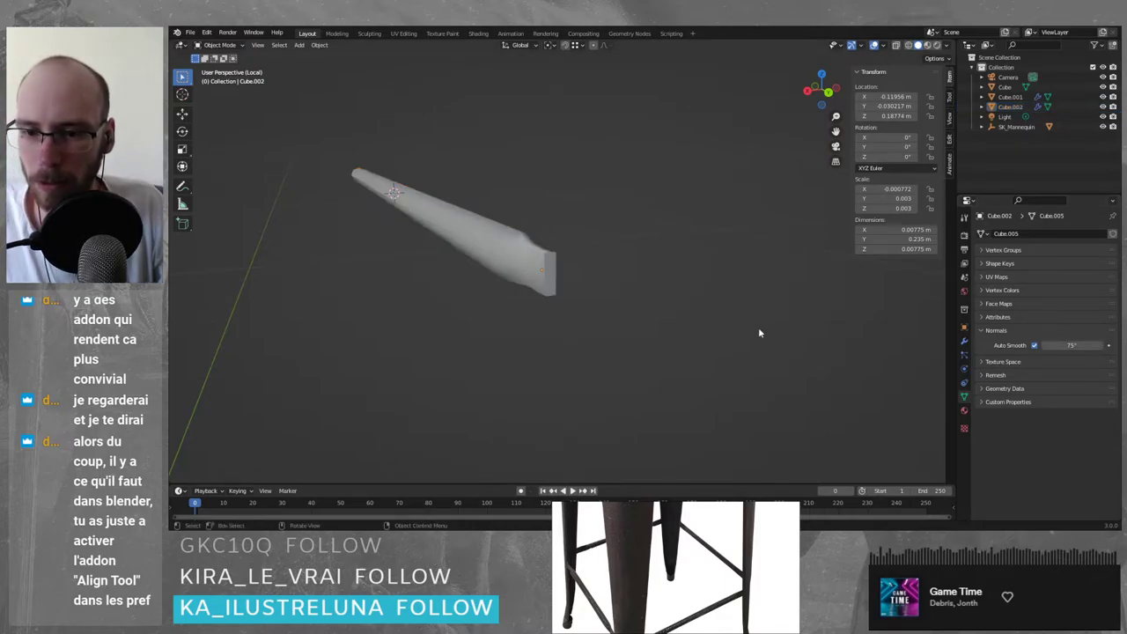
- Try lower Auto Smooth angles on the rod's tapered end and reset the angle to 75°
mouse_move(758, 327)
middle_down()
mouse_move(517, 326)
mouse_move(672, 252)
mouse_move(733, 203)
mouse_move(632, 197)
mouse_move(520, 241)
mouse_move(528, 254)
mouse_move(512, 304)
mouse_move(572, 340)
mouse_move(606, 385)
mouse_move(634, 390)
mouse_move(557, 369)
mouse_move(536, 350)
mouse_move(481, 370)
mouse_move(440, 311)
mouse_move(494, 297)
mouse_move(458, 305)
middle_up()
mouse_move(1071, 345)
mouse_down()
mouse_move(1096, 345)
mouse_move(1012, 346)
mouse_move(1075, 345)
mouse_up()
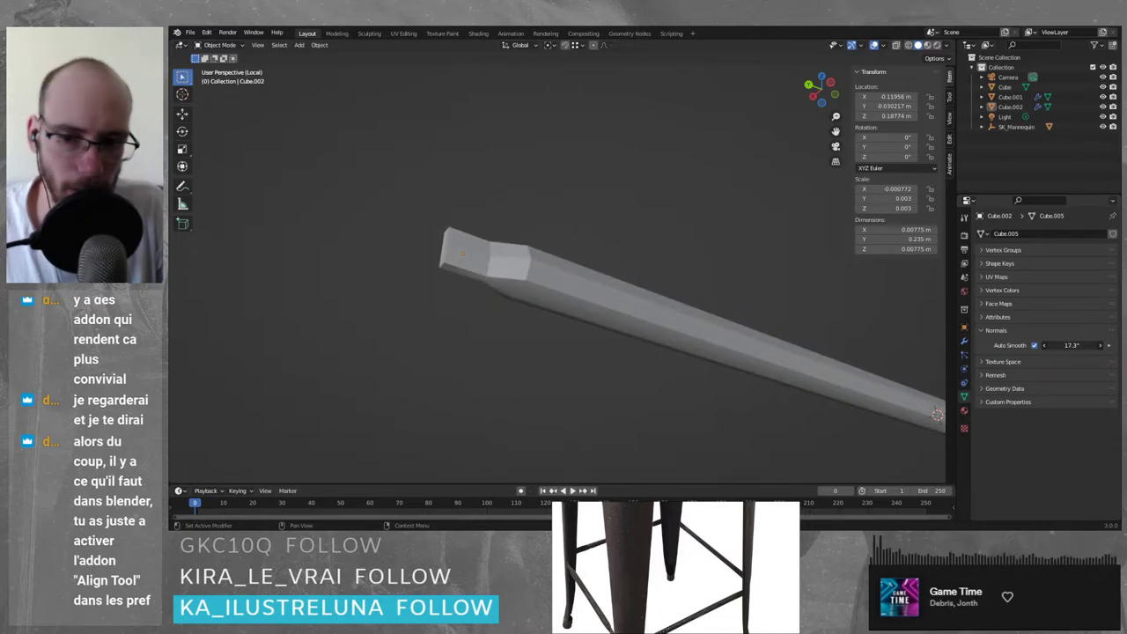
click(1072, 345)
text(75)
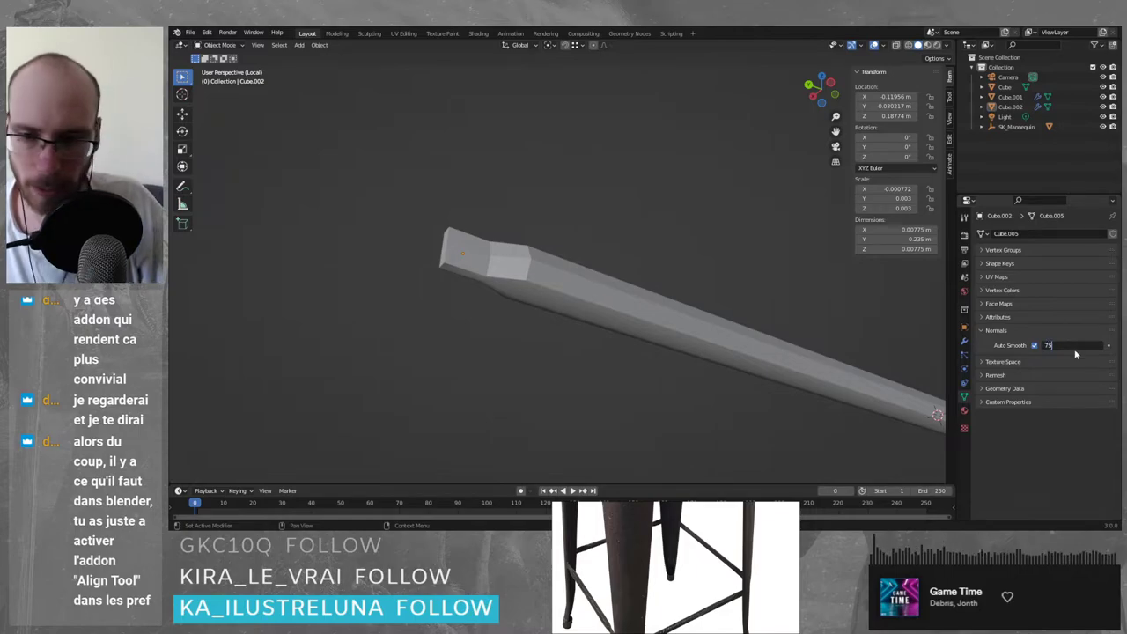
key(Return)
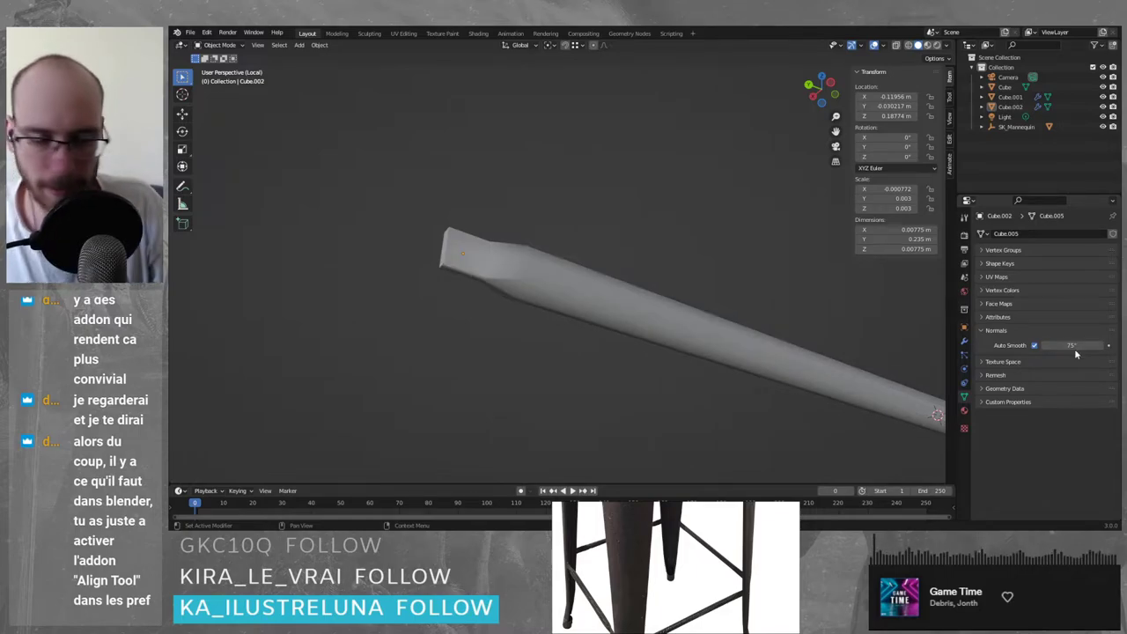
- Try different Weight values on the rod's Weighted Normal modifier, starting with 100, and set the Weight to 60
click(965, 342)
click(1067, 277)
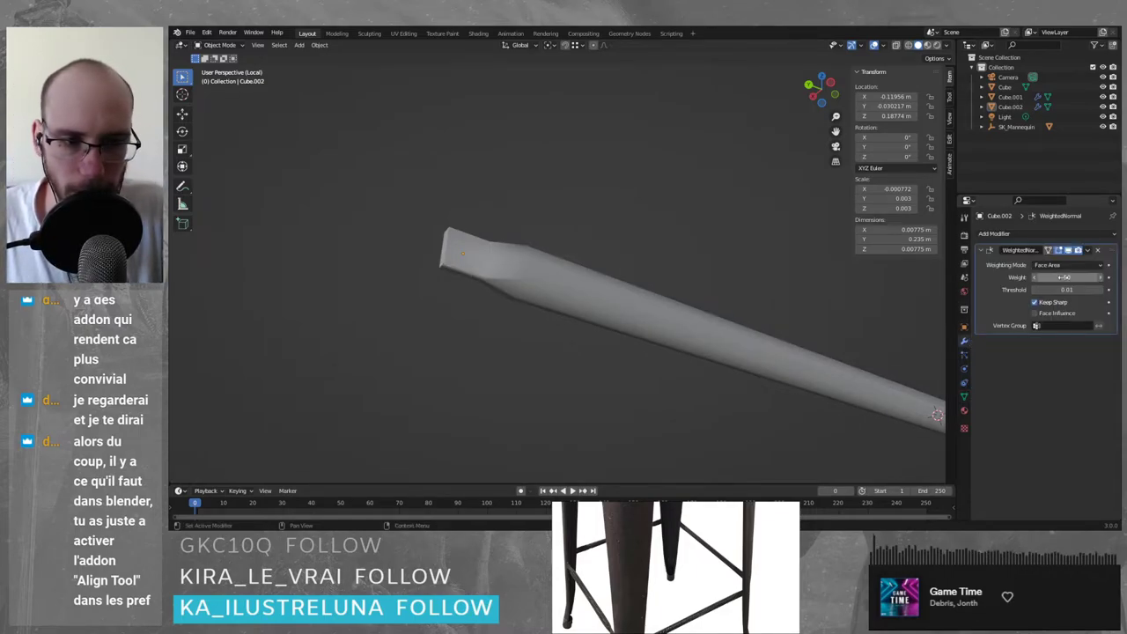
text(100)
key(Return)
mouse_move(1067, 277)
mouse_down()
mouse_move(1009, 277)
mouse_move(1048, 277)
mouse_move(1028, 277)
mouse_up()
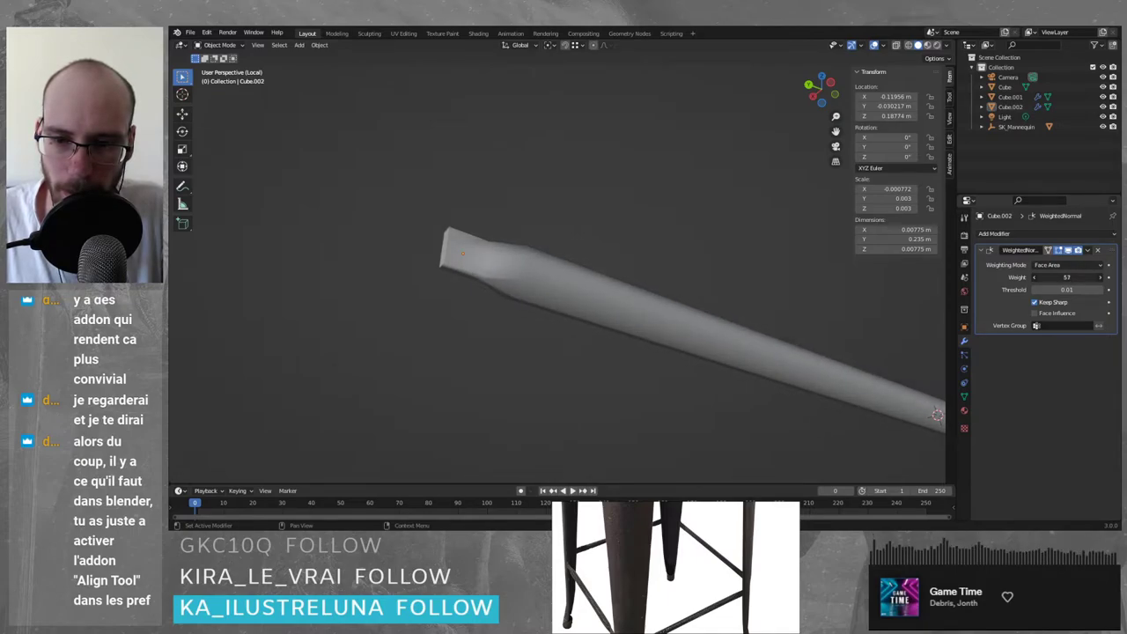
click(1066, 278)
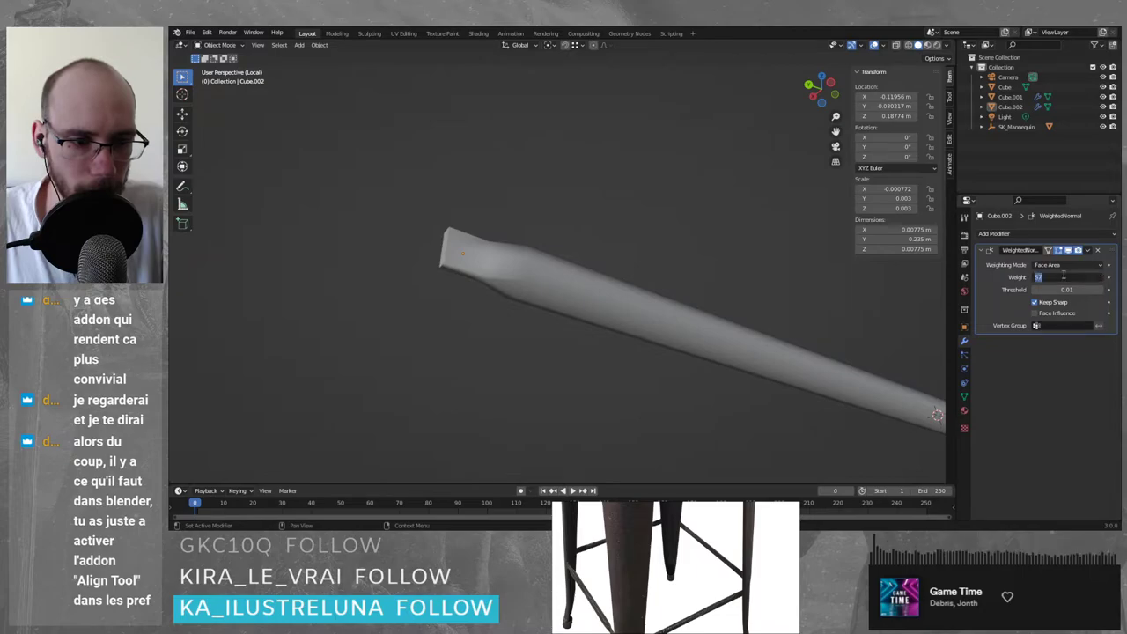
text(60)
key(Return)
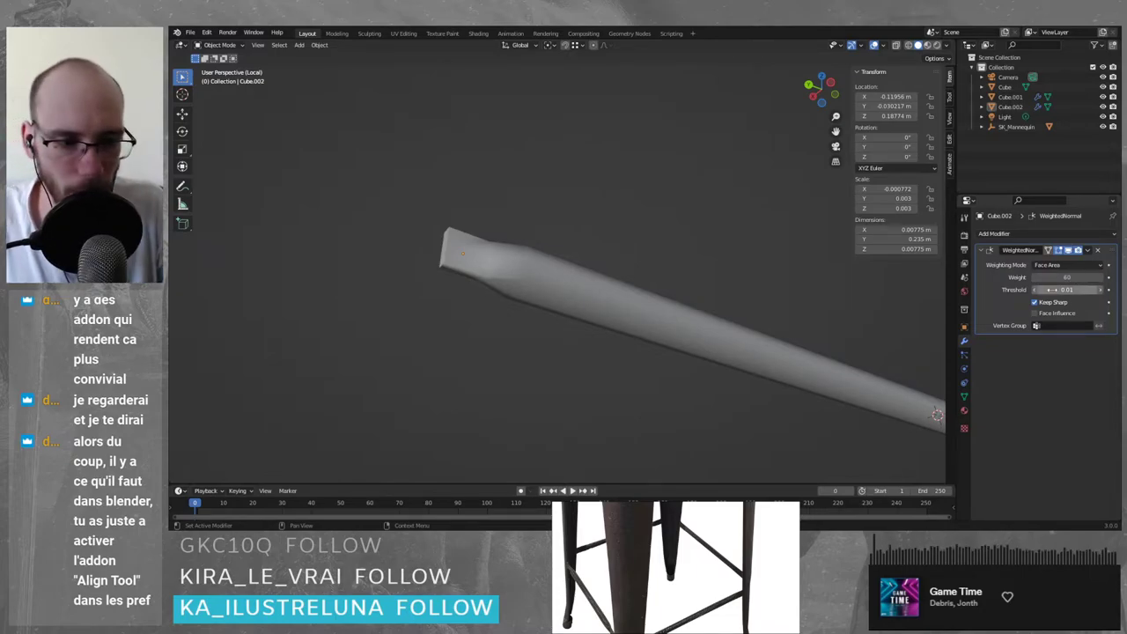
- Try a higher Threshold on the Weighted Normal modifier, reset it to 0.01, and check the shading along the rod
drag(1068, 291, 1101, 290)
double_click(1068, 289)
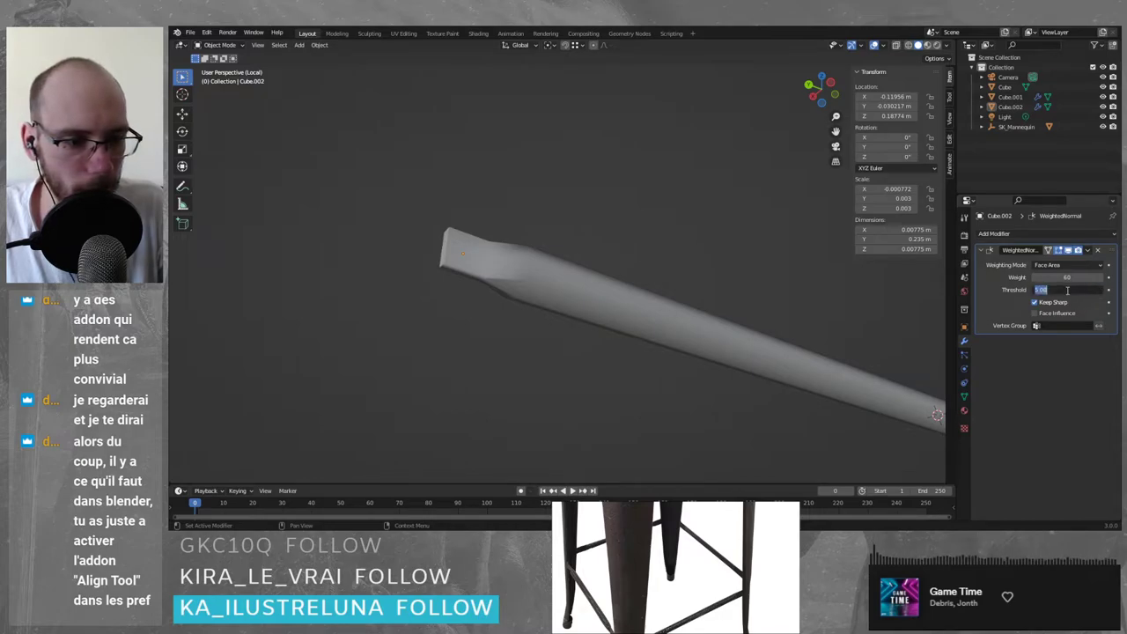
text(0.01)
key(Return)
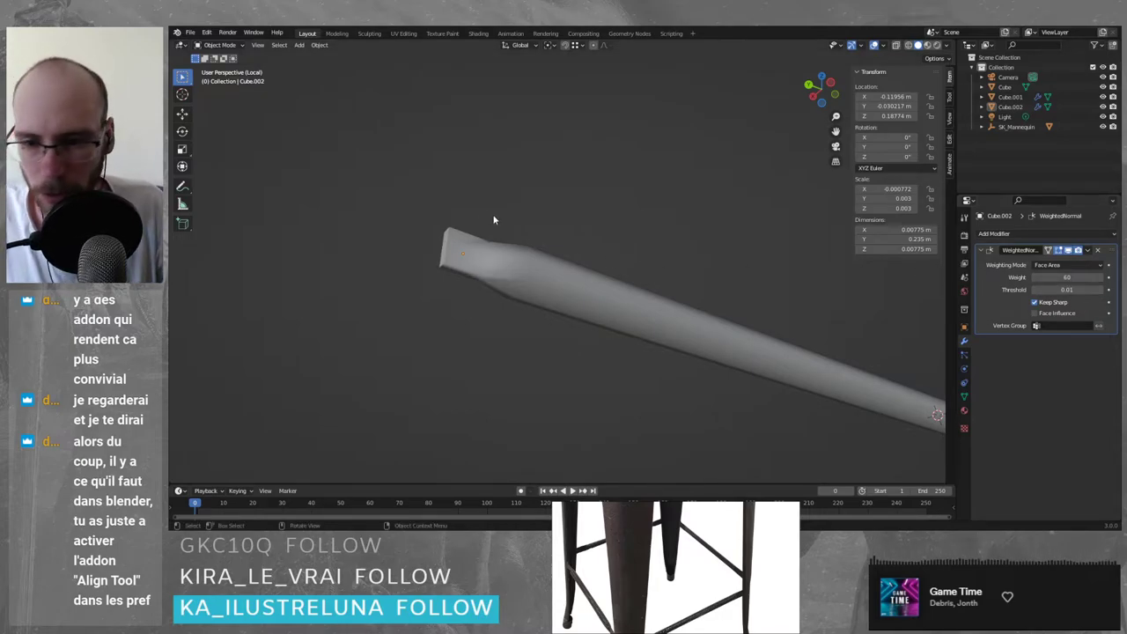
middle_drag(493, 220, 580, 274)
scroll(577, 274, down, 3)
shift+middle_drag(326, 237, 523, 236)
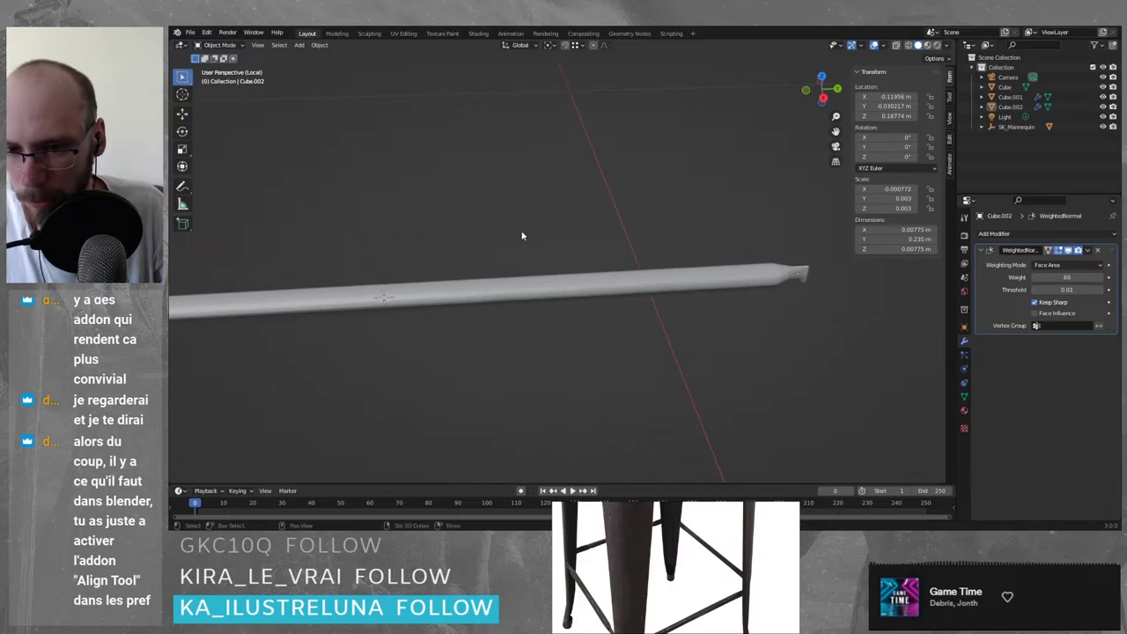
- Add a centred loop cut across the middle of the isolated rod
scroll(520, 236, down, 6)
key(Tab)
scroll(511, 290, up, 2)
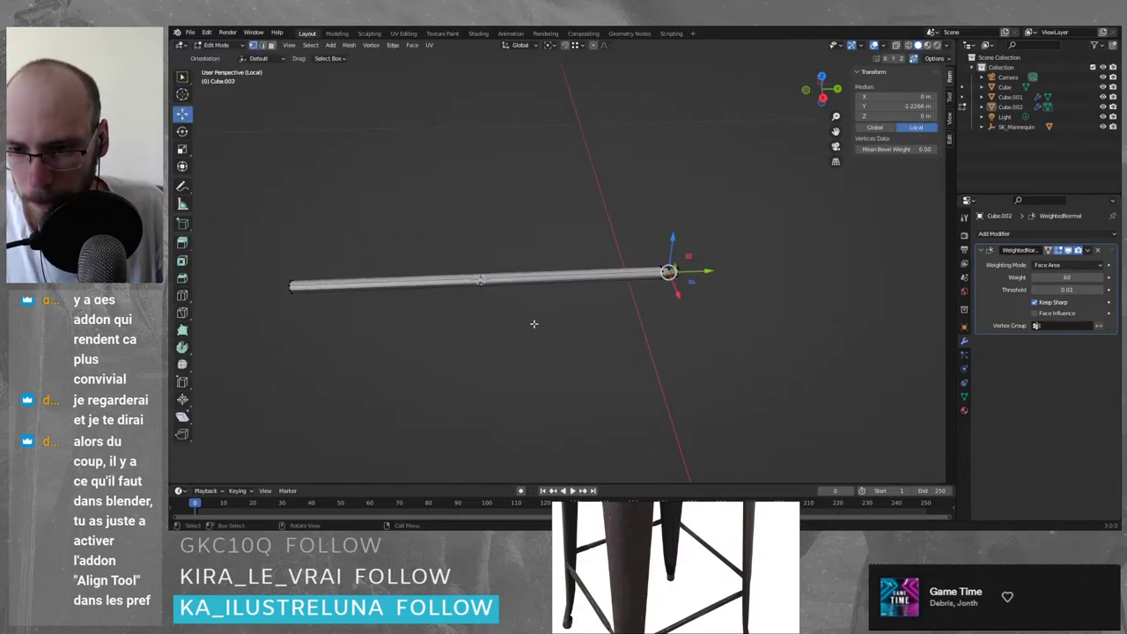
key(ctrl+r)
click(483, 281)
right_click(536, 362)
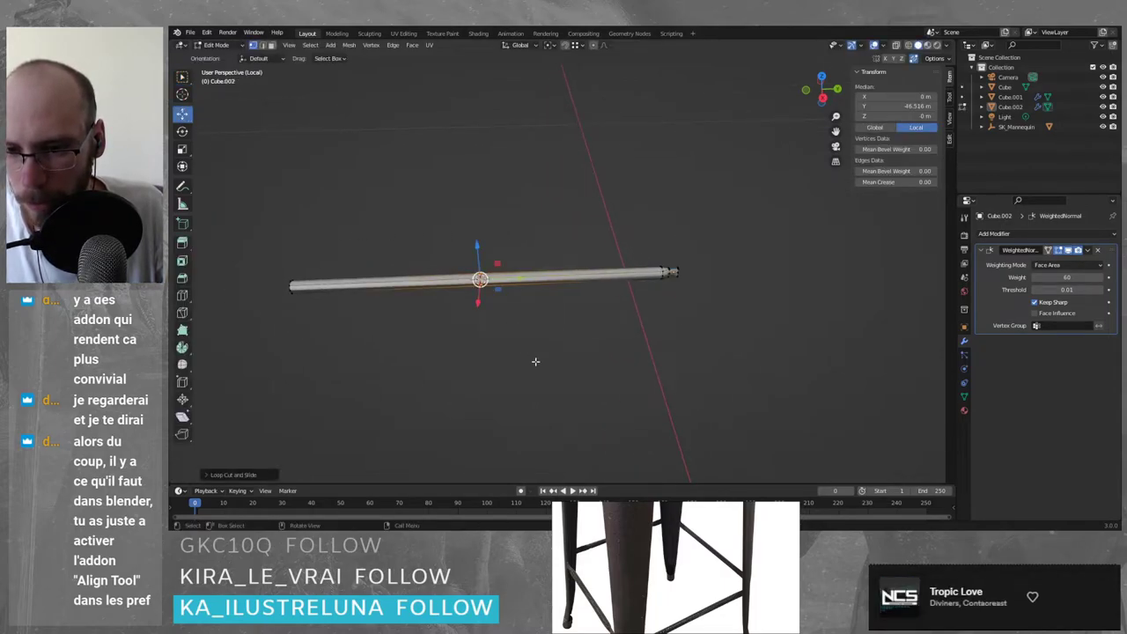
- Delete the faces of the rod's half opposite the flattened end, up to the centre loop, and return to Object Mode
key(alt+z)
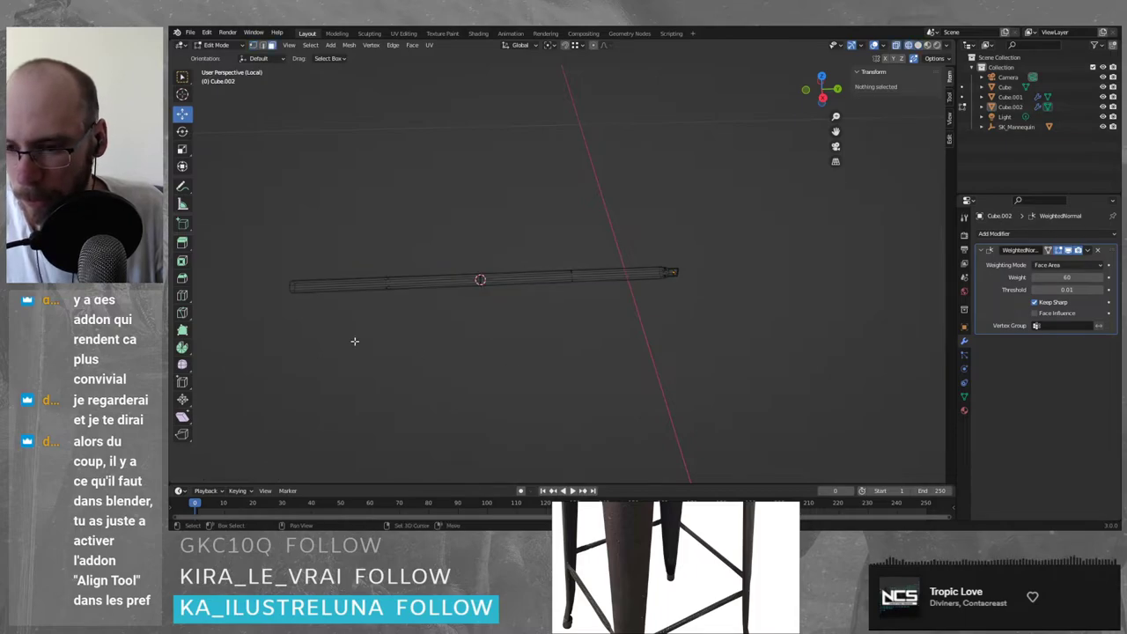
drag(231, 234, 478, 420)
key(x)
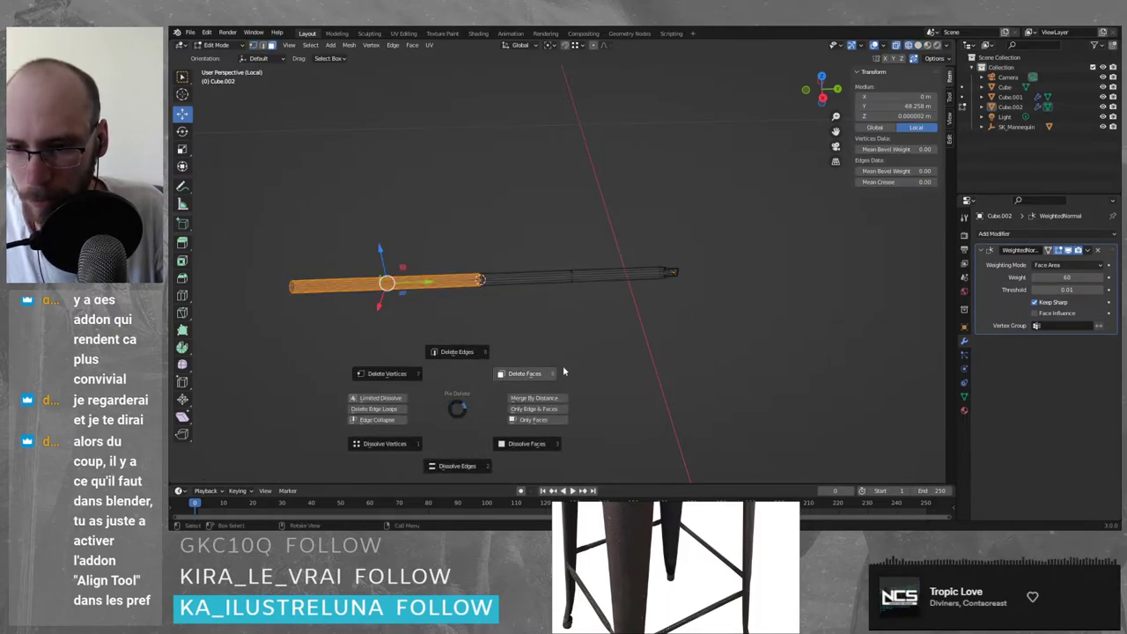
click(529, 375)
key(Tab)
key(a)
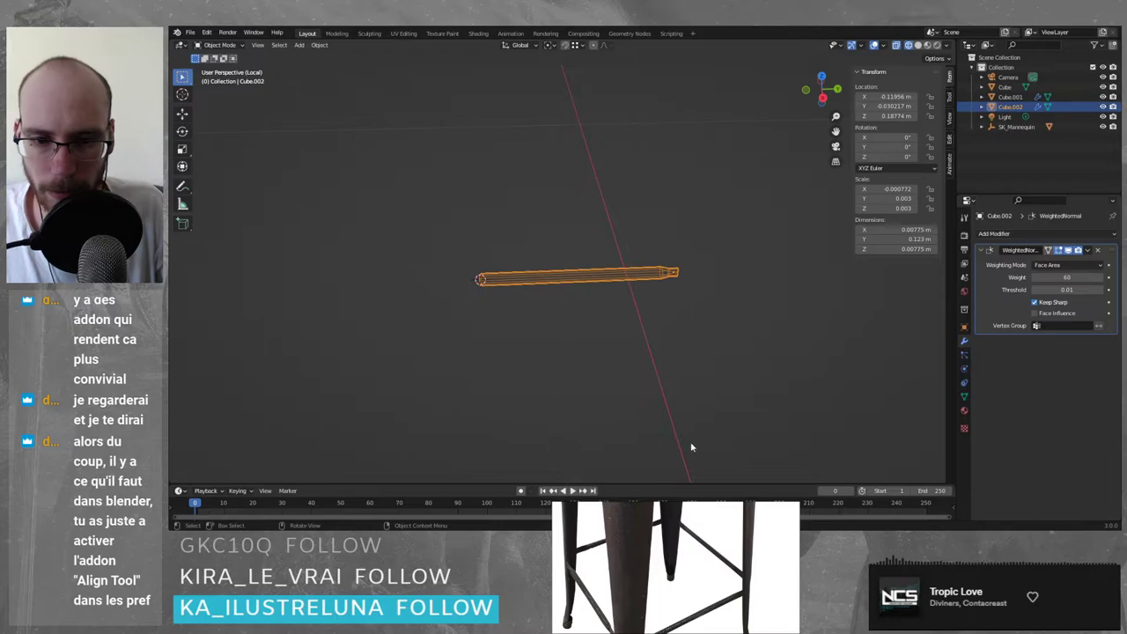
key(alt+z)
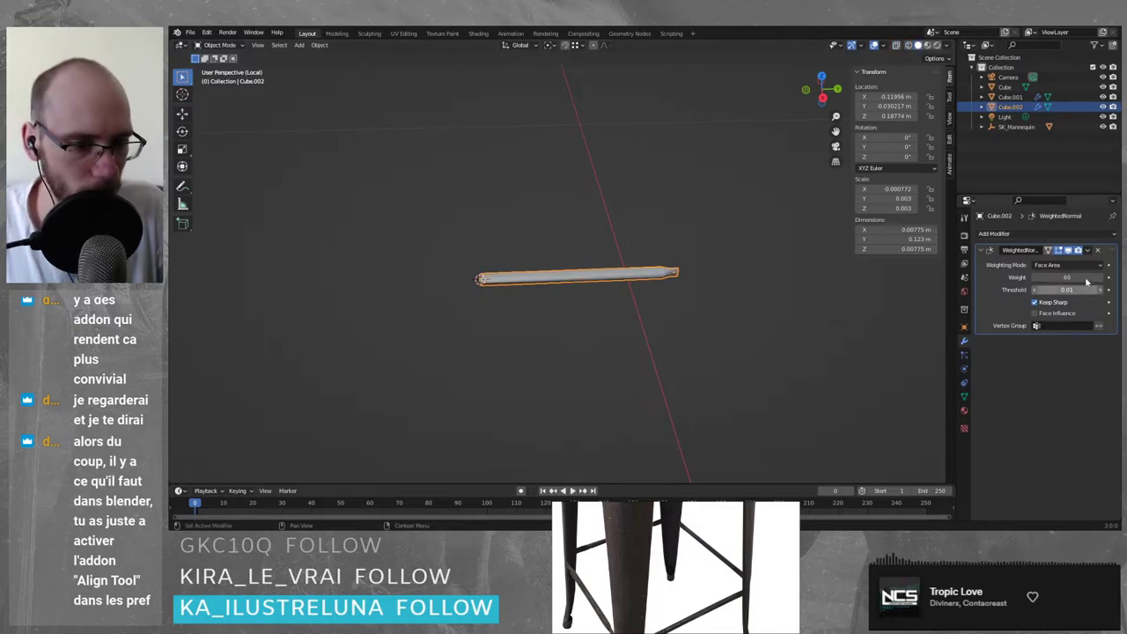
- Add a Mirror modifier to the half rod, switch its X axis off, and try and undo mirroring on Y
click(1053, 233)
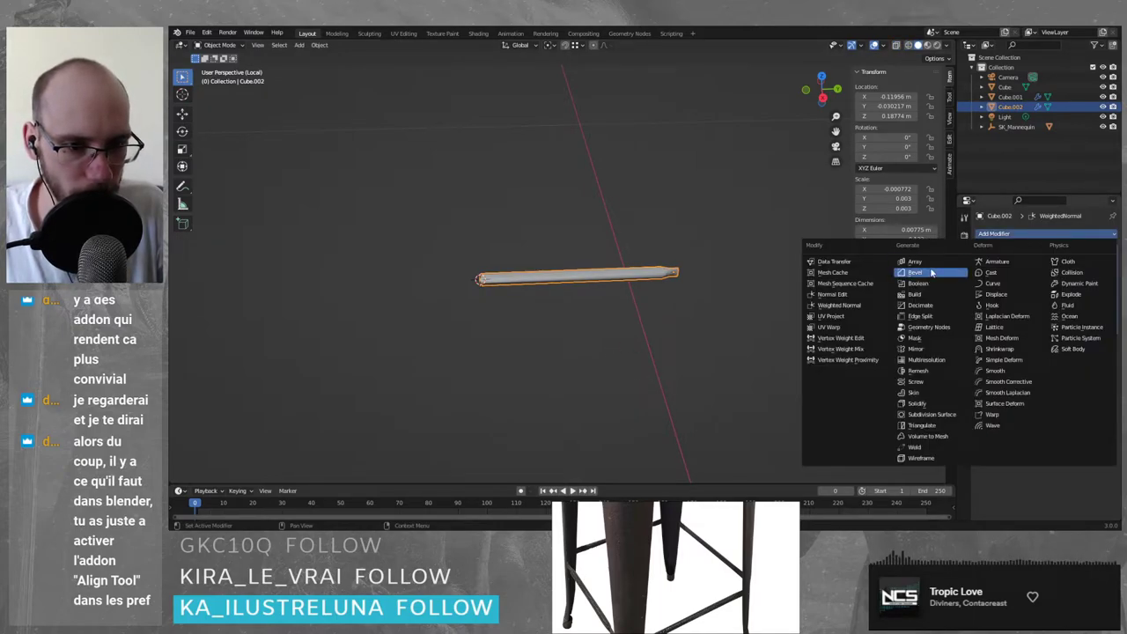
click(918, 350)
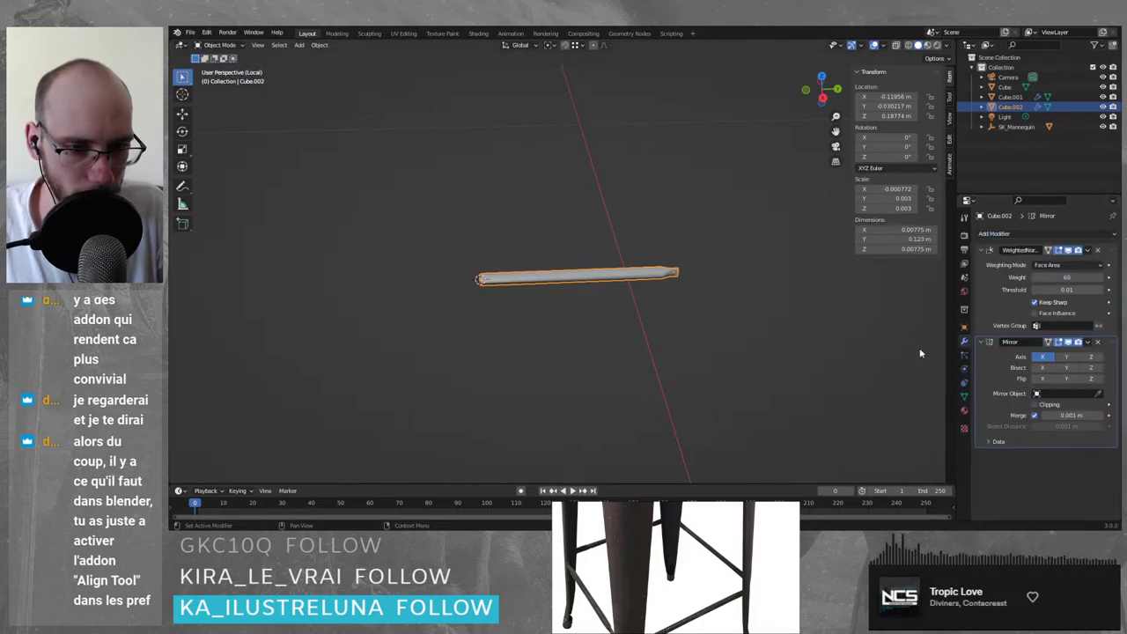
click(1067, 357)
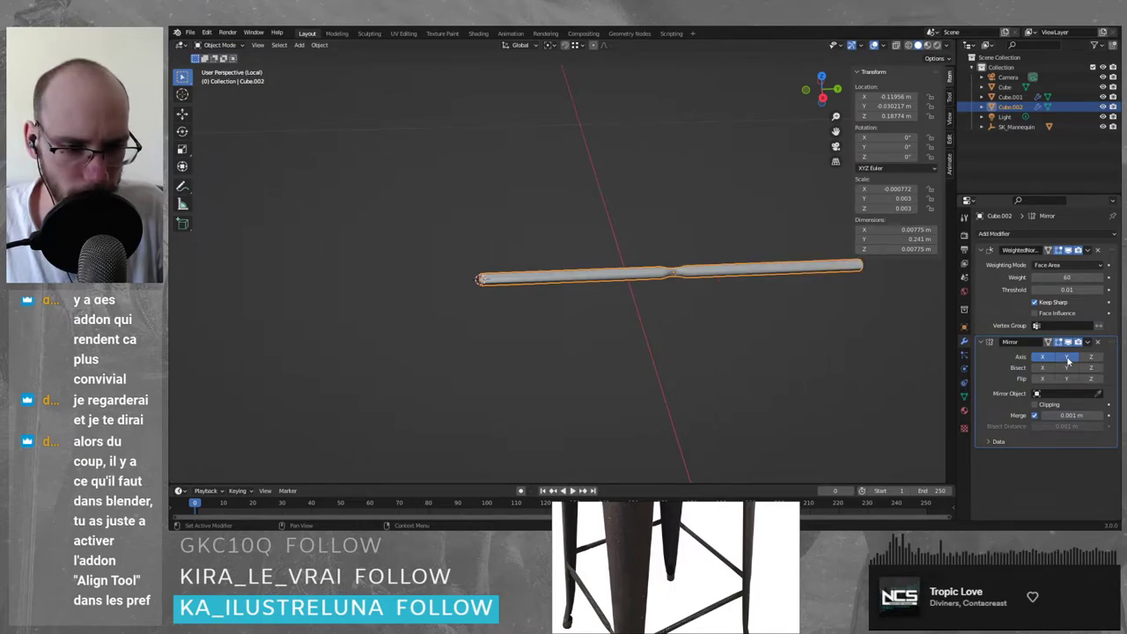
click(1067, 357)
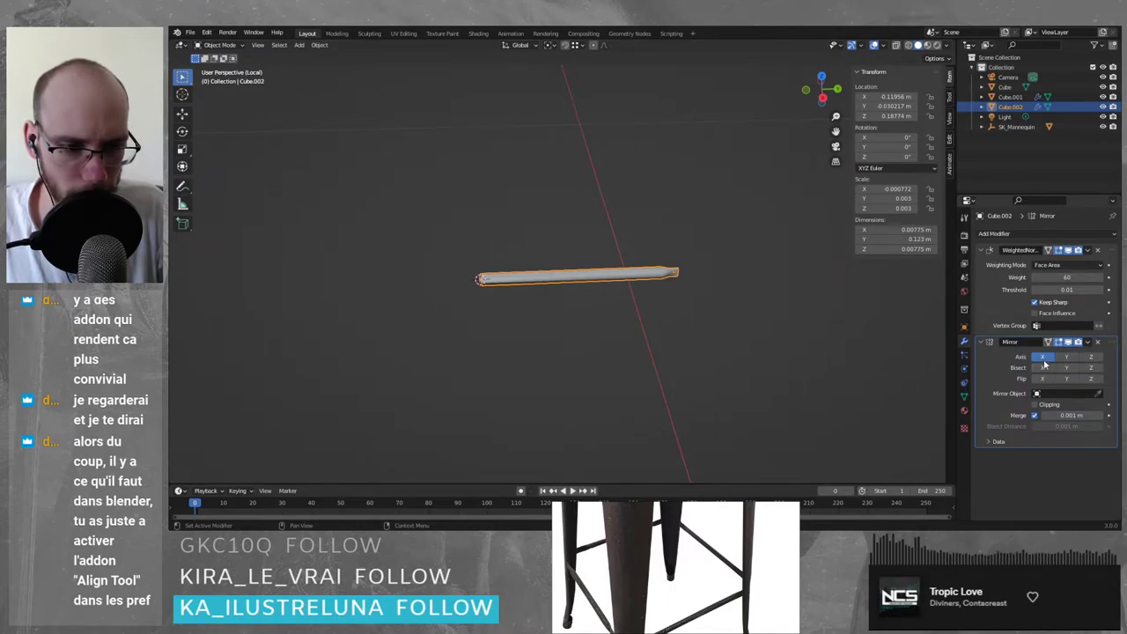
click(1043, 357)
click(1066, 356)
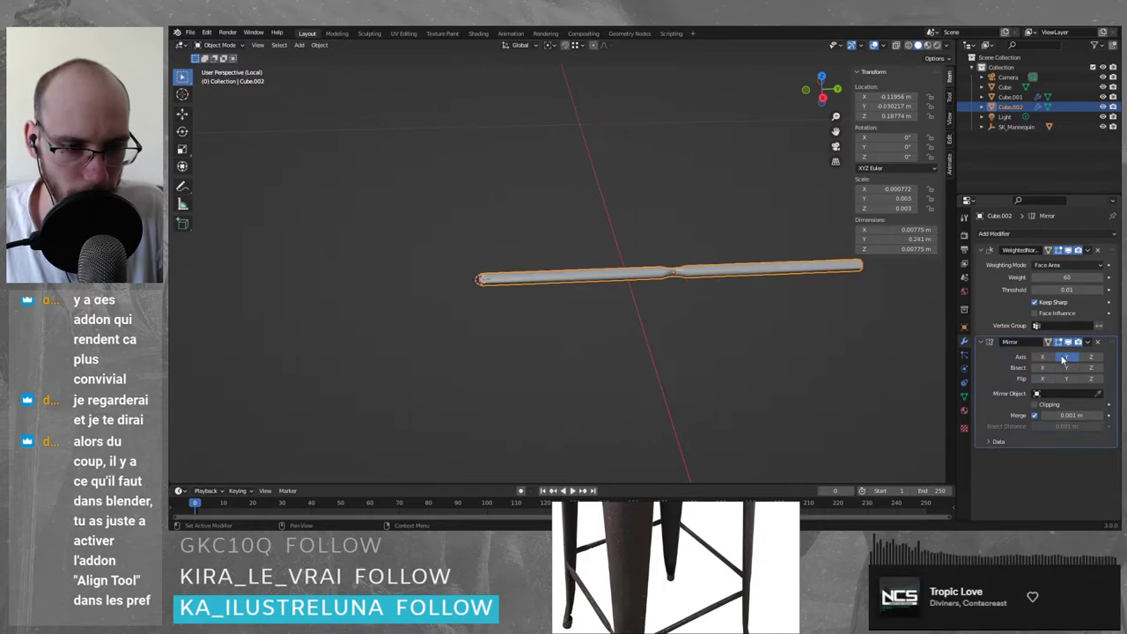
key(ctrl+z)
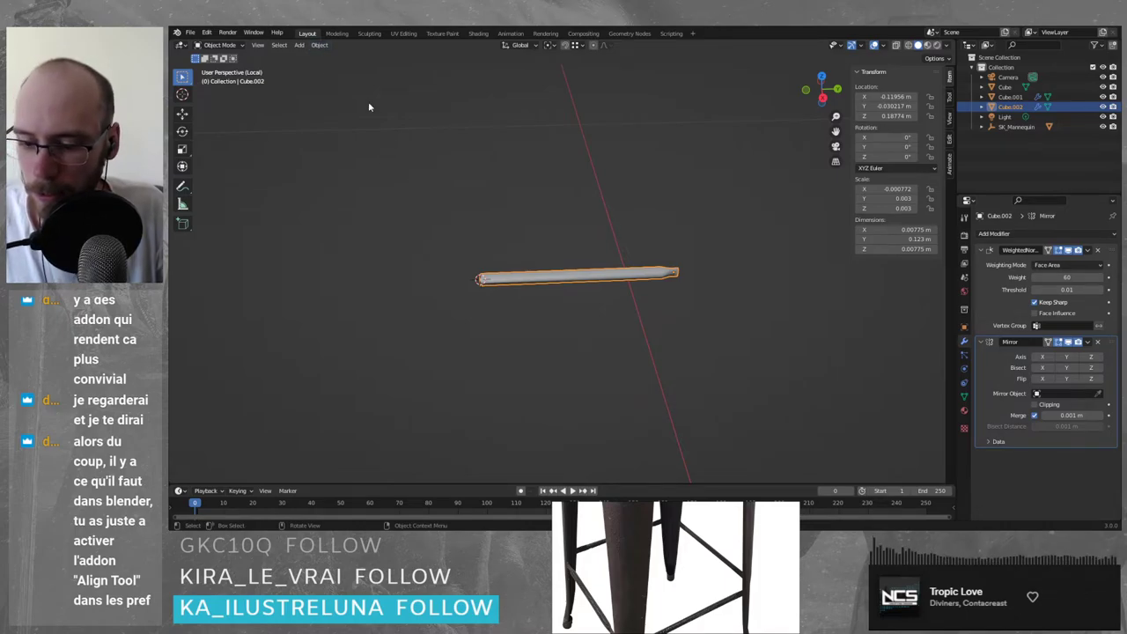
- Set the half rod's origin to the 3D cursor and mirror it on the Y axis
click(316, 47)
mouse_move(378, 67)
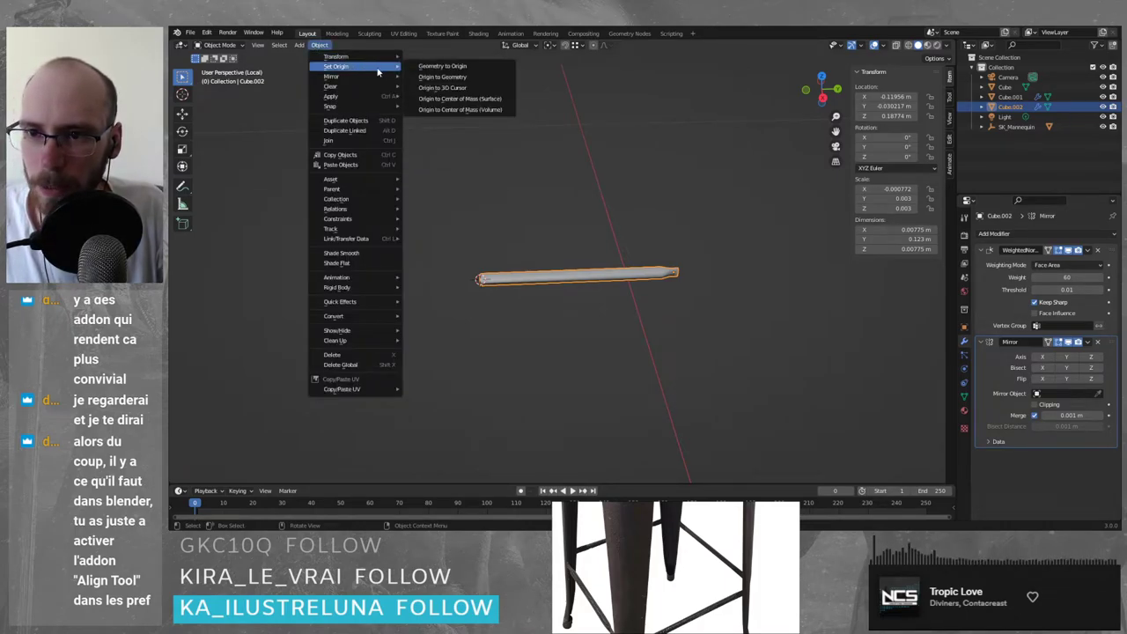
click(493, 88)
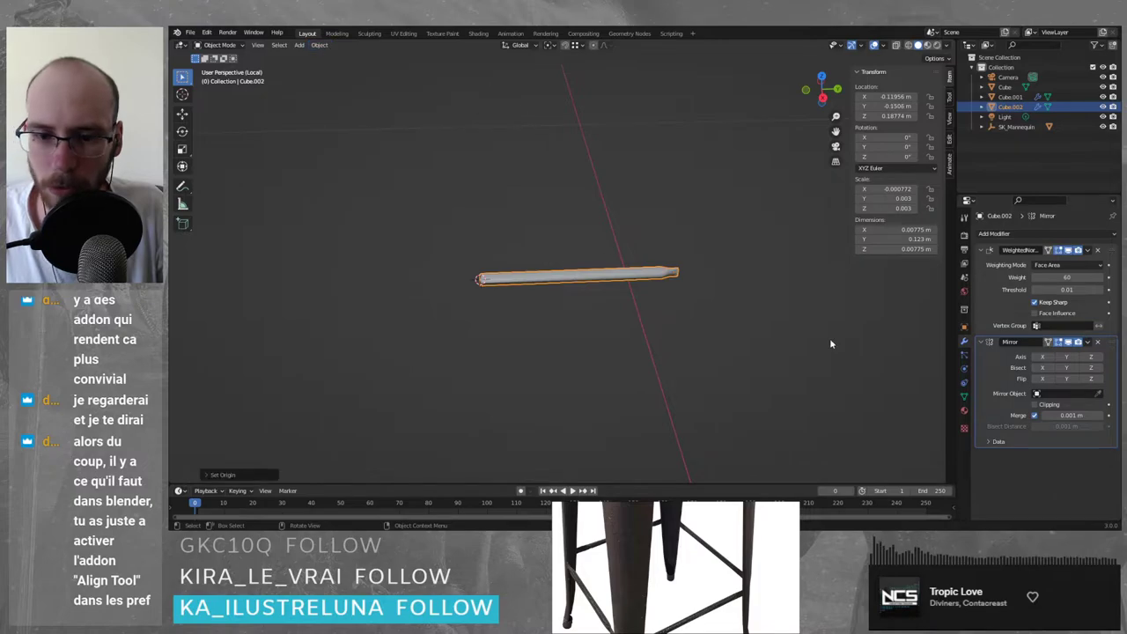
click(1066, 357)
key(Tab)
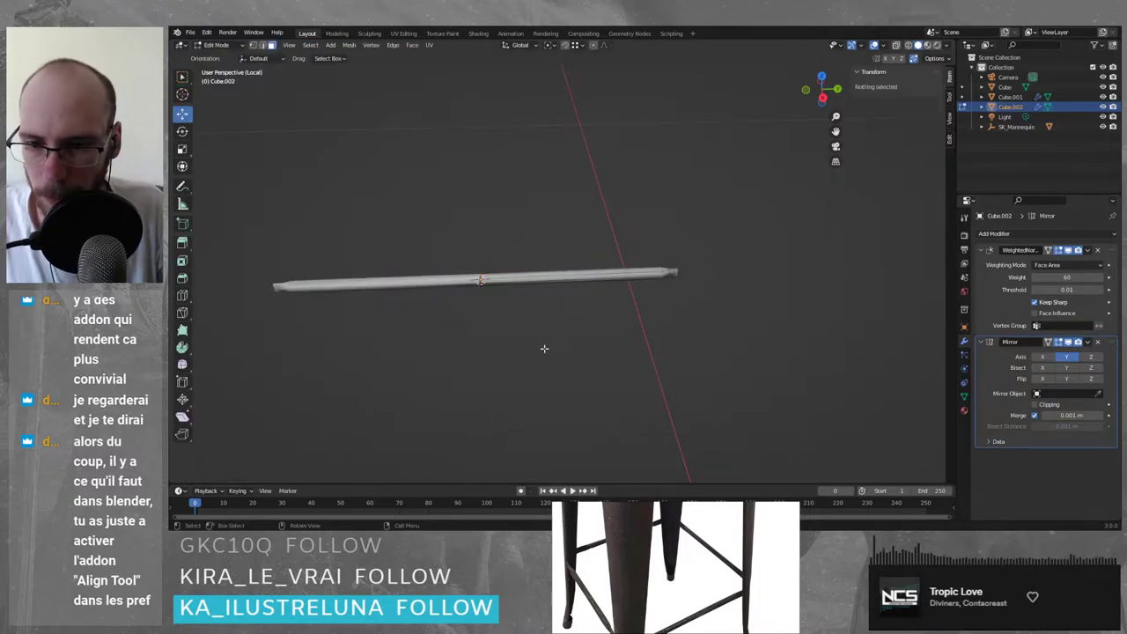
key(Tab)
scroll(498, 306, up, 3)
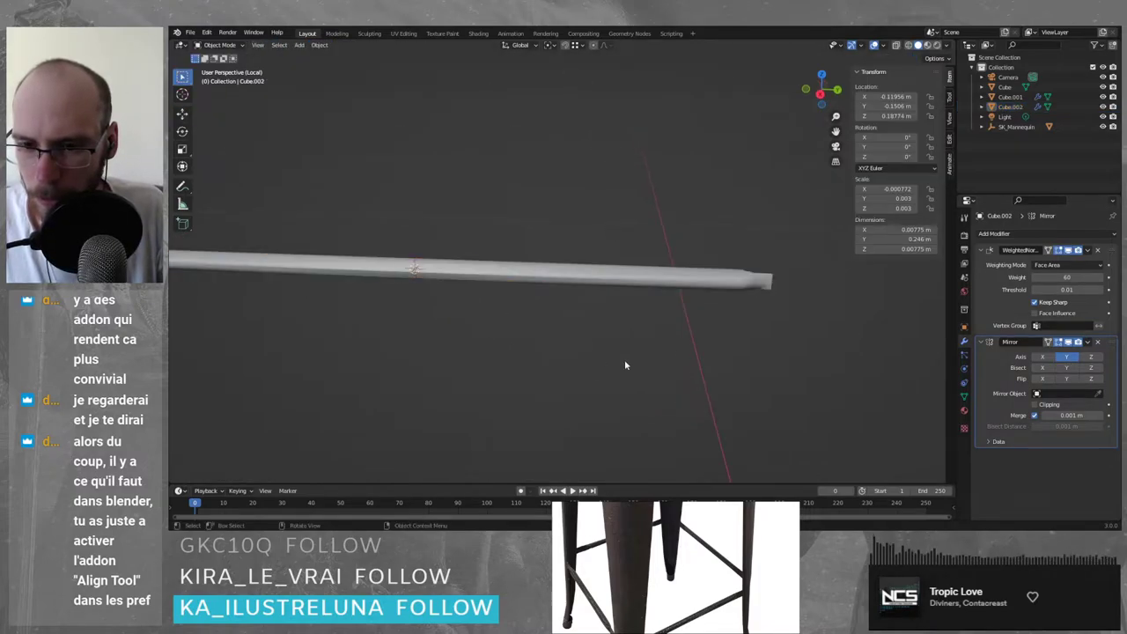
- Leave local view to bring the stool and mannequin back around the rod
middle_drag(538, 212, 597, 199)
scroll(573, 197, down, 7)
middle_drag(630, 269, 651, 307)
key(slash)
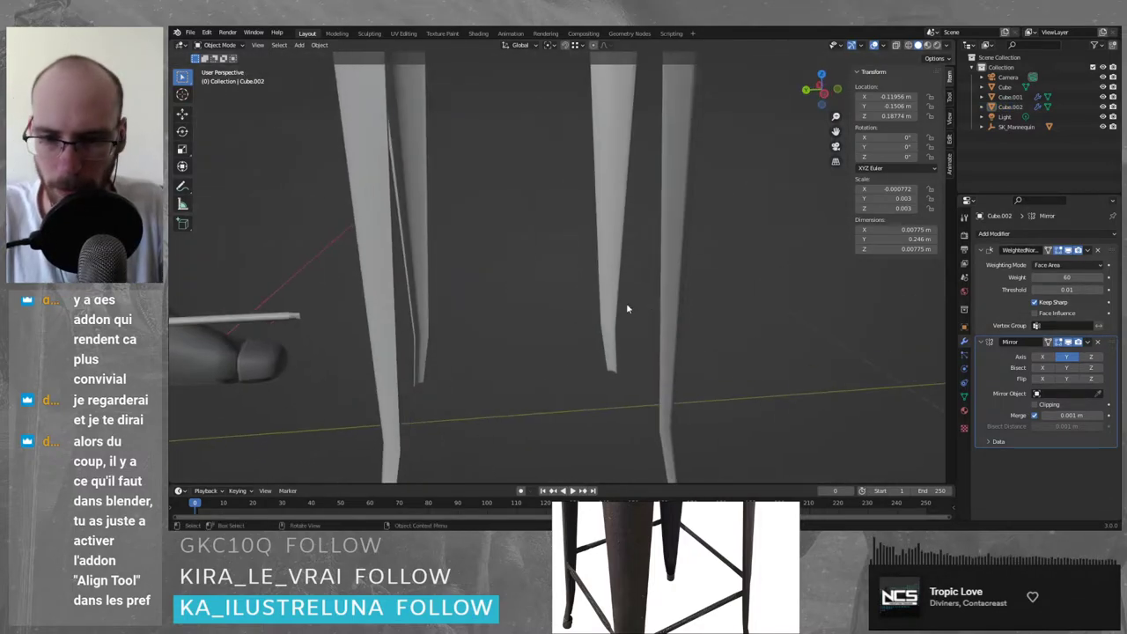
scroll(617, 301, down, 4)
middle_drag(571, 294, 476, 315)
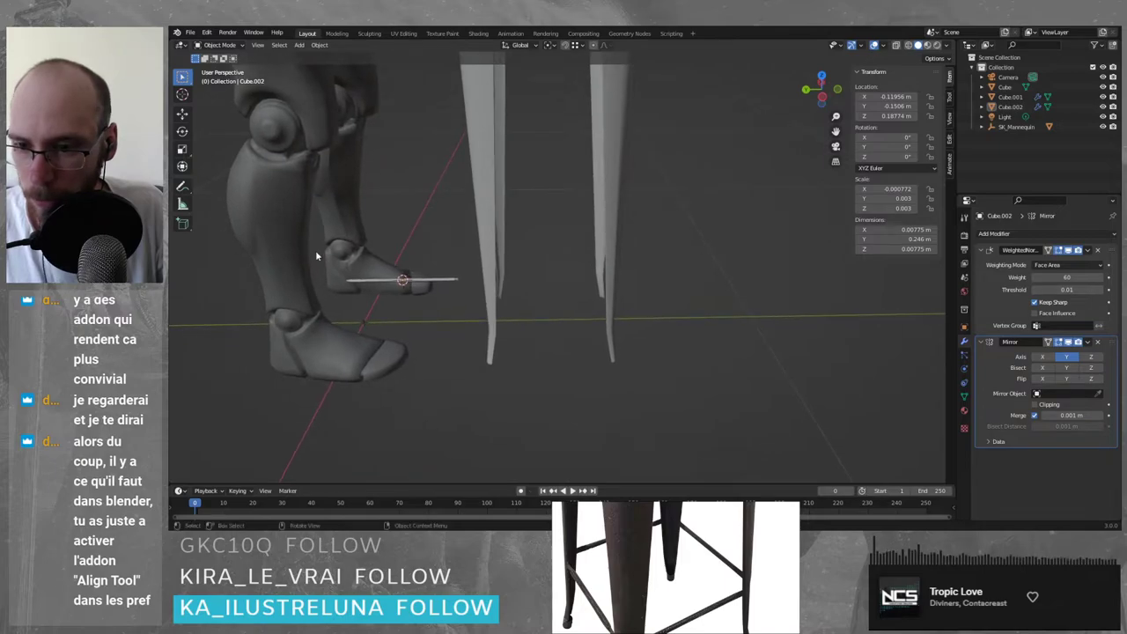
- Select only the rod and move it about -0.328 m along global Y, between the stool's legs
drag(315, 255, 461, 328)
middle_drag(649, 330, 537, 318)
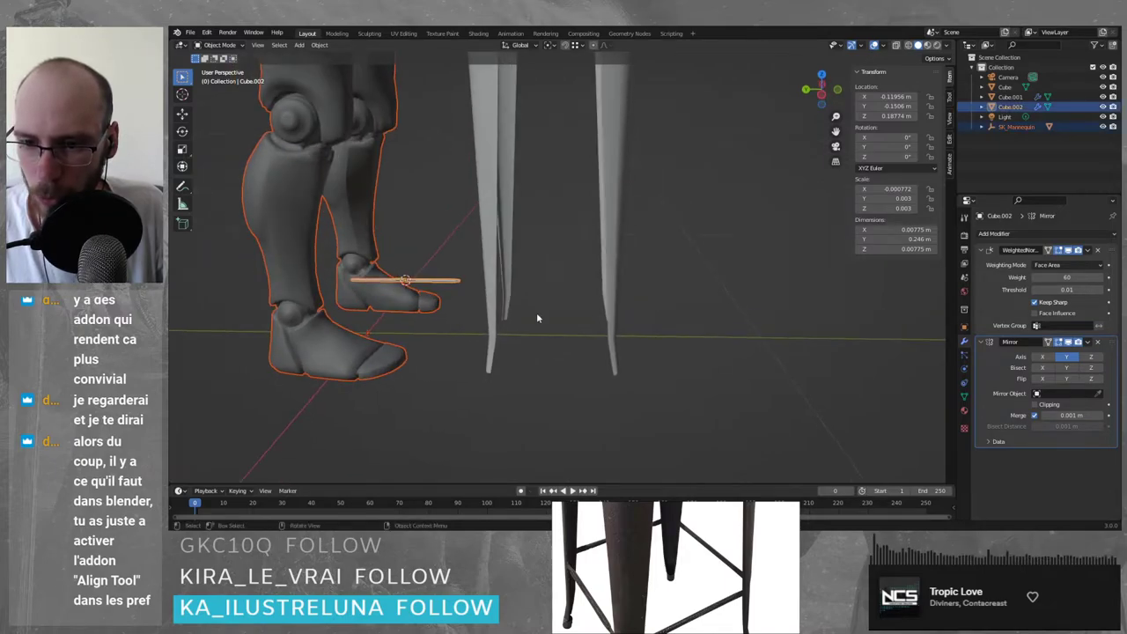
click(450, 285)
middle_drag(630, 291, 629, 298)
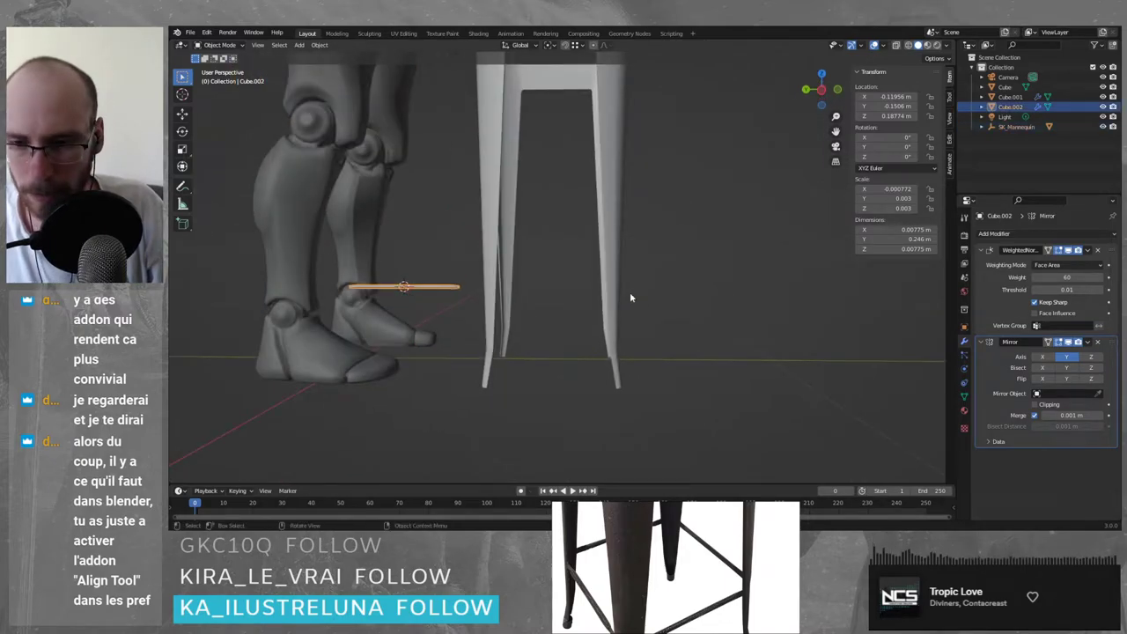
key(g)
key(x)
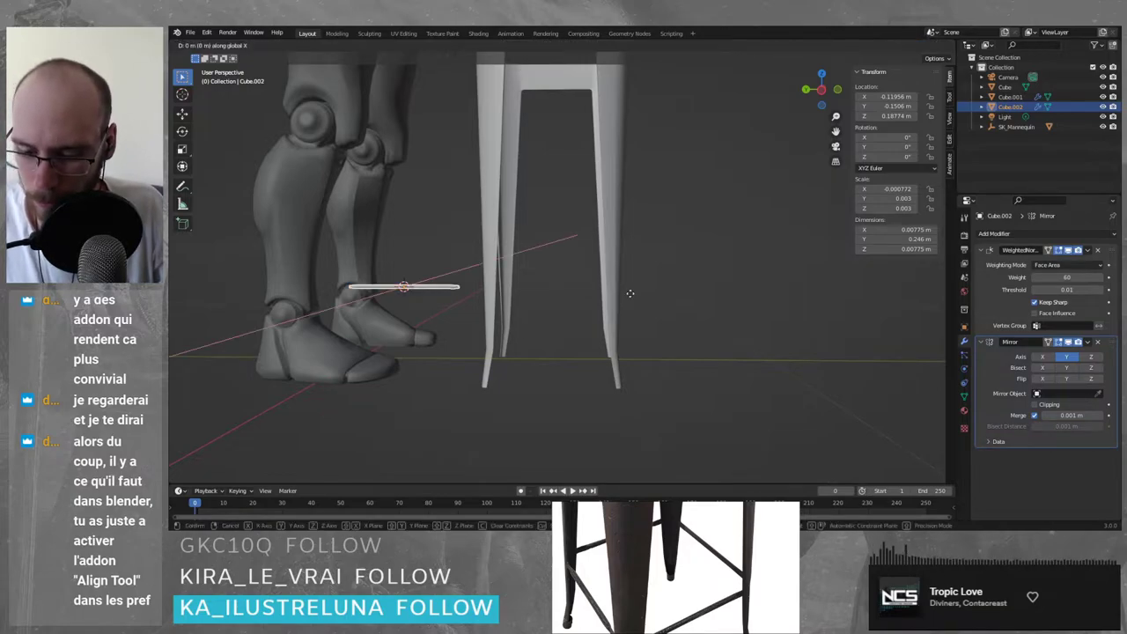
key(y)
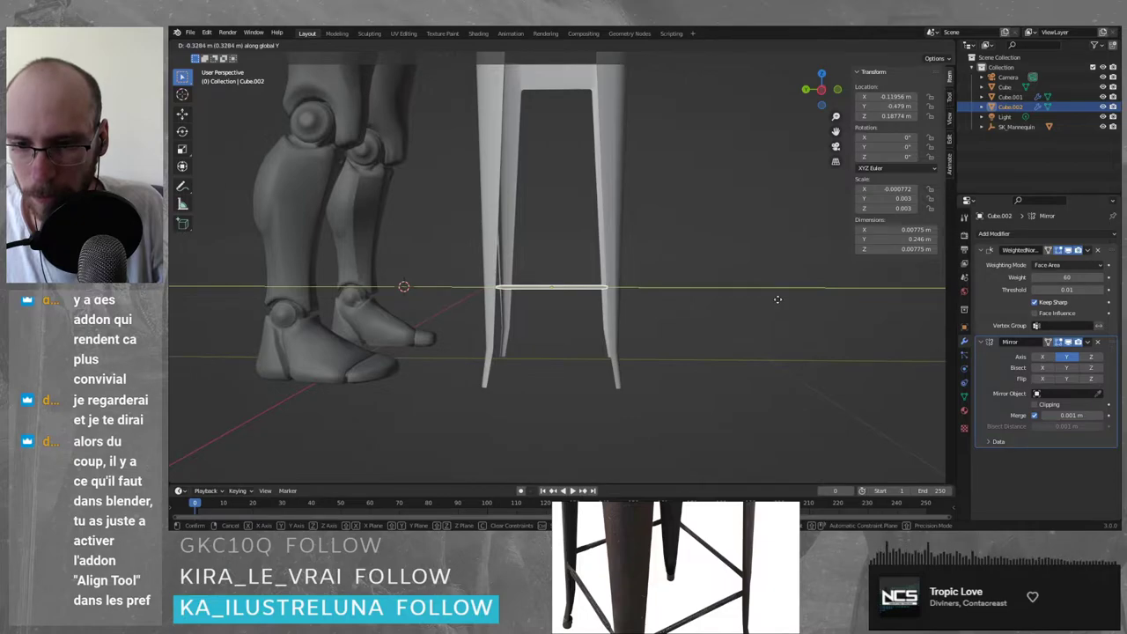
click(777, 300)
middle_drag(644, 318, 548, 307)
scroll(556, 300, up, 5)
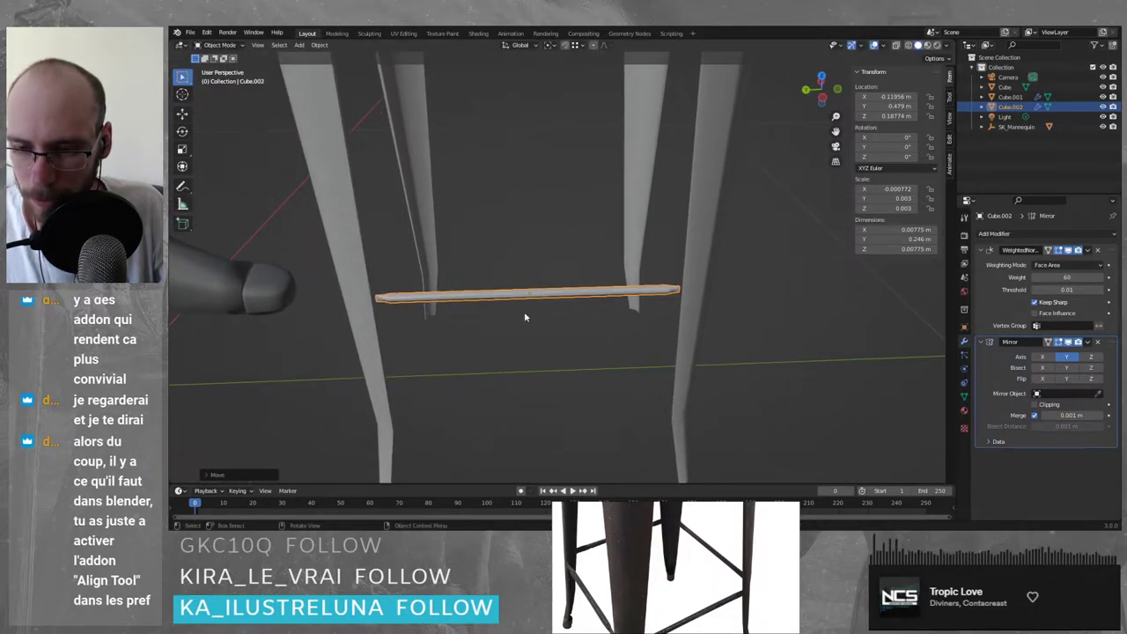
key(g)
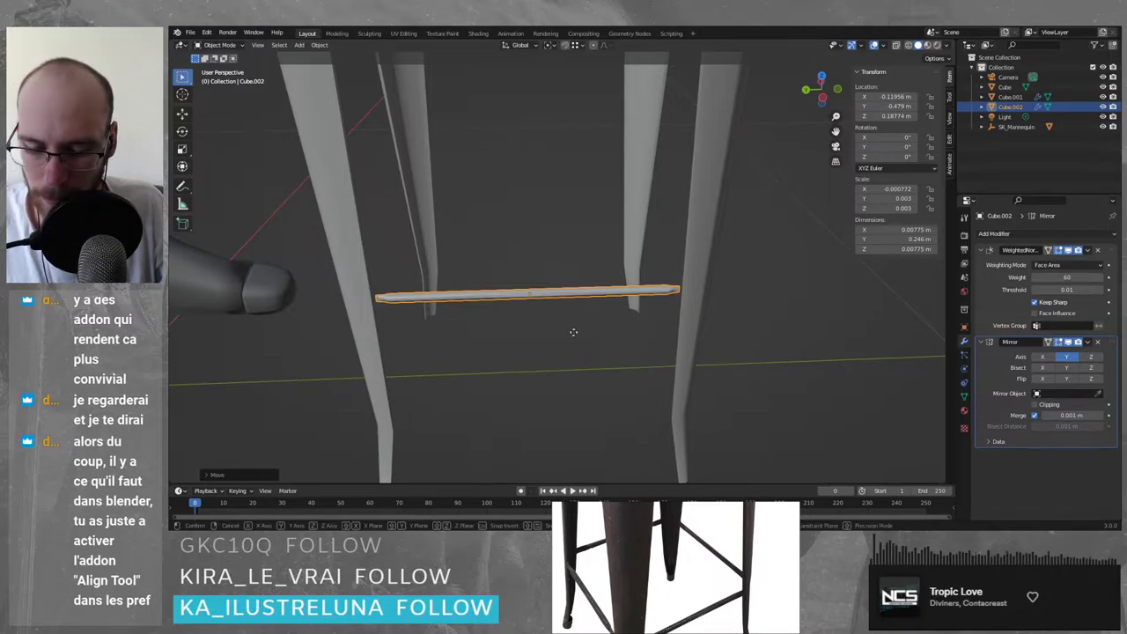
key(y)
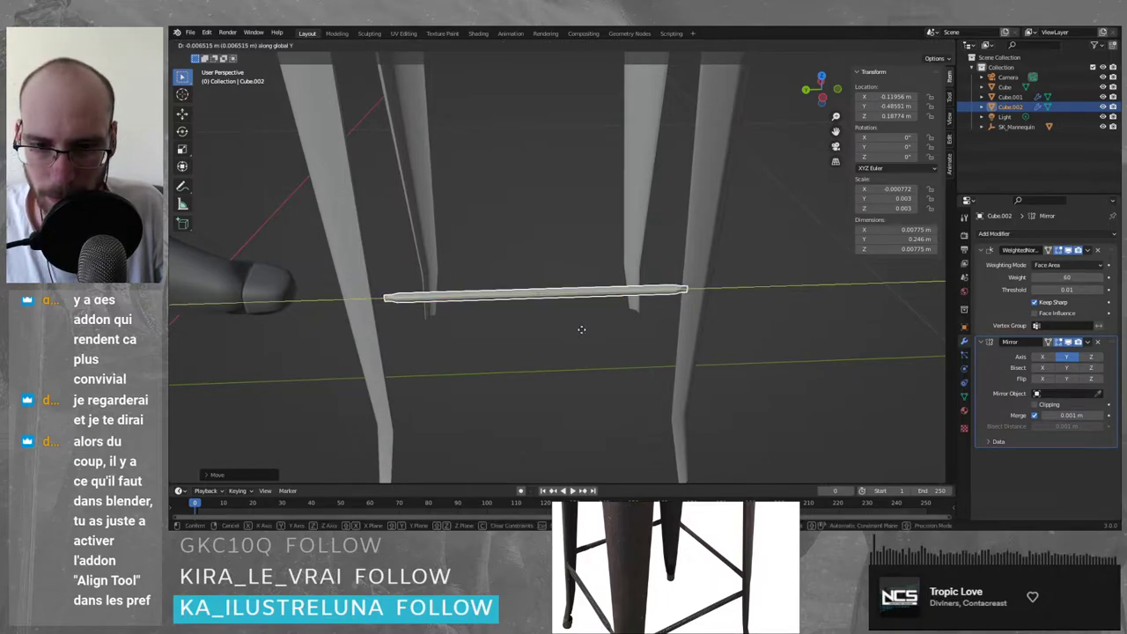
key(Escape)
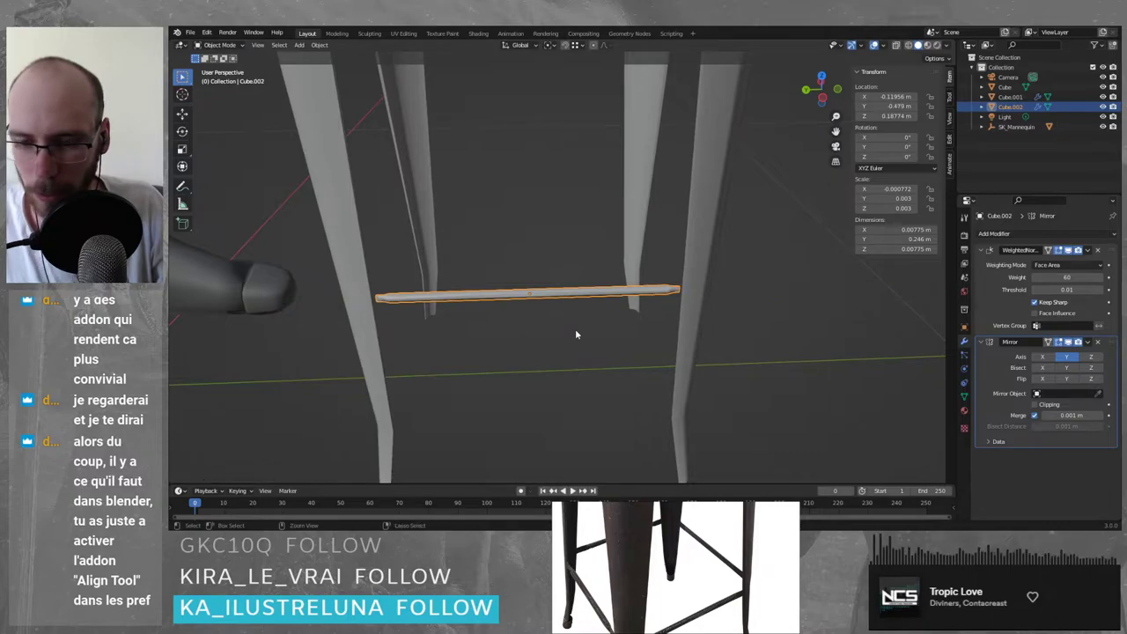
- Scale the rod up uniformly to about 0.256 m long to reach the stool's legs
key(s)
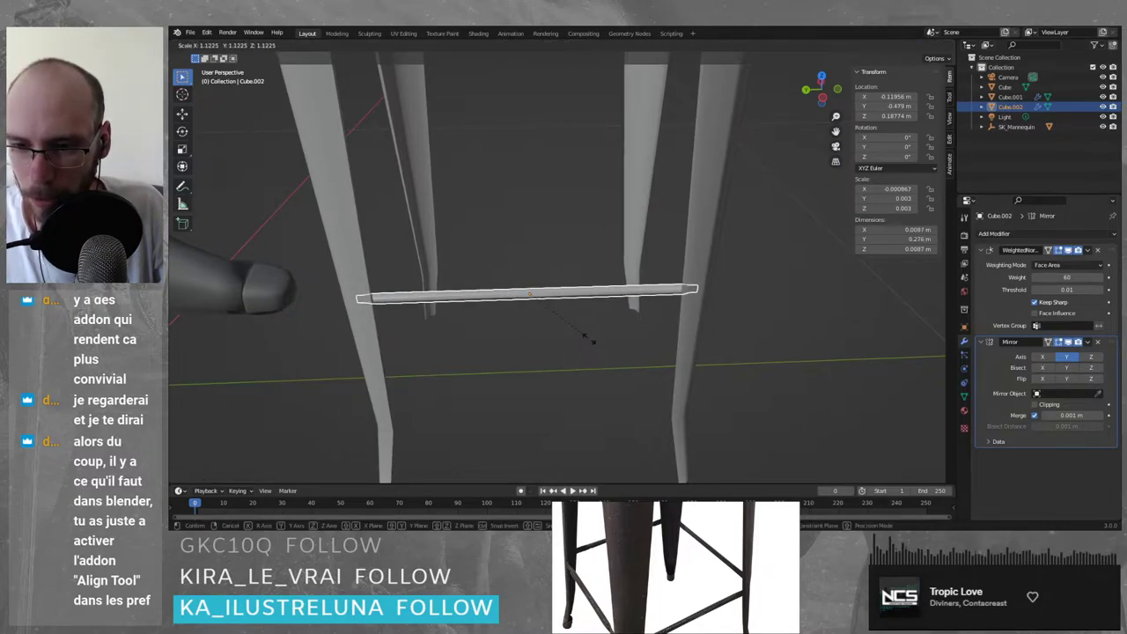
click(585, 335)
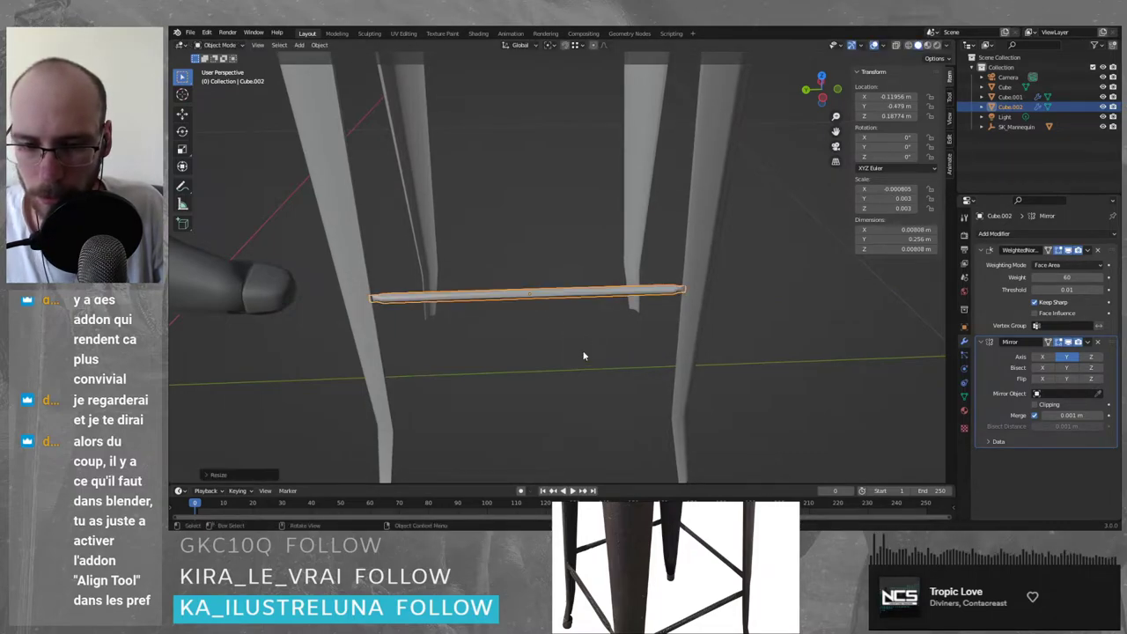
middle_drag(583, 352, 599, 390)
click(592, 377)
- Move the rod along global X to about -0.1327 m, lining its flattened ends up with the stool's legs
click(532, 315)
key(g)
key(x)
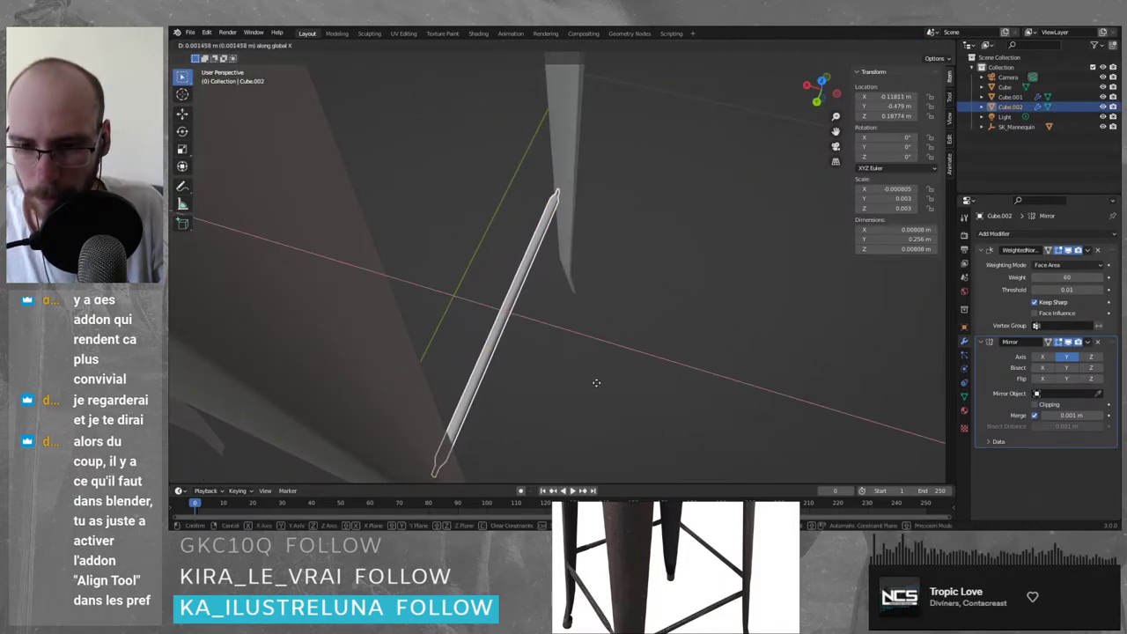
click(614, 389)
middle_drag(612, 387, 598, 211)
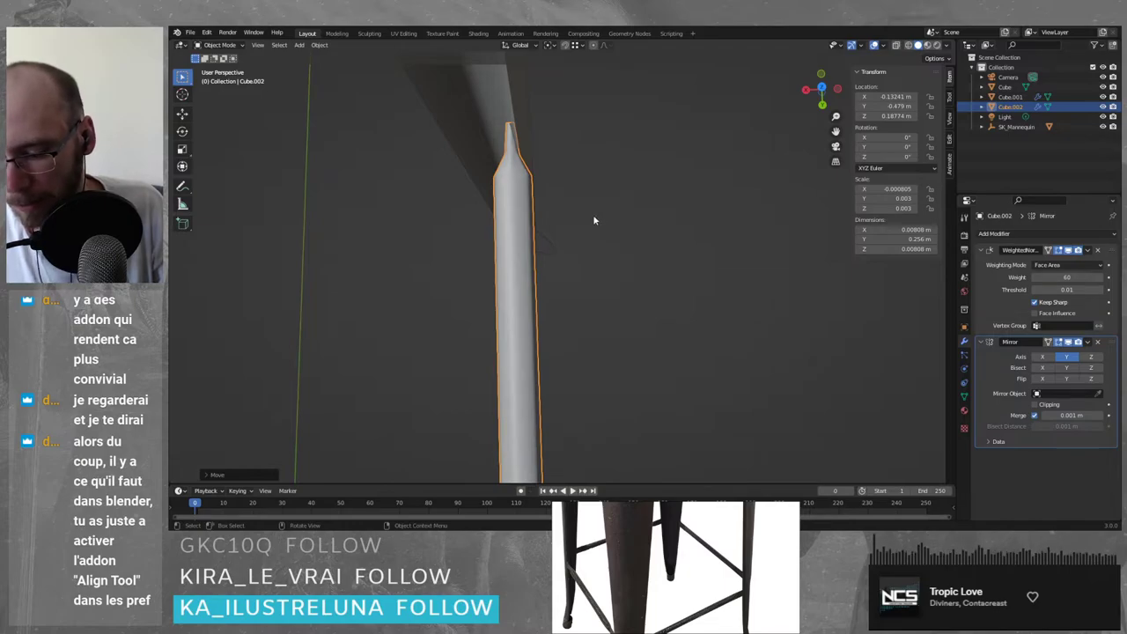
key(g)
key(x)
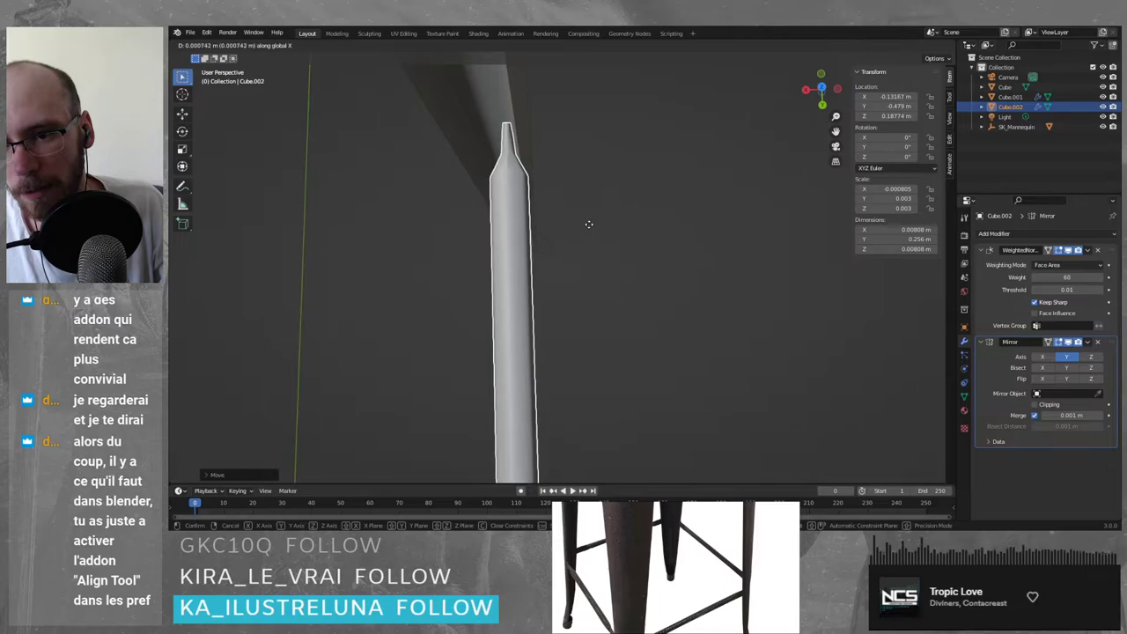
click(589, 252)
click(621, 246)
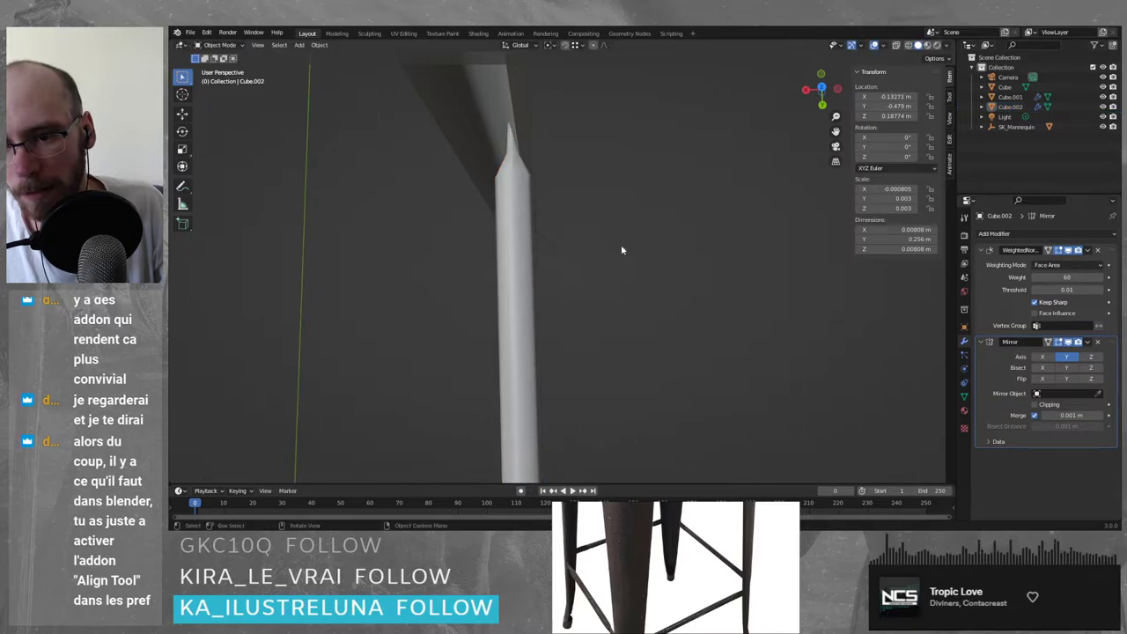
- Select the crossbar and scale it up uniformly to about 0.455 m long, thickening it to about 0.0143 m
scroll(626, 248, down, 9)
scroll(632, 334, down, 5)
middle_drag(632, 333, 598, 262)
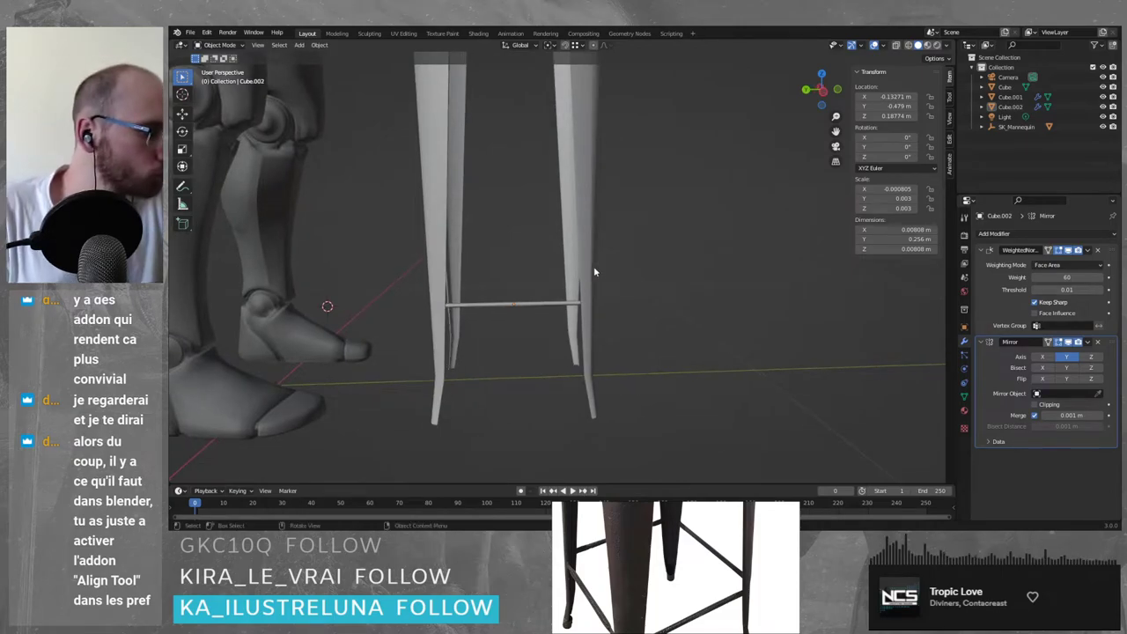
scroll(493, 298, up, 4)
click(491, 358)
middle_drag(498, 380, 551, 411)
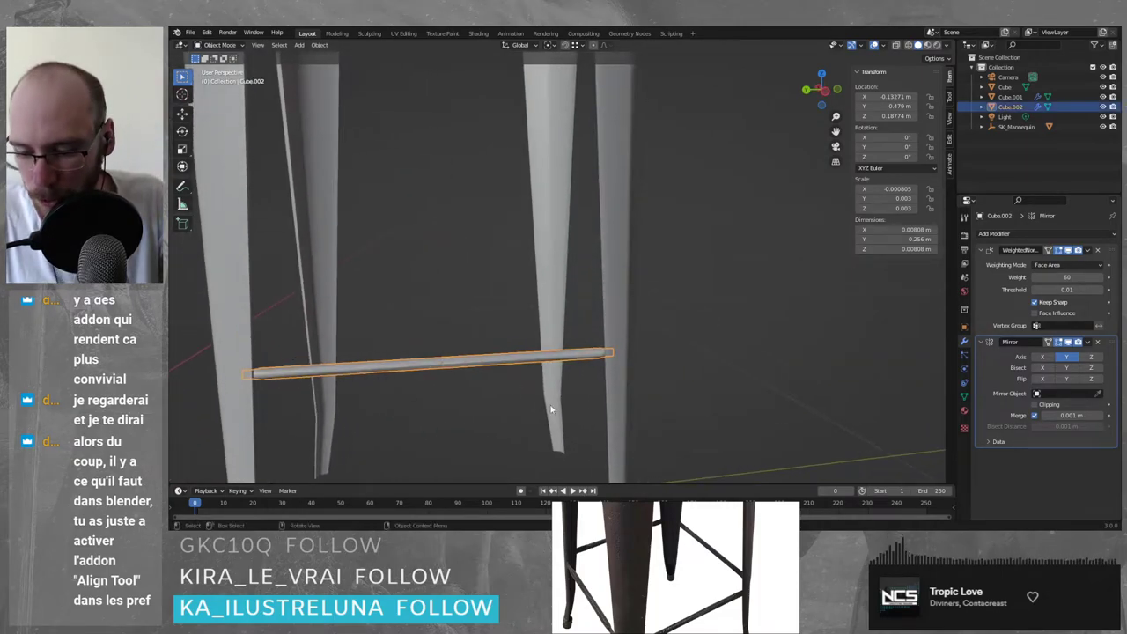
key(s)
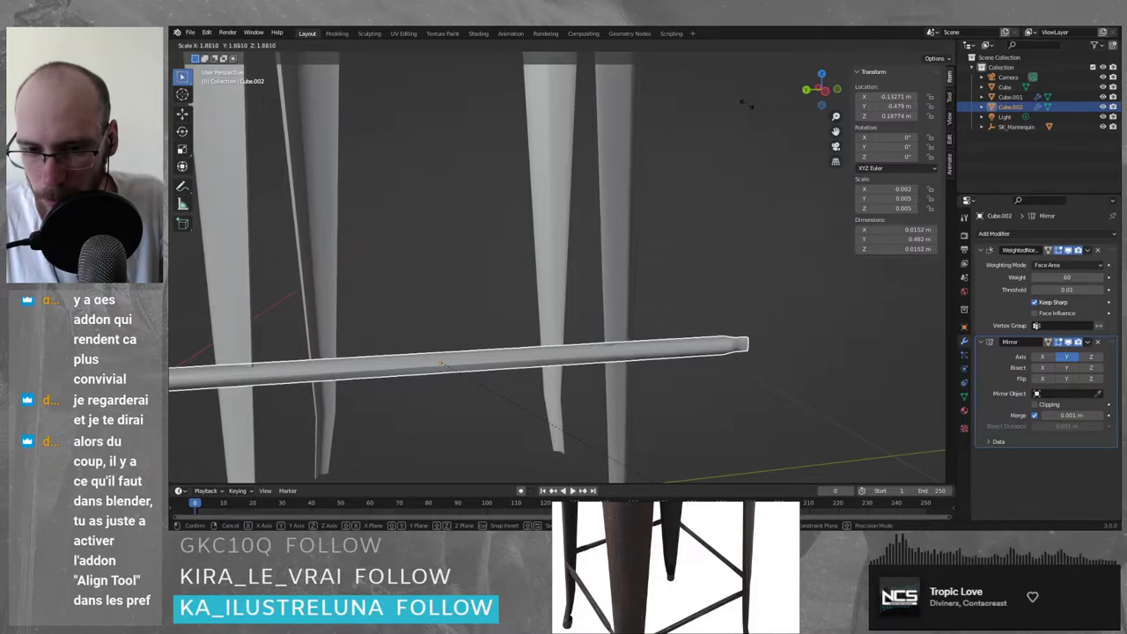
click(730, 96)
- Move the crossbar along global Y to about -0.381 m, placing one flattened end at a stool leg
scroll(595, 200, down, 5)
middle_drag(596, 200, 584, 209)
scroll(570, 302, up, 2)
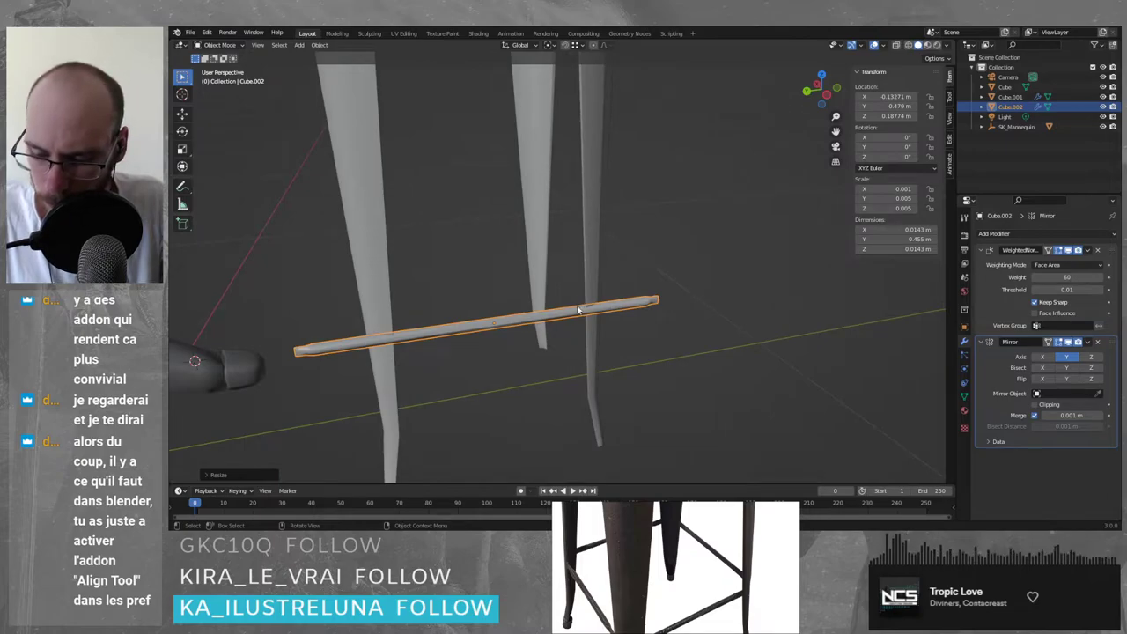
key(g)
key(y)
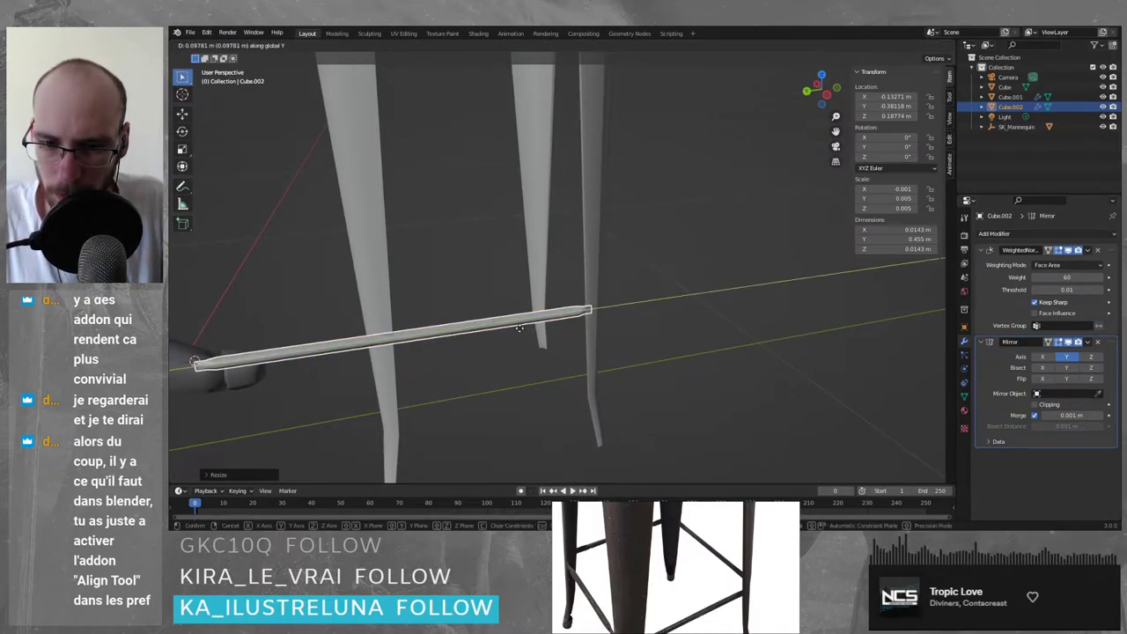
click(519, 328)
- Move the crossbar along global X to about -0.1325 m, lining its flattened end up with the leg's face
middle_drag(519, 328, 623, 380)
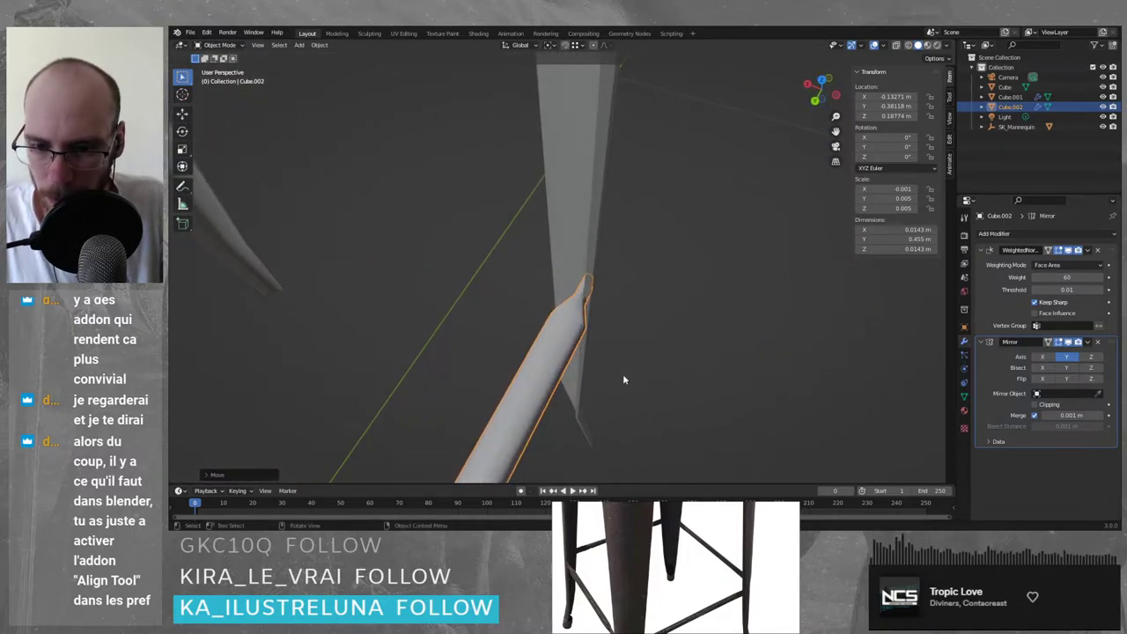
key(g)
key(x)
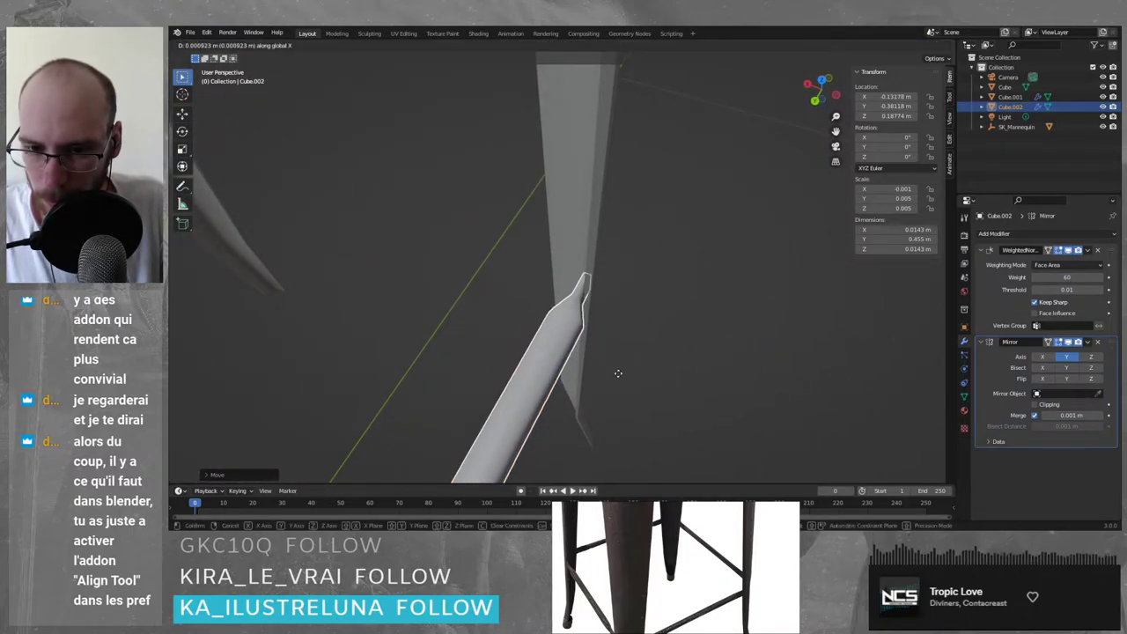
click(614, 380)
middle_drag(614, 380, 549, 343)
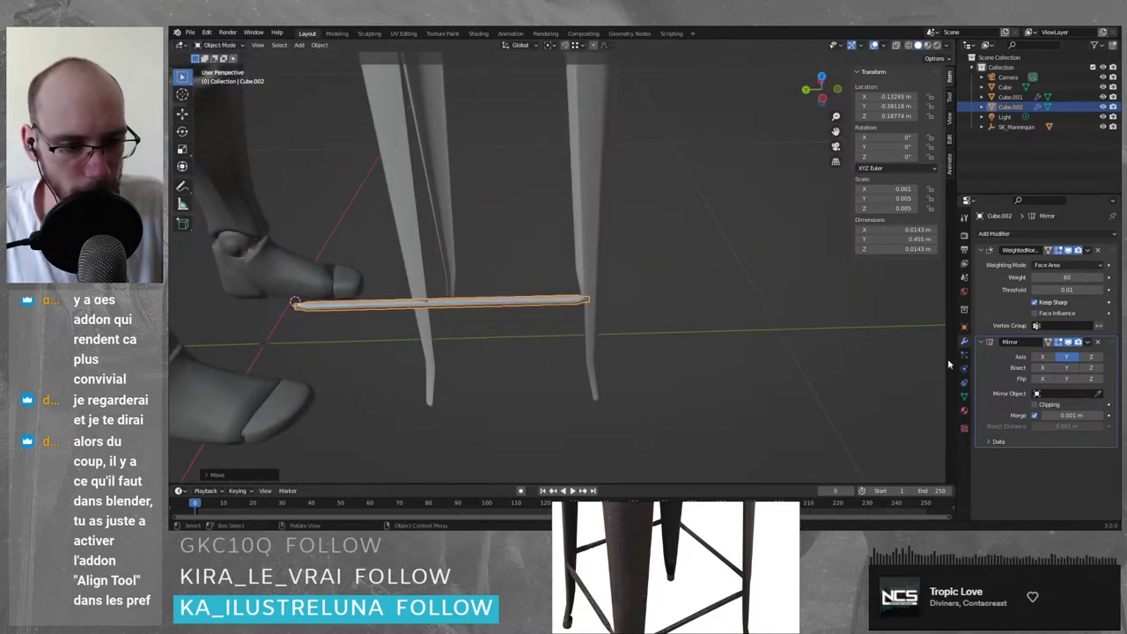
- Move the whole crossbar along global Y to about -0.577 m, bringing its other end to the opposite leg
key(Tab)
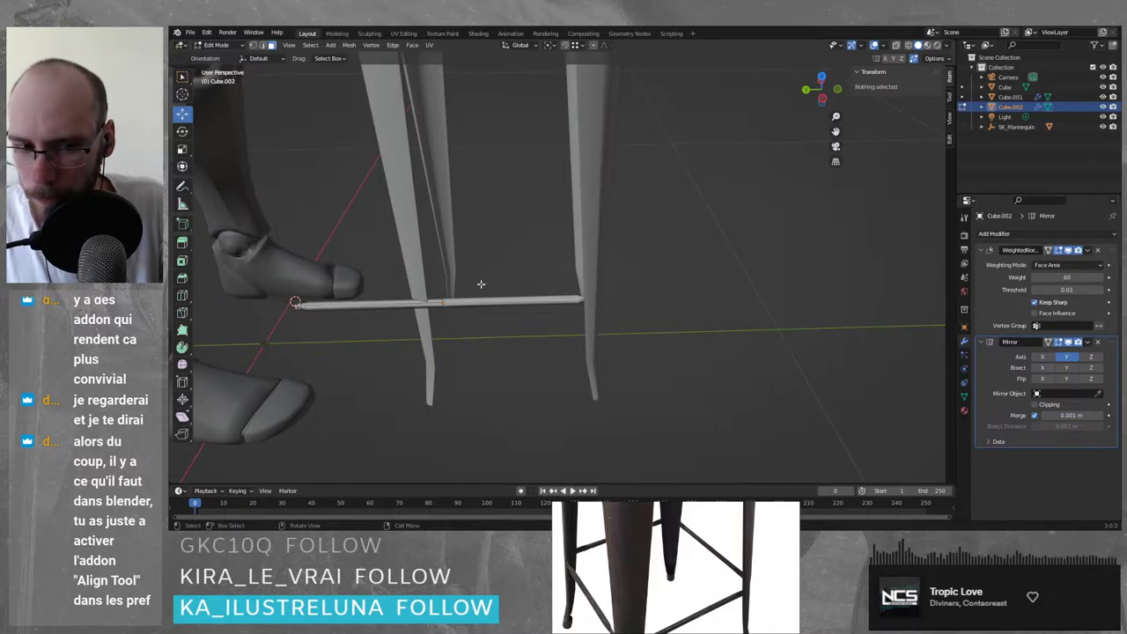
key(1)
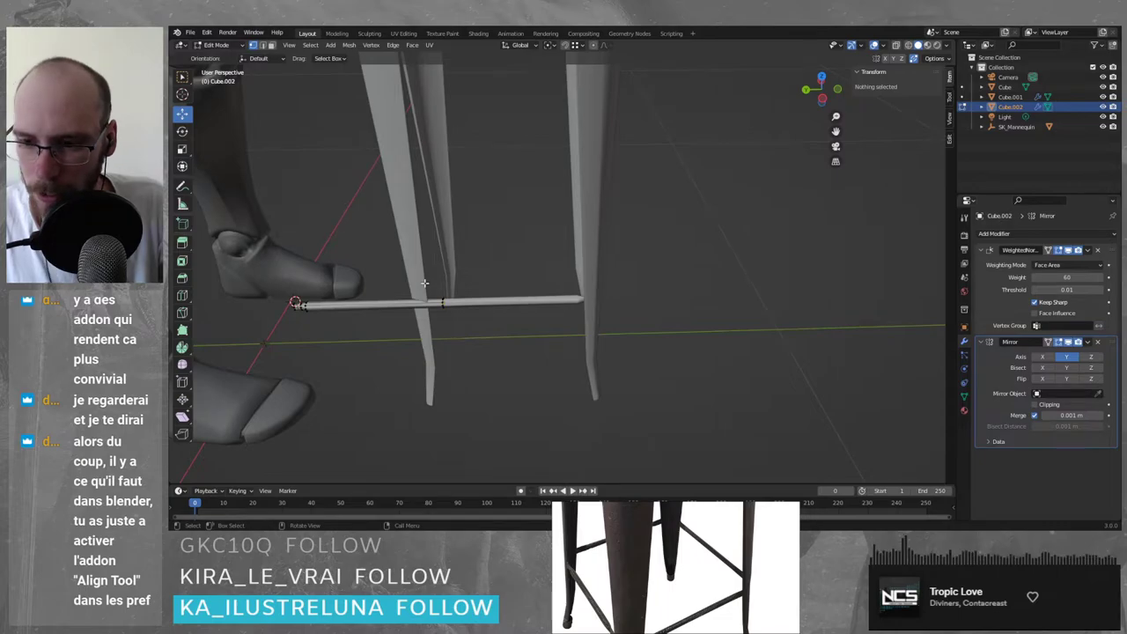
key(Tab)
key(g)
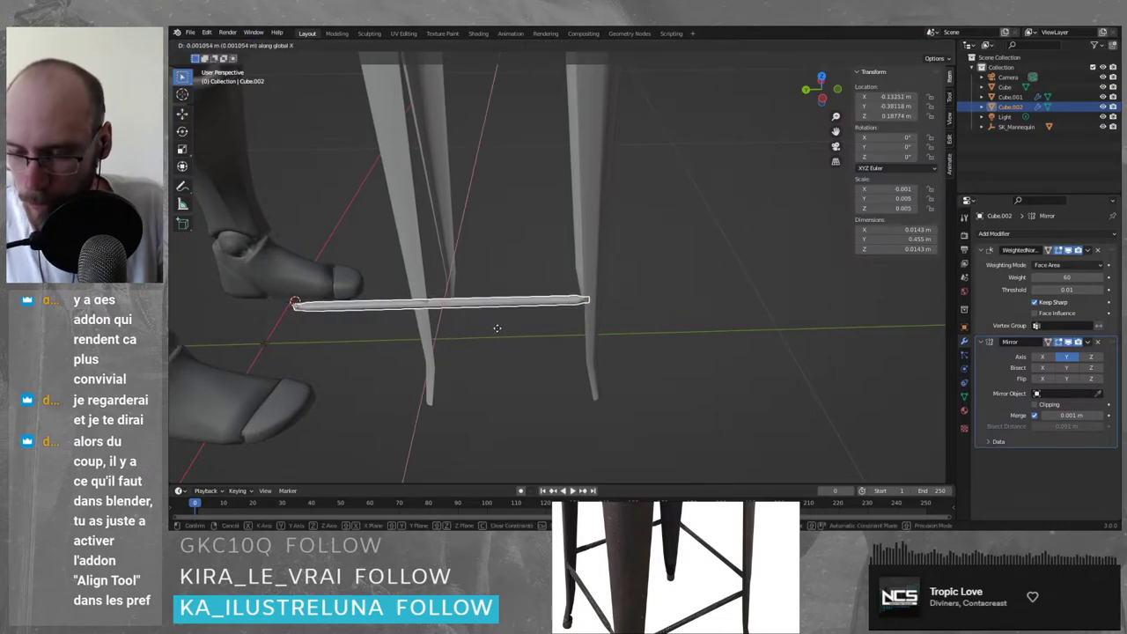
key(x)
key(y)
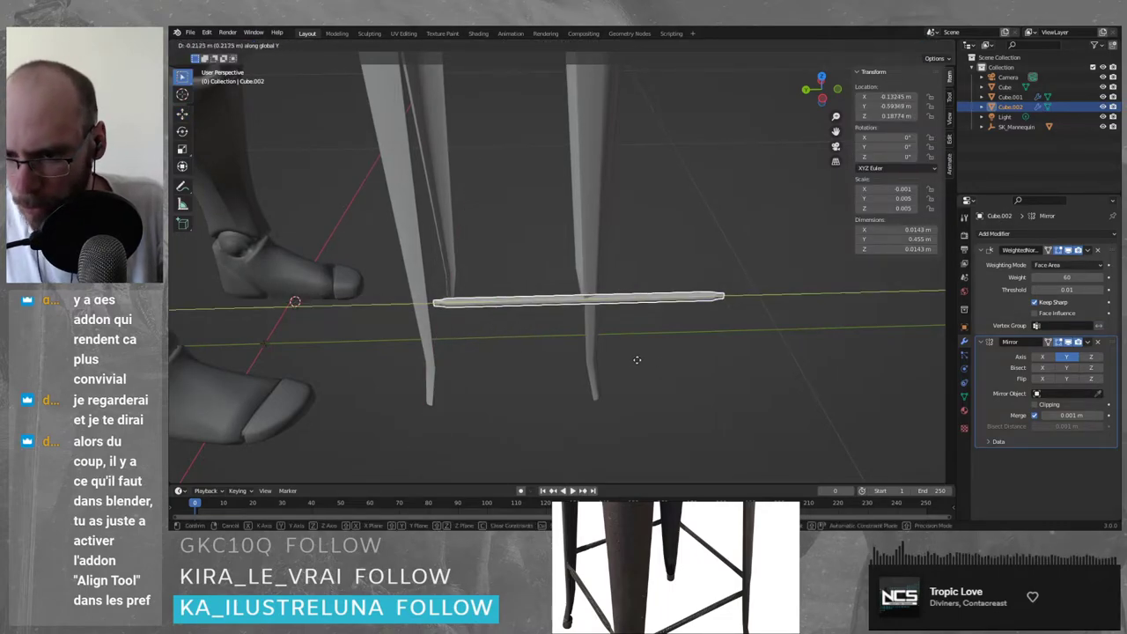
click(627, 361)
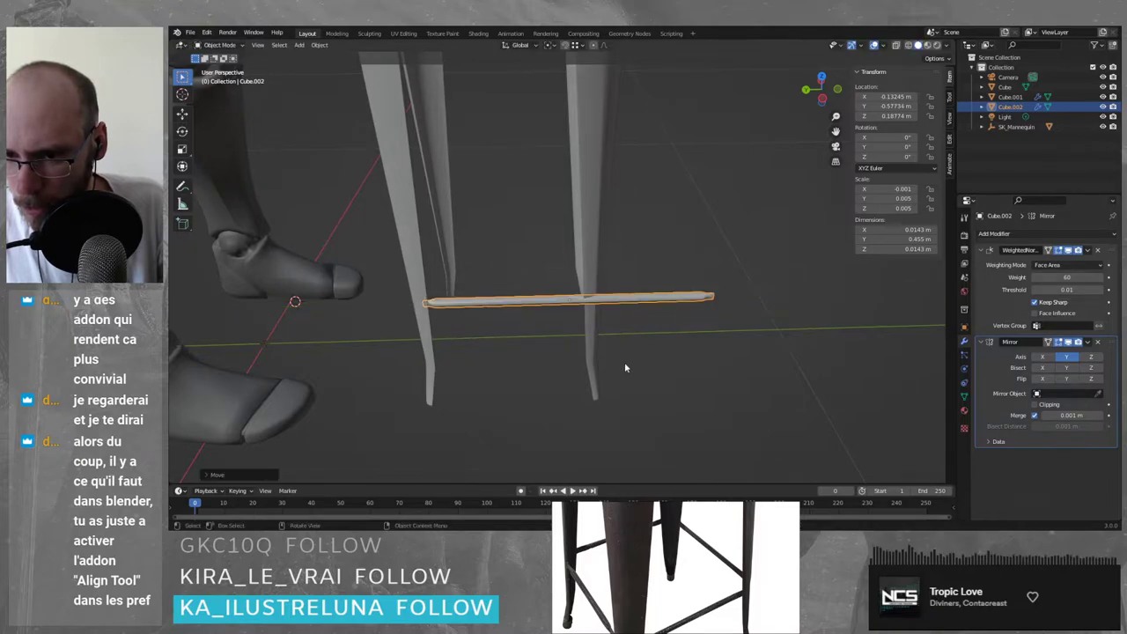
- Try to move part of the crossbar's middle vertex loop along Y toward its flattened end, and undo the move
middle_drag(625, 362, 464, 335)
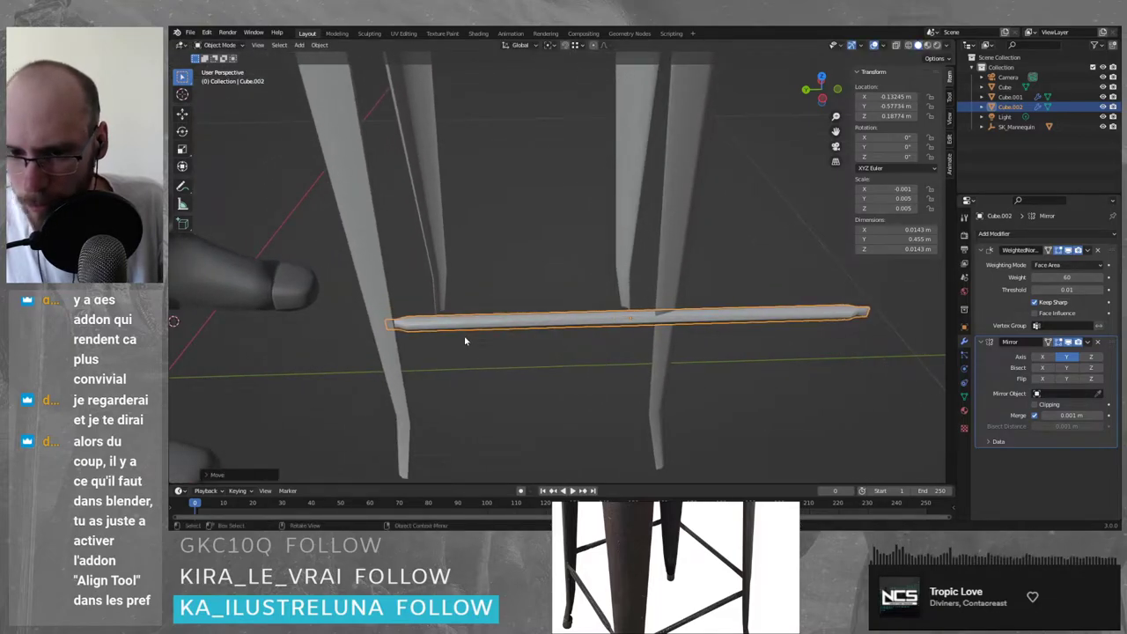
key(Tab)
alt+click(630, 318)
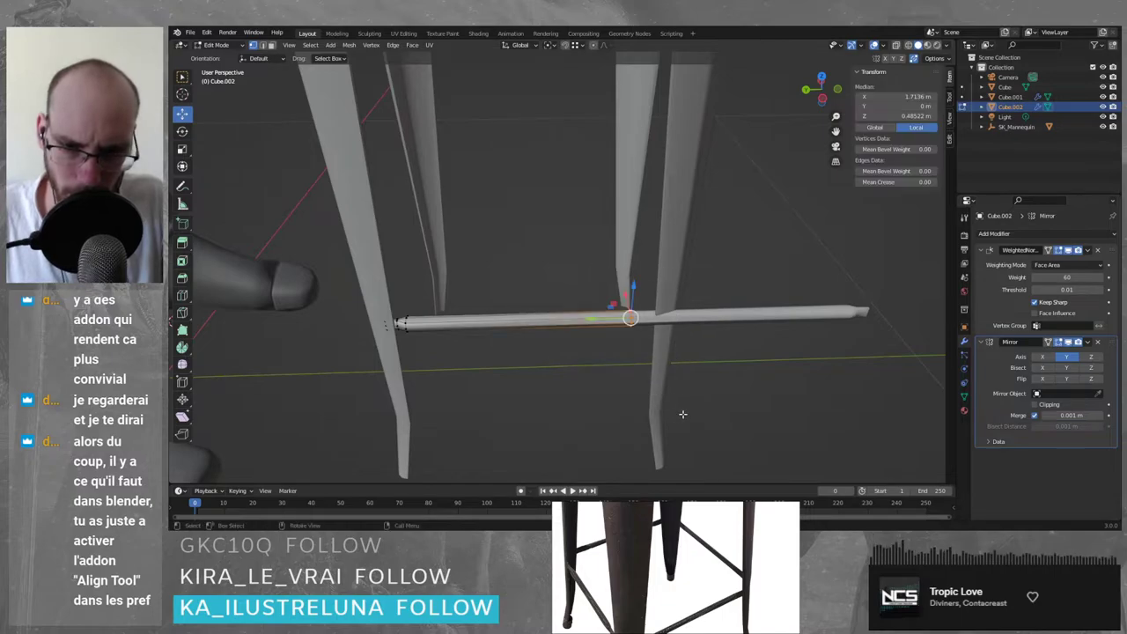
drag(599, 319, 525, 320)
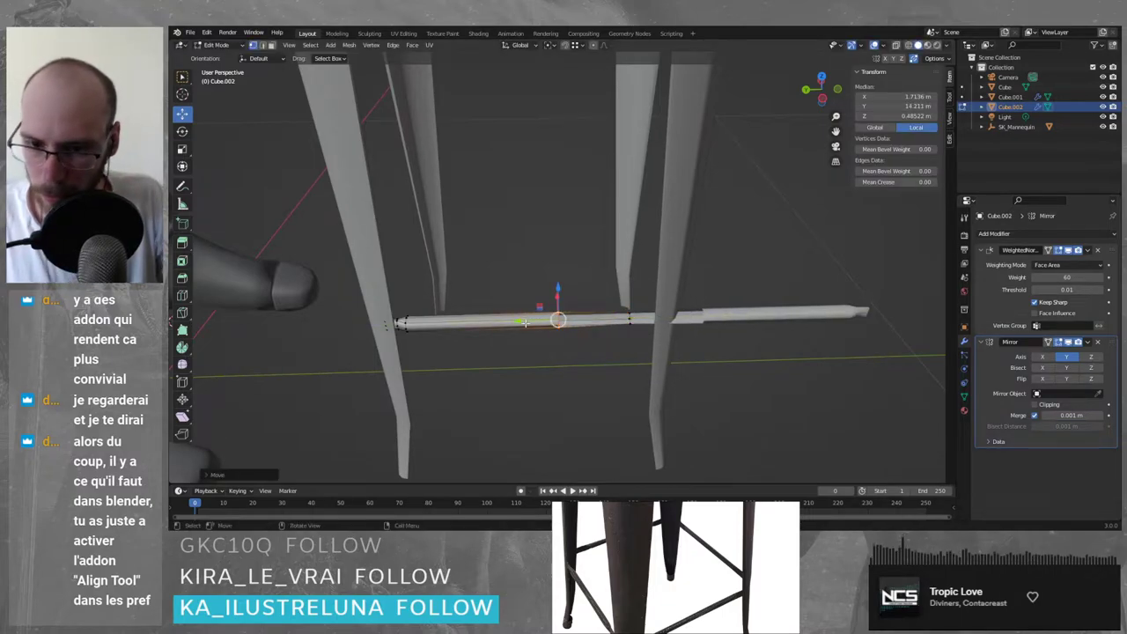
key(ctrl+z)
- In wireframe display, shorten the crossbar half by moving its whole middle vertex loop to 18.42 m on local Y, and return to Object Mode
key(alt+z)
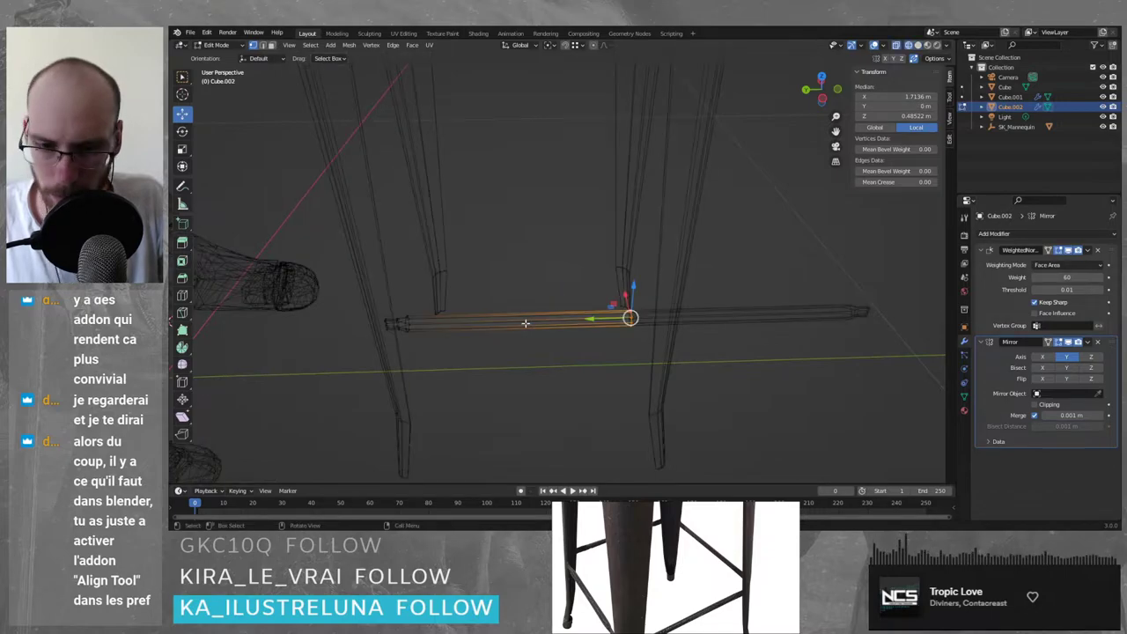
drag(590, 273, 497, 321)
scroll(534, 233, down, 6)
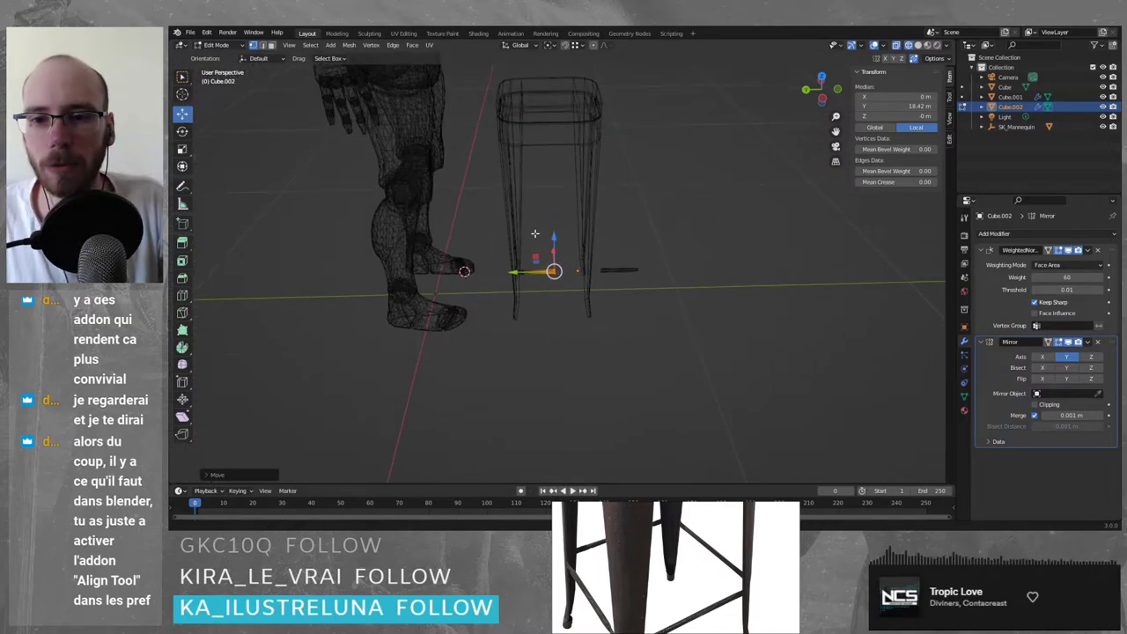
shift+middle_drag(535, 233, 534, 257)
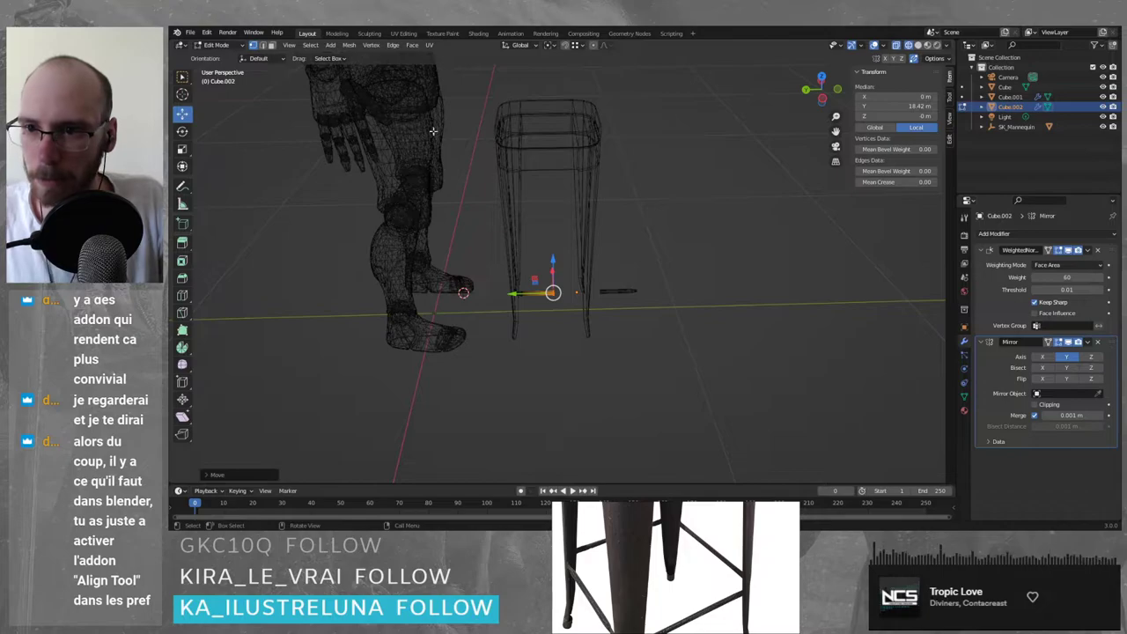
key(Tab)
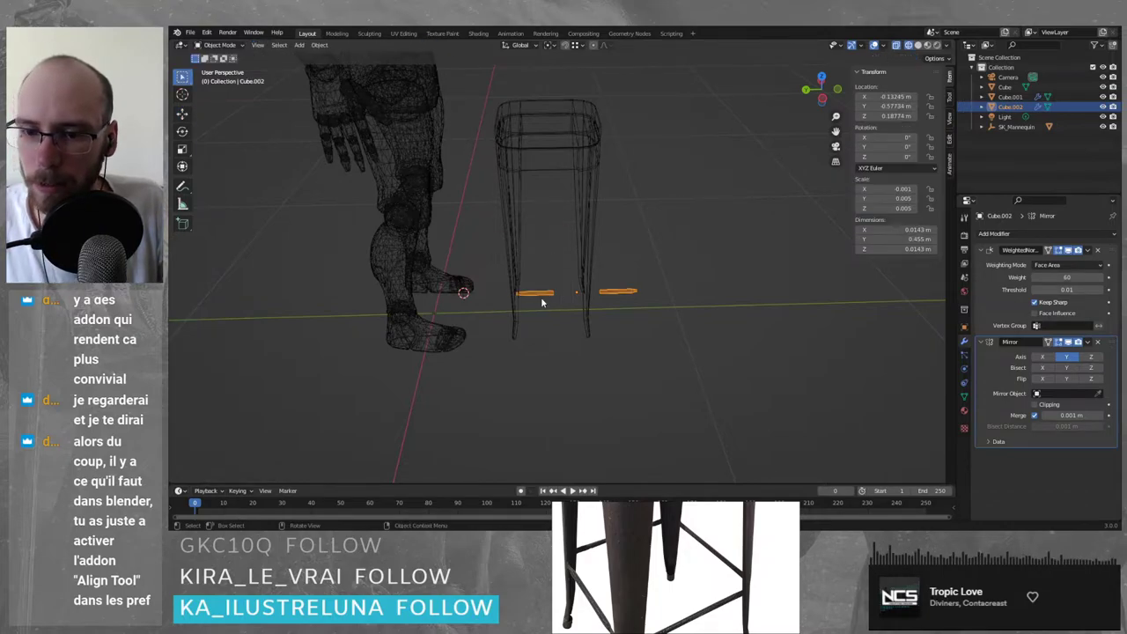
- Set the crossbar's origin to the 3D cursor
scroll(540, 288, up, 3)
click(320, 45)
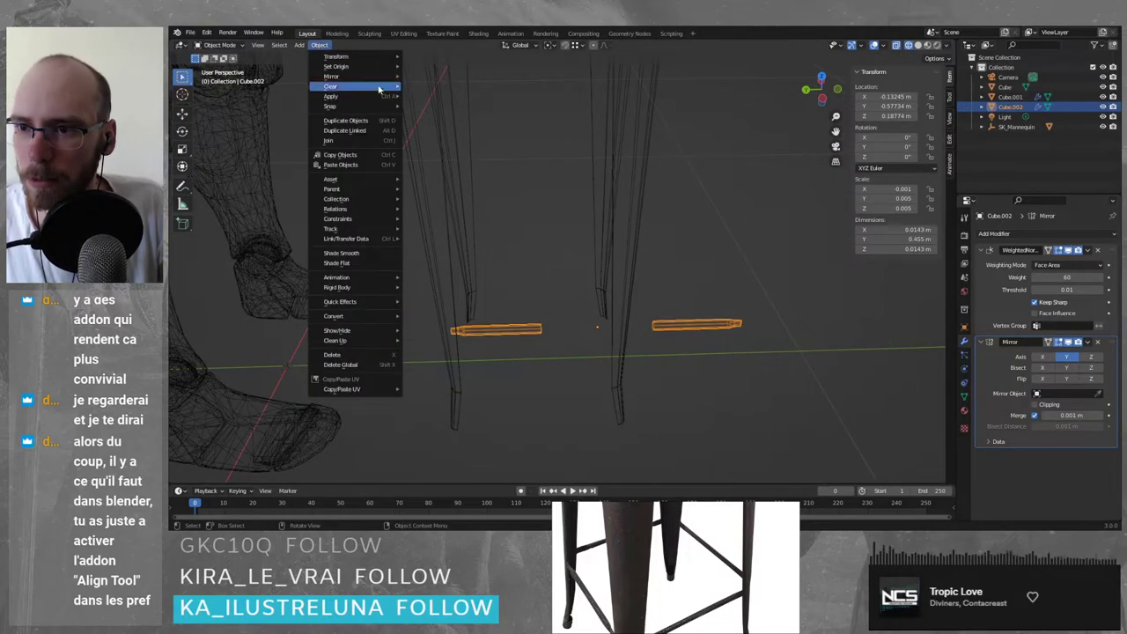
mouse_move(365, 69)
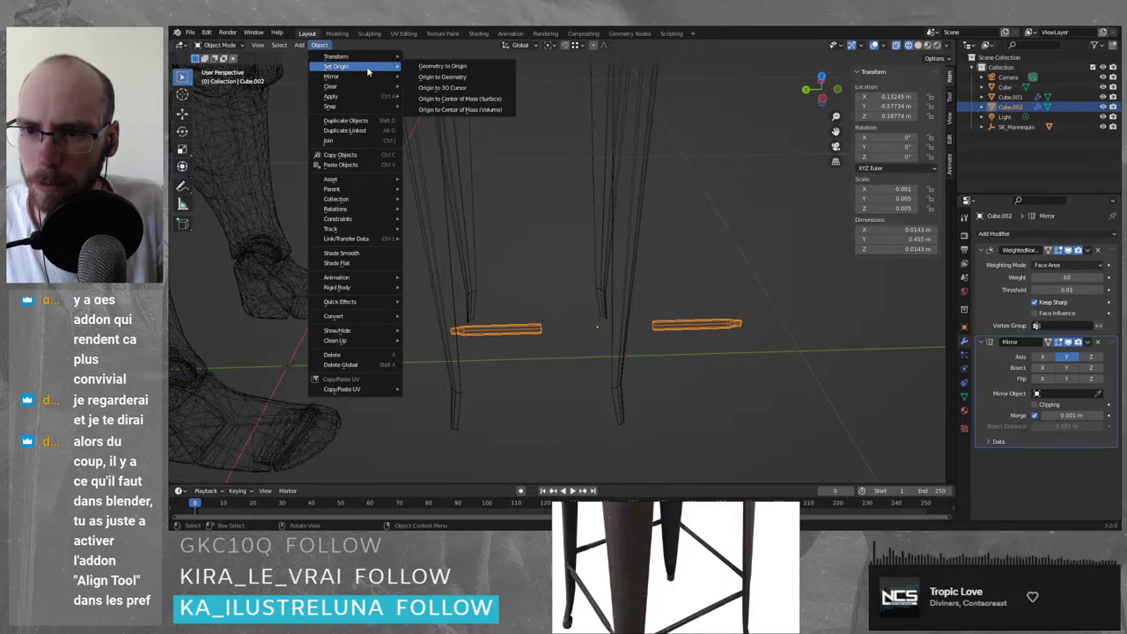
click(454, 92)
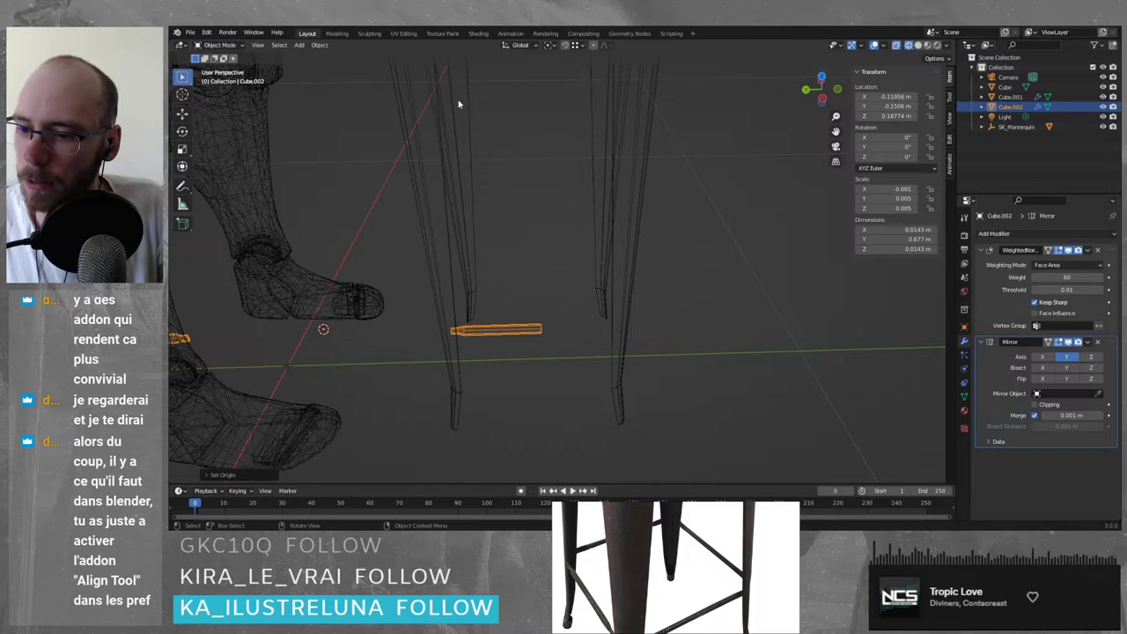
middle_drag(476, 270, 475, 277)
scroll(566, 306, up, 3)
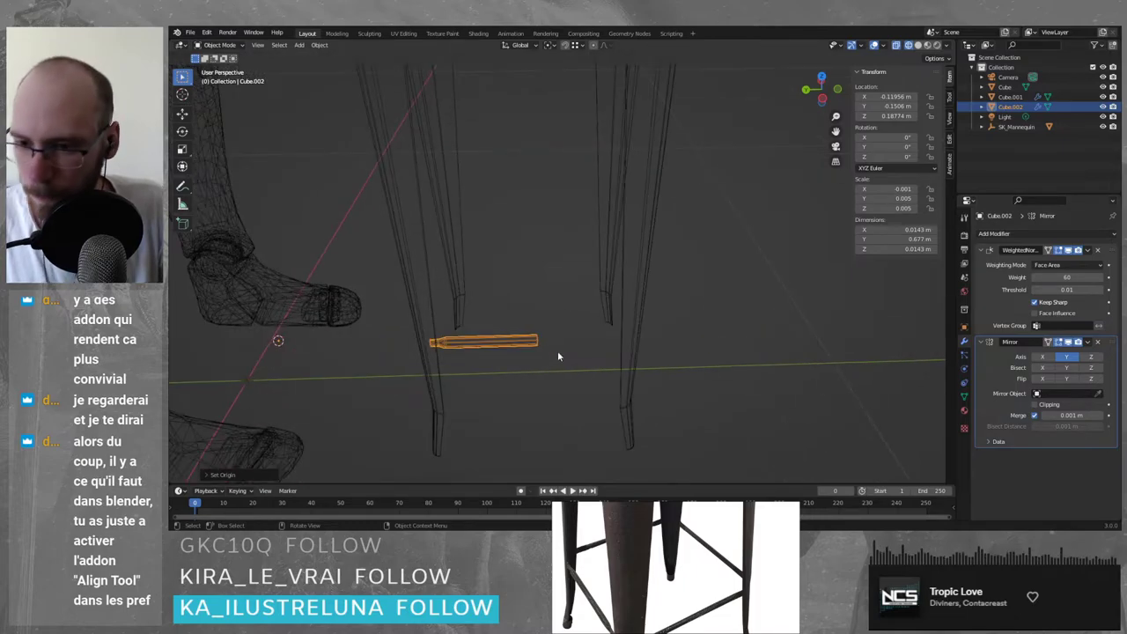
shift+middle_drag(562, 345, 537, 319)
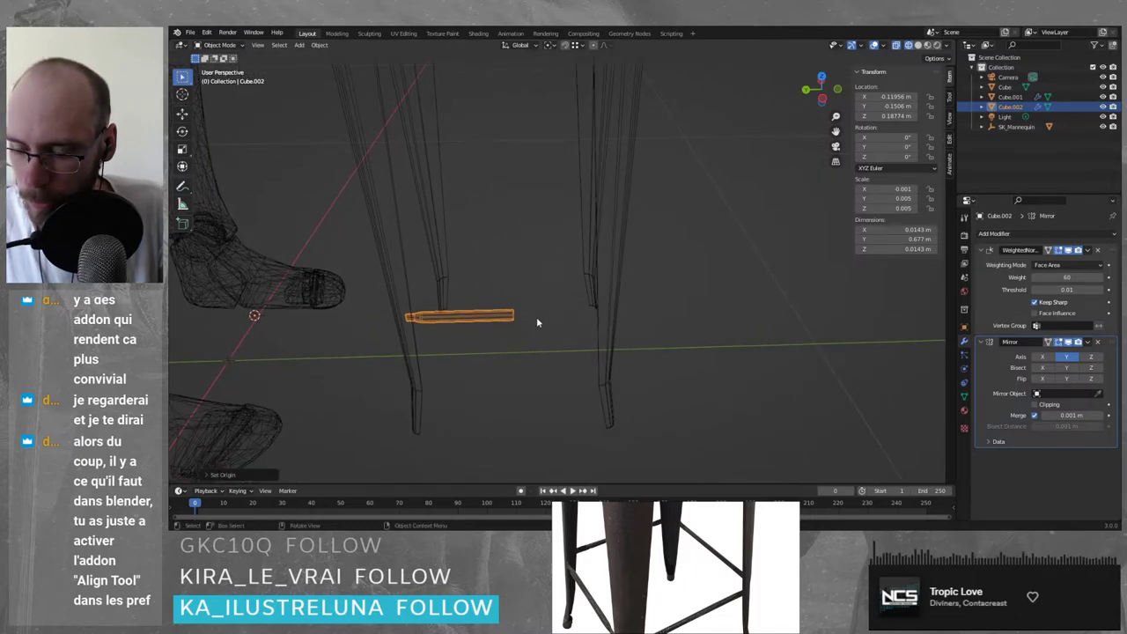
key(ctrl+s)
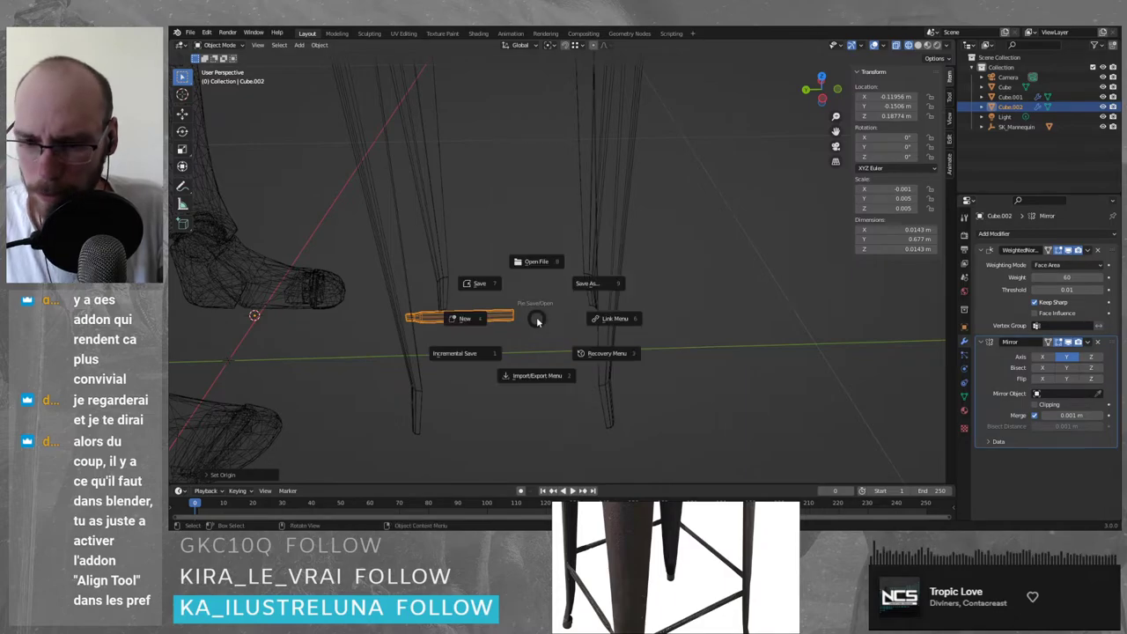
click(612, 319)
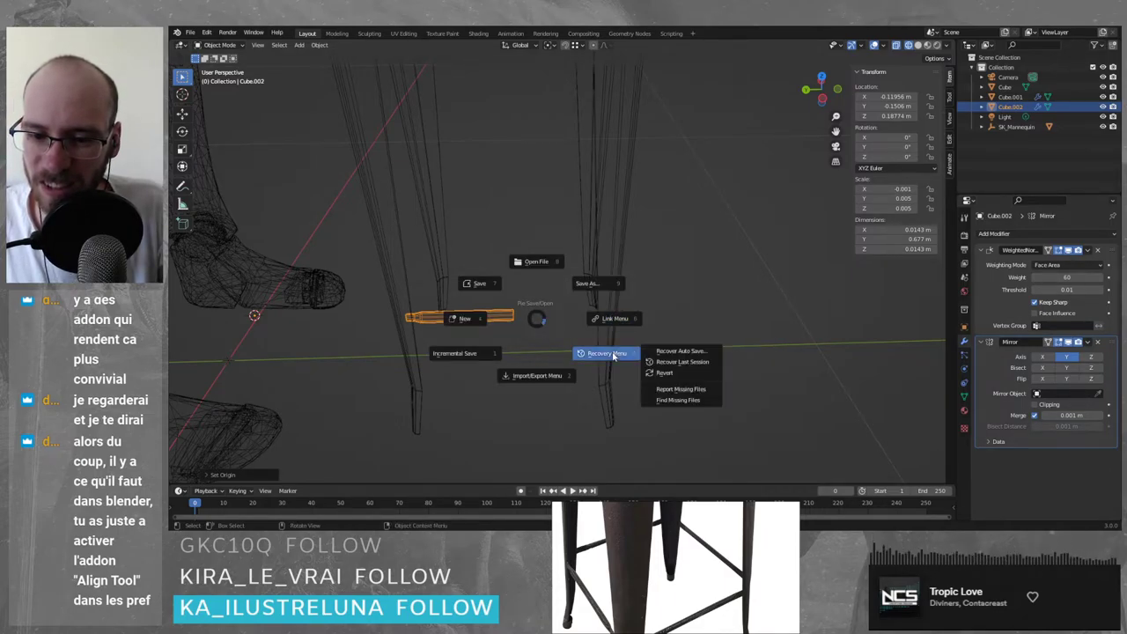
key(Escape)
key(shift+s)
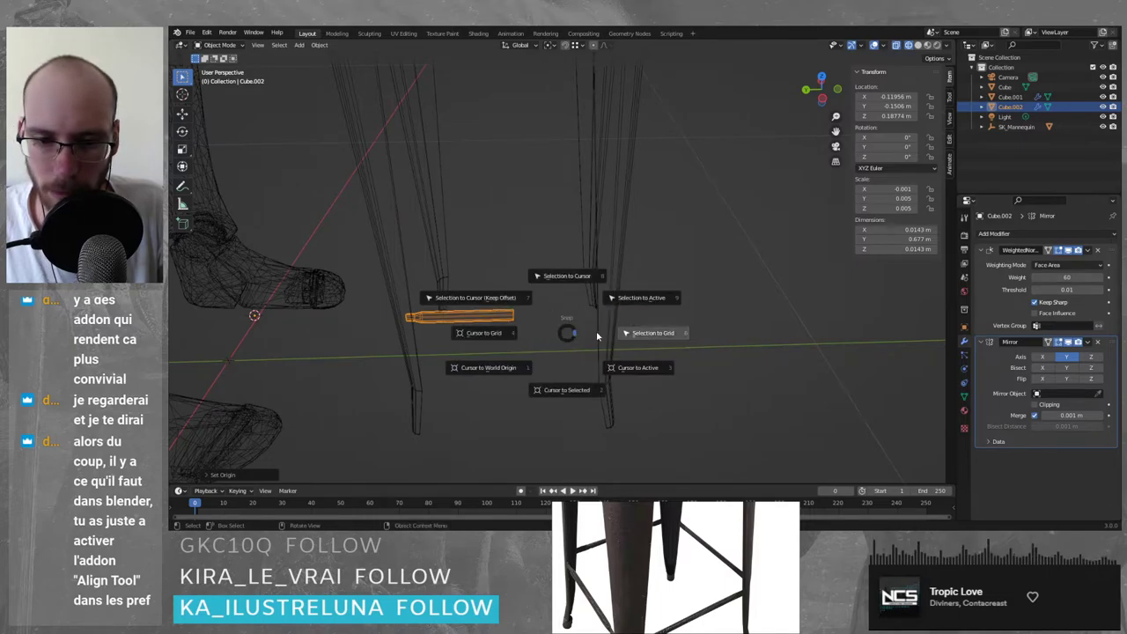
click(636, 370)
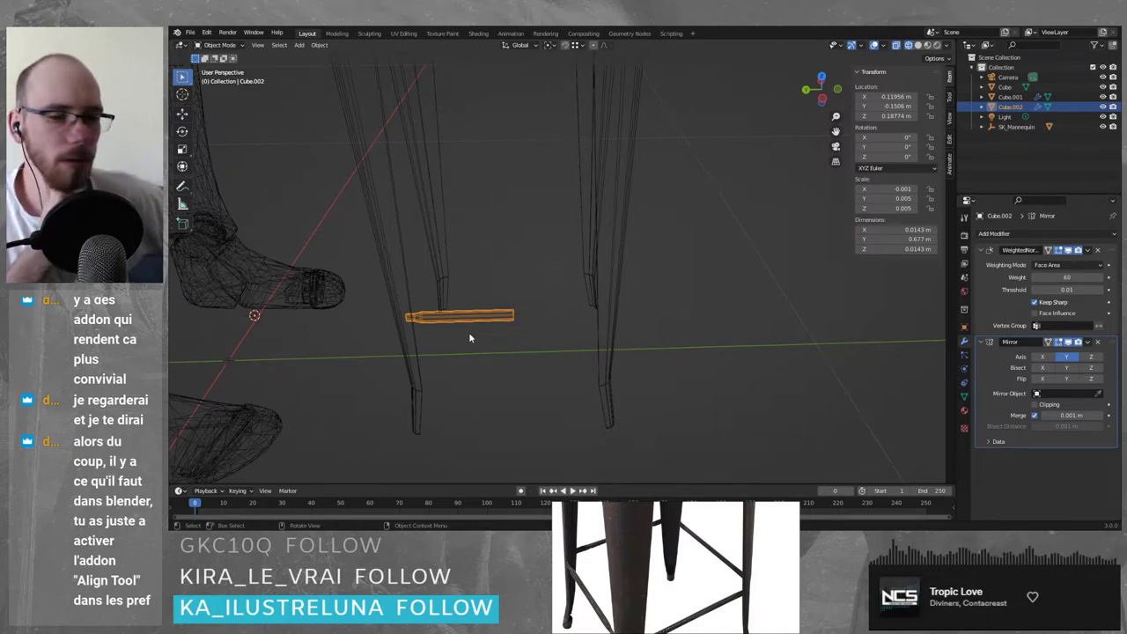
click(189, 33)
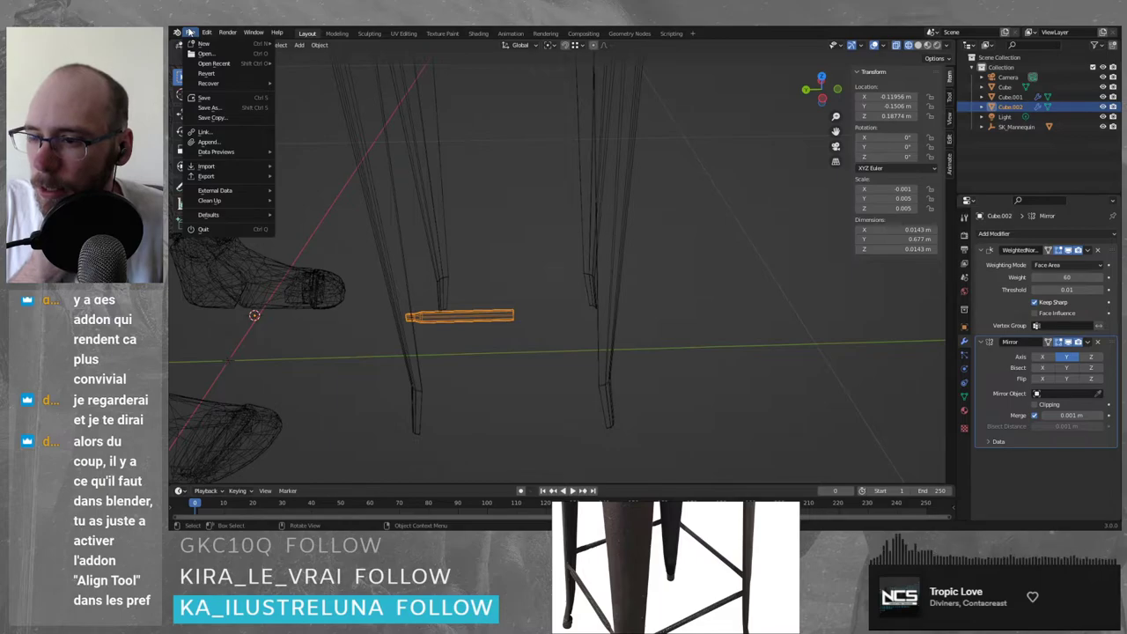
mouse_move(177, 33)
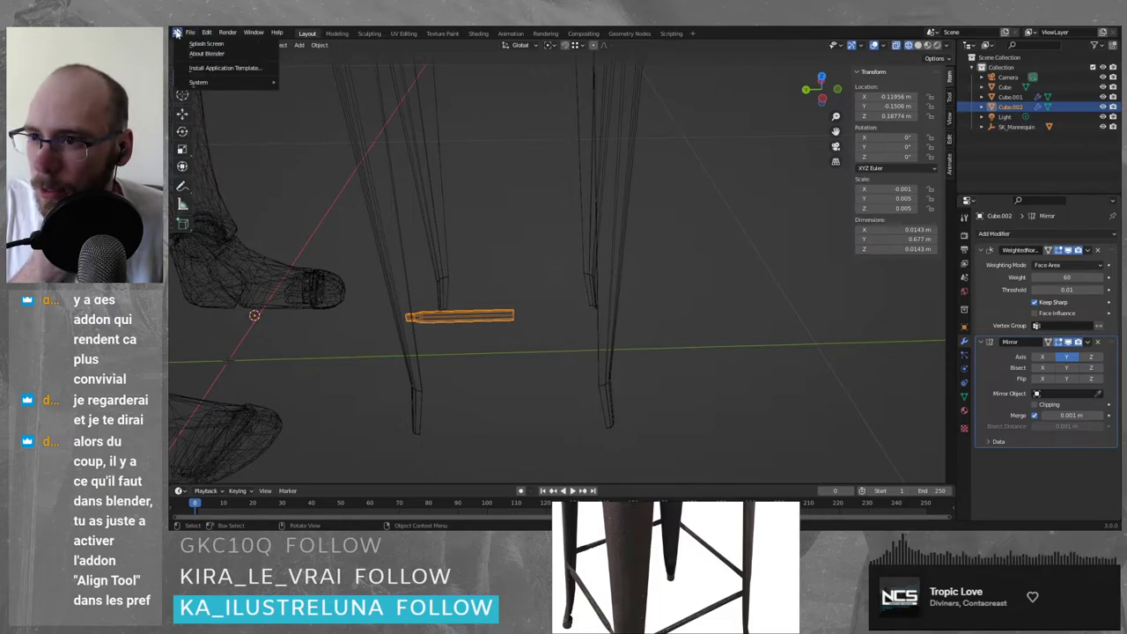
mouse_move(206, 86)
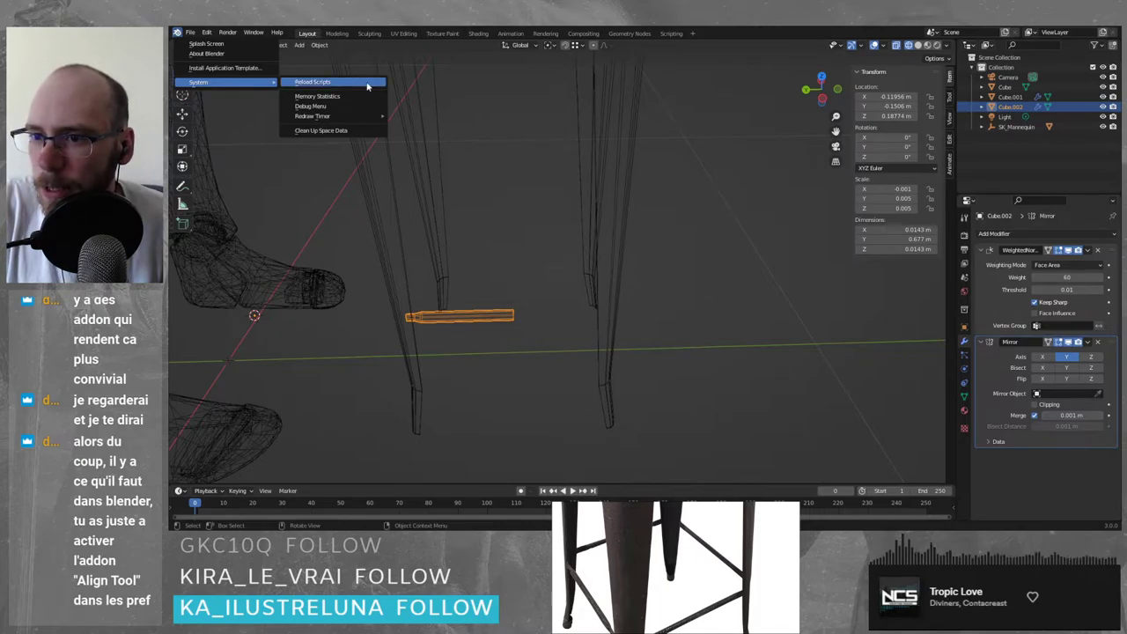
mouse_move(328, 117)
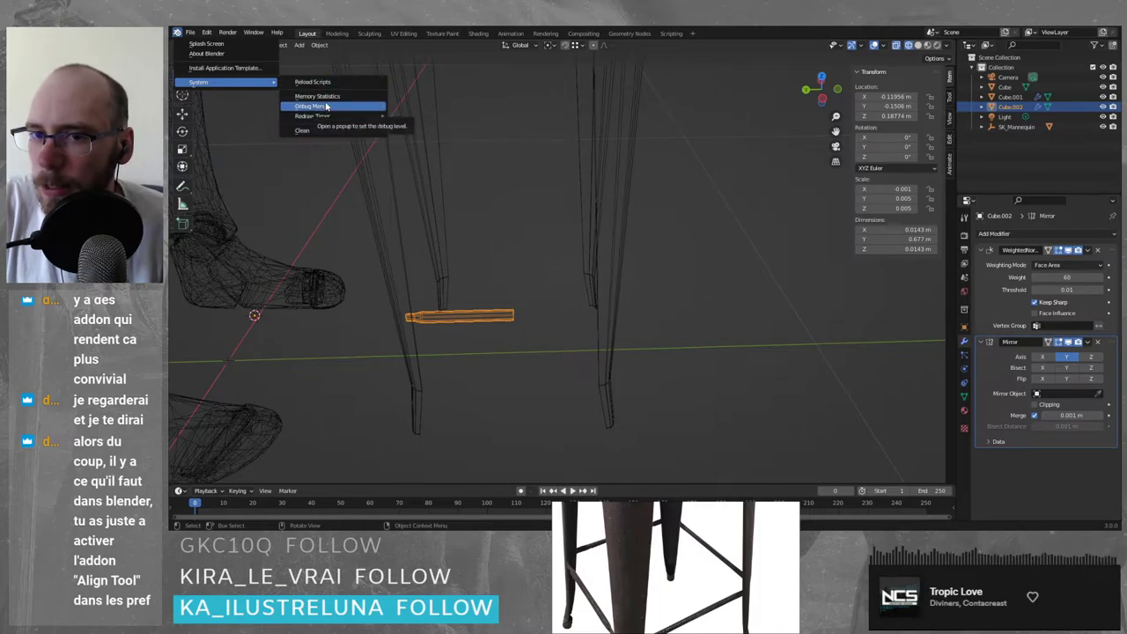
- Switch to the Scripting workspace
click(694, 36)
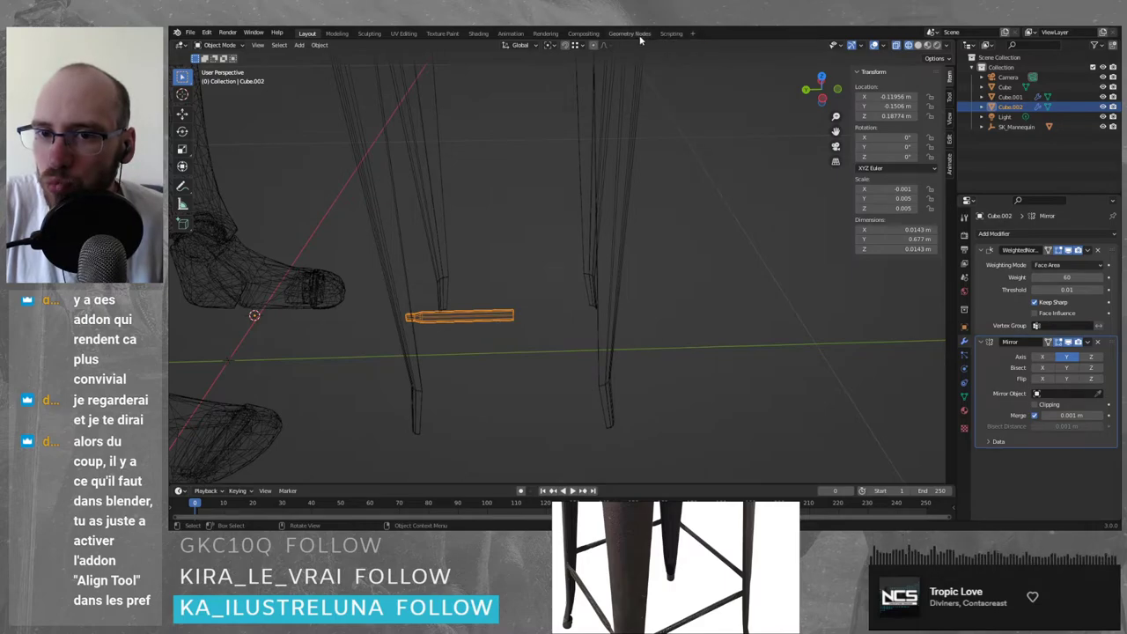
click(672, 34)
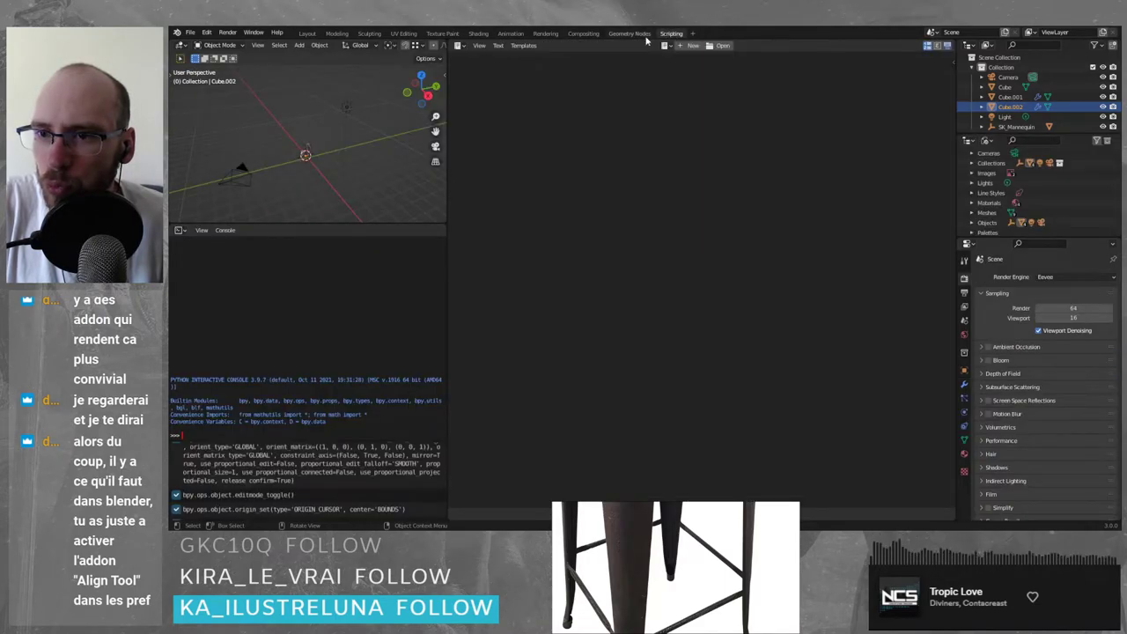
- Return to the Modeling workspace and open the Blender Preferences
click(337, 33)
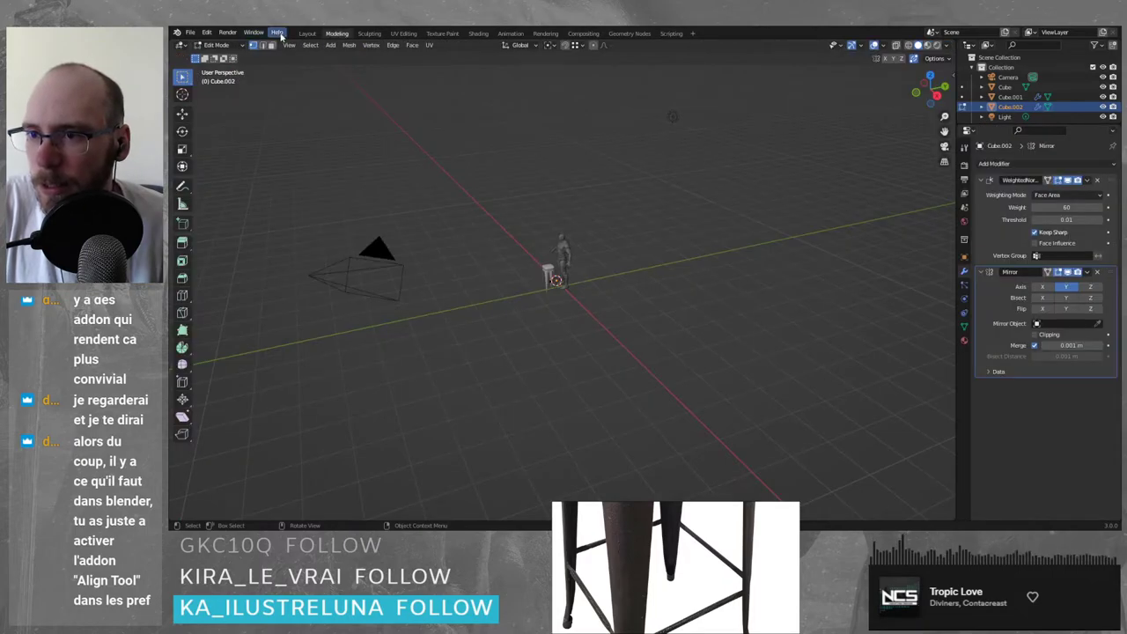
click(278, 33)
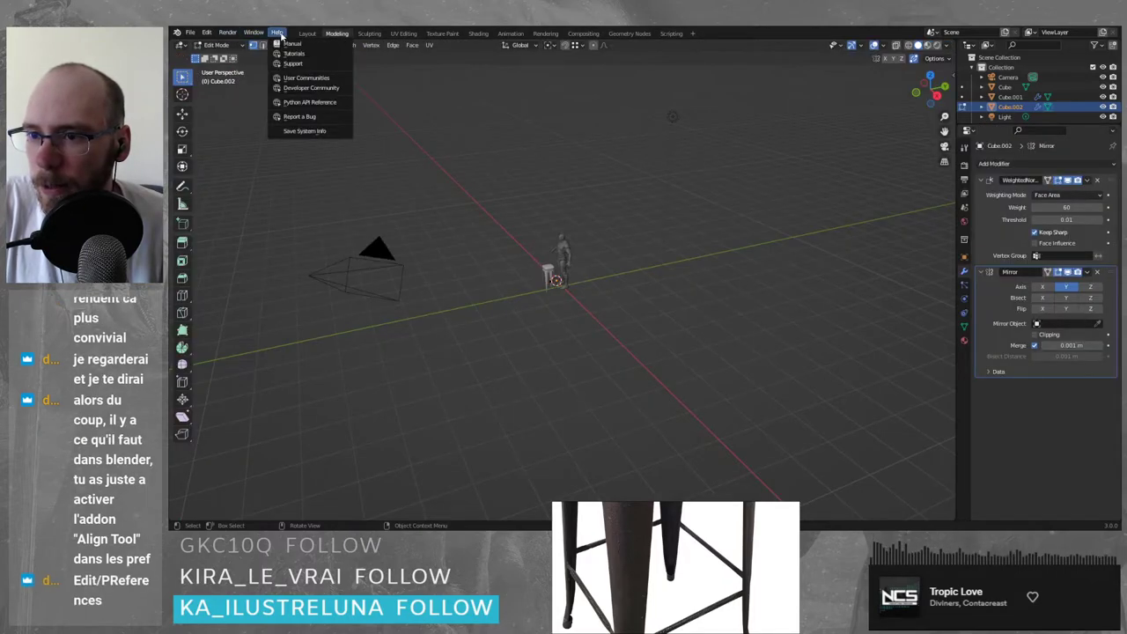
mouse_move(203, 33)
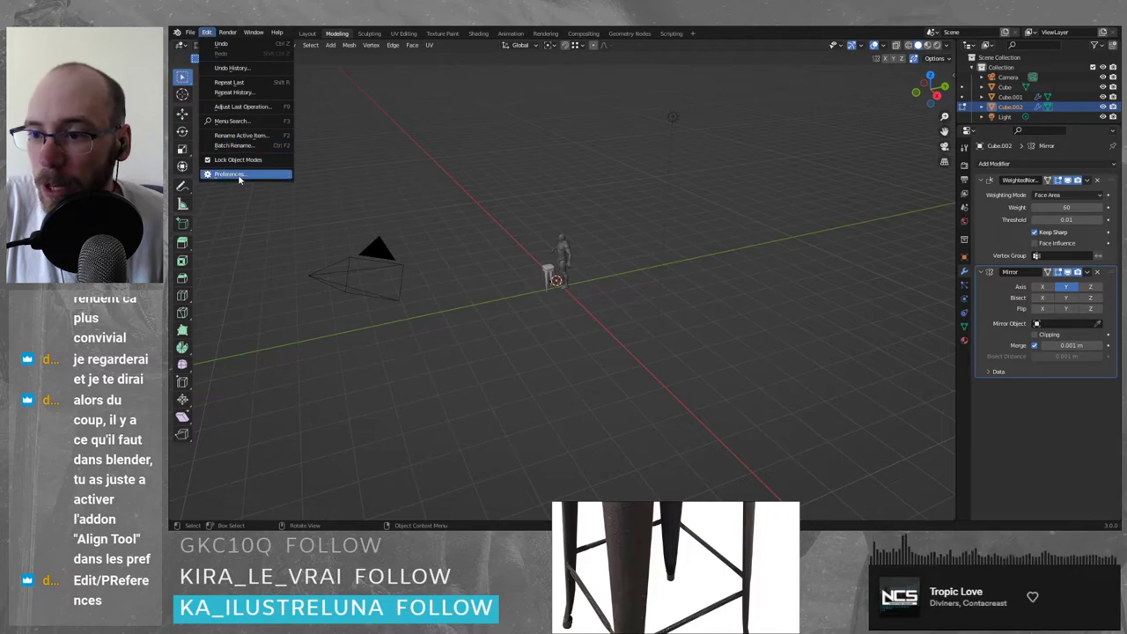
click(229, 174)
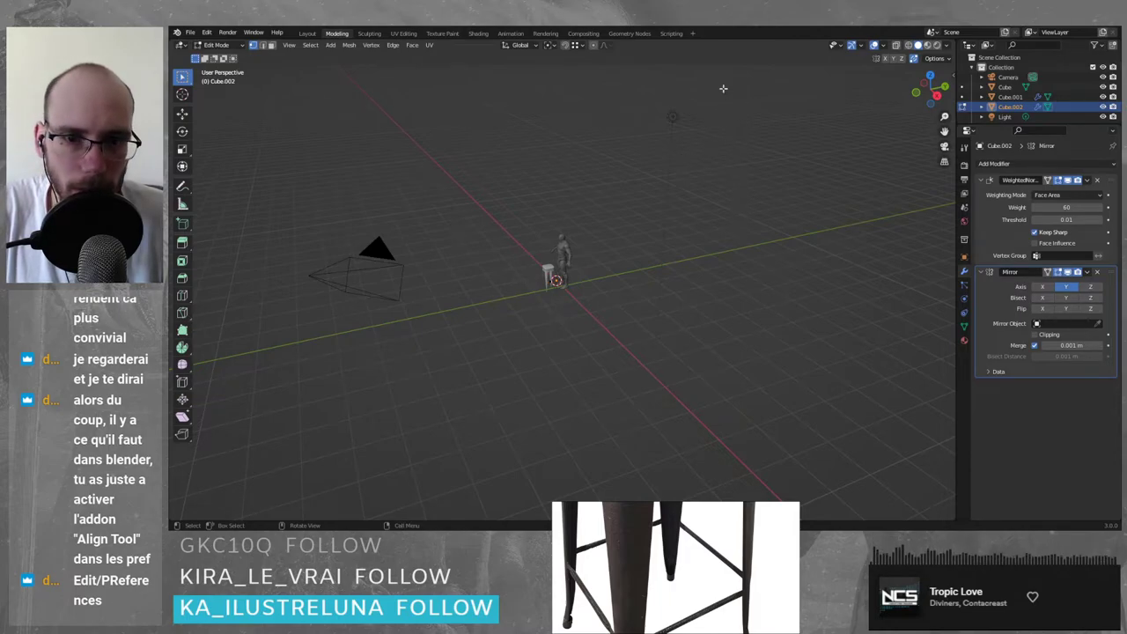
- Look through the crossbar's edge, mesh, origin and snap commands for an alignment option, and return to Object Mode
scroll(526, 277, up, 8)
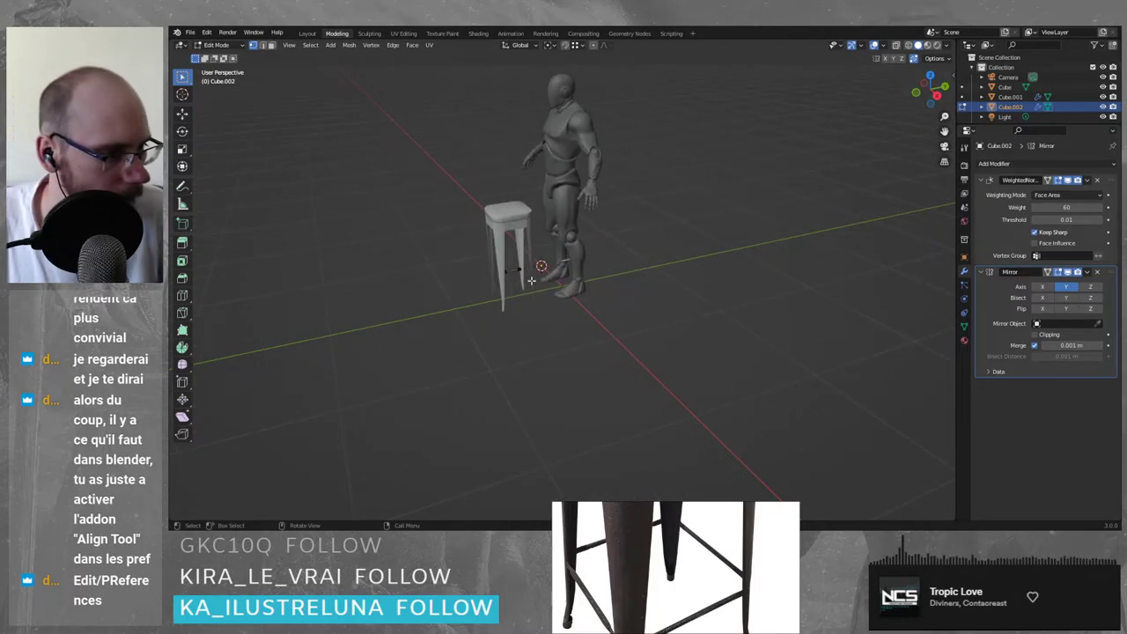
scroll(529, 273, up, 6)
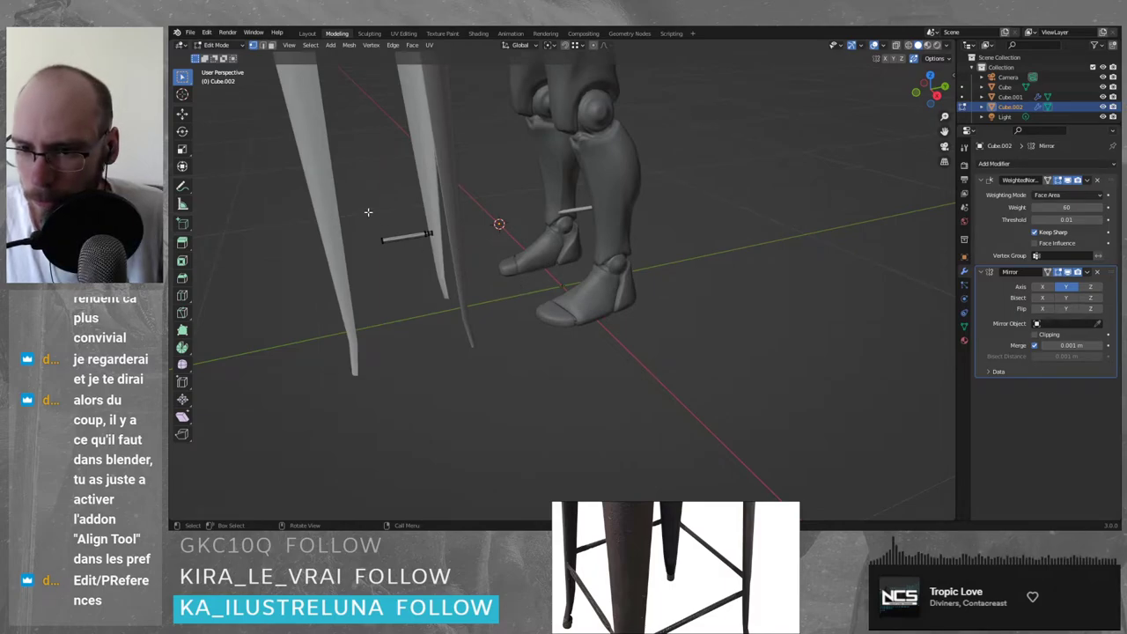
key(Tab)
scroll(440, 245, up, 4)
shift+middle_drag(443, 240, 479, 272)
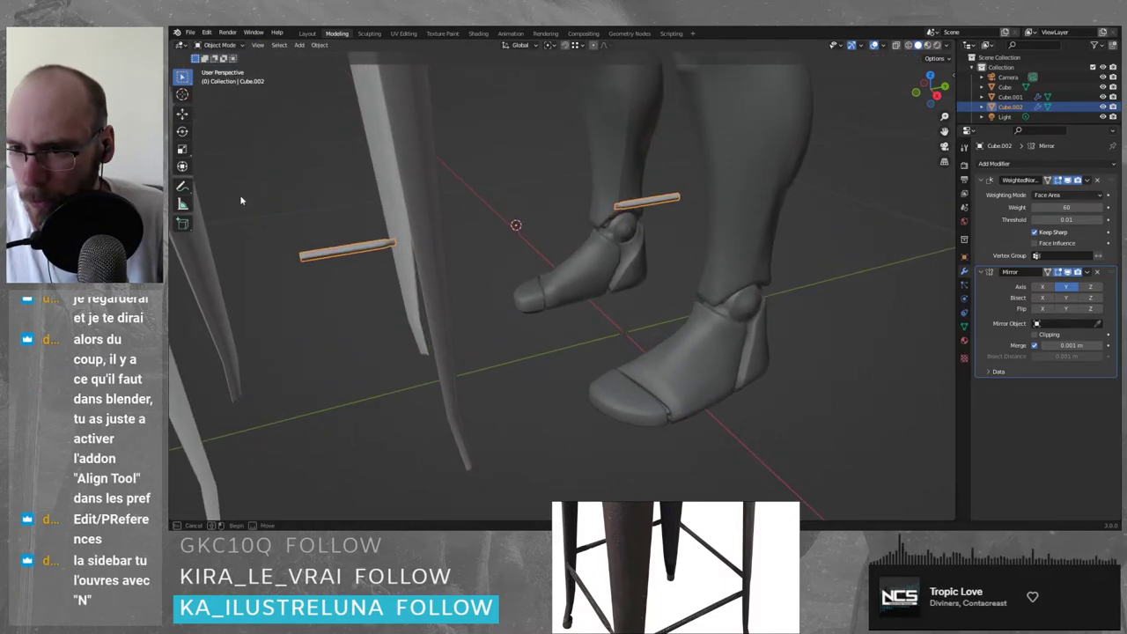
drag(240, 196, 451, 333)
drag(274, 229, 346, 310)
key(Tab)
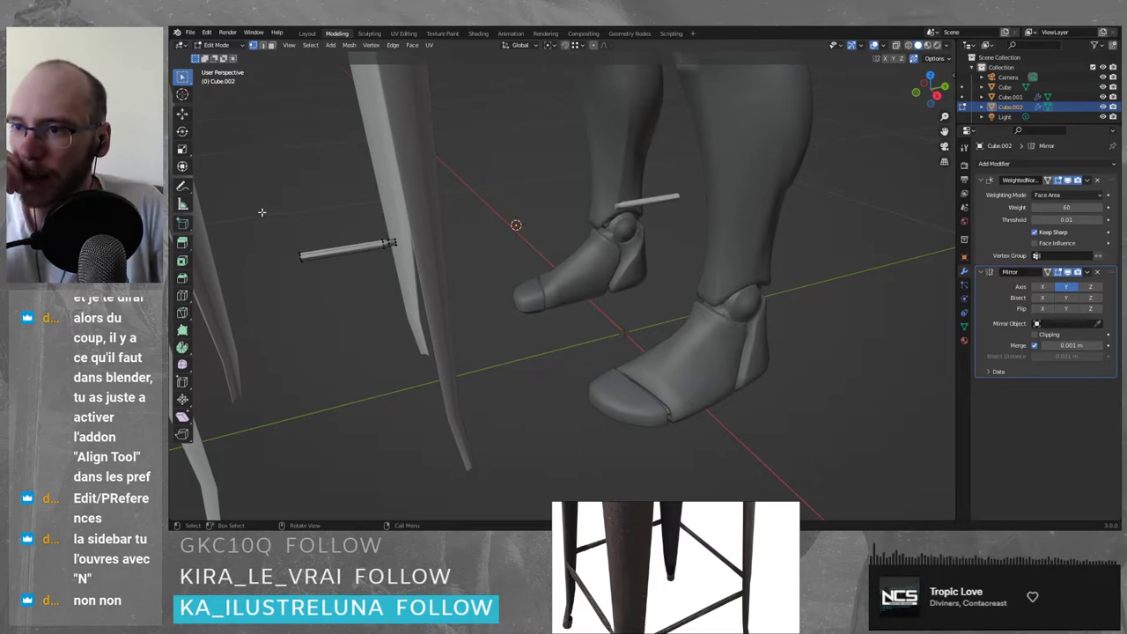
click(388, 48)
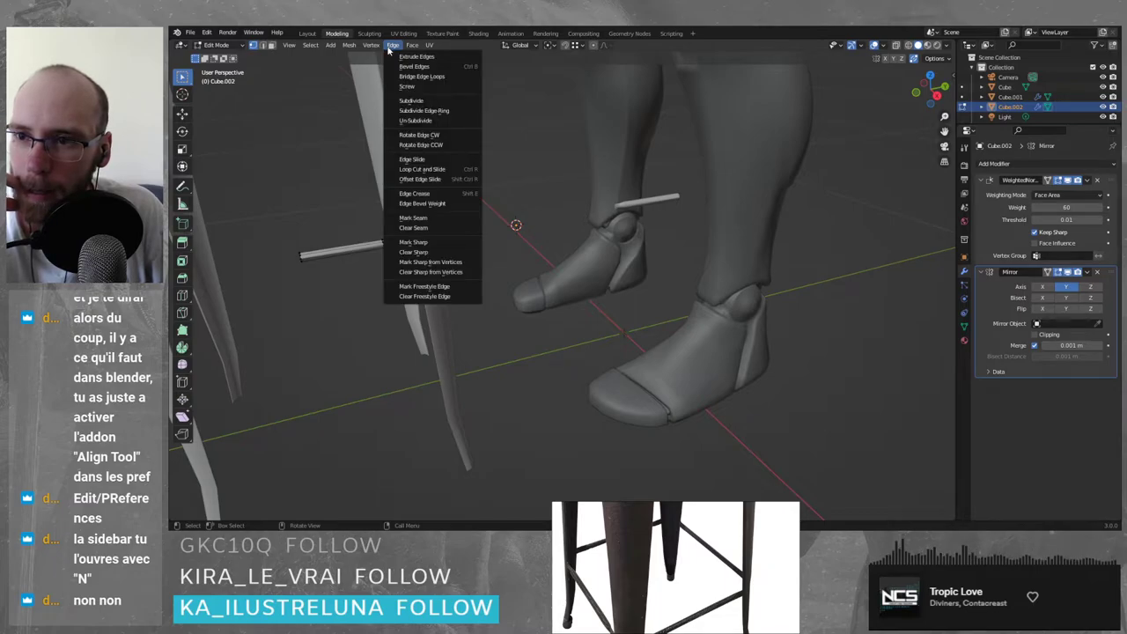
mouse_move(355, 49)
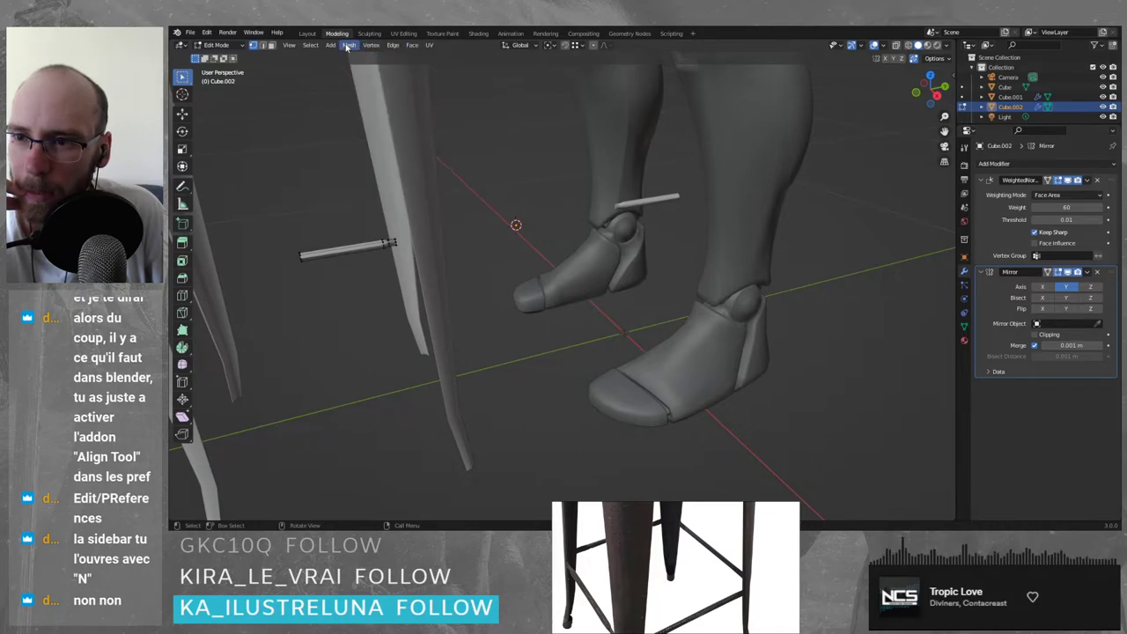
click(349, 45)
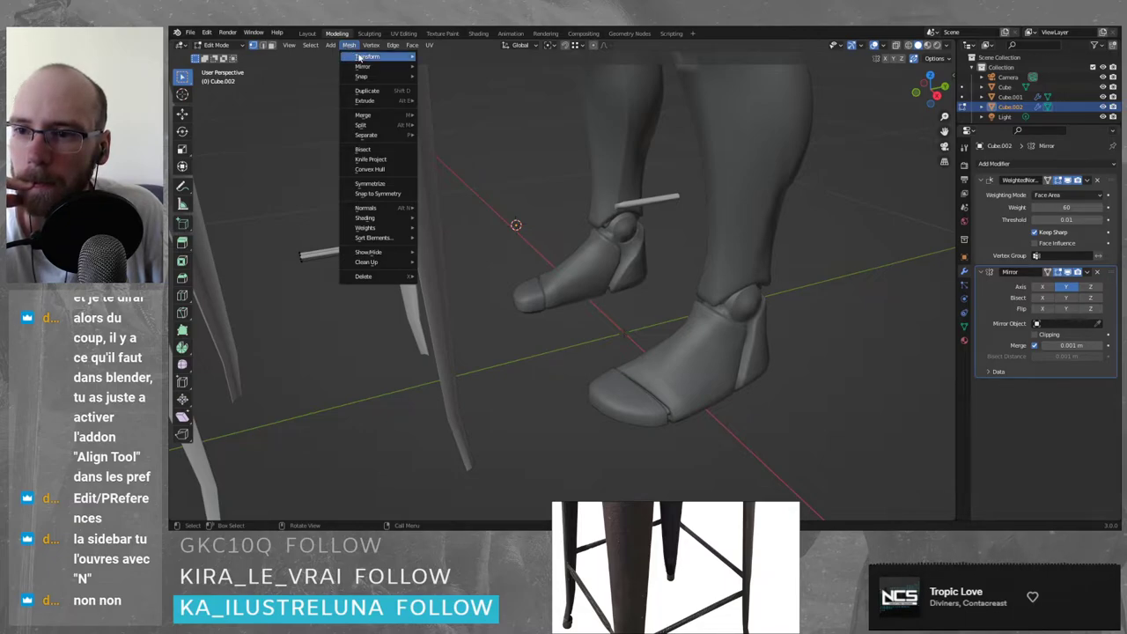
mouse_move(360, 58)
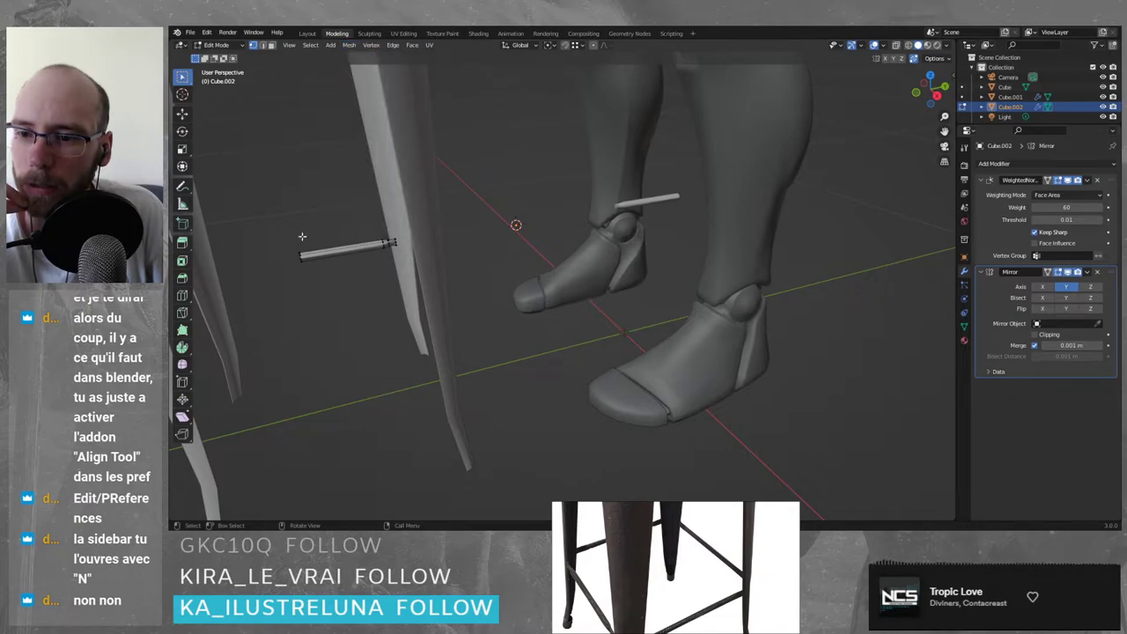
key(Tab)
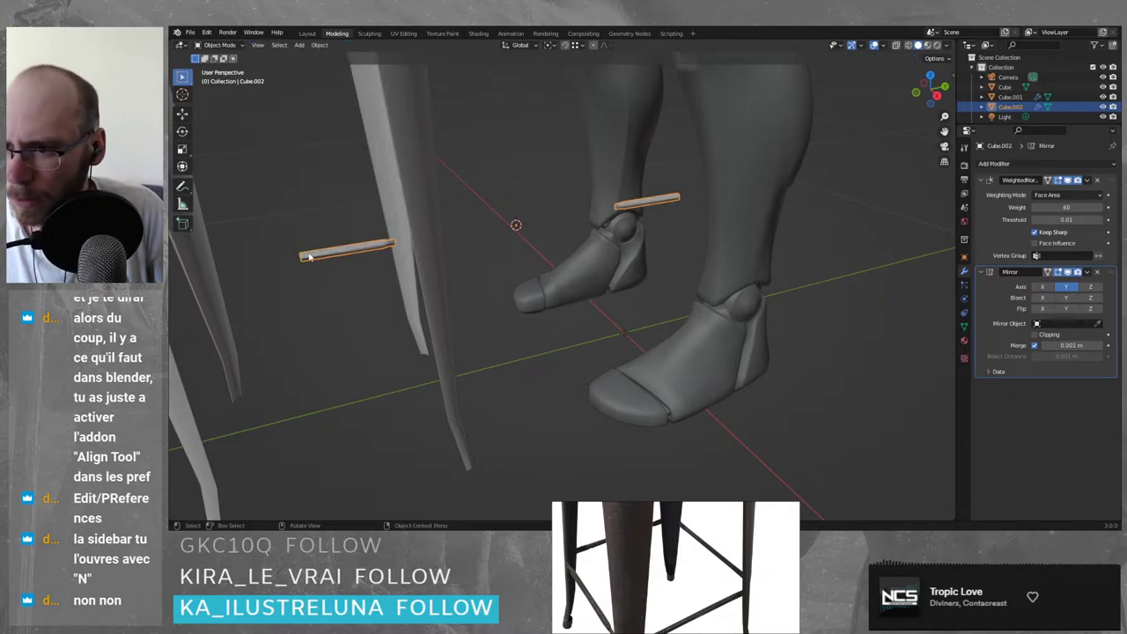
right_click(308, 257)
mouse_move(313, 256)
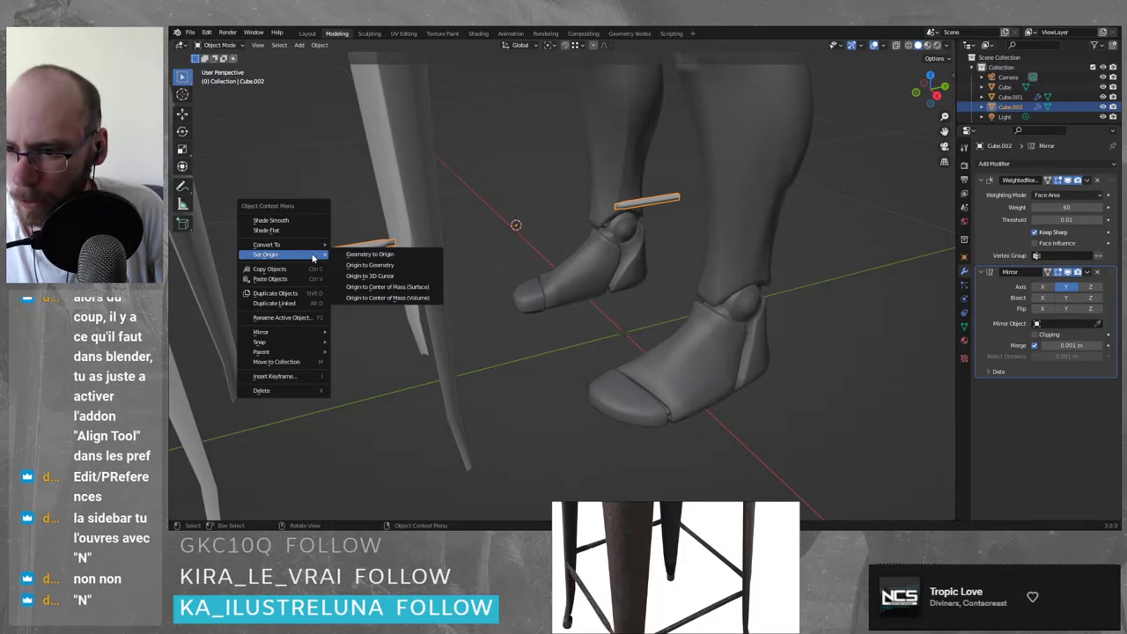
mouse_move(287, 345)
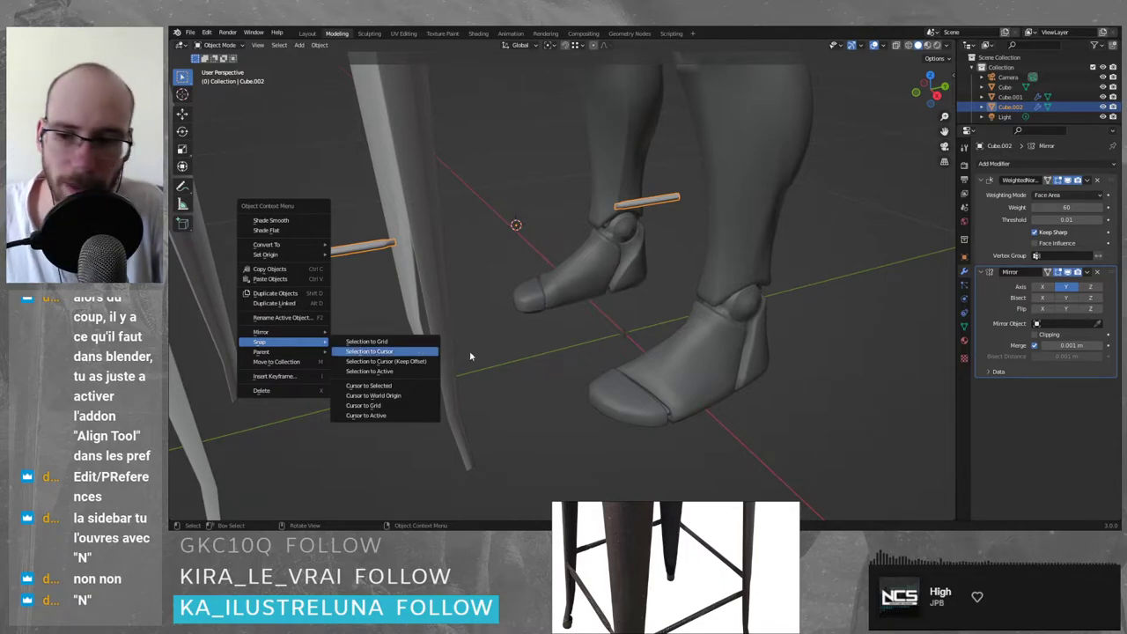
- Show the Align Tools for the crossbar, run the advanced alignment and expand its operator settings
key(n)
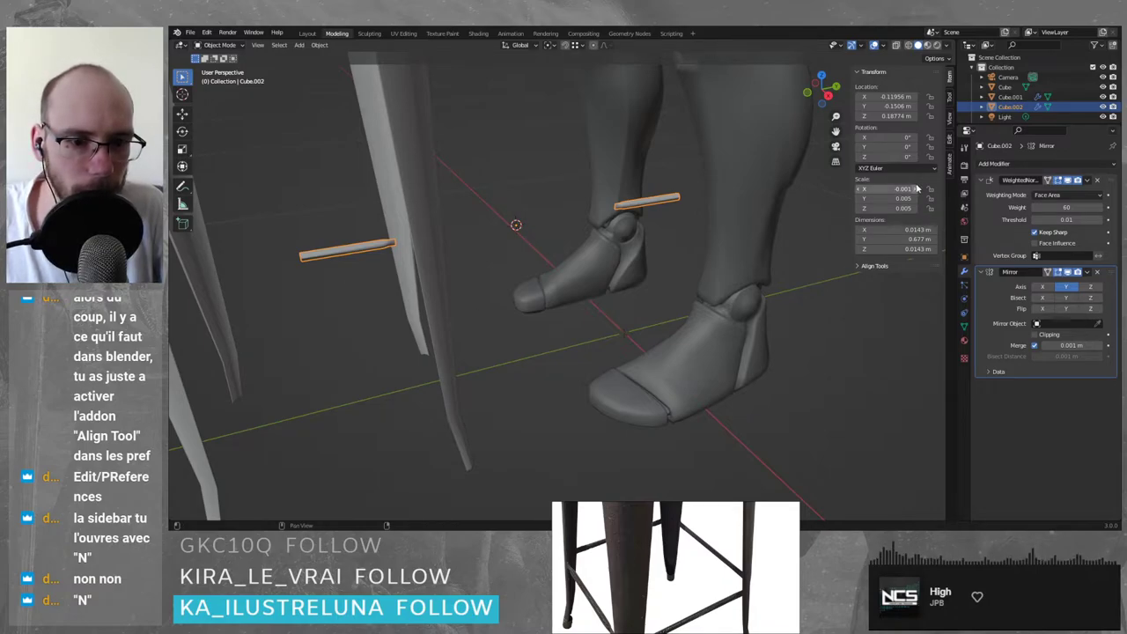
click(868, 267)
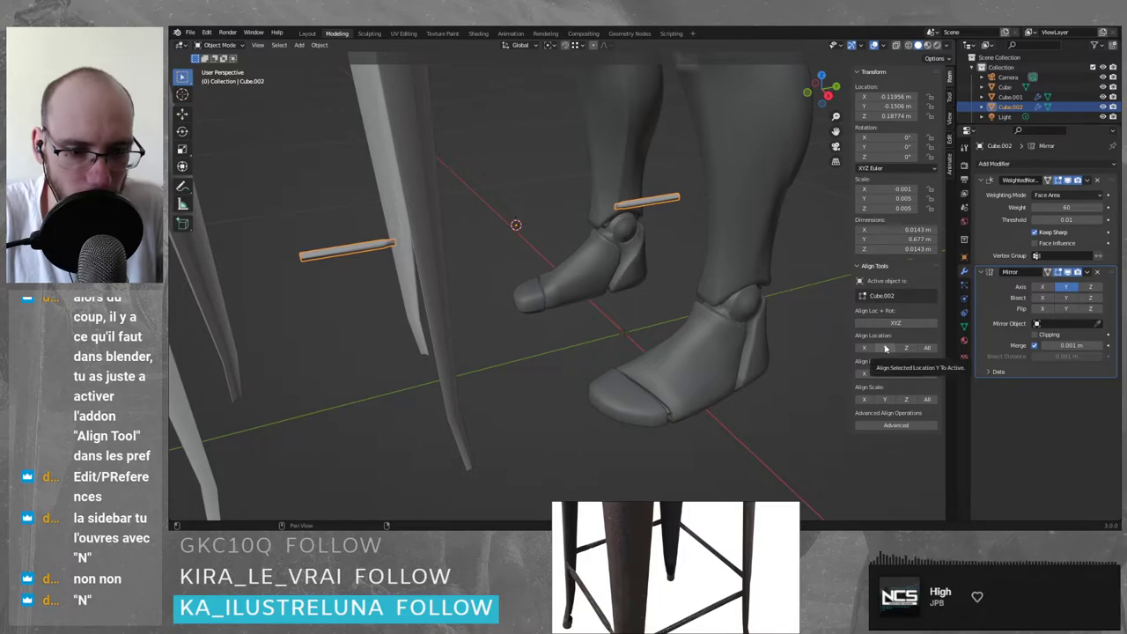
click(890, 426)
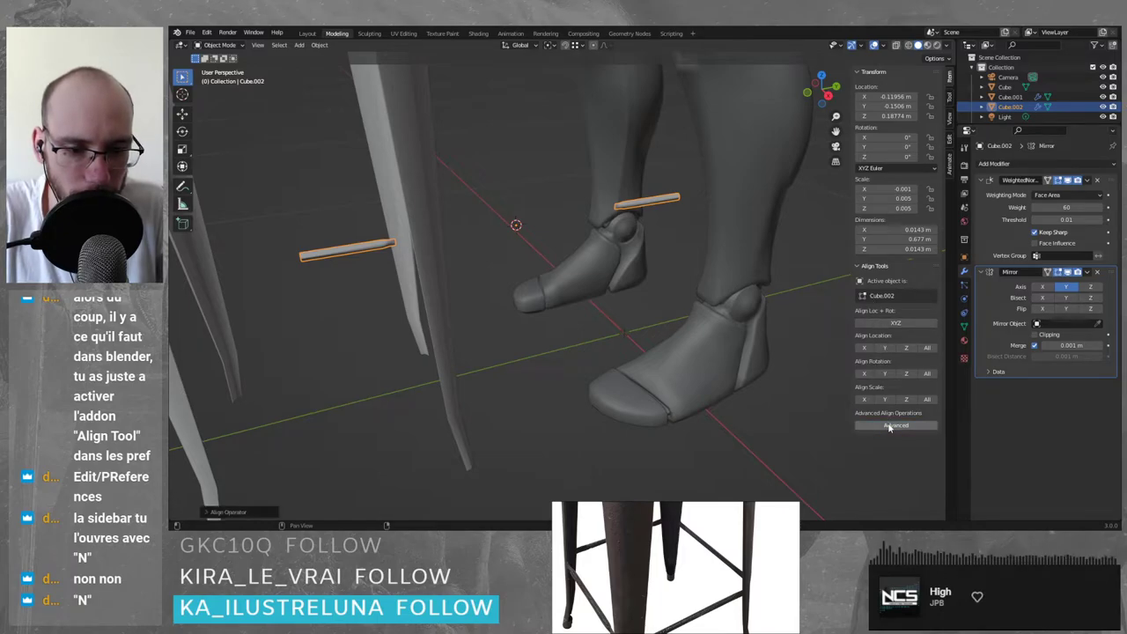
click(210, 513)
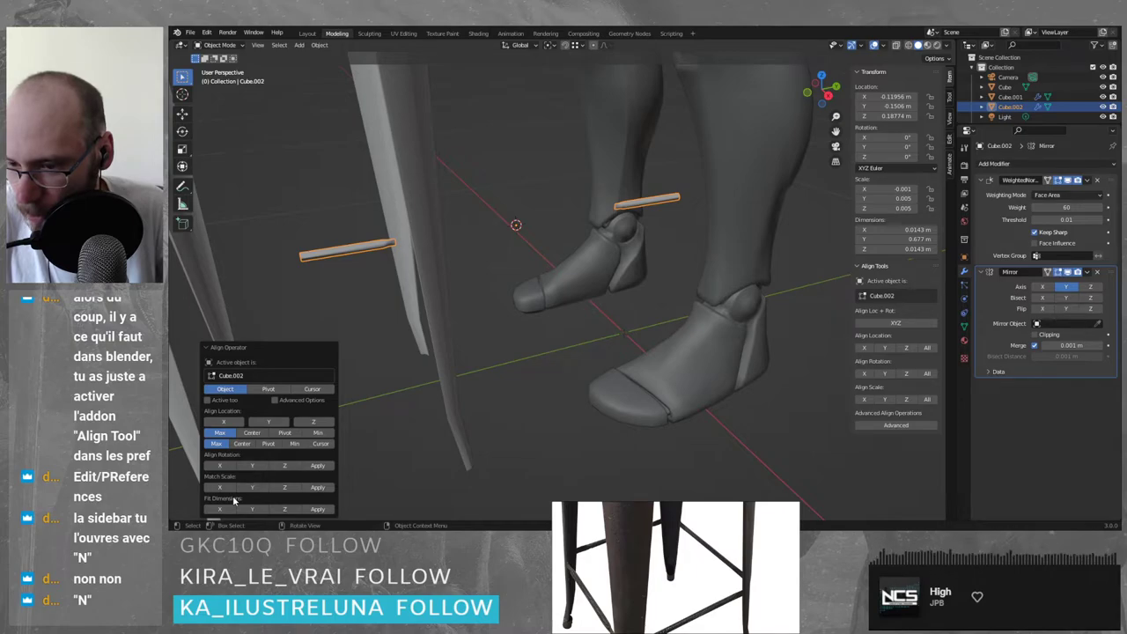
scroll(377, 279, down, 5)
scroll(433, 227, up, 2)
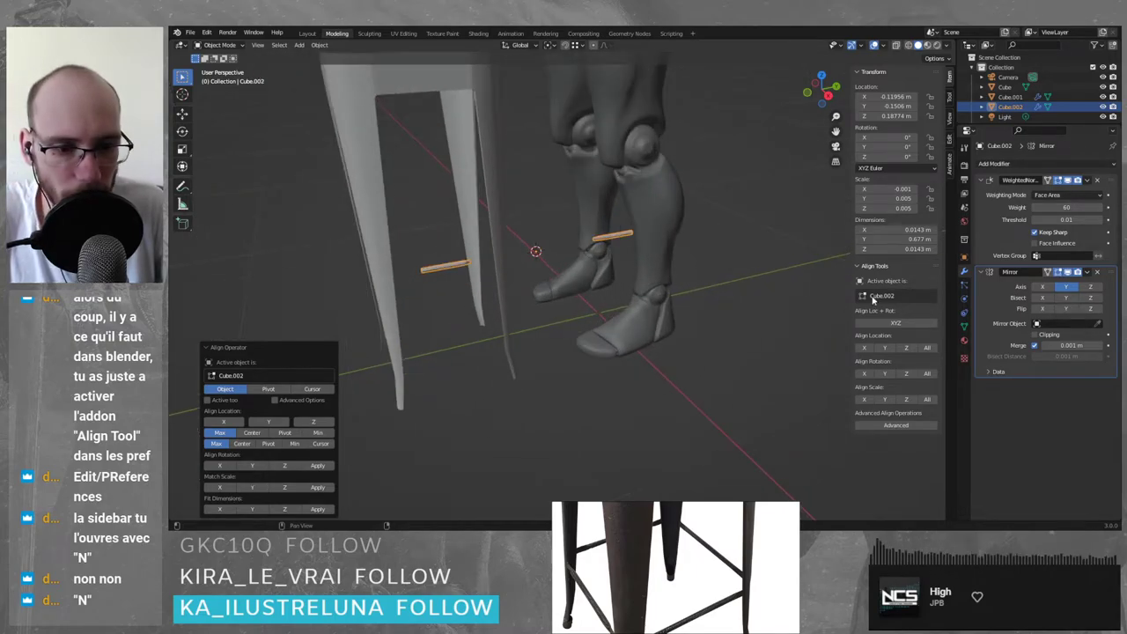
- With nothing selected, try an advanced Y alignment of the crossbar from Min to Cursor, with Active too and Y rotation enabled
key(alt+a)
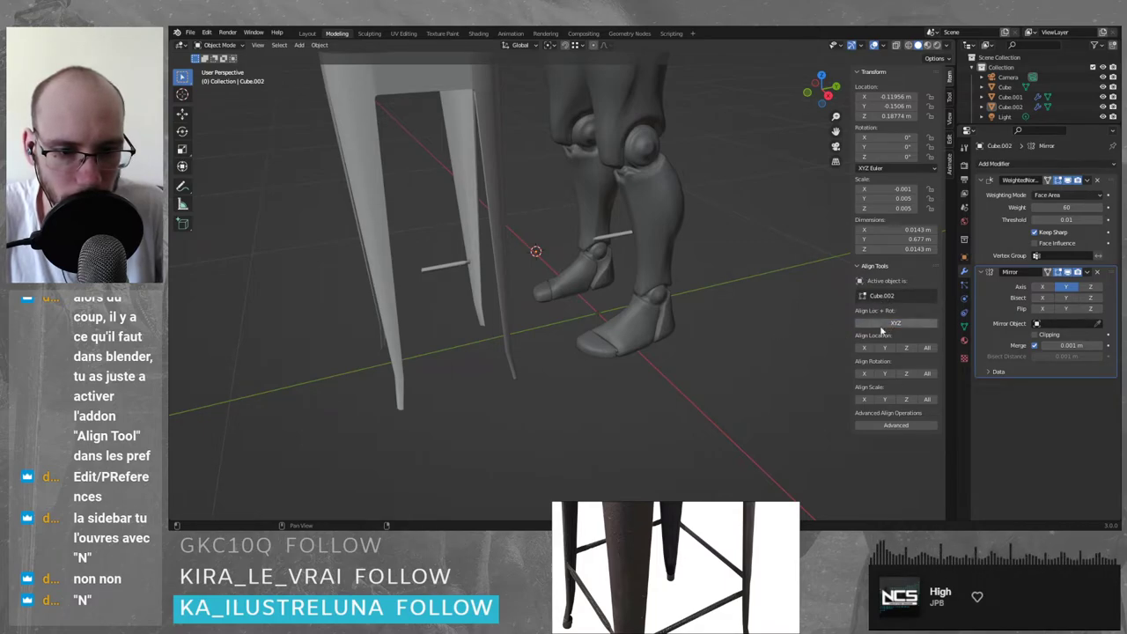
key(ctrl+z)
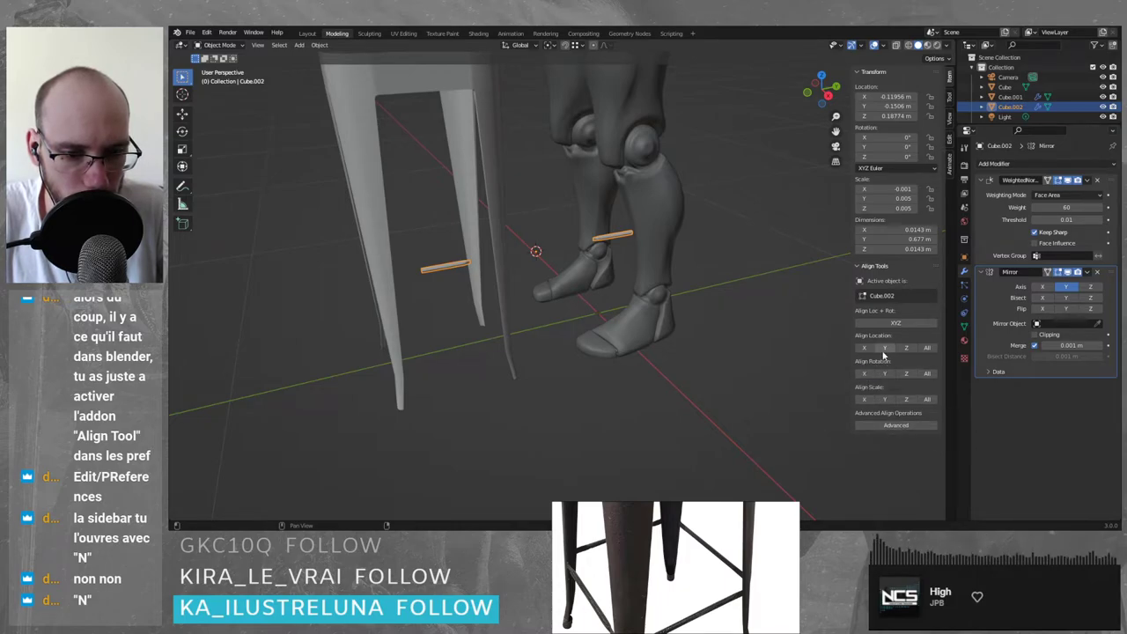
click(871, 299)
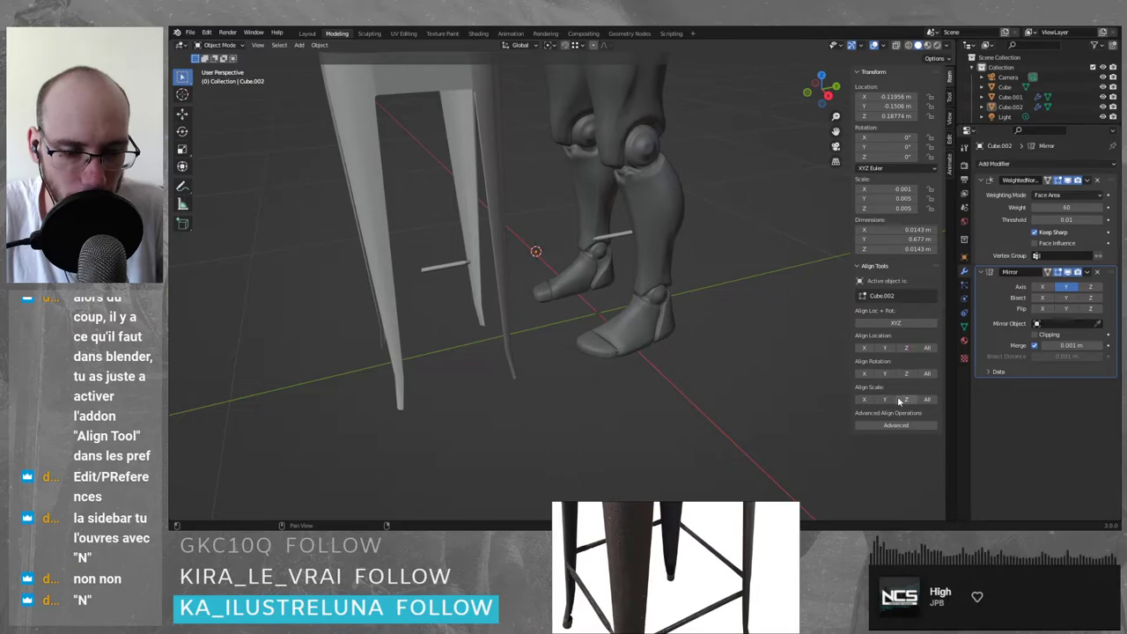
click(895, 425)
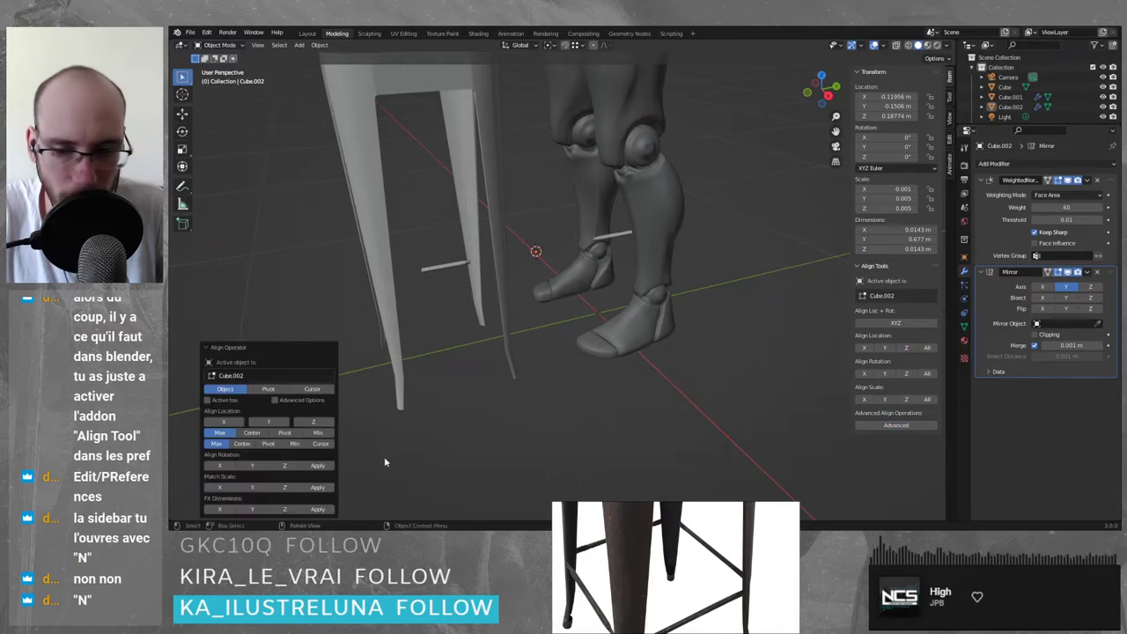
click(267, 389)
click(243, 466)
click(226, 454)
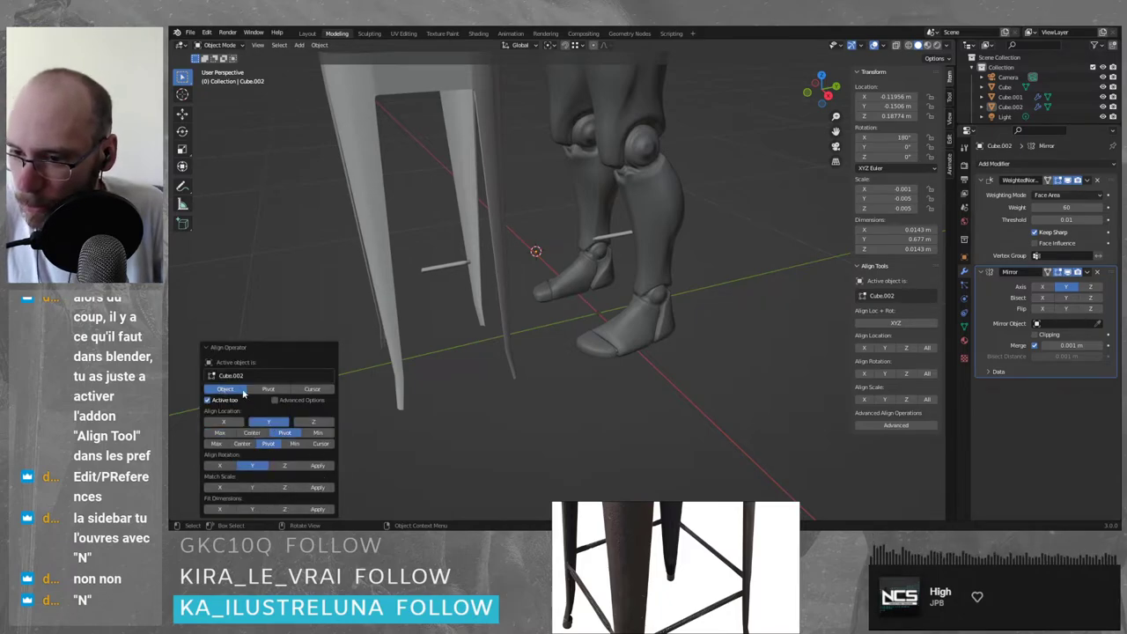
drag(243, 470, 417, 416)
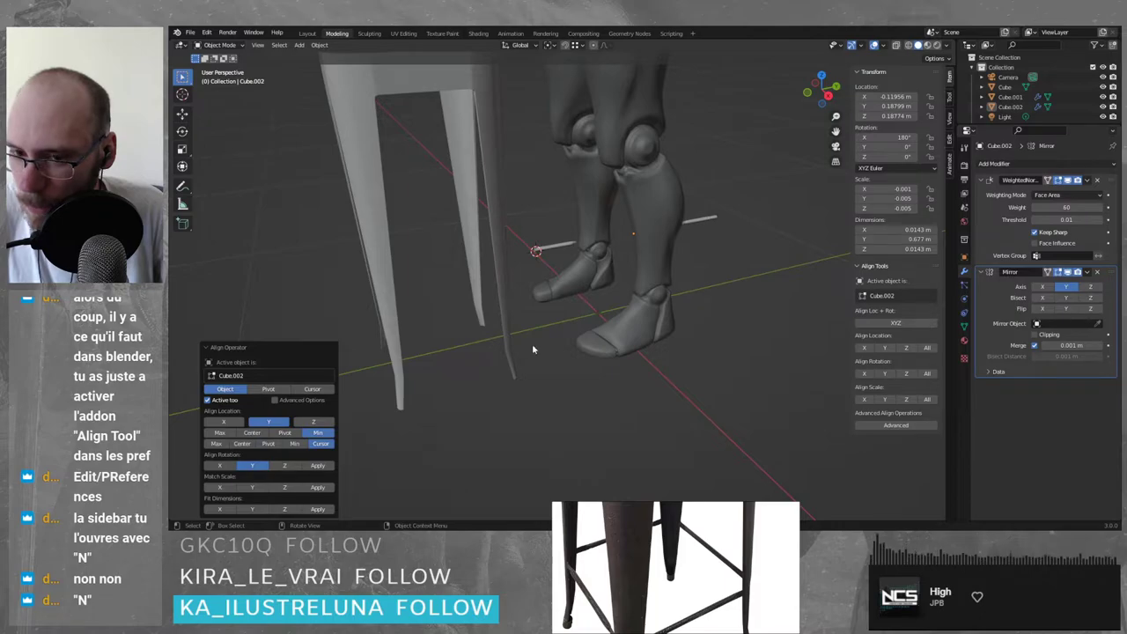
- Try aligning the crossbar Center to Center on Y, and Min to Center with the Z location axis added
click(266, 444)
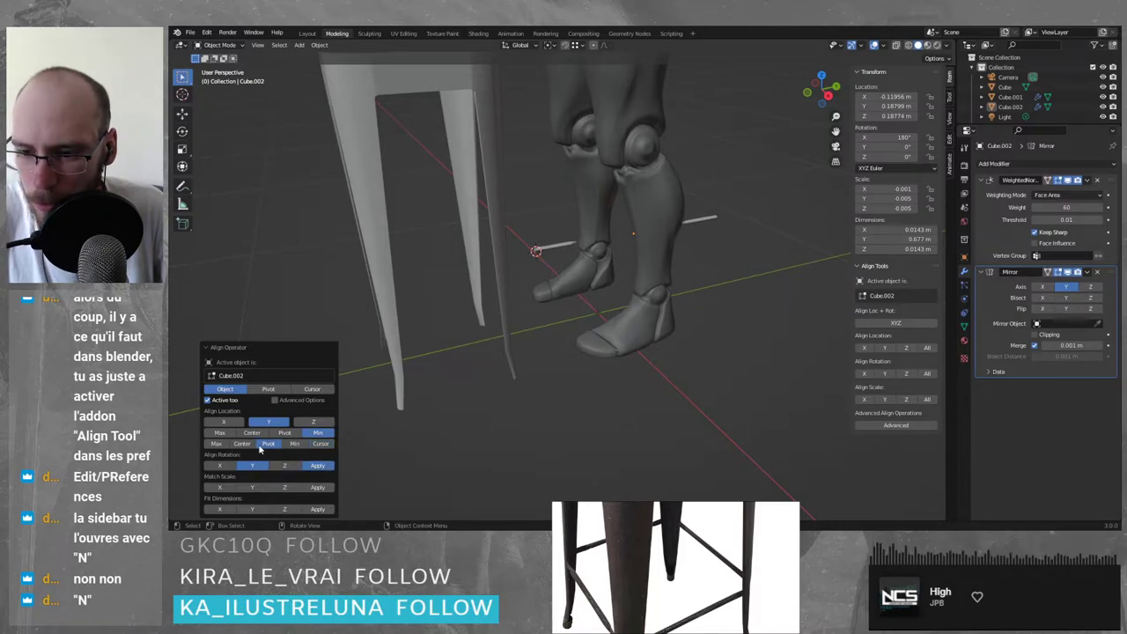
click(252, 433)
click(243, 443)
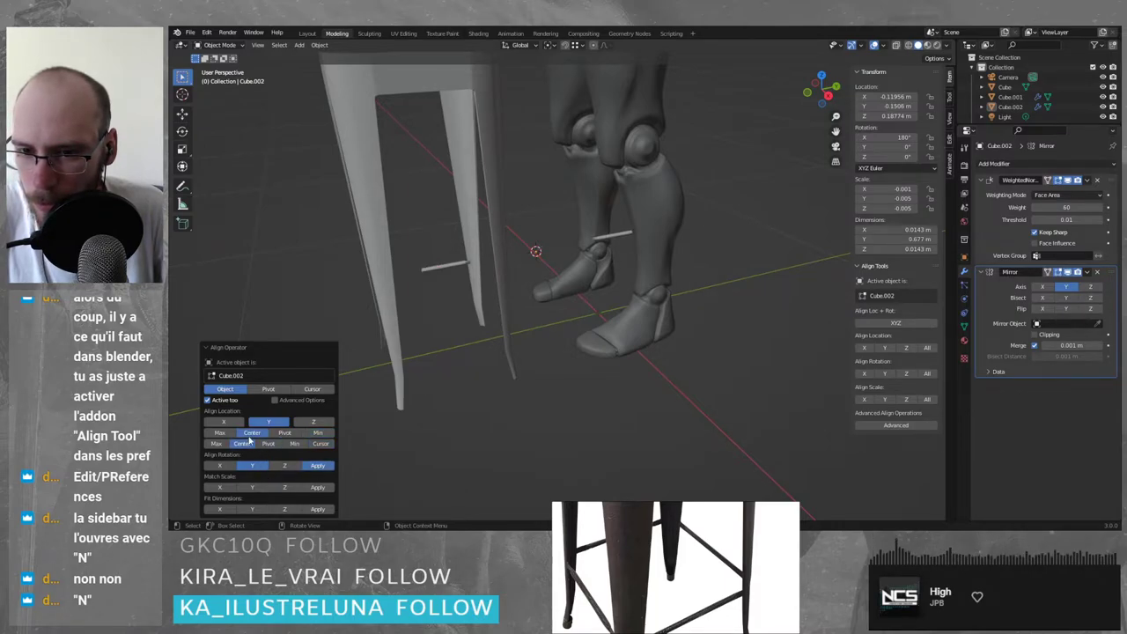
click(226, 436)
click(256, 436)
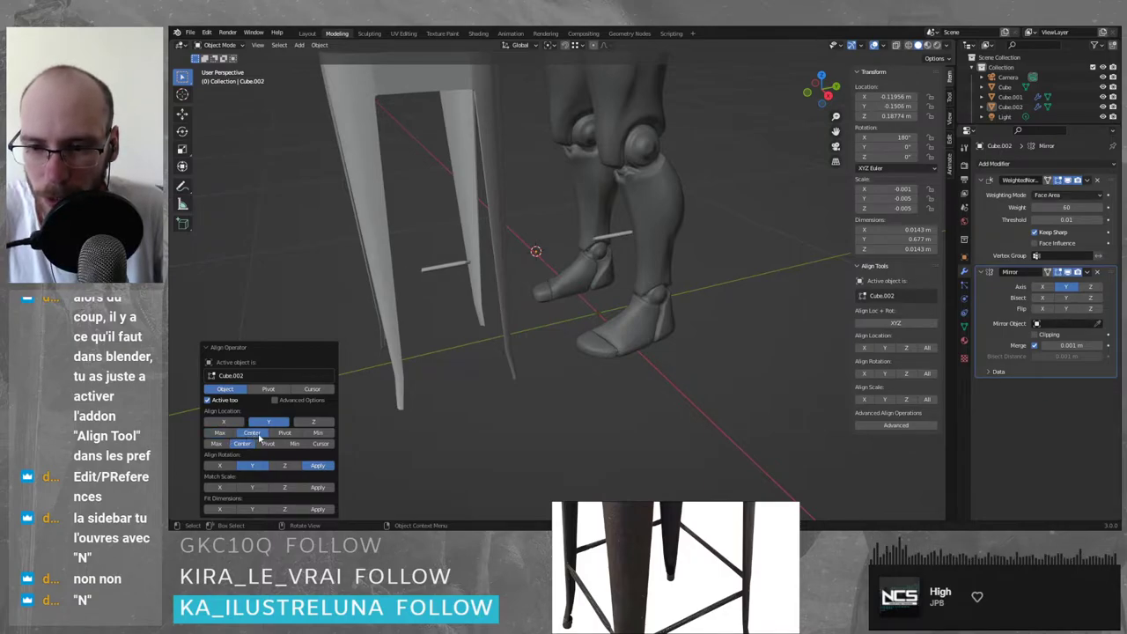
click(285, 433)
click(317, 432)
click(314, 423)
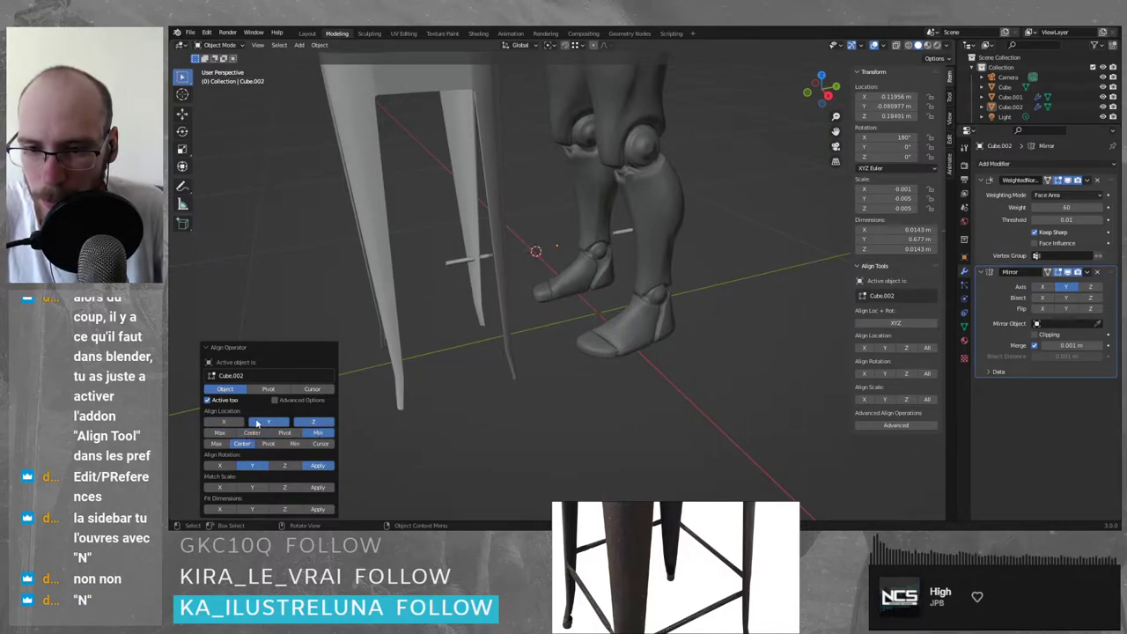
- Try a Max to Max crossbar alignment on all location axes, with rotation alignment and scale matching on X, Y and Z
click(224, 422)
click(219, 433)
click(217, 444)
click(219, 465)
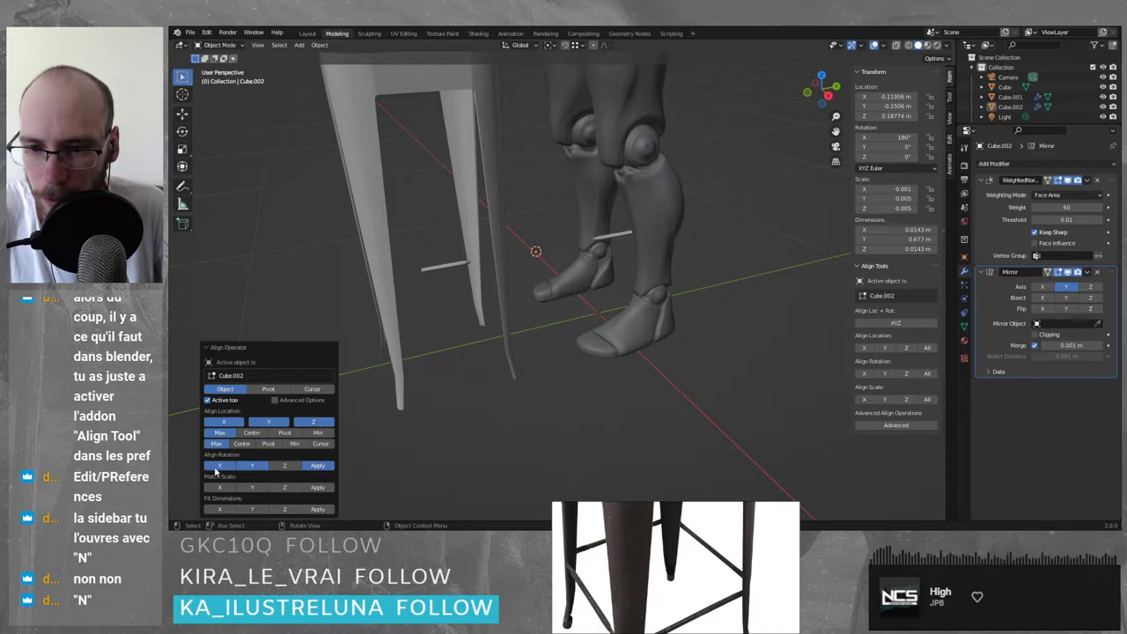
click(285, 465)
click(284, 487)
click(252, 487)
click(219, 487)
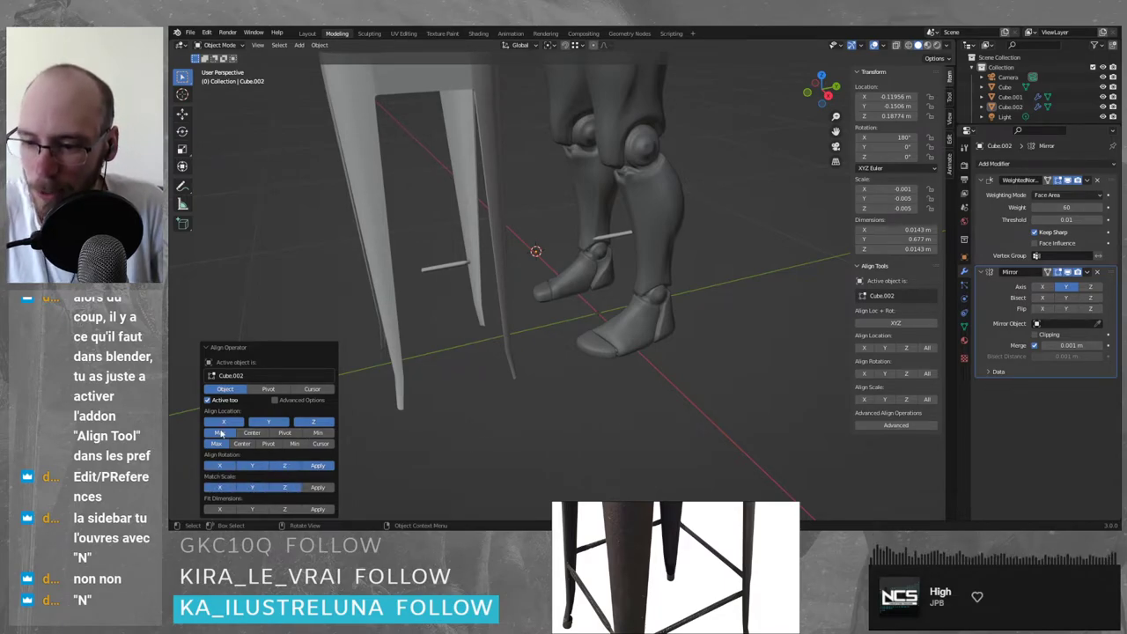
- Turn off location alignment on X, Y and Z, and undo the crossbar's advanced alignment
click(224, 422)
click(269, 422)
click(313, 422)
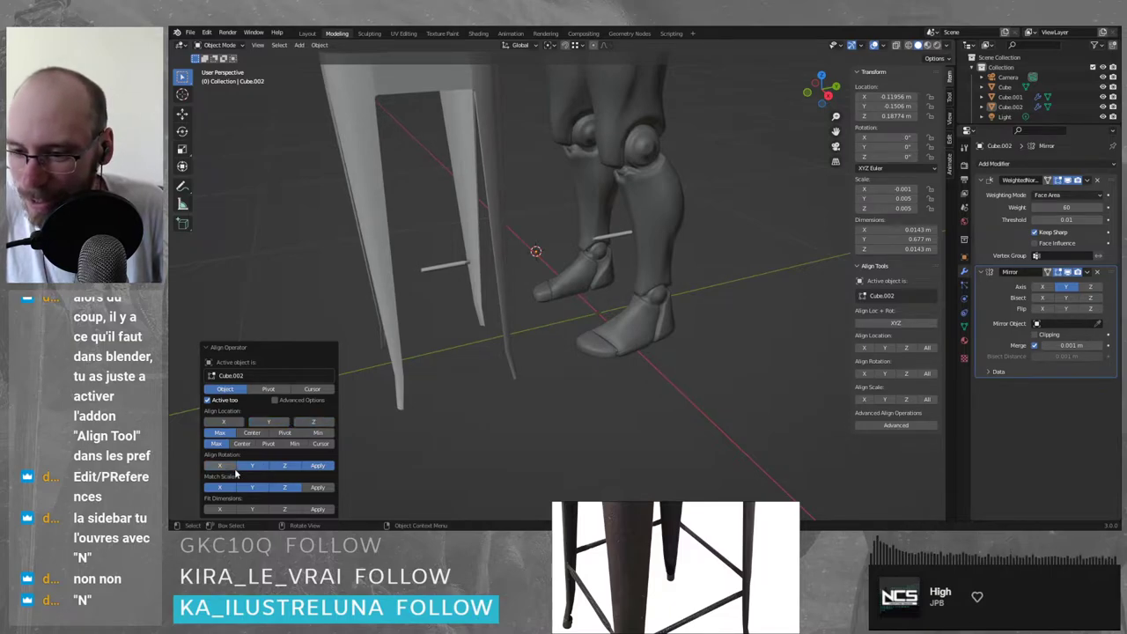
key(ctrl+z)
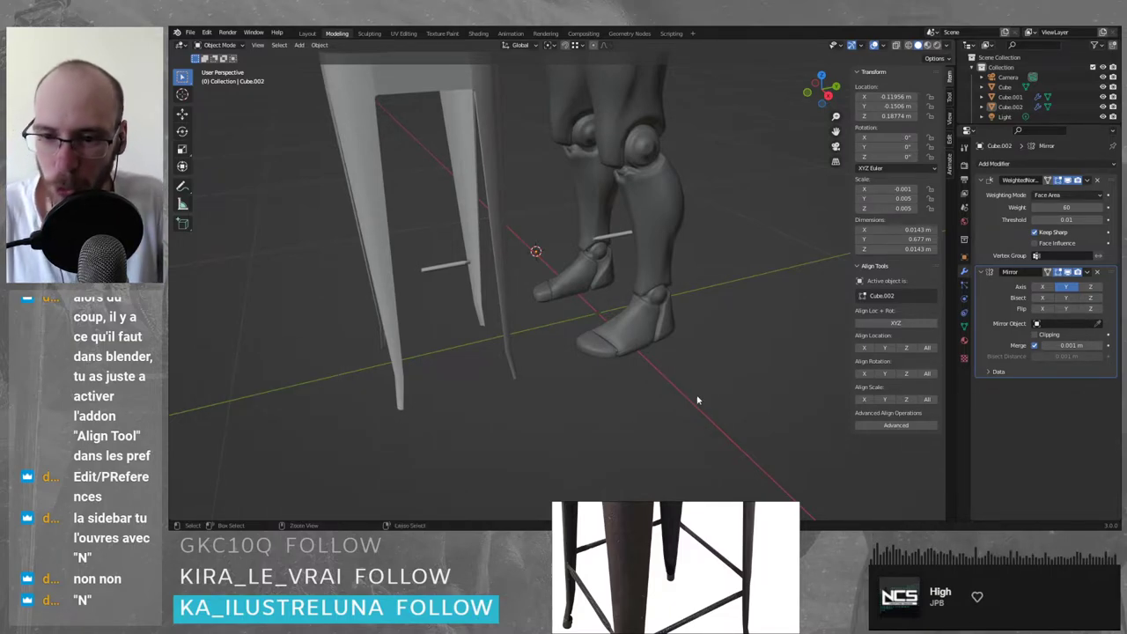
click(446, 265)
click(369, 190)
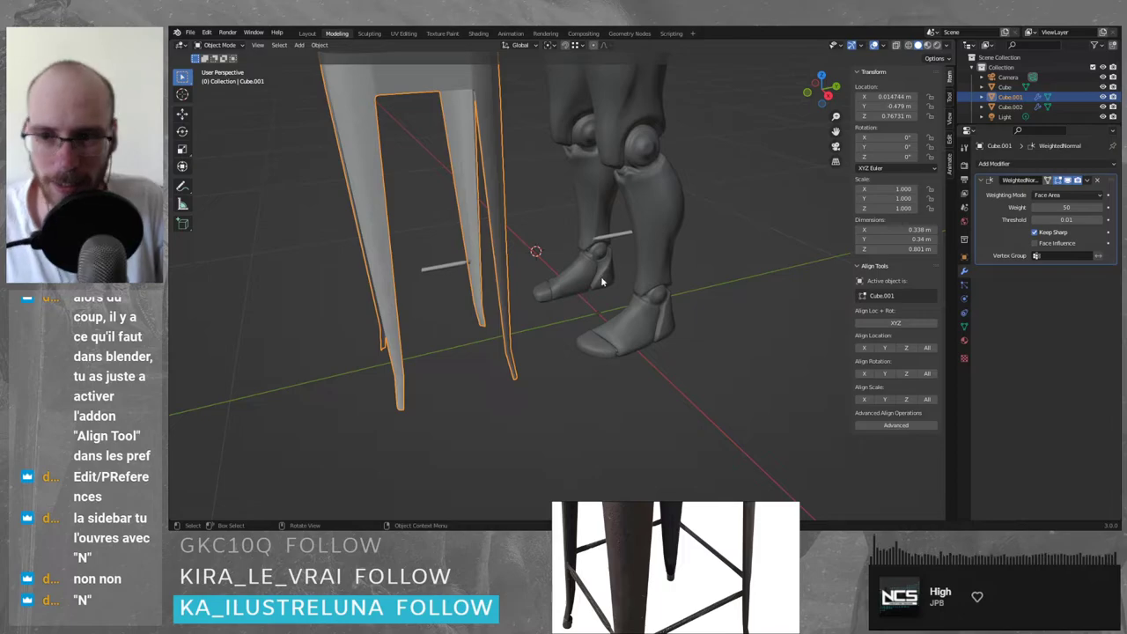
key(alt+a)
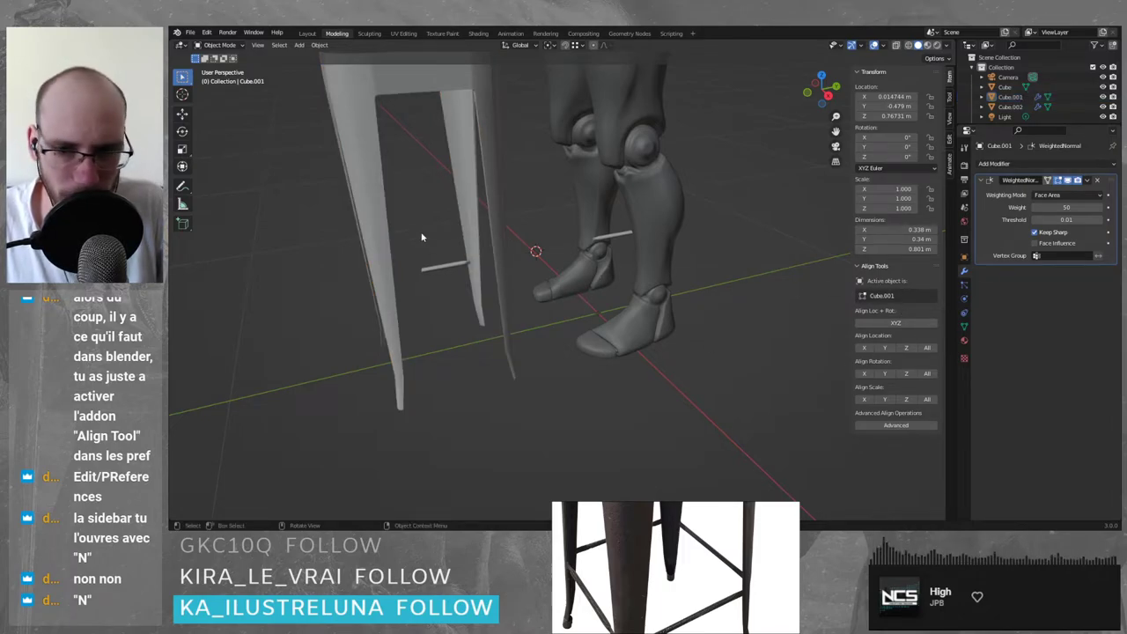
click(368, 177)
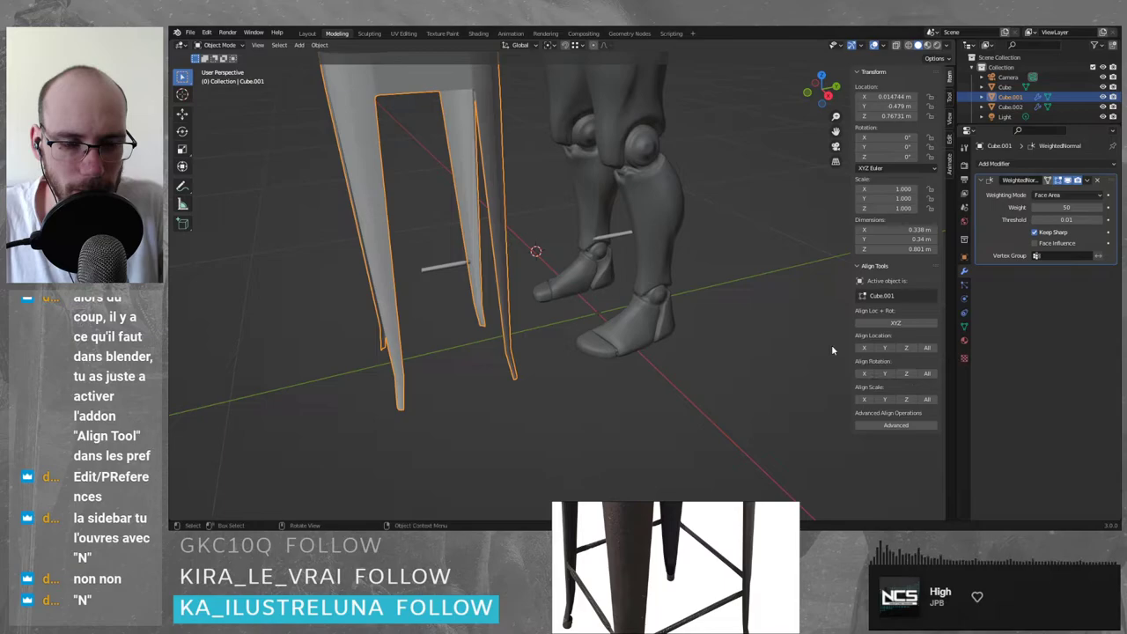
key(ctrl+z)
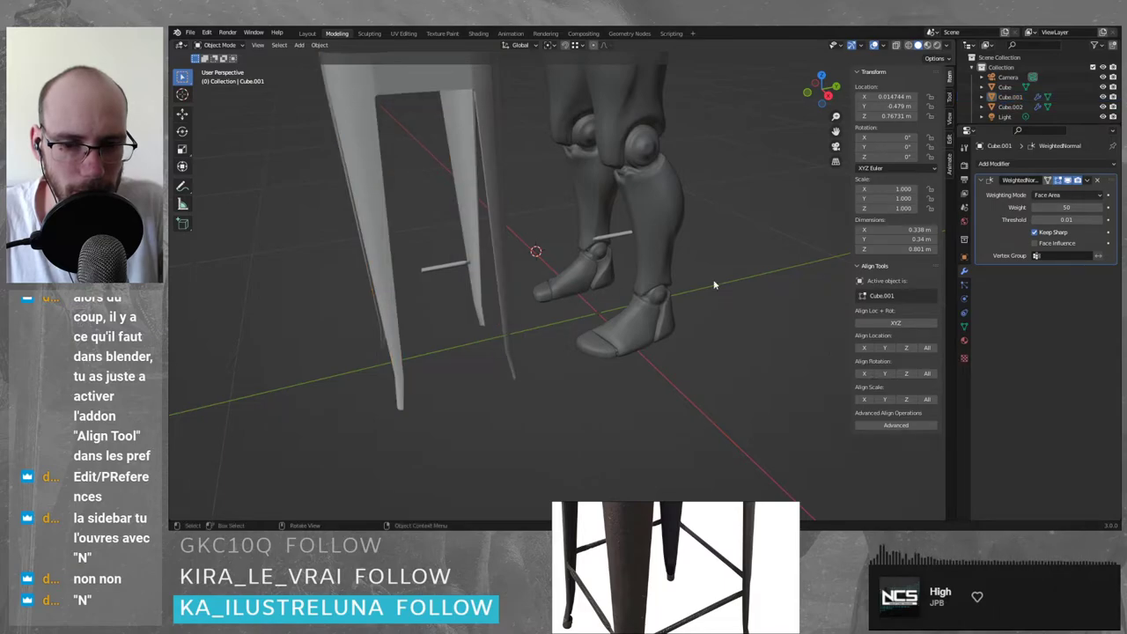
- Try aligning the crossbar to the stool legs on all location axes with the legs as active object, and undo it
click(385, 221)
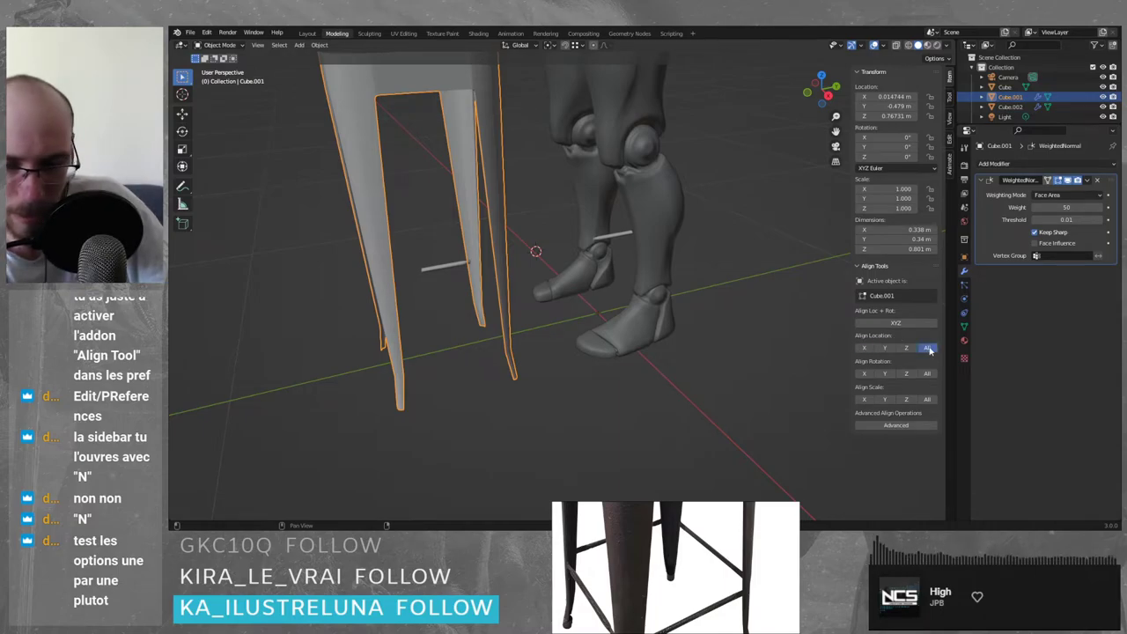
drag(391, 256, 530, 352)
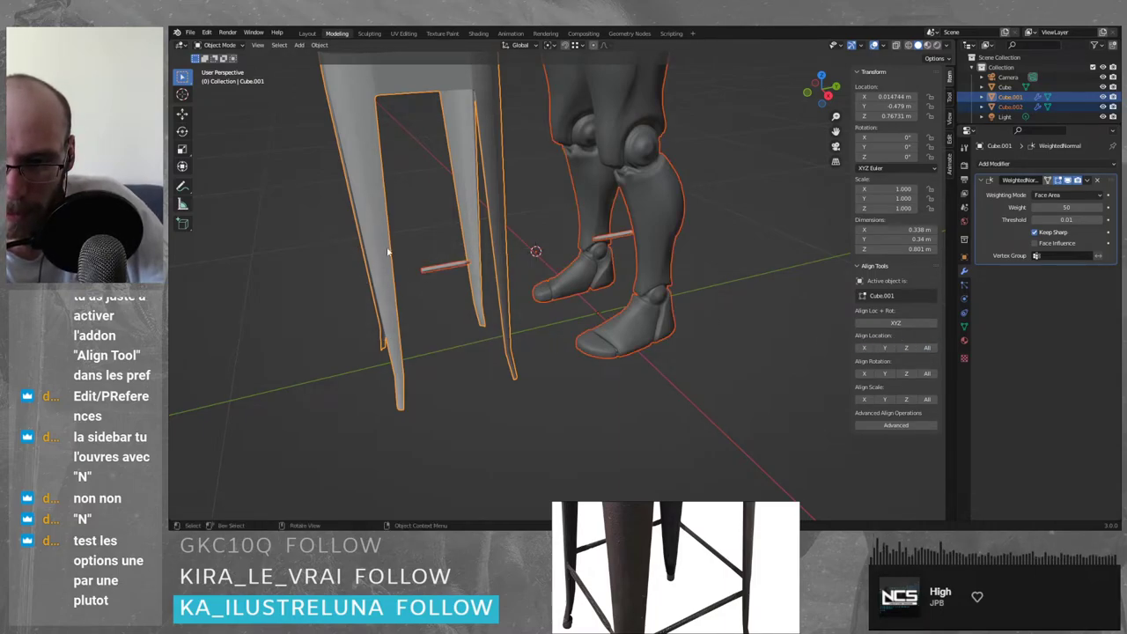
drag(337, 233, 447, 299)
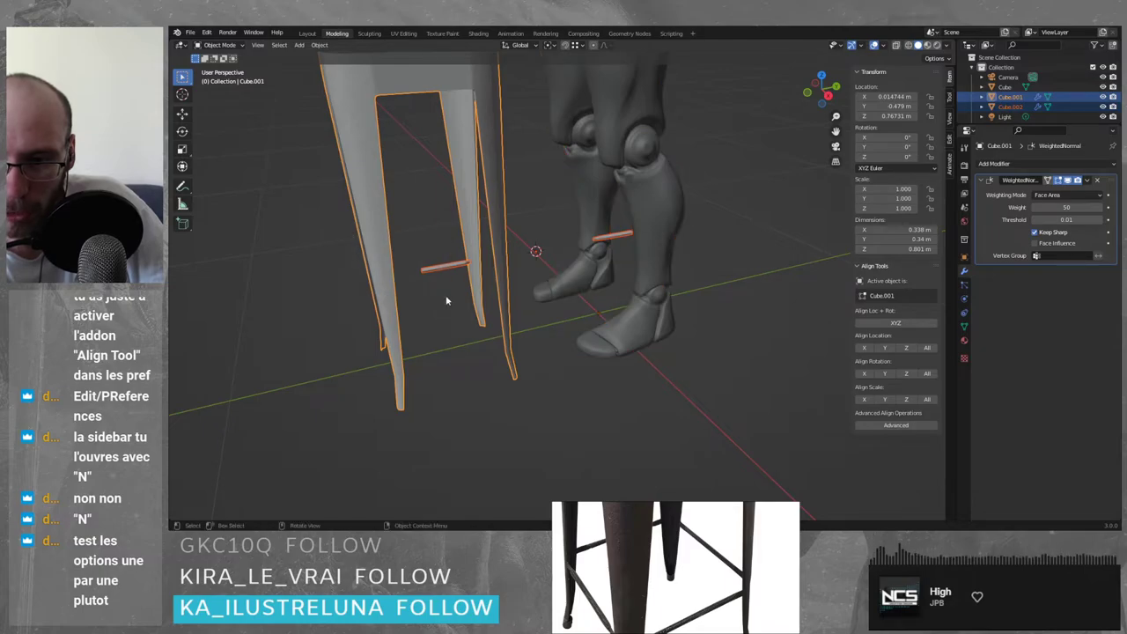
click(927, 349)
scroll(527, 253, down, 4)
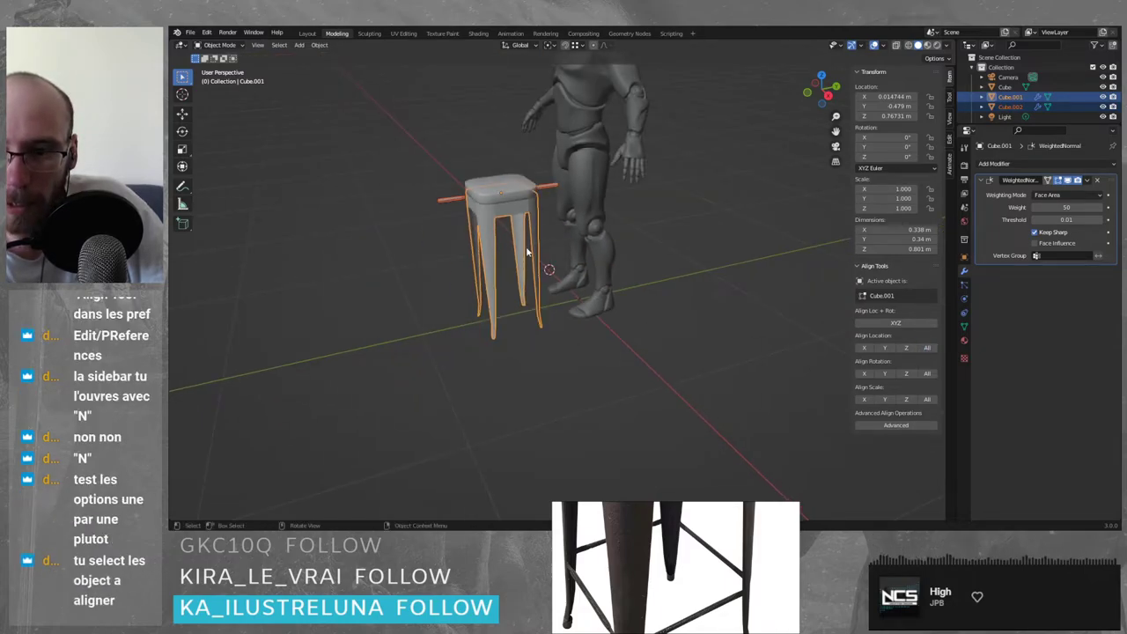
scroll(527, 254, up, 2)
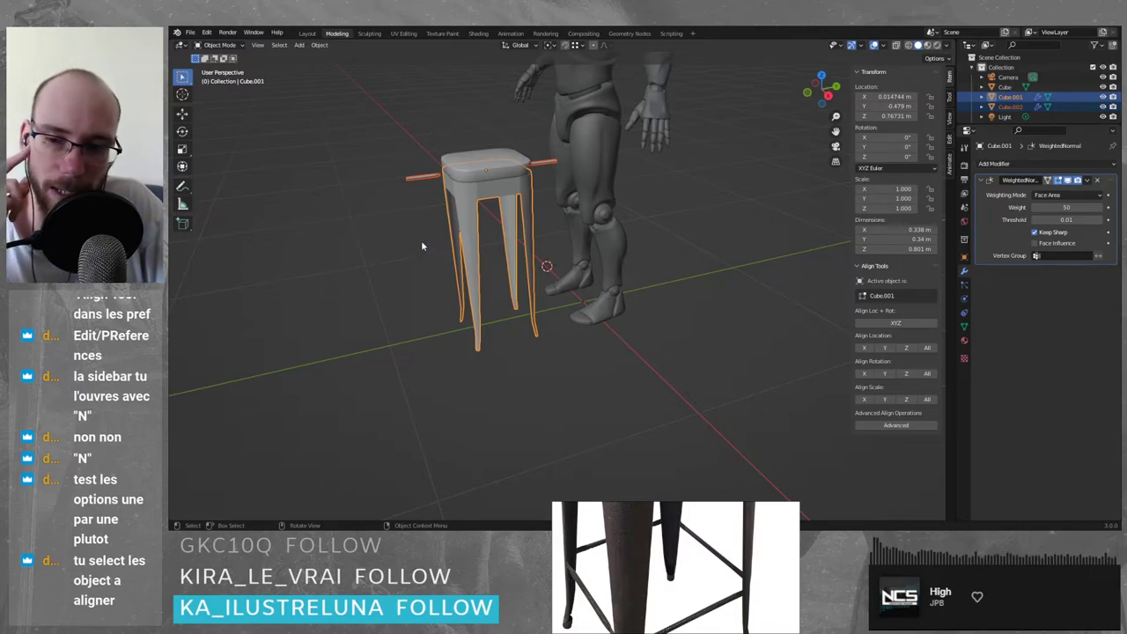
key(ctrl+z)
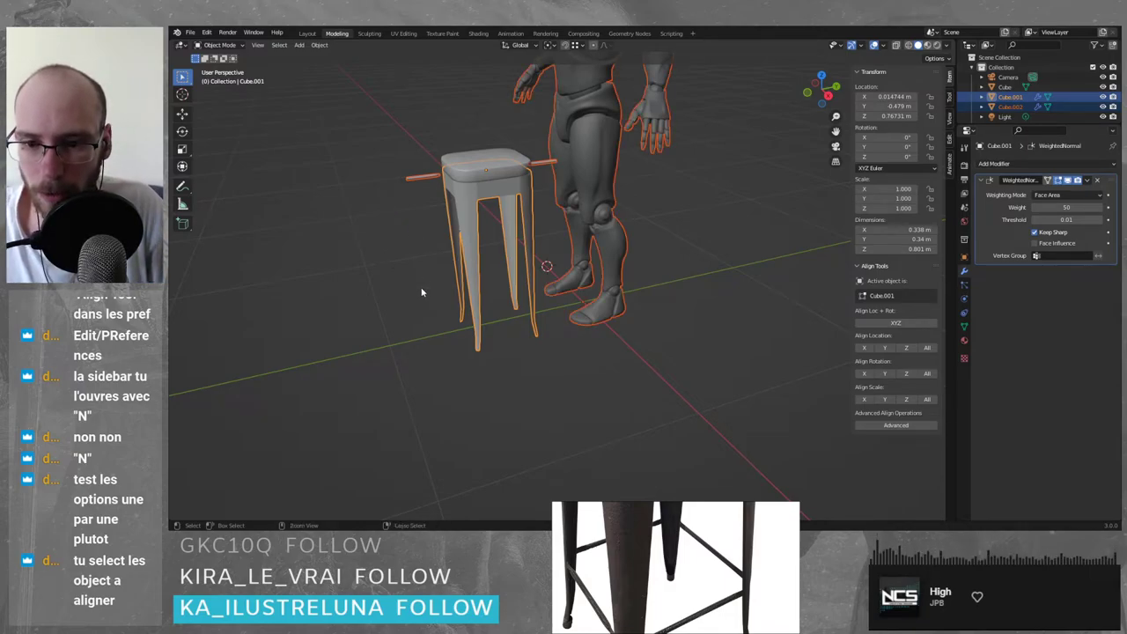
key(ctrl+z)
- Try the all-axes location alignment with the crossbar as active object and the stool legs selected, and undo it
drag(404, 234, 498, 344)
scroll(495, 304, up, 1)
shift+click(484, 275)
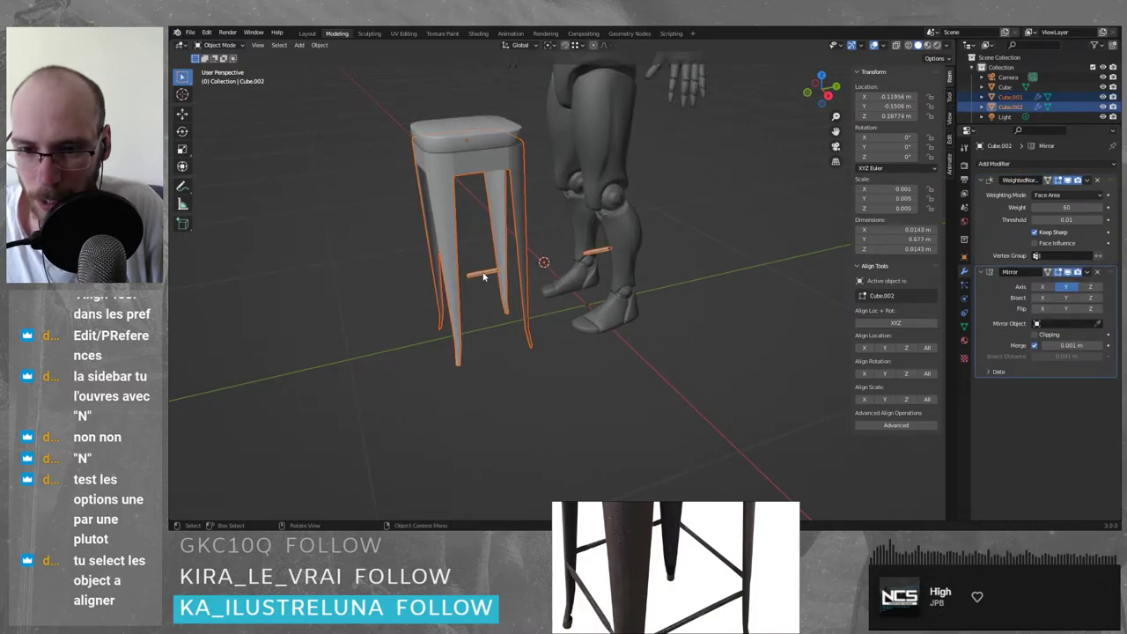
click(928, 349)
key(ctrl+z)
key(ctrl+z)
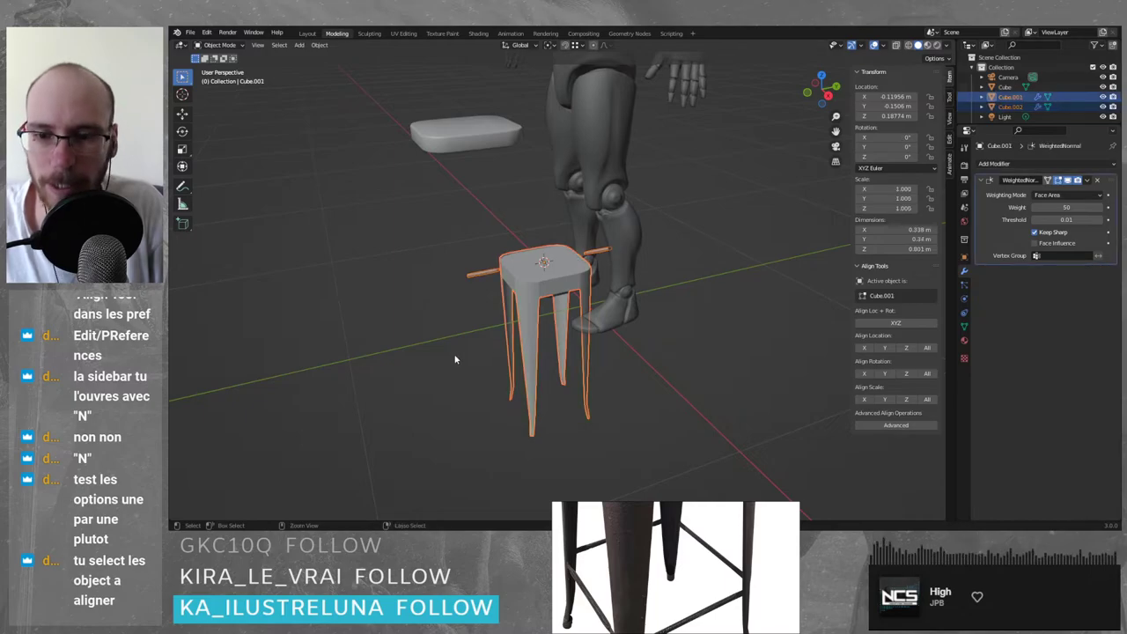
- Save the file and turn off the Y axis of the crossbar's Mirror modifier
click(591, 408)
scroll(488, 314, up, 2)
scroll(487, 310, up, 3)
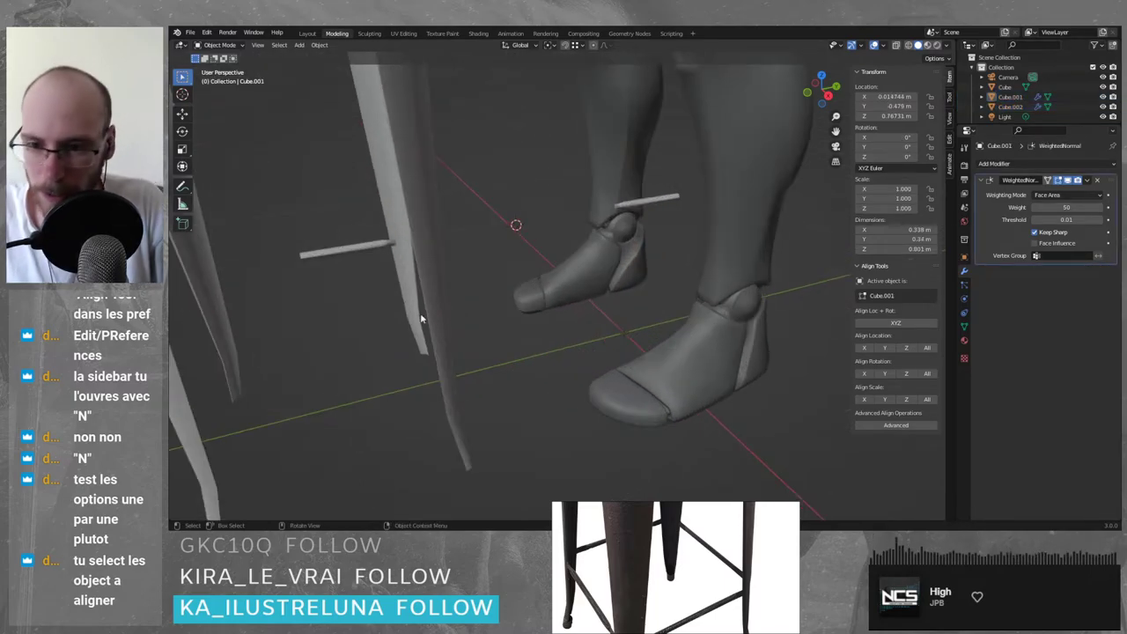
drag(287, 202, 344, 331)
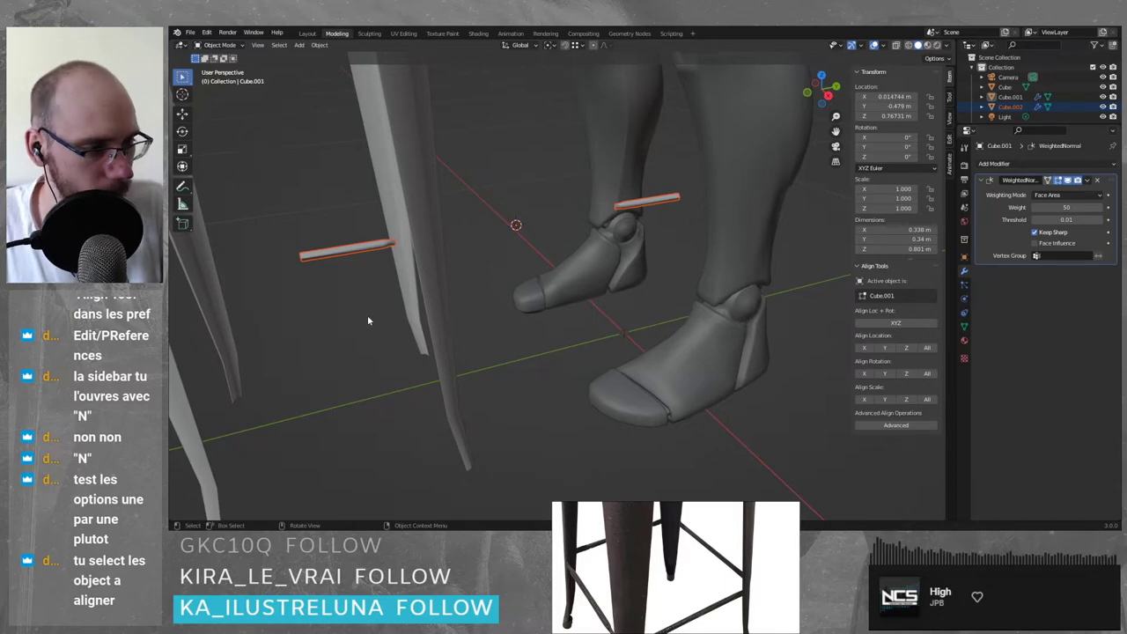
middle_drag(326, 301, 585, 203)
key(ctrl+s)
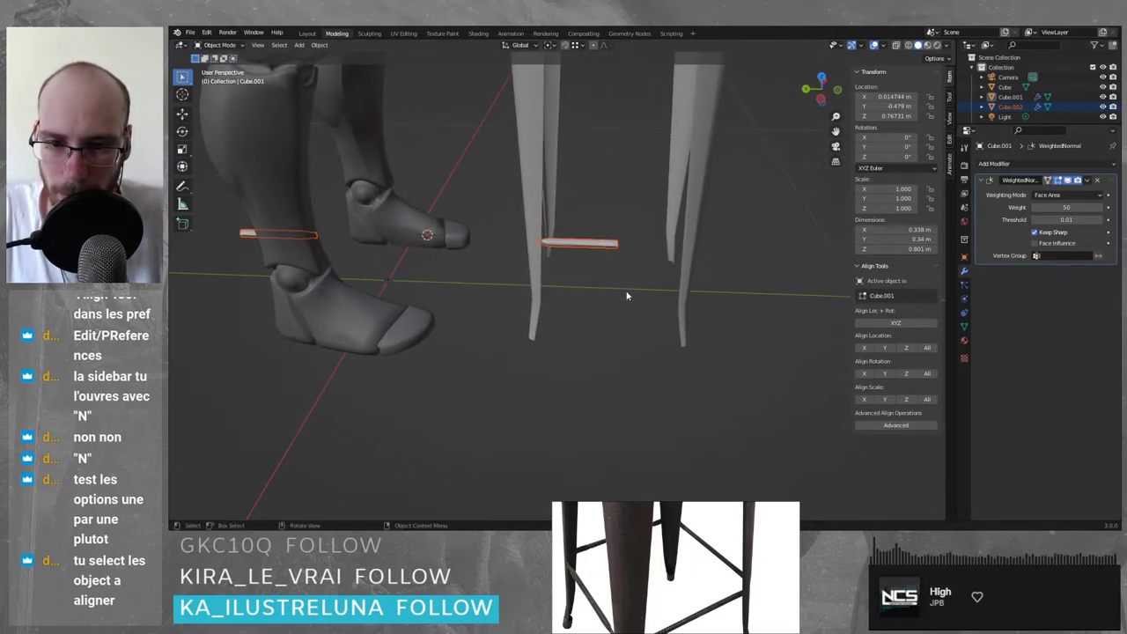
click(607, 294)
click(581, 245)
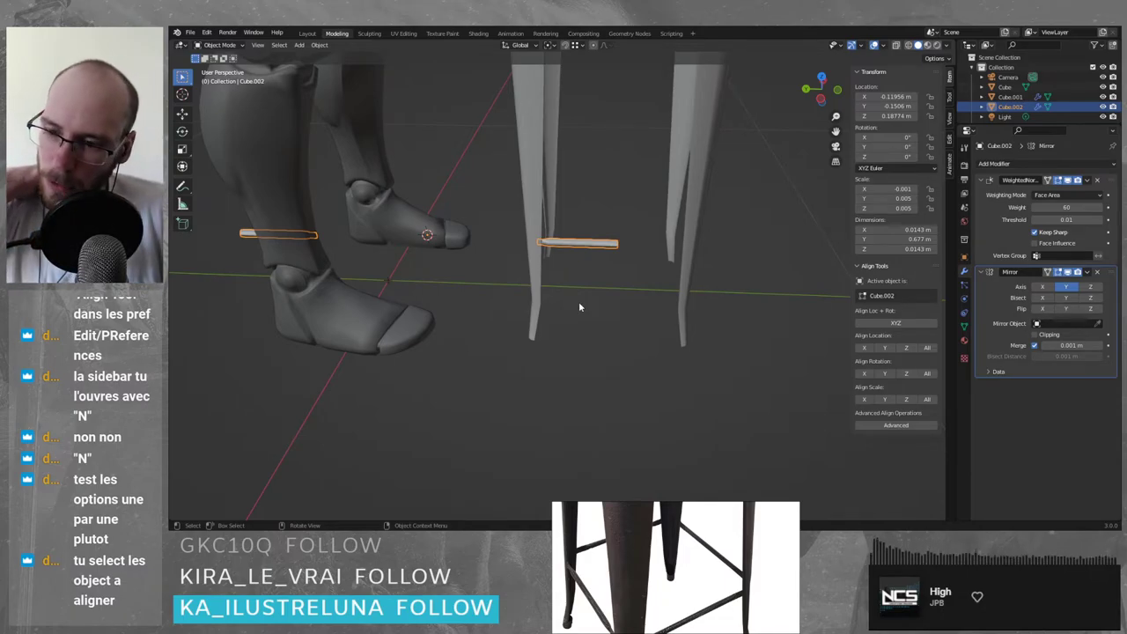
click(1062, 288)
- Set the crossbar's origin to its geometry
middle_drag(654, 246, 590, 229)
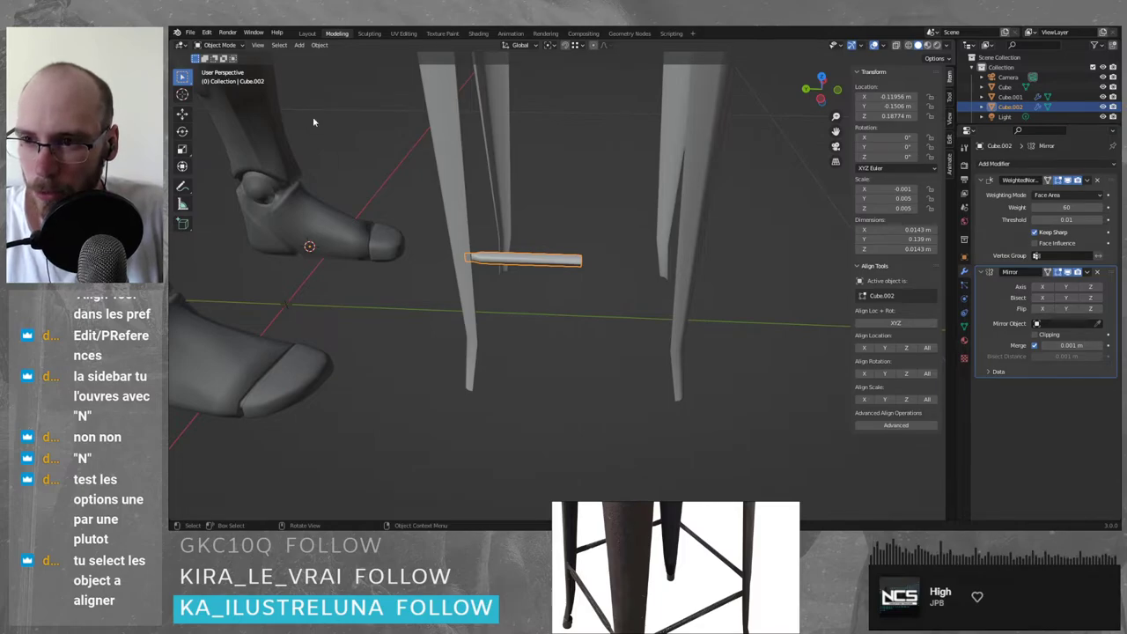
click(318, 45)
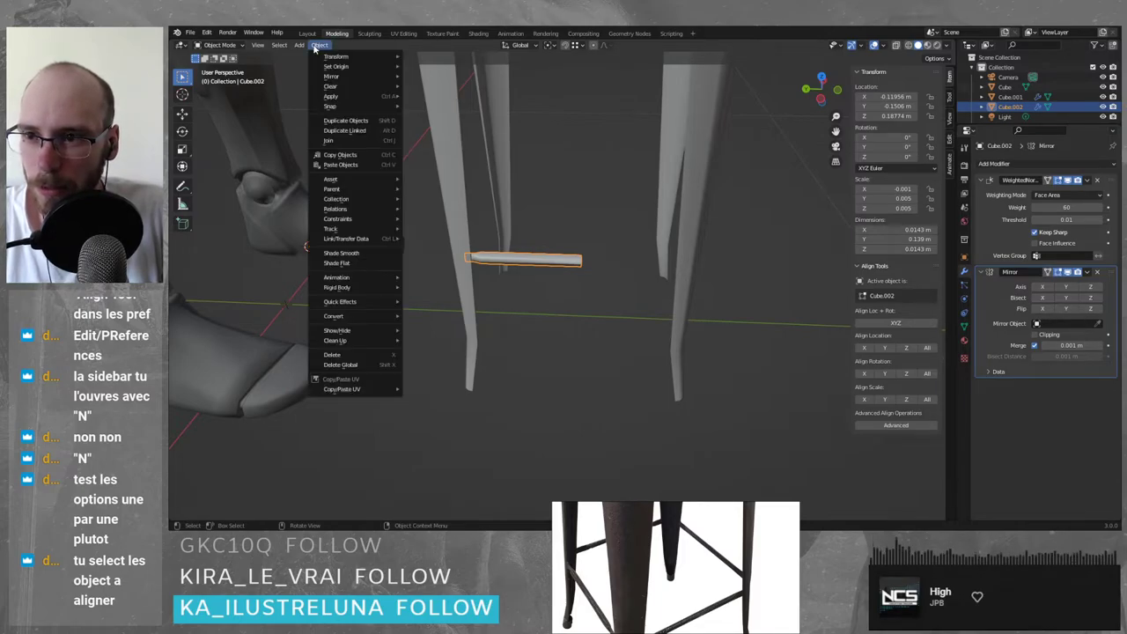
mouse_move(352, 67)
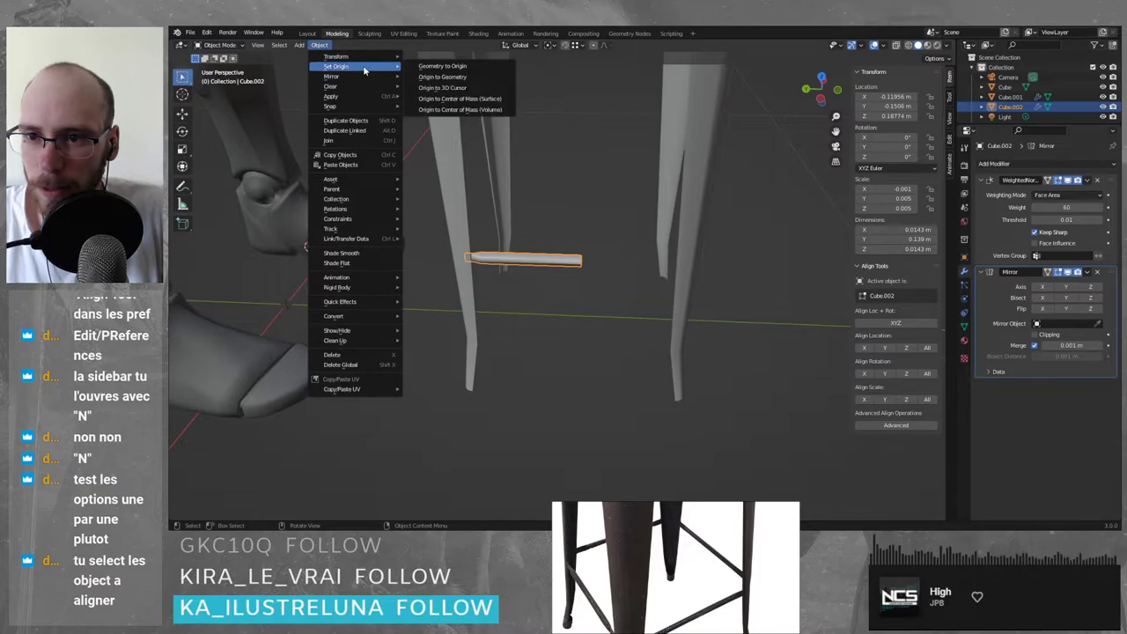
click(483, 76)
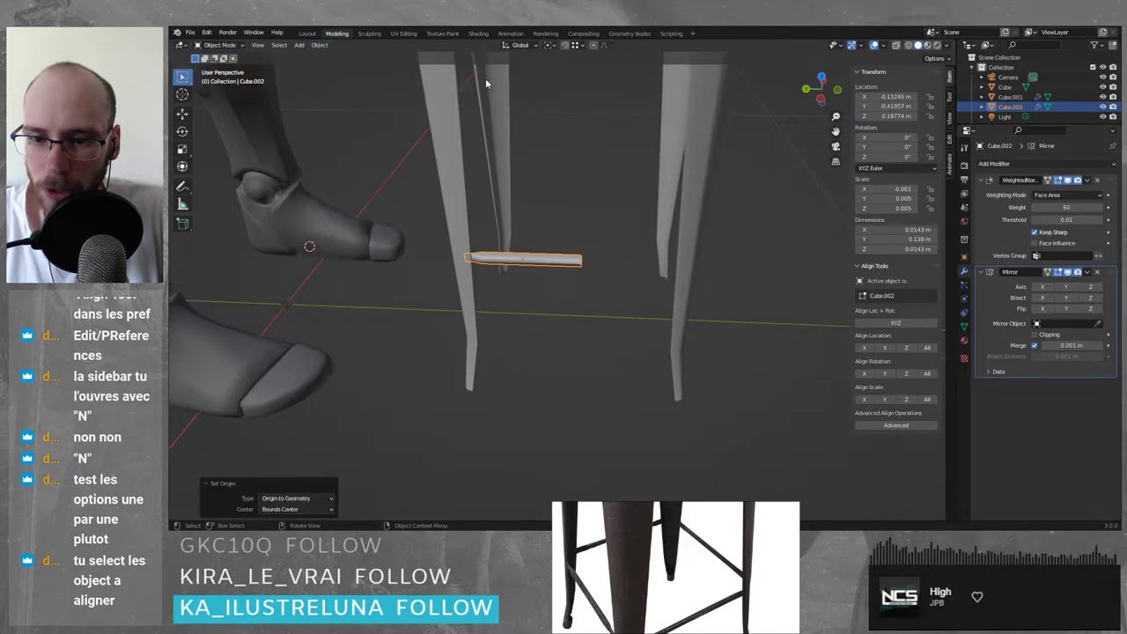
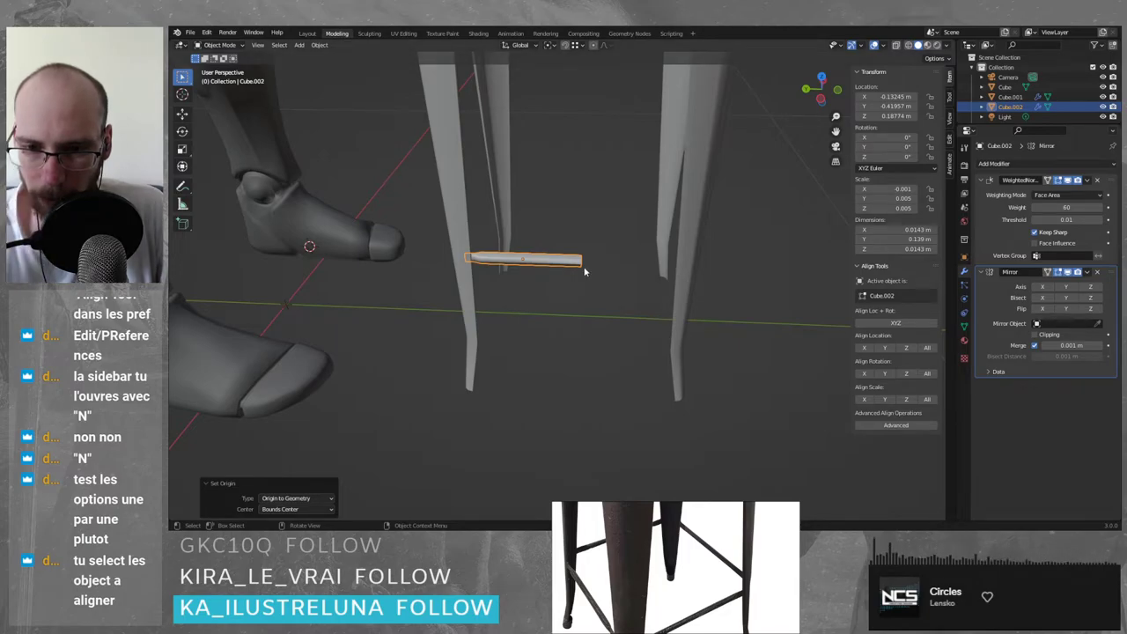
- Cap the crossbar's open inner end with a face and try snapping the 3D cursor to the active element there
scroll(588, 270, up, 4)
middle_drag(594, 271, 580, 251)
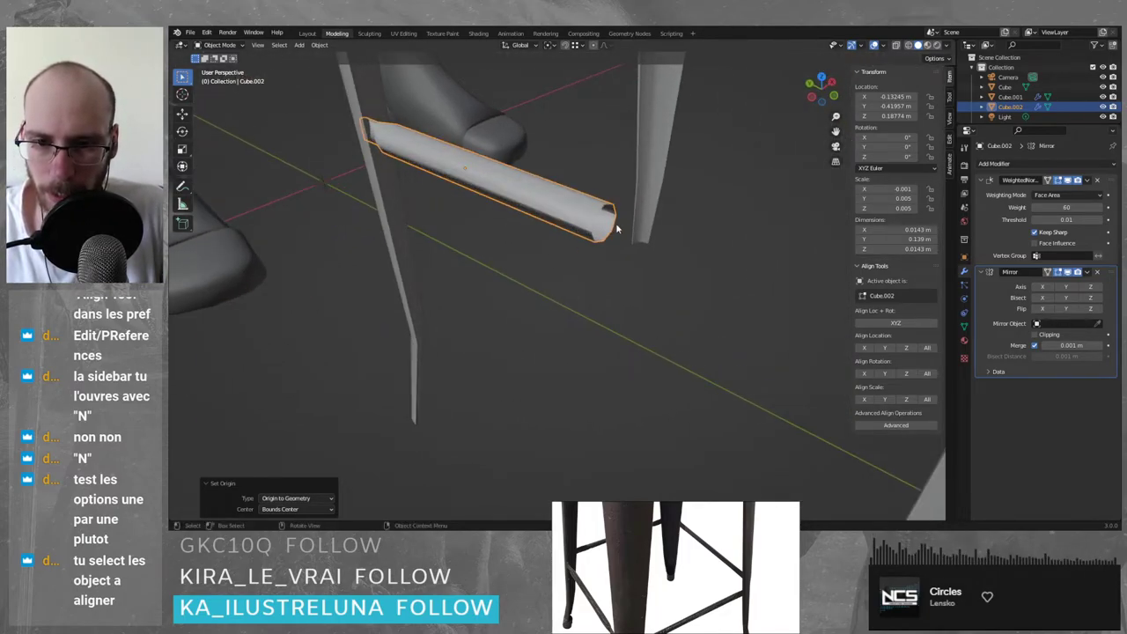
key(Tab)
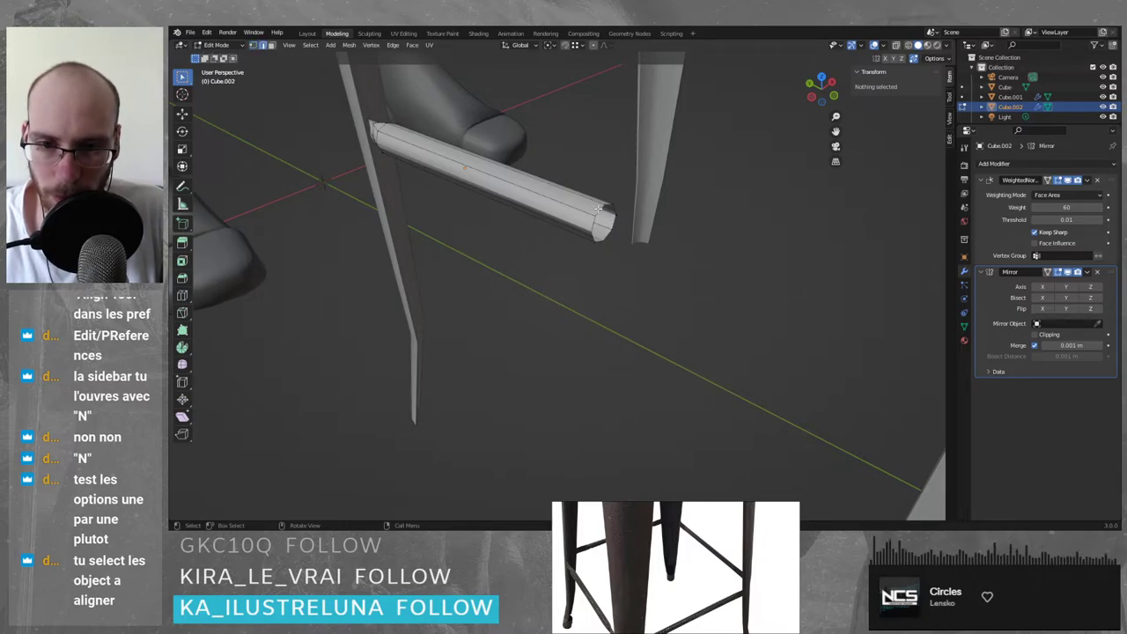
click(598, 209)
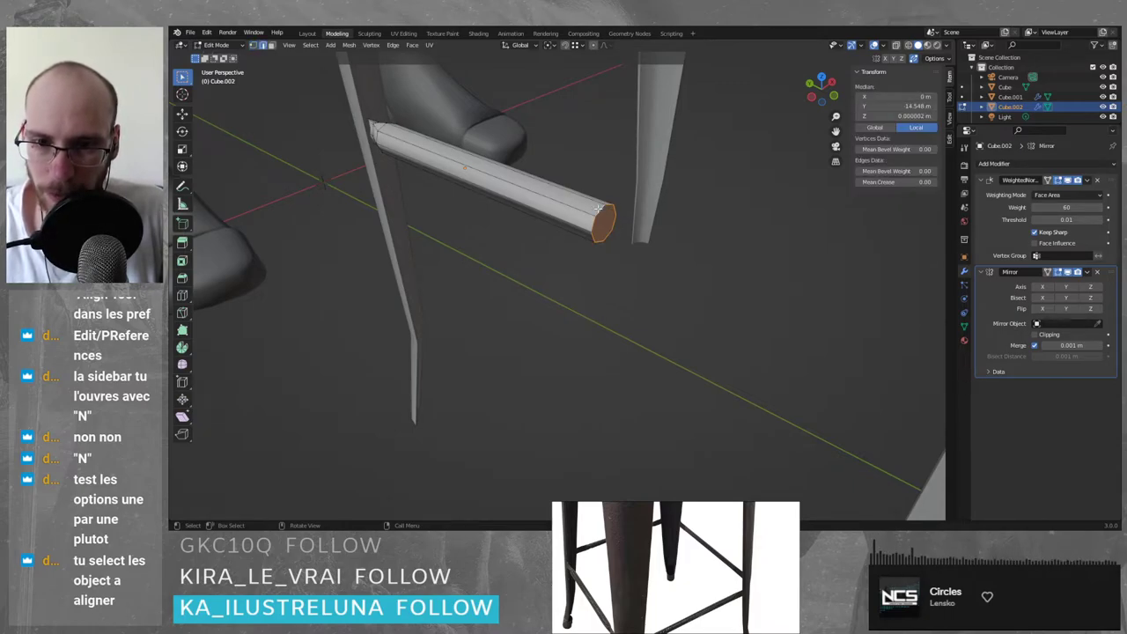
key(shift+s)
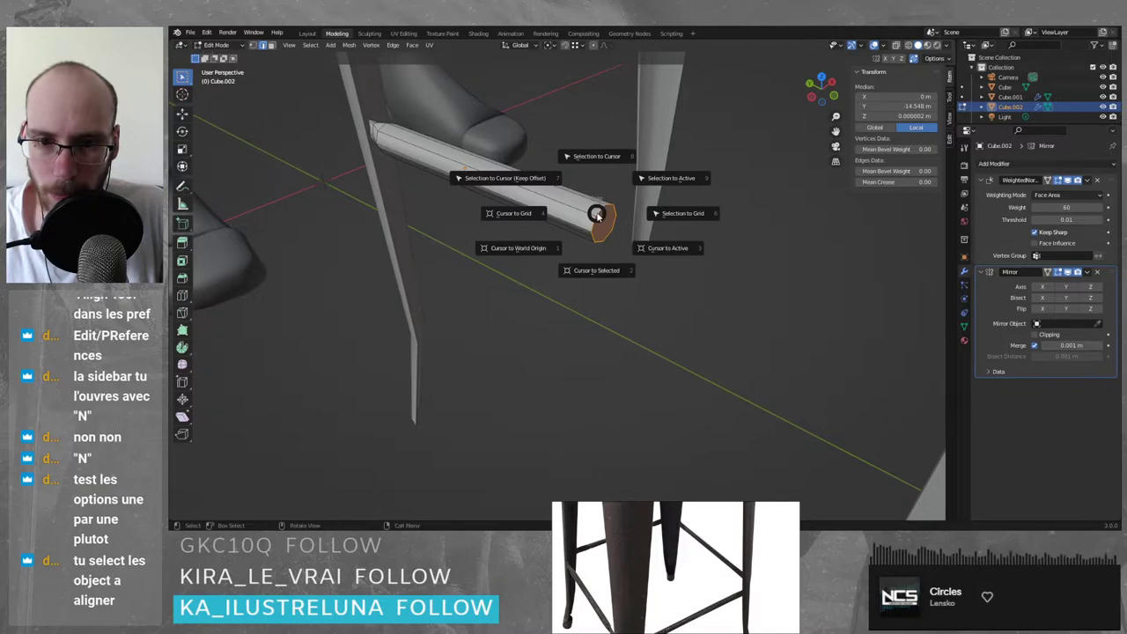
click(669, 250)
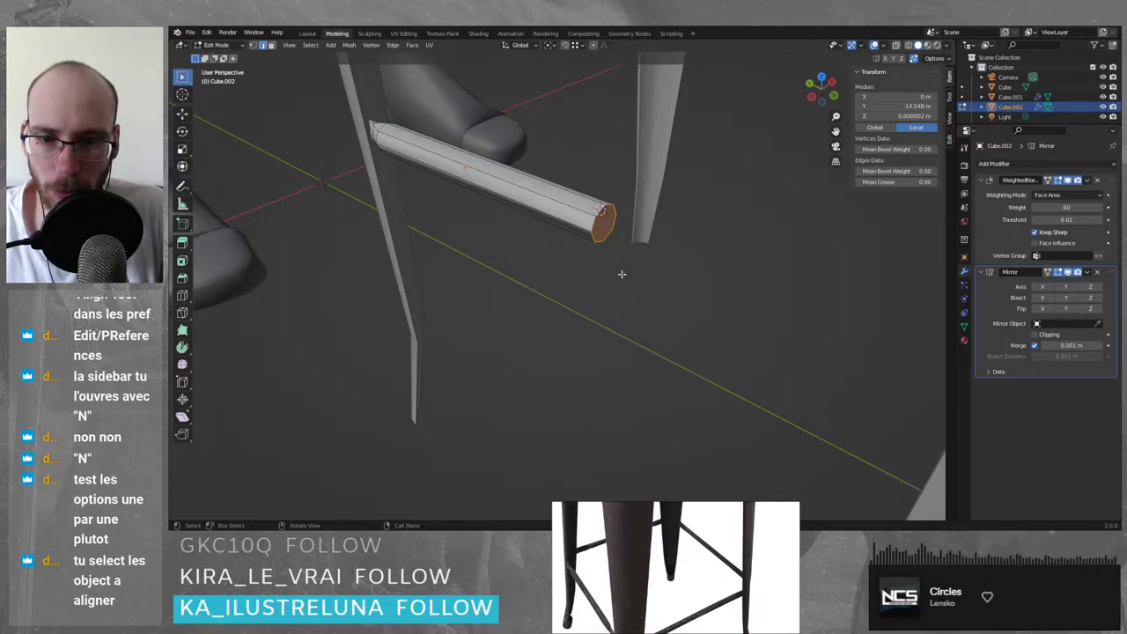
middle_drag(666, 244, 586, 236)
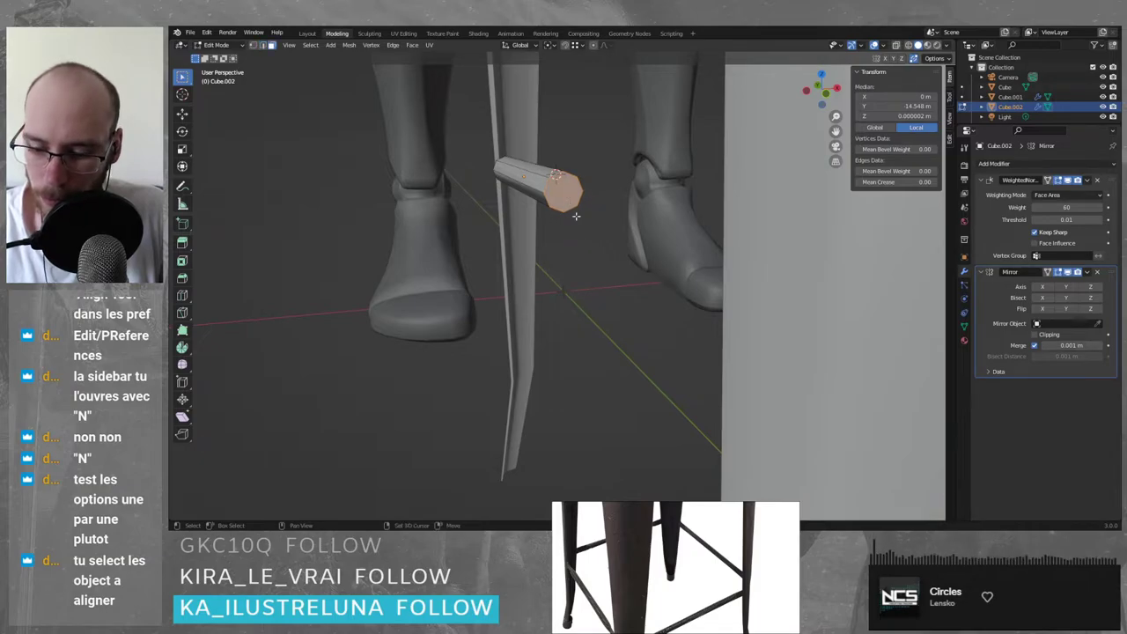
- Snap the 3D cursor to the centre of the crossbar's inner end face, using that face as the active element
key(shift+s)
click(626, 250)
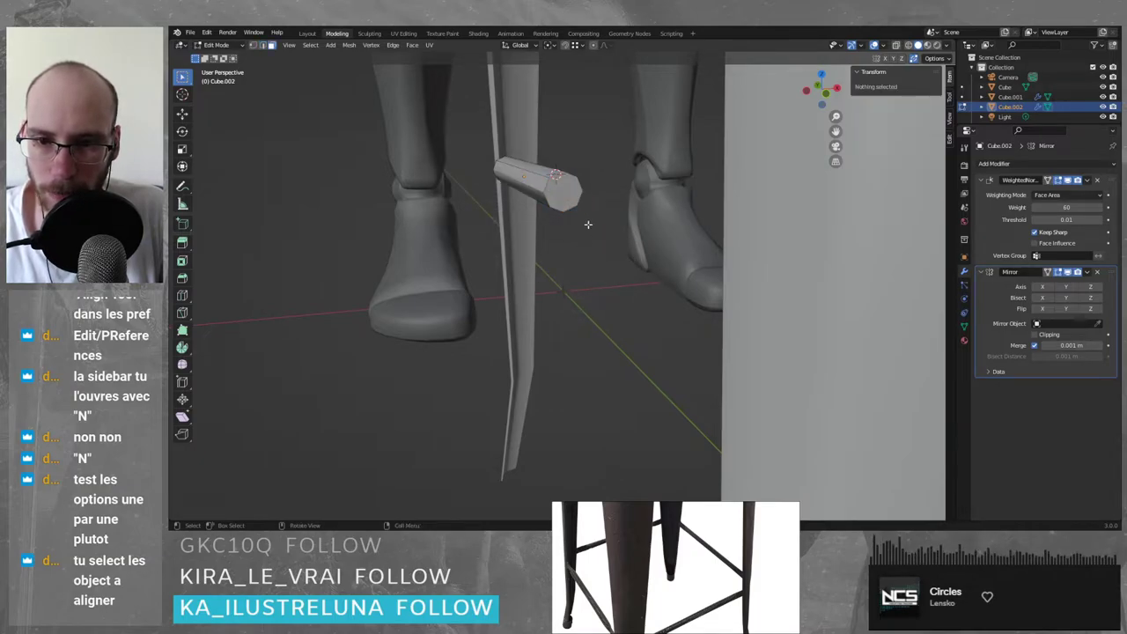
key(shift+s)
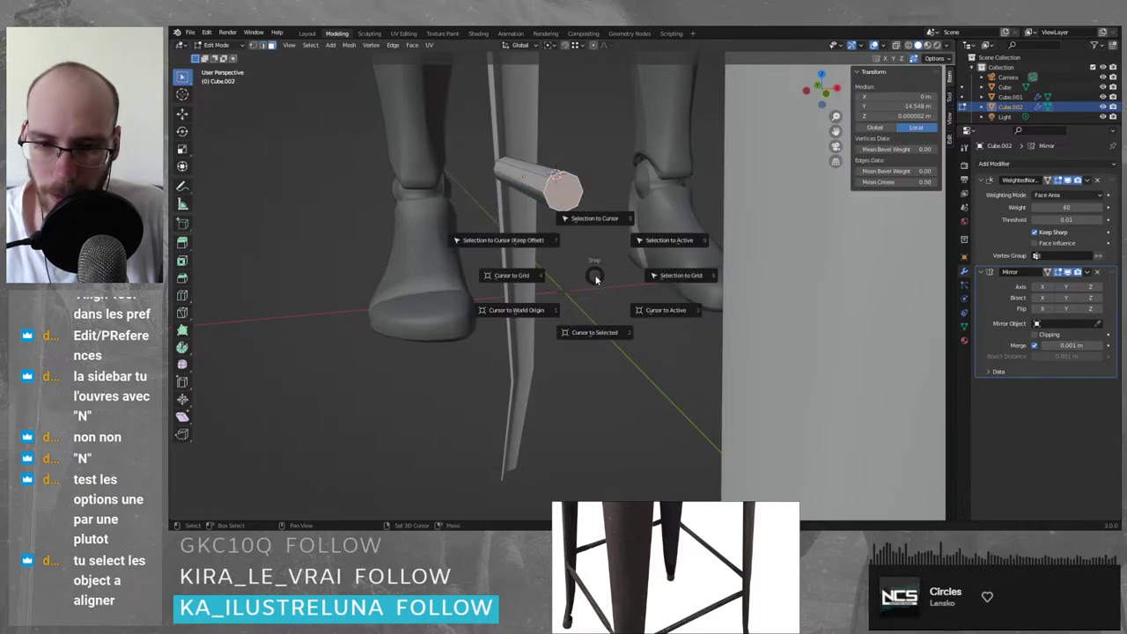
click(663, 313)
middle_drag(569, 286, 580, 289)
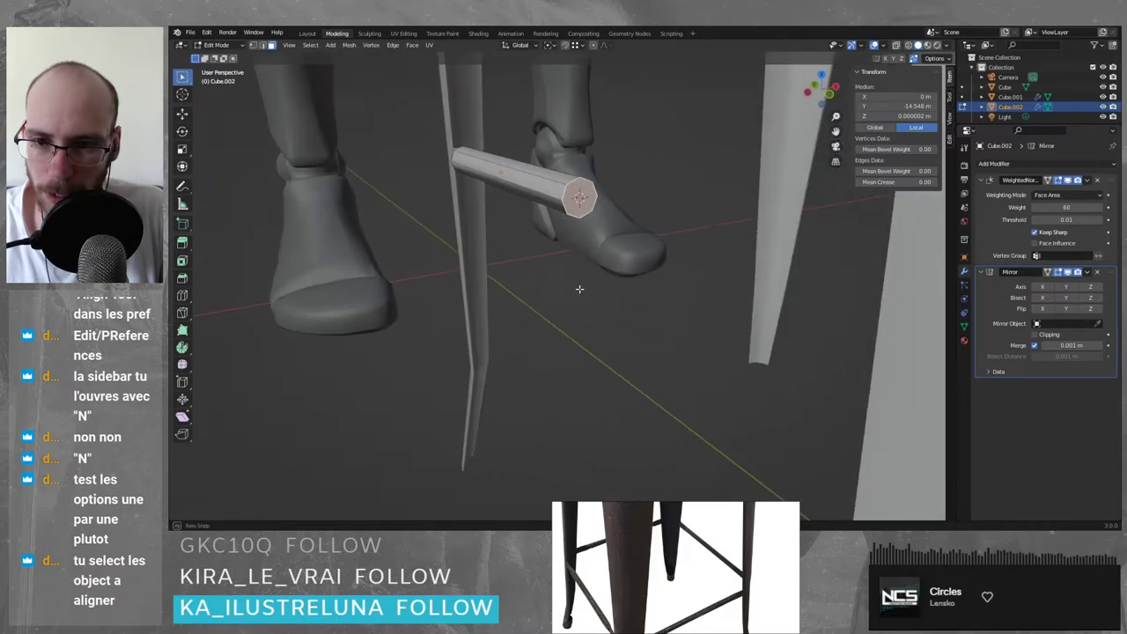
- Set the crossbar's origin to the 3D cursor in Object Mode
key(Tab)
click(319, 45)
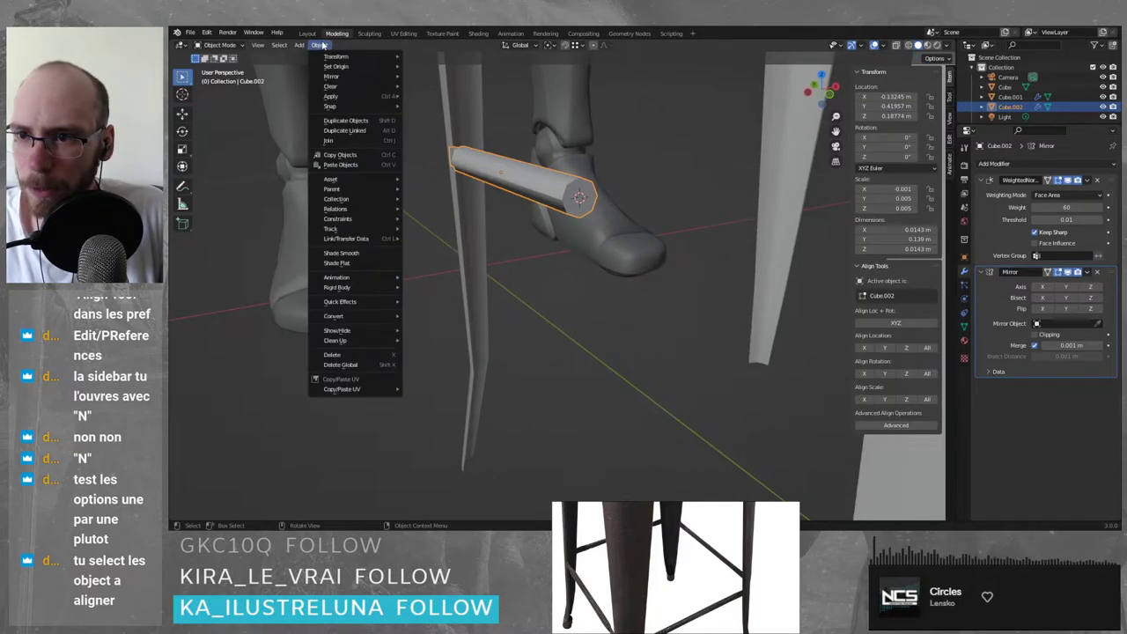
mouse_move(336, 66)
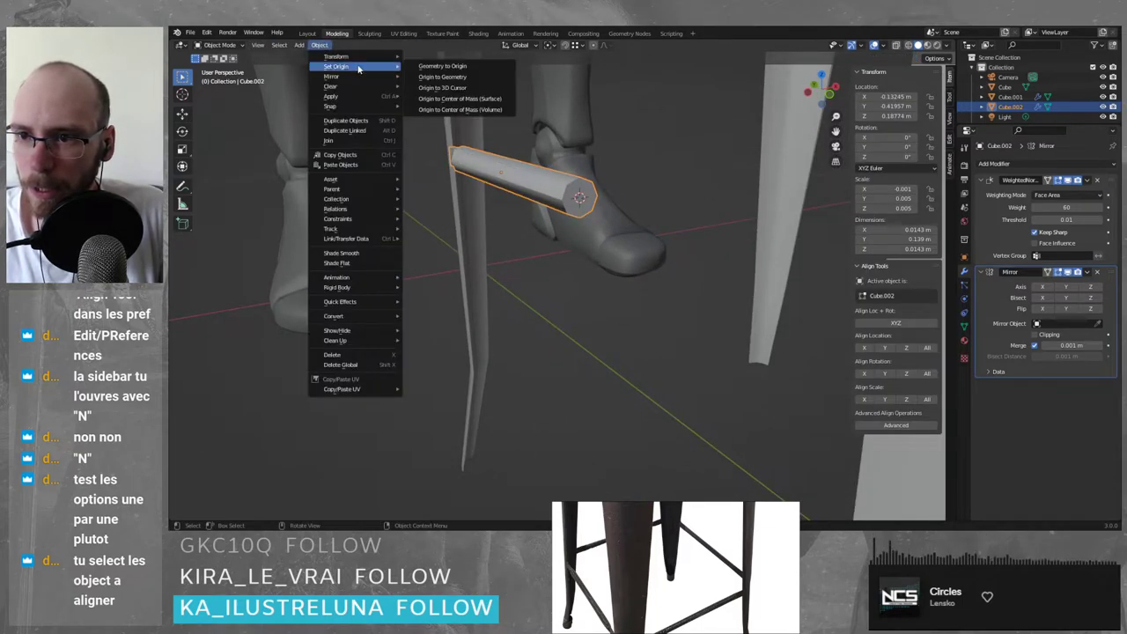
click(482, 88)
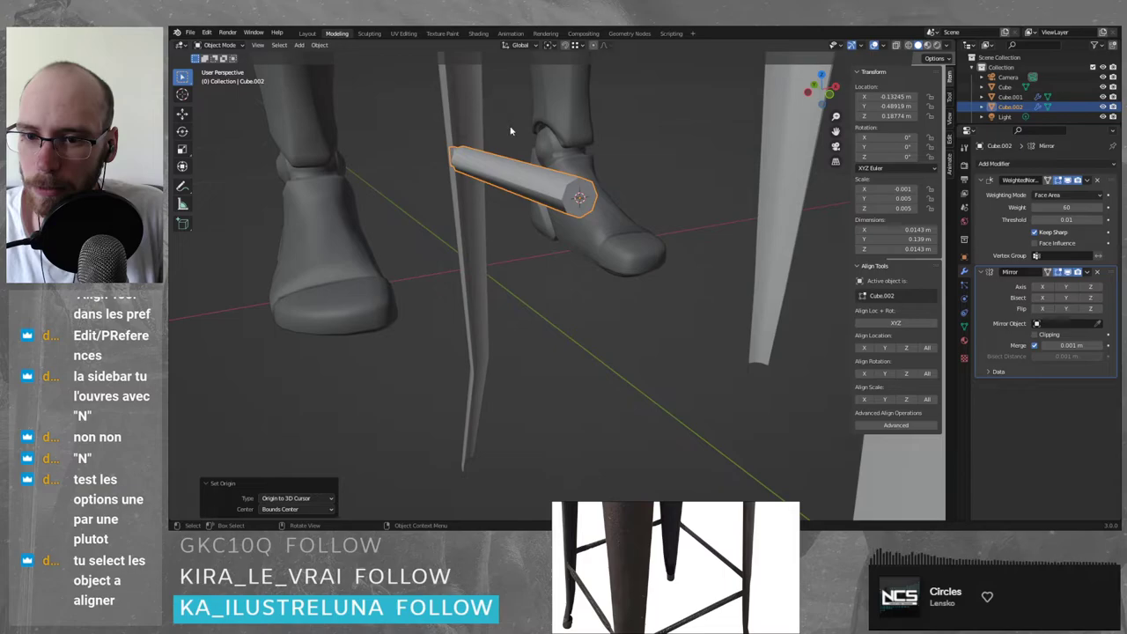
- Delete the cap face at the crossbar's inner end and mirror the crossbar along the Y axis
middle_drag(511, 130, 557, 252)
key(Tab)
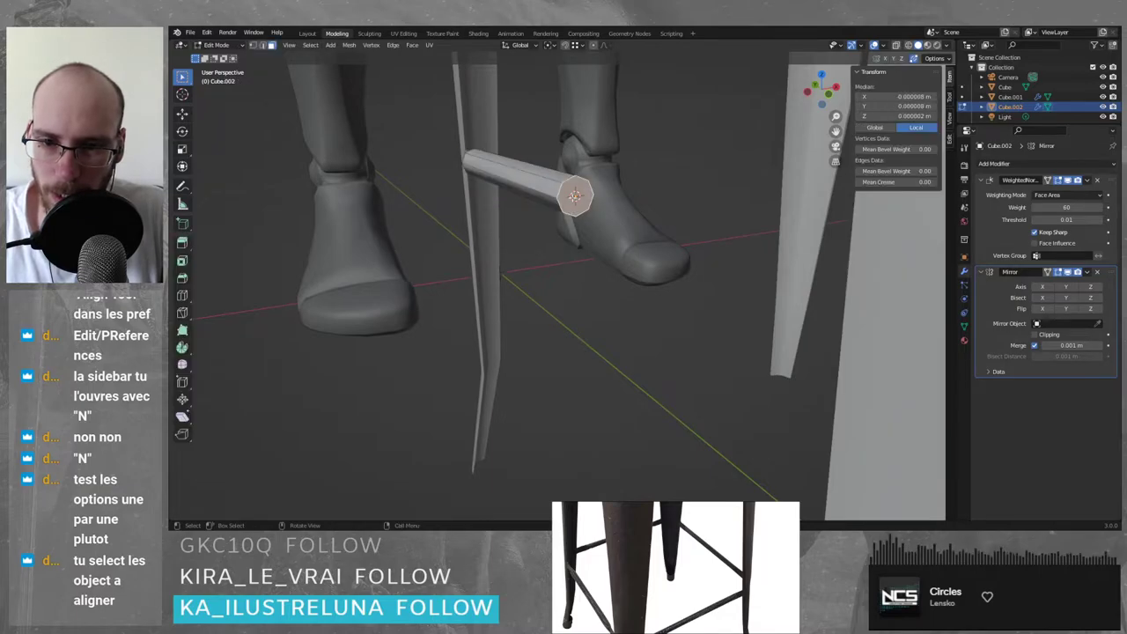
key(x)
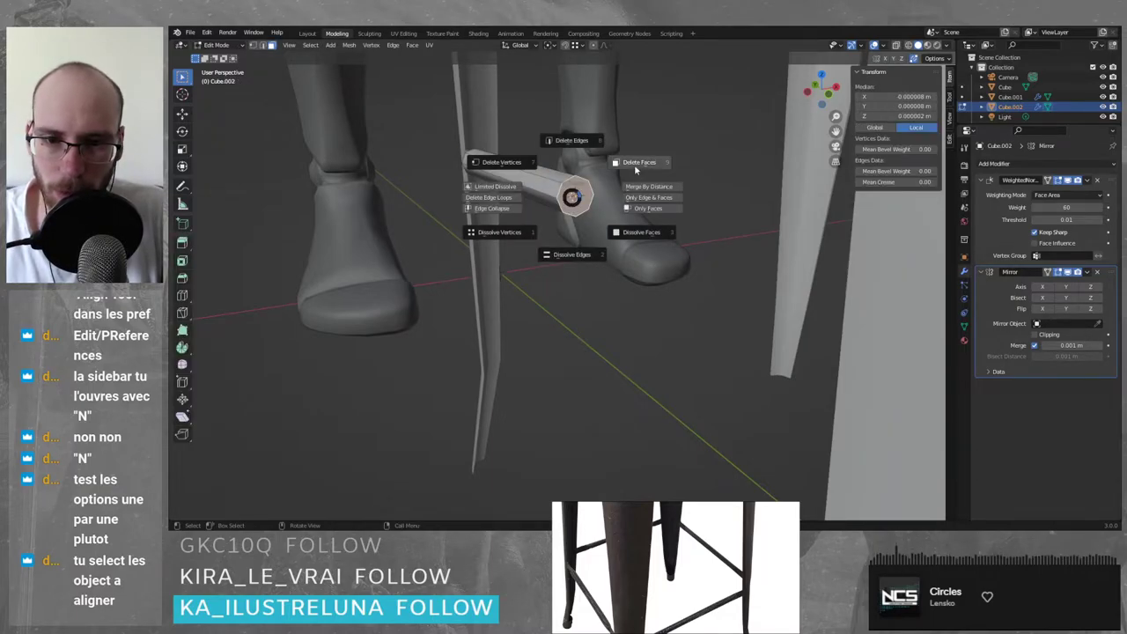
click(636, 165)
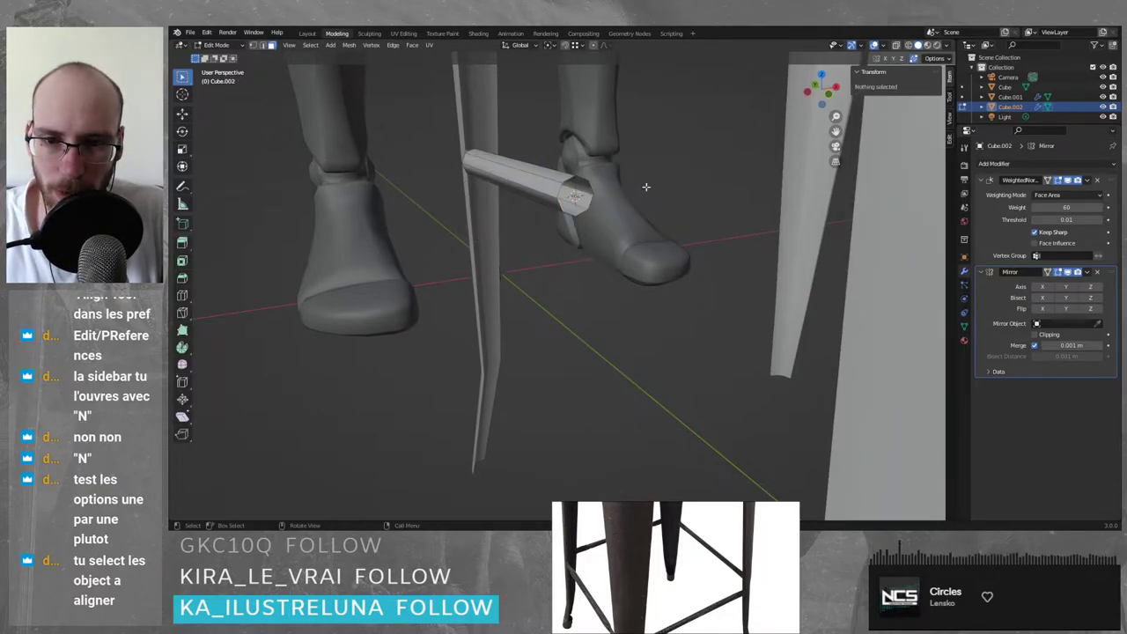
click(1067, 286)
middle_drag(633, 252, 511, 319)
key(Tab)
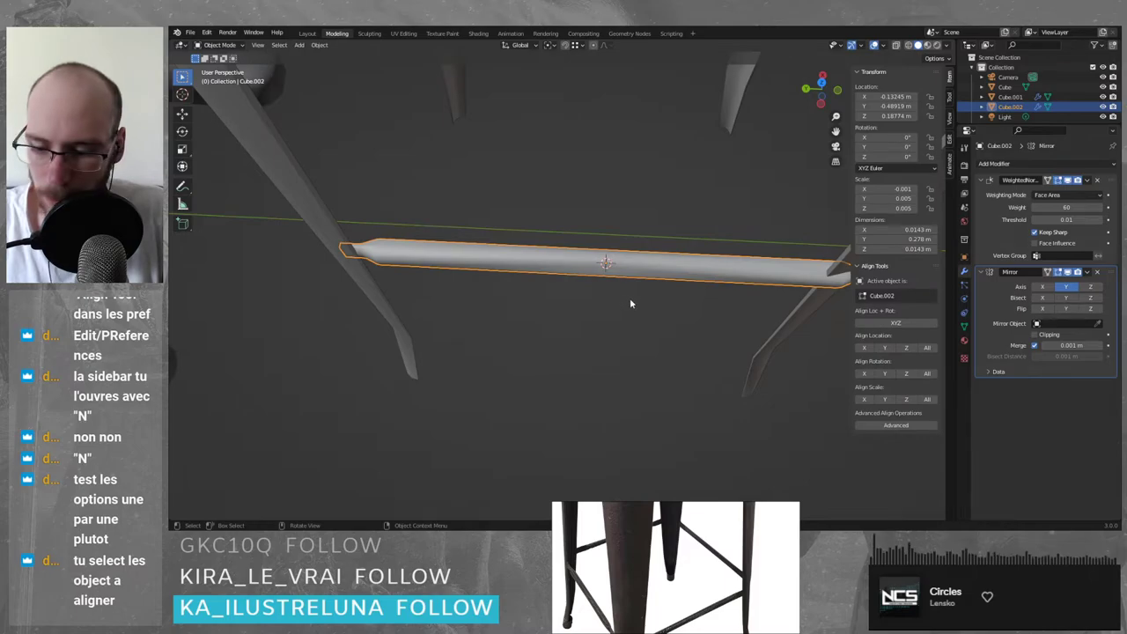
- Move the crossbar's inner end vertices about 0.016 m along Y, away from the 3D cursor
key(Tab)
key(shift+z)
key(a)
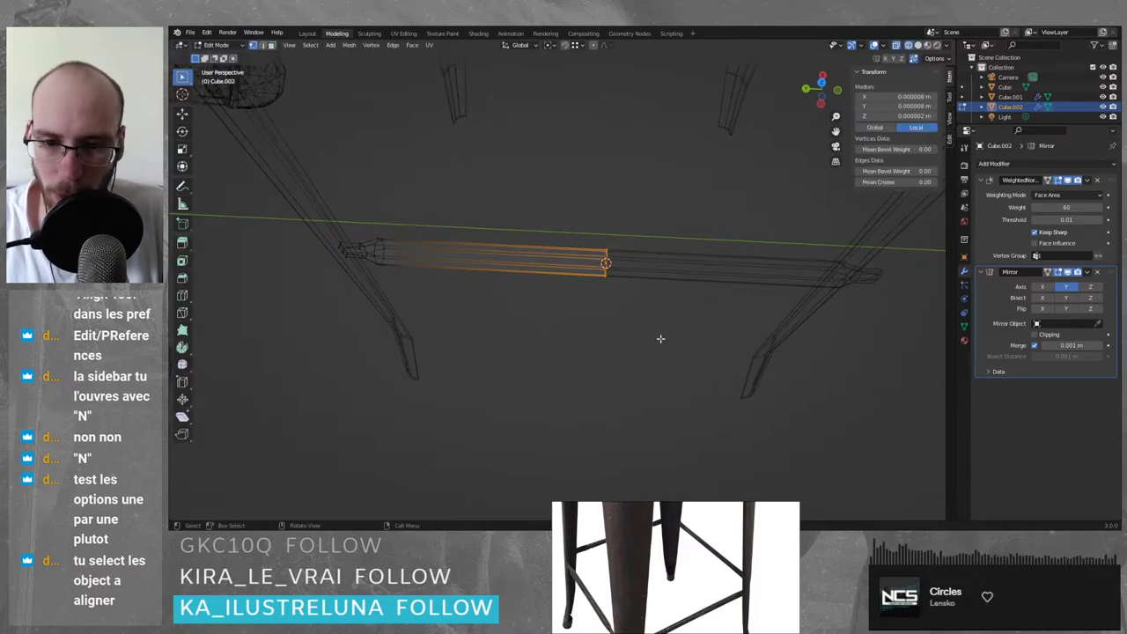
key(g)
key(y)
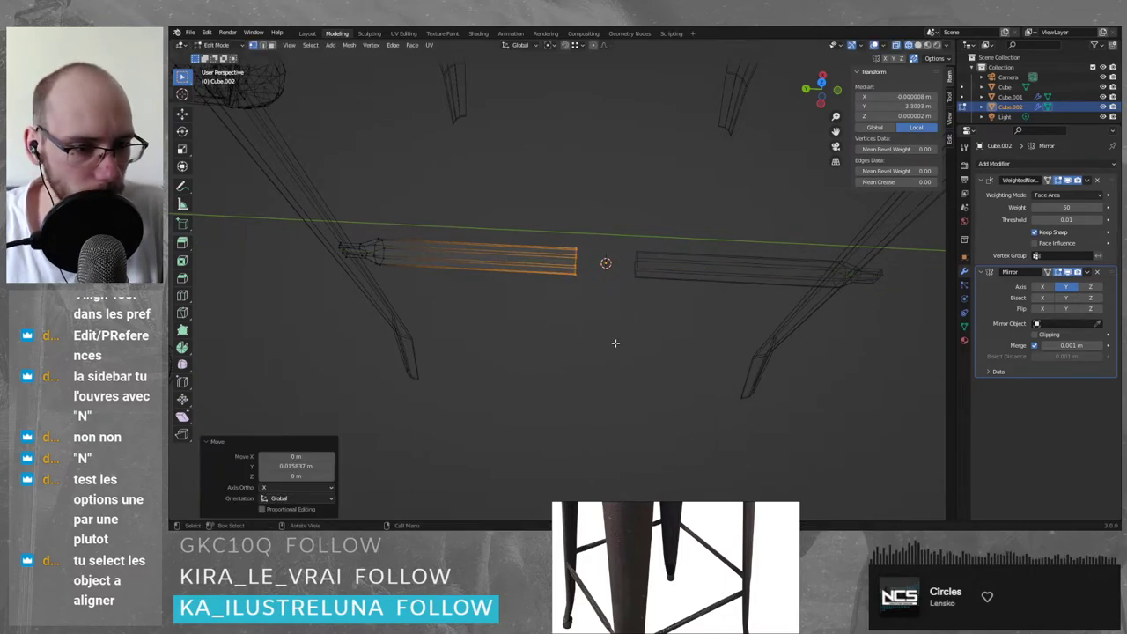
click(614, 342)
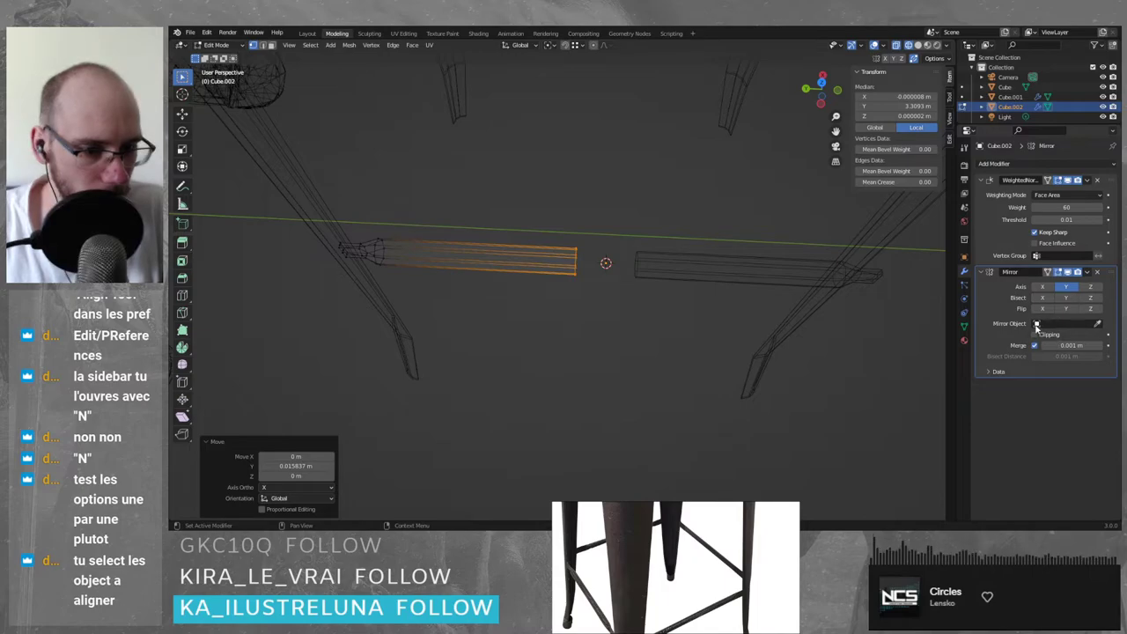
- Set the stool legs object, Cube.001, as the crossbar's mirror object
click(1040, 324)
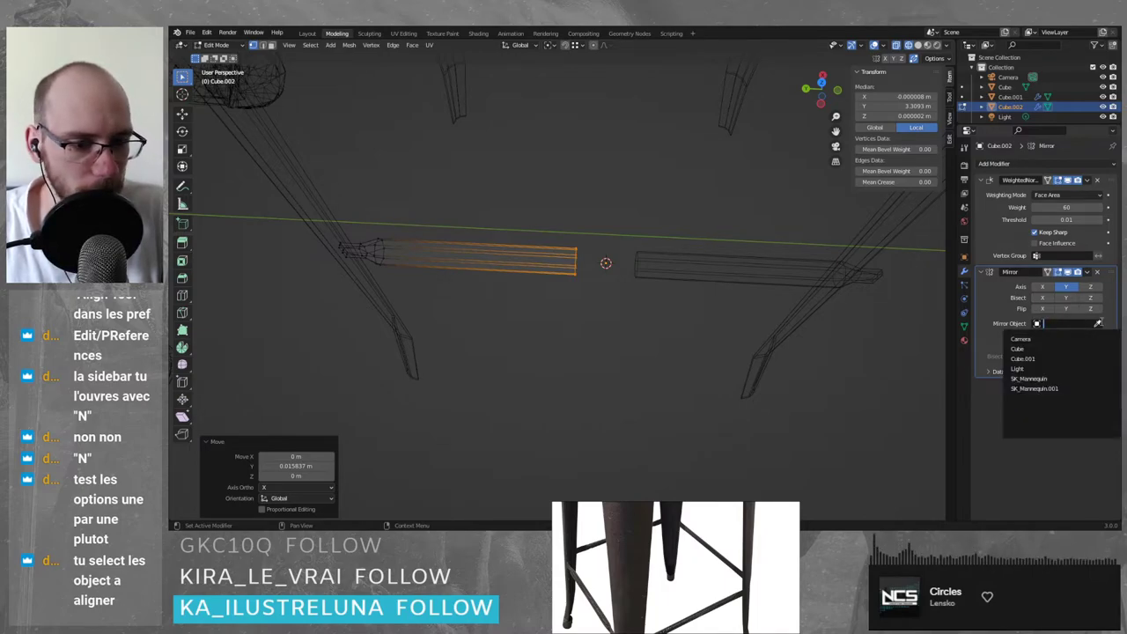
click(1098, 324)
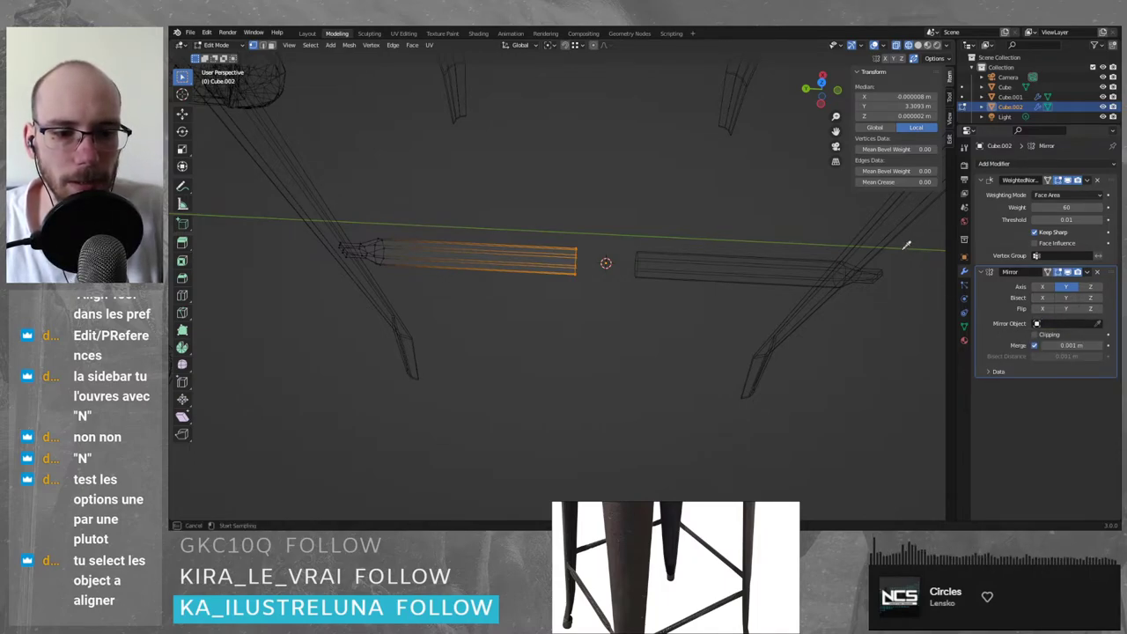
click(879, 229)
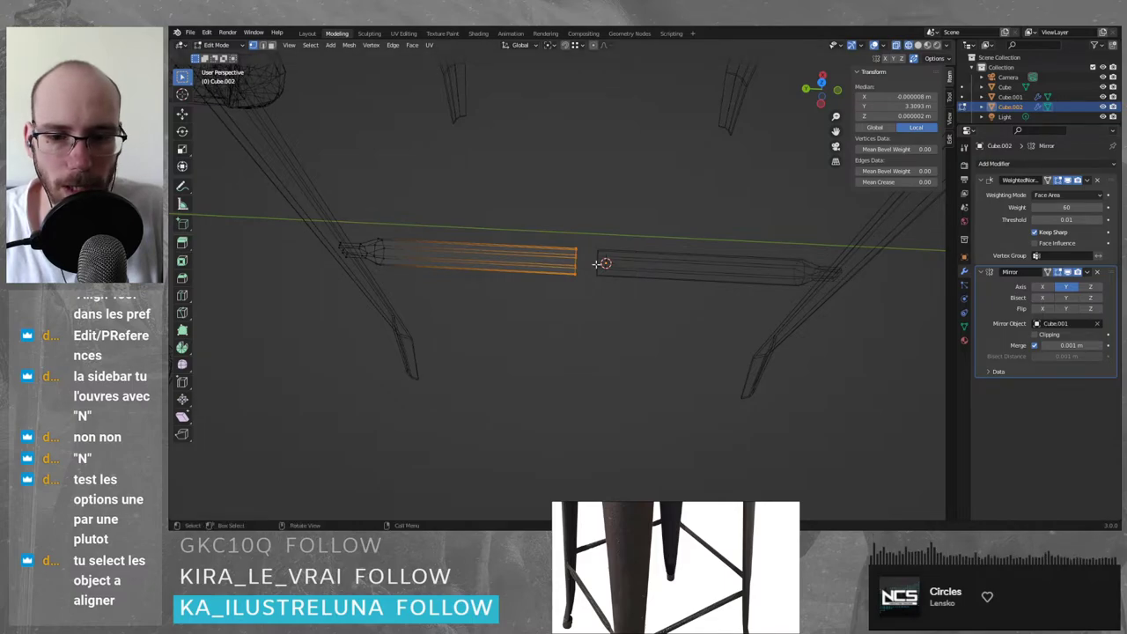
- Move the crossbar's inner end vertices along Y to meet the mirrored half, then return to Object Mode
key(g)
key(y)
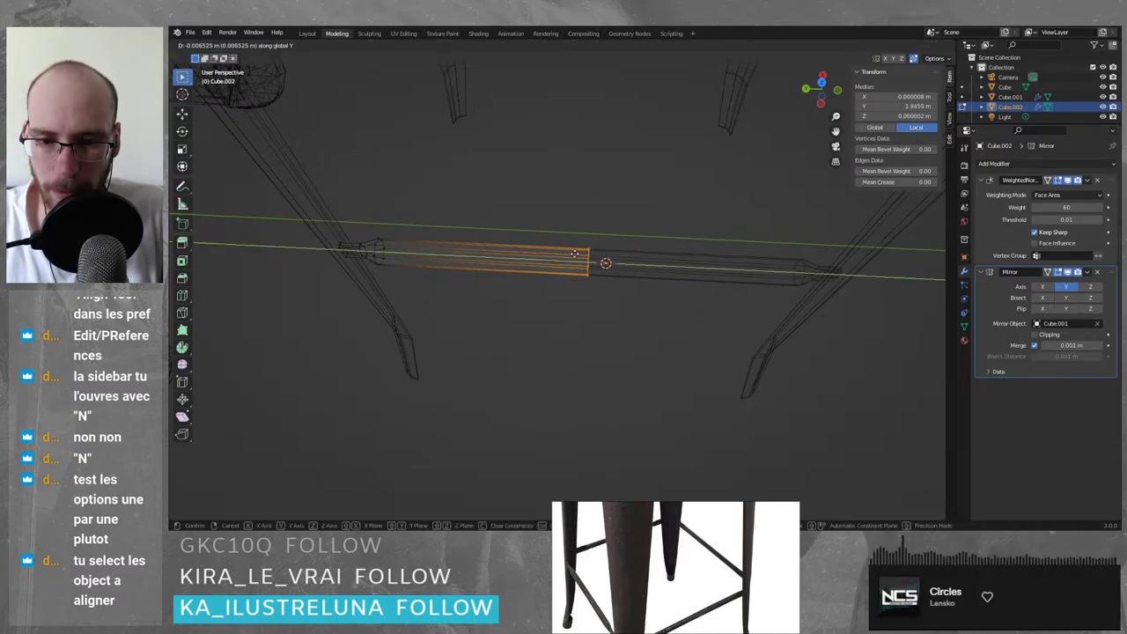
click(600, 282)
key(Tab)
click(621, 351)
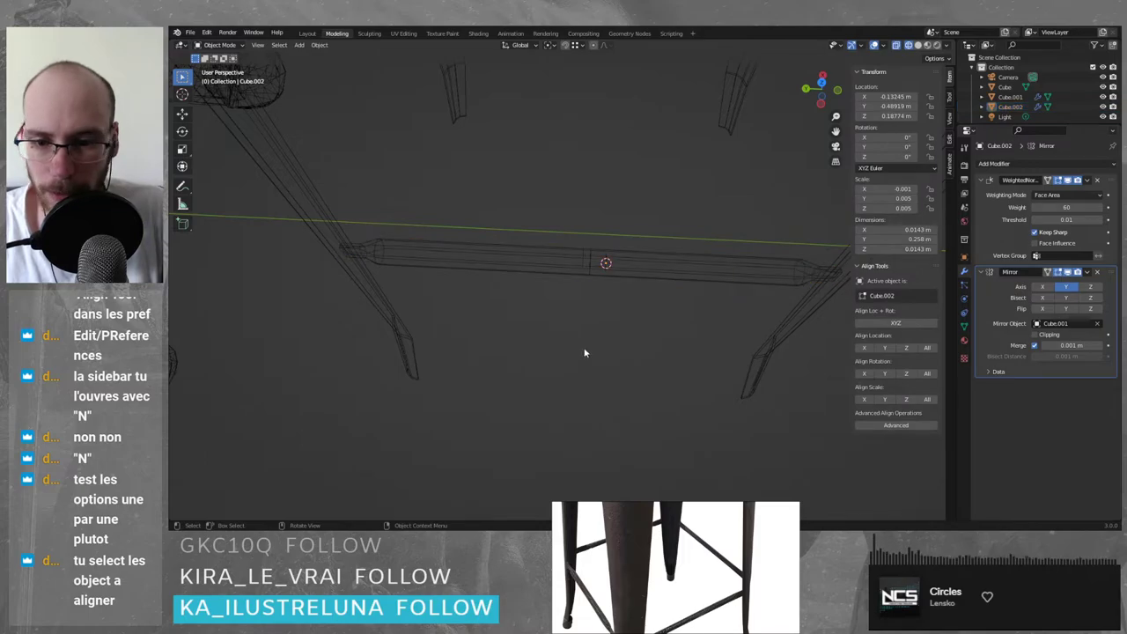
- Examine the mirrored crossbar in solid shading, from the whole stool down to where its ends meet the legs
key(shift+z)
scroll(586, 330, down, 5)
middle_drag(583, 320, 586, 290)
scroll(608, 297, down, 6)
scroll(607, 293, up, 3)
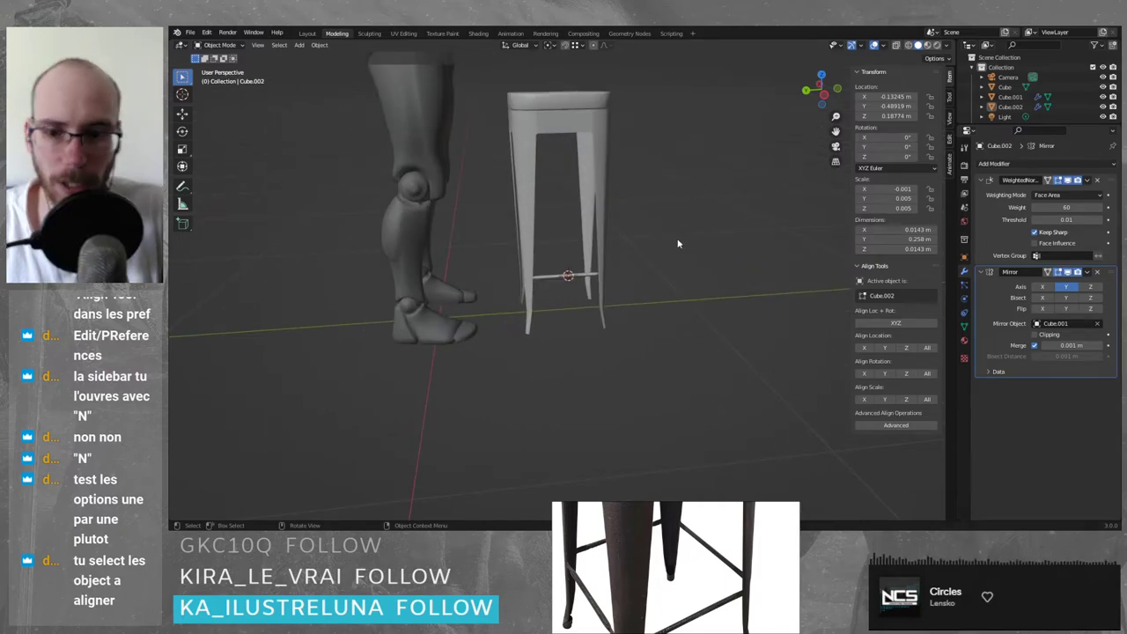
middle_drag(511, 262, 465, 215)
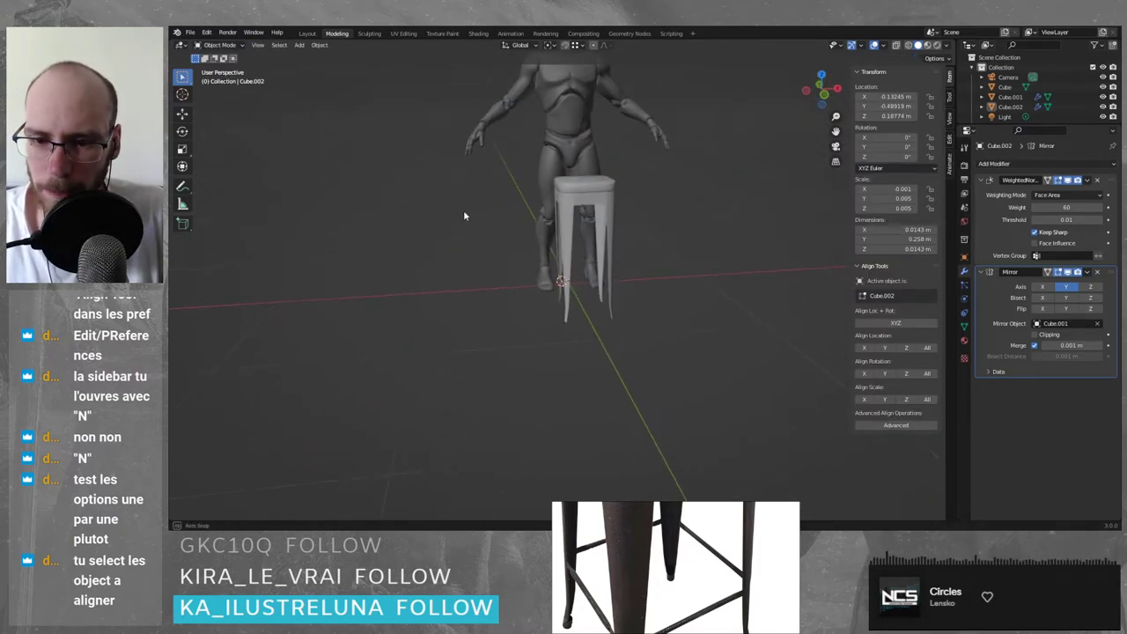
click(579, 151)
middle_drag(742, 236, 716, 290)
scroll(582, 292, up, 8)
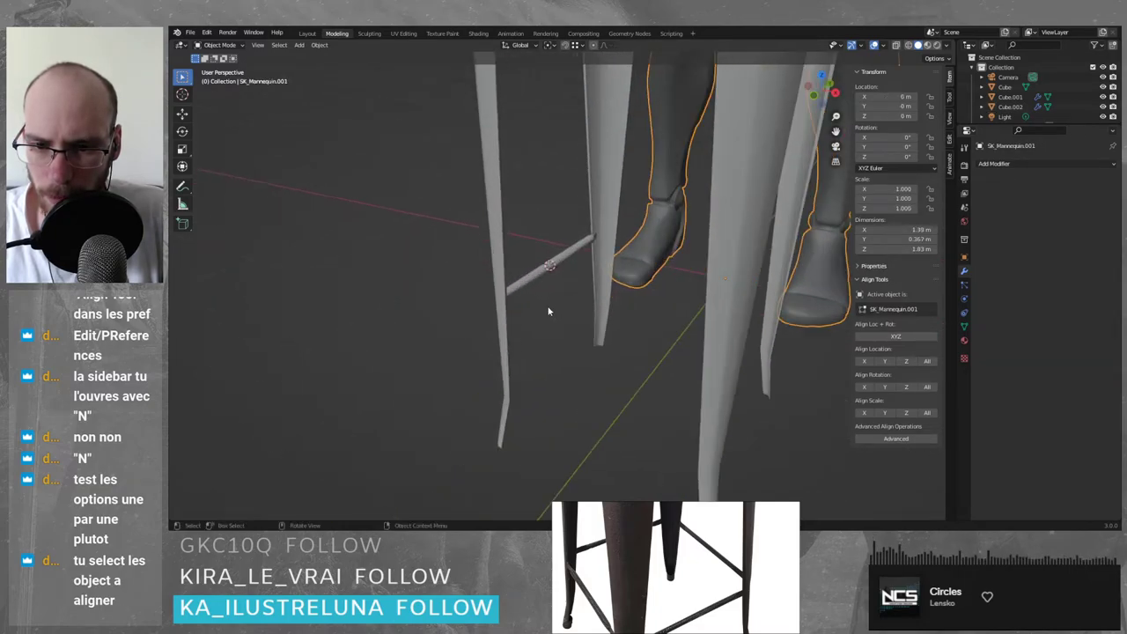
mouse_move(548, 310)
middle_down()
mouse_move(596, 296)
mouse_move(645, 322)
mouse_move(538, 307)
middle_up()
scroll(495, 271, up, 3)
middle_drag(494, 271, 475, 244)
click(542, 245)
scroll(542, 245, down, 10)
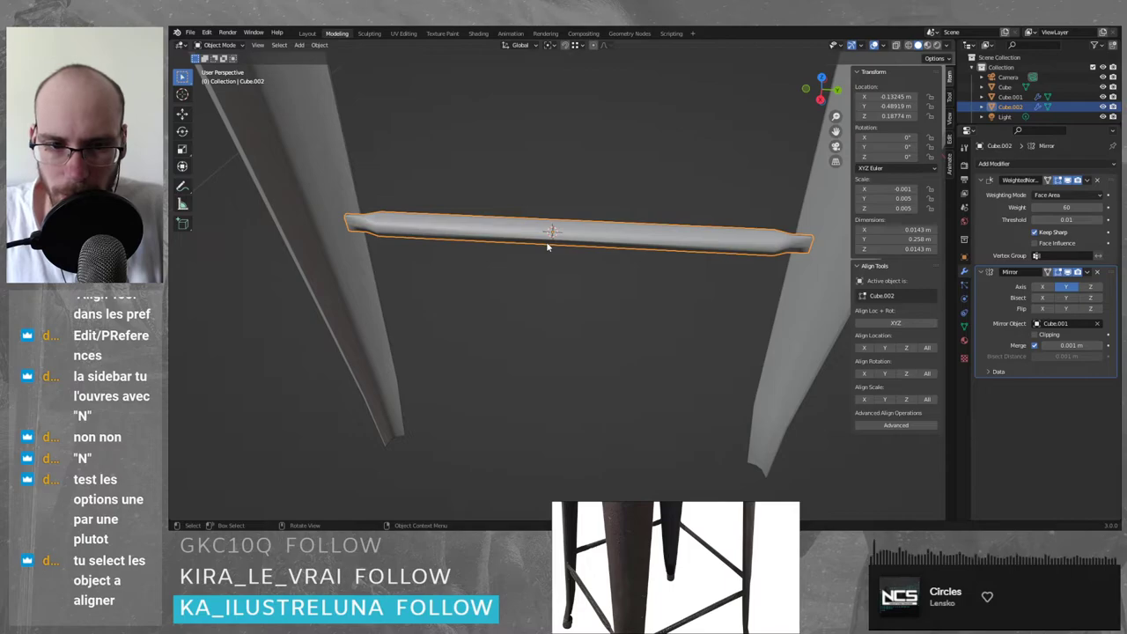
middle_drag(451, 268, 586, 269)
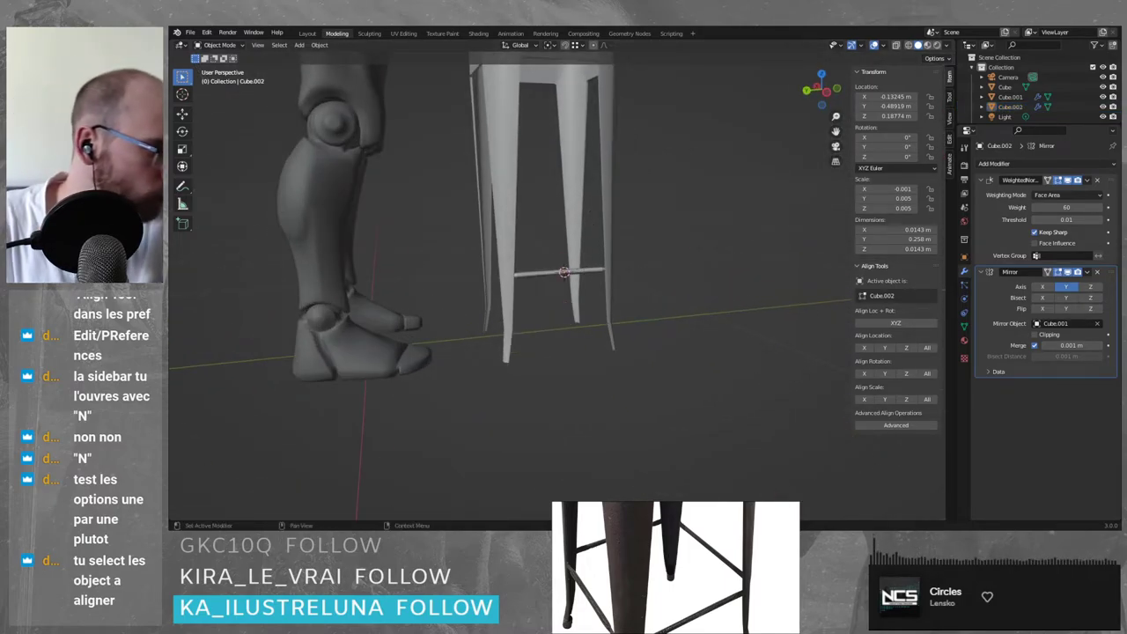
scroll(553, 279, up, 4)
scroll(553, 279, up, 3)
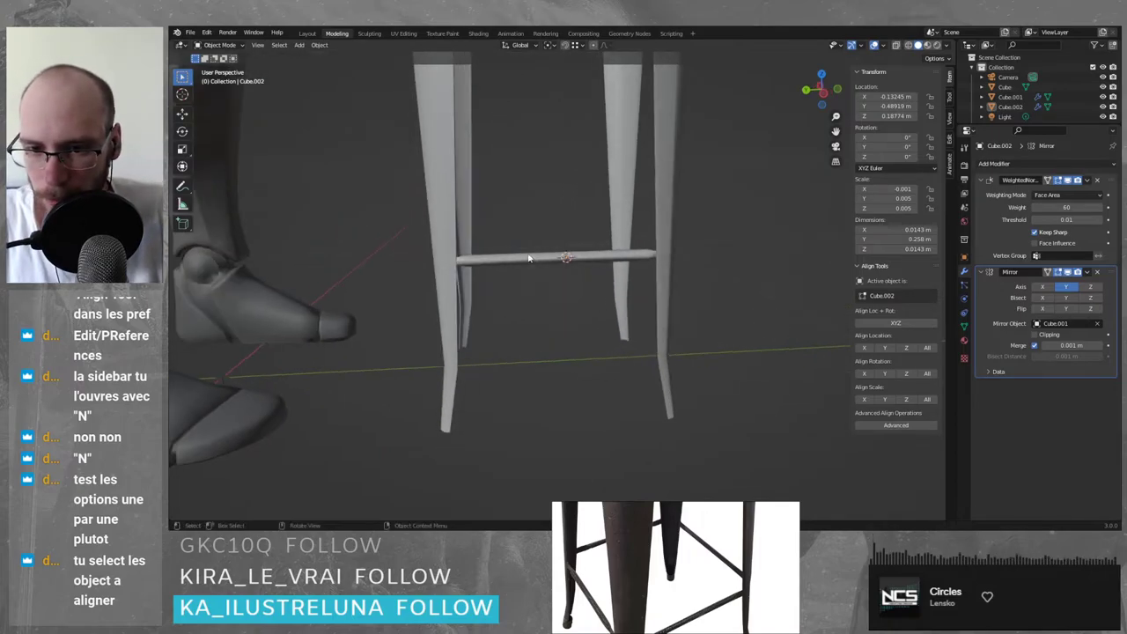
- Scale the crossbar uniformly to about 0.787 and move it about 0.028 m along Y to bring its outer ends to the legs
click(498, 233)
key(s)
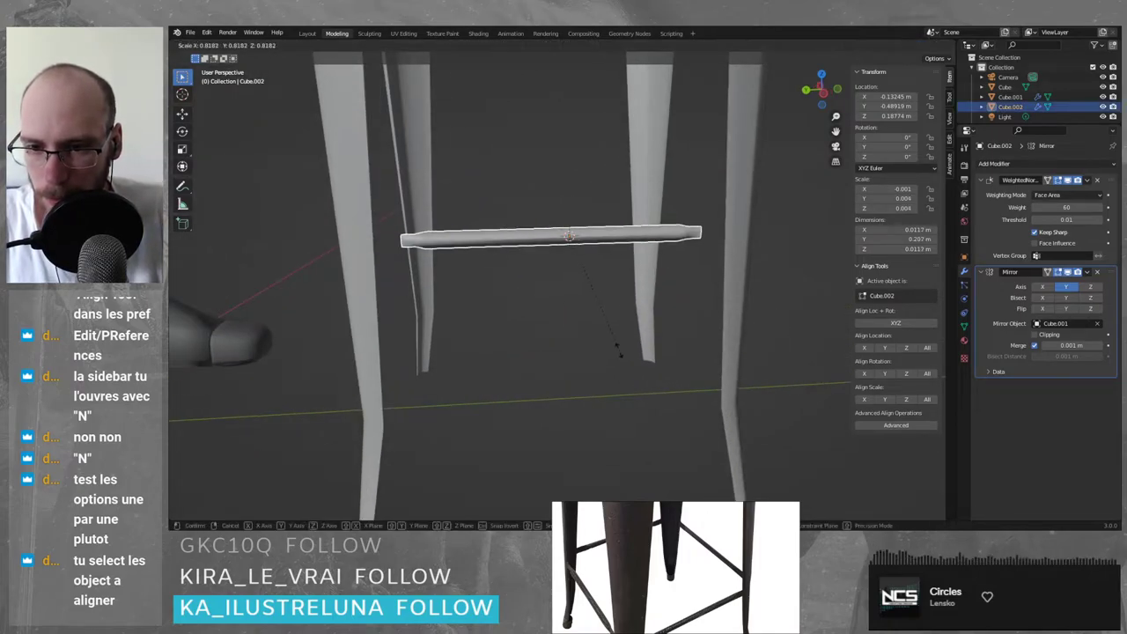
click(616, 352)
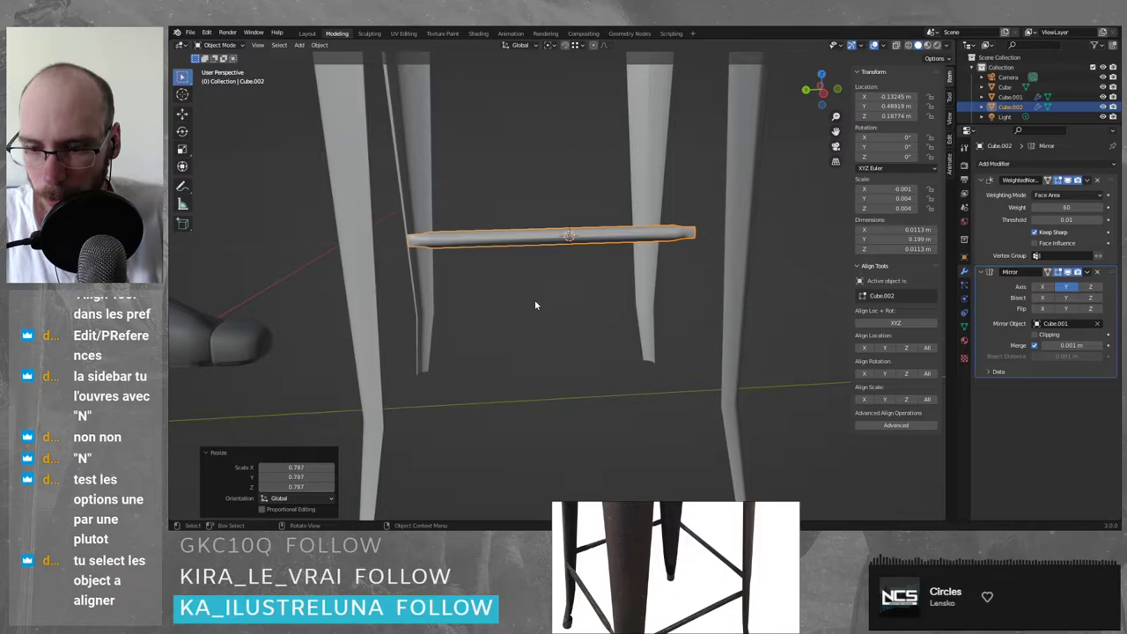
key(g)
key(y)
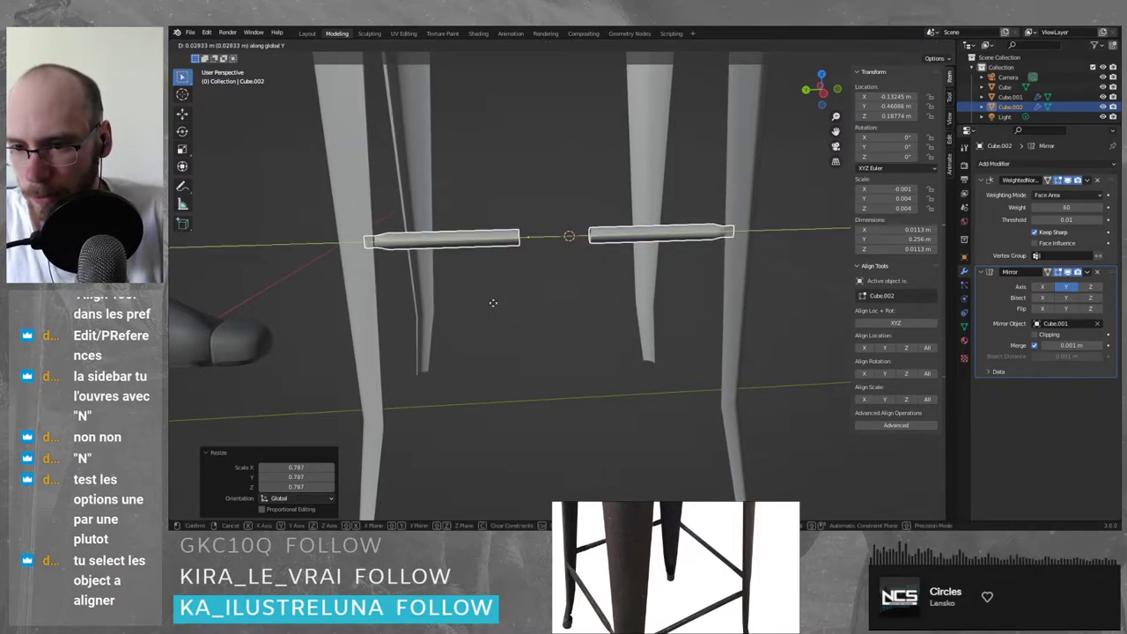
click(497, 303)
- Move the crossbar's inner end vertices along Y towards the centre to close the gap between the mirrored halves
key(Tab)
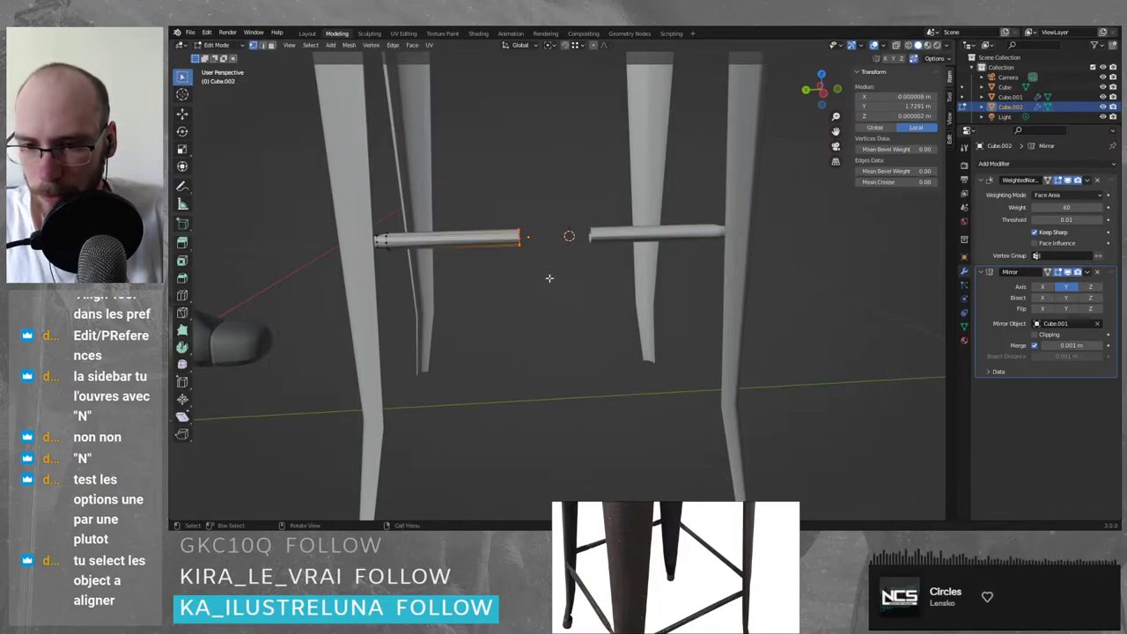
key(g)
key(y)
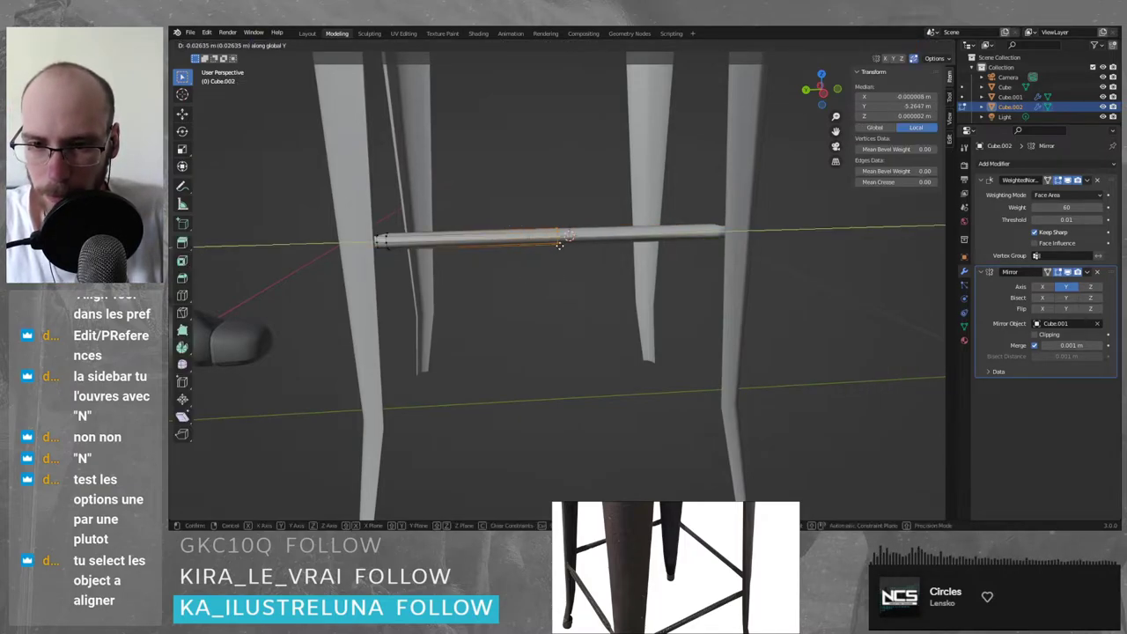
click(562, 248)
key(Tab)
click(571, 334)
- Extend the crossbar's flattened outer end about 0.006 m along Y into the leg
click(465, 247)
middle_drag(589, 312, 608, 313)
key(Tab)
right_click(607, 312)
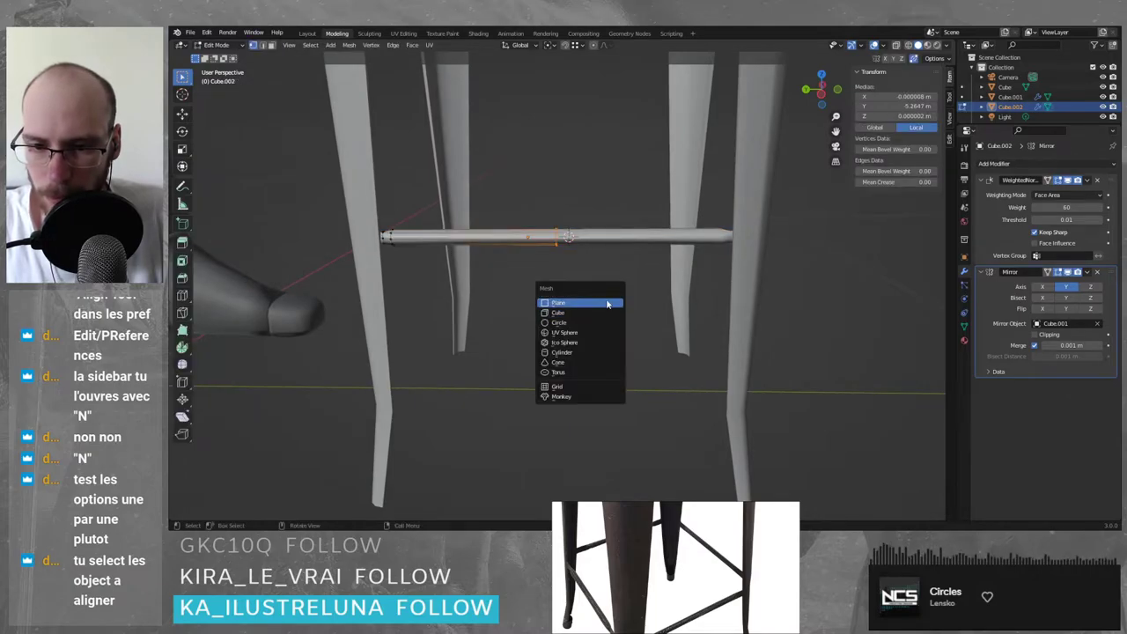
key(Escape)
key(shift+z)
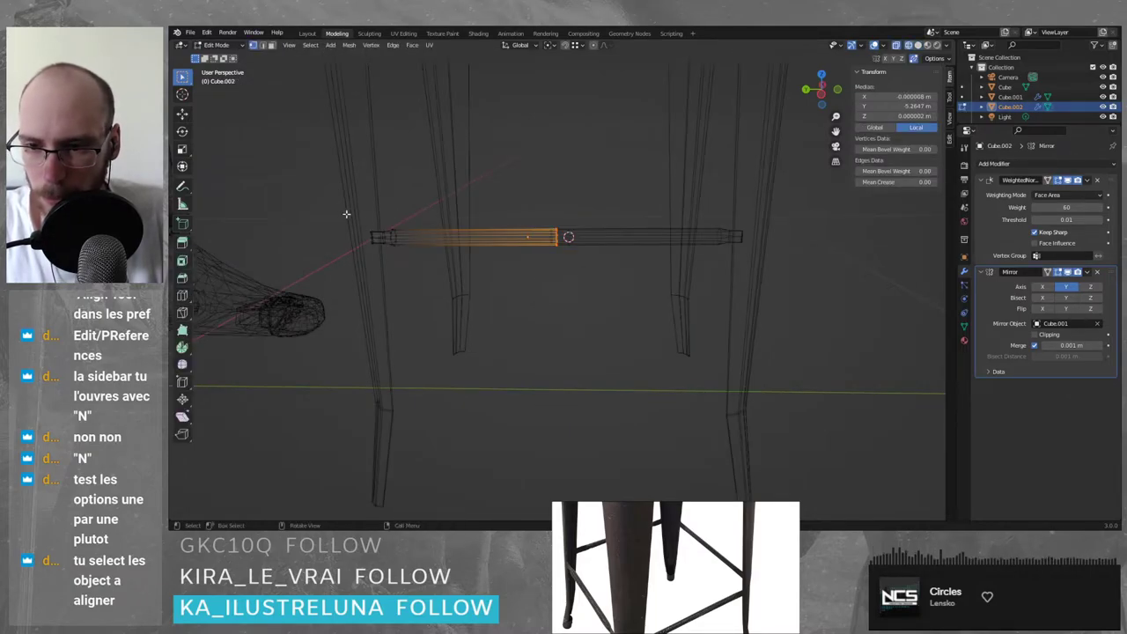
drag(345, 213, 380, 261)
key(g)
key(y)
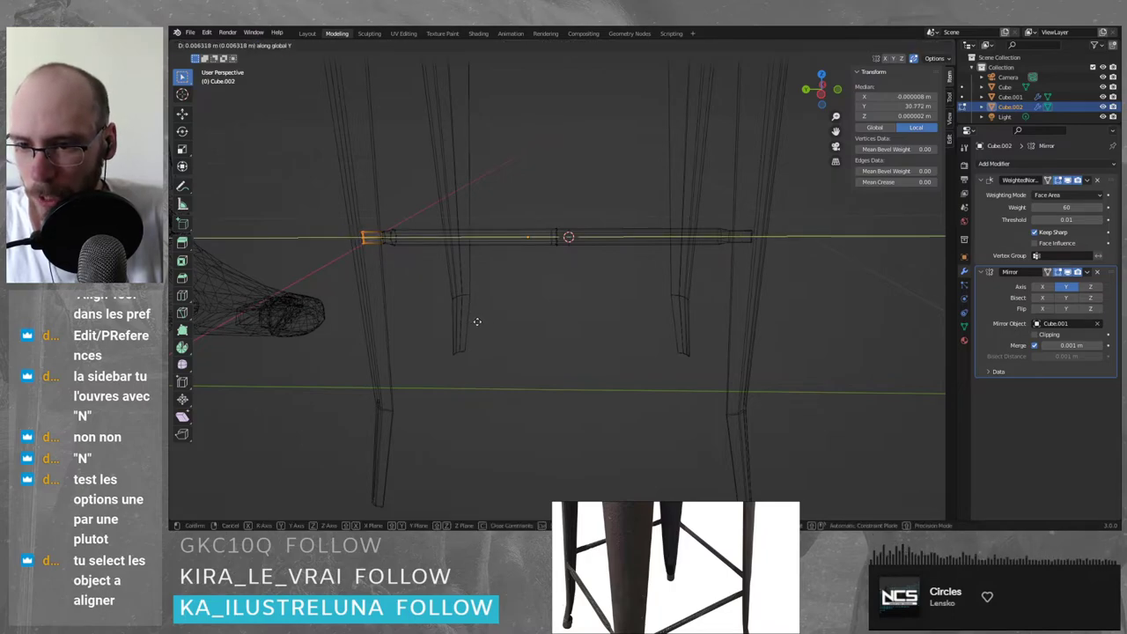
click(476, 321)
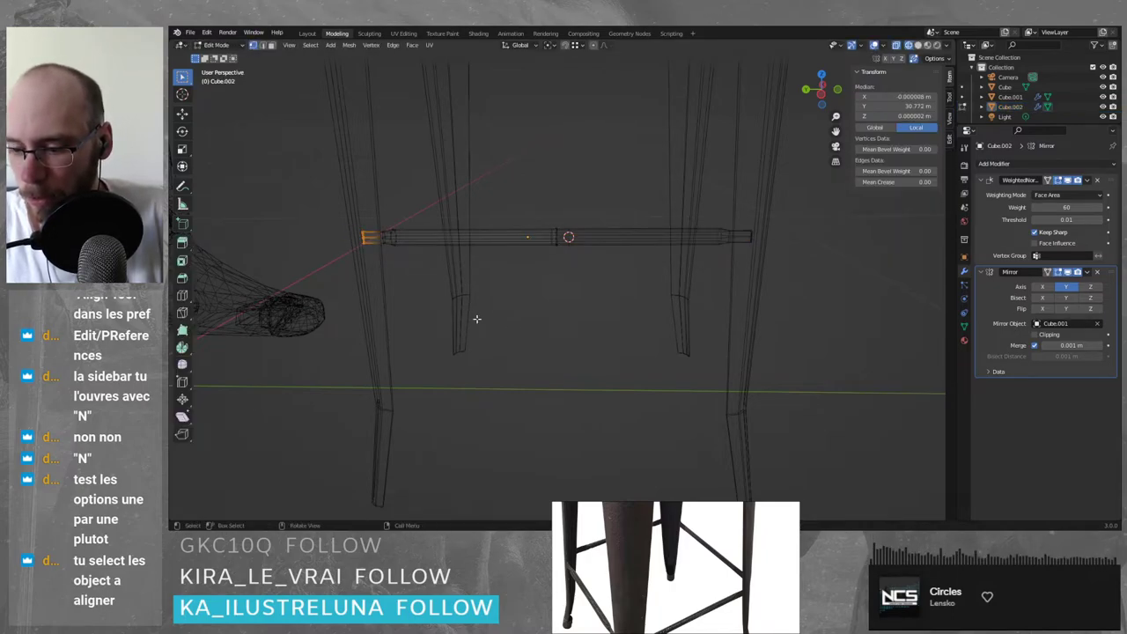
key(Tab)
key(shift+z)
mouse_move(498, 337)
middle_down()
mouse_move(411, 351)
mouse_move(493, 334)
mouse_move(460, 244)
mouse_move(528, 314)
mouse_move(463, 313)
middle_up()
- Shift the flattened end's outermost vertices about 0.003 m along X towards the leg surface
click(419, 271)
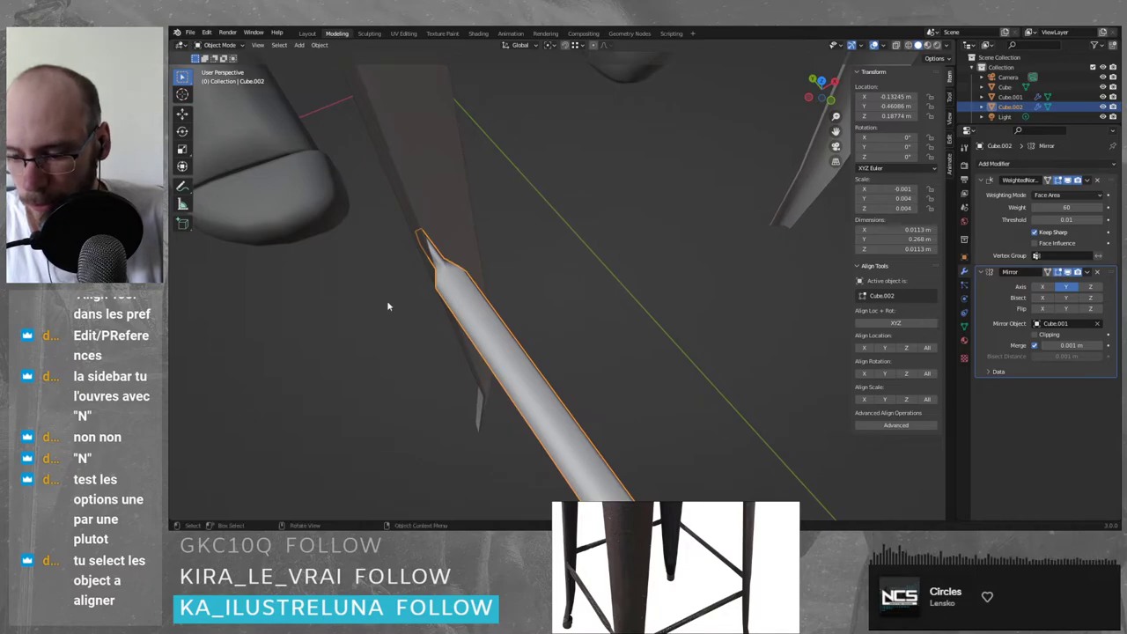
key(Tab)
key(shift+z)
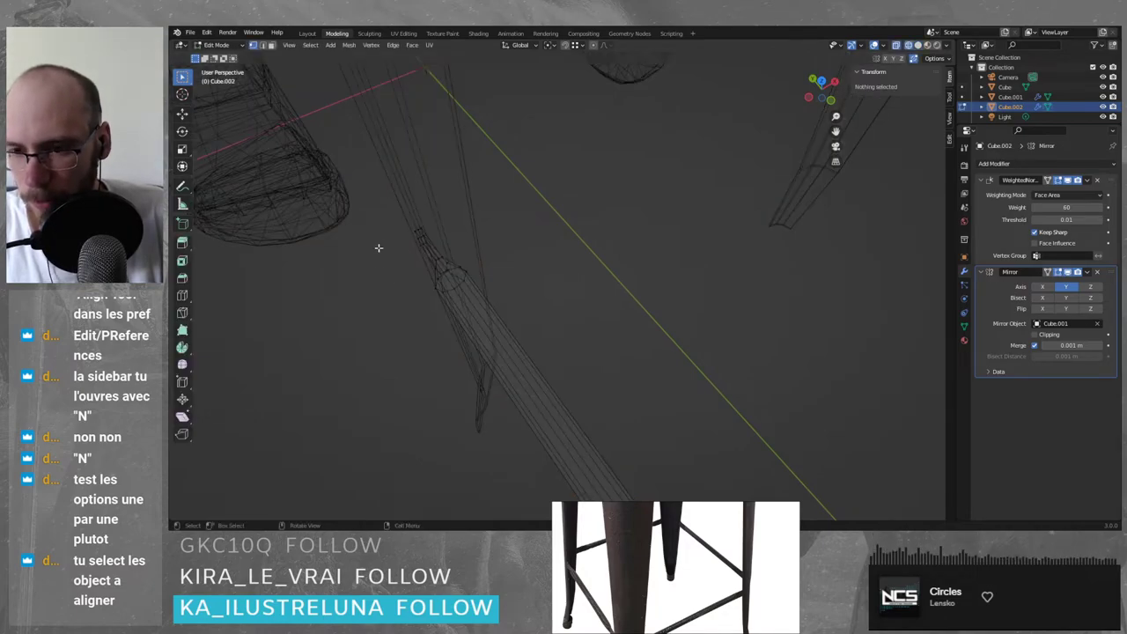
drag(327, 184, 432, 269)
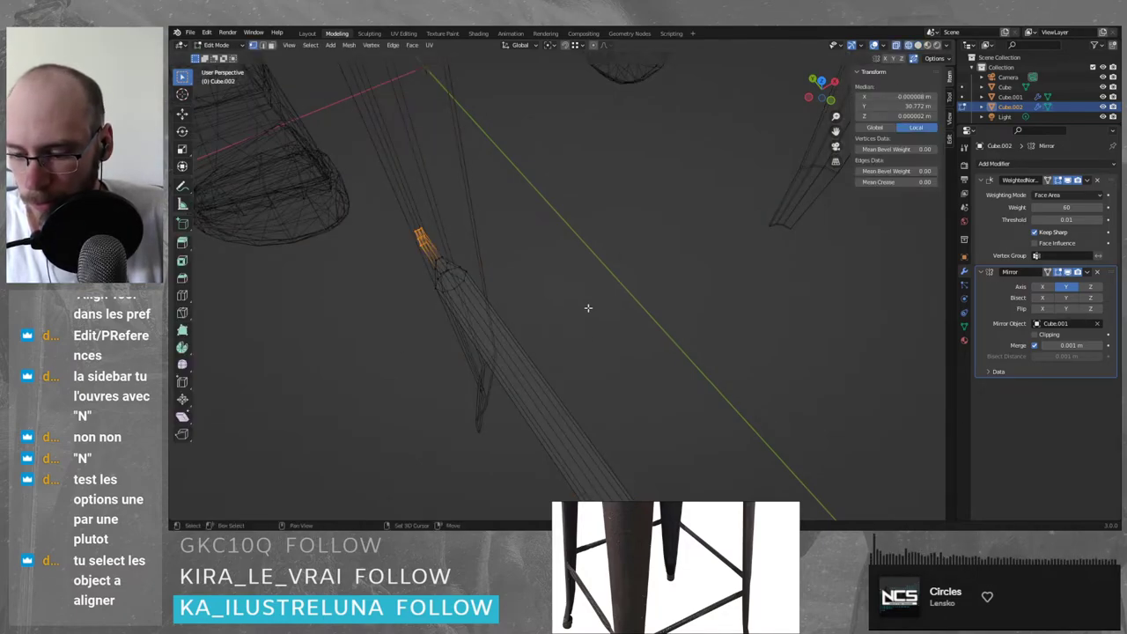
key(shift+z)
mouse_move(587, 307)
middle_down()
mouse_move(582, 317)
mouse_move(543, 312)
middle_up()
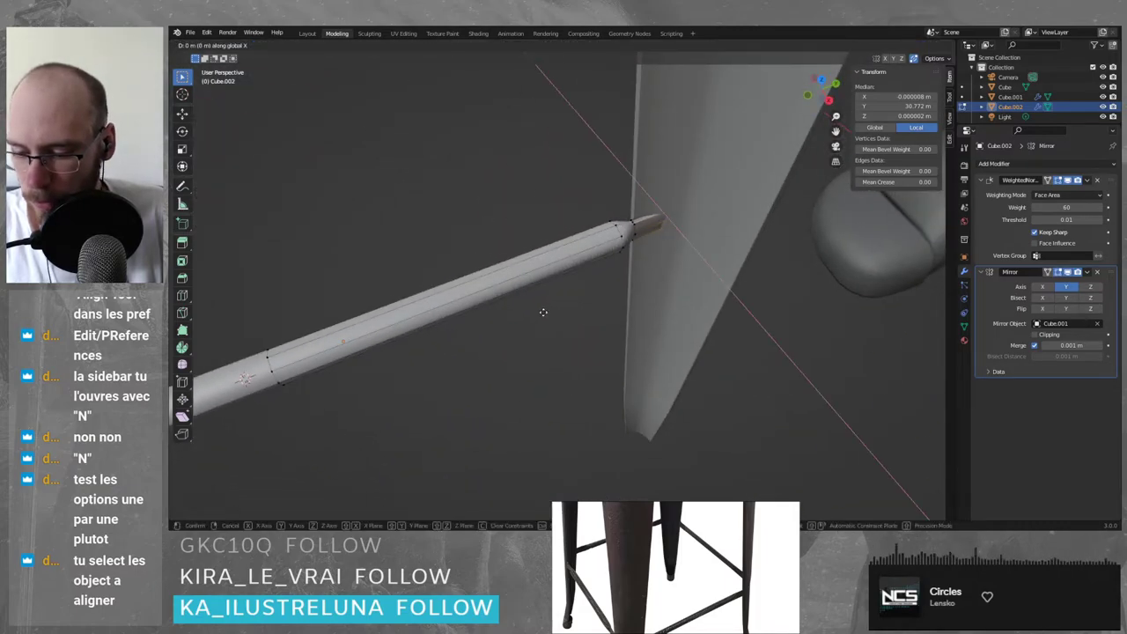
key(g)
key(x)
click(549, 316)
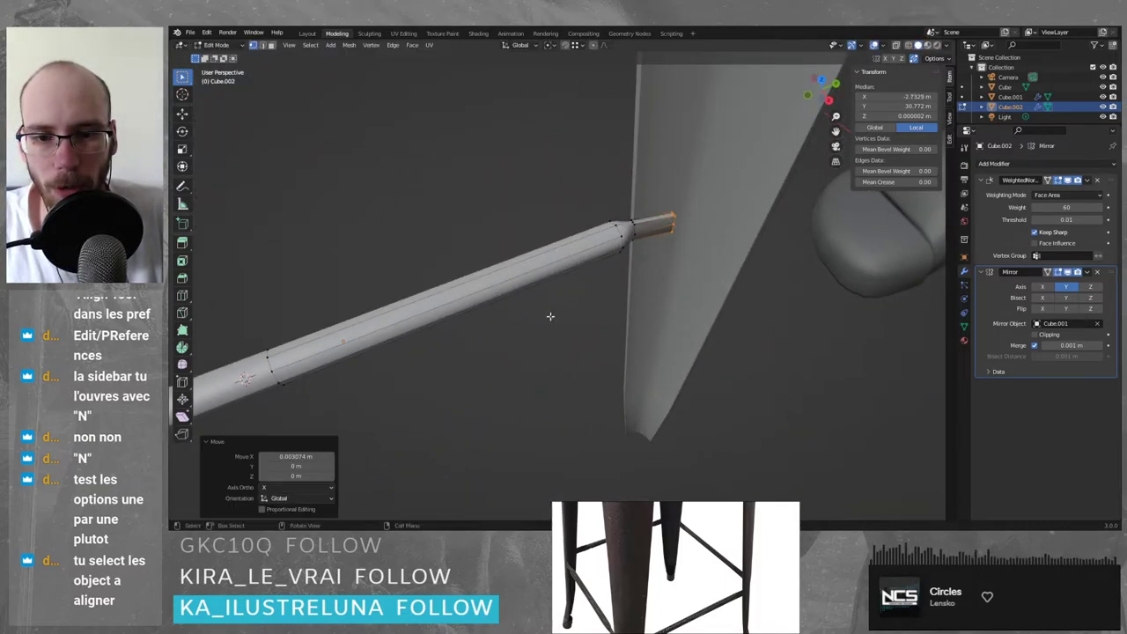
click(596, 333)
key(Tab)
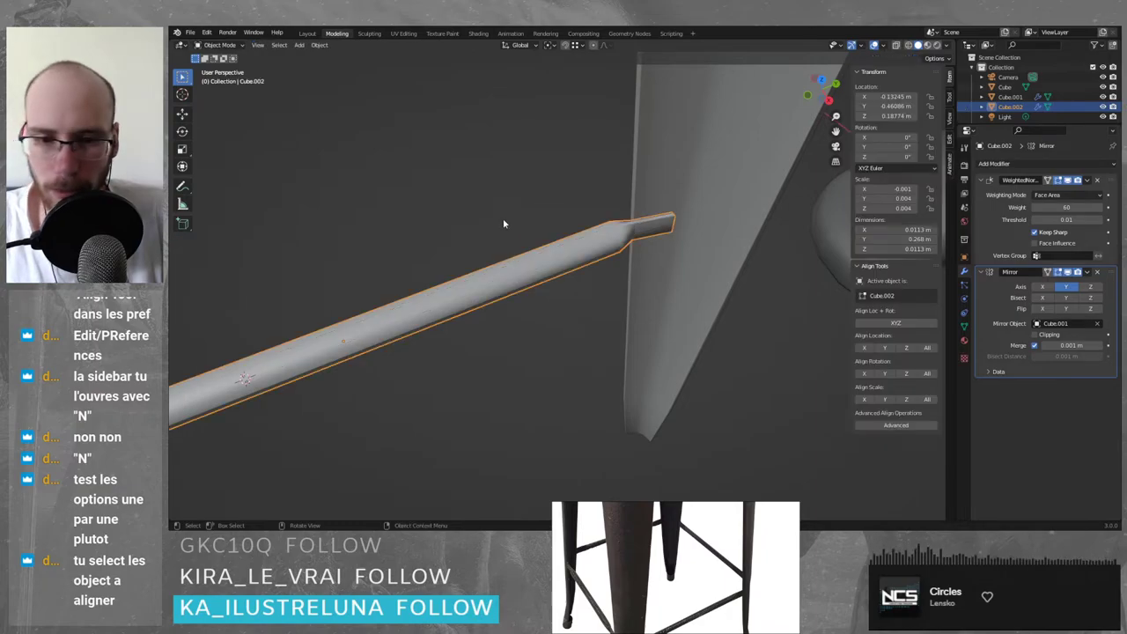
- Examine how the crossbar fits between the stool legs, keeping only the crossbar selected
middle_drag(503, 221, 592, 295)
click(591, 295)
scroll(564, 295, up, 2)
middle_drag(456, 295, 583, 253)
drag(590, 271, 635, 440)
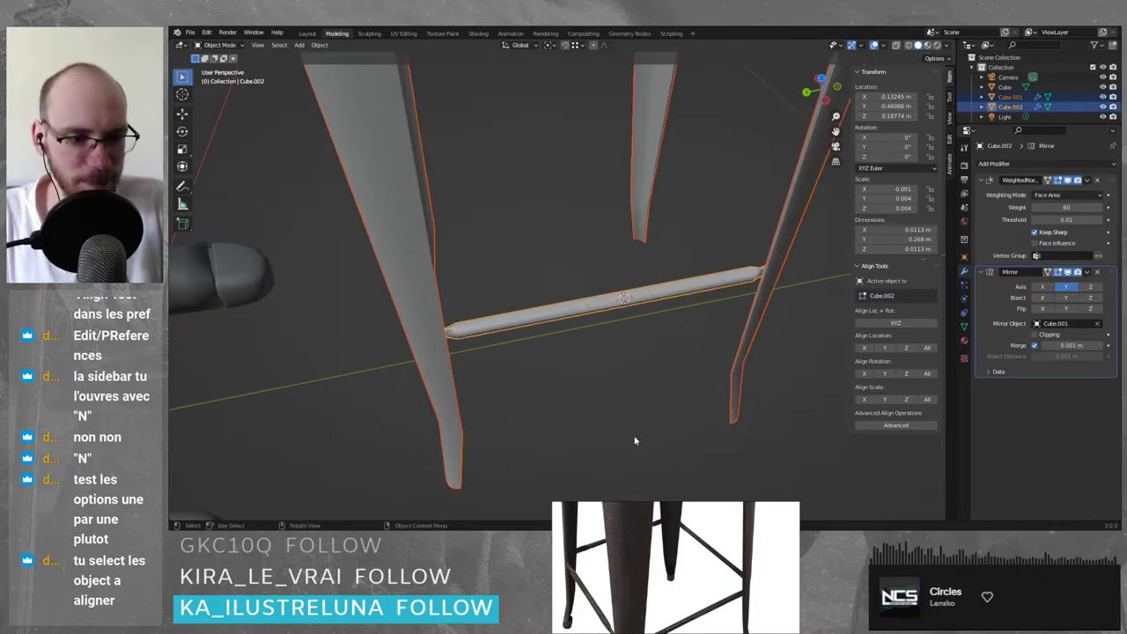
scroll(652, 338, down, 2)
click(649, 337)
click(617, 293)
shift+middle_drag(782, 273, 715, 338)
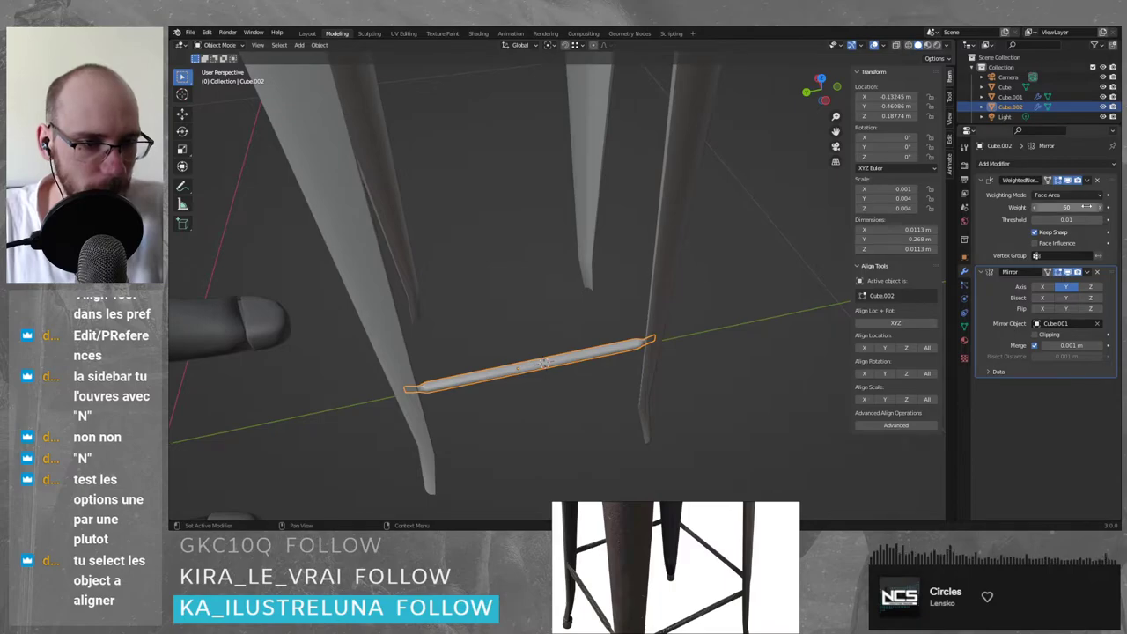
click(993, 164)
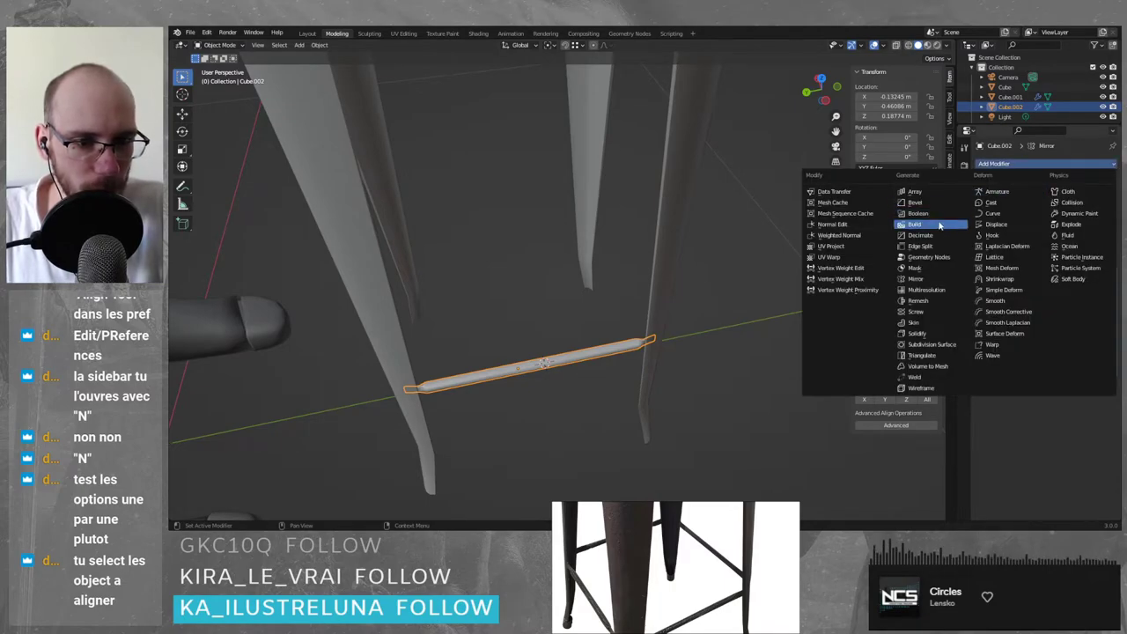
click(838, 235)
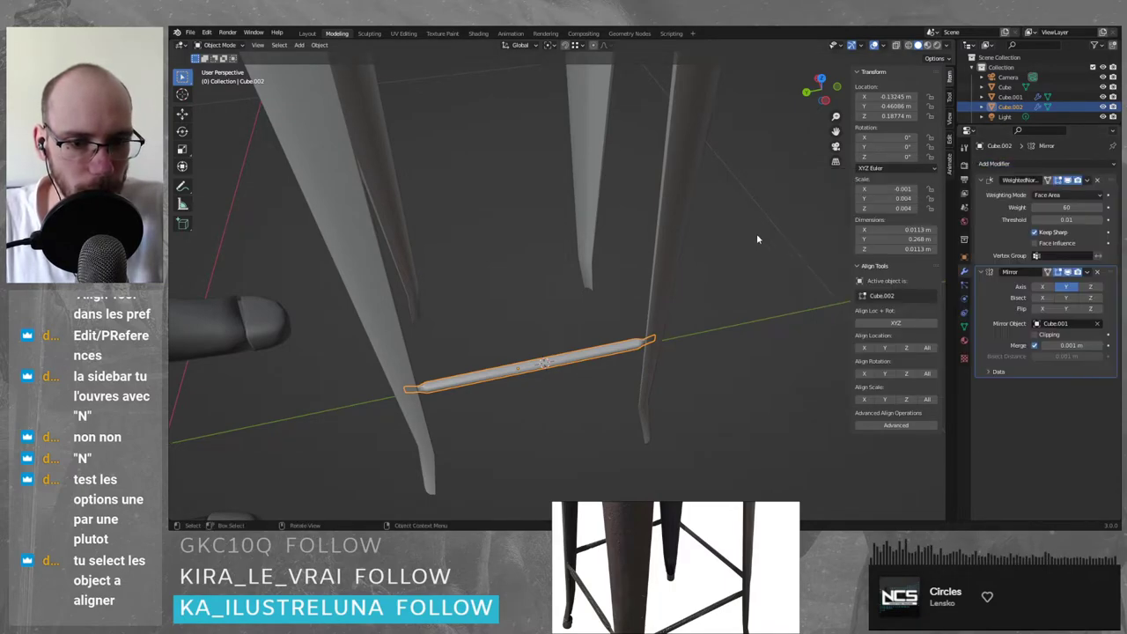
click(756, 238)
click(544, 368)
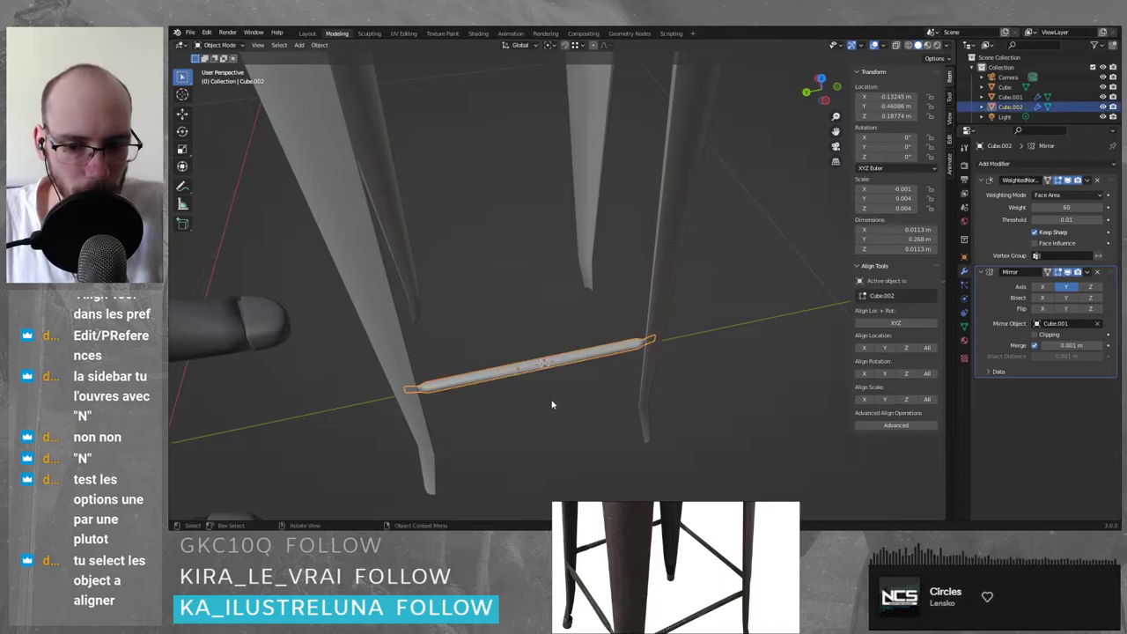
- Enable the X axis alongside Y in the crossbar's Mirror modifier to copy the bar to the opposite leg pair
click(1044, 288)
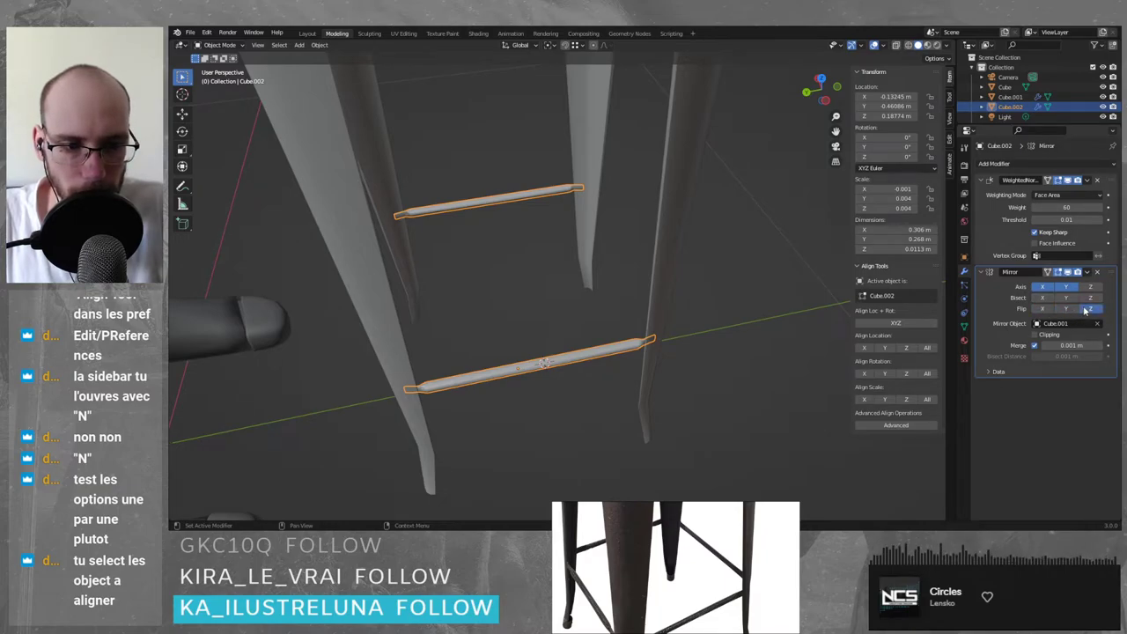
- Try the bisect and flip options of the crossbar's Mirror modifier on different axes
click(1064, 299)
click(1064, 298)
click(1046, 300)
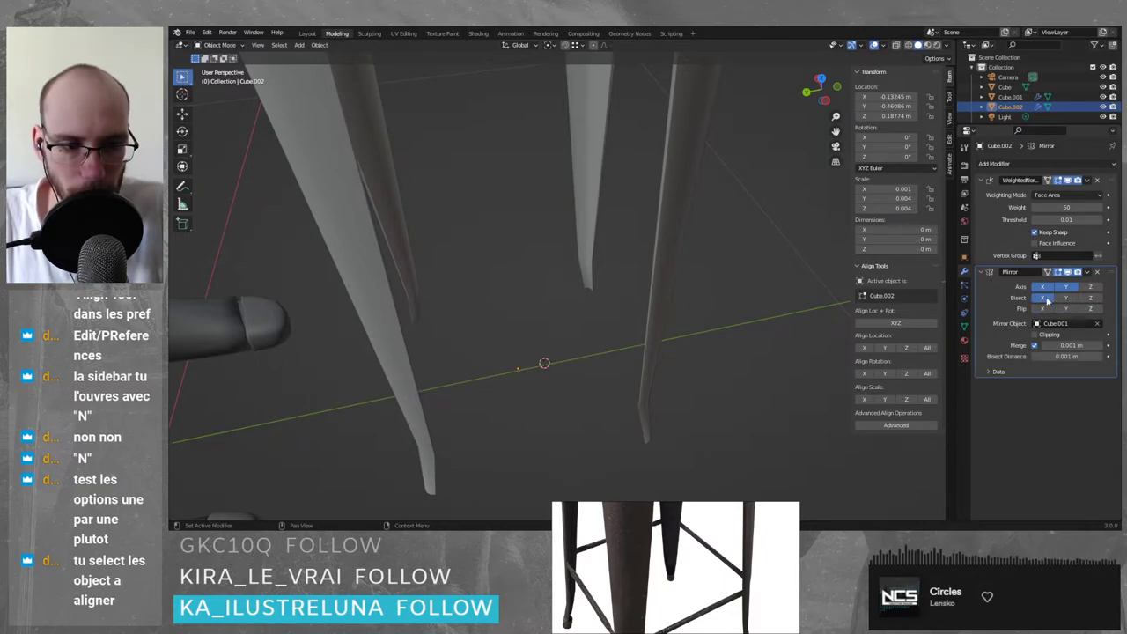
click(1047, 300)
click(1093, 302)
click(1092, 299)
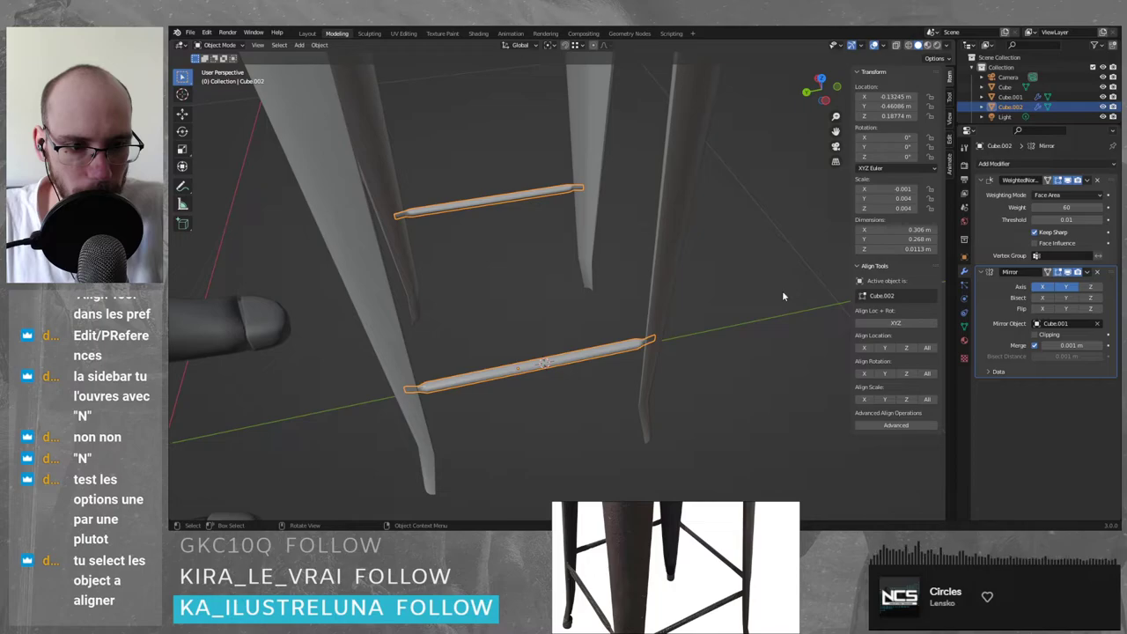
click(1063, 299)
click(1048, 300)
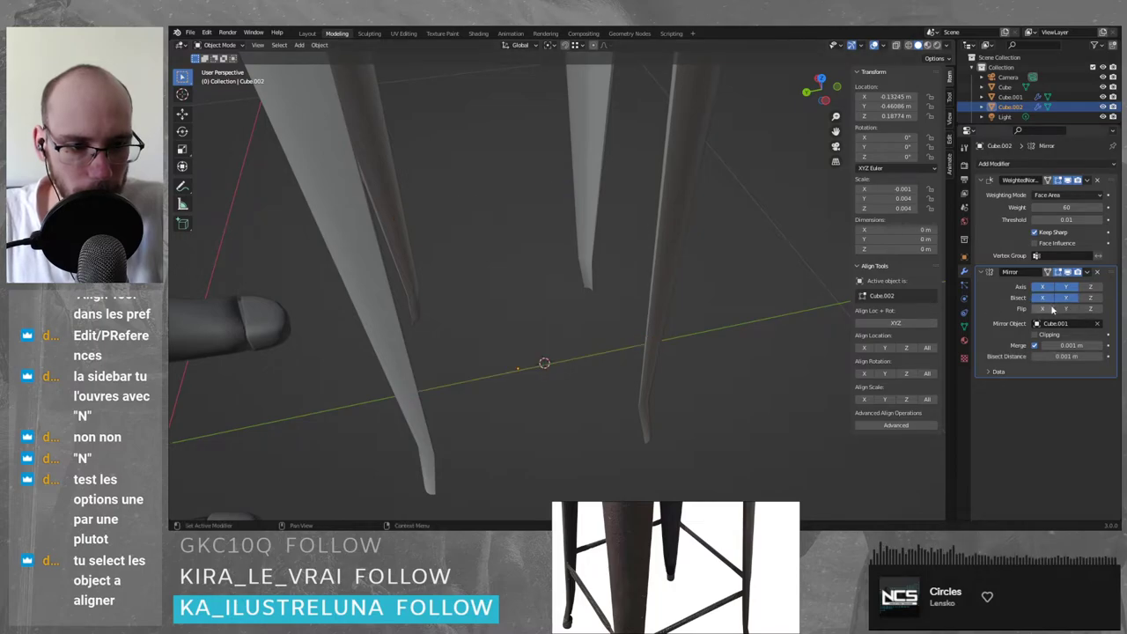
click(1049, 309)
click(1068, 310)
click(1047, 309)
click(1065, 299)
click(1047, 300)
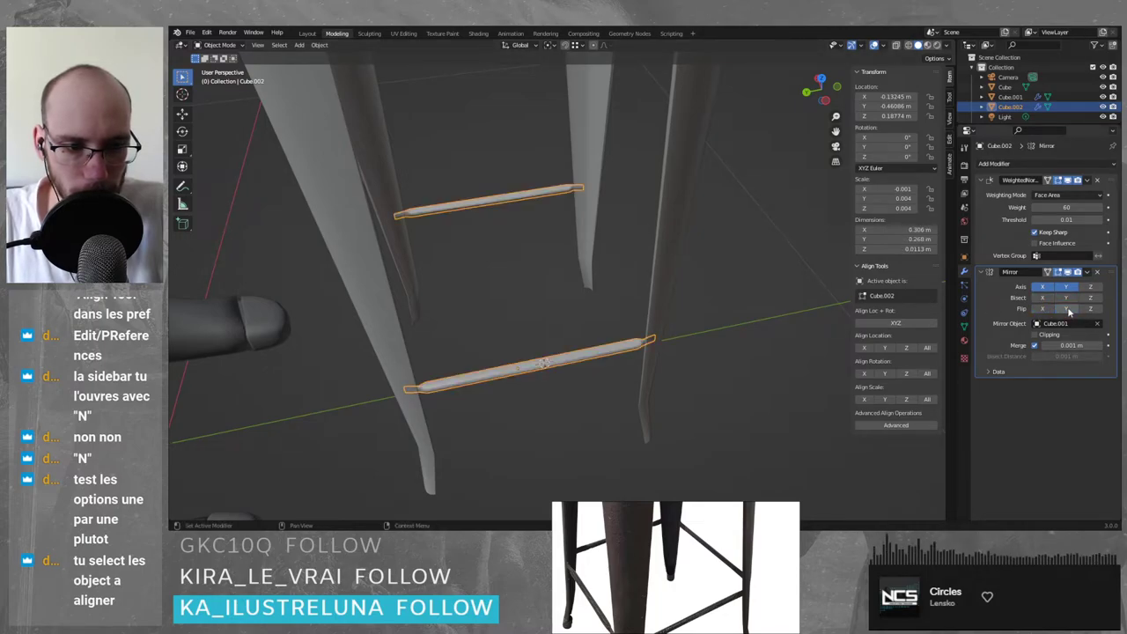
click(1068, 310)
click(1046, 309)
click(1043, 300)
click(1063, 300)
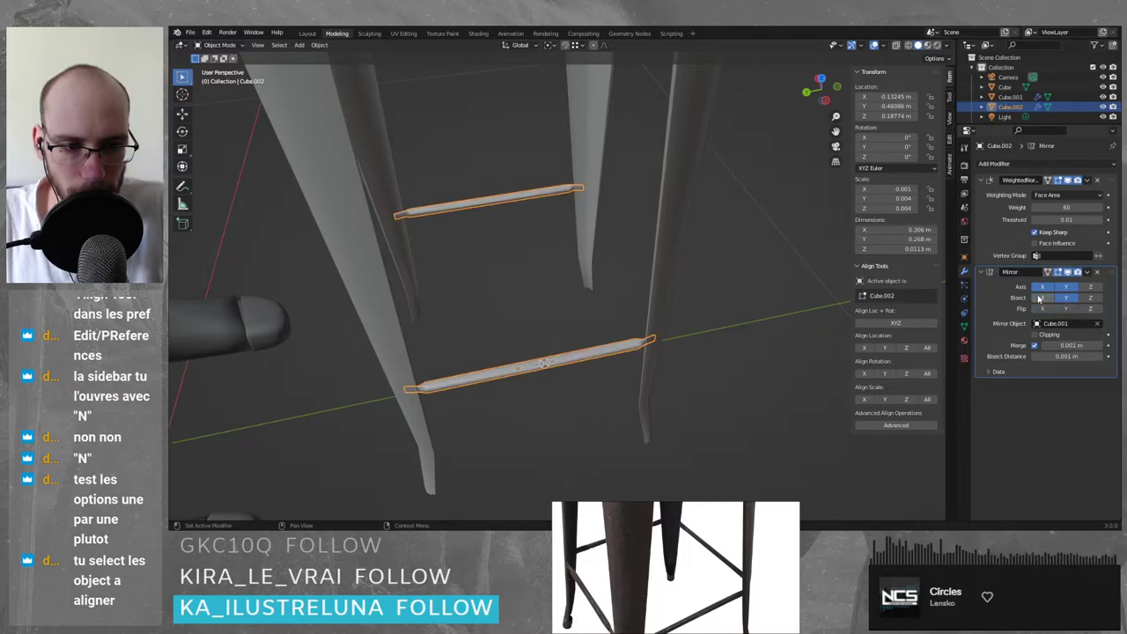
drag(1042, 299, 1066, 300)
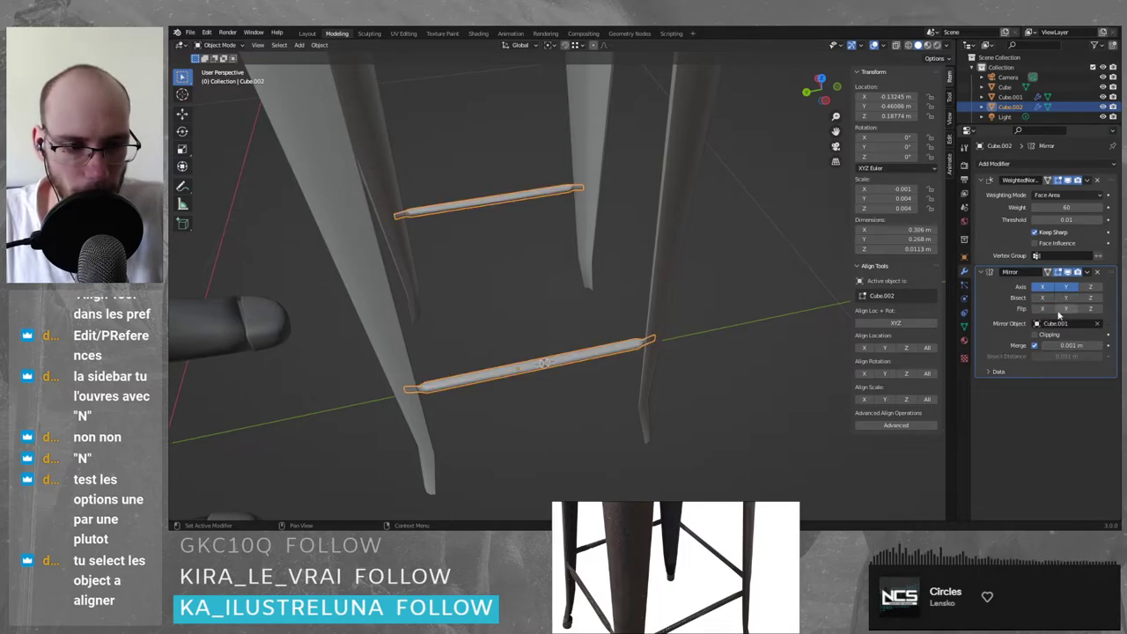
- Rename the stool's leg frame object to Pied_ChaiseBar
scroll(717, 280, down, 3)
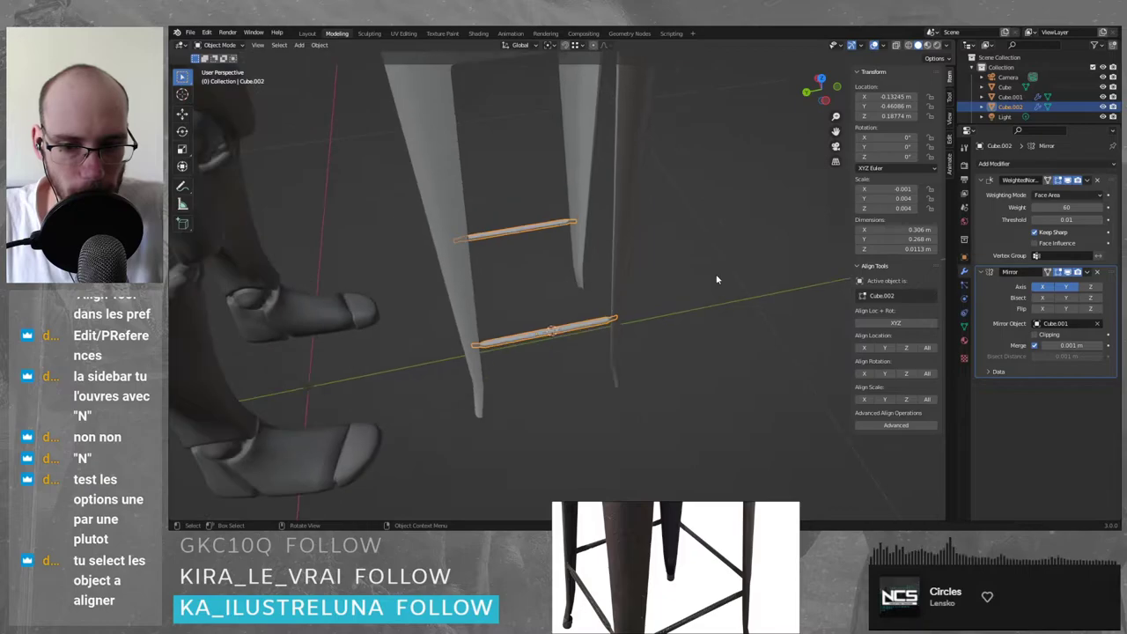
shift+middle_drag(717, 277, 732, 345)
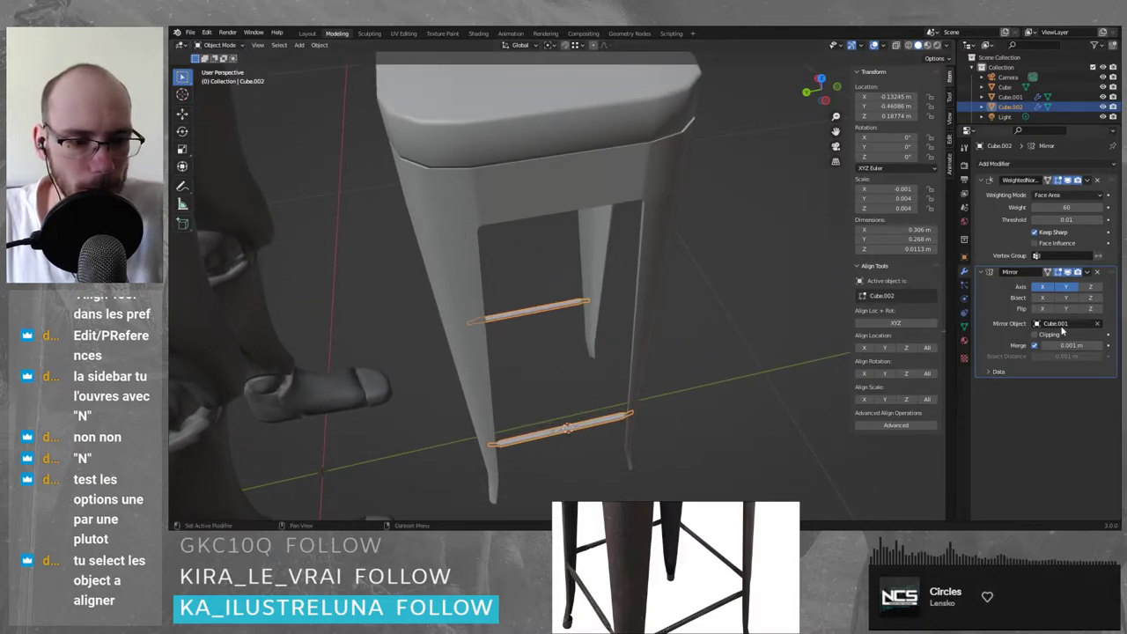
click(627, 185)
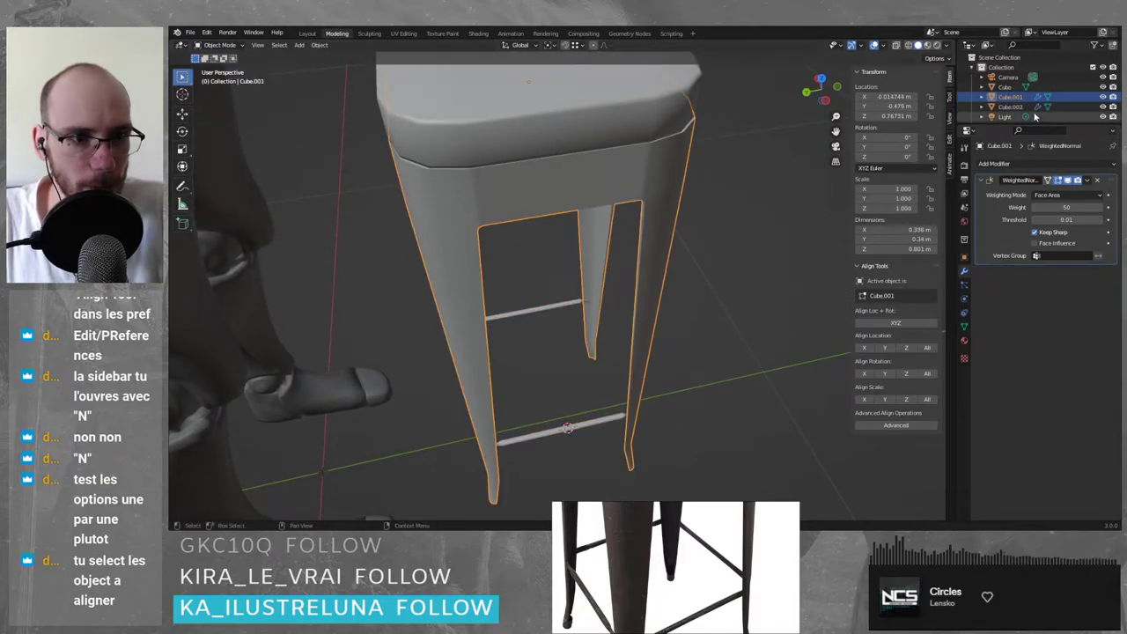
double_click(1010, 97)
scroll(1010, 100, down, 1)
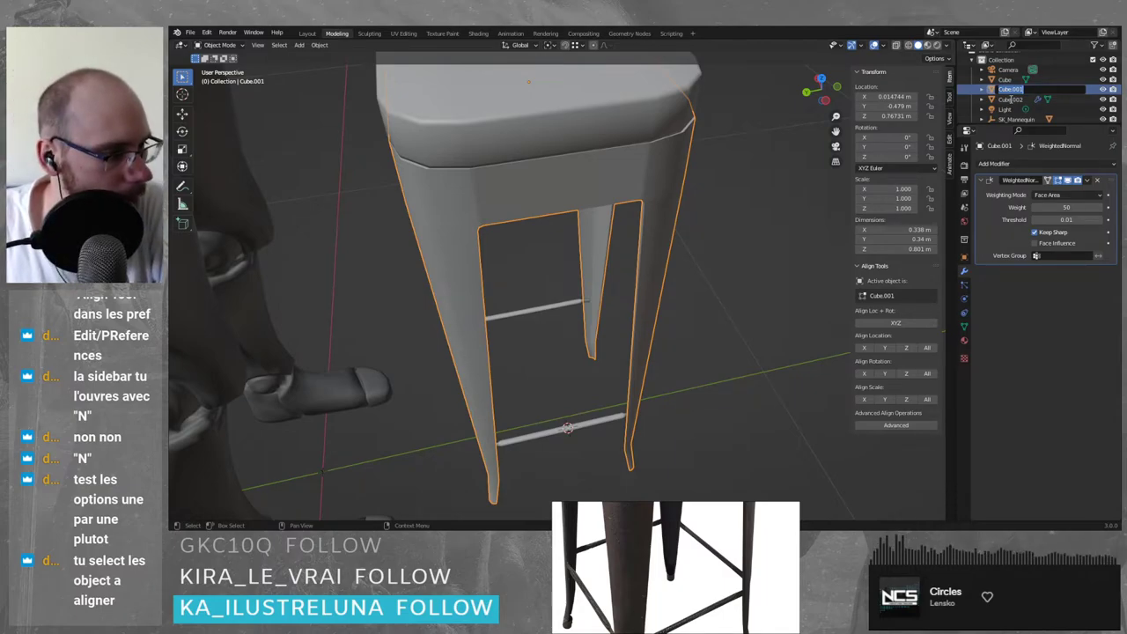
text(Pied)
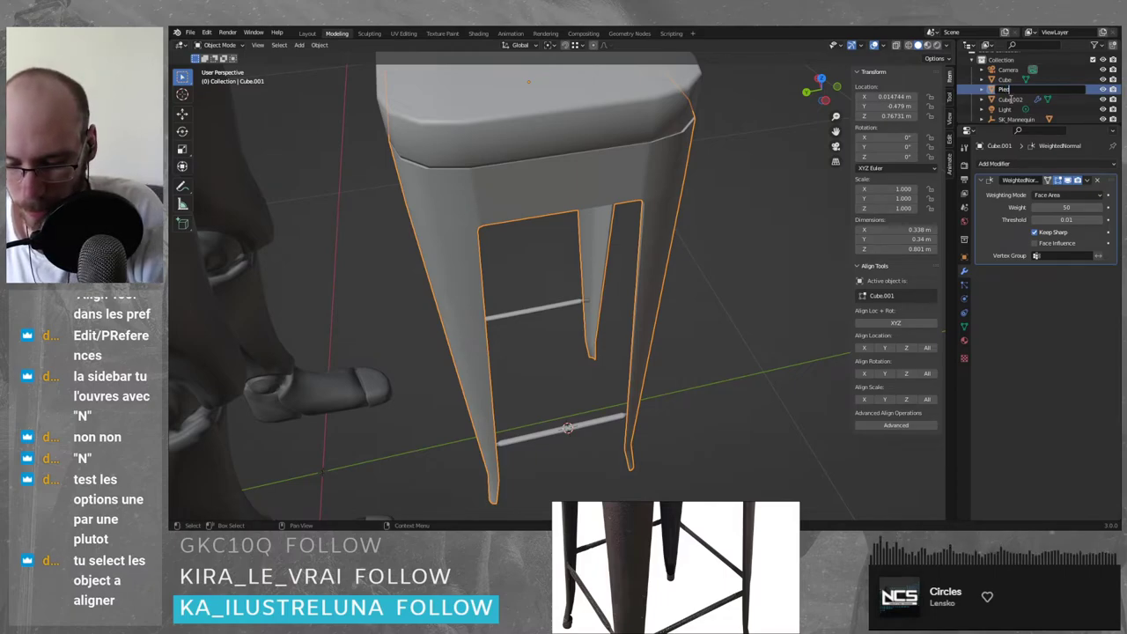
text(_C)
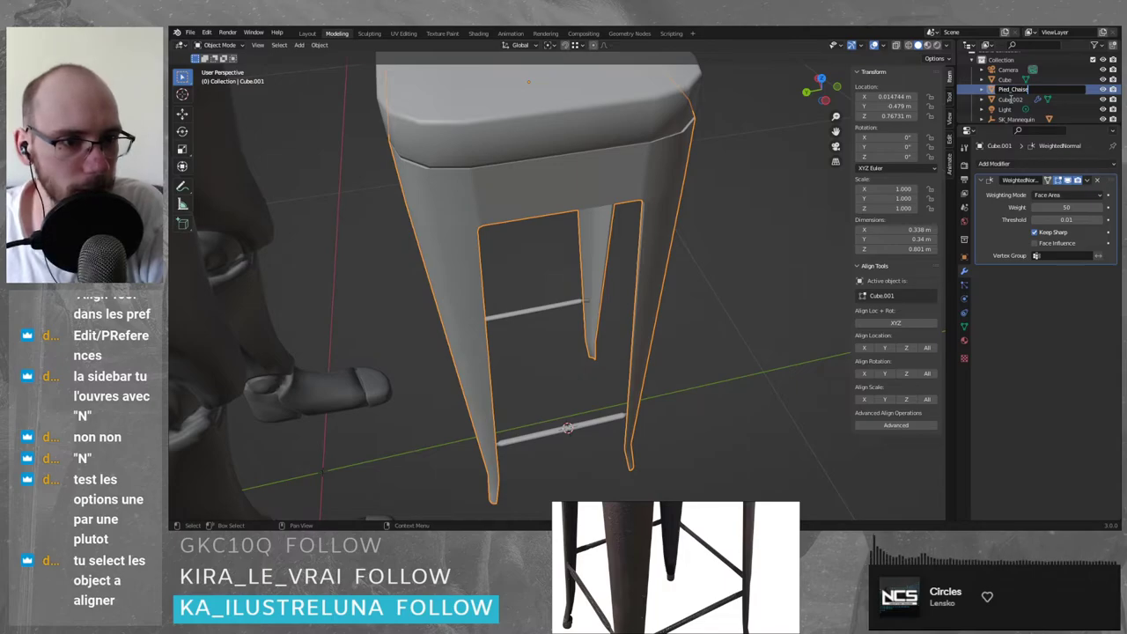
text(haise)
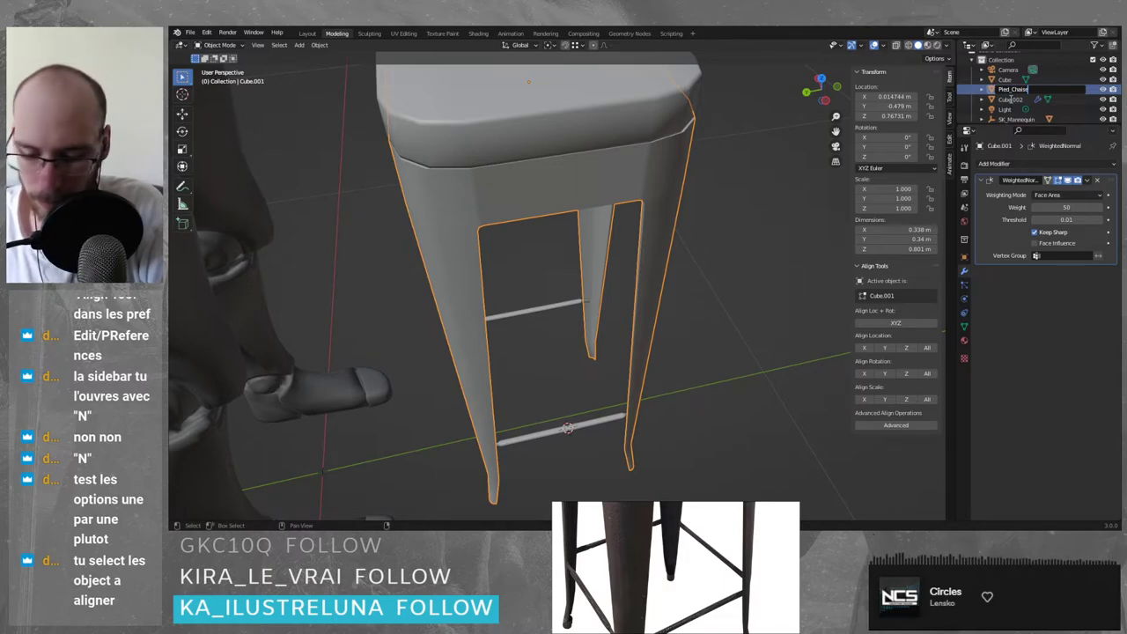
text(Bar)
key(Return)
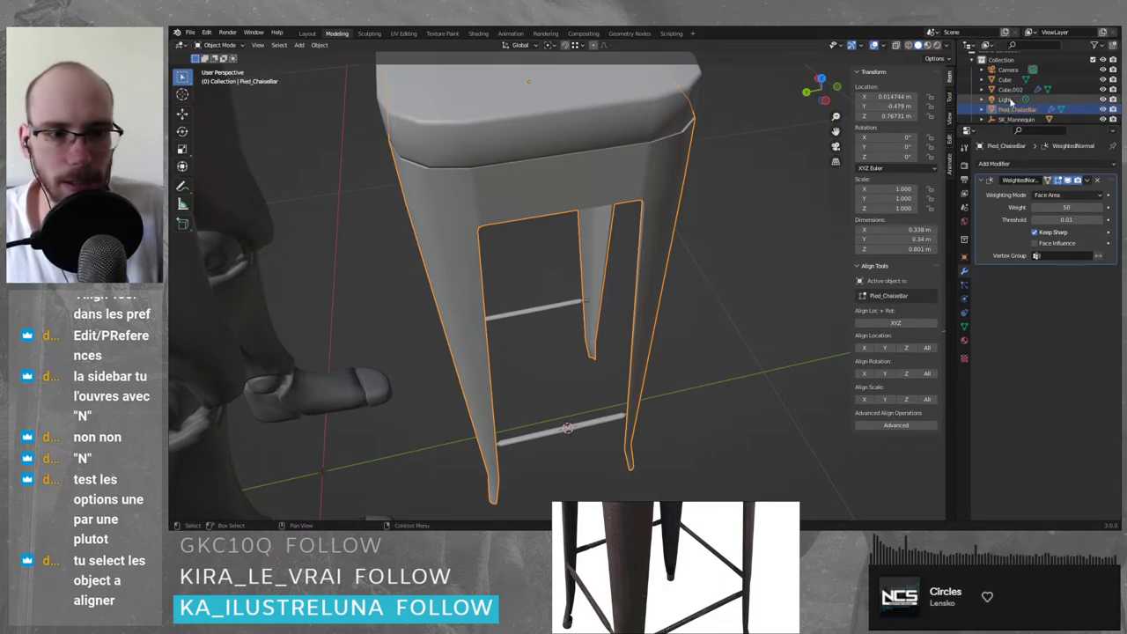
- Rename the crossbar object to Barre
click(614, 418)
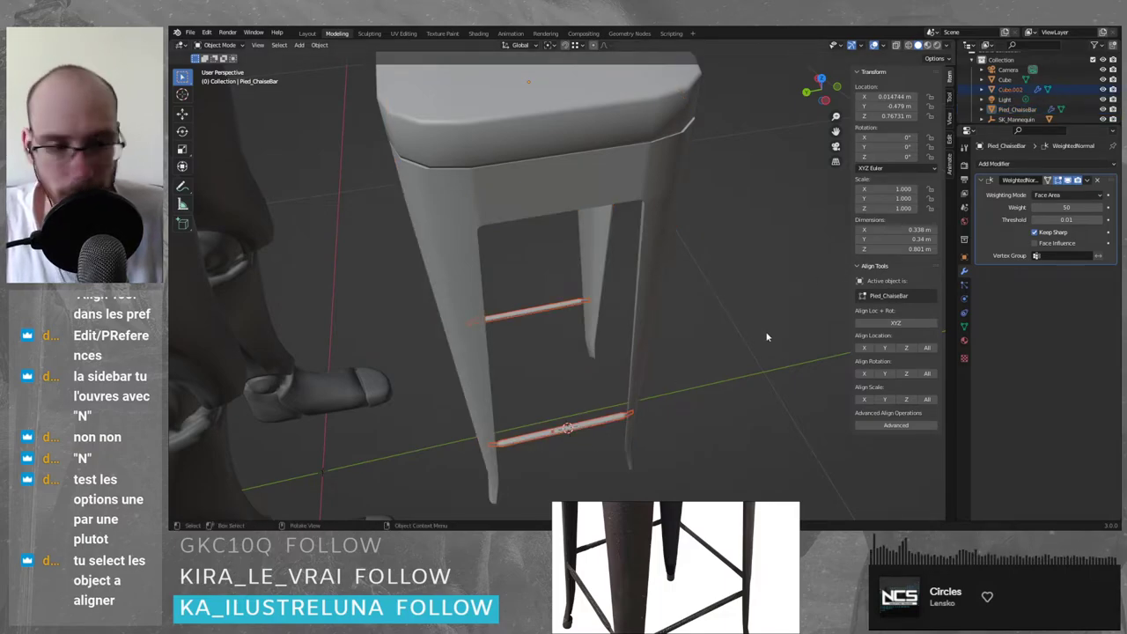
click(1011, 89)
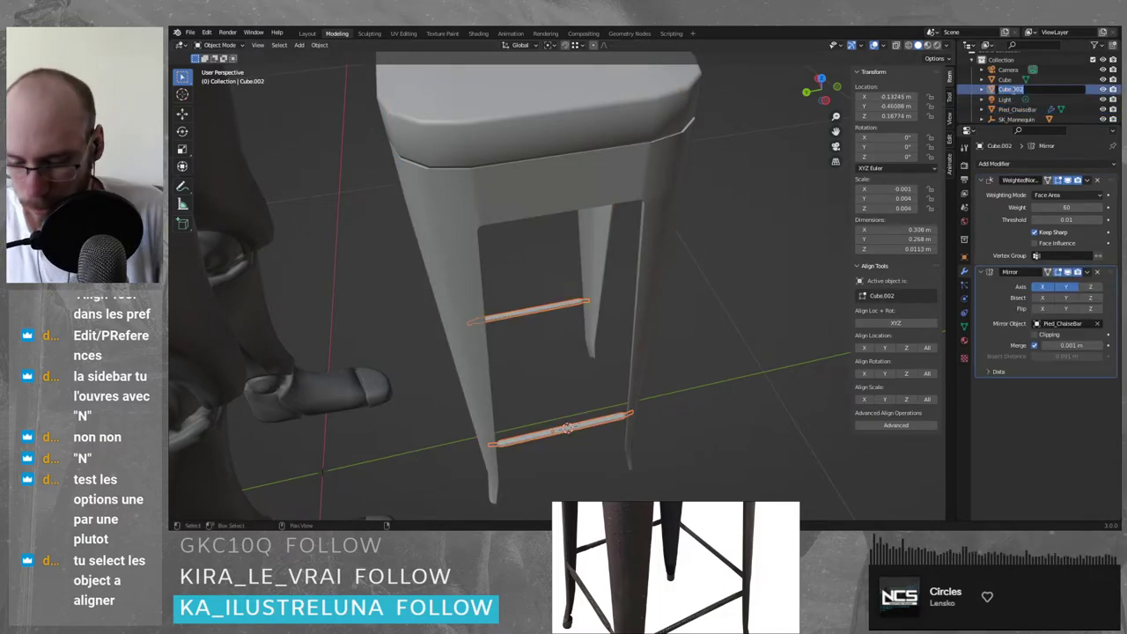
text(Barre)
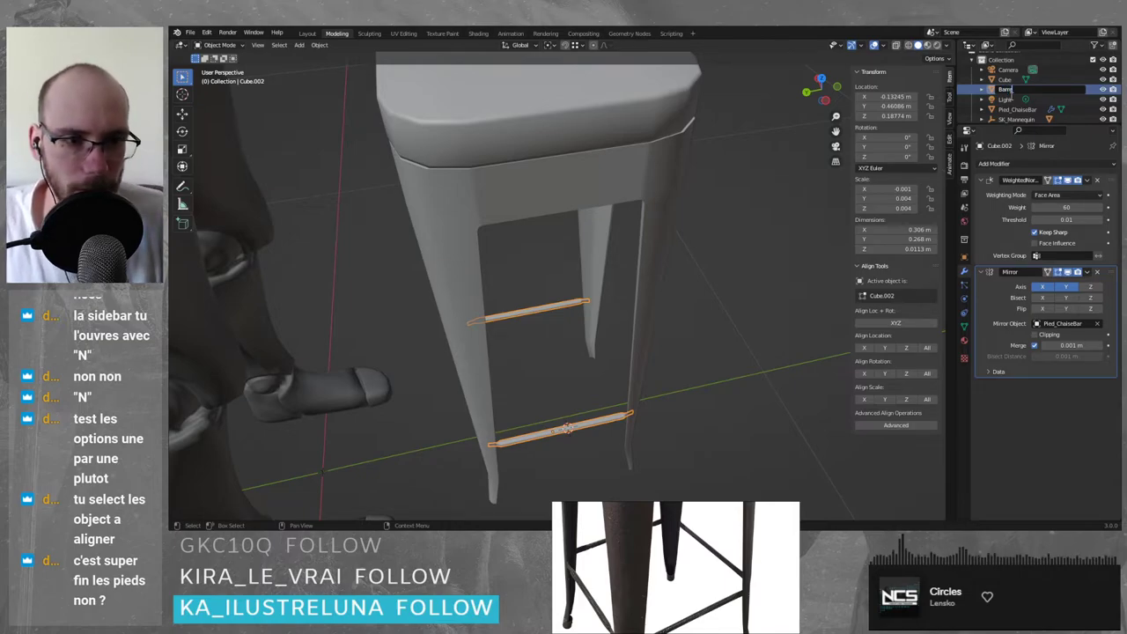
key(Return)
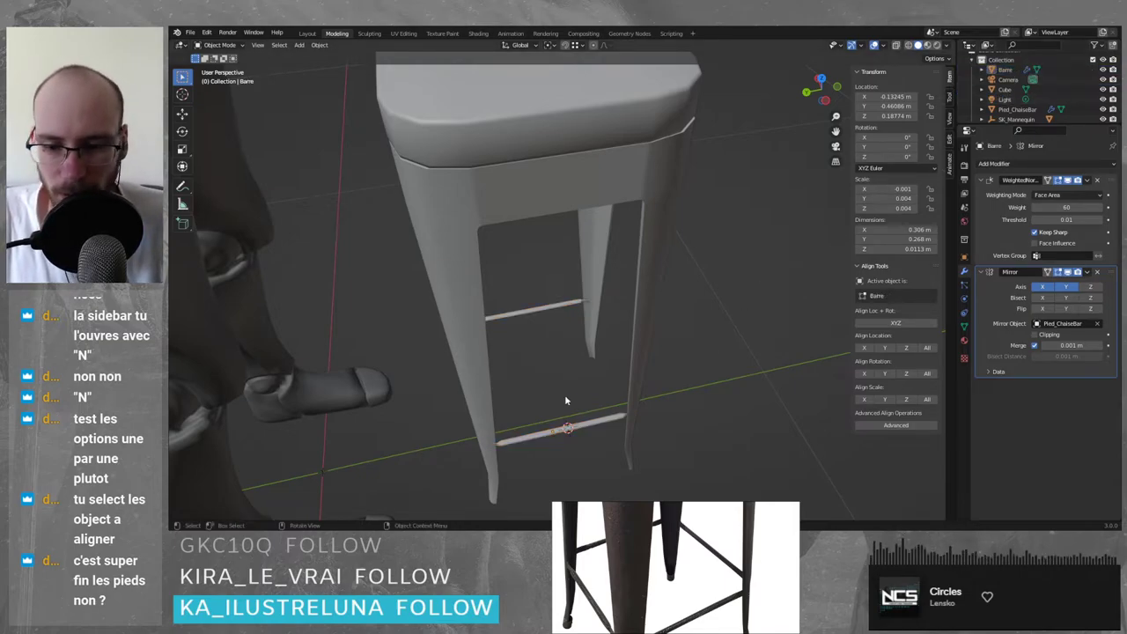
- Add a second Mirror modifier to the crossbar and turn off its X axis
click(1112, 165)
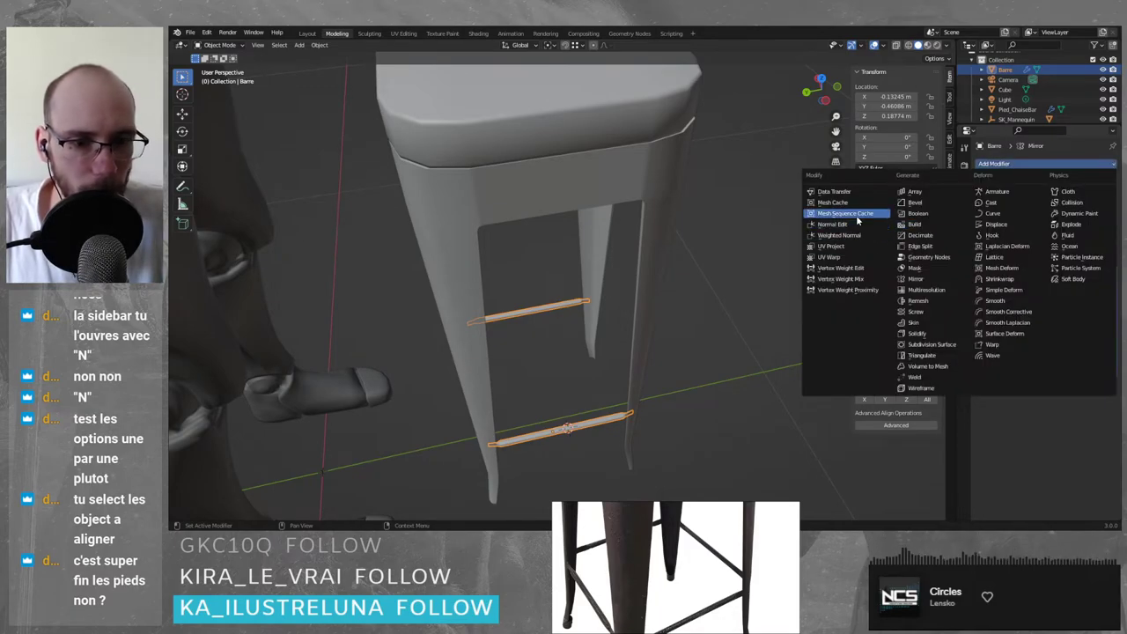
click(938, 280)
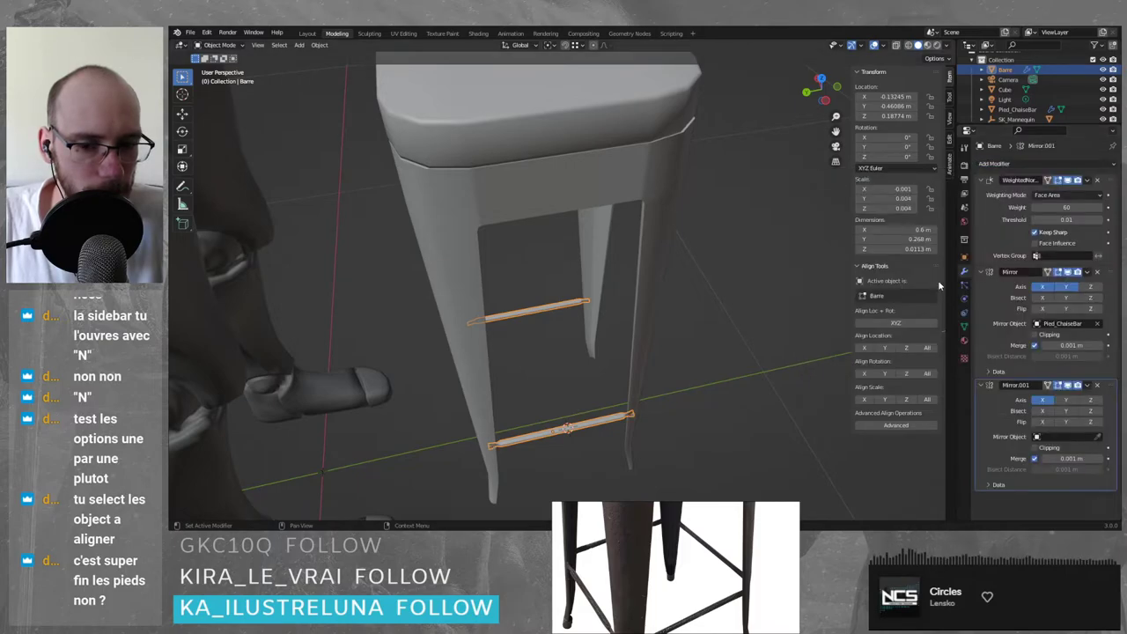
click(1051, 403)
click(1063, 402)
click(1062, 402)
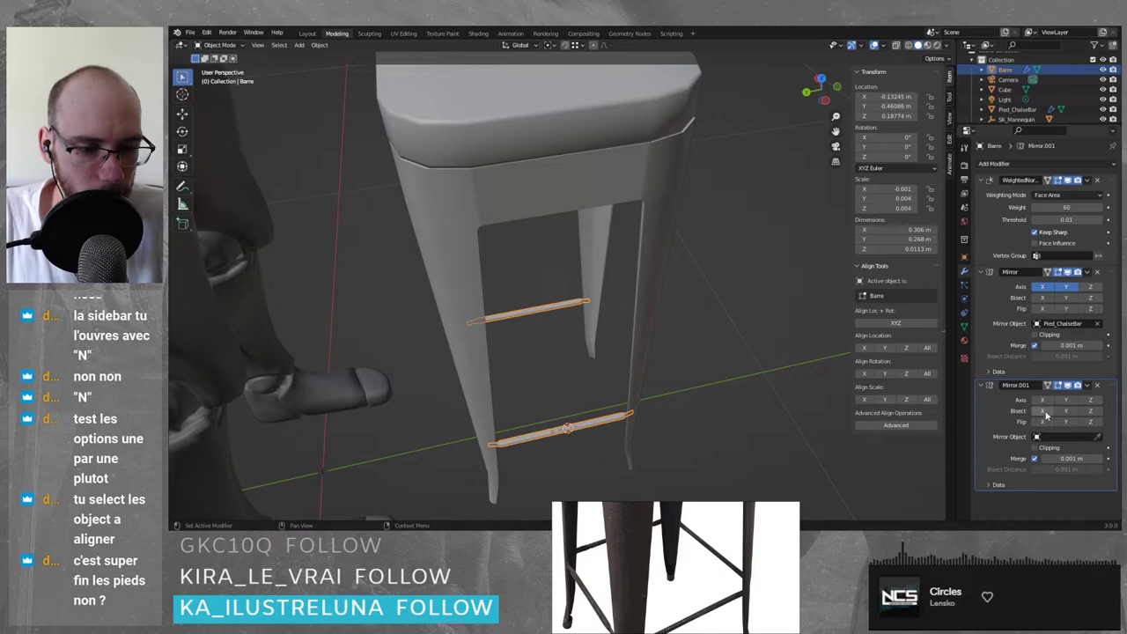
- Try the X flip and the X and Z mirror axes in the crossbar's second Mirror modifier
click(1043, 422)
click(1044, 422)
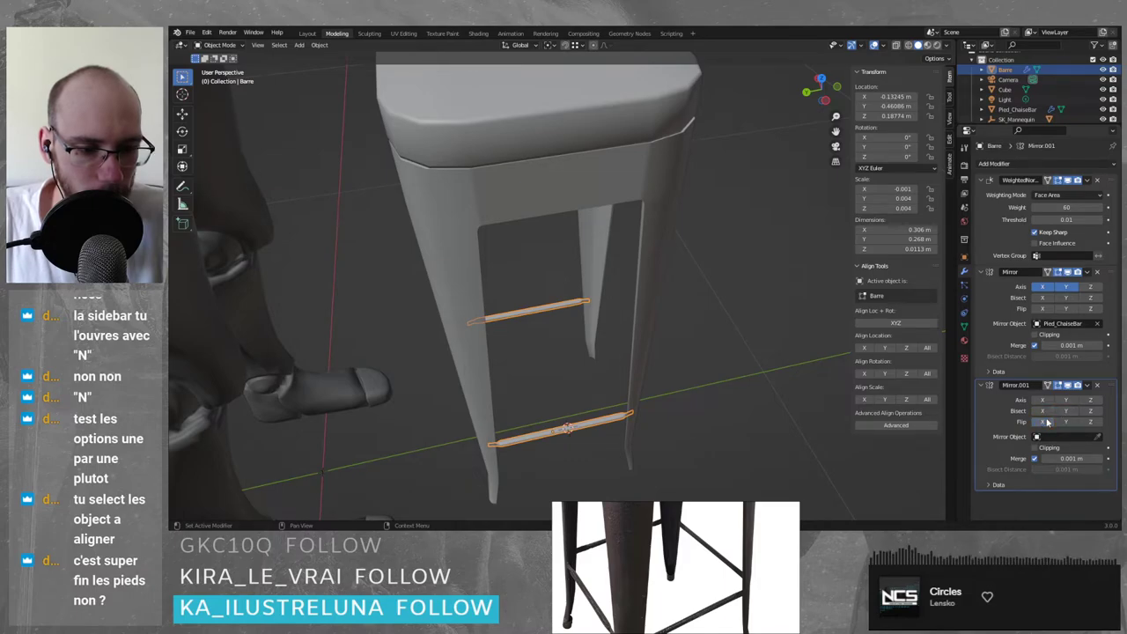
click(1045, 402)
click(1045, 401)
click(1093, 402)
click(1091, 399)
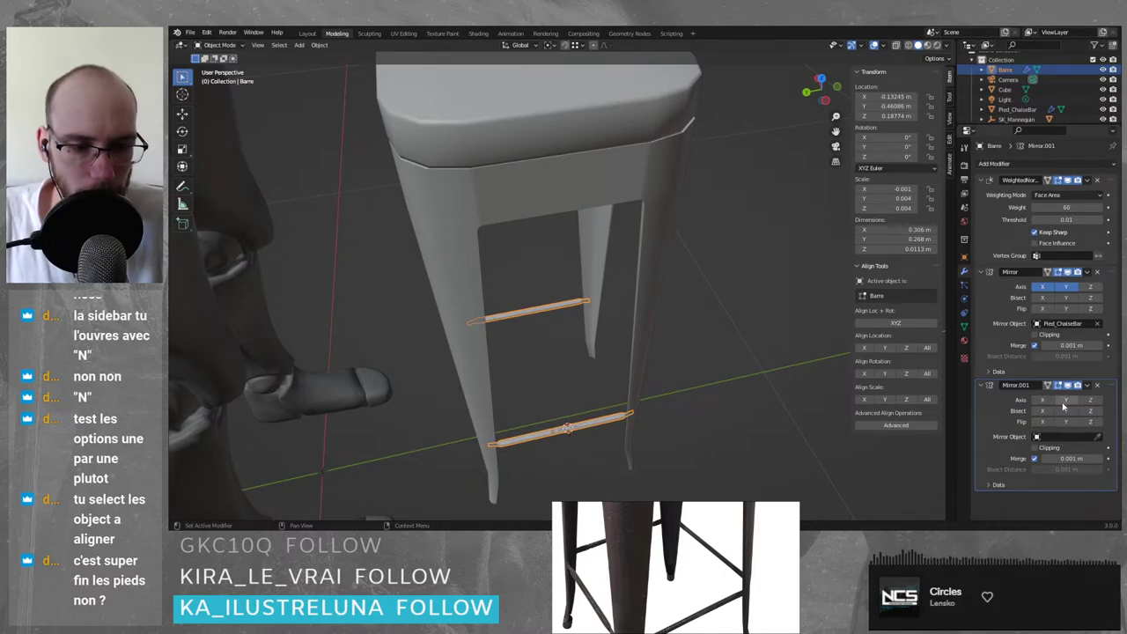
click(1043, 399)
click(1043, 399)
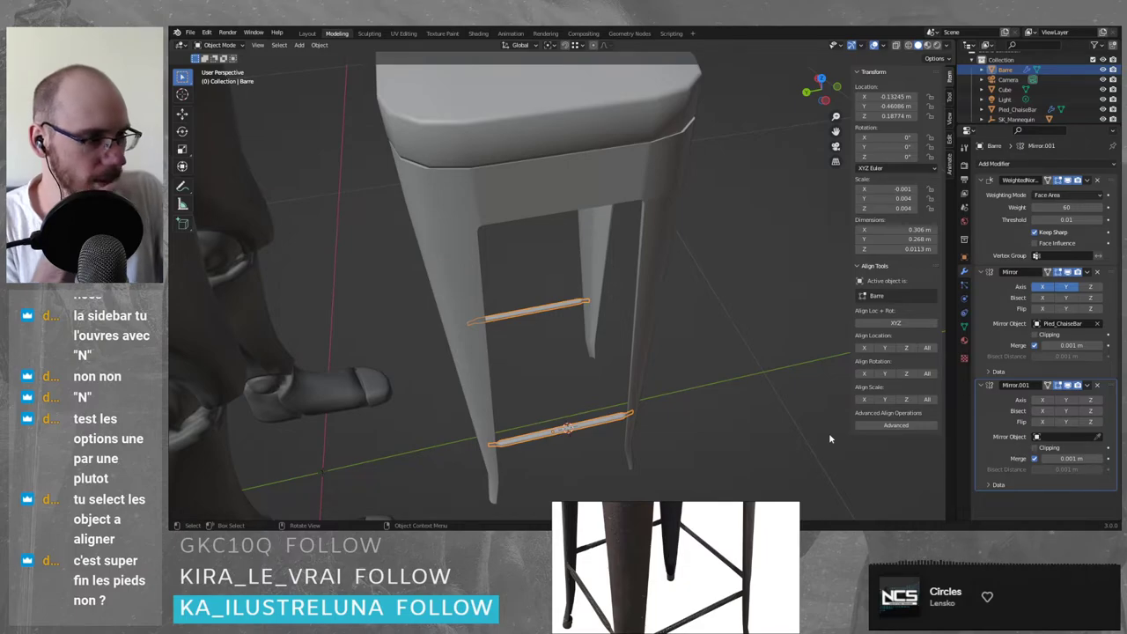
- Inspect a stool leg up close and turn on the wireframe overlay for the whole viewport
middle_drag(737, 411, 410, 242)
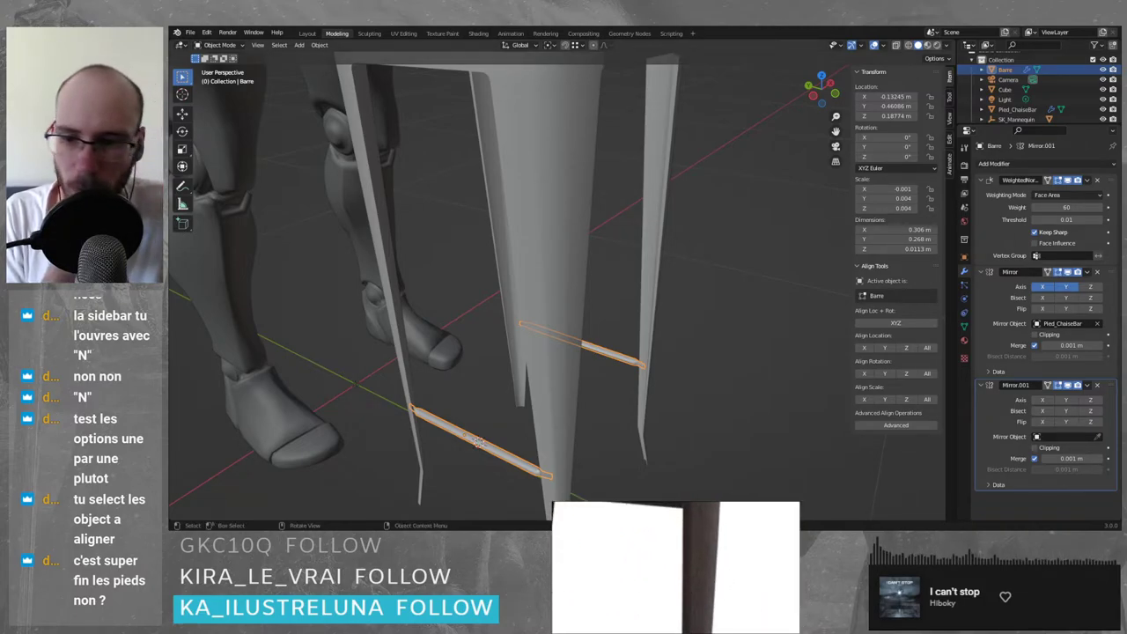
click(381, 173)
scroll(381, 174, up, 1)
middle_drag(418, 201, 669, 222)
shift+middle_drag(669, 222, 636, 237)
click(886, 46)
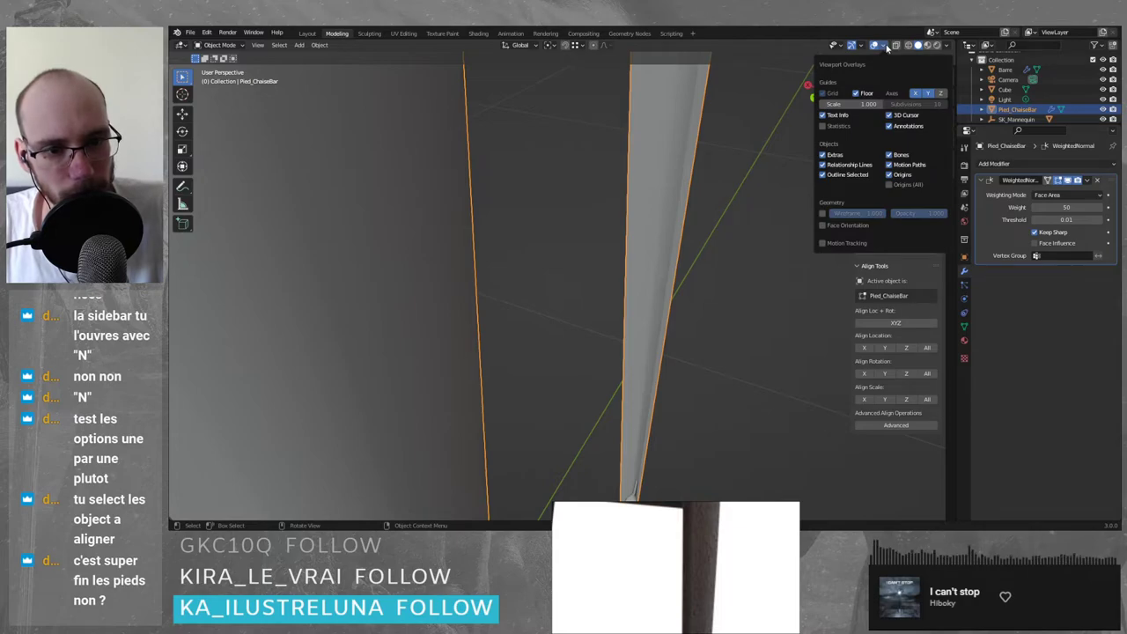
click(823, 213)
- Examine the edge layout and thickness of the stool legs and the frame corners beneath the seat
scroll(725, 229, down, 5)
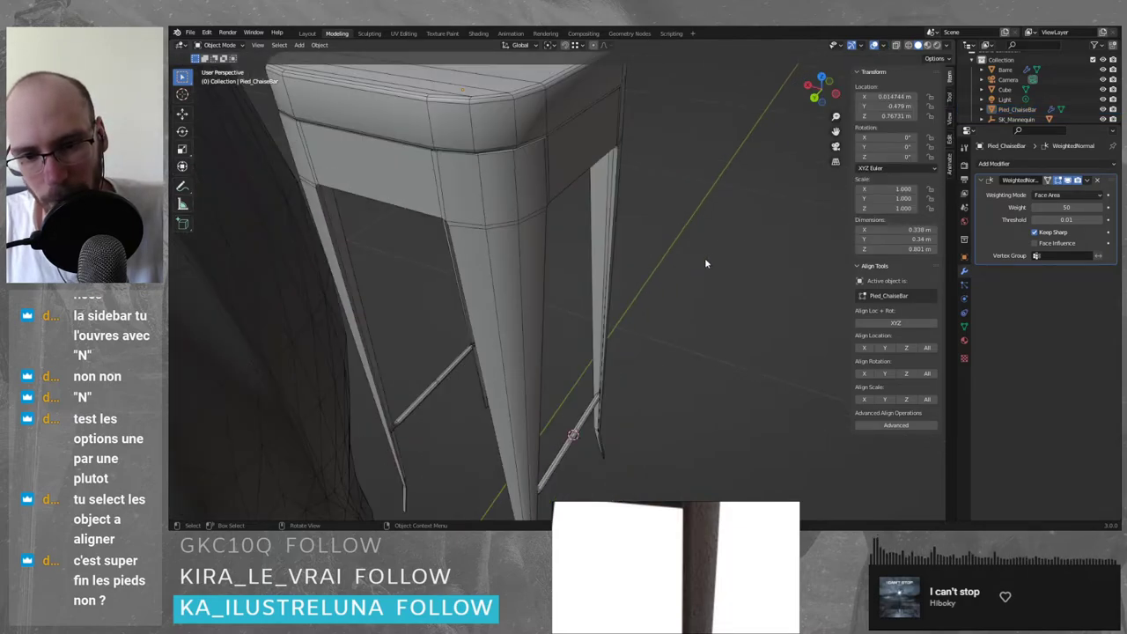
middle_drag(596, 256, 702, 223)
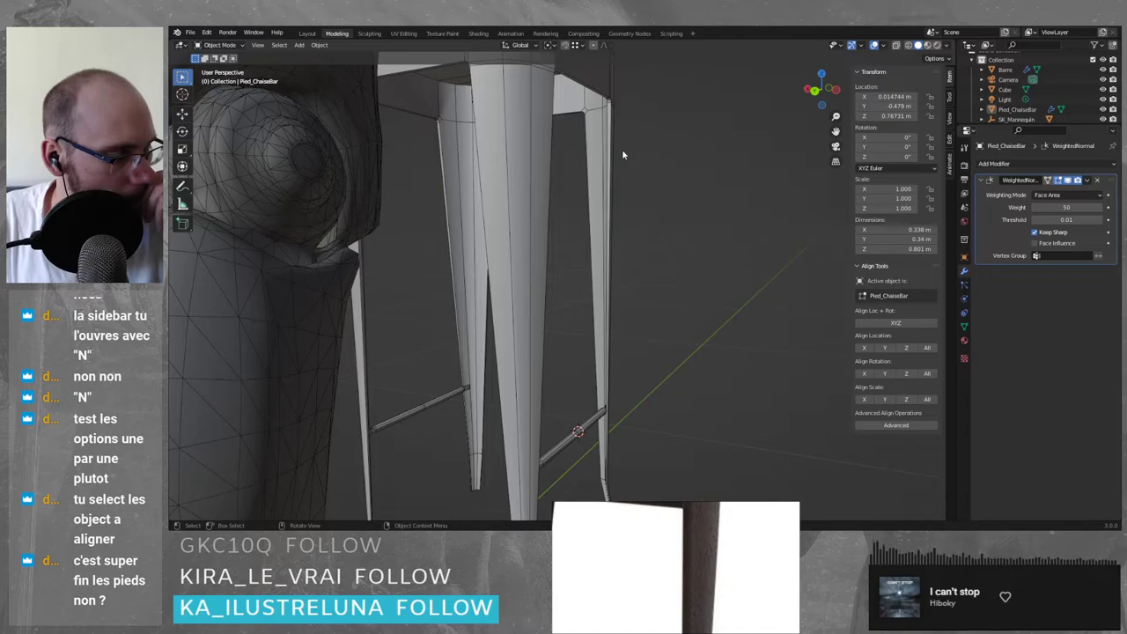
scroll(622, 154, up, 6)
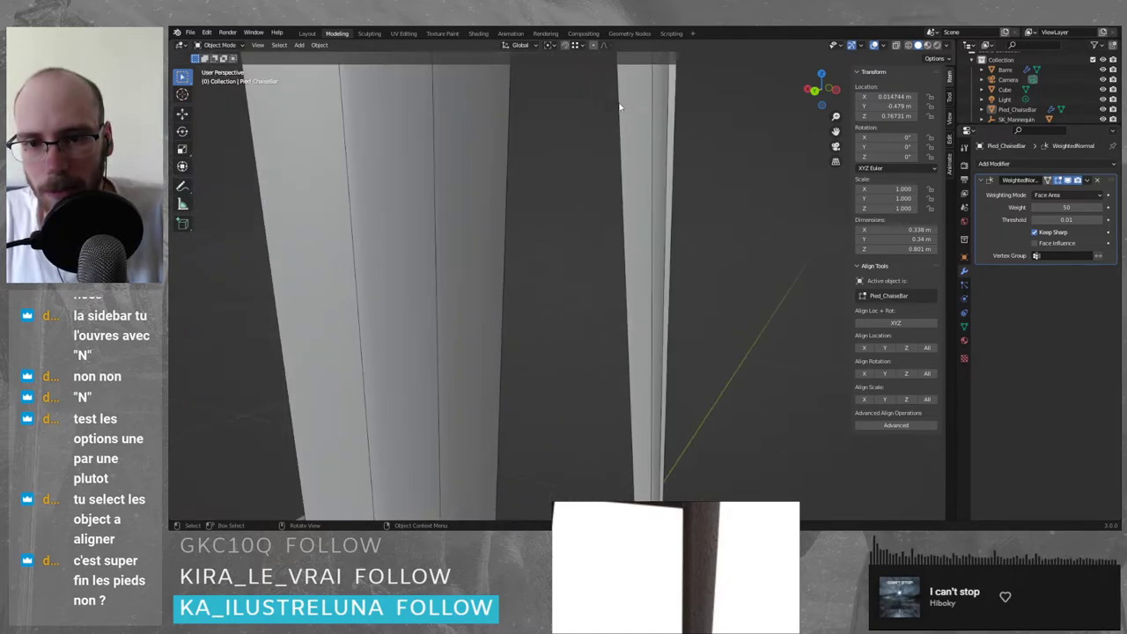
scroll(619, 158, down, 5)
scroll(545, 227, up, 5)
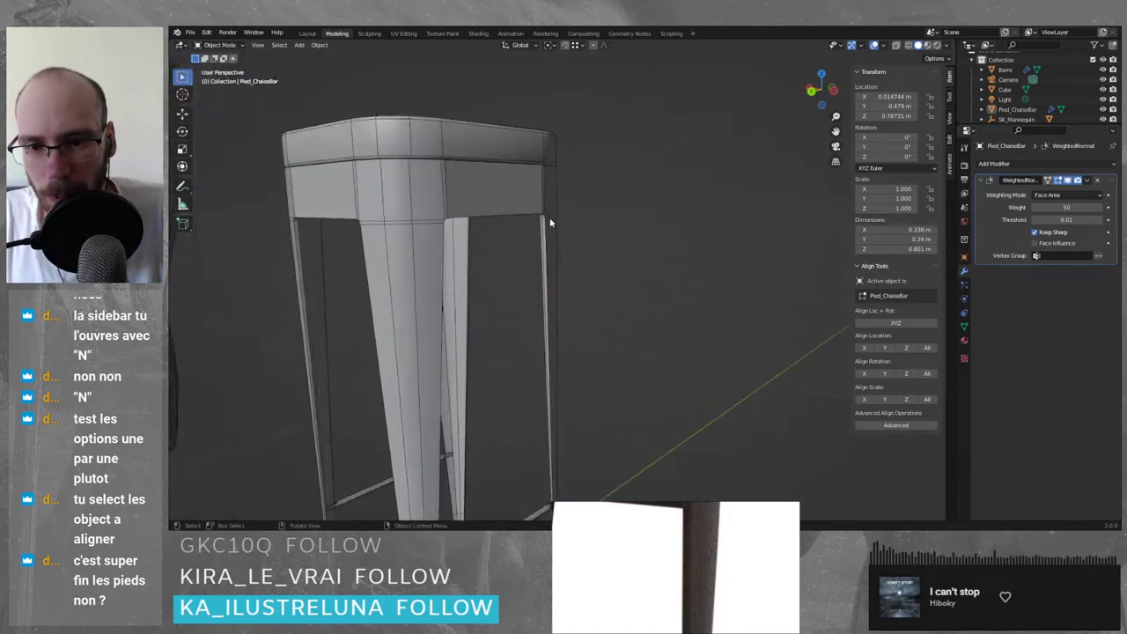
middle_drag(545, 227, 566, 234)
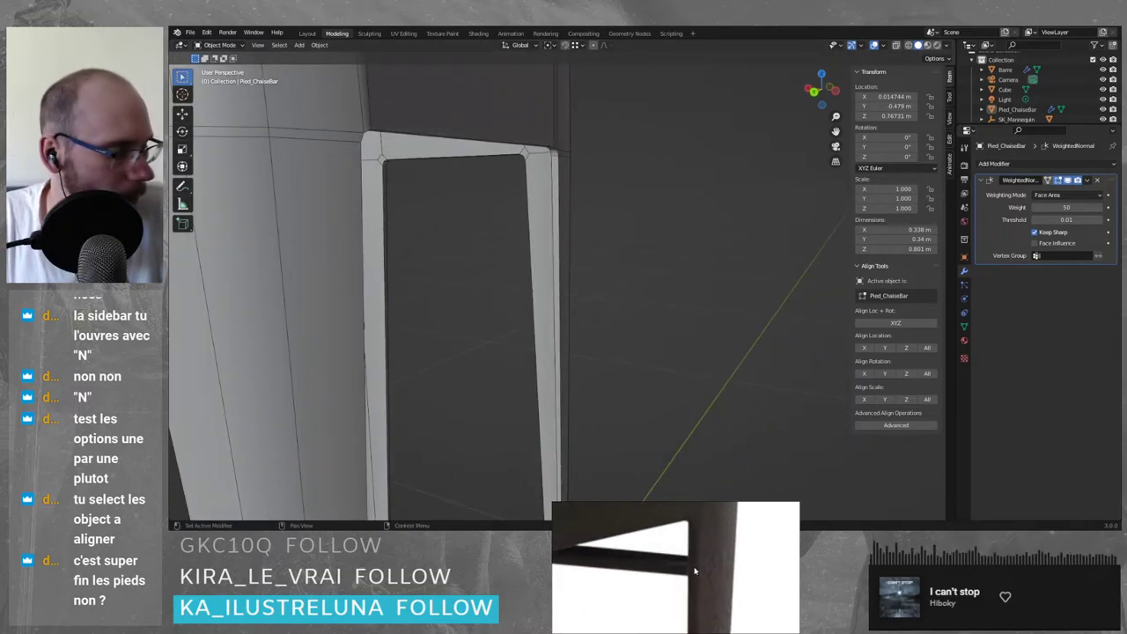
- Compare the stool's seat frame, legs and lower crossbars with the reference photo
scroll(621, 242, down, 5)
middle_drag(624, 242, 602, 241)
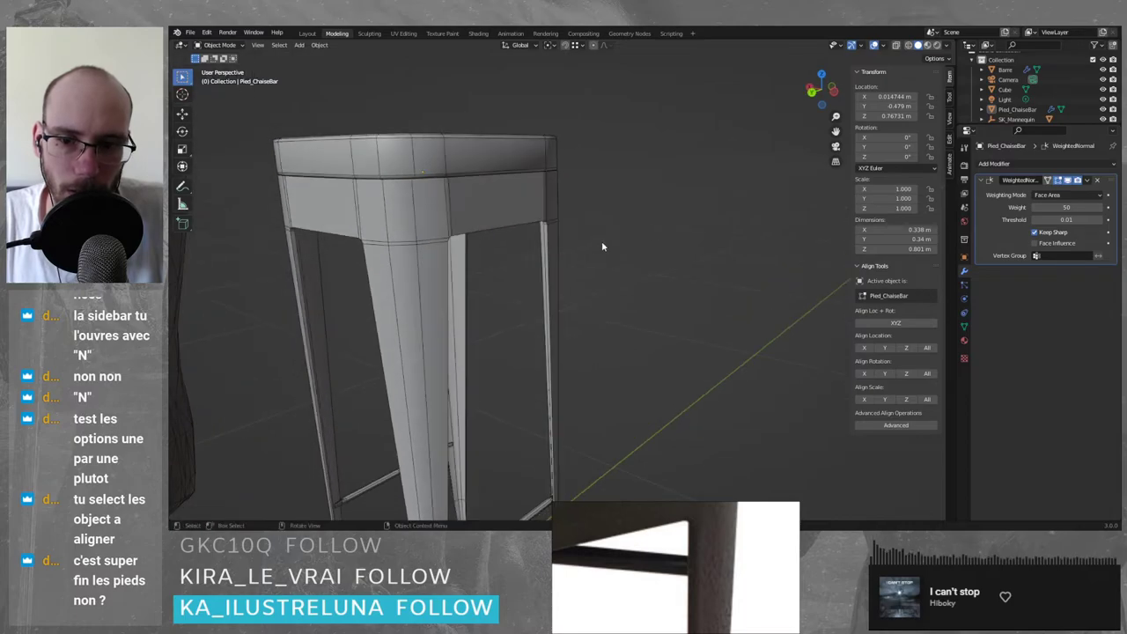
scroll(602, 240, up, 1)
click(533, 254)
middle_drag(681, 230, 679, 229)
click(649, 226)
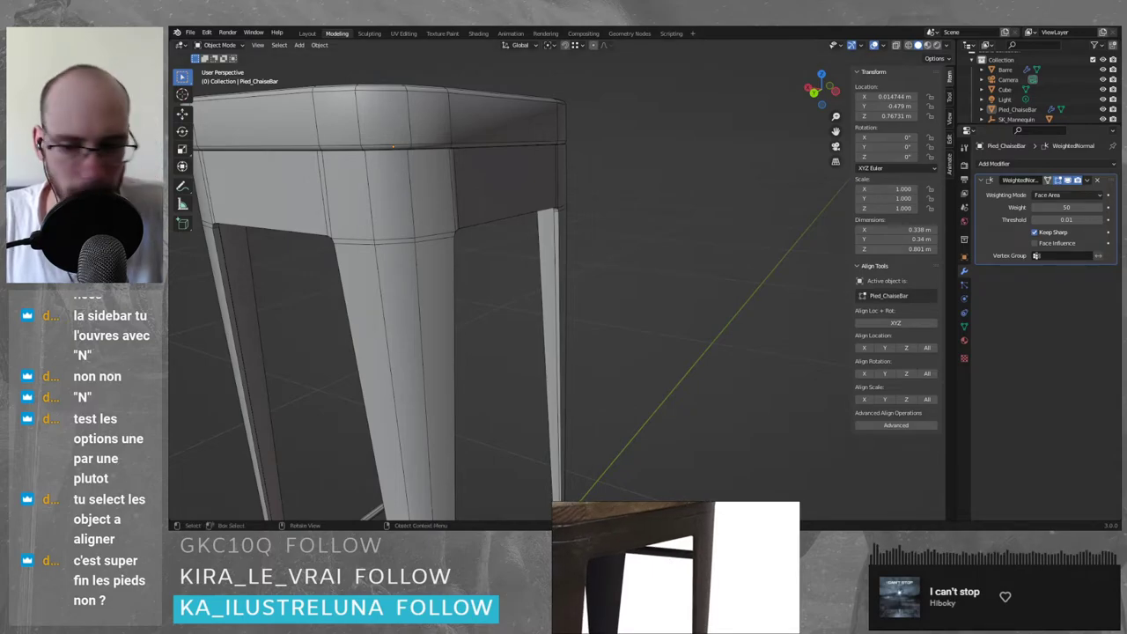
scroll(559, 369, down, 5)
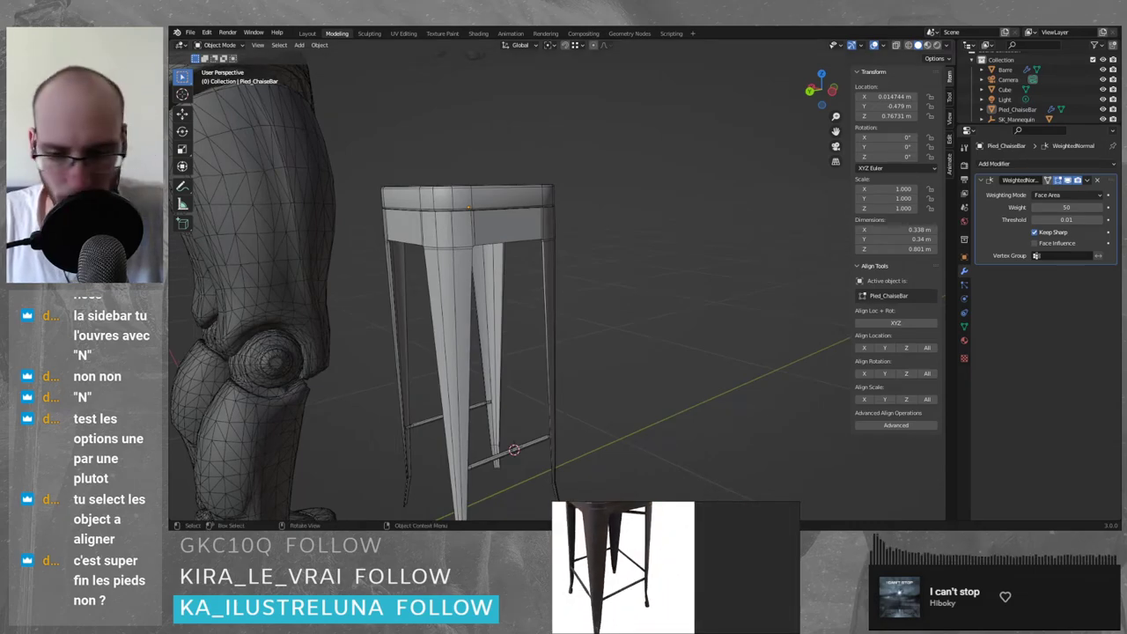
click(498, 456)
scroll(498, 477, up, 4)
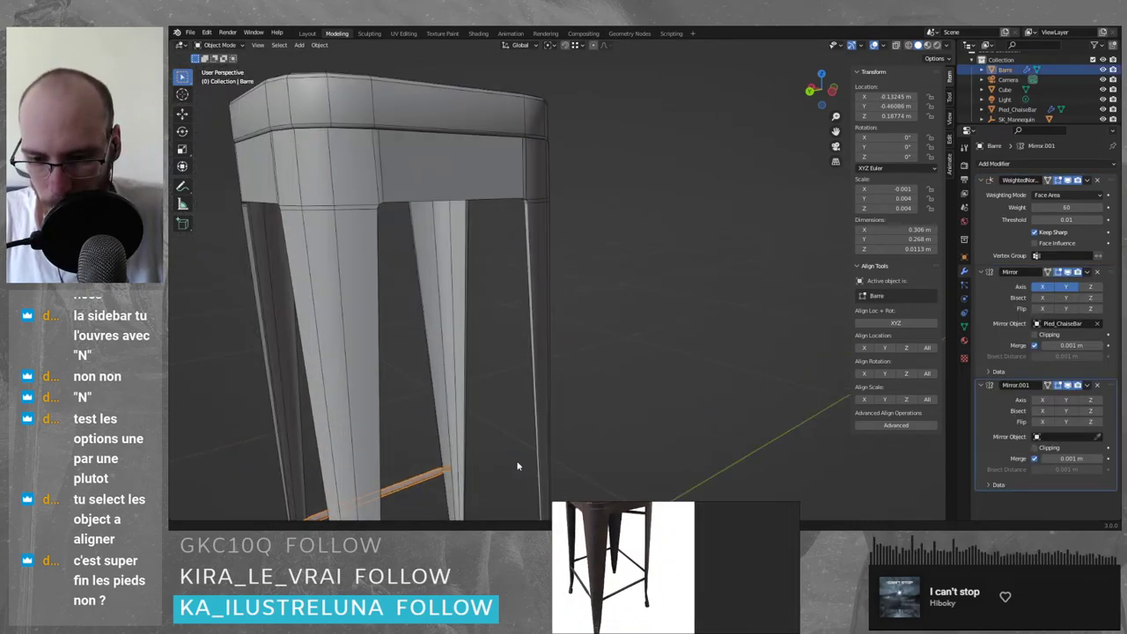
shift+middle_drag(519, 464, 483, 300)
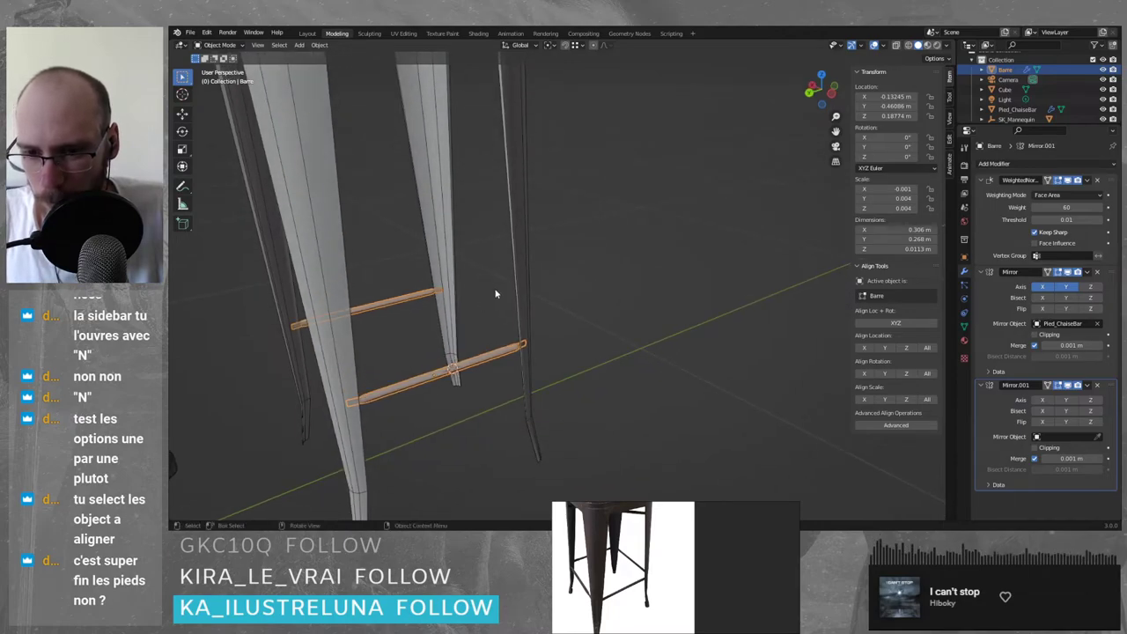
mouse_move(500, 250)
middle_down()
mouse_move(488, 238)
mouse_move(480, 250)
middle_up()
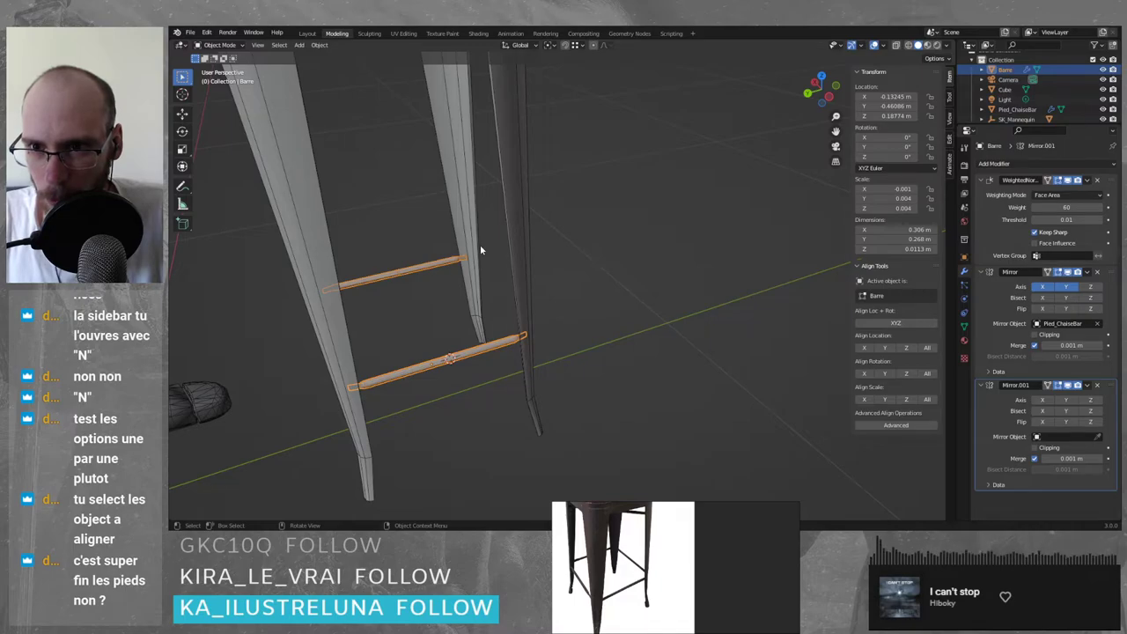
- Snap the 3D cursor to the origin of the stool legs object
click(508, 133)
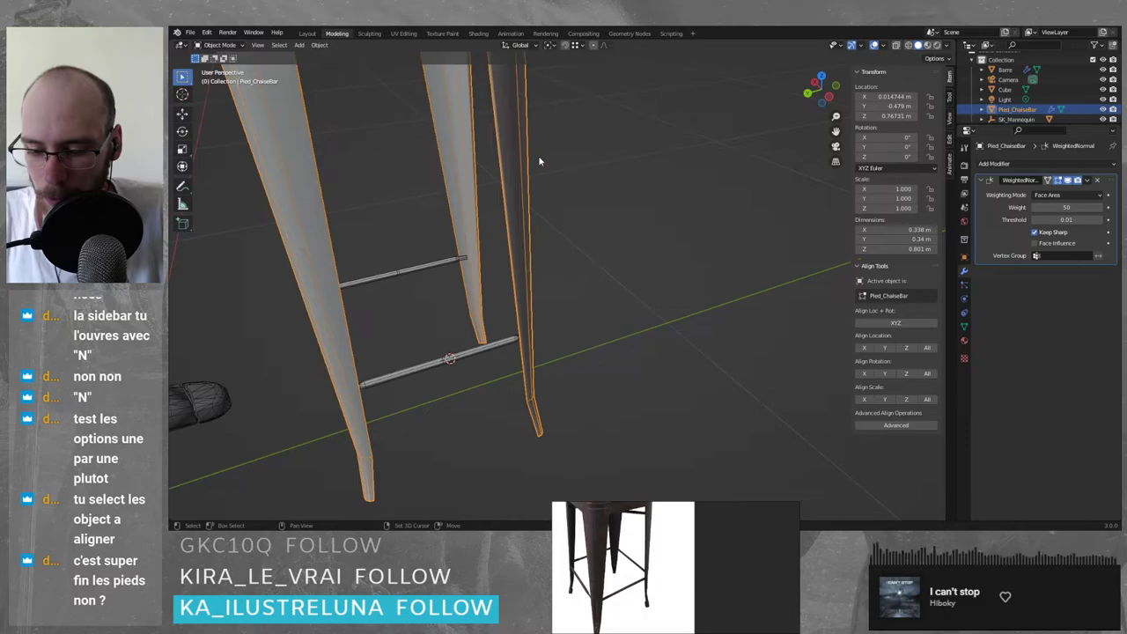
key(shift+s)
click(586, 247)
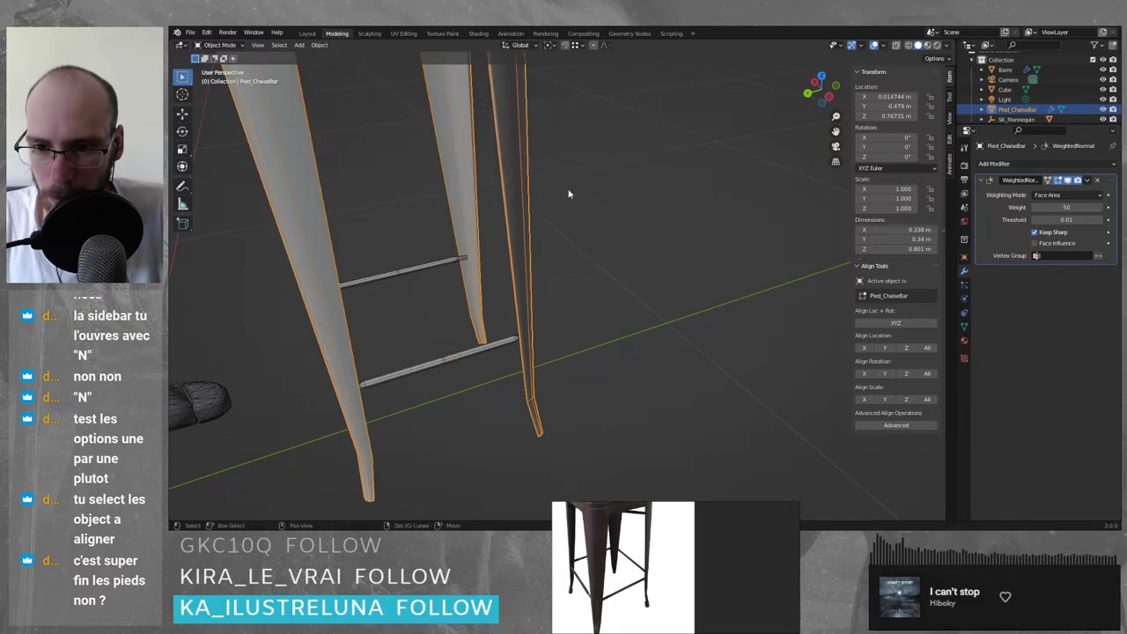
shift+middle_drag(569, 192, 597, 329)
scroll(601, 325, down, 3)
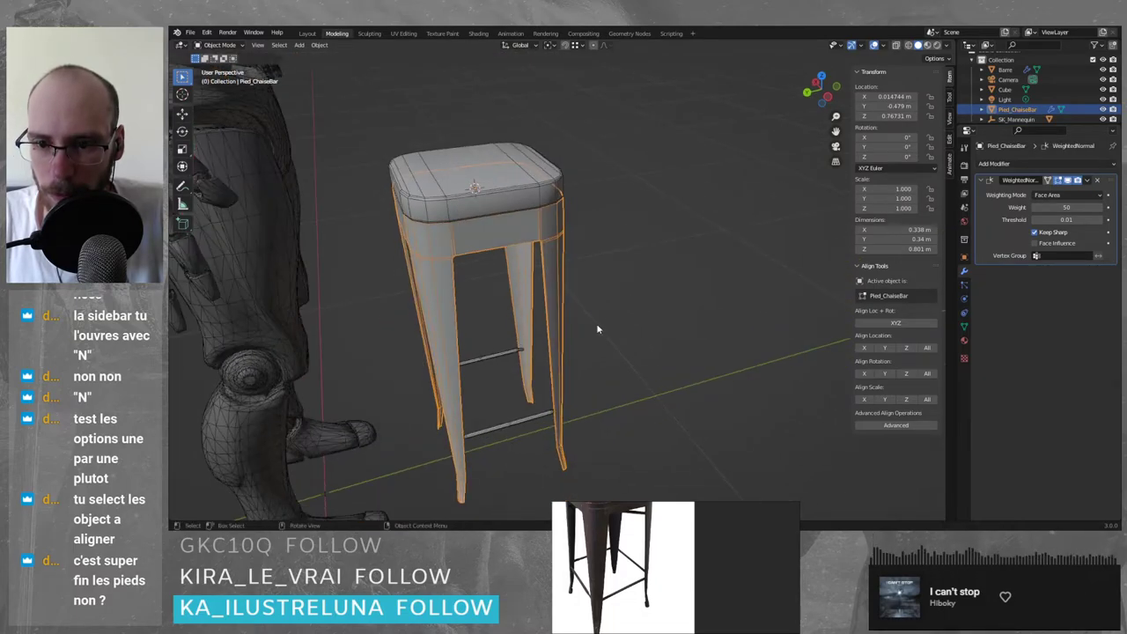
- Assign Pied_ChaiseBar as the mirror object of the crossbar's second Mirror modifier
click(496, 421)
click(1112, 165)
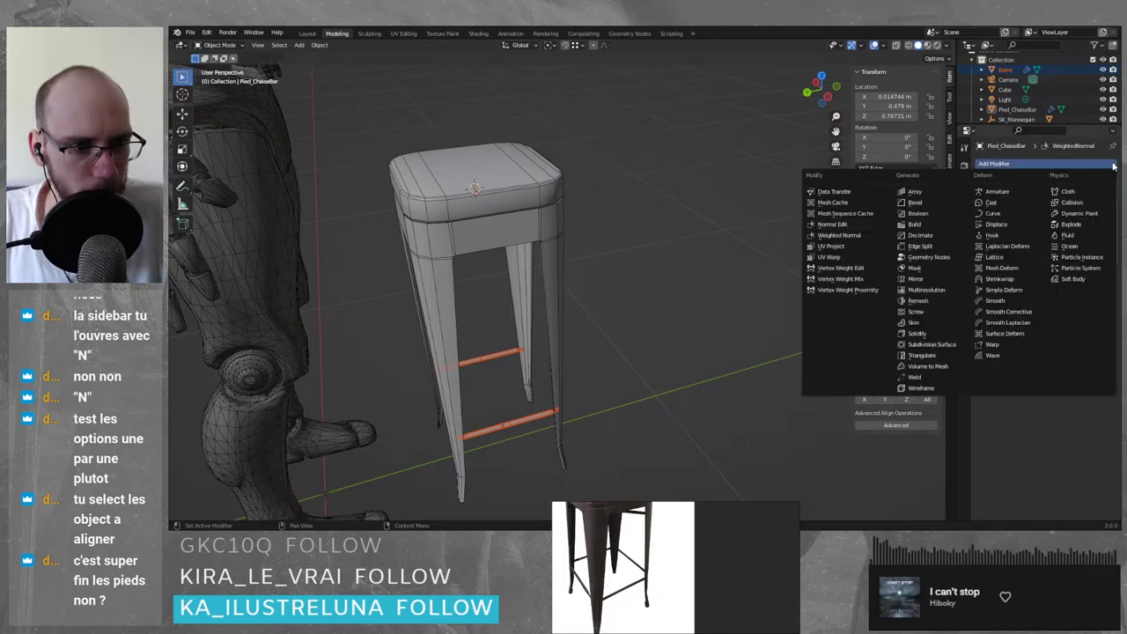
click(916, 278)
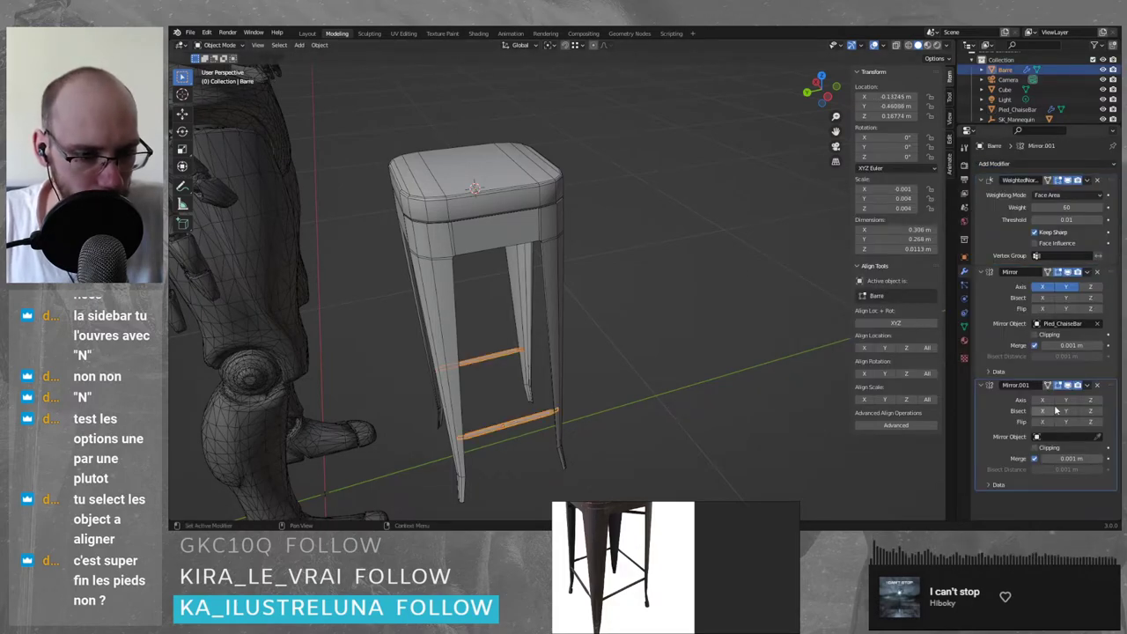
click(1098, 436)
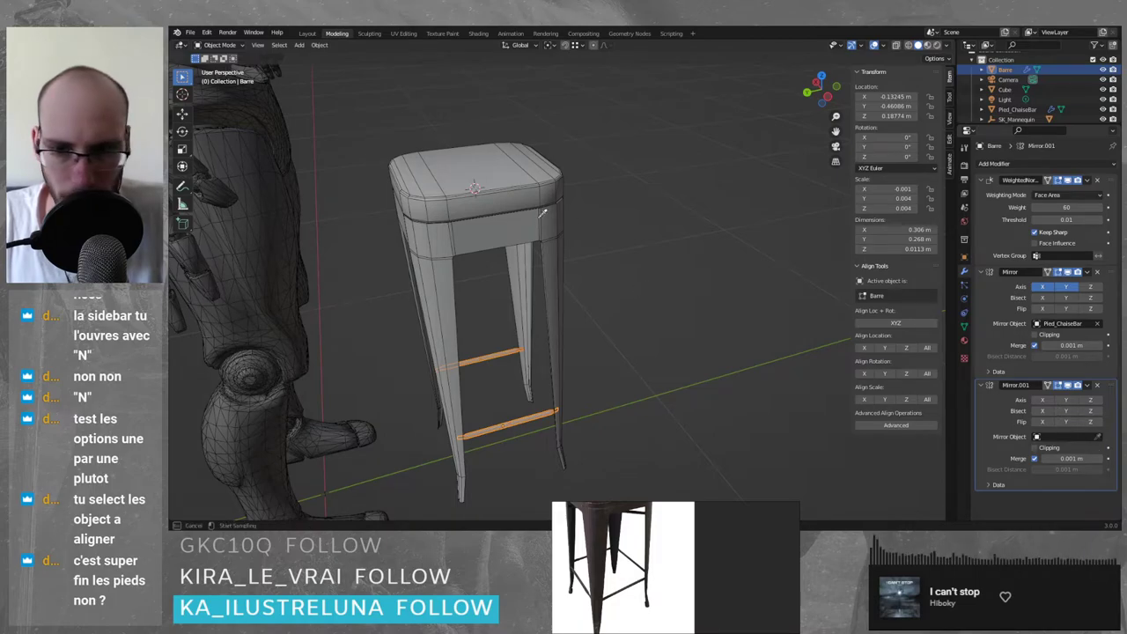
click(496, 237)
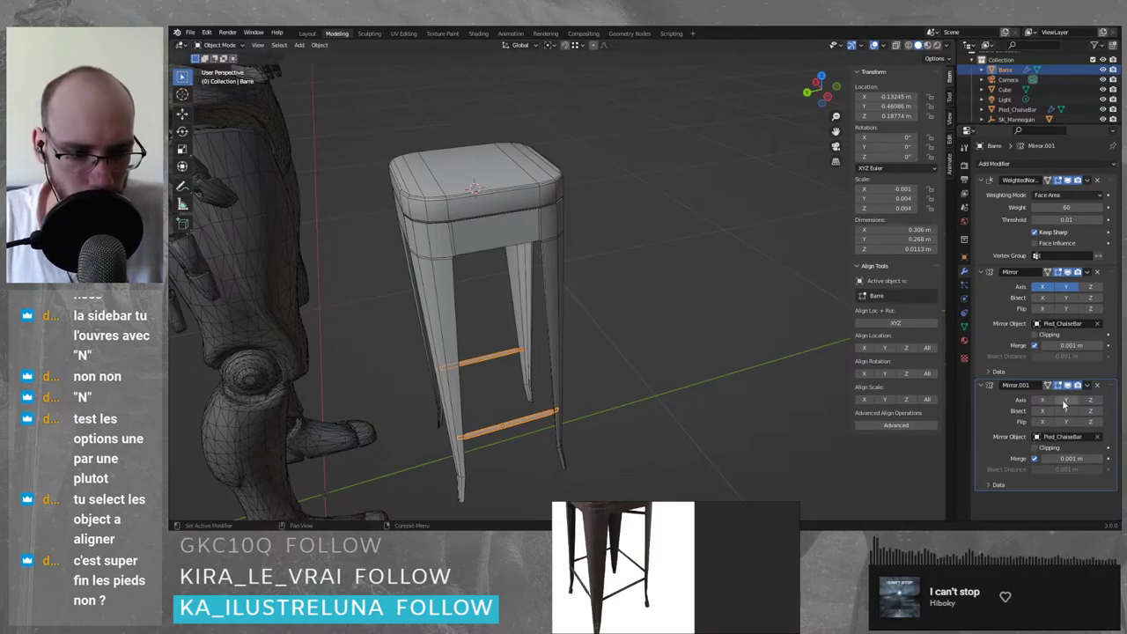
- Try different axis, bisect and flip combinations in the crossbar's second Mirror modifier
click(1042, 400)
click(1041, 402)
click(1043, 412)
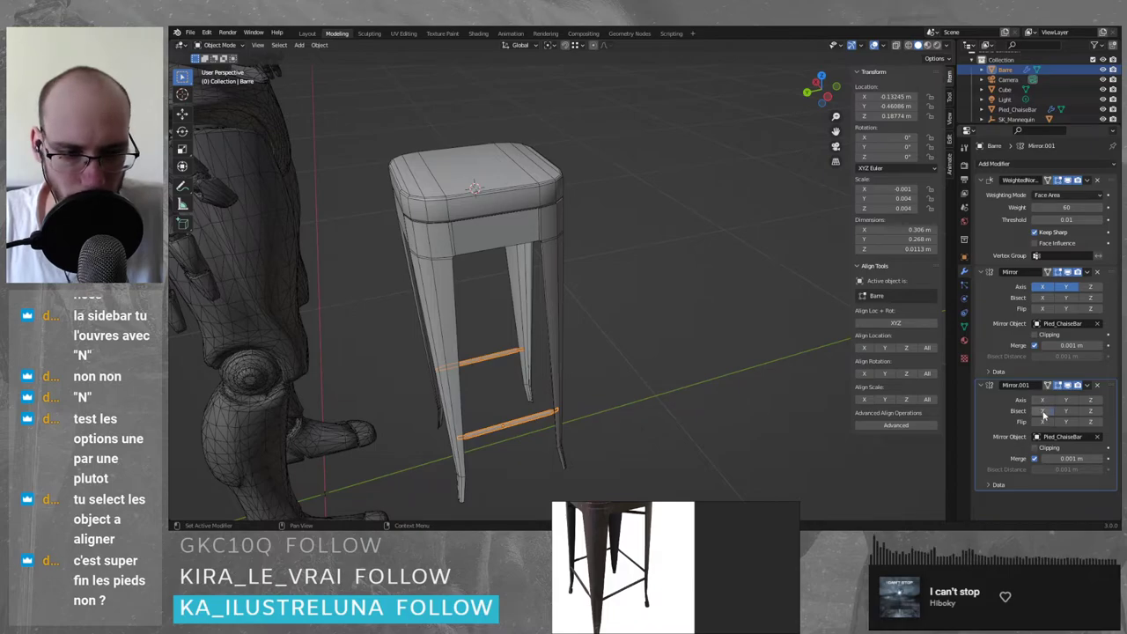
click(1064, 411)
click(1065, 421)
click(1043, 422)
click(1066, 411)
click(1067, 403)
click(1092, 402)
click(1093, 412)
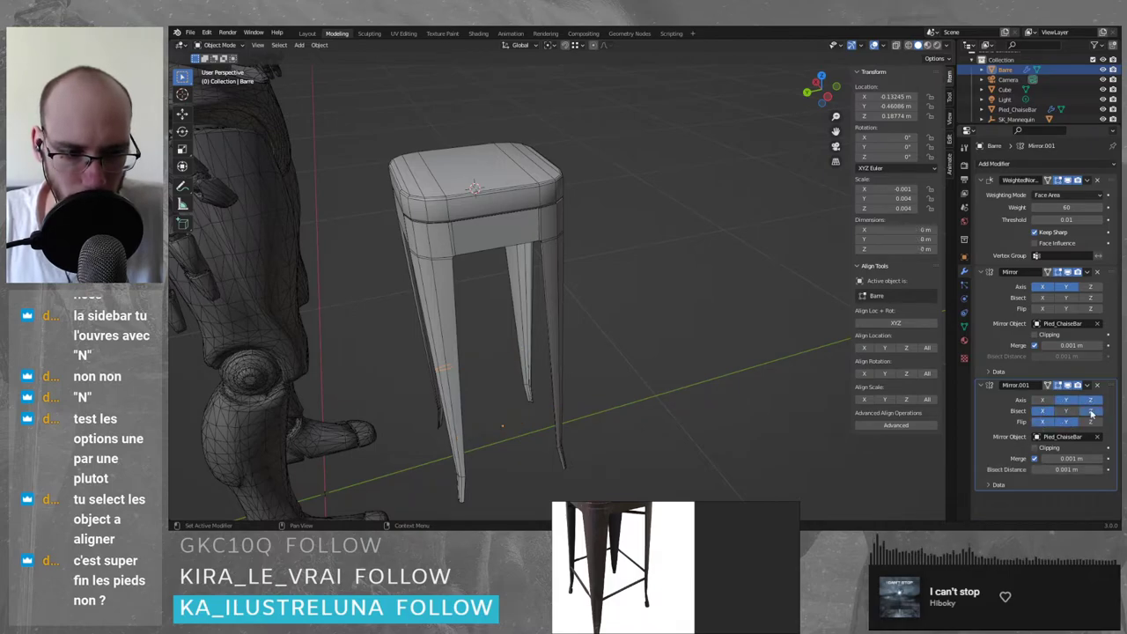
- Turn off all axis, bisect and flip options in the second Mirror modifier
click(1068, 423)
click(1064, 403)
click(1045, 411)
click(1045, 421)
click(1088, 403)
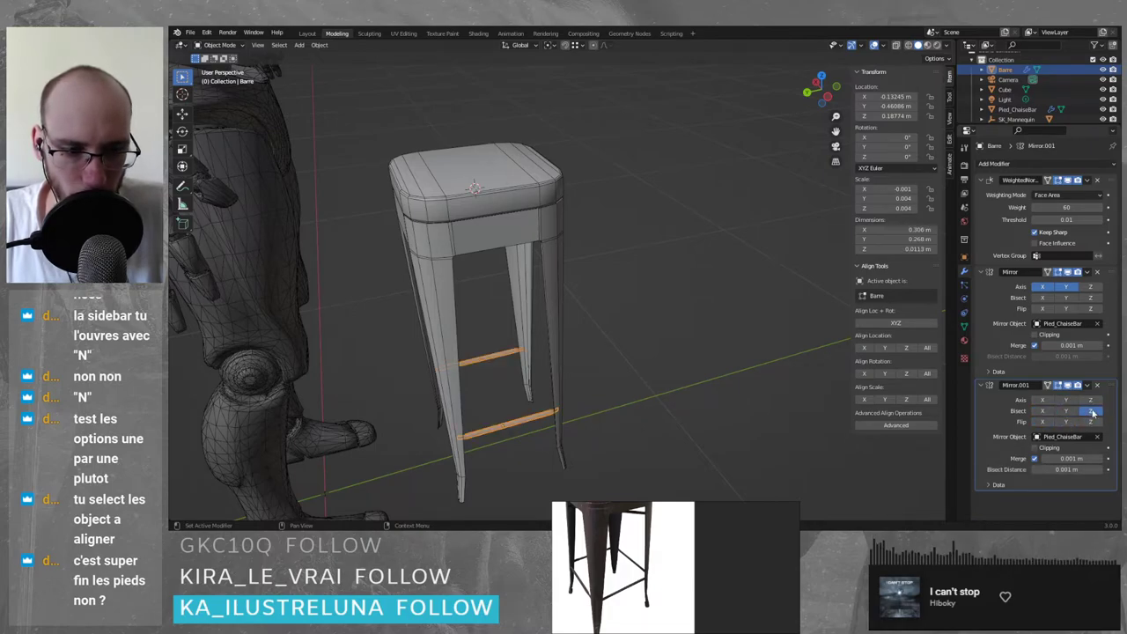
click(1091, 412)
click(1066, 412)
click(1064, 403)
click(1064, 412)
click(1061, 403)
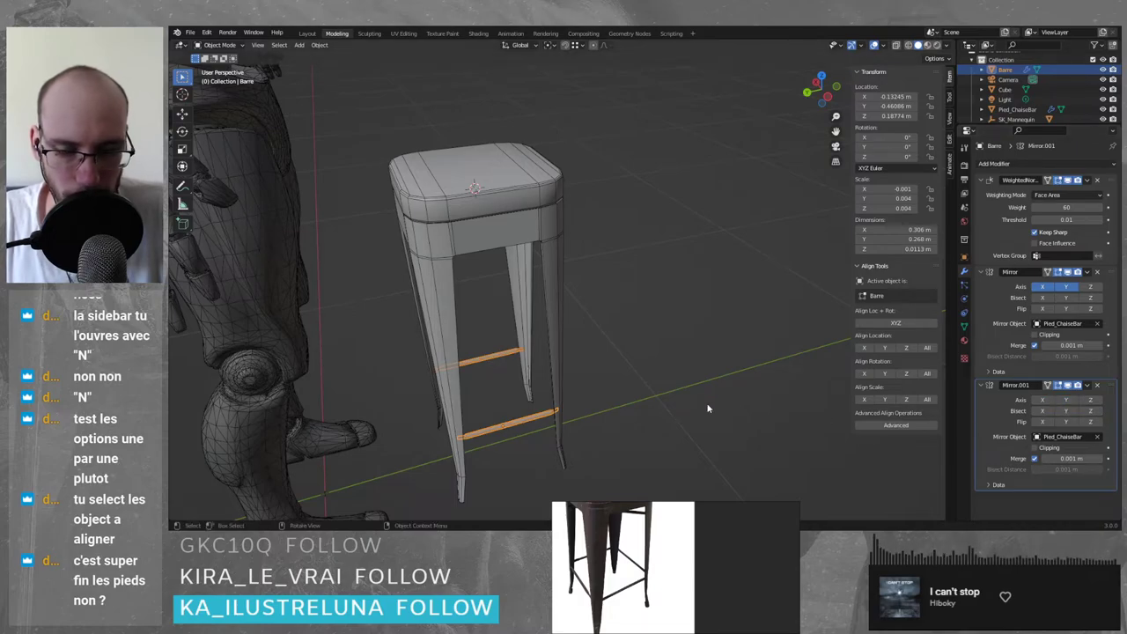
- Remove the crossbar's second Mirror modifier and duplicate the crossbar in place
click(1097, 385)
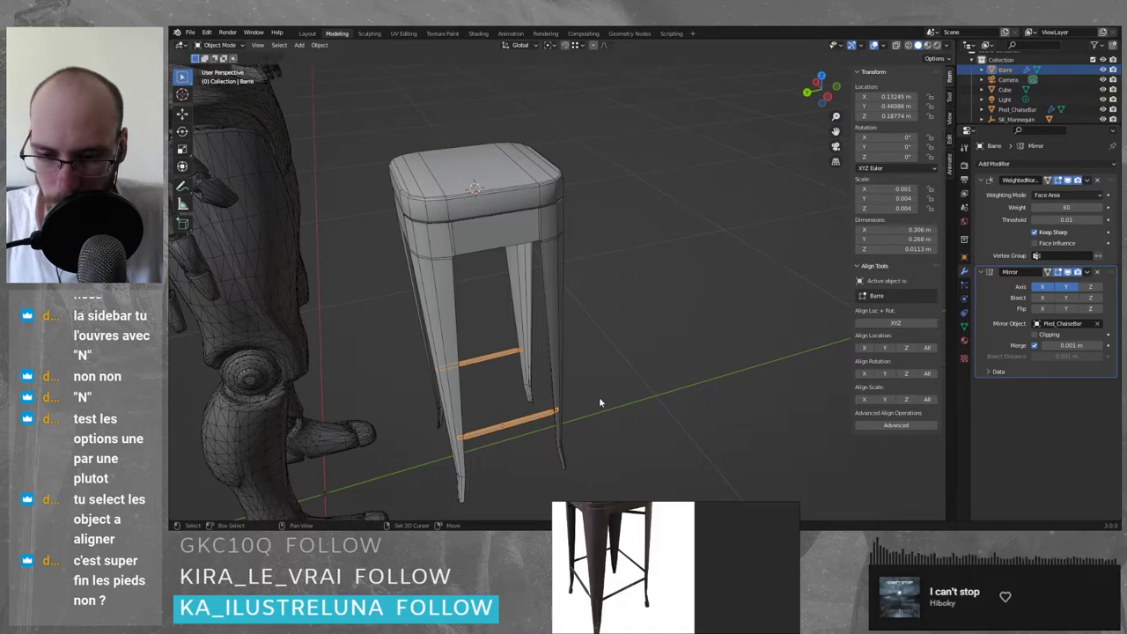
key(shift+d)
key(Escape)
- Try rotating the crossbar copy by -90° around the global Z axis
key(r)
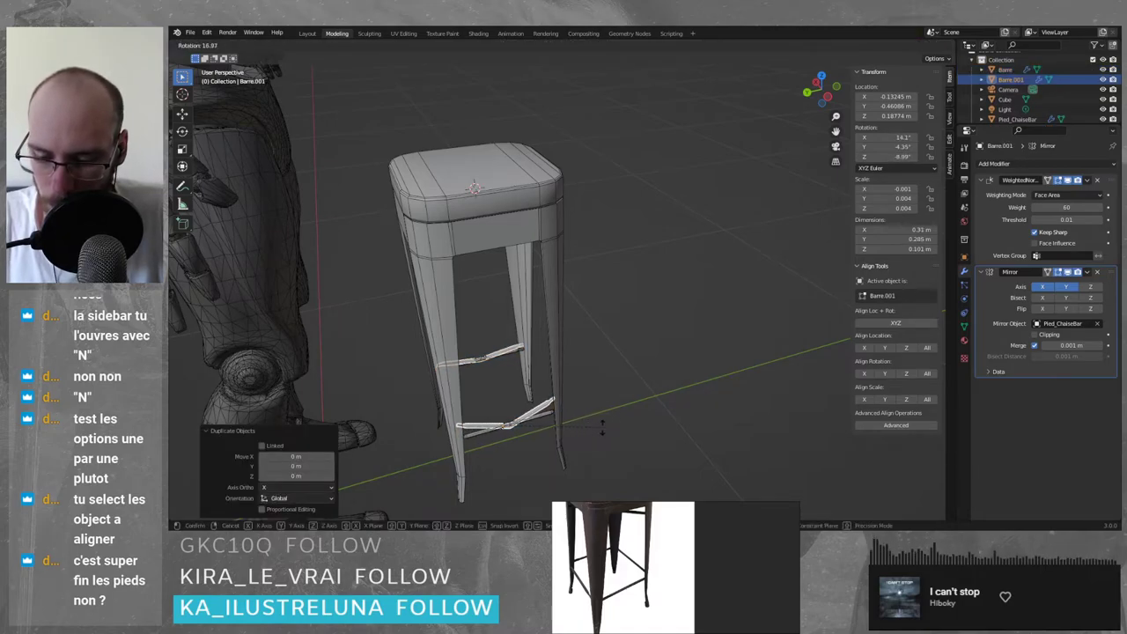
key(x)
key(z)
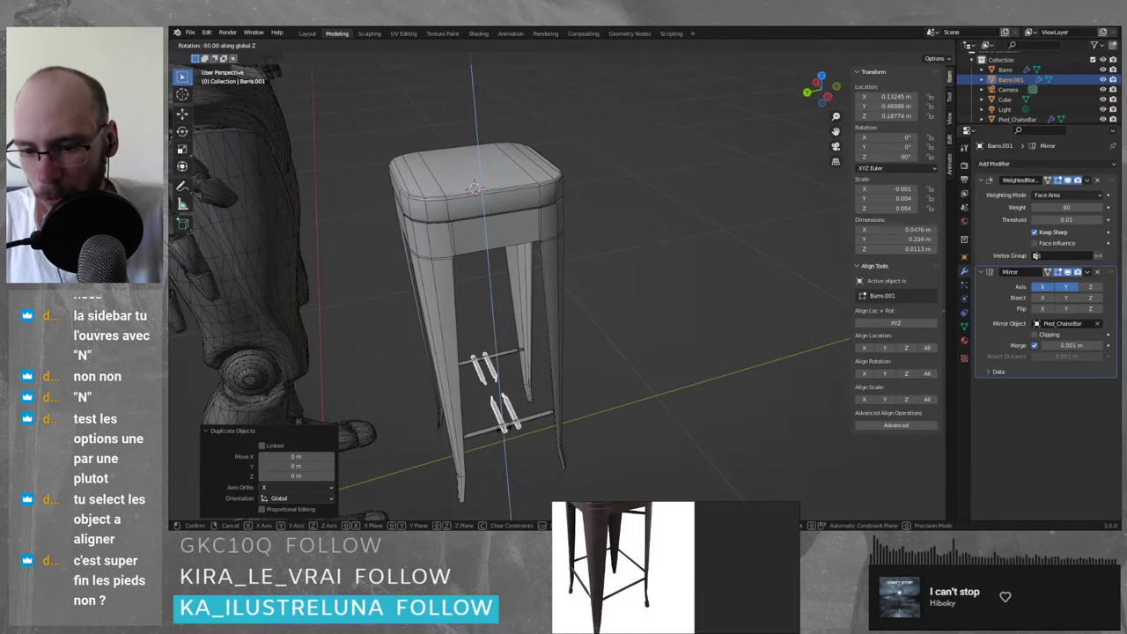
ctrl+click(637, 406)
key(ctrl+z)
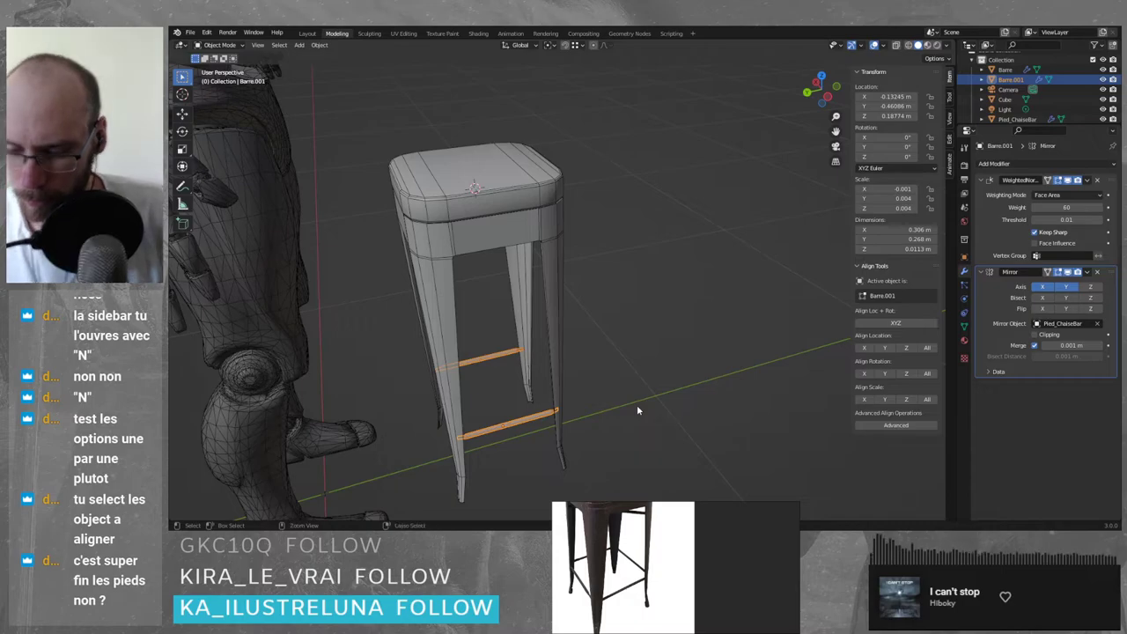
key(shift+d)
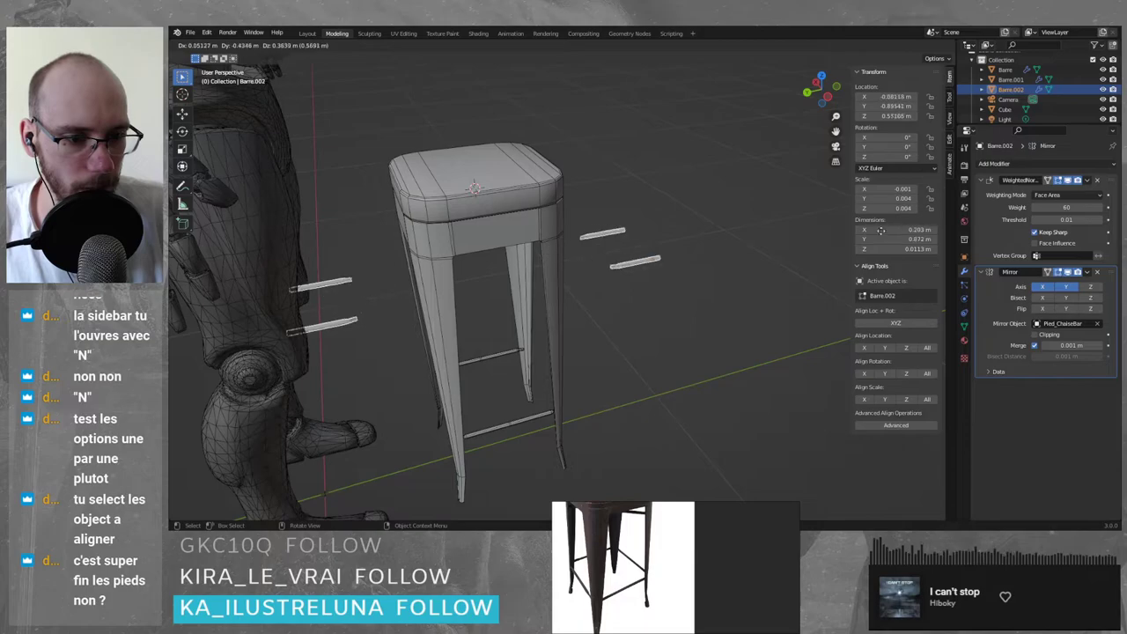
click(836, 307)
key(ctrl+z)
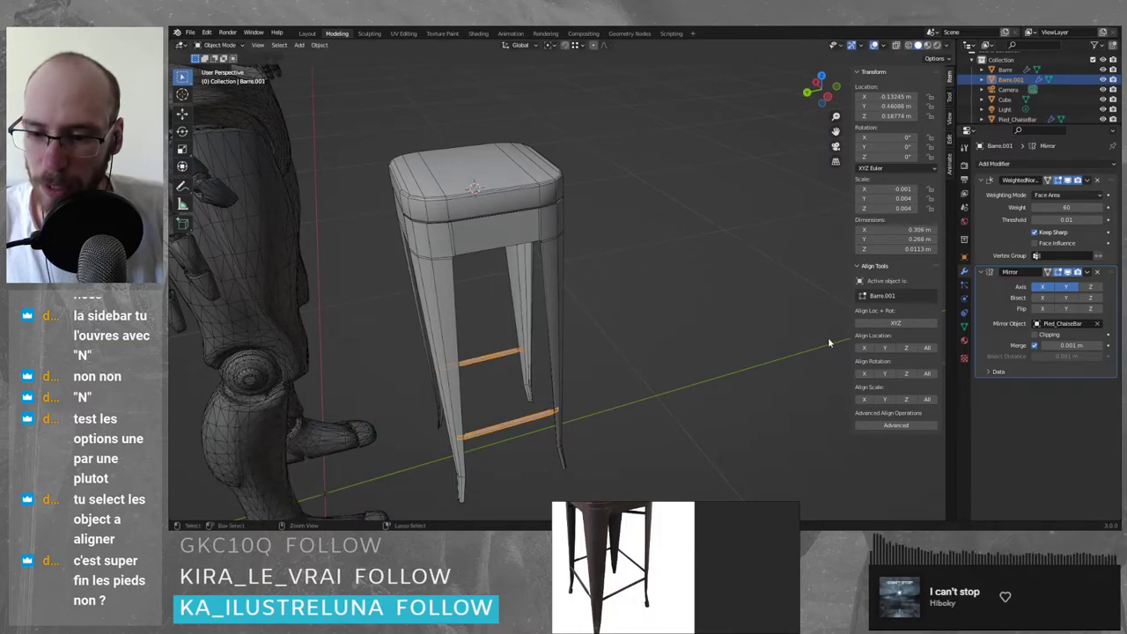
- Duplicate the crossbar in place and rotate the new copy by -90° around the global Z axis
shift+middle_drag(522, 454, 531, 283)
scroll(524, 280, up, 3)
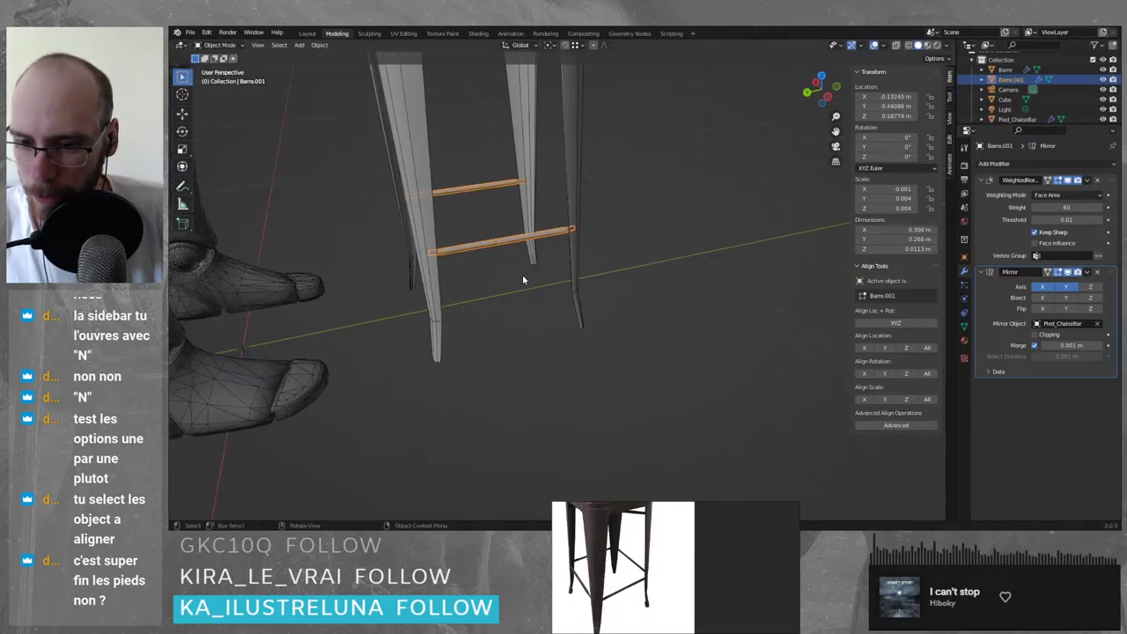
key(shift+d)
key(Escape)
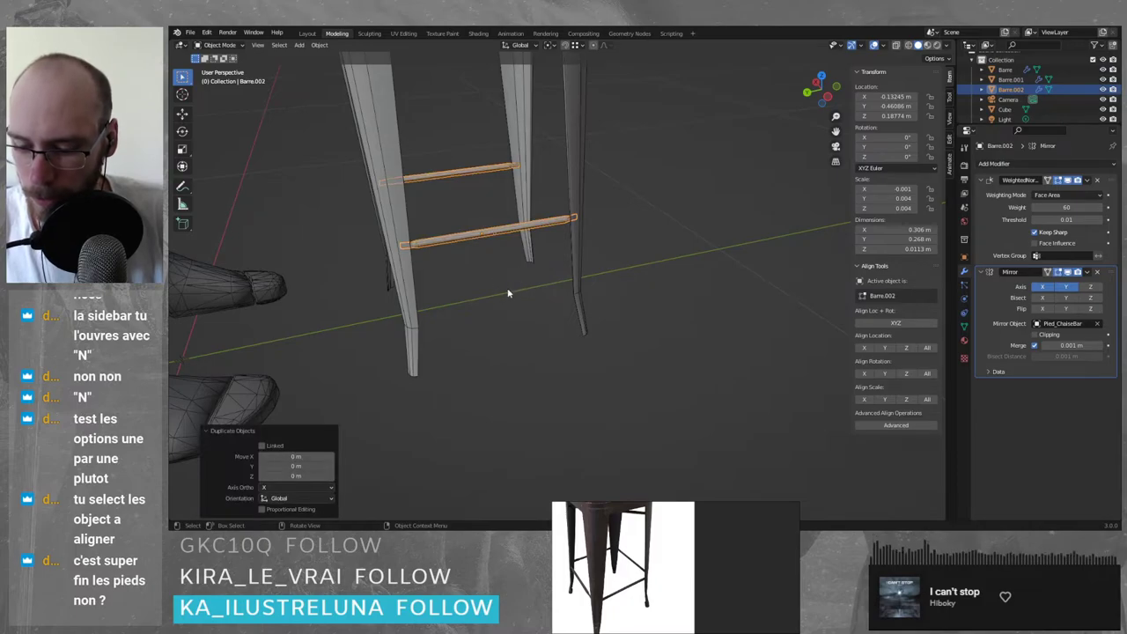
key(r)
key(z)
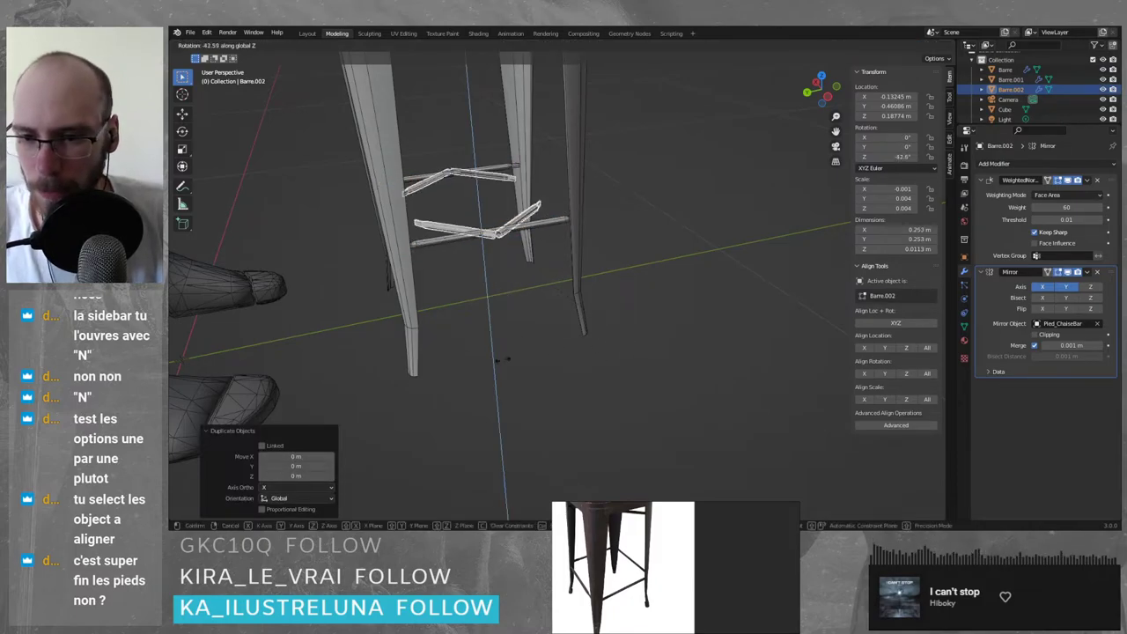
click(383, 364)
- Move the rotated crossbar copy about 0.166 m along X and 0.128 m along Y to bridge the open leg pairs
middle_drag(384, 365, 711, 306)
key(g)
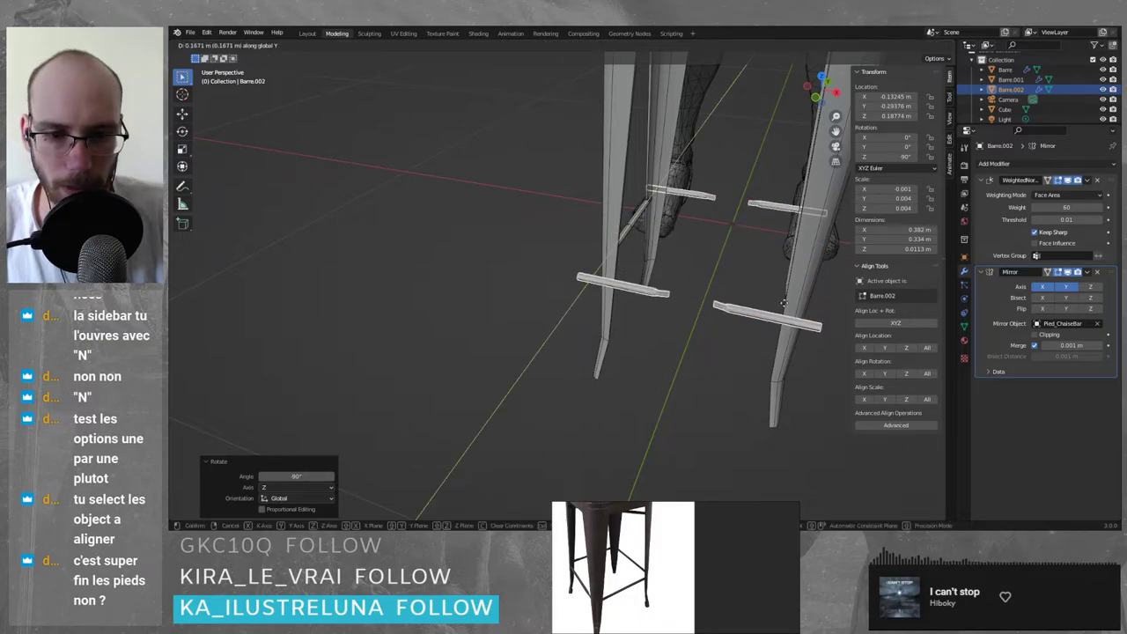
key(x)
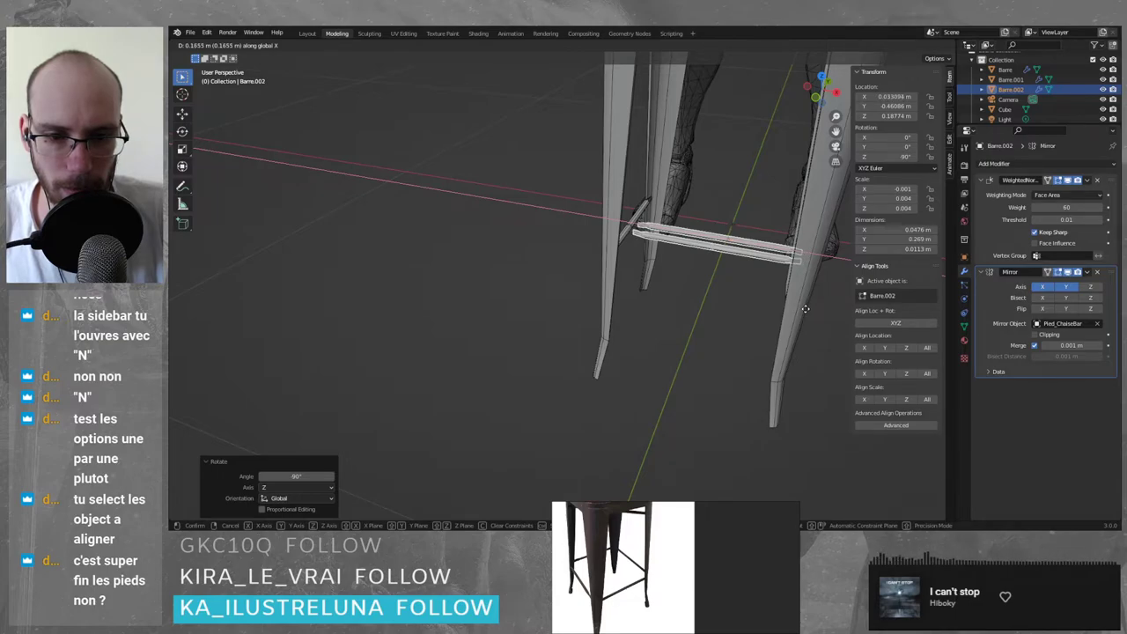
click(804, 309)
middle_drag(805, 308, 727, 331)
key(g)
key(y)
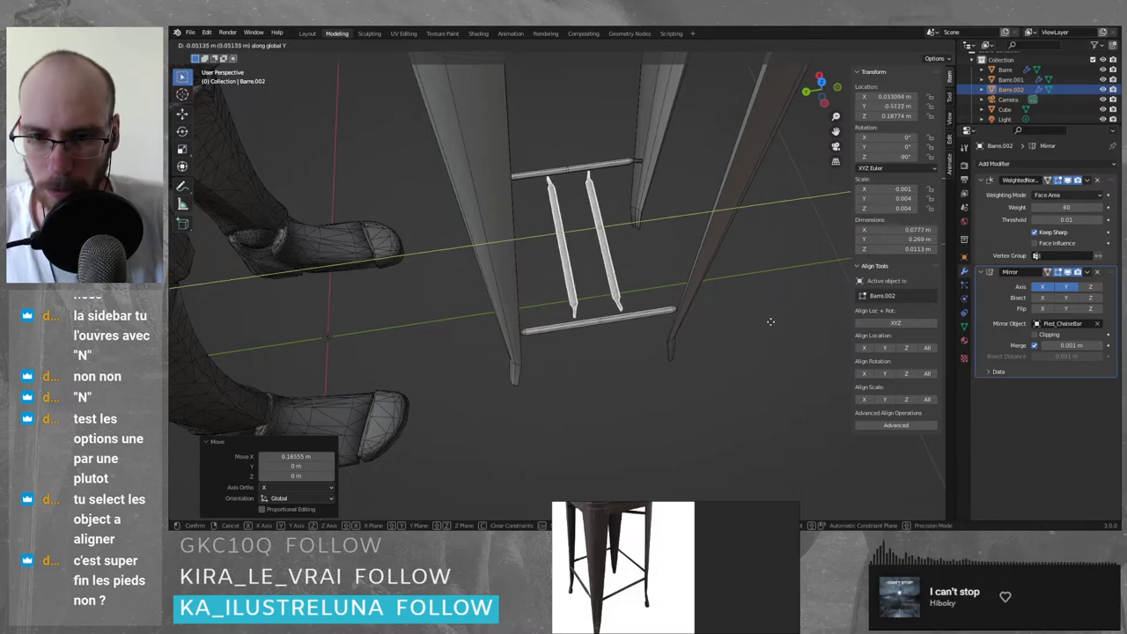
click(647, 321)
middle_drag(647, 319, 659, 277)
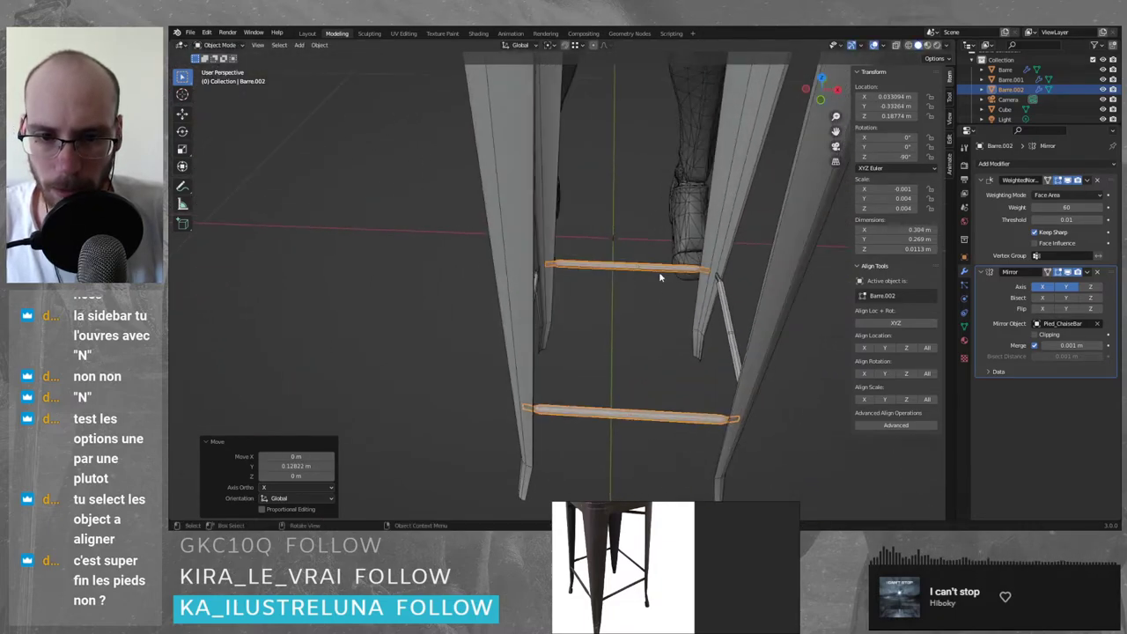
- Check how the rotated crossbar's flattened ends meet the legs and fine-tune its position along X
scroll(660, 277, up, 10)
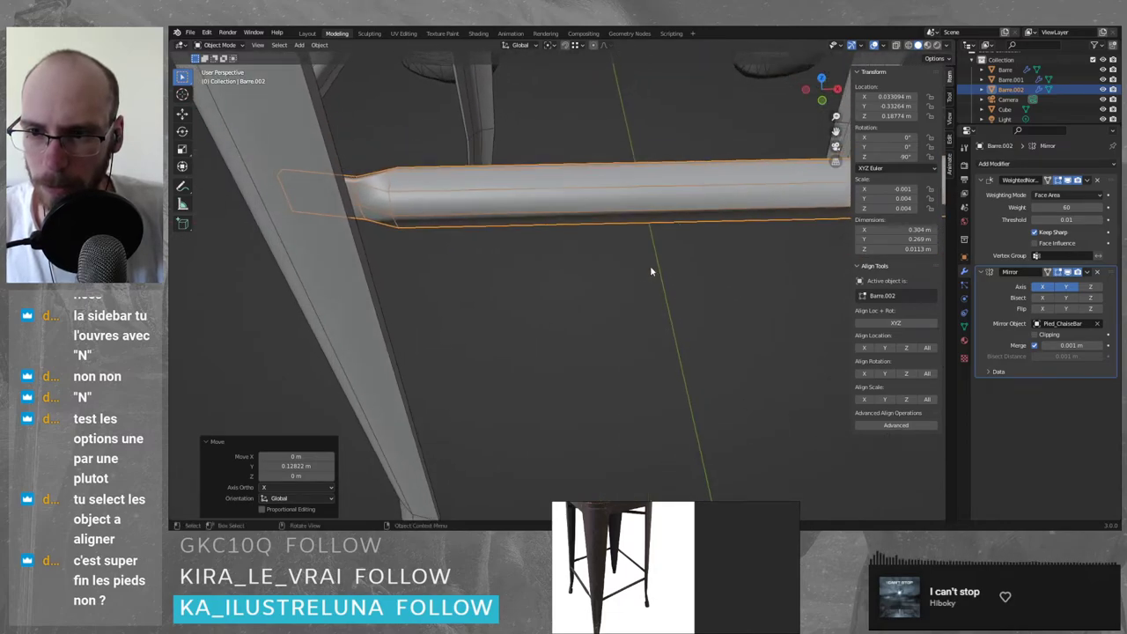
scroll(652, 271, down, 5)
middle_drag(692, 294, 770, 310)
scroll(686, 311, down, 3)
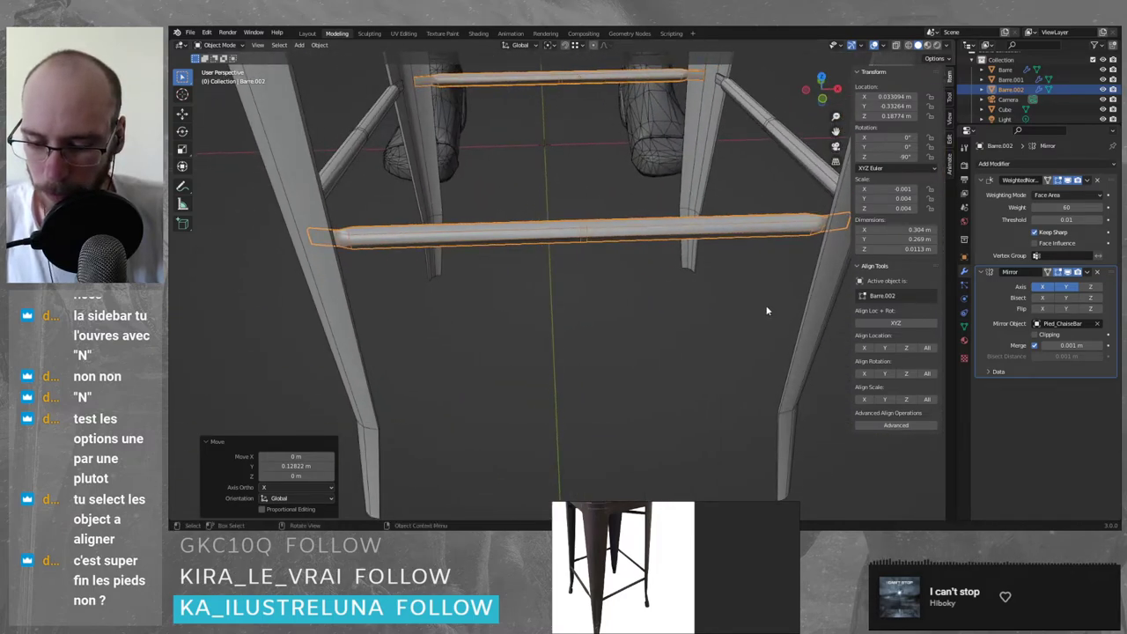
key(g)
key(x)
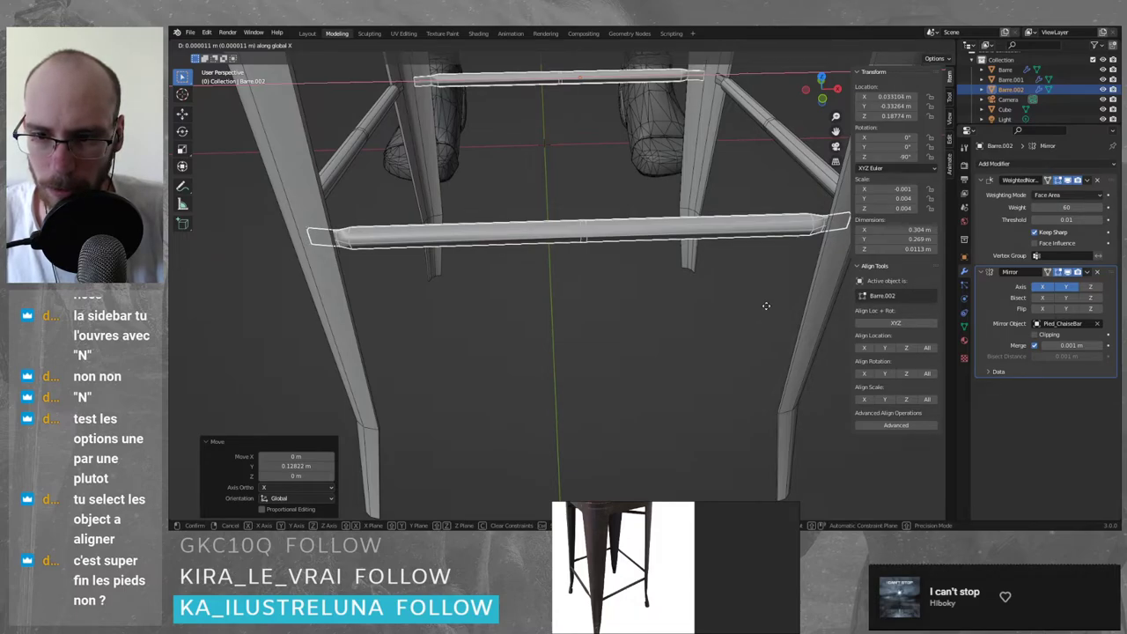
click(764, 308)
- Put the rotated crossbar into Edit Mode and review the whole stool next to the mannequin
key(Tab)
scroll(496, 292, down, 6)
middle_drag(496, 294, 694, 300)
key(Tab)
key(Tab)
scroll(731, 192, down, 5)
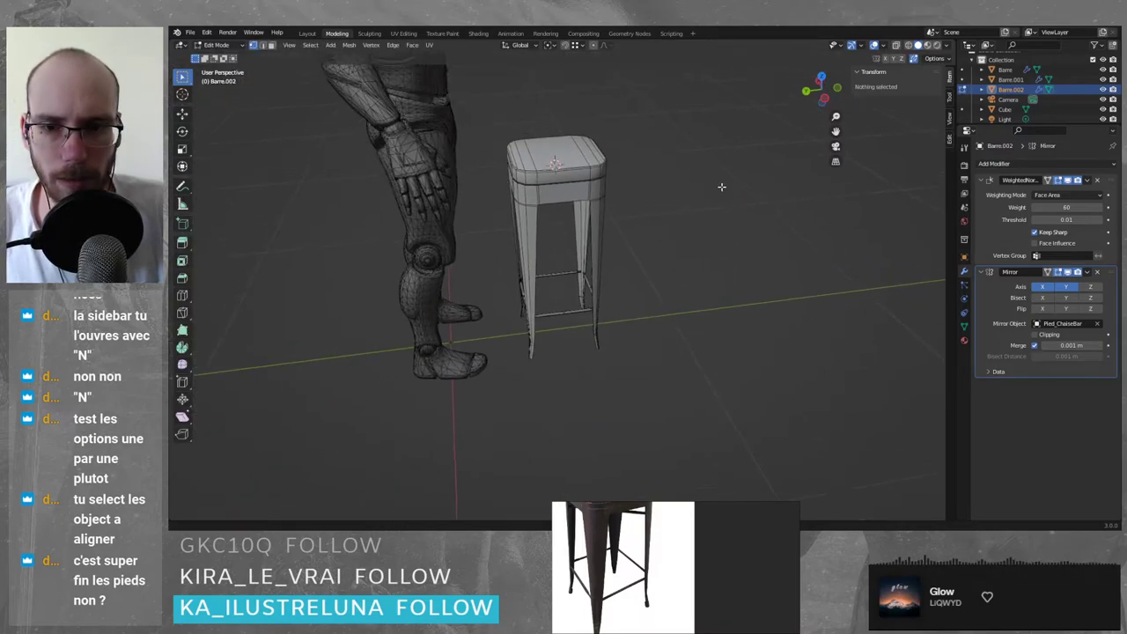
scroll(705, 190, up, 1)
mouse_move(650, 198)
shift+middle_down()
mouse_move(667, 230)
mouse_move(652, 194)
mouse_move(661, 193)
shift+middle_up()
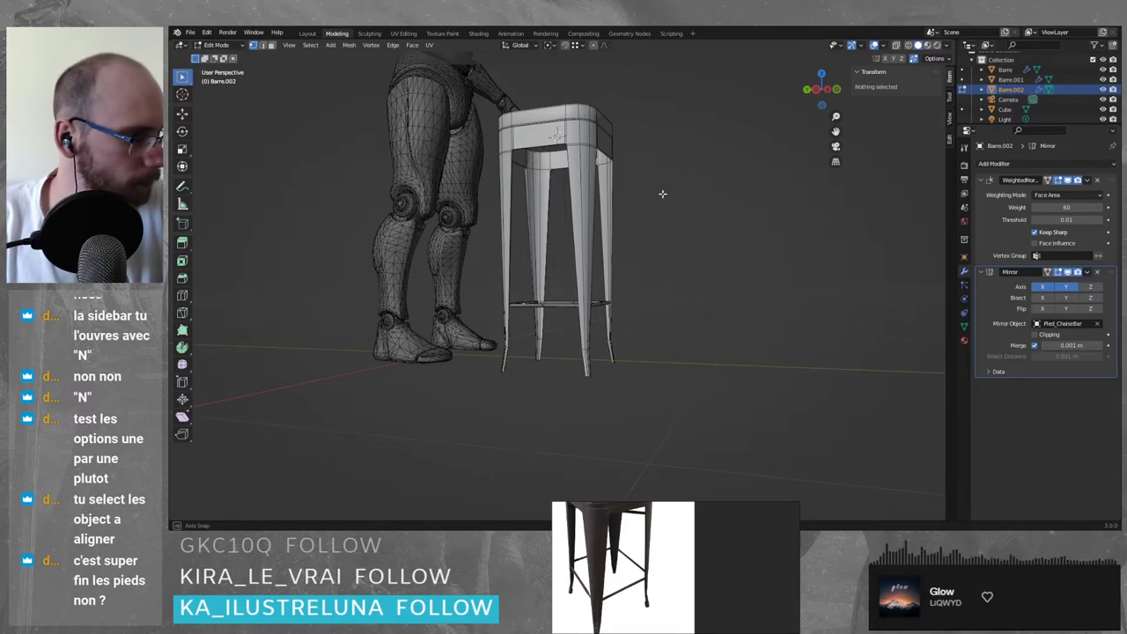
middle_drag(662, 193, 662, 202)
scroll(522, 169, up, 4)
middle_drag(548, 164, 559, 191)
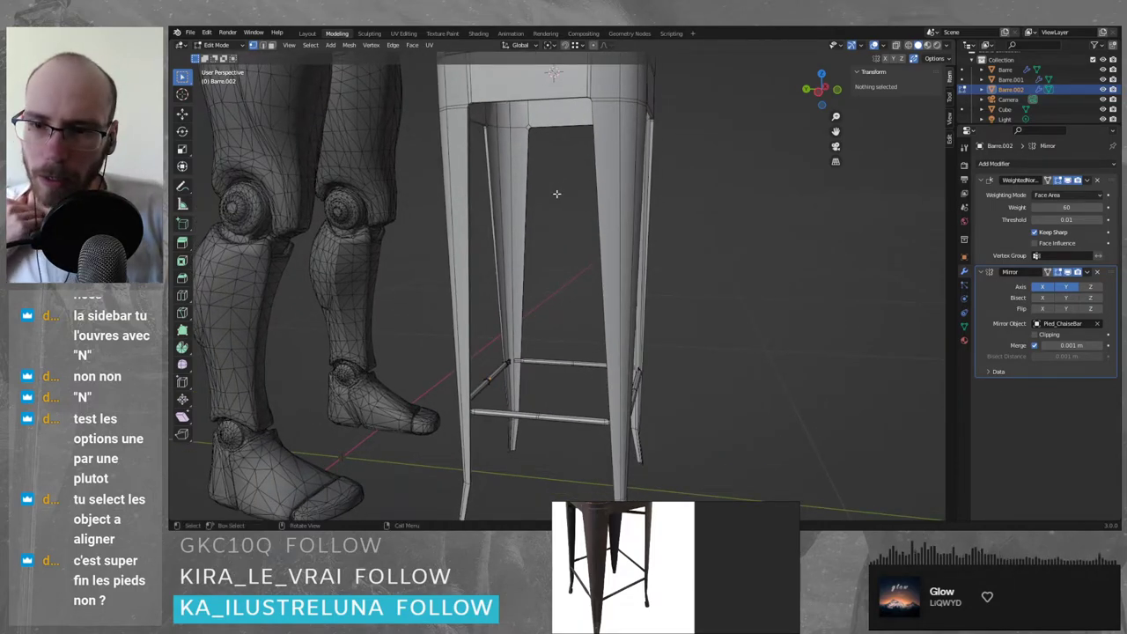
key(shift+a)
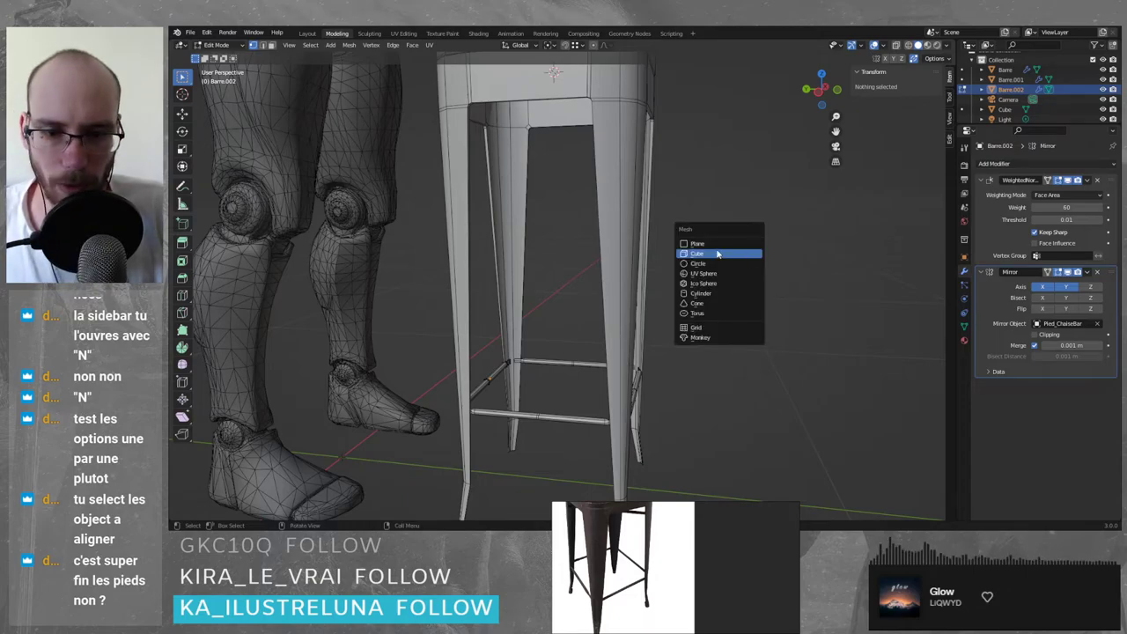
click(706, 261)
scroll(721, 236, down, 4)
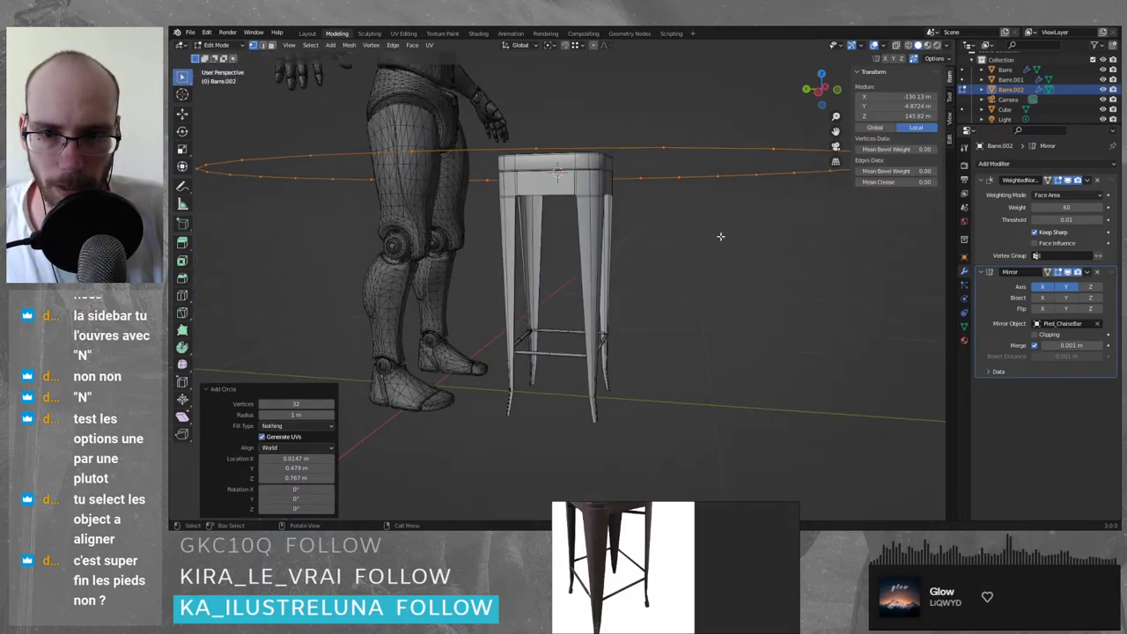
key(x)
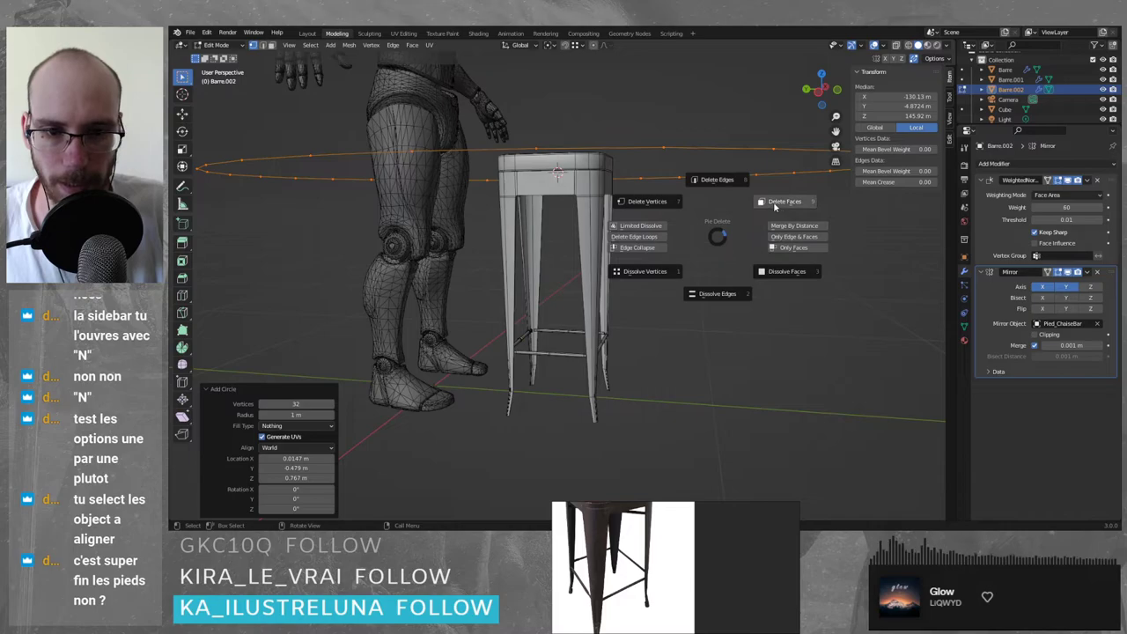
click(780, 208)
key(x)
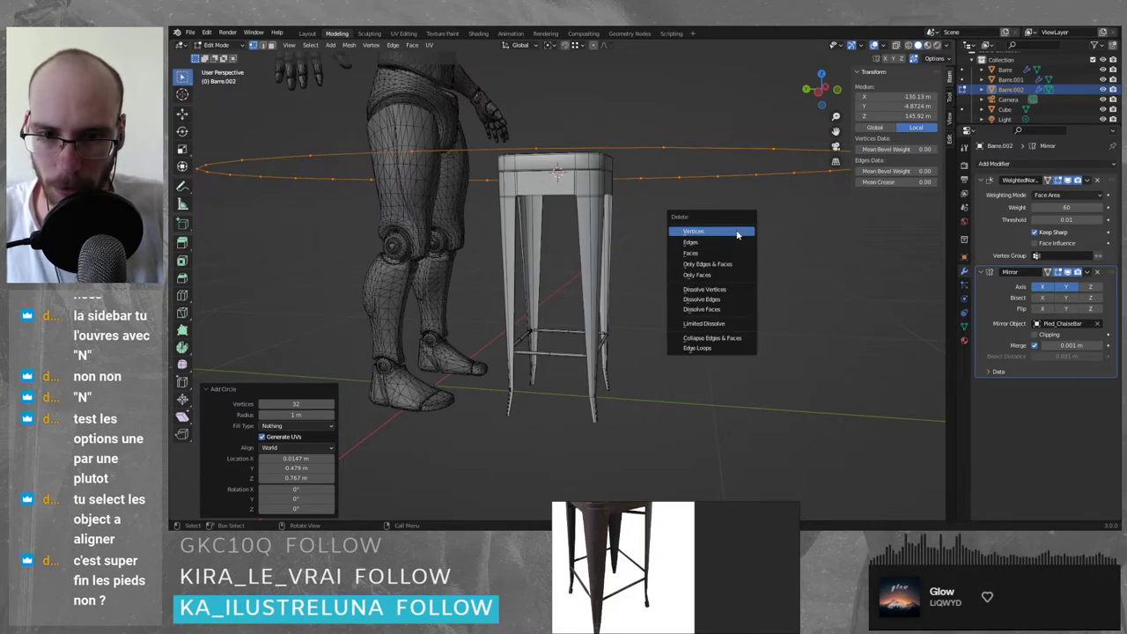
key(Escape)
key(x)
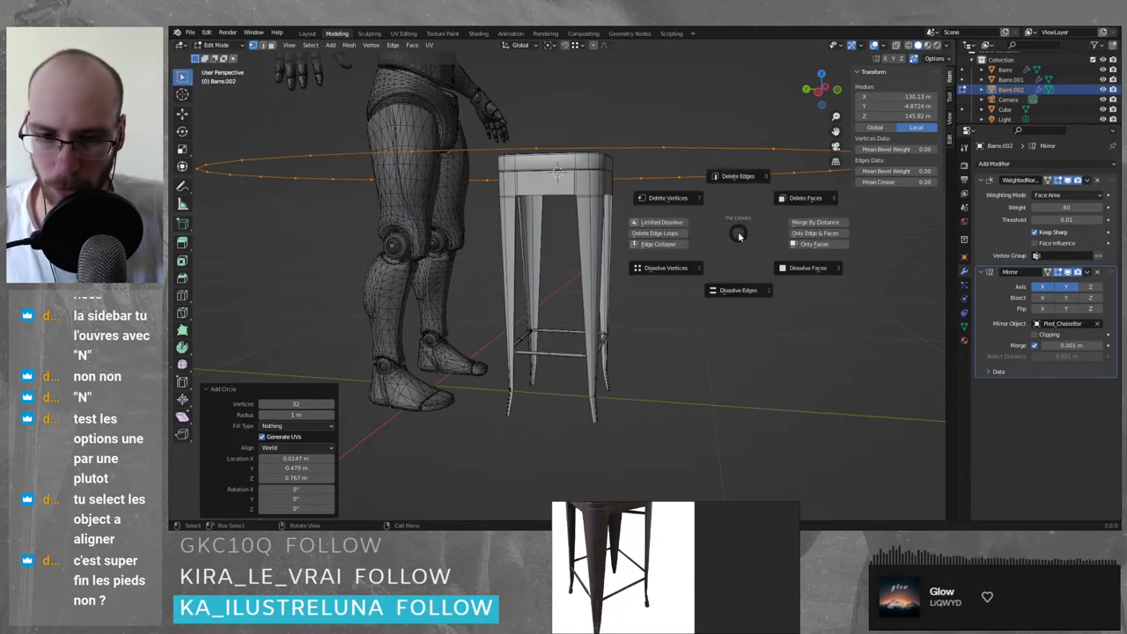
click(680, 201)
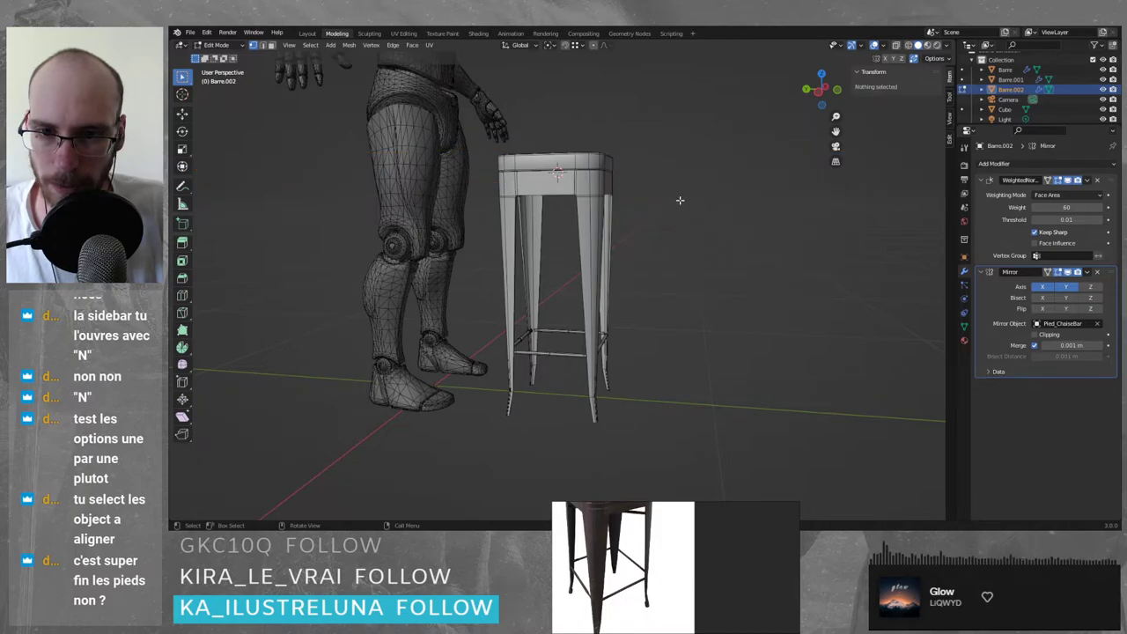
- Return to Object Mode, deselect the crossbar and add a new cylinder mesh with 32 vertices at the 3D cursor
key(Tab)
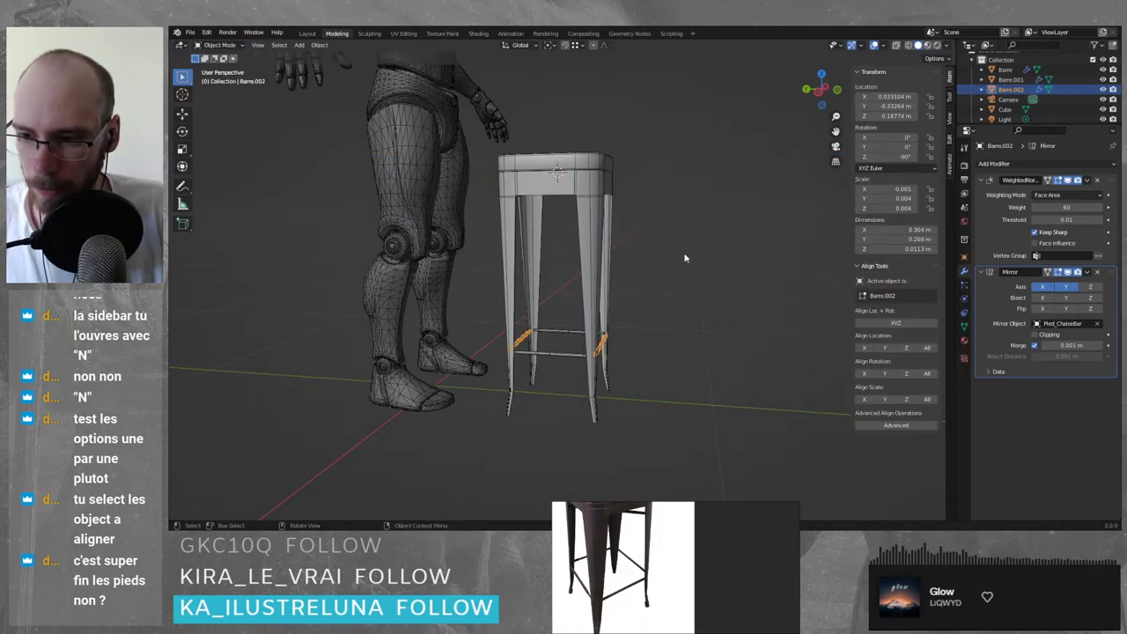
click(690, 311)
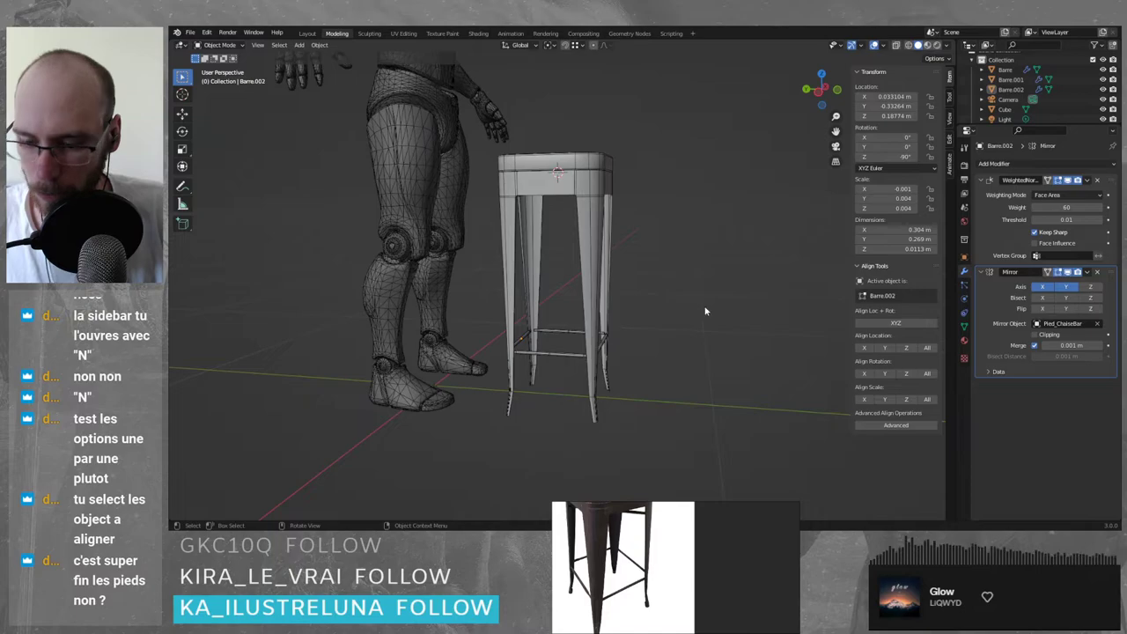
key(ctrl+a)
key(Escape)
key(shift+a)
mouse_move(700, 289)
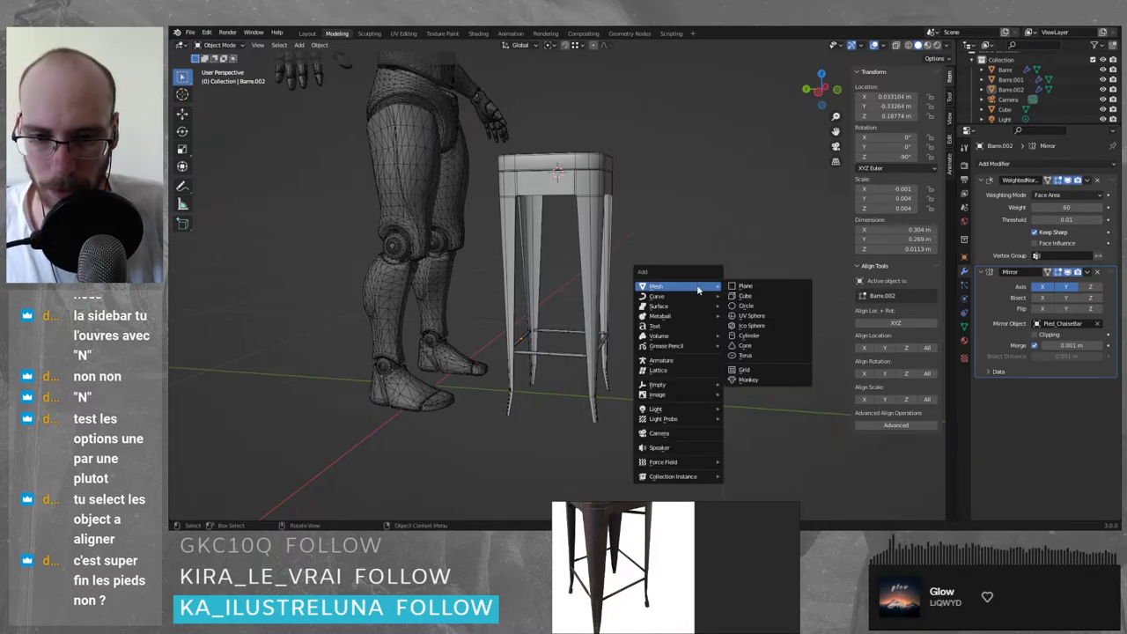
click(769, 338)
key(KP_Decimal)
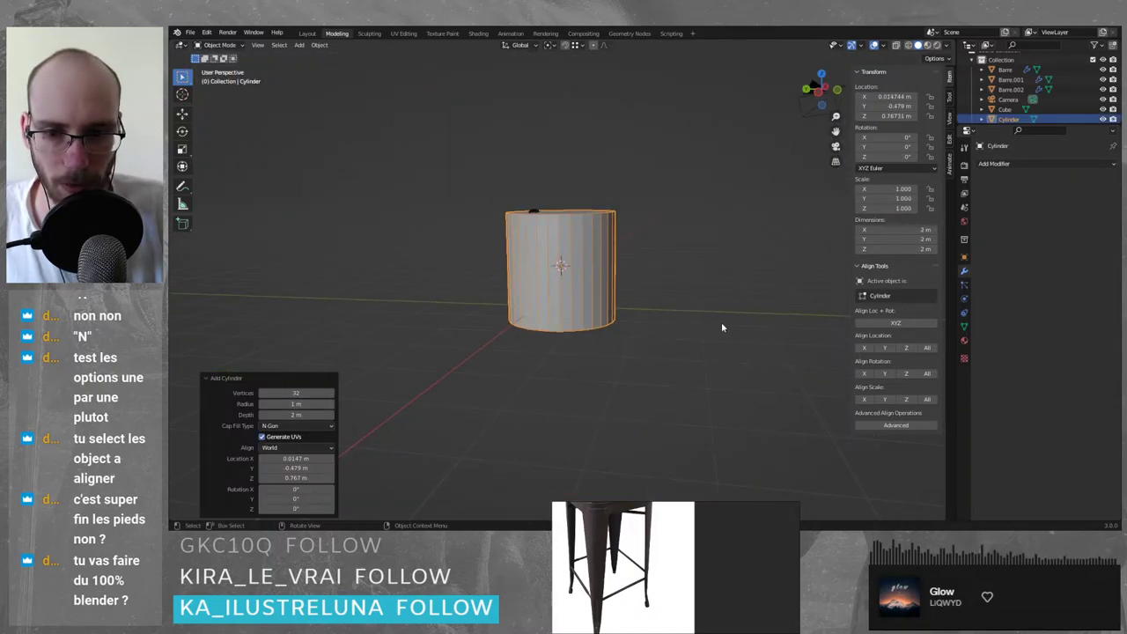
- Shrink the cylinder uniformly to about 0.0625 m and lower it about 0.295 m along global Z between the stool legs
scroll(730, 339, up, 2)
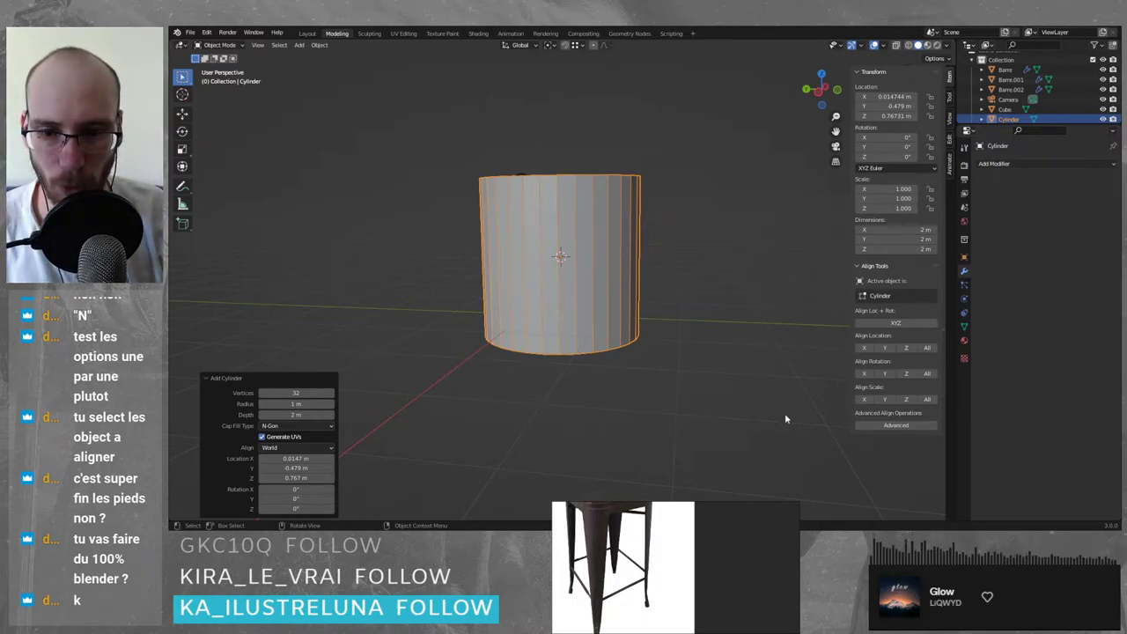
key(s)
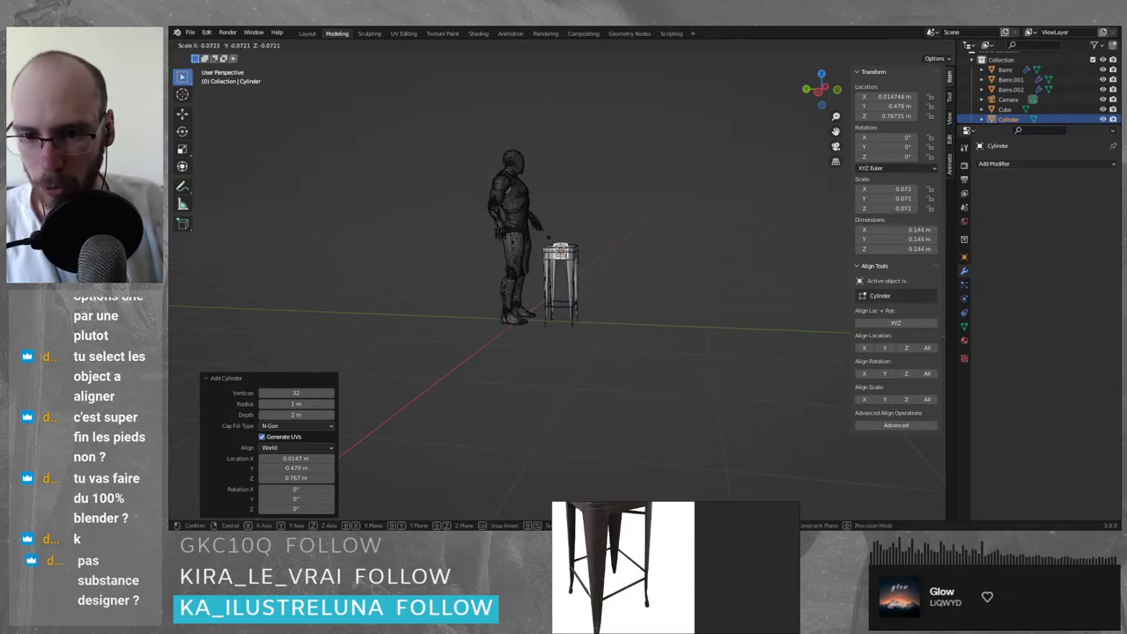
click(560, 265)
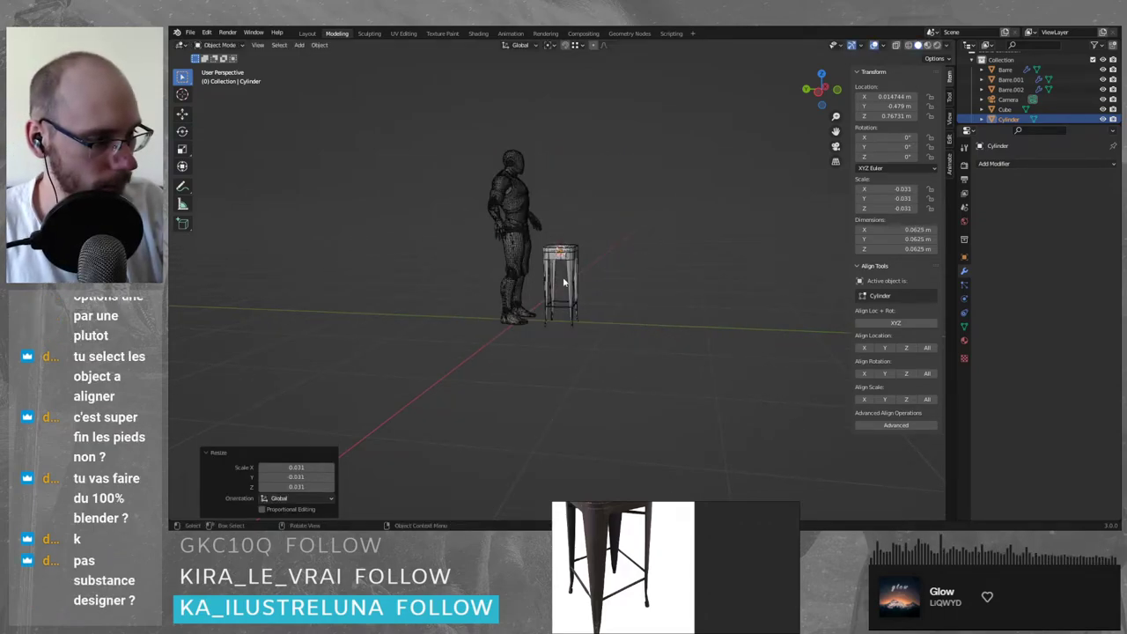
scroll(563, 279, up, 7)
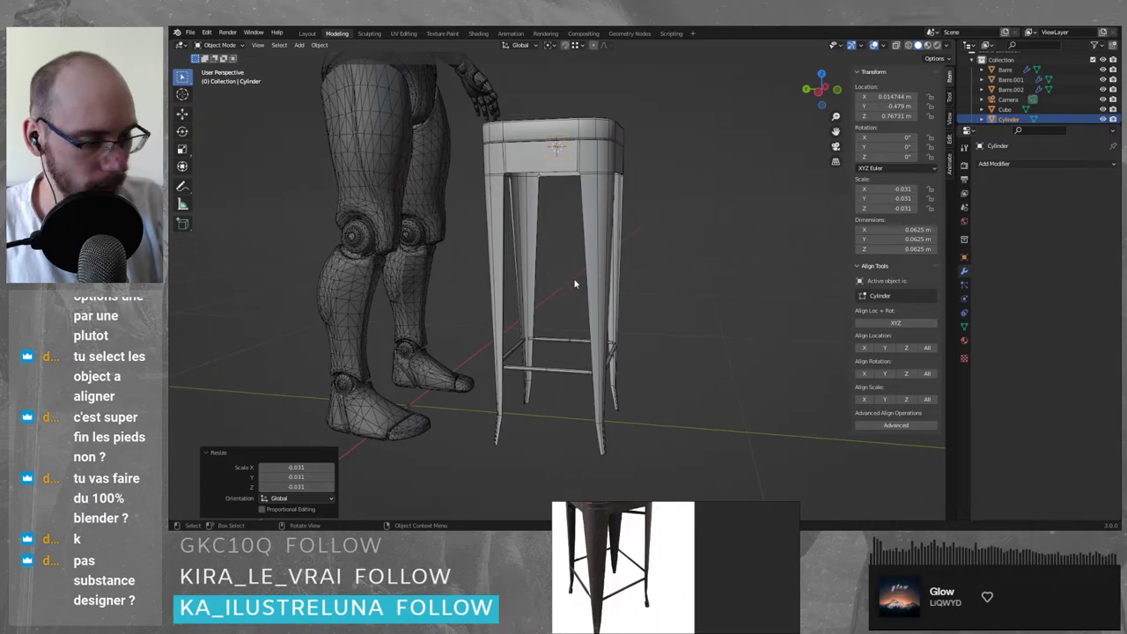
key(g)
key(z)
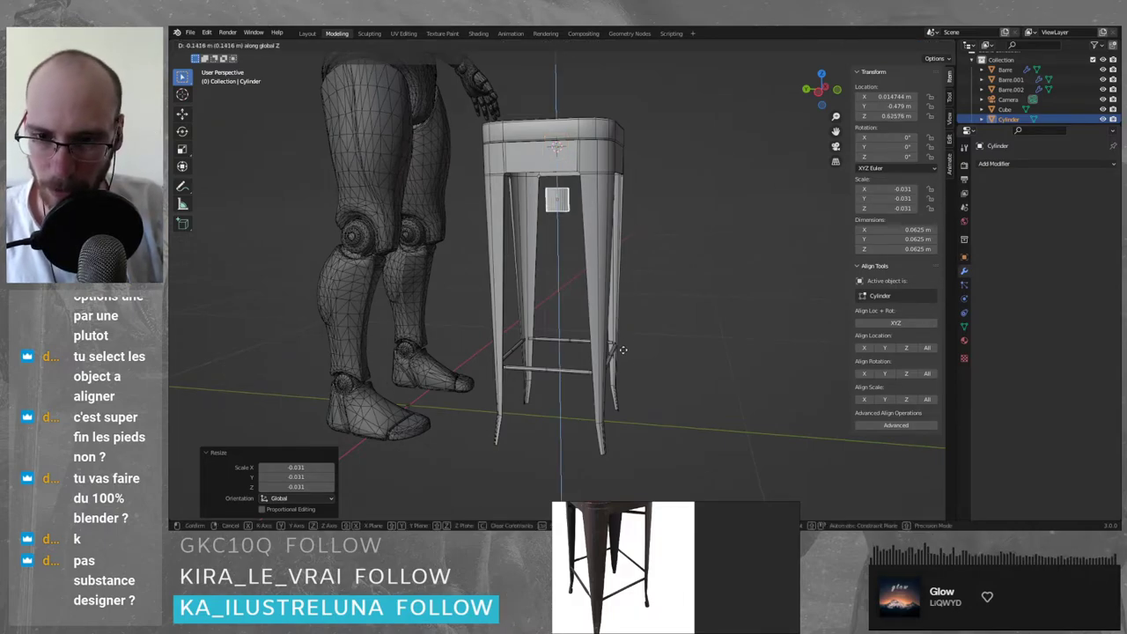
click(635, 404)
- Scale the cylinder down to about 0.009 m thick and stretch it along Z into a rod about 0.193 m long
scroll(548, 255, up, 6)
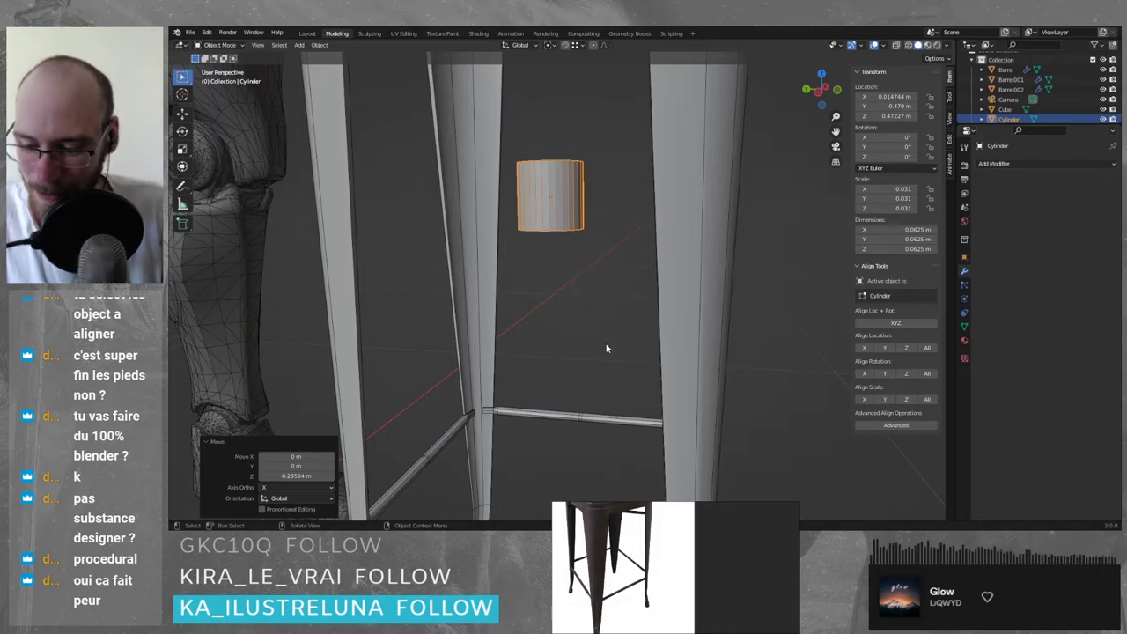
key(s)
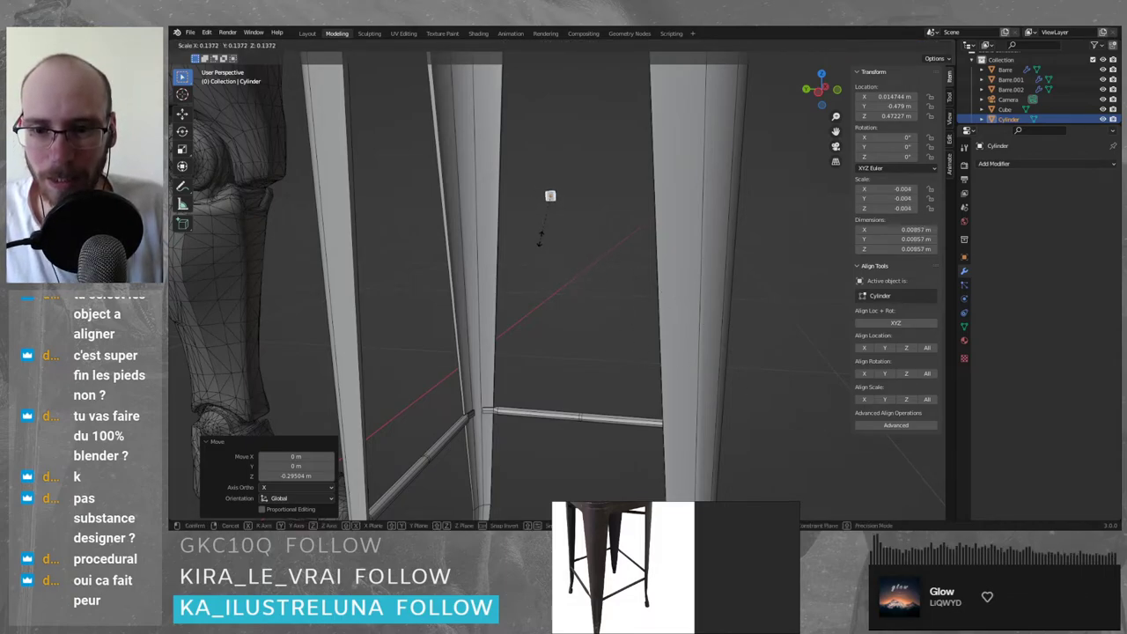
click(550, 250)
key(s)
key(z)
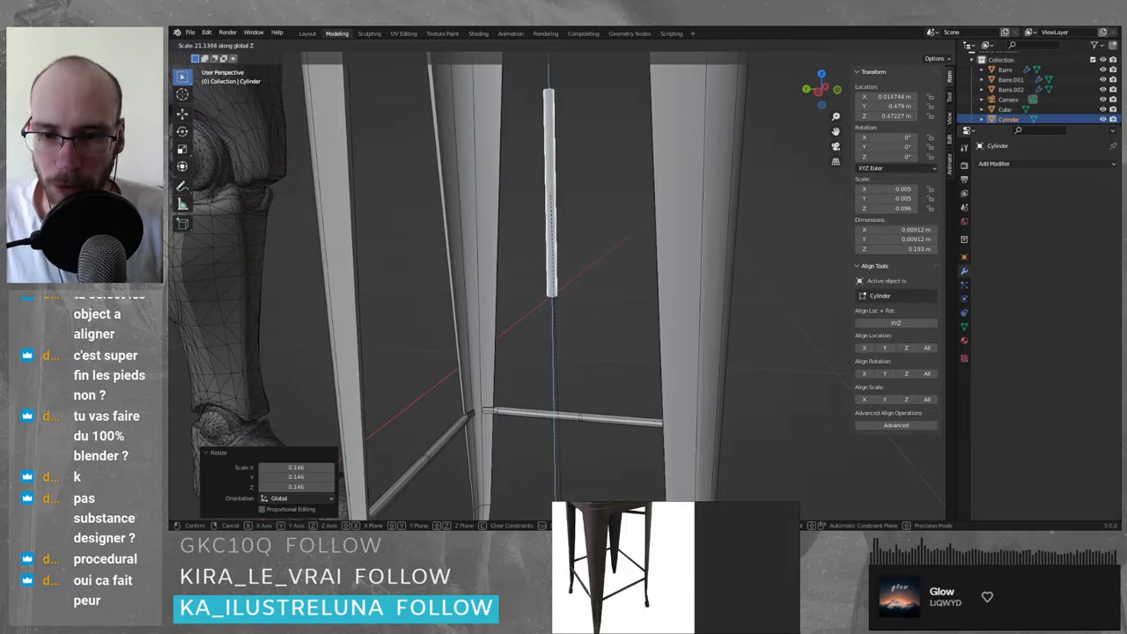
click(629, 407)
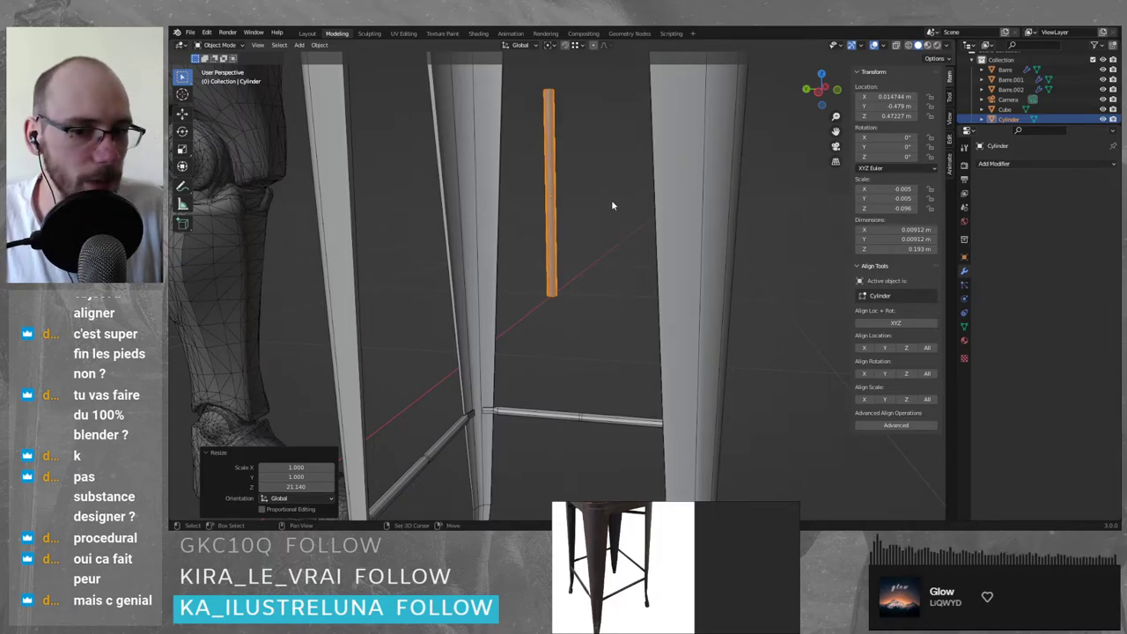
- Rotate the thin rod by 85° around the global Y axis
key(KP_Decimal)
shift+middle_drag(643, 291, 641, 270)
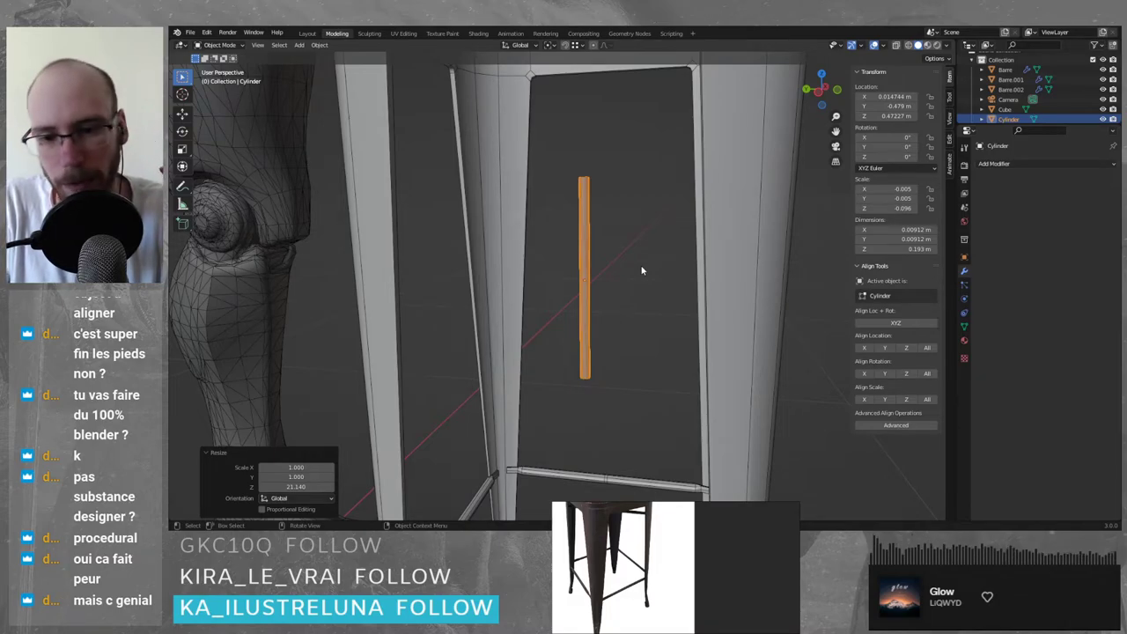
key(r)
key(x)
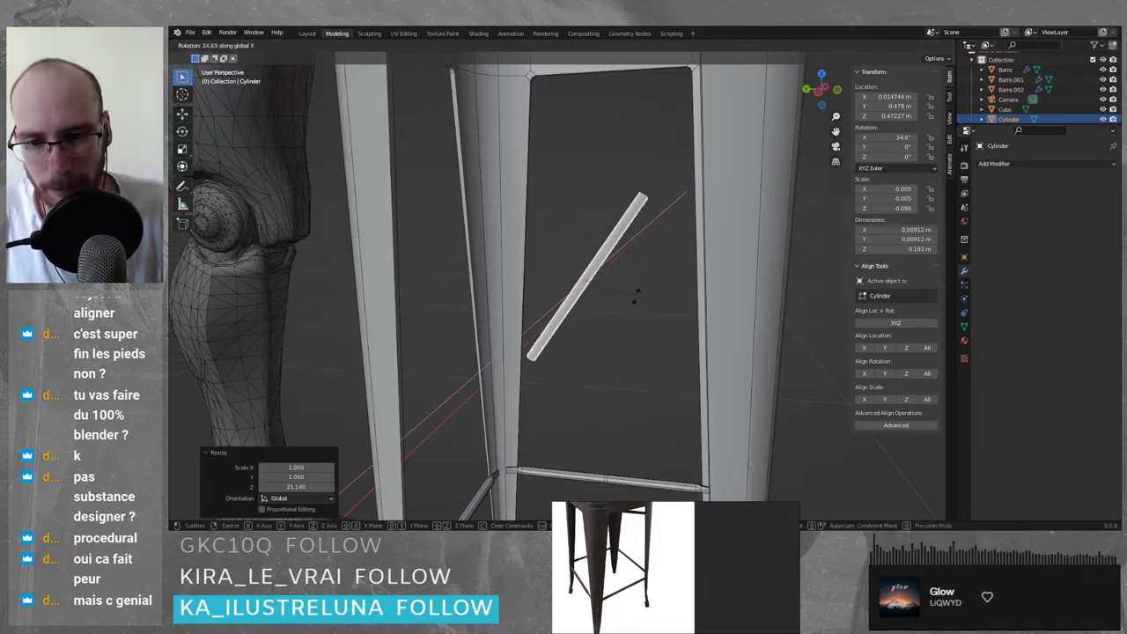
key(y)
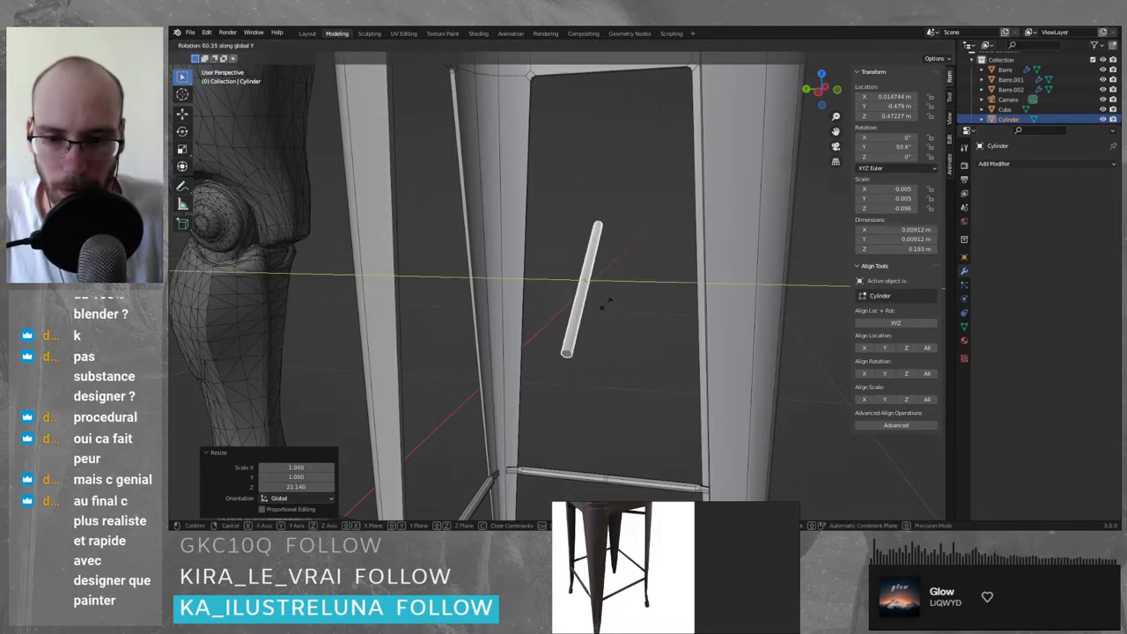
key(Return)
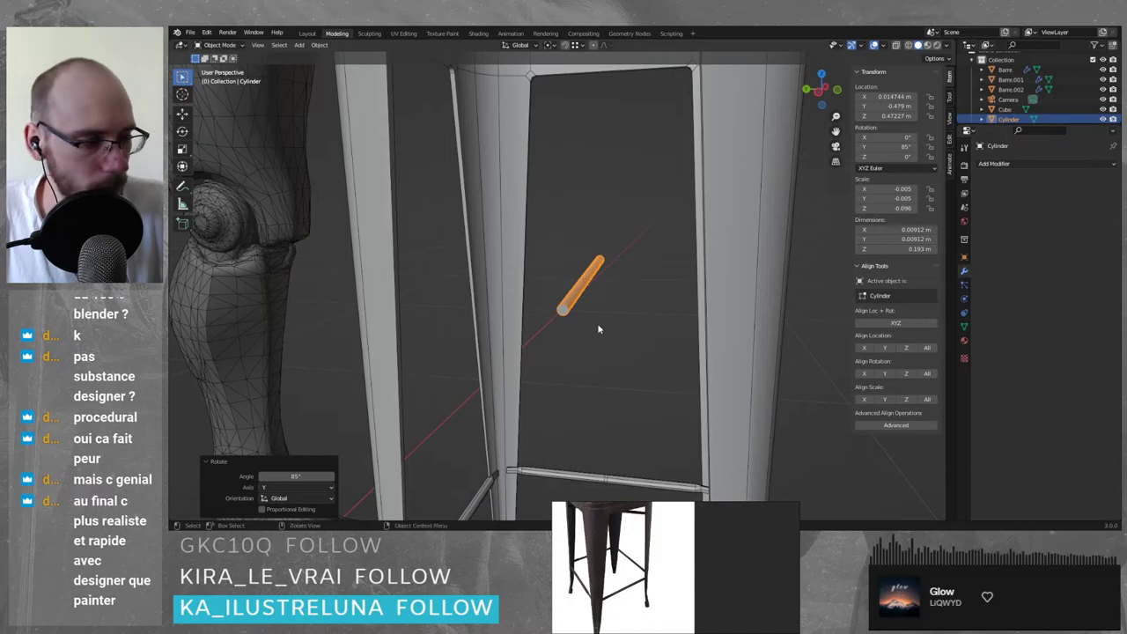
- Isolate the rod in local view, rotate it a further 5° around global Y, and check its alignment in the orthographic views
key(KP_Divide)
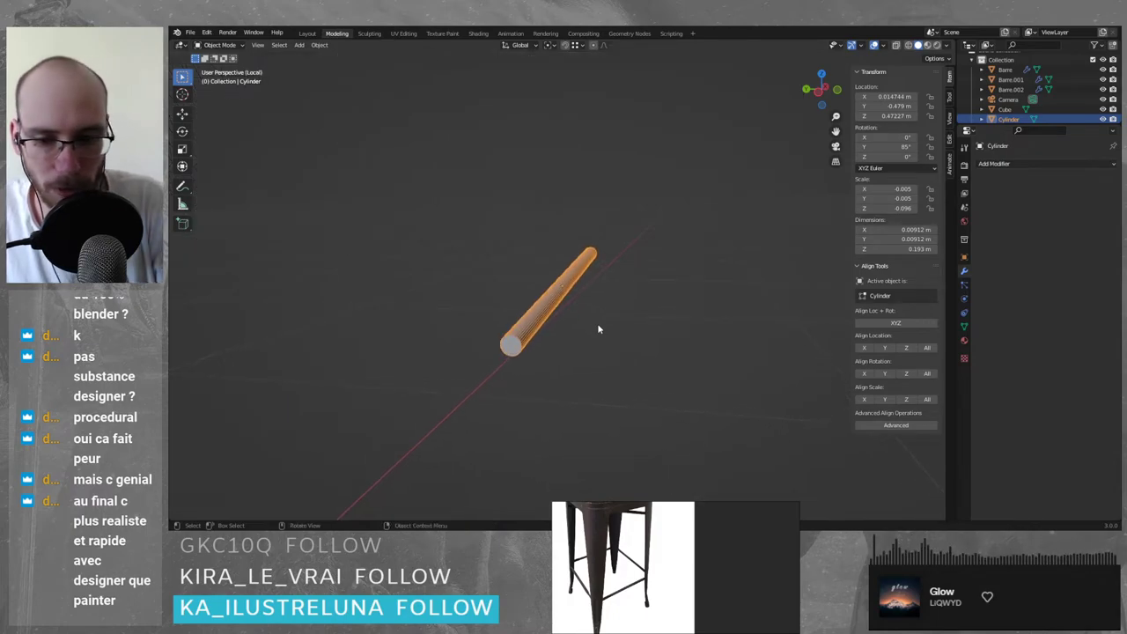
key(KP_7)
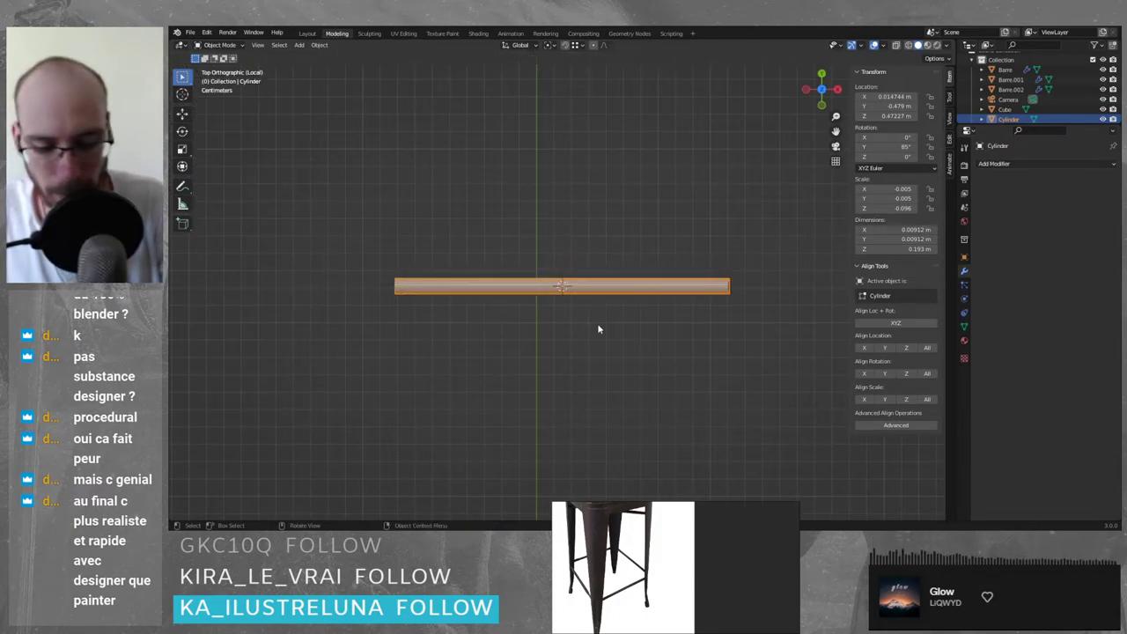
key(KP_1)
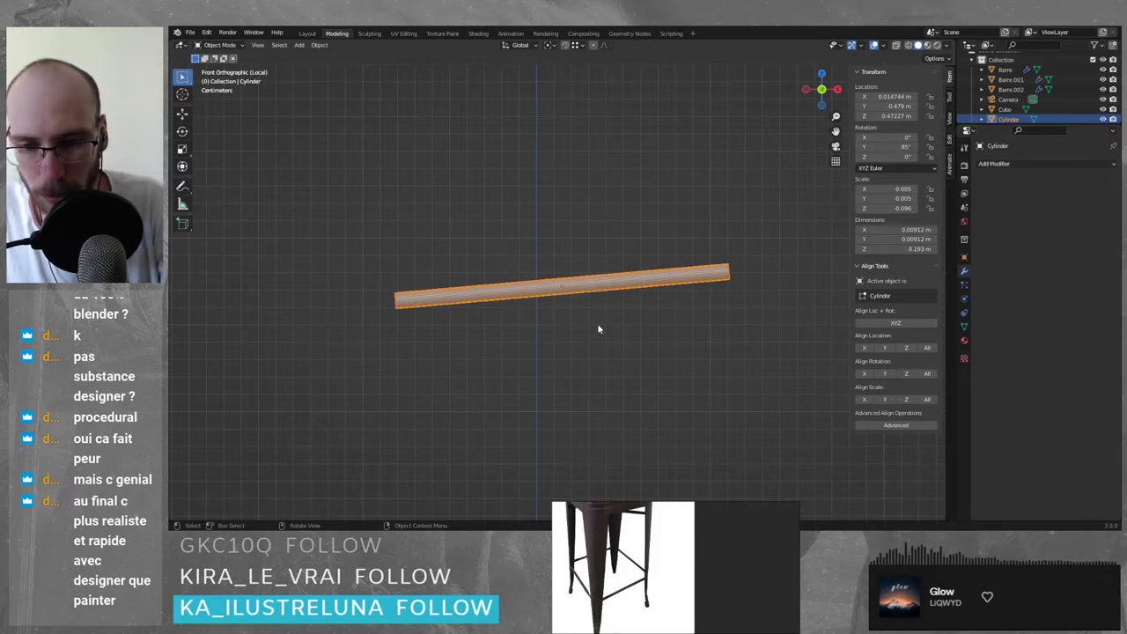
key(KP_3)
key(KP_1)
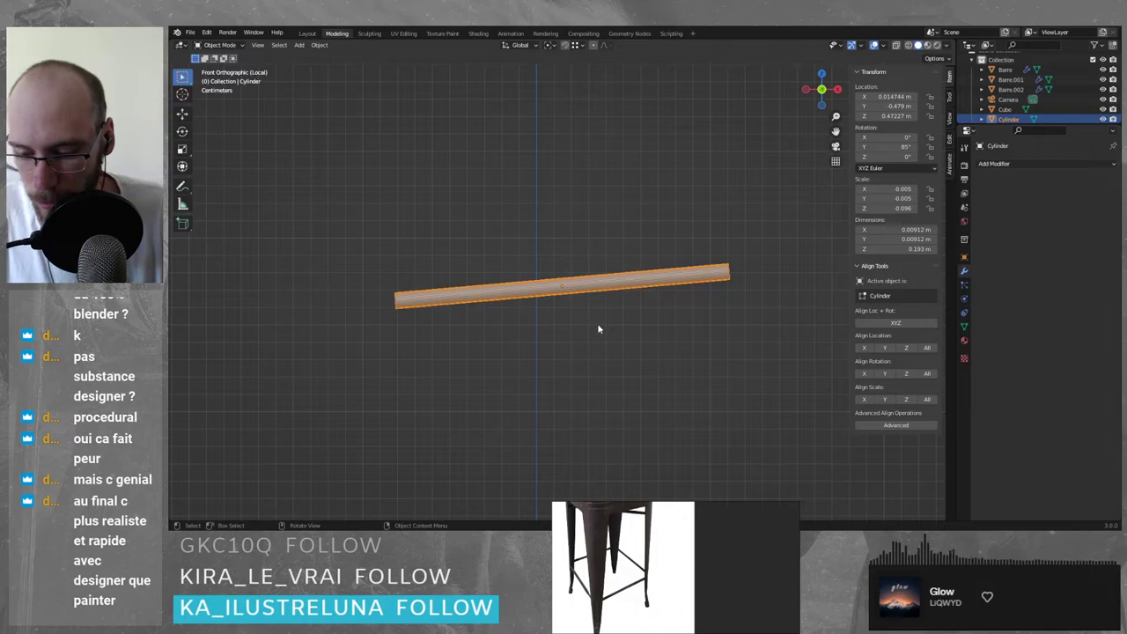
key(r)
key(x)
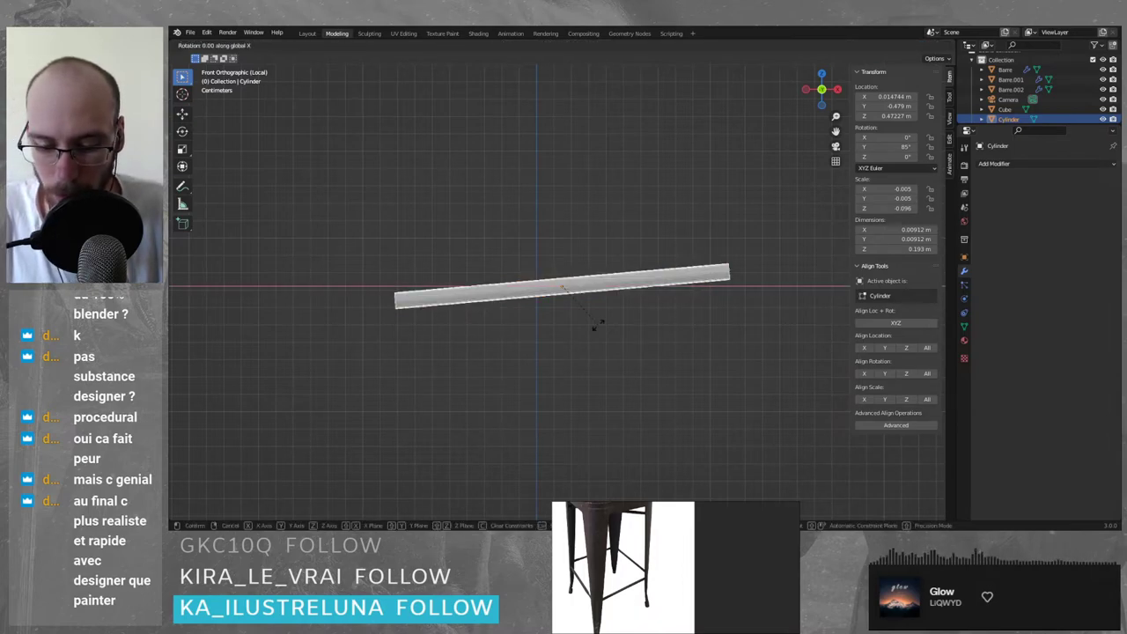
key(y)
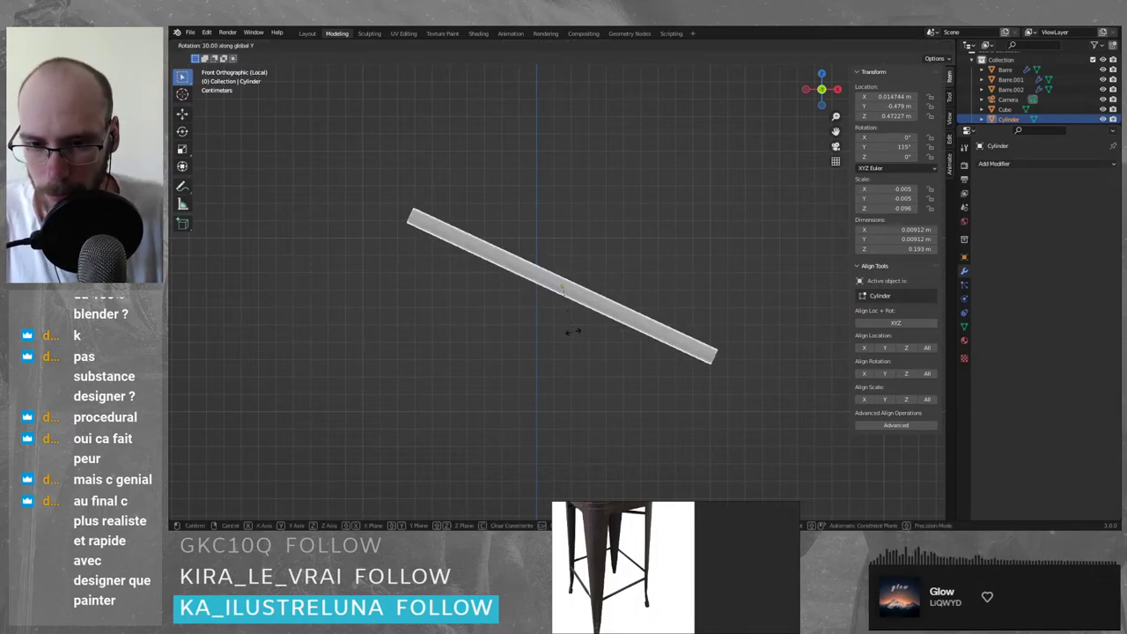
key(5)
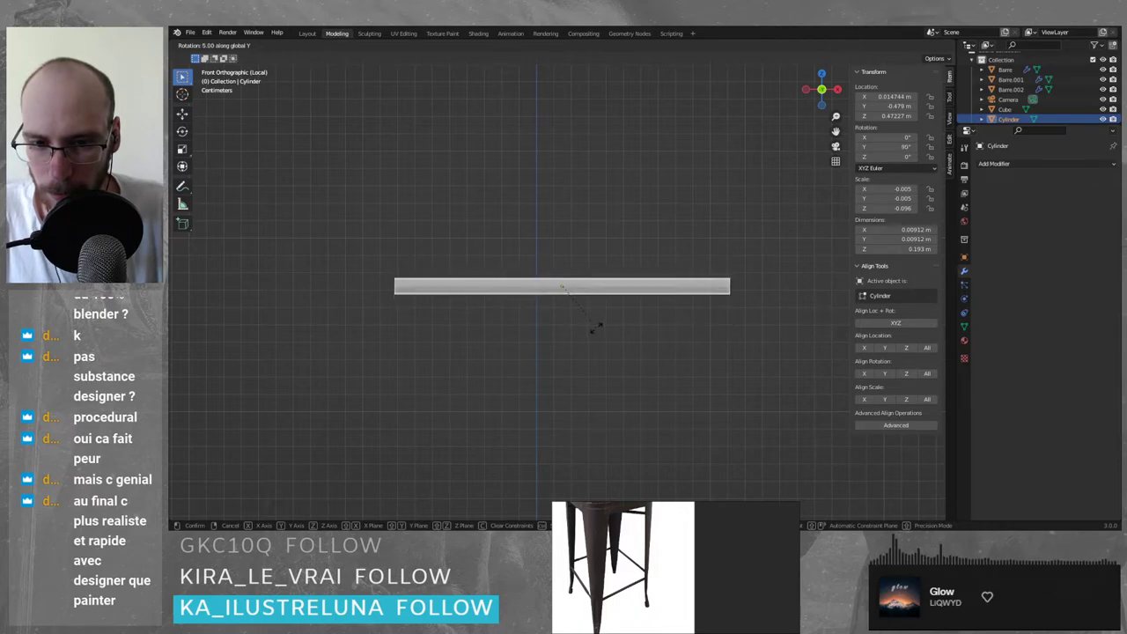
key(Return)
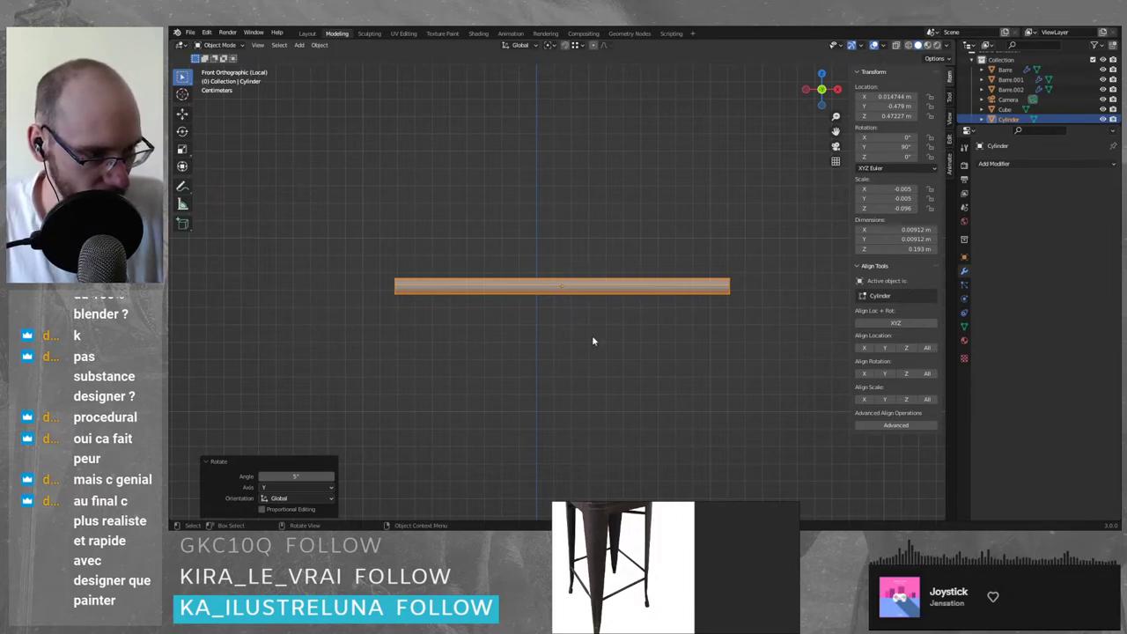
middle_drag(496, 334, 594, 332)
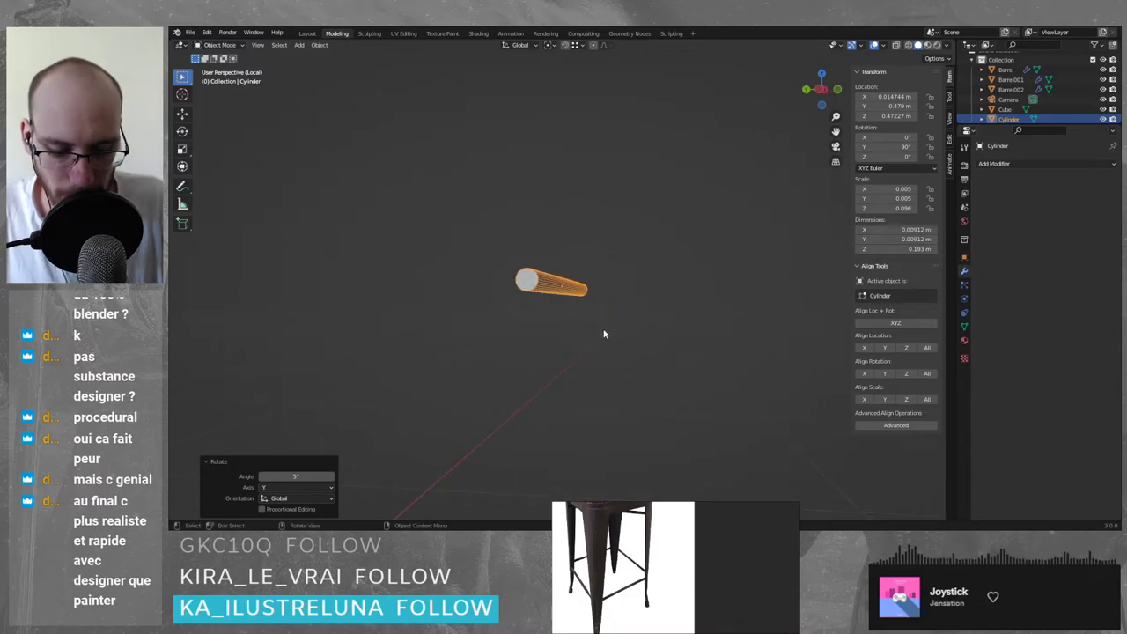
key(KP_1)
key(KP_3)
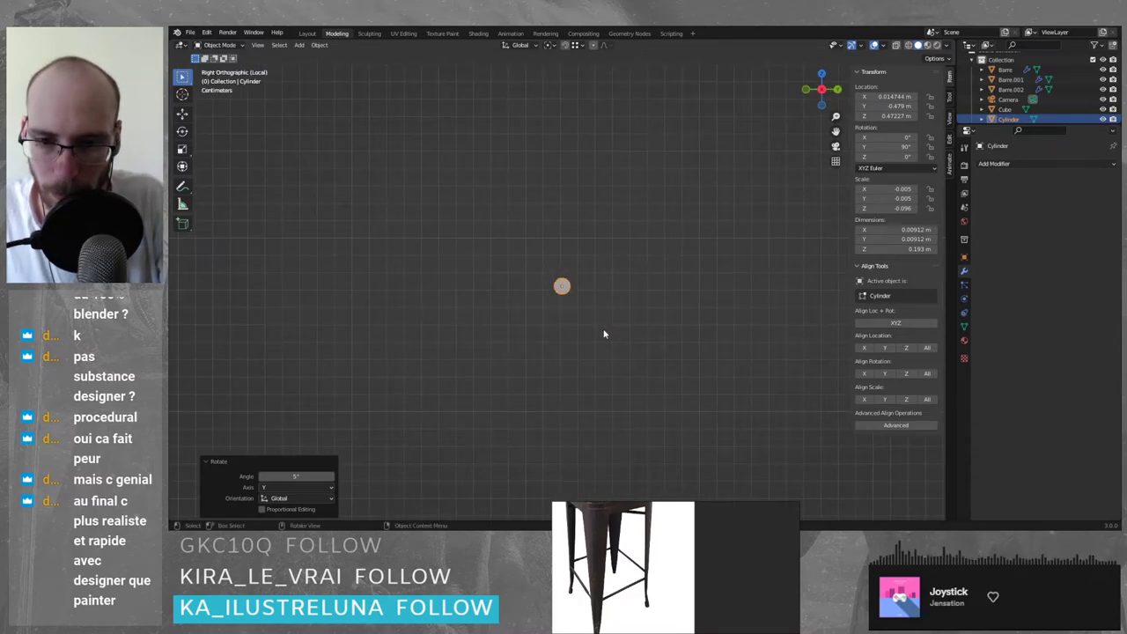
key(KP_1)
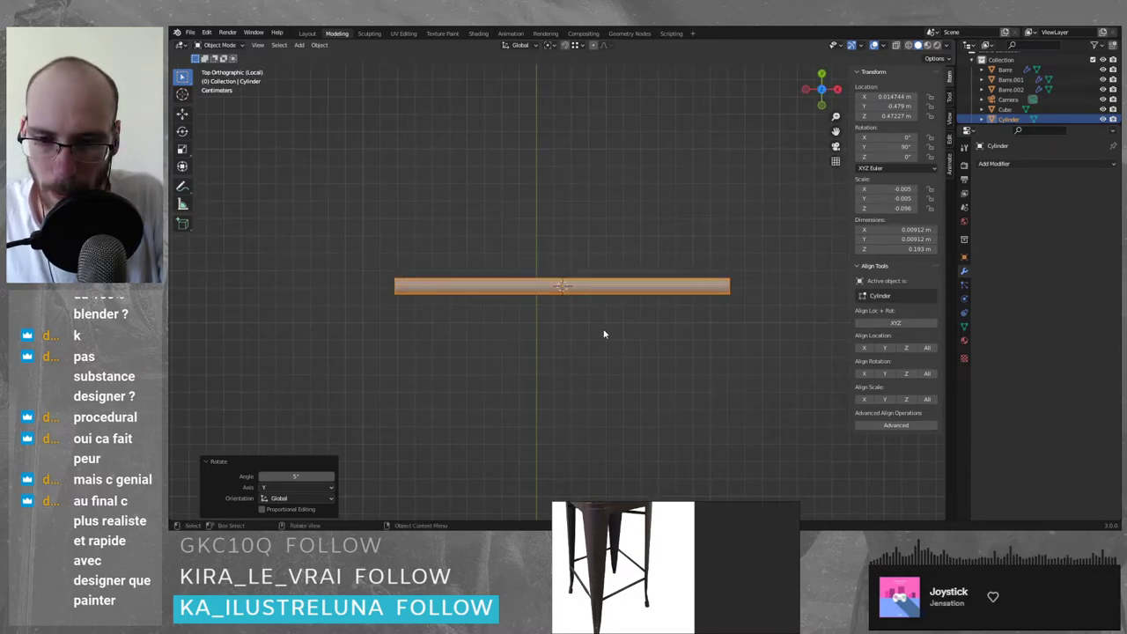
- Exit local view and raise the rod about 0.174 m along global Z, just below the stool seat
key(KP_3)
key(KP_1)
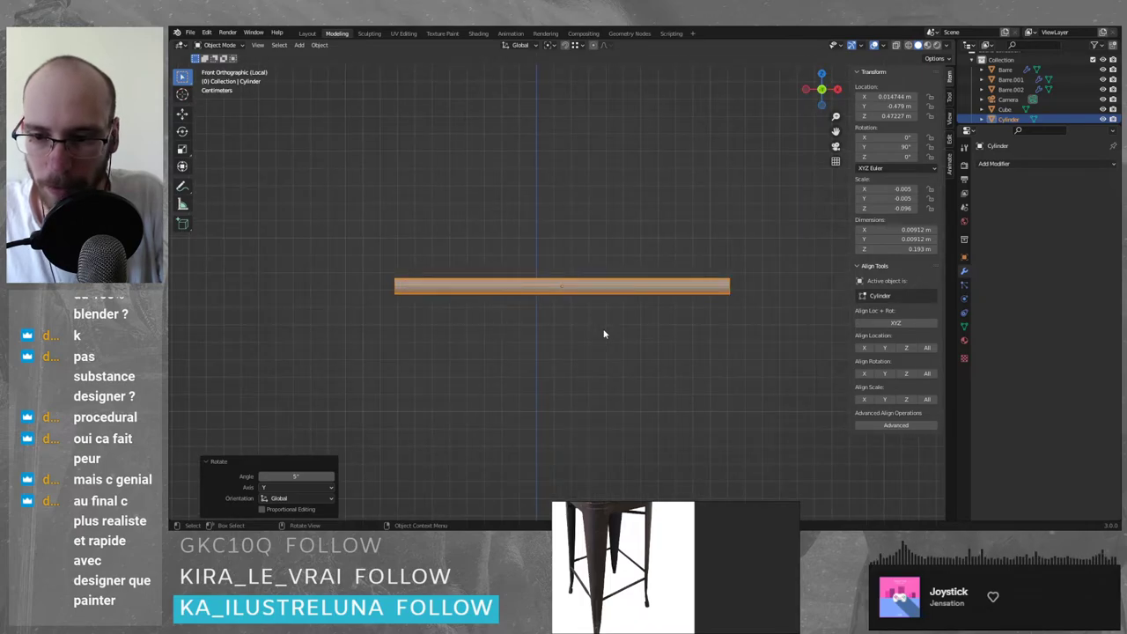
key(KP_3)
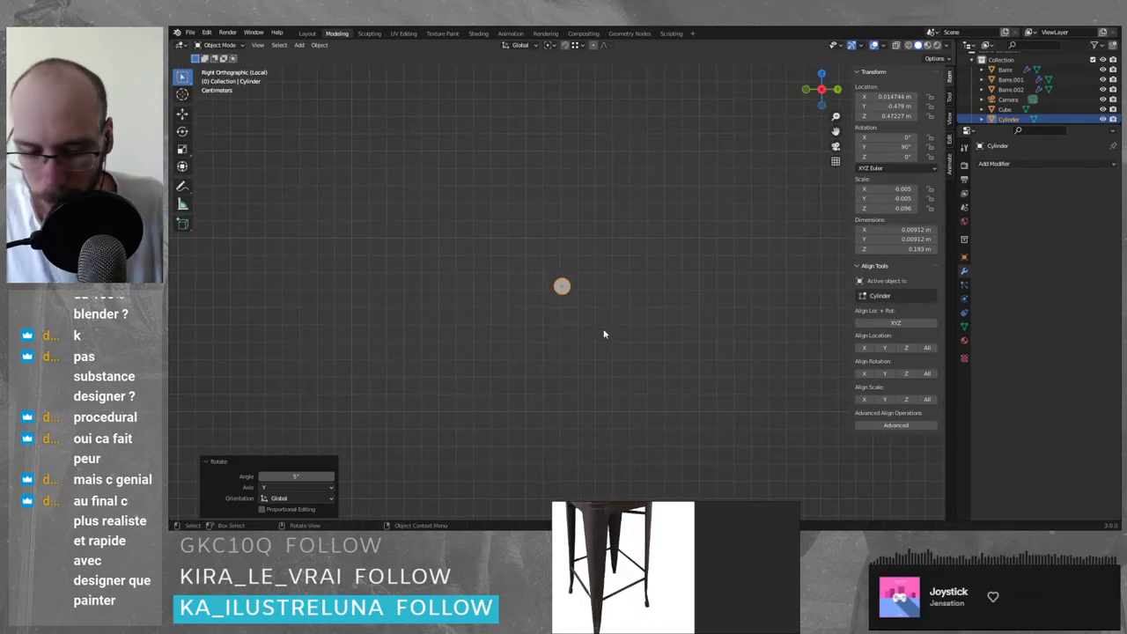
key(KP_Divide)
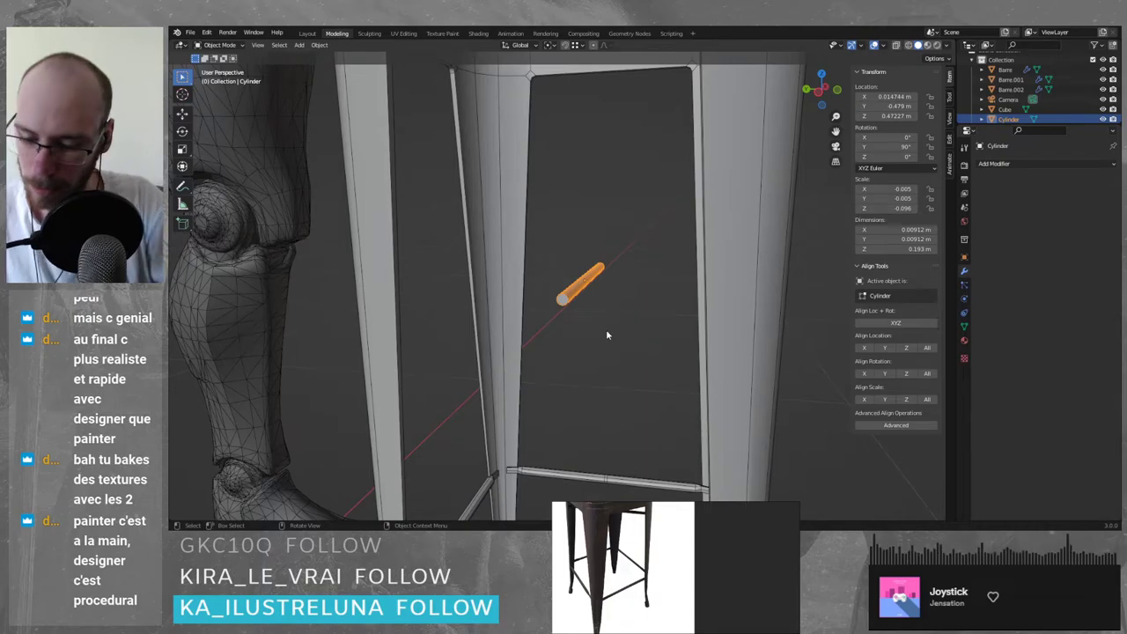
key(g)
key(z)
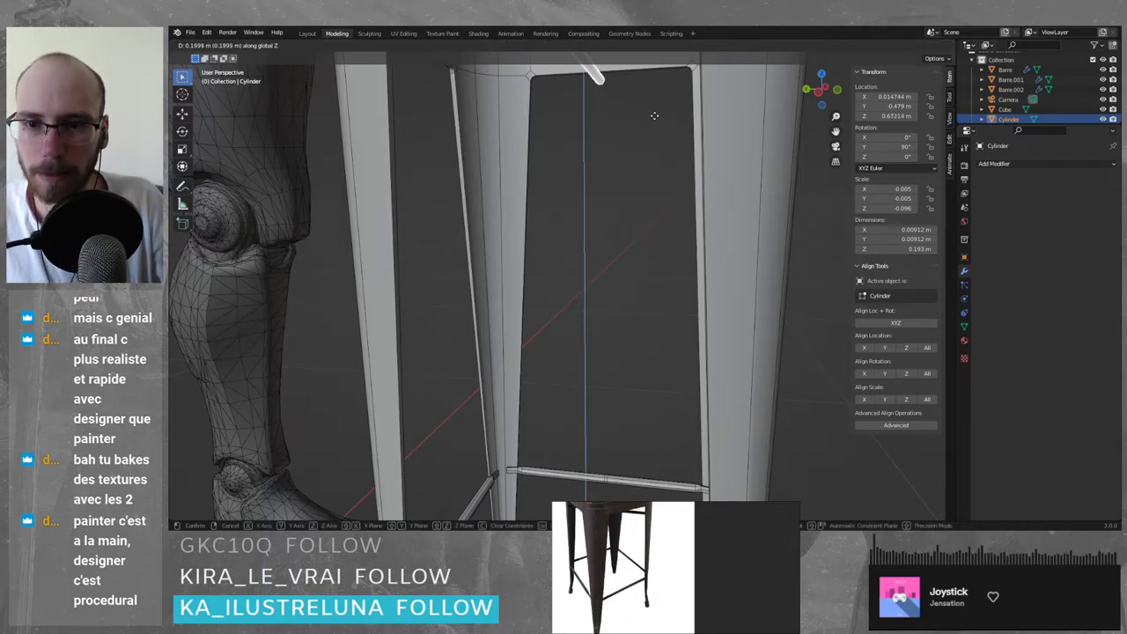
click(655, 116)
middle_drag(619, 168, 606, 234)
key(g)
key(z)
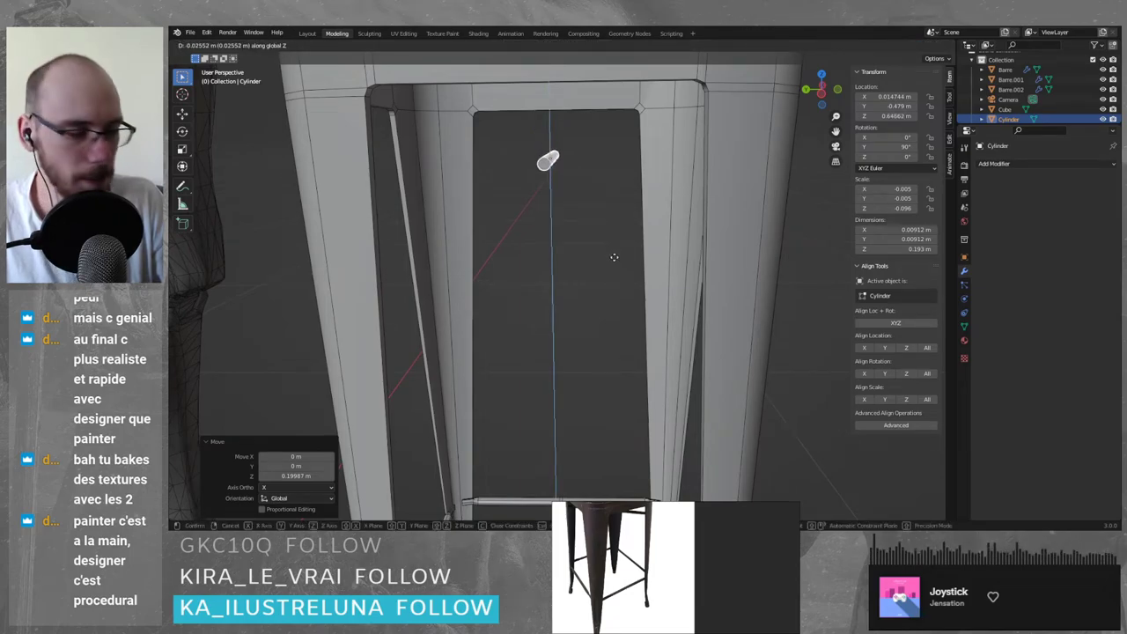
click(614, 257)
- Scale the rod uniformly until it is about 0.0116 m thick and 0.245 m long
key(s)
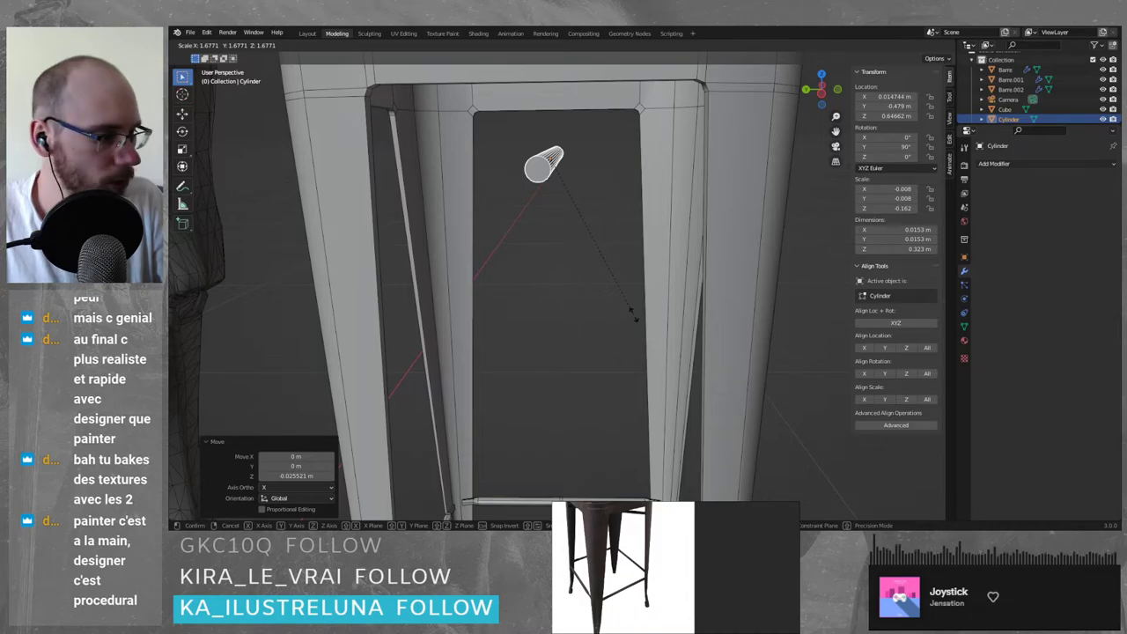
click(632, 315)
middle_drag(633, 317, 589, 287)
key(s)
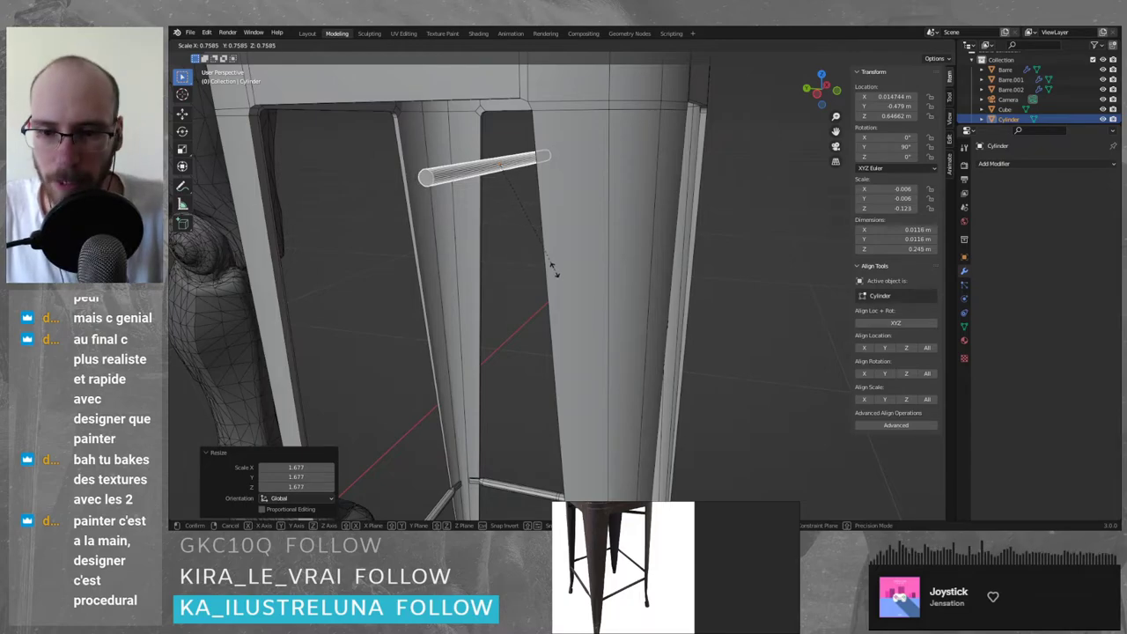
click(554, 269)
middle_drag(518, 273, 534, 276)
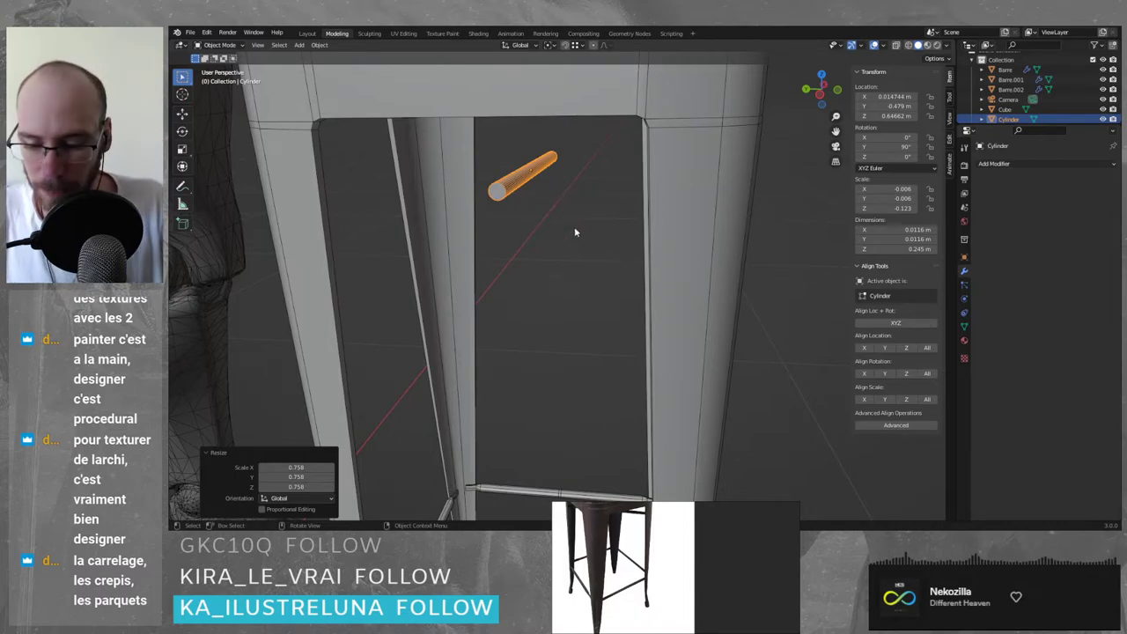
- Try rotating the rod around global Z by -35° and a further -15° to run diagonally under the seat
middle_drag(577, 231, 572, 235)
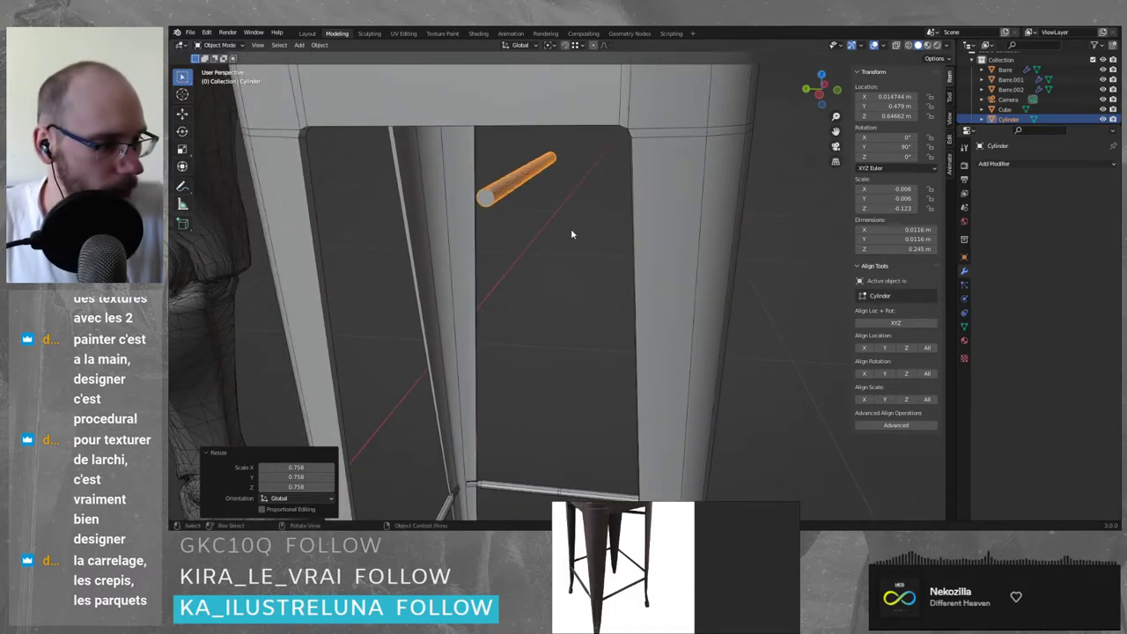
key(r)
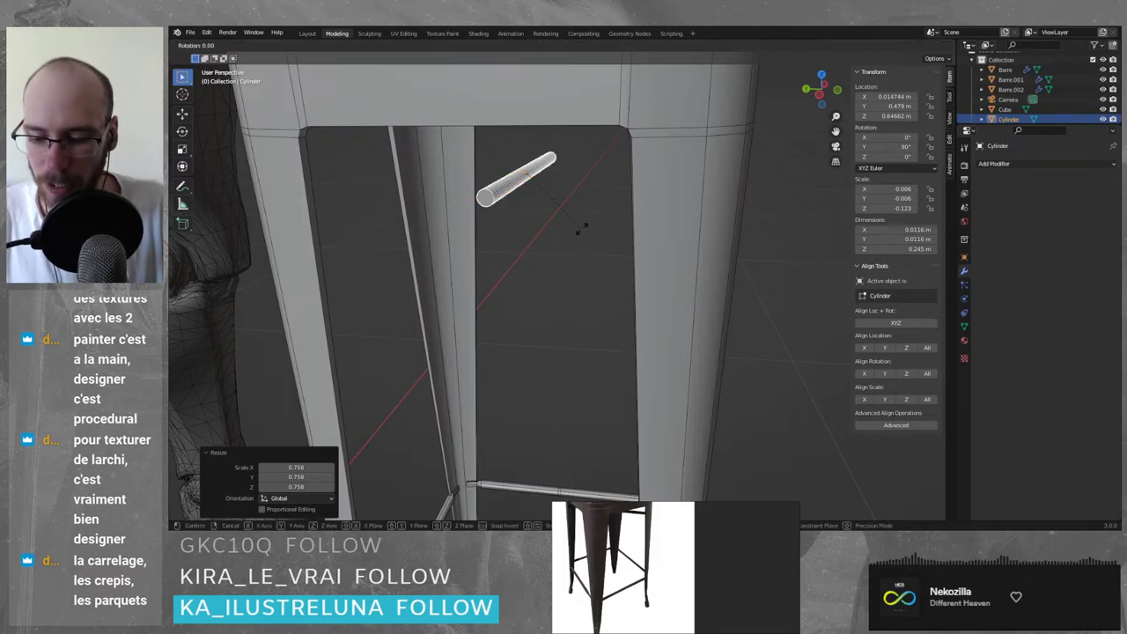
key(x)
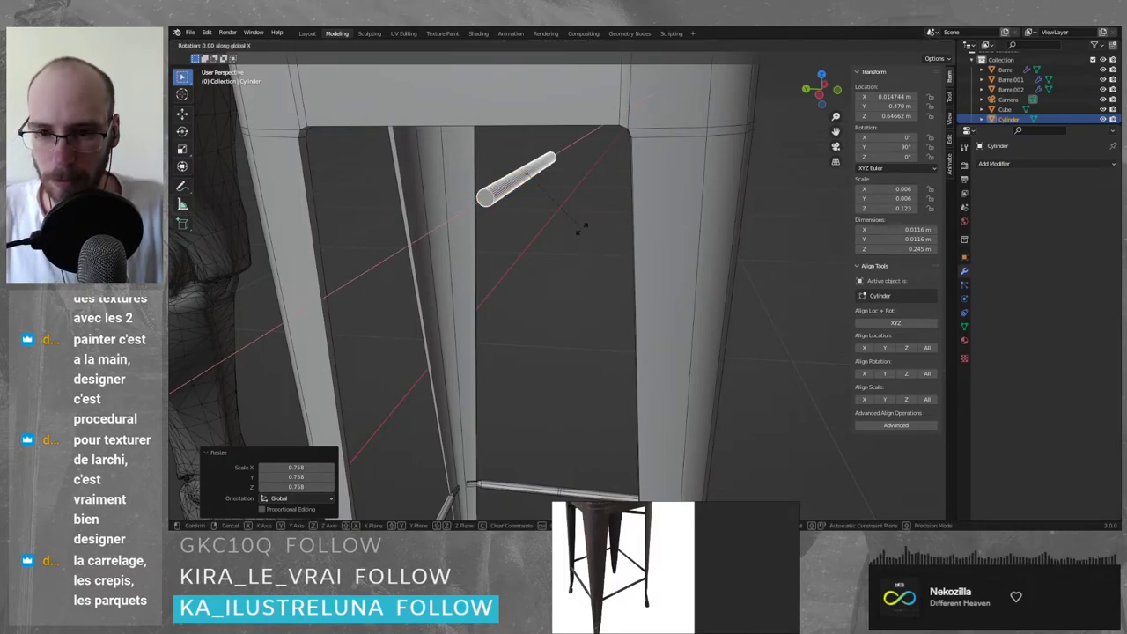
key(y)
key(z)
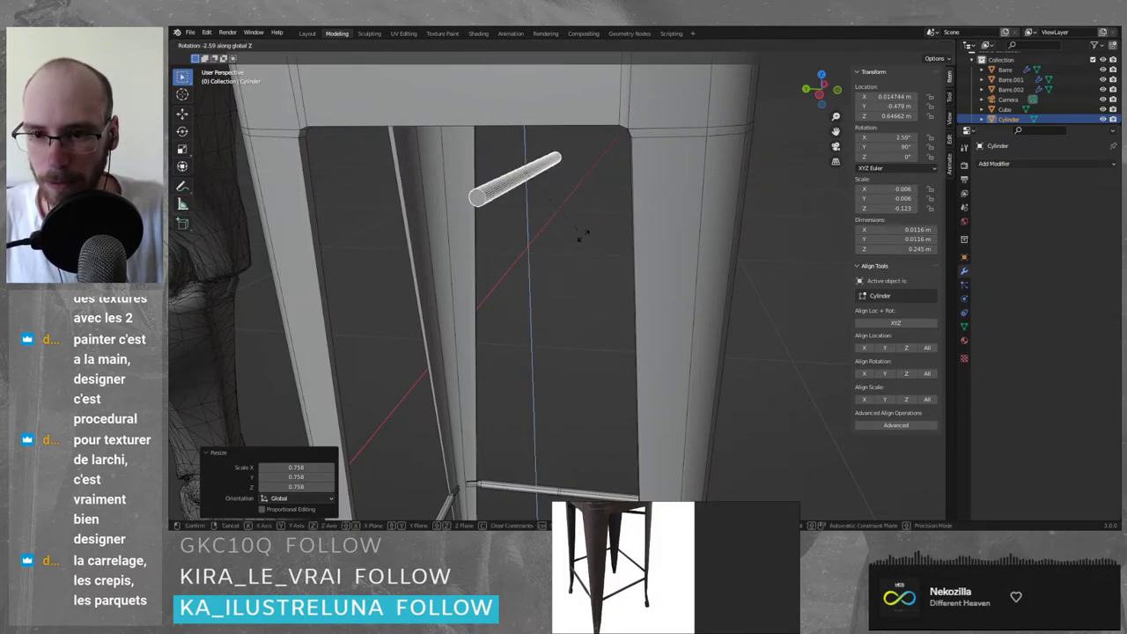
click(540, 247)
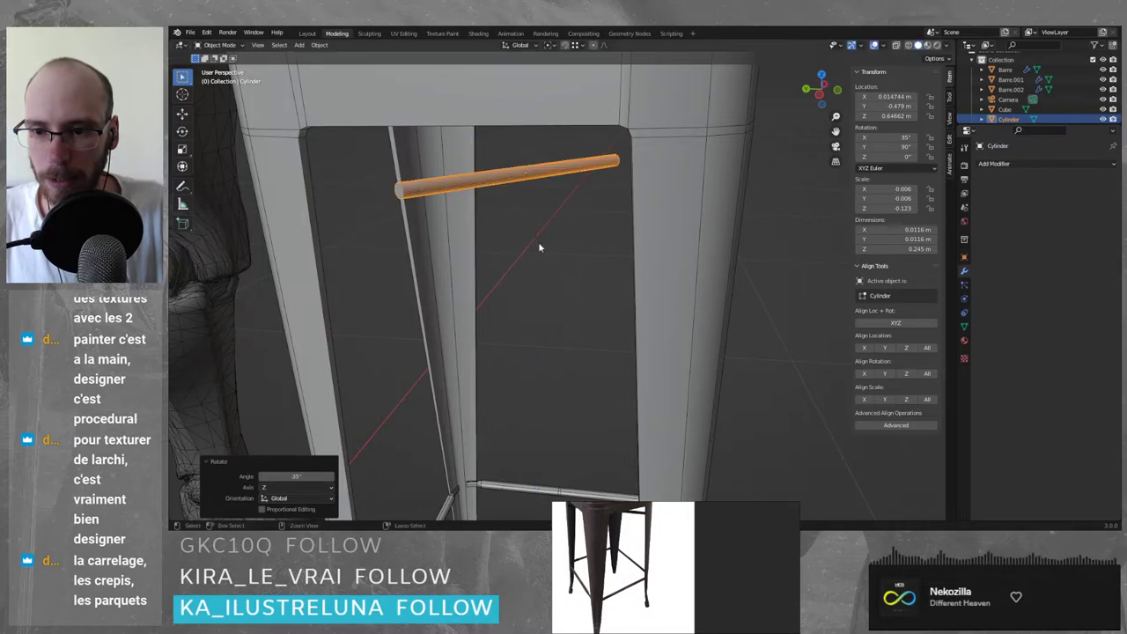
key(KP_7)
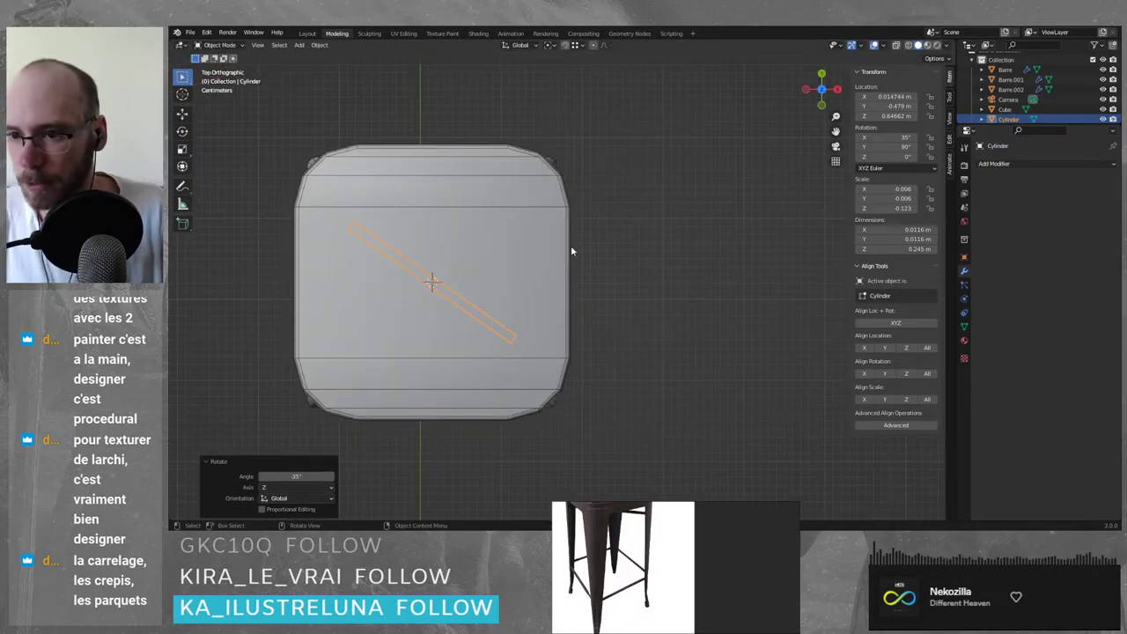
key(r)
key(x)
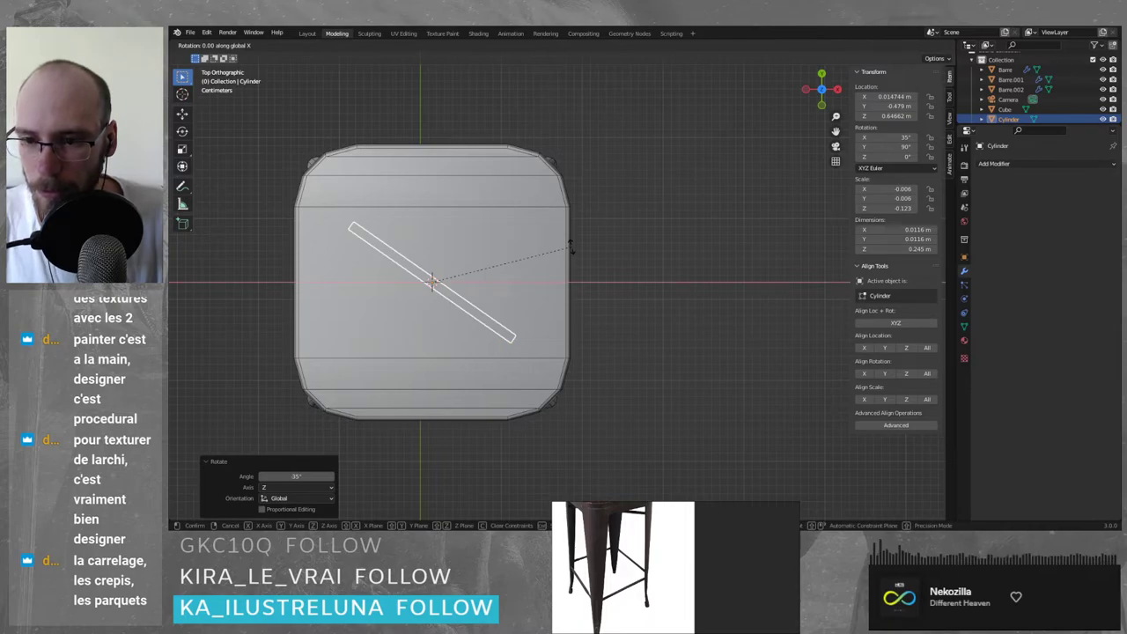
key(z)
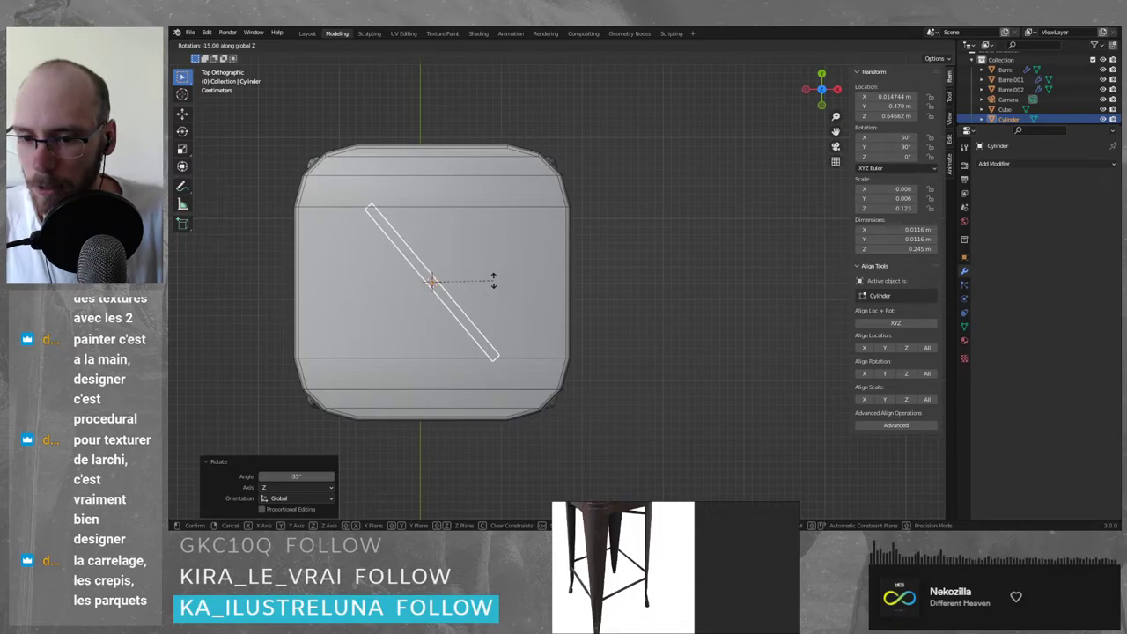
click(493, 280)
- Try stretching the rod along global Y, and undo that stretch together with both Z rotations
key(s)
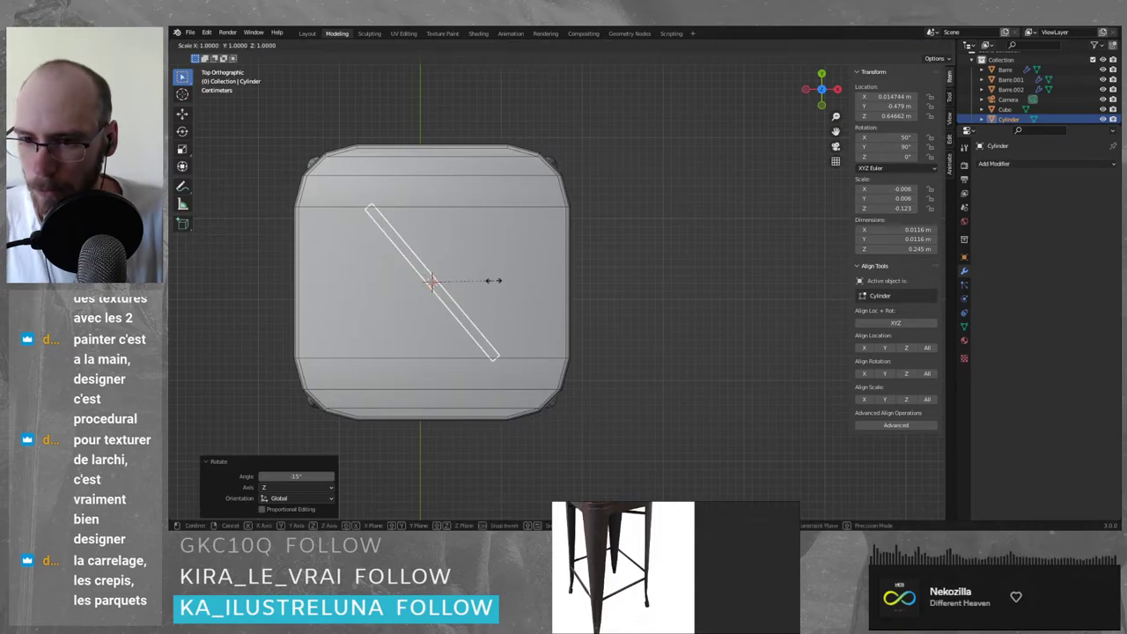
key(z)
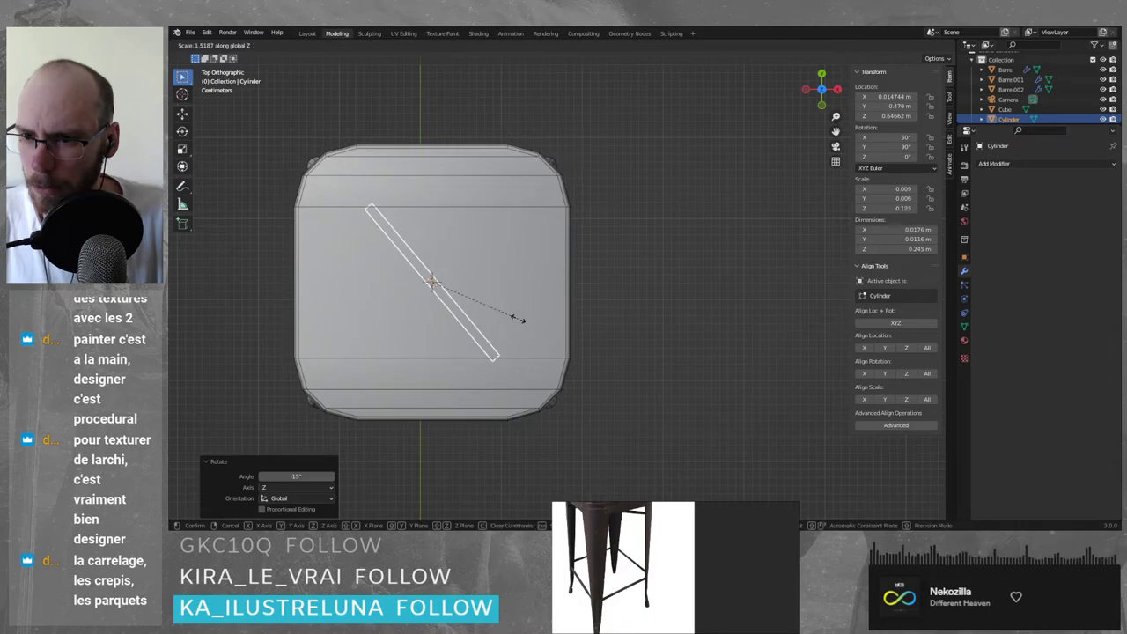
key(y)
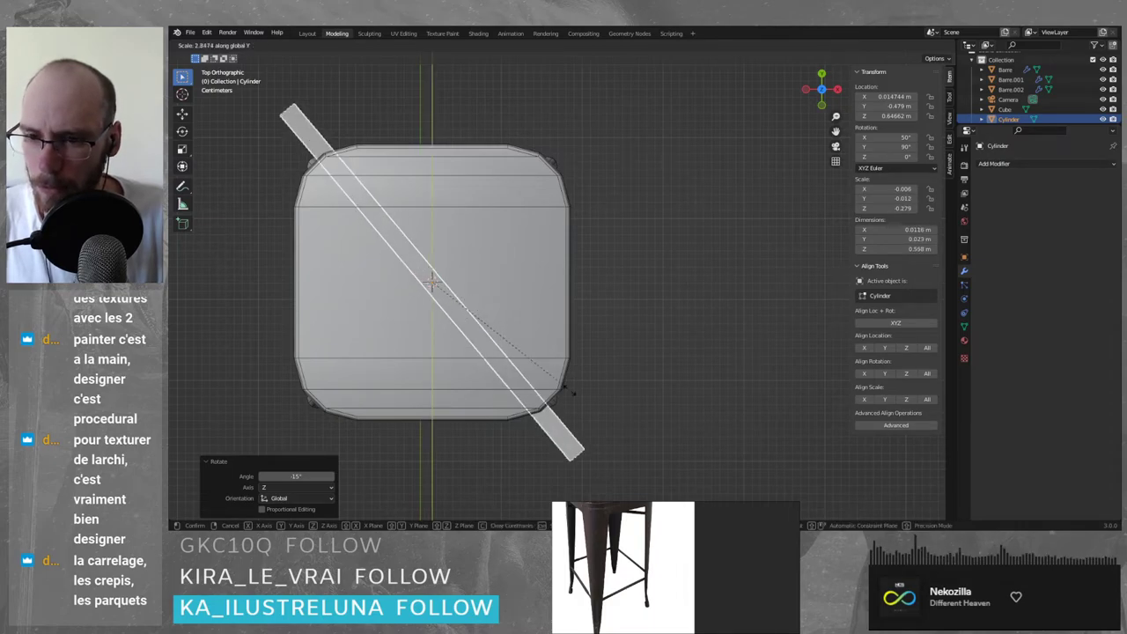
click(516, 352)
middle_drag(516, 352, 621, 250)
key(ctrl+z)
key(ctrl+z)
key(ctrl+z)
- Stretch the rod along global X by a factor of about 1.218, to about 0.299 m long
key(s)
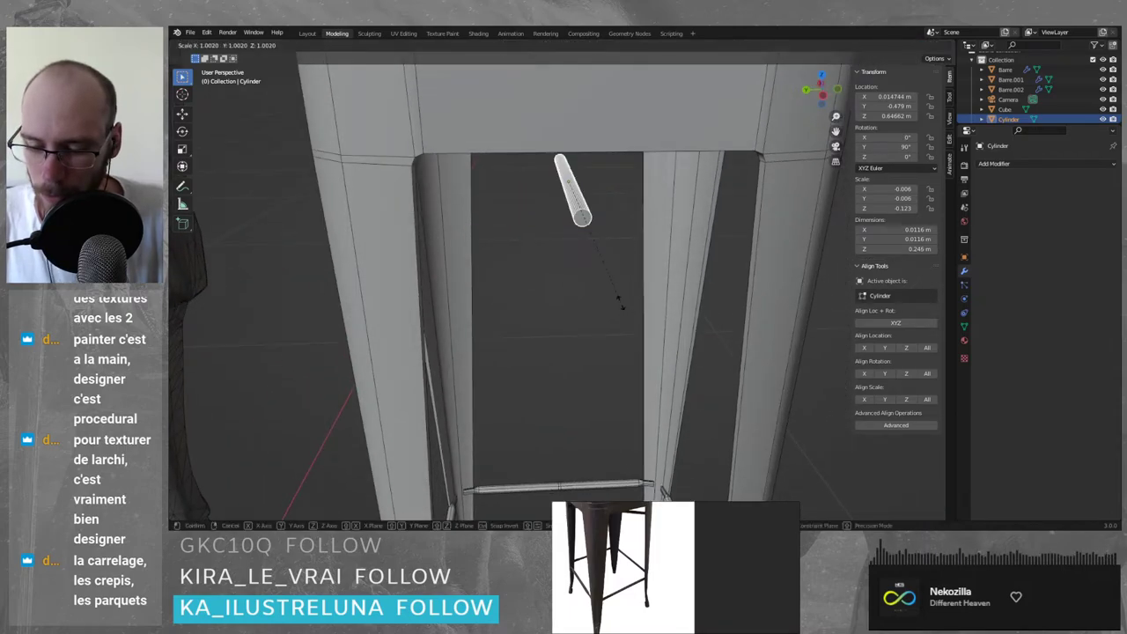
key(x)
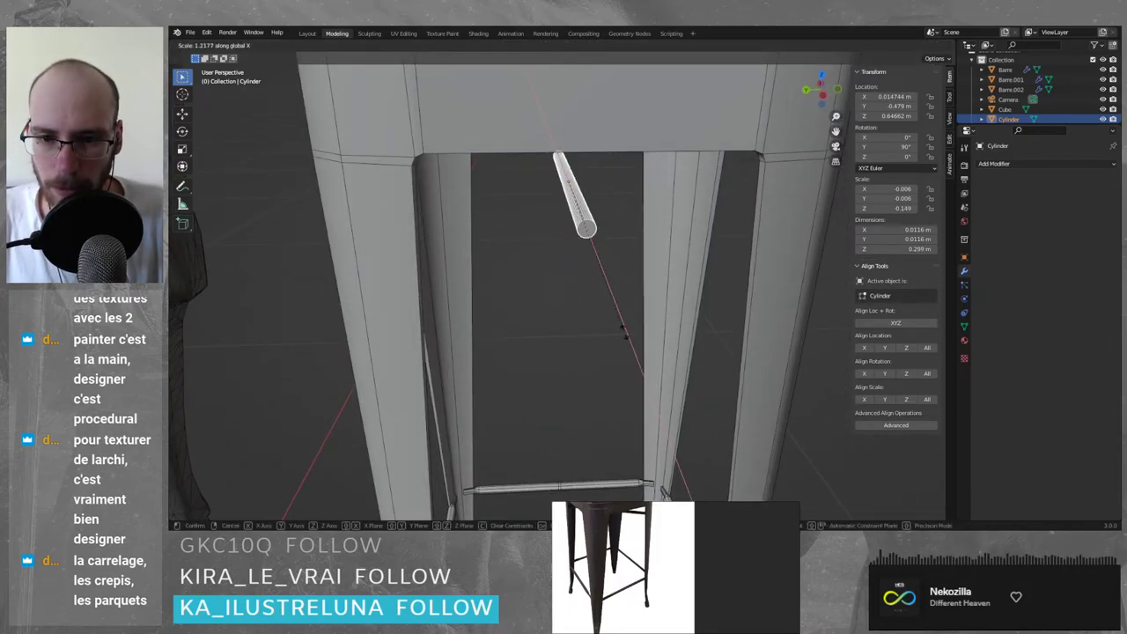
click(625, 333)
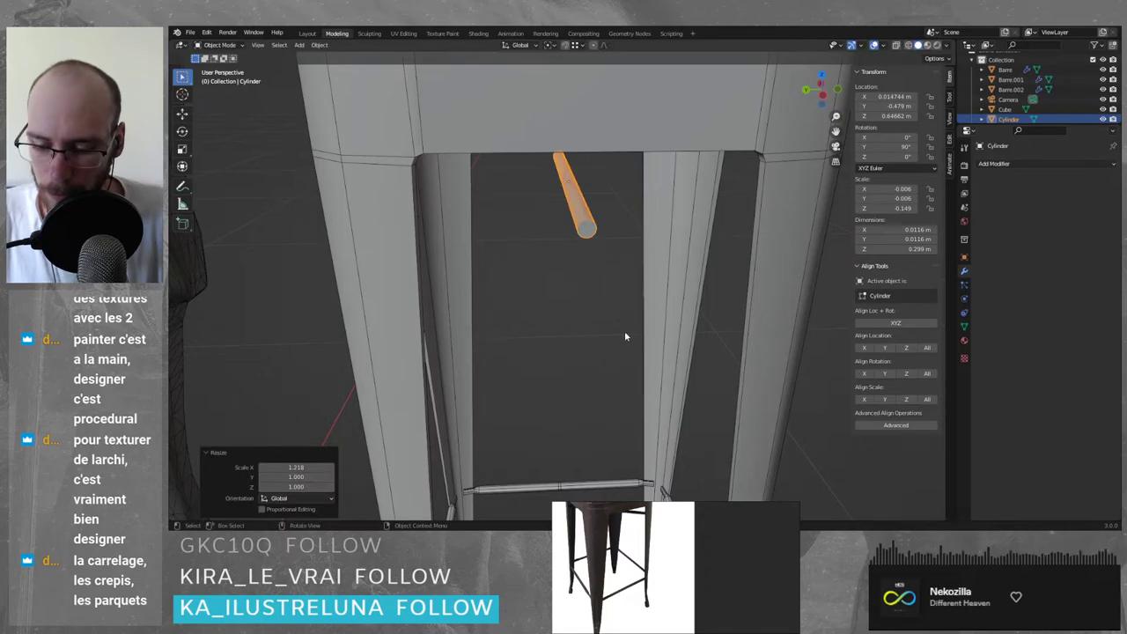
- Rotate the rod around global Z by -50° and back 5°, so it lies on a 45° diagonal under the seat
key(r)
key(z)
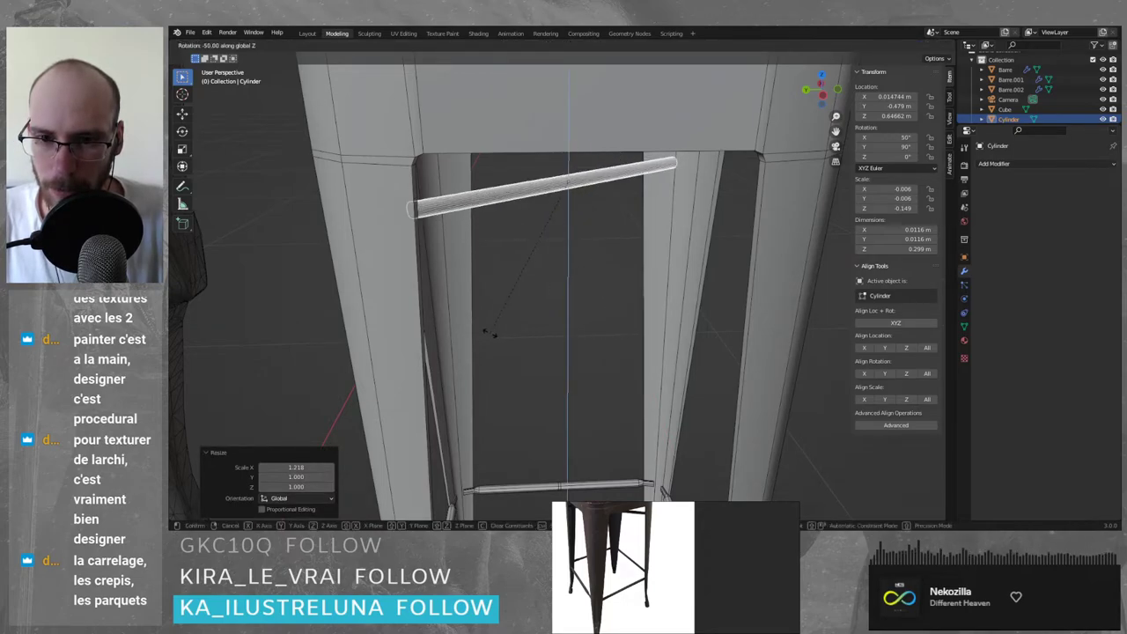
click(553, 339)
key(KP_7)
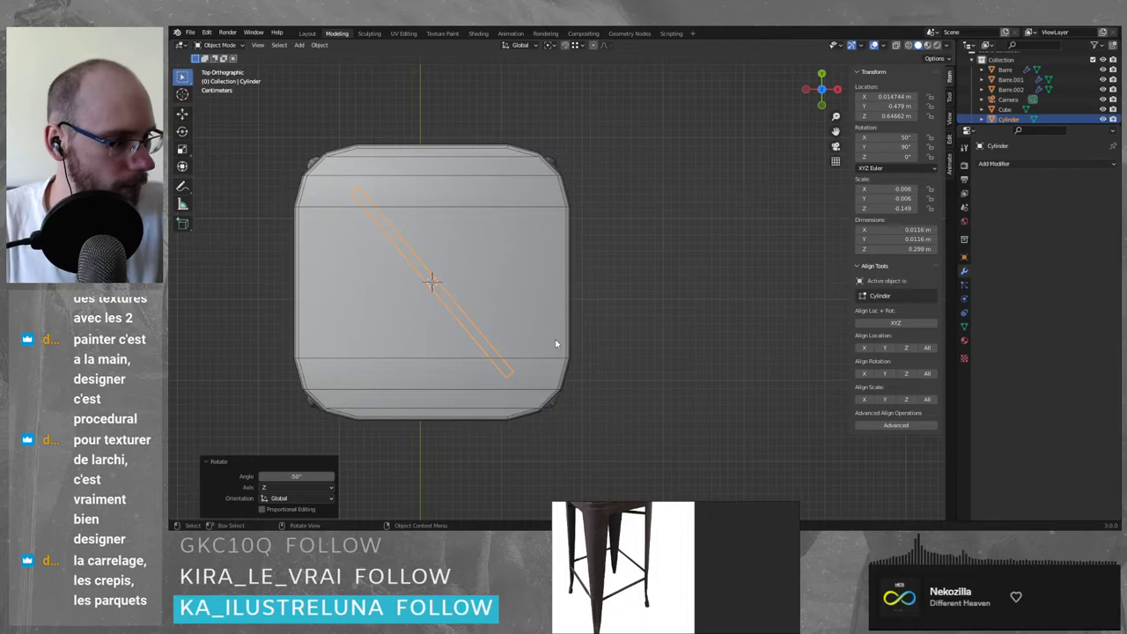
scroll(504, 313, up, 2)
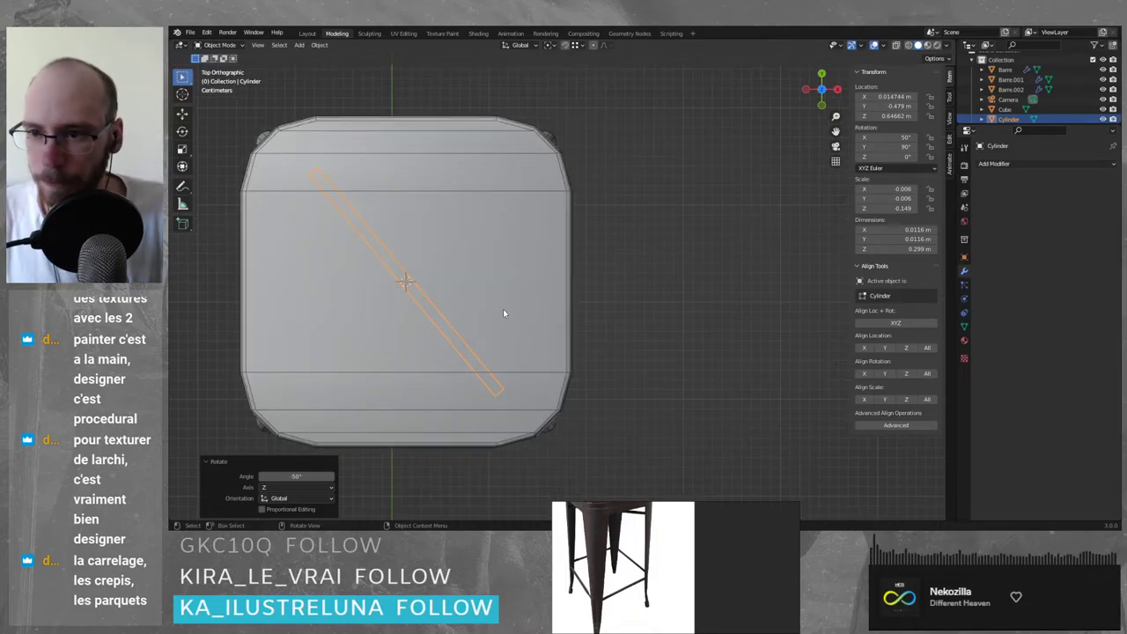
key(r)
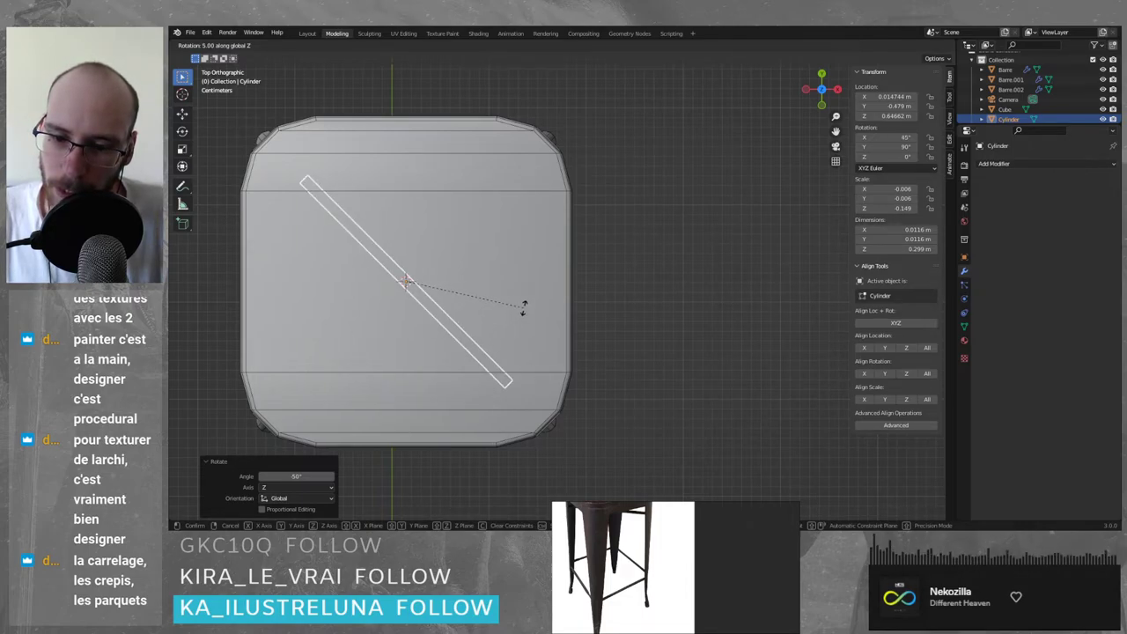
click(523, 308)
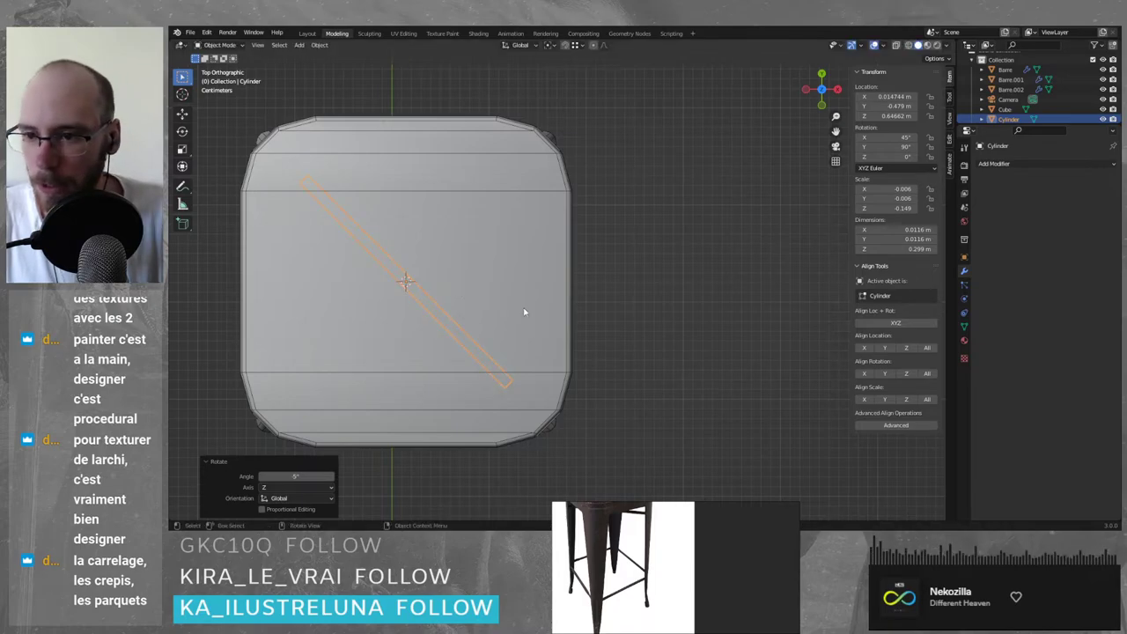
middle_drag(524, 345, 547, 262)
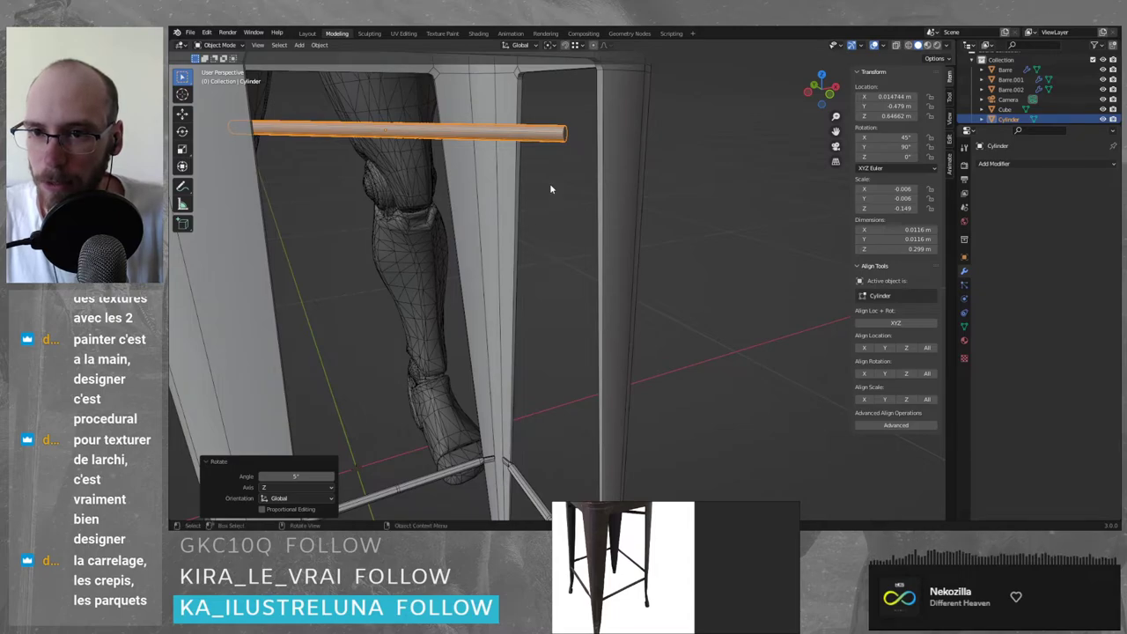
key(s)
right_click(570, 164)
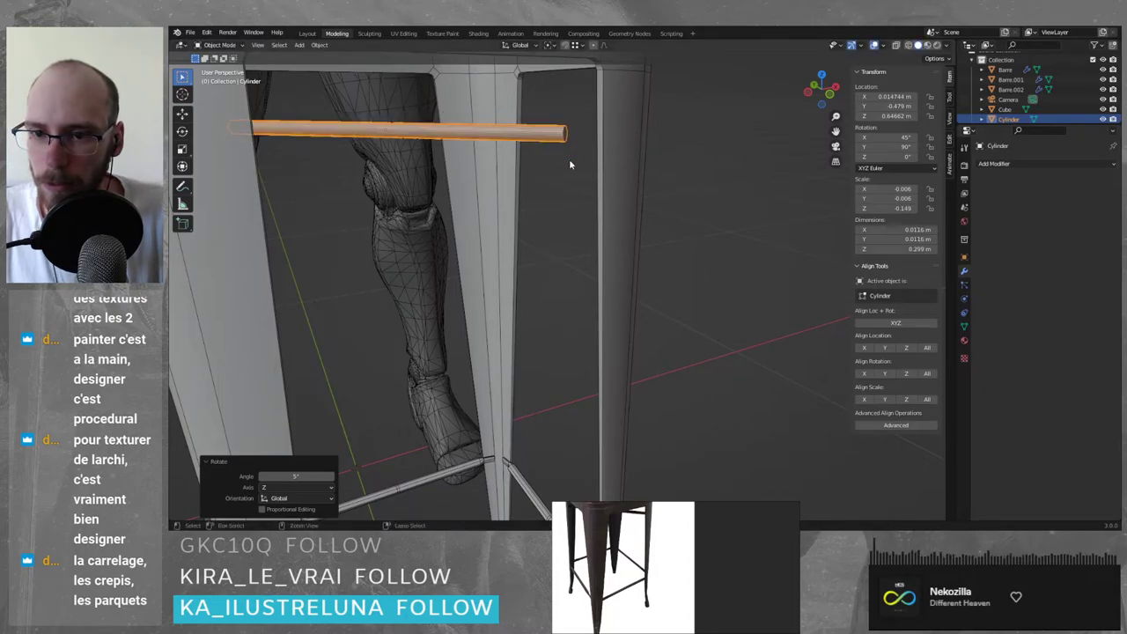
key(shift+r)
key(ctrl+z)
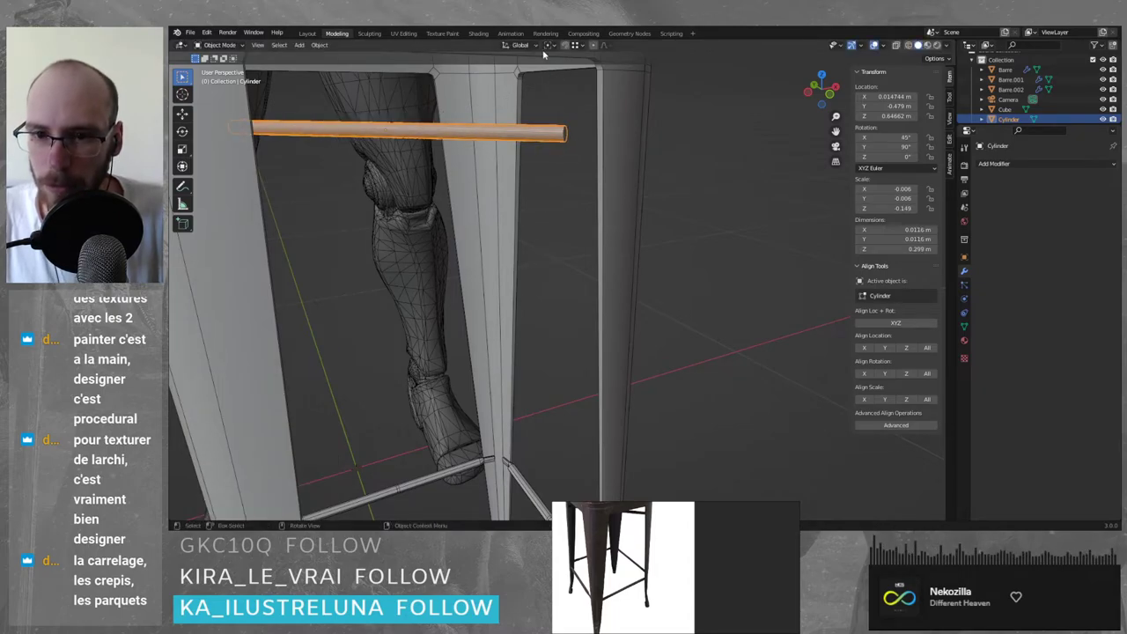
- Set the transform orientation to Normal and try thickening the rod with its normal Z axis locked
click(531, 44)
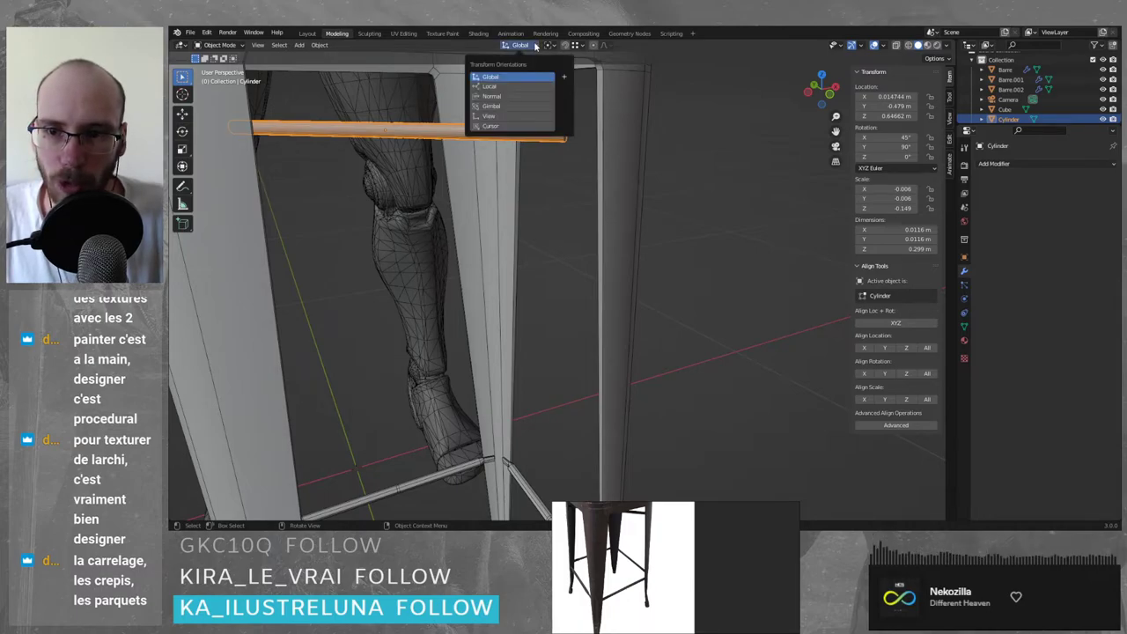
click(497, 96)
key(s)
key(y)
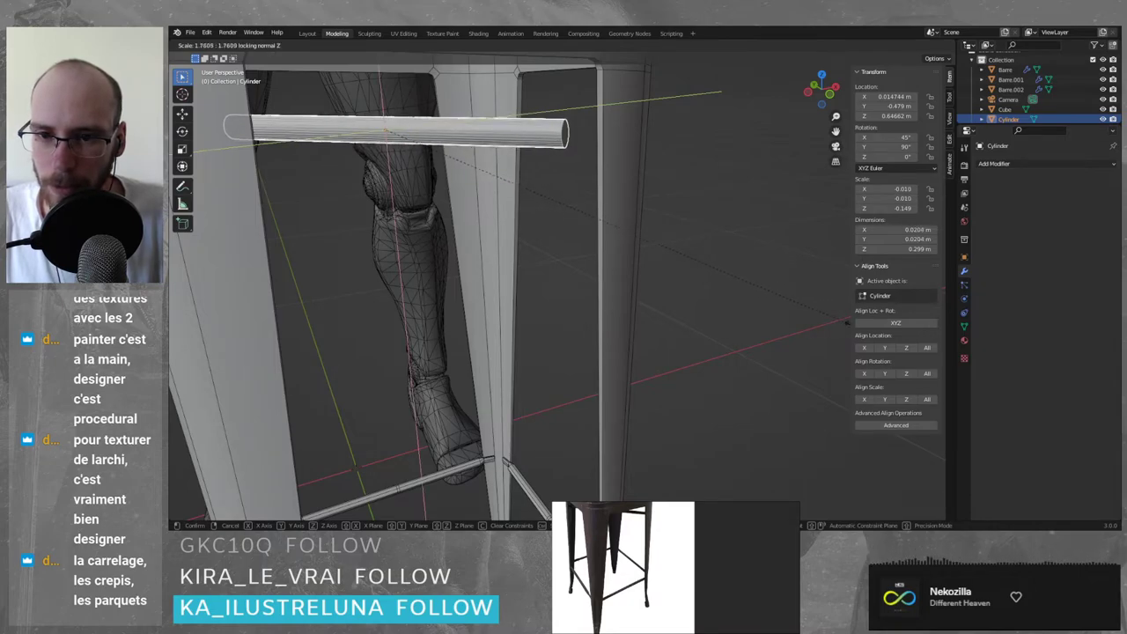
click(825, 323)
key(ctrl+z)
- Scale the rod by about 1.39 with its normal Y axis locked, to about 0.416 m long
key(s)
key(shift+y)
key(shift+y)
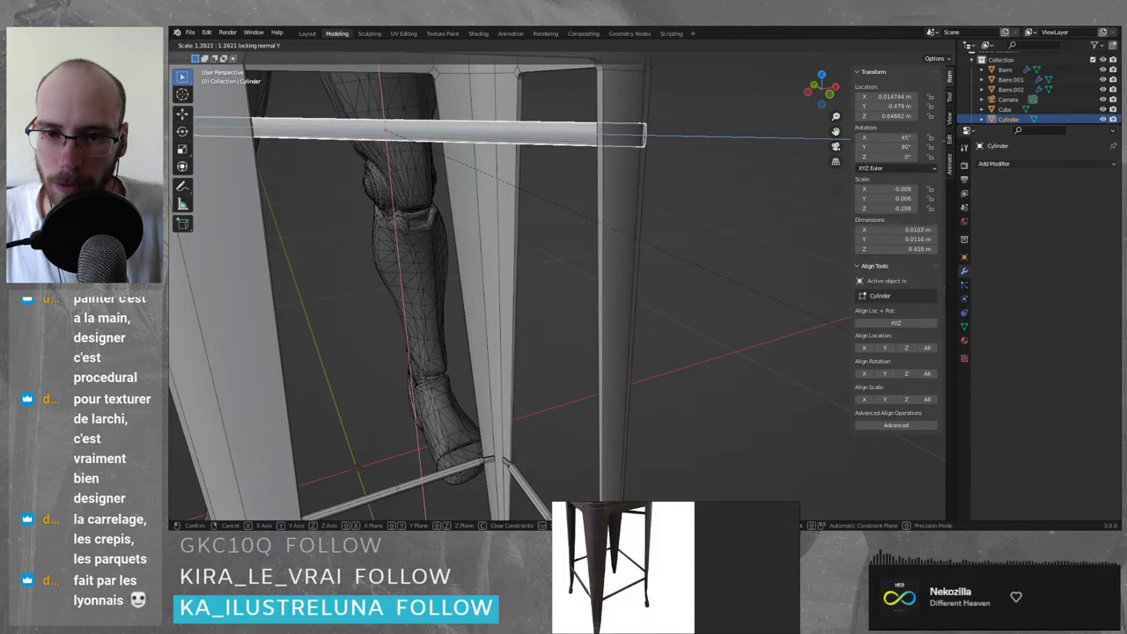
click(843, 332)
- Enter Edit Mode on the rod, deselect its geometry and check its fit between the stool legs
key(Tab)
click(757, 279)
scroll(705, 282, down, 5)
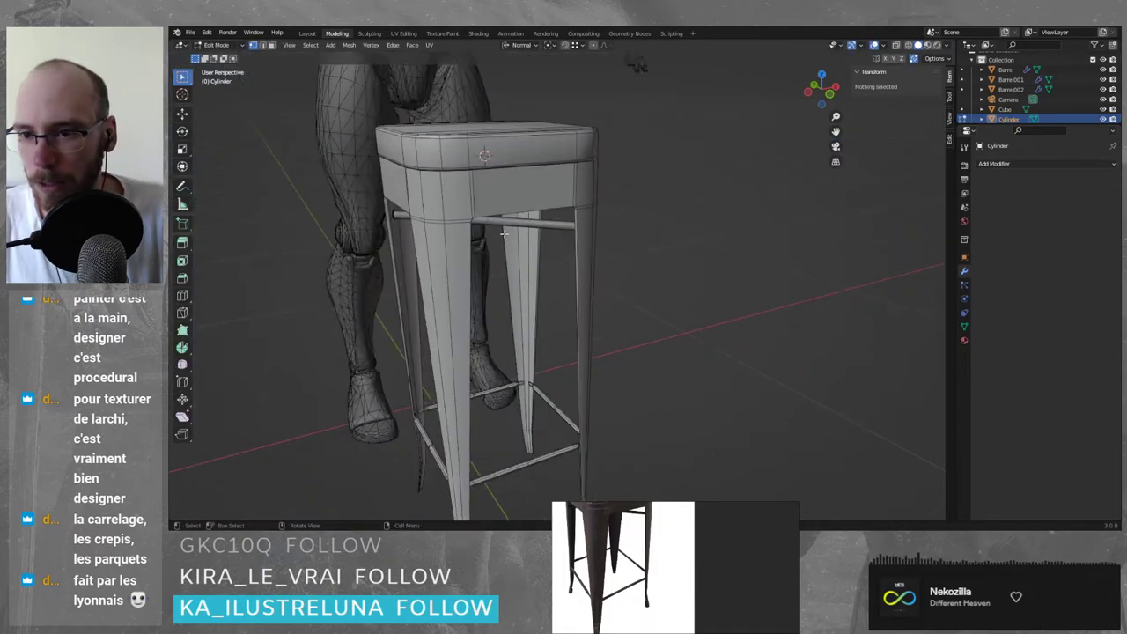
middle_drag(431, 295, 565, 249)
key(Tab)
key(Tab)
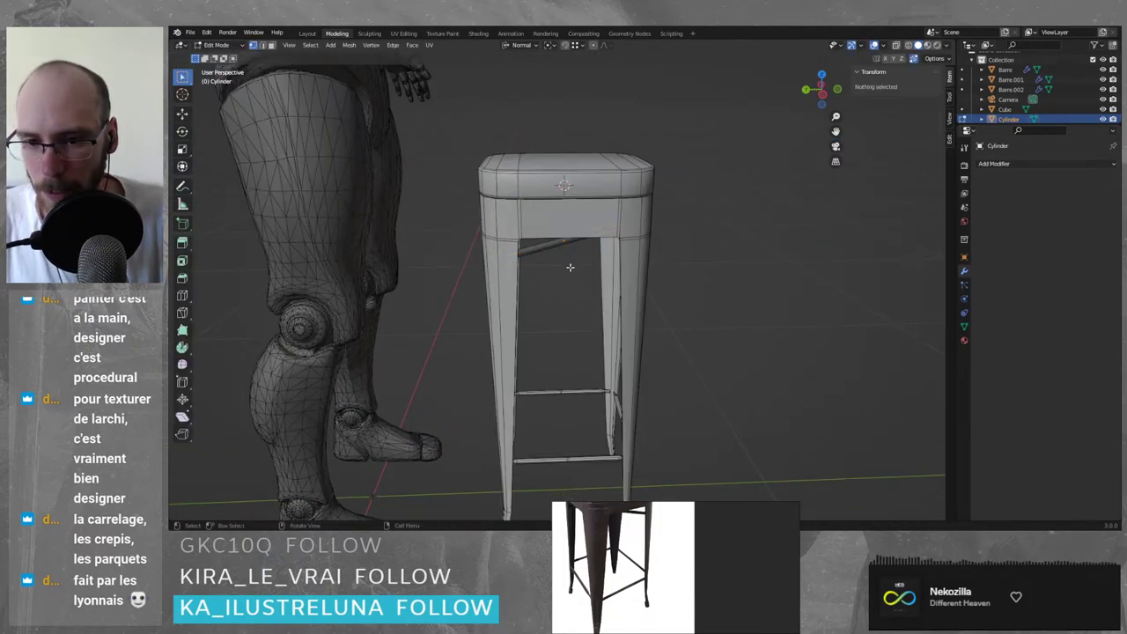
- Examine the rod's fit and its end cap in isolation, and return to Object Mode with the whole stool shown
scroll(570, 263, up, 6)
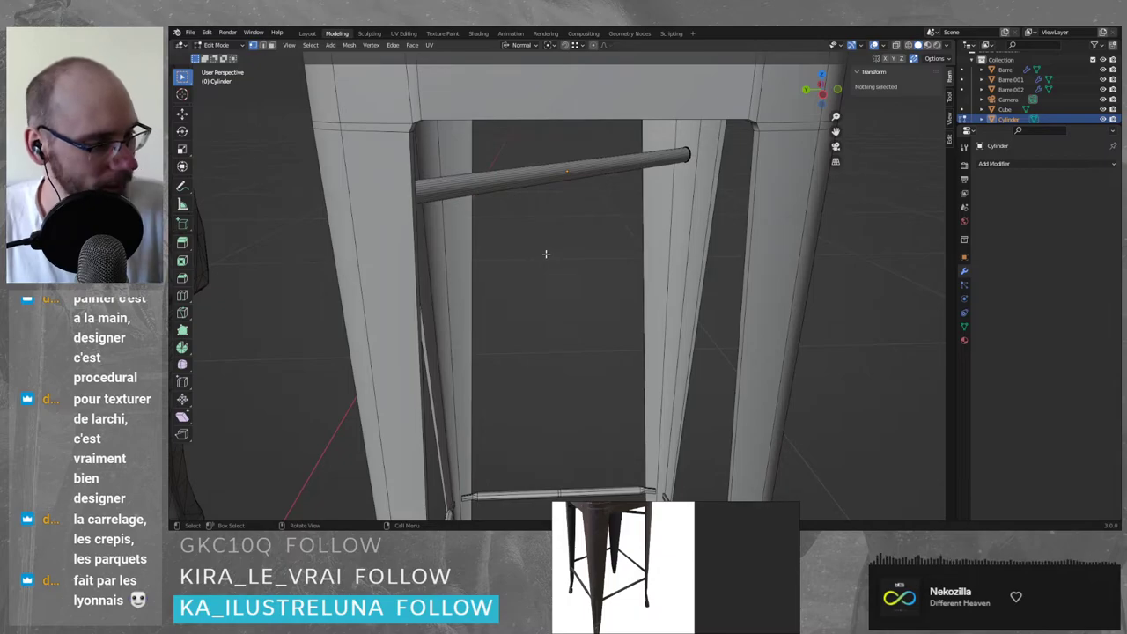
middle_drag(475, 180, 614, 216)
key(KP_Divide)
middle_drag(559, 193, 590, 243)
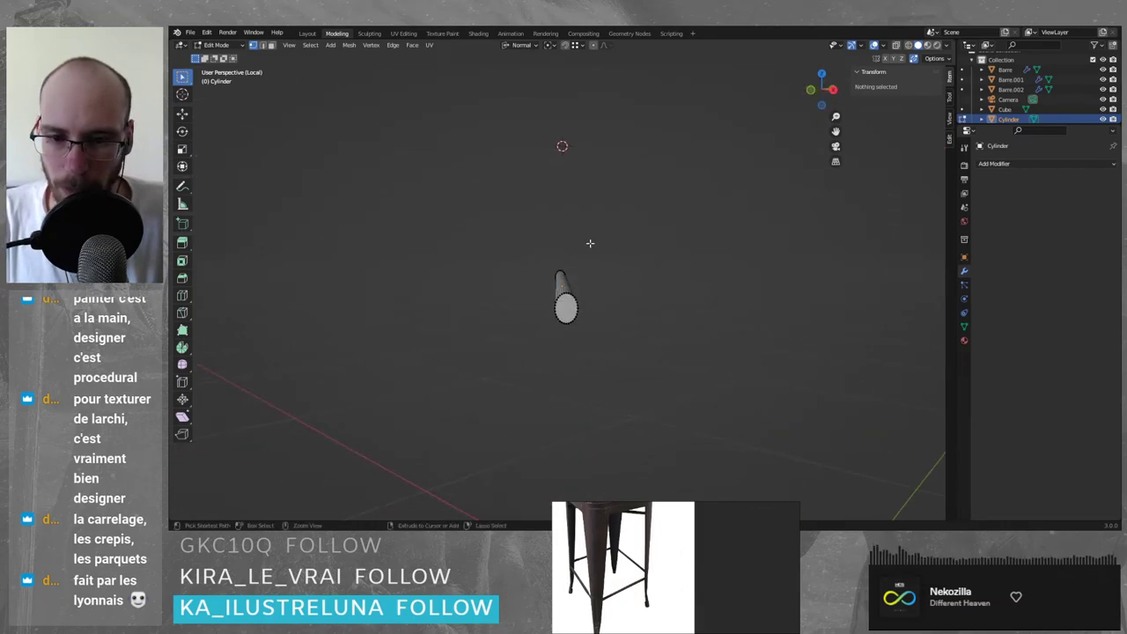
scroll(526, 254, down, 2)
key(Tab)
key(KP_Divide)
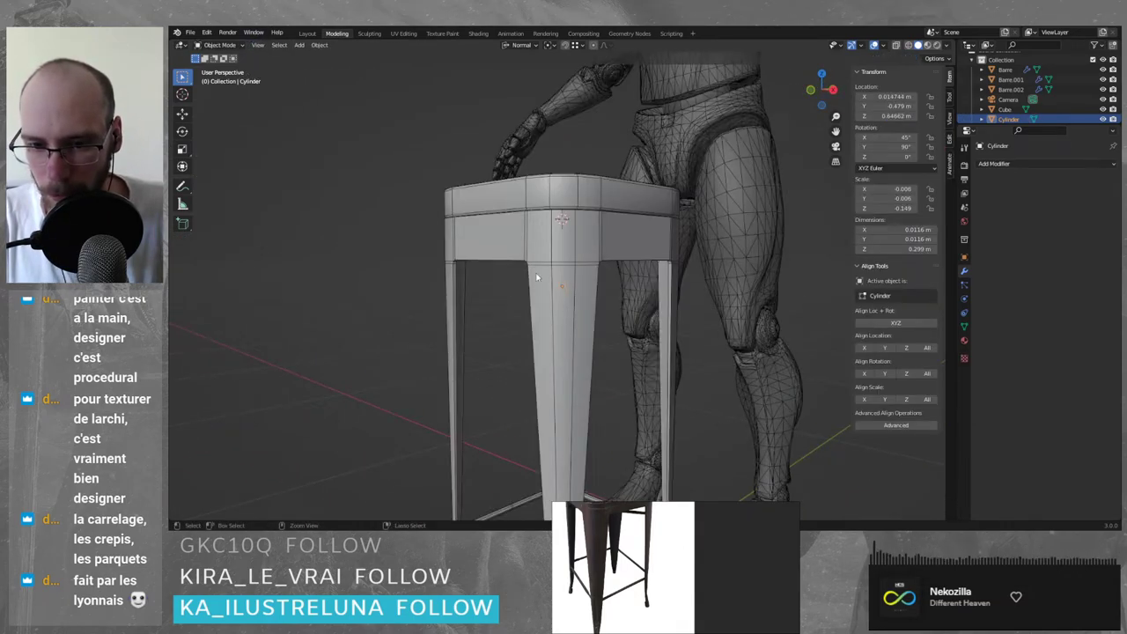
- Scale the rod uniformly until it spans the stool legs, to about 0.398 m long and 0.0155 m thick
middle_drag(537, 277, 675, 294)
scroll(561, 287, up, 6)
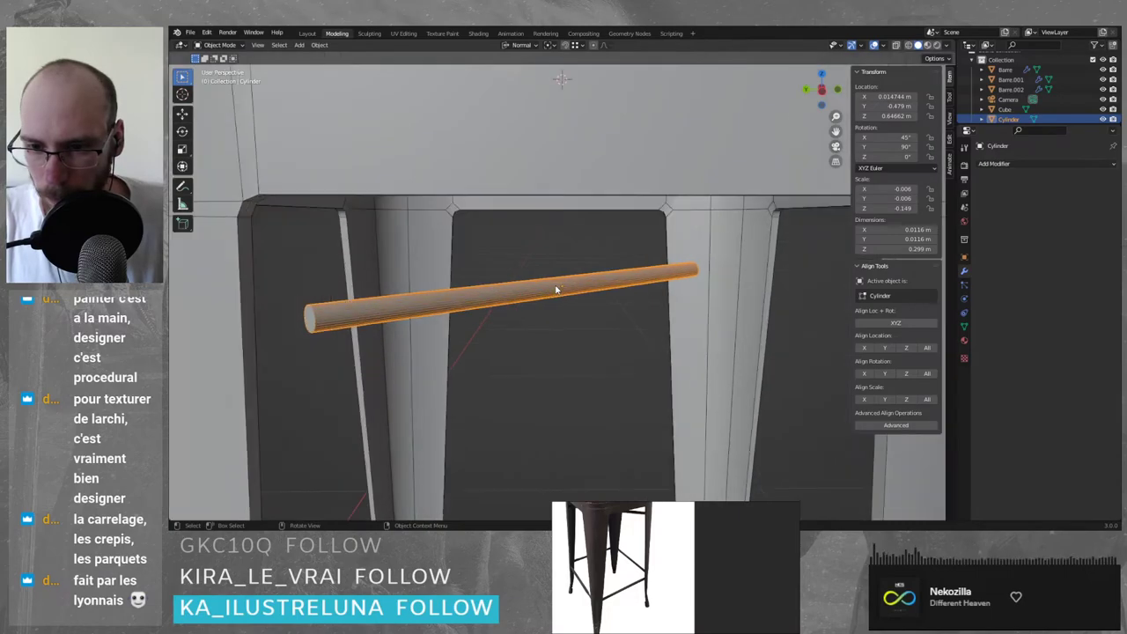
middle_drag(495, 283, 473, 299)
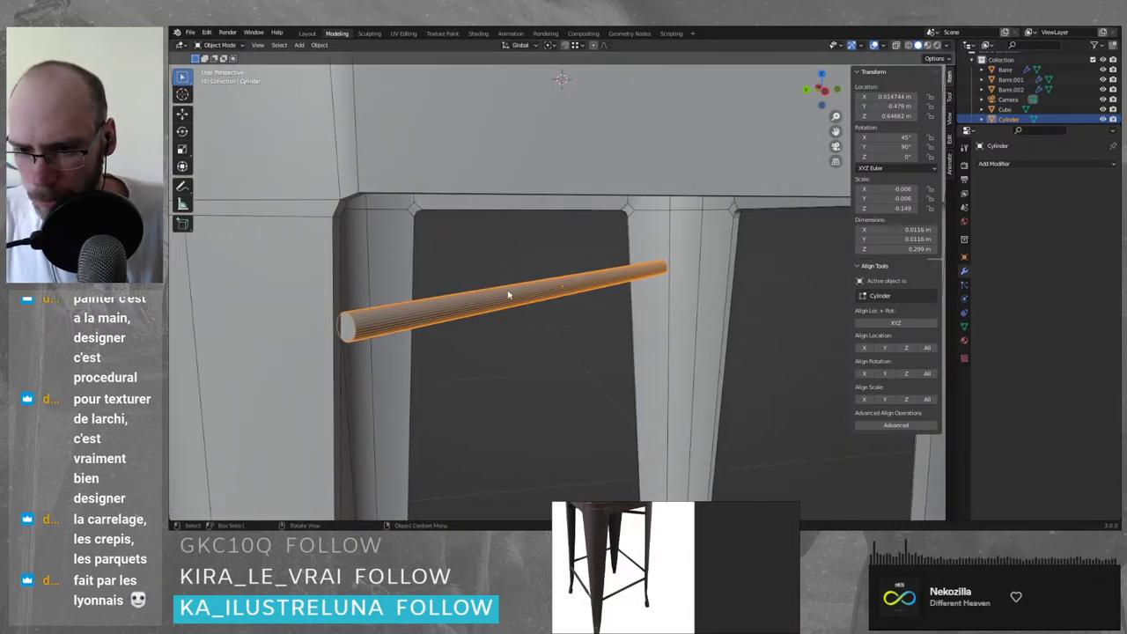
key(s)
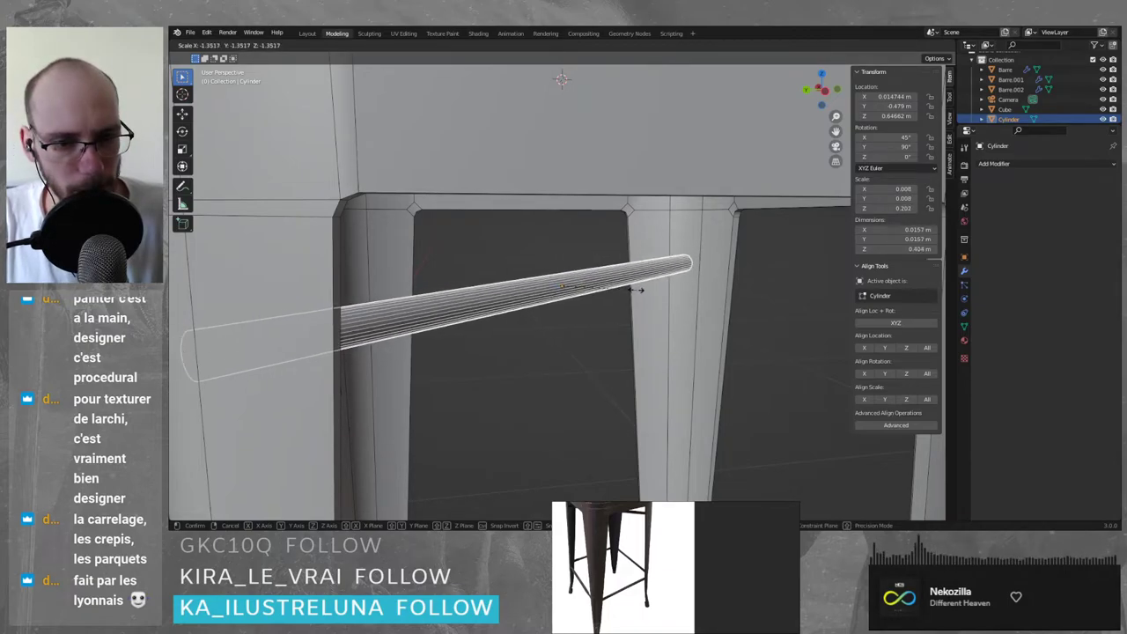
click(636, 289)
- Deselect the rod in Object Mode and turn off the wireframe overlay for all objects
scroll(634, 303, down, 4)
key(Tab)
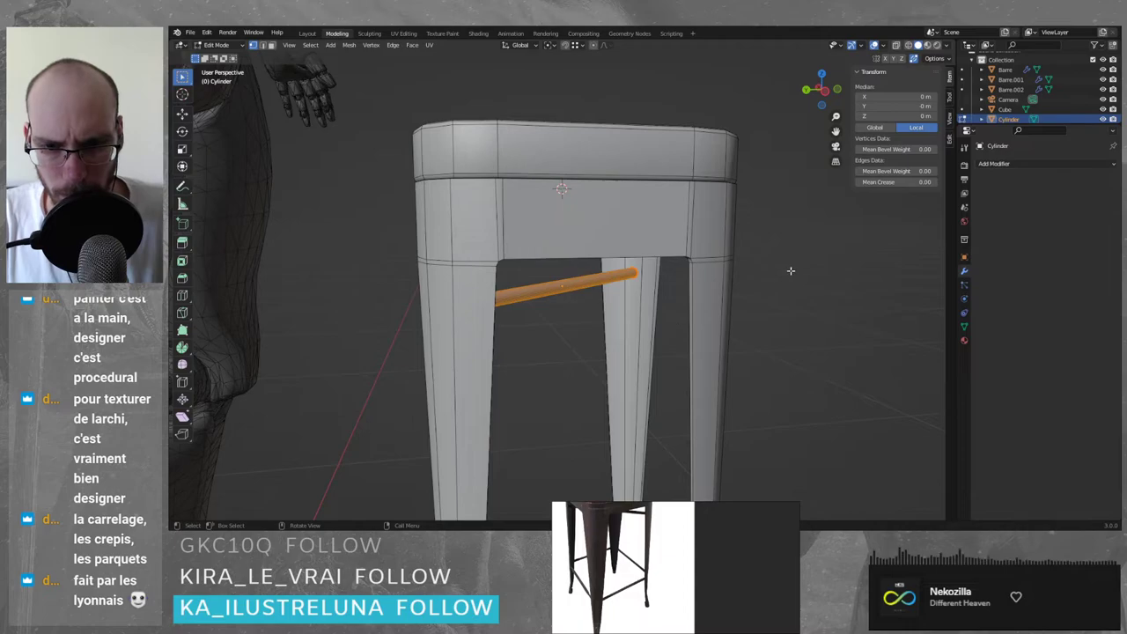
key(alt+a)
key(a)
key(alt+a)
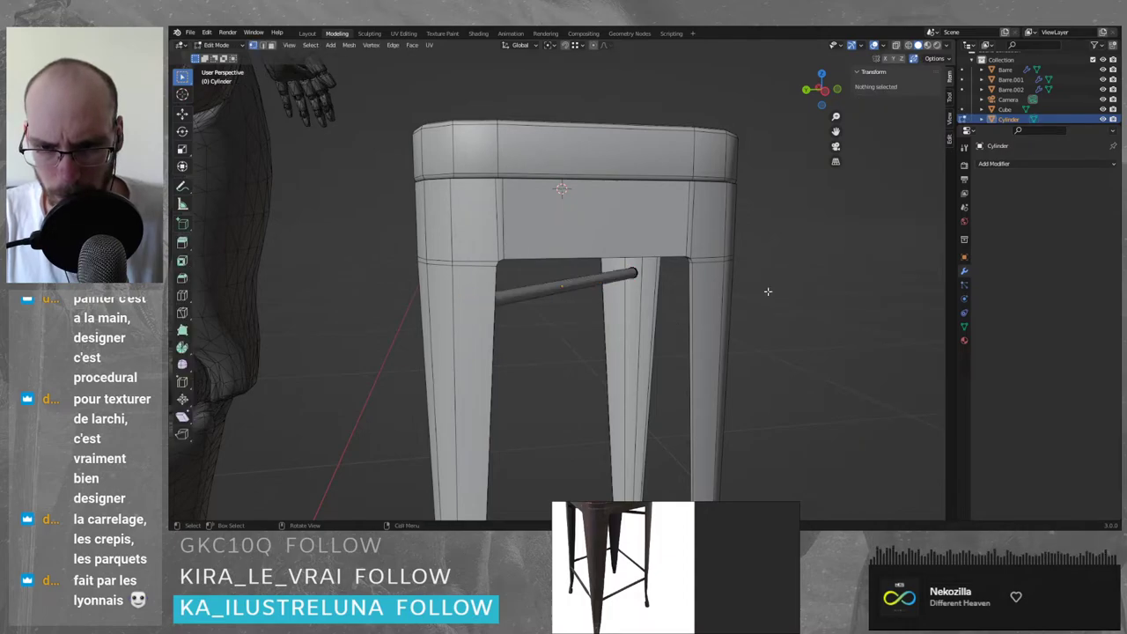
key(Tab)
key(alt+a)
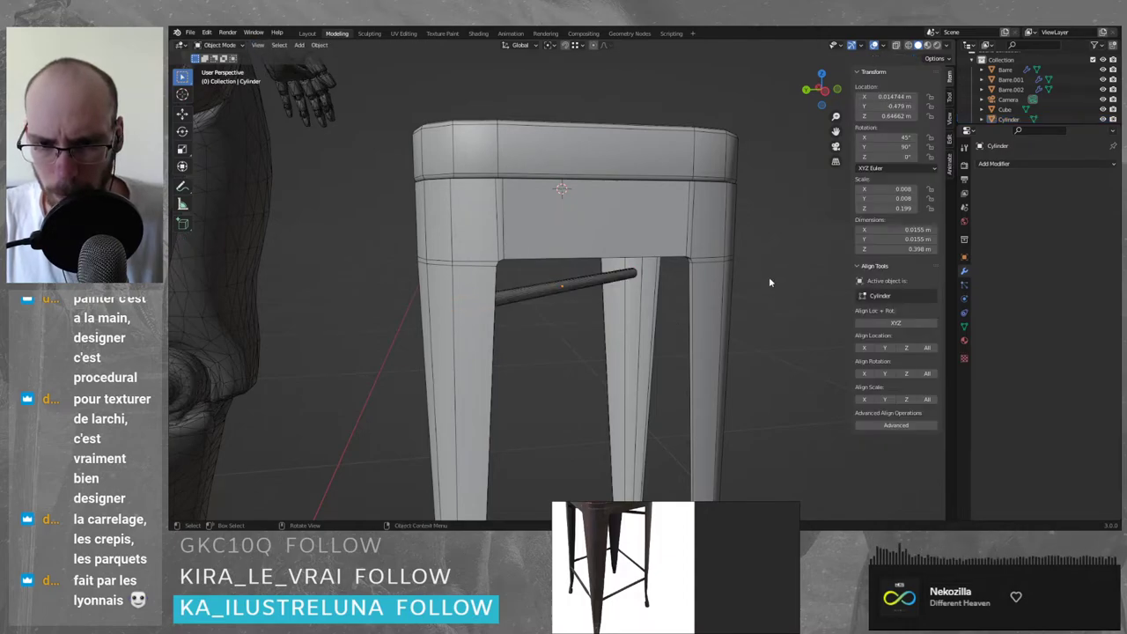
click(885, 45)
click(823, 215)
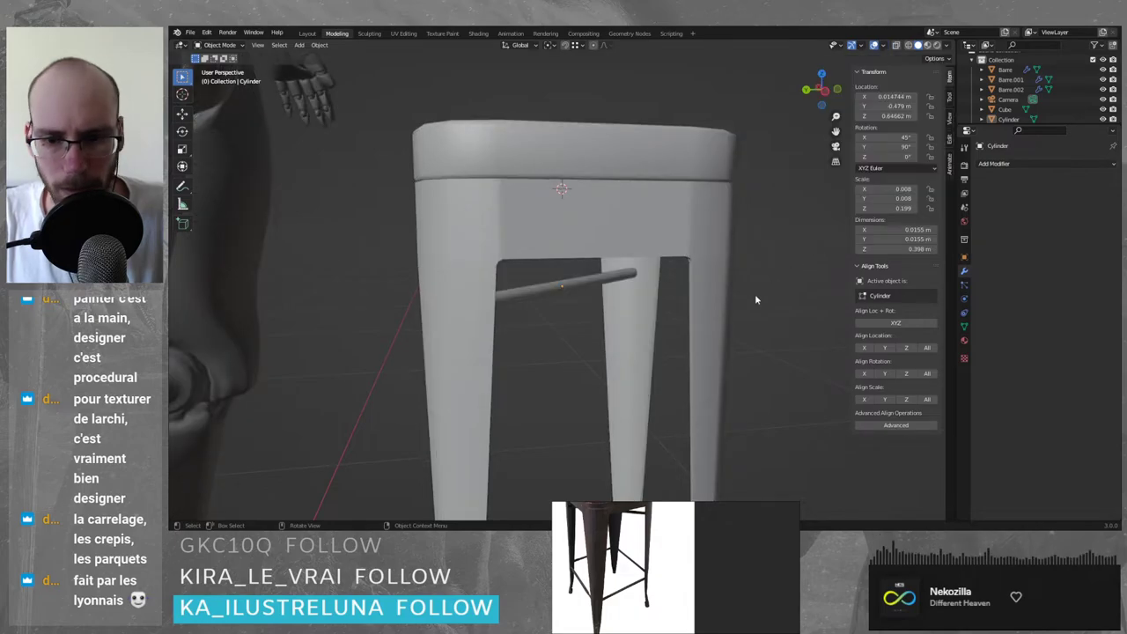
- Raise the rod along global Z to a height of about 0.657 m under the seat
scroll(755, 294, down, 4)
middle_drag(705, 297, 582, 291)
click(553, 286)
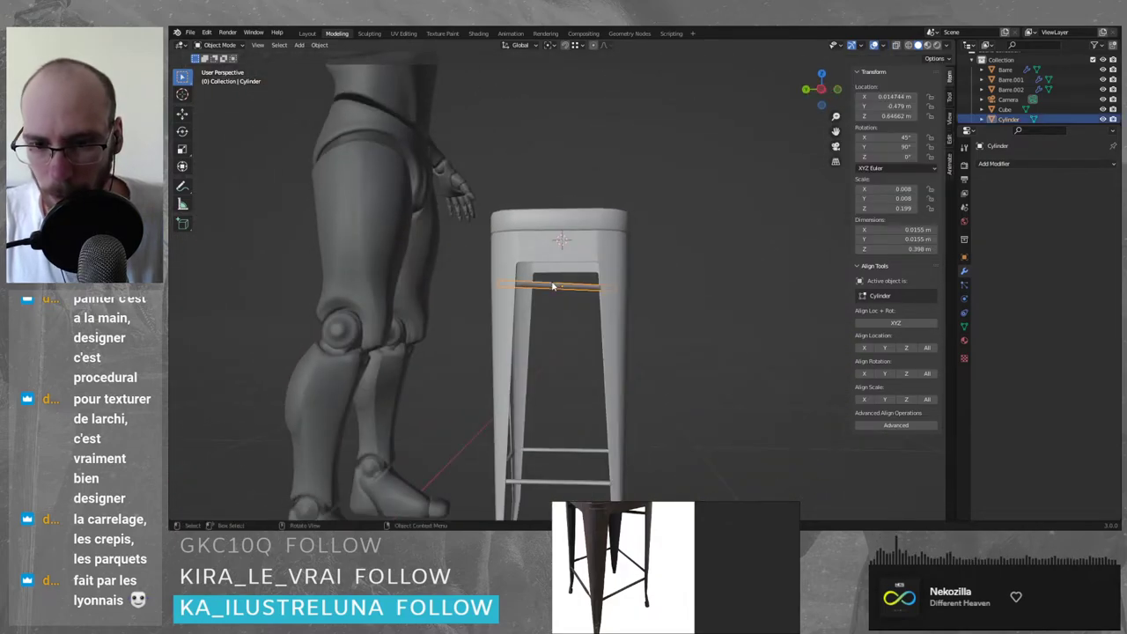
scroll(556, 292, up, 1)
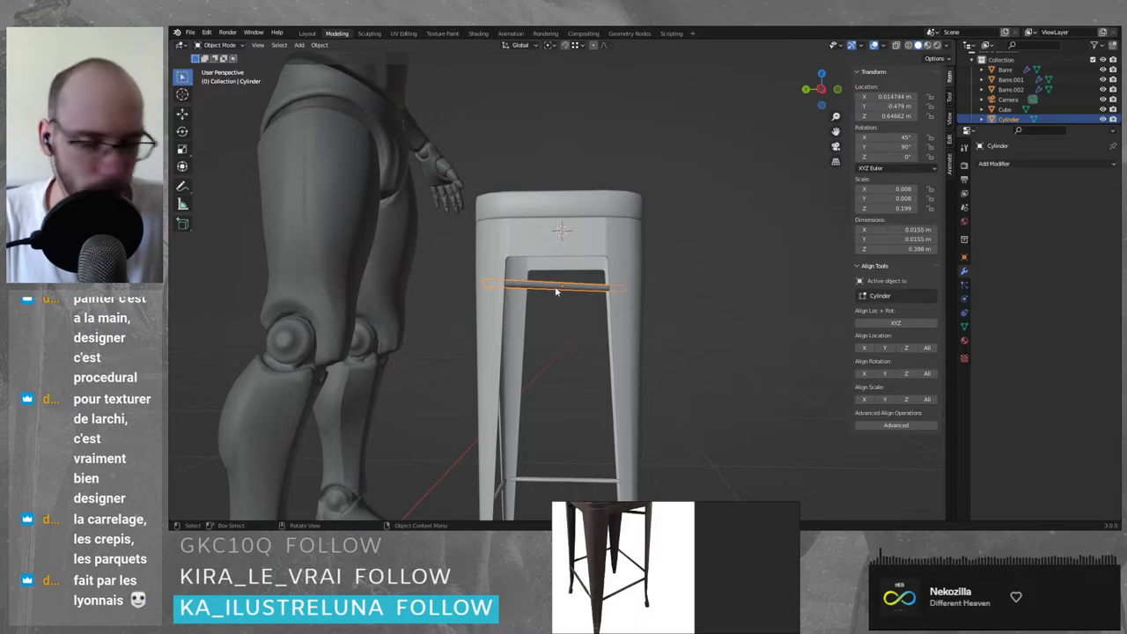
key(g)
key(z)
click(558, 287)
- Isolate the rod in local view and select one of its end cap faces in Edit Mode
click(681, 297)
middle_drag(681, 297, 940, 295)
scroll(681, 295, up, 6)
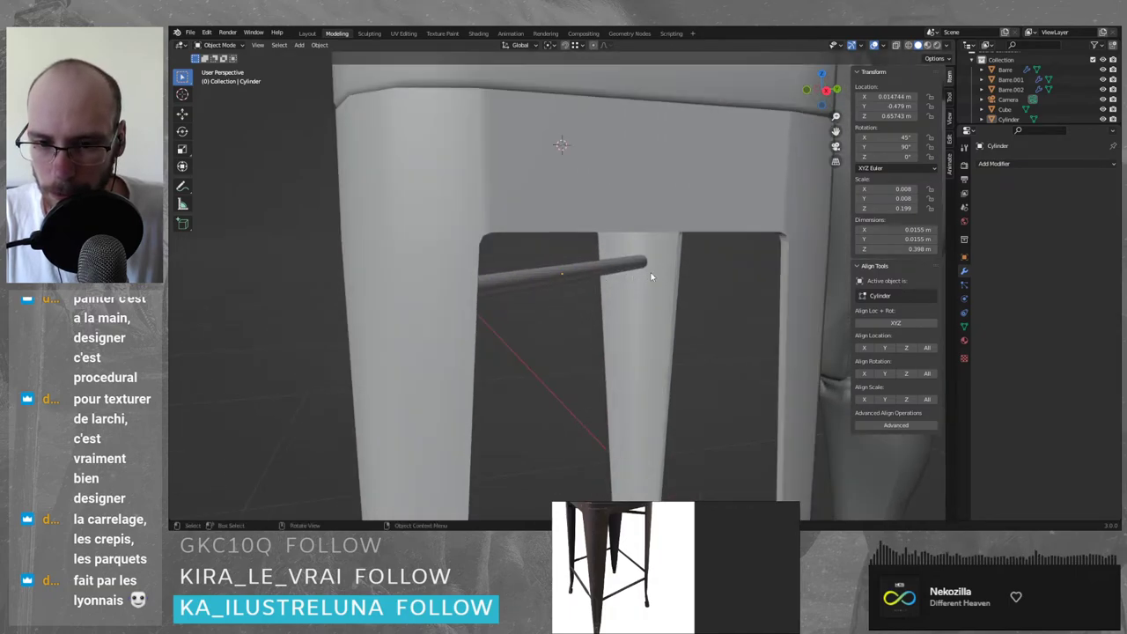
middle_drag(651, 276, 517, 278)
click(717, 258)
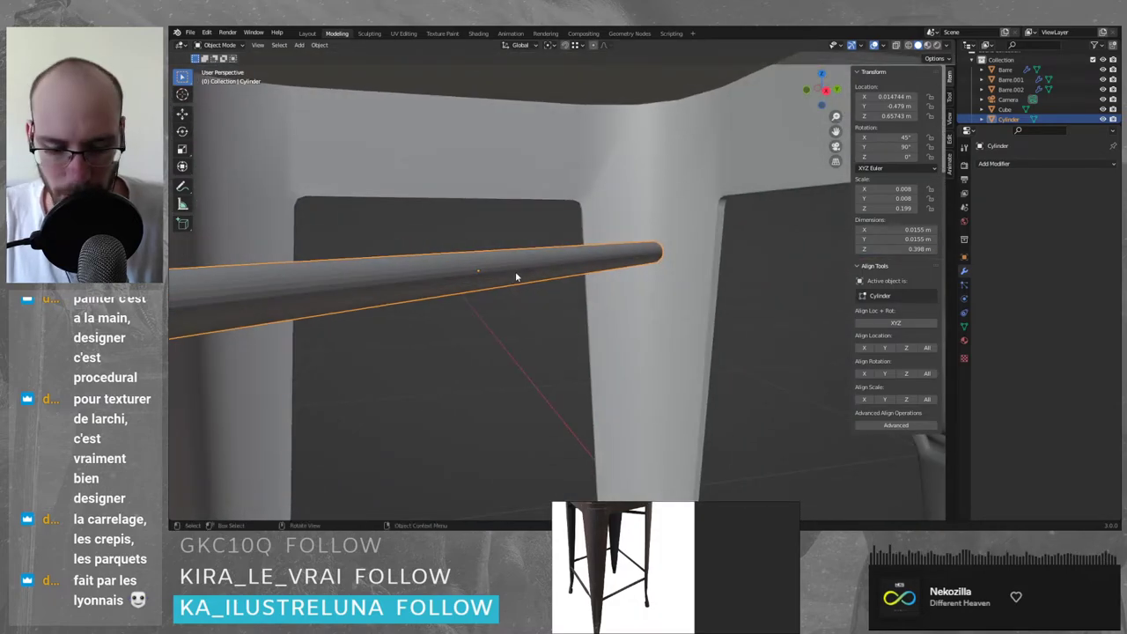
key(KP_Divide)
key(Tab)
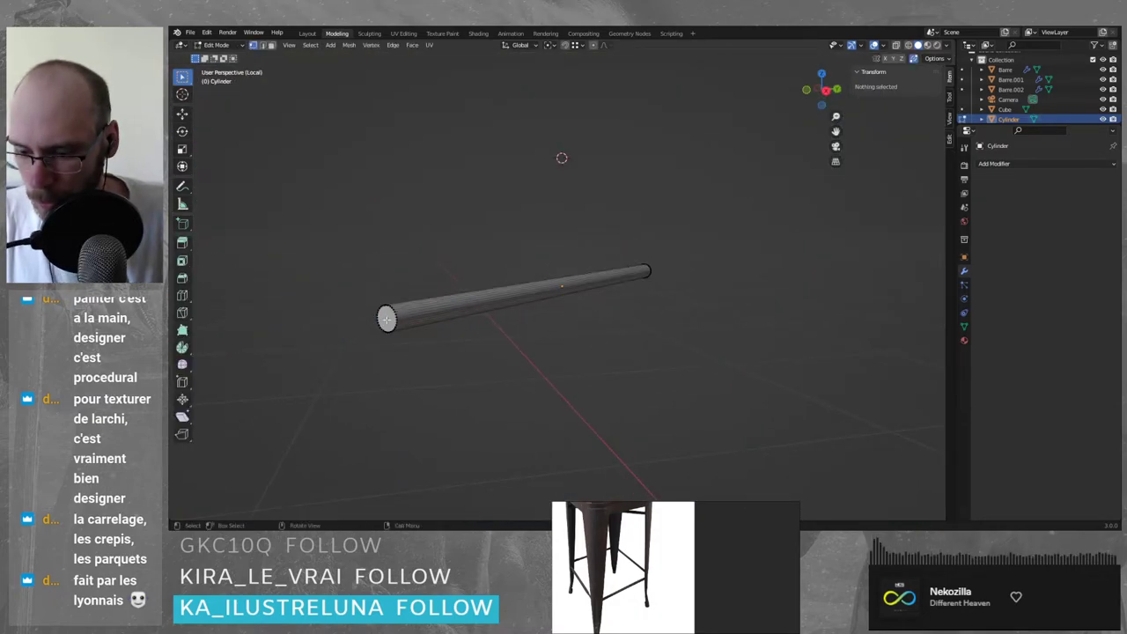
key(3)
click(388, 318)
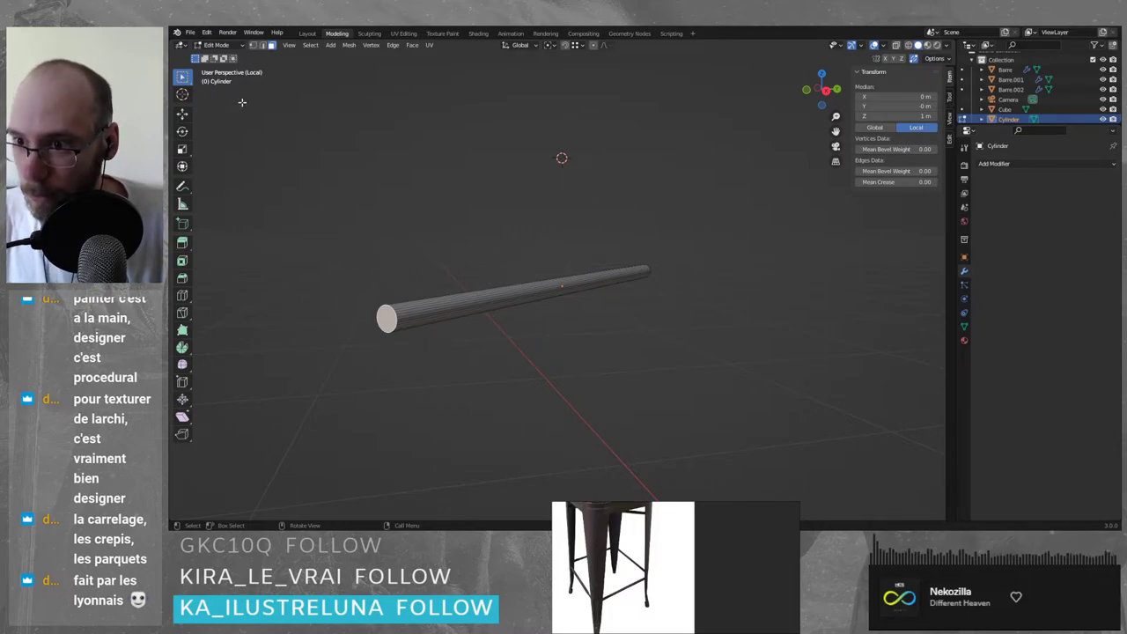
- Activate the Move tool with the pivot at Individual Origins and the transform orientation set to Normal
click(183, 114)
middle_drag(417, 282, 524, 86)
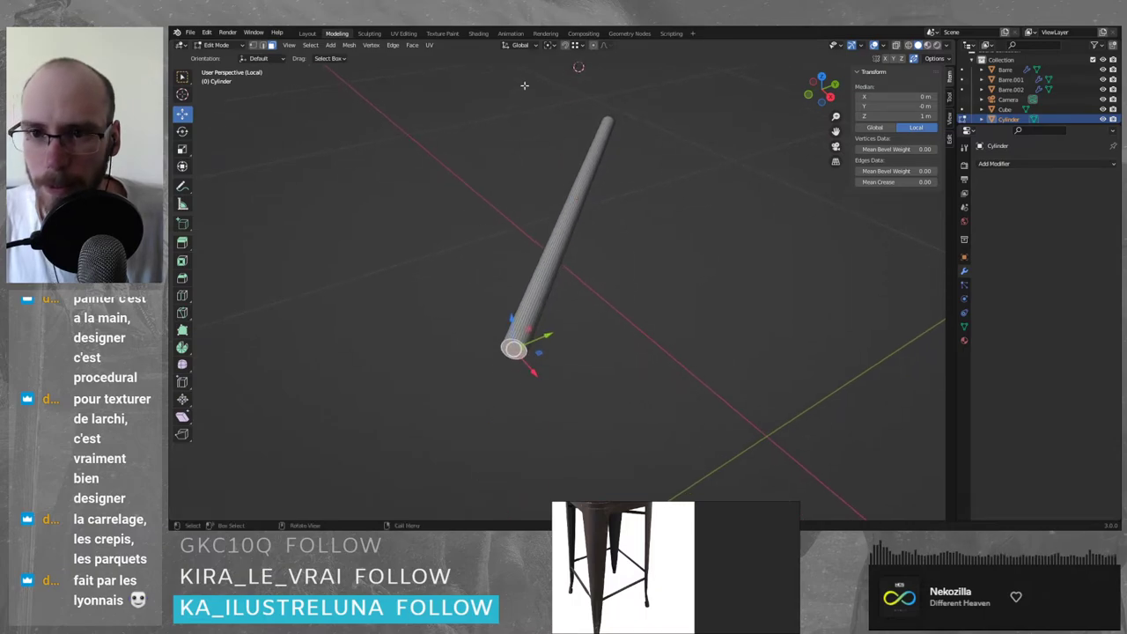
click(552, 45)
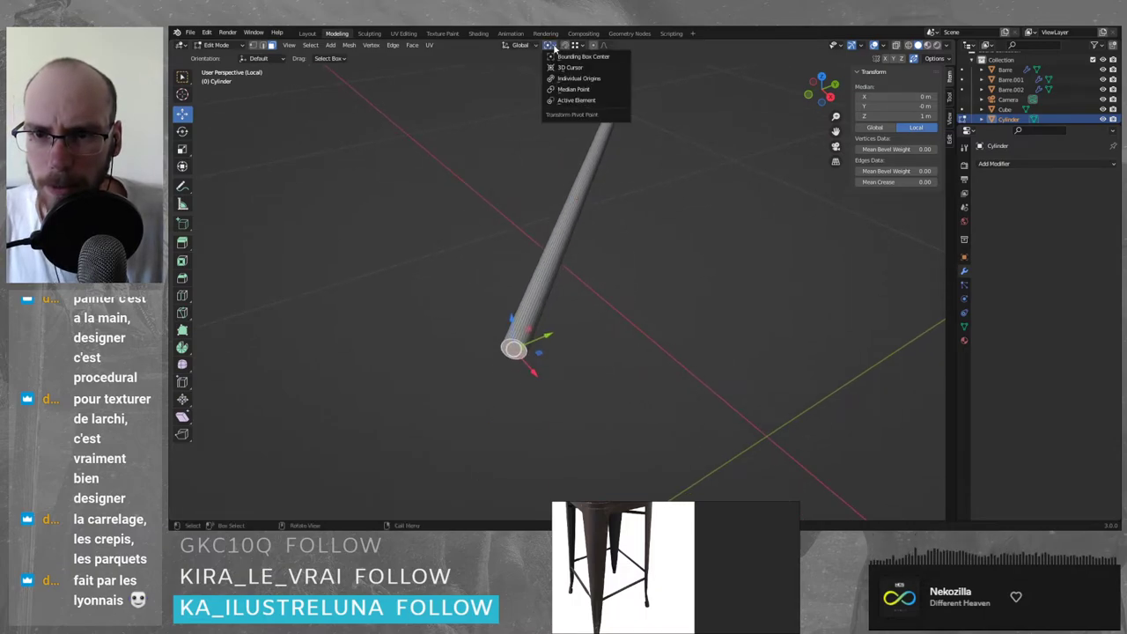
click(594, 80)
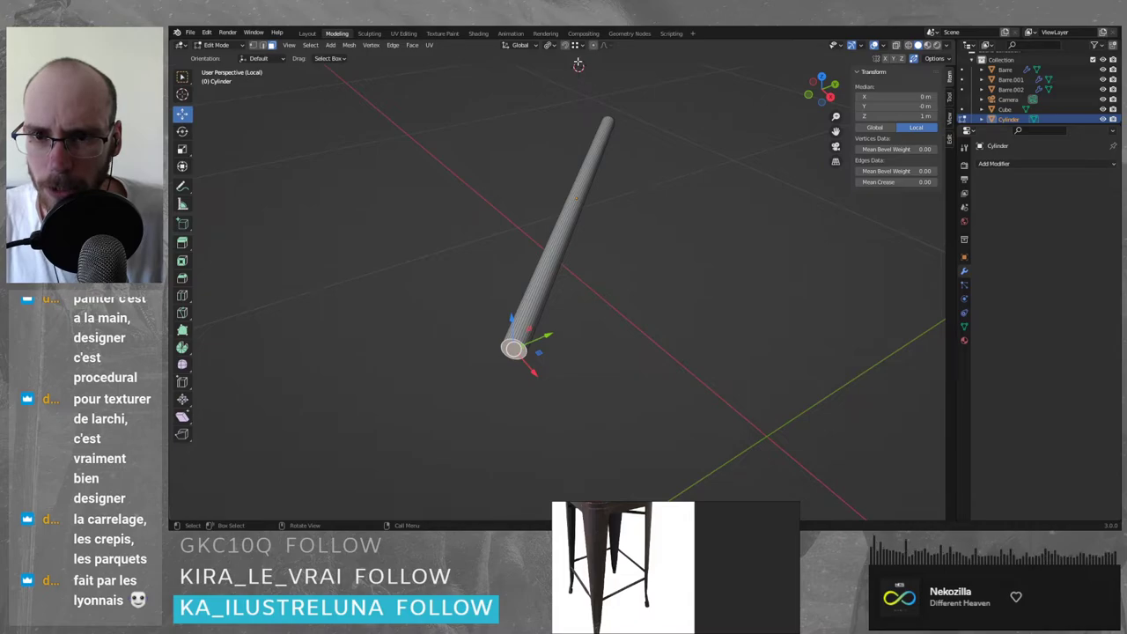
click(520, 45)
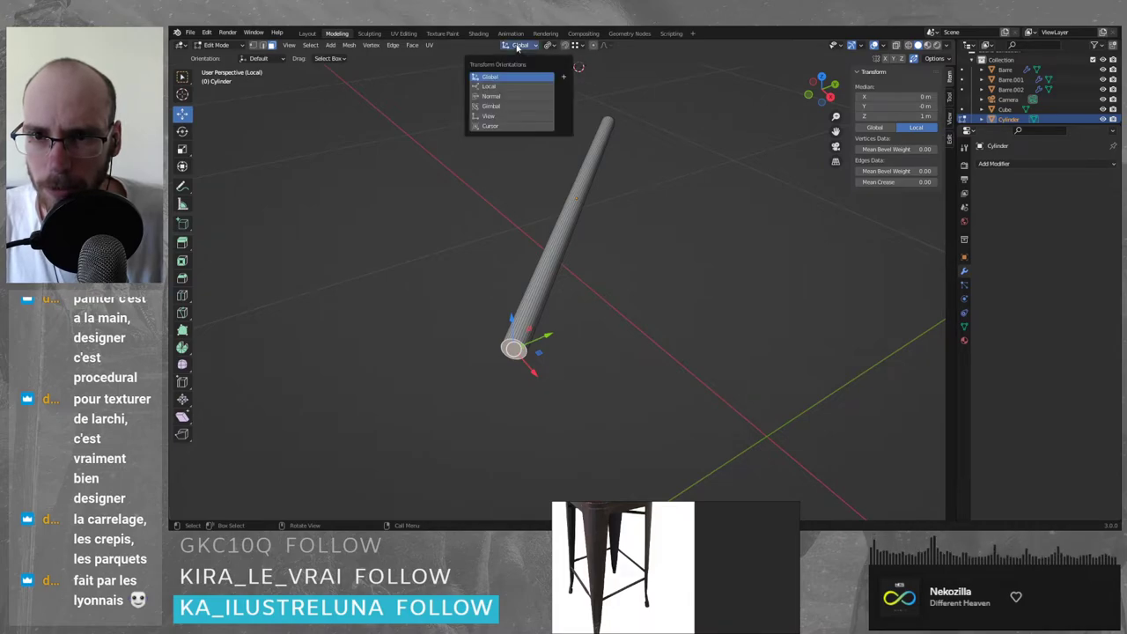
click(490, 87)
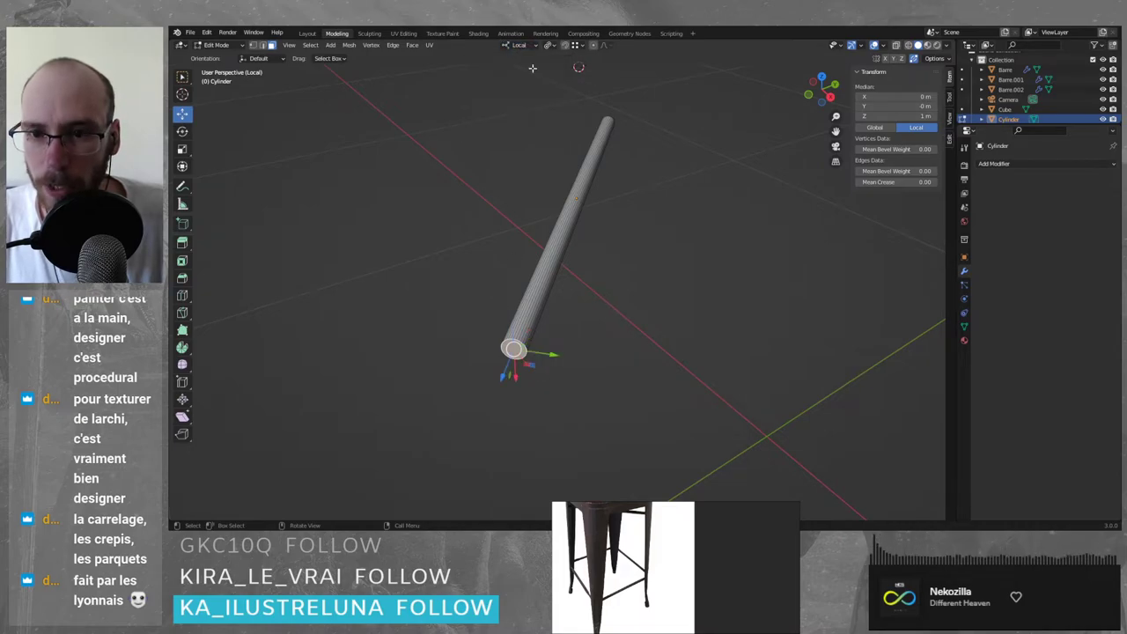
click(519, 45)
click(504, 97)
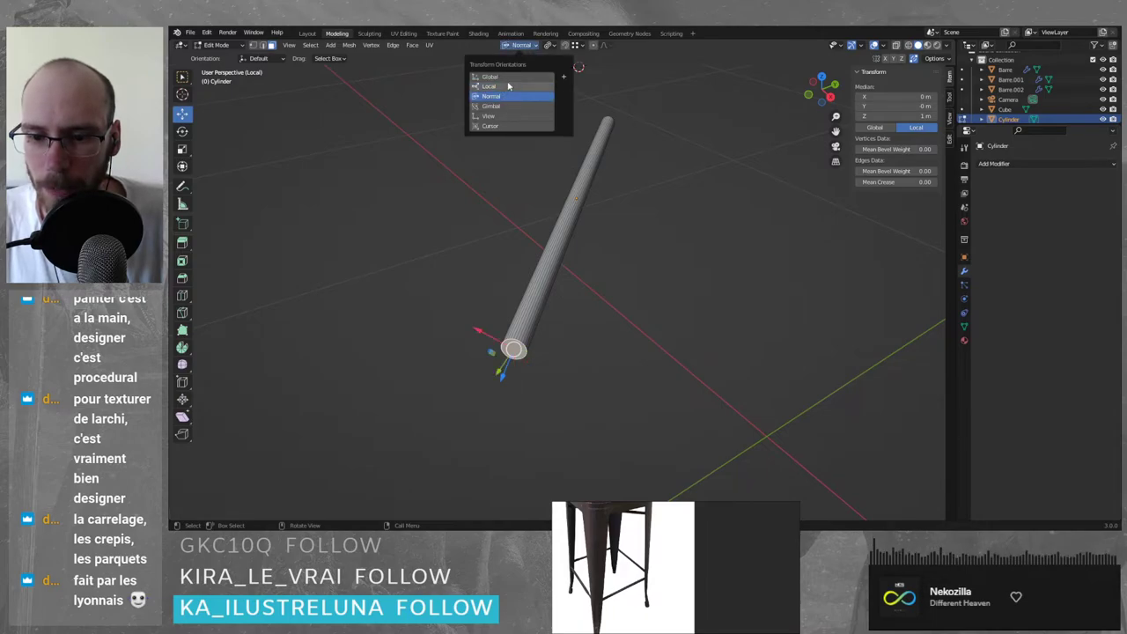
- Try to lengthen the rod by moving its end face outward along the normal Z axis
middle_drag(523, 248, 487, 210)
scroll(400, 232, up, 2)
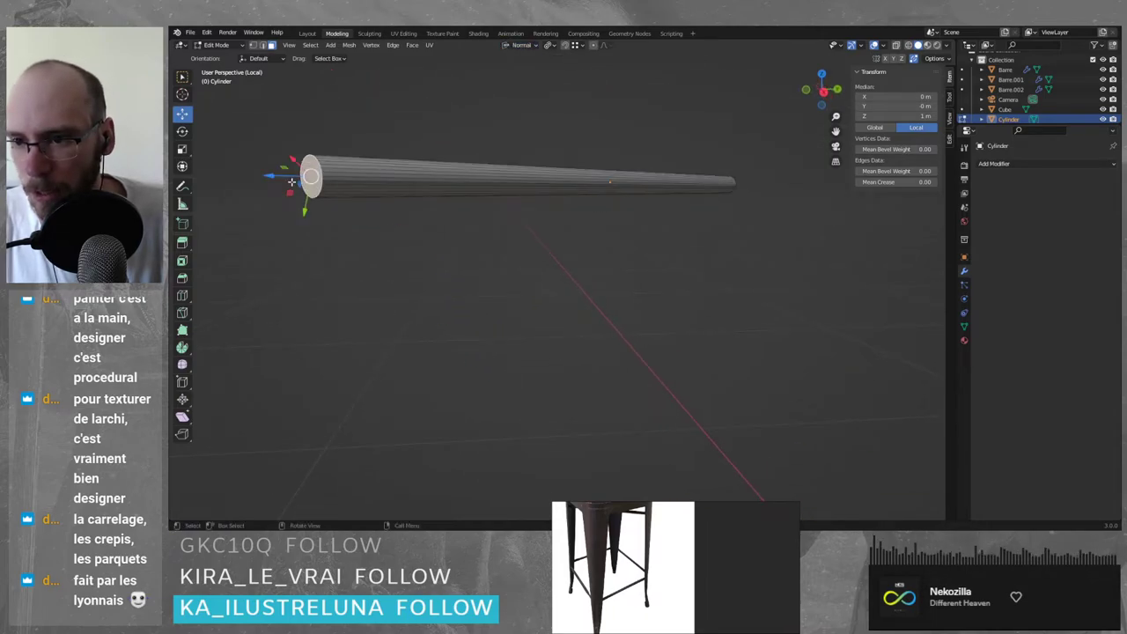
drag(282, 175, 224, 174)
key(ctrl+z)
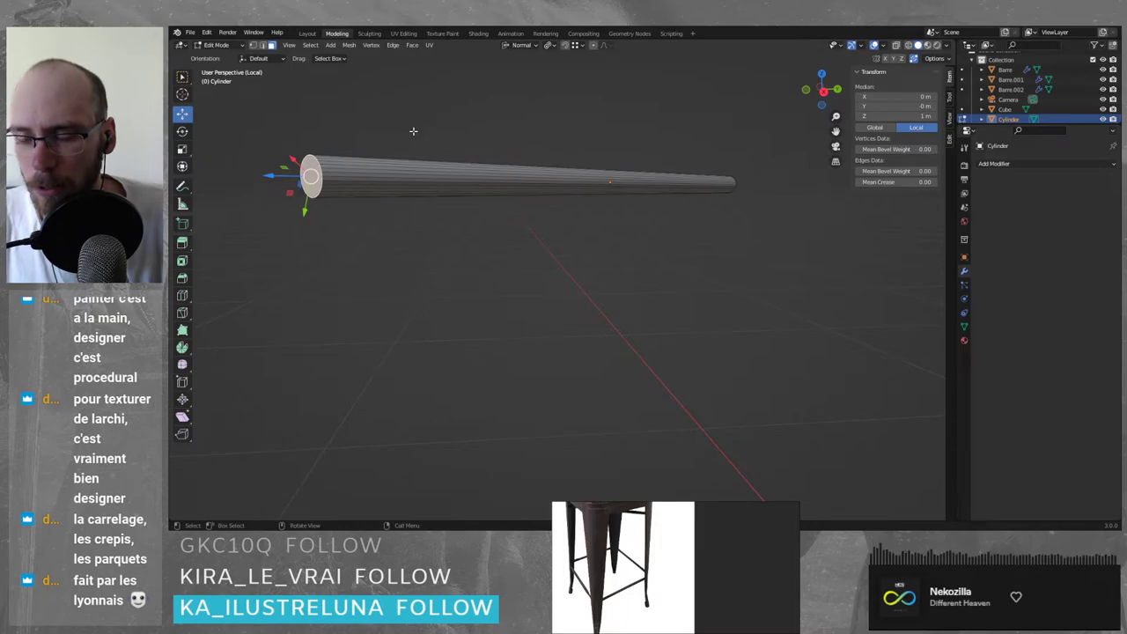
- Return to Object Mode and scale the rod by about 0.912 along the global Z axis
key(Tab)
key(s)
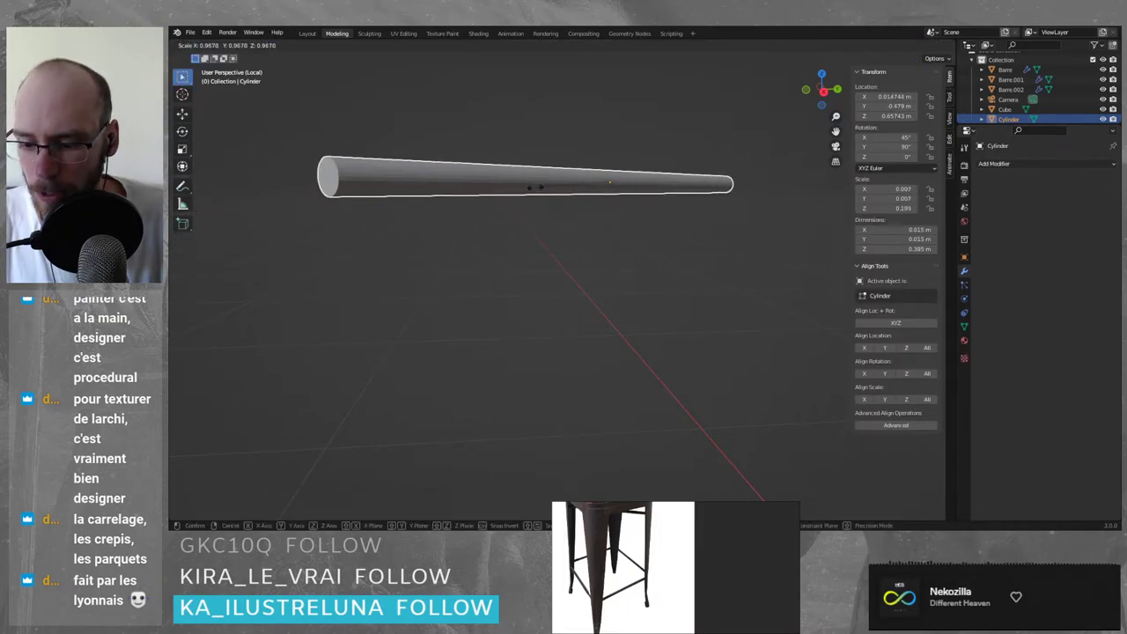
key(z)
key(z)
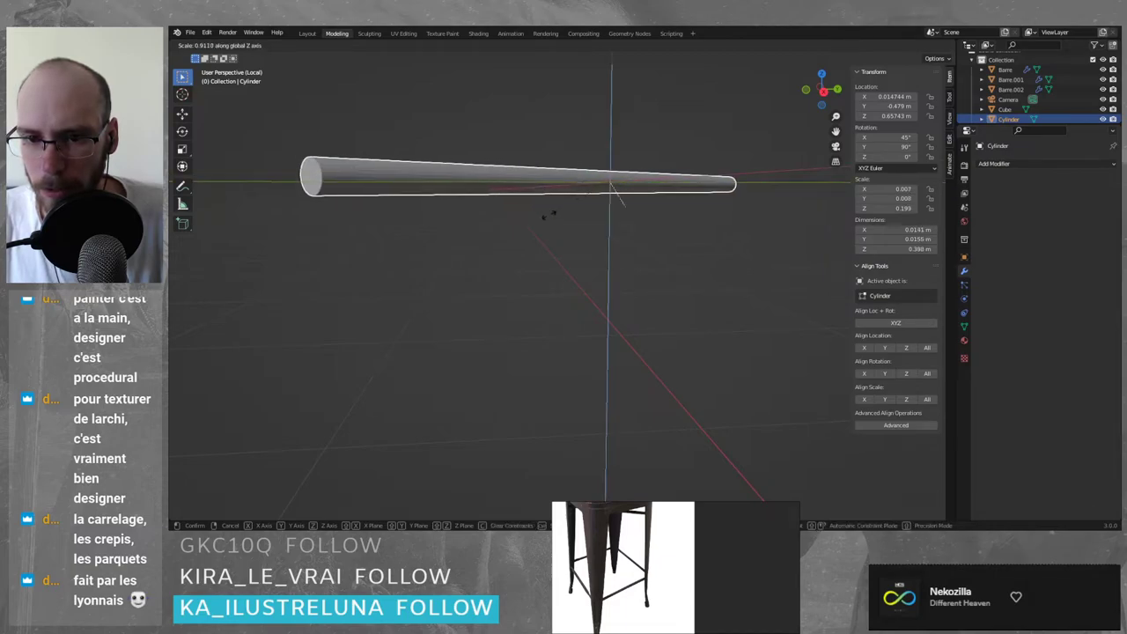
click(578, 270)
- Try scaling the rod by about 0.333 along its normal Z axis
scroll(542, 263, down, 3)
middle_drag(541, 263, 574, 299)
key(s)
key(z)
key(z)
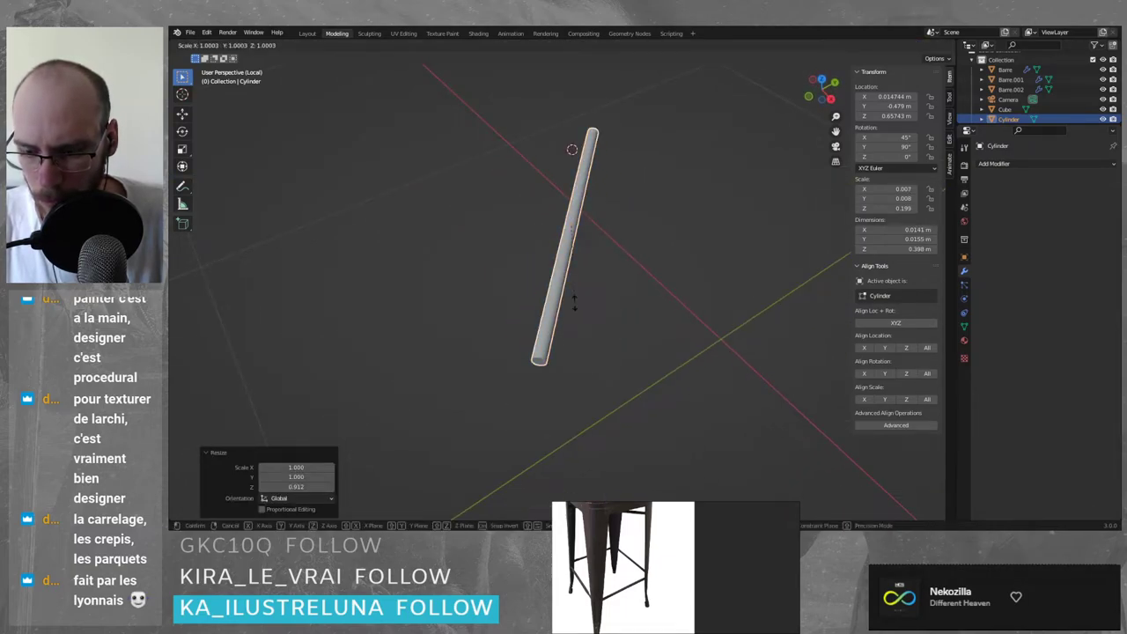
click(574, 231)
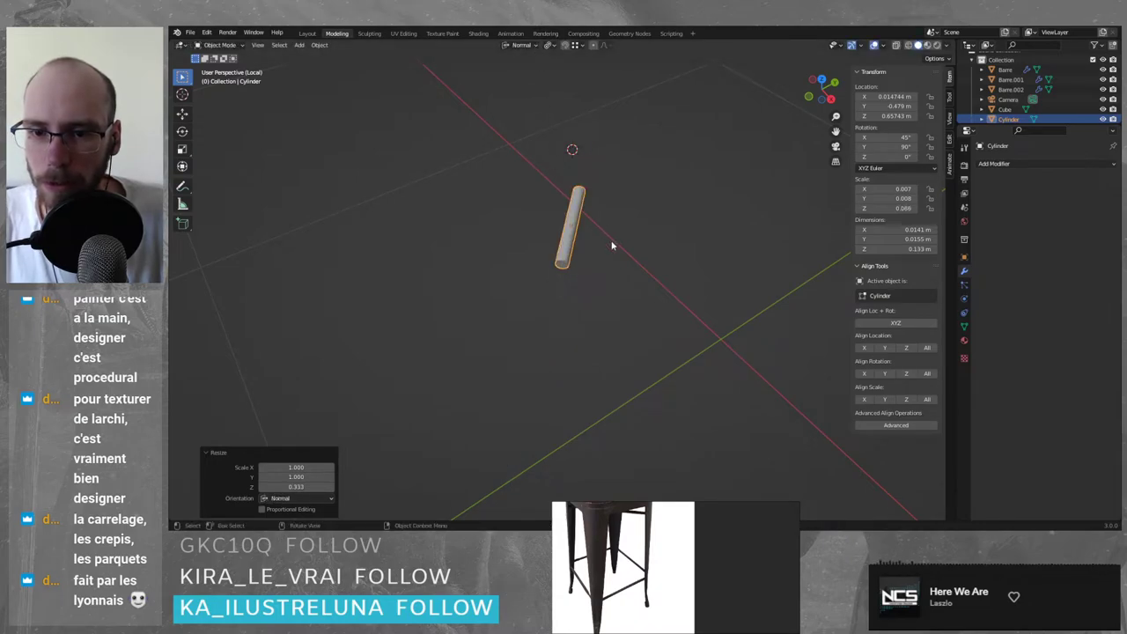
key(ctrl+z)
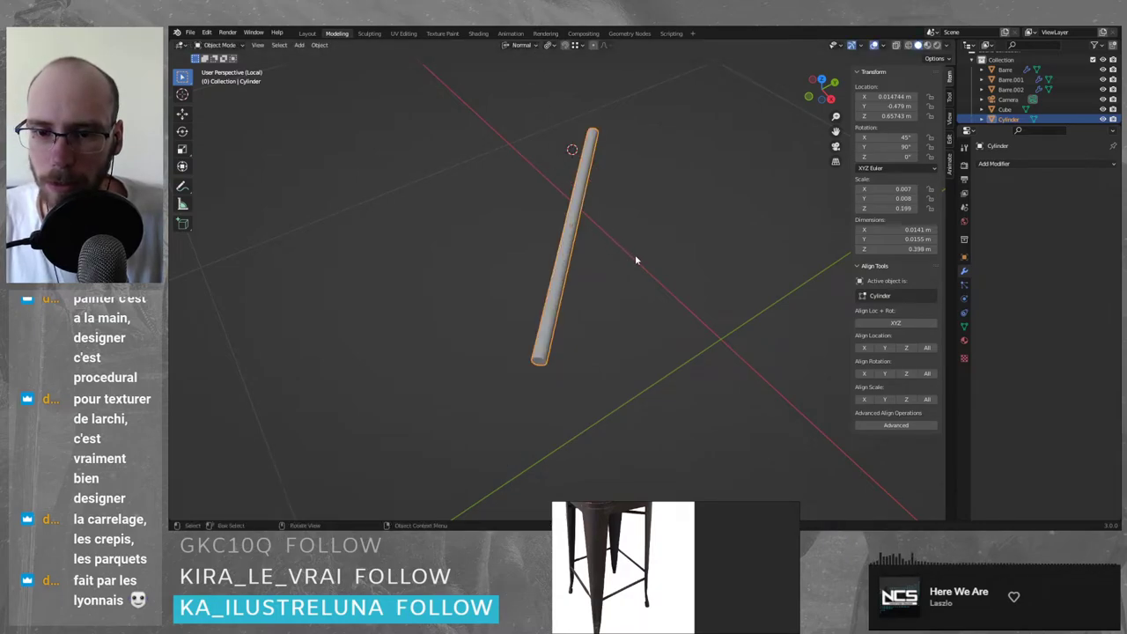
- Thin the rod by scaling it uniformly by about 0.776, and stretch it along its length to about 0.348 m
key(s)
click(602, 339)
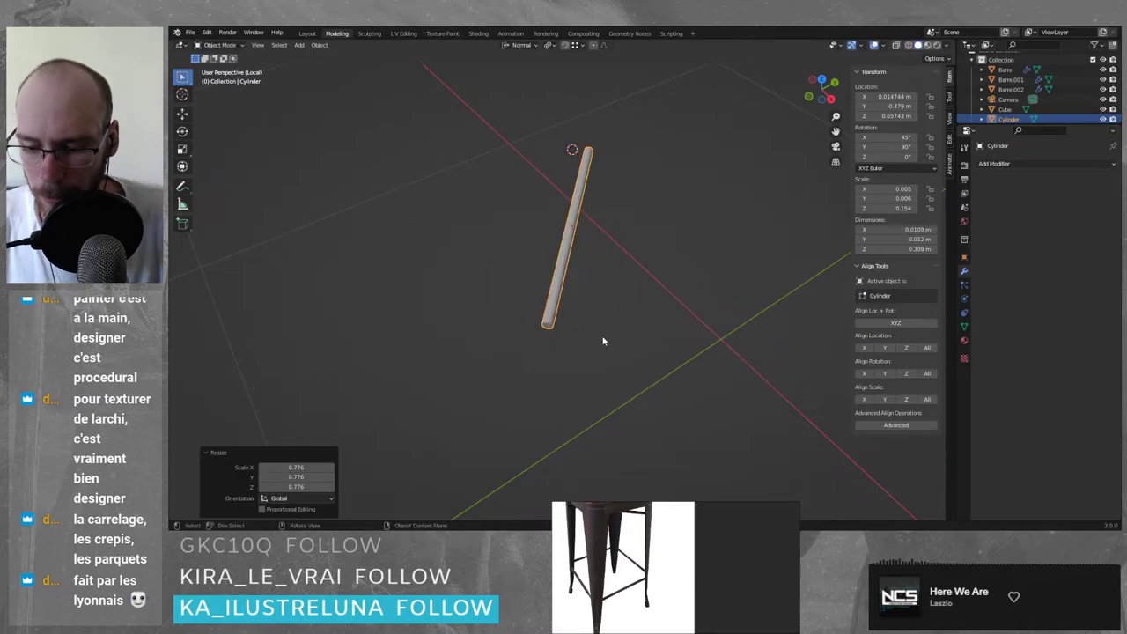
key(s)
key(z)
click(602, 355)
- Show the whole stool and stretch the rod along its length to about 0.413 m so it reaches the legs
key(KP_Divide)
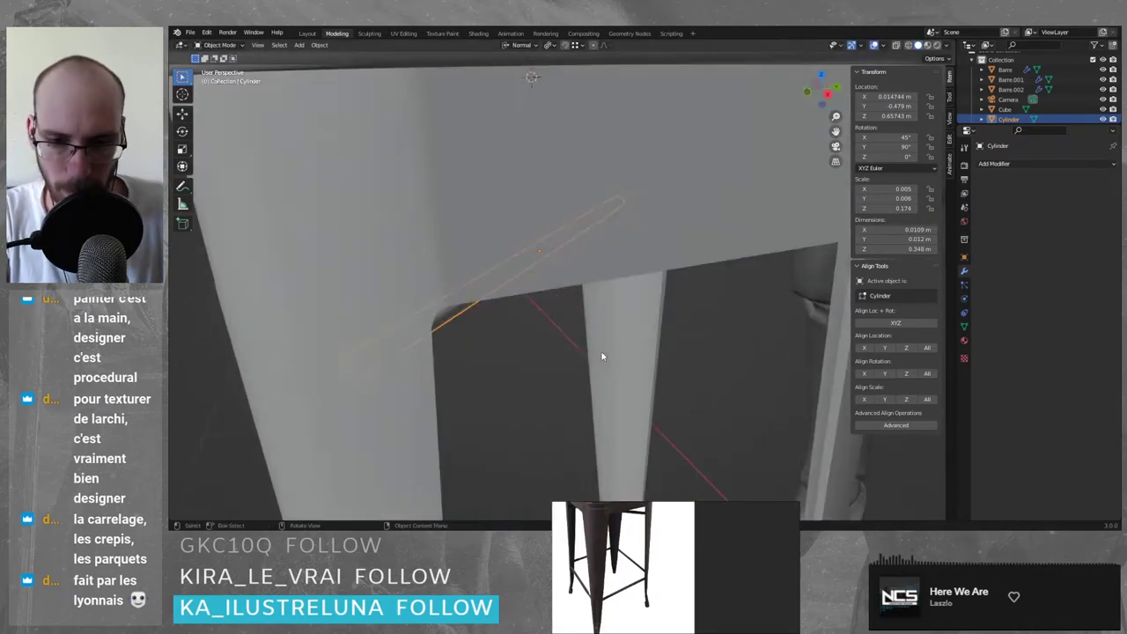
key(s)
key(z)
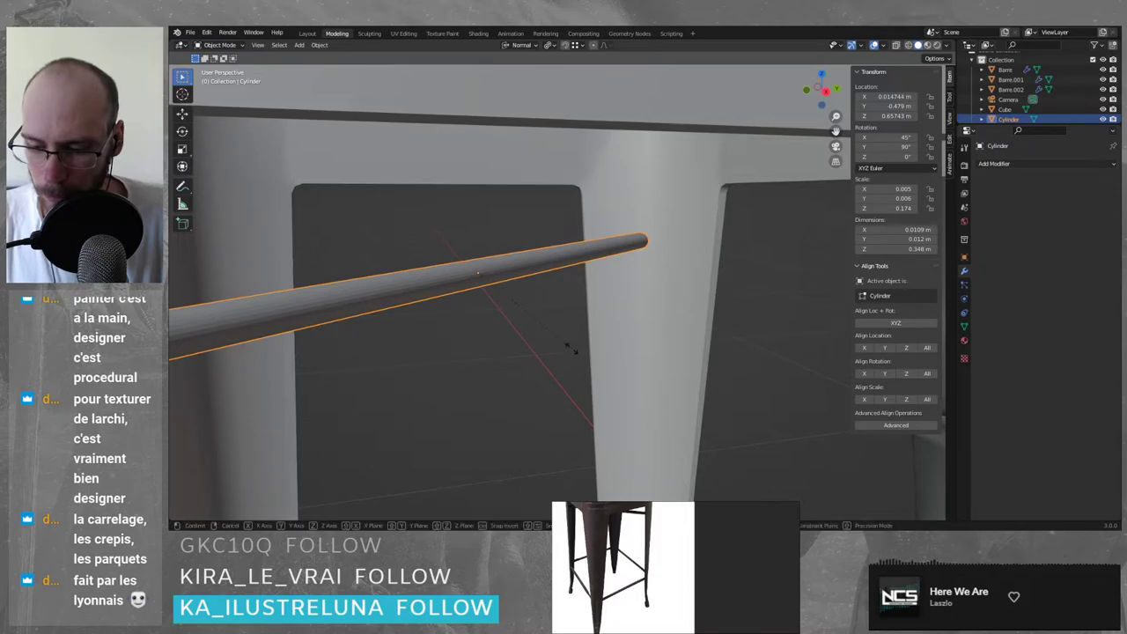
click(611, 323)
- Isolate the rod and examine the roundness of its end cap head-on
key(KP_Divide)
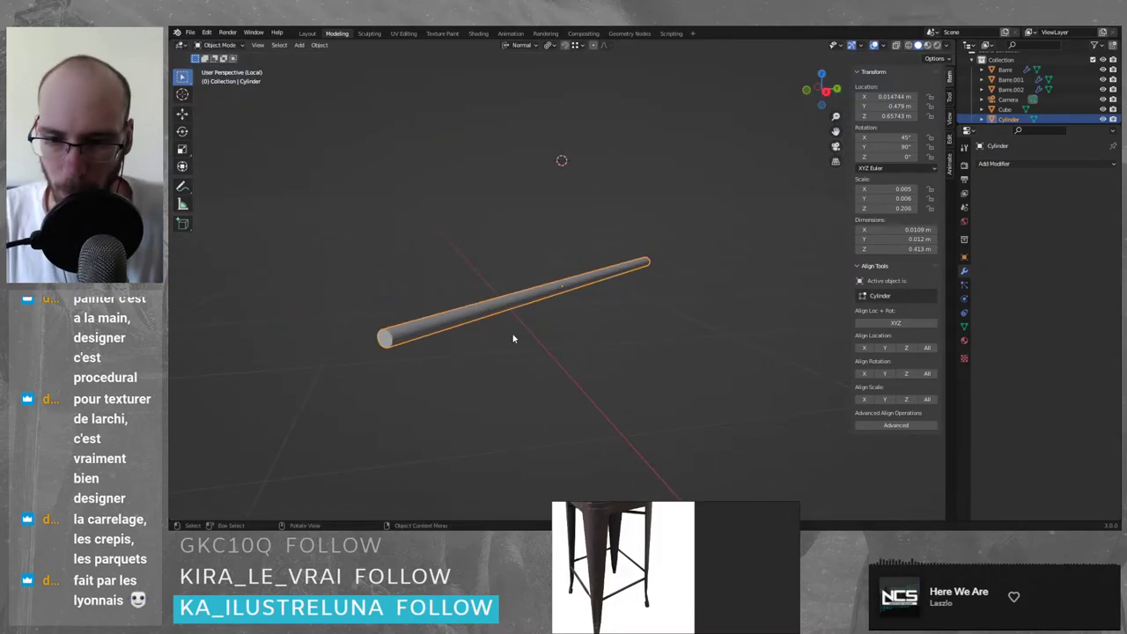
middle_drag(514, 338, 592, 292)
scroll(592, 293, up, 6)
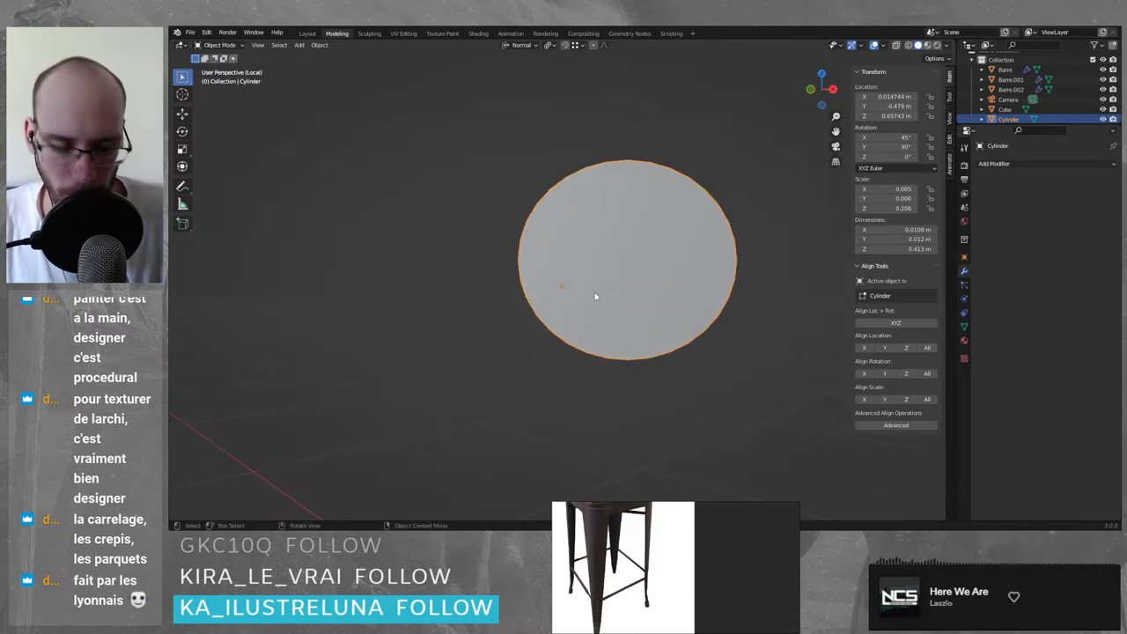
scroll(561, 304, down, 6)
mouse_move(561, 304)
middle_down()
mouse_move(613, 311)
mouse_move(559, 295)
middle_up()
scroll(573, 296, up, 5)
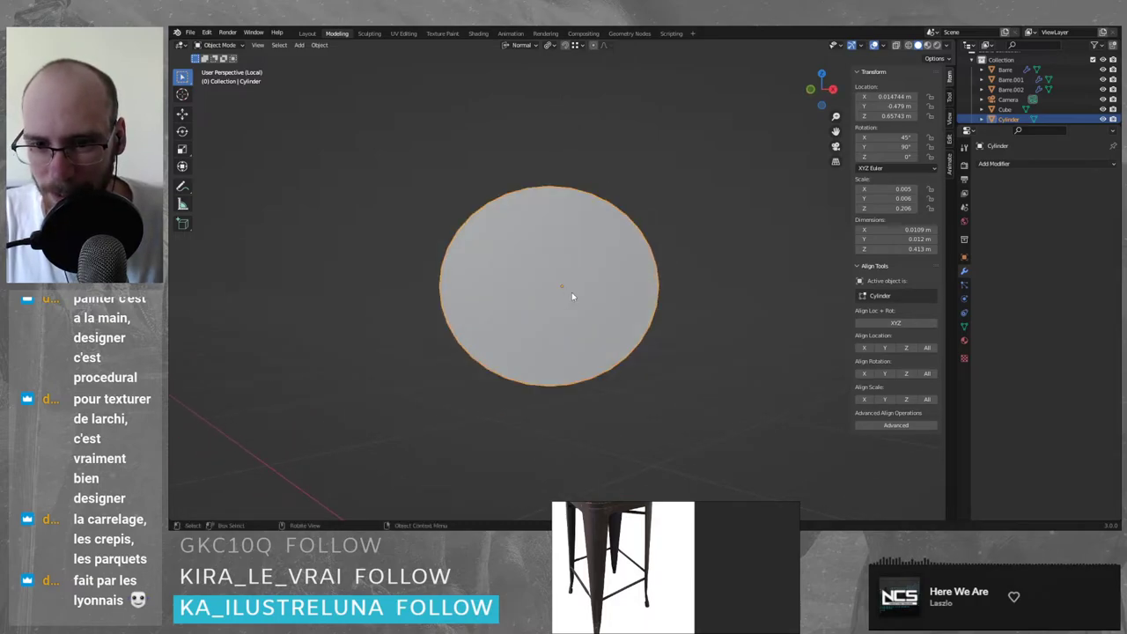
- Leave the rod's isolated view and undo its last lengthwise stretches and scaling
scroll(572, 299, up, 5)
scroll(572, 300, down, 5)
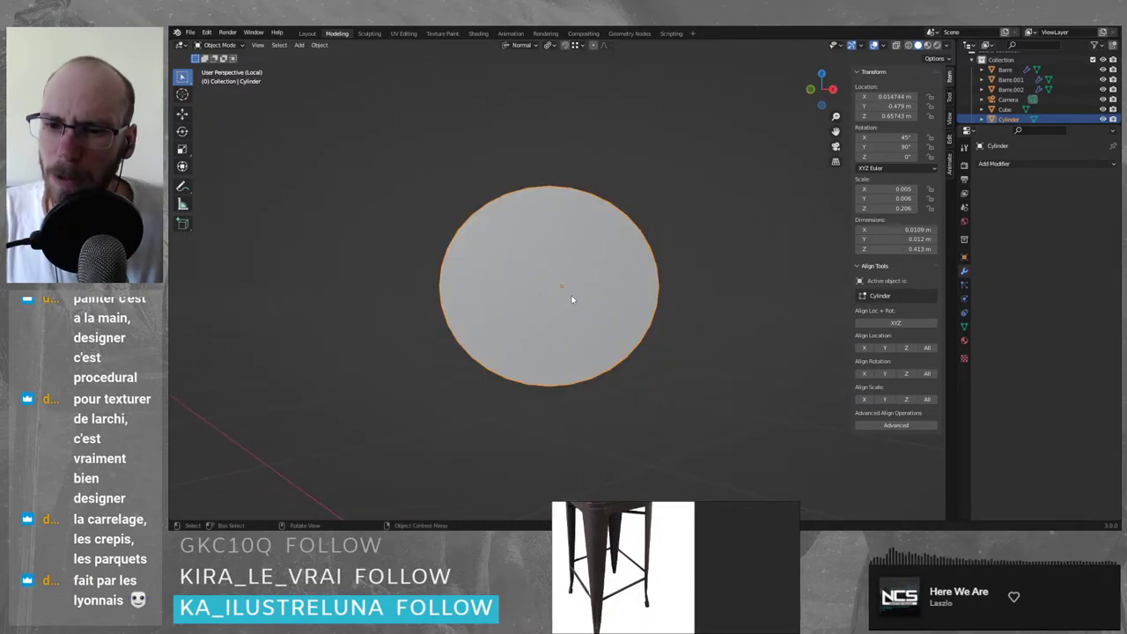
key(ctrl+z)
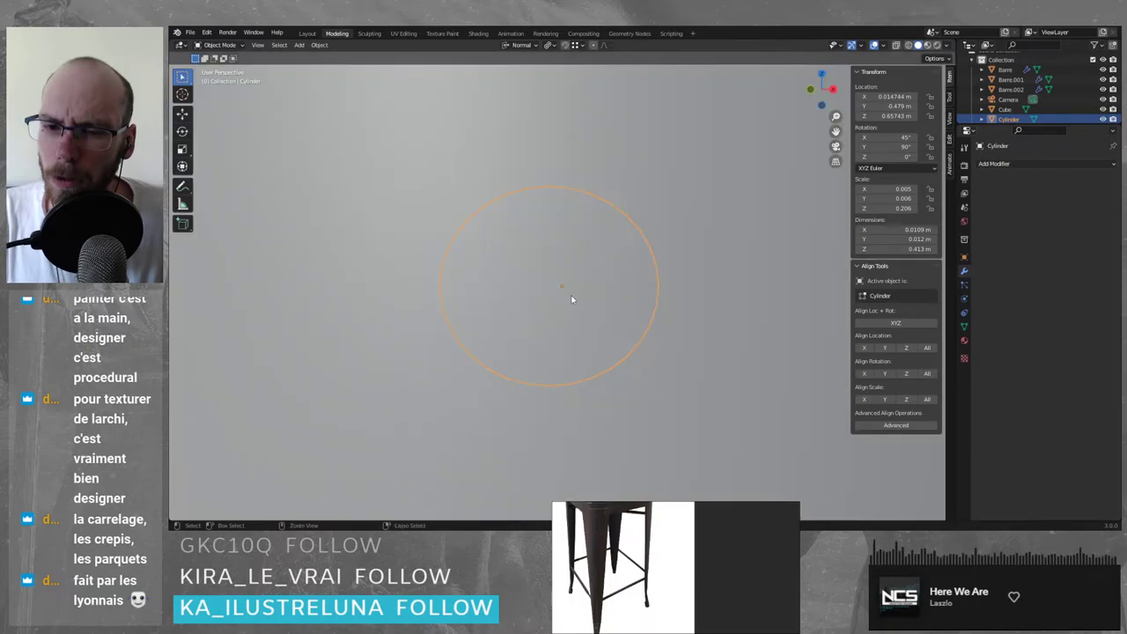
scroll(607, 310, down, 5)
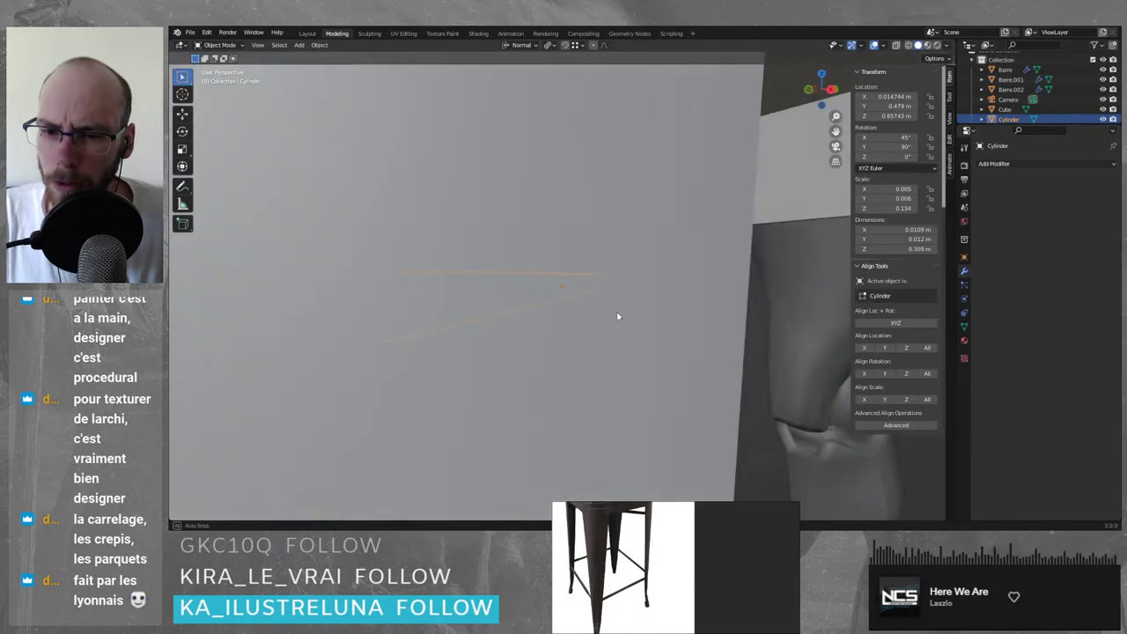
key(KP_Divide)
middle_drag(625, 327, 529, 284)
key(ctrl+z)
key(ctrl+z)
key(ctrl+z)
key(ctrl+z)
key(ctrl+z)
key(ctrl+z)
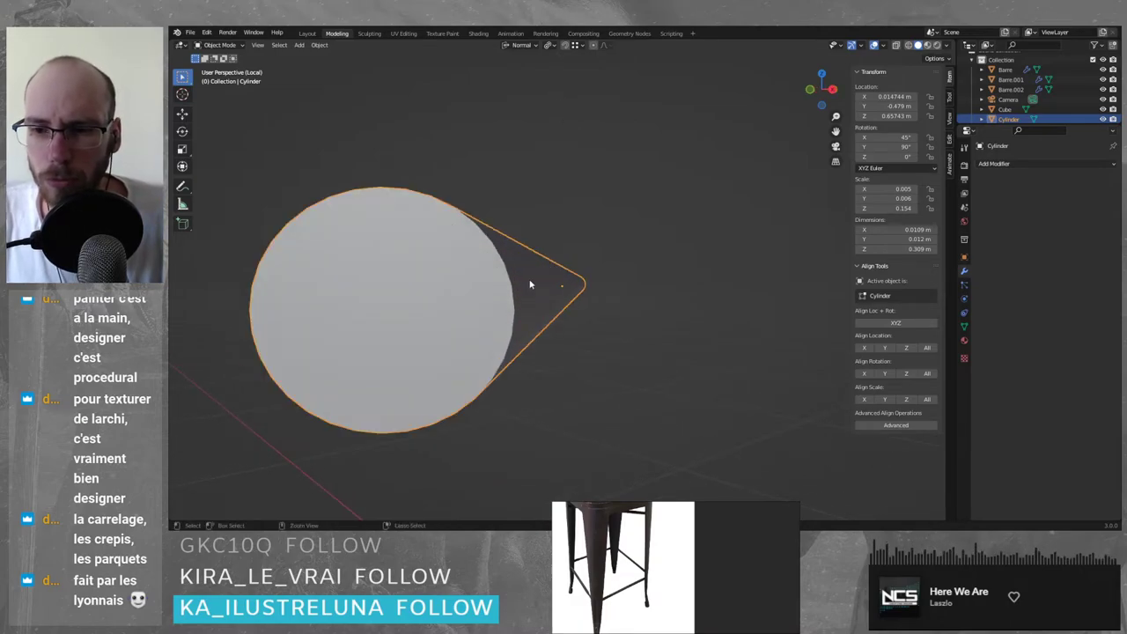
- Undo the rod's vertical move, enlargement and 45° rotation, going back to the short rod along the X axis
key(KP_Divide)
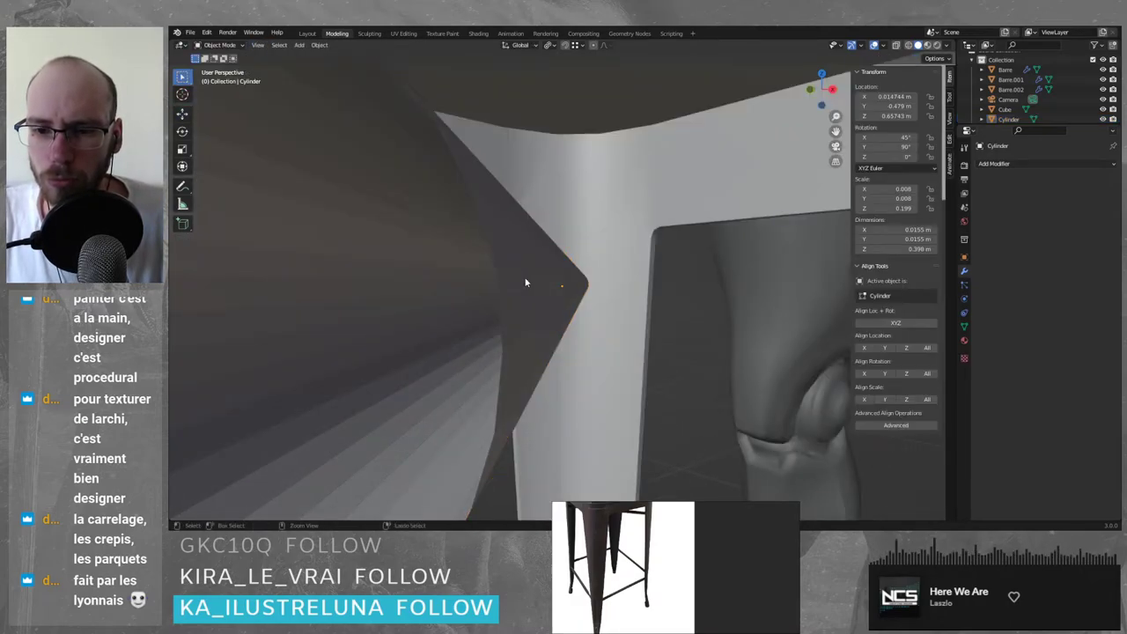
key(Tab)
key(ctrl+z)
key(ctrl+z)
key(ctrl+z)
key(ctrl+z)
key(ctrl+z)
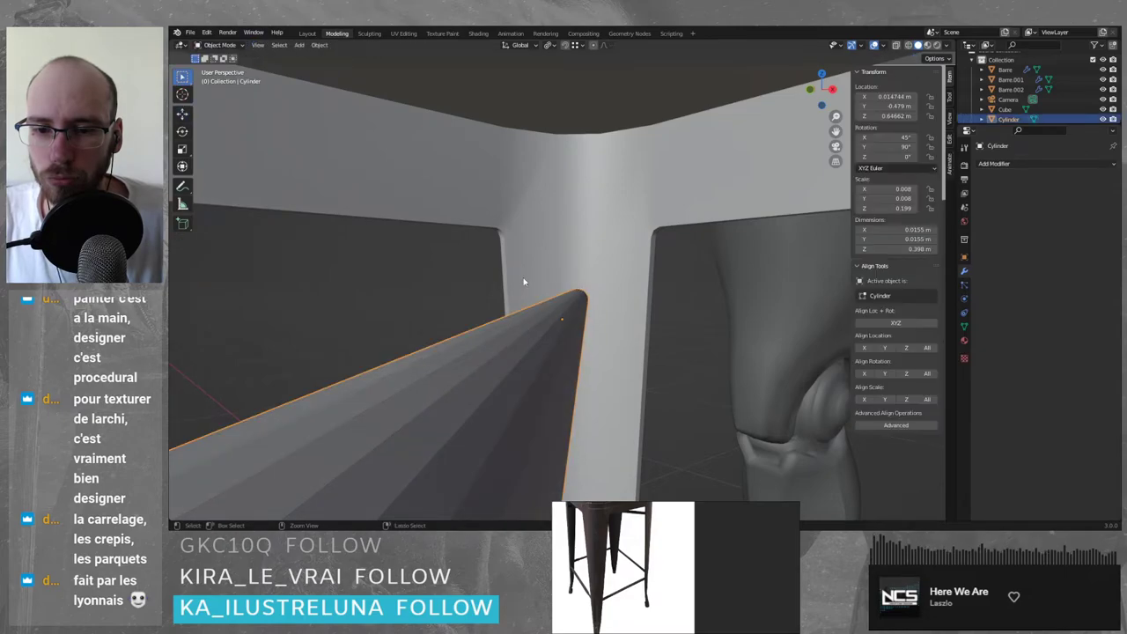
key(ctrl+z)
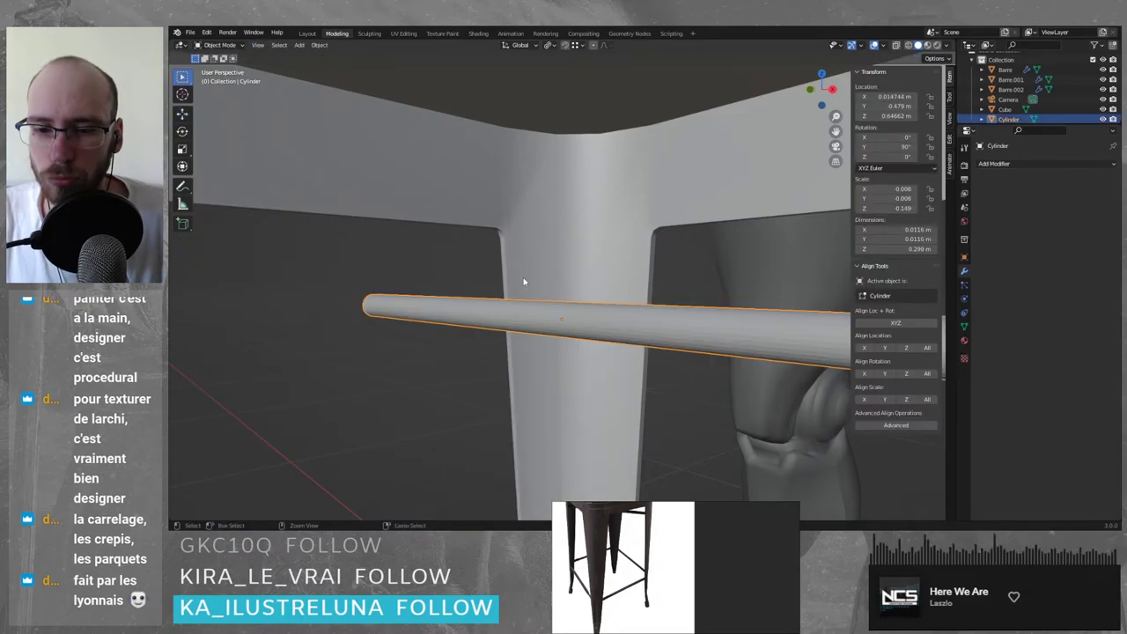
- Check the roundness of the rod's end cap head-on and save the file
middle_drag(571, 284, 544, 299)
scroll(531, 300, up, 3)
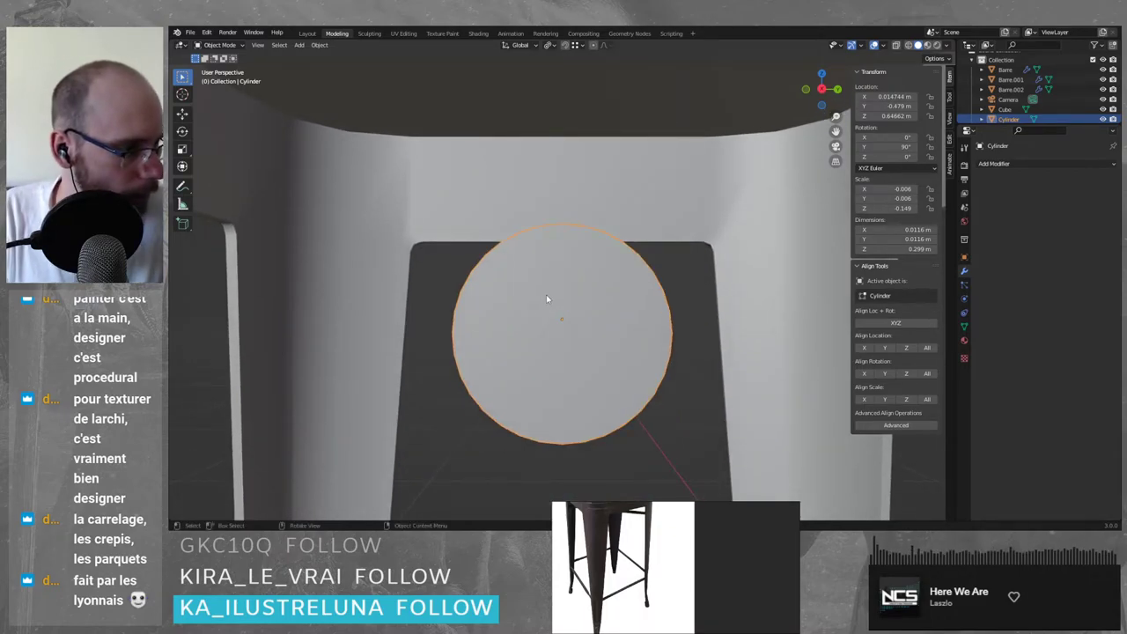
key(ctrl+s)
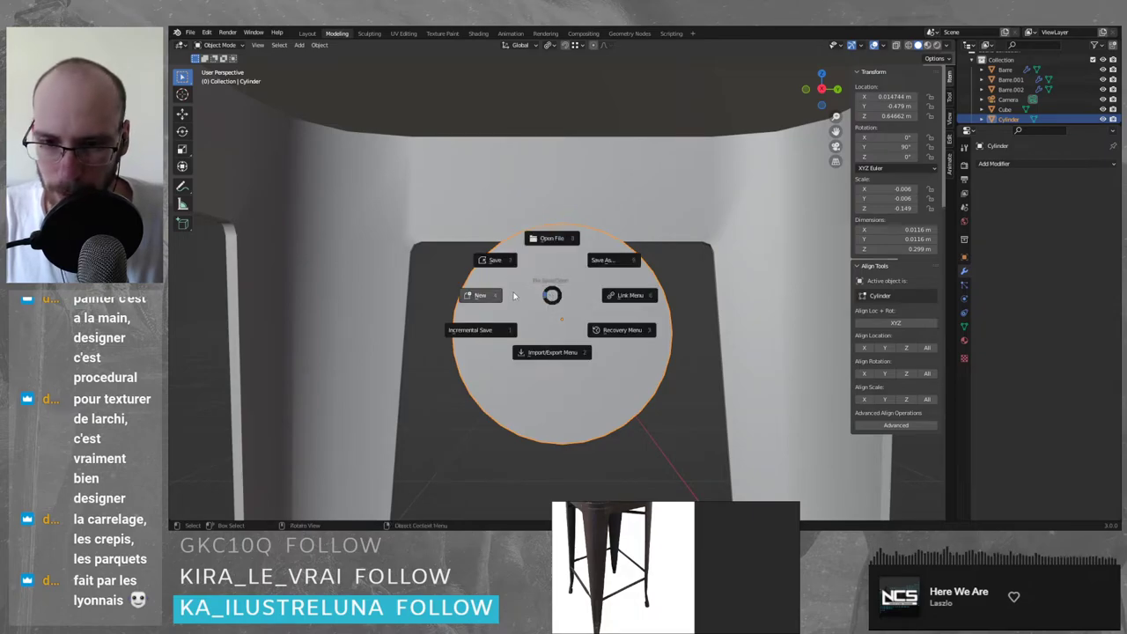
click(489, 262)
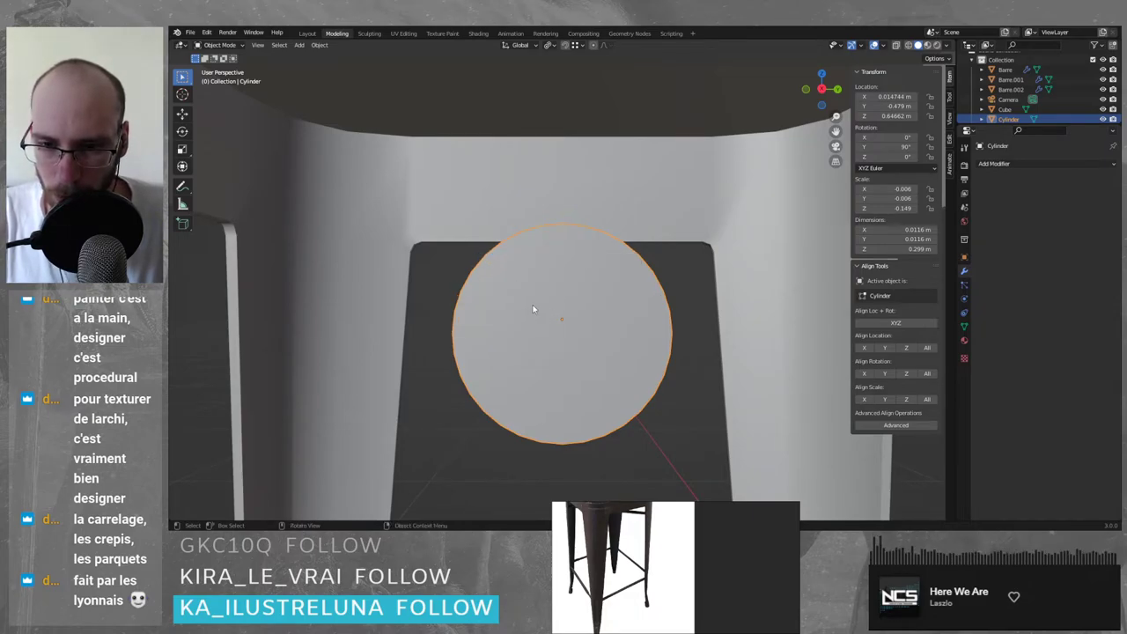
- Rotate the rod about the global Z axis, first by 105° and back by 15°, to lay it along the Y axis
scroll(533, 309, down, 10)
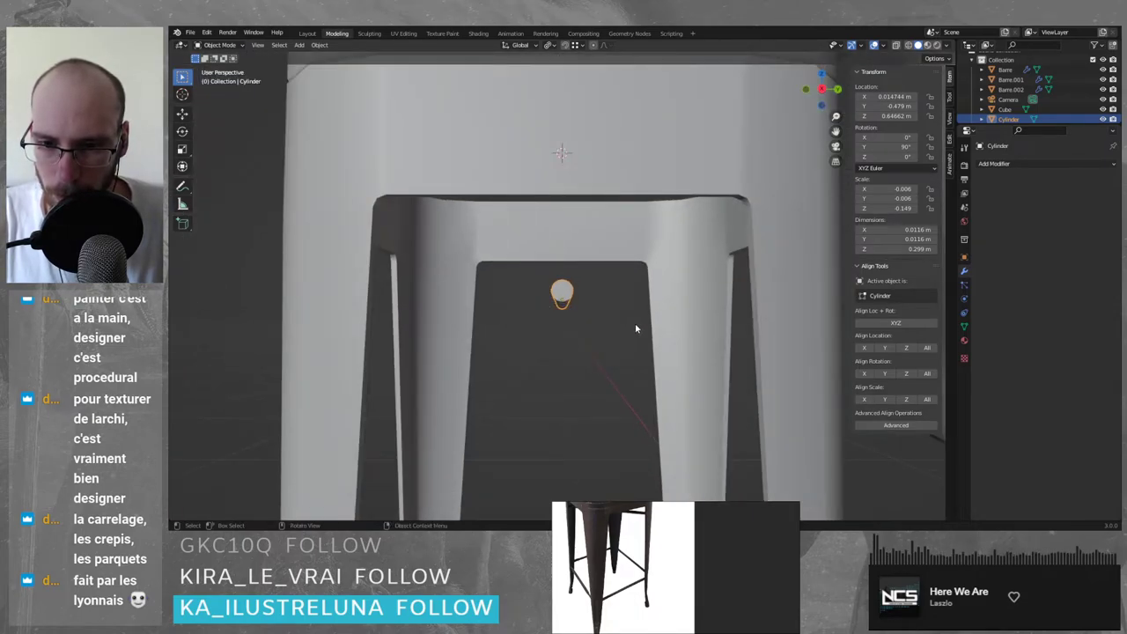
key(r)
key(z)
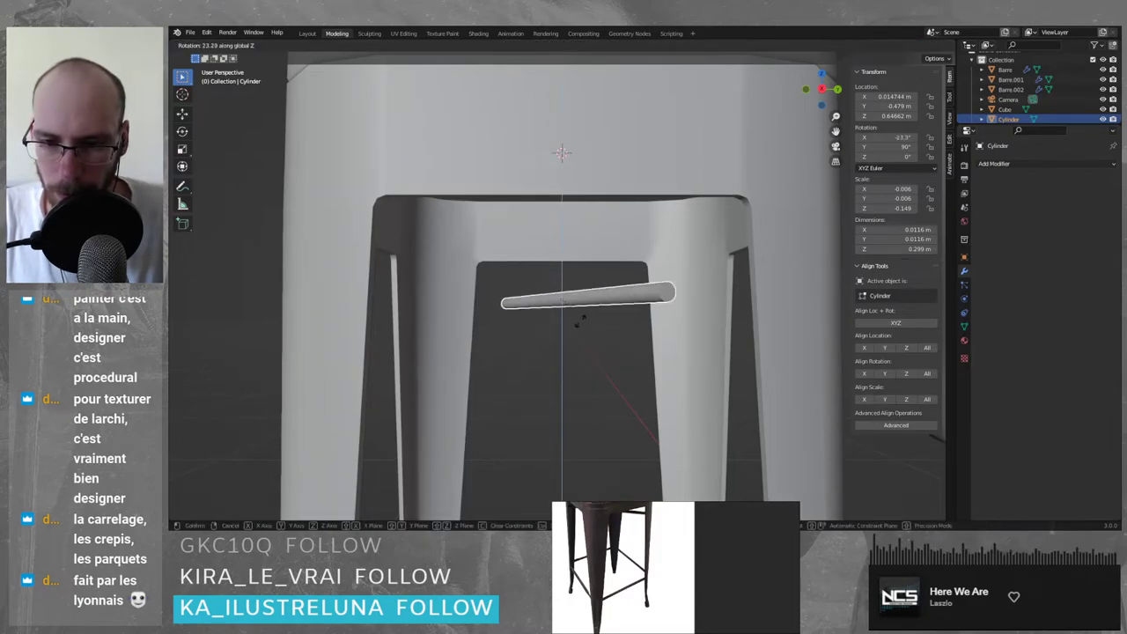
click(554, 324)
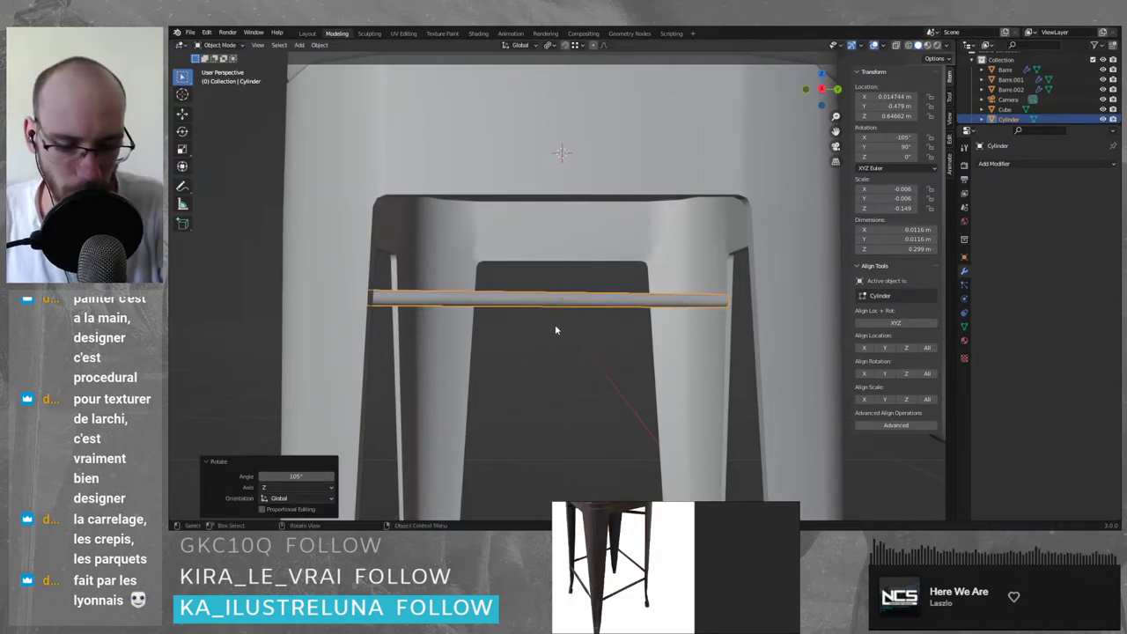
key(KP_7)
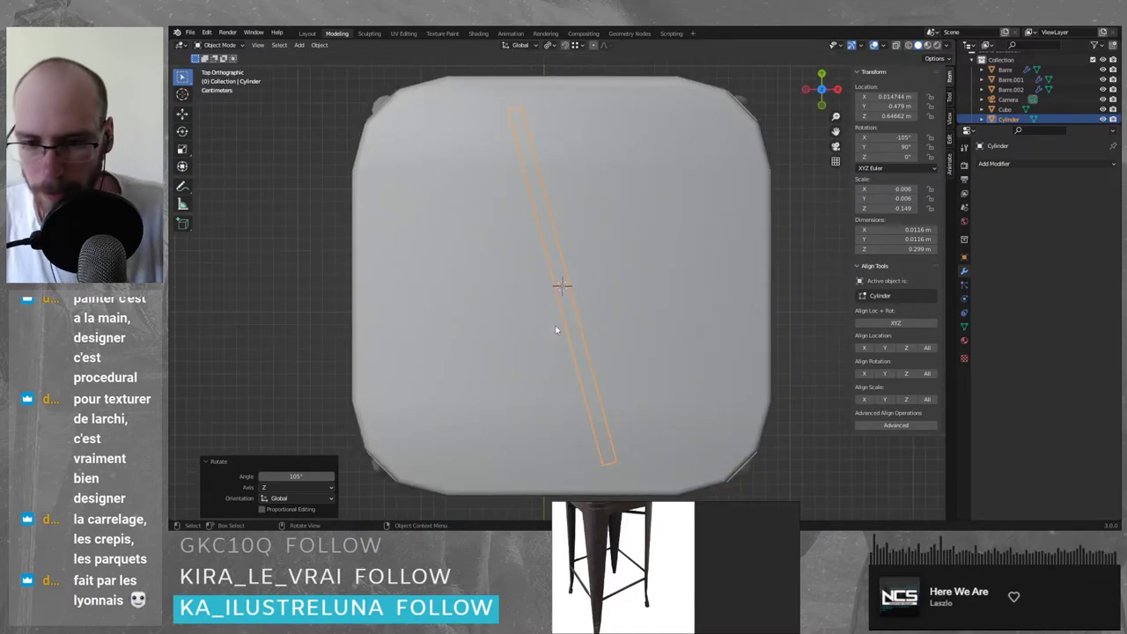
key(r)
key(z)
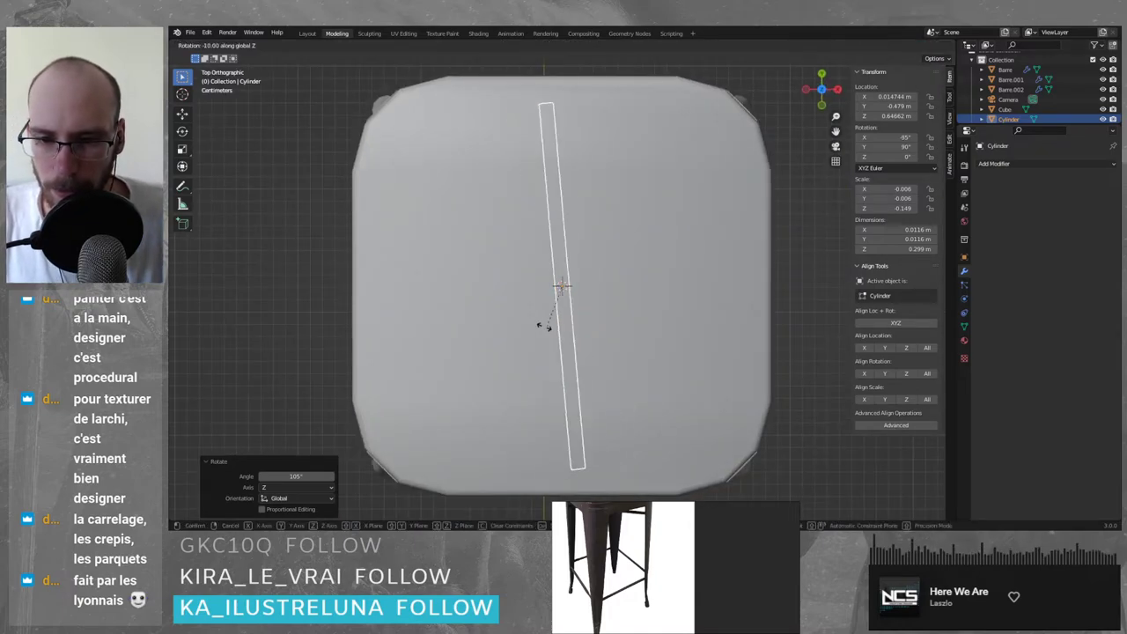
click(540, 332)
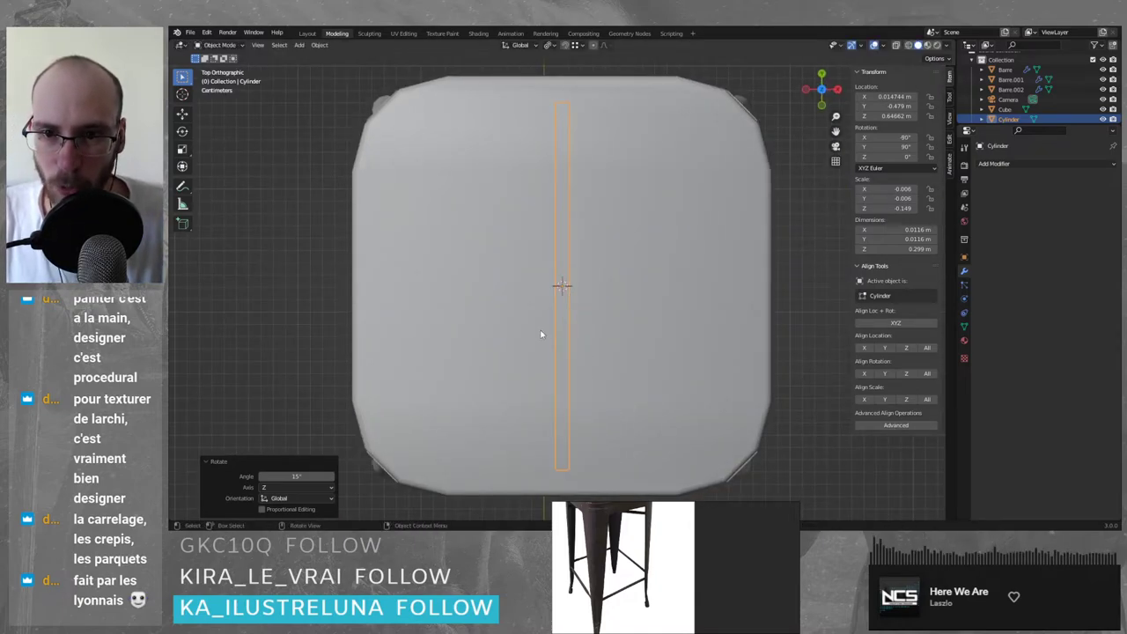
- Rotate the rod by -45° about the global Z axis to run it diagonally under the seat
key(r)
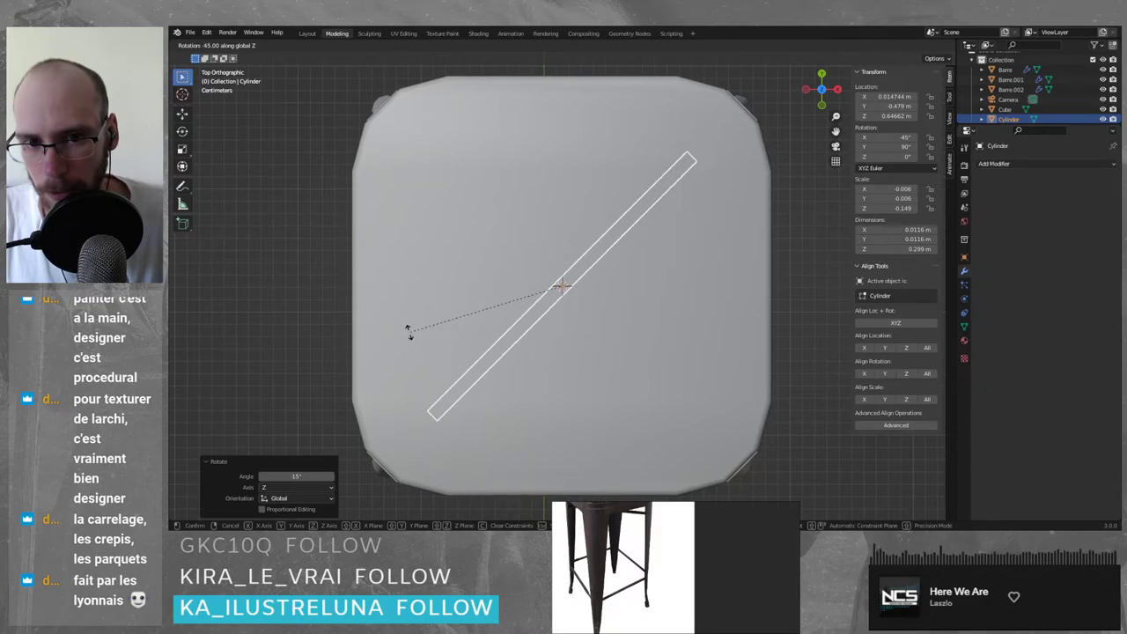
click(410, 332)
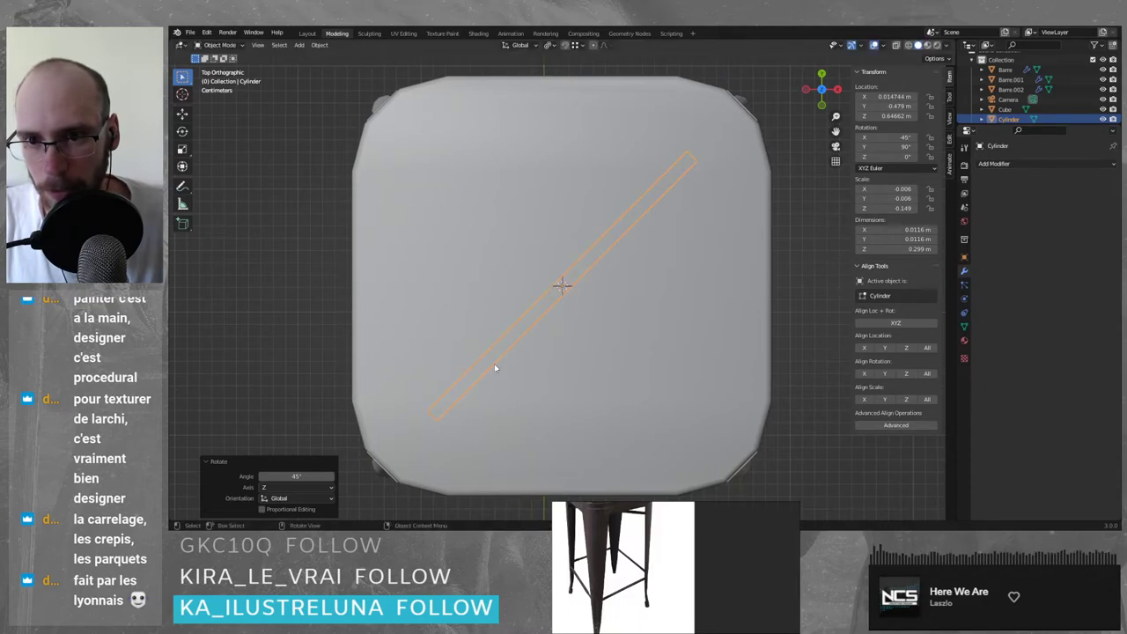
middle_drag(494, 366, 384, 267)
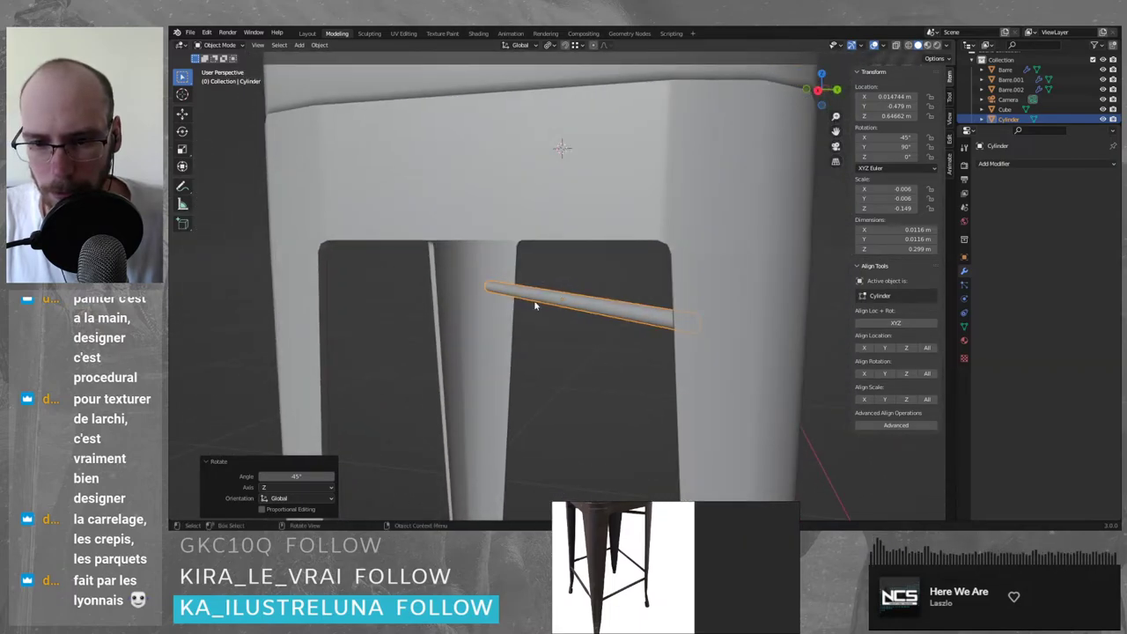
middle_drag(533, 302, 576, 317)
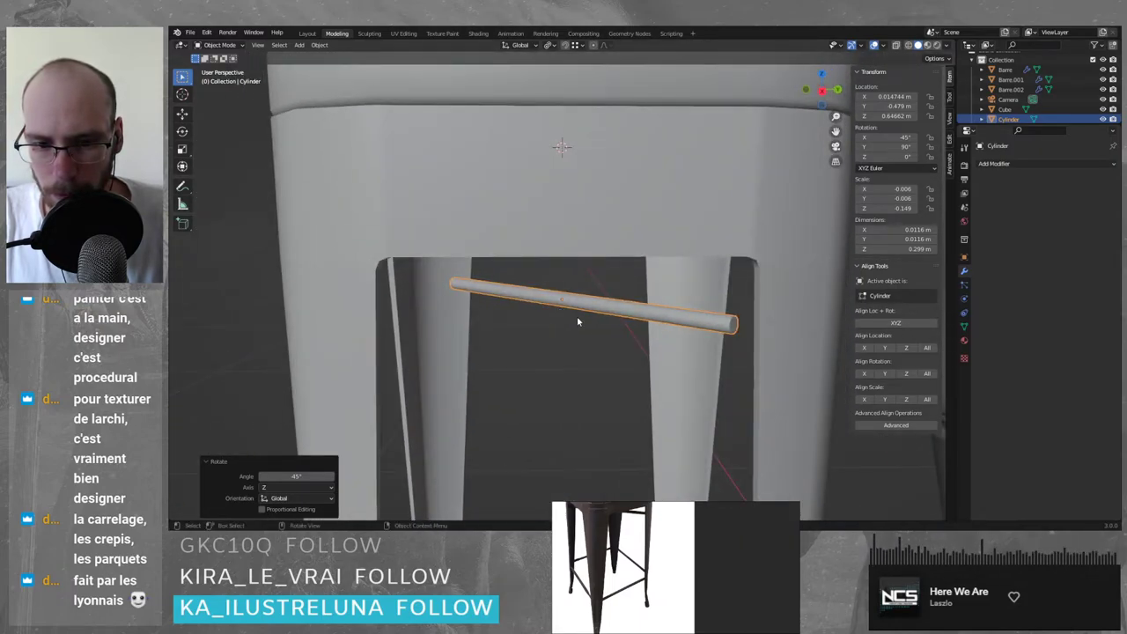
- Stretch the rod along its local Z axis by about 1.377 to reach the legs
scroll(576, 317, up, 4)
middle_drag(753, 347, 711, 334)
scroll(701, 336, down, 3)
scroll(701, 339, down, 5)
middle_drag(614, 342, 684, 361)
scroll(688, 327, up, 2)
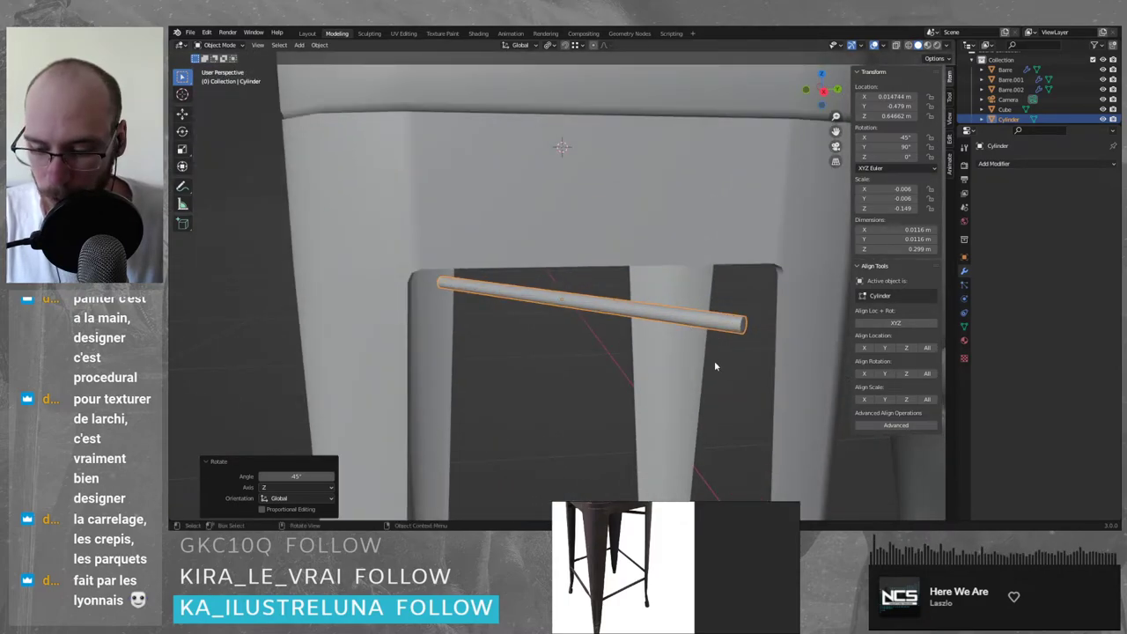
key(s)
key(z)
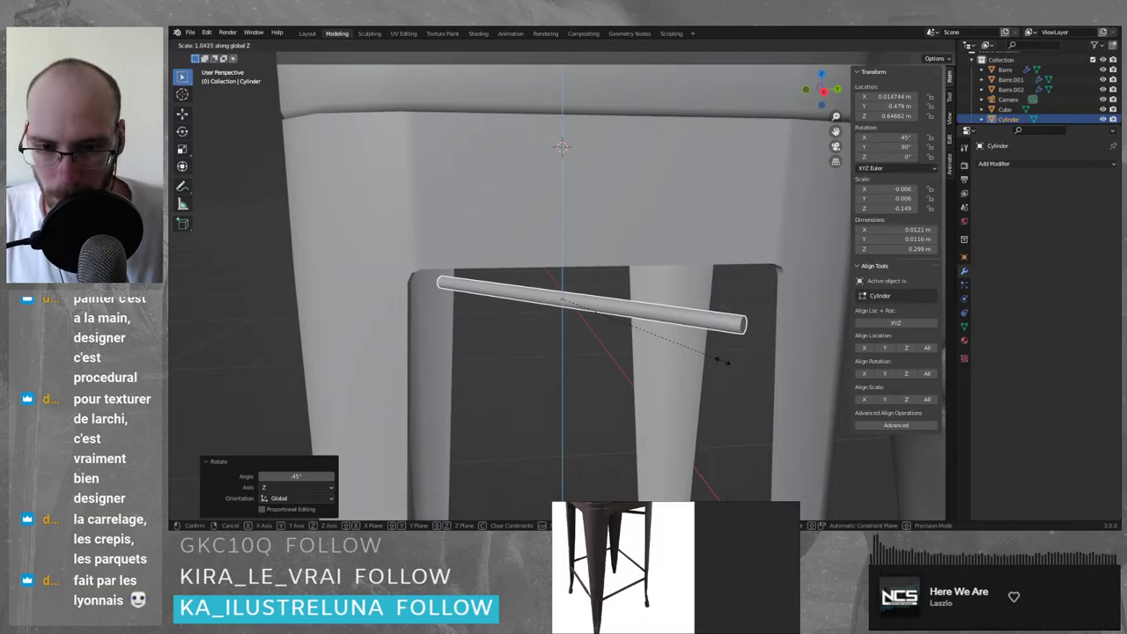
key(x)
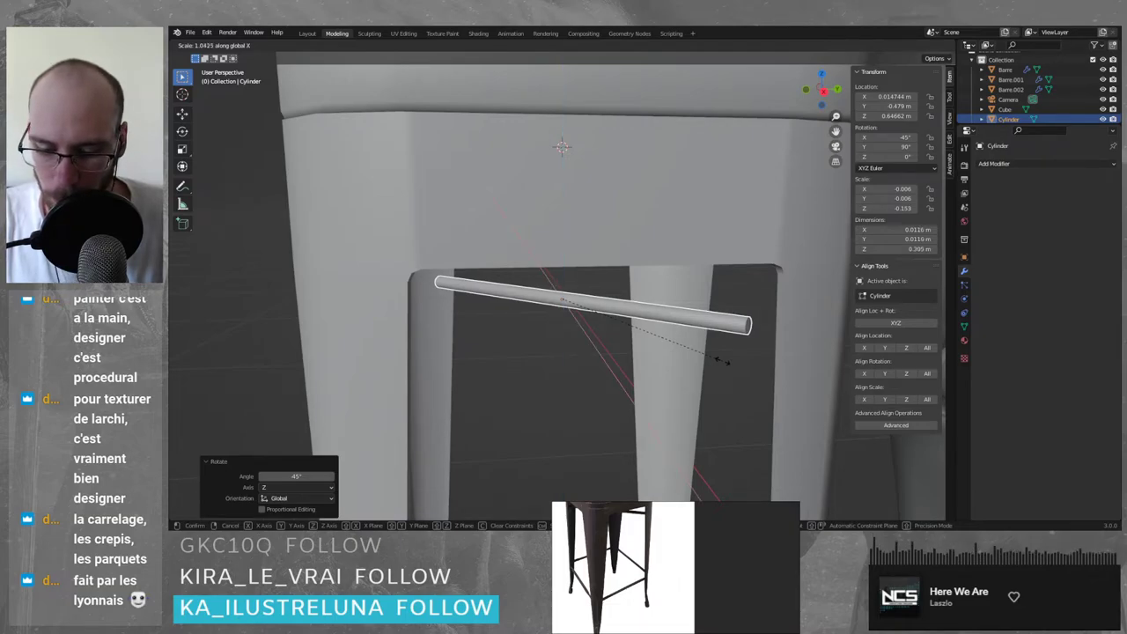
key(y)
key(z)
key(z)
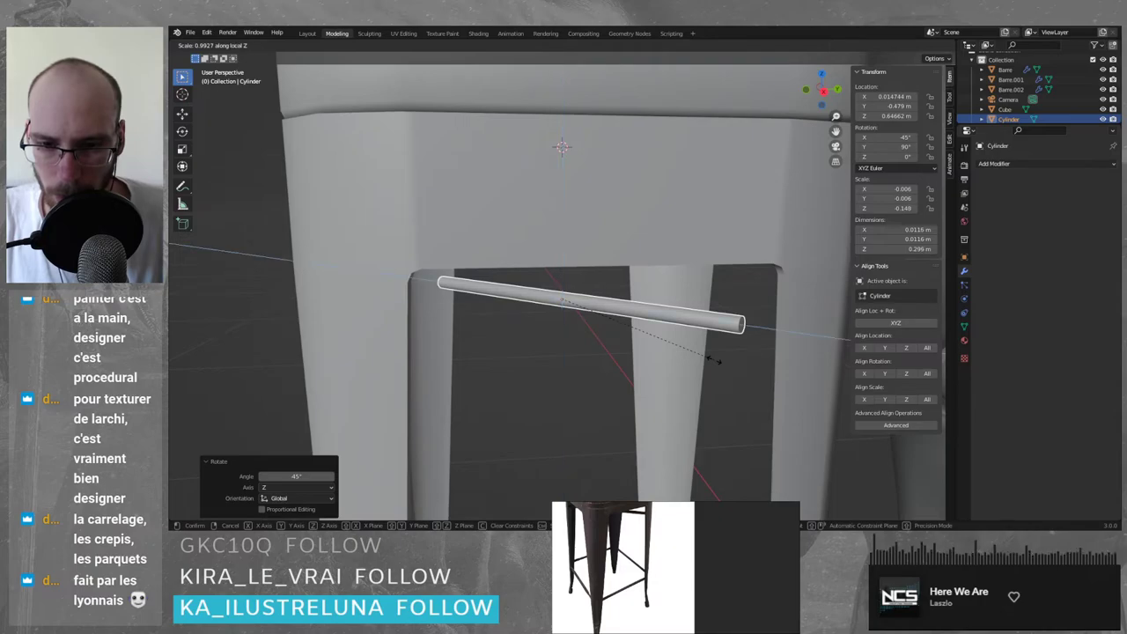
click(772, 394)
- Fine-tune the rod's length along its local Z axis to about 0.41 m at the leg's inner surface
middle_drag(745, 384, 617, 291)
key(s)
key(z)
key(z)
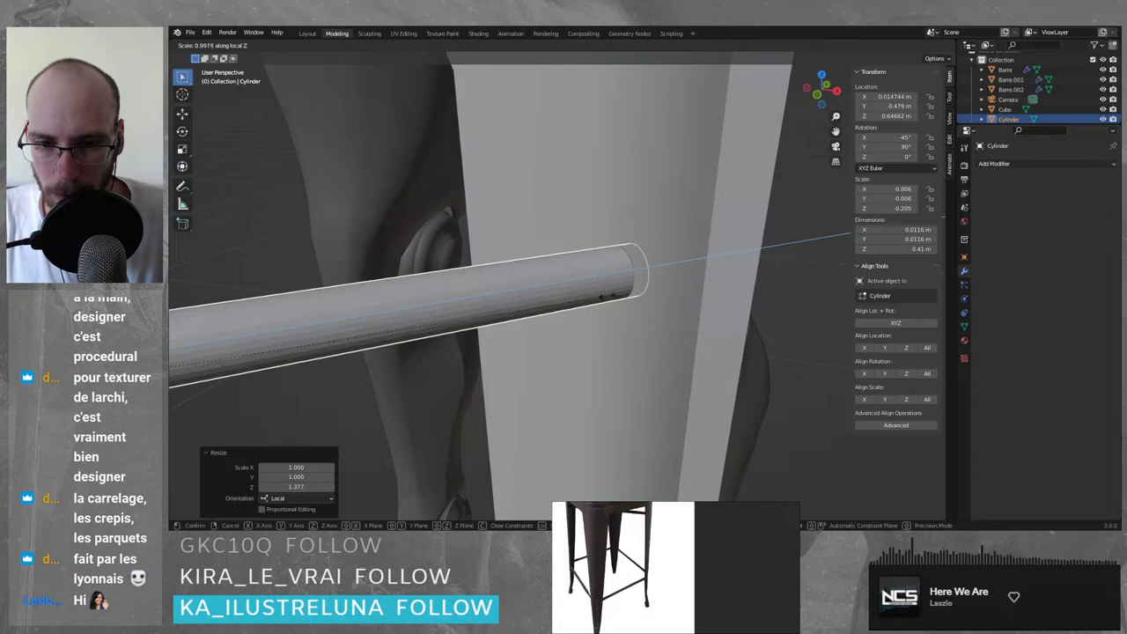
click(561, 302)
- Isolate the rod's mesh and delete the faces capping both of its ends
key(Tab)
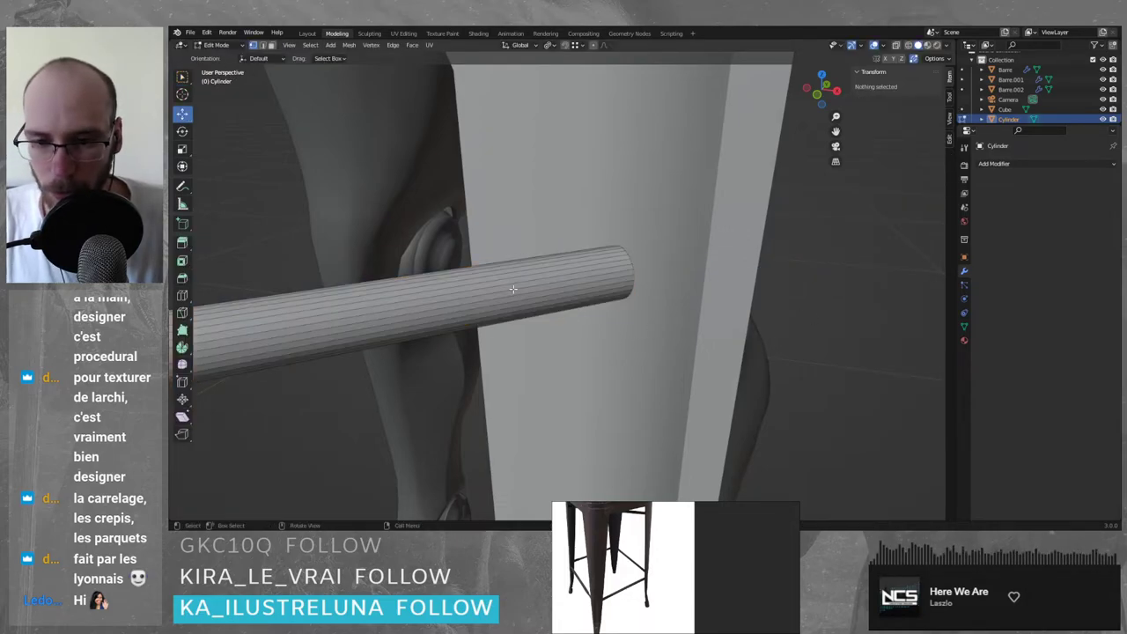
key(KP_Divide)
middle_drag(526, 304, 634, 335)
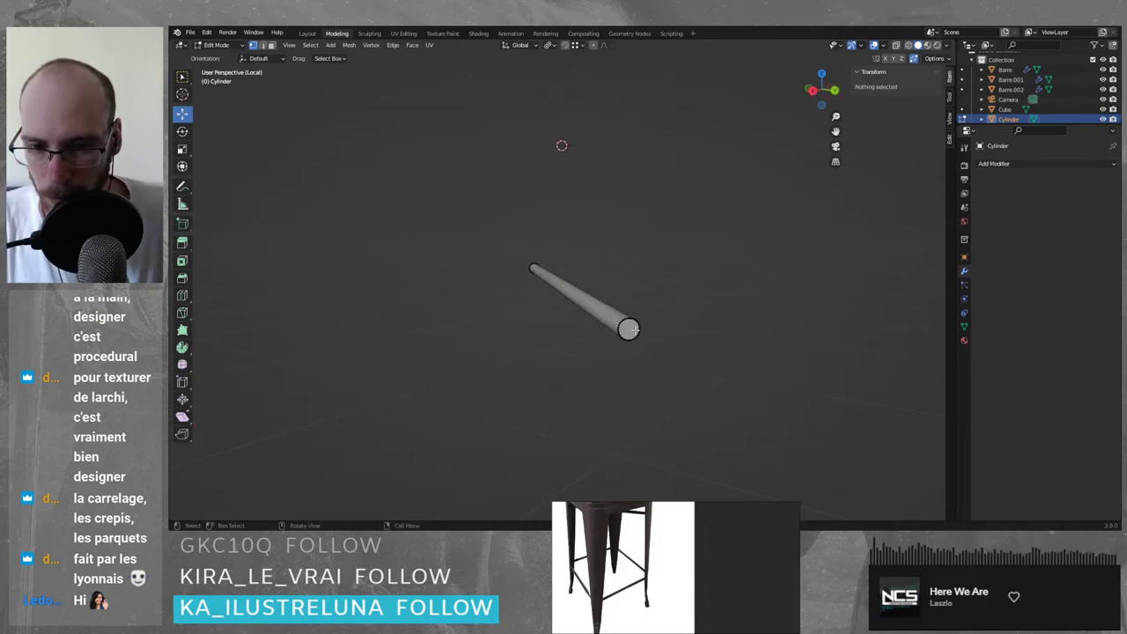
scroll(652, 341, up, 2)
click(709, 383)
scroll(531, 358, down, 3)
middle_drag(531, 357, 661, 336)
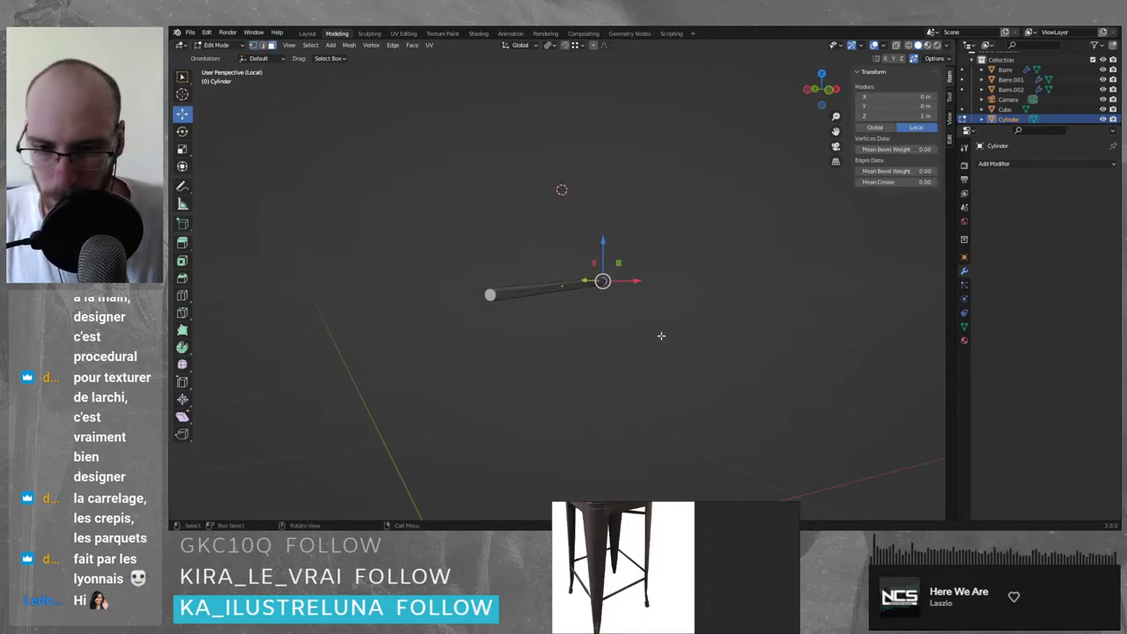
shift+click(491, 296)
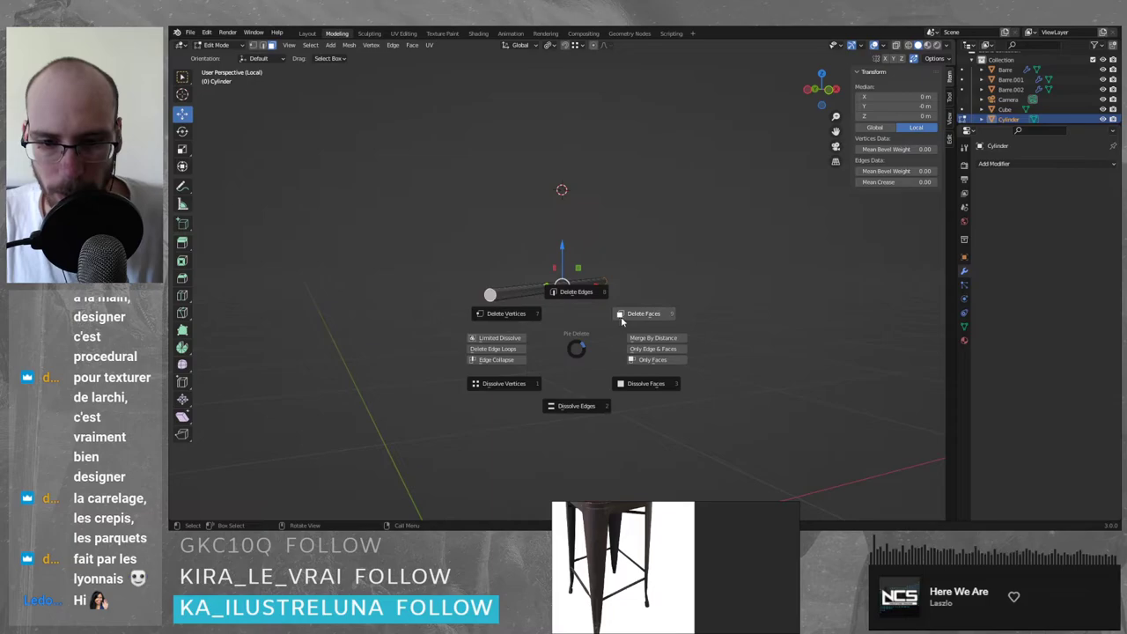
click(624, 319)
- Select every second lengthwise edge all the way around the rod and dissolve the selected edges
scroll(499, 291, up, 4)
scroll(334, 310, up, 2)
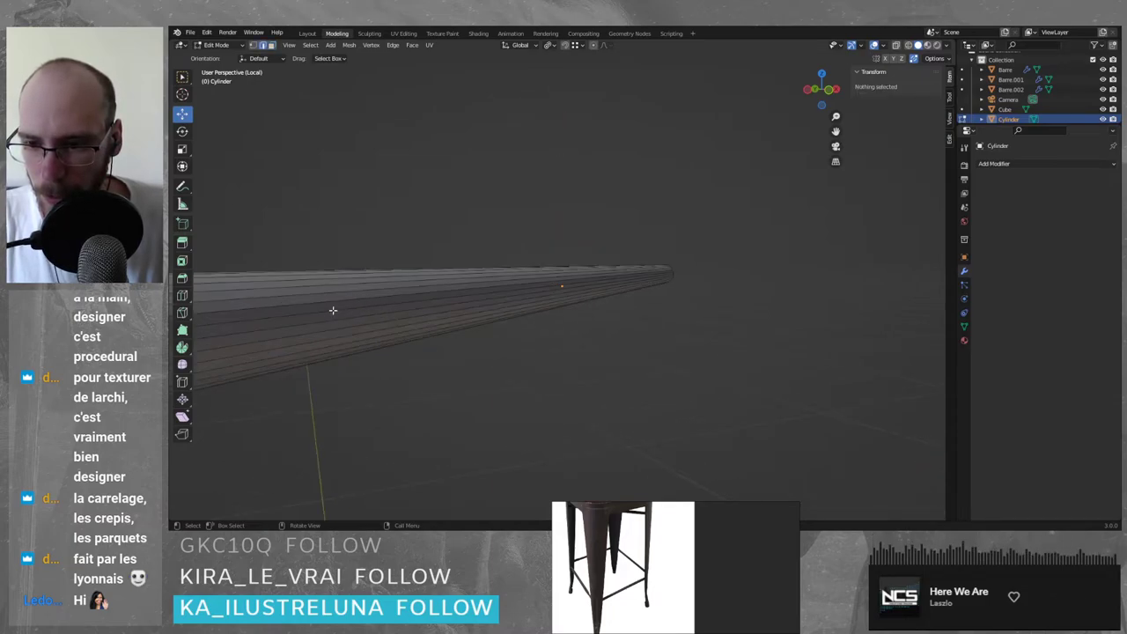
click(336, 311)
middle_drag(368, 303, 461, 298)
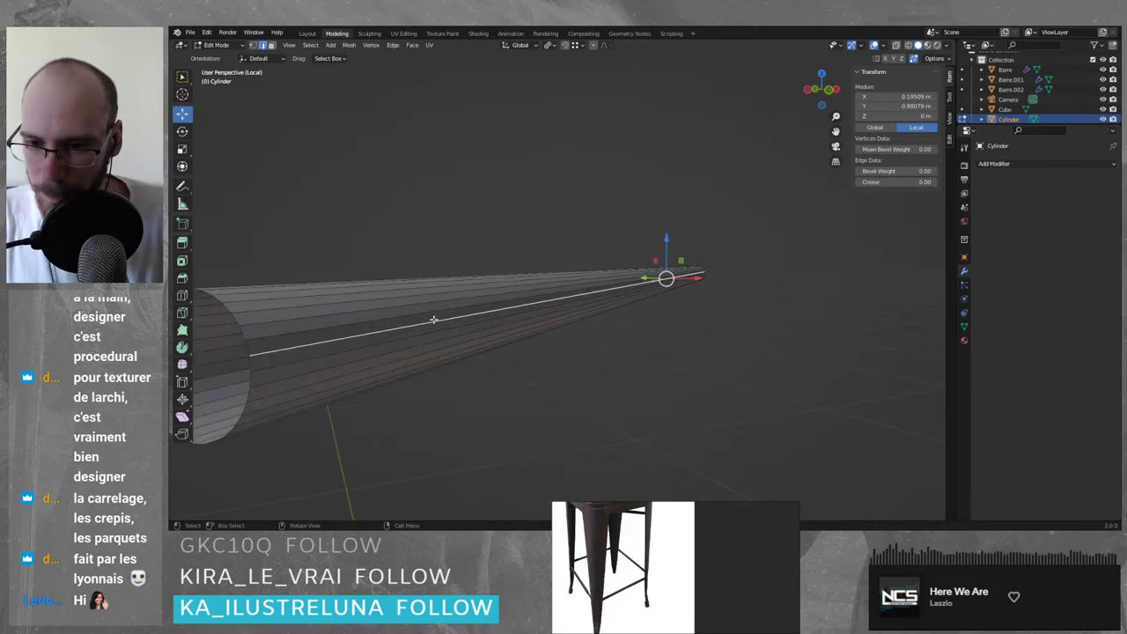
shift+click(260, 311)
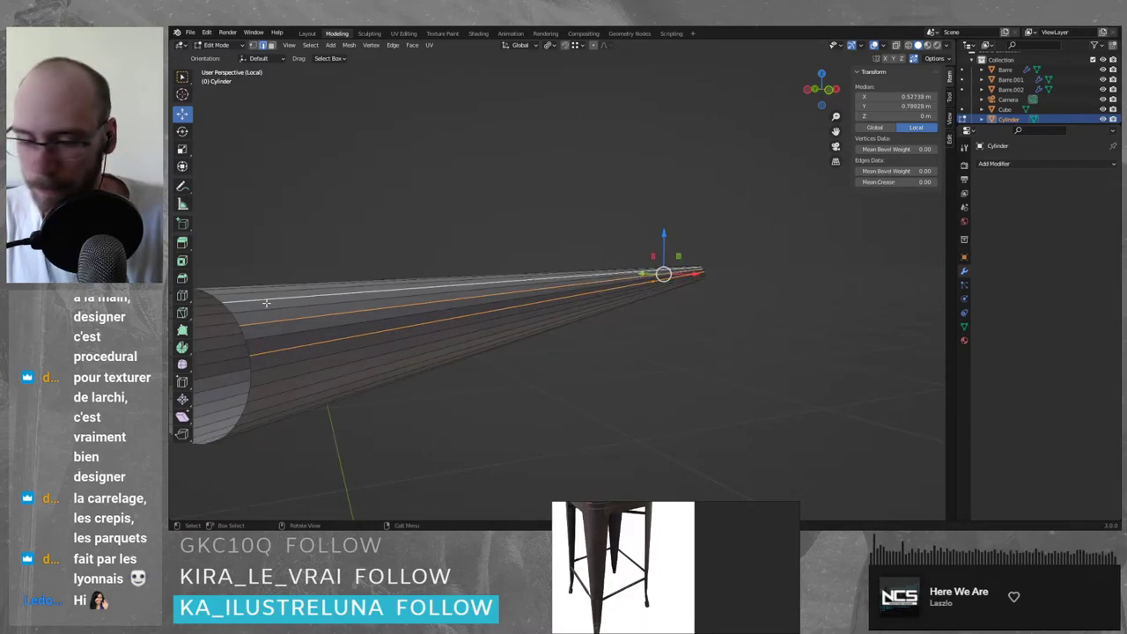
middle_drag(272, 305, 357, 243)
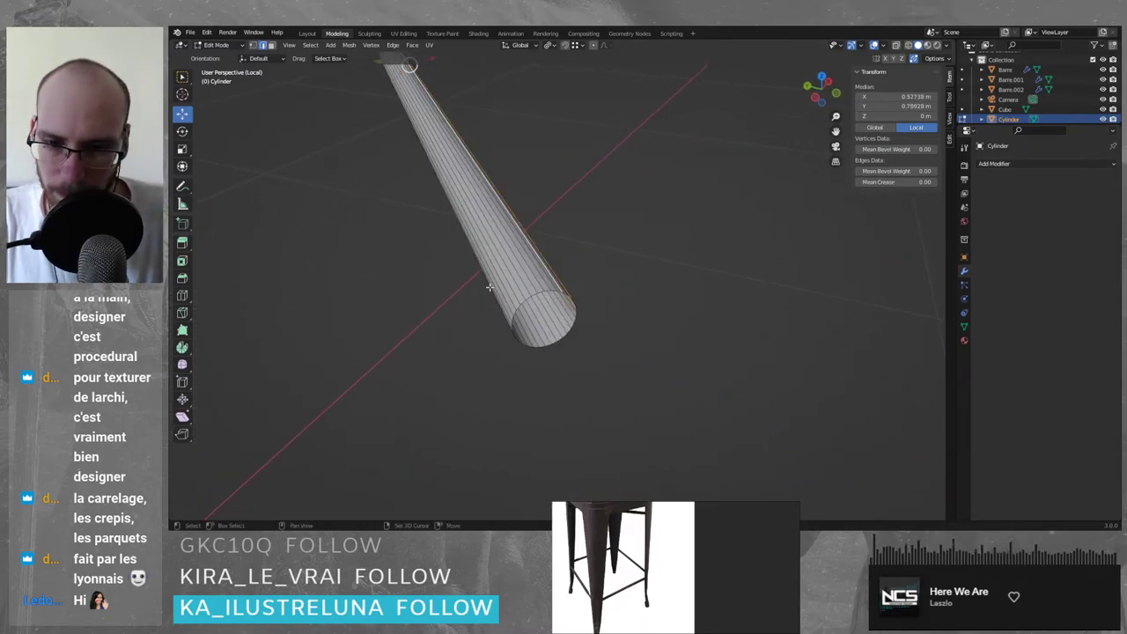
scroll(541, 289, up, 3)
shift+click(498, 285)
shift+click(431, 300)
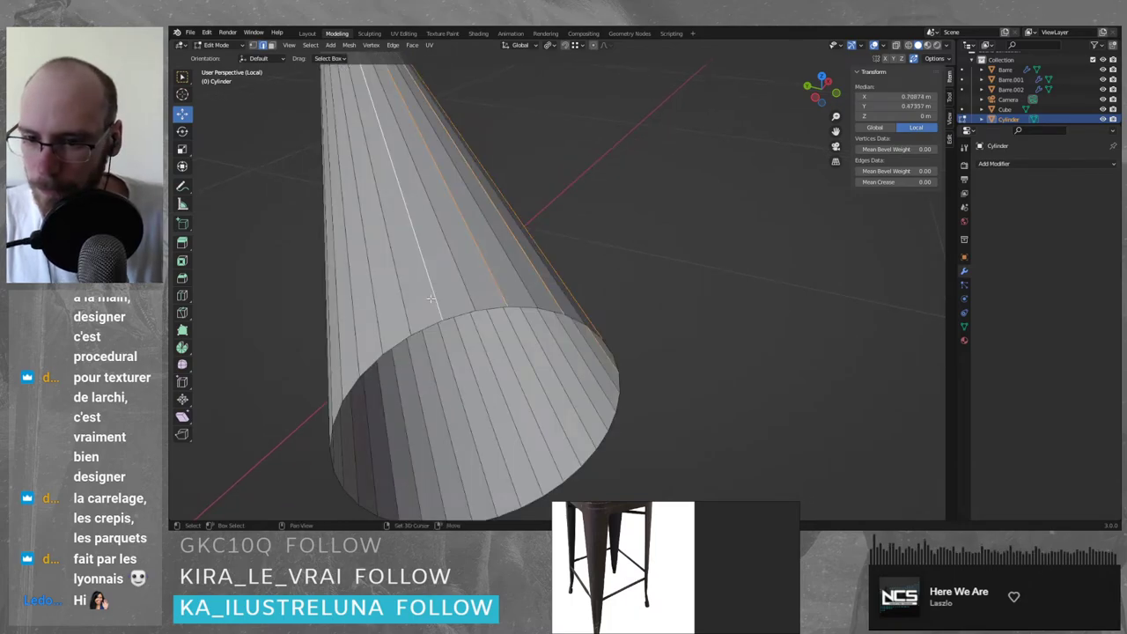
shift+click(379, 335)
shift+click(342, 359)
scroll(355, 362, down, 5)
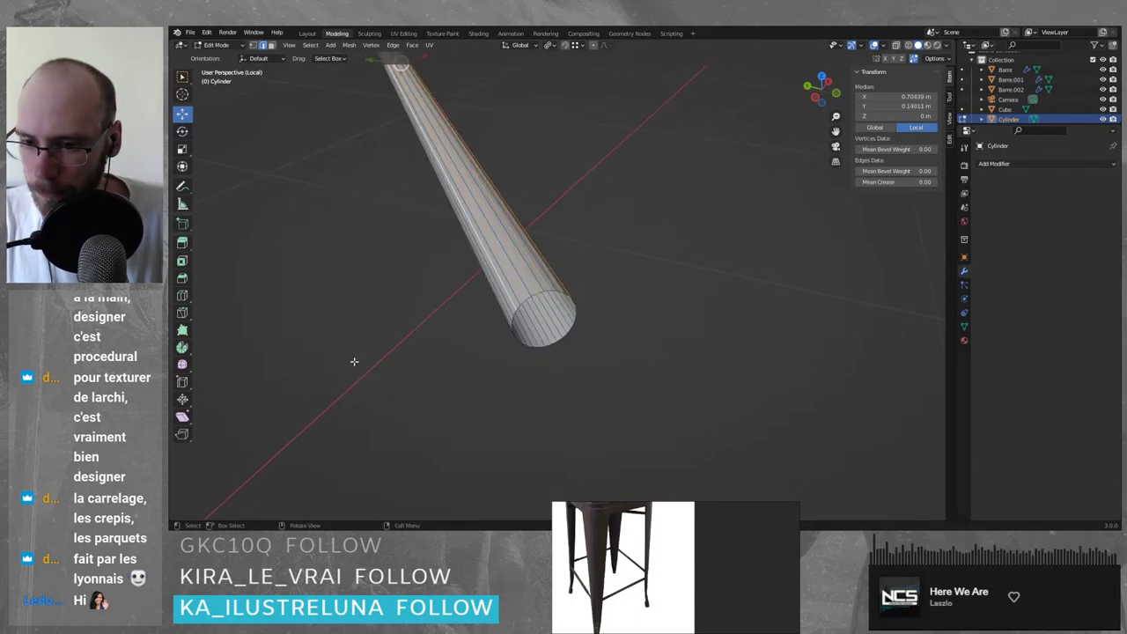
middle_drag(355, 362, 423, 332)
scroll(725, 203, up, 4)
middle_drag(800, 145, 558, 255)
shift+click(551, 264)
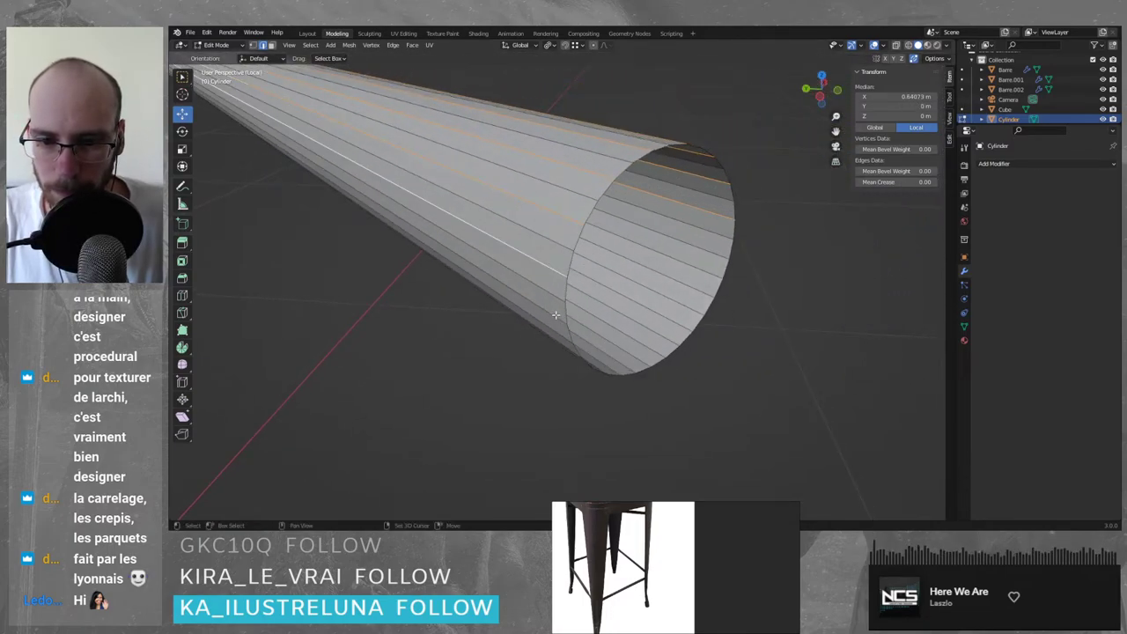
shift+click(556, 316)
scroll(563, 309, down, 5)
mouse_move(563, 309)
middle_down()
mouse_move(548, 156)
mouse_move(538, 171)
mouse_move(495, 134)
mouse_move(597, 279)
mouse_move(569, 294)
middle_up()
scroll(538, 171, up, 4)
scroll(567, 292, down, 3)
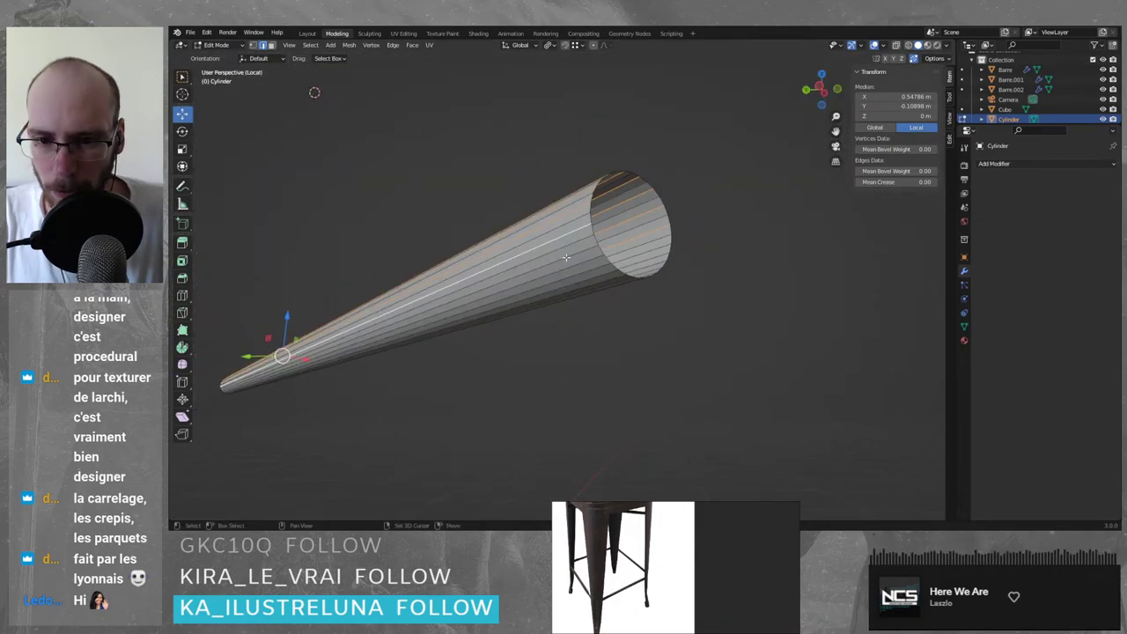
shift+click(583, 268)
shift+click(591, 269)
shift+click(609, 279)
middle_drag(649, 279, 594, 276)
shift+middle_drag(275, 252, 356, 259)
scroll(357, 258, up, 2)
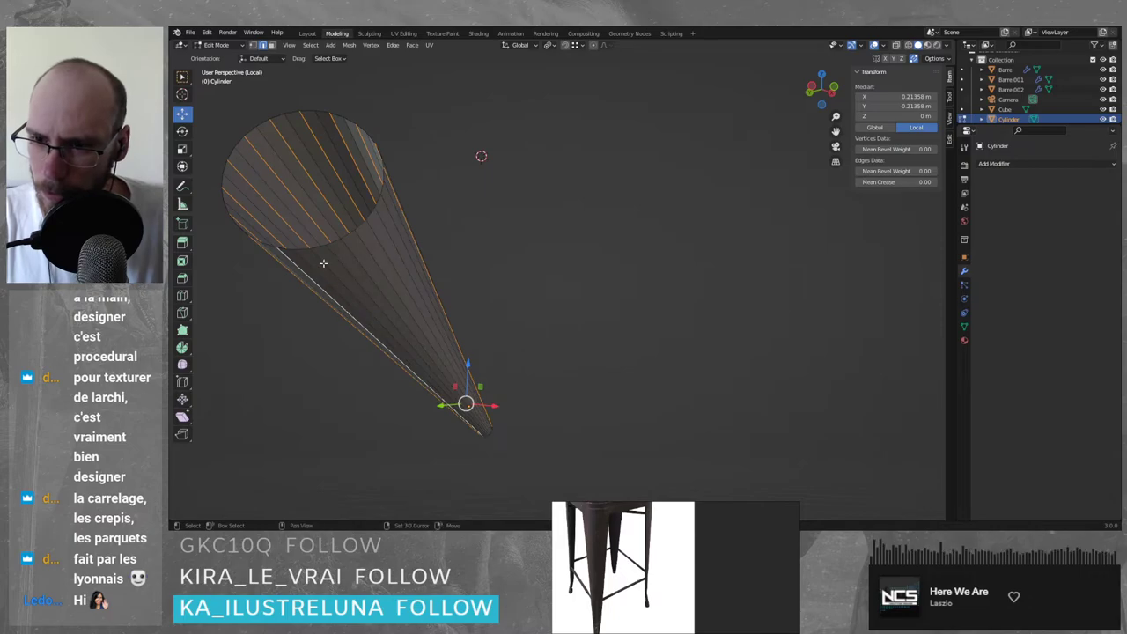
shift+click(323, 263)
shift+click(357, 254)
shift+click(379, 236)
shift+click(388, 206)
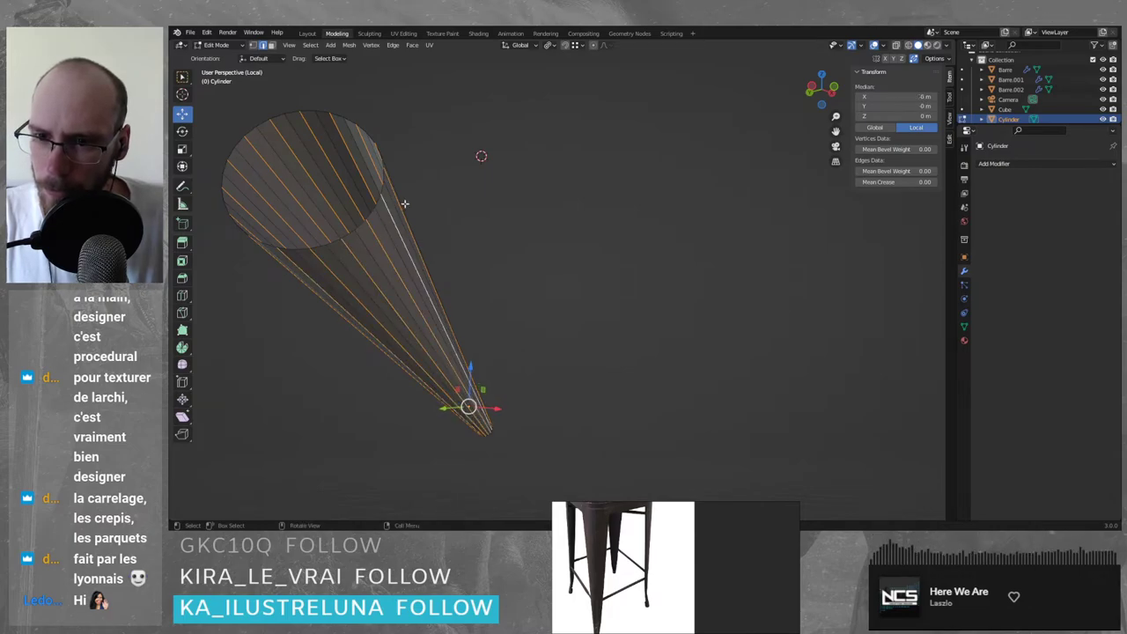
middle_drag(404, 204, 396, 214)
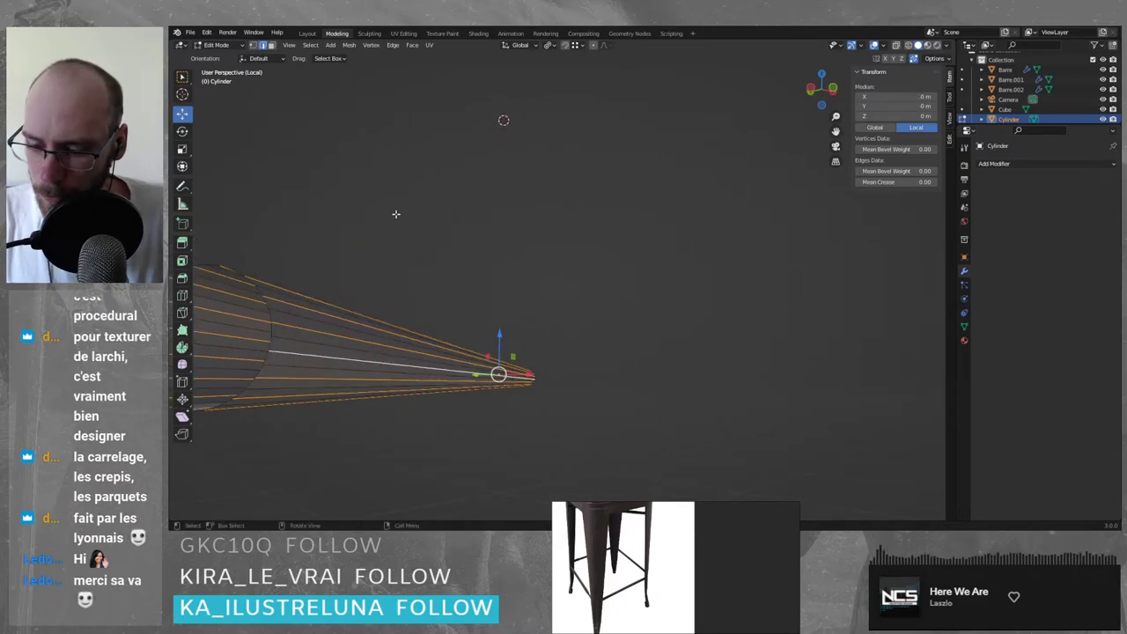
key(x)
click(397, 271)
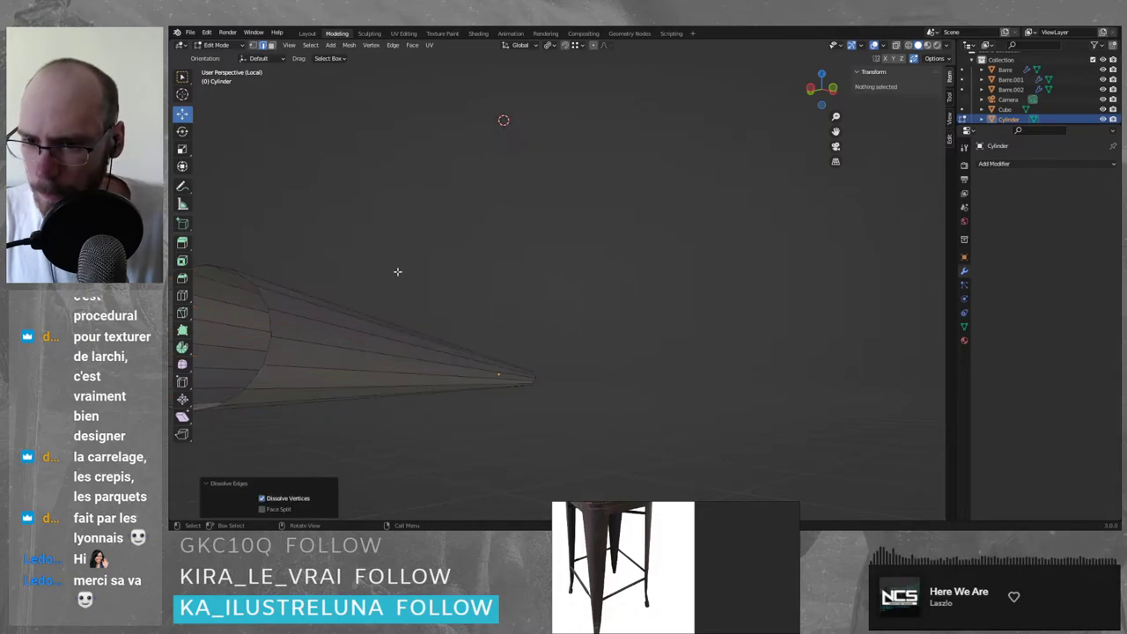
- Start selecting alternate lengthwise edges of the simplified rod for a second reduction
click(295, 341)
shift+click(283, 298)
shift+click(277, 388)
middle_drag(277, 387, 634, 226)
shift+click(651, 201)
mouse_move(638, 140)
middle_down()
mouse_move(660, 155)
mouse_move(650, 159)
middle_up()
shift+click(649, 373)
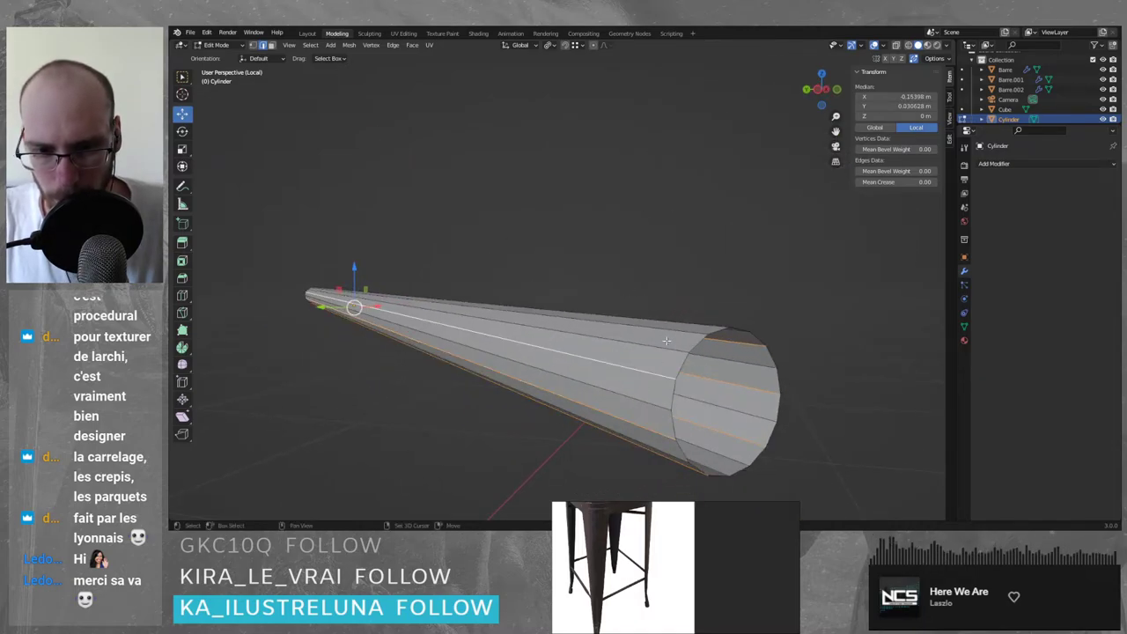
shift+click(668, 335)
middle_drag(667, 336, 665, 335)
shift+click(407, 384)
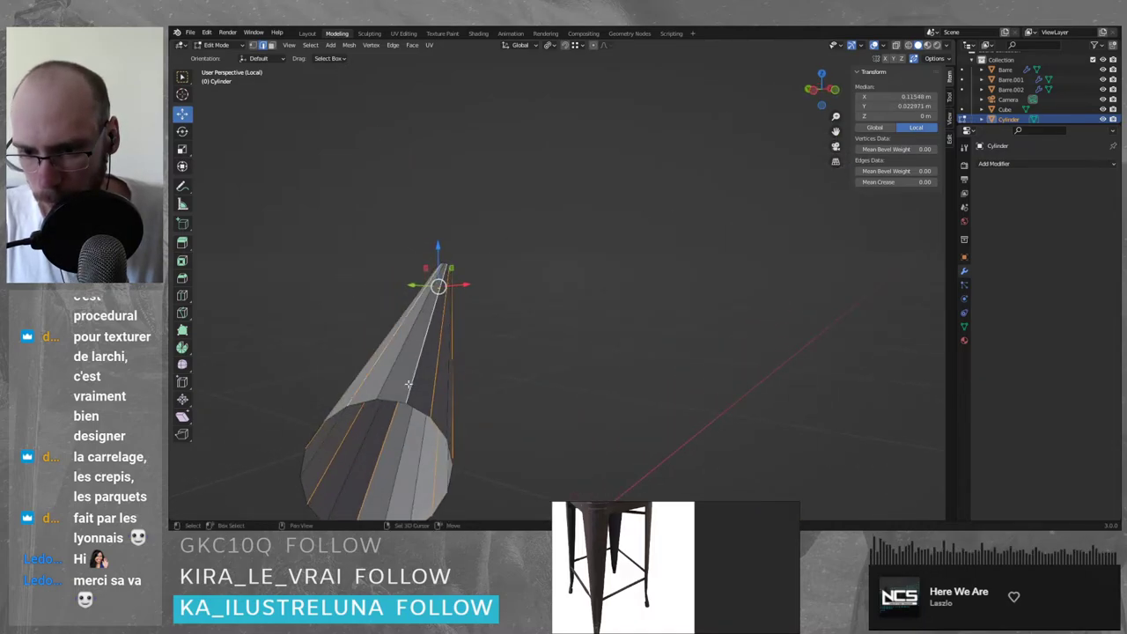
key(ctrl+z)
middle_drag(407, 385, 521, 383)
key(ctrl+z)
key(ctrl+z)
key(ctrl+z)
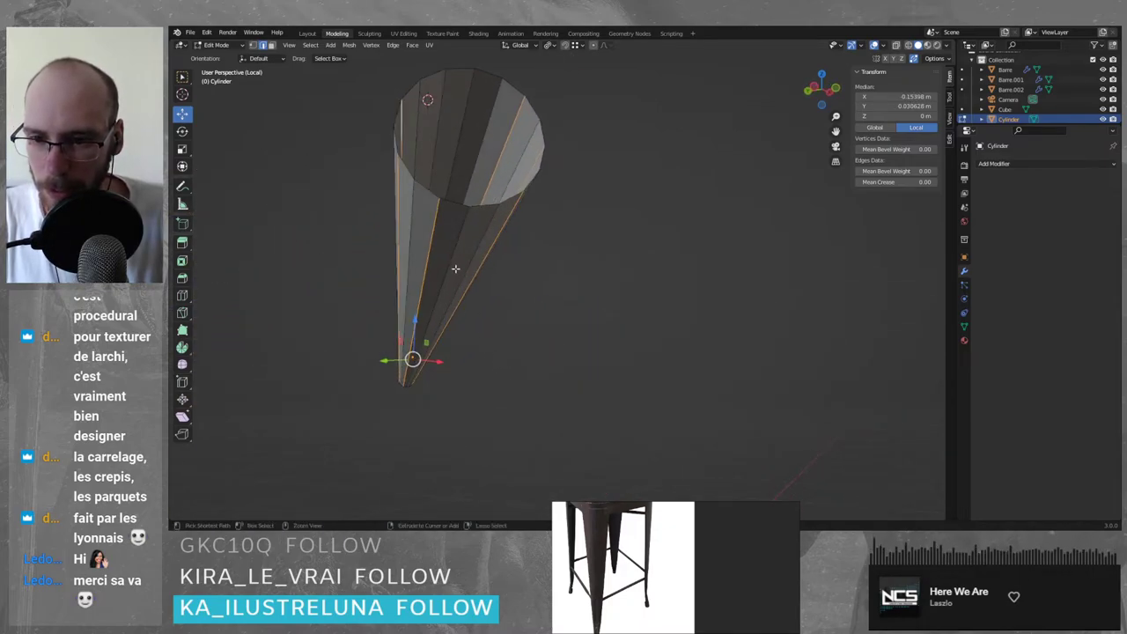
ctrl+click(426, 232)
ctrl+click(411, 216)
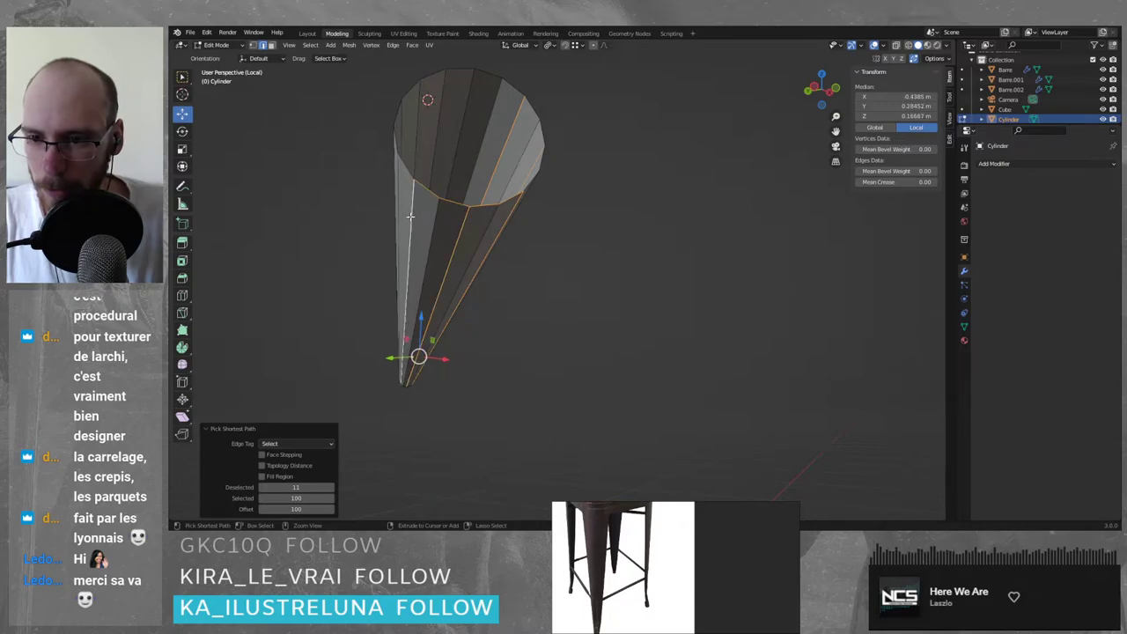
middle_drag(412, 215, 544, 331)
key(ctrl+z)
key(ctrl+z)
- Add two more alternate lengthwise edges along the rod's underside to the edge selection
shift+click(385, 247)
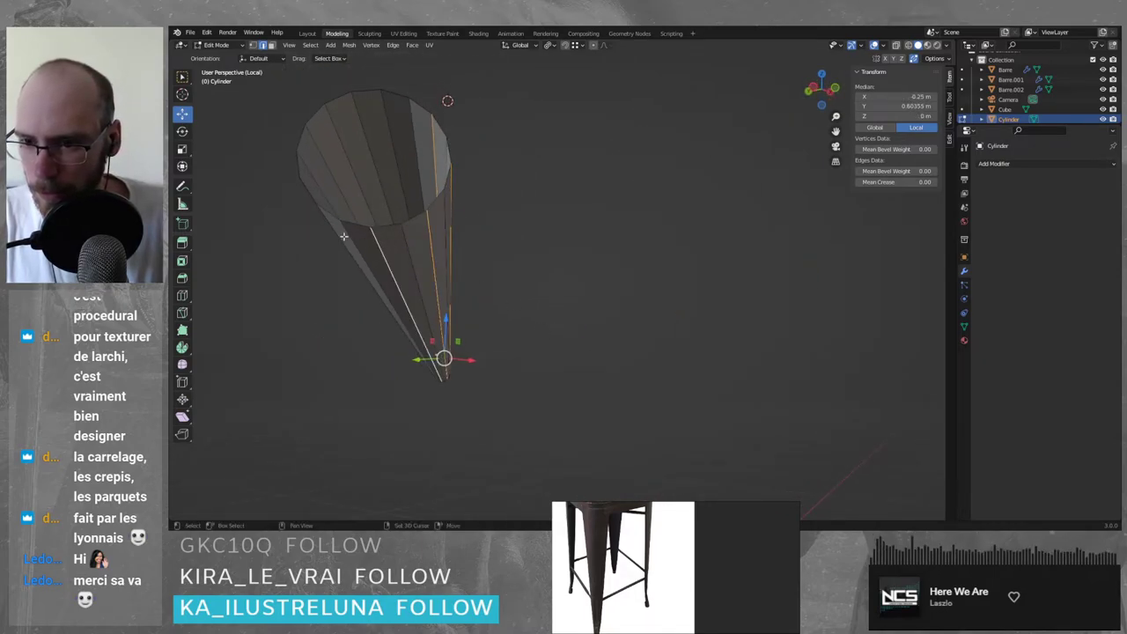
shift+click(338, 231)
middle_drag(338, 231, 412, 339)
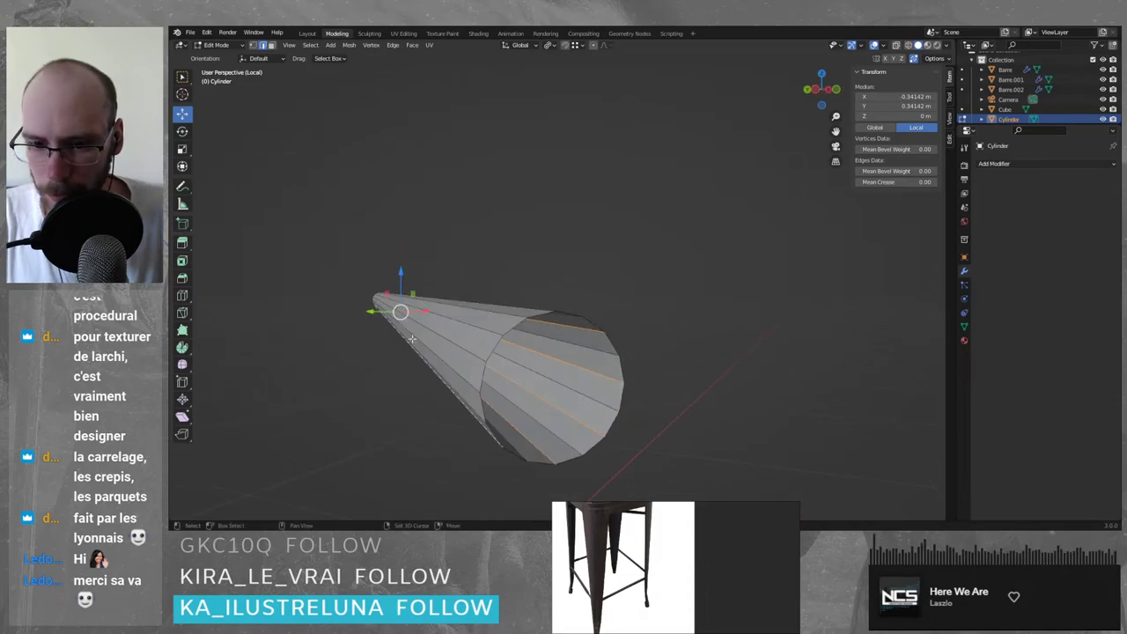
- Select the remaining alternate lengthwise edges of the thin bar and dissolve them to halve its number of sides
shift+click(465, 376)
shift+click(489, 334)
middle_drag(489, 335, 427, 338)
shift+click(371, 357)
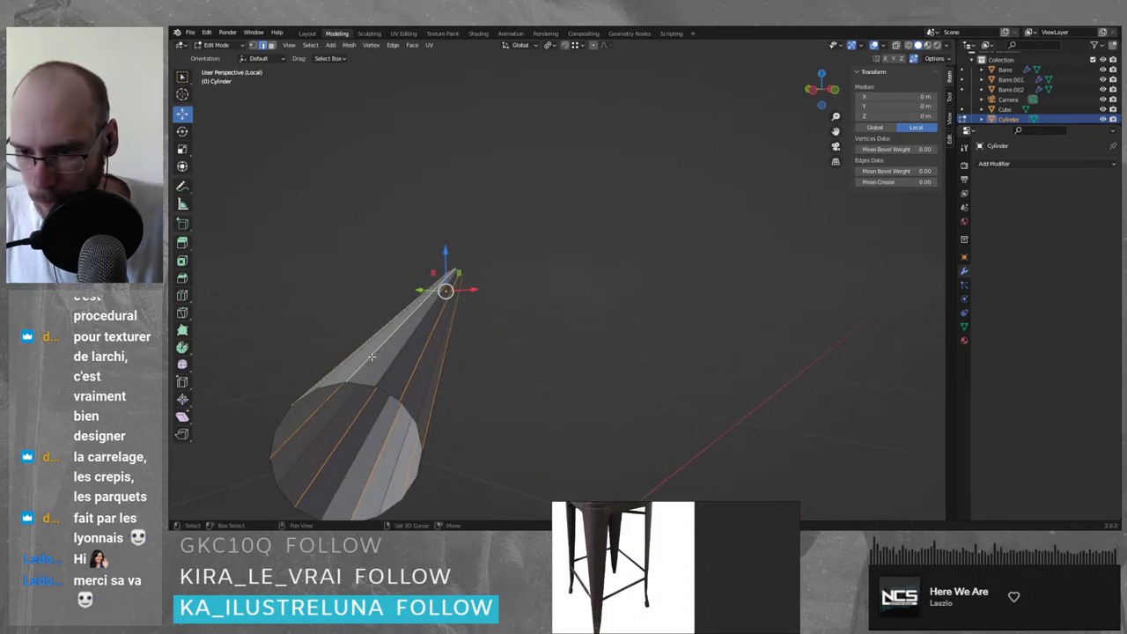
middle_drag(295, 361, 358, 372)
key(x)
click(499, 344)
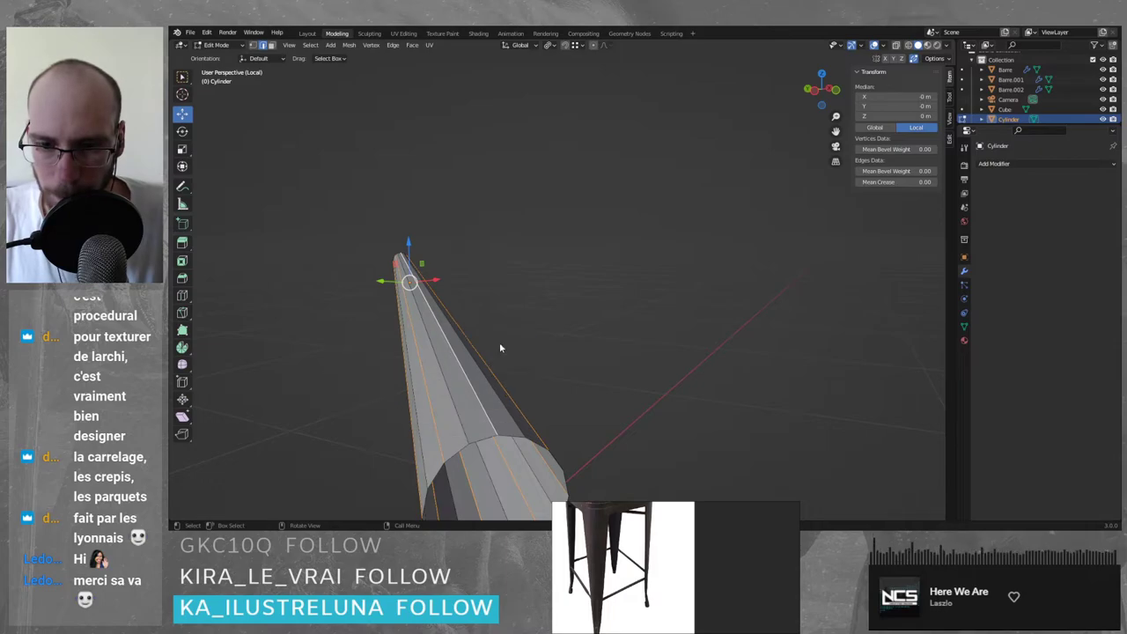
scroll(521, 381, down, 3)
key(x)
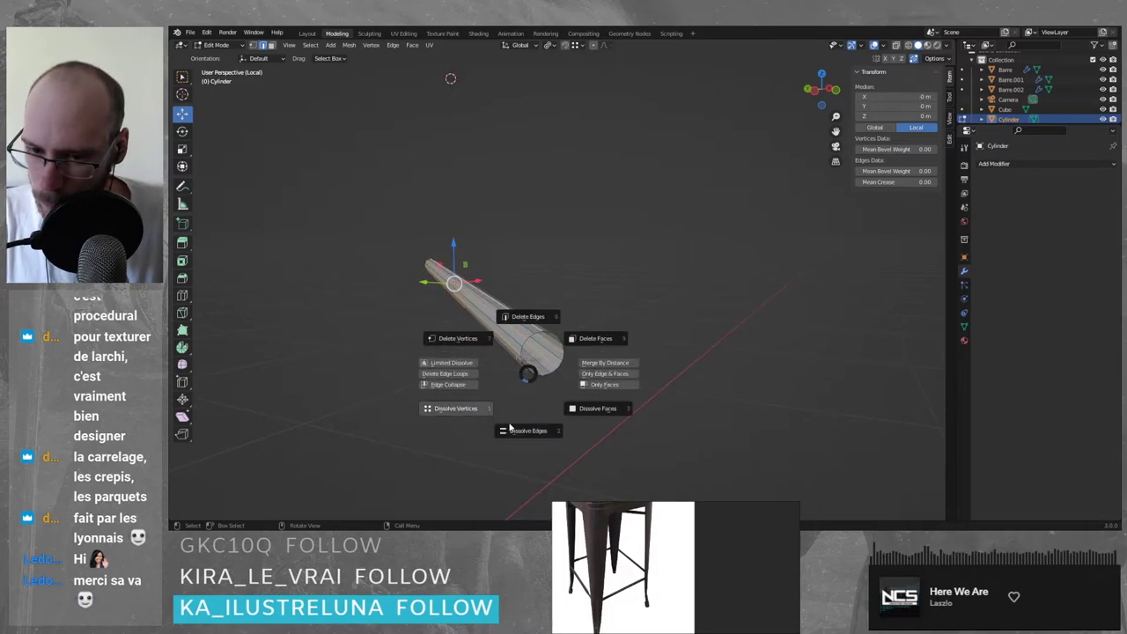
click(523, 430)
scroll(519, 342, up, 1)
middle_drag(518, 342, 521, 357)
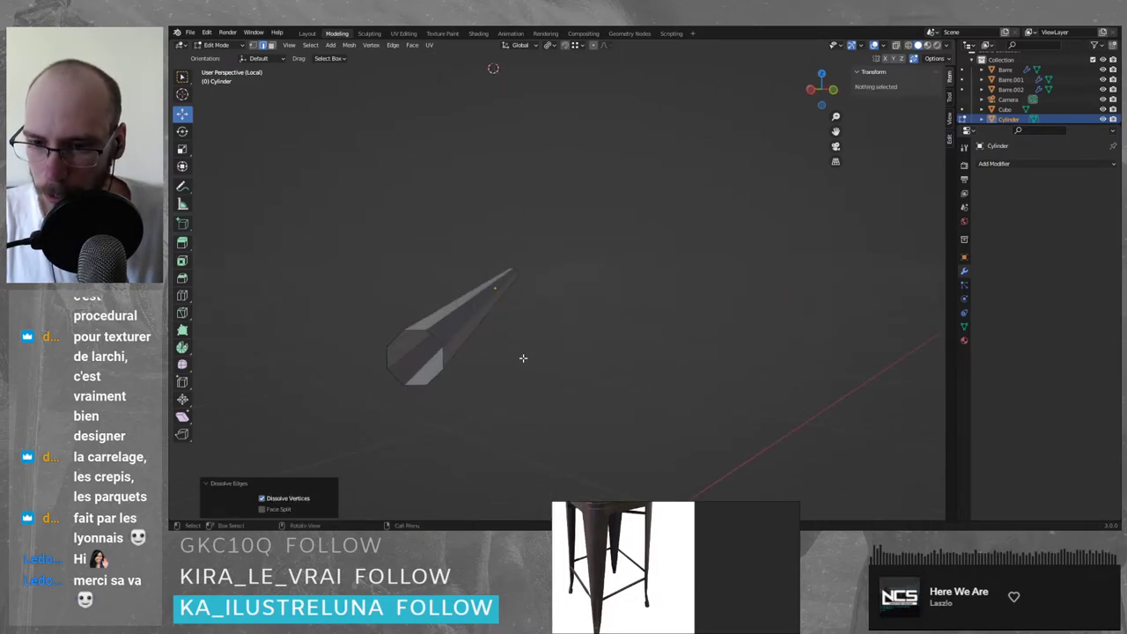
- Return to Object Mode and shade the simplified bar smooth
key(Tab)
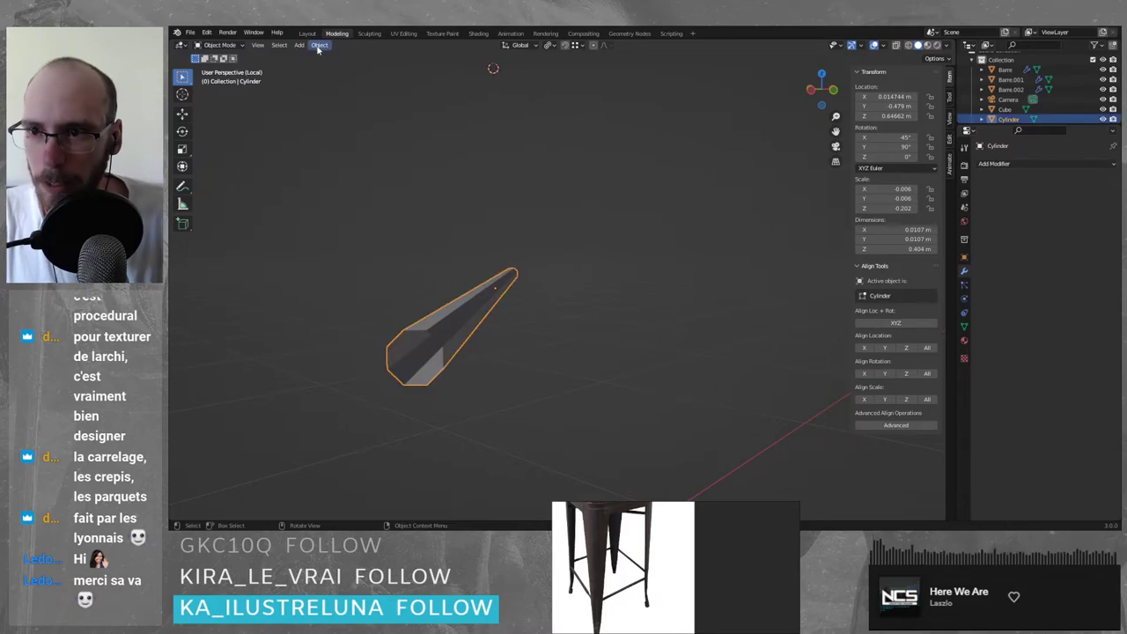
click(319, 45)
mouse_move(361, 334)
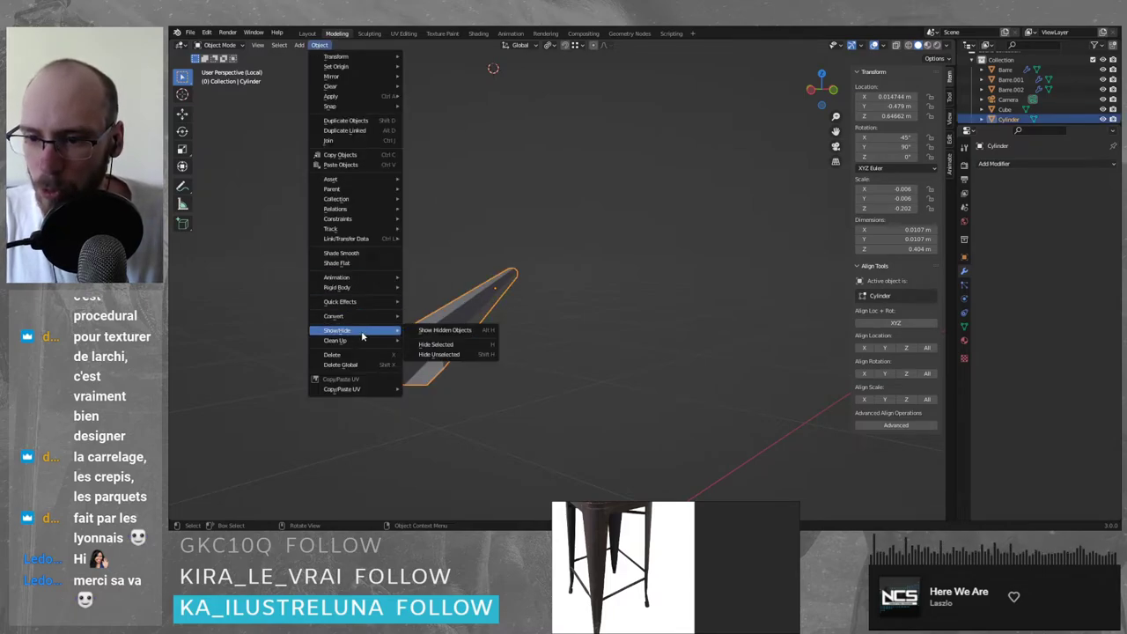
middle_drag(476, 340, 449, 327)
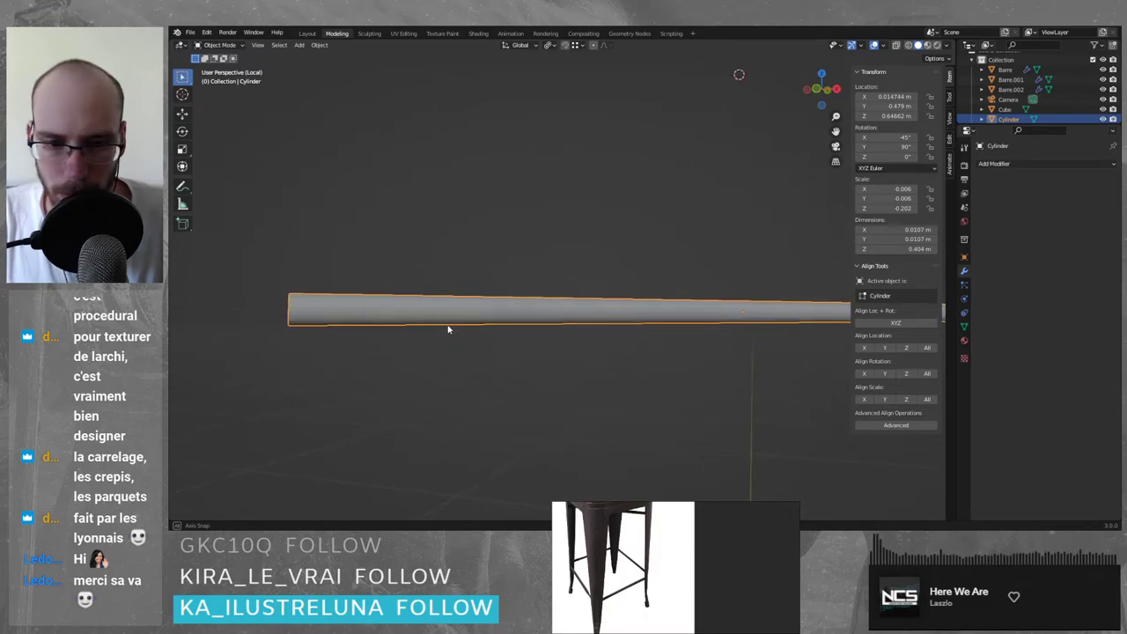
click(966, 326)
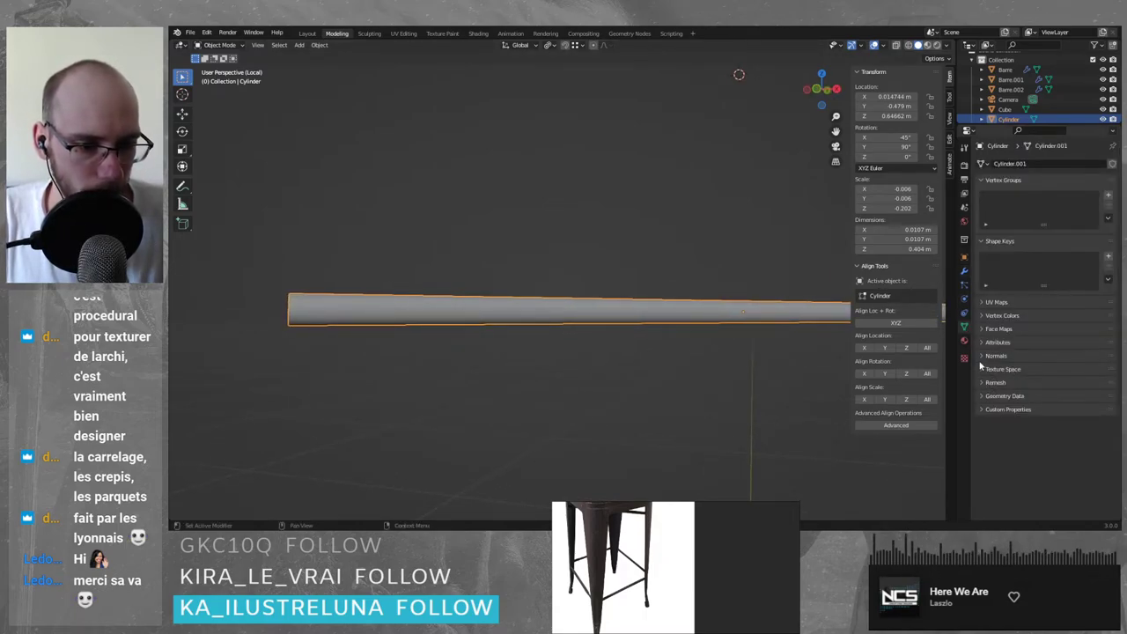
click(984, 396)
click(983, 396)
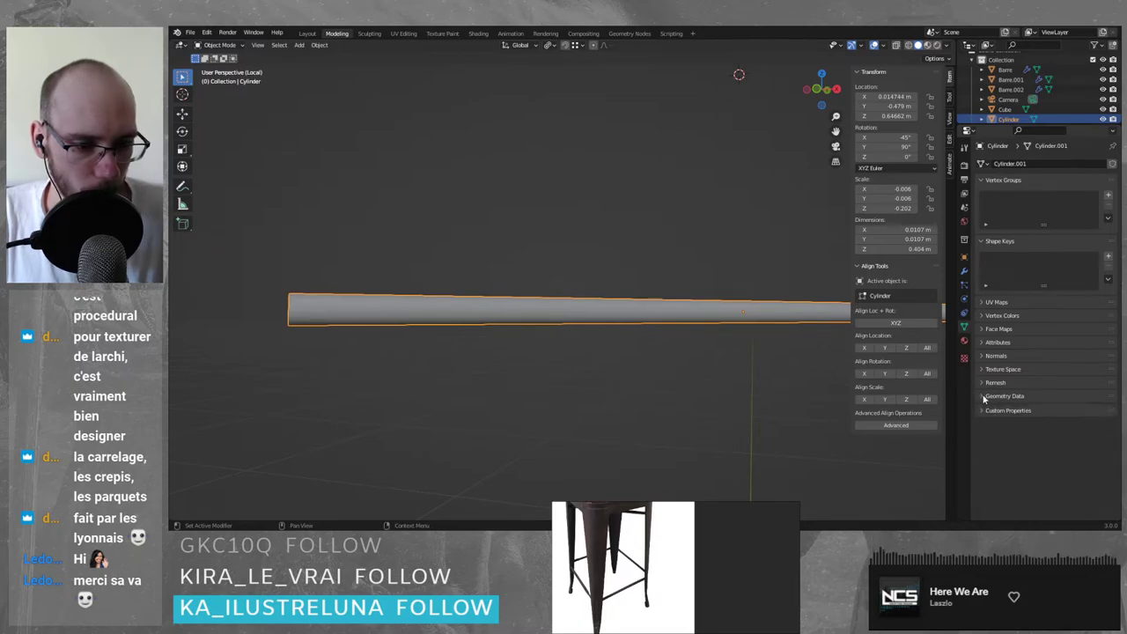
- Leave local view to bring back the whole stool and select the diagonal bar under the seat
click(691, 362)
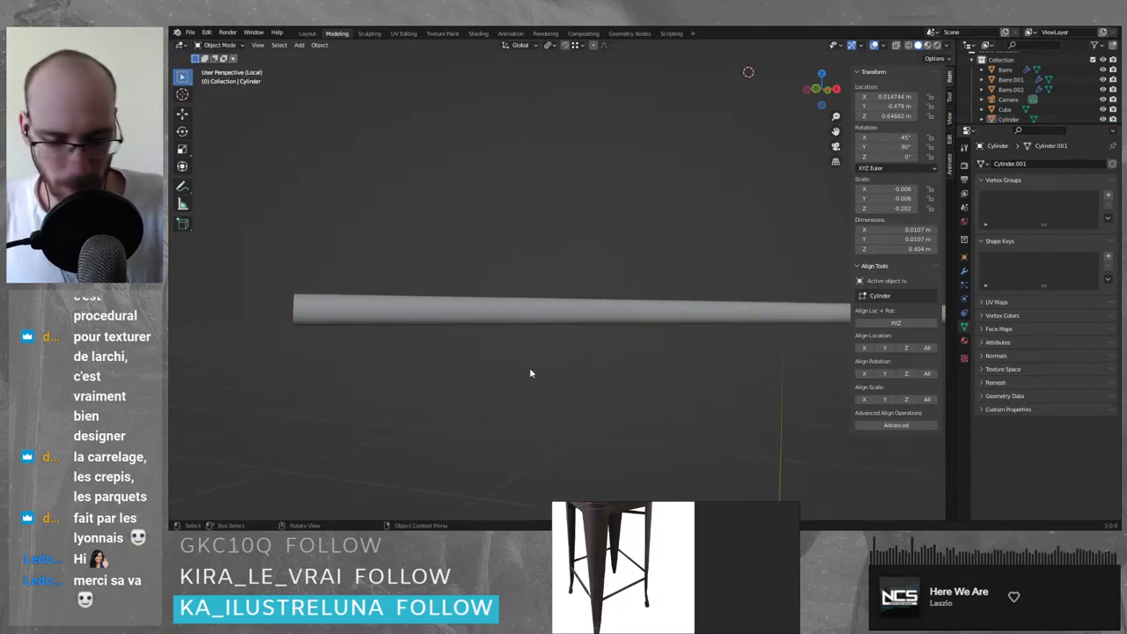
key(KP_Divide)
click(491, 307)
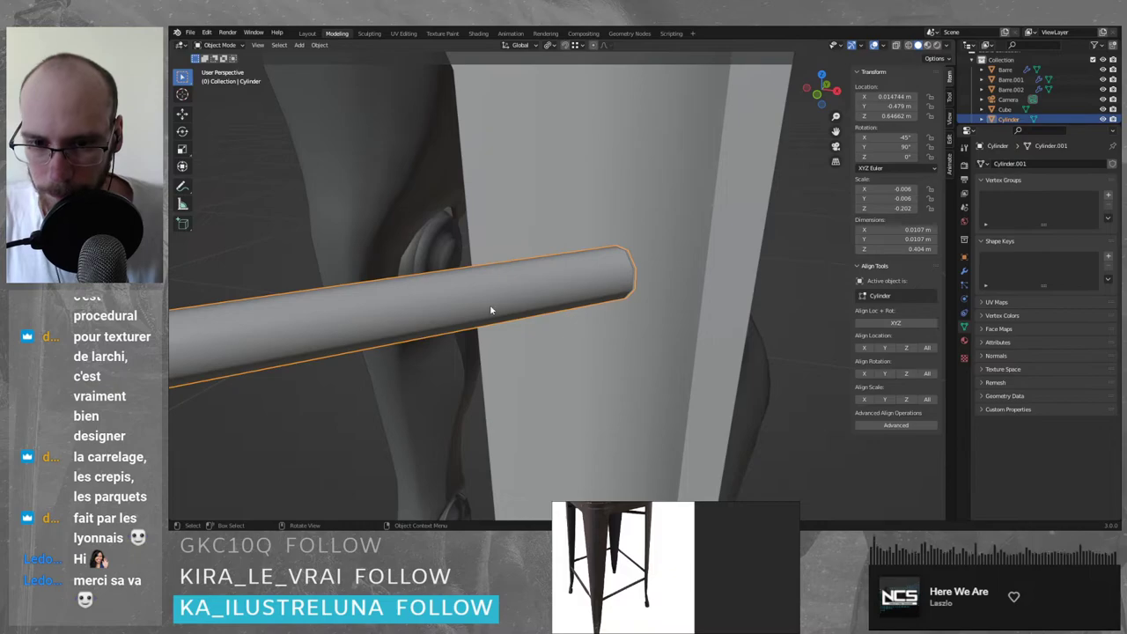
mouse_move(491, 307)
middle_down()
mouse_move(546, 290)
mouse_move(509, 305)
middle_up()
scroll(510, 305, down, 3)
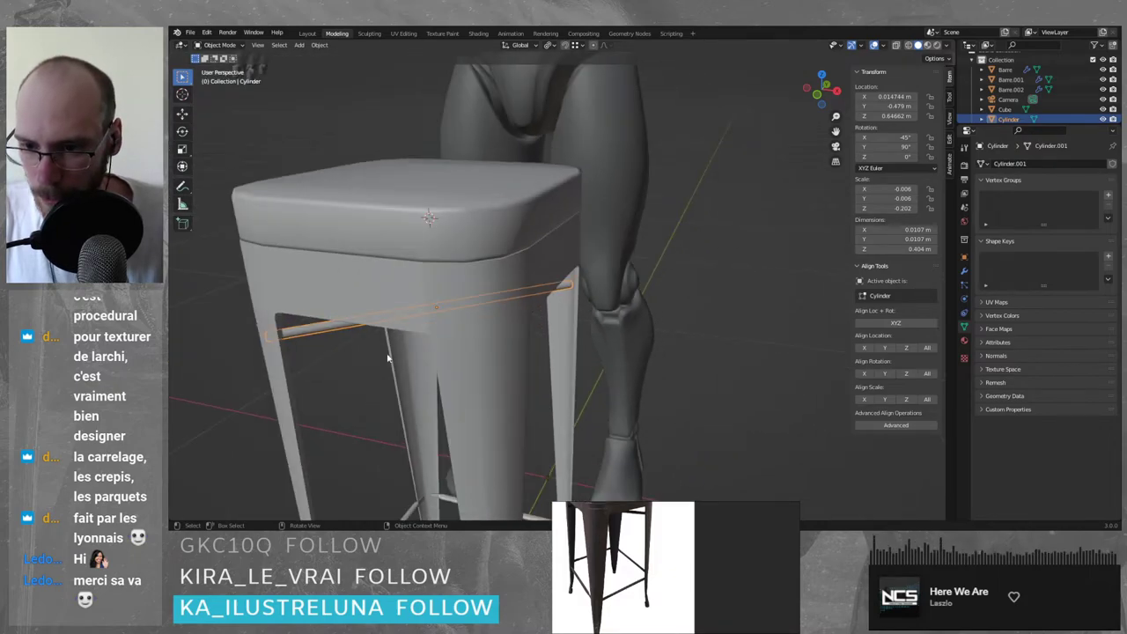
middle_drag(390, 354, 418, 326)
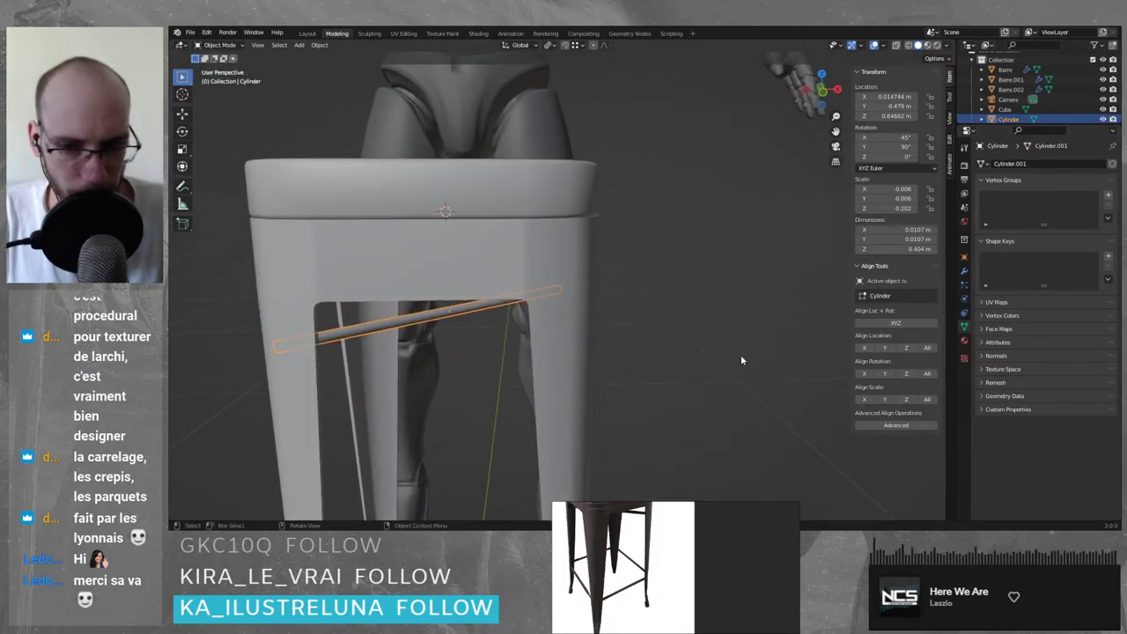
- Apply the rotation and scale of the diagonal bar under the seat
key(shift+s)
key(Escape)
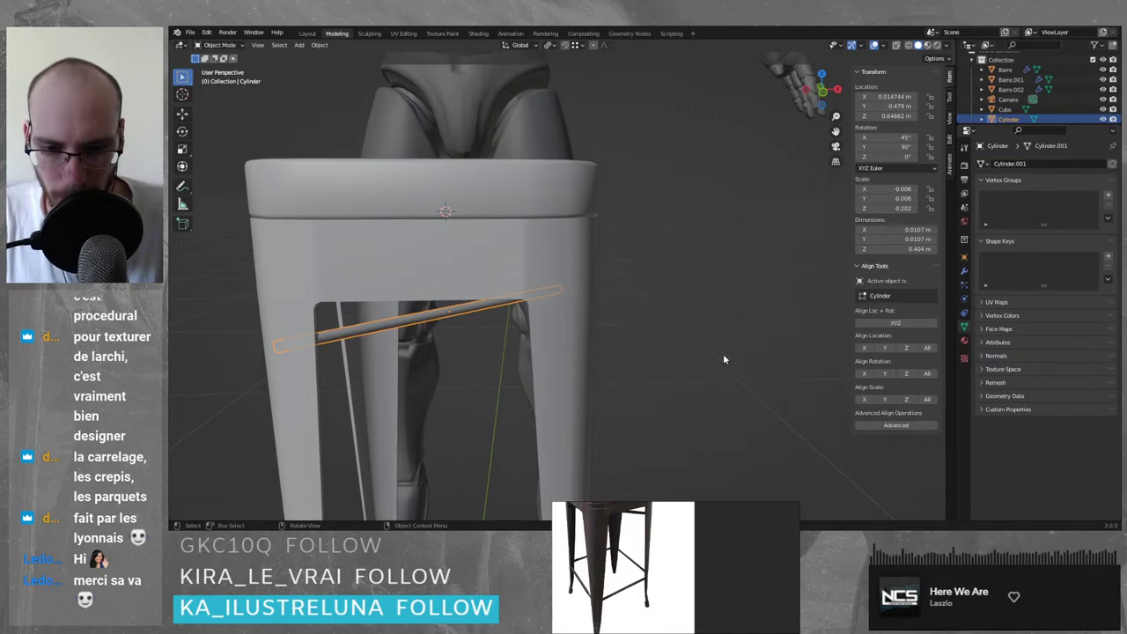
right_click(723, 359)
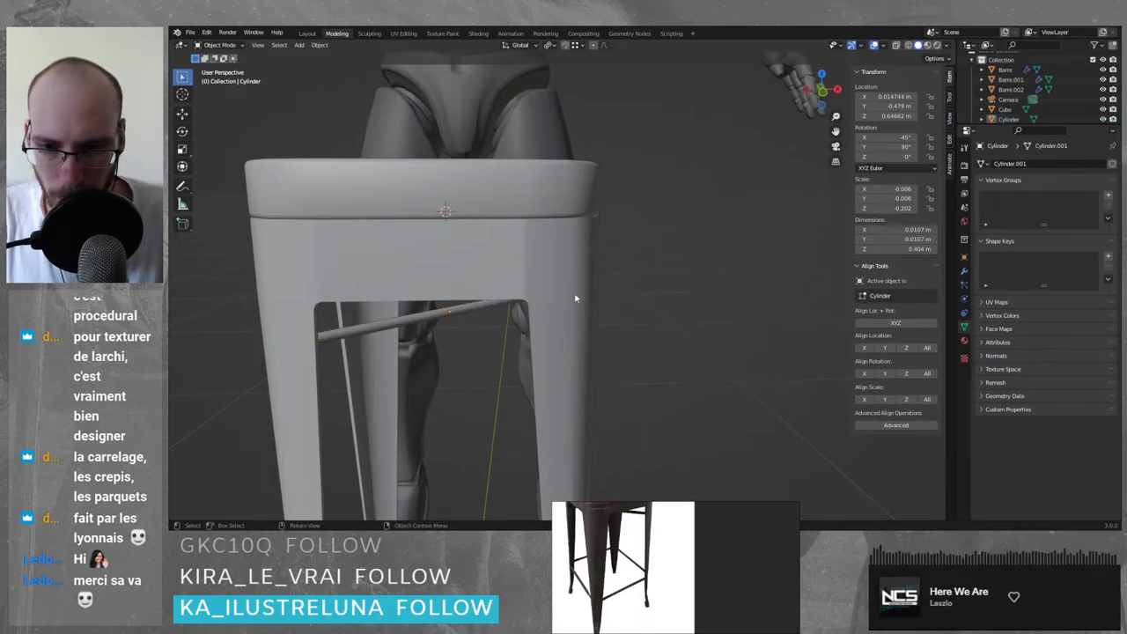
click(453, 319)
key(ctrl+a)
click(496, 382)
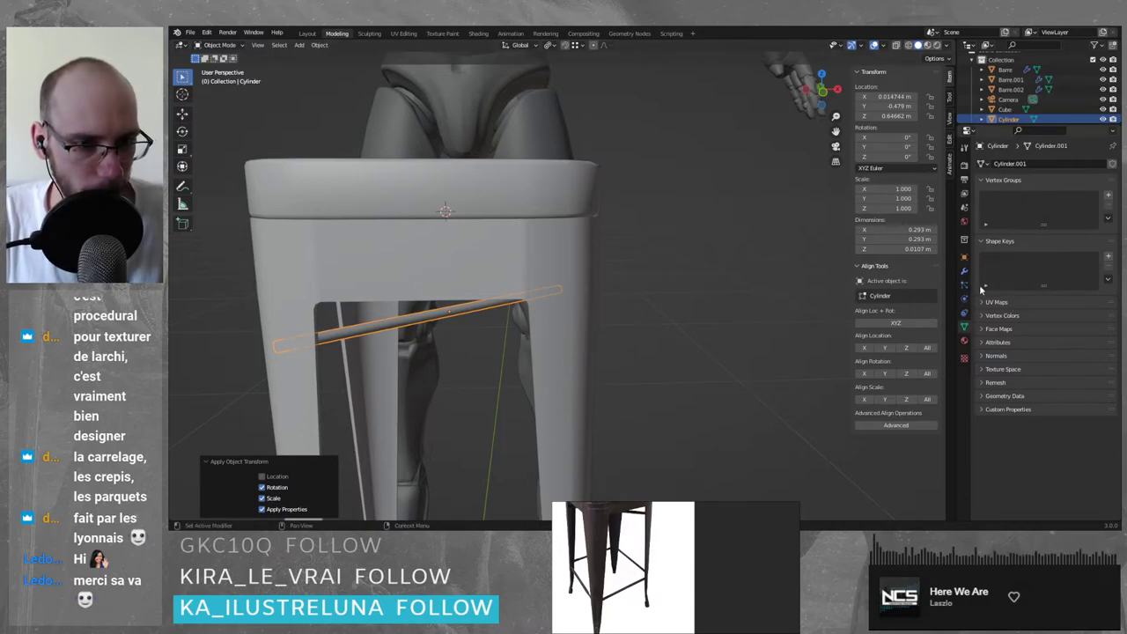
- Add a Mirror modifier on the X axis to the diagonal bar to form a cross brace
click(965, 272)
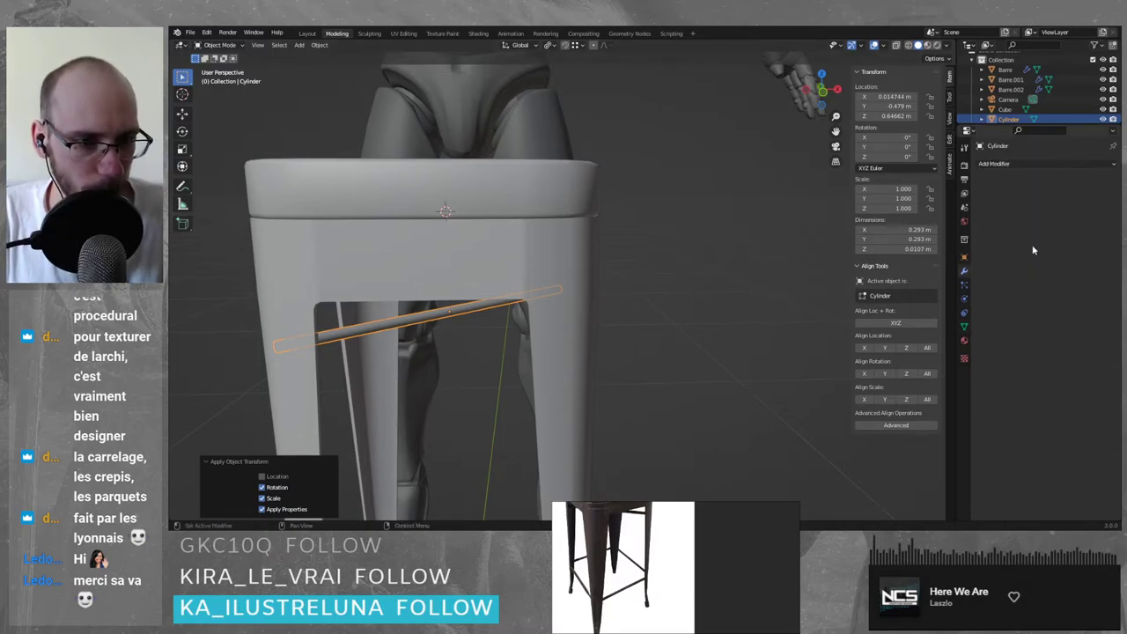
click(1012, 163)
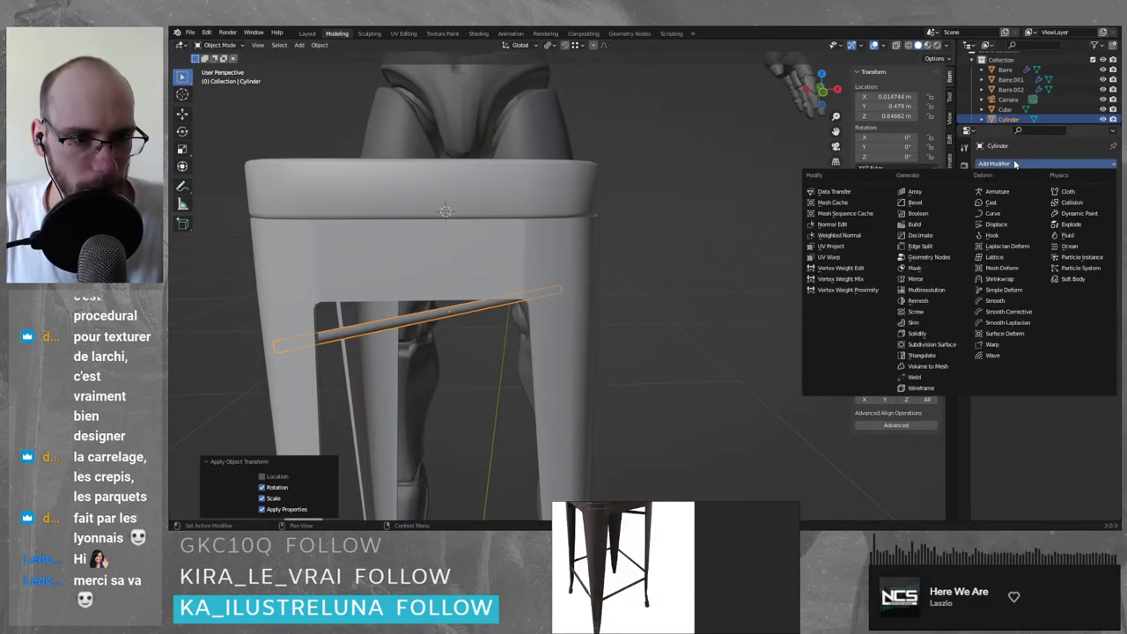
click(925, 280)
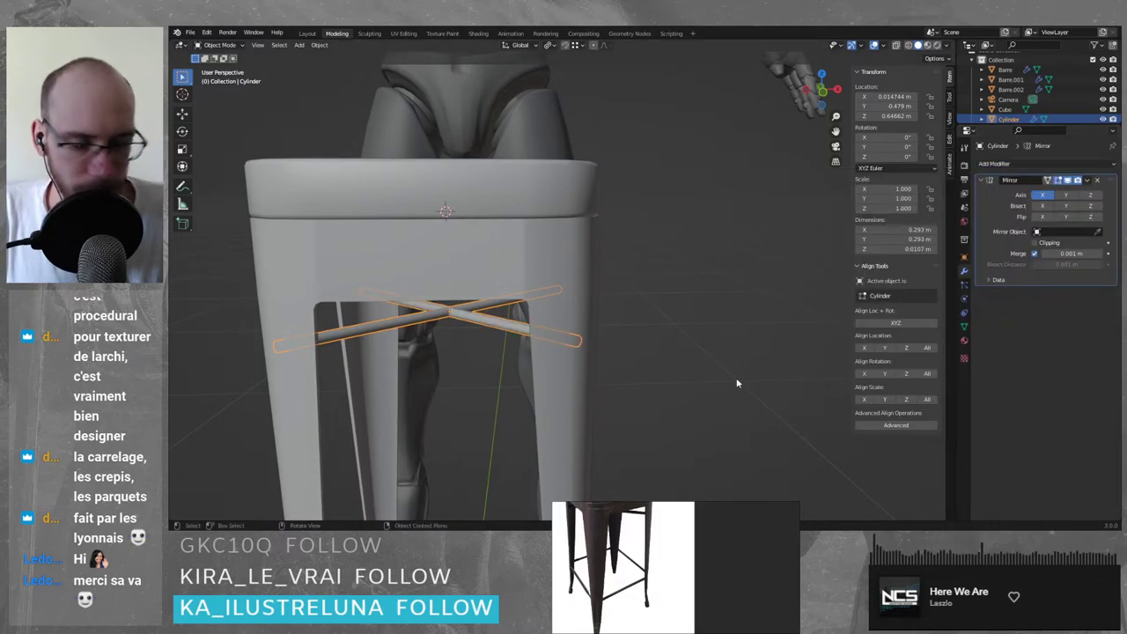
- Examine the crossed bars under the seat and the stool's legs from several angles and distances
scroll(529, 374, up, 1)
middle_drag(483, 377, 684, 302)
click(667, 399)
scroll(682, 383, down, 6)
scroll(670, 378, down, 4)
scroll(695, 390, up, 1)
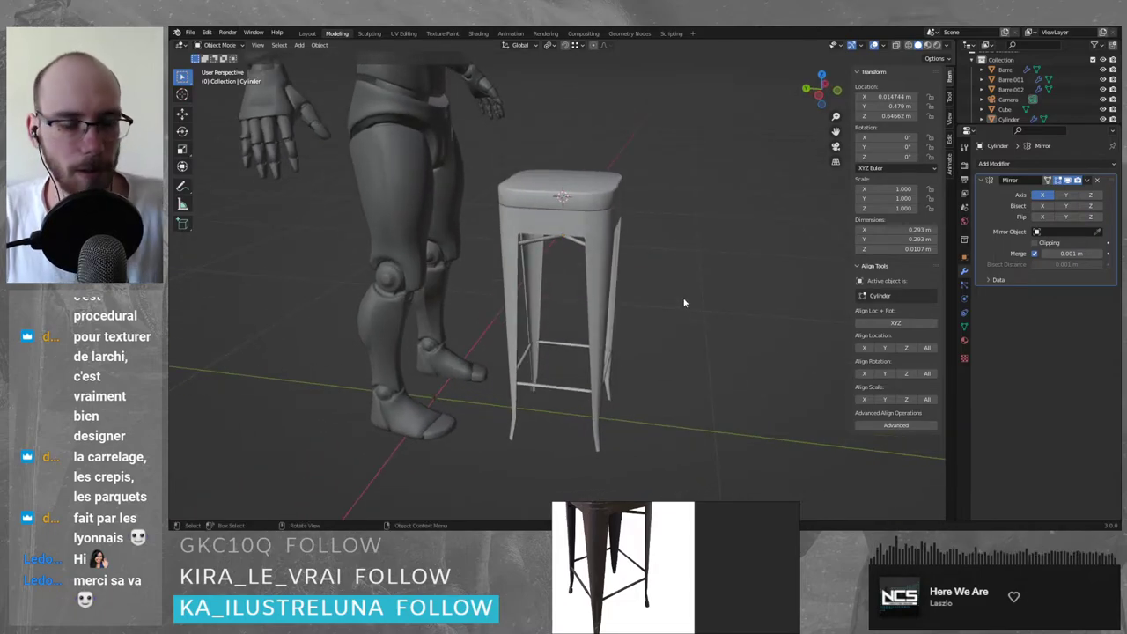
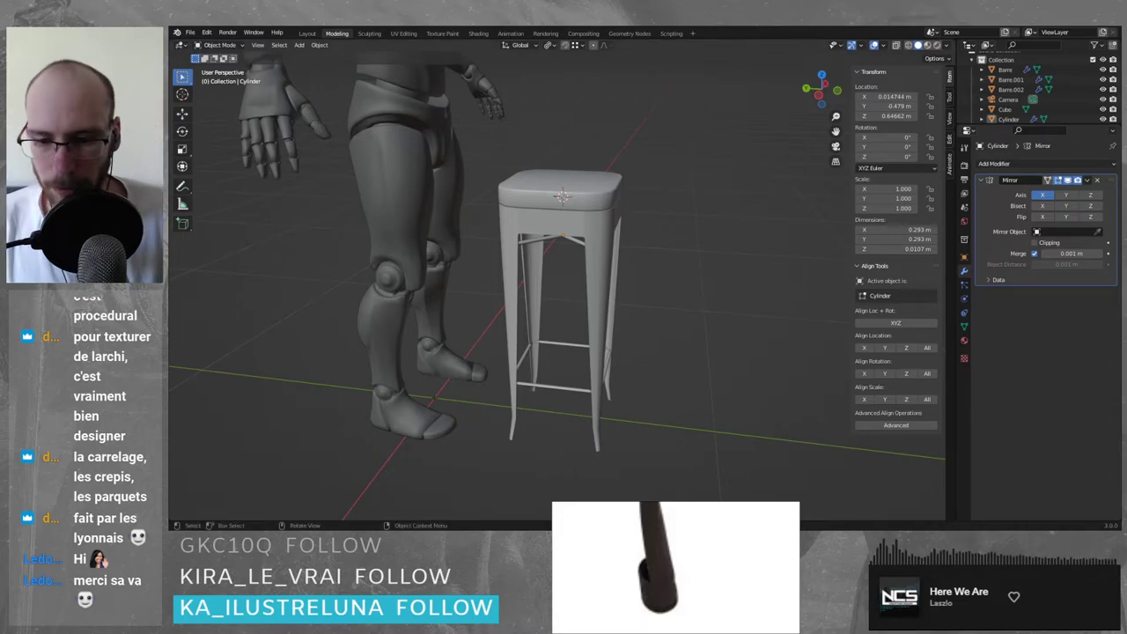
scroll(562, 287, up, 5)
middle_drag(564, 68, 591, 412)
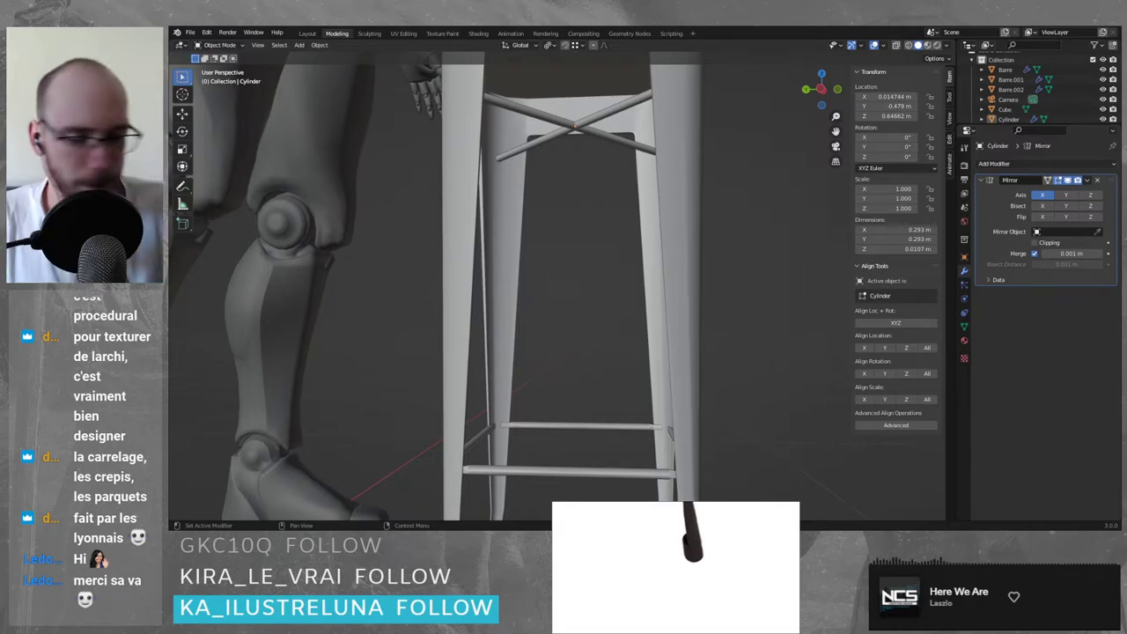
scroll(619, 407, down, 4)
middle_drag(618, 407, 557, 487)
- Edit the stool legs and add one loop cut near the foot of one leg, slid to a factor of about -0.621
scroll(599, 315, up, 10)
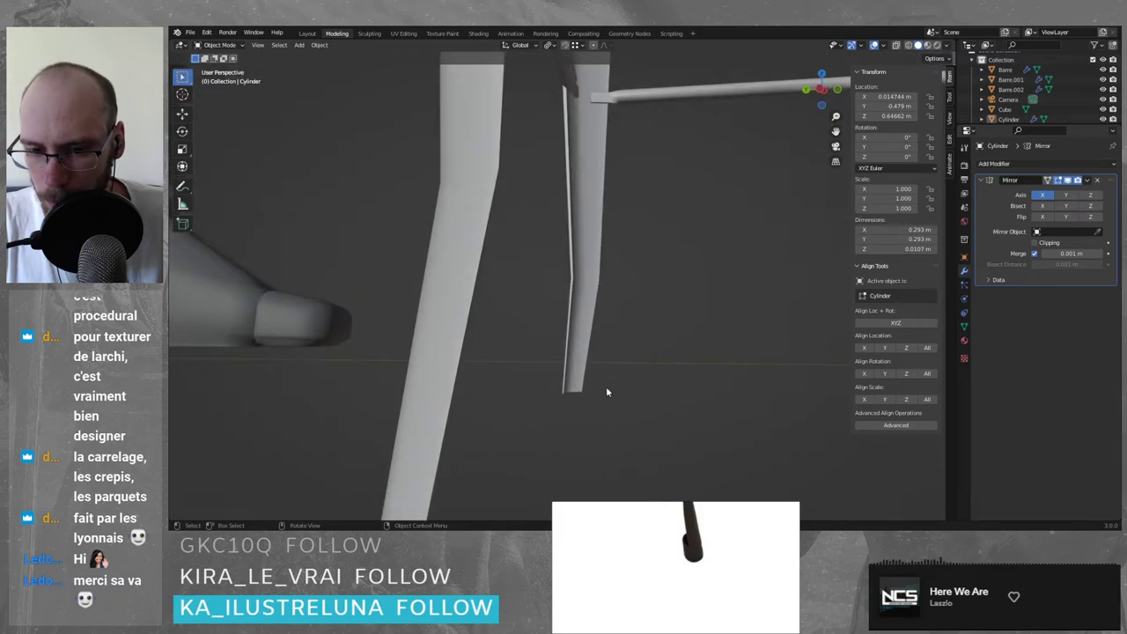
middle_drag(606, 392, 523, 339)
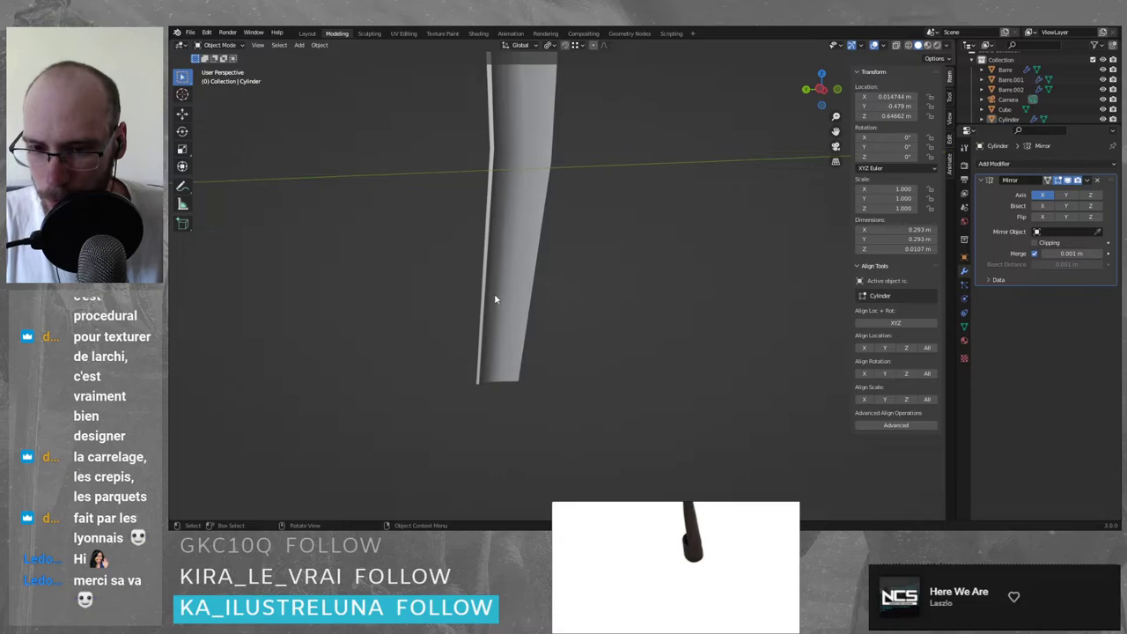
key(shift+a)
right_click(625, 242)
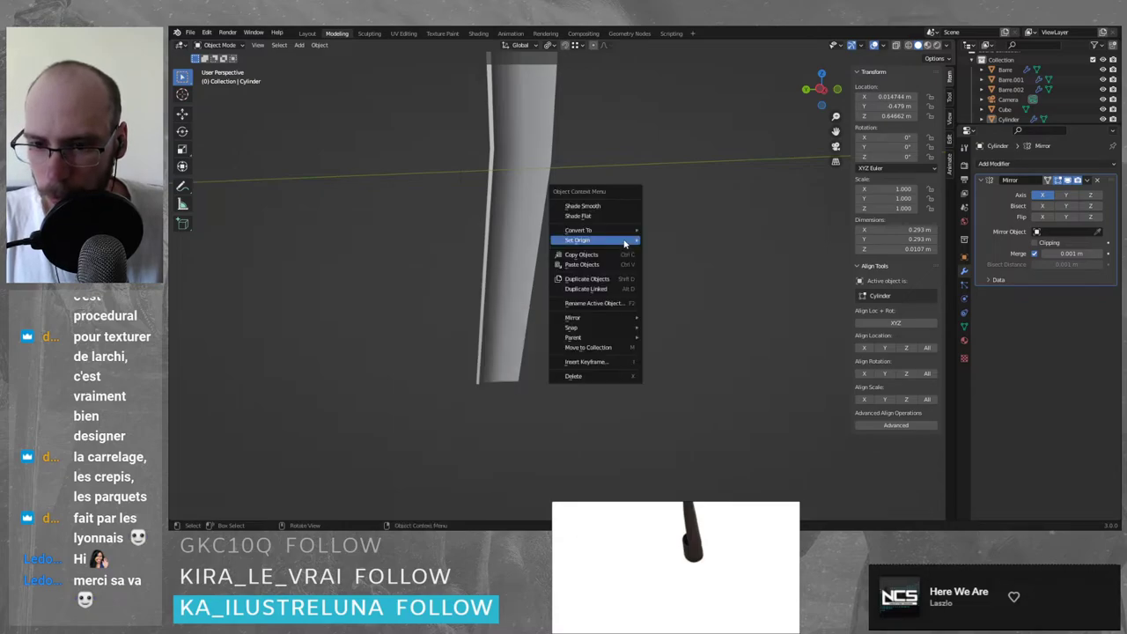
click(530, 236)
key(Tab)
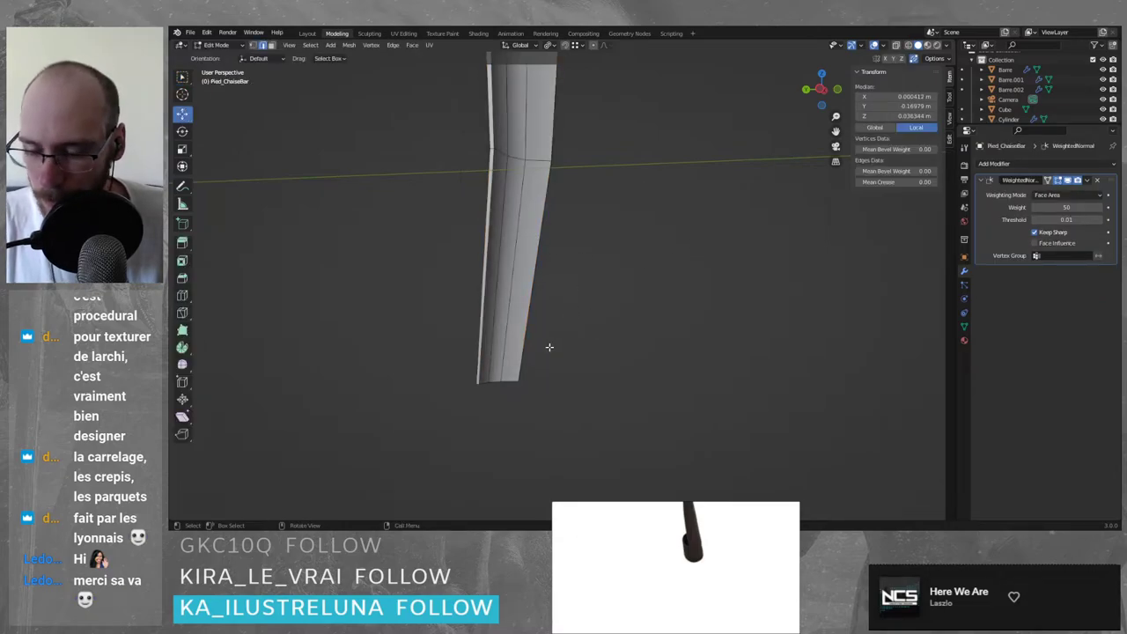
key(ctrl+r)
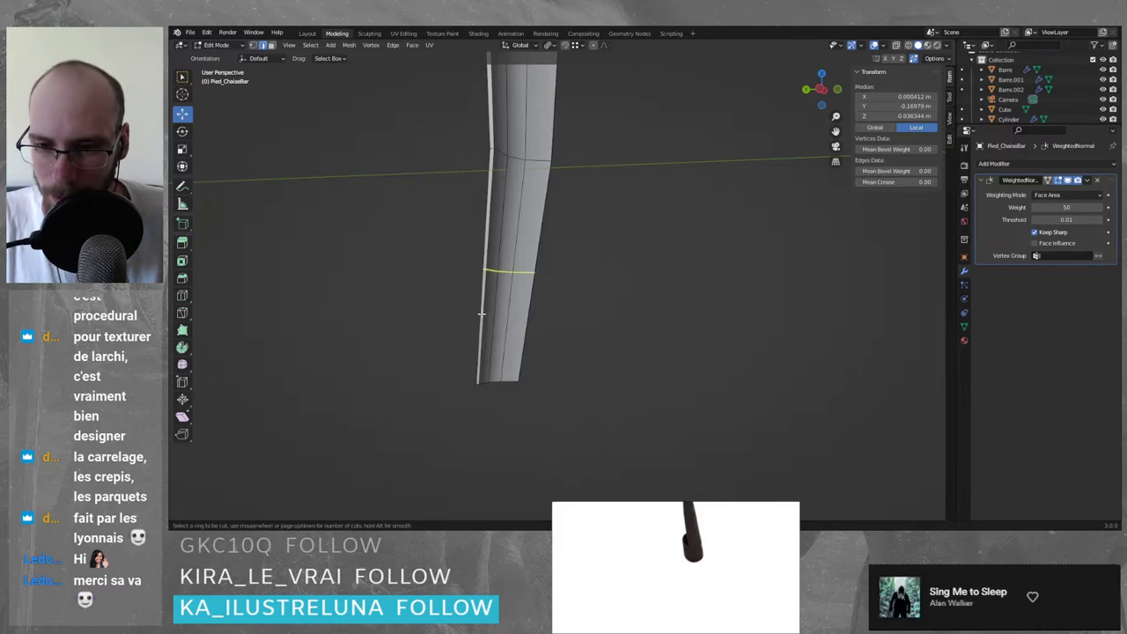
click(483, 317)
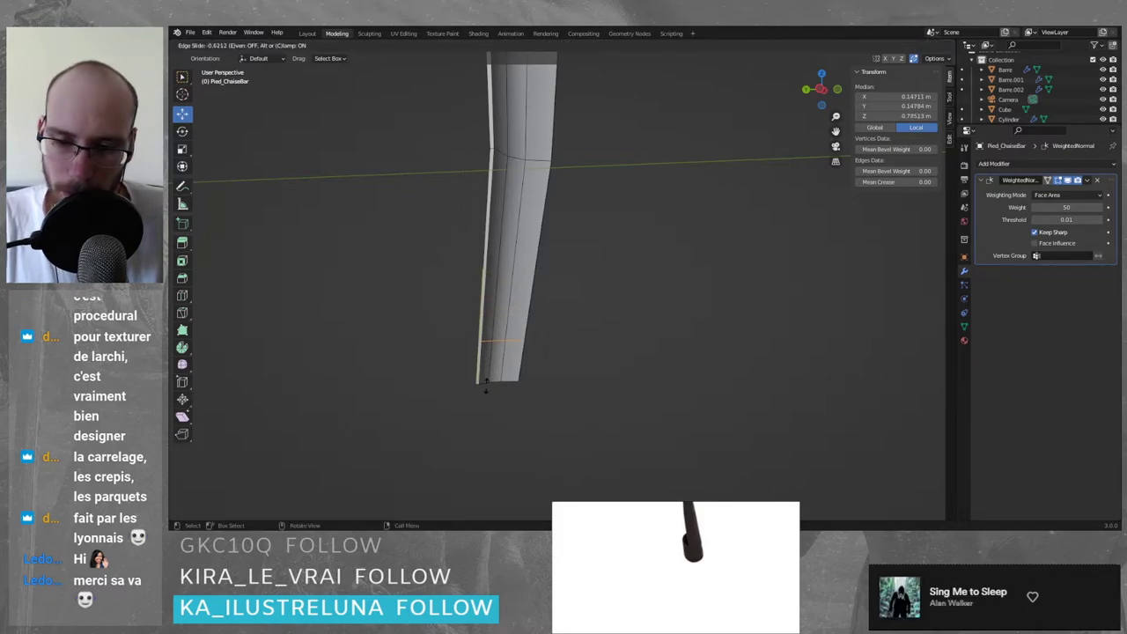
click(485, 388)
scroll(606, 336, down, 5)
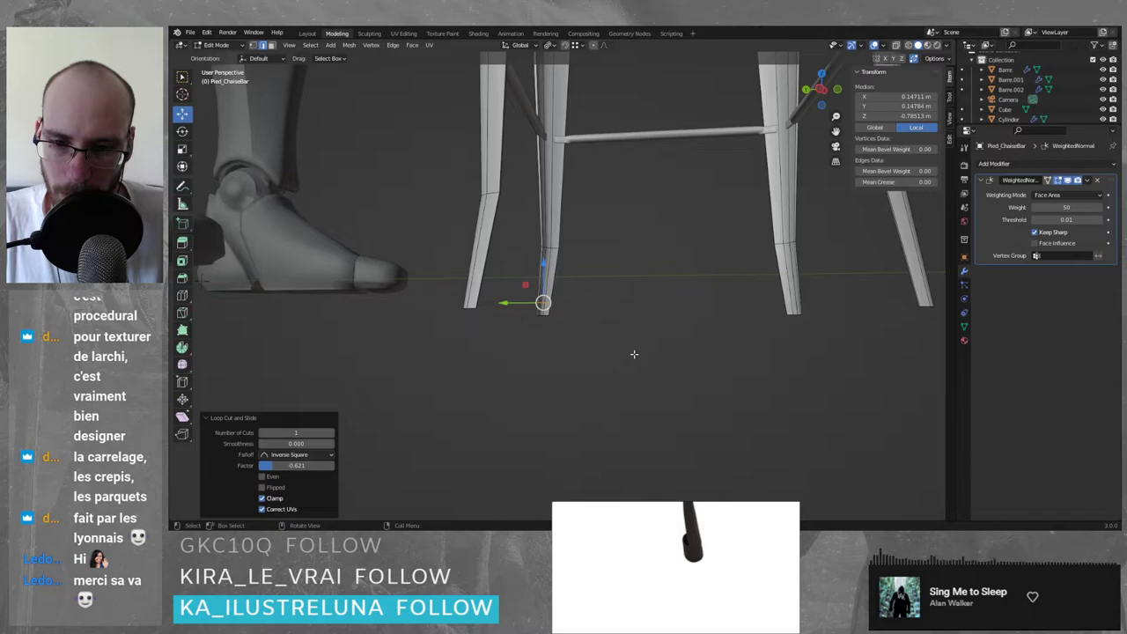
- Add a centred loop cut to the bent lower section of each of the other three legs
key(ctrl+r)
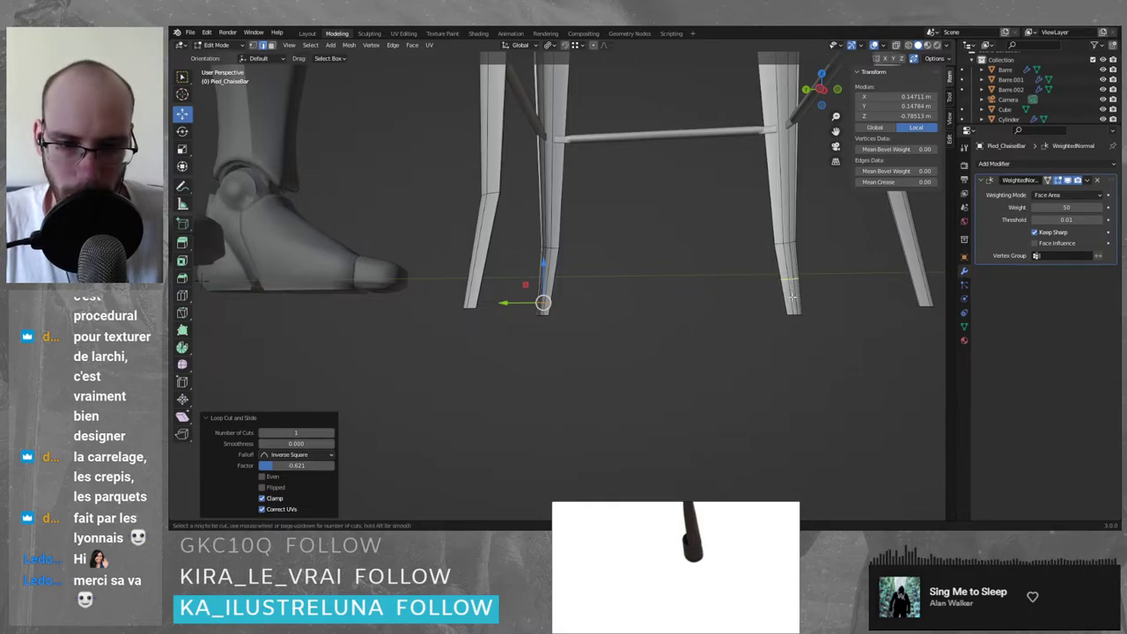
click(792, 297)
right_click(791, 297)
key(ctrl+r)
click(910, 265)
right_click(910, 265)
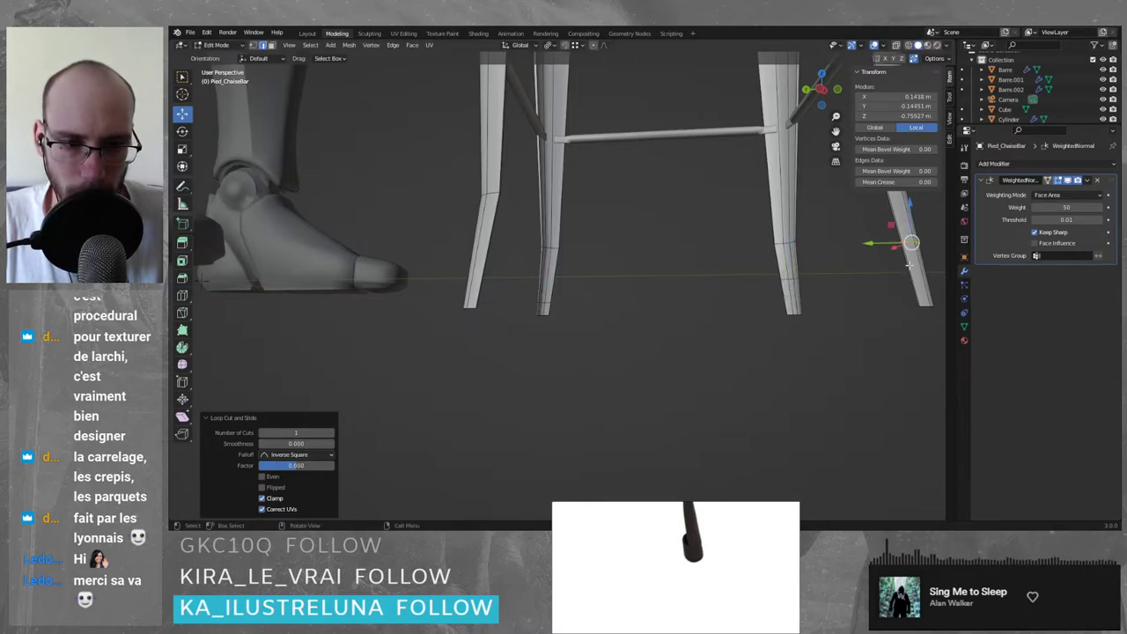
click(480, 256)
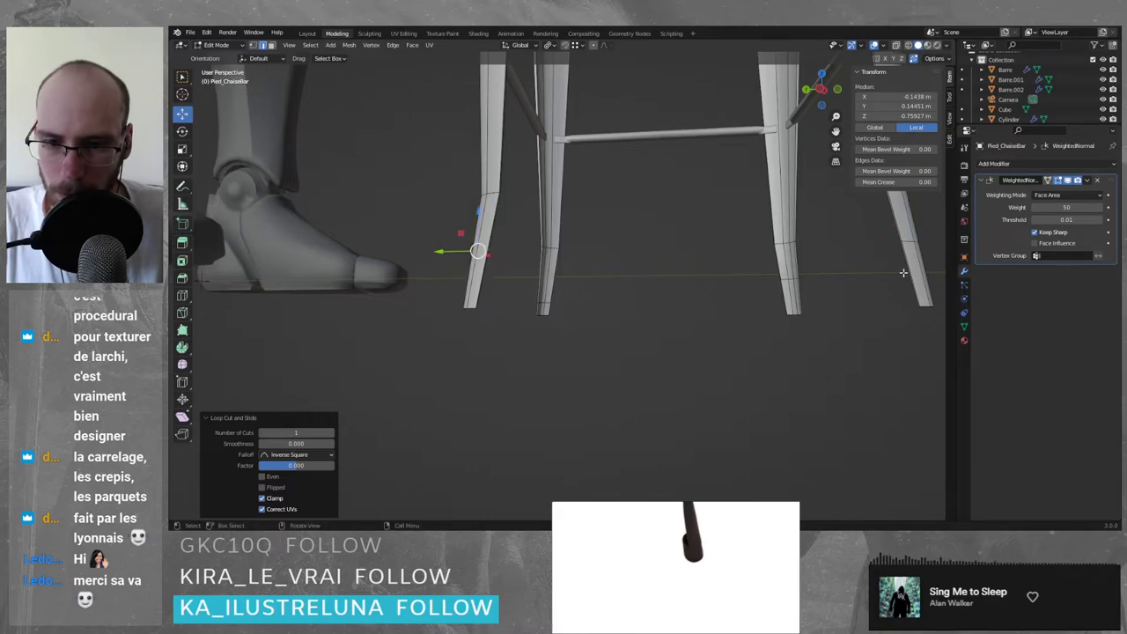
- Select the centred loops on the lower sections of three legs and edge slide them by a factor of about 0.492
shift+click(907, 240)
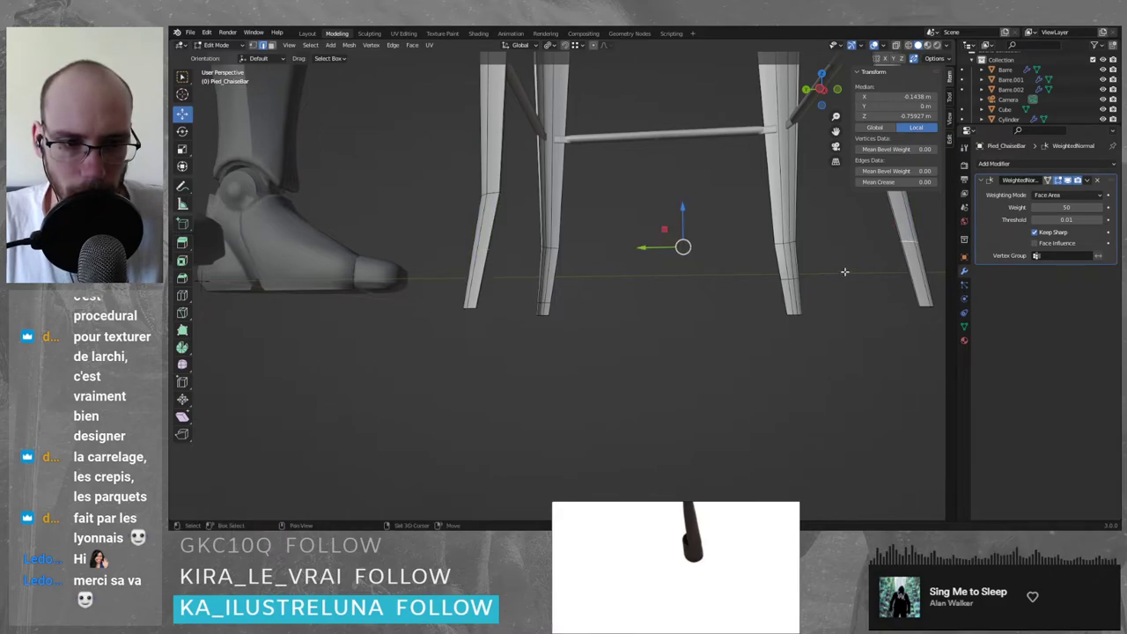
shift+click(789, 279)
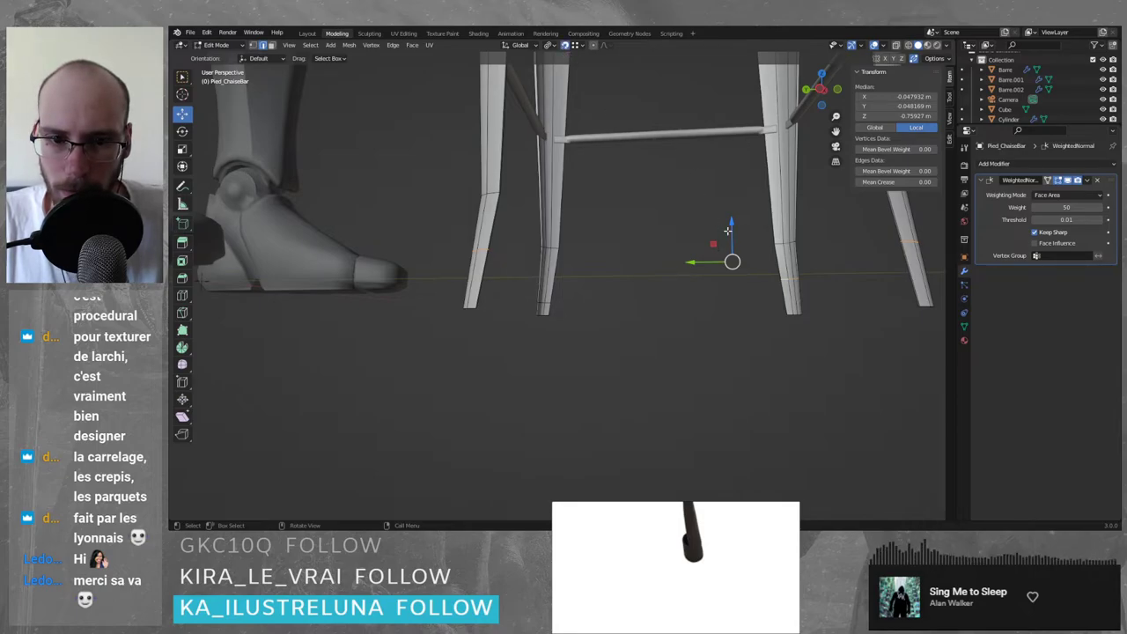
drag(727, 231, 552, 303)
key(ctrl+z)
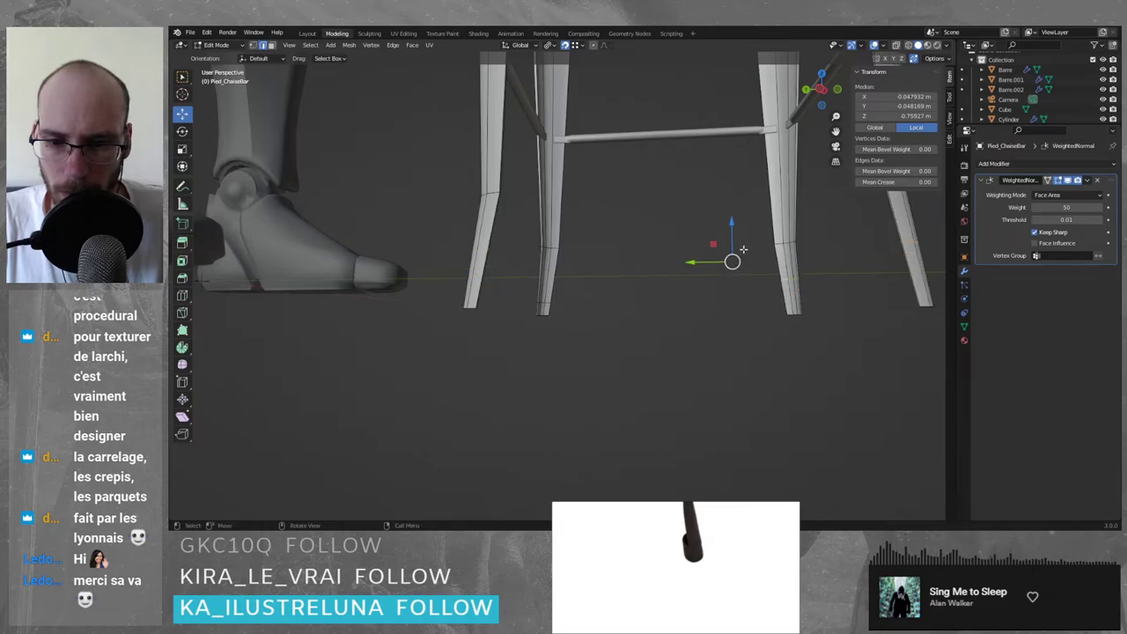
key(z)
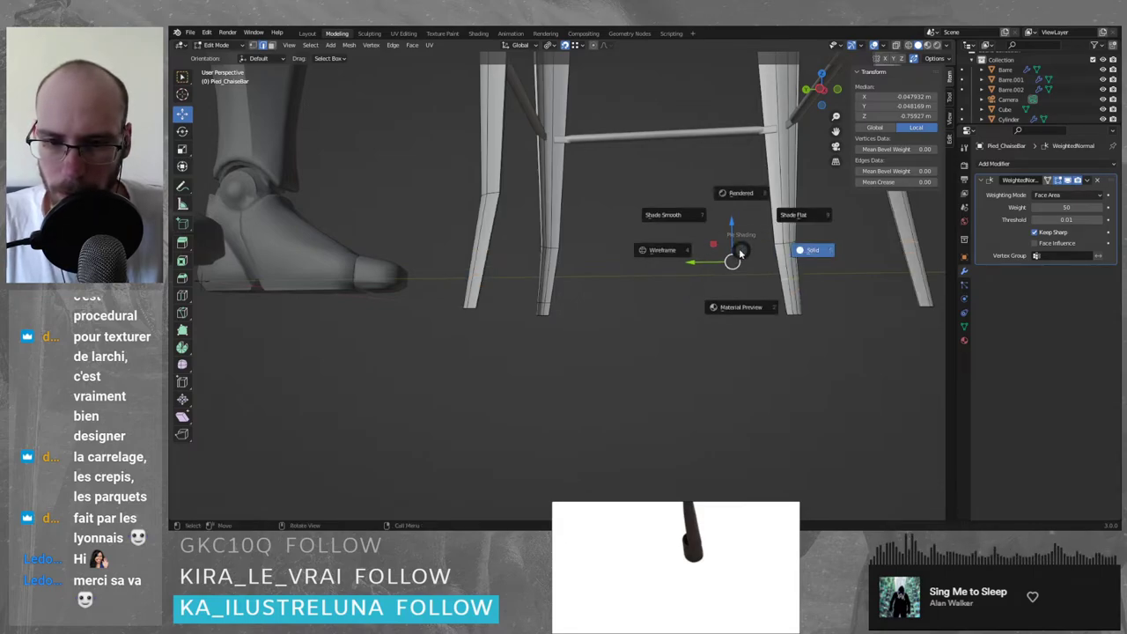
key(g)
key(g)
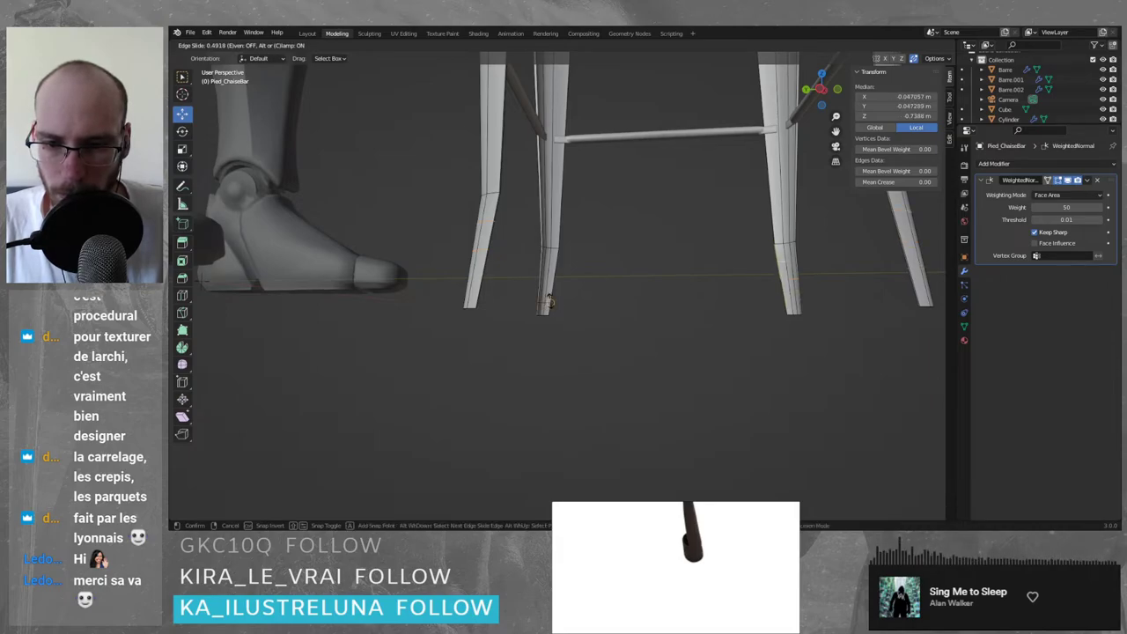
click(548, 301)
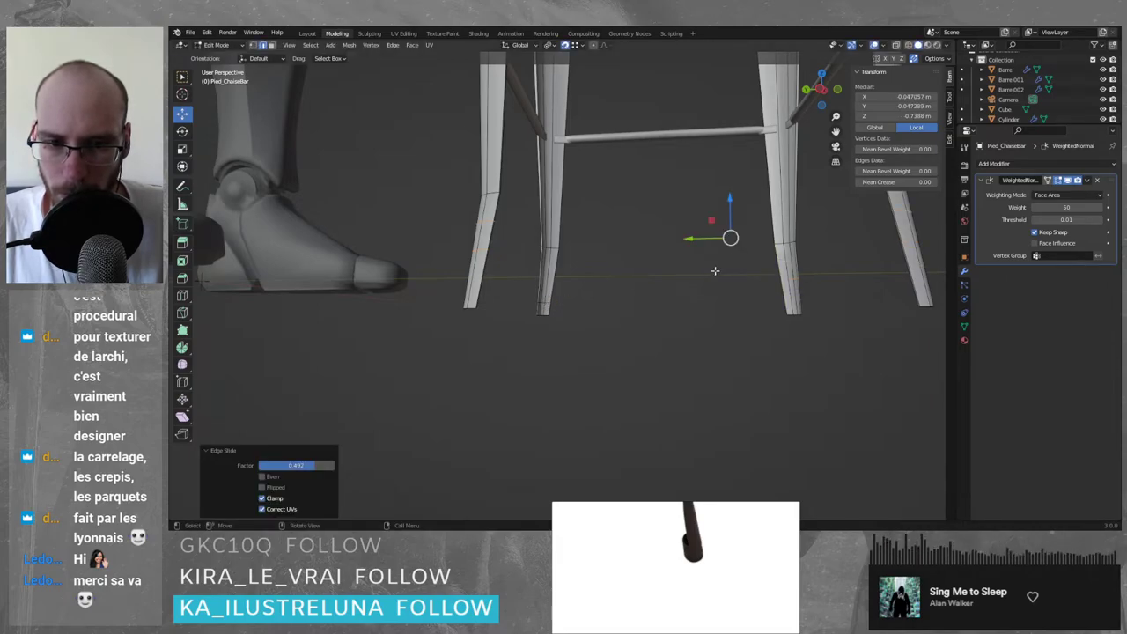
- Edge slide the loops on the three legs toward the feet by a factor of about -0.883
drag(730, 209, 738, 284)
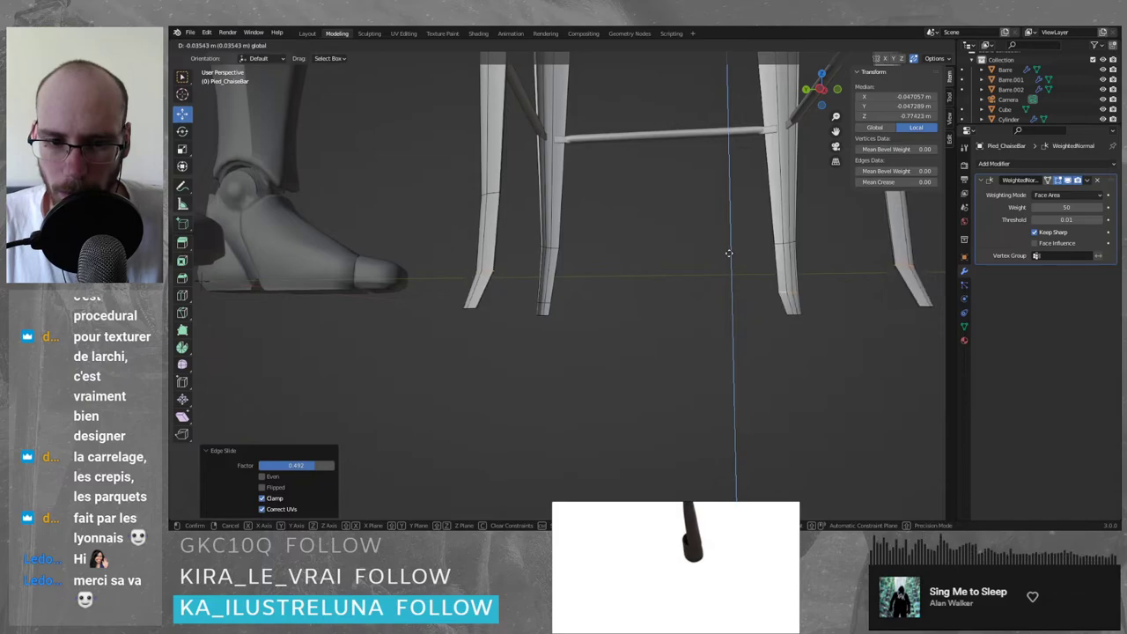
key(ctrl+z)
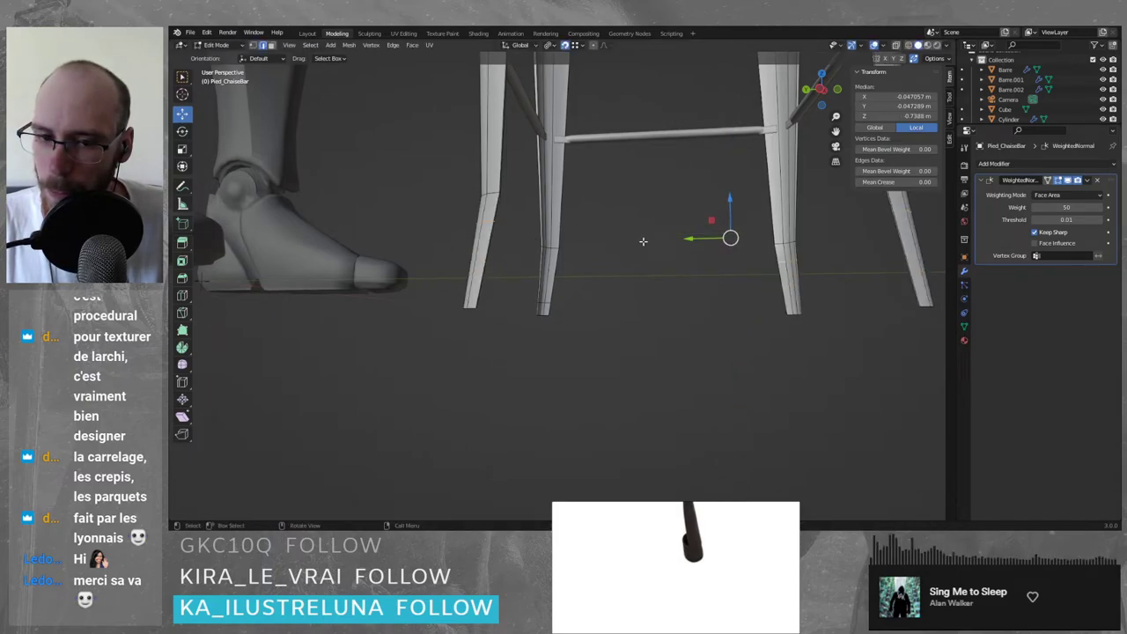
key(g)
key(g)
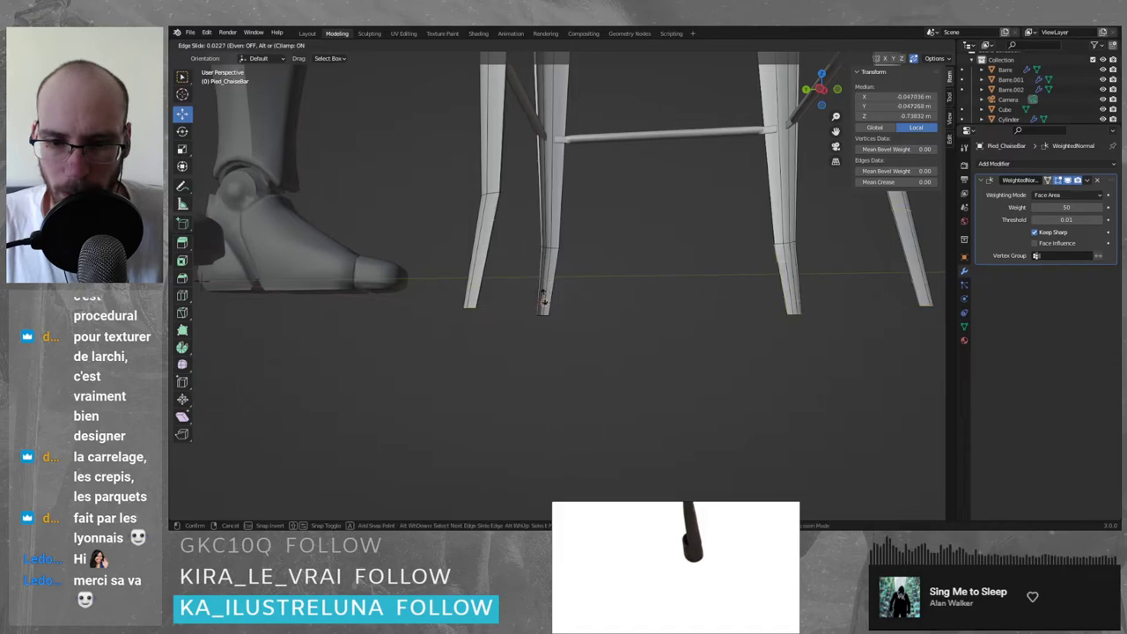
click(643, 275)
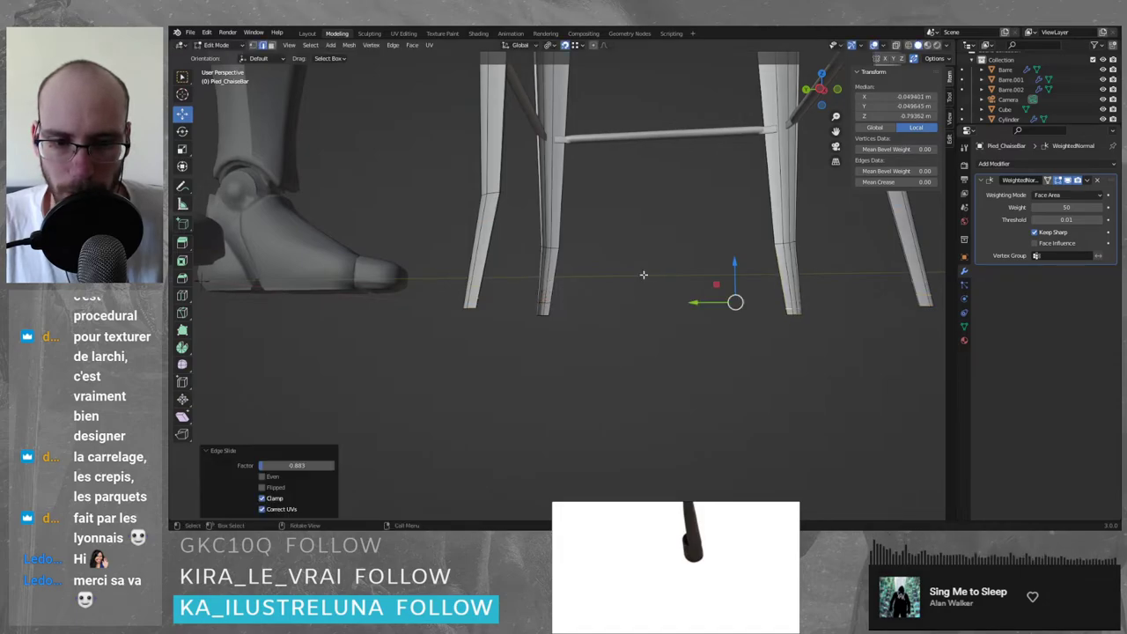
- Copy the median Z of the first leg's foot loop and apply -0.78513 m to another leg's foot loop
click(546, 301)
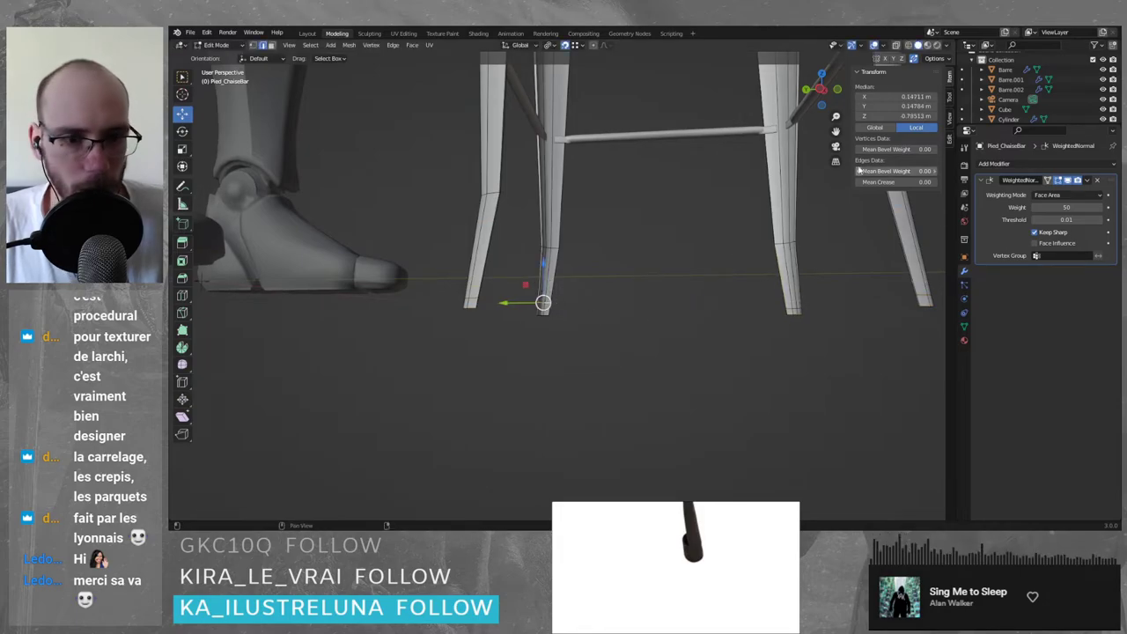
double_click(909, 115)
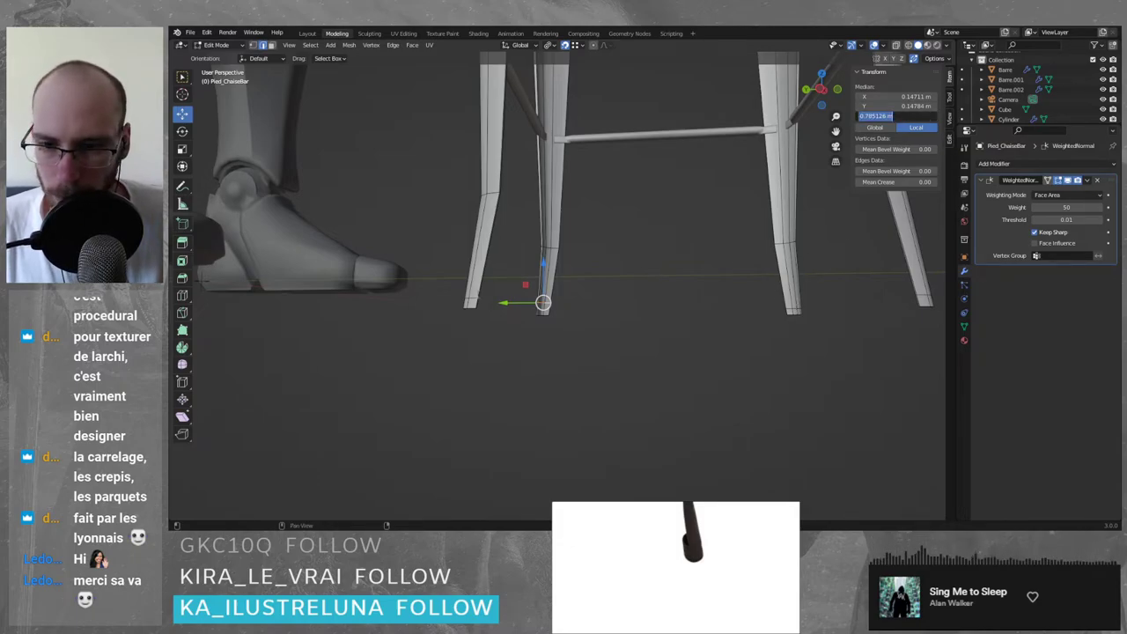
key(Escape)
click(472, 301)
middle_drag(507, 302, 463, 311)
click(889, 117)
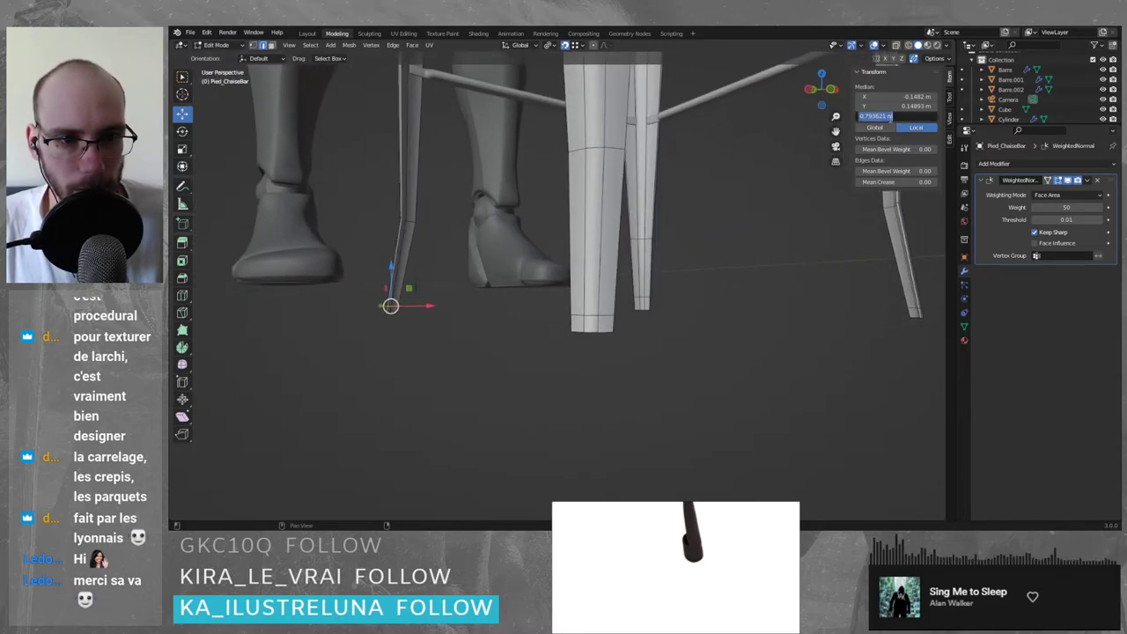
key(ctrl+v)
key(Return)
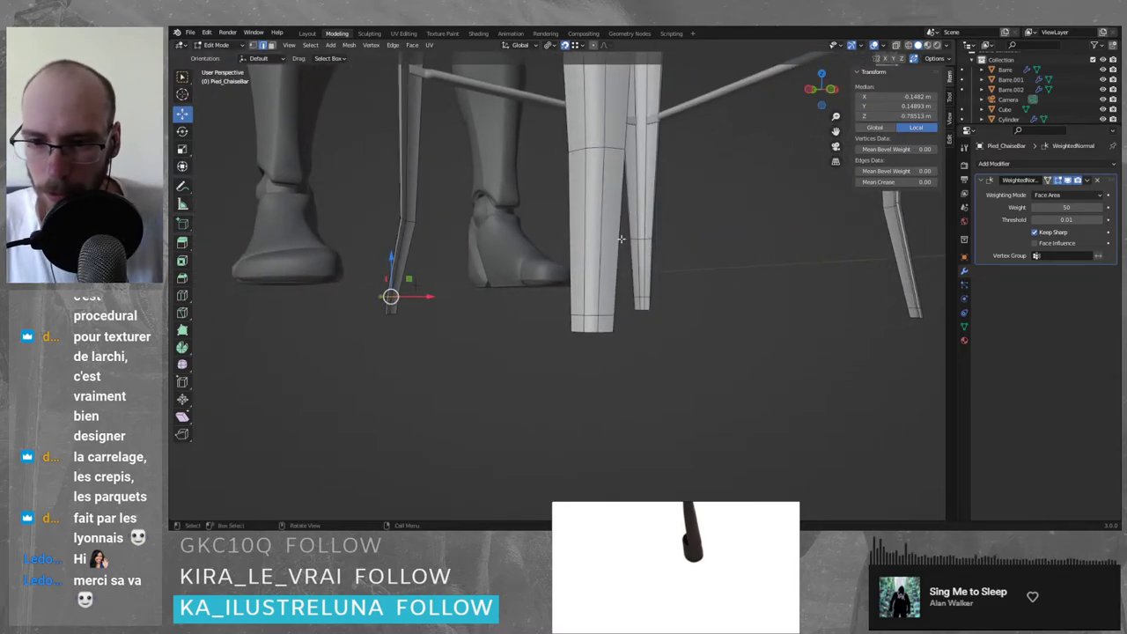
- Edge slide that same foot loop slightly along its leg, and set its median Z to -0.78513 m again
middle_drag(528, 238, 578, 268)
key(g)
key(g)
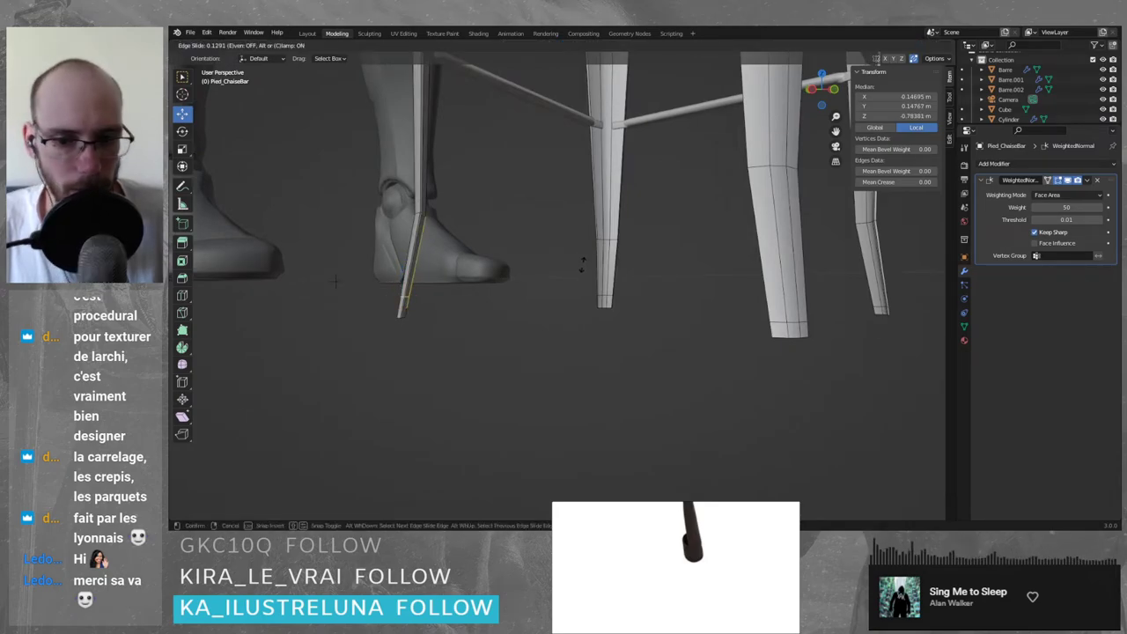
click(584, 267)
click(909, 115)
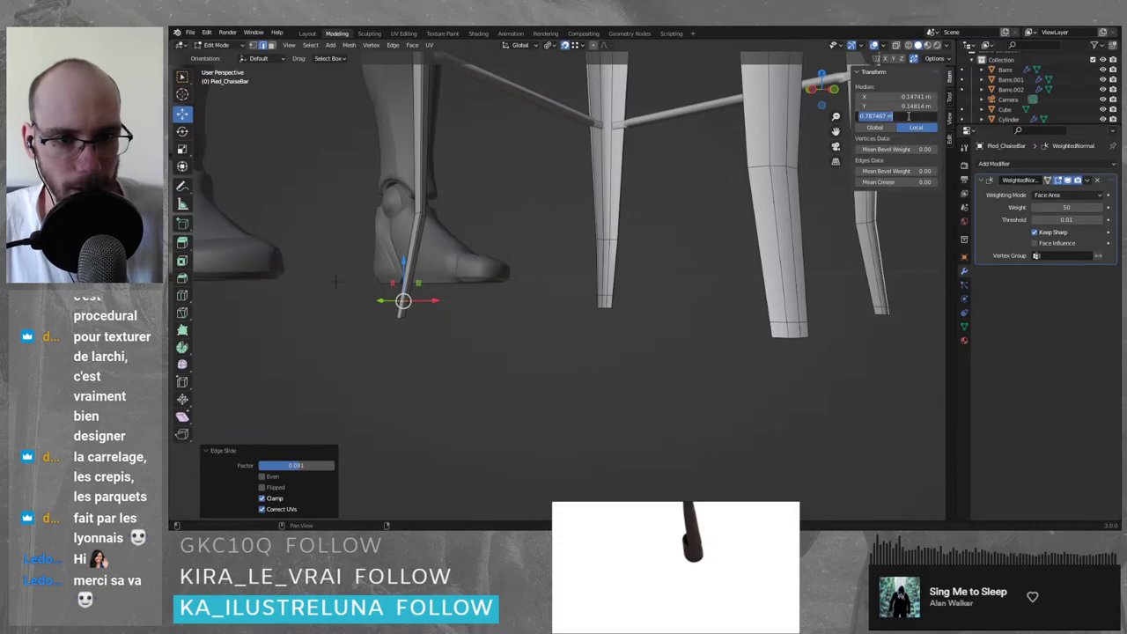
text(0.78513)
key(Return)
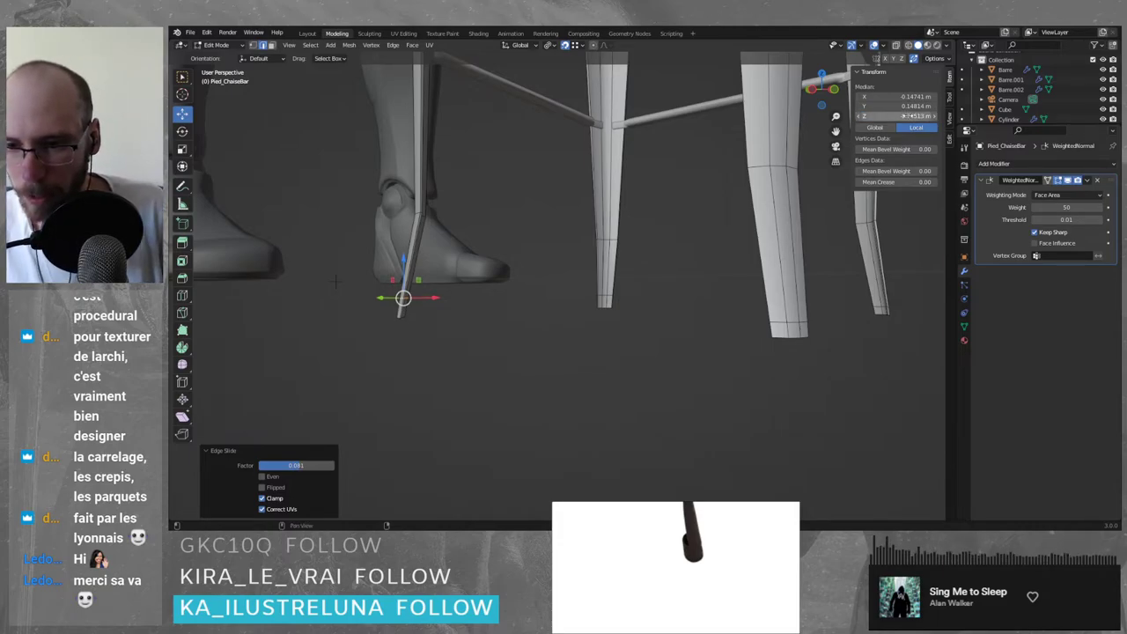
- Undo the height edits, edge slides and loop cuts made on the lower sections of the four legs
middle_drag(612, 271, 715, 294)
key(ctrl+z)
key(ctrl+z)
key(ctrl+z)
key(ctrl+z)
key(ctrl+z)
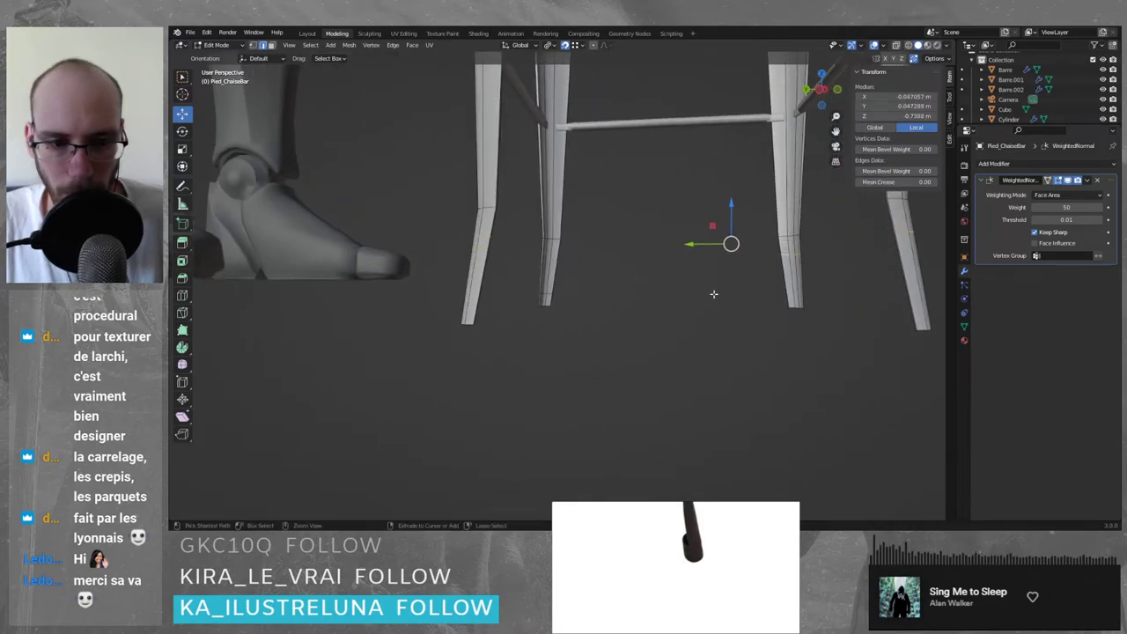
key(ctrl+z)
key(ctrl+z)
key(ctrl+z)
key(ctrl+z)
key(ctrl+z)
key(ctrl+z)
key(ctrl+z)
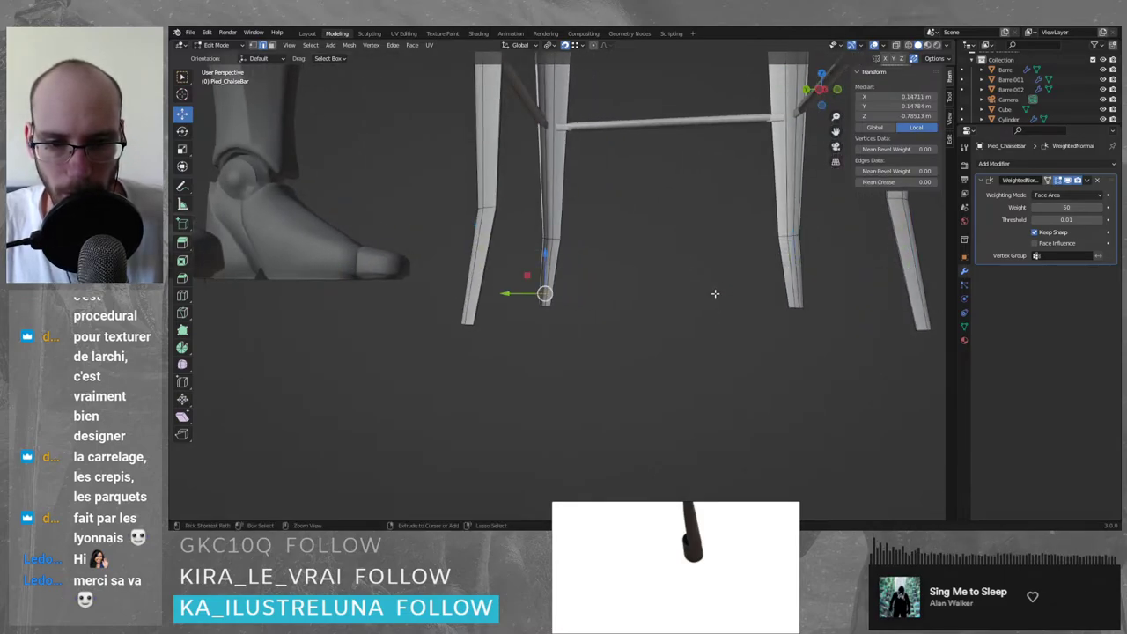
- Add one centred loop cut across the bent lower section of each of the four stool legs
key(ctrl+r)
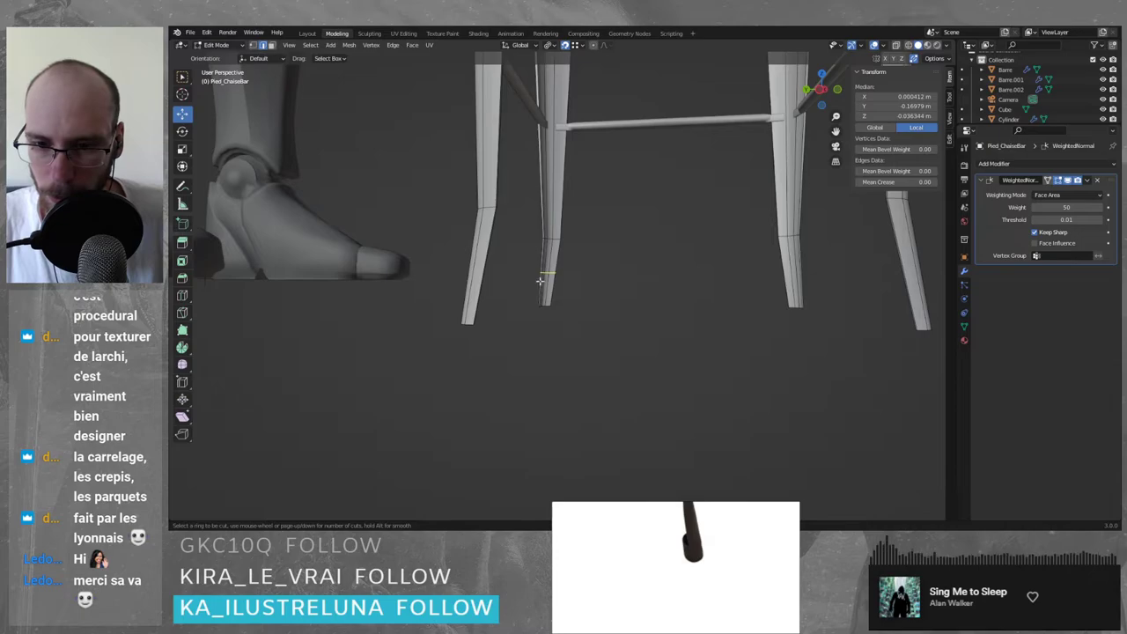
click(540, 281)
right_click(540, 281)
key(ctrl+r)
click(784, 279)
right_click(783, 279)
key(ctrl+r)
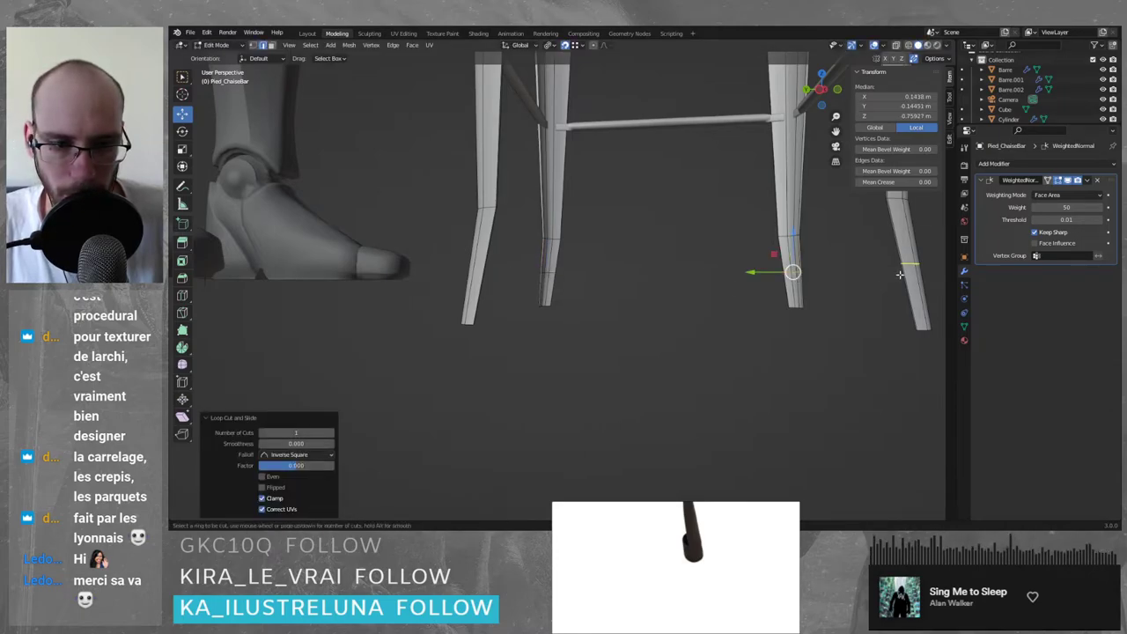
click(900, 275)
key(ctrl+r)
click(480, 270)
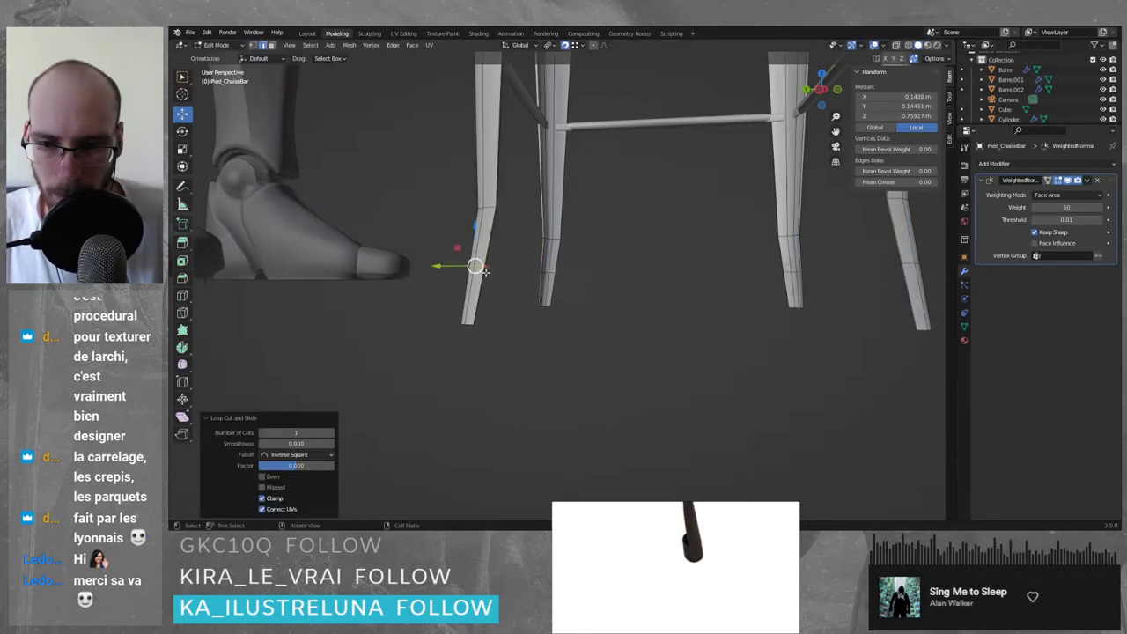
- Select the new loops on all four legs and edge slide them together toward the feet by a factor of about -0.664
alt+shift+click(551, 272)
alt+shift+click(793, 271)
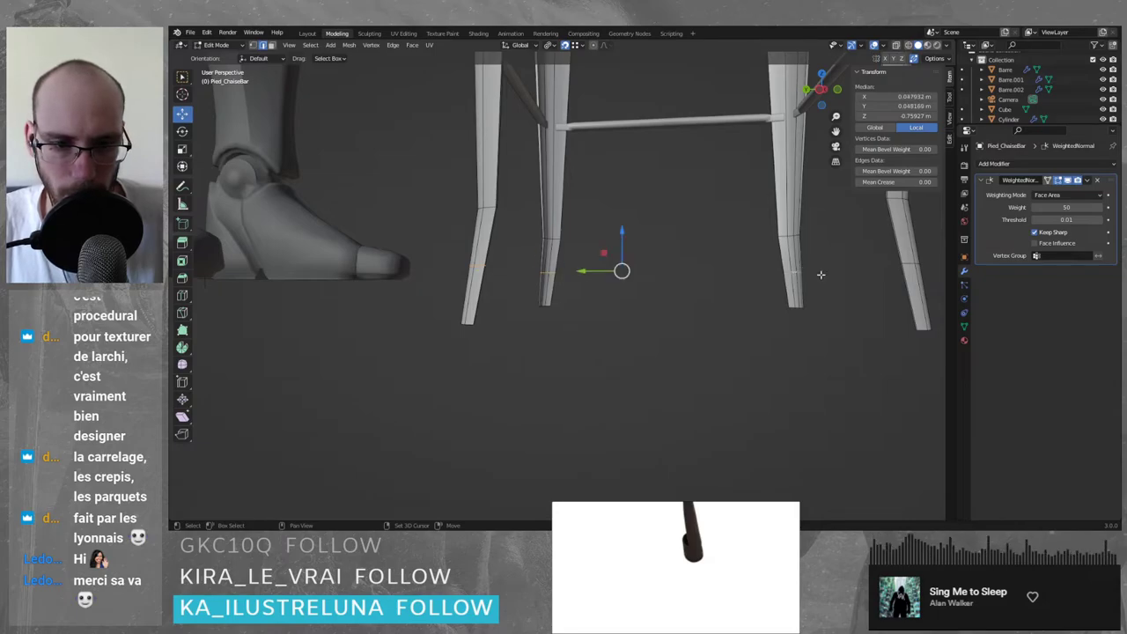
alt+shift+click(910, 264)
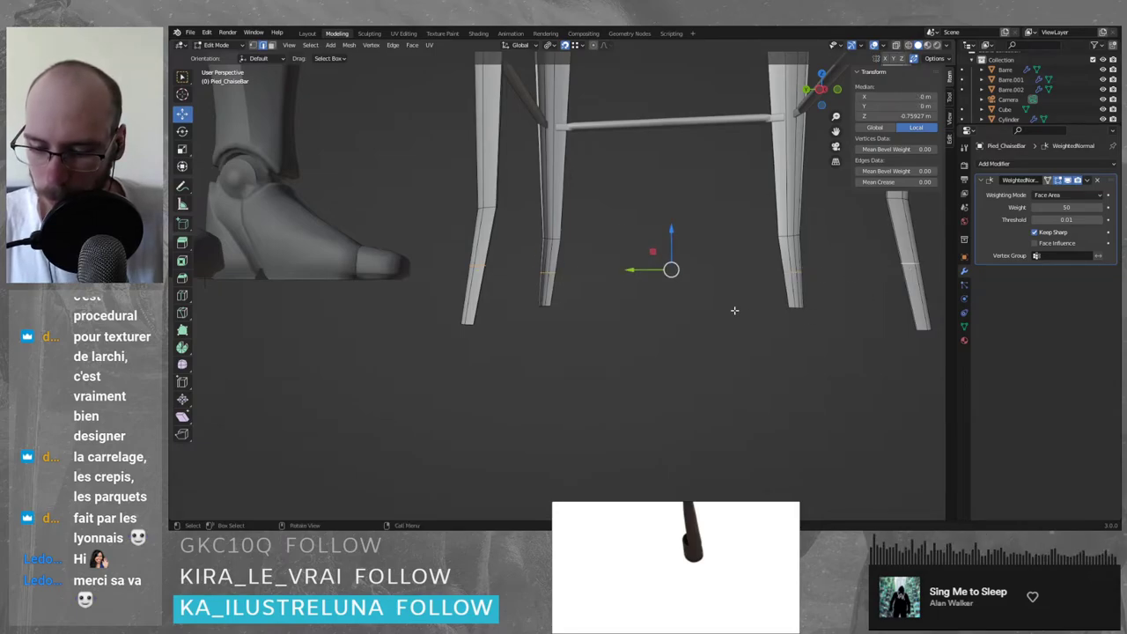
key(g)
key(g)
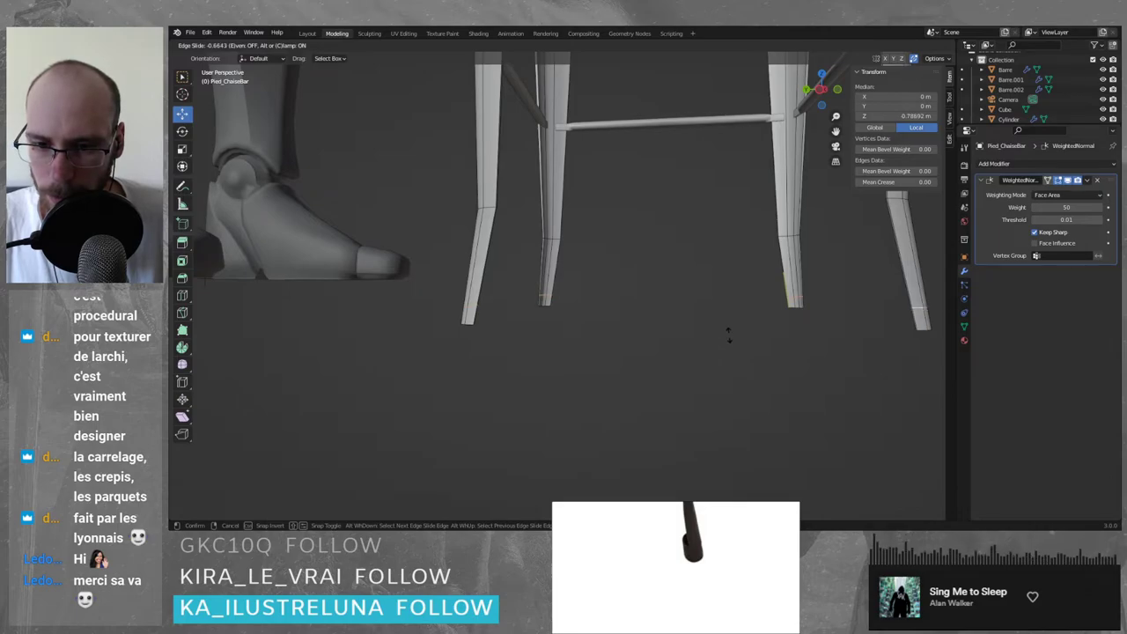
click(728, 335)
- Try to add a lengthwise loop cut to one leg, slid to a factor of 1.000
middle_drag(702, 345, 605, 302)
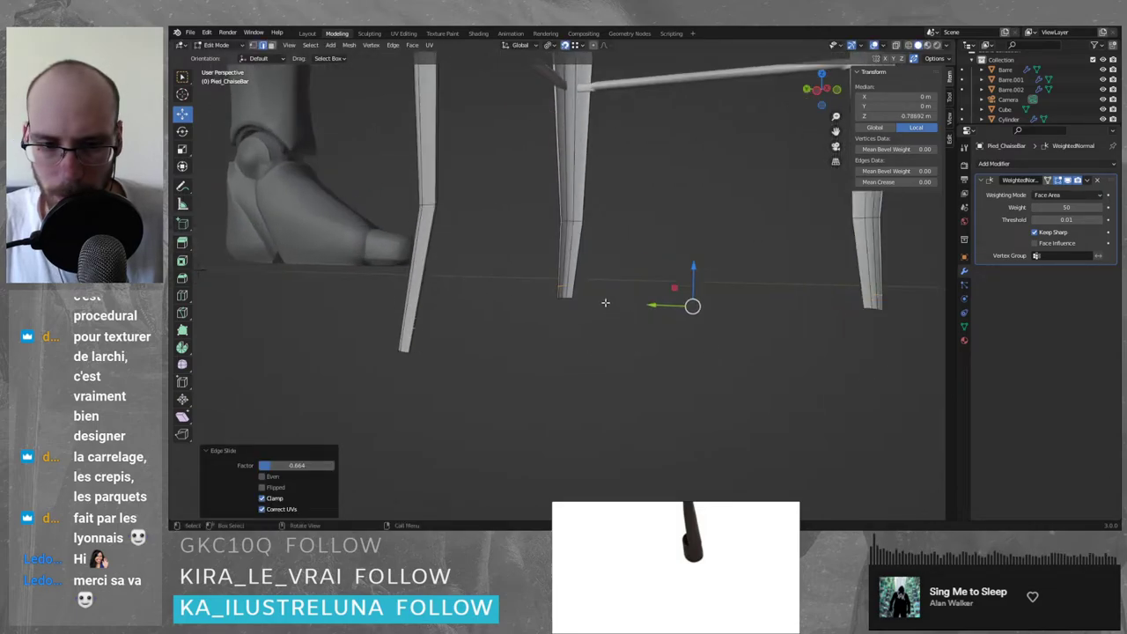
scroll(601, 305, up, 8)
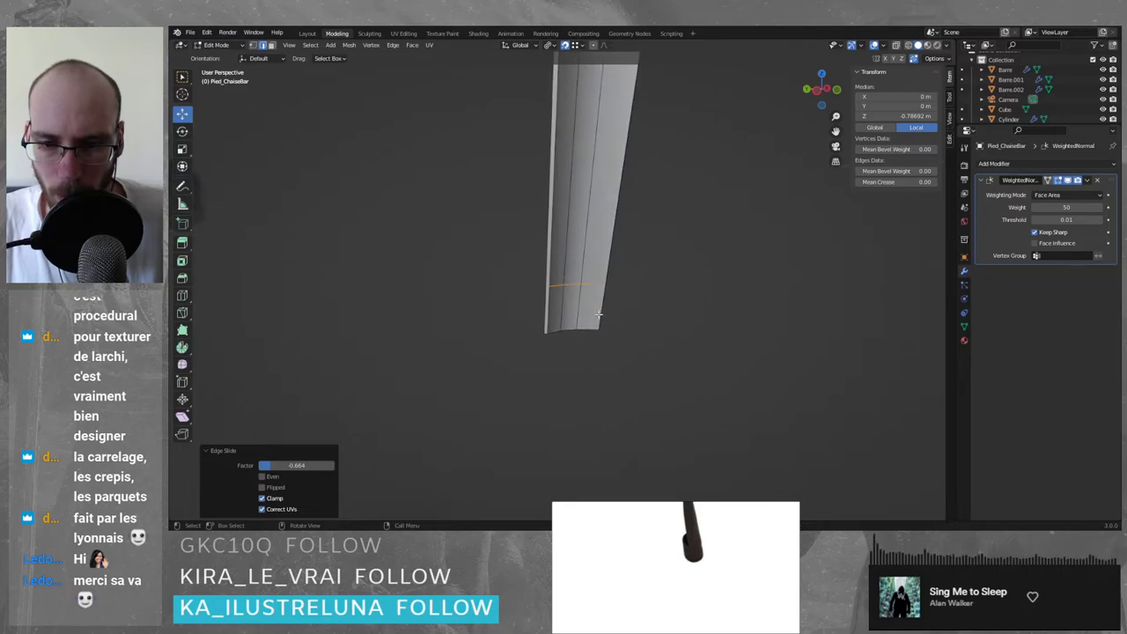
scroll(597, 313, down, 7)
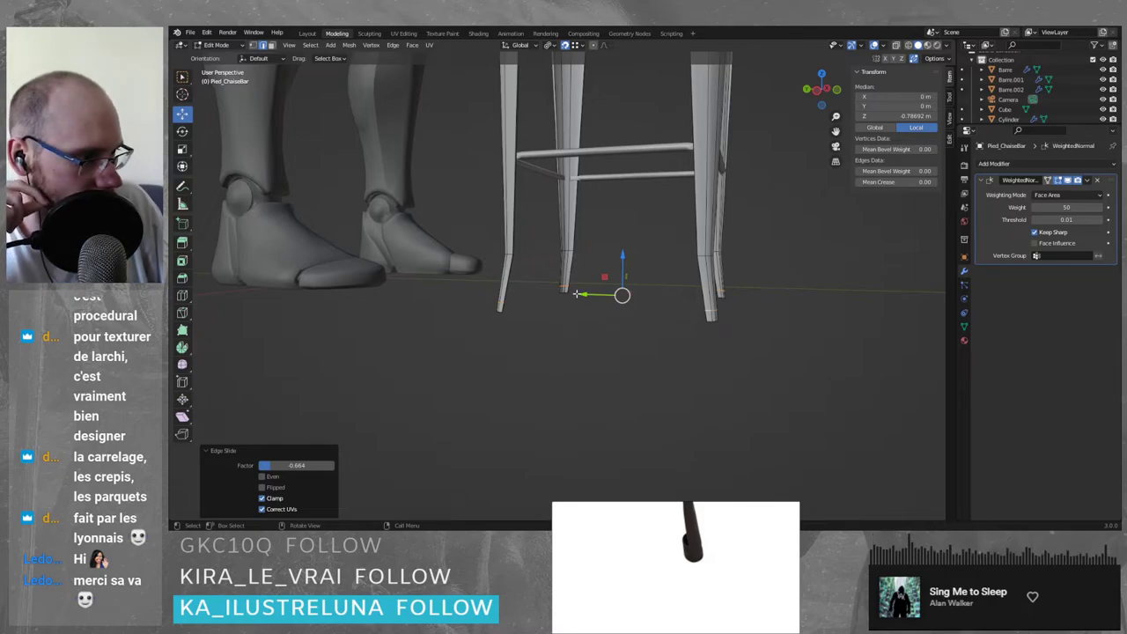
scroll(576, 294, up, 7)
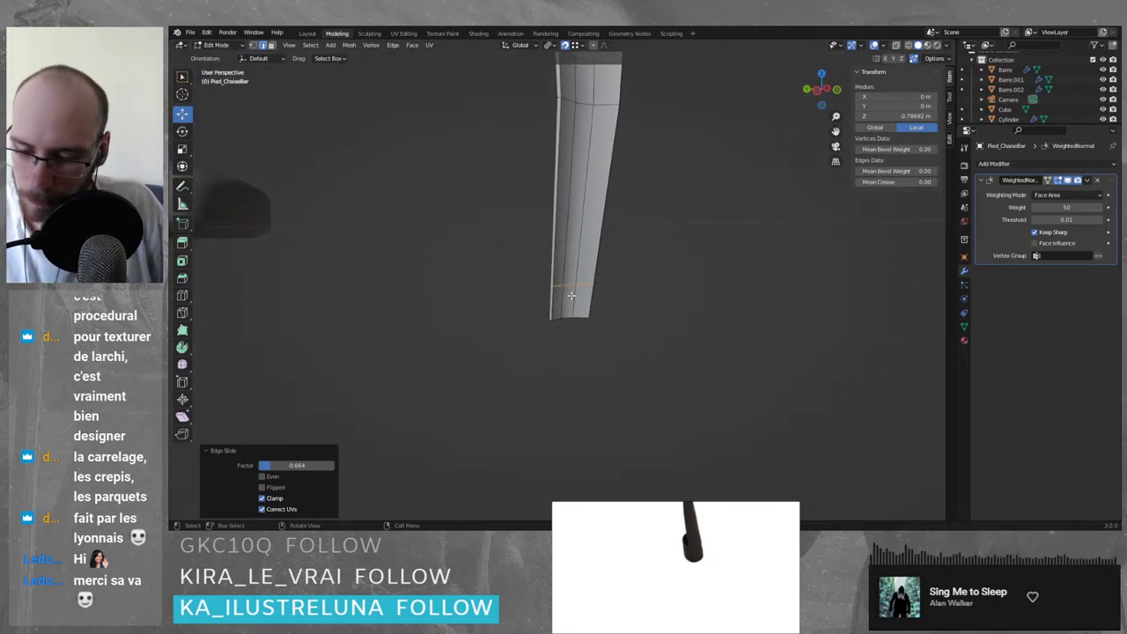
key(ctrl+r)
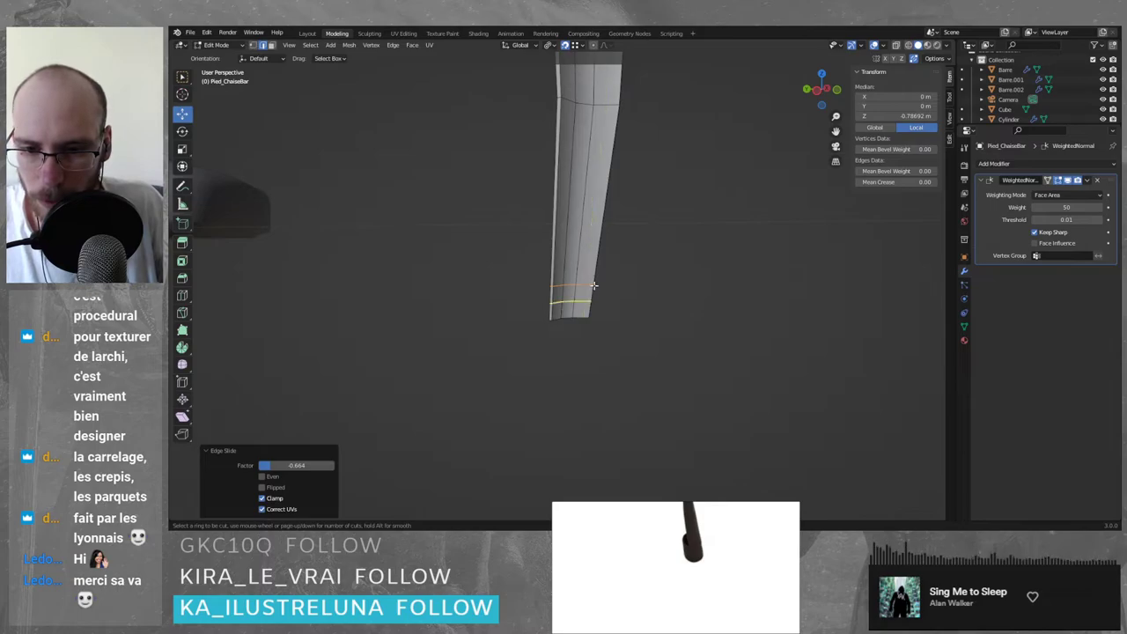
click(588, 283)
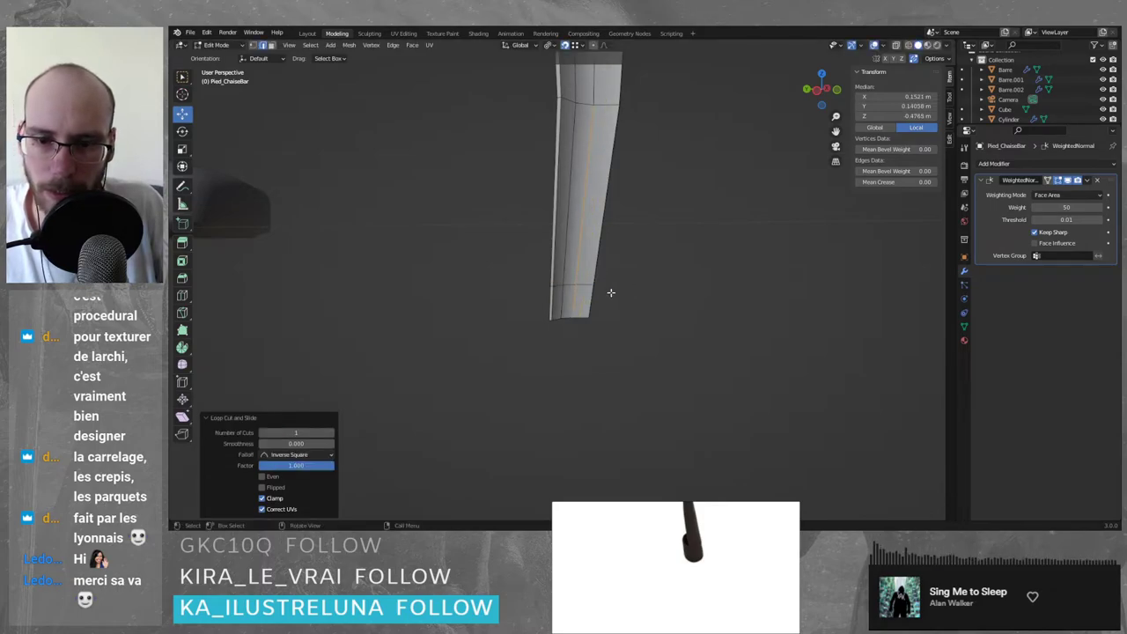
middle_drag(611, 292, 601, 286)
alt+click(590, 283)
key(ctrl+r)
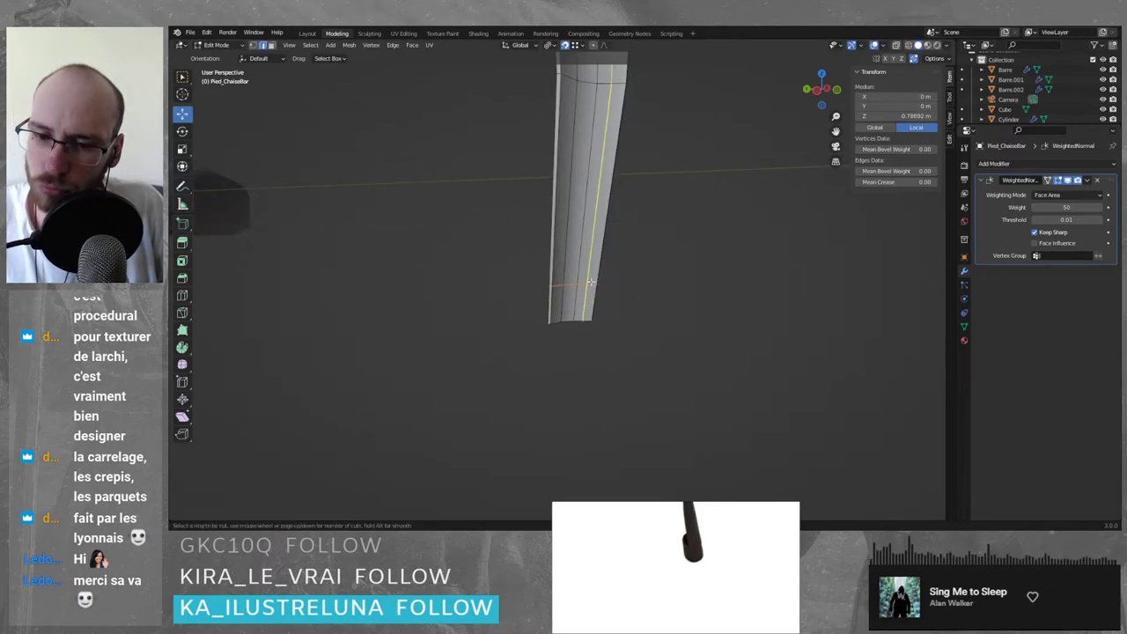
click(591, 282)
click(591, 283)
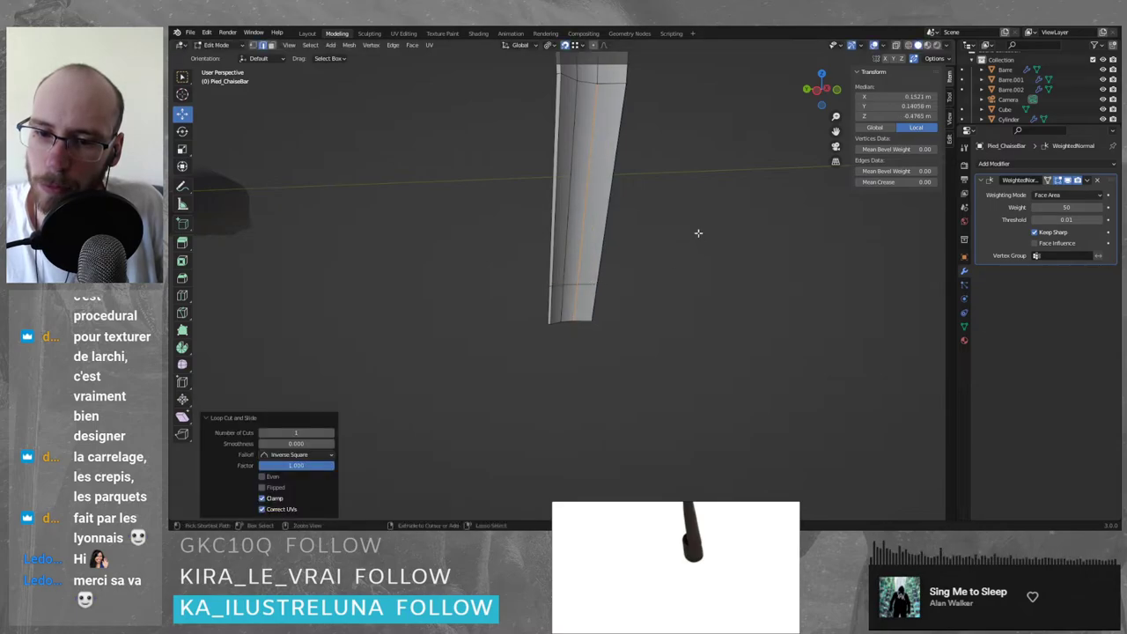
key(ctrl+z)
- Add a centred lengthwise loop cut near the side edge of one leg and isolate the leg object in local view
key(ctrl+r)
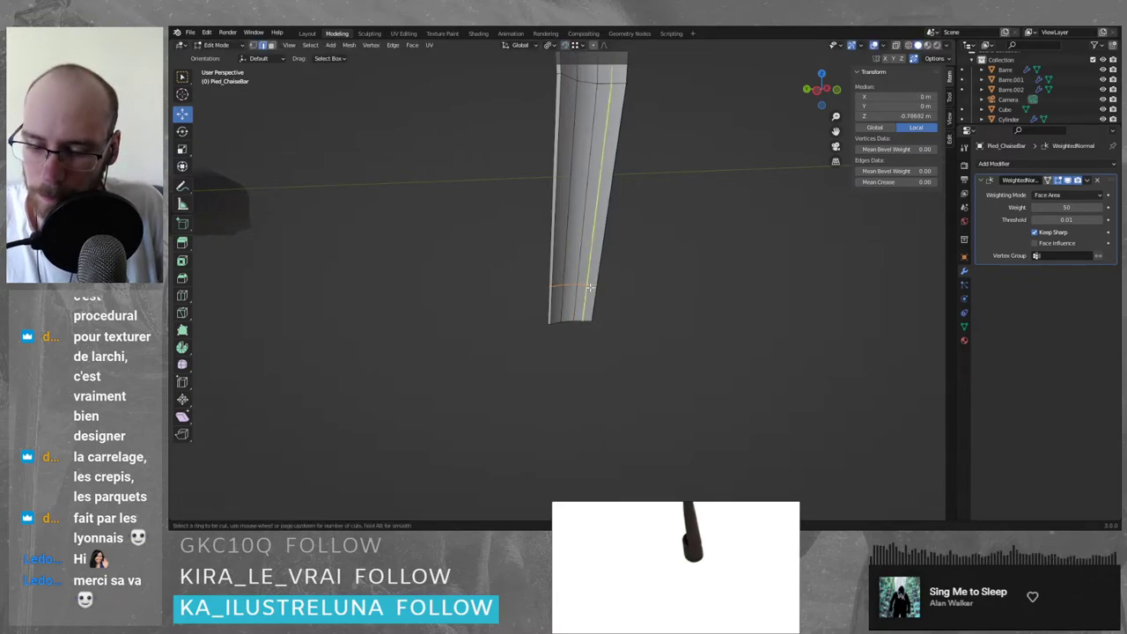
click(586, 285)
right_click(587, 285)
middle_drag(652, 302, 564, 220)
shift+middle_drag(578, 159, 448, 223)
key(KP_Divide)
scroll(447, 223, up, 5)
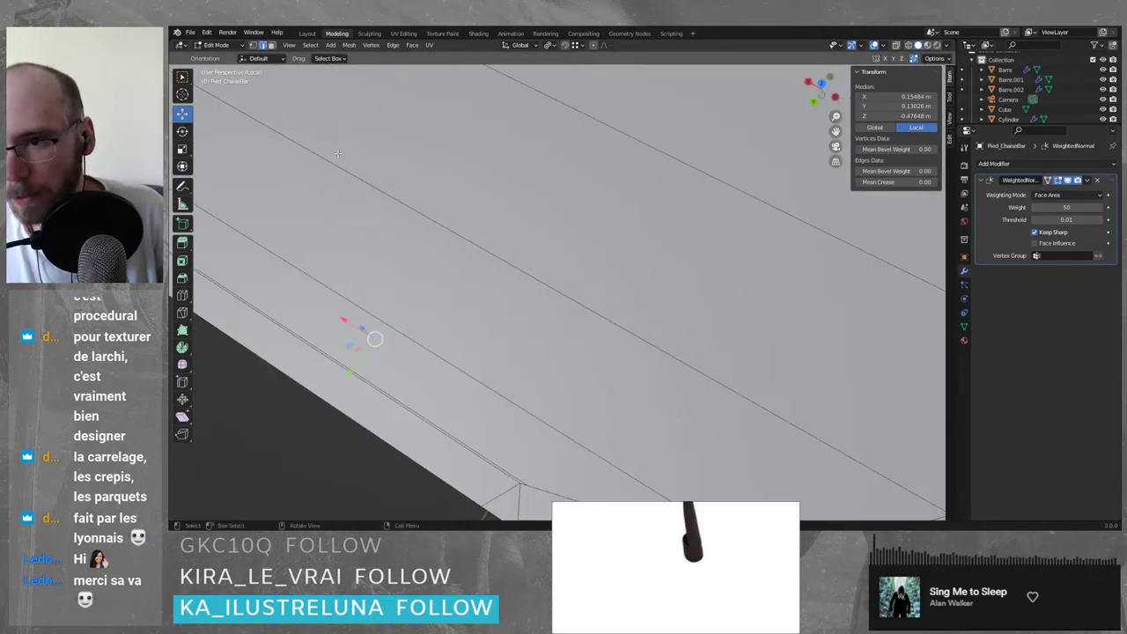
- Leave the isolated local view of the leg frame and return to editing its mesh with the whole stool shown
shift+middle_drag(361, 168, 543, 261)
scroll(635, 275, down, 6)
middle_drag(635, 286, 711, 215)
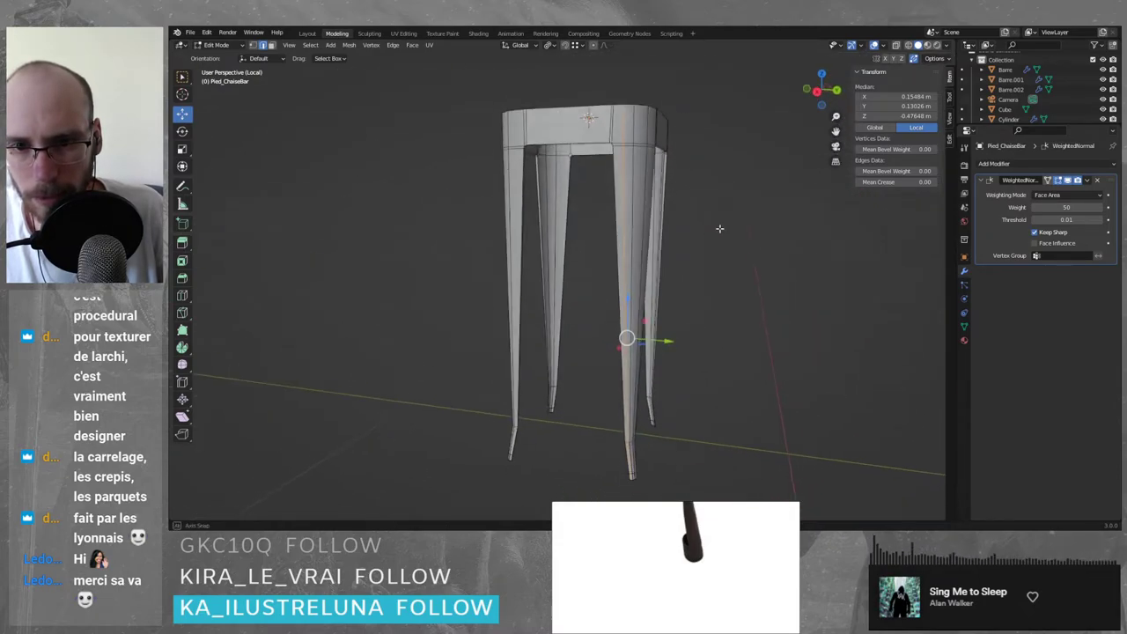
key(Tab)
scroll(712, 252, up, 5)
middle_drag(667, 125, 681, 232)
key(KP_Divide)
key(Tab)
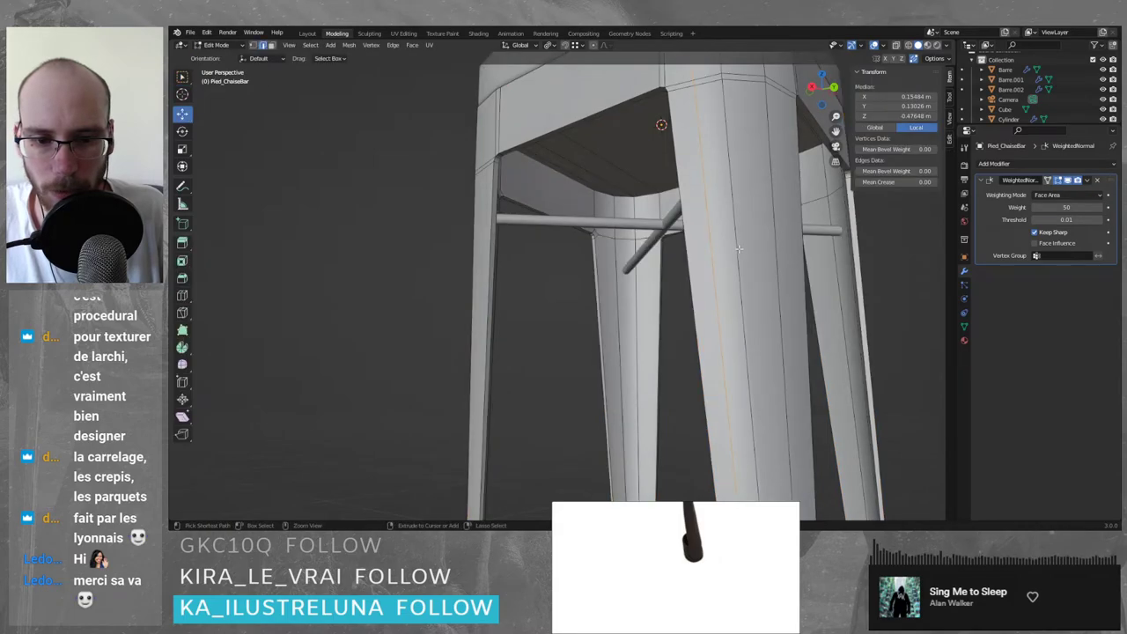
- Examine the edge loops on the stool legs from the underside of the seat frame down to the feet
scroll(666, 241, down, 5)
middle_drag(627, 432, 662, 231)
scroll(693, 302, up, 4)
middle_drag(693, 302, 736, 260)
scroll(738, 382, up, 3)
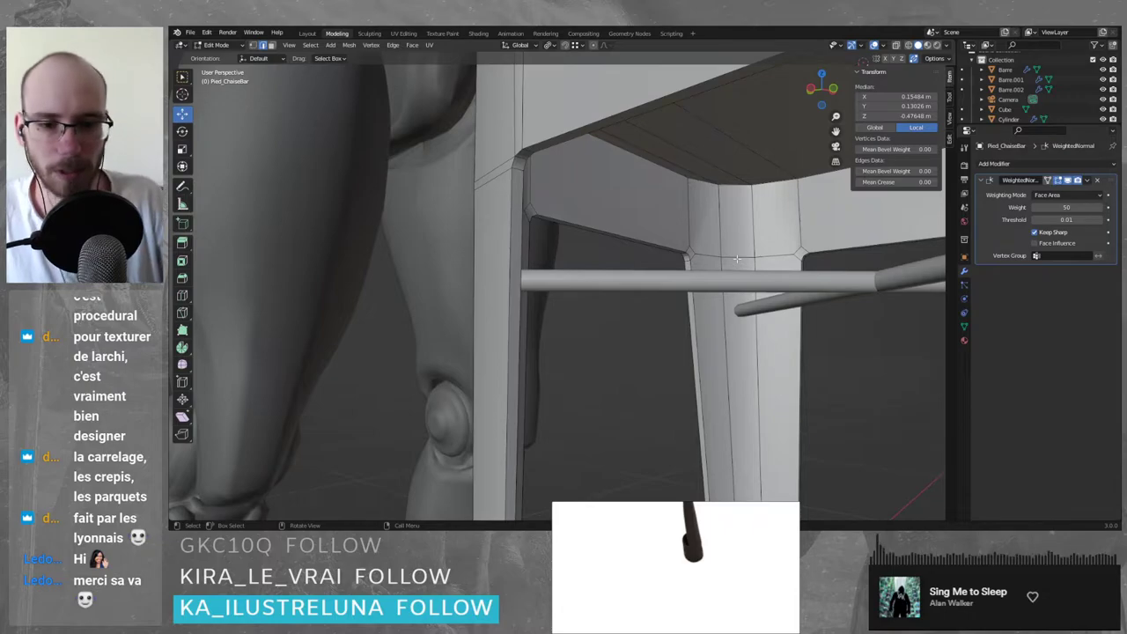
scroll(731, 259, down, 2)
scroll(723, 257, down, 3)
shift+middle_drag(682, 476, 694, 298)
scroll(650, 321, up, 3)
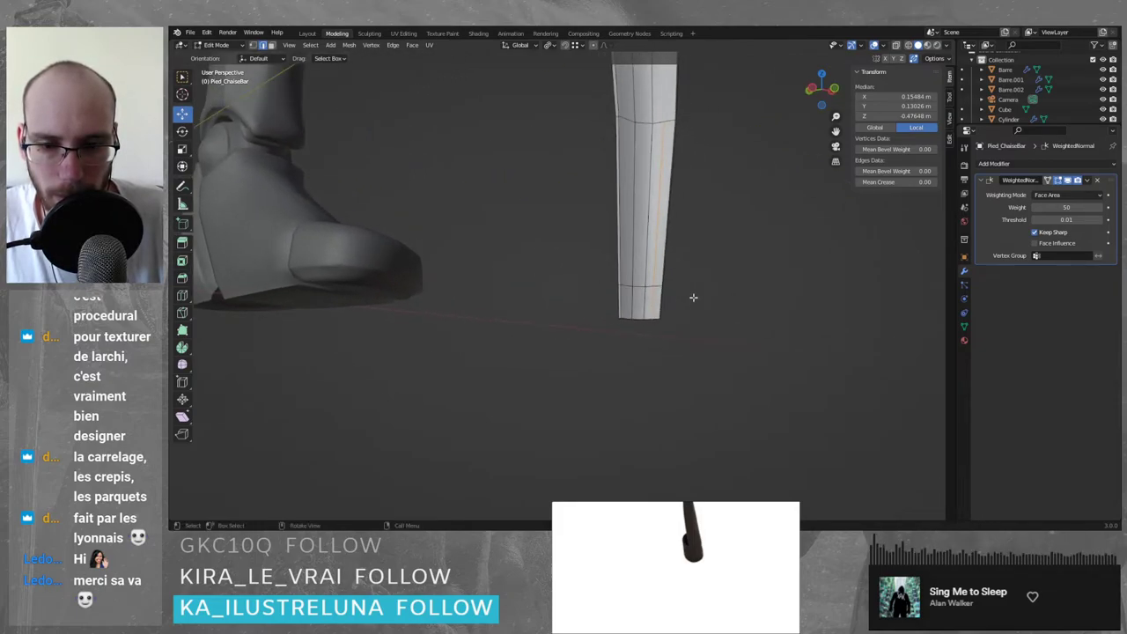
- Undo the lengthwise cuts, the edge slide and the loop cuts added near the feet of the four legs
key(ctrl)
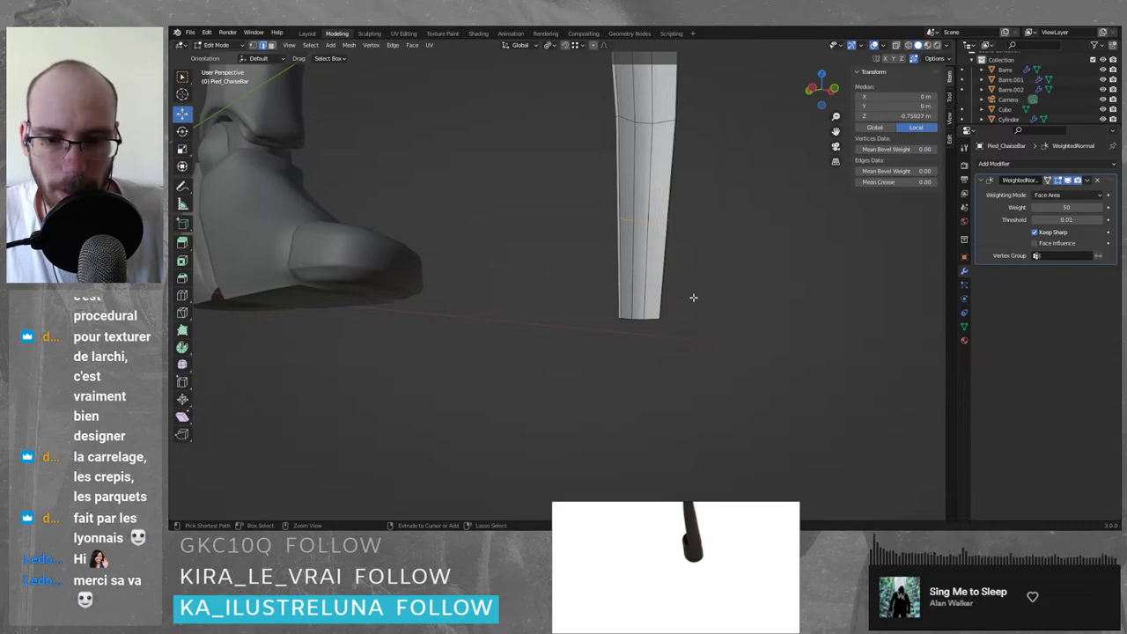
scroll(693, 298, down, 8)
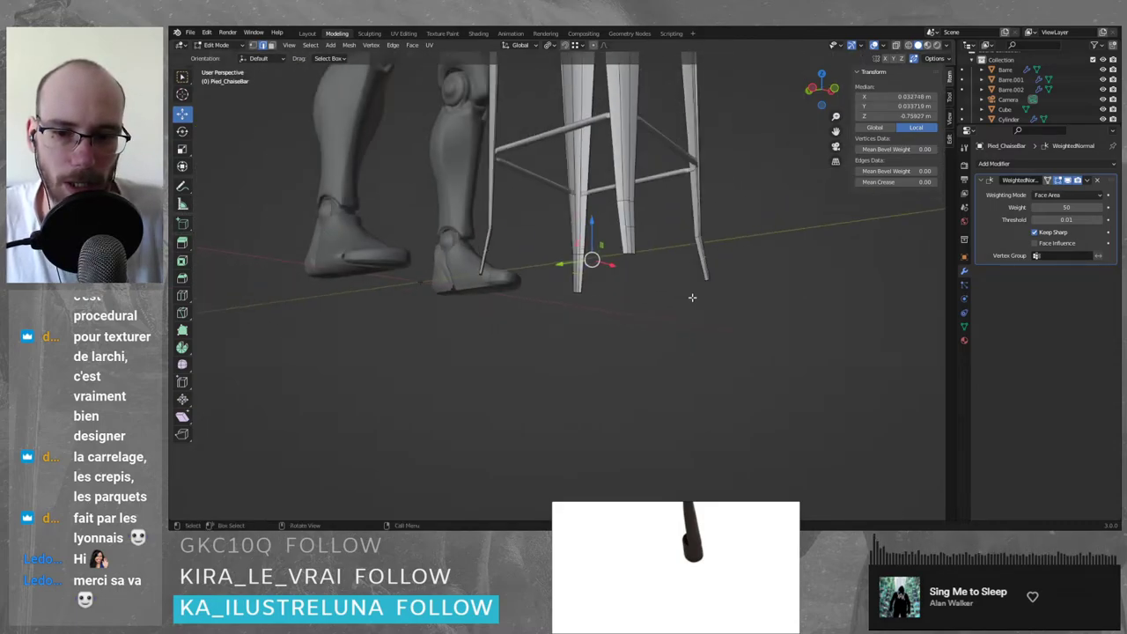
key(ctrl+z)
key(ctrl+z)
key(ctrl+z)
key(ctrl+z)
key(ctrl+z)
key(ctrl+z)
key(ctrl+z)
key(ctrl+z)
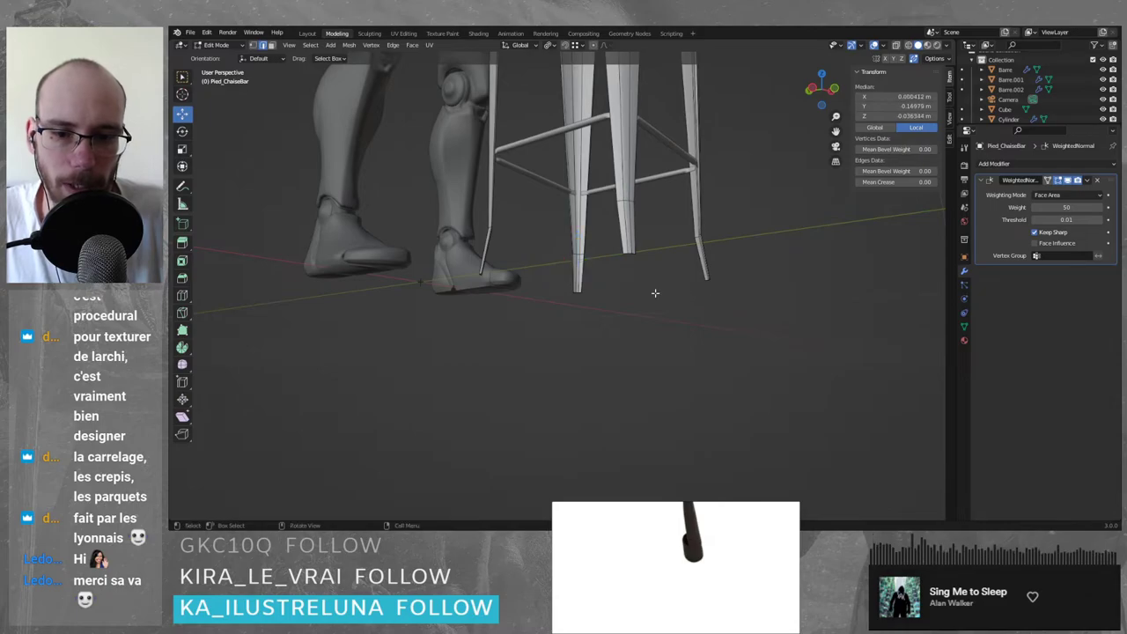
- Leave Edit Mode on the leg frame, look over the stool and save the file
key(Tab)
middle_drag(619, 280, 644, 296)
shift+middle_drag(621, 254, 619, 296)
scroll(618, 296, up, 5)
scroll(621, 272, down, 6)
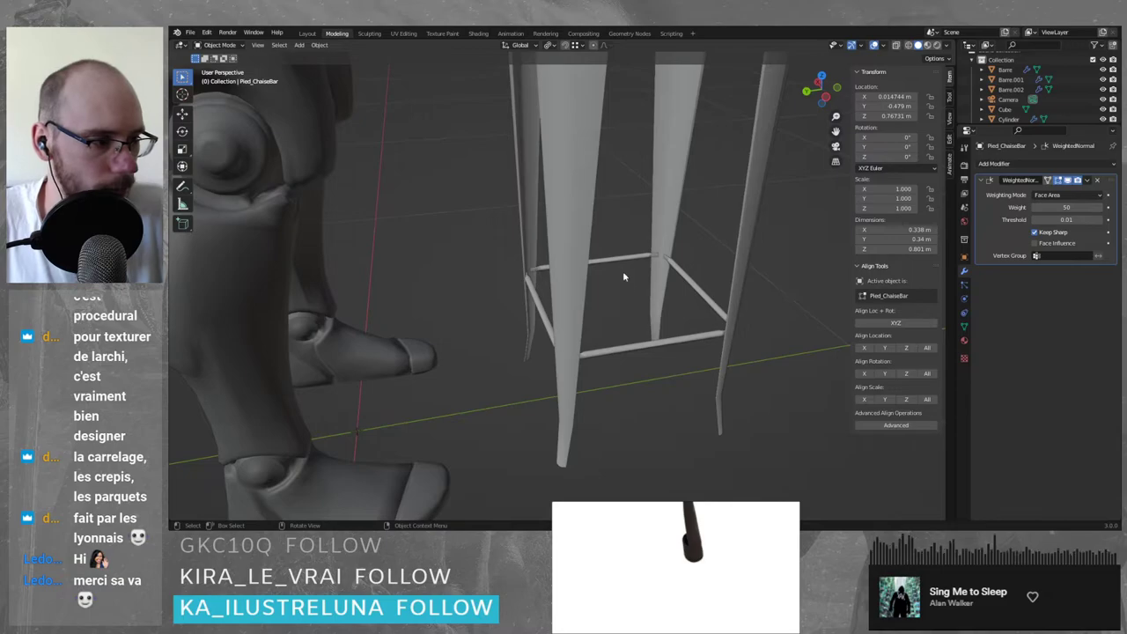
scroll(627, 279, up, 4)
middle_drag(589, 261, 662, 247)
key(ctrl+s)
click(634, 197)
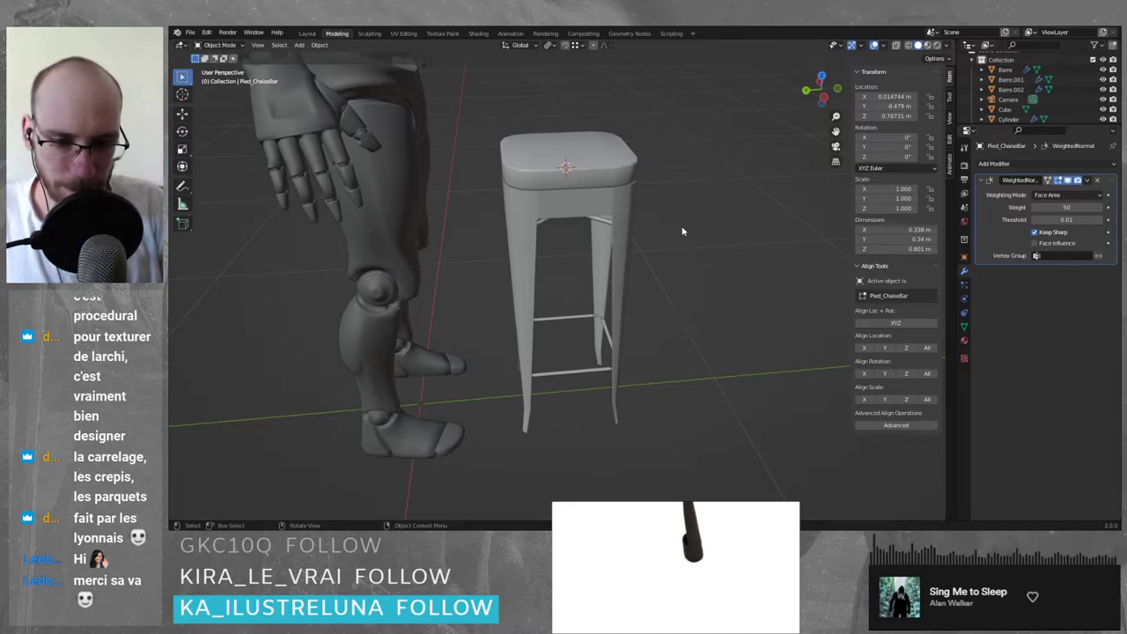
- Select the stool's seat cushion and apply its rotation and scale
scroll(570, 141, up, 5)
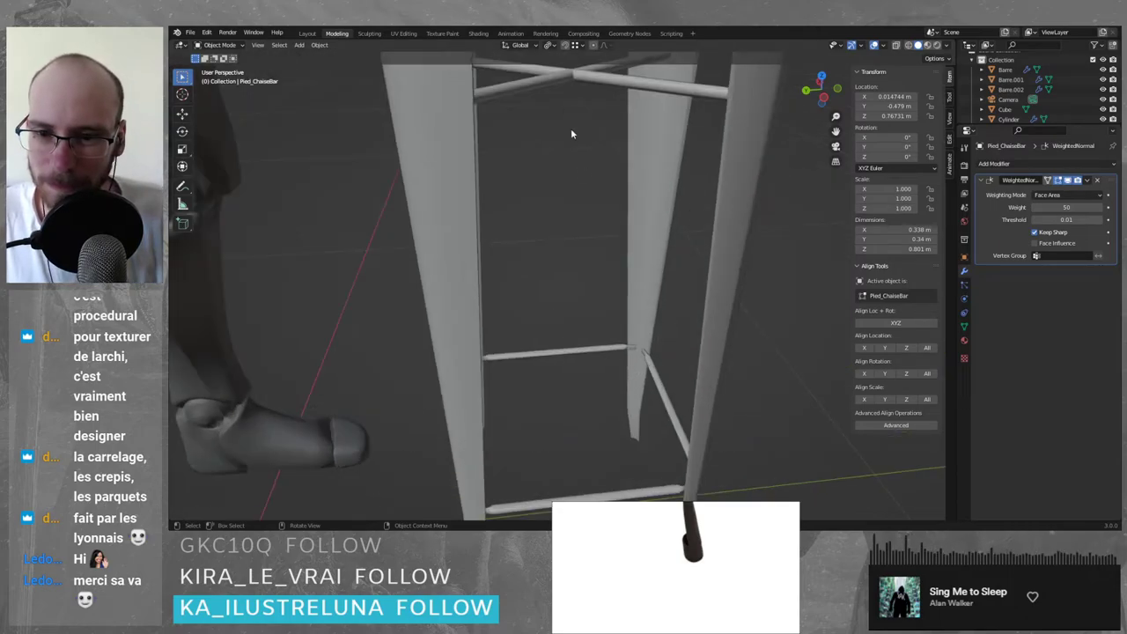
scroll(571, 141, down, 4)
click(579, 186)
key(ctrl+a)
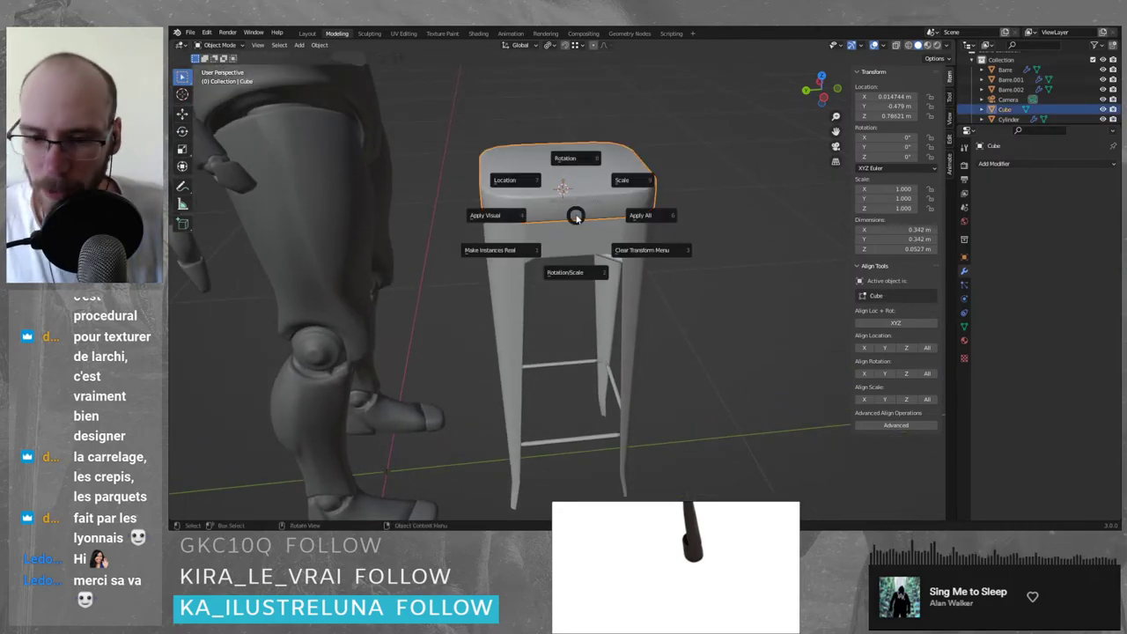
click(577, 273)
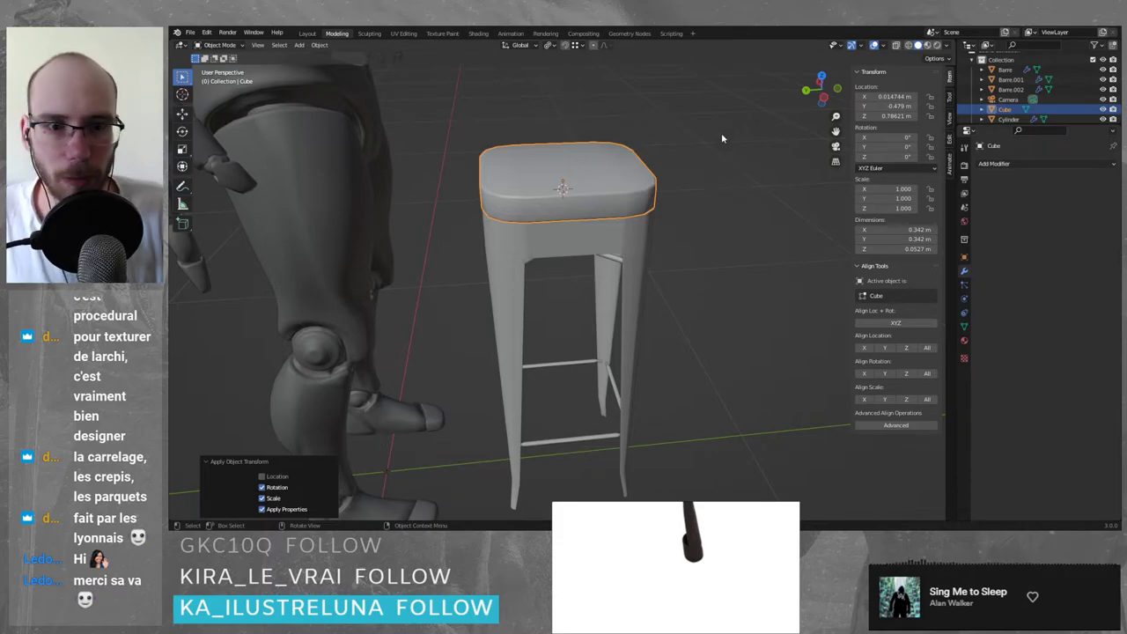
right_click(605, 166)
mouse_move(605, 165)
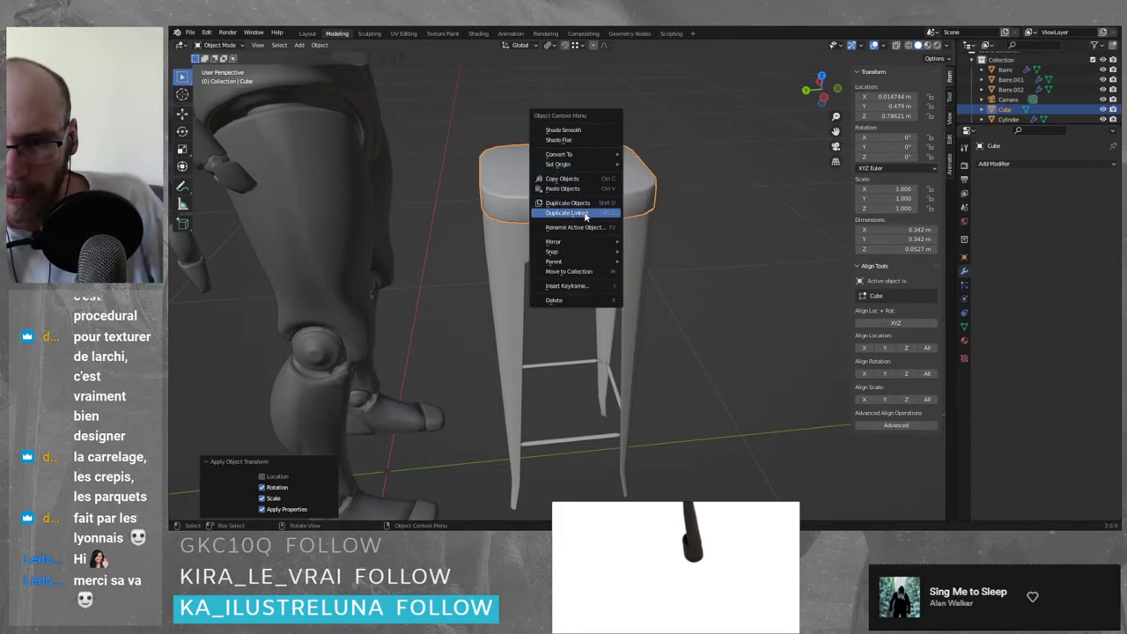
mouse_move(581, 253)
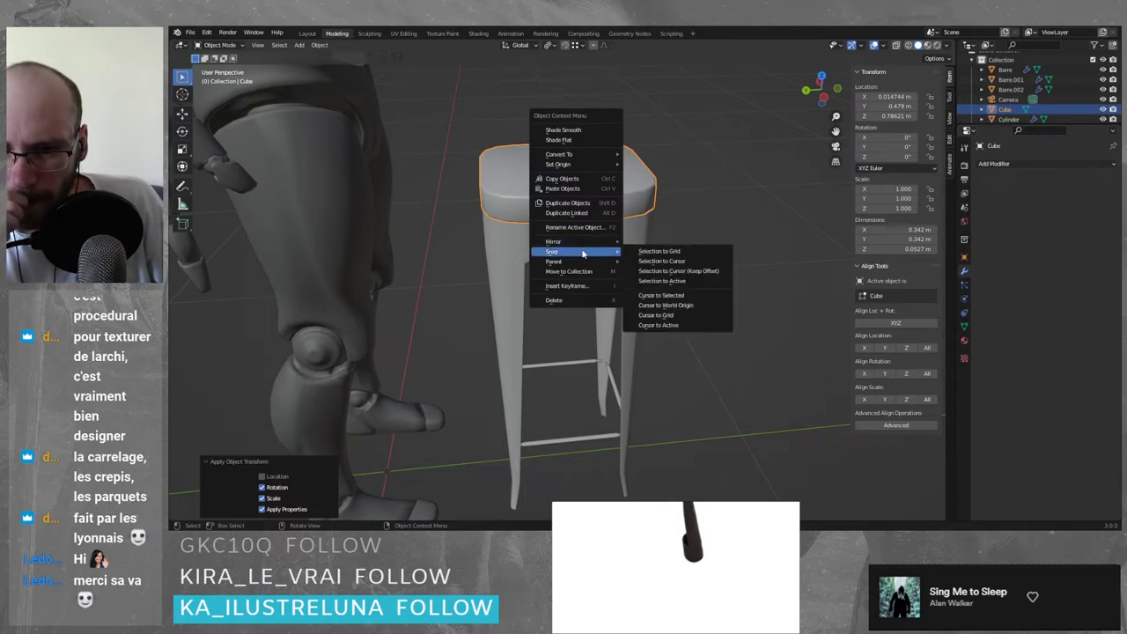
click(730, 157)
- Switch the seat to the UV Editing workspace and select its entire mesh in Edit Mode
click(524, 174)
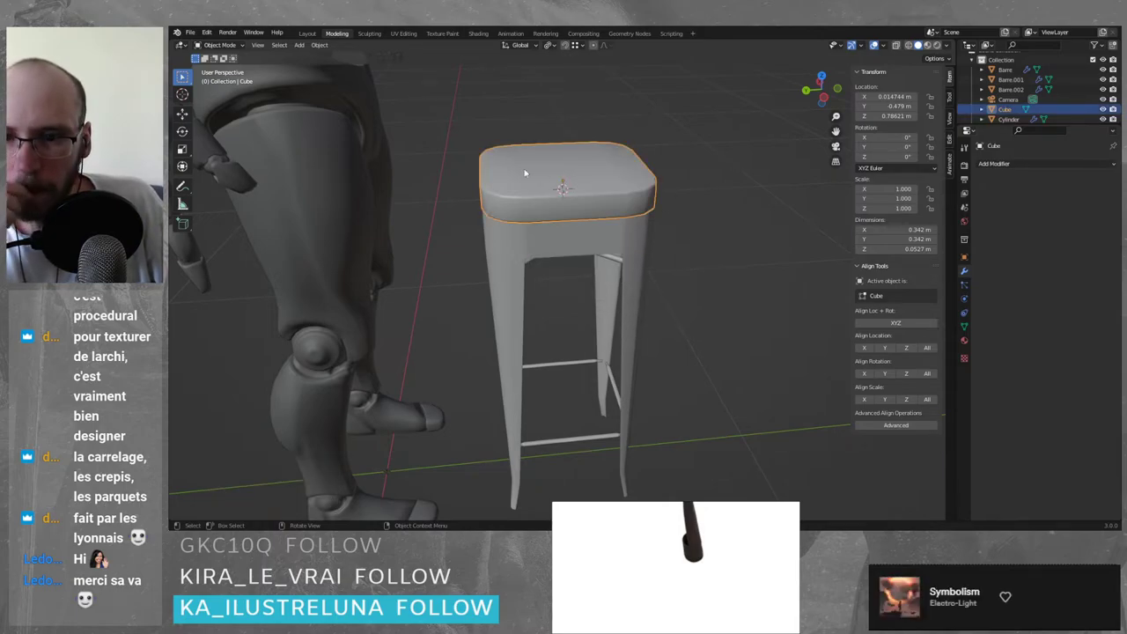
click(403, 35)
scroll(737, 284, up, 12)
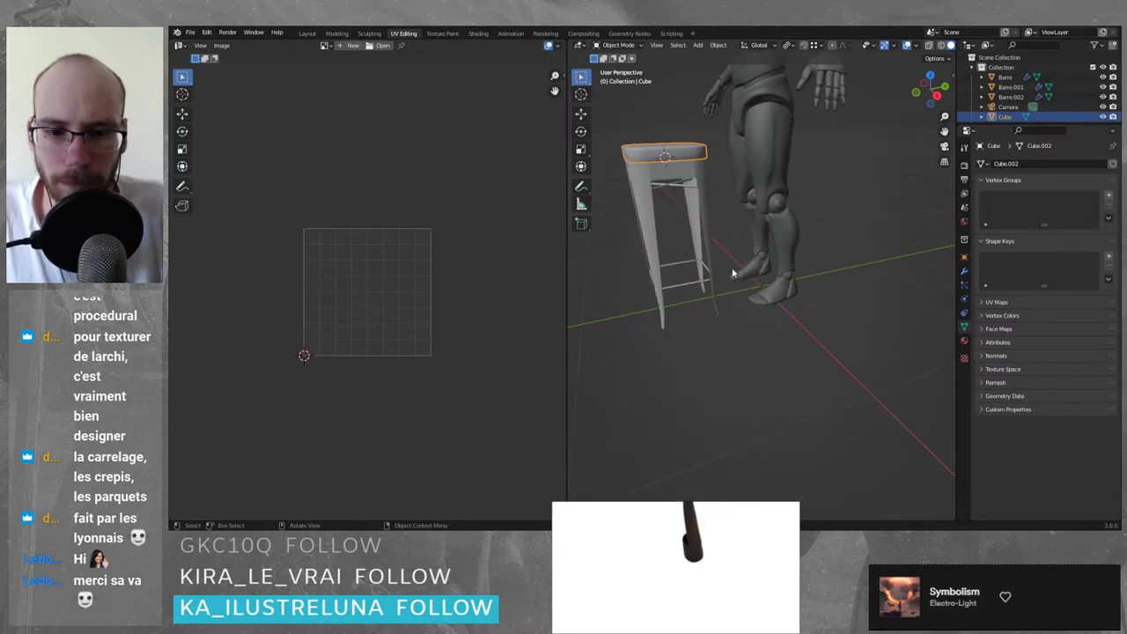
shift+middle_drag(634, 183, 728, 277)
key(Tab)
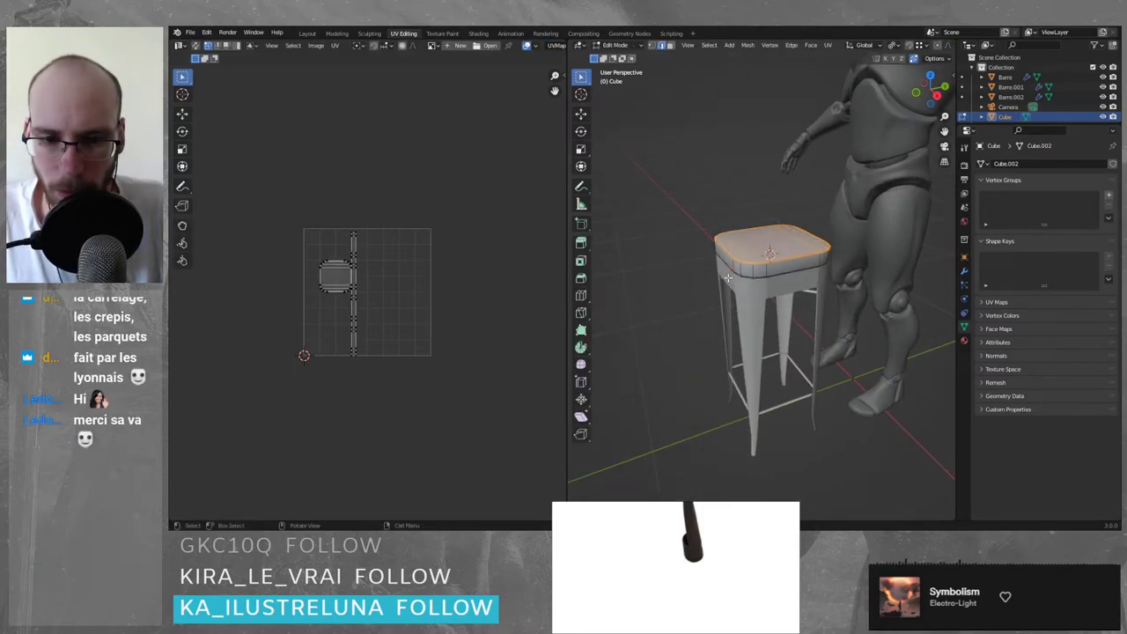
key(a)
click(725, 218)
key(a)
click(714, 157)
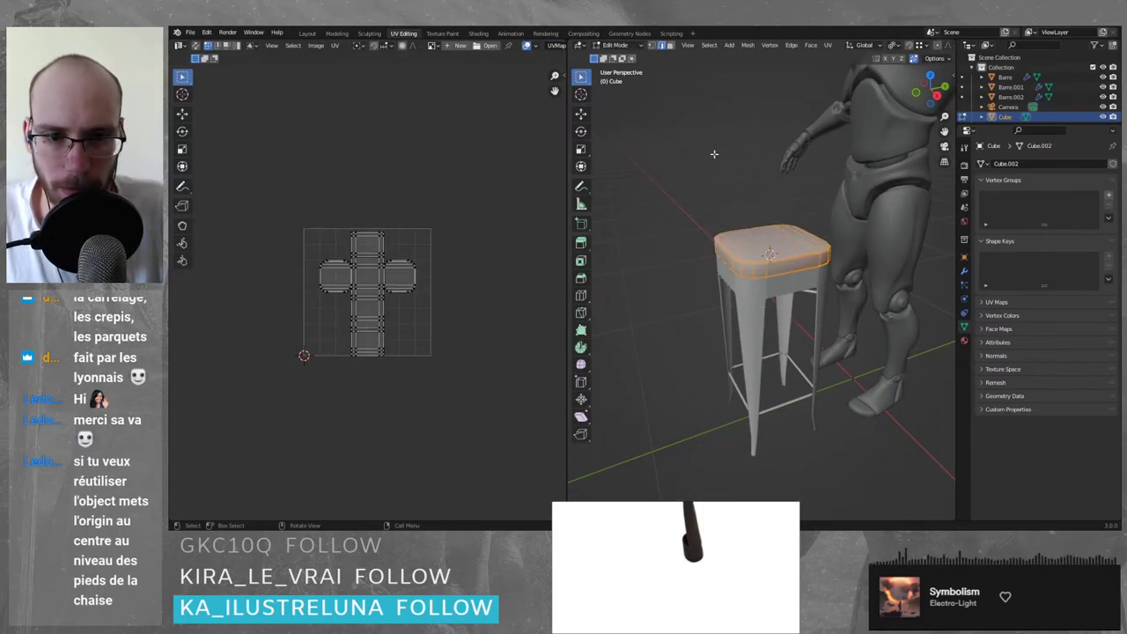
- Examine the rounded corners and overall arrangement of the seat's existing UV layout
scroll(360, 333, up, 6)
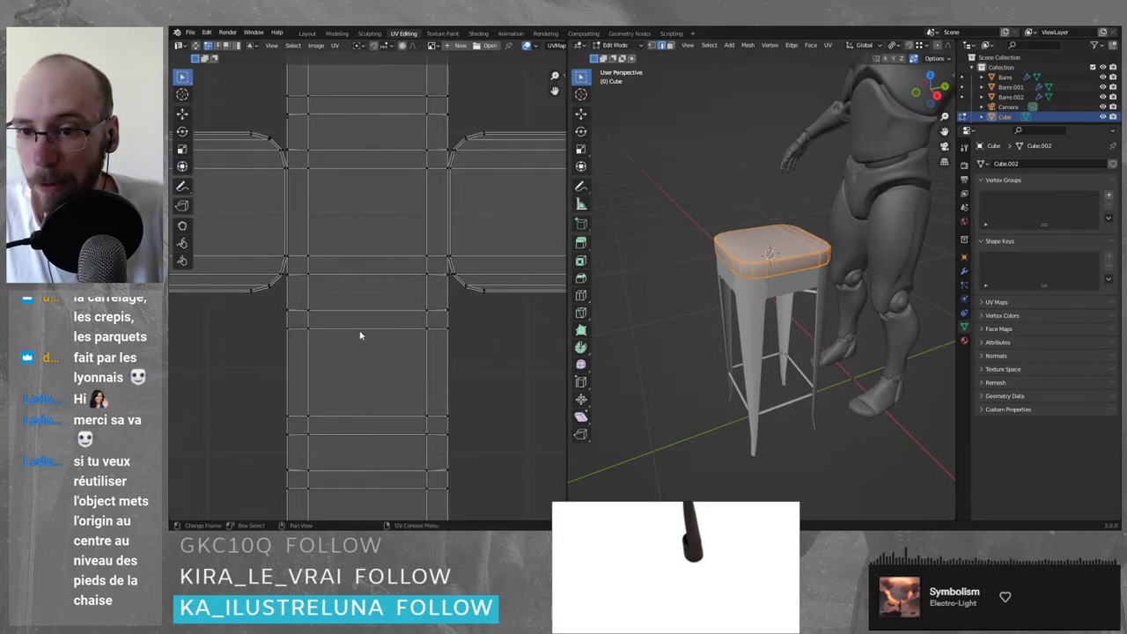
scroll(379, 273, up, 6)
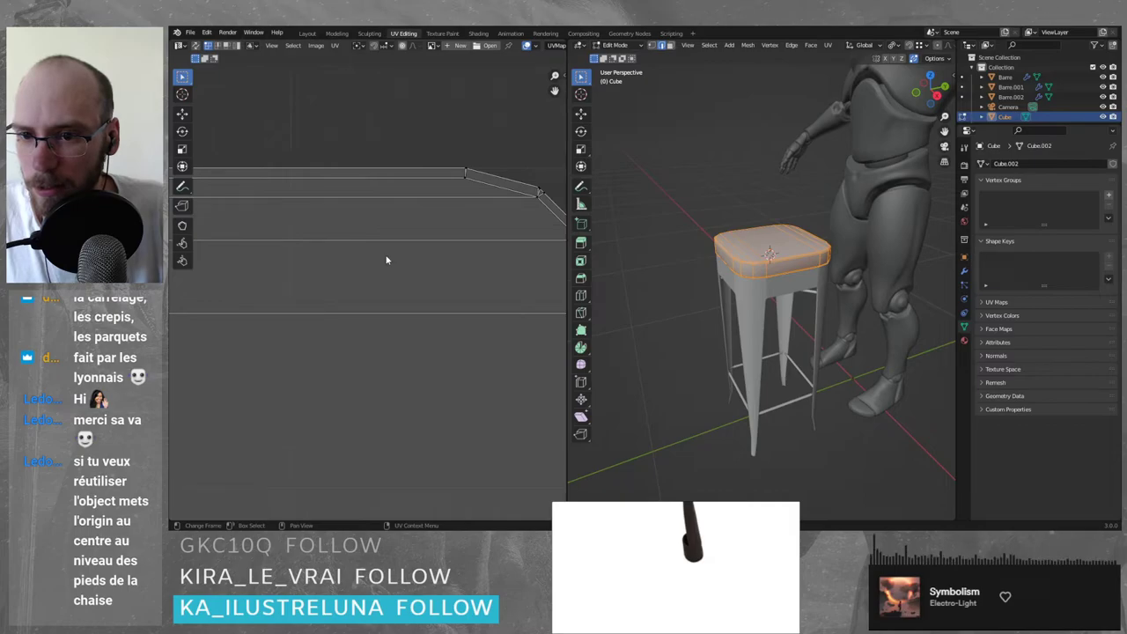
scroll(470, 174, up, 5)
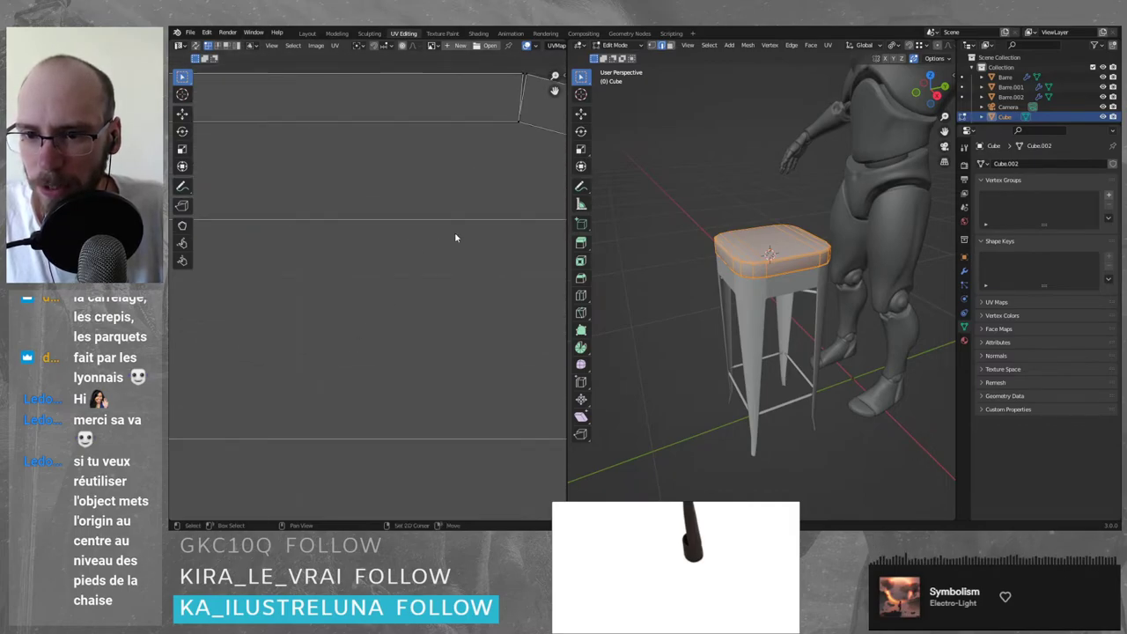
scroll(503, 192, down, 15)
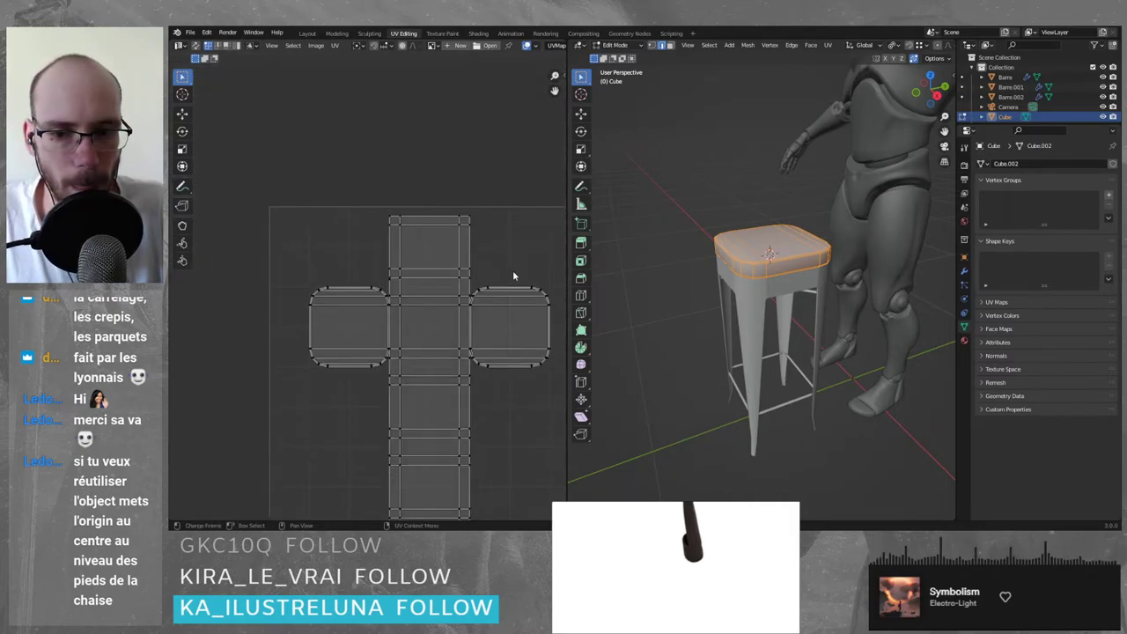
middle_drag(513, 272, 478, 205)
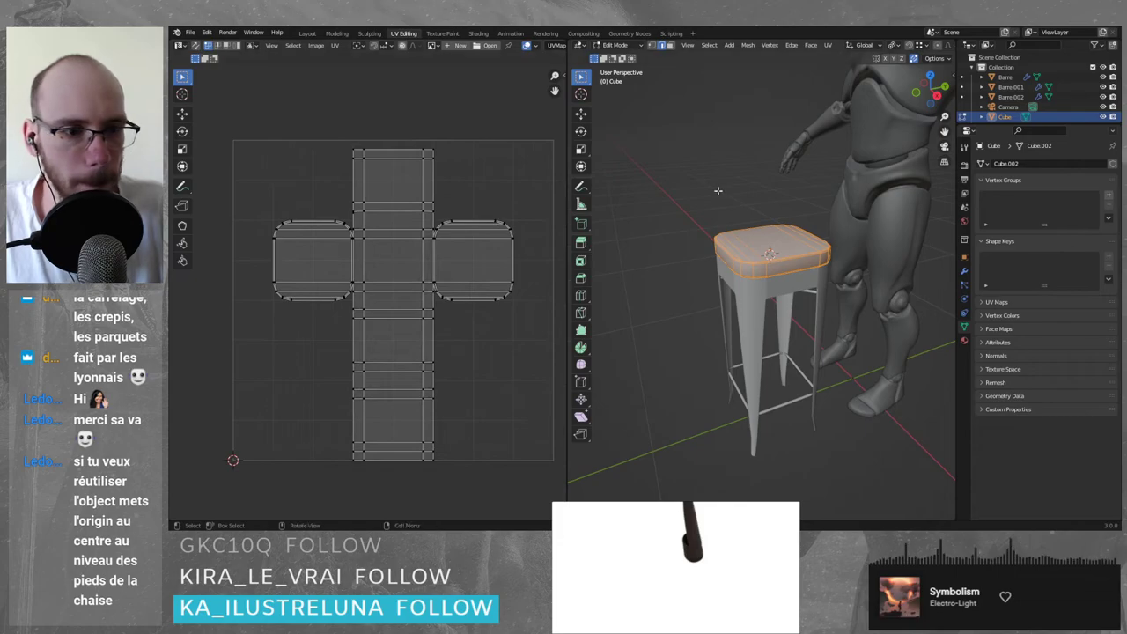
right_click(762, 258)
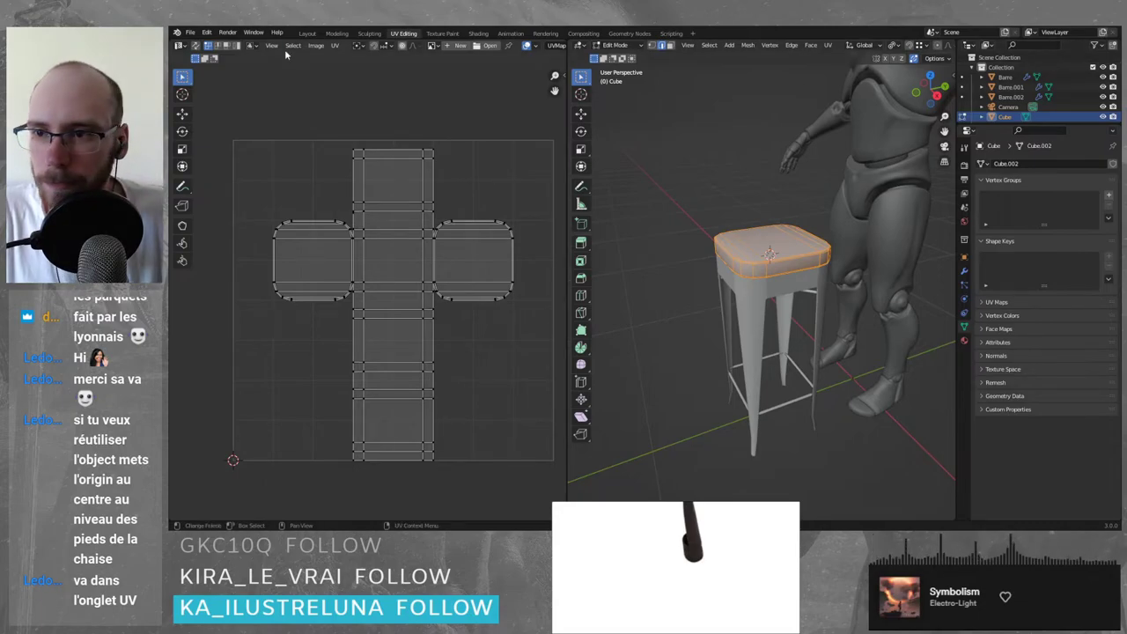
- Try to unwrap the seat with Smart UV Project at its default settings
click(334, 46)
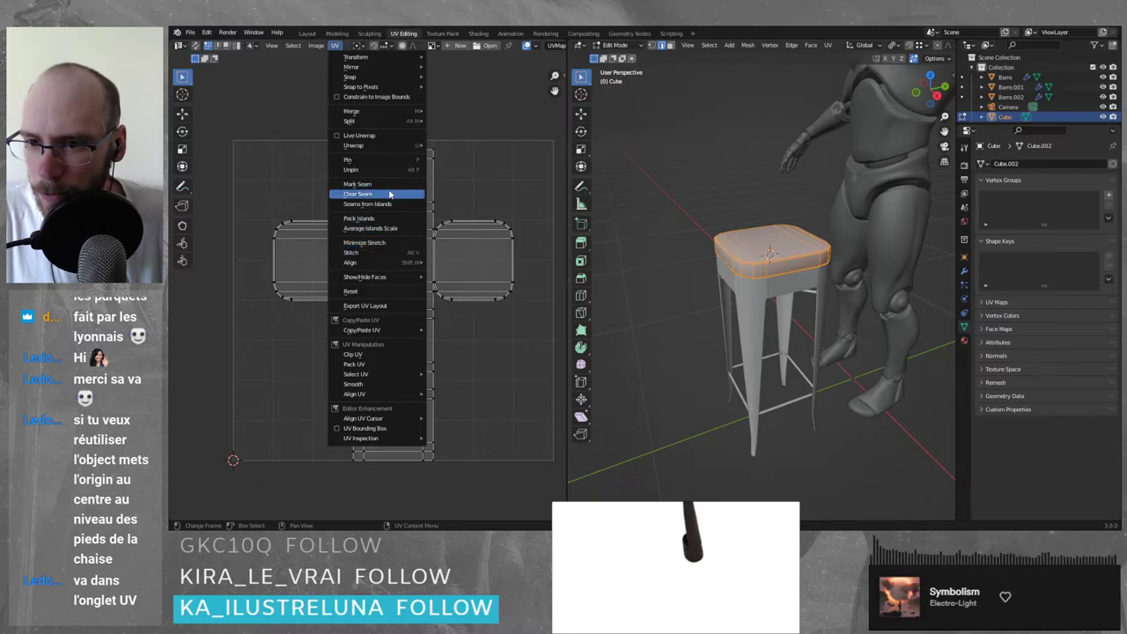
mouse_move(381, 150)
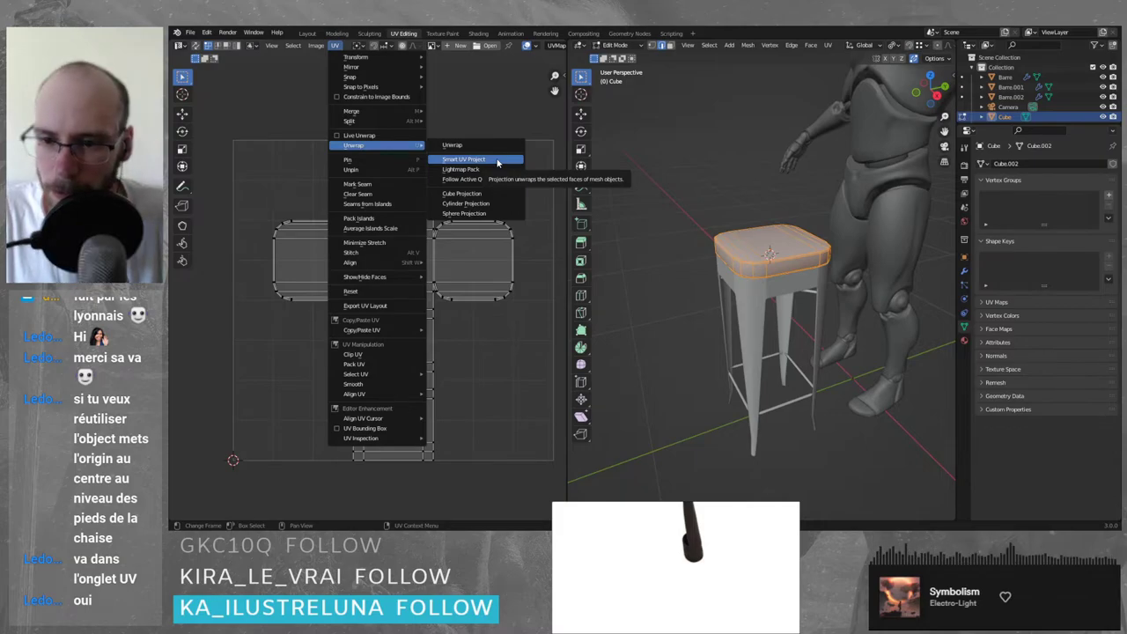
click(497, 162)
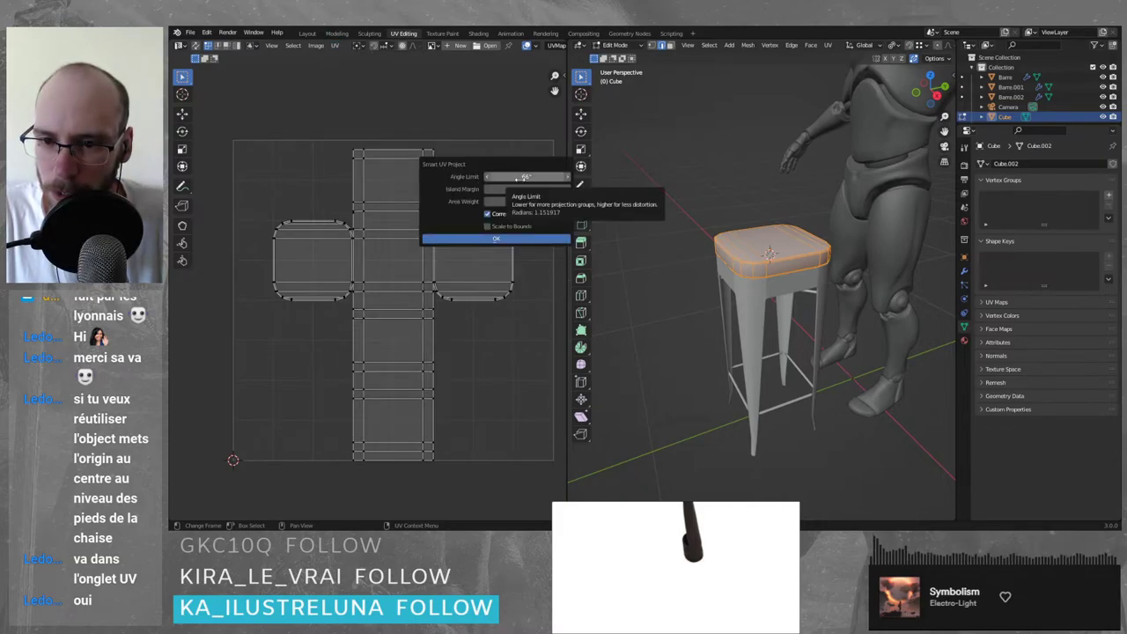
click(498, 240)
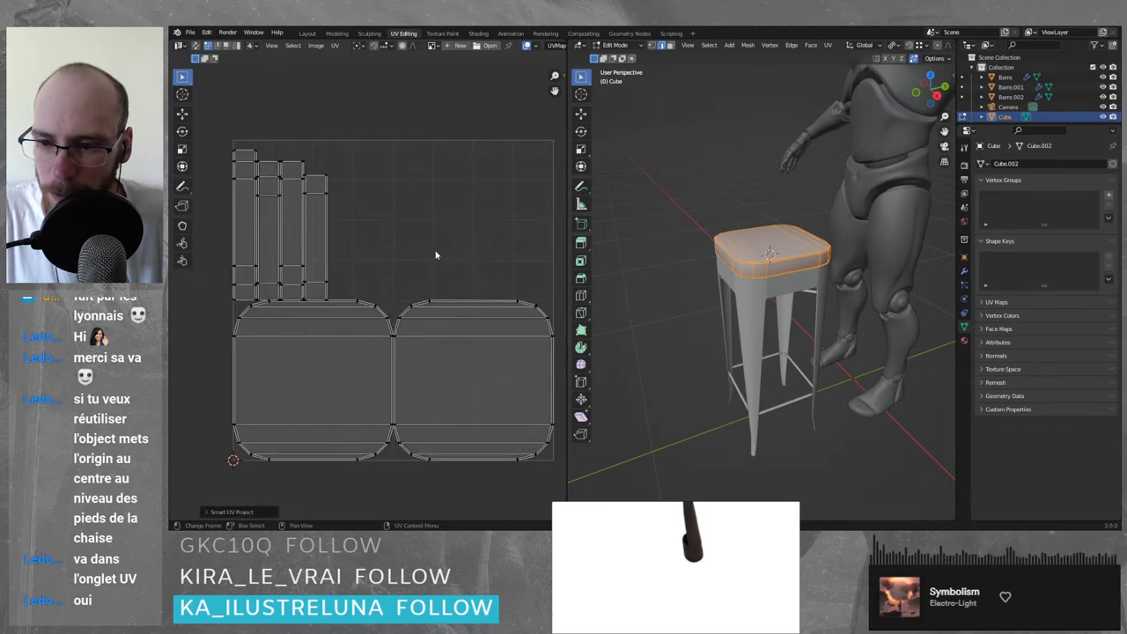
- Compare the new UV islands with the seat's rim and undo the Smart UV Project unwrap
scroll(395, 336, up, 3)
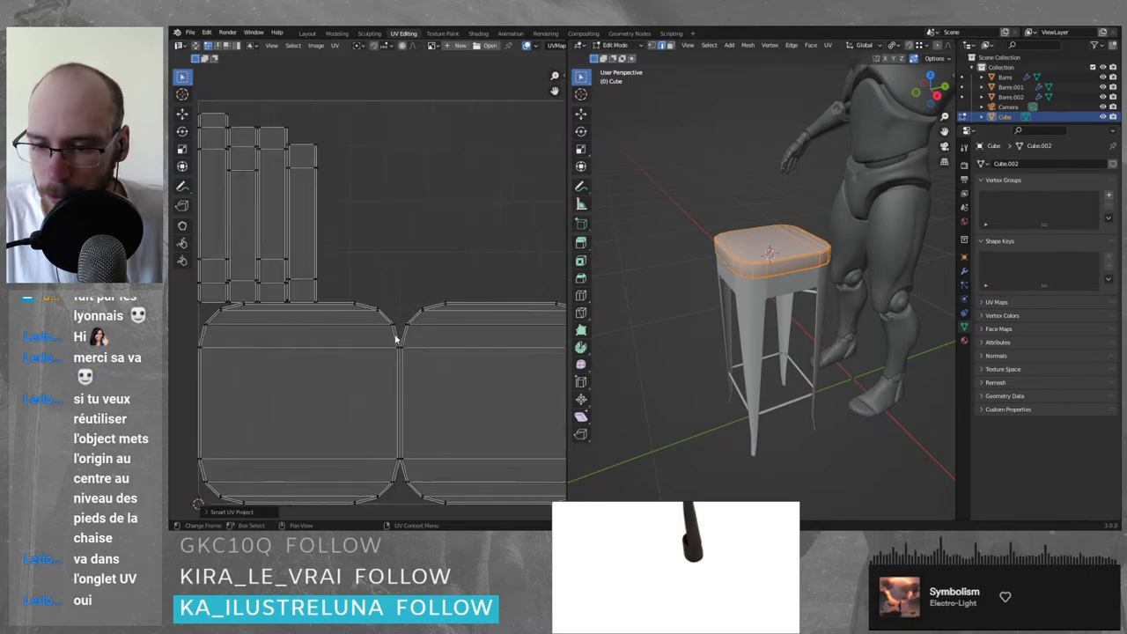
scroll(411, 334, up, 3)
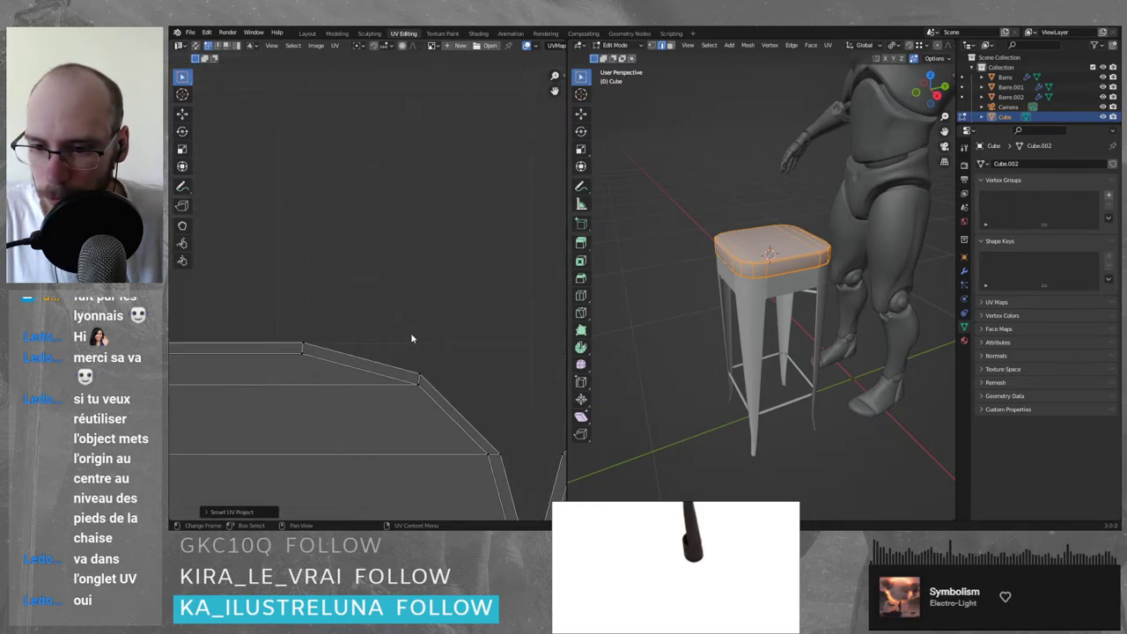
scroll(410, 339, down, 4)
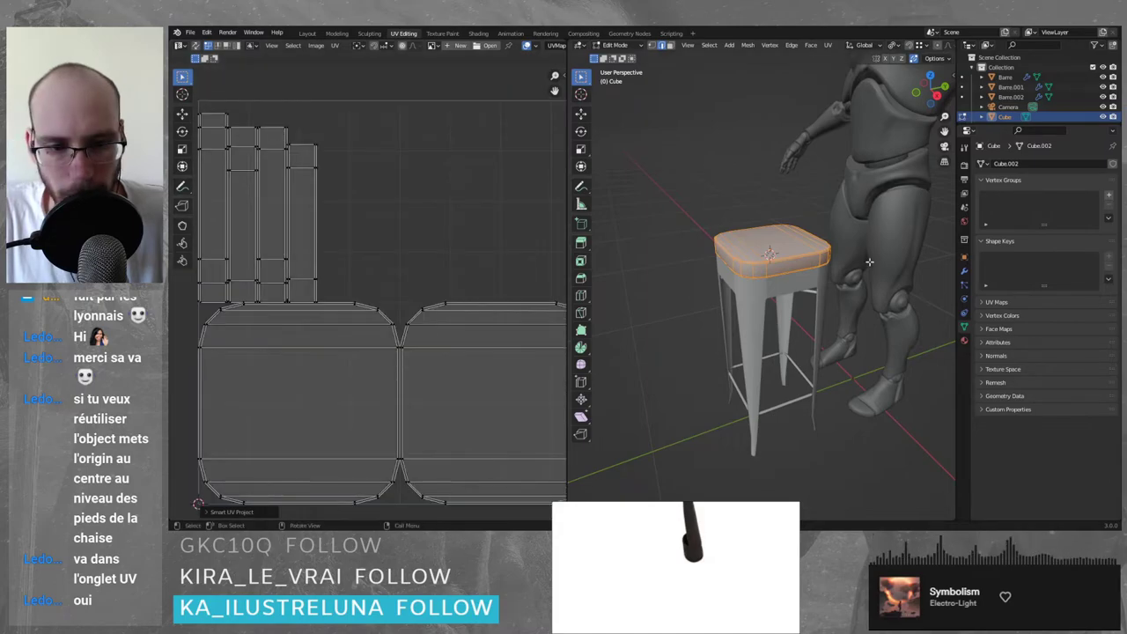
scroll(773, 267, up, 4)
scroll(773, 266, up, 3)
scroll(388, 207, down, 3)
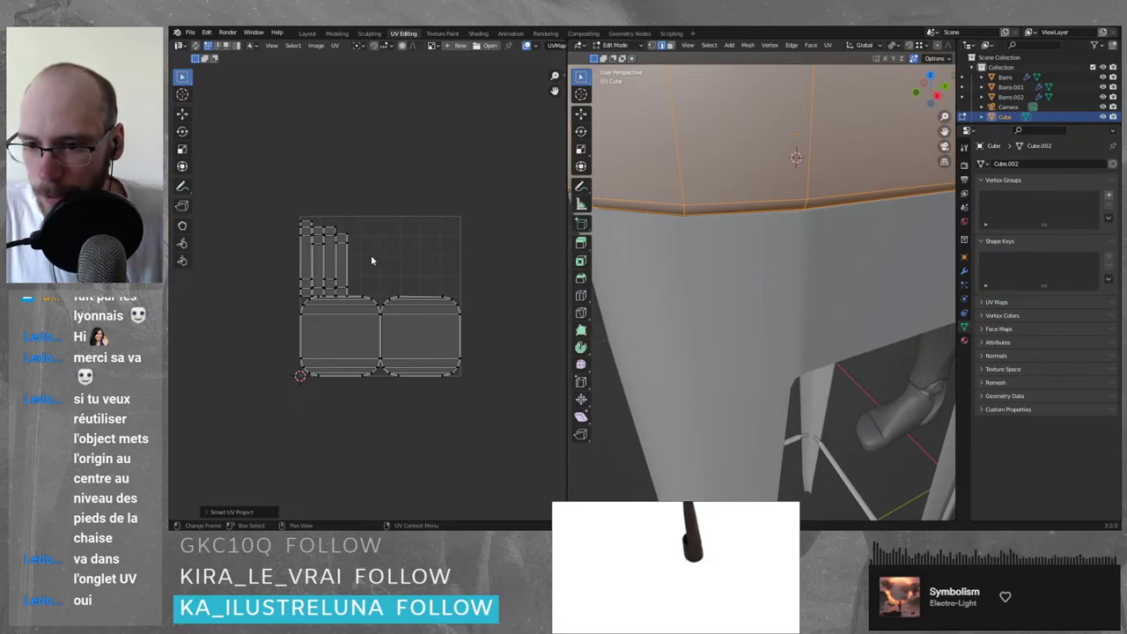
key(ctrl+z)
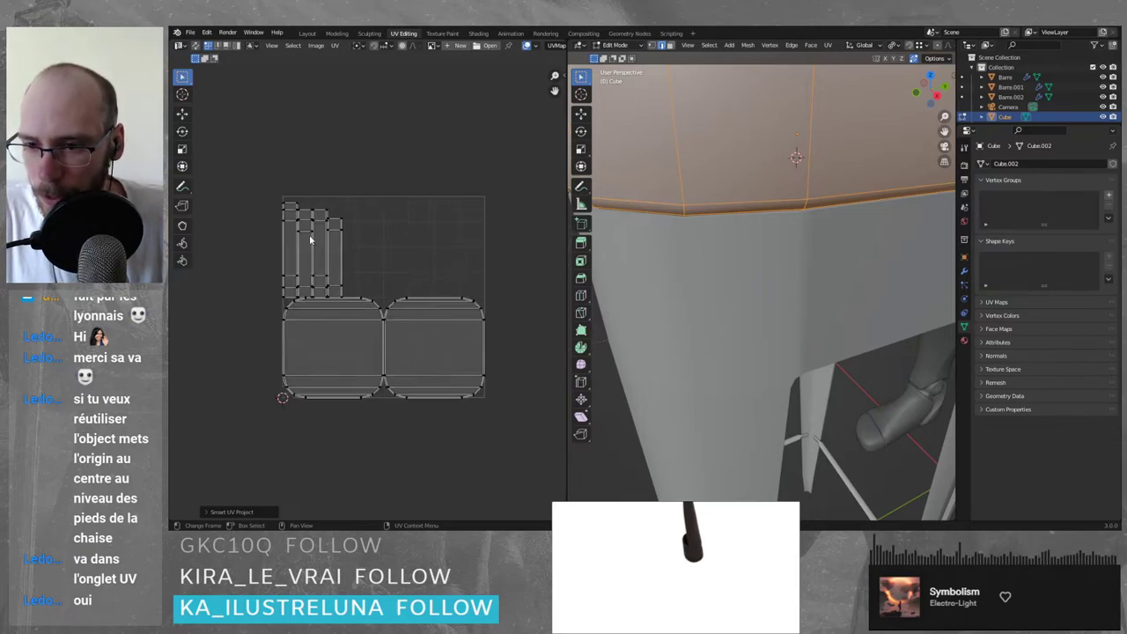
scroll(372, 221, up, 2)
key(ctrl+shift+z)
key(ctrl+z)
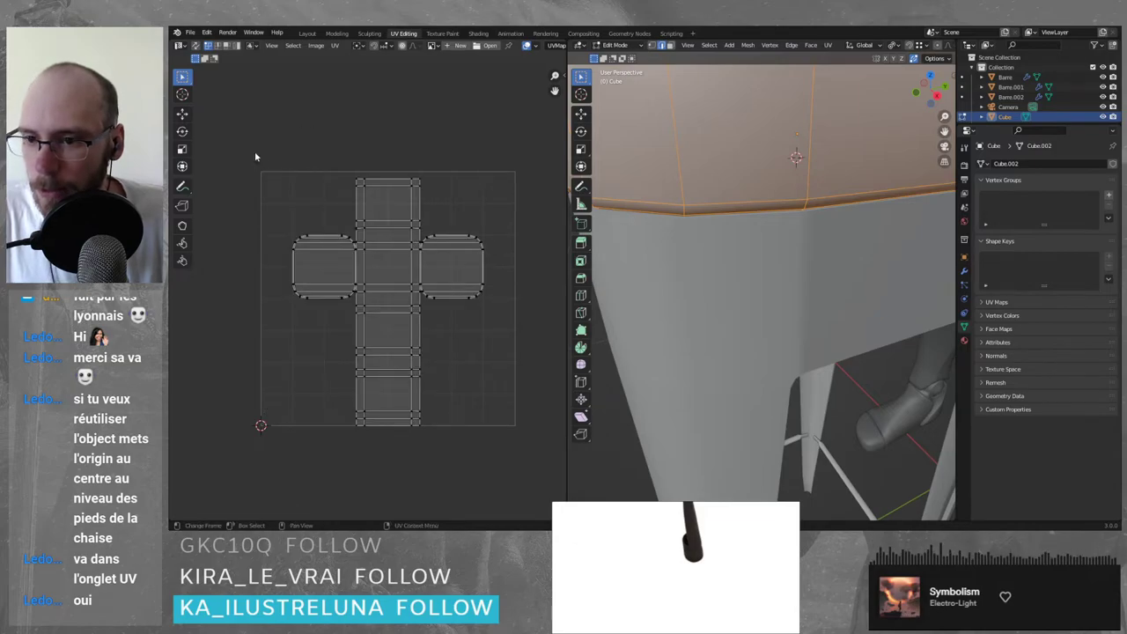
- Select all of the seat's UVs, try Smart UV Project with an 80° angle limit, and undo the unwrap
drag(255, 157, 498, 445)
click(335, 45)
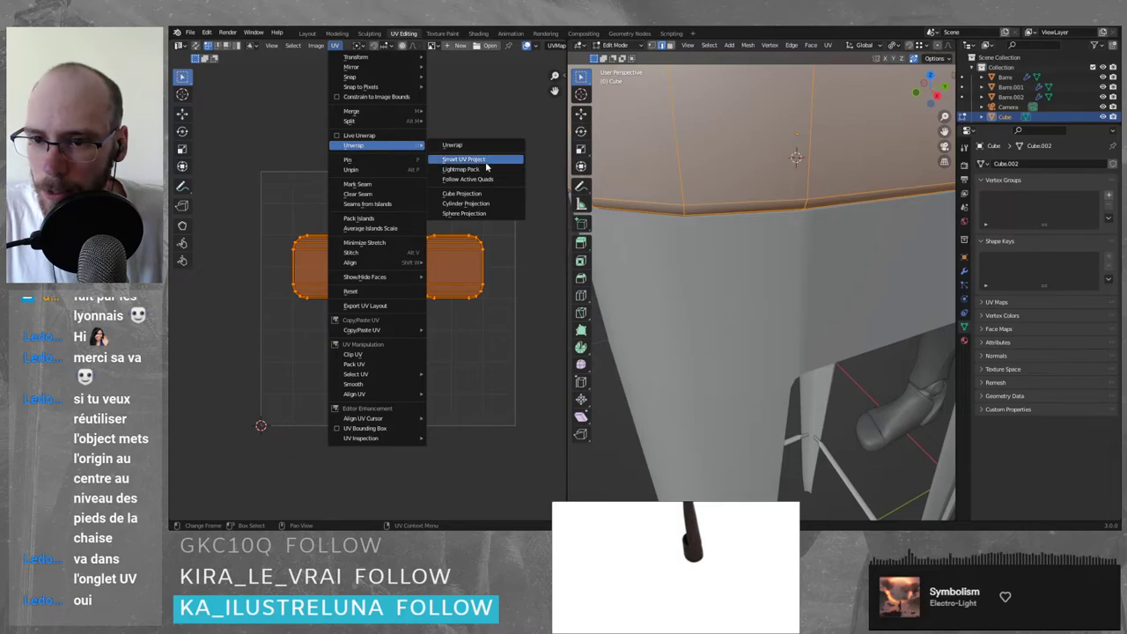
click(487, 160)
click(520, 180)
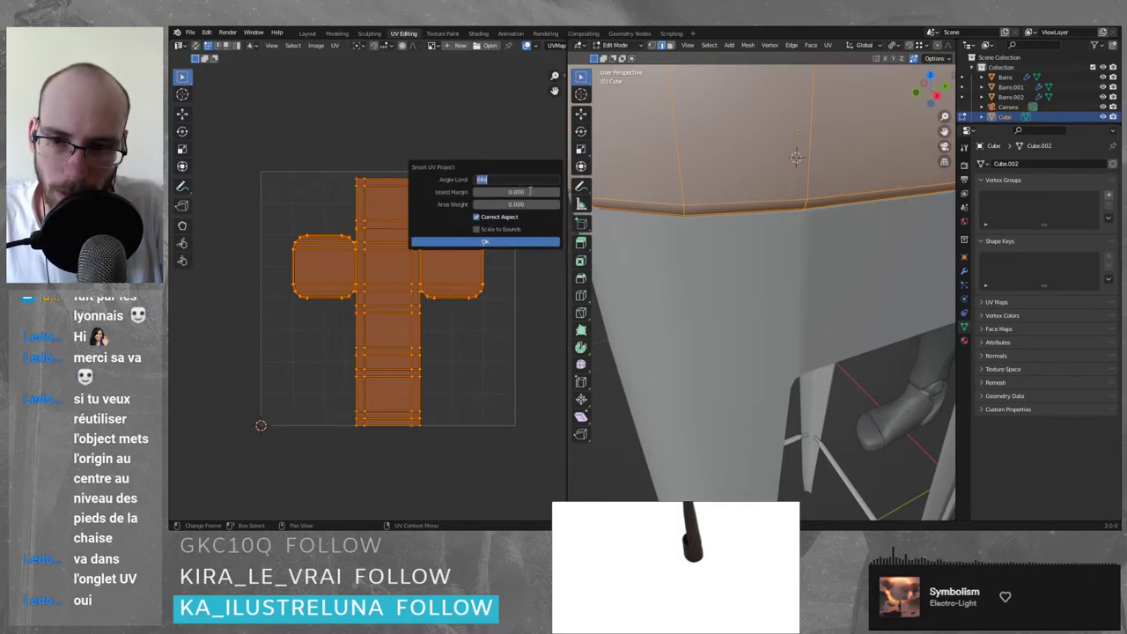
text(80)
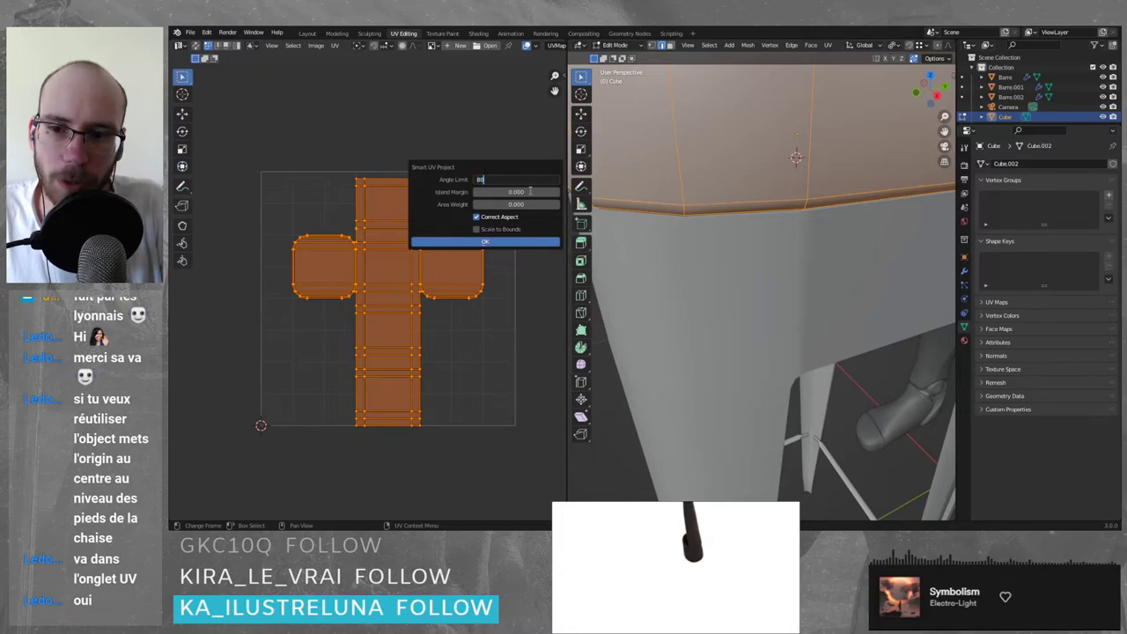
key(Return)
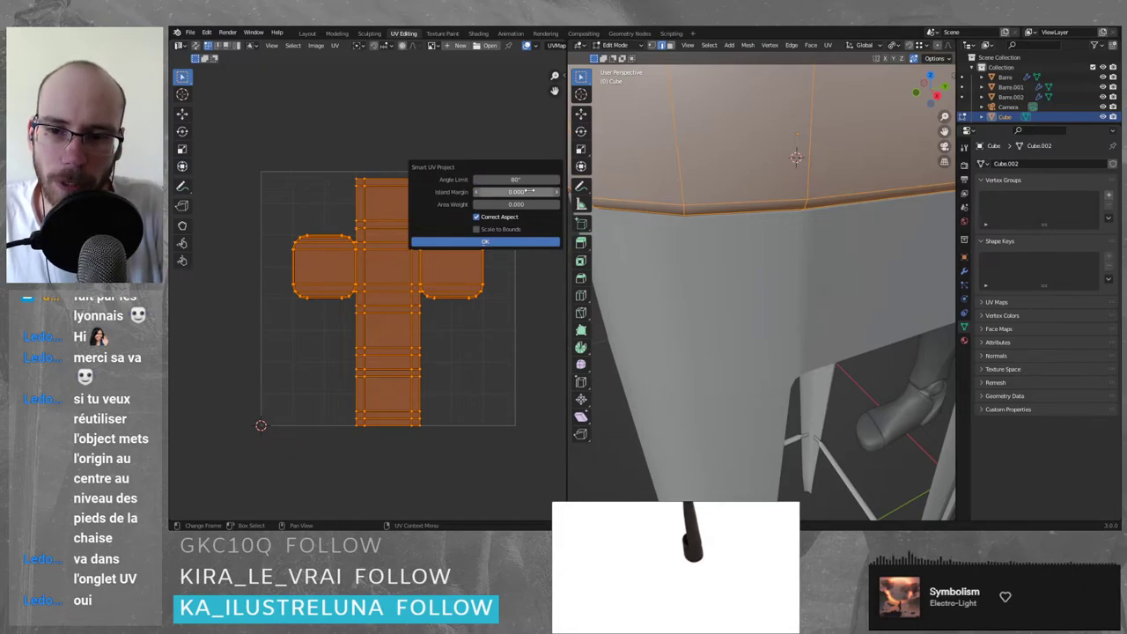
click(463, 246)
key(ctrl)
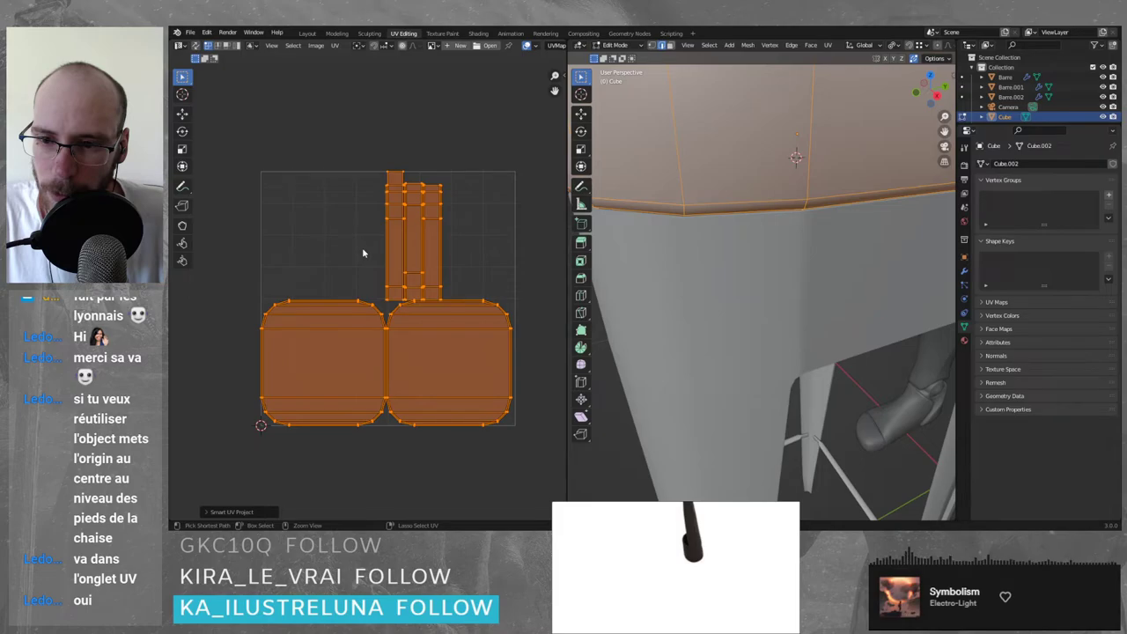
key(ctrl+z)
- Try Smart UV Project on the seat with a 20° angle limit and undo the unwrap
click(335, 46)
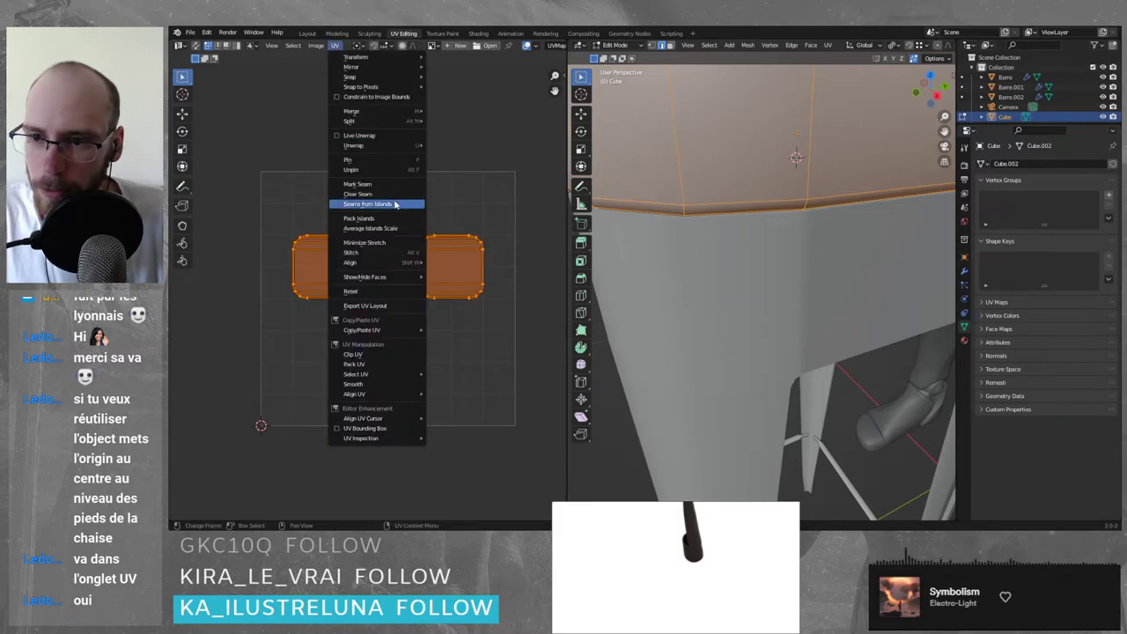
mouse_move(401, 148)
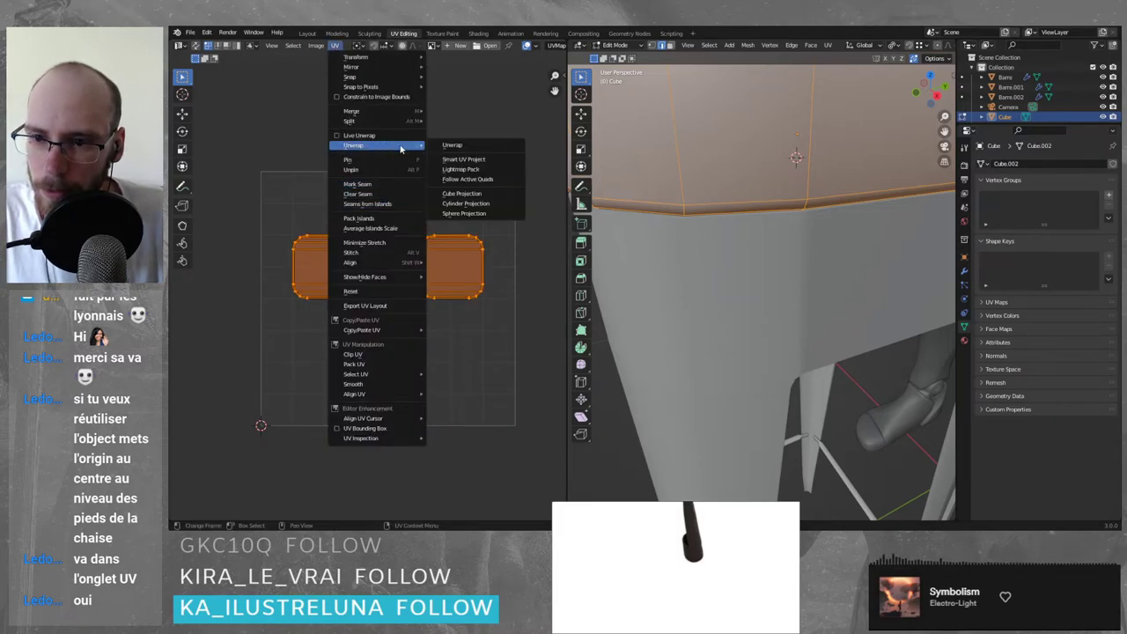
click(476, 162)
click(499, 176)
text(20)
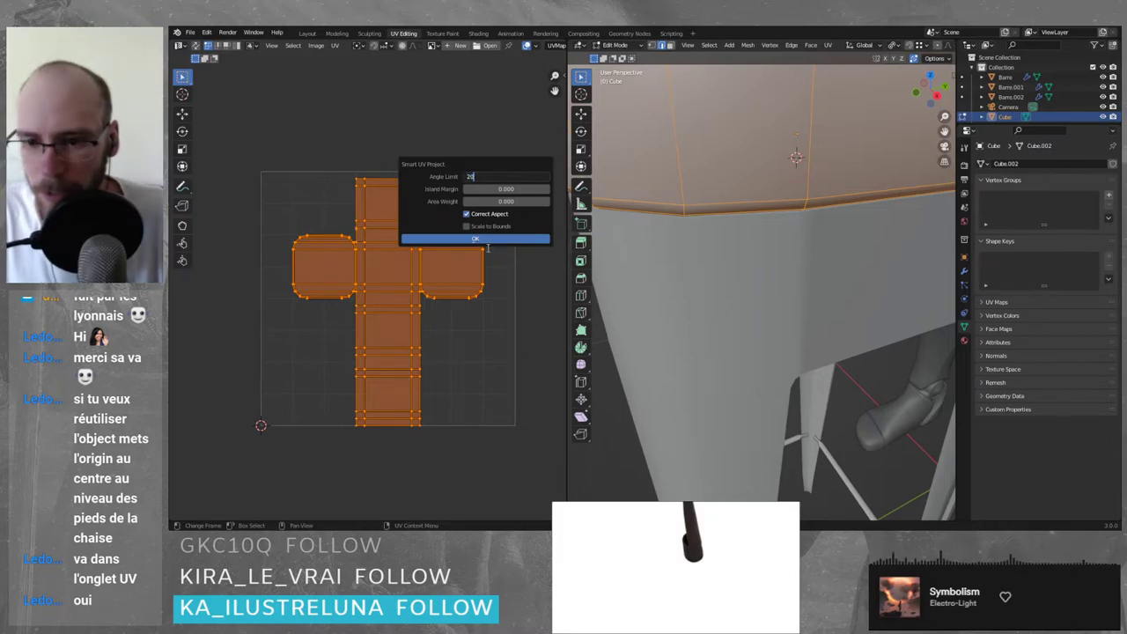
key(Return)
click(486, 239)
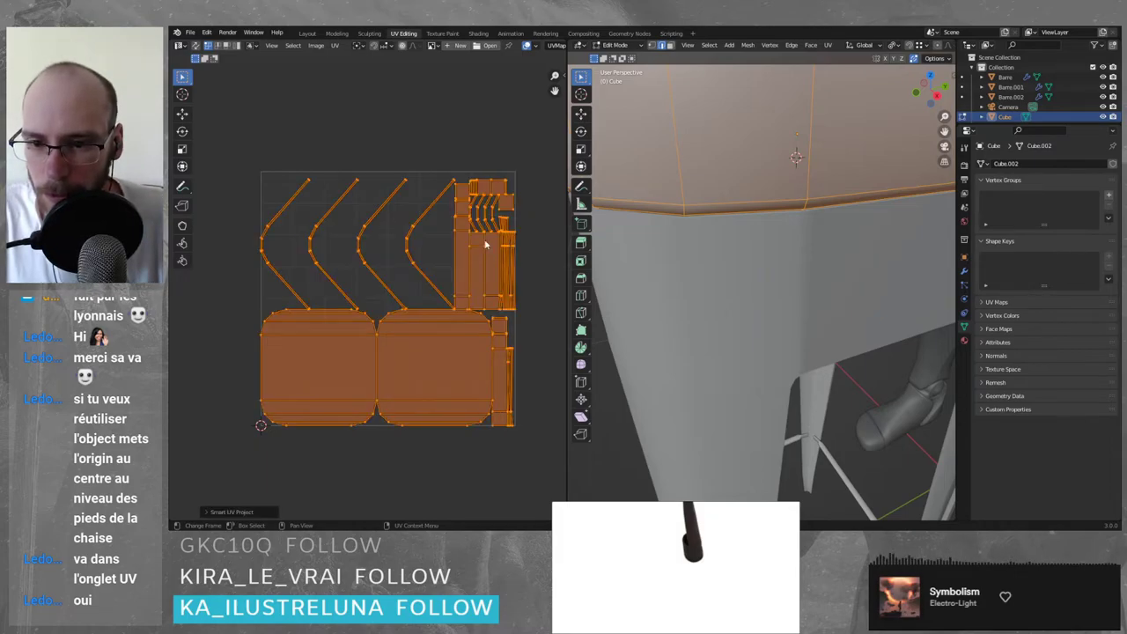
key(ctrl+z)
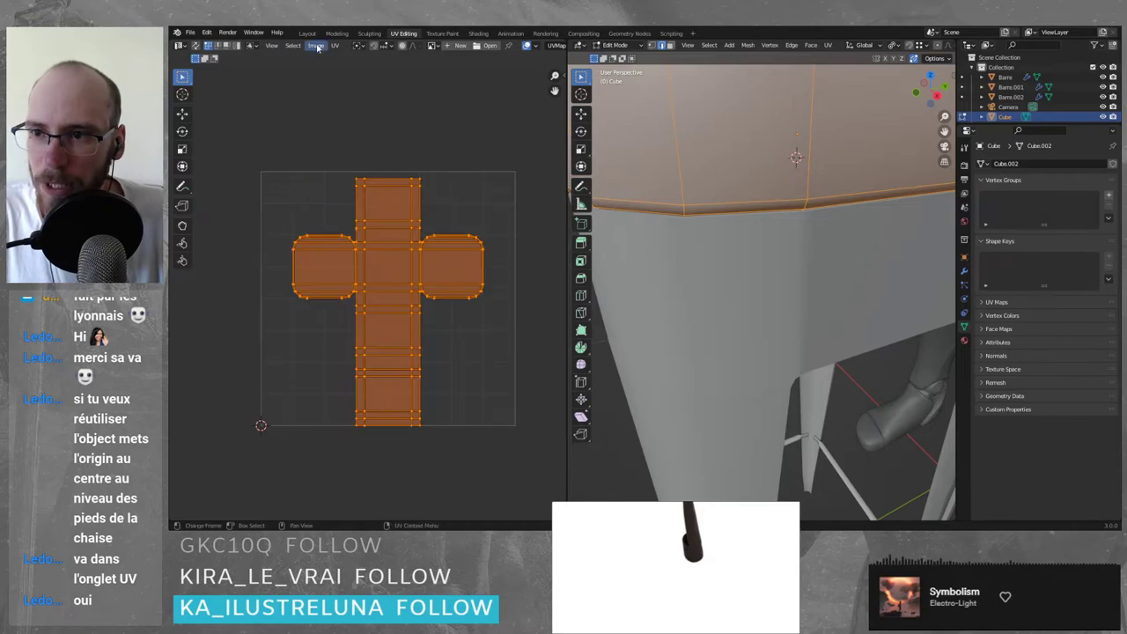
- Try Smart UV Project on the seat with a 90° angle limit and undo the unwrap
click(335, 45)
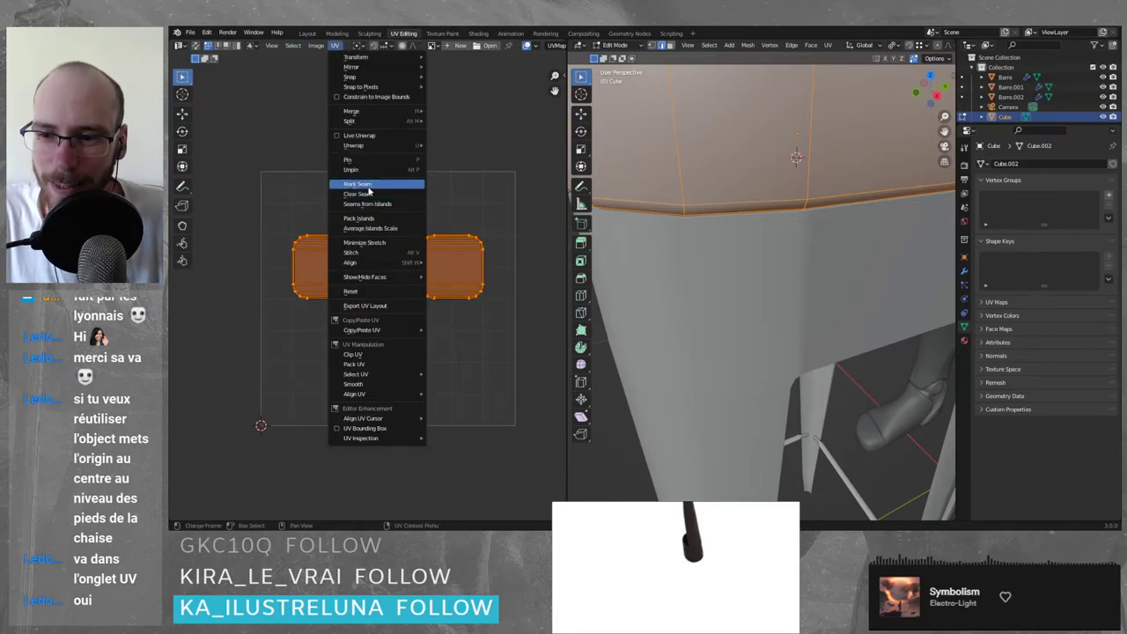
mouse_move(370, 145)
click(460, 160)
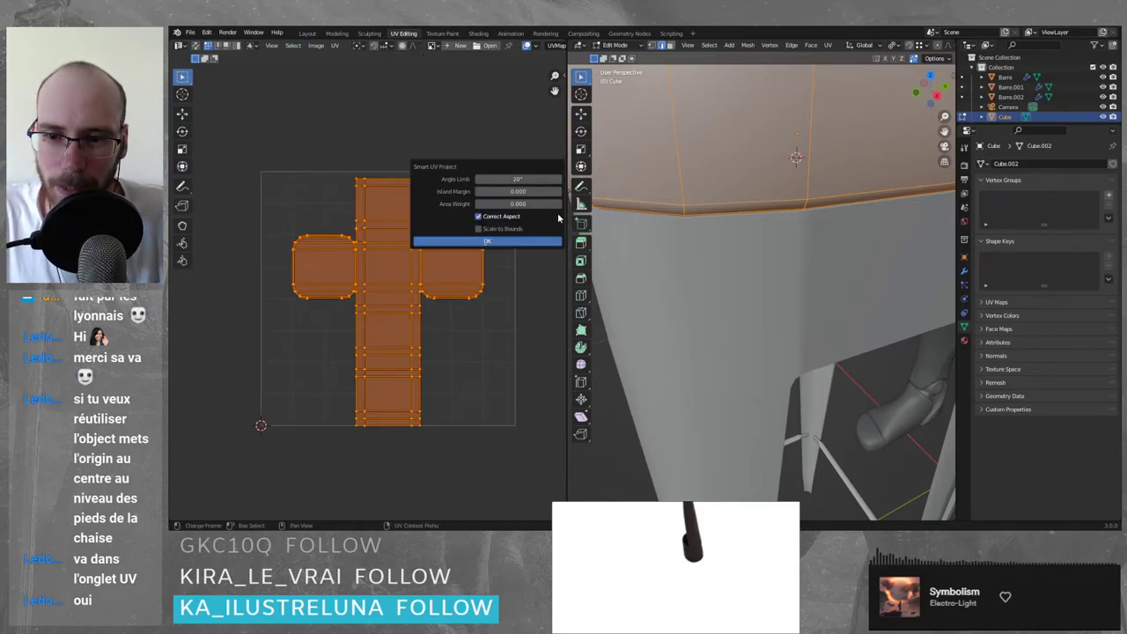
double_click(532, 180)
text(90)
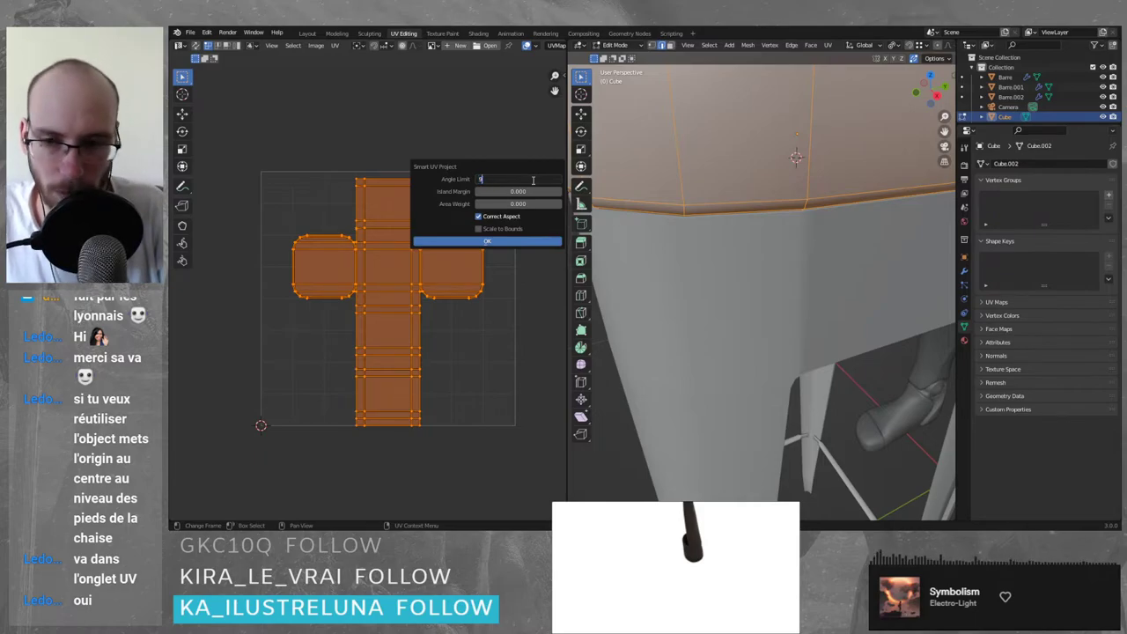
click(505, 244)
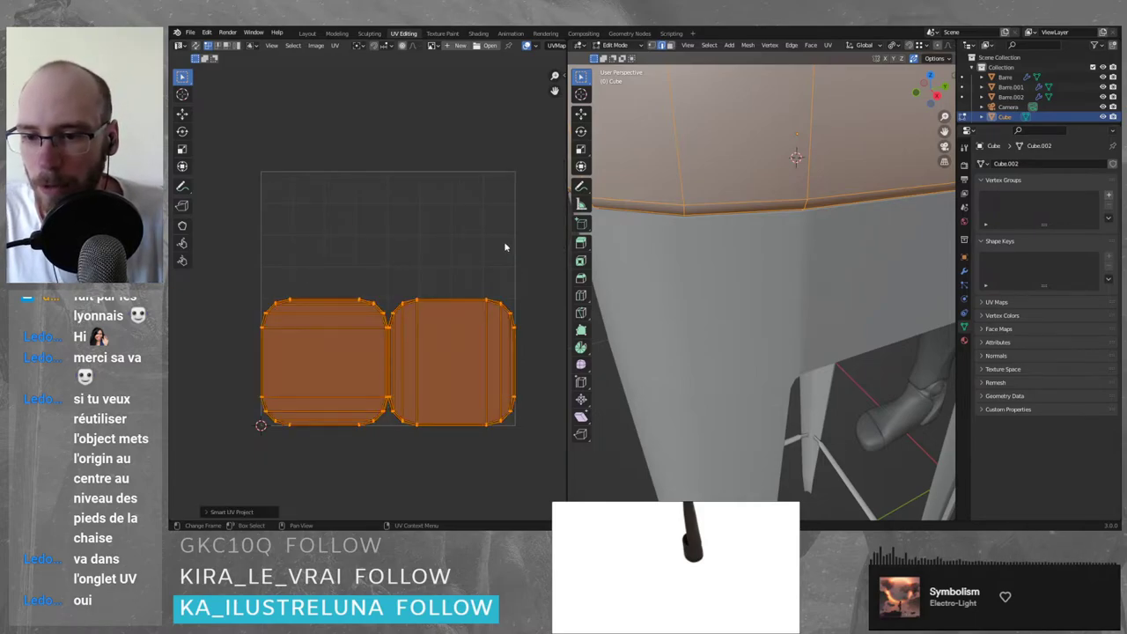
scroll(413, 279, down, 1)
key(ctrl+z)
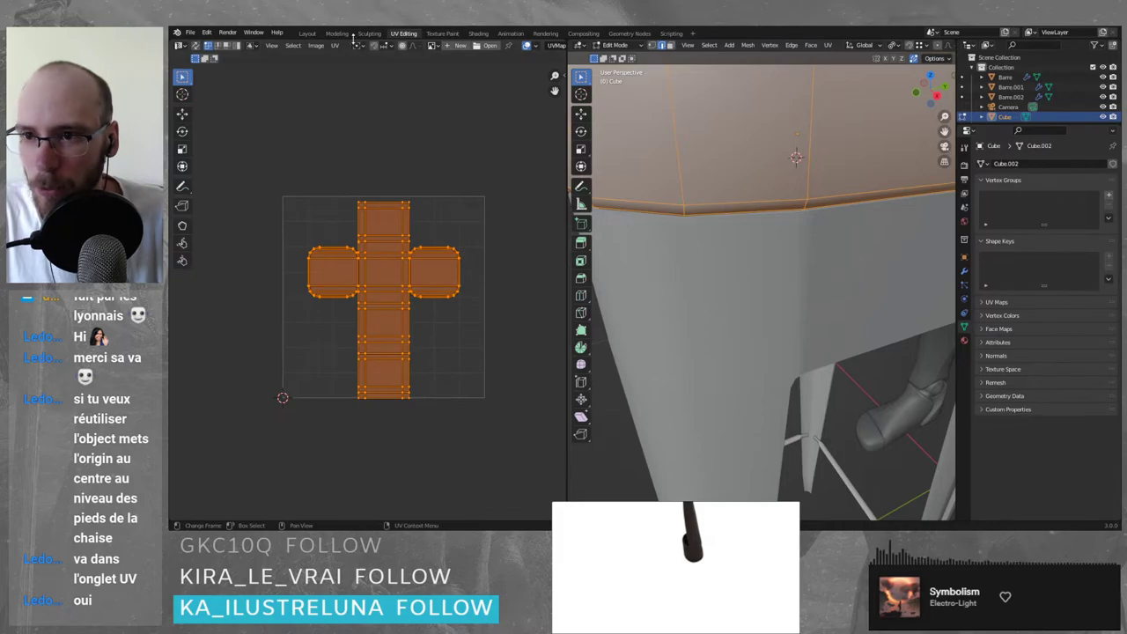
- Try Smart UV Project on the seat with an 85° angle limit and undo the unwrap
click(333, 48)
mouse_move(357, 146)
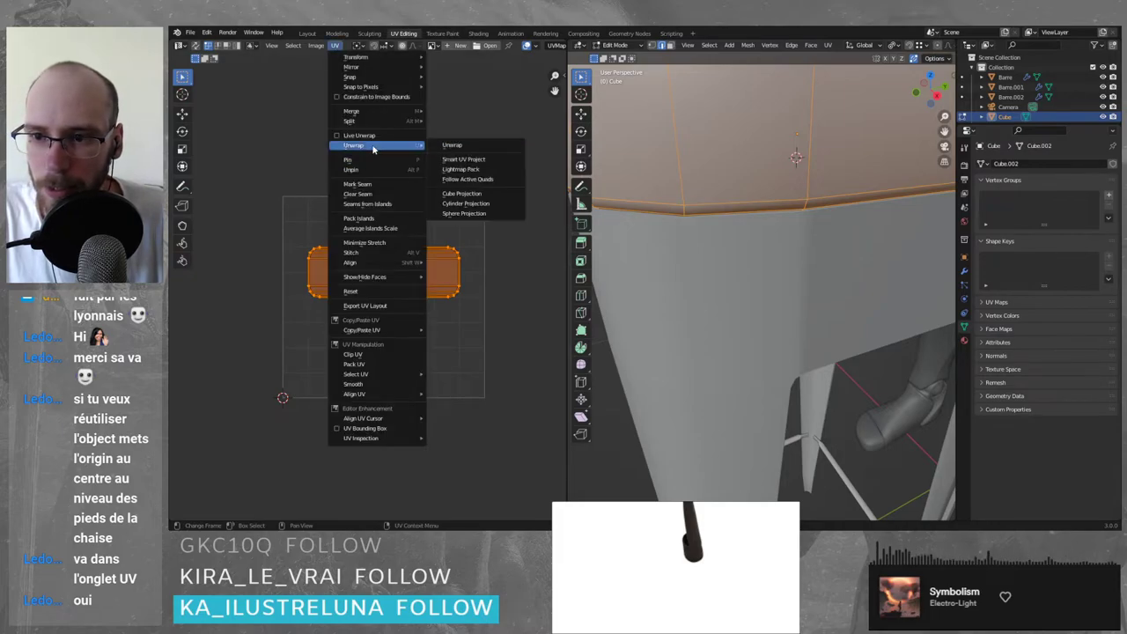
click(467, 161)
click(521, 182)
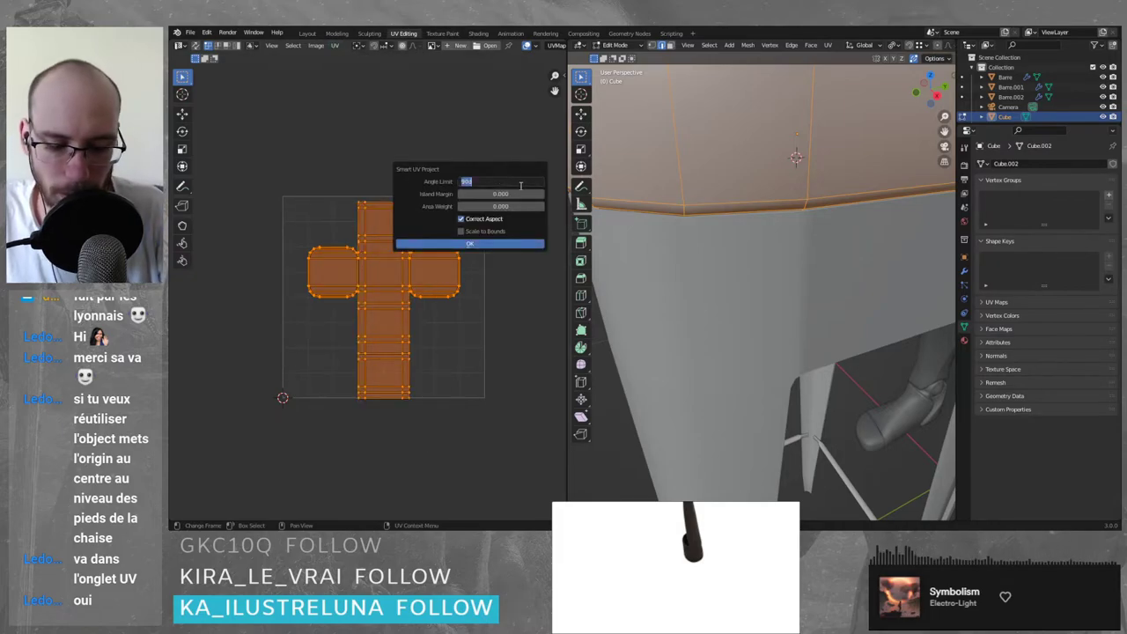
text(85)
key(Return)
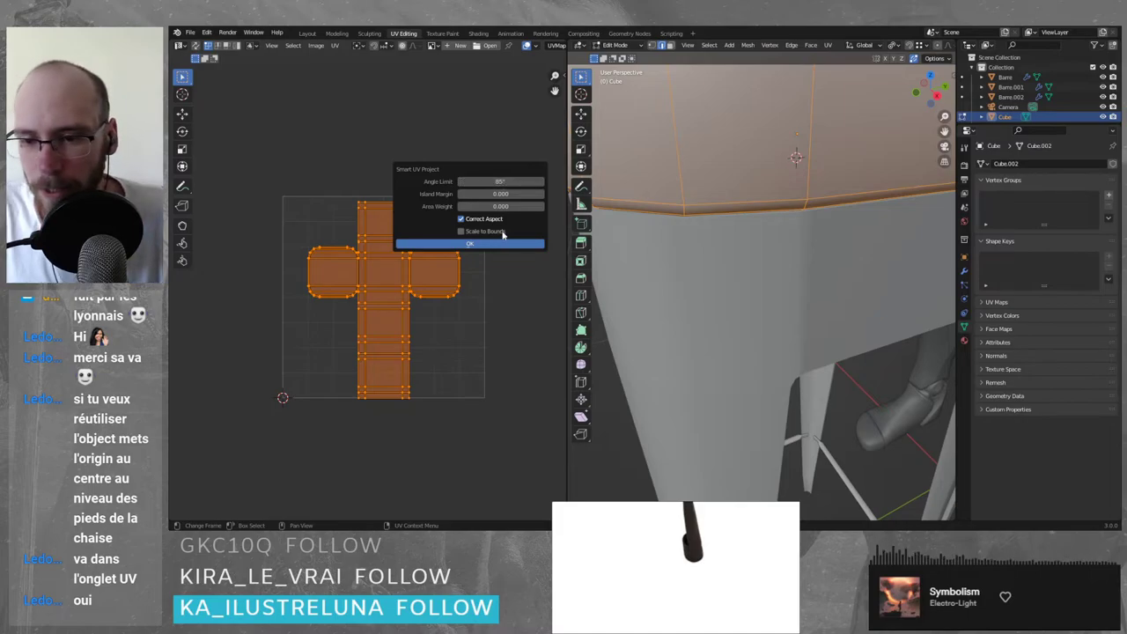
click(489, 244)
key(ctrl+z)
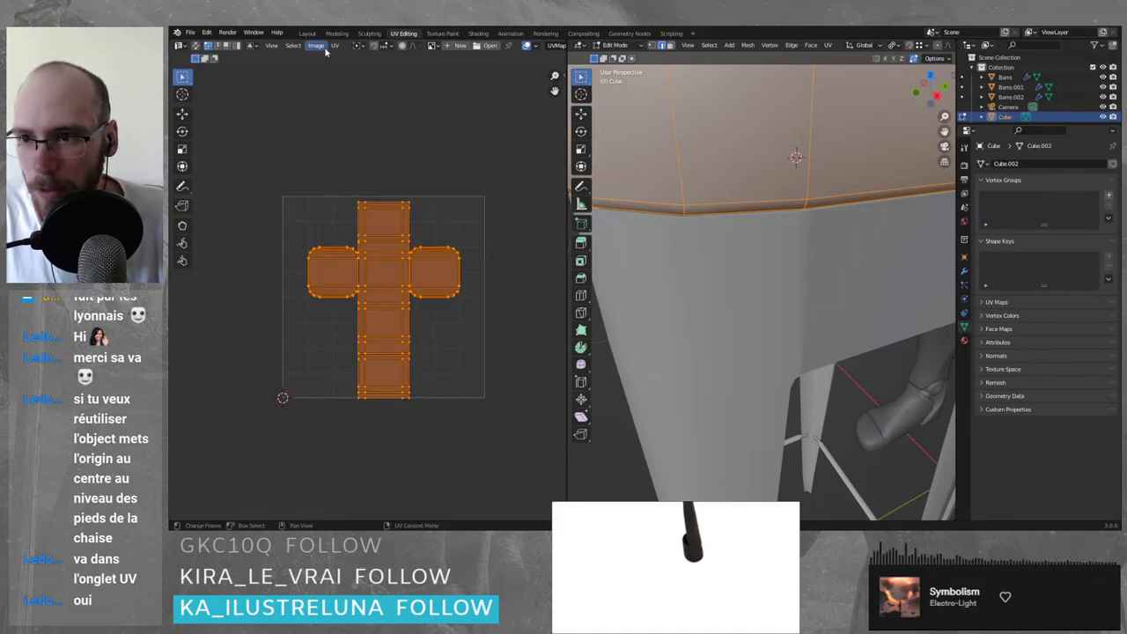
- Unwrap the seat using Smart UV Project with a 66° angle limit
click(334, 45)
mouse_move(377, 152)
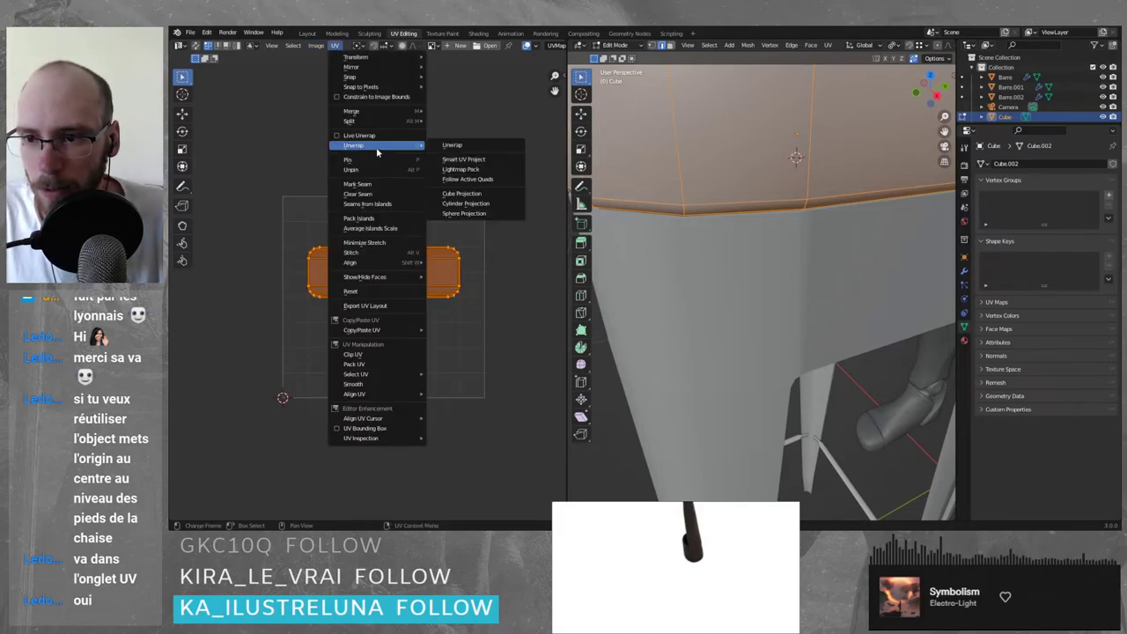
click(467, 160)
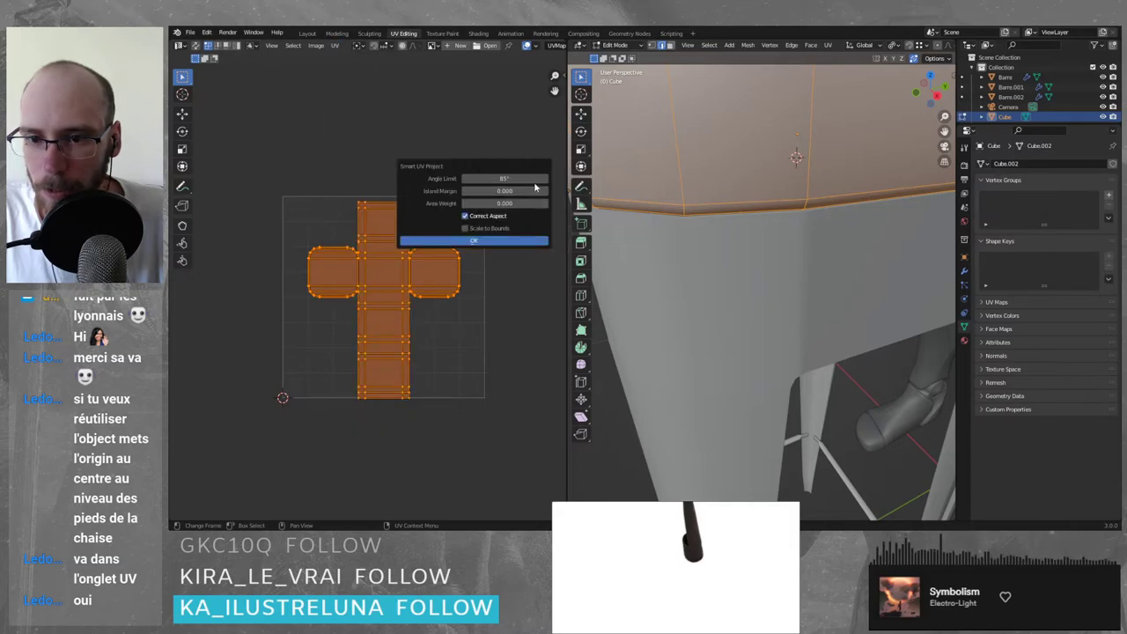
text(66)
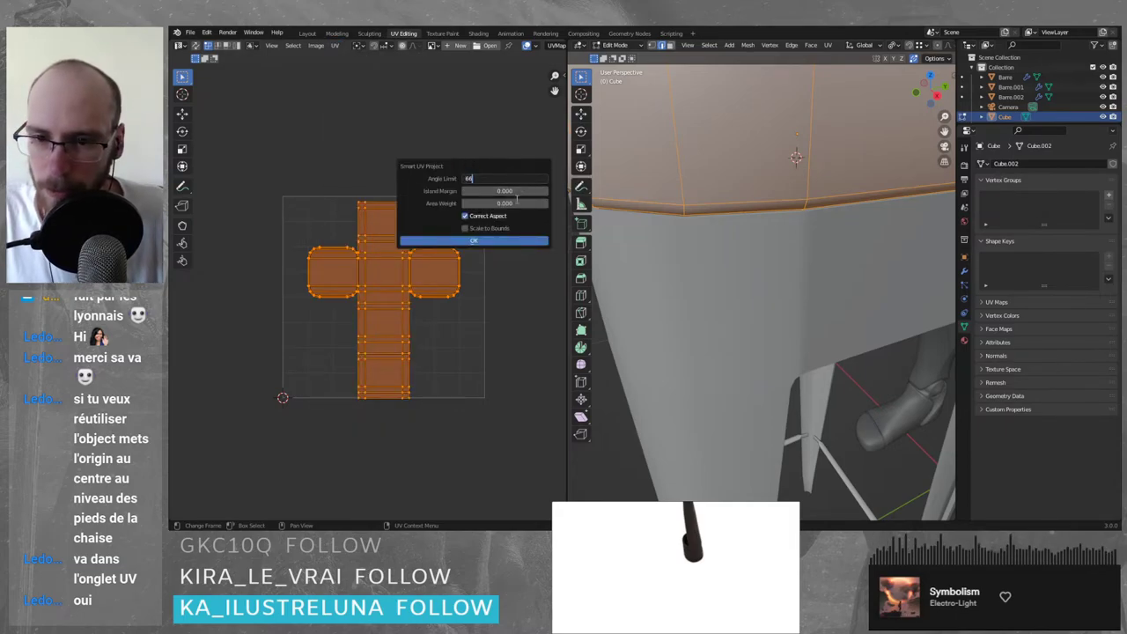
key(Return)
click(482, 239)
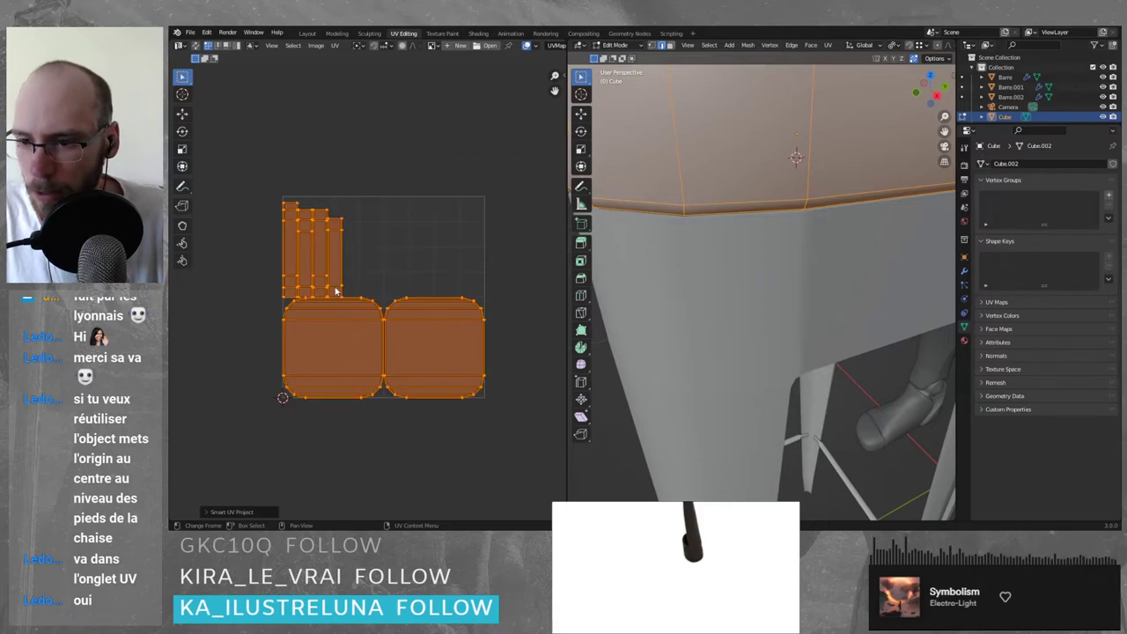
- Select the upper end edges of the shortest narrow side-strip UV island in edge selection mode
scroll(334, 291, up, 4)
scroll(514, 349, down, 2)
scroll(440, 216, up, 3)
click(506, 159)
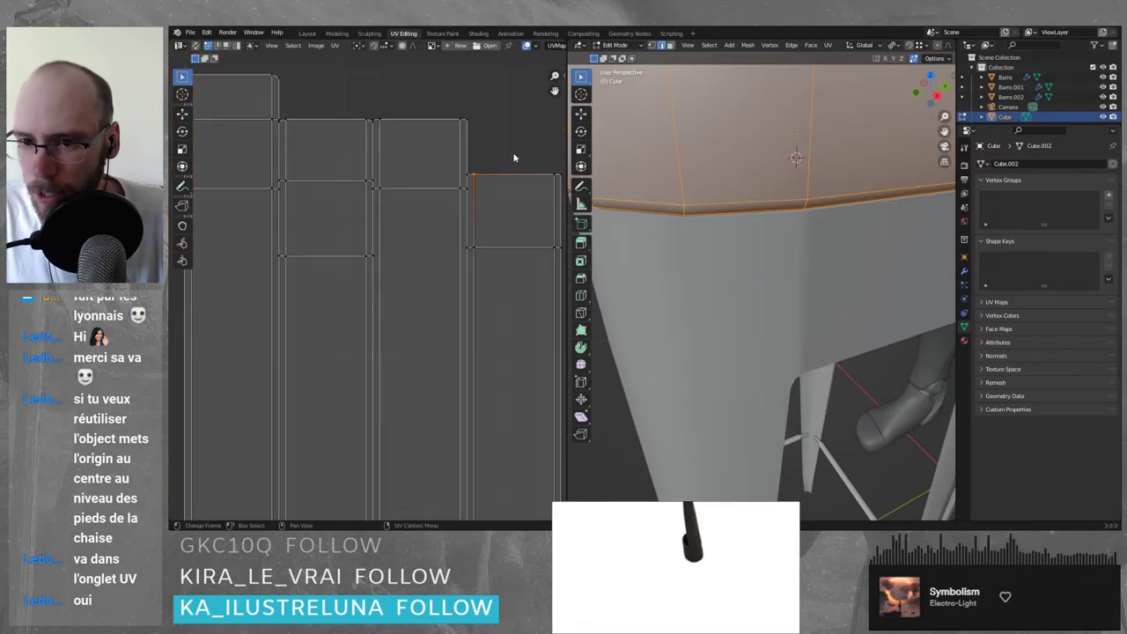
middle_drag(521, 154, 476, 167)
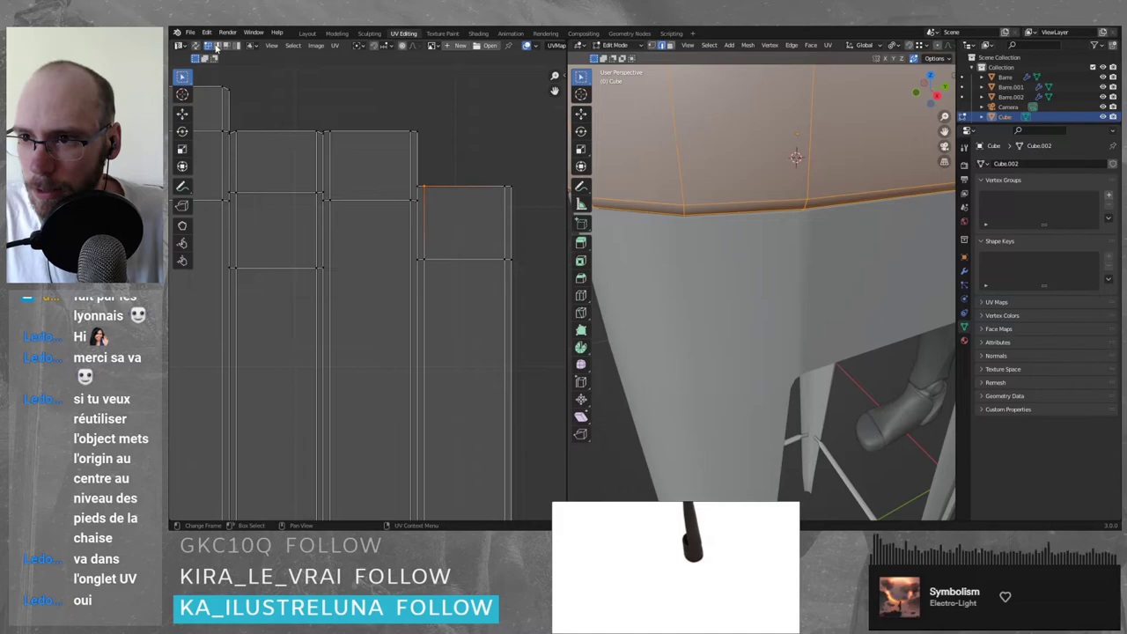
alt+click(459, 188)
click(434, 182)
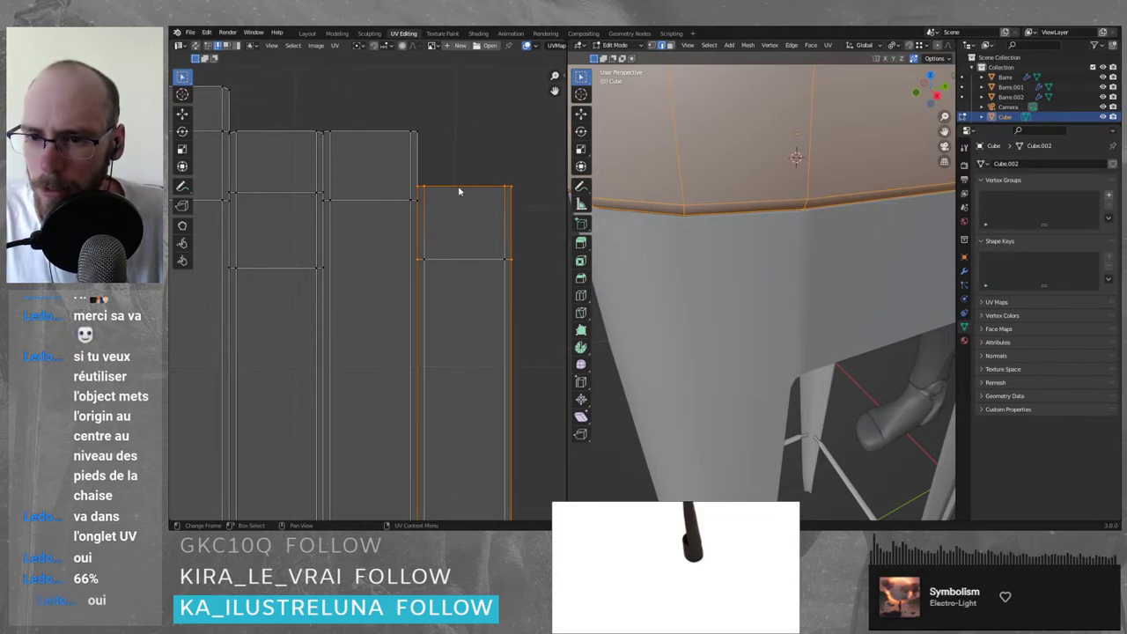
click(430, 153)
drag(537, 180, 413, 196)
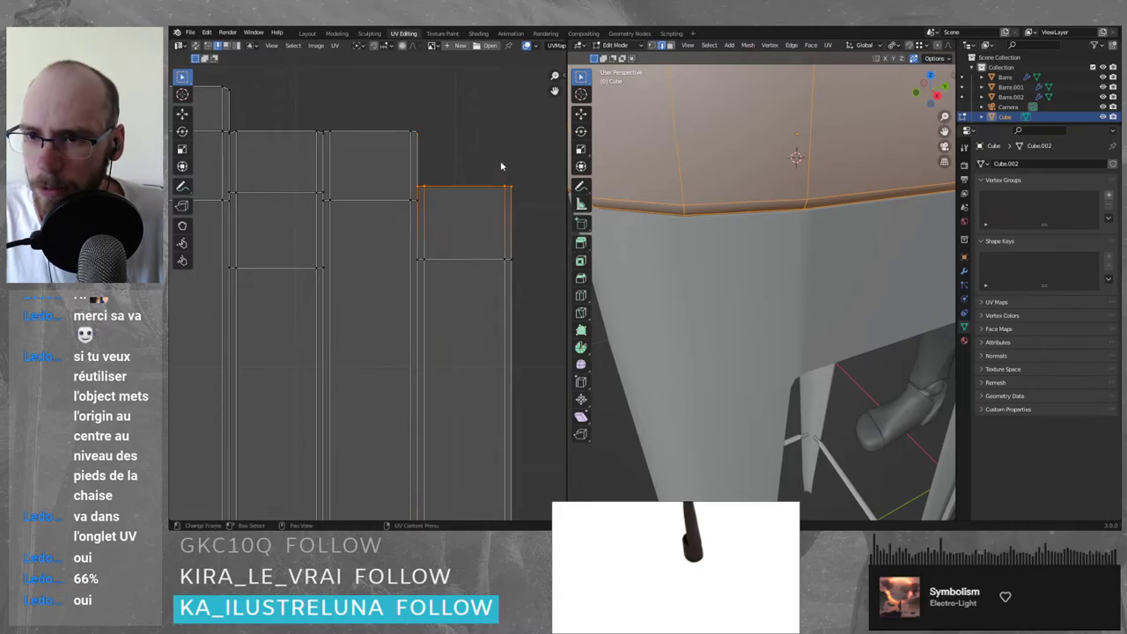
- Try the Grab sculpt brush on the strip's upper end edge, undo the stroke, and return to the selection tool
click(182, 230)
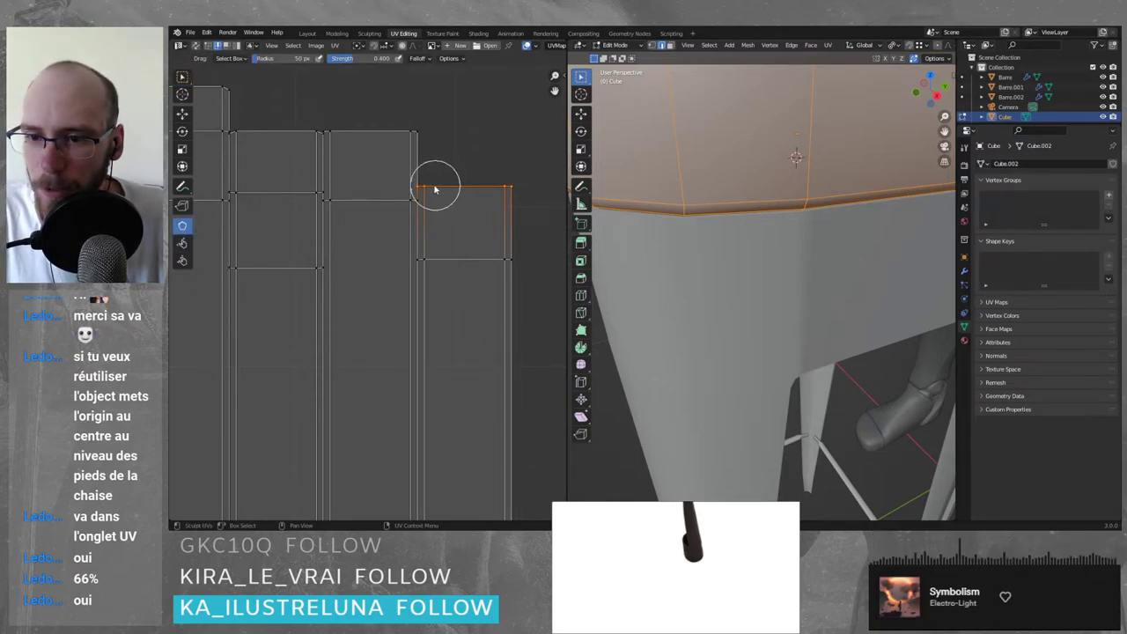
mouse_move(435, 187)
mouse_down()
mouse_move(508, 185)
mouse_move(483, 195)
mouse_up()
key(ctrl+z)
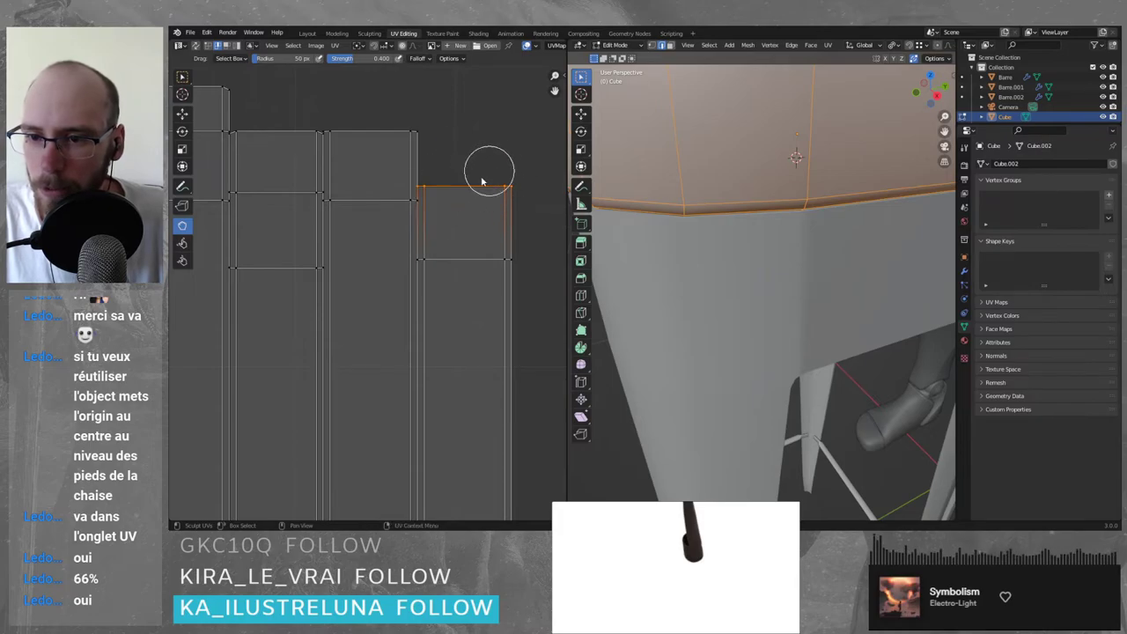
click(182, 261)
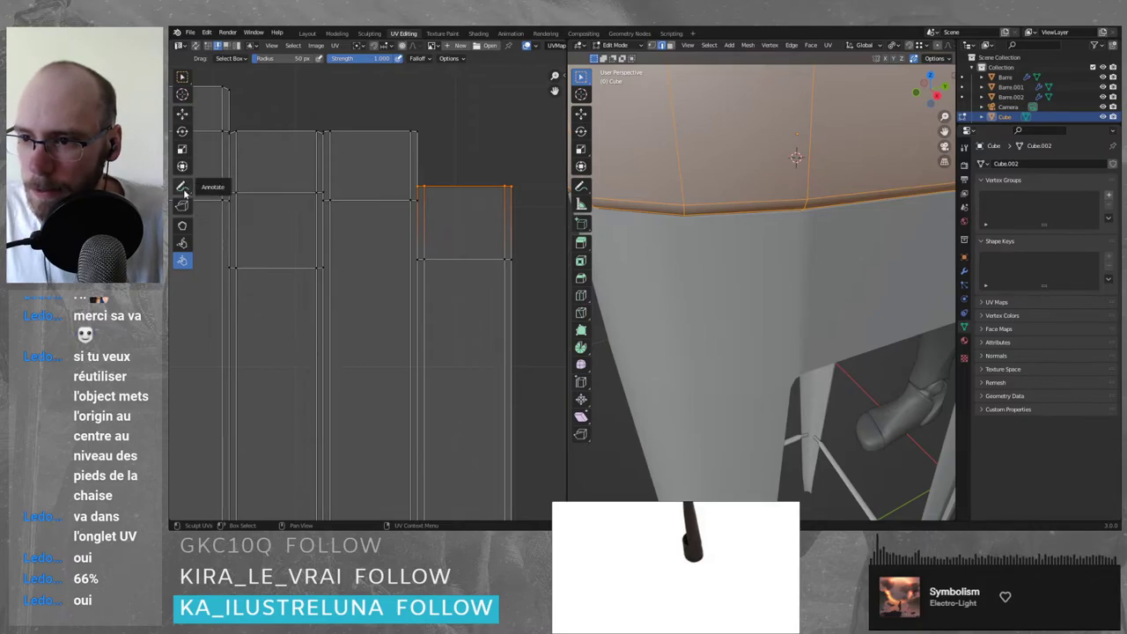
click(183, 77)
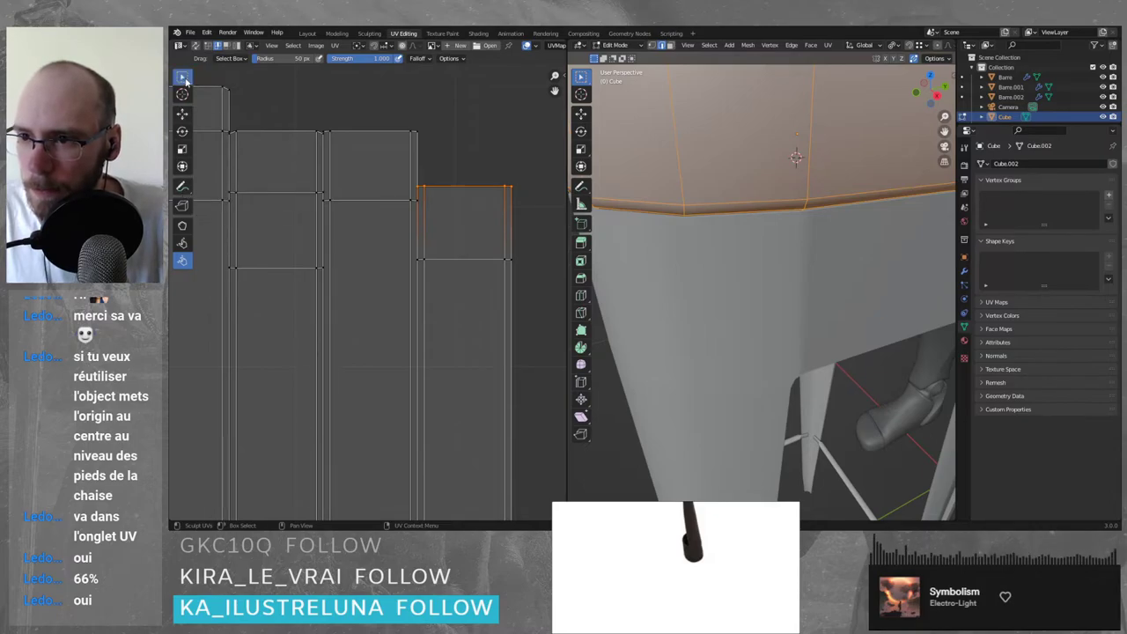
- Stitch the upper end of the shortest side strip to its adjoining strip so they form one longer UV island
click(334, 45)
click(335, 45)
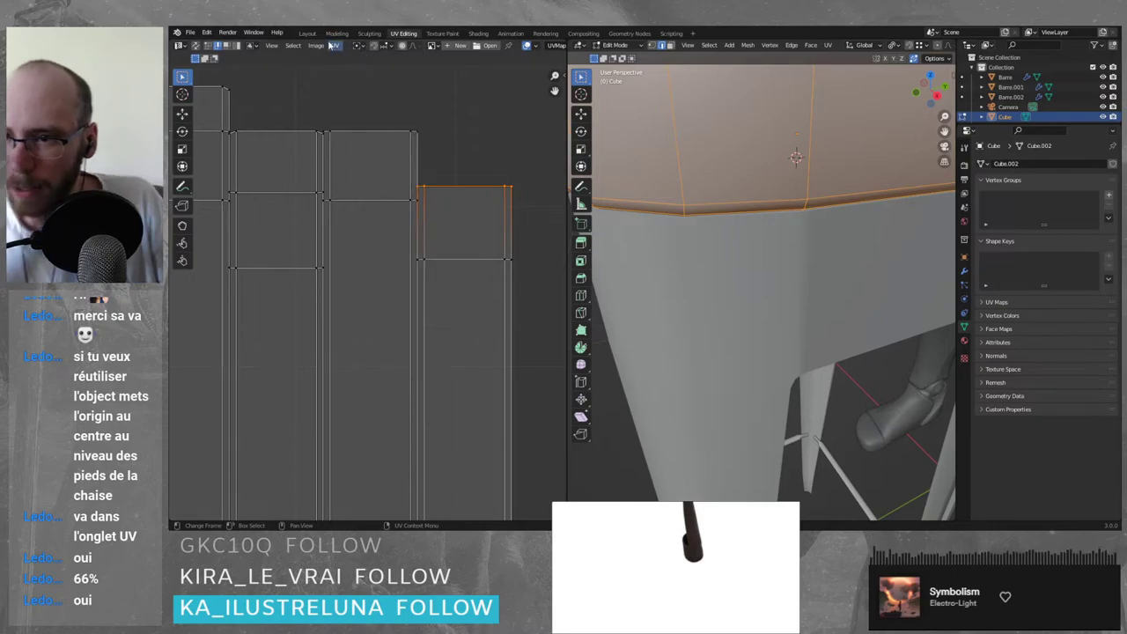
click(335, 46)
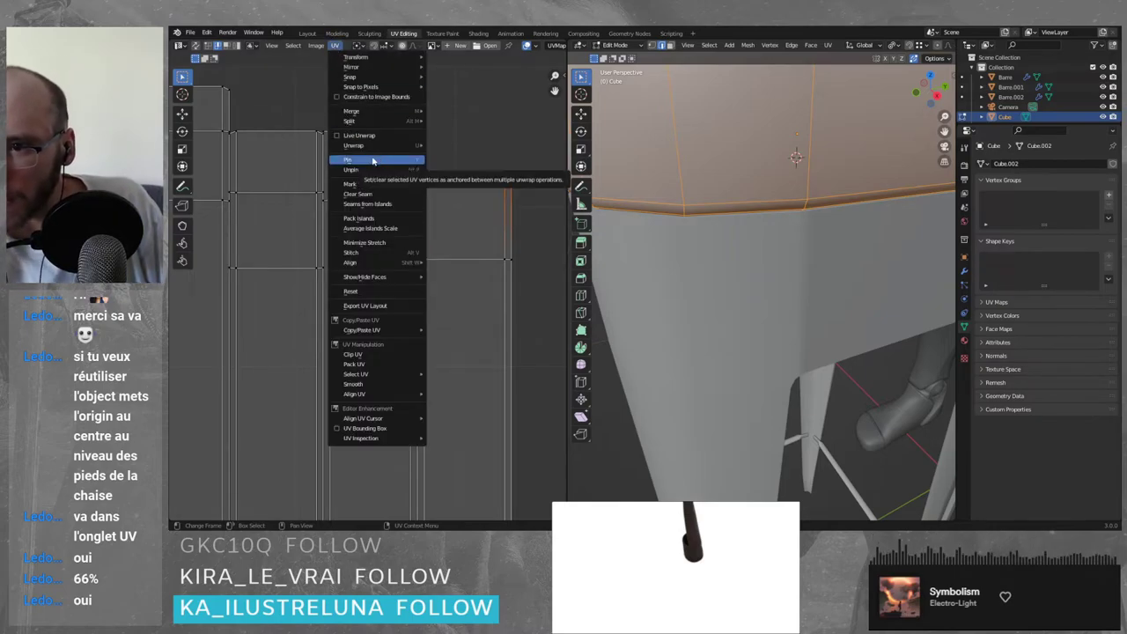
click(368, 254)
scroll(485, 199, down, 5)
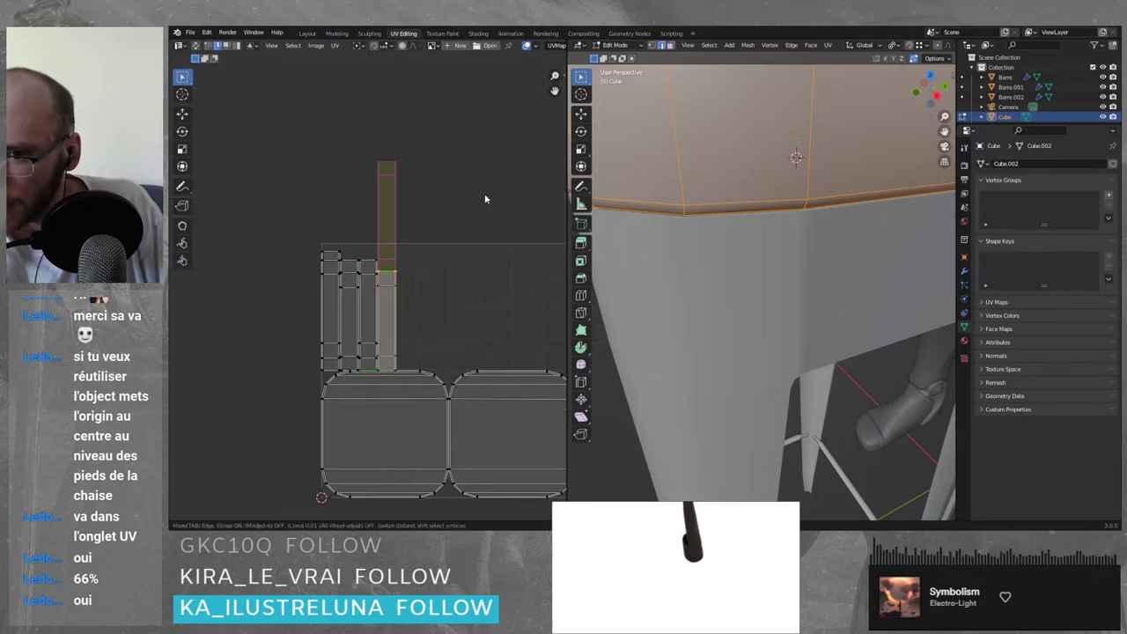
click(442, 239)
scroll(374, 163, up, 4)
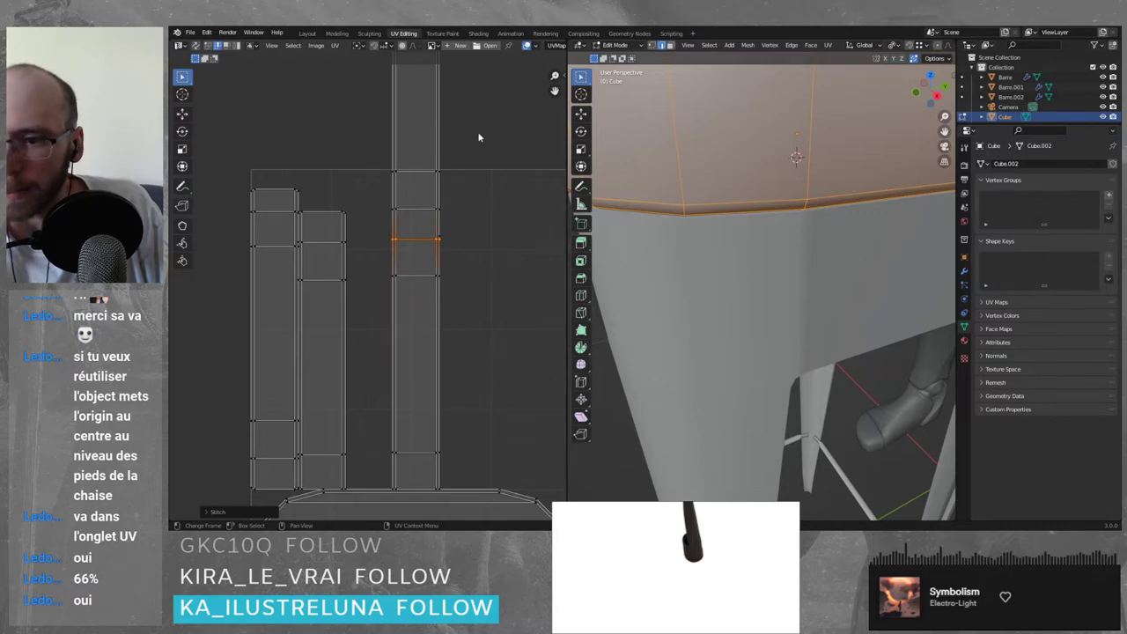
- Stitch the upper end of the already merged side strip to the next strip so three strips form one UV island
scroll(480, 167, down, 3)
drag(357, 150, 424, 178)
click(334, 45)
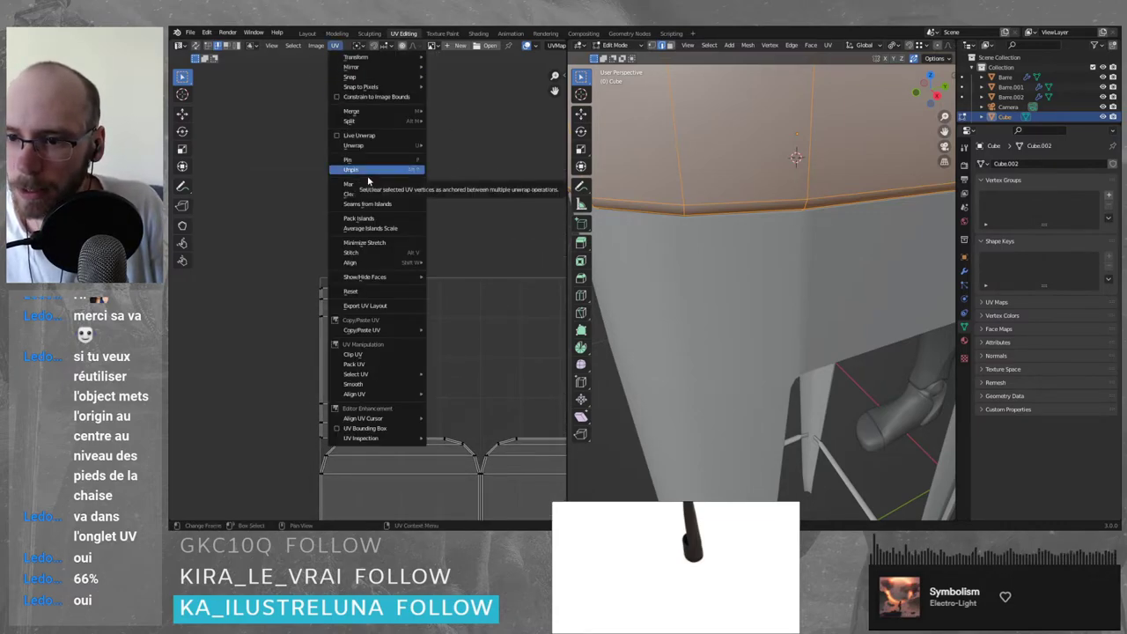
click(368, 254)
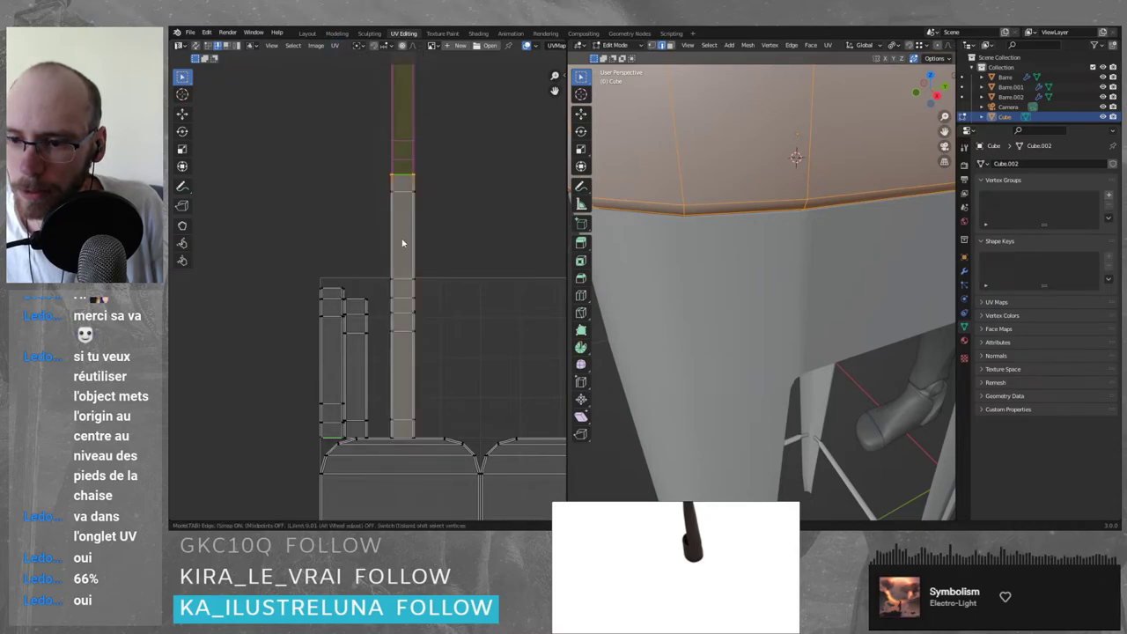
scroll(448, 216, down, 3)
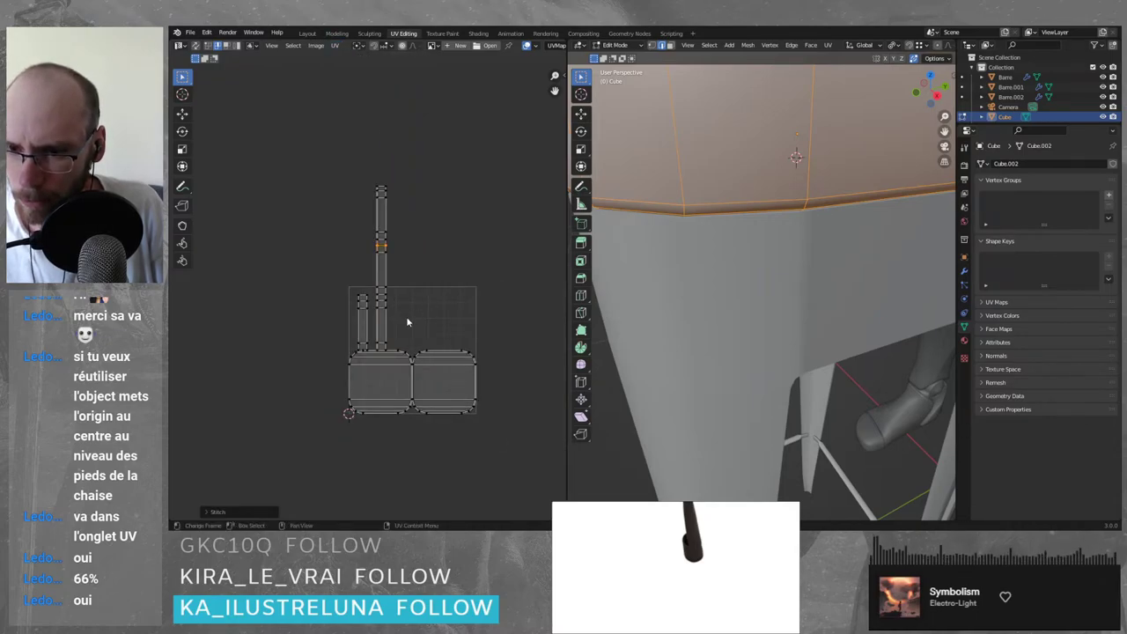
- Stitch the upper end of the three-strip island to the last remaining side strip
scroll(406, 317, up, 1)
drag(360, 140, 405, 164)
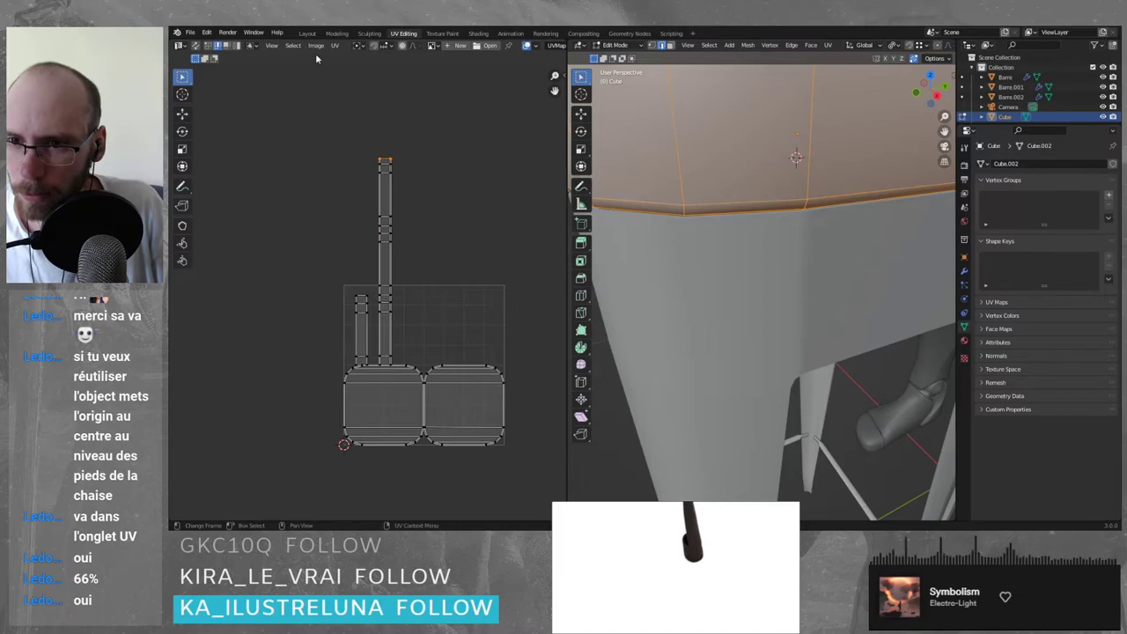
click(334, 45)
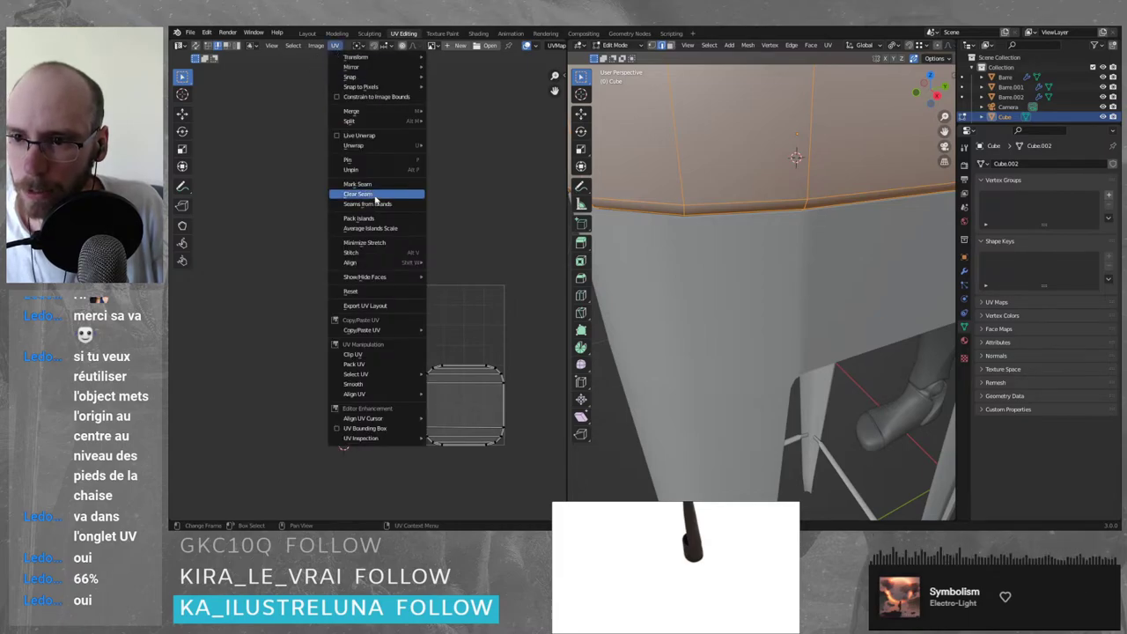
click(367, 253)
click(469, 233)
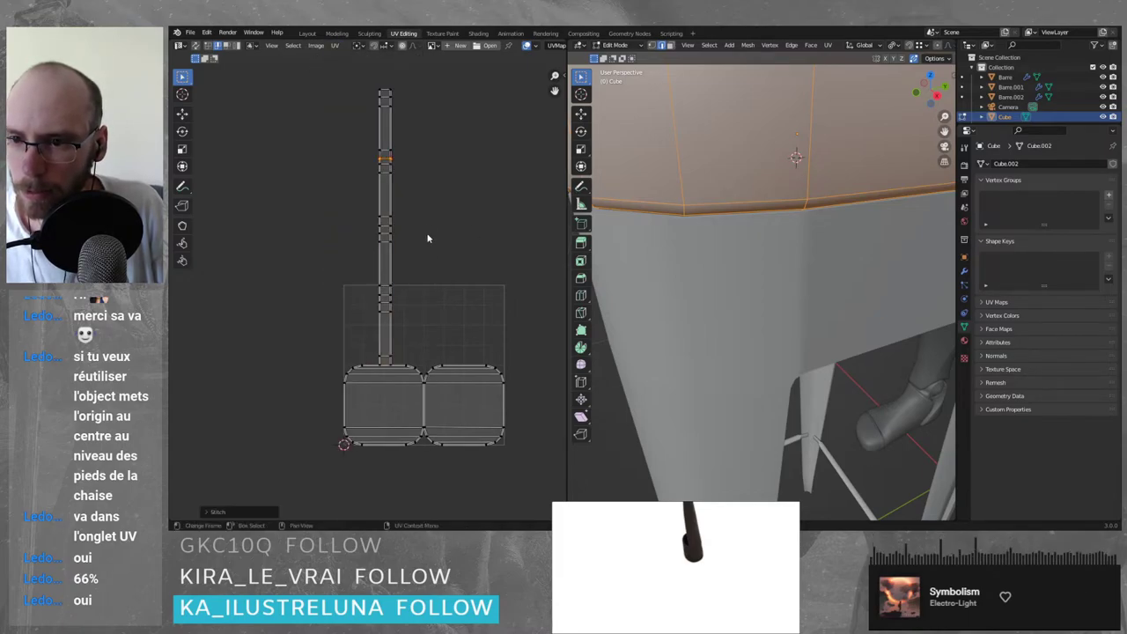
- Box-select all of the seat's UV islands after toggling Edit Mode off and on
scroll(338, 190, down, 2)
drag(298, 95, 504, 422)
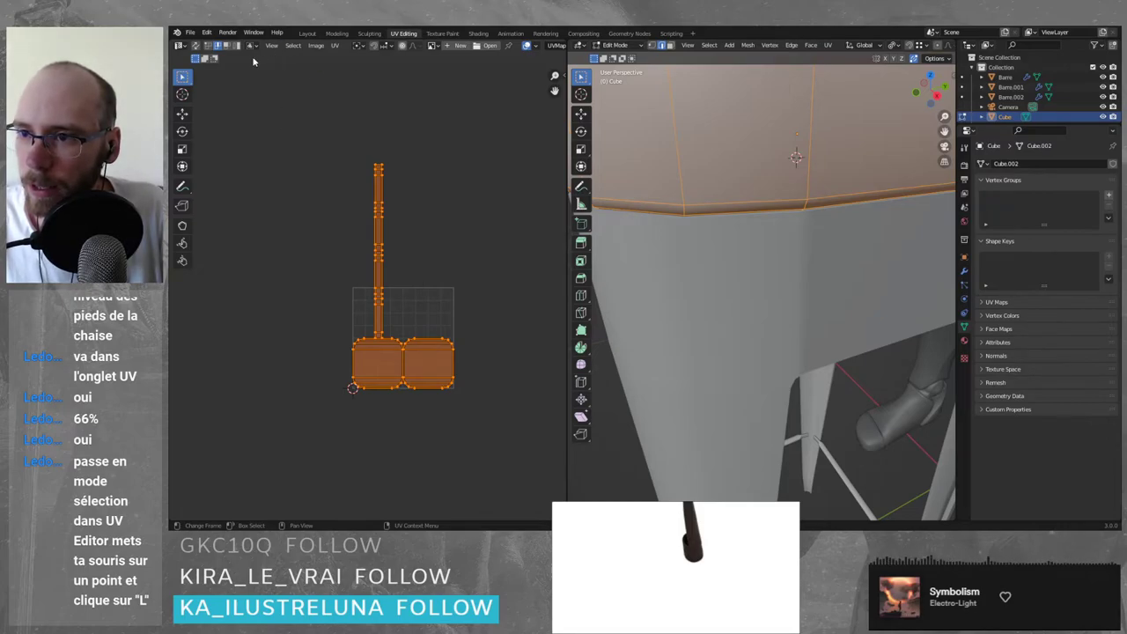
key(Tab)
key(Tab)
click(308, 246)
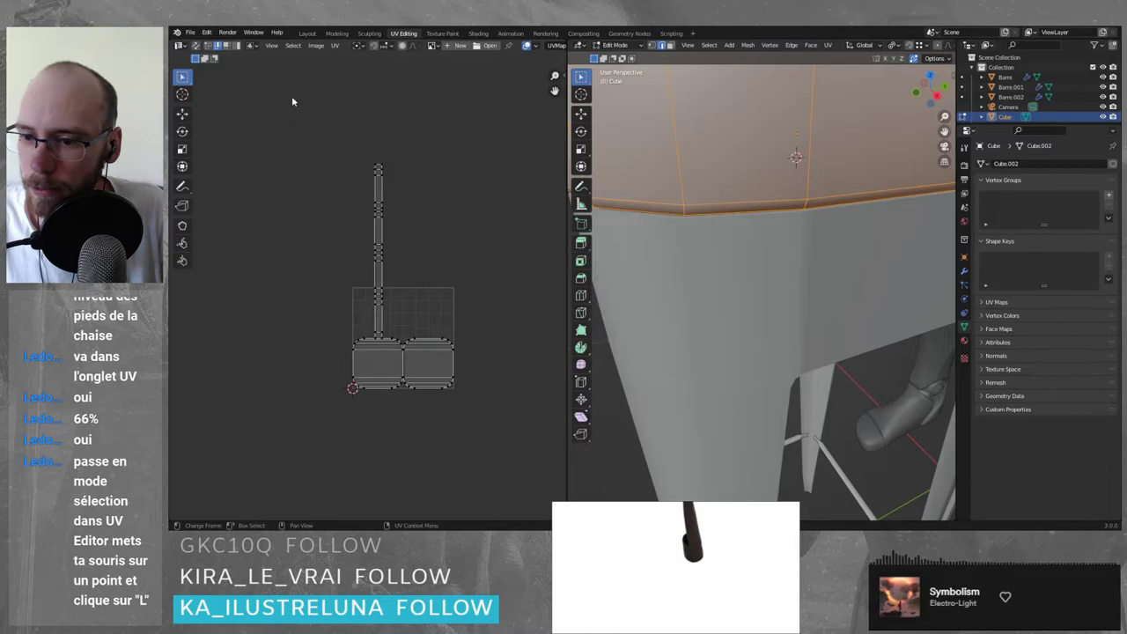
drag(291, 97, 520, 471)
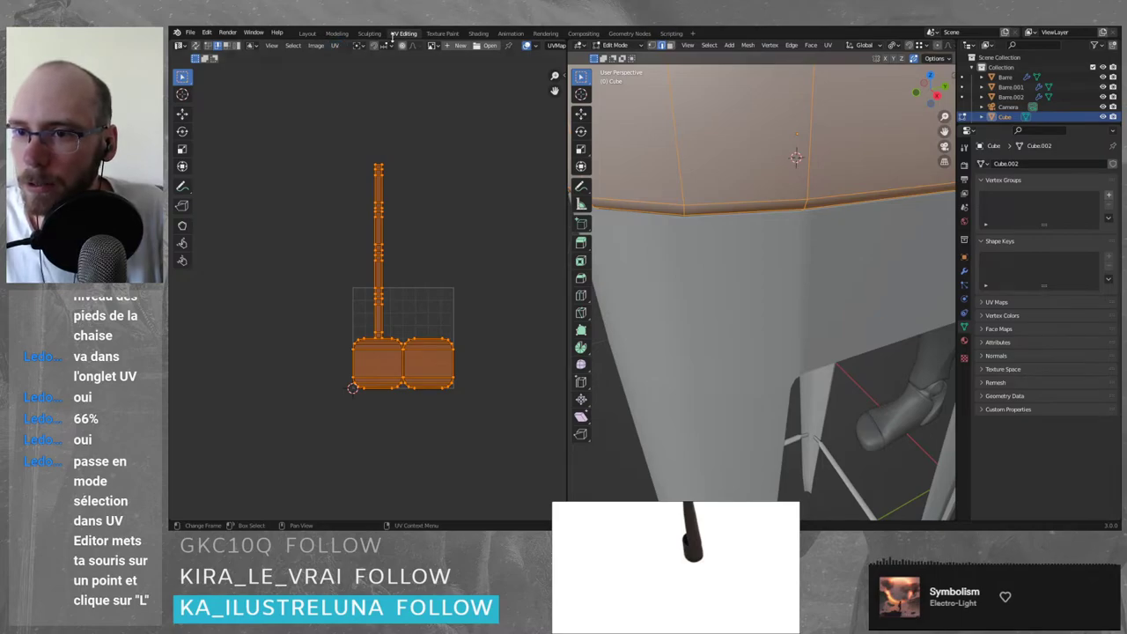
click(333, 46)
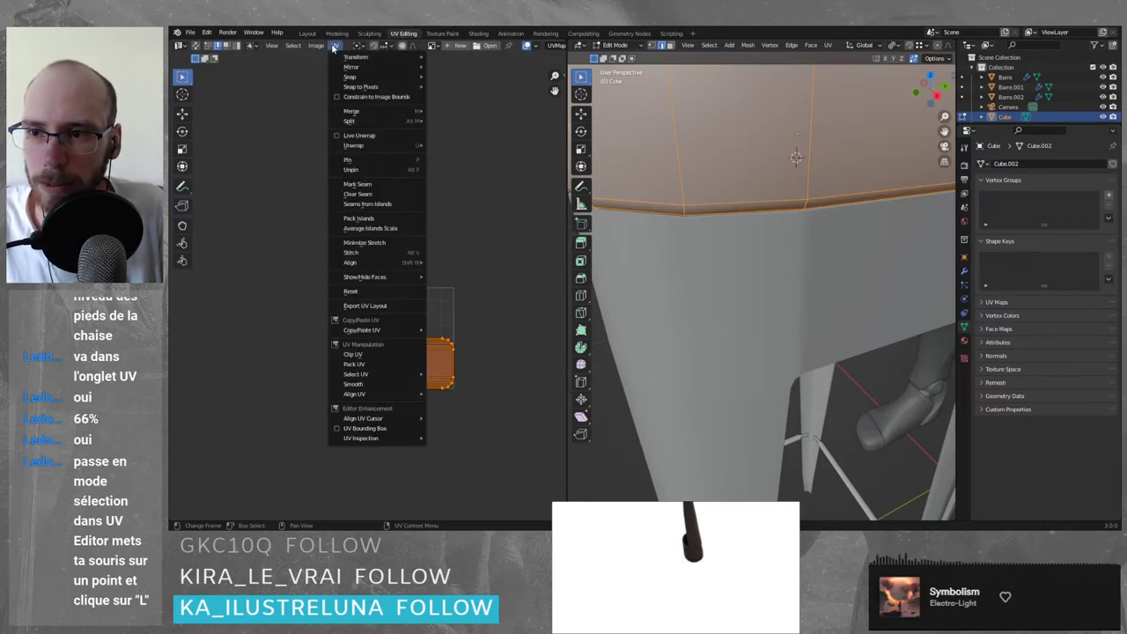
click(334, 46)
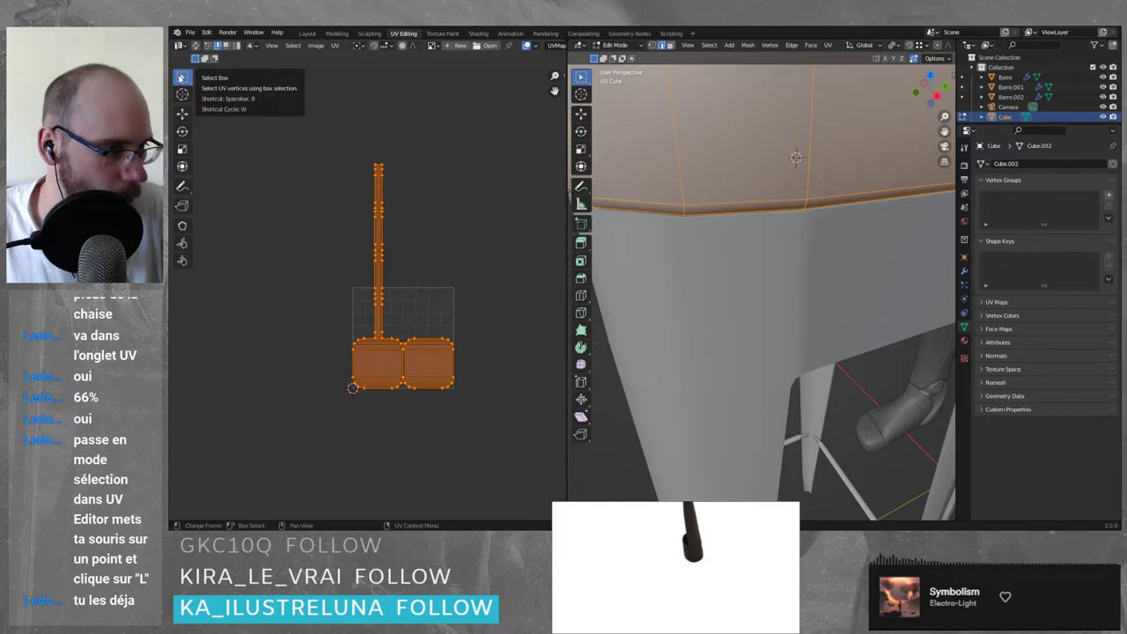
- Select the full side strip and the right-hand square seat island with Select Linked
click(402, 310)
scroll(390, 344, up, 5)
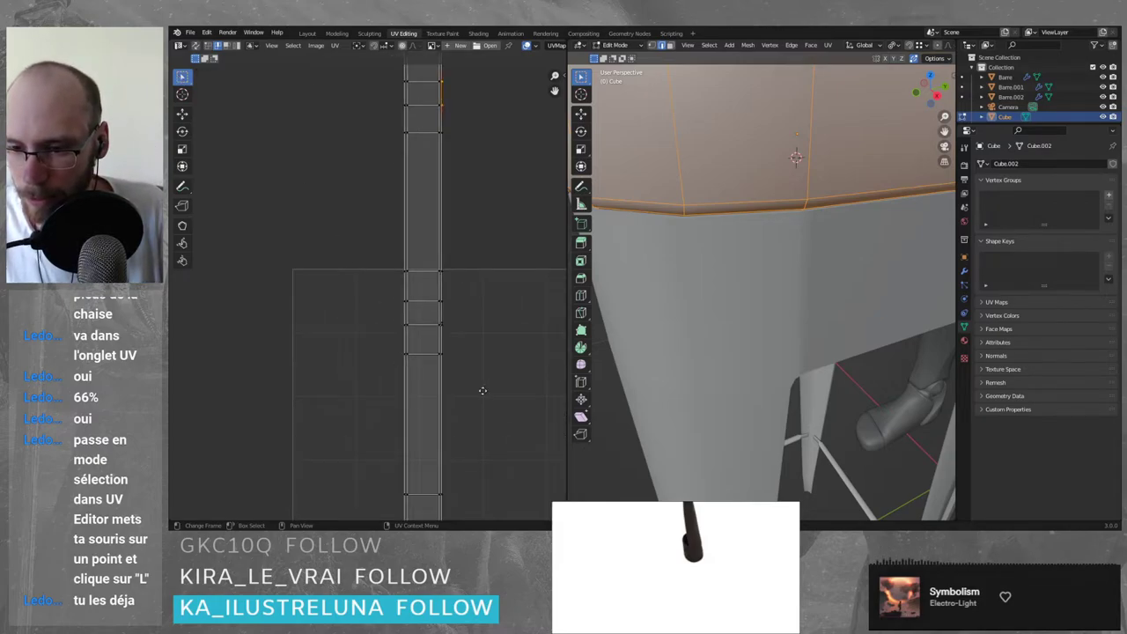
middle_drag(483, 390, 480, 382)
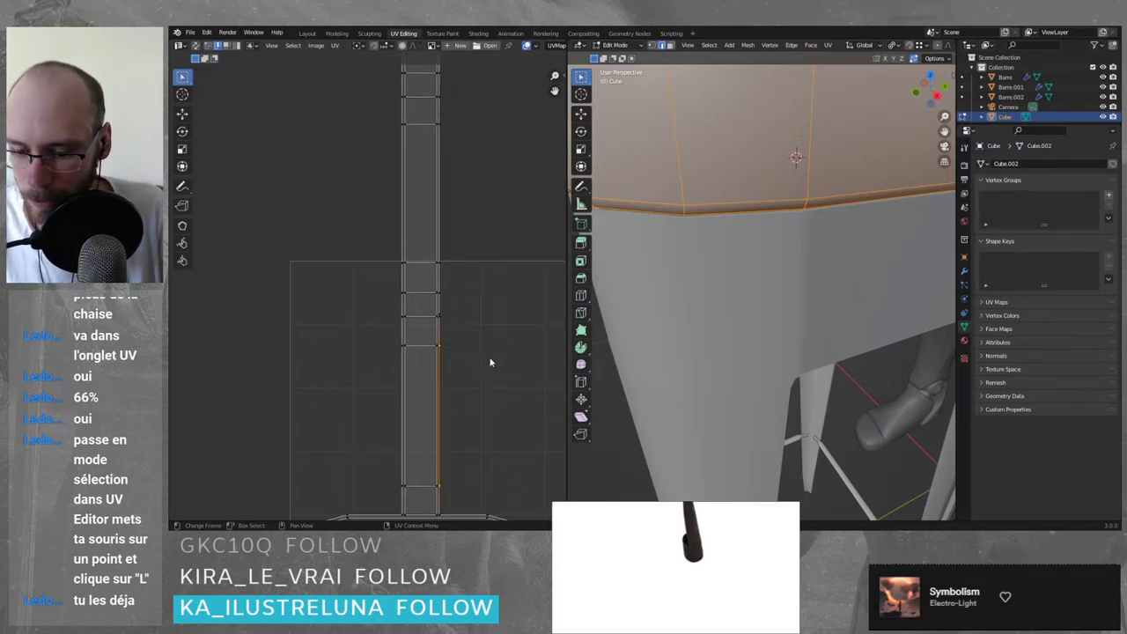
key(l)
scroll(461, 348, down, 5)
key(l)
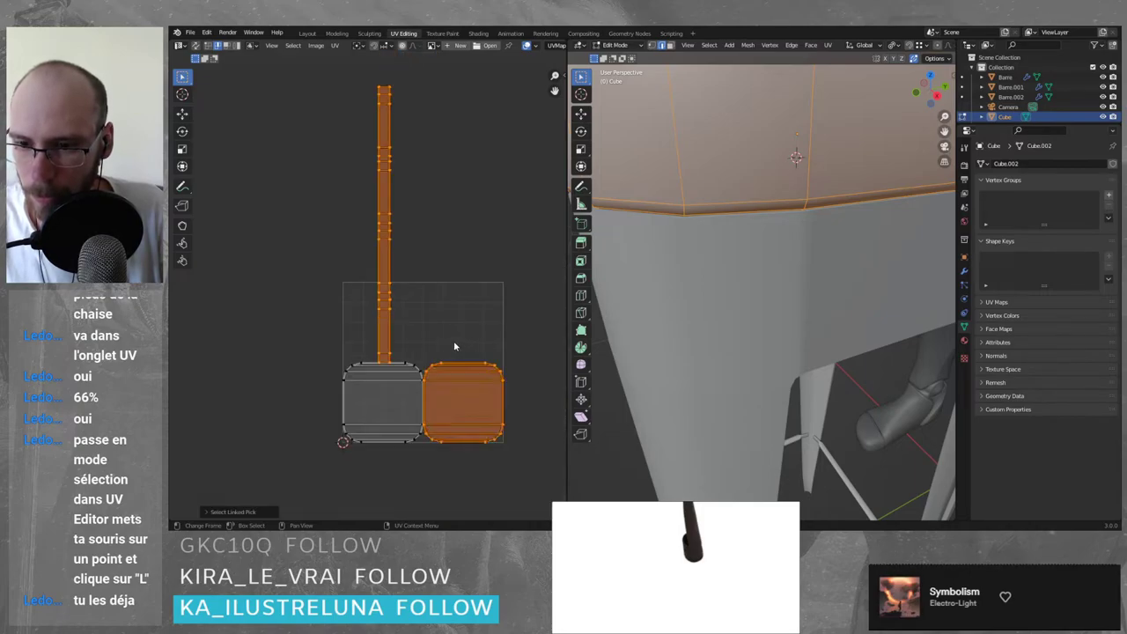
- Undo the island selections and the last stitch so the remaining side strip is separate again
click(443, 301)
key(ctrl+z)
key(ctrl+z)
key(ctrl+z)
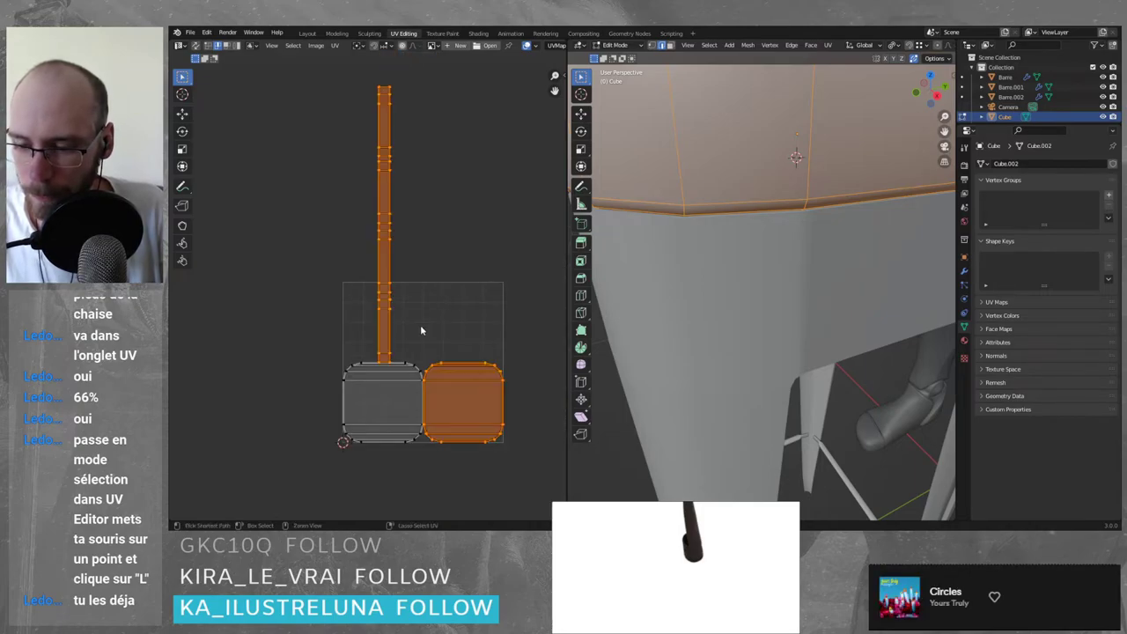
key(ctrl+z)
key(ctrl+z)
key(ctrl+z)
key(ctrl+z)
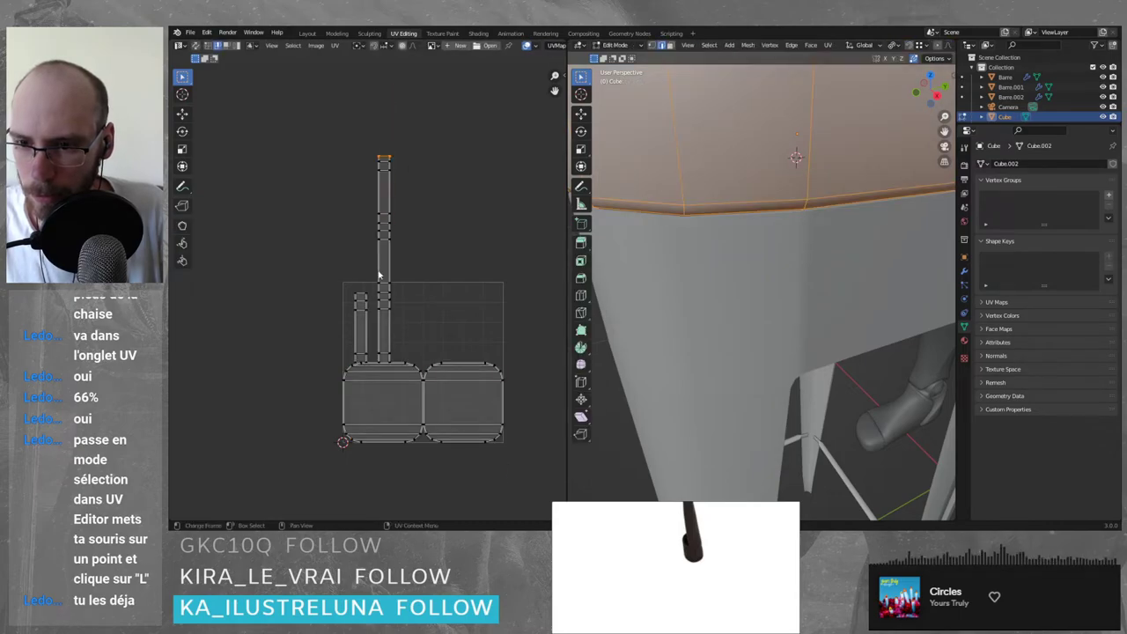
- Select the entire three-strip UV island with Select Linked
scroll(408, 141, up, 5)
middle_drag(484, 122, 437, 319)
middle_drag(453, 189, 445, 266)
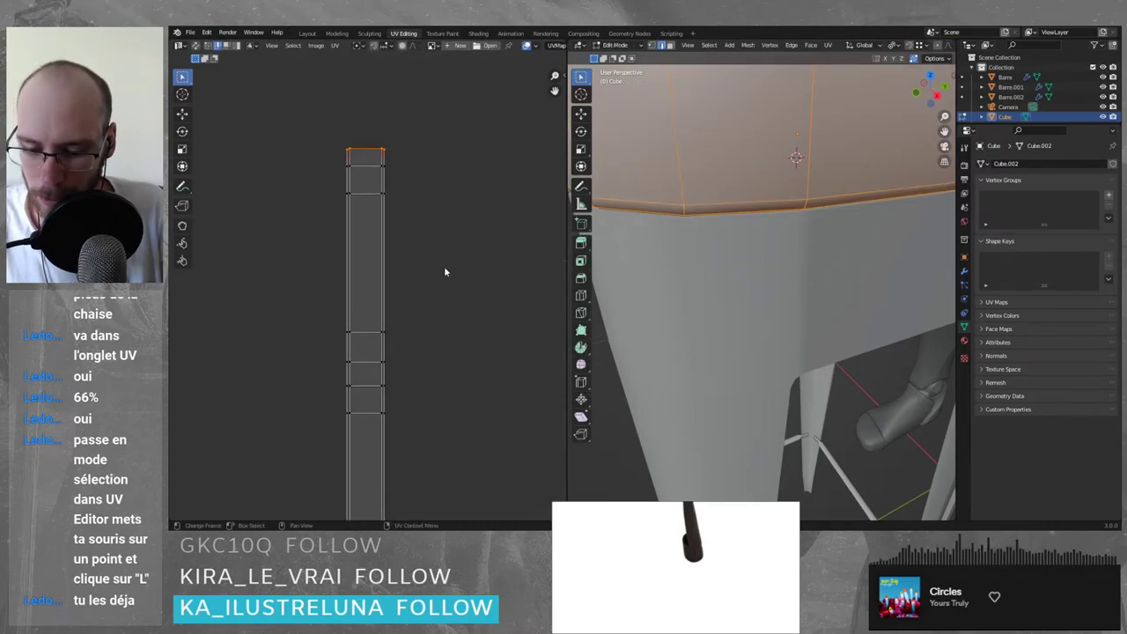
key(l)
scroll(430, 196, down, 6)
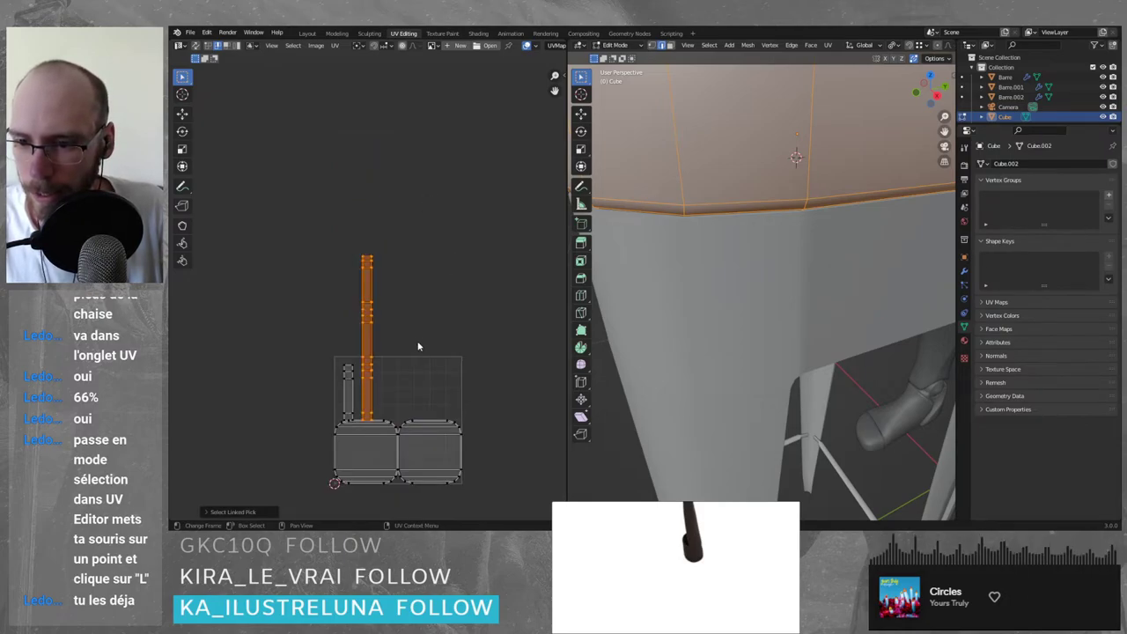
click(383, 302)
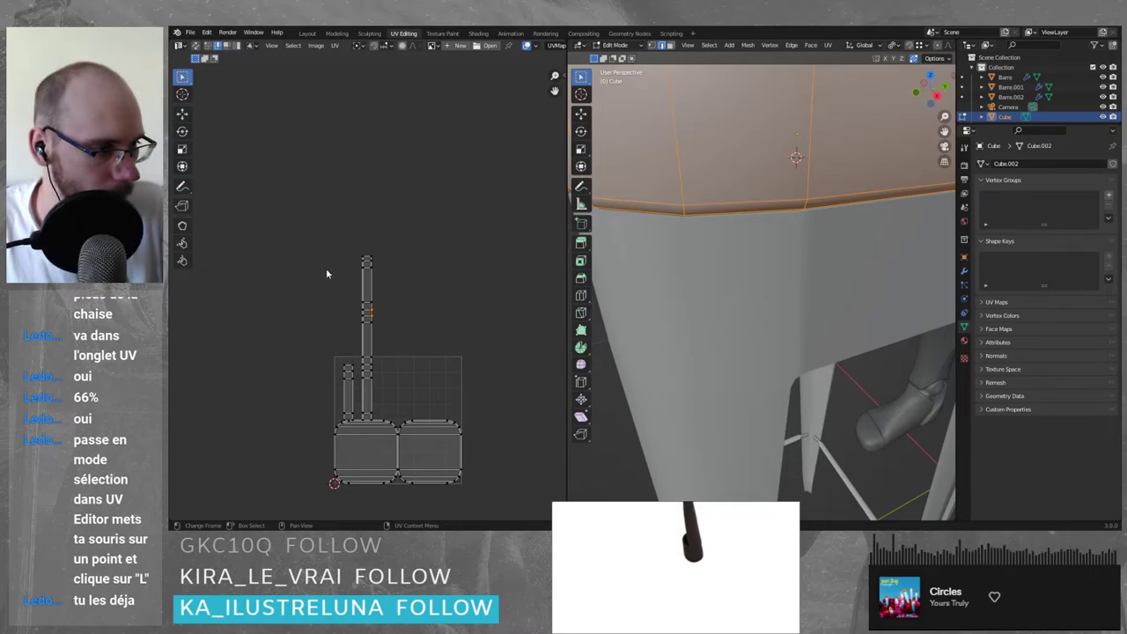
scroll(323, 256, up, 5)
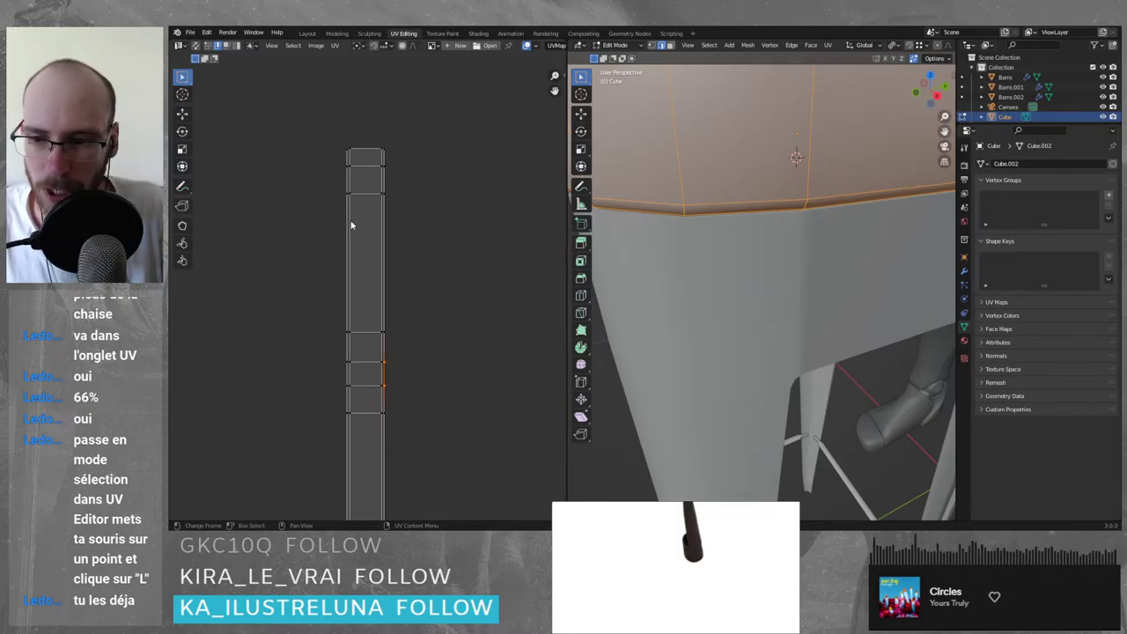
key(l)
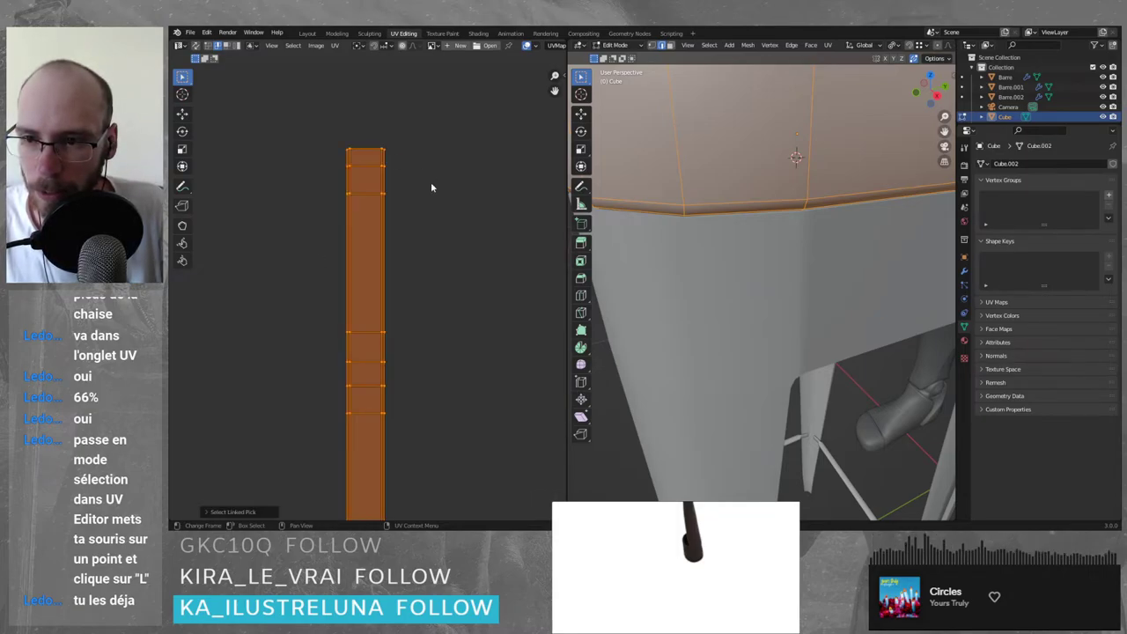
- Pick the upper end edge of the long strip, switch to vertex selection and select the strip's linked UVs
scroll(382, 153, up, 5)
mouse_move(459, 174)
middle_down()
mouse_move(466, 363)
mouse_move(480, 361)
middle_up()
click(425, 262)
click(425, 265)
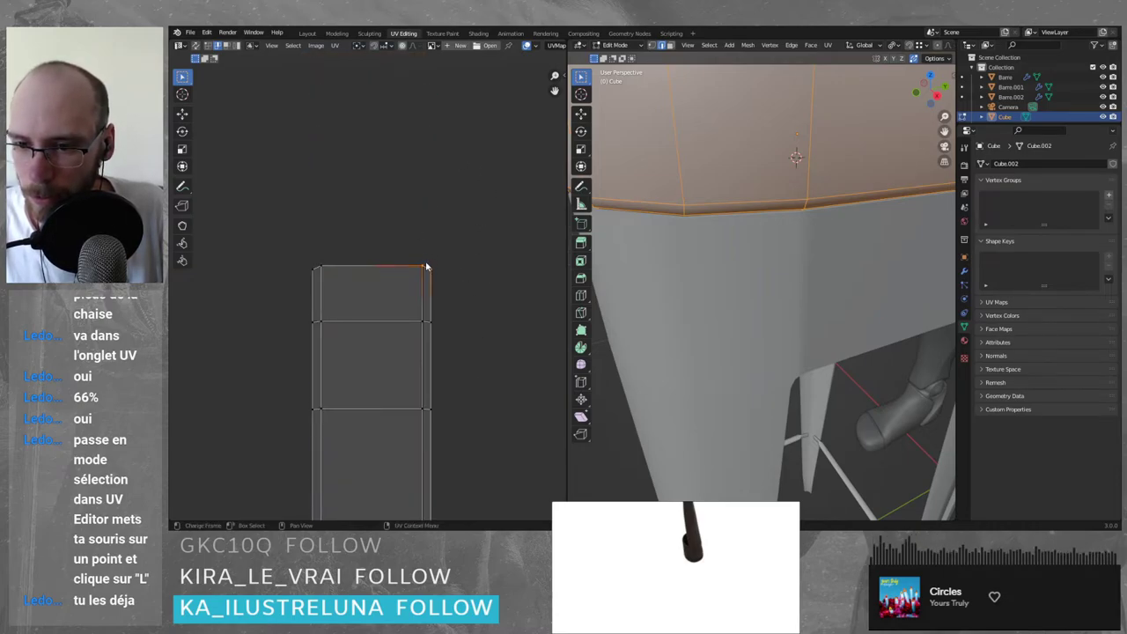
shift+click(425, 266)
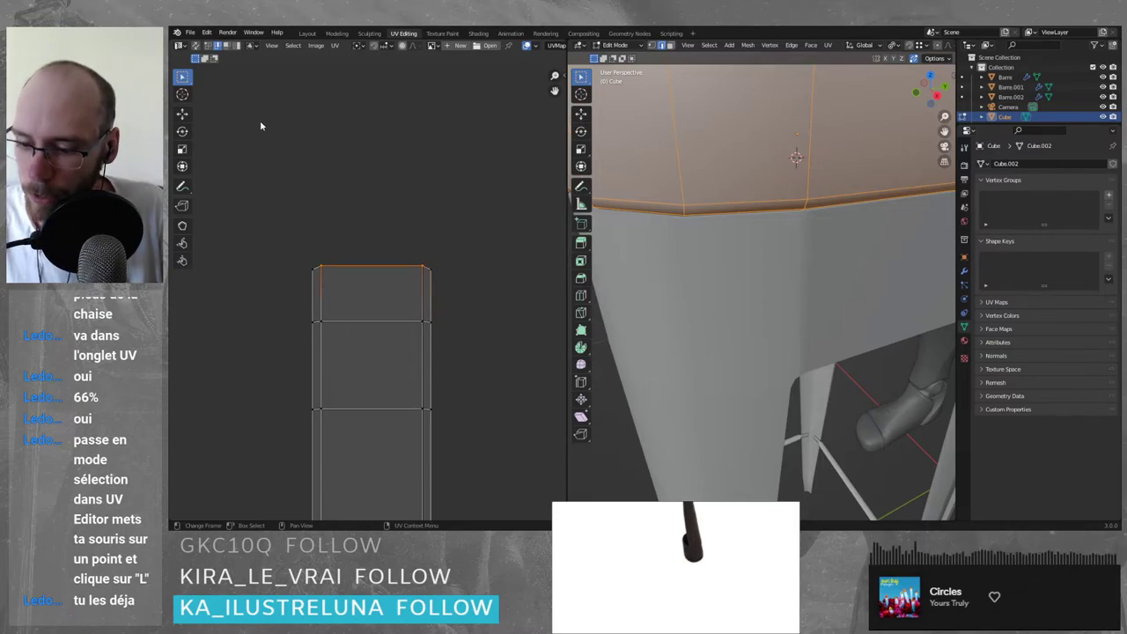
key(2)
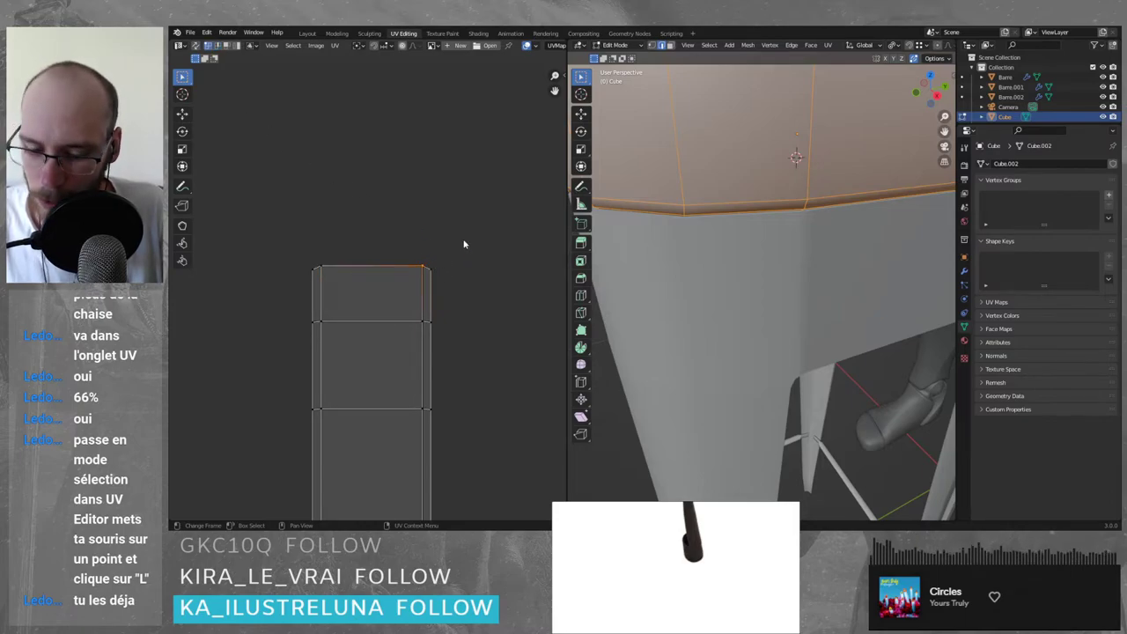
key(l)
scroll(464, 244, down, 8)
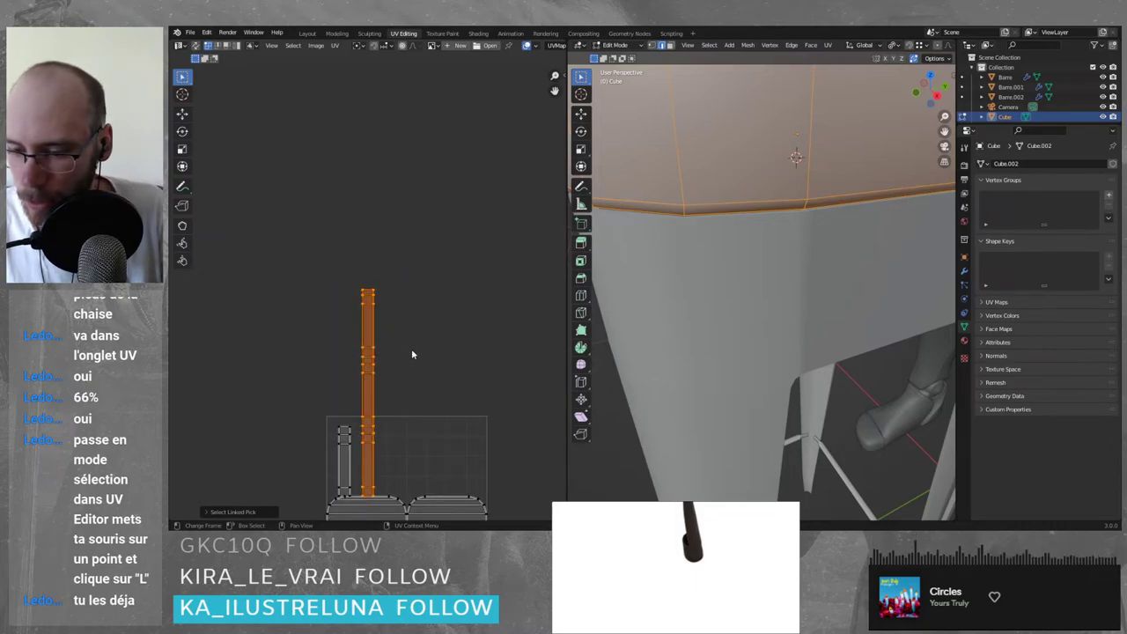
click(373, 292)
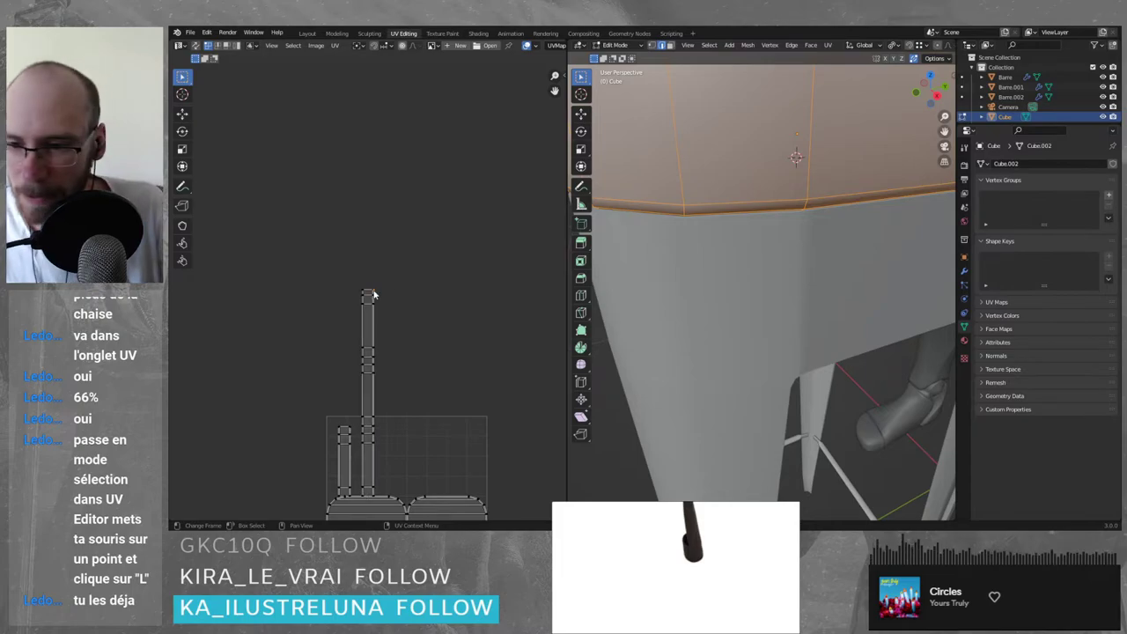
- Select all upper end edges of the long strip in edge selection mode and stitch them to the last side strip
scroll(373, 295, up, 3)
click(396, 282)
click(335, 46)
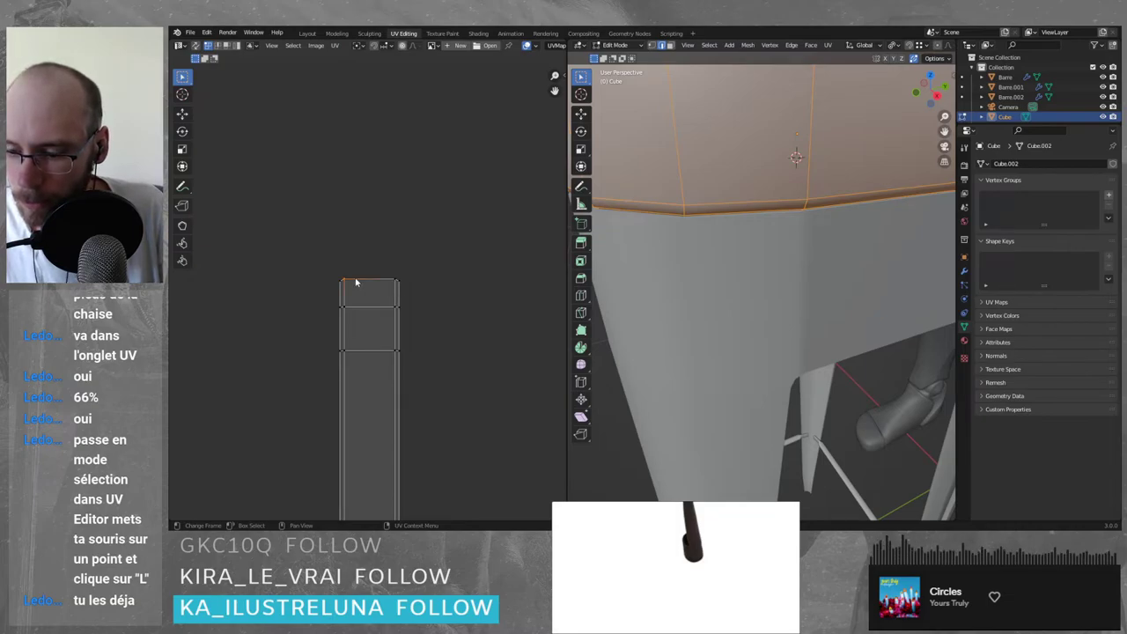
key(2)
click(357, 281)
drag(318, 272, 431, 286)
click(432, 286)
scroll(367, 291, up, 4)
drag(427, 237, 455, 268)
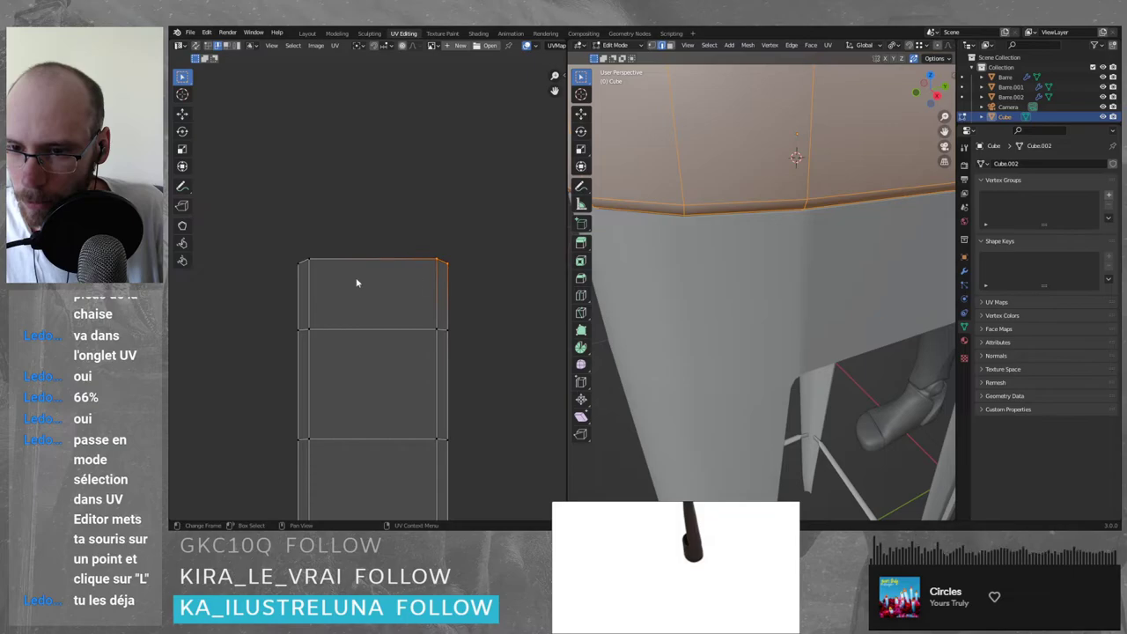
shift+drag(289, 238, 316, 269)
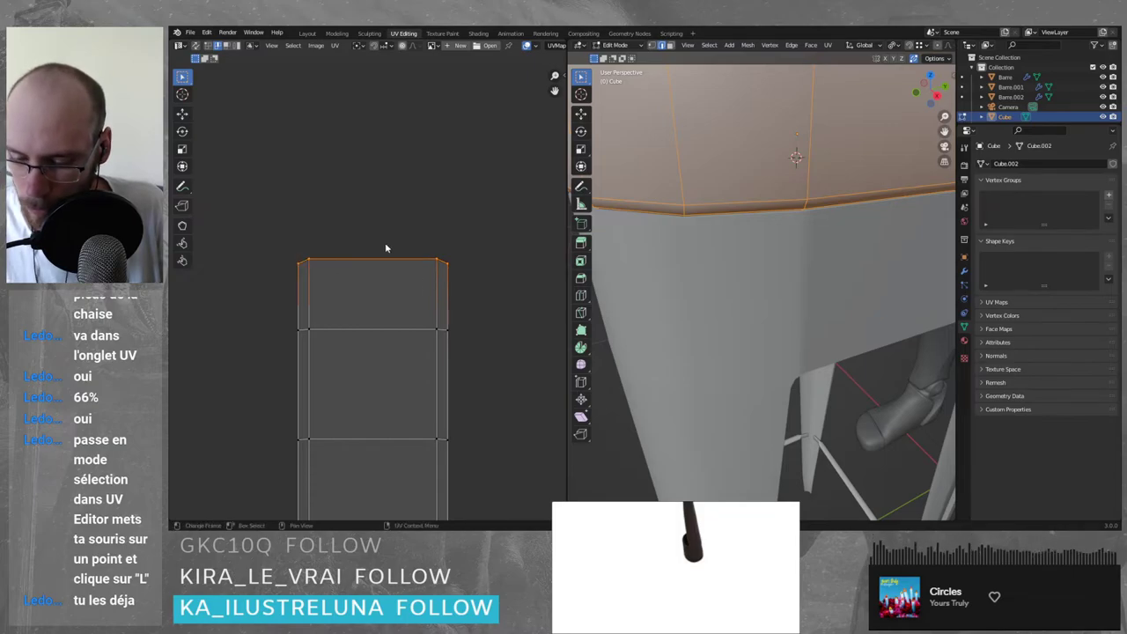
key(alt+v)
scroll(365, 235, down, 11)
click(413, 332)
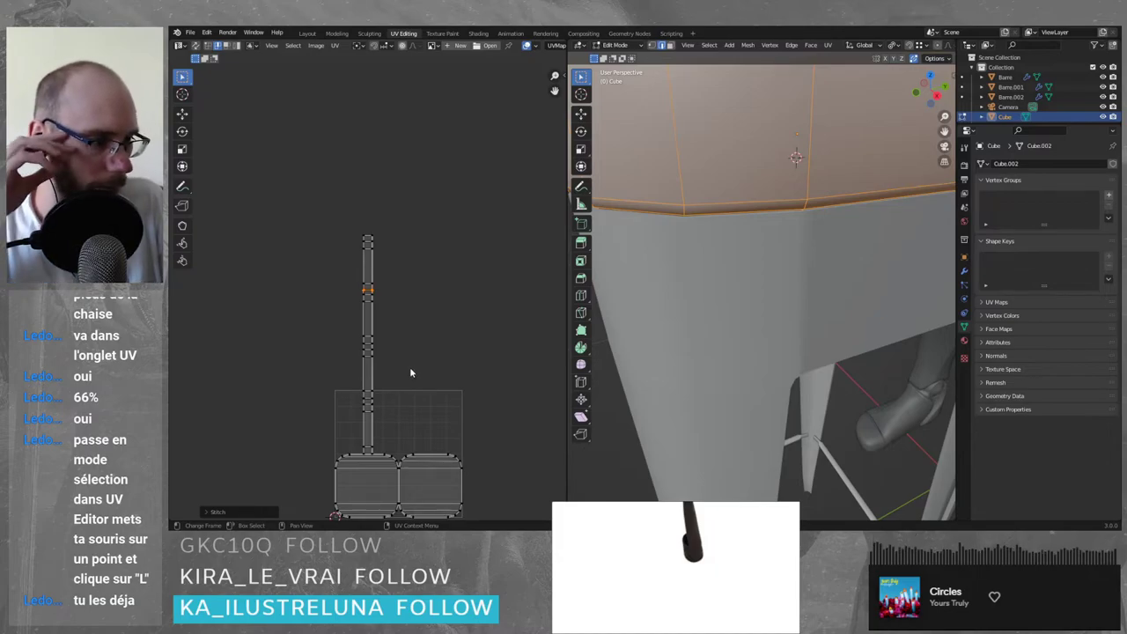
- Box-select the full-length stitched side strip in the UV layout
click(406, 312)
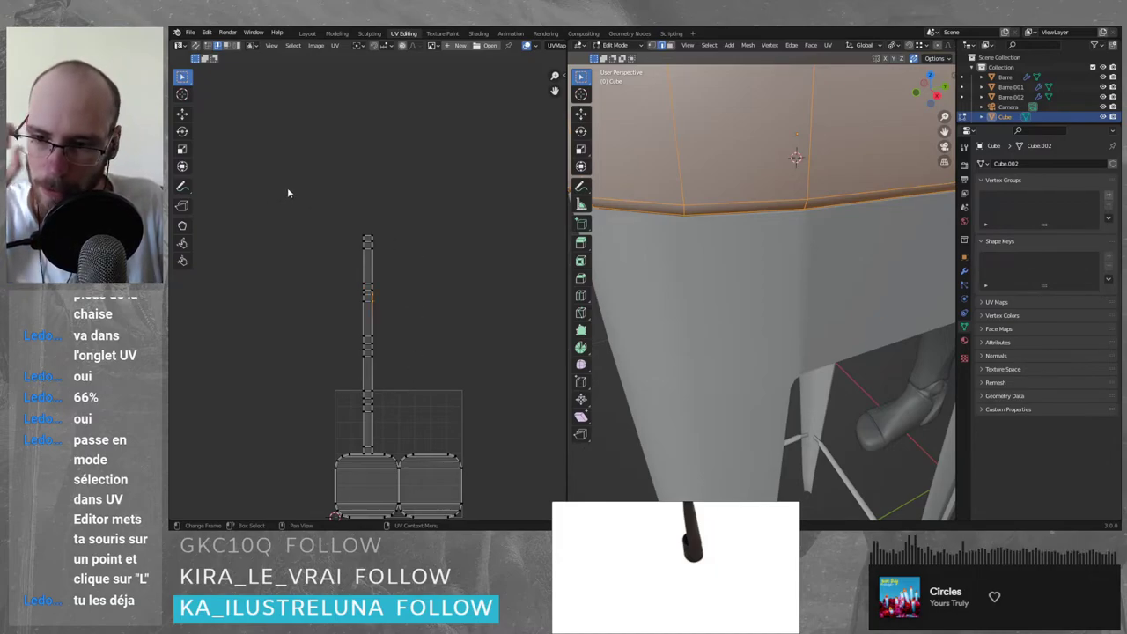
drag(303, 170, 426, 458)
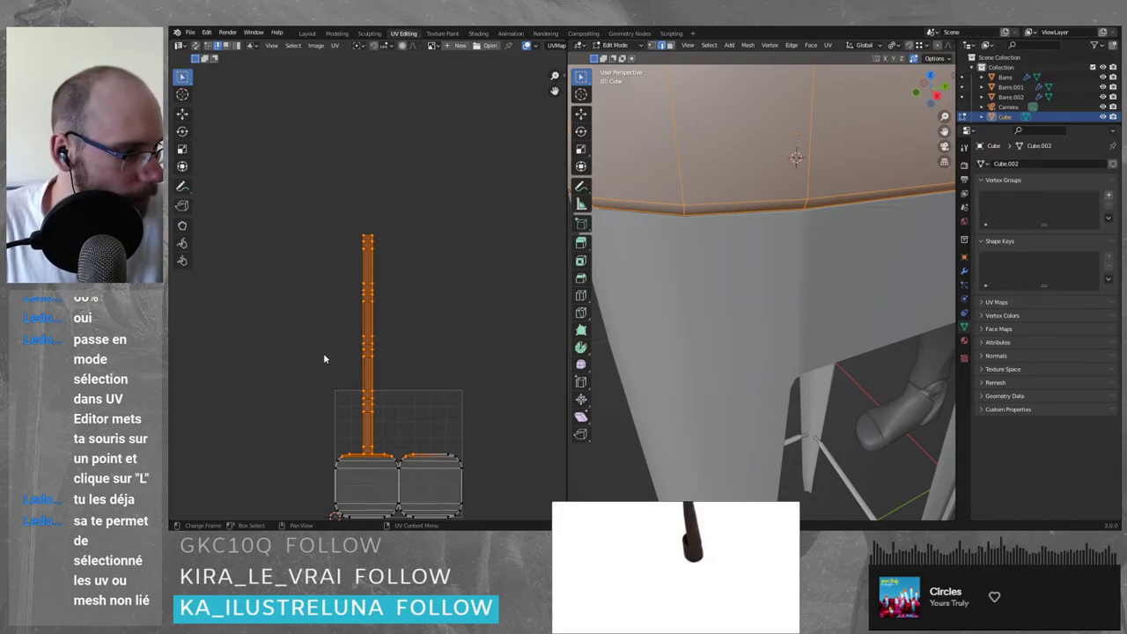
middle_drag(424, 471, 417, 402)
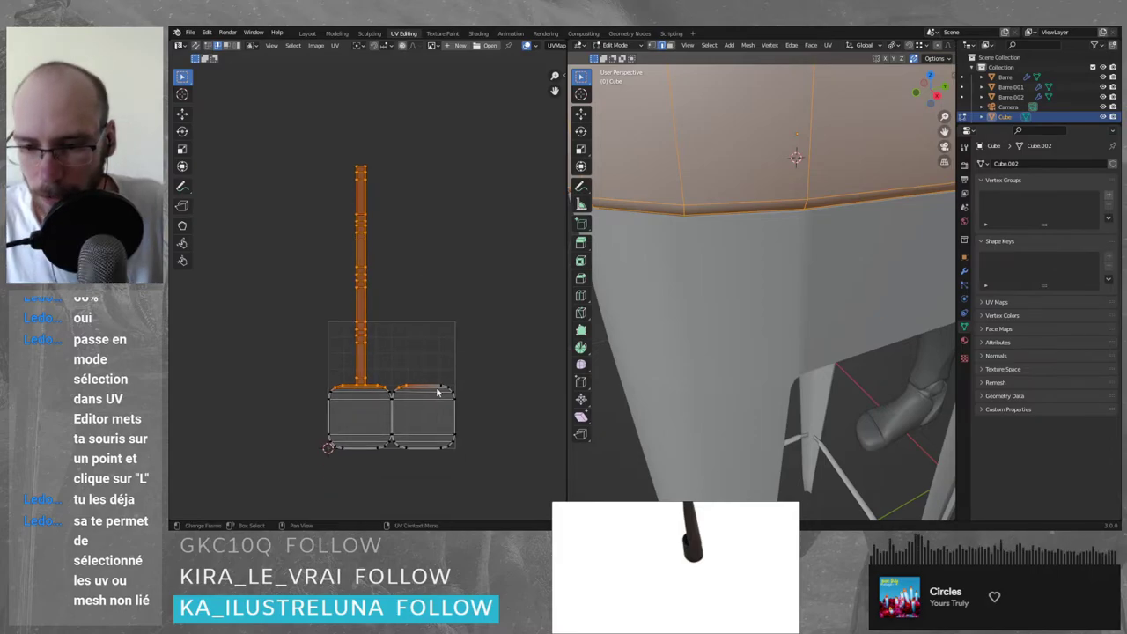
click(438, 392)
key(l)
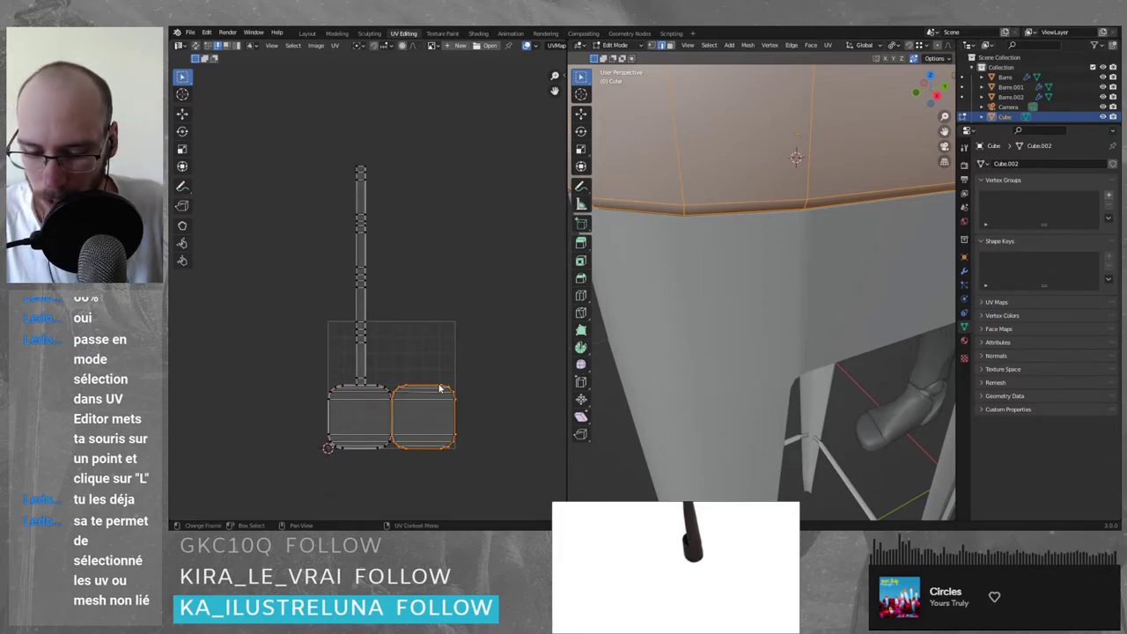
key(l)
key(g)
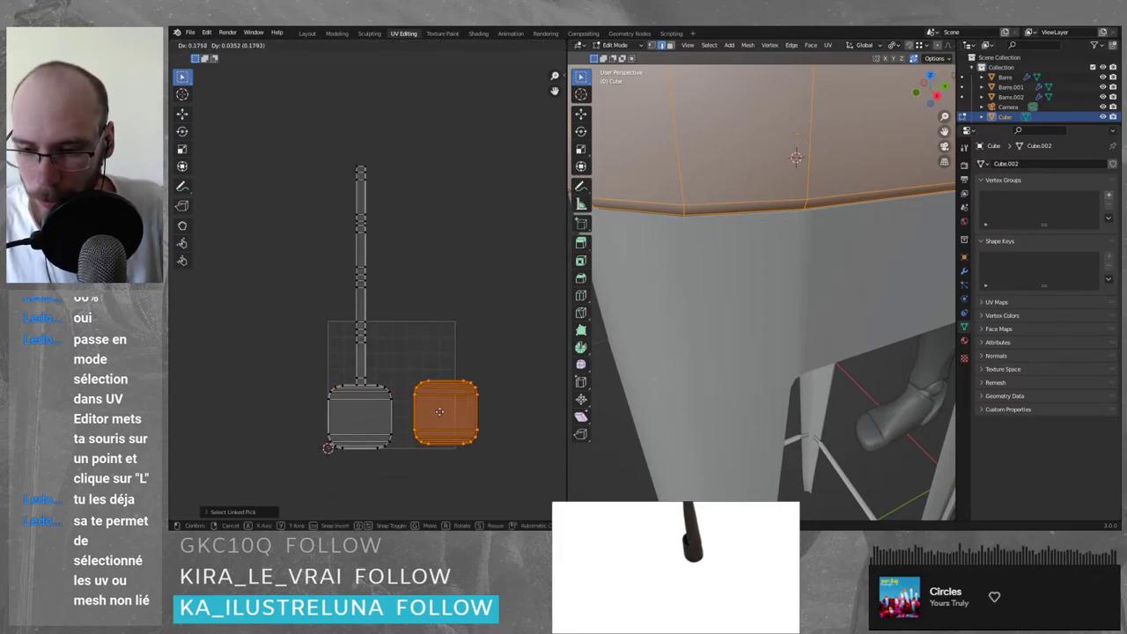
key(Escape)
click(418, 293)
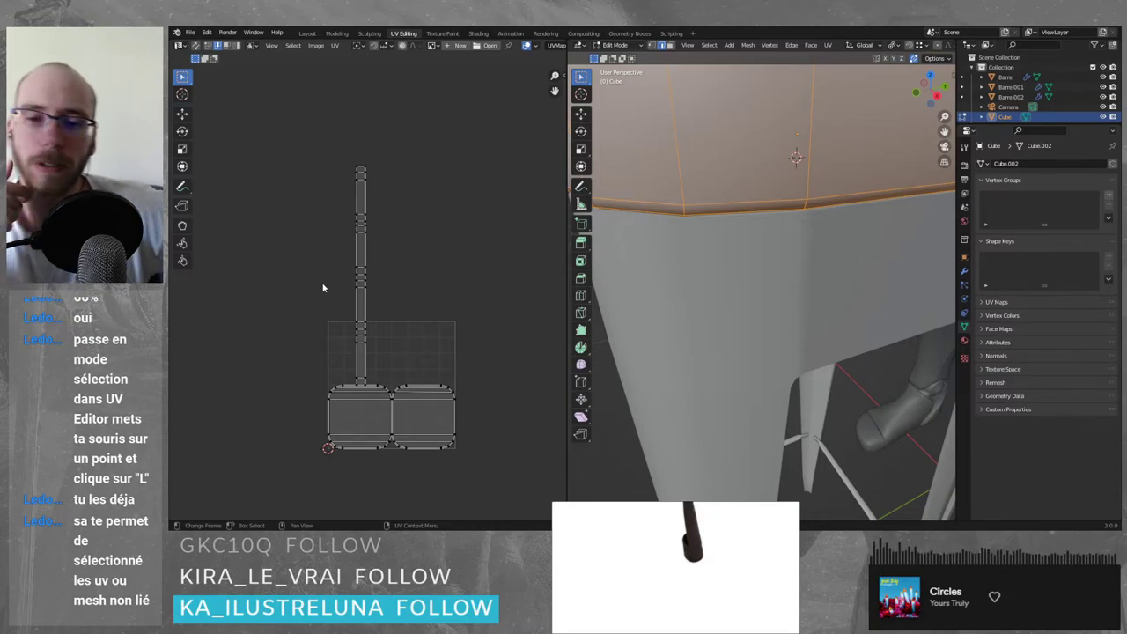
drag(315, 138, 455, 334)
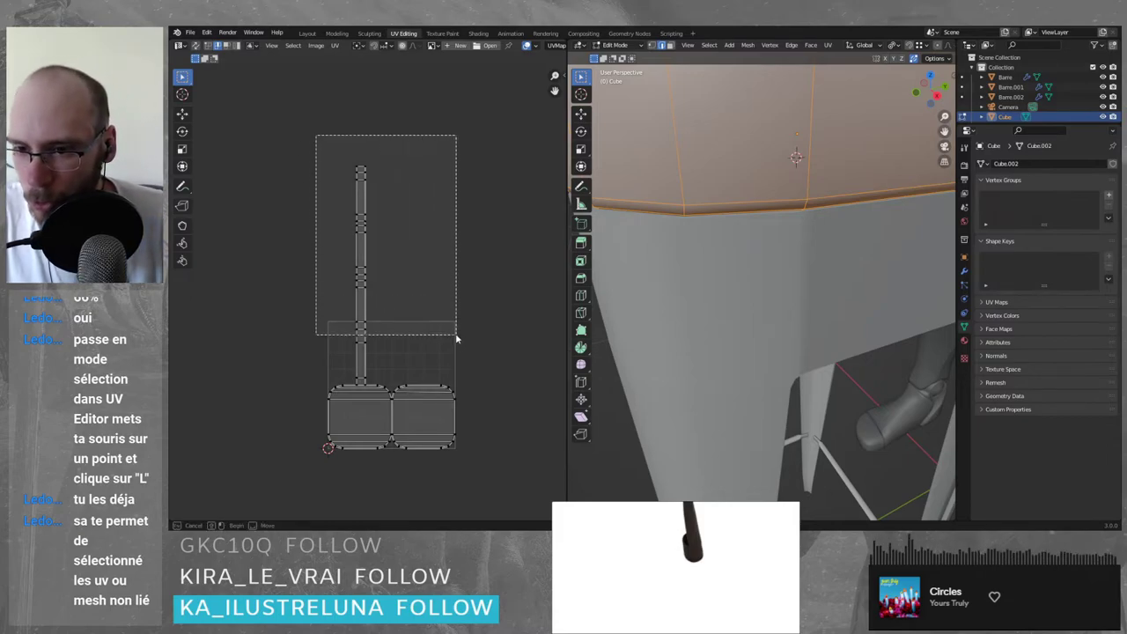
- Stitch the two rounded seat islands onto opposite long edges of one segment of the side strip
scroll(366, 321, up, 5)
click(361, 310)
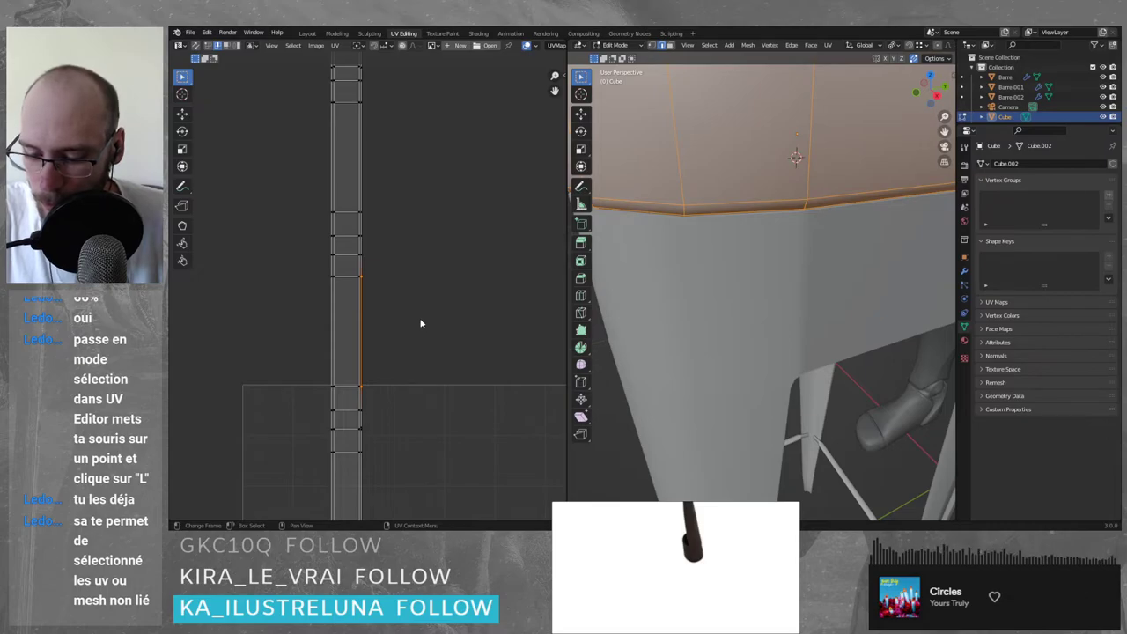
key(v)
click(331, 318)
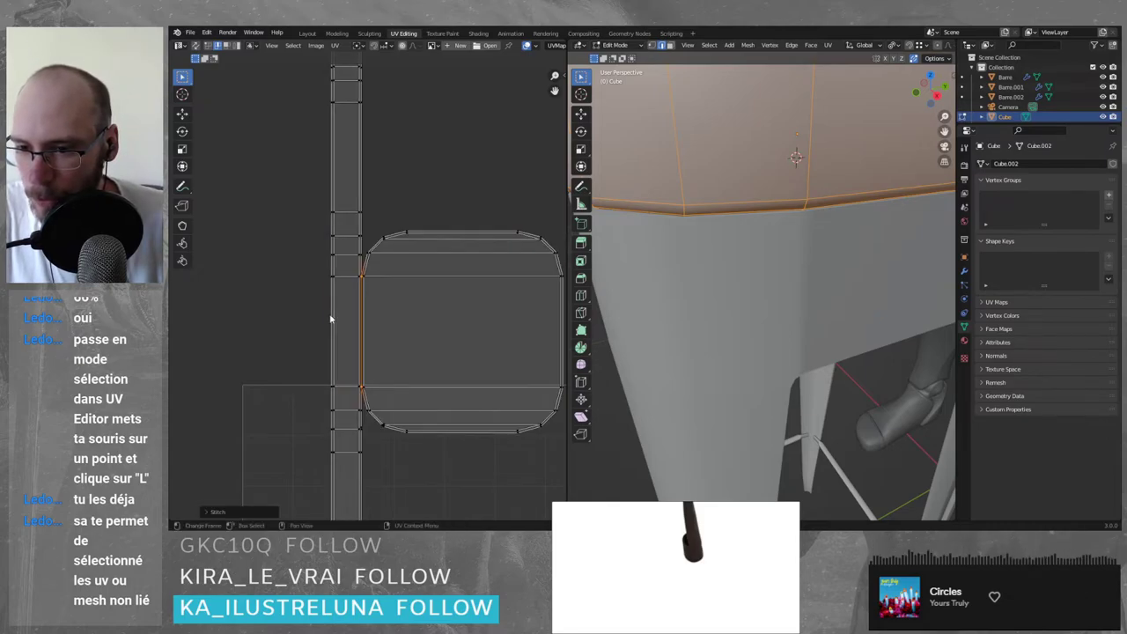
click(332, 319)
key(v)
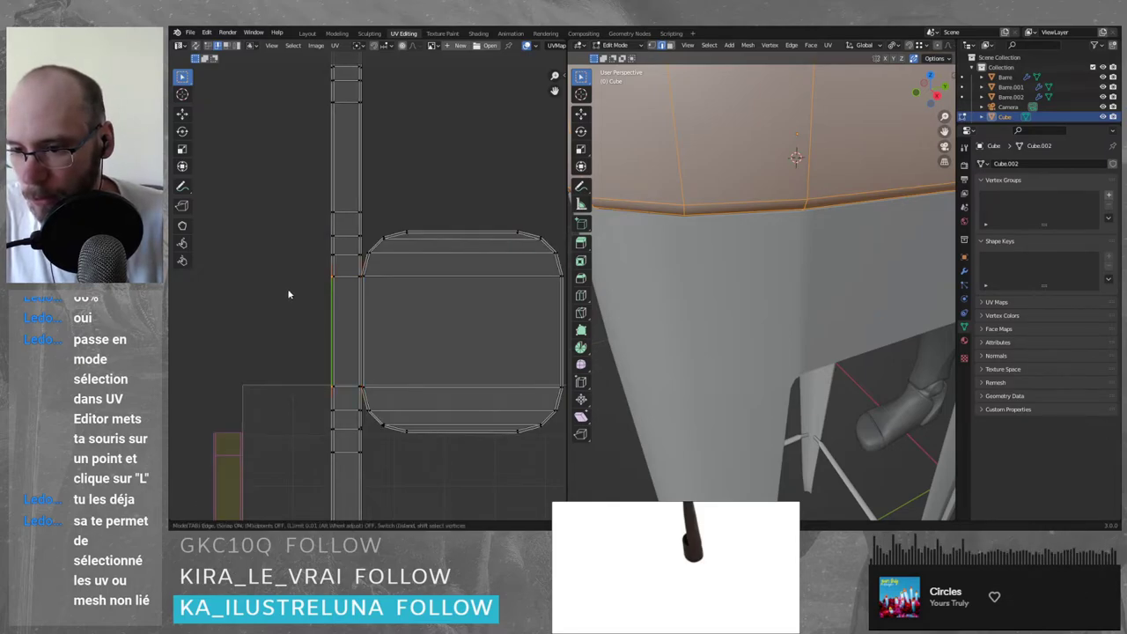
click(288, 294)
scroll(367, 304, down, 8)
middle_drag(374, 338, 402, 305)
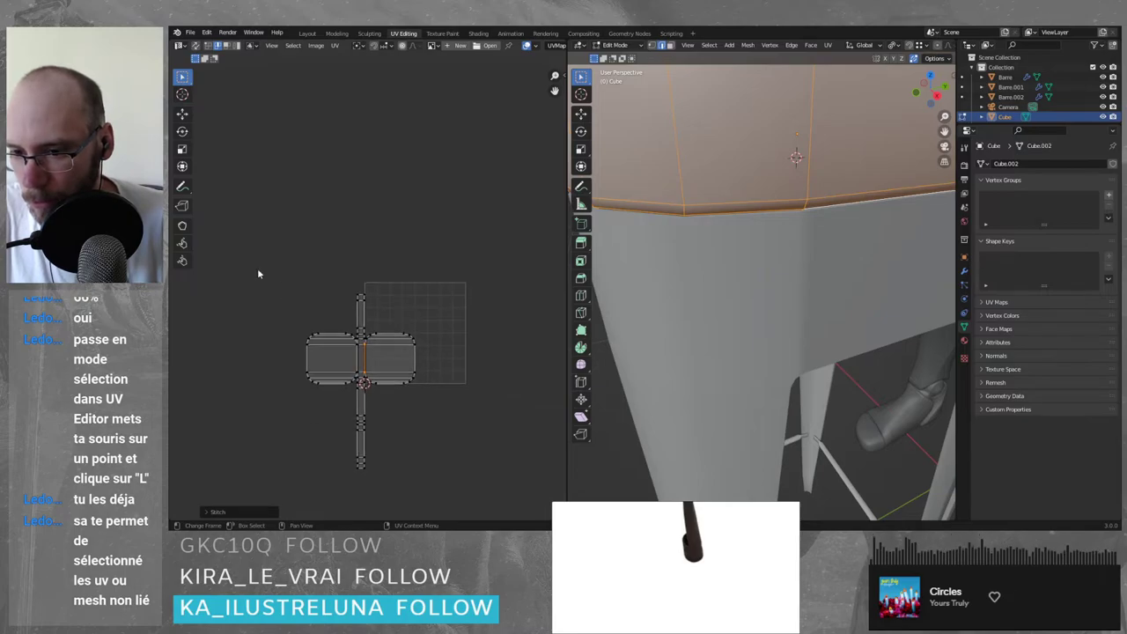
- Check the joined layout against the stool, and undo the stitches between the side strip and the two rounded seat islands
click(258, 274)
scroll(350, 380, up, 7)
middle_drag(383, 394, 408, 133)
scroll(405, 248, down, 2)
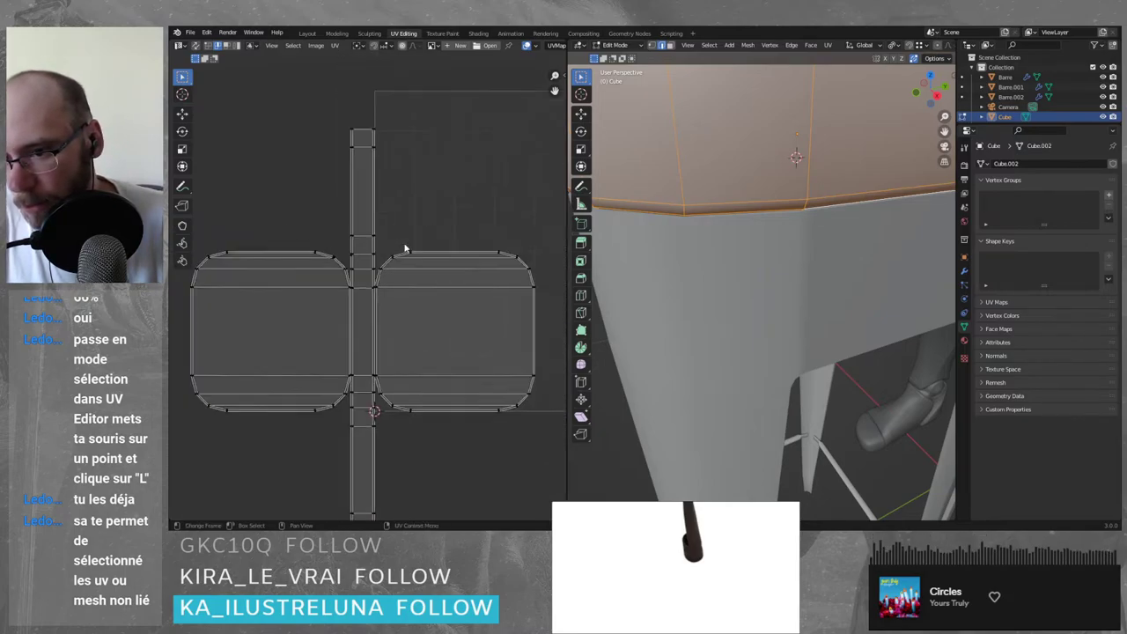
scroll(404, 249, down, 3)
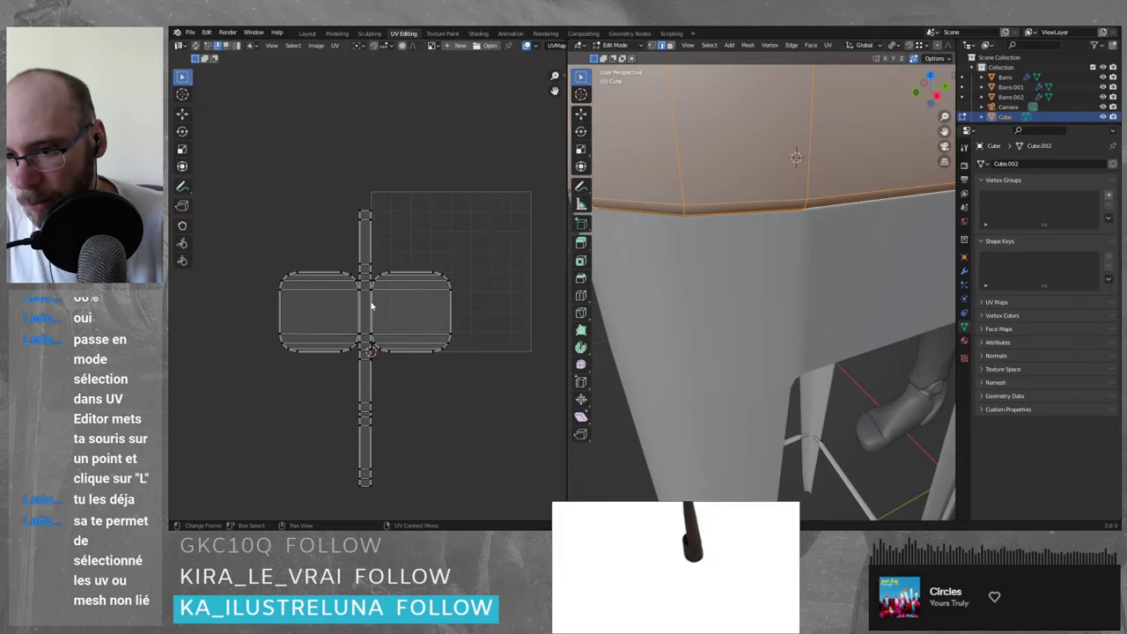
scroll(695, 208, down, 8)
middle_drag(721, 266, 819, 252)
scroll(818, 252, up, 5)
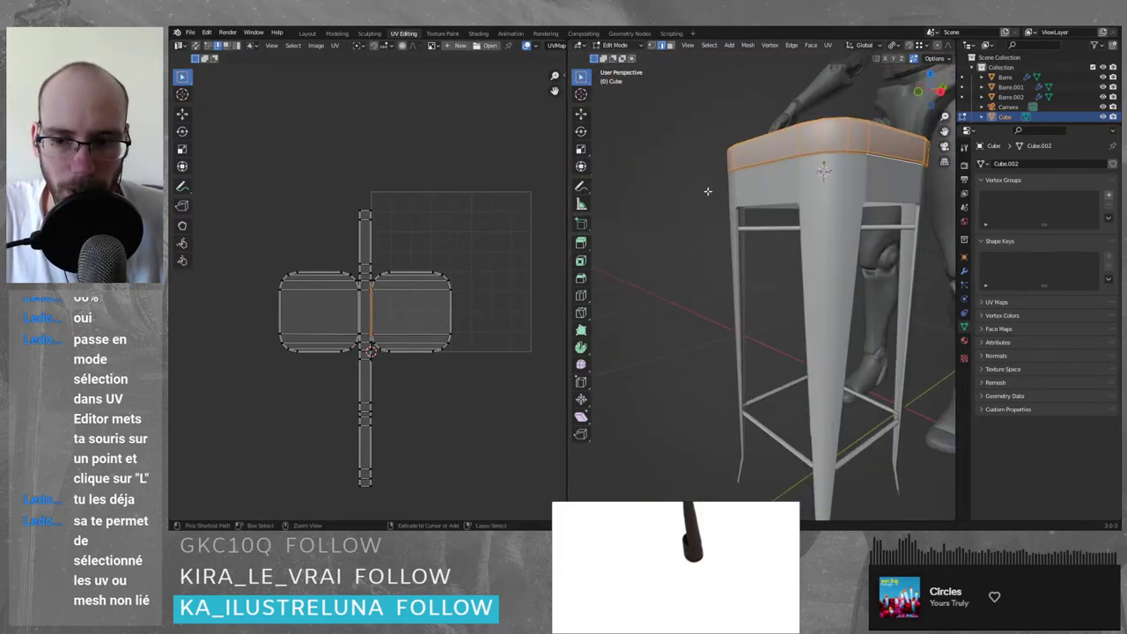
key(ctrl+z)
key(ctrl+z)
middle_drag(861, 125, 837, 169)
scroll(415, 176, up, 3)
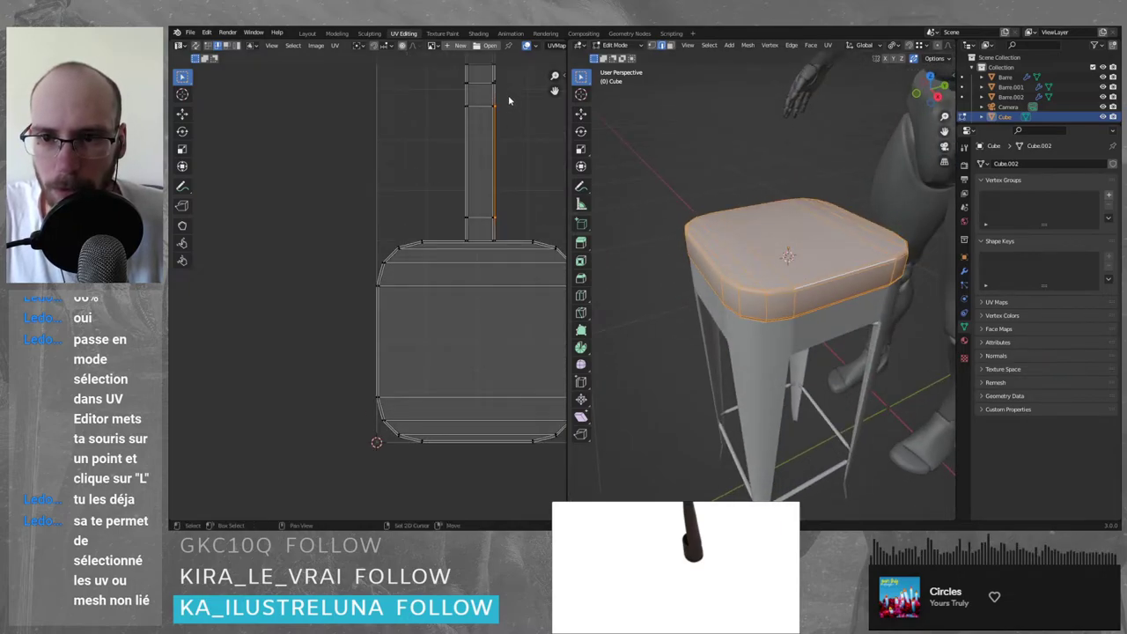
middle_drag(511, 100, 453, 248)
alt+click(447, 242)
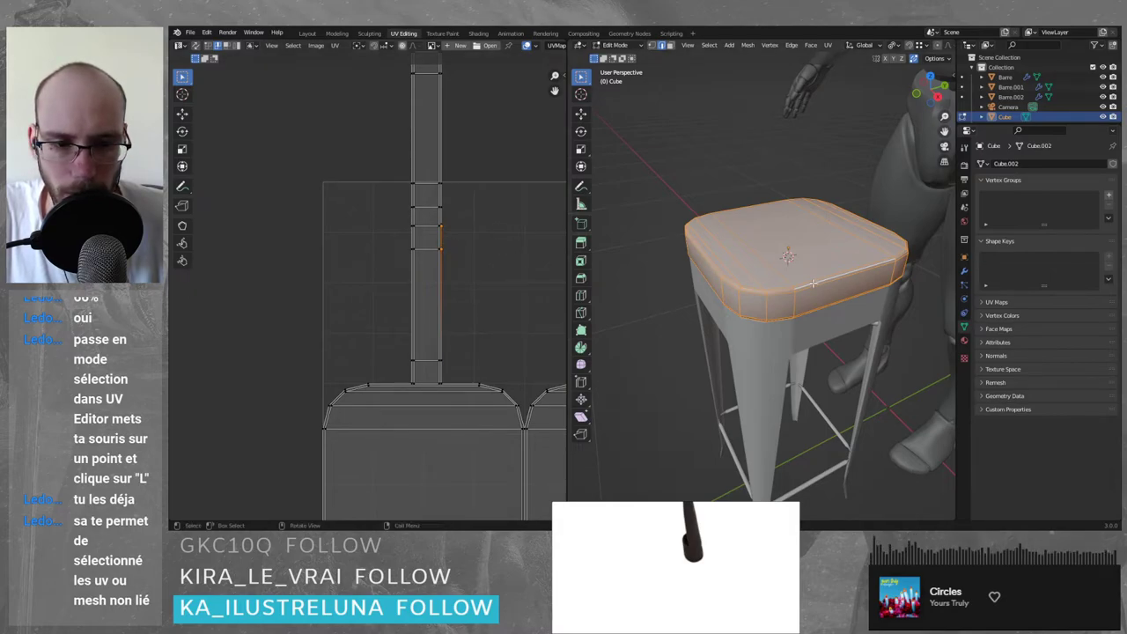
key(alt+a)
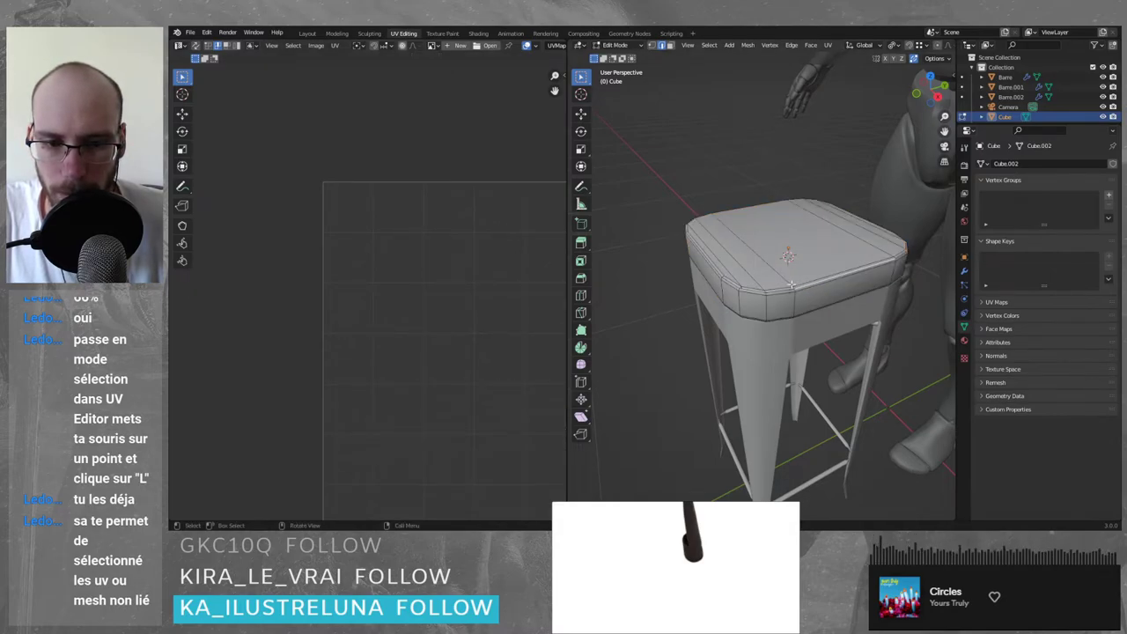
key(a)
click(780, 230)
key(a)
click(773, 174)
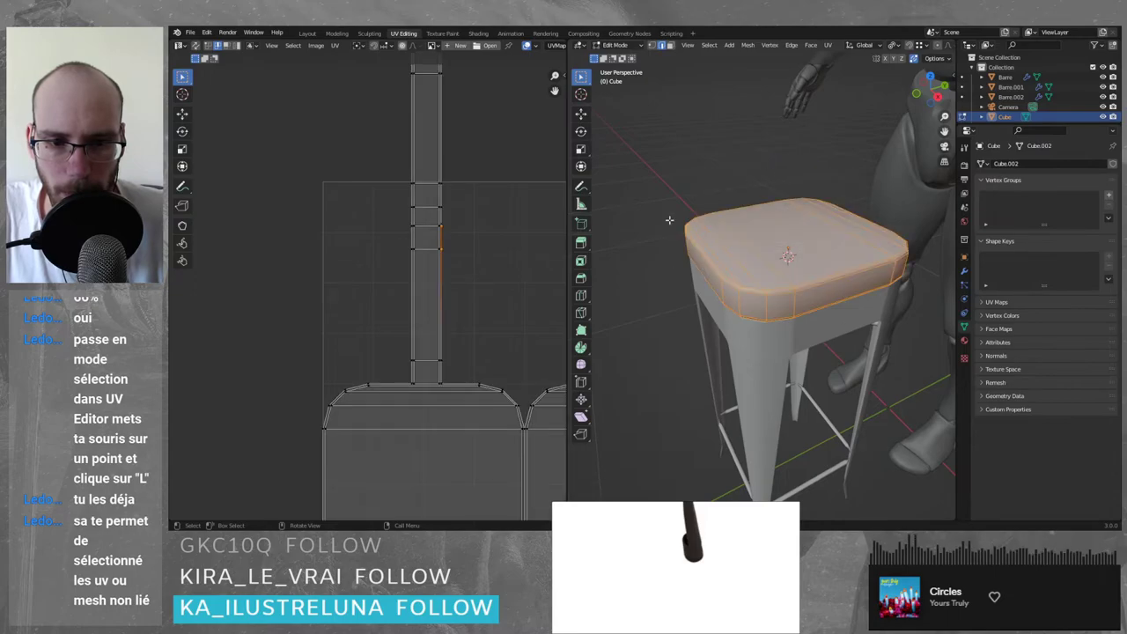
- Pick a long edge on an upper segment of the UV side strip and isolate the seat in Local View
click(440, 162)
middle_drag(610, 279, 740, 262)
key(KP_Divide)
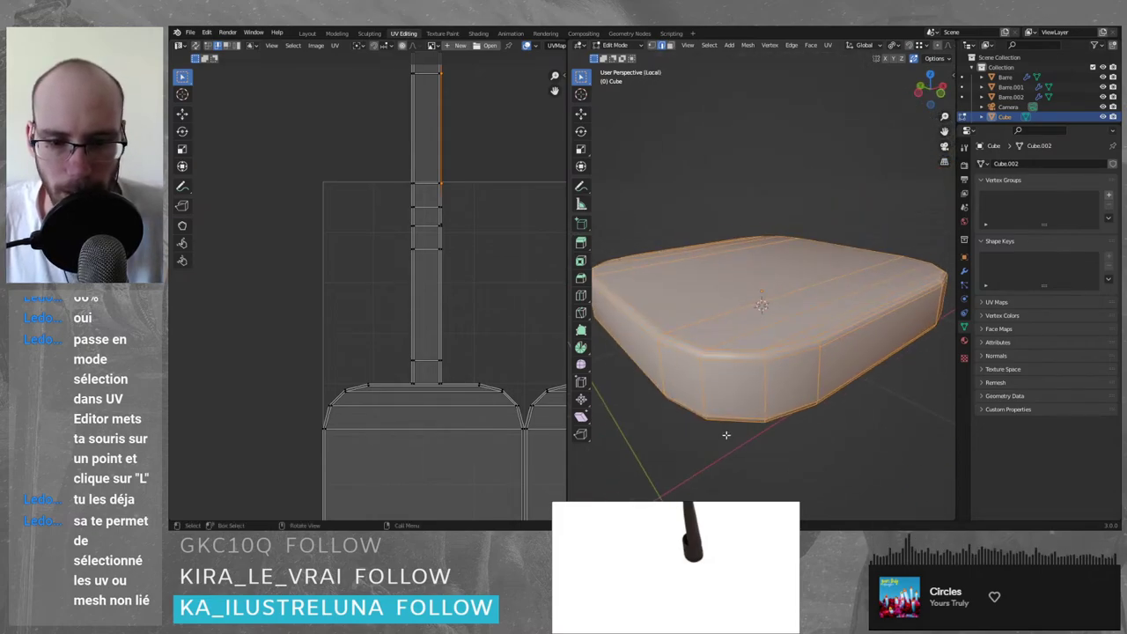
middle_drag(728, 432, 678, 414)
middle_drag(909, 404, 681, 445)
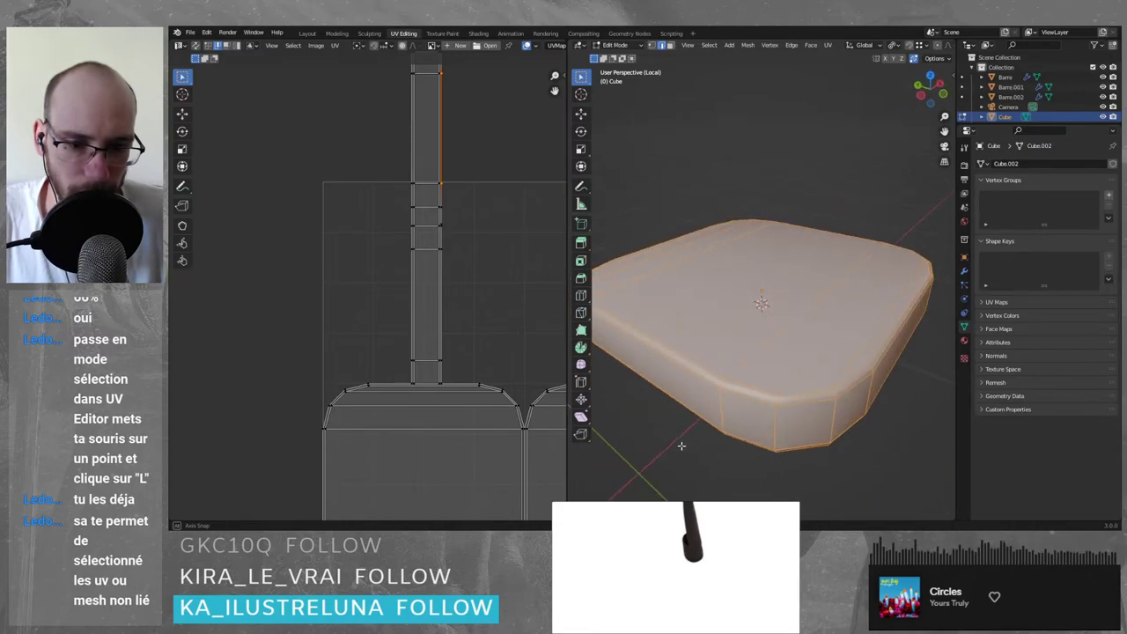
- Pick the opposite edge of that strip segment and compare the UV layout with the seat seen from below
click(411, 149)
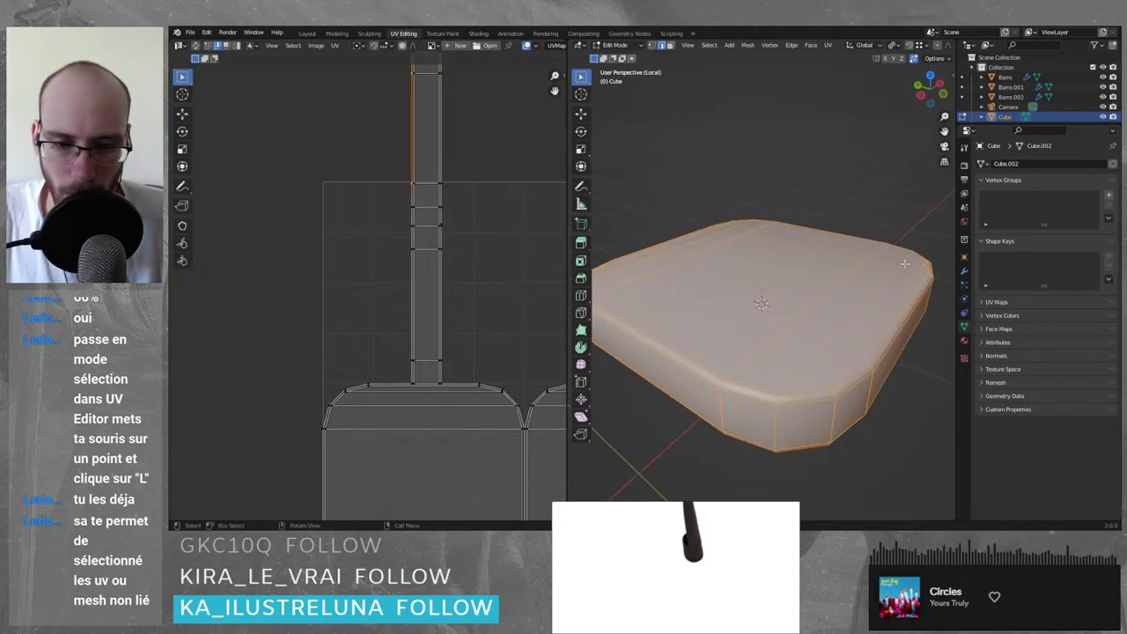
scroll(770, 324, down, 2)
middle_drag(769, 325, 912, 272)
scroll(672, 286, down, 2)
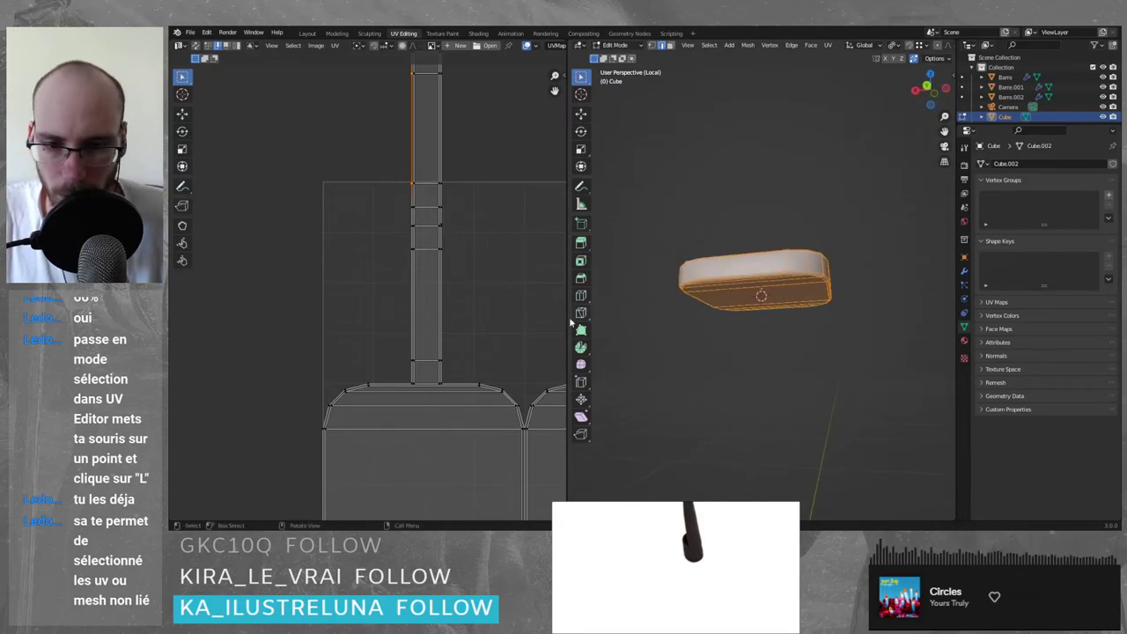
scroll(444, 294, down, 4)
middle_drag(432, 322, 455, 340)
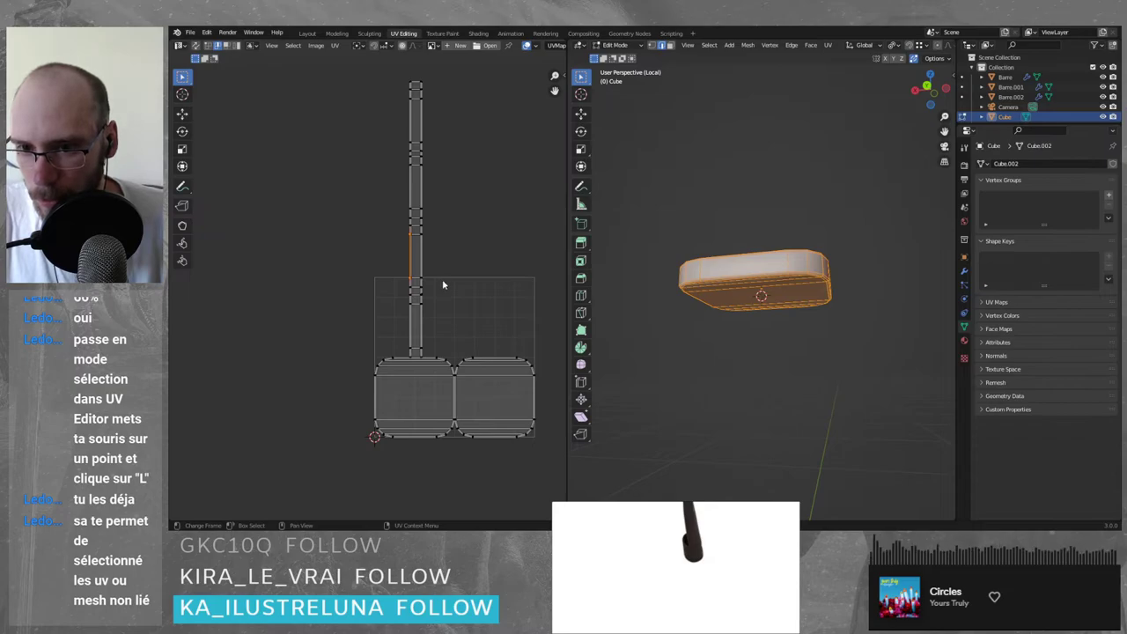
- Identify the underside's UV island by picking the seat's bottom face in face selection mode, with the whole seat reselected
click(476, 360)
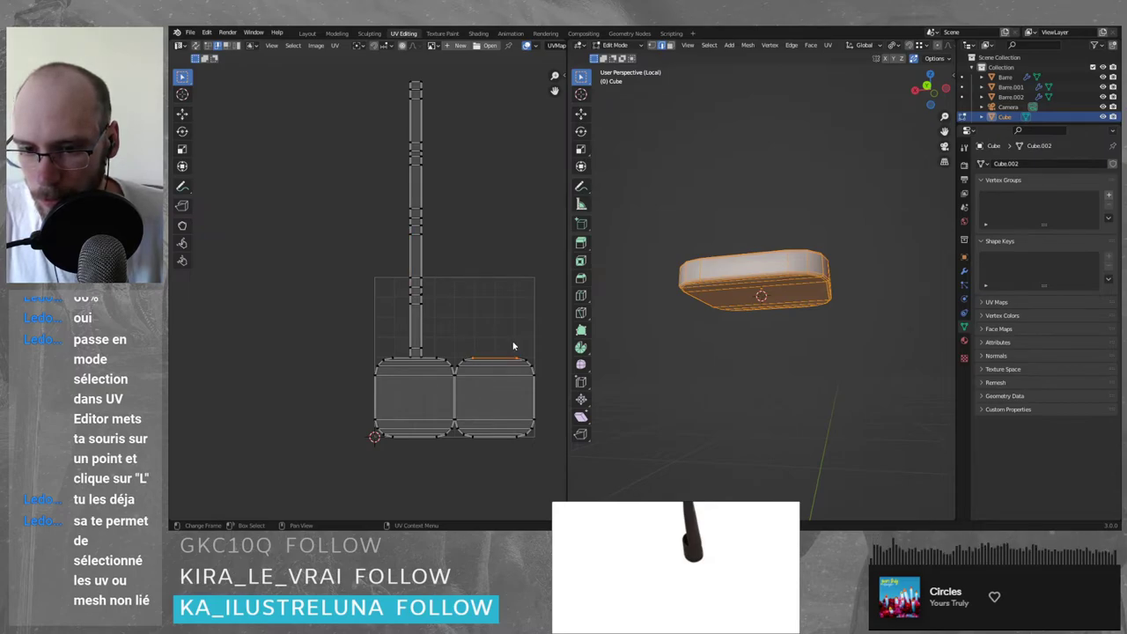
click(768, 299)
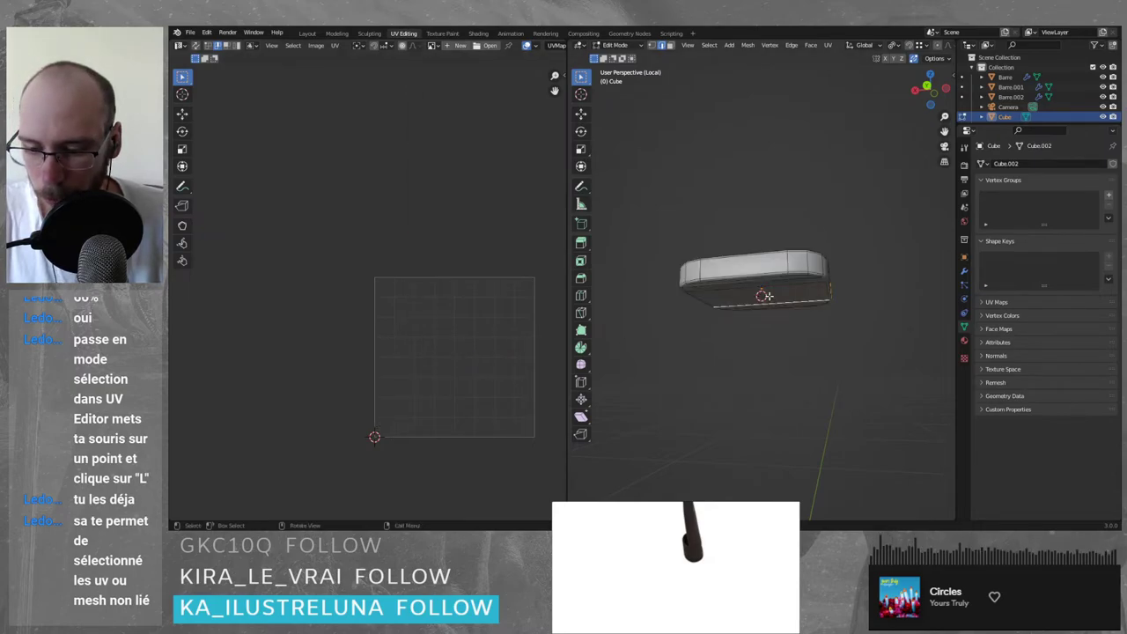
key(l)
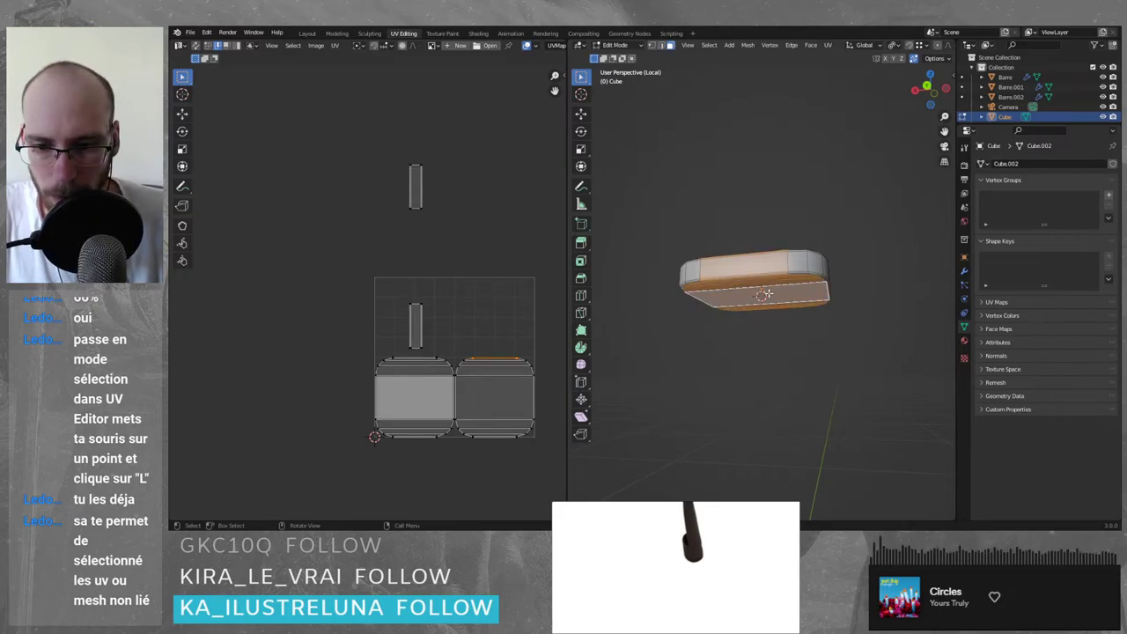
click(759, 296)
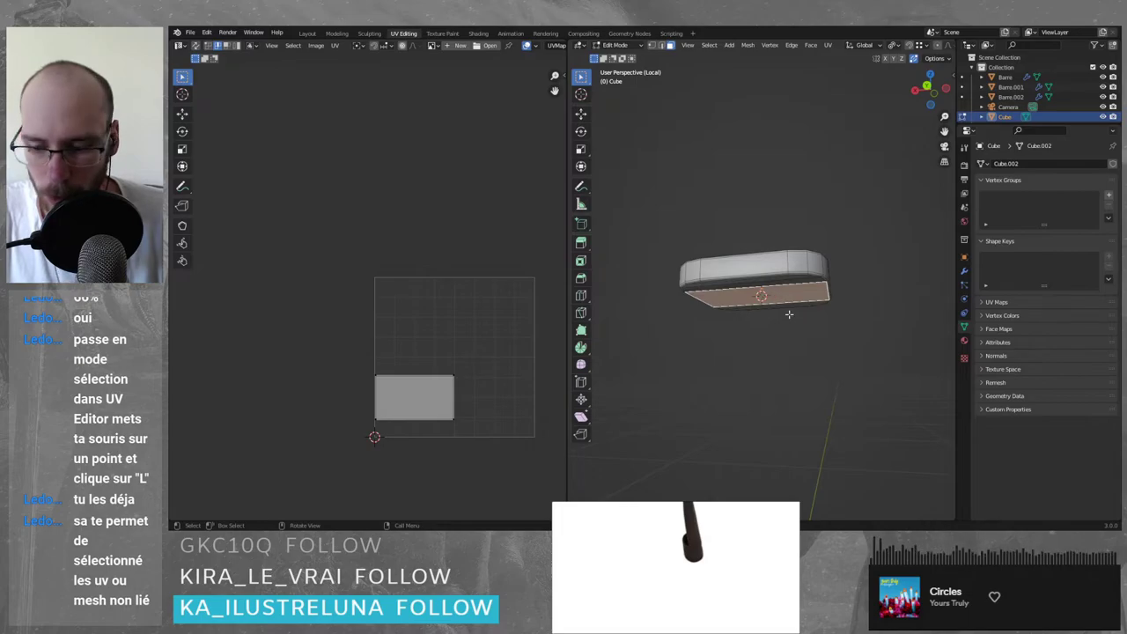
click(820, 373)
key(a)
click(814, 323)
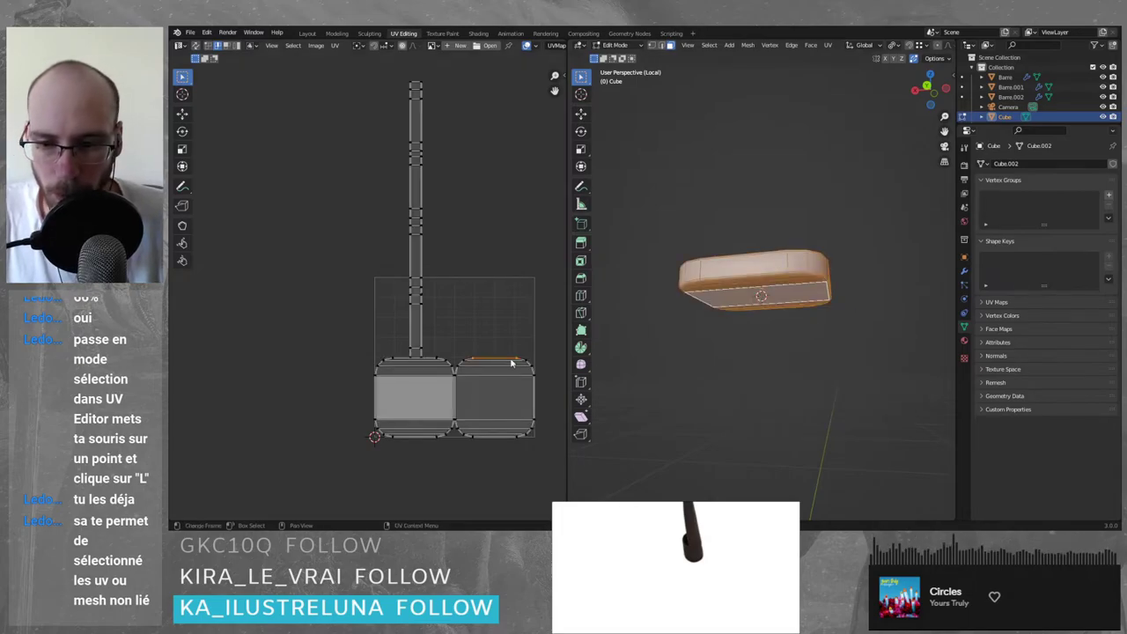
click(669, 331)
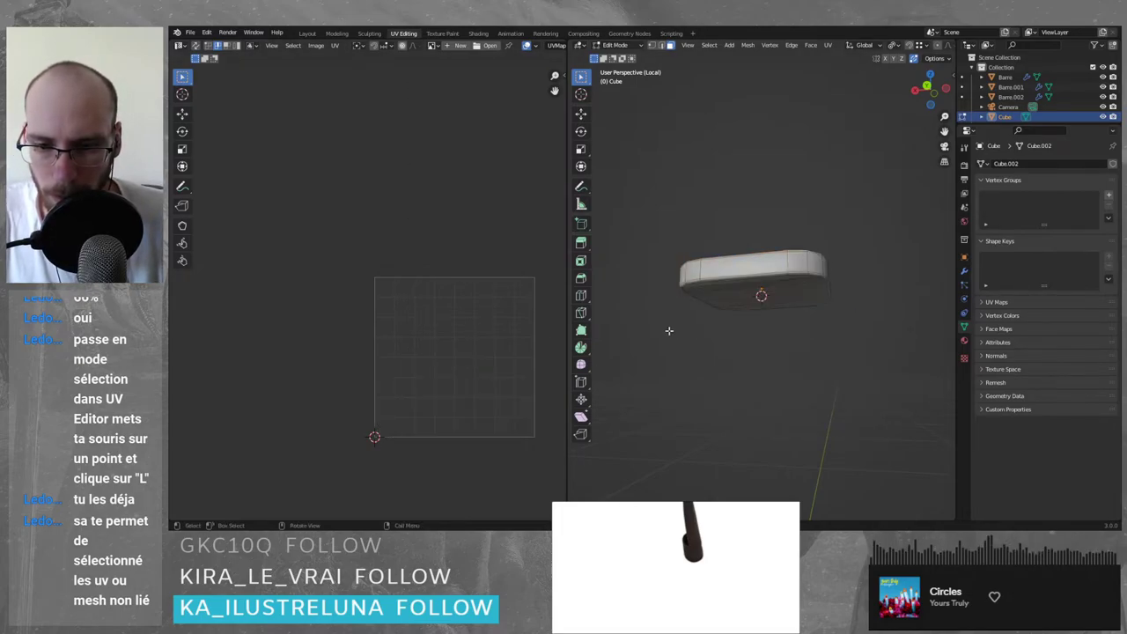
key(a)
click(720, 315)
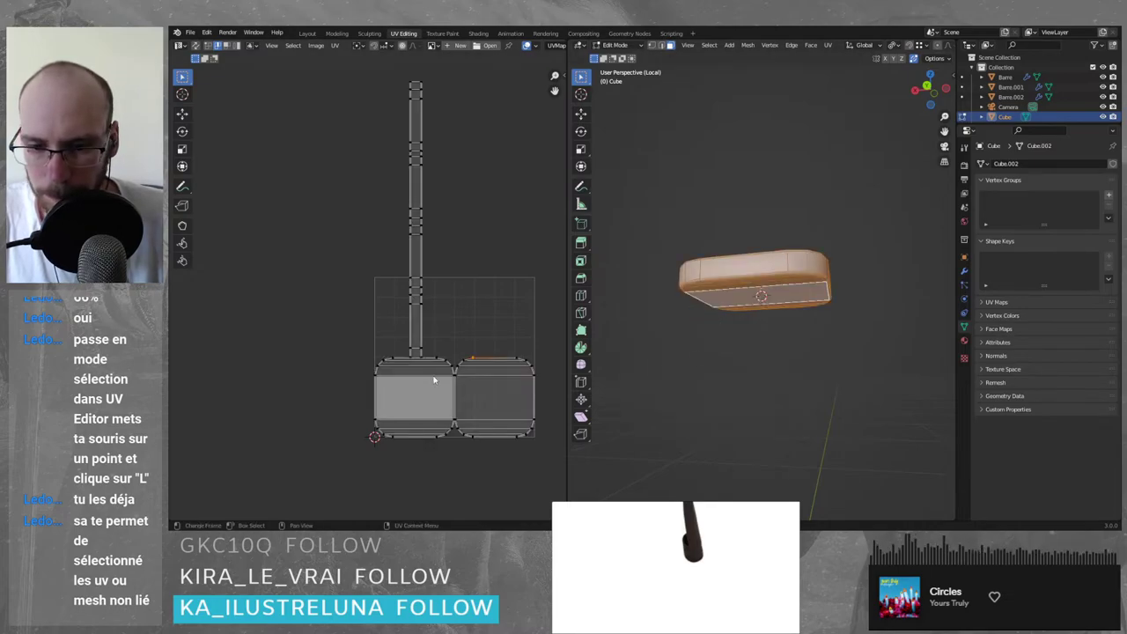
- Select the linked UVs of the rounded island without the active face and try to move it upward
key(l)
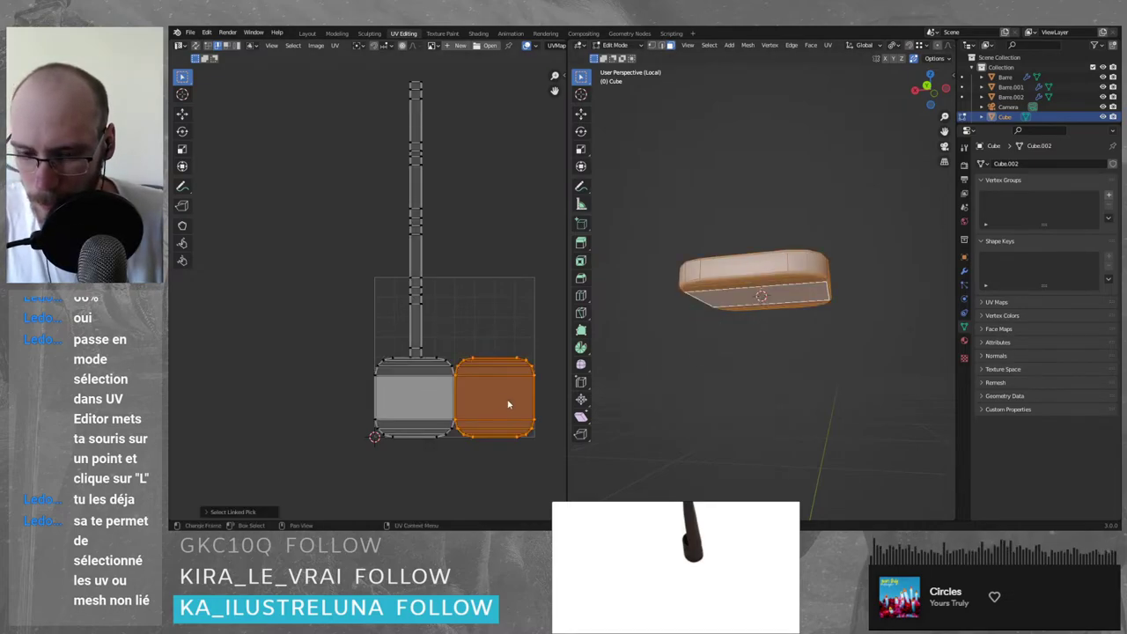
drag(495, 402, 507, 311)
key(ctrl+z)
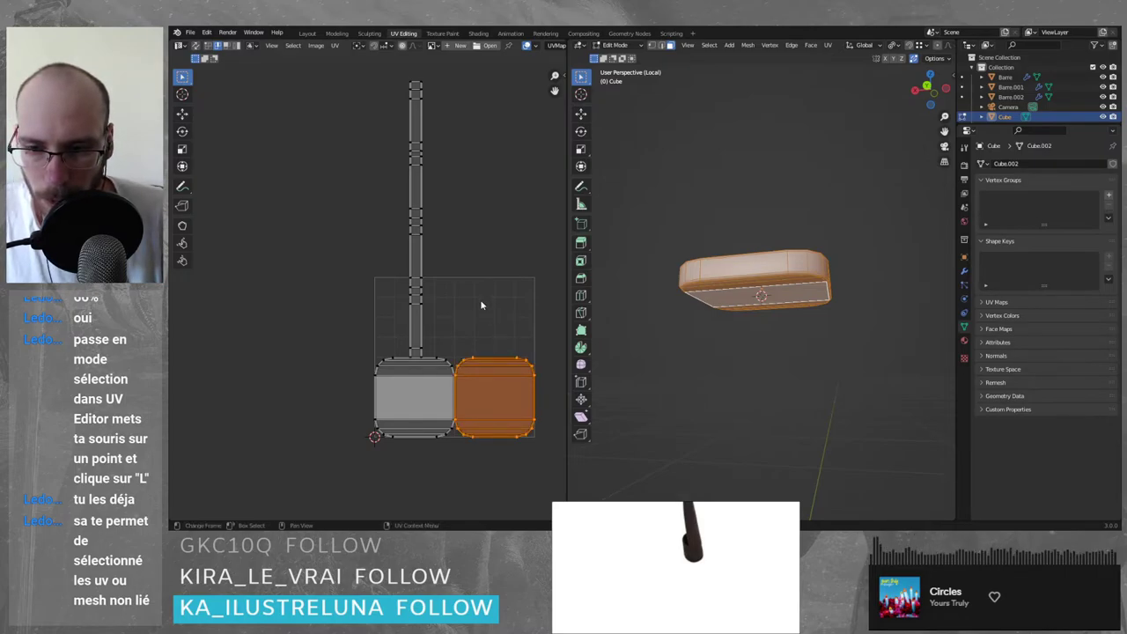
- In UV edge selection, stitch both rounded seat islands to opposite edges of the long strip segment just above the UV square
key(1)
click(421, 240)
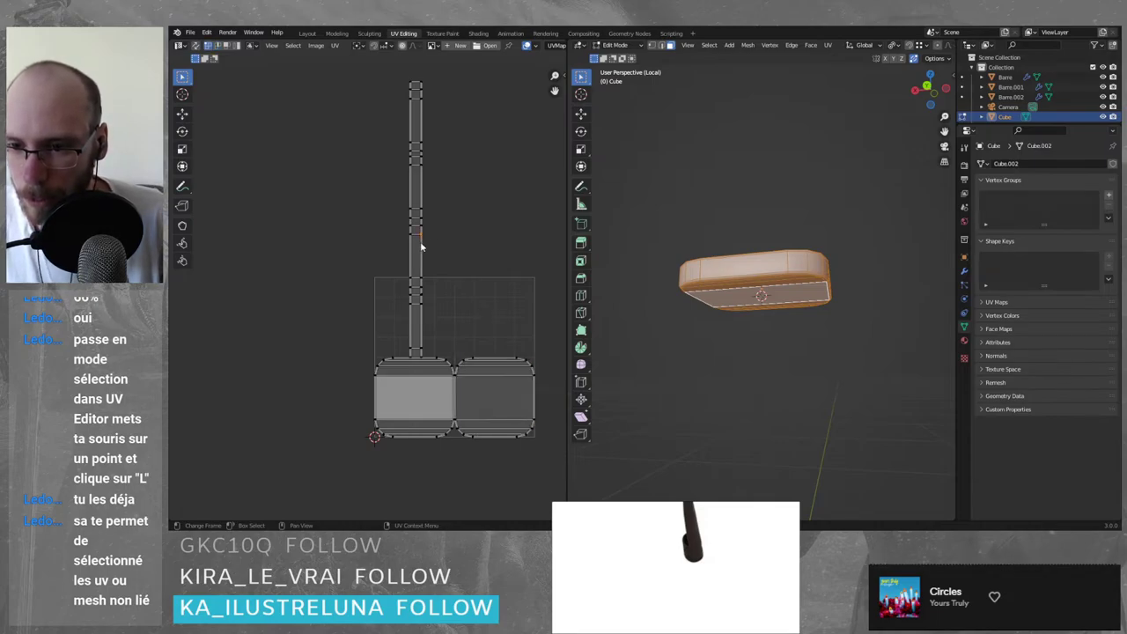
scroll(419, 244, up, 5)
middle_drag(555, 218, 481, 268)
key(2)
click(466, 191)
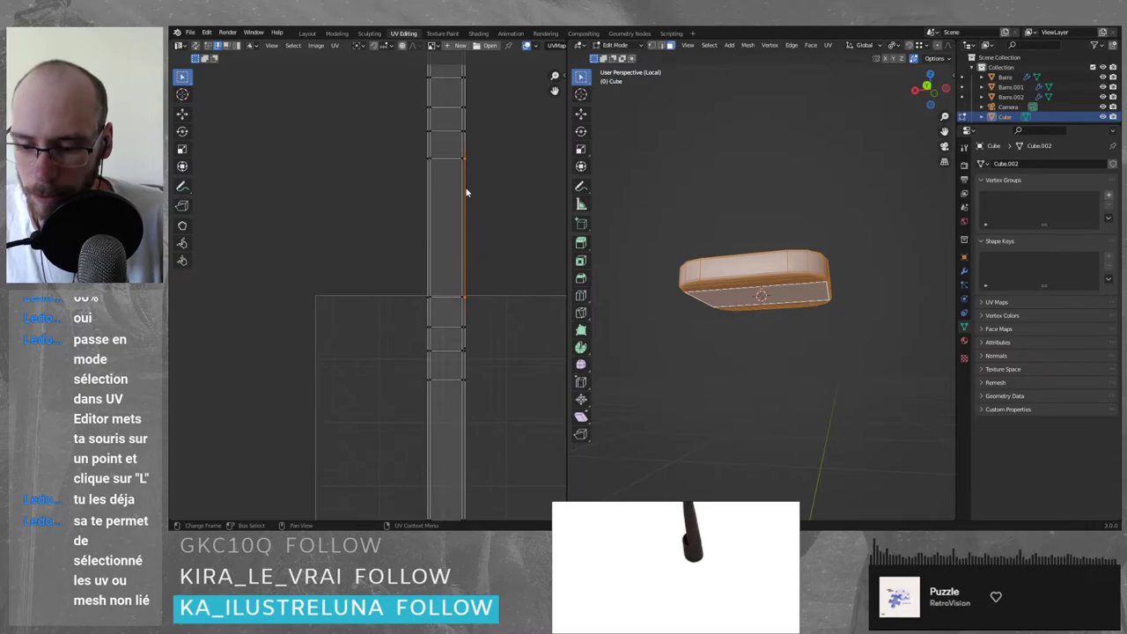
key(l)
click(428, 203)
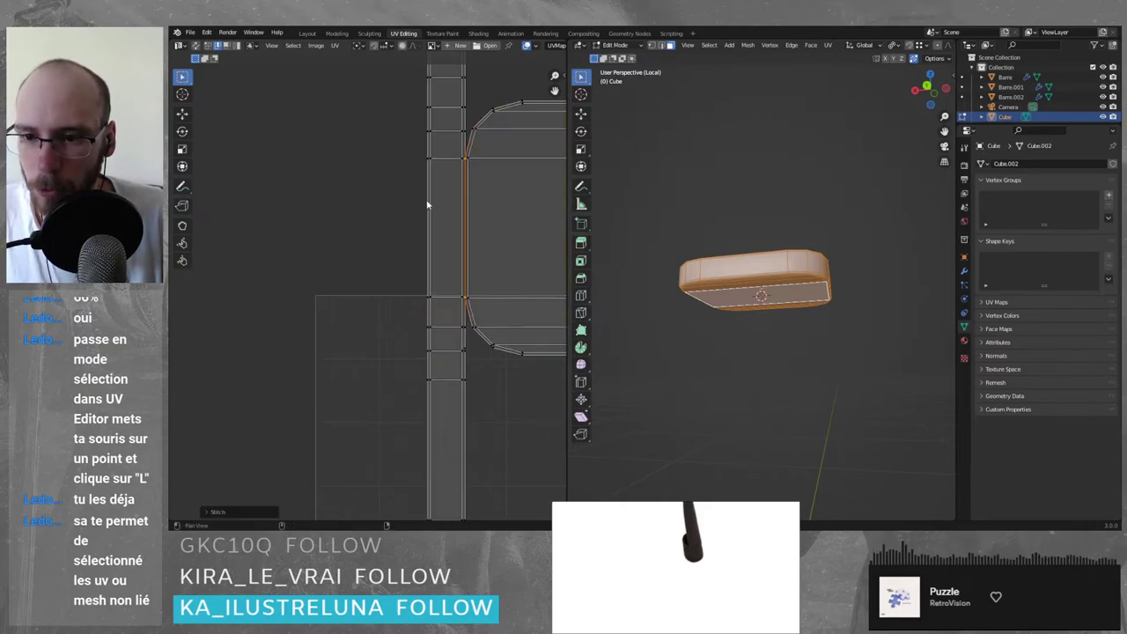
key(l)
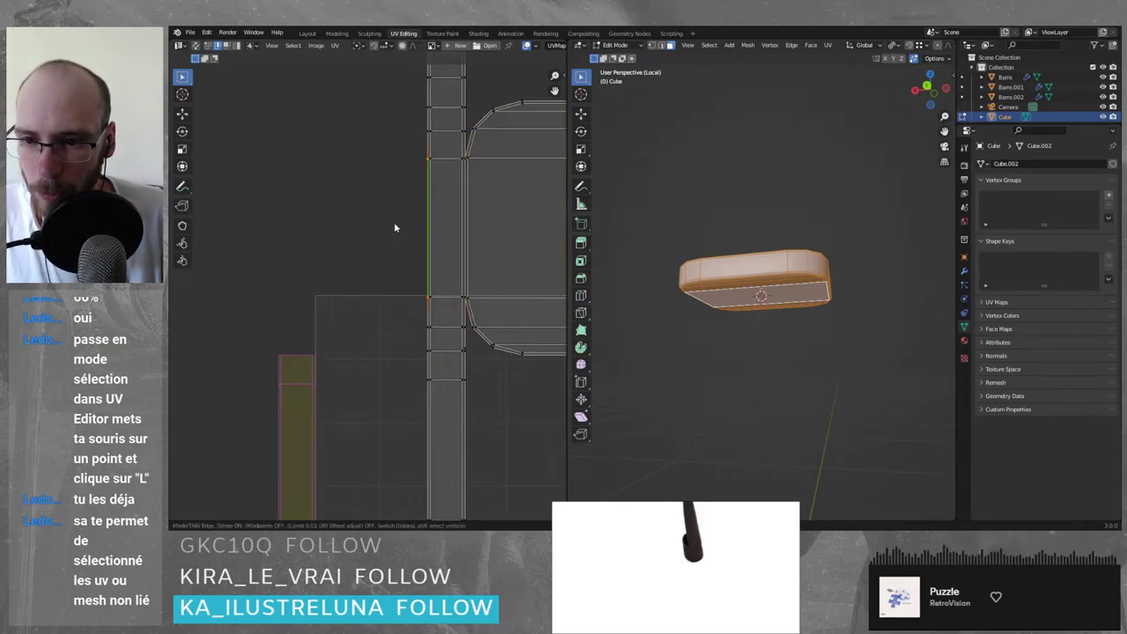
- Move the seat's whole stitched UV island over the UV square and fit it inside with Pack UV
scroll(371, 224, down, 8)
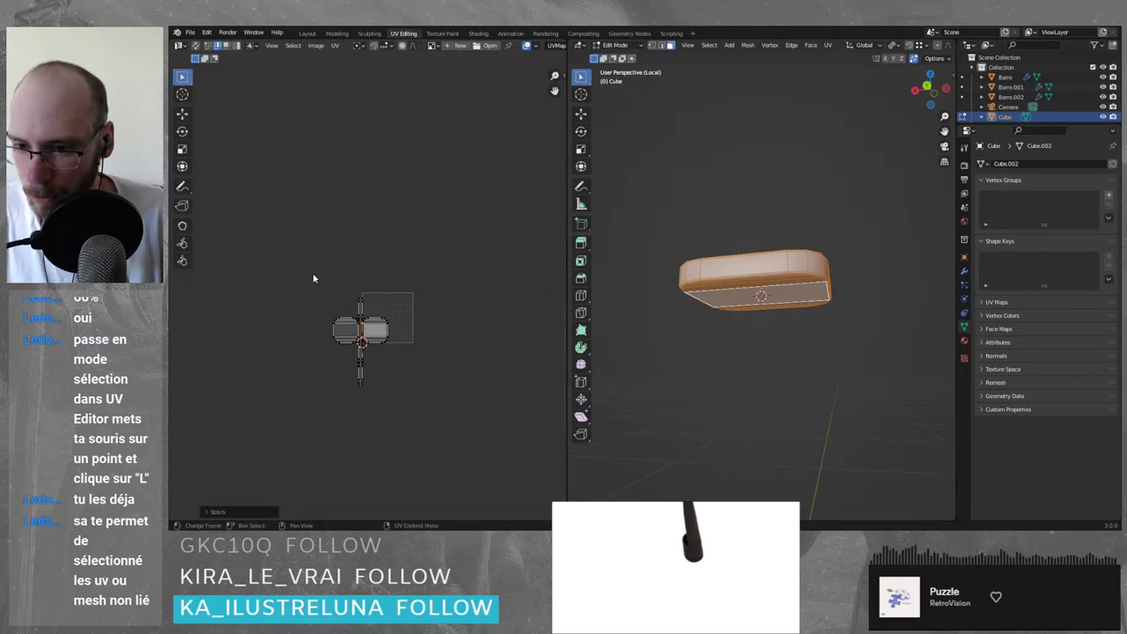
key(a)
scroll(390, 344, up, 5)
key(g)
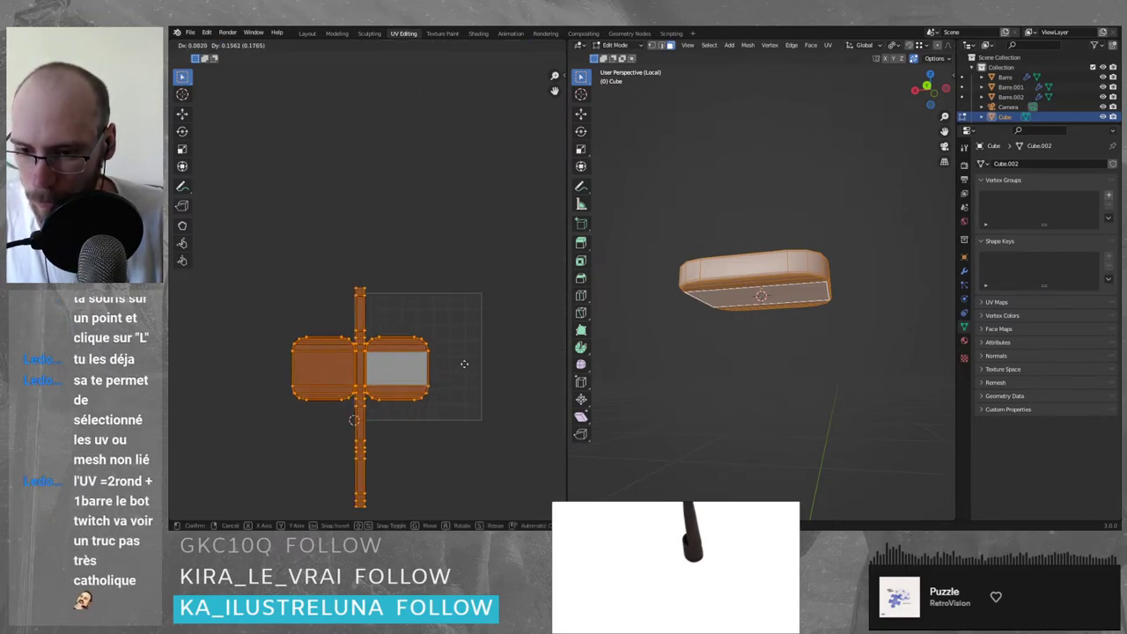
click(507, 357)
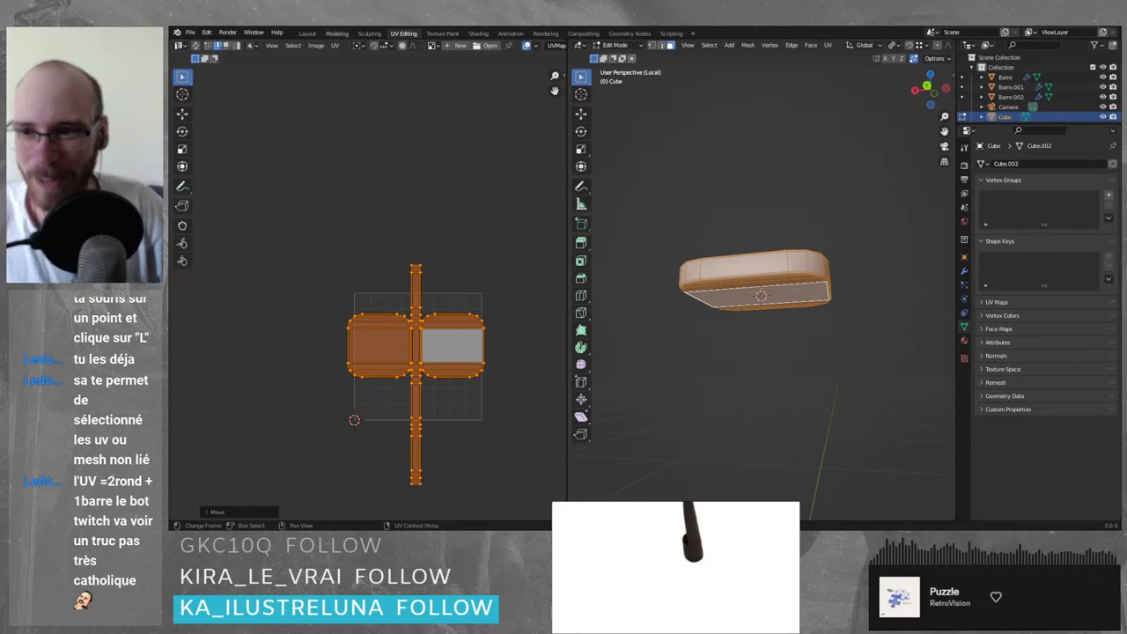
click(335, 45)
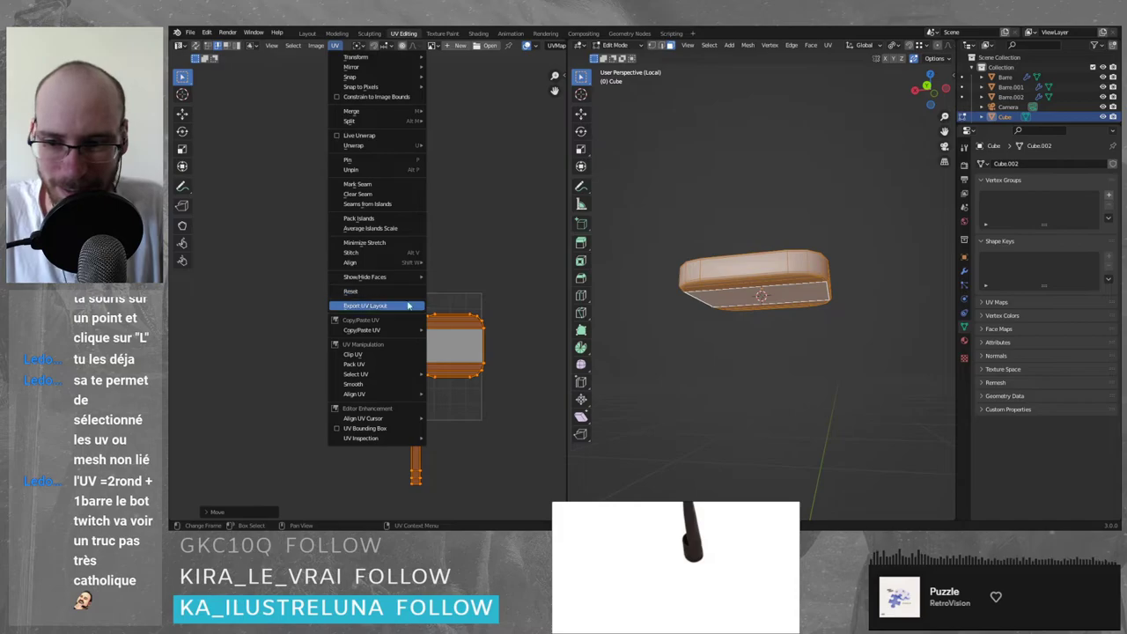
click(394, 367)
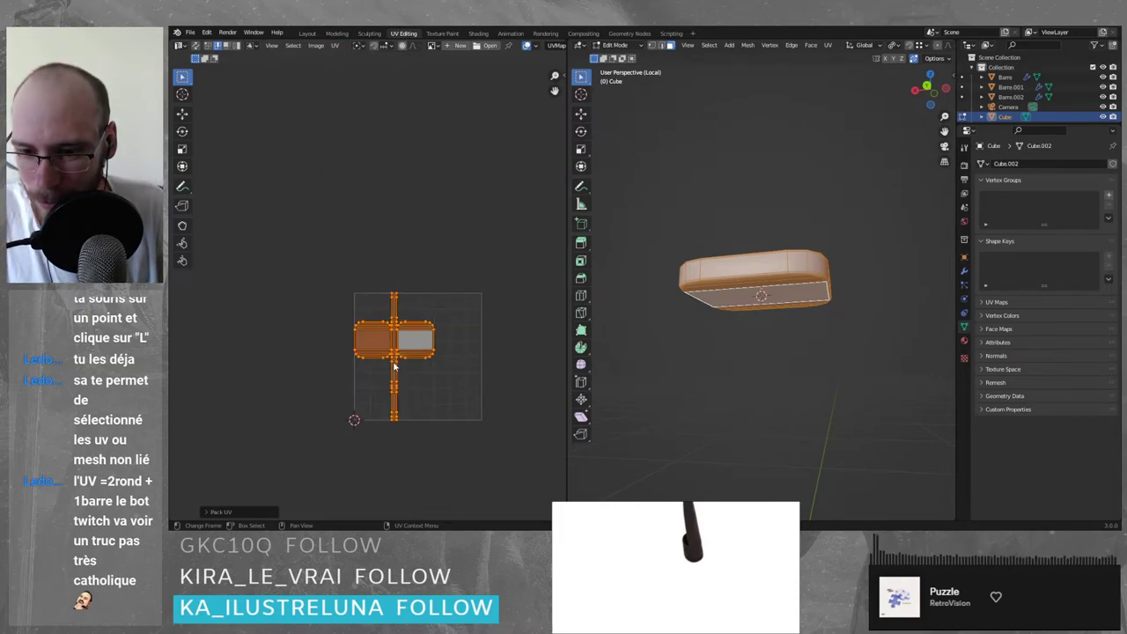
scroll(408, 354, up, 1)
click(410, 399)
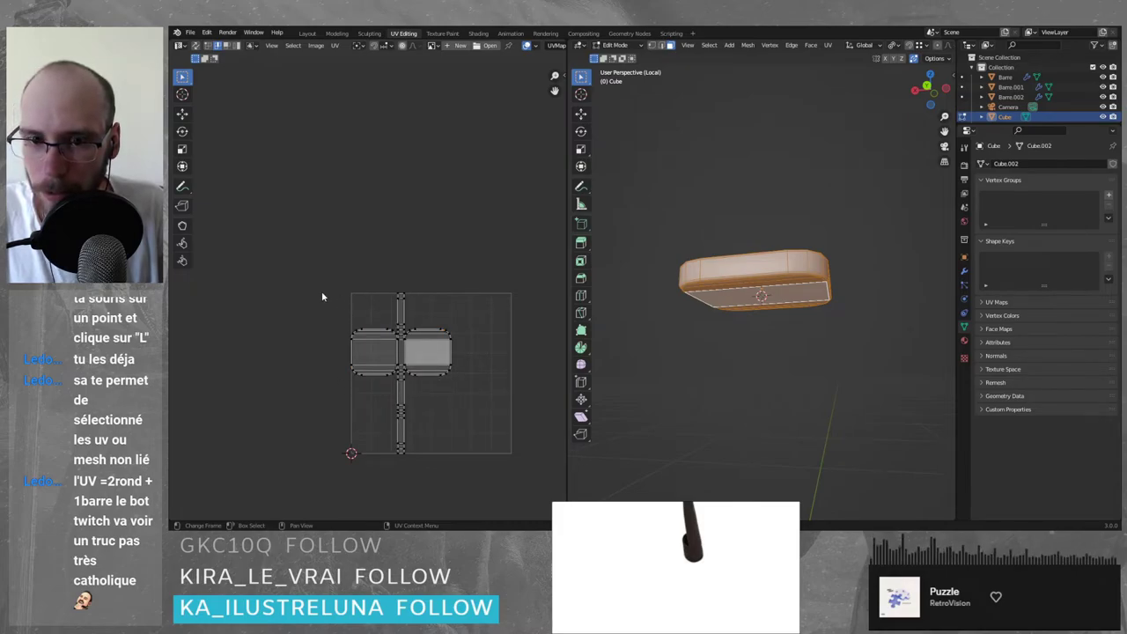
- Leave the seat's isolated view and isolate the stool's leg frame in Edit Mode with all its linked geometry selected
click(695, 204)
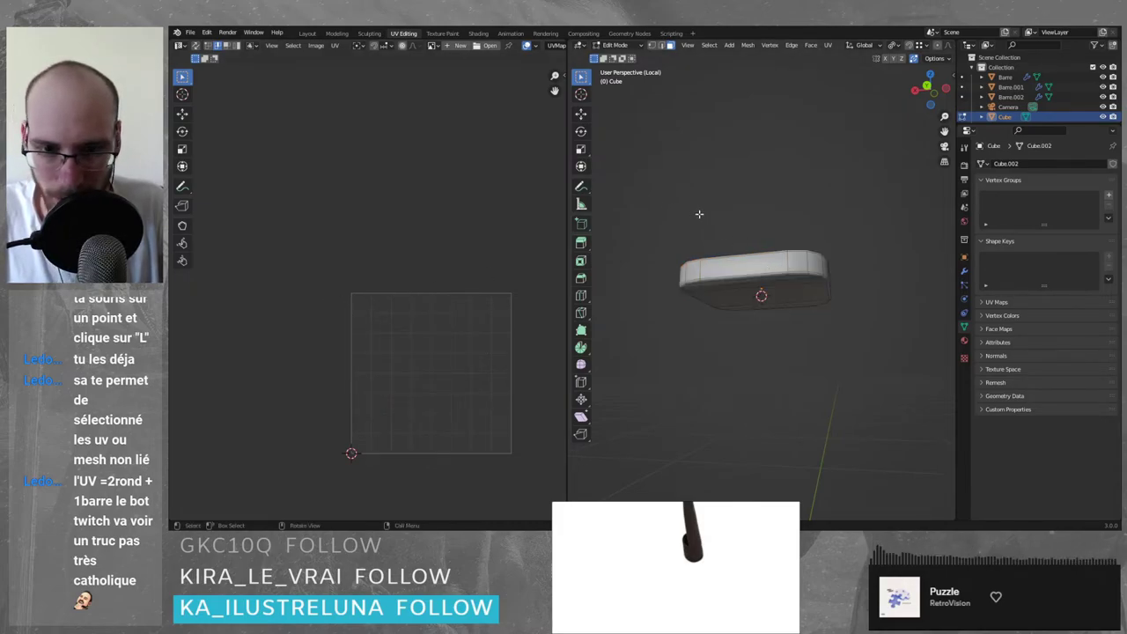
key(Tab)
key(KP_Divide)
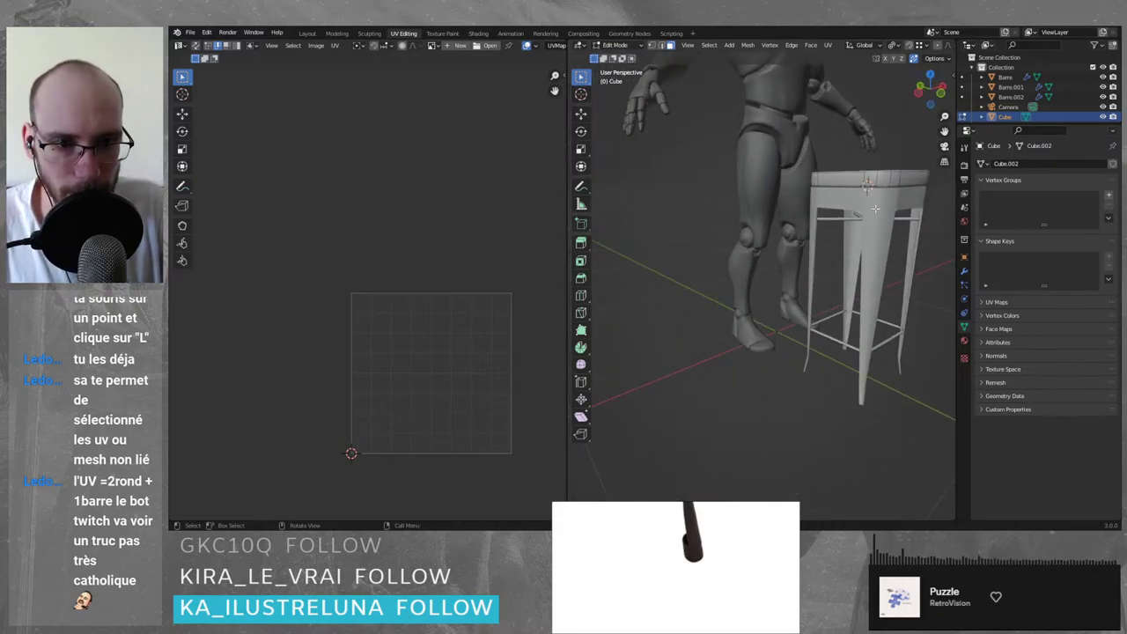
click(877, 207)
key(Tab)
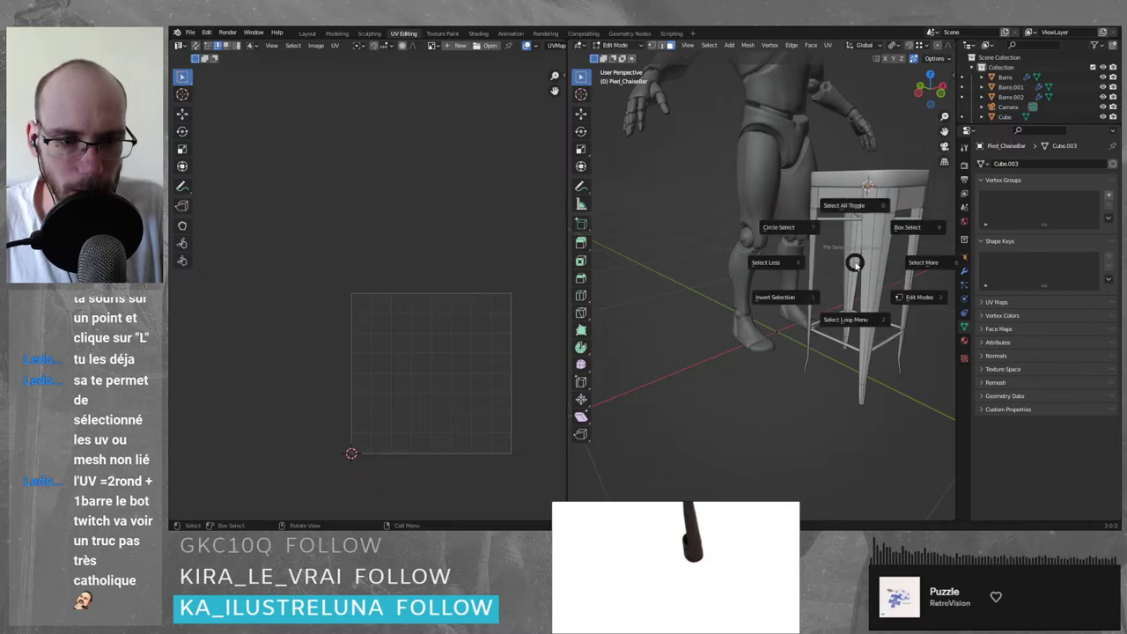
key(l)
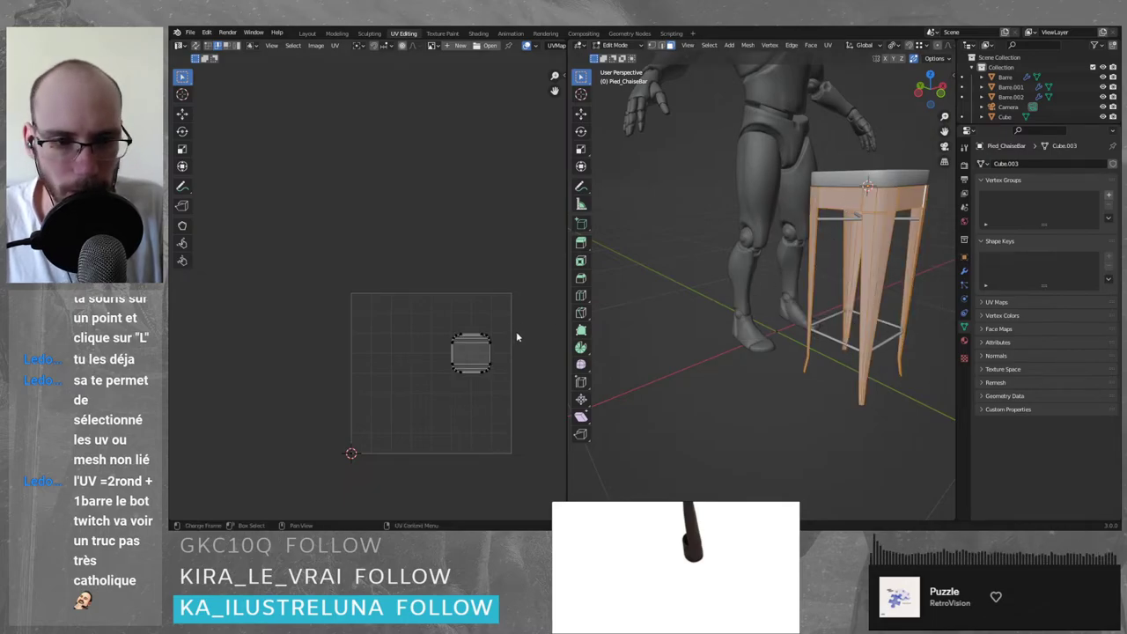
key(KP_Divide)
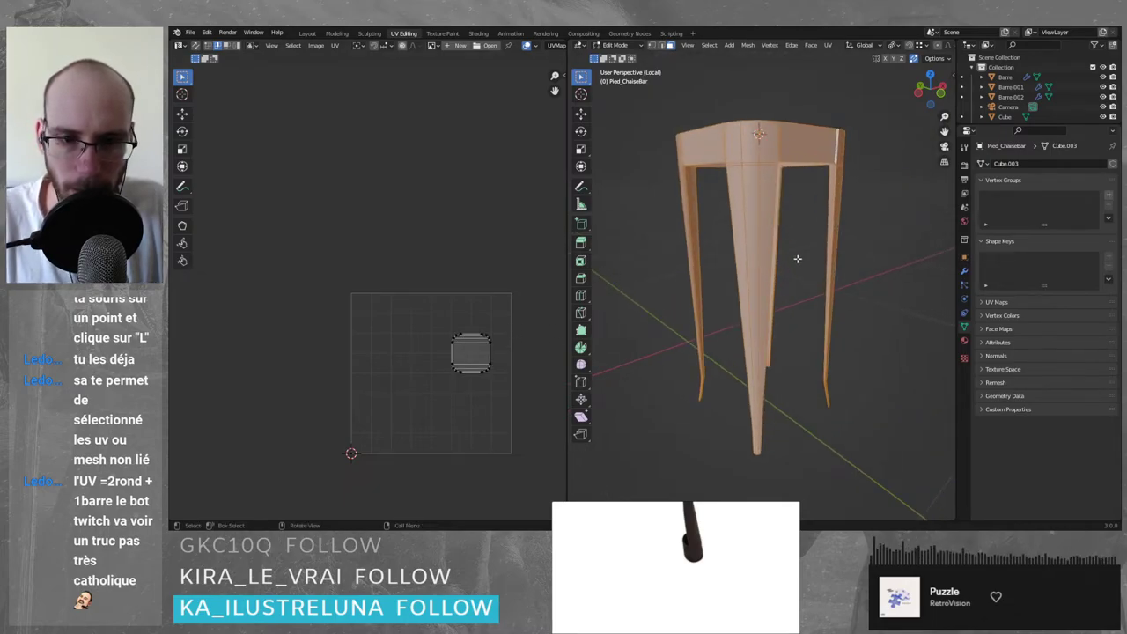
- Unwrap the whole leg frame with Smart UV Project at a 66° angle limit and 0.000 island margin
drag(396, 273, 533, 426)
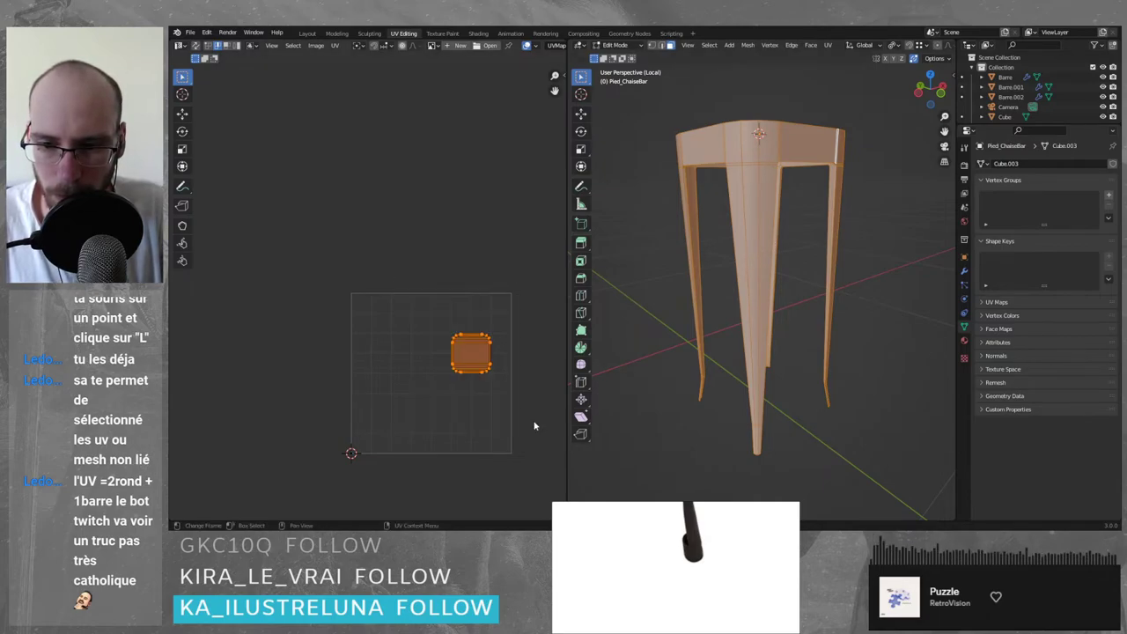
middle_drag(669, 334, 730, 320)
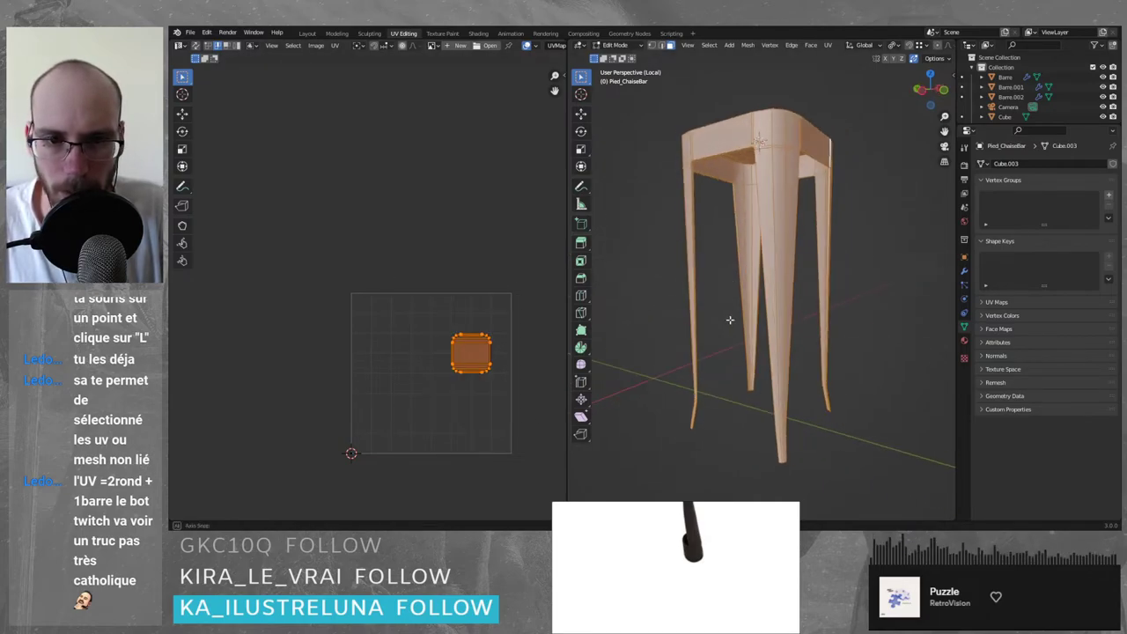
click(334, 45)
mouse_move(384, 115)
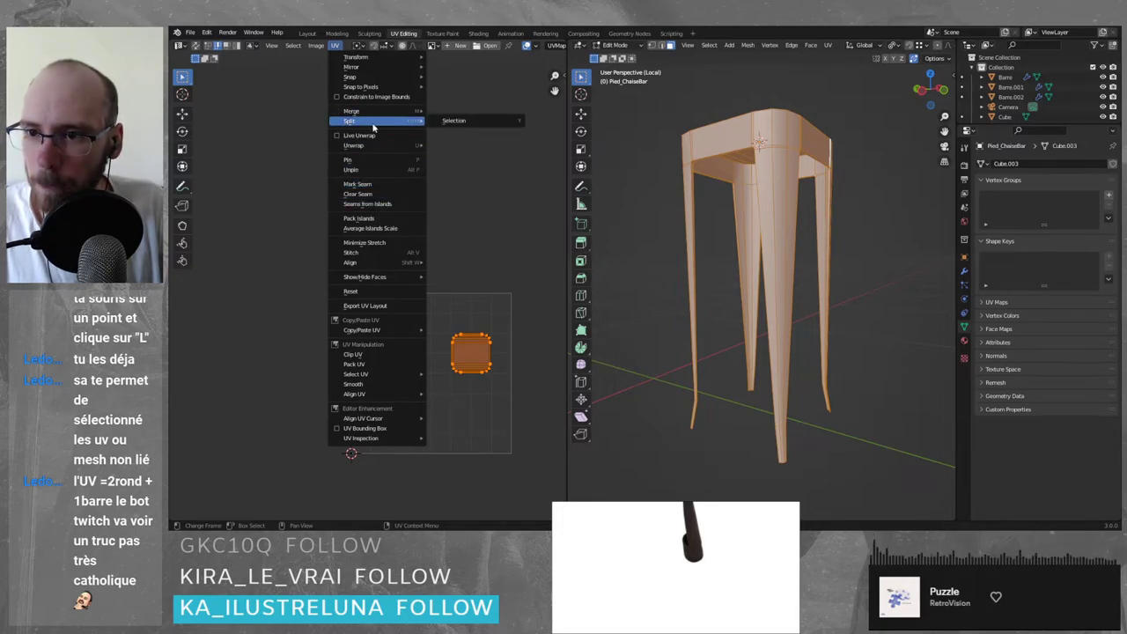
mouse_move(383, 146)
click(482, 160)
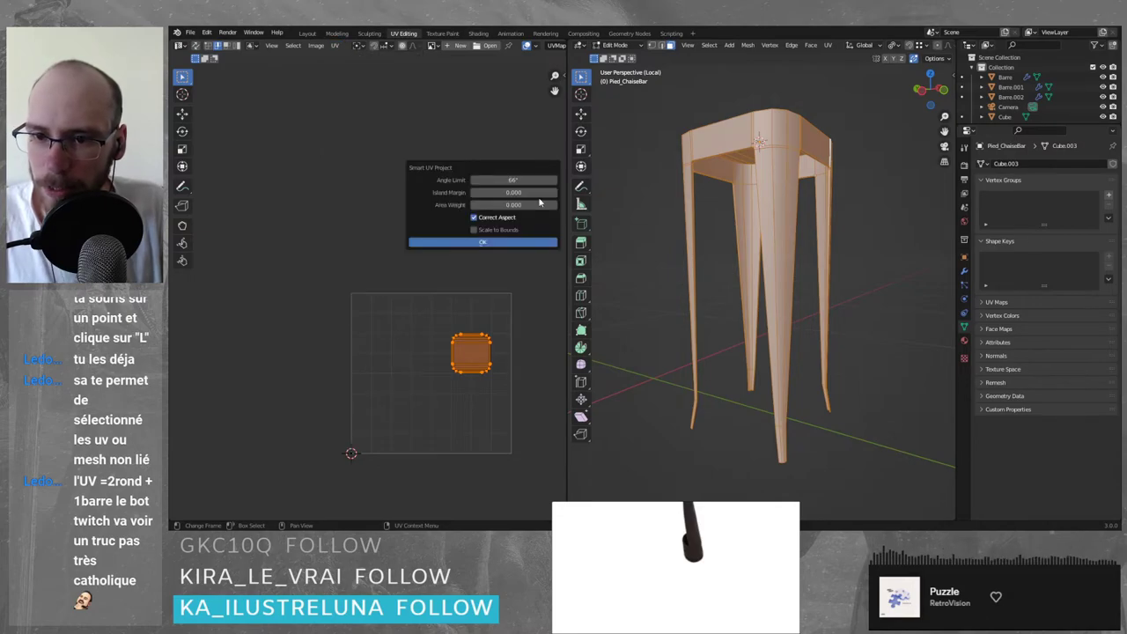
click(485, 243)
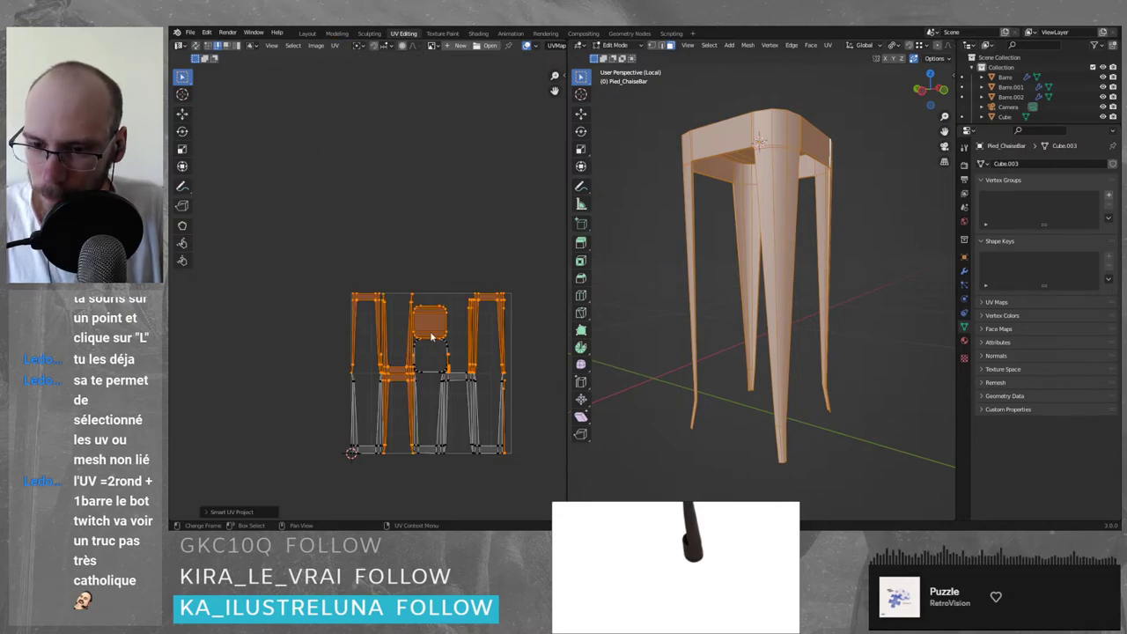
- Examine the leg frame's new UV islands, picking the lower edge of the apron panel in the first island
scroll(388, 369, up, 5)
scroll(404, 446, up, 1)
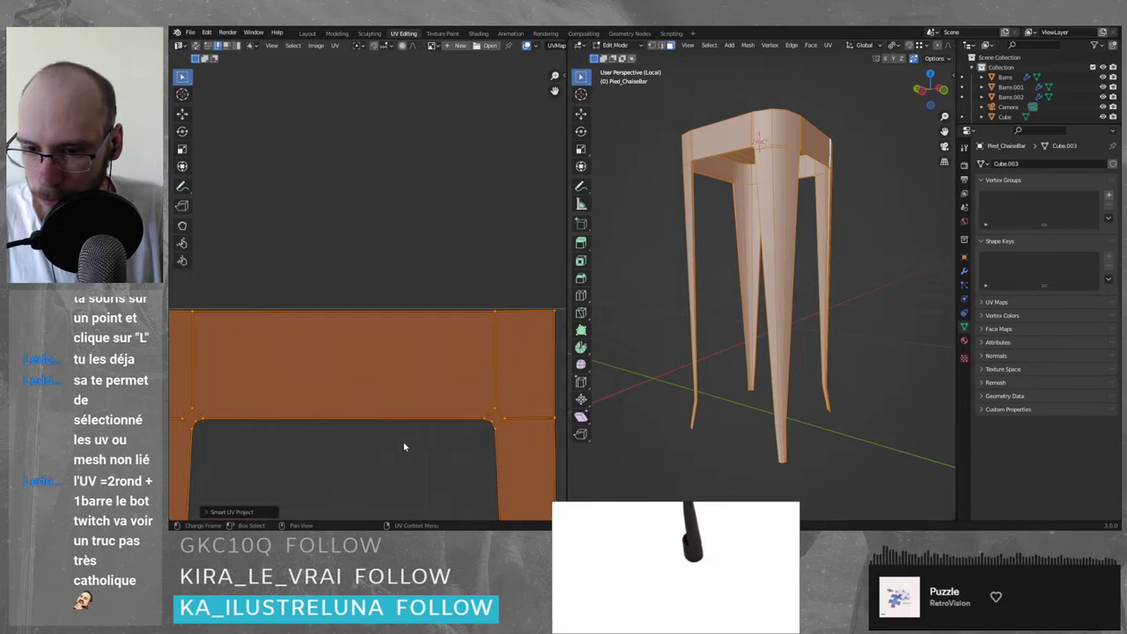
click(404, 446)
scroll(424, 435, down, 3)
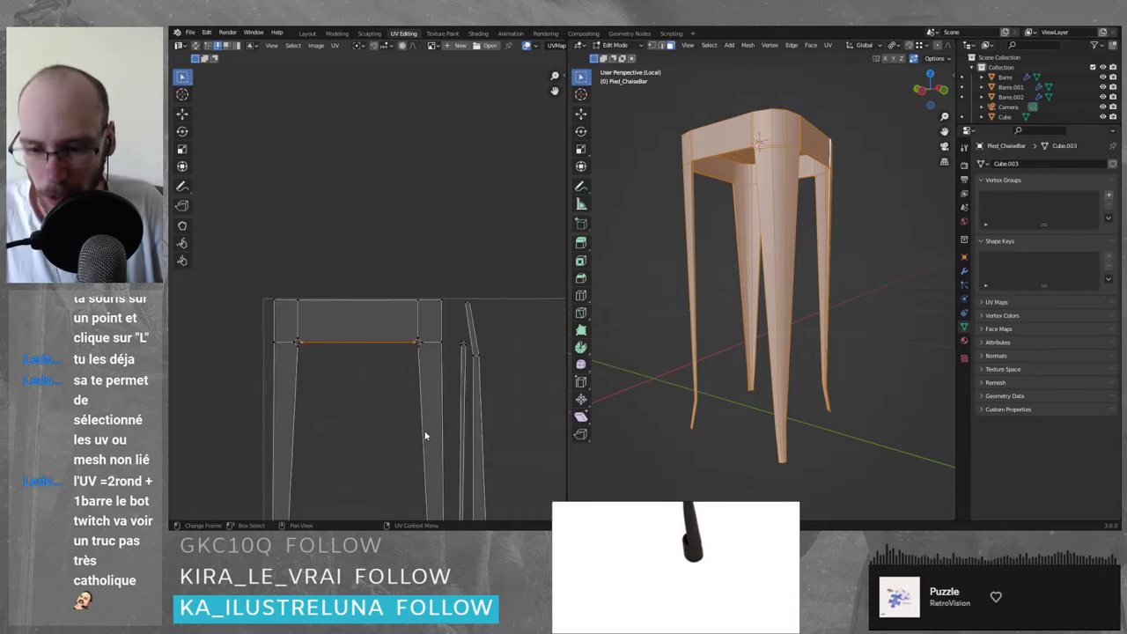
scroll(424, 435, down, 5)
shift+middle_drag(414, 374, 423, 238)
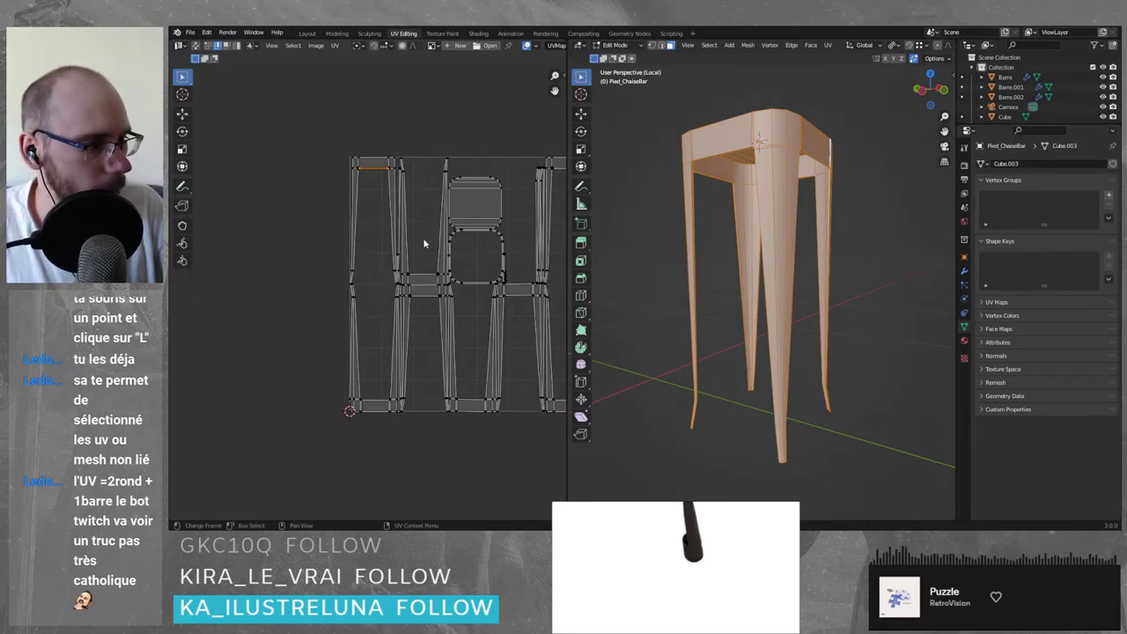
key(2)
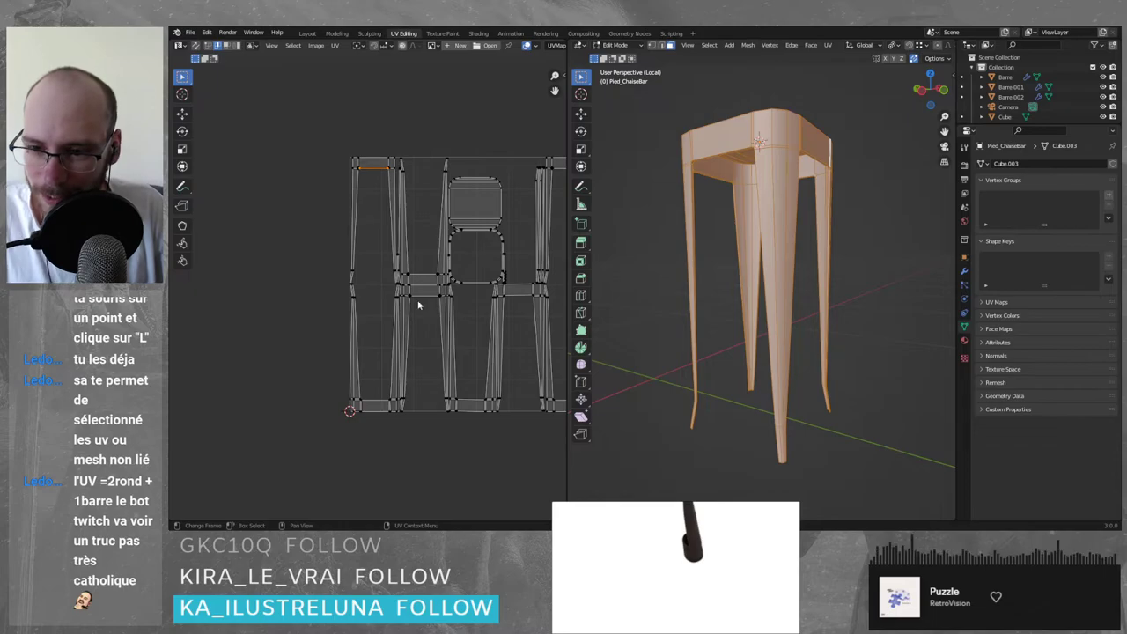
- Examine the narrow zigzag UV strips beside the rounded rim island and check which edges they connect to
scroll(378, 290, up, 5)
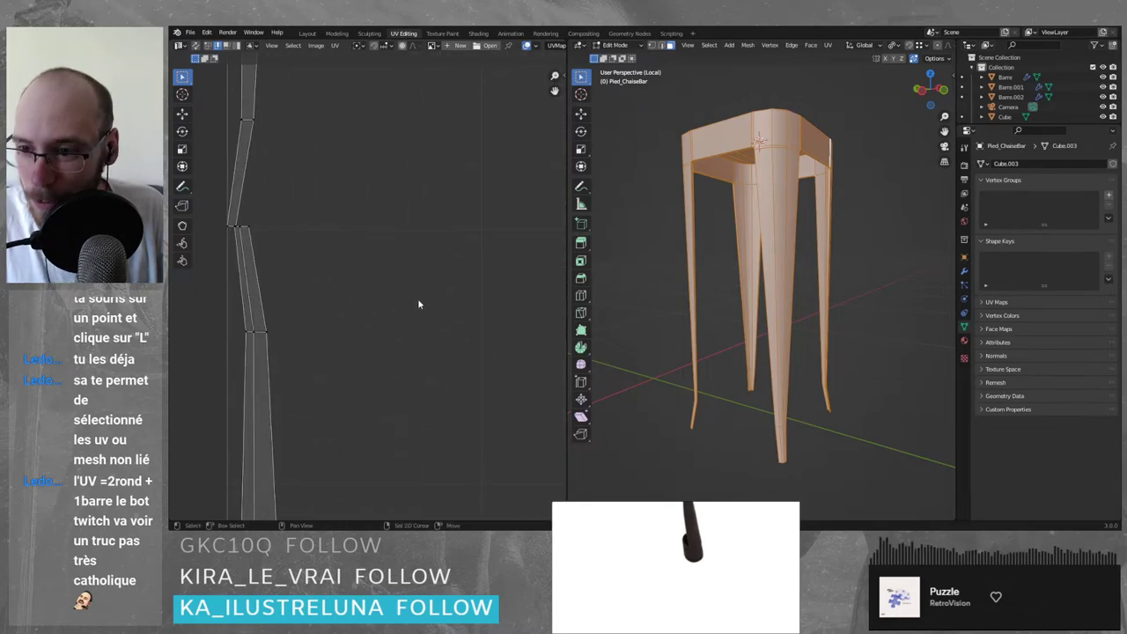
scroll(417, 299, down, 5)
scroll(437, 281, up, 6)
middle_drag(492, 204, 249, 340)
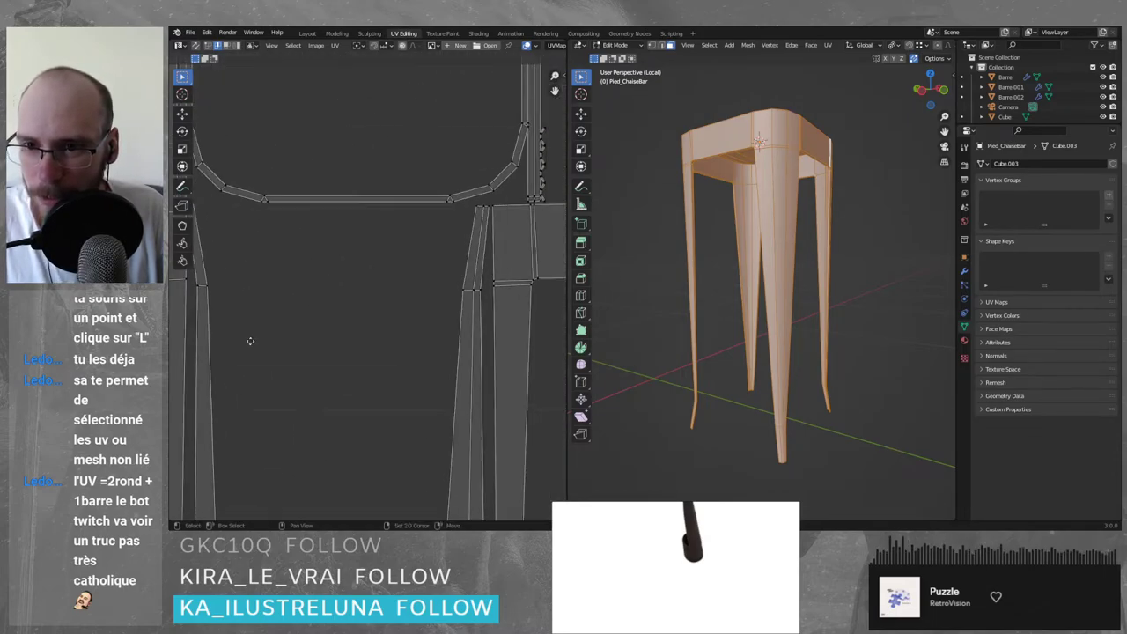
middle_drag(427, 247, 310, 325)
scroll(379, 291, up, 3)
middle_drag(491, 204, 402, 272)
scroll(402, 272, up, 5)
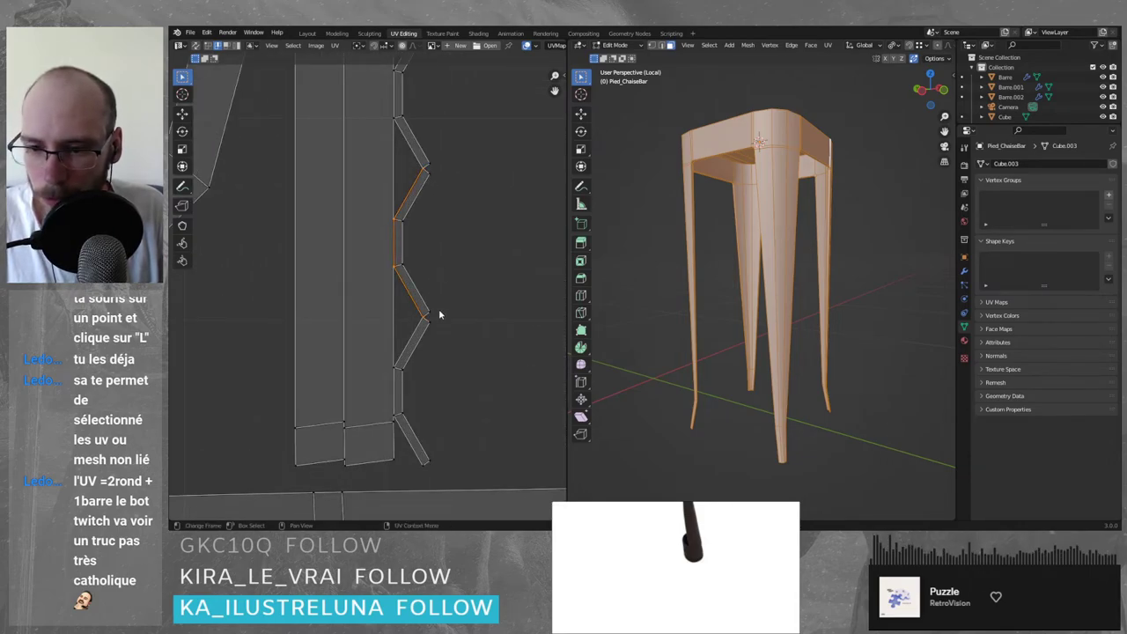
click(456, 229)
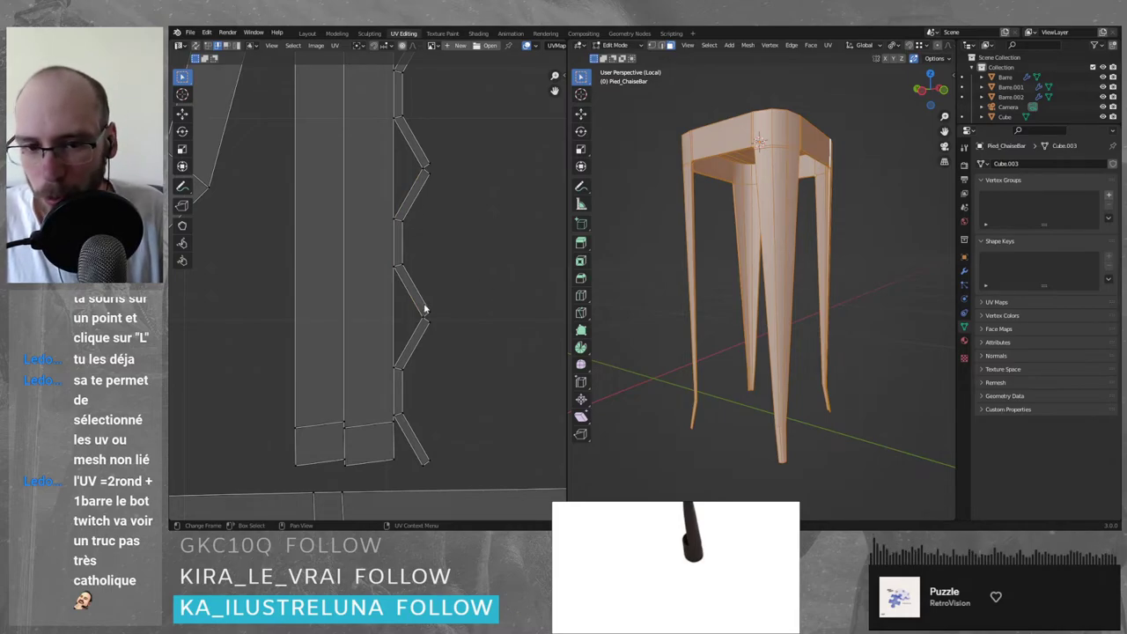
- Compare the zigzag UV strips with the leg frame seen from below
middle_drag(759, 413, 763, 364)
scroll(763, 364, up, 3)
scroll(762, 364, down, 3)
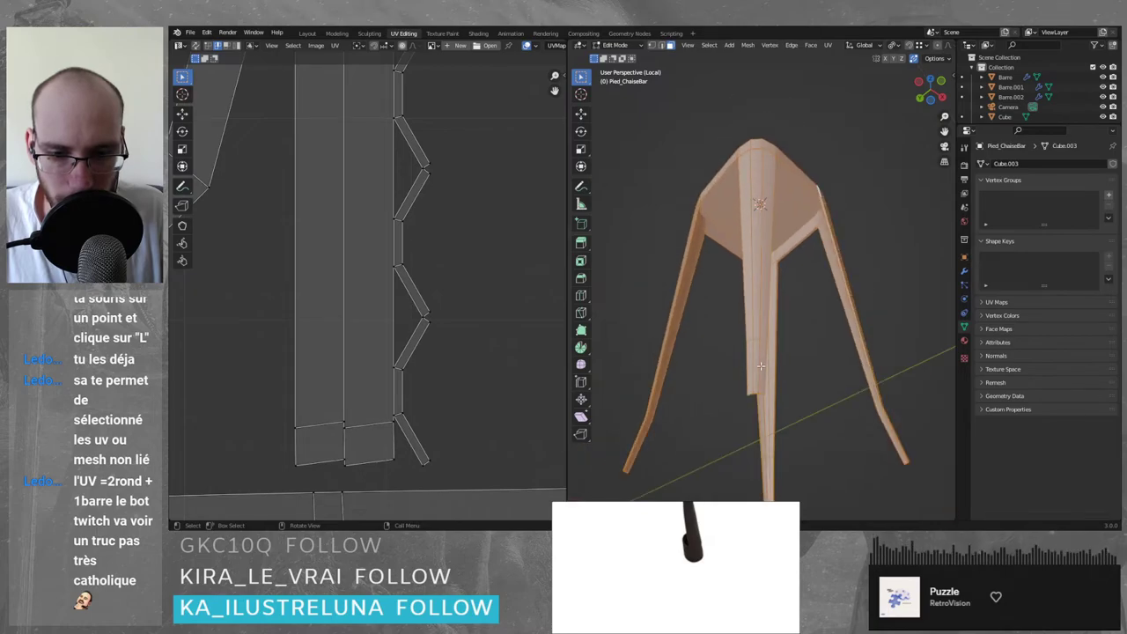
scroll(761, 366, up, 2)
scroll(420, 185, down, 2)
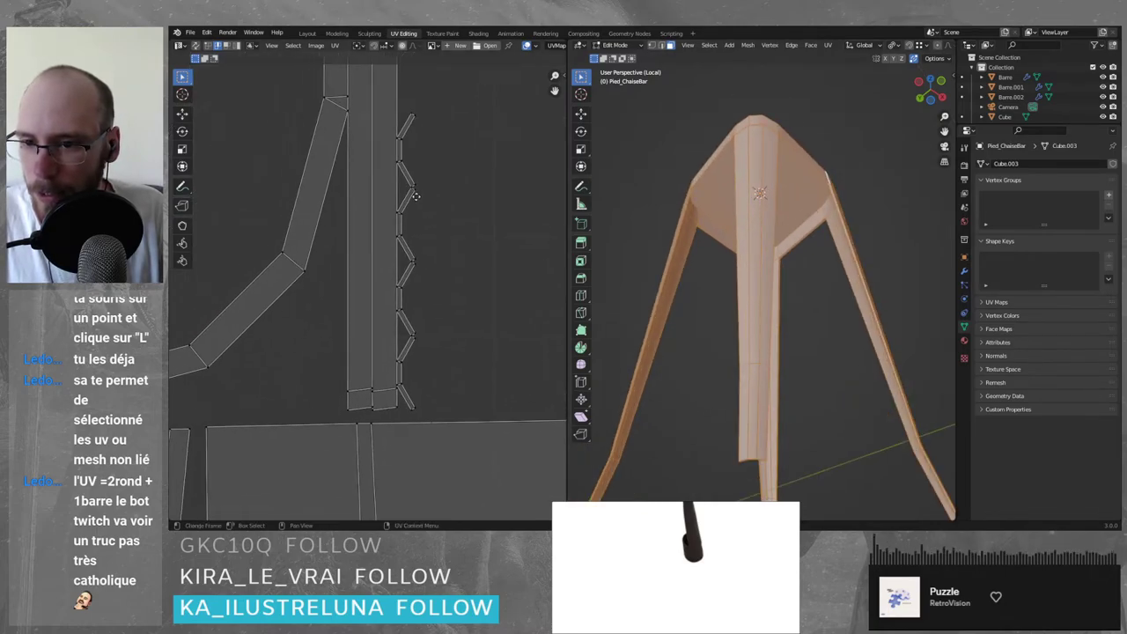
scroll(416, 198, down, 6)
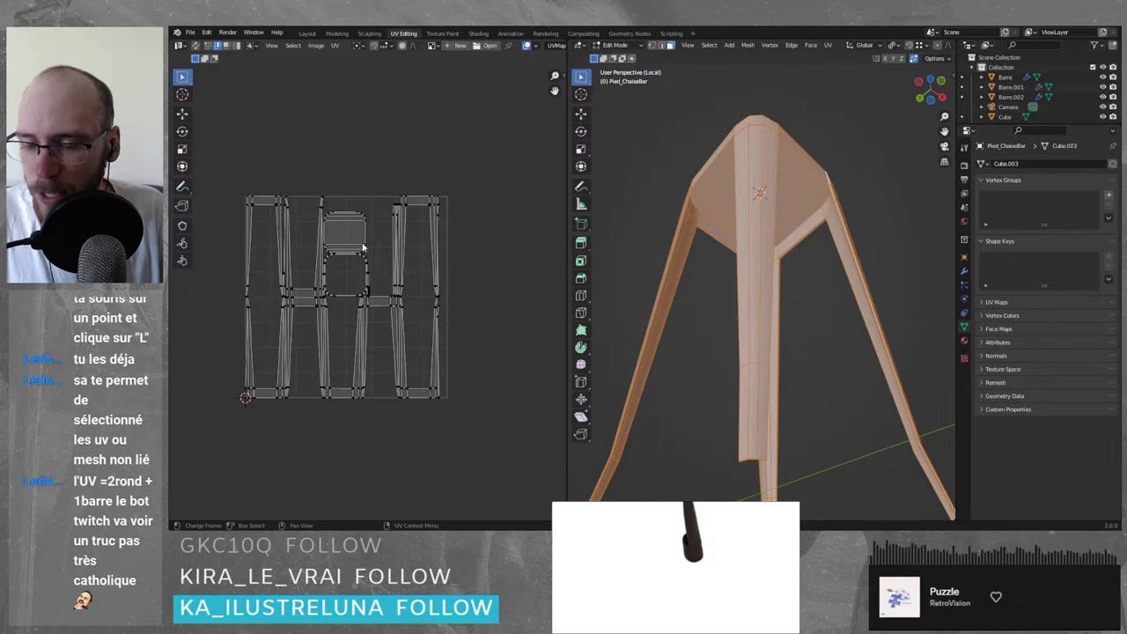
- Pick the rounded rim island's lower edge and the top of a long narrow strip to see how those UV edges connect
click(350, 292)
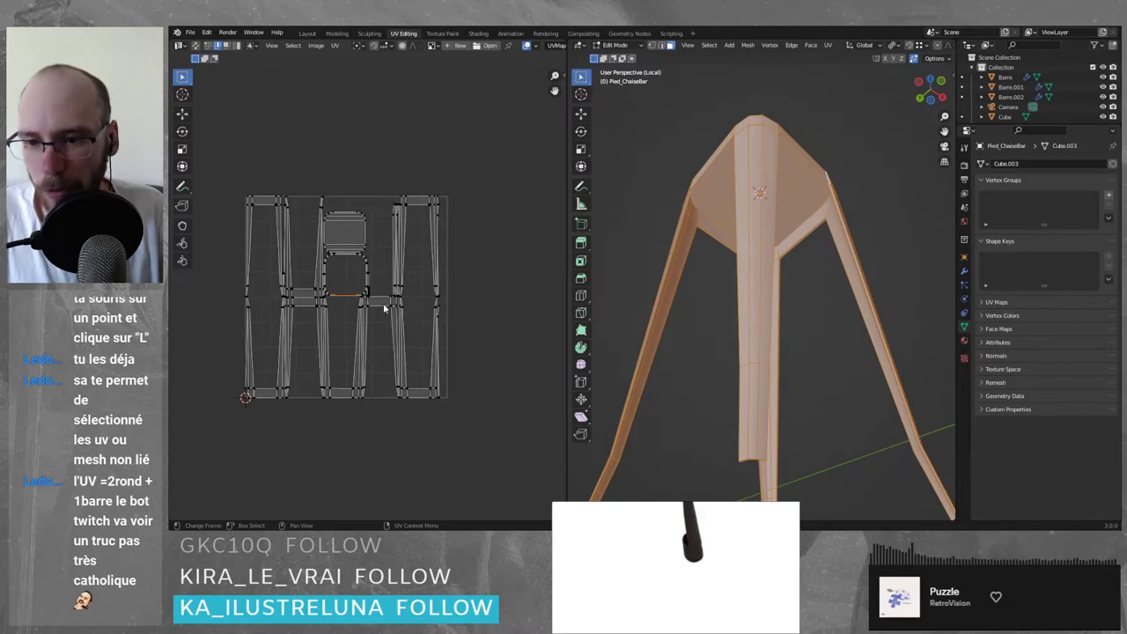
scroll(387, 304, up, 6)
scroll(386, 295, up, 1)
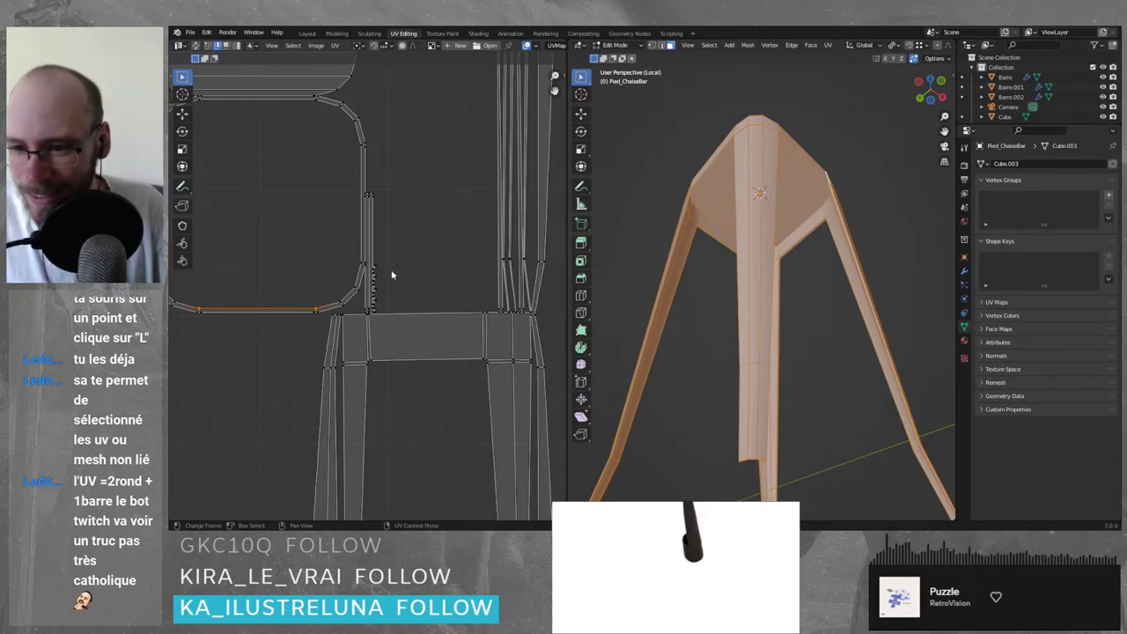
scroll(391, 275, down, 4)
scroll(400, 201, up, 7)
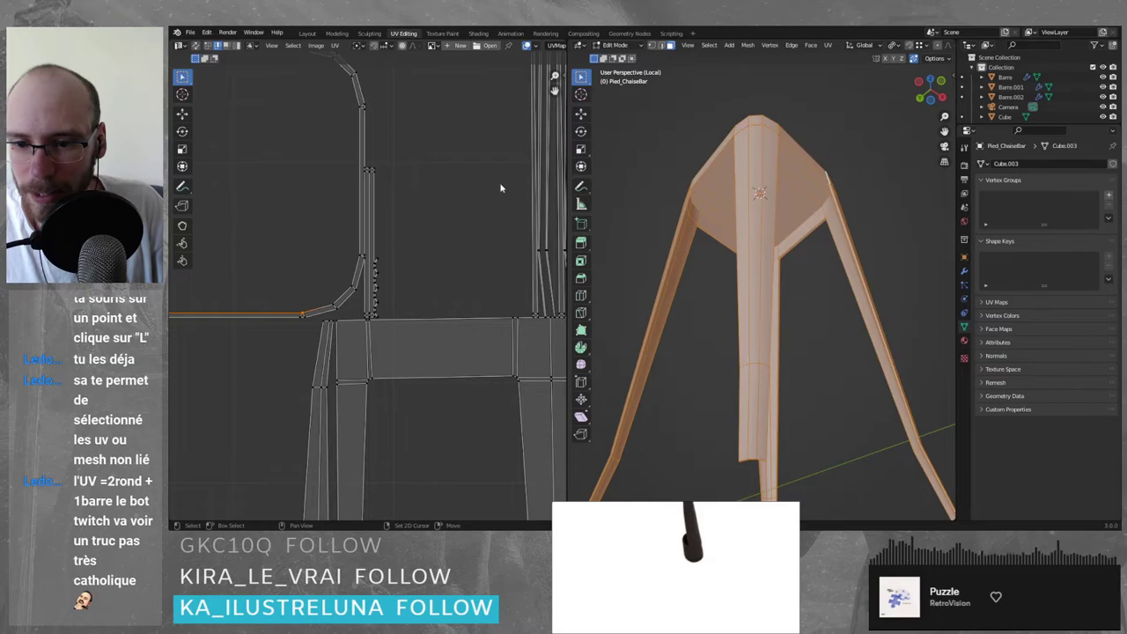
scroll(369, 158, up, 3)
drag(305, 283, 350, 353)
middle_drag(916, 229, 794, 218)
scroll(794, 219, down, 2)
drag(366, 76, 389, 120)
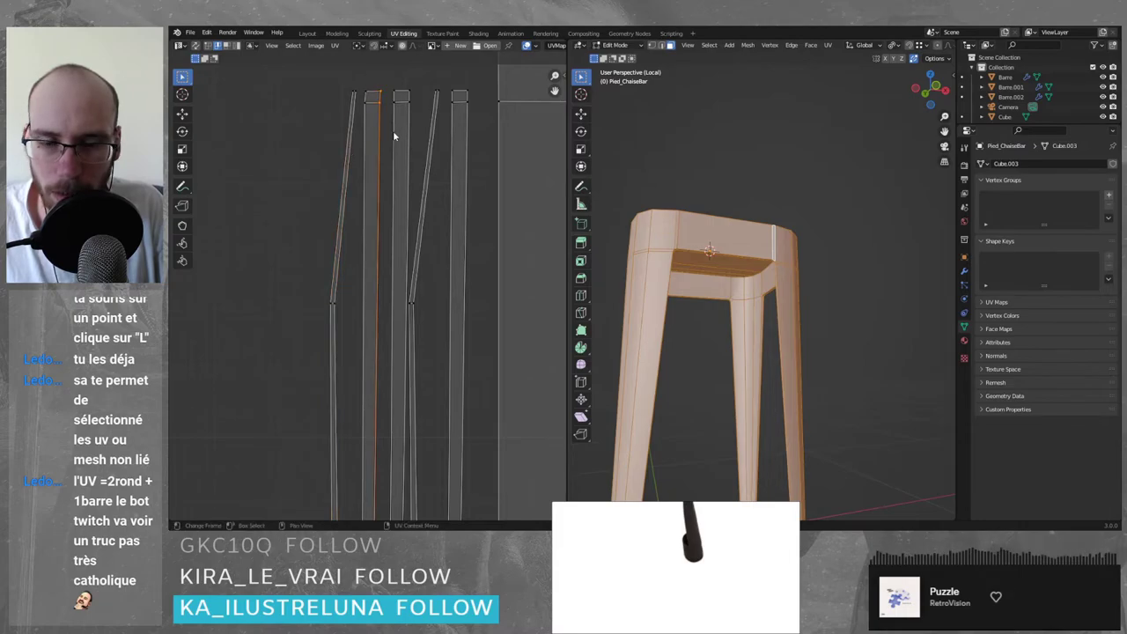
- In UV face selection mode, pick the long strip's face and the large neighbouring face to identify them on the model
key(3)
click(377, 178)
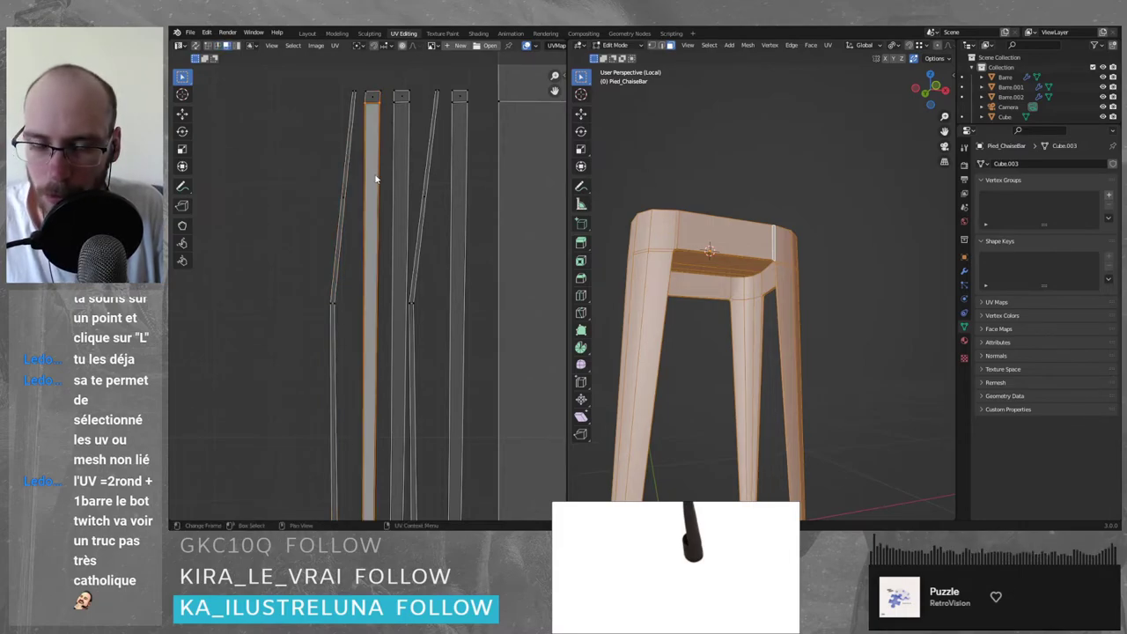
click(541, 279)
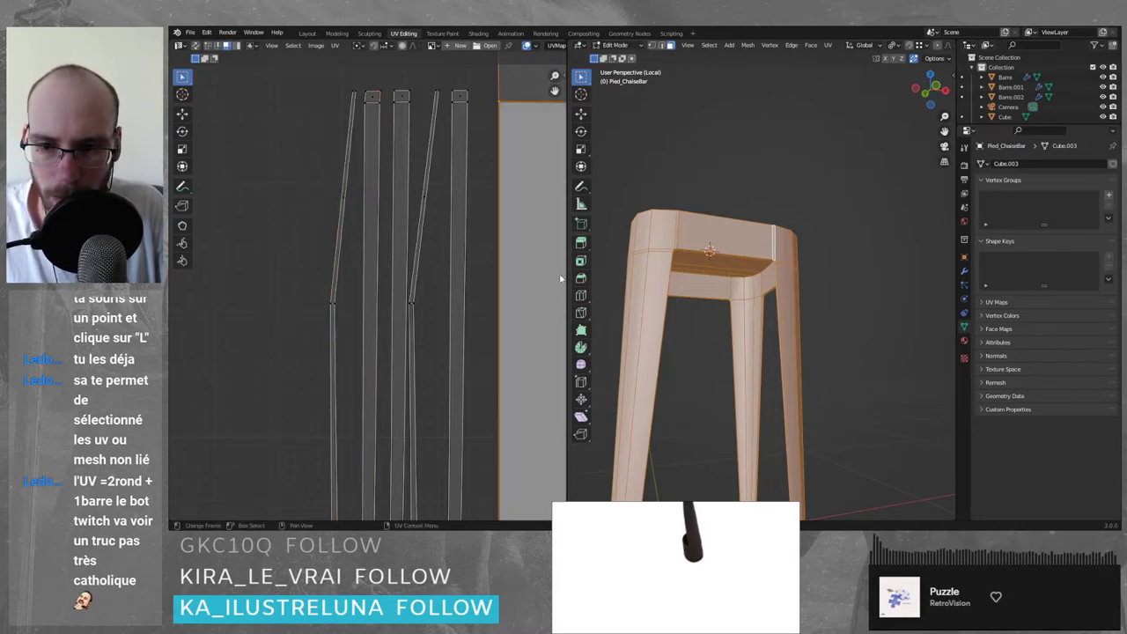
scroll(775, 307, down, 3)
scroll(705, 291, up, 1)
- Select a single leg face on the model to locate its UVs, and reselect the whole leg frame
click(694, 284)
scroll(437, 276, down, 12)
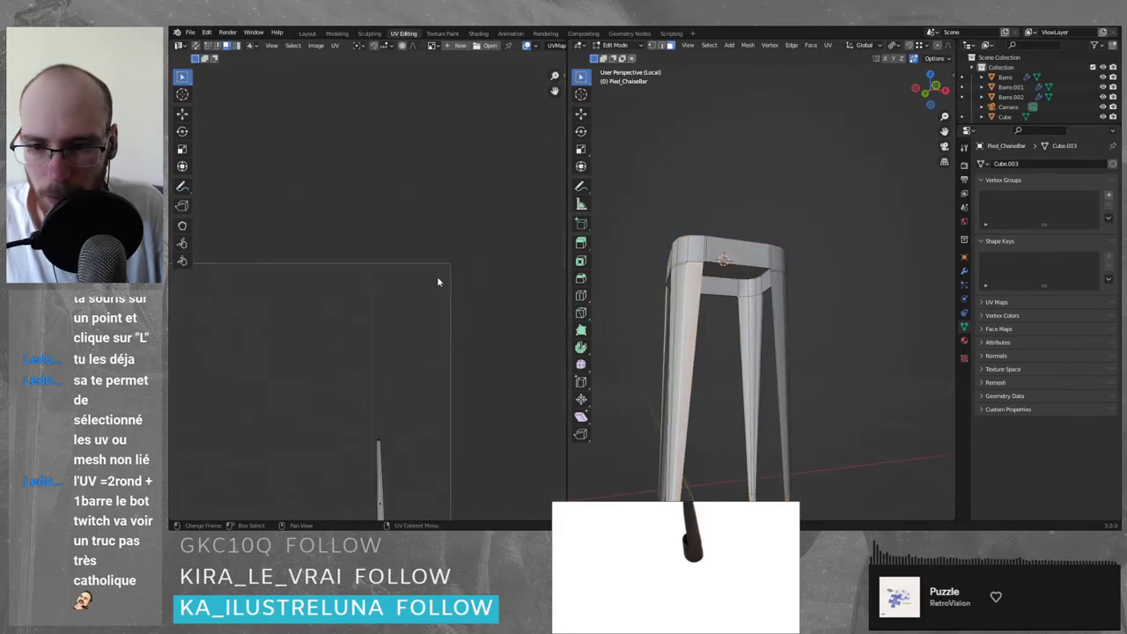
click(846, 307)
key(a)
click(846, 255)
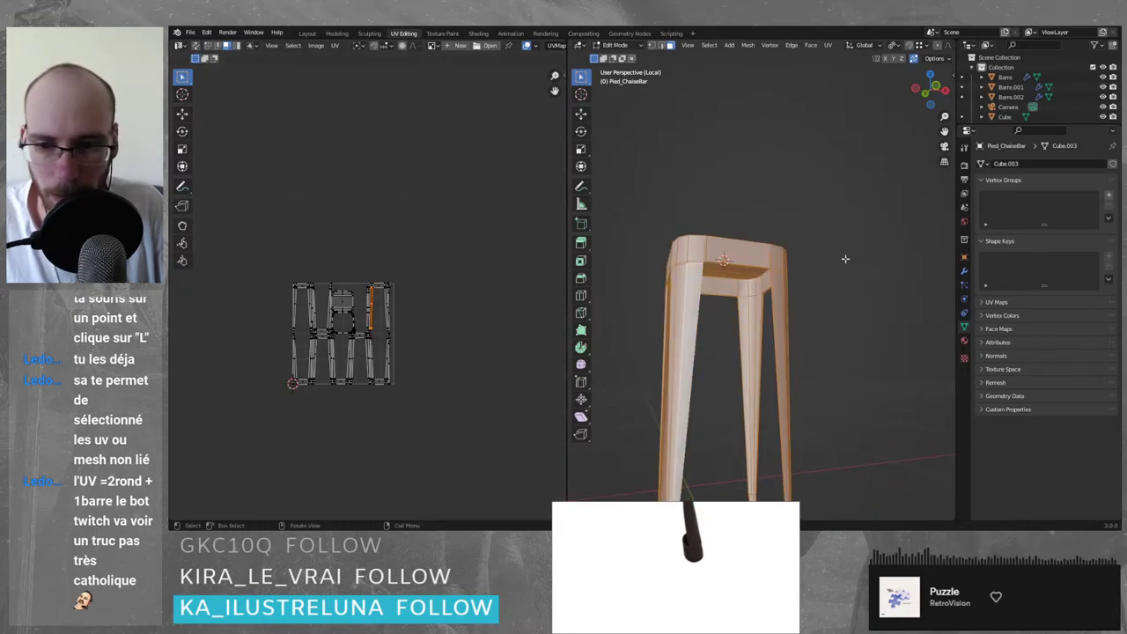
- Pick the large rectangular UV face above the rounded rim island and compare it with the leg frame
scroll(367, 308, up, 4)
middle_drag(309, 312, 393, 187)
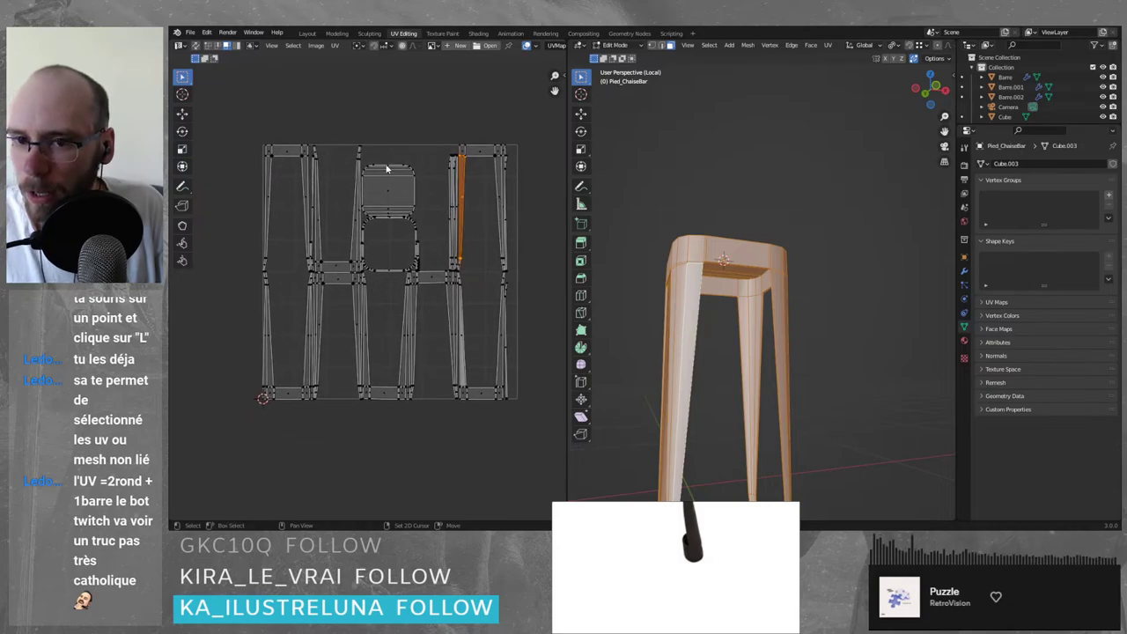
click(387, 194)
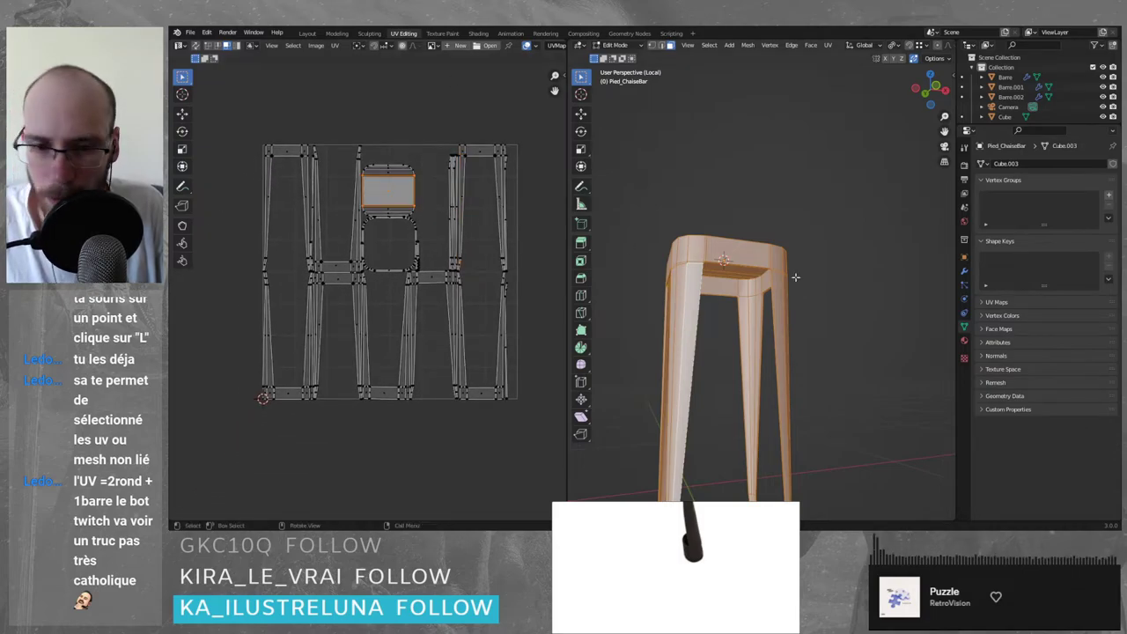
middle_drag(783, 278, 646, 280)
- Pick a small end face on the lower UV strip, inspect the frame from below, and clear the mesh selection
click(492, 395)
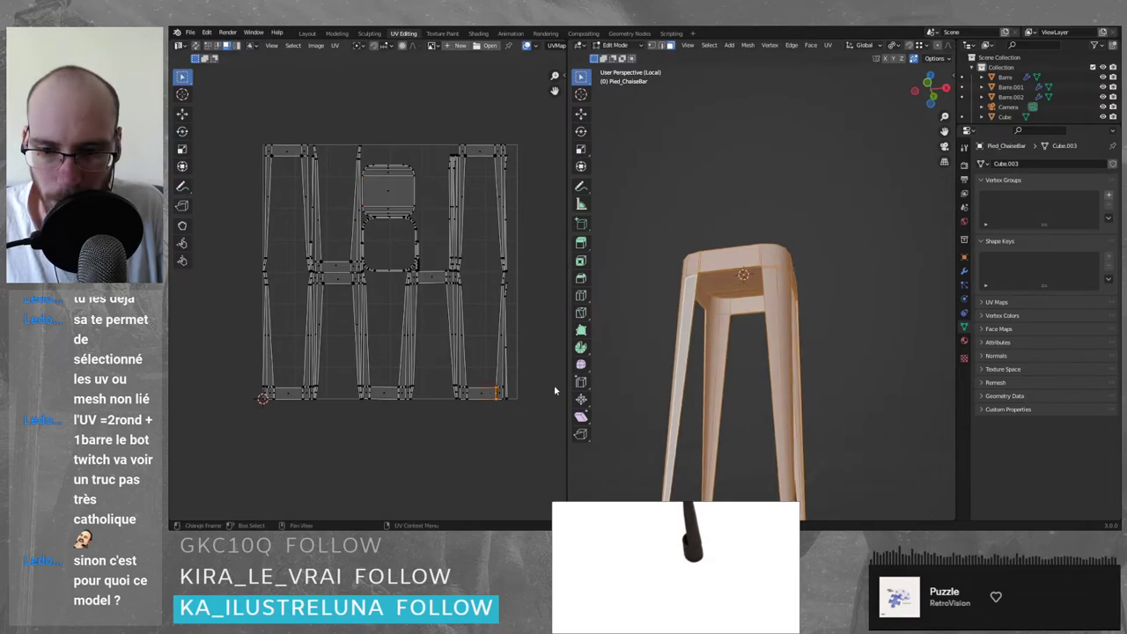
click(489, 395)
scroll(740, 384, down, 2)
middle_drag(739, 383, 759, 374)
scroll(462, 296, up, 3)
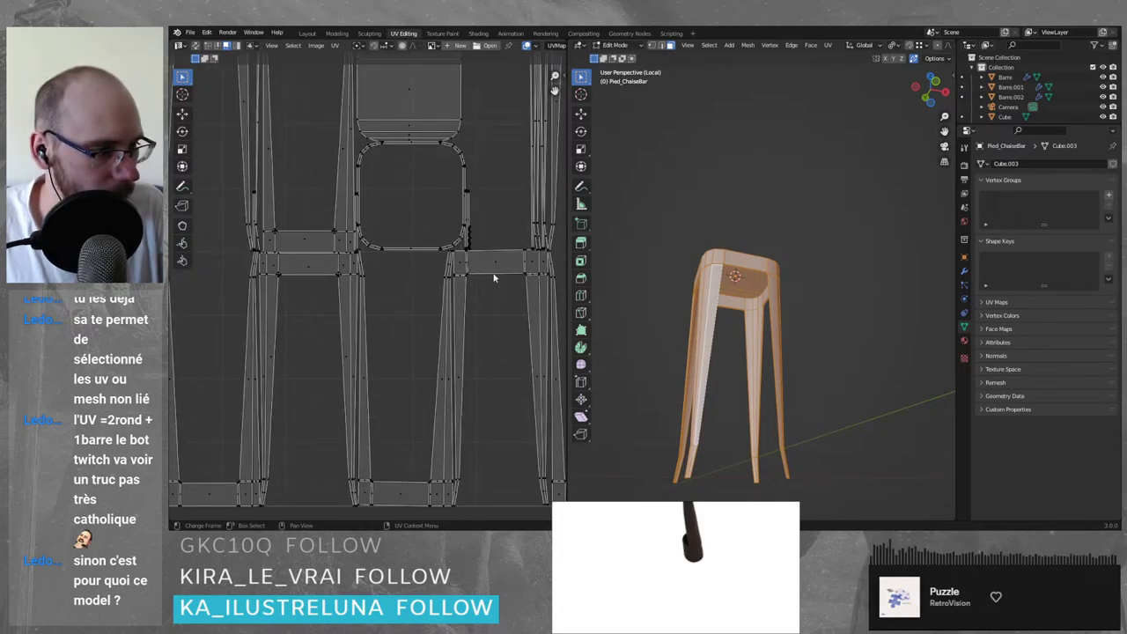
click(663, 174)
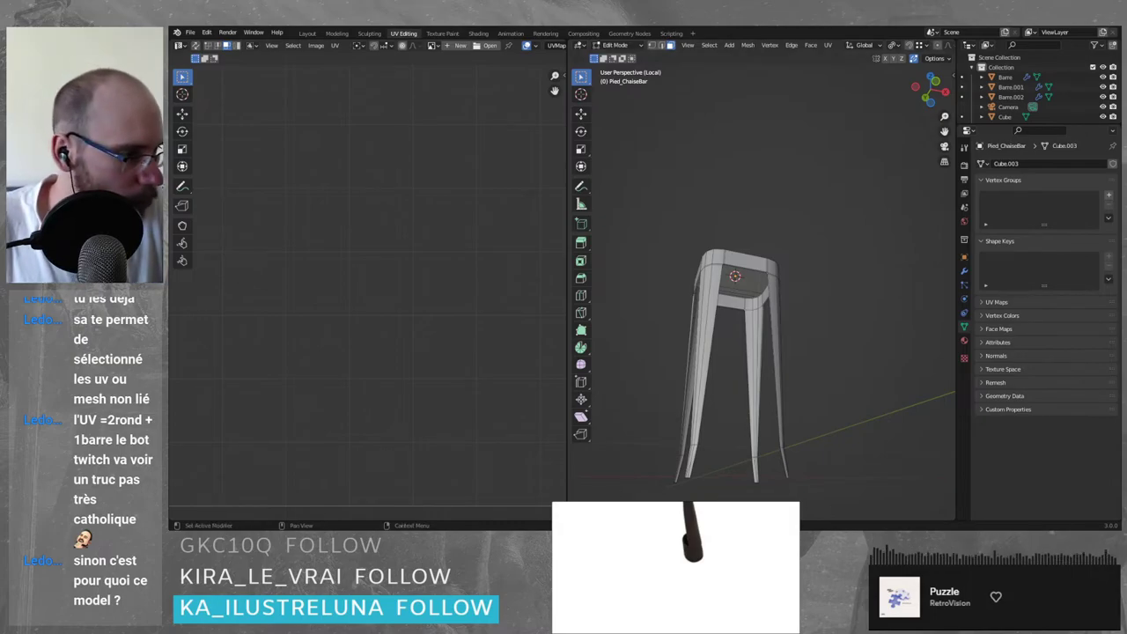
- On the reference board, look over the Chaise bar picture and the surrounding furniture and kitchenware images
scroll(673, 581, down, 8)
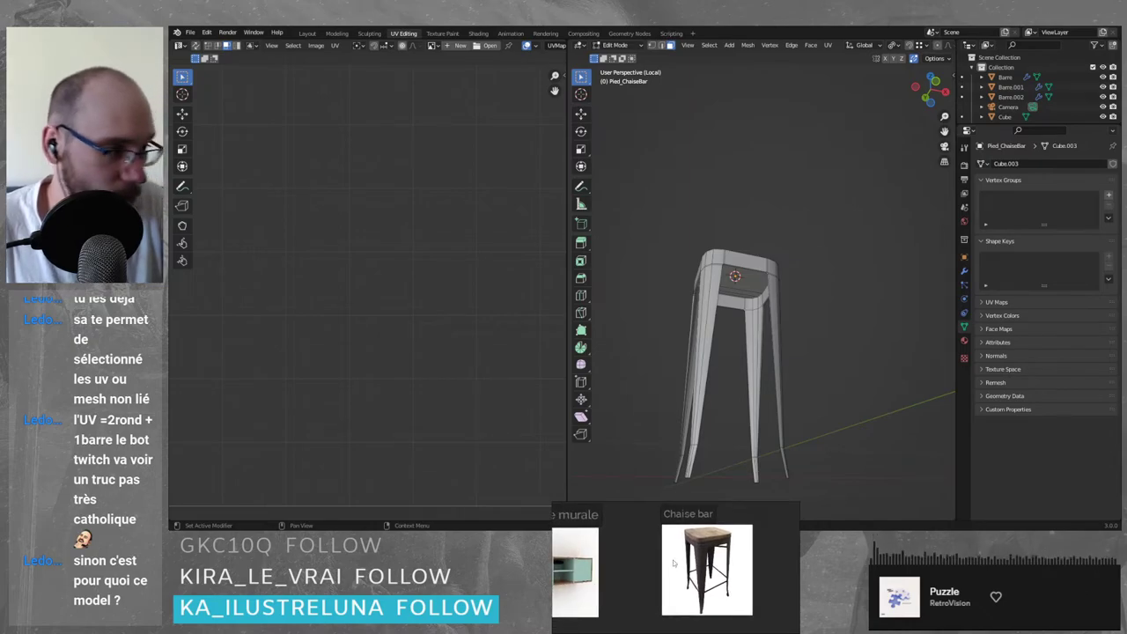
scroll(674, 563, down, 10)
scroll(630, 565, up, 5)
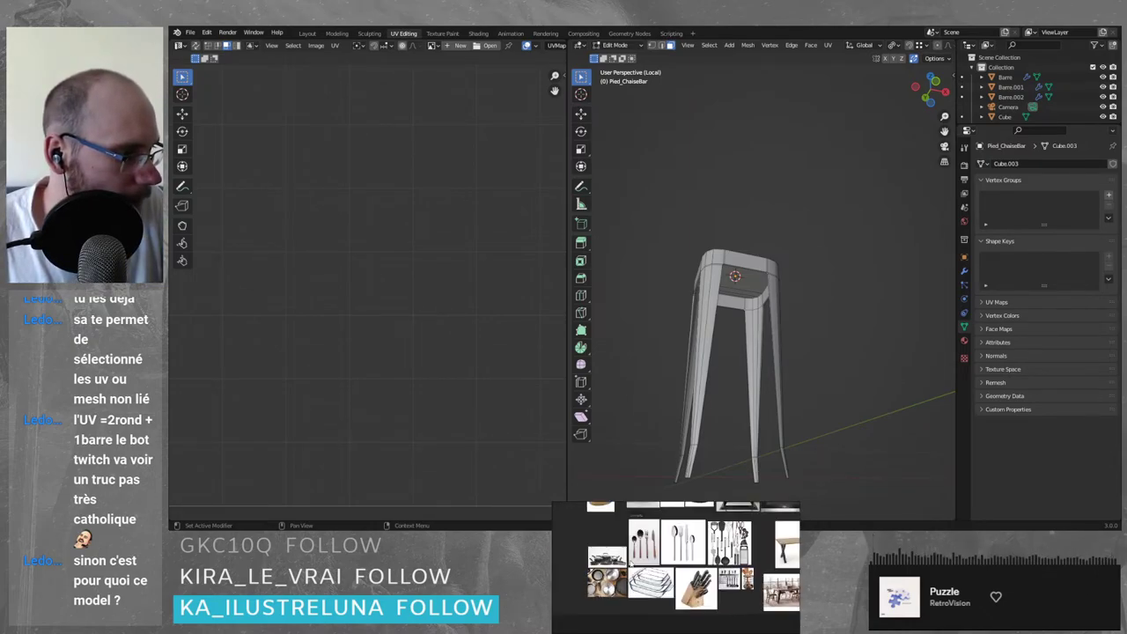
scroll(630, 565, up, 2)
middle_drag(715, 531, 580, 556)
middle_drag(748, 595, 690, 564)
middle_drag(767, 577, 780, 550)
middle_drag(674, 591, 738, 577)
middle_drag(663, 561, 741, 603)
middle_drag(718, 519, 786, 528)
middle_drag(643, 511, 659, 547)
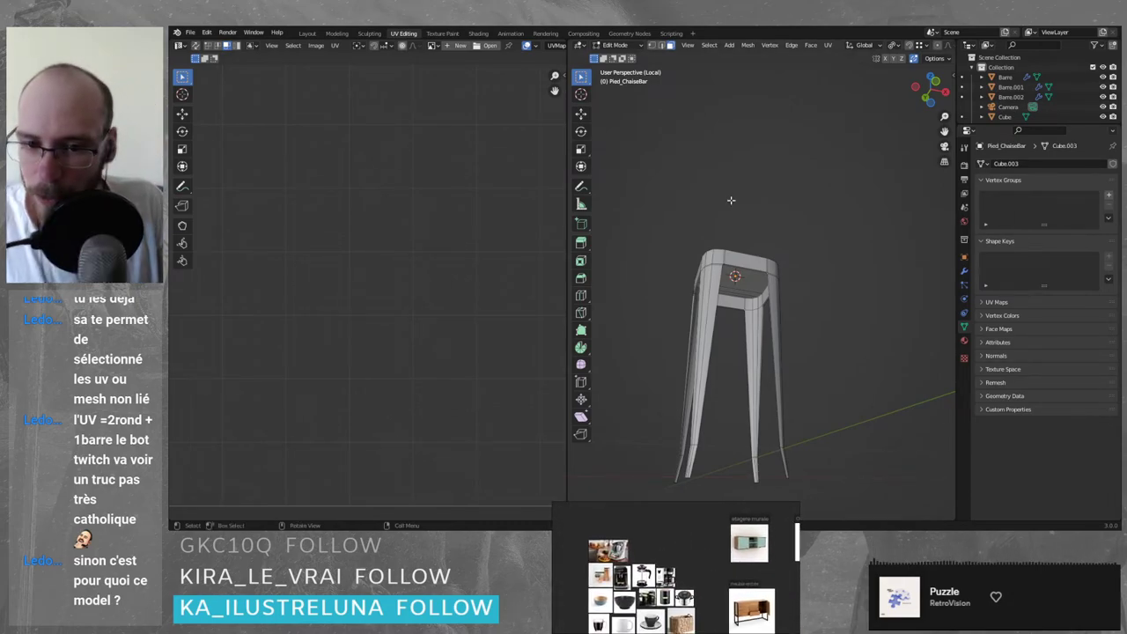
- Save the stool file and open the recent file Scene_Salon_L3.blend
key(ctrl+s)
click(673, 170)
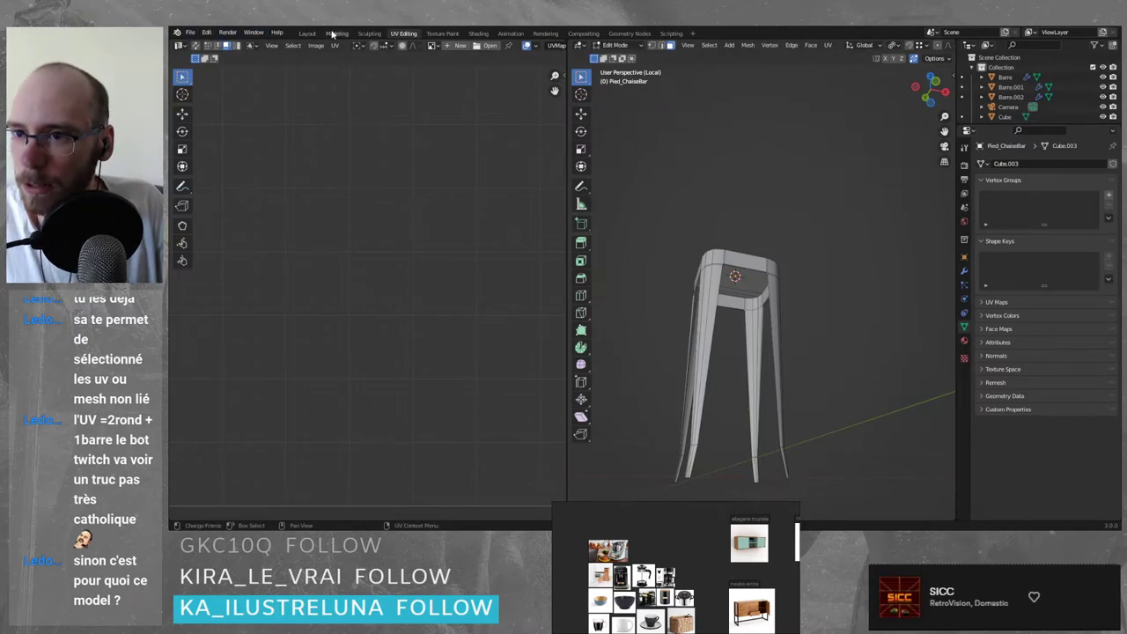
click(335, 33)
click(190, 32)
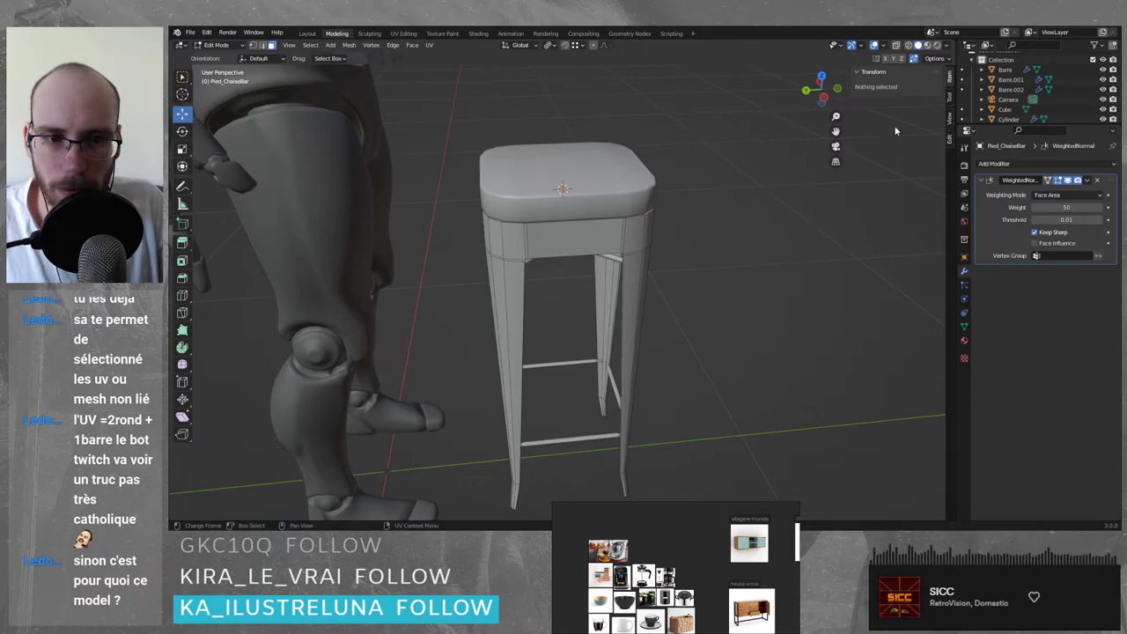
click(190, 33)
mouse_move(229, 64)
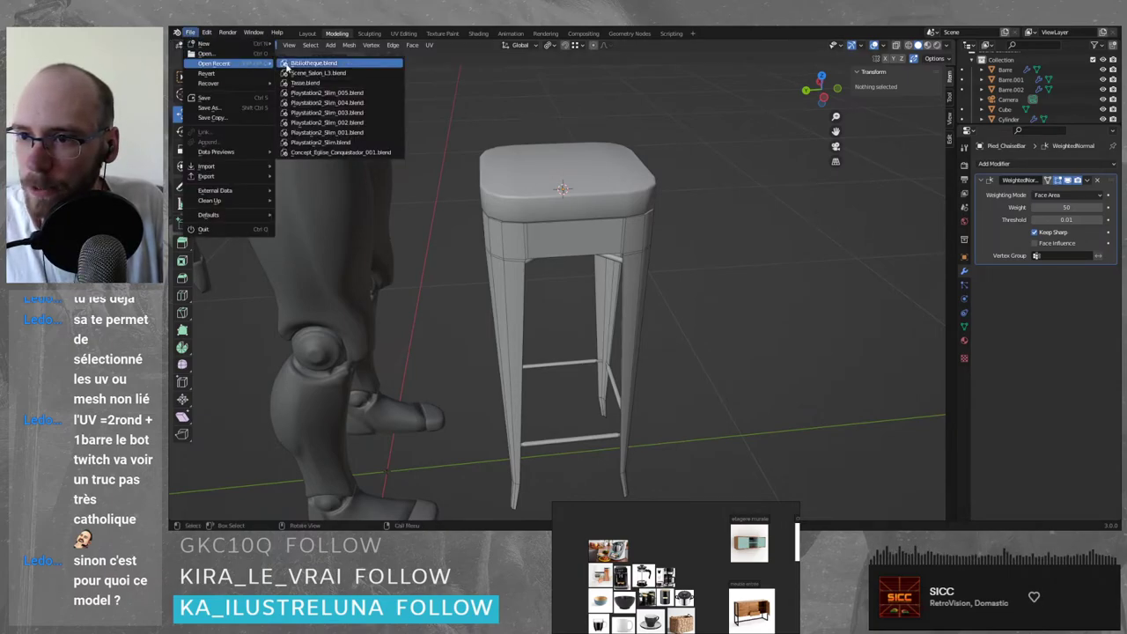
click(286, 67)
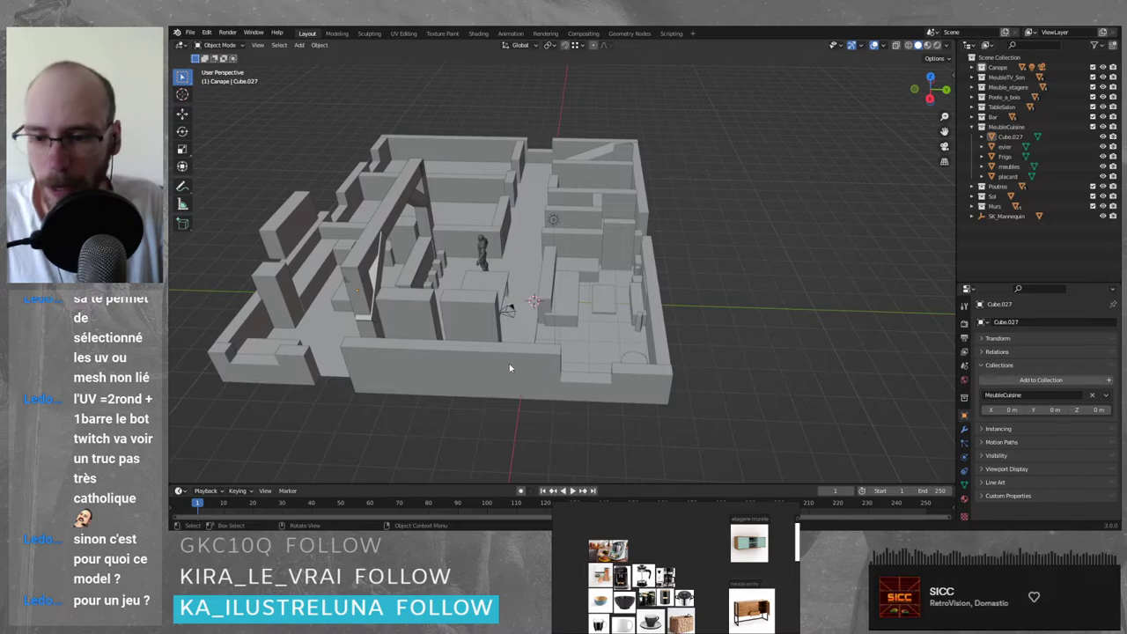
- Examine the blocked-out apartment scene from several angles, covering the kitchen, bar and living room furniture
middle_drag(509, 368, 497, 373)
shift+middle_drag(472, 330, 543, 362)
scroll(578, 365, up, 1)
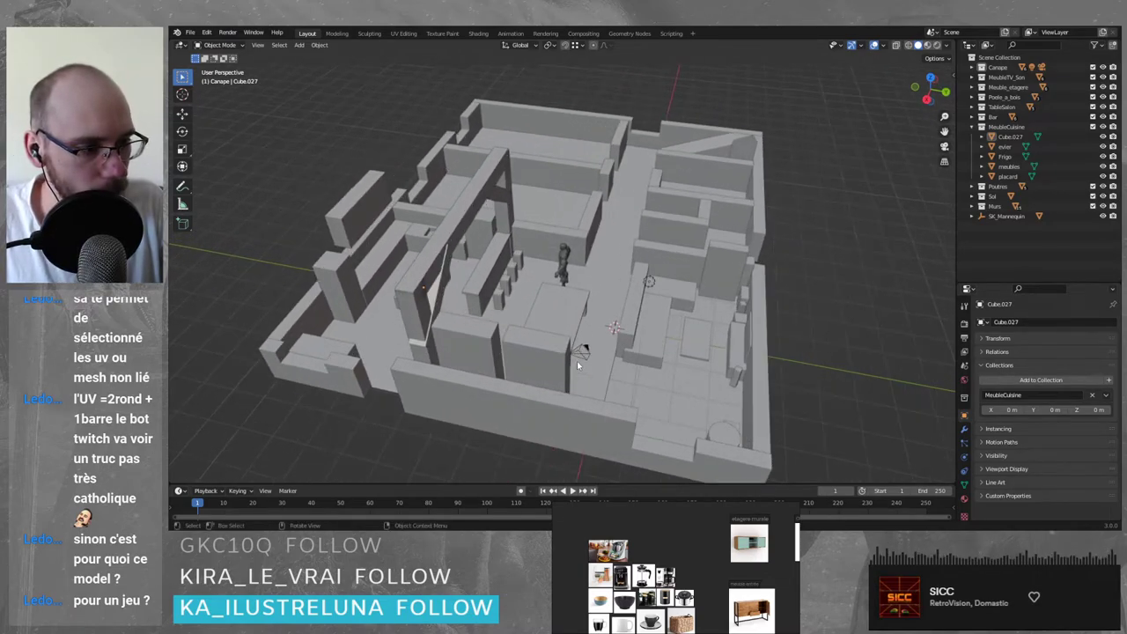
shift+middle_drag(622, 369, 620, 357)
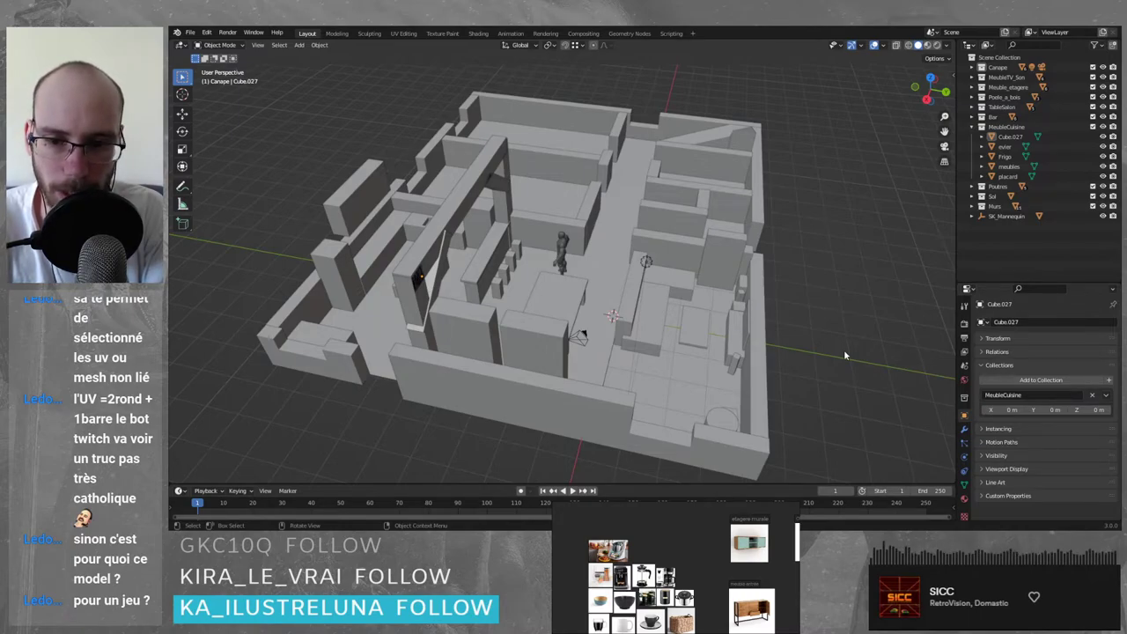
middle_drag(843, 349, 748, 332)
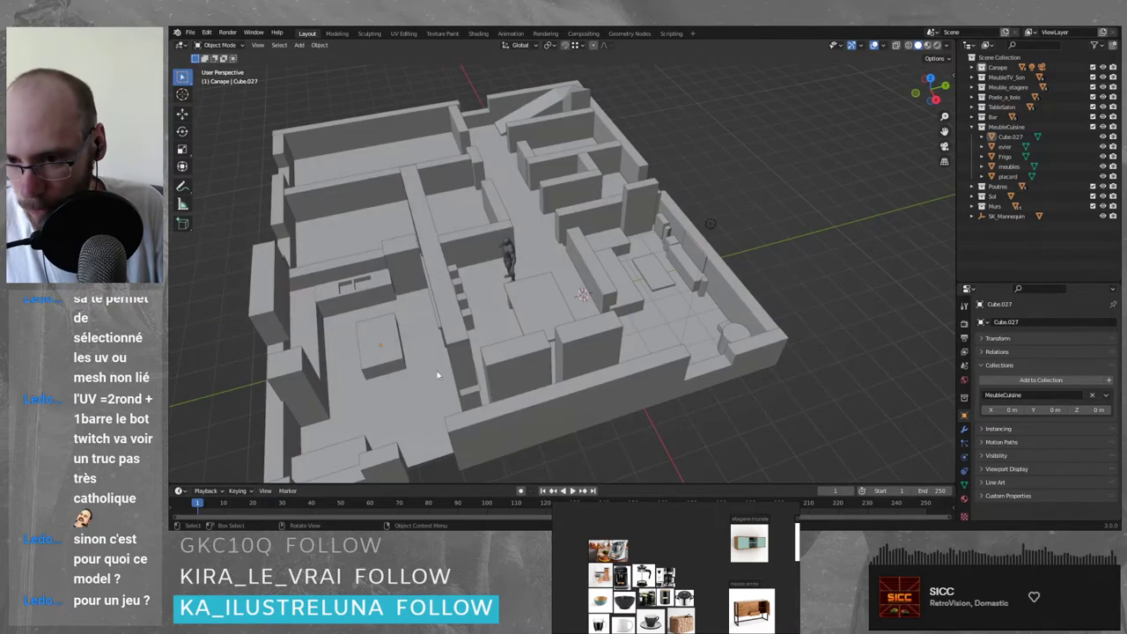
mouse_move(819, 291)
middle_down()
mouse_move(779, 291)
mouse_move(802, 289)
middle_up()
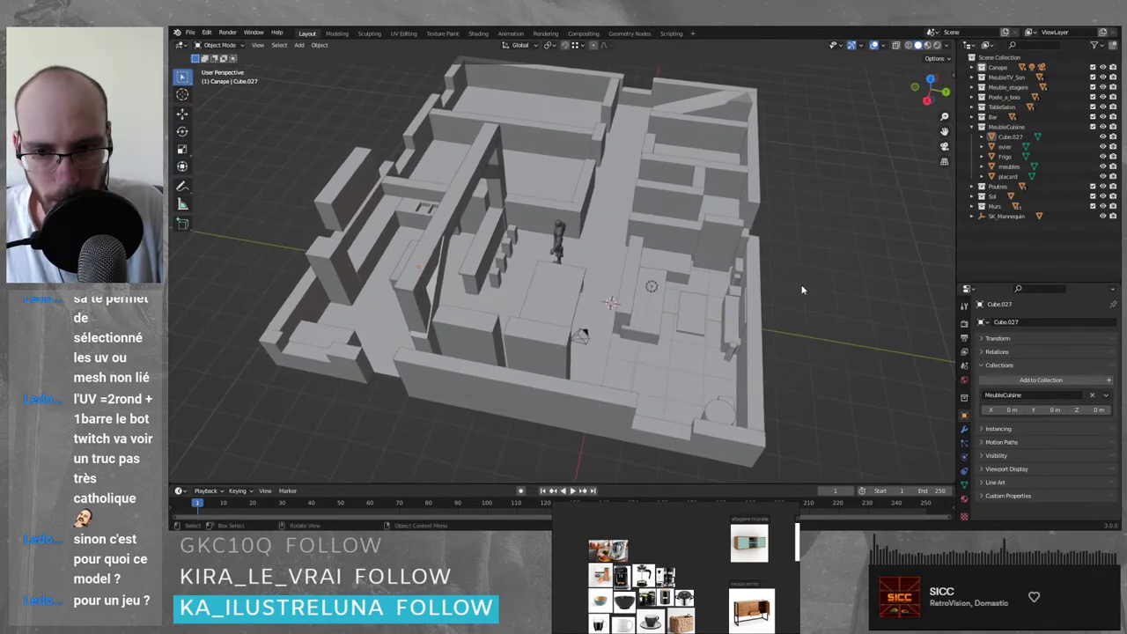
mouse_move(770, 331)
middle_down()
mouse_move(766, 265)
mouse_move(768, 320)
middle_up()
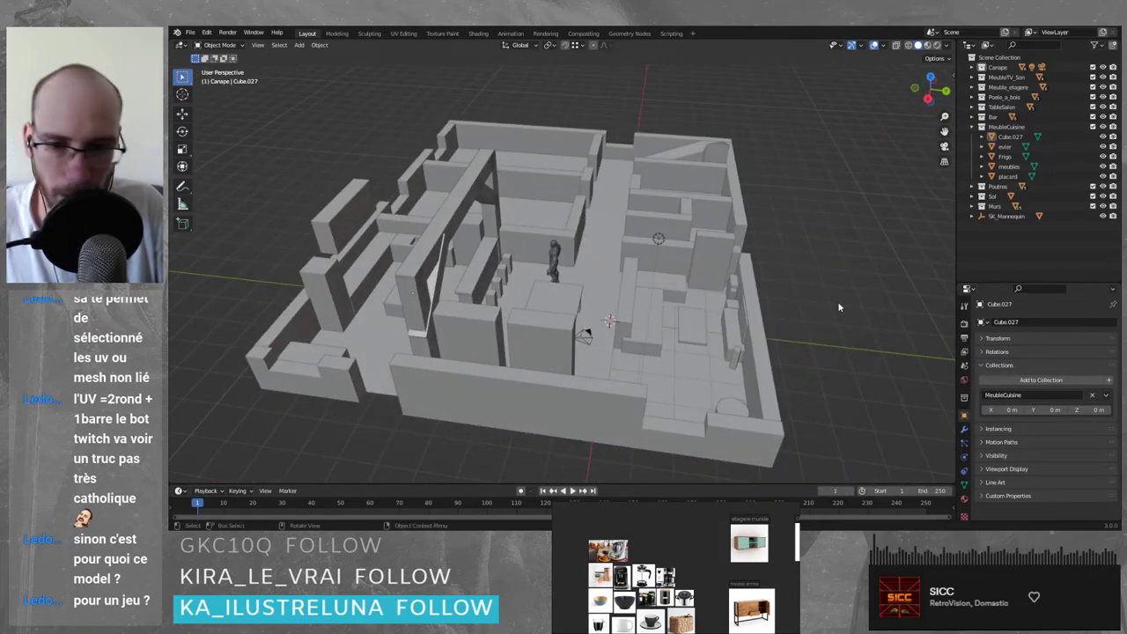
middle_drag(838, 306, 911, 326)
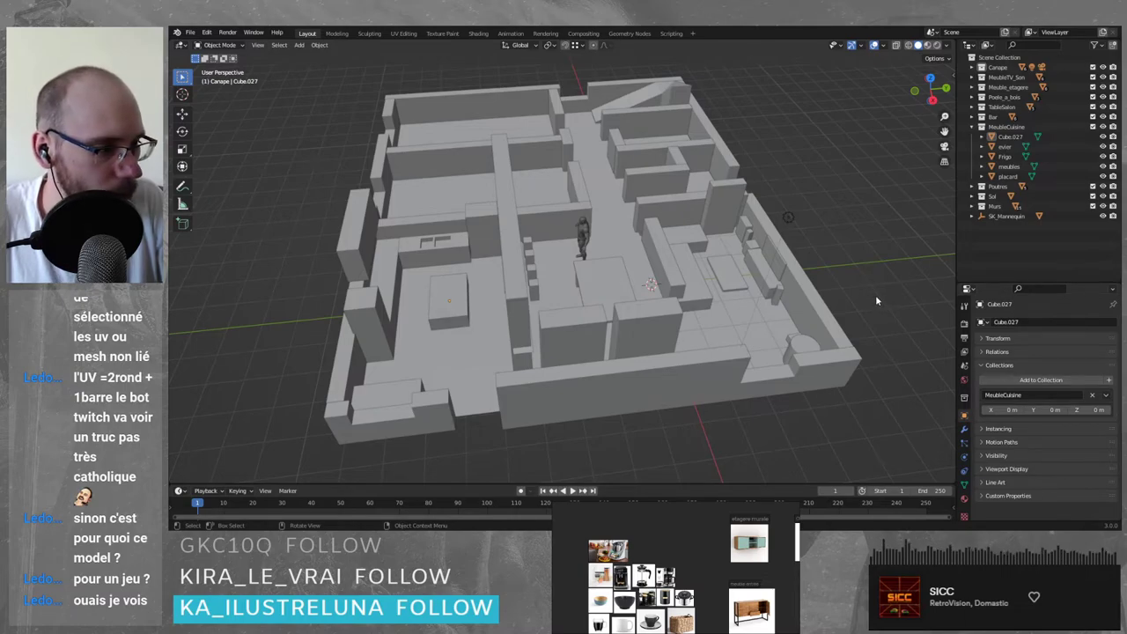
mouse_move(876, 295)
middle_down()
mouse_move(813, 281)
mouse_move(884, 315)
middle_up()
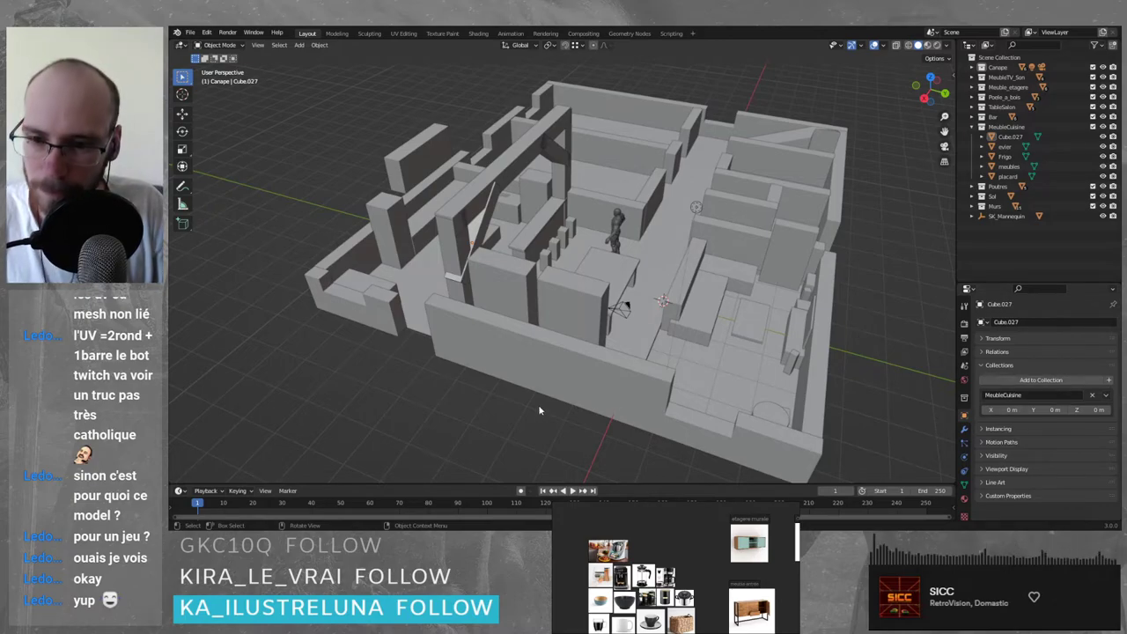
middle_drag(538, 407, 614, 389)
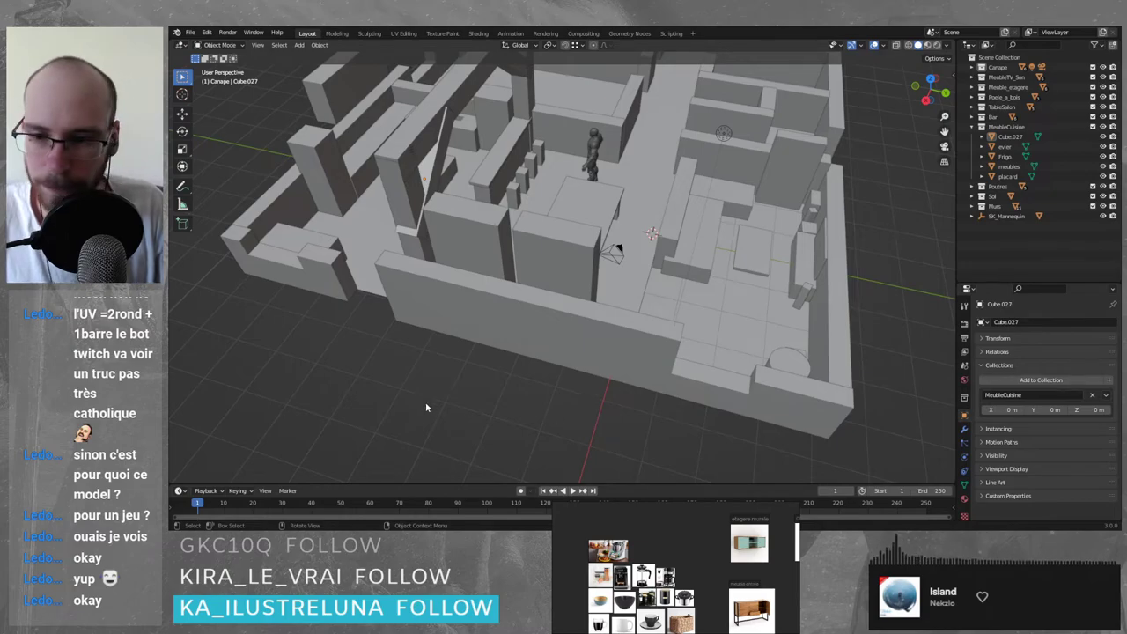
mouse_move(601, 390)
middle_down()
mouse_move(593, 379)
mouse_move(610, 384)
mouse_move(583, 384)
middle_up()
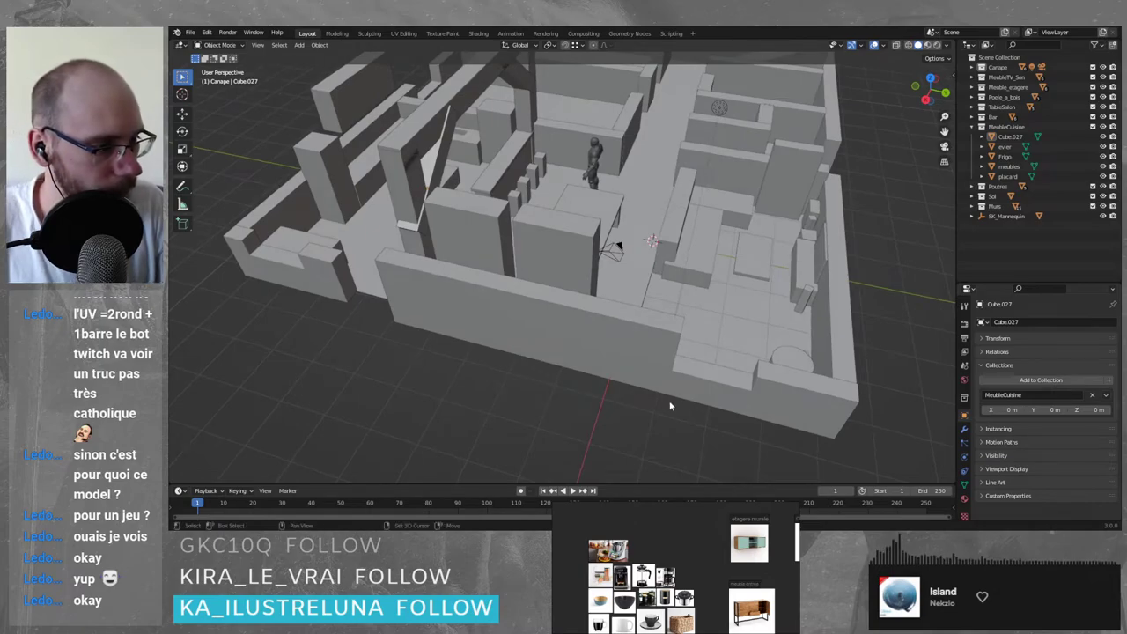
shift+middle_drag(690, 411, 675, 413)
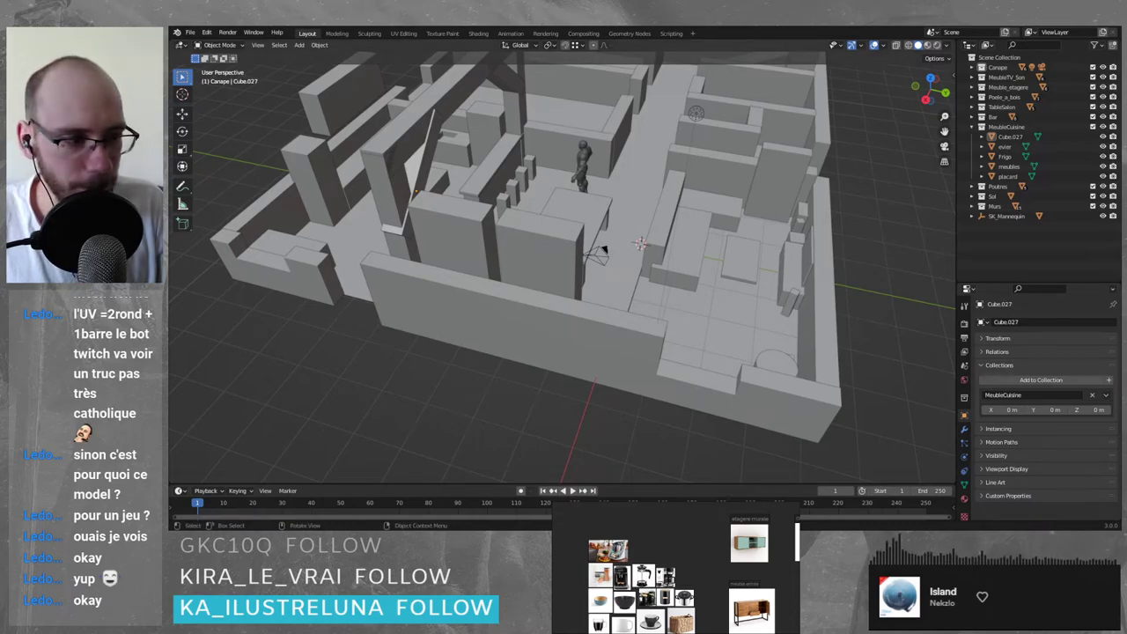
- Reopen the recent file Bibliotheque.blend
click(191, 33)
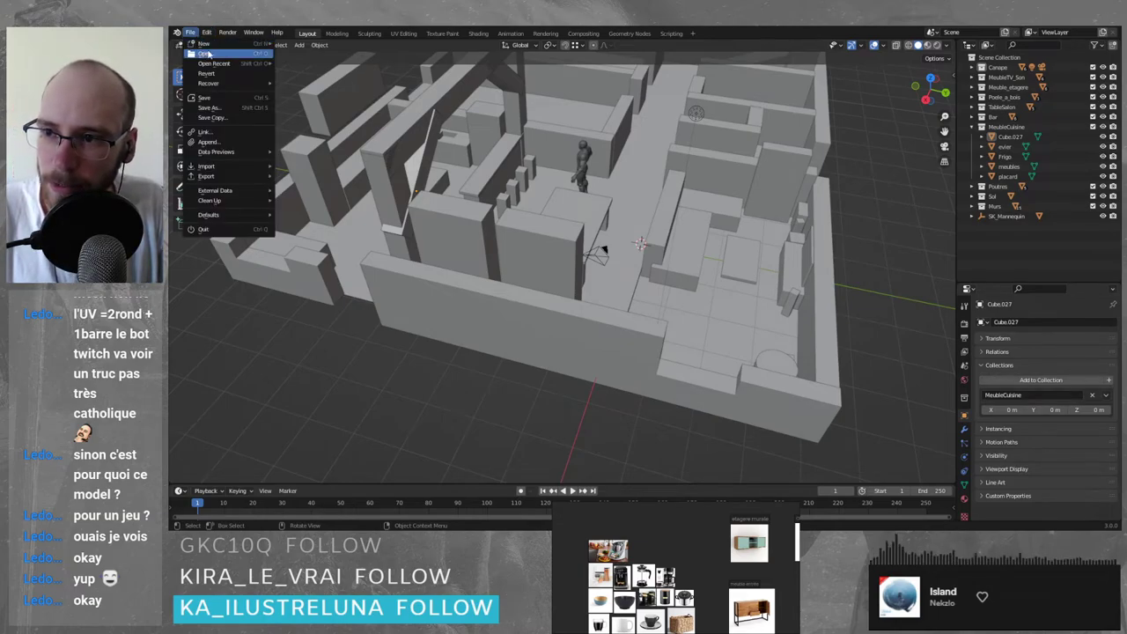
mouse_move(227, 63)
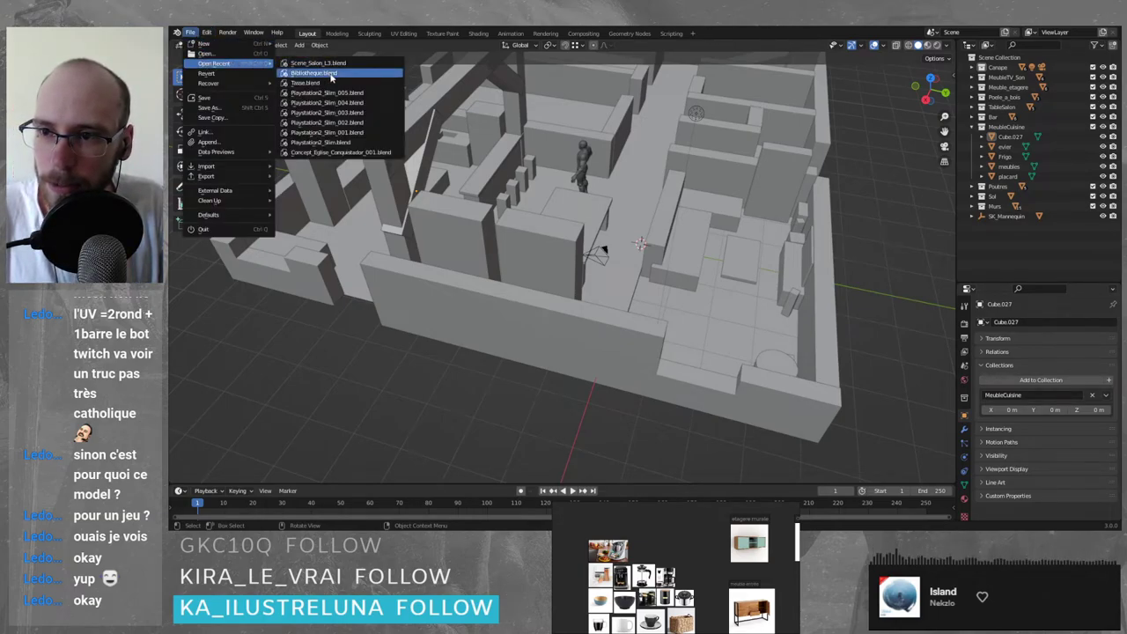
click(332, 75)
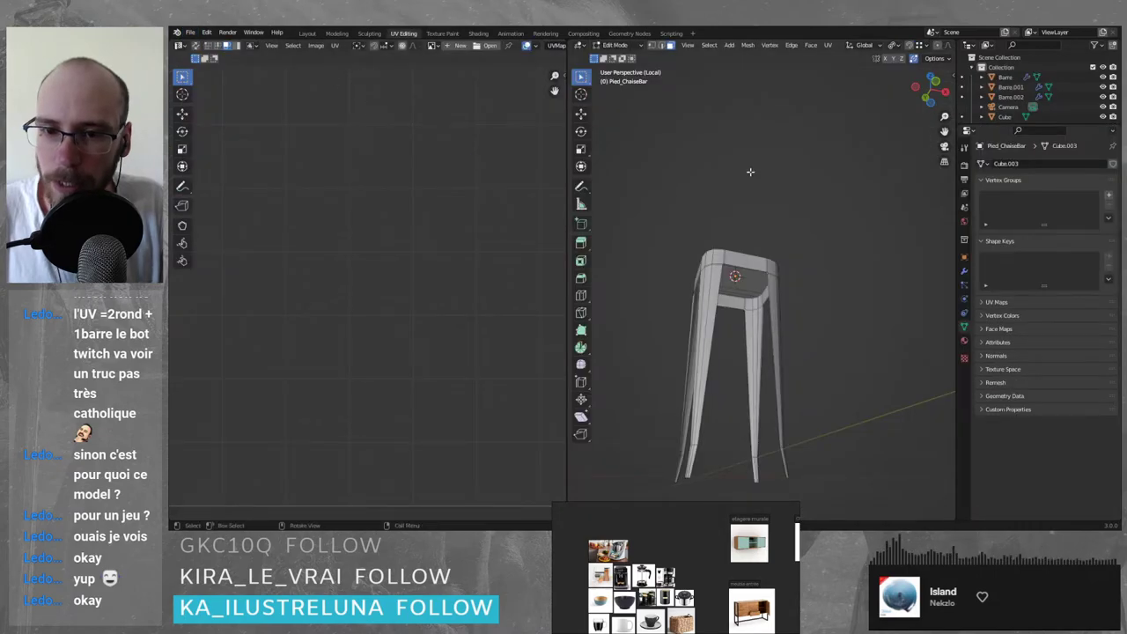
- Select the entire leg frame mesh to show all of its UV islands
middle_drag(714, 230, 658, 281)
drag(634, 164, 860, 459)
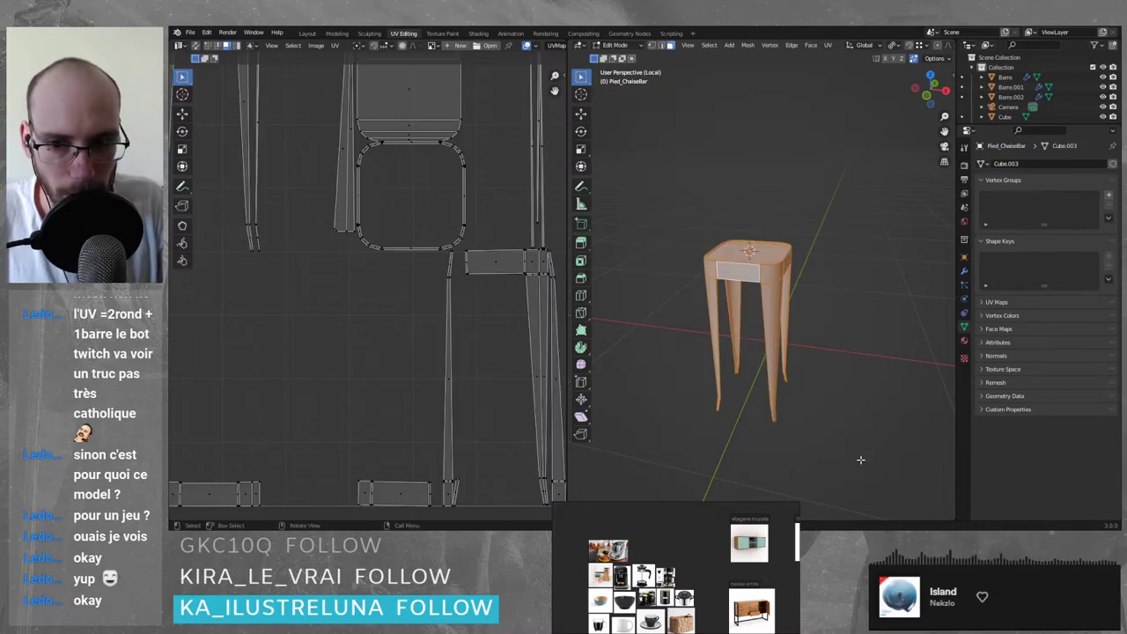
scroll(411, 272, down, 5)
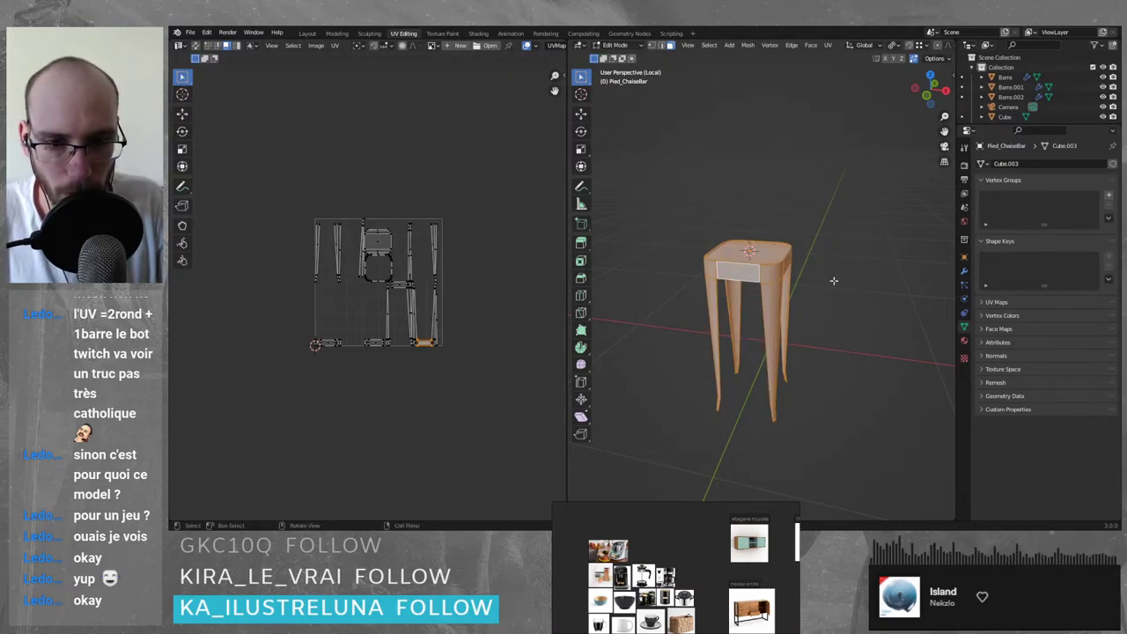
key(u)
click(836, 223)
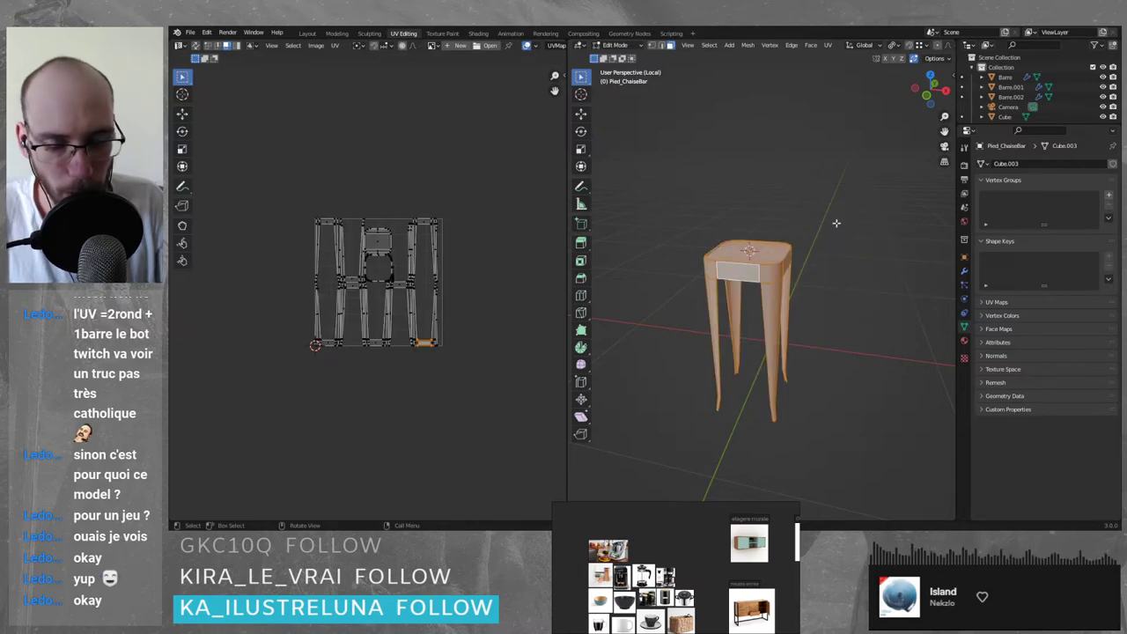
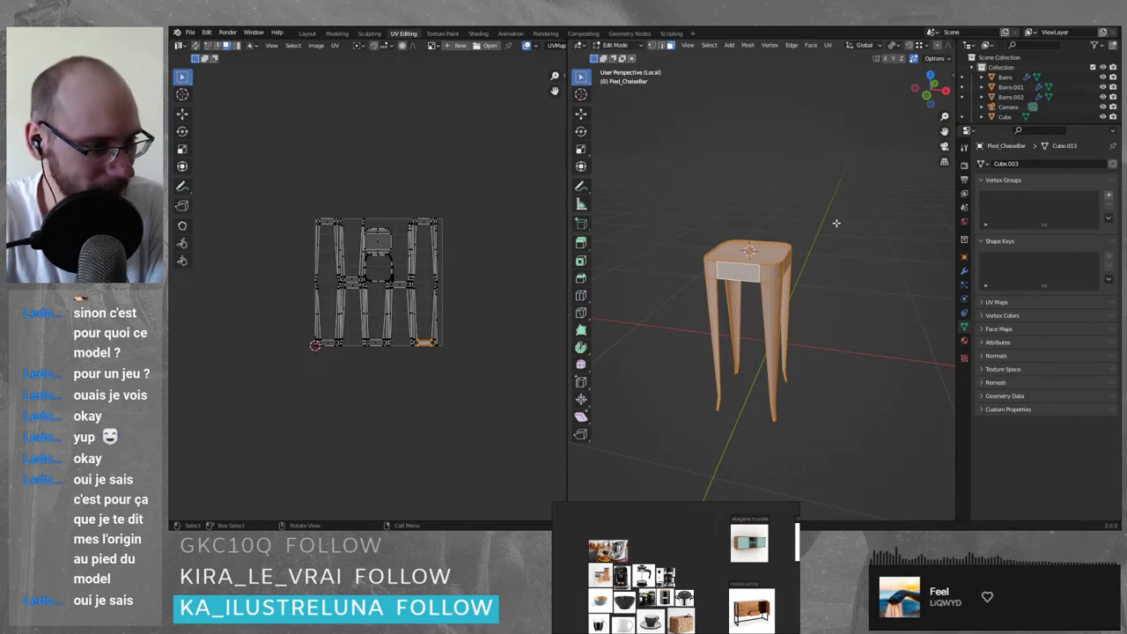
- Check the leg frame's UV islands up close and save the file
click(473, 273)
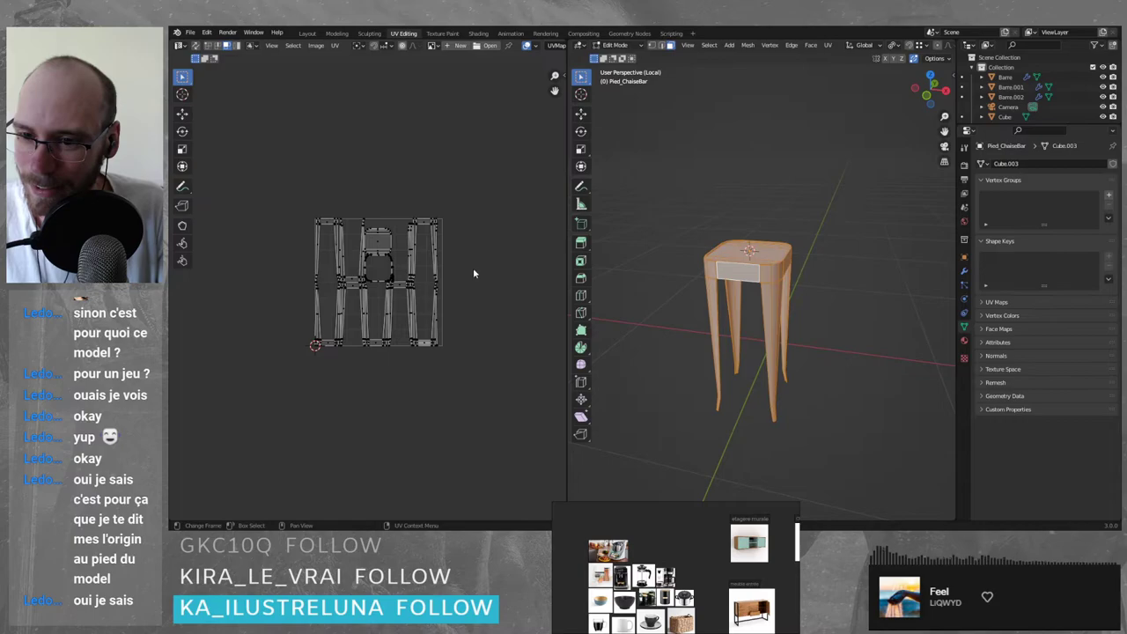
scroll(449, 279, up, 5)
shift+middle_drag(547, 221, 428, 265)
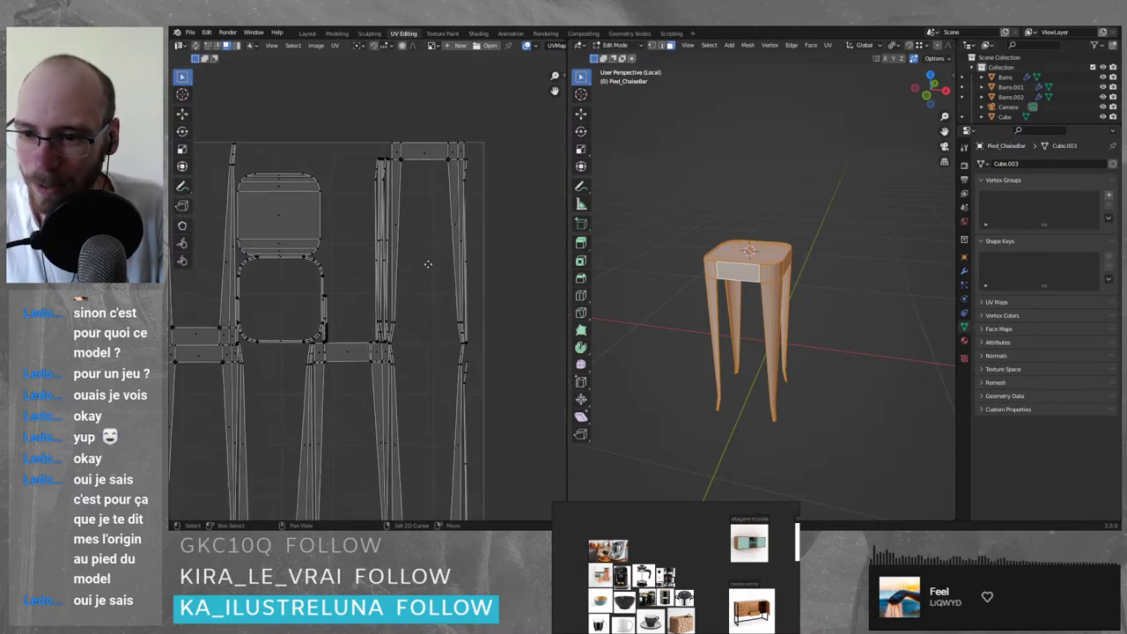
scroll(427, 264, down, 5)
key(ctrl+s)
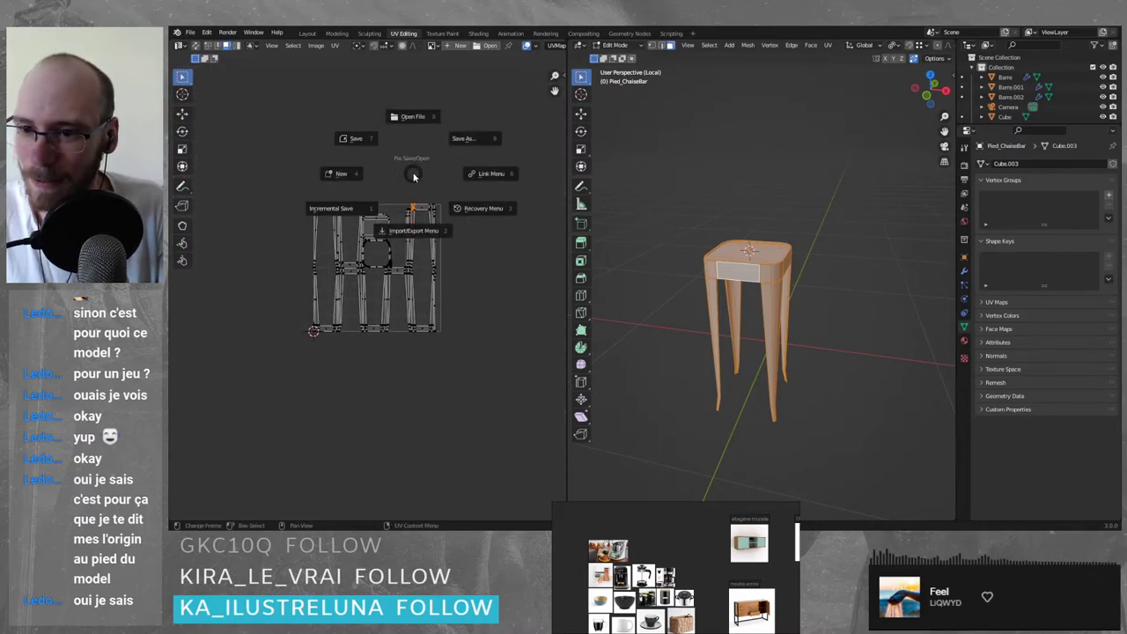
click(356, 138)
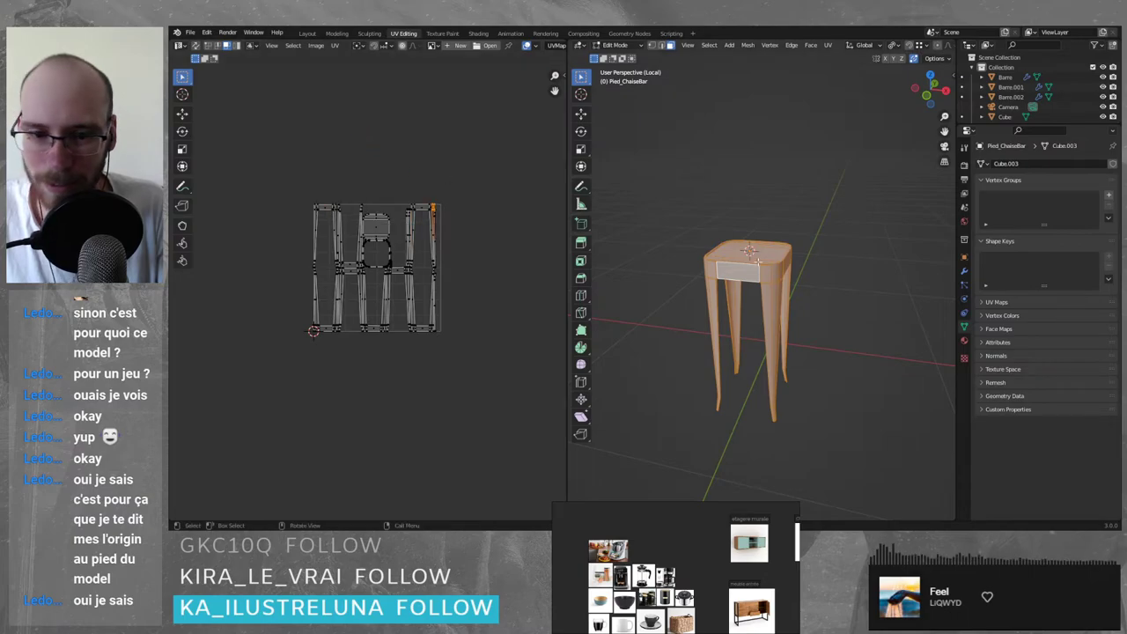
- Deselect the leg frame's faces and leave local view to show the full stool with the mannequin
key(alt+a)
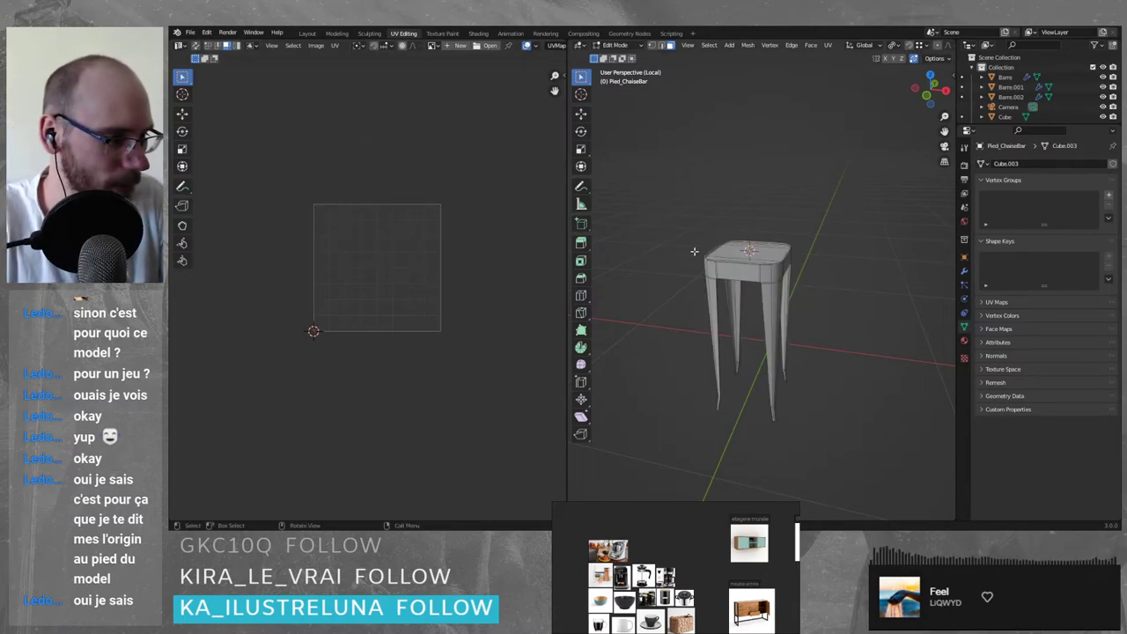
key(KP_Divide)
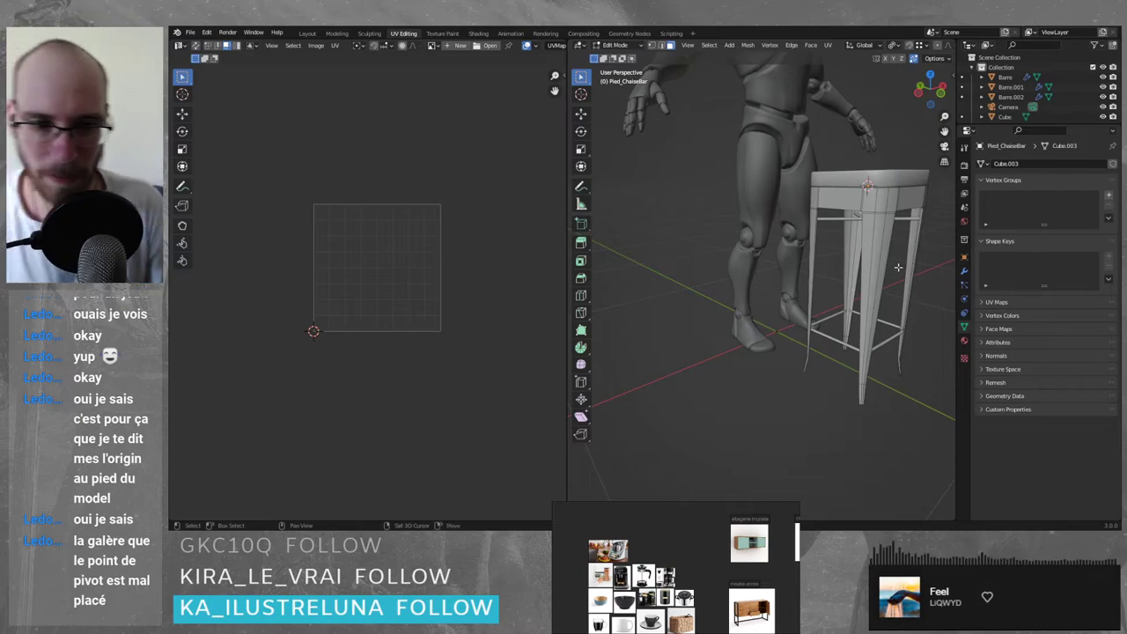
- Leave the leg frame's Edit Mode and select the entire mesh of the lower footrest bar Barre.001 for editing
middle_drag(856, 292, 797, 277)
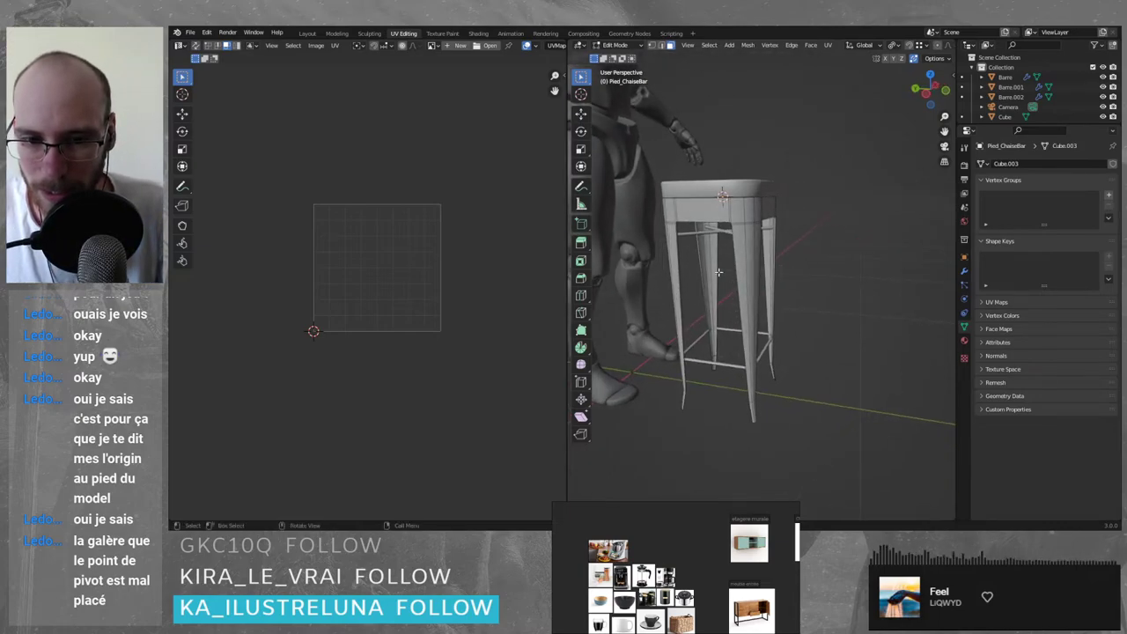
scroll(735, 280, up, 3)
middle_drag(703, 259, 738, 254)
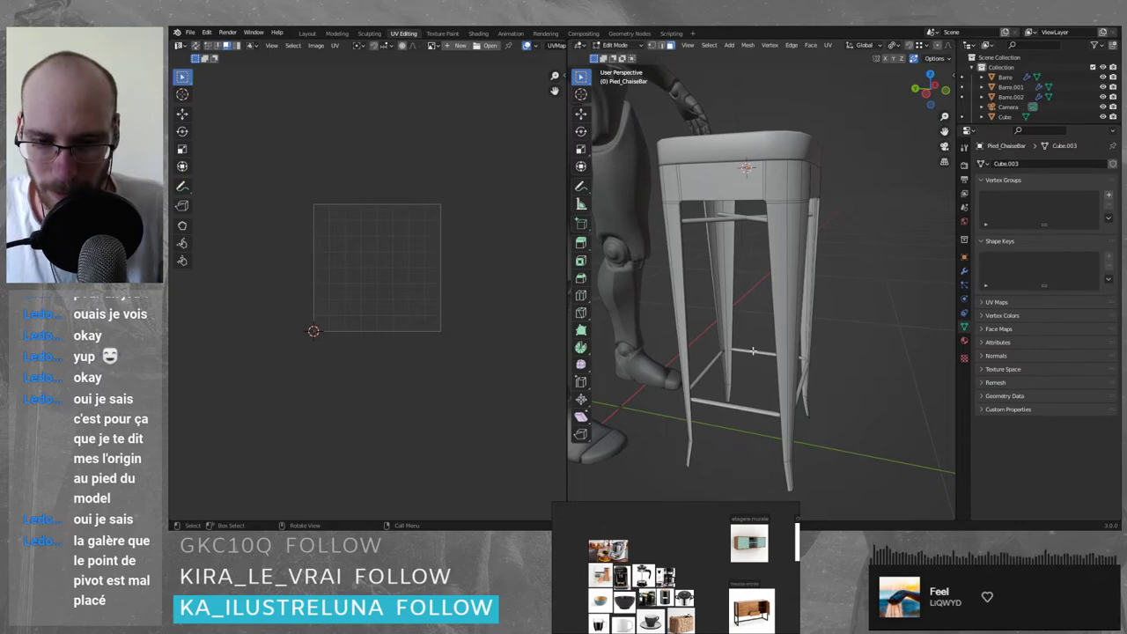
key(Tab)
click(763, 303)
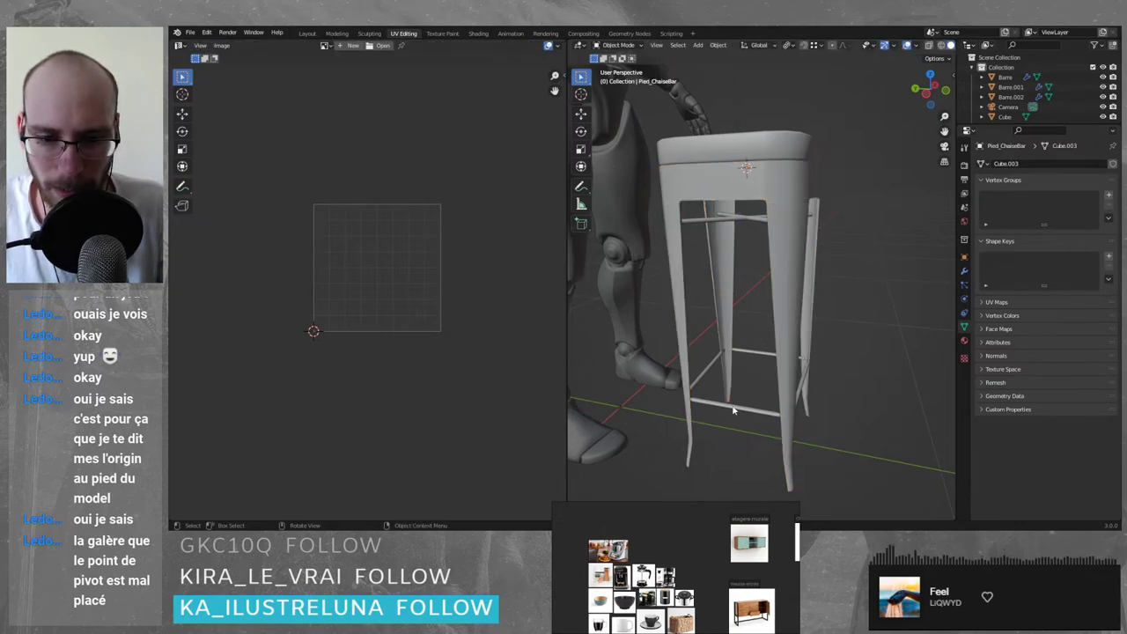
click(742, 408)
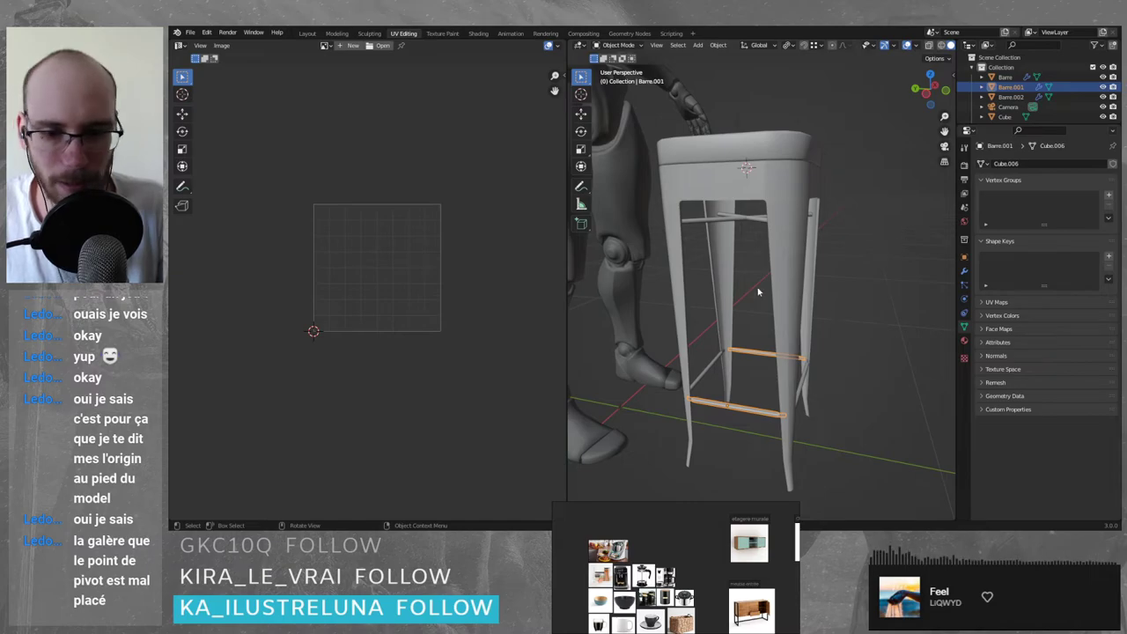
key(Tab)
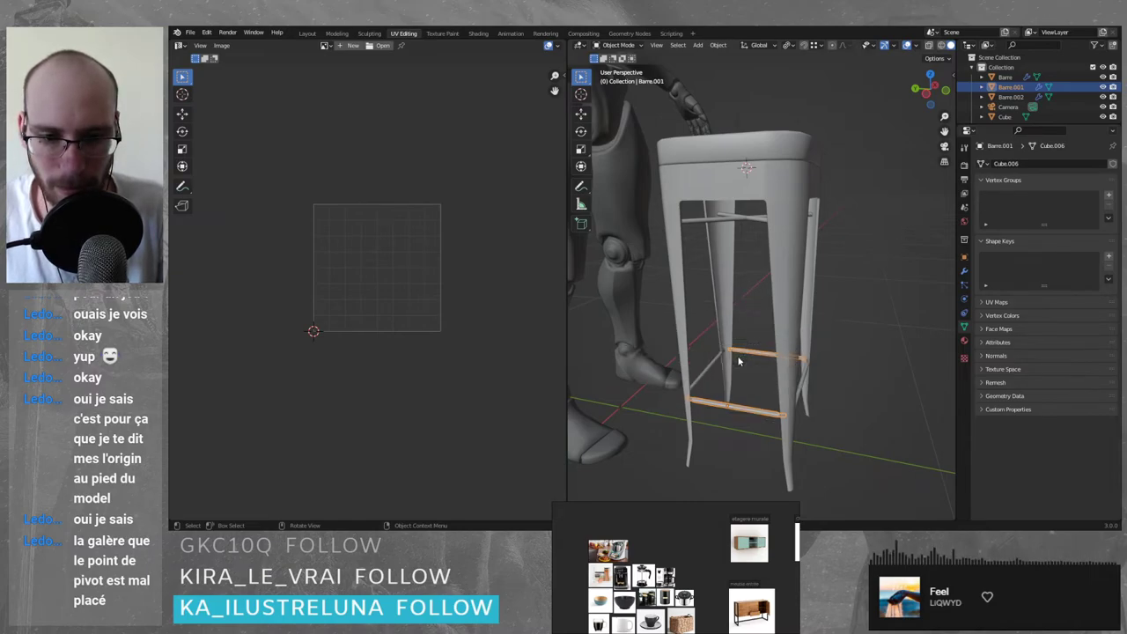
key(a)
click(740, 299)
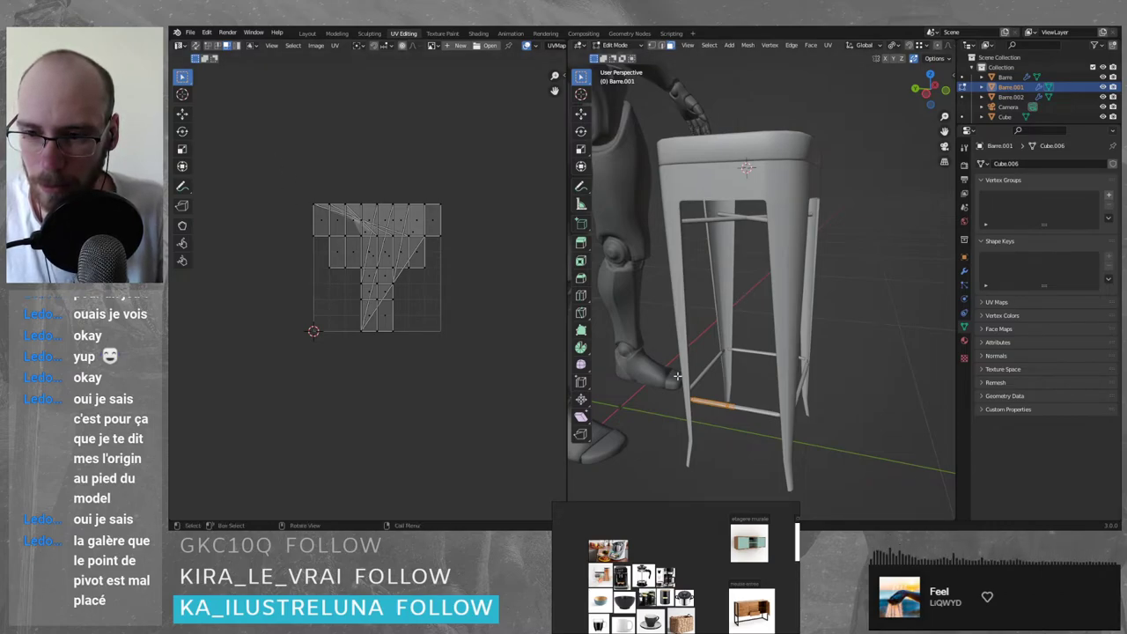
- Unwrap all of the footrest bar's UVs with Smart UV Project, using a 66° angle limit and zero island margin
drag(279, 155, 509, 419)
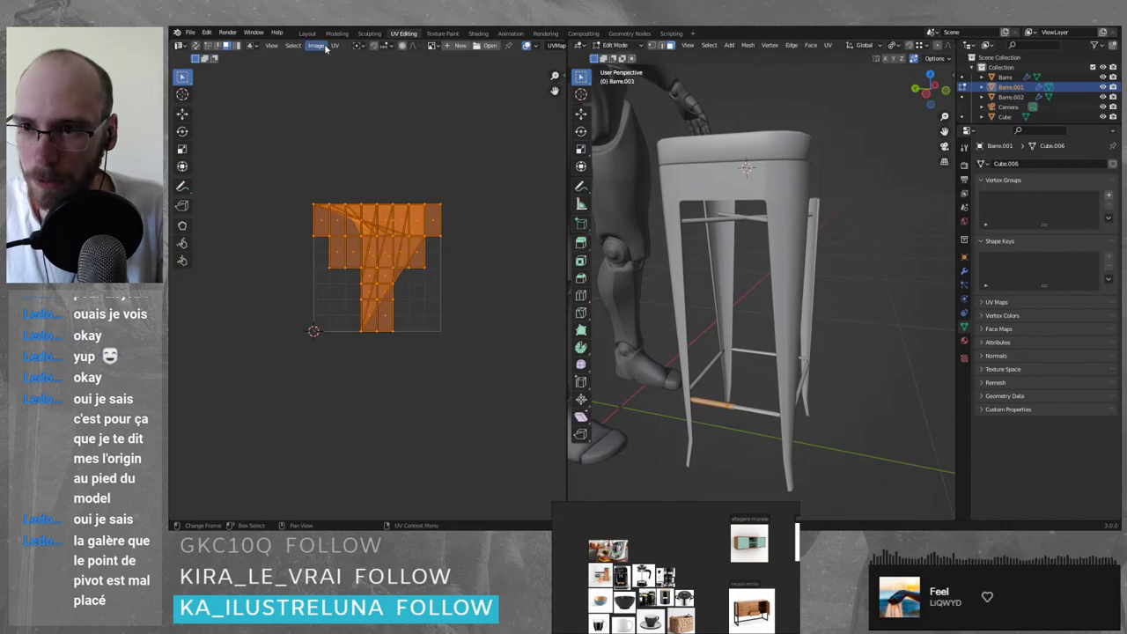
click(335, 46)
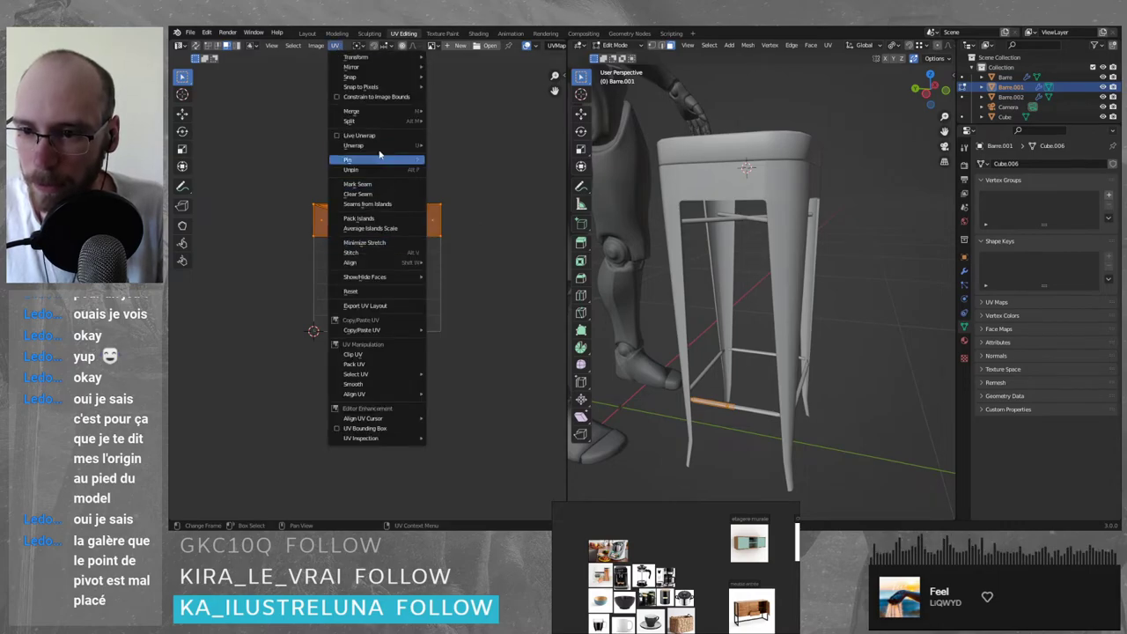
mouse_move(378, 146)
click(483, 156)
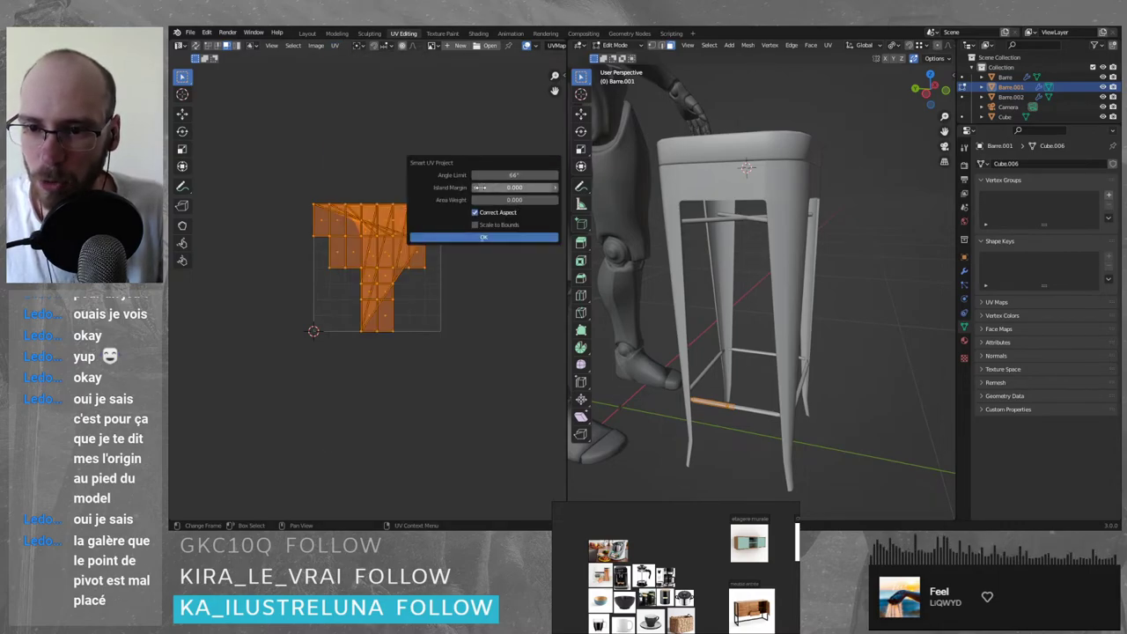
click(484, 237)
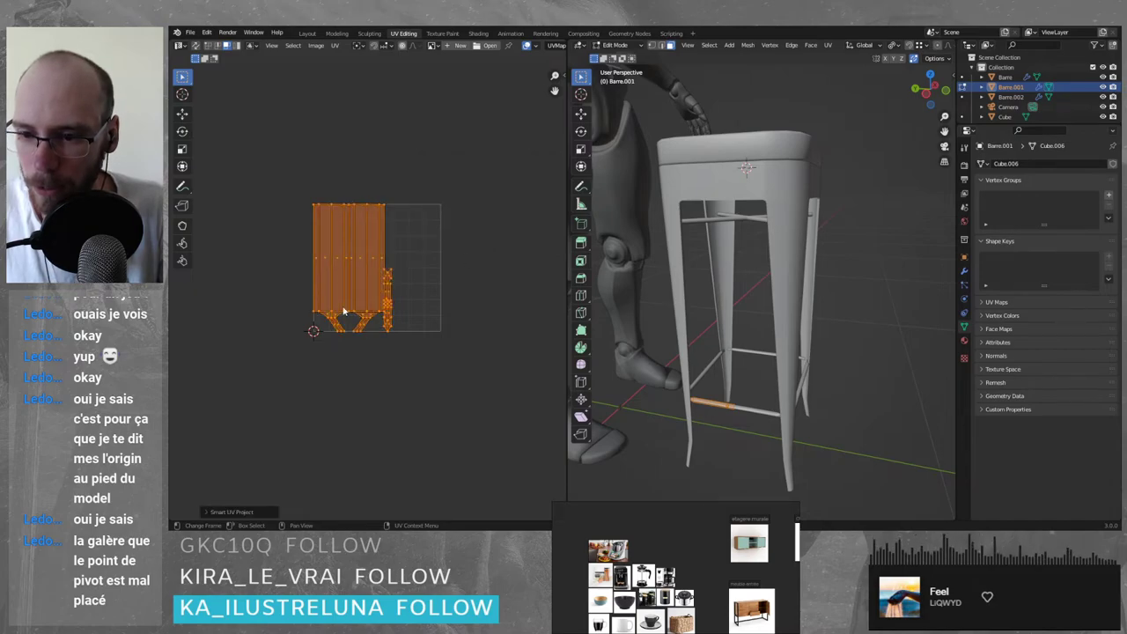
- Examine the small UV islands beside the footrest bar's long strips, selecting individual ones to inspect their shapes
scroll(343, 311, up, 5)
click(491, 284)
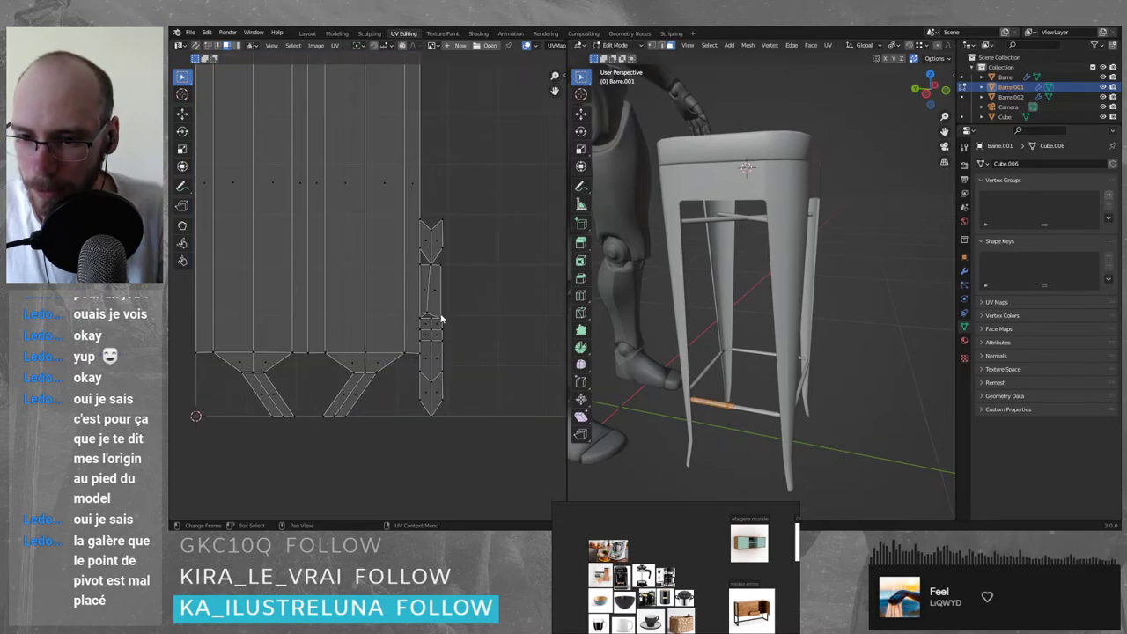
scroll(439, 312, up, 3)
scroll(439, 312, down, 2)
middle_drag(468, 323, 420, 291)
click(391, 260)
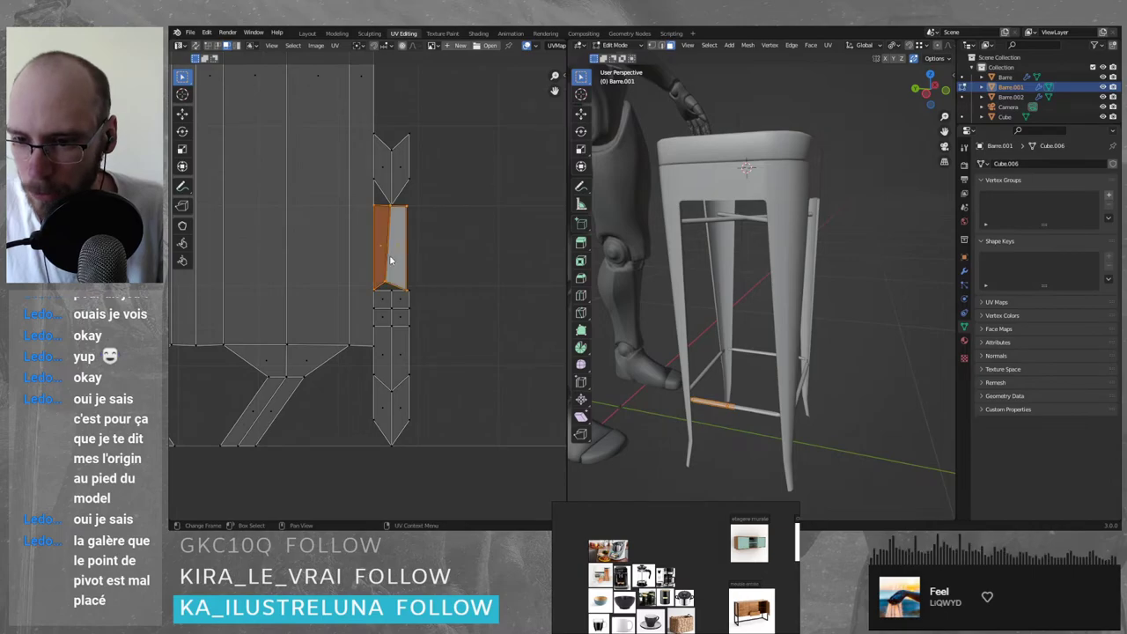
scroll(721, 403, up, 3)
middle_drag(731, 412, 669, 353)
scroll(388, 270, down, 3)
scroll(370, 276, up, 2)
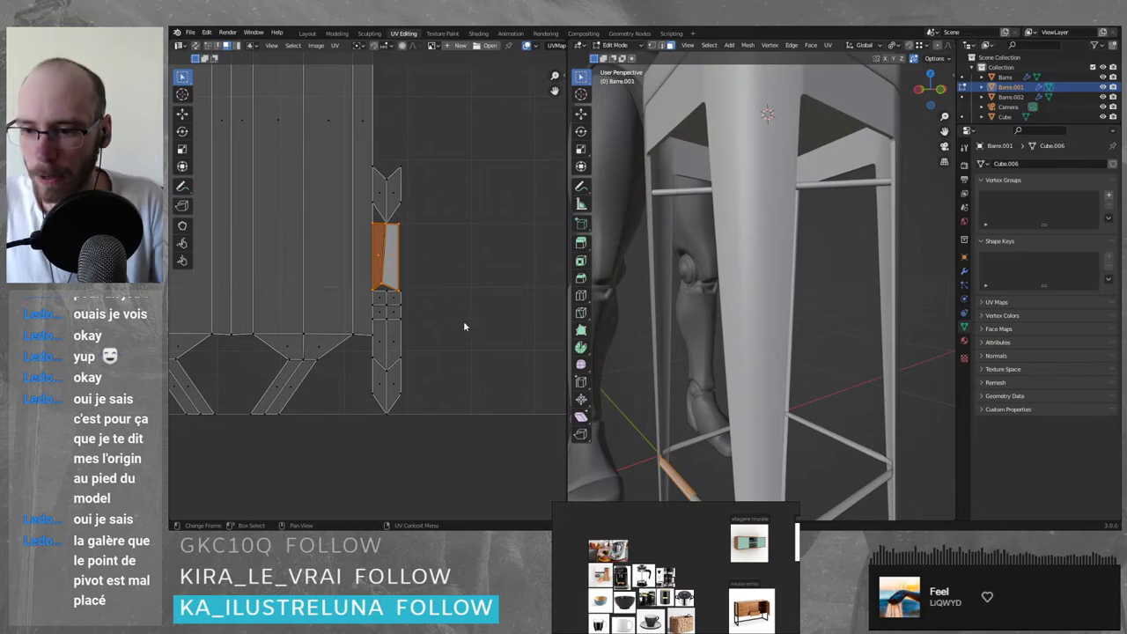
click(398, 191)
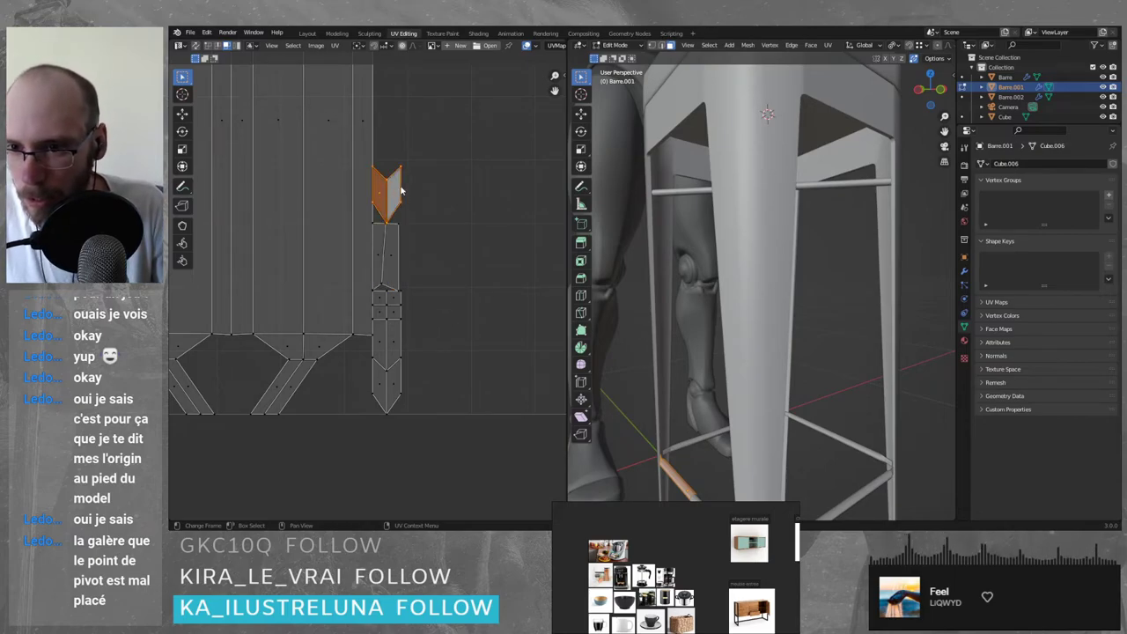
- Isolate the footrest bar in local view and select the ring of tapered faces beside its flattened end
middle_drag(634, 414, 698, 474)
key(KP_Divide)
scroll(681, 453, up, 1)
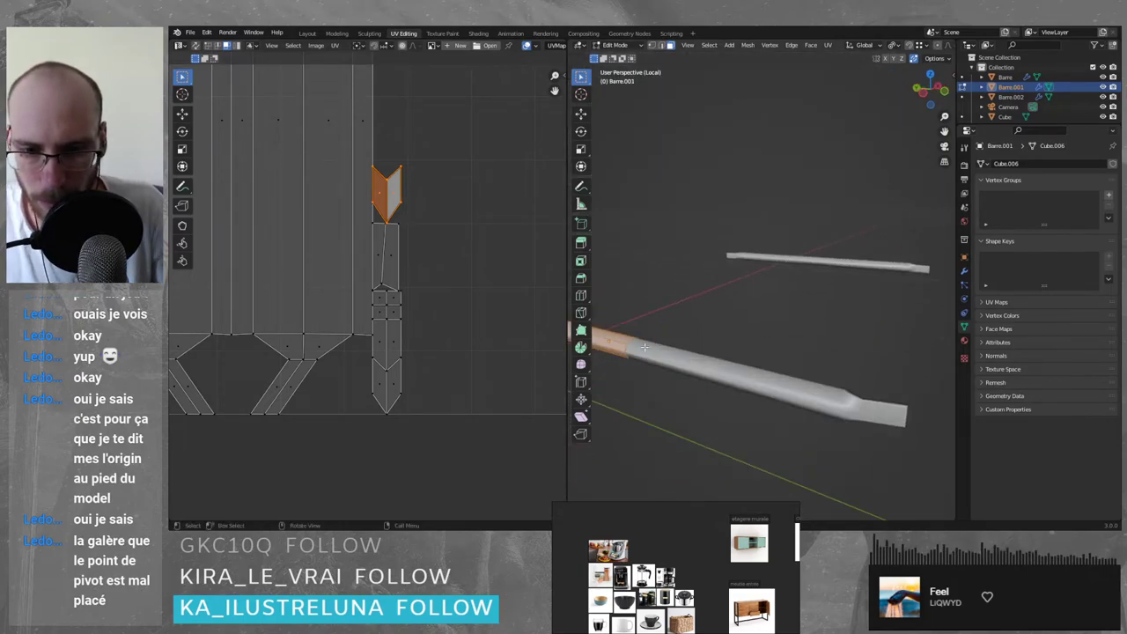
middle_drag(663, 433, 838, 292)
scroll(856, 275, up, 3)
click(396, 376)
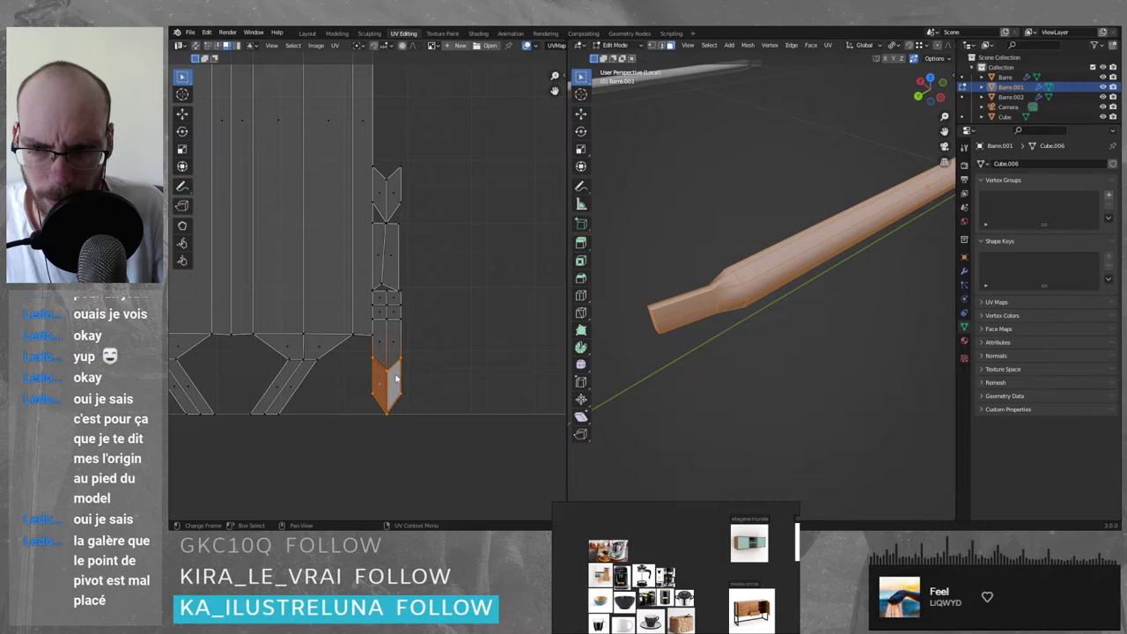
click(729, 280)
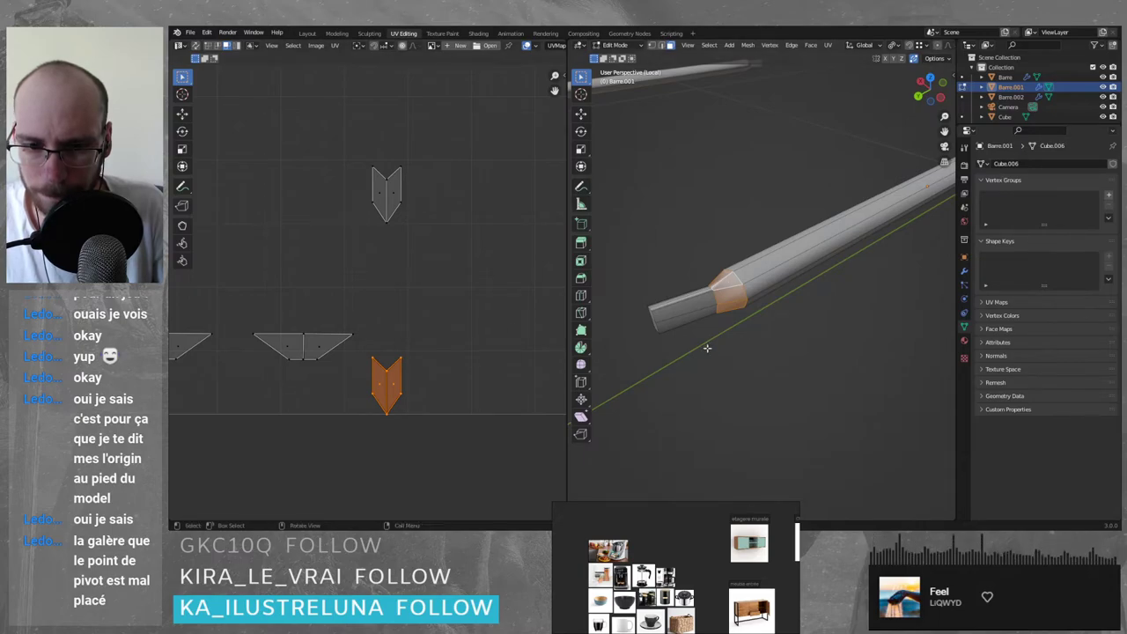
middle_drag(708, 349, 739, 323)
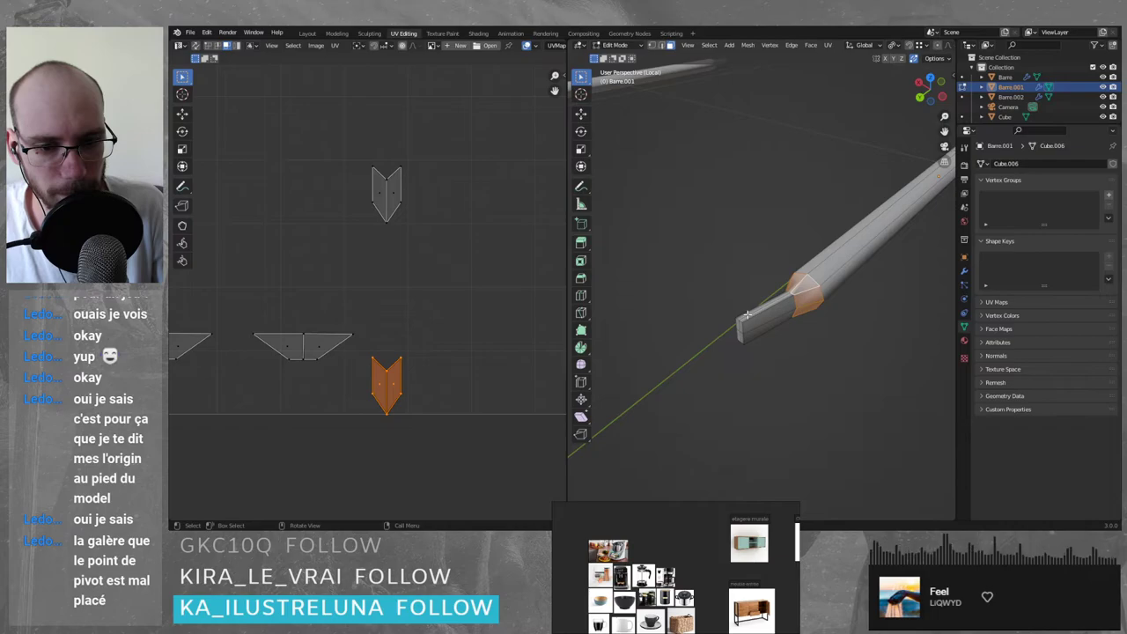
- Select the edge loop where the bar's taper meets its flattened end, and leave Edit Mode with the bar deselected
key(alt+a)
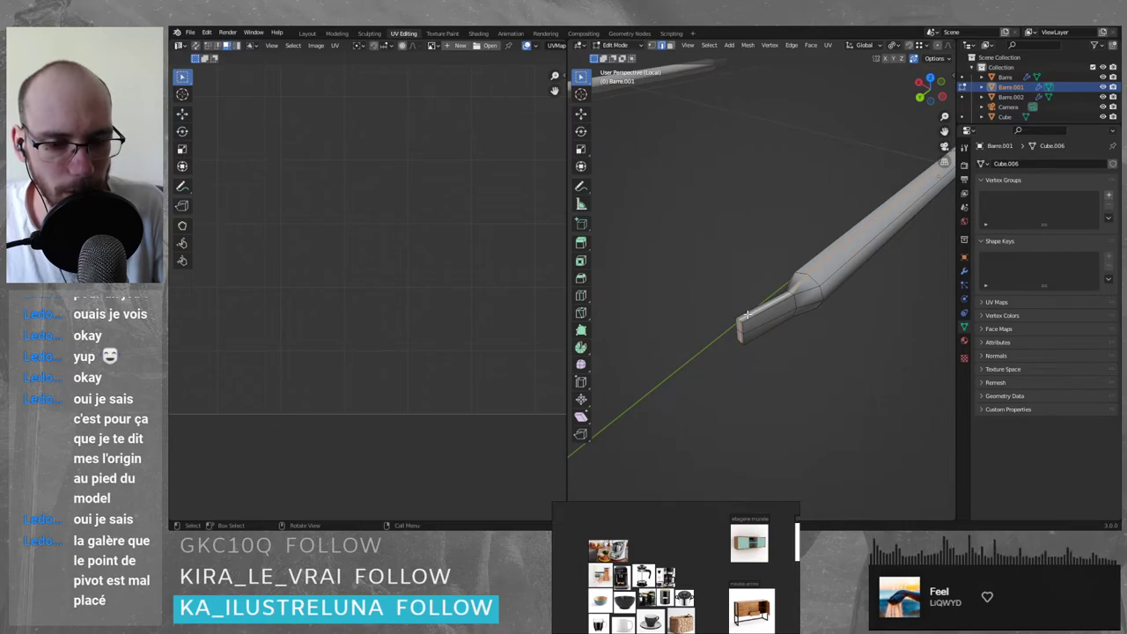
alt+click(796, 301)
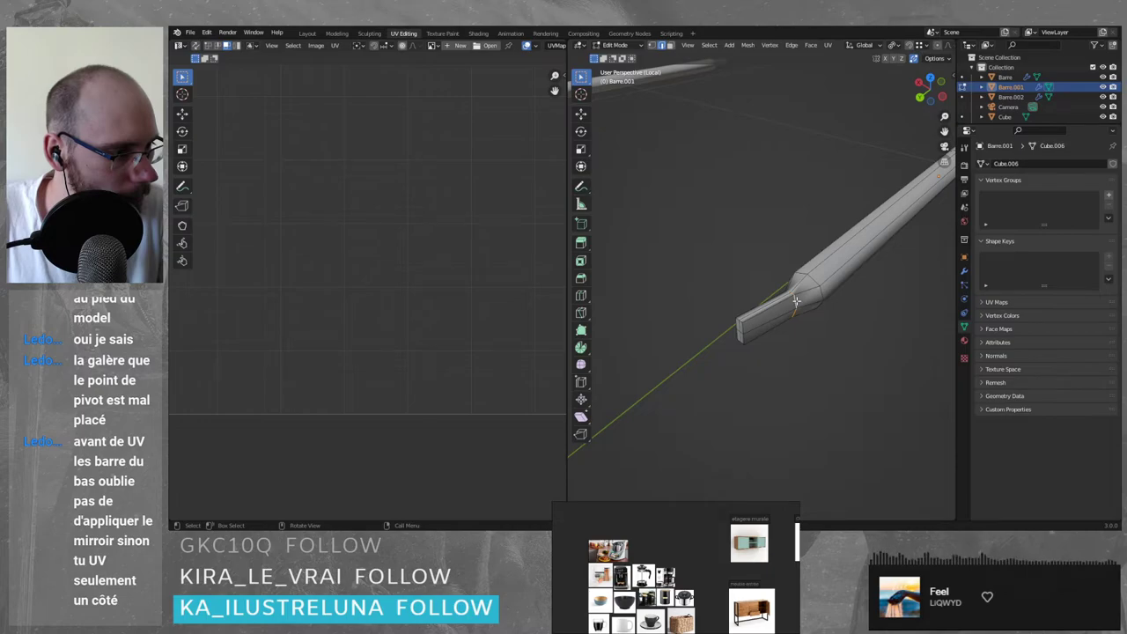
key(Tab)
click(751, 228)
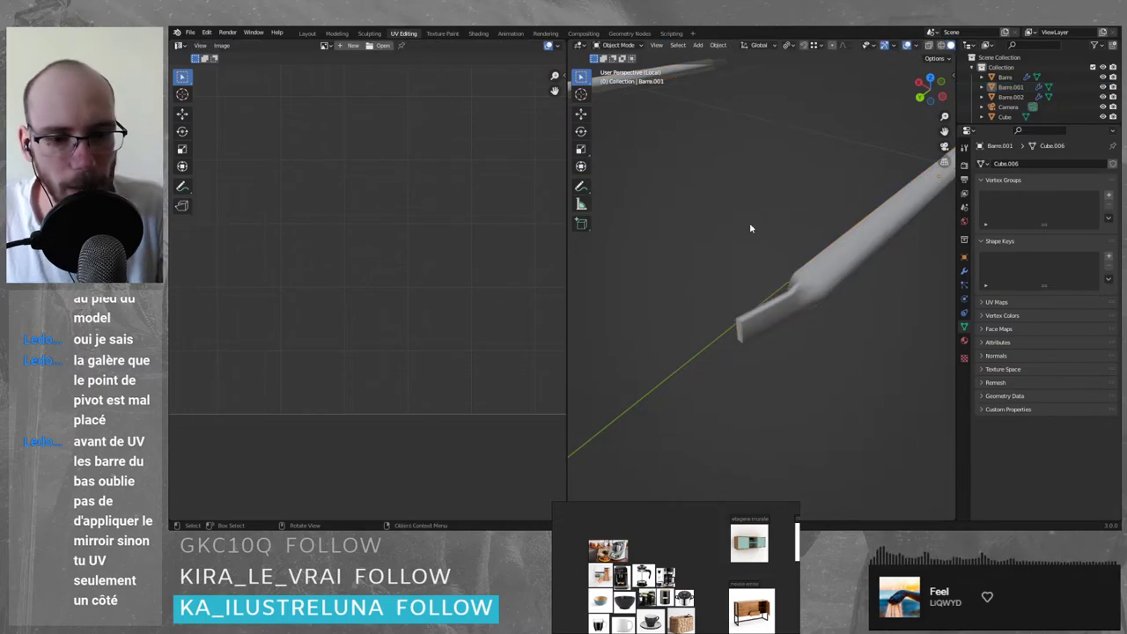
- Reselect the footrest bar and select its whole mesh in Edit Mode to show all of its UV islands
click(801, 282)
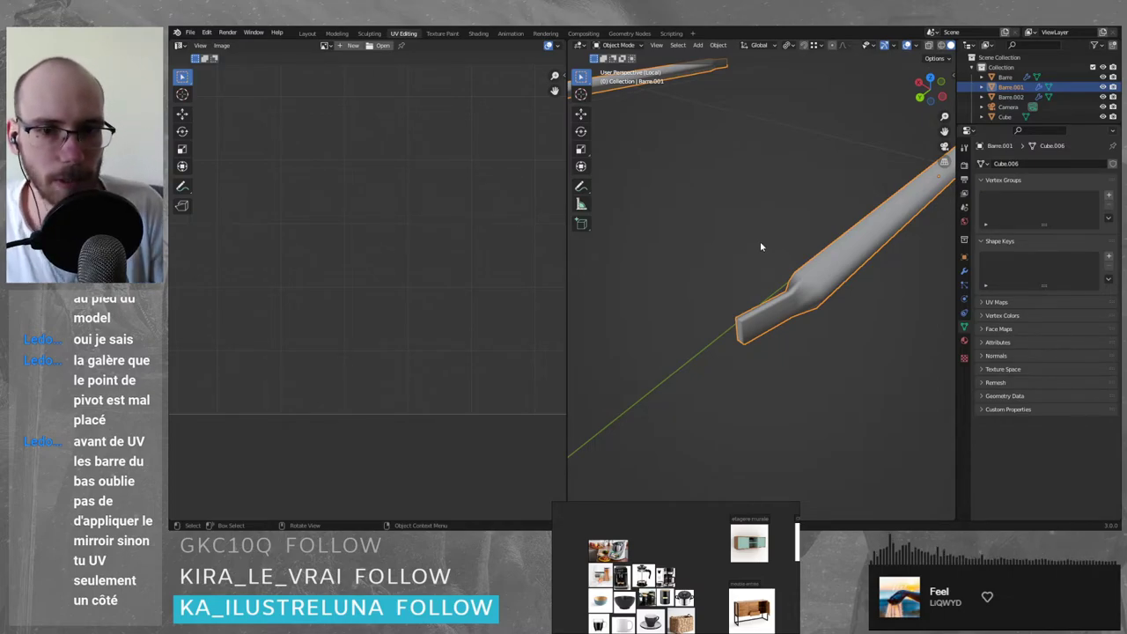
scroll(744, 223, down, 3)
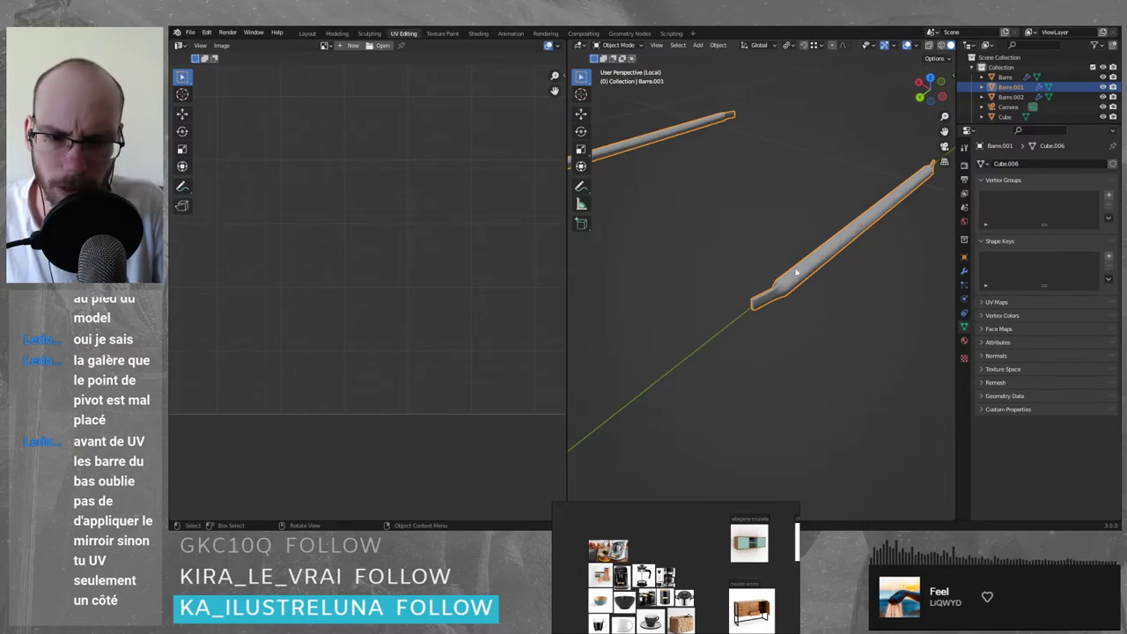
key(Tab)
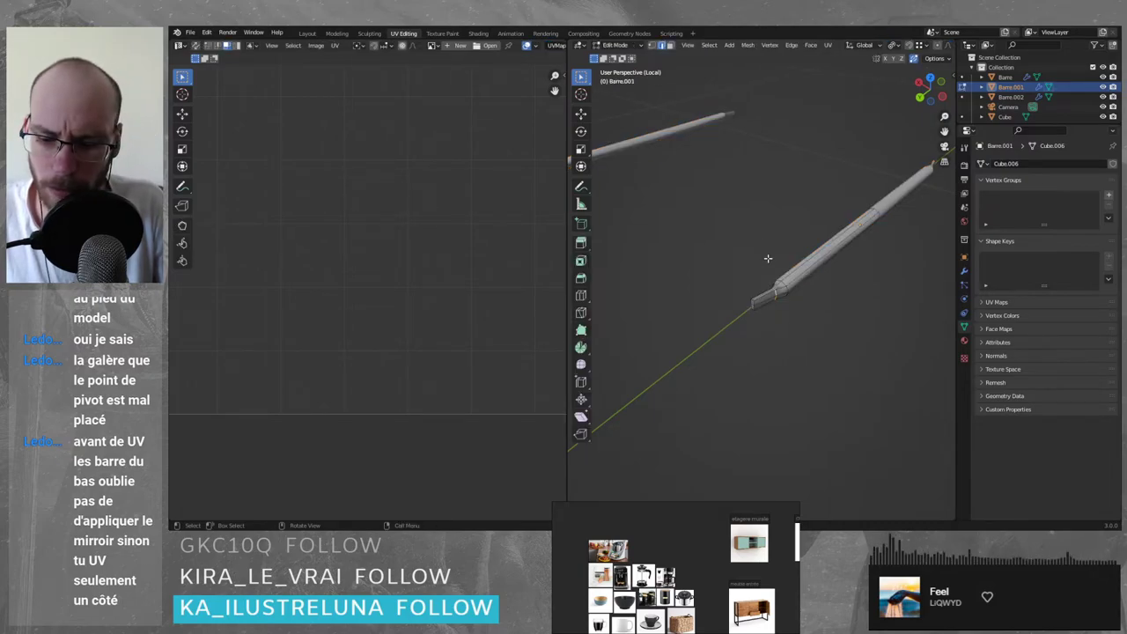
key(a)
click(770, 201)
key(a)
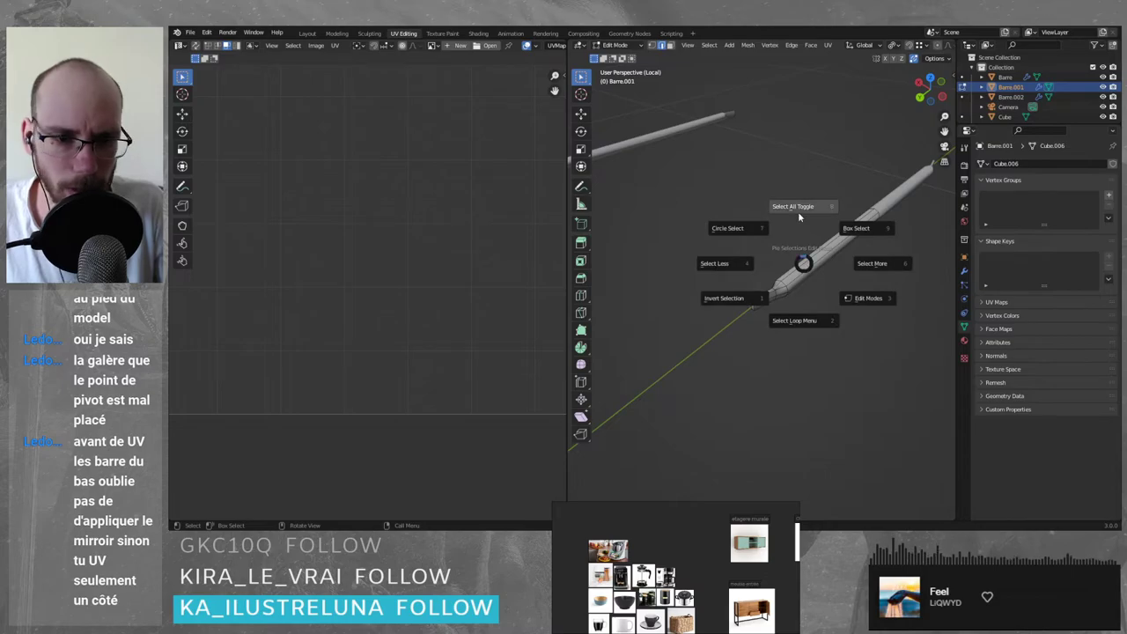
click(798, 213)
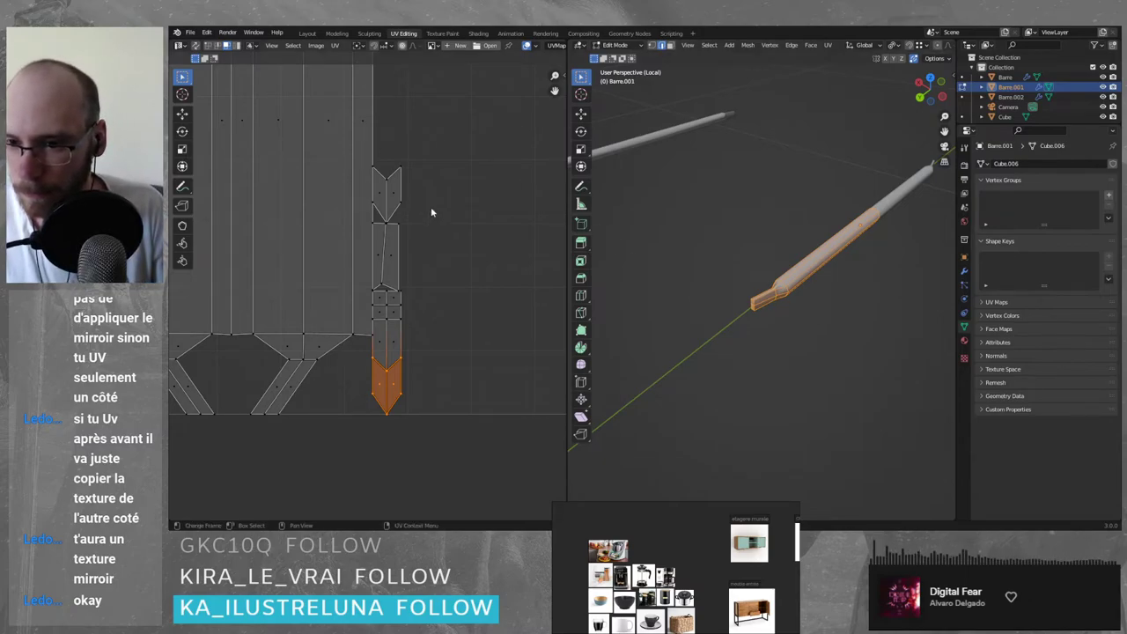
- Compare the footrest bar's full UV layout and its small islands with the tapered end of the mesh
click(390, 256)
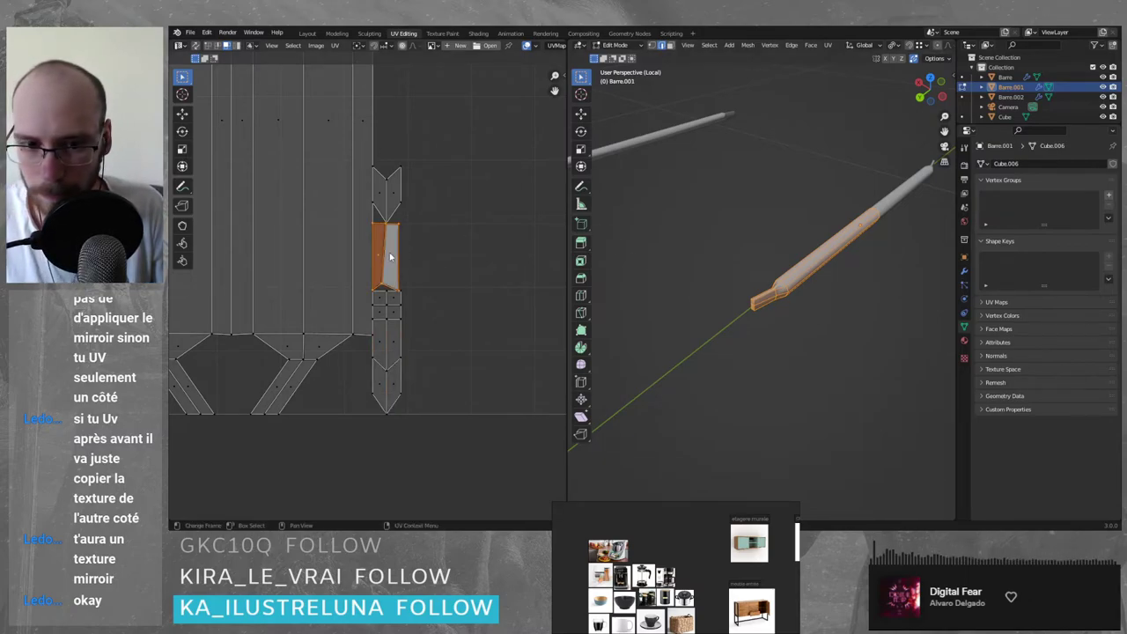
click(441, 251)
key(Home)
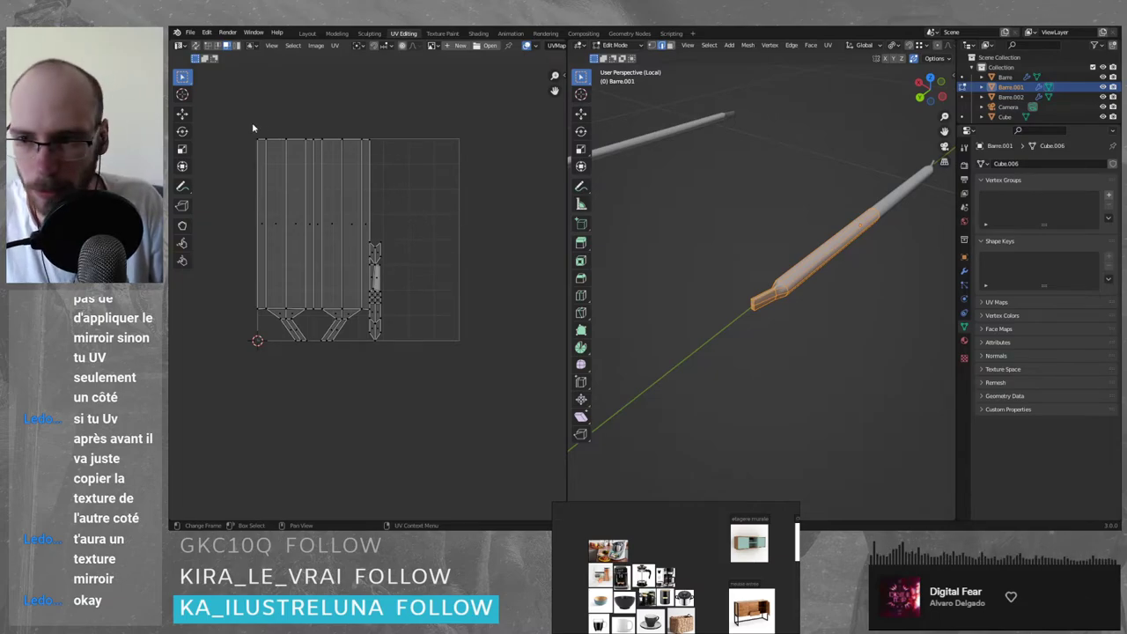
drag(252, 129, 426, 378)
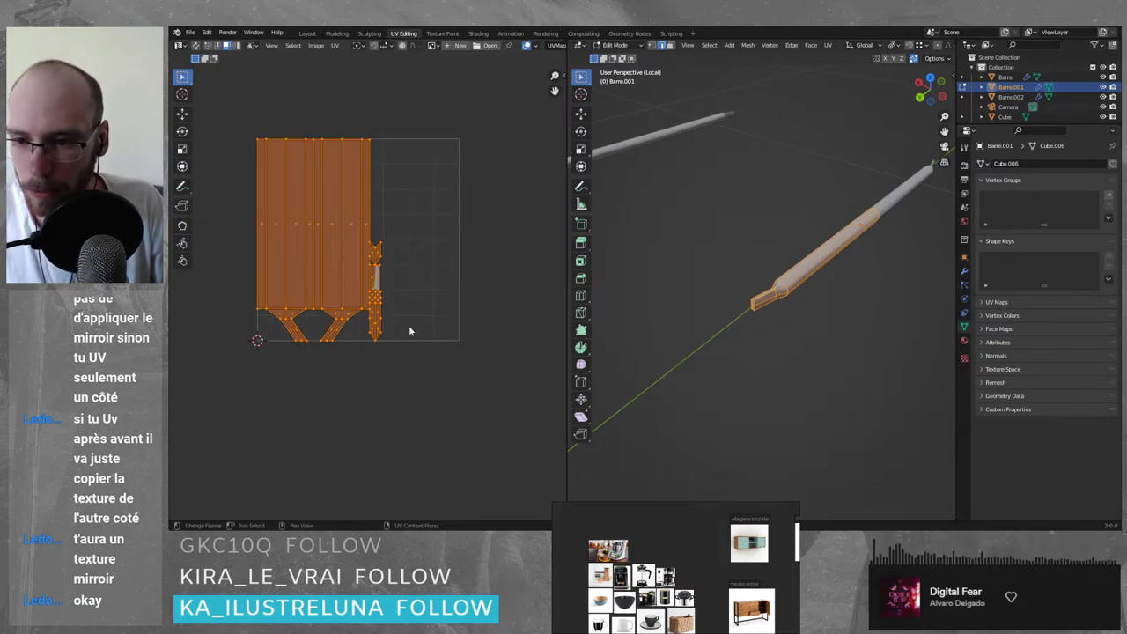
scroll(409, 331, up, 4)
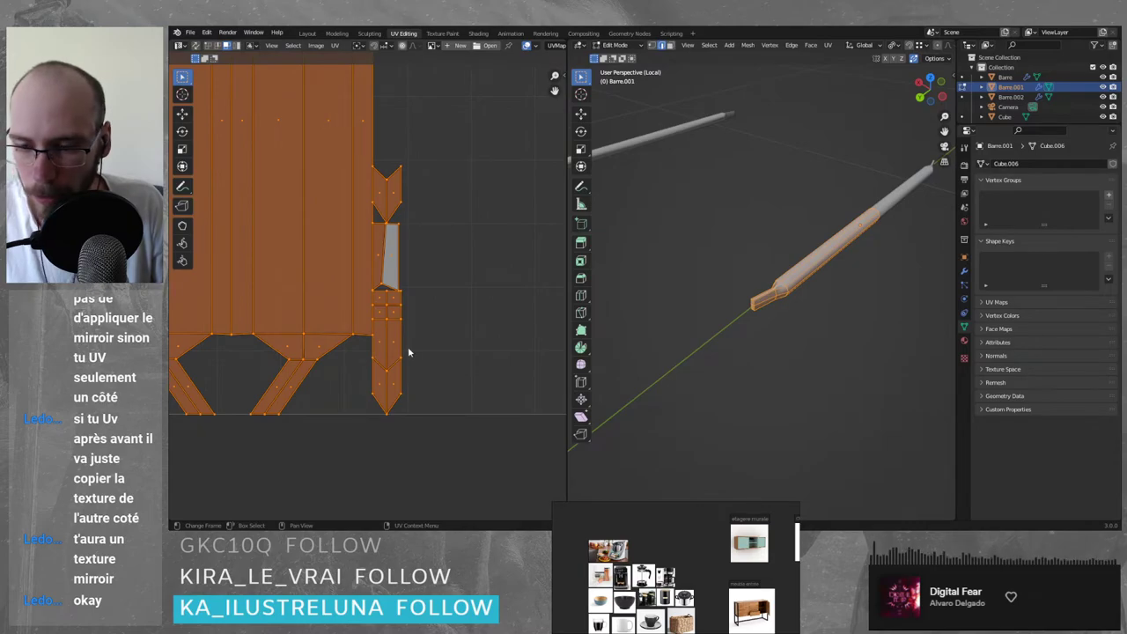
click(393, 346)
middle_drag(759, 317, 742, 317)
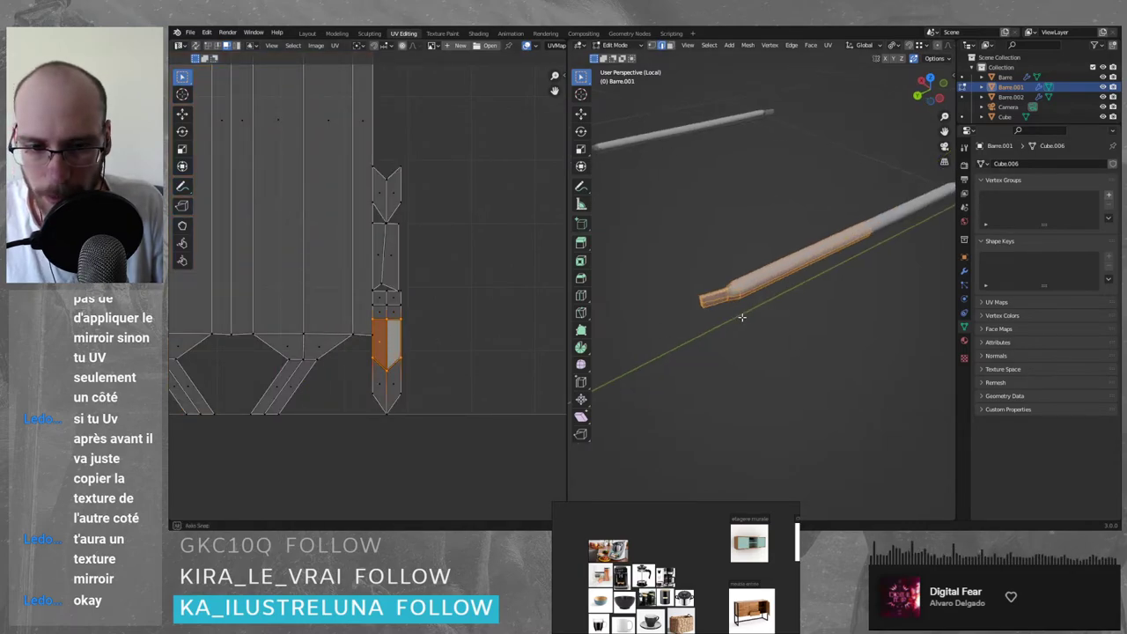
scroll(726, 304, up, 5)
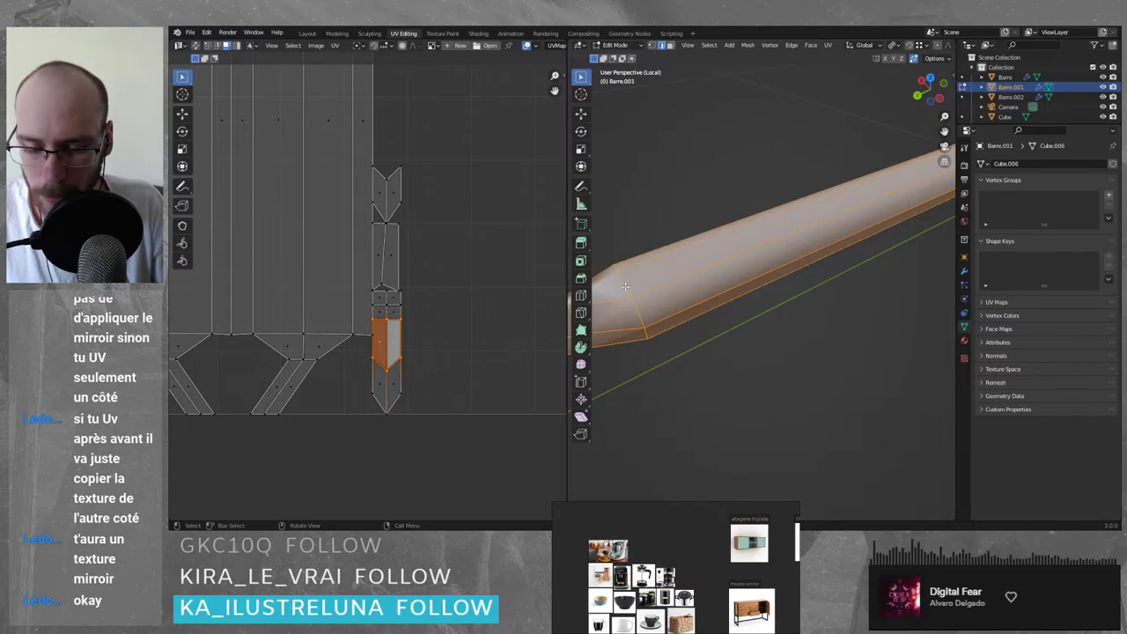
- Clear the face selection, switch the viewport to wireframe, and select only the linked faces of the bar's long central section
key(alt+a)
scroll(632, 285, down, 6)
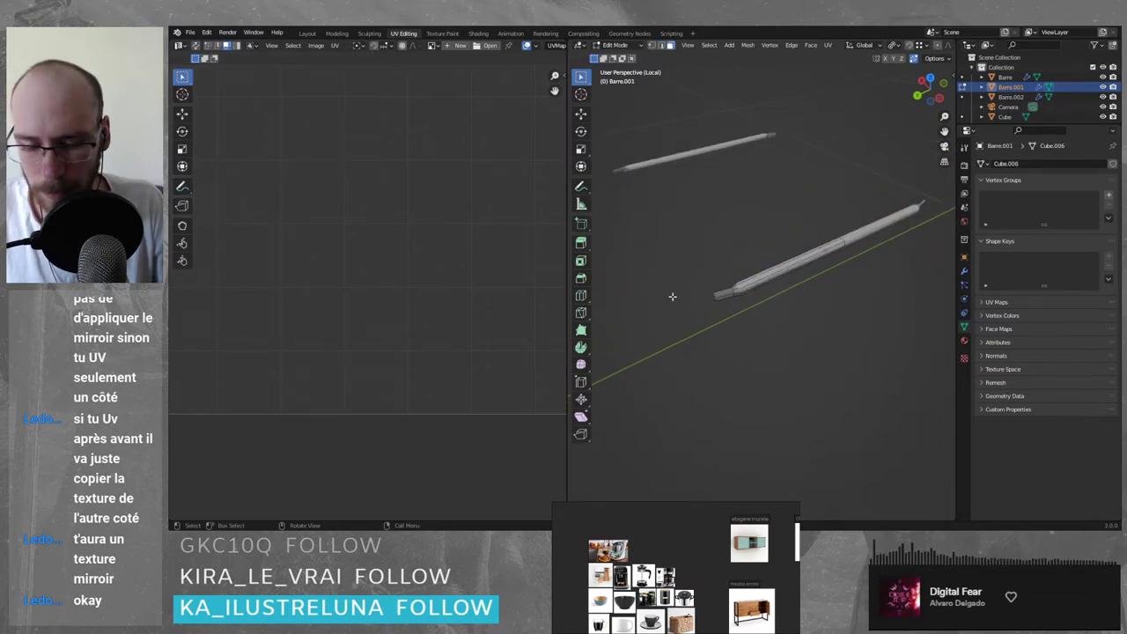
middle_drag(837, 300, 763, 302)
scroll(762, 302, up, 1)
key(shift+z)
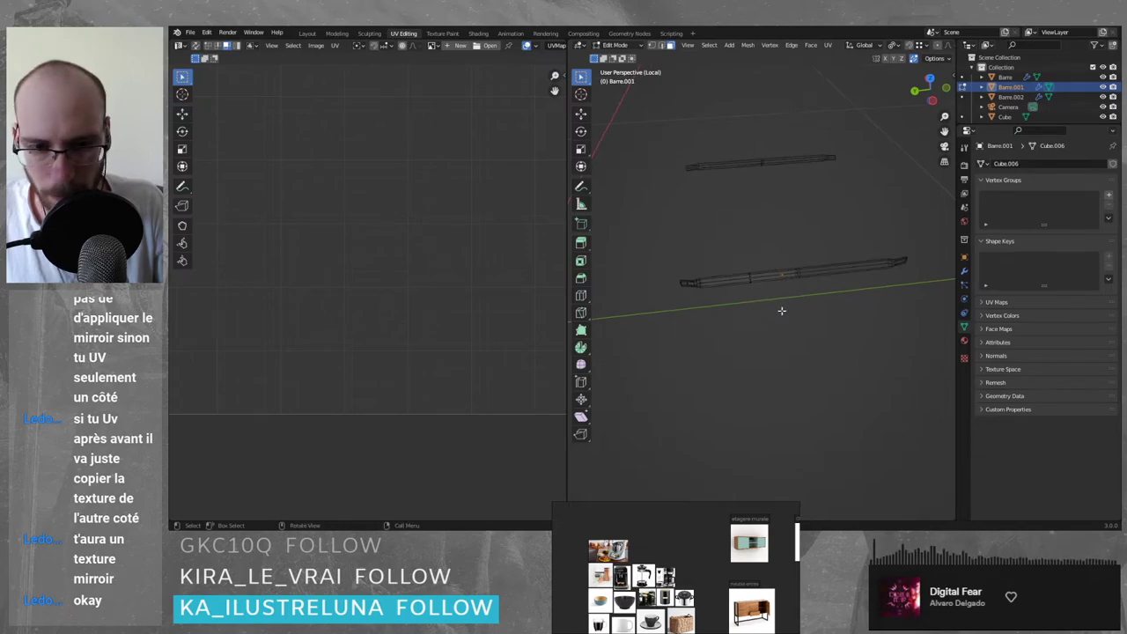
scroll(780, 304, up, 2)
key(l)
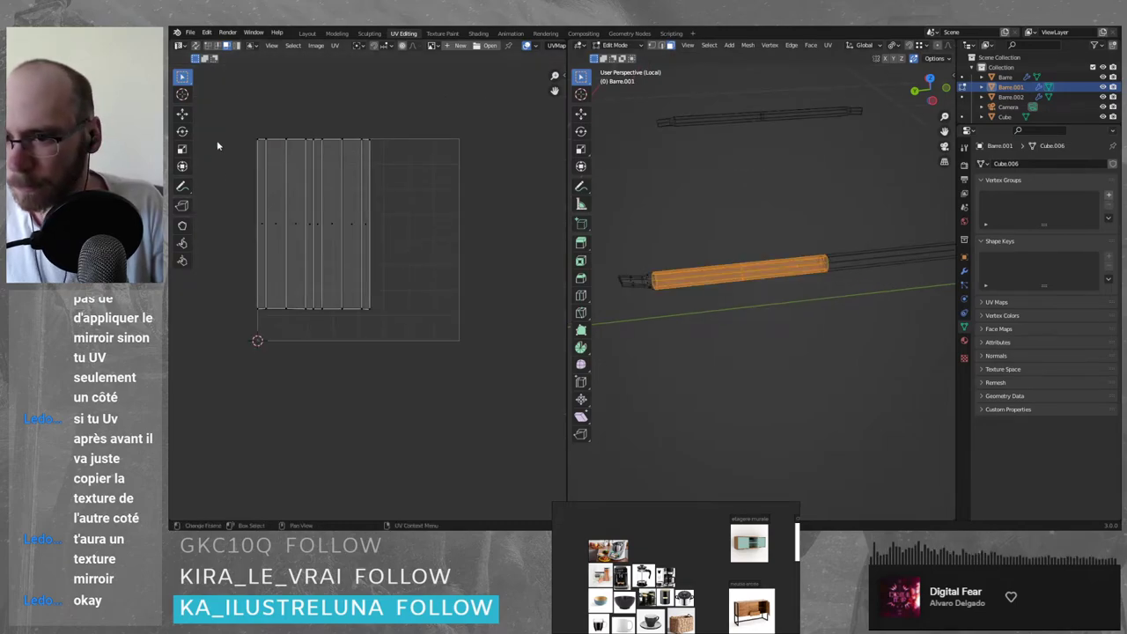
- Move the long central section's UV islands outside the UV square, scale them down and place them beside its upper-left corner
drag(237, 109, 419, 350)
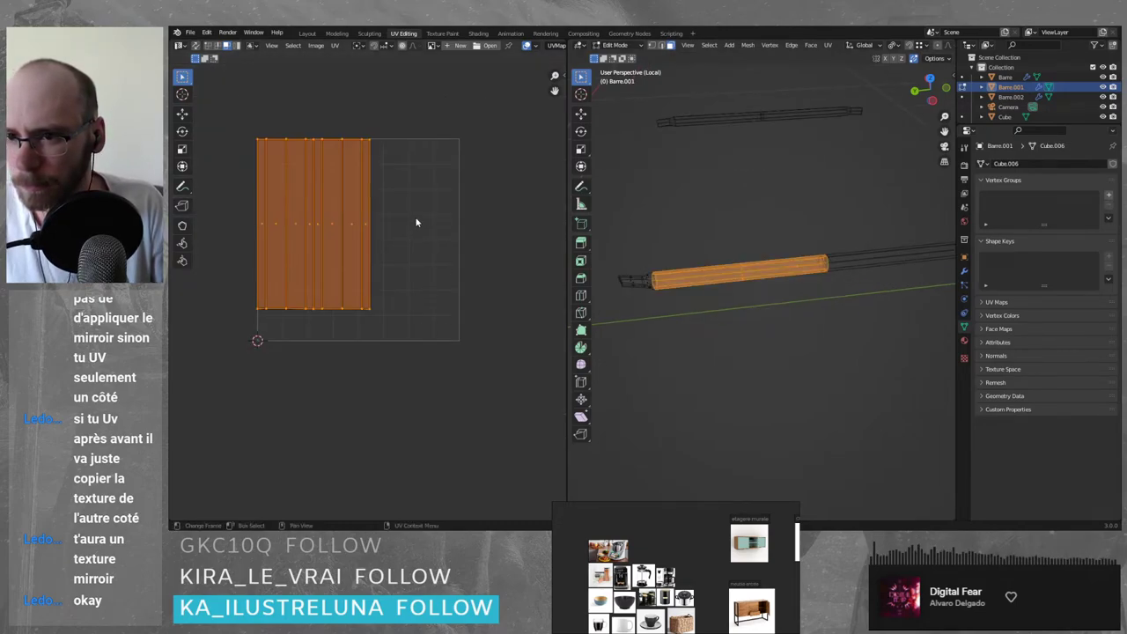
key(g)
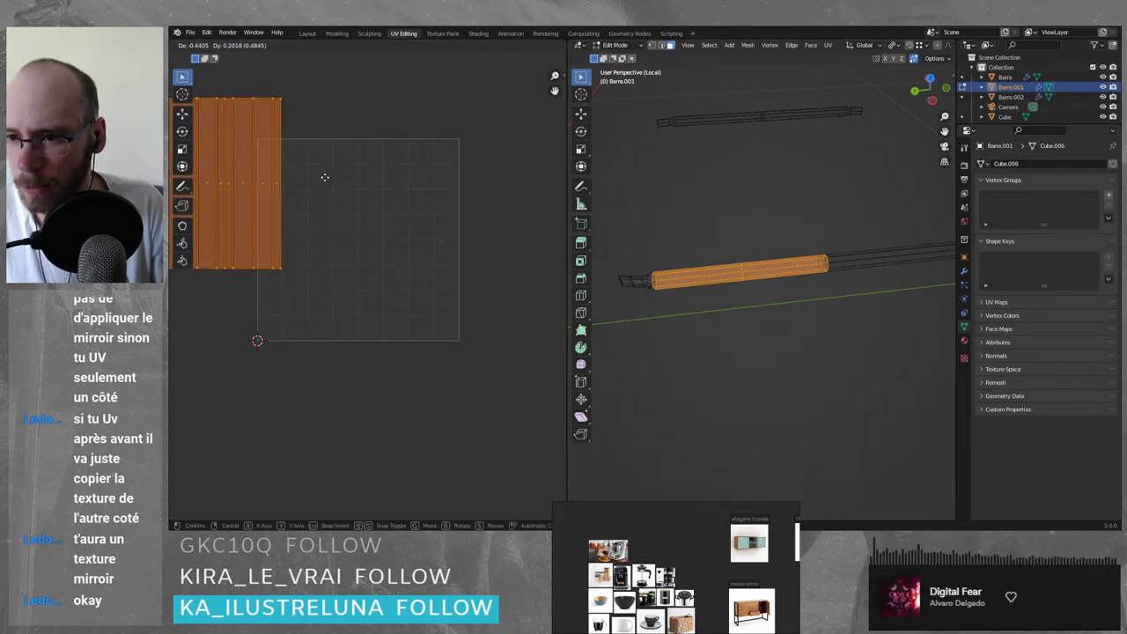
click(287, 212)
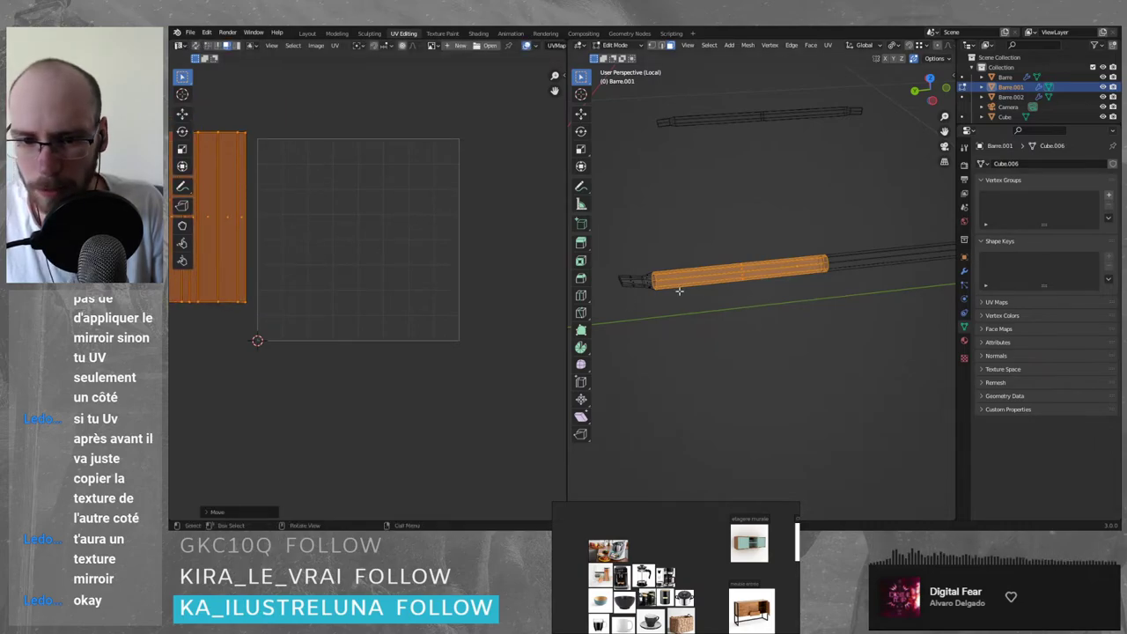
middle_drag(652, 273, 665, 269)
scroll(361, 232, down, 1)
scroll(359, 232, down, 1)
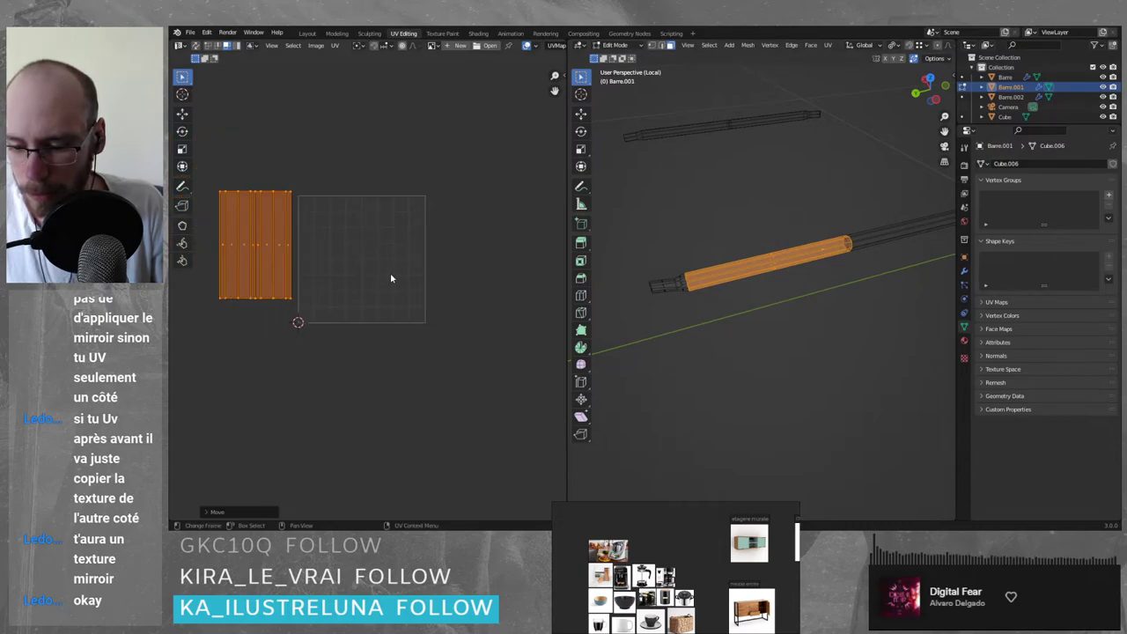
key(s)
click(357, 284)
key(g)
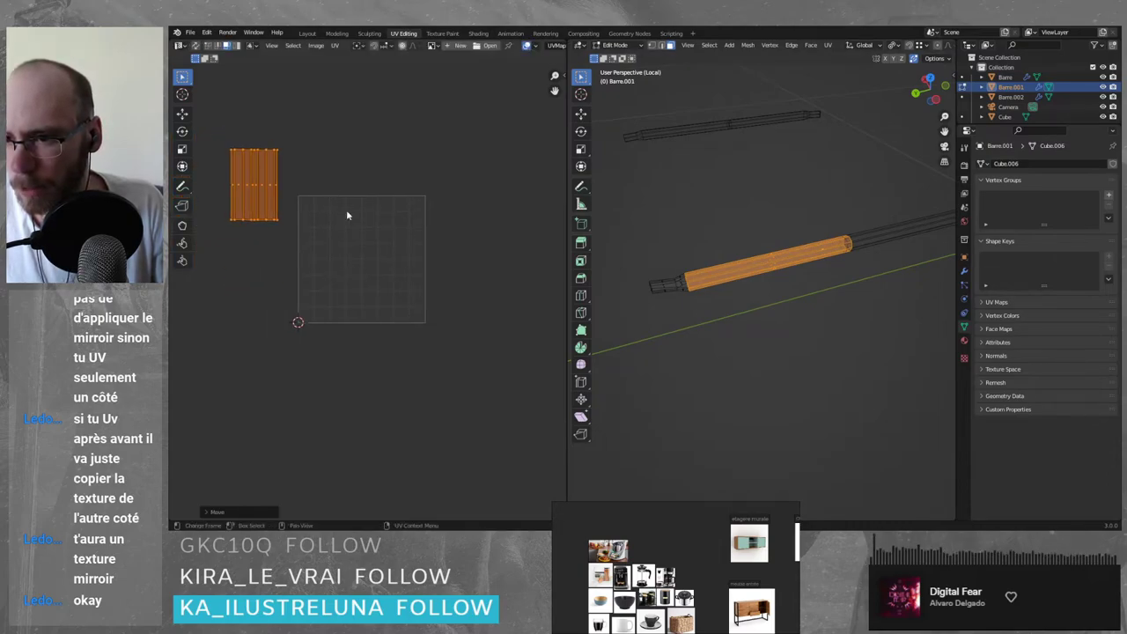
click(347, 214)
- Select the faces of the bar's tapered section and move their UV islands up to the upper part of the UV square
scroll(661, 217, up, 5)
middle_drag(662, 216, 691, 214)
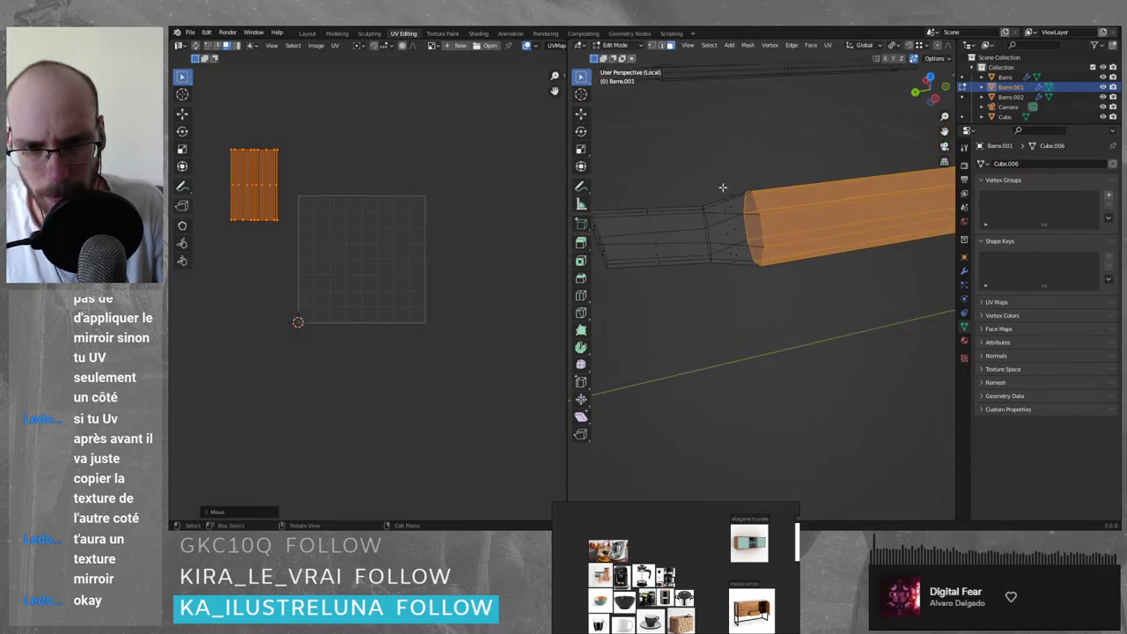
drag(715, 180, 751, 280)
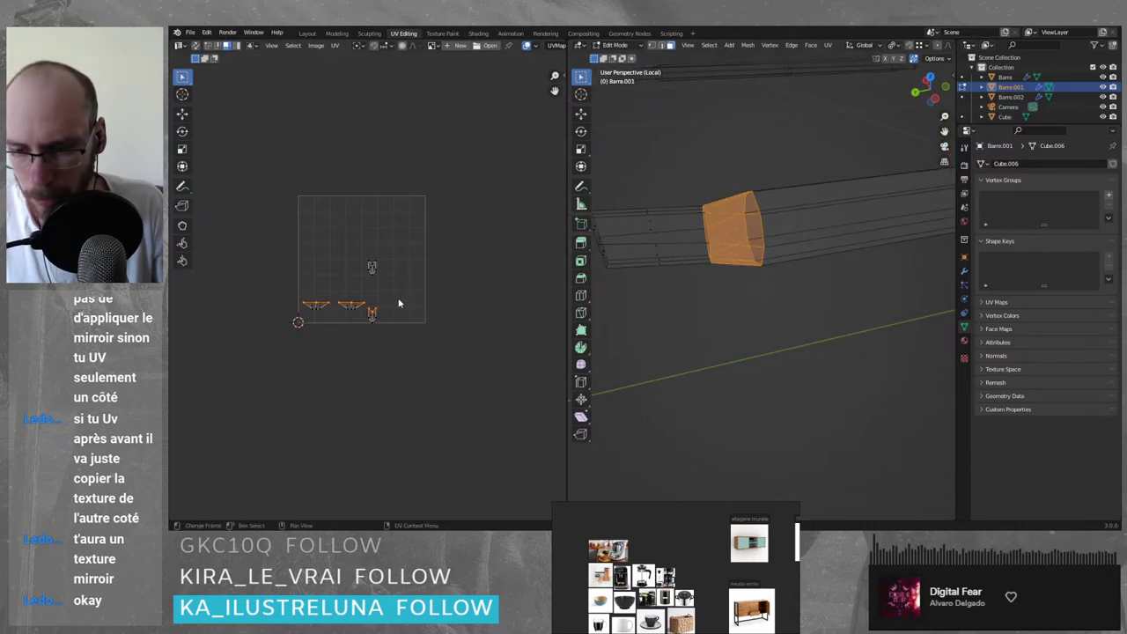
key(g)
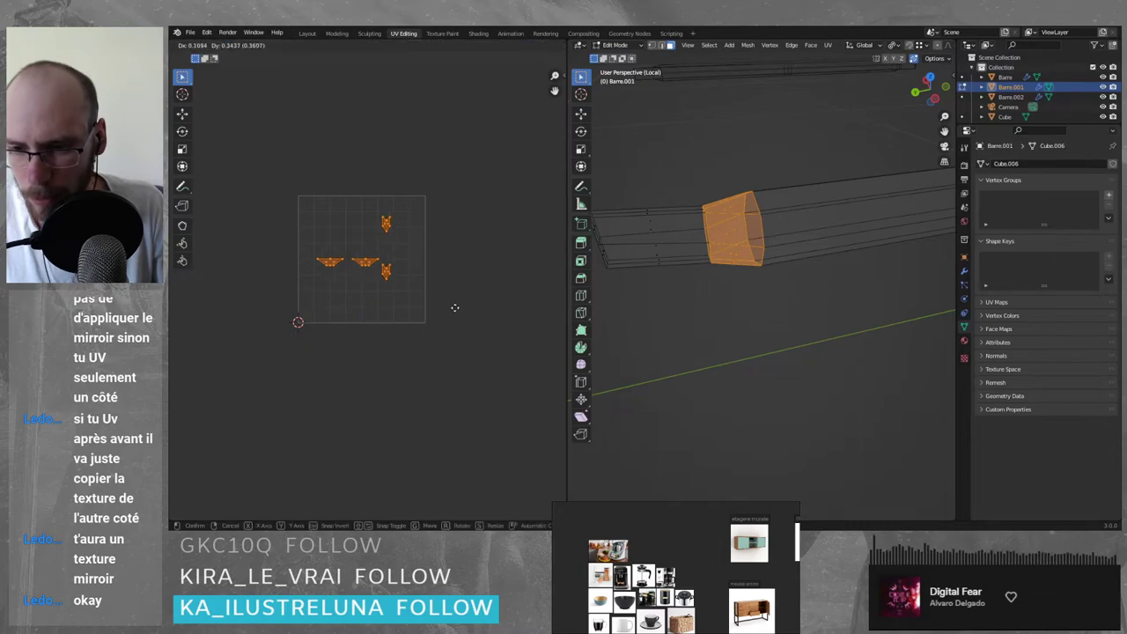
click(461, 260)
scroll(411, 239, up, 1)
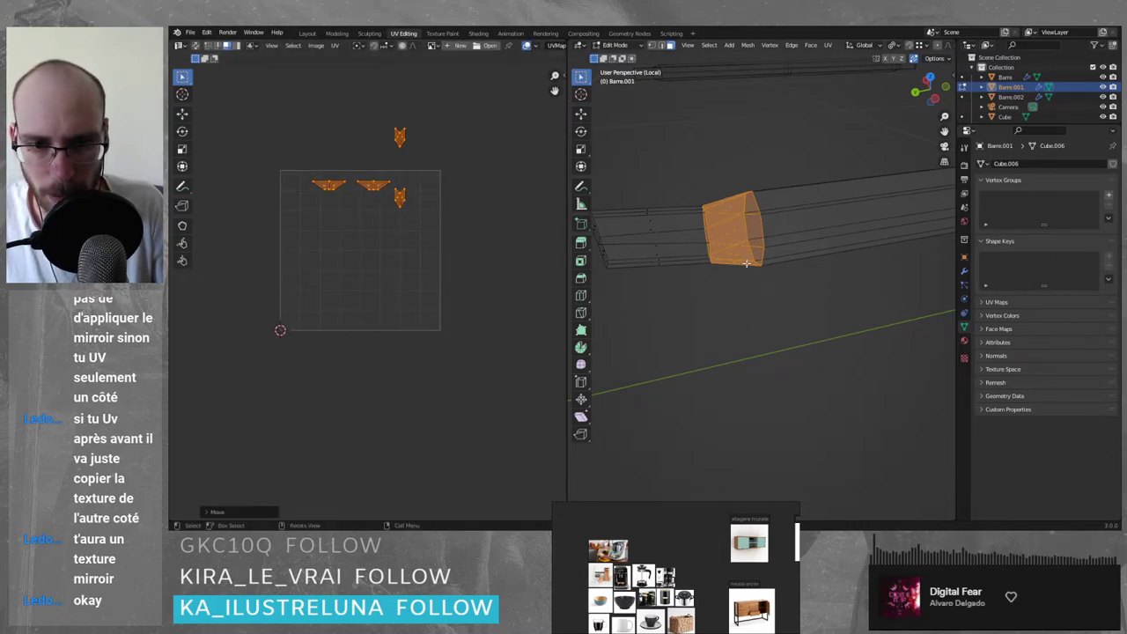
scroll(370, 189, up, 1)
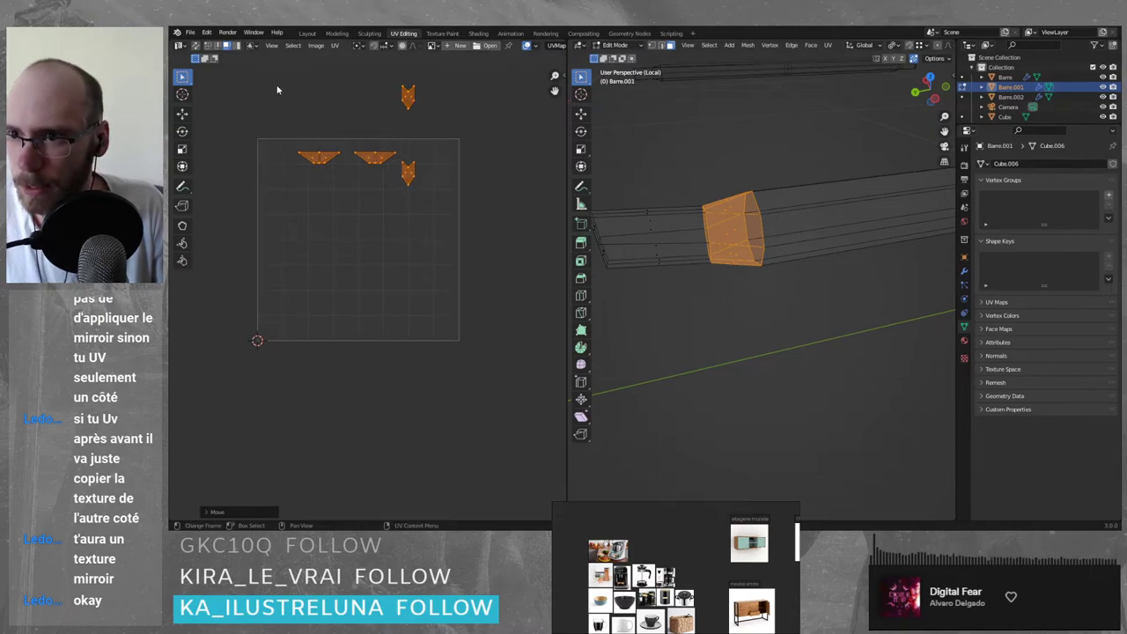
- Try to stitch the upper edges of the first wing-shaped taper island in UV edge selection, and undo it
key(2)
scroll(342, 144, up, 1)
middle_drag(321, 95, 333, 140)
drag(299, 160, 353, 170)
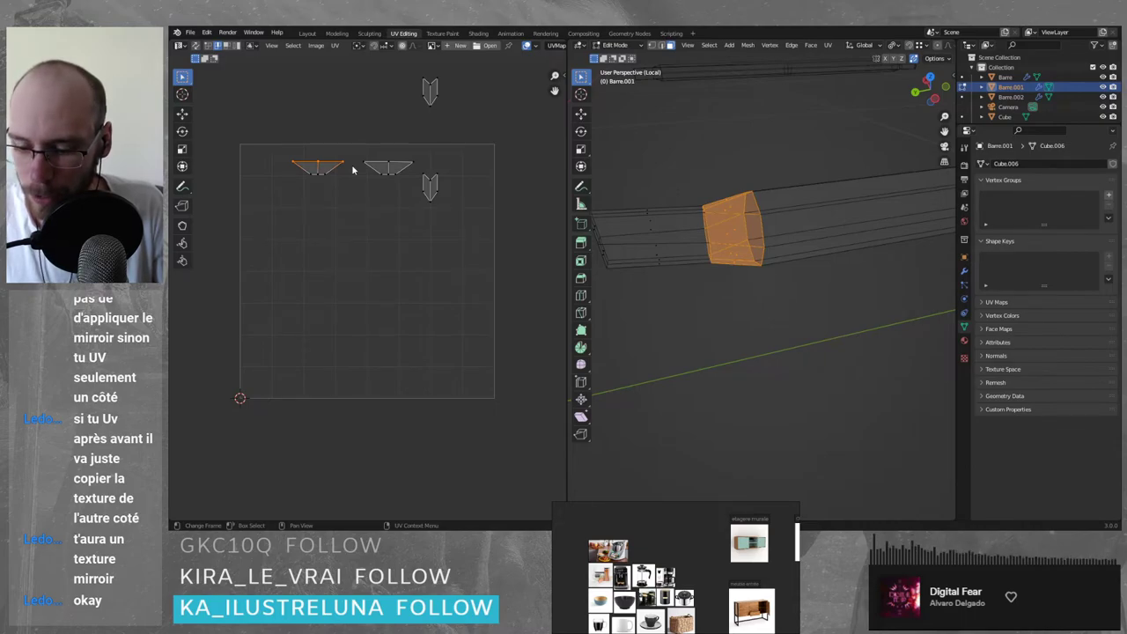
key(alt+v)
click(335, 150)
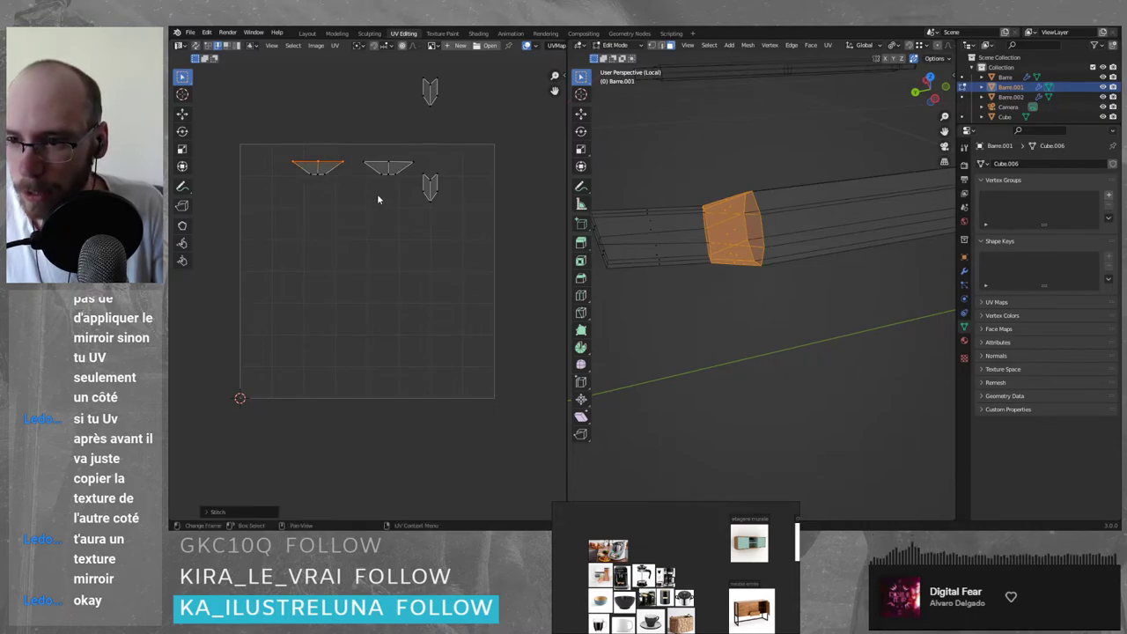
key(ctrl+z)
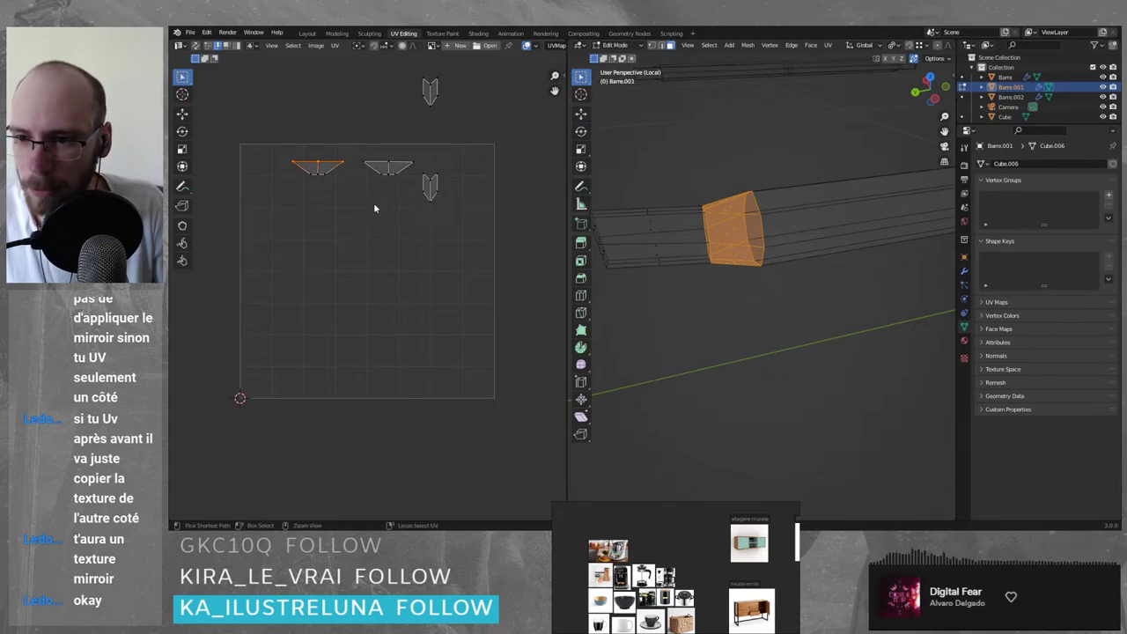
- Select the lower edges of the first wing-shaped taper island and enable Live Unwrap
click(319, 187)
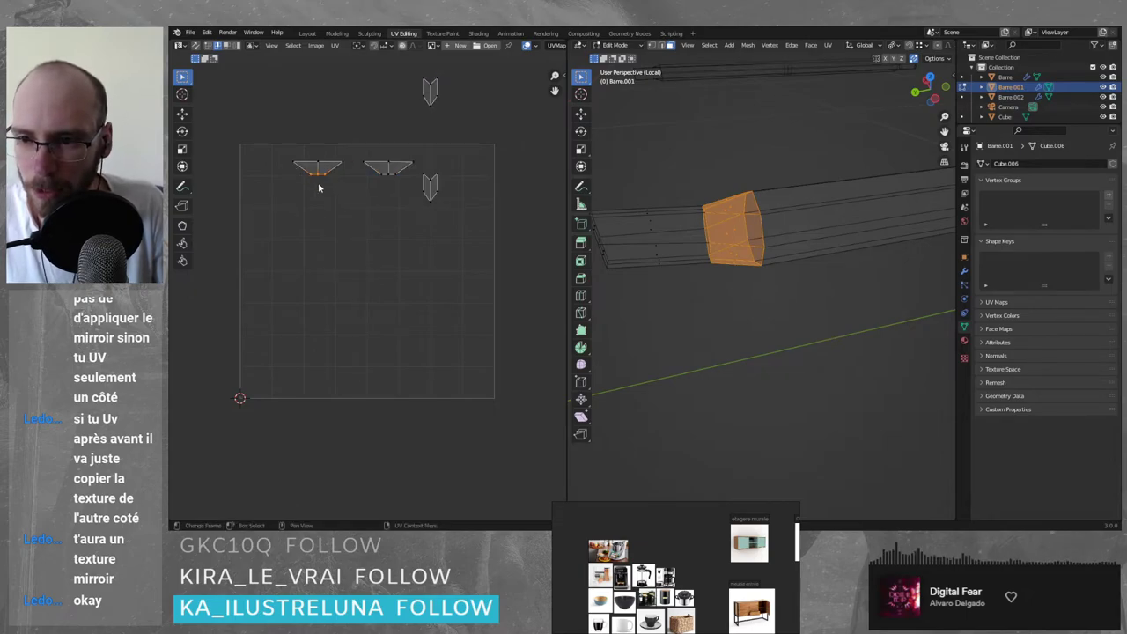
scroll(766, 216, up, 1)
shift+middle_drag(719, 144, 733, 184)
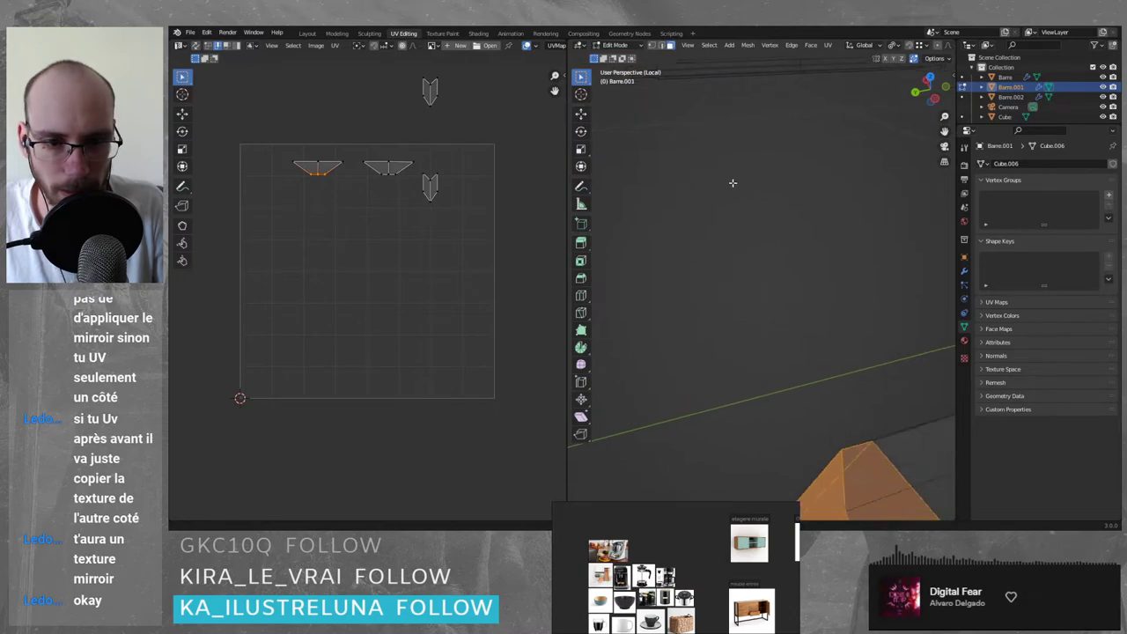
scroll(735, 189, down, 4)
shift+middle_drag(753, 311, 758, 288)
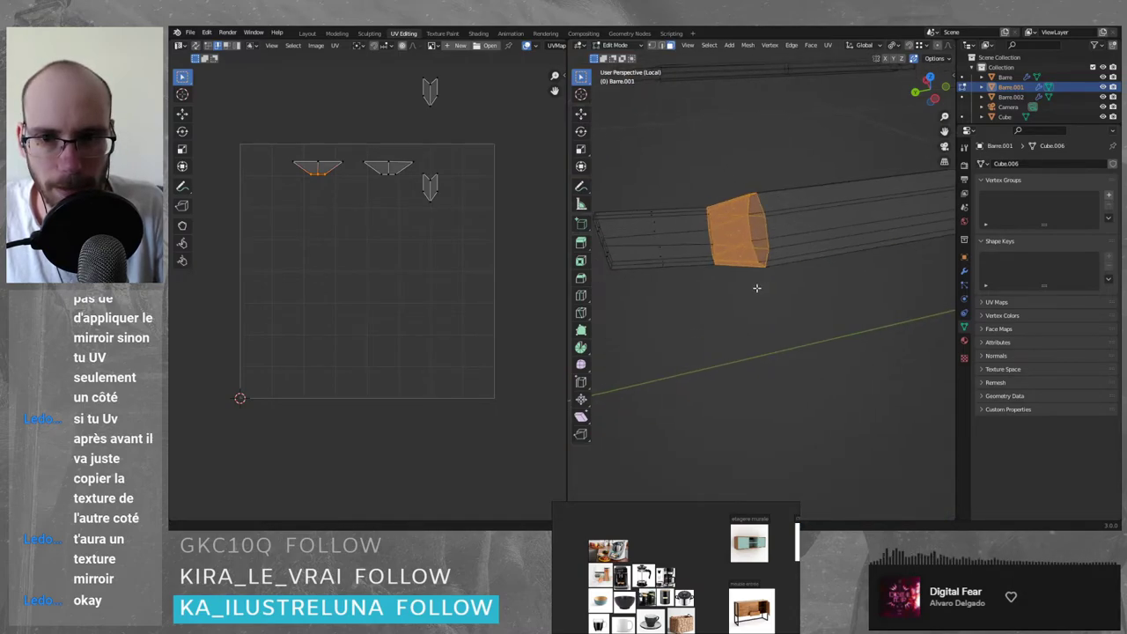
click(334, 46)
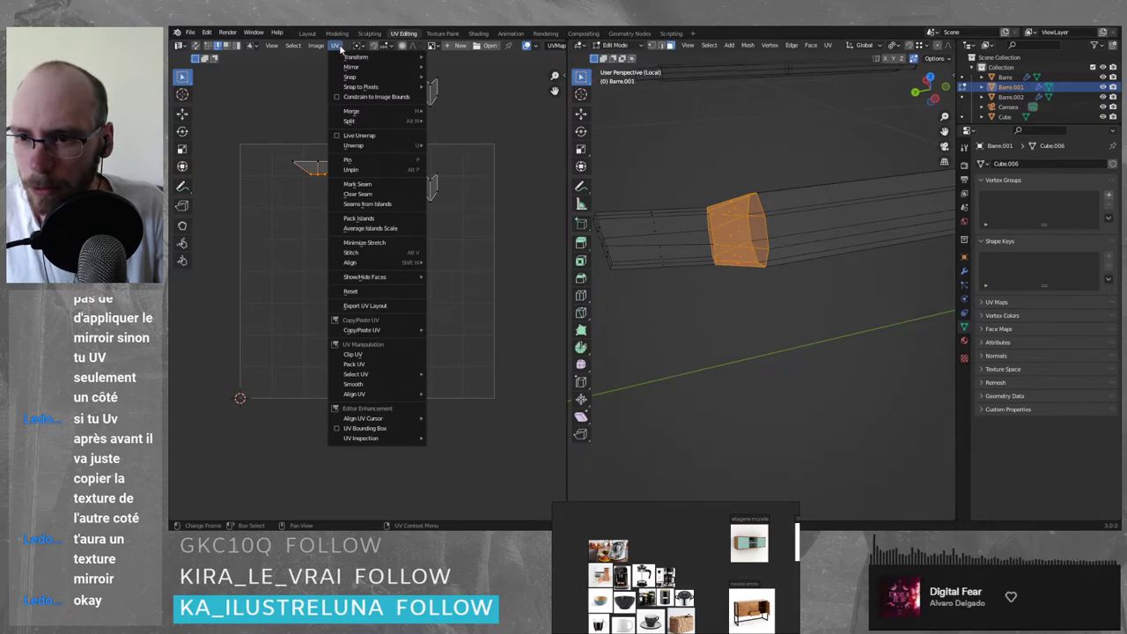
click(337, 136)
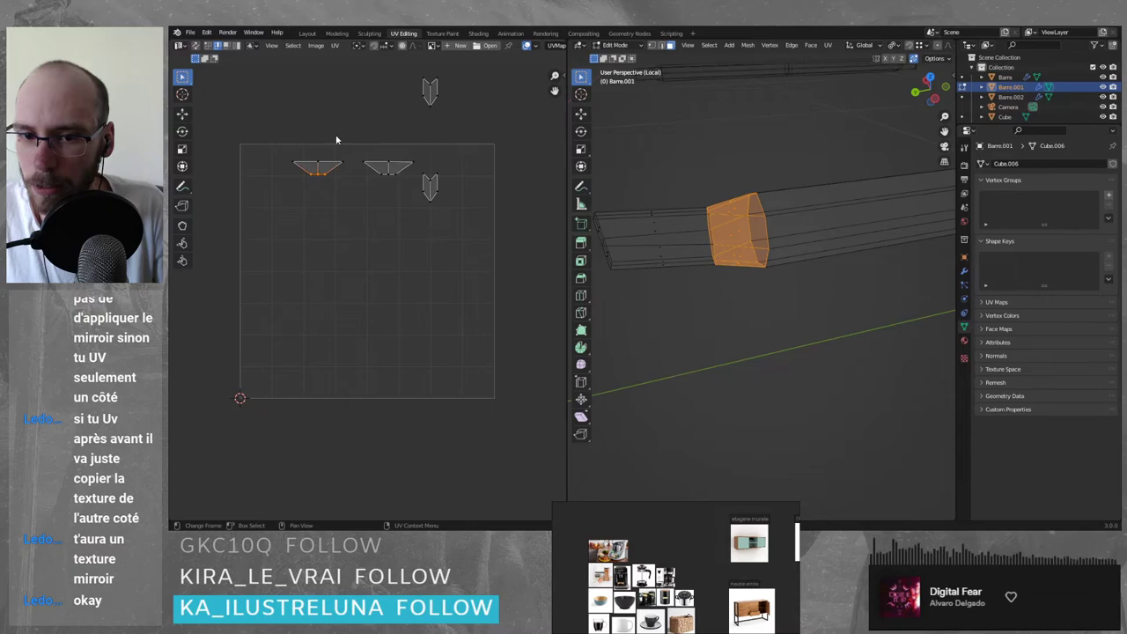
- Select the lower edges of the arrow-shaped taper island that lies inside the UV square
scroll(337, 139, up, 2)
drag(359, 183, 273, 134)
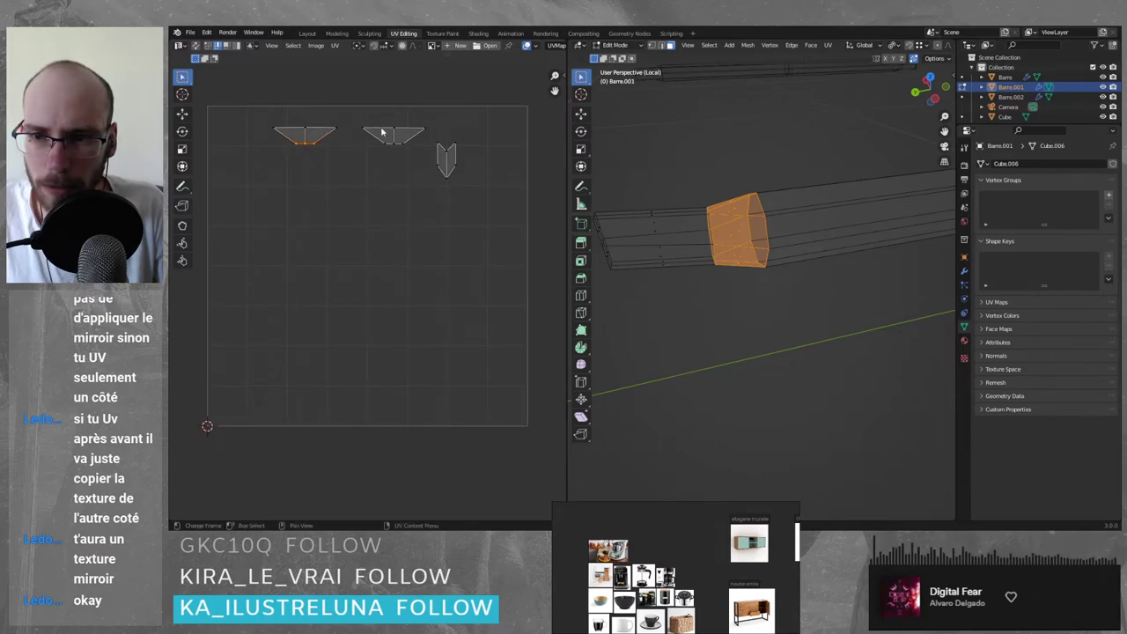
drag(356, 107, 415, 133)
click(489, 208)
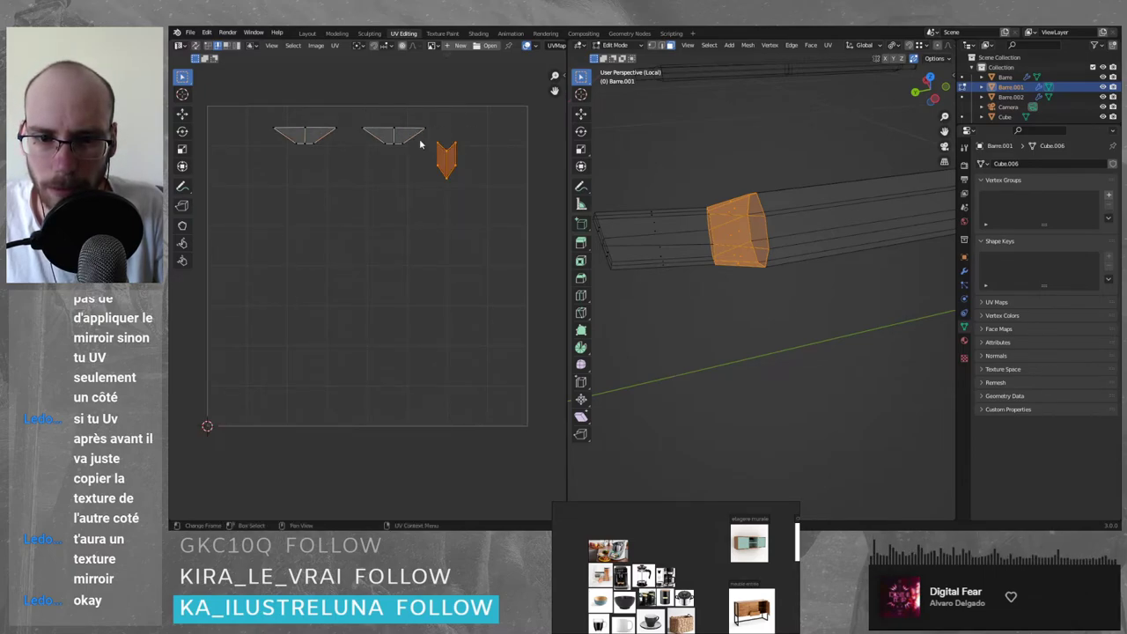
click(454, 168)
- Examine the tapered section's geometry from several angles and compare it with its four UV islands
scroll(810, 224, down, 7)
mouse_move(810, 224)
middle_down()
mouse_move(888, 246)
mouse_move(905, 212)
mouse_move(816, 239)
middle_up()
scroll(816, 239, up, 5)
middle_drag(848, 192, 804, 232)
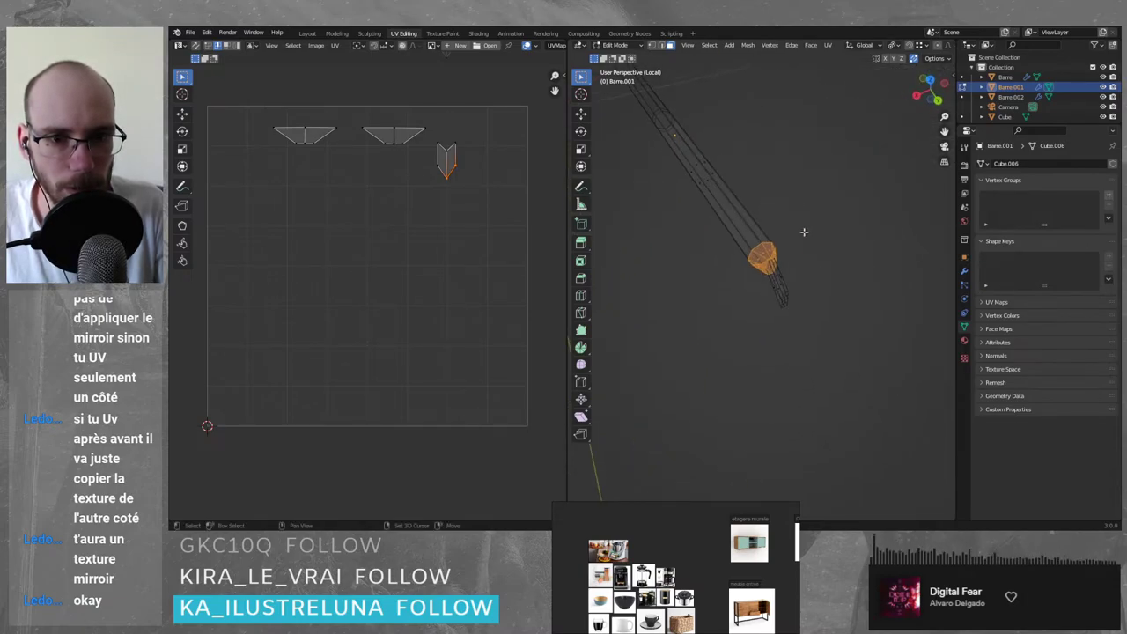
scroll(804, 232, up, 3)
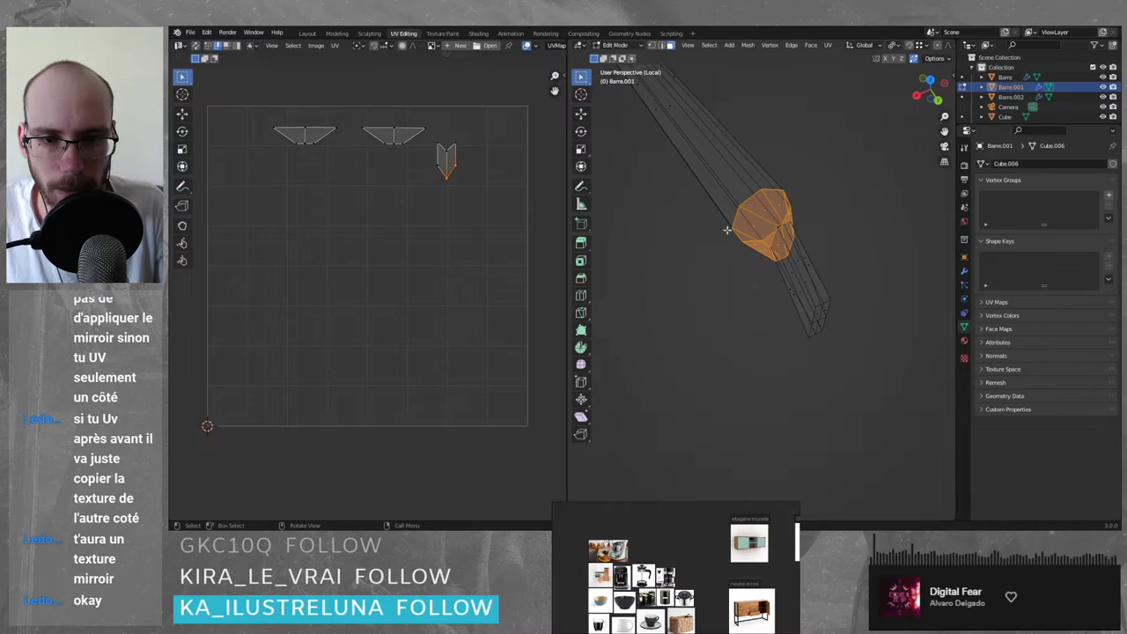
middle_drag(671, 219, 795, 241)
scroll(796, 241, up, 6)
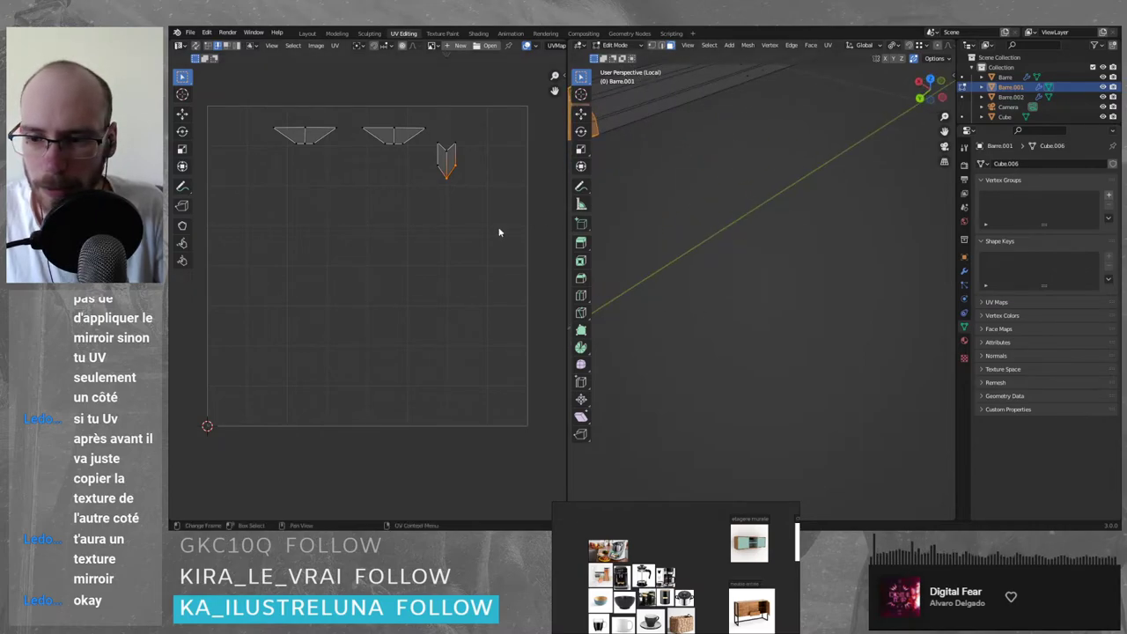
scroll(498, 232, down, 4)
middle_drag(678, 132, 696, 110)
scroll(766, 189, up, 6)
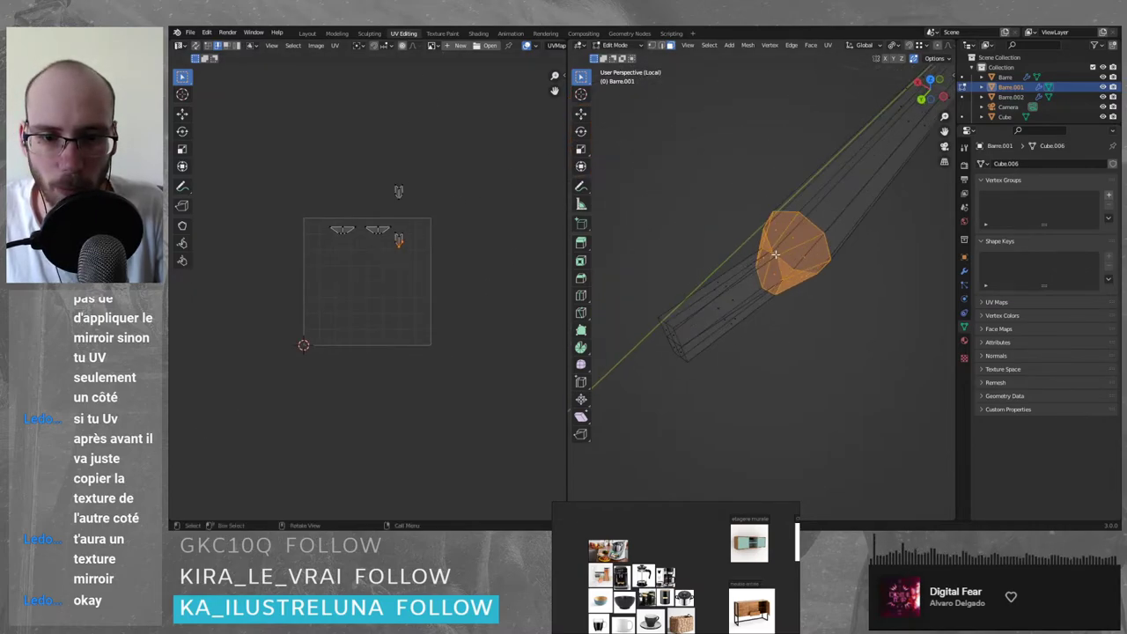
scroll(414, 233, up, 1)
scroll(414, 234, up, 1)
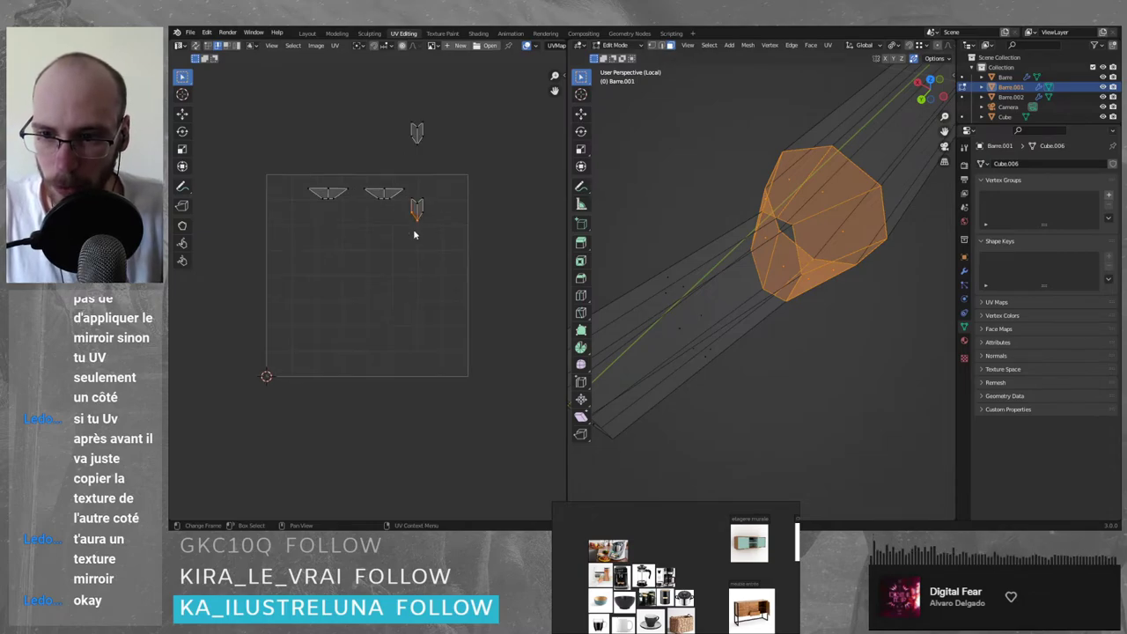
scroll(396, 246, up, 1)
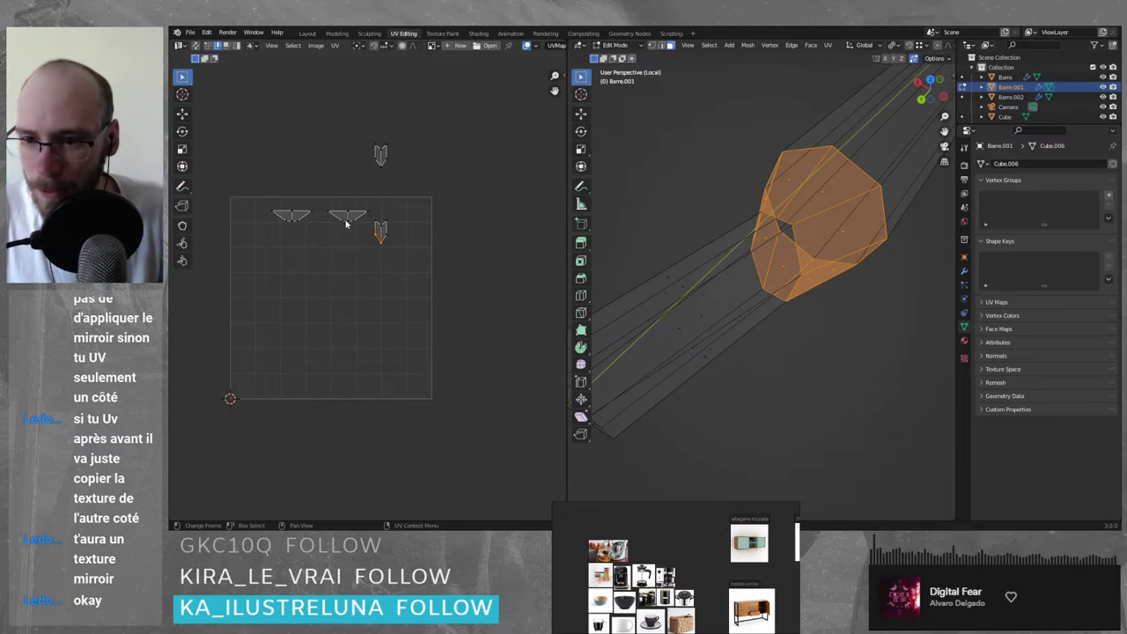
- Select all of the taper's UV islands and look through the available UV operations, including Copy/Paste UV
drag(328, 200, 370, 240)
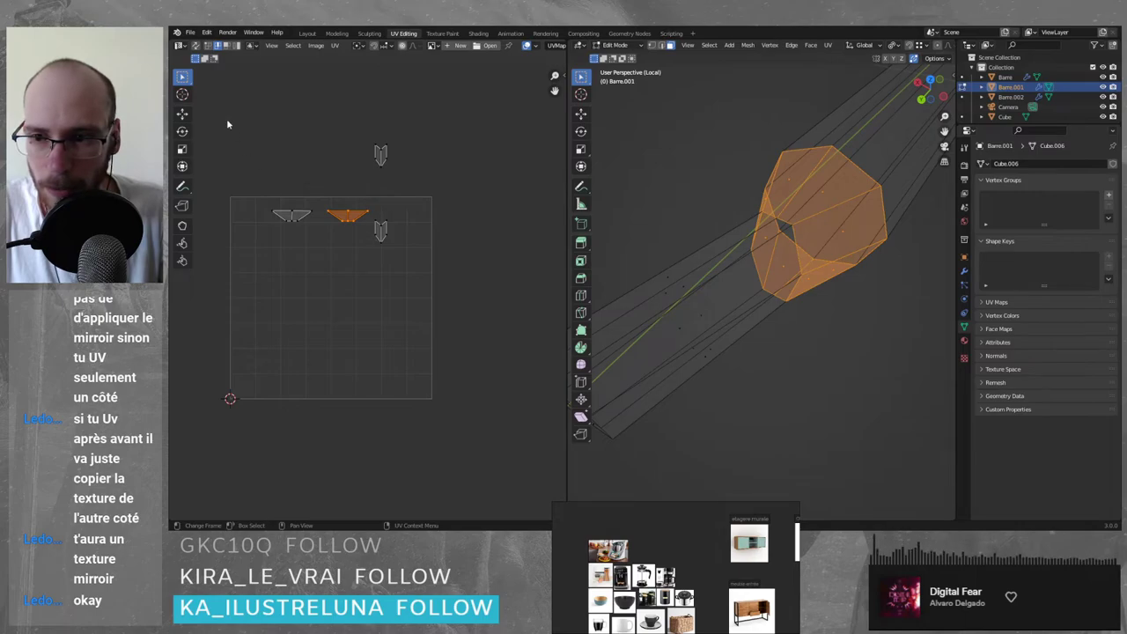
drag(227, 123, 487, 305)
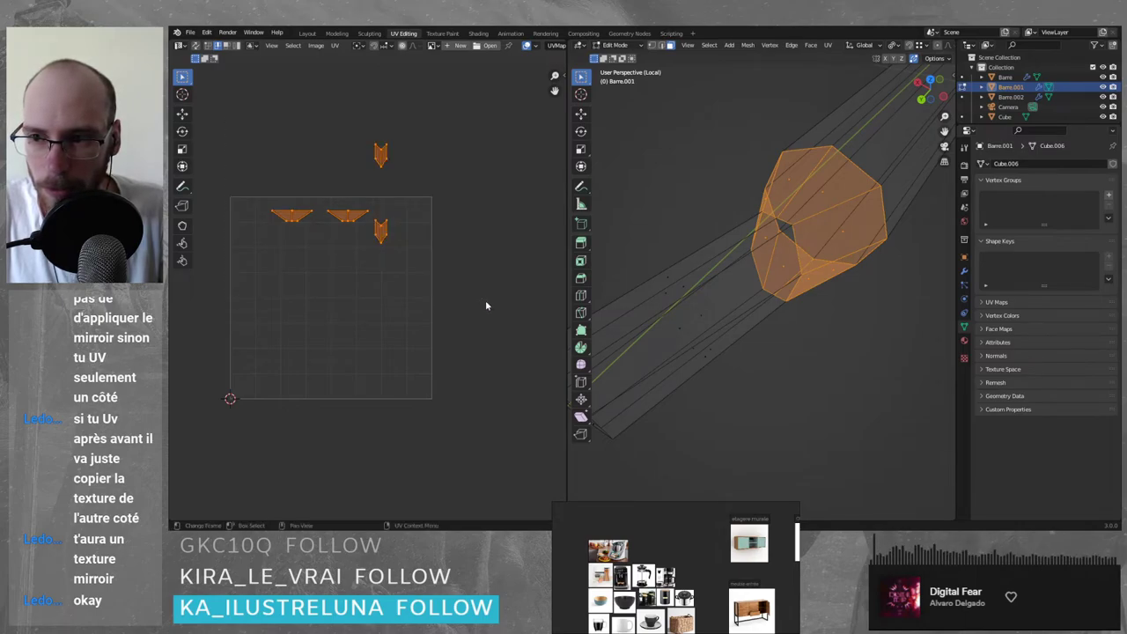
right_click(349, 181)
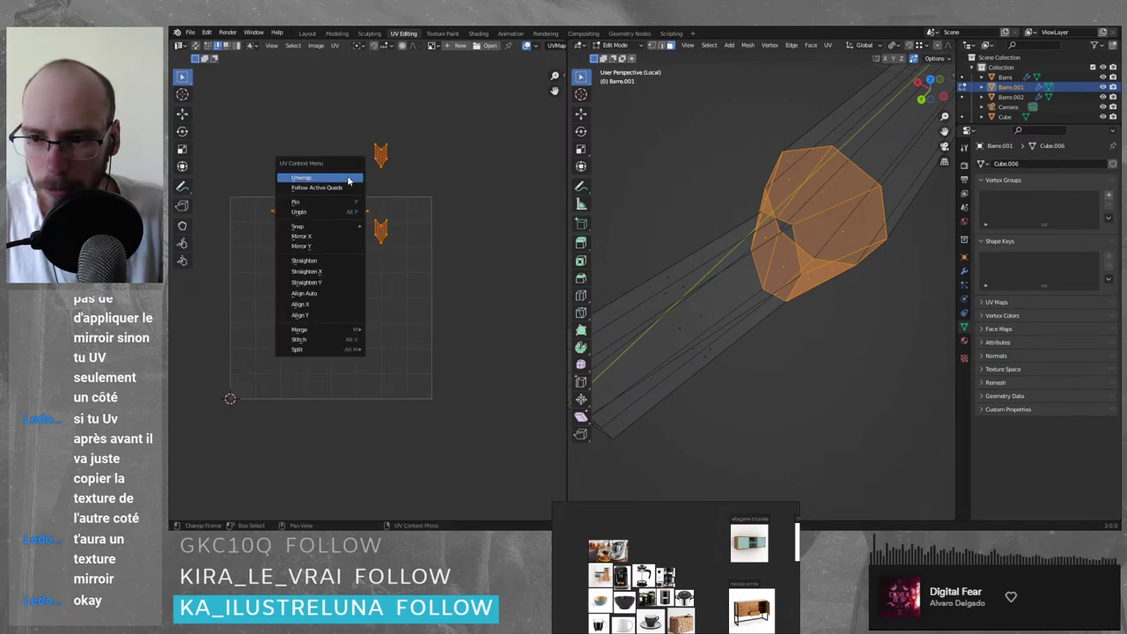
click(339, 237)
click(335, 45)
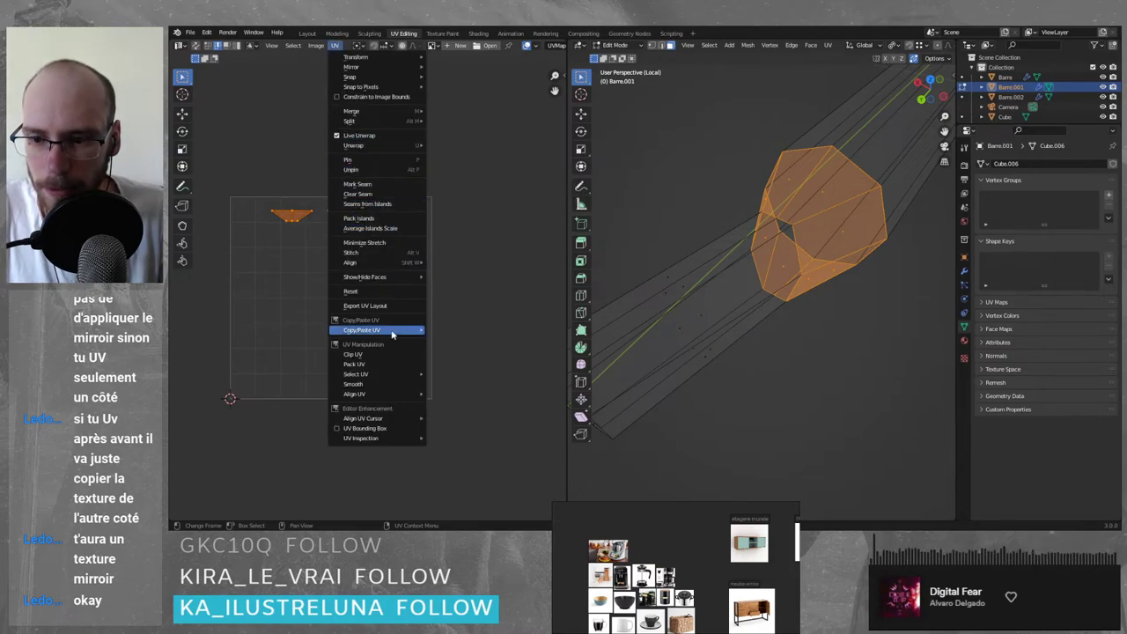
mouse_move(393, 333)
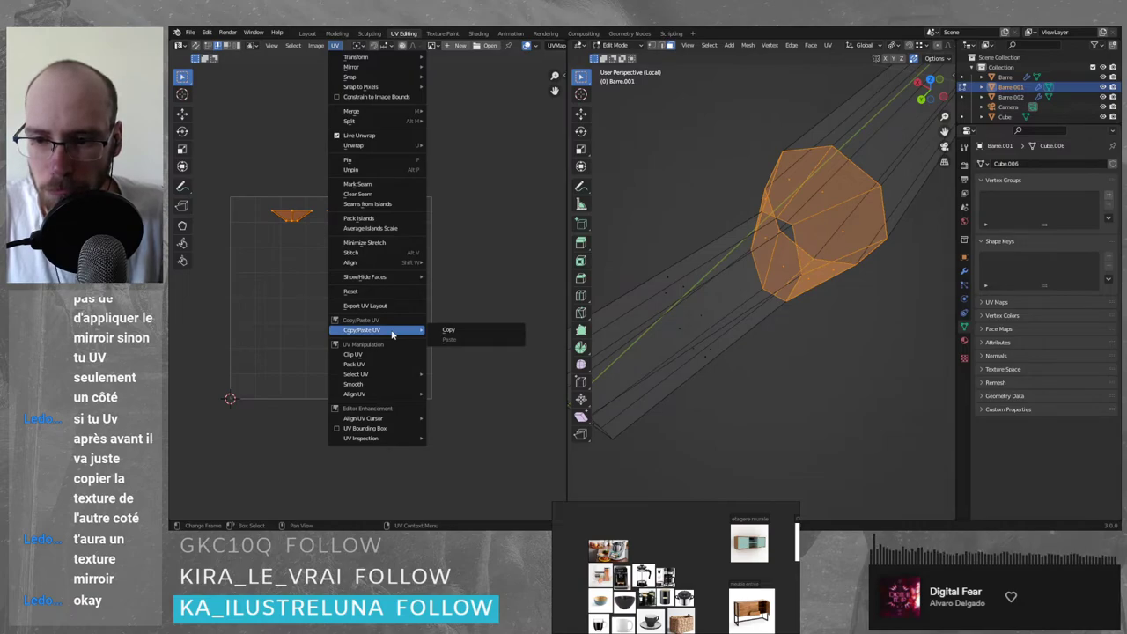
click(482, 254)
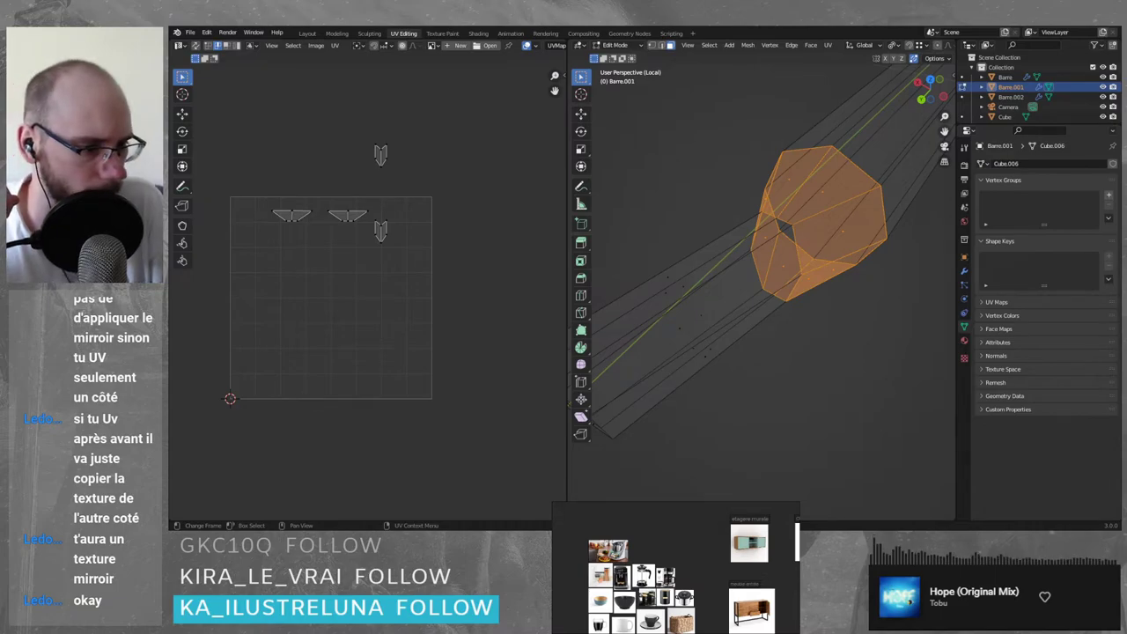
- Switch to the YouTube video on UV unwrapping subdivision surfaces, show it full screen and set its quality to 1080p
key(alt+Tab)
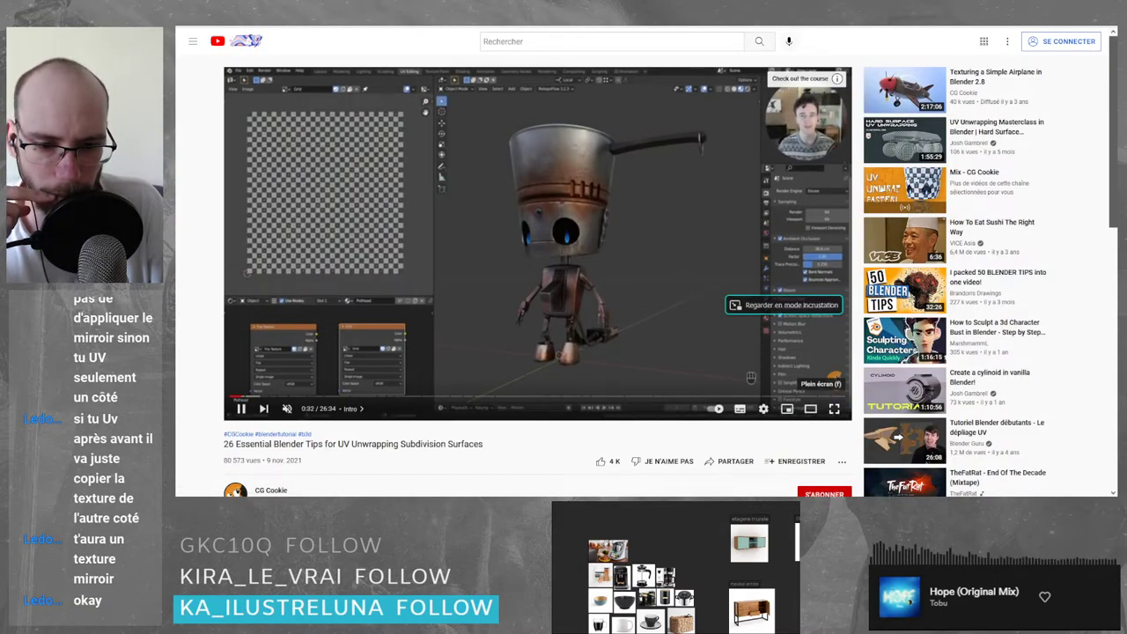
click(837, 410)
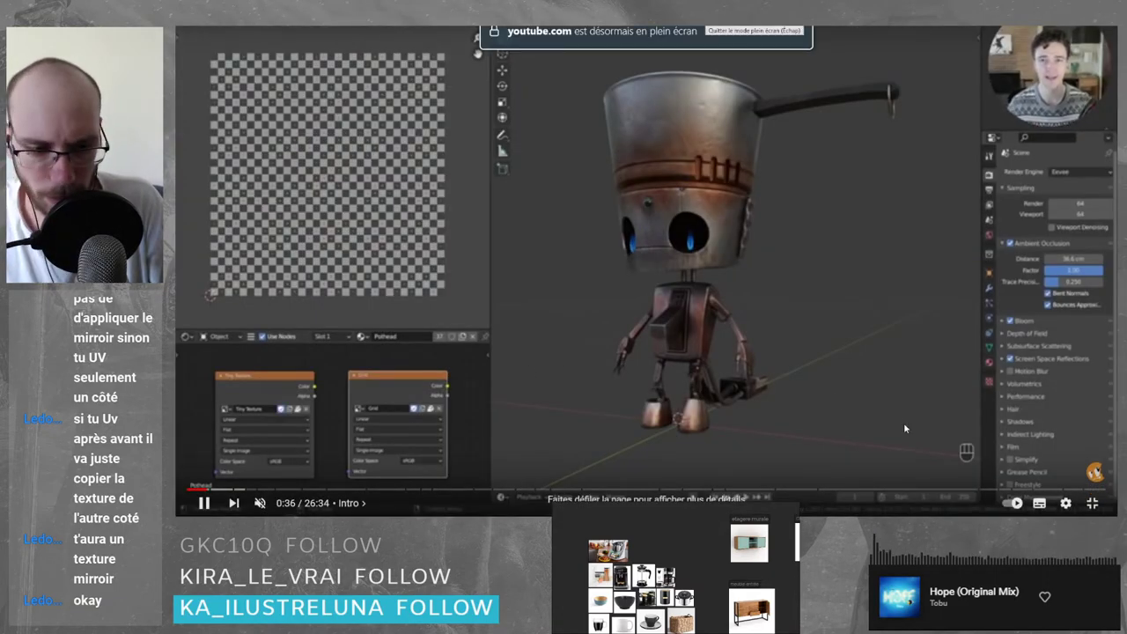
click(1066, 503)
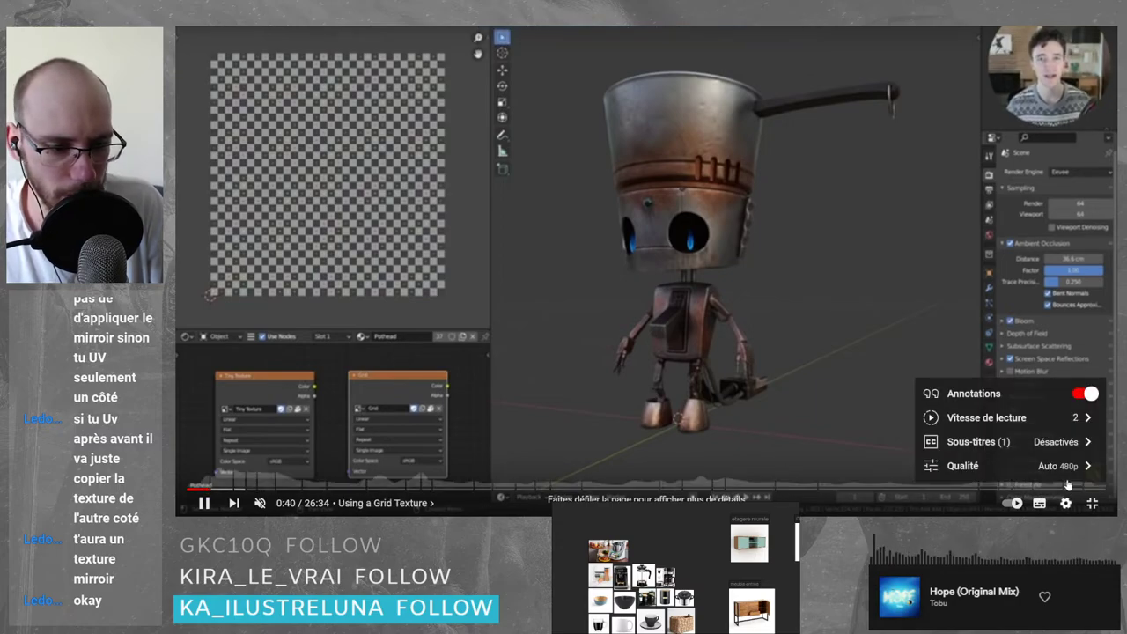
click(1053, 463)
click(1030, 321)
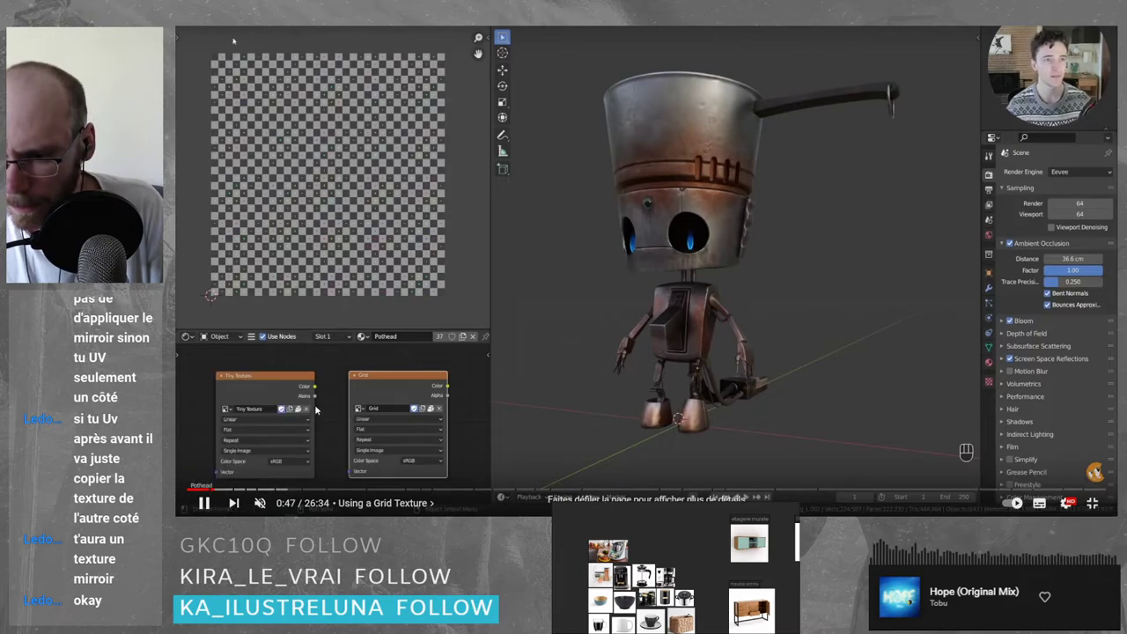
- Review how the tutorial creates a grid texture and displays it on the model, skipping within that chapter
key(Right)
key(Right)
key(Right)
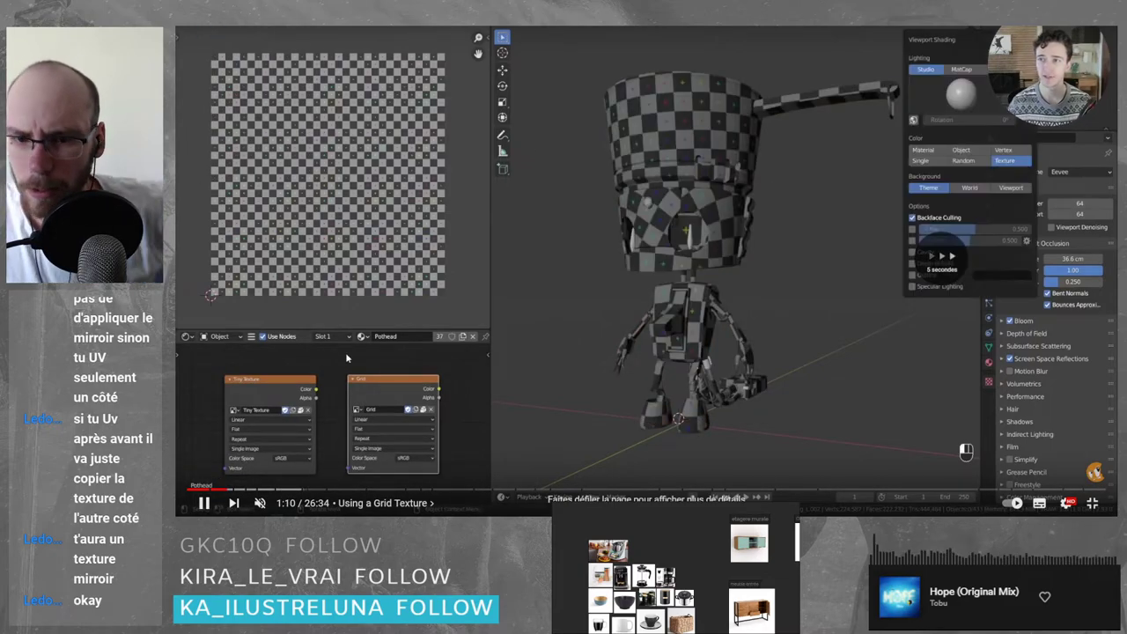
key(Left)
key(Left)
key(Left)
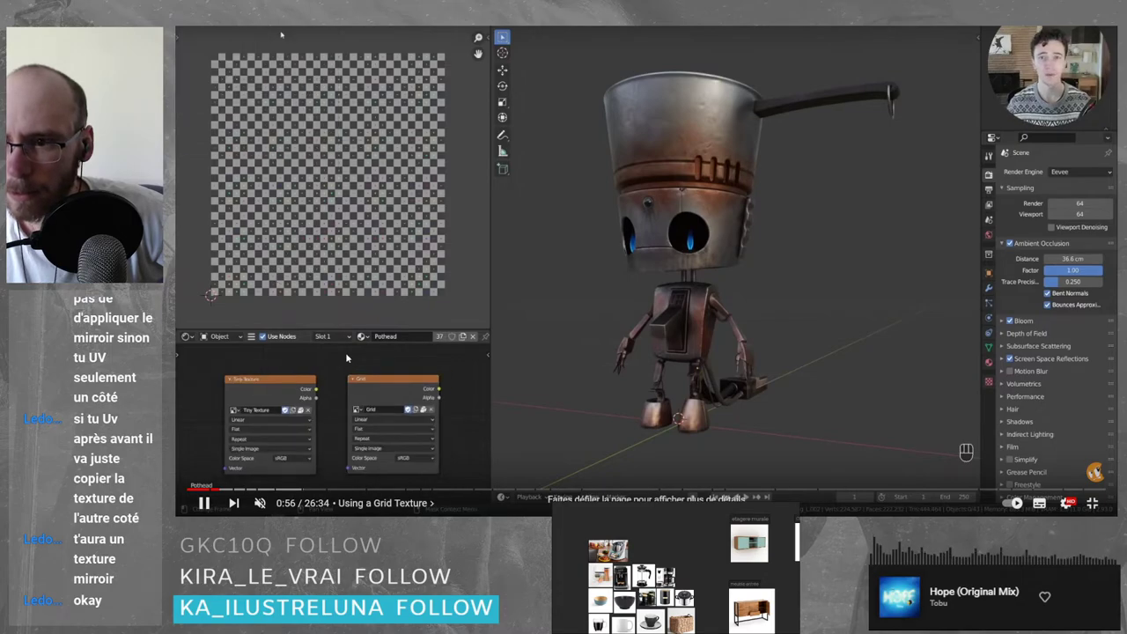
key(Left)
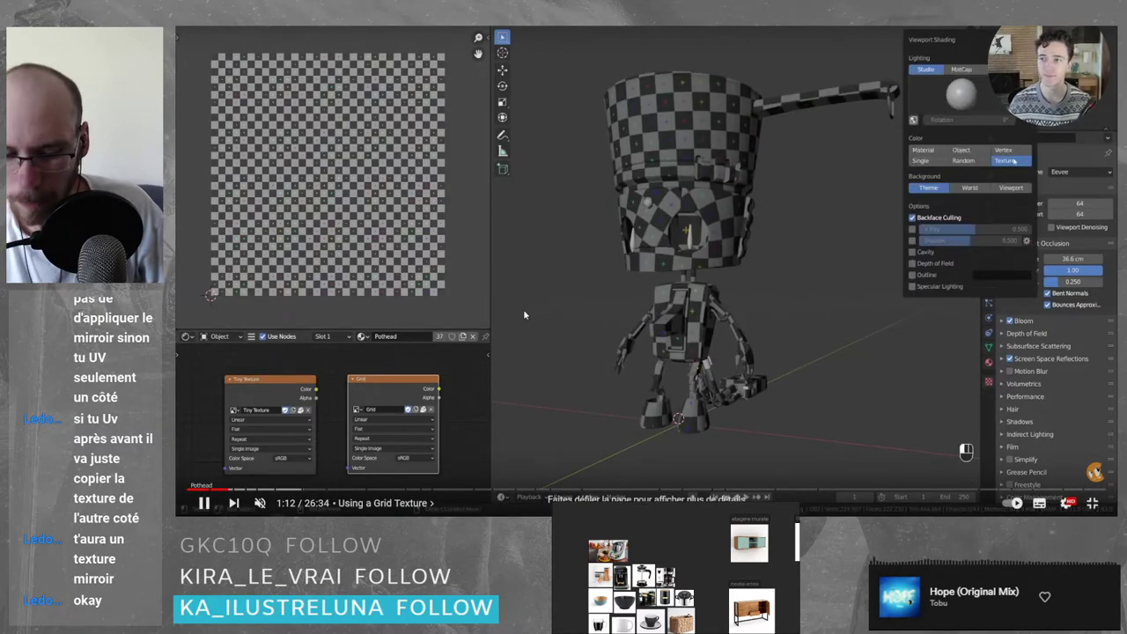
- Skip ahead in the tutorial to examine how the UVs are reset and seams are marked on the pot
key(Right)
key(Right)
key(Right)
key(Right)
key(Right)
key(Right)
key(Left)
key(Left)
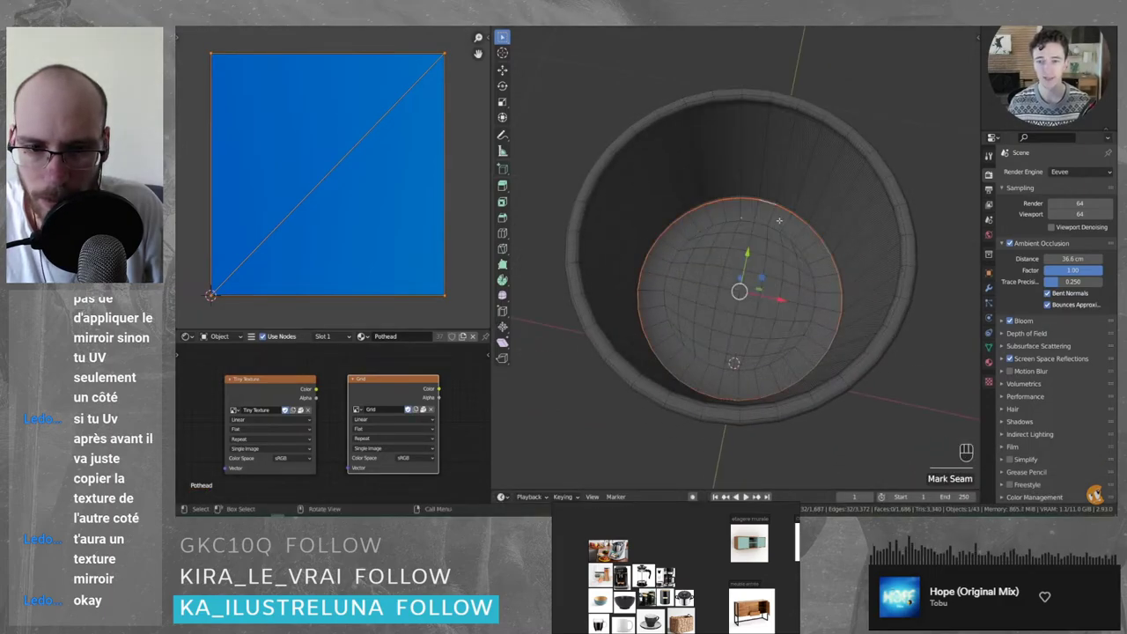
- Study the tutorial's Live Unwrap chapter and the start of Edge Tagging, replaying the unwrapped pot passage
key(Right)
key(Right)
key(Right)
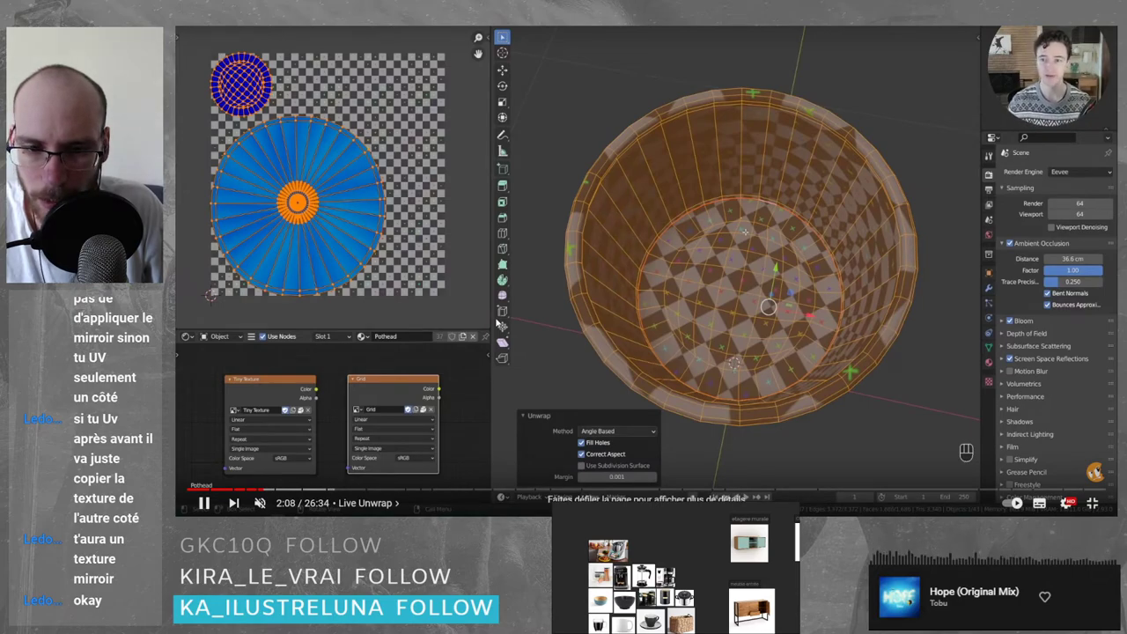
key(Right)
key(Left)
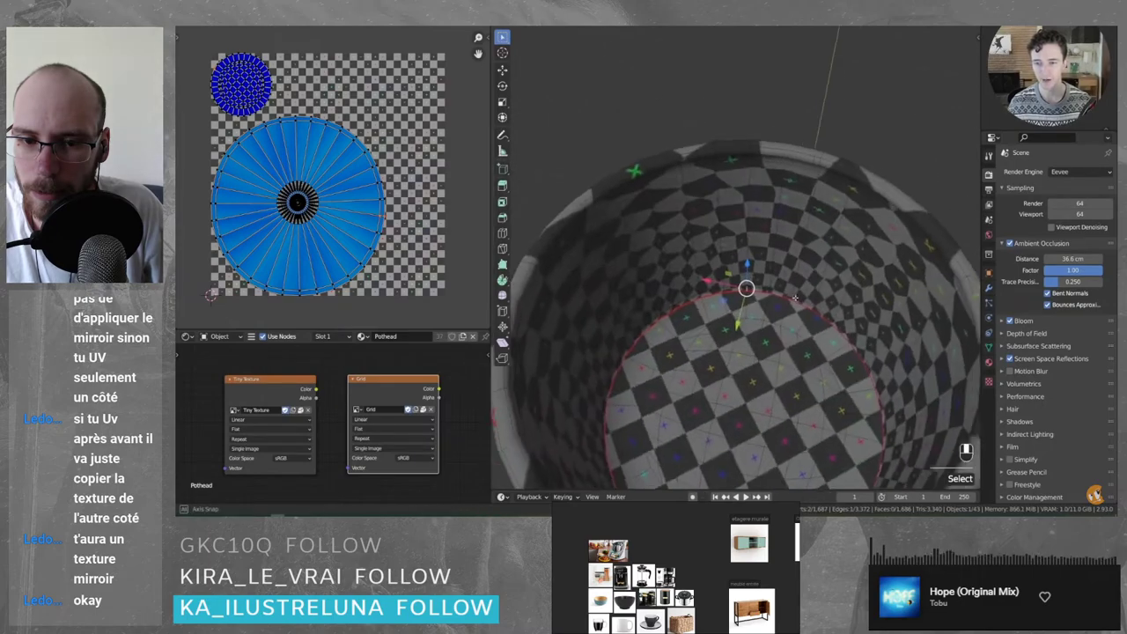
key(Right)
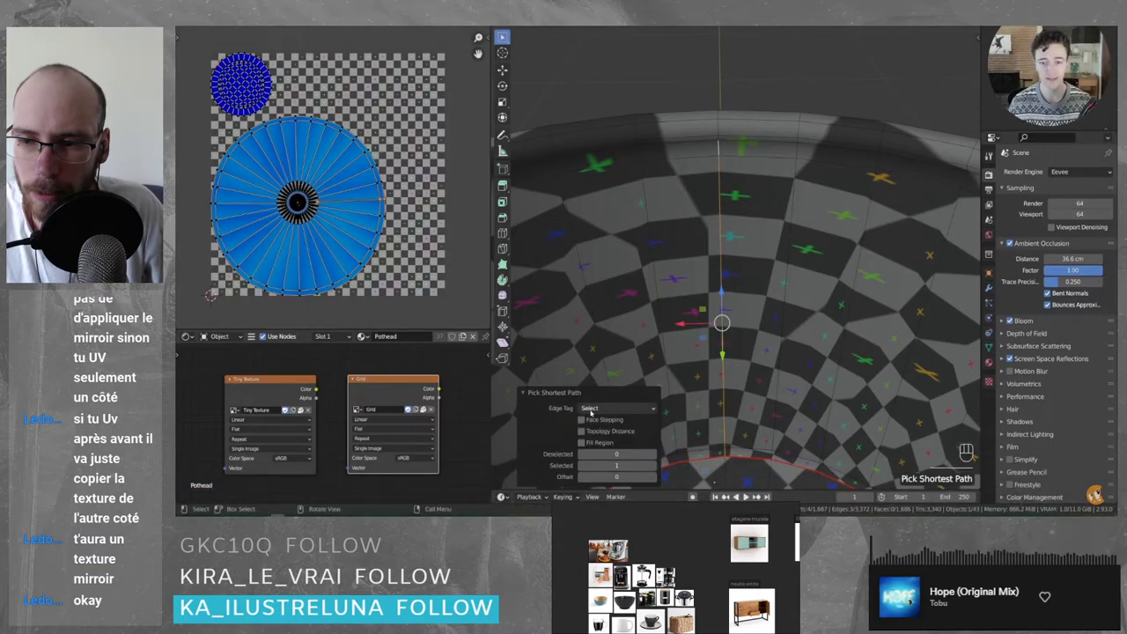
key(Left)
key(Left)
key(Left)
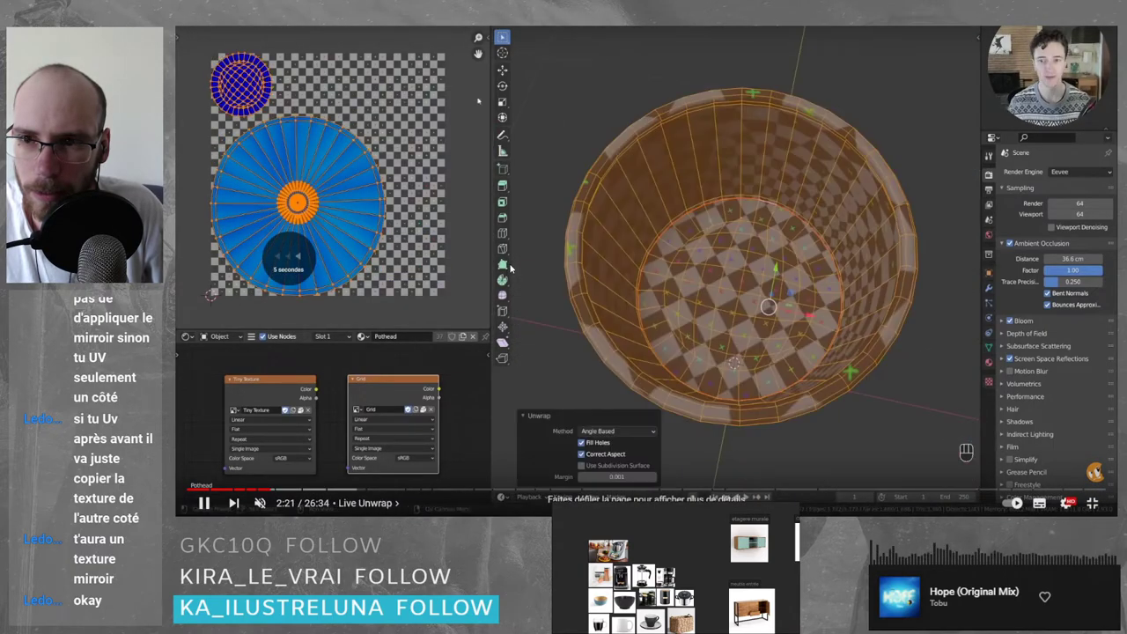
key(Right)
- Set the tutorial video's playback speed to 1.25 while keeping it full screen
key(Escape)
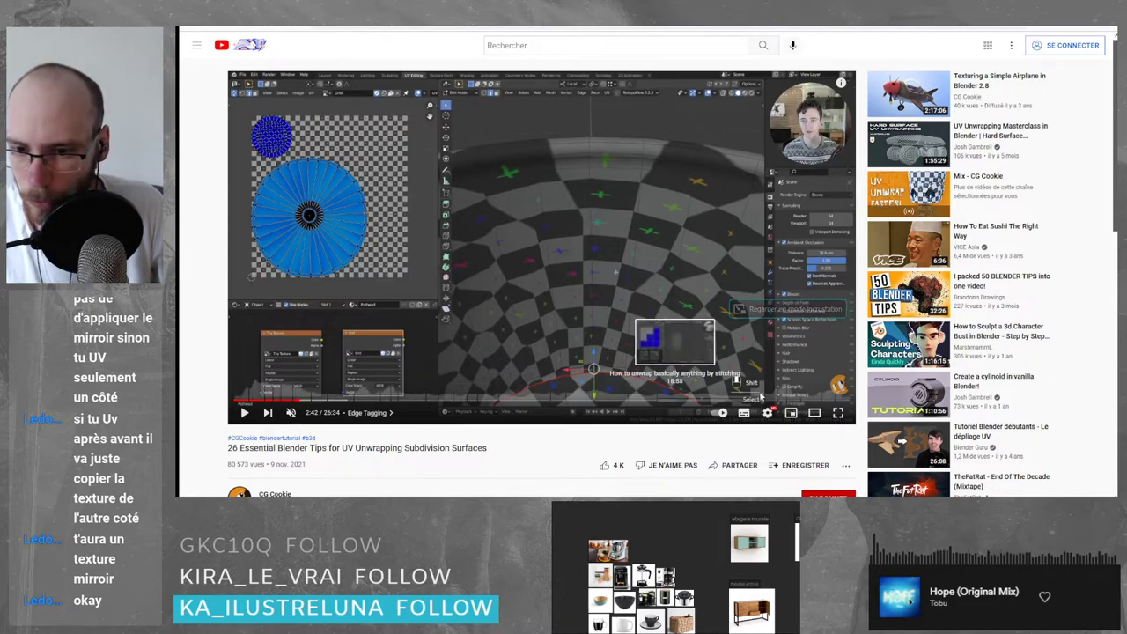
click(837, 413)
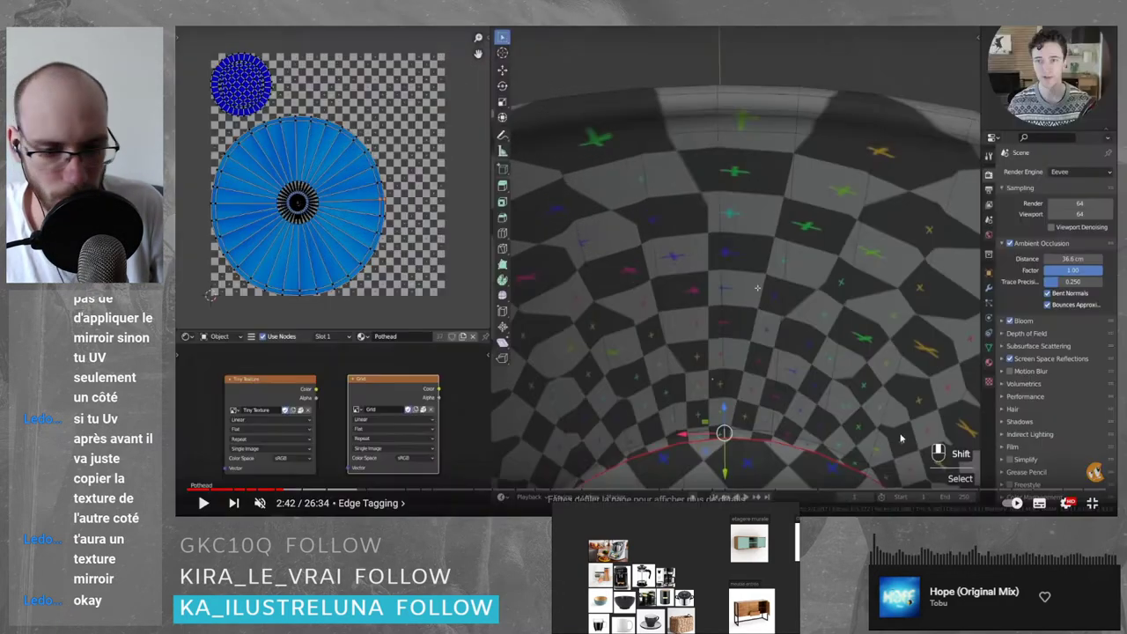
click(1064, 503)
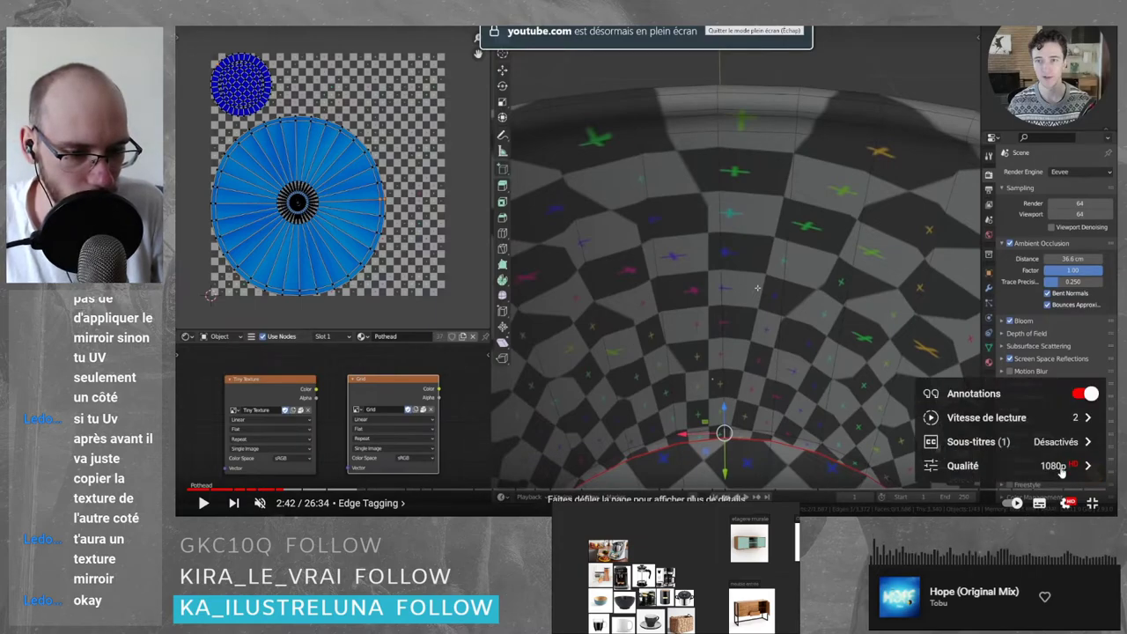
click(1050, 422)
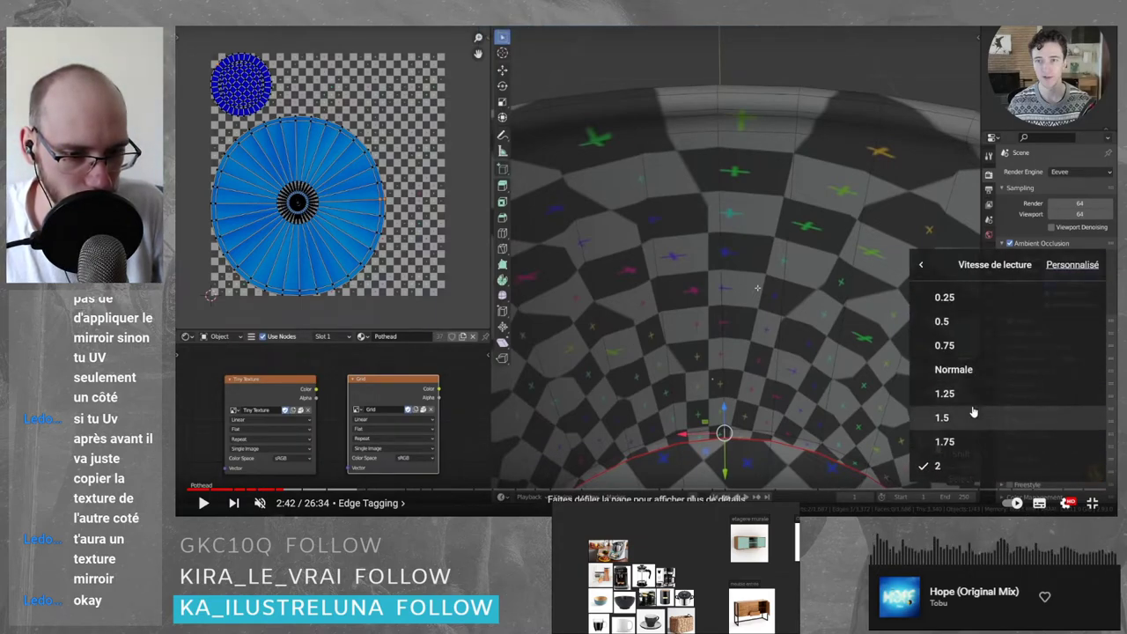
click(944, 394)
- Go back to the start of the tutorial and review the introduction and the grid texture chapter again
click(194, 489)
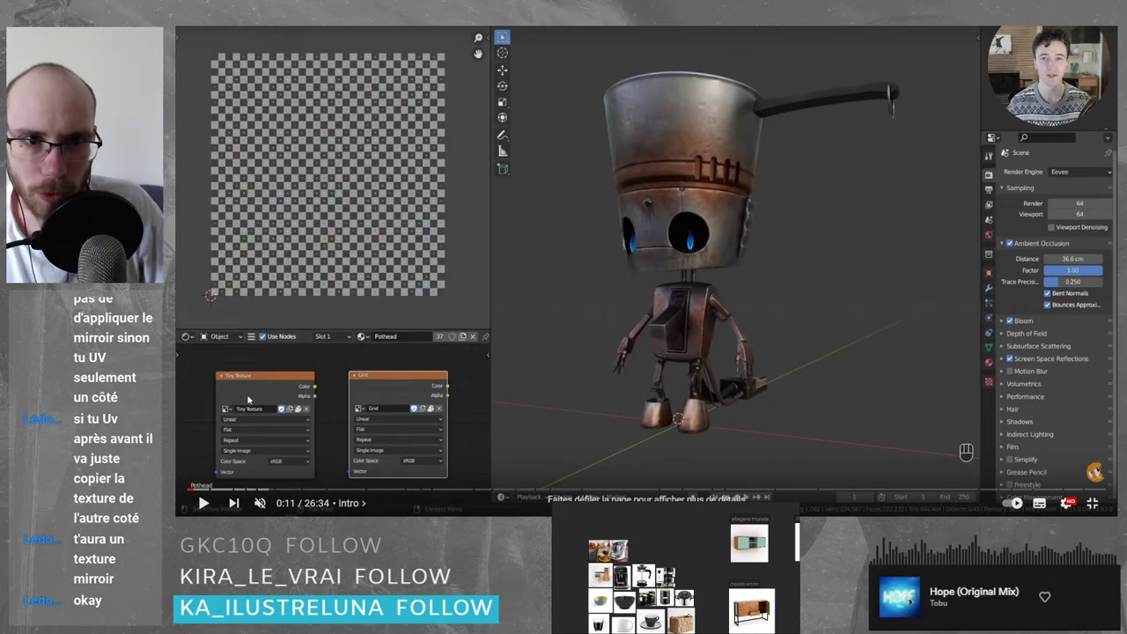
key(Right)
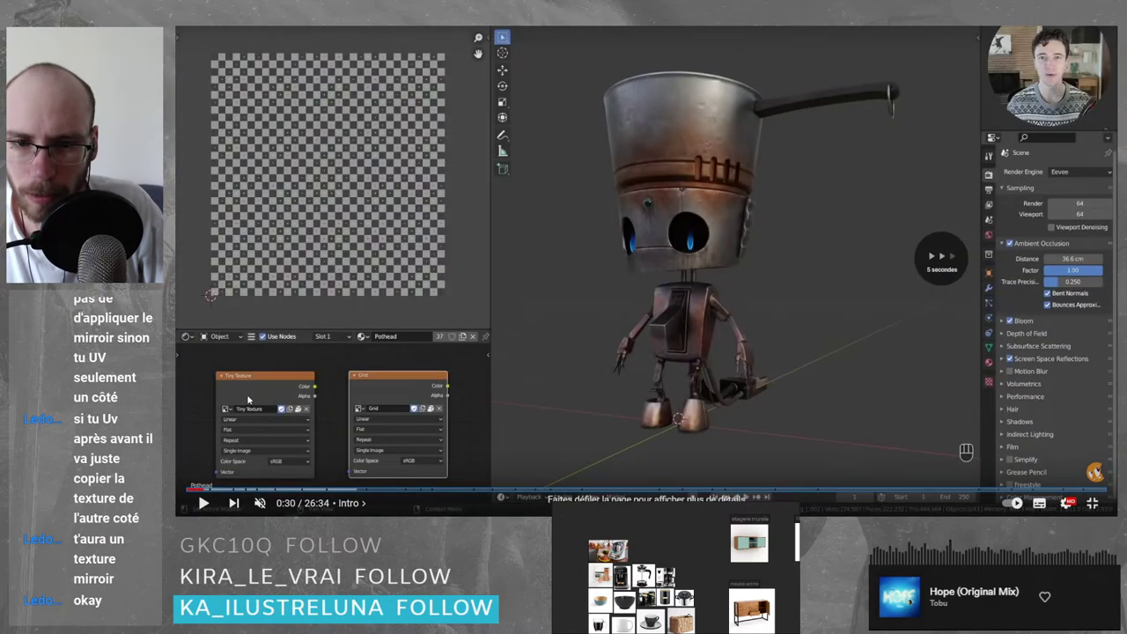
key(Right)
key(Right)
key(Right)
key(Right)
key(Right)
key(Right)
key(Left)
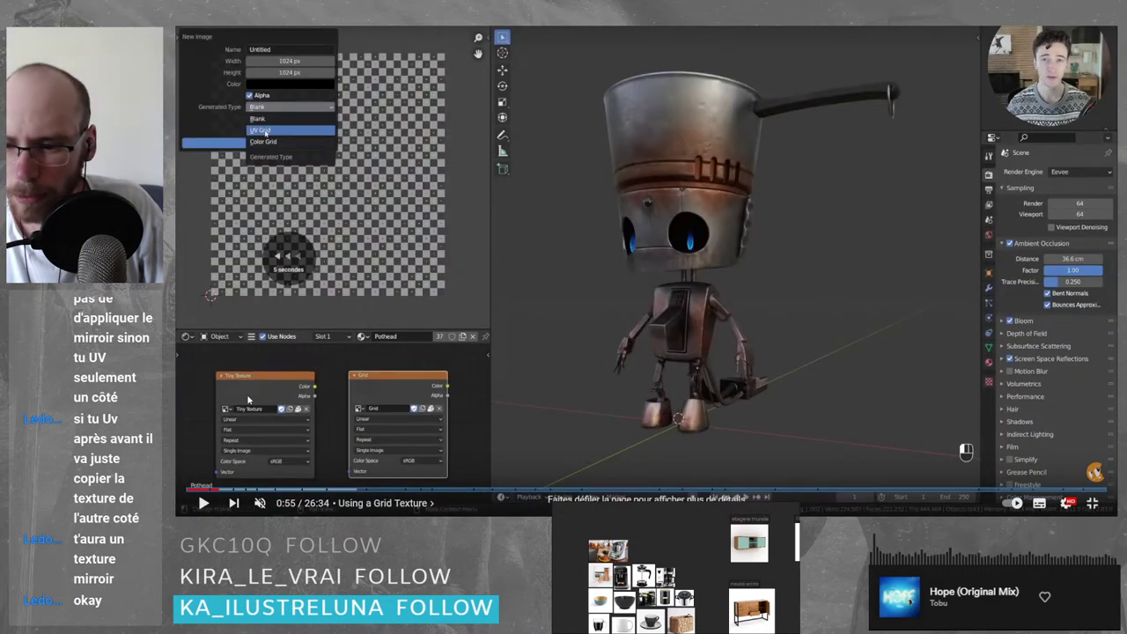
key(Right)
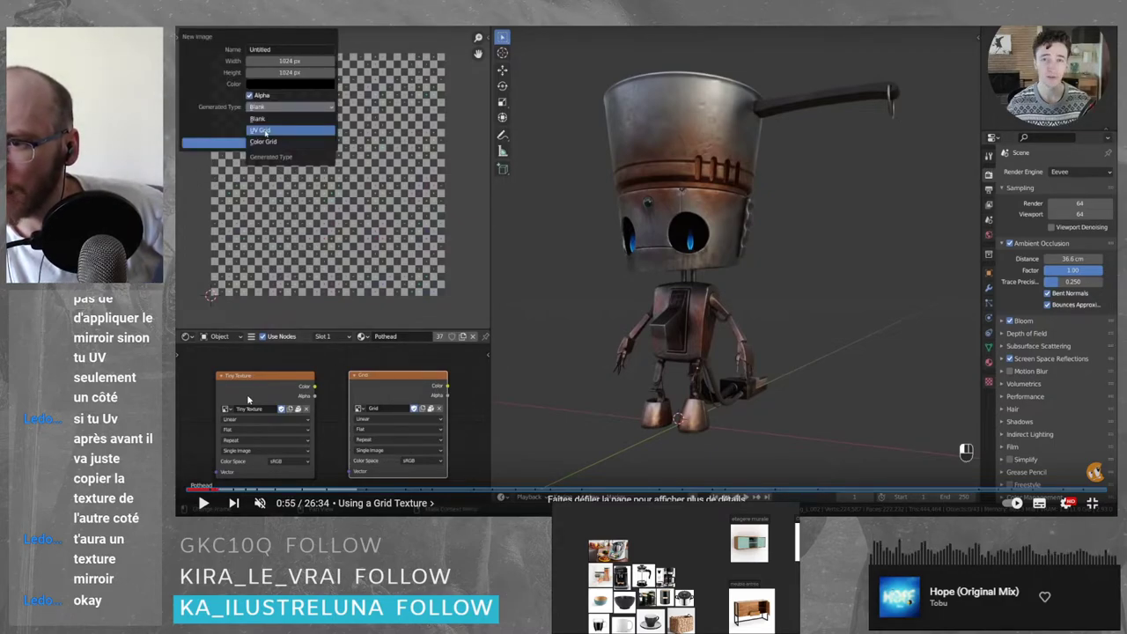
key(Right)
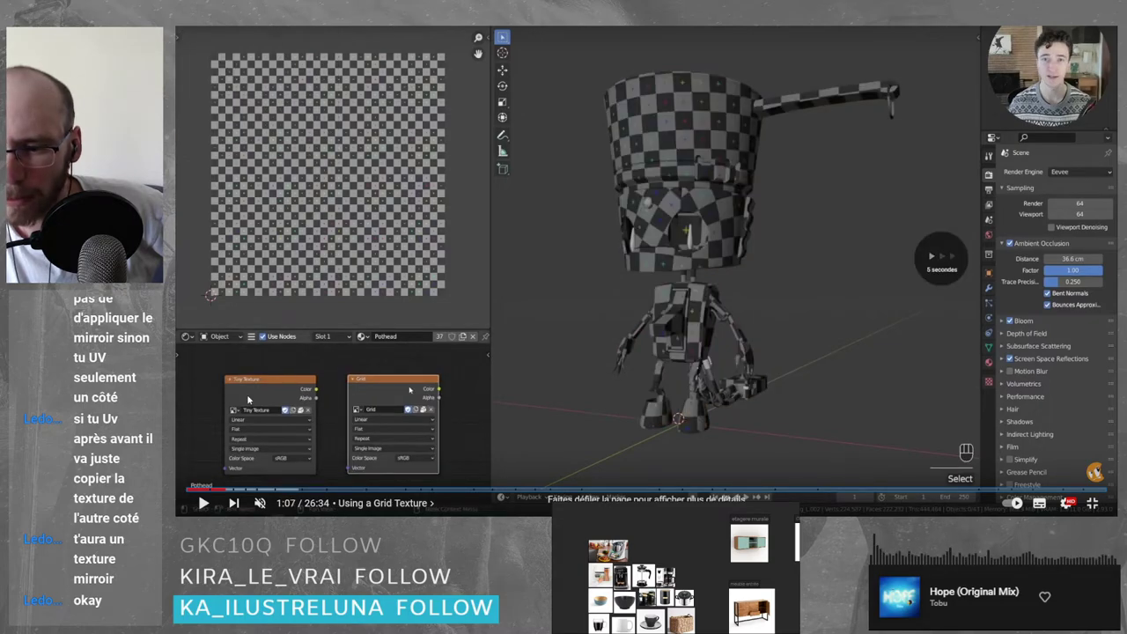
- Skip ahead to the tutorial's Resetting UVs chapter and switch back to Blender
key(Right)
key(Right)
key(Right)
key(Right)
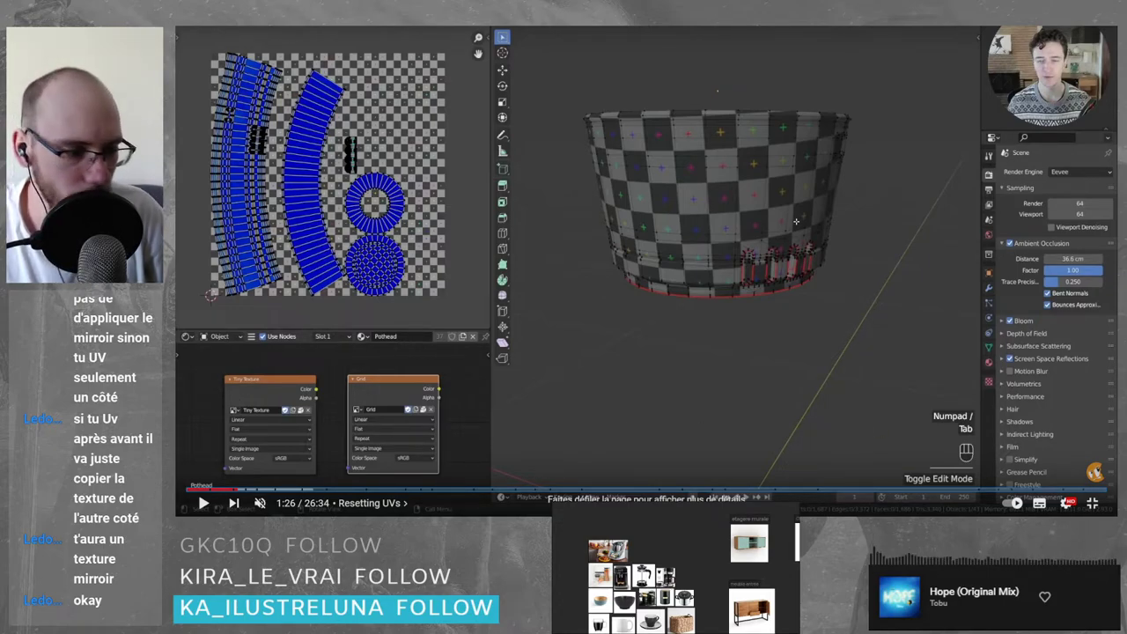
key(alt+Tab)
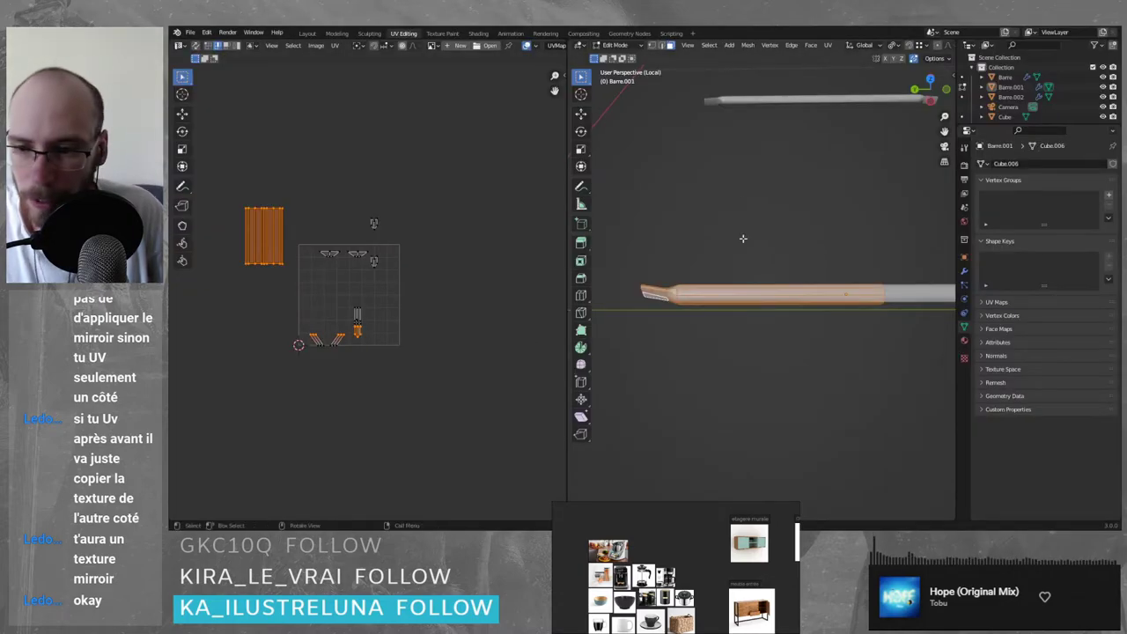
scroll(731, 203, down, 1)
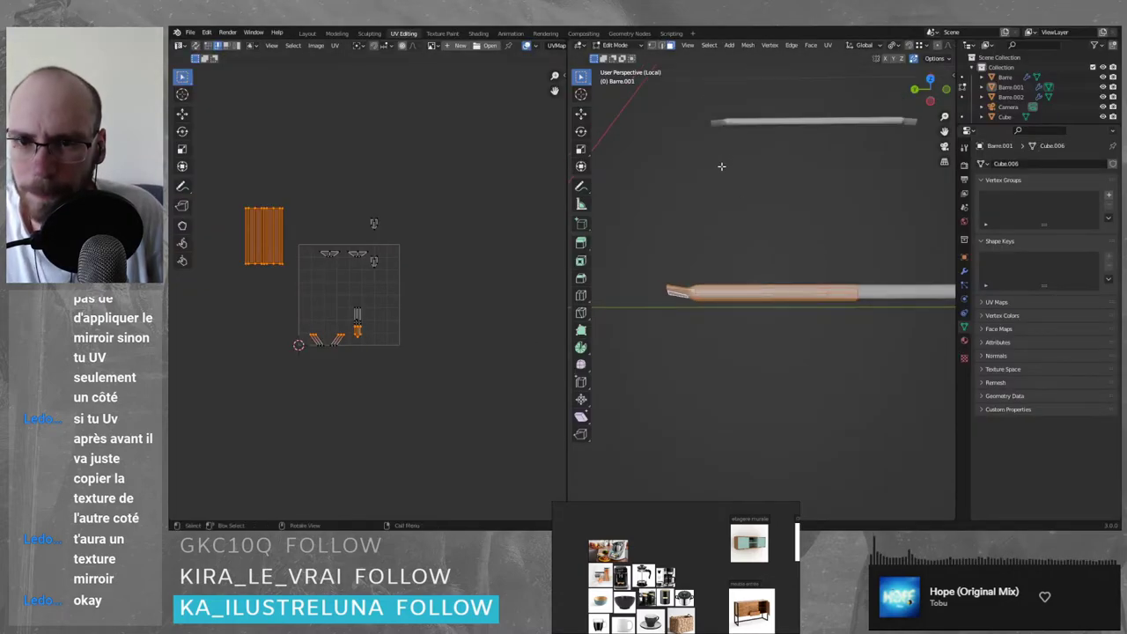
- Try displaying the Render Result image in the UV editor and unlink it
click(433, 45)
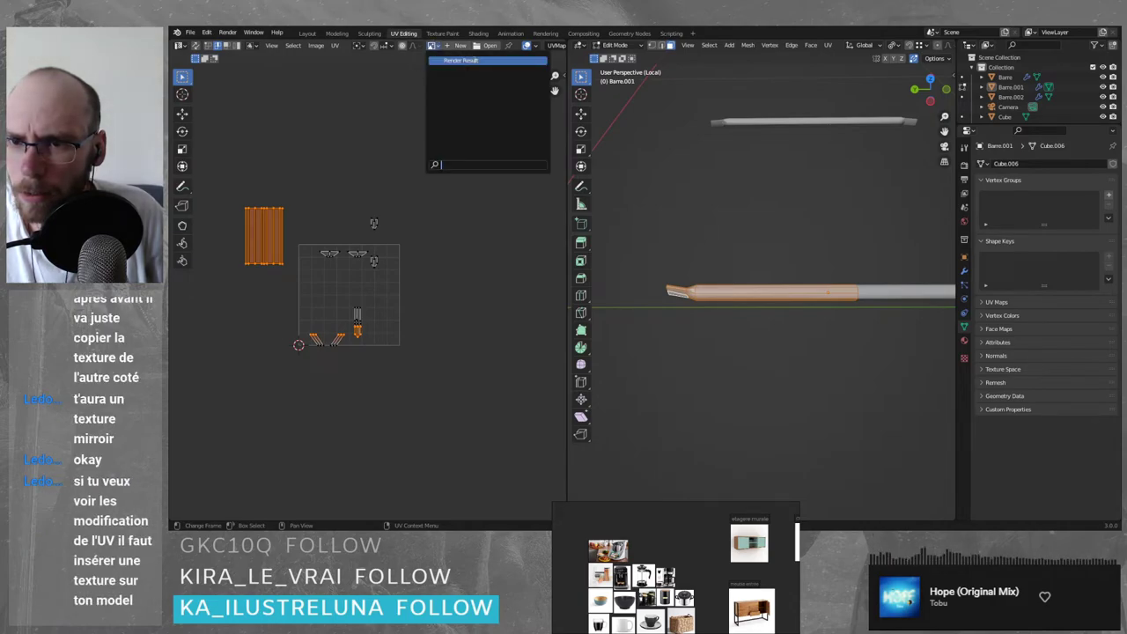
click(475, 62)
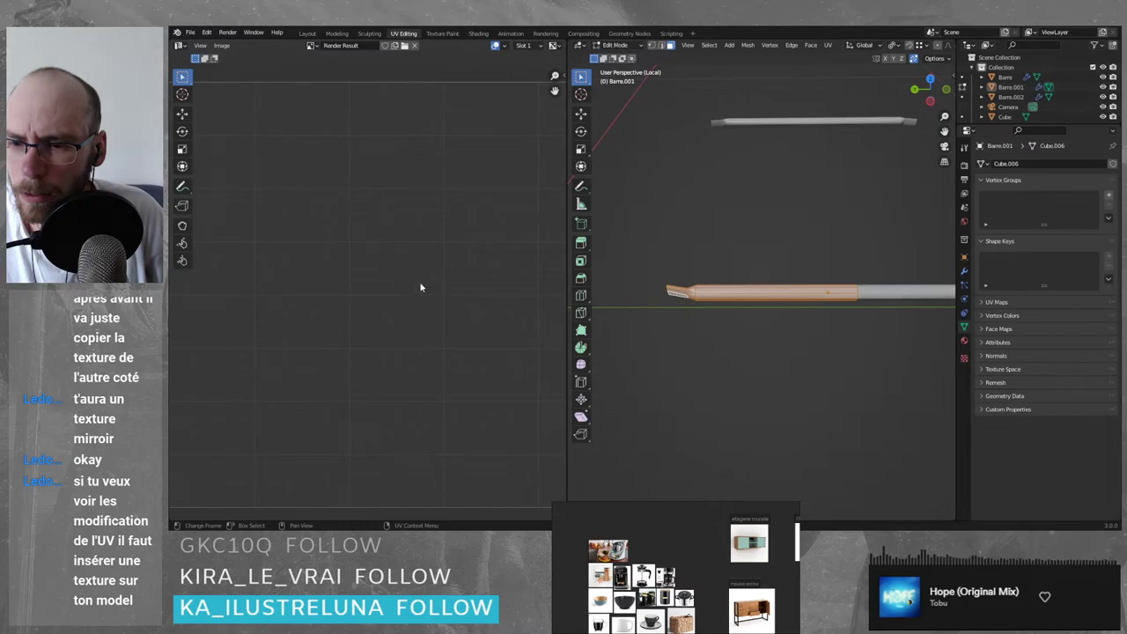
scroll(370, 310, up, 5)
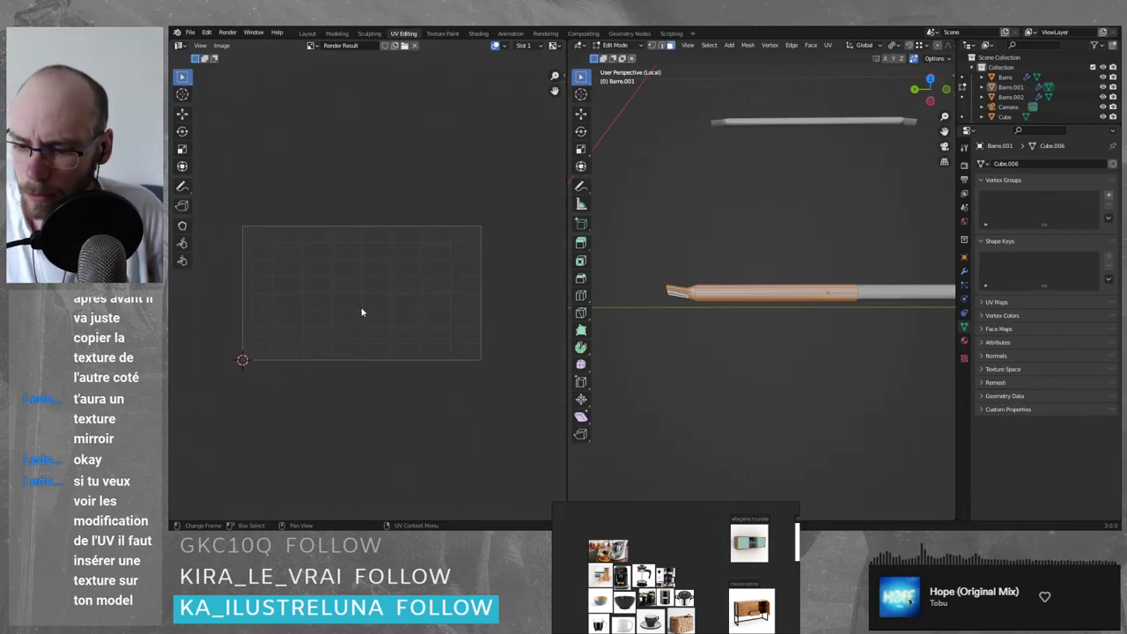
click(415, 45)
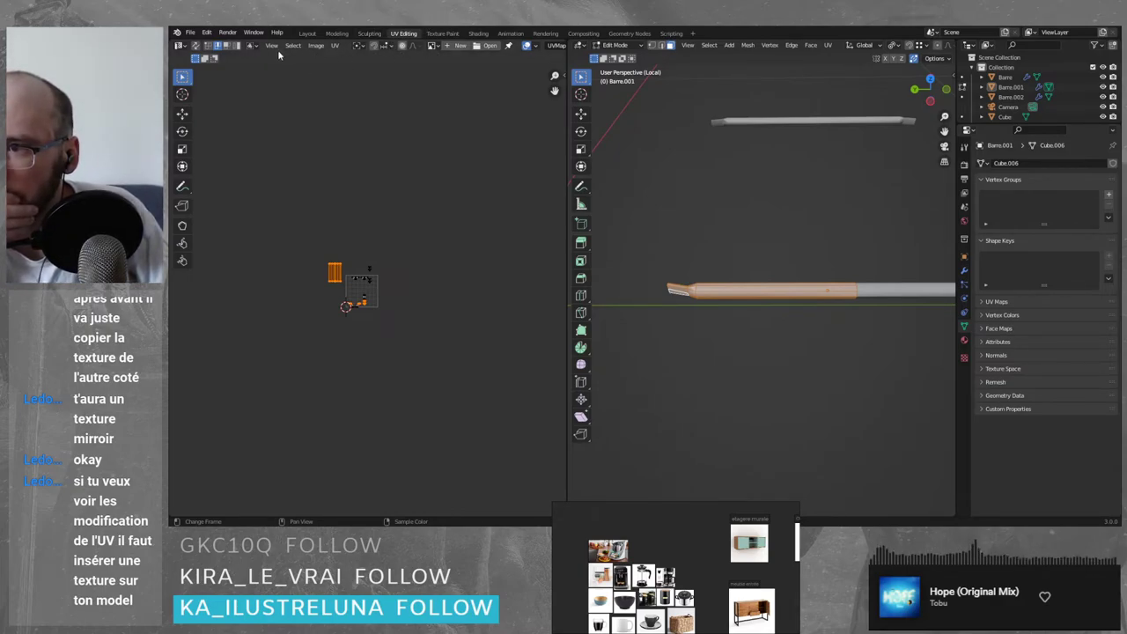
- Enable UV sync selection and pick individual bar and taper UV faces to compare them with the 3D model, leaving nothing selected
click(196, 47)
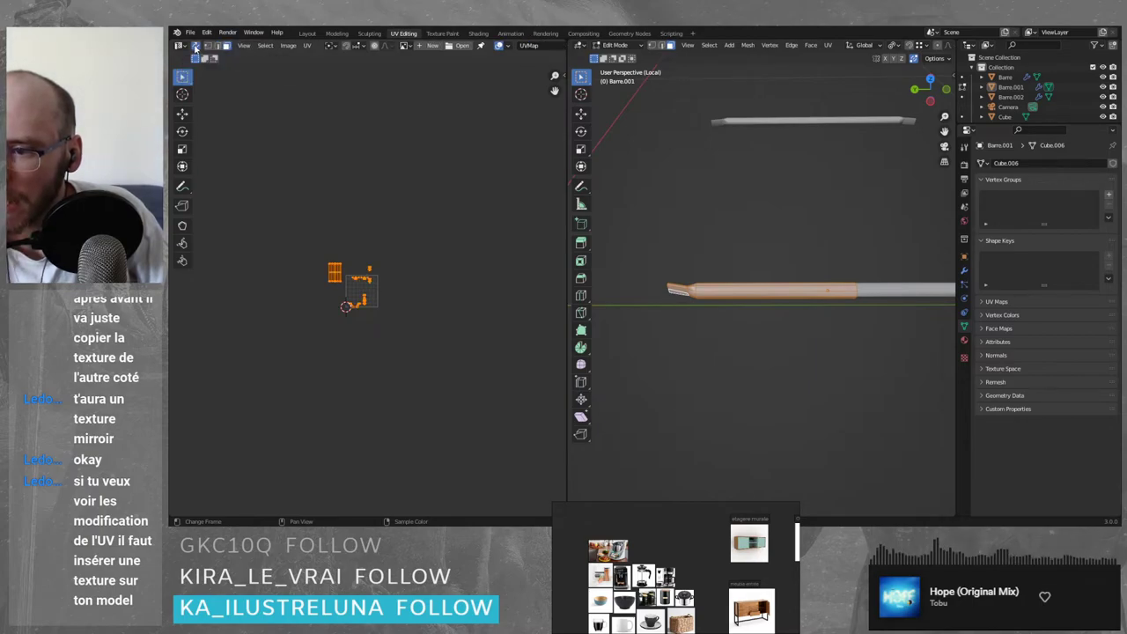
scroll(385, 285, up, 2)
click(425, 290)
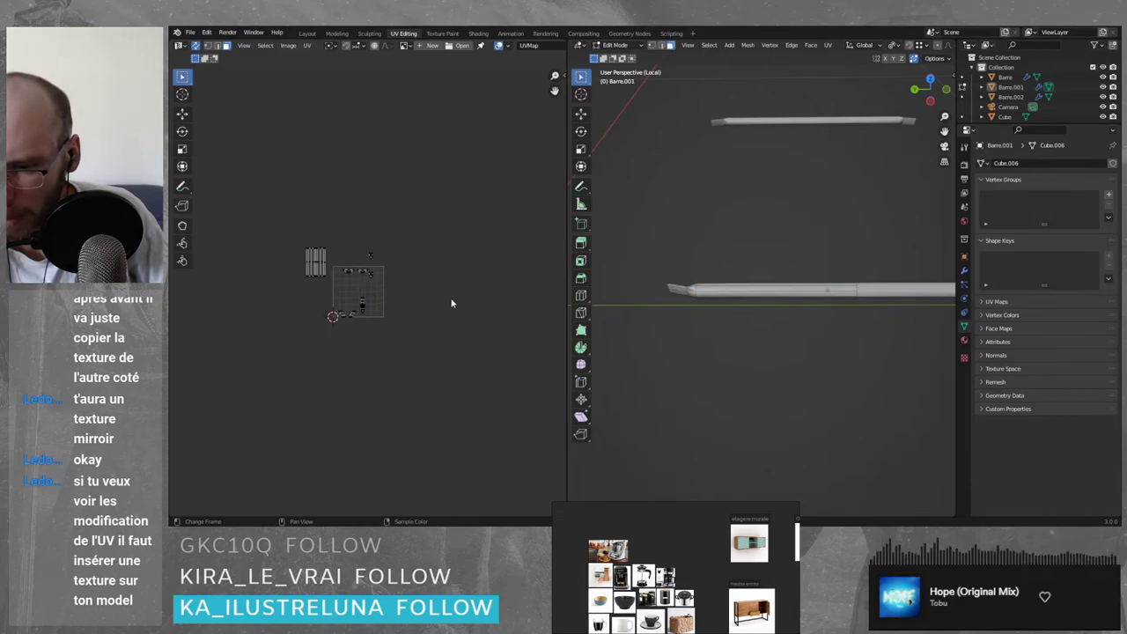
scroll(368, 289, up, 5)
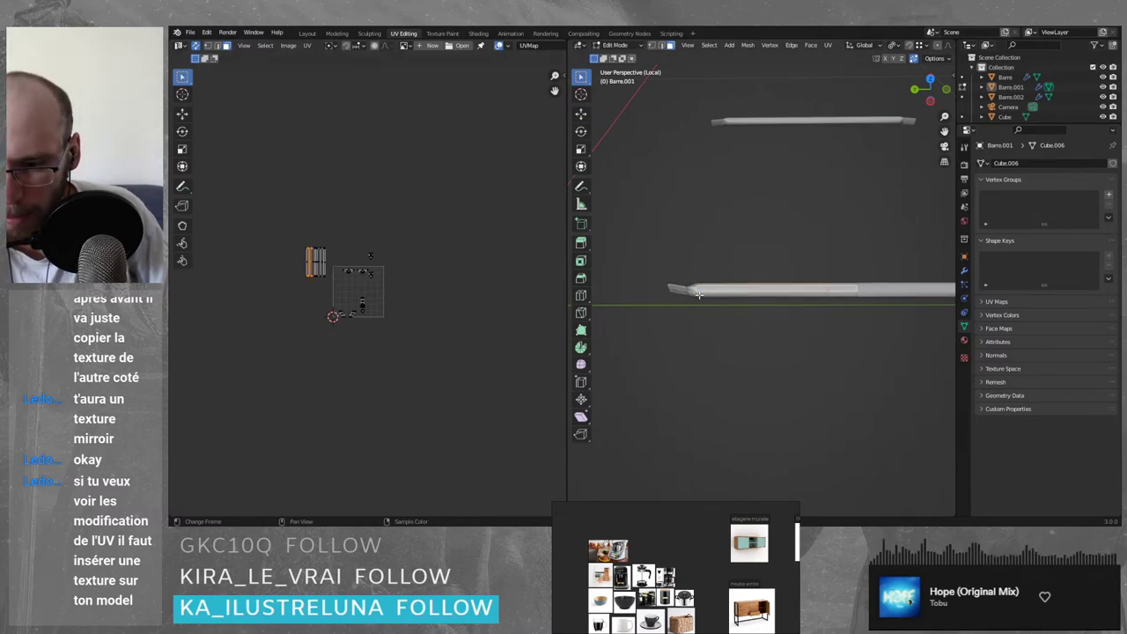
click(225, 208)
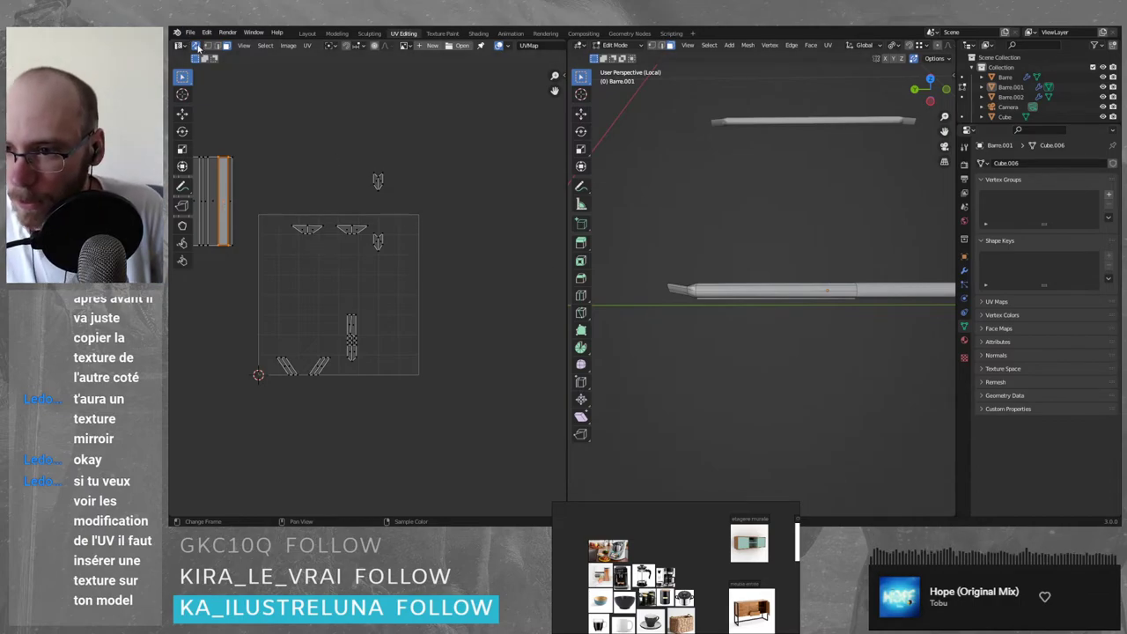
click(305, 233)
middle_drag(680, 307, 753, 330)
click(291, 134)
scroll(298, 141, down, 1)
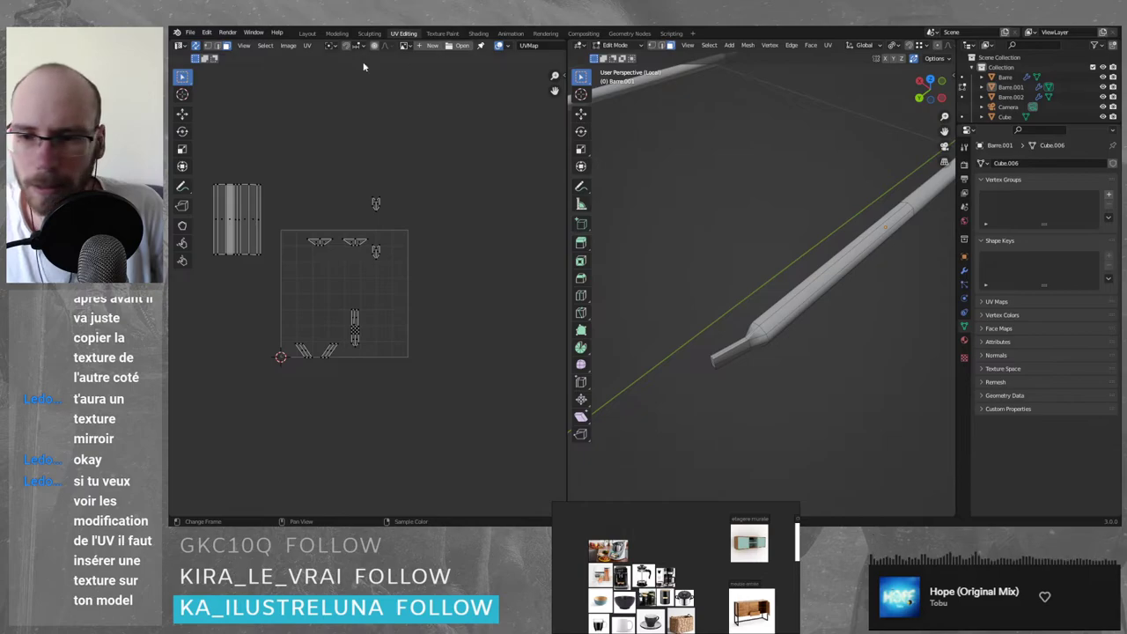
click(288, 45)
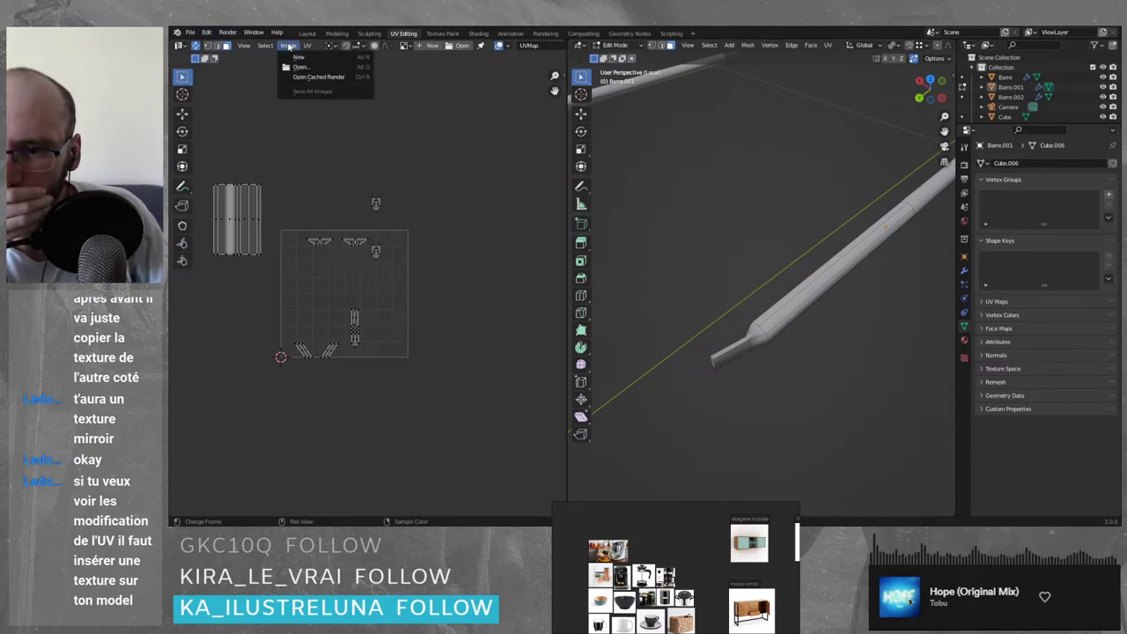
click(308, 46)
click(308, 45)
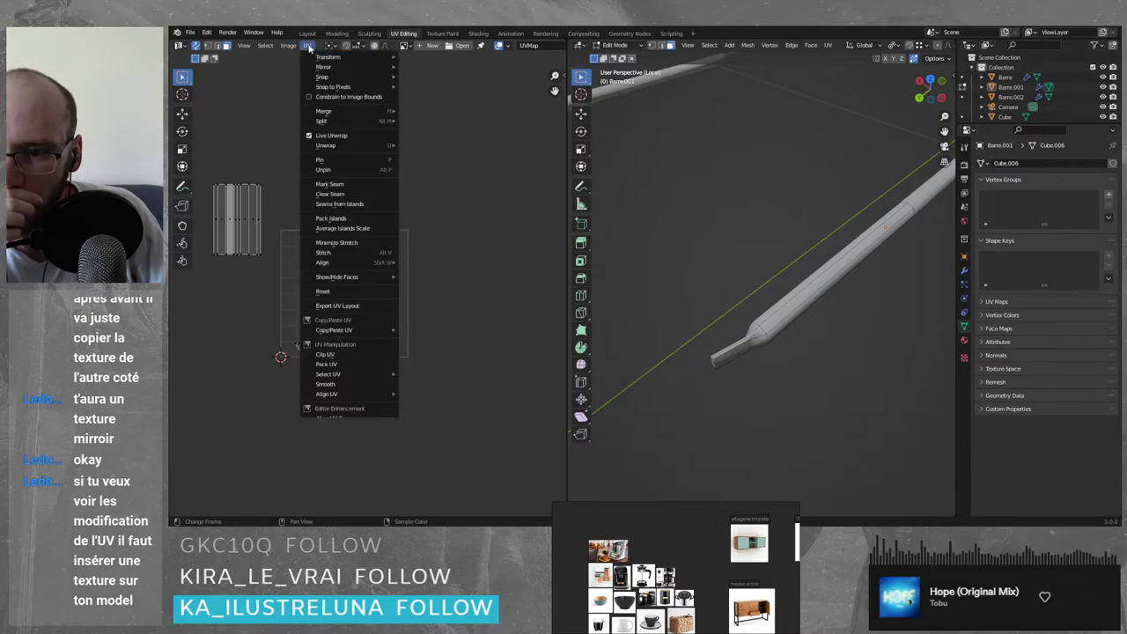
click(307, 46)
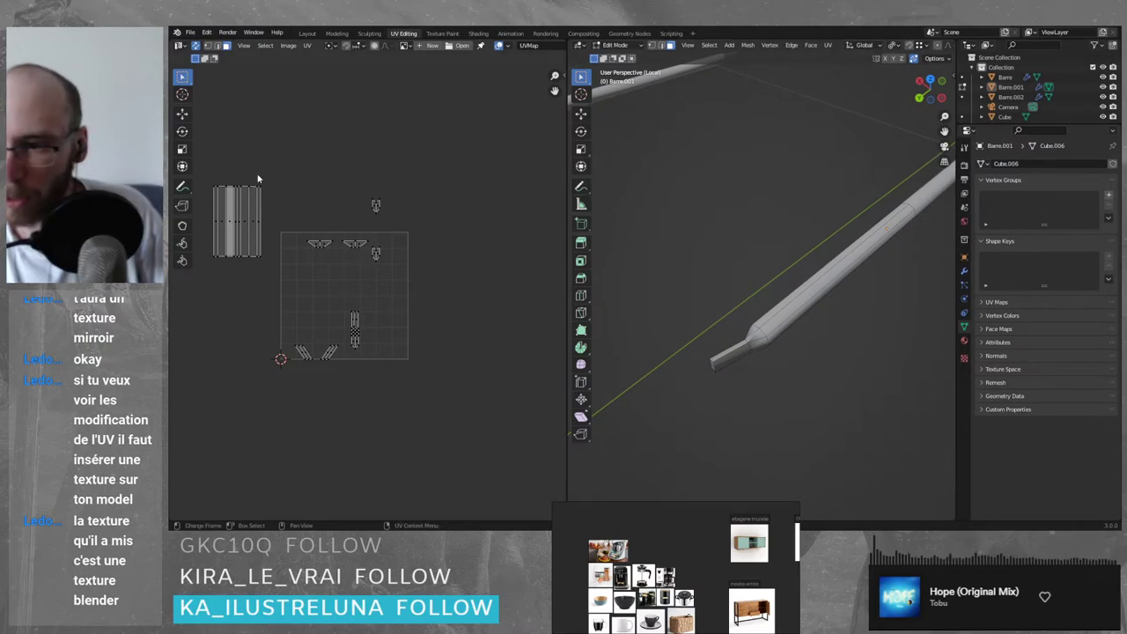
- Create a new 1024 × 1024 px image named Untitled in the UV editor with the UV Grid generated type
middle_drag(311, 222, 342, 183)
scroll(330, 220, up, 1)
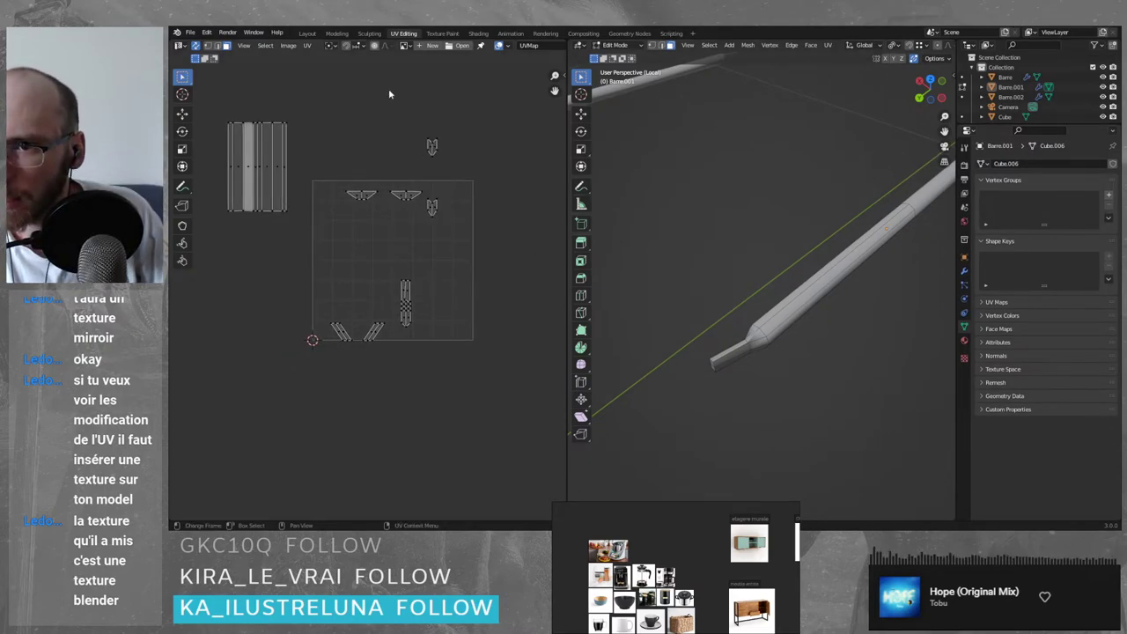
click(405, 45)
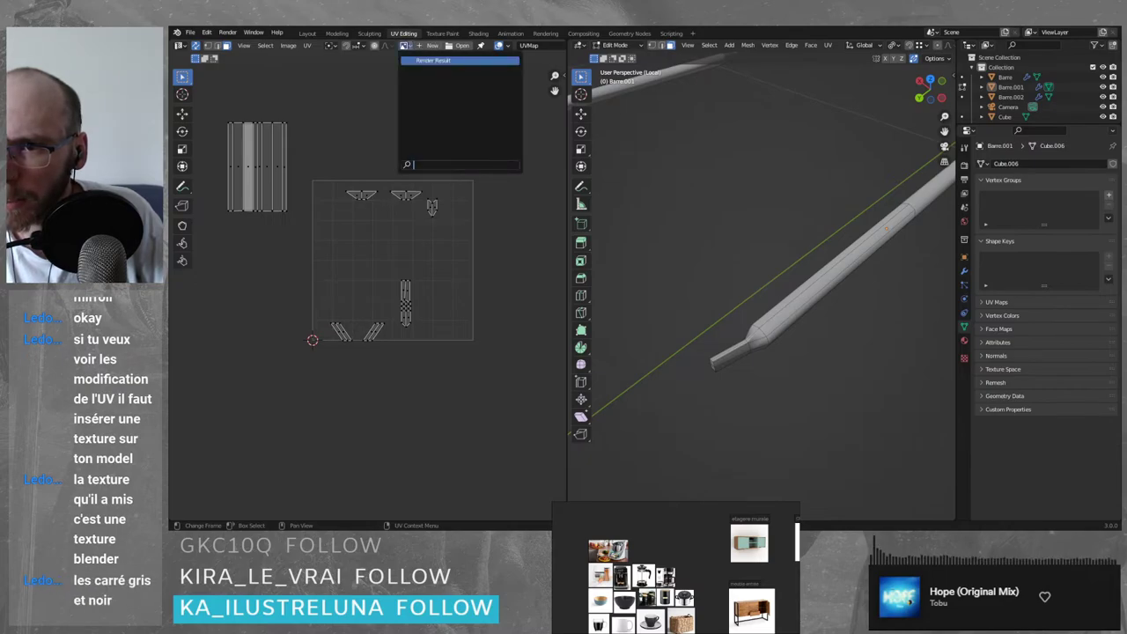
click(431, 45)
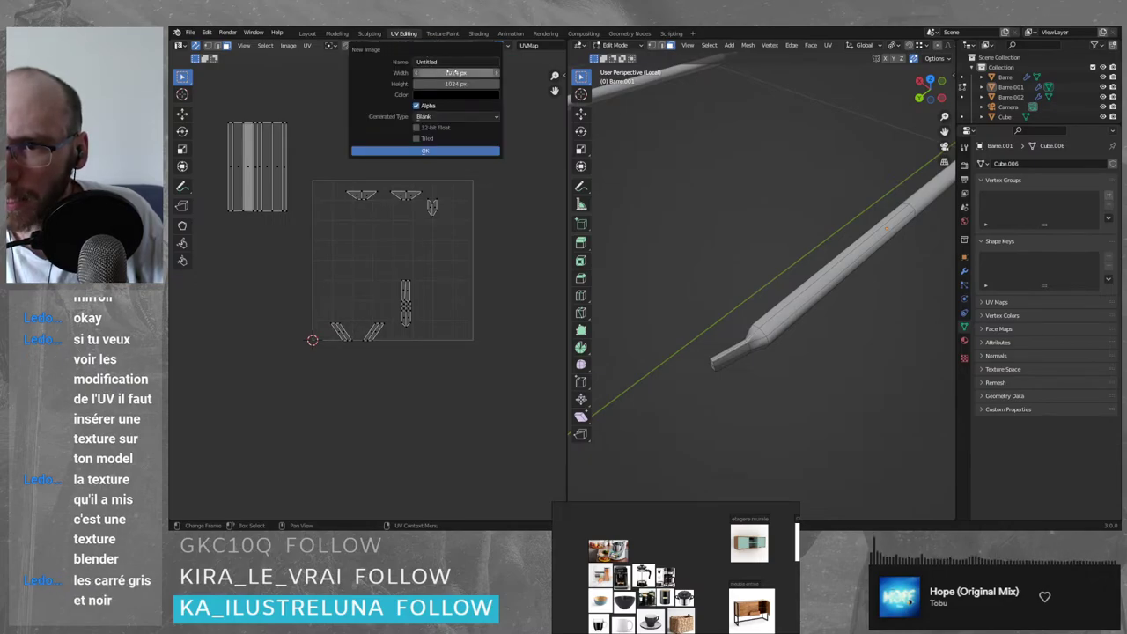
click(450, 116)
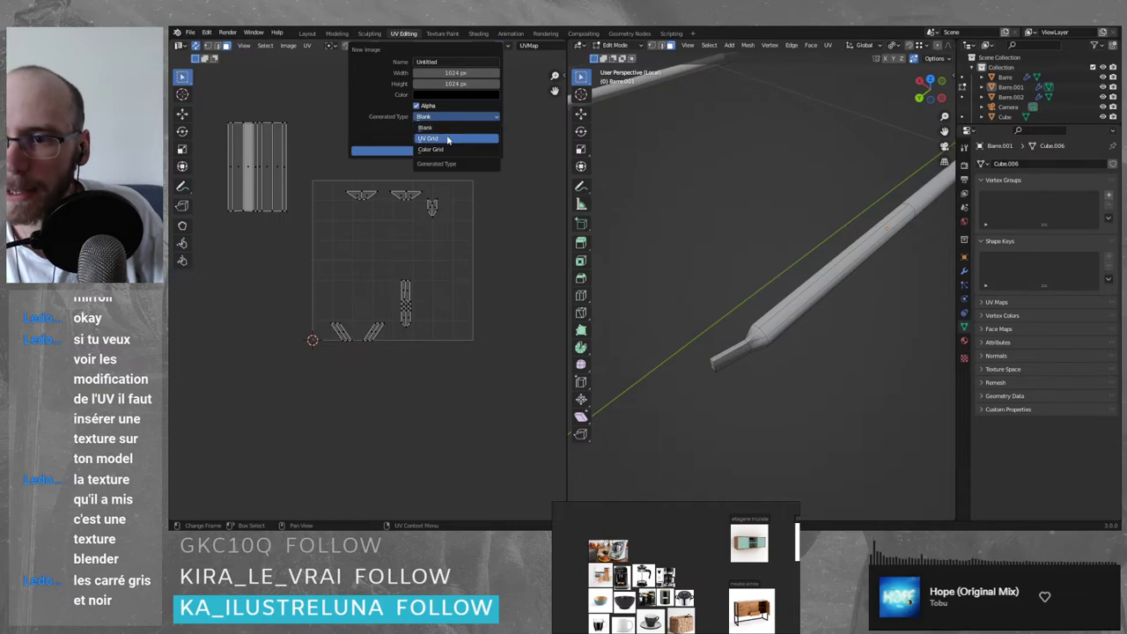
click(449, 134)
click(450, 117)
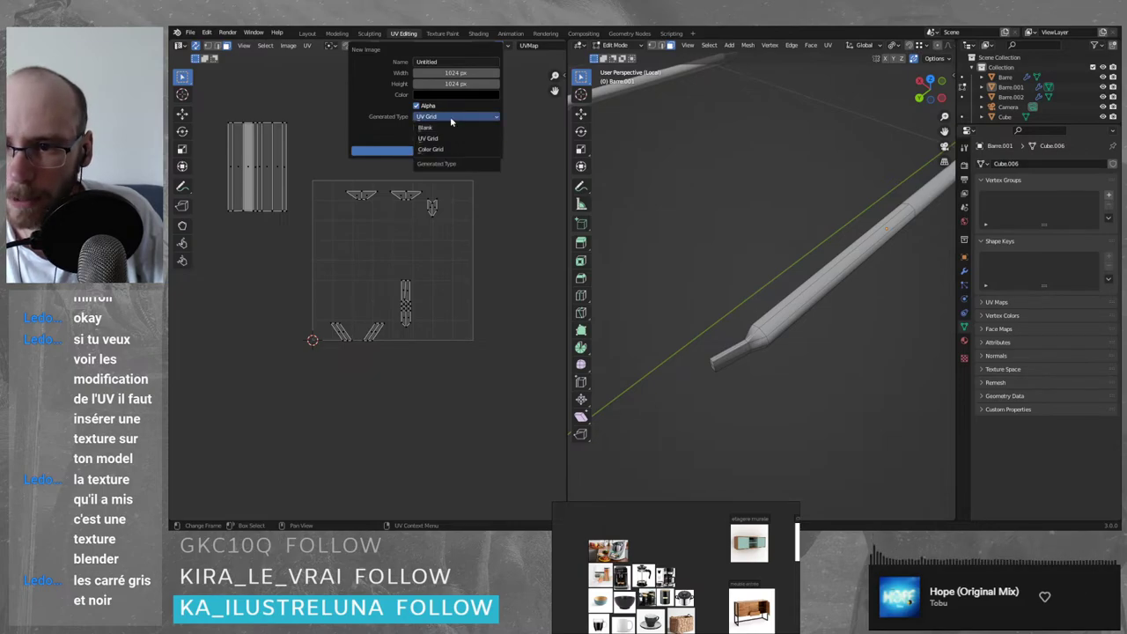
click(428, 138)
click(419, 151)
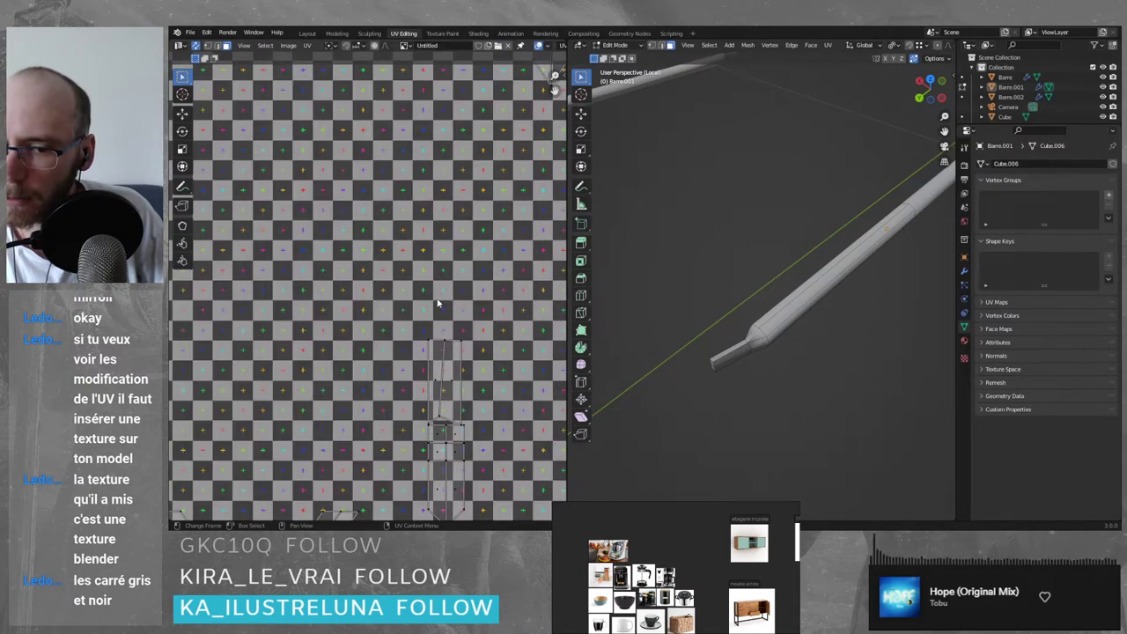
scroll(438, 304, down, 8)
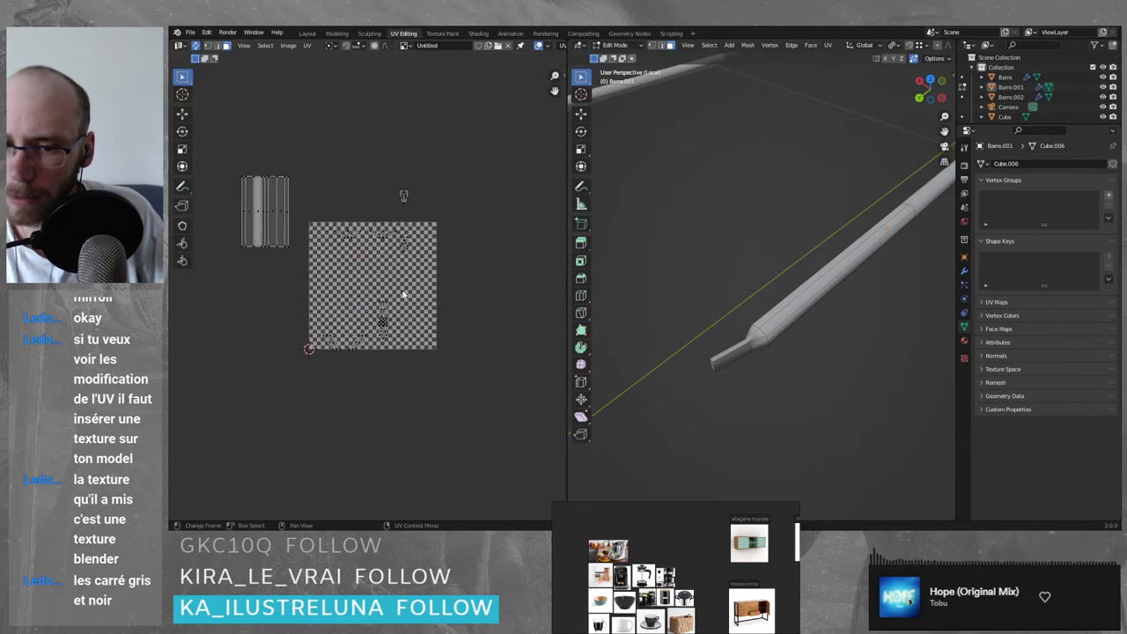
- Try viewing the bar in Texture Paint mode, then go through Object Mode back to Edit Mode
middle_drag(828, 309, 775, 261)
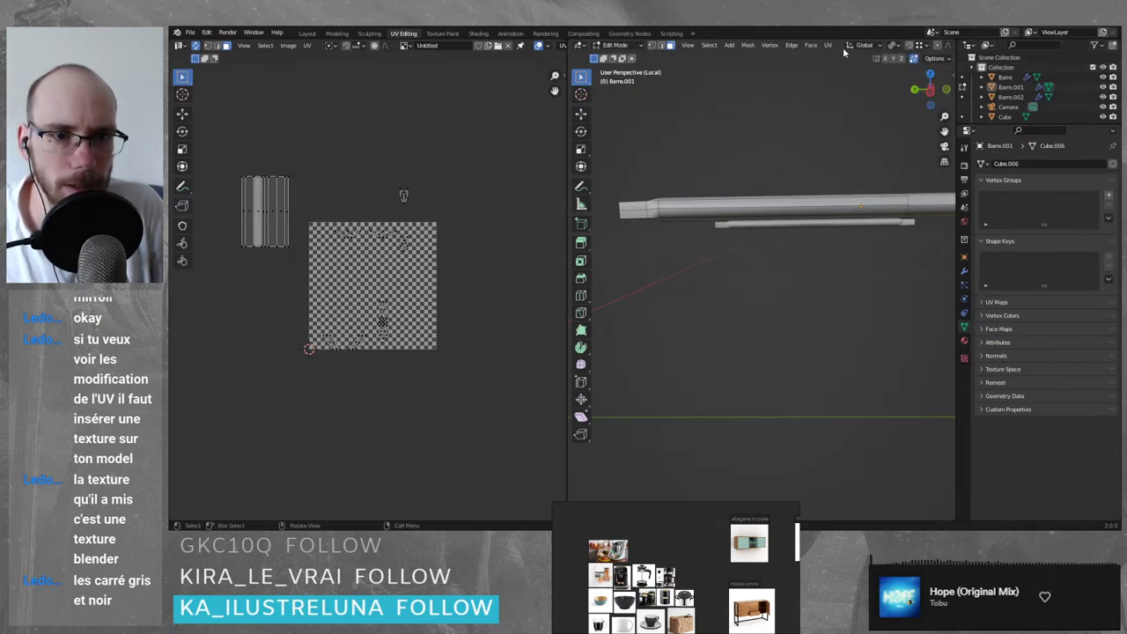
middle_drag(853, 64, 876, 75)
click(636, 48)
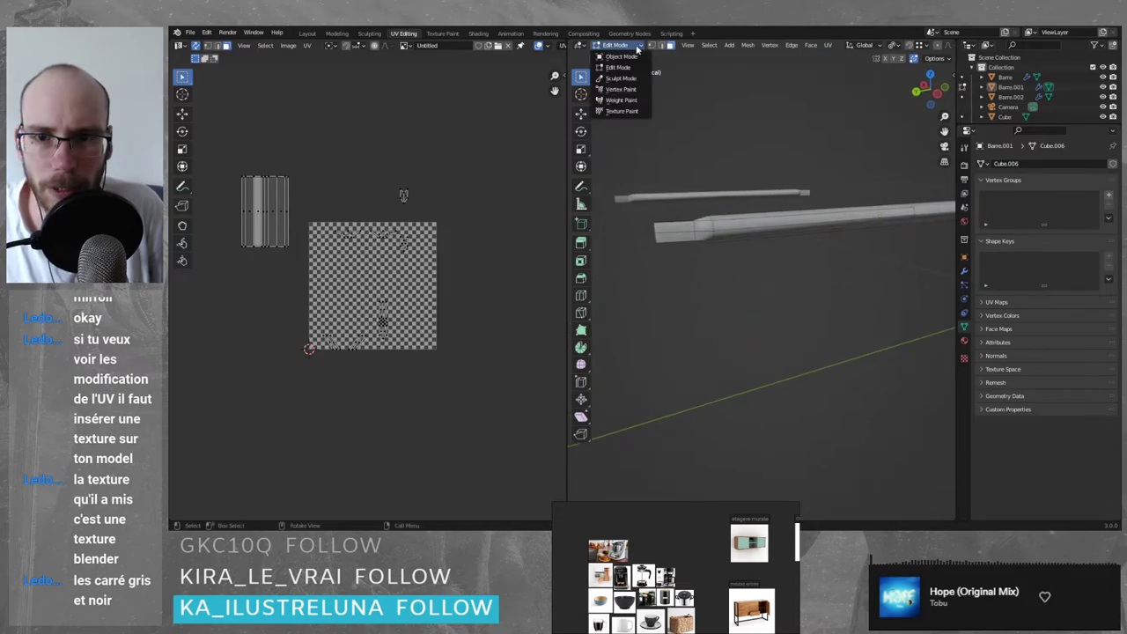
click(627, 112)
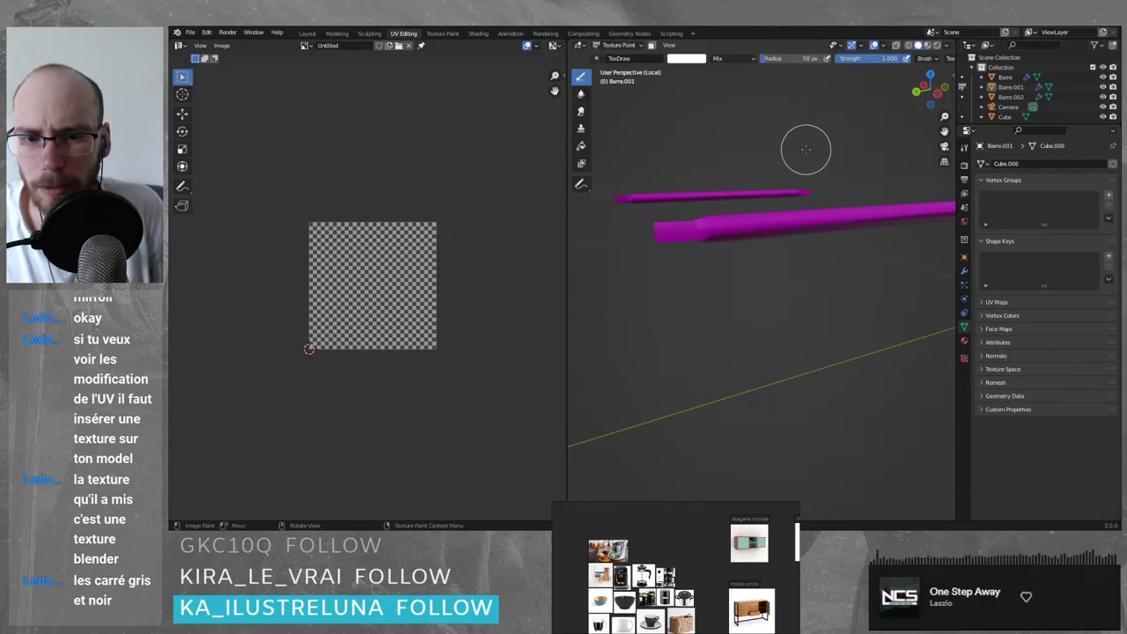
click(619, 46)
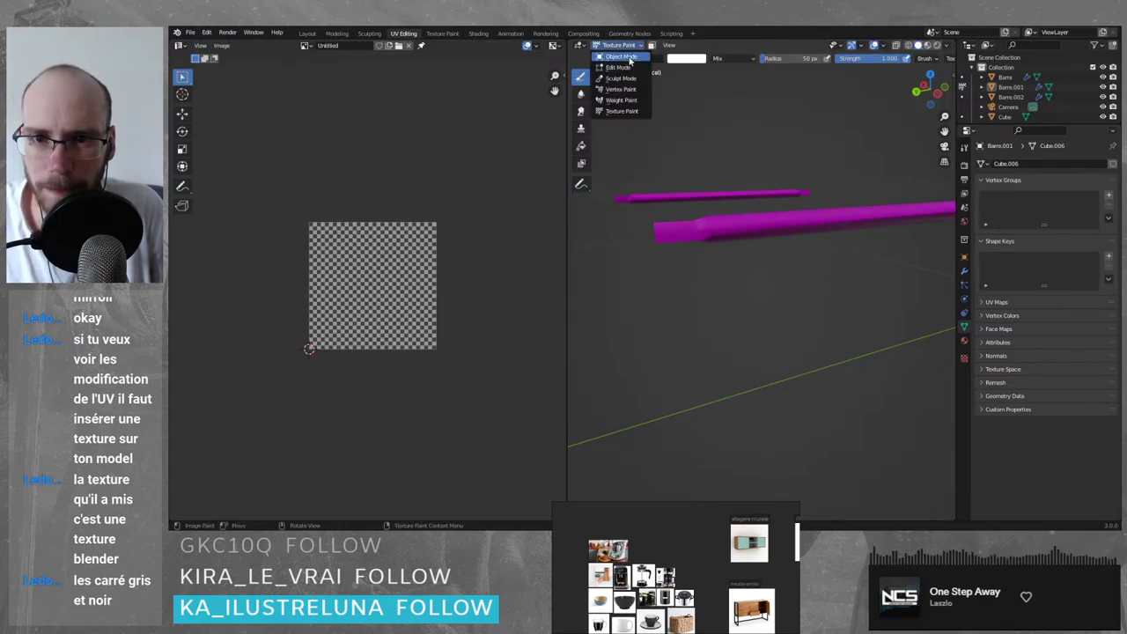
click(622, 57)
click(630, 48)
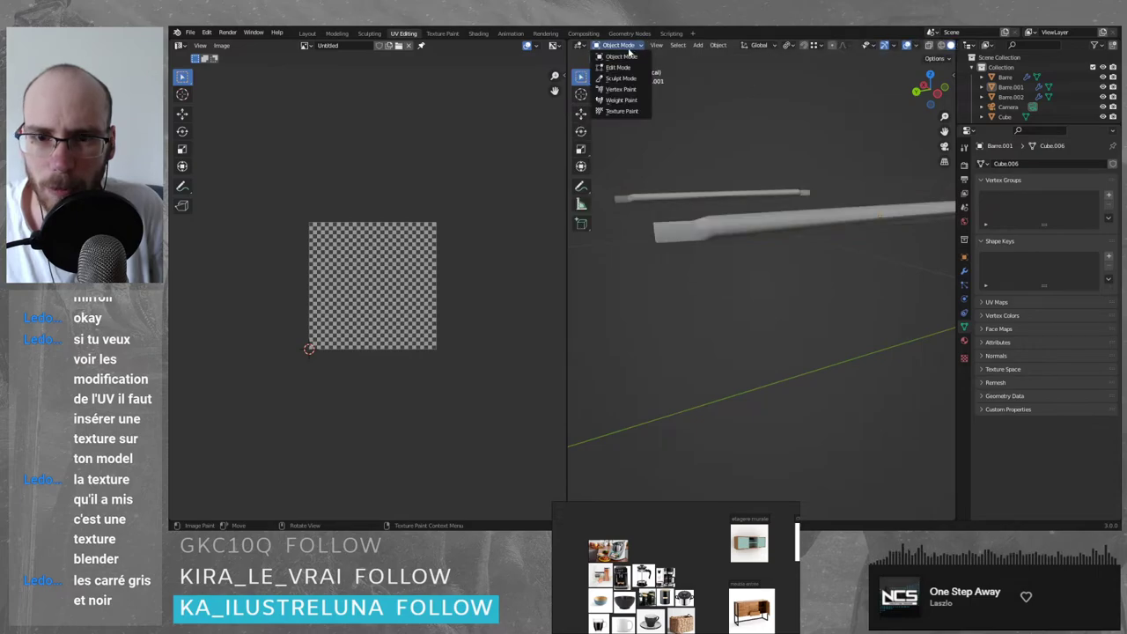
click(620, 68)
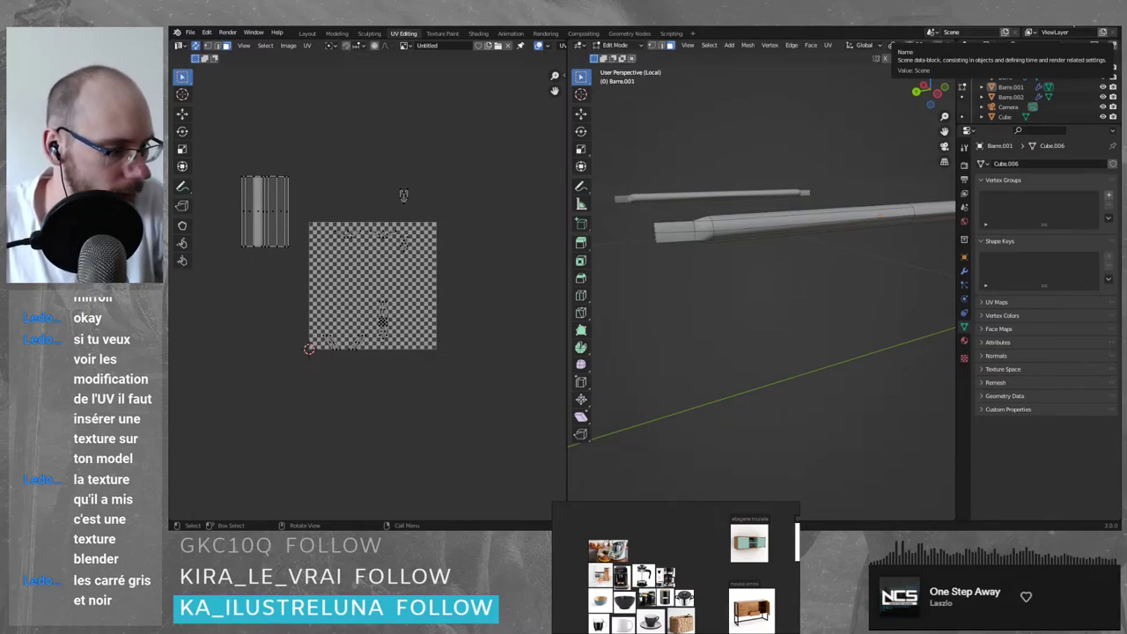
- Widen the 3D viewport beside the UV editor and try Material Preview shading on the bar before returning to Solid shading
scroll(704, 172, down, 1)
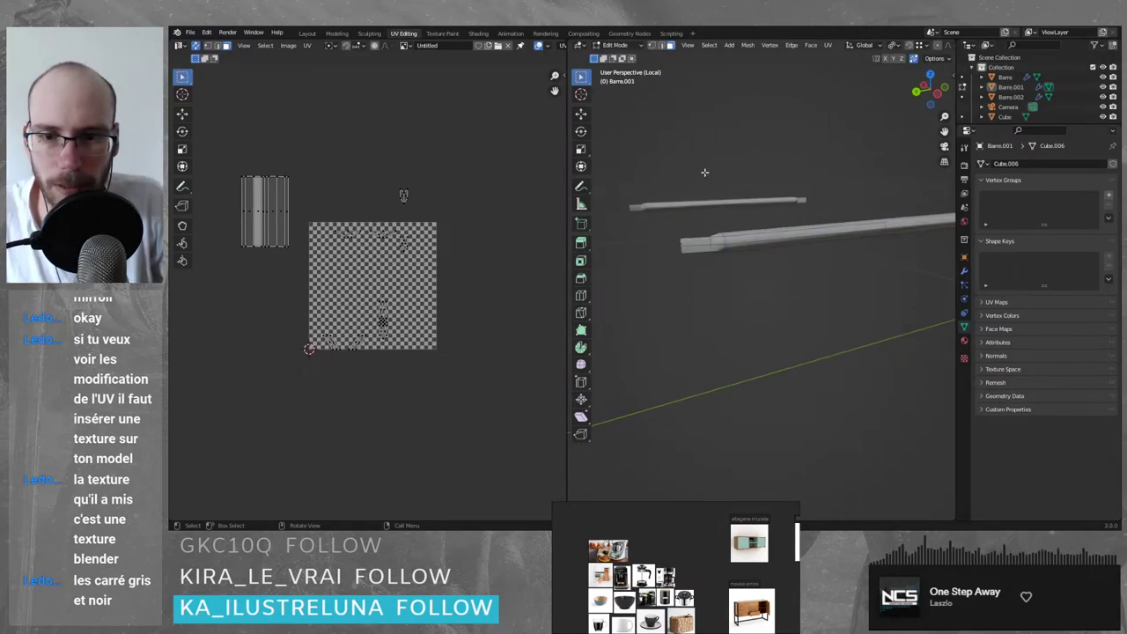
drag(569, 151, 402, 170)
drag(418, 174, 420, 174)
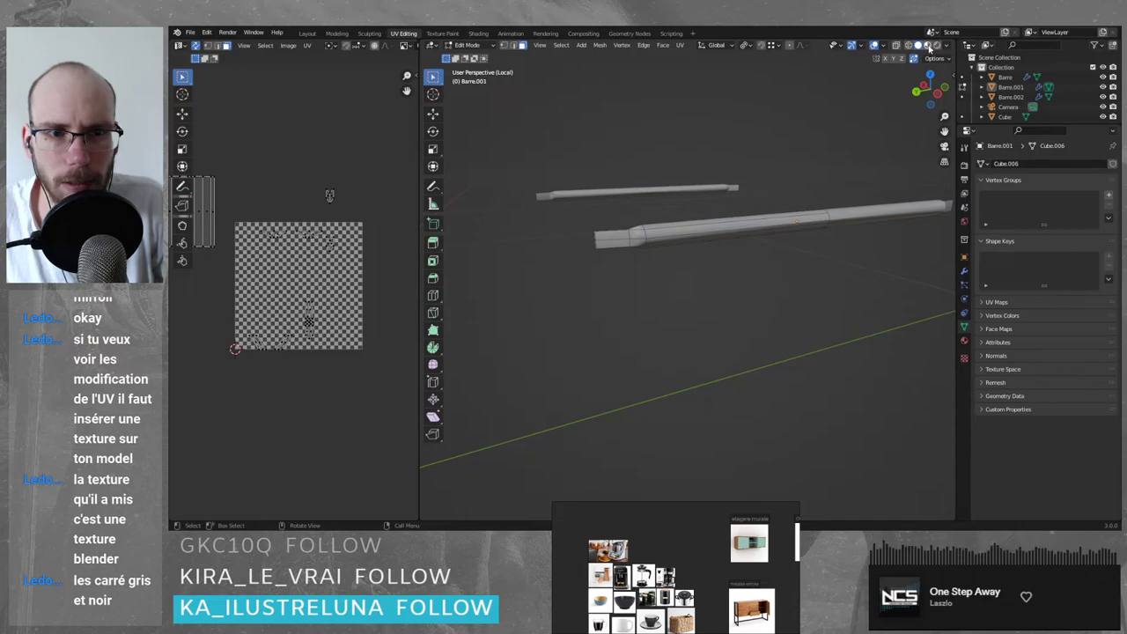
click(929, 46)
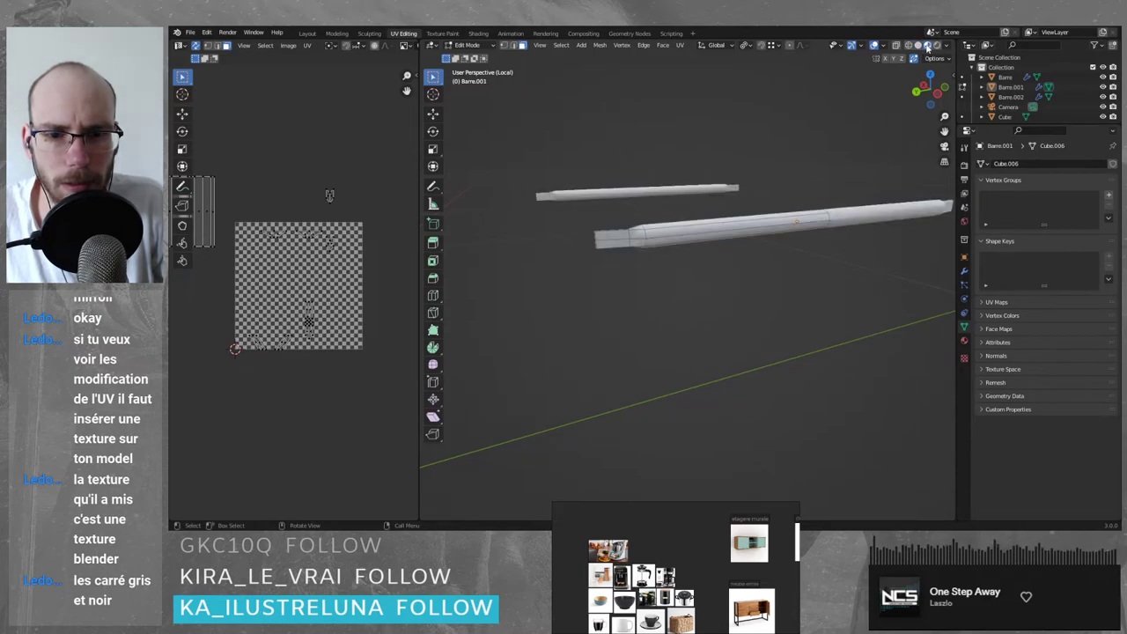
click(918, 46)
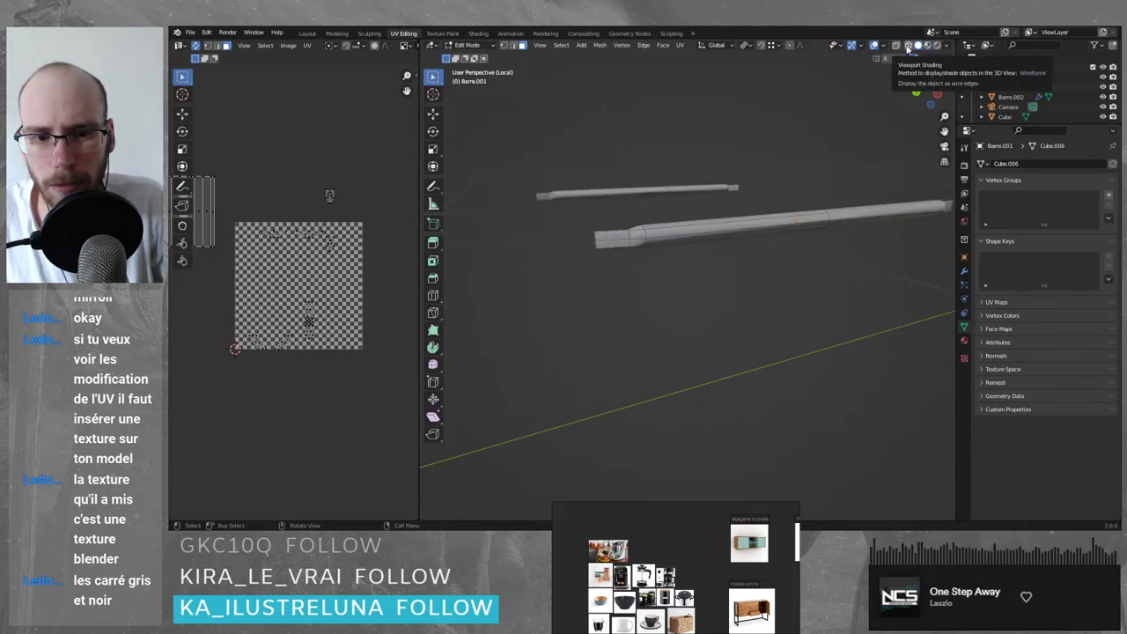
- Move the bar's whole UV island from outside the tile onto the checker image in the UV editor
middle_drag(252, 178, 305, 174)
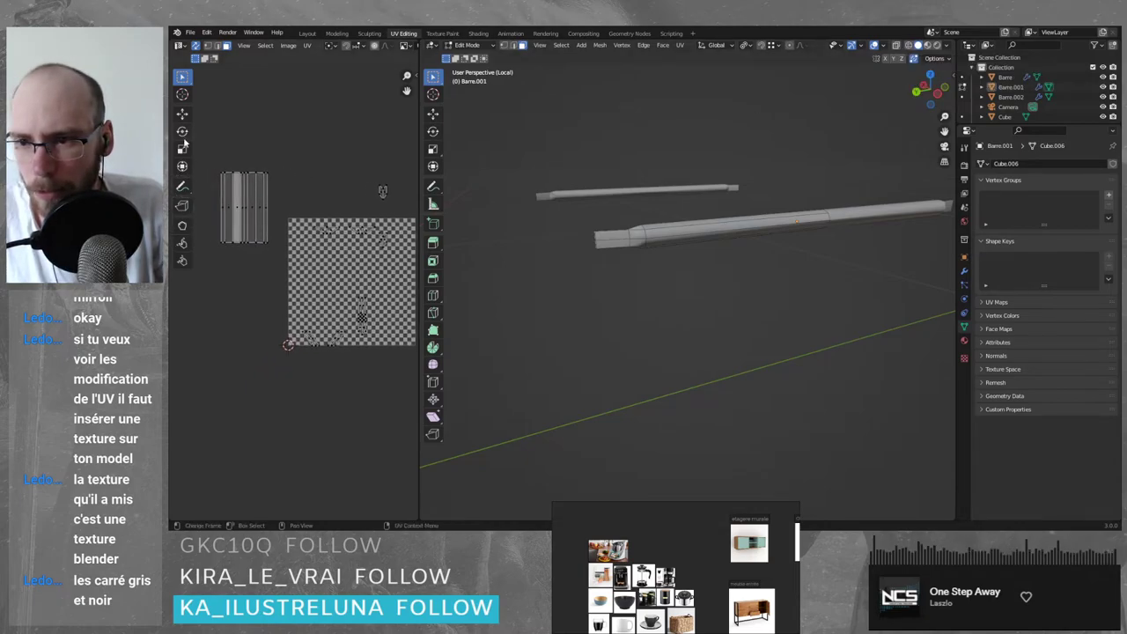
click(256, 211)
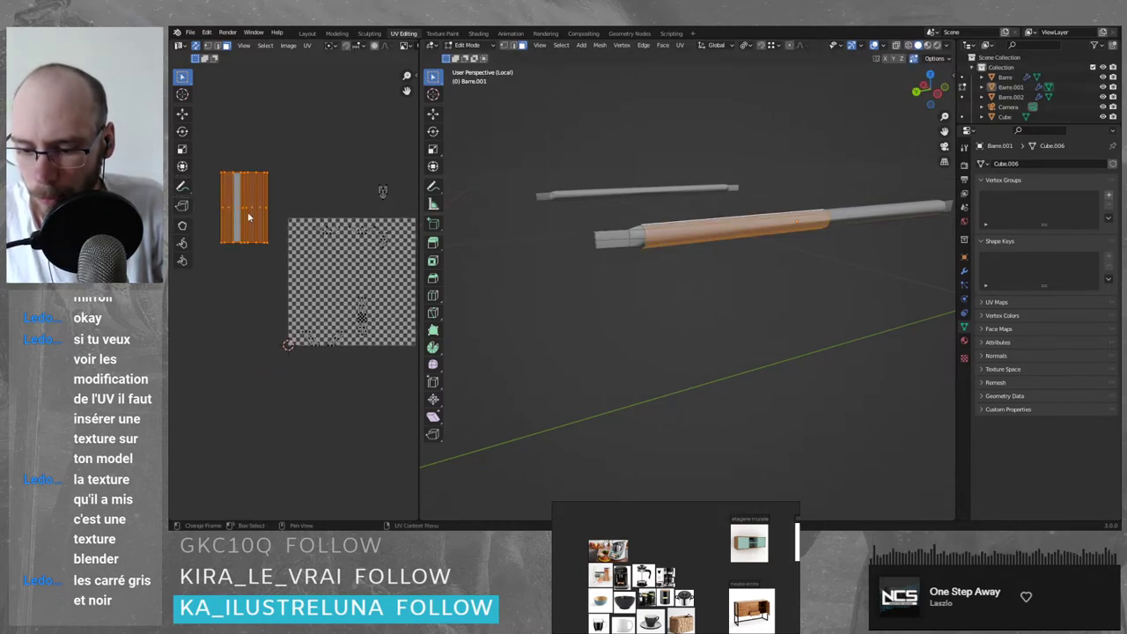
key(g)
click(348, 278)
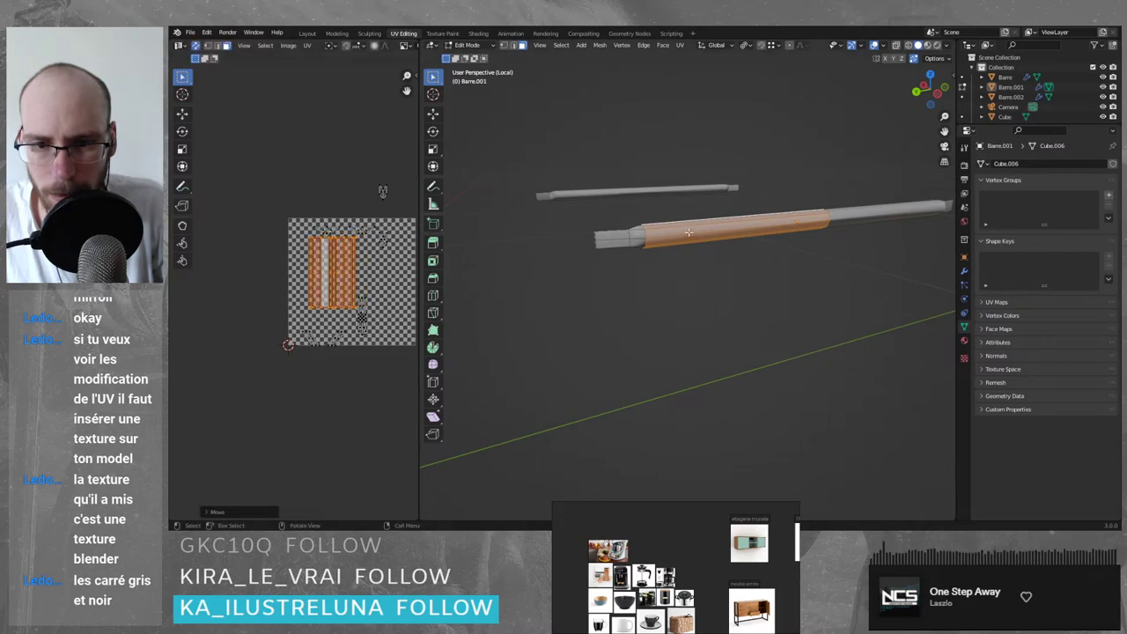
- Inspect the bar from several angles and compare its wireframe, solid and material preview shading, finishing in solid
middle_drag(670, 265, 780, 269)
click(875, 234)
scroll(794, 252, up, 5)
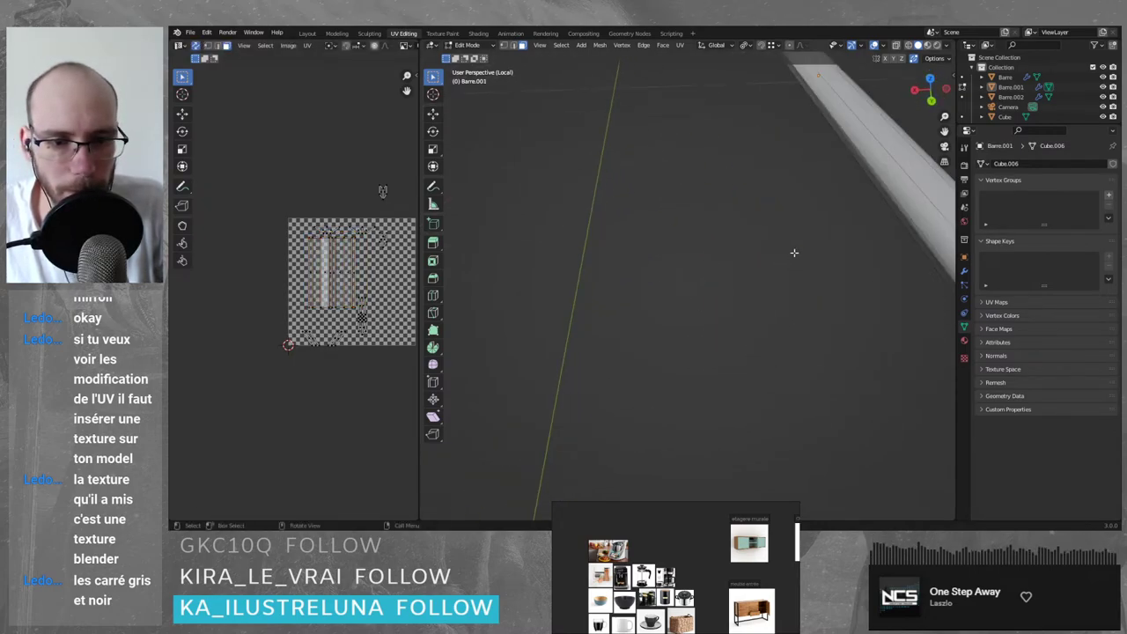
middle_drag(841, 253, 784, 256)
scroll(766, 251, down, 5)
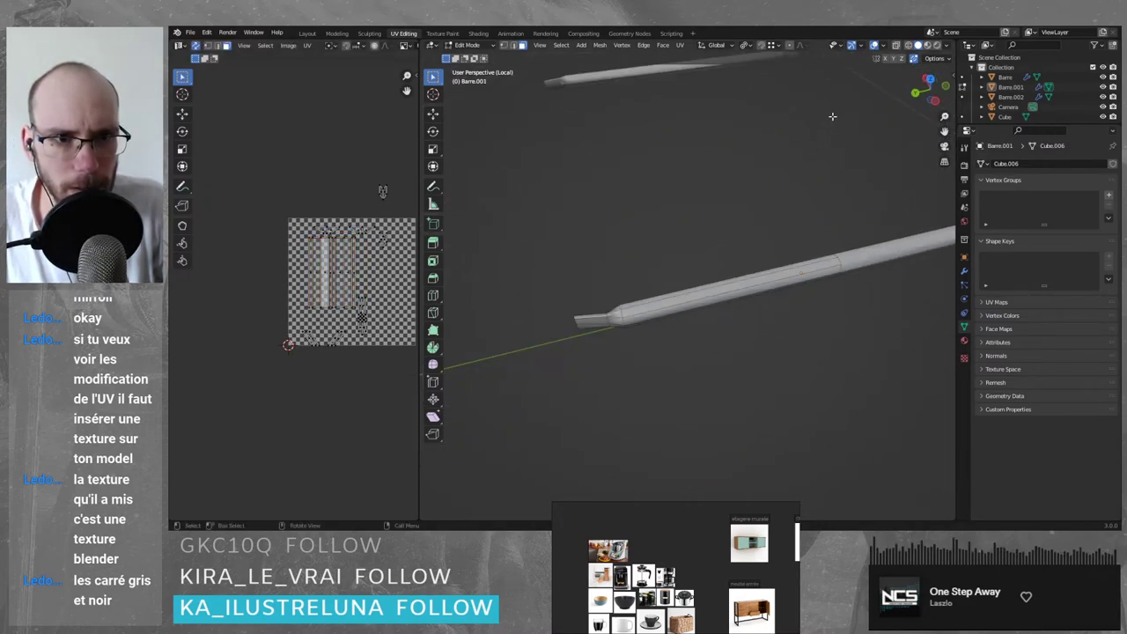
click(908, 45)
click(918, 45)
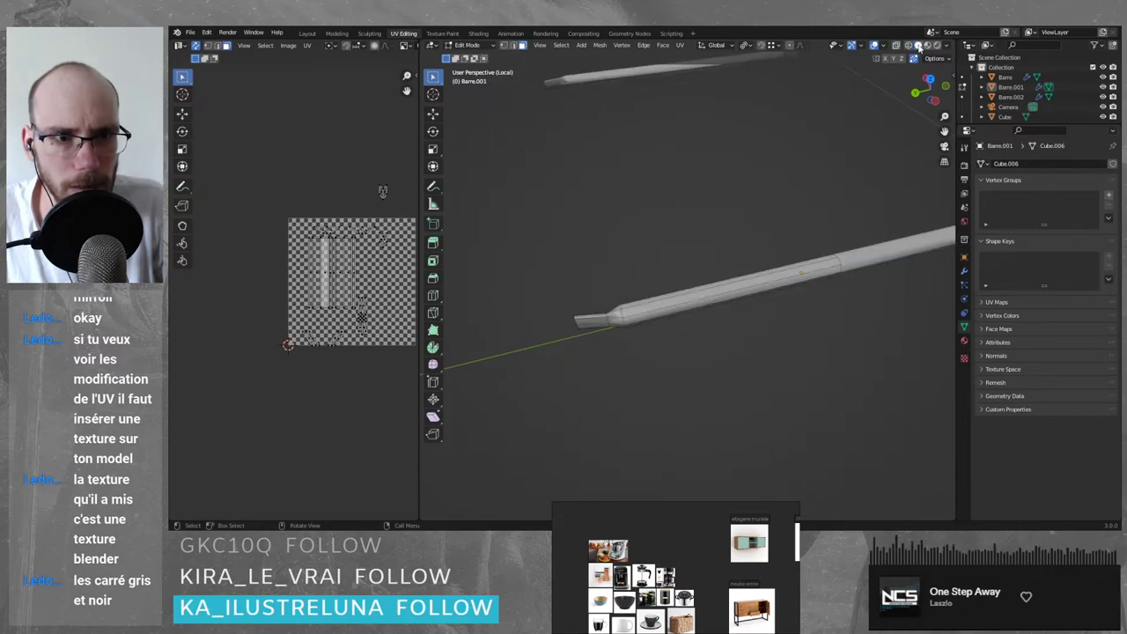
click(927, 45)
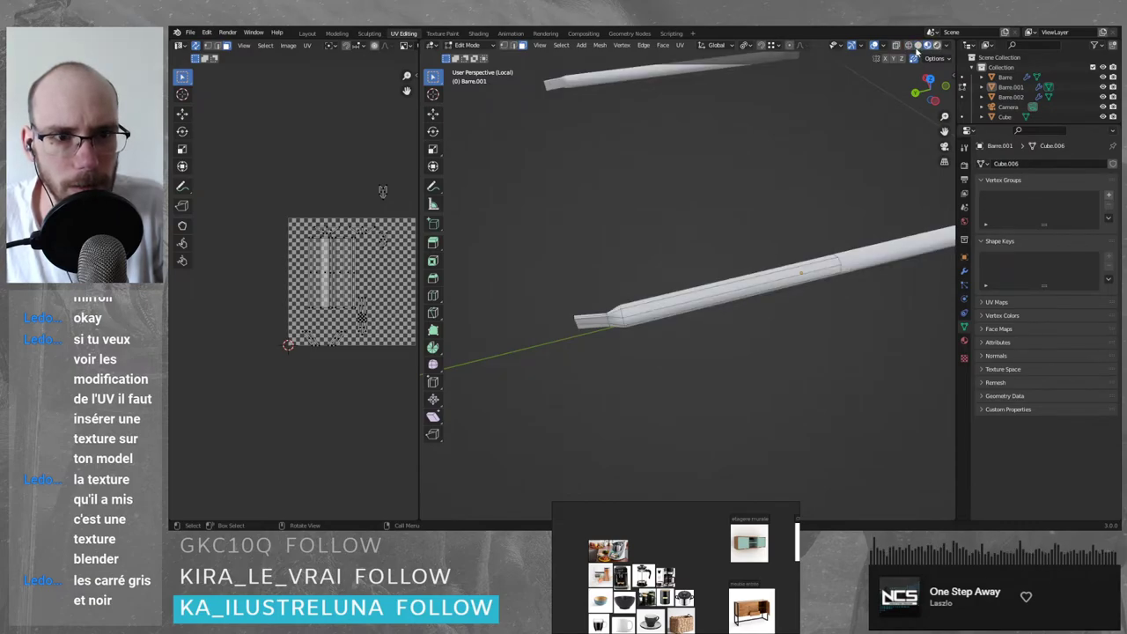
click(917, 45)
click(918, 45)
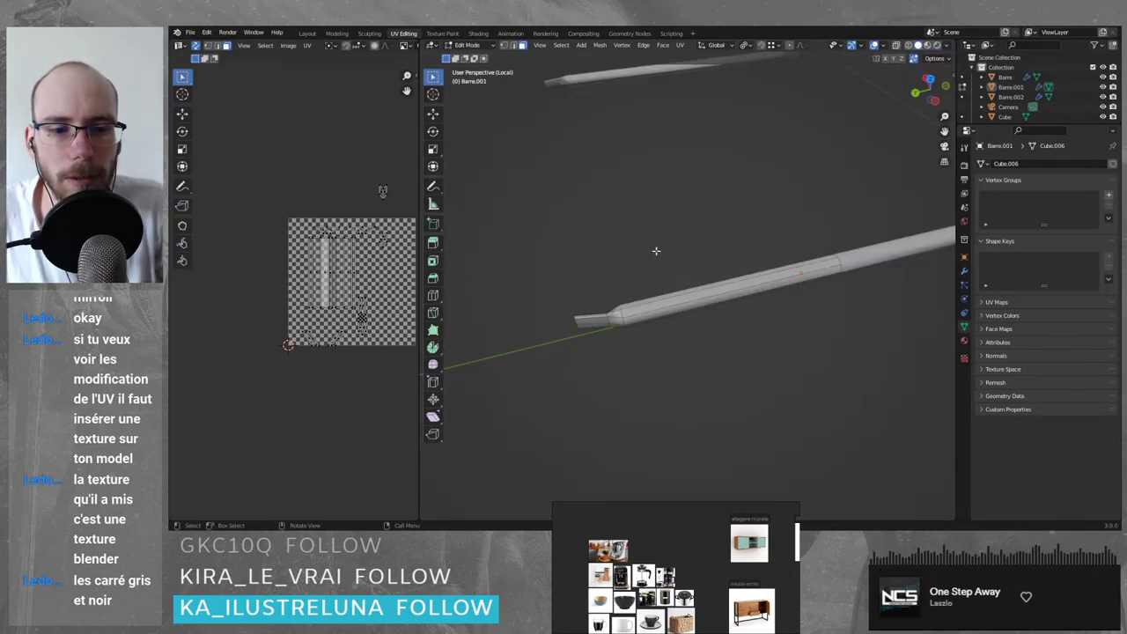
- Add a new material to the Barre.001 object
scroll(284, 297, up, 3)
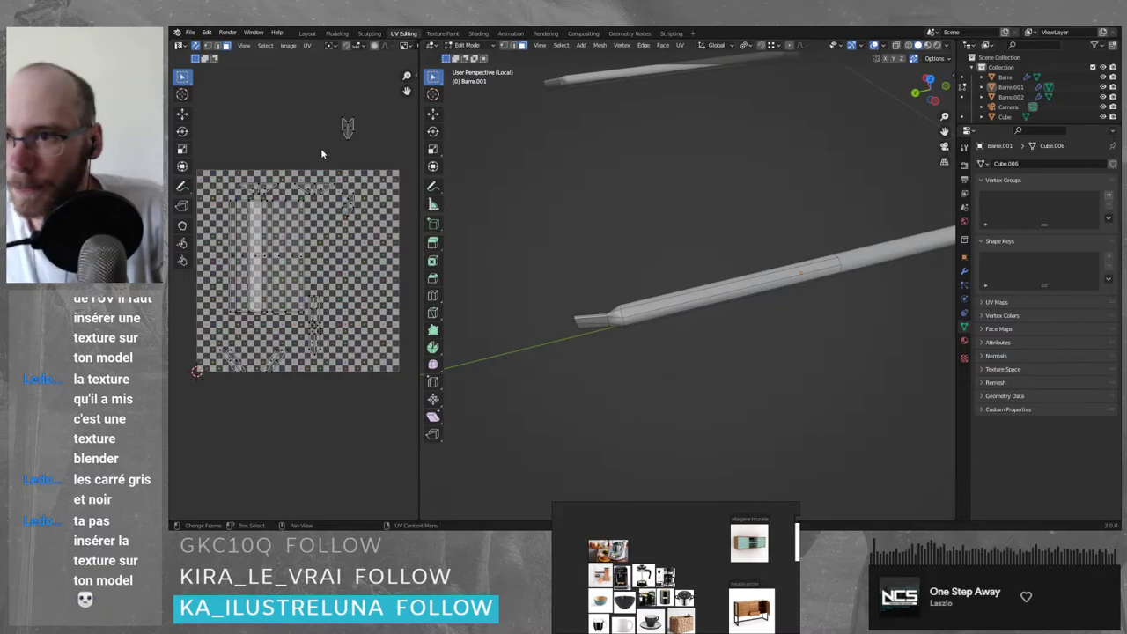
middle_drag(284, 157, 289, 82)
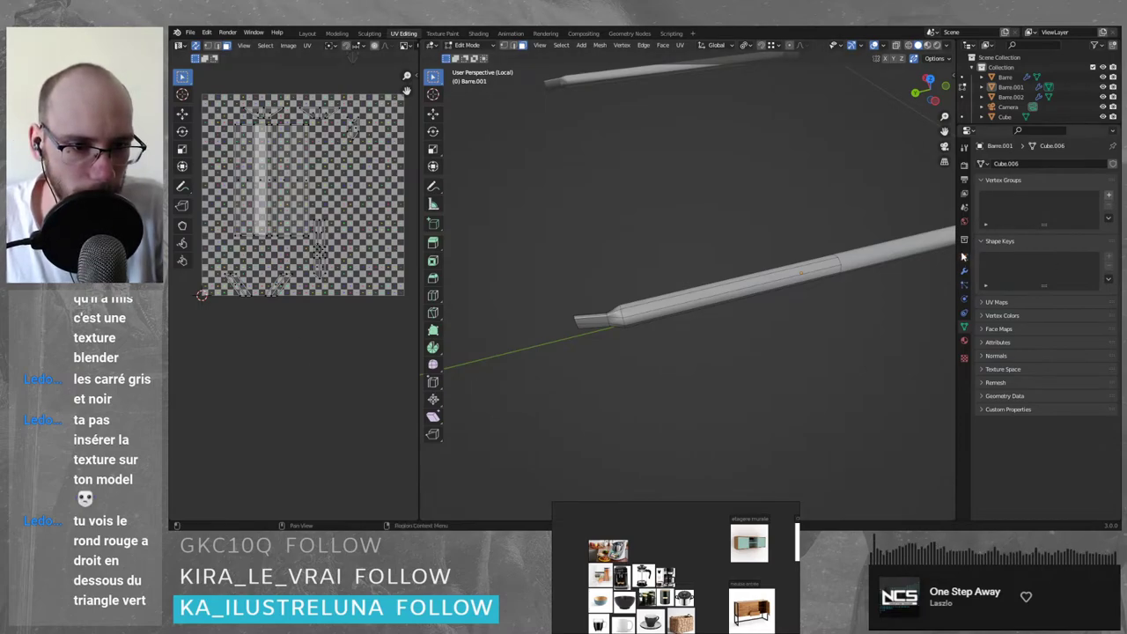
click(963, 339)
click(1054, 207)
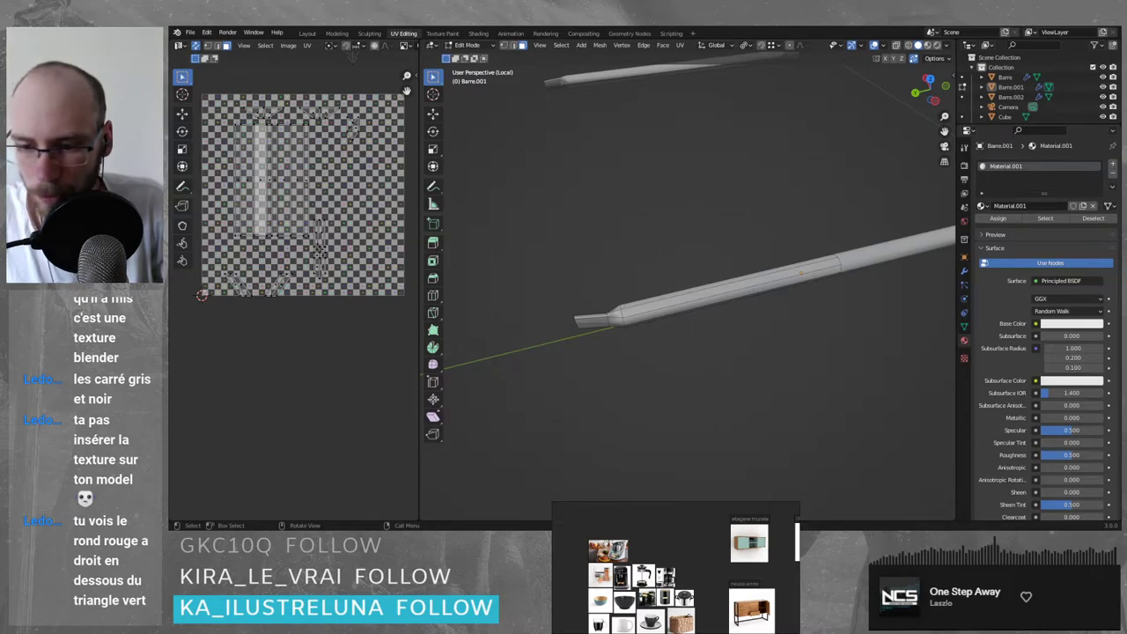
- Switch to the UV unwrapping tutorial video in the browser and play it up to the grid texture section
key(alt+Tab)
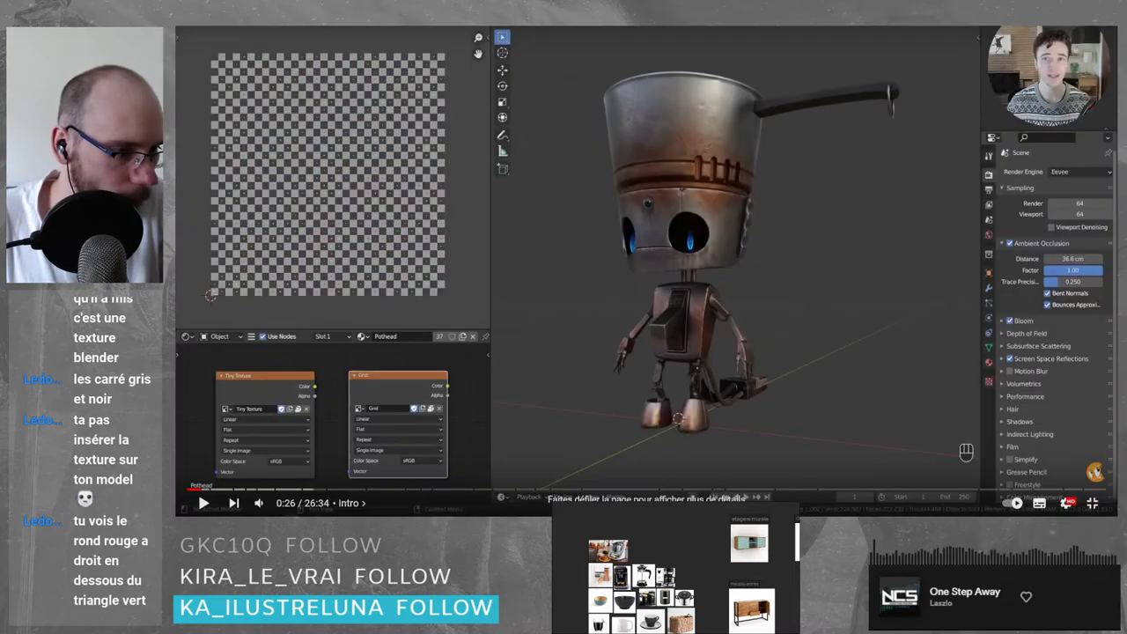
key(space)
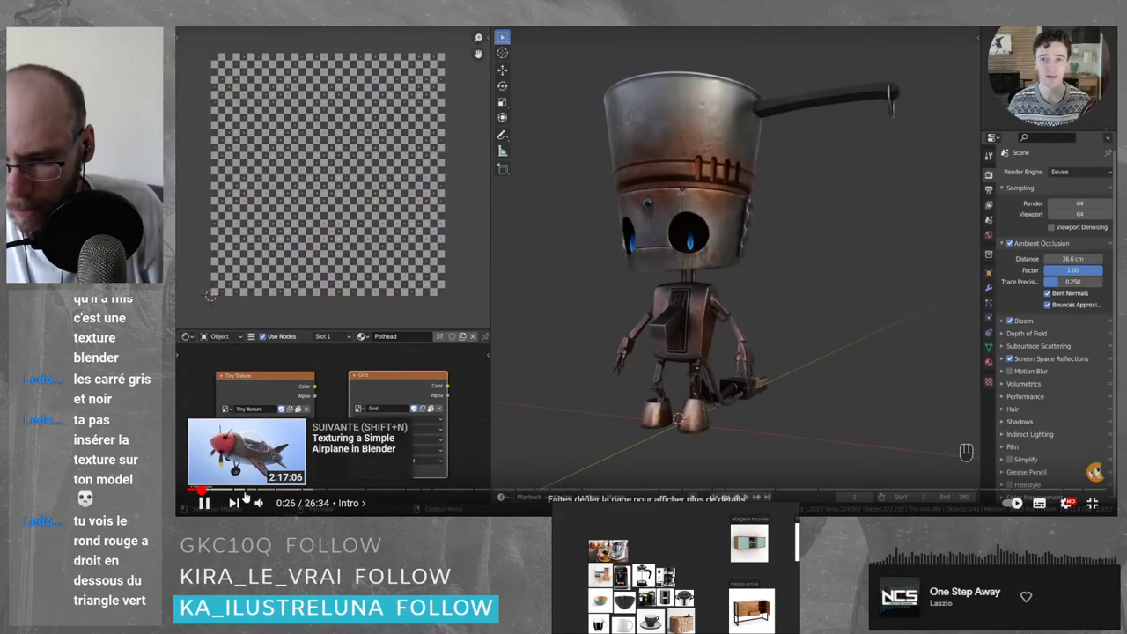
mouse_move(273, 502)
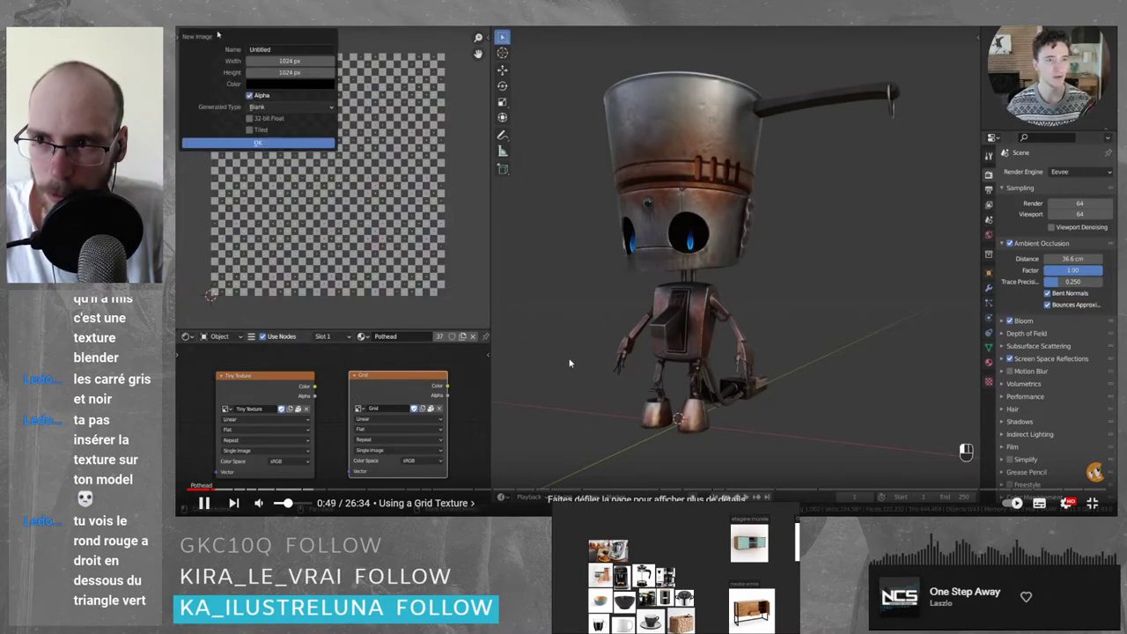
- Pause the tutorial video and change its playback speed
click(618, 363)
click(1067, 503)
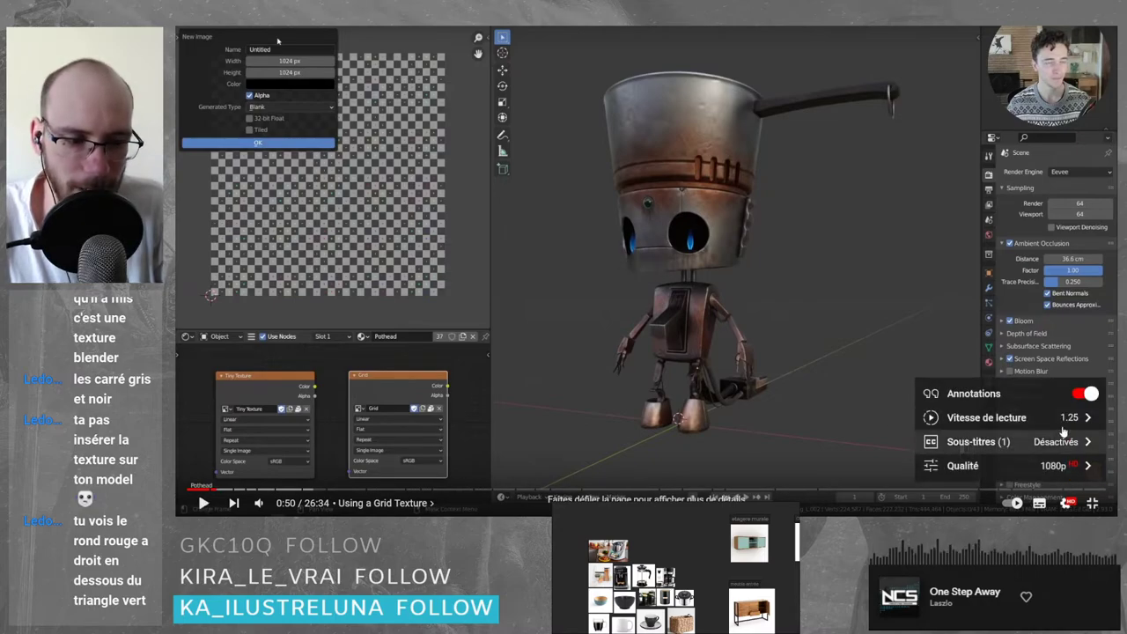
click(1063, 418)
click(951, 369)
click(615, 317)
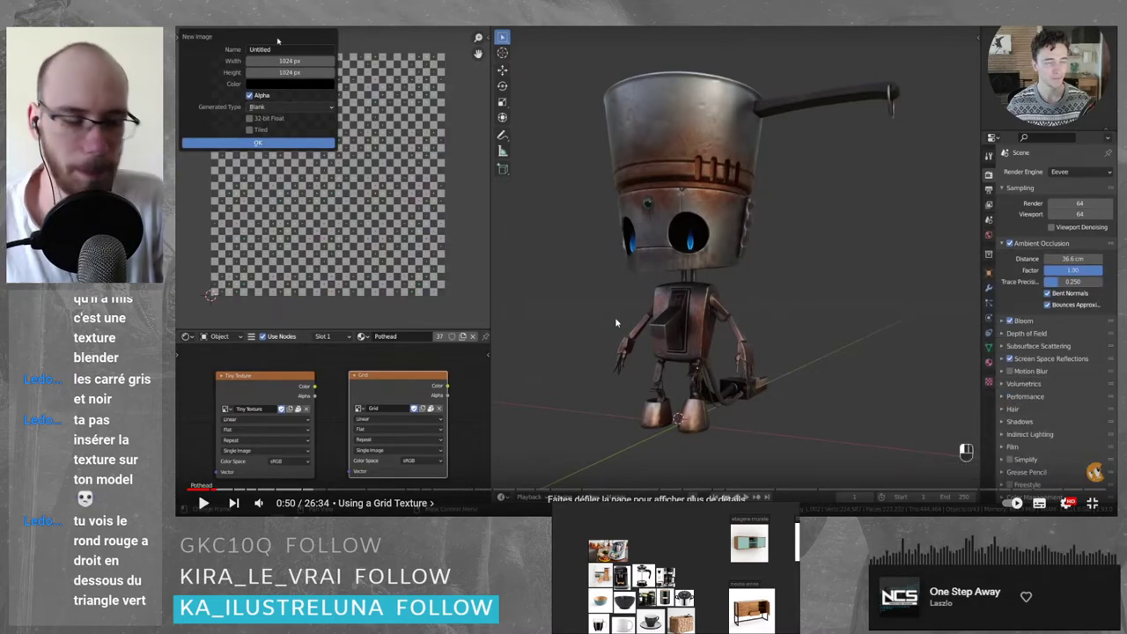
- Watch more of the video's grid texture section, then leave full screen and return to Blender
click(607, 313)
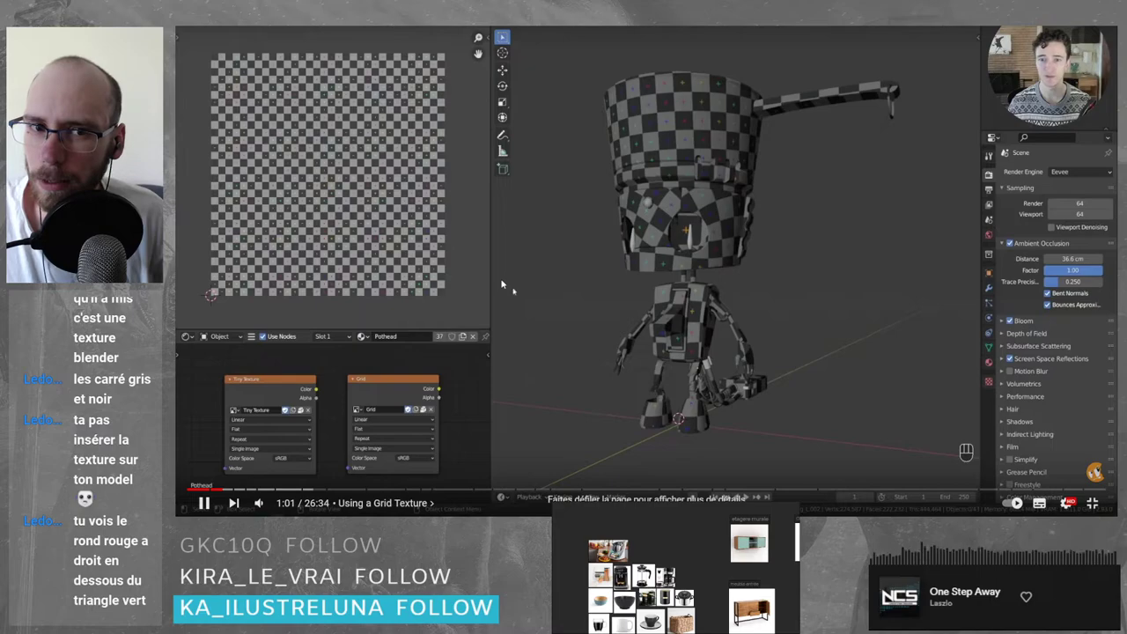
key(Escape)
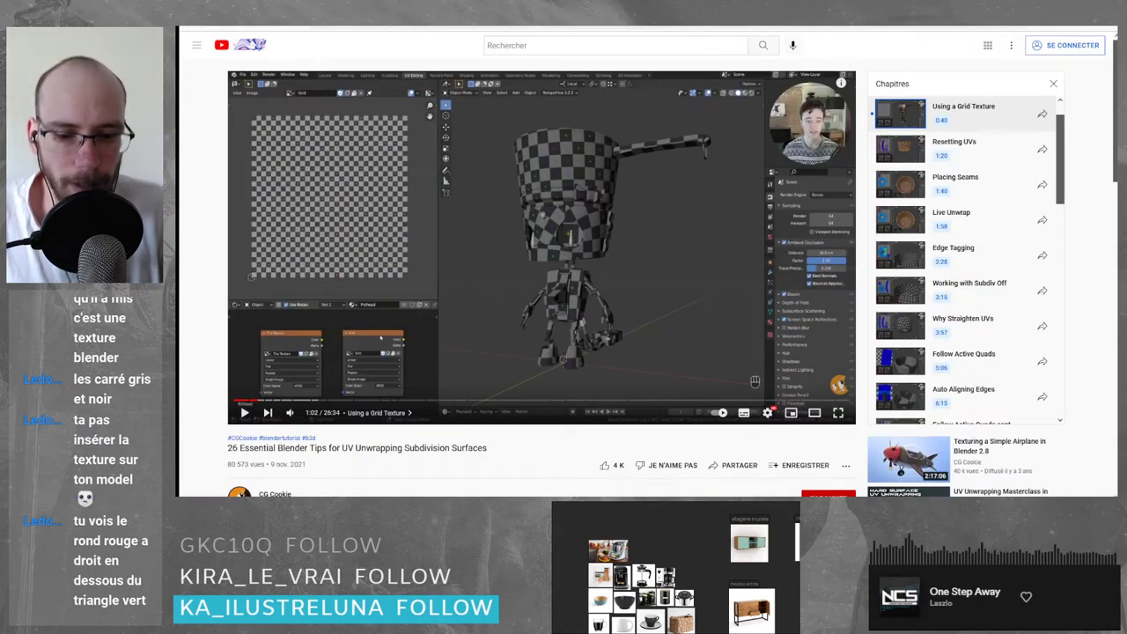
key(alt+Tab)
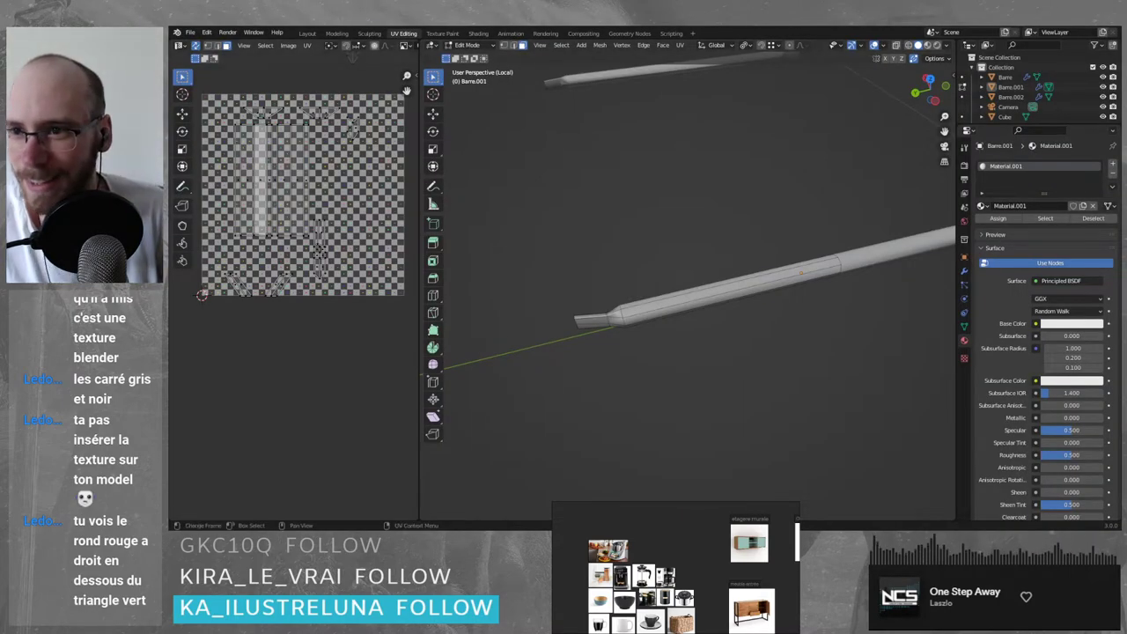
- Widen the UV editor so that its image name and controls are fully shown
drag(420, 264, 527, 264)
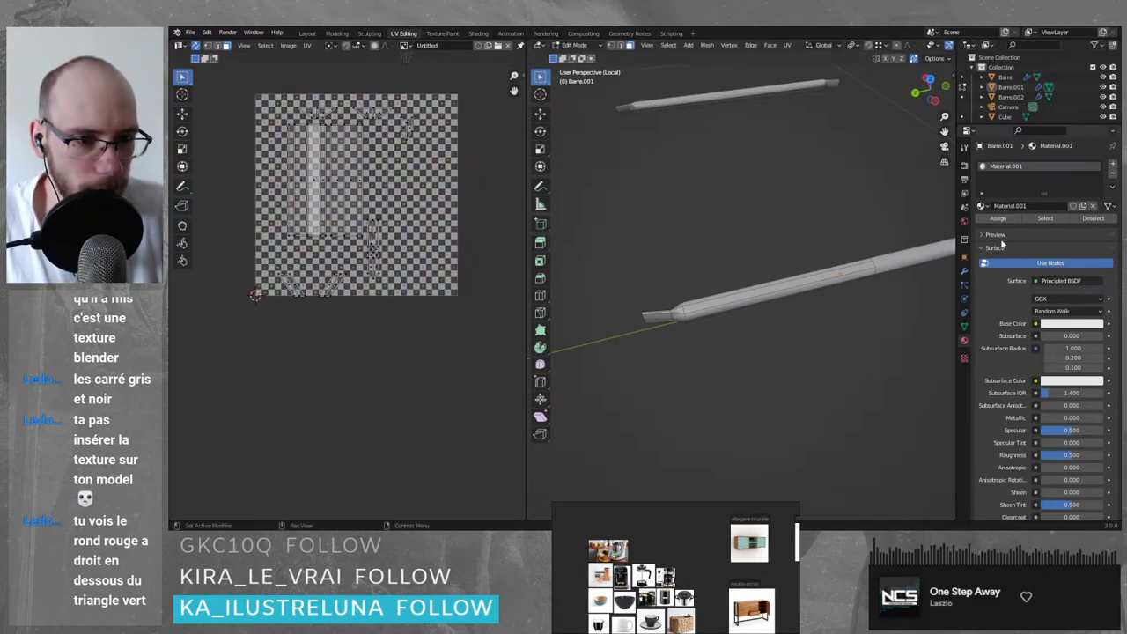
double_click(1003, 169)
click(1030, 190)
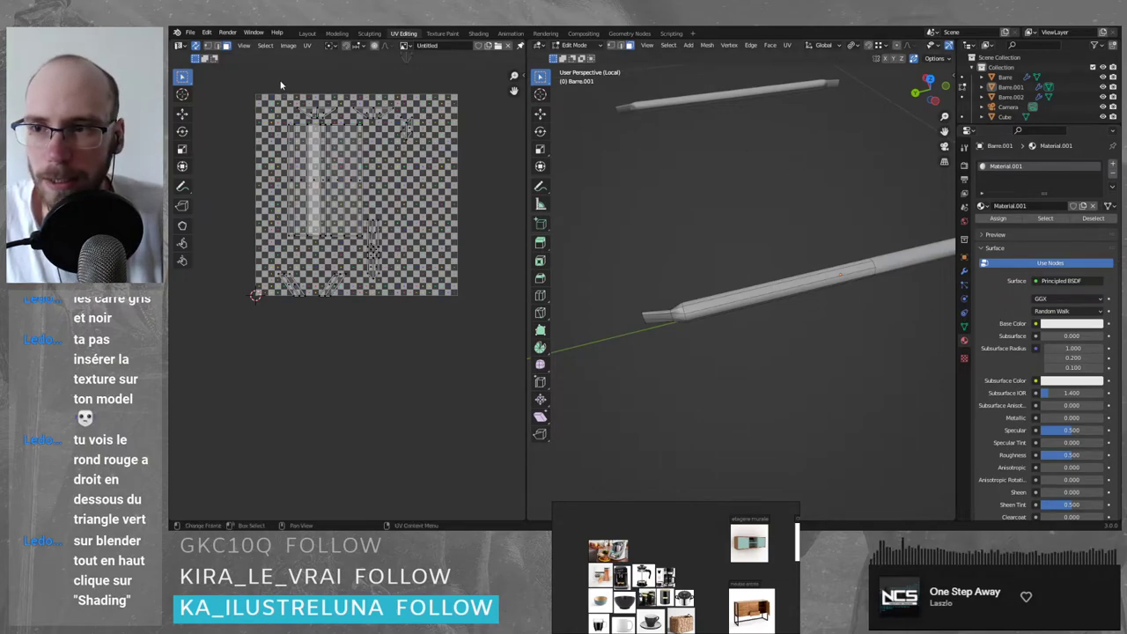
- Switch to the Shading workspace and frame the stool and the material's Principled BSDF node
click(478, 34)
scroll(625, 214, up, 8)
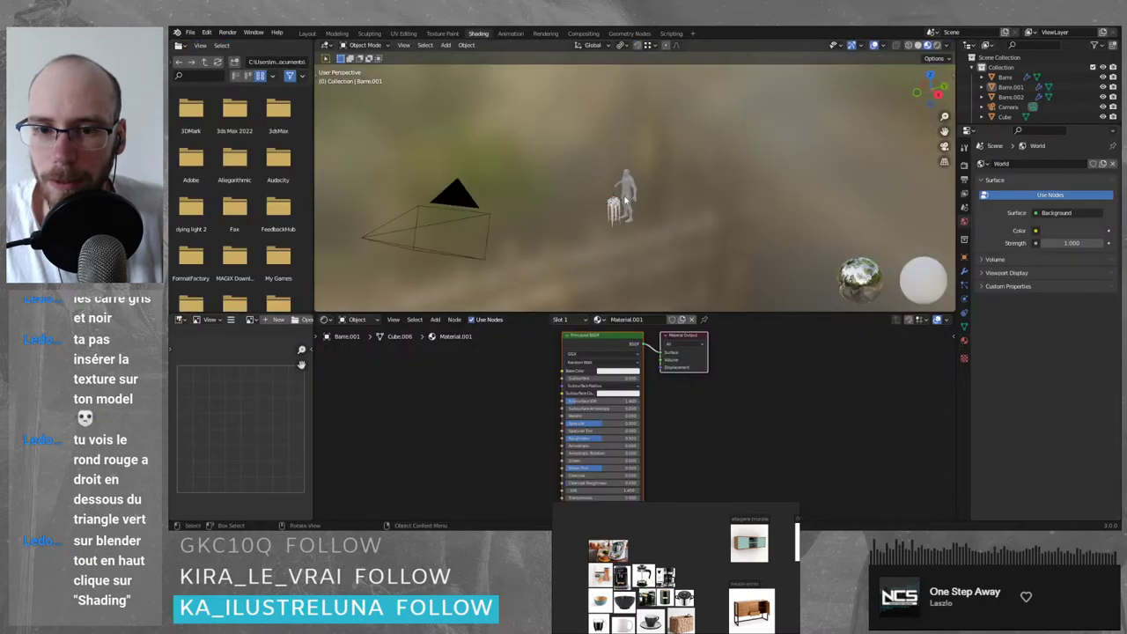
scroll(606, 187, up, 3)
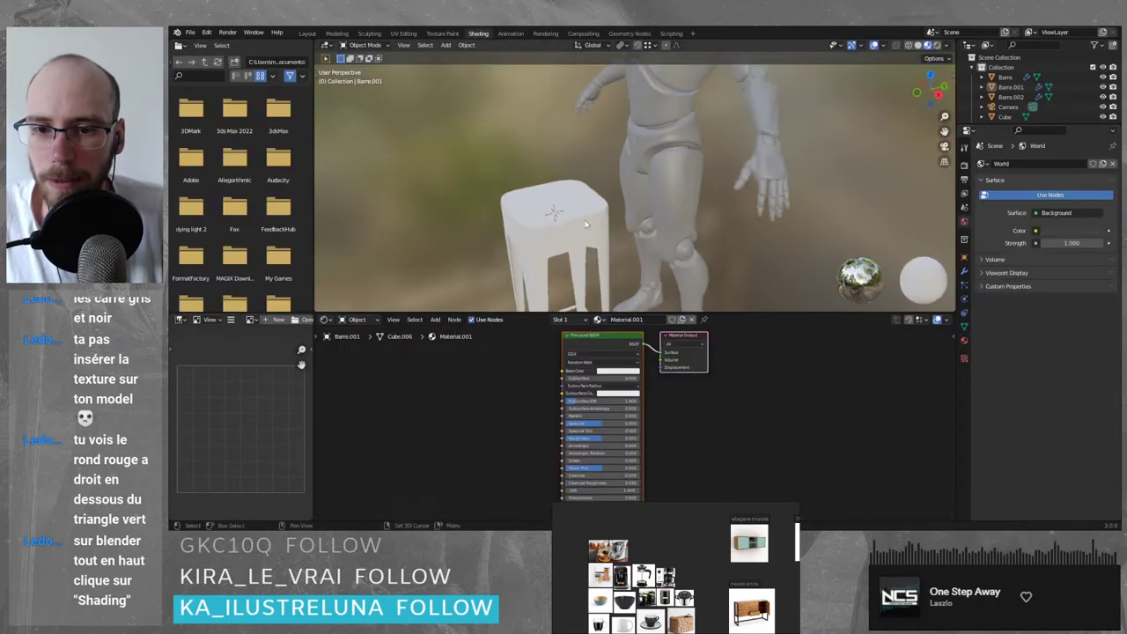
shift+middle_drag(548, 238, 605, 181)
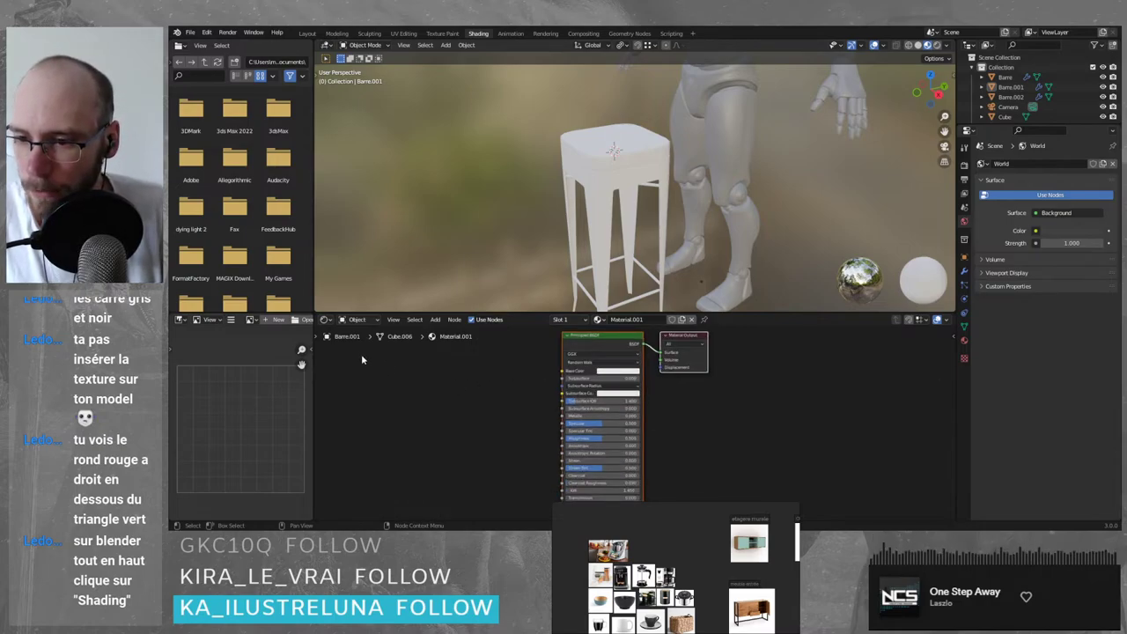
scroll(500, 397, up, 3)
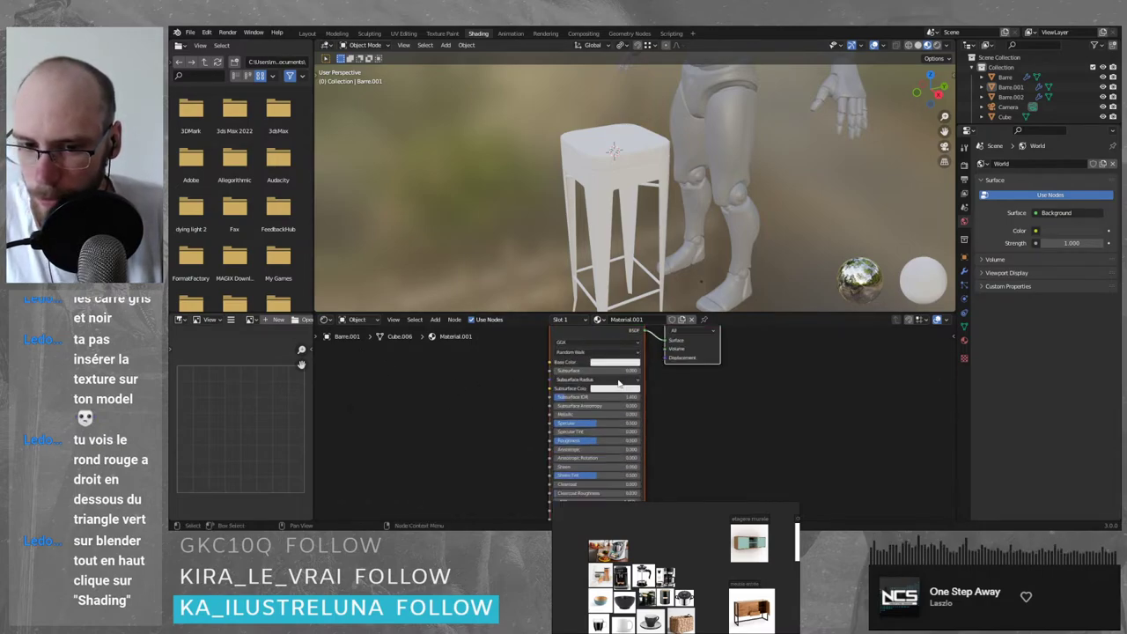
scroll(501, 397, up, 1)
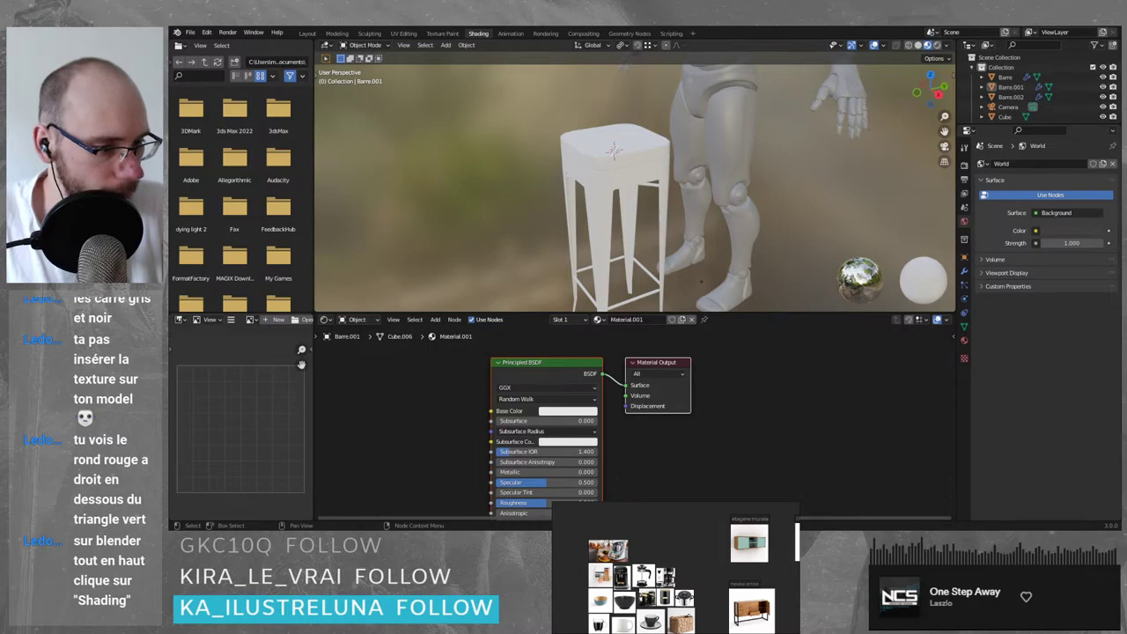
- Examine the tutorial video's grid texture node setup in full screen, then return to Blender
key(alt+Tab)
click(838, 414)
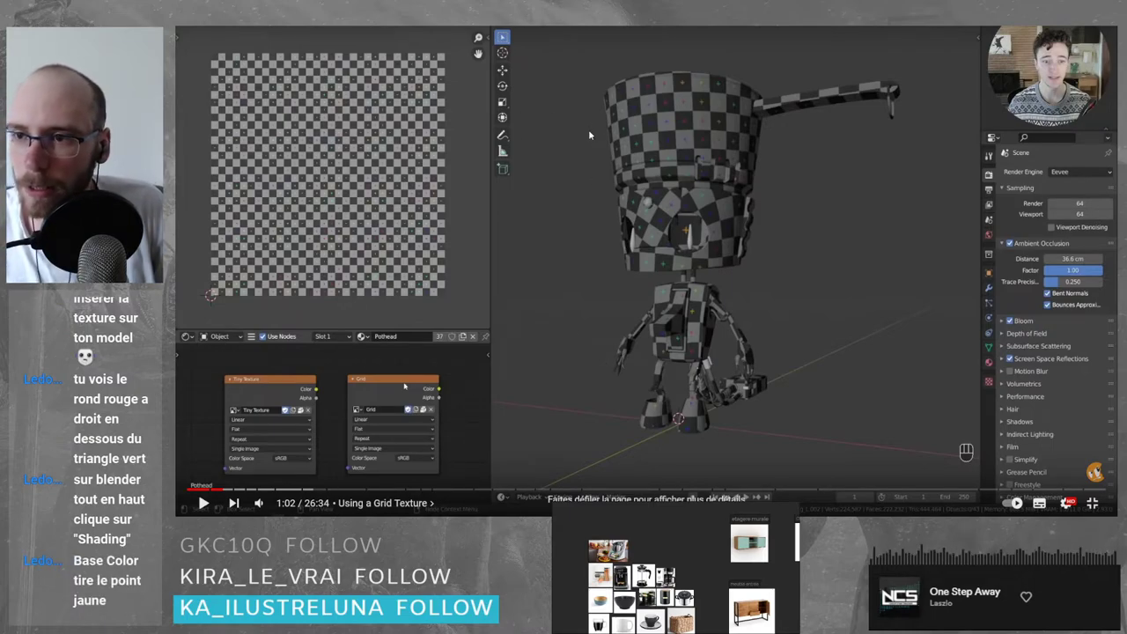
key(Escape)
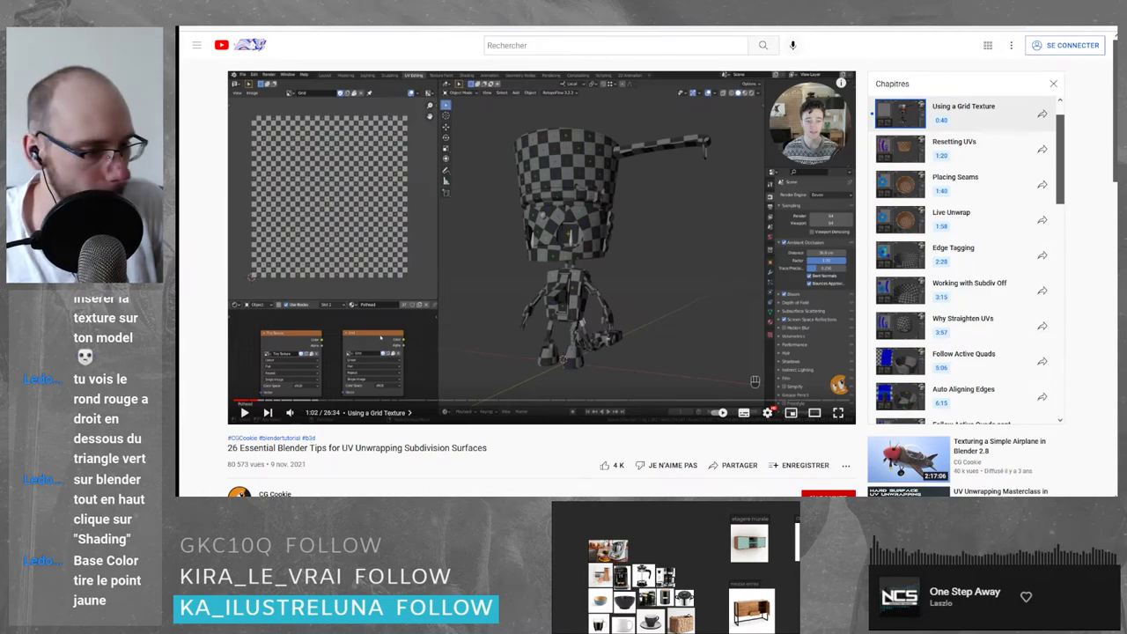
key(alt+Tab)
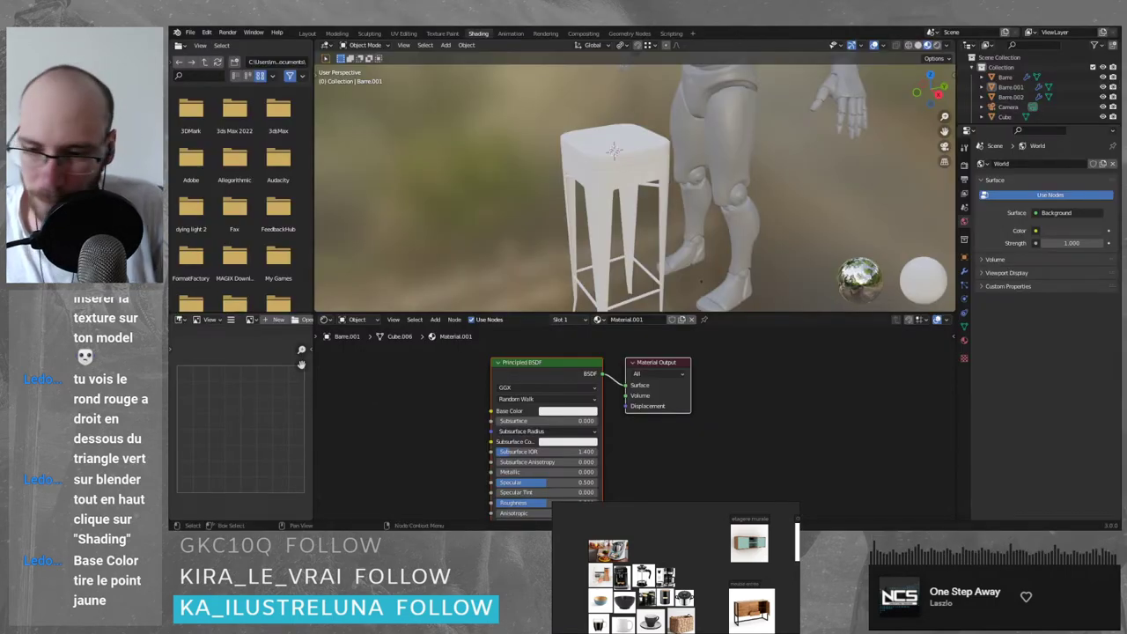
- Widen the image editor, show the bar's material properties and create a new 1024 × 1024 px image of generated type UV Grid
drag(312, 351, 372, 345)
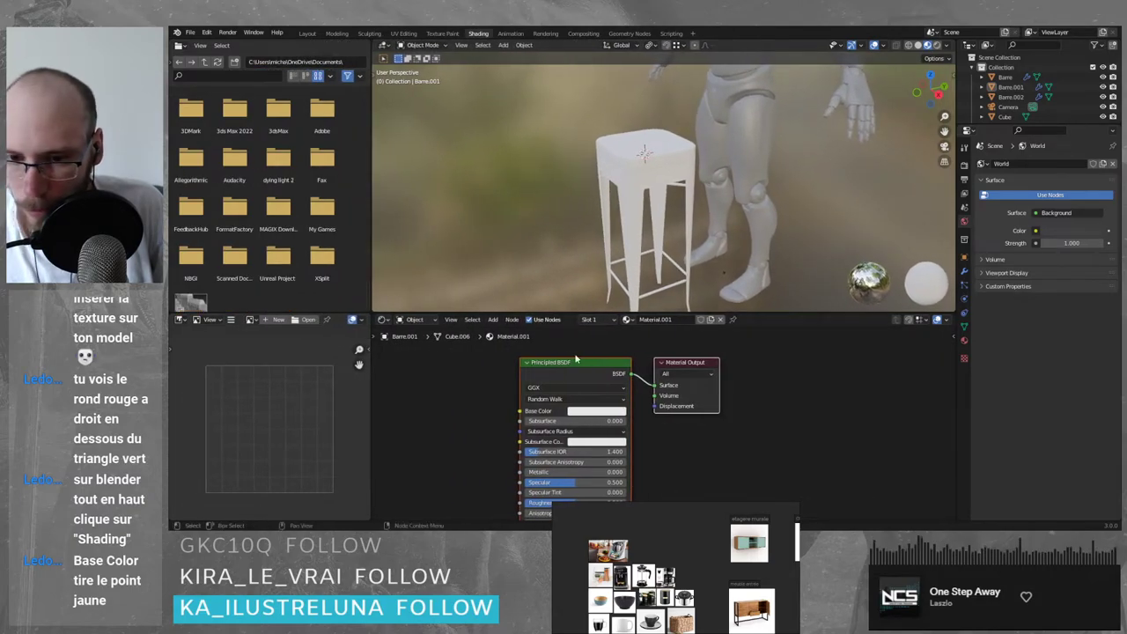
click(964, 341)
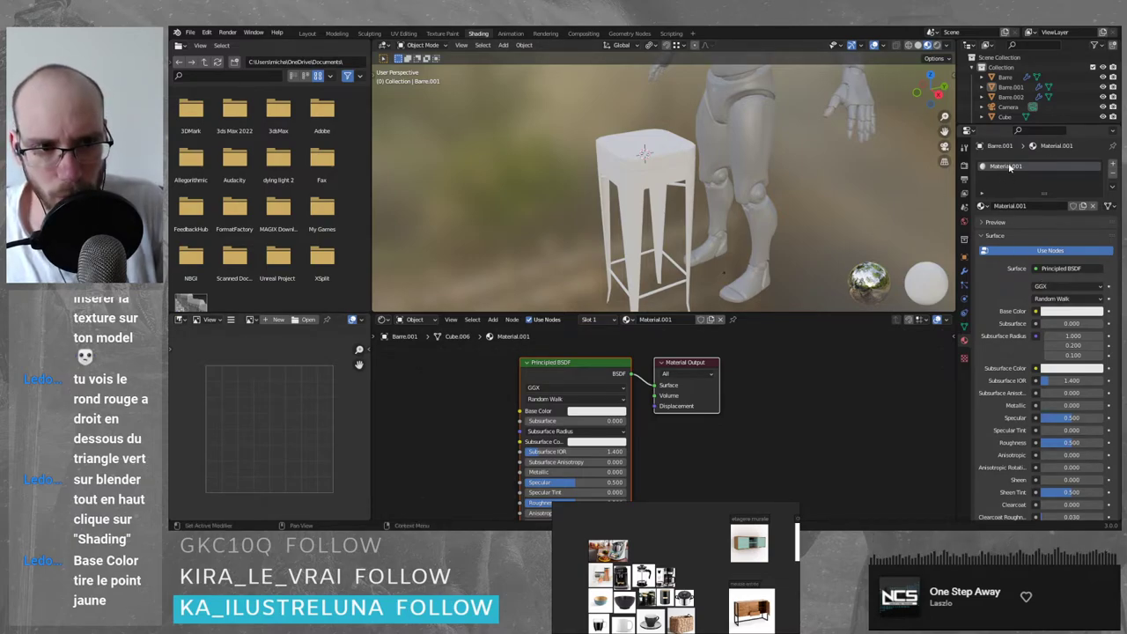
click(275, 319)
click(282, 389)
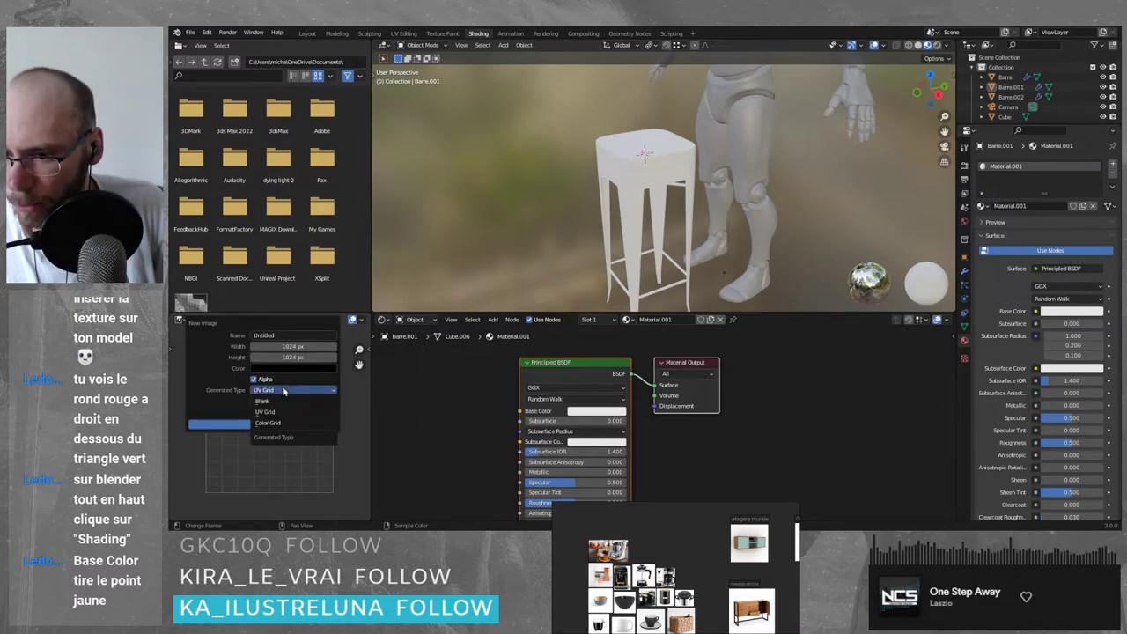
click(280, 391)
click(263, 425)
scroll(282, 411, down, 4)
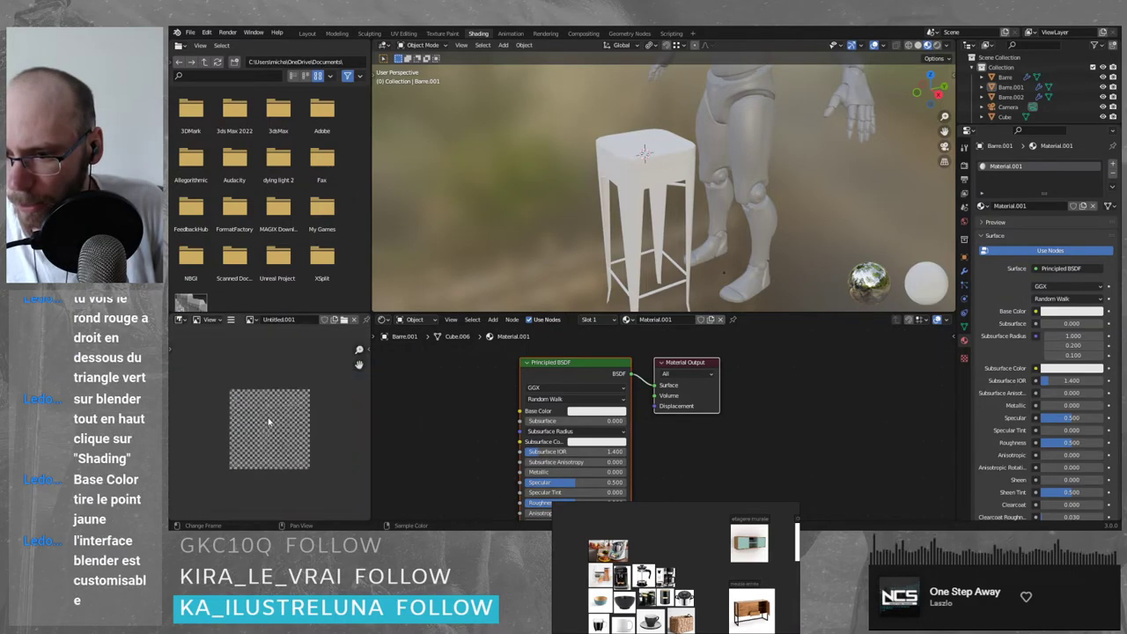
scroll(275, 429, up, 2)
middle_drag(309, 445, 305, 442)
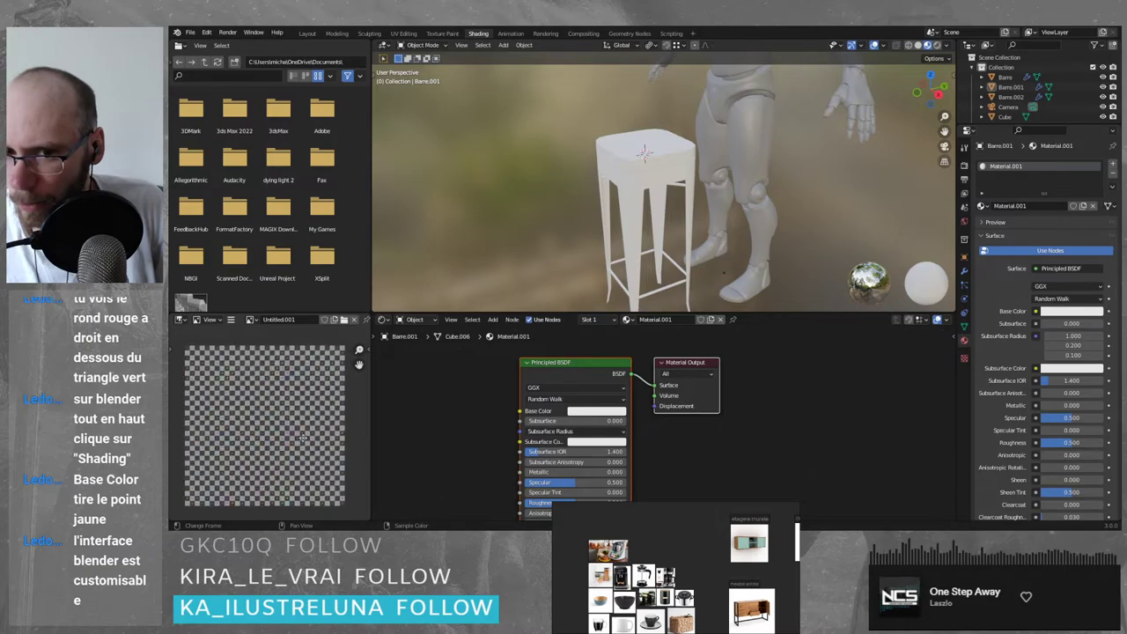
- Undo the last change in the scene
key(ctrl+z)
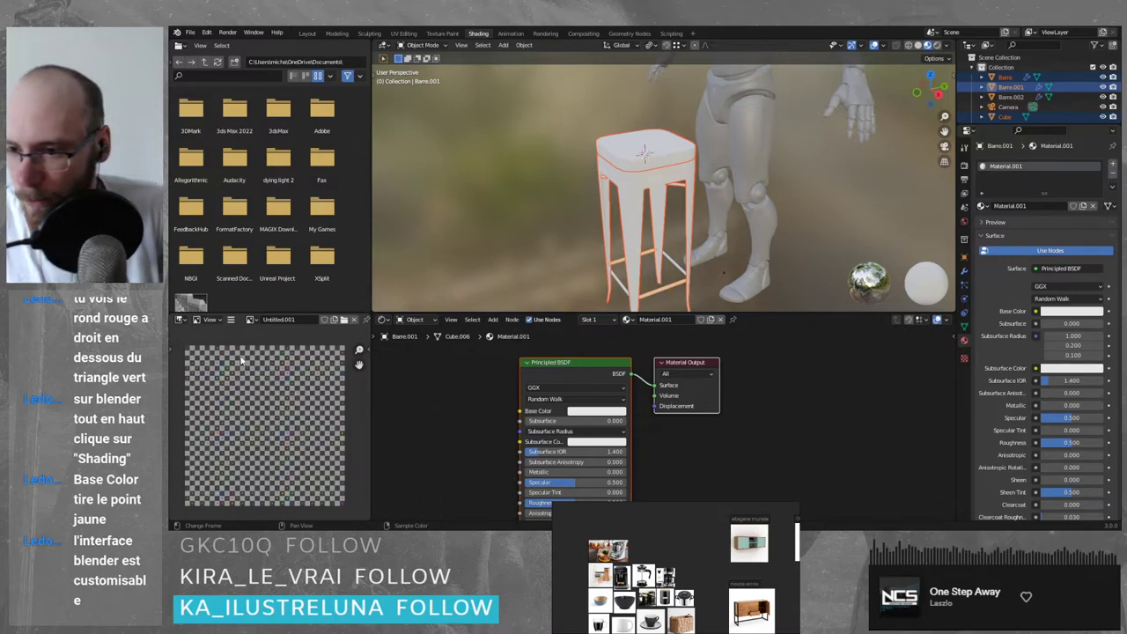
click(199, 320)
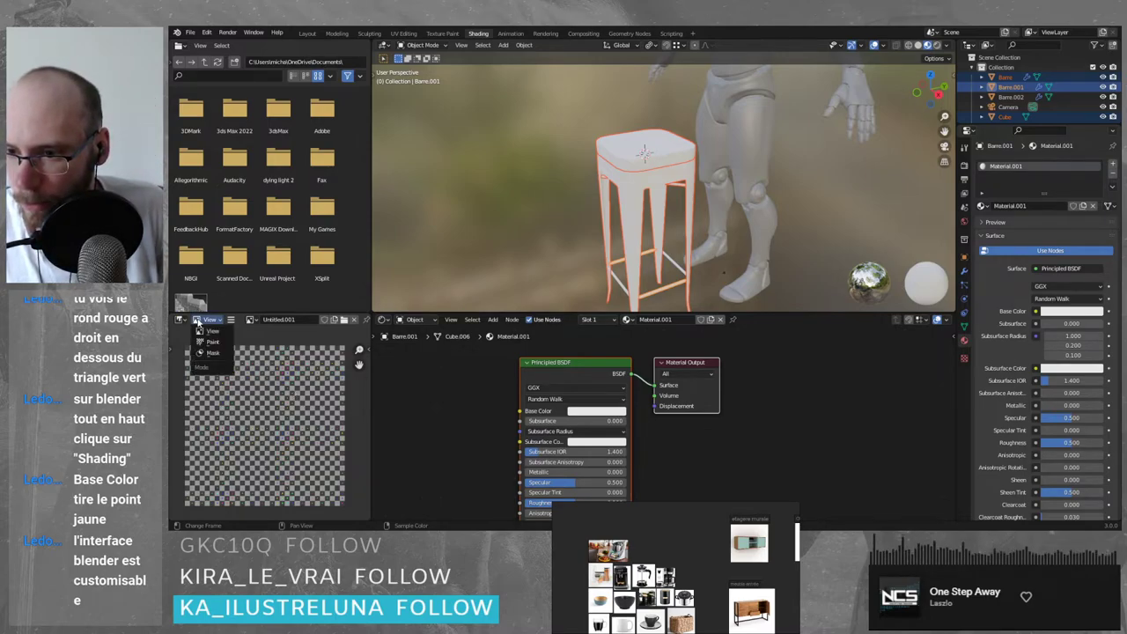
click(198, 329)
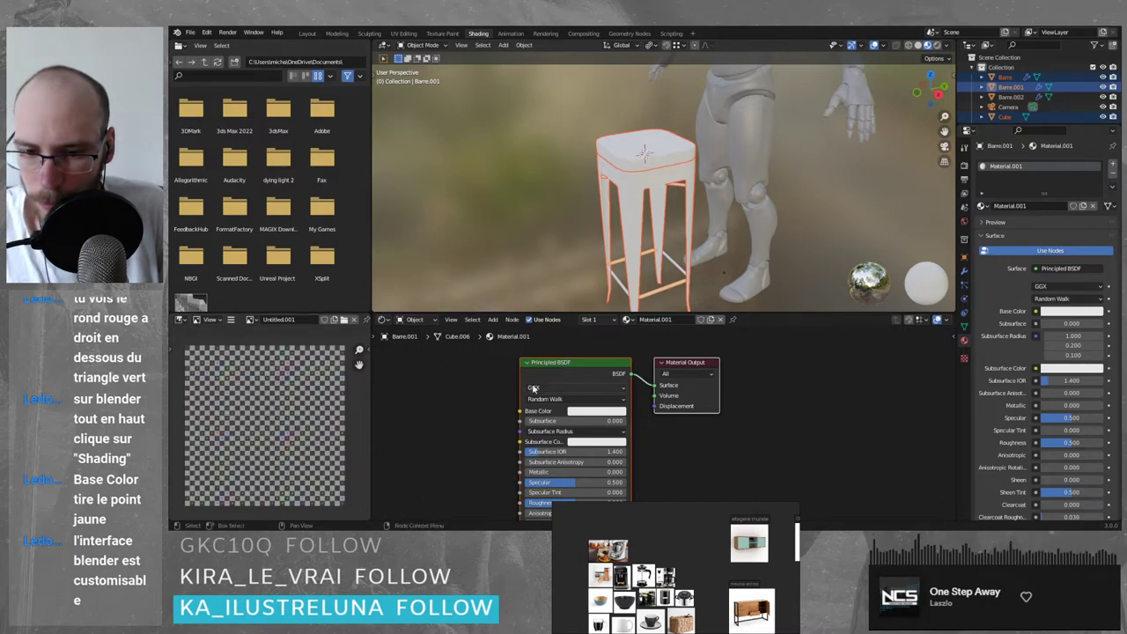
scroll(278, 264, down, 1)
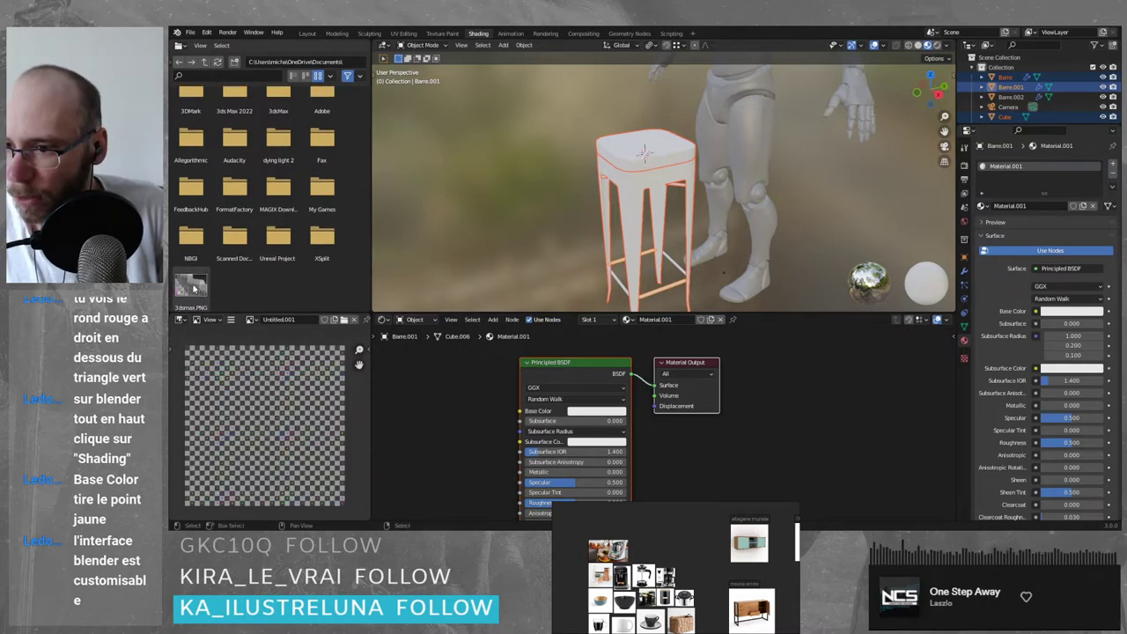
scroll(194, 299, up, 1)
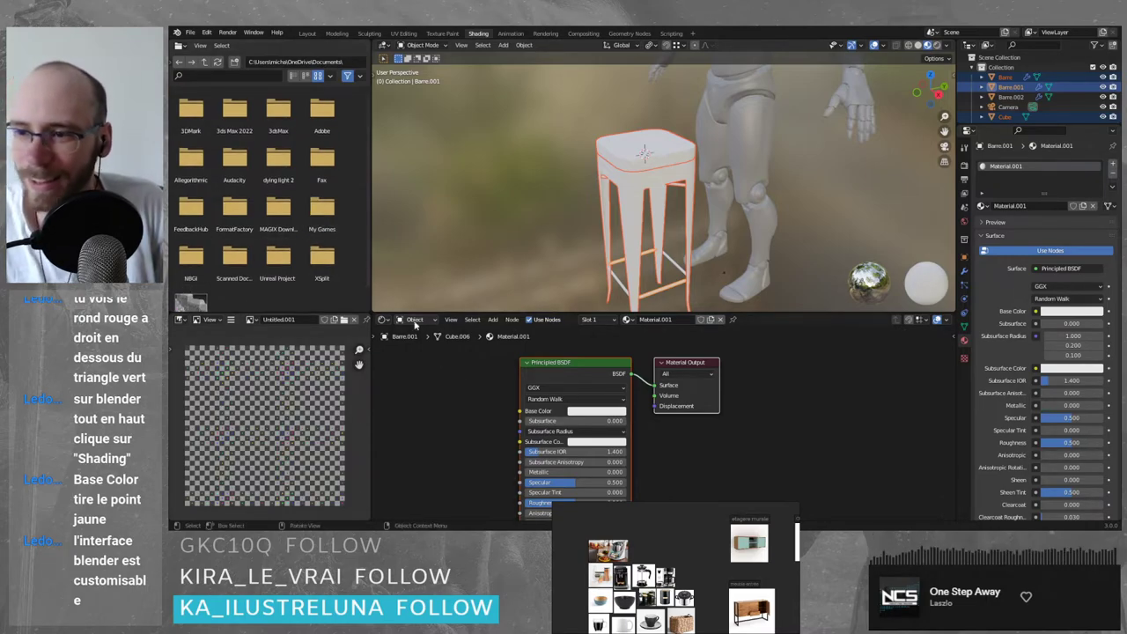
middle_drag(685, 448, 681, 443)
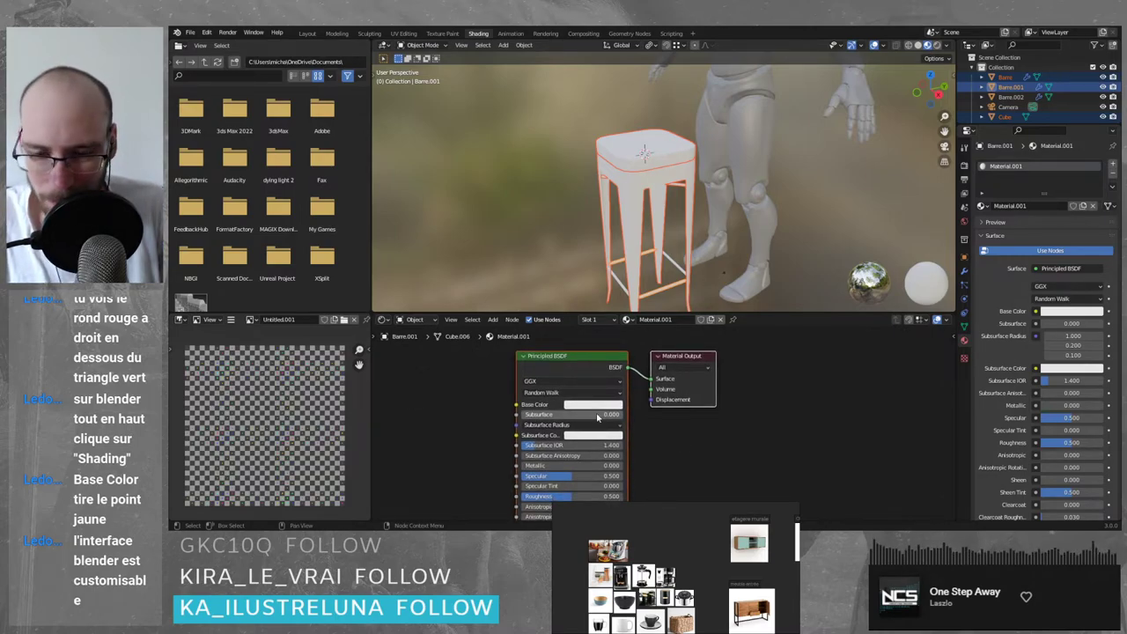
drag(559, 358, 552, 354)
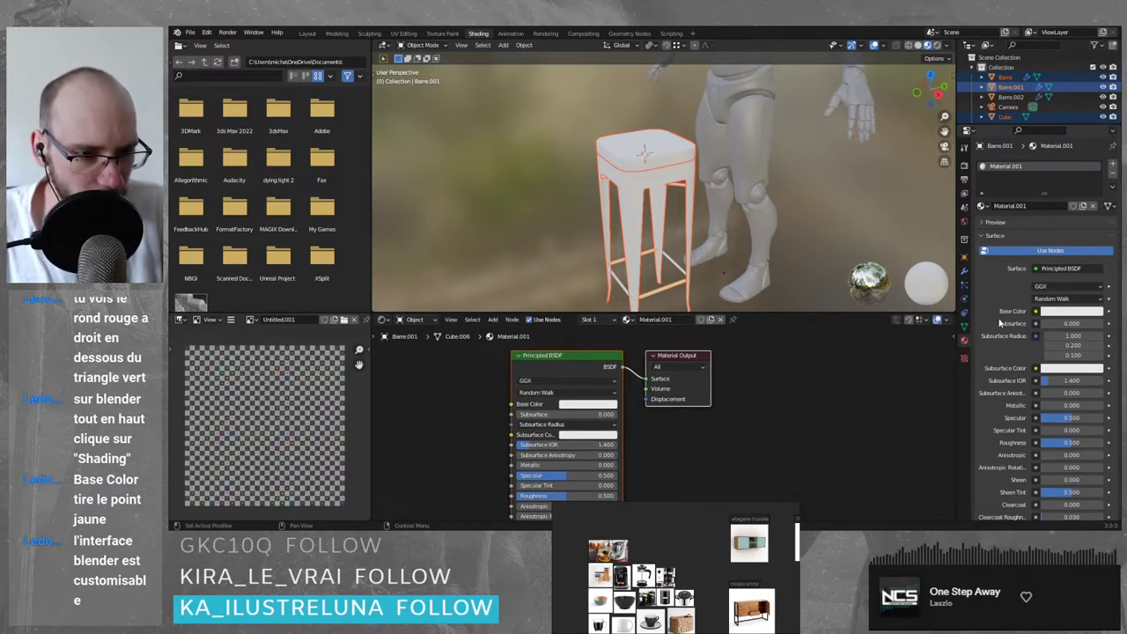
scroll(1001, 323, down, 1)
scroll(1000, 298, down, 12)
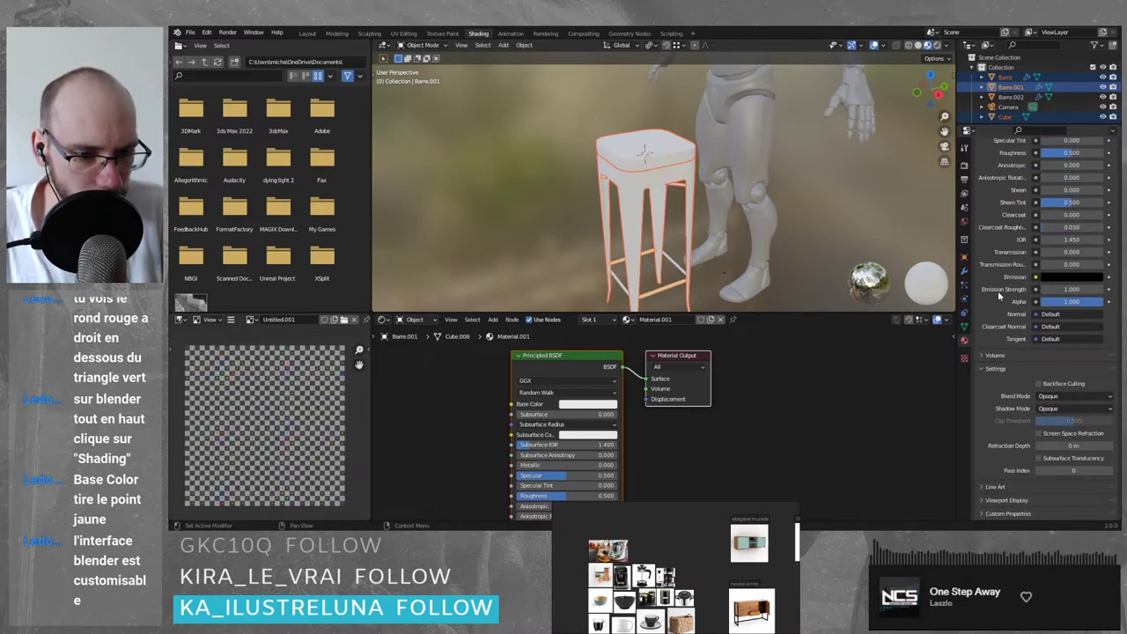
scroll(997, 291, up, 13)
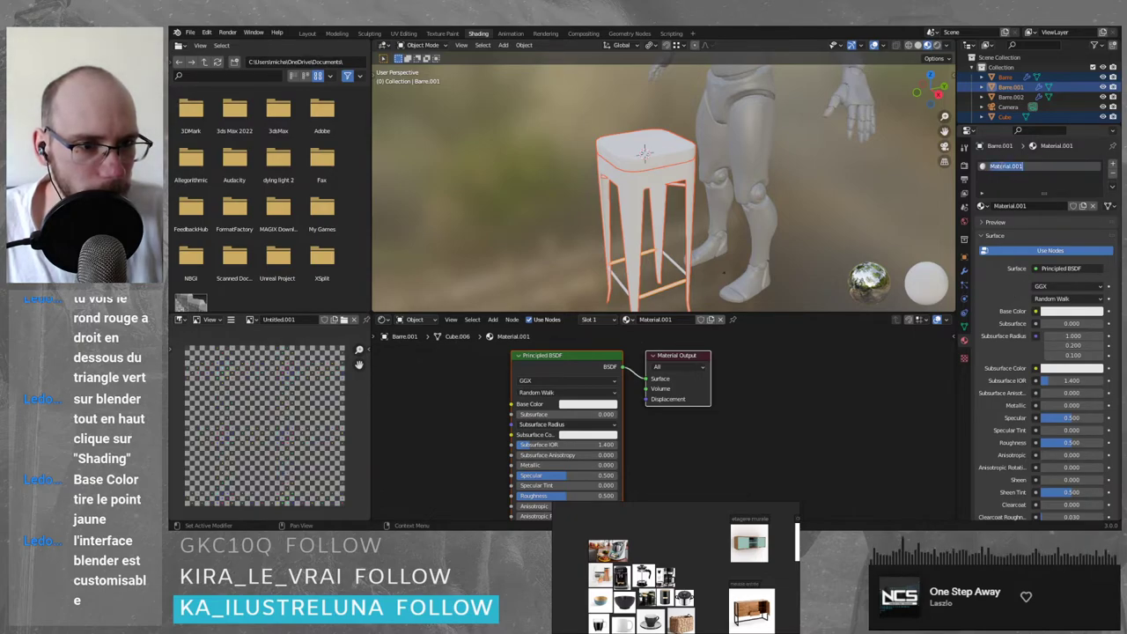
right_click(1010, 168)
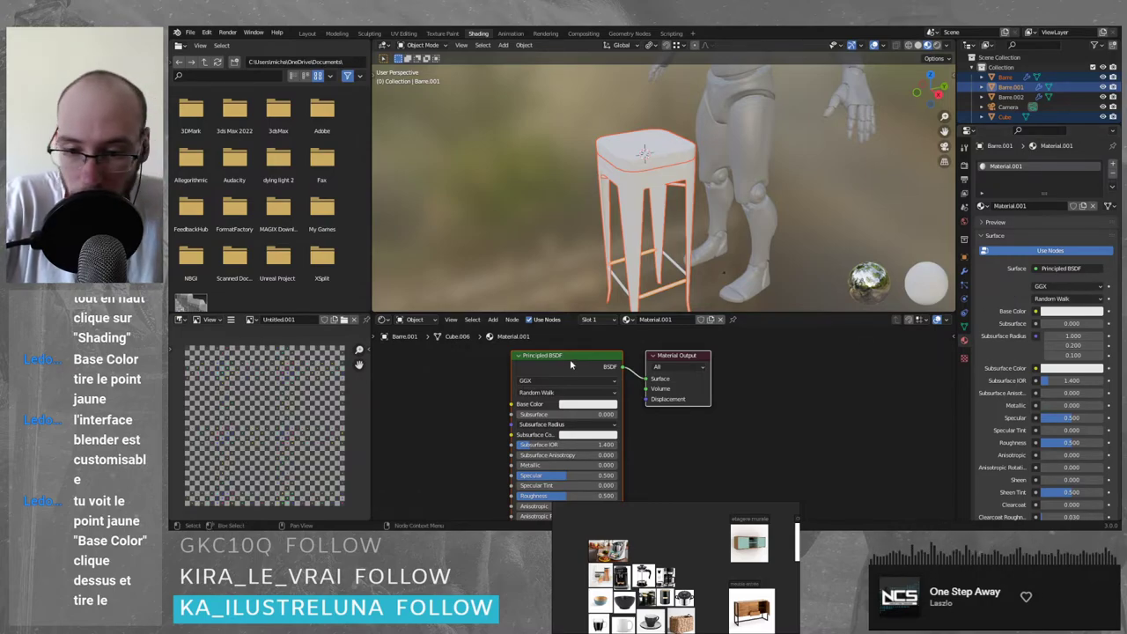
- Try to pull a link out of the Principled BSDF's Base Color input into the empty node area
drag(512, 405, 423, 386)
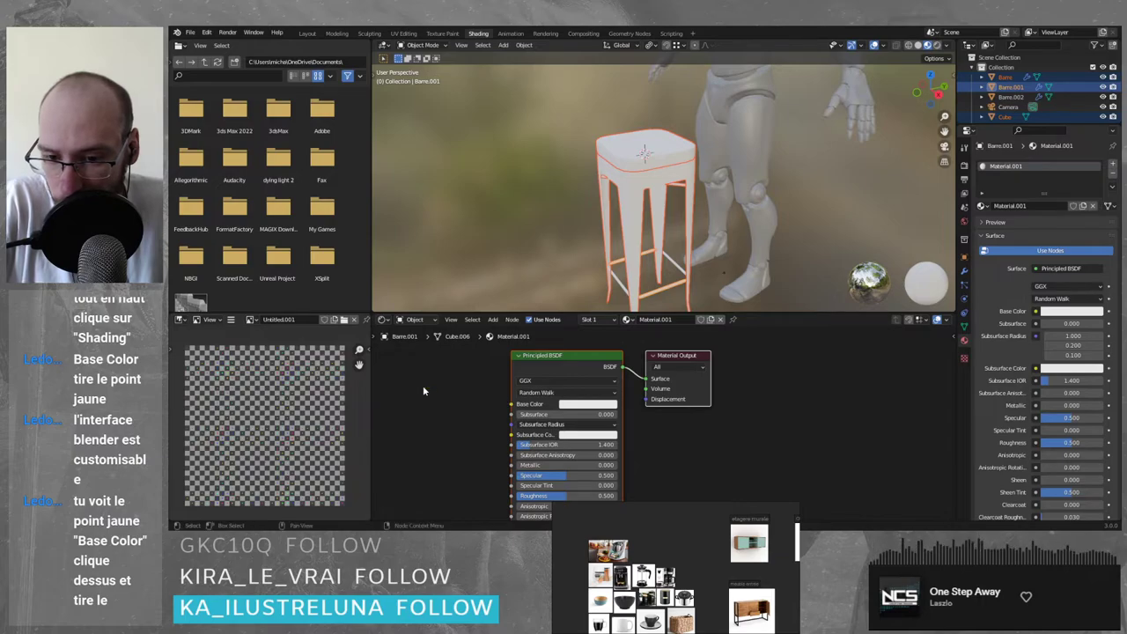
mouse_move(510, 405)
mouse_down()
mouse_move(424, 389)
mouse_move(520, 406)
mouse_up()
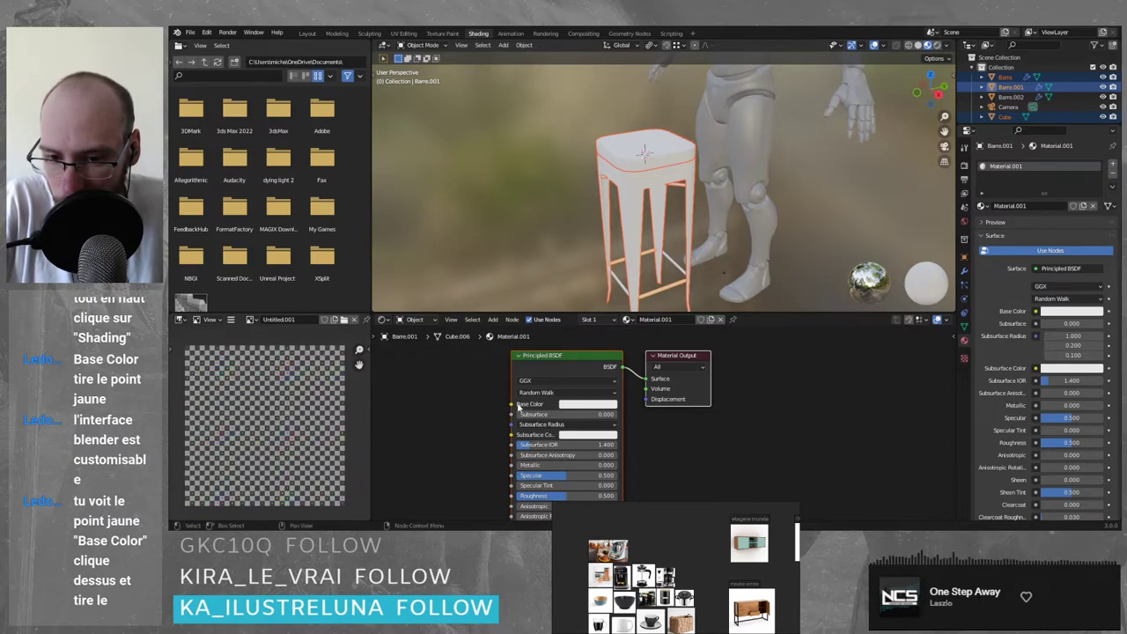
click(569, 405)
click(569, 406)
click(526, 405)
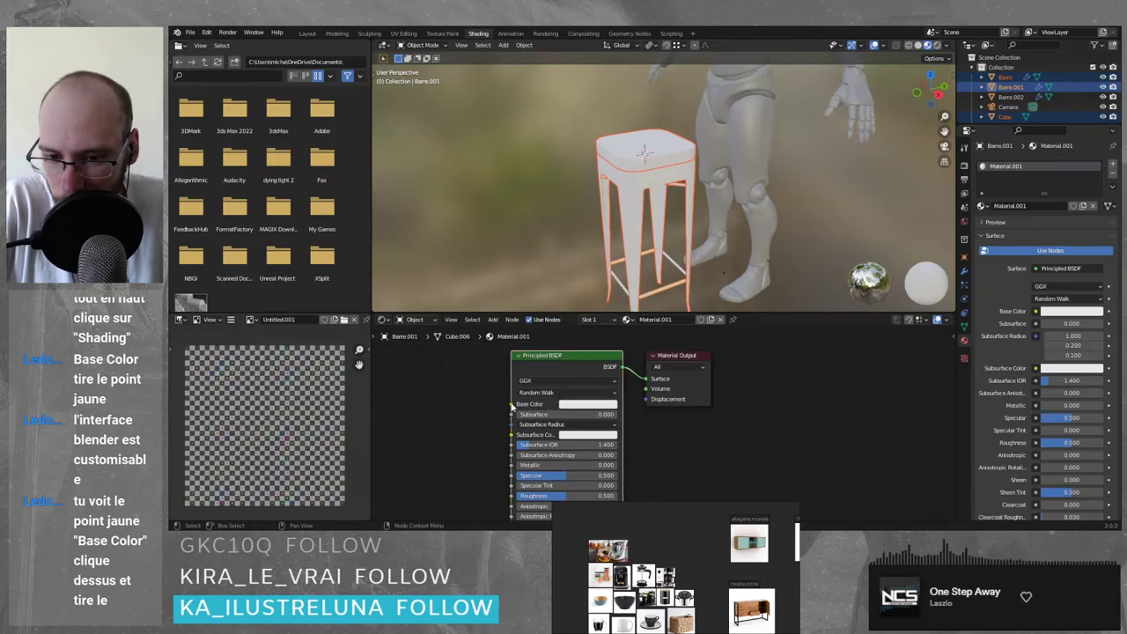
click(454, 394)
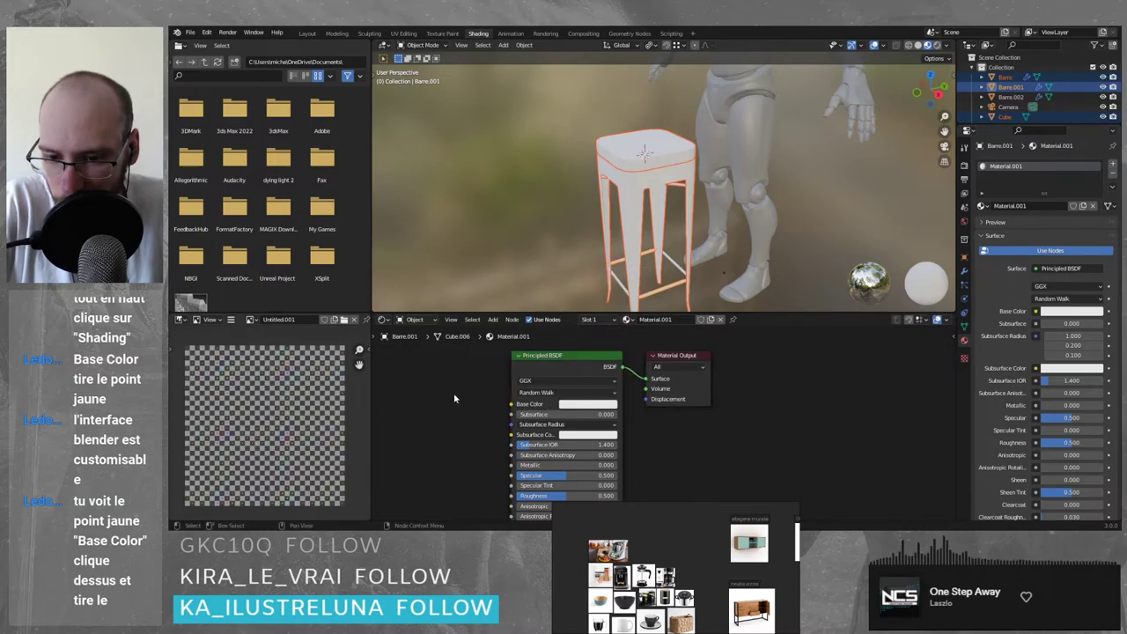
right_click(454, 394)
click(477, 359)
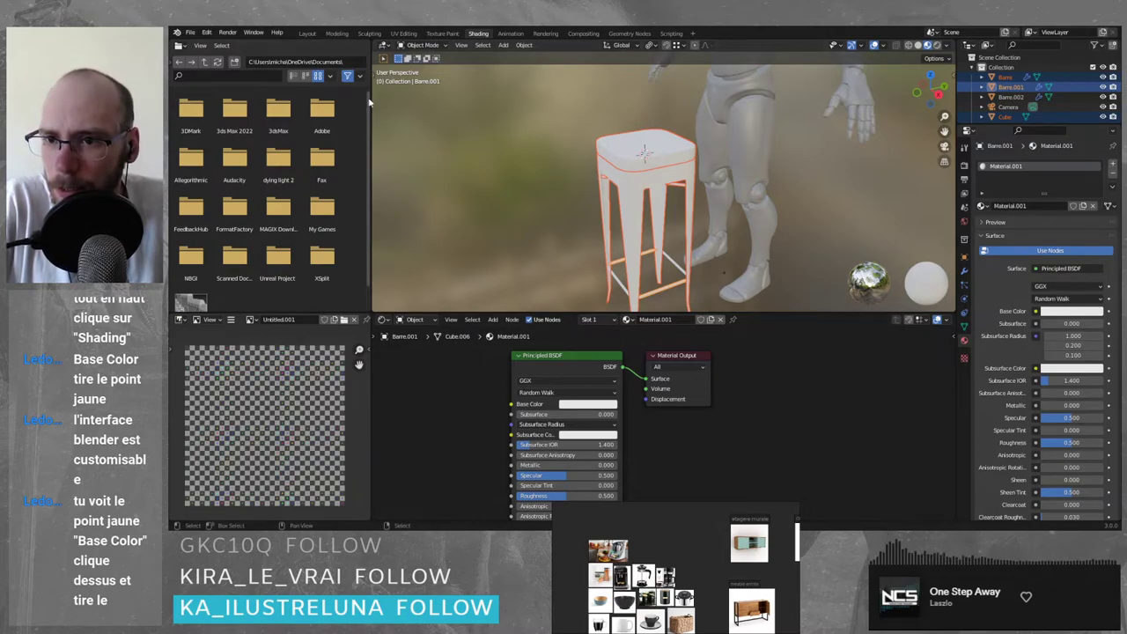
- Bring the Untitled.001 image into Material.001 as a texture node and connect its Color output to the Principled BSDF's Base Color
drag(249, 321, 413, 376)
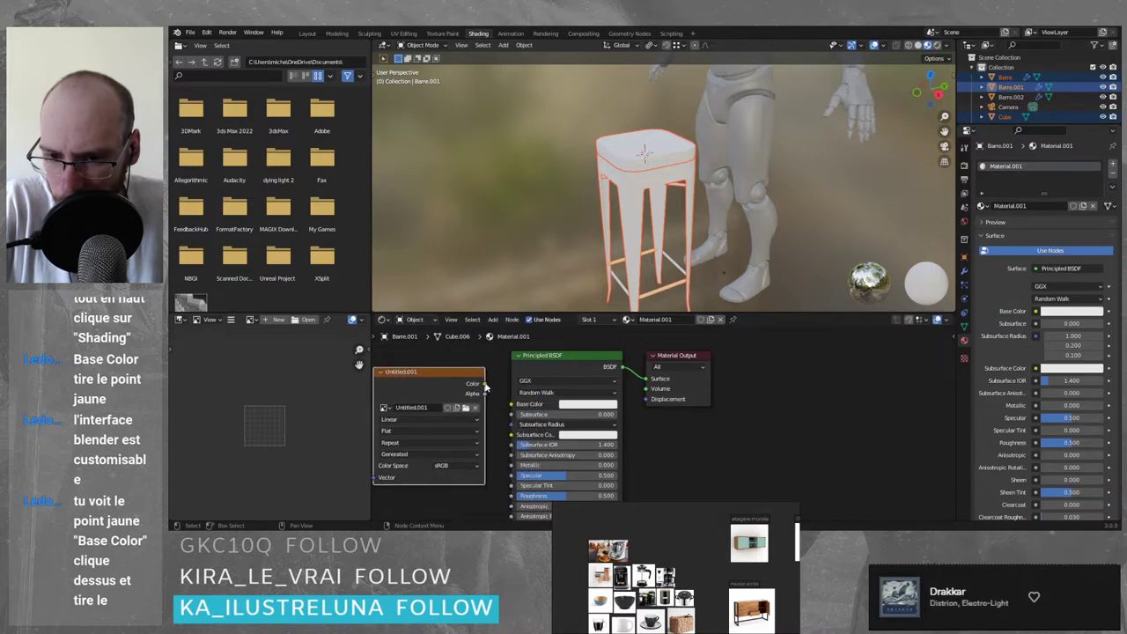
drag(484, 387, 520, 407)
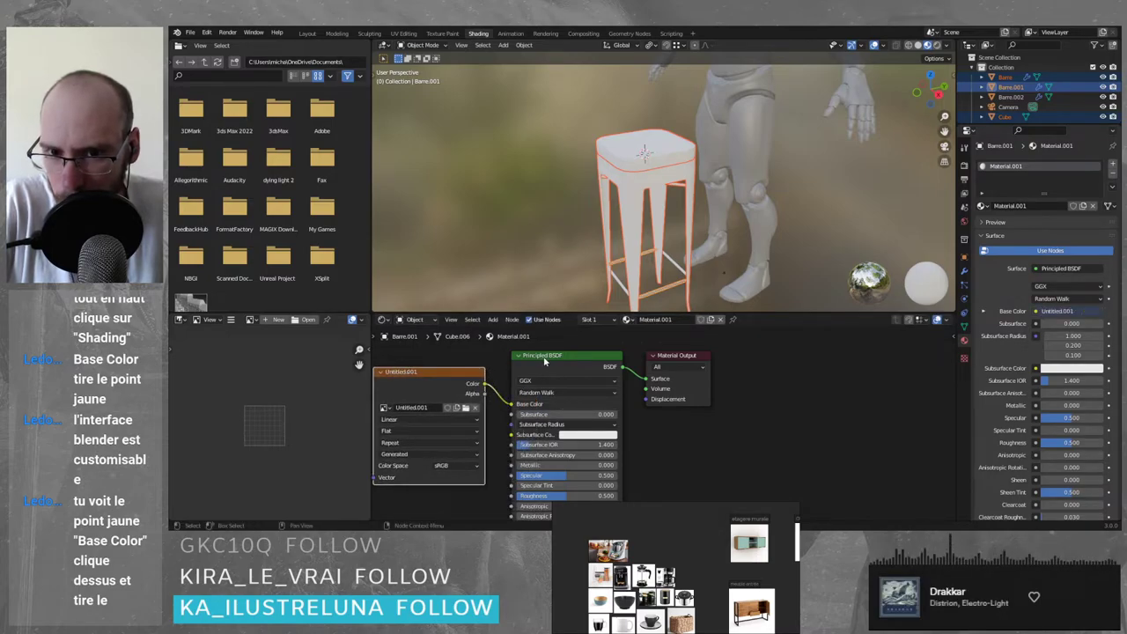
middle_drag(440, 362, 494, 354)
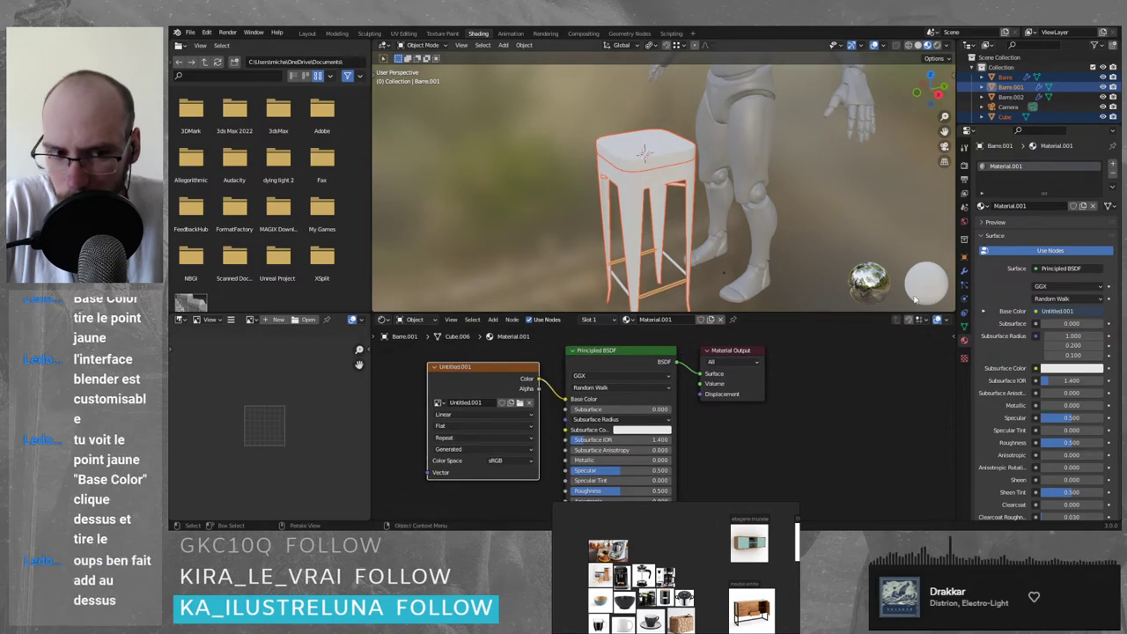
- Select the stool's legs, seat and bars and the mannequin to check which materials they use
click(636, 184)
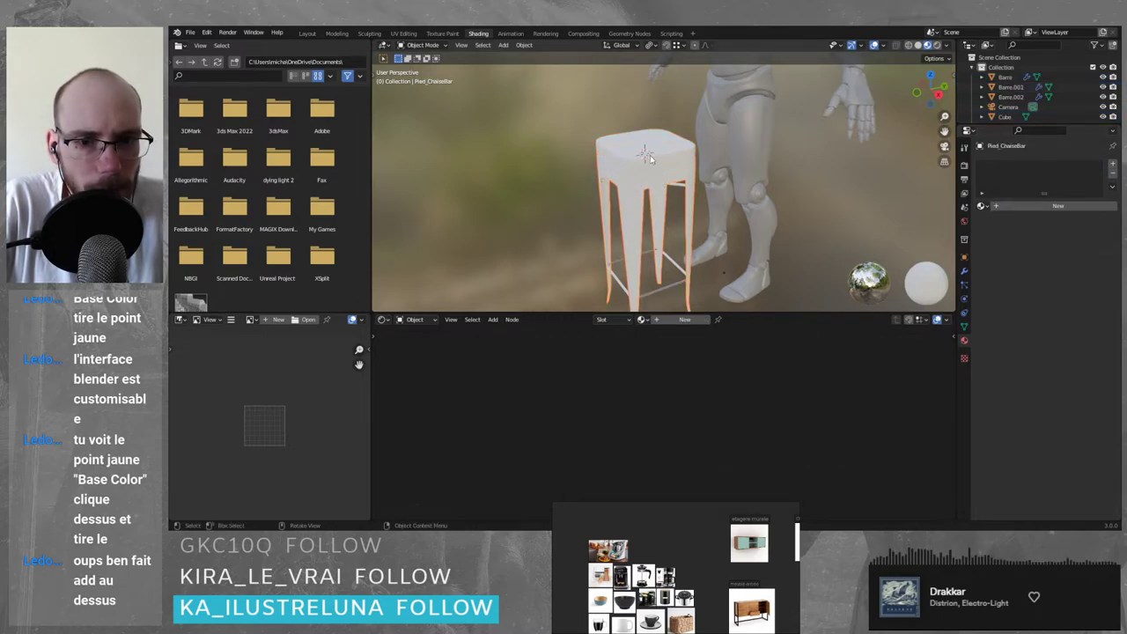
click(647, 157)
shift+click(654, 249)
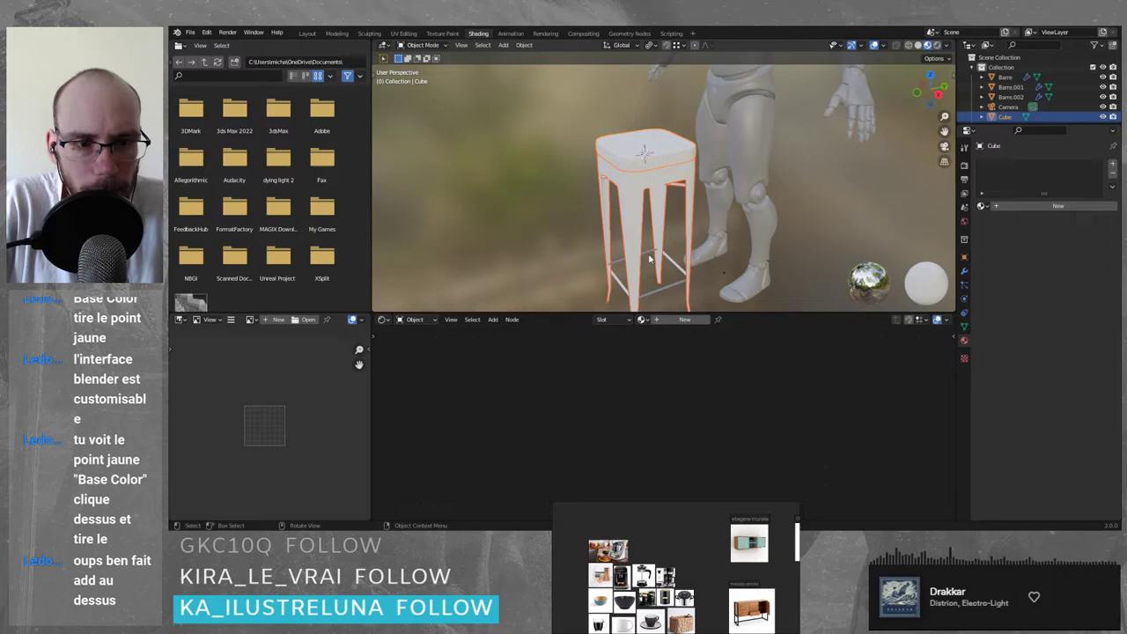
drag(557, 137, 681, 309)
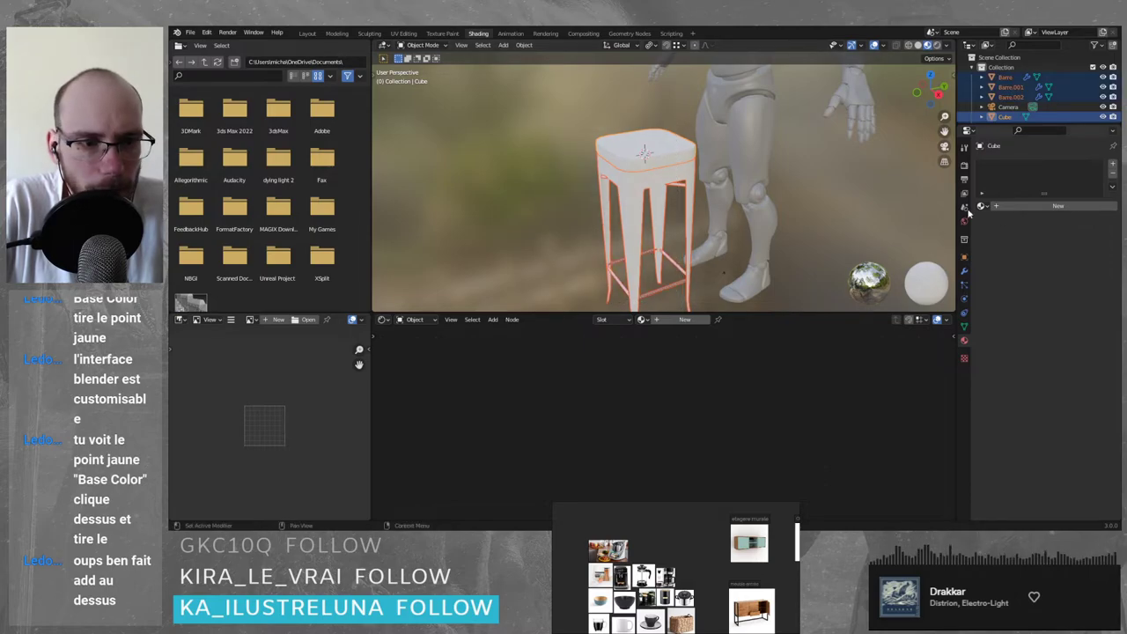
click(824, 208)
click(740, 172)
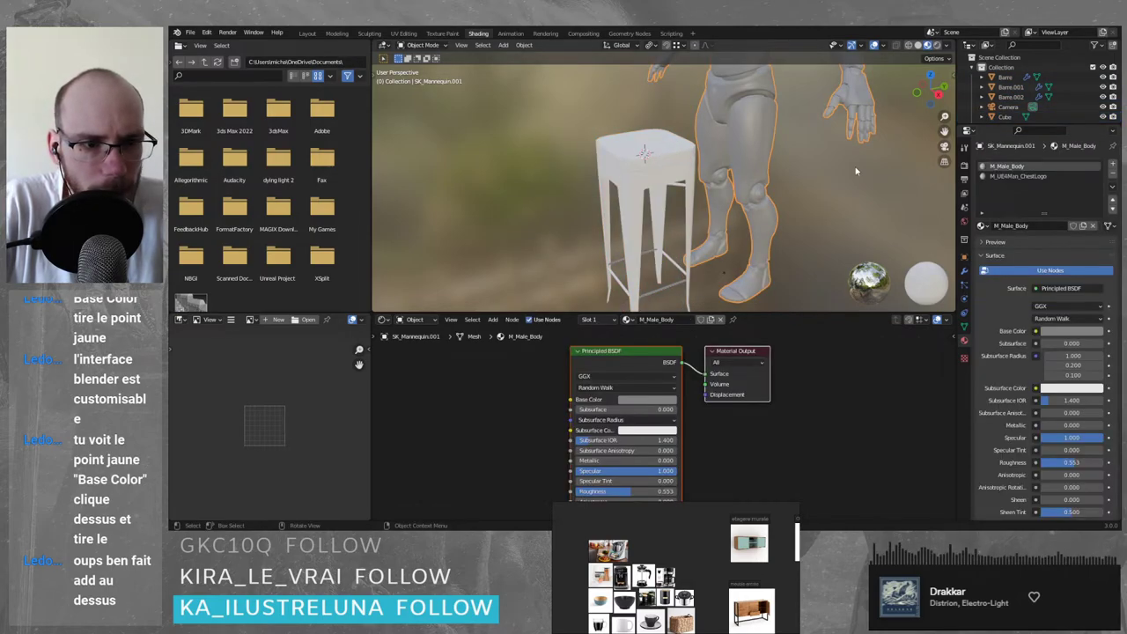
click(806, 233)
- Create a new material for the stool's seat and a new 1024 × 1024 px UV Grid image named Uv Map
click(648, 158)
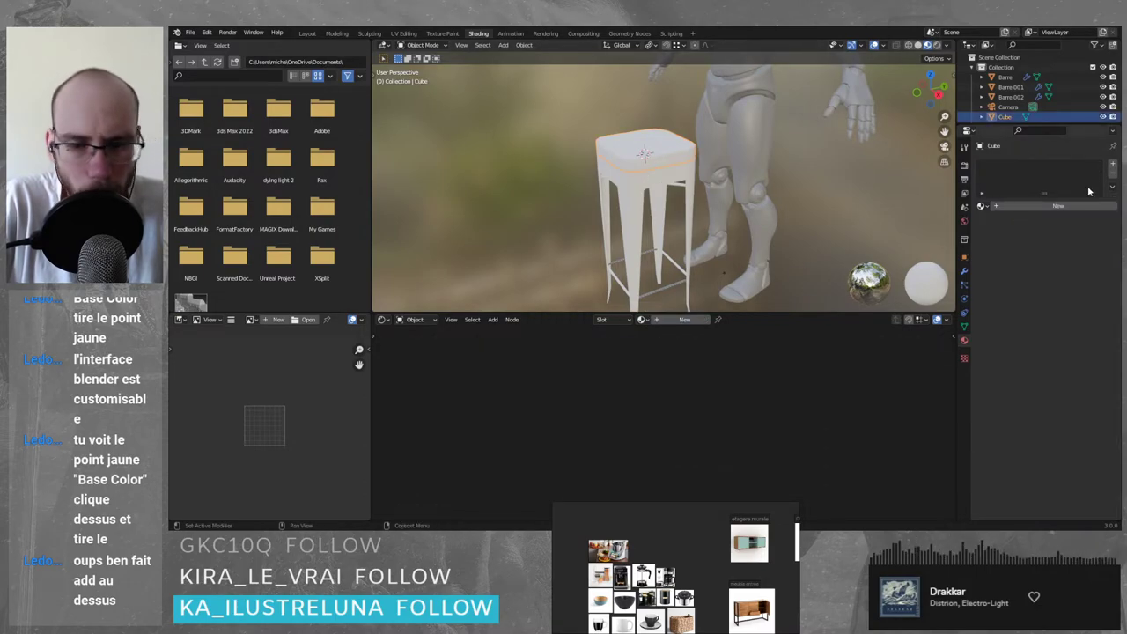
click(1057, 205)
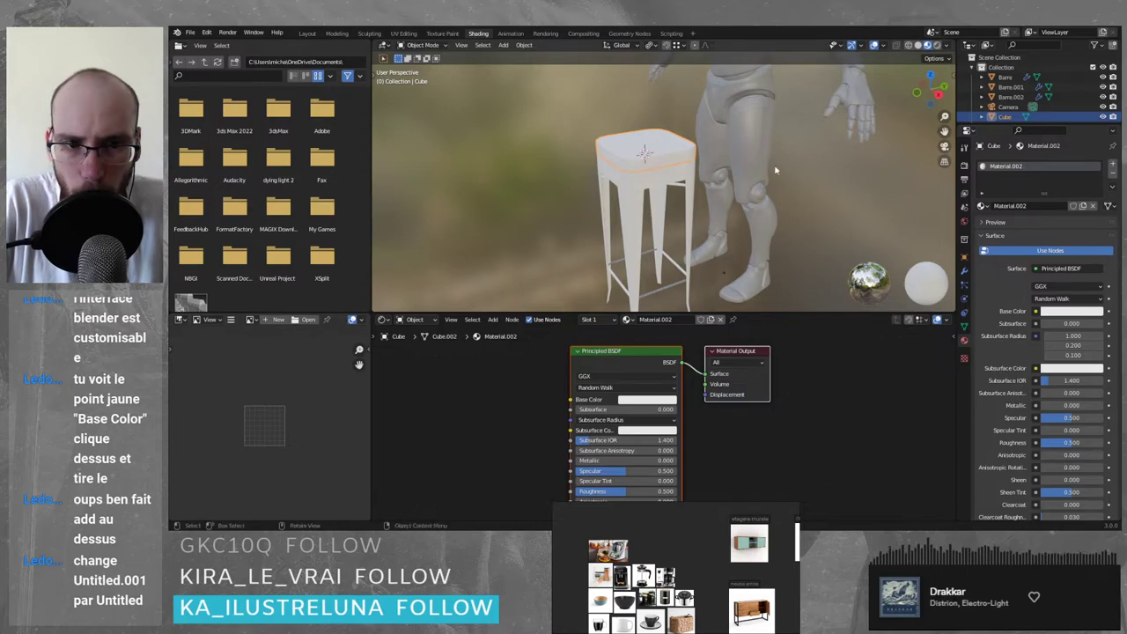
click(269, 319)
click(288, 338)
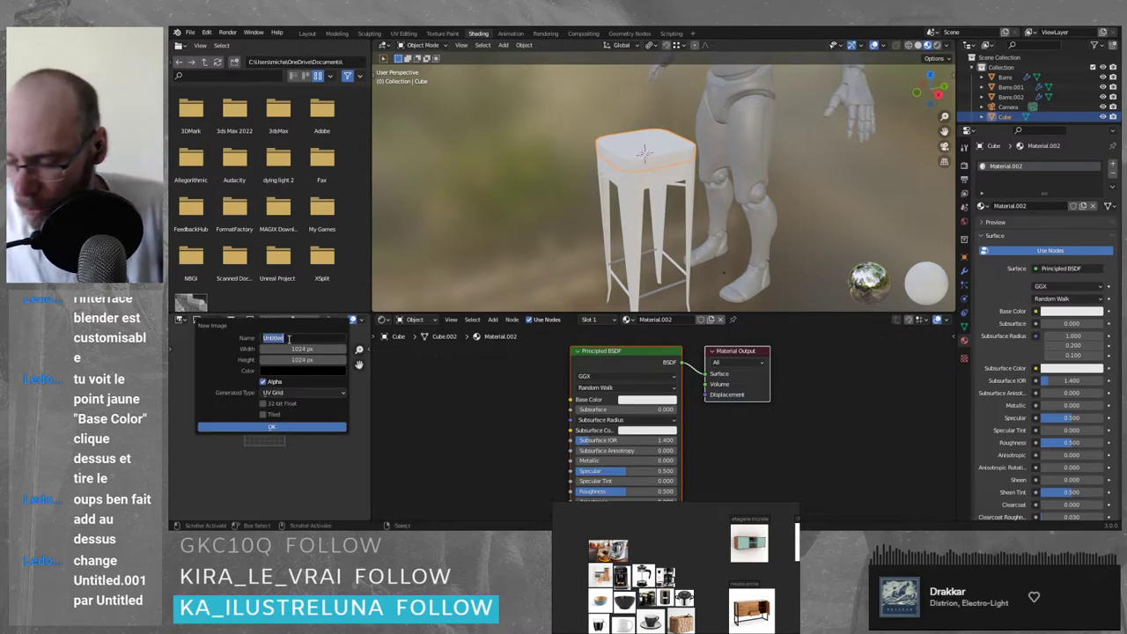
text(Uv Map)
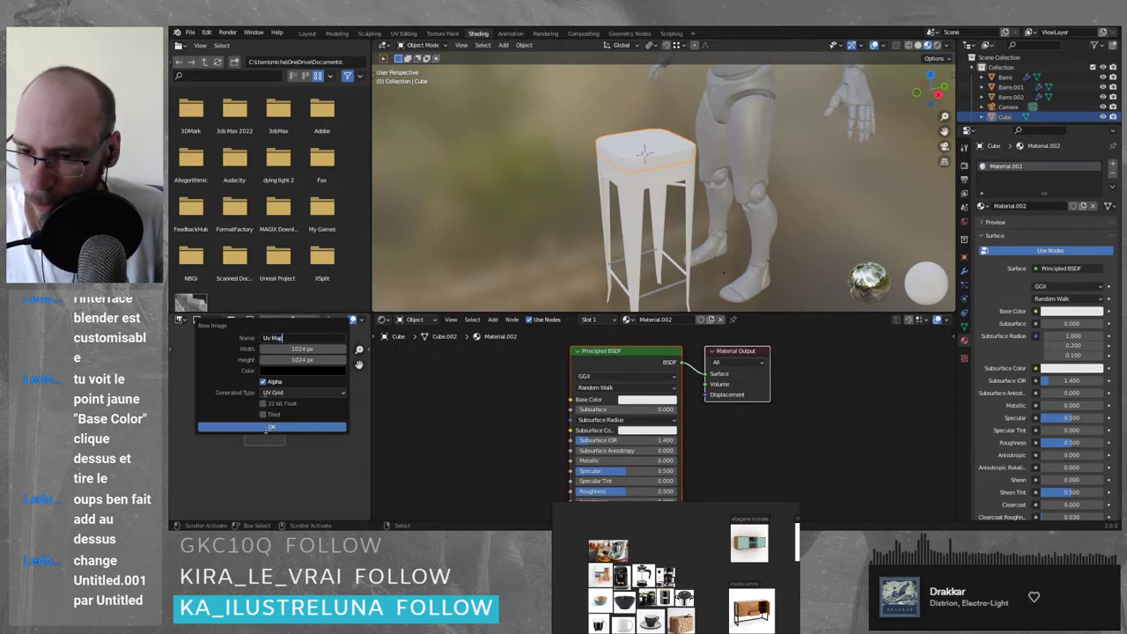
click(271, 427)
- Add the Uv Map image to the seat's material as a texture node and link its Color output to the Base Color
drag(251, 321, 427, 384)
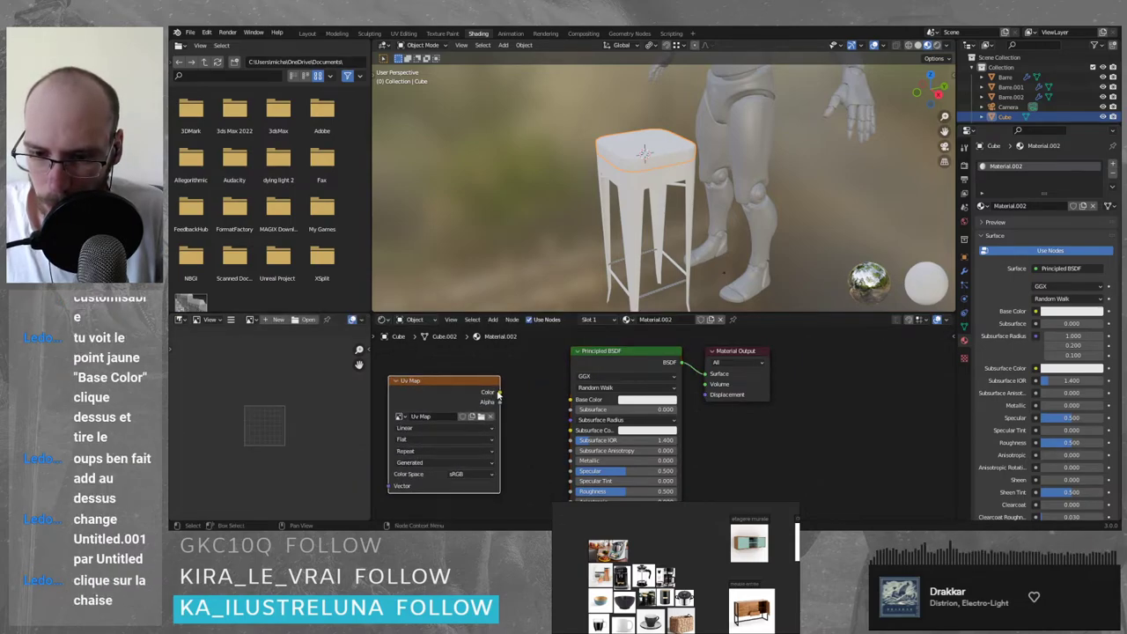
drag(497, 393, 572, 403)
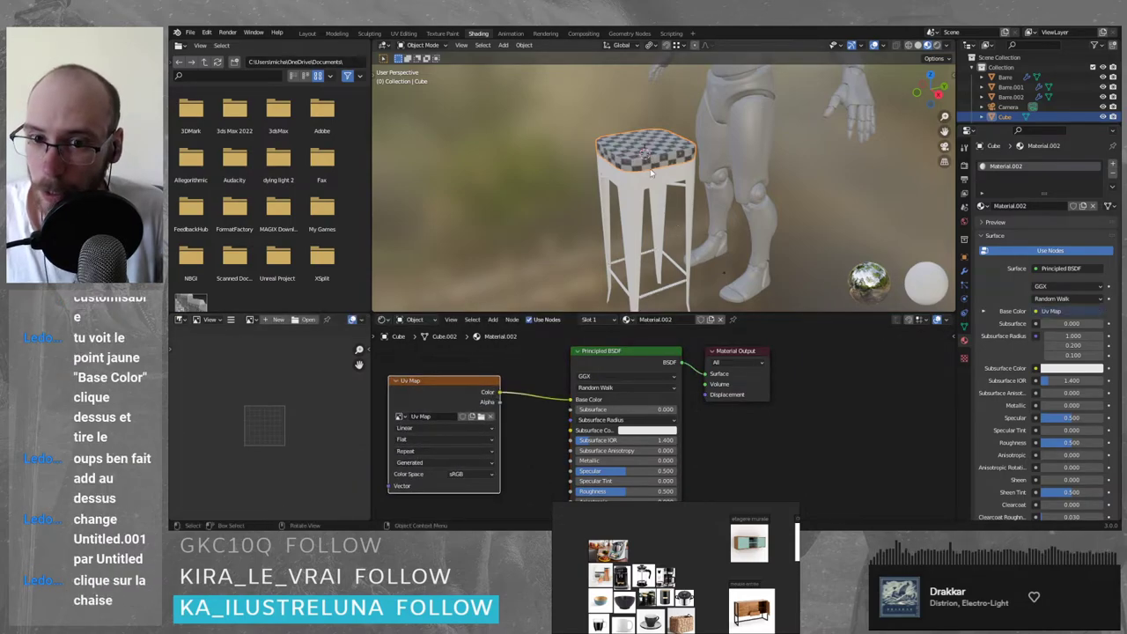
scroll(651, 172, up, 7)
shift+middle_drag(579, 126, 600, 172)
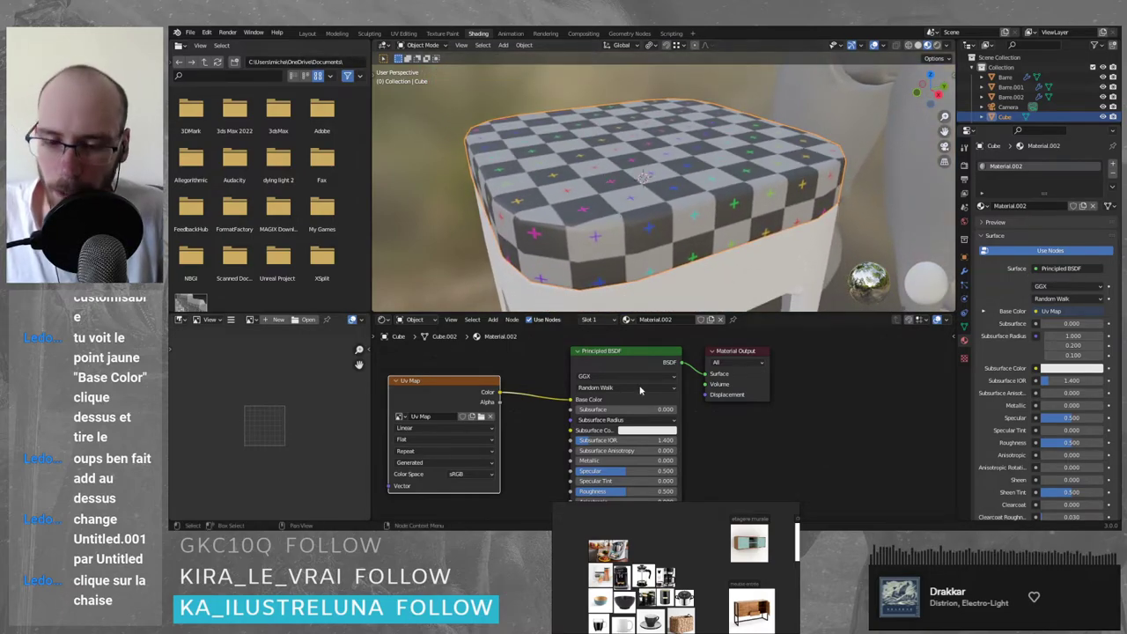
- Rename the seat's material as UvMap and move the image texture node closer to the Principled BSDF
click(1022, 205)
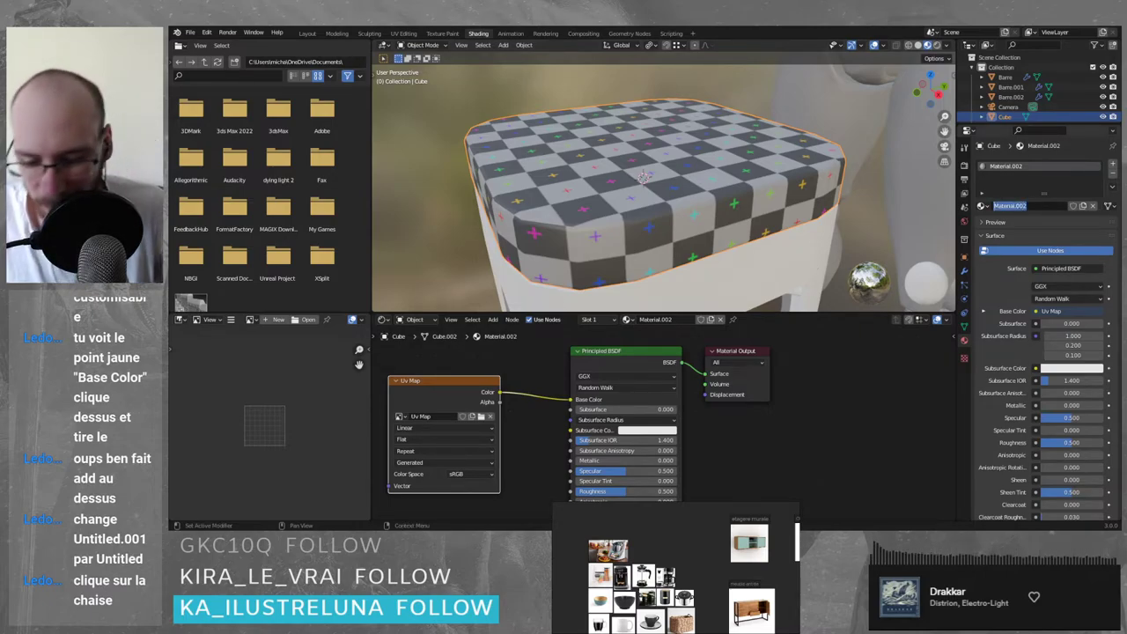
text(UvMap)
key(Return)
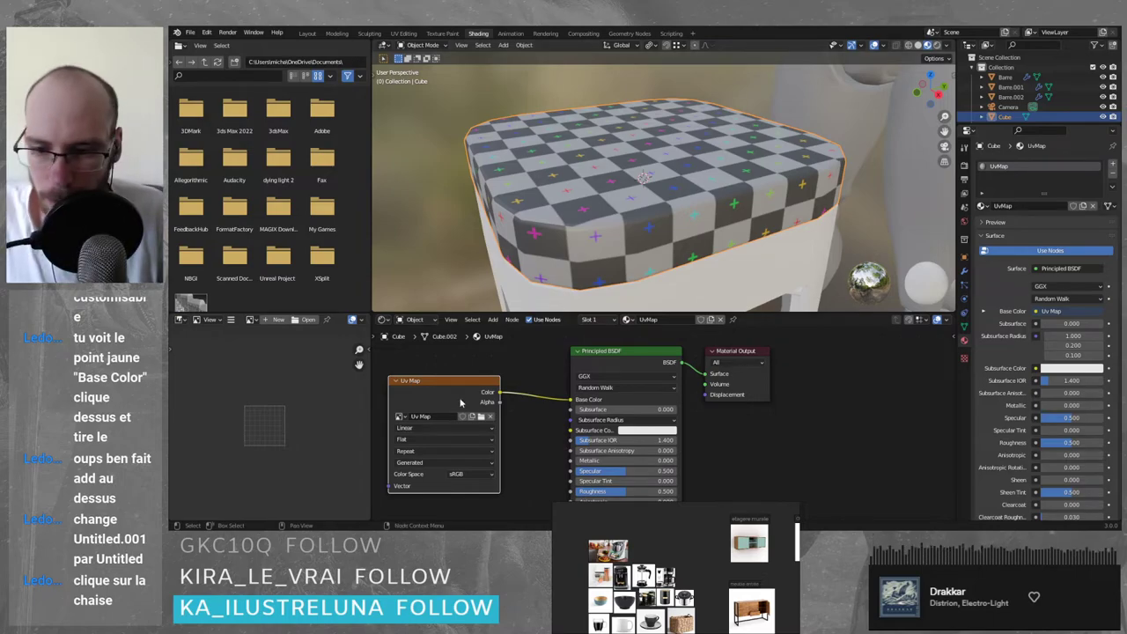
drag(435, 382, 477, 381)
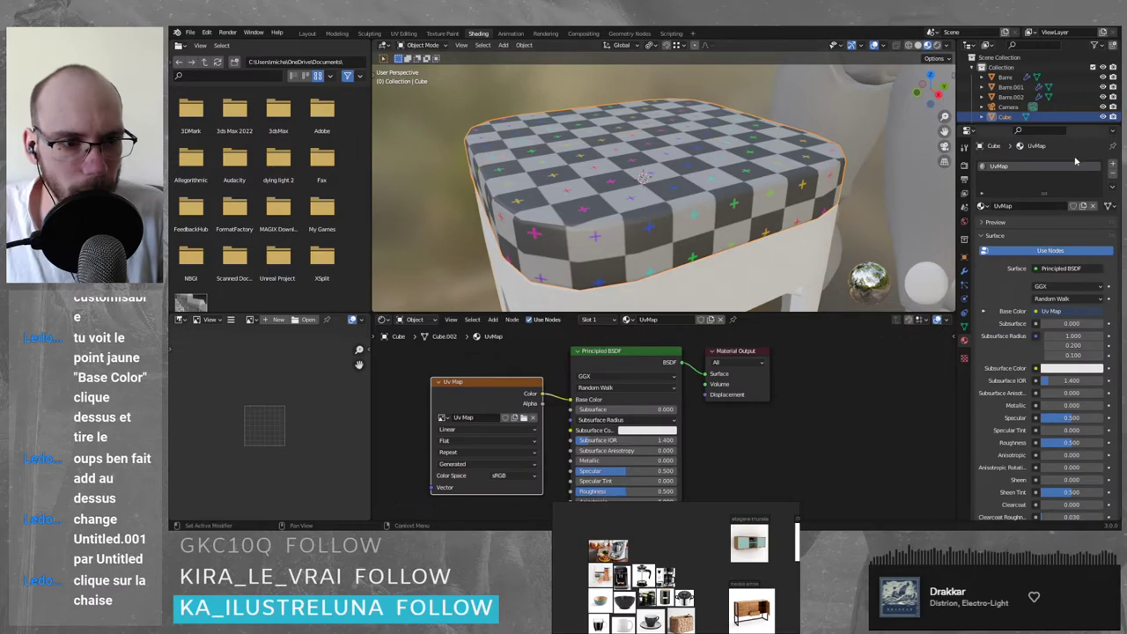
- Assign the existing UvMap material to the stool's leg frame
click(785, 272)
click(983, 206)
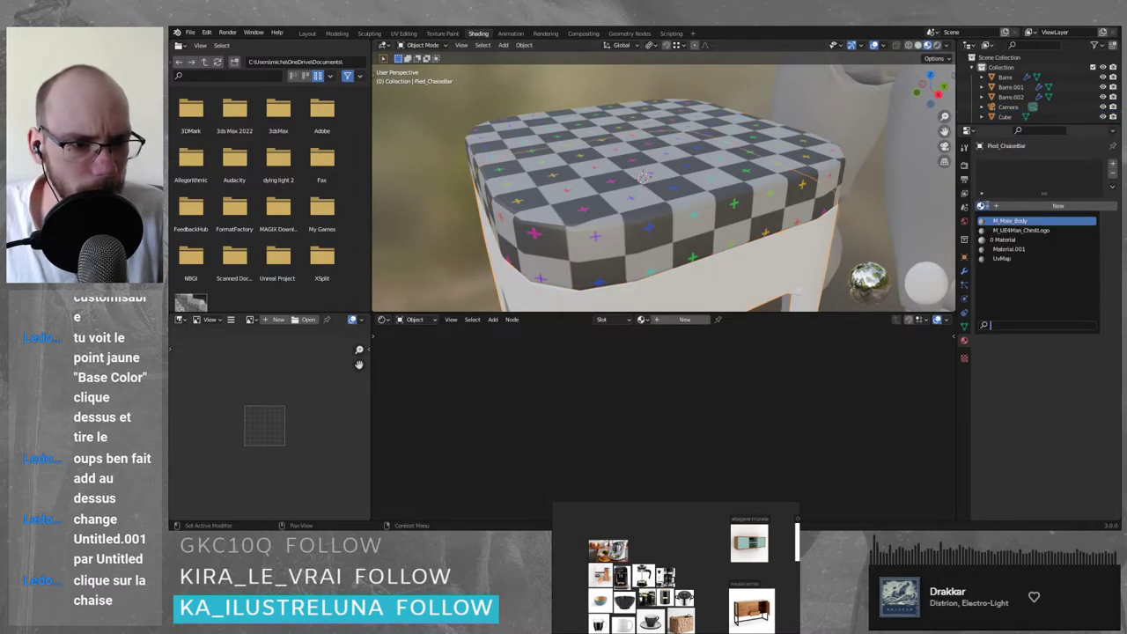
click(1028, 258)
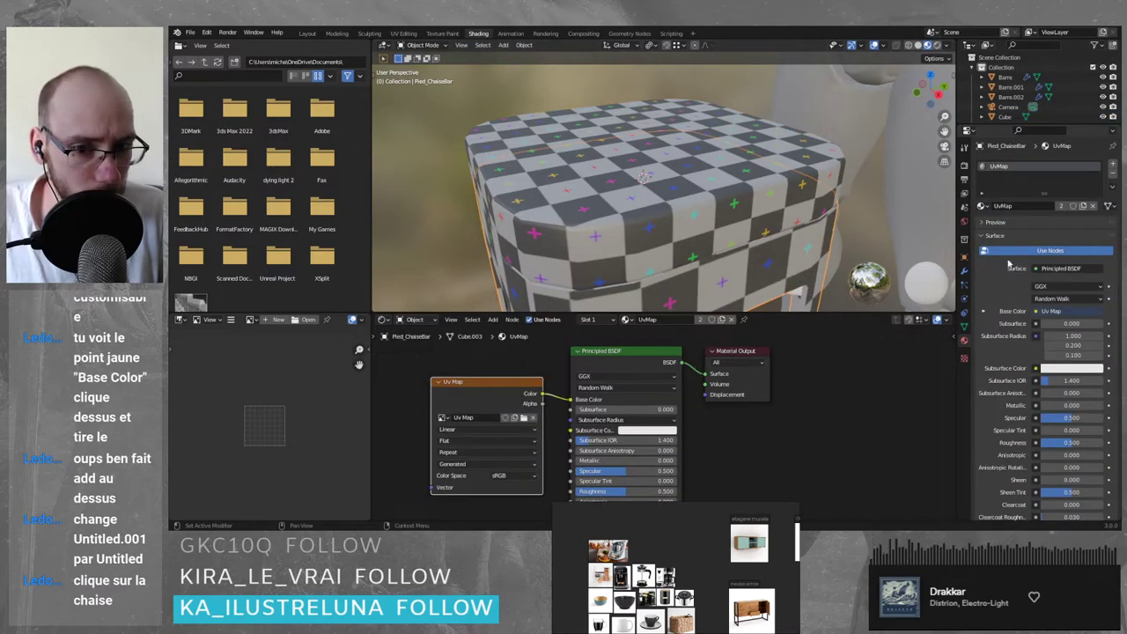
- Assign the existing UvMap material to the Barre pair of lower crossbars between the stool's legs
scroll(673, 286, down, 6)
shift+middle_drag(671, 299, 654, 246)
click(655, 246)
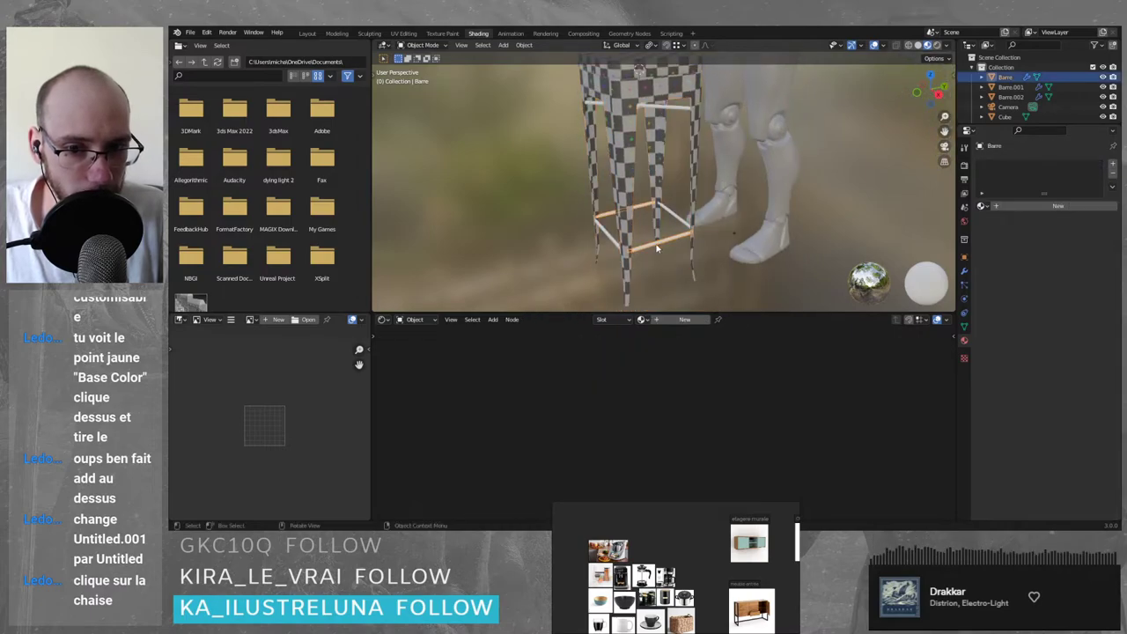
click(981, 206)
click(1026, 258)
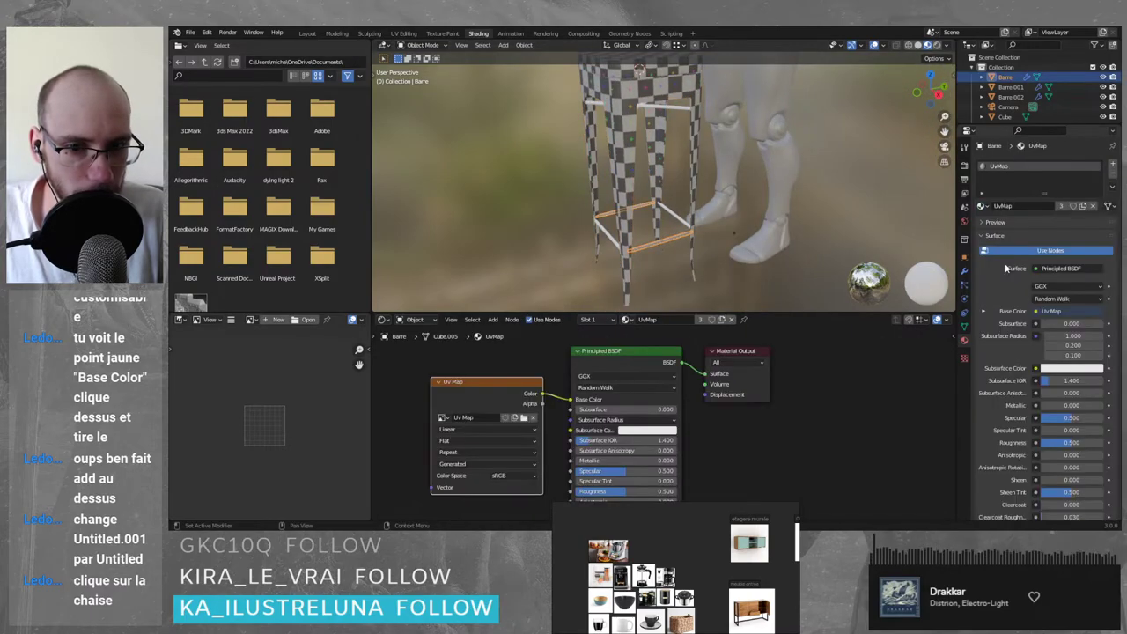
- Assign the existing UvMap material to the Barre.002 pair of lower crossbars between the stool's legs
scroll(665, 273, up, 5)
middle_drag(665, 273, 696, 211)
click(698, 209)
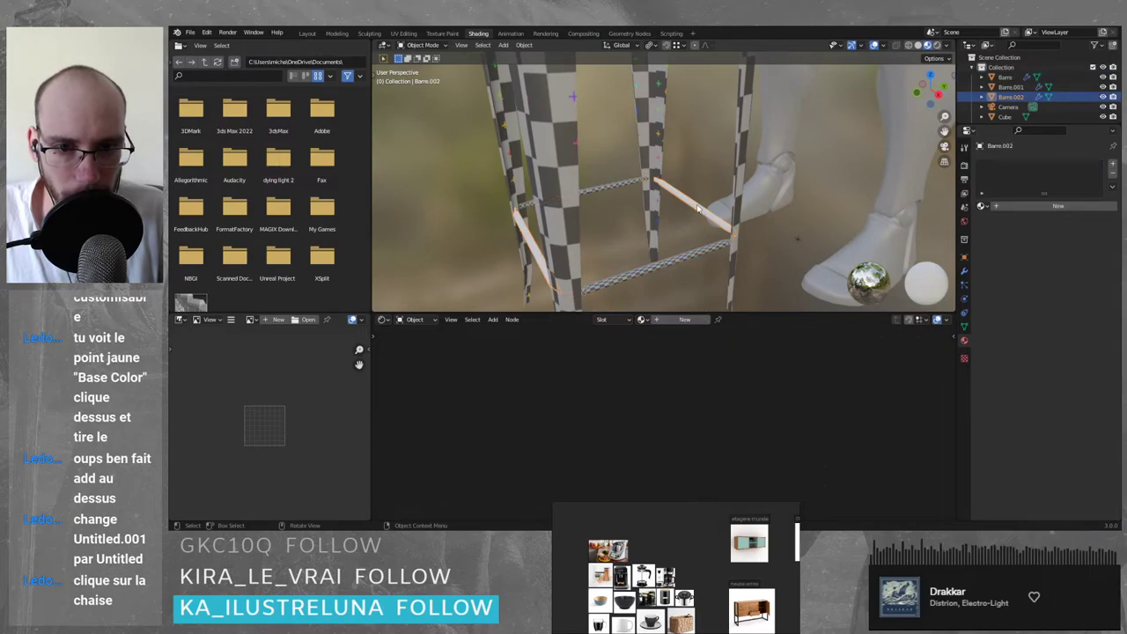
click(981, 206)
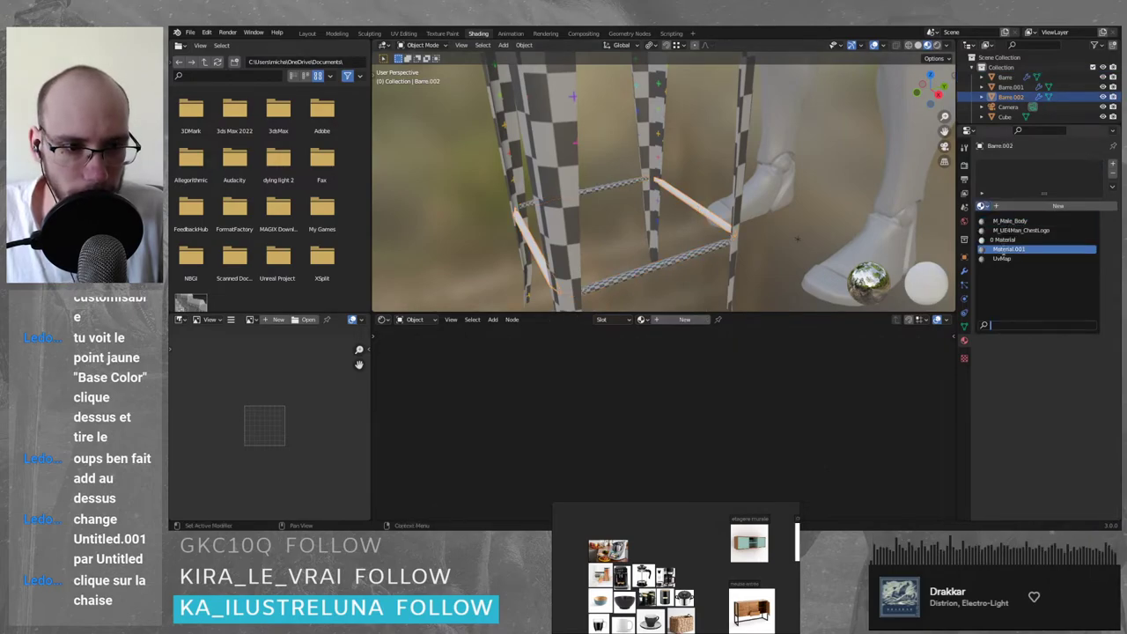
click(1026, 255)
- Assign the existing UvMap material to the crossed Cylinder braces under the stool's seat
scroll(713, 215, up, 3)
click(688, 81)
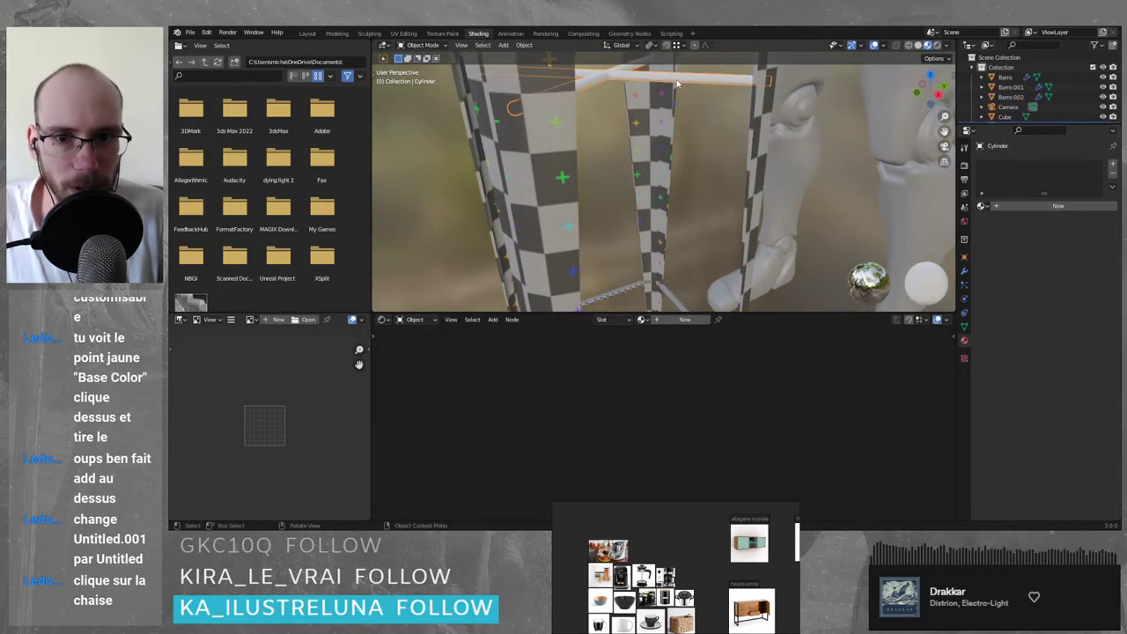
click(981, 206)
click(1027, 255)
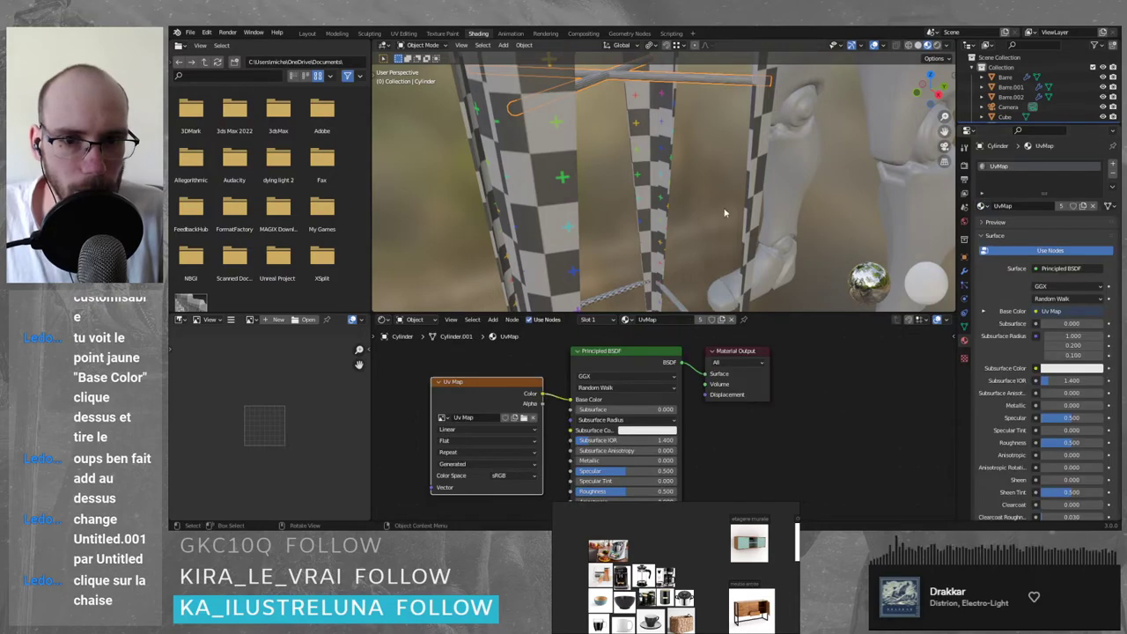
- Switch the material of the stool's leg frame to Material.001
scroll(704, 196, down, 3)
middle_drag(700, 198, 686, 185)
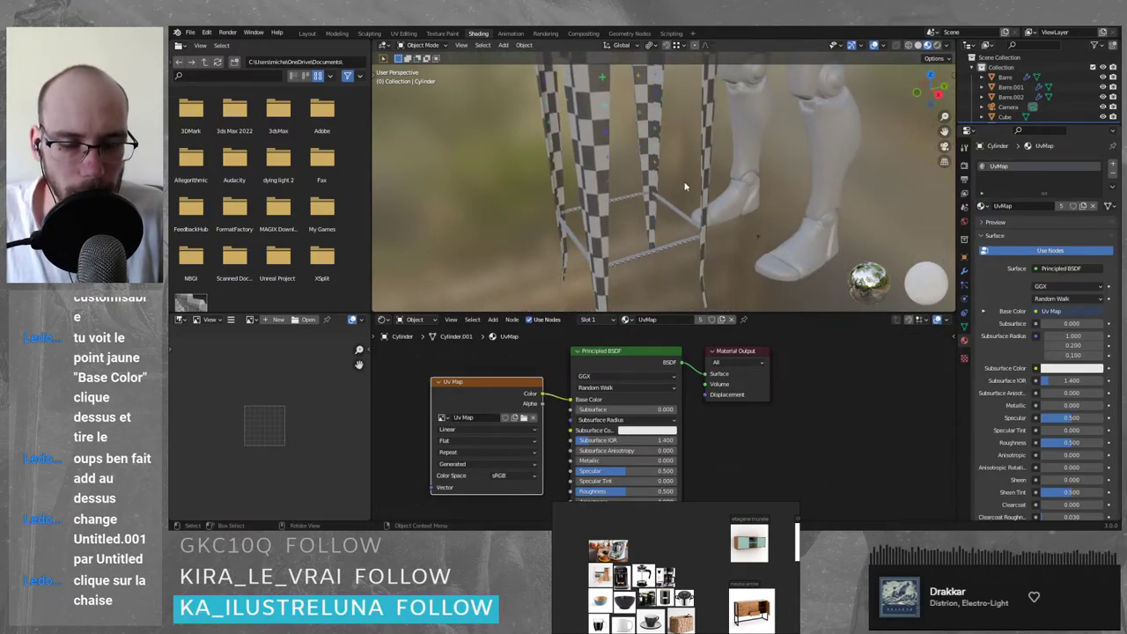
click(604, 228)
click(982, 206)
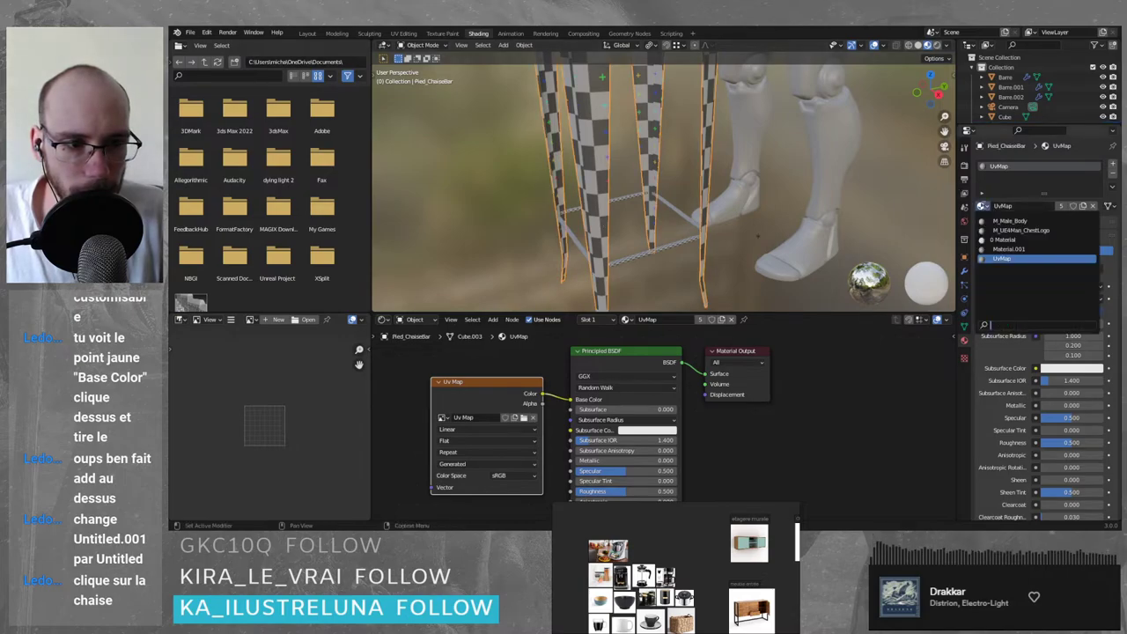
click(1011, 250)
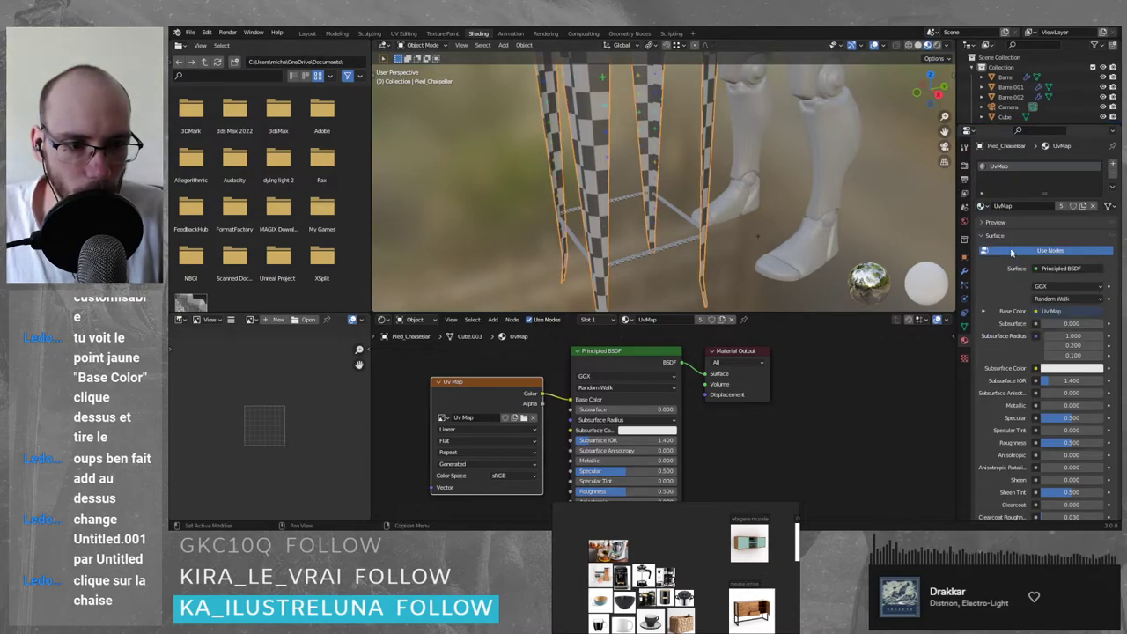
click(983, 206)
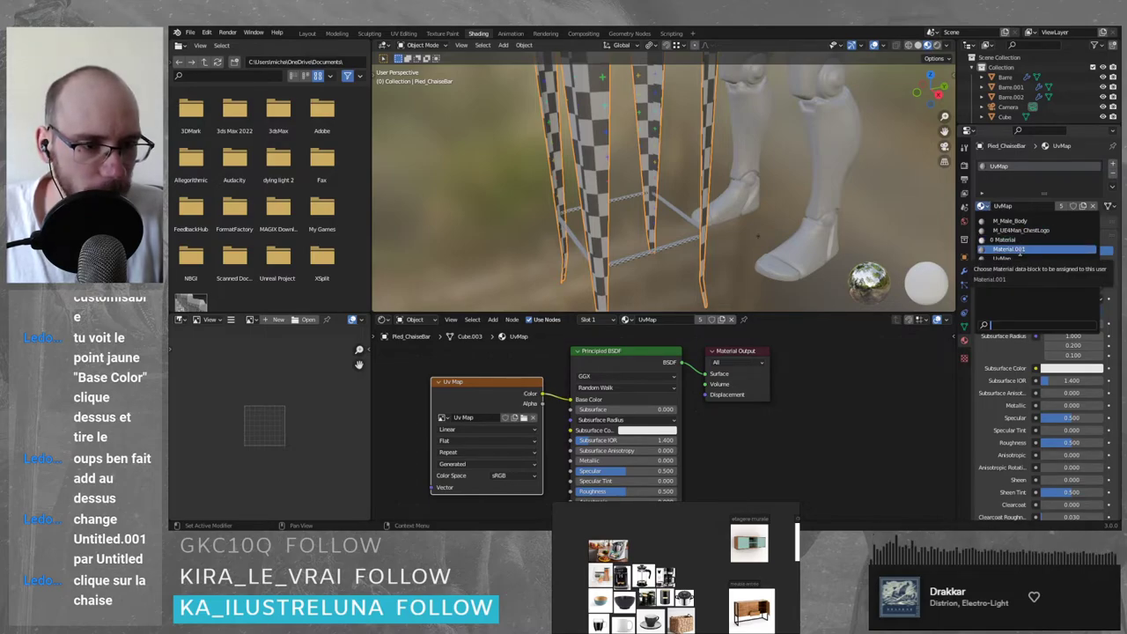
click(1026, 248)
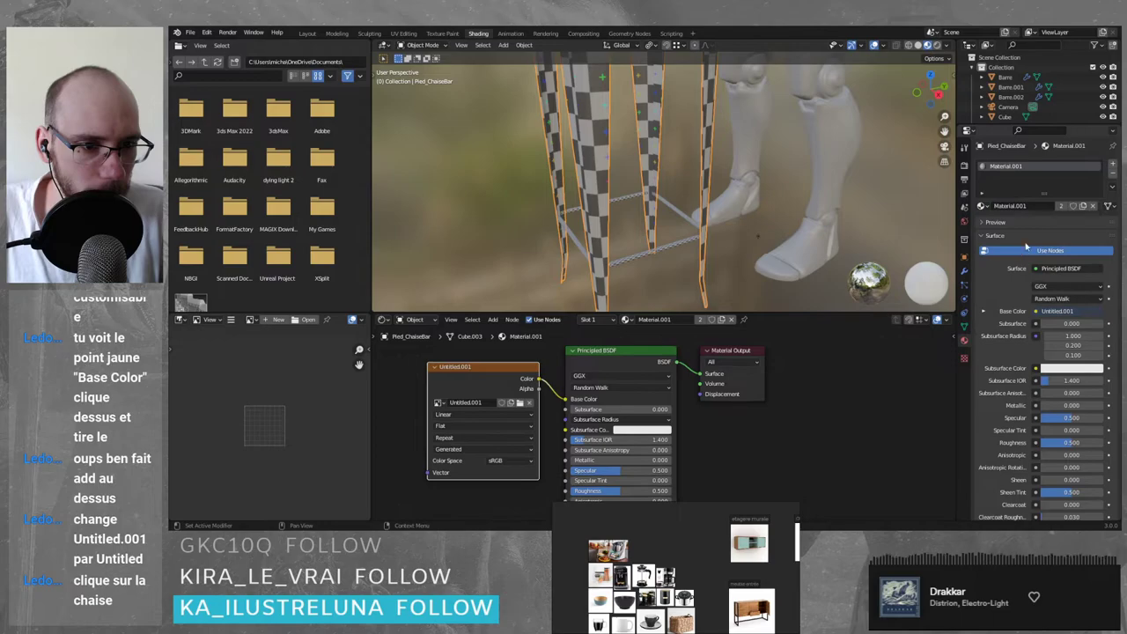
- Unlink Material.001 from the leg frame and assign the UvMap material to it again
click(1093, 206)
click(982, 205)
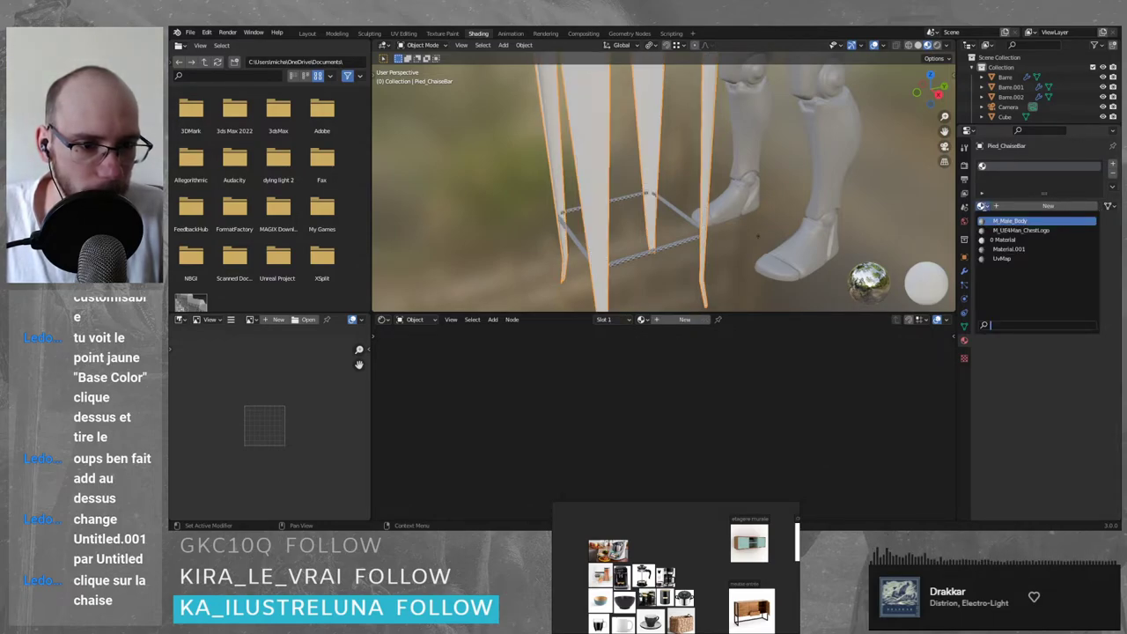
click(1004, 258)
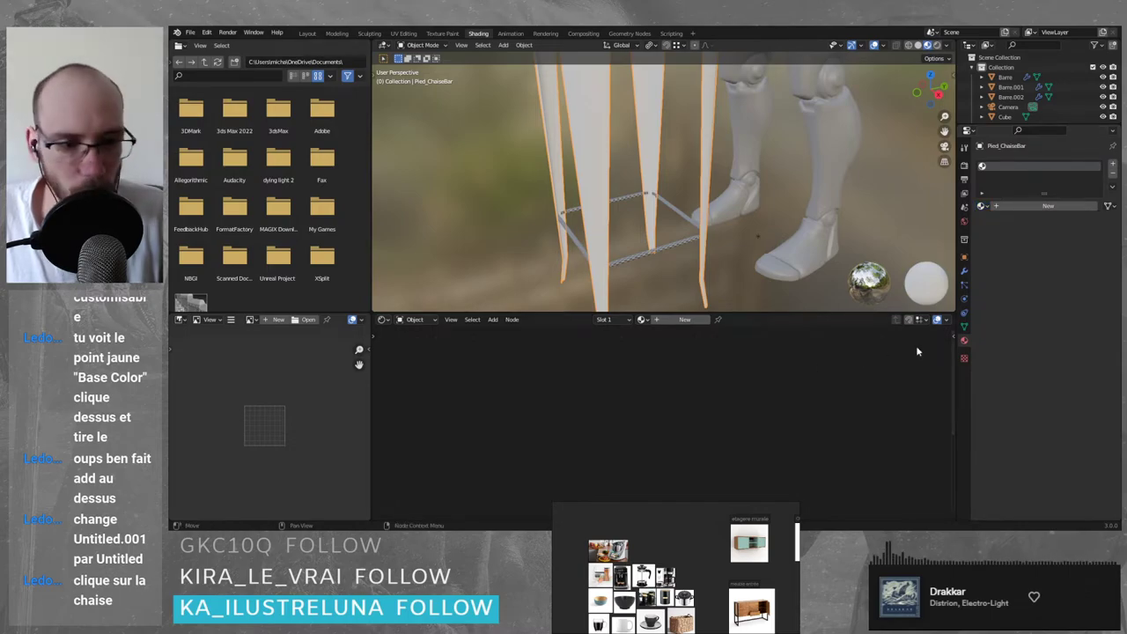
scroll(599, 214, down, 4)
shift+middle_drag(641, 186, 627, 227)
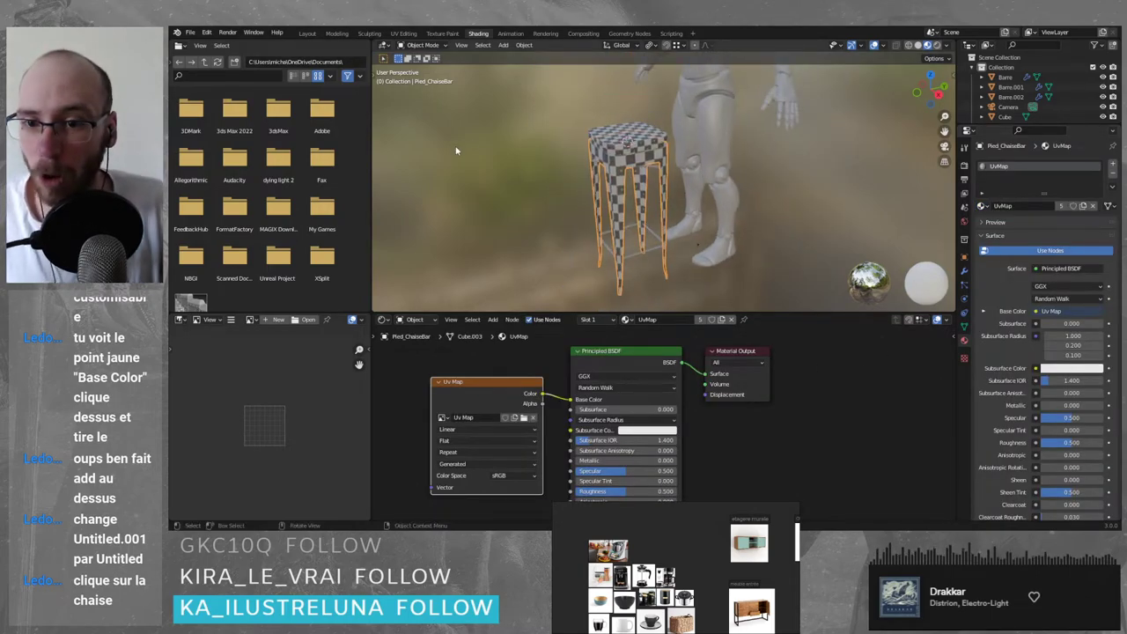
- Switch to the UV Editing workspace, widen the 3D viewport and show the isolated crossbars in Material Preview shading
click(403, 33)
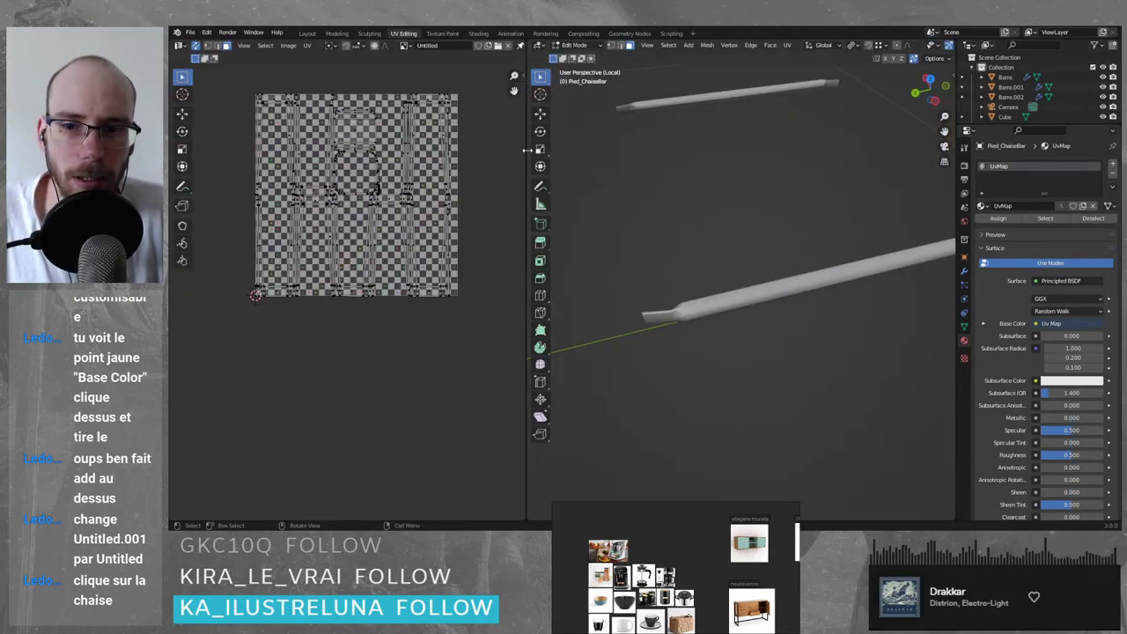
drag(527, 151, 440, 151)
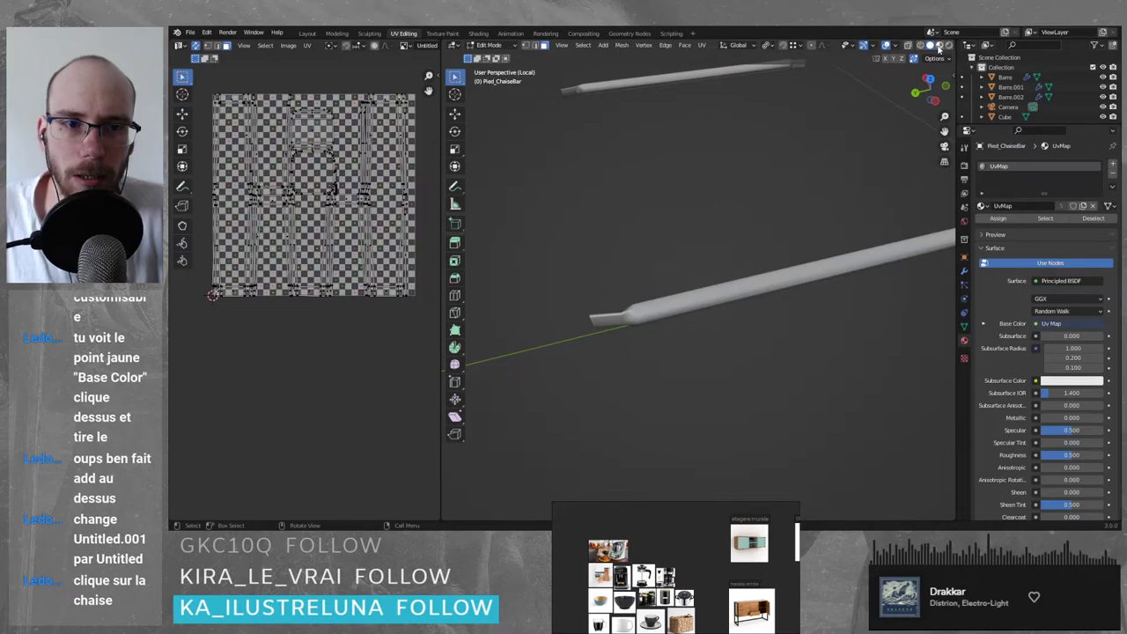
click(939, 46)
scroll(701, 275, up, 3)
shift+middle_drag(728, 300, 767, 254)
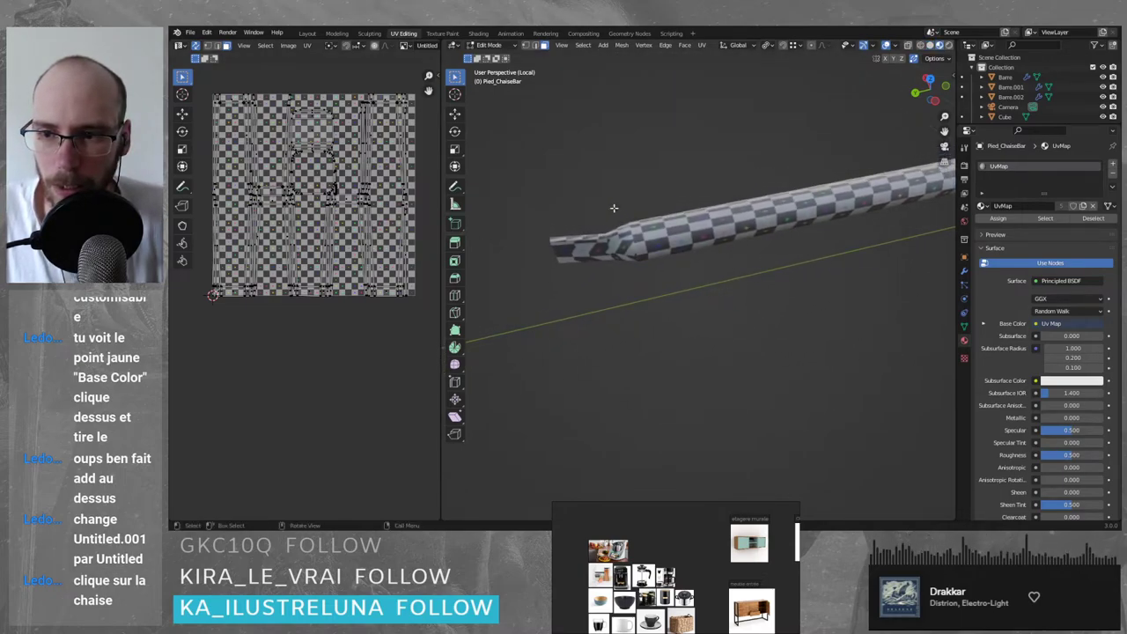
scroll(613, 212, down, 5)
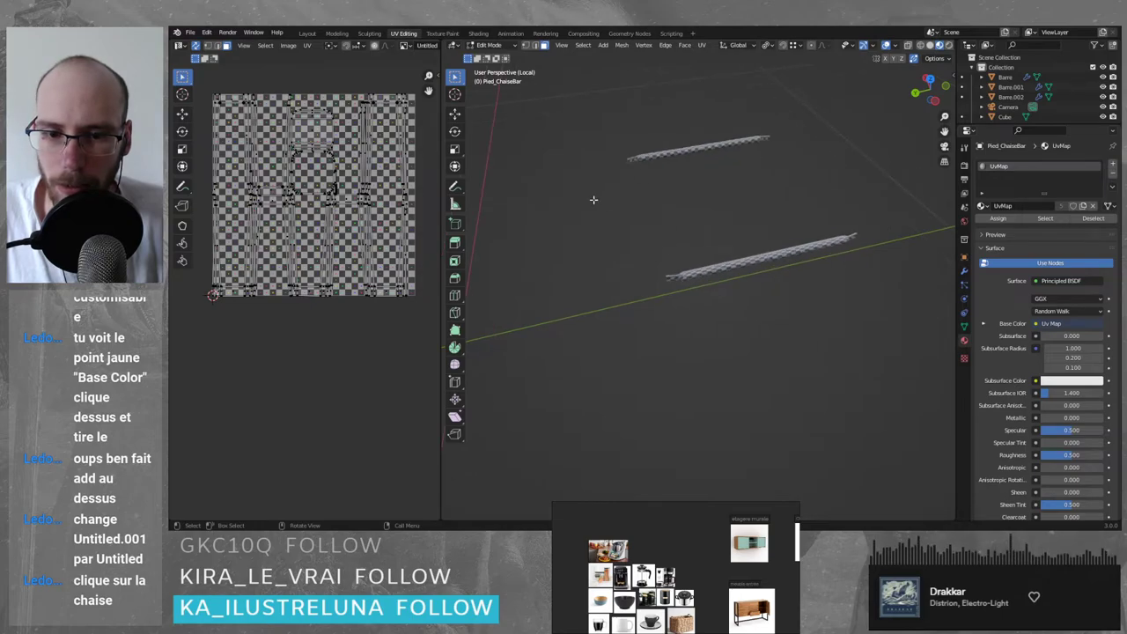
- Bring the Barre.001 crossbars into Edit Mode, select the faces at one end of the front bar and examine their UV islands
key(Tab)
drag(624, 206, 705, 282)
key(Tab)
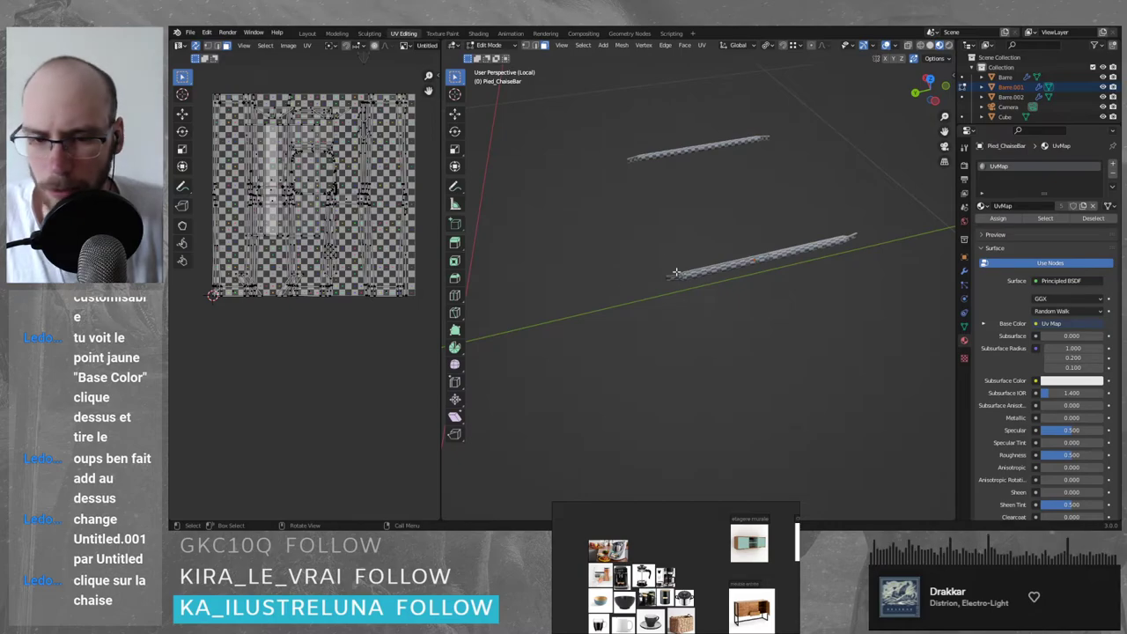
drag(641, 231, 755, 342)
middle_drag(676, 313, 602, 279)
scroll(297, 177, up, 3)
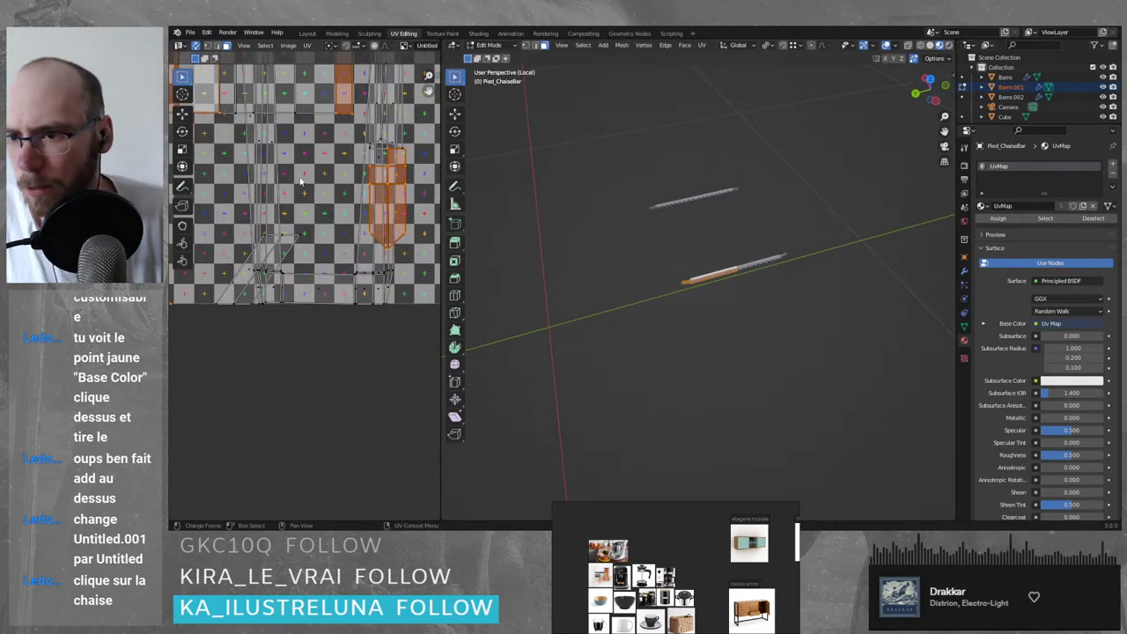
scroll(297, 177, down, 3)
scroll(340, 241, up, 5)
scroll(340, 240, down, 5)
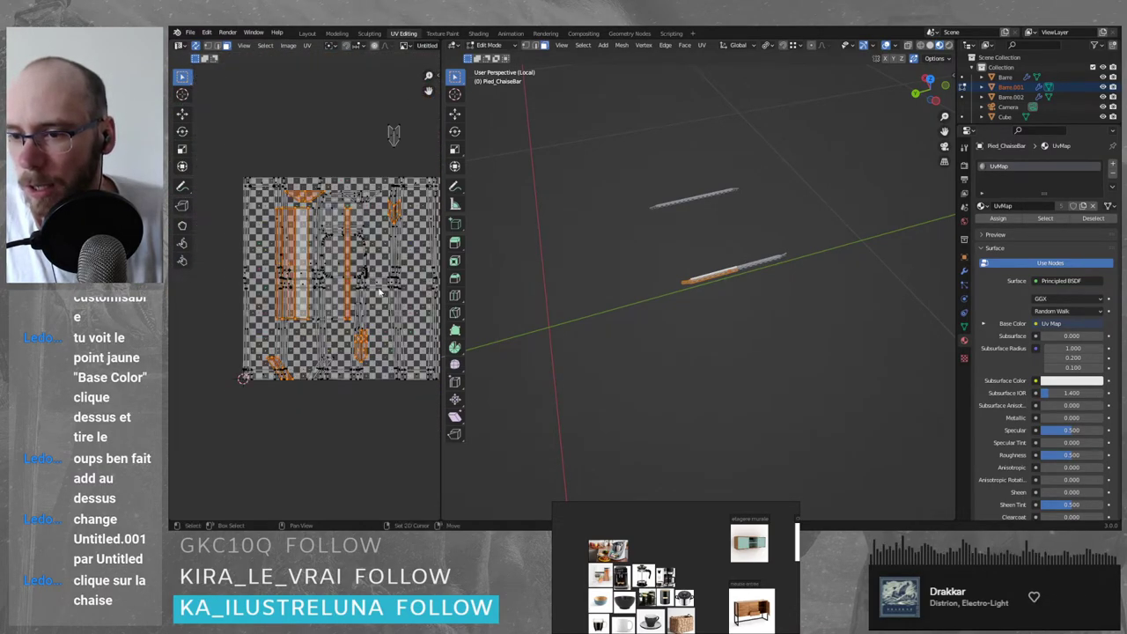
scroll(365, 121, up, 1)
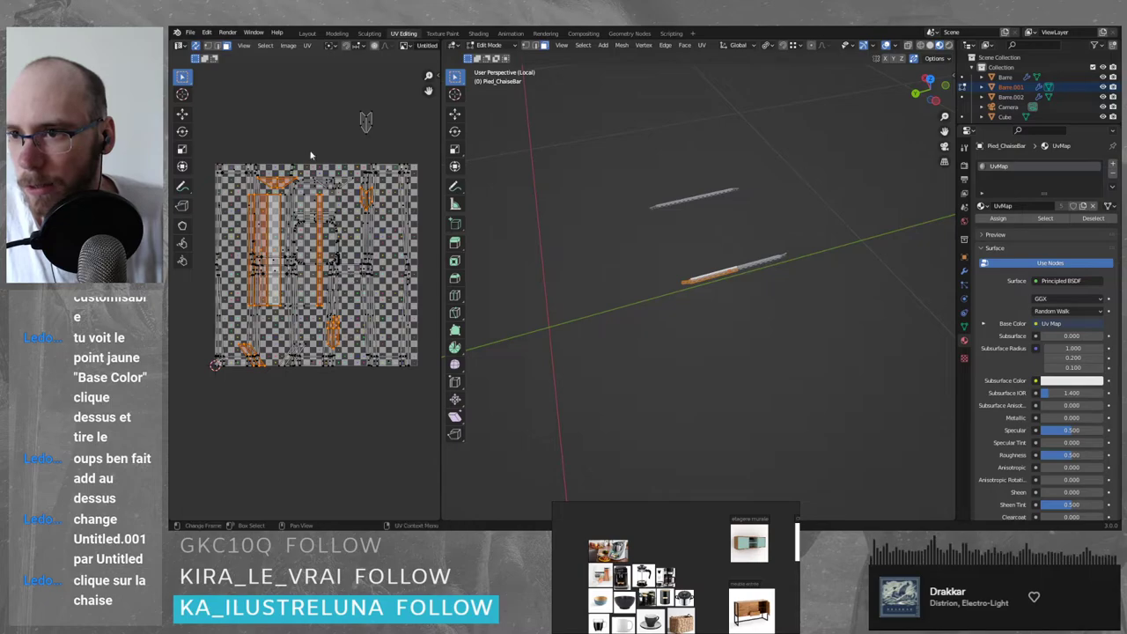
- Select all UV islands of the crossbars and leg frame to compare them over the checker image
click(194, 47)
click(195, 47)
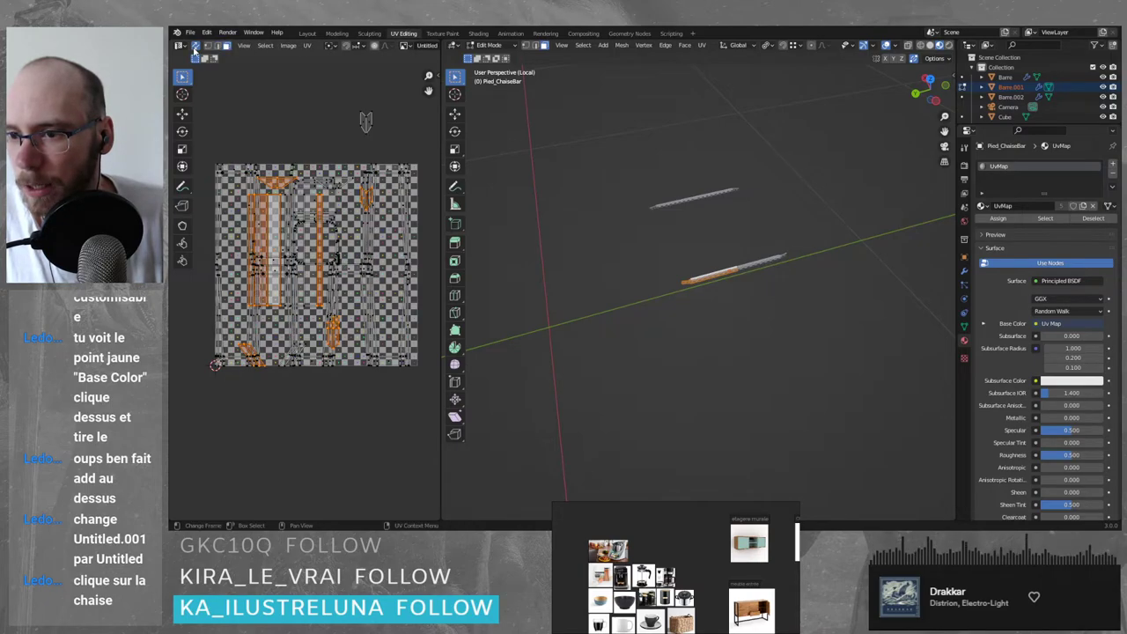
click(252, 162)
scroll(230, 154, down, 5)
drag(222, 149, 372, 396)
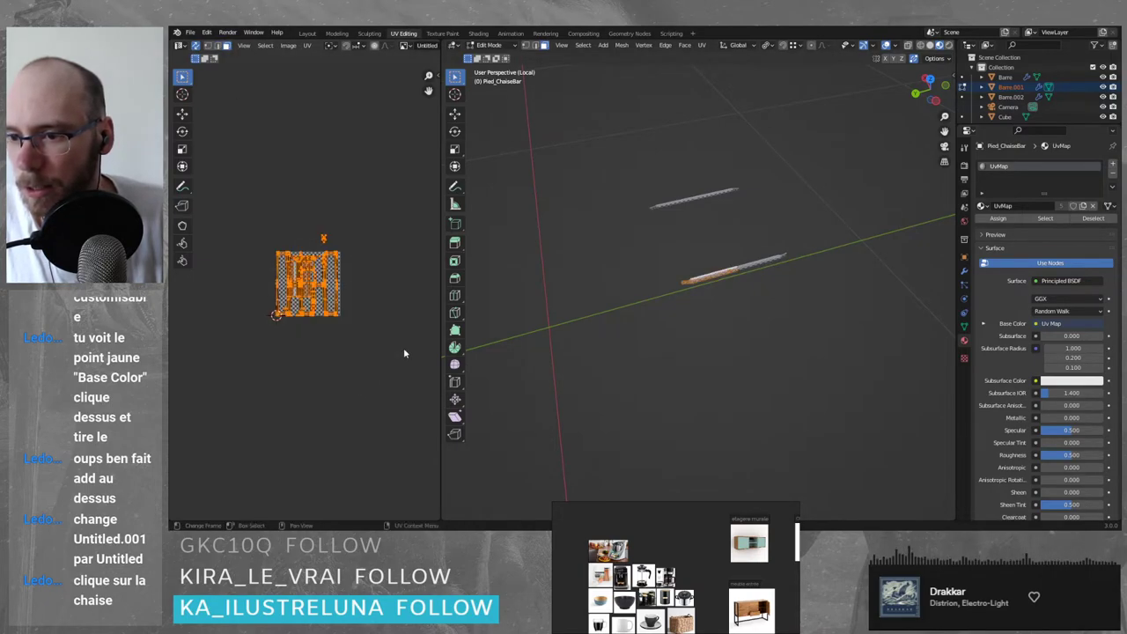
- Leave local view and select all of the seat's UV islands to examine its layout over the checker
key(KP_Divide)
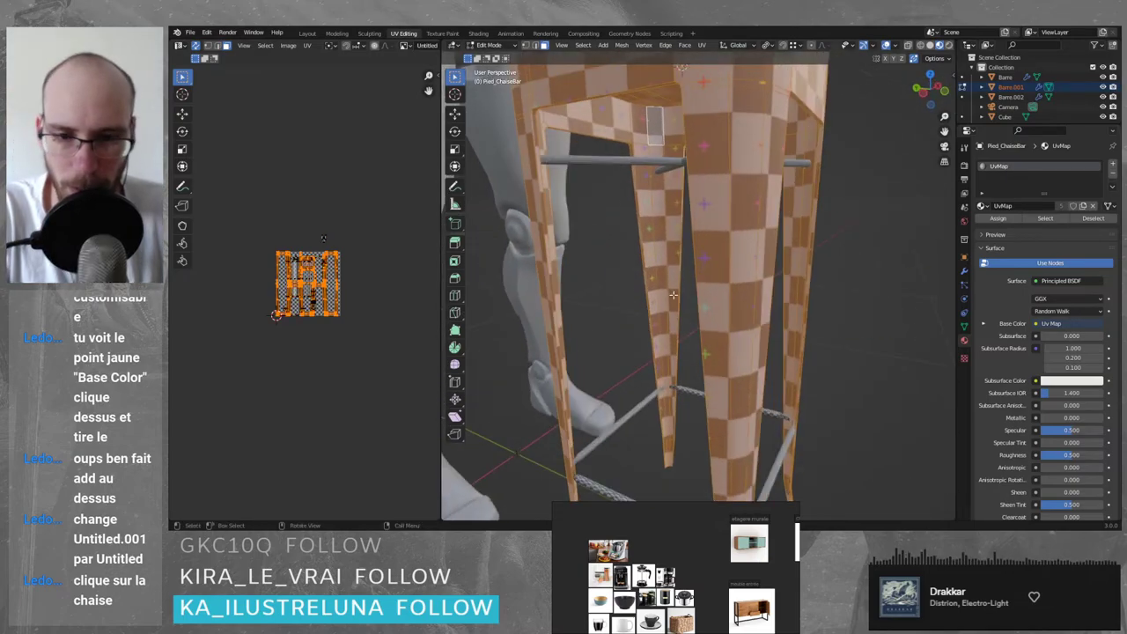
click(874, 295)
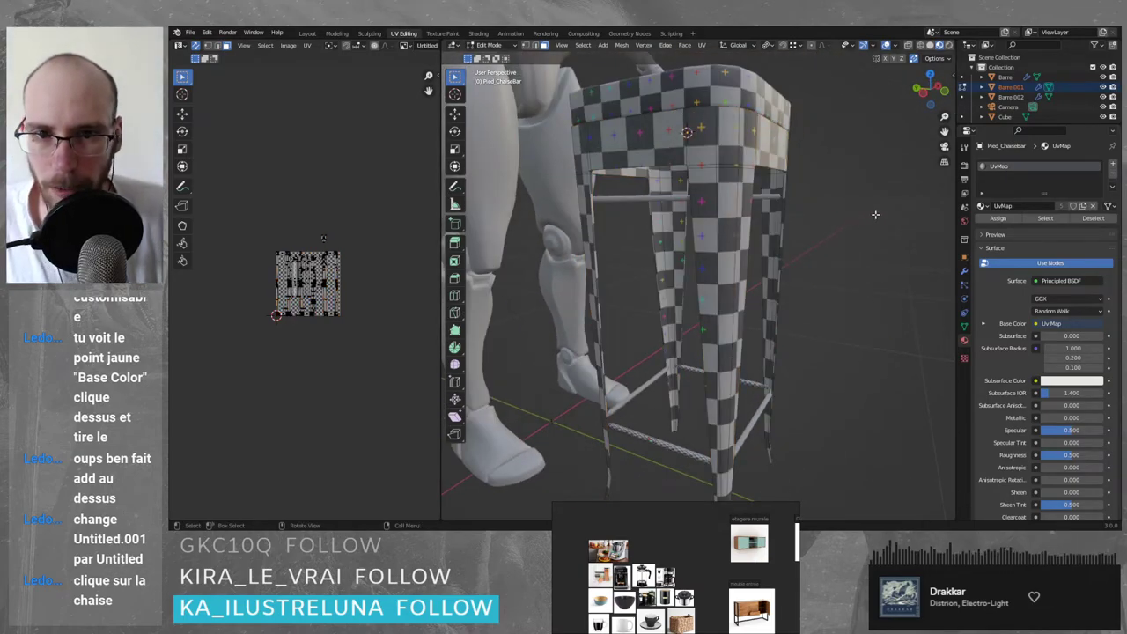
key(Tab)
click(766, 98)
key(Tab)
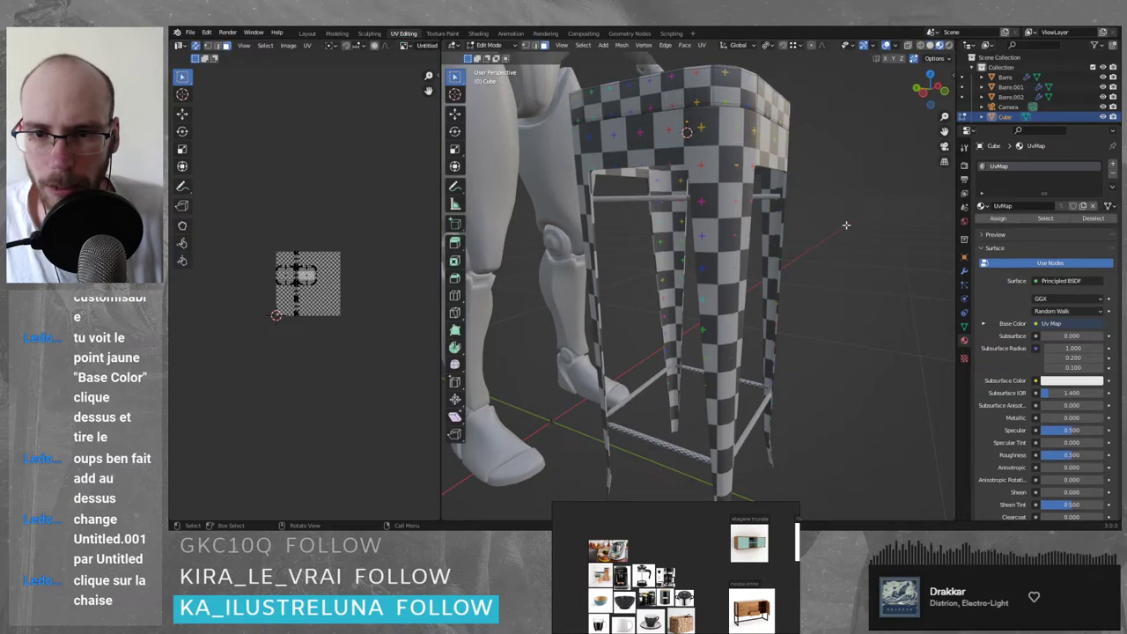
scroll(240, 261, up, 6)
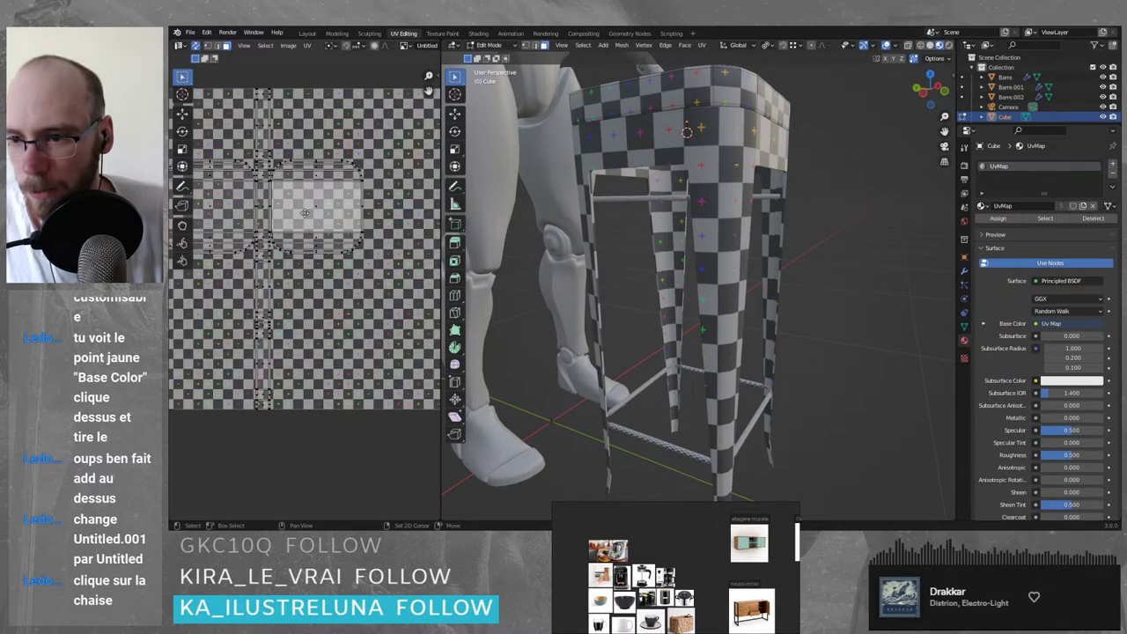
scroll(238, 157, down, 4)
drag(238, 156, 407, 450)
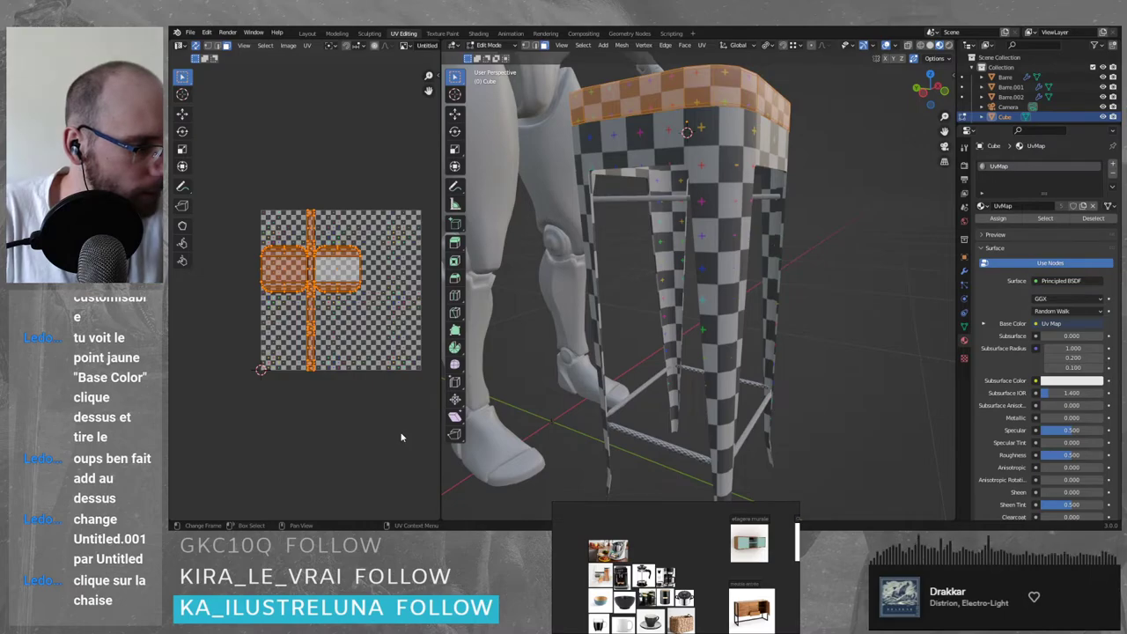
key(Tab)
- Check which material is assigned to the leg frame, seat, upper braces and Barre.002 crossbars
click(864, 231)
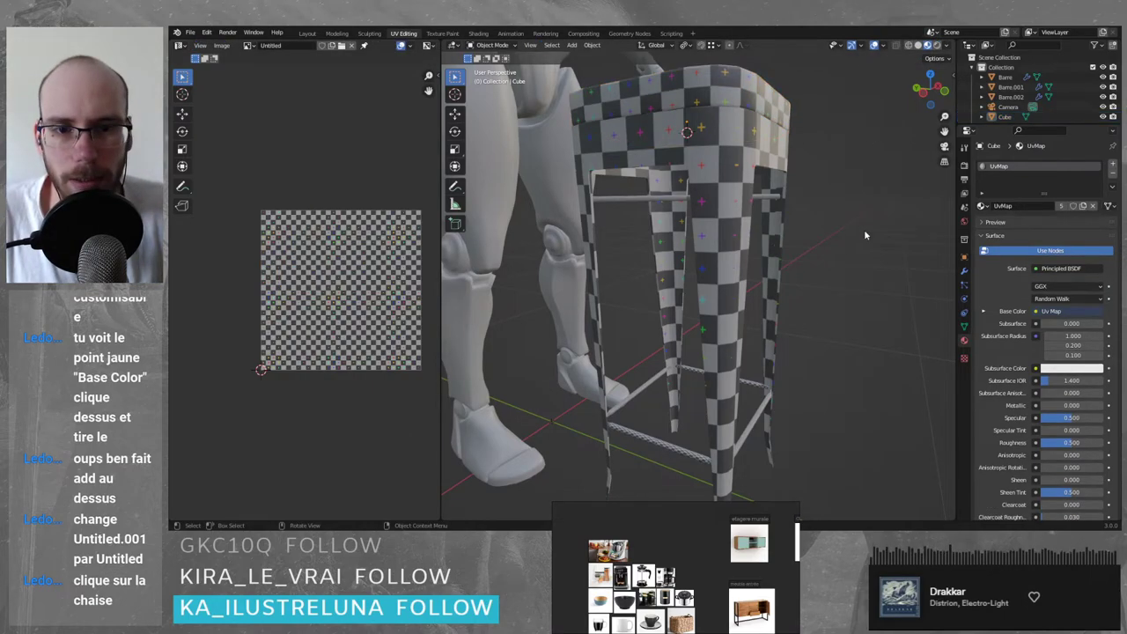
click(751, 181)
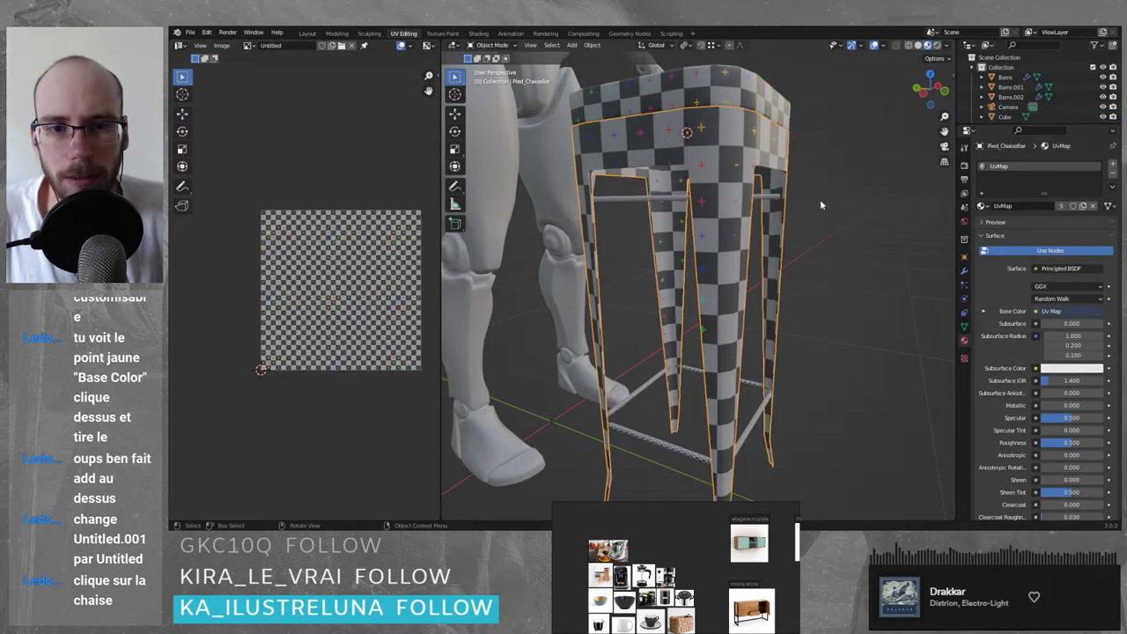
click(718, 92)
click(640, 203)
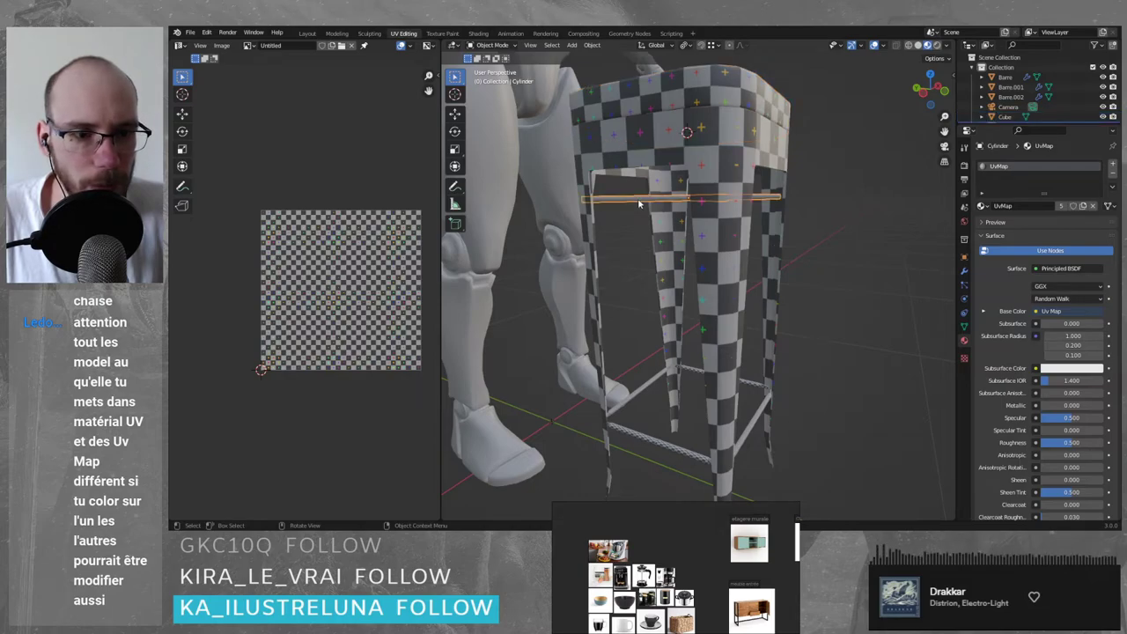
click(640, 441)
click(628, 402)
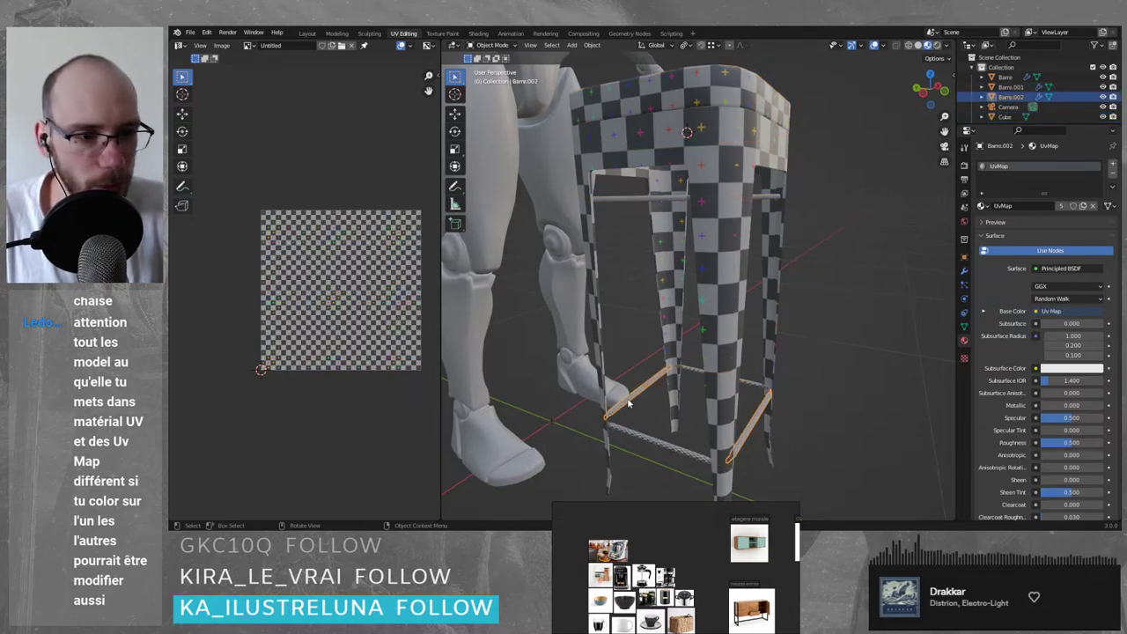
- Remove the material slot from the Barre.001 lower crossbars and assign Material.001 to them again
click(658, 441)
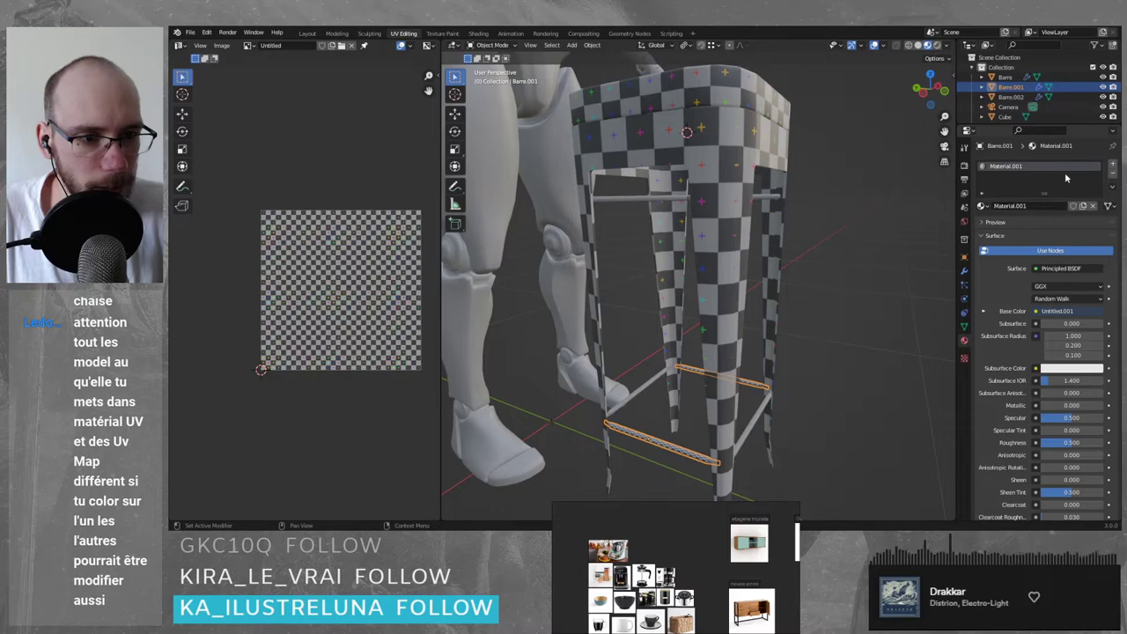
click(1112, 176)
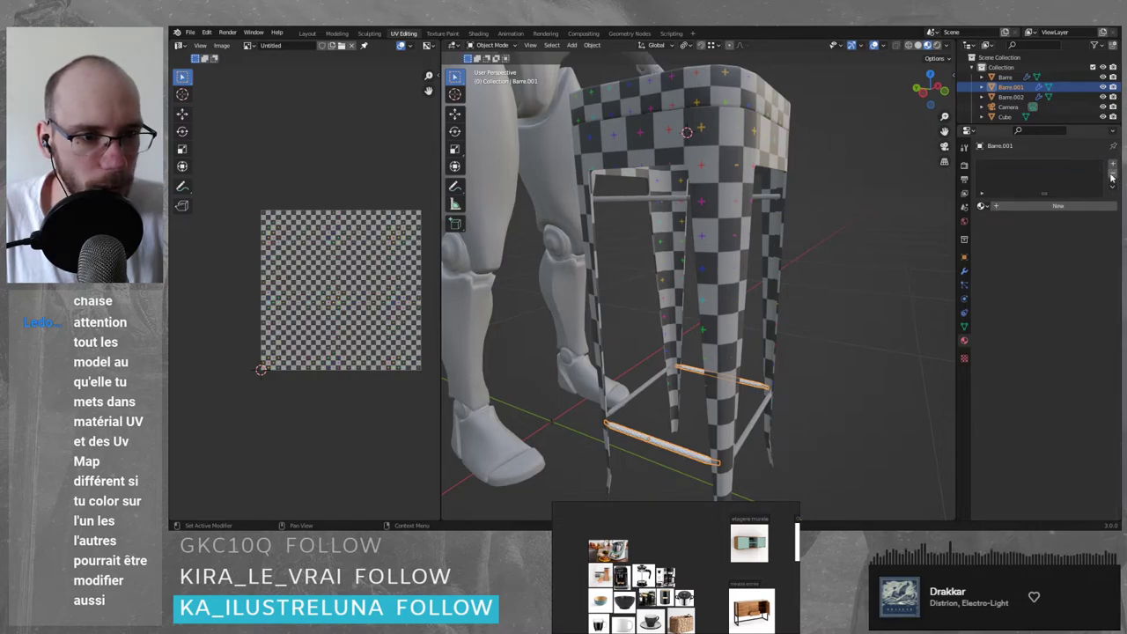
click(981, 206)
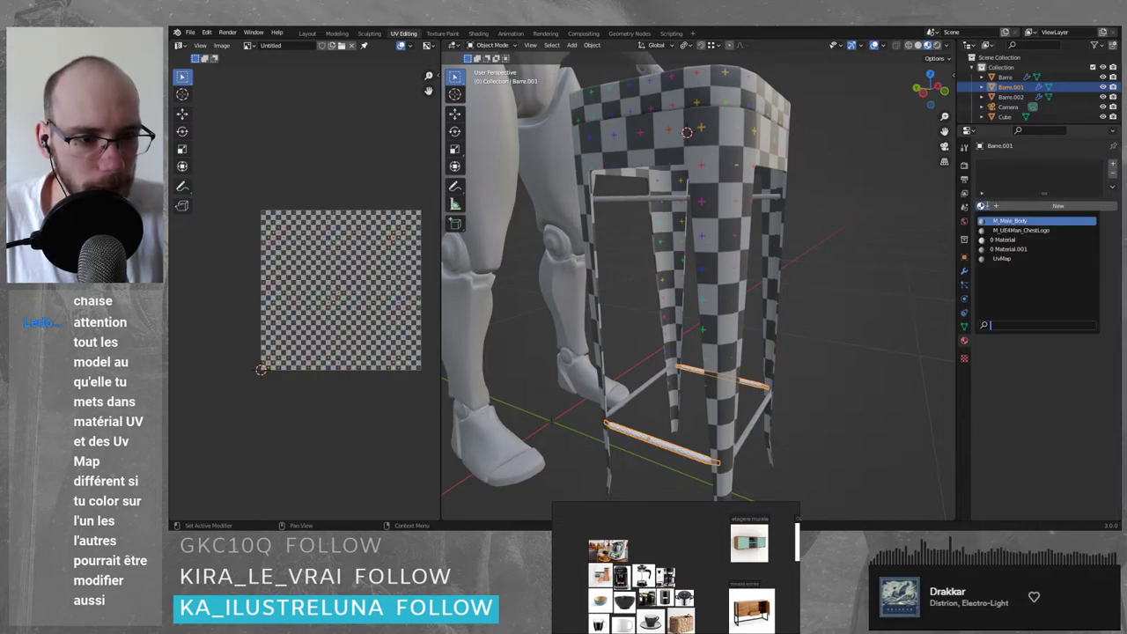
click(1008, 249)
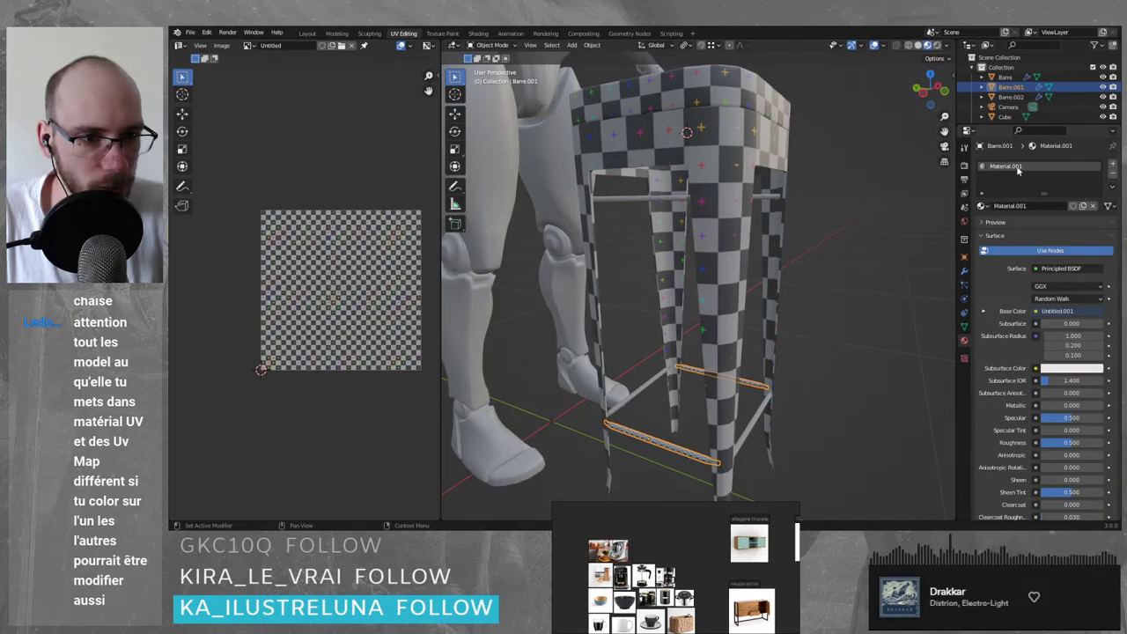
- Inspect the materials assigned to the leg frame, seat, upper braces and both pairs of lower crossbars
right_click(1019, 170)
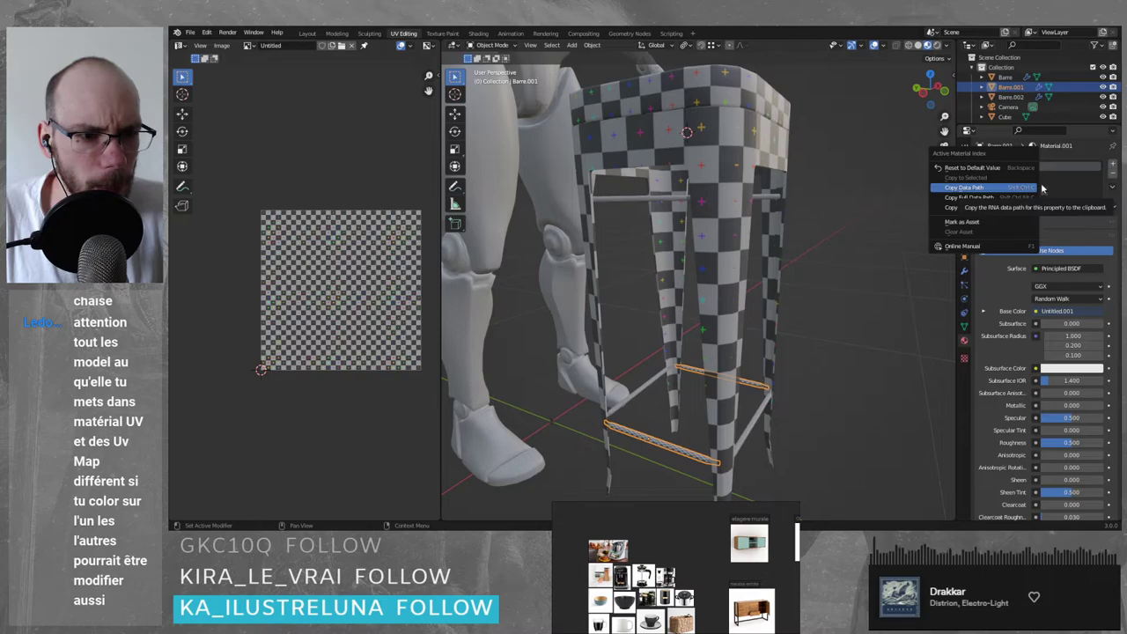
click(1075, 181)
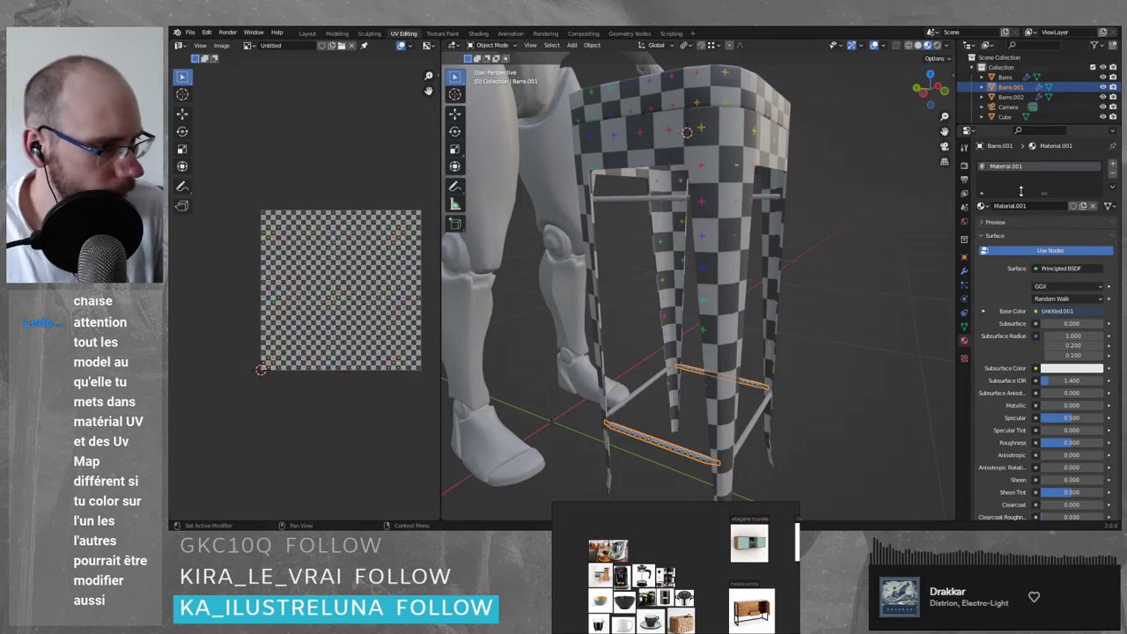
click(829, 222)
click(729, 190)
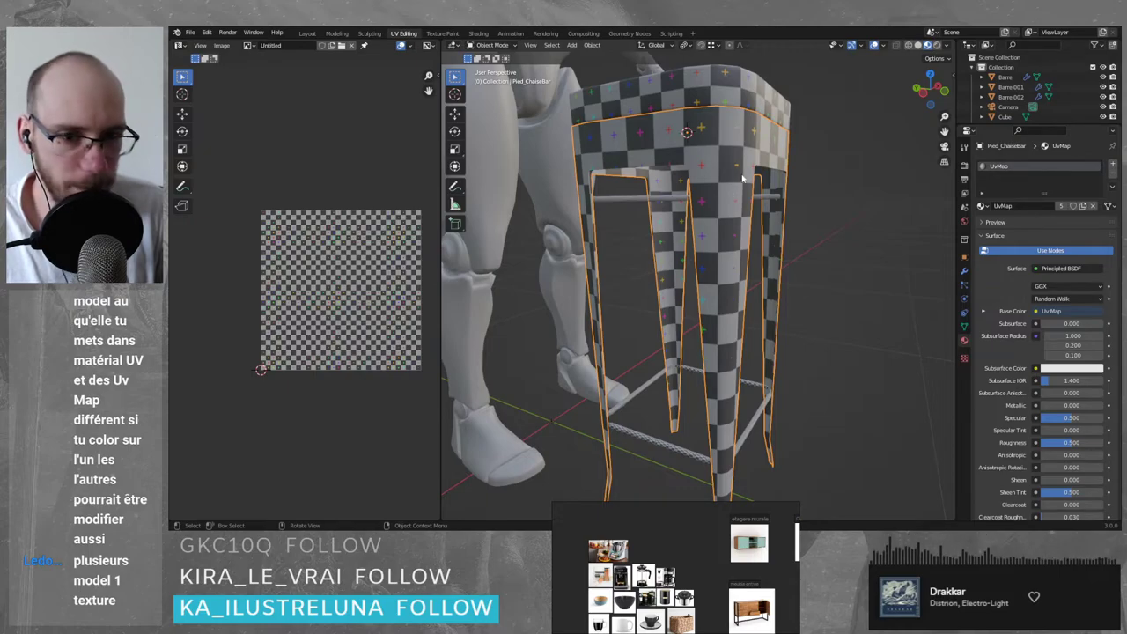
click(753, 98)
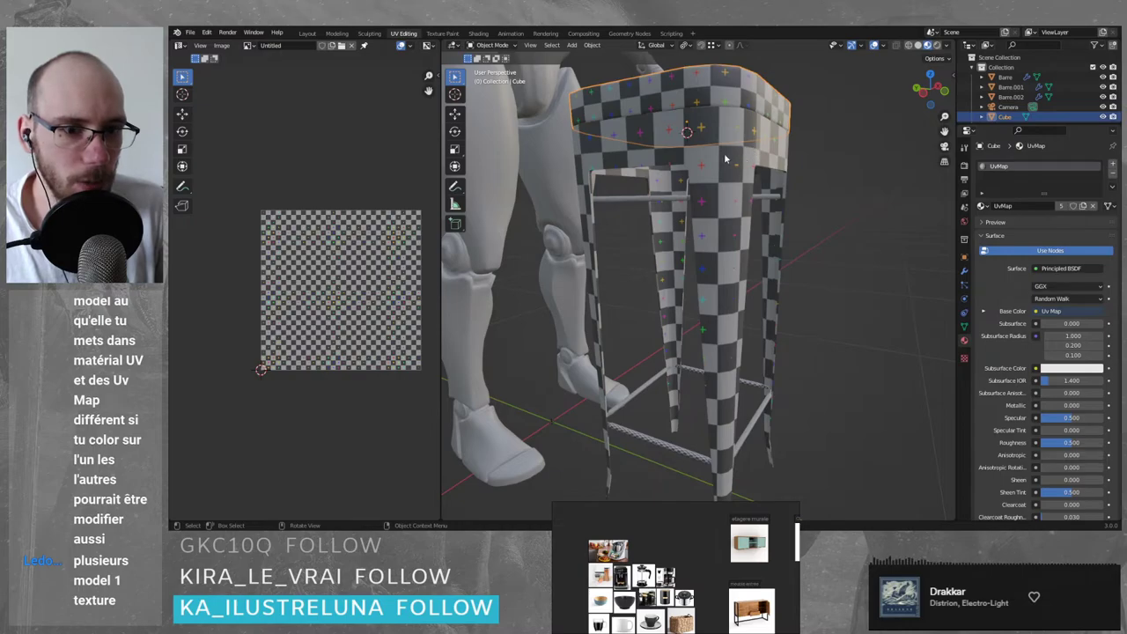
click(728, 159)
click(766, 200)
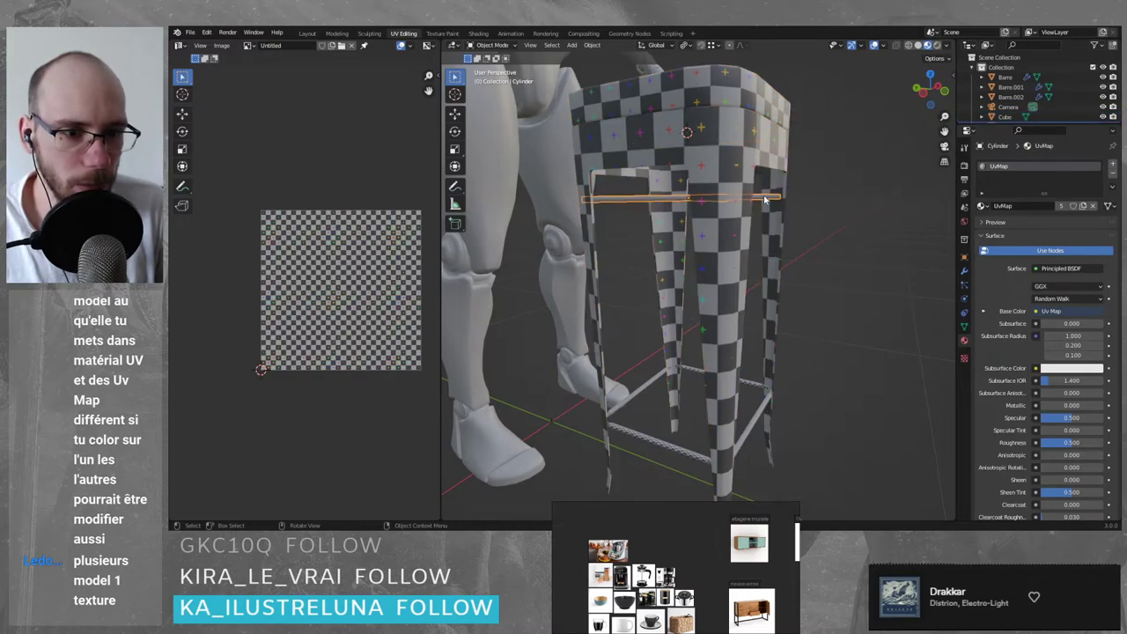
click(646, 439)
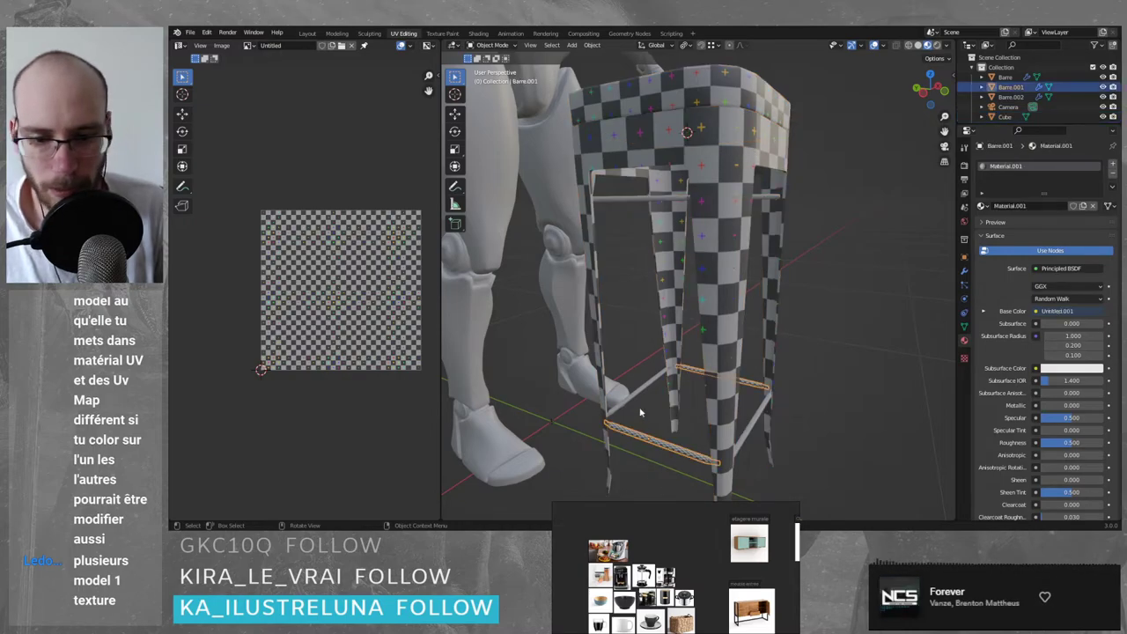
click(643, 390)
- Remove Material.001 from the Barre.001 lower crossbars and assign the shared UvMap material in its place
click(649, 438)
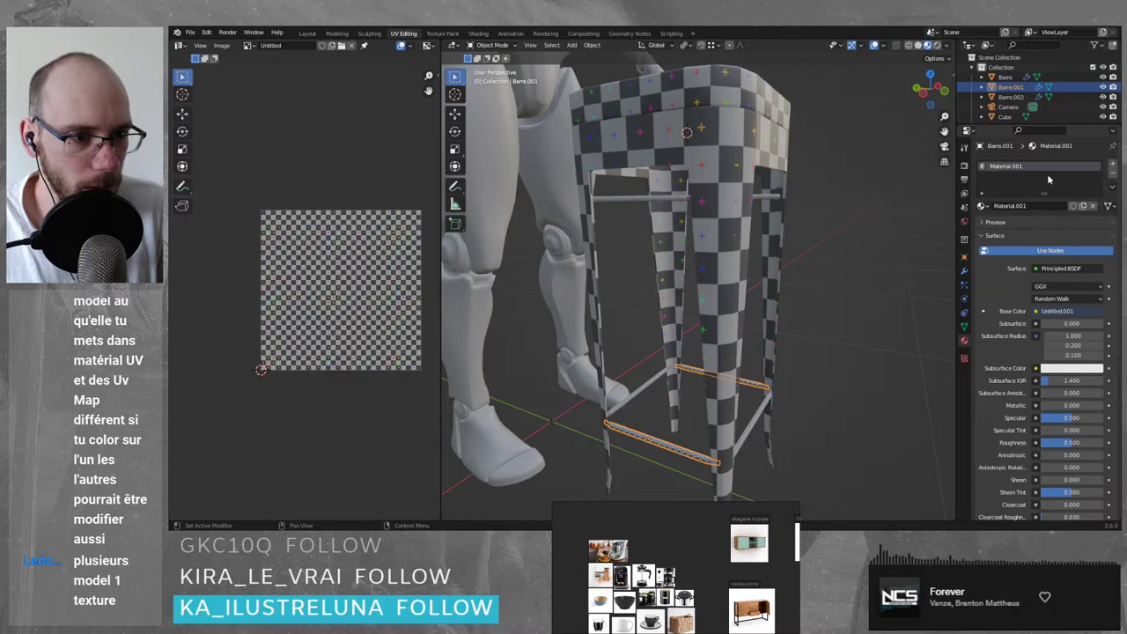
click(1113, 175)
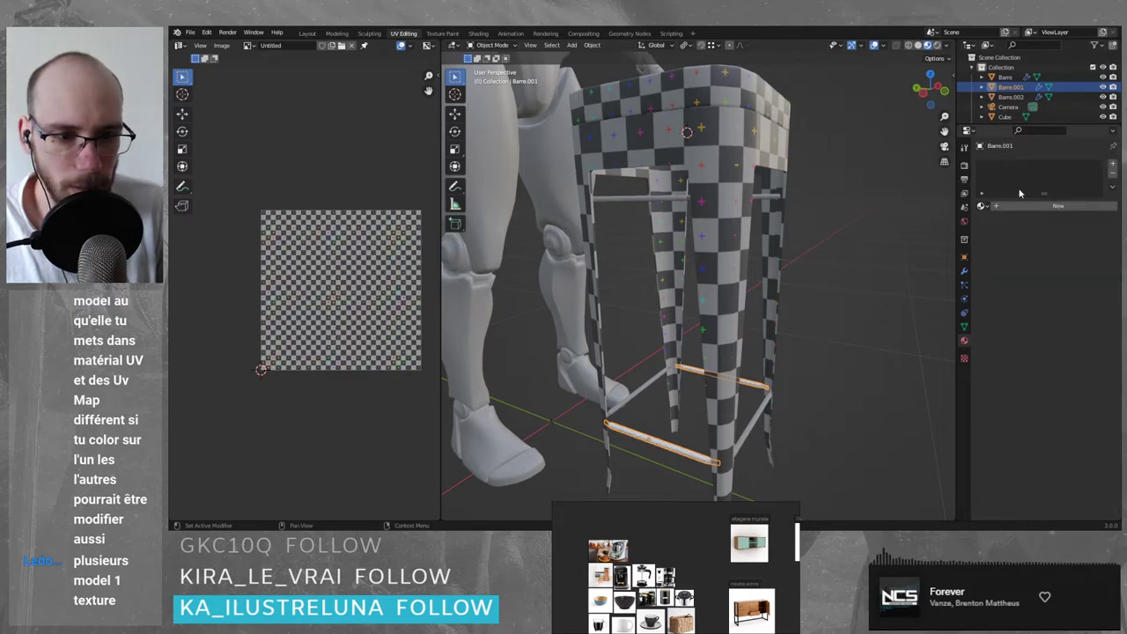
click(983, 206)
click(1004, 249)
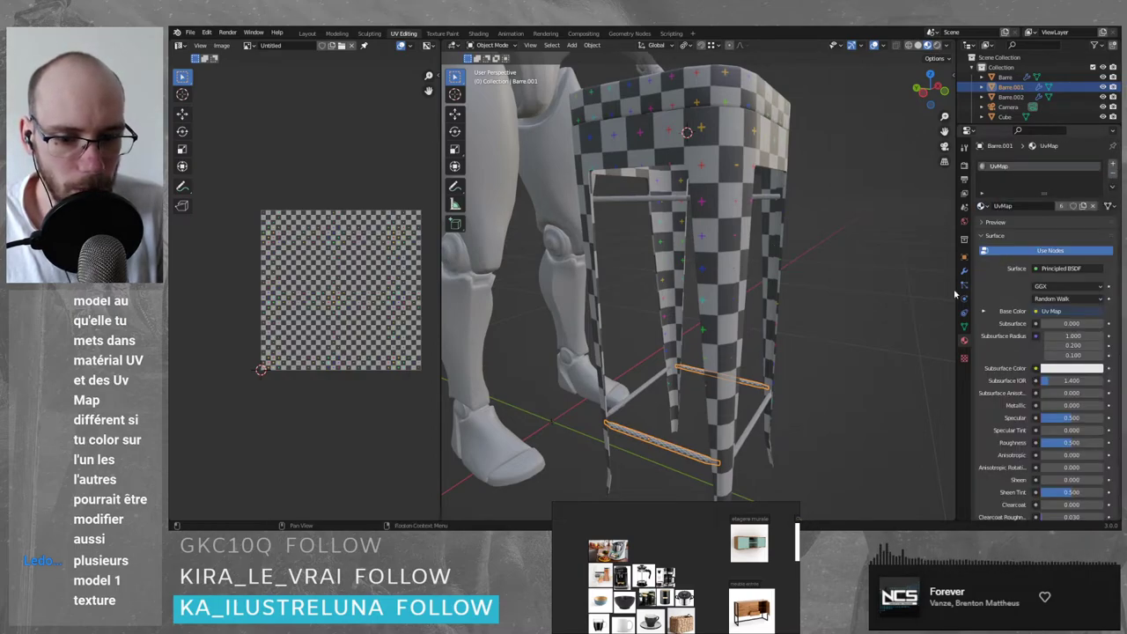
- Verify the material assignment of each stool part, from the Barre.002 crossbars to the seat and leg frame
click(642, 389)
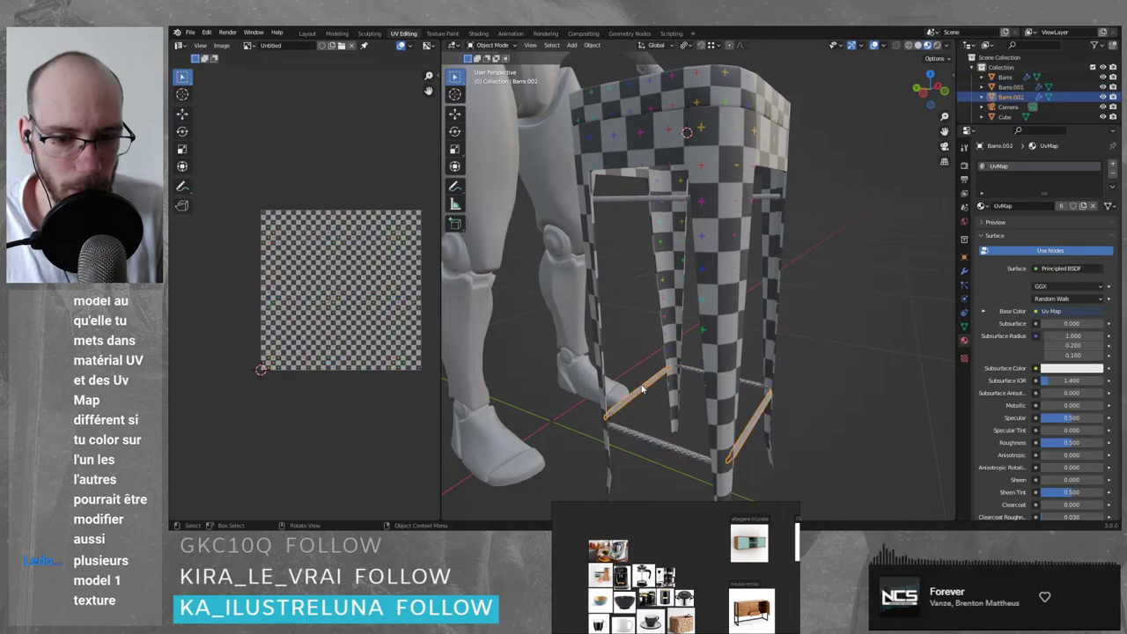
click(634, 436)
click(690, 307)
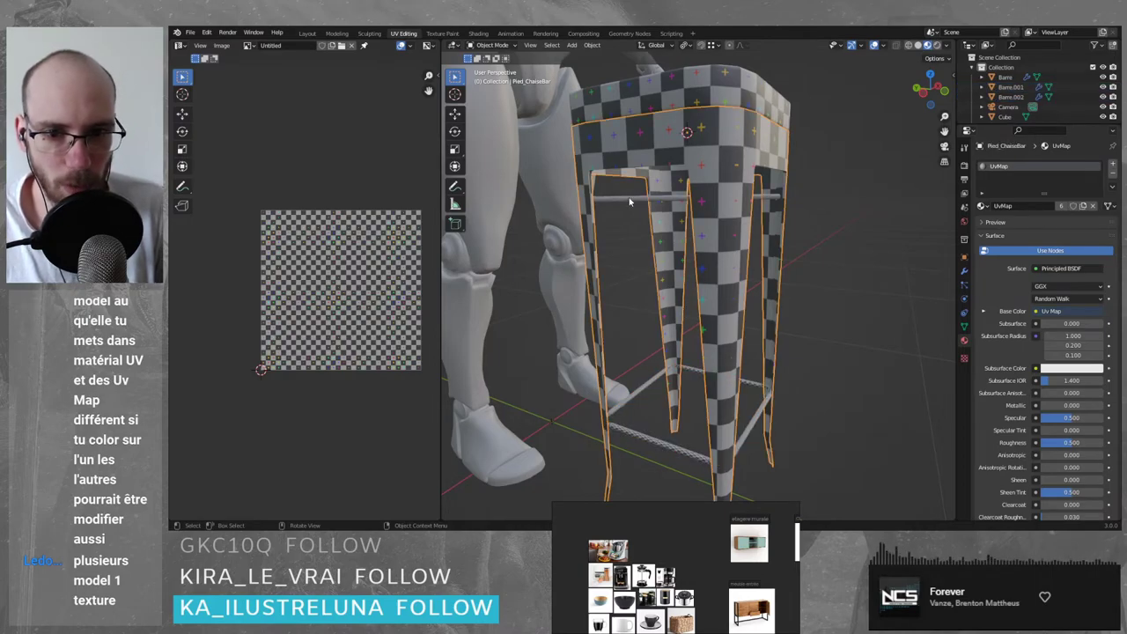
click(709, 201)
click(677, 132)
click(729, 92)
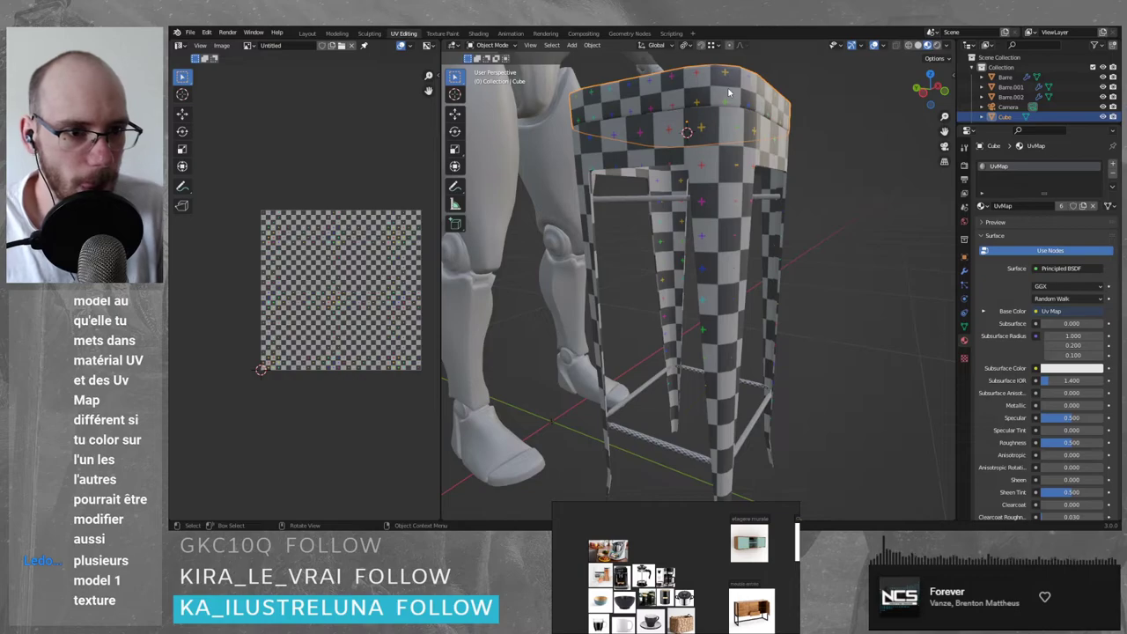
click(655, 389)
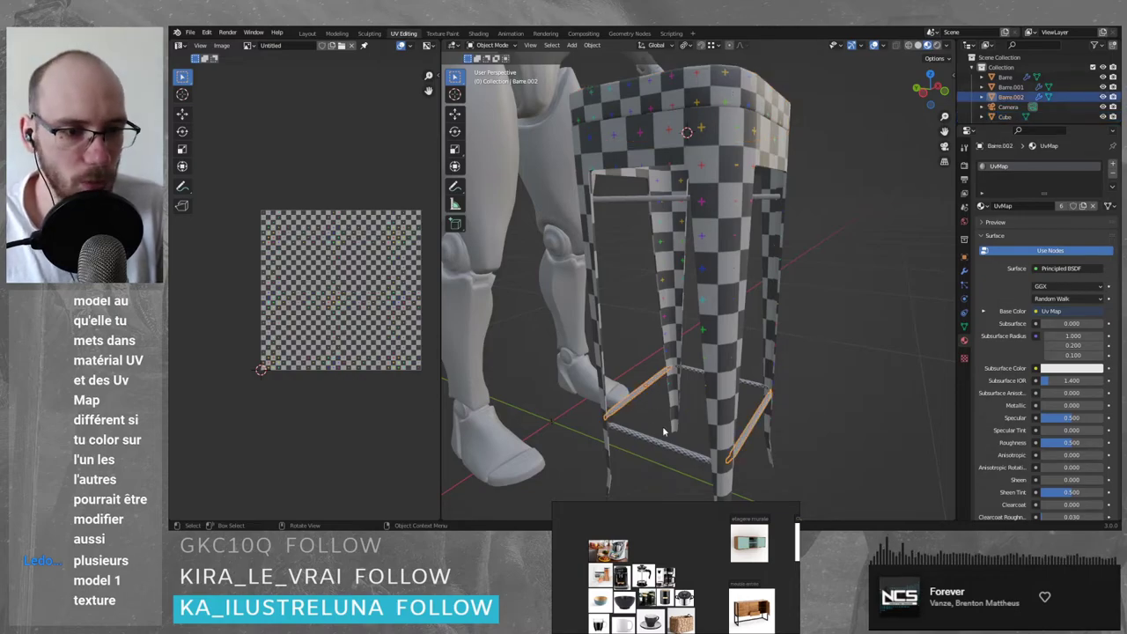
click(659, 441)
click(667, 283)
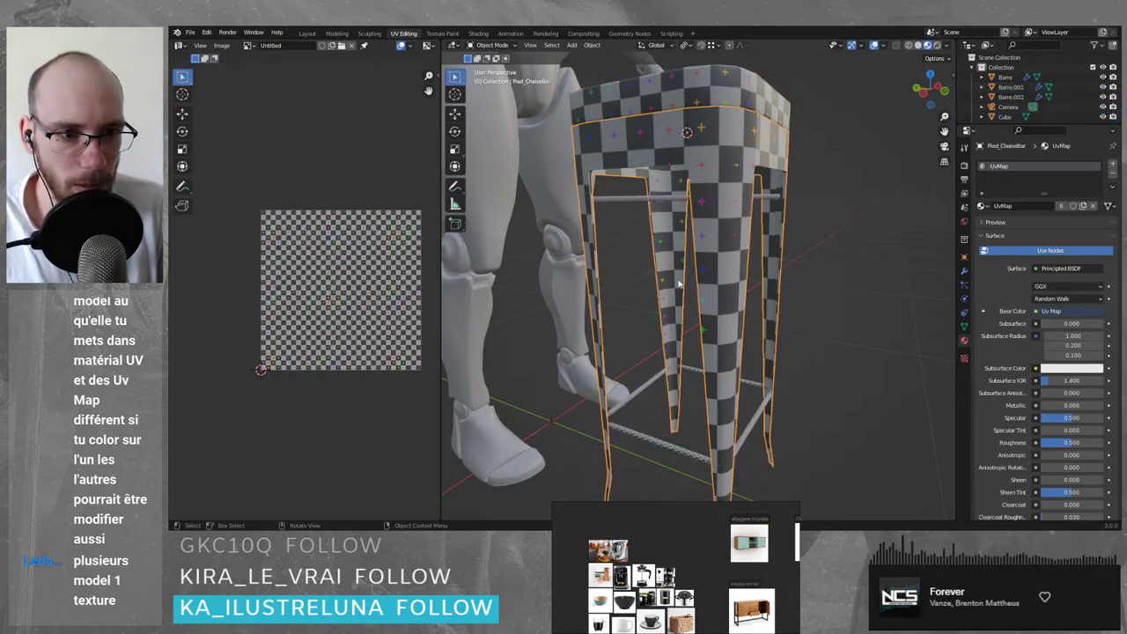
- Examine the leg frame's list of available materials, its material preview and the material's context options
click(982, 206)
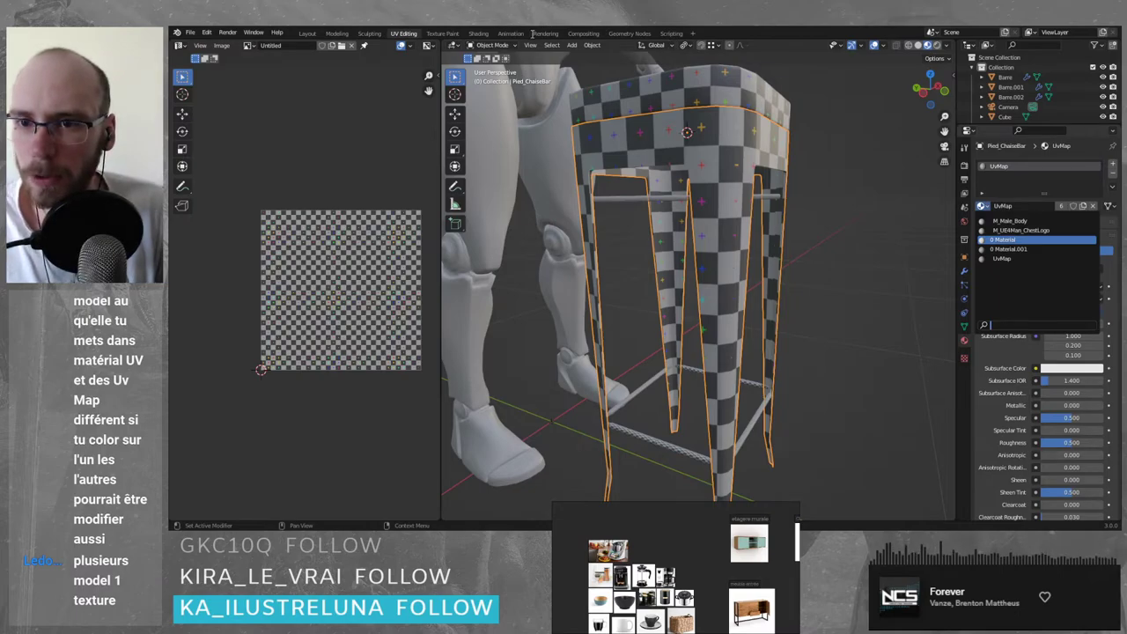
click(338, 37)
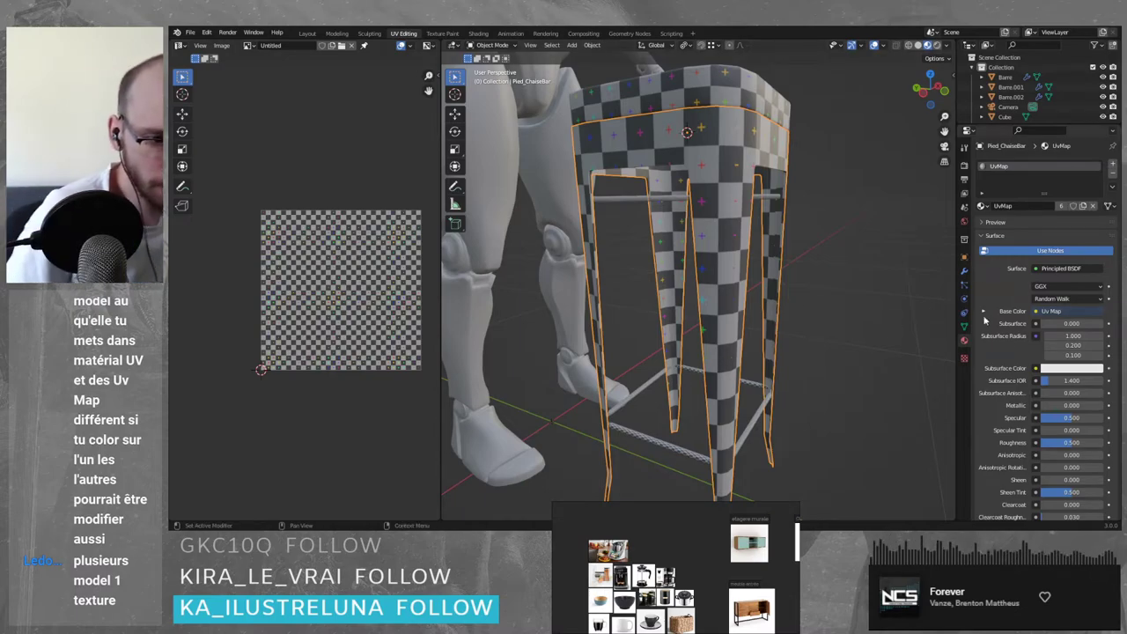
click(986, 223)
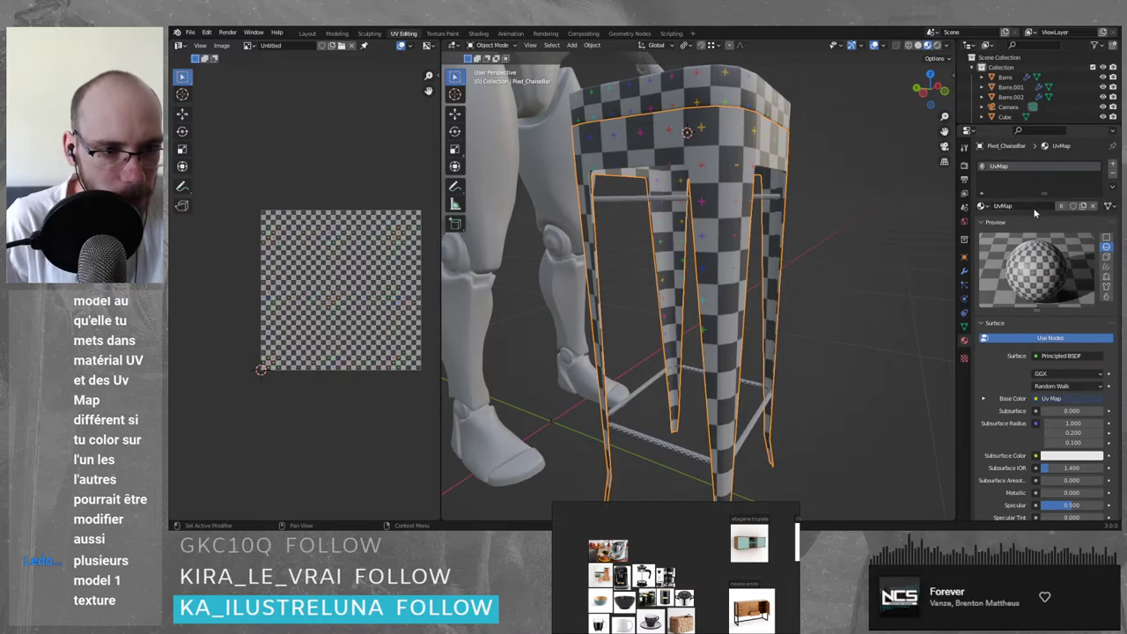
click(1111, 207)
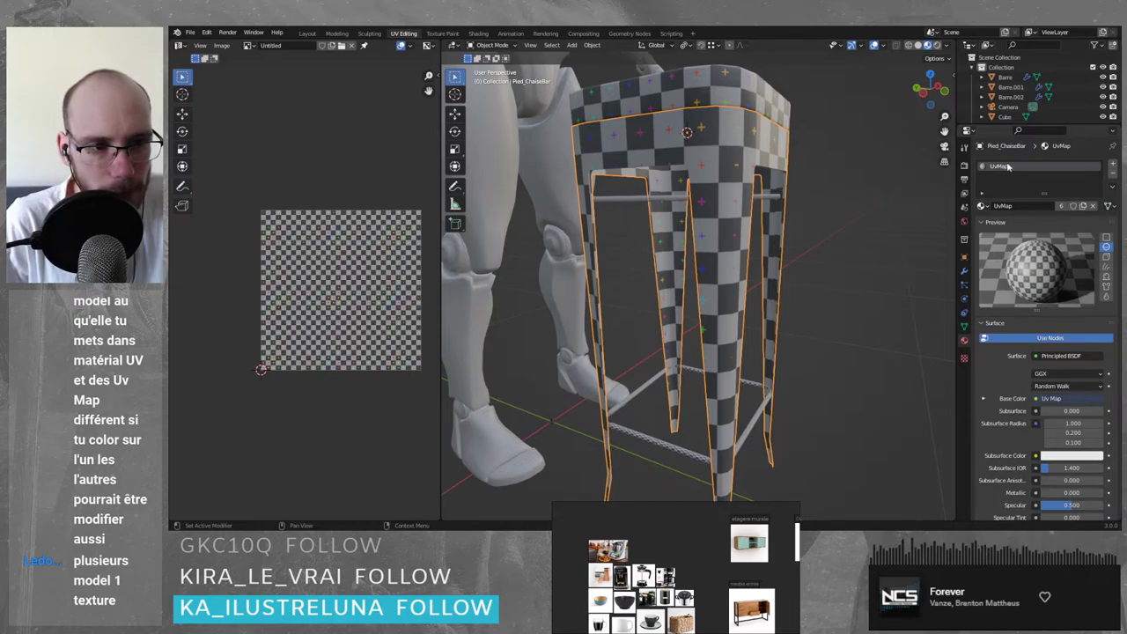
click(984, 206)
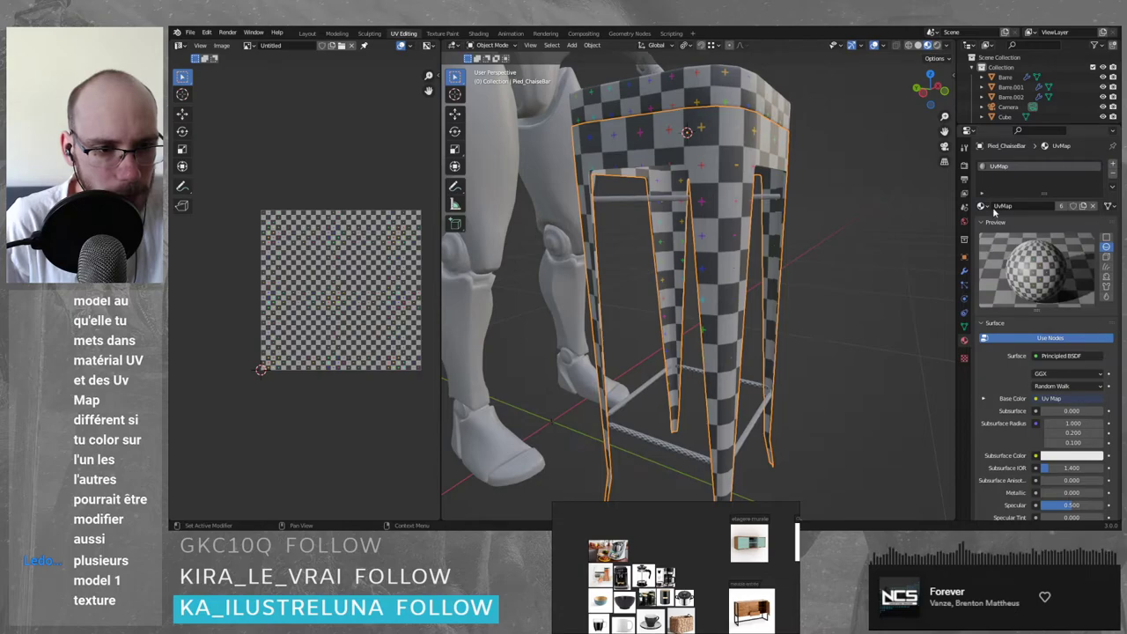
right_click(985, 206)
right_click(984, 206)
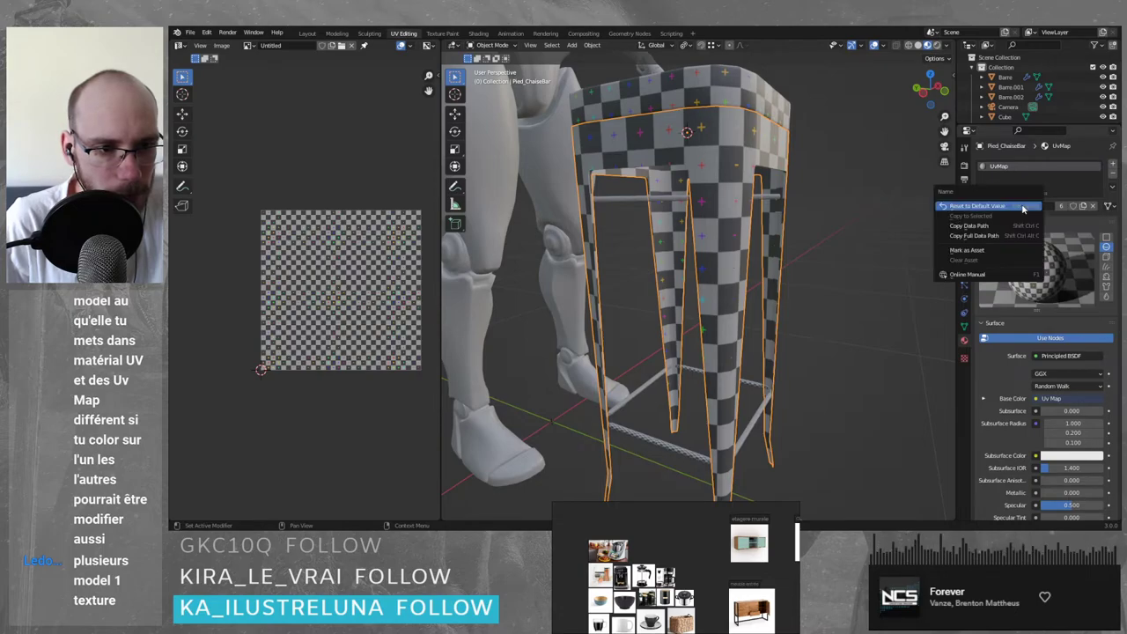
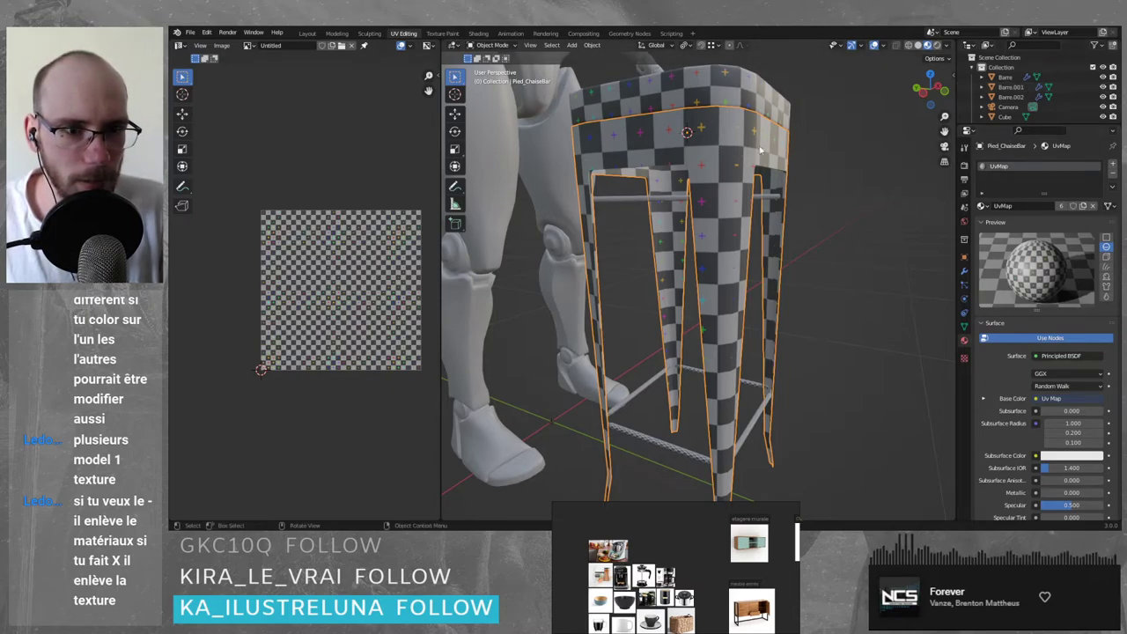
- Enlarge the Outliner and expand Pied_ChaiseBar and its Cube.003 mesh down to the material entry
drag(990, 127, 986, 232)
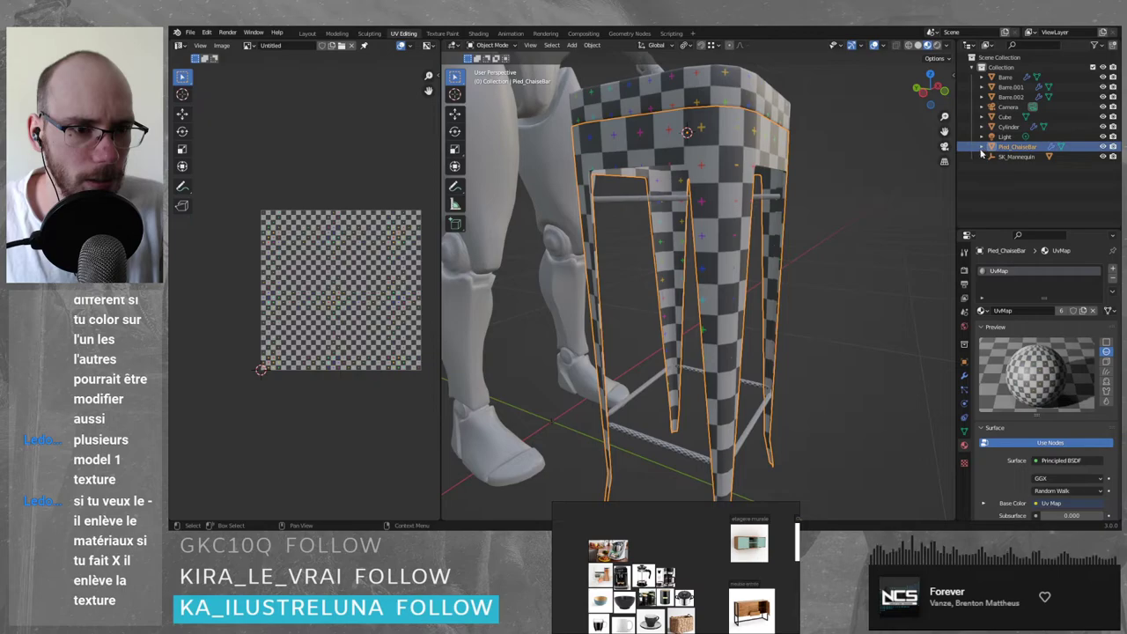
click(982, 148)
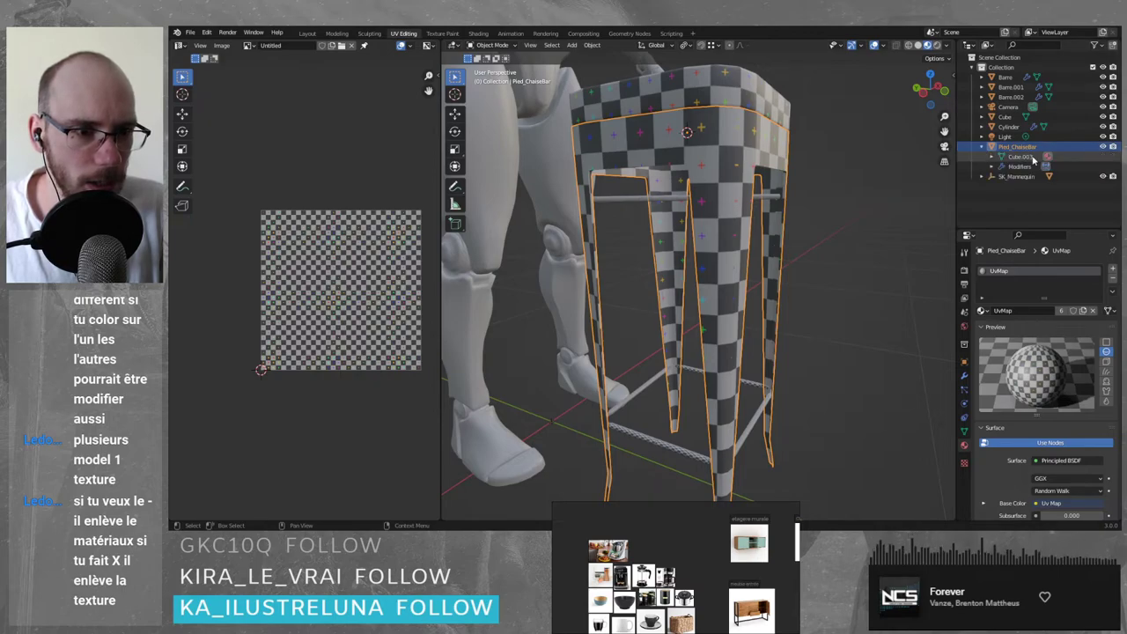
click(990, 157)
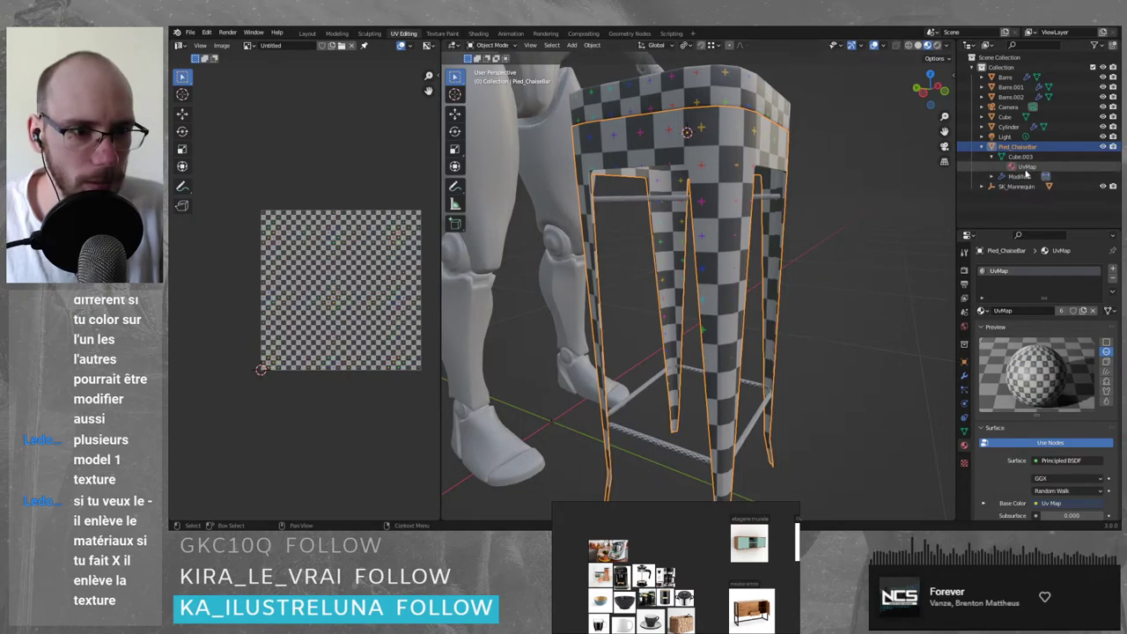
- Assign the unused Material.001 to the leg frame and delete that material from the Outliner hierarchy
click(982, 311)
click(1008, 353)
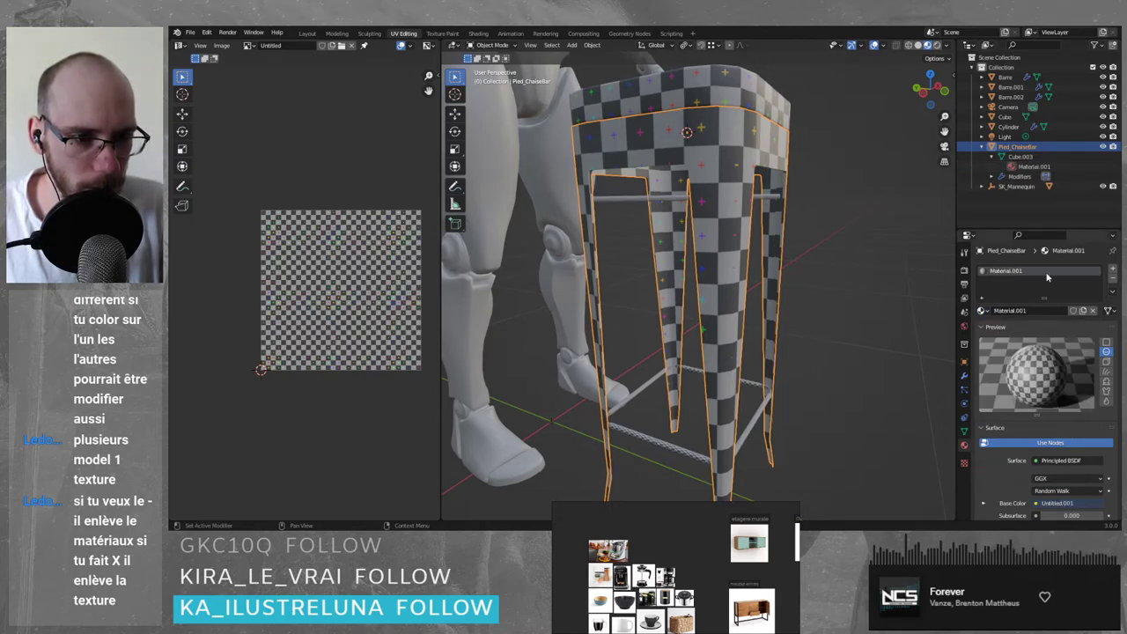
right_click(1026, 167)
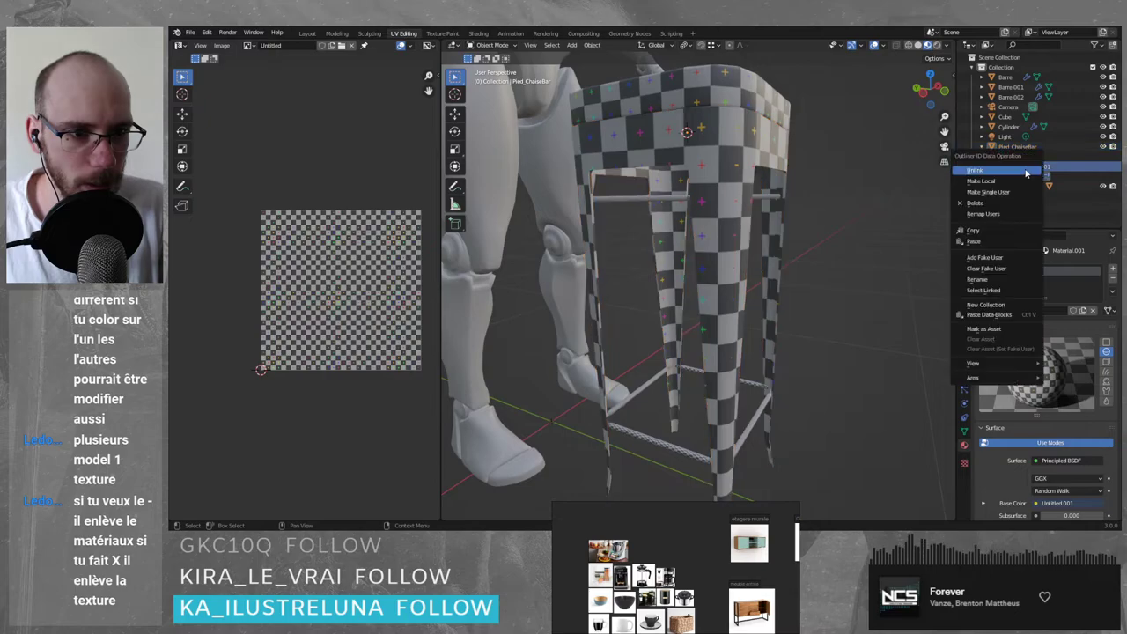
click(978, 203)
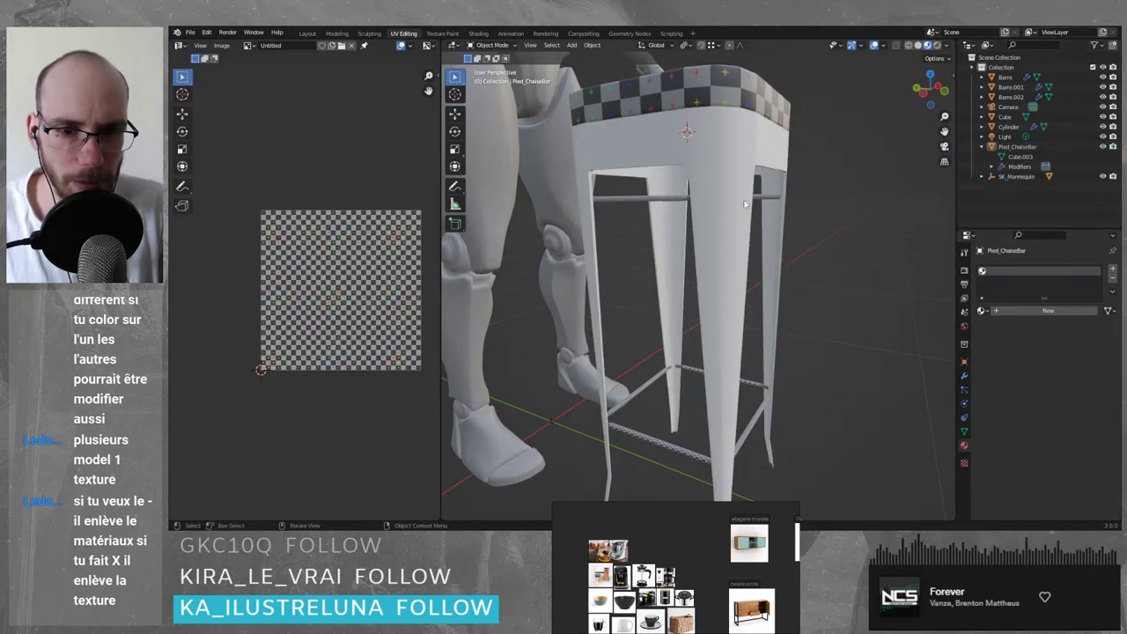
- Select the leg frame and assign the UvMap material to its empty slot
click(746, 205)
click(982, 311)
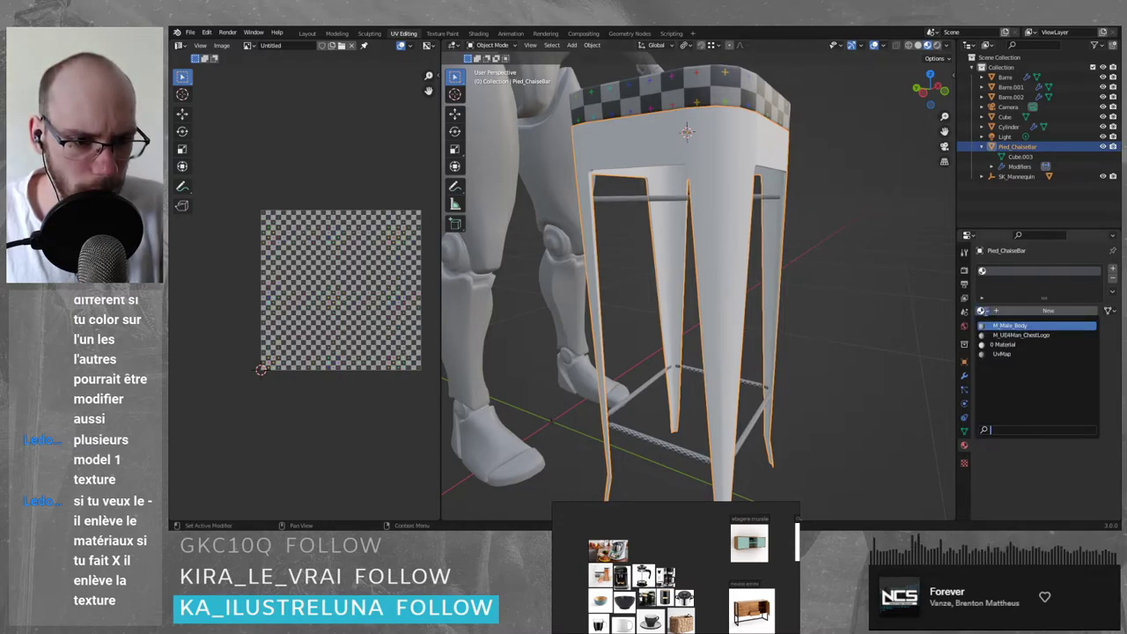
click(1003, 353)
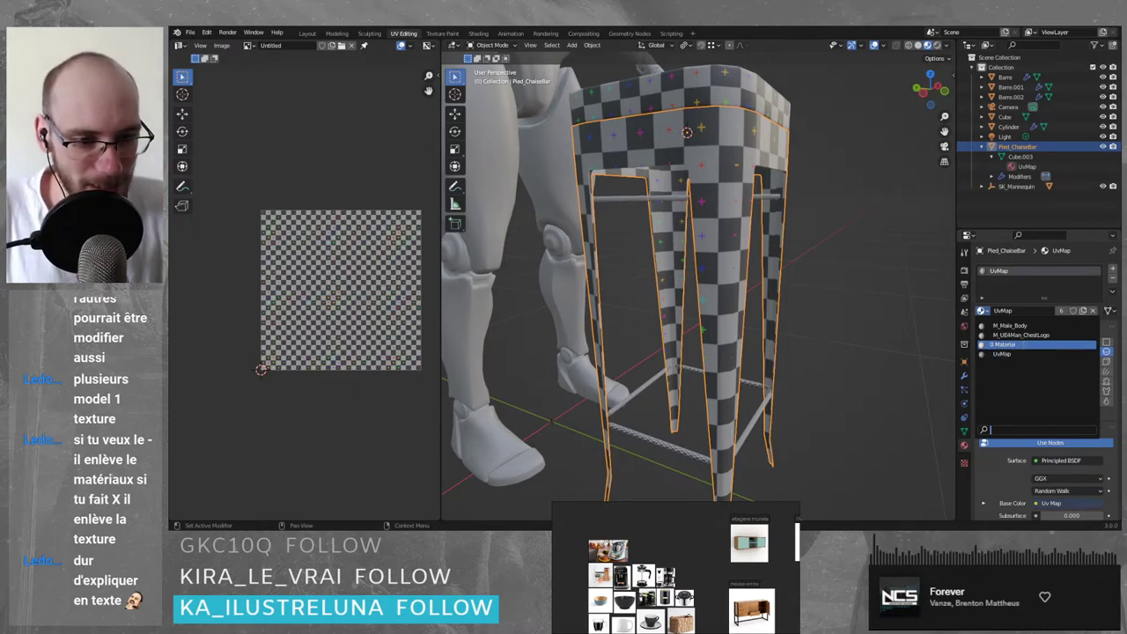
- Assign the other unused material, Material, to the Pied_ChaiseBar leg frame
click(1025, 347)
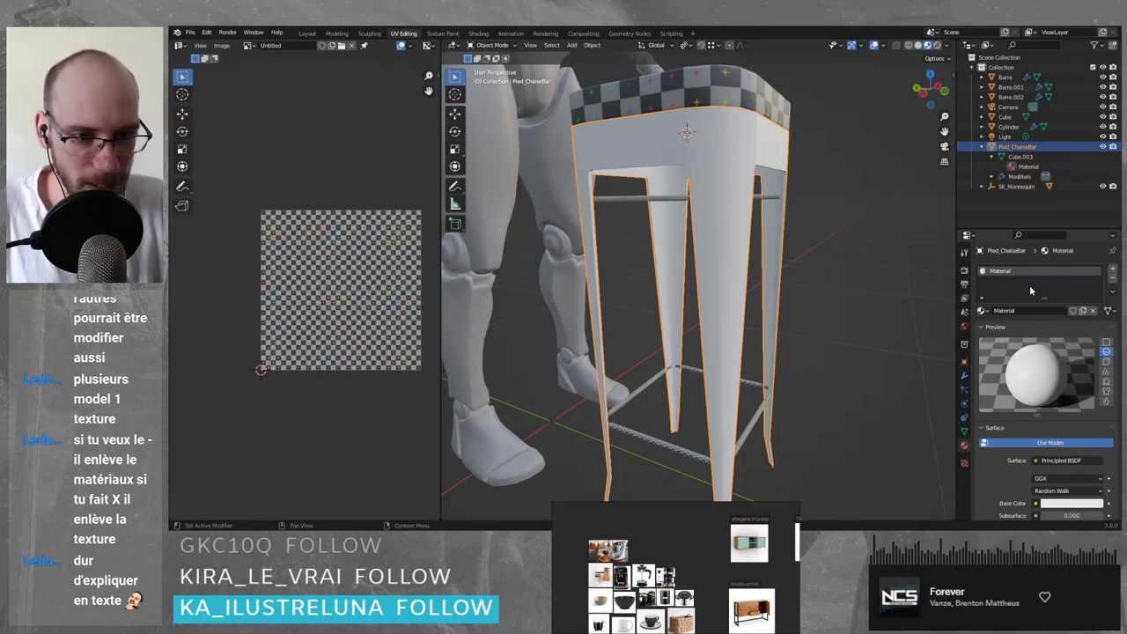
key(KP_Subtract)
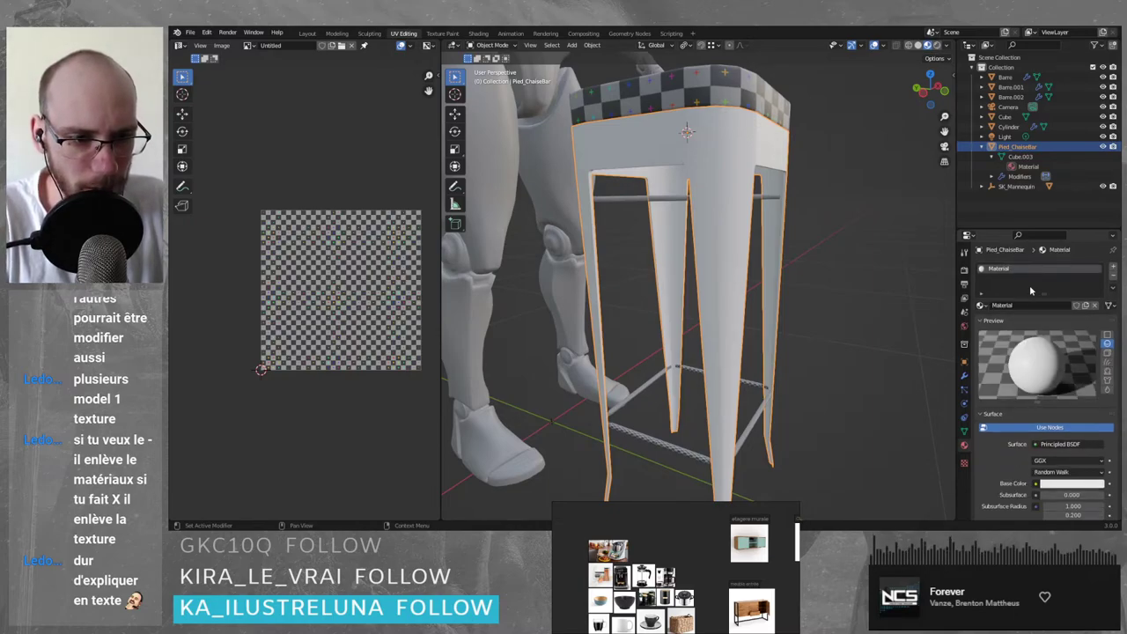
key(KP_Subtract)
key(KP_Subtract)
key(KP_Subtract)
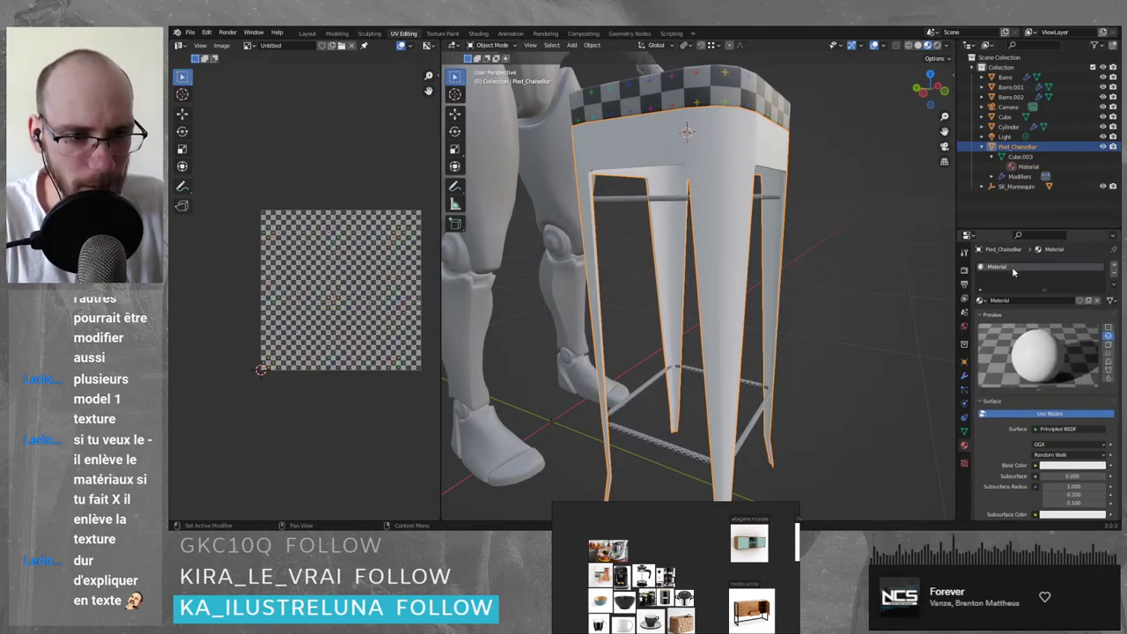
ctrl+scroll(1011, 273, up, 3)
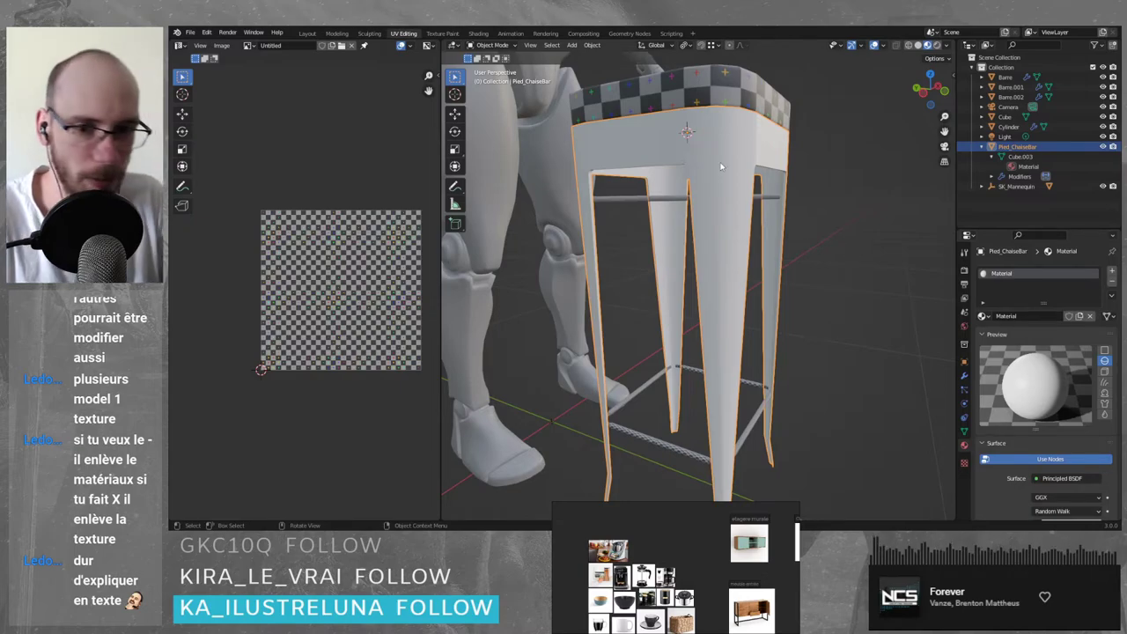
scroll(720, 166, down, 2)
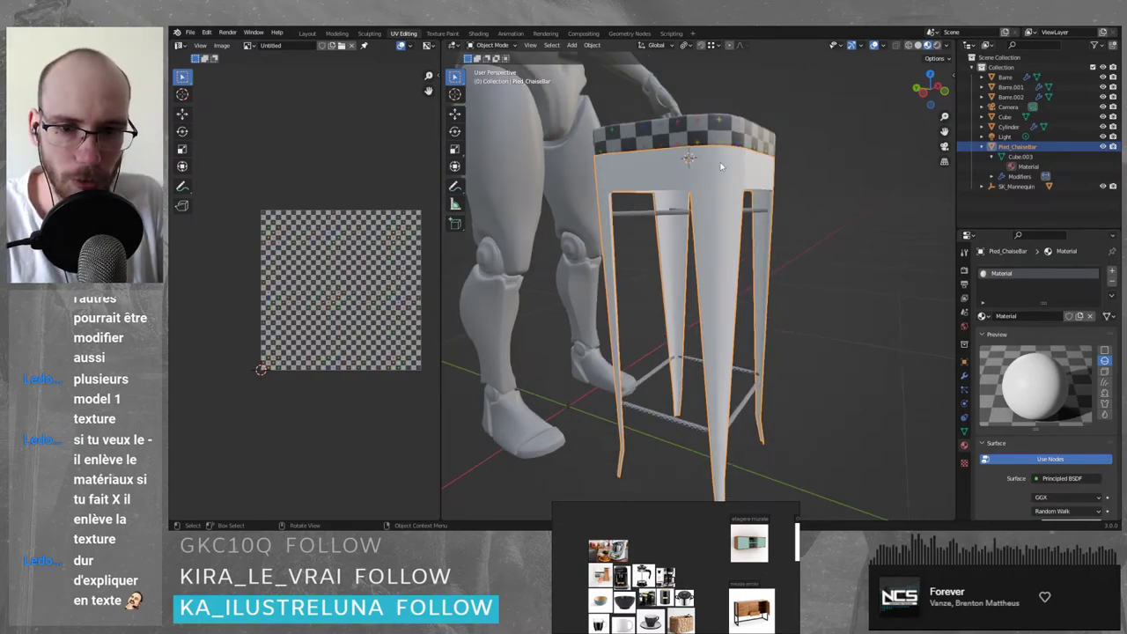
scroll(721, 166, up, 3)
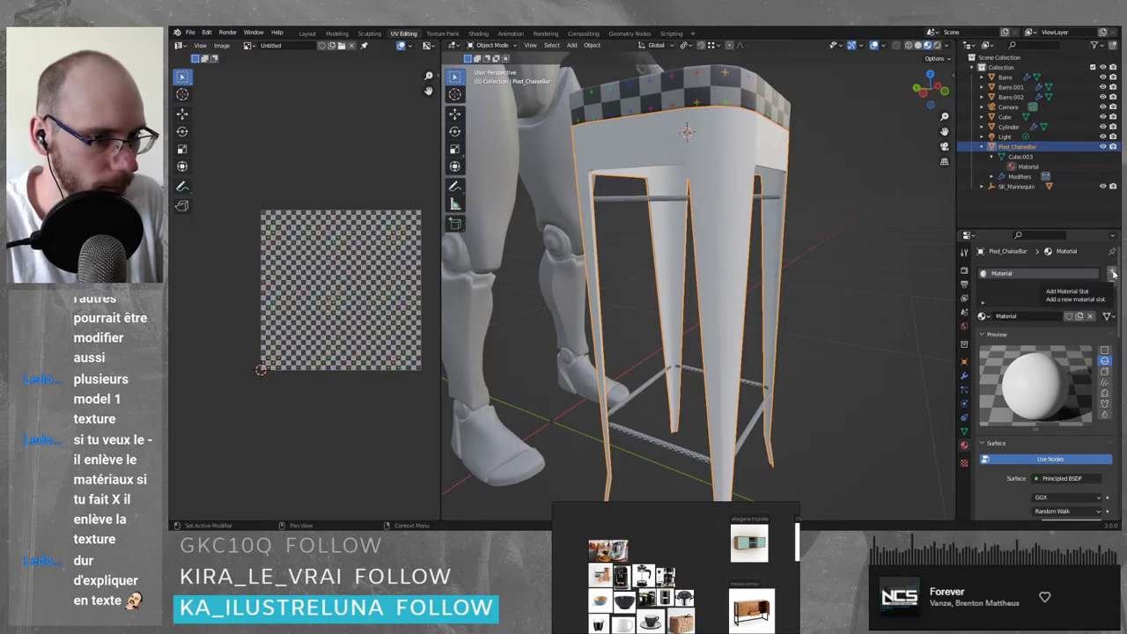
- Unlink Material from the leg frame's slot and assign the UvMap material in its place
click(1092, 318)
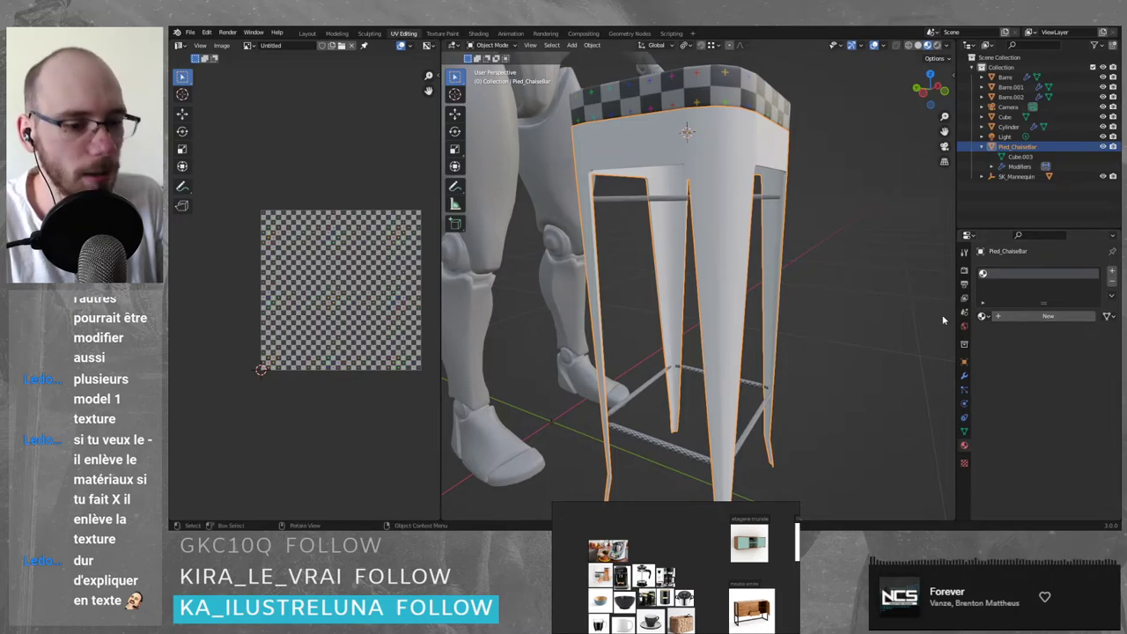
click(983, 316)
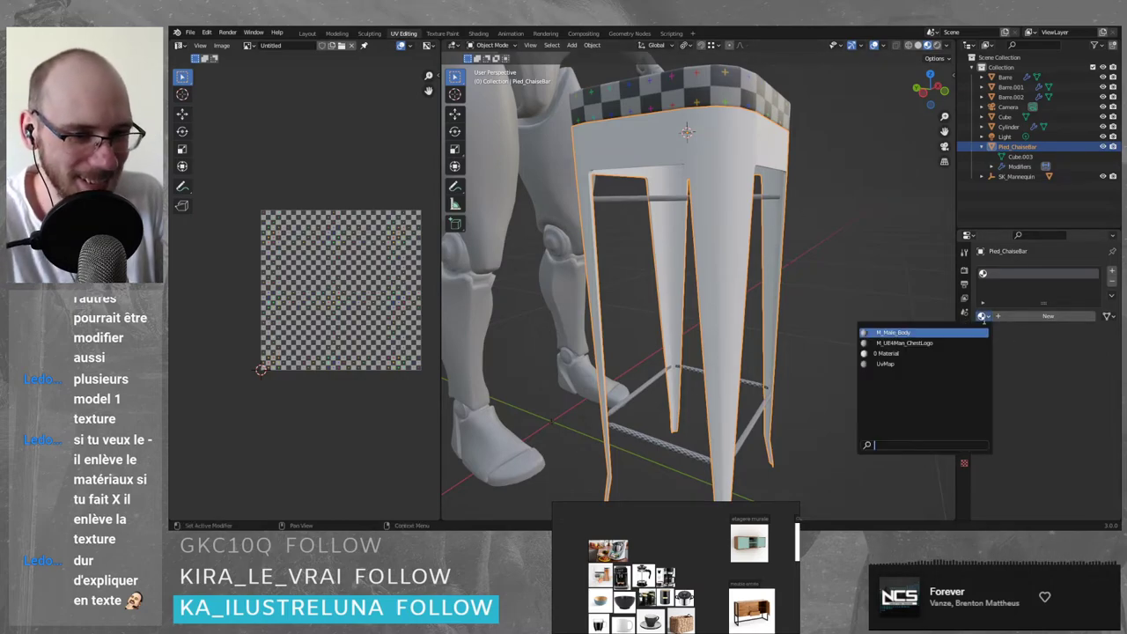
click(920, 365)
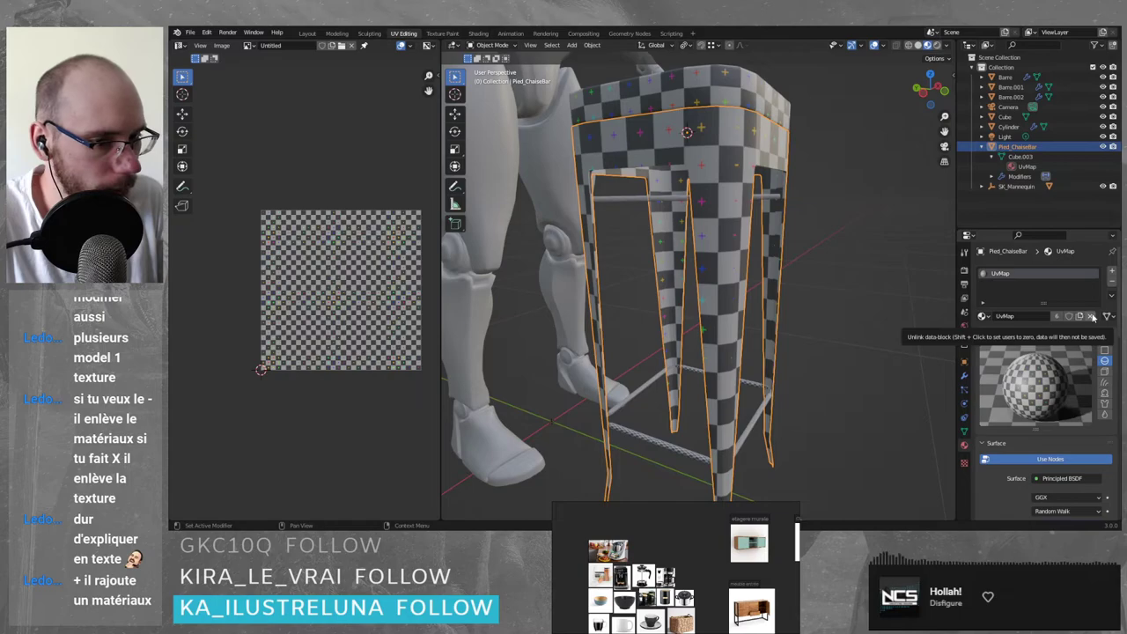
- Remove the leg frame's material slot entirely and assign the UvMap material again
click(1112, 282)
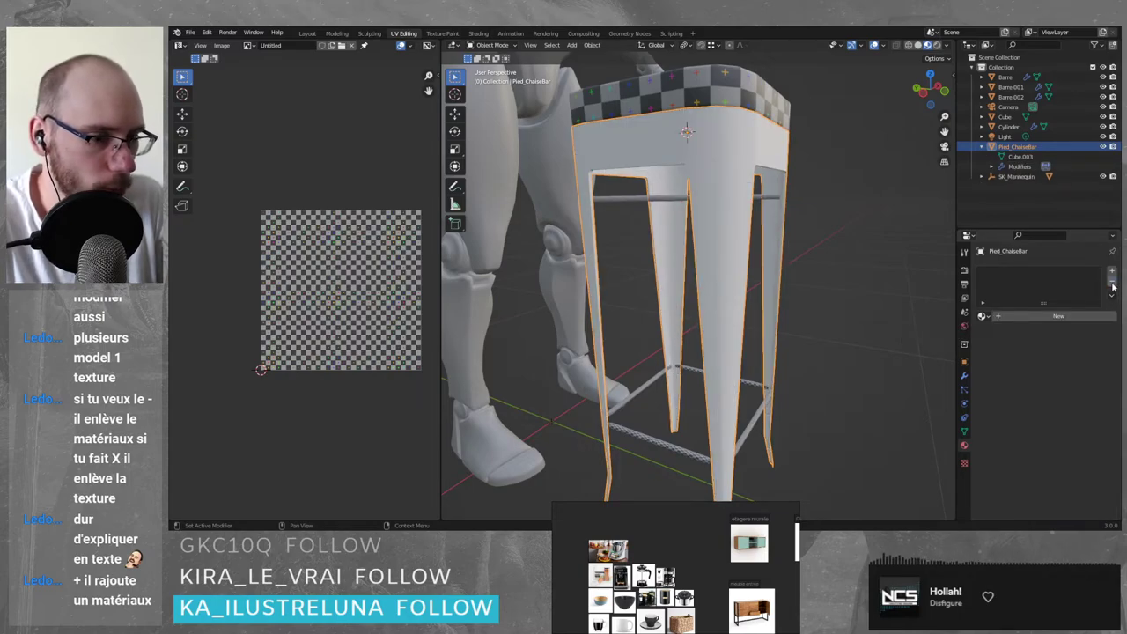
click(982, 317)
click(925, 365)
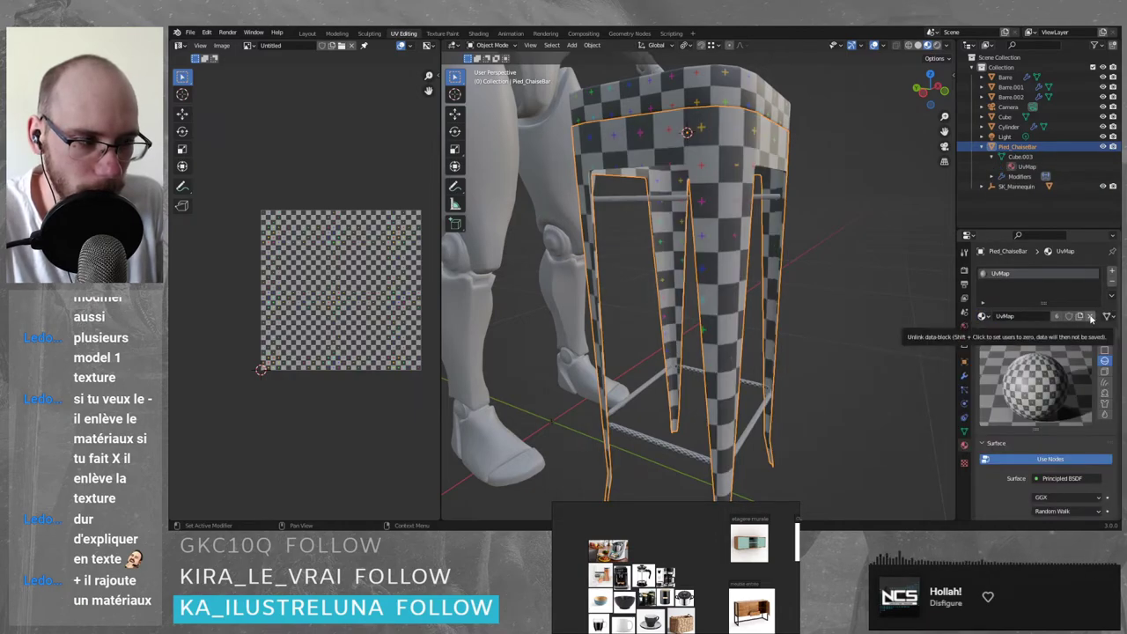
- Add a second material slot with M_Male_Body to the leg frame, and remove that slot again
click(1112, 273)
click(984, 337)
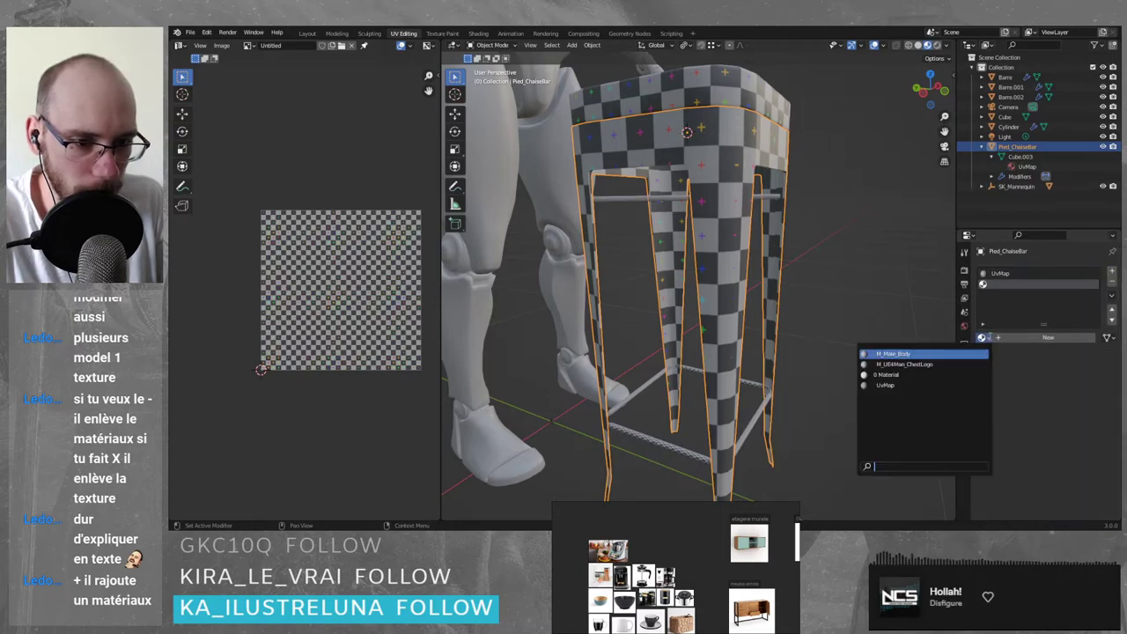
click(924, 354)
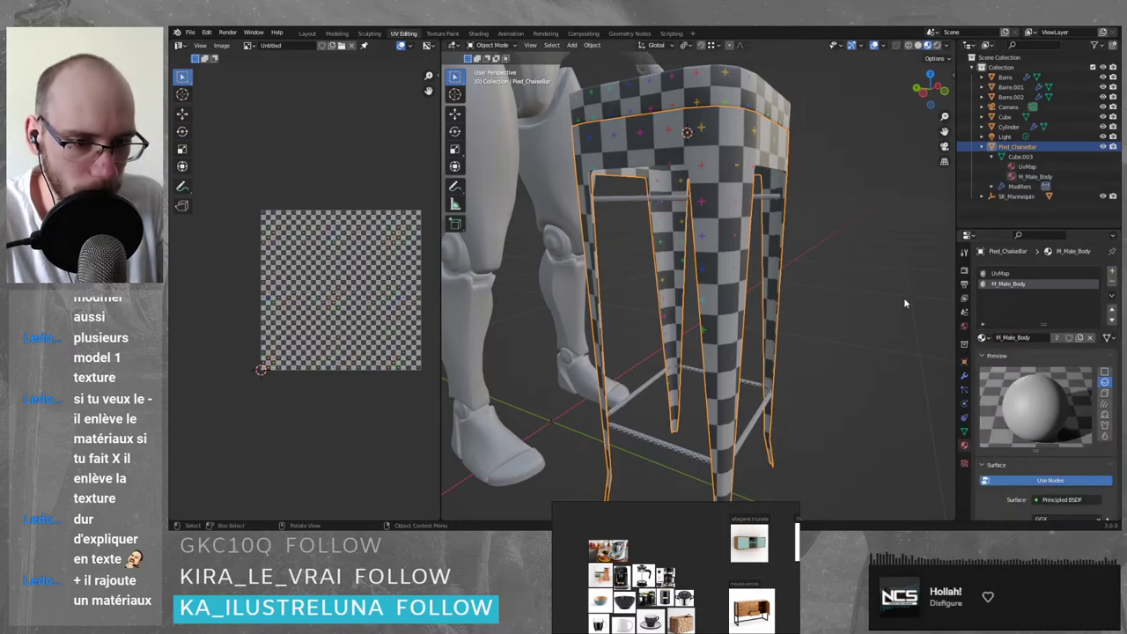
click(1112, 284)
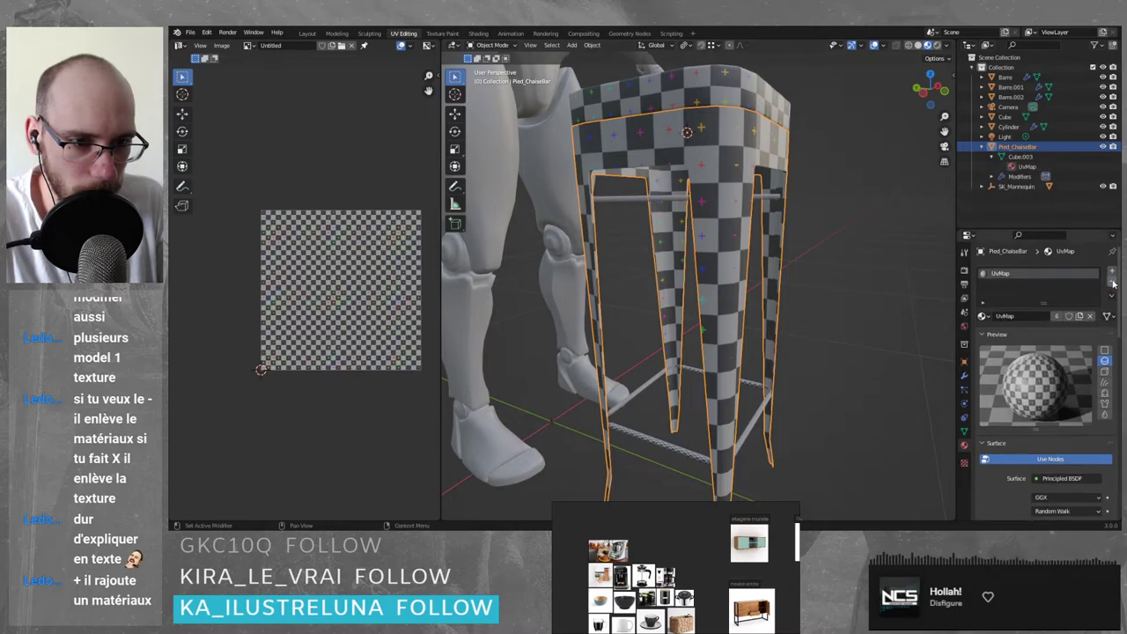
- Deselect the leg frame and save the file
click(863, 236)
key(ctrl+s)
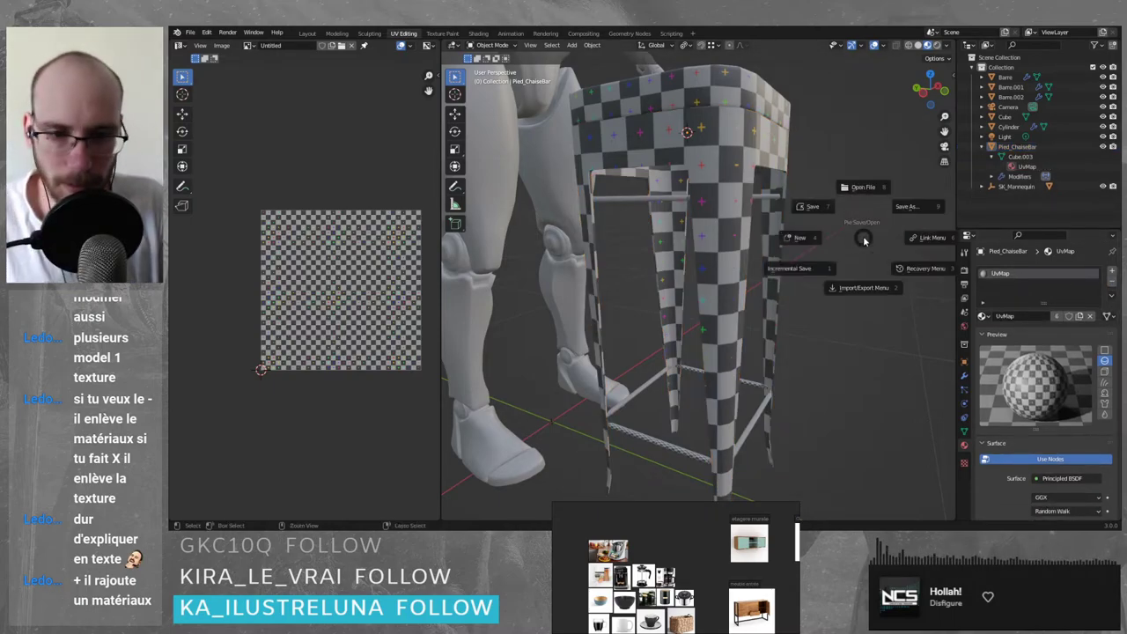
click(814, 212)
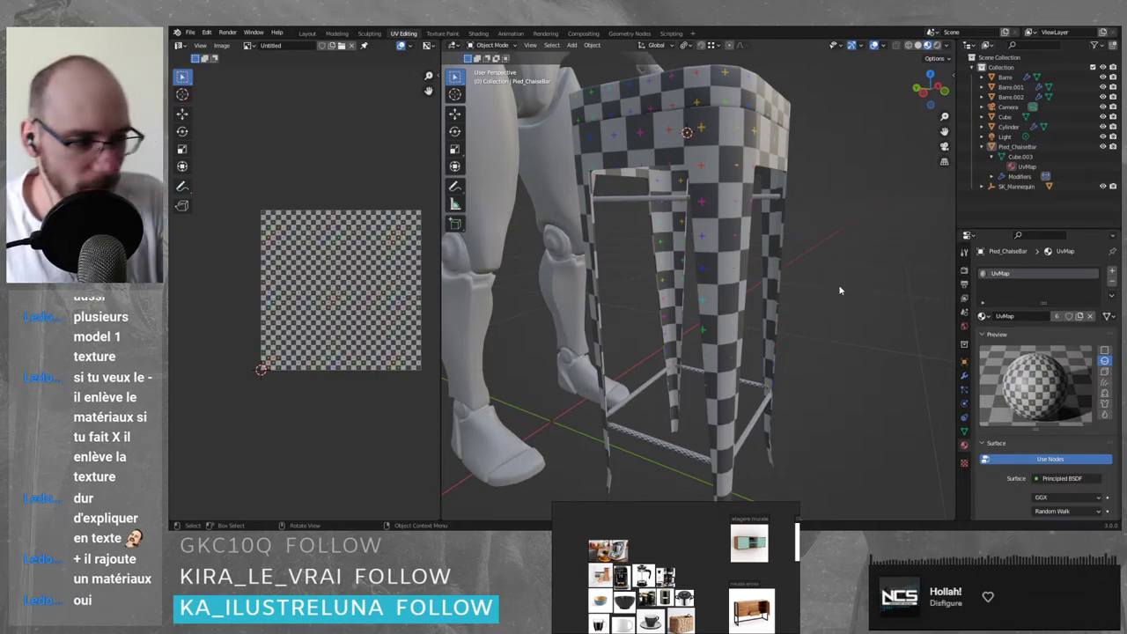
- Examine the checker texture on the leg frame, from the feet to the inside of the seat rim and the crossbars
click(719, 146)
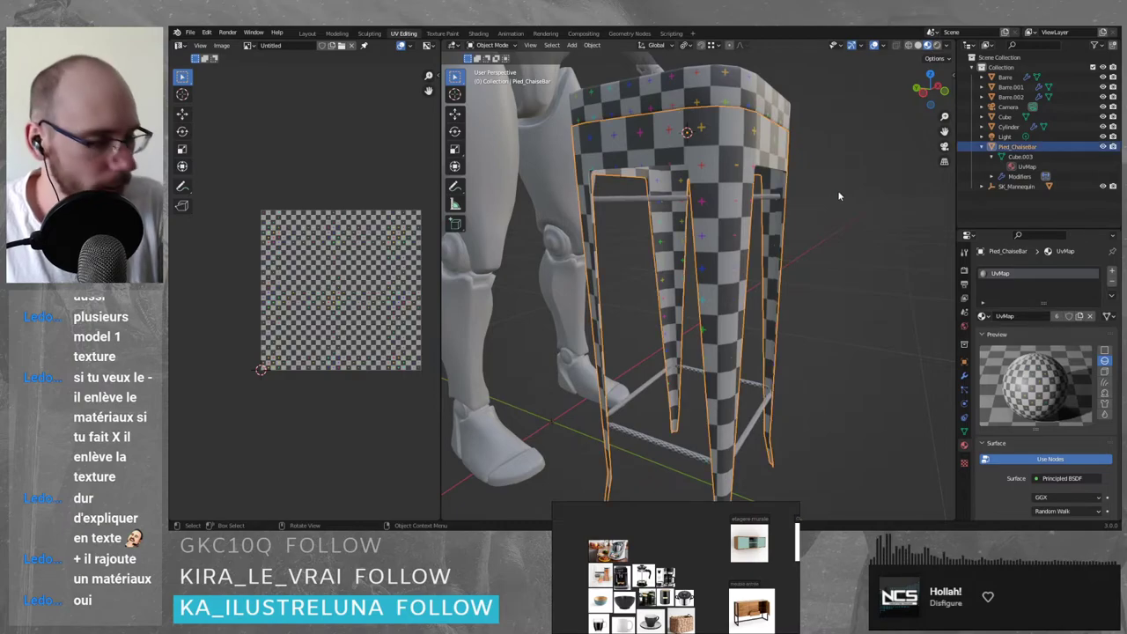
middle_drag(841, 191, 686, 246)
scroll(686, 249, up, 3)
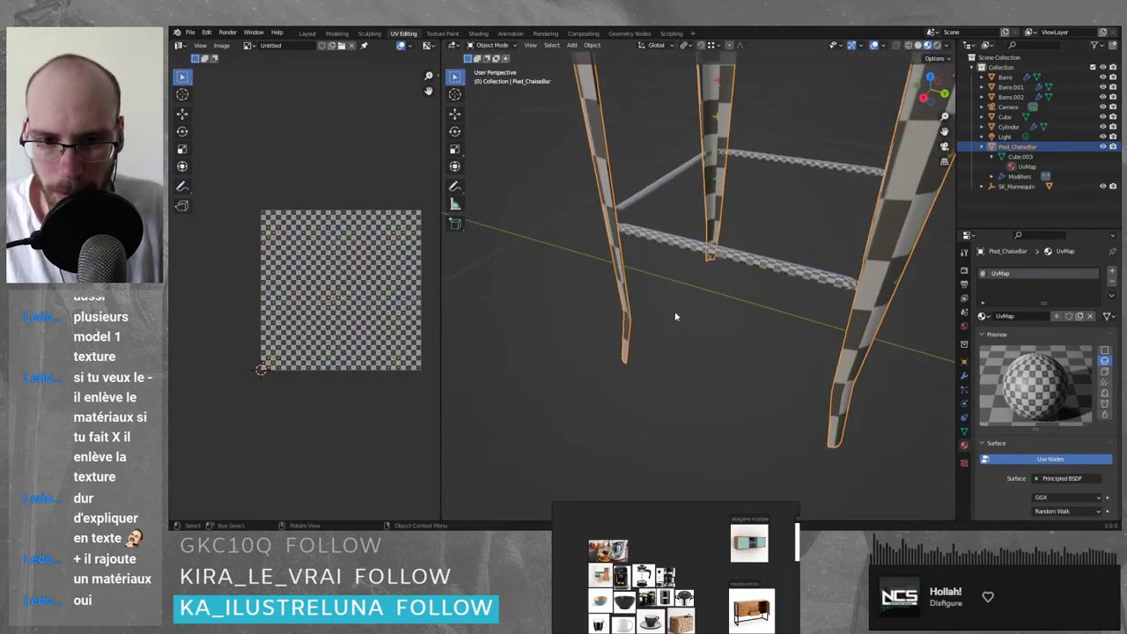
middle_drag(675, 317, 717, 219)
scroll(705, 264, up, 3)
scroll(693, 297, down, 8)
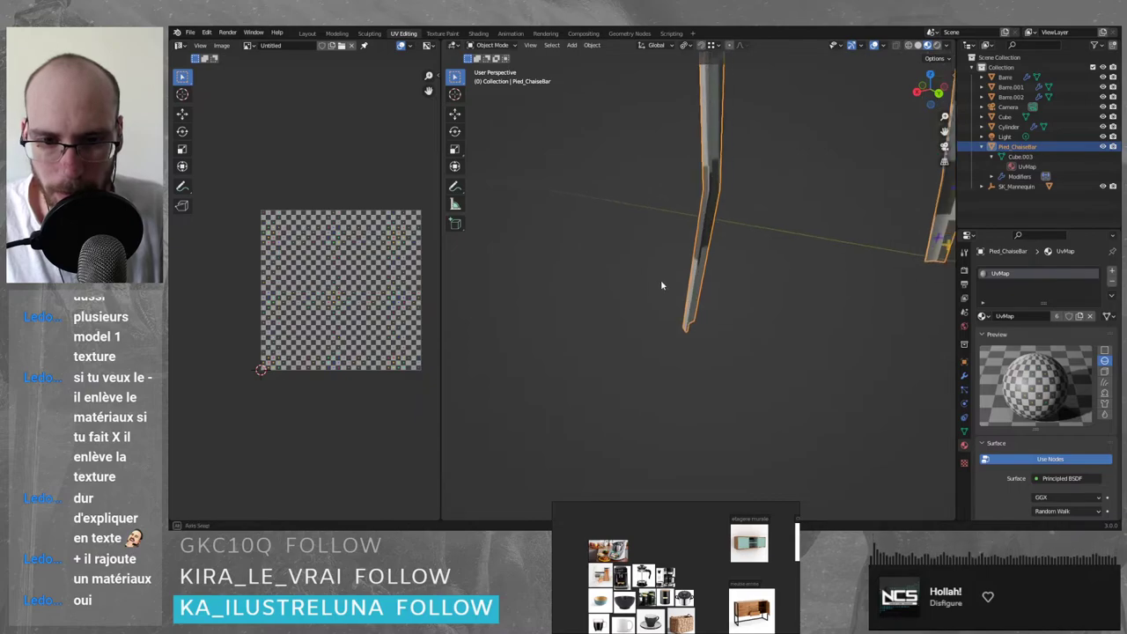
middle_drag(717, 307, 627, 250)
scroll(622, 246, up, 6)
shift+middle_drag(490, 204, 620, 275)
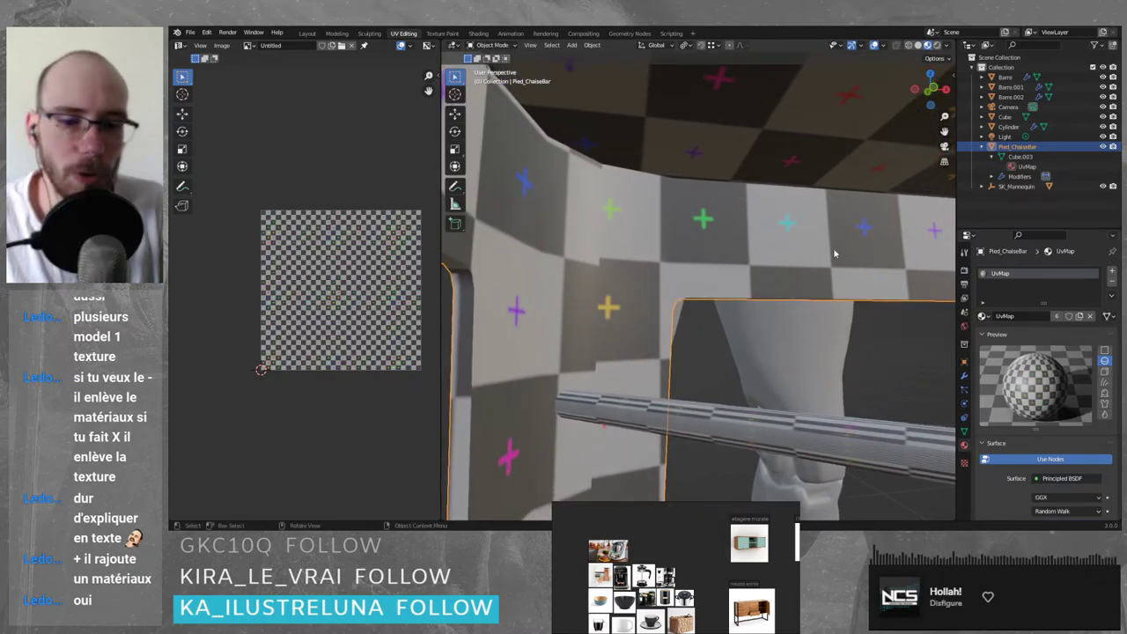
scroll(814, 252, down, 12)
middle_drag(756, 255, 696, 180)
scroll(784, 300, up, 6)
scroll(704, 237, up, 6)
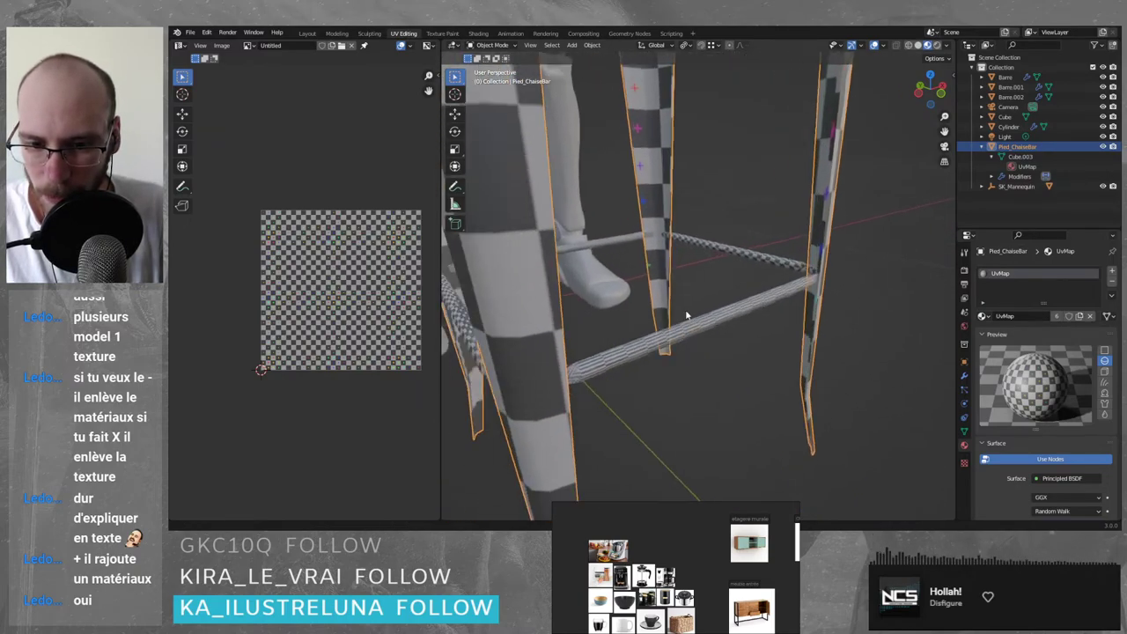
- Select the lower crossbar Barre.001 and enter Edit Mode to show its UV layout over the checker image
click(727, 296)
scroll(728, 295, up, 4)
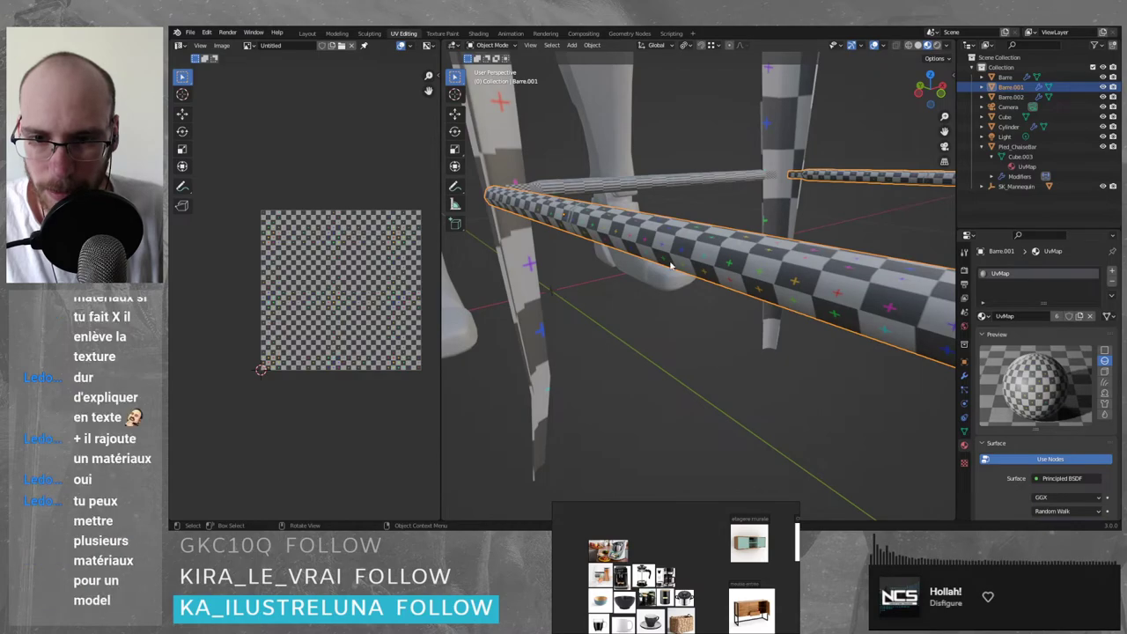
middle_drag(674, 266, 796, 255)
key(Tab)
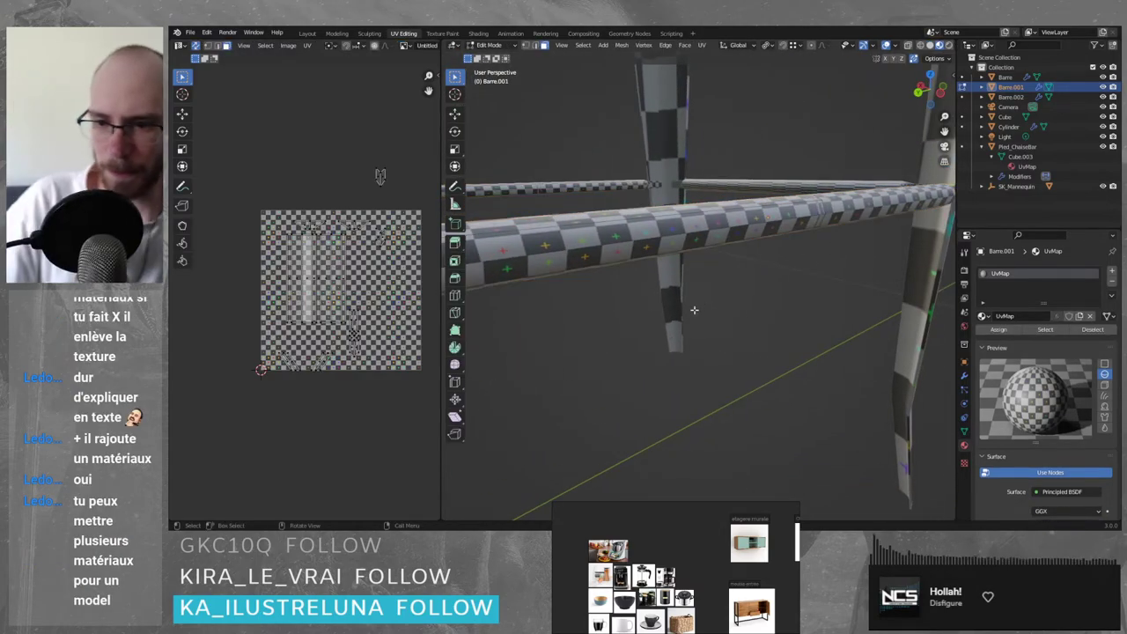
scroll(315, 276, up, 1)
scroll(316, 276, up, 1)
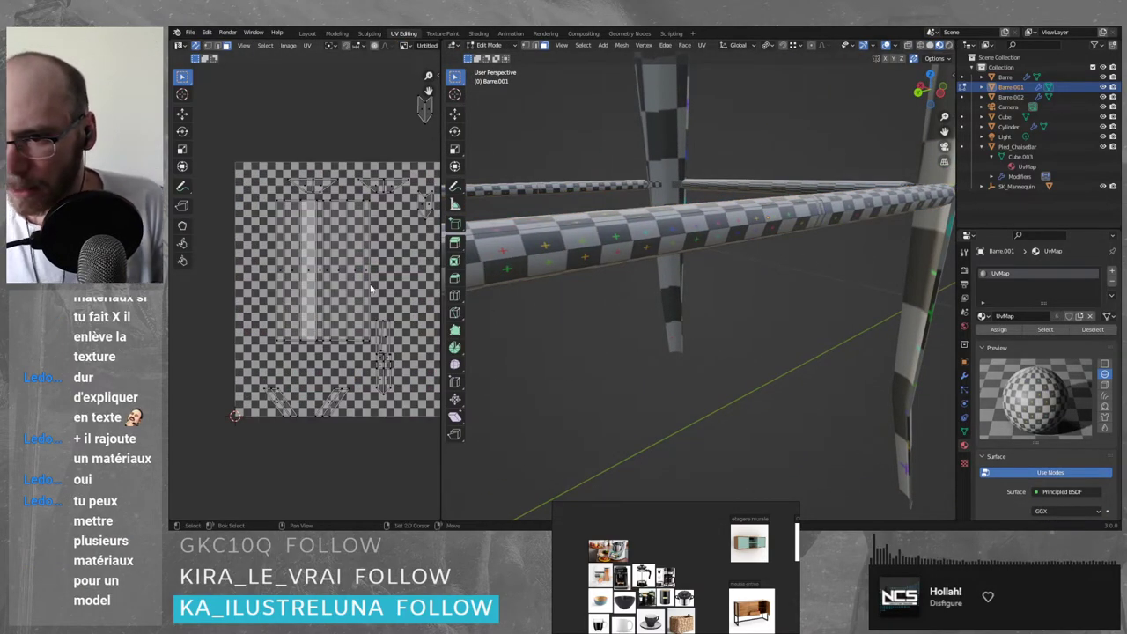
shift+middle_drag(423, 305, 352, 285)
scroll(303, 164, down, 1)
shift+middle_drag(301, 160, 301, 170)
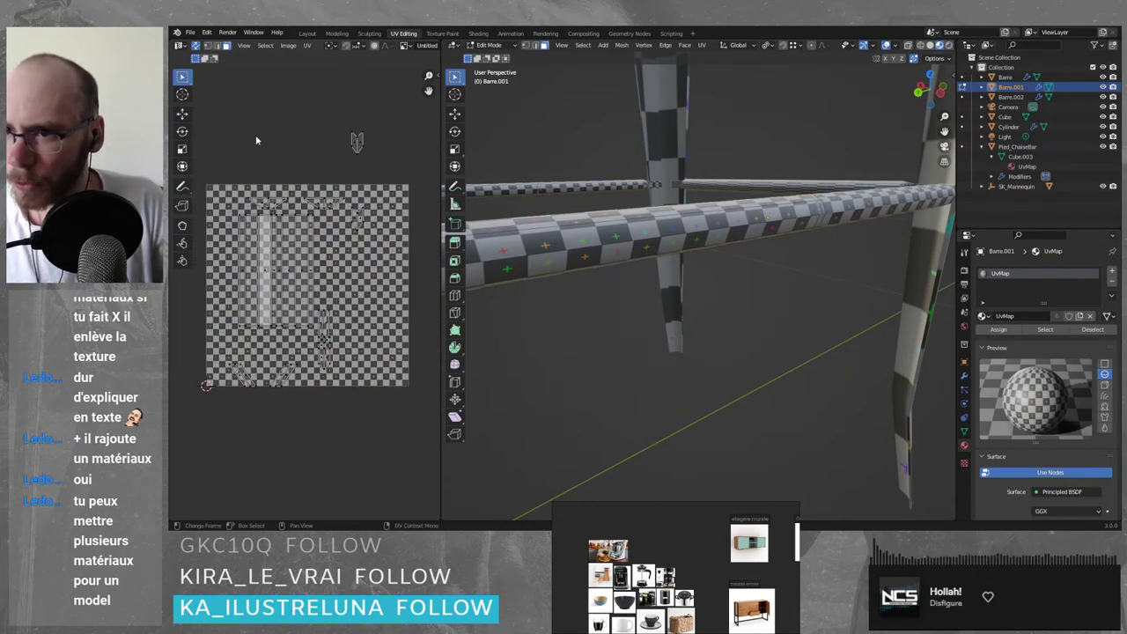
click(244, 45)
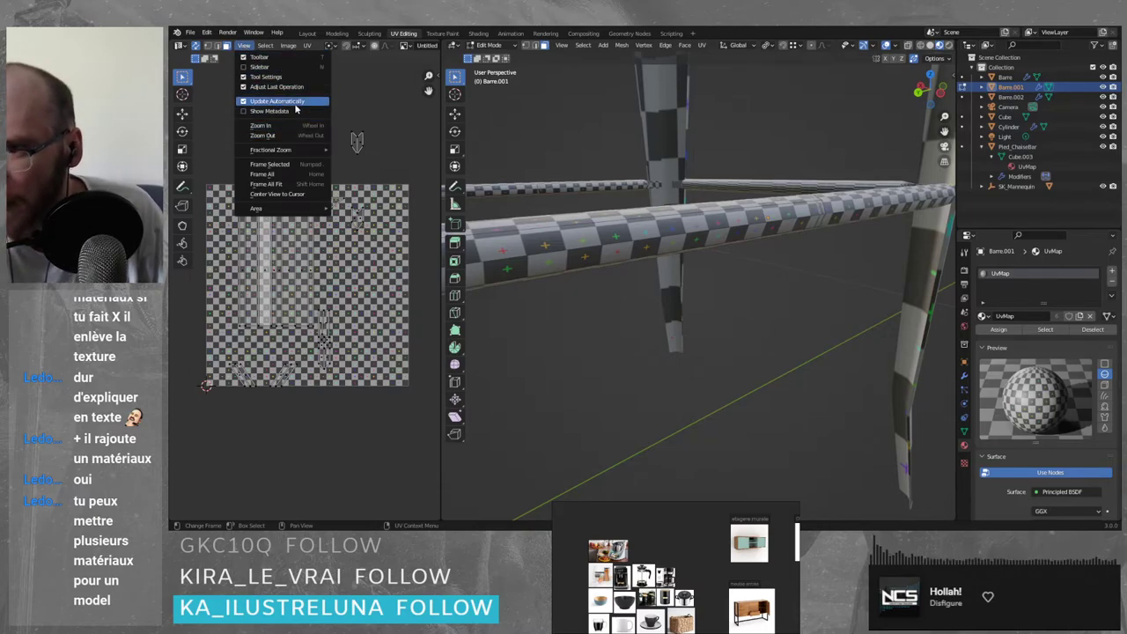
key(Escape)
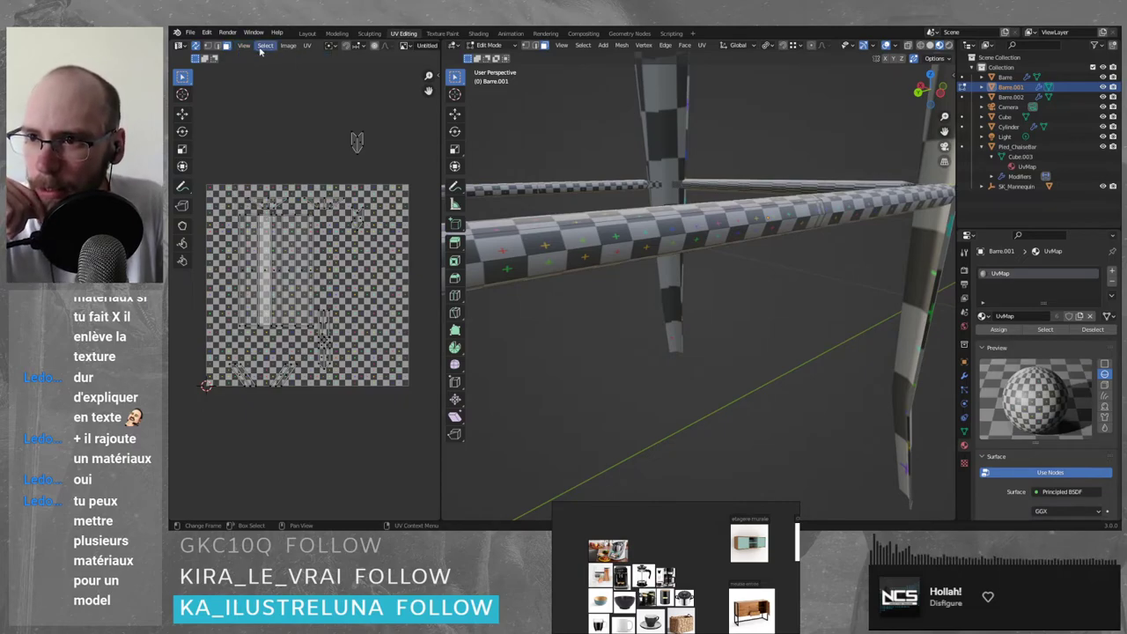
click(263, 47)
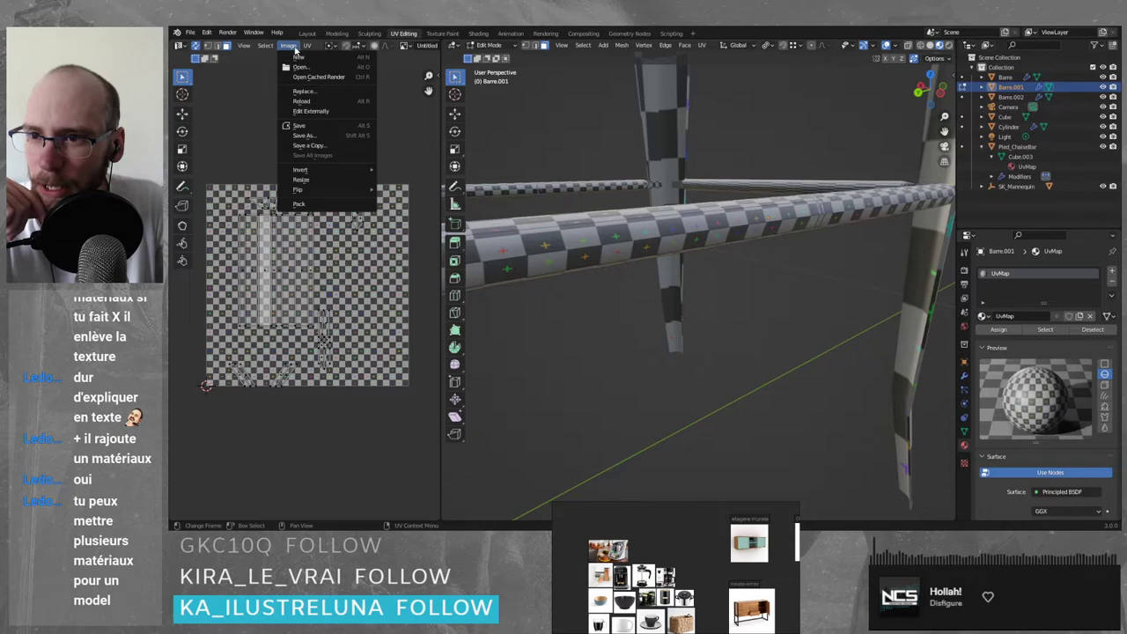
mouse_move(307, 48)
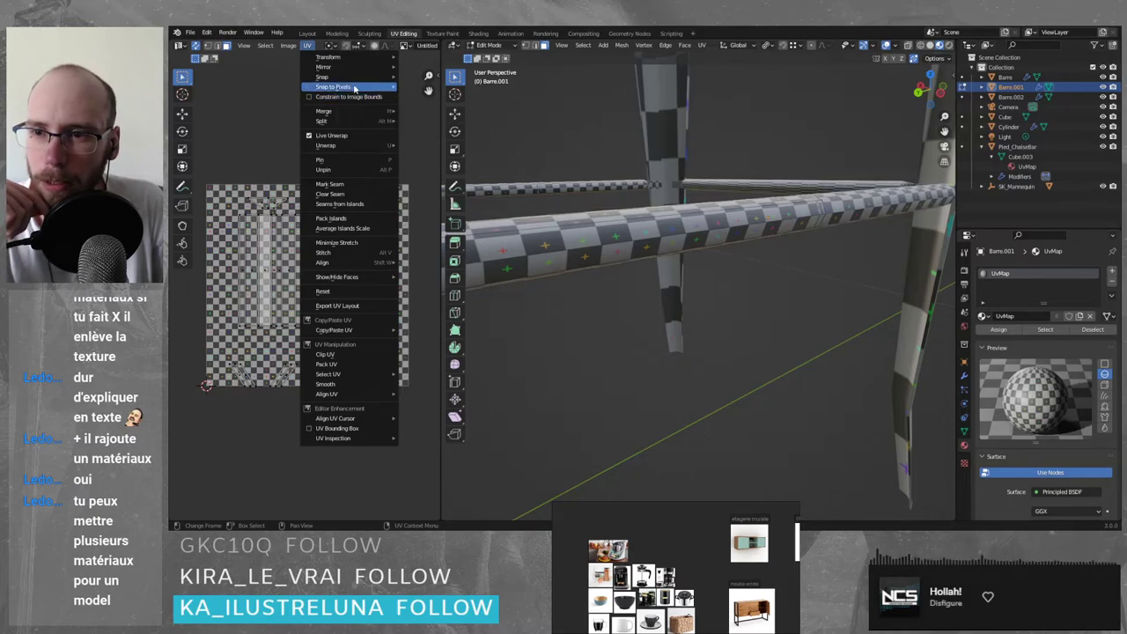
click(422, 56)
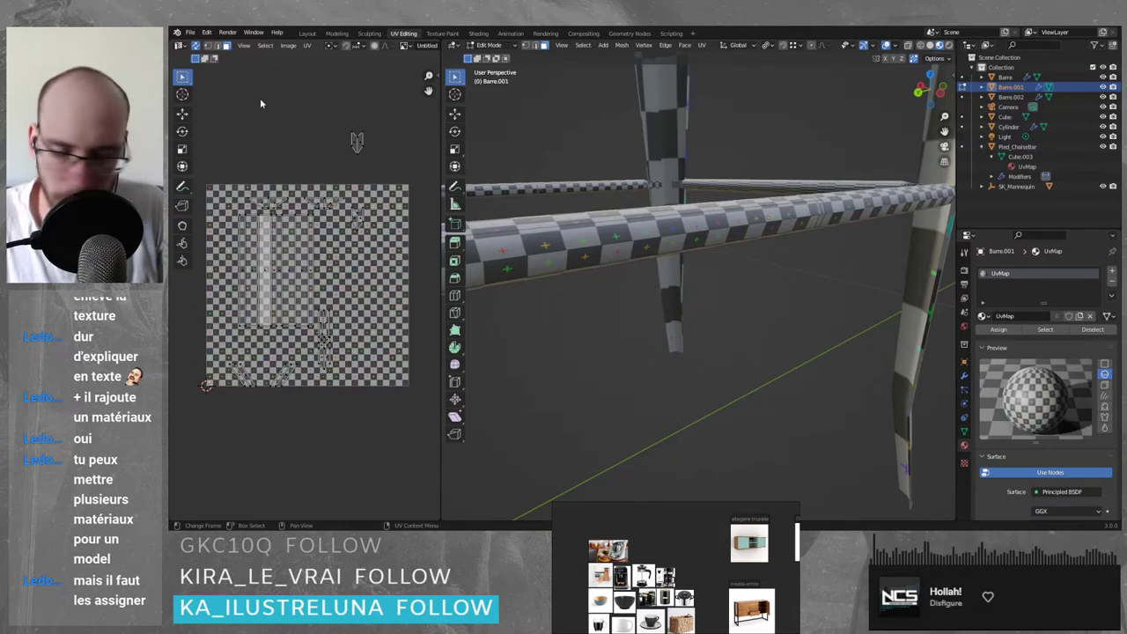
- Select the large rectangular UV island of crossbar Barre.001 in the UV layout
scroll(244, 282, up, 1)
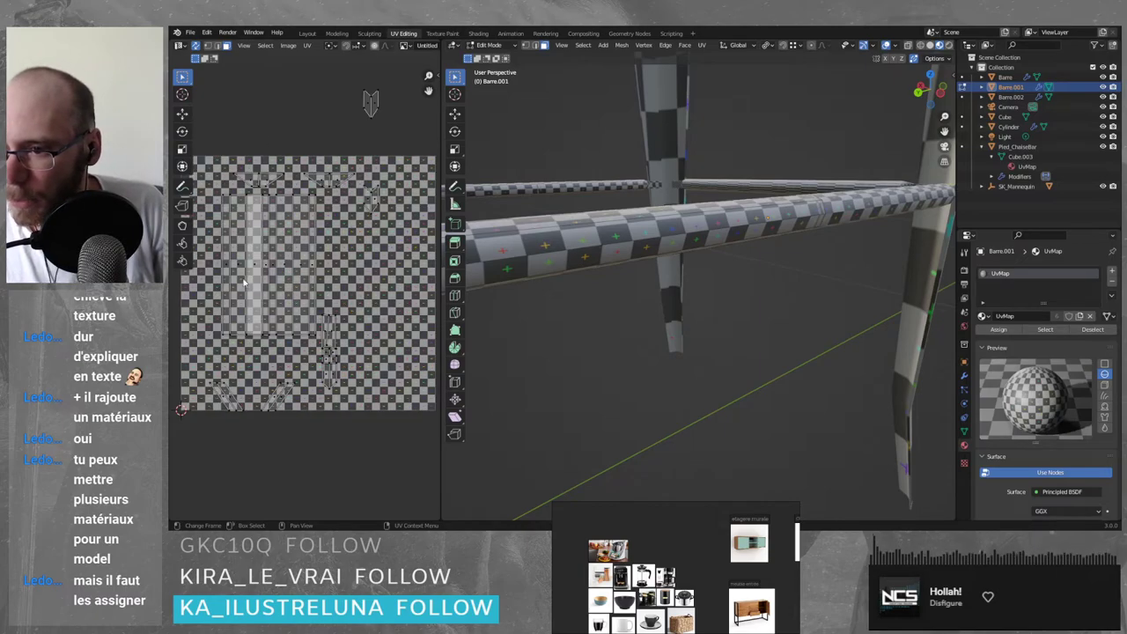
middle_drag(245, 282, 276, 278)
drag(246, 186, 351, 334)
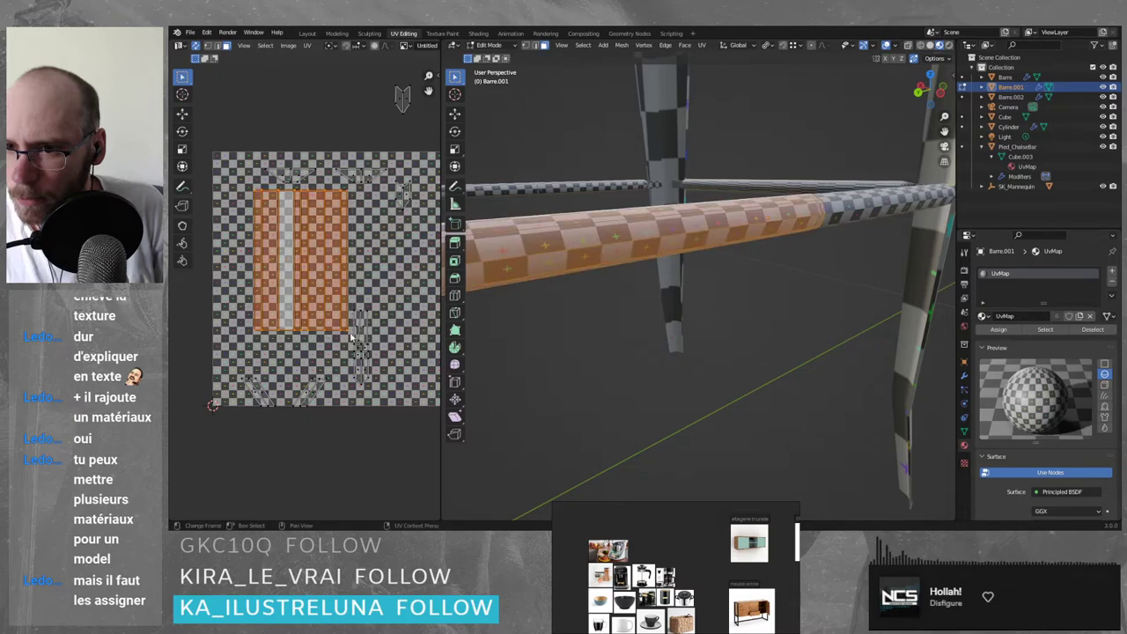
right_click(290, 215)
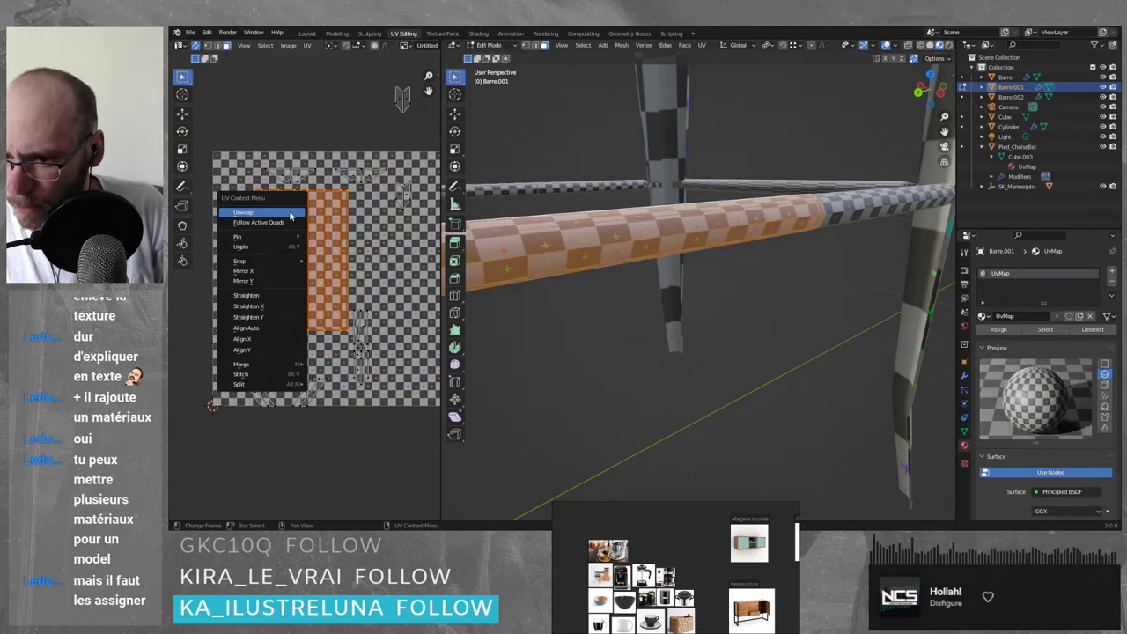
click(290, 215)
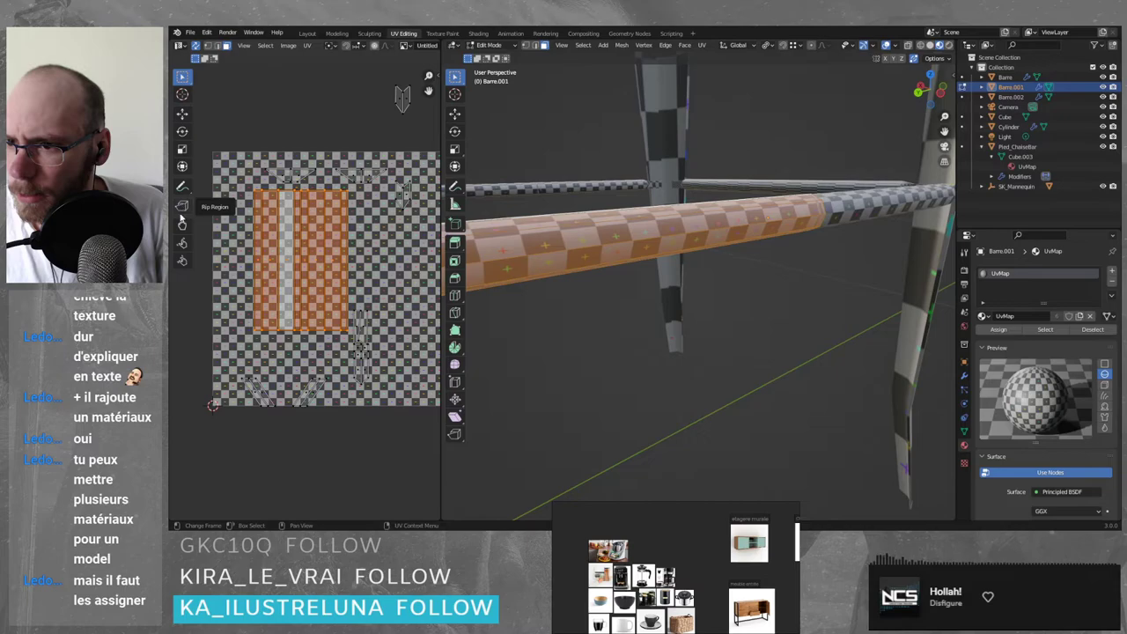
- Try the Relax brush on the selected UV island, undo the stroke, and return to the selection tool
click(183, 245)
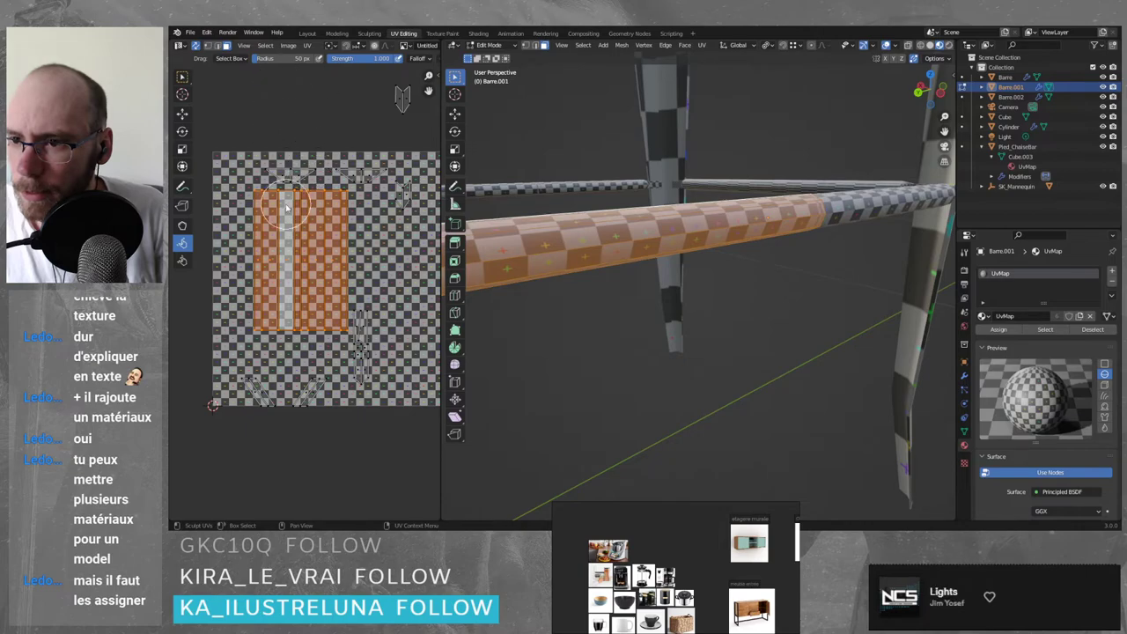
scroll(282, 226, up, 1)
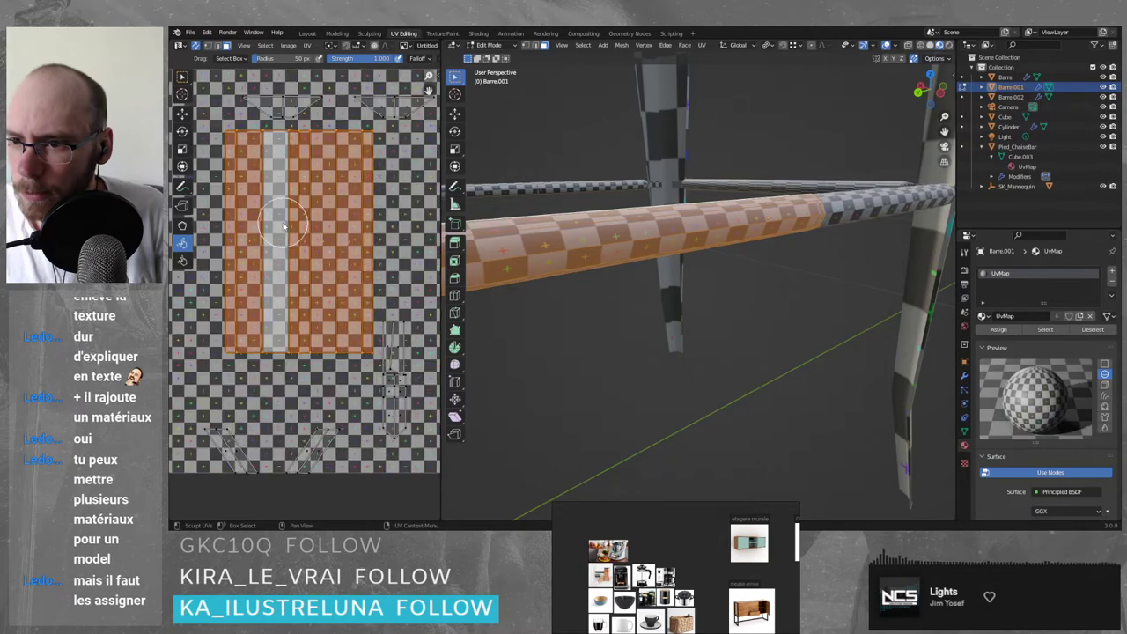
scroll(283, 228, down, 3)
scroll(285, 230, down, 3)
mouse_move(303, 298)
mouse_down()
mouse_move(304, 277)
mouse_move(309, 303)
mouse_up()
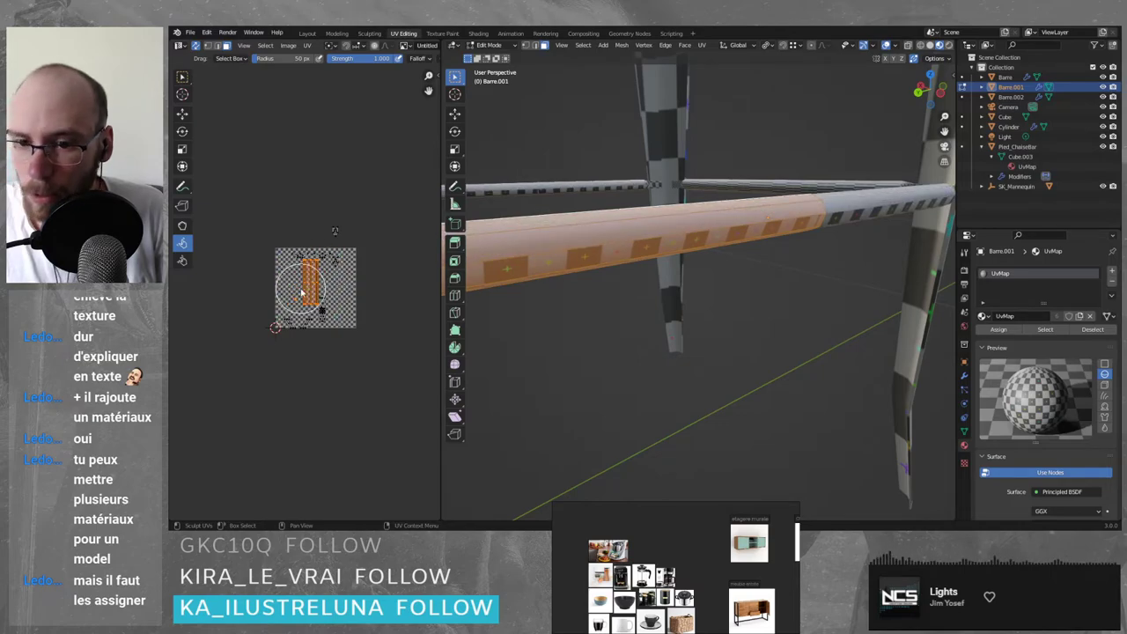
scroll(304, 296, up, 2)
scroll(301, 295, up, 3)
key(ctrl+z)
key(ctrl+z)
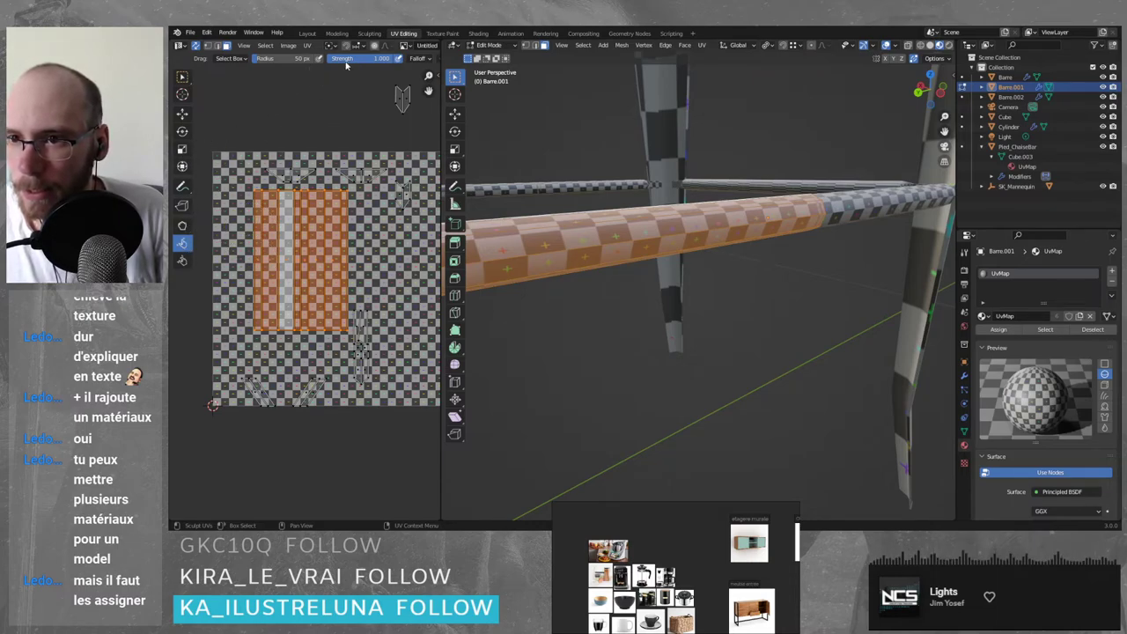
click(183, 78)
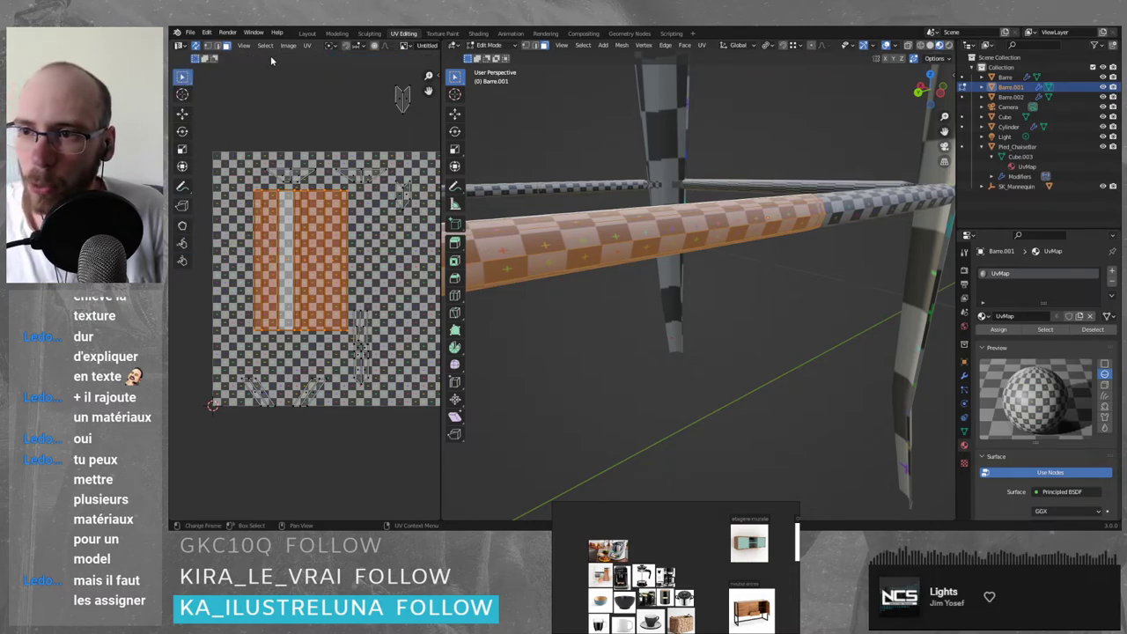
- Unwrap the selected UV island of crossbar Barre.001 with Smart UV Project, keeping Correct Aspect enabled
click(306, 46)
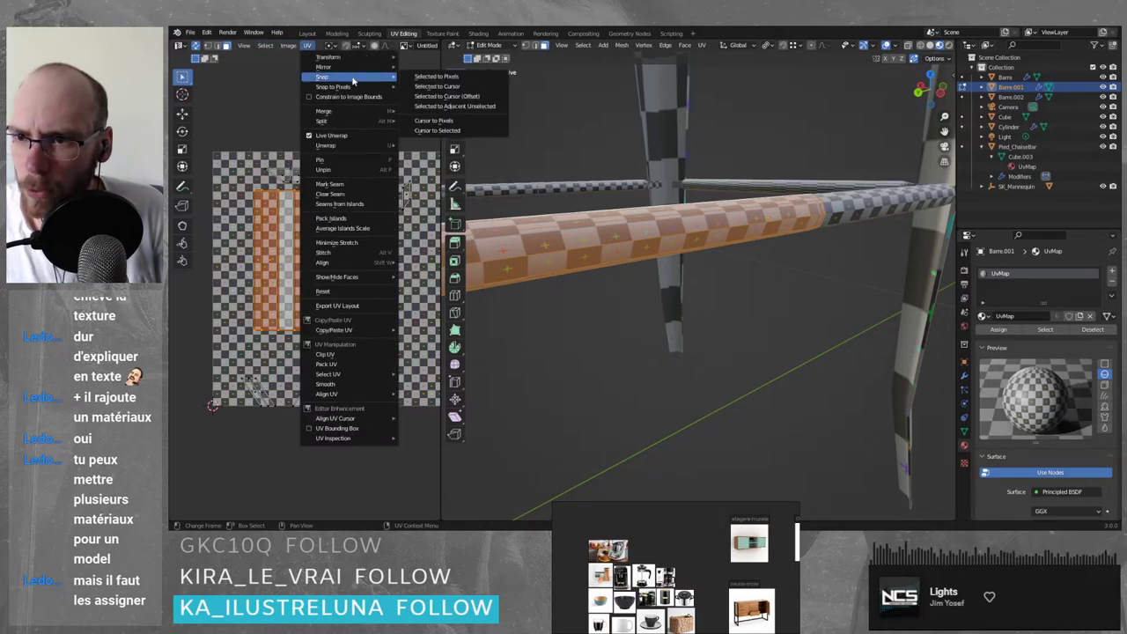
mouse_move(367, 112)
mouse_move(380, 144)
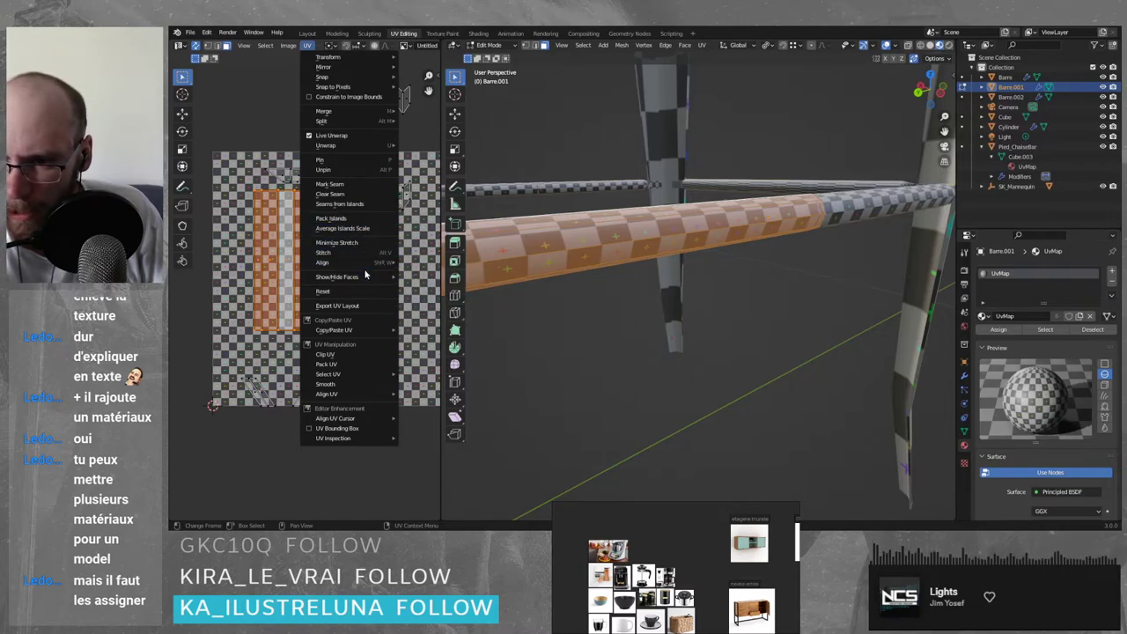
mouse_move(368, 331)
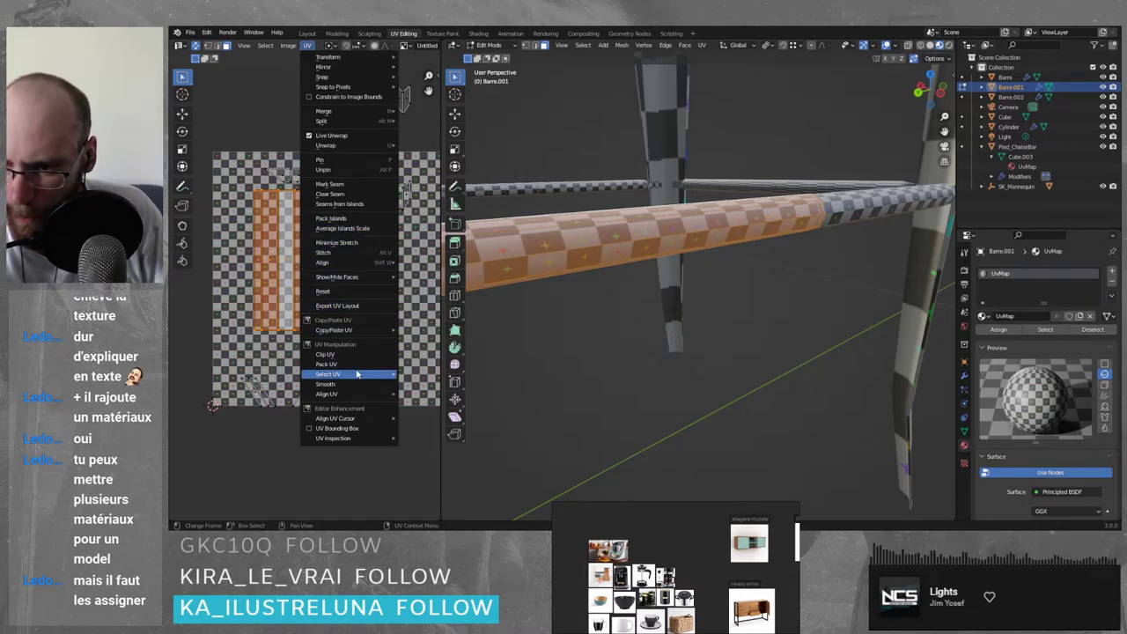
mouse_move(365, 420)
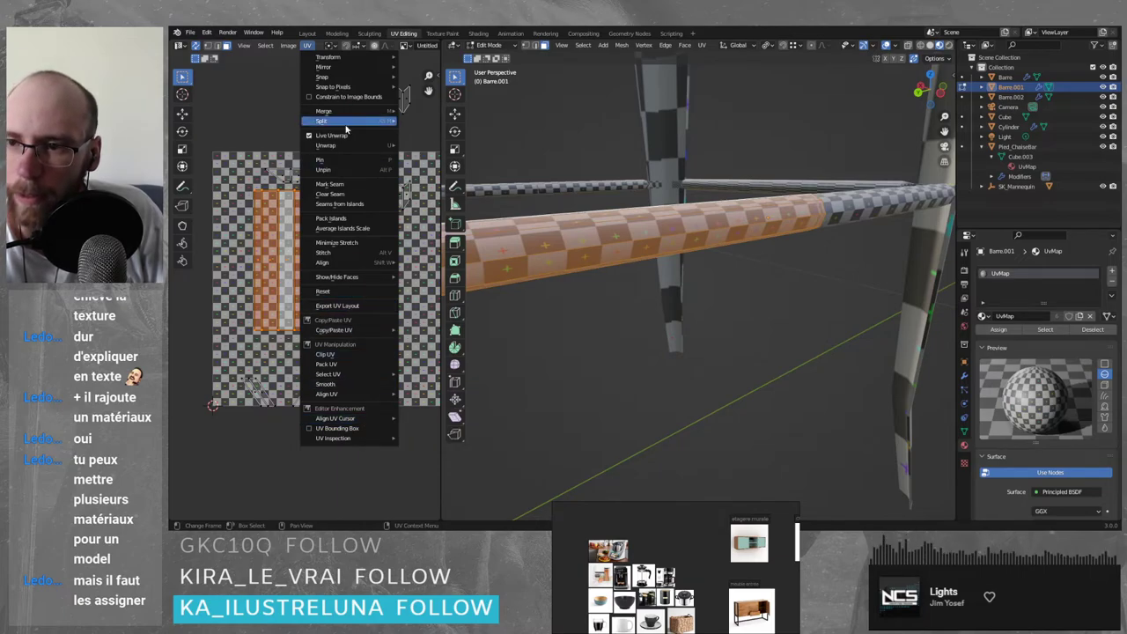
mouse_move(349, 59)
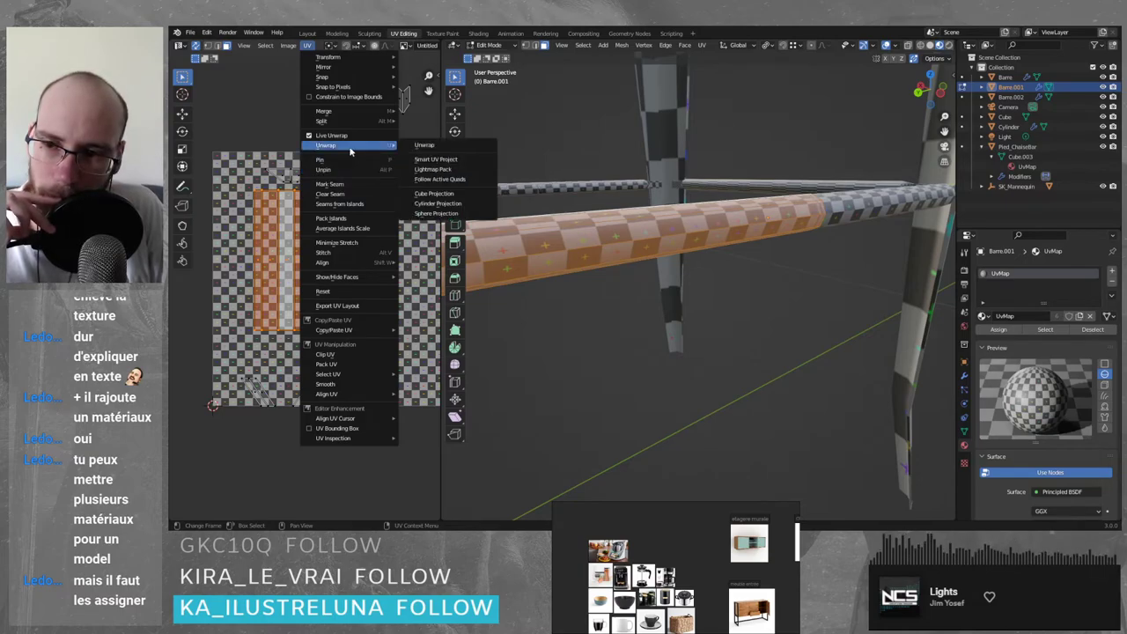
click(445, 160)
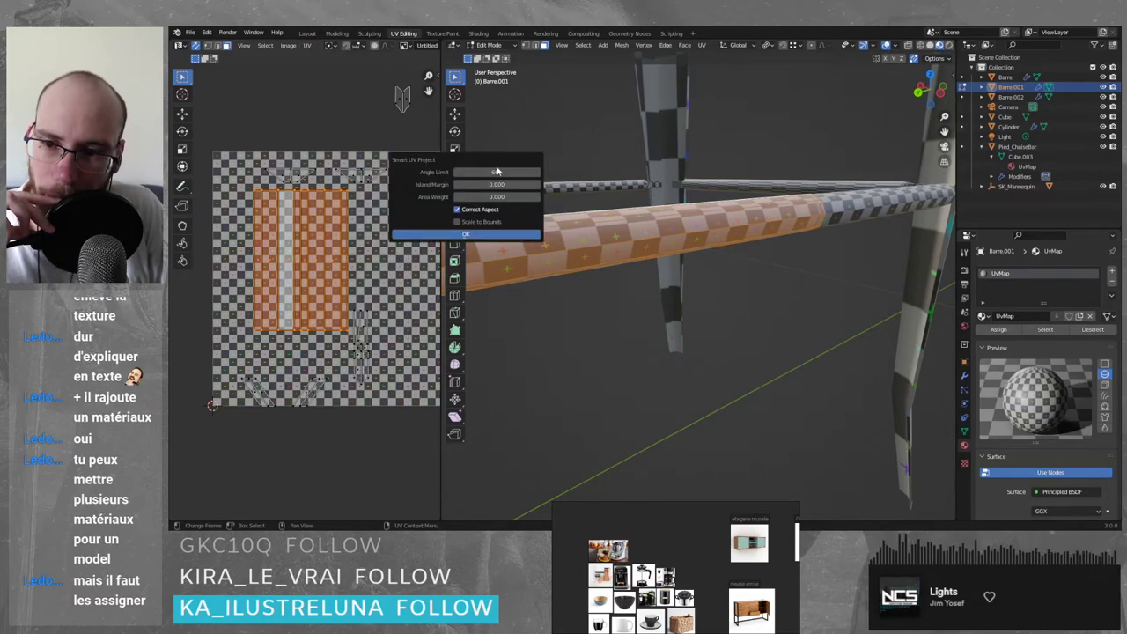
click(459, 235)
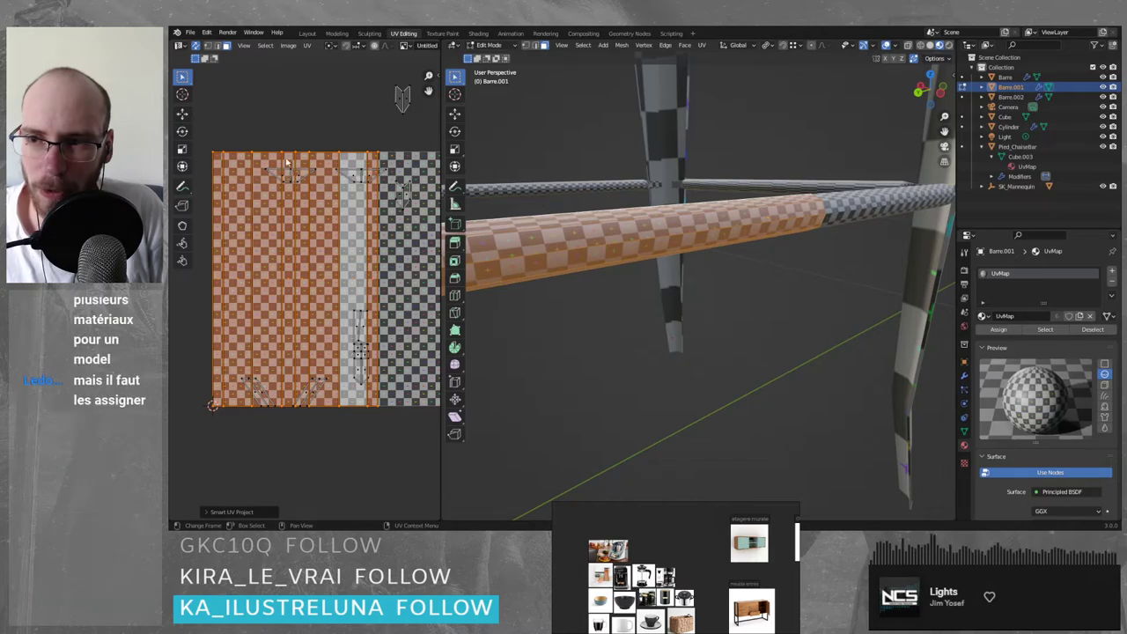
middle_drag(633, 340, 611, 325)
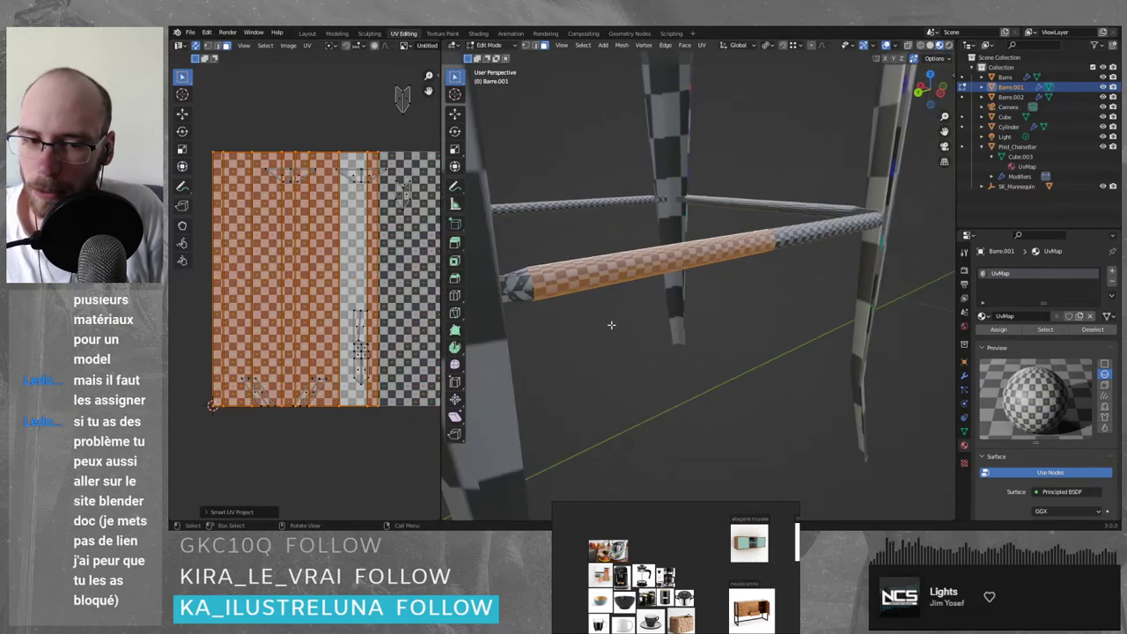
- Return to Object Mode, apply rotation and scale to crossbar Barre.001, and show its modifiers
key(alt+a)
key(Tab)
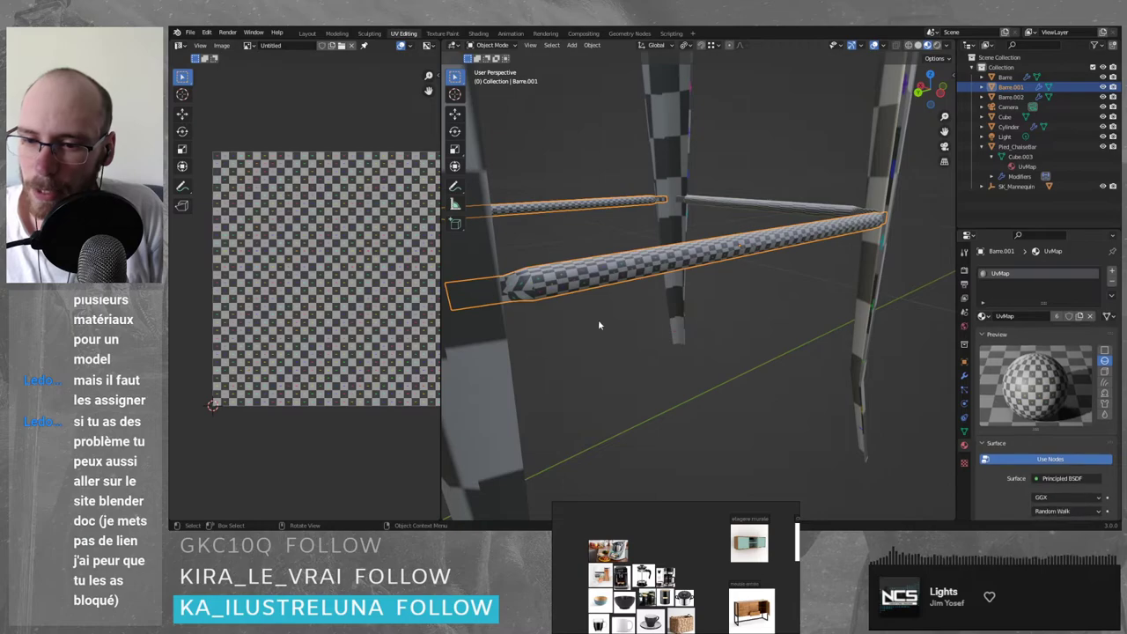
key(ctrl+a)
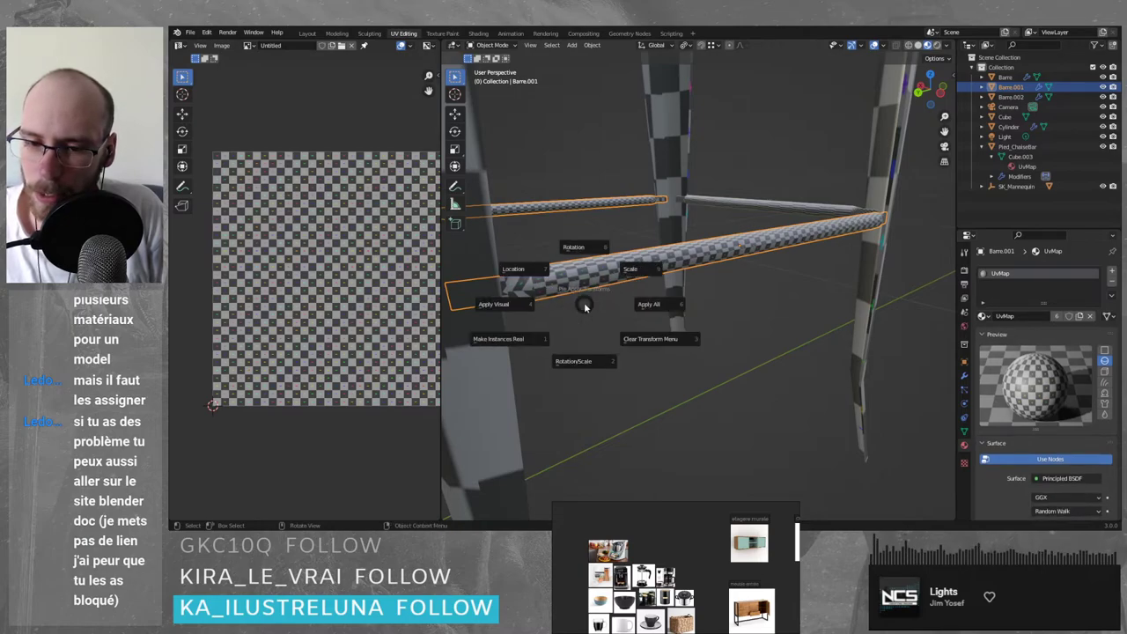
click(583, 360)
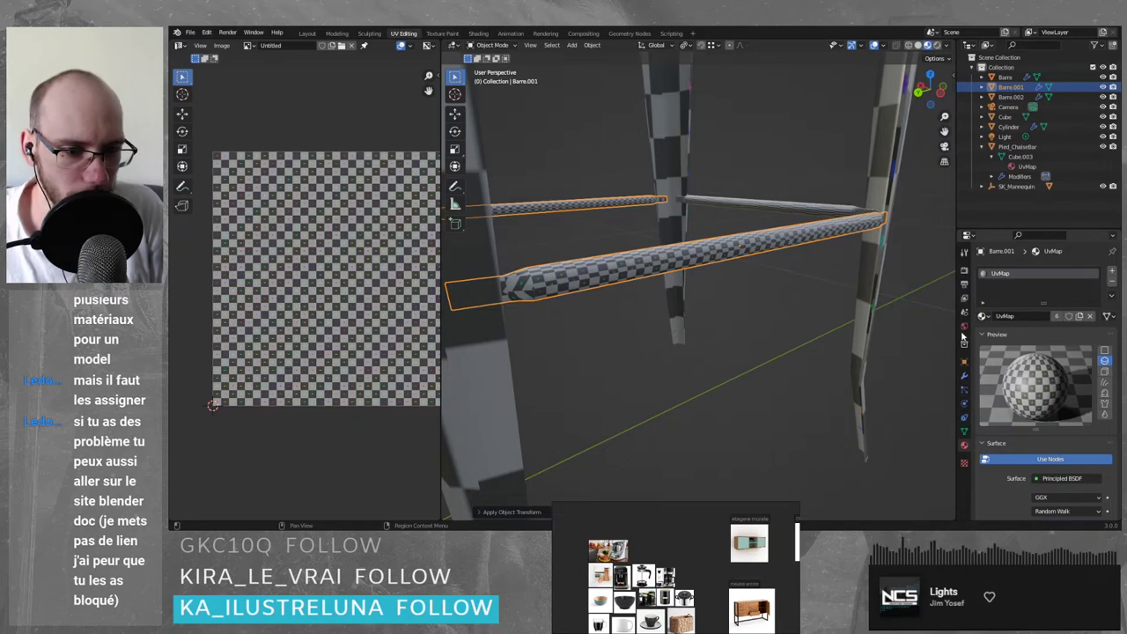
click(966, 376)
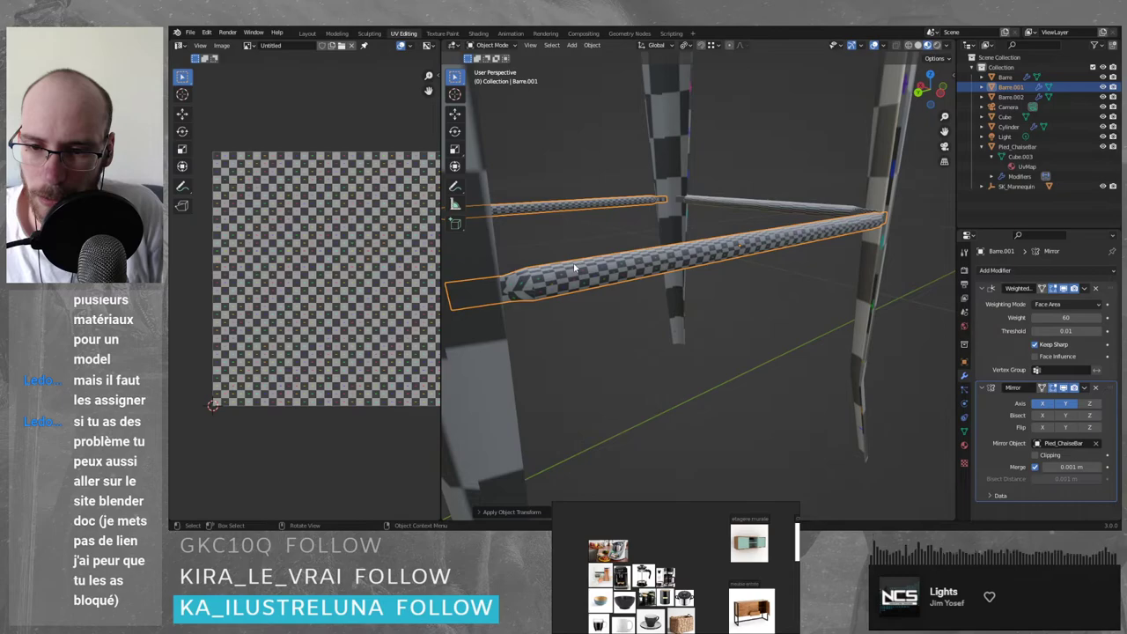
- Show all of Barre.001's UVs in Edit Mode and move the long strip islands off the checker image
key(Tab)
key(a)
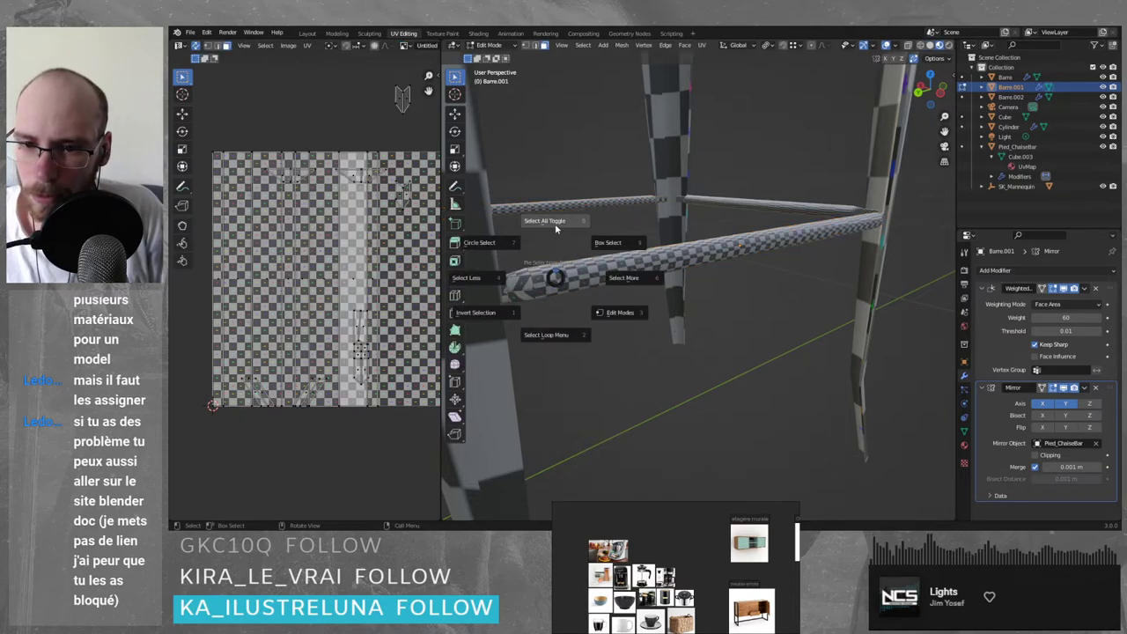
click(549, 222)
scroll(364, 228, down, 3)
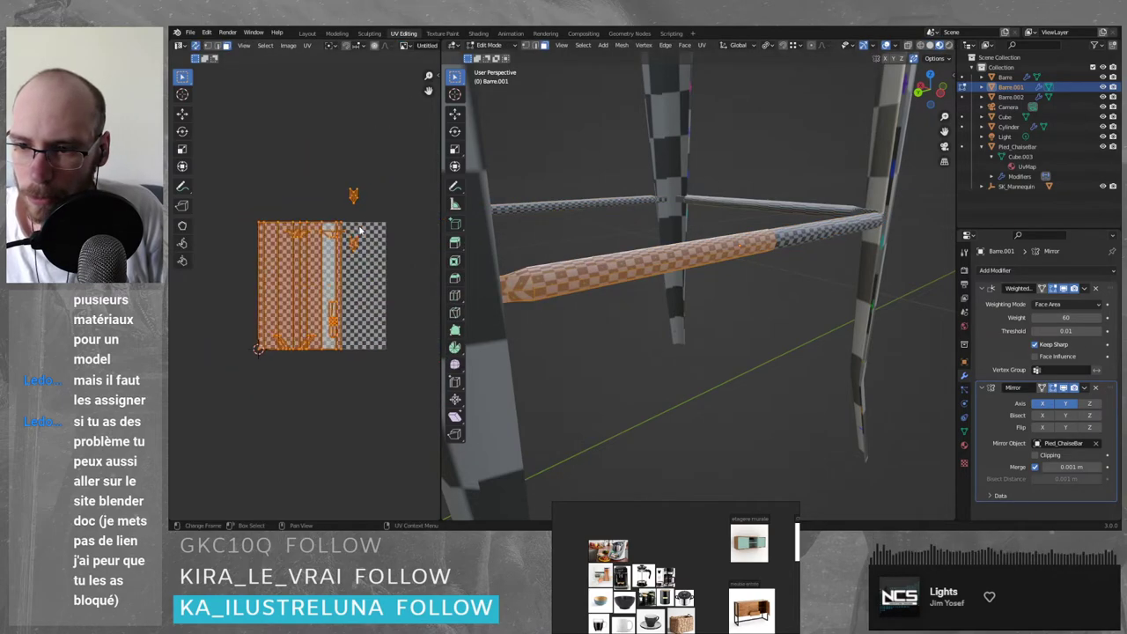
drag(235, 282, 351, 292)
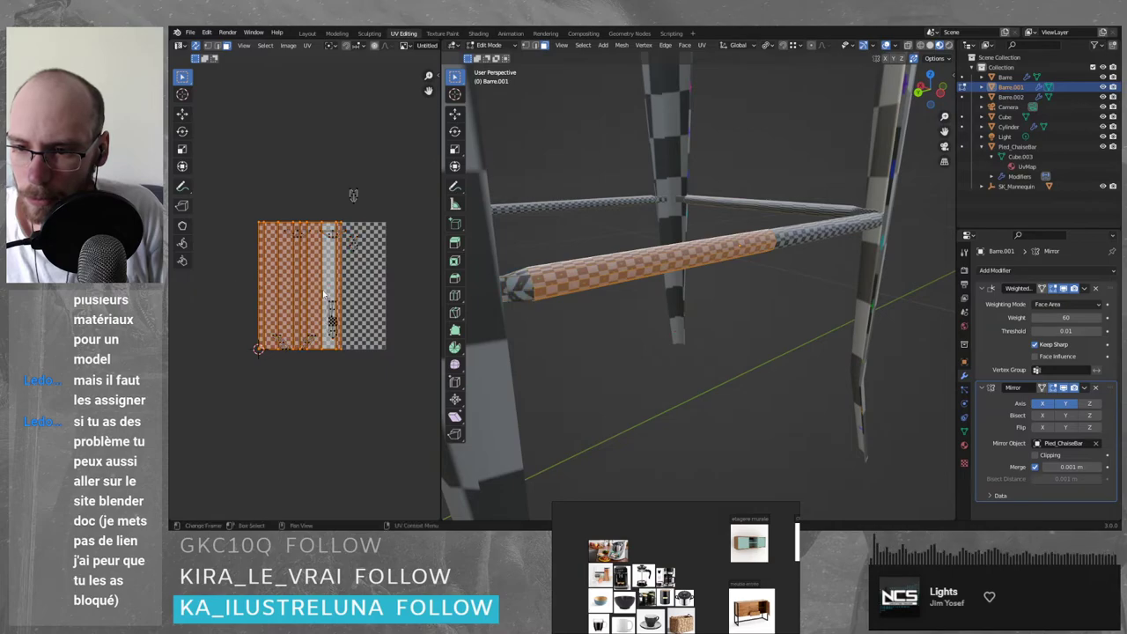
key(g)
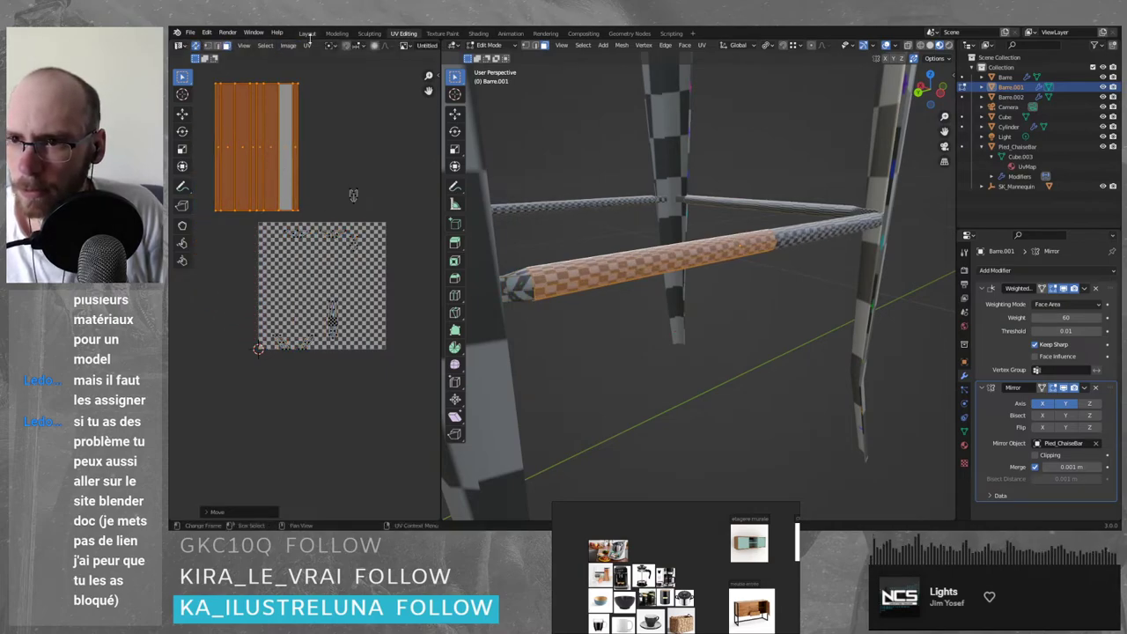
- Unwrap the strip faces again with Smart UV Project at a 66° angle limit and shift the islands slightly inward on the checker
click(308, 45)
mouse_move(347, 148)
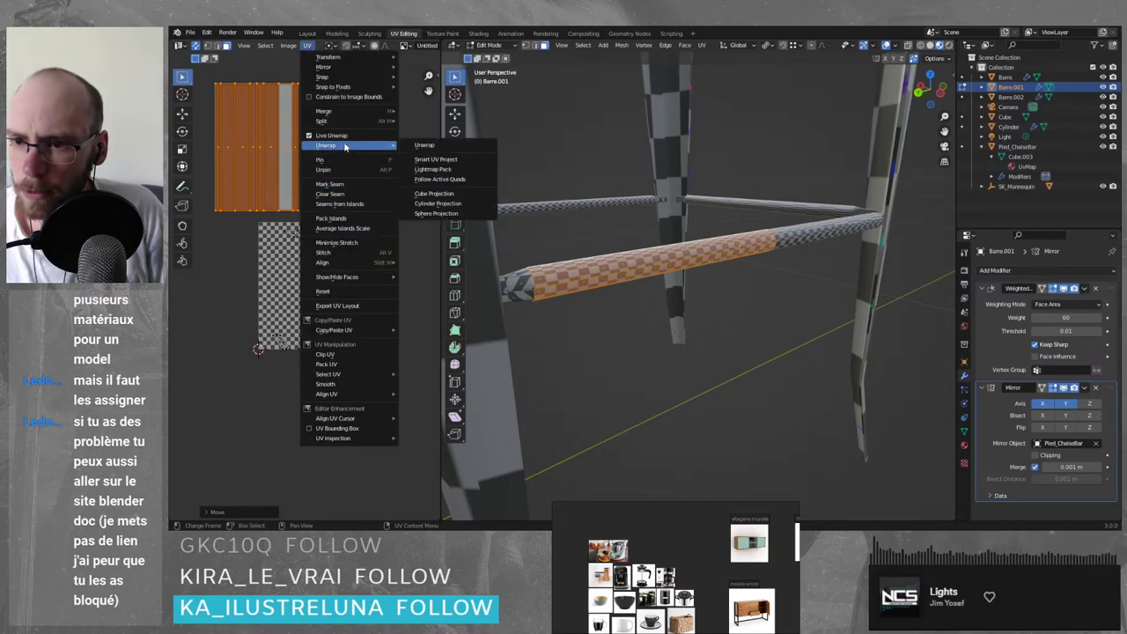
click(465, 159)
click(463, 245)
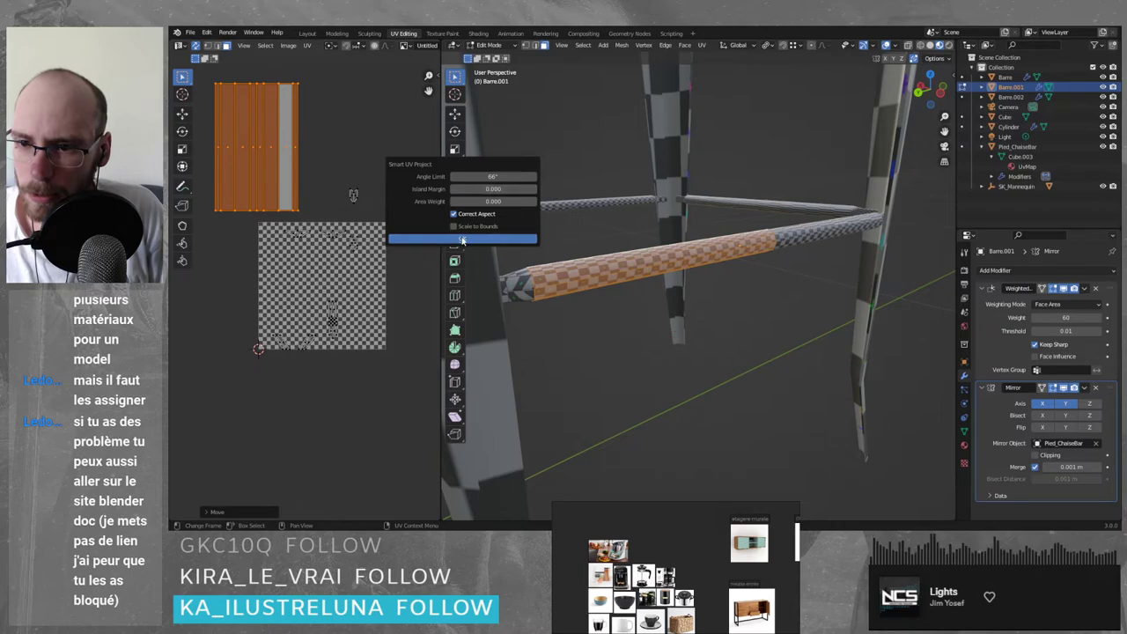
scroll(304, 296, up, 2)
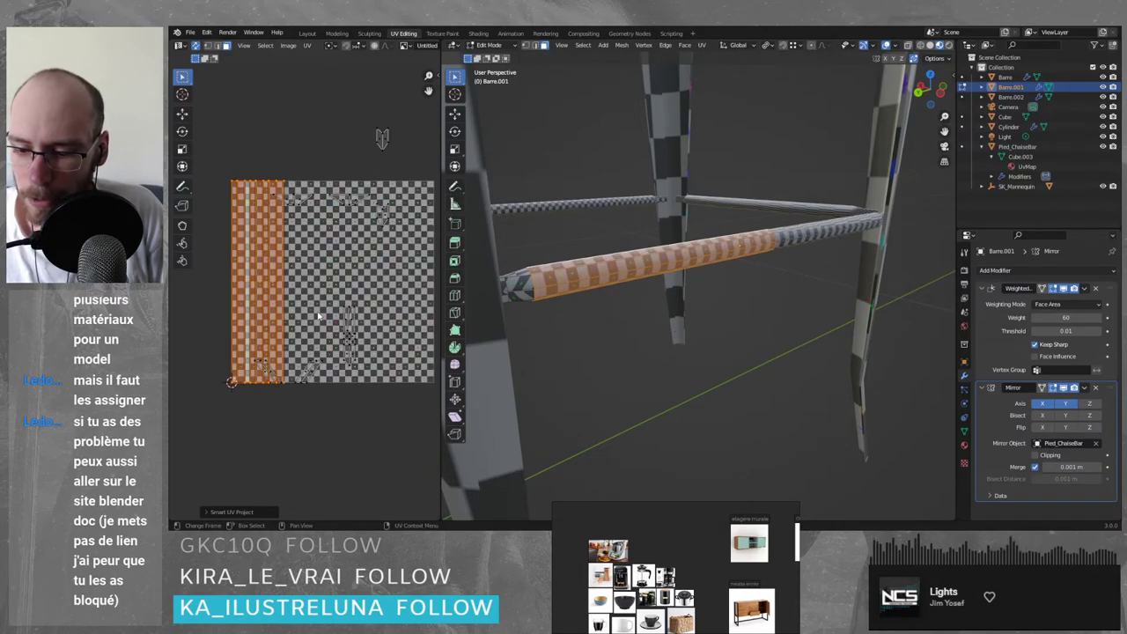
key(g)
click(324, 292)
- Inspect the bar's checker up close, select one long face strip, try moving its UVs, and undo the move
middle_drag(627, 282, 724, 285)
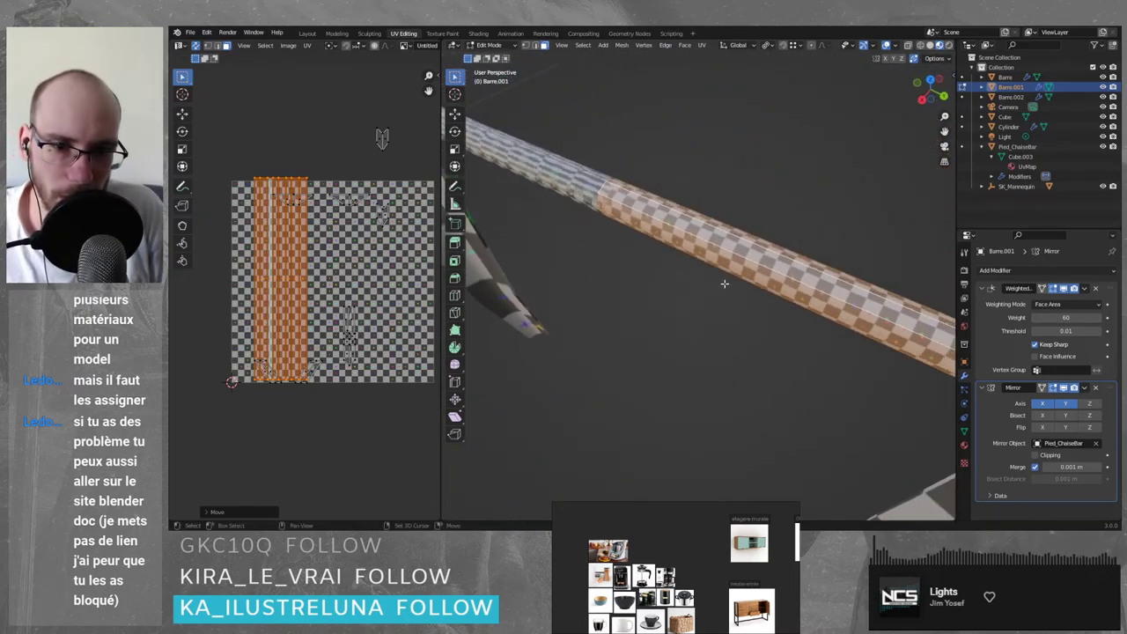
scroll(725, 284, up, 3)
middle_drag(789, 260, 746, 236)
click(401, 173)
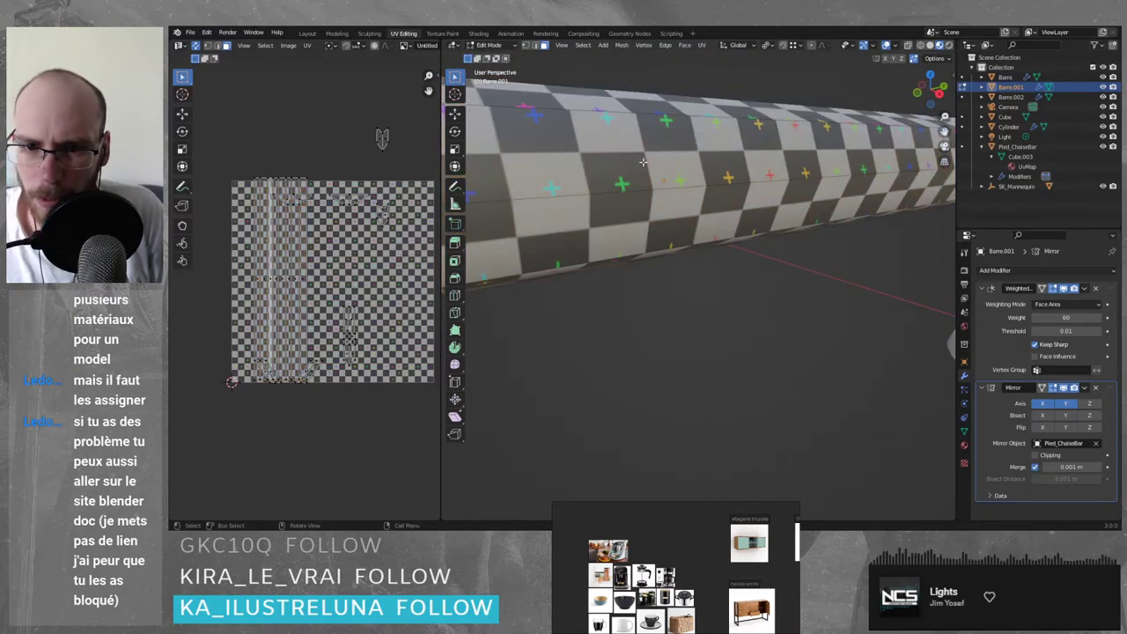
key(l)
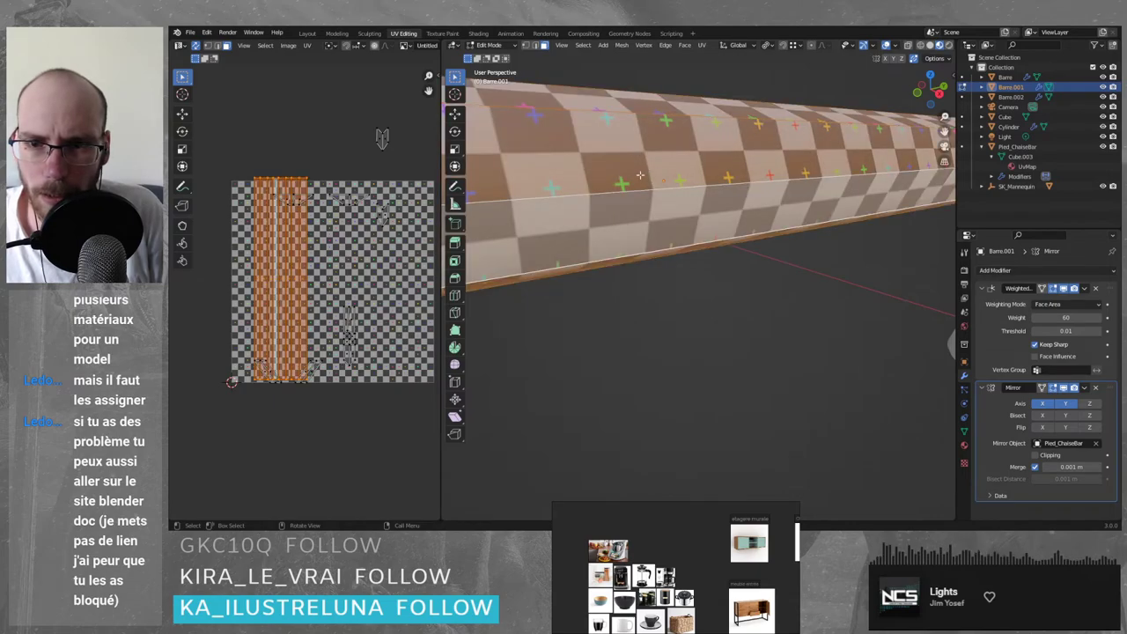
click(609, 167)
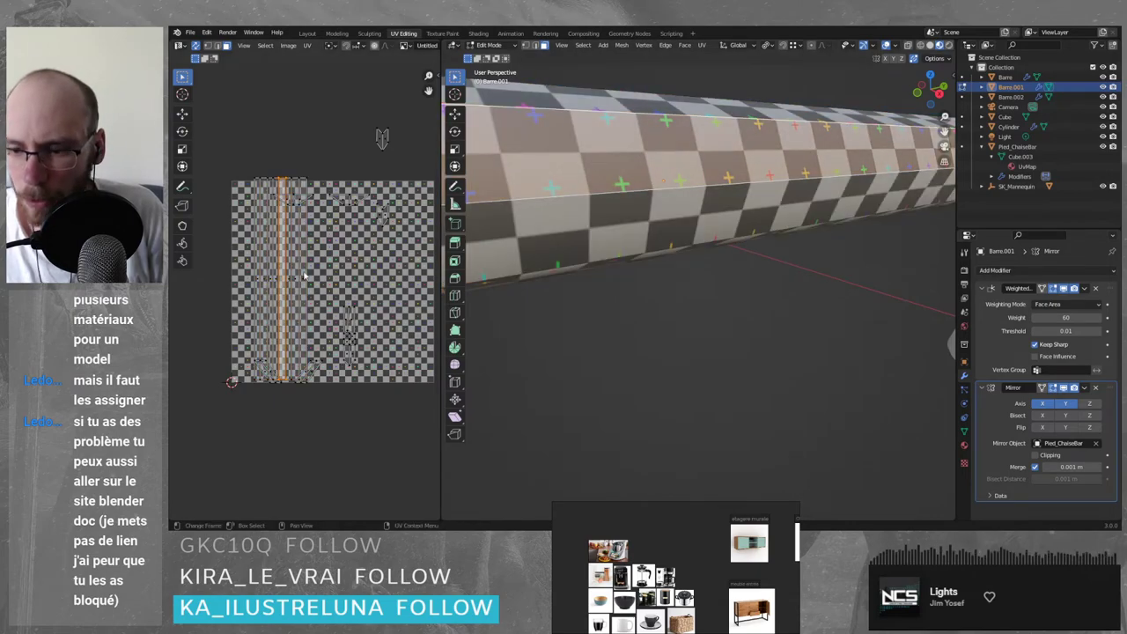
key(g)
key(ctrl+z)
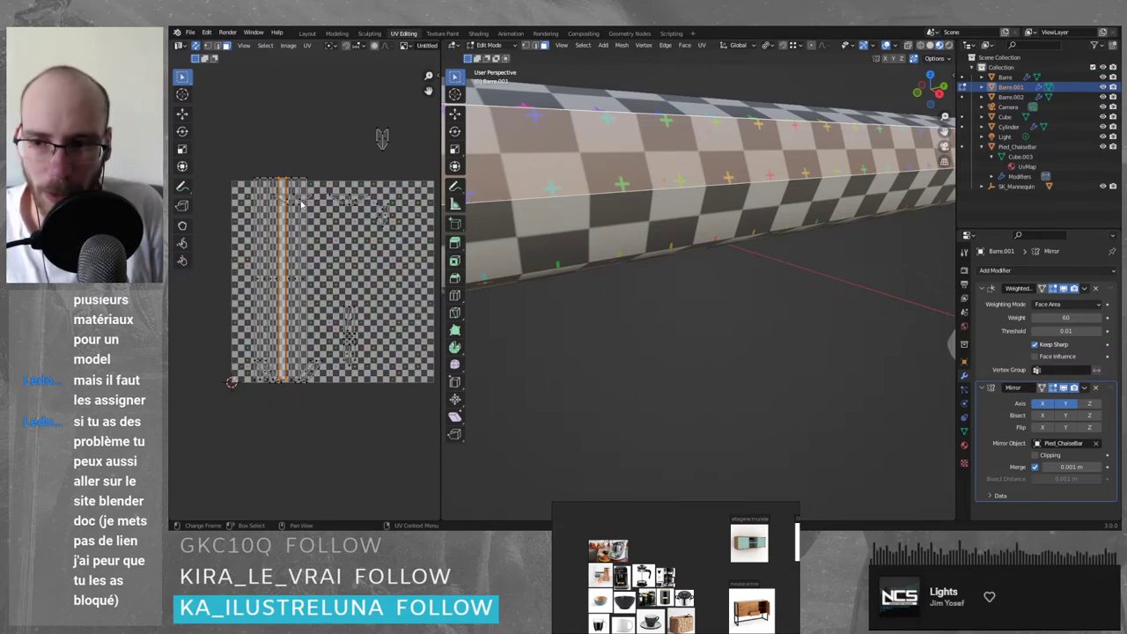
- Select all the long strip UV islands and move them beside the checker image, by about -0.39 in X and 0.38 in Y
drag(231, 264, 312, 293)
scroll(351, 253, down, 2)
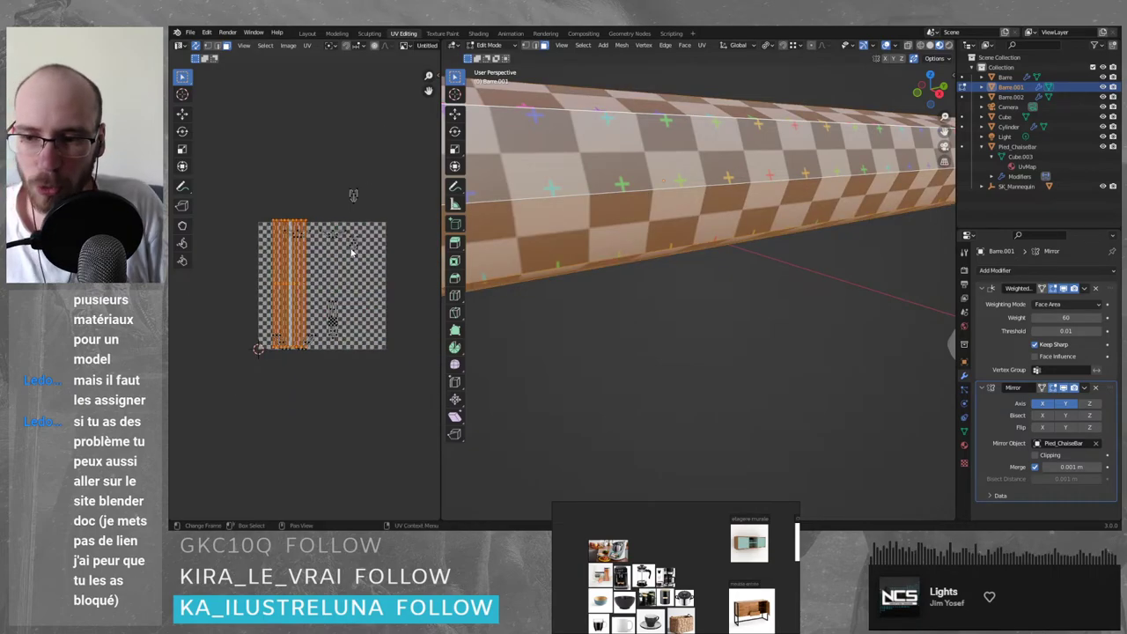
key(g)
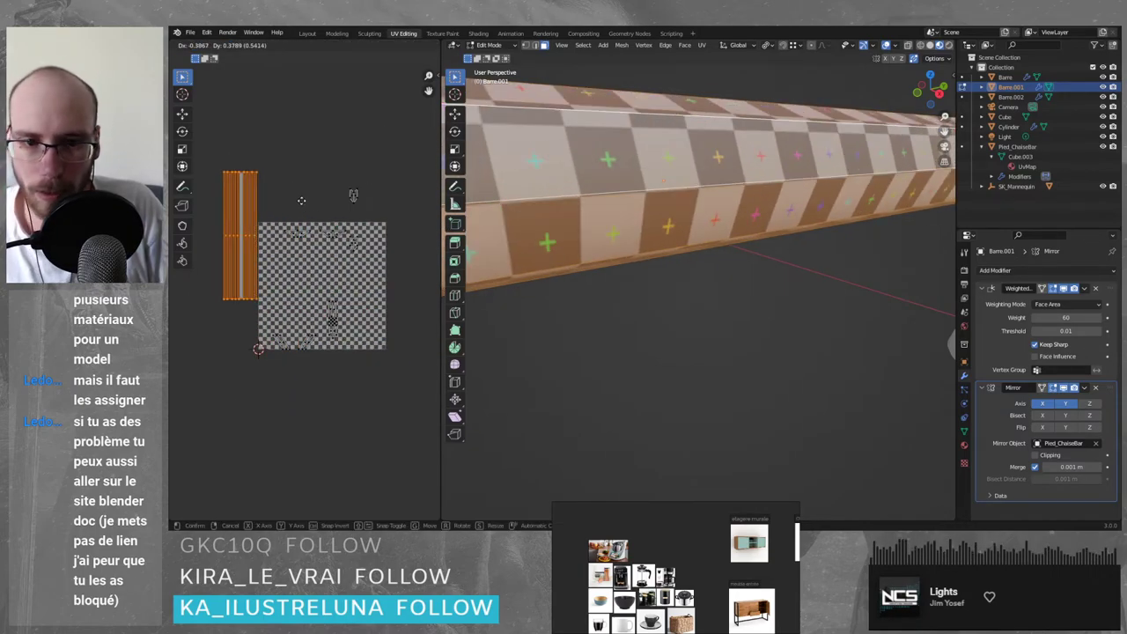
click(302, 201)
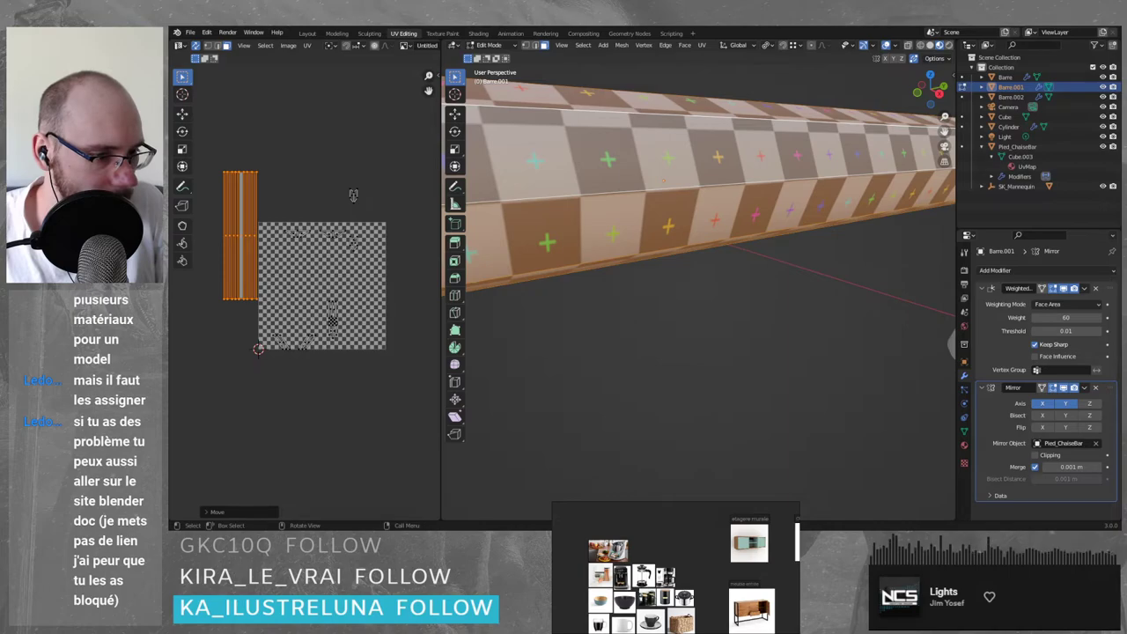
- Switch to the Blender manual in the browser, read through the Relax brush page, and return to Blender
key(alt+Tab)
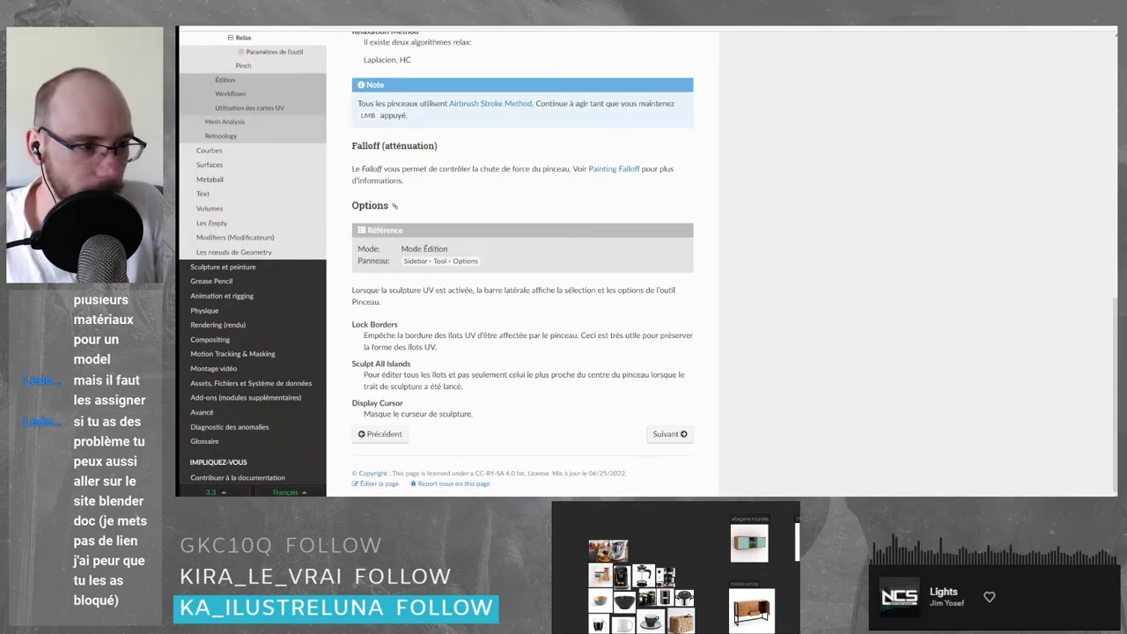
scroll(522, 264, up, 10)
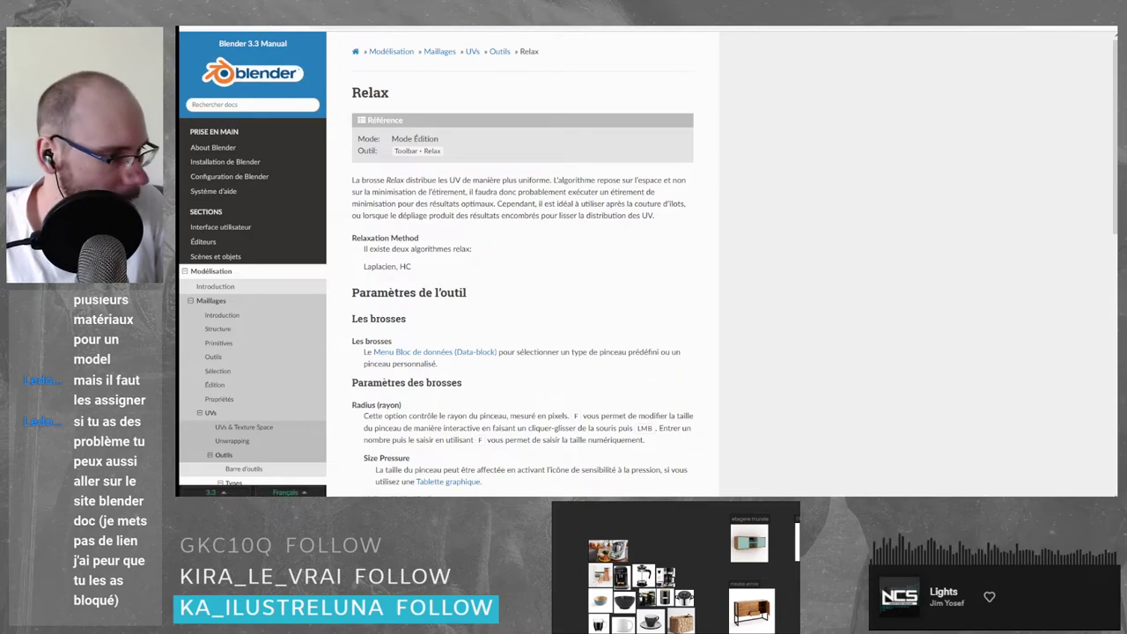
scroll(522, 264, down, 2)
scroll(522, 264, down, 10)
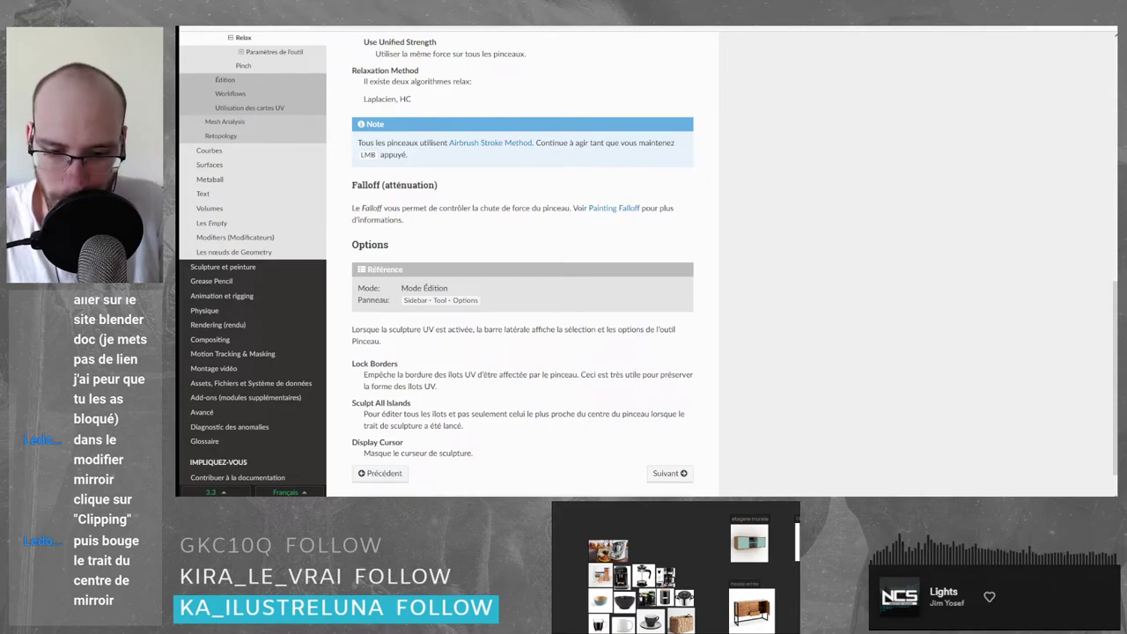
key(alt+Tab)
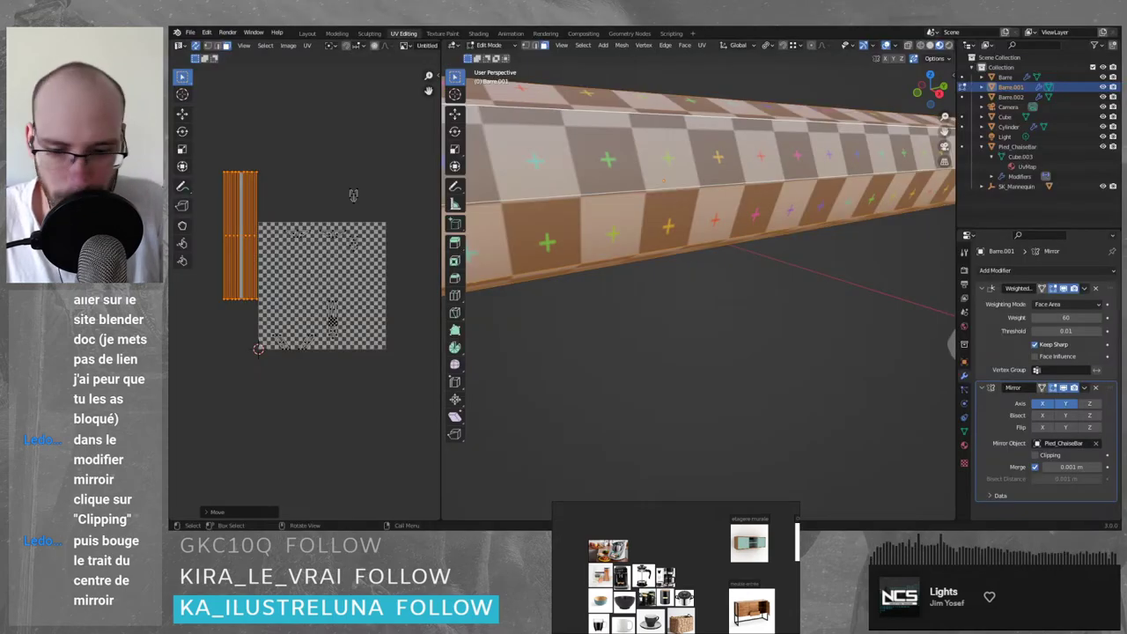
- Enable Clipping in the Mirror modifier of crossbar Barre.001
middle_drag(662, 317, 559, 229)
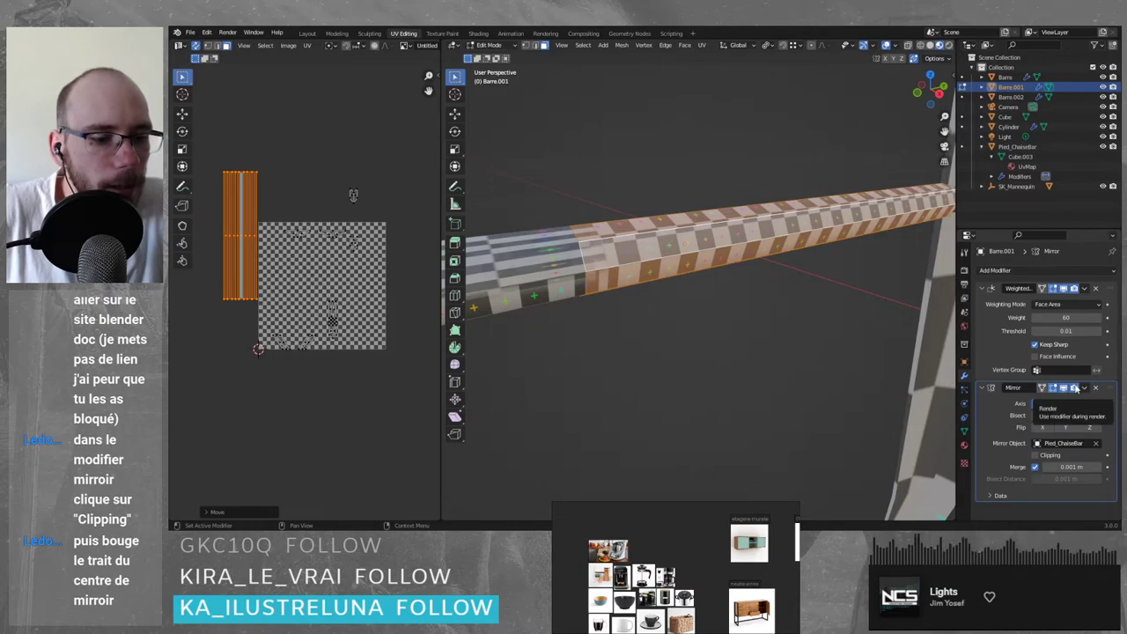
click(1085, 387)
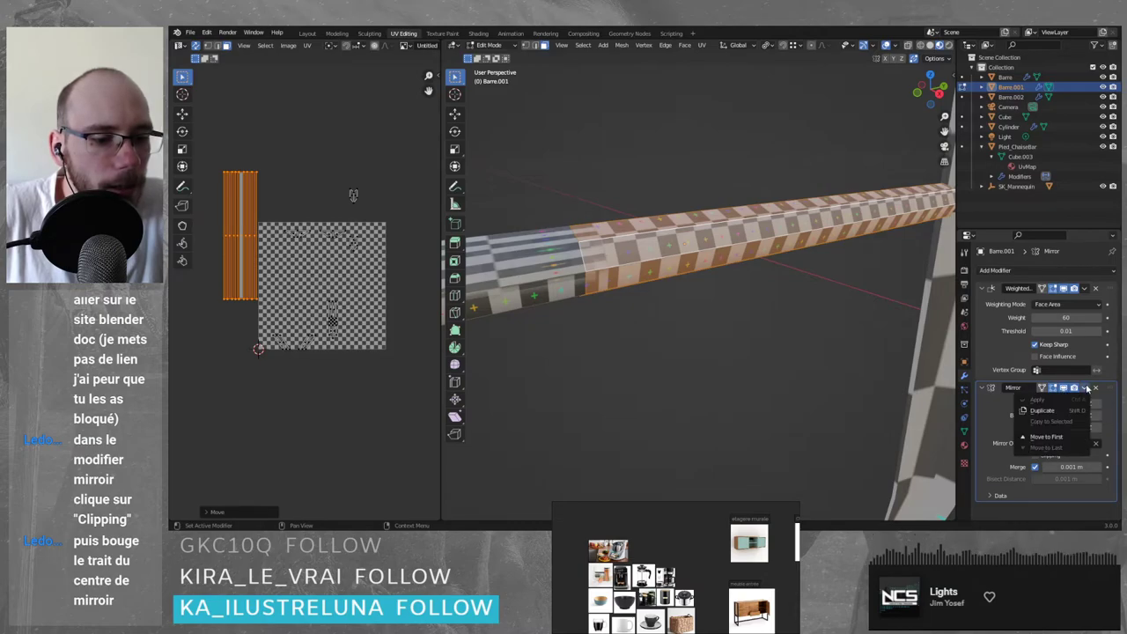
click(1088, 388)
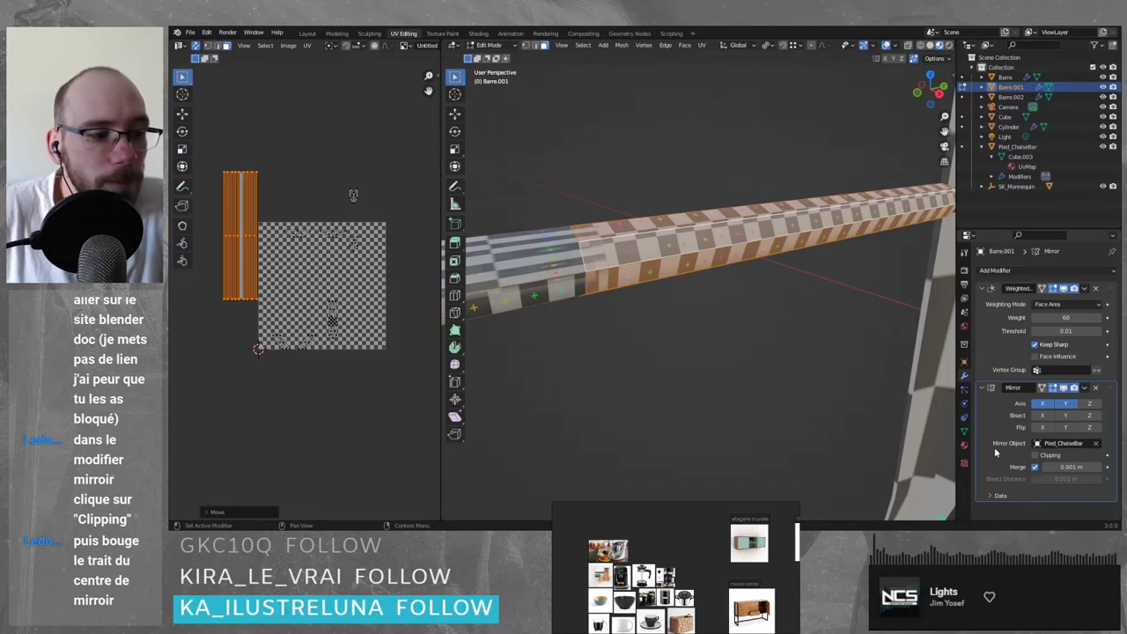
click(1037, 456)
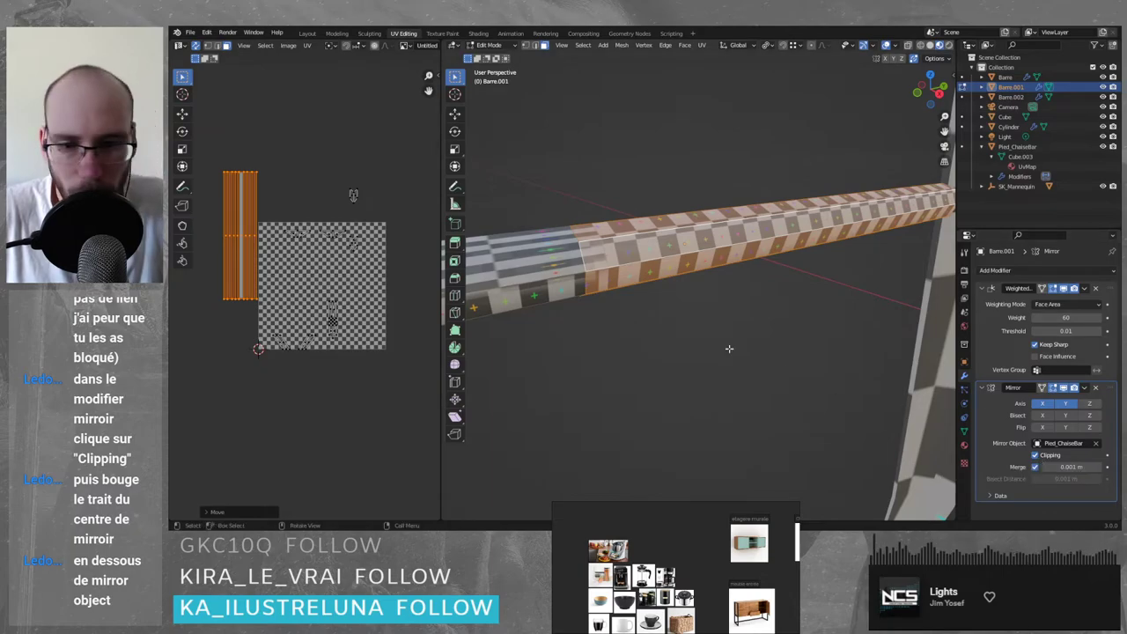
- Set the Mirror modifier's merge distance to 0.668 m and undo the last move of the strip UV islands
scroll(656, 348, down, 8)
scroll(630, 304, up, 1)
scroll(630, 299, up, 5)
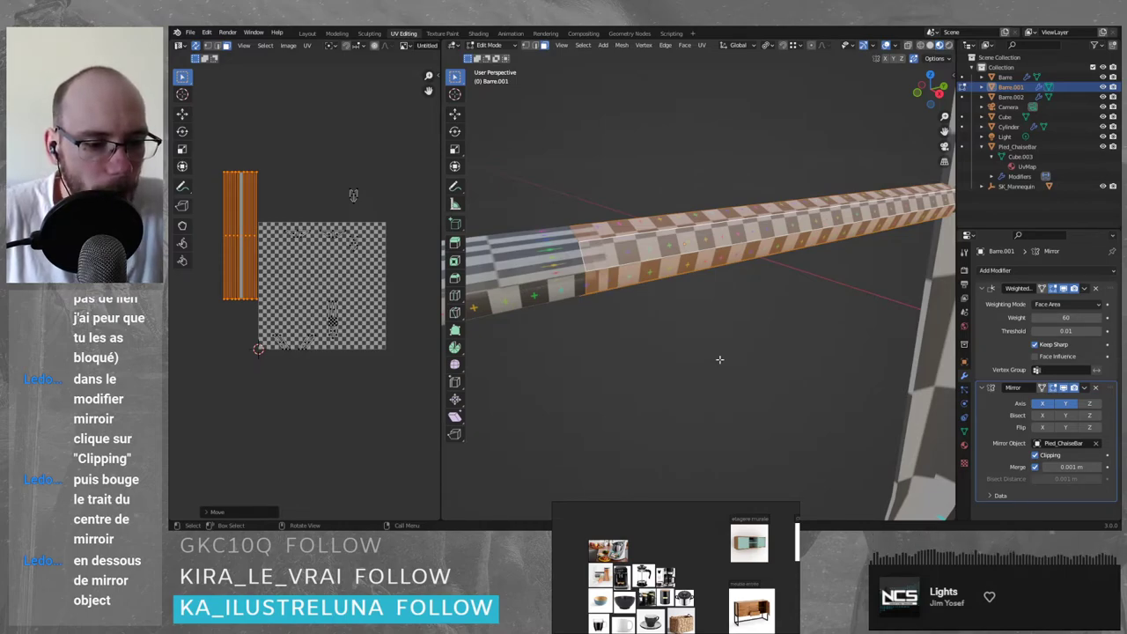
scroll(663, 355, down, 12)
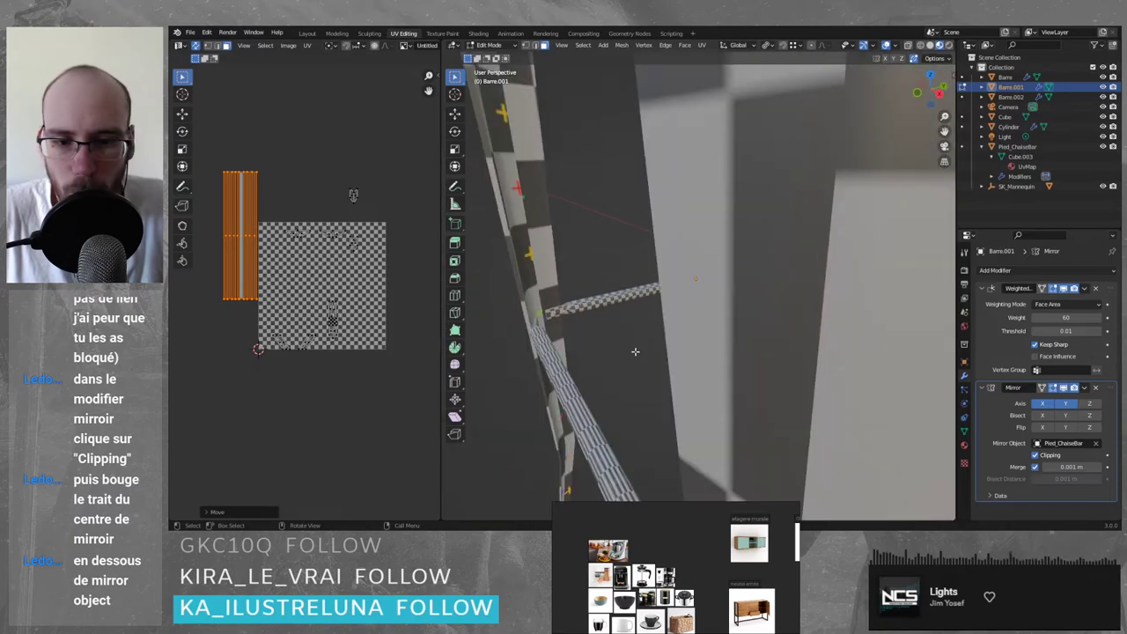
scroll(688, 299, up, 8)
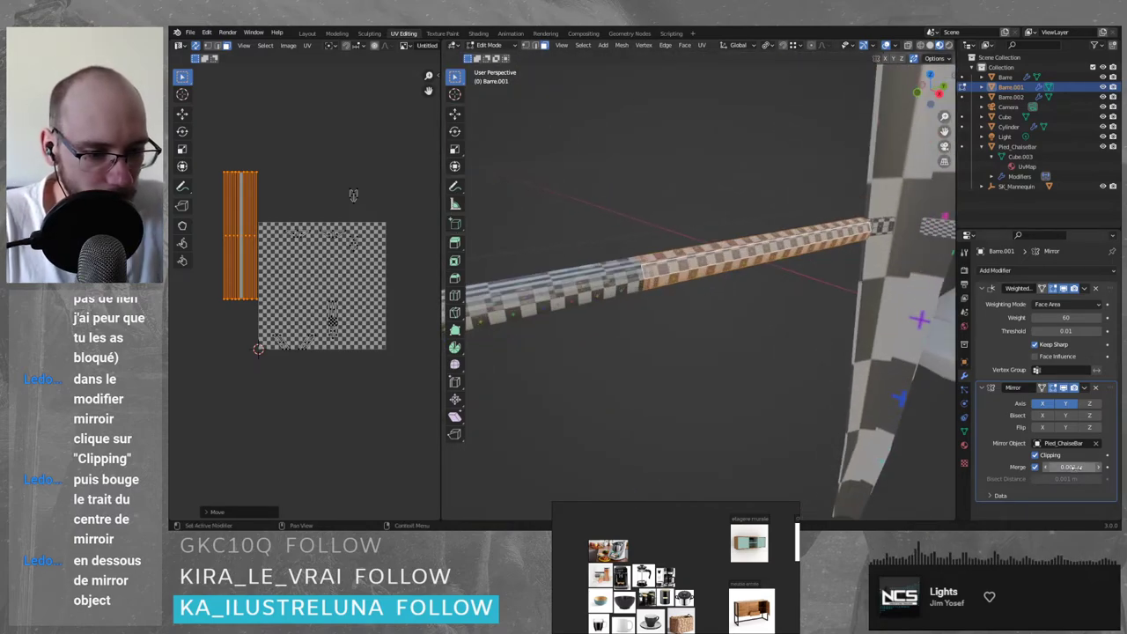
mouse_move(1076, 468)
mouse_down()
mouse_move(1064, 468)
mouse_move(1083, 468)
mouse_up()
key(ctrl+z)
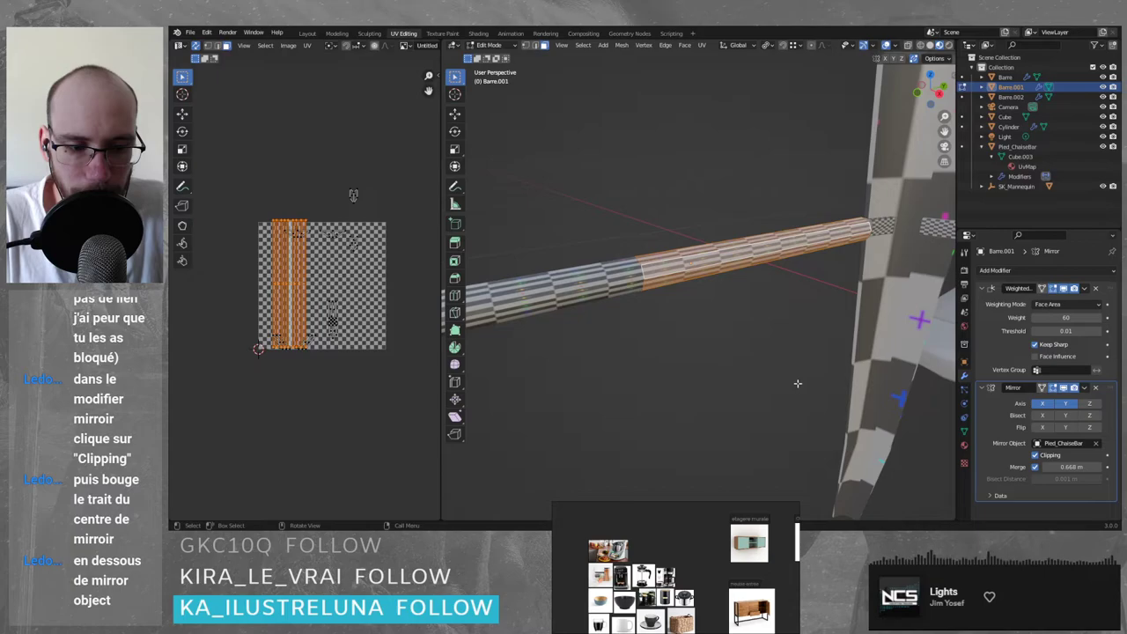
- Turn off Merge in the Mirror modifier and inspect the checker around the seam between the bar's mirrored halves
click(1036, 468)
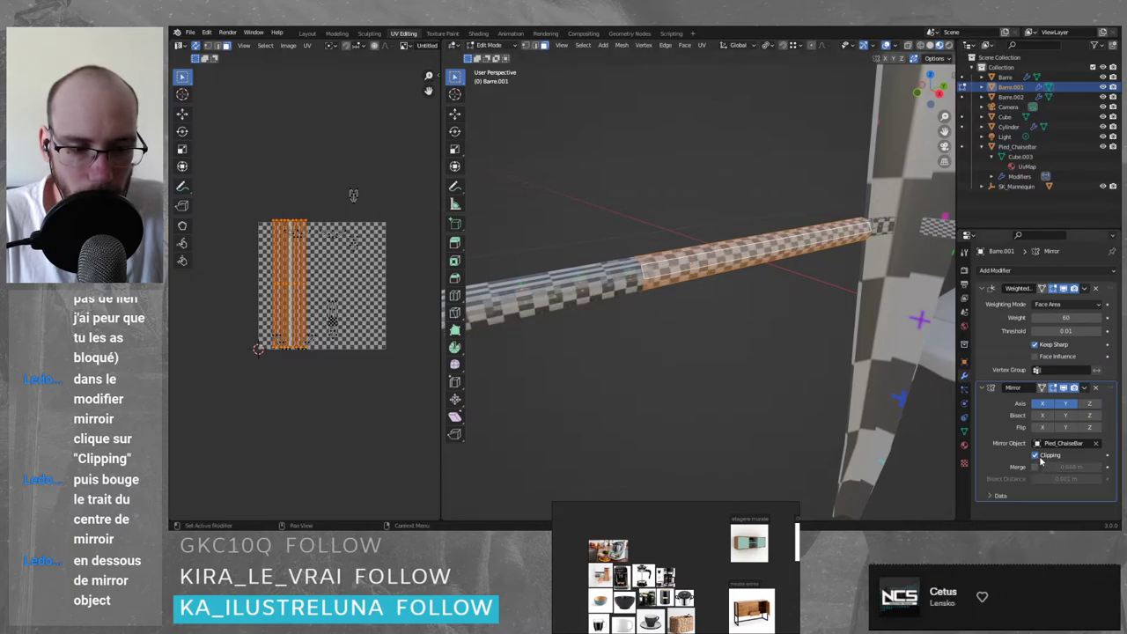
click(1108, 455)
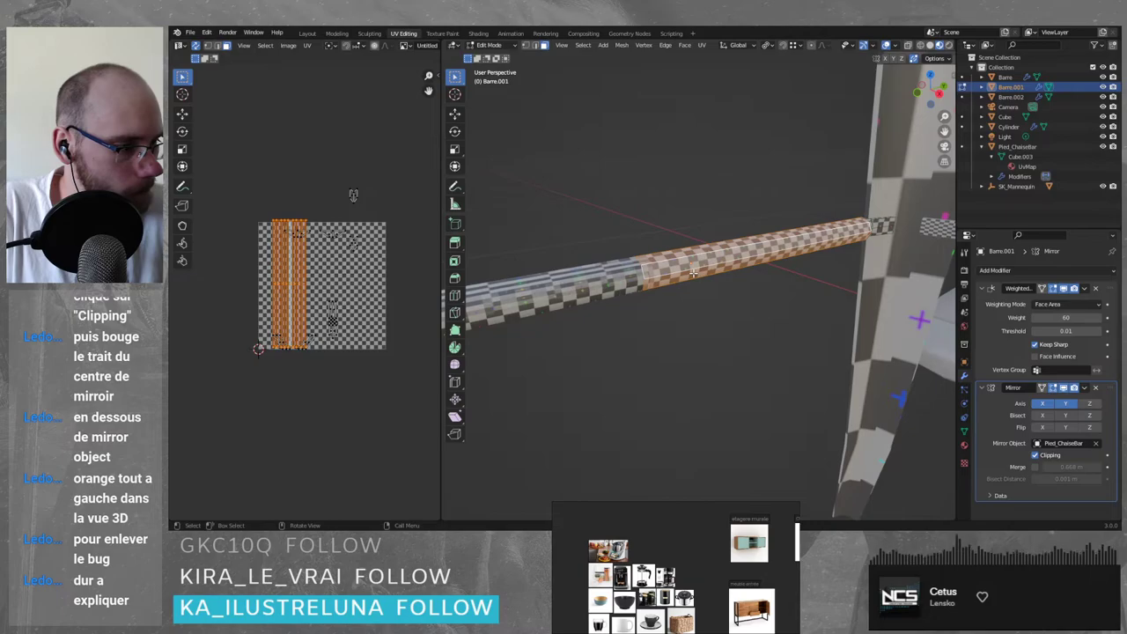
scroll(694, 268, down, 4)
middle_drag(627, 269, 757, 269)
scroll(775, 257, up, 5)
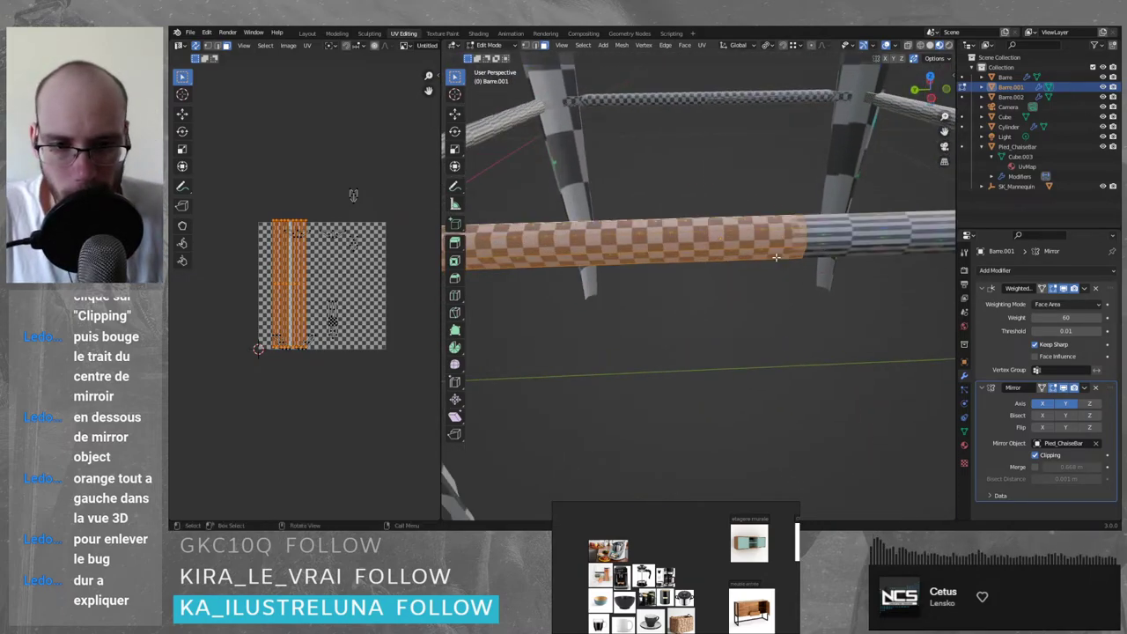
middle_drag(776, 257, 696, 284)
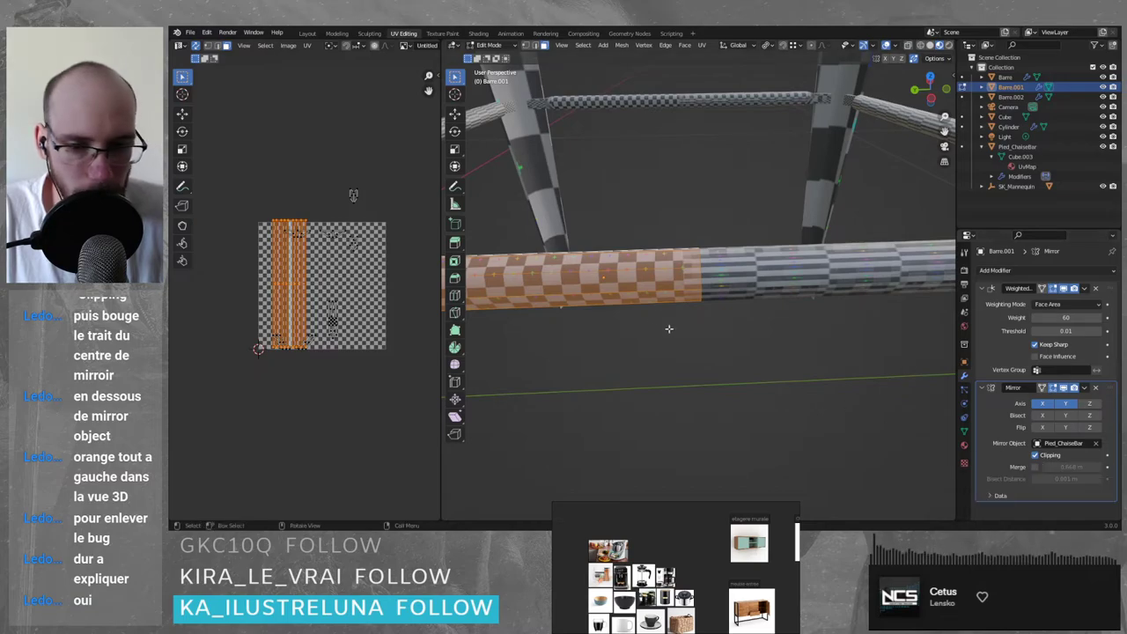
middle_drag(623, 285, 661, 320)
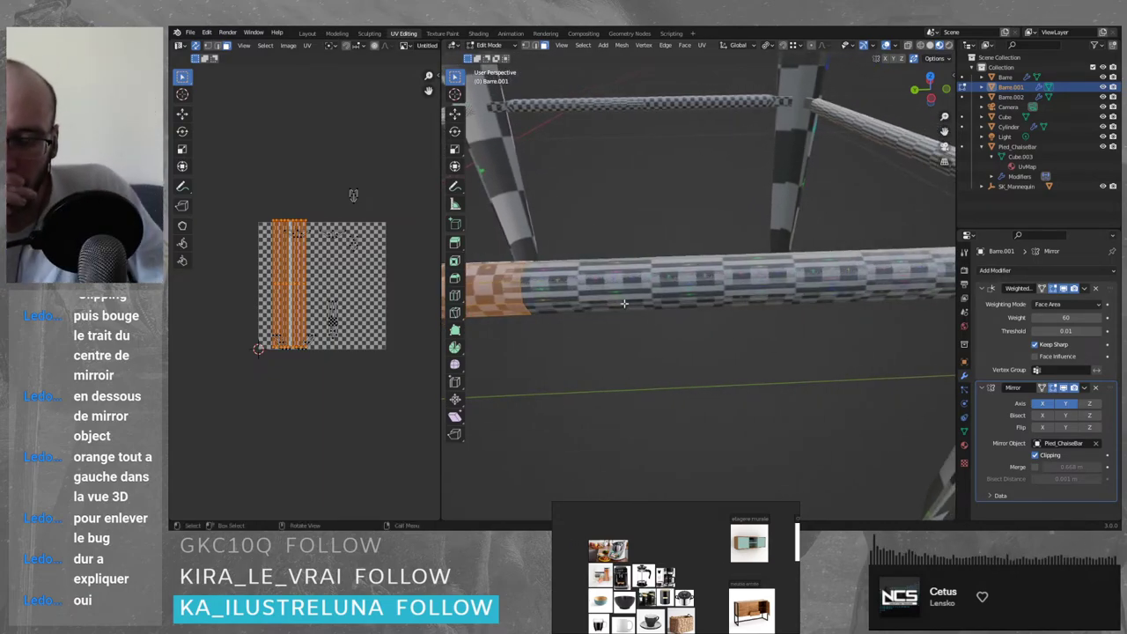
middle_drag(568, 293, 643, 296)
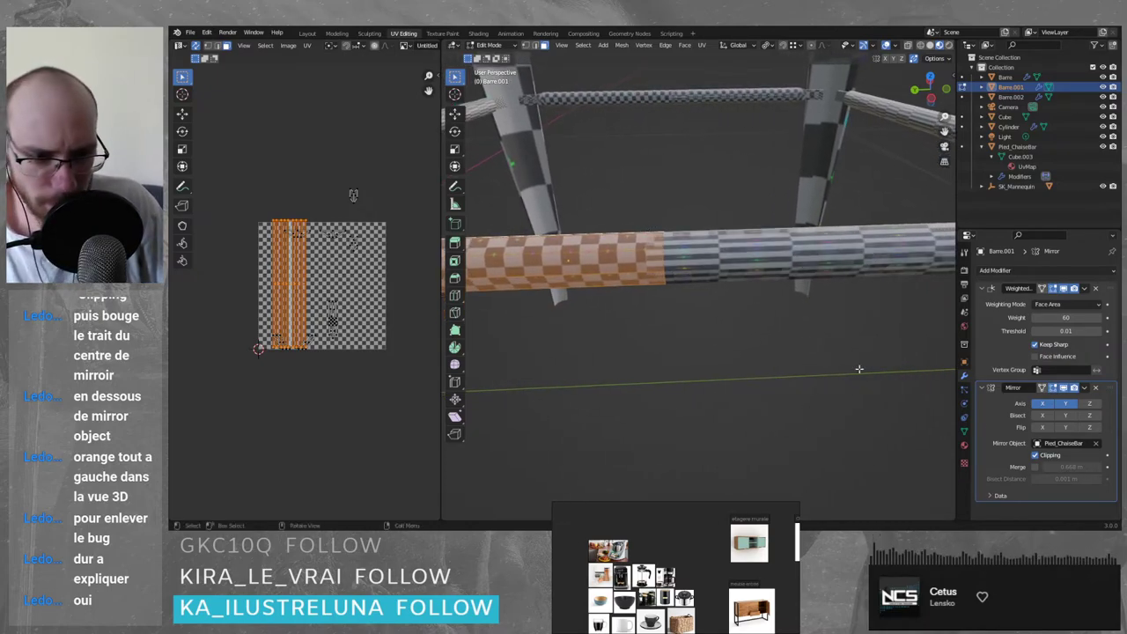
- Select one long face strip of the bar and move its UV island to the left edge of the checker image
click(583, 259)
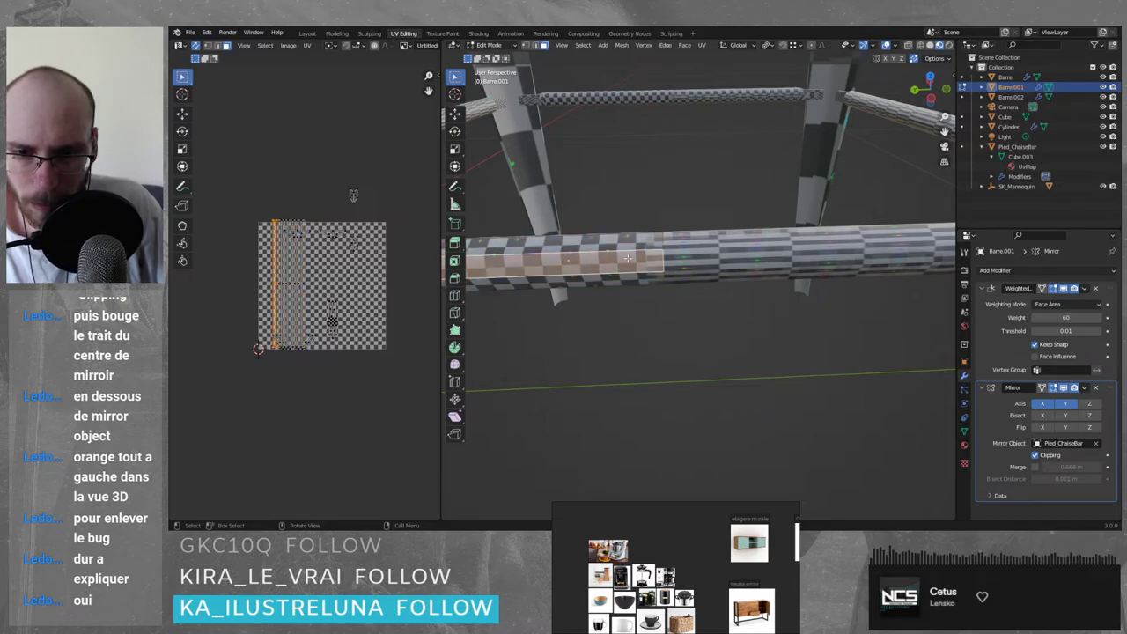
click(593, 197)
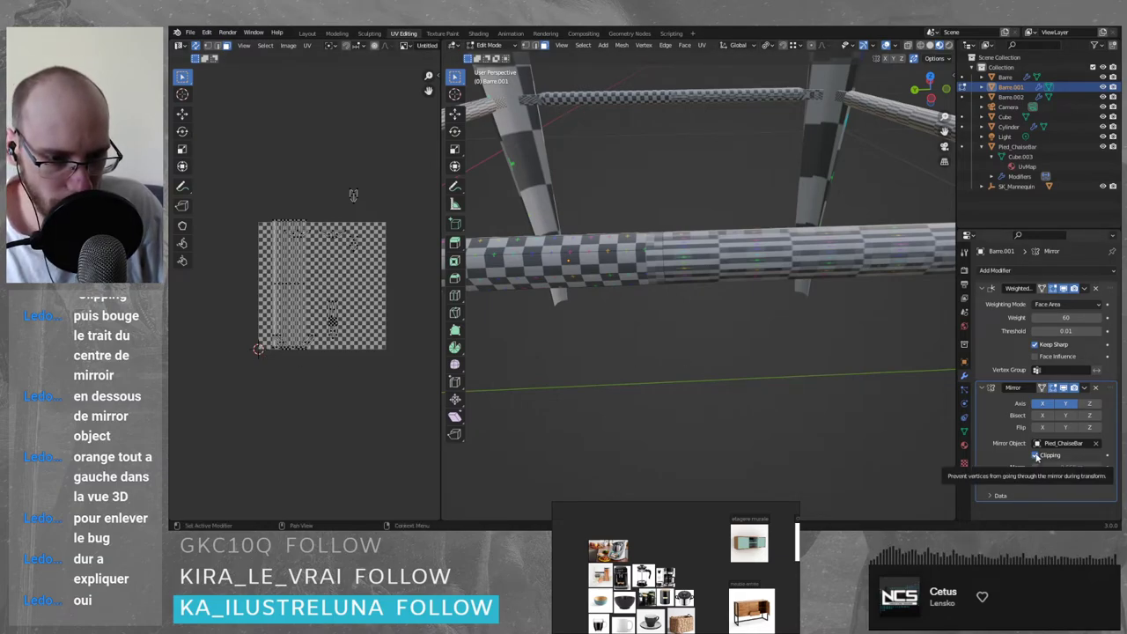
click(569, 261)
scroll(596, 225, down, 2)
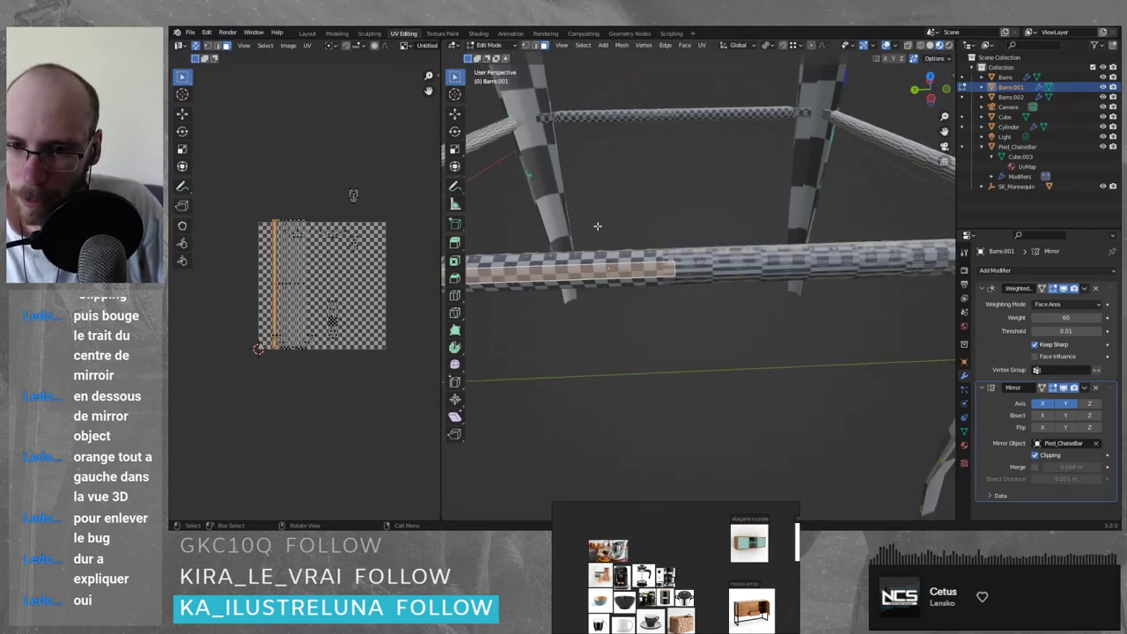
drag(606, 220, 619, 323)
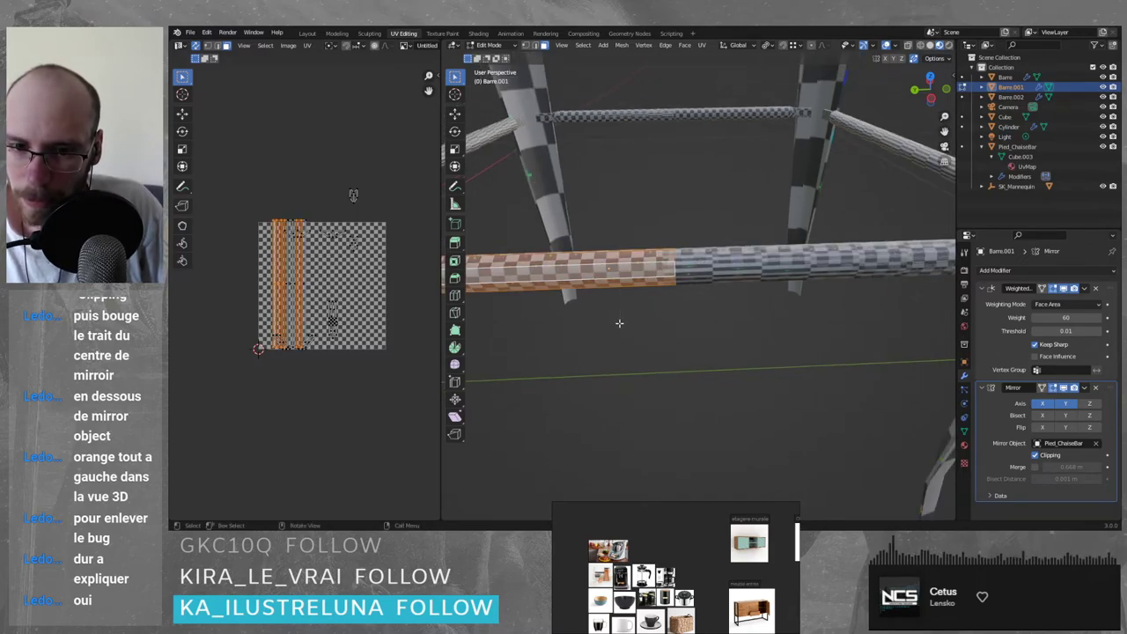
click(274, 287)
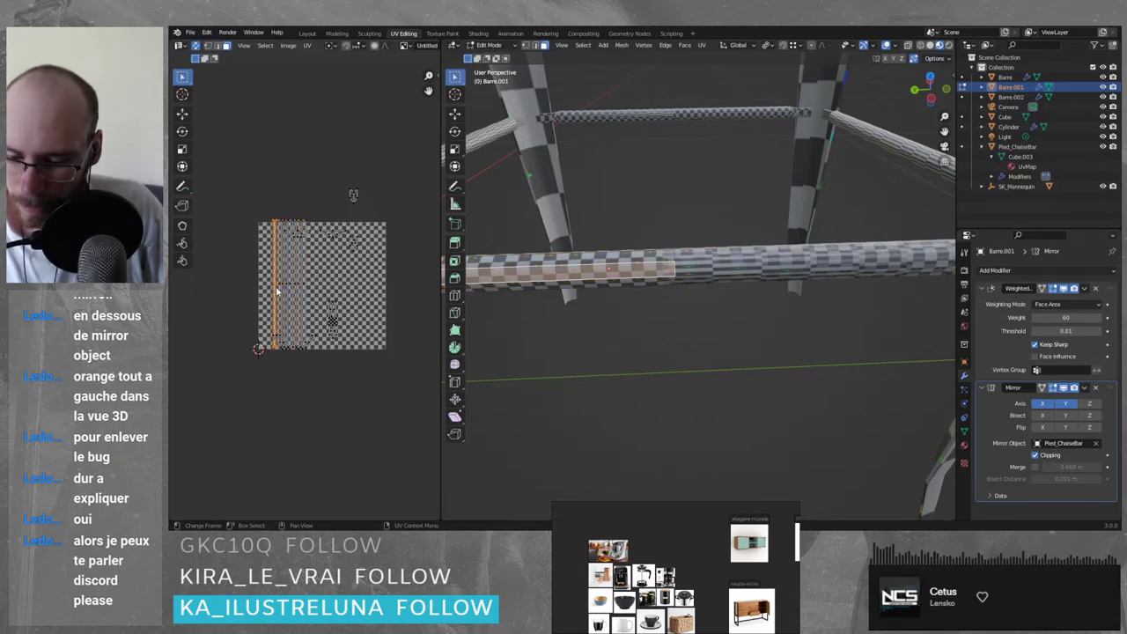
key(g)
click(265, 305)
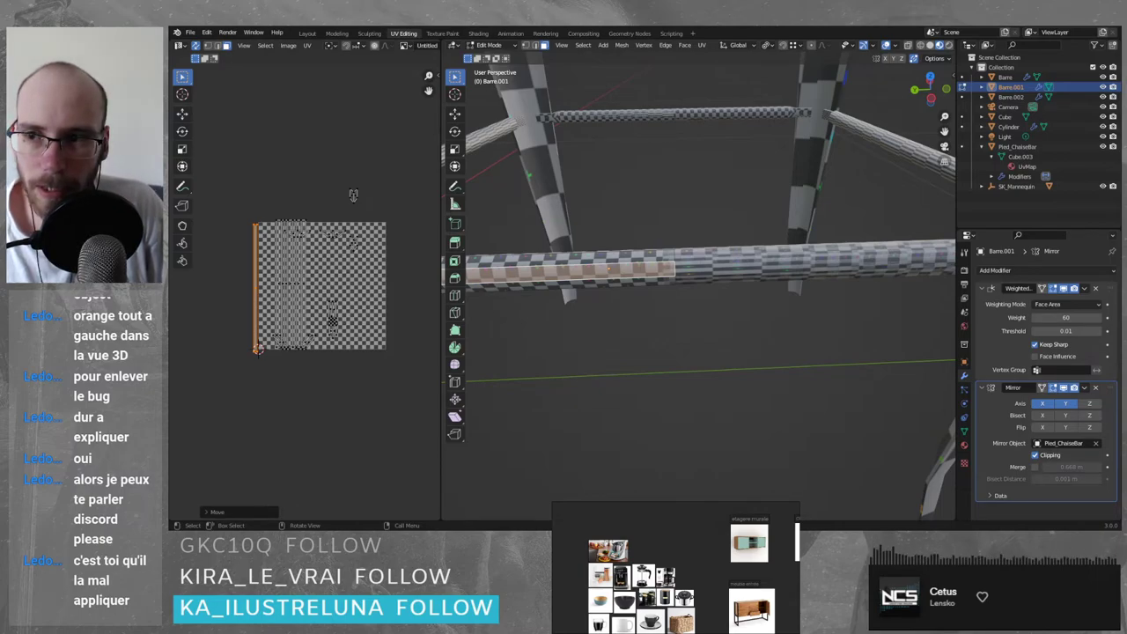
- Toggle the Mirror modifier's X and Y axes in turn to compare the bars' checker, ending with only Y enabled
scroll(643, 282, down, 5)
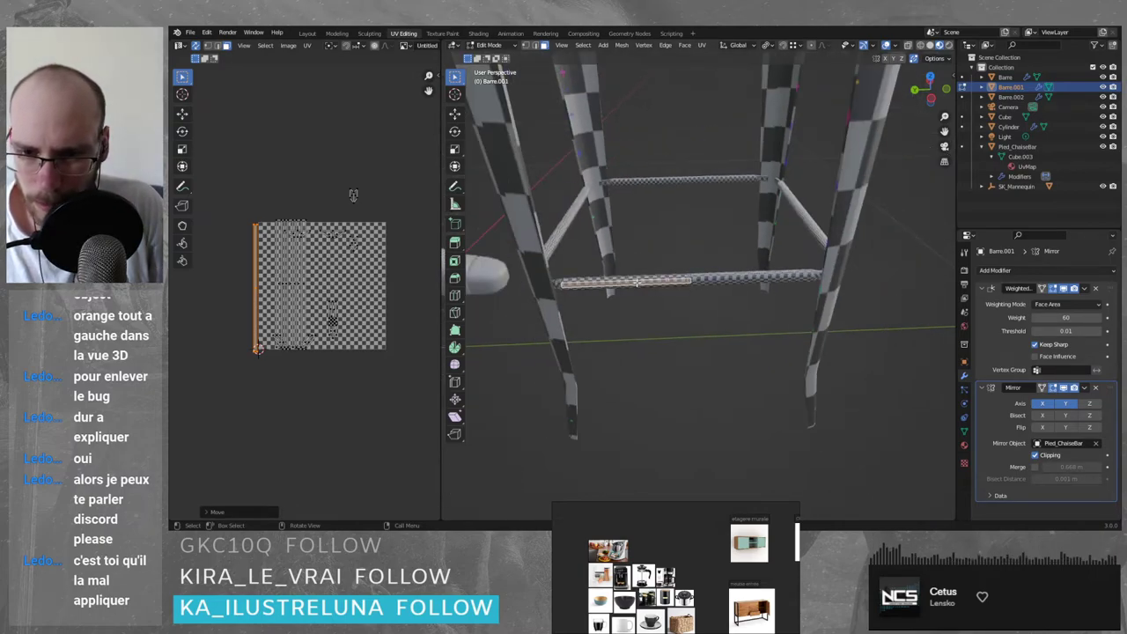
scroll(637, 282, up, 2)
scroll(637, 281, up, 2)
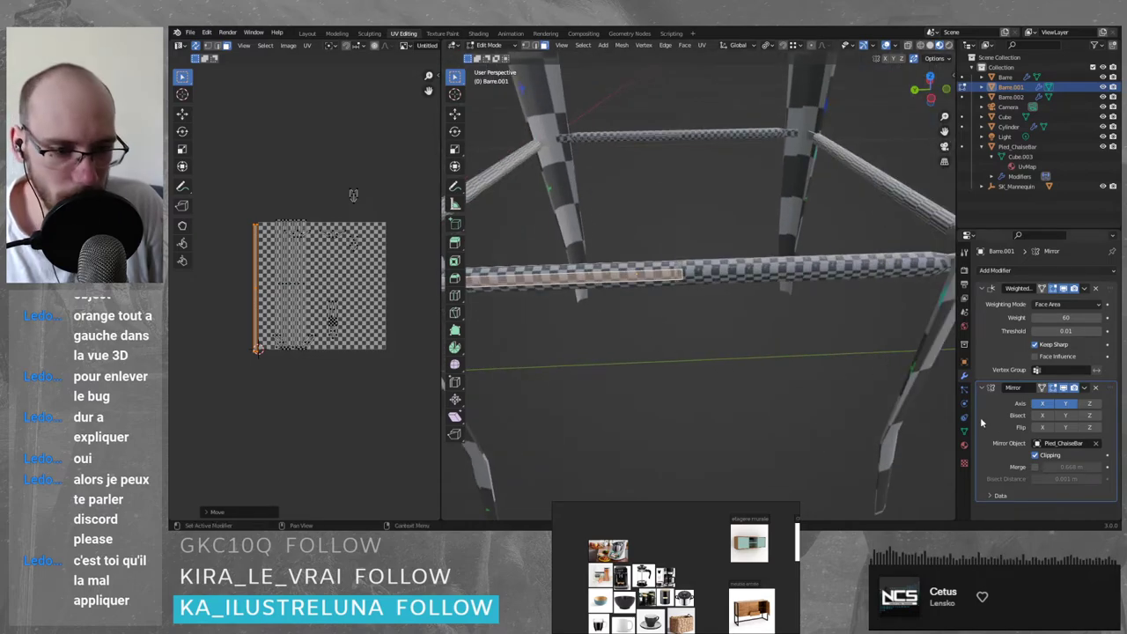
click(1043, 404)
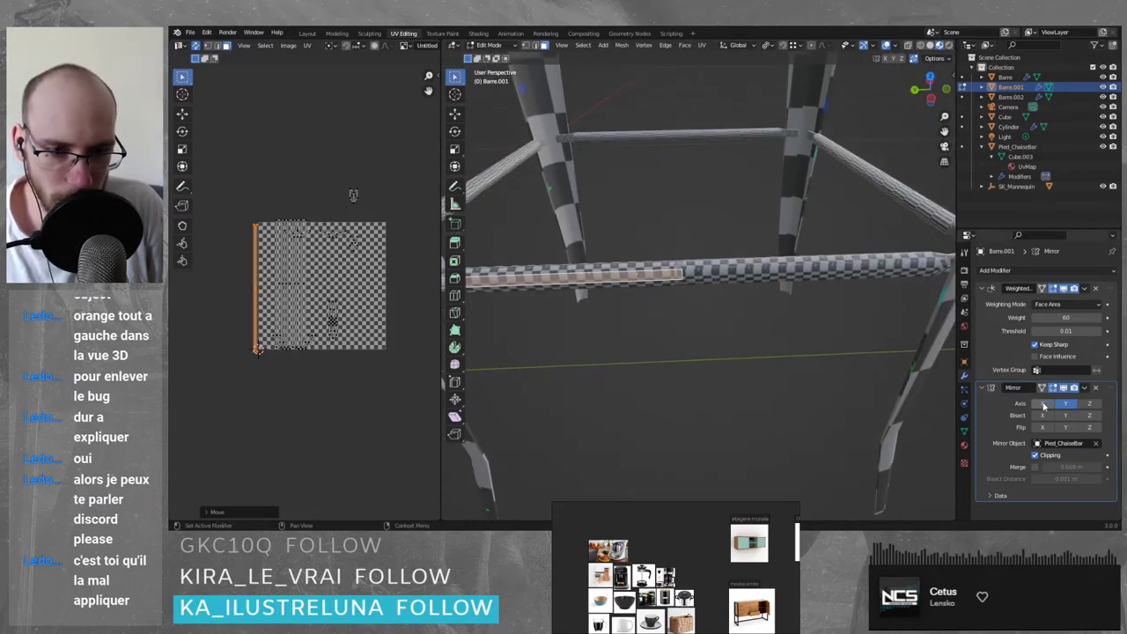
click(1043, 404)
click(1066, 405)
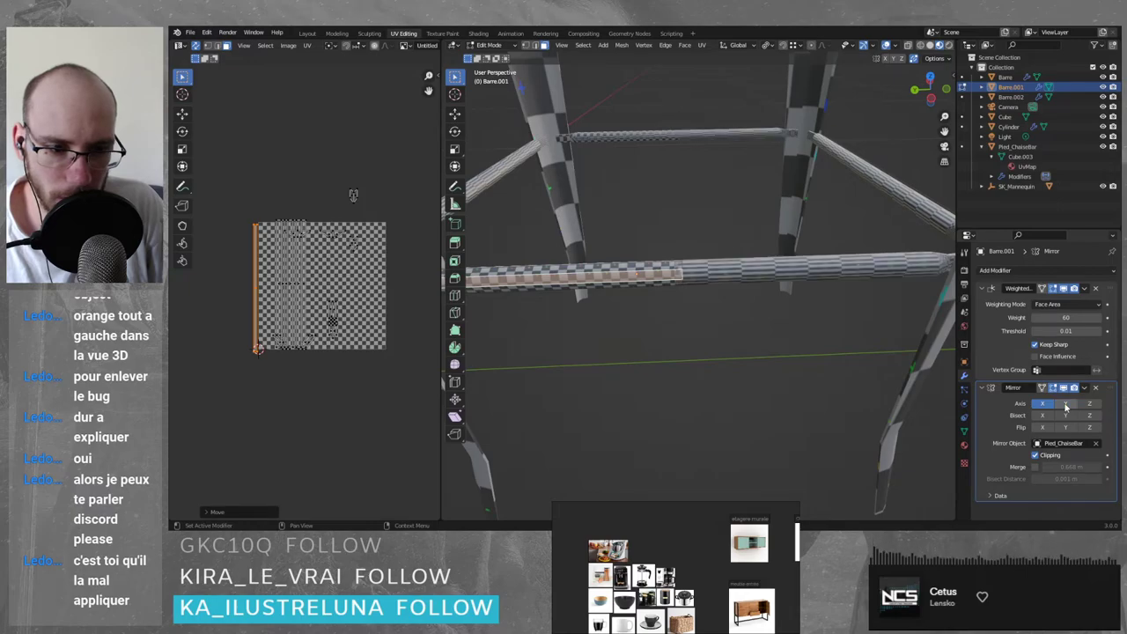
click(1066, 405)
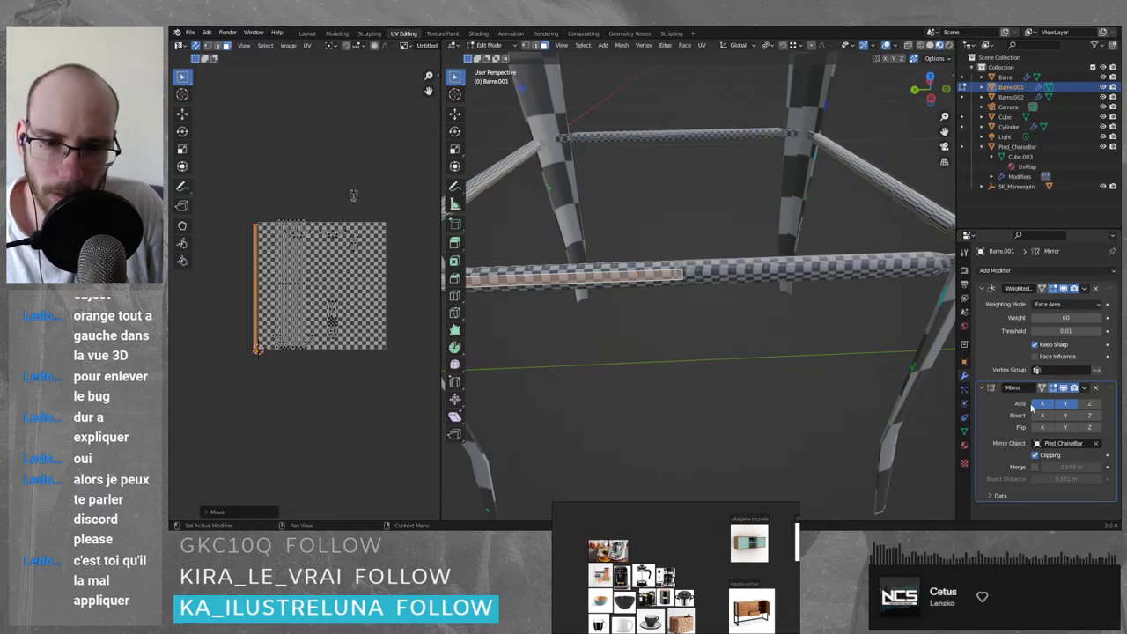
click(1036, 405)
click(1035, 405)
click(1035, 406)
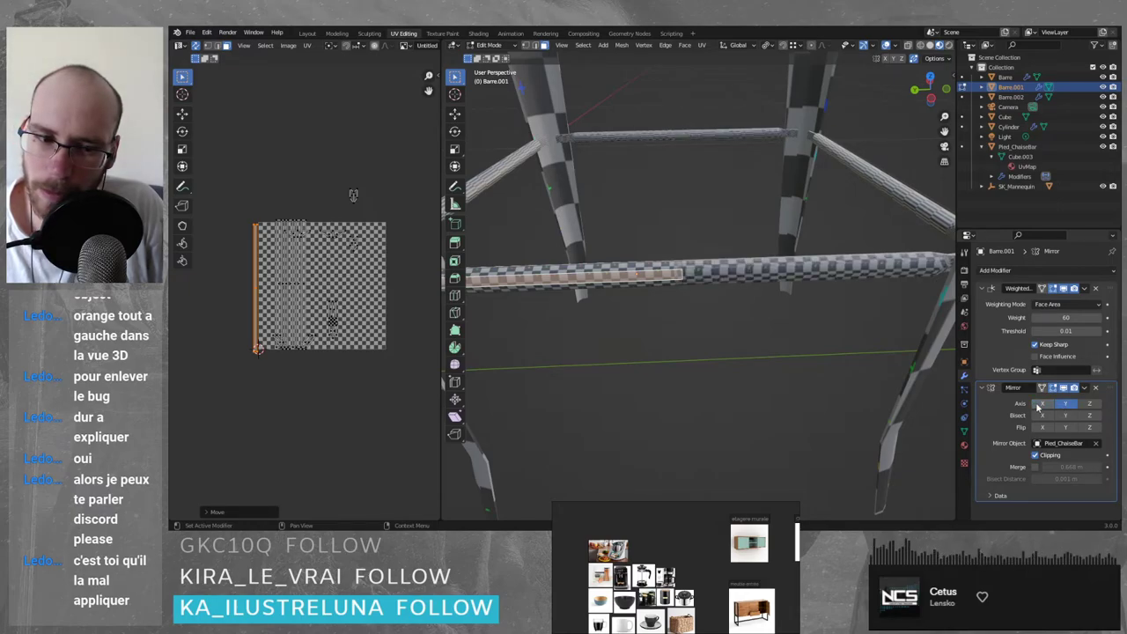
click(1035, 405)
click(1040, 405)
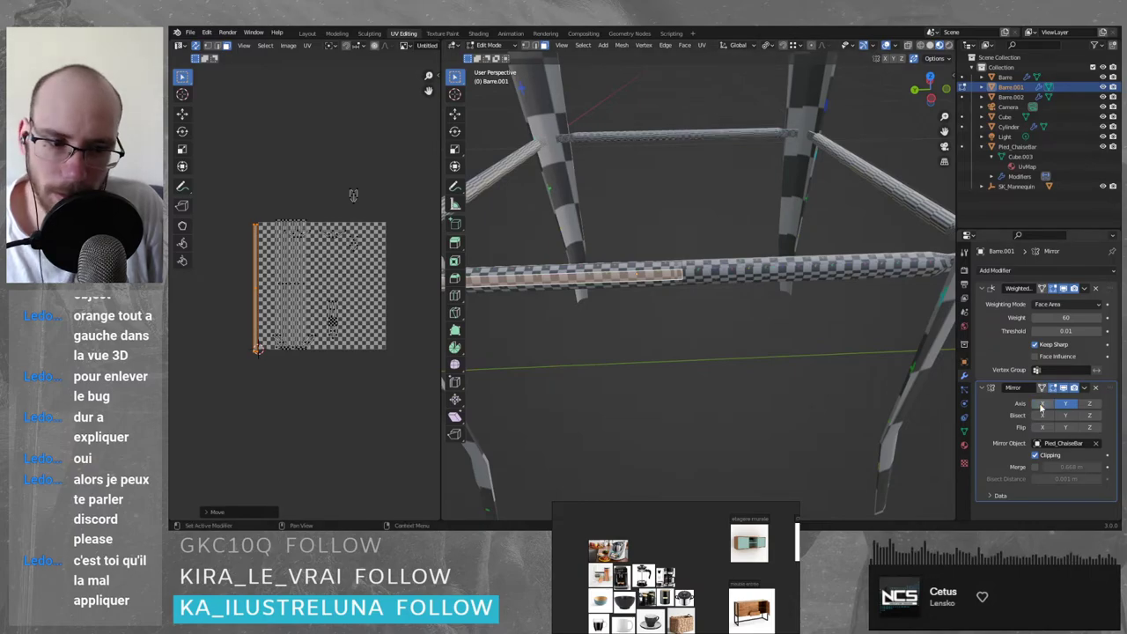
- Check which bar faces can be selected and toggle the mirror axes again, ending with both X and Y enabled
middle_drag(757, 326, 692, 319)
click(692, 320)
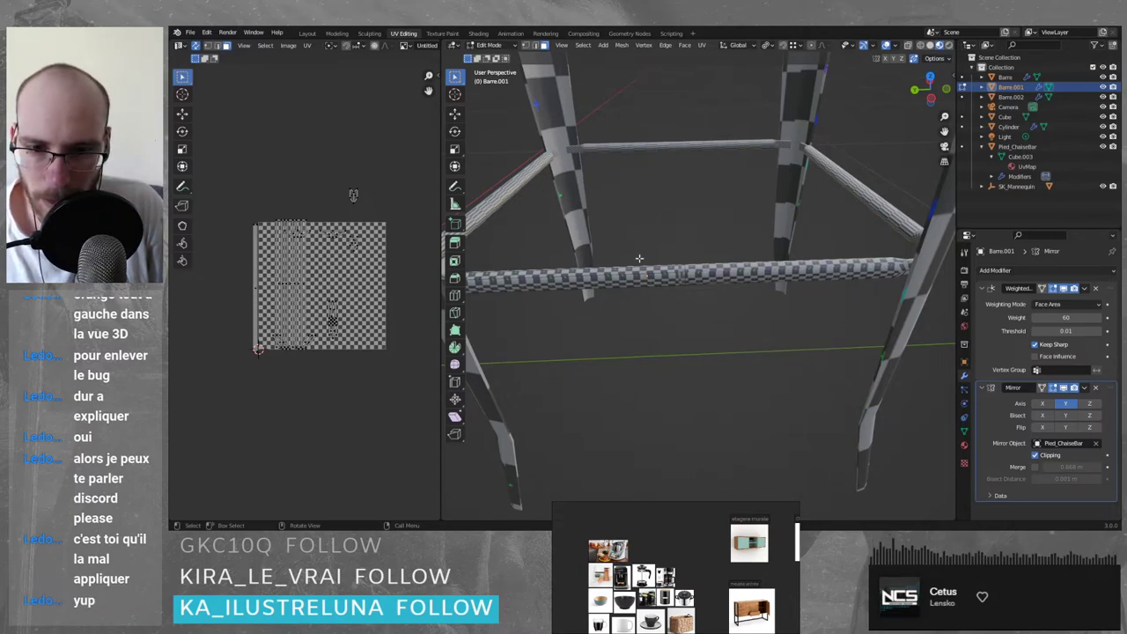
drag(631, 245, 671, 317)
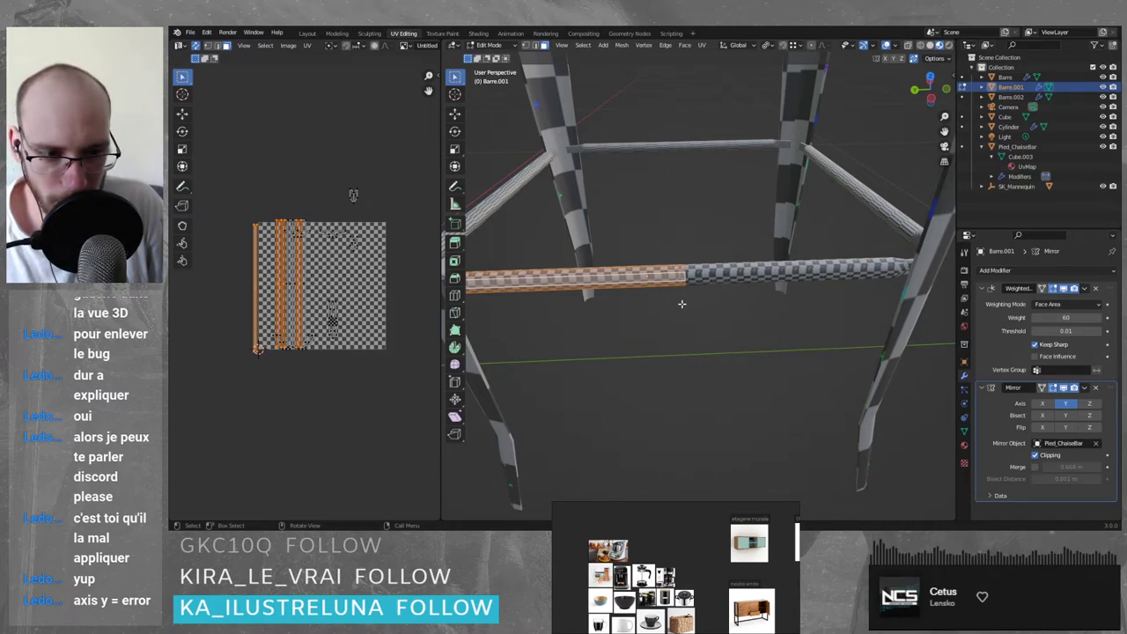
click(682, 304)
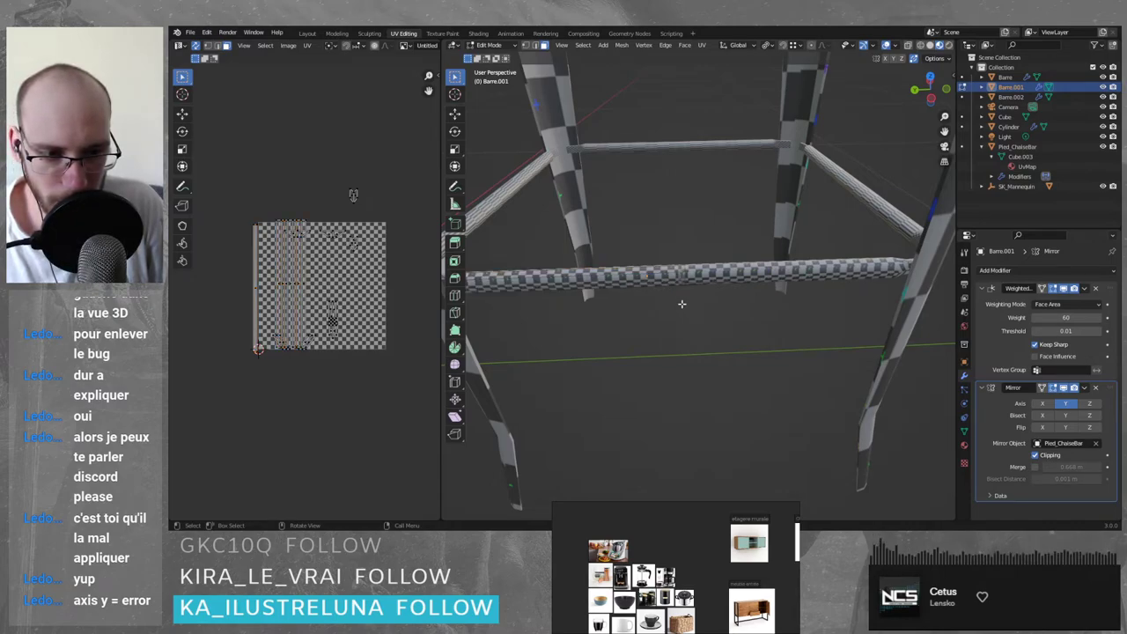
click(1067, 404)
click(1064, 404)
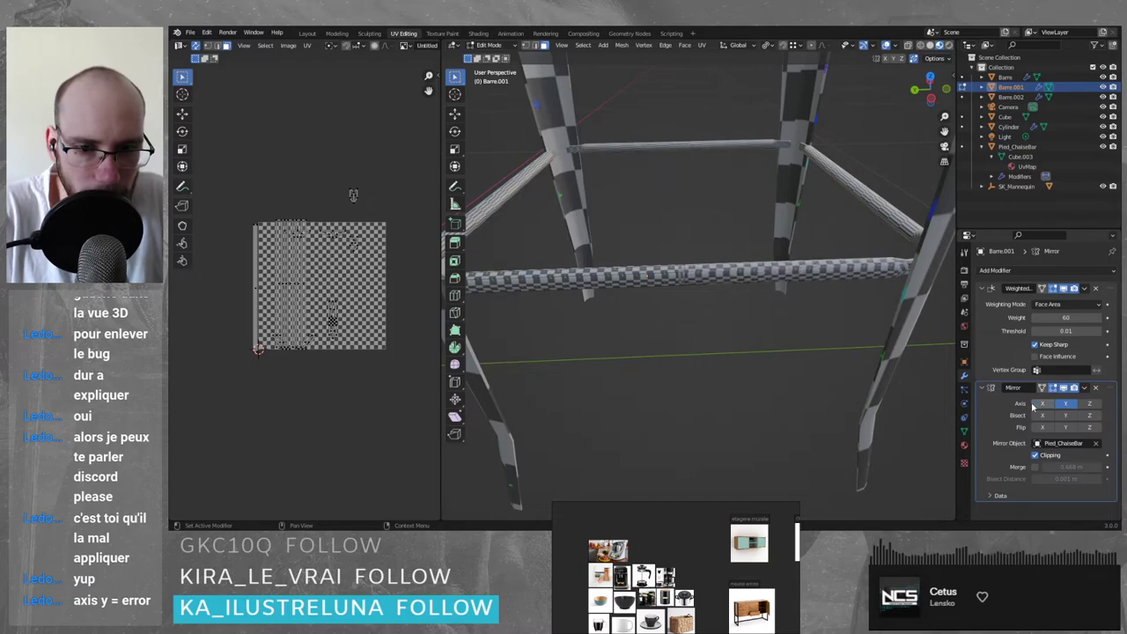
click(1046, 405)
click(1073, 405)
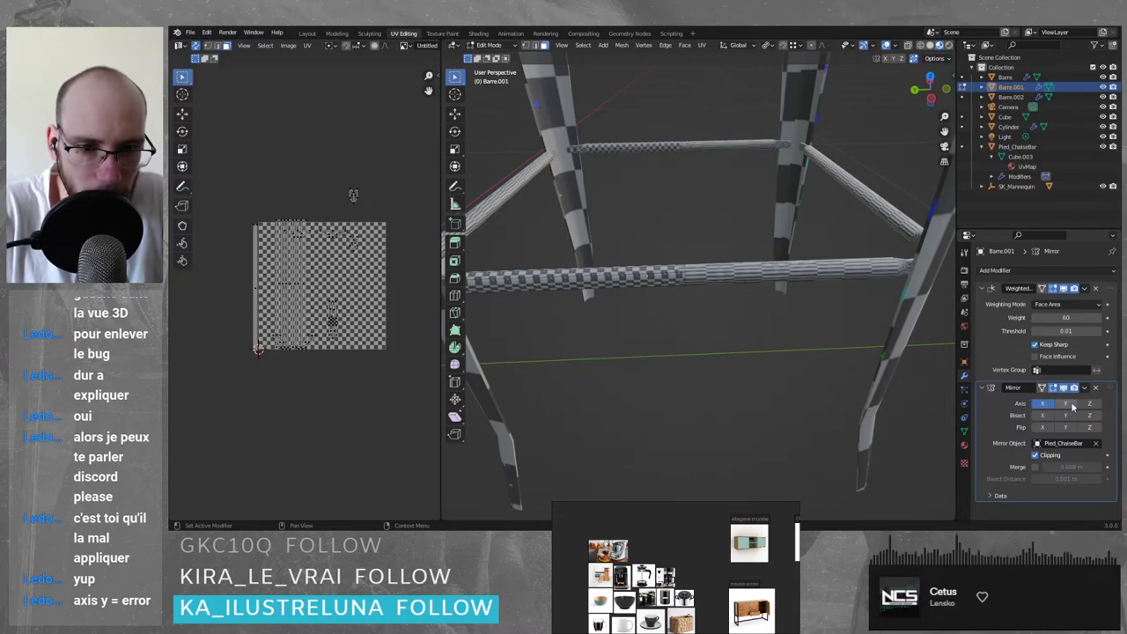
click(1067, 405)
click(1043, 405)
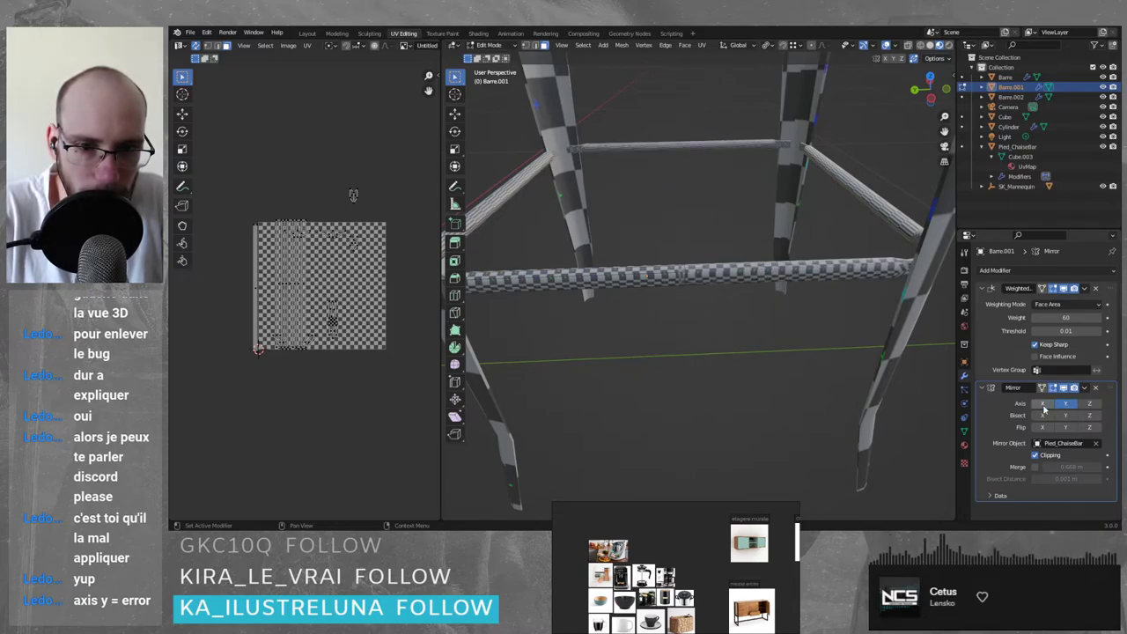
click(1043, 405)
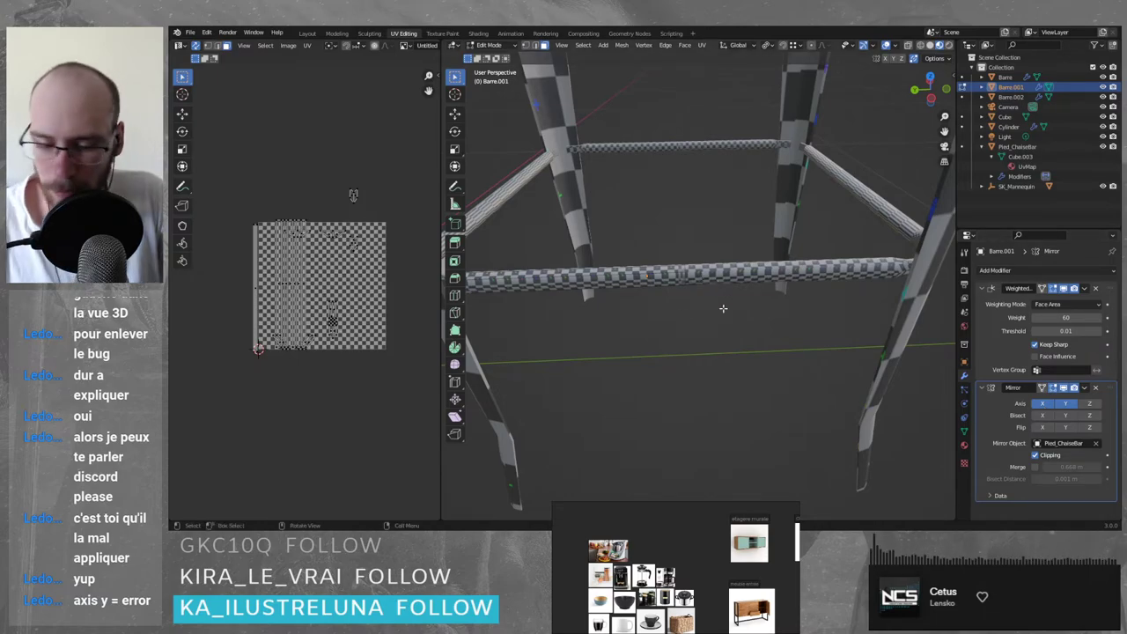
- Turn Merge back on in the Mirror modifier and disable its X axis, keeping Clipping enabled
alt+middle_drag(714, 281, 725, 273)
middle_drag(711, 323, 818, 292)
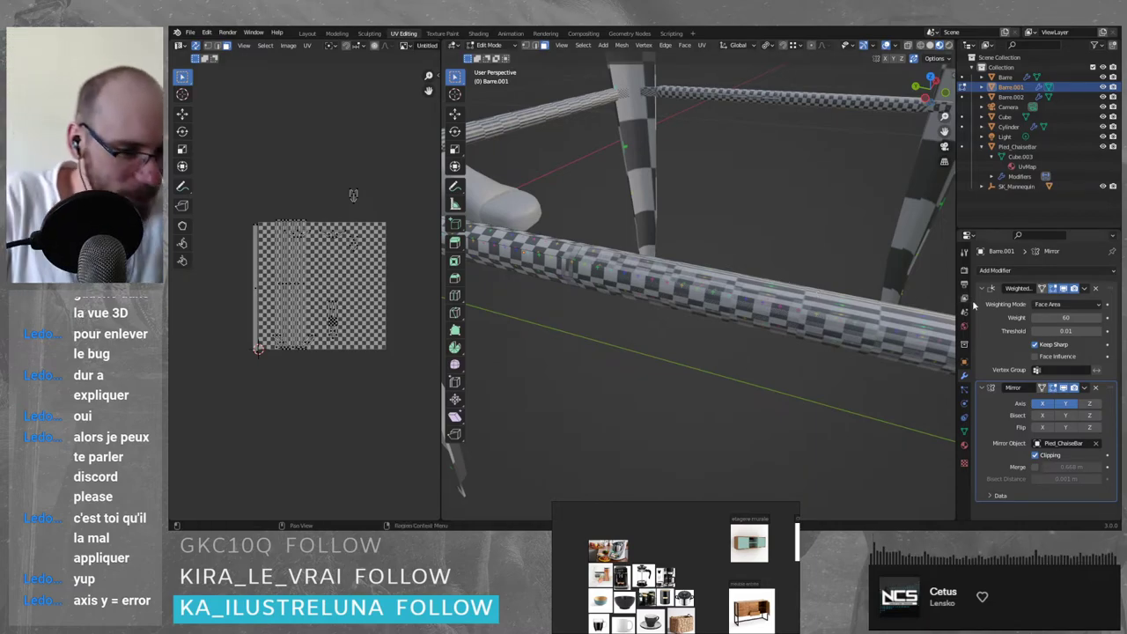
click(1035, 456)
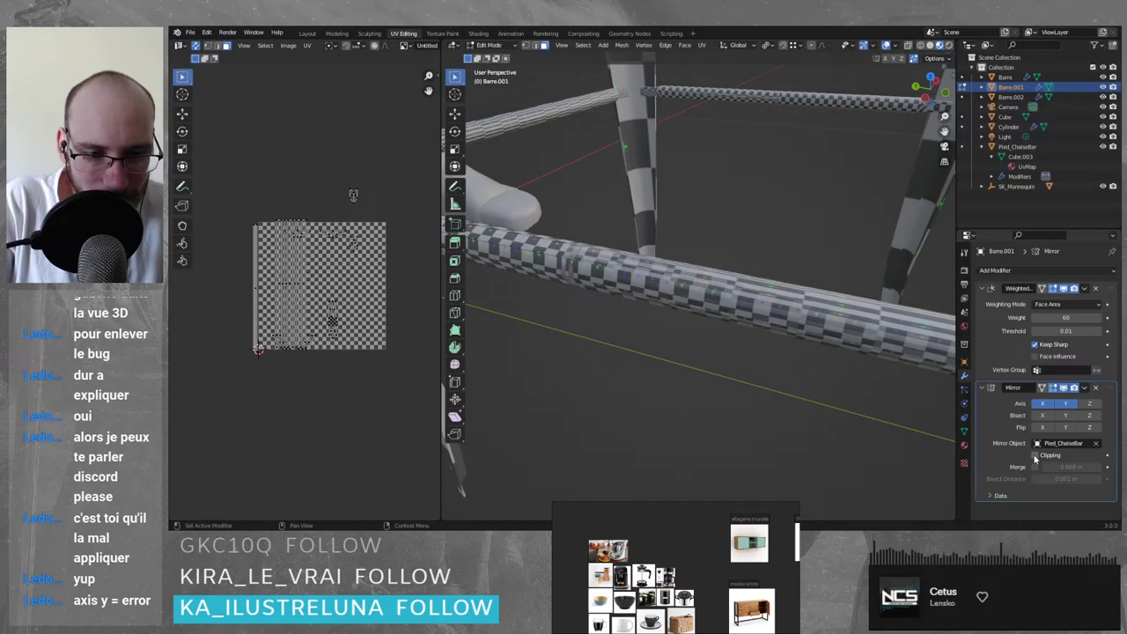
click(1035, 455)
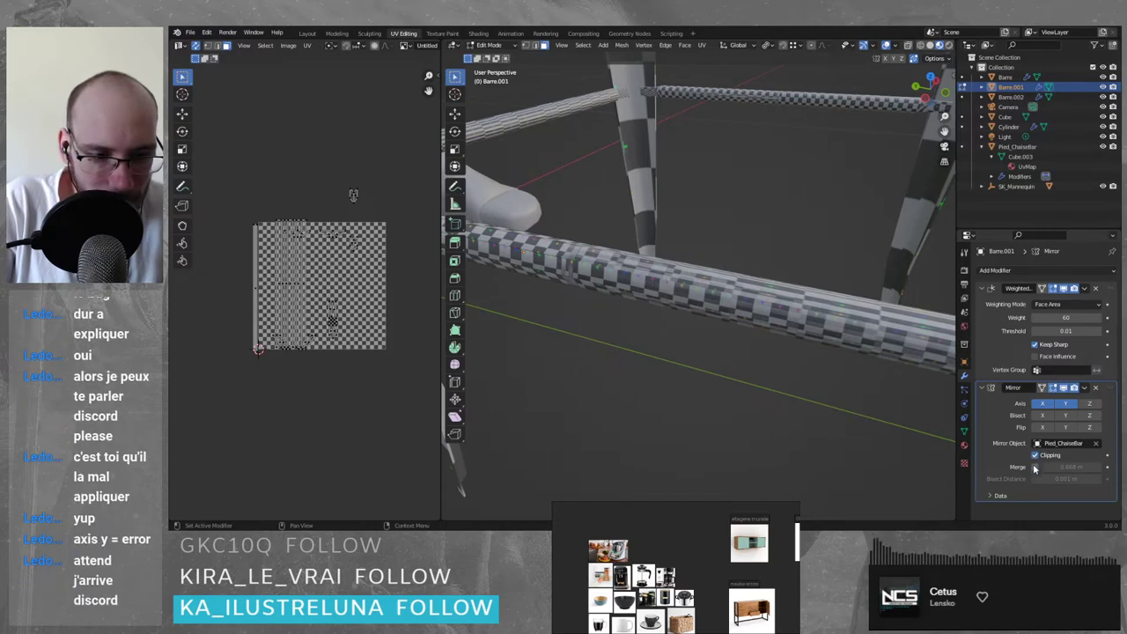
click(1035, 467)
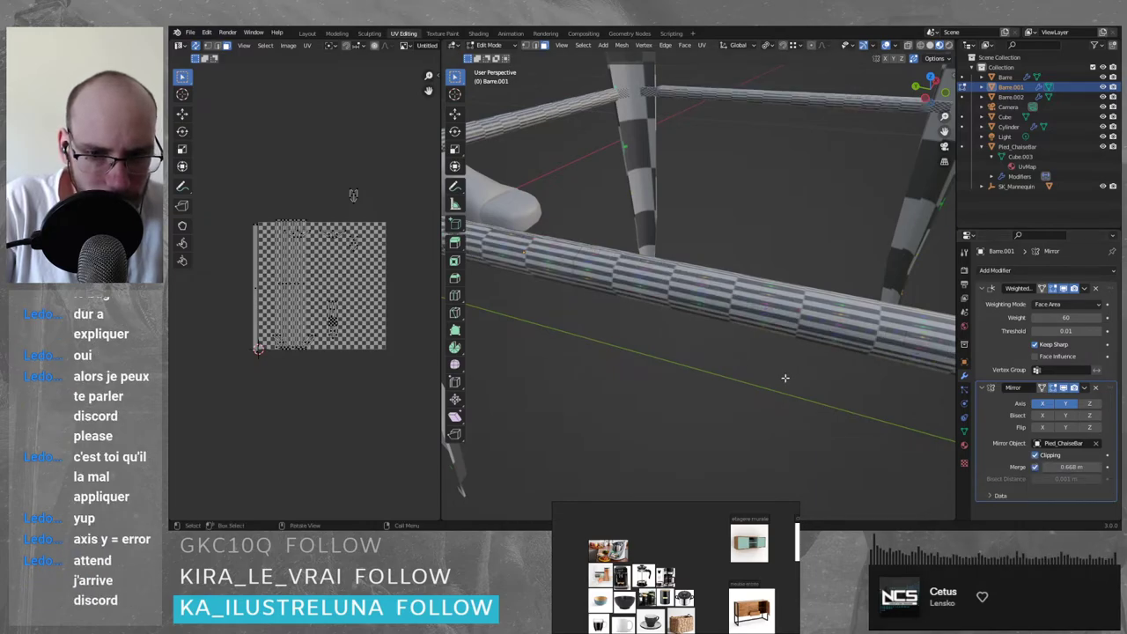
middle_drag(762, 377, 784, 379)
click(1042, 403)
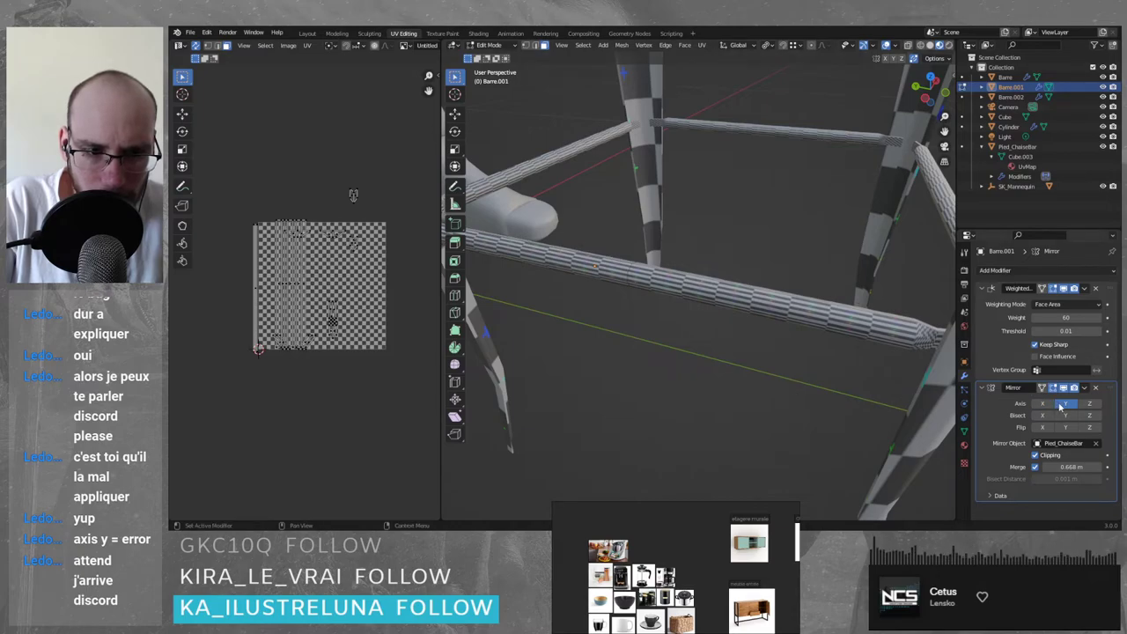
- Switch the Mirror modifier from Y to X, turn X off as well, and inspect the front bar's checker
click(1038, 405)
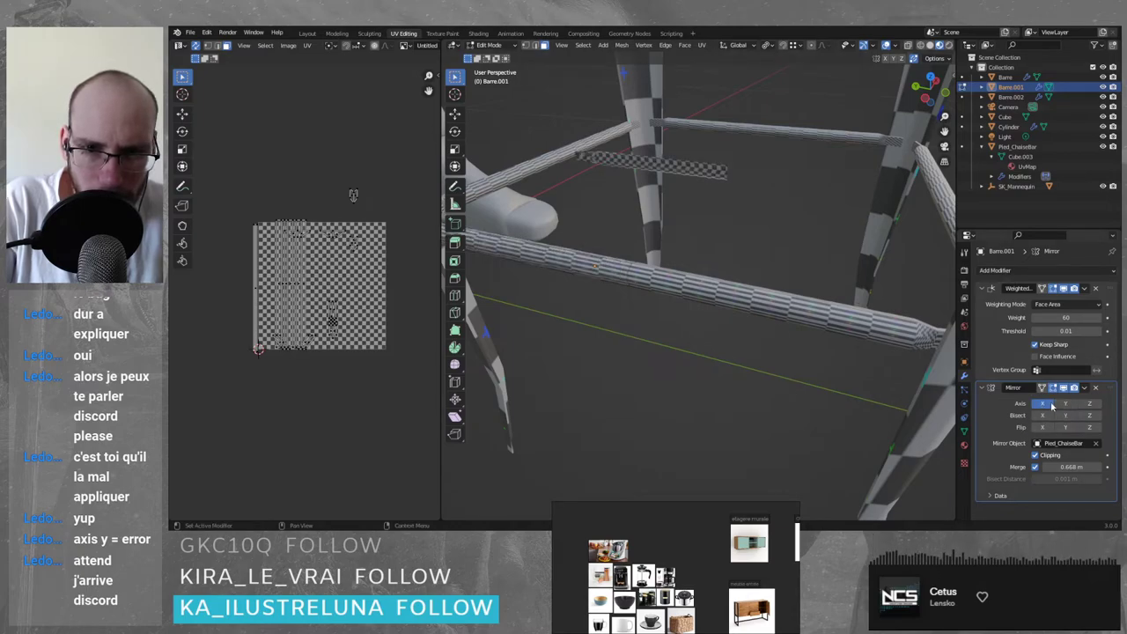
click(1046, 405)
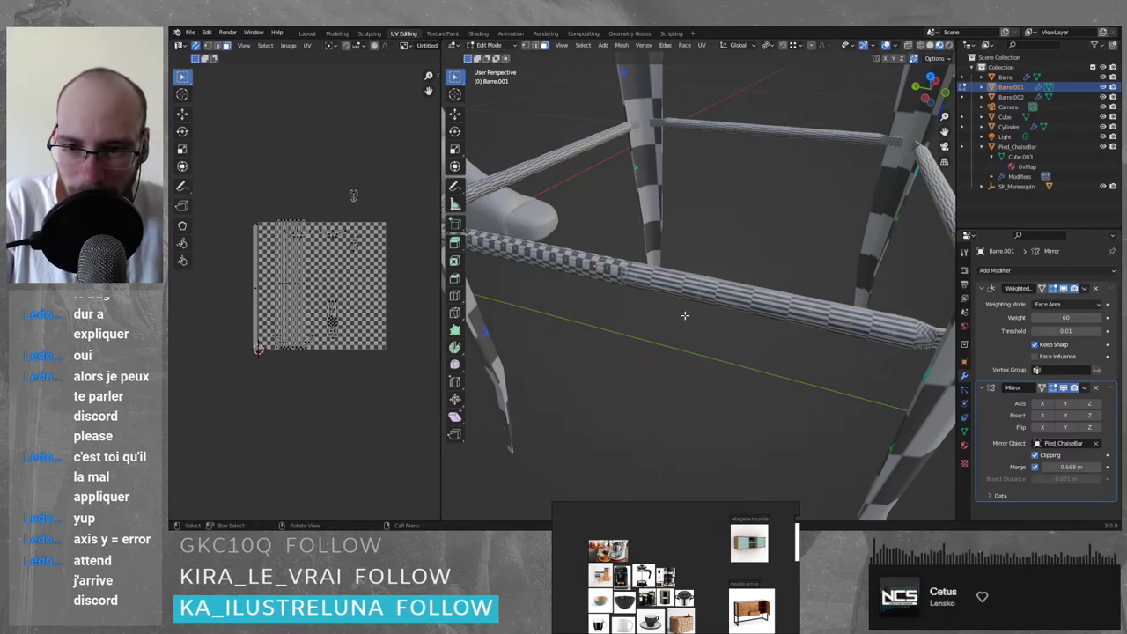
middle_drag(786, 306, 772, 370)
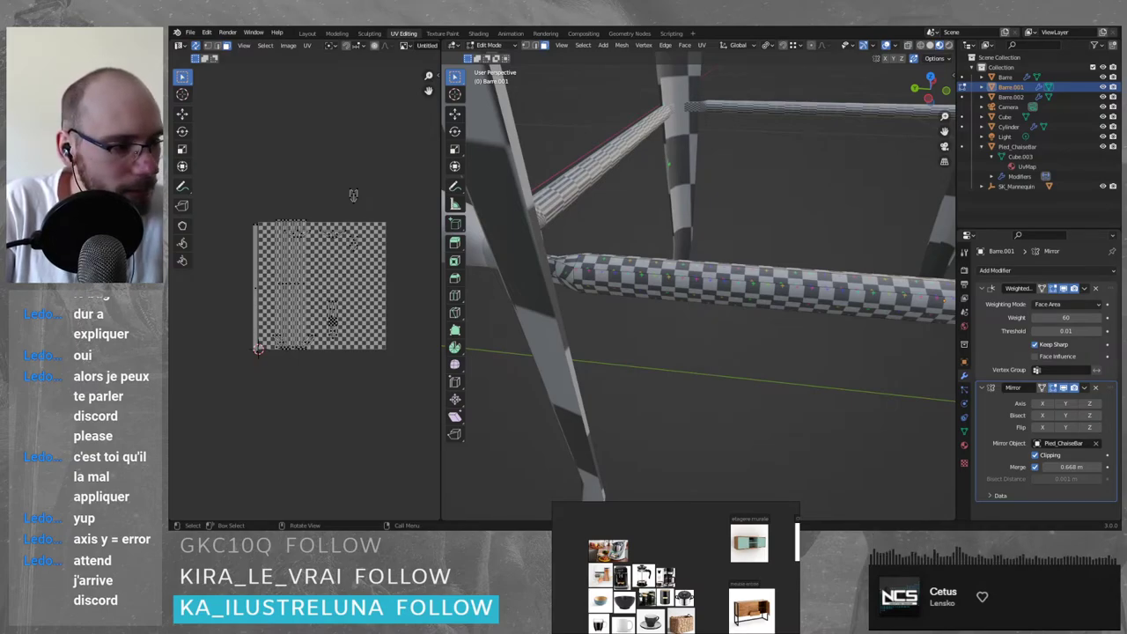
middle_drag(798, 327, 715, 350)
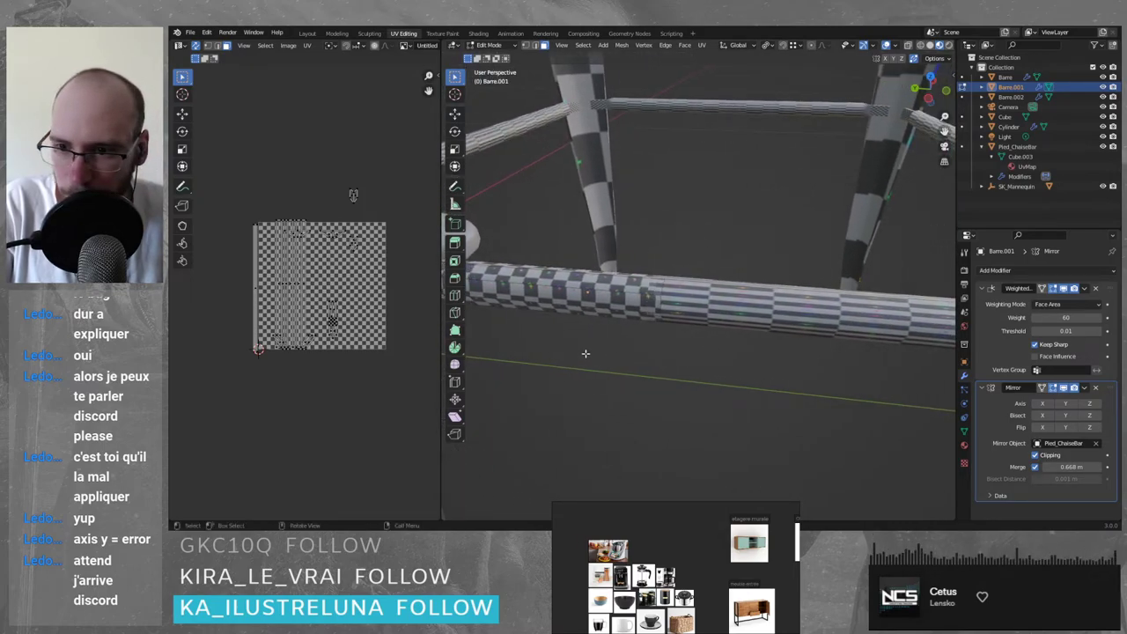
- Try to move the long border edge of the detached UV strip in edge selection mode, and undo the move
middle_drag(240, 281, 270, 249)
key(2)
scroll(373, 272, up, 4)
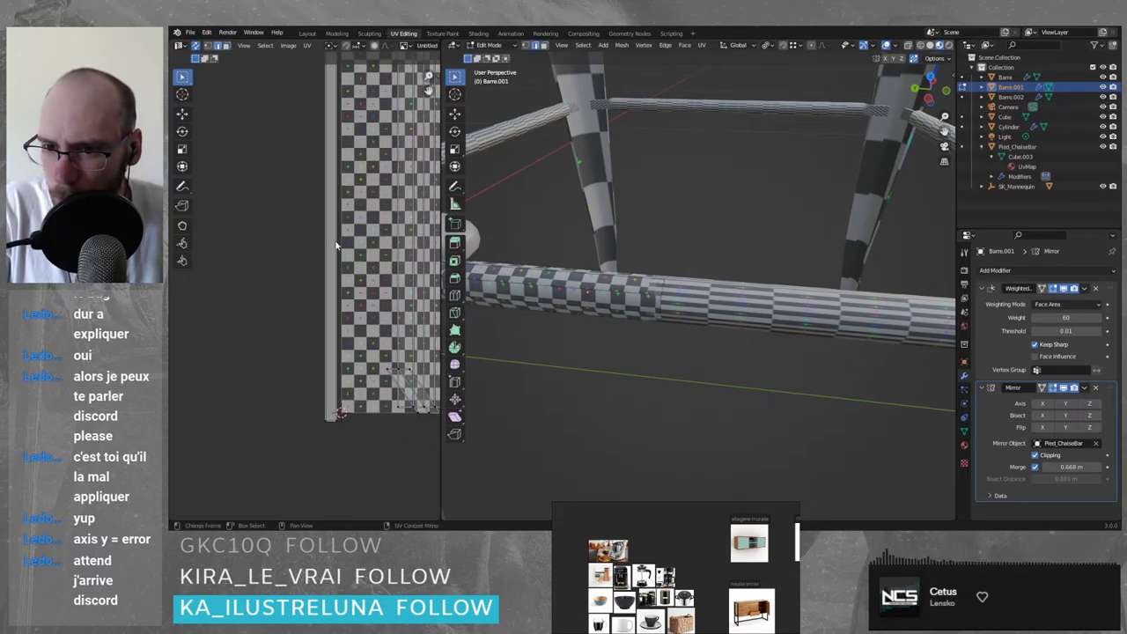
alt+click(339, 246)
middle_drag(602, 305, 681, 310)
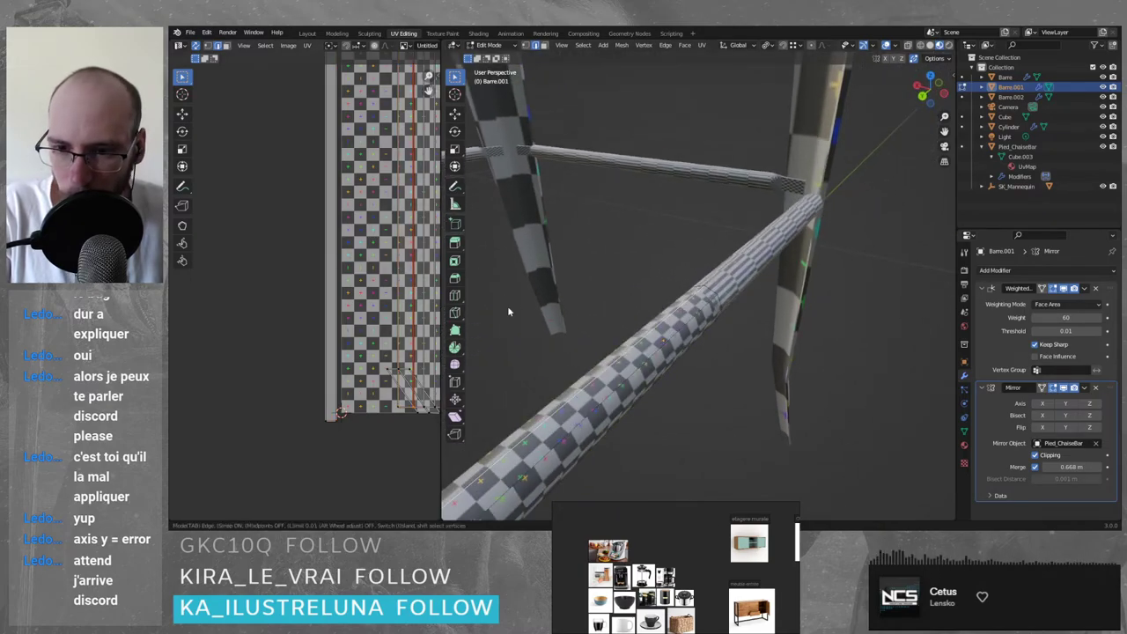
key(g)
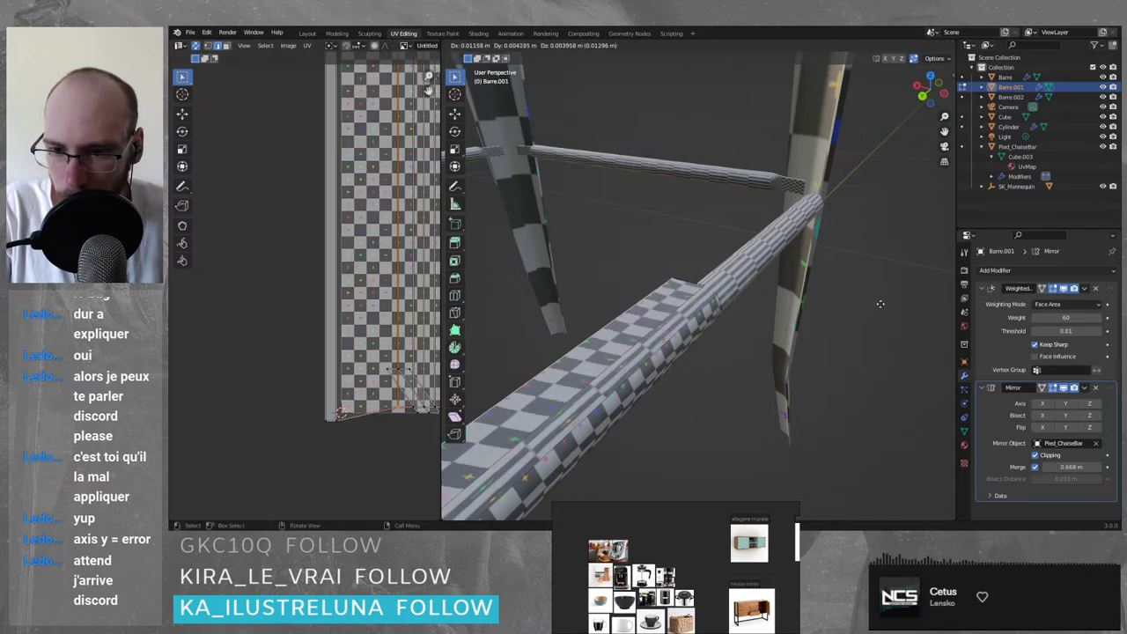
right_click(932, 320)
key(ctrl+z)
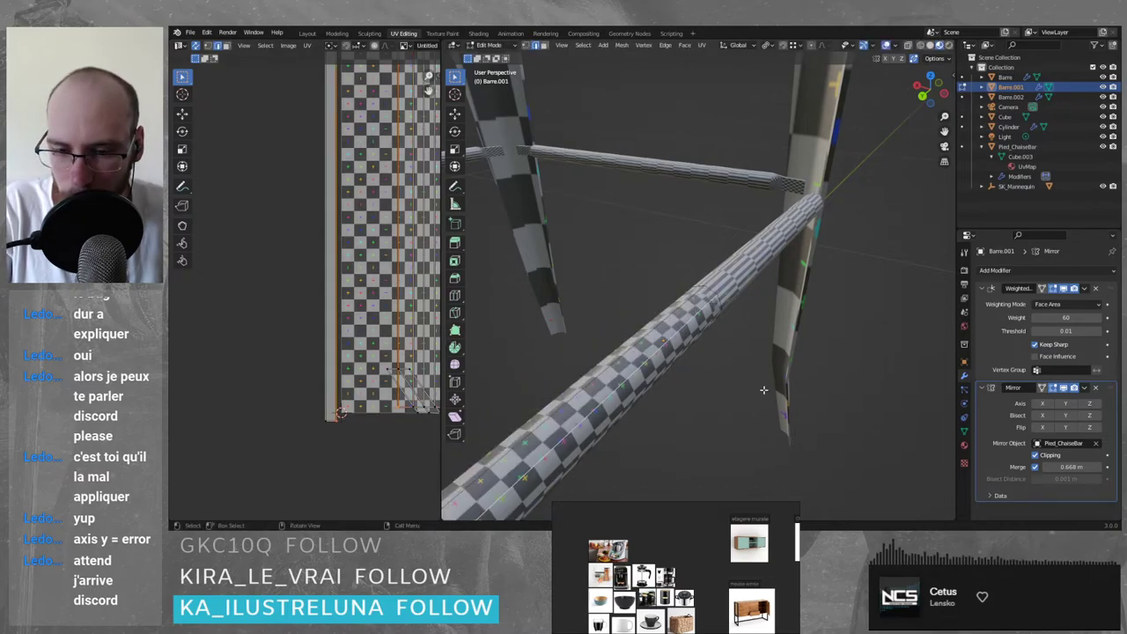
key(ctrl+z)
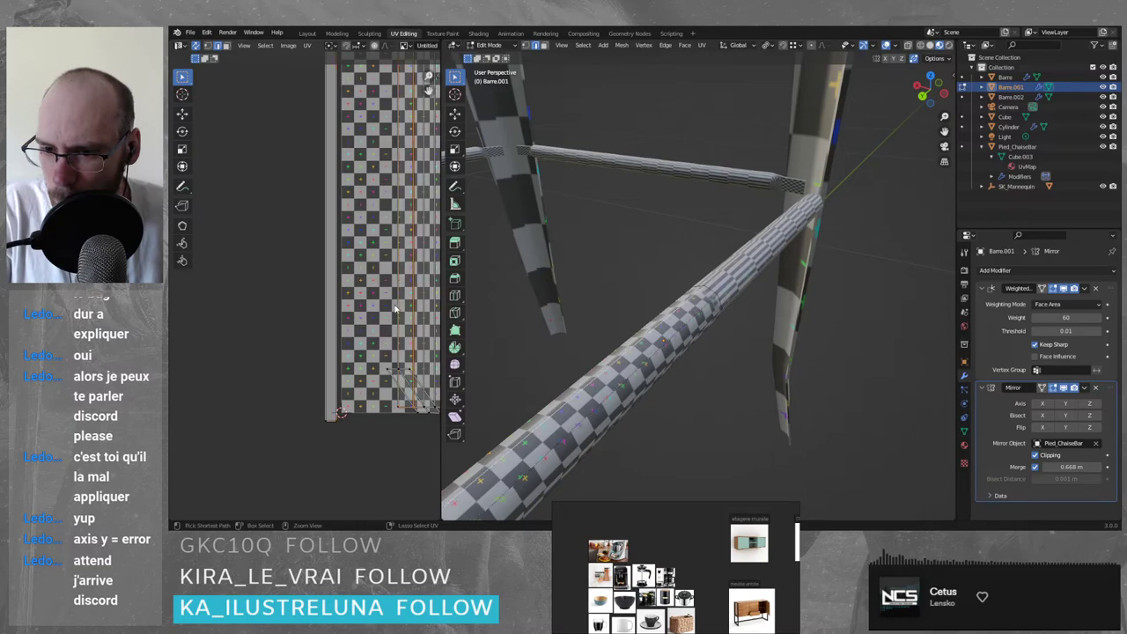
- Select the detached UV strip's border edge and its matching edge over the checker image, and stitch them together
scroll(390, 315, down, 4)
scroll(331, 257, up, 4)
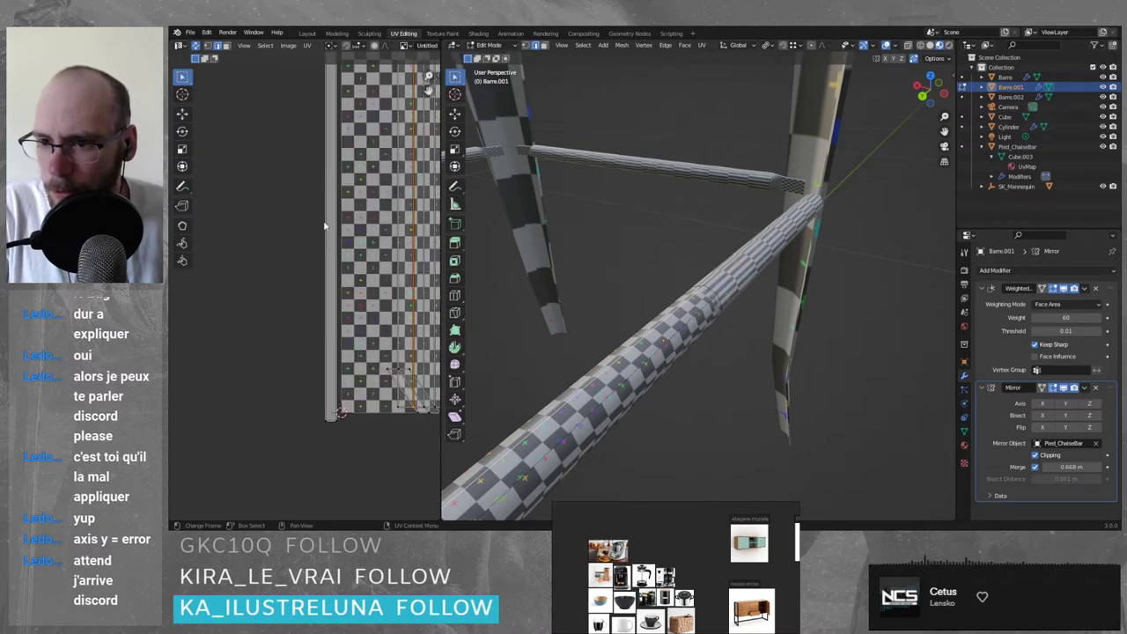
shift+click(325, 258)
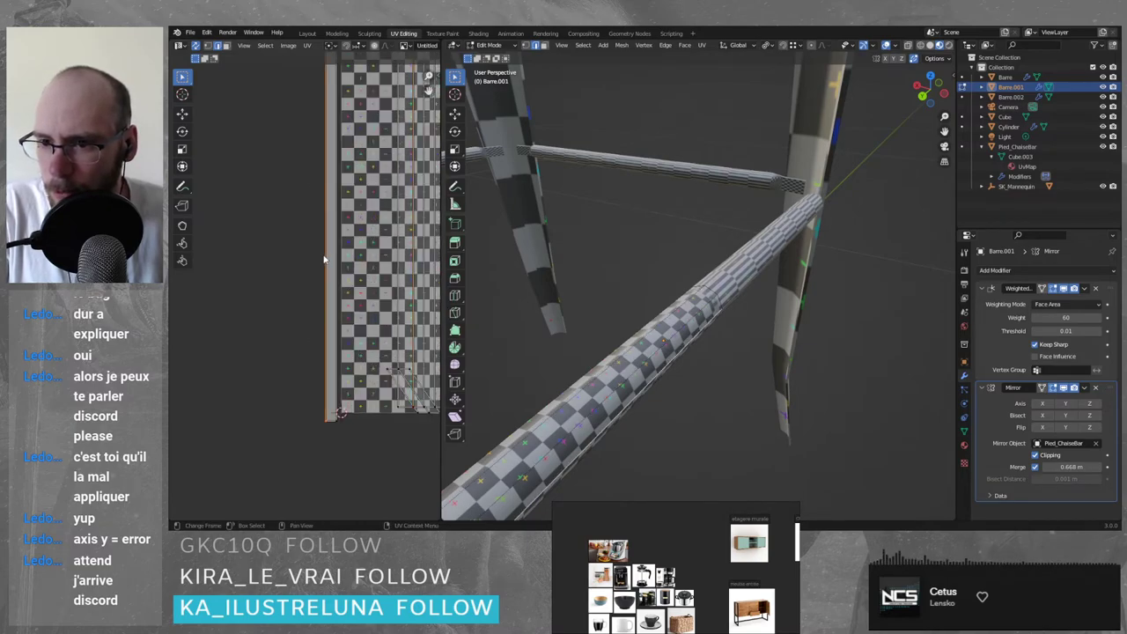
shift+click(401, 271)
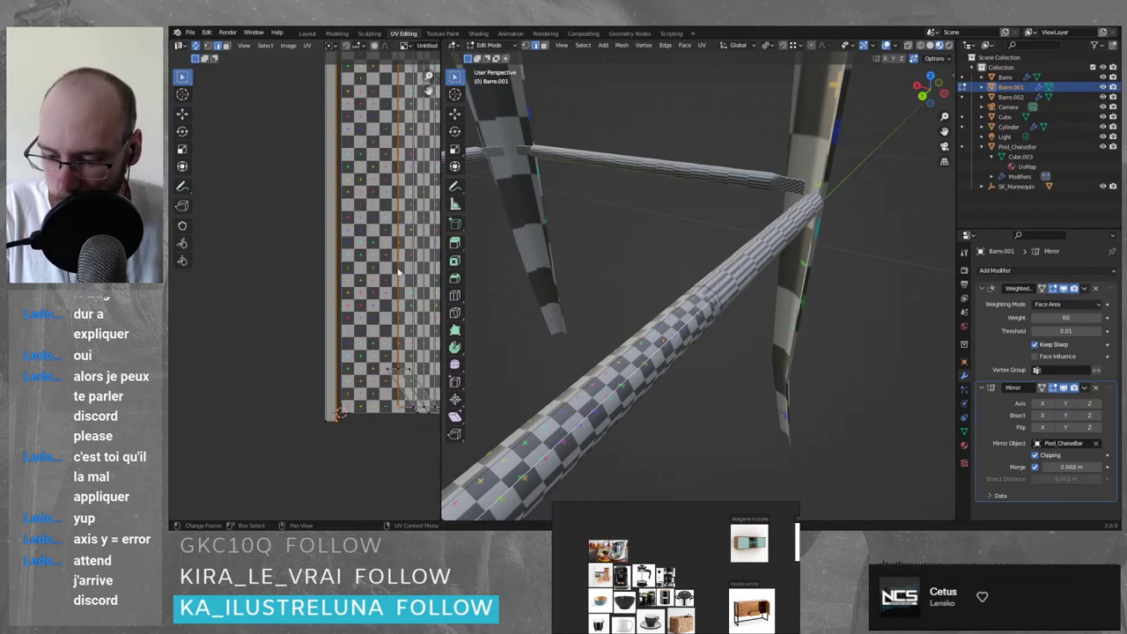
key(v)
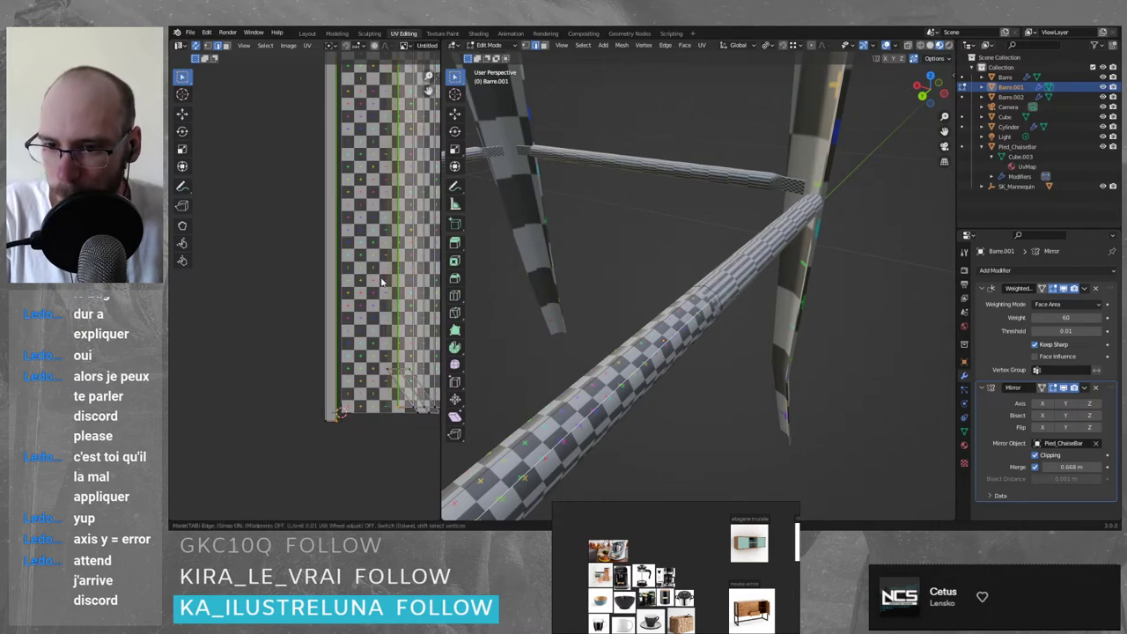
click(384, 283)
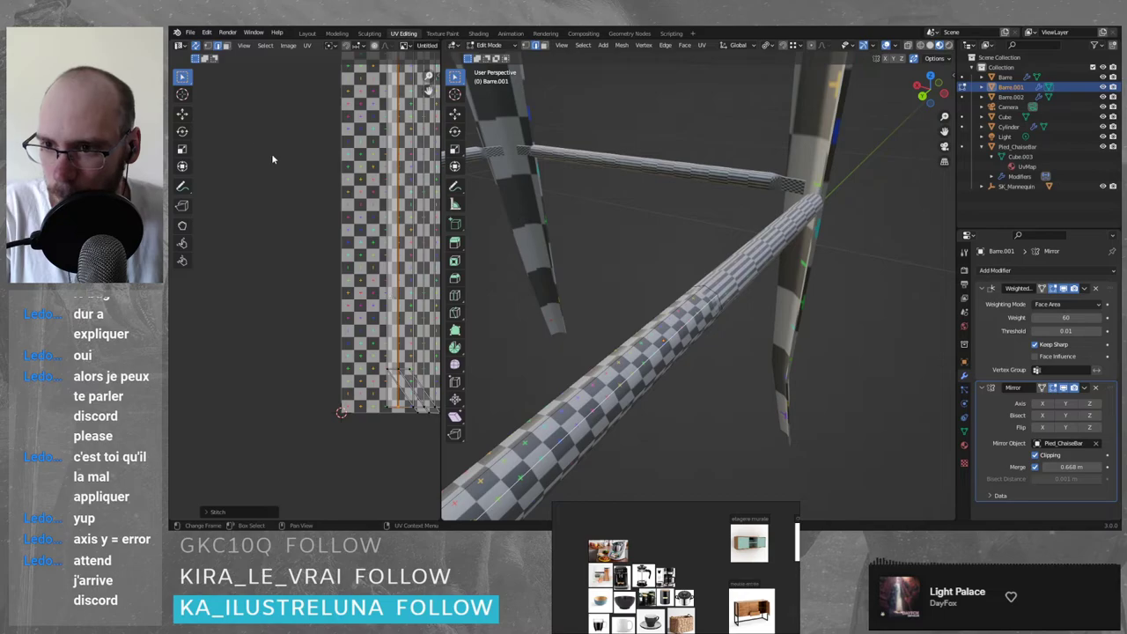
- Select the stitched strip's whole UV island in face mode and move it left, clear of the checker image
key(3)
scroll(303, 283, down, 3)
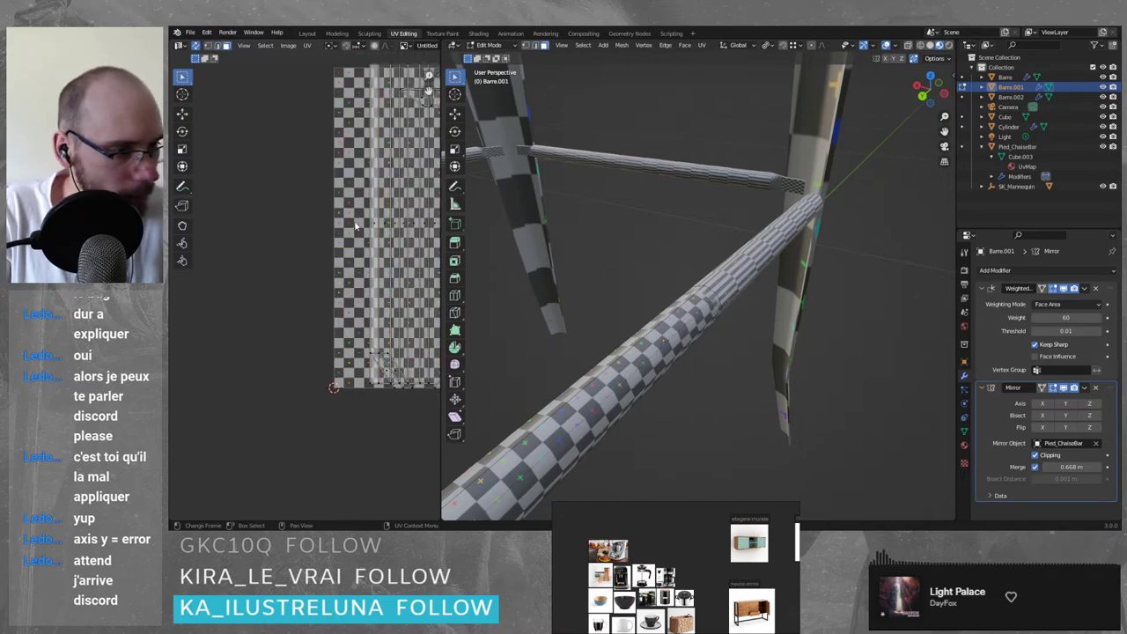
scroll(303, 283, up, 3)
key(a)
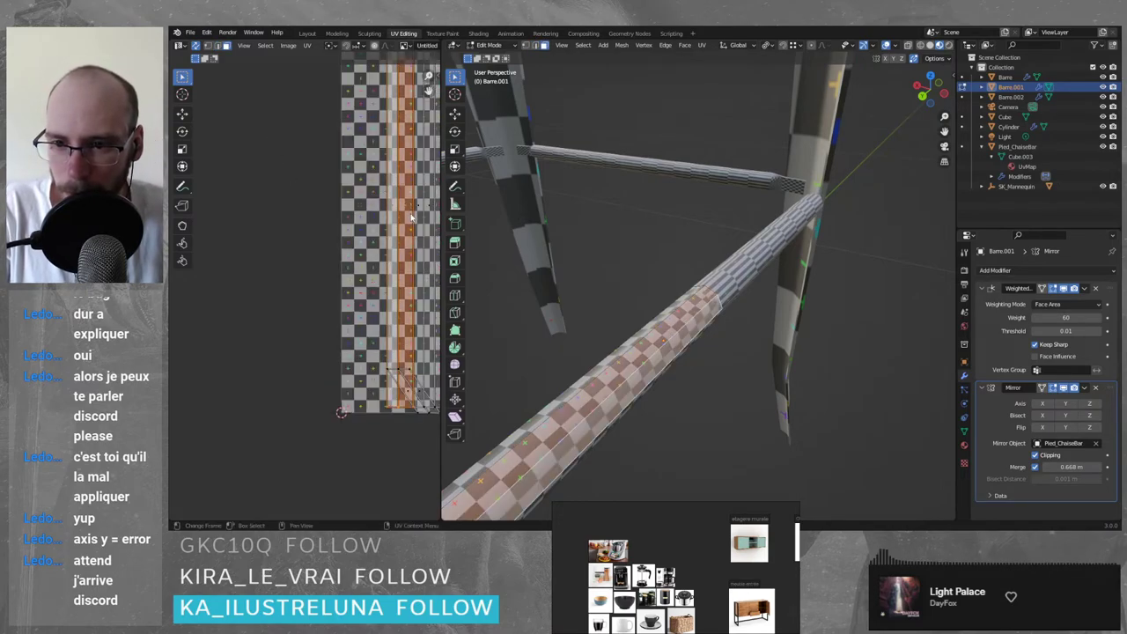
key(g)
click(343, 257)
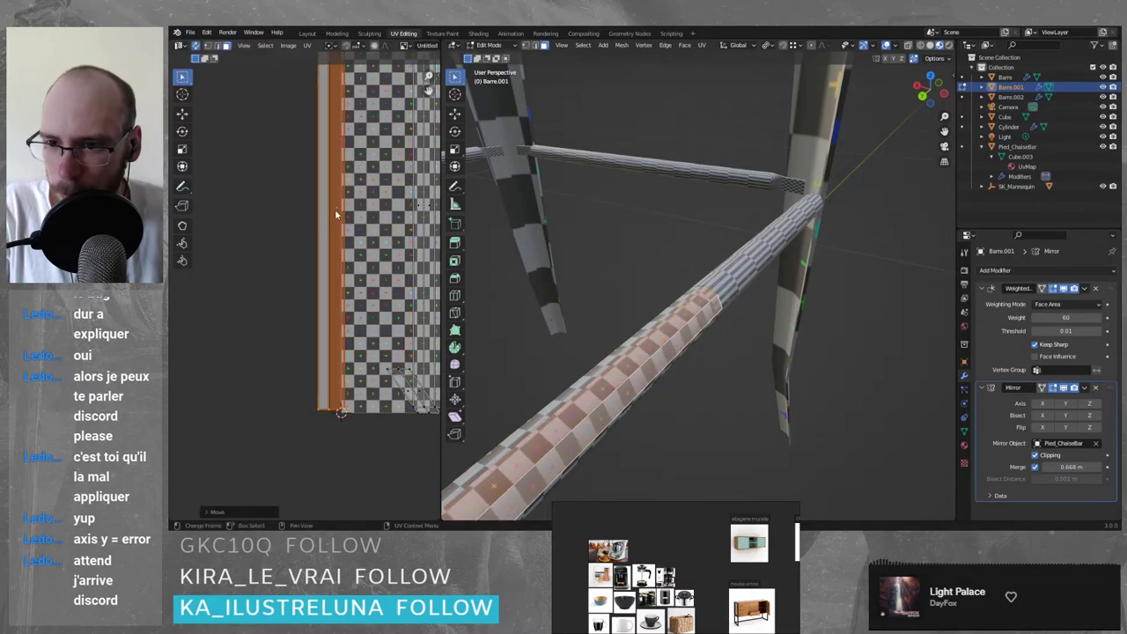
click(336, 212)
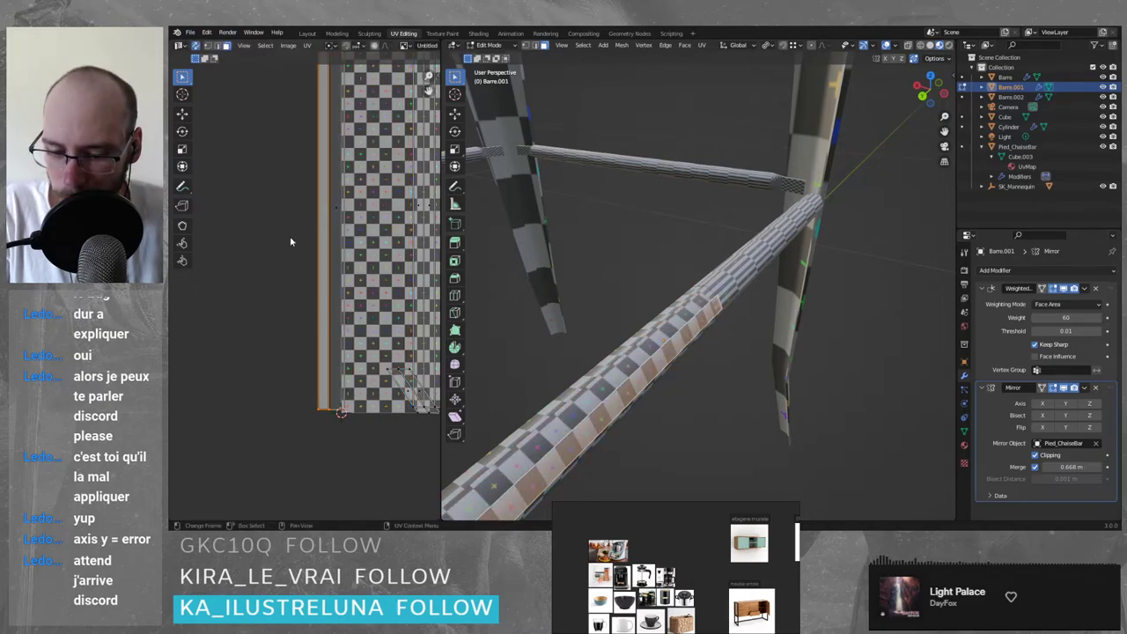
key(l)
scroll(318, 235, down, 3)
key(g)
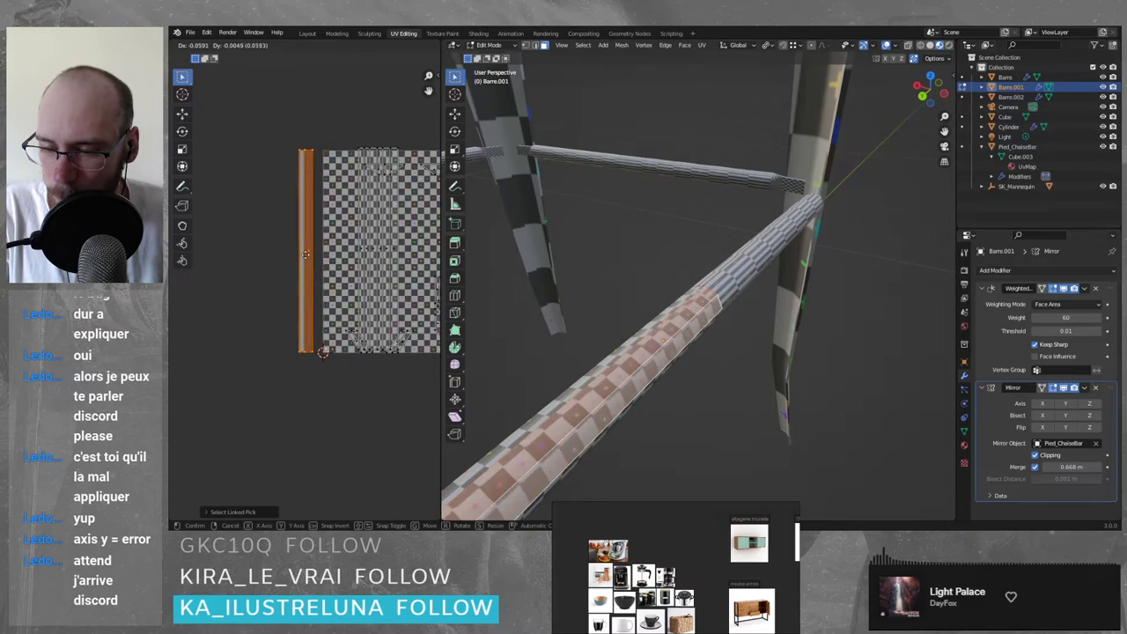
click(308, 256)
click(299, 360)
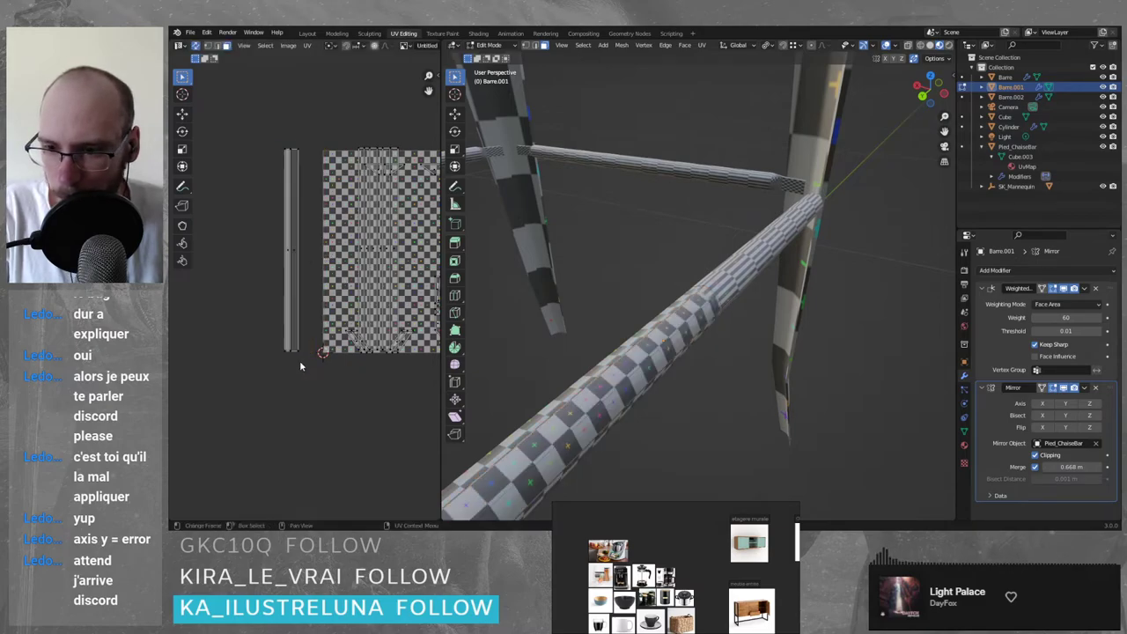
- Select the separated island's long border edge and stitch it to its matching edge over the checker image
scroll(302, 327, up, 2)
alt+click(296, 278)
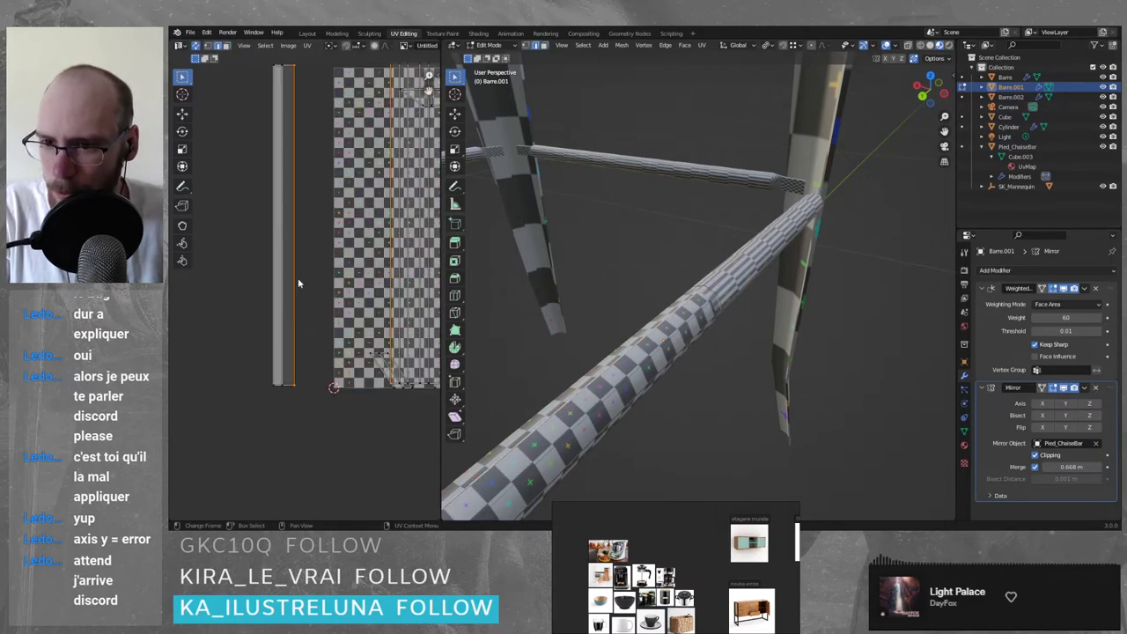
key(alt+v)
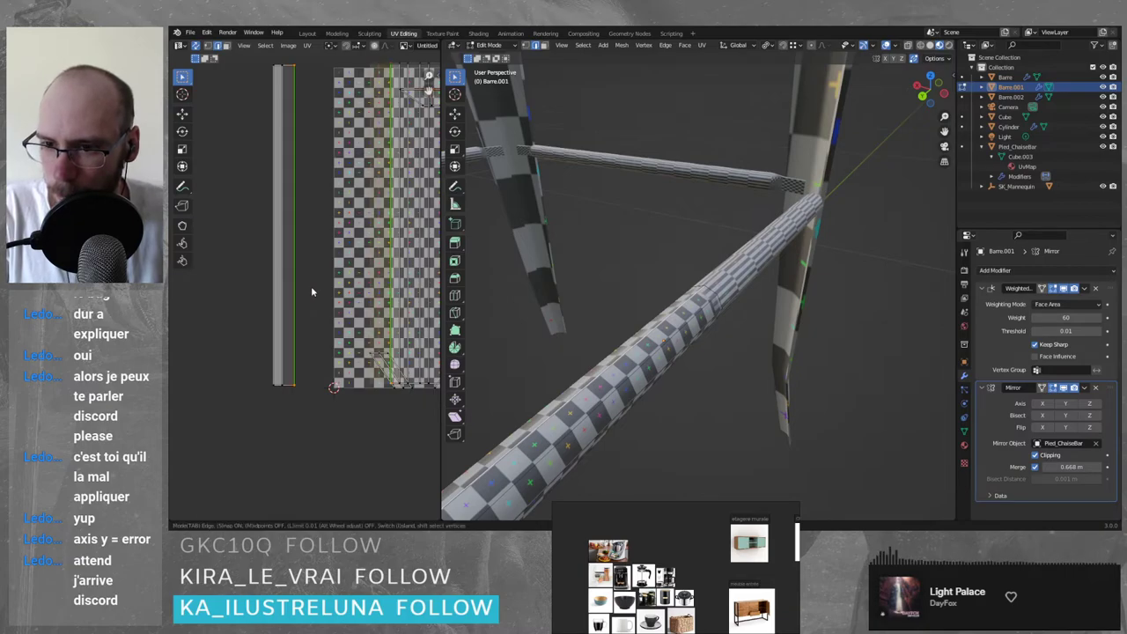
click(311, 287)
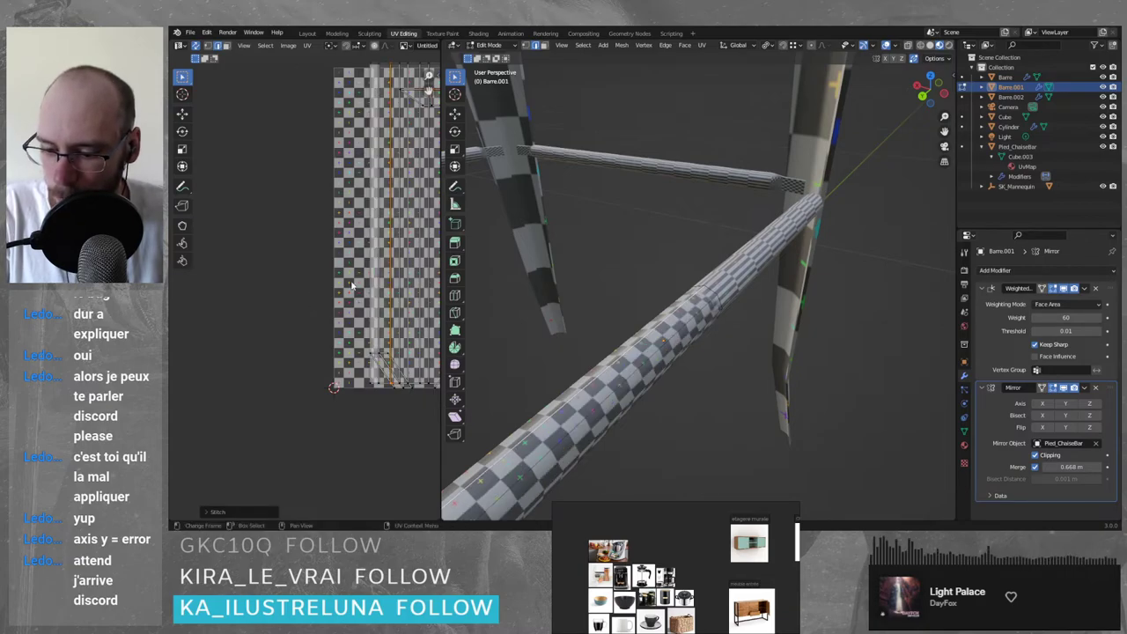
- Try to move the linked UV faces left off the checker image, undo the move and clear the selection
key(l)
key(g)
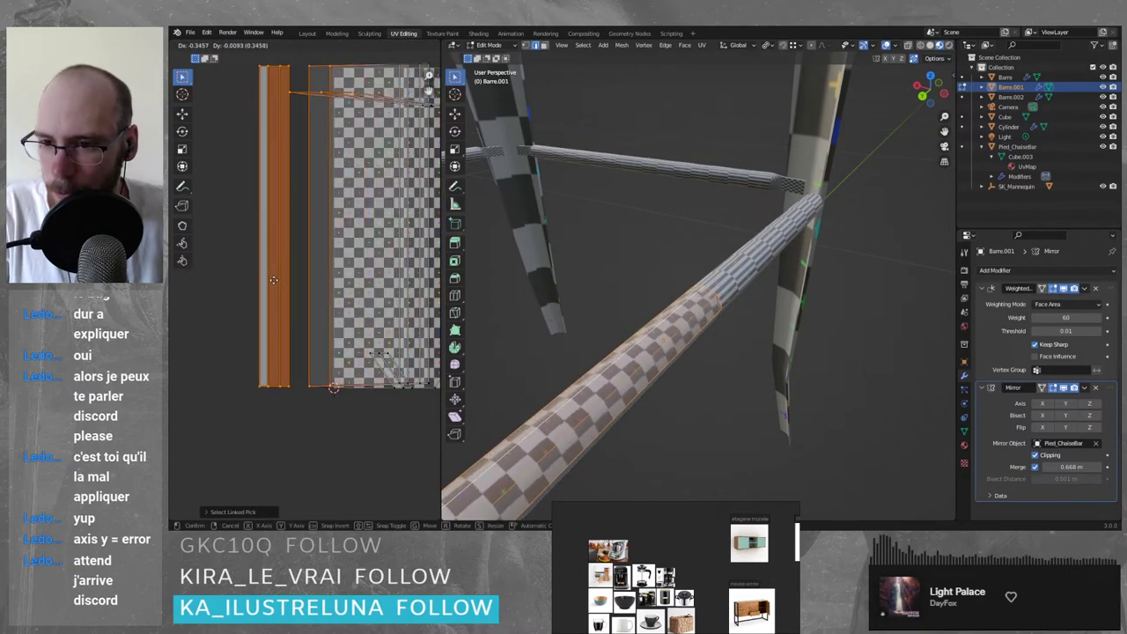
click(317, 286)
scroll(319, 283, down, 4)
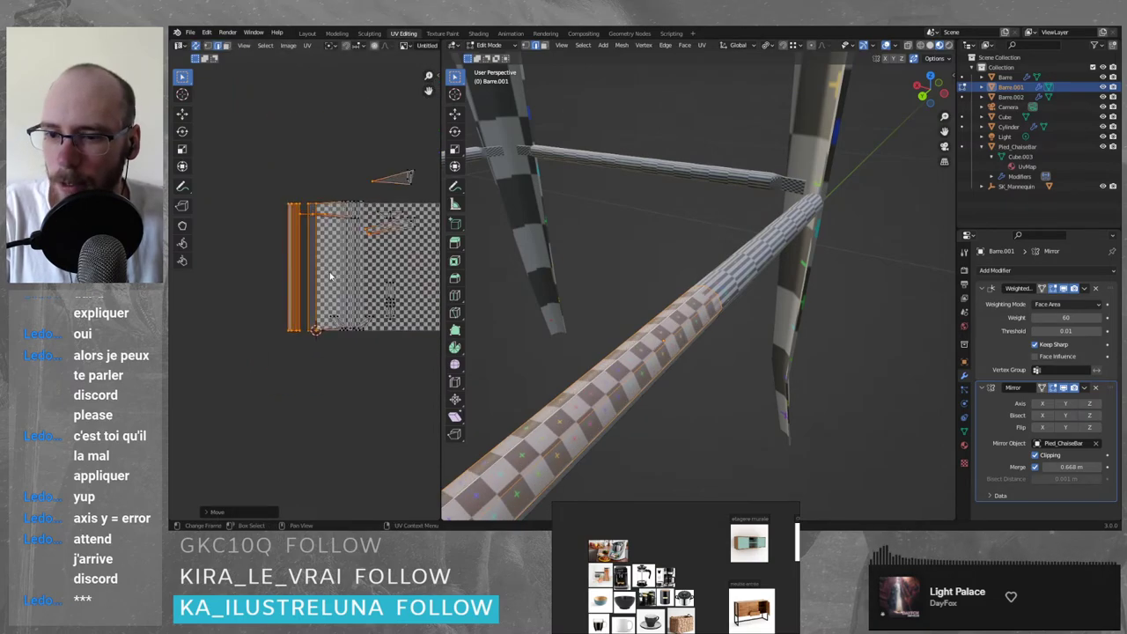
key(ctrl+z)
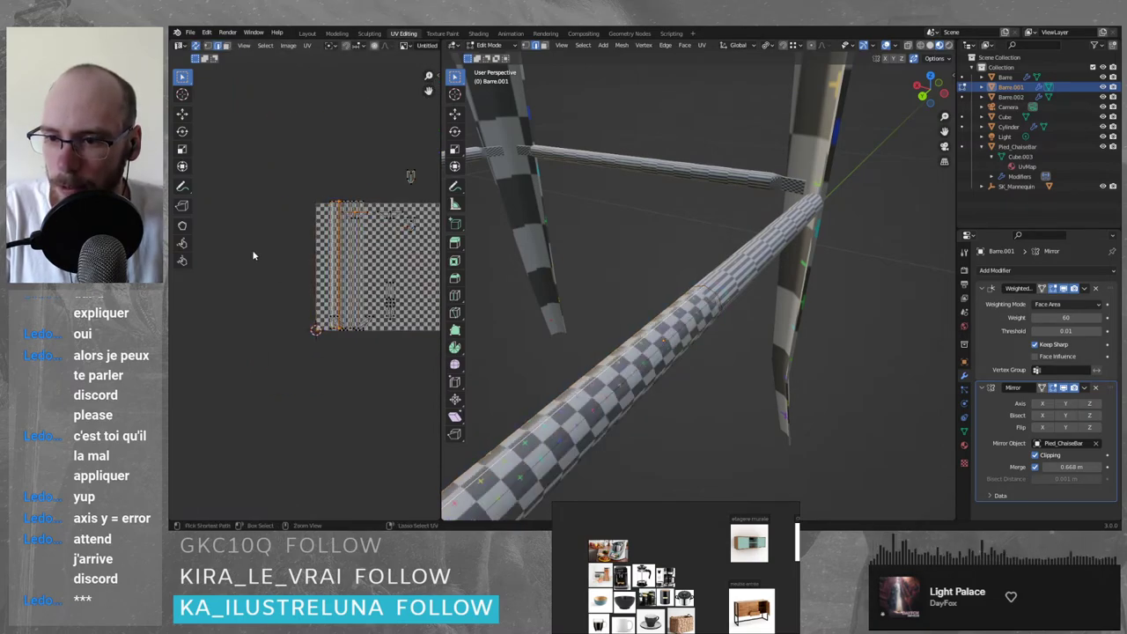
click(286, 258)
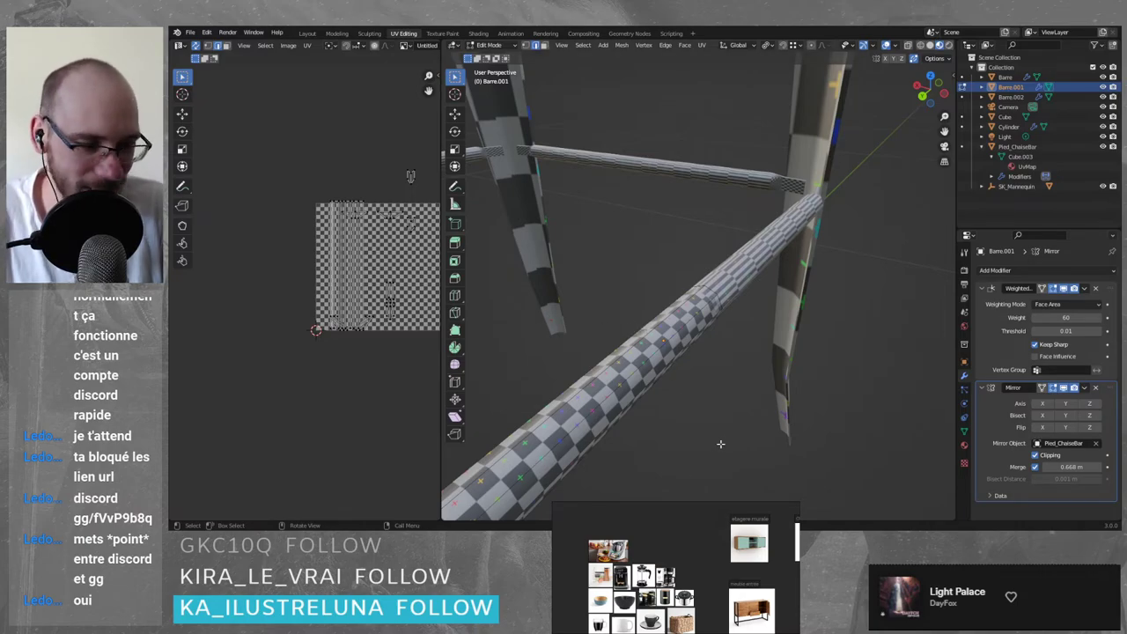
- Examine the front crossbar's checker on both sides of its middle seam
scroll(616, 376, down, 2)
middle_drag(615, 376, 495, 341)
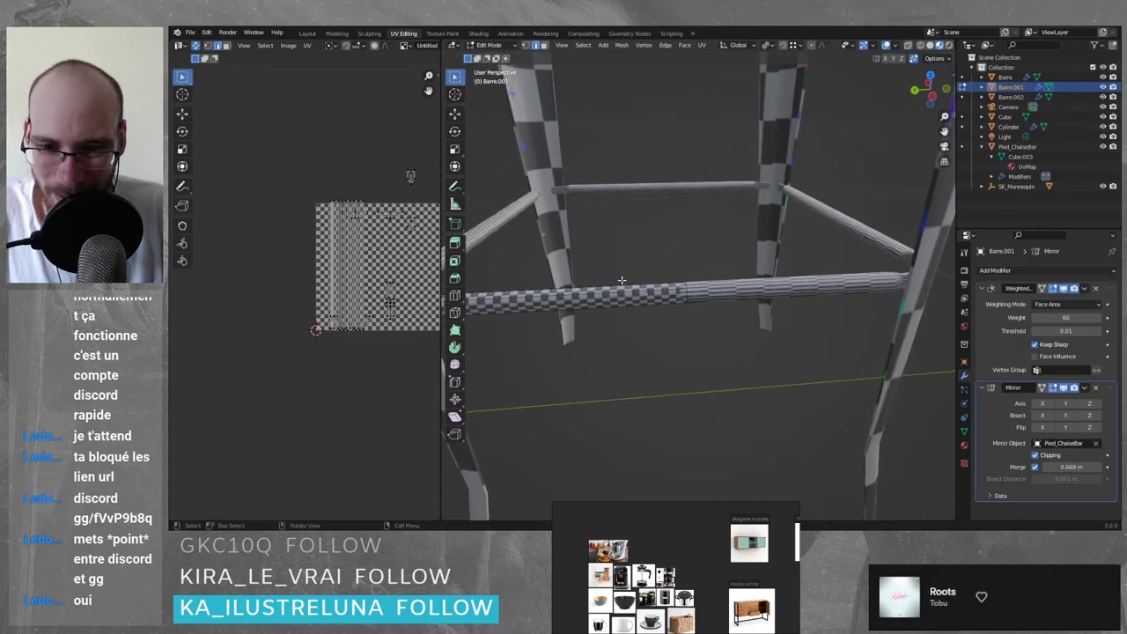
middle_drag(622, 282, 588, 277)
shift+middle_drag(588, 277, 661, 297)
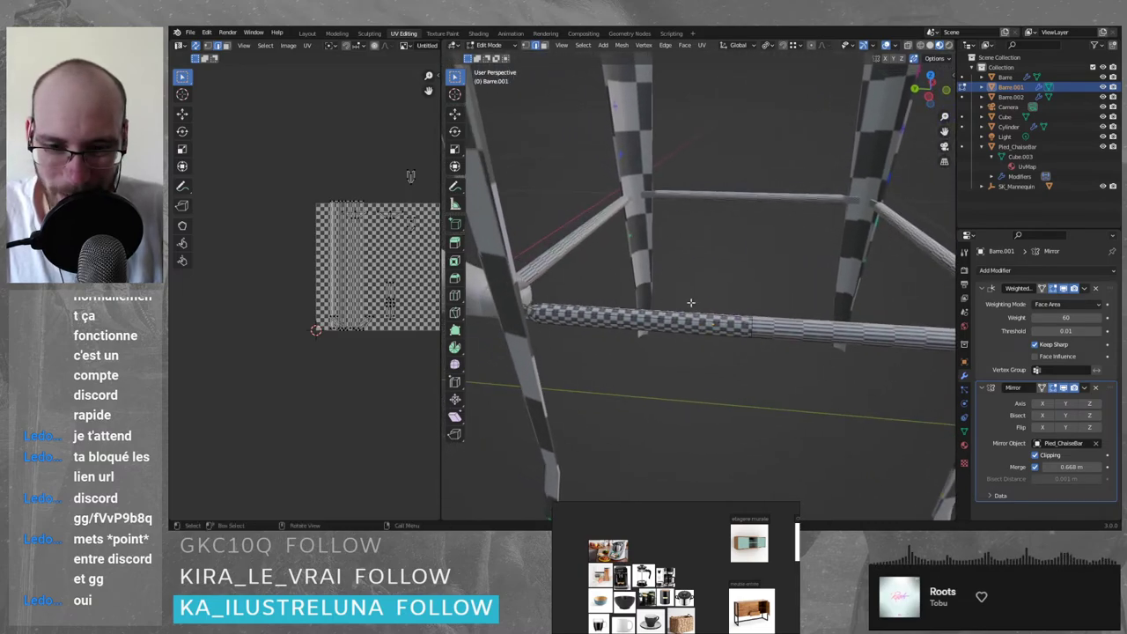
scroll(723, 377, up, 1)
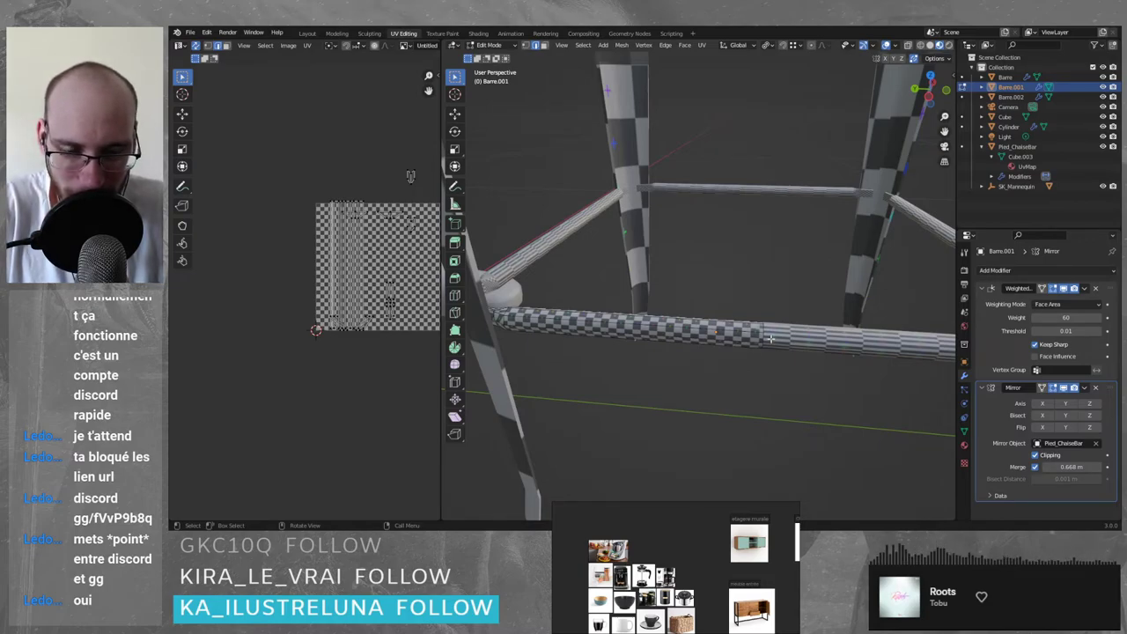
scroll(767, 334, up, 1)
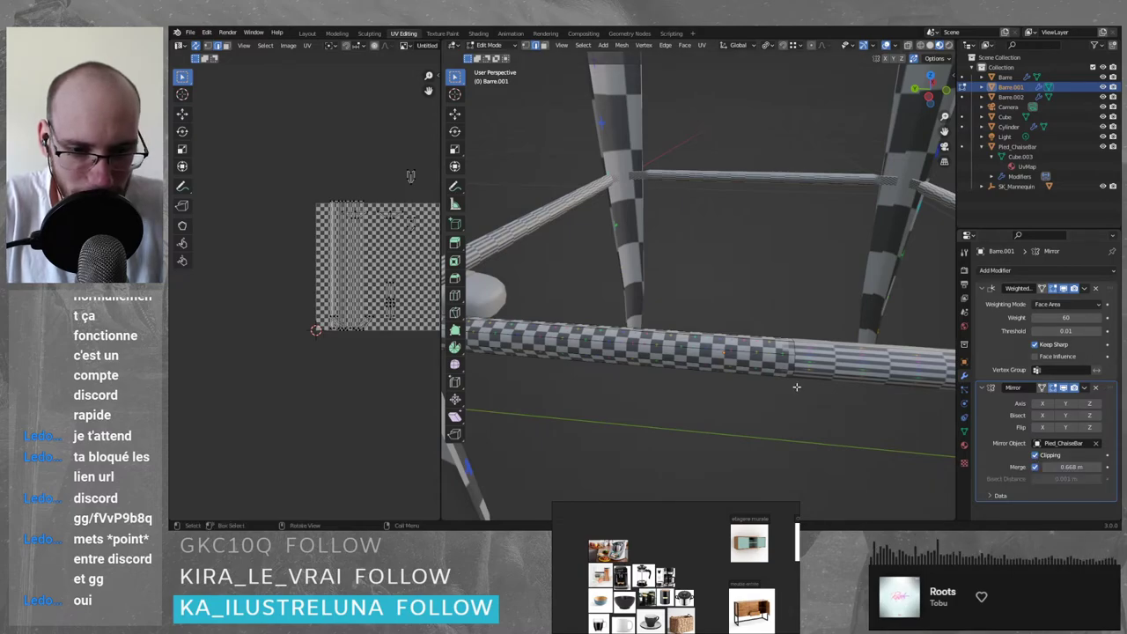
middle_drag(678, 356, 706, 361)
- Return to Object Mode and move Barre.001 along the global Y axis until it lies outside the stool's leg
key(Tab)
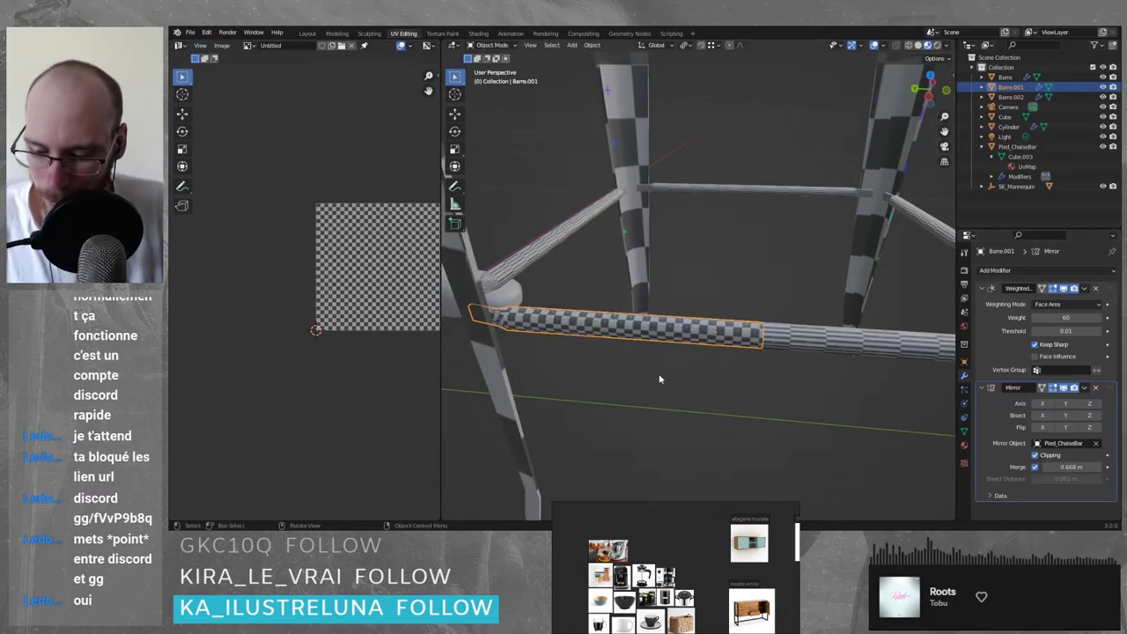
key(g)
key(x)
key(y)
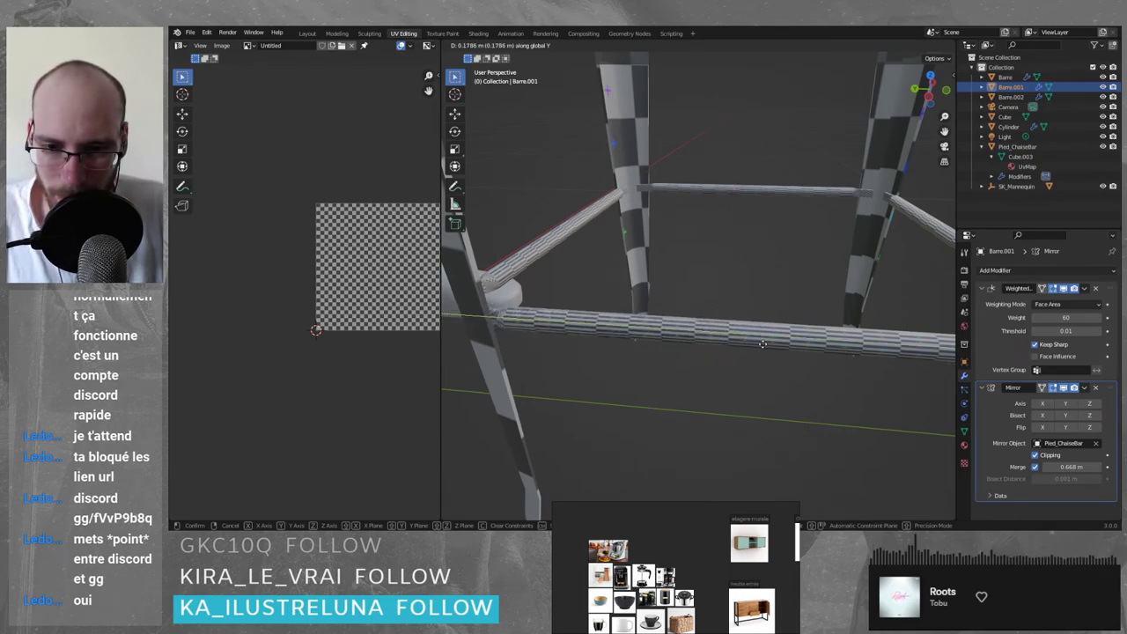
click(850, 356)
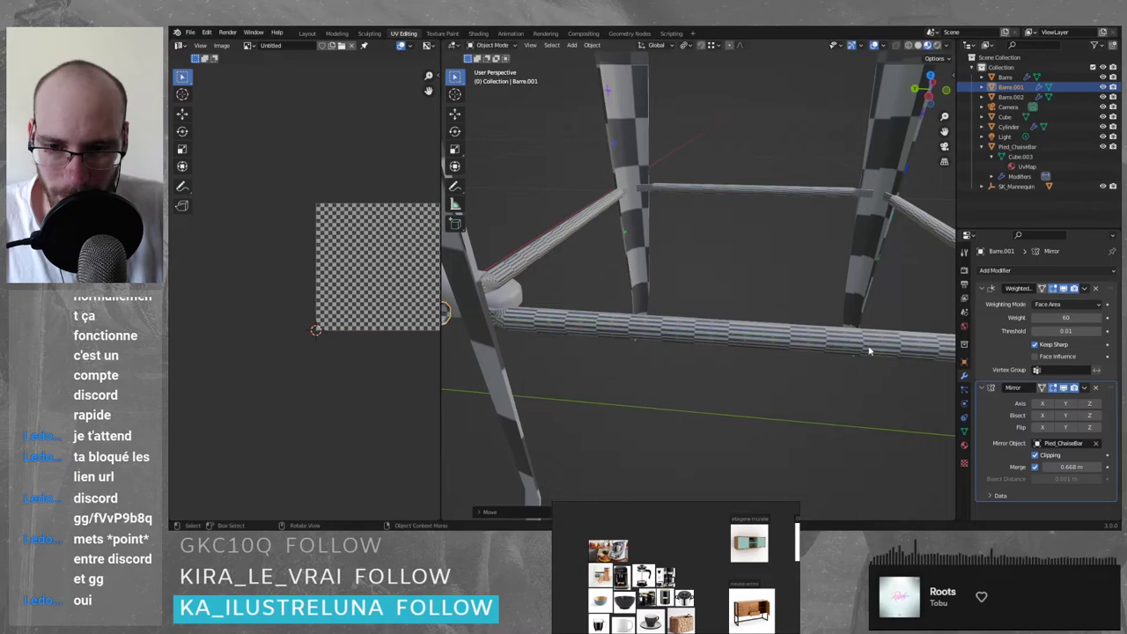
middle_drag(852, 361, 704, 380)
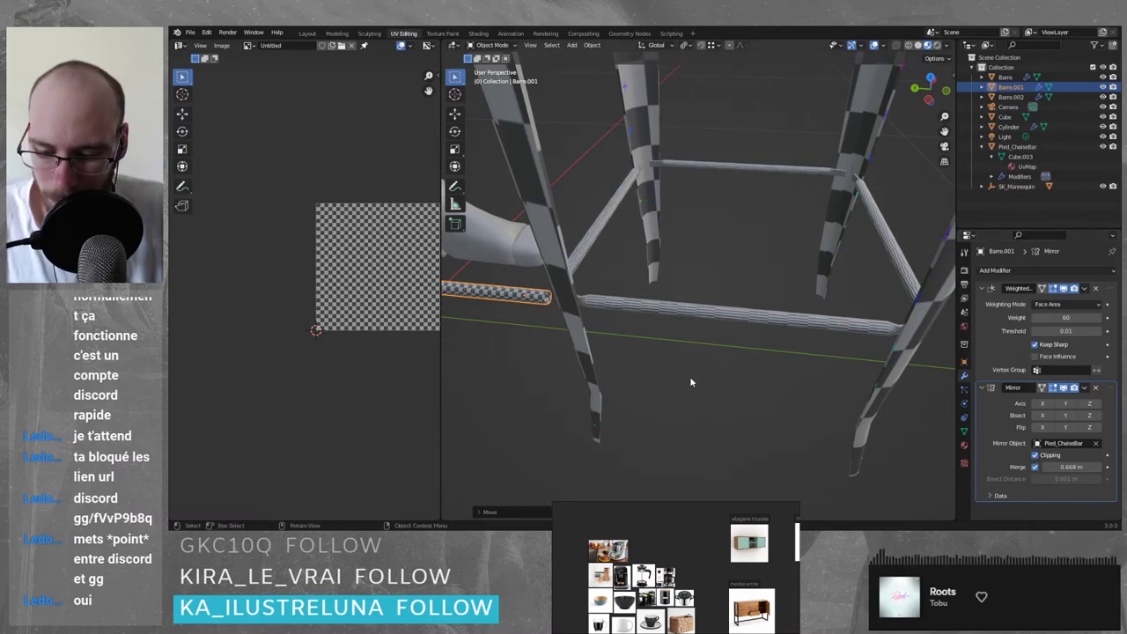
- Move Barre.001 along the global Y axis back toward the stool's leg
key(g)
key(y)
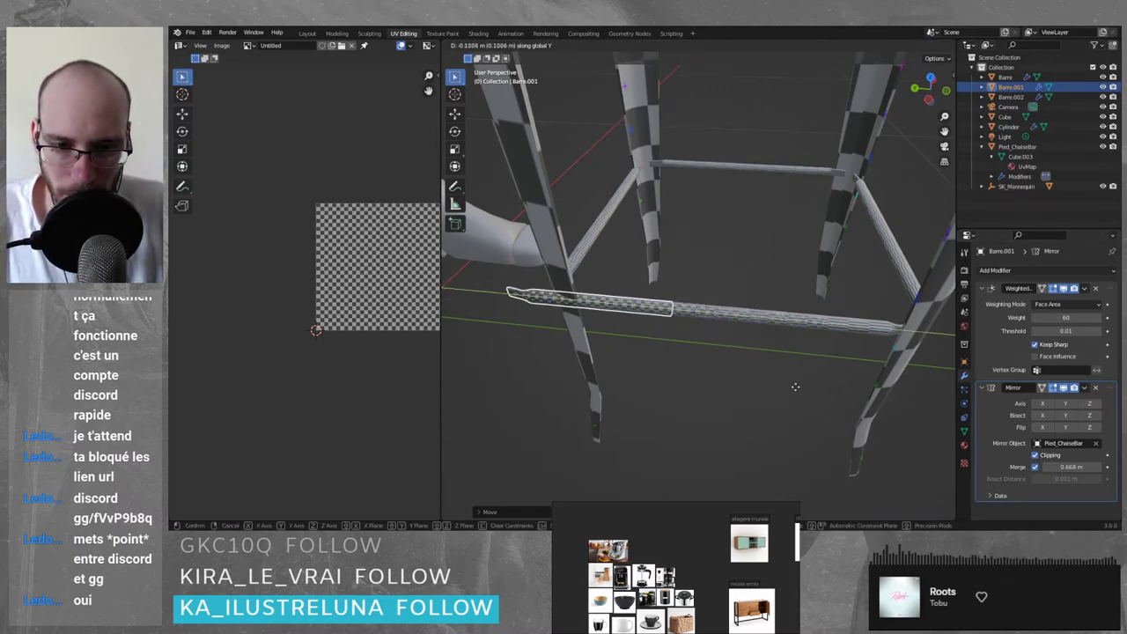
click(712, 391)
- Select Barre and move it along the global Y axis to open a gap between its mirrored halves
click(674, 304)
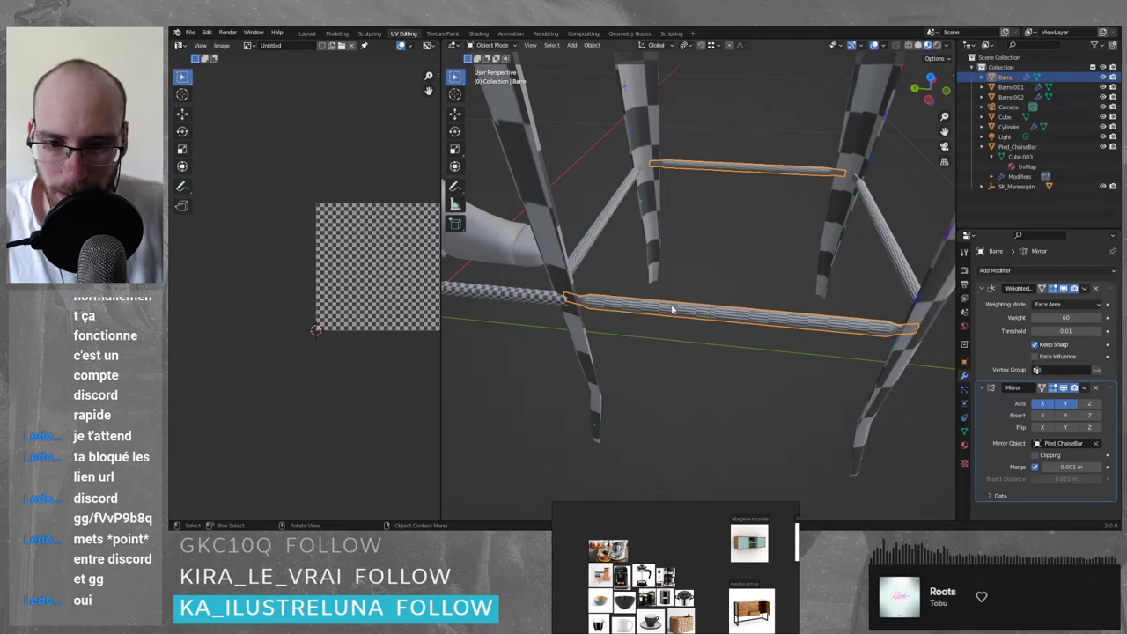
key(g)
key(y)
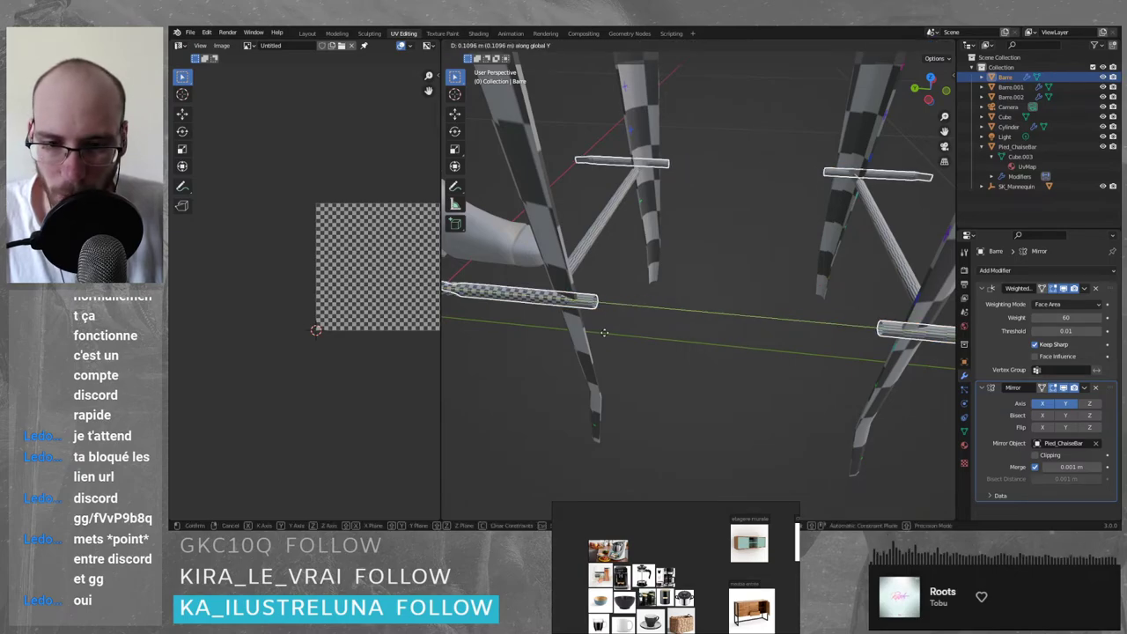
click(731, 352)
- Select Barre.001 and move it farther outside the stool's leg
click(522, 300)
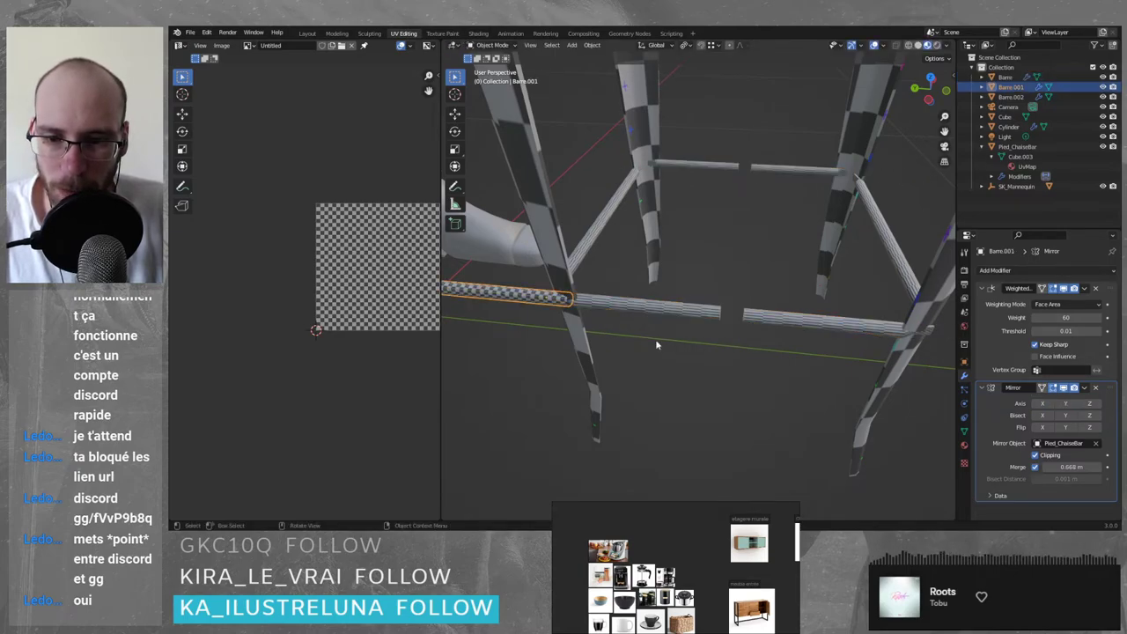
key(g)
click(576, 329)
- Select Barre and move it along the global Y axis until its mirrored halves meet in the middle
click(727, 348)
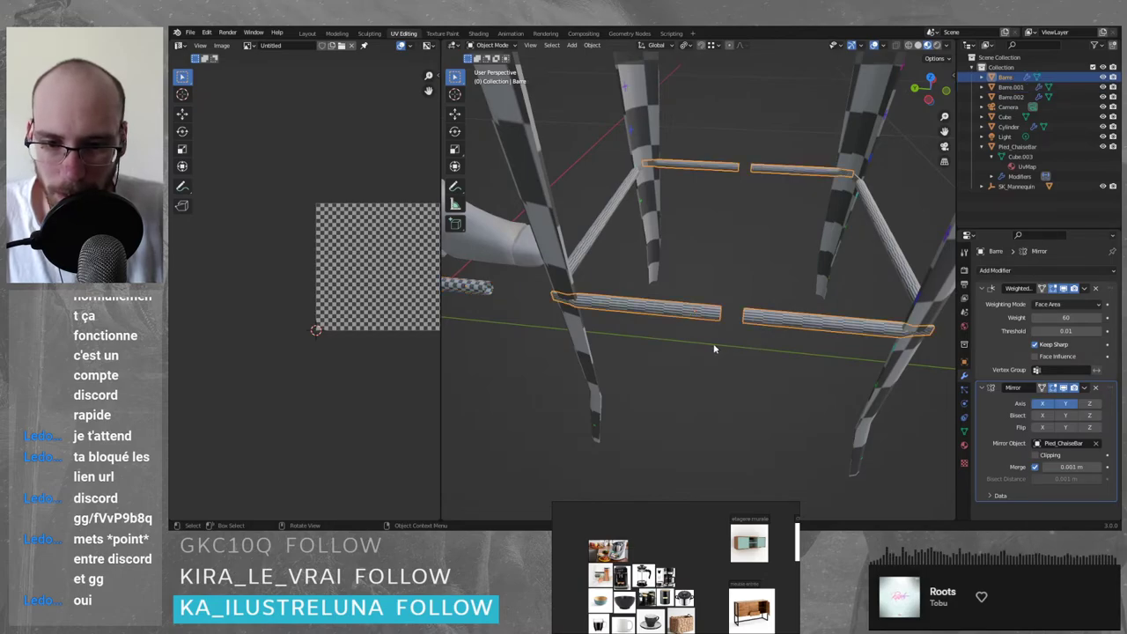
key(g)
key(y)
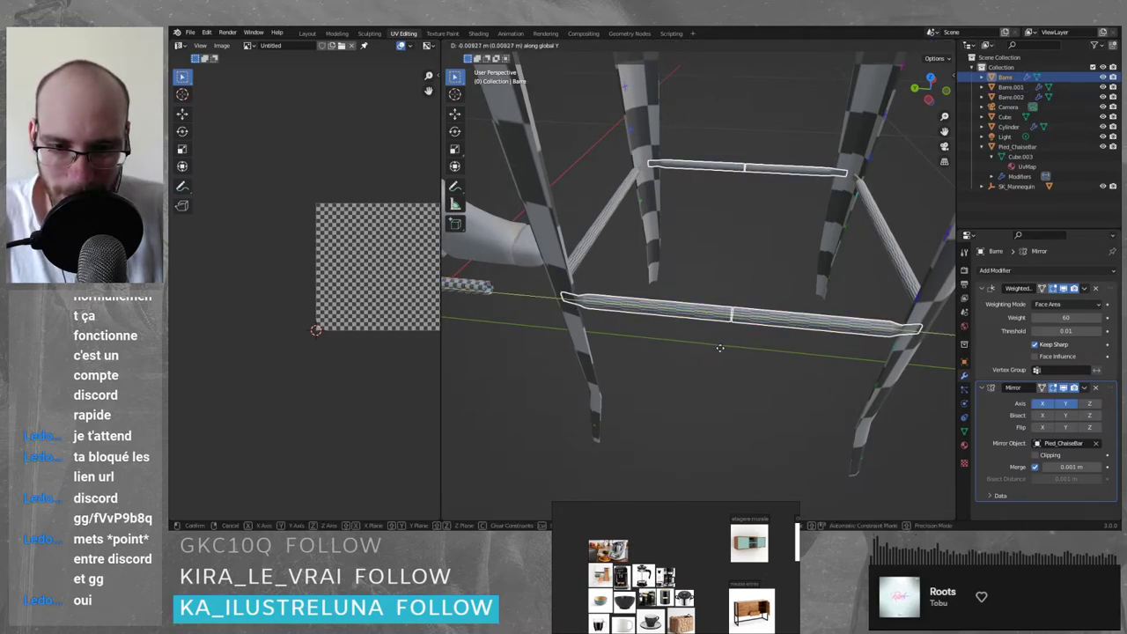
click(722, 348)
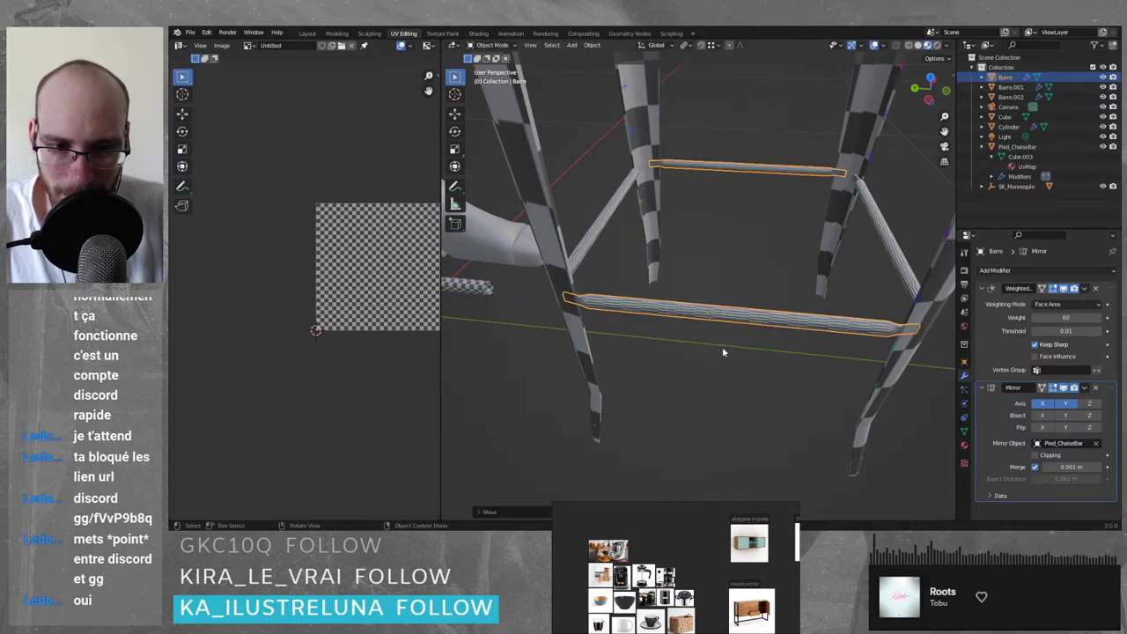
- Select the loose Barre.001 bar outside the stool and delete it
click(471, 301)
click(475, 288)
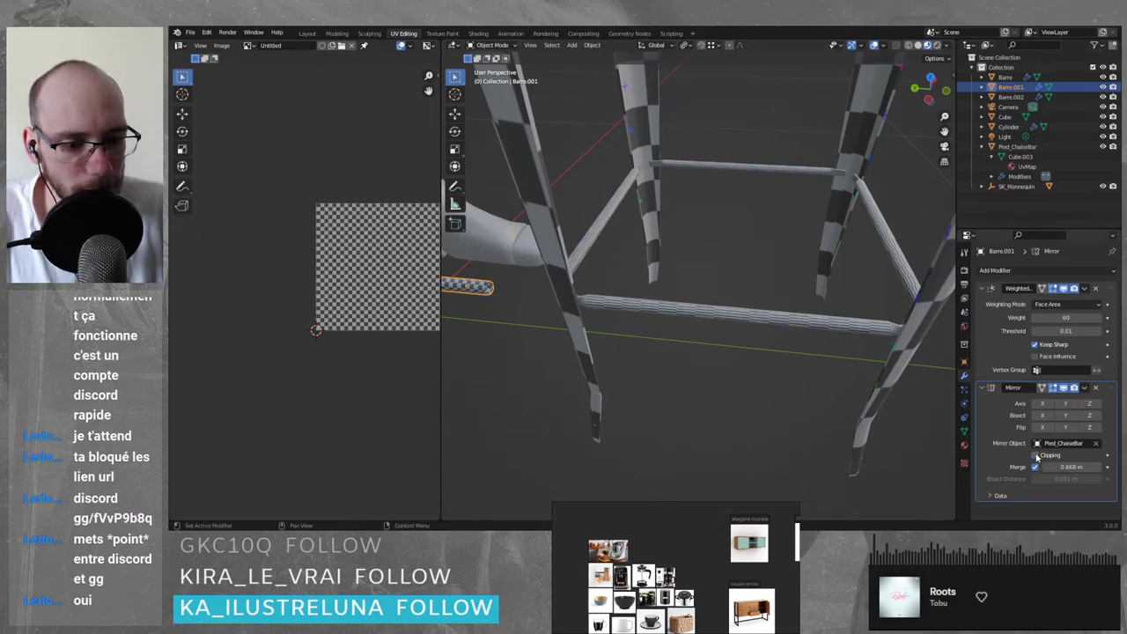
click(812, 407)
scroll(460, 293, down, 2)
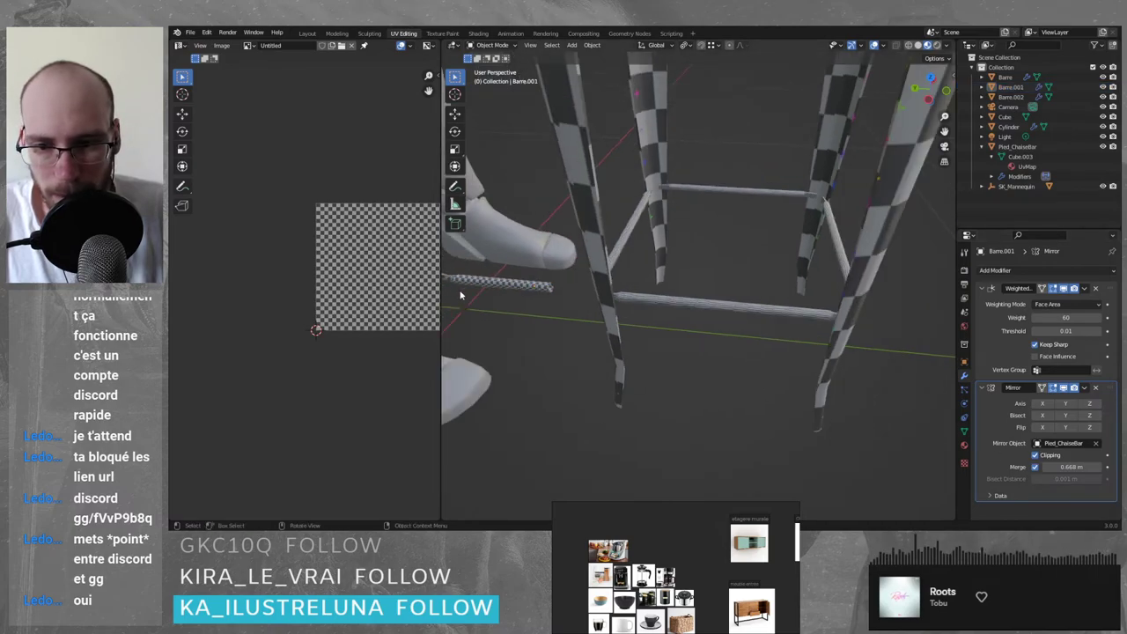
click(520, 285)
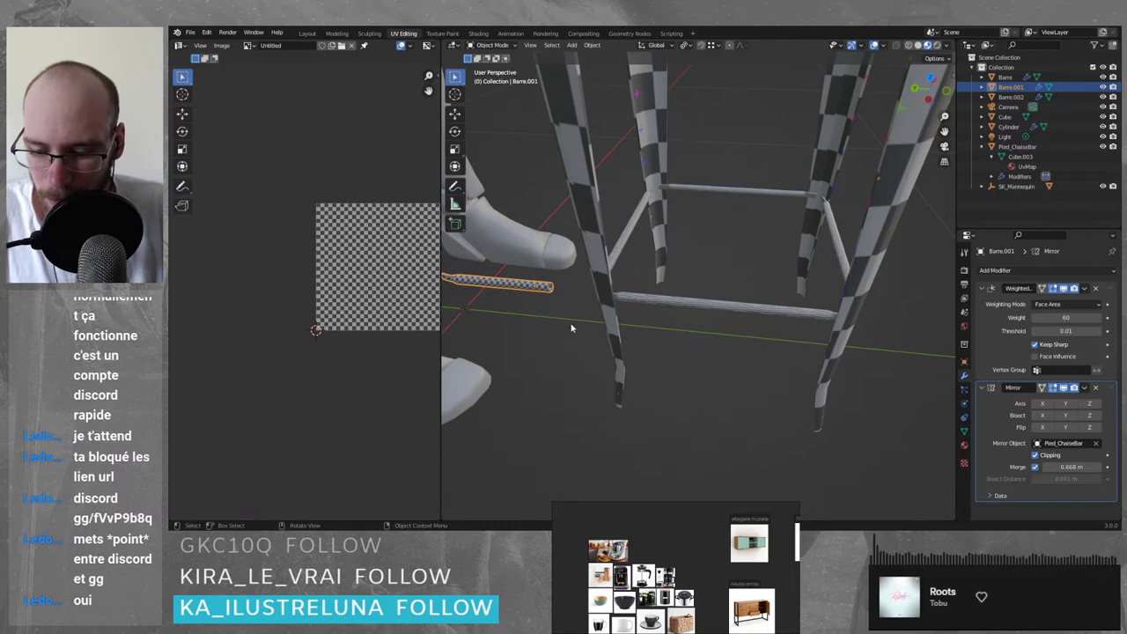
key(x)
click(544, 326)
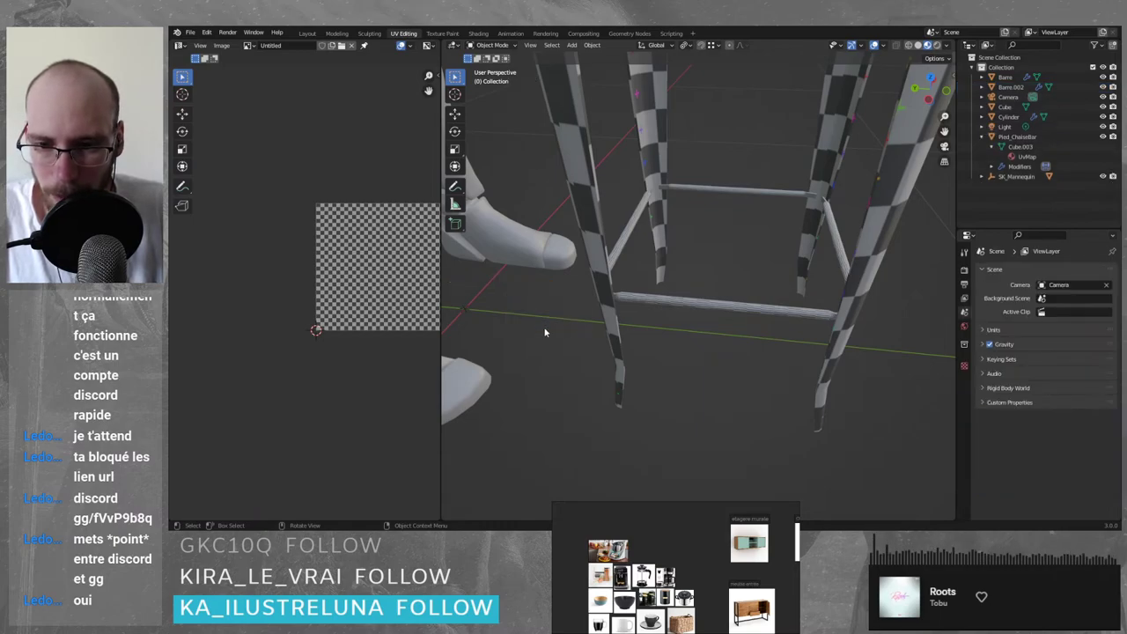
- Select Barre and try a small move along the global Y axis at its middle seam
click(651, 302)
middle_drag(720, 298, 711, 302)
scroll(712, 302, up, 3)
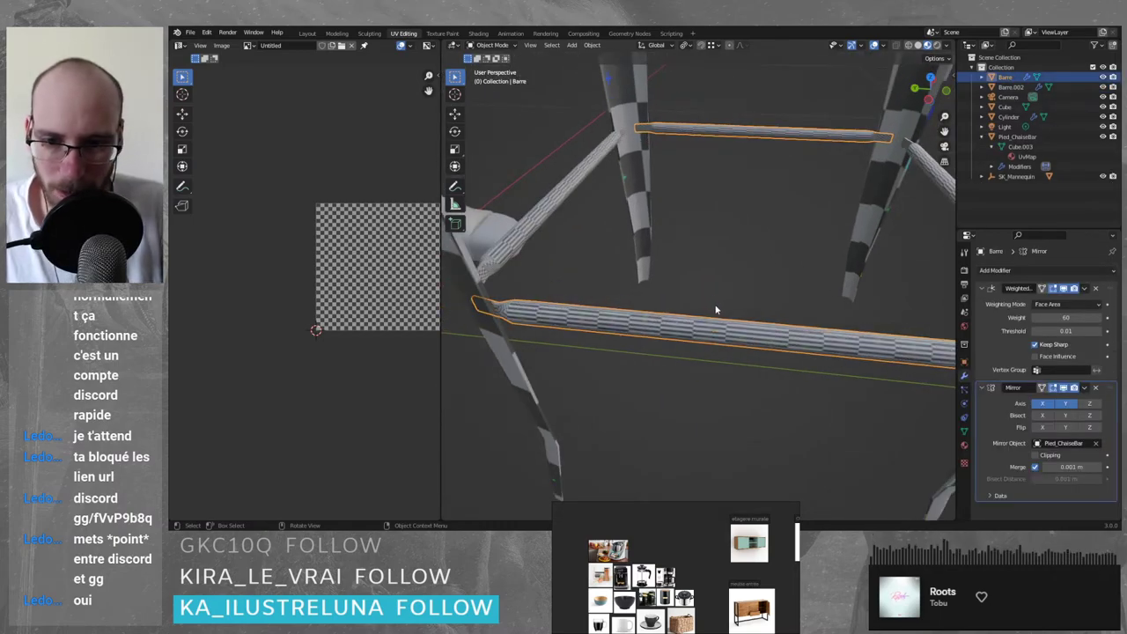
key(g)
key(y)
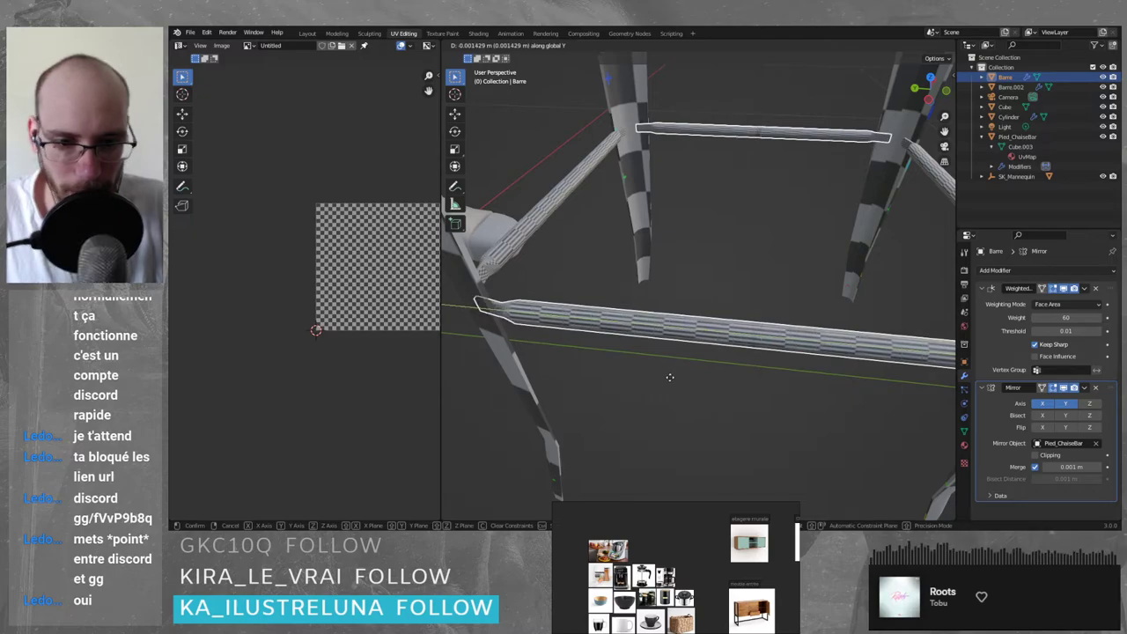
click(701, 383)
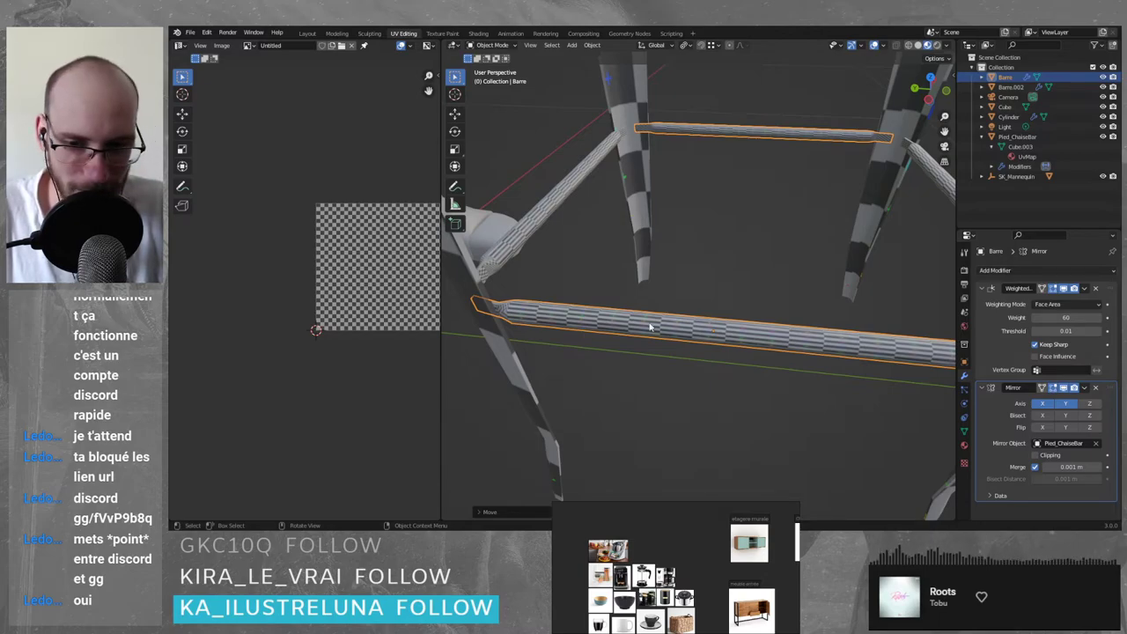
- Enable Clipping in Barre's Mirror modifier and test it by moving the bar apart and back along the global Y axis
click(1035, 454)
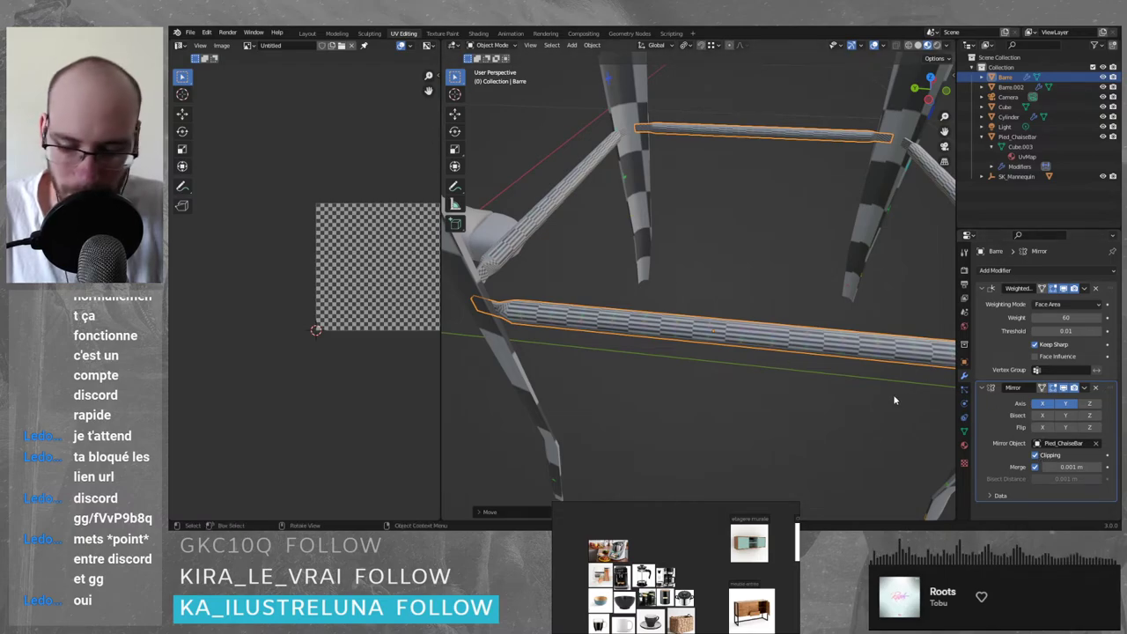
key(g)
key(y)
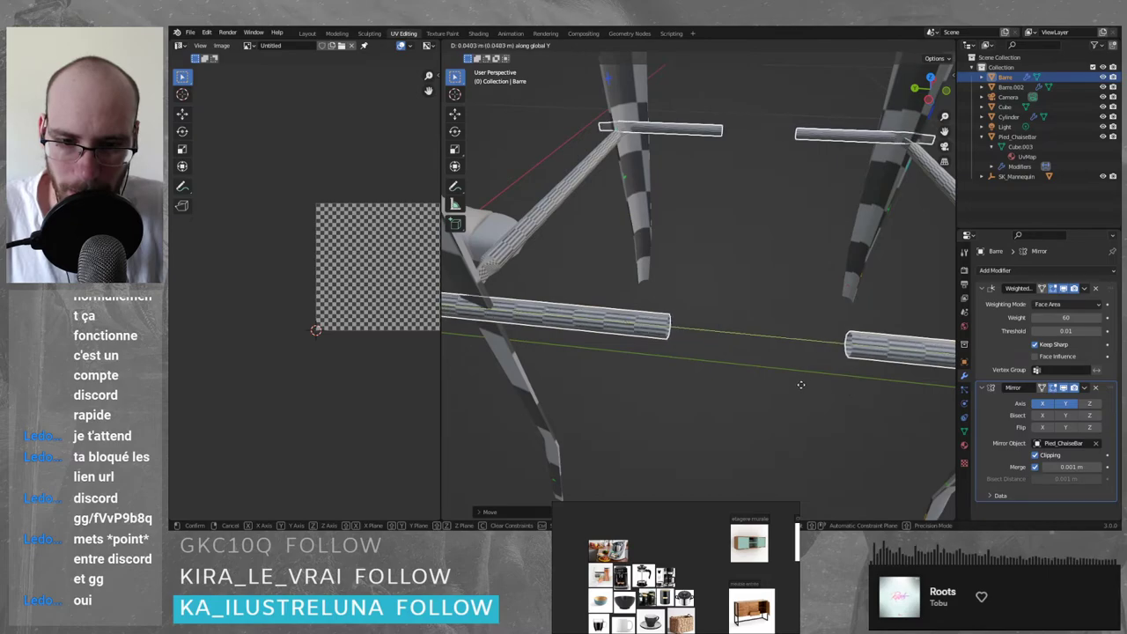
click(753, 378)
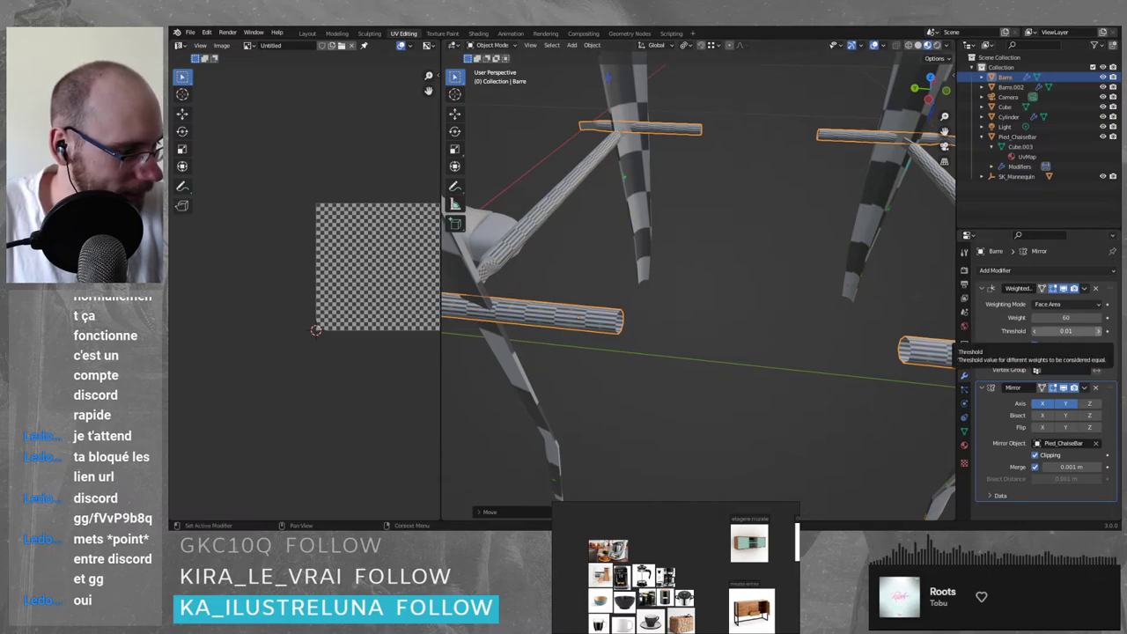
key(g)
key(y)
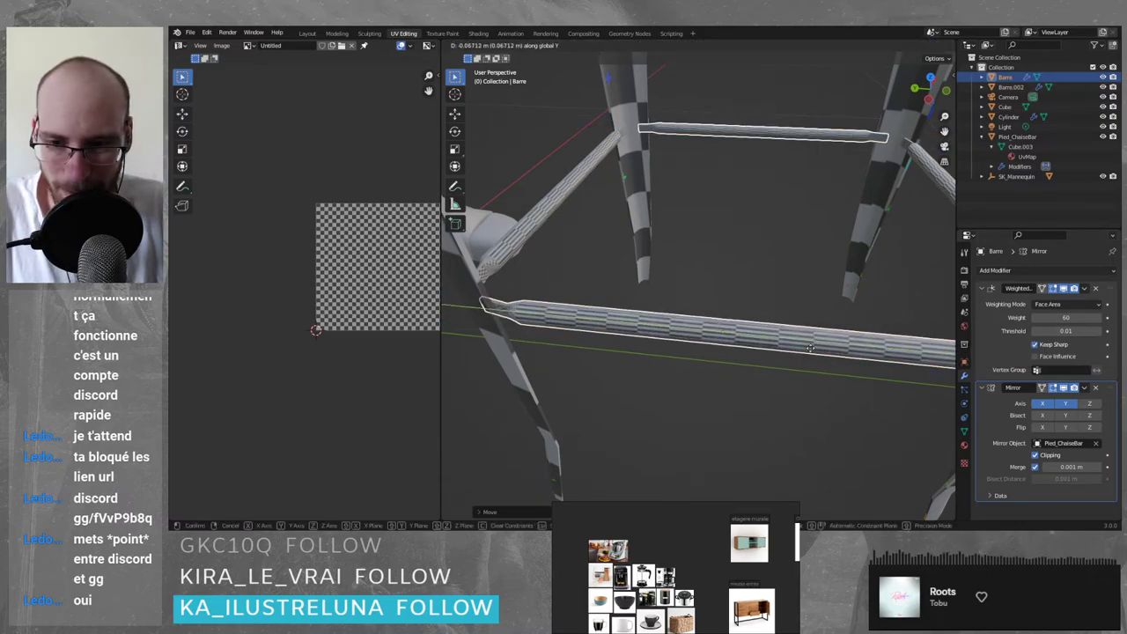
click(599, 323)
- Open Barre in Edit Mode and select its entire mesh
key(Tab)
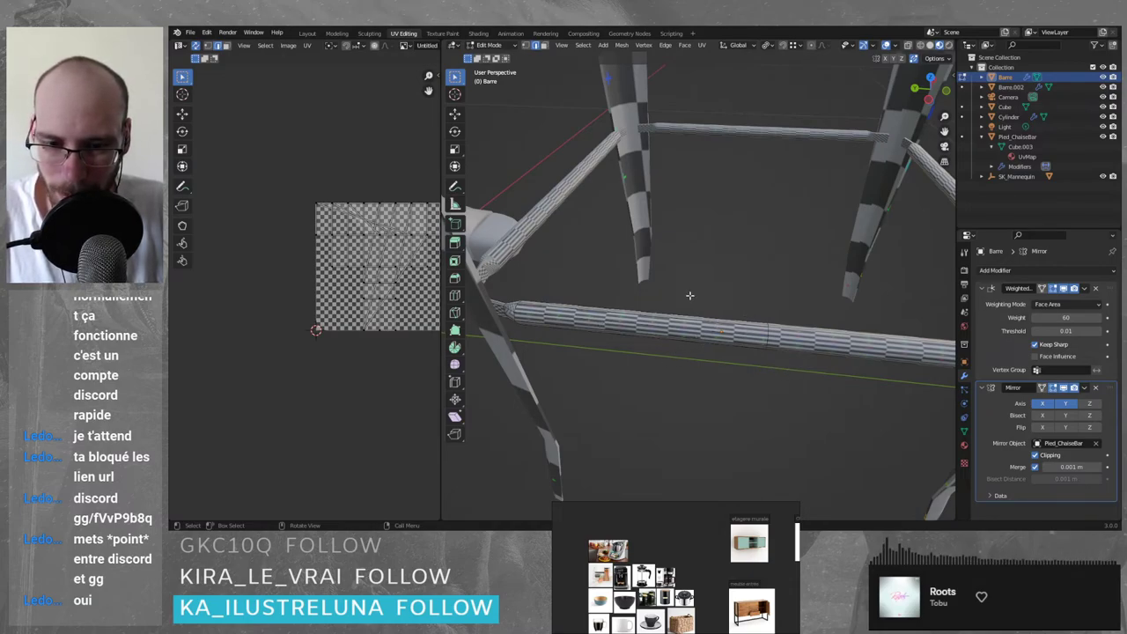
key(a)
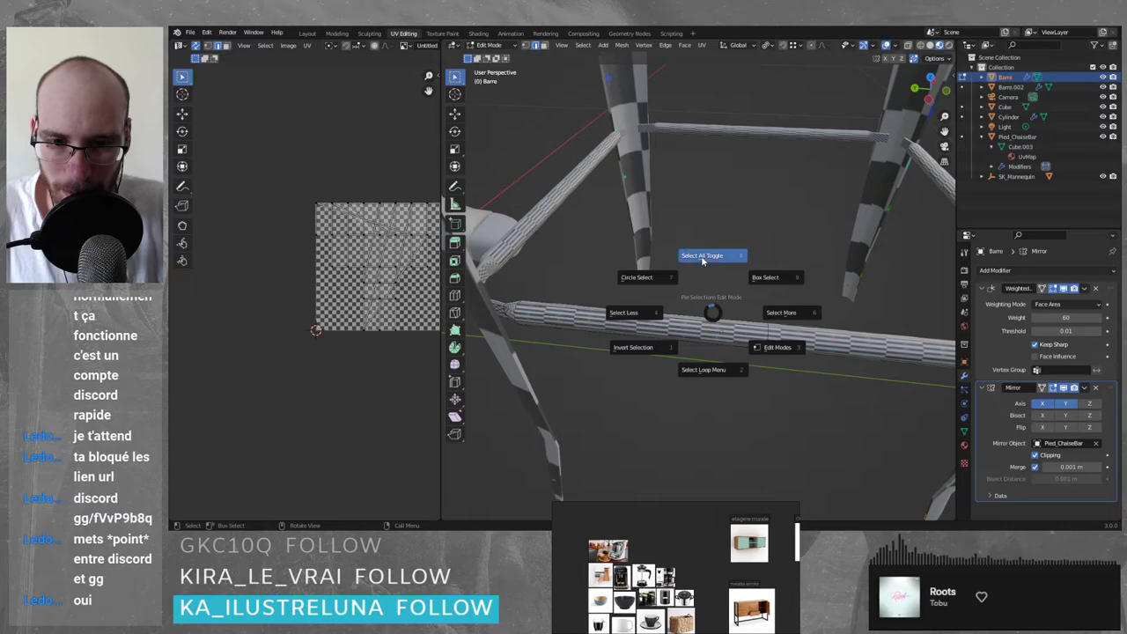
click(704, 261)
- Try to move Barre's whole mesh along the global Y axis with Clipping enabled
key(g)
key(y)
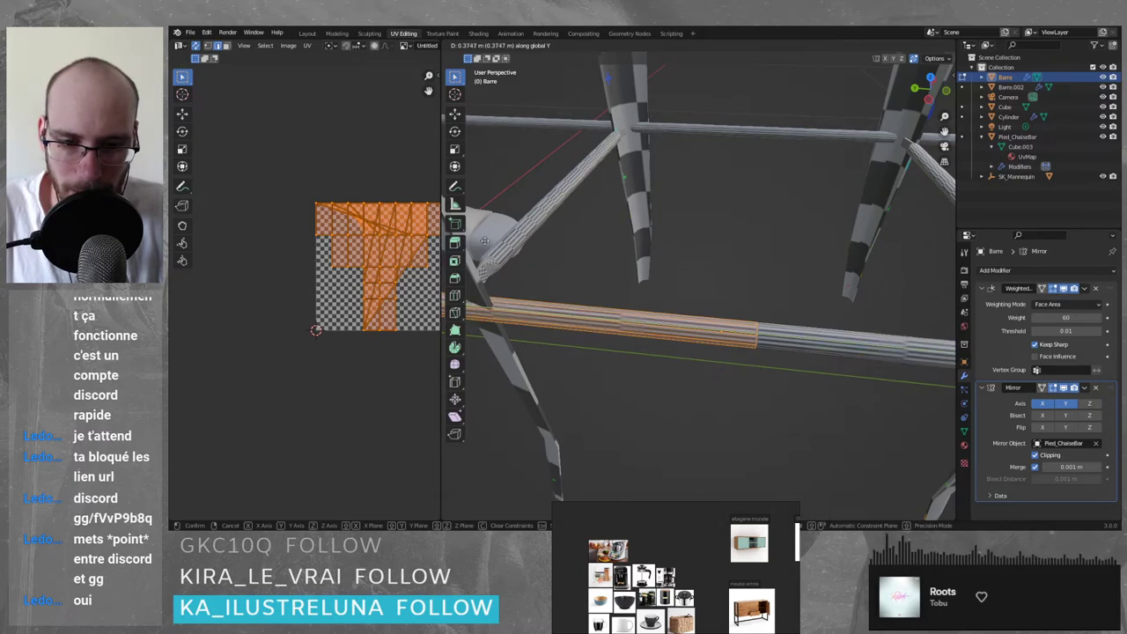
click(820, 234)
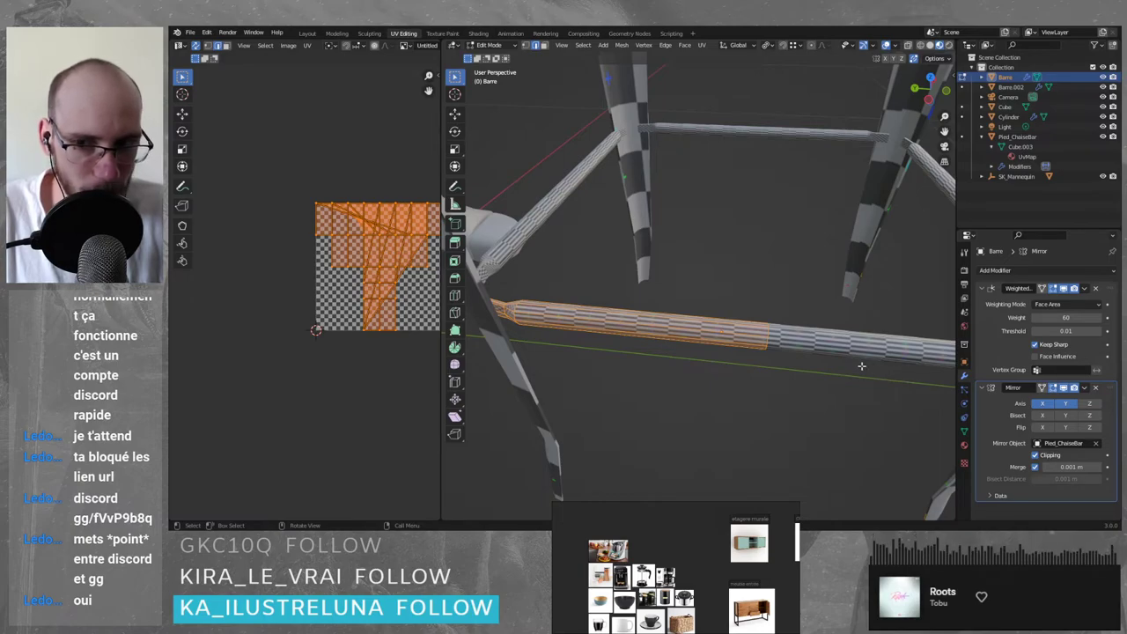
- Unwrap Barre's selected mesh with Smart UV Project using the default settings
click(307, 45)
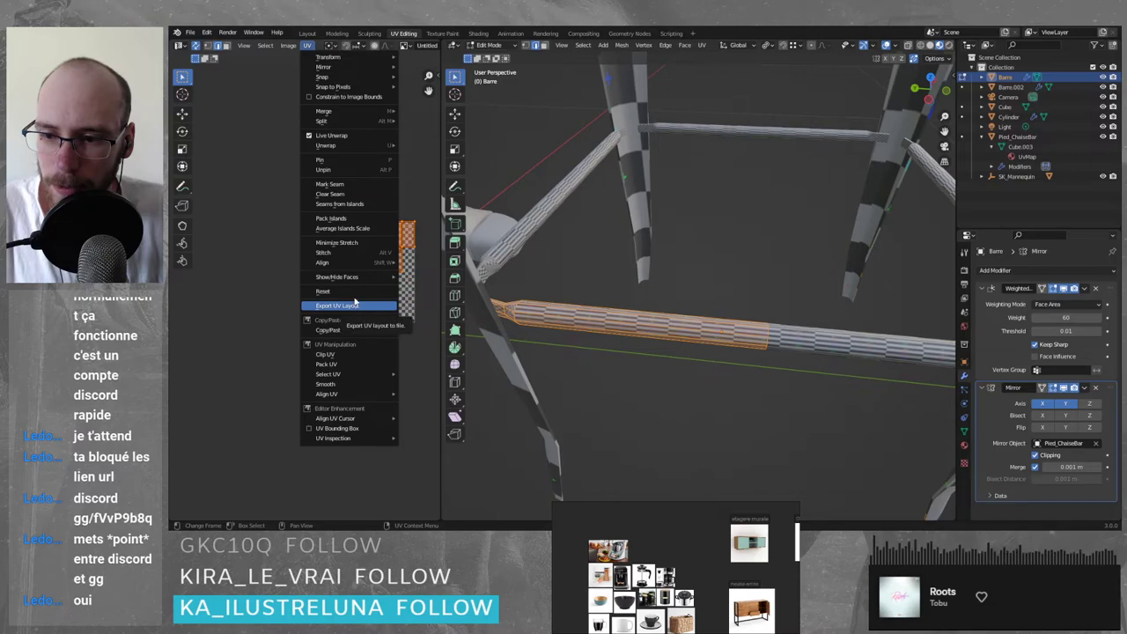
mouse_move(349, 145)
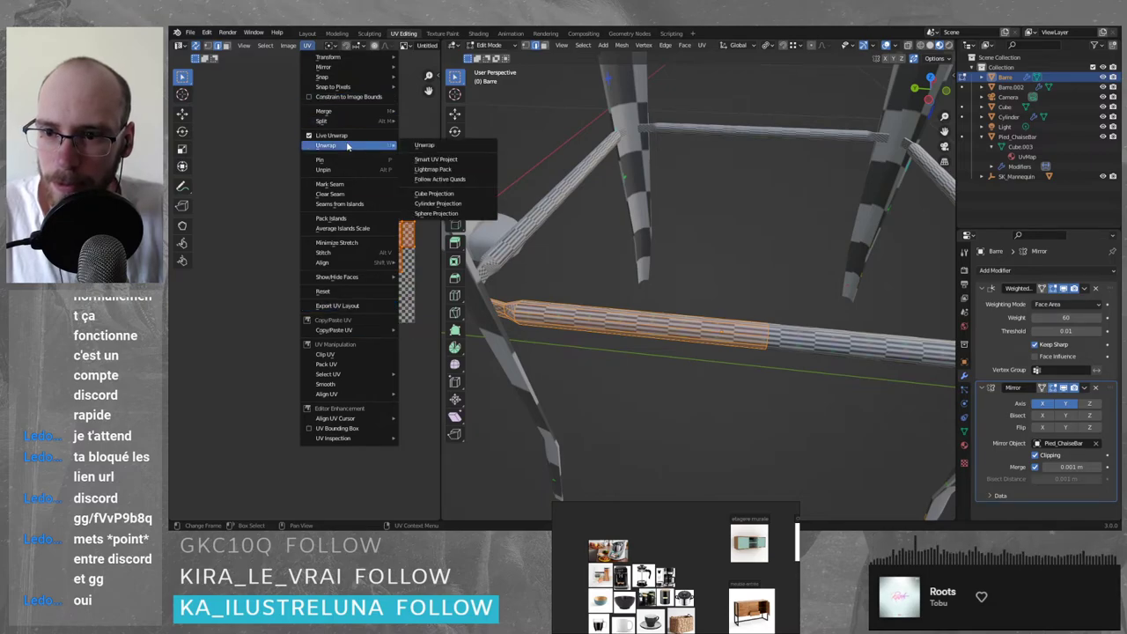
click(451, 159)
click(455, 239)
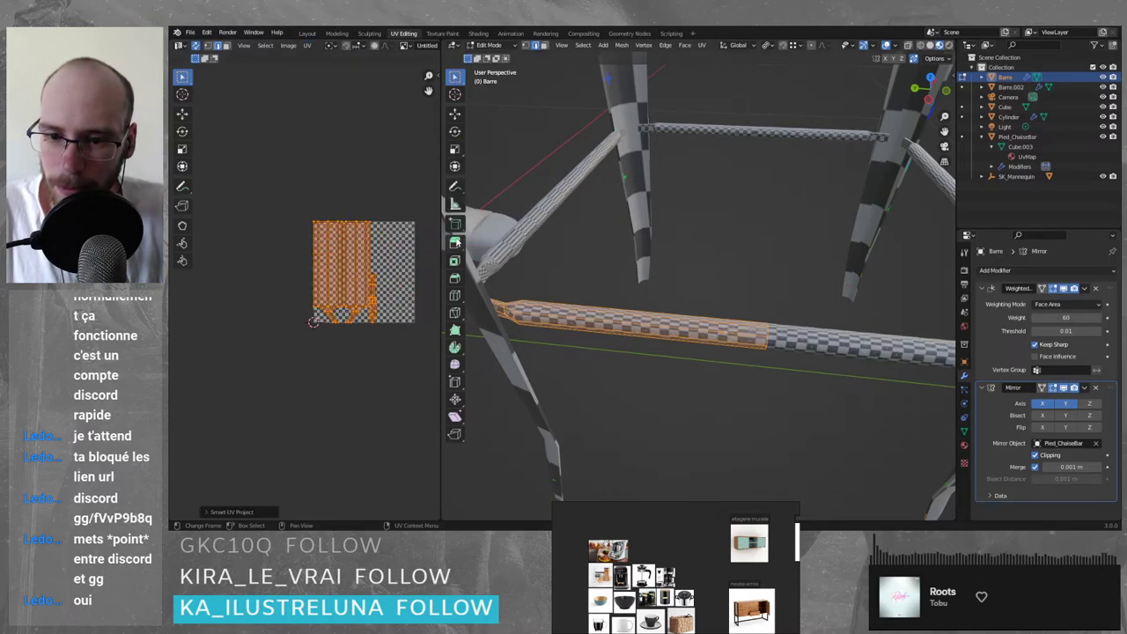
scroll(385, 295, up, 4)
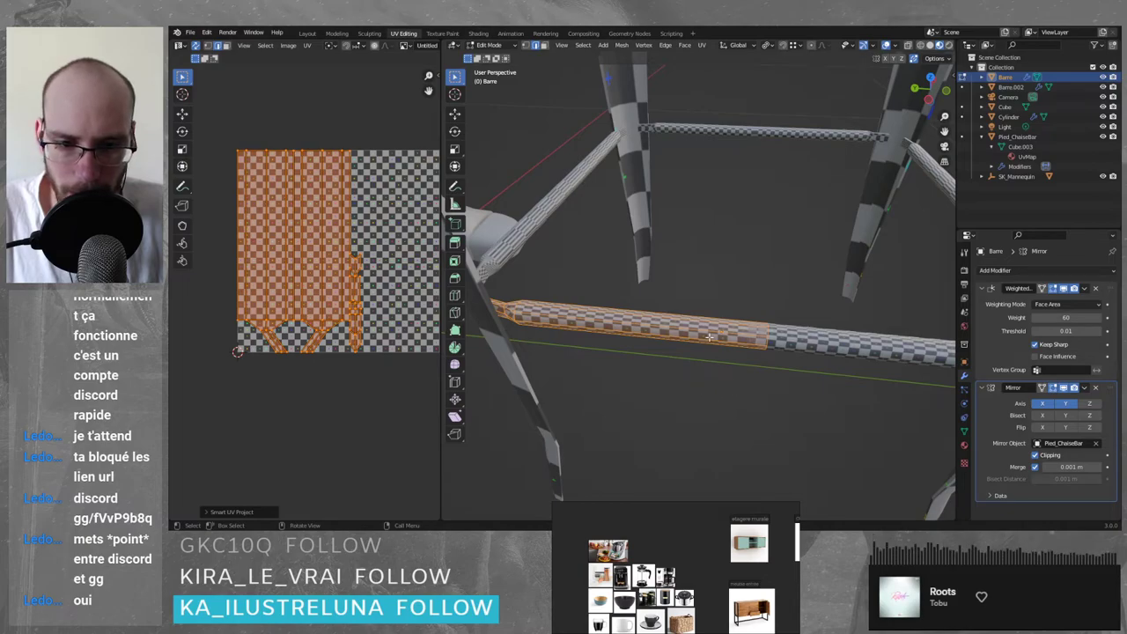
- Clear the UV selection and examine the checker across the front crossbar's middle seam up close
click(381, 393)
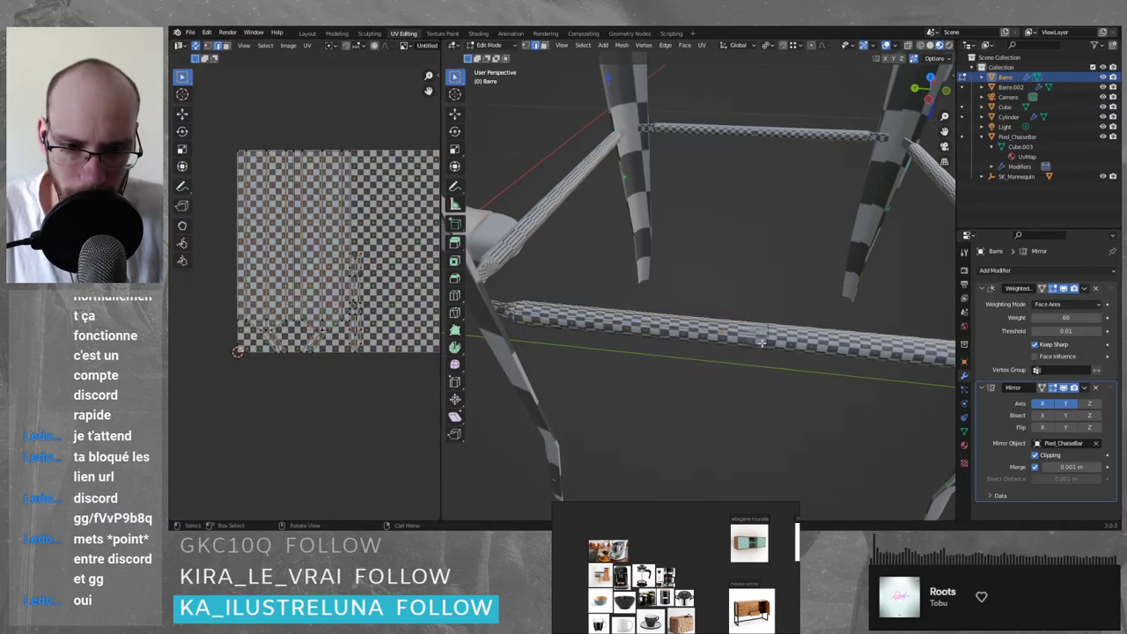
scroll(763, 343, up, 2)
scroll(749, 312, up, 2)
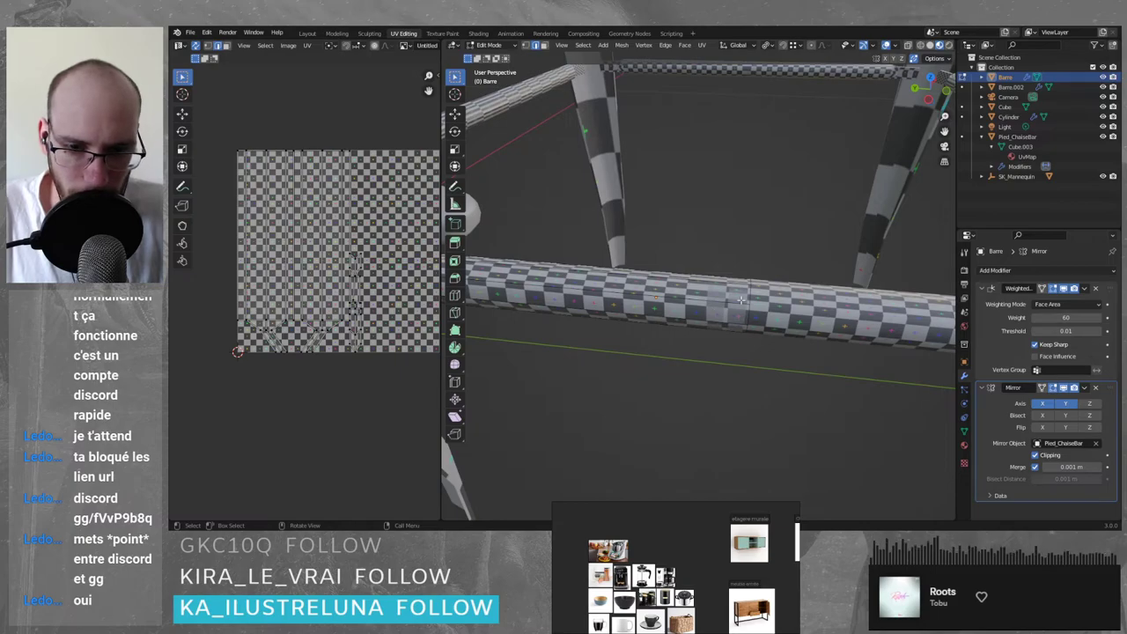
scroll(755, 320, up, 5)
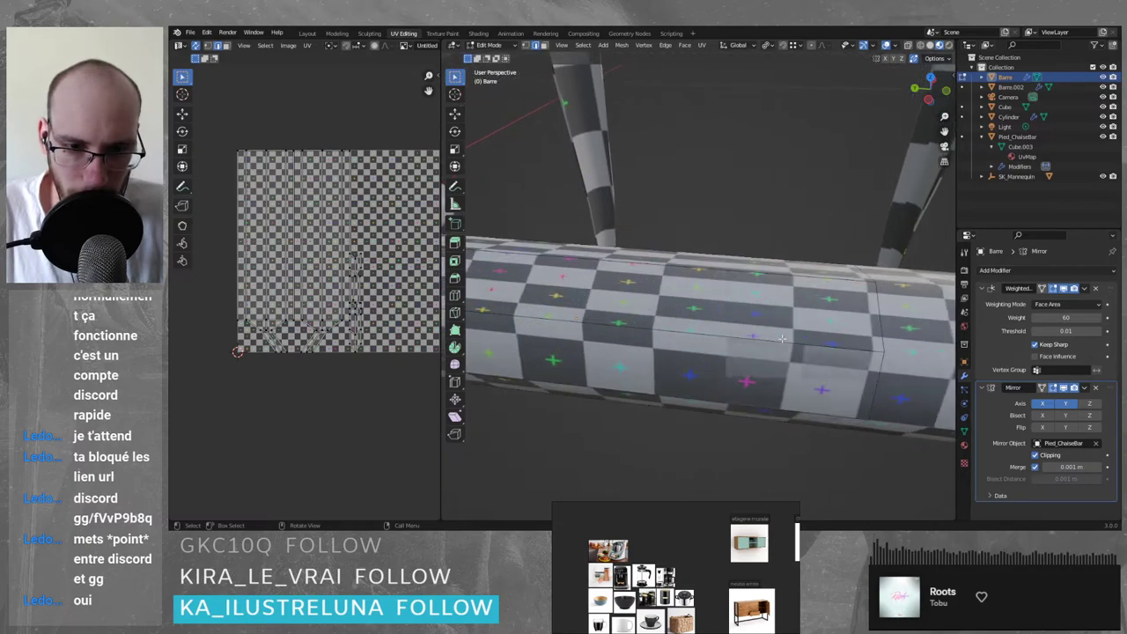
middle_drag(837, 364, 760, 328)
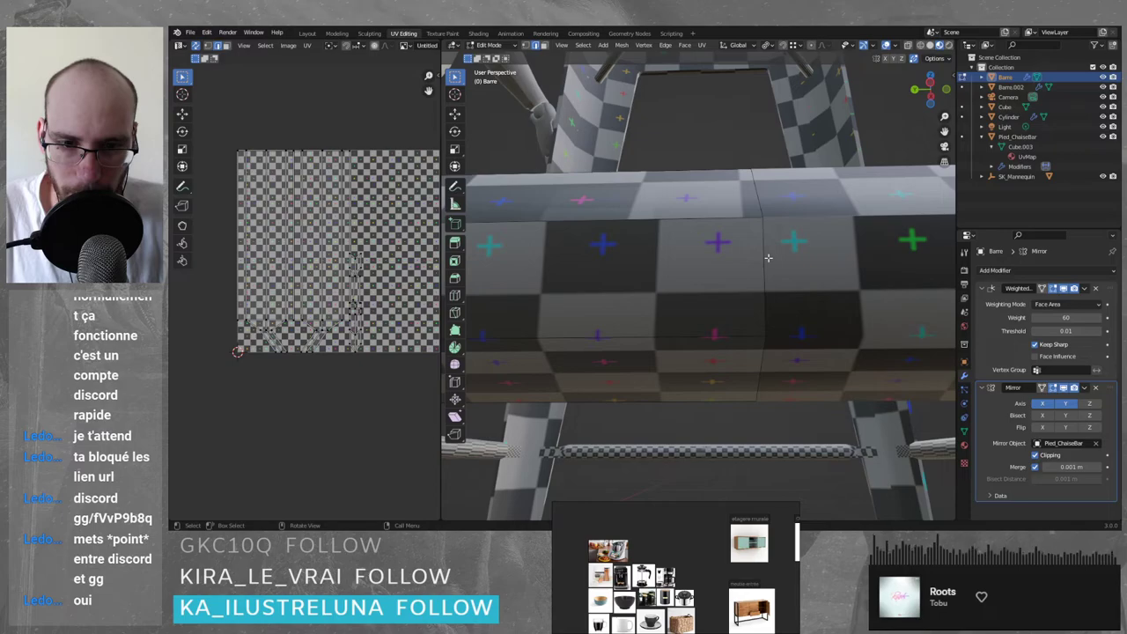
scroll(768, 258, down, 6)
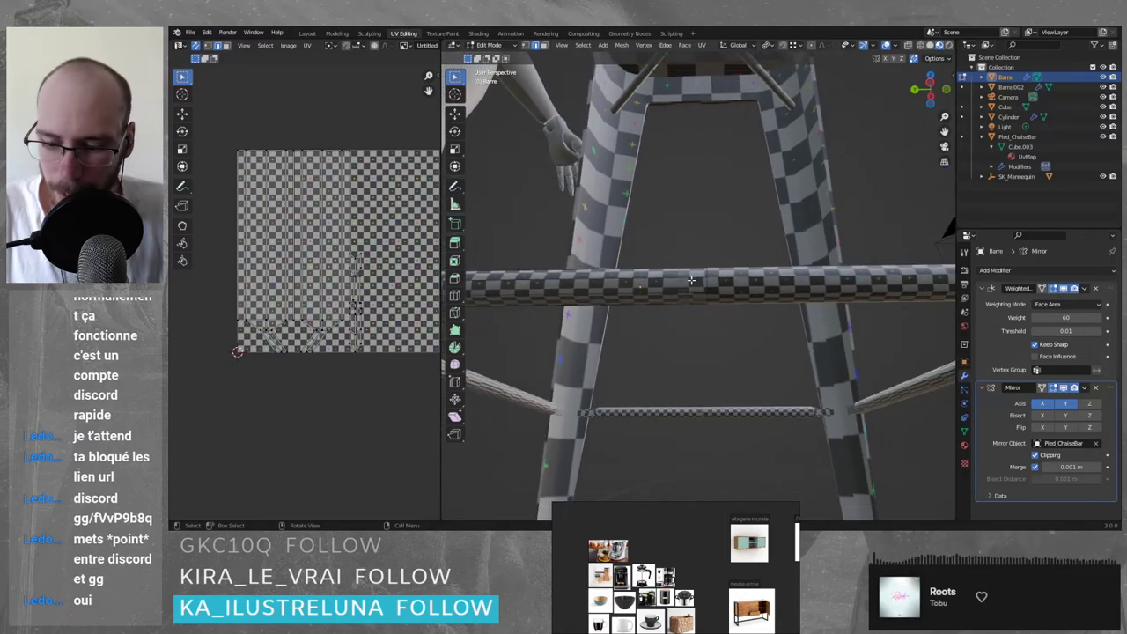
- In wireframe vertex selection, select the vertices at Barre's middle seam and move them along the global Y axis
key(1)
key(shift+z)
drag(676, 229, 749, 341)
key(g)
key(y)
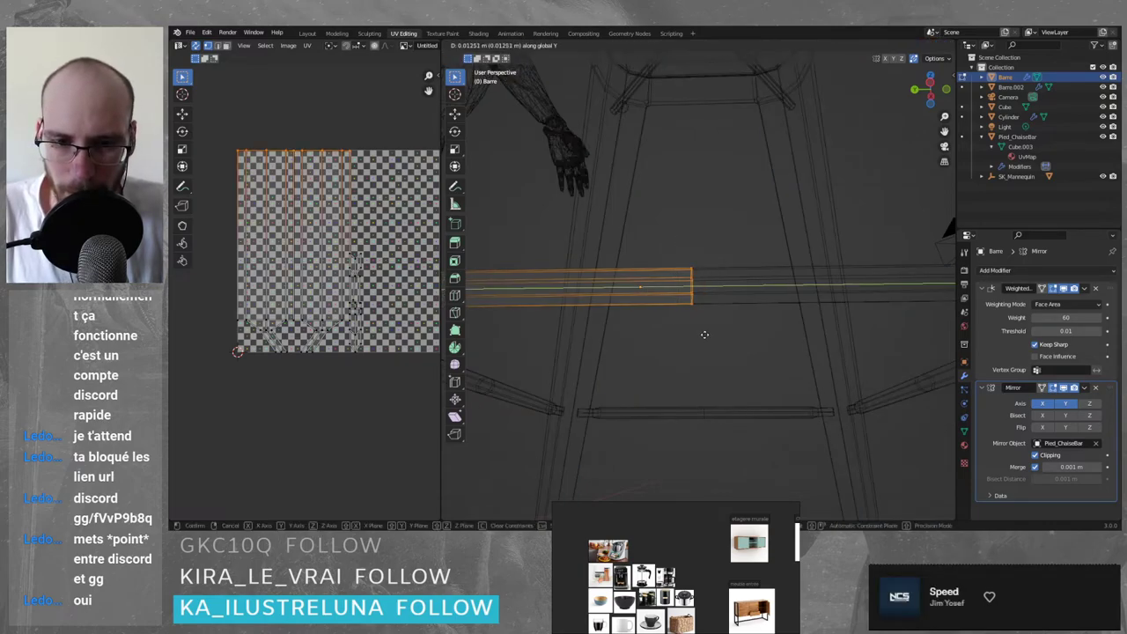
click(696, 330)
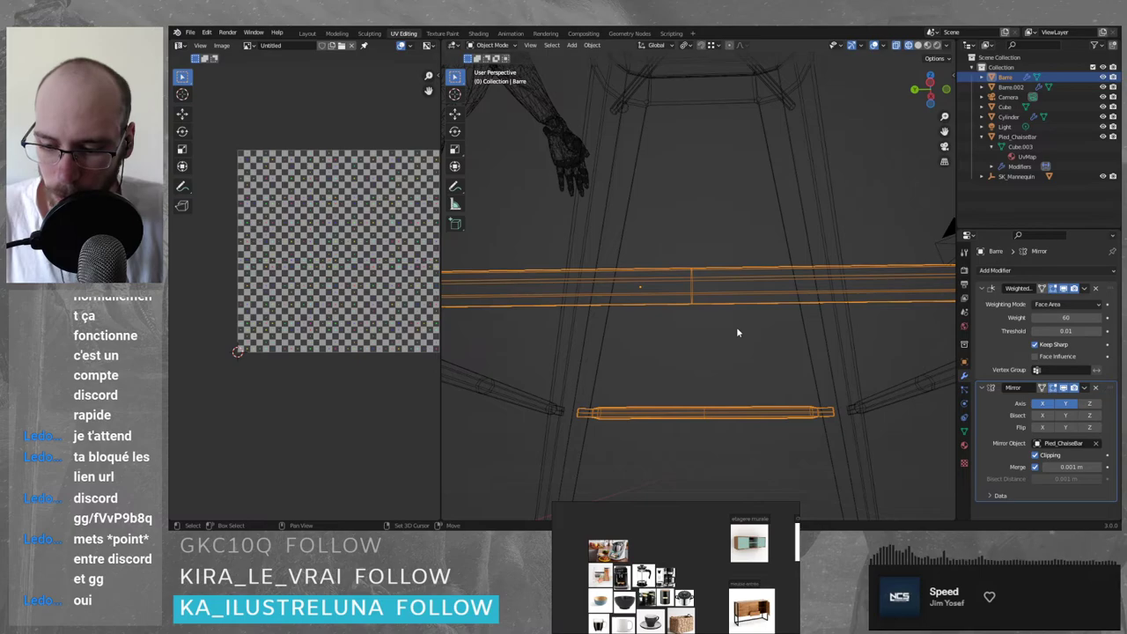
- Restore the textured display in Object Mode and inspect the front crossbar's checker around its middle seam
key(shift+z)
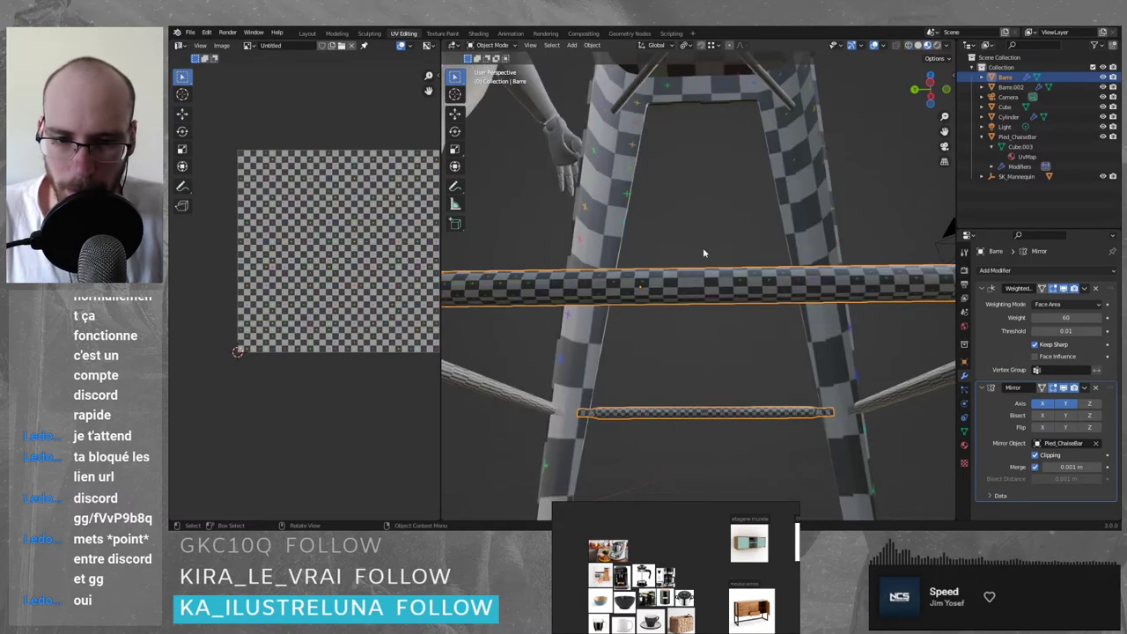
middle_drag(706, 252, 699, 318)
scroll(696, 304, up, 3)
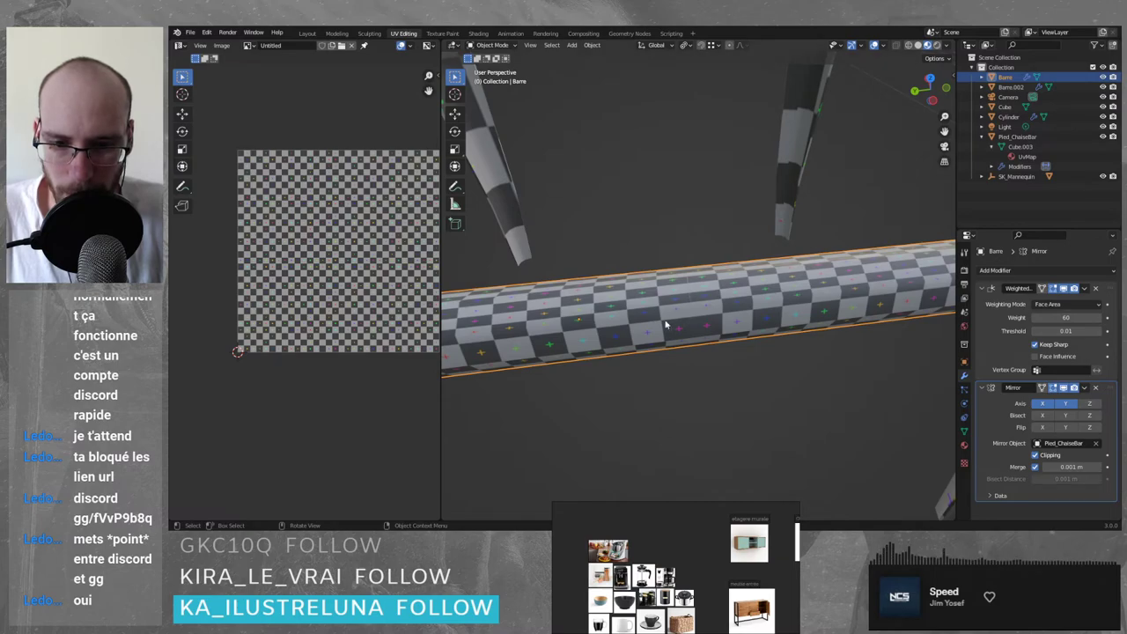
- Inspect the checker along Barre's front crossbar, from its middle seam to the tapered end at the leg
middle_drag(667, 326, 688, 315)
scroll(668, 243, down, 4)
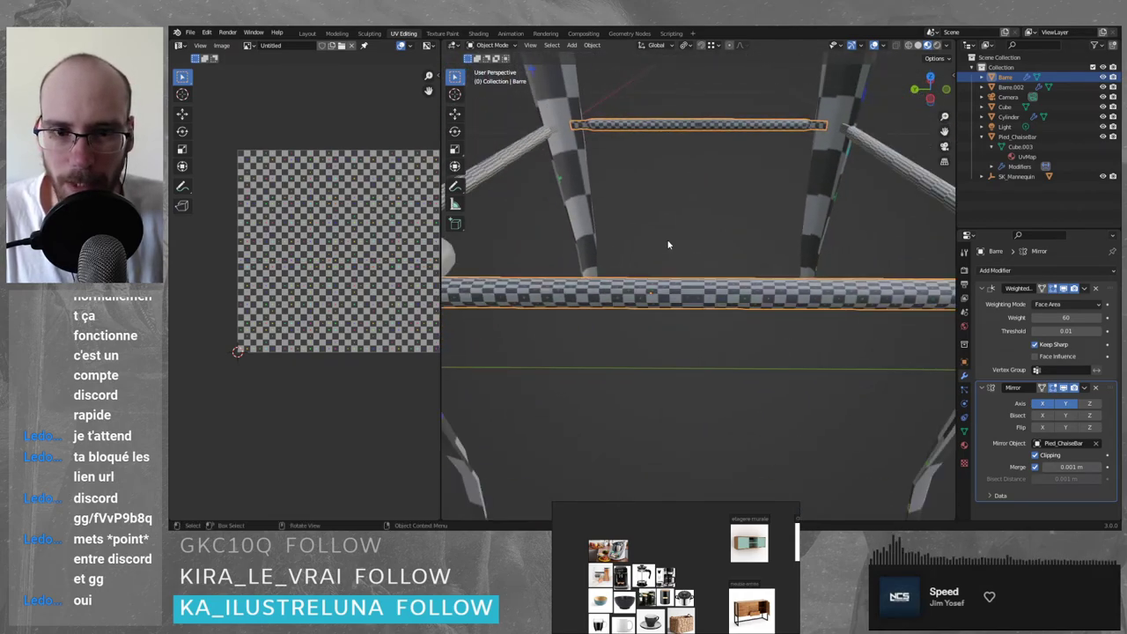
scroll(687, 315, up, 5)
scroll(687, 314, up, 1)
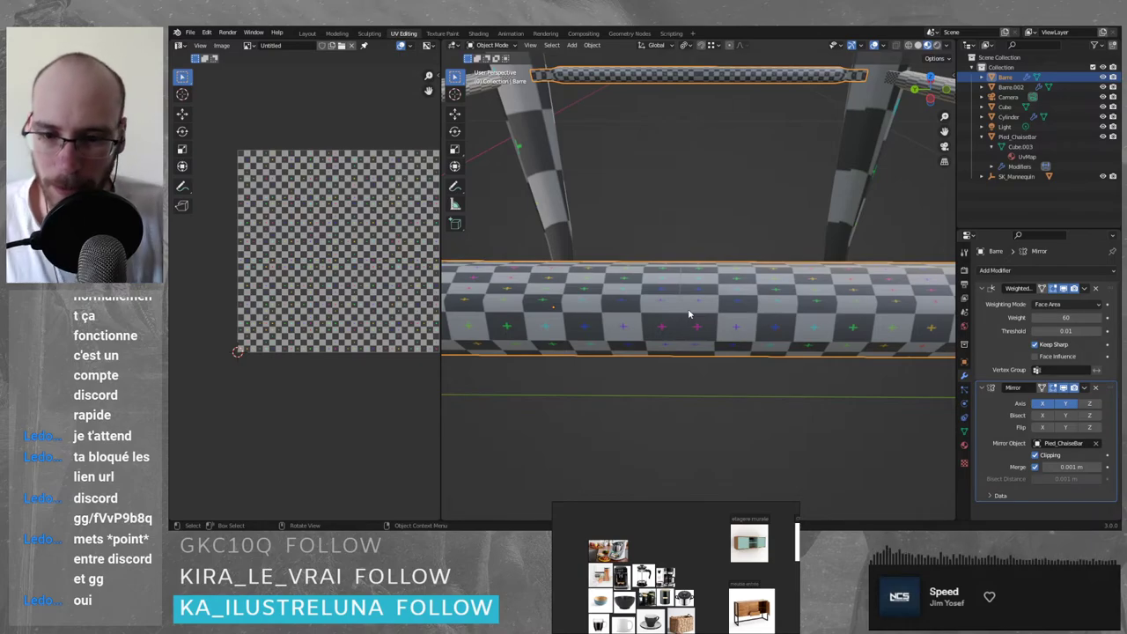
middle_drag(633, 197, 628, 372)
shift+middle_drag(544, 277, 656, 293)
scroll(621, 273, up, 6)
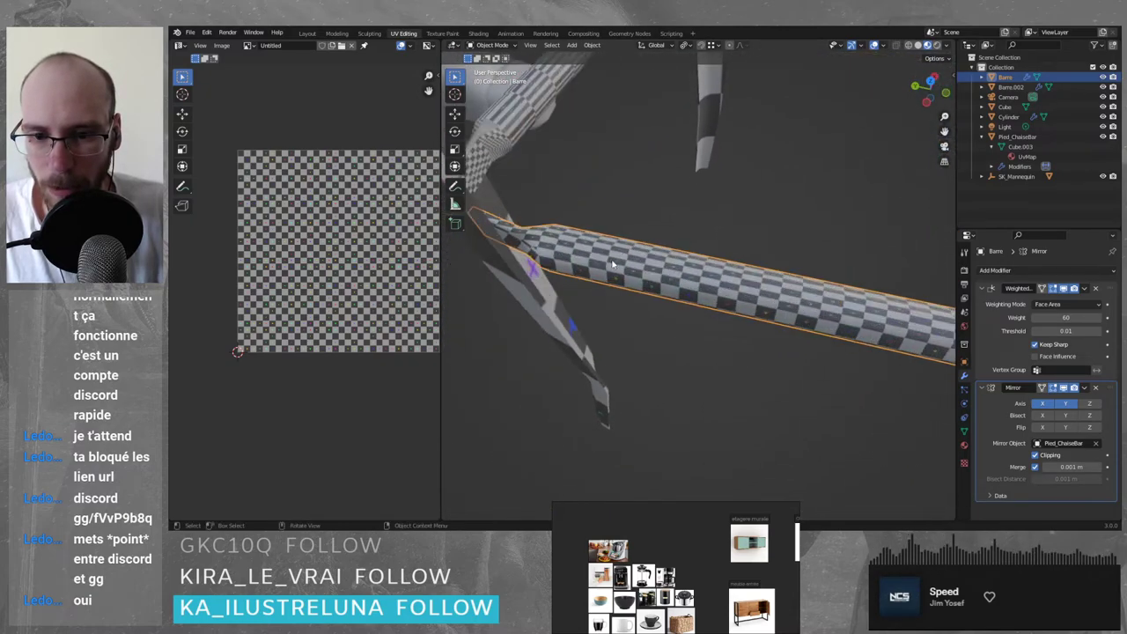
shift+middle_drag(579, 268, 661, 299)
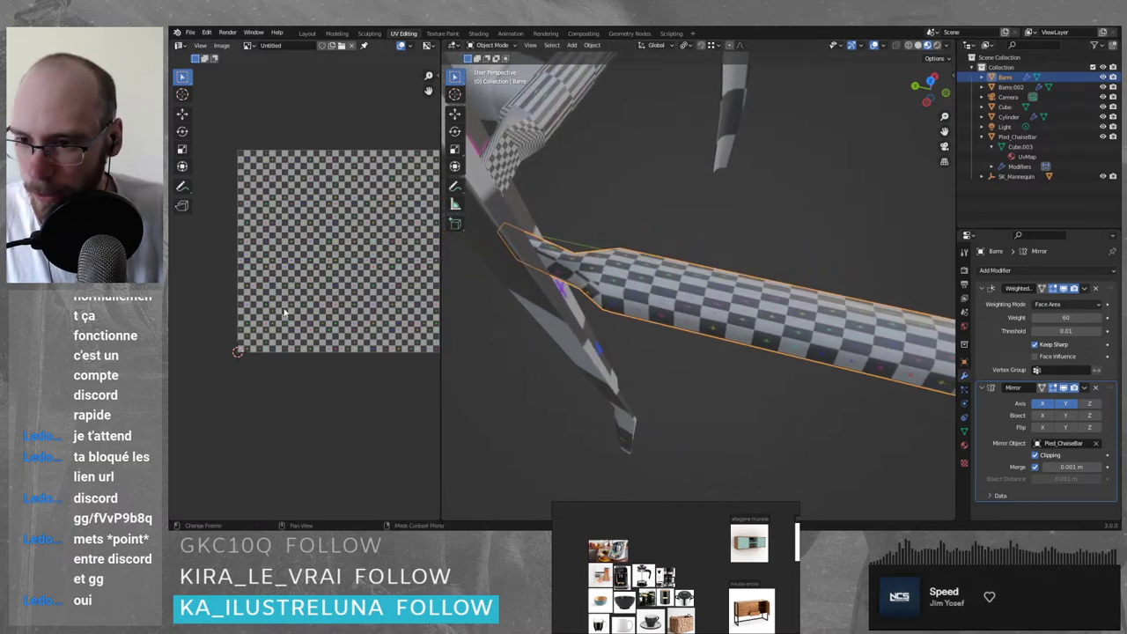
- In Barre's Edit Mode, move the UV face of one long side strip just outside the checker image, and switch to edge selection
key(Tab)
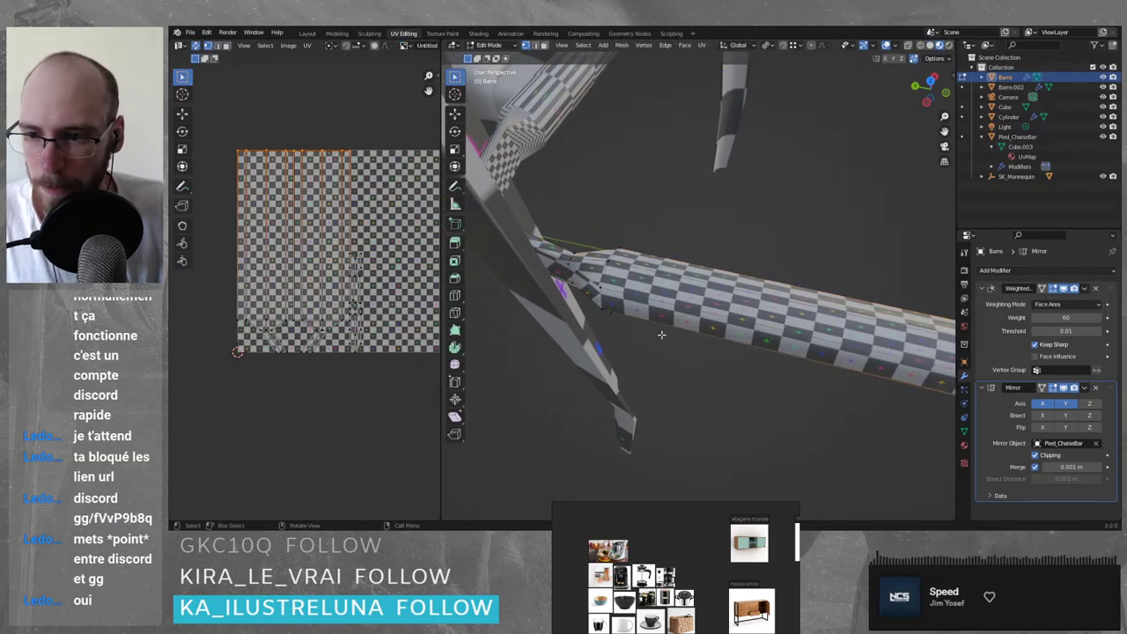
scroll(351, 284, down, 4)
scroll(339, 284, up, 2)
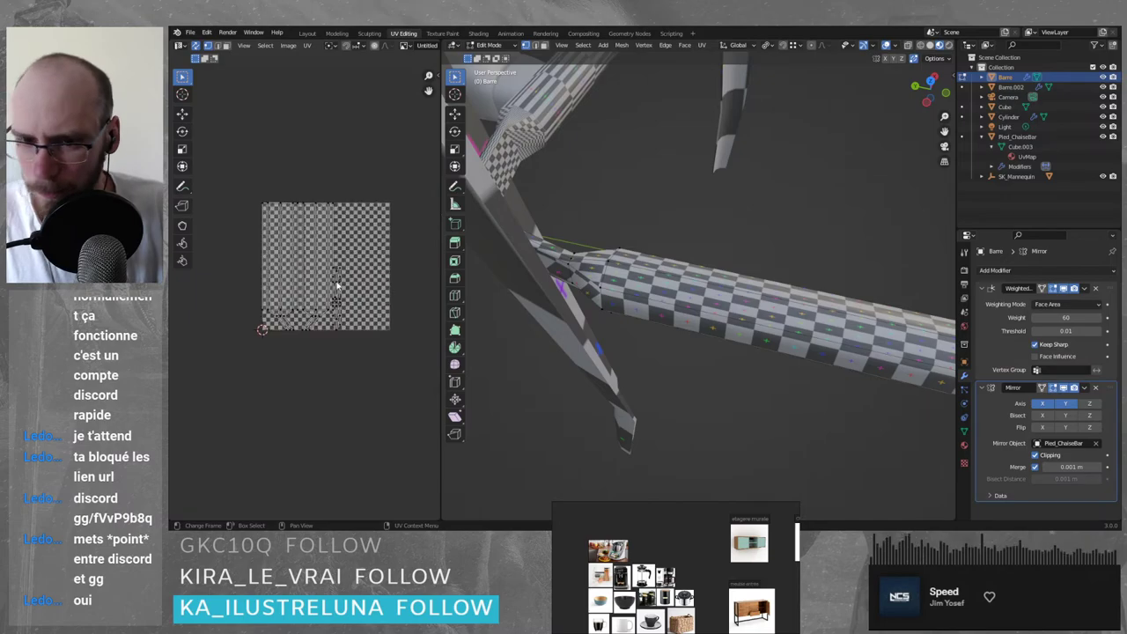
middle_drag(620, 186, 625, 148)
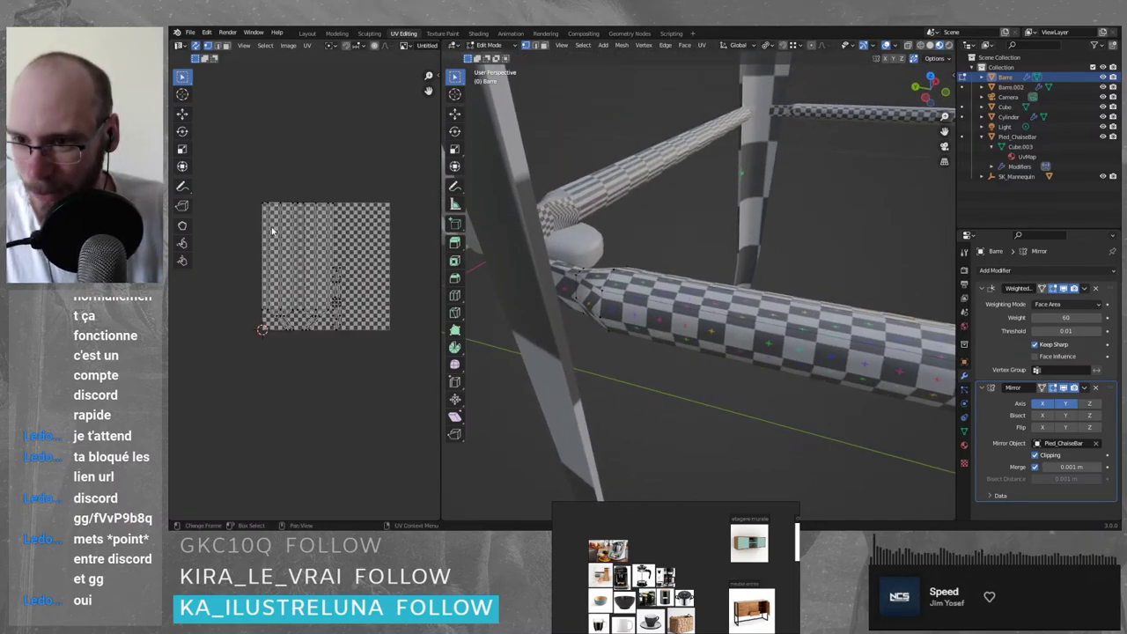
scroll(275, 234, up, 4)
scroll(275, 236, down, 3)
key(3)
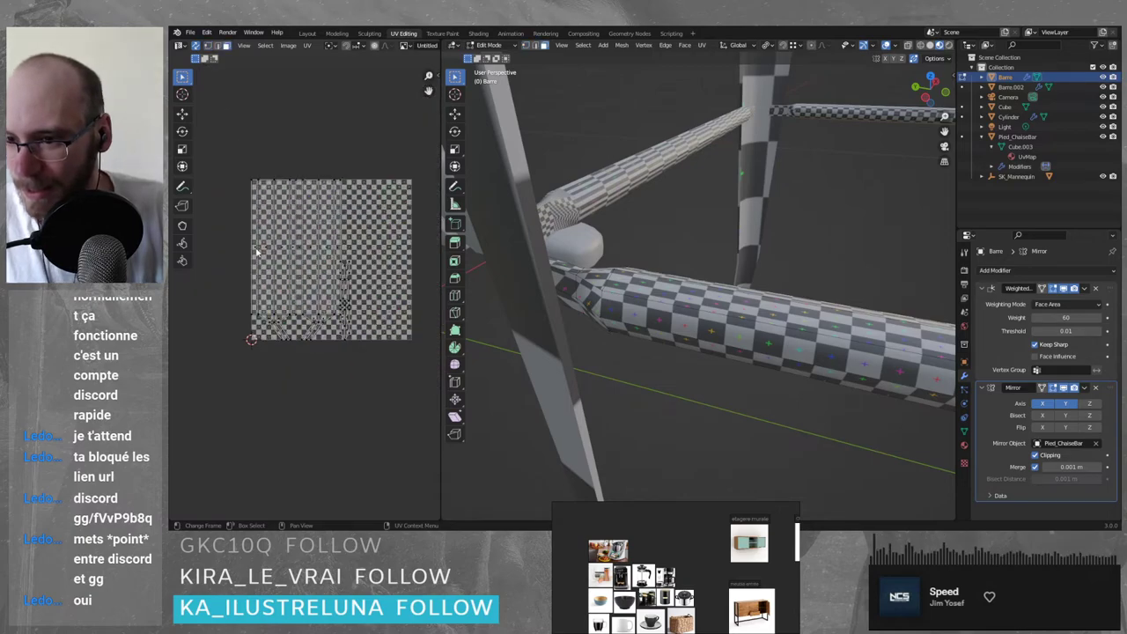
click(256, 252)
key(g)
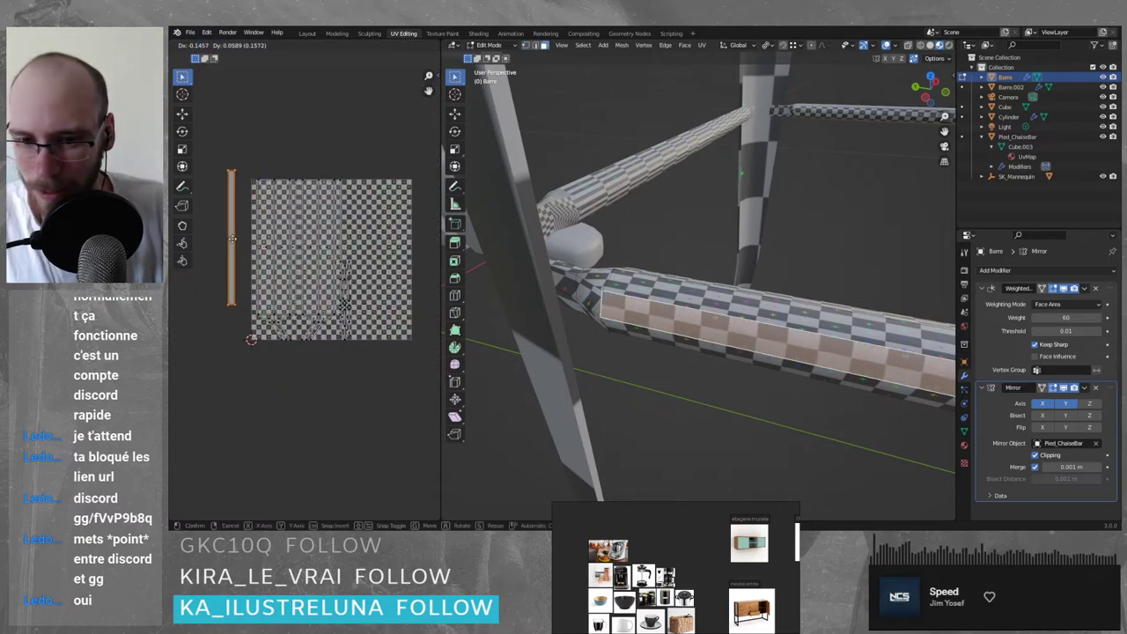
click(234, 246)
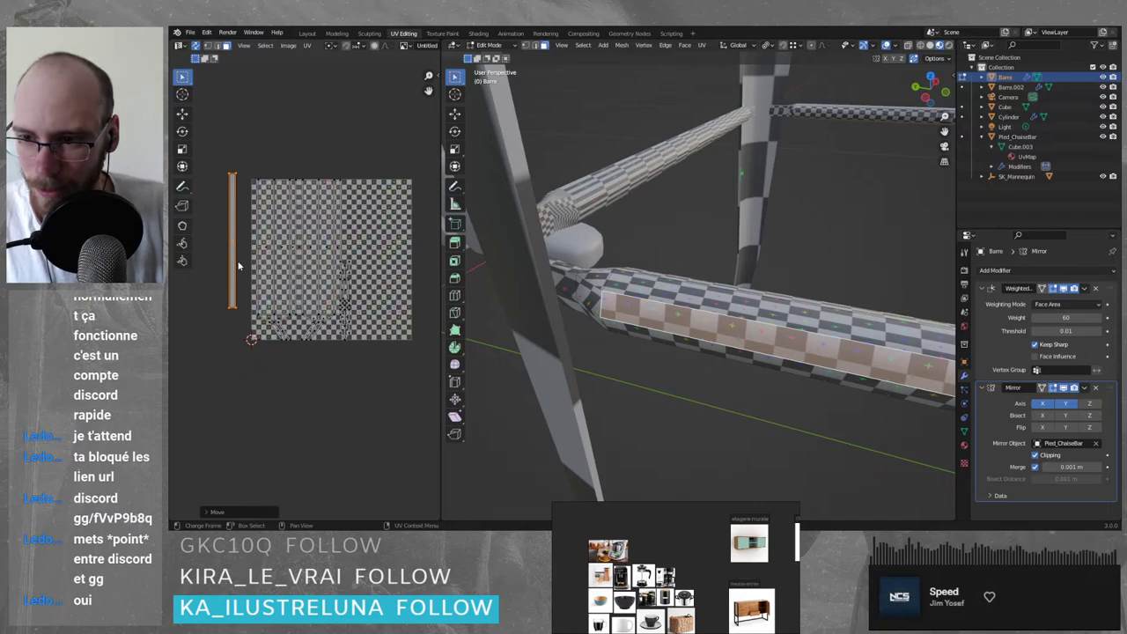
key(2)
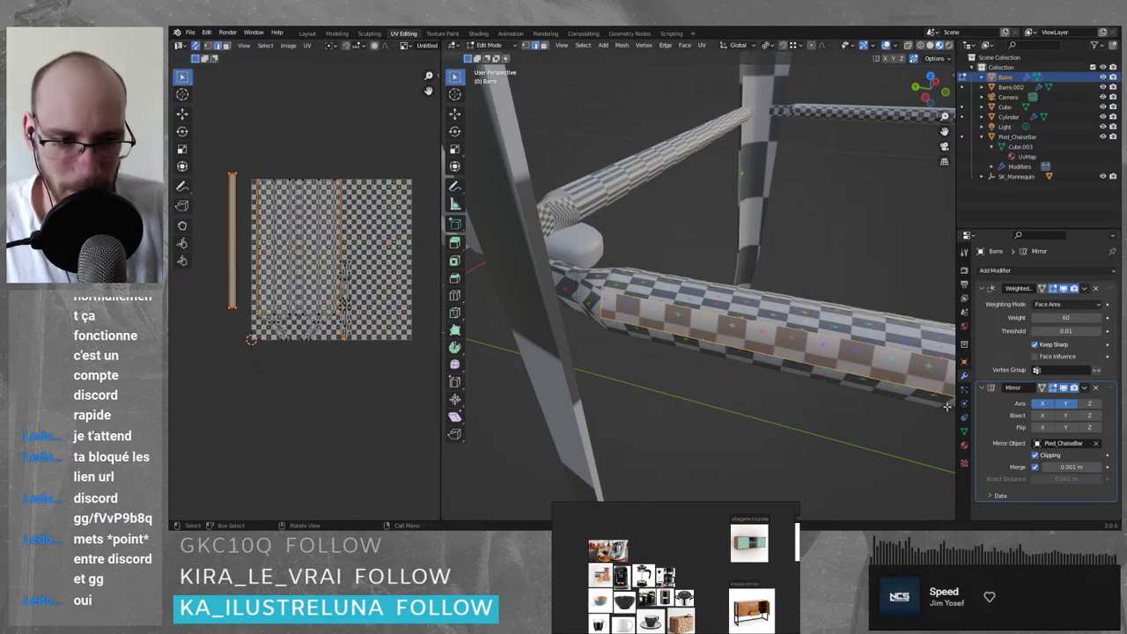
- Toggle Barre's X and Y mirror axes off and back on to compare the single half bar with the mirrored result
click(1044, 406)
click(1064, 405)
scroll(837, 266, down, 3)
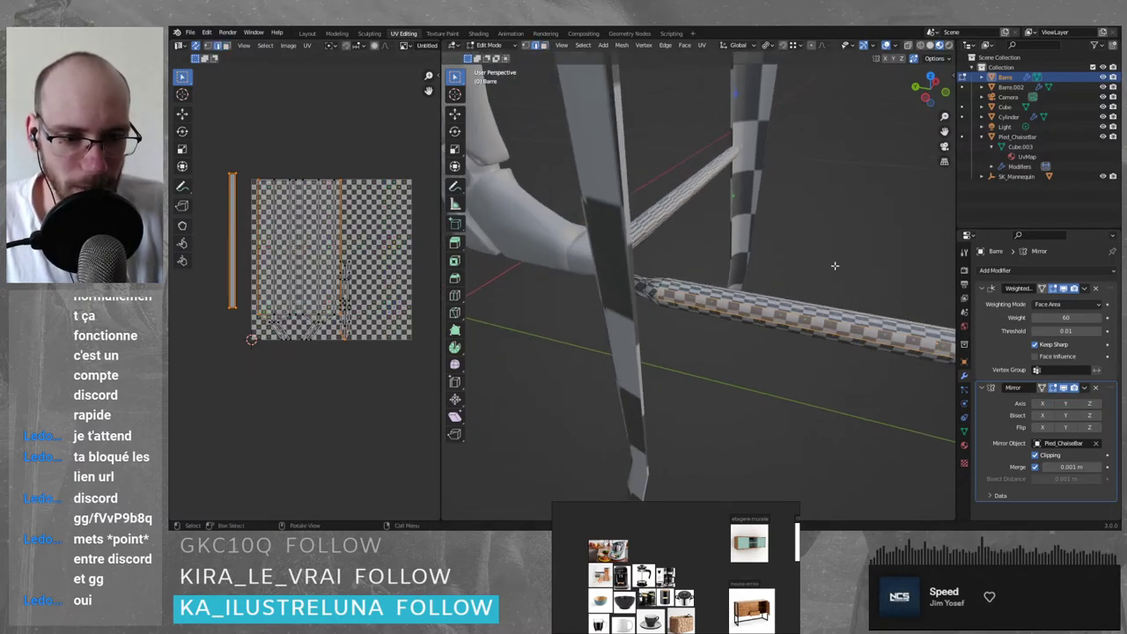
middle_drag(835, 266, 730, 327)
scroll(762, 331, down, 2)
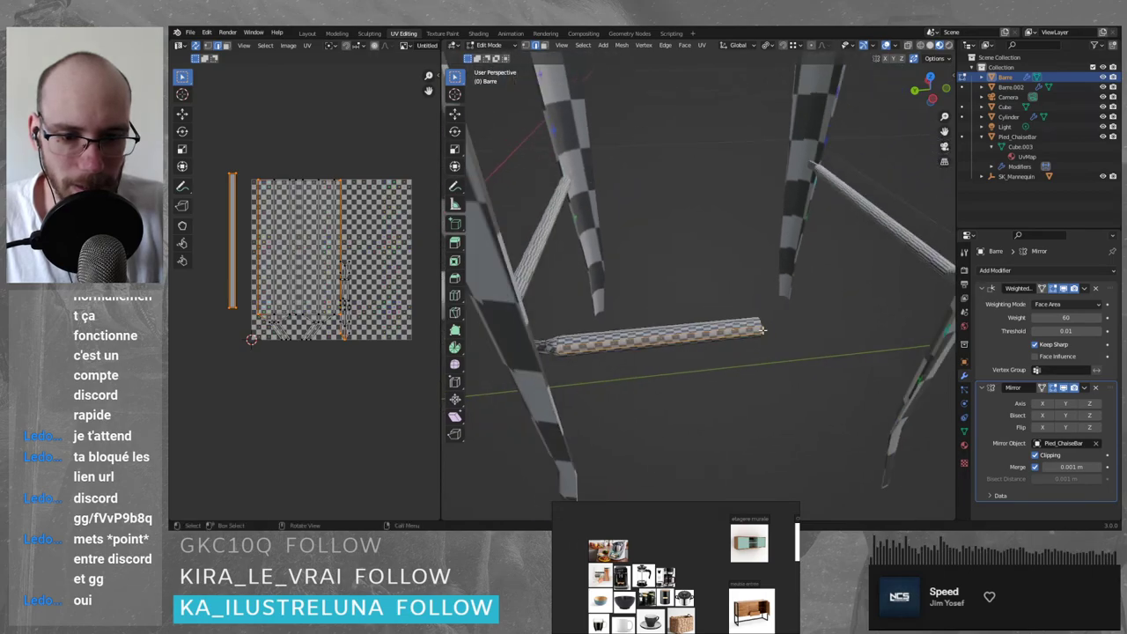
click(1044, 404)
click(1066, 403)
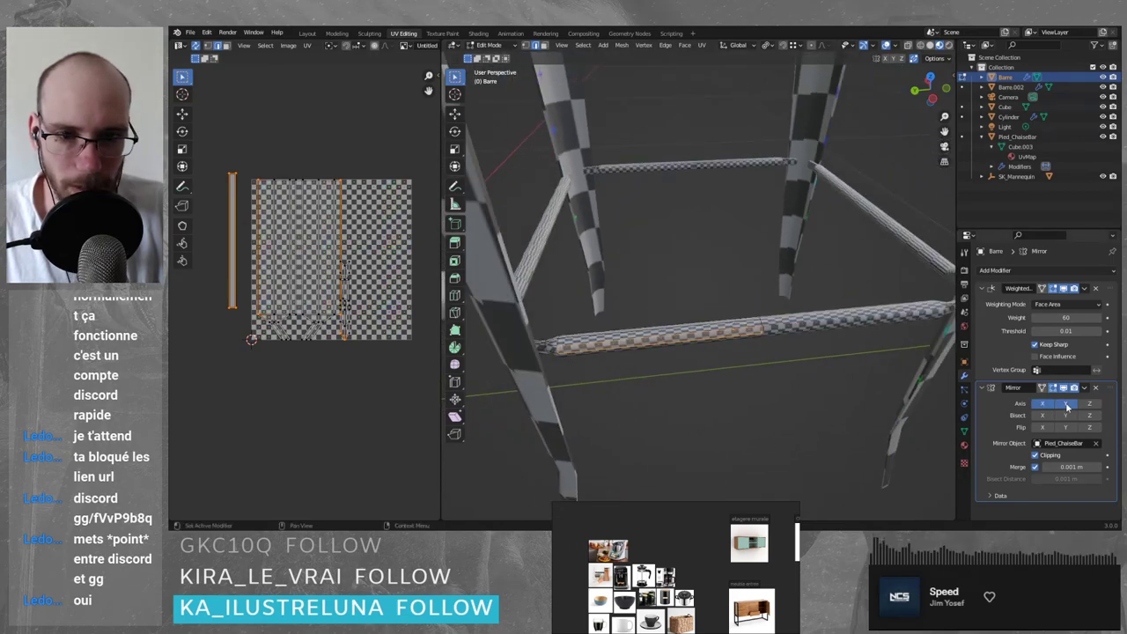
click(1067, 405)
click(1045, 405)
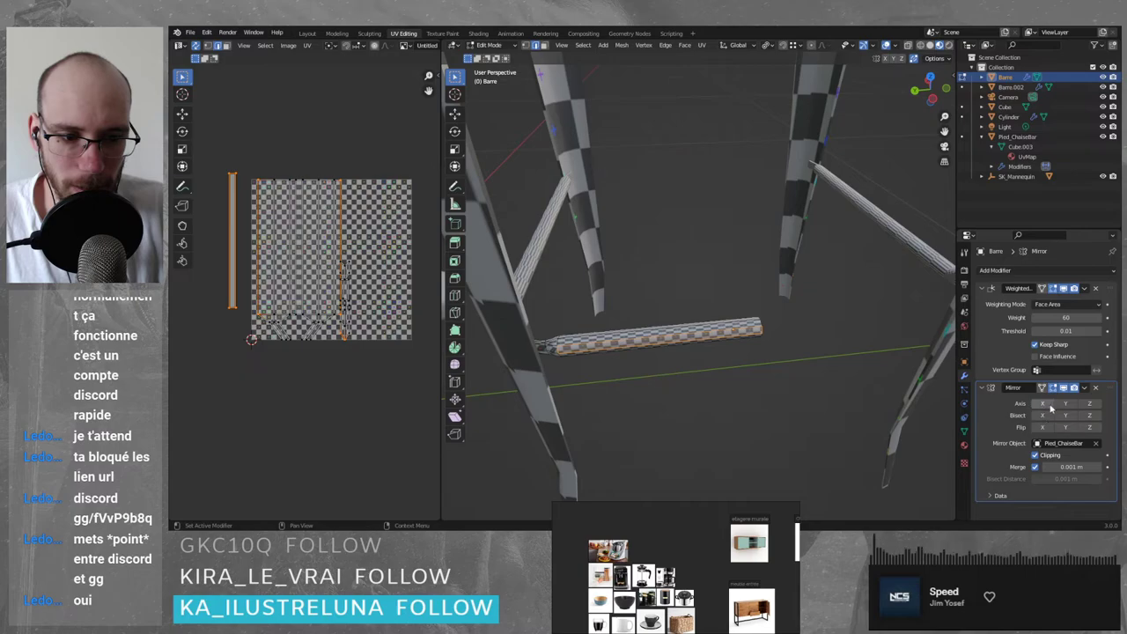
click(1046, 405)
click(1066, 403)
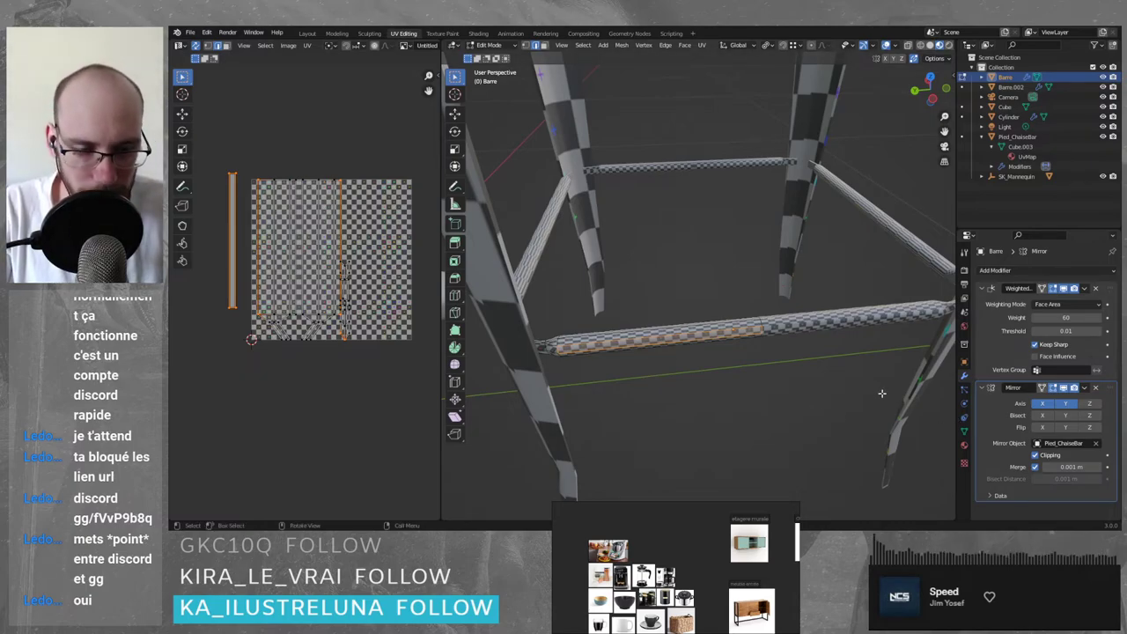
- Switch to the side crossbar Barre.002 and enable Clipping on its Mirror modifier
click(895, 232)
key(Tab)
click(895, 233)
key(Tab)
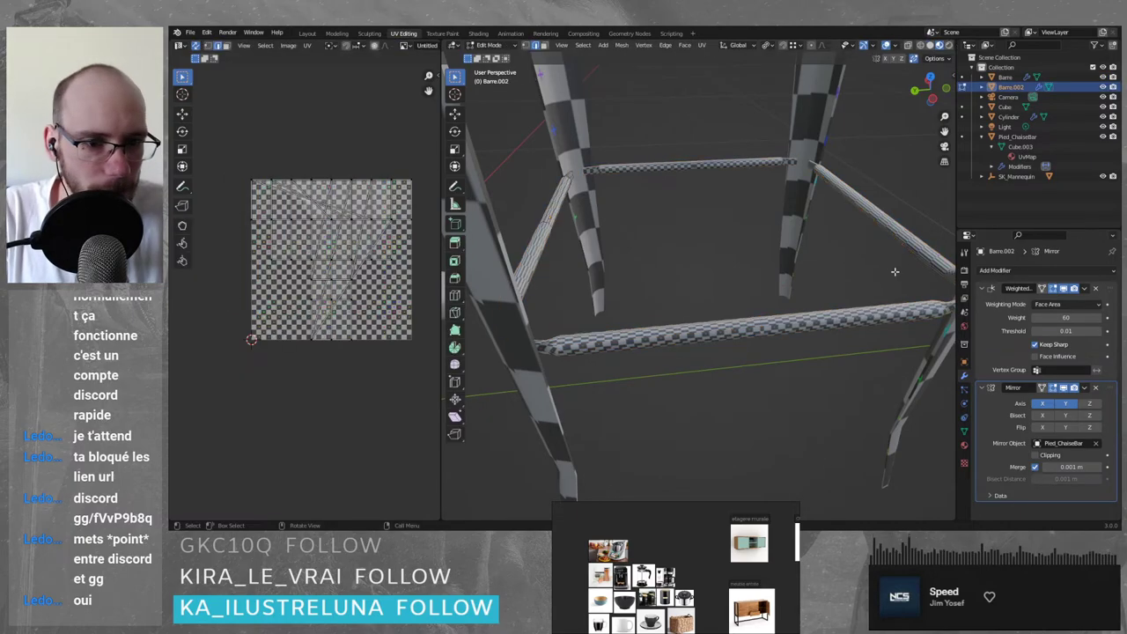
middle_drag(644, 284, 618, 257)
key(Tab)
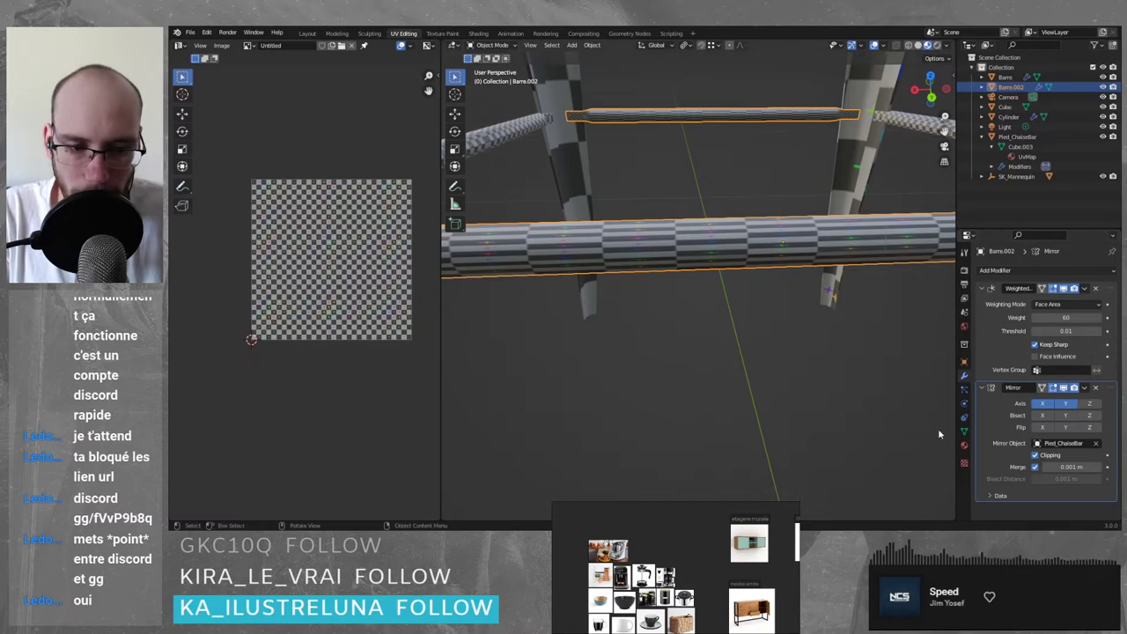
- In wireframe vertex selection, select the vertices at Barre.002's middle end and move them along the global X axis to the mirror centre
key(Tab)
middle_drag(566, 284, 751, 320)
key(shift+z)
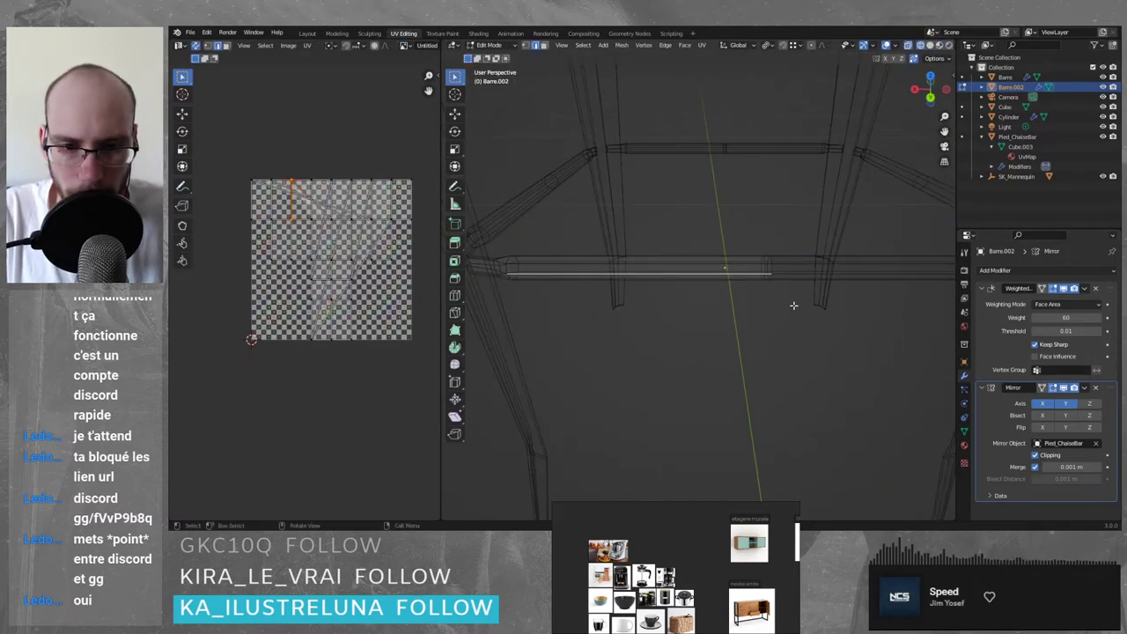
key(1)
drag(748, 228, 808, 326)
scroll(815, 296, up, 3)
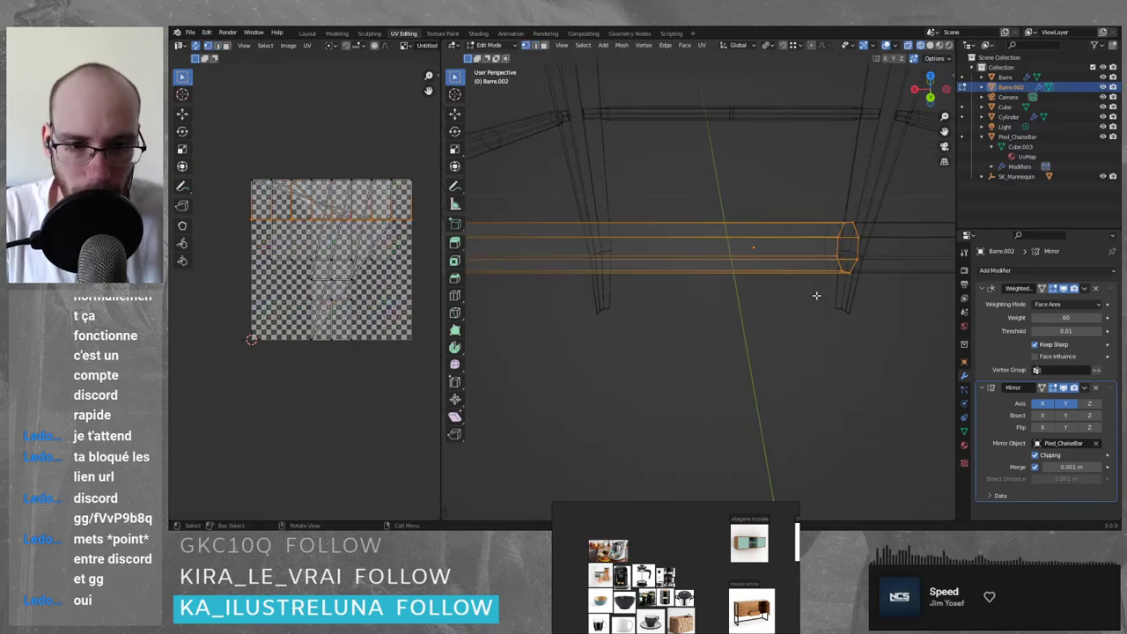
middle_drag(815, 296, 835, 305)
key(g)
key(x)
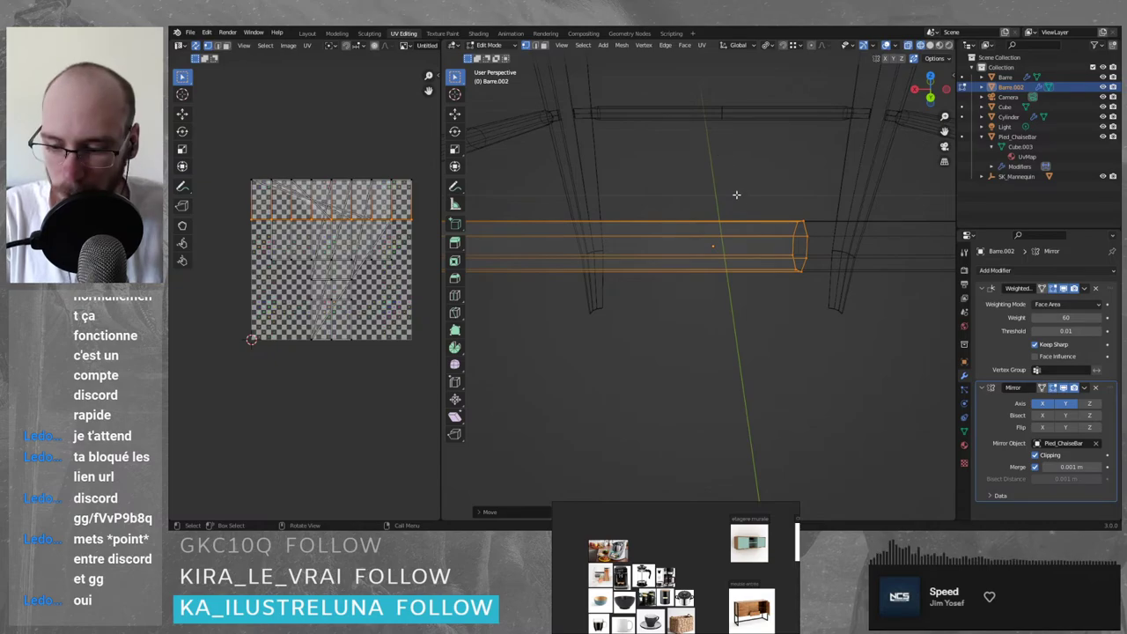
- Restore the textured display in Object Mode and inspect Barre.002's checker across its middle
key(Tab)
click(796, 323)
key(shift+z)
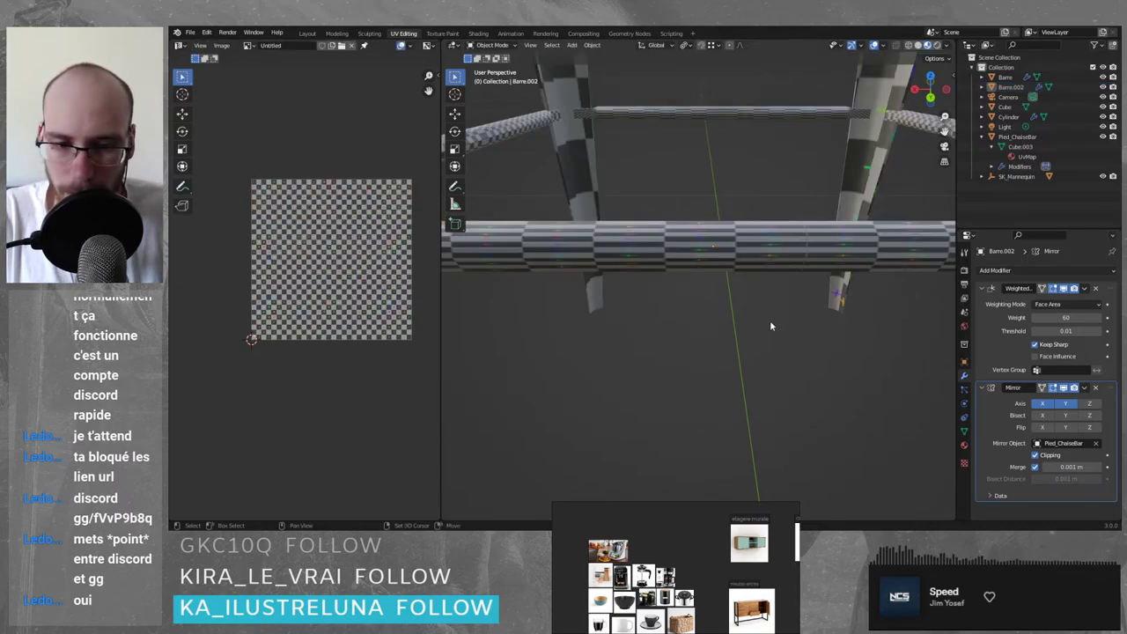
click(738, 242)
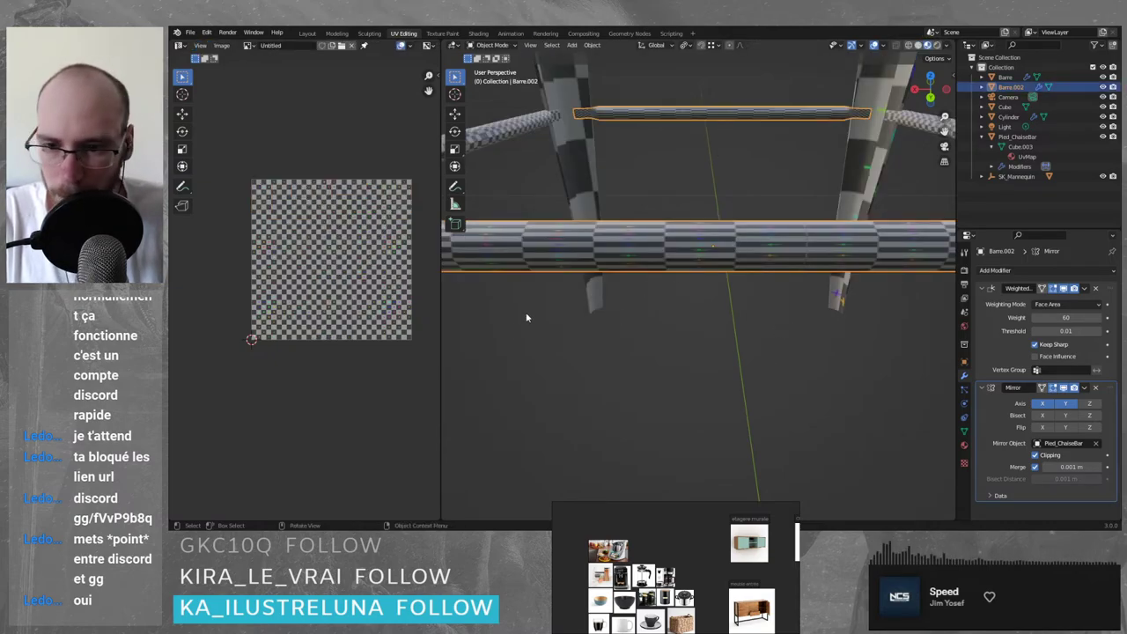
middle_drag(526, 317, 566, 297)
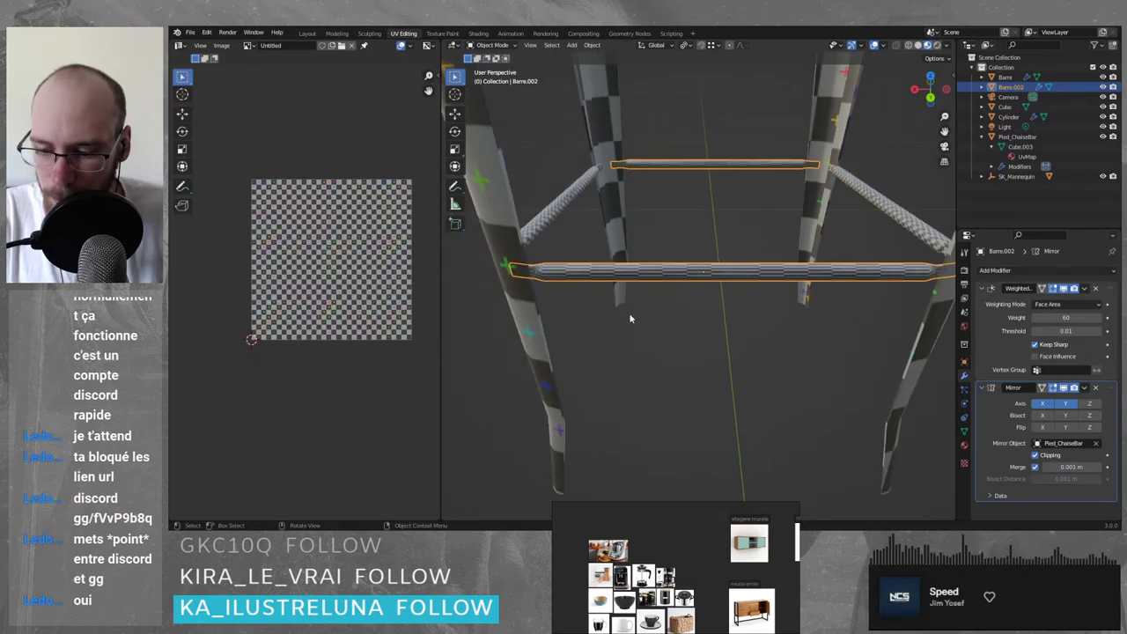
- Apply the object transform on Barre.002
key(shift+a)
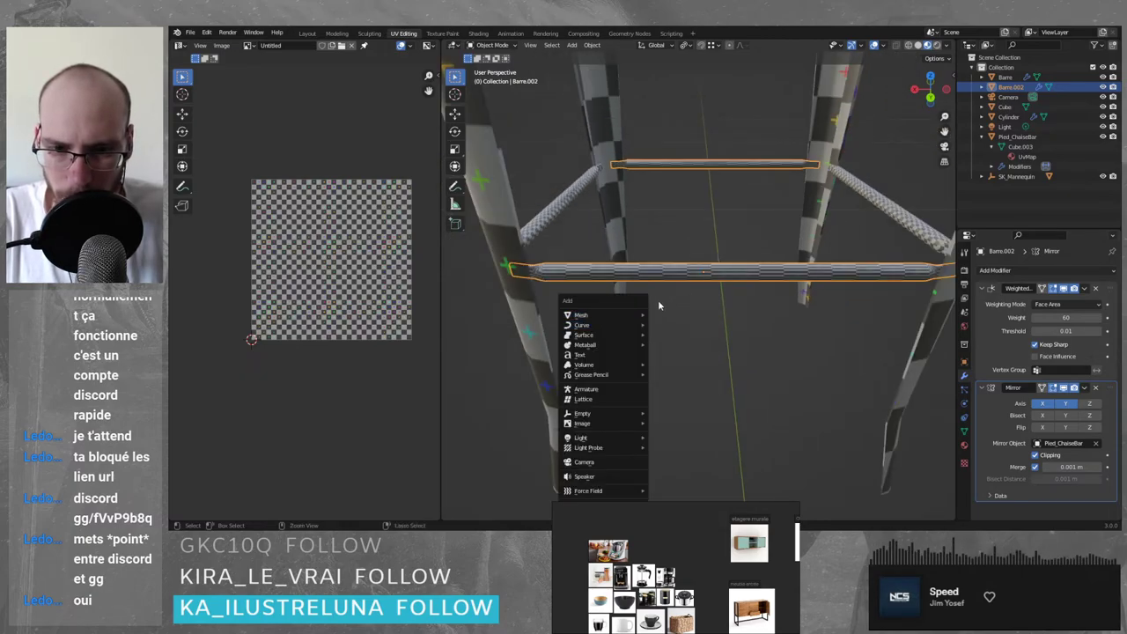
key(Escape)
key(ctrl+a)
click(665, 361)
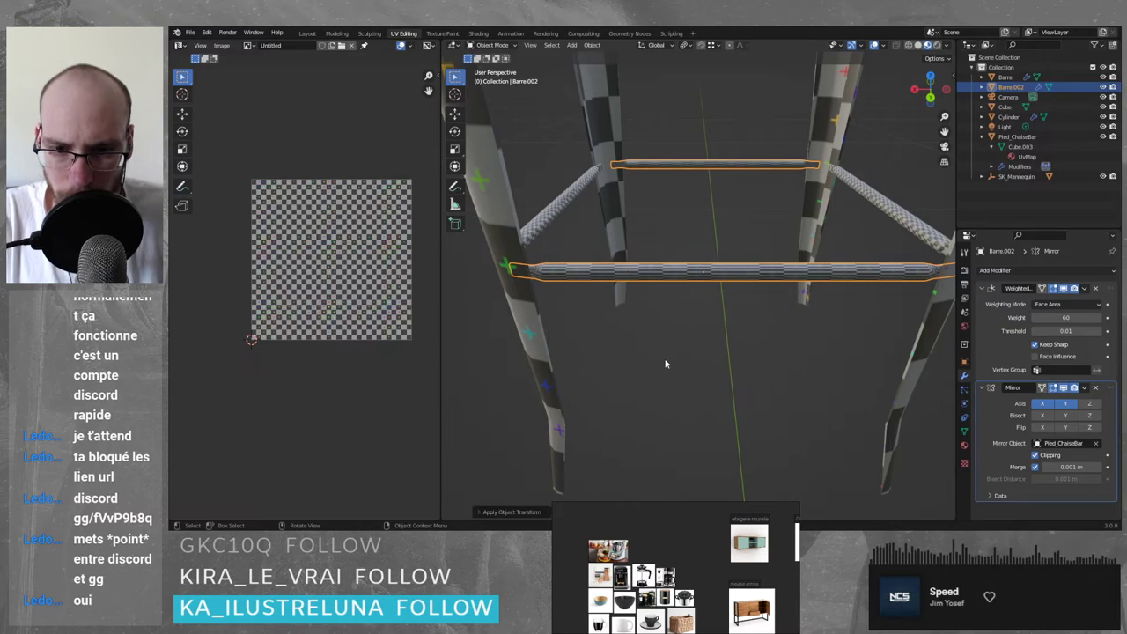
- Select Barre.002's whole linked mesh and unwrap it with Smart UV Project using a 66° angle limit and 0.000 island margin
key(Tab)
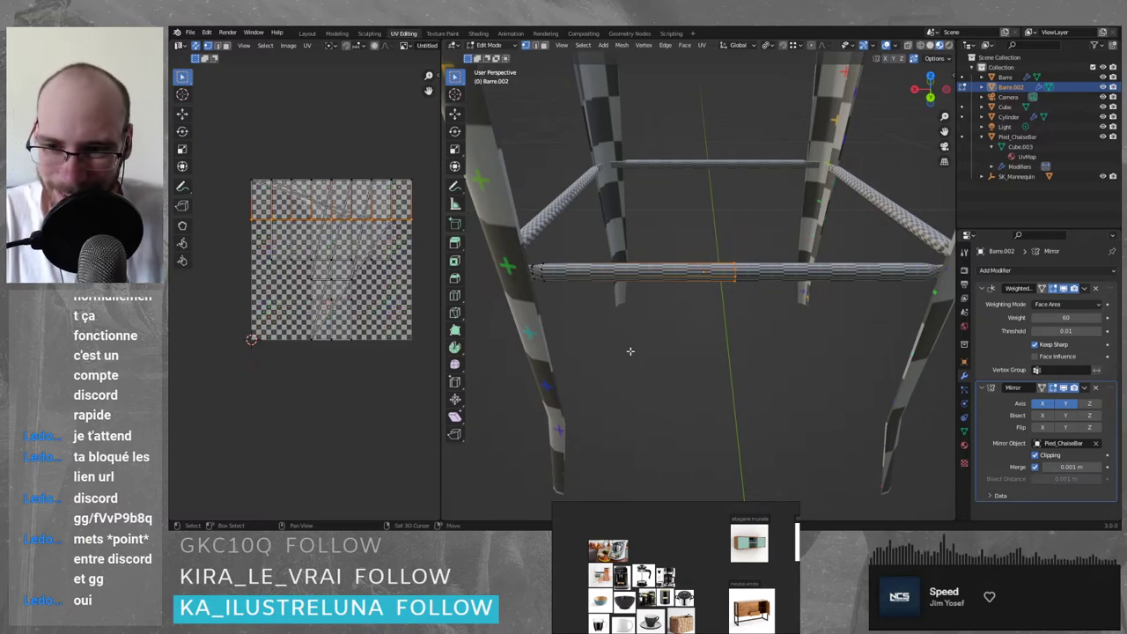
key(ctrl+l)
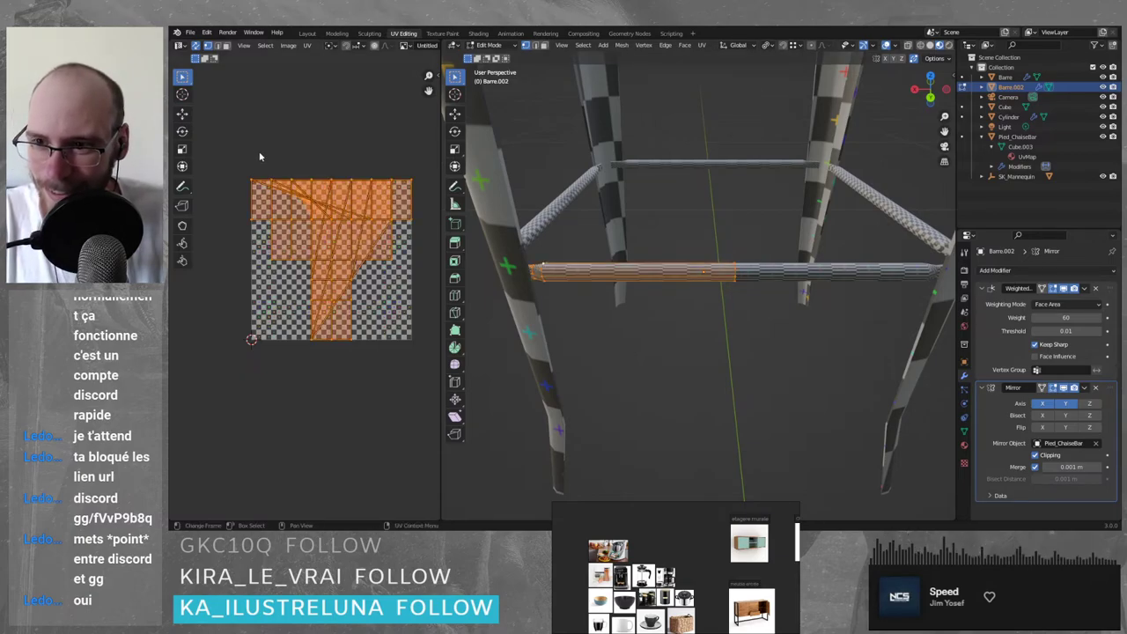
click(308, 45)
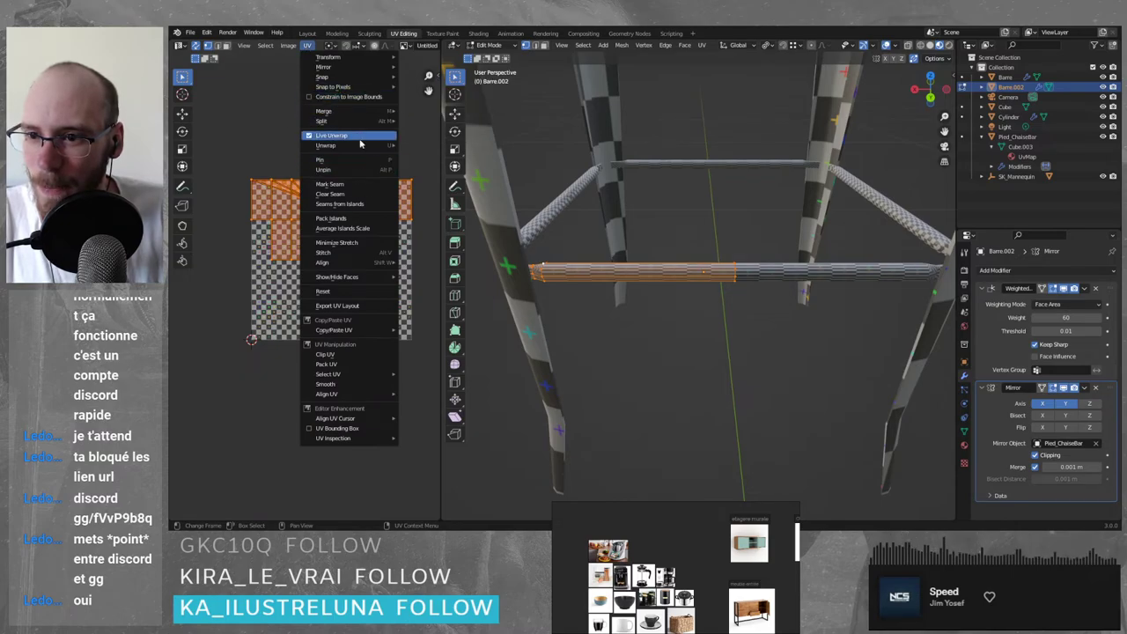
mouse_move(353, 145)
click(440, 160)
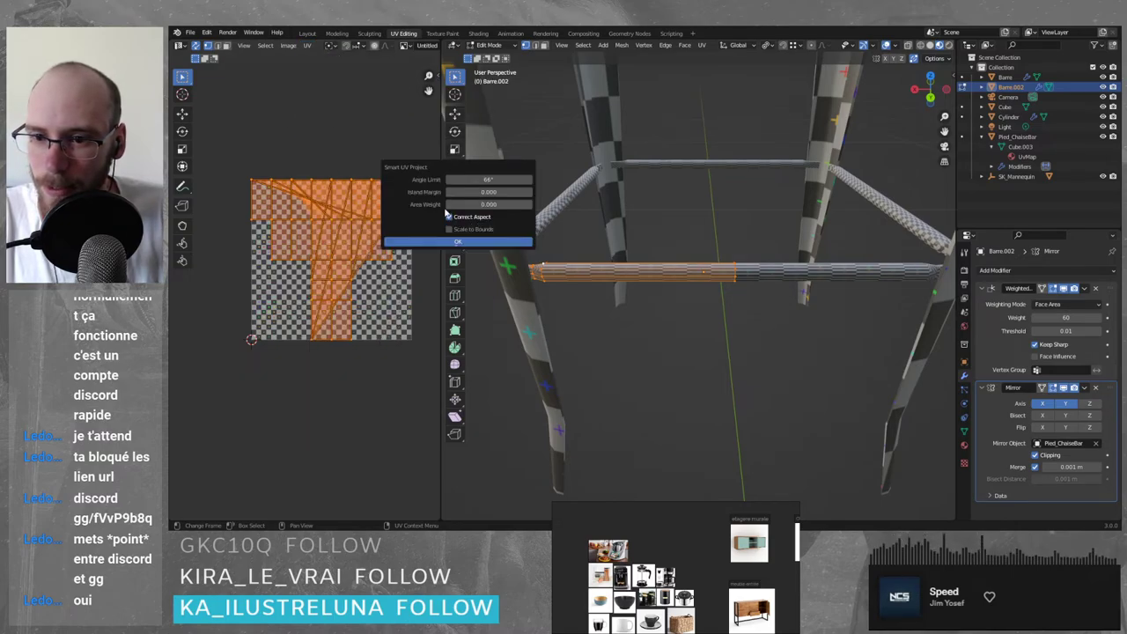
click(458, 242)
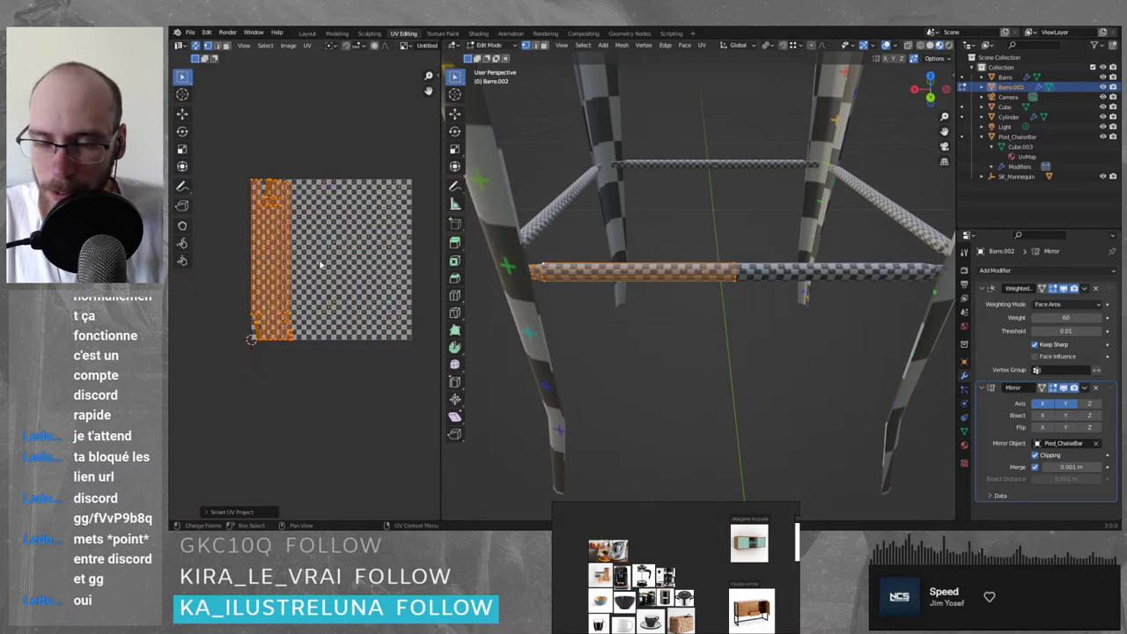
- Examine Barre.002's new checker around its middle seam and return to Object Mode
scroll(314, 307, up, 1)
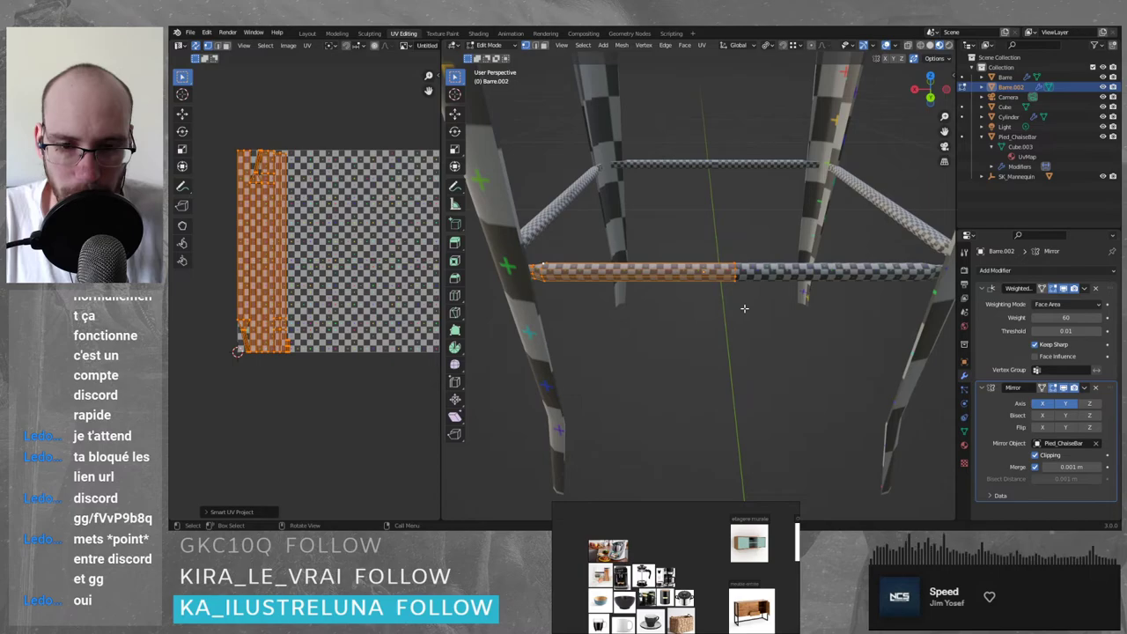
scroll(744, 308, up, 2)
scroll(783, 322, up, 2)
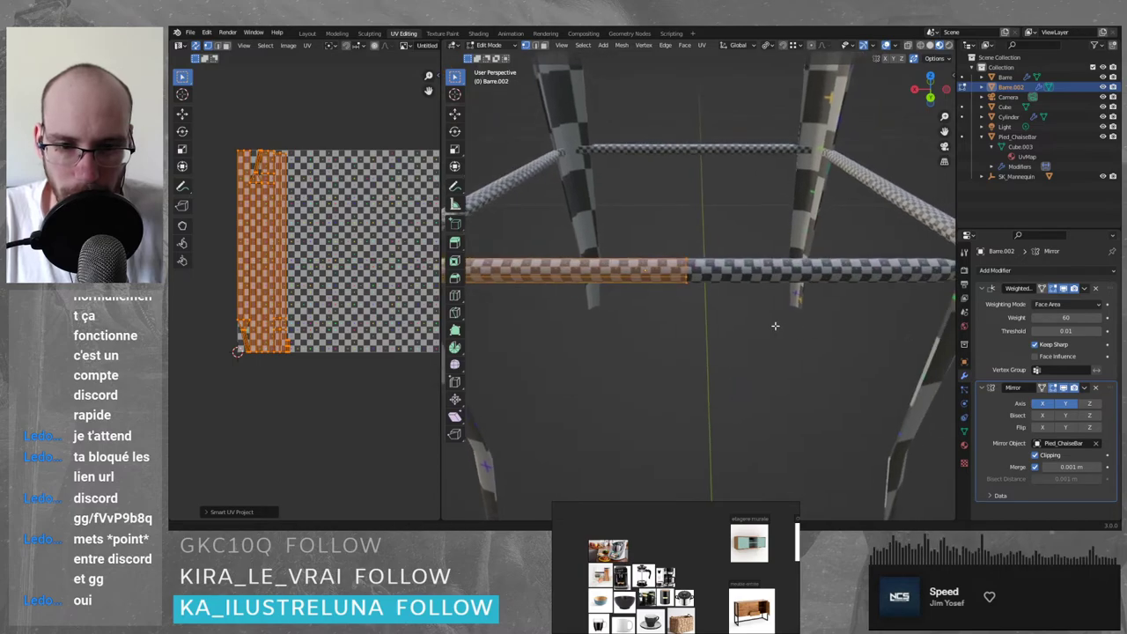
scroll(776, 326, up, 1)
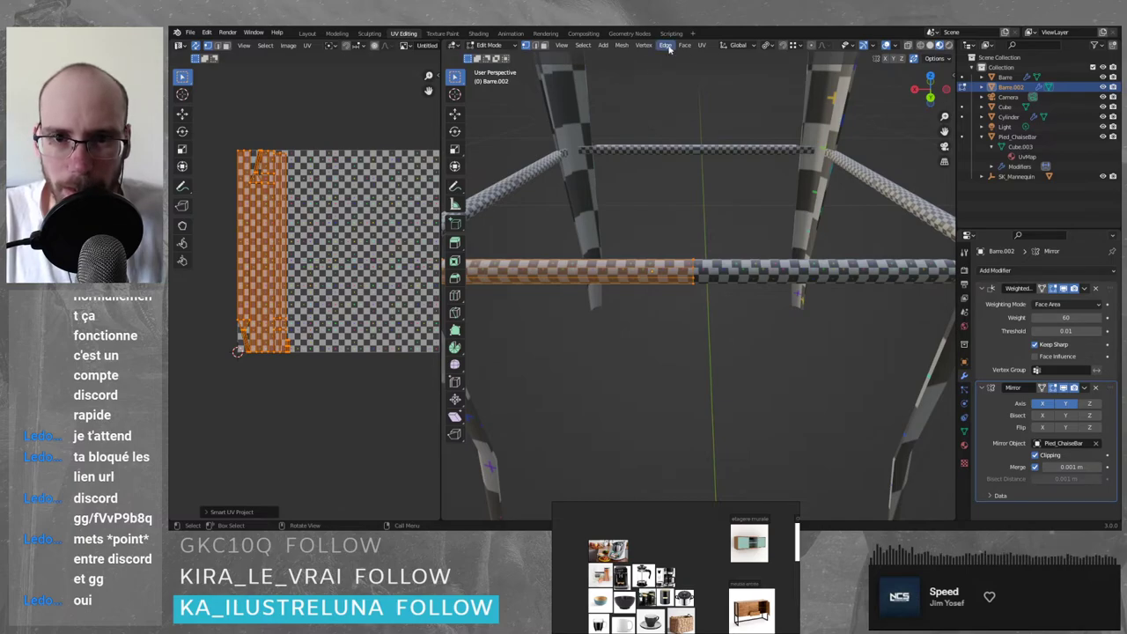
key(Tab)
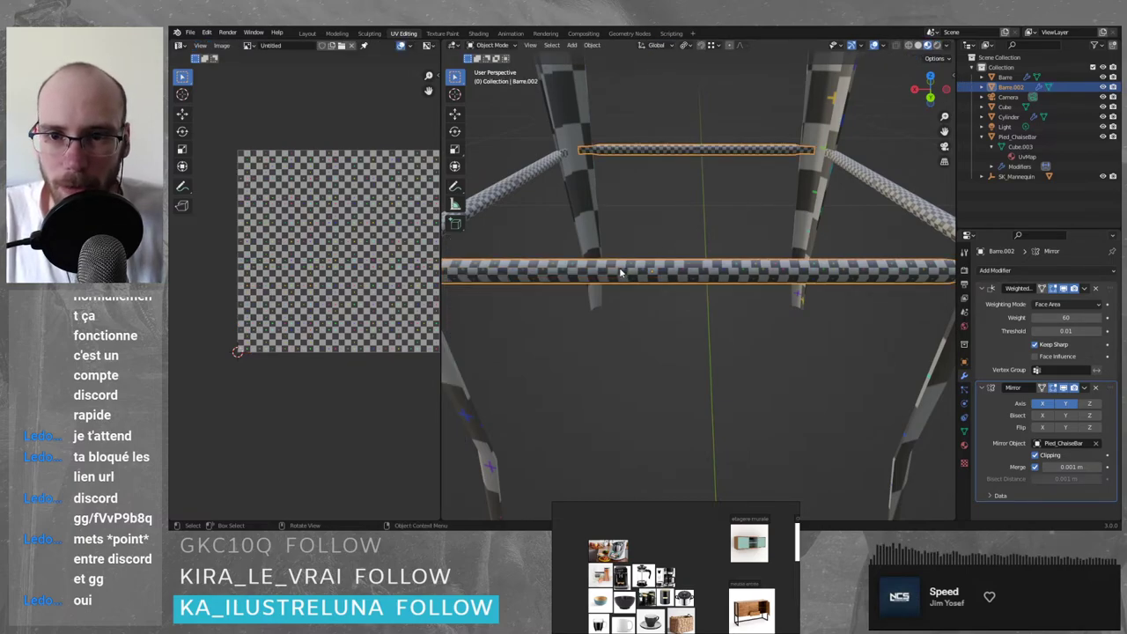
click(594, 45)
mouse_move(636, 71)
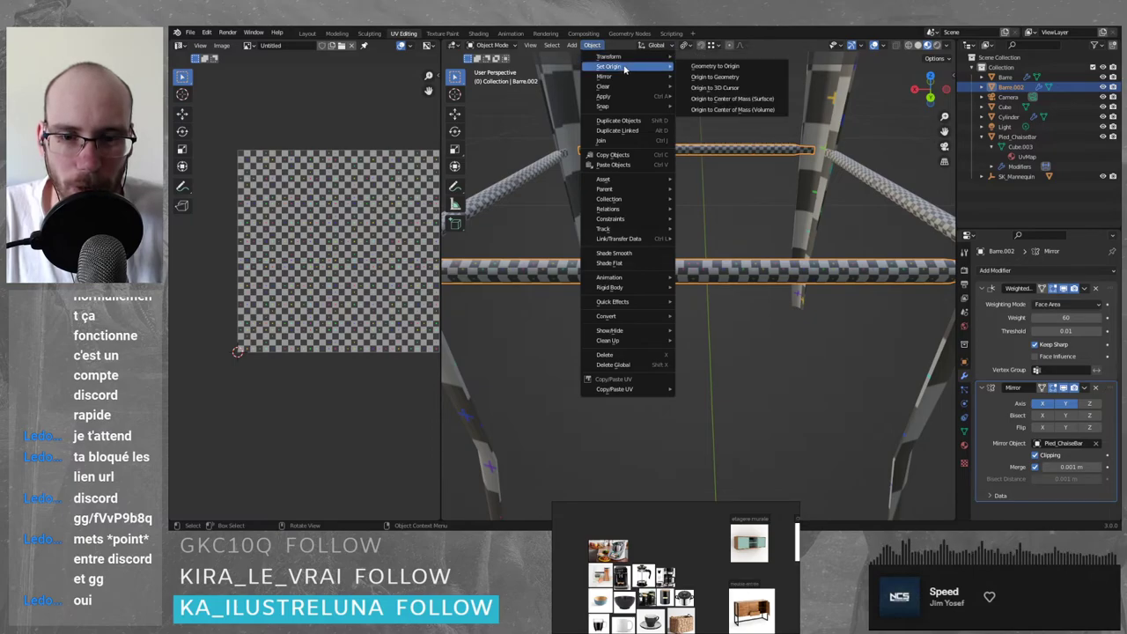
click(779, 228)
click(622, 277)
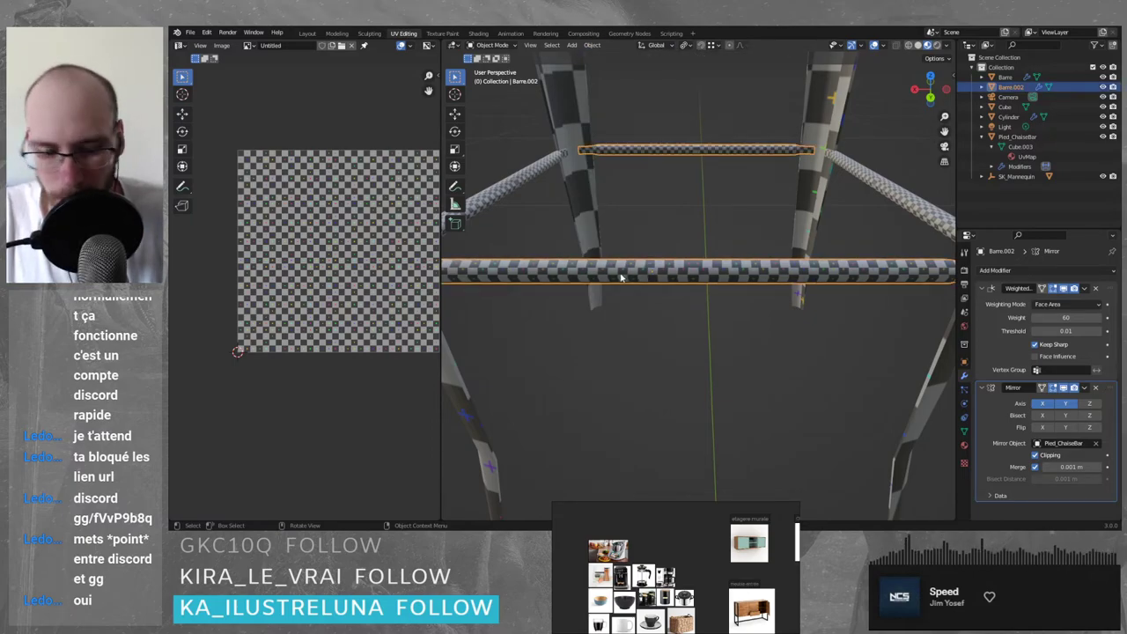
- Isolate Barre.002 in local view and turn off the X axis of its Mirror modifier, keeping Y active
key(KP_Divide)
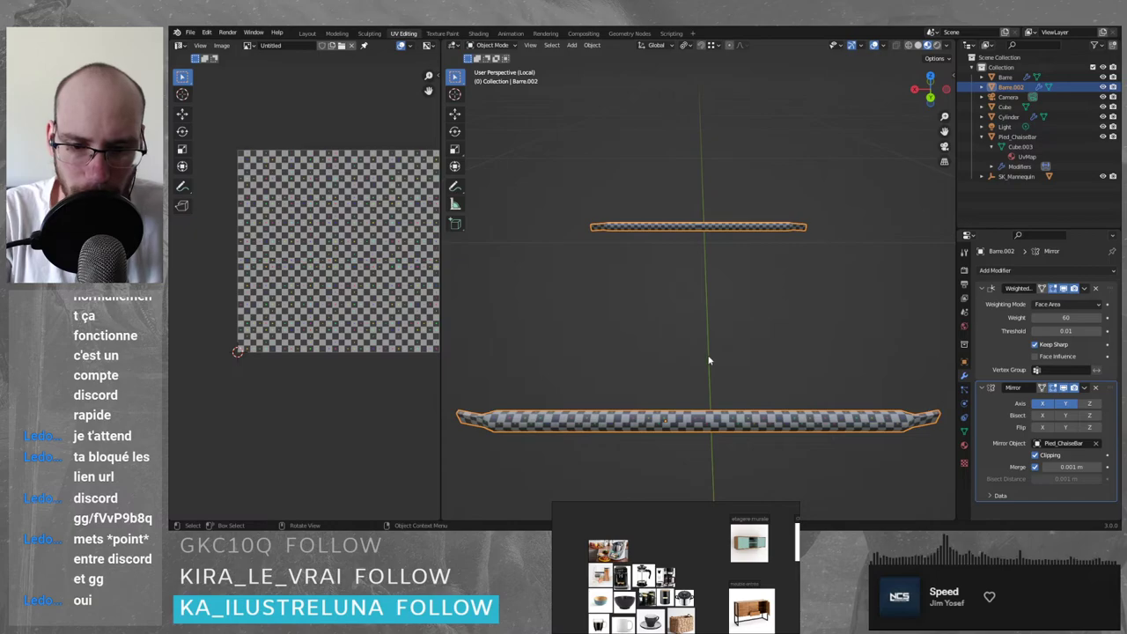
mouse_move(709, 359)
middle_down()
mouse_move(689, 376)
mouse_move(701, 375)
middle_up()
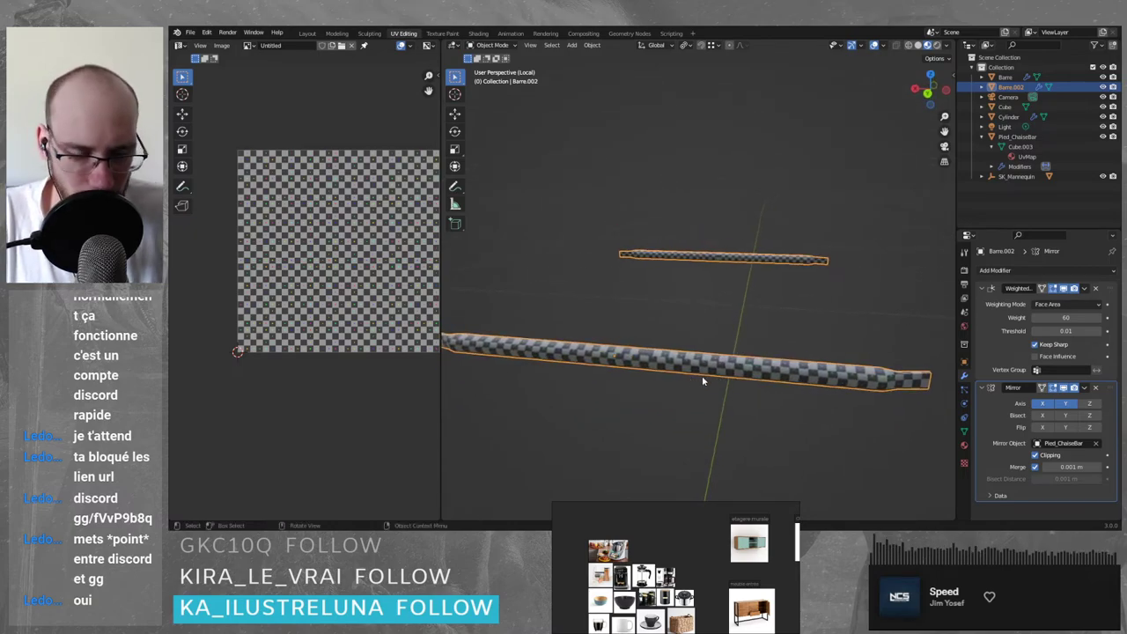
click(1041, 404)
click(1041, 404)
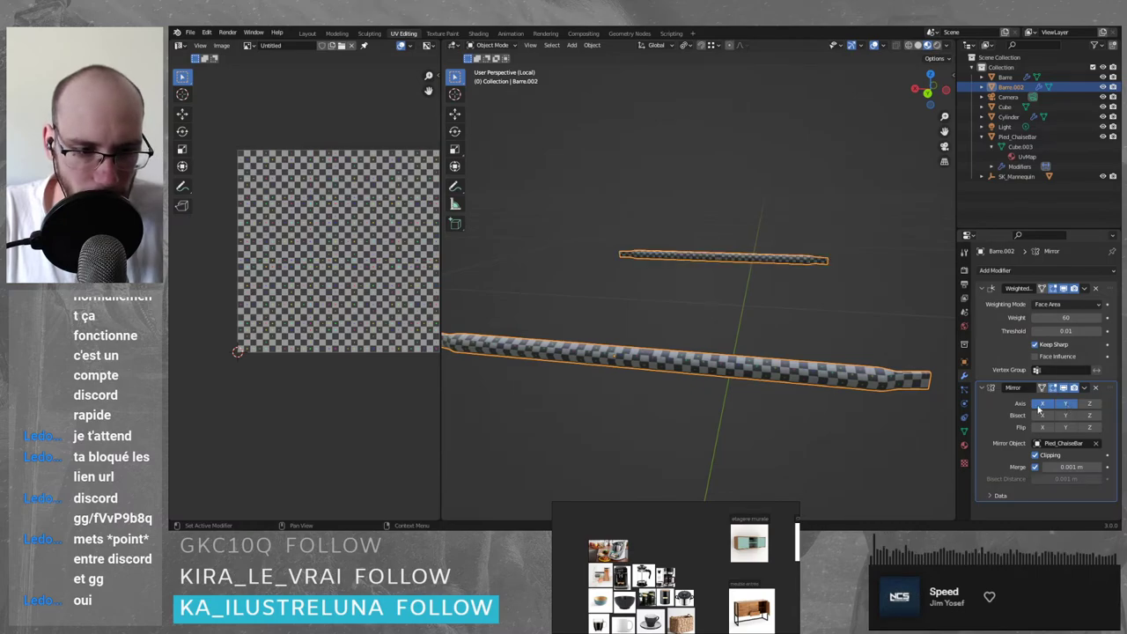
click(1041, 404)
click(1065, 404)
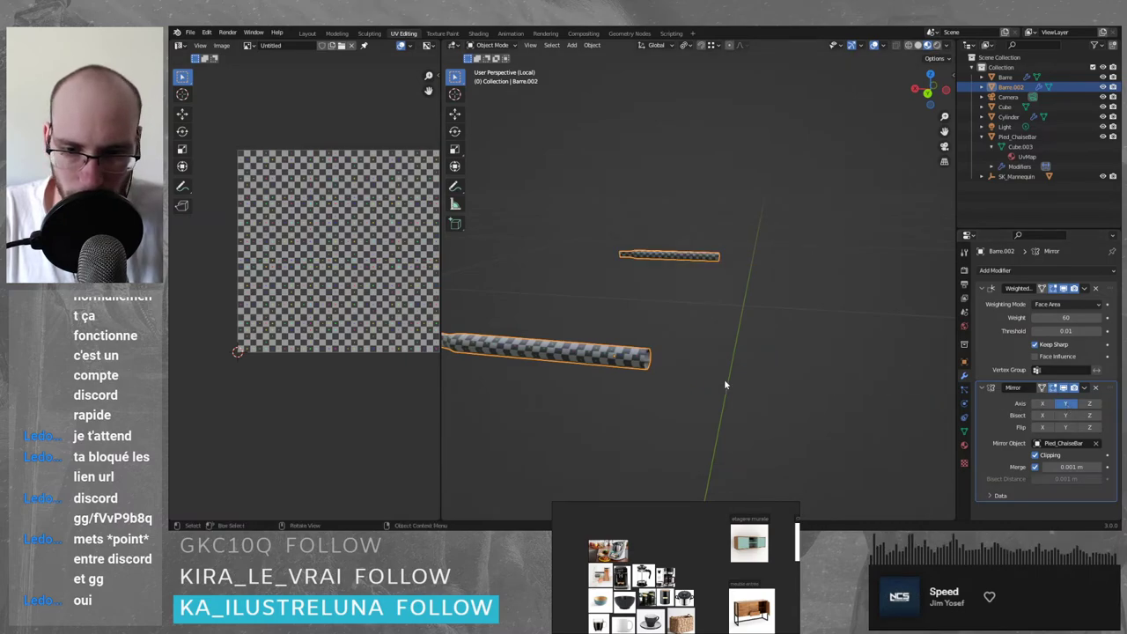
- Select the open edge loop at the front bar's middle end in Edit Mode and fill it with a face
middle_drag(724, 378, 599, 294)
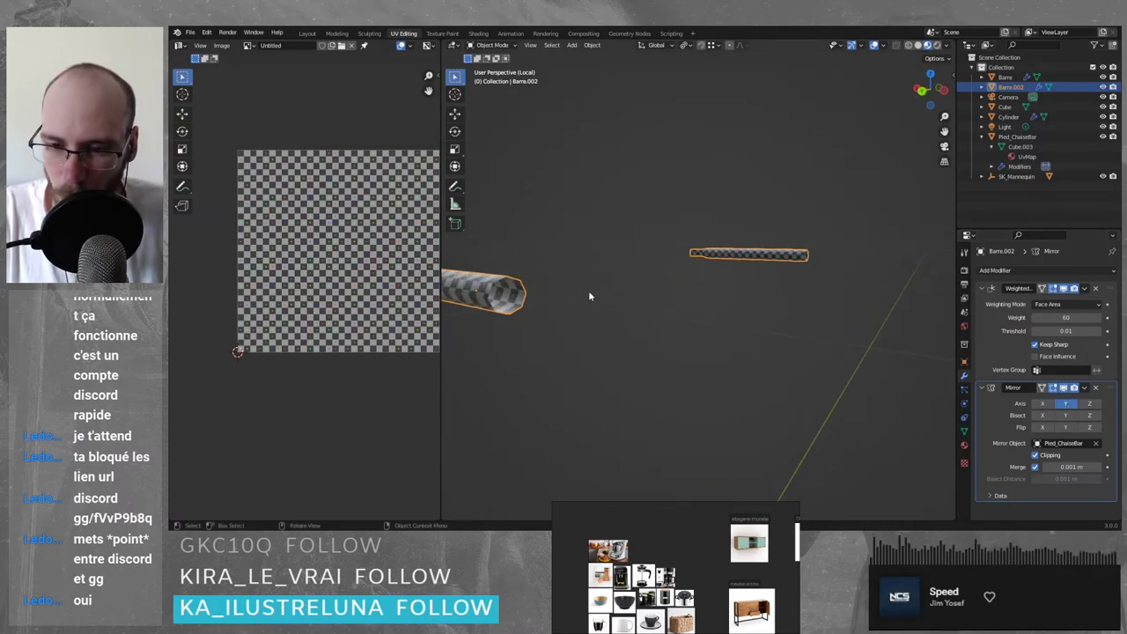
key(Tab)
click(493, 280)
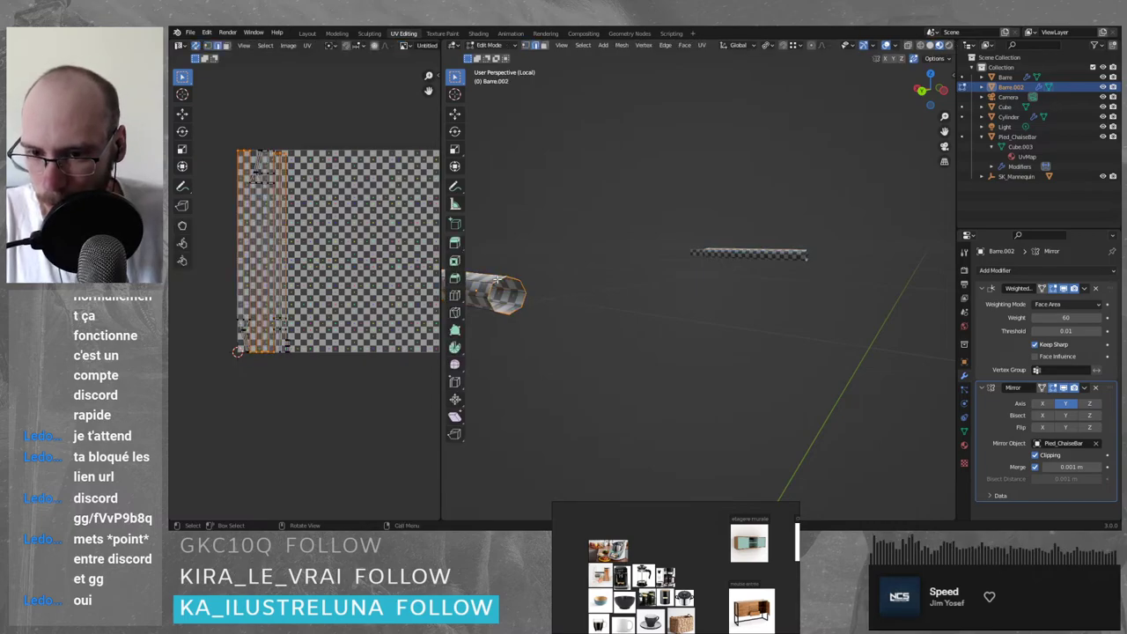
key(f)
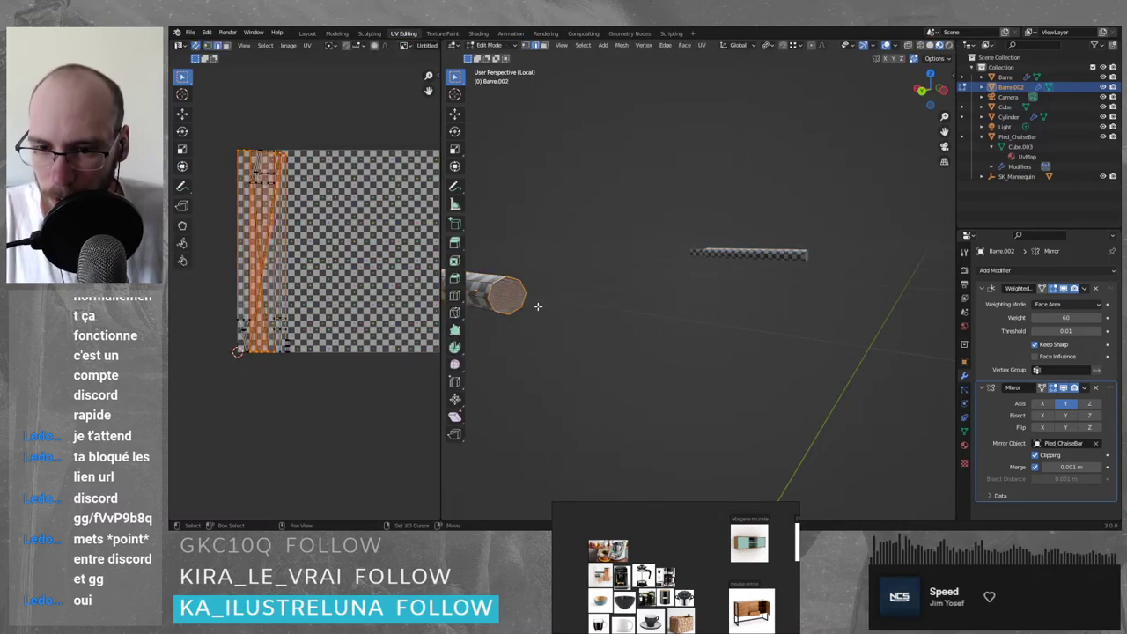
- Select the cap face at the bar's middle end and snap the 3D cursor to the active face
shift+middle_drag(536, 306, 696, 337)
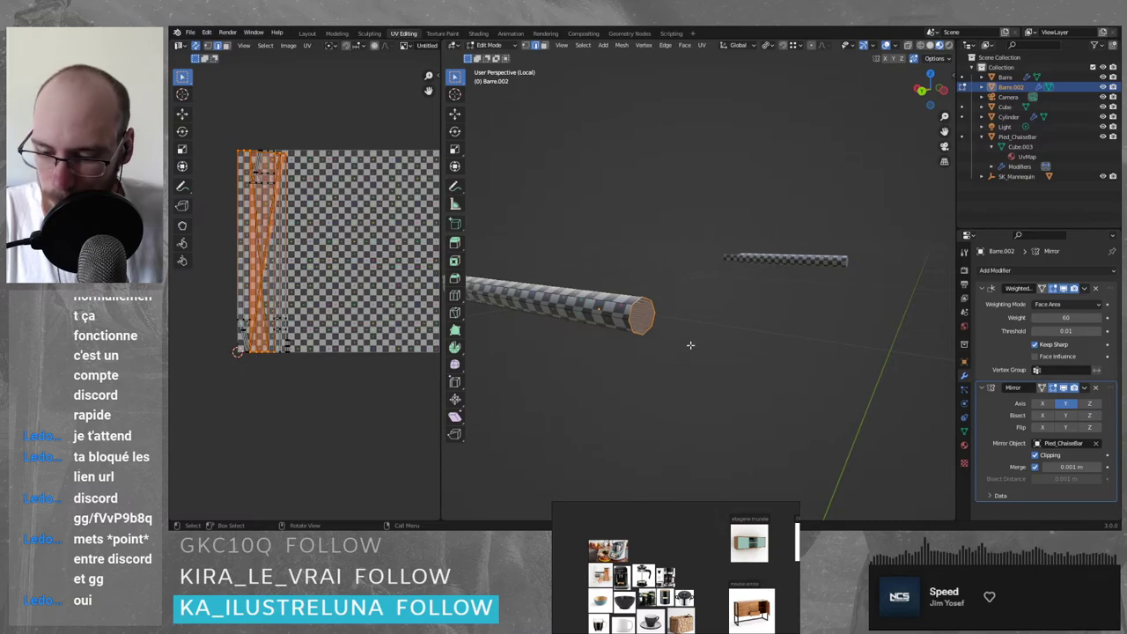
click(640, 314)
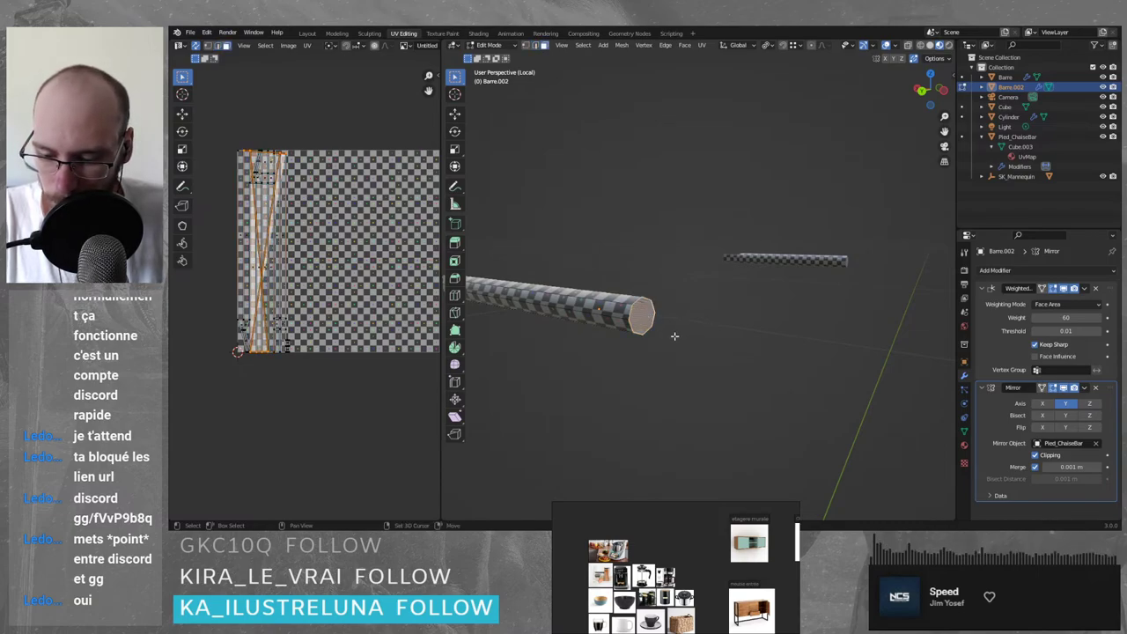
key(shift+s)
click(753, 371)
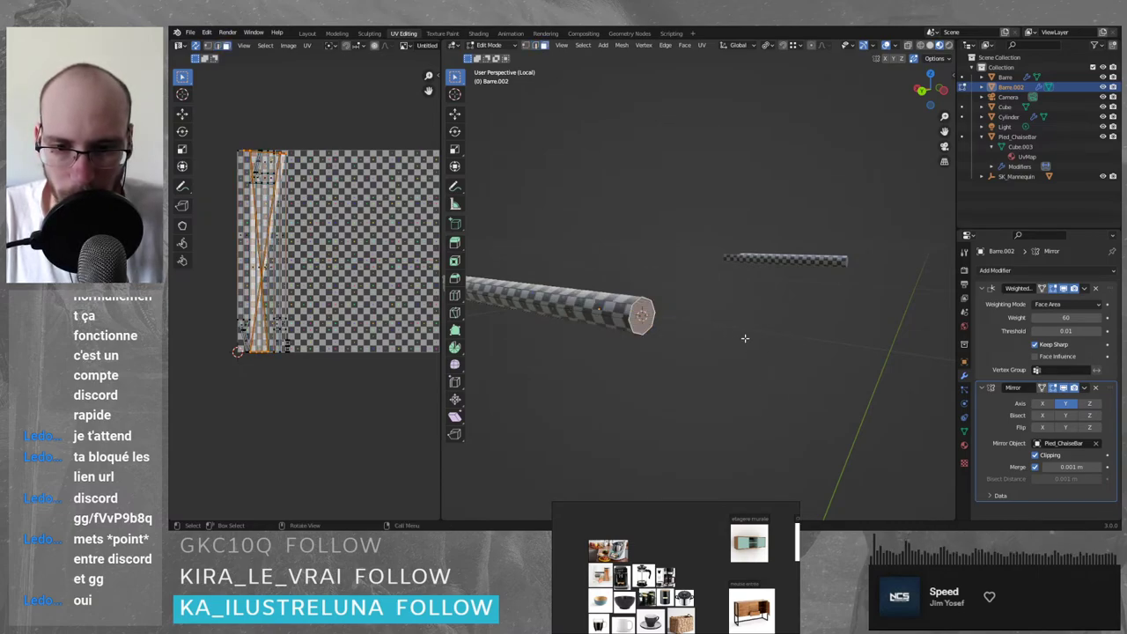
click(665, 45)
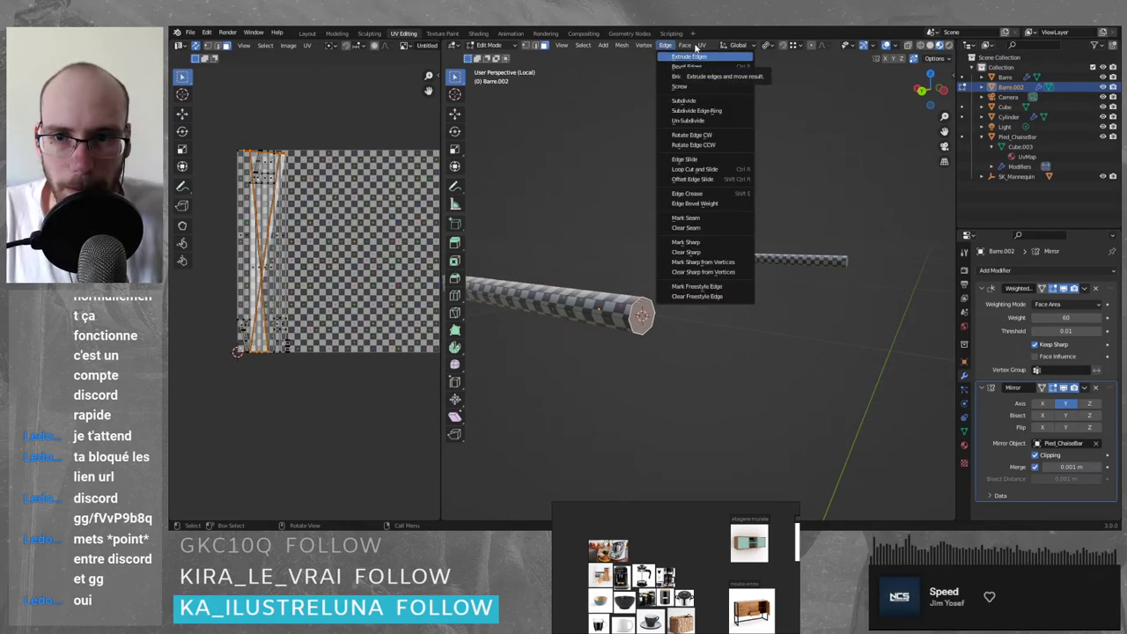
click(306, 46)
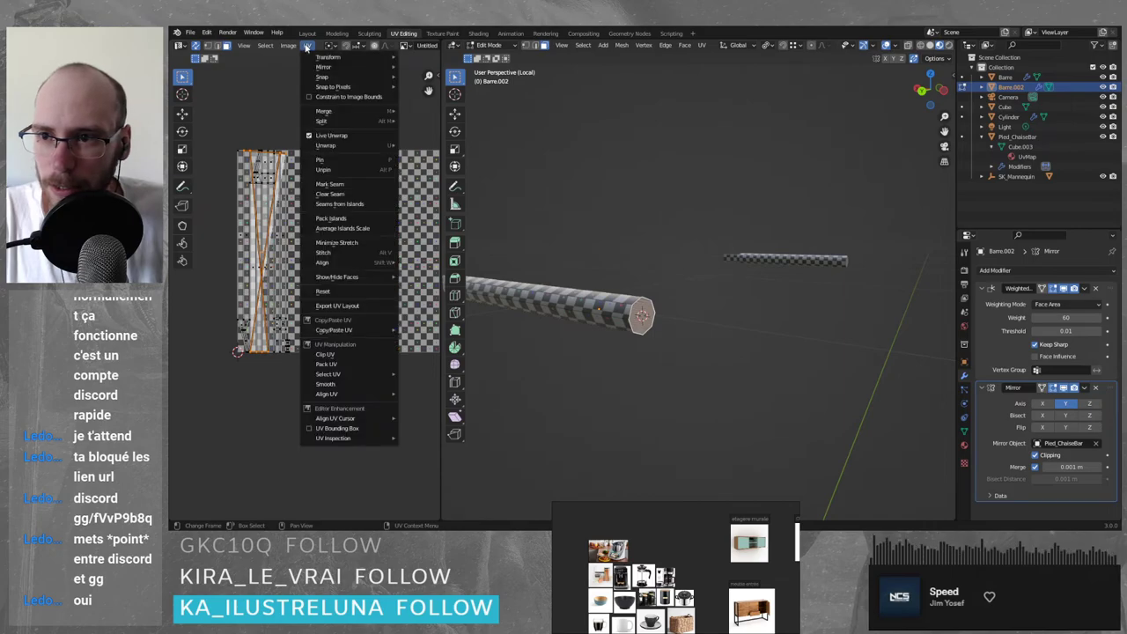
click(666, 46)
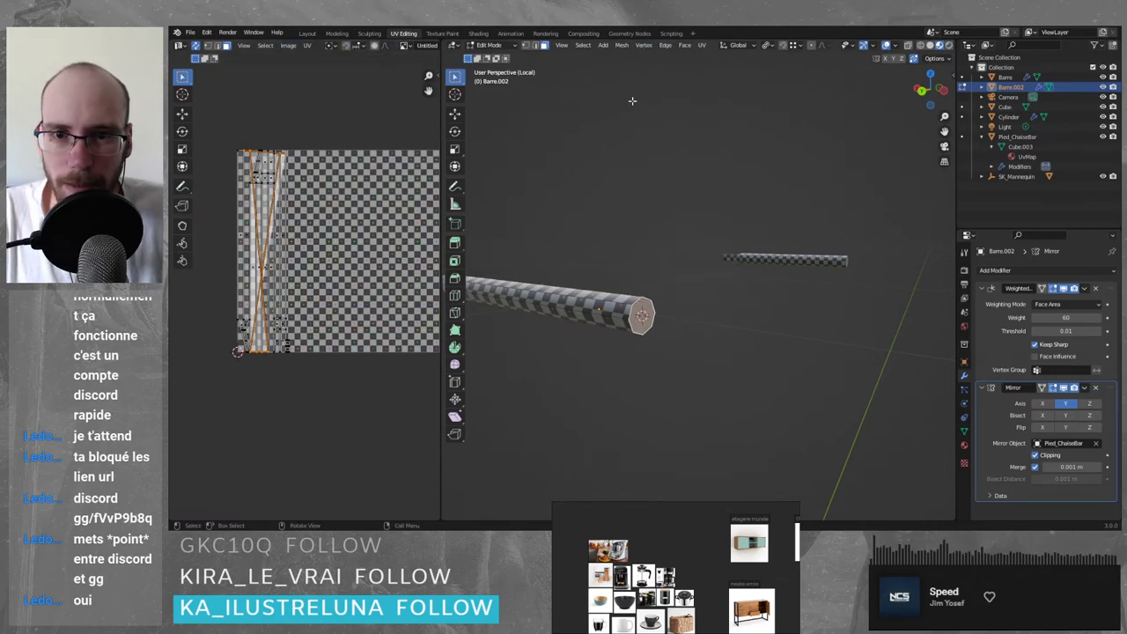
click(620, 46)
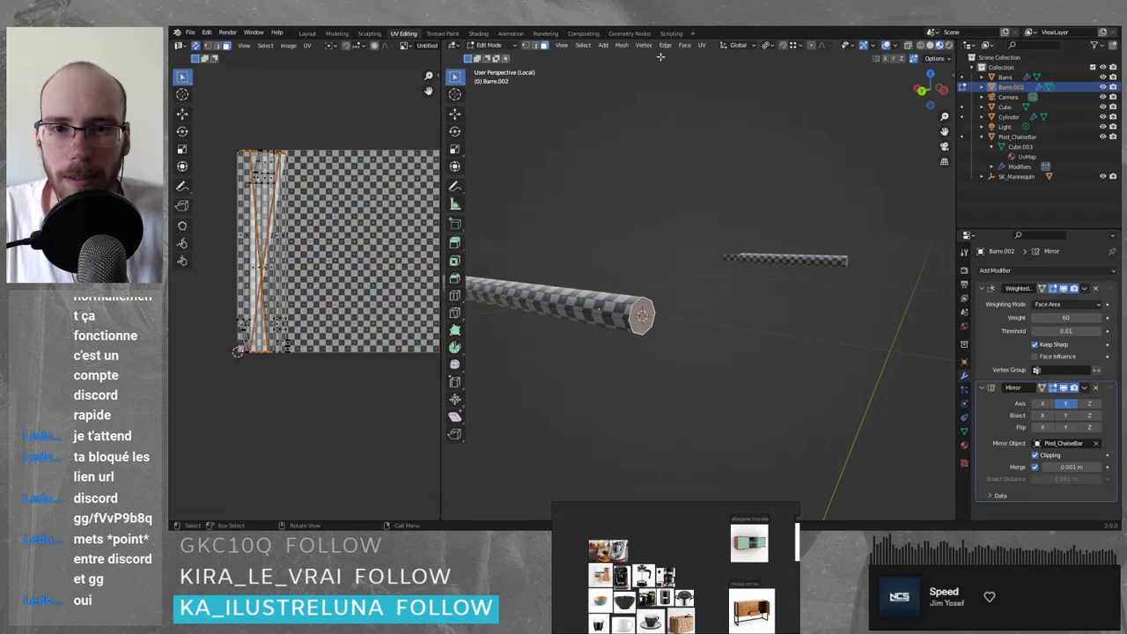
key(Tab)
key(Tab)
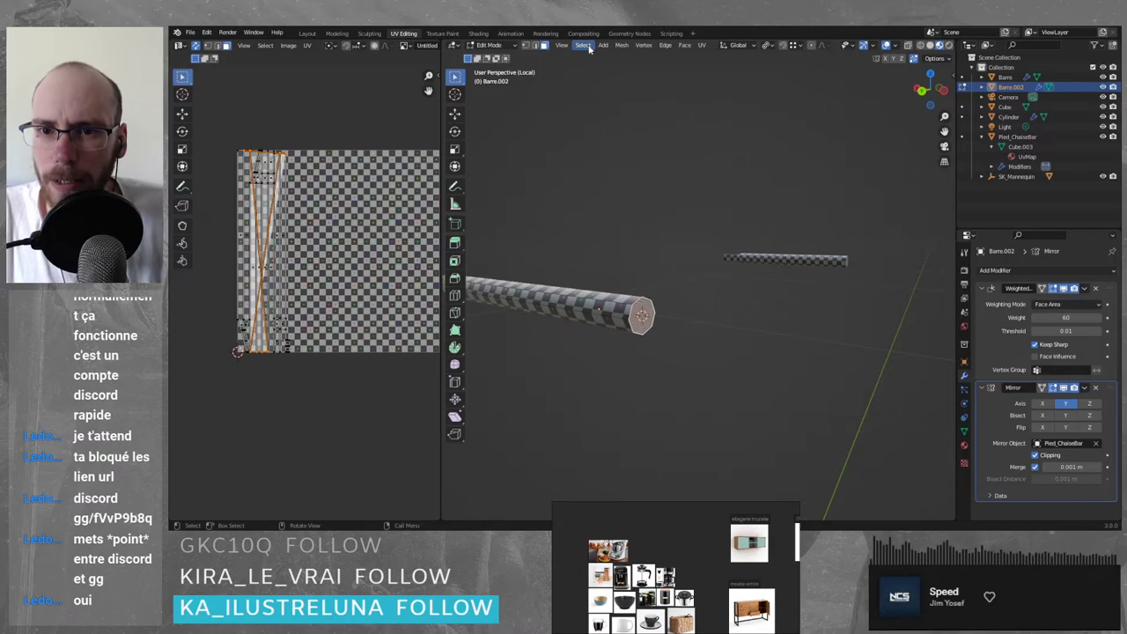
click(619, 46)
mouse_move(665, 59)
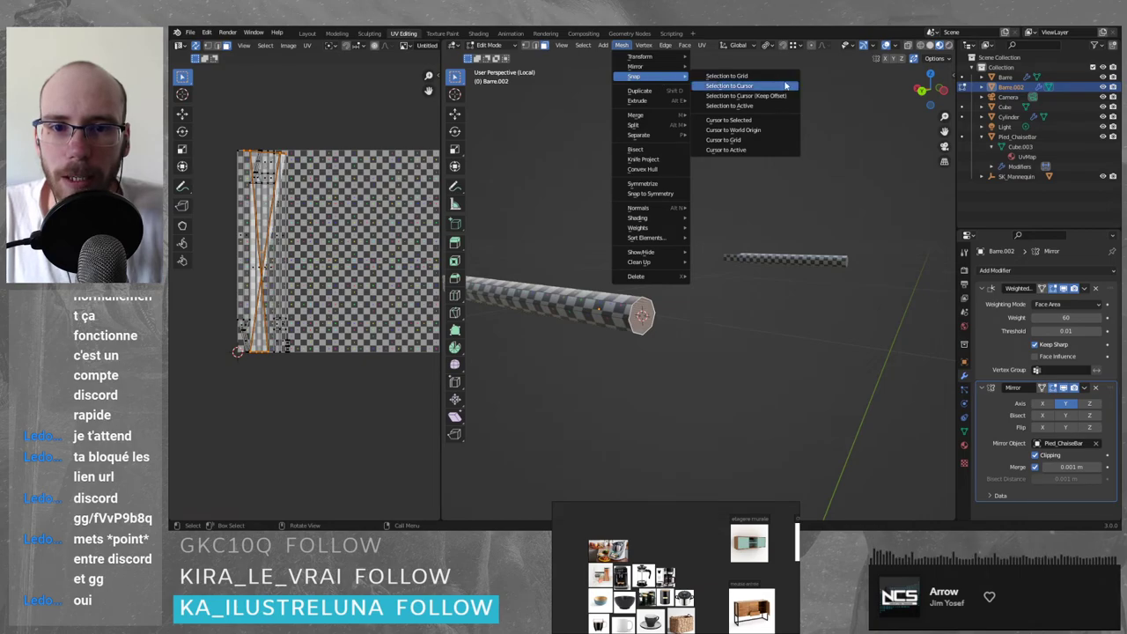
click(746, 95)
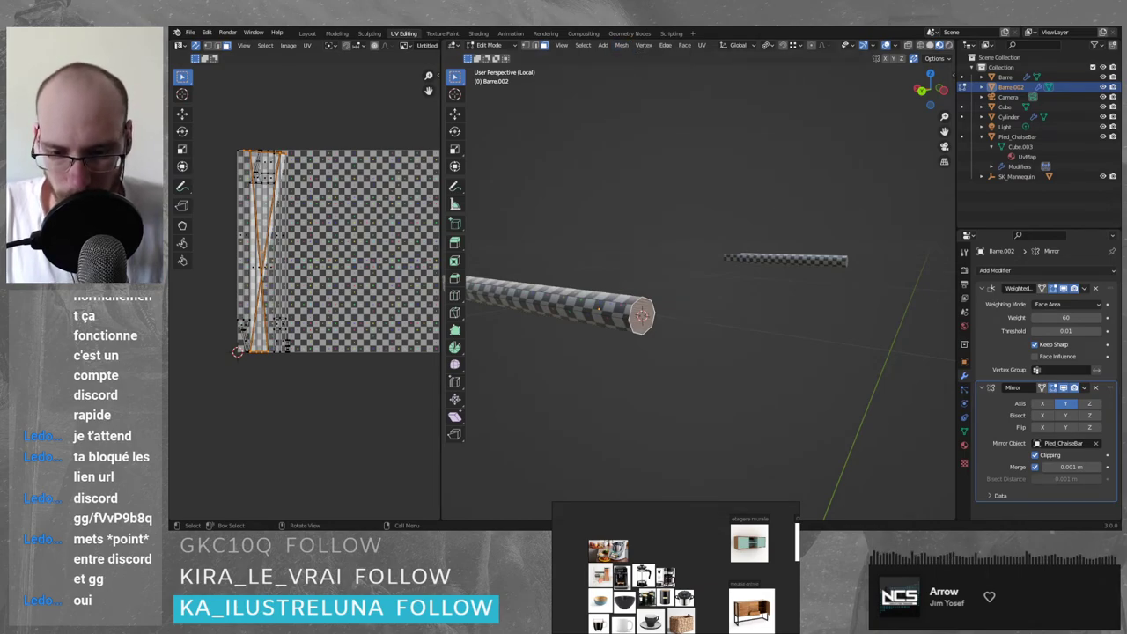
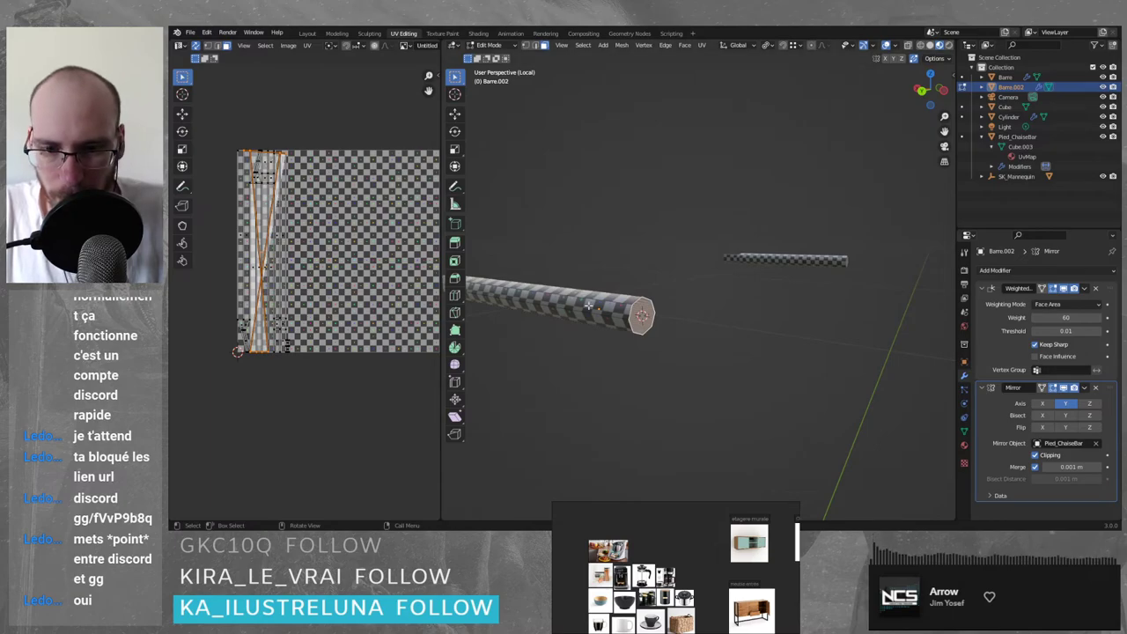
- Snap the 3D cursor once more to the centre of the selected cap face
middle_drag(588, 305, 609, 359)
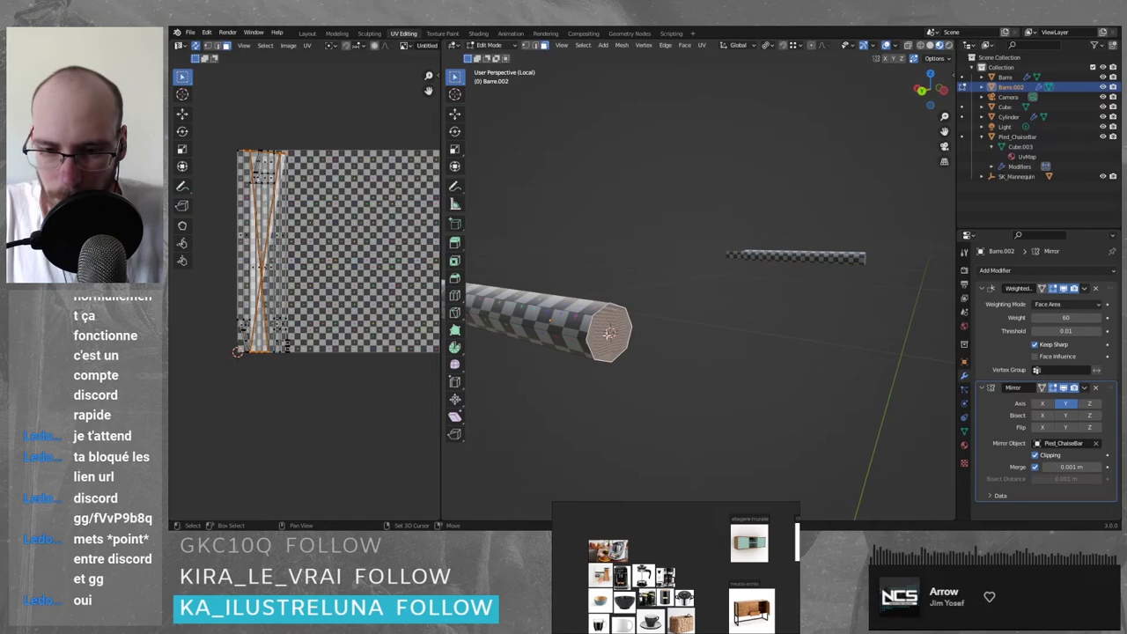
key(shift+s)
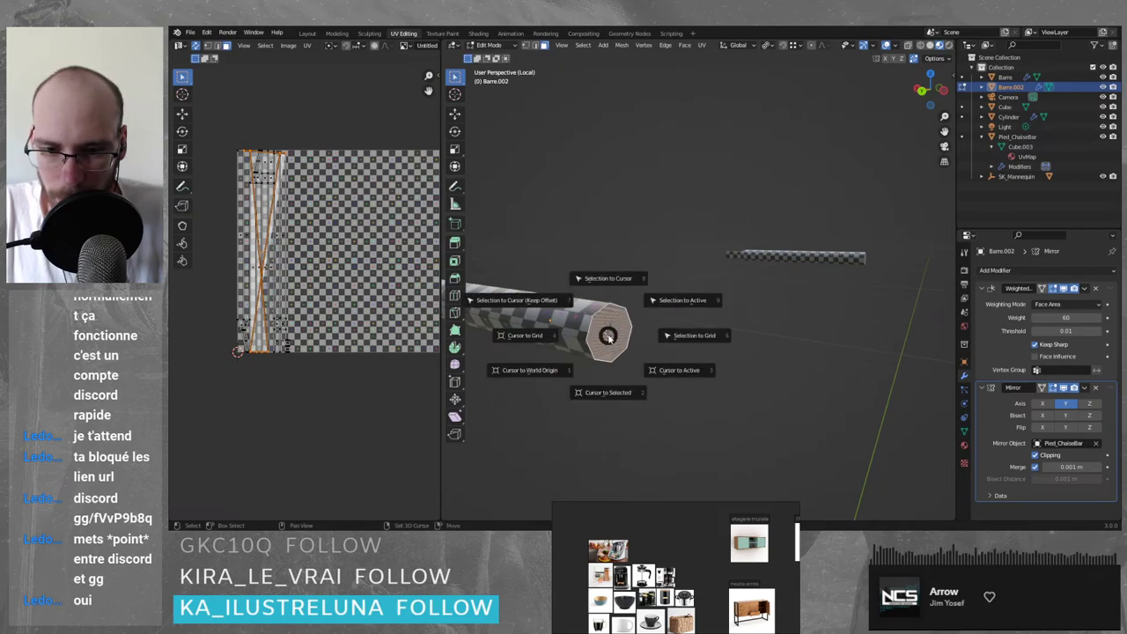
click(679, 374)
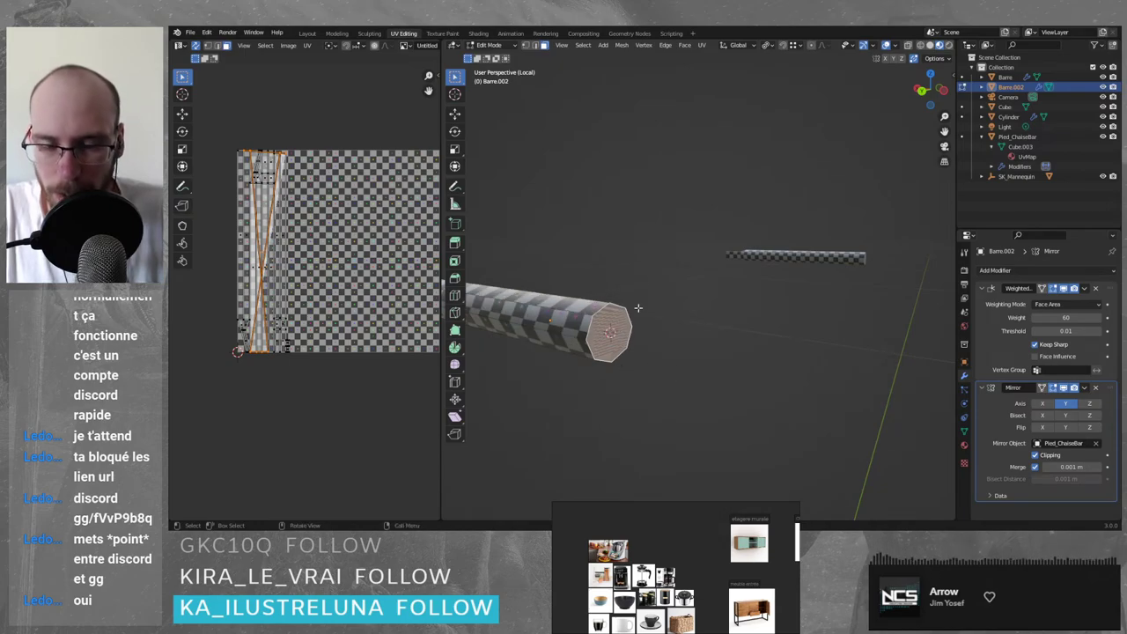
click(666, 45)
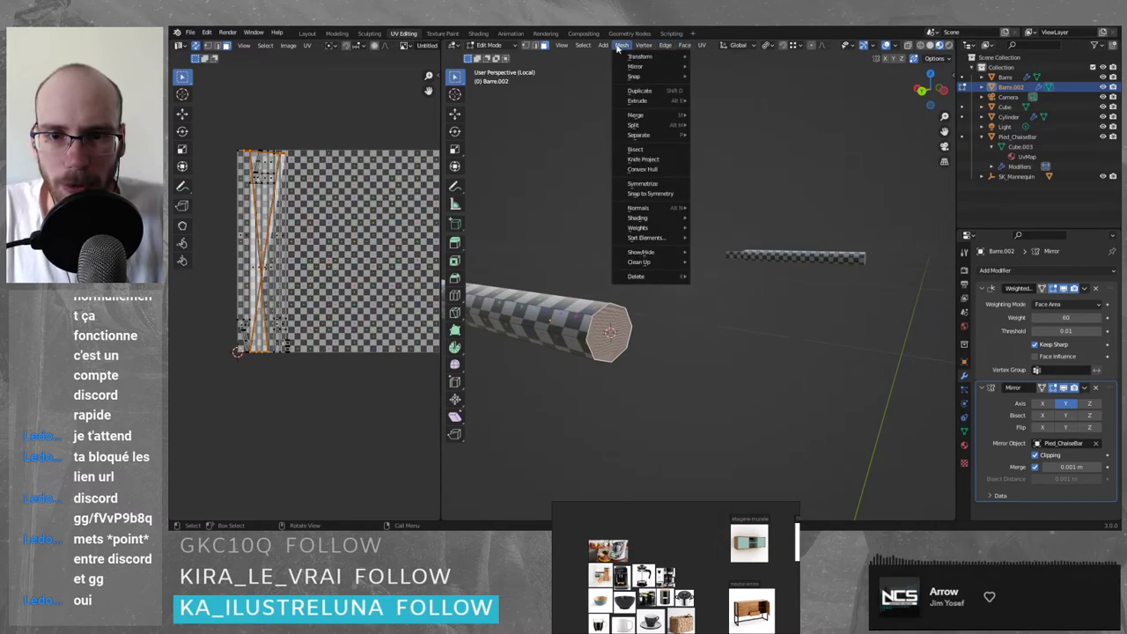
mouse_move(664, 48)
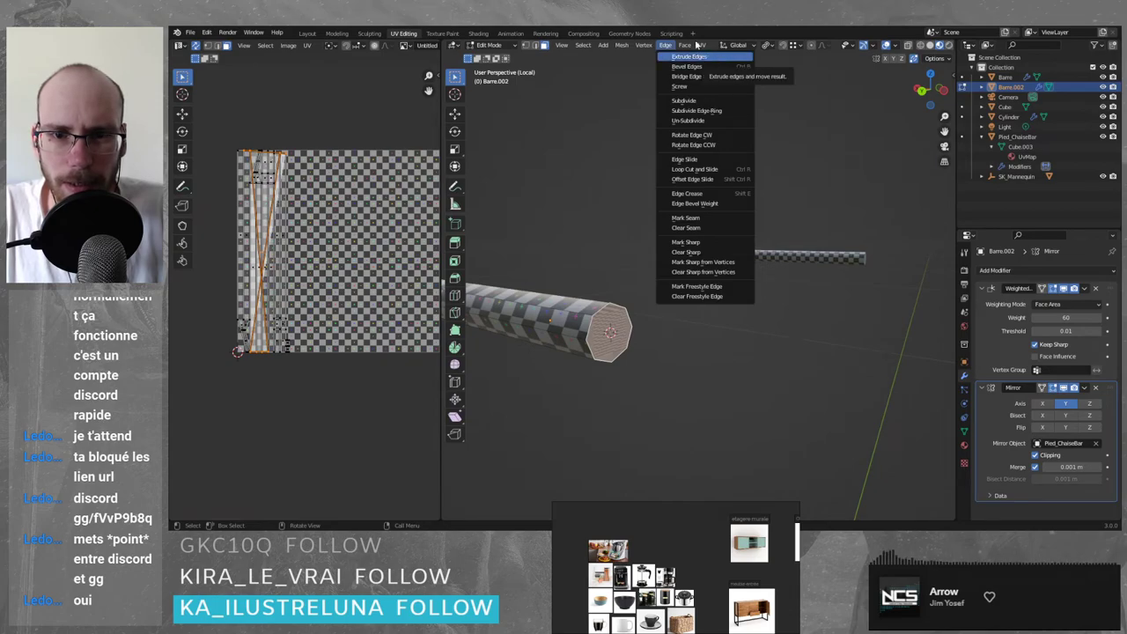
click(684, 45)
mouse_move(702, 47)
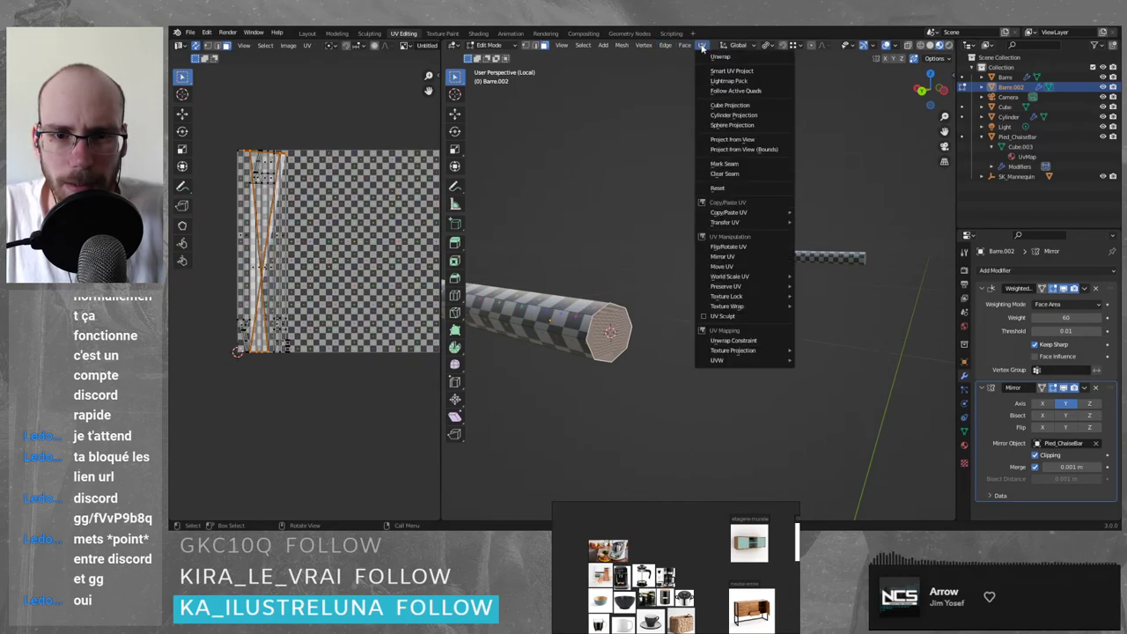
key(shift+s)
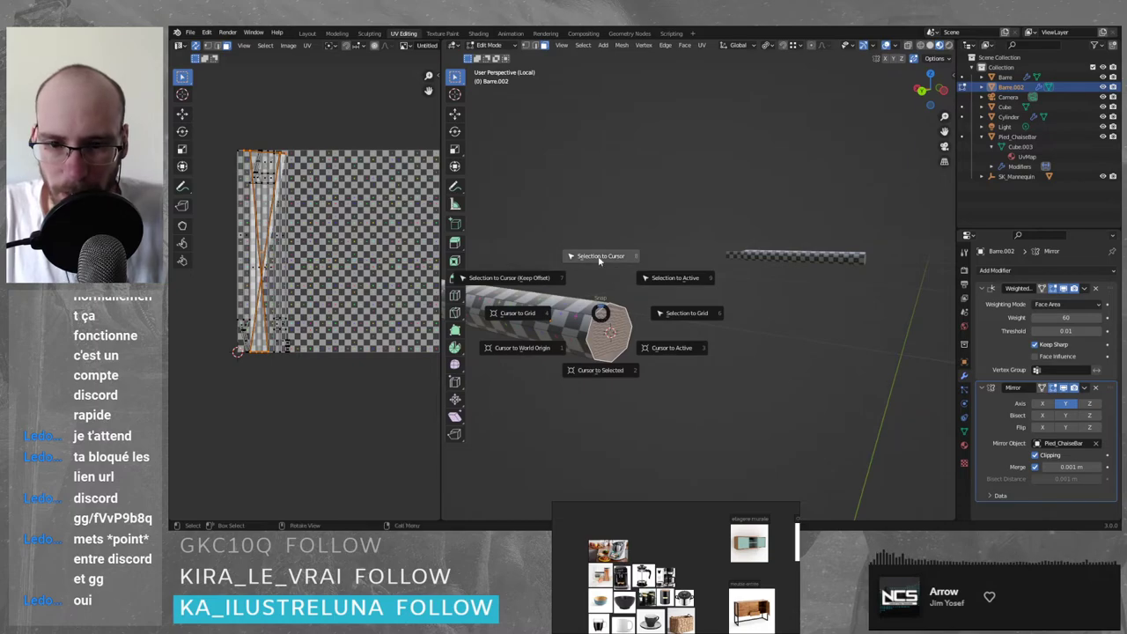
click(600, 257)
key(s)
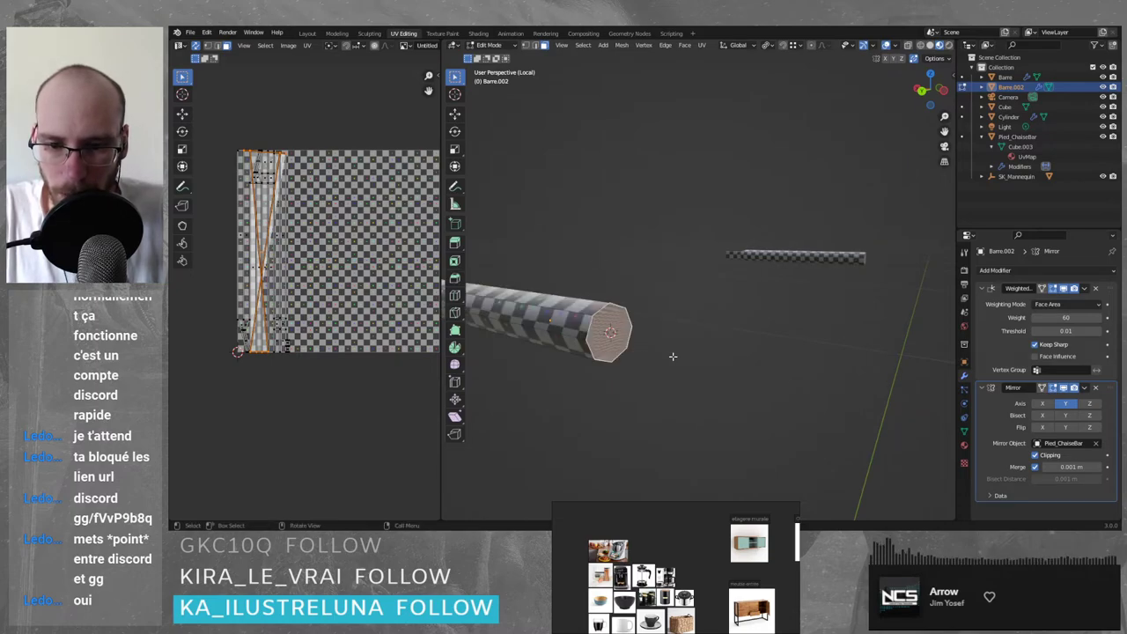
- Return to Object Mode and set Barre.002's origin to the 3D cursor at the bar's middle end
key(Tab)
click(673, 370)
click(614, 336)
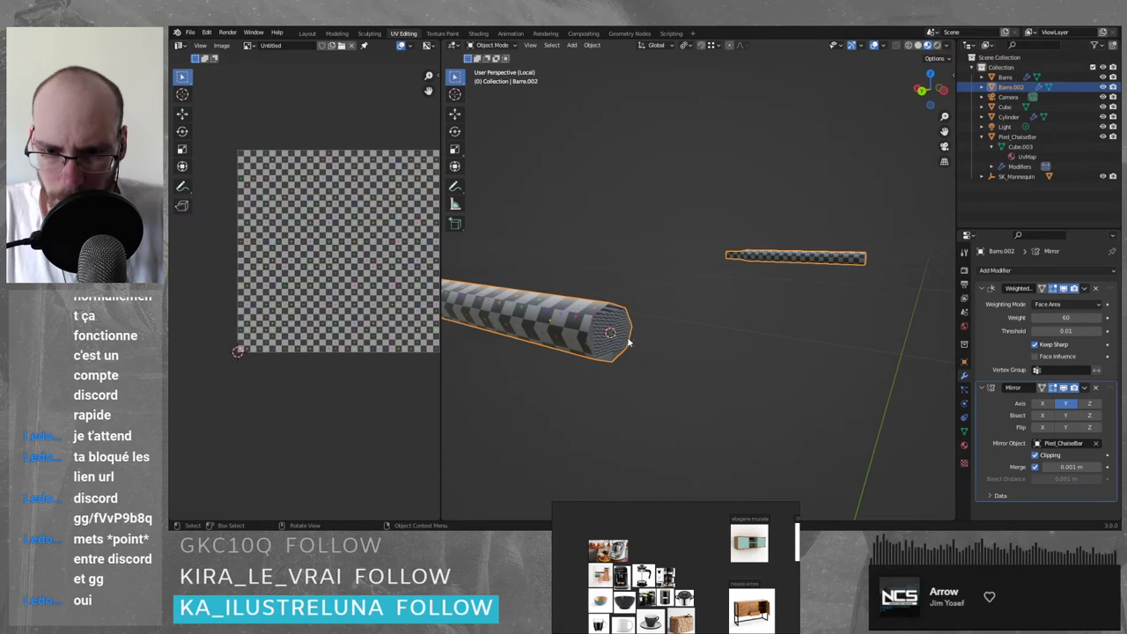
click(572, 45)
mouse_move(592, 46)
mouse_move(634, 67)
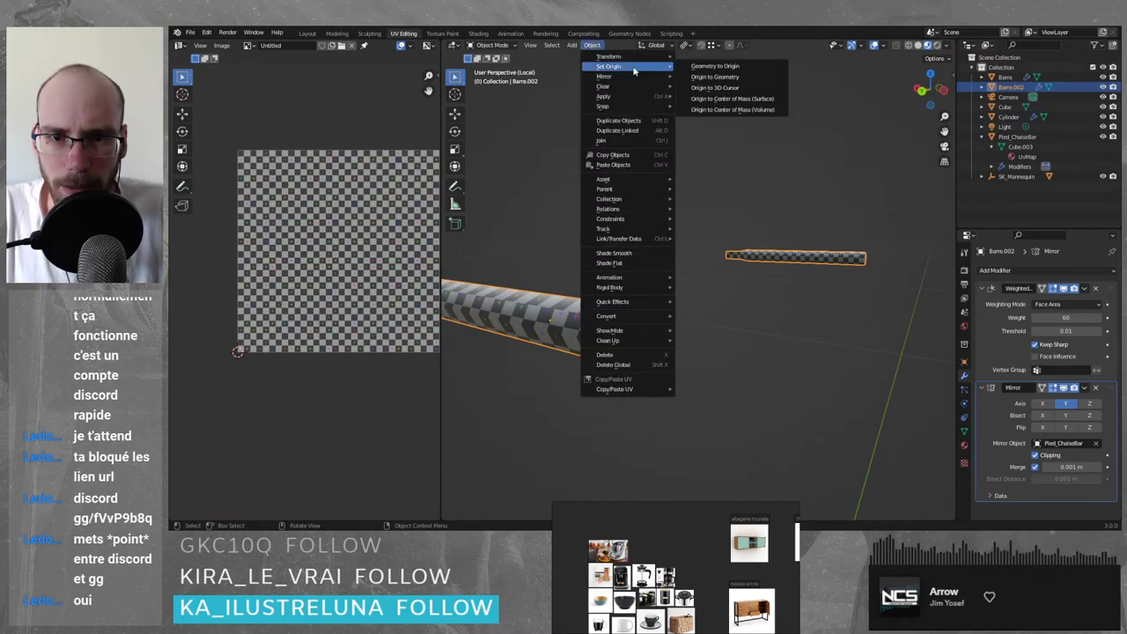
click(753, 87)
- Delete the temporary cap face at the bar's middle end in Edit Mode
scroll(622, 363, down, 3)
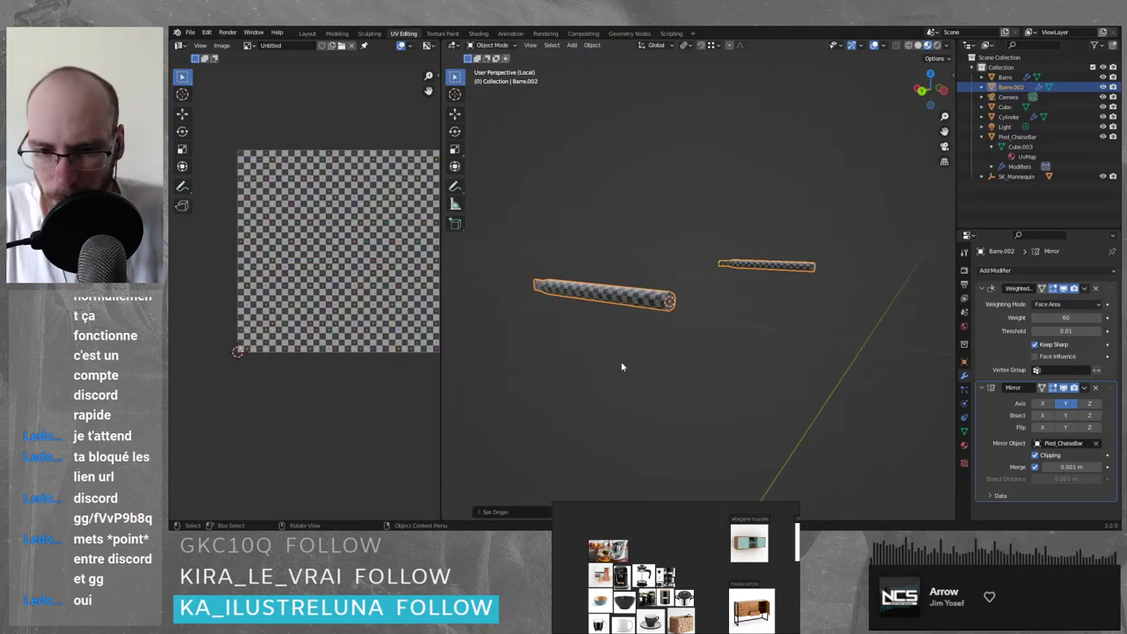
middle_drag(674, 331, 661, 331)
scroll(660, 326, up, 3)
key(Tab)
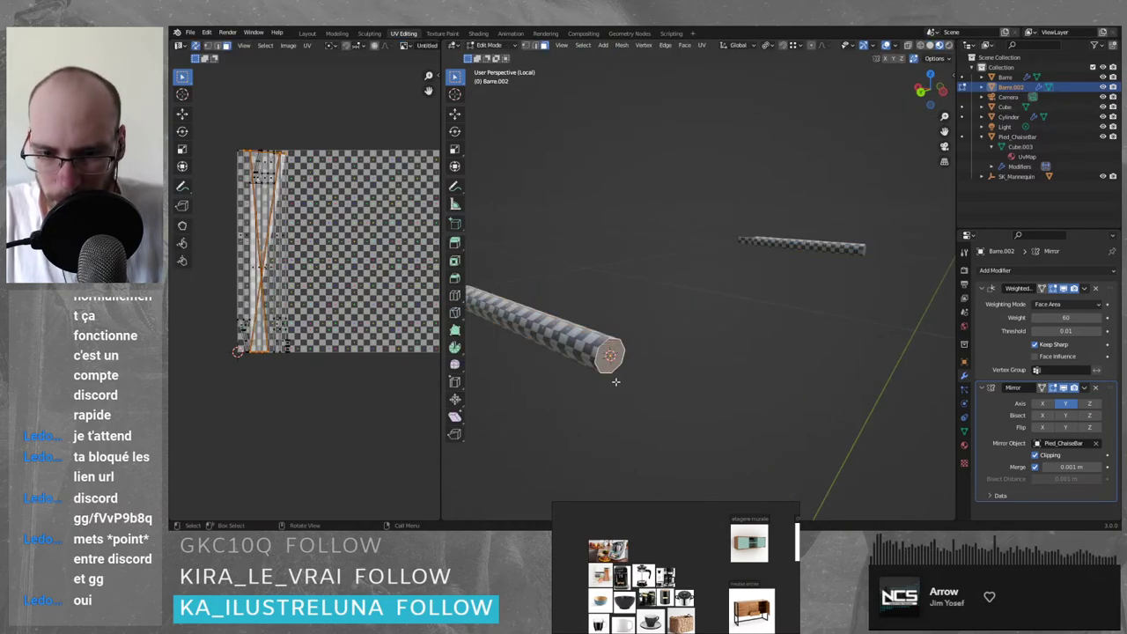
key(x)
click(684, 349)
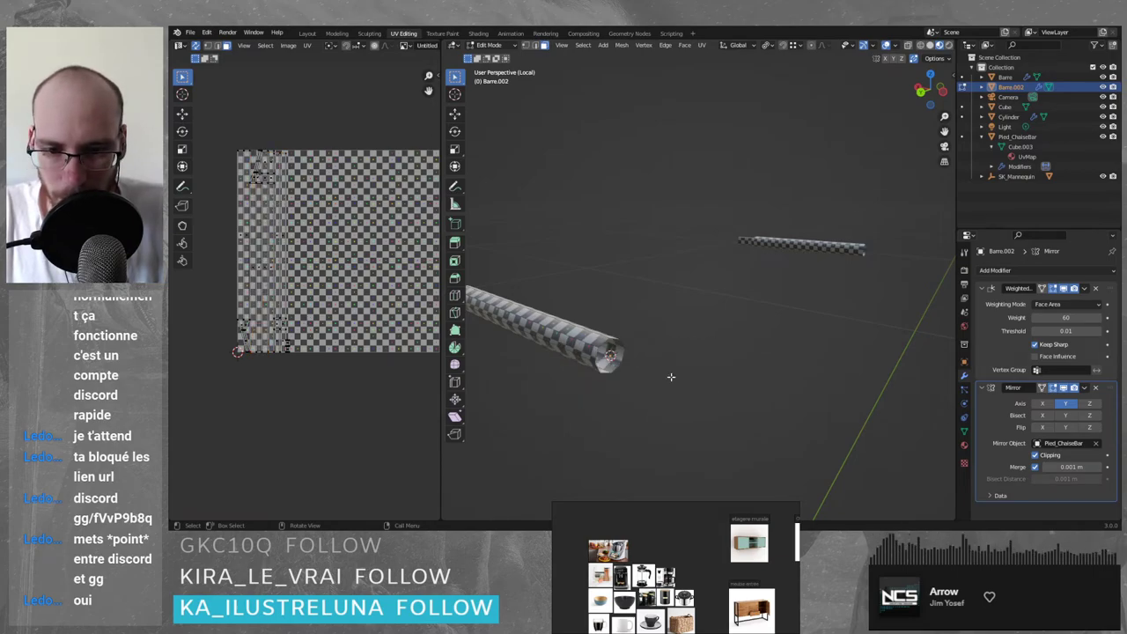
- Turn the Mirror modifier's X axis back on for Barre.002 and return to Object Mode
middle_drag(671, 377, 680, 379)
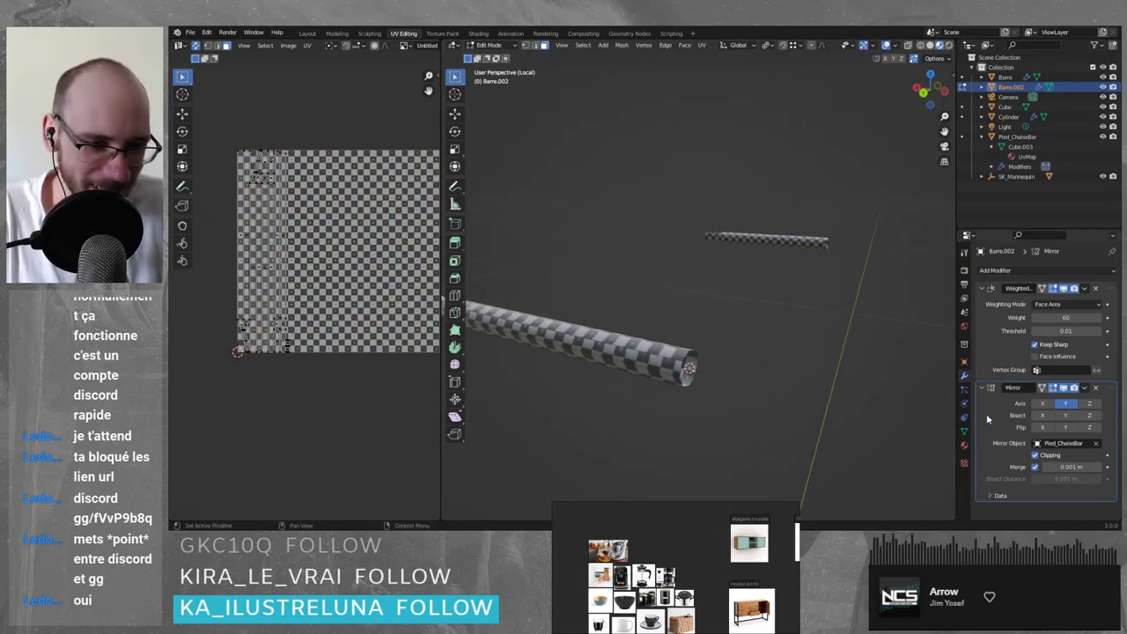
click(1043, 403)
key(Tab)
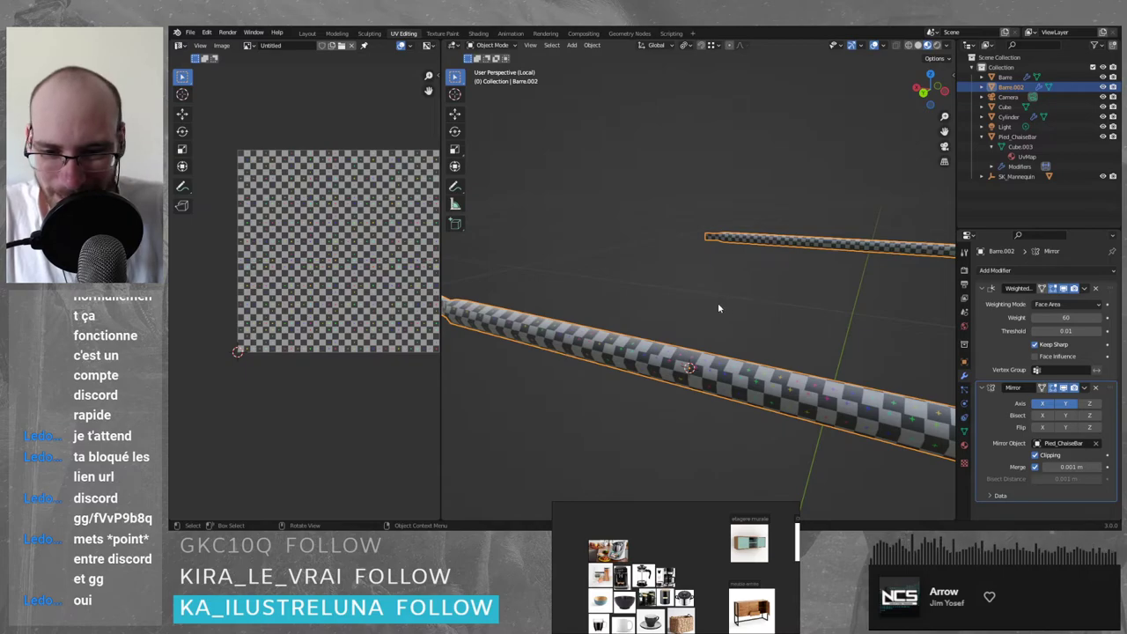
- Leave local view, select the Barre crossbar object and turn off the Y axis of its Mirror modifier
key(KP_Divide)
middle_drag(717, 308, 694, 307)
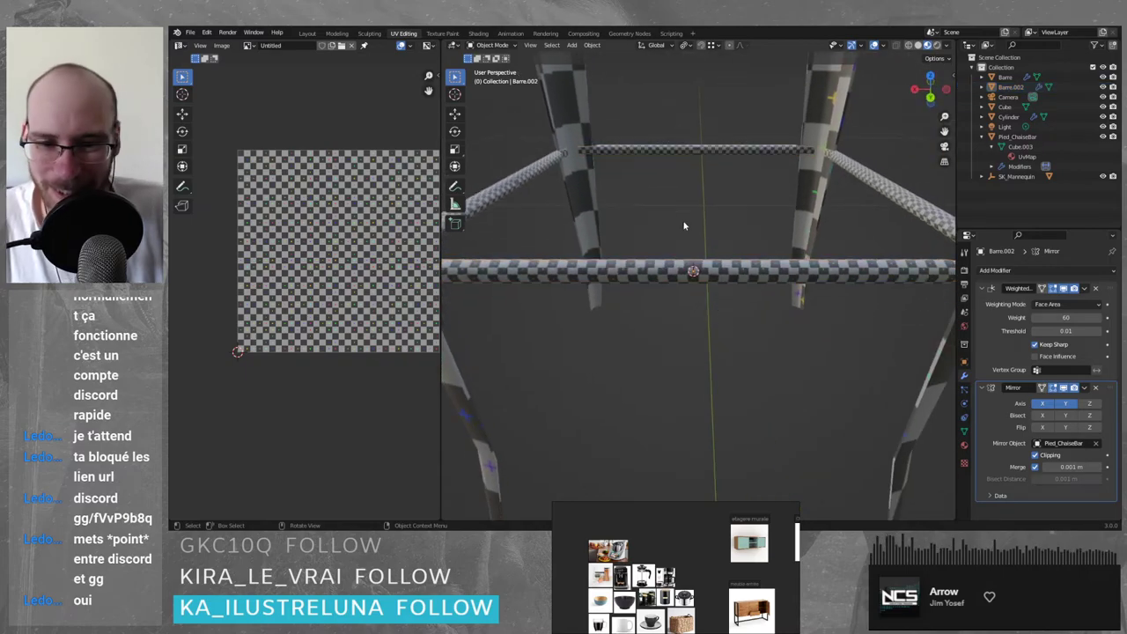
click(914, 211)
scroll(848, 285, down, 4)
middle_drag(848, 287, 734, 308)
scroll(697, 324, up, 7)
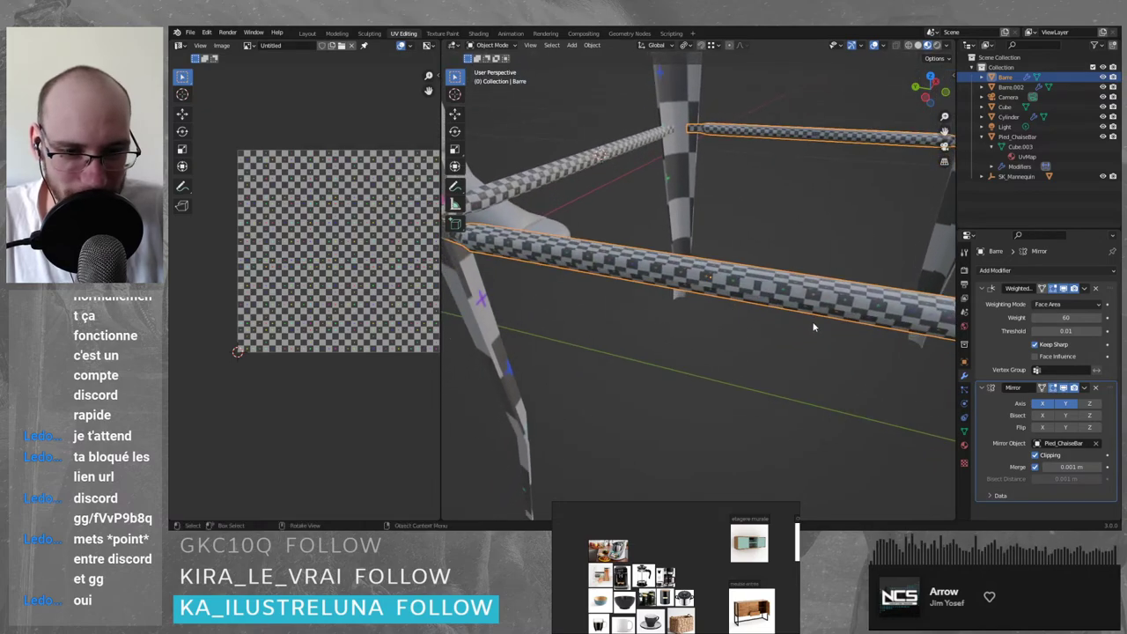
click(1041, 406)
click(1042, 406)
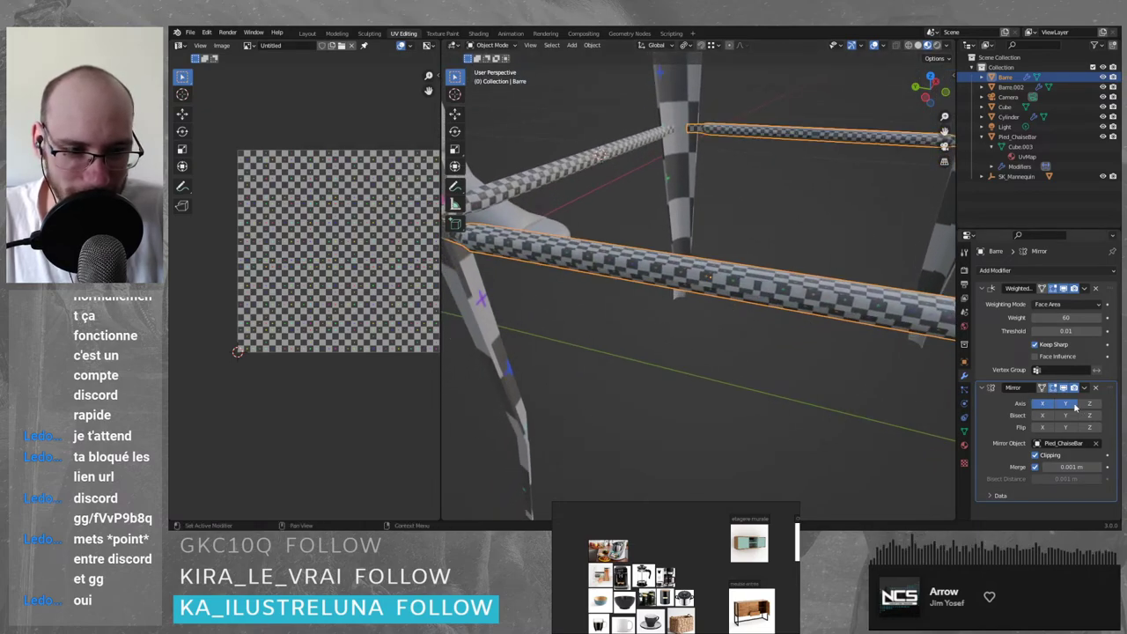
click(1076, 407)
middle_drag(850, 340, 792, 321)
middle_drag(664, 284, 664, 276)
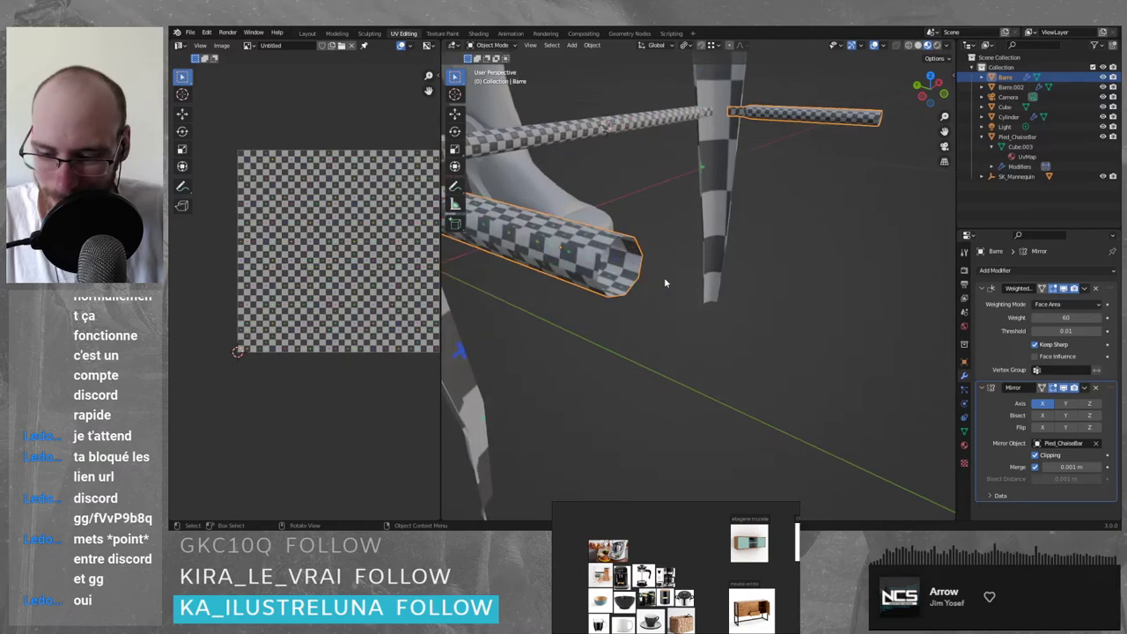
- In Edit Mode, select the open edge loop at Barre's middle end and fill it with a temporary cap face
key(Tab)
alt+click(615, 247)
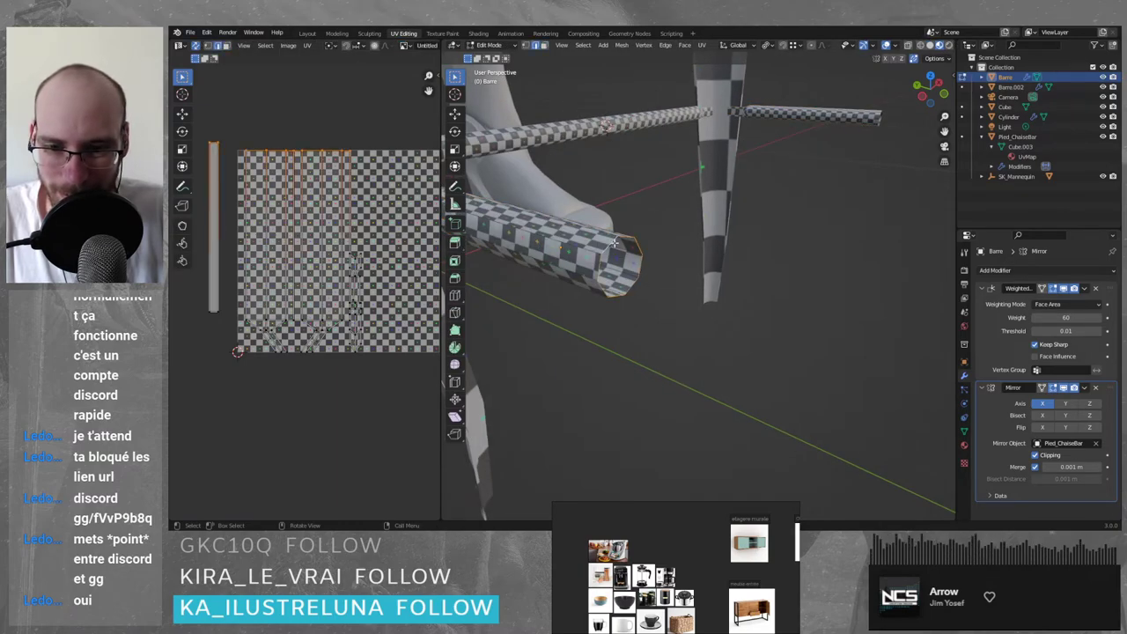
key(f)
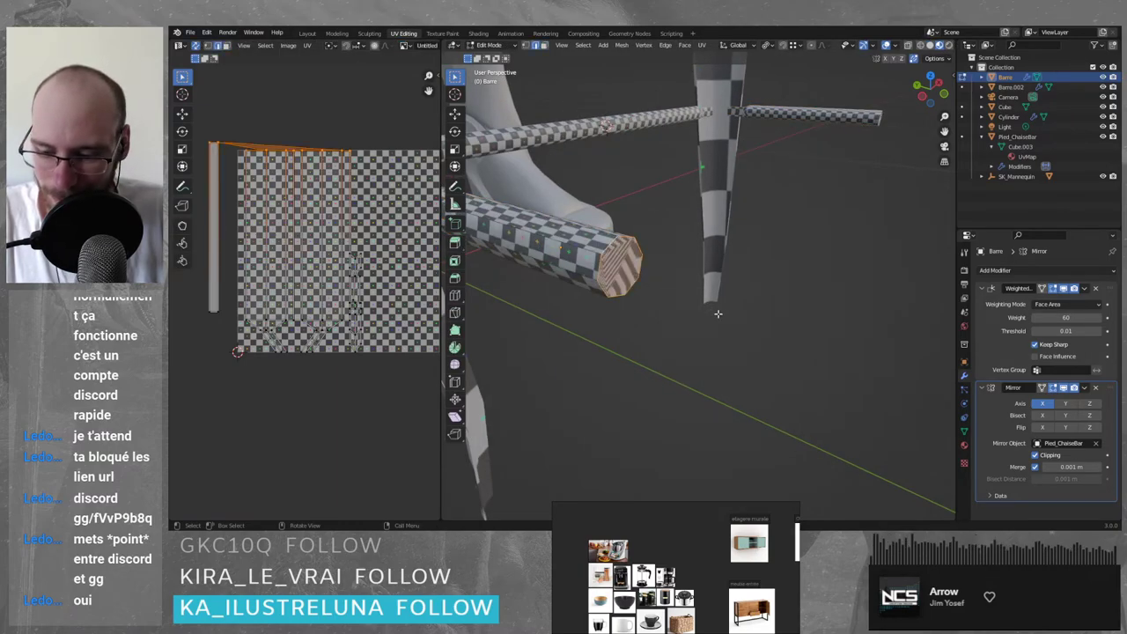
- Select only the new cap face in face mode and snap the 3D cursor to its centre
key(3)
click(700, 308)
click(621, 263)
key(shift+s)
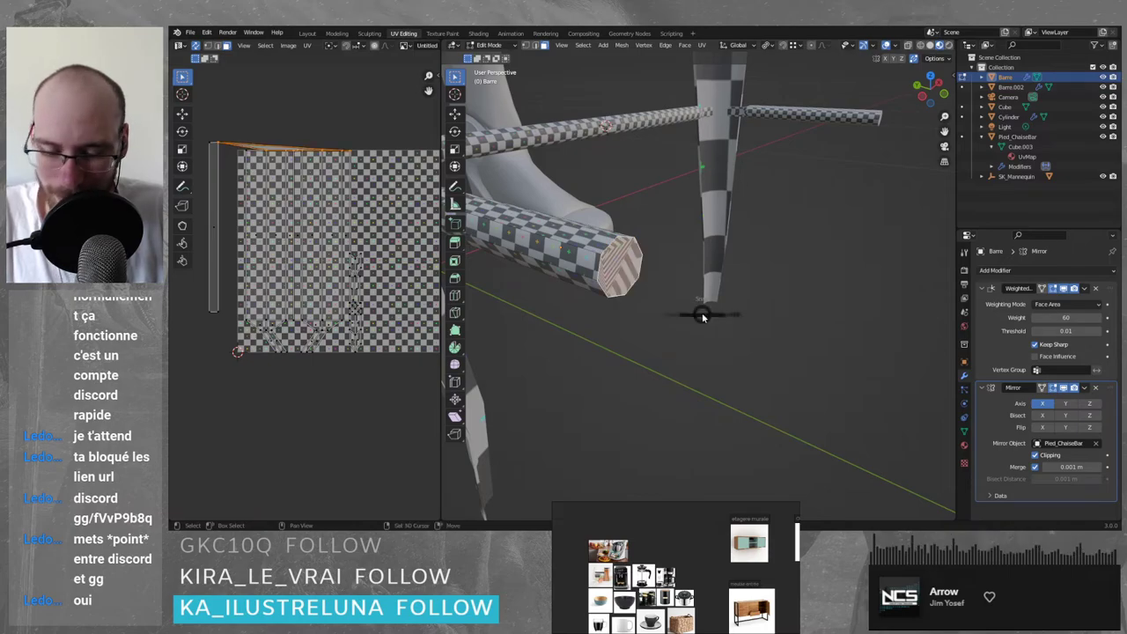
click(761, 352)
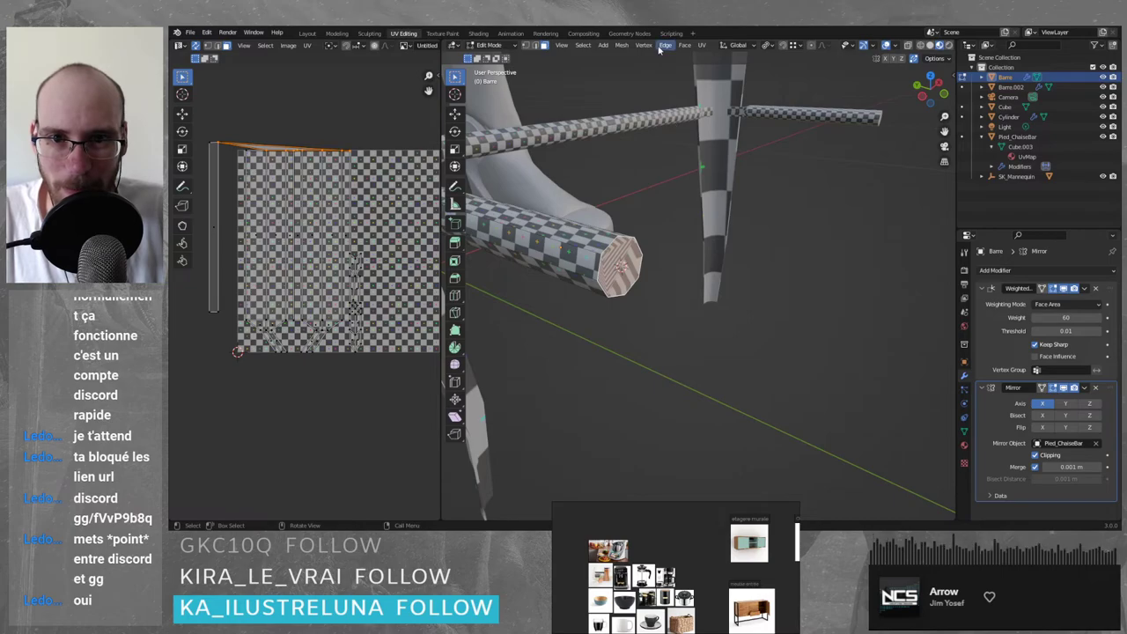
- Return the Barre object to Object Mode and set its origin to the 3D cursor at the bar's end
key(Tab)
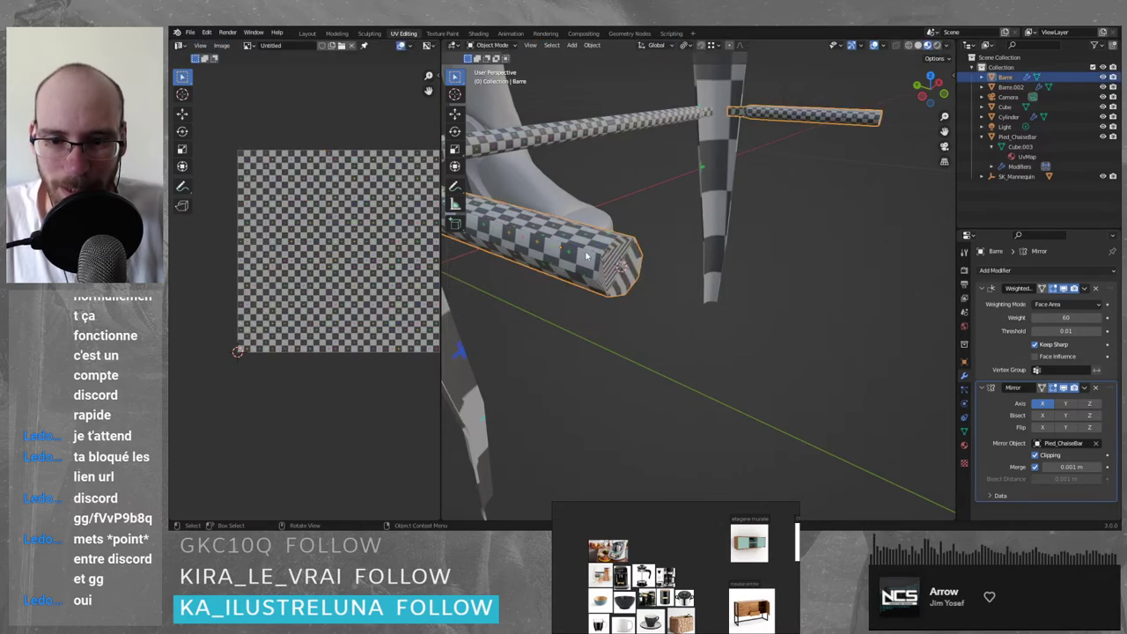
click(571, 44)
mouse_move(552, 45)
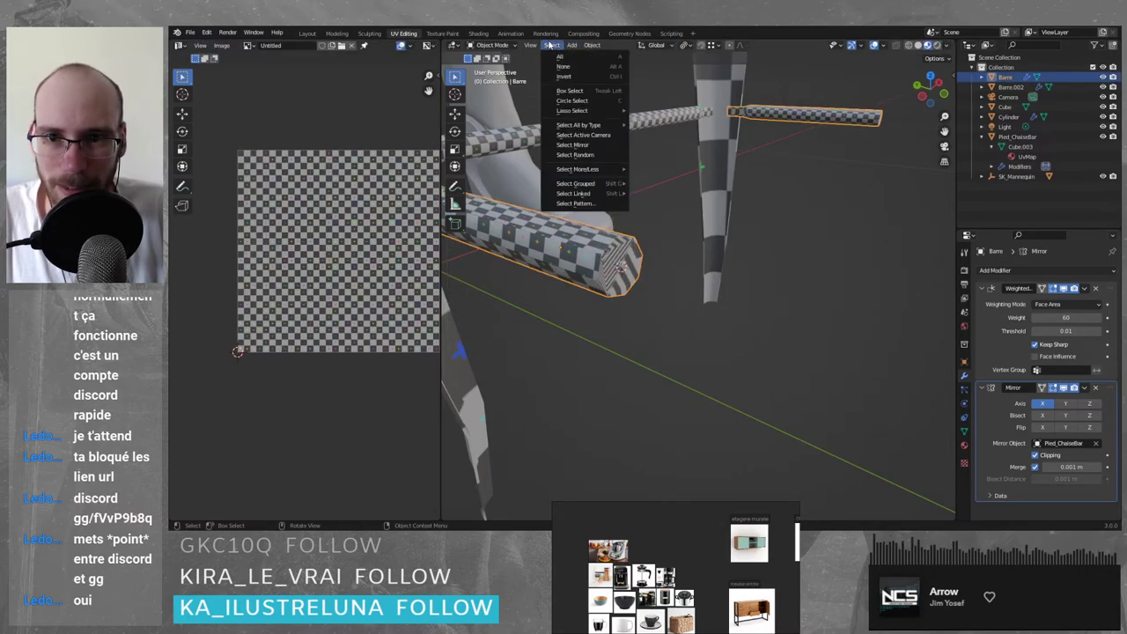
click(594, 44)
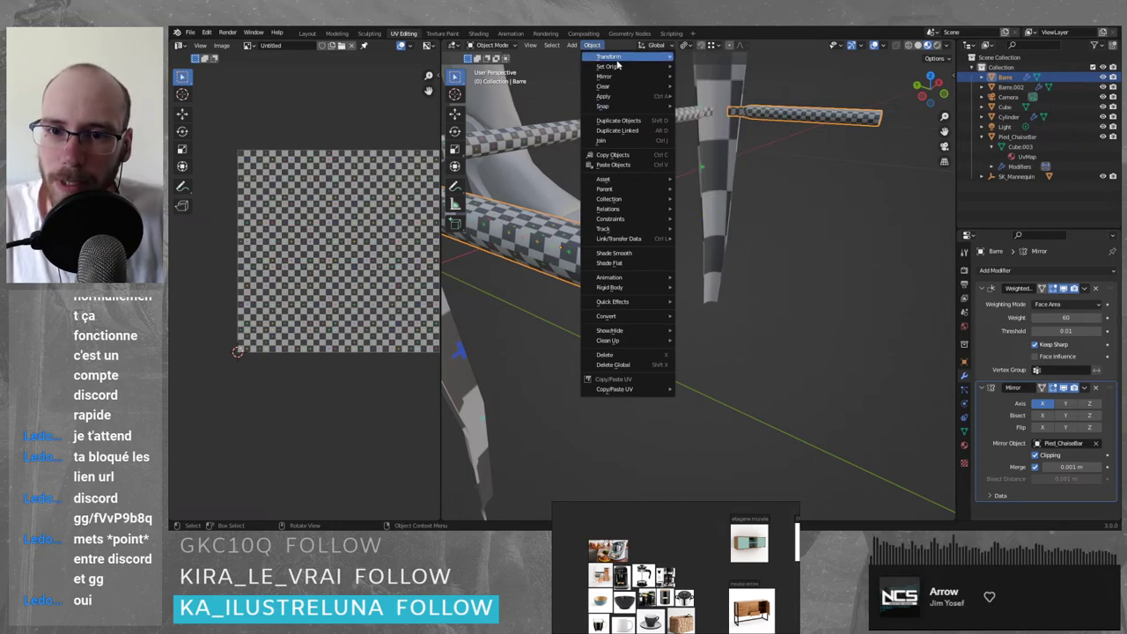
mouse_move(633, 69)
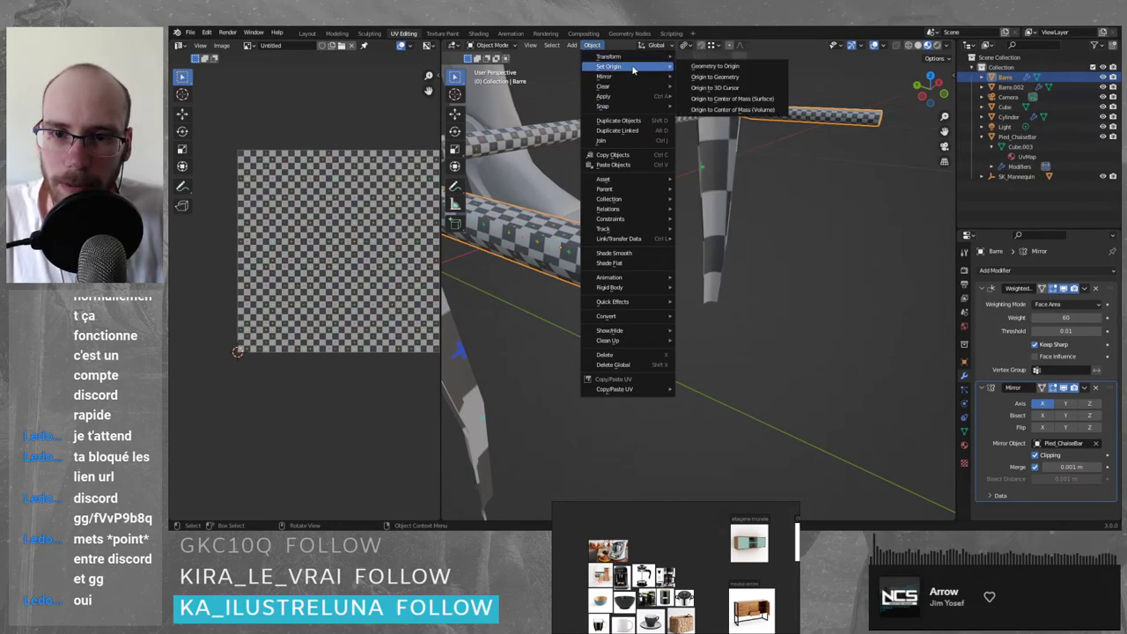
click(742, 90)
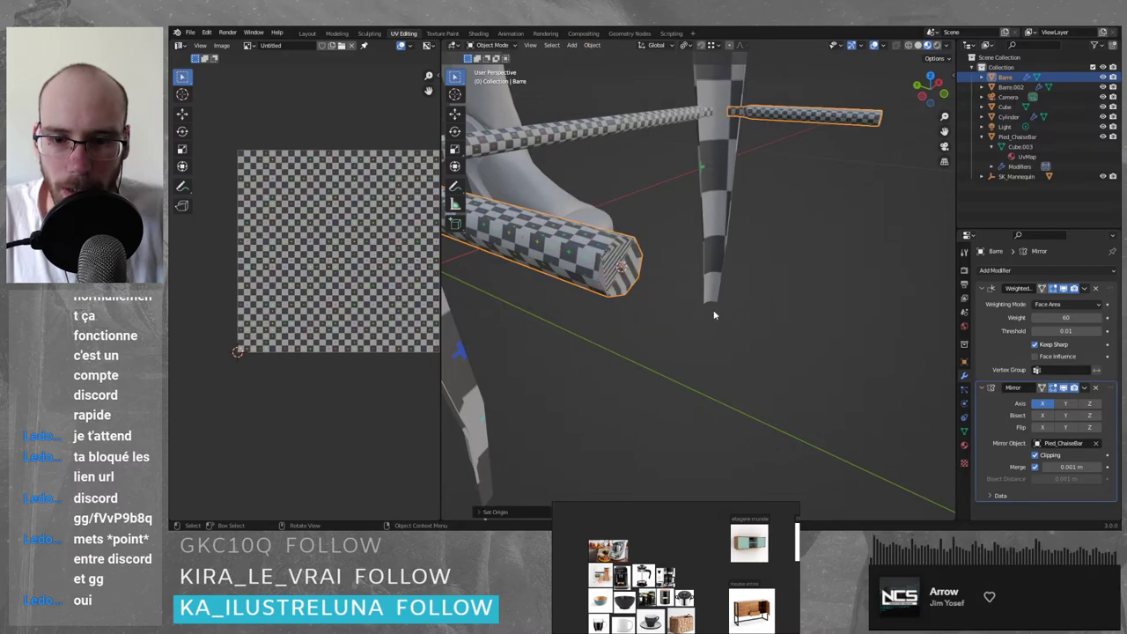
- Delete the selected end-cap faces of the bar in Edit Mode and return to Object Mode
key(Tab)
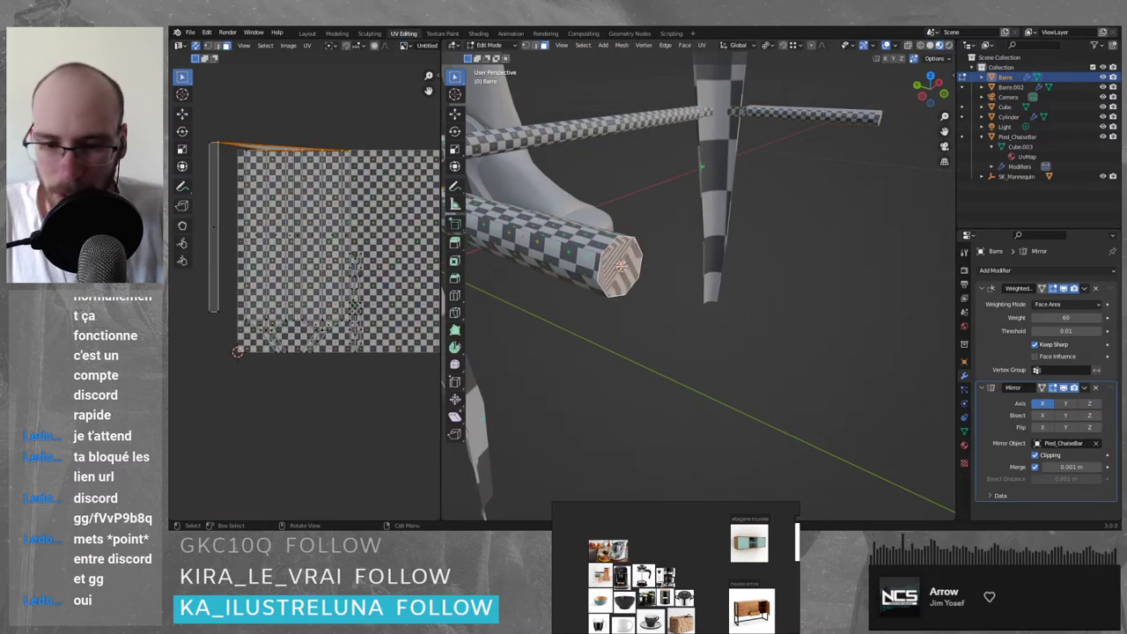
key(x)
click(696, 232)
key(Tab)
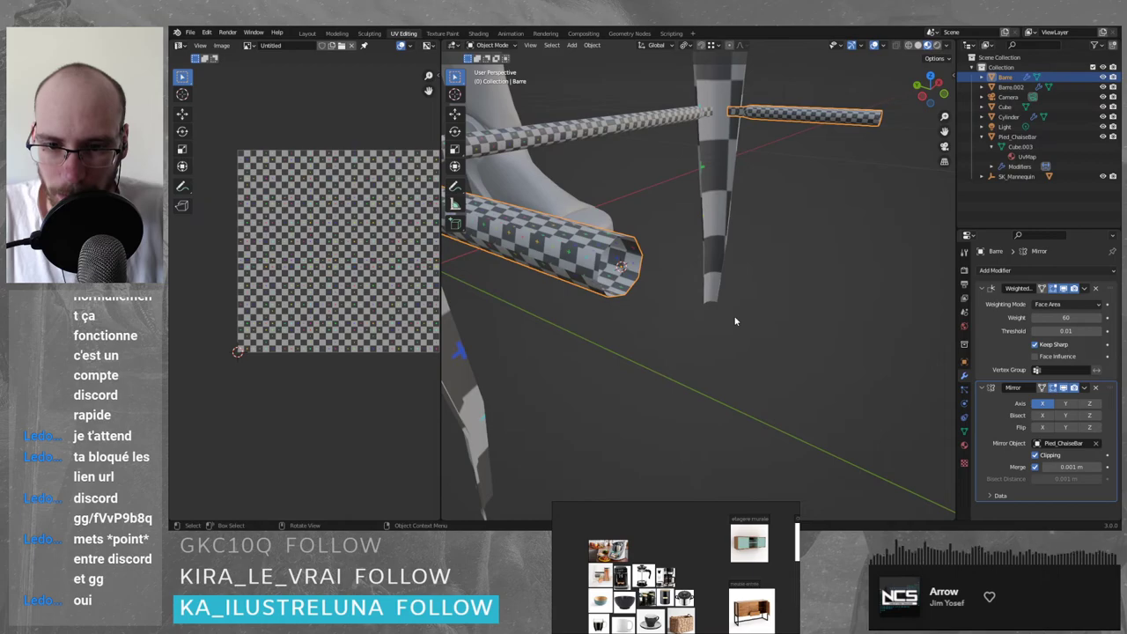
- Enable the Y axis in the bar's Mirror modifier alongside X so the bar spans between the chair legs
click(736, 321)
click(602, 253)
click(1066, 404)
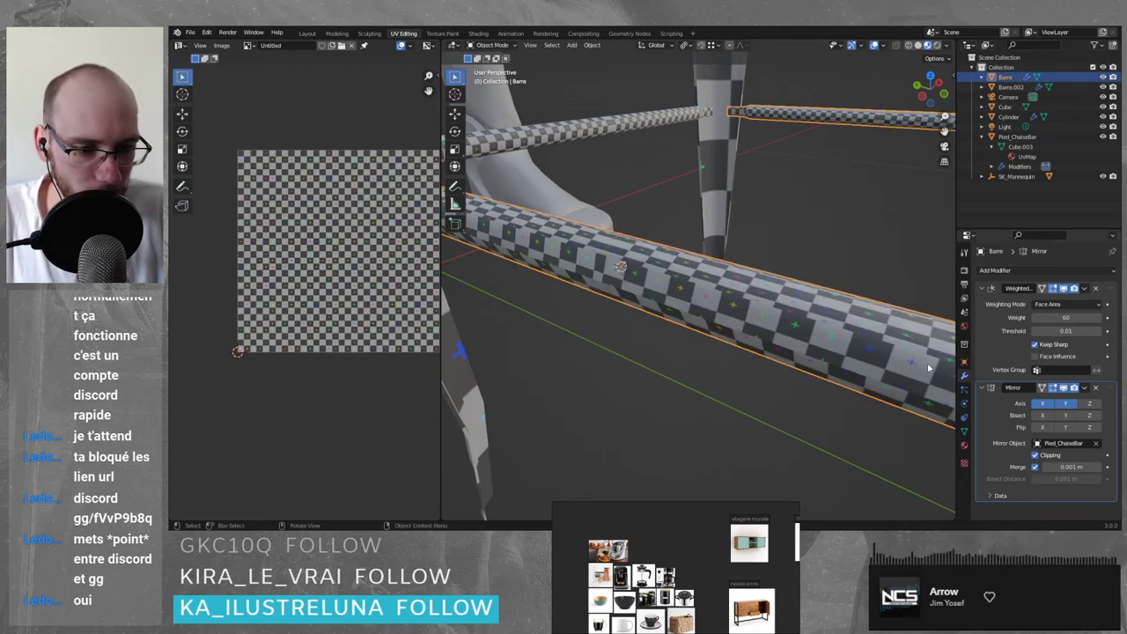
scroll(929, 368, down, 7)
middle_drag(804, 304, 785, 320)
scroll(752, 285, up, 7)
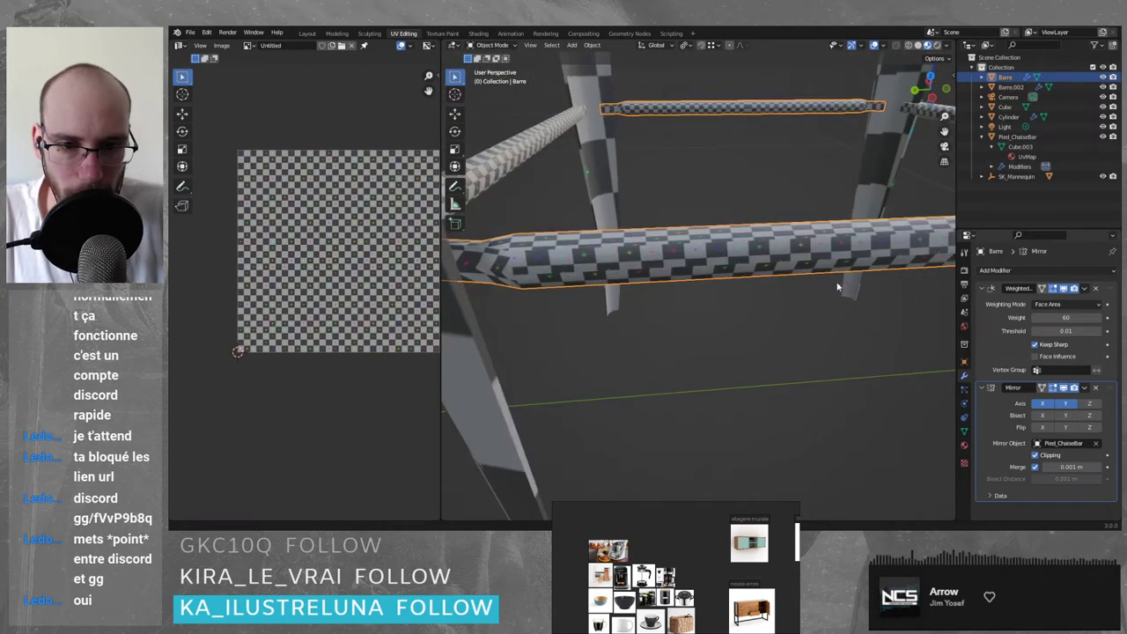
middle_drag(837, 288, 778, 296)
- Deselect the bar and save the Blender file
click(696, 236)
key(ctrl+s)
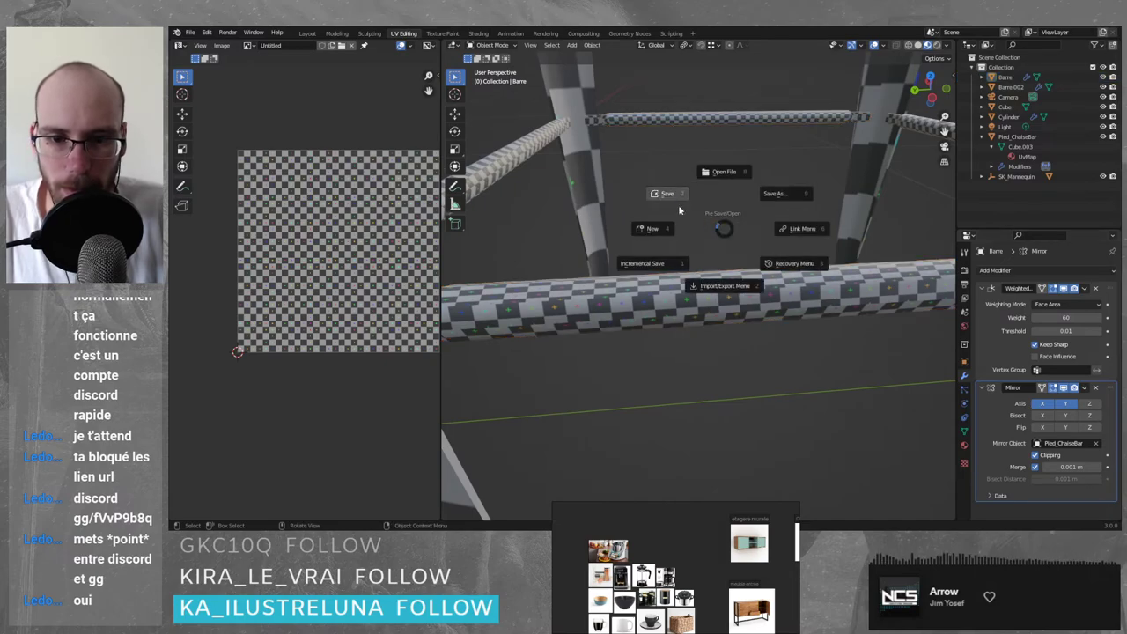
click(679, 211)
- Clear the mirror object of the bar's Mirror modifier and reassign Pied_ChaiseBar to it
scroll(661, 302, down, 6)
middle_drag(672, 253, 720, 284)
scroll(713, 288, up, 4)
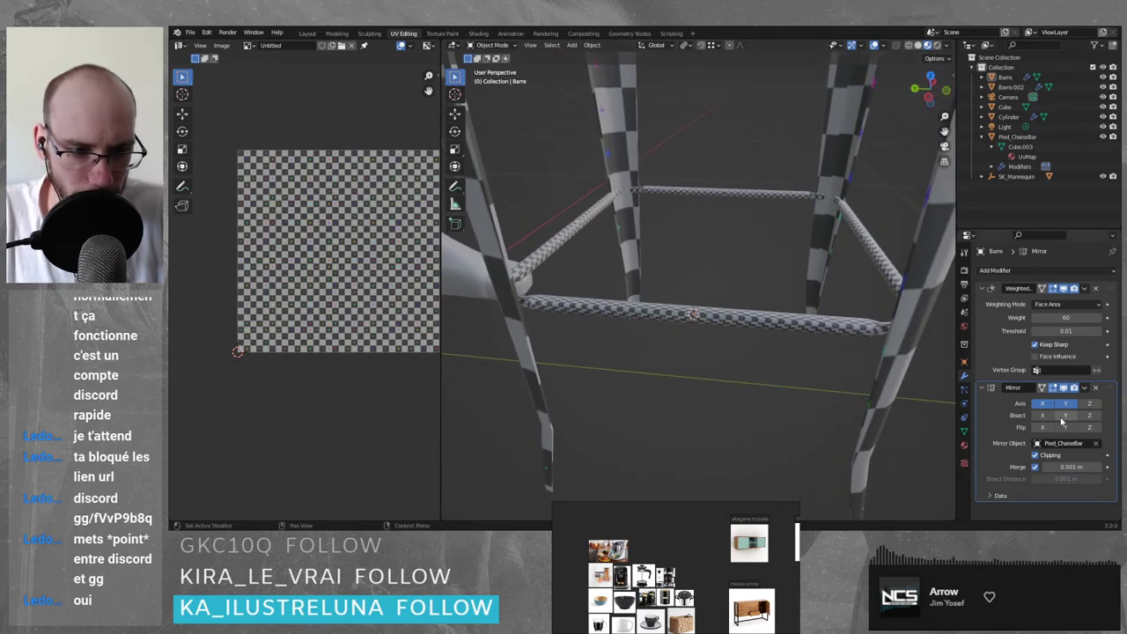
click(1096, 444)
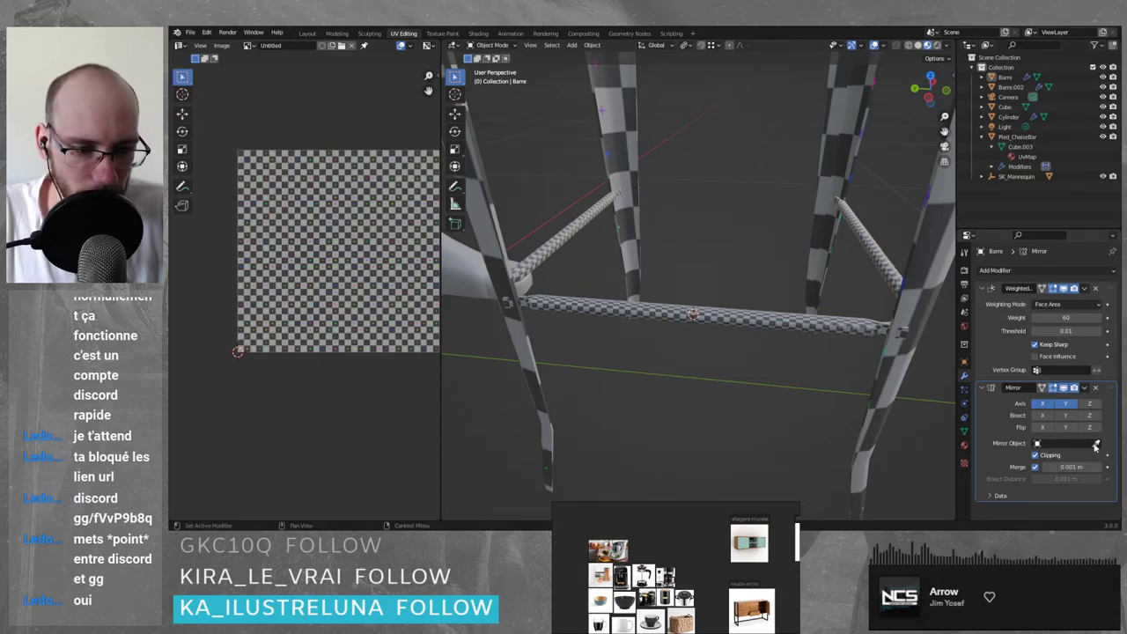
key(e)
click(927, 278)
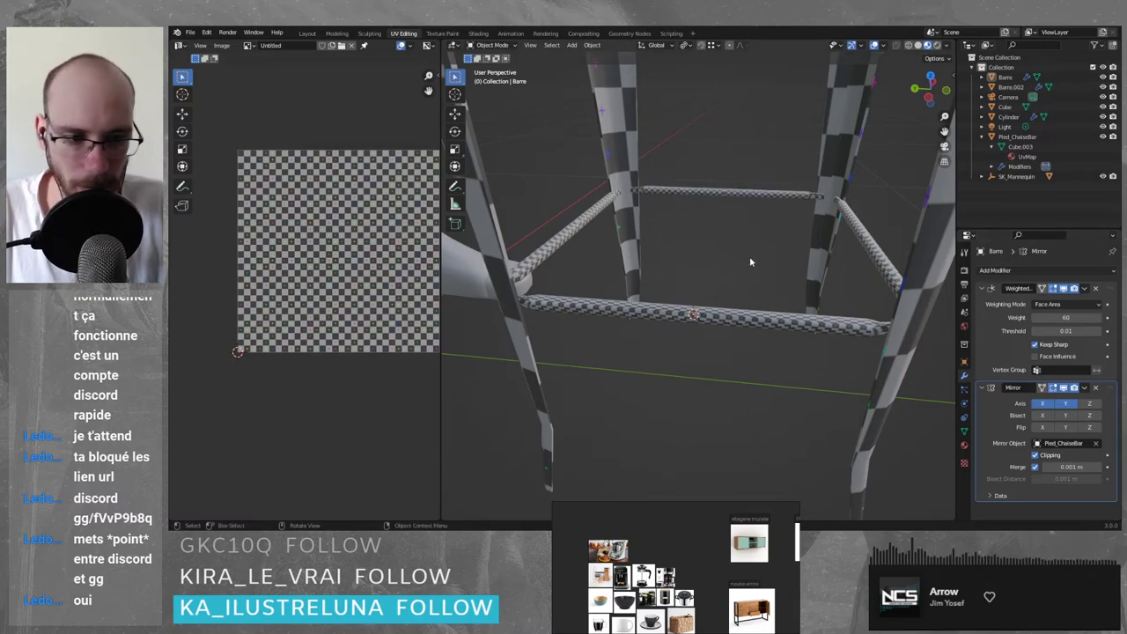
- Enter Edit Mode on the bar and stitch its adjoining UV faces onto the isolated narrow strip outside the checker texture
key(Tab)
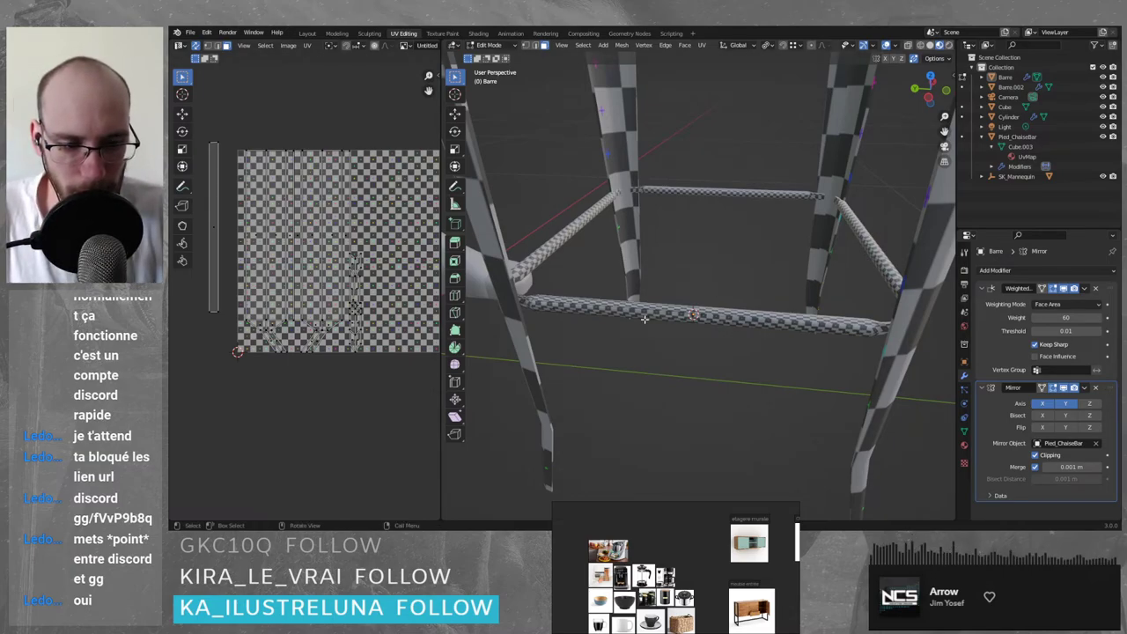
scroll(643, 319, up, 2)
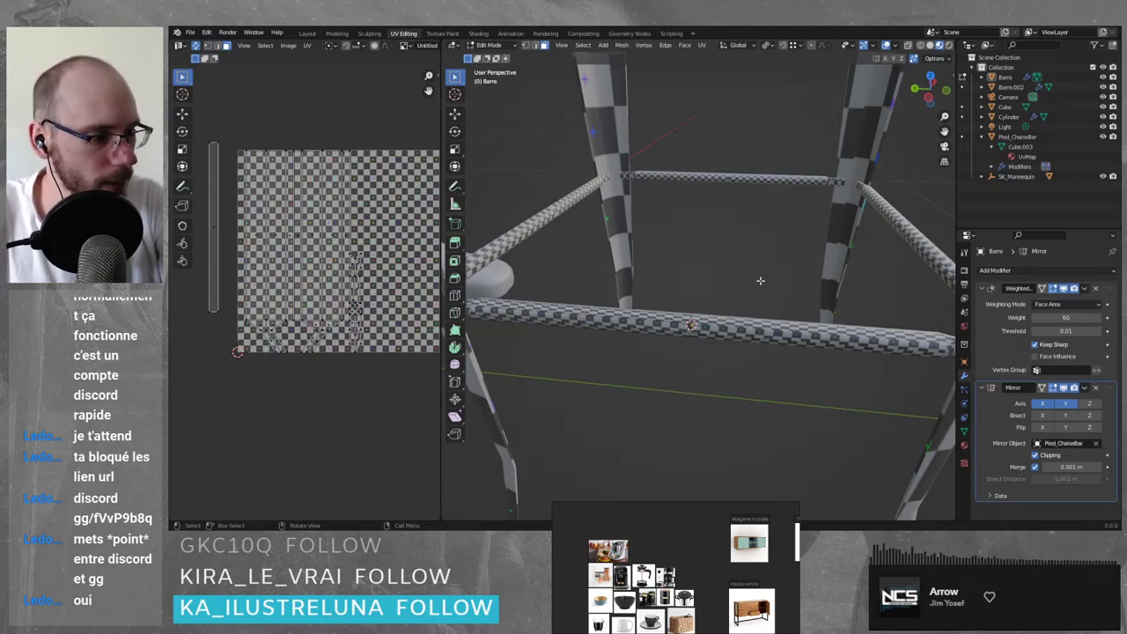
scroll(713, 247, down, 4)
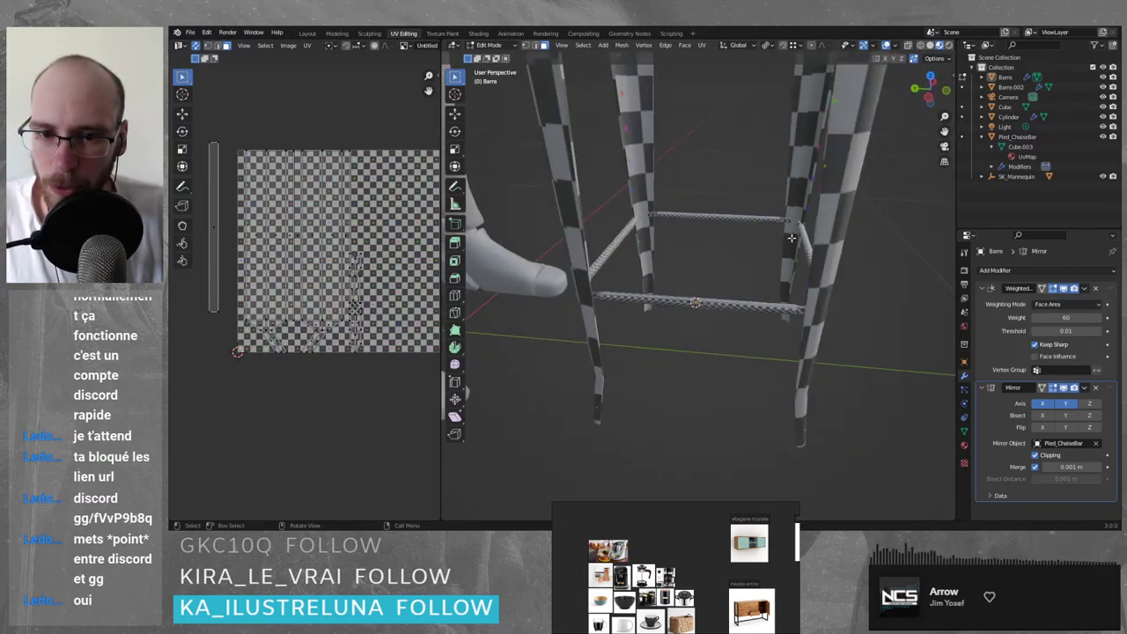
click(214, 231)
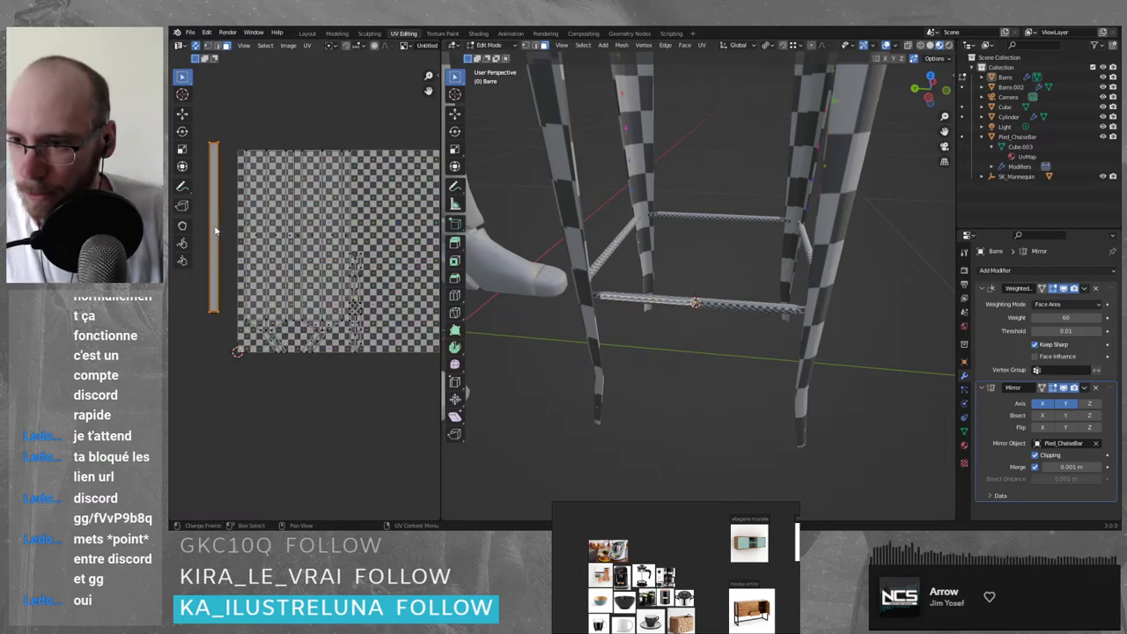
scroll(273, 251, up, 1)
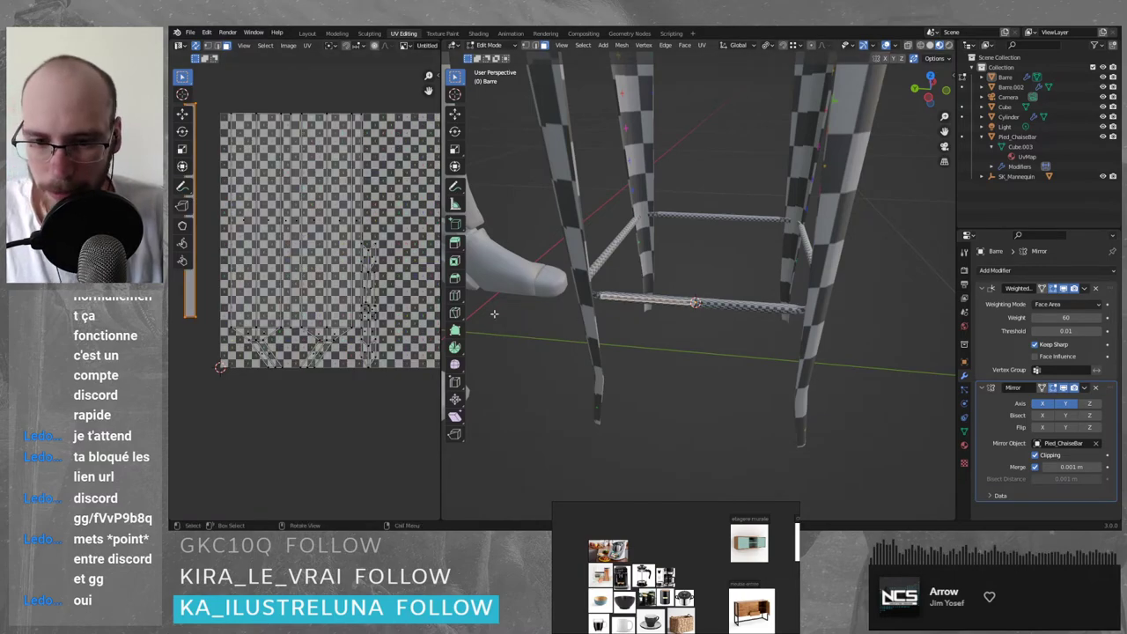
middle_drag(267, 243, 363, 275)
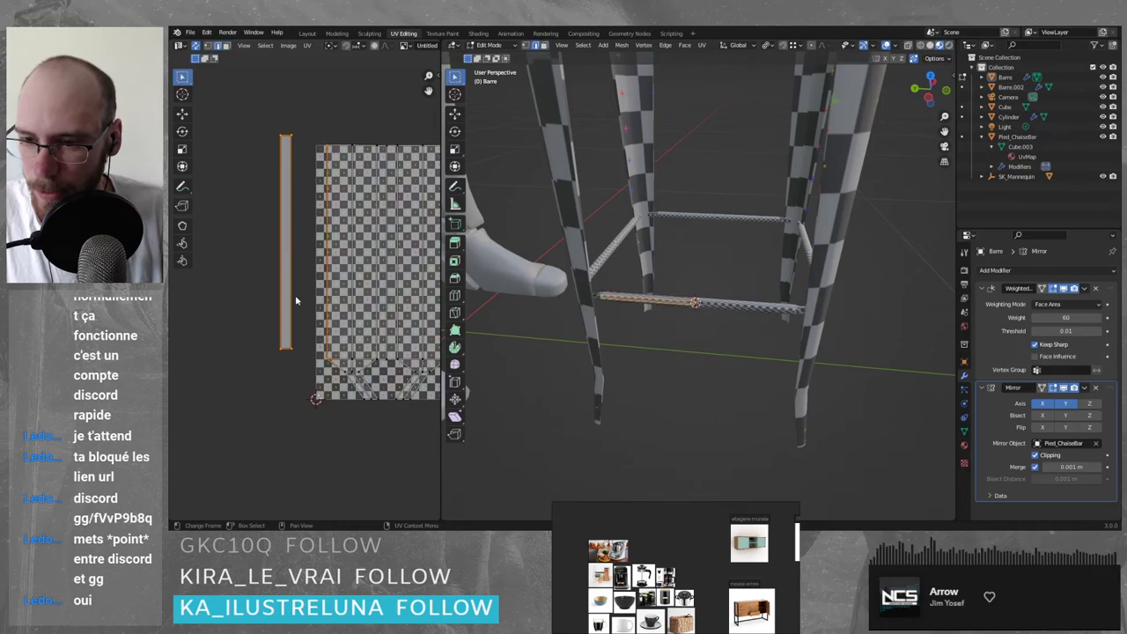
scroll(572, 333, up, 4)
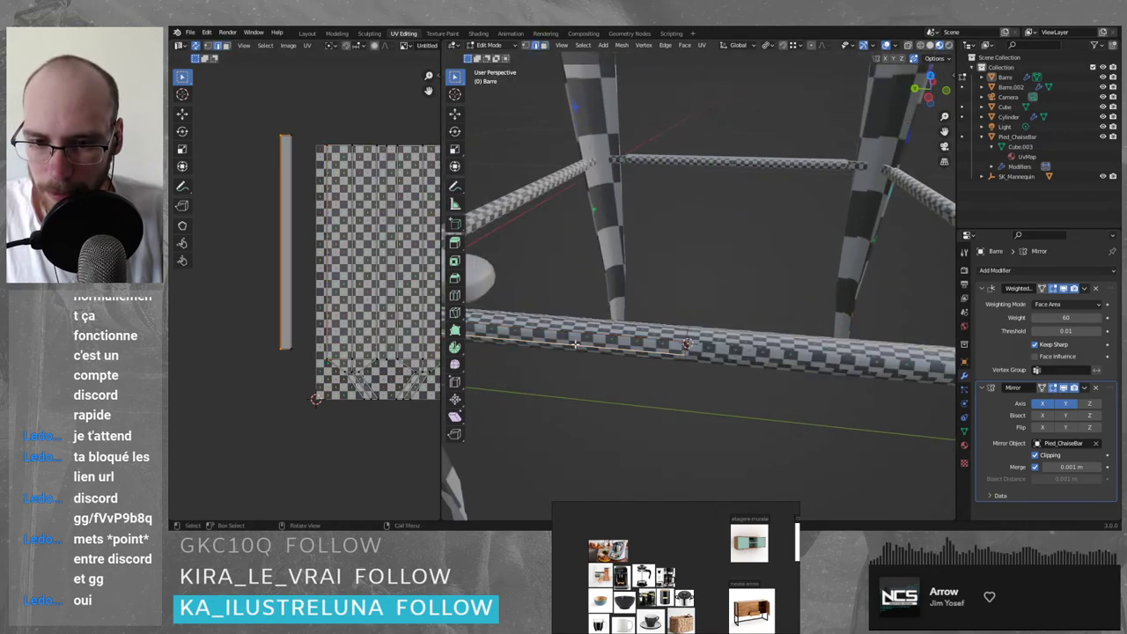
scroll(581, 328, up, 2)
middle_drag(581, 327, 714, 287)
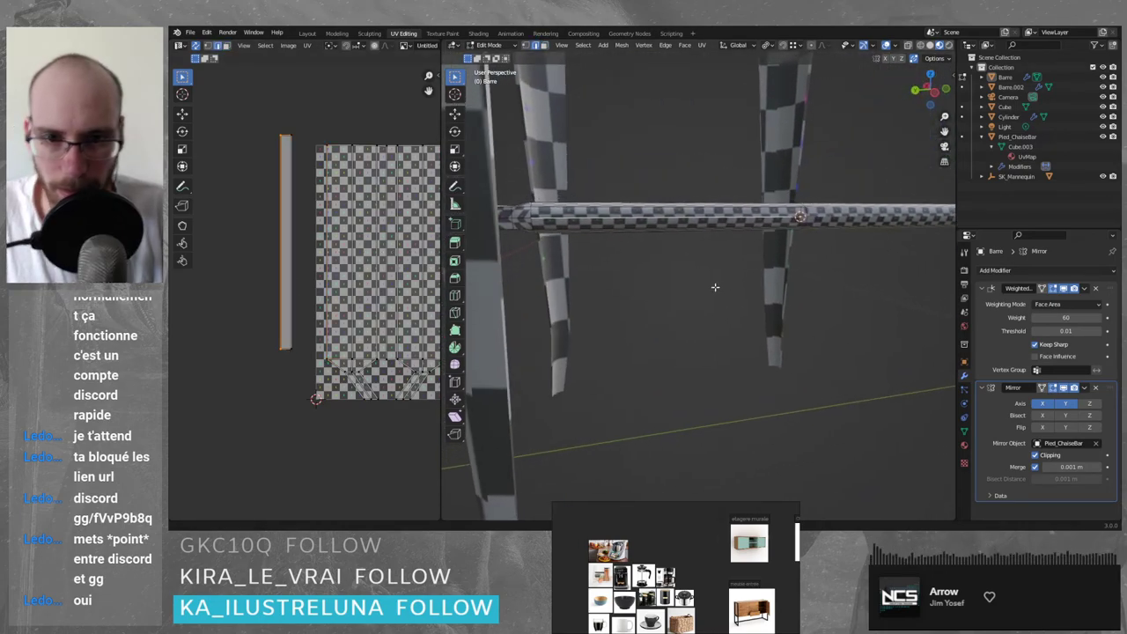
key(alt+v)
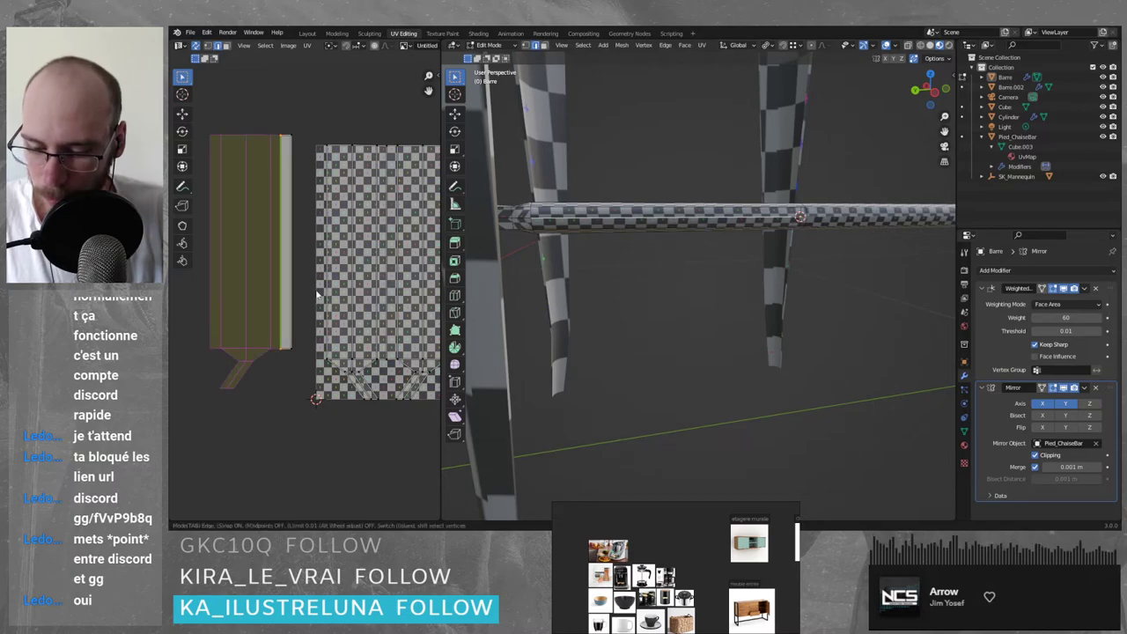
click(275, 291)
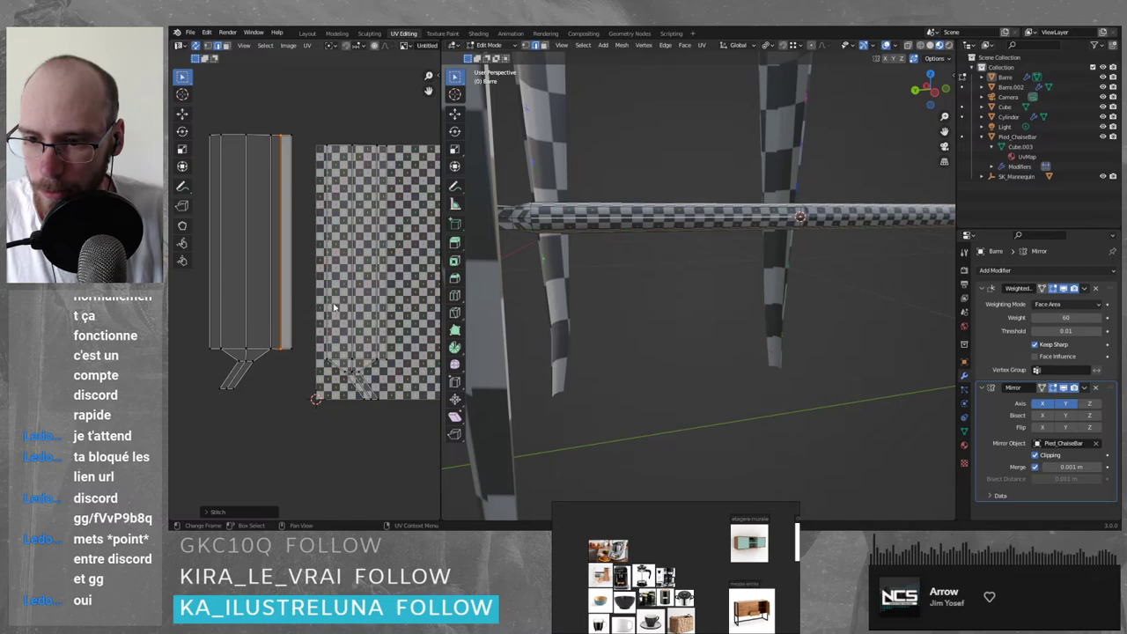
- Select the bar's remaining rectangular UV island inside the checker texture, shift it slightly sideways, and deselect it
middle_drag(385, 320, 331, 334)
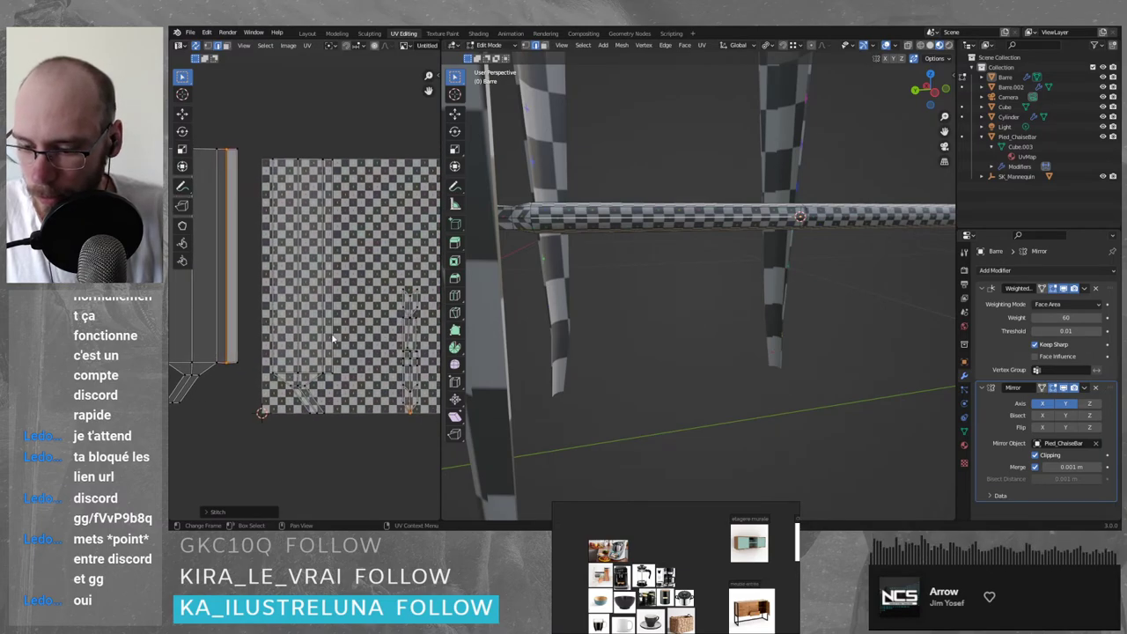
click(304, 308)
click(304, 269)
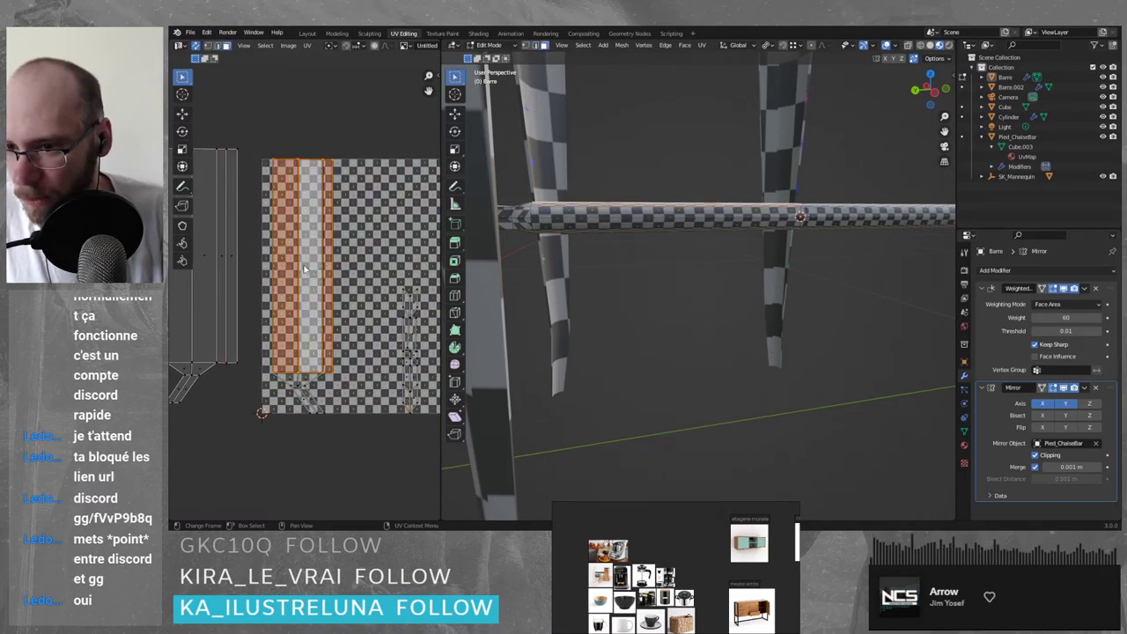
key(g)
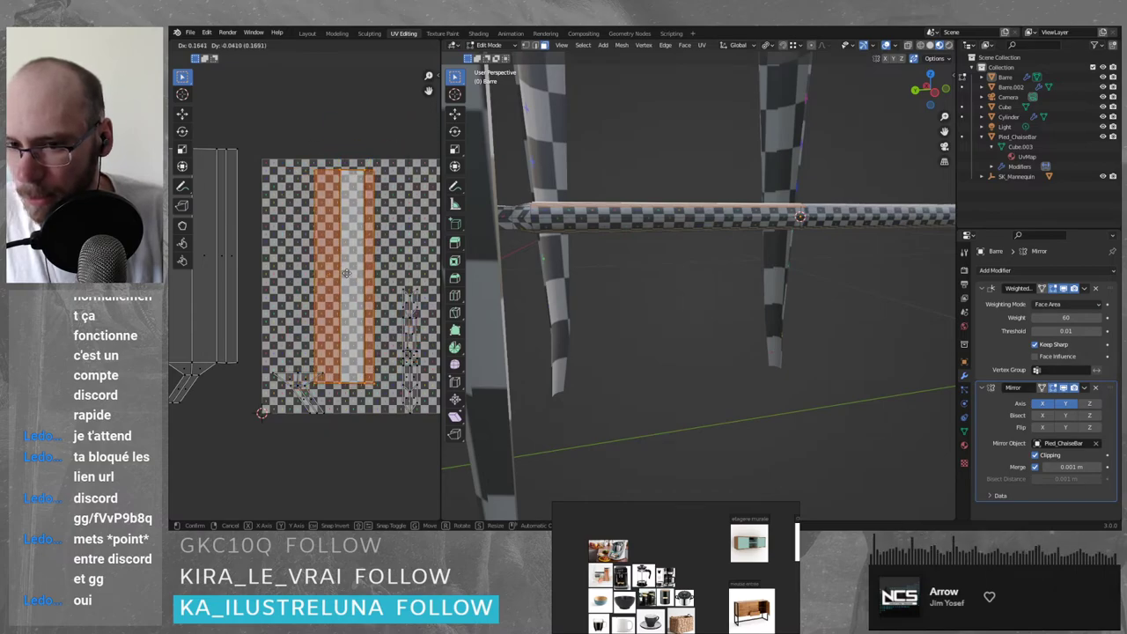
click(319, 274)
click(391, 265)
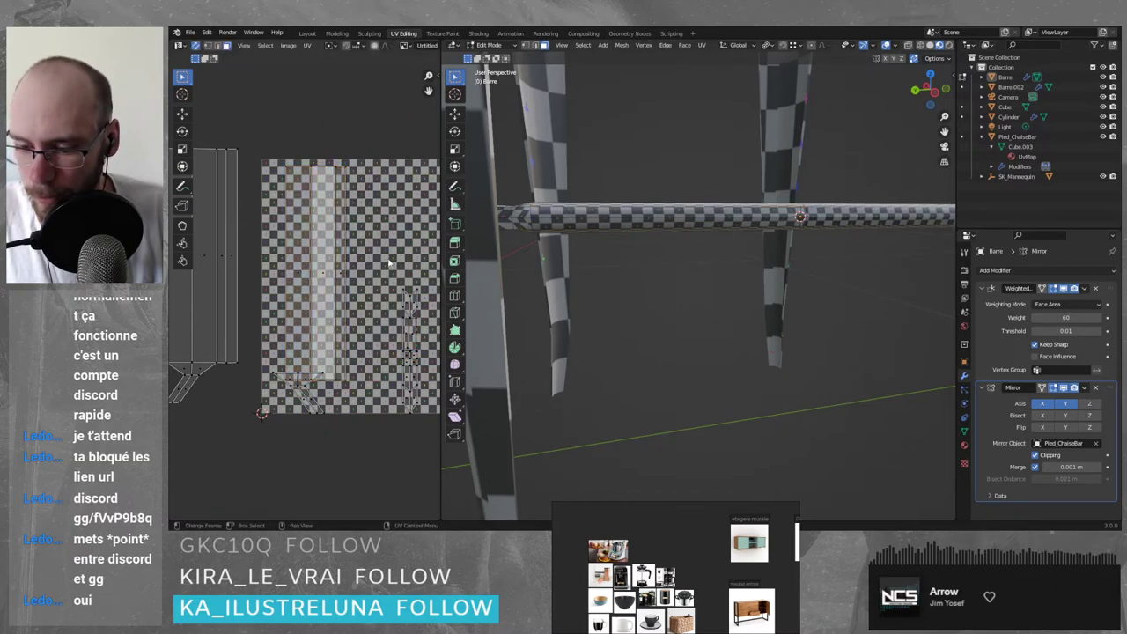
- Select the long outer edge shared by the two bar UV islands and stitch them into one island
middle_drag(657, 281, 634, 265)
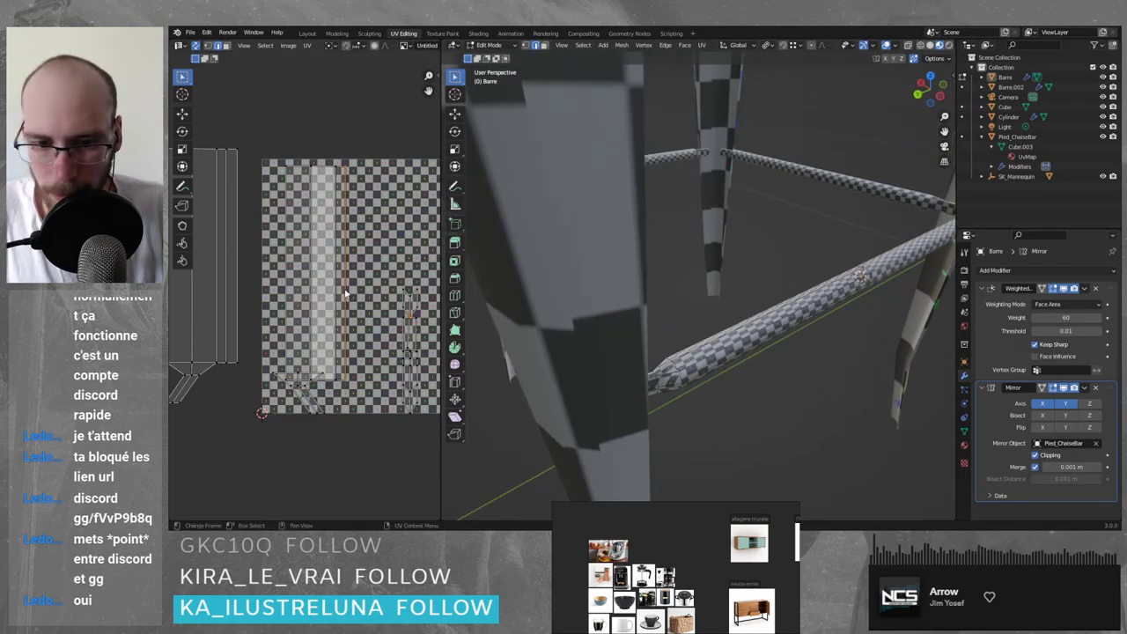
click(710, 341)
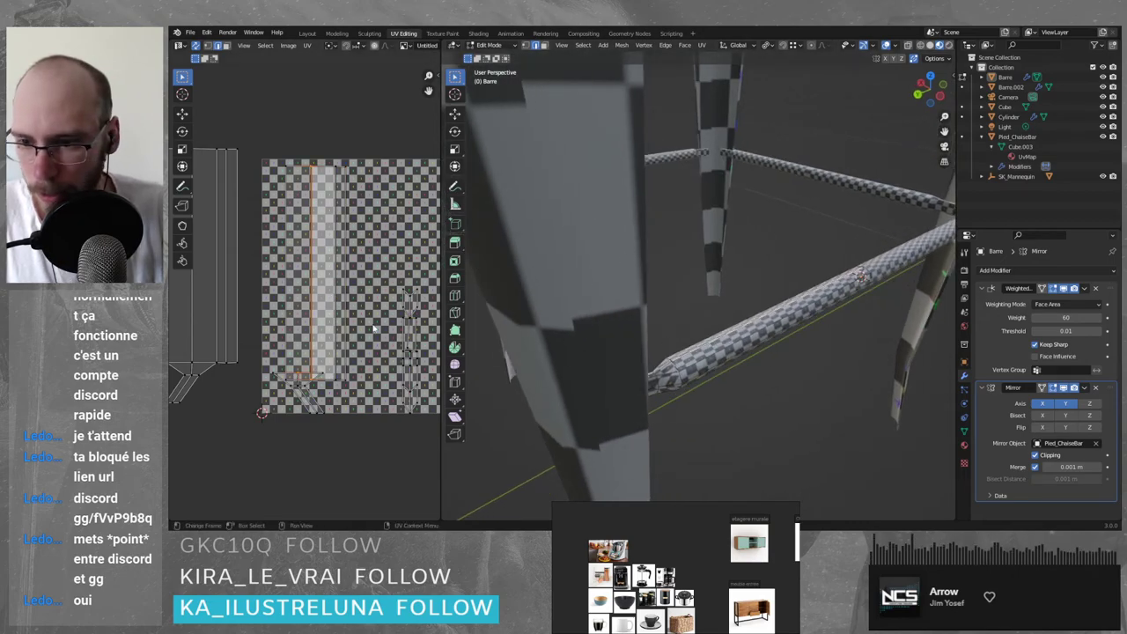
click(286, 300)
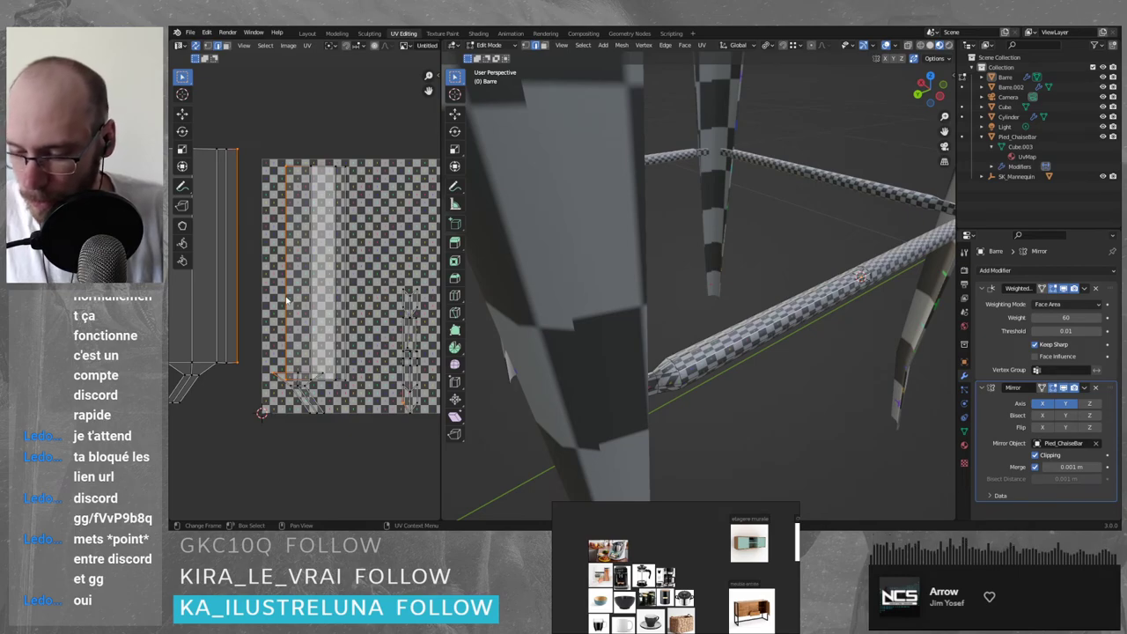
key(v)
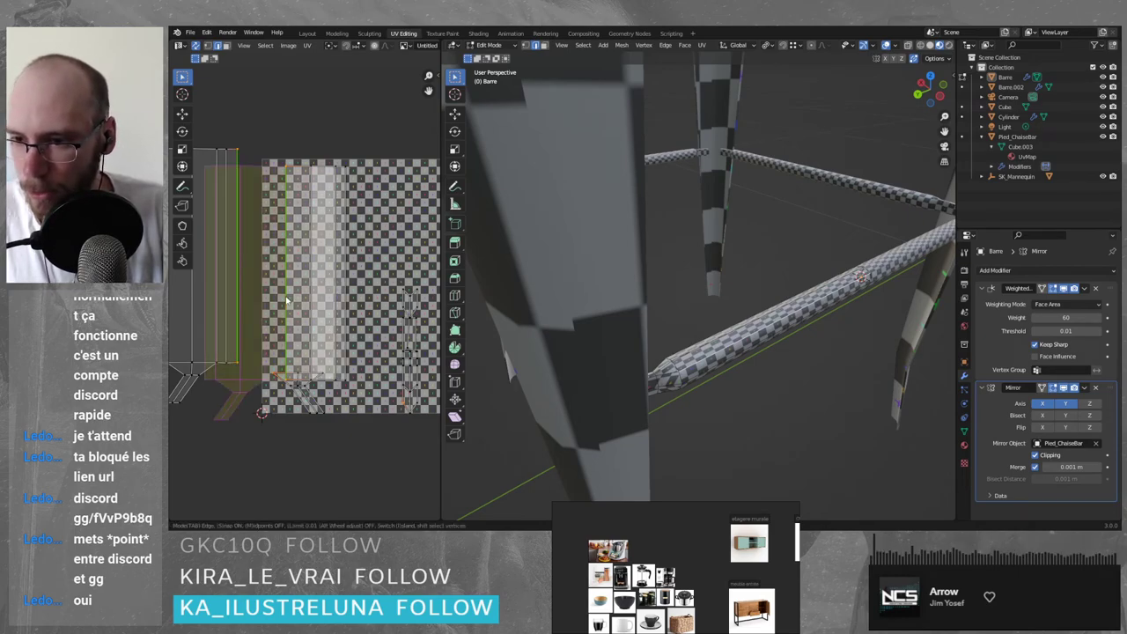
click(362, 196)
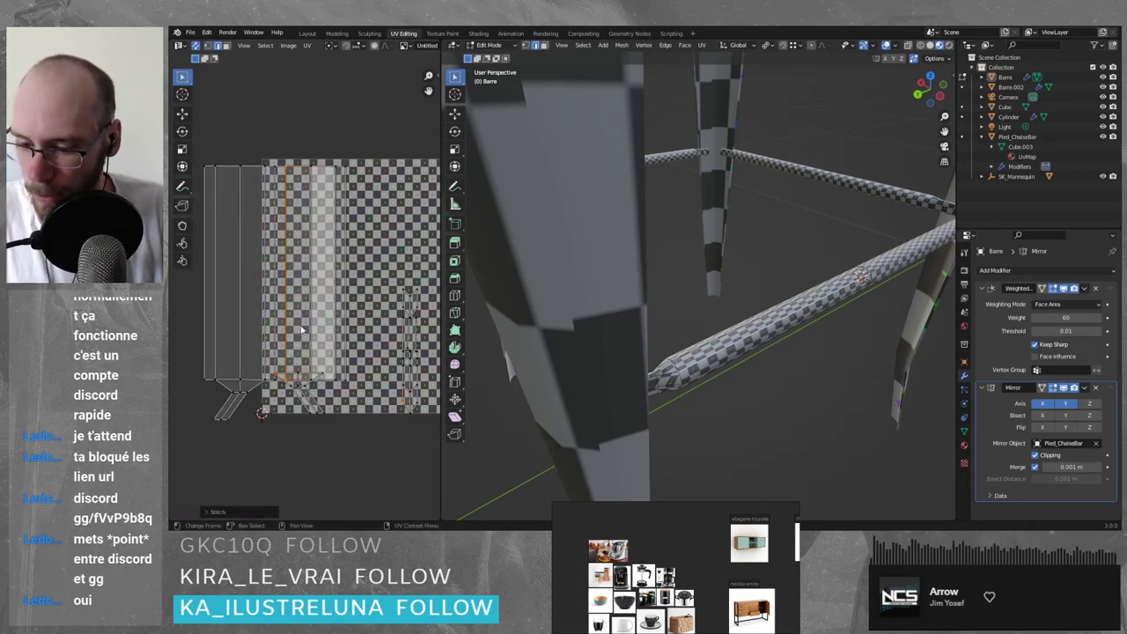
- Select the whole joined bar UV island and move it upward so it extends above the checker texture
click(262, 273)
key(l)
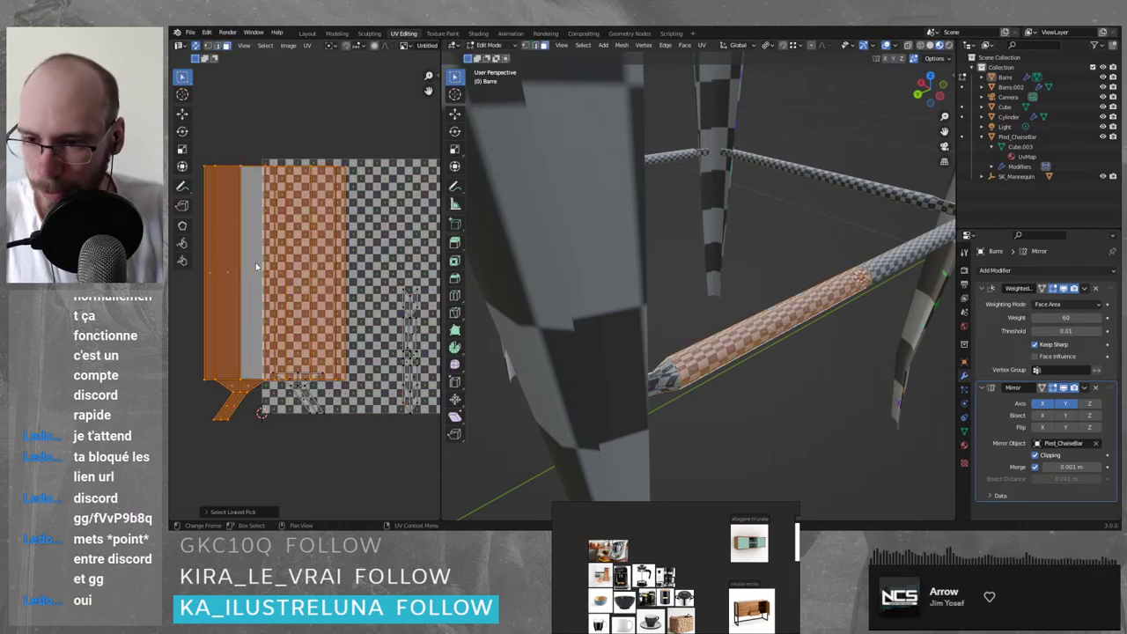
scroll(255, 263, down, 4)
key(g)
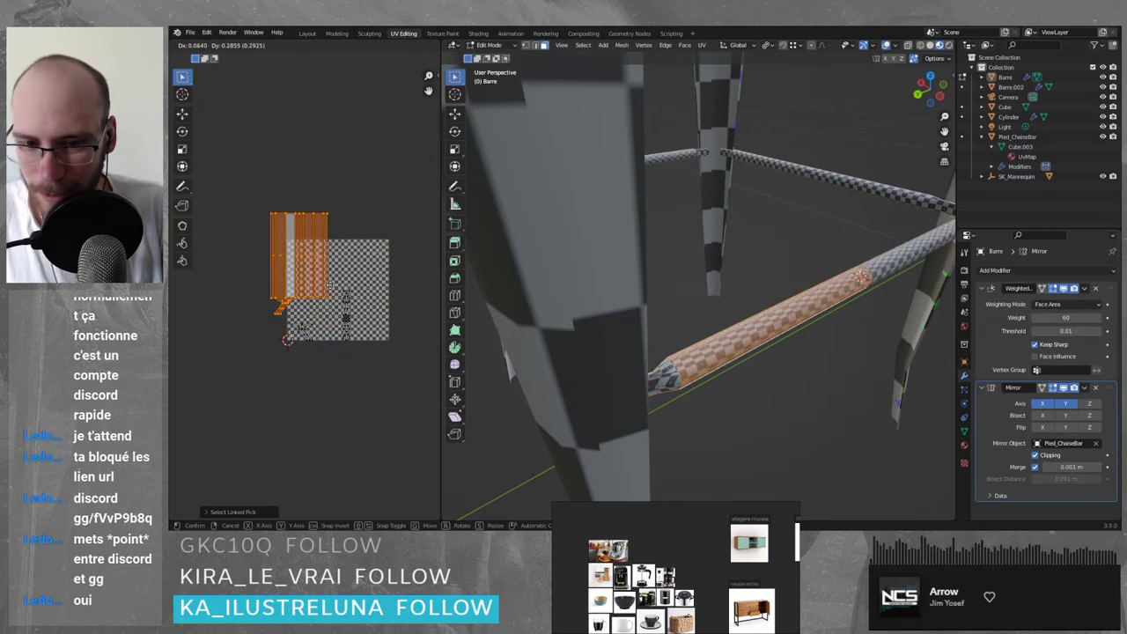
click(333, 291)
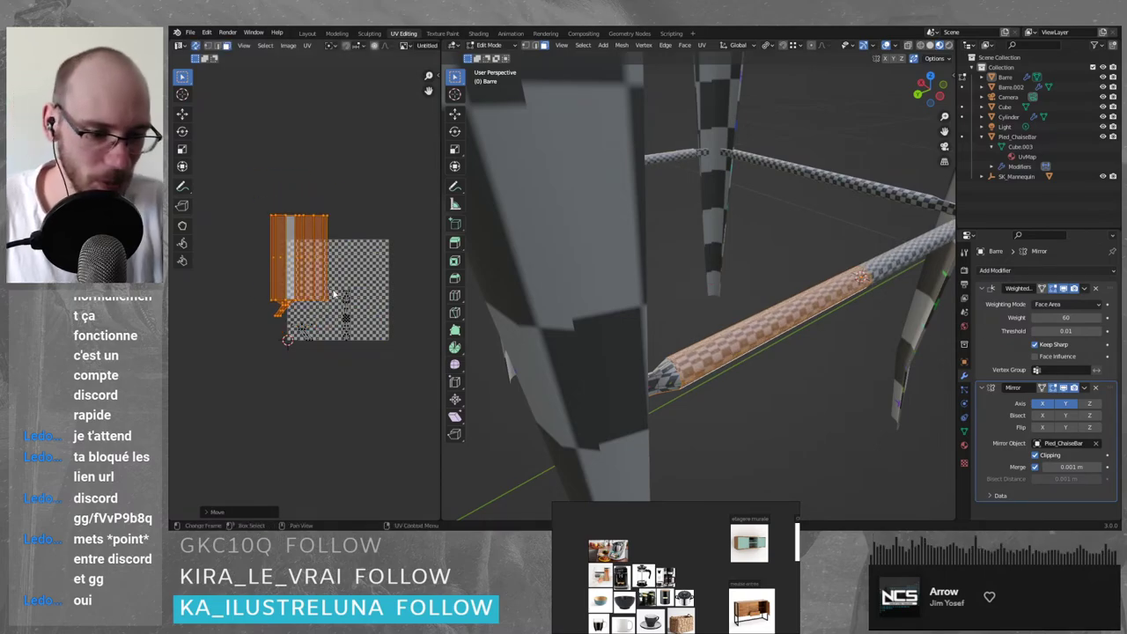
- Unwrap the selected bar faces again with Smart UV Project using the default options
middle_drag(759, 358, 622, 338)
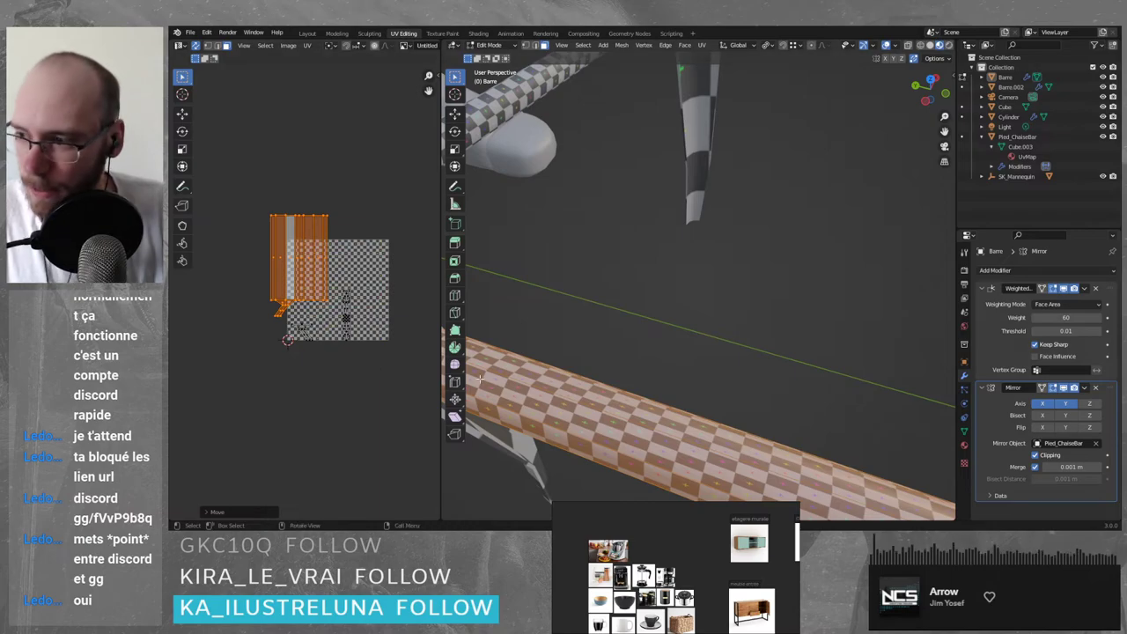
middle_drag(363, 335, 405, 345)
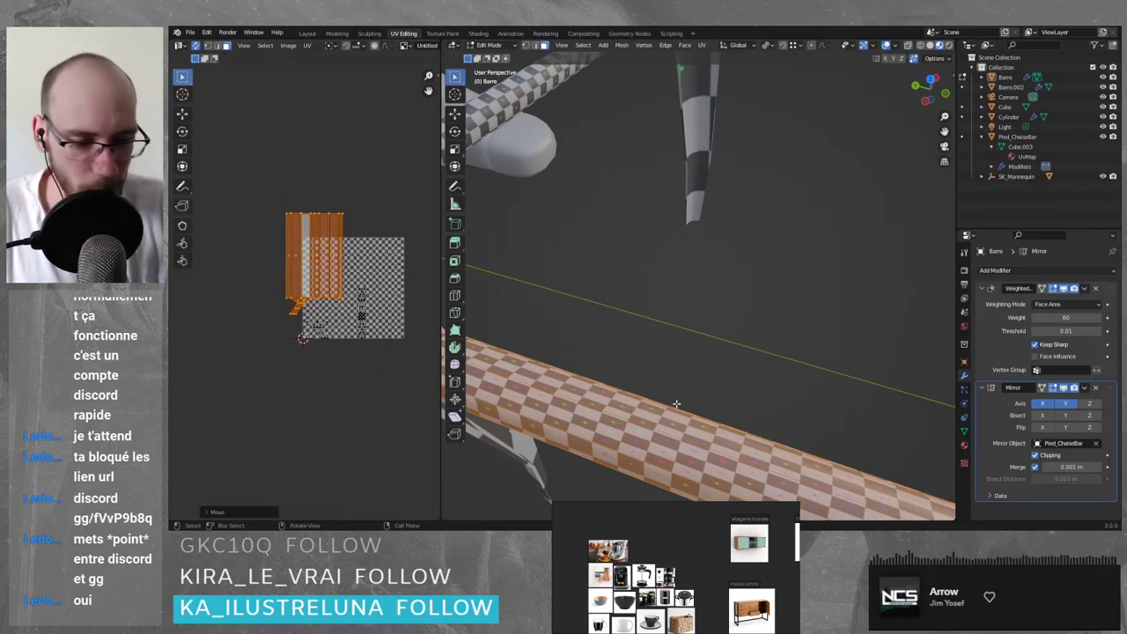
scroll(317, 264, up, 1)
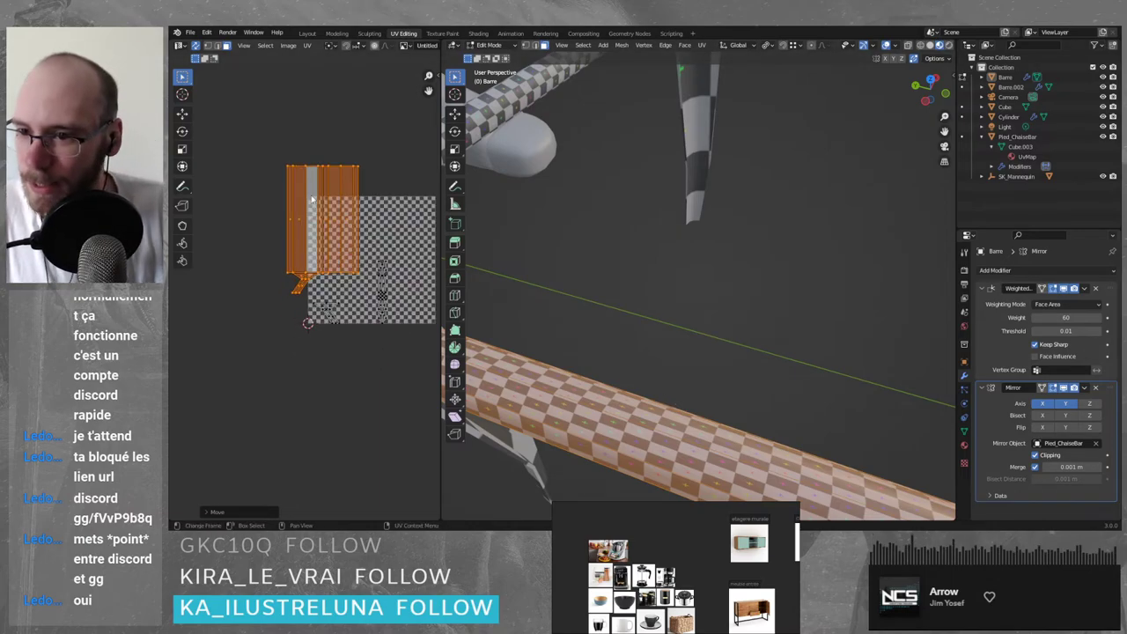
click(307, 45)
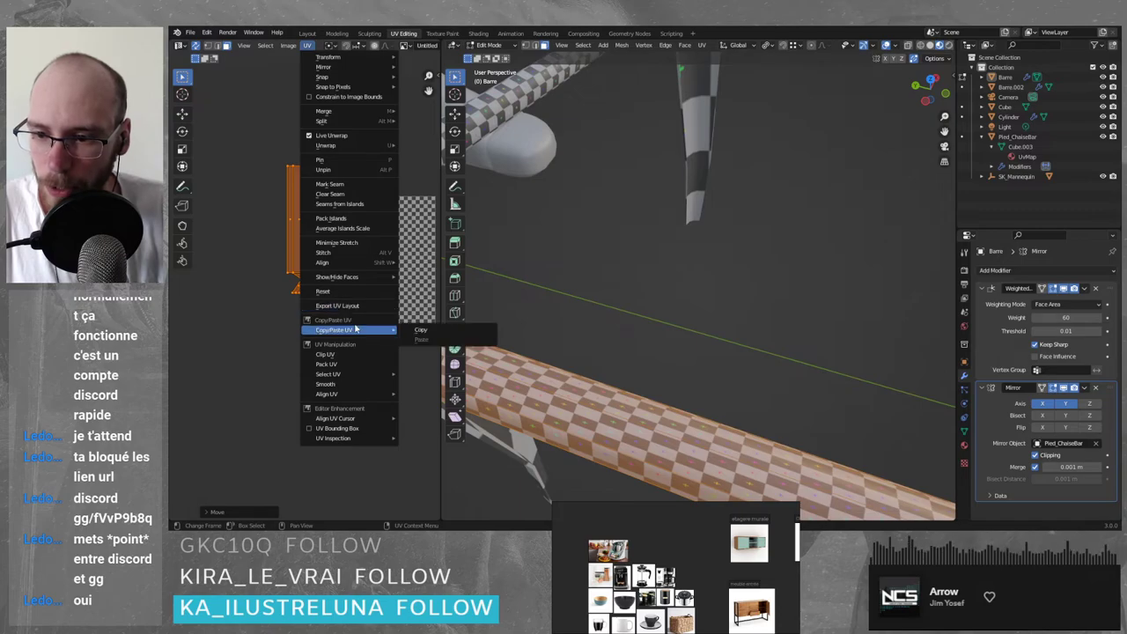
mouse_move(350, 79)
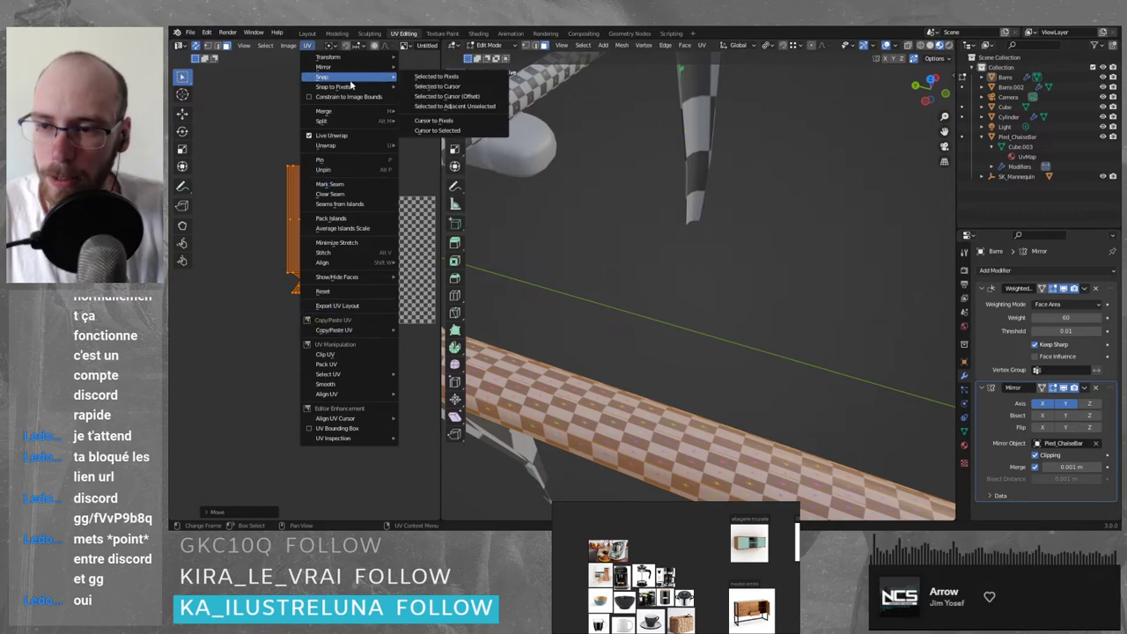
mouse_move(356, 146)
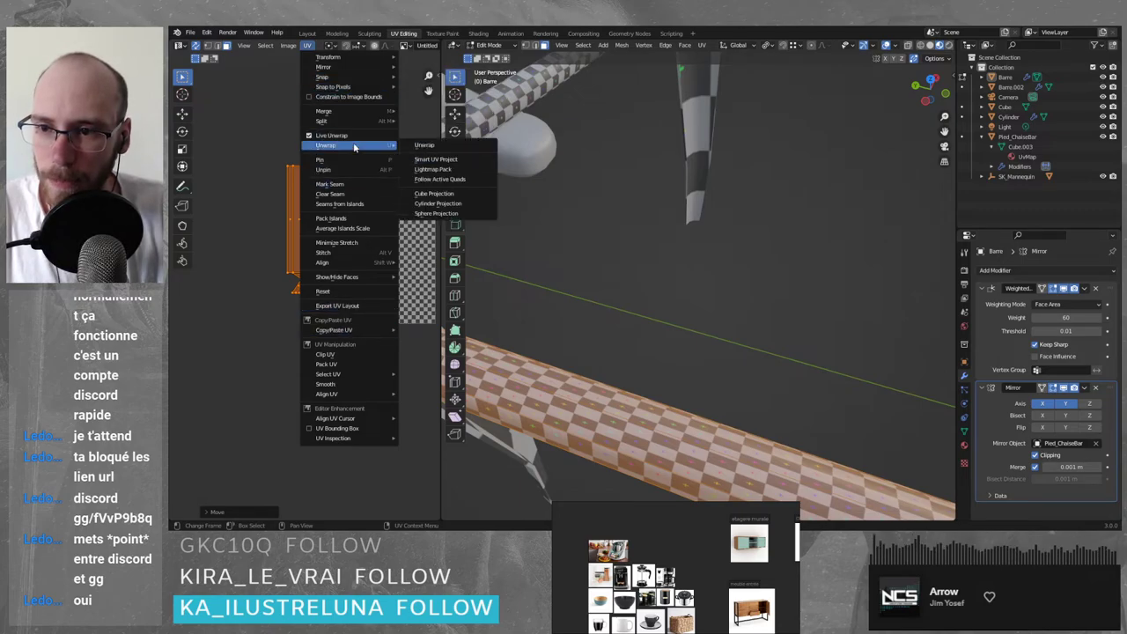
click(438, 162)
click(456, 239)
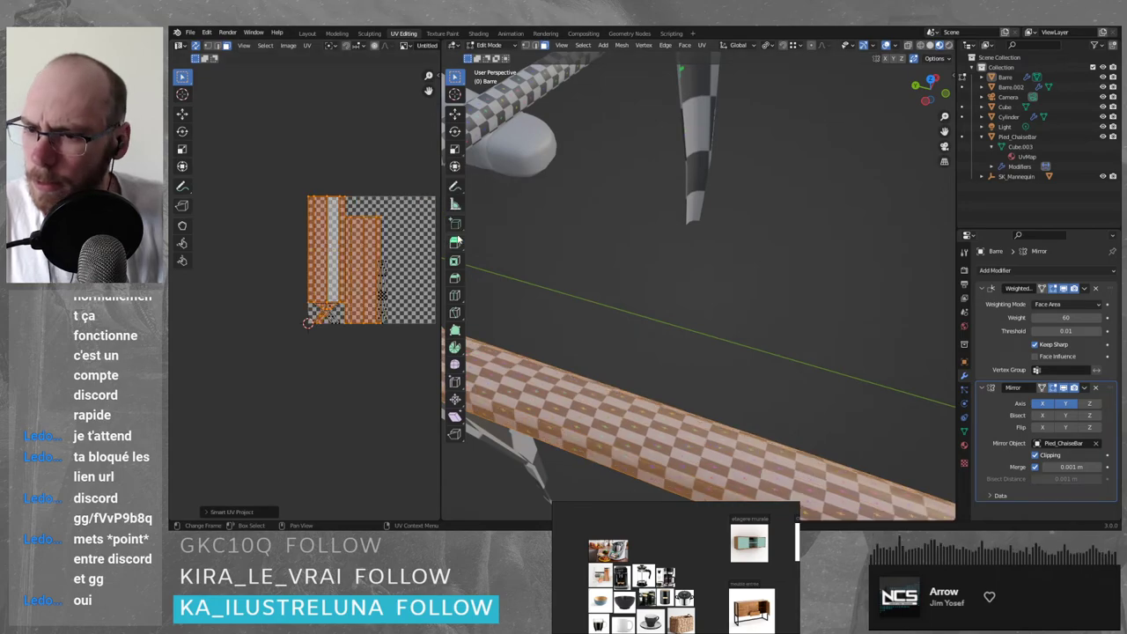
- Select the second long bar UV island and shift it upward and slightly away from its neighbour
scroll(361, 288, up, 2)
click(390, 264)
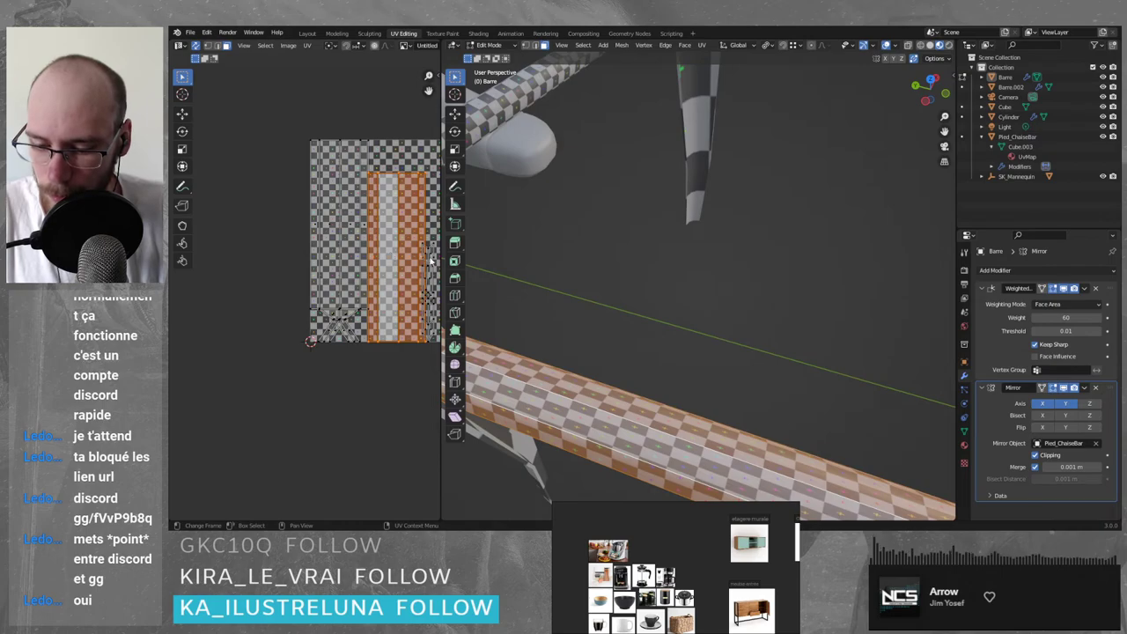
drag(407, 271, 419, 272)
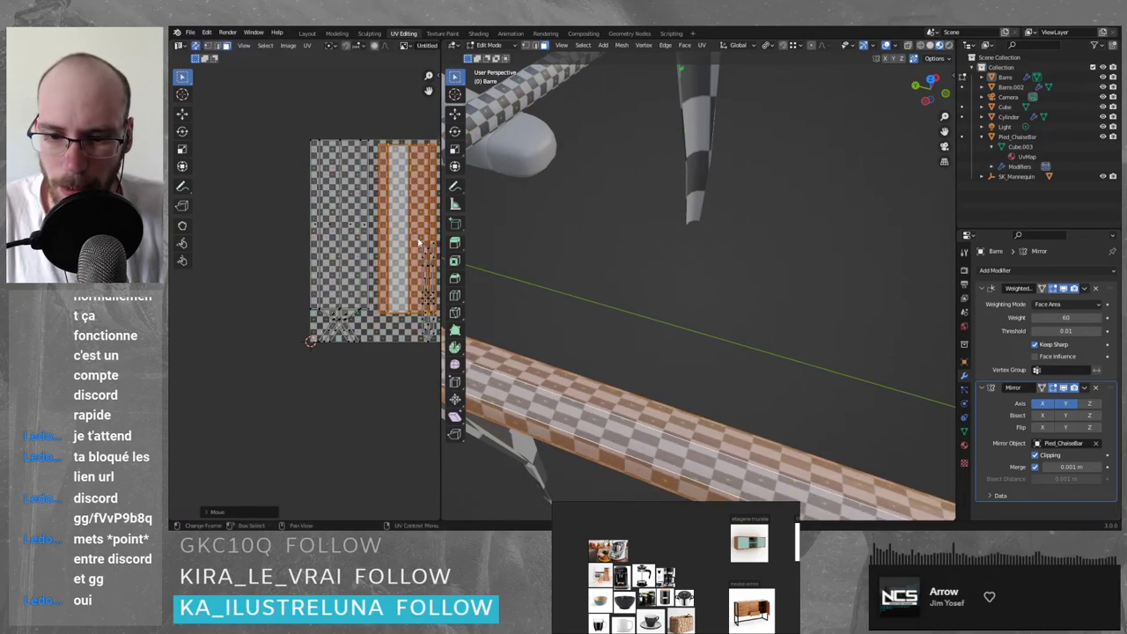
- Select the long edge inside the moved bar UV island and stitch the matching islands together along it
middle_drag(596, 291, 654, 336)
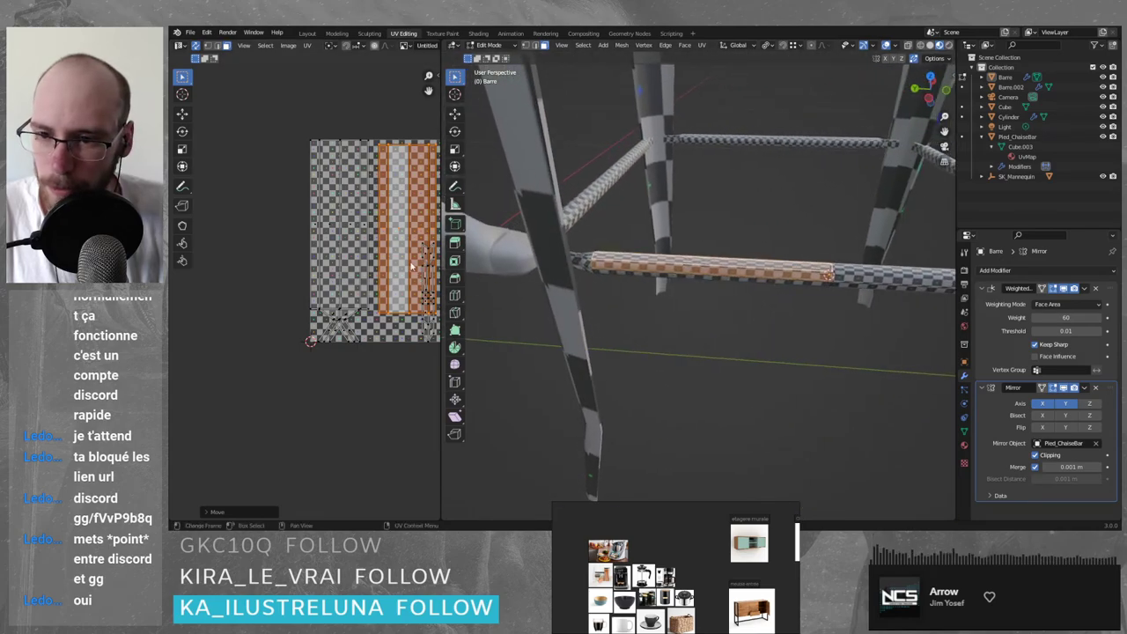
scroll(403, 263, up, 1)
click(401, 227)
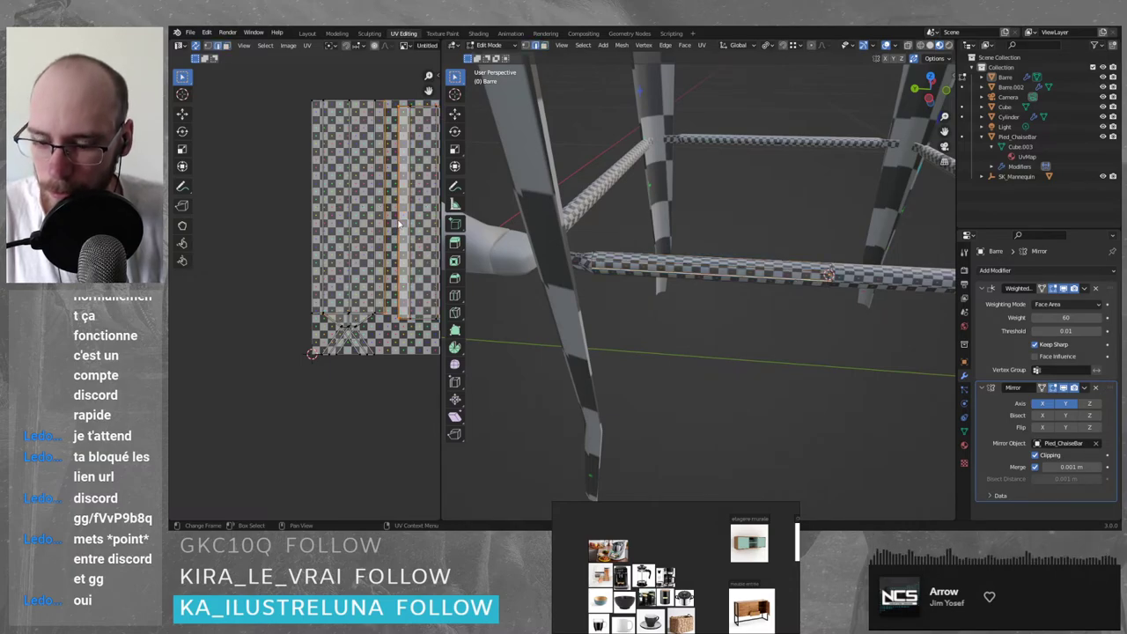
key(alt+v)
click(401, 289)
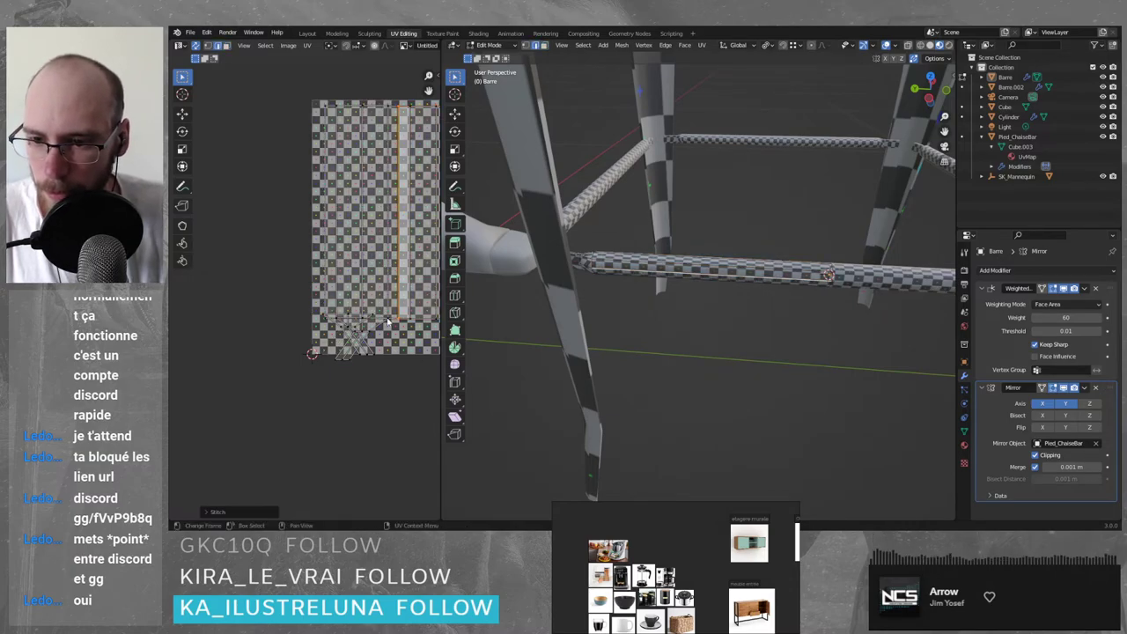
- Select the whole stitched bar UV island and move it partly outside the checker texture, about -0.42 in X and 0.12 in Y
scroll(368, 261, down, 3)
scroll(386, 268, up, 1)
key(3)
click(350, 220)
key(l)
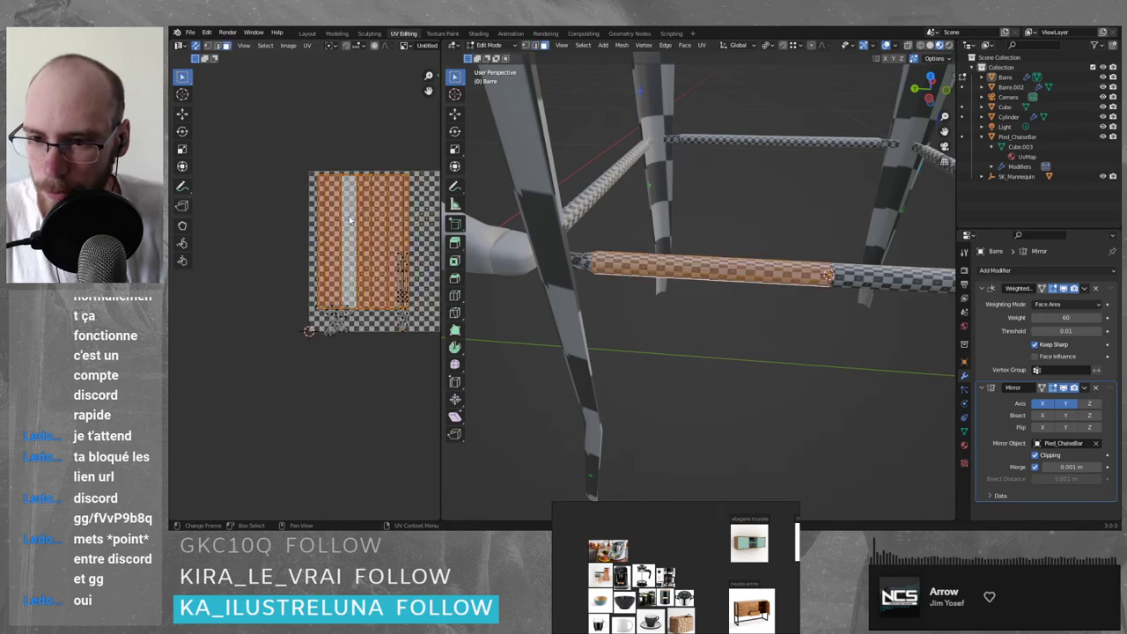
scroll(359, 238, down, 1)
scroll(322, 254, up, 1)
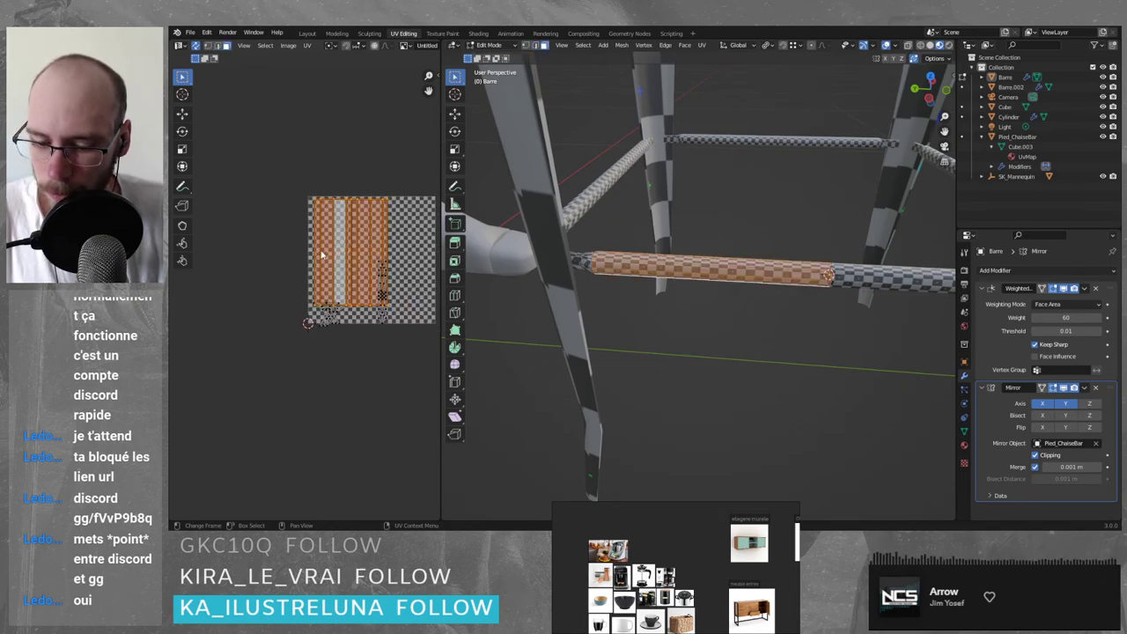
key(l)
key(g)
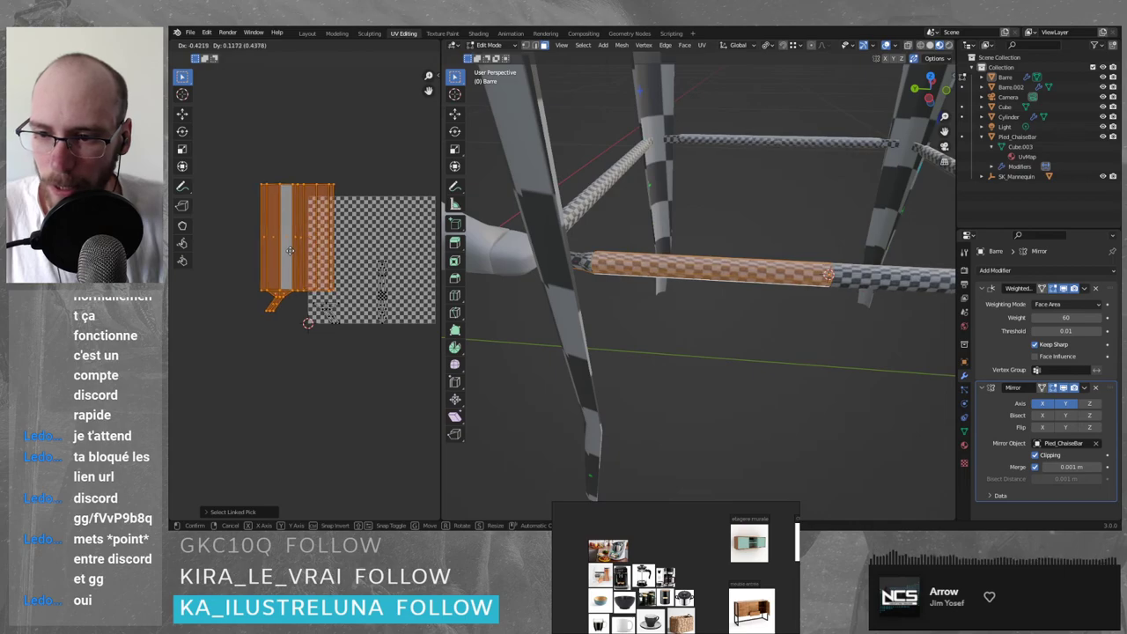
click(290, 251)
click(351, 236)
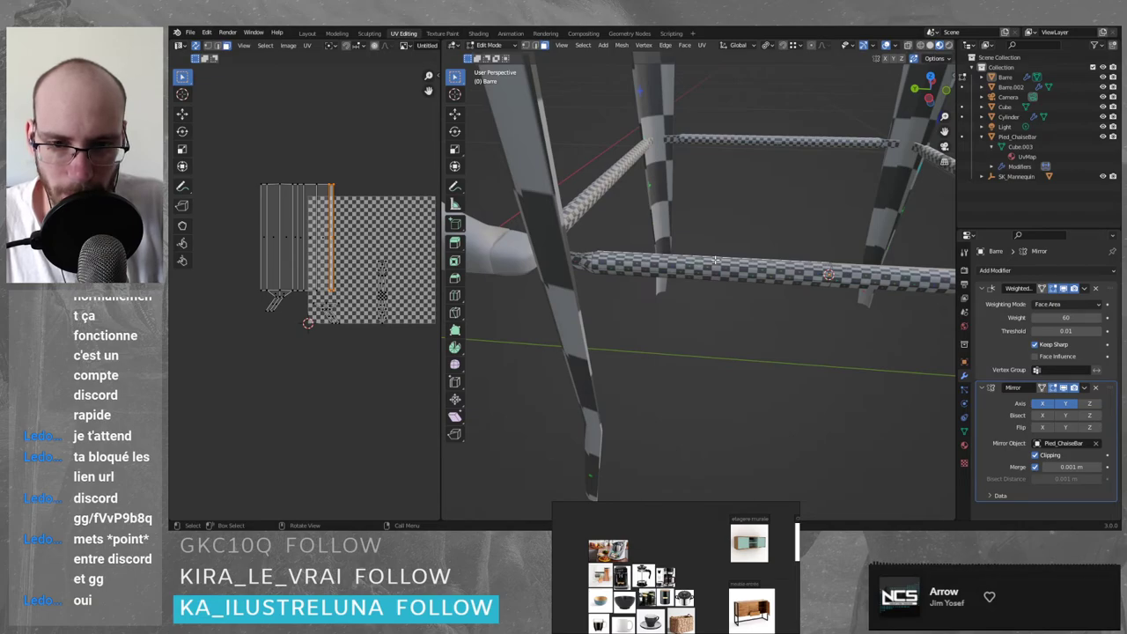
- Select all parts of the bar stool in Object Mode and enter Edit Mode on them together
key(Tab)
scroll(716, 257, down, 8)
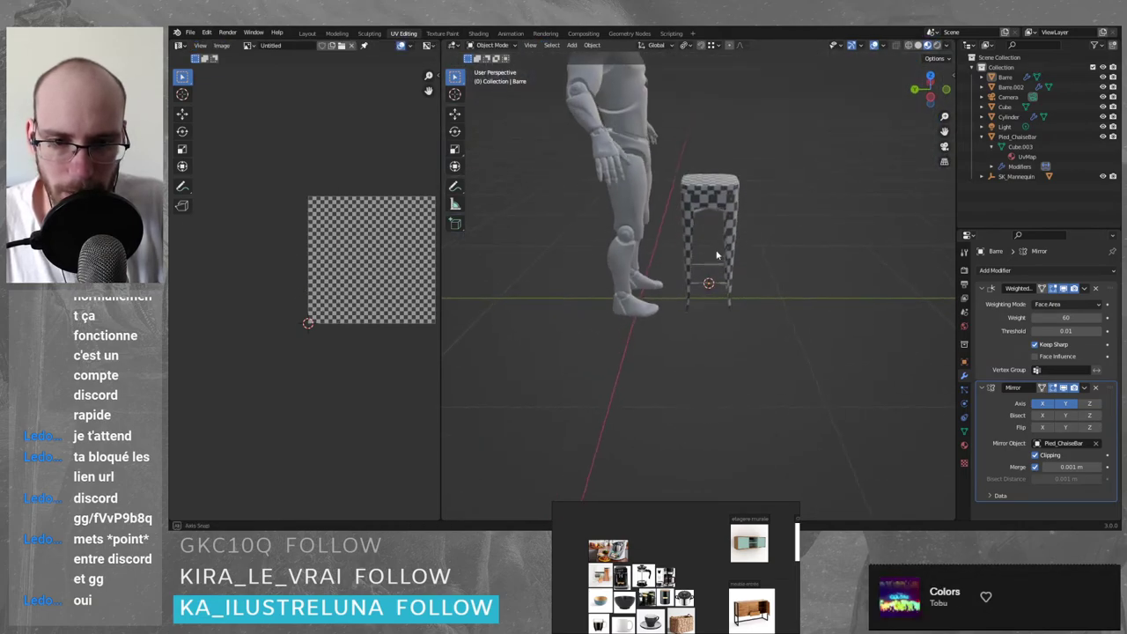
middle_drag(716, 255, 667, 183)
drag(672, 144, 803, 372)
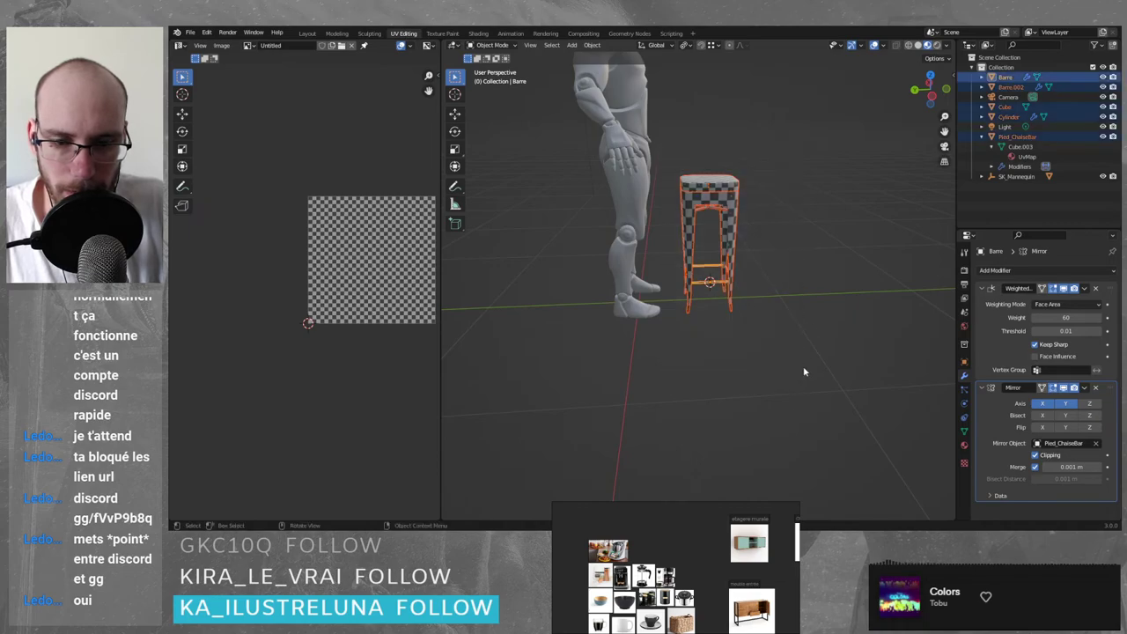
middle_drag(804, 372, 642, 318)
key(Tab)
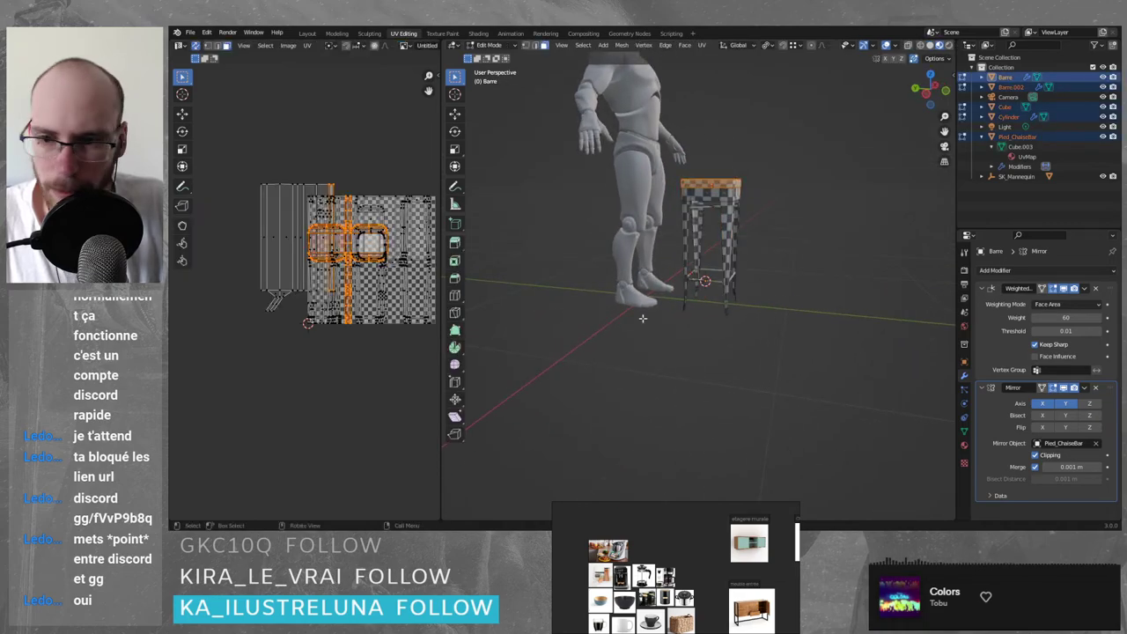
- Select all the stool's UV islands, pack them into the texture square, and undo the packing
scroll(304, 291, down, 2)
drag(243, 184, 401, 356)
scroll(739, 271, up, 1)
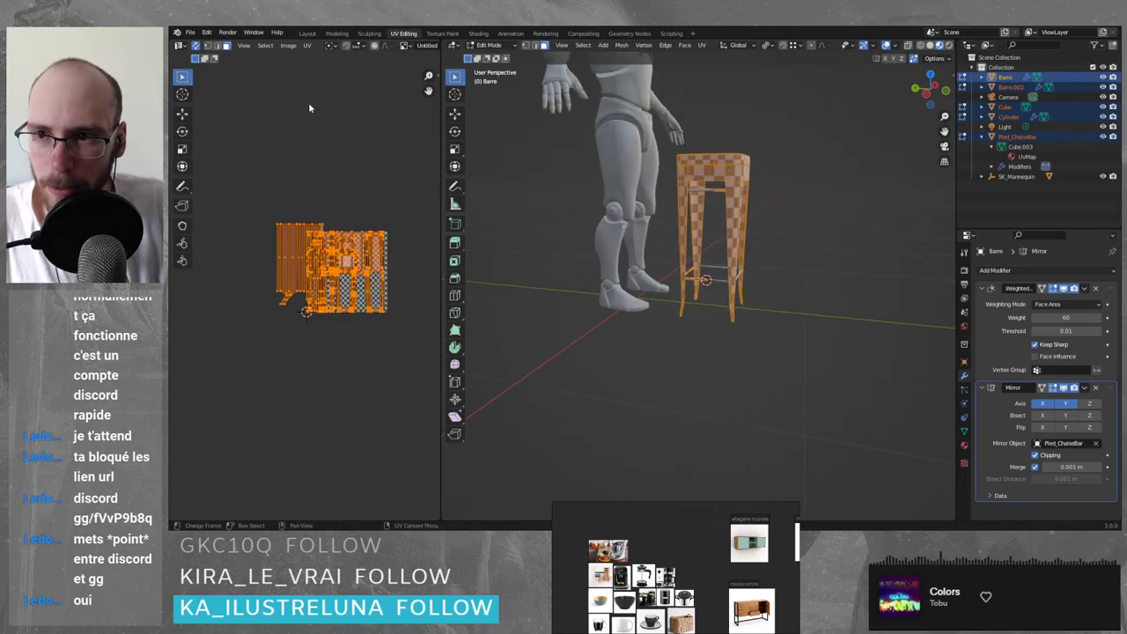
click(307, 45)
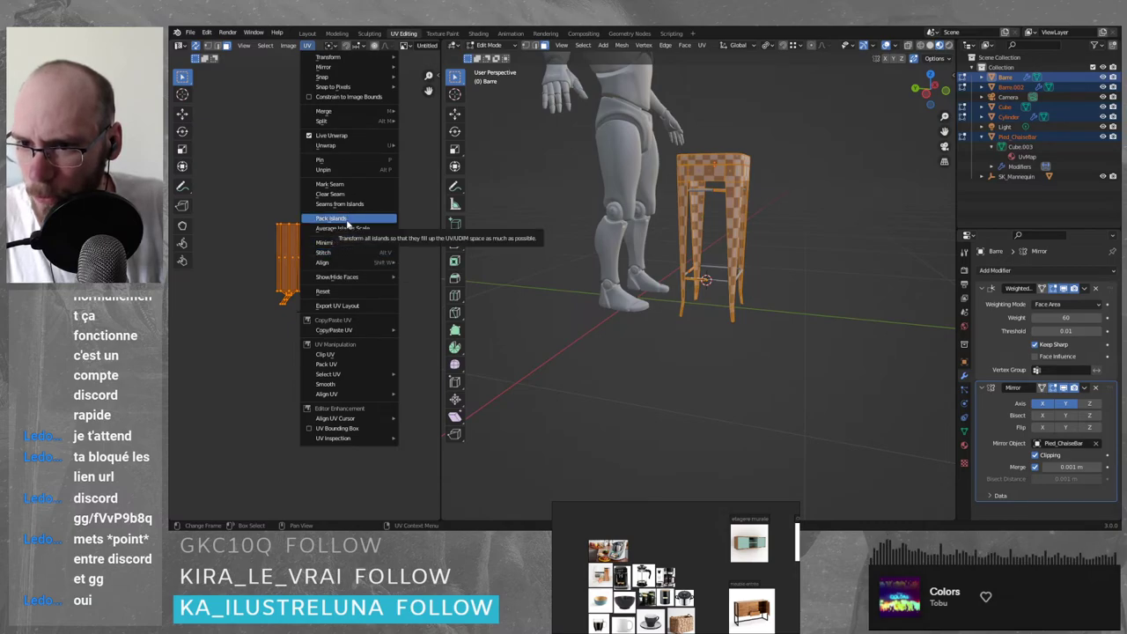
click(347, 220)
scroll(339, 293, up, 6)
middle_drag(404, 272, 264, 320)
scroll(322, 259, down, 2)
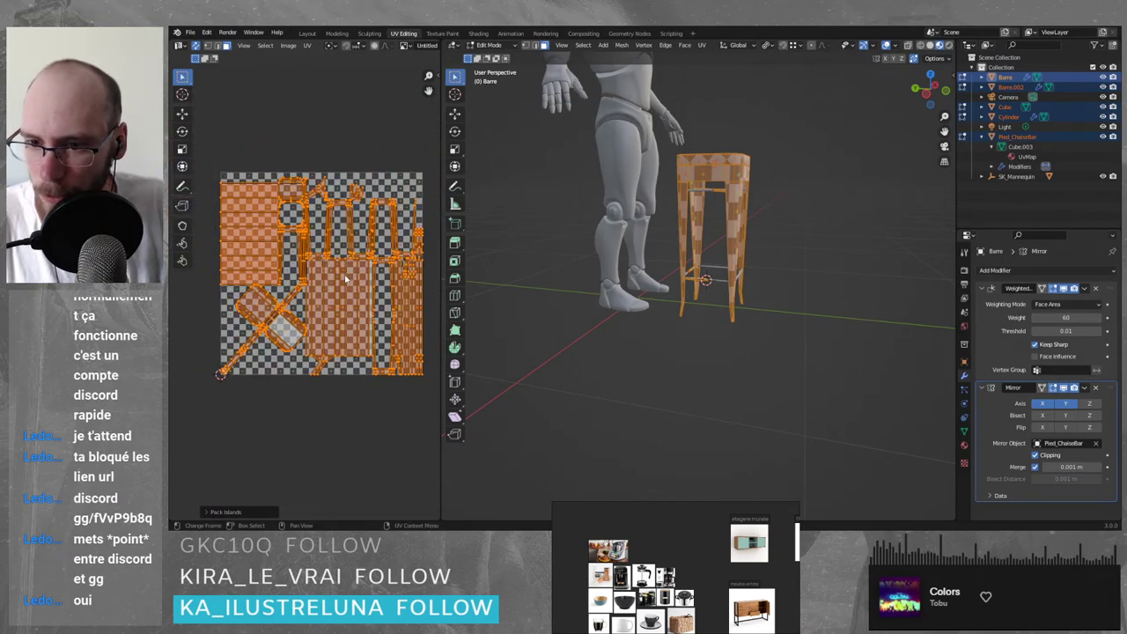
key(ctrl+z)
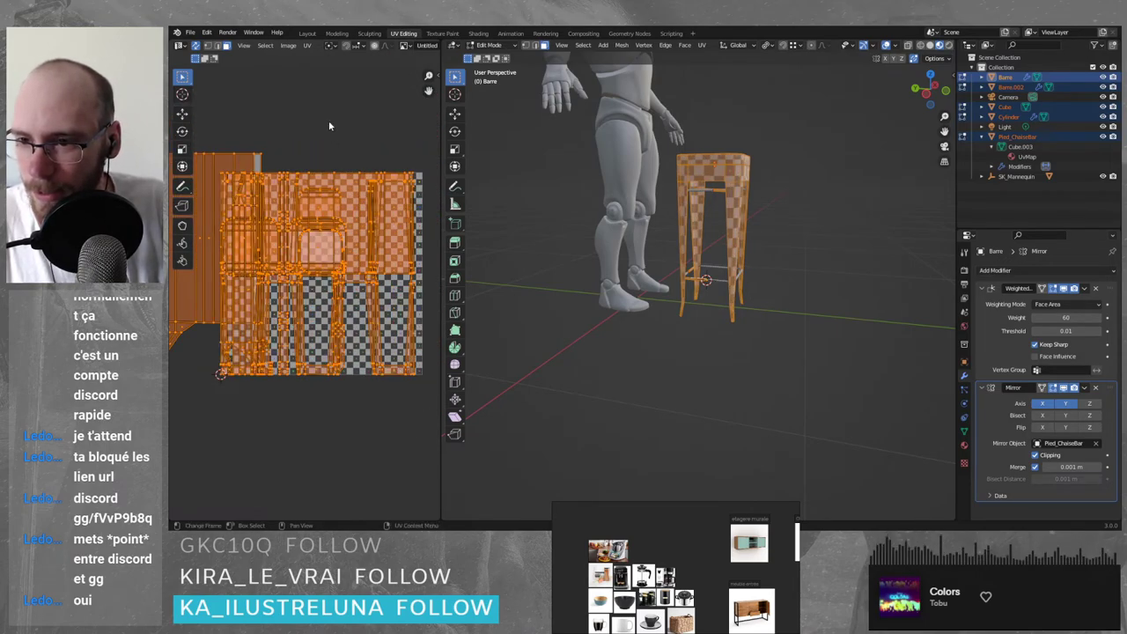
- Return to Object Mode, try joining all the stool parts into one object, and undo the join
scroll(734, 223, up, 5)
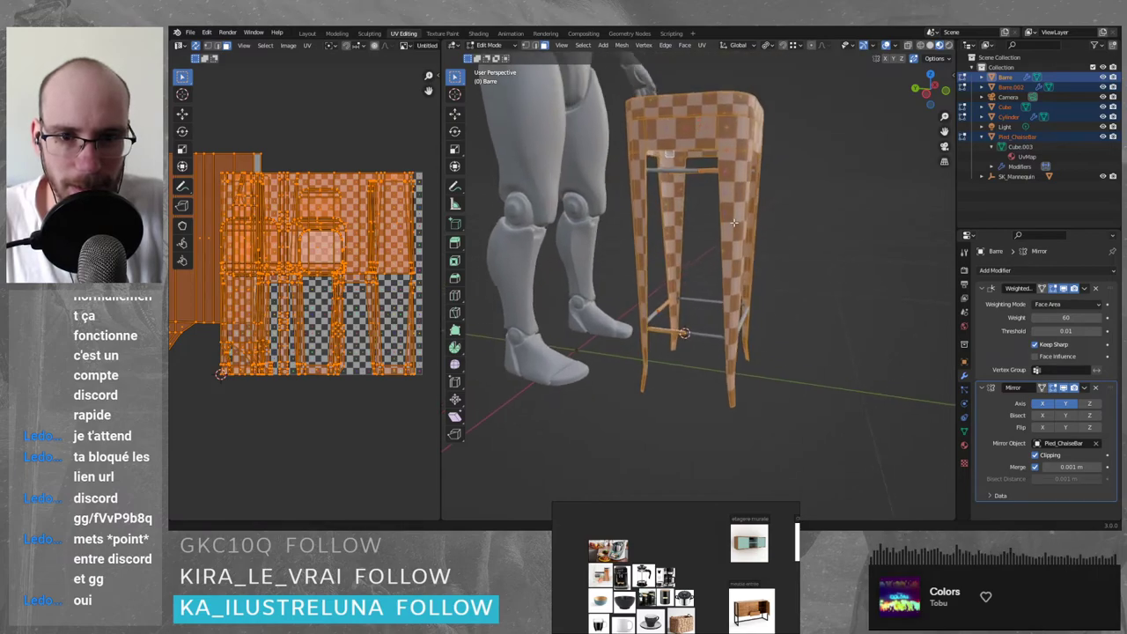
middle_drag(734, 223, 804, 239)
key(Tab)
middle_drag(742, 344, 684, 288)
scroll(713, 339, up, 3)
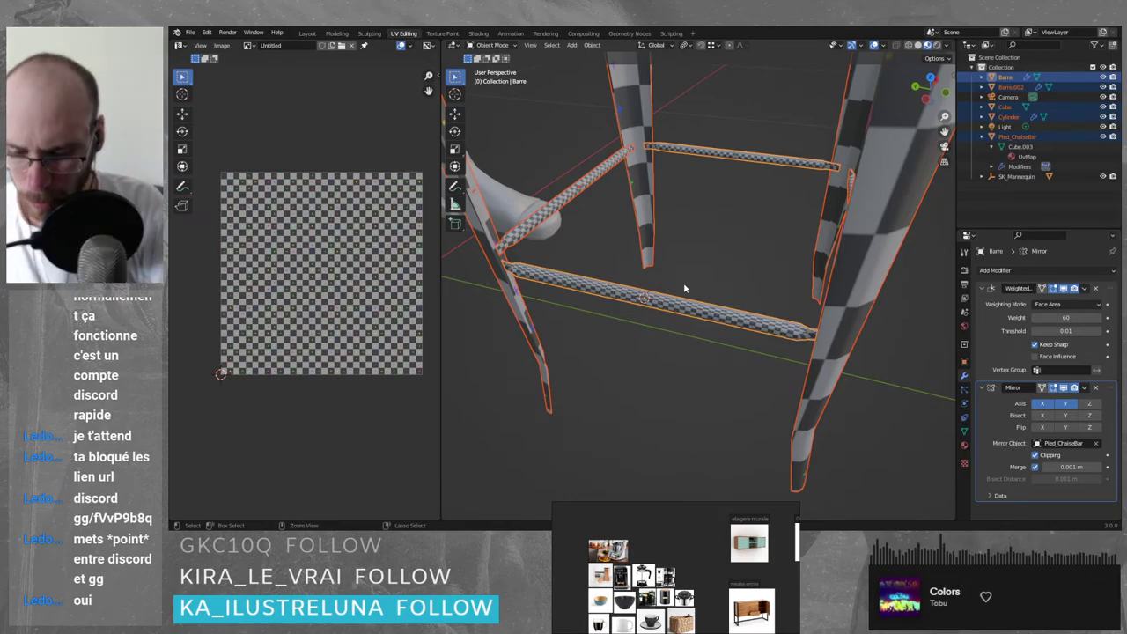
key(ctrl+j)
key(ctrl+z)
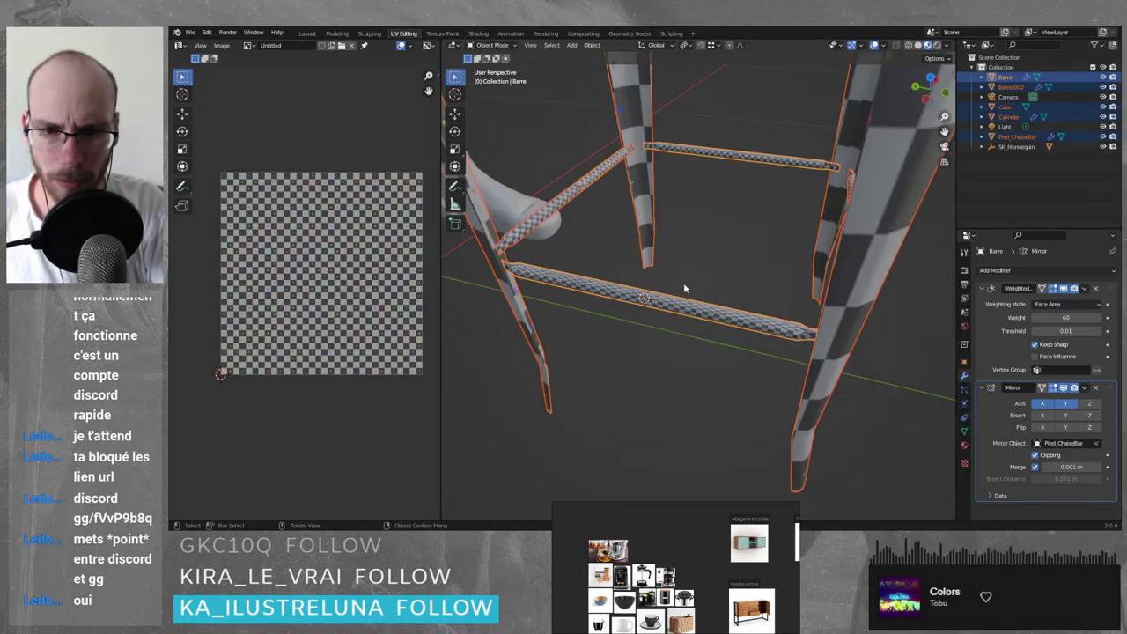
key(ctrl+j)
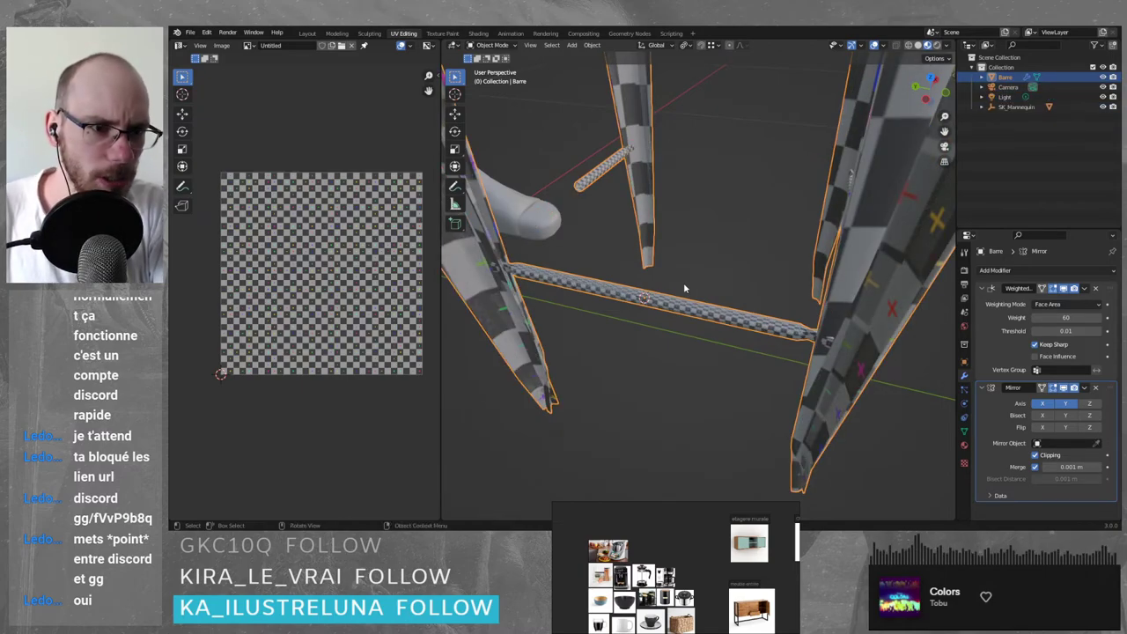
key(ctrl+z)
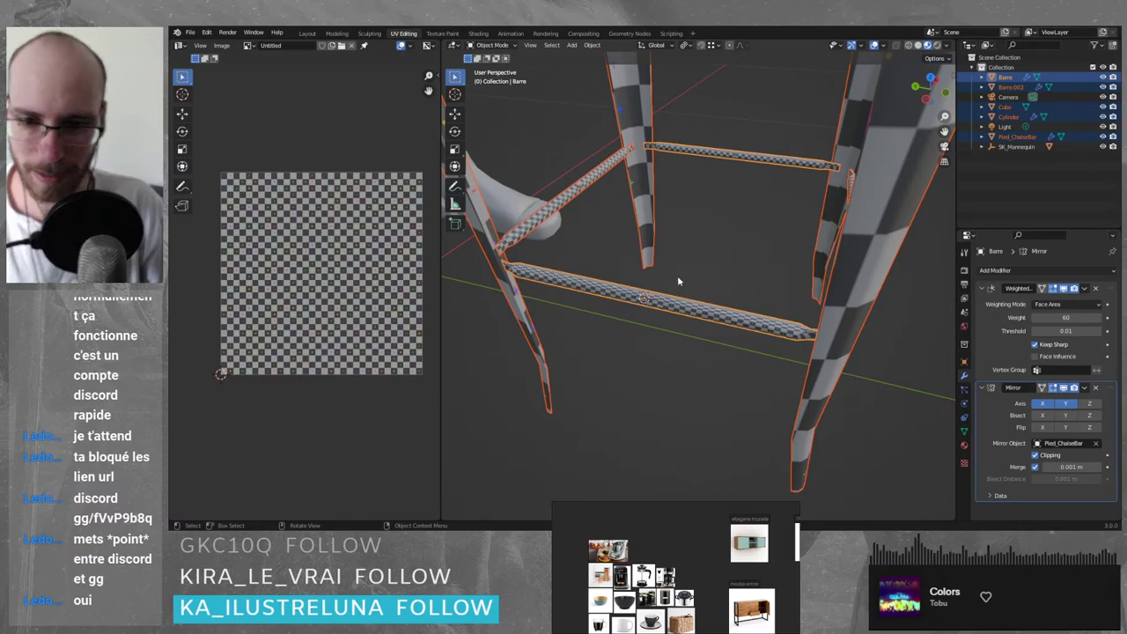
- Enter Edit Mode on the lower crossbar alone and select its entire large UV island
click(605, 296)
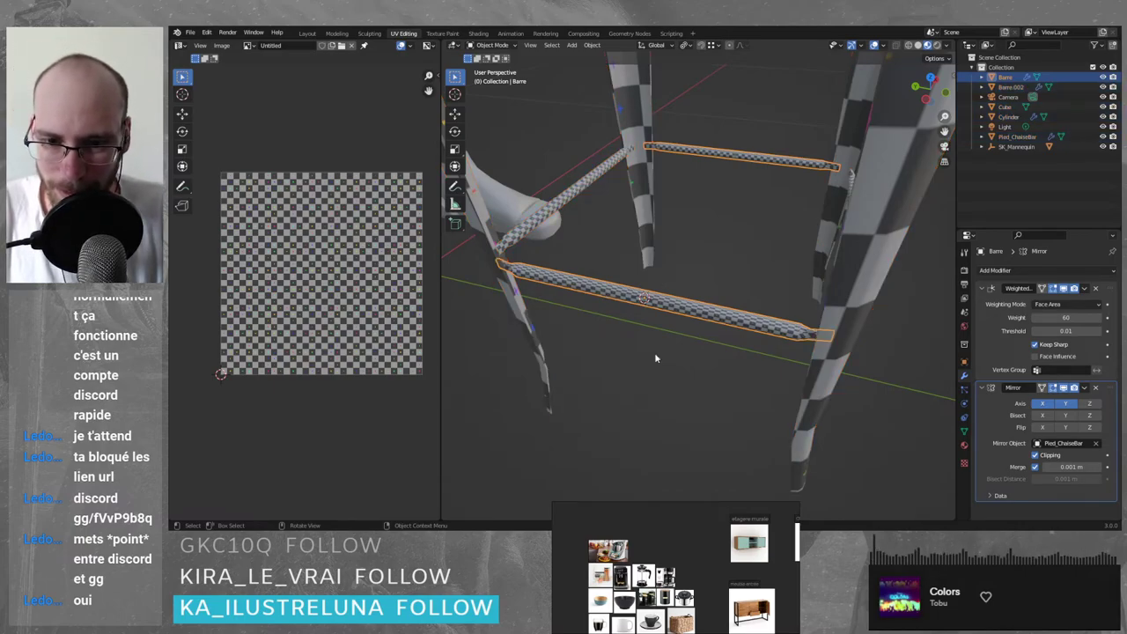
key(Tab)
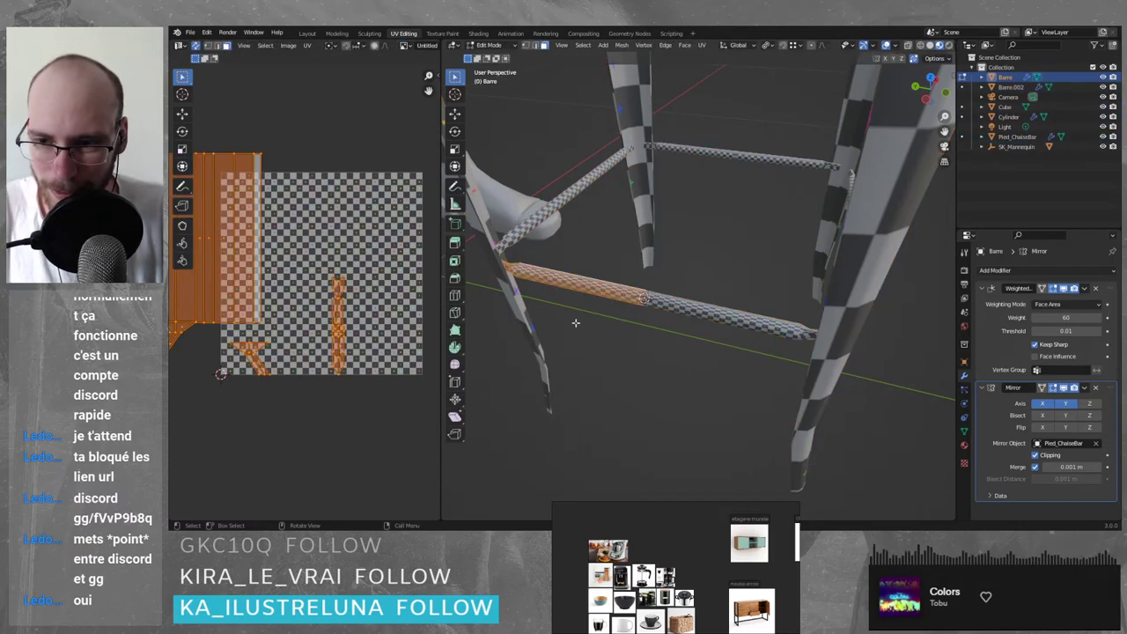
scroll(261, 280, down, 3)
scroll(303, 292, up, 5)
middle_drag(222, 249, 336, 241)
drag(205, 146, 274, 236)
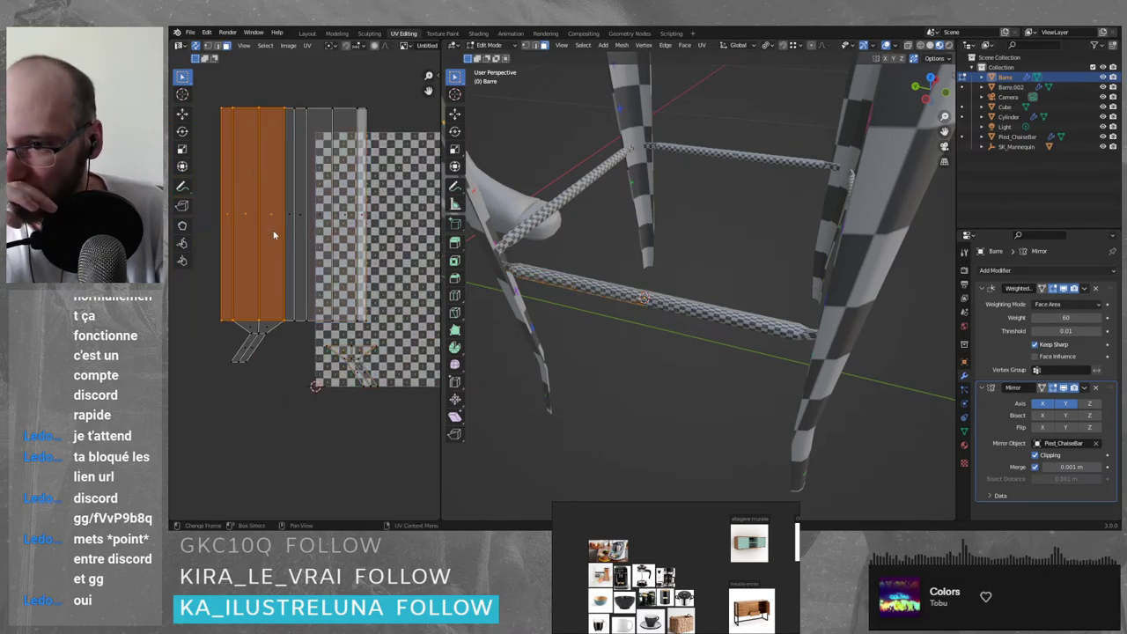
key(l)
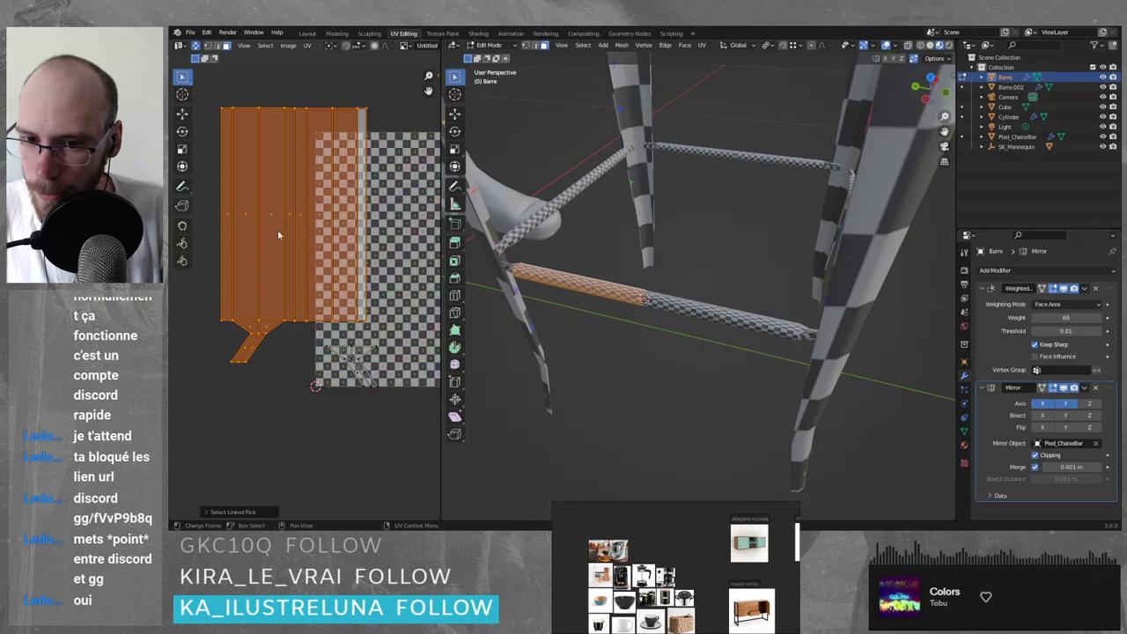
- Try to unwrap the crossbar's selected large UV island
scroll(522, 280, up, 4)
shift+middle_drag(521, 280, 707, 271)
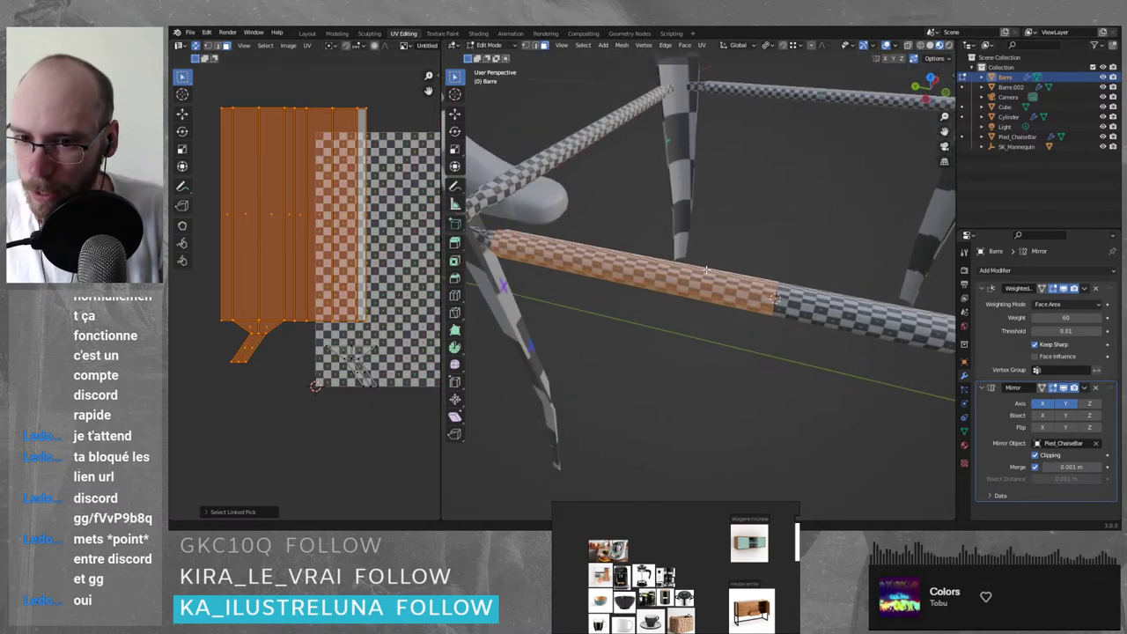
right_click(272, 211)
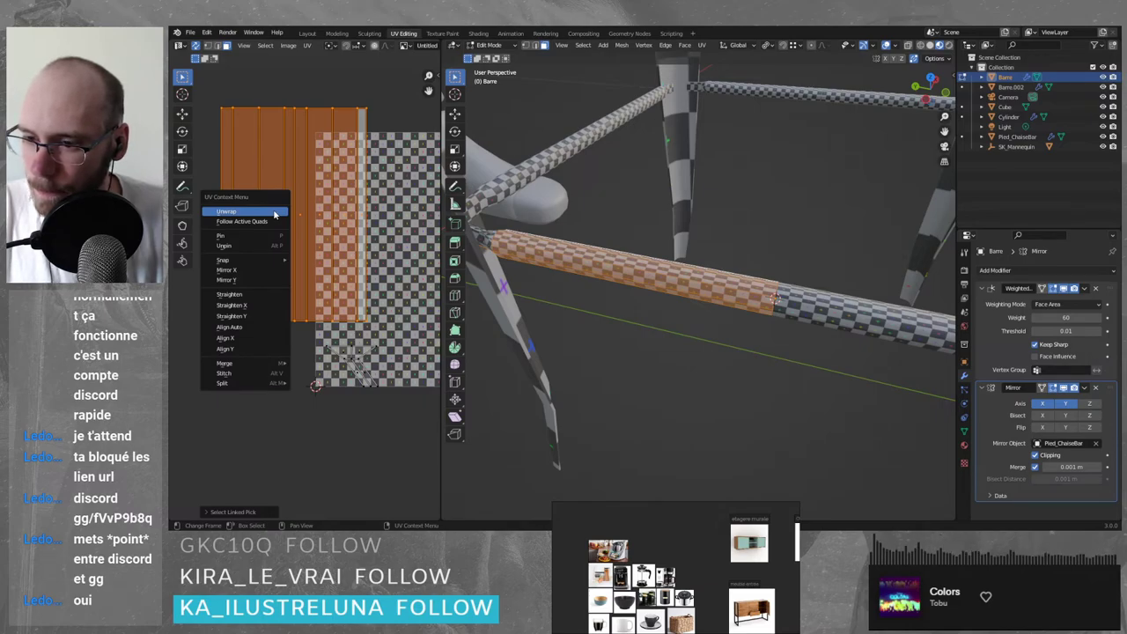
click(275, 212)
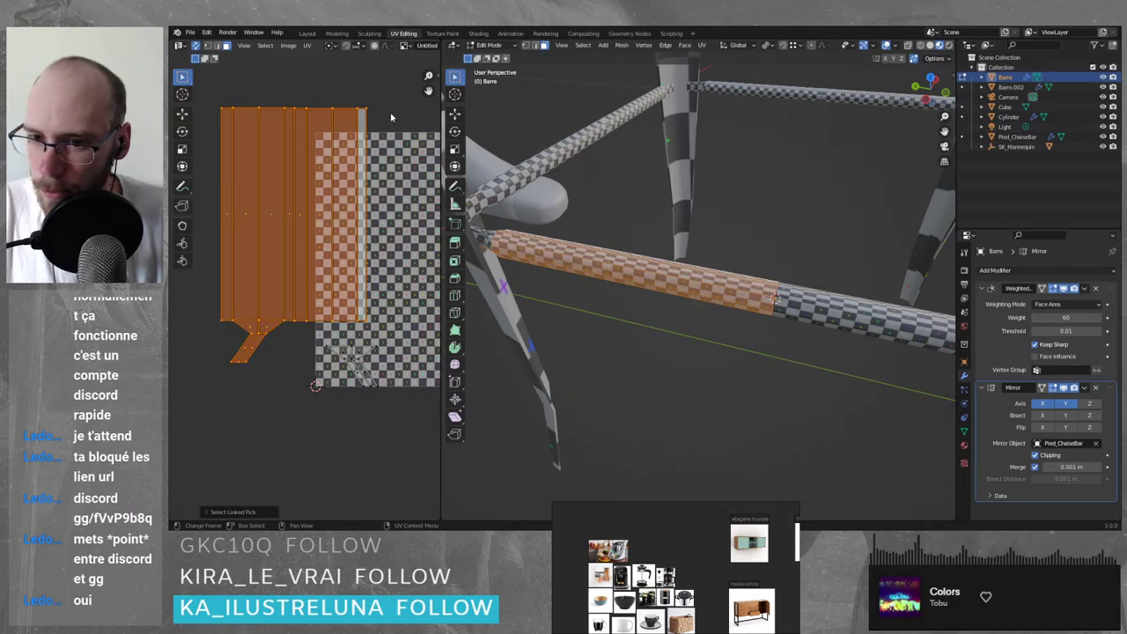
- Try moving the crossbar's large UV island further outside the texture square, and undo the move
key(g)
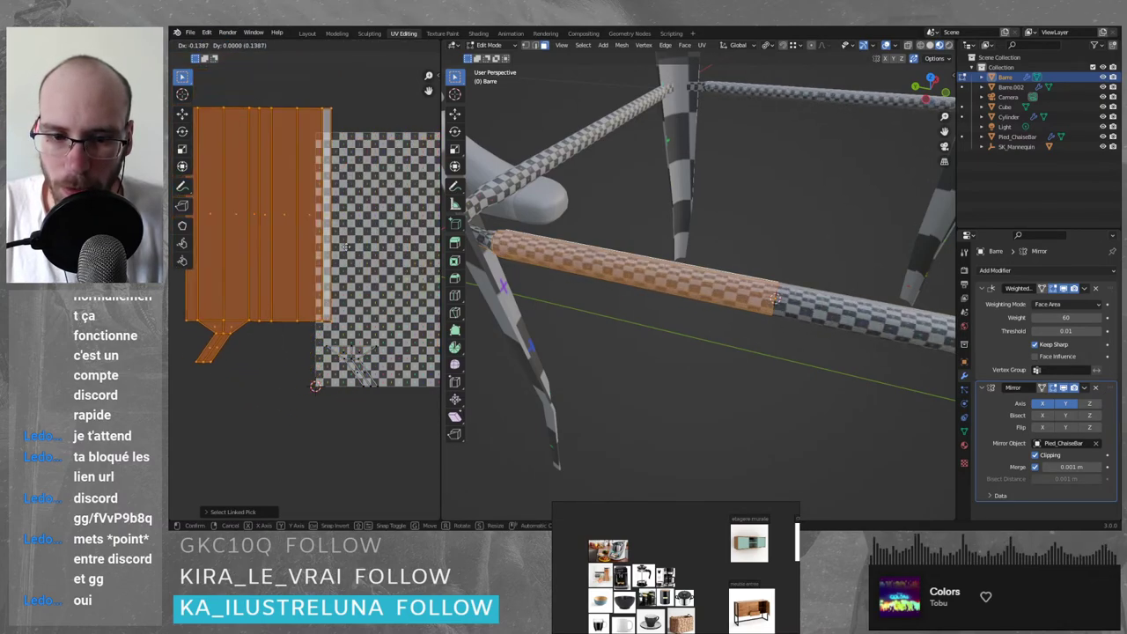
click(344, 255)
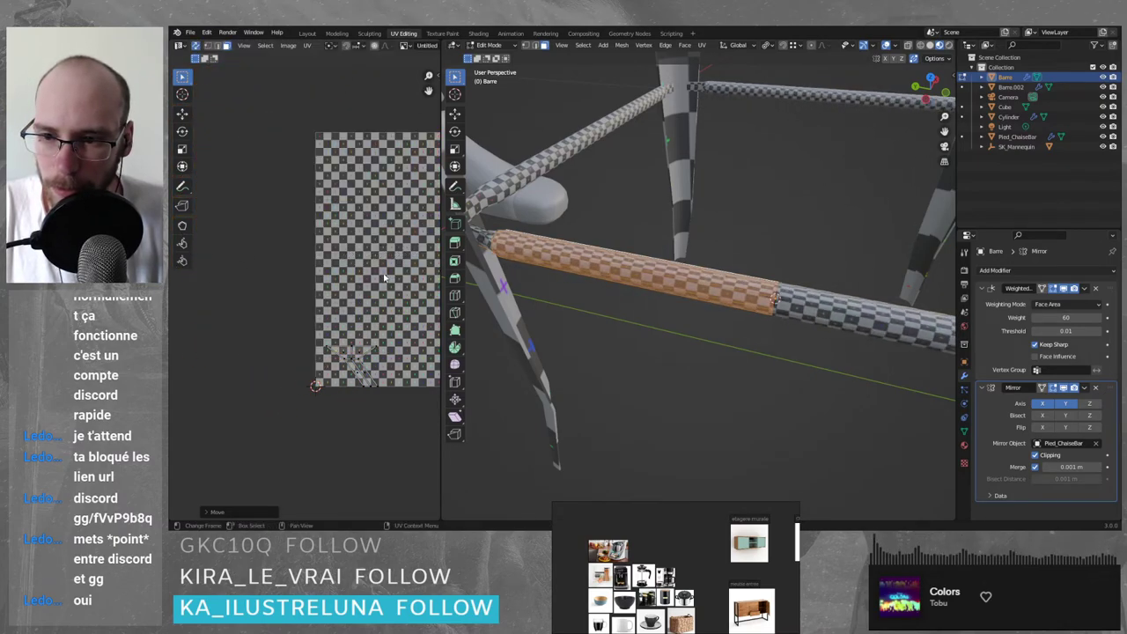
scroll(384, 278, down, 6)
key(ctrl+z)
scroll(311, 288, up, 1)
scroll(310, 289, up, 2)
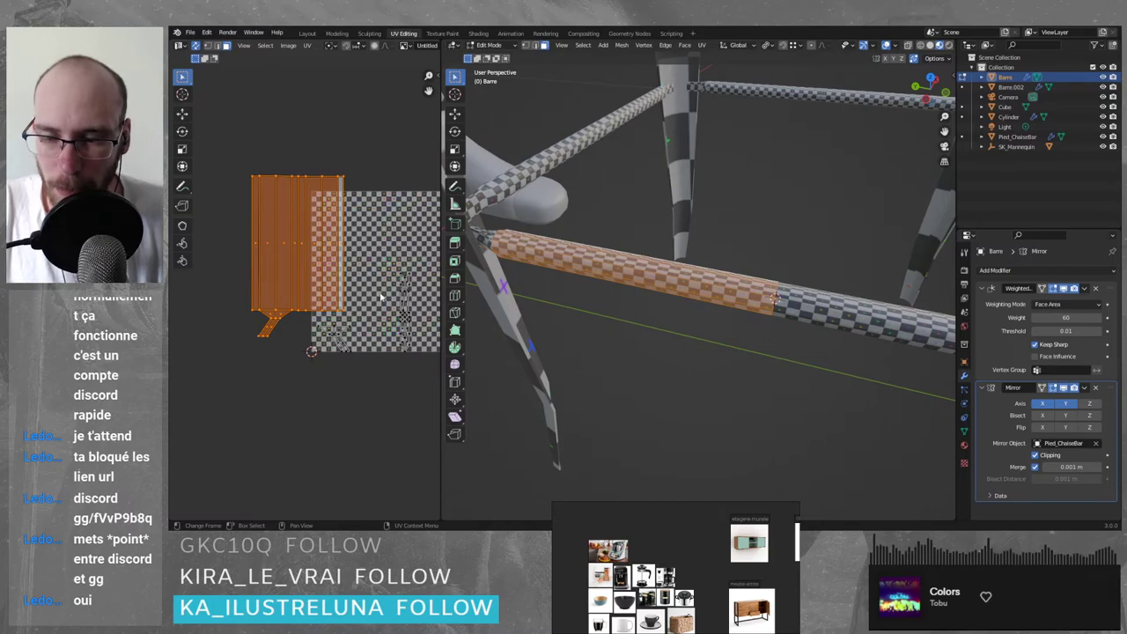
scroll(297, 249, up, 2)
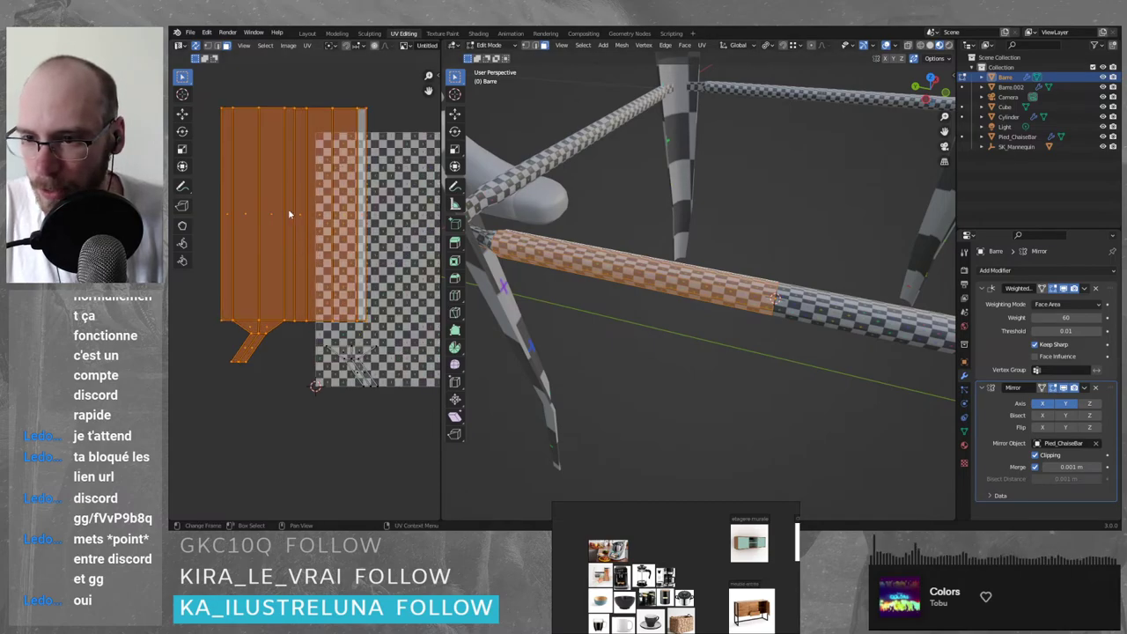
- Make the wide middle strip of the crossbar's large UV island the active face and select the whole linked island
click(289, 214)
click(271, 220)
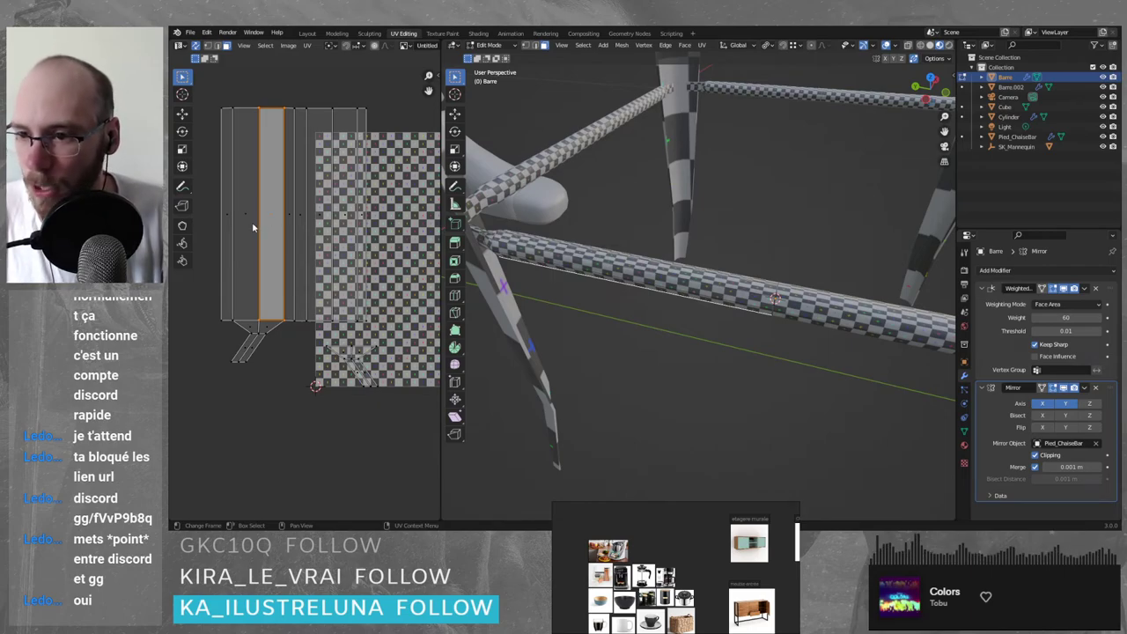
key(l)
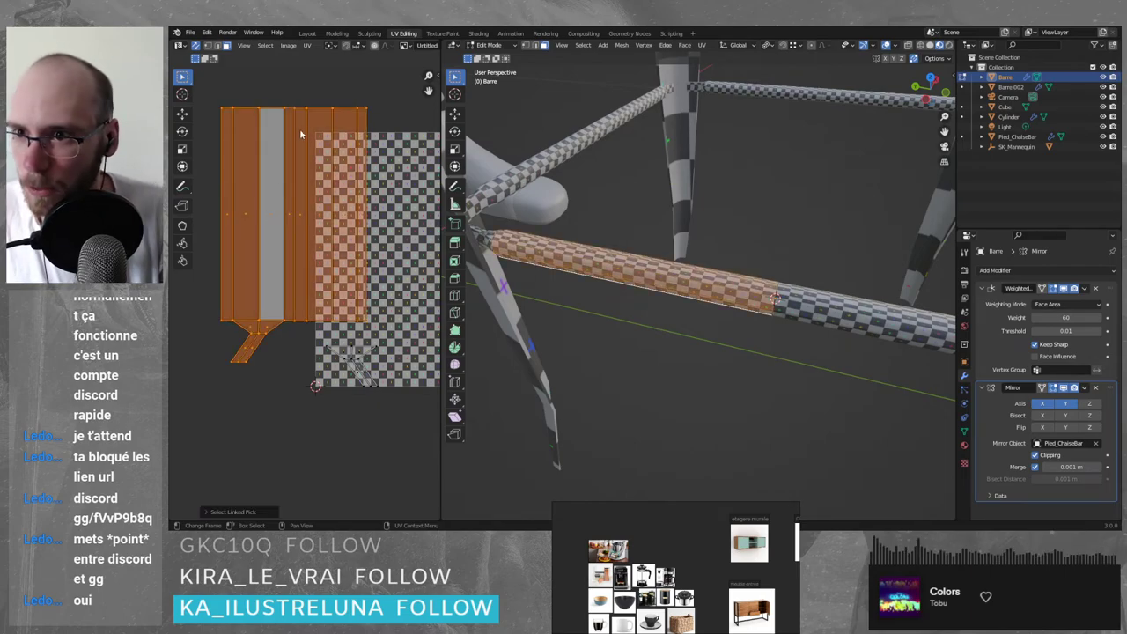
- Unwrap the selected island, try the Conformal method, and return the method to Angle Based
click(308, 46)
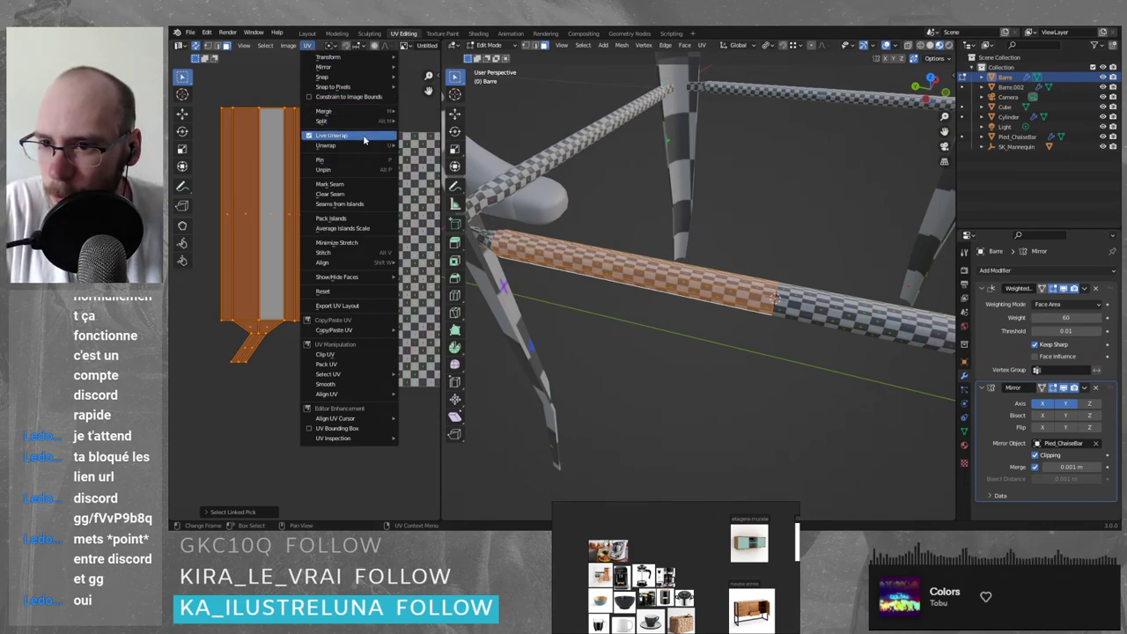
mouse_move(364, 147)
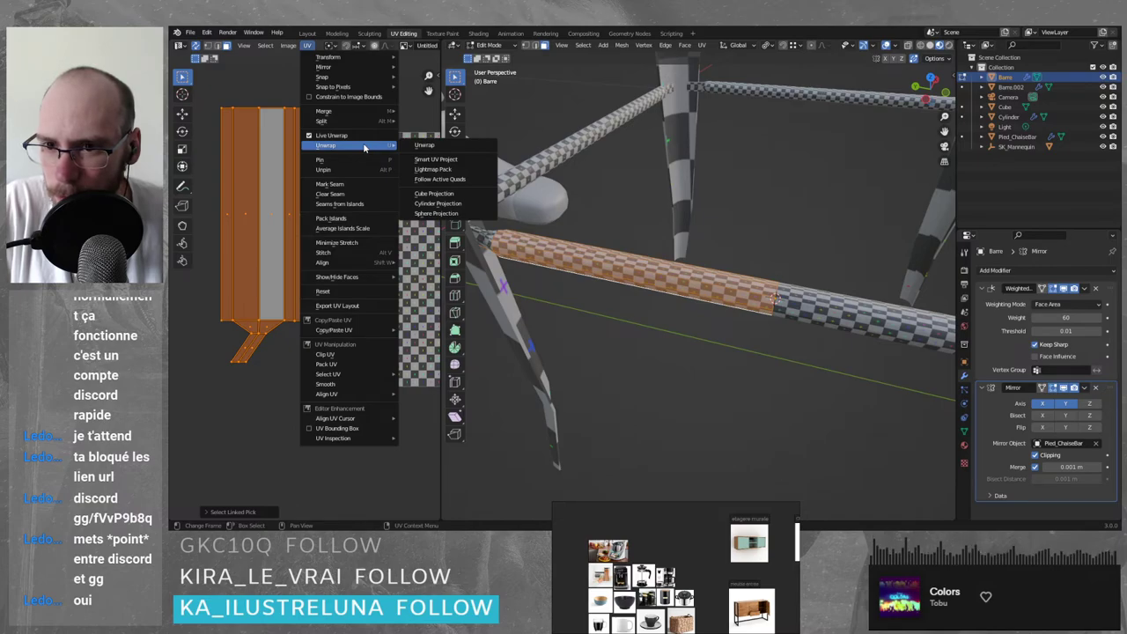
click(441, 146)
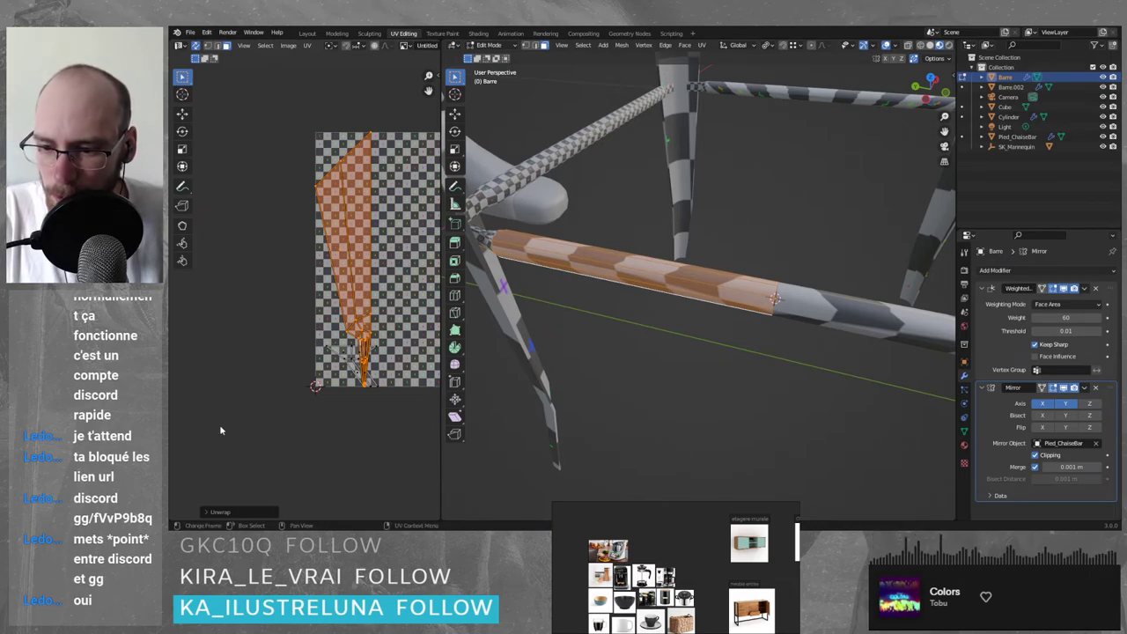
click(209, 511)
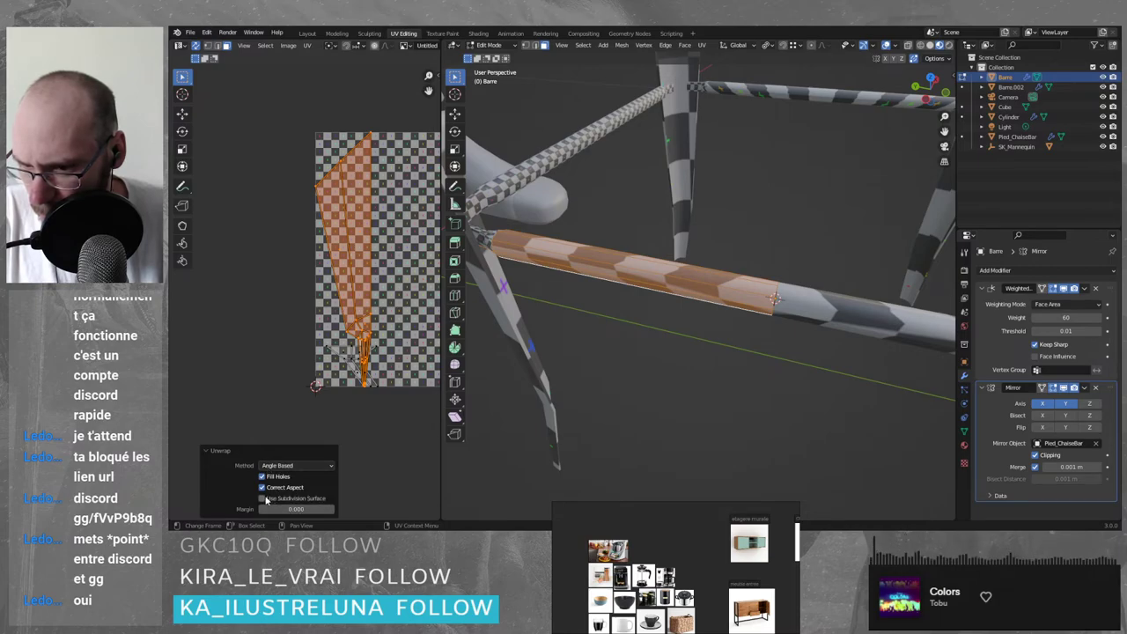
click(301, 467)
click(306, 479)
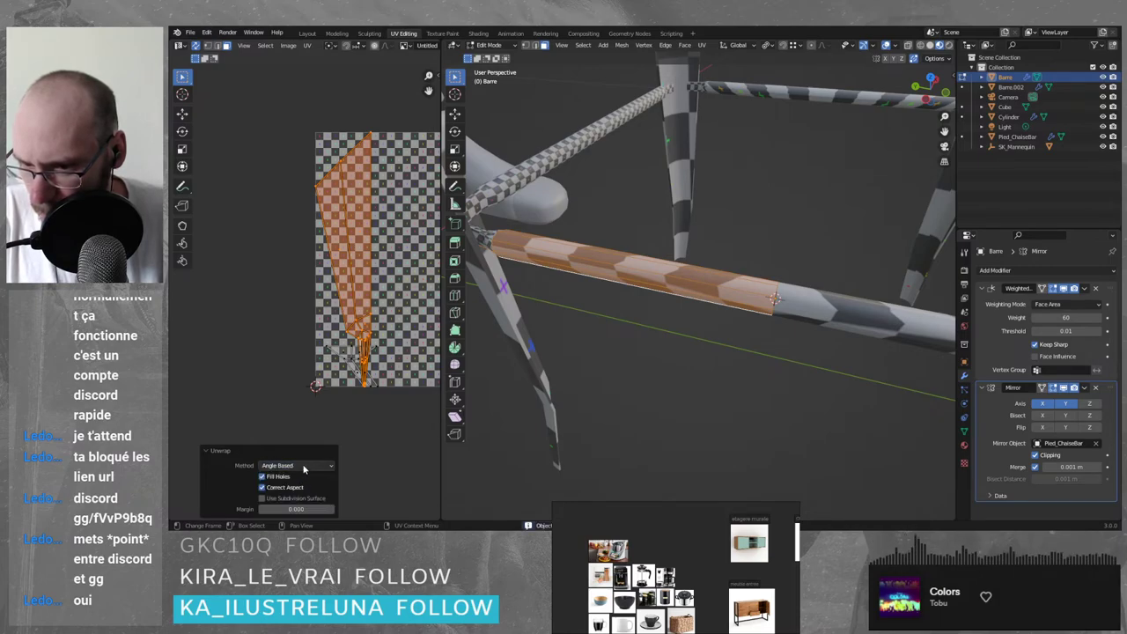
click(304, 469)
click(301, 488)
click(308, 468)
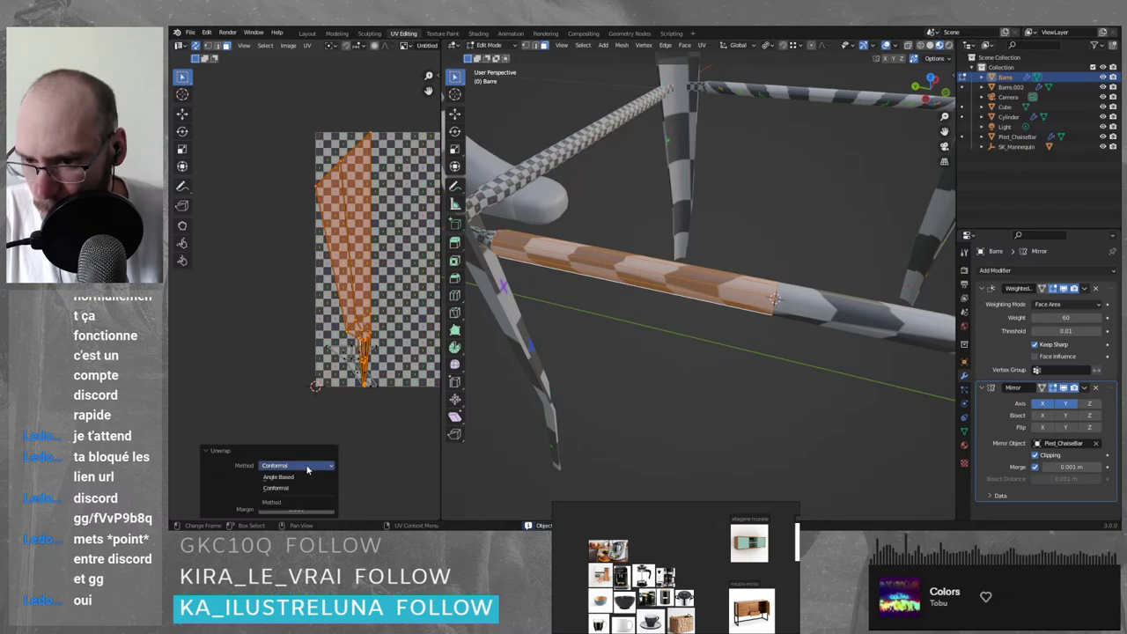
click(300, 478)
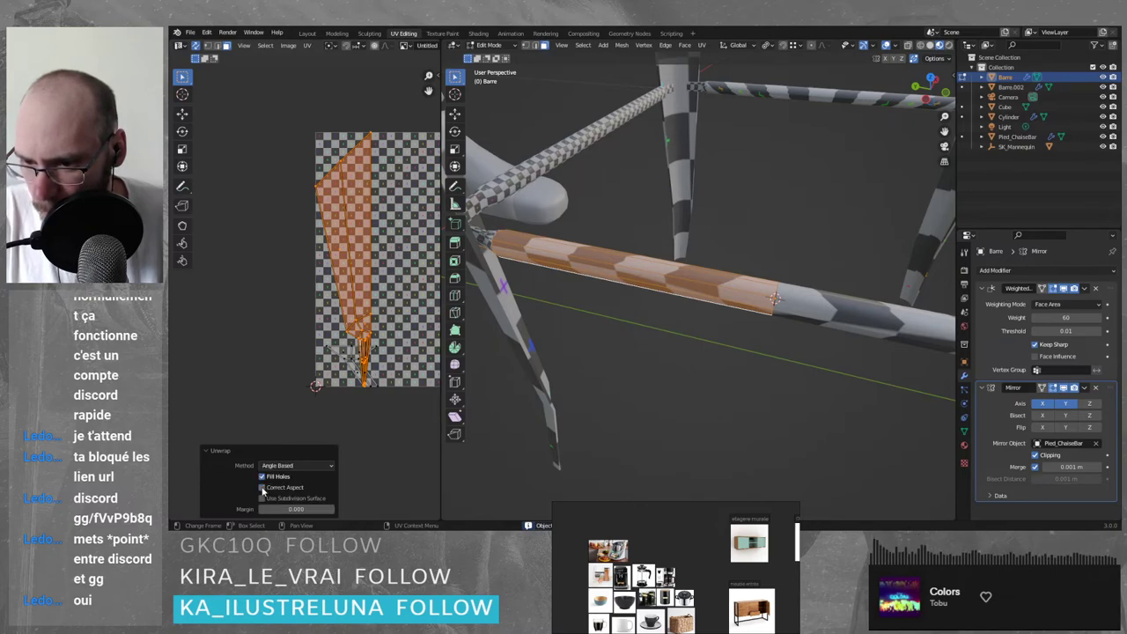
- Try the unwrap's Correct Aspect, Fill Holes, Use Subdivision Surface and Margin options, and undo the unwrap
click(262, 490)
click(261, 479)
click(261, 479)
click(262, 479)
click(260, 479)
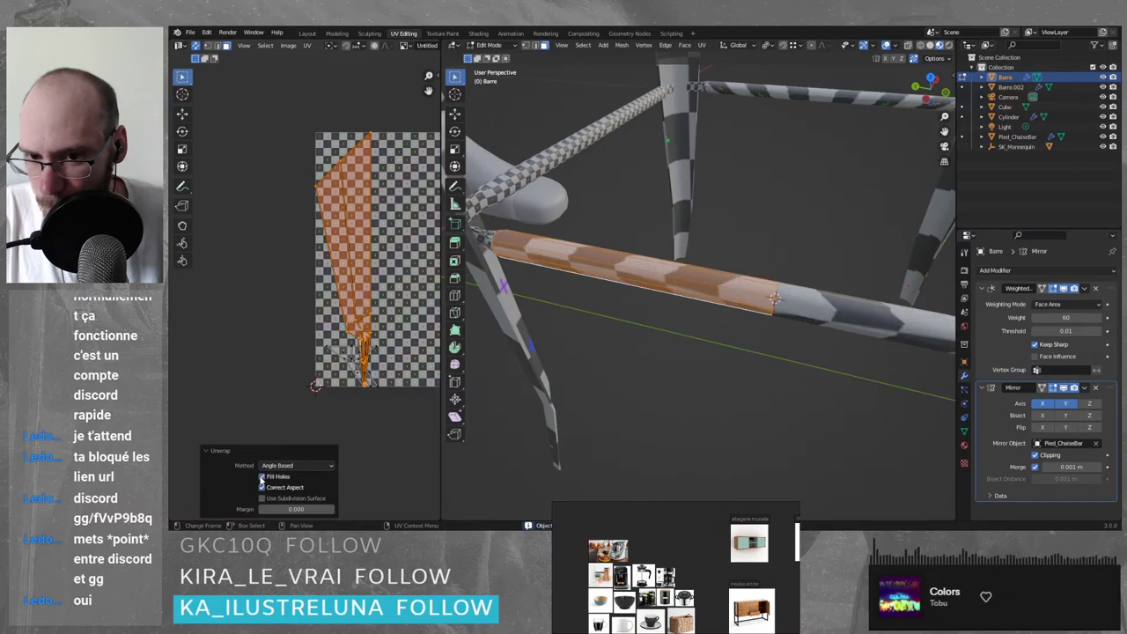
click(261, 477)
click(261, 498)
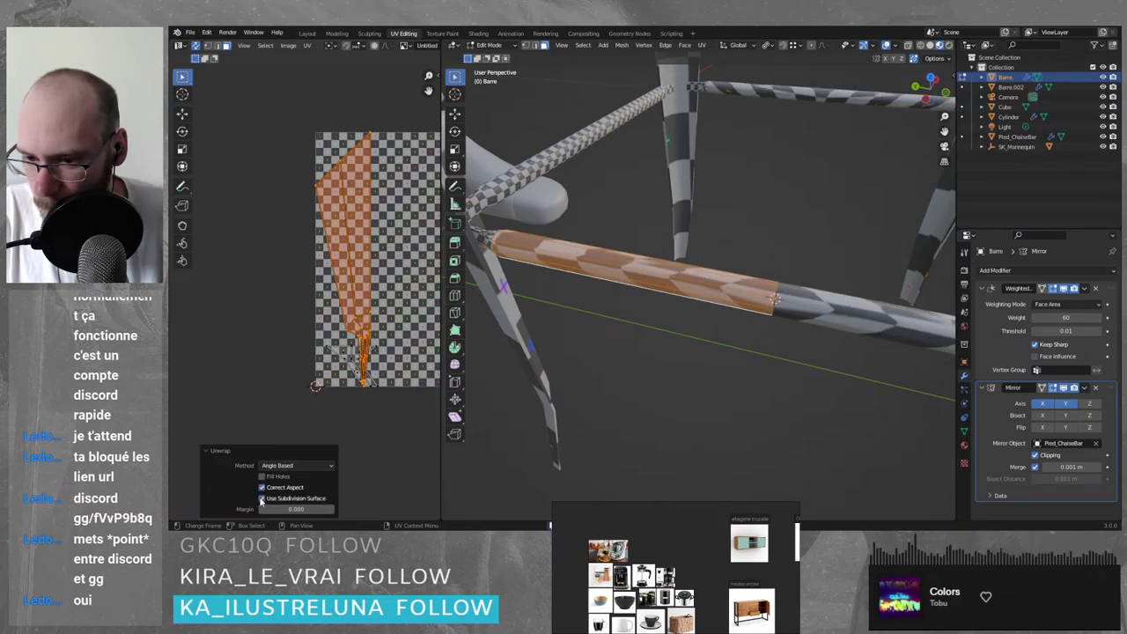
click(261, 498)
click(261, 476)
mouse_move(280, 510)
mouse_down()
mouse_move(331, 510)
mouse_move(275, 510)
mouse_up()
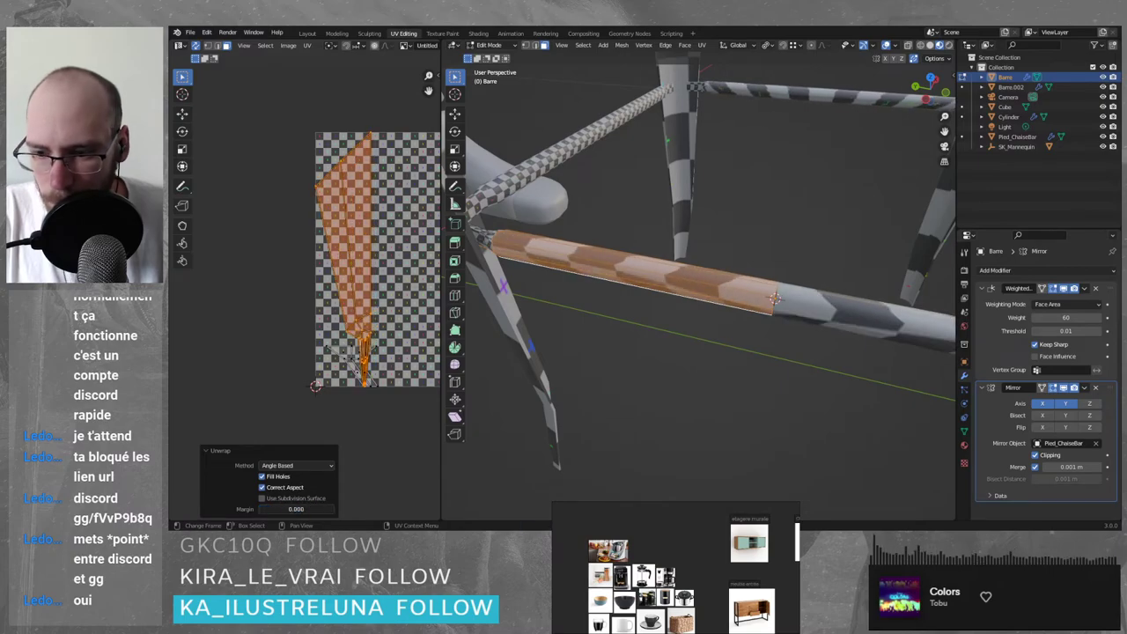
key(ctrl+z)
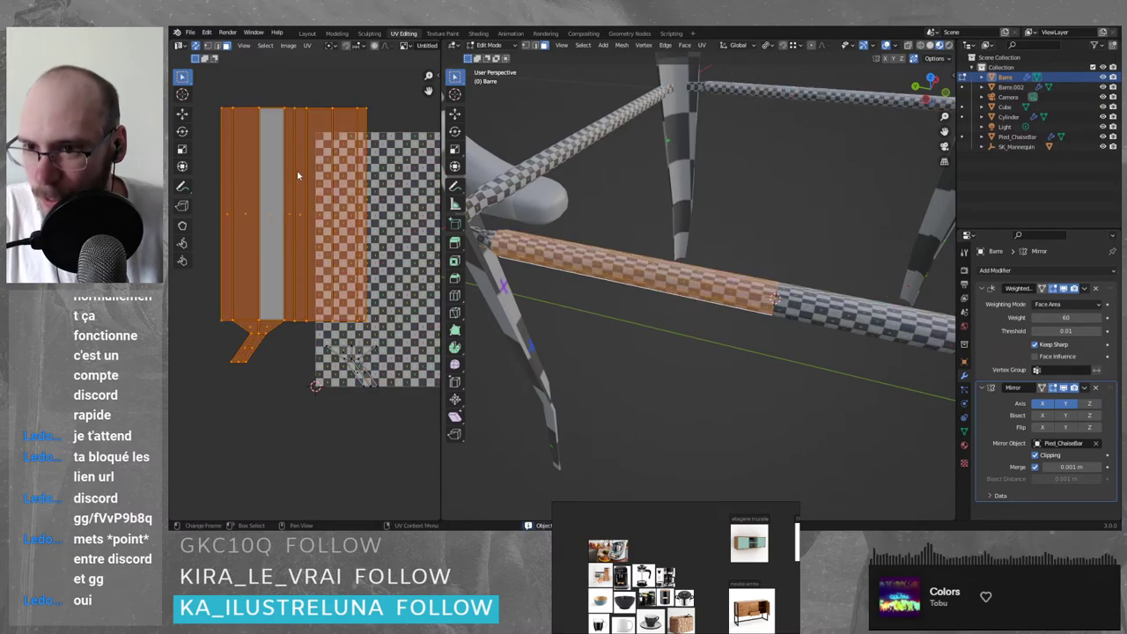
- Unwrap the selected faces with Smart UV Project, using an 89° angle limit, 0.530 island margin and 1.000 area weight
click(308, 45)
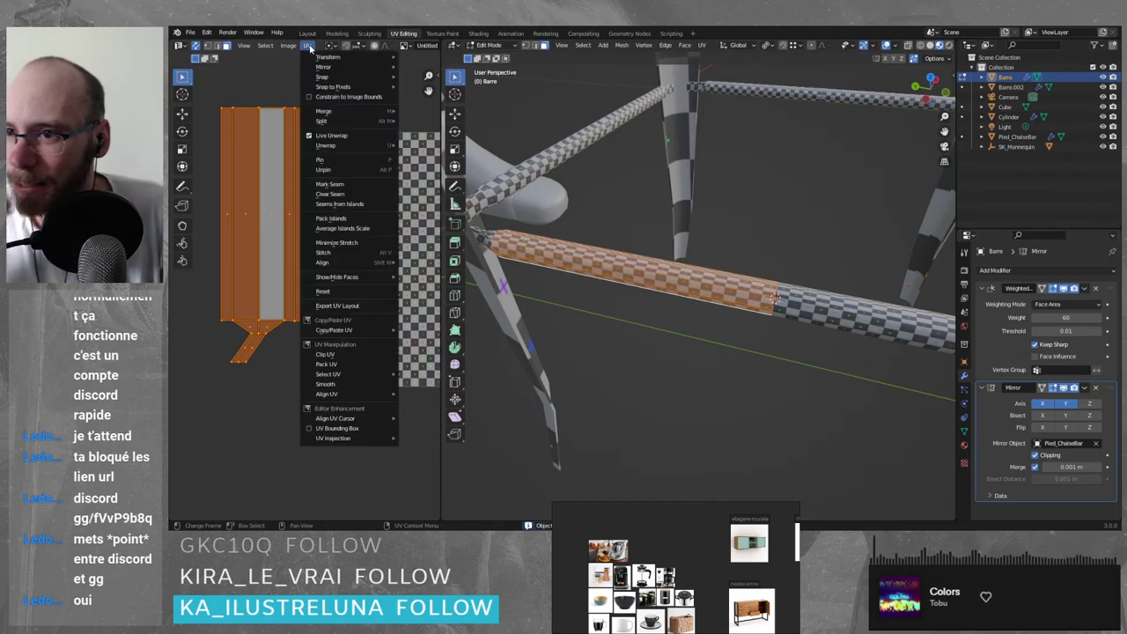
mouse_move(355, 153)
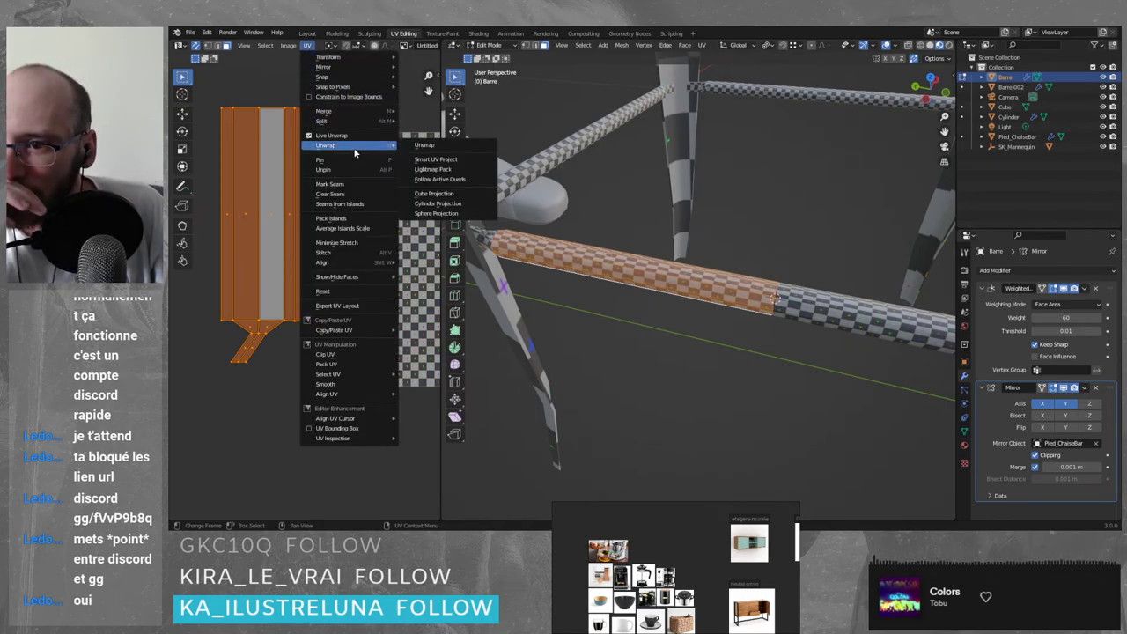
click(456, 161)
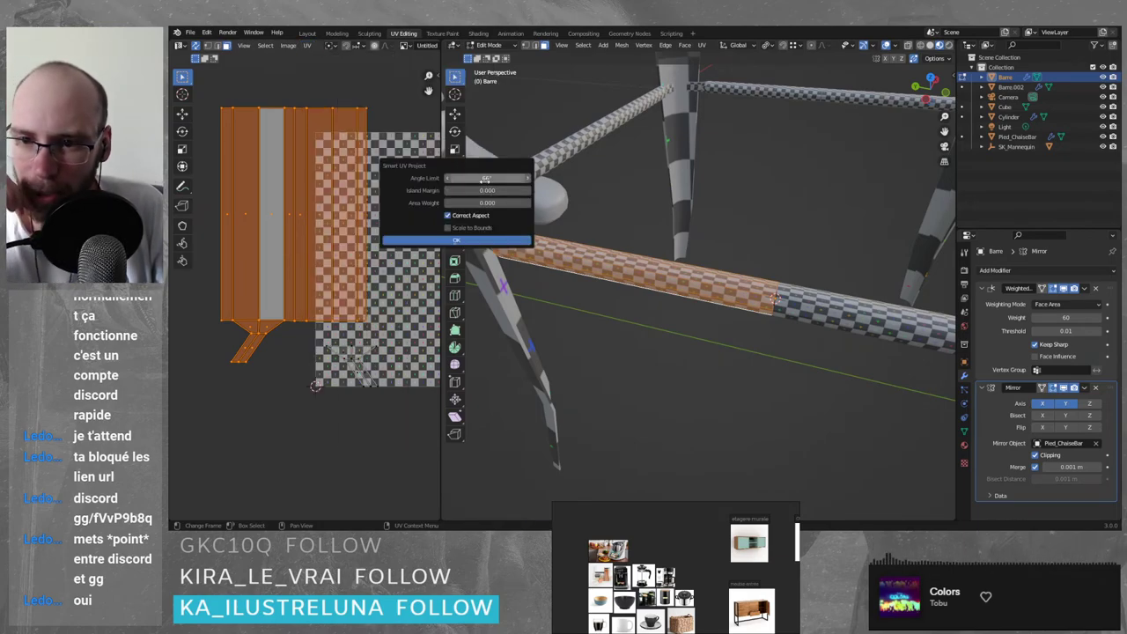
click(454, 244)
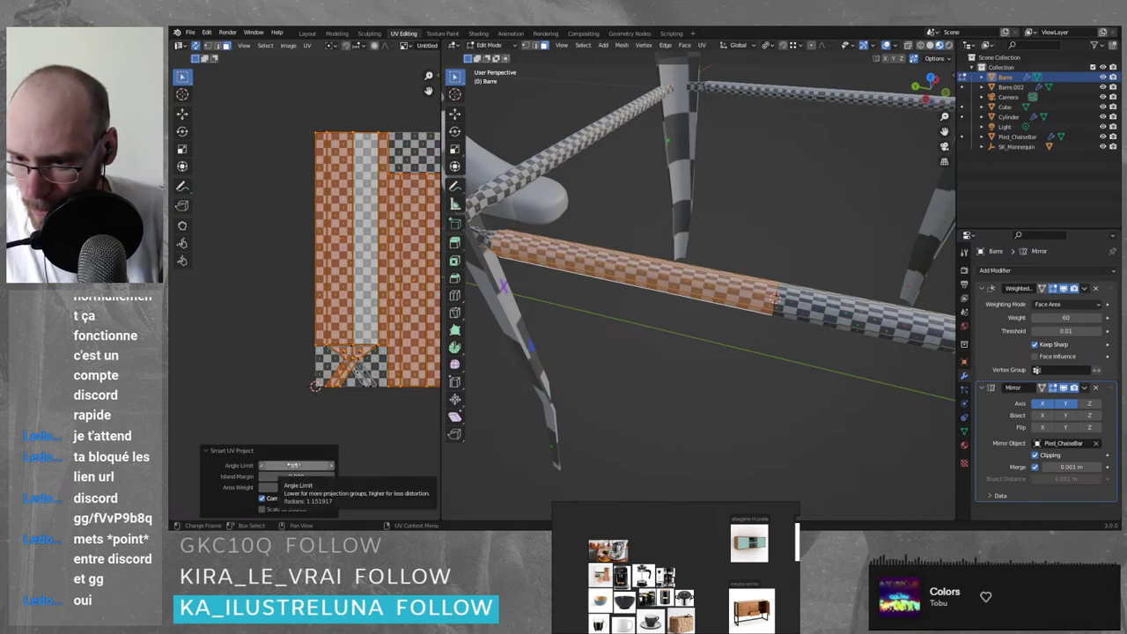
drag(295, 465, 310, 465)
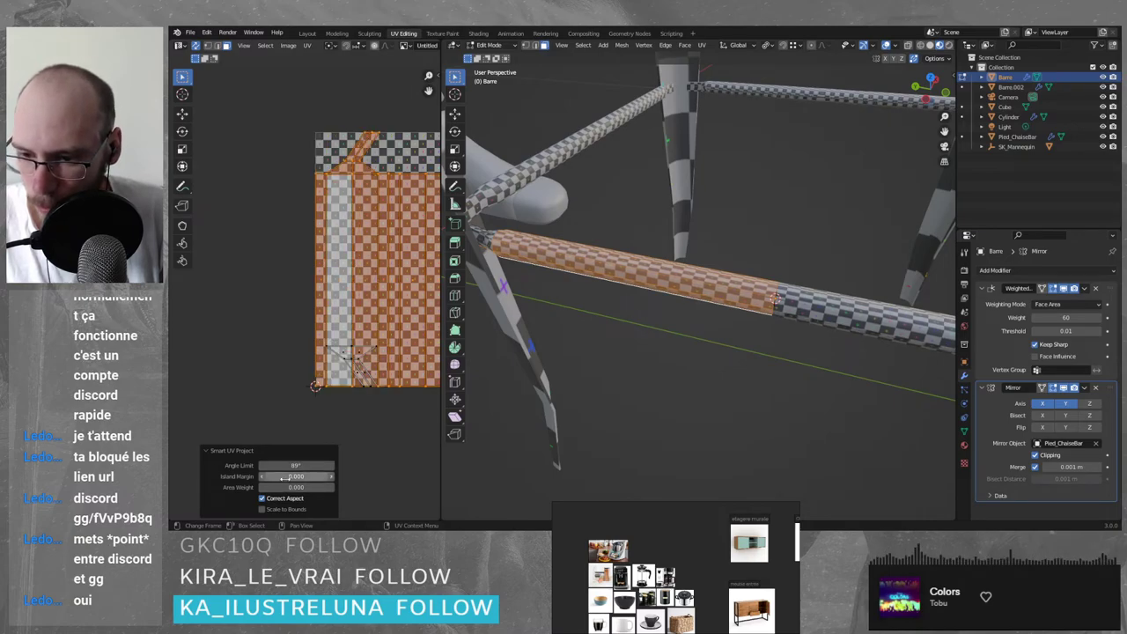
mouse_move(283, 478)
mouse_down()
mouse_move(310, 477)
mouse_move(281, 477)
mouse_move(280, 465)
mouse_move(310, 487)
mouse_move(292, 487)
mouse_up()
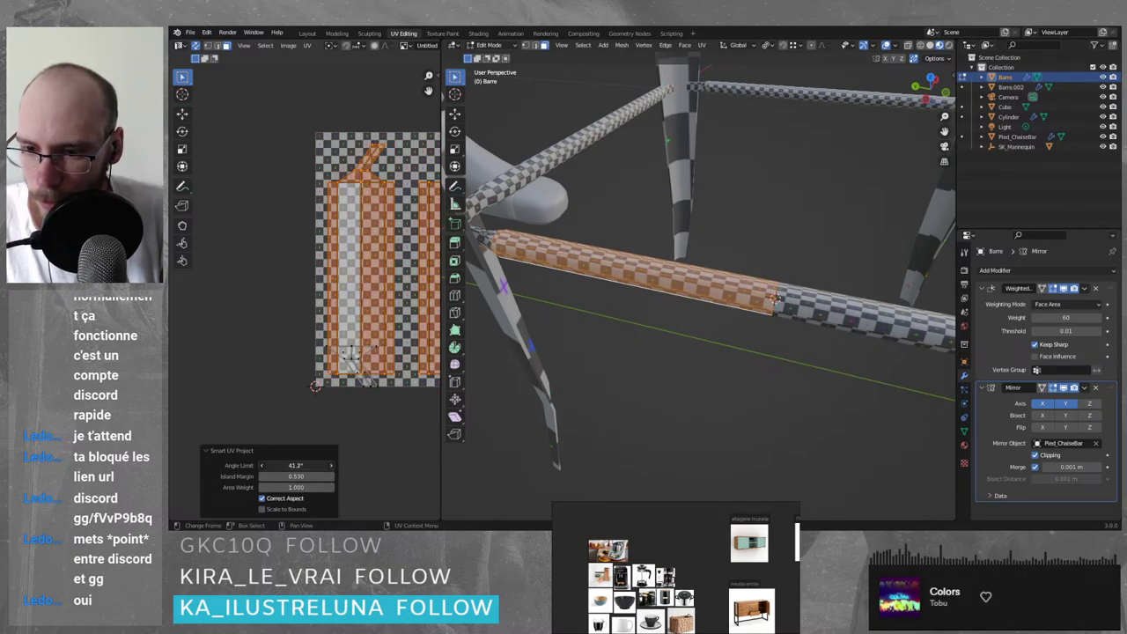
drag(296, 465, 335, 465)
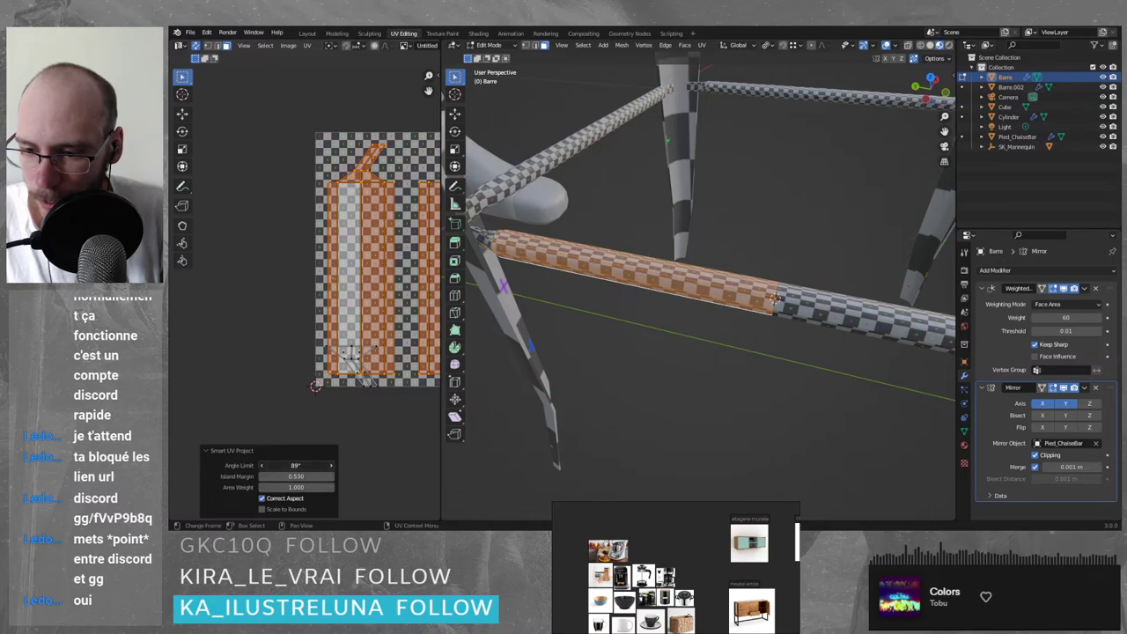
- Compare the facing border strips of the two large UV islands with their faces on the crossbar
middle_drag(357, 353, 278, 319)
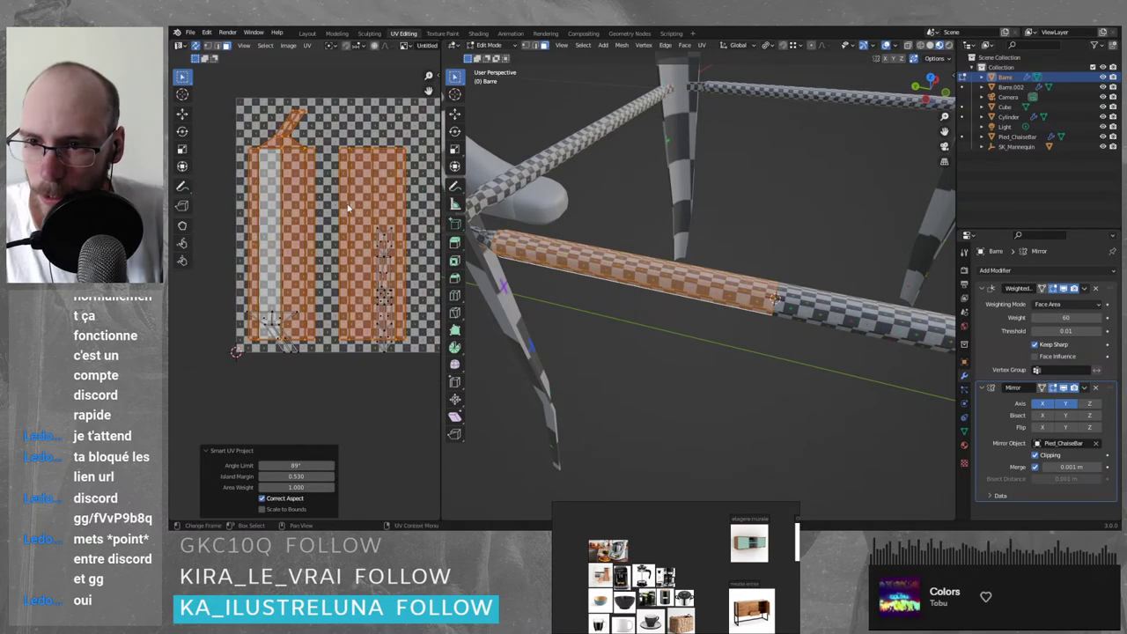
scroll(348, 208, up, 1)
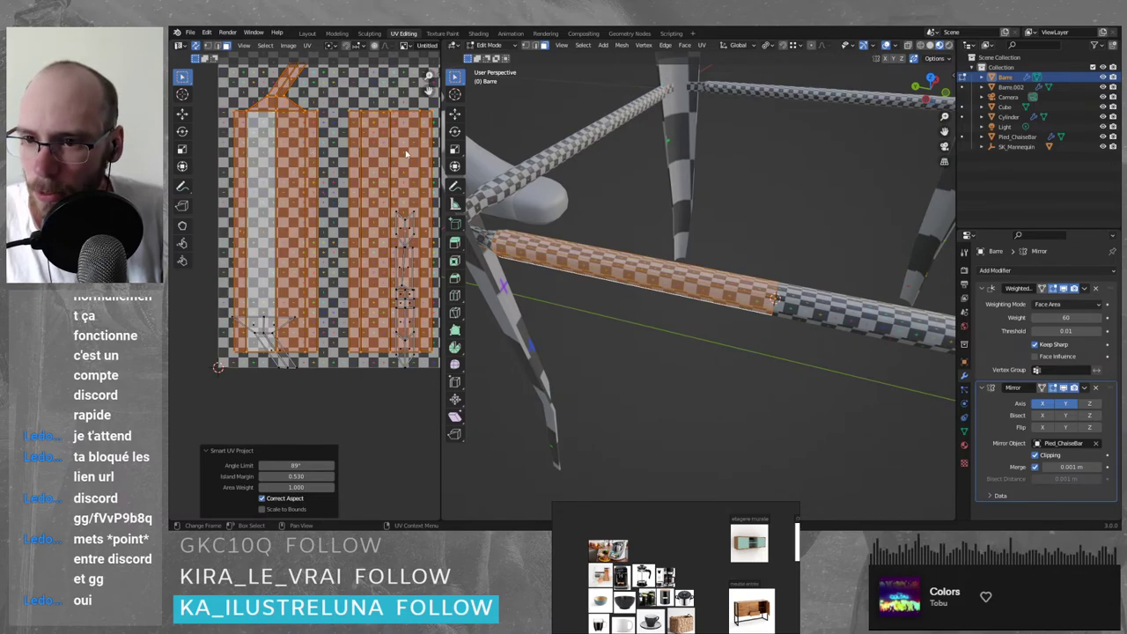
click(345, 158)
click(355, 233)
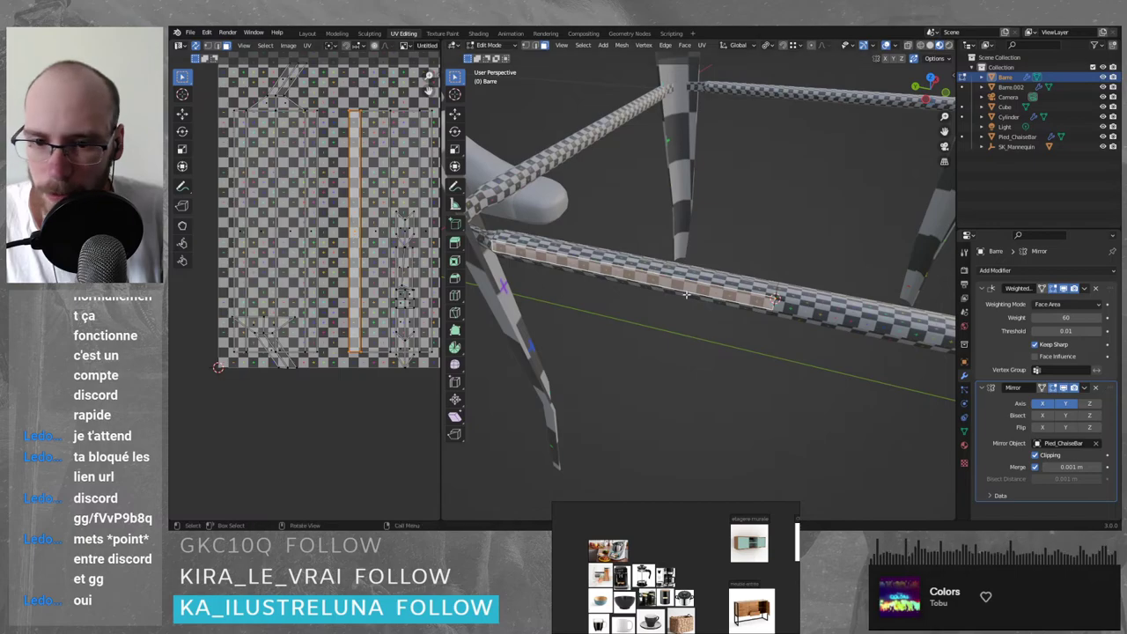
middle_drag(686, 294, 467, 264)
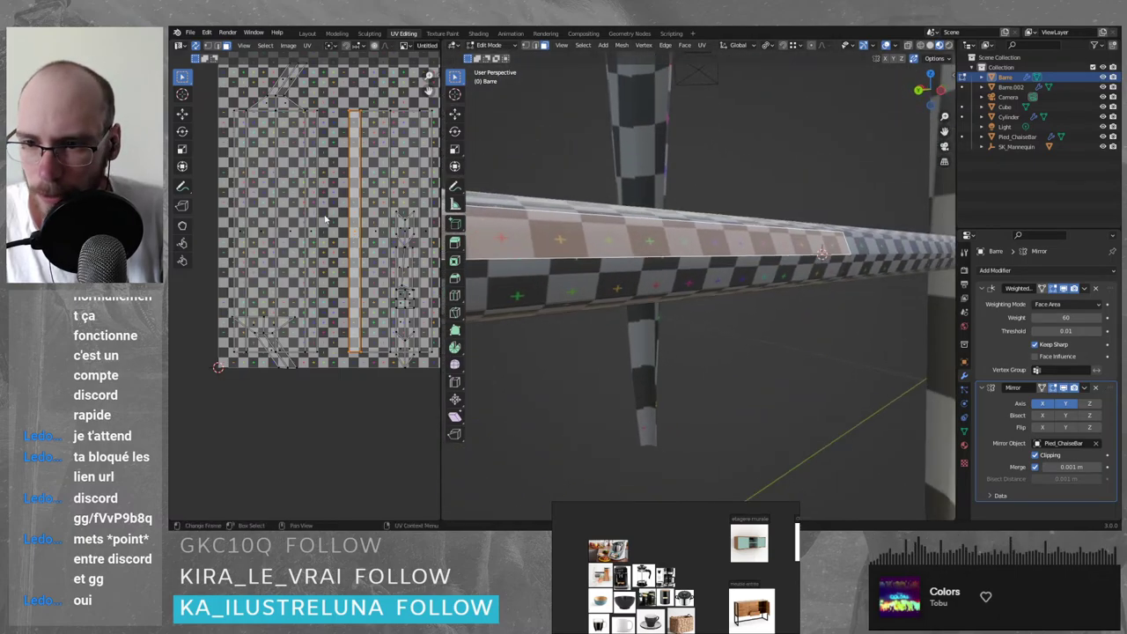
alt+click(330, 221)
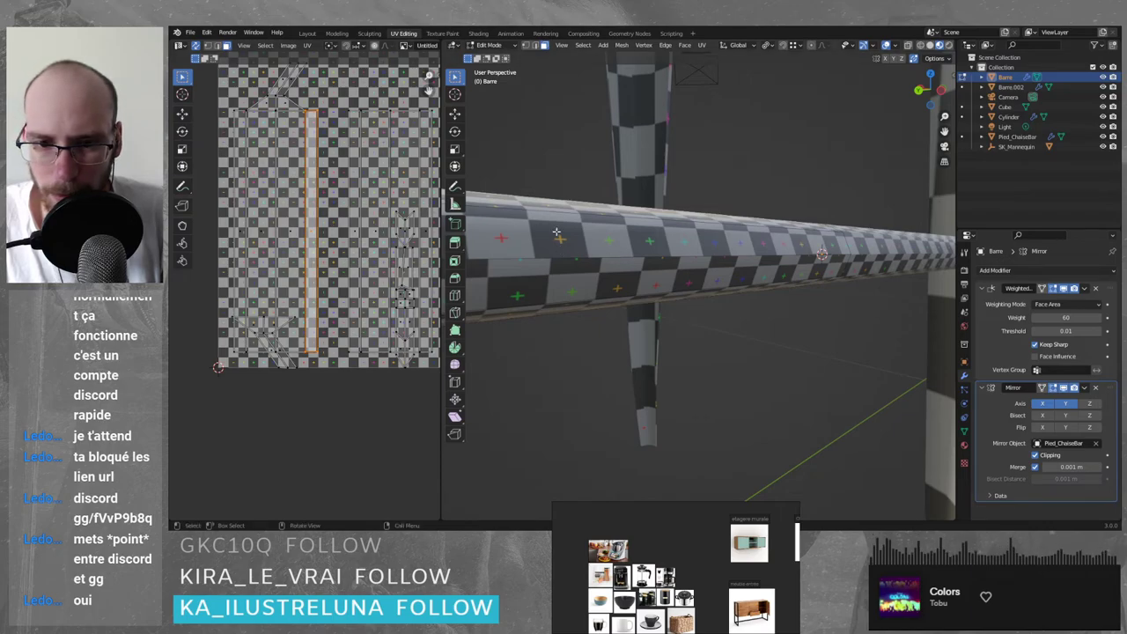
alt+click(555, 231)
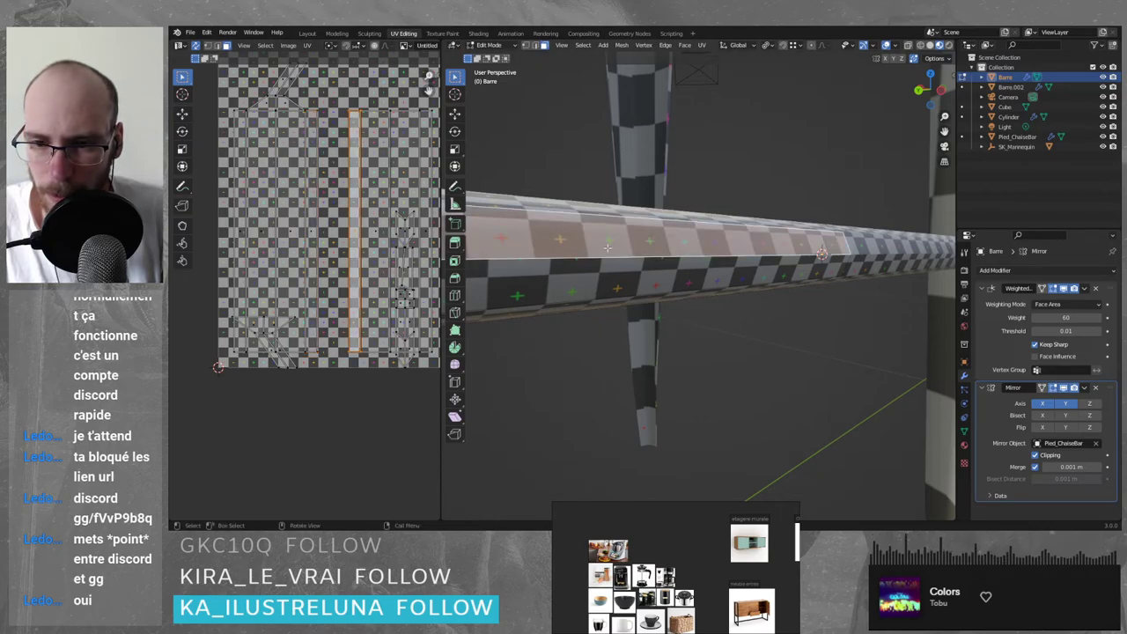
- Switch to edge selection and stitch the two large islands together along the long border edge between them
key(2)
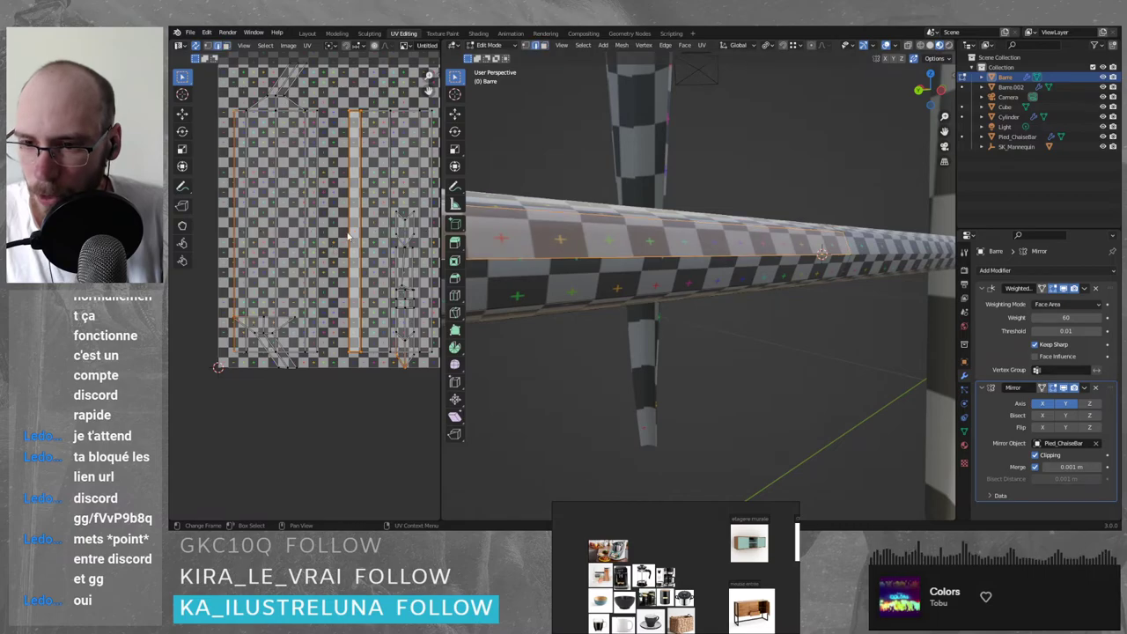
click(347, 236)
alt+click(347, 236)
alt+click(319, 236)
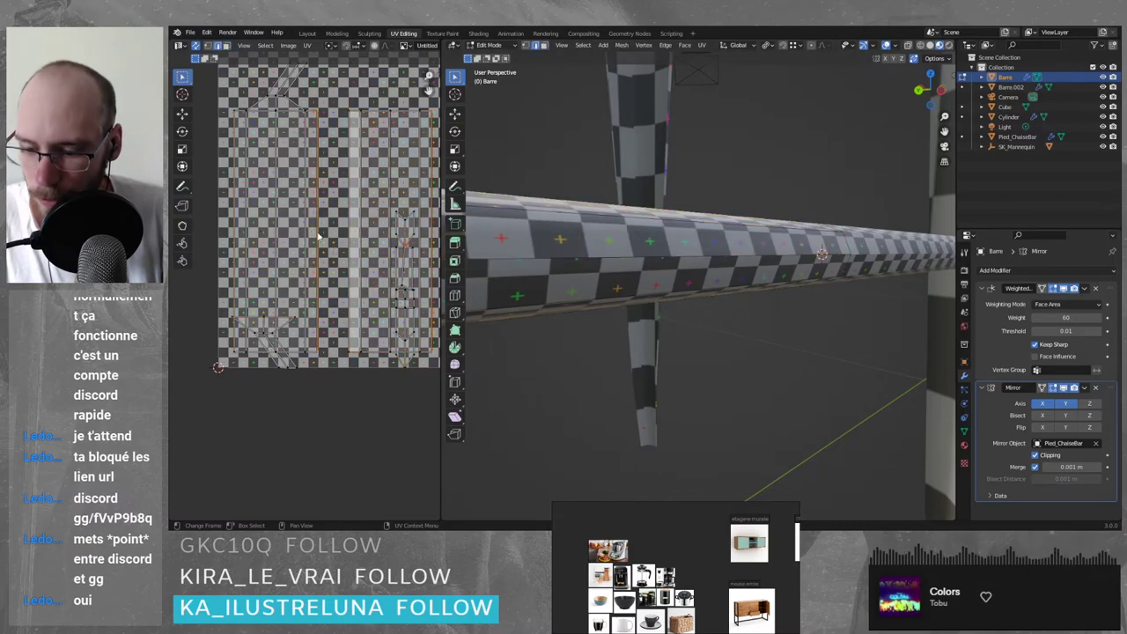
key(v)
click(323, 255)
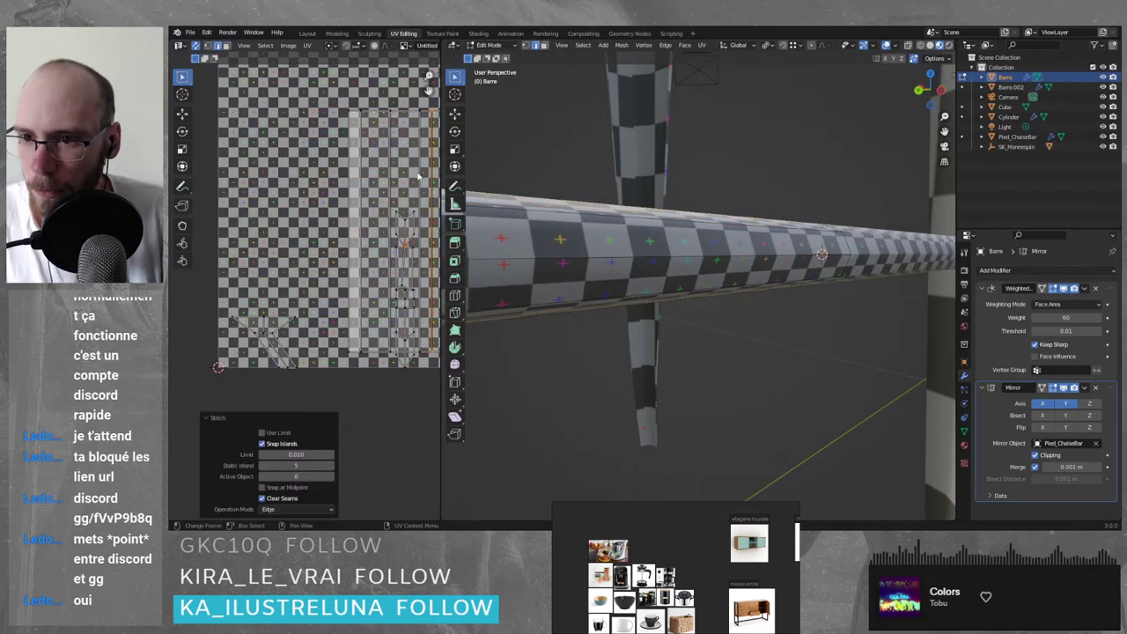
- Select the whole stitched crossbar island and try moving it across the UV space
scroll(308, 196, down, 4)
scroll(295, 251, up, 3)
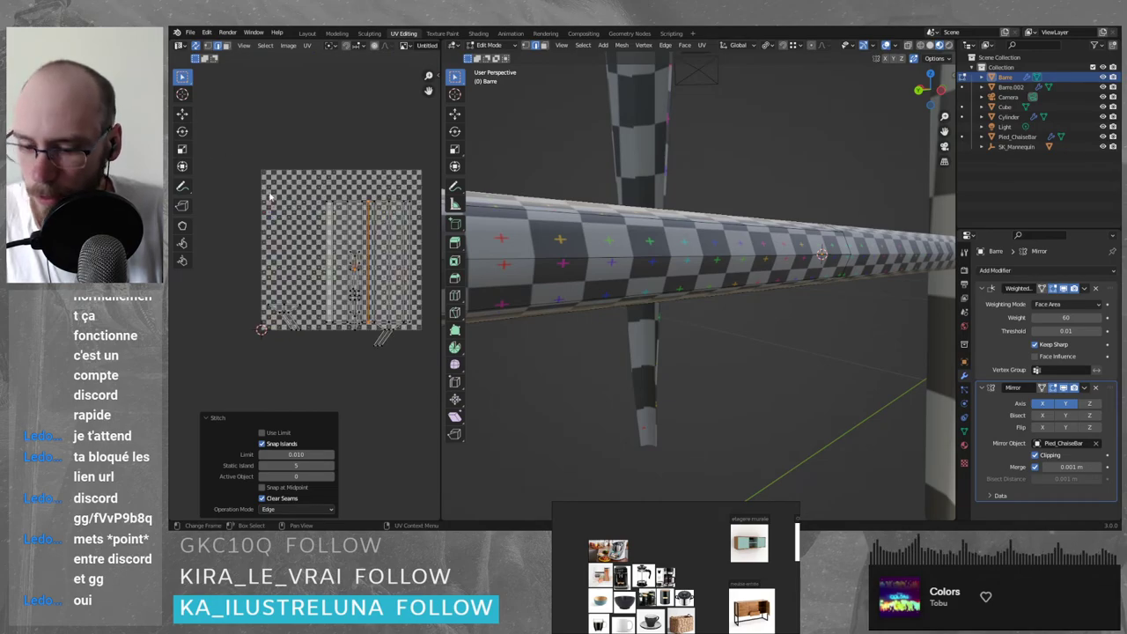
key(l)
key(g)
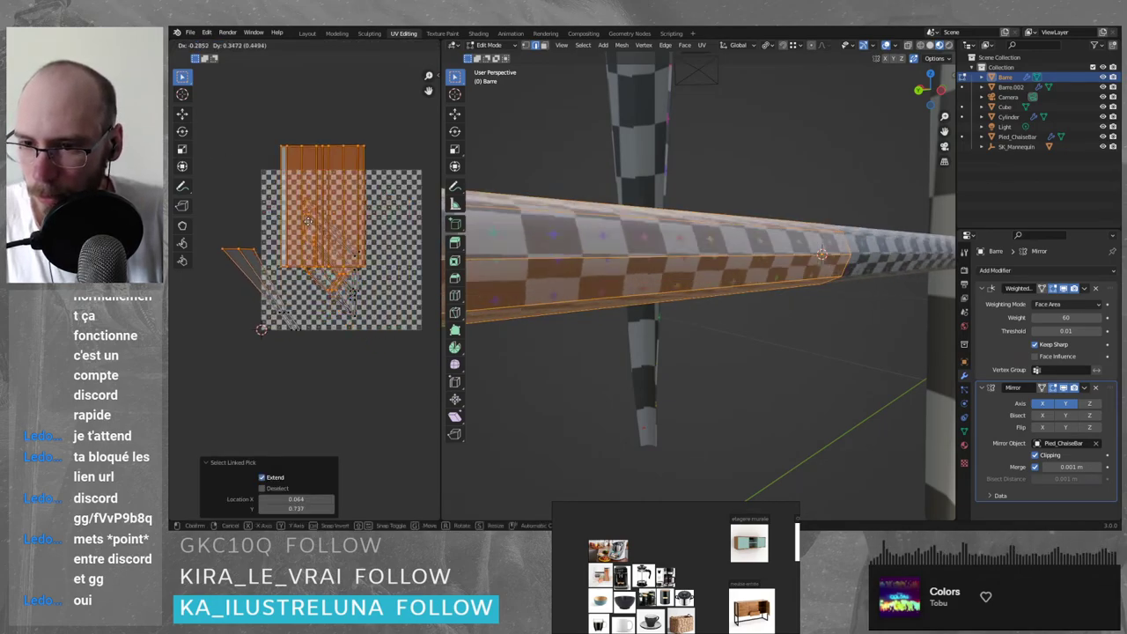
click(368, 304)
- Undo the island move, the stitch and the Smart UV Project unwrap of the crossbar
key(ctrl+z)
key(ctrl+z)
key(ctrl+z)
key(ctrl+z)
key(ctrl+z)
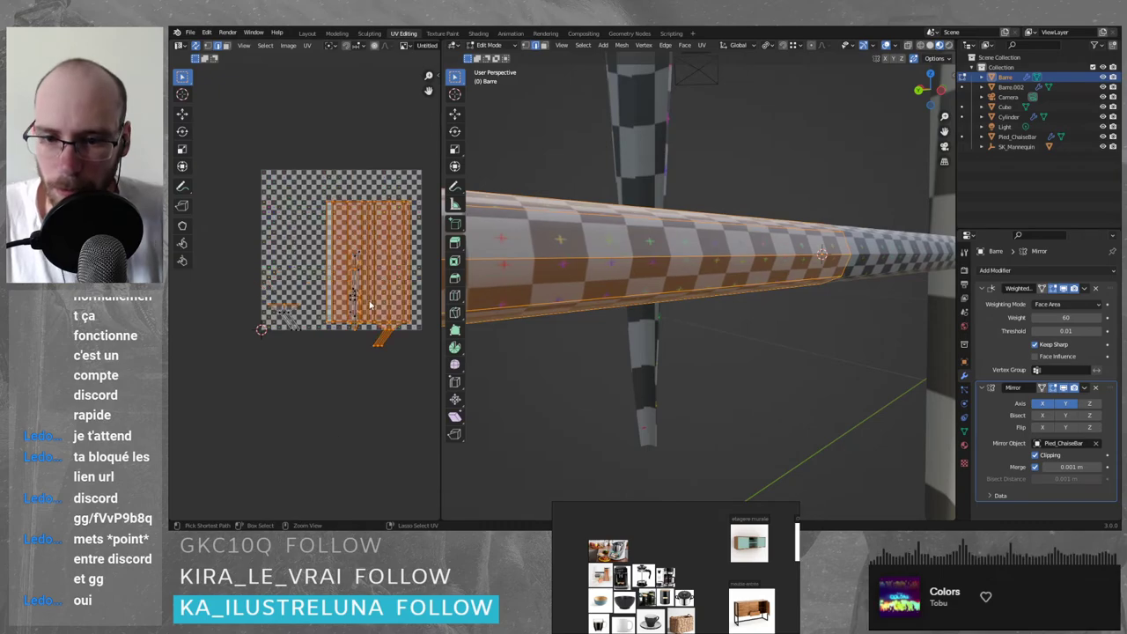
key(ctrl+z)
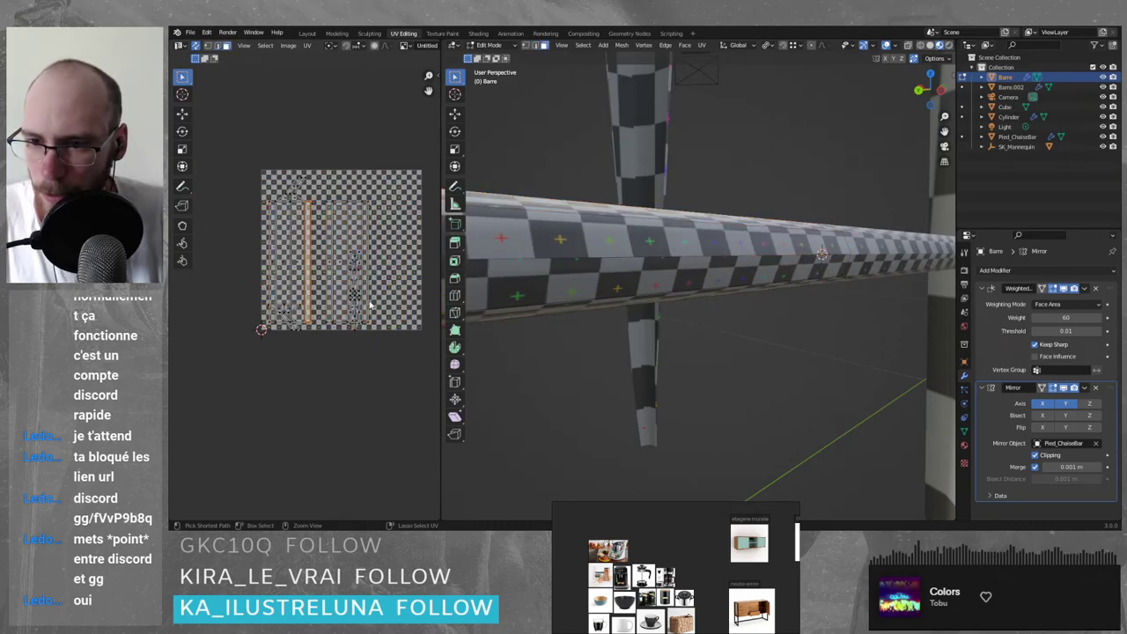
key(ctrl+z)
key(ctrl+z)
key(ctrl+z)
key(ctrl+z)
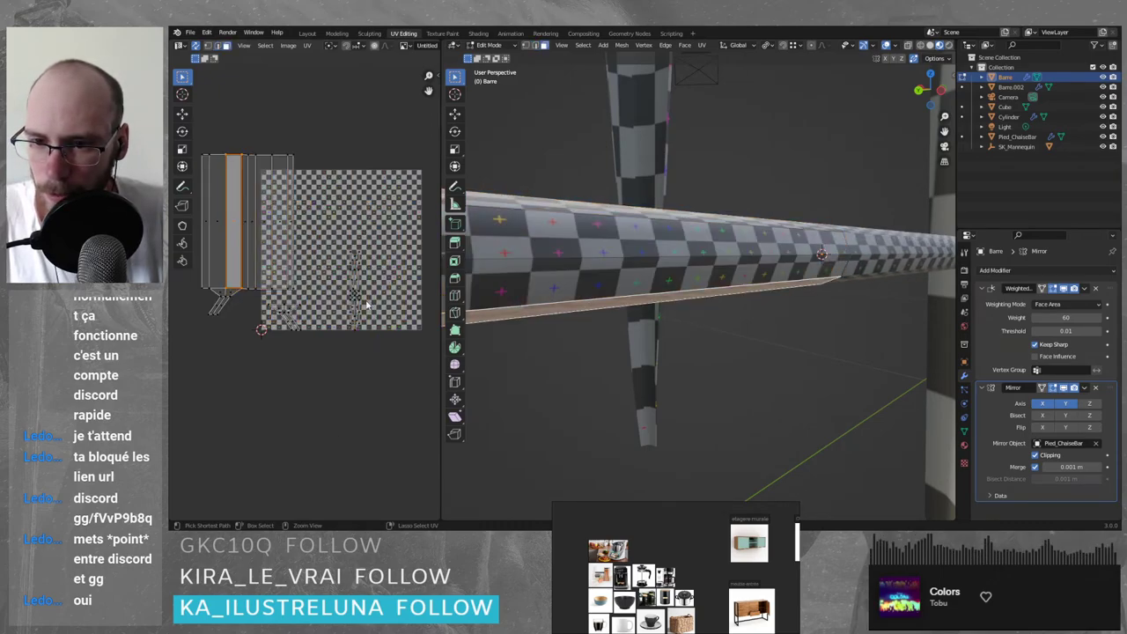
- Select the whole wide crossbar island and move it by about -0.09 in X and 0.214 in Y
key(l)
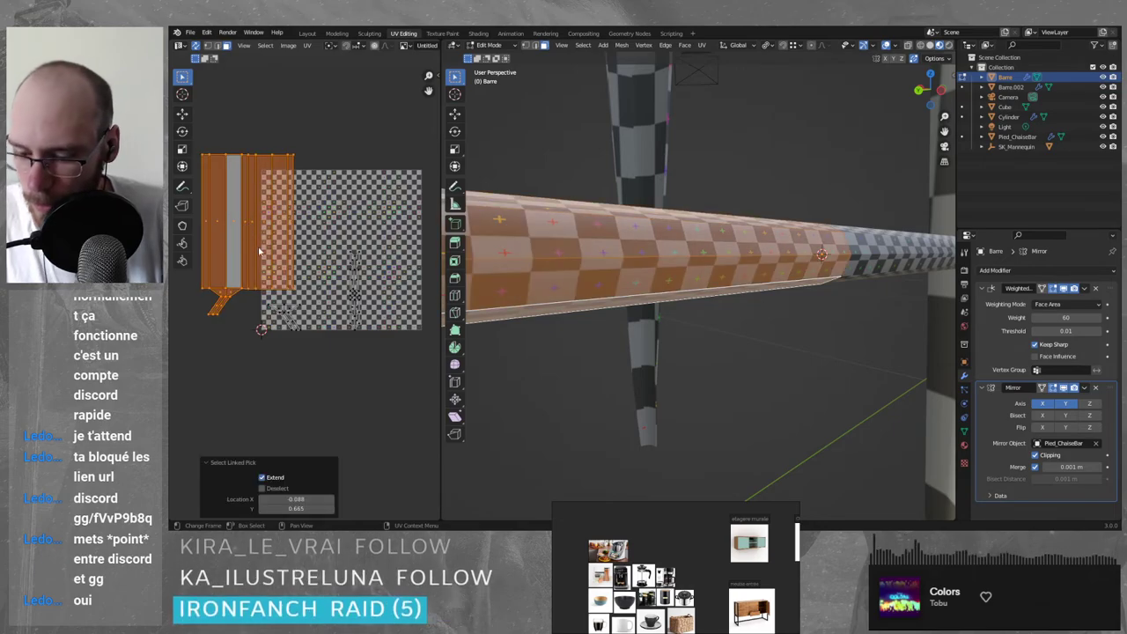
key(g)
click(259, 227)
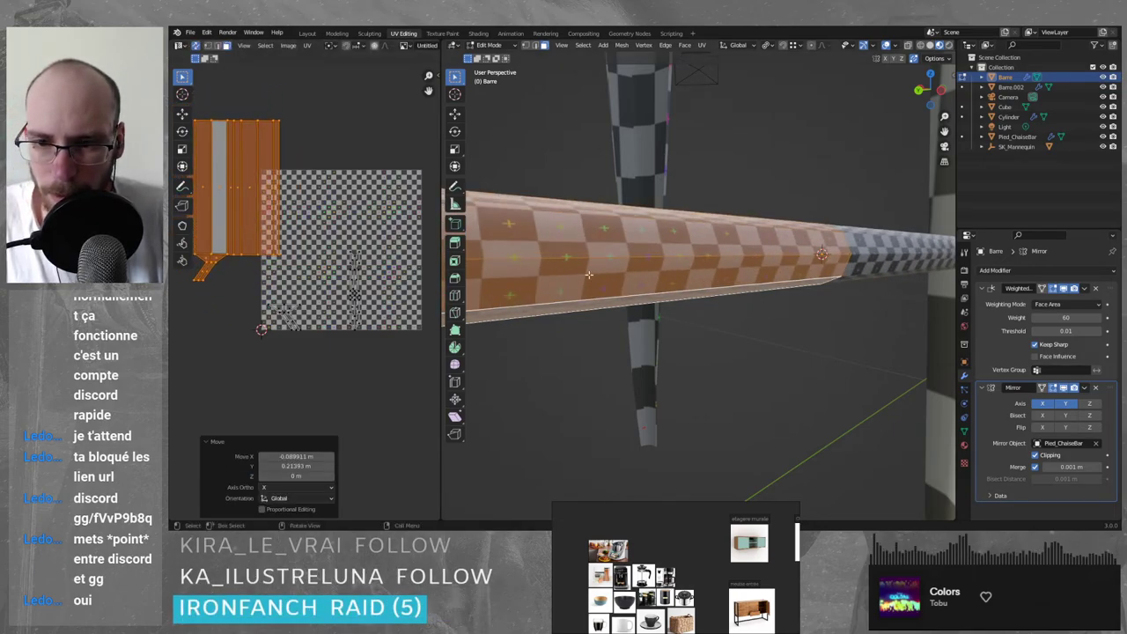
- Examine the checker pattern along the crossbar and the strips of the wide UV island it belongs to
scroll(380, 298, up, 1)
middle_drag(591, 268, 560, 309)
middle_drag(619, 336, 714, 227)
scroll(294, 217, down, 3)
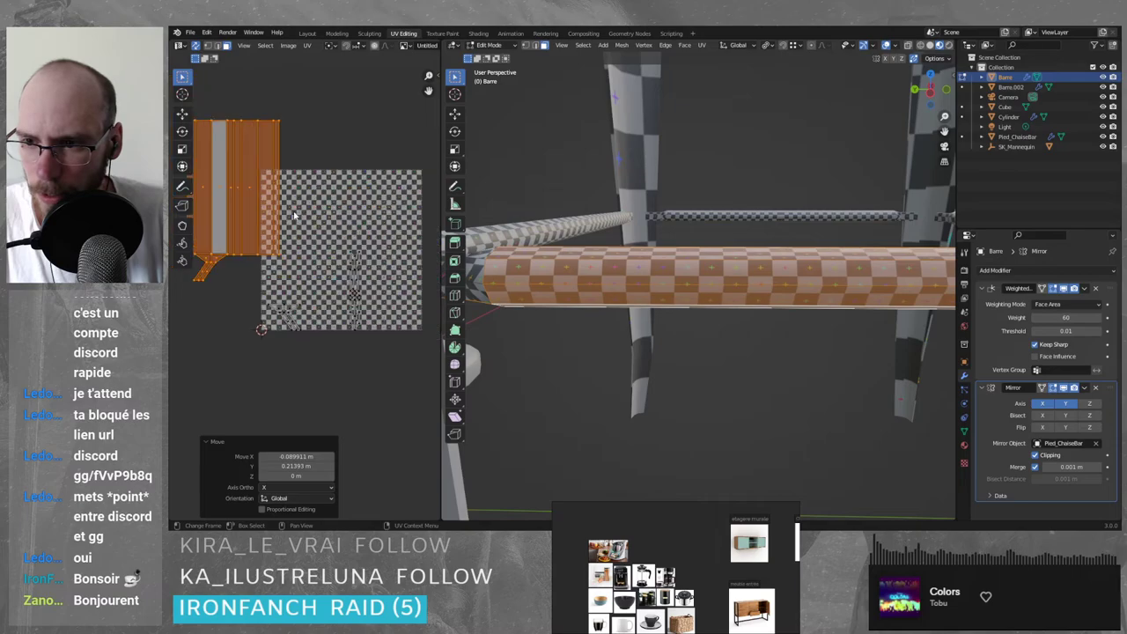
middle_drag(260, 223, 306, 227)
scroll(304, 229, up, 3)
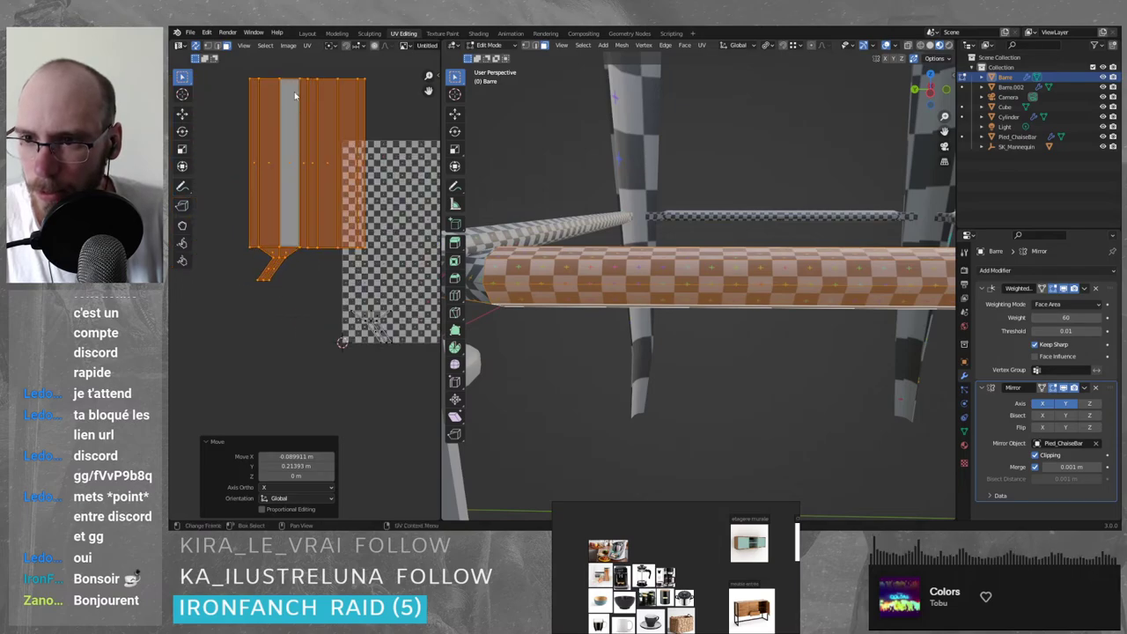
click(267, 167)
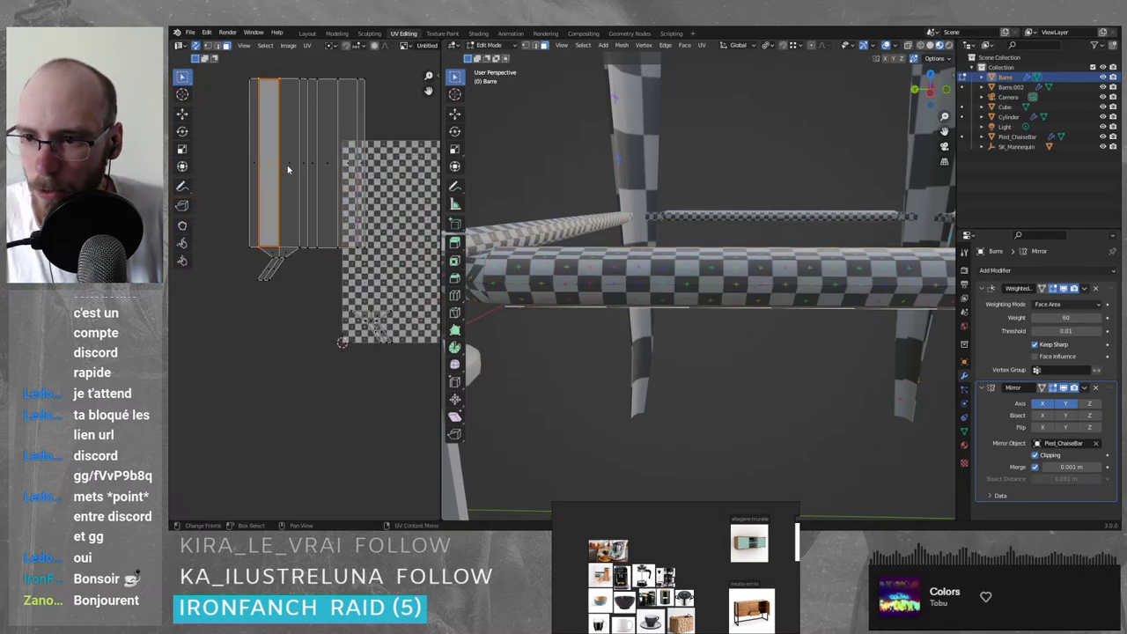
key(l)
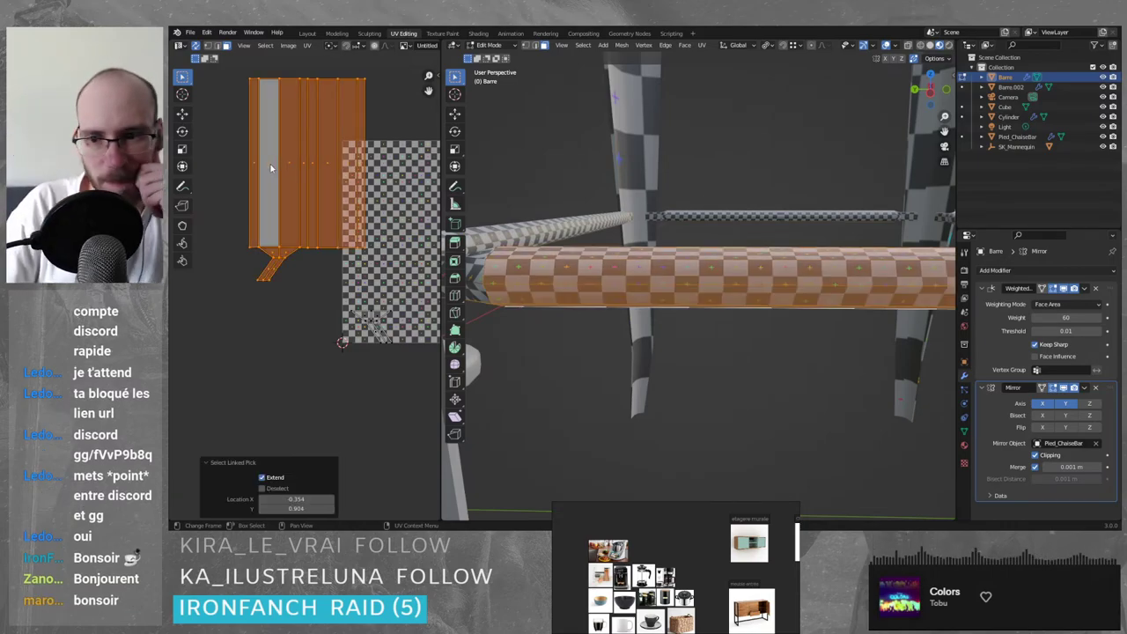
scroll(295, 177, up, 1)
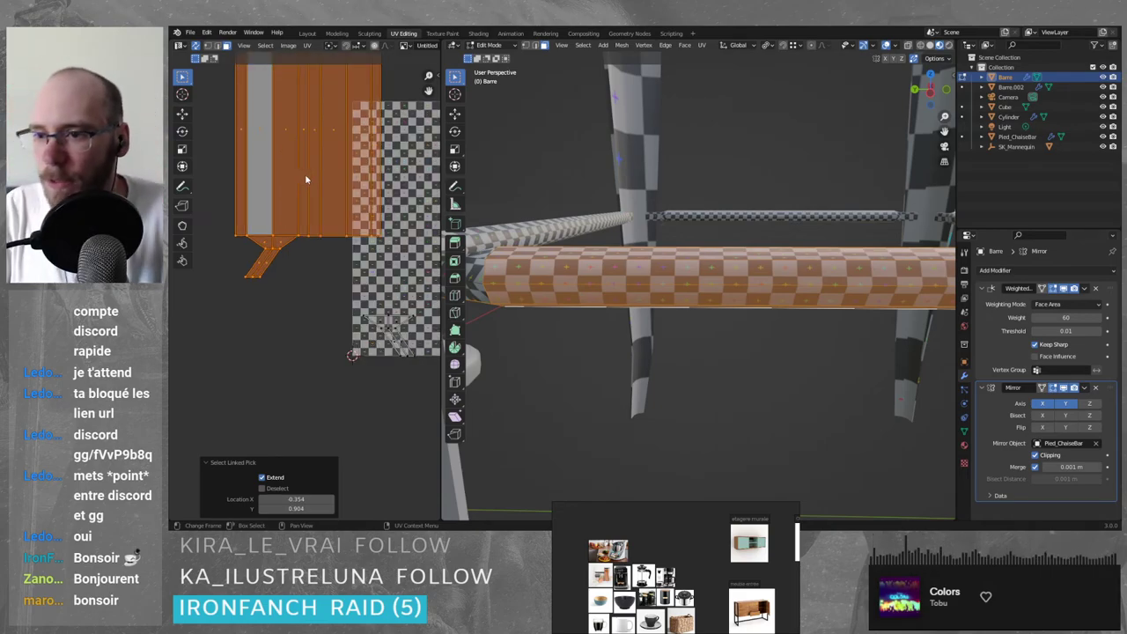
shift+middle_drag(326, 133, 328, 150)
- Deselect everything, apply the crossbar's rotation and scale in Object Mode, and return to Edit Mode
key(alt+a)
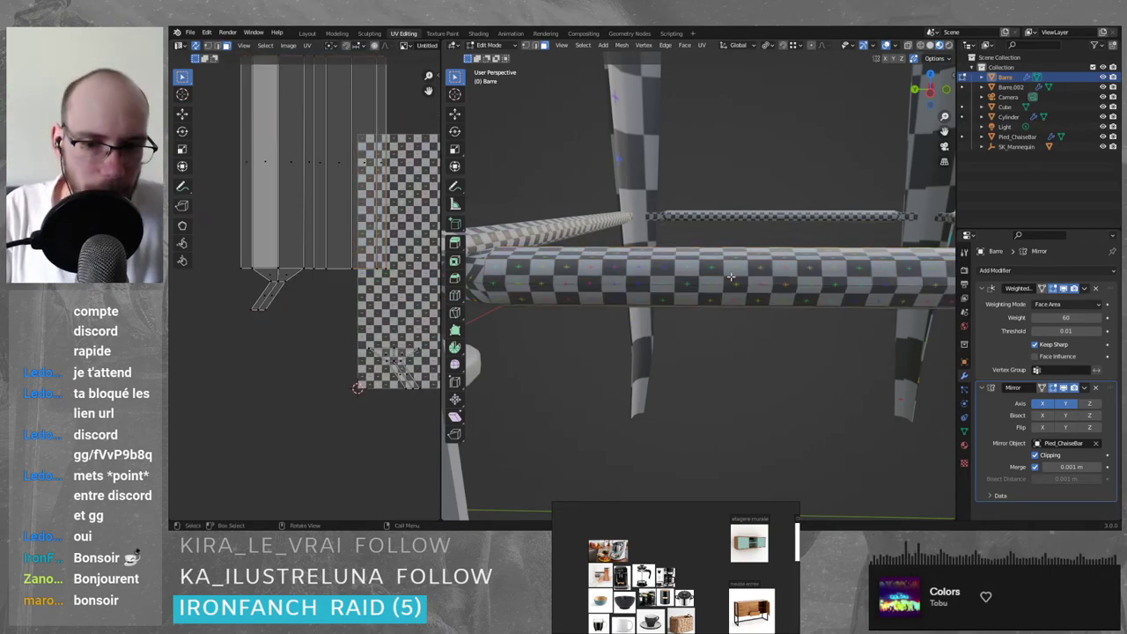
key(Tab)
key(ctrl+a)
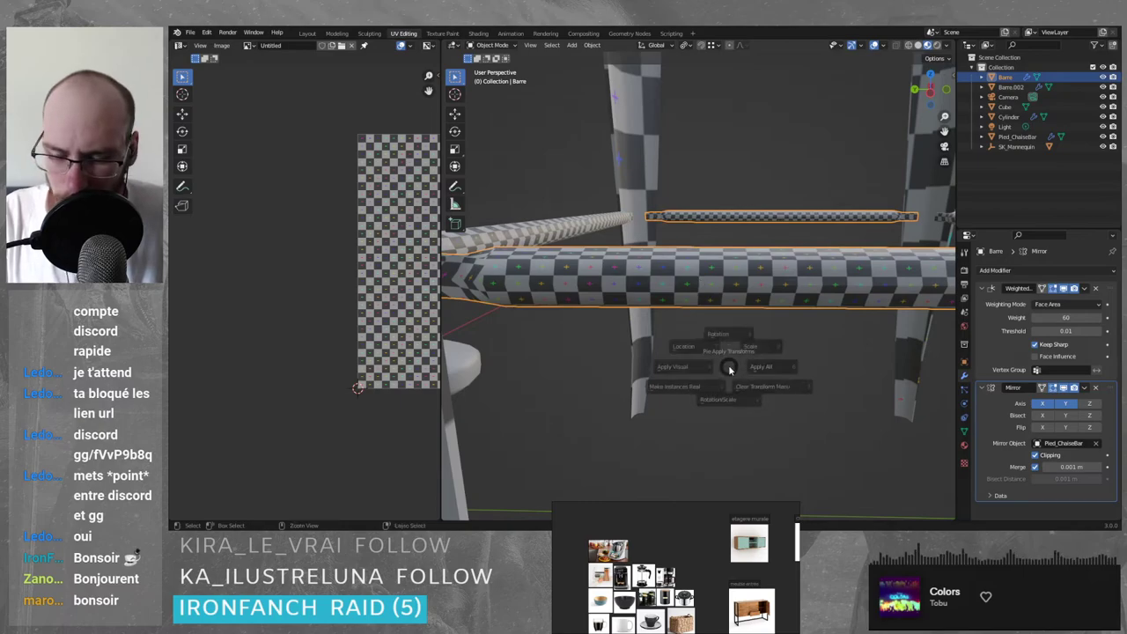
click(740, 427)
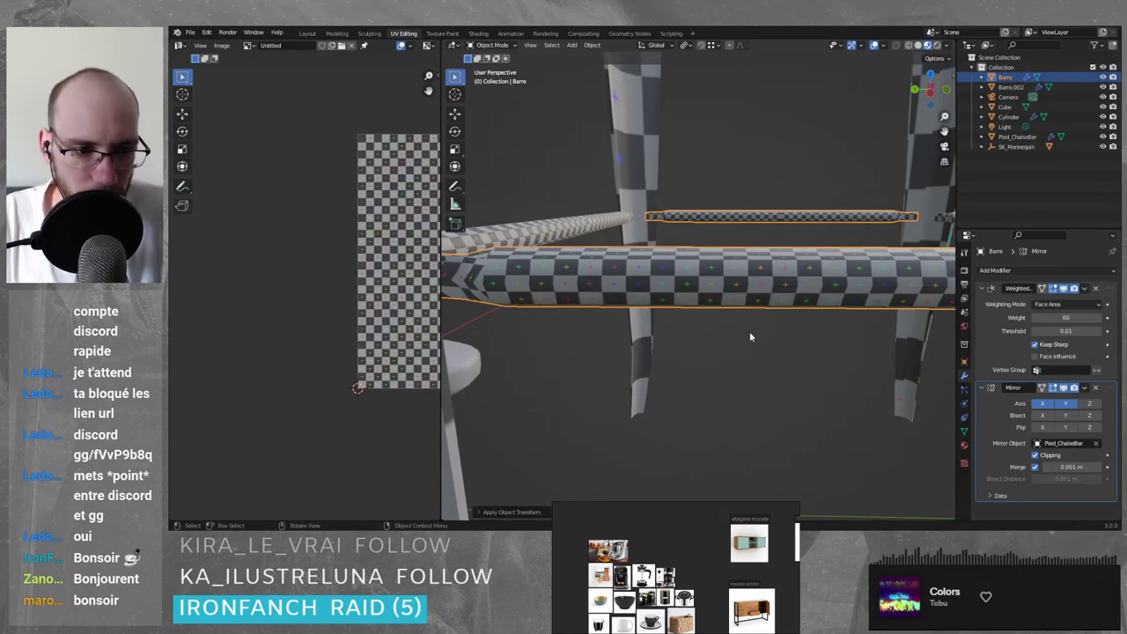
key(Tab)
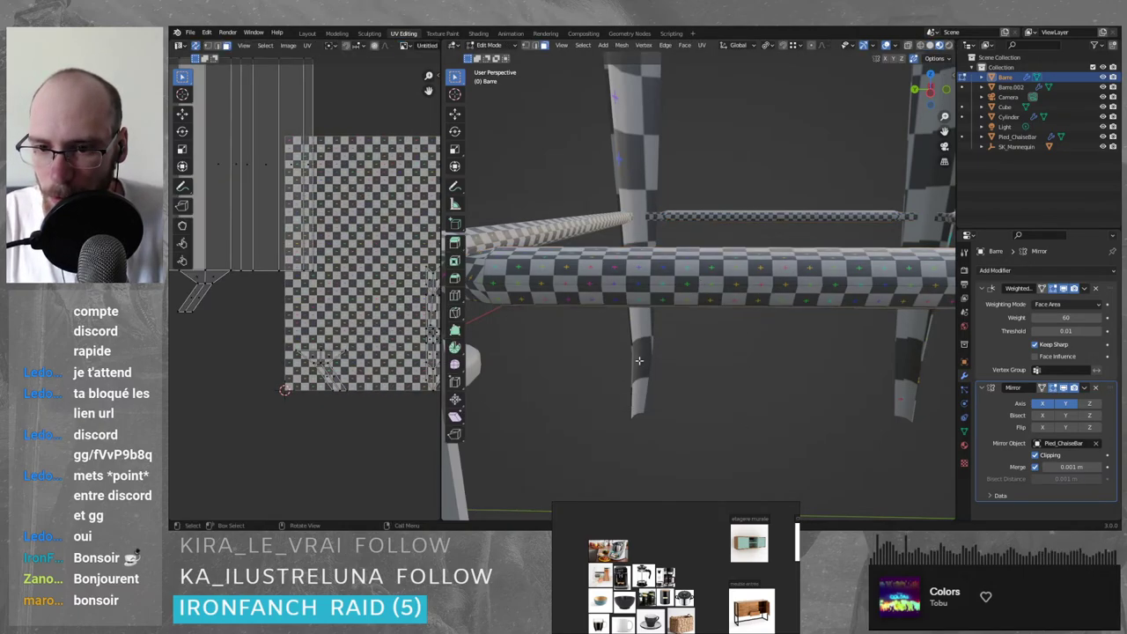
- Unwrap all of the crossbar's faces with Smart UV Project, using an 89° angle limit, 0.530 island margin and 1.000 area weight
click(645, 375)
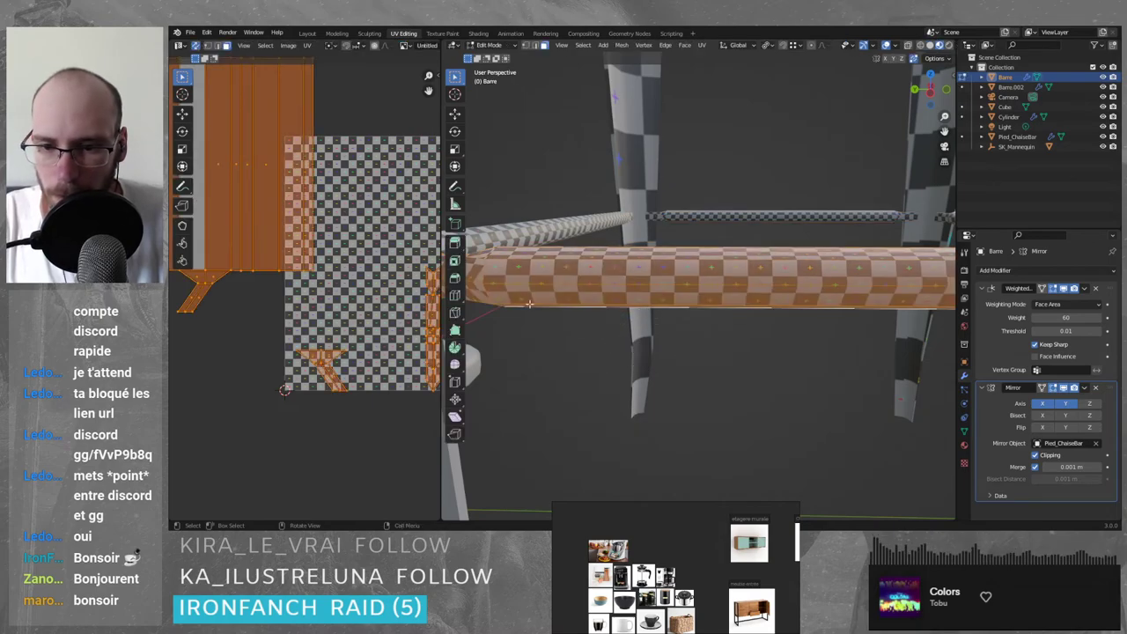
scroll(323, 178, down, 5)
click(307, 46)
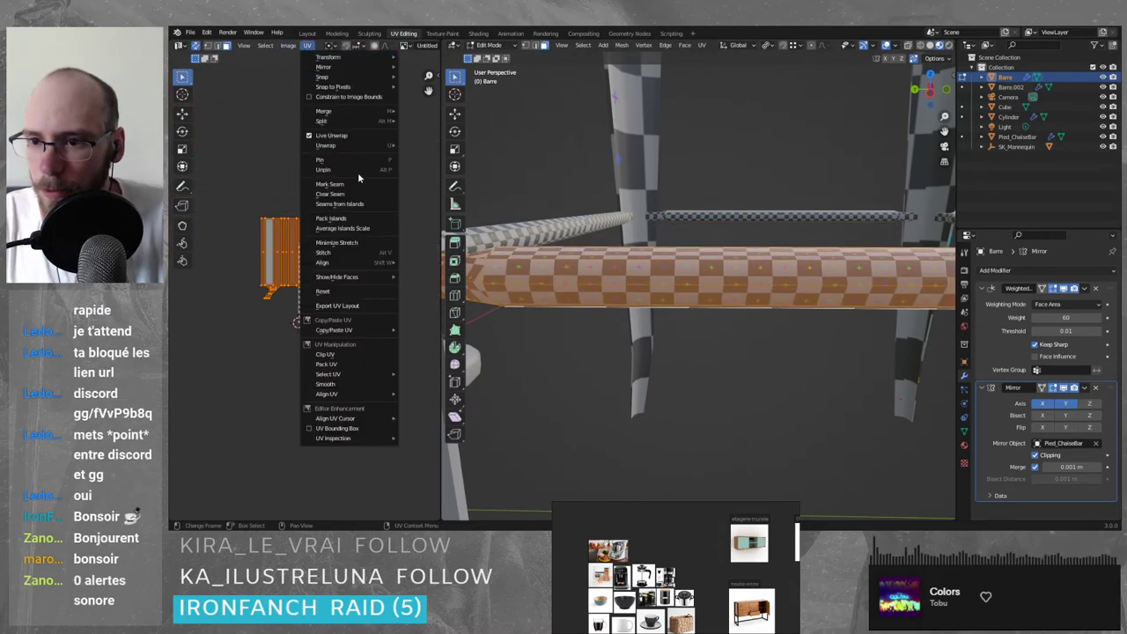
mouse_move(338, 147)
click(436, 159)
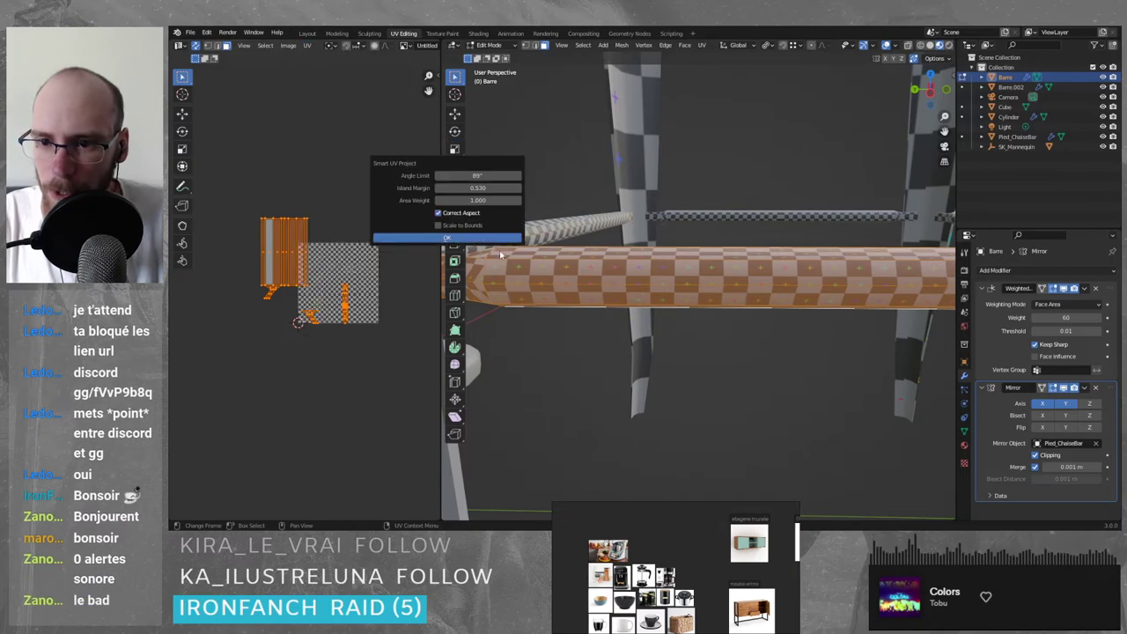
click(447, 240)
scroll(302, 297, up, 6)
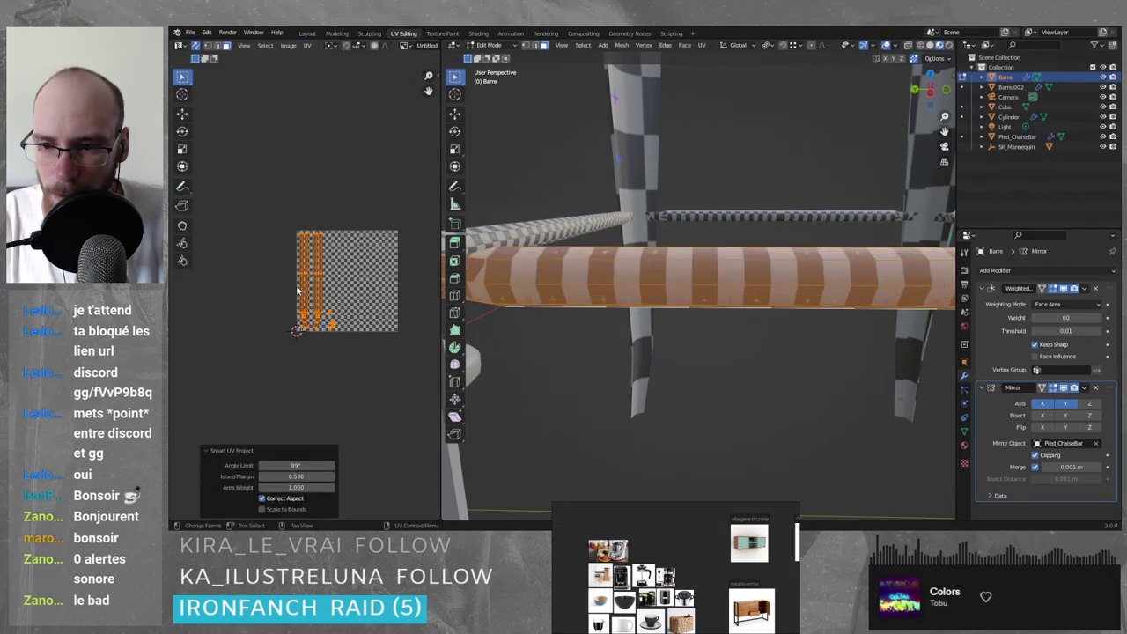
middle_drag(632, 258, 444, 300)
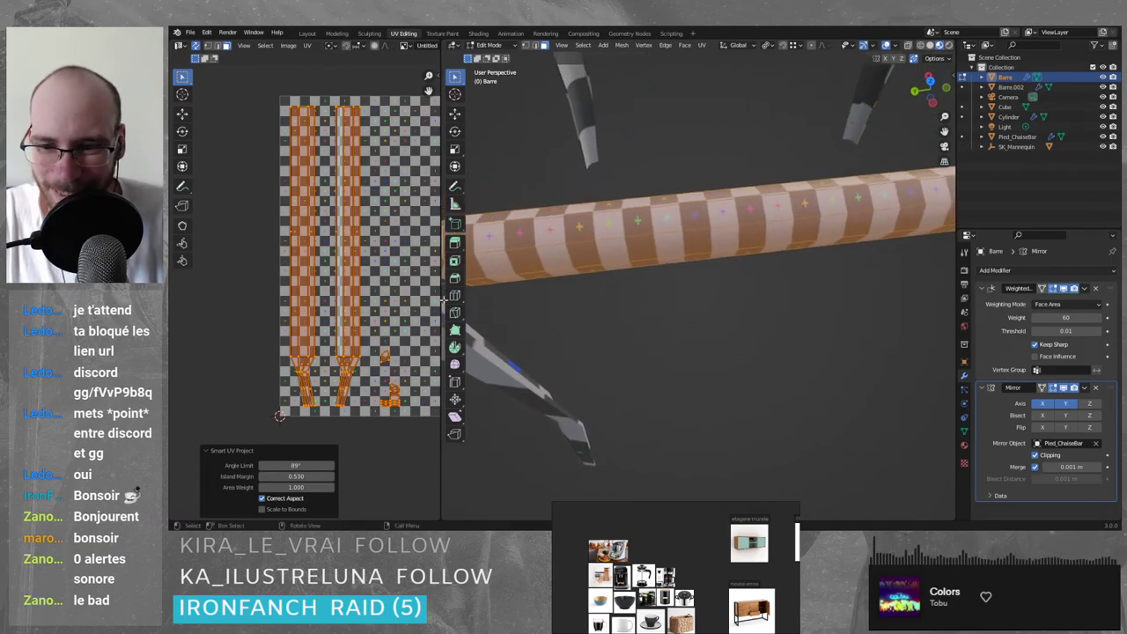
- Run Smart UV Project again on the crossbar and adjust it to an 89° angle limit, 1.000 island margin and 0.470 area weight
click(307, 45)
mouse_move(370, 145)
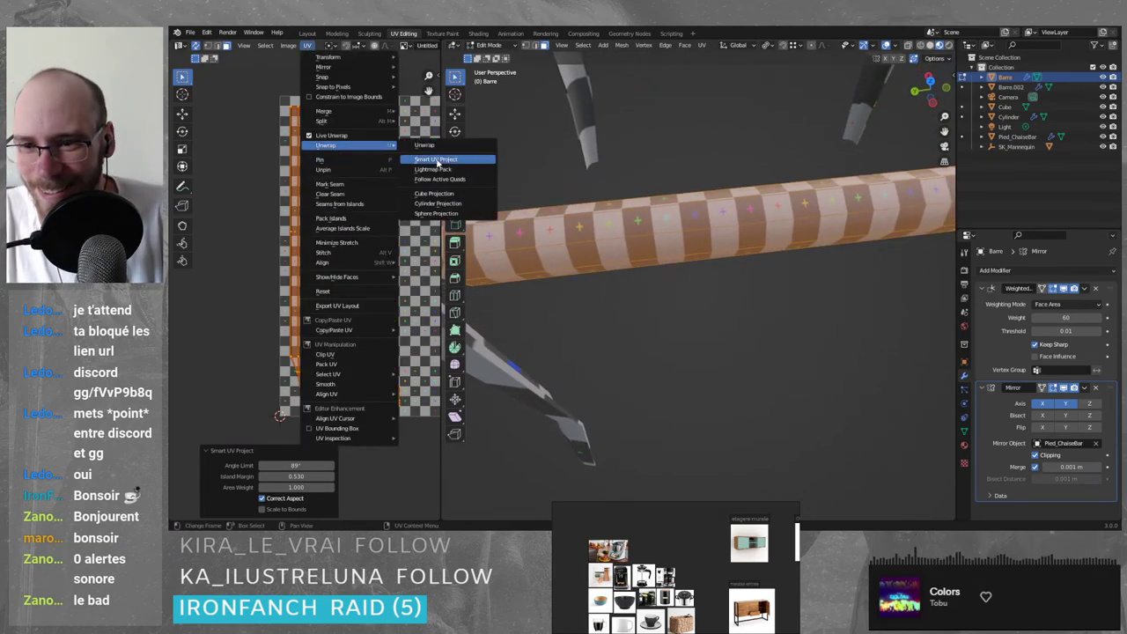
click(437, 160)
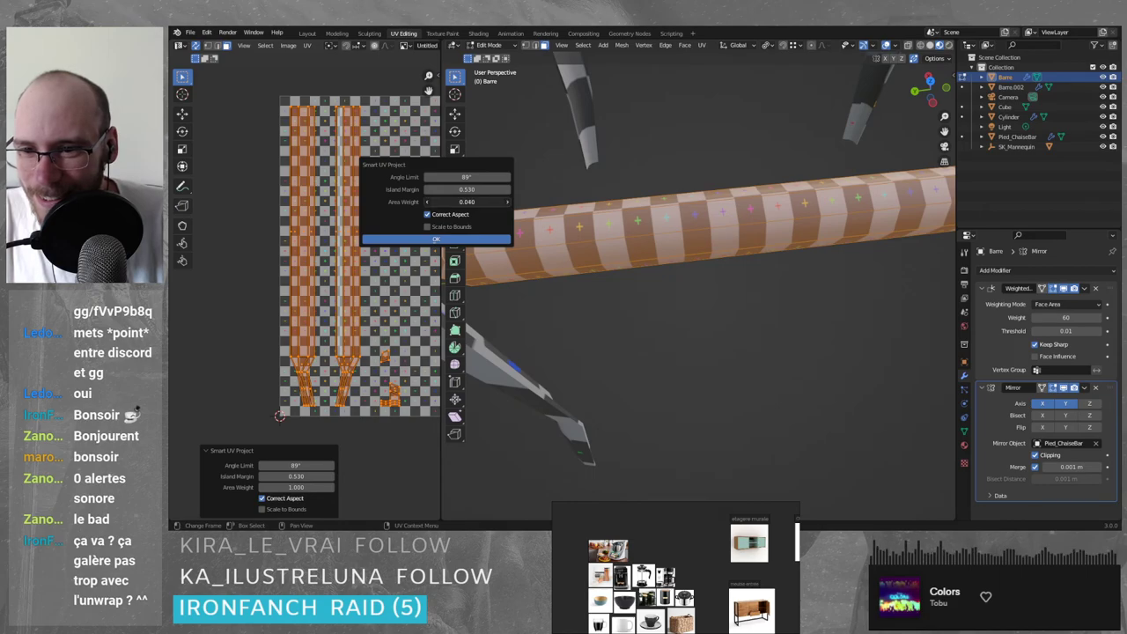
click(436, 238)
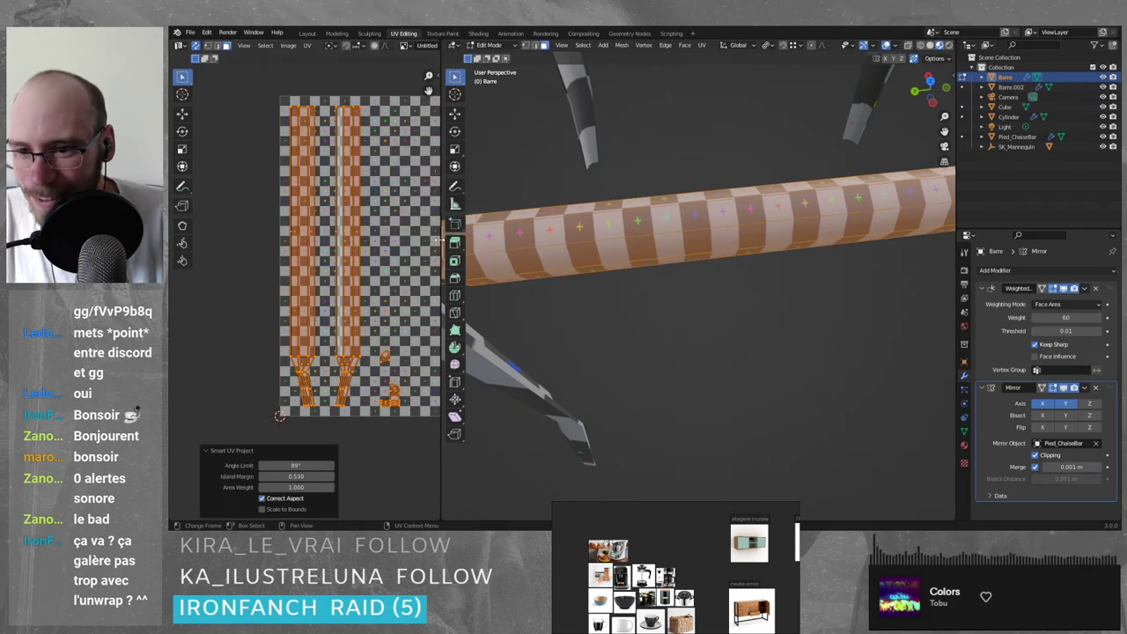
drag(301, 466, 340, 478)
drag(264, 465, 292, 465)
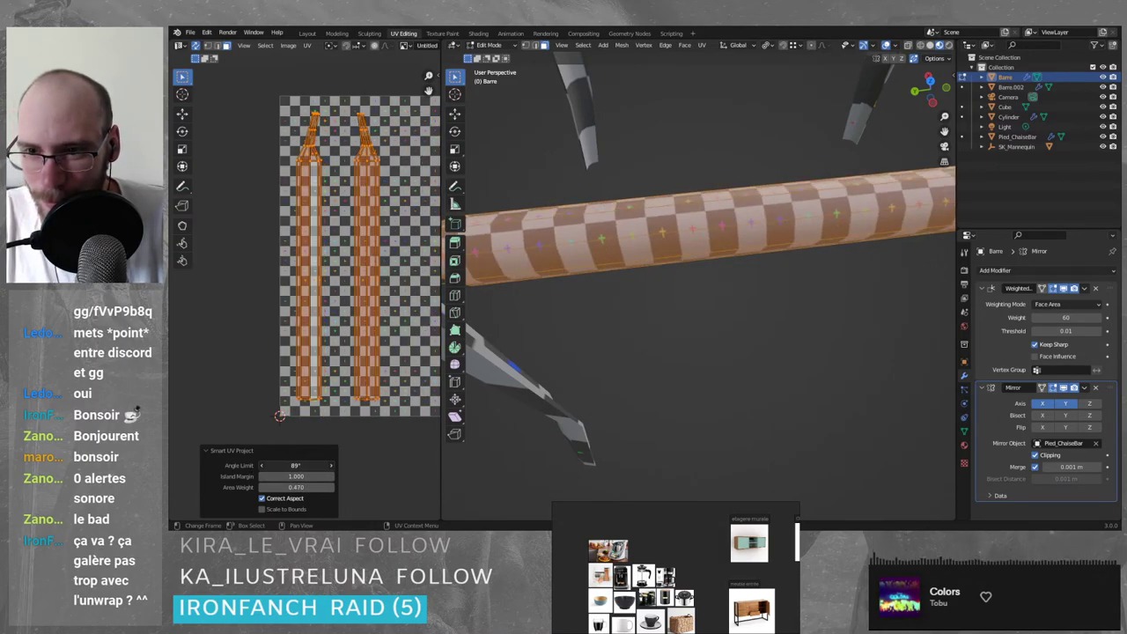
- Check the checker pattern on the crossbar in Object Mode and undo the Smart UV Project unwraps
scroll(553, 295, down, 8)
scroll(648, 319, up, 3)
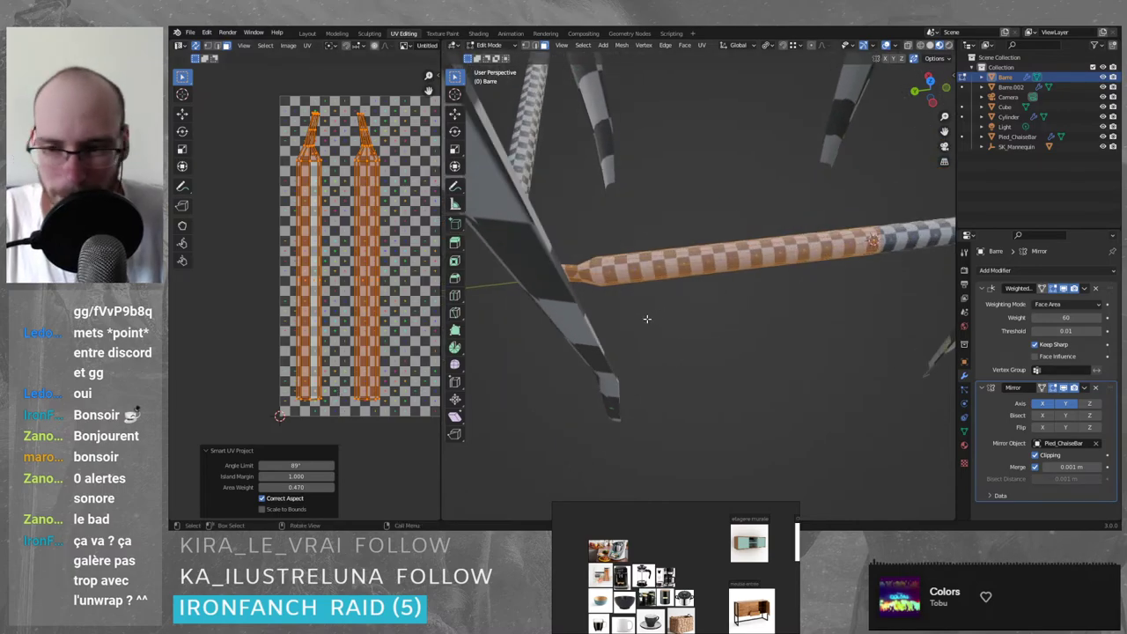
key(Tab)
scroll(337, 262, down, 2)
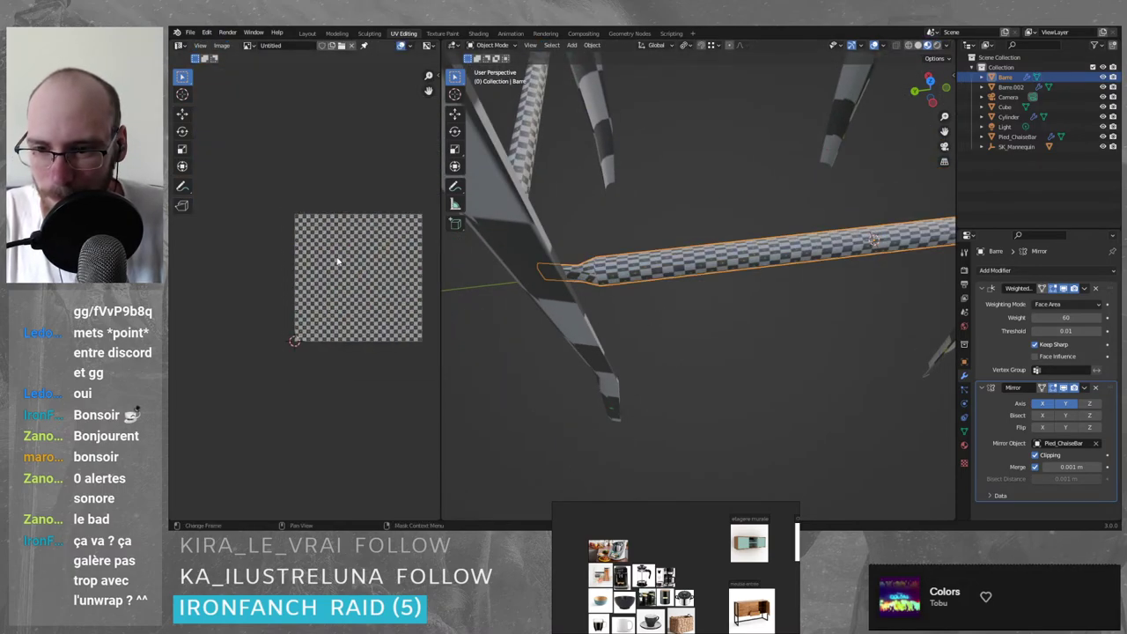
middle_drag(806, 306, 762, 293)
key(Tab)
scroll(335, 307, up, 3)
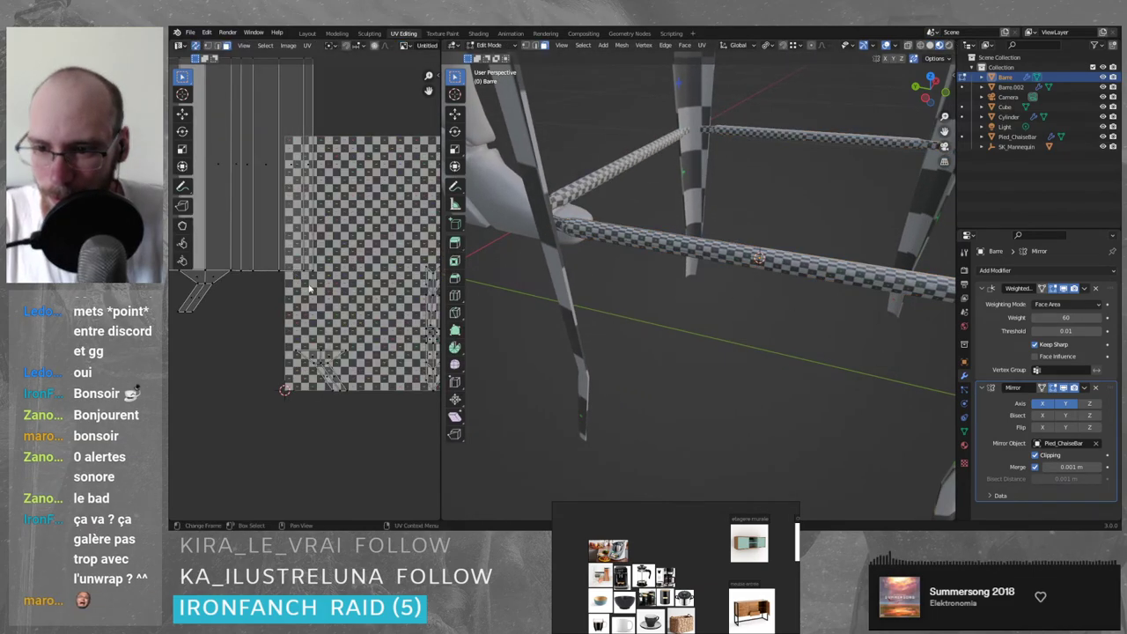
- Select strips of the wide UV island and compare them with the long faces of the crossbar
scroll(335, 307, down, 3)
middle_drag(305, 292, 348, 297)
click(267, 262)
scroll(234, 244, up, 3)
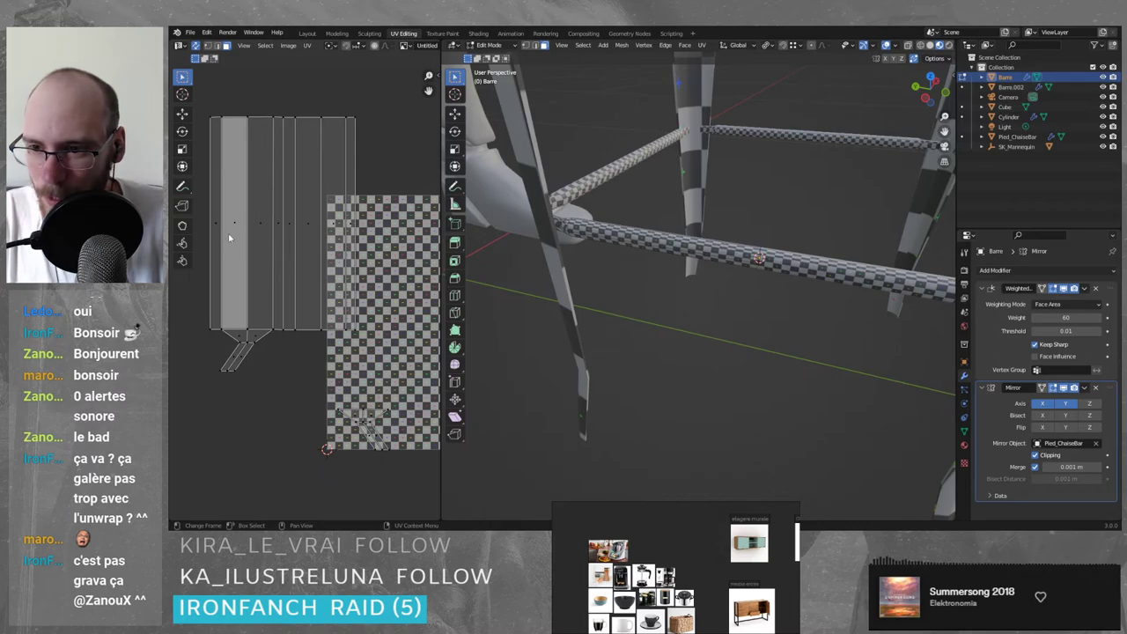
drag(204, 217, 426, 251)
scroll(705, 221, up, 3)
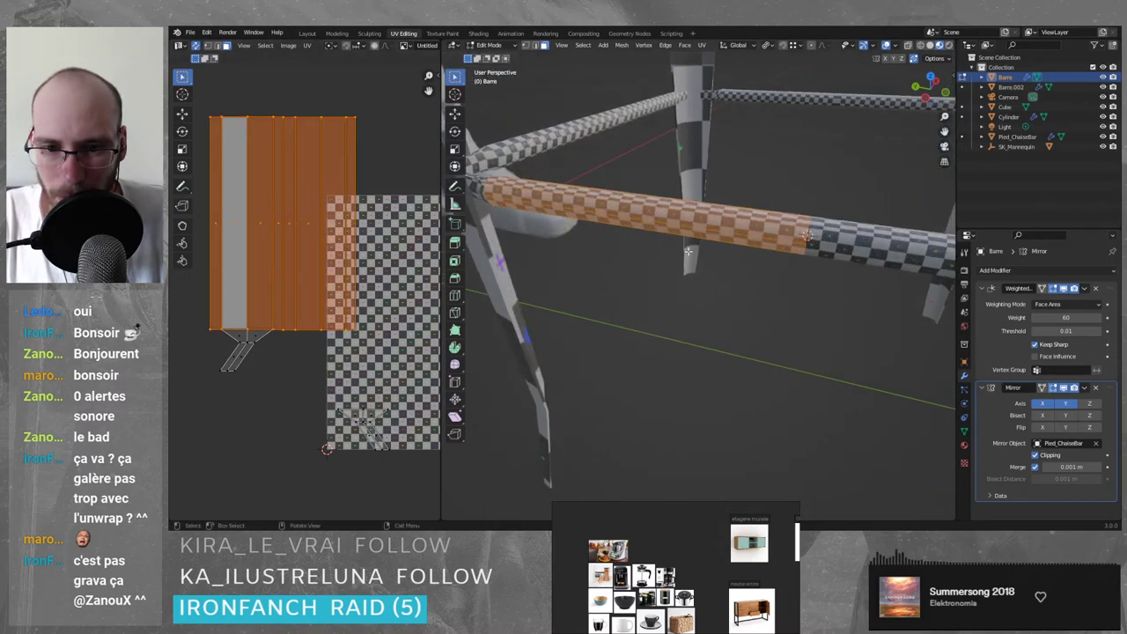
middle_drag(709, 216, 596, 249)
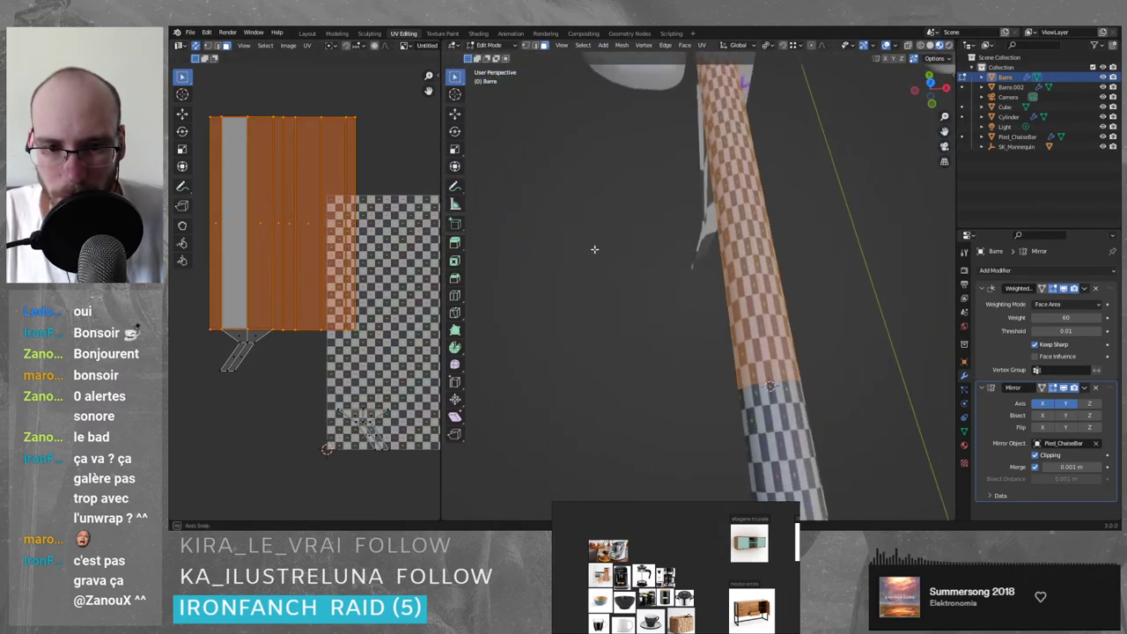
alt+click(759, 255)
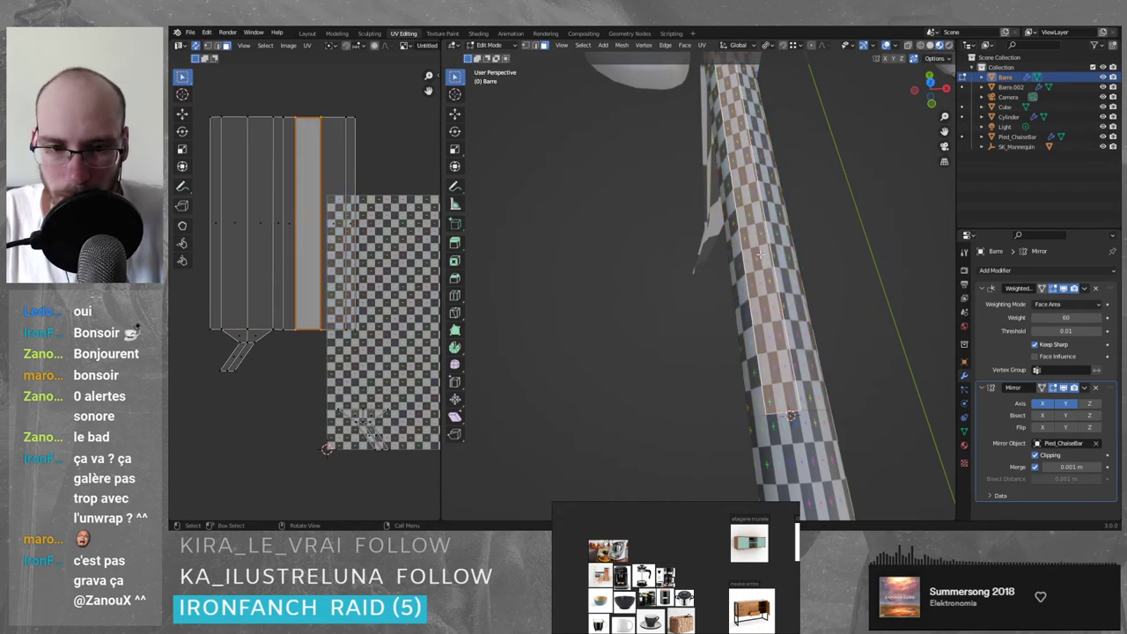
middle_drag(527, 295, 617, 264)
middle_drag(141, 310, 203, 289)
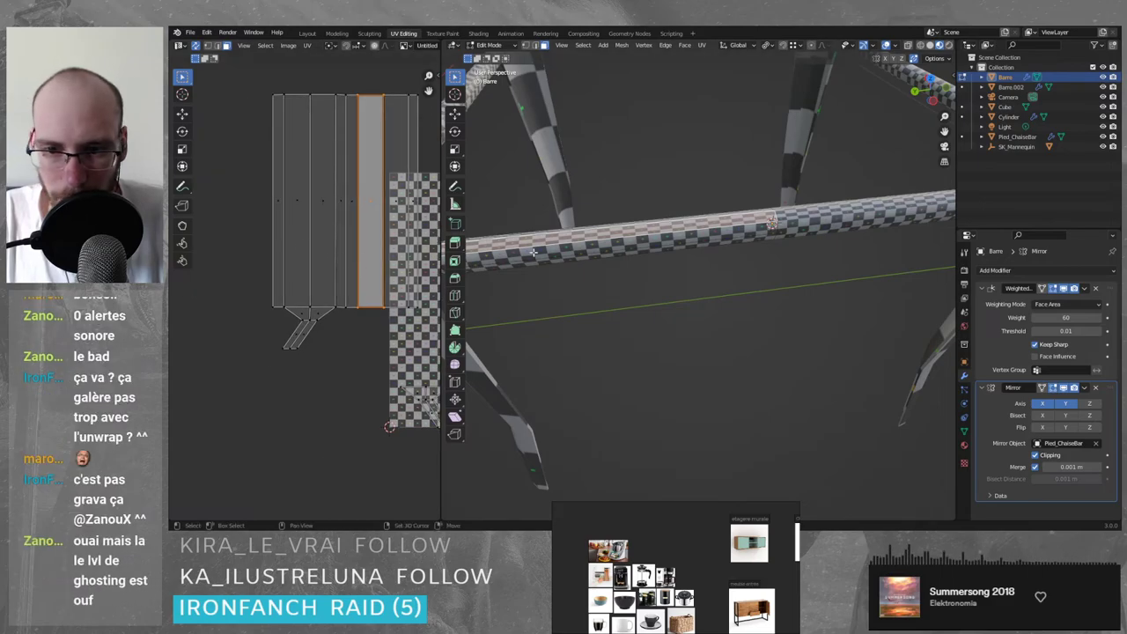
- Select the small UV islands one by one to identify their faces at the crossbar's tapered end
shift+middle_drag(460, 302, 511, 292)
scroll(409, 332, down, 3)
middle_drag(408, 331, 404, 326)
scroll(384, 333, up, 5)
drag(284, 294, 404, 414)
middle_drag(434, 282, 327, 277)
drag(350, 193, 455, 421)
drag(344, 246, 457, 460)
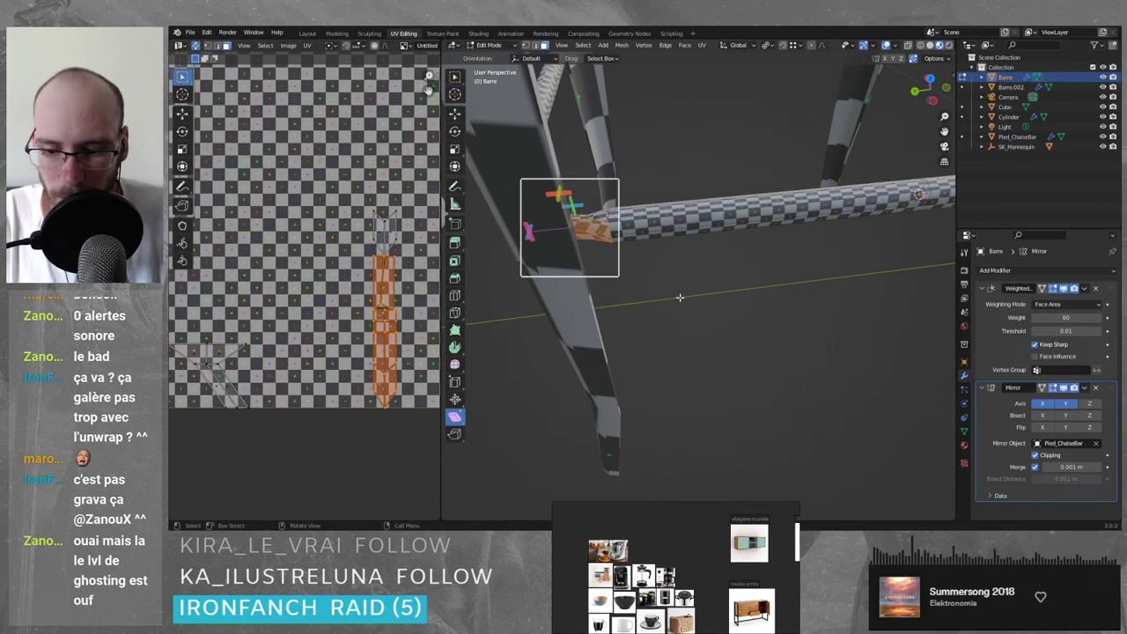
- Select all faces of the crossbar and move their UVs by about 0.295 m in X and 0.044 m in Y
key(a)
click(683, 251)
key(a)
click(683, 205)
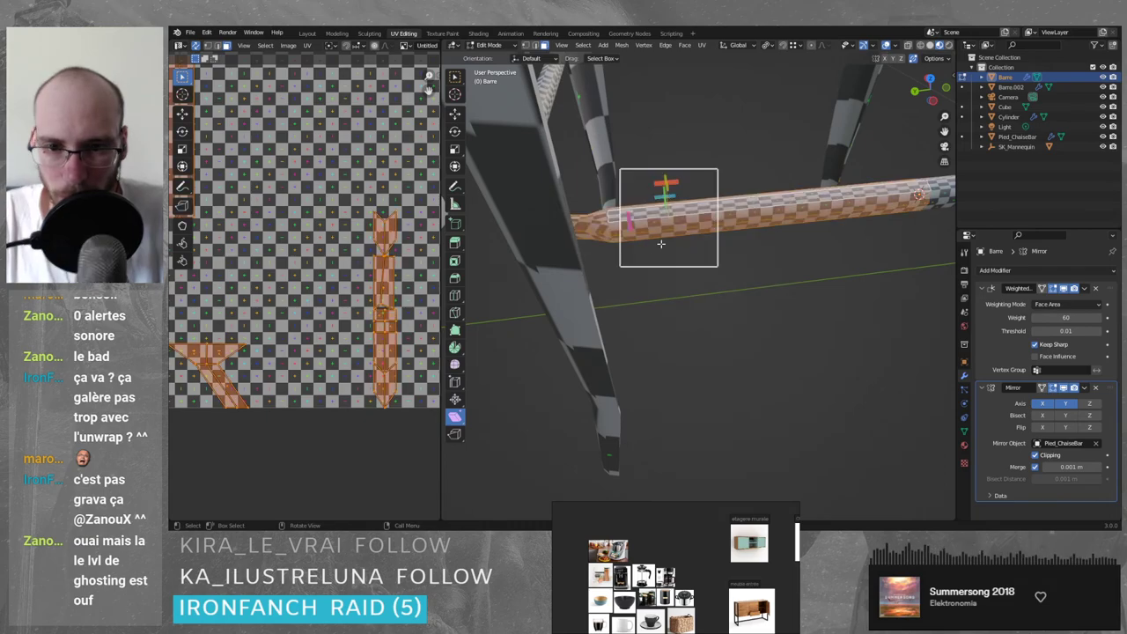
scroll(290, 288, down, 5)
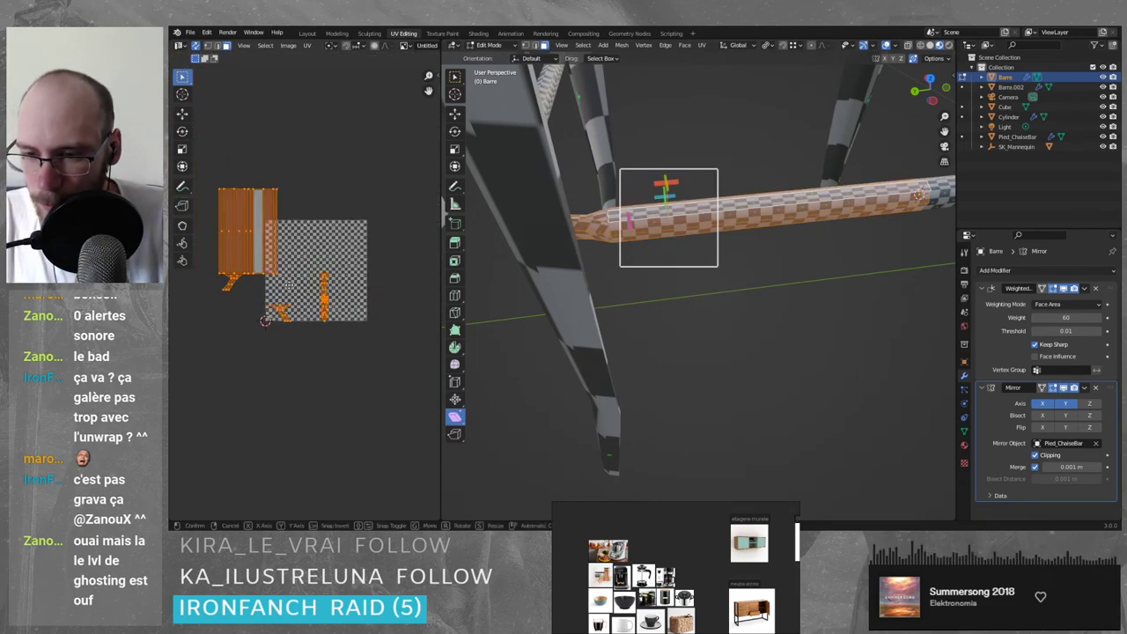
key(g)
click(349, 171)
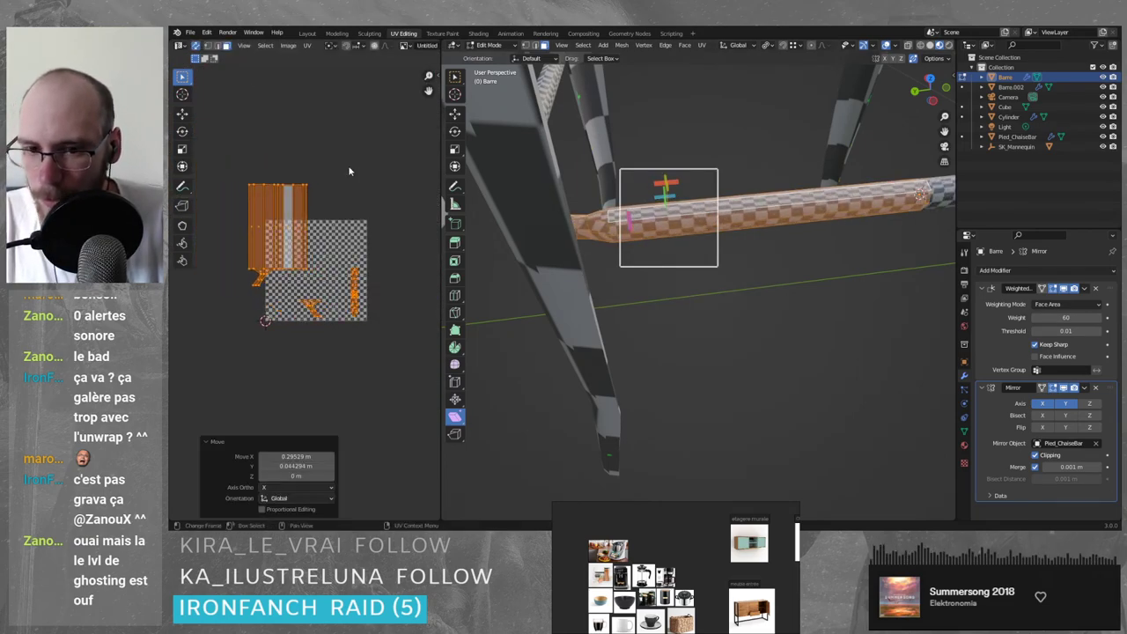
- Try a Cylinder Projection on the crossbar with View on Equator, Polar ZX and a 0.310 radius, and undo it
click(307, 45)
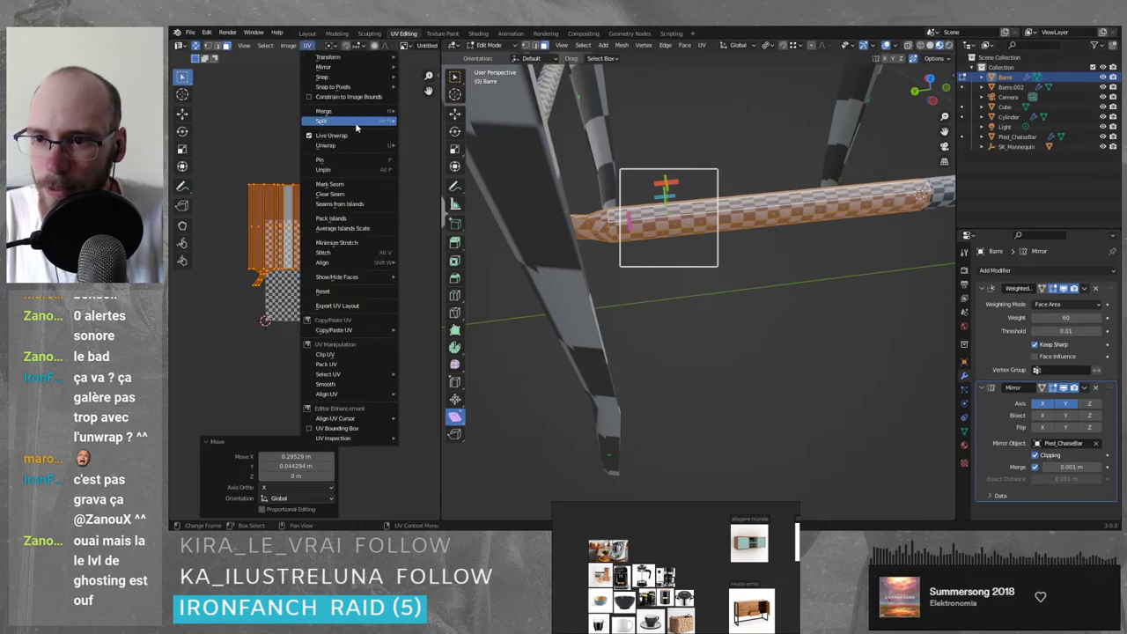
mouse_move(363, 148)
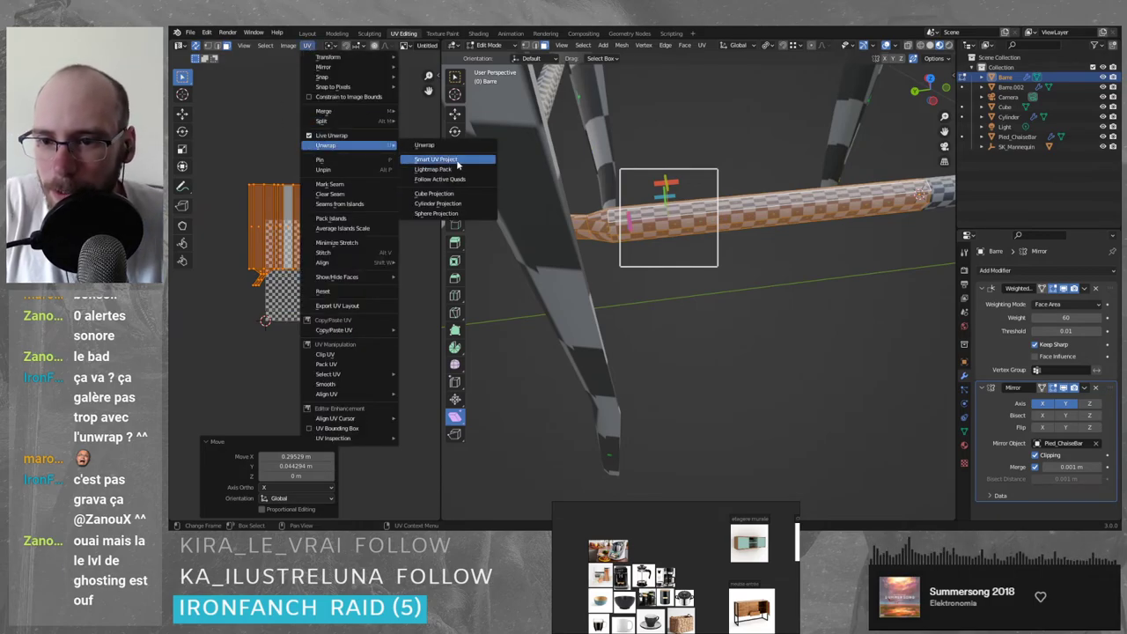
click(463, 203)
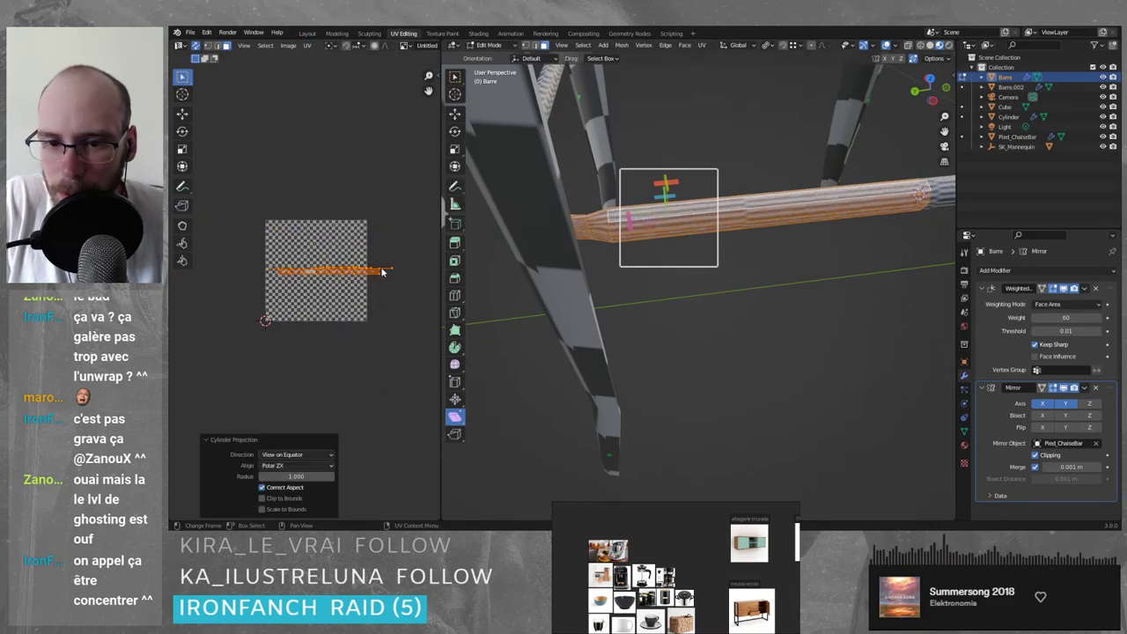
scroll(322, 298, up, 3)
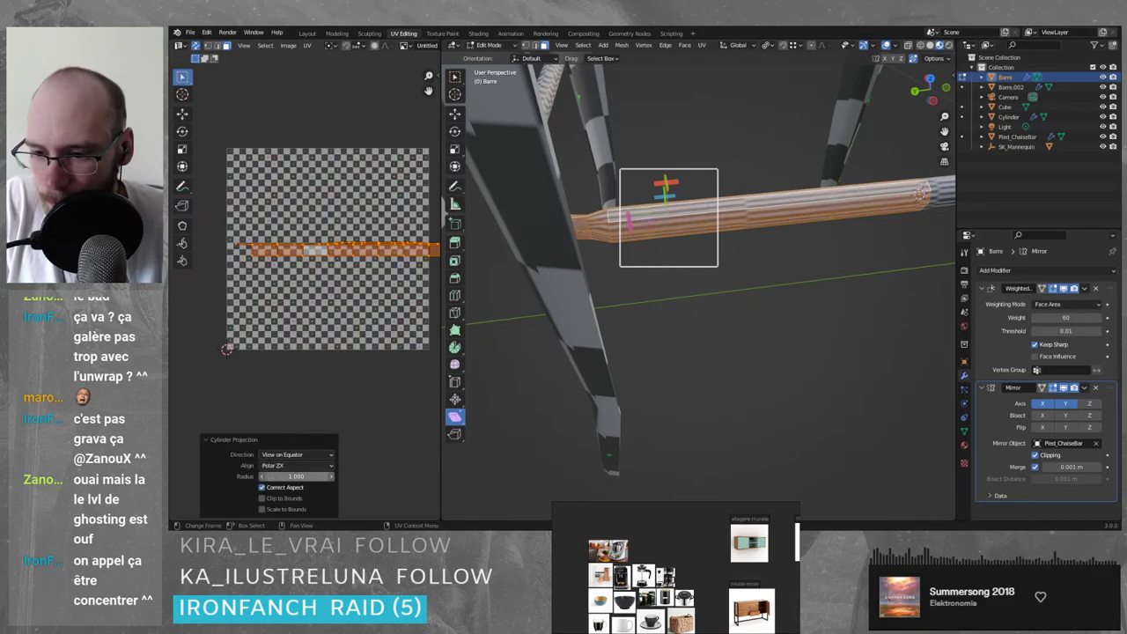
mouse_move(284, 477)
mouse_down()
mouse_move(301, 476)
mouse_move(265, 476)
mouse_move(304, 476)
mouse_move(276, 476)
mouse_up()
click(298, 457)
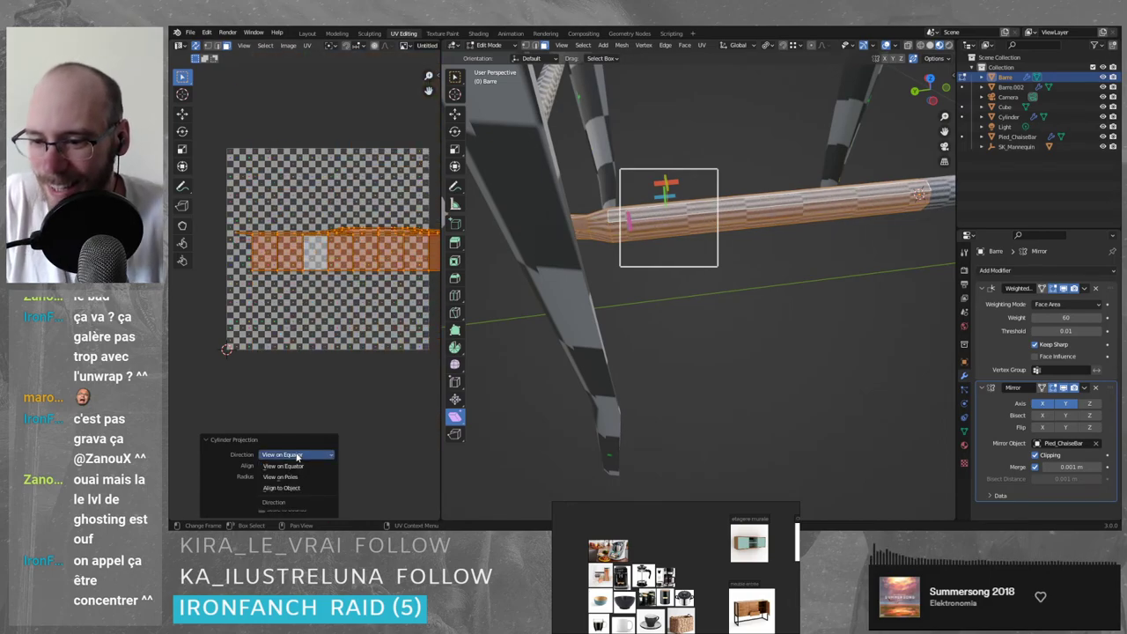
click(297, 458)
click(292, 466)
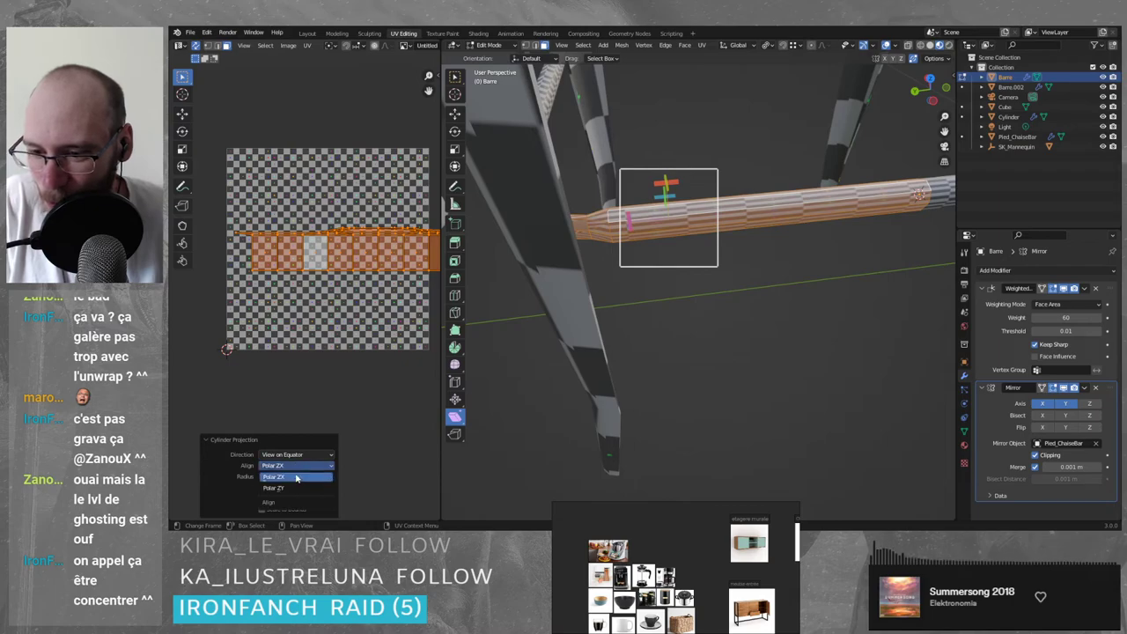
click(295, 479)
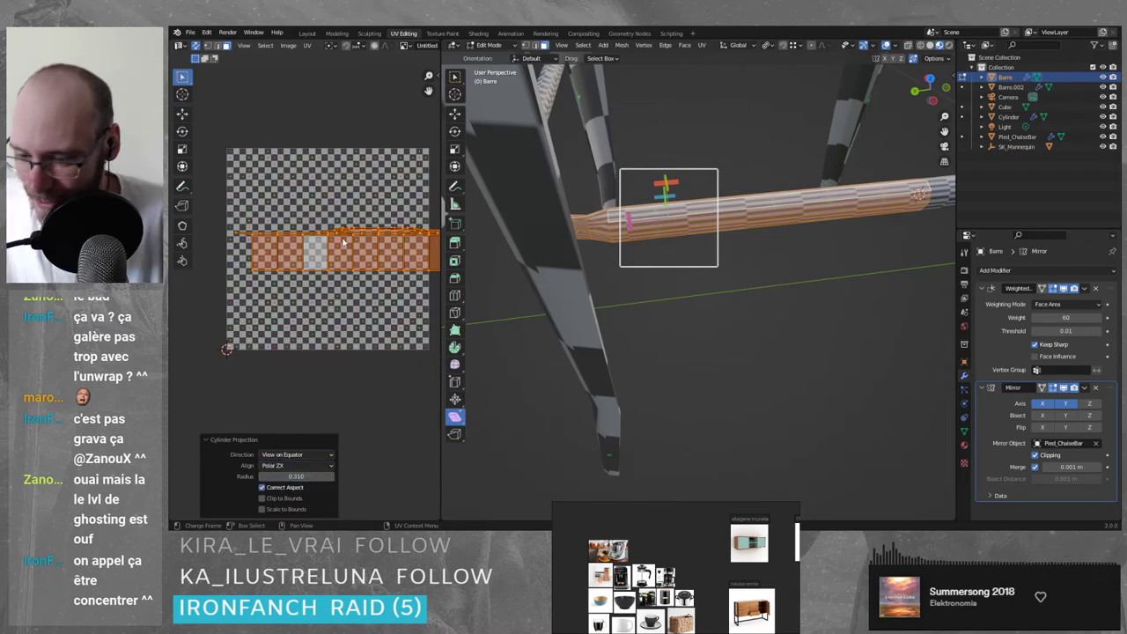
key(ctrl+z)
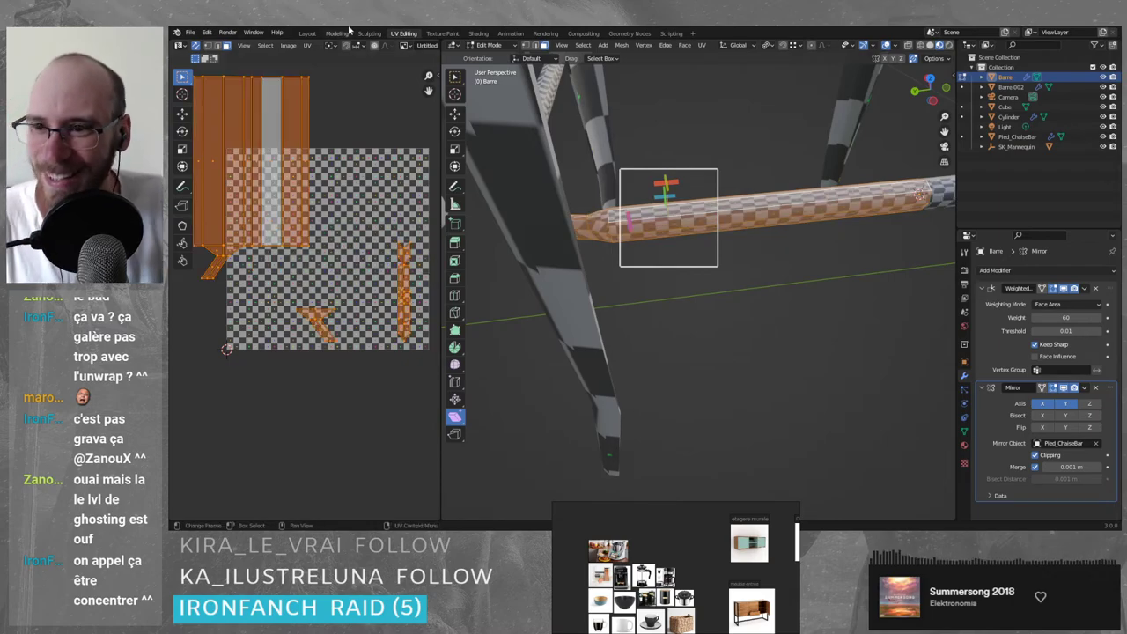
- Try the standard Angle Based unwrap on the whole crossbar with a 1.000 margin, and undo it
click(288, 45)
mouse_move(307, 46)
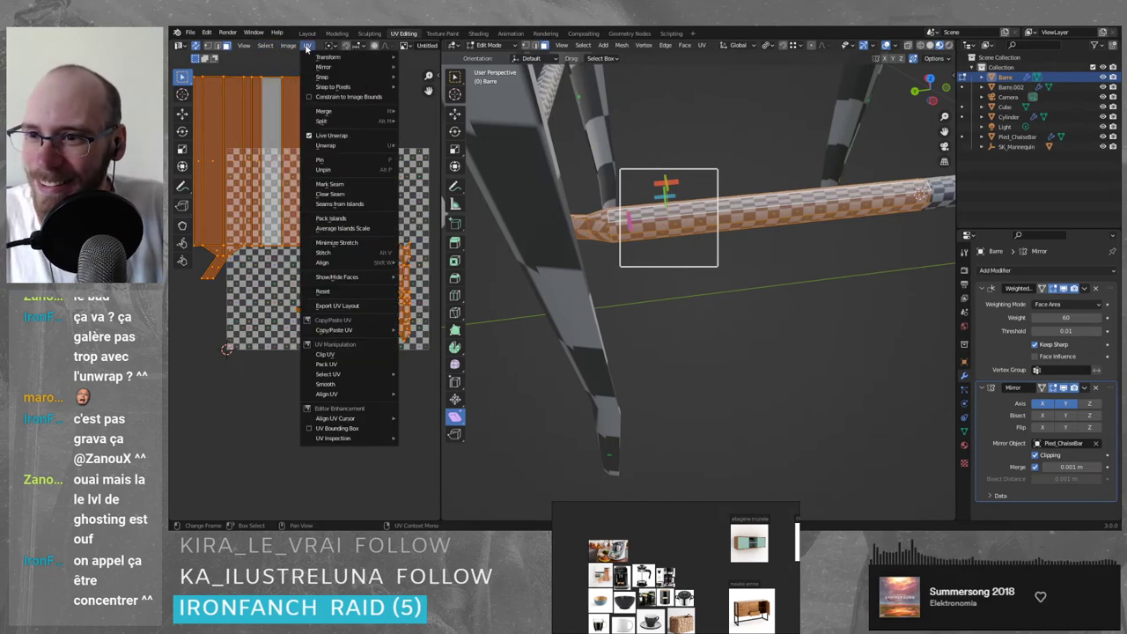
mouse_move(346, 149)
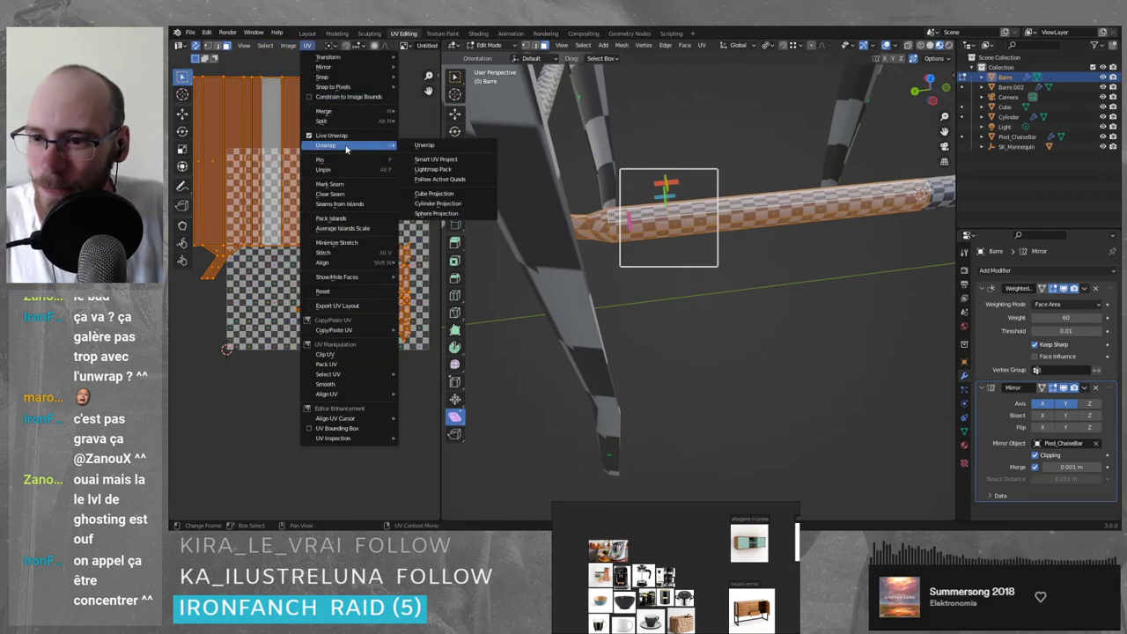
click(454, 149)
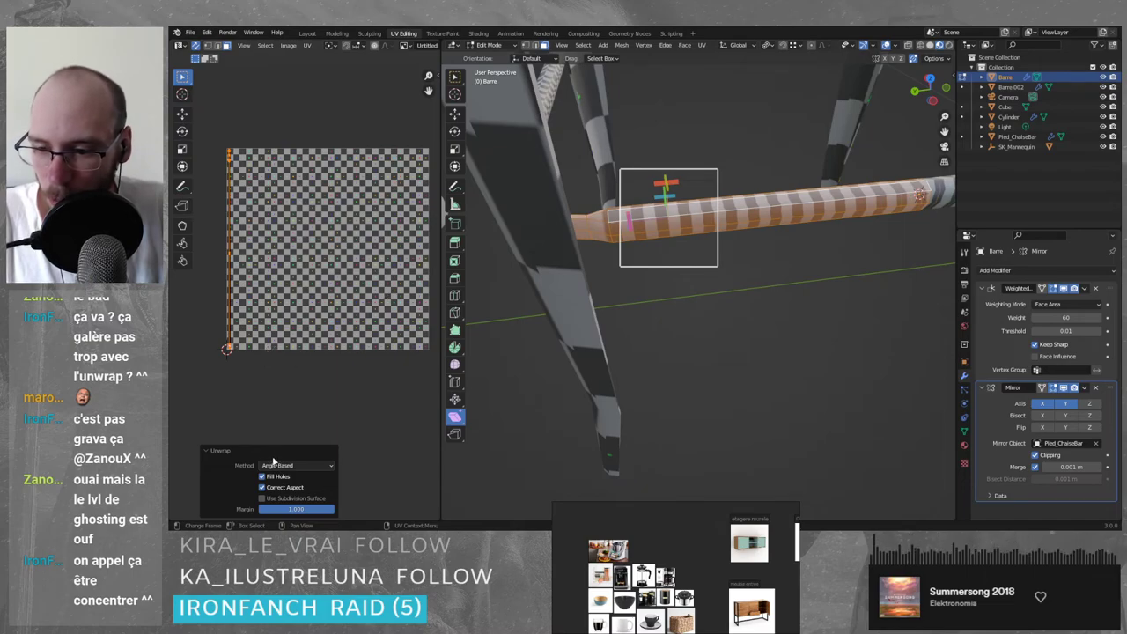
click(316, 468)
click(316, 468)
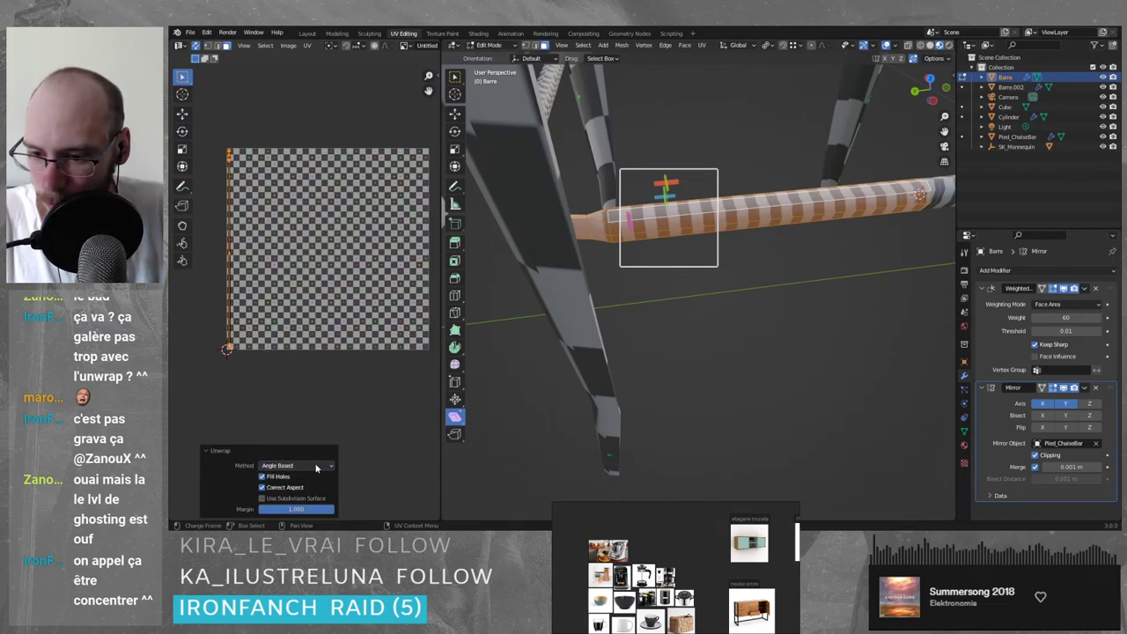
mouse_move(298, 510)
mouse_down()
mouse_move(277, 510)
mouse_move(301, 510)
mouse_up()
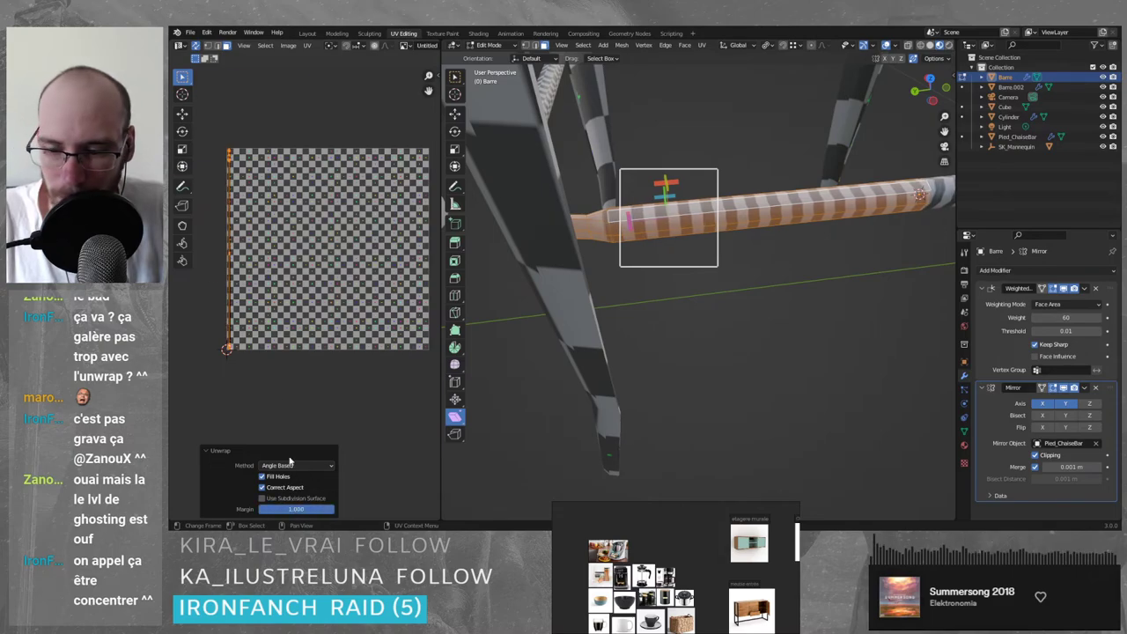
key(ctrl+z)
- Run Smart UV Project on the whole crossbar with a 63.8° angle limit, 1.000 island margin and 0.470 area weight
click(307, 45)
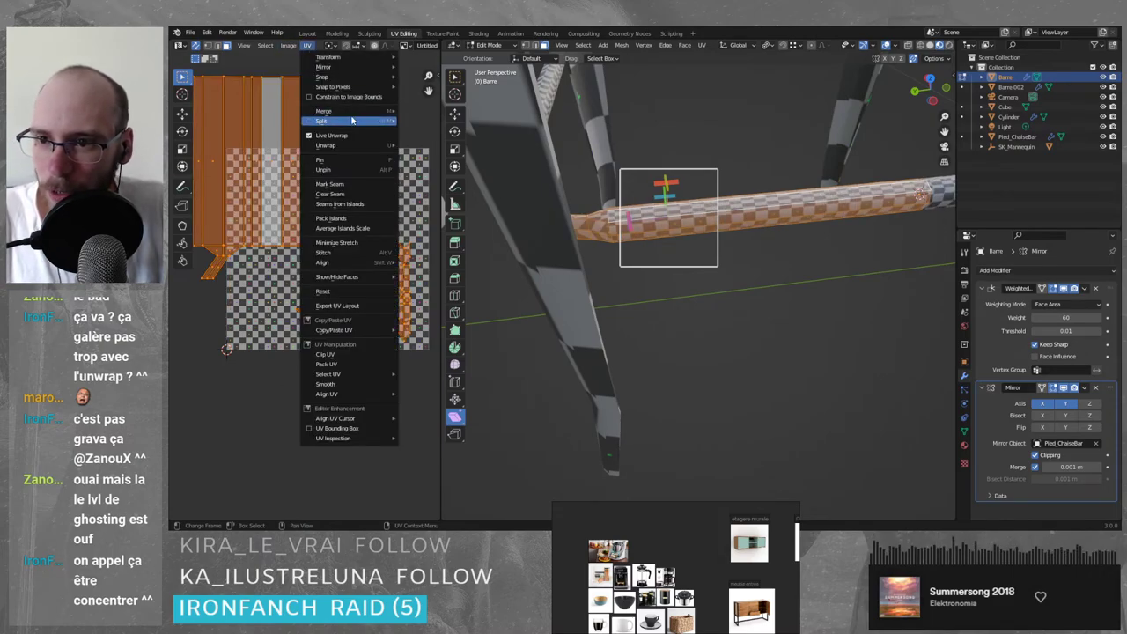
mouse_move(358, 147)
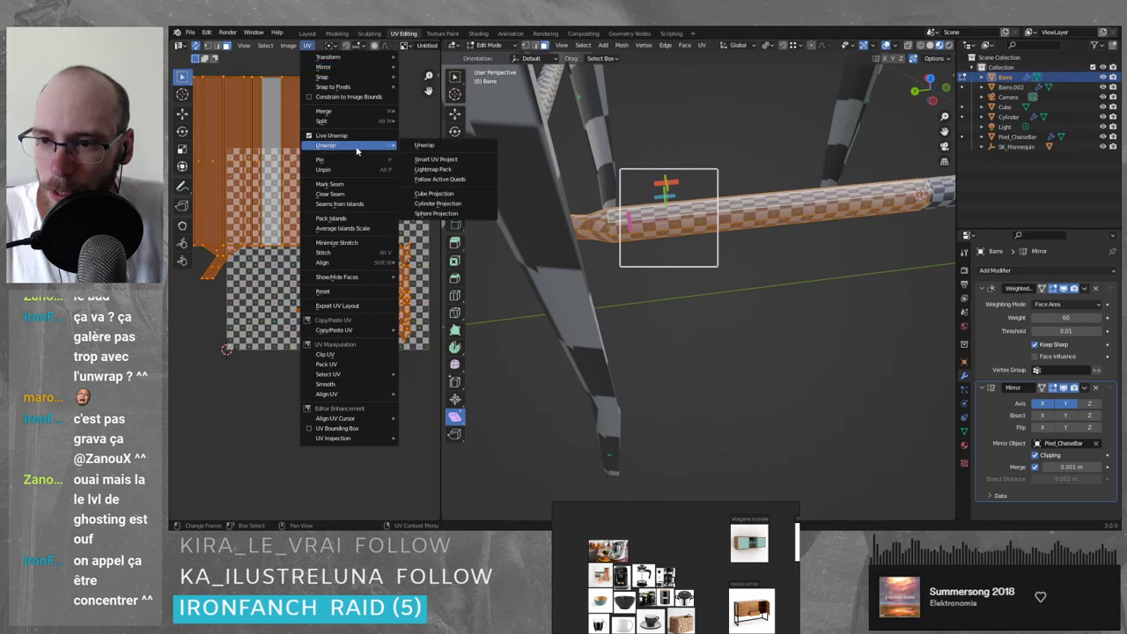
click(453, 159)
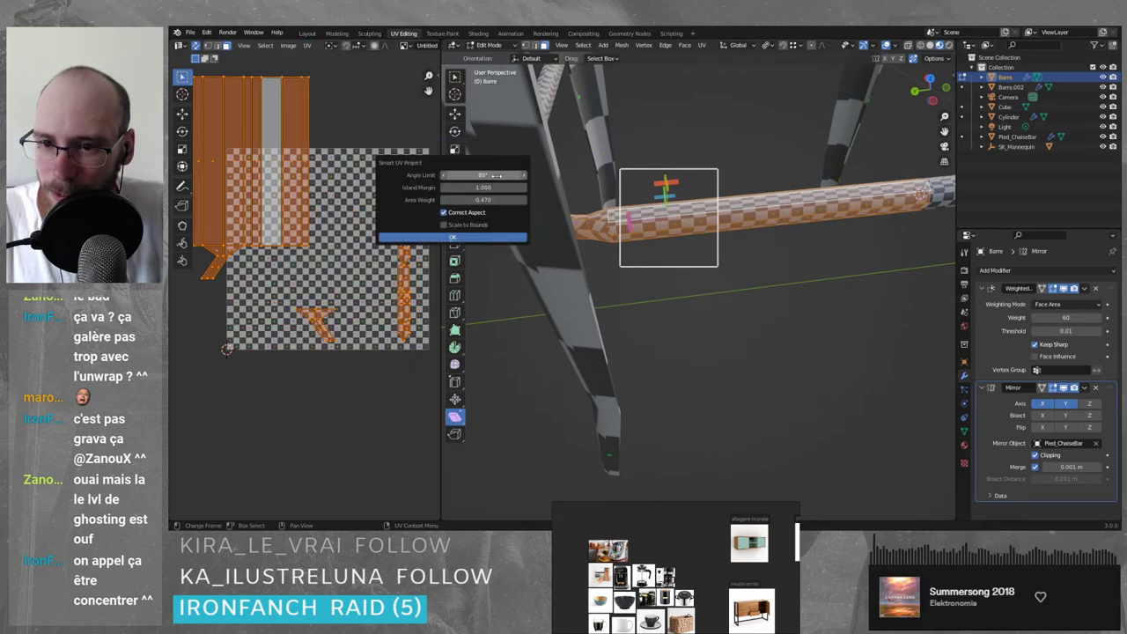
drag(495, 175, 480, 175)
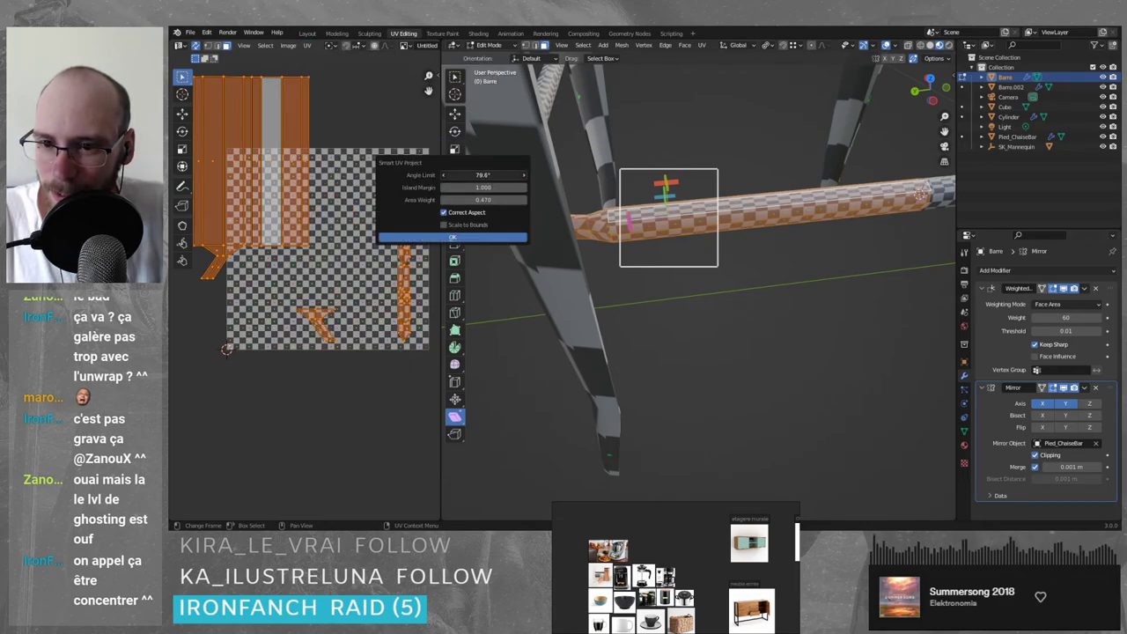
click(467, 238)
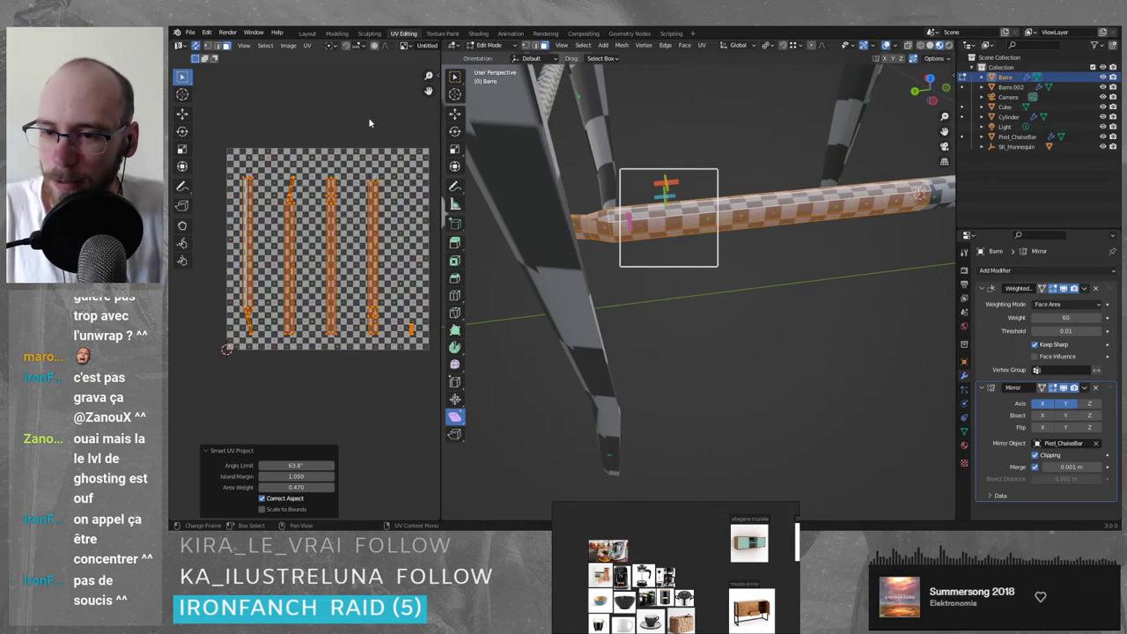
- Select only the long straight faces of the crossbar, through the mesh, and unwrap them with Smart UV Project at a 63.8° angle limit
shift+middle_drag(882, 254, 796, 257)
drag(643, 131, 746, 377)
key(a)
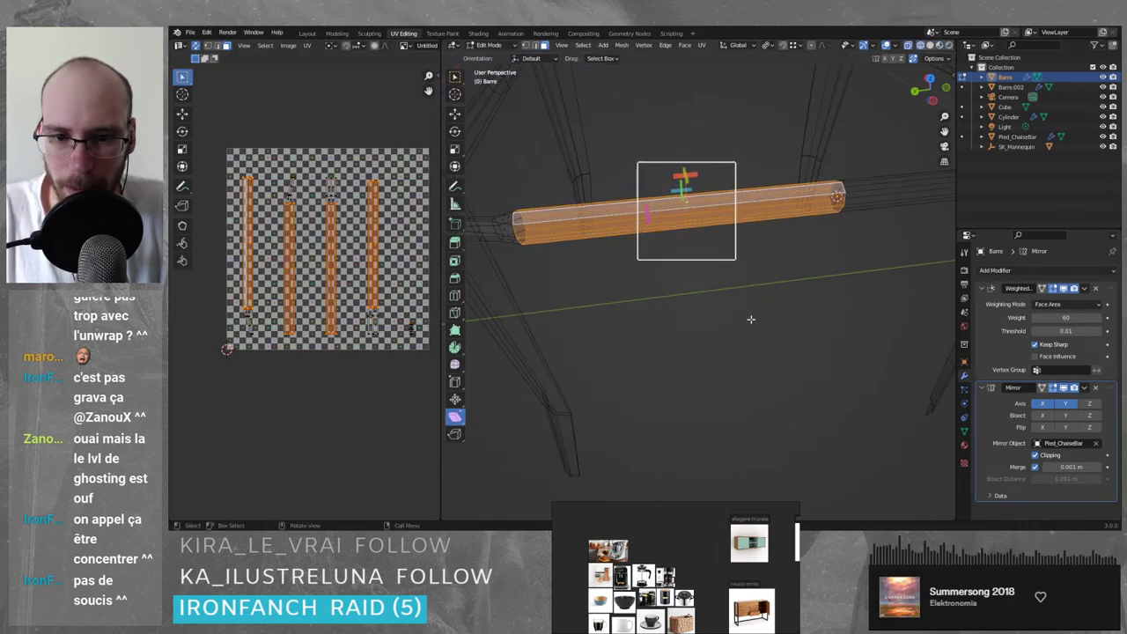
click(308, 45)
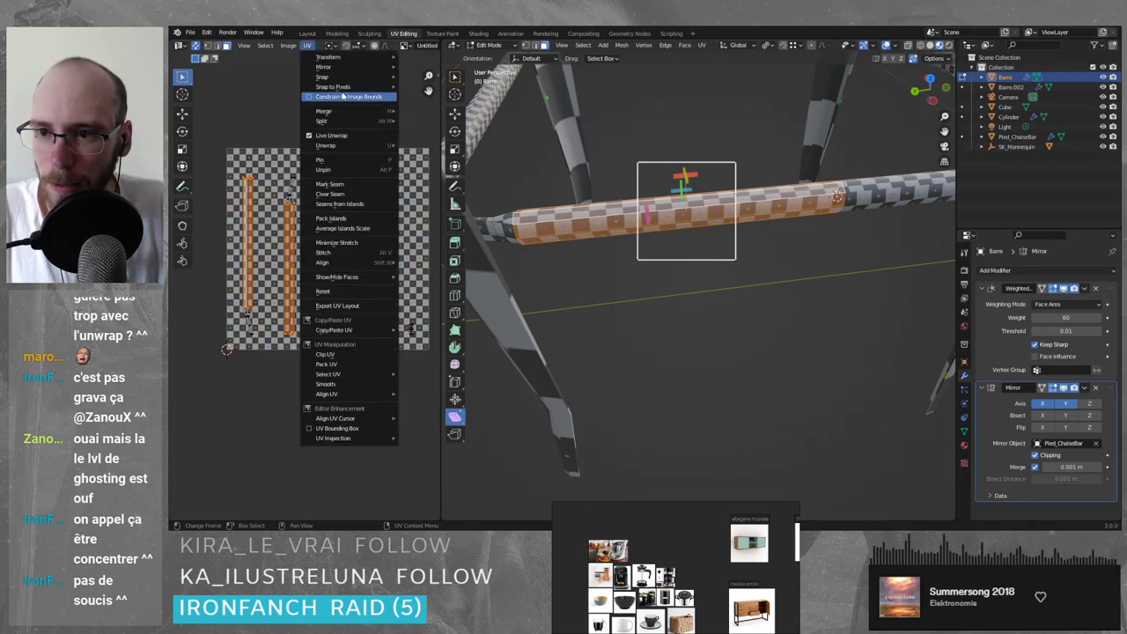
mouse_move(346, 146)
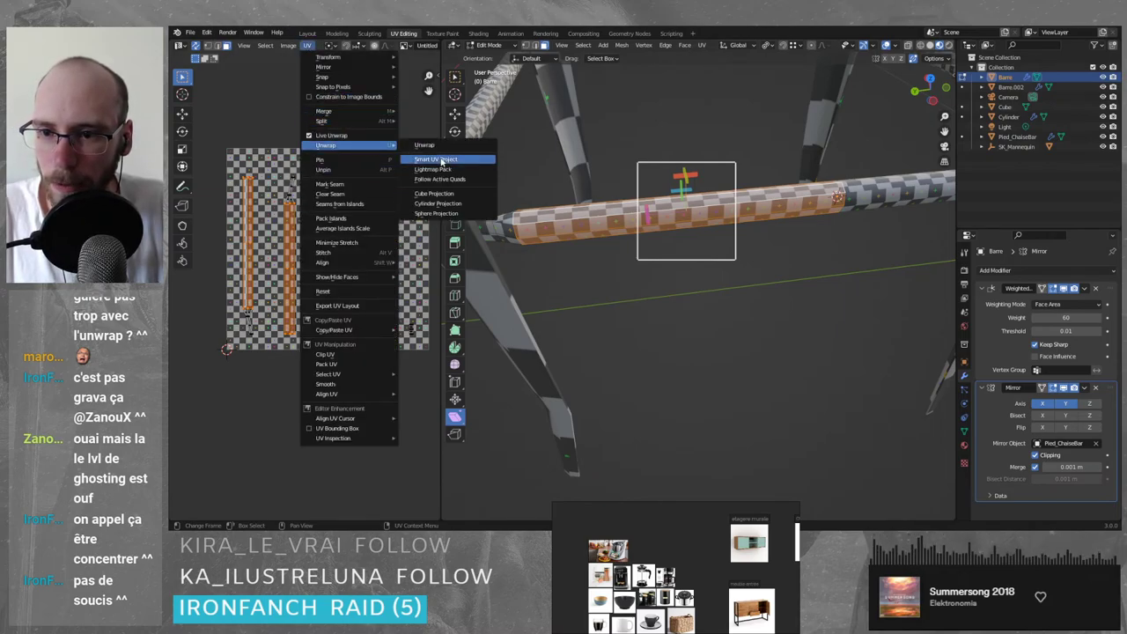
click(443, 160)
click(440, 243)
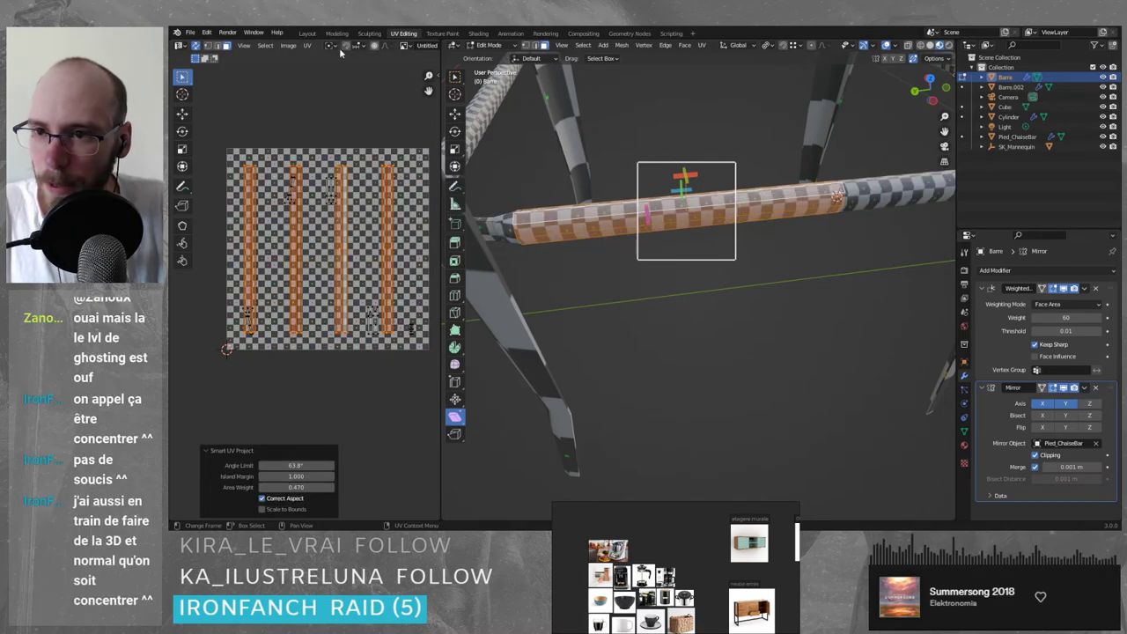
- Run Smart UV Project again on the long crossbar faces with the angle limit set to 66°
click(307, 45)
mouse_move(352, 146)
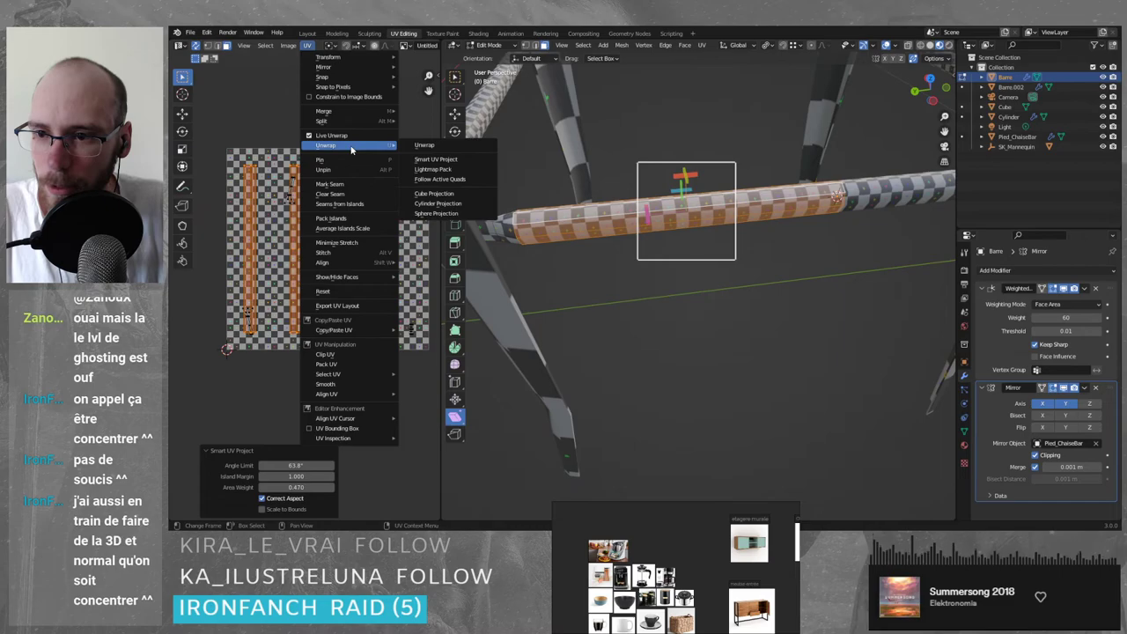
click(447, 159)
click(473, 177)
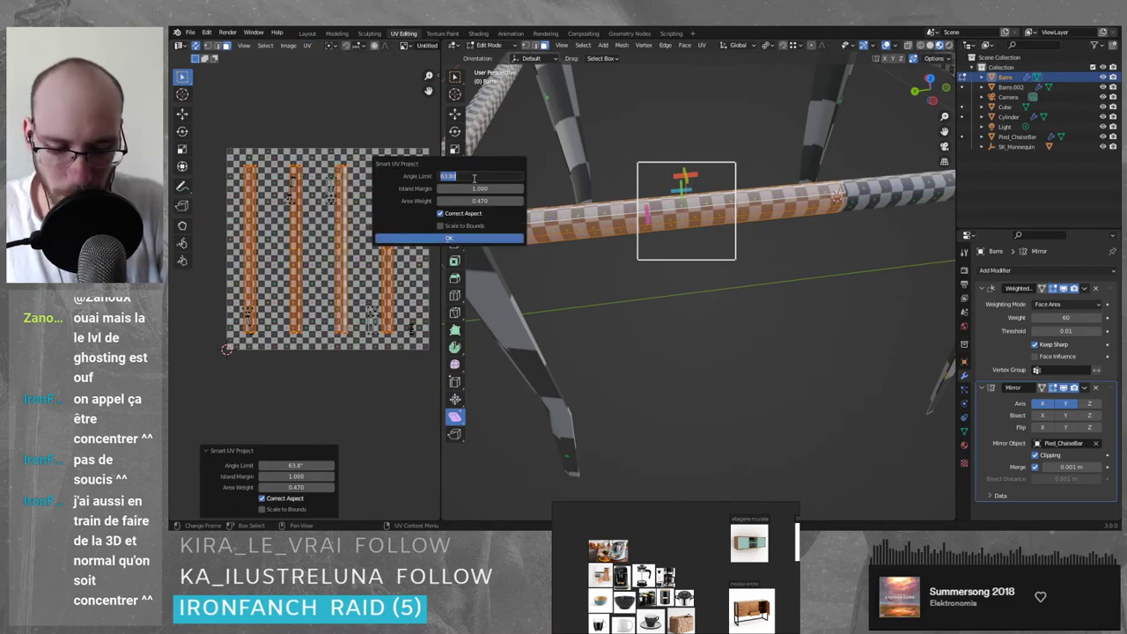
text(66)
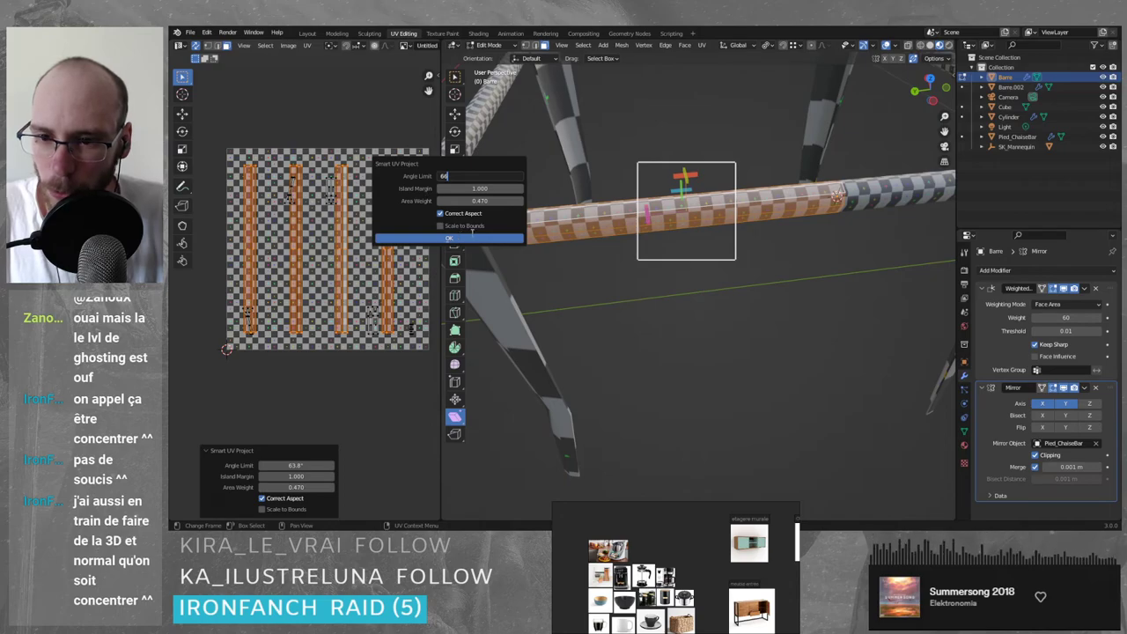
key(Return)
click(472, 234)
- Start Smart UV Project on the long crossbar faces with the angle limit set to 90°
click(307, 45)
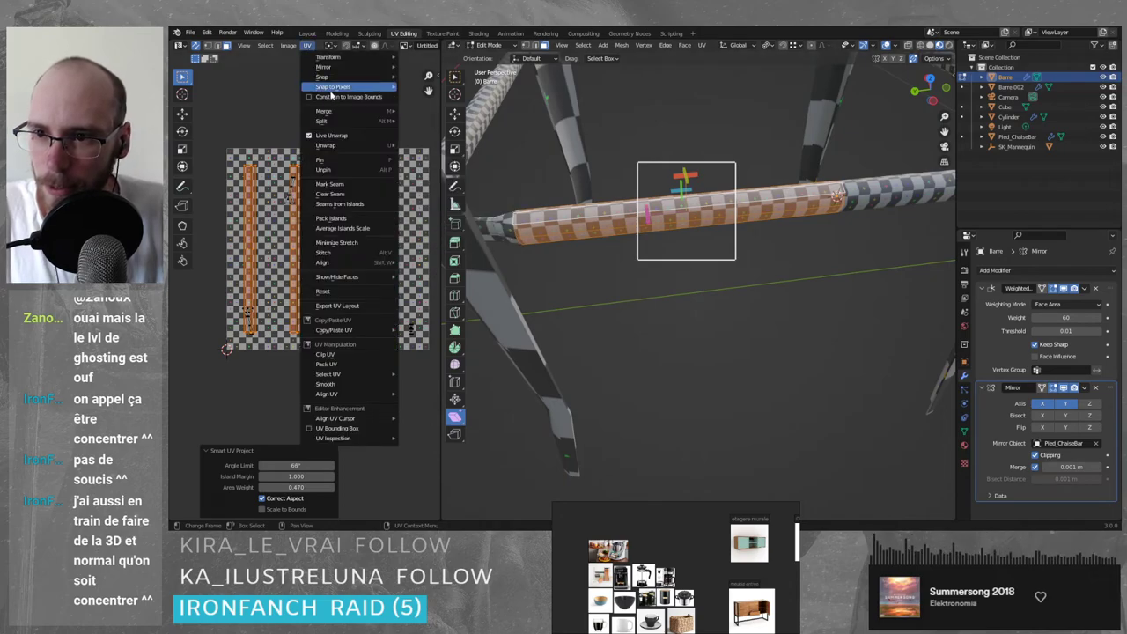
mouse_move(342, 147)
click(435, 160)
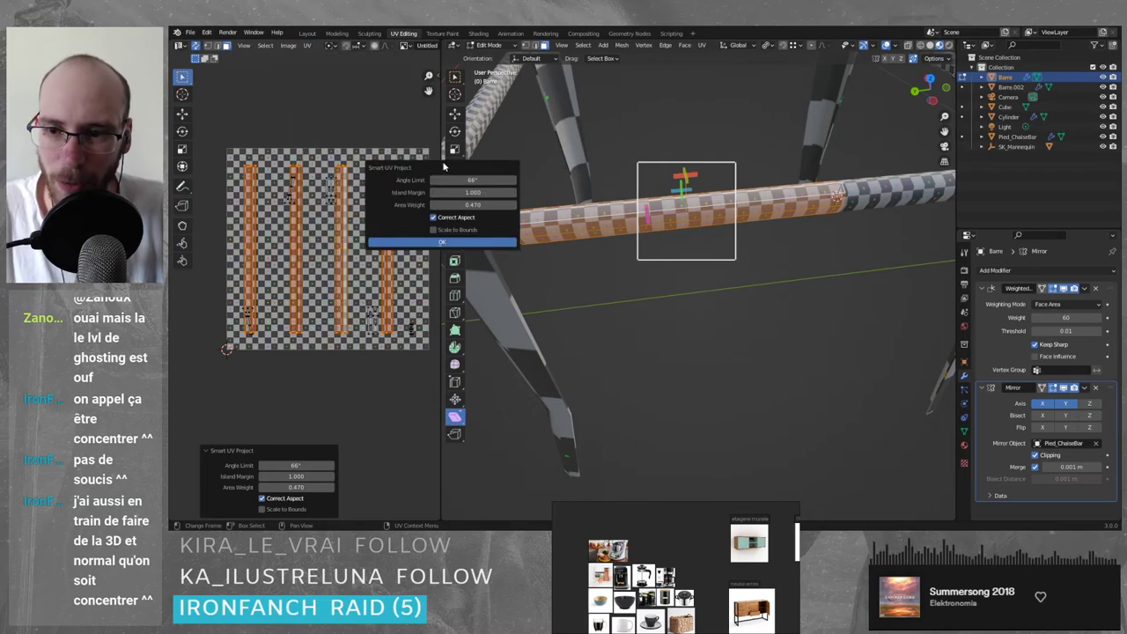
click(489, 180)
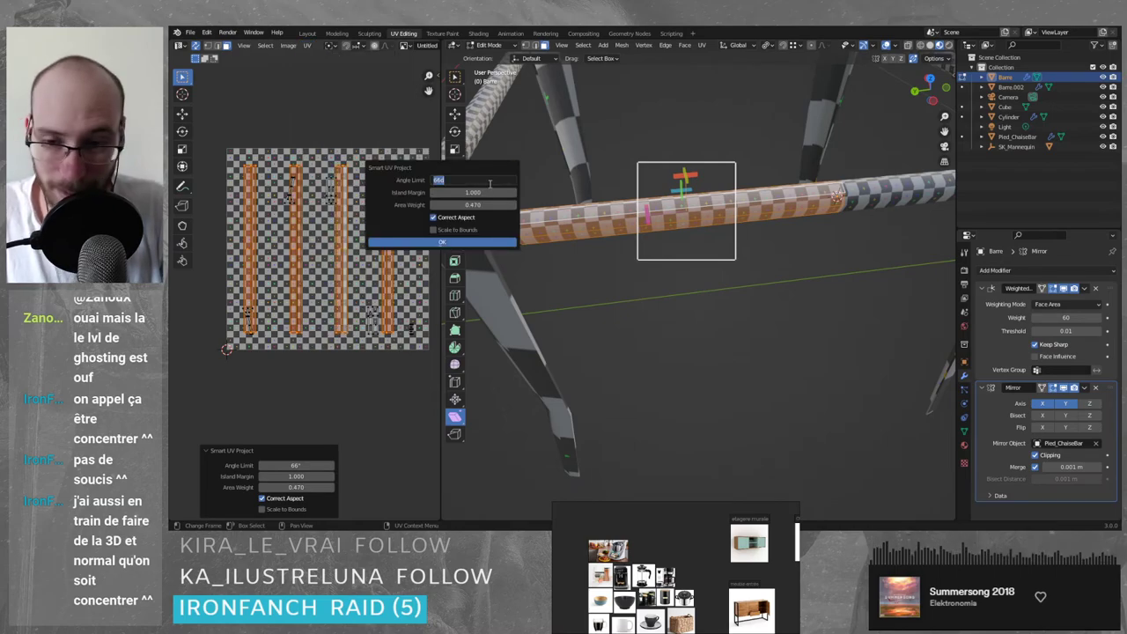
text(80)
key(Return)
click(489, 181)
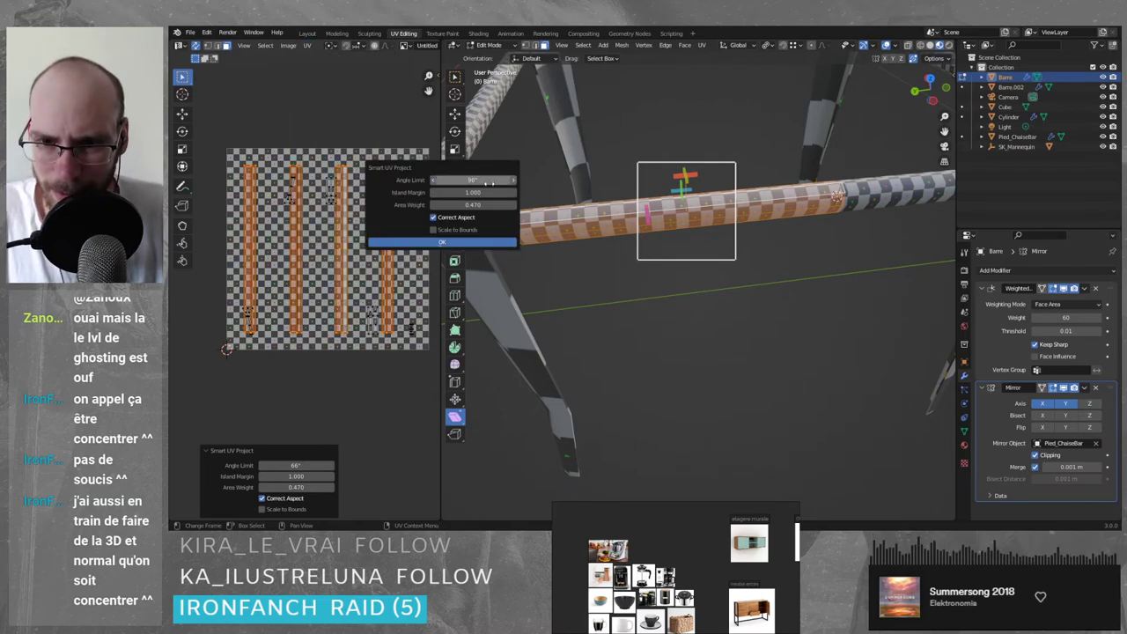
text(90)
key(BackSpace)
key(BackSpace)
text(180)
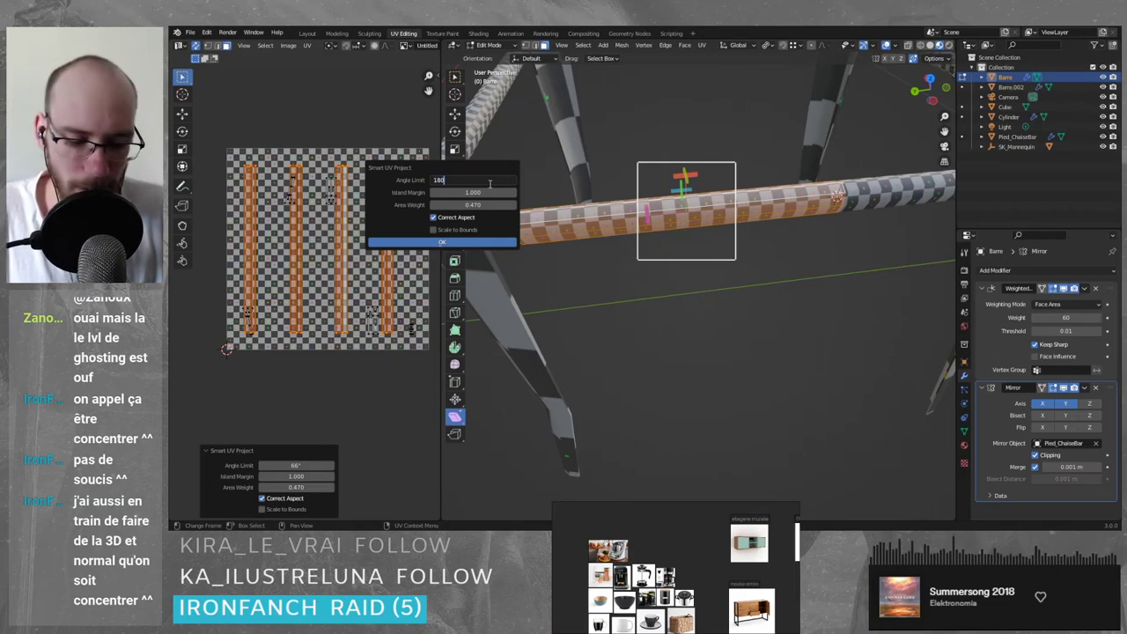
key(Return)
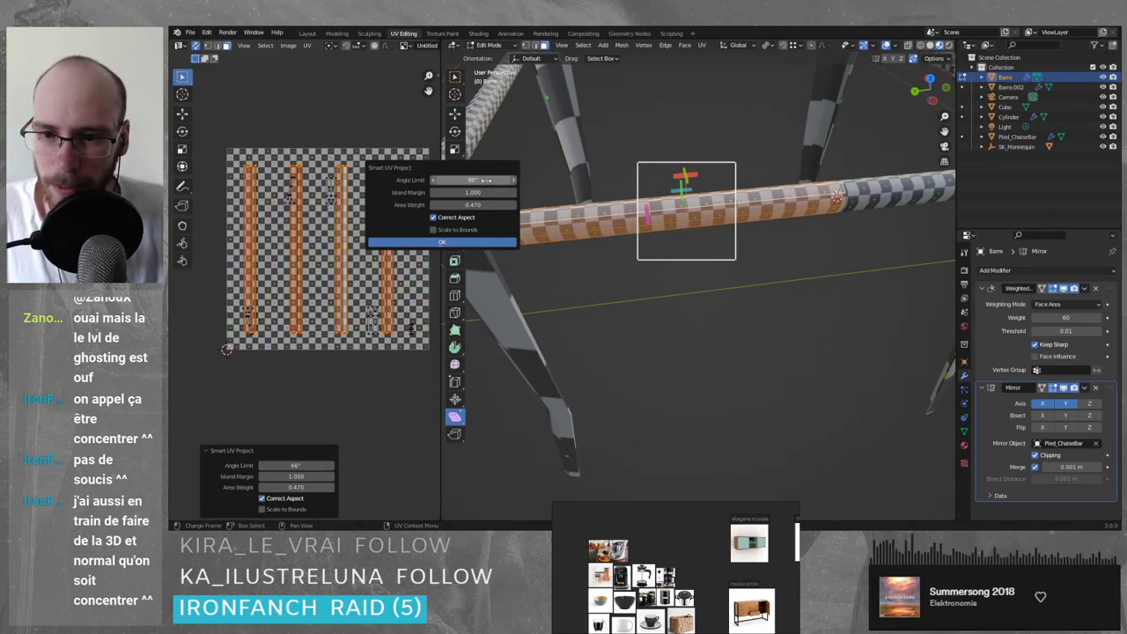
- Try the projection with the 90° angle limit and an area weight of 1.000, and undo it
click(489, 183)
click(434, 180)
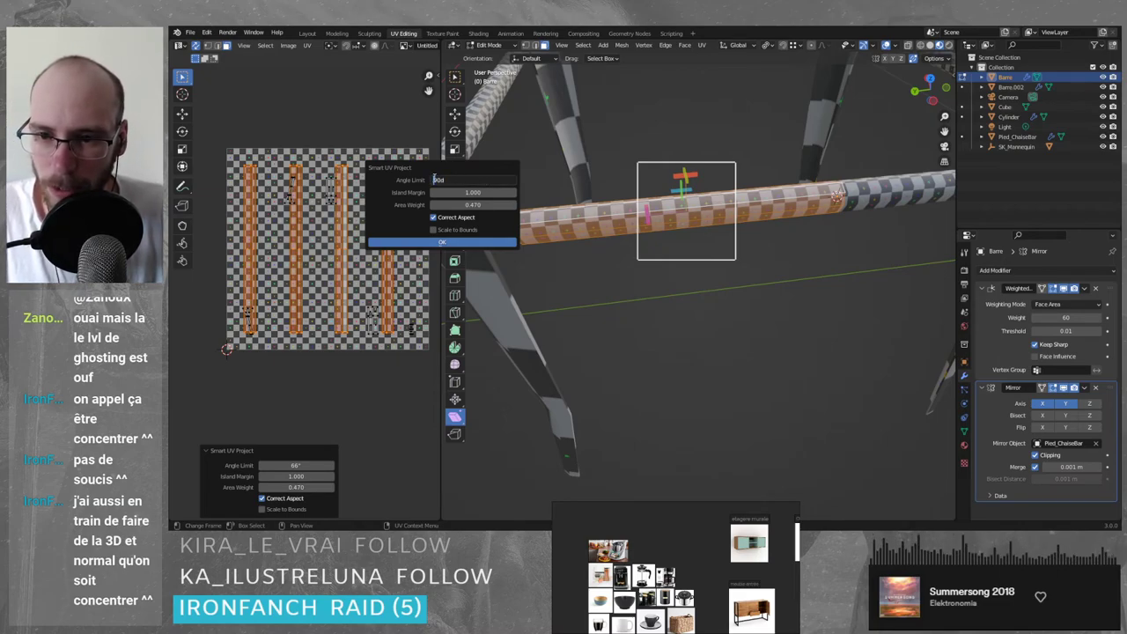
click(410, 222)
drag(475, 180, 493, 205)
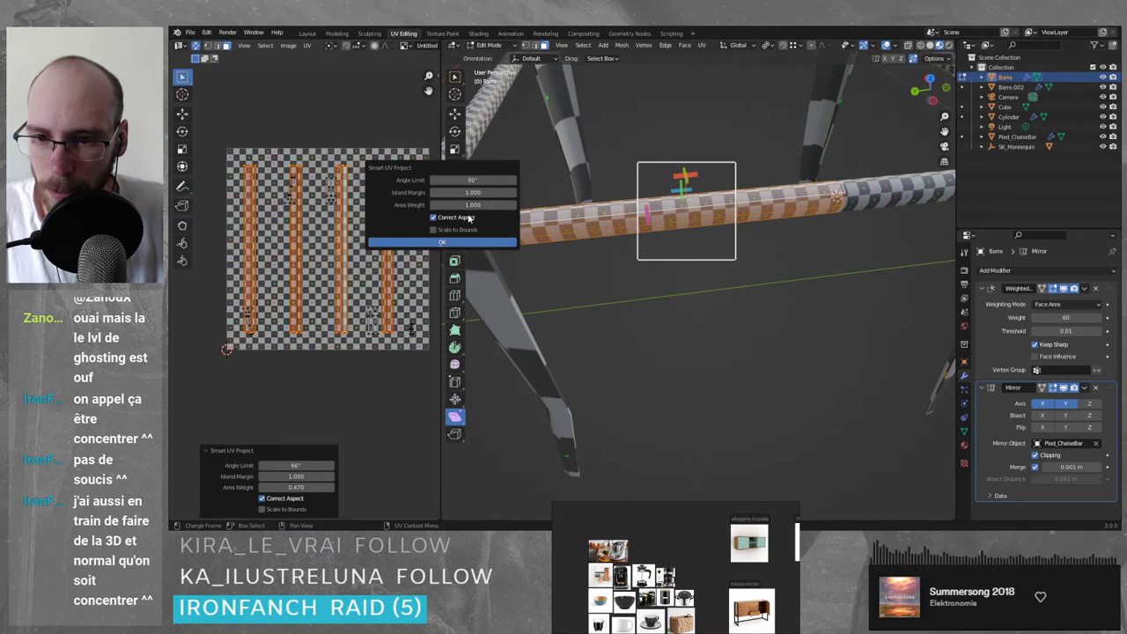
click(383, 242)
key(ctrl+z)
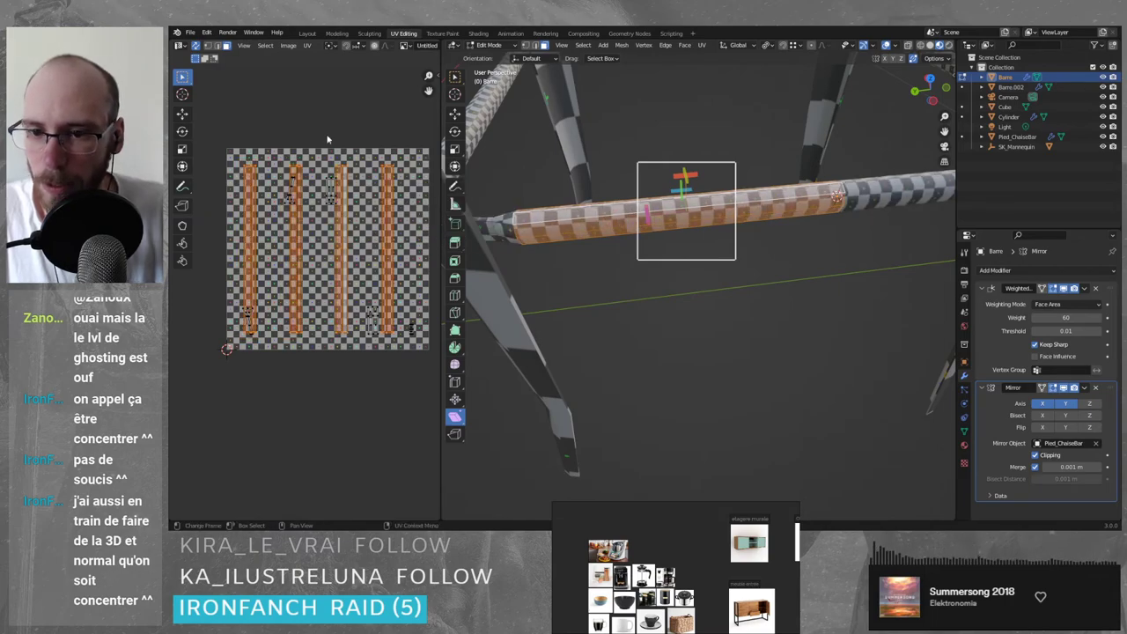
- Run Smart UV Project on the long crossbar faces with a 90° angle limit, 0.100 island margin and 0.000 area weight
click(307, 45)
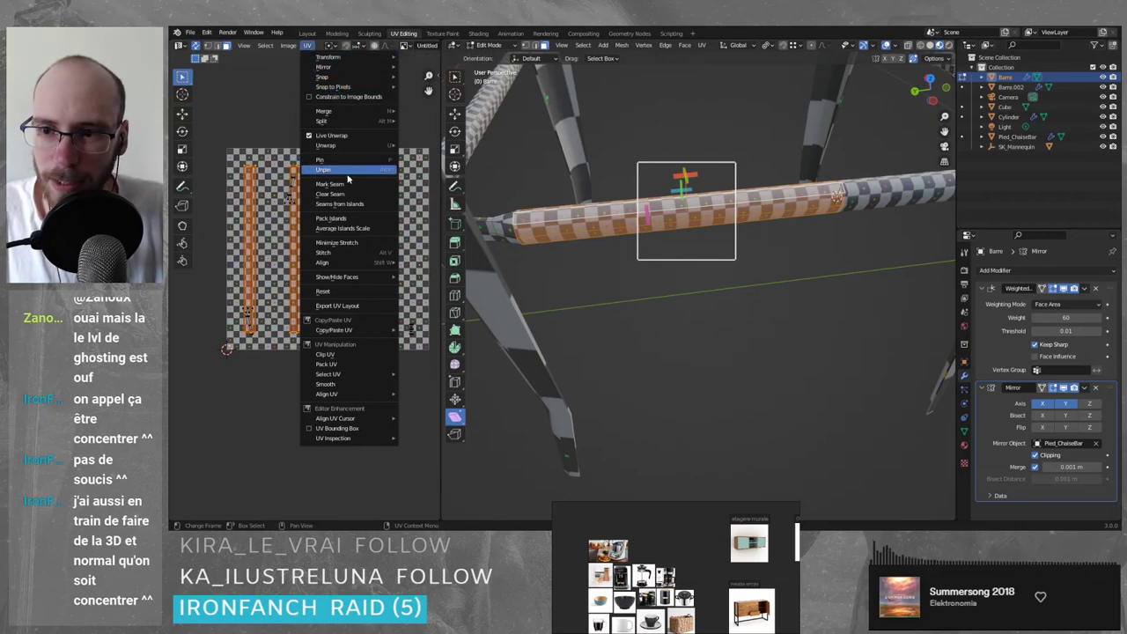
mouse_move(378, 151)
click(436, 160)
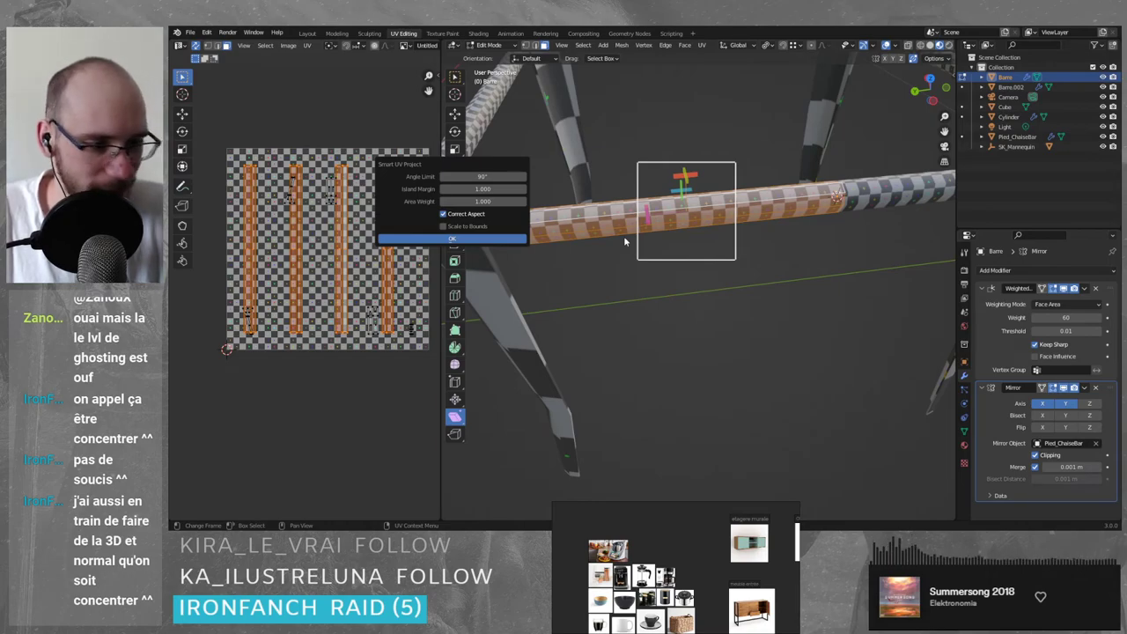
click(490, 201)
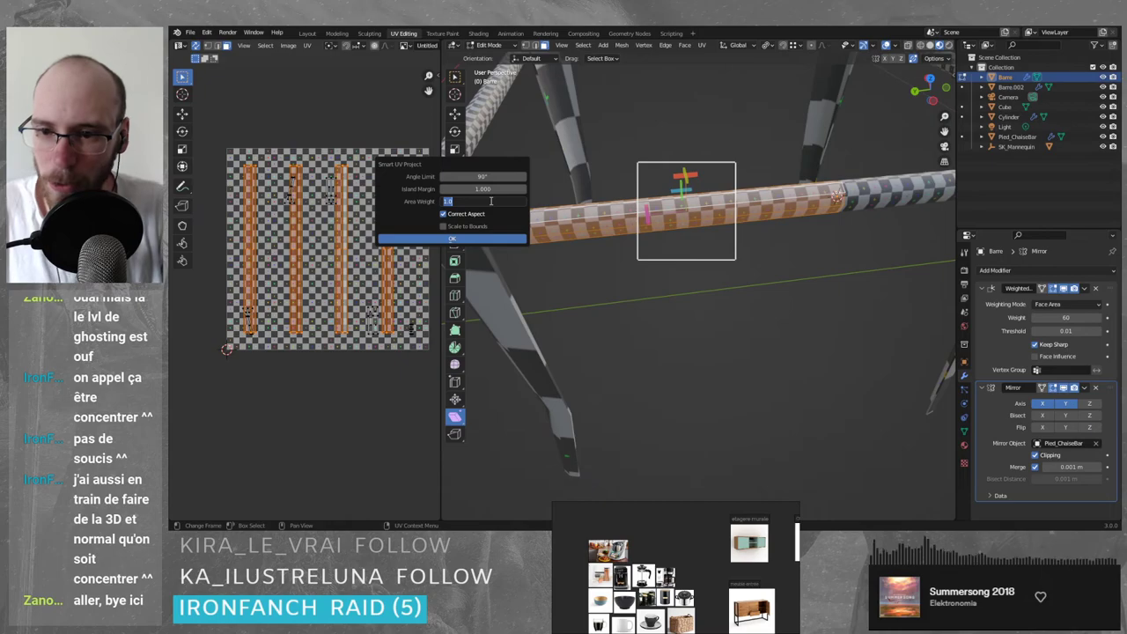
text(0)
key(Return)
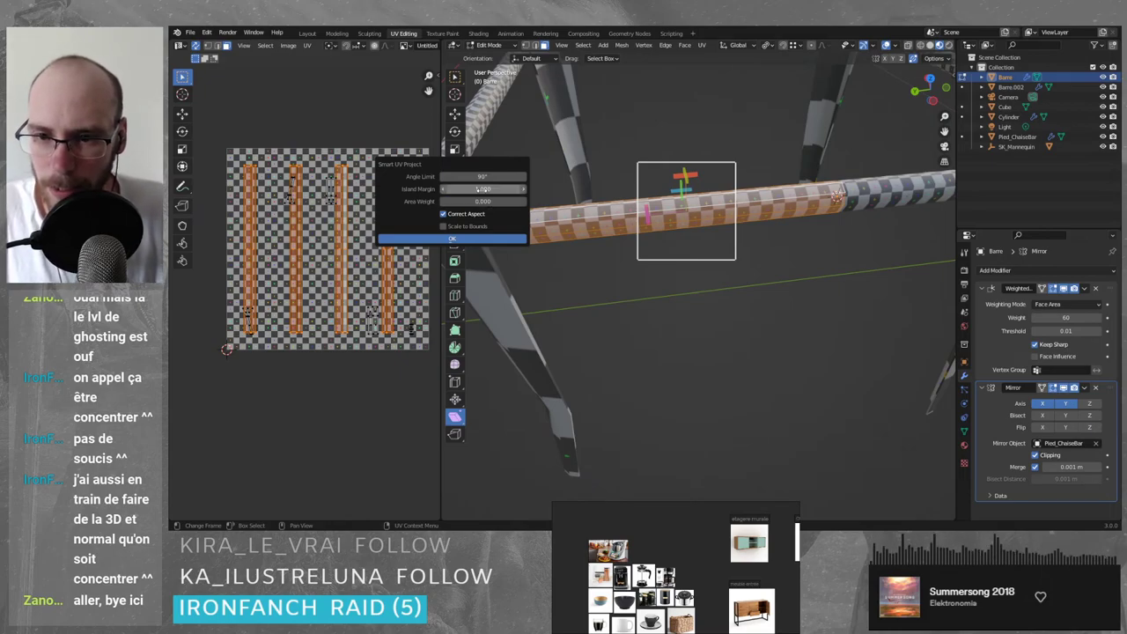
click(498, 188)
text(0.1)
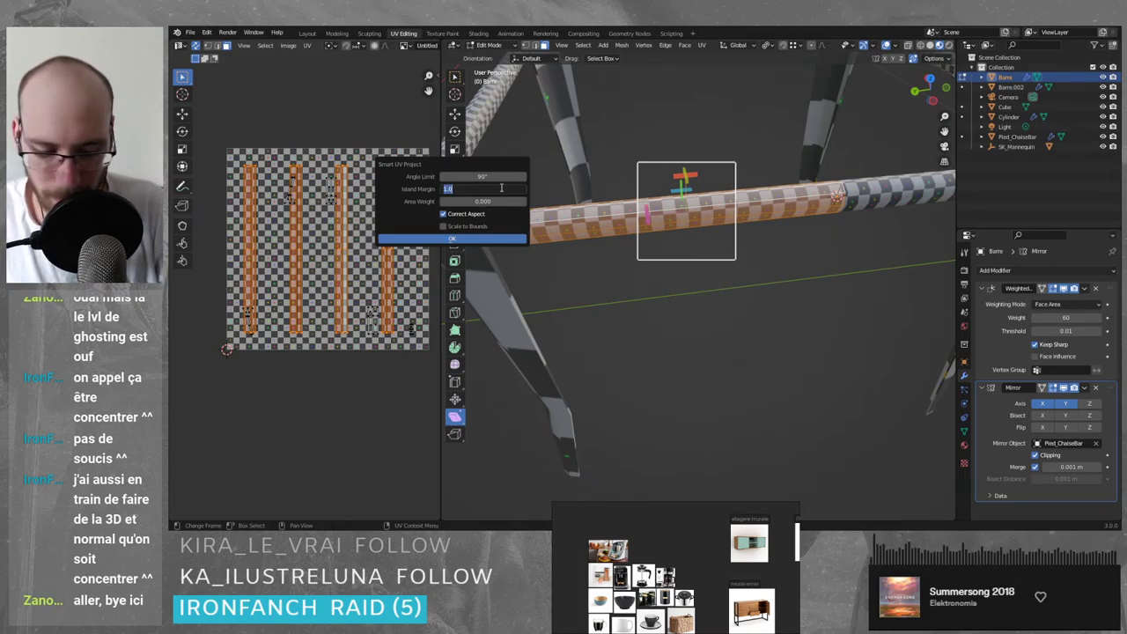
key(Return)
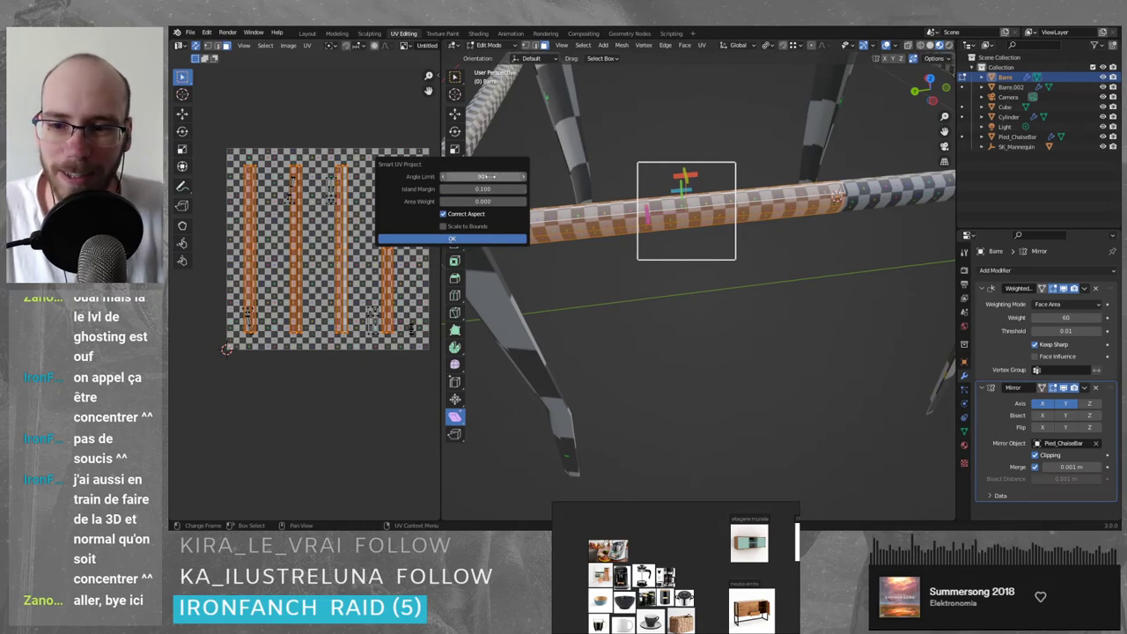
click(491, 176)
click(465, 237)
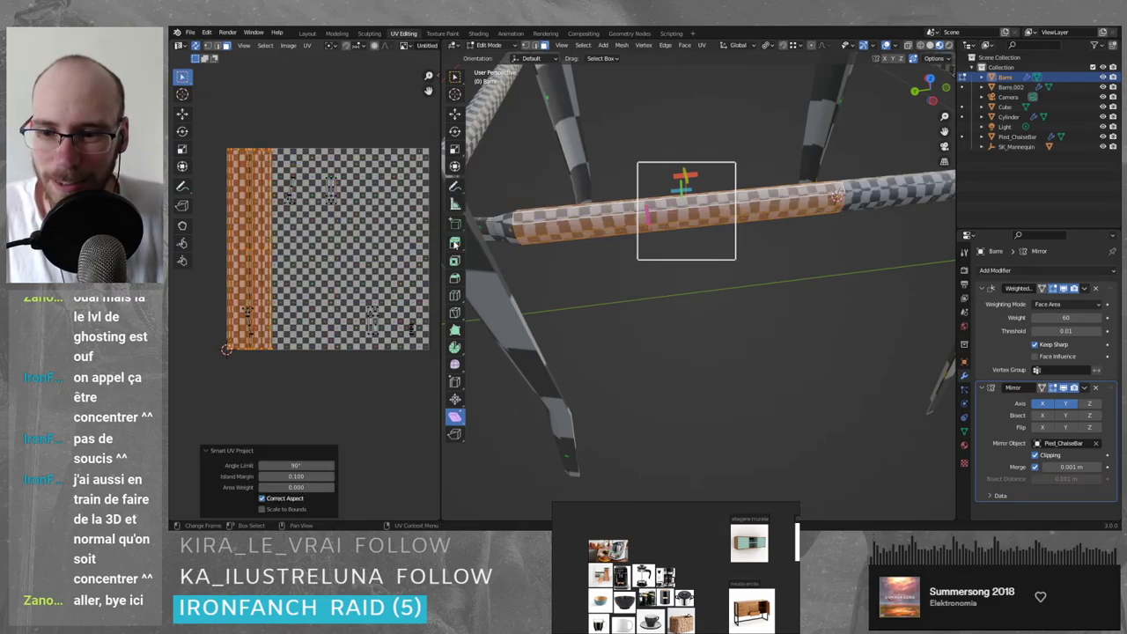
- Move the crossbar strips upward in the UV layout by about 0.38 m in Y and 0.02 m in X
middle_drag(302, 271, 340, 286)
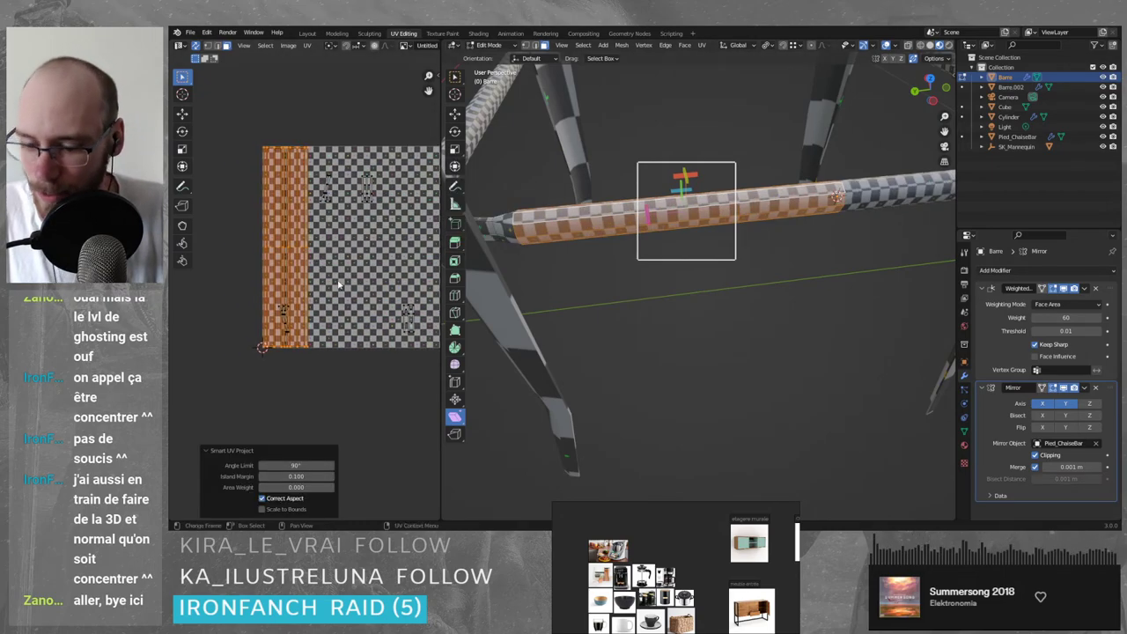
key(g)
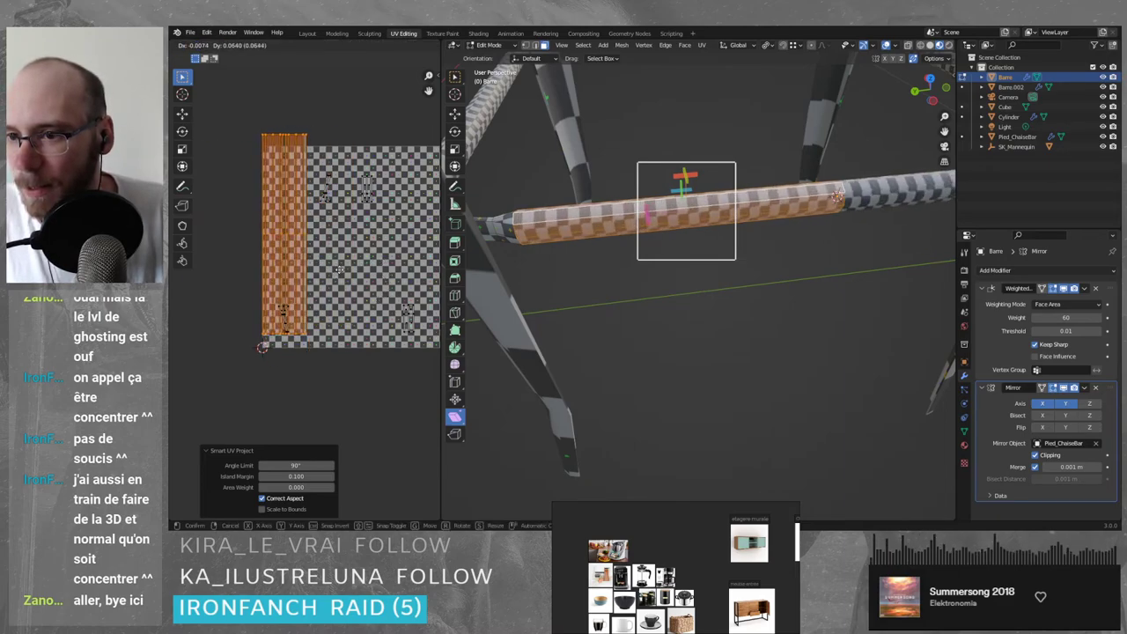
click(344, 207)
- Select the outermost strip at the UV layout's left edge and examine the matching face on the crossbar
scroll(308, 289, up, 5)
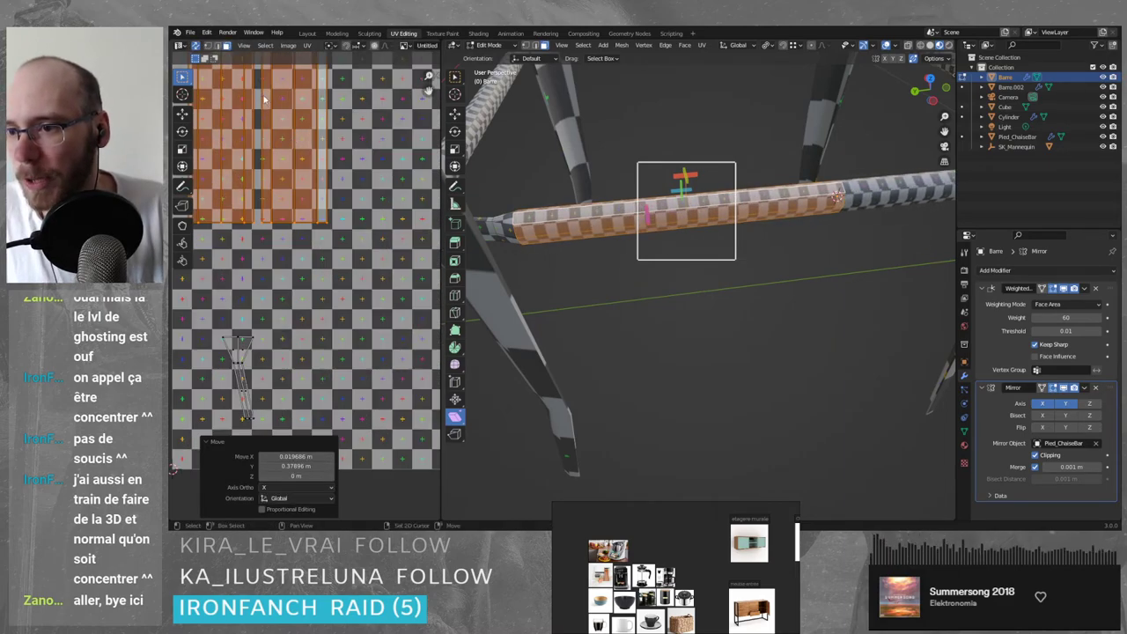
middle_drag(259, 96, 353, 289)
click(284, 197)
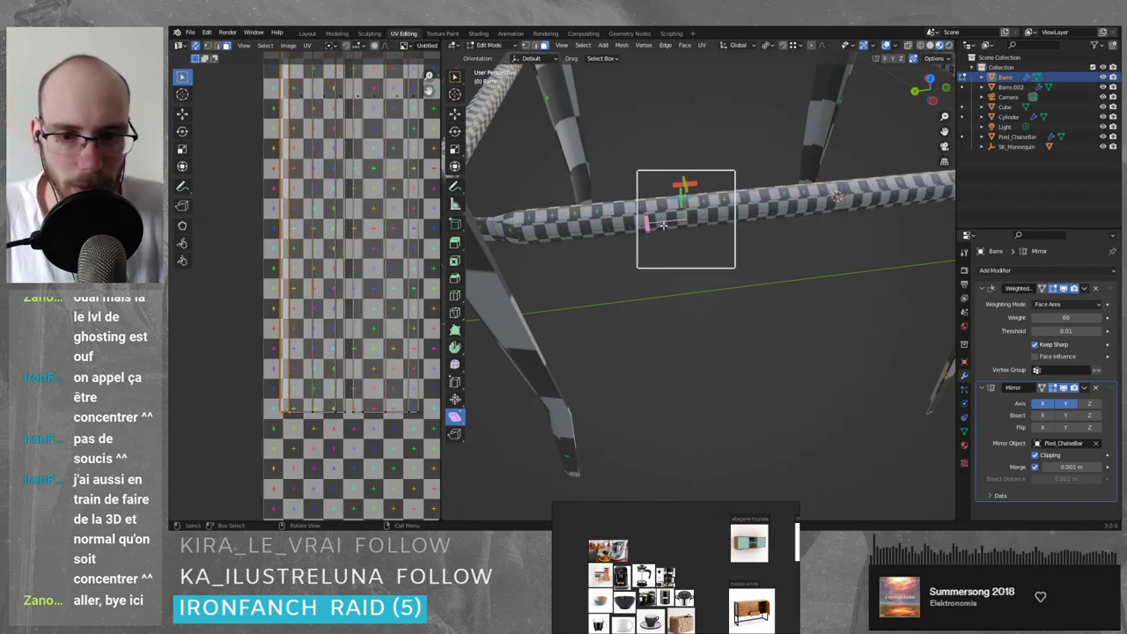
middle_drag(666, 223, 694, 179)
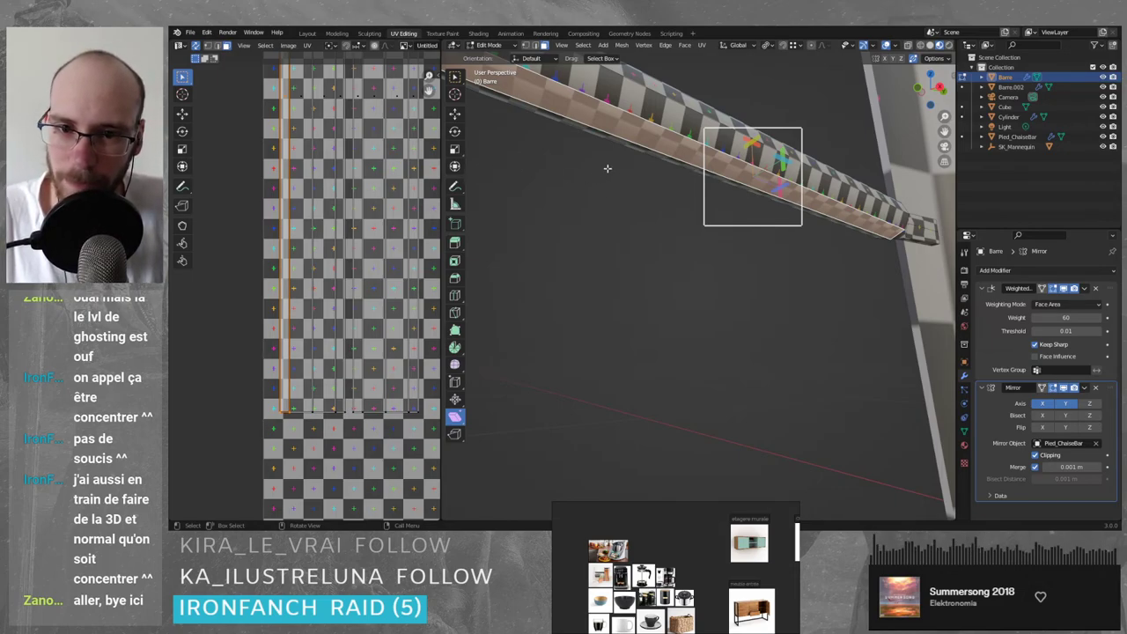
middle_drag(694, 162, 743, 214)
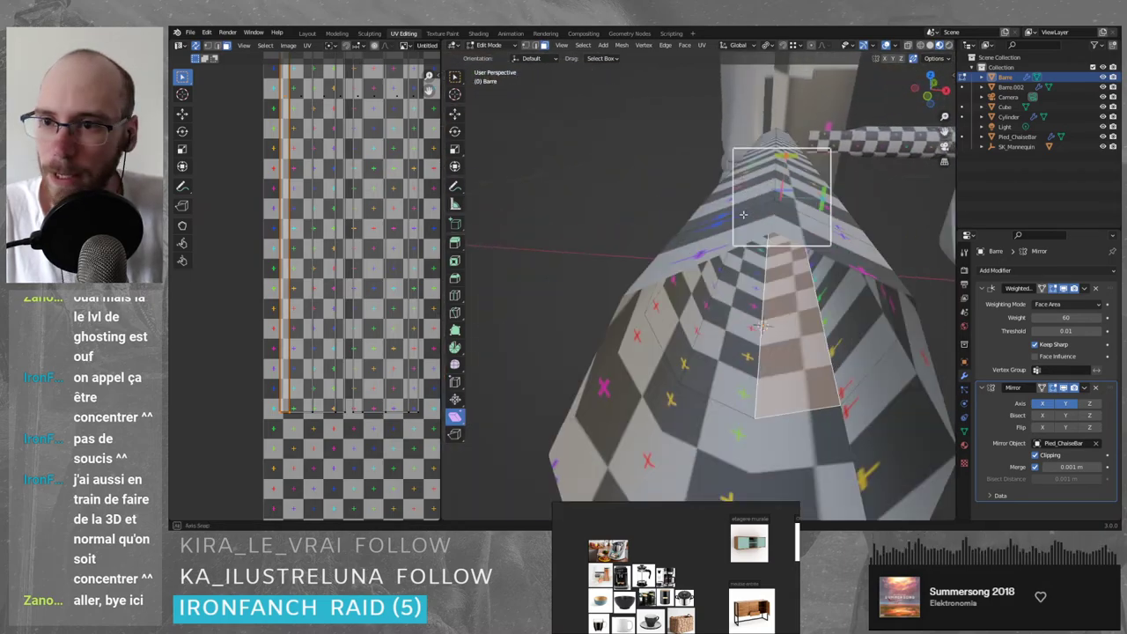
scroll(675, 194, down, 5)
scroll(272, 194, down, 4)
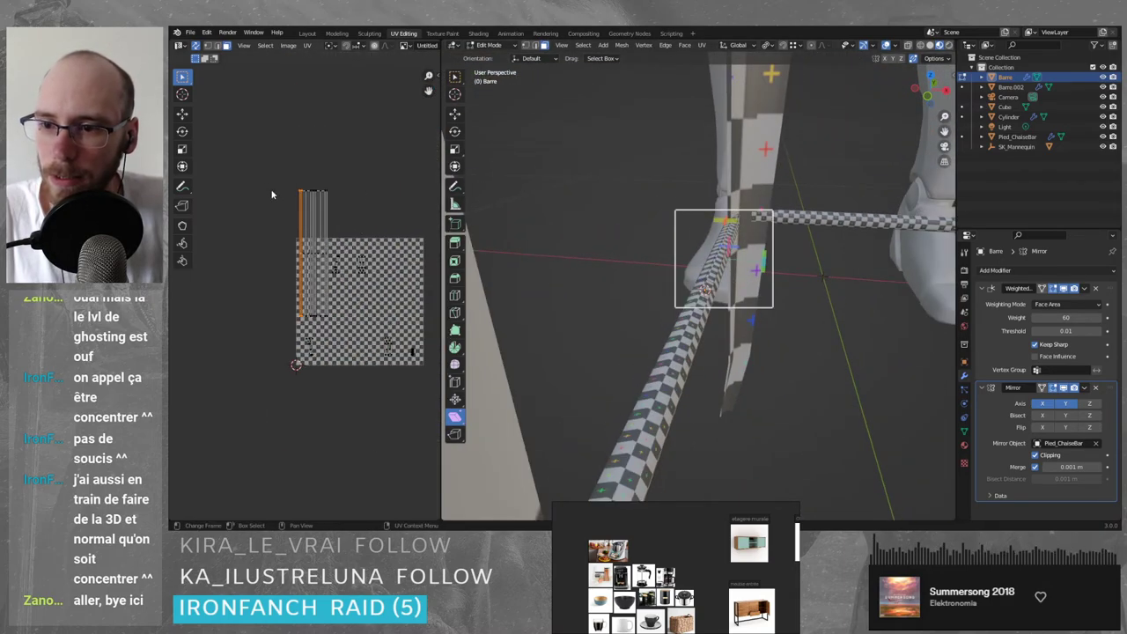
- Select all the long crossbar strips in the UV layout
scroll(343, 254, up, 2)
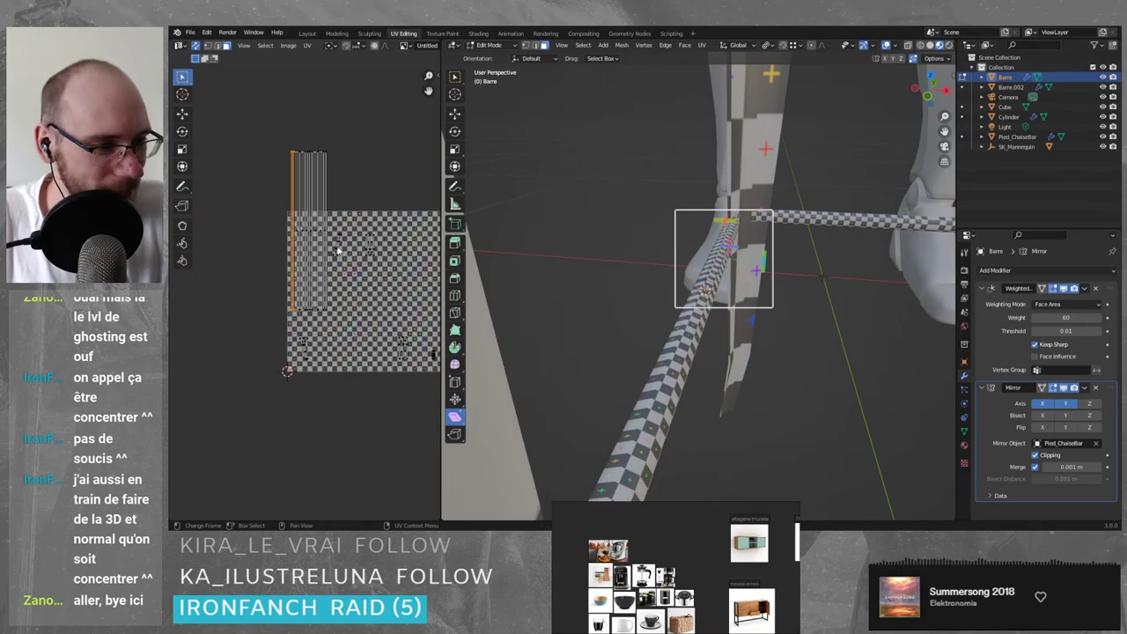
scroll(347, 253, up, 5)
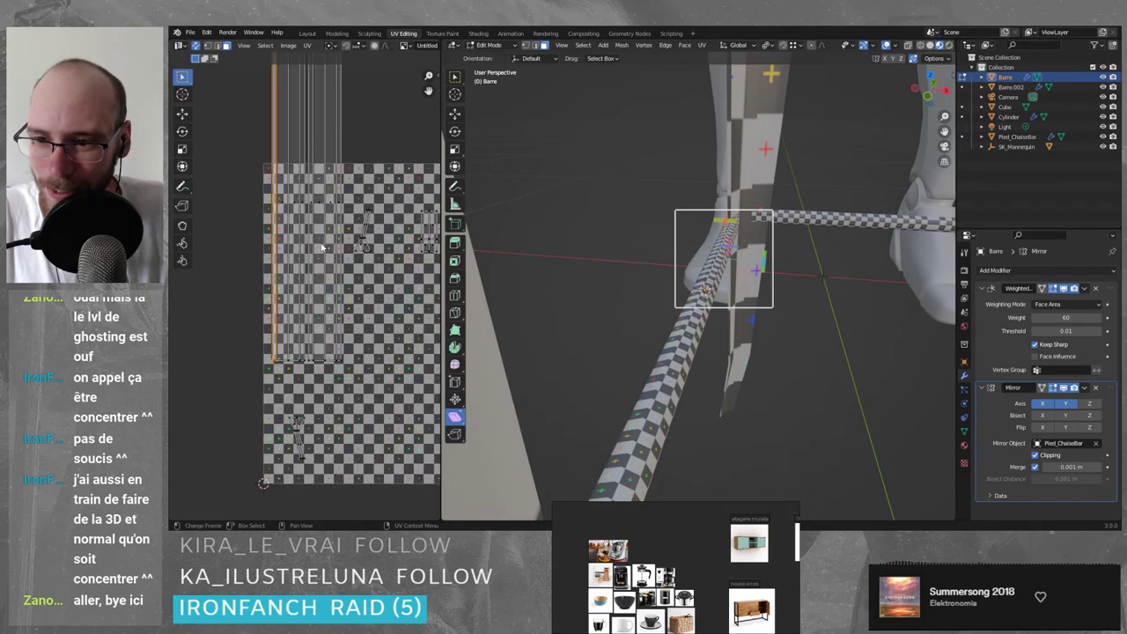
middle_drag(347, 182, 322, 229)
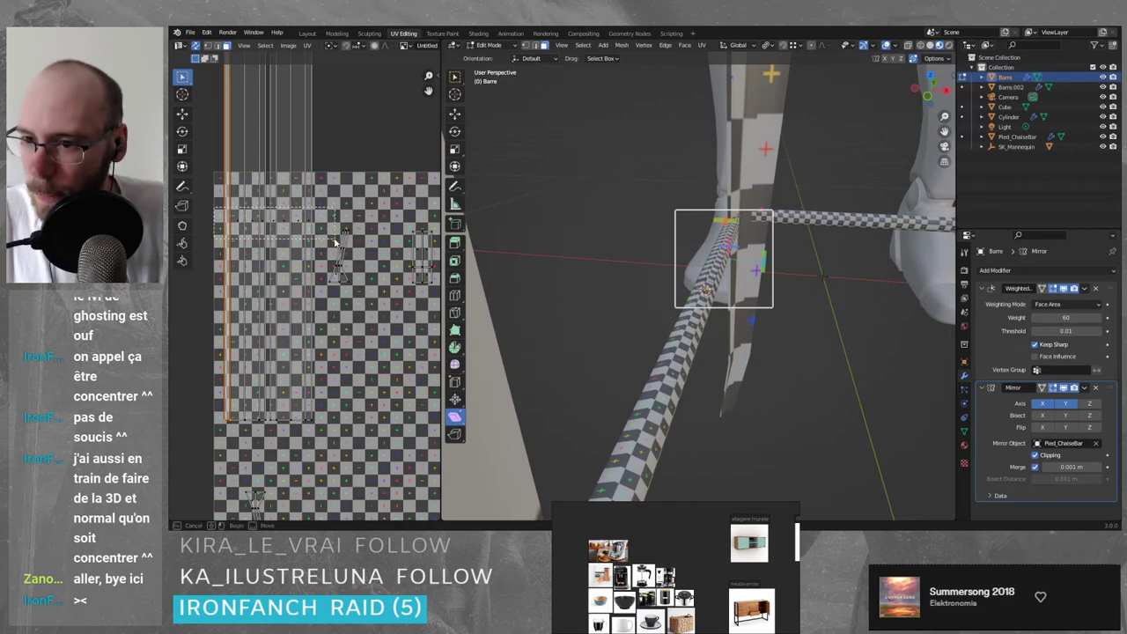
key(a)
middle_drag(331, 169, 341, 214)
scroll(341, 214, down, 1)
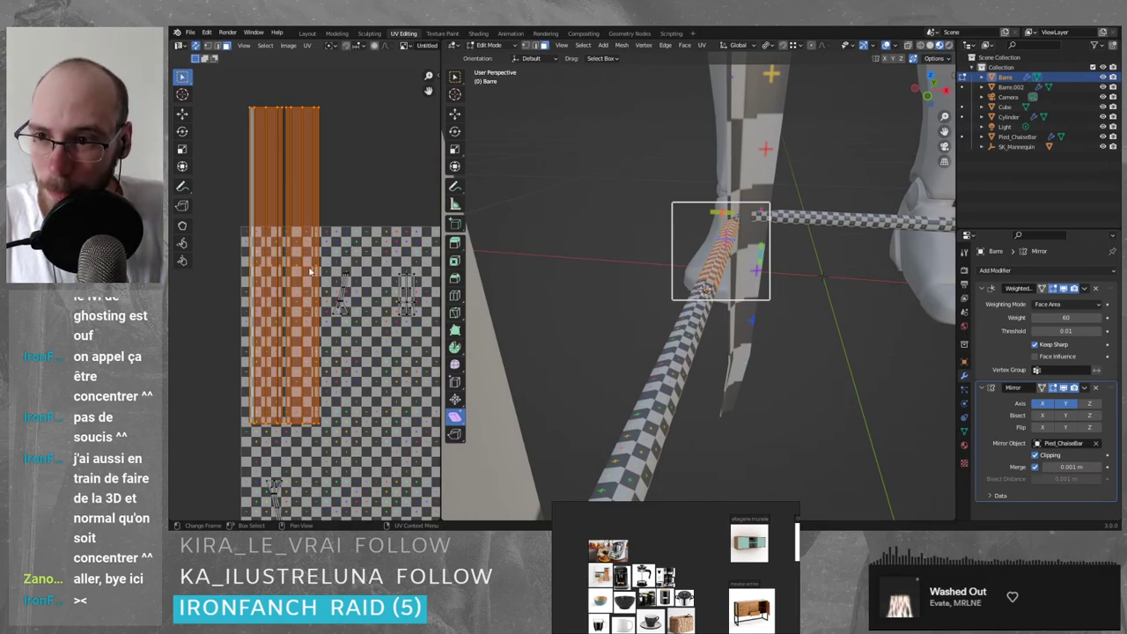
drag(236, 250, 334, 278)
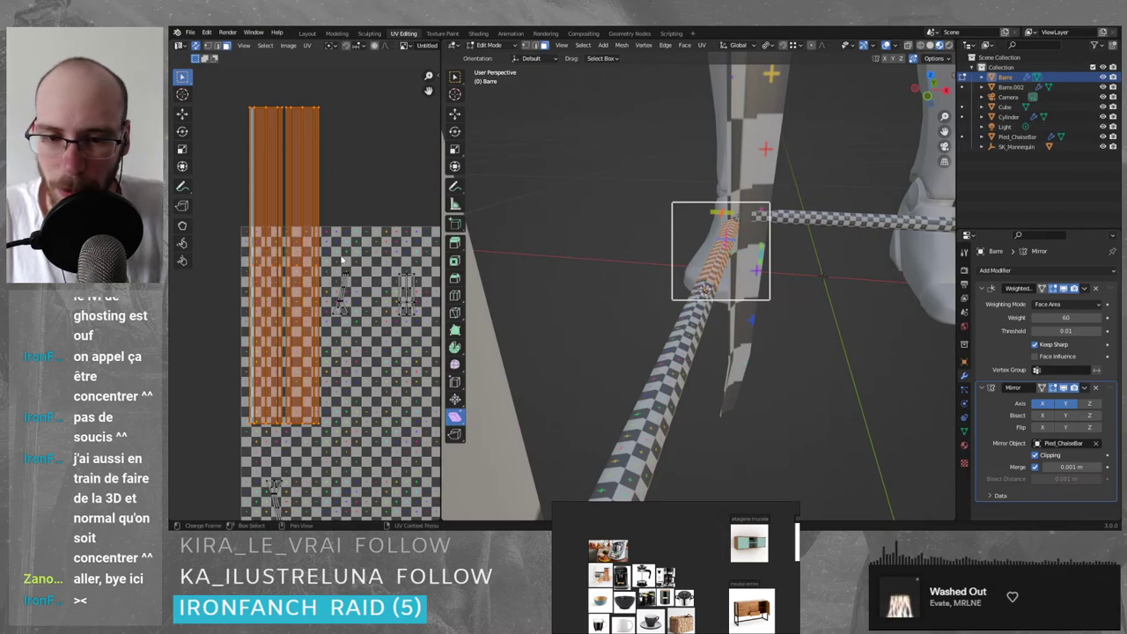
- Examine the checker pattern on the crossbar against the stool legs and the other crossbars from several distances
mouse_move(654, 268)
middle_down()
mouse_move(660, 245)
mouse_move(635, 257)
middle_up()
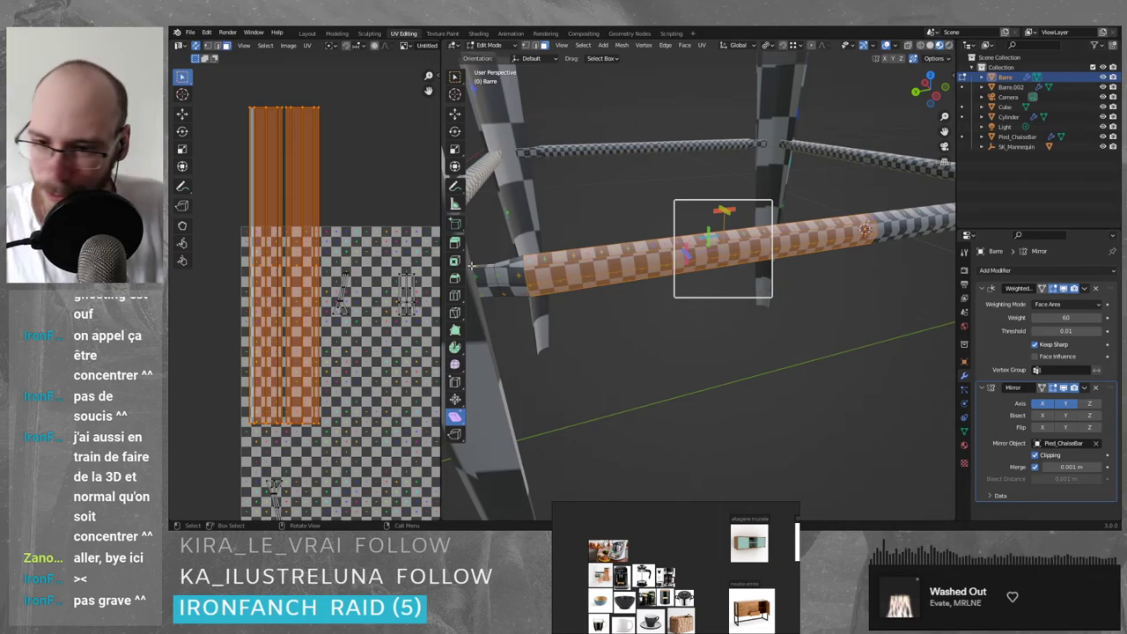
scroll(309, 274, down, 2)
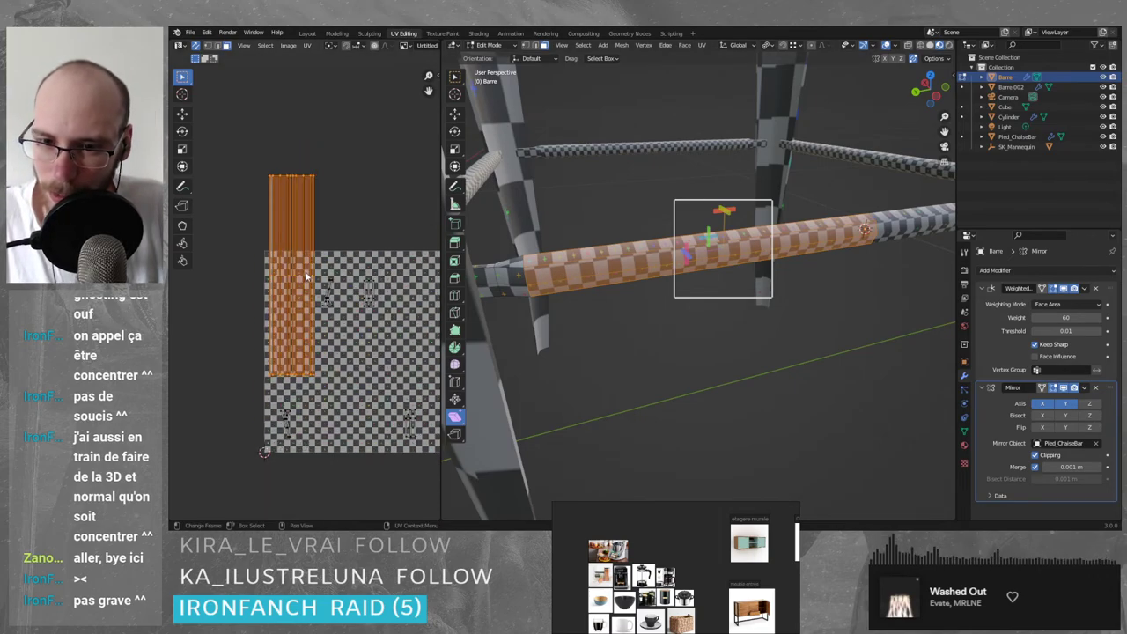
middle_drag(355, 291, 327, 270)
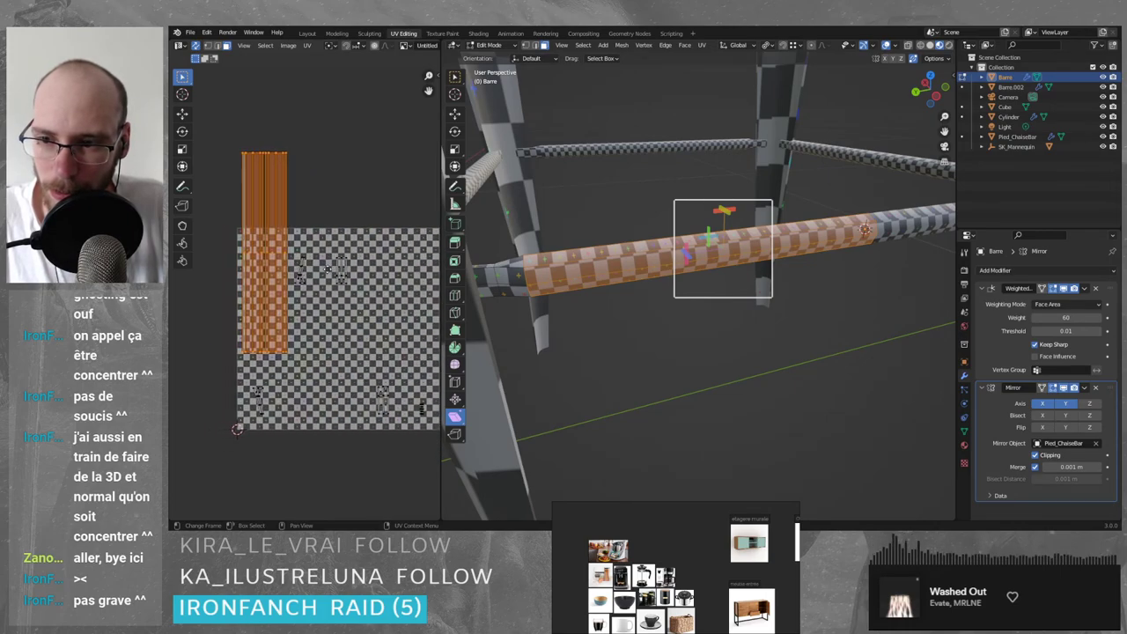
scroll(623, 238, down, 5)
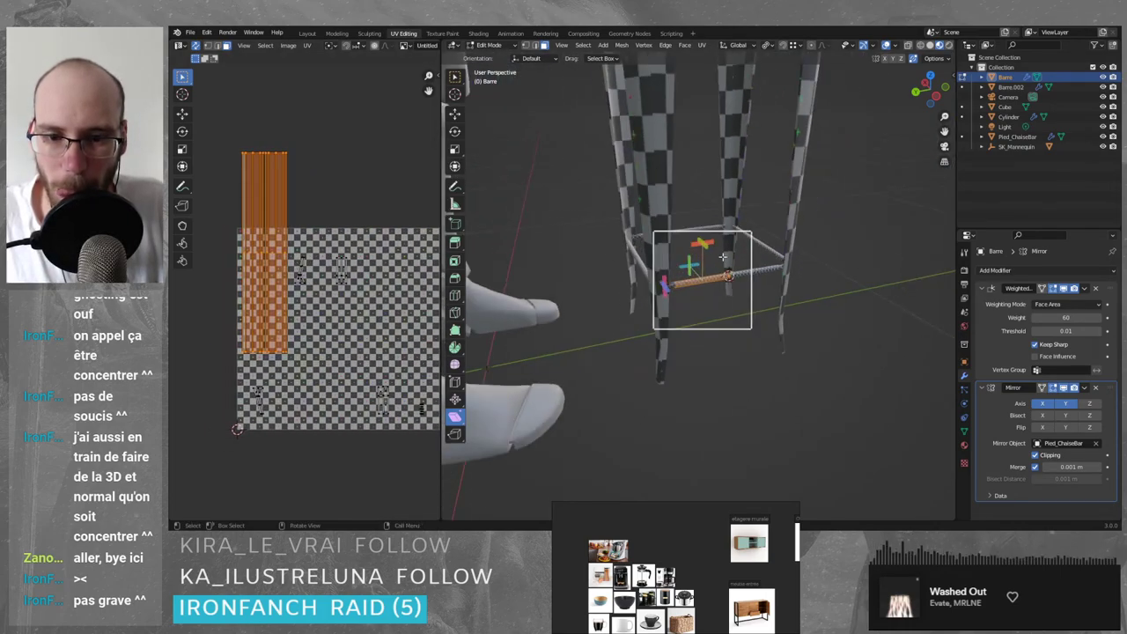
scroll(704, 213, up, 5)
shift+middle_drag(695, 214, 686, 329)
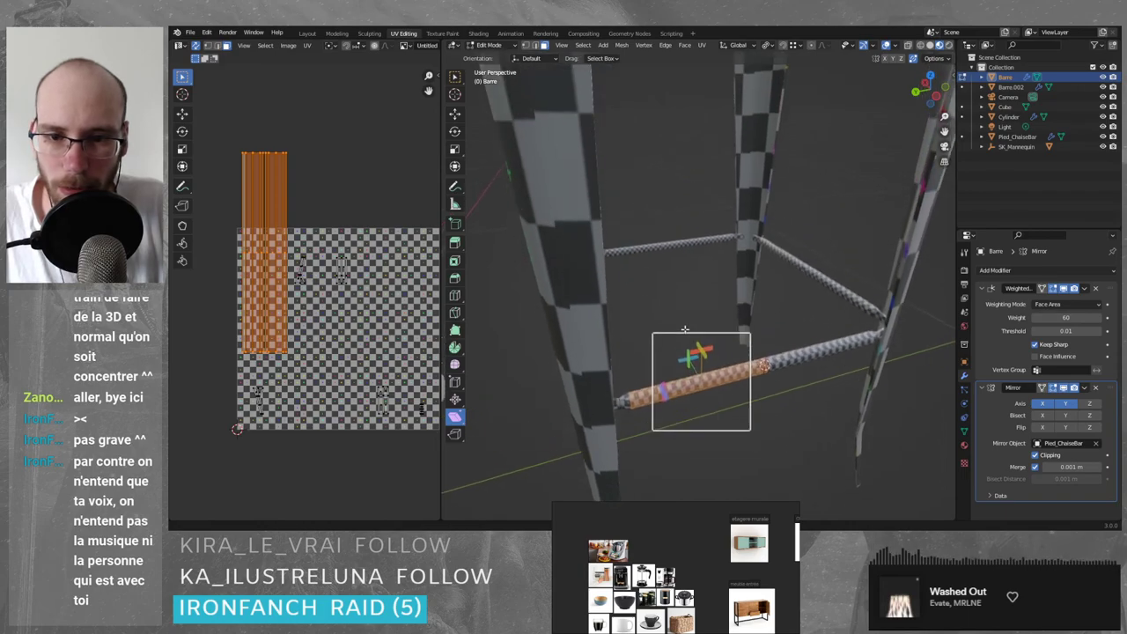
scroll(692, 262, down, 2)
scroll(685, 254, down, 4)
middle_drag(690, 247, 685, 202)
scroll(685, 204, up, 5)
shift+middle_drag(693, 376, 688, 283)
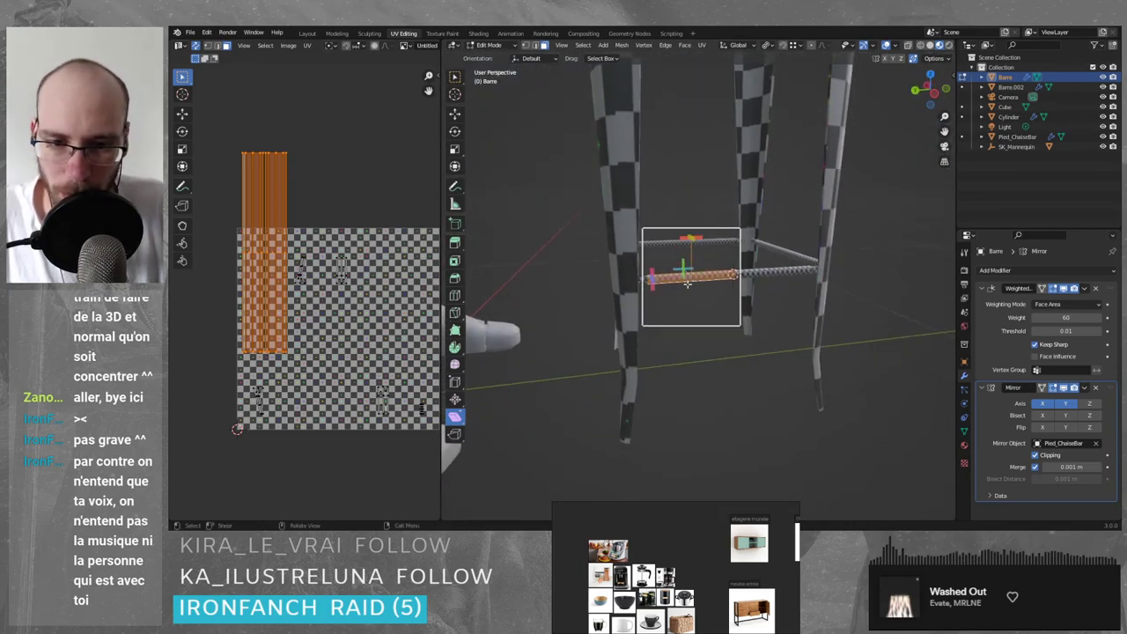
scroll(687, 284, up, 2)
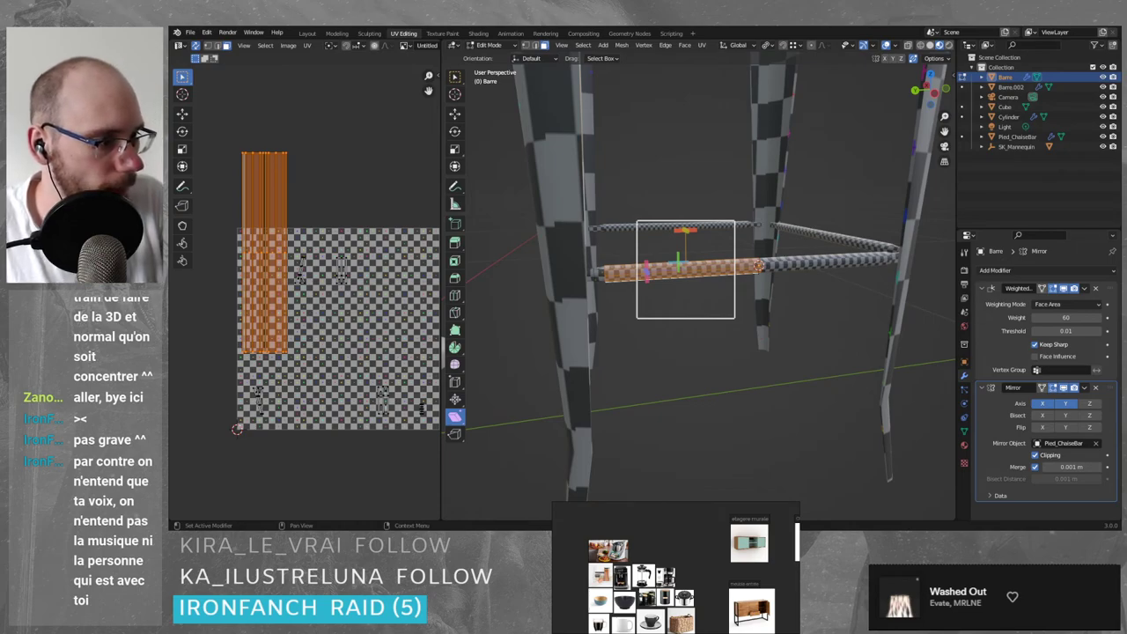
- Clear the UV selection, then select all the long crossbar strips again and examine their layout up close
middle_drag(738, 339, 735, 335)
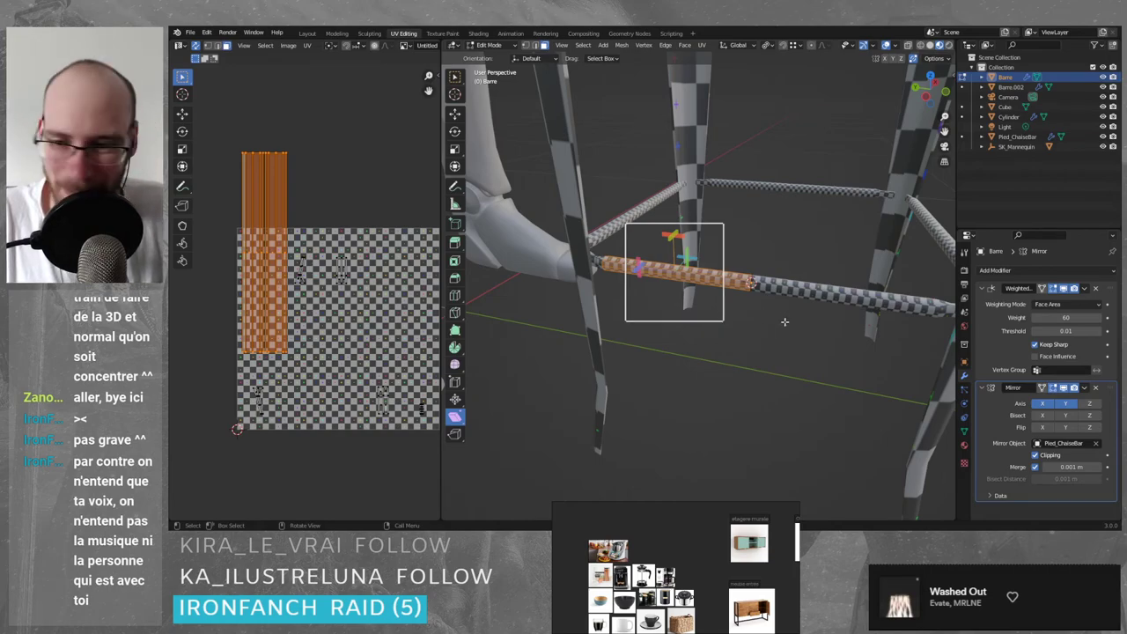
click(236, 191)
scroll(238, 251, up, 3)
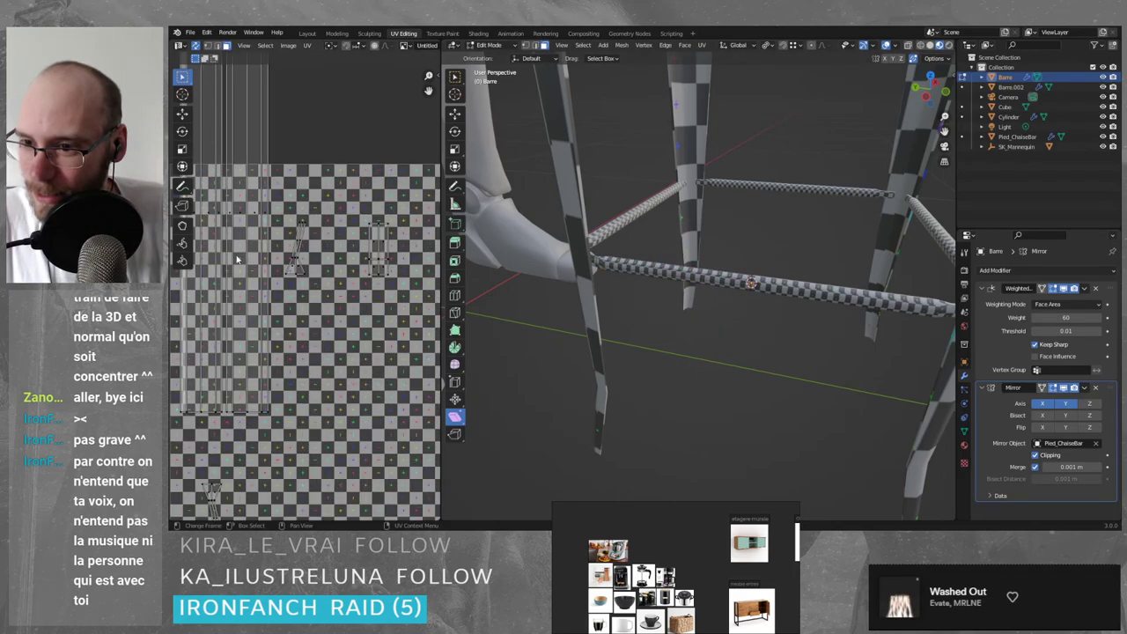
middle_drag(238, 254, 340, 273)
scroll(261, 236, down, 2)
drag(269, 229, 353, 266)
scroll(323, 259, up, 1)
middle_drag(361, 236, 347, 243)
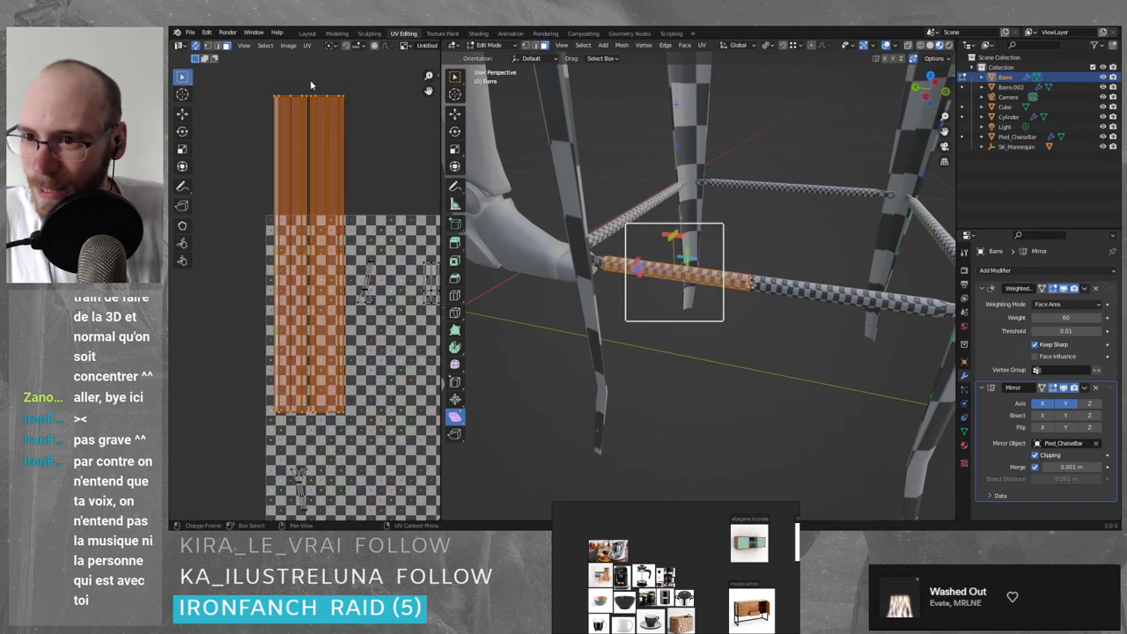
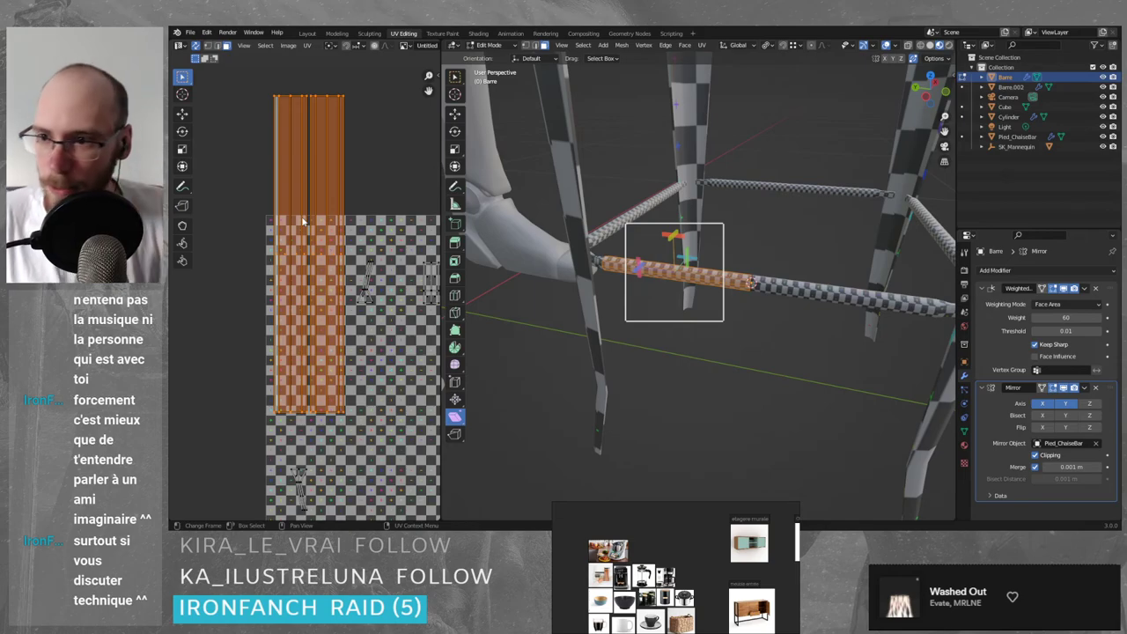
- Return to Object Mode and delete the Barre crossbar pair, leaving only the Barre.002 pair between the legs
middle_drag(773, 247, 815, 231)
key(Tab)
click(733, 211)
middle_drag(626, 259, 784, 253)
click(641, 299)
middle_drag(641, 304, 629, 225)
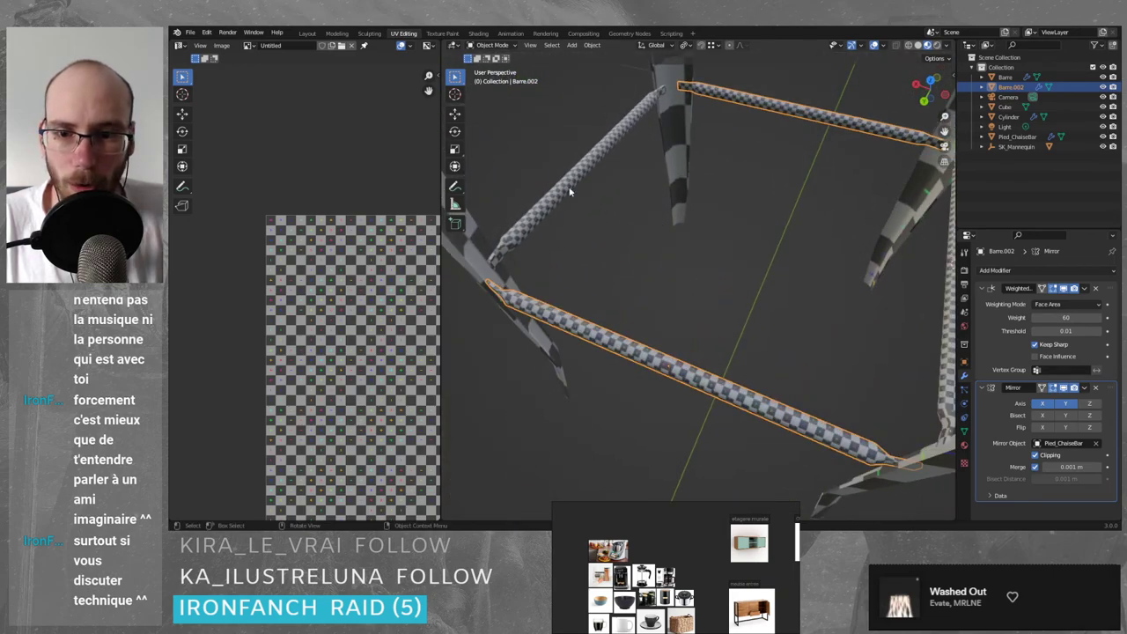
click(628, 224)
key(x)
click(643, 241)
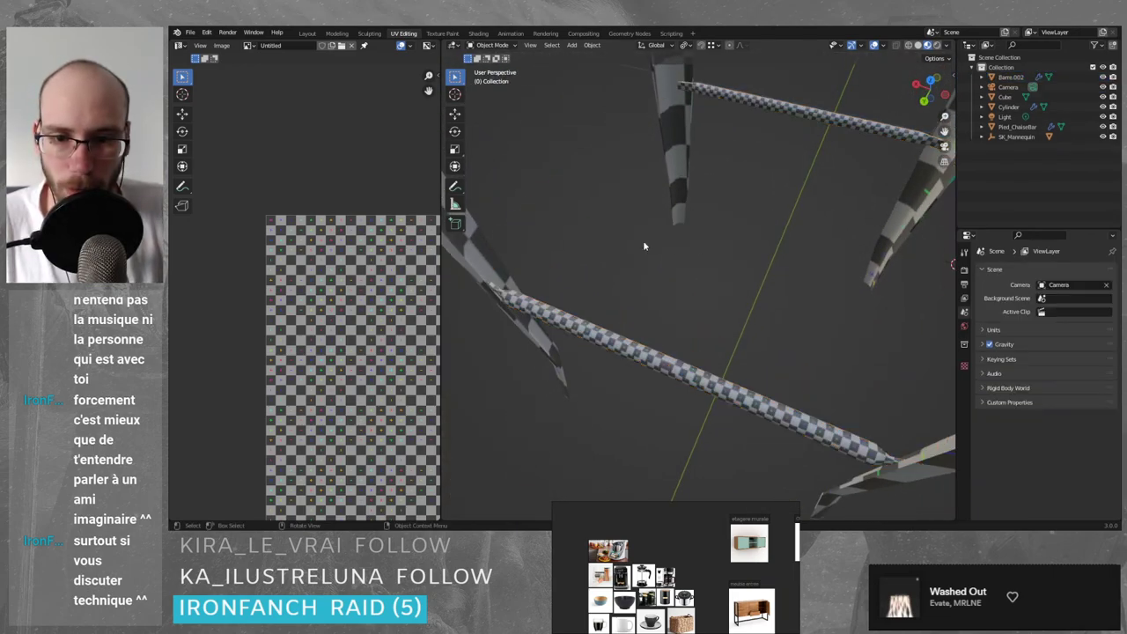
- Select the remaining Barre.002 crossbar pair as the source for the missing side bars
click(588, 328)
scroll(712, 262, down, 4)
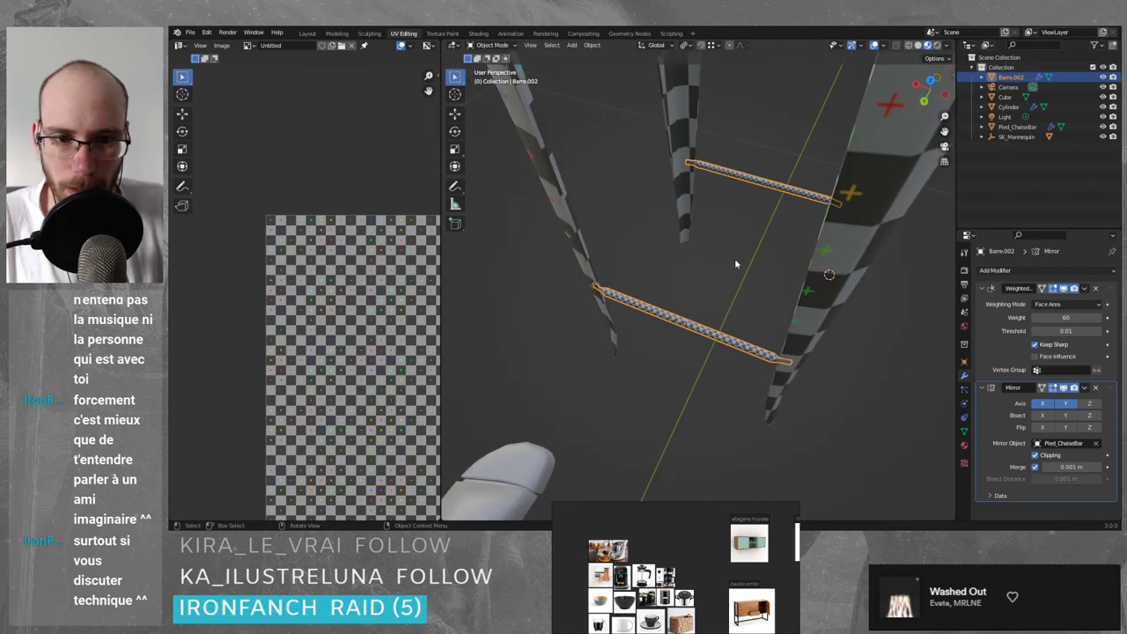
mouse_move(736, 263)
middle_down()
mouse_move(727, 259)
mouse_move(724, 282)
middle_up()
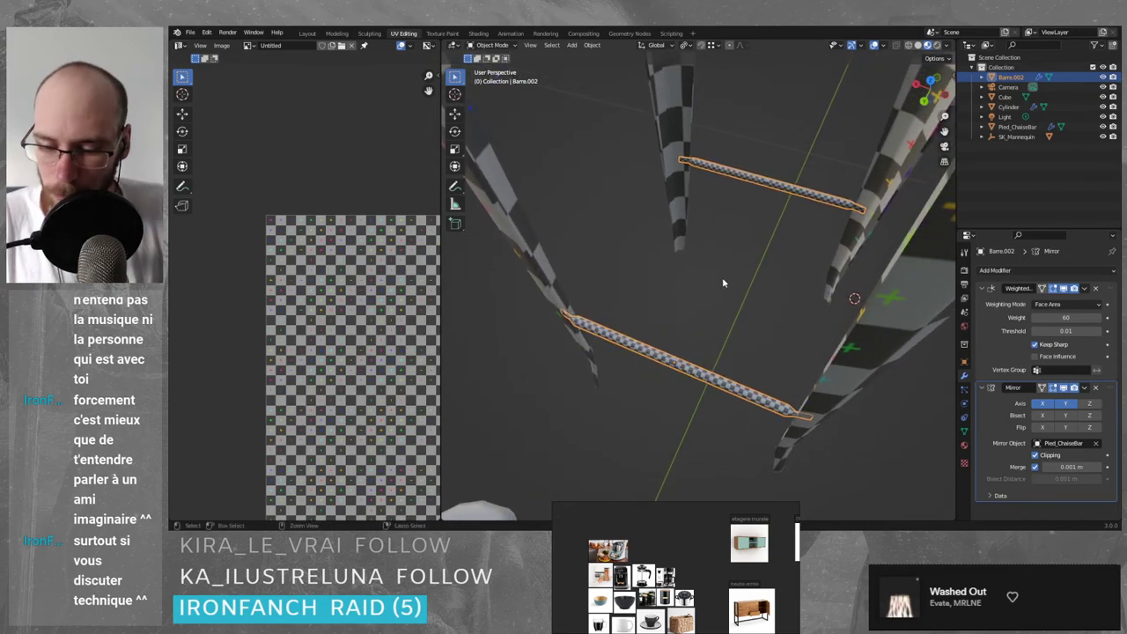
key(shift+d)
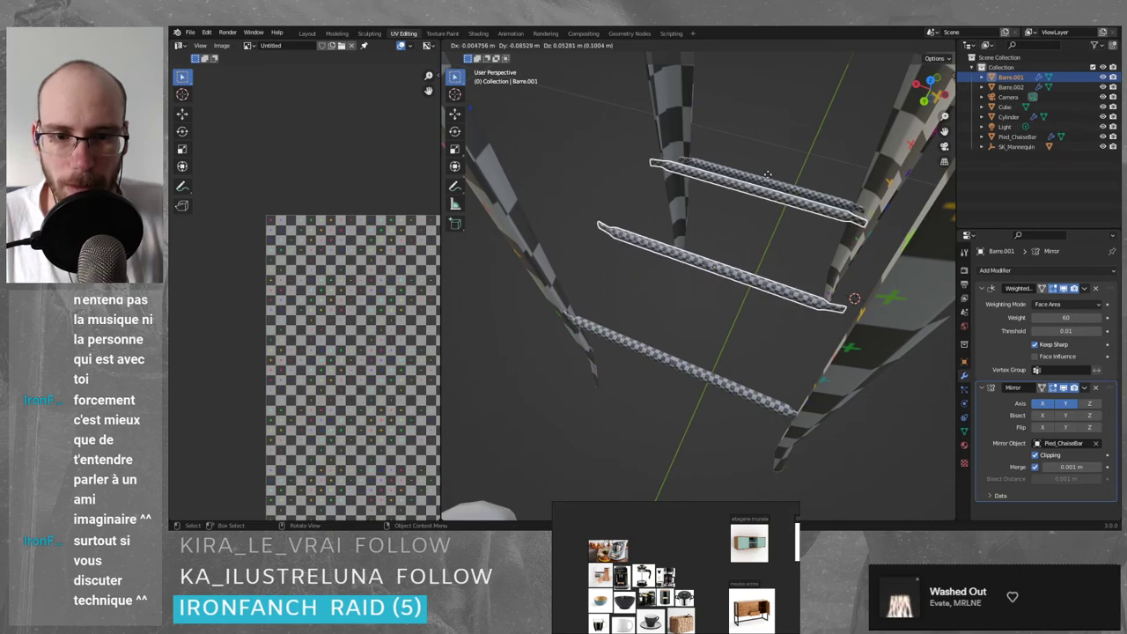
key(Escape)
key(ctrl+z)
- Duplicate the Barre.002 crossbars in place and rotate the copy about the global Z axis until it runs perpendicular to the originals
key(shift+d)
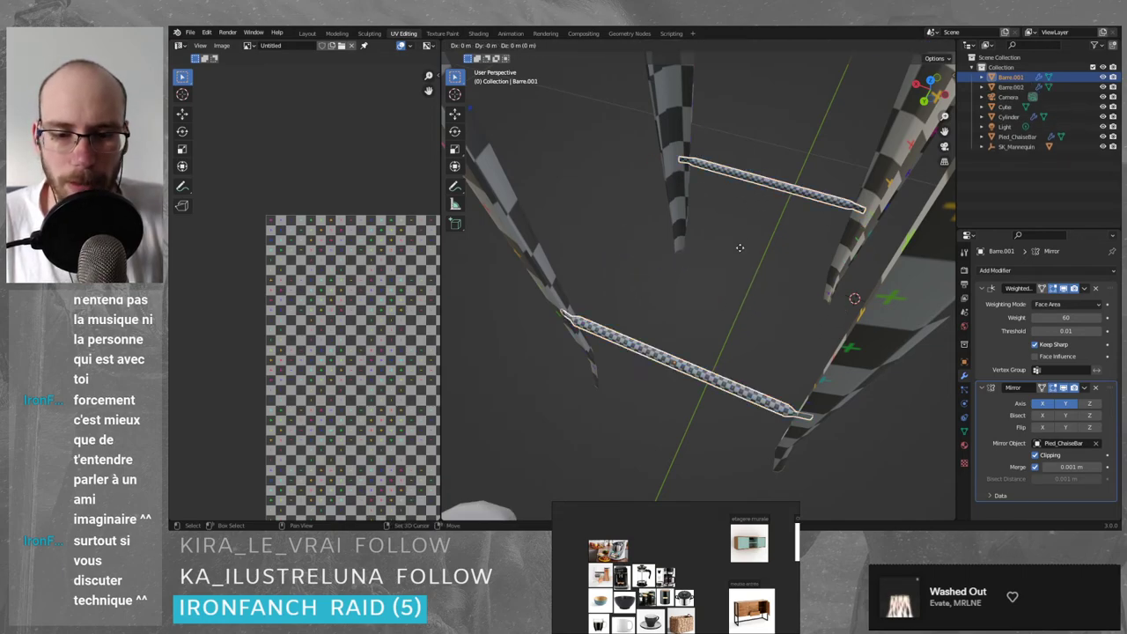
key(Escape)
key(r)
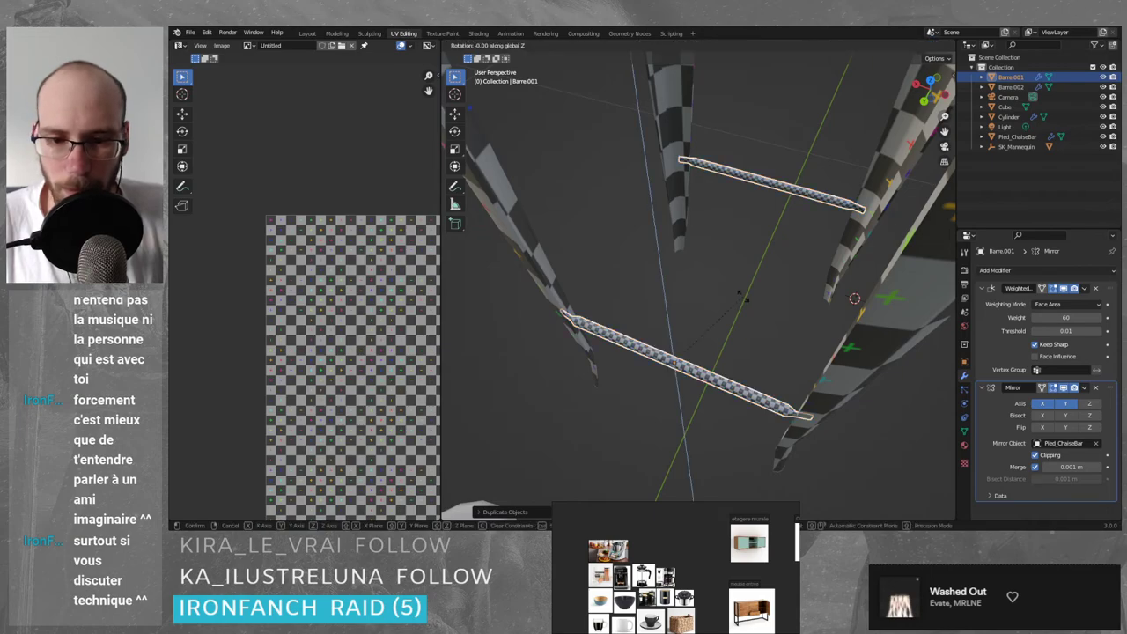
key(z)
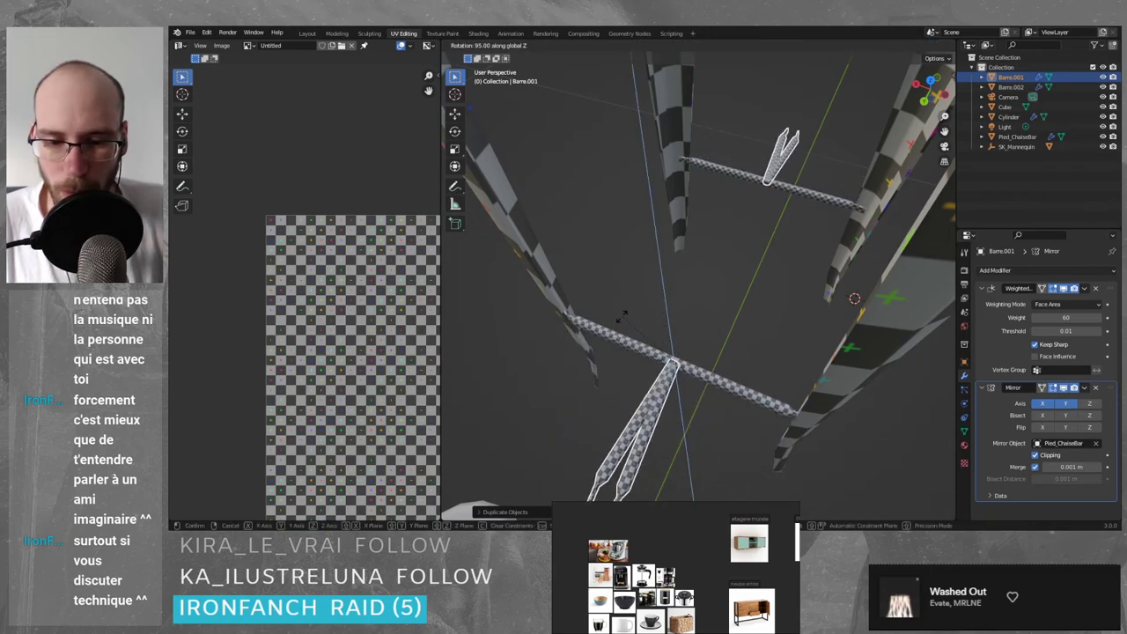
click(632, 318)
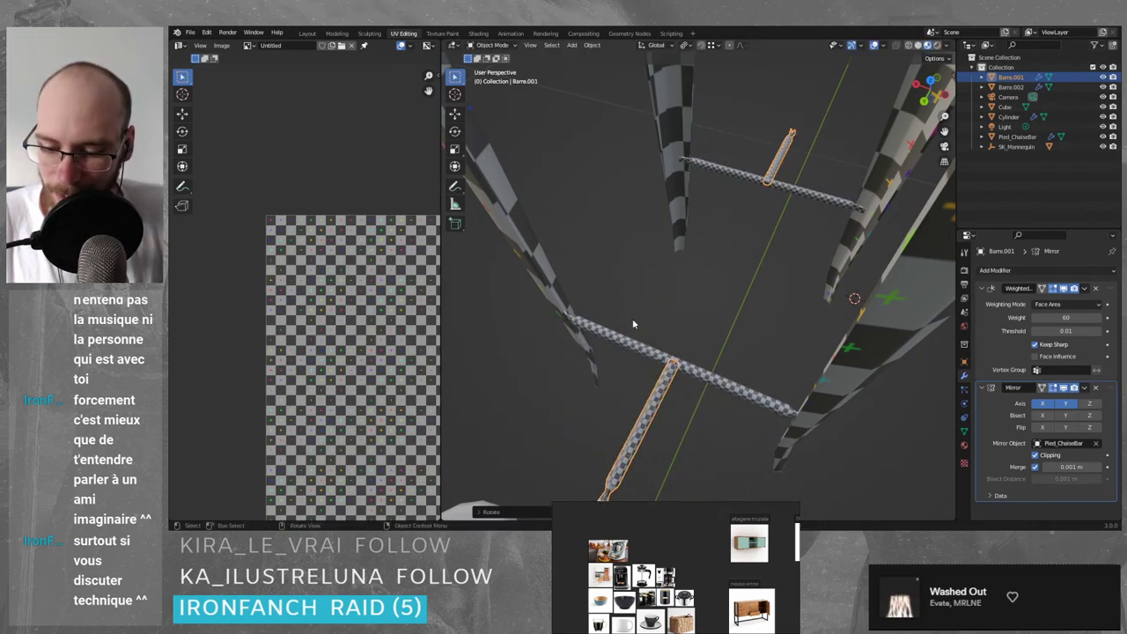
- Move the rotated crossbars along Y until their mirrored halves meet, and about 0.12 m along X to line up with the legs
key(g)
key(y)
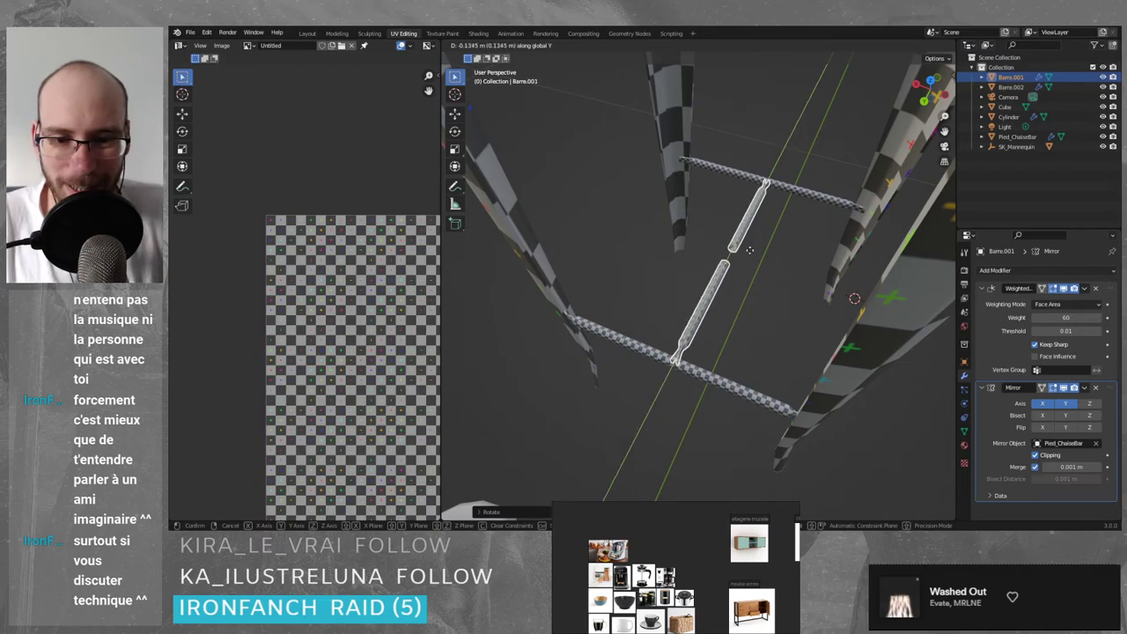
click(755, 242)
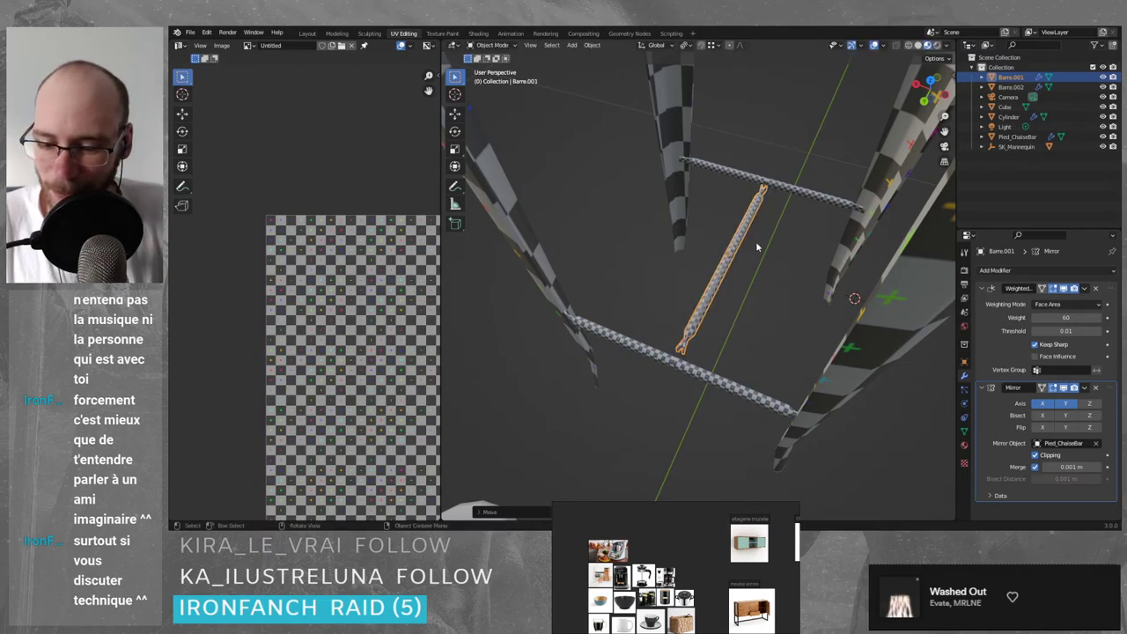
key(shift+d)
key(x)
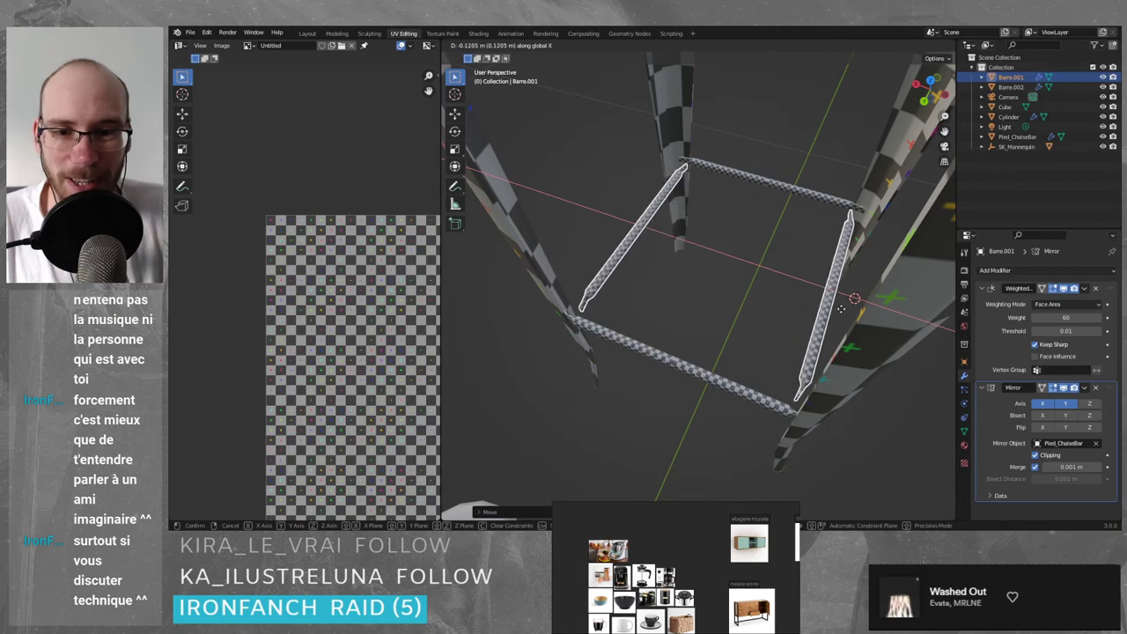
click(626, 276)
- Check where the new side crossbars meet the stool legs and save the file
middle_drag(626, 276, 730, 254)
scroll(730, 254, up, 2)
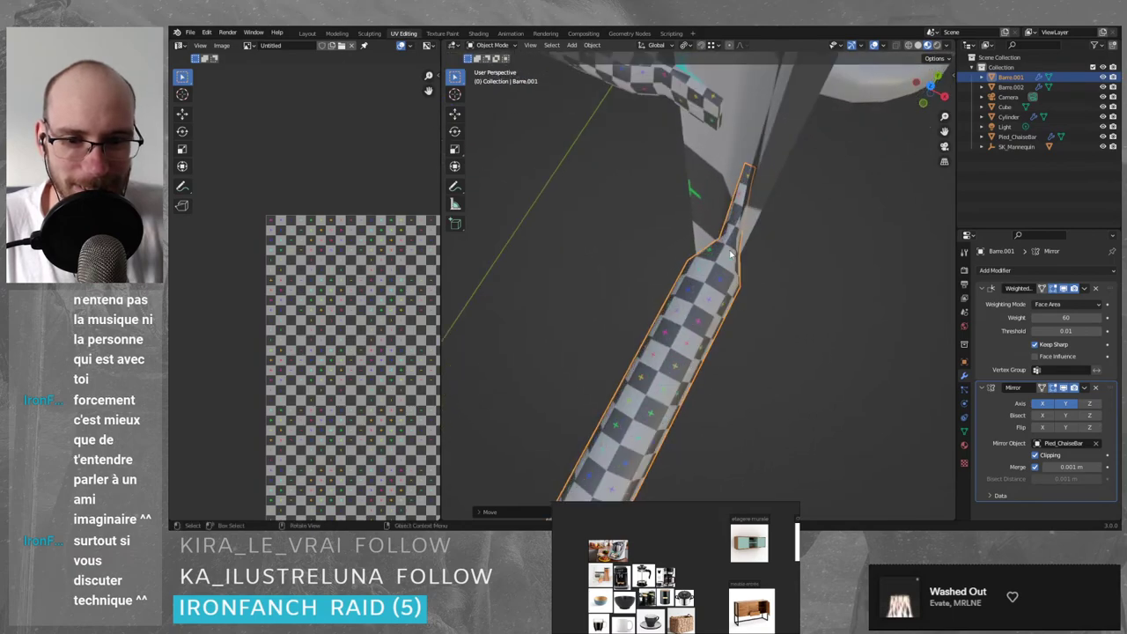
click(807, 282)
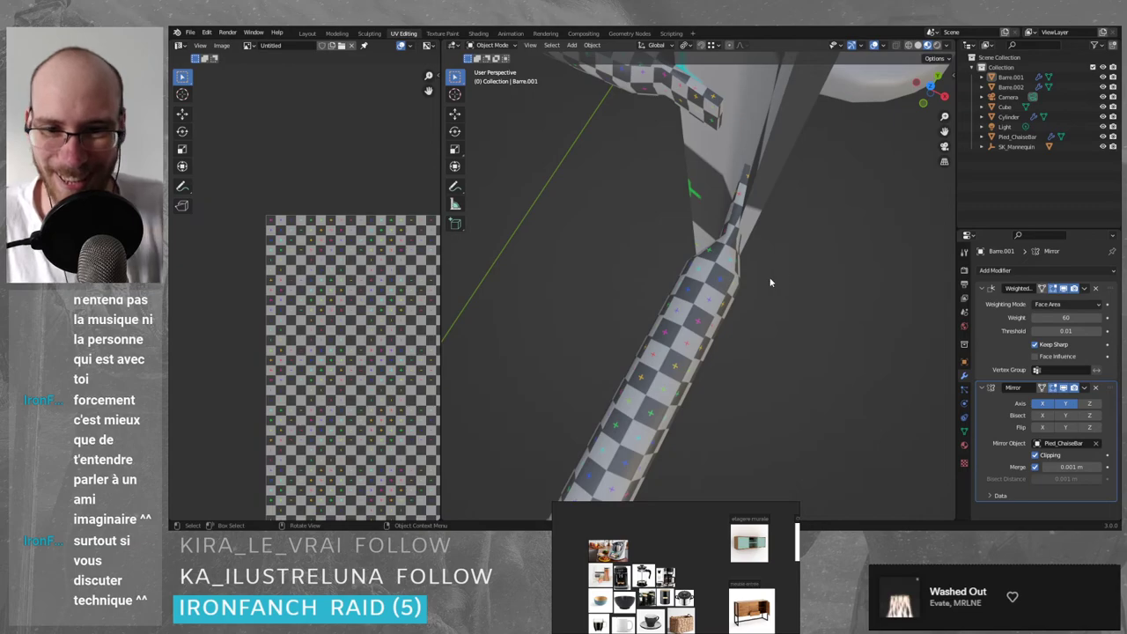
scroll(772, 282, down, 10)
middle_drag(669, 346, 657, 323)
scroll(659, 300, up, 3)
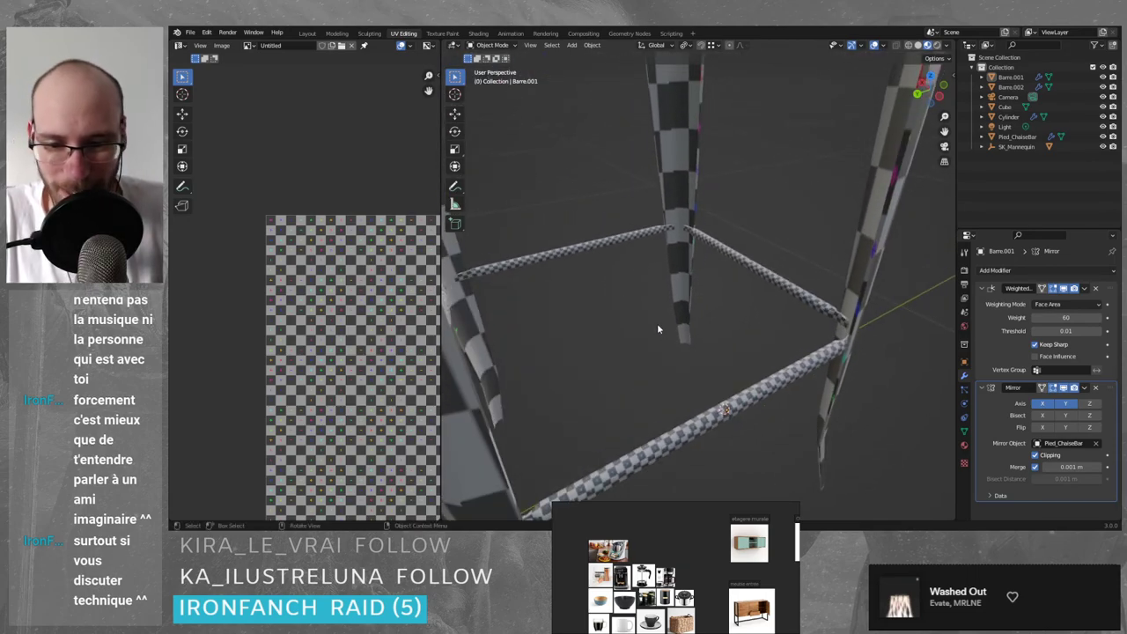
key(ctrl+s)
- Select the crossed rods under the seat and apply their rotation and scale
click(603, 285)
mouse_move(603, 285)
middle_down()
mouse_move(625, 297)
mouse_move(613, 320)
mouse_move(604, 262)
mouse_move(610, 278)
middle_up()
scroll(603, 267, up, 3)
scroll(612, 283, down, 1)
click(605, 275)
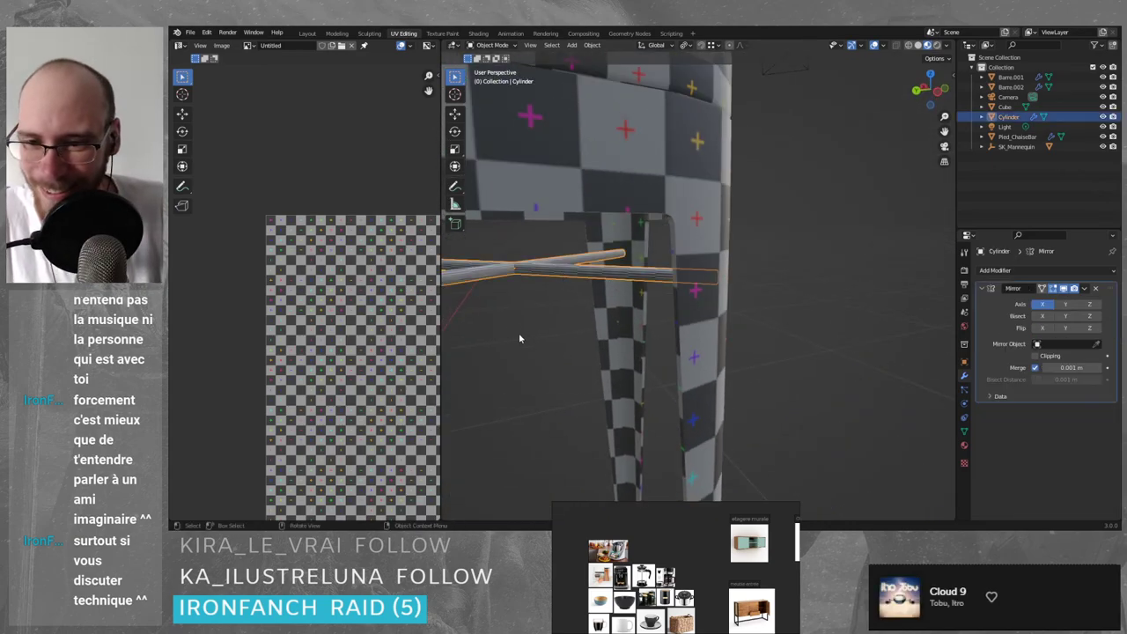
scroll(528, 330, down, 4)
key(ctrl+a)
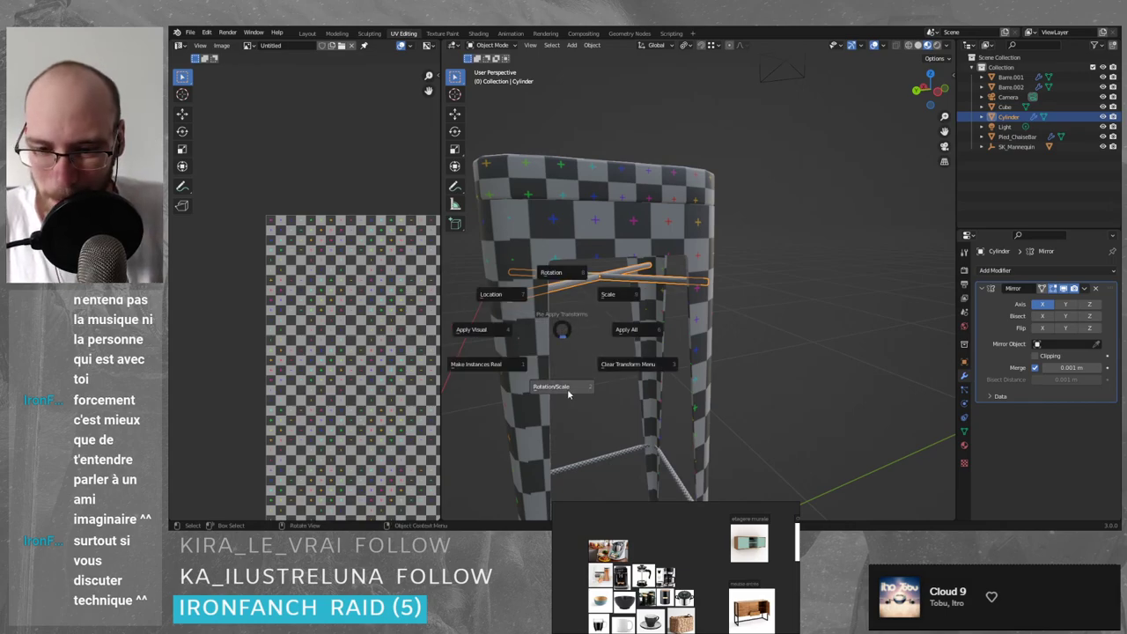
click(564, 389)
- Unwrap the crossed rods in Edit Mode with Smart UV Project, using a 90° angle limit and a 0.100 island margin
scroll(396, 312, down, 4)
scroll(405, 340, up, 2)
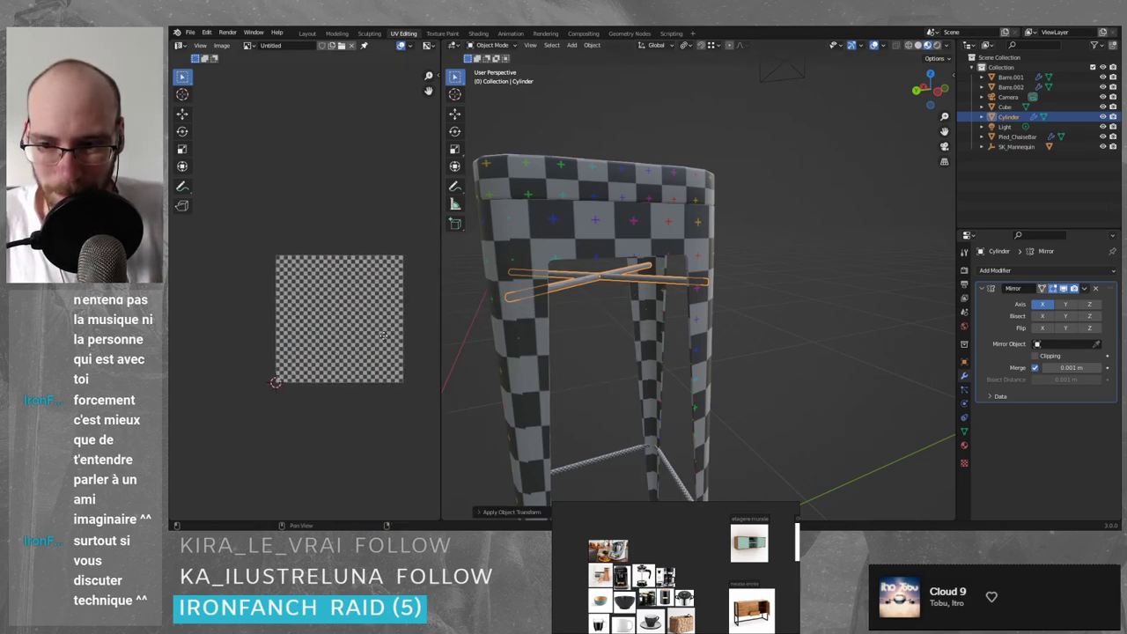
scroll(585, 313, up, 1)
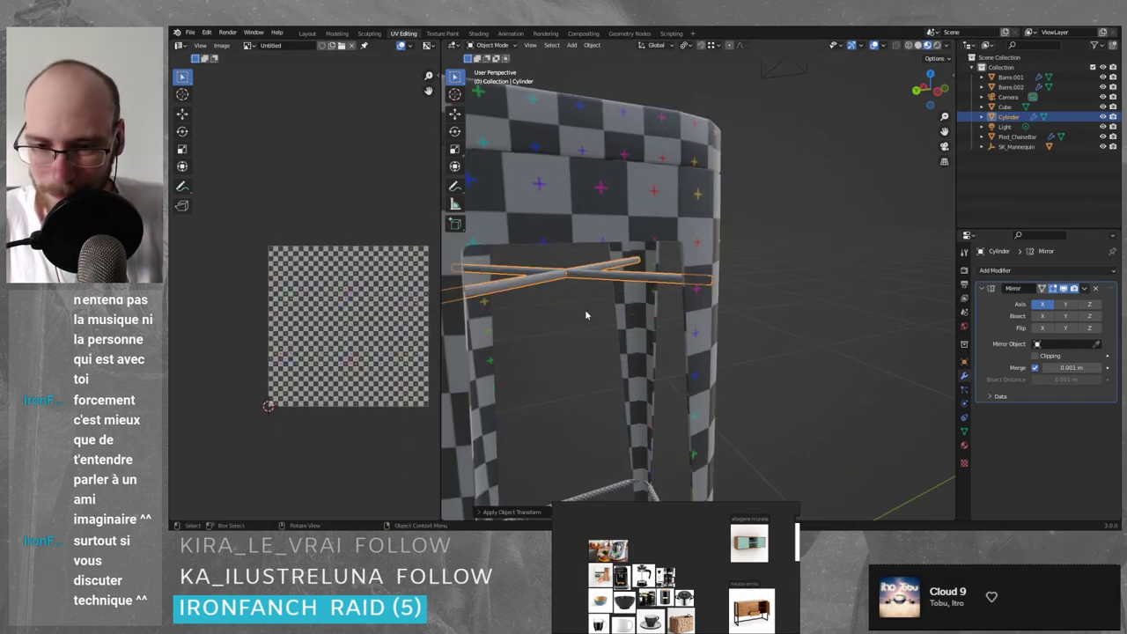
key(Tab)
scroll(611, 367, up, 2)
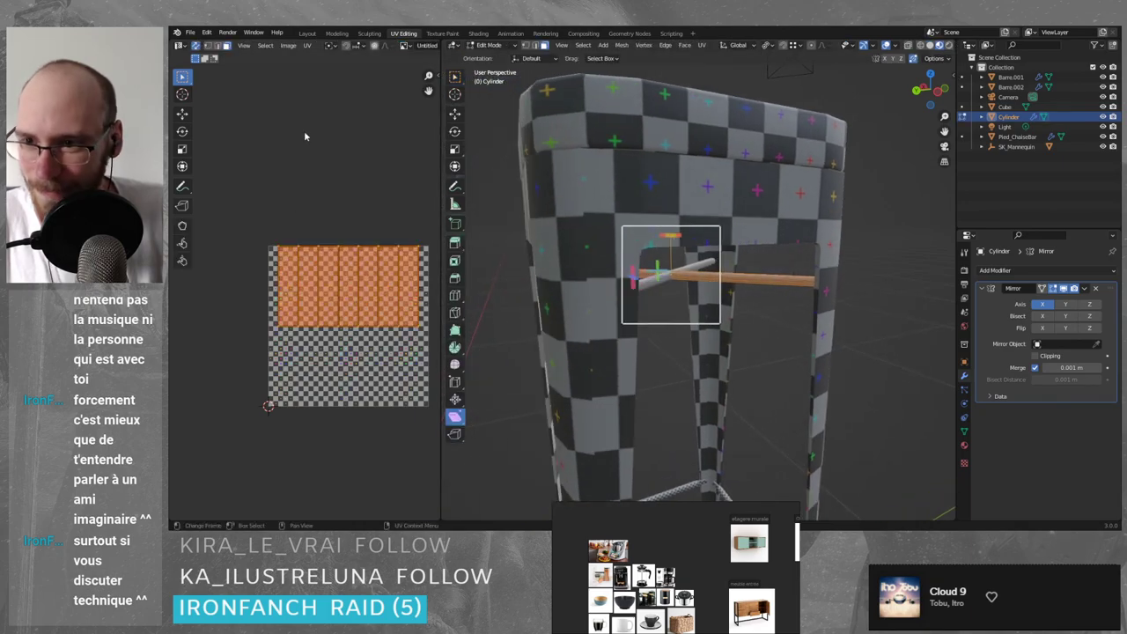
click(307, 45)
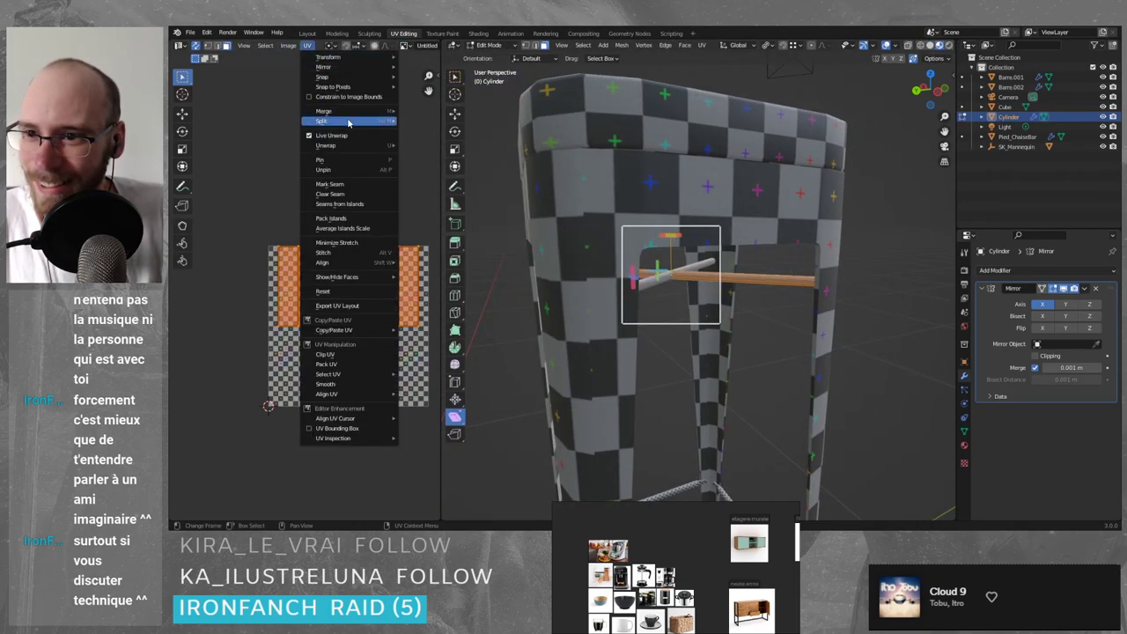
click(435, 163)
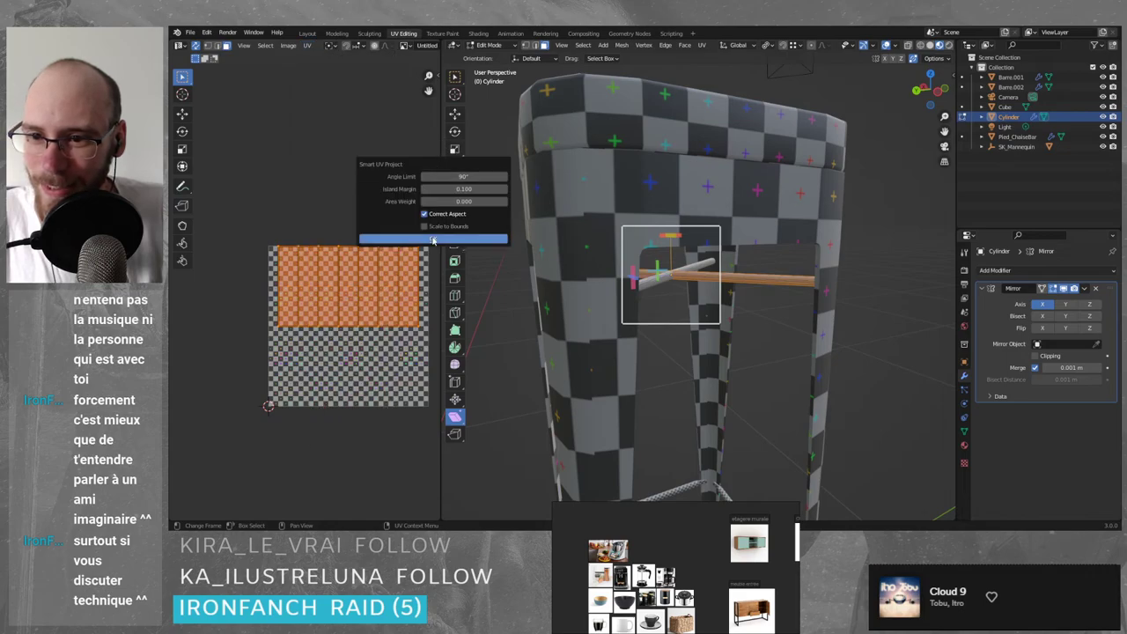
click(445, 240)
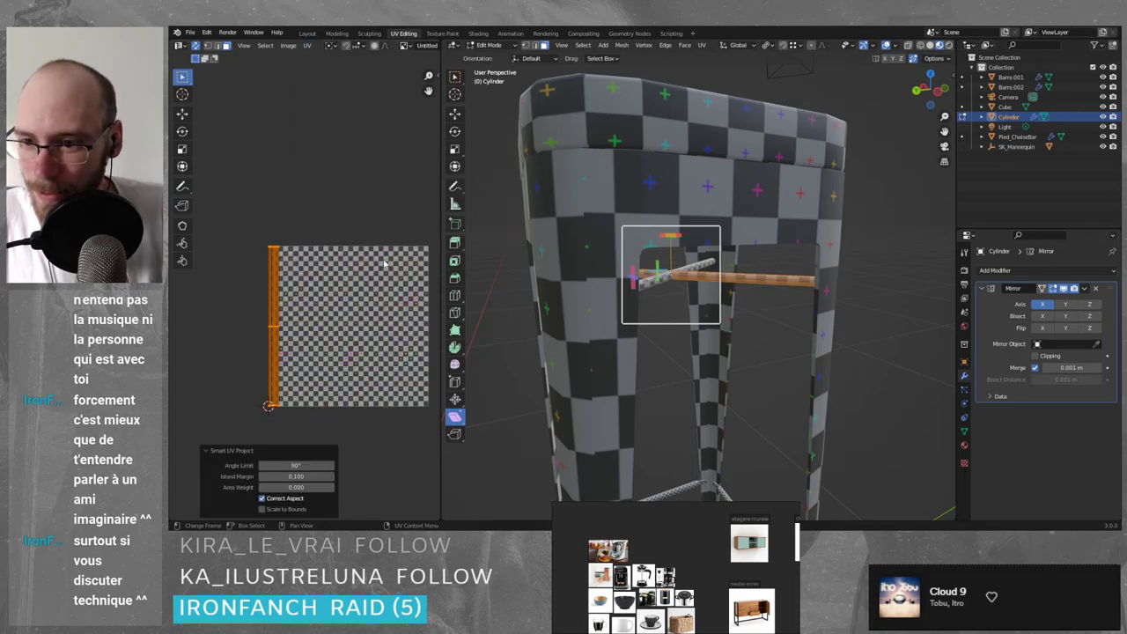
- Examine the checker pattern on the crossed rods under the seat from close up
scroll(269, 320, up, 1)
middle_drag(713, 295, 792, 304)
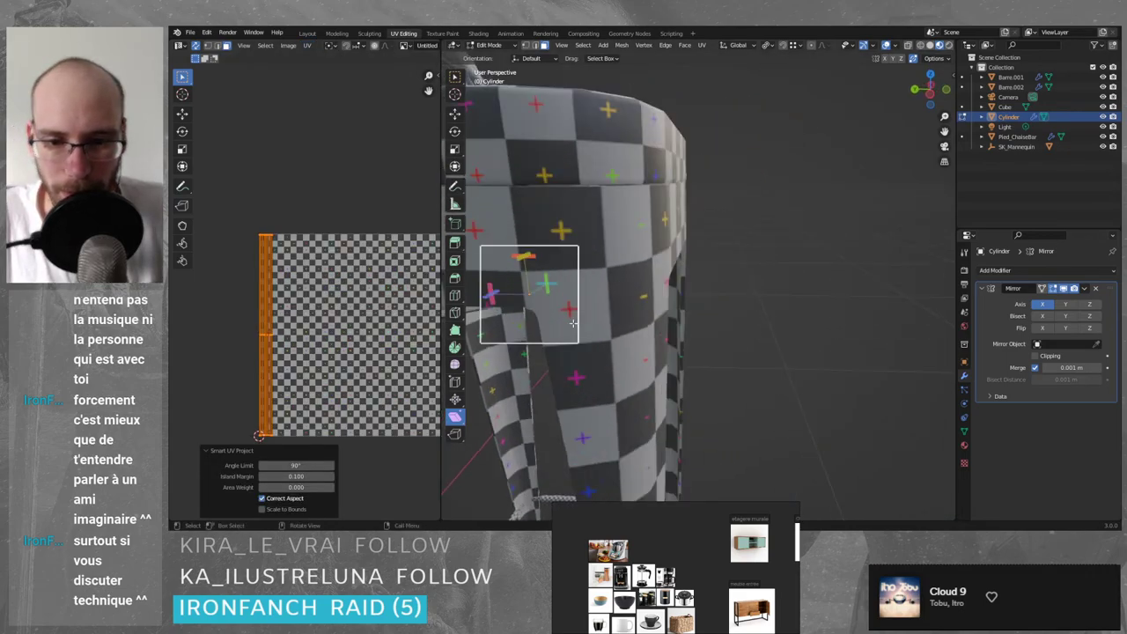
scroll(775, 305, up, 4)
middle_drag(722, 304, 568, 306)
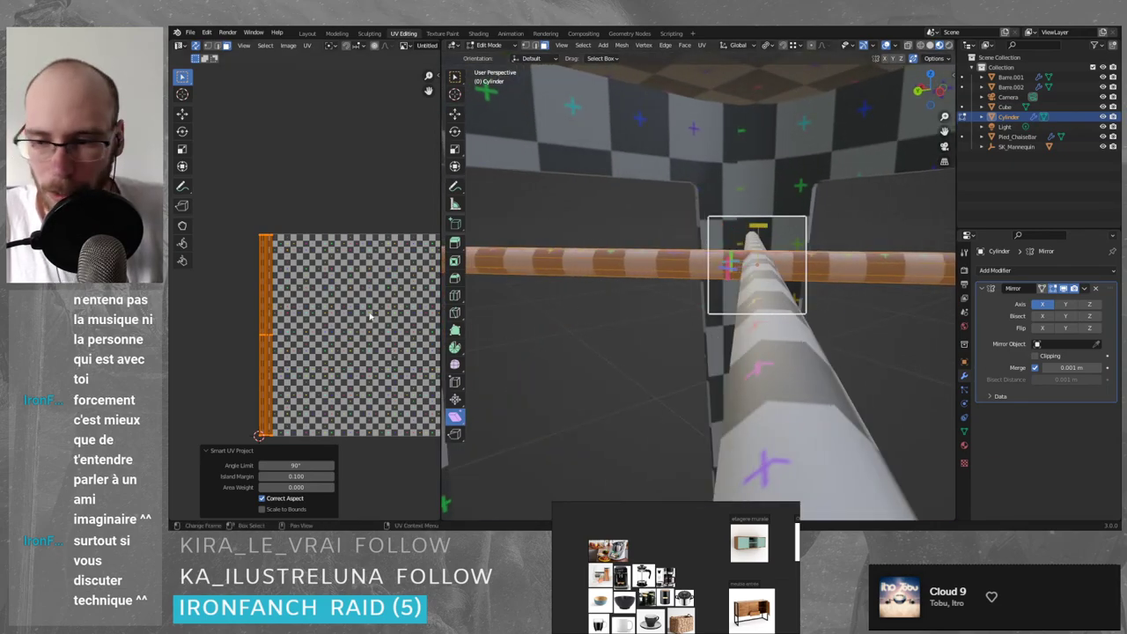
- Select the first two strips at the UV layout's left edge in turn to compare them with the rod faces, and clear the selection
key(alt+a)
scroll(255, 247, up, 5)
middle_drag(254, 245, 420, 421)
scroll(305, 266, up, 4)
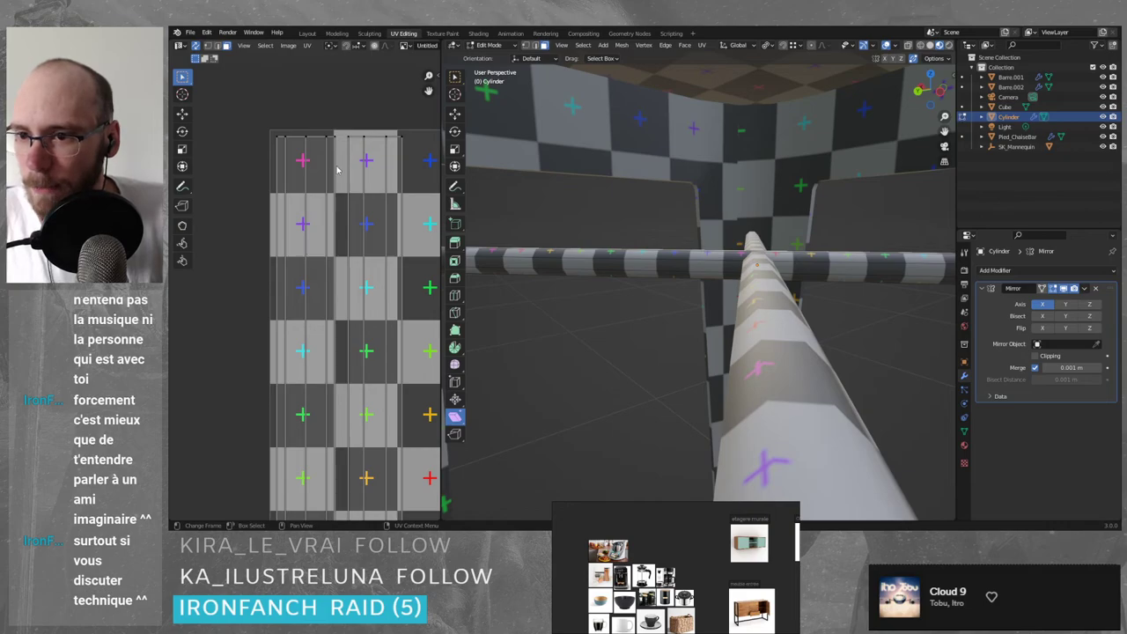
click(297, 377)
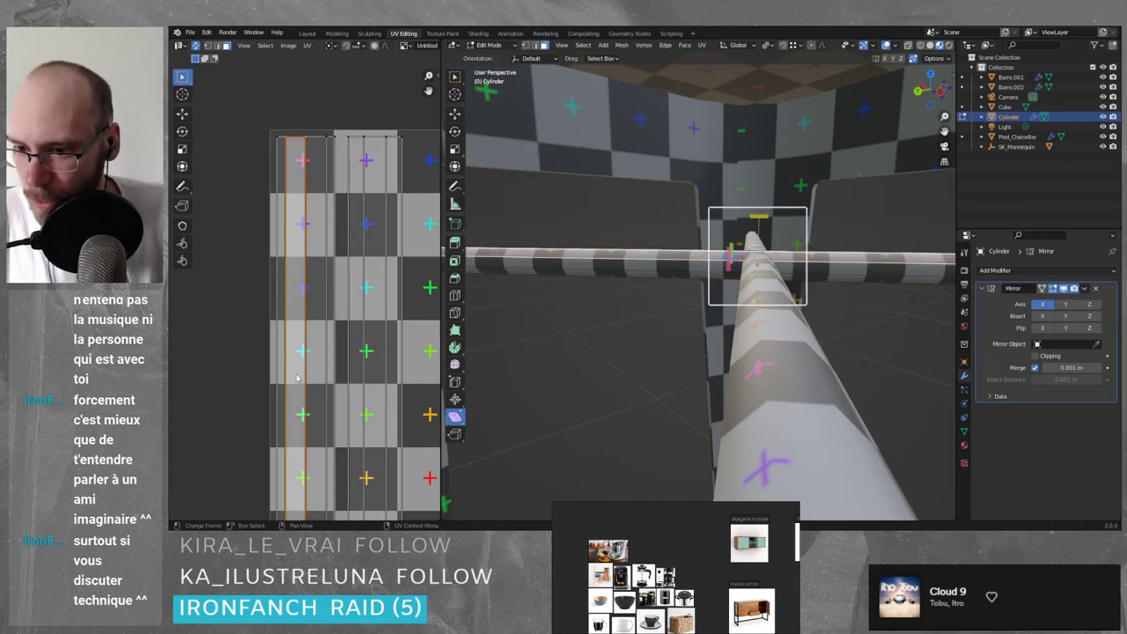
click(283, 185)
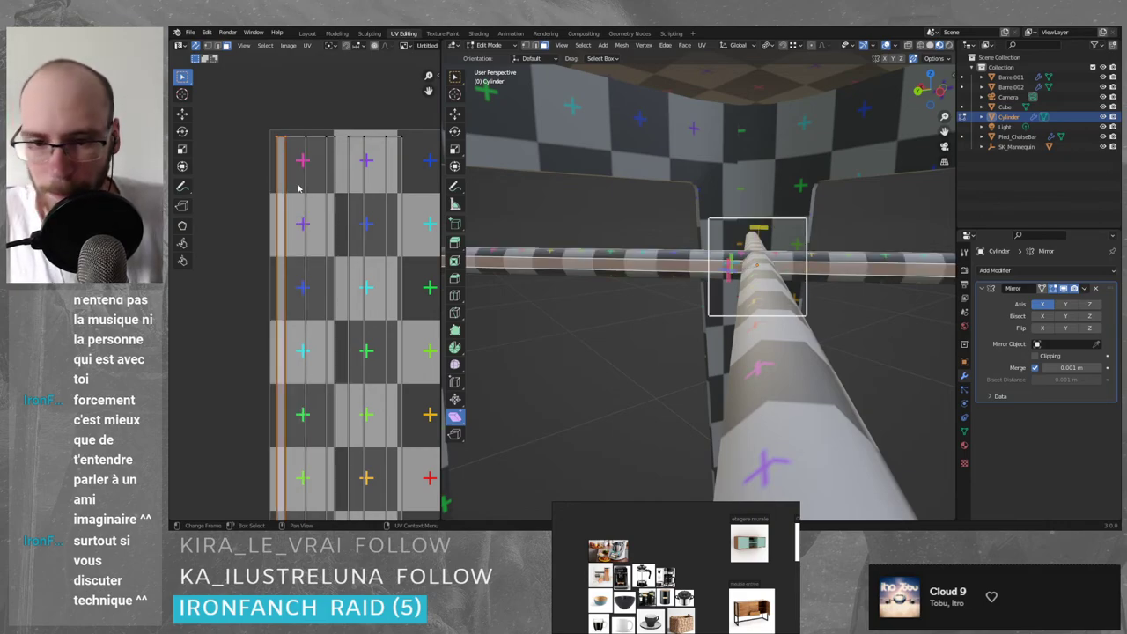
click(299, 186)
click(278, 188)
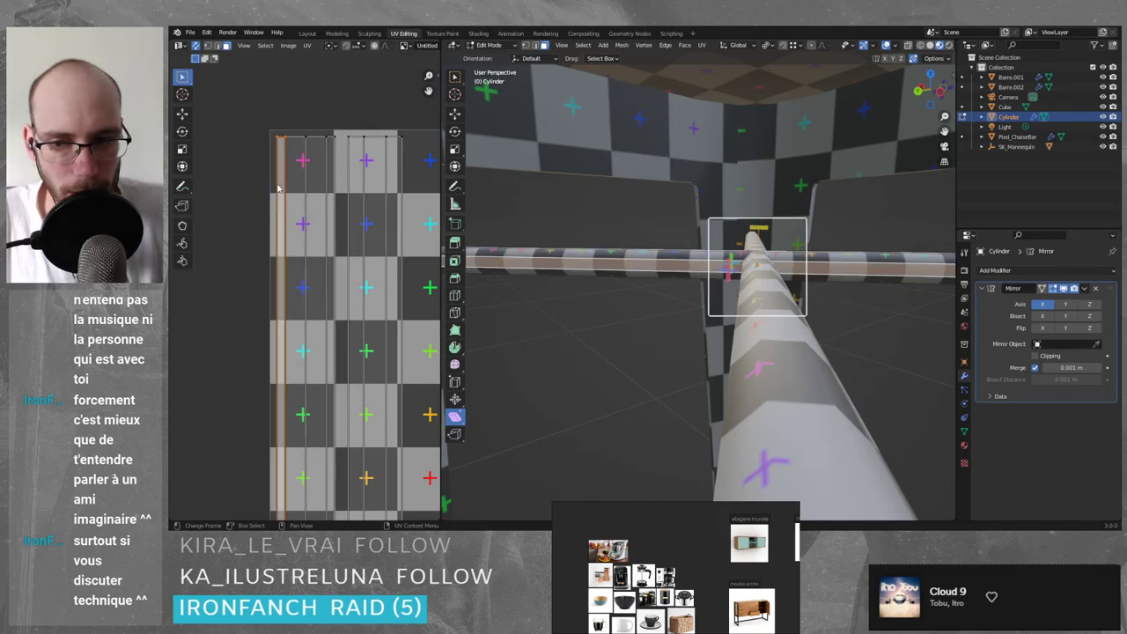
key(a)
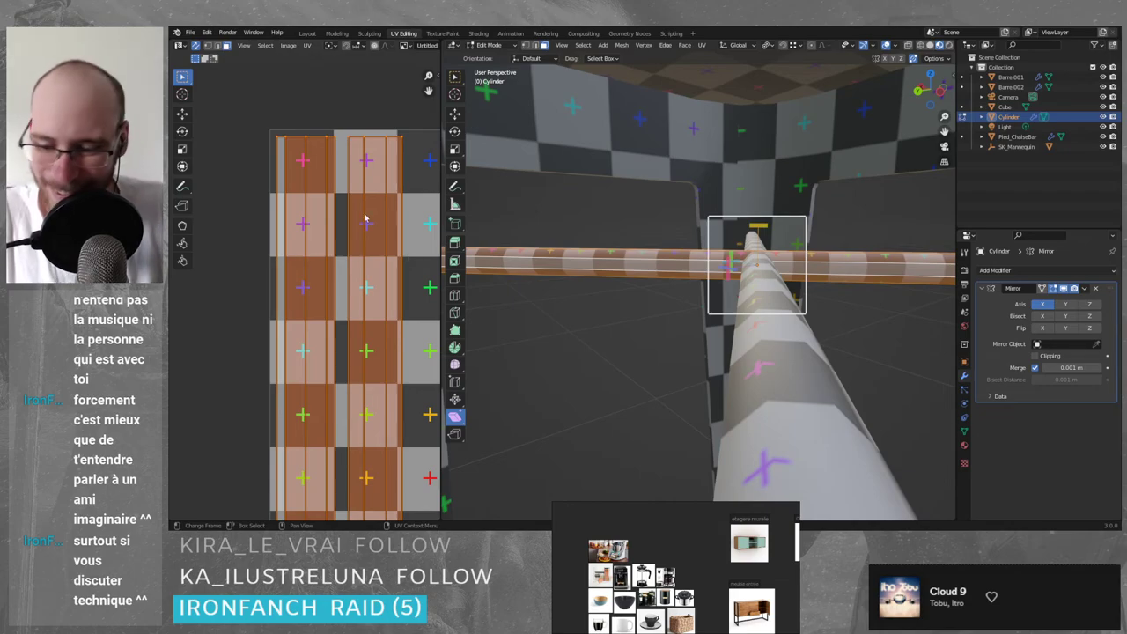
key(alt+a)
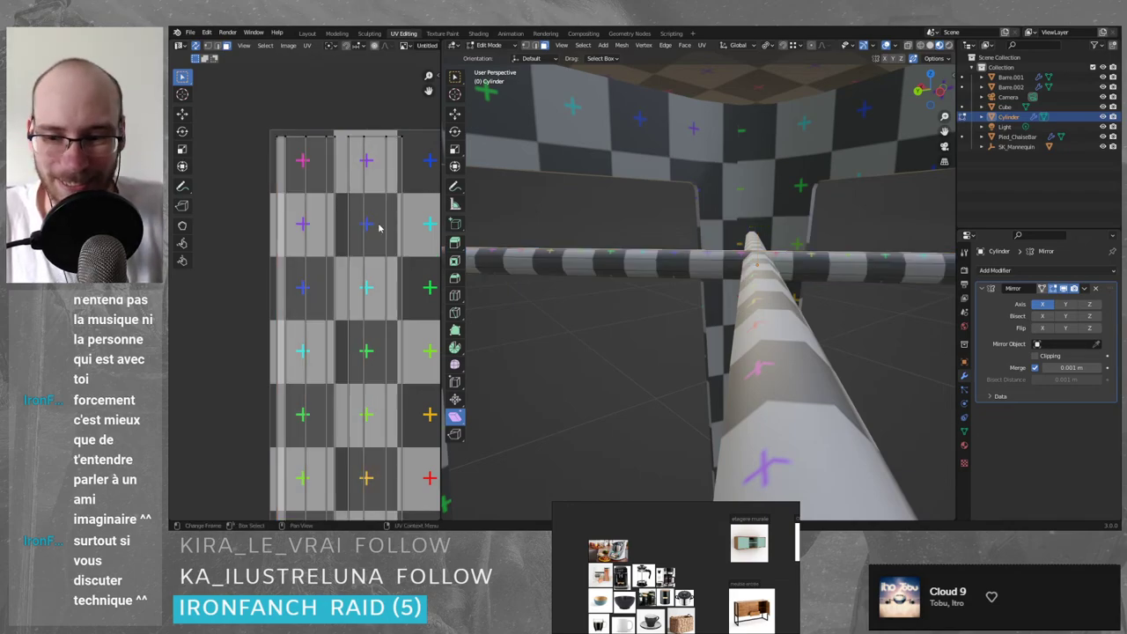
- Select the first UV strip at the checker's left edge to identify its matching rod face, clearing and restoring the selection
scroll(370, 220, down, 6)
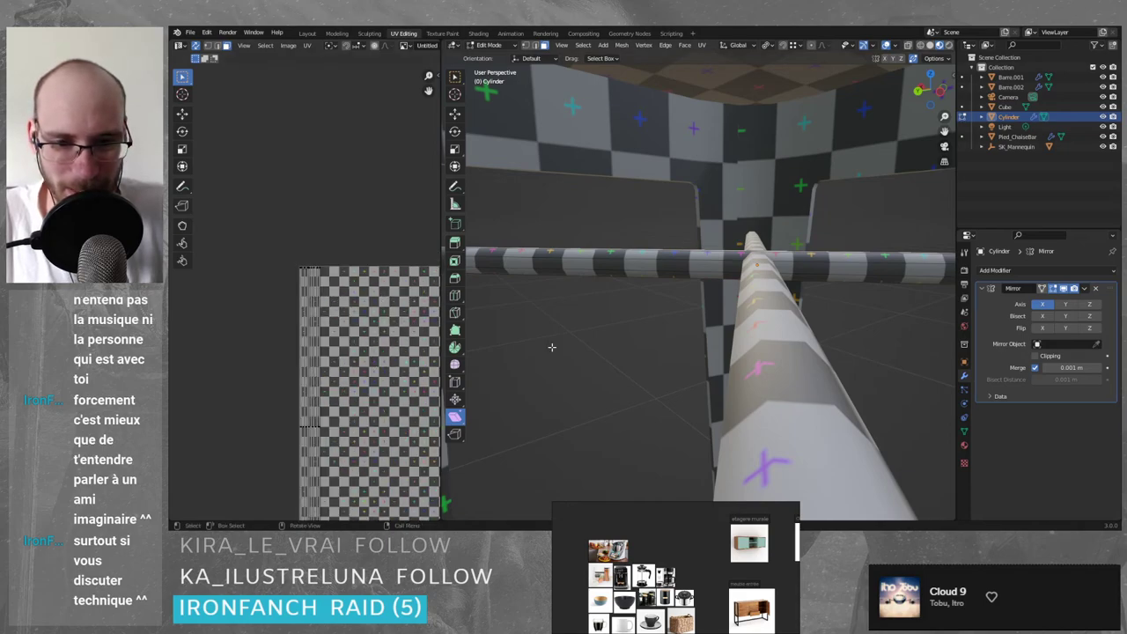
key(l)
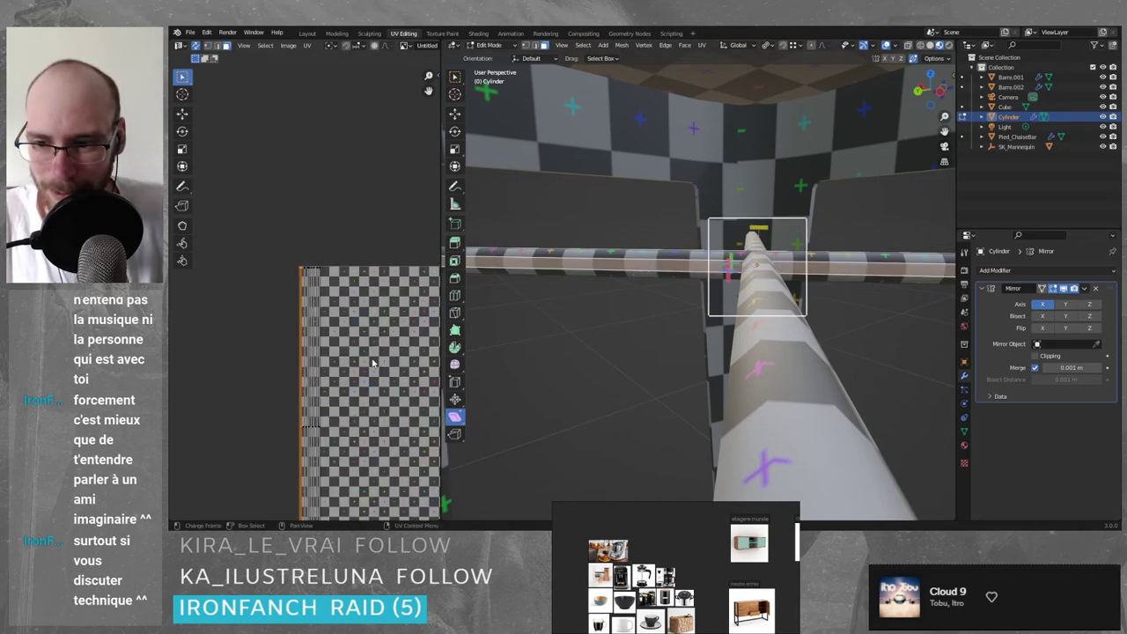
click(614, 321)
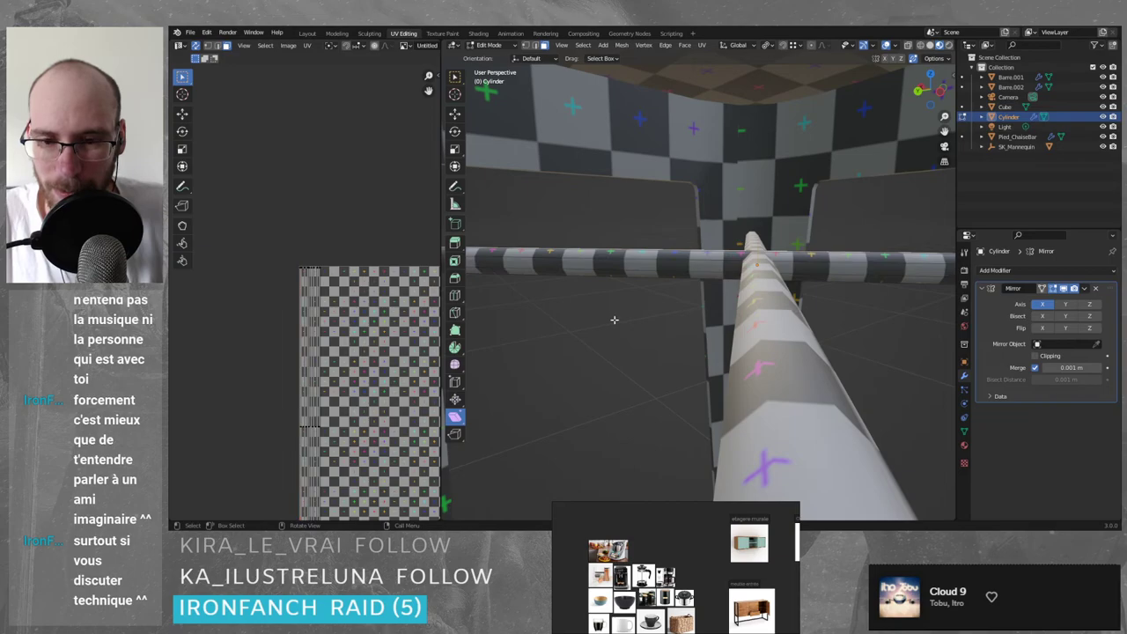
scroll(347, 257, up, 8)
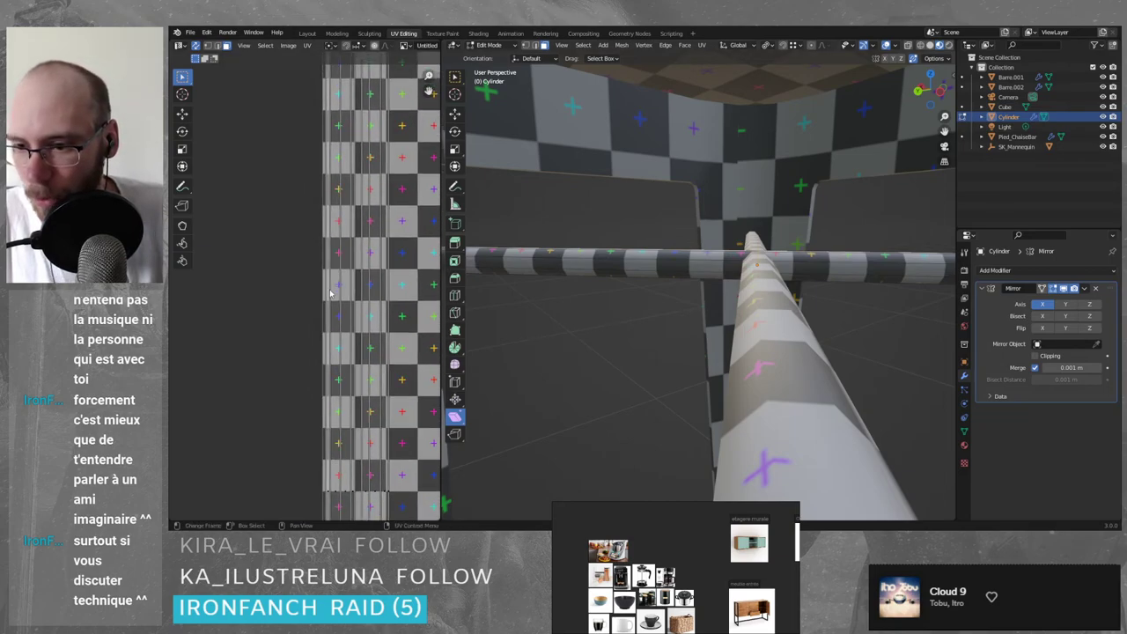
key(ctrl+z)
scroll(356, 329, down, 6)
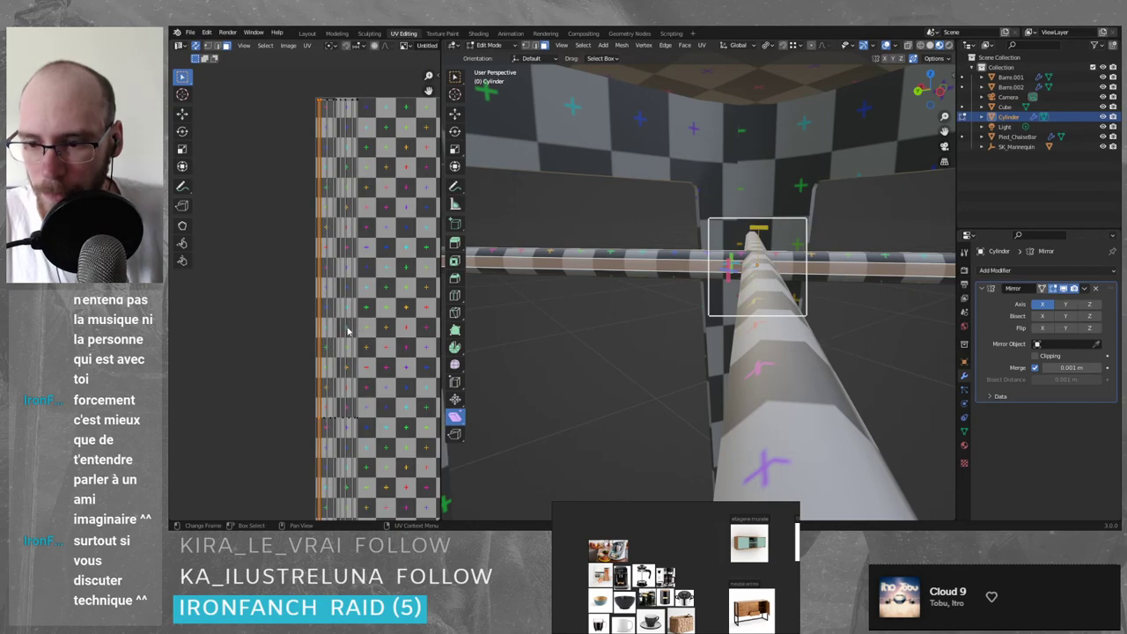
- Add the neighbouring UV strips to the selection, move them out beside the checker image, and shift the outermost strip apart
key(l)
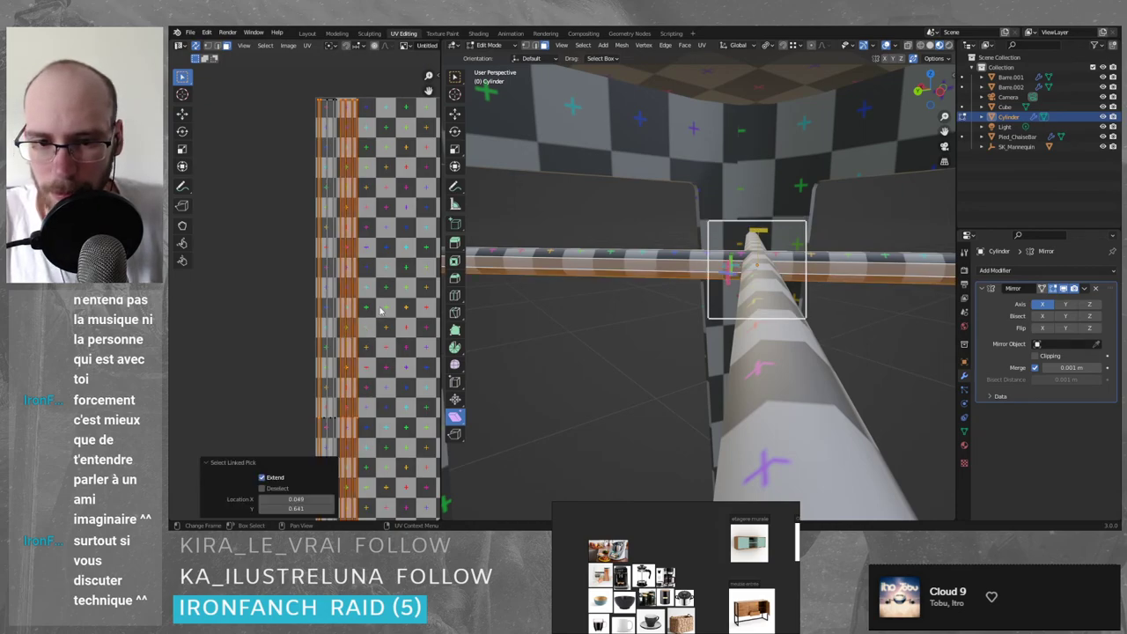
key(g)
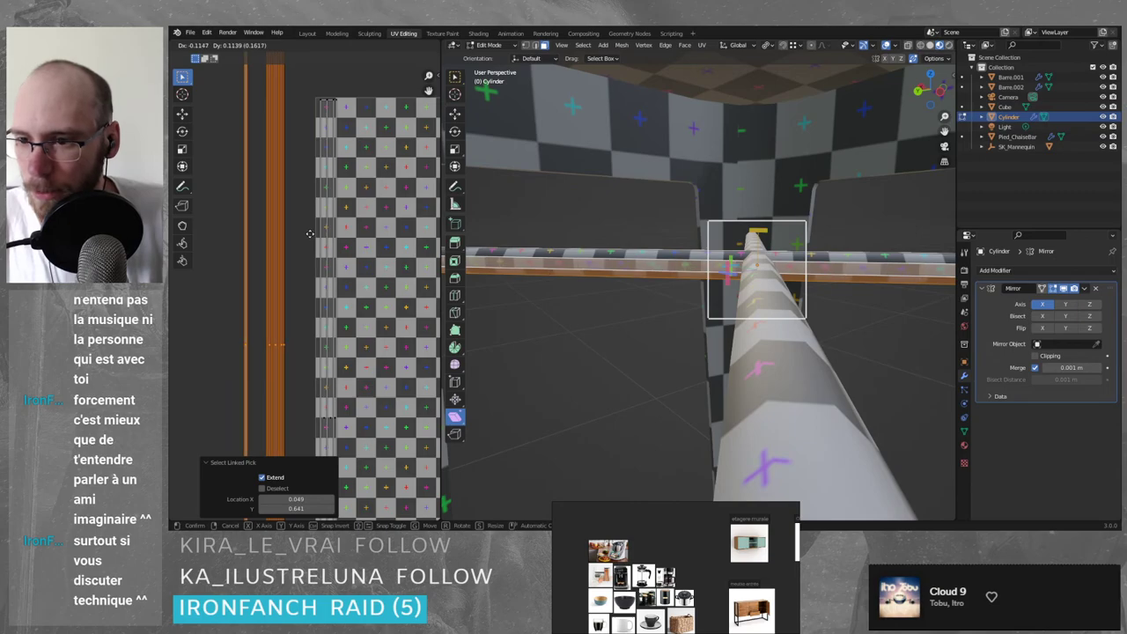
click(310, 233)
click(278, 335)
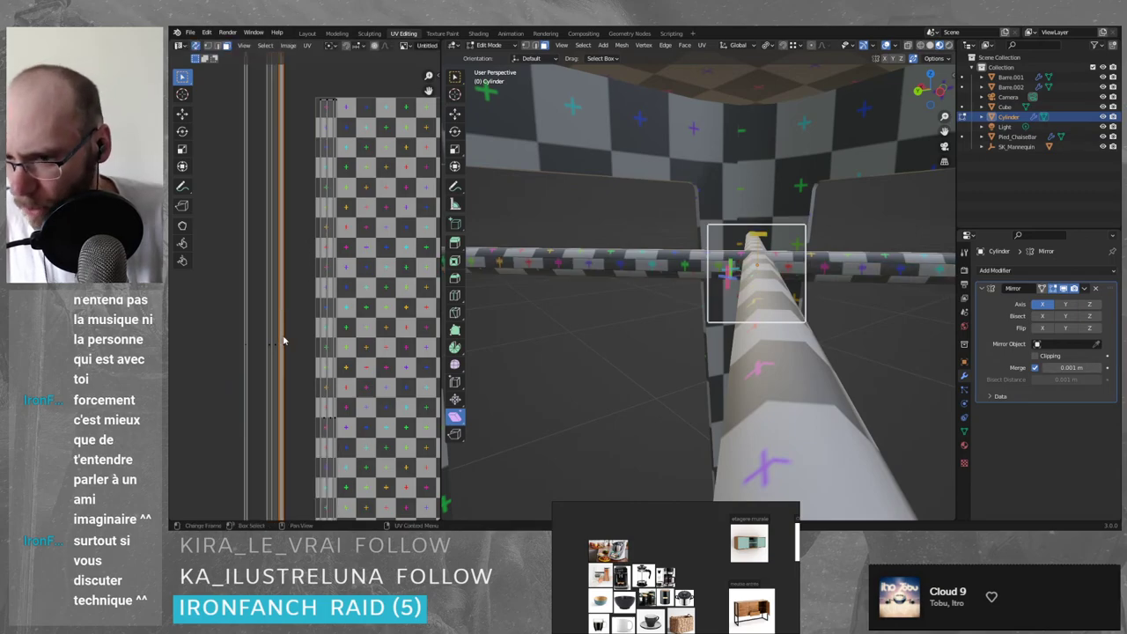
key(g)
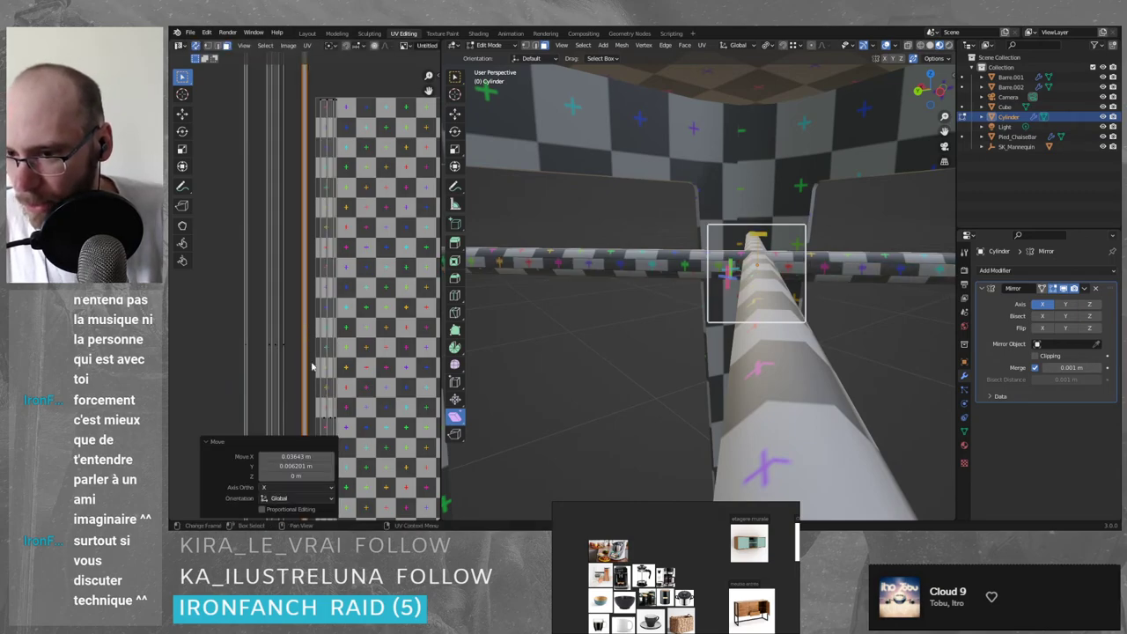
scroll(311, 366, up, 3)
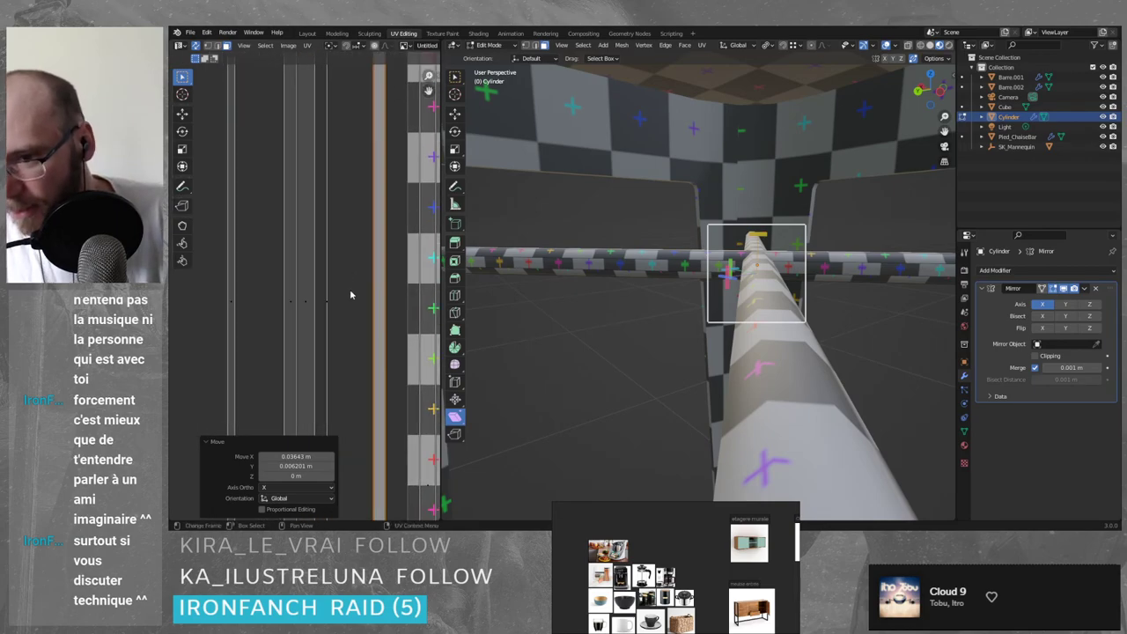
scroll(347, 296, up, 3)
click(342, 307)
key(ctrl+z)
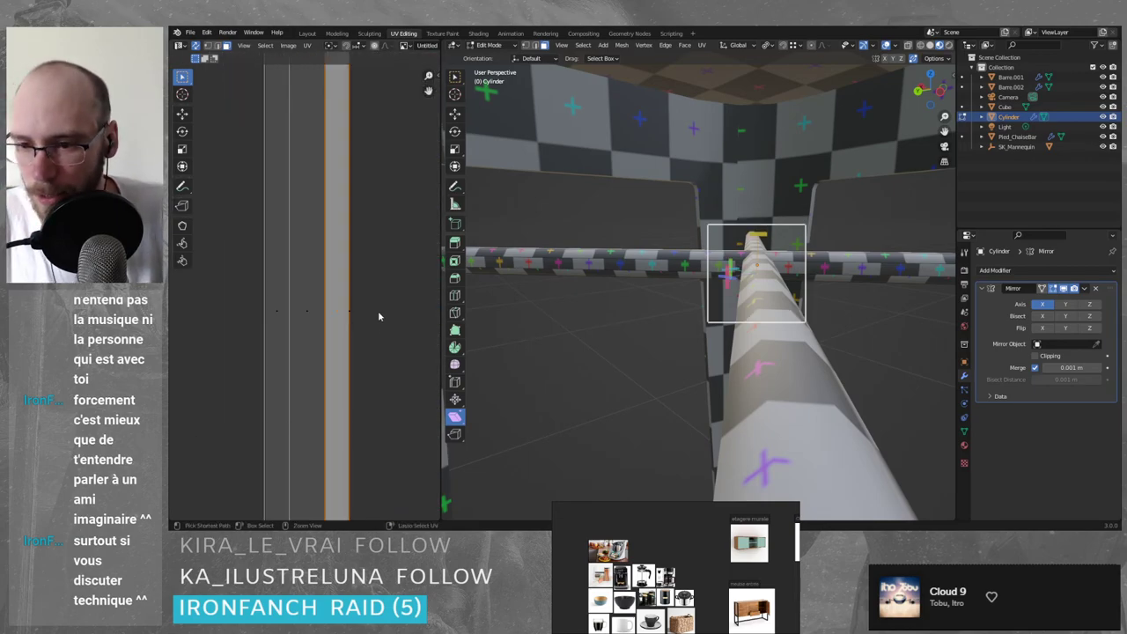
- Undo the strip moves and select all of the rod's UV strips in their original place on the checker
key(ctrl+z)
scroll(377, 312, down, 8)
drag(264, 277, 375, 339)
scroll(363, 328, down, 4)
scroll(359, 322, up, 1)
key(ctrl+z)
scroll(363, 335, up, 3)
middle_drag(362, 335, 322, 269)
scroll(321, 269, down, 1)
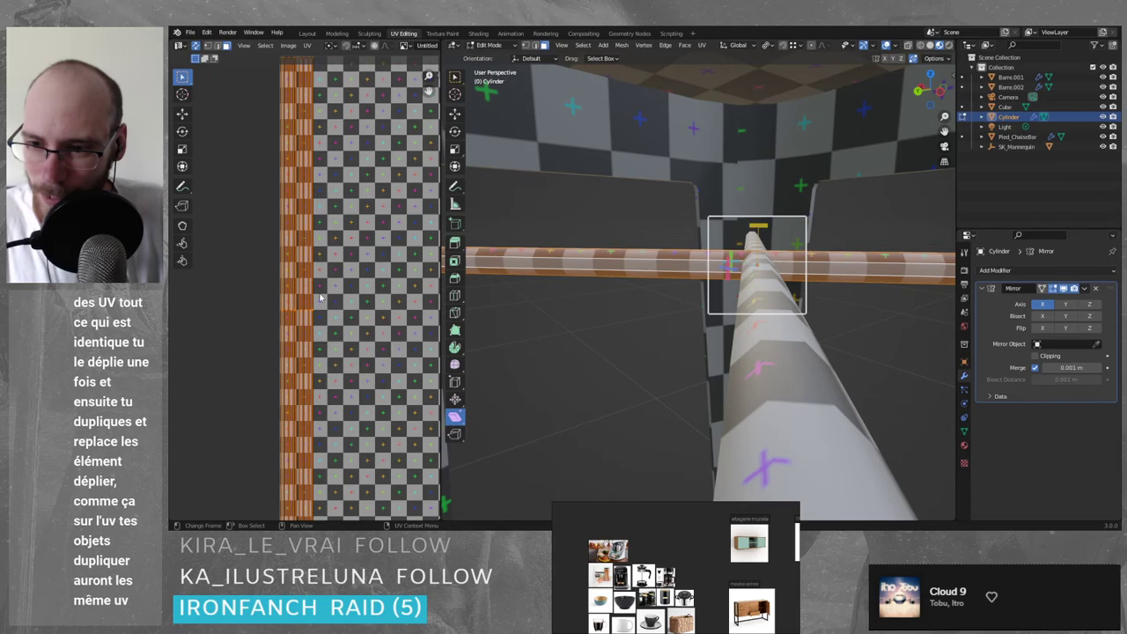
- Try the regular Unwrap on the rod and enlarge the resulting UV islands, and undo the scaling
middle_drag(321, 303, 330, 284)
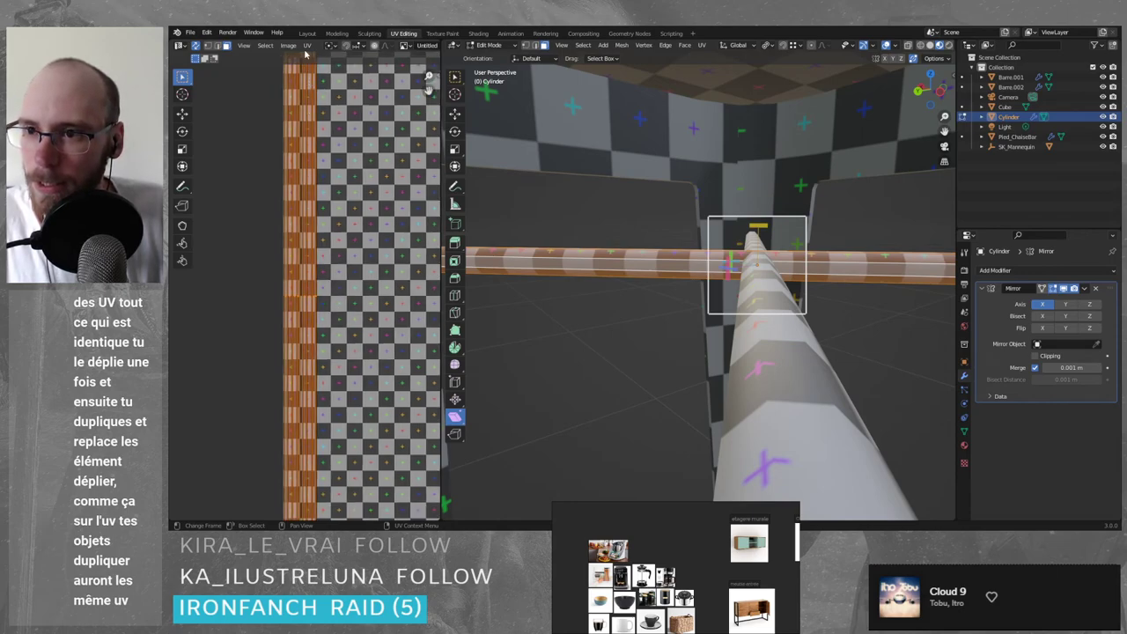
click(306, 45)
mouse_move(341, 146)
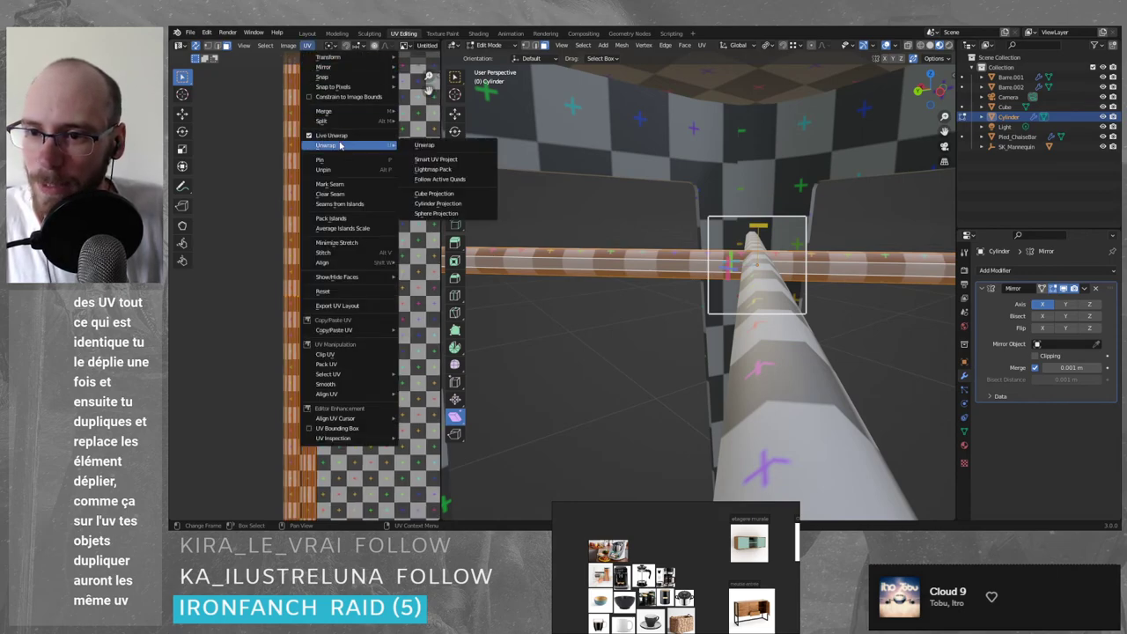
click(443, 146)
drag(264, 191, 336, 320)
key(s)
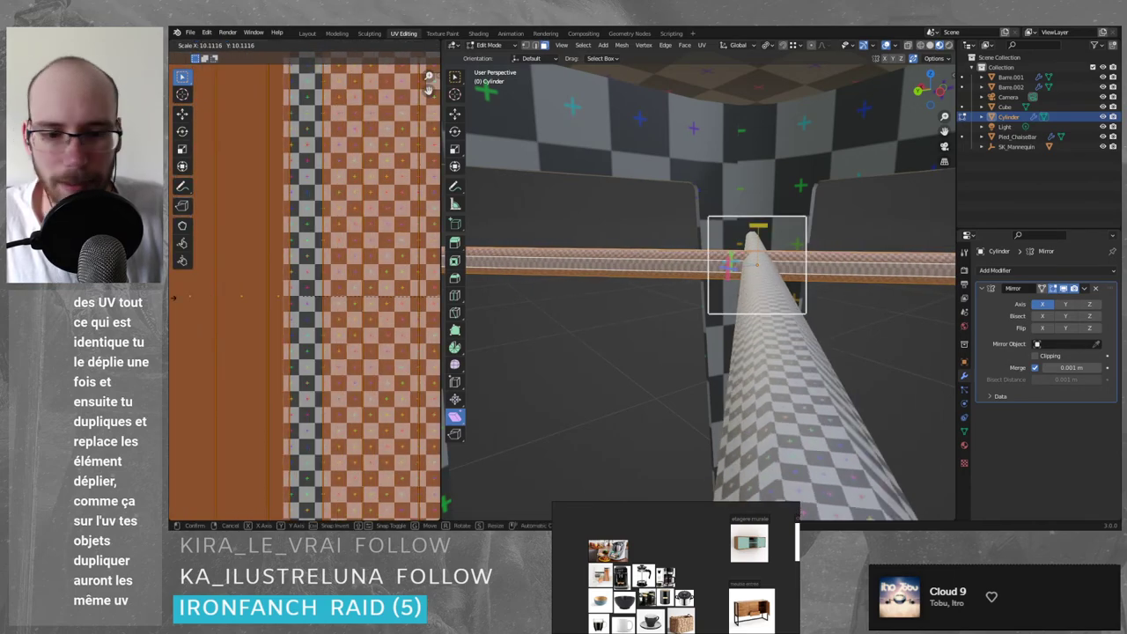
click(347, 275)
scroll(347, 275, down, 8)
key(ctrl+z)
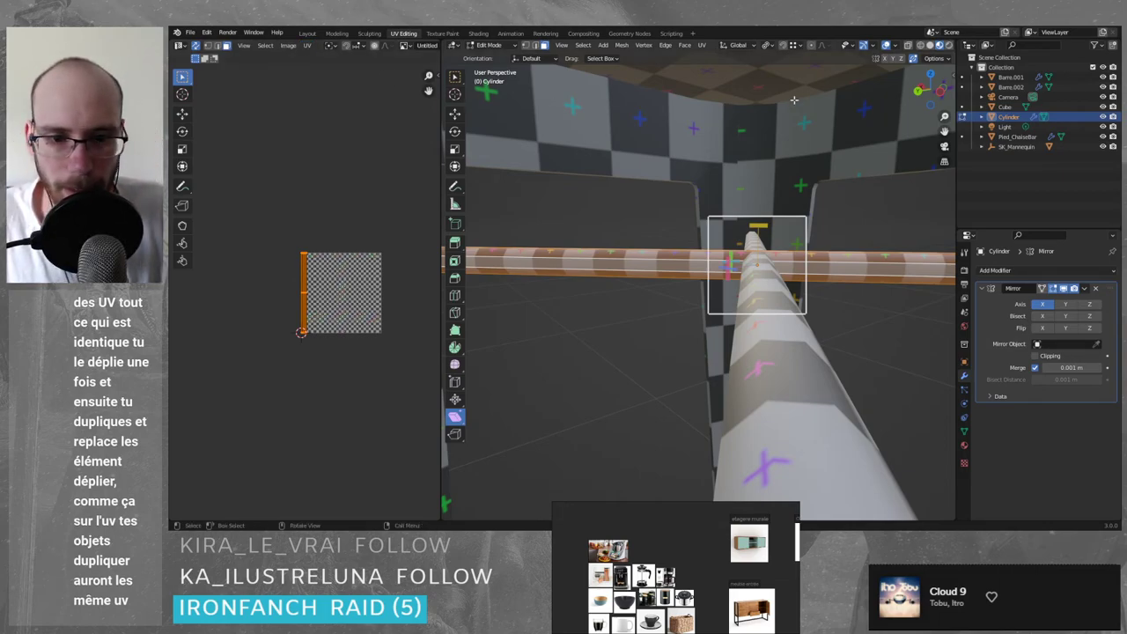
- In edge selection, try to rip one lengthwise edge of the under-seat rod and move it
scroll(763, 295, down, 6)
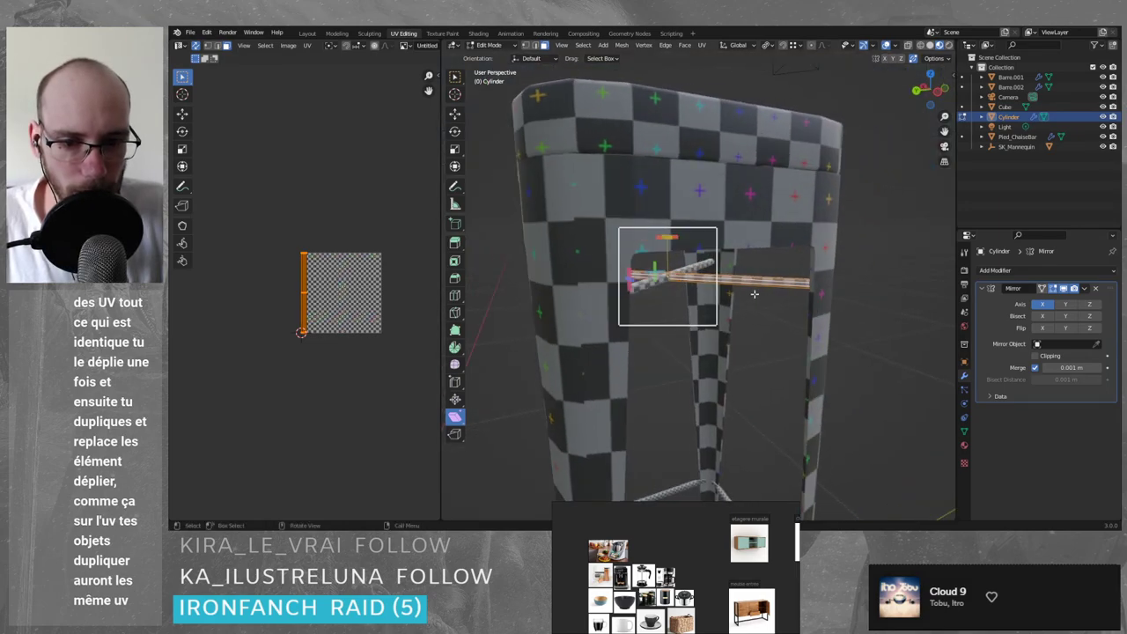
scroll(732, 284, up, 4)
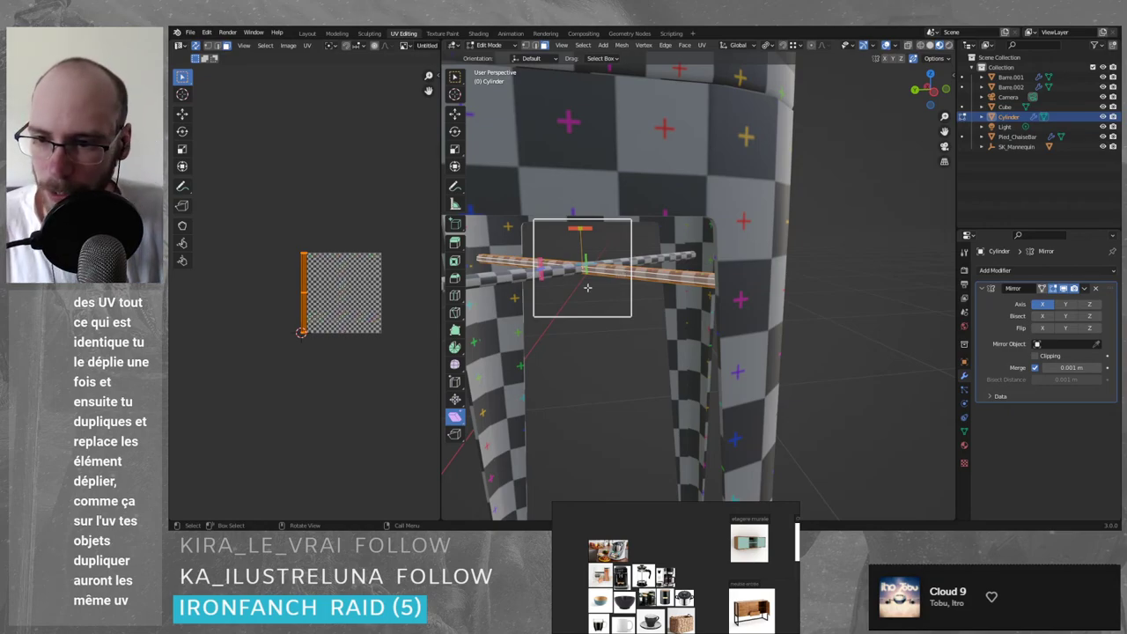
scroll(298, 313, up, 6)
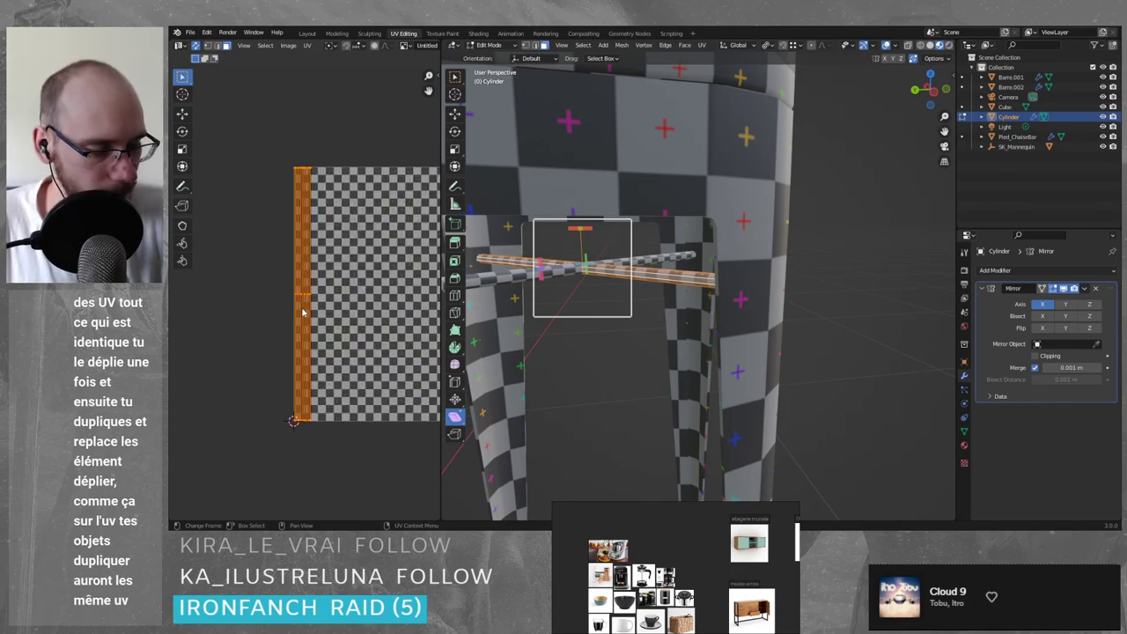
scroll(295, 308, up, 5)
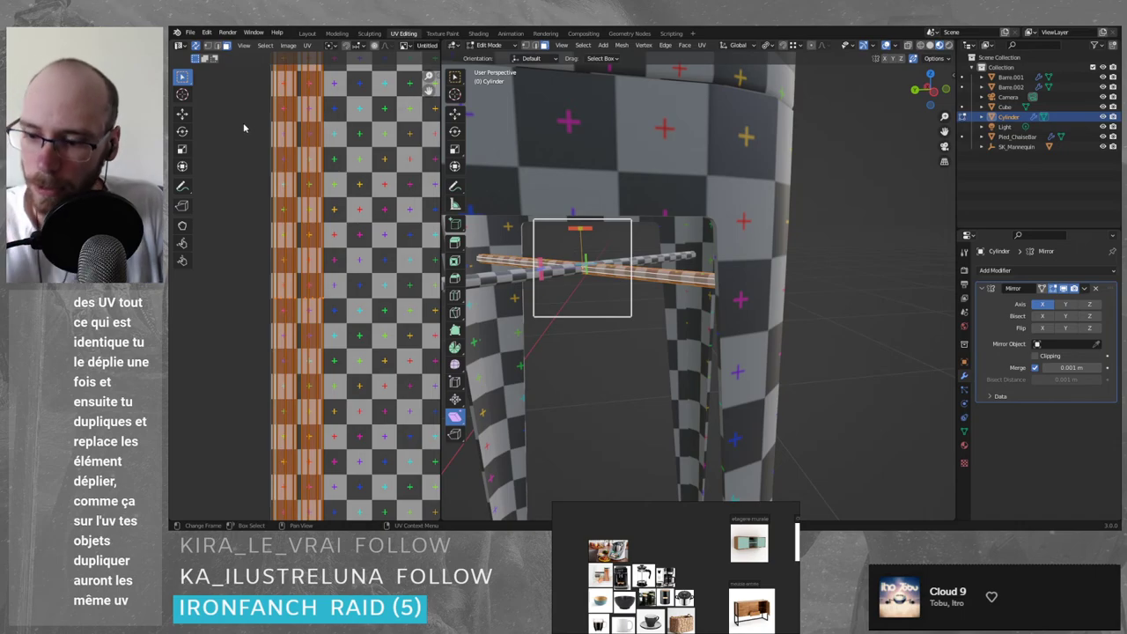
scroll(655, 296, up, 7)
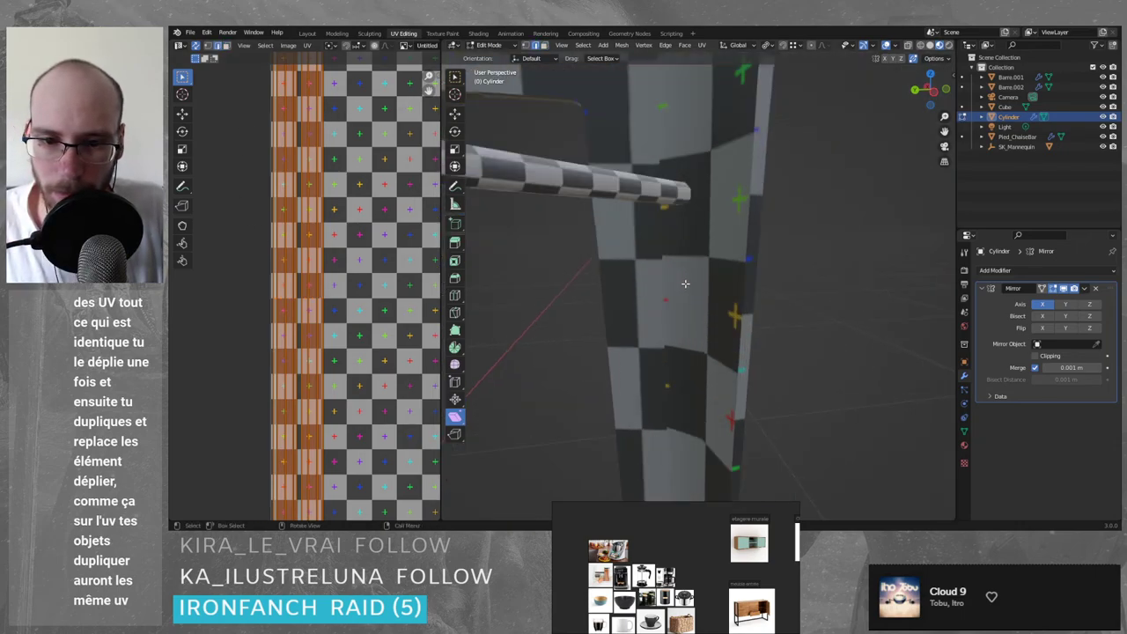
scroll(661, 279, down, 3)
click(650, 250)
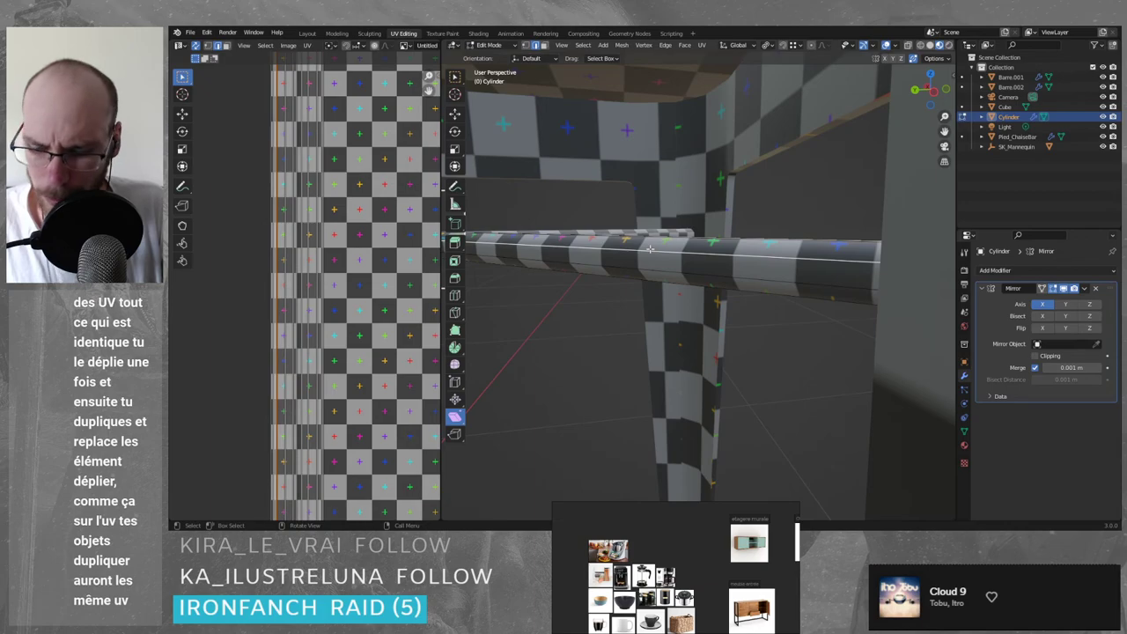
key(v)
click(656, 305)
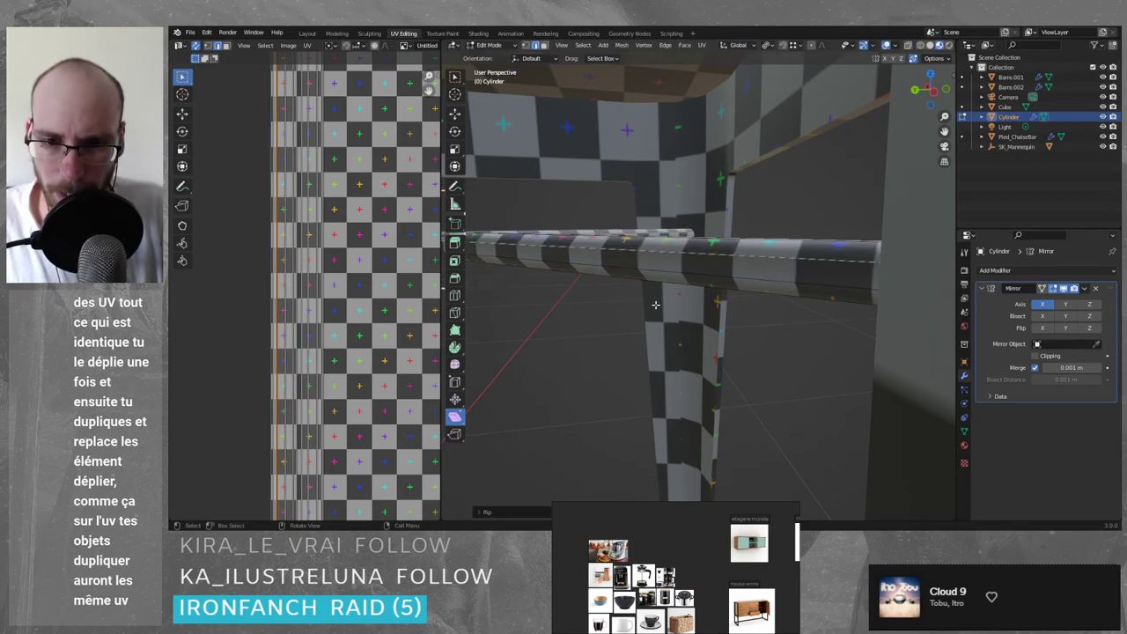
key(g)
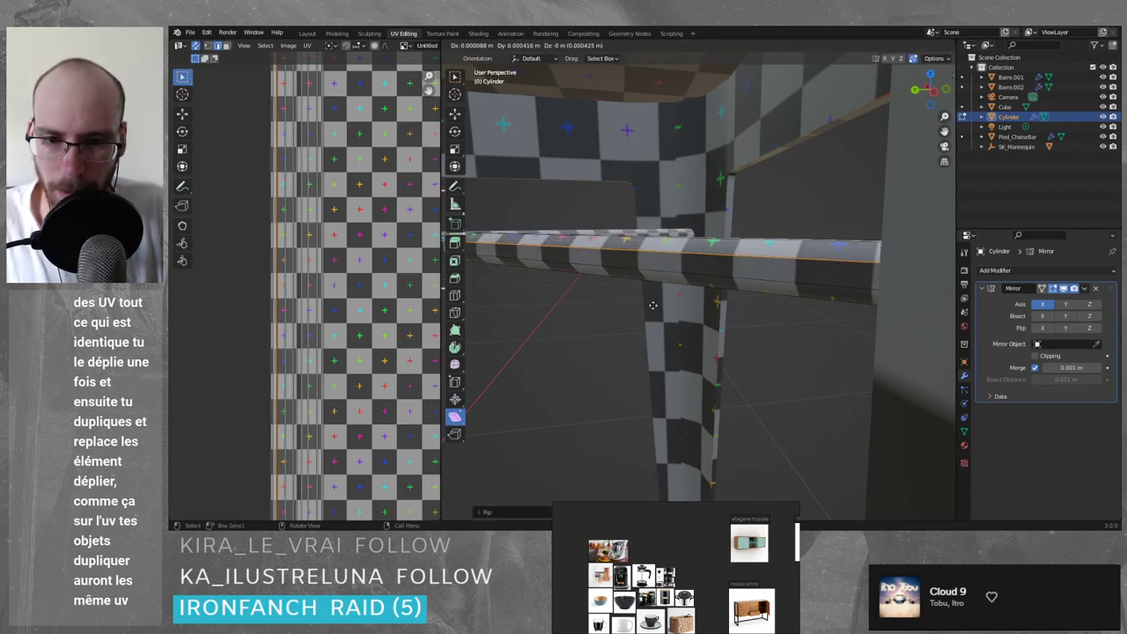
right_click(608, 323)
- Stitch the rod's UV strips at the selected lengthwise edge and move the joined island out to the left of the checker image
key(v)
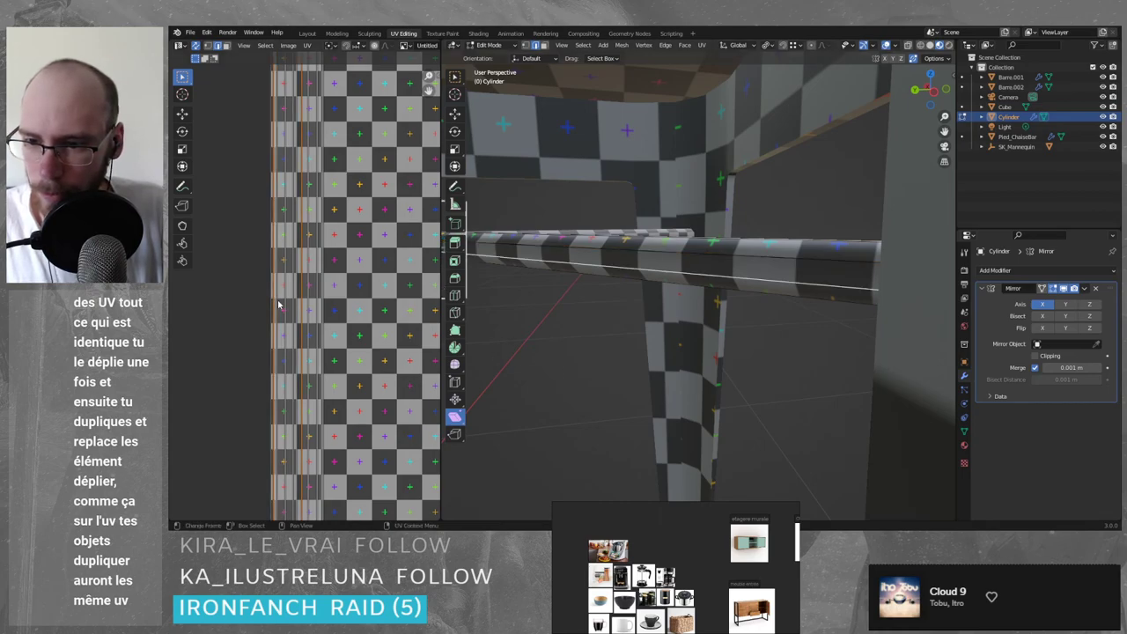
click(306, 313)
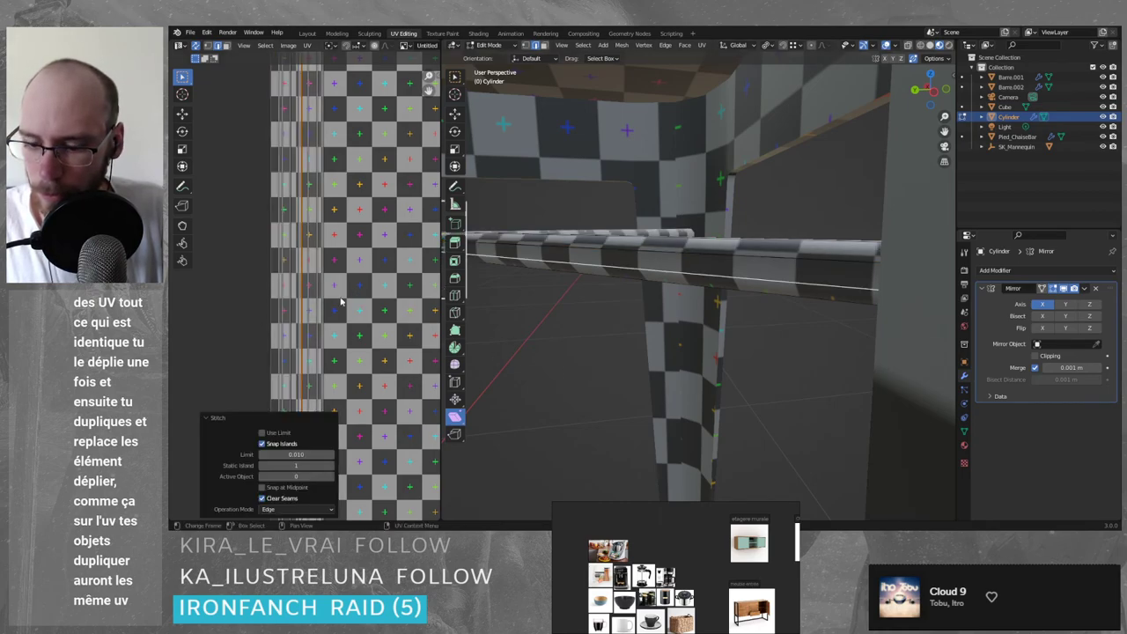
scroll(342, 302, down, 3)
key(l)
key(g)
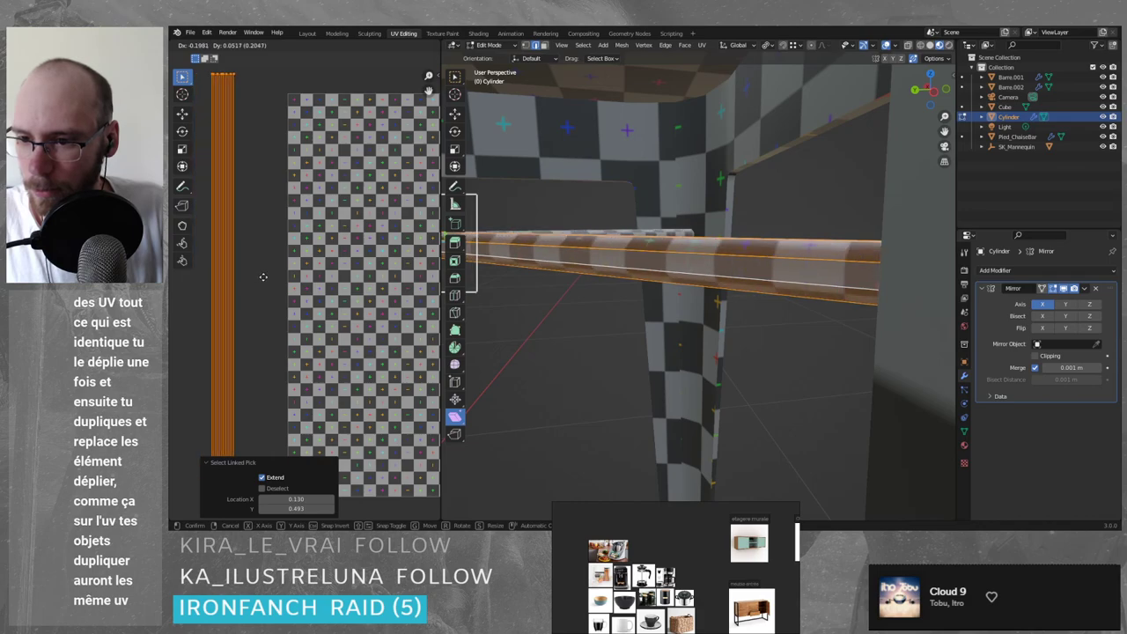
click(264, 272)
- Examine the joined UV island up close, selecting an inner edge and its leftmost strip in turn to compare them with the rod
scroll(229, 184, up, 1)
middle_drag(225, 181, 314, 271)
scroll(300, 238, up, 2)
middle_drag(267, 74, 308, 246)
scroll(309, 176, up, 3)
click(314, 234)
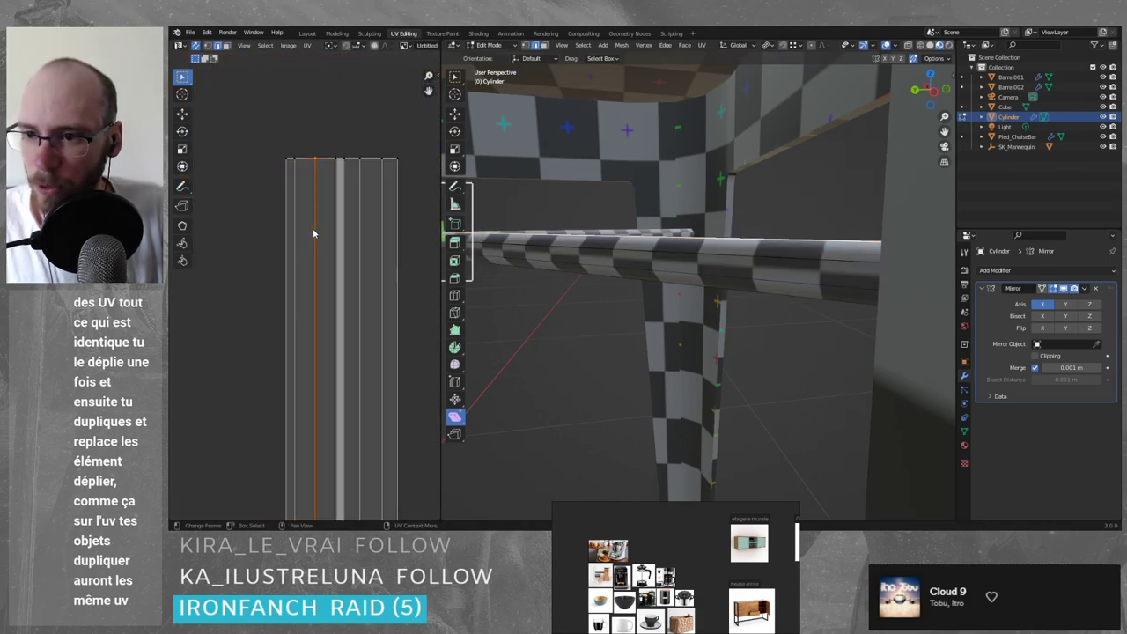
click(291, 236)
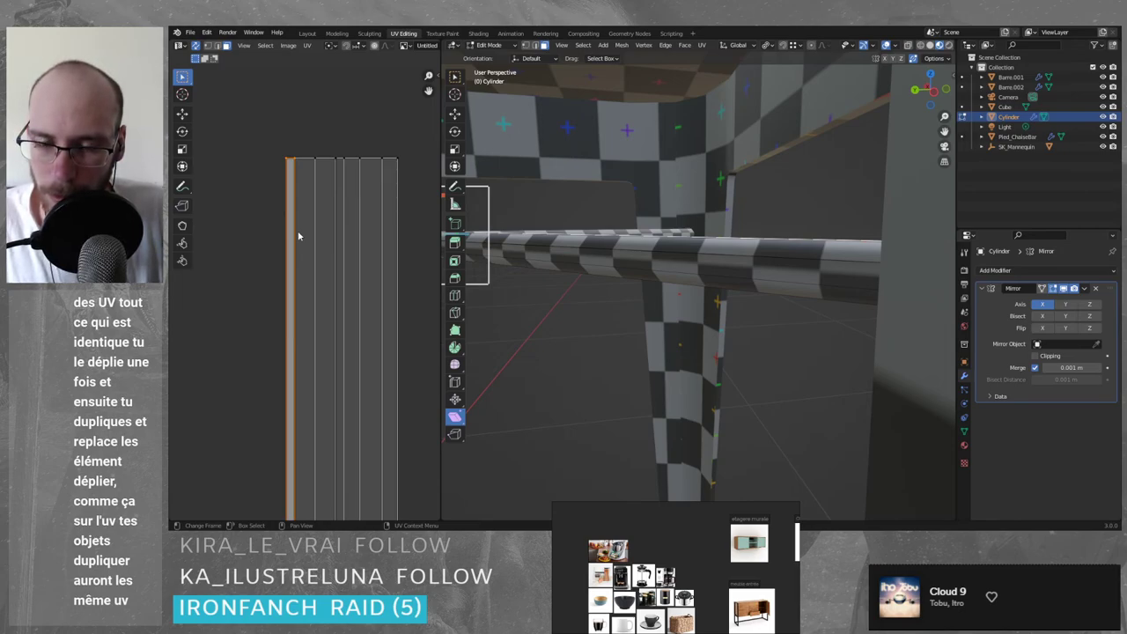
scroll(285, 246, down, 2)
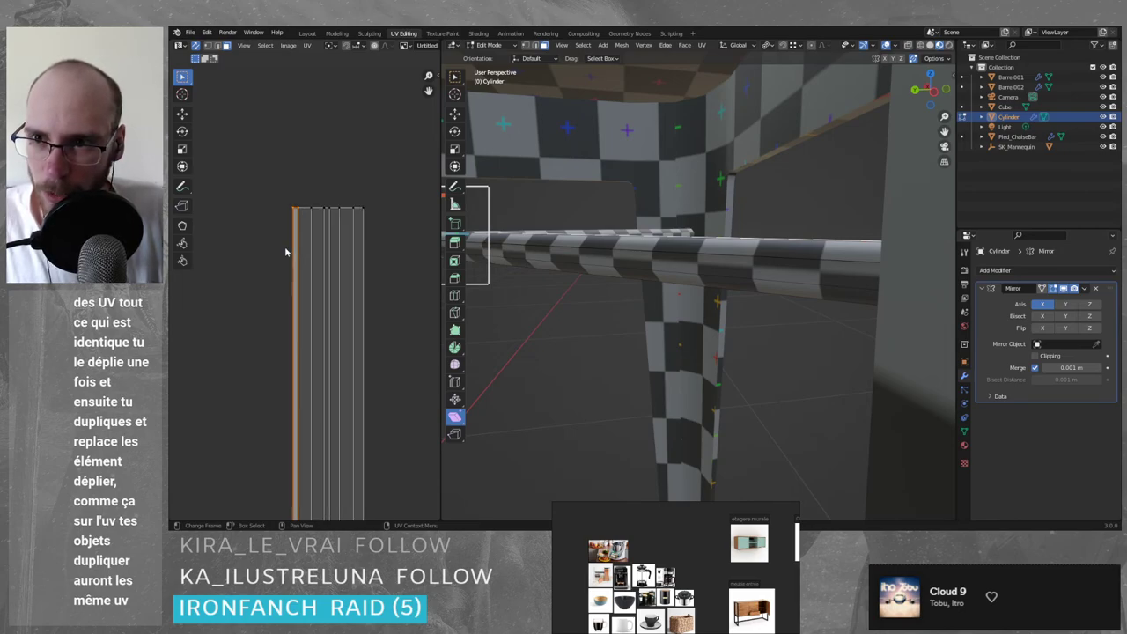
middle_drag(372, 334, 390, 244)
scroll(289, 317, down, 3)
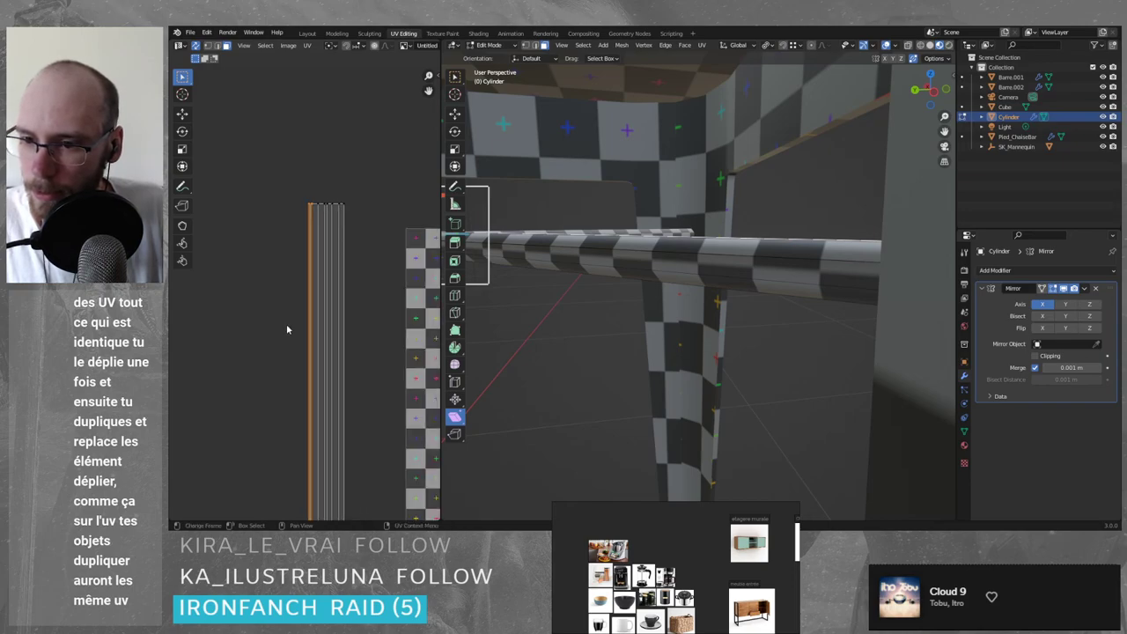
- Make an inner strip of the joined UV island the active face and select the whole linked island
key(l)
right_click(325, 255)
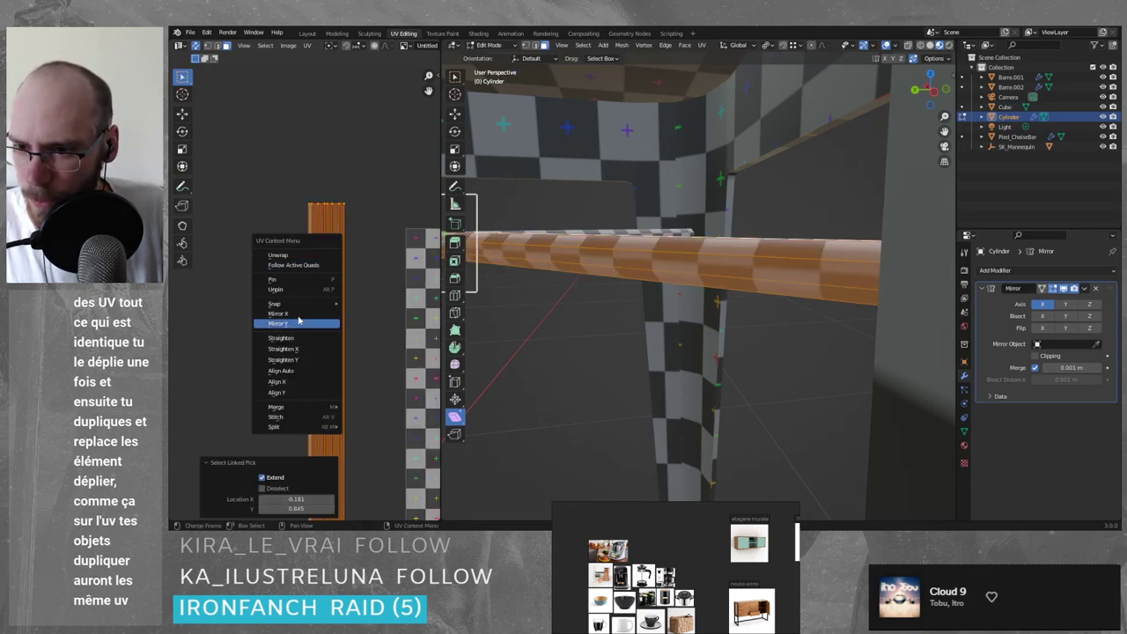
click(325, 255)
click(246, 192)
key(l)
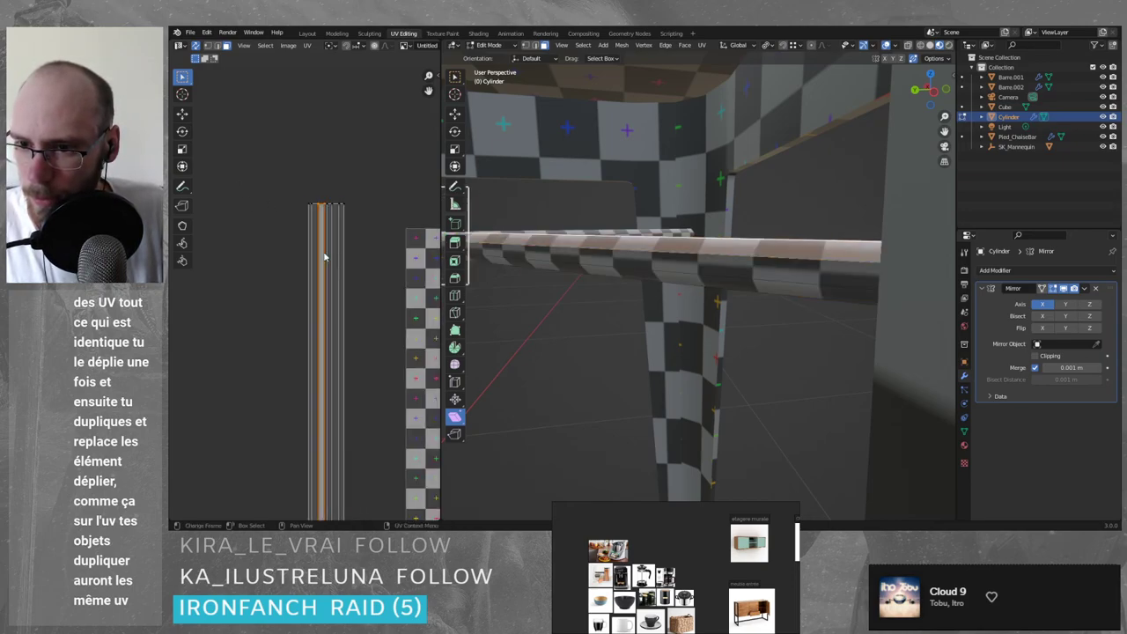
right_click(313, 249)
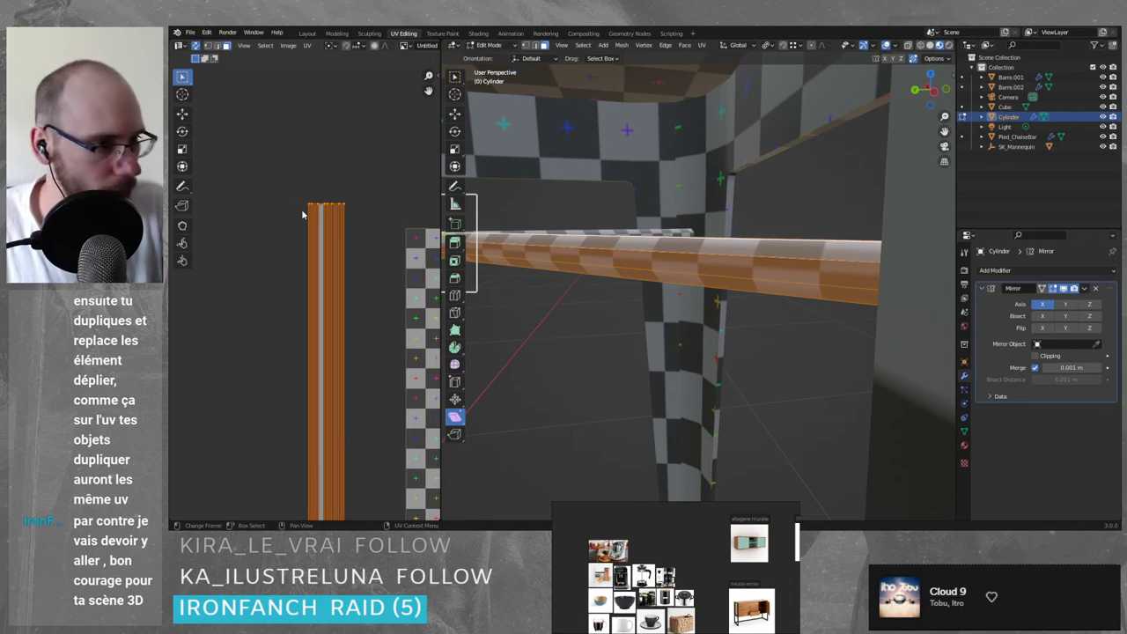
scroll(313, 255, down, 3)
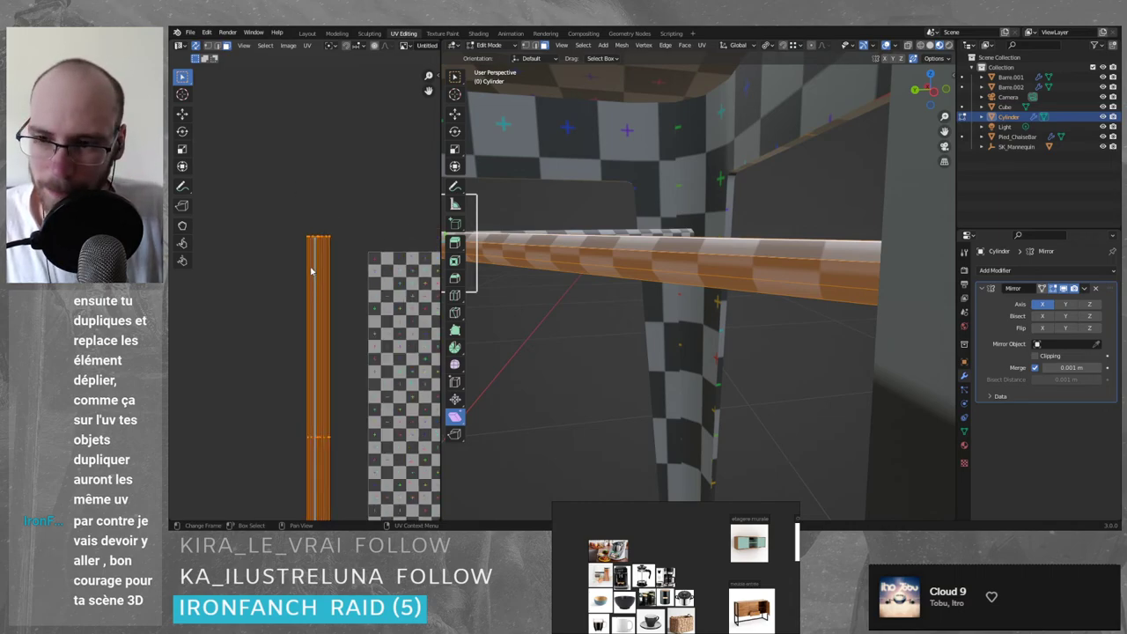
- Merge the under-seat rod's selected UVs by distance, with the merge distance reduced to 0.000
shift+middle_drag(341, 355, 360, 294)
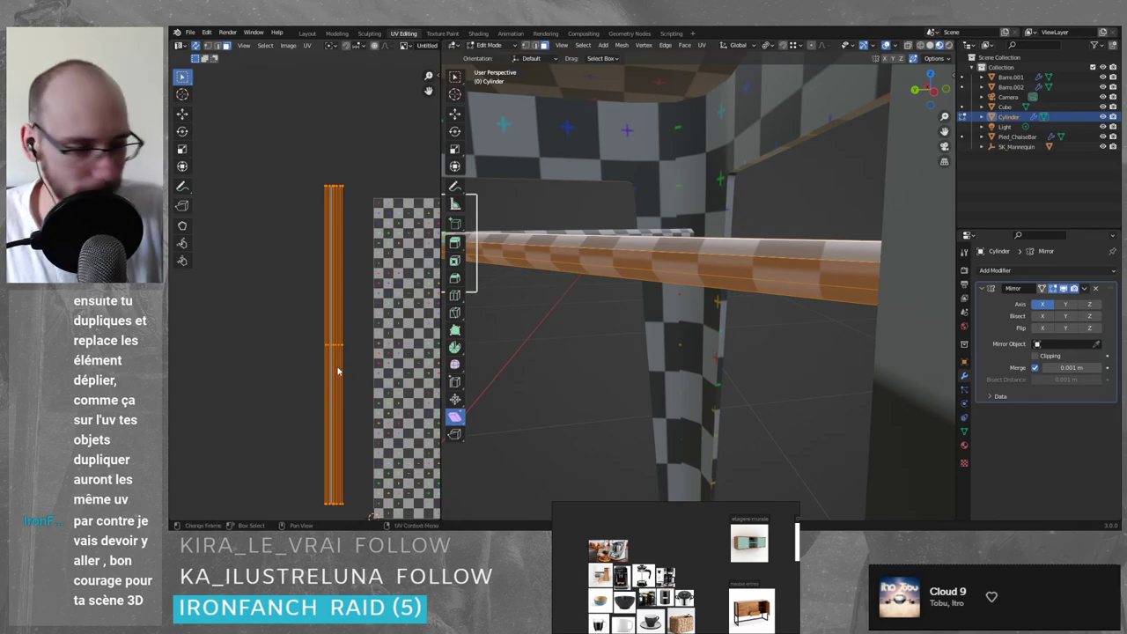
scroll(338, 371, up, 1)
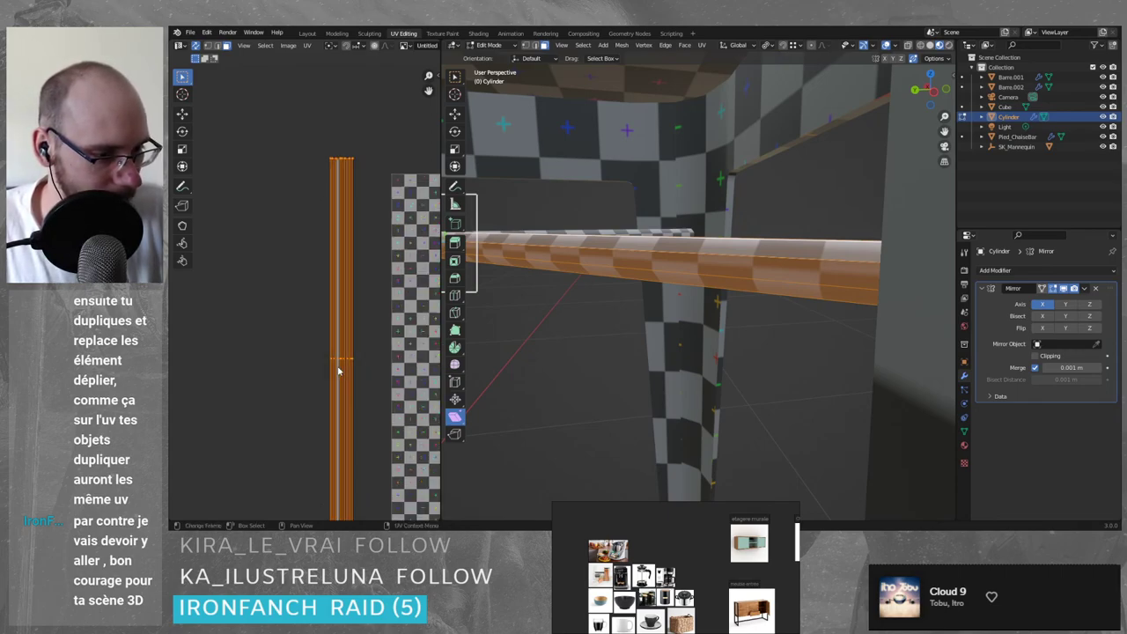
scroll(348, 371, up, 2)
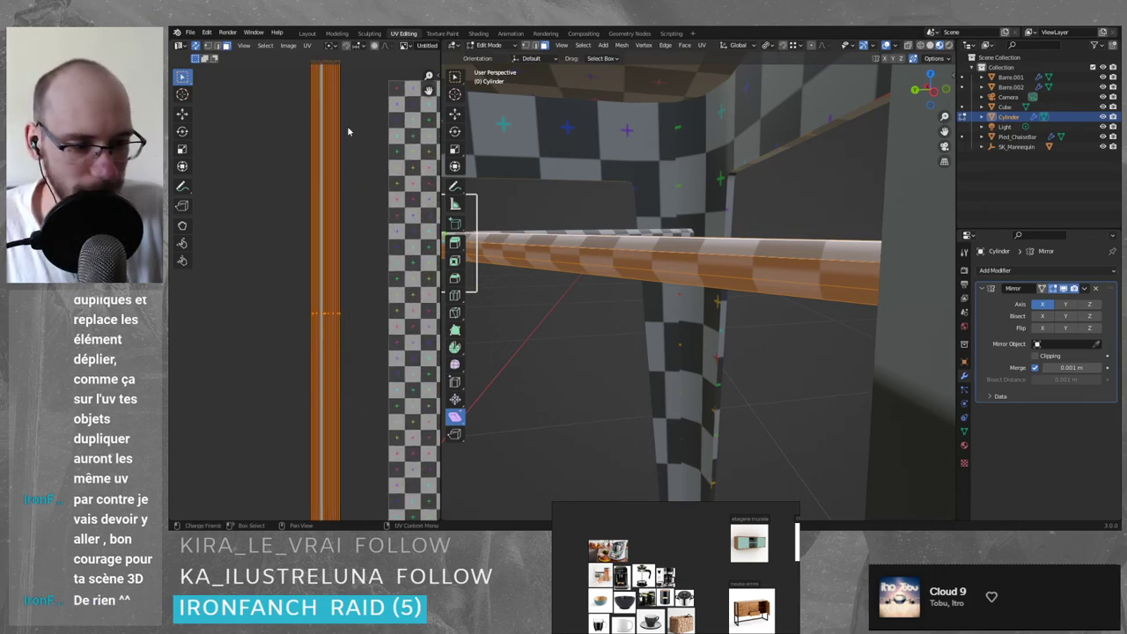
click(309, 45)
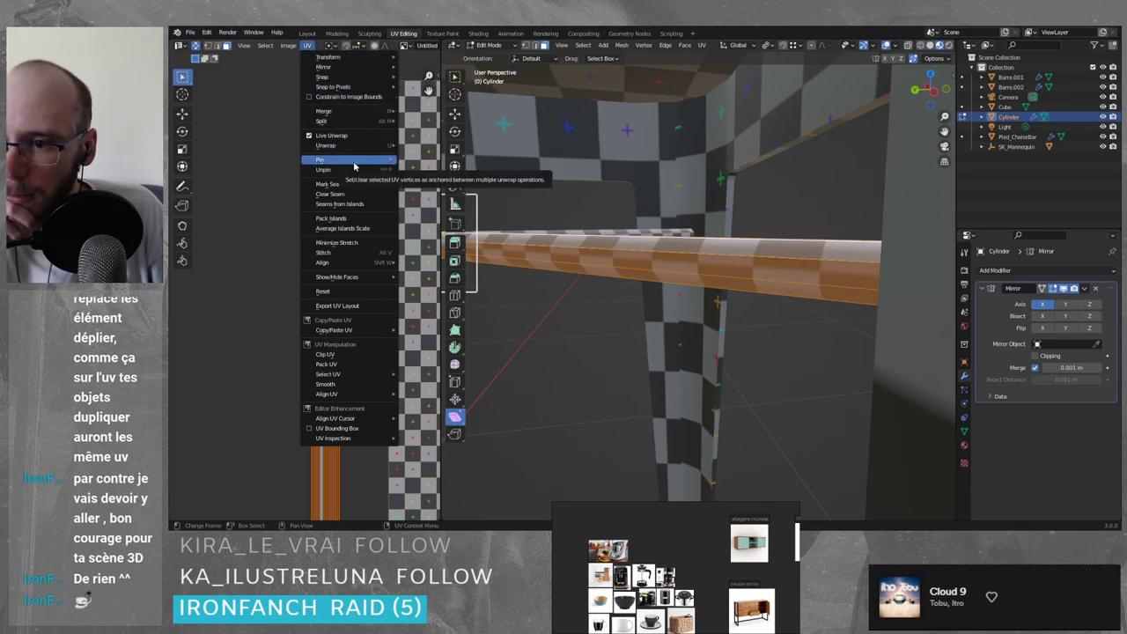
mouse_move(354, 113)
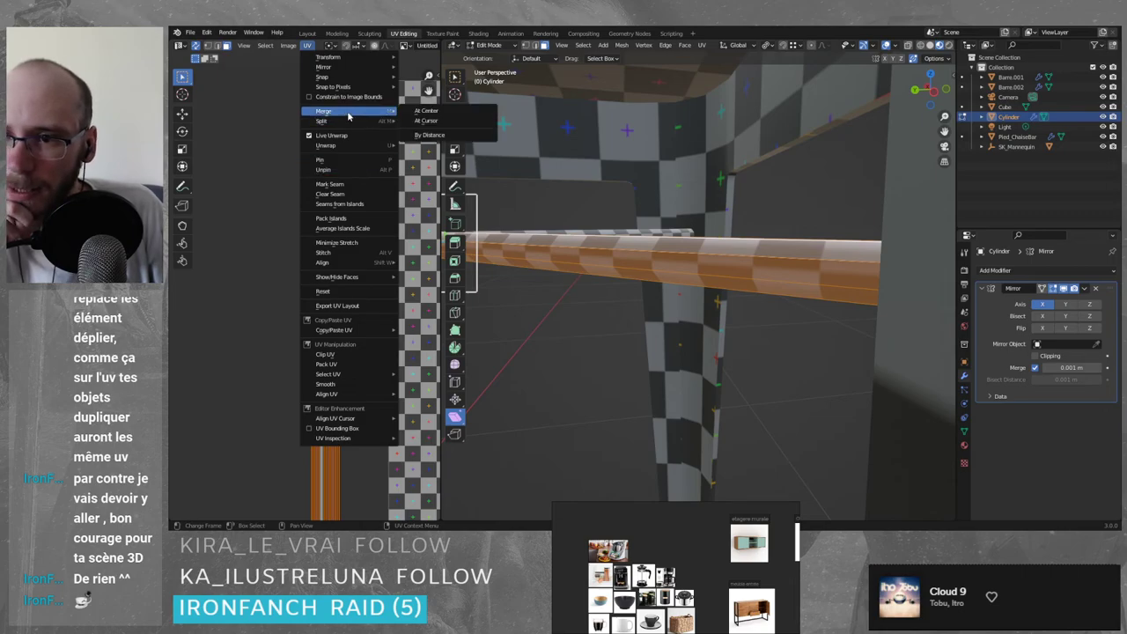
click(462, 134)
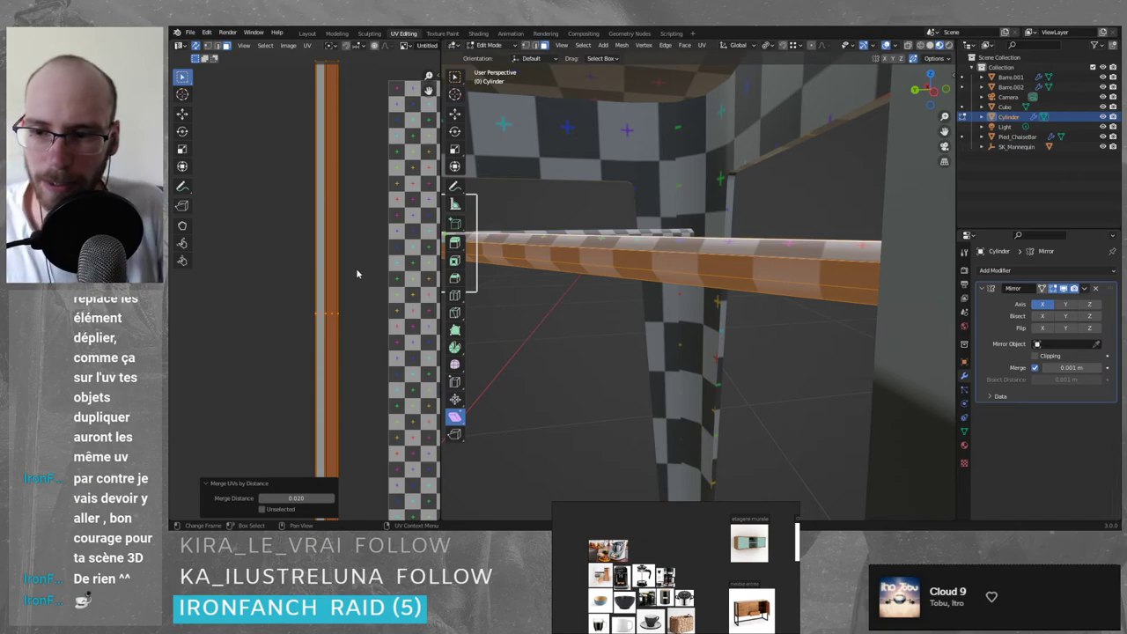
scroll(356, 267, down, 5)
scroll(329, 286, up, 3)
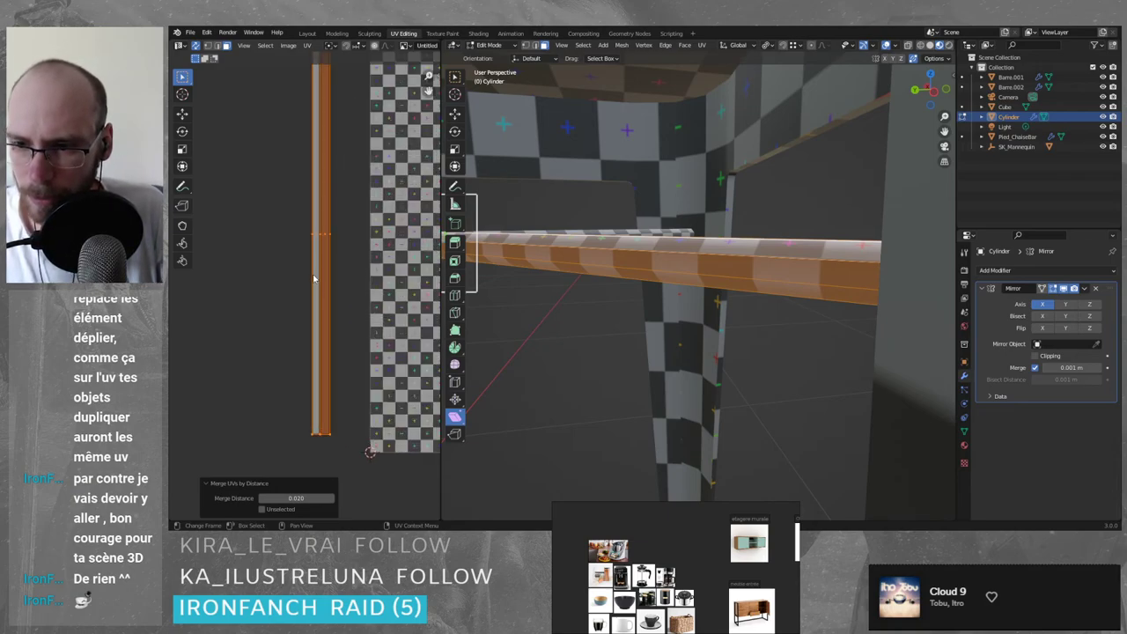
mouse_move(305, 496)
mouse_down()
mouse_move(335, 496)
mouse_move(300, 496)
mouse_up()
scroll(329, 398, up, 7)
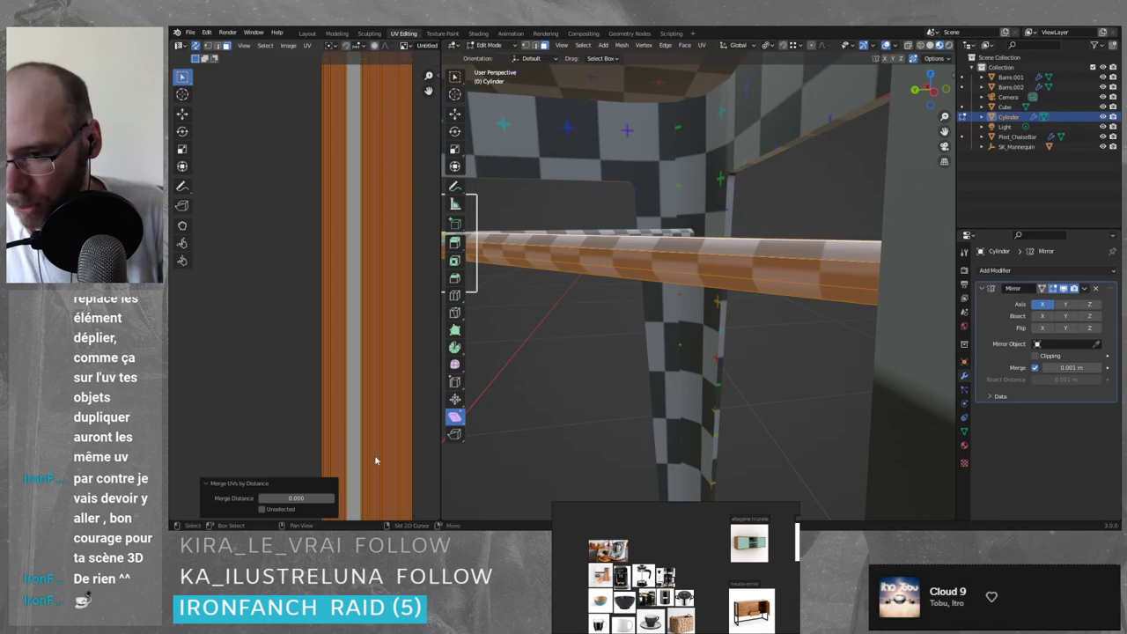
- Move the rod's whole UV island slightly along the Y axis
shift+middle_drag(376, 459, 342, 252)
shift+middle_drag(313, 352, 321, 153)
middle_drag(325, 421, 338, 262)
key(g)
key(y)
click(339, 261)
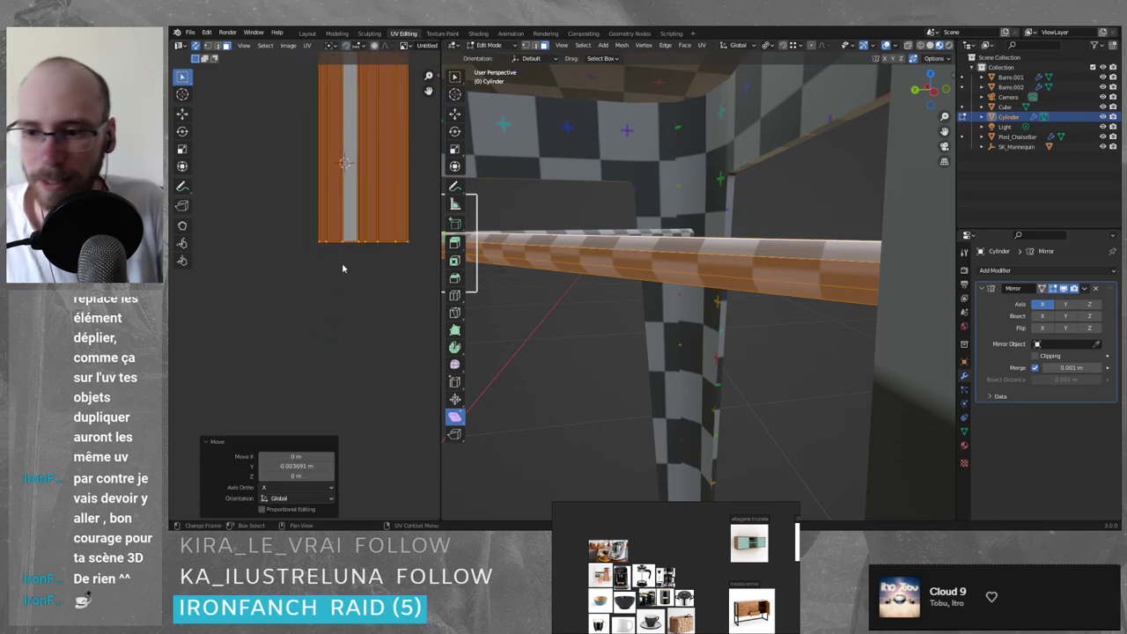
- Pick the leftmost strip of the rod's UV island, select everything linked to it, and move it about -0.029 in X and -0.016 in Y
scroll(342, 260, up, 6)
middle_drag(363, 174, 264, 360)
click(301, 293)
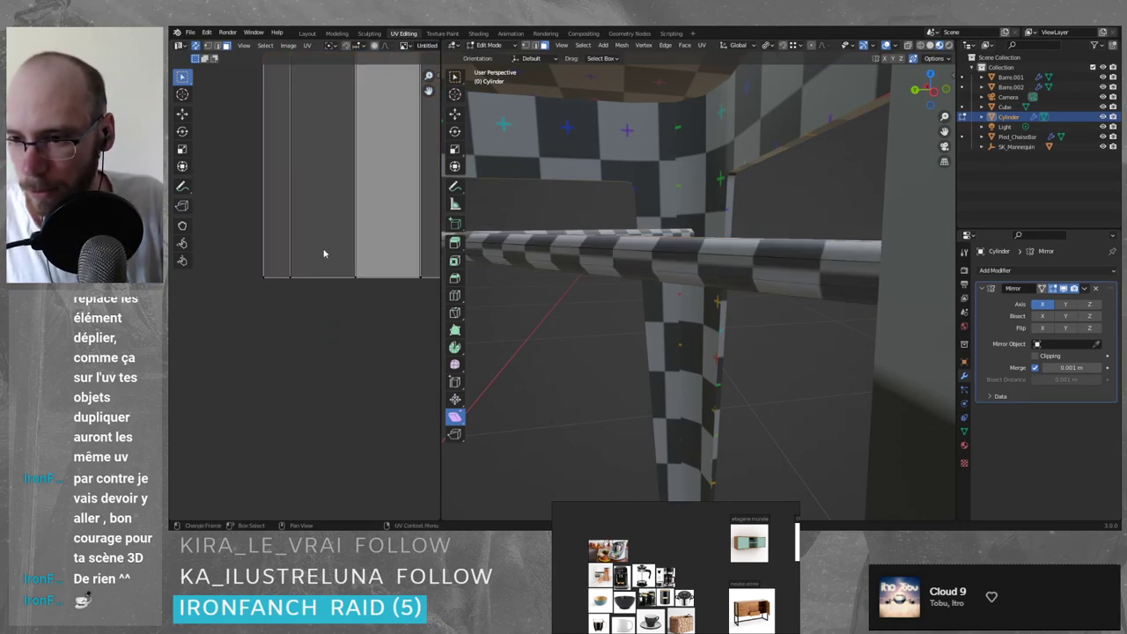
scroll(304, 292, down, 2)
click(283, 283)
scroll(288, 304, down, 8)
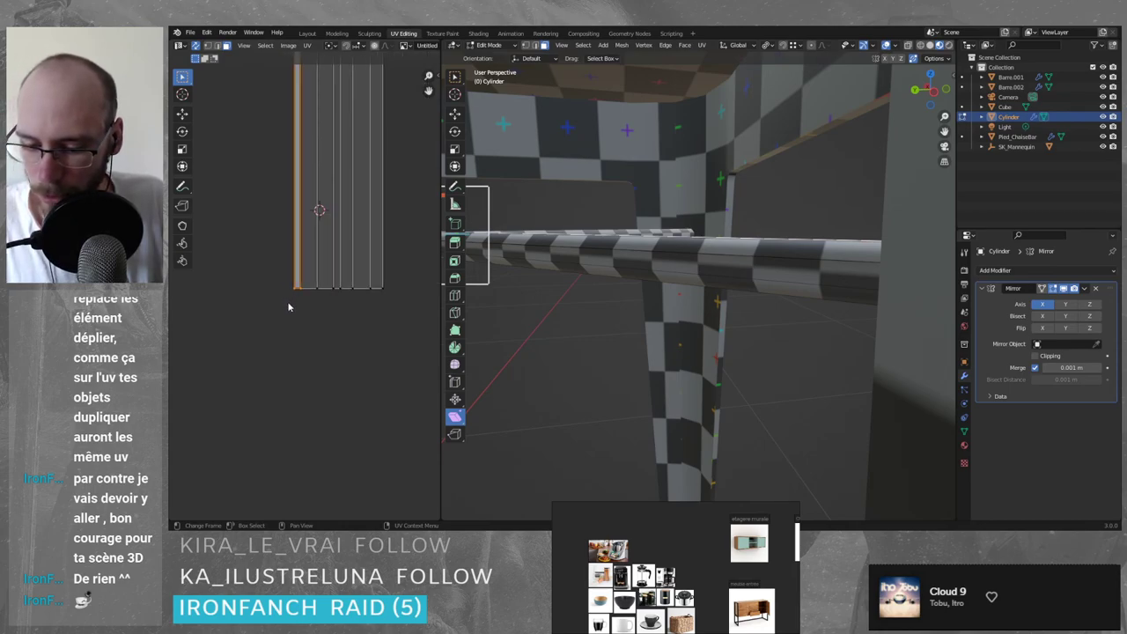
key(l)
key(g)
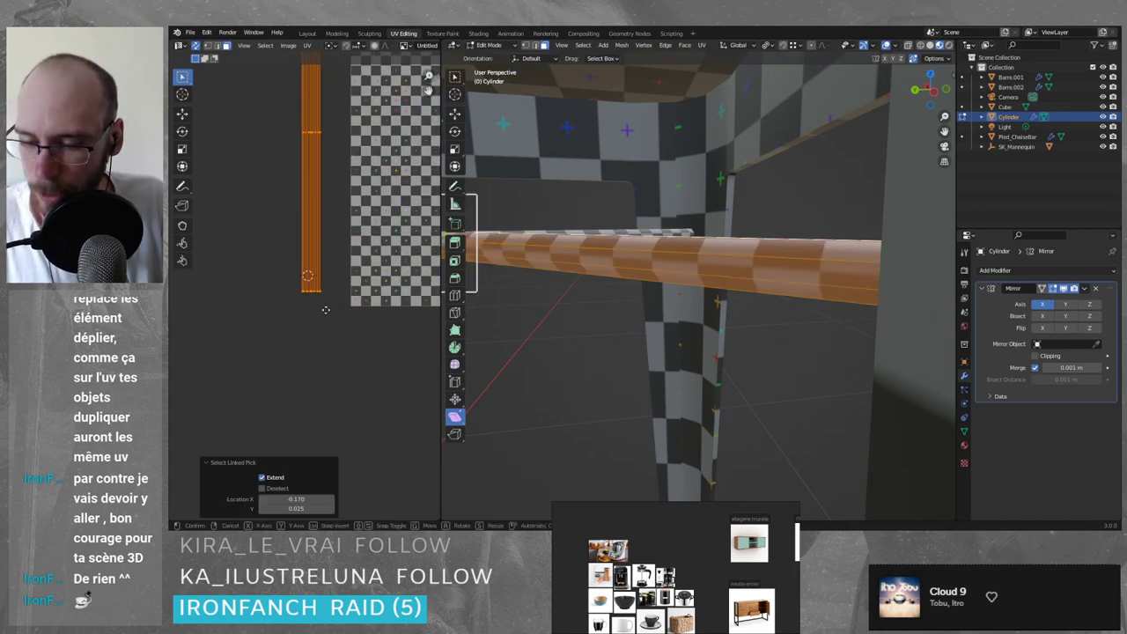
click(292, 308)
scroll(280, 324, up, 5)
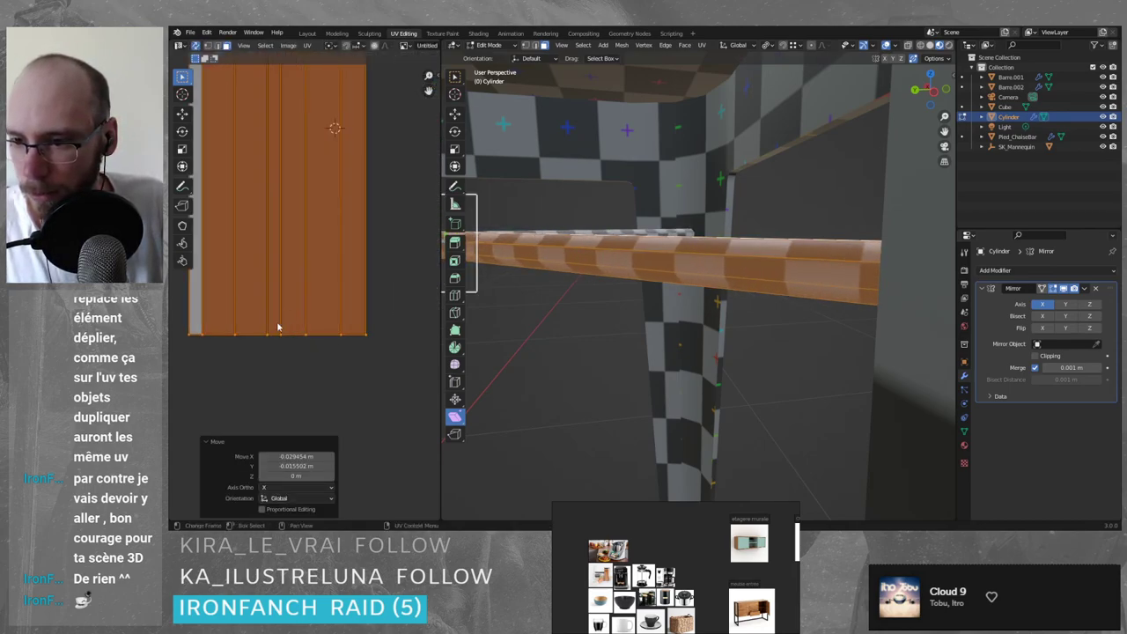
- In vertex selection, try to move a vertex on the island's bottom edge to test the strip connection, and undo the move
click(205, 339)
key(a)
key(1)
click(203, 338)
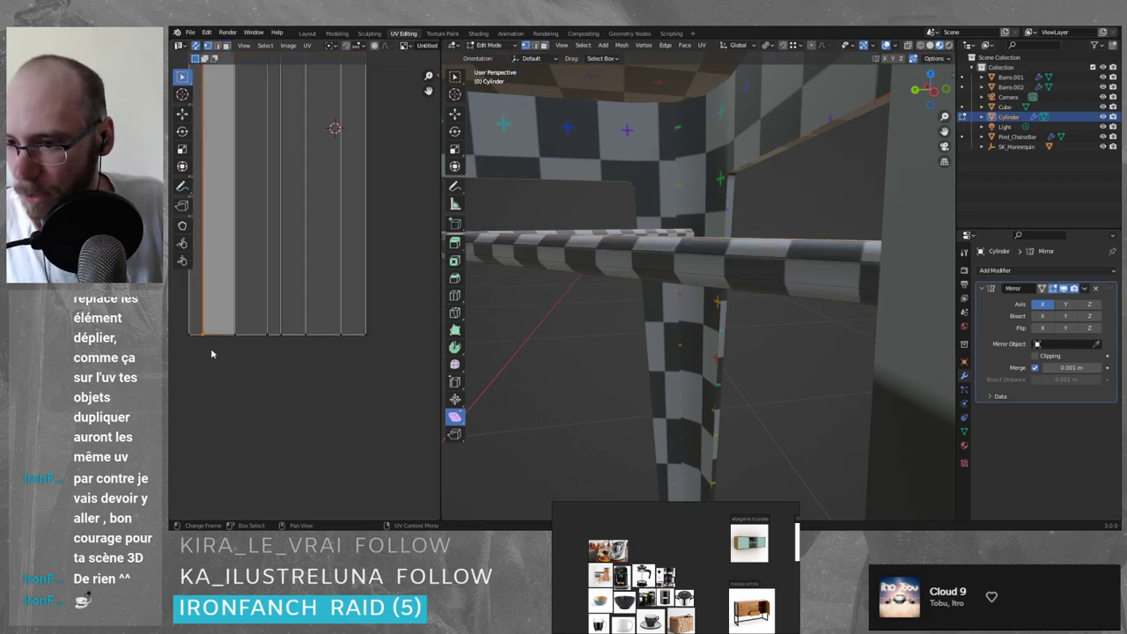
key(g)
click(248, 354)
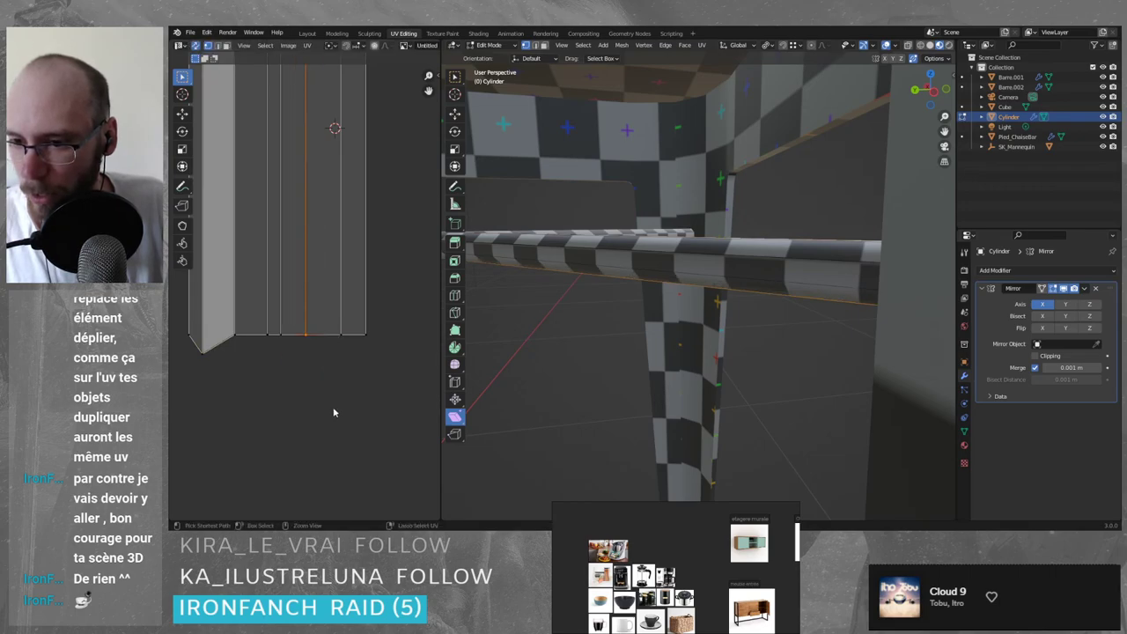
key(ctrl+z)
click(376, 380)
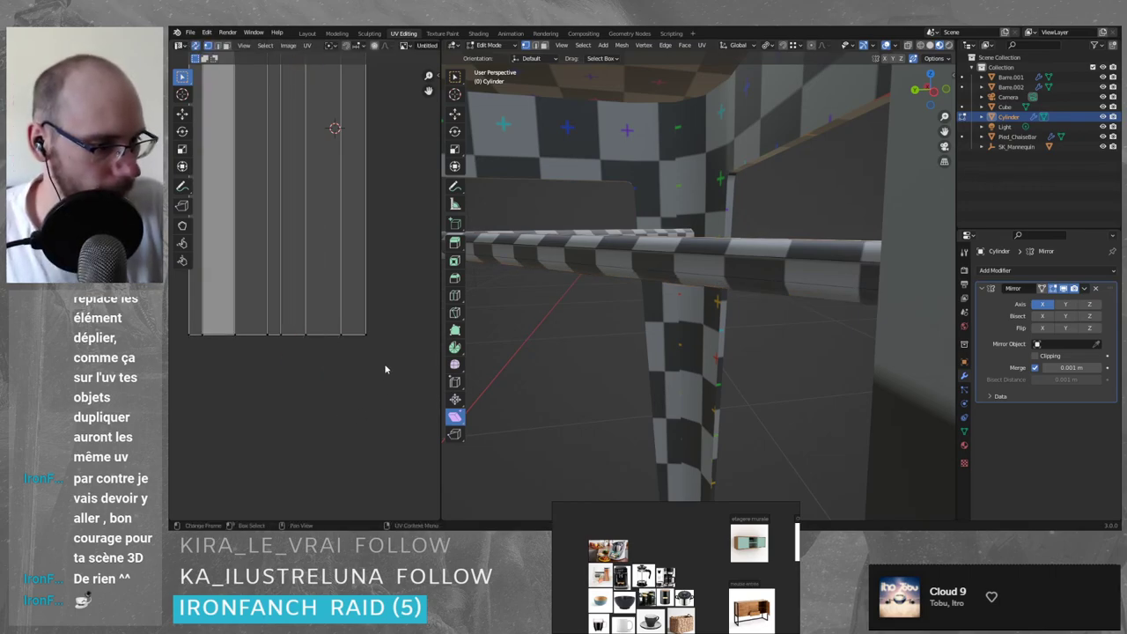
- Examine the rod's UV island from end to end in face selection, checking the lengthwise strips and the row where they meet midway
scroll(392, 345, down, 6)
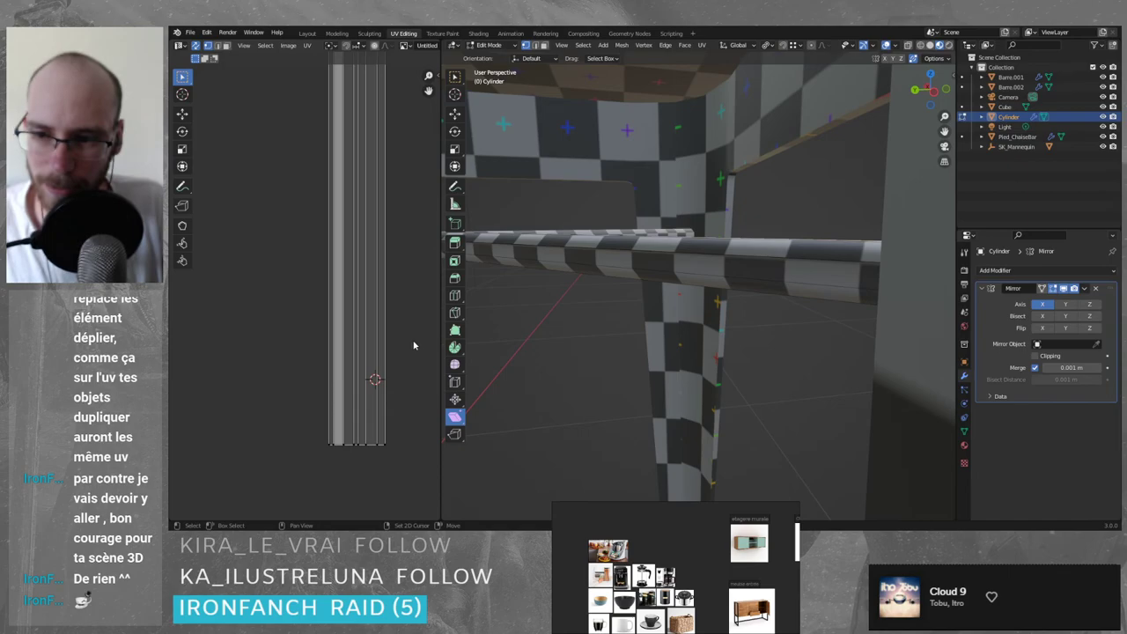
middle_drag(393, 301, 398, 335)
scroll(394, 326, down, 1)
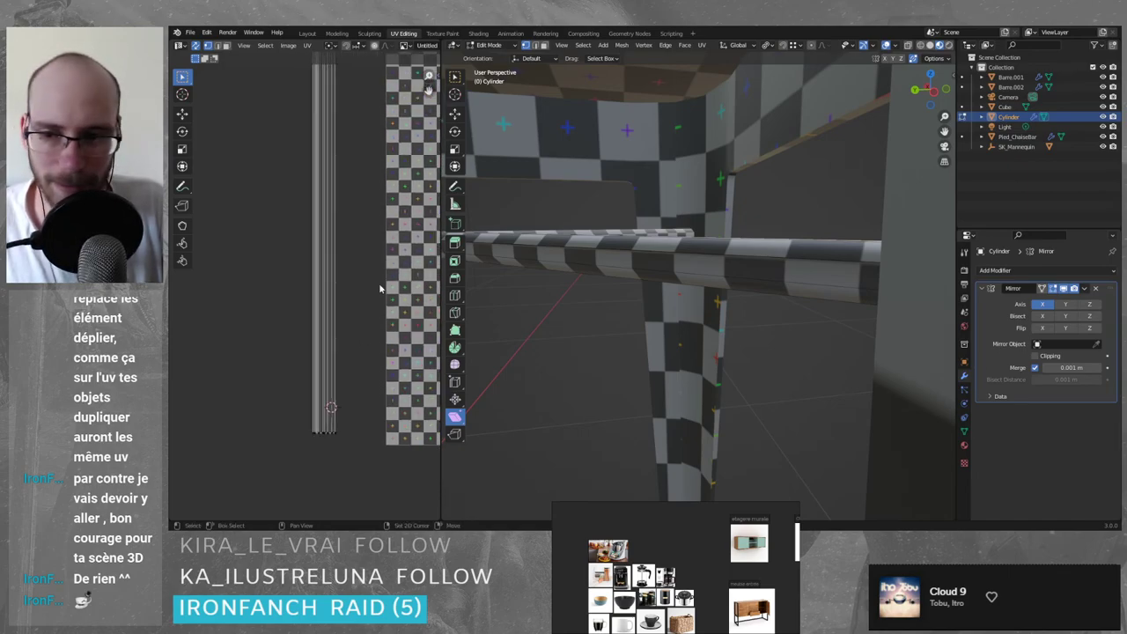
middle_drag(370, 274, 368, 322)
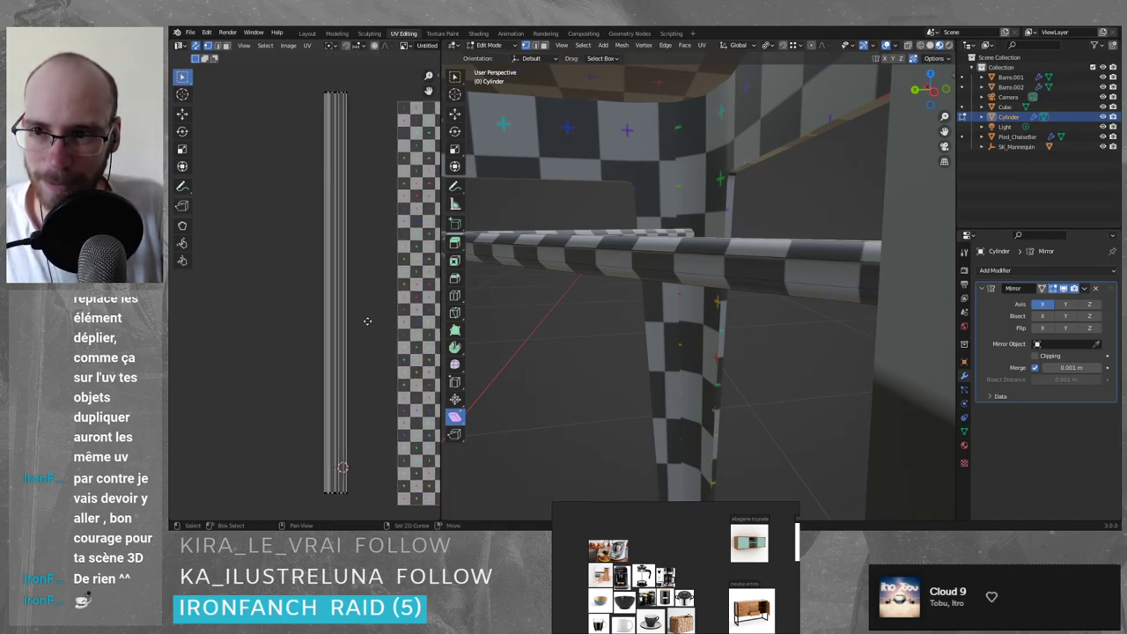
scroll(355, 350, up, 5)
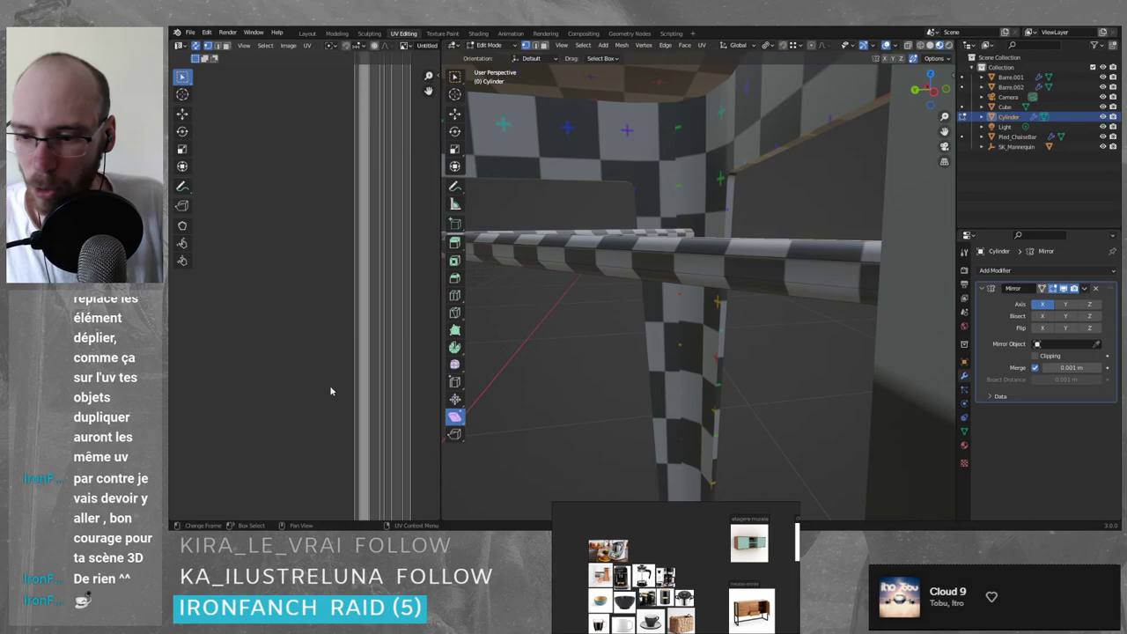
key(3)
click(391, 297)
click(320, 272)
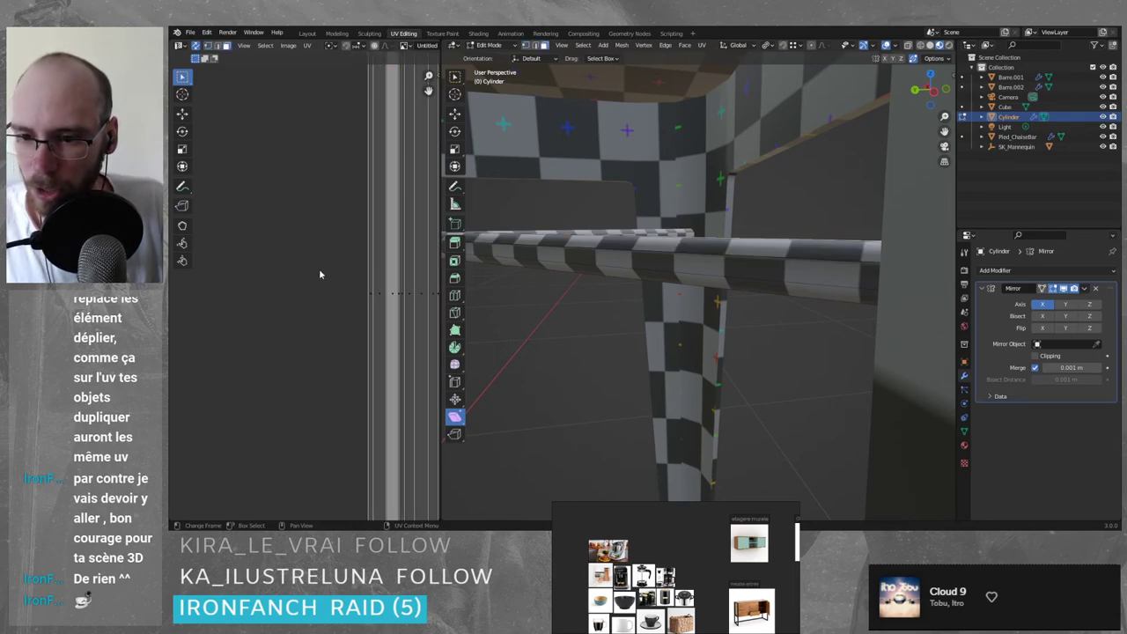
scroll(303, 298, down, 3)
middle_drag(357, 300, 337, 296)
scroll(343, 291, up, 4)
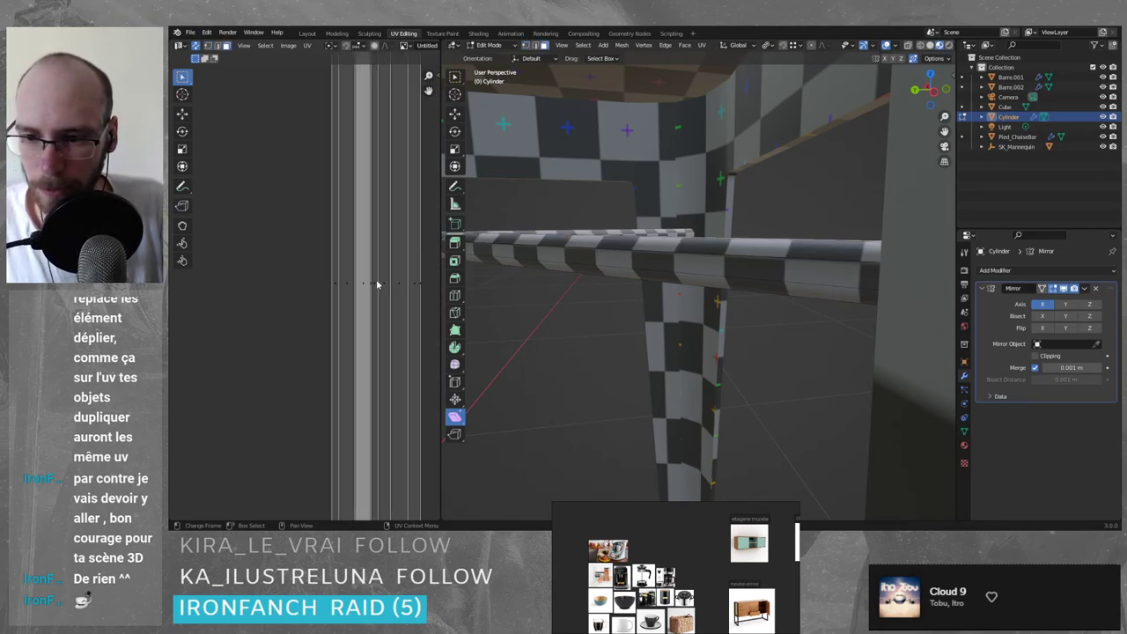
key(a)
click(257, 280)
scroll(257, 279, down, 5)
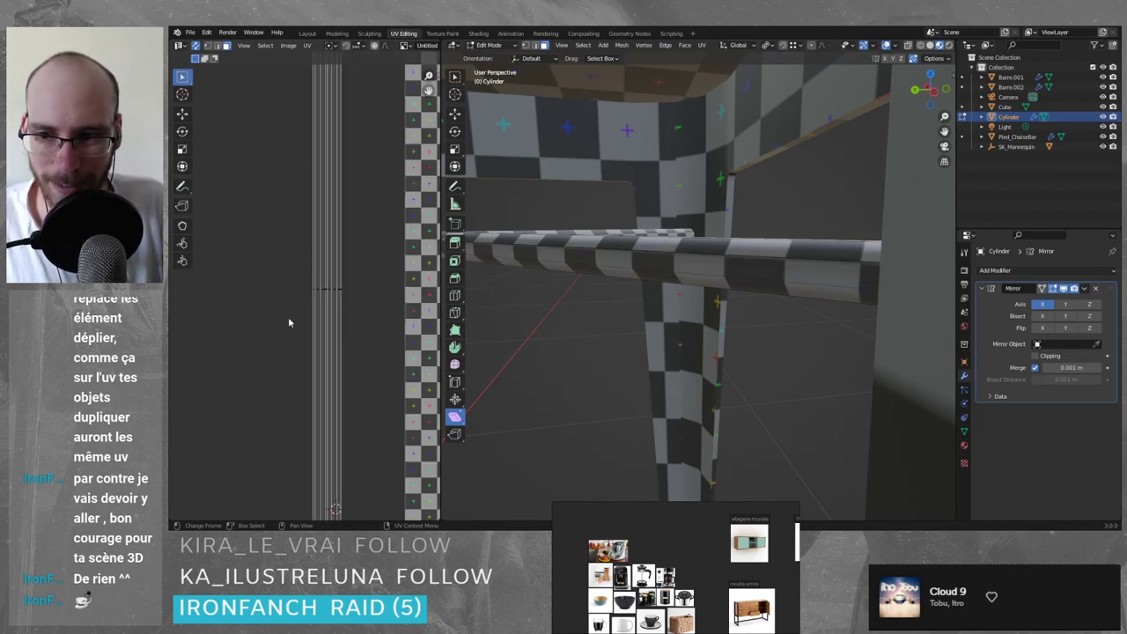
scroll(290, 322, down, 3)
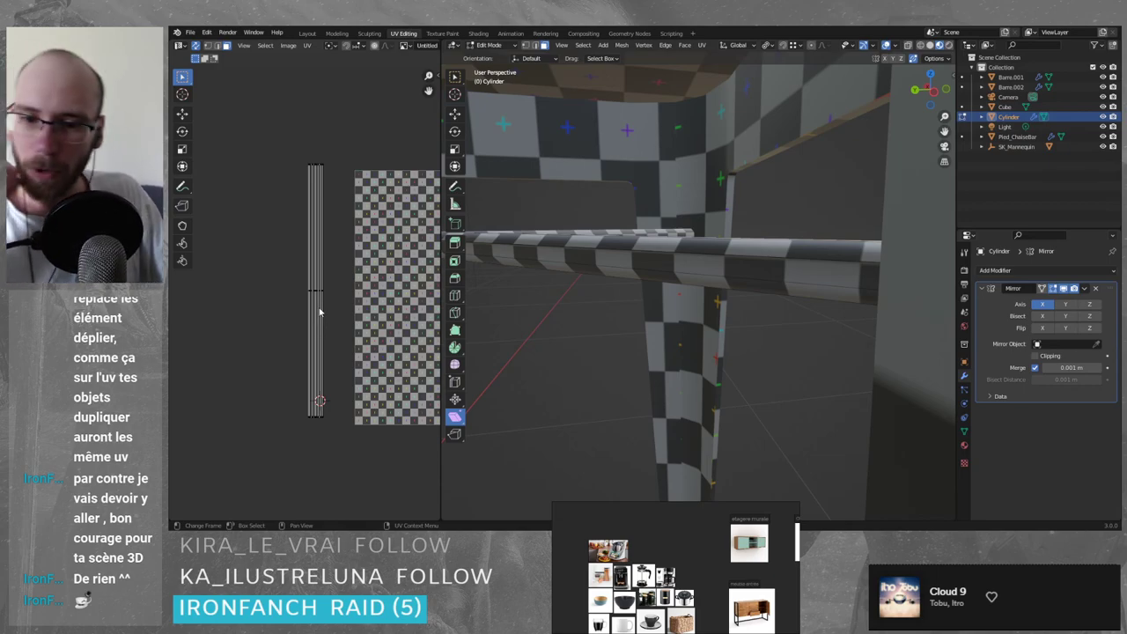
scroll(322, 308, up, 6)
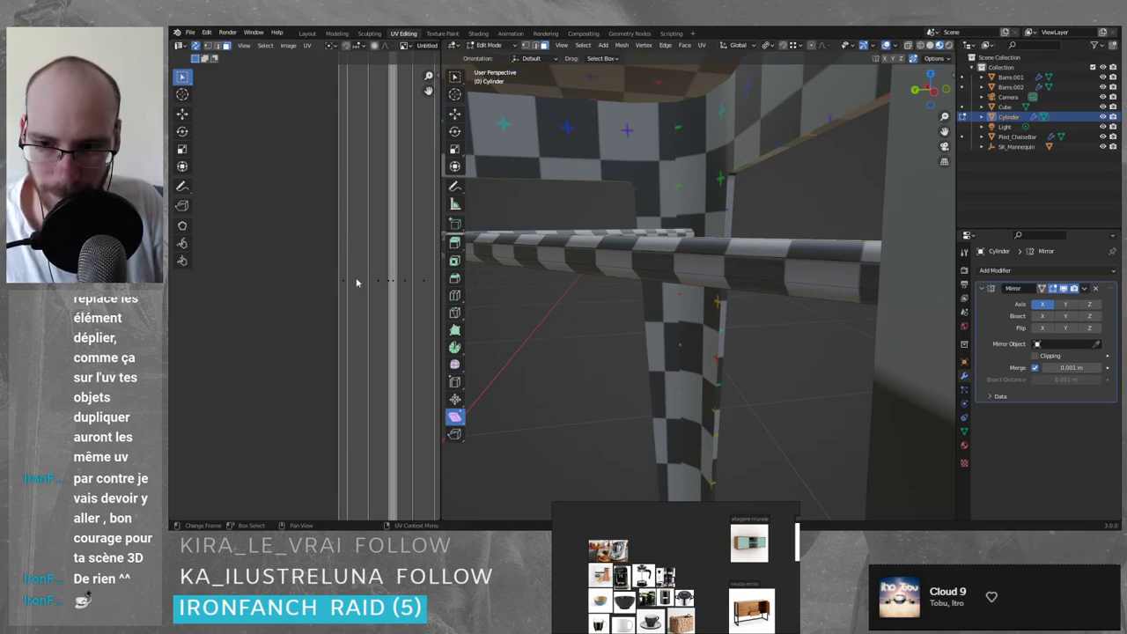
- Select the rod's whole linked UV island and widen it along X by a factor of about 3.357
scroll(322, 282, down, 3)
click(313, 294)
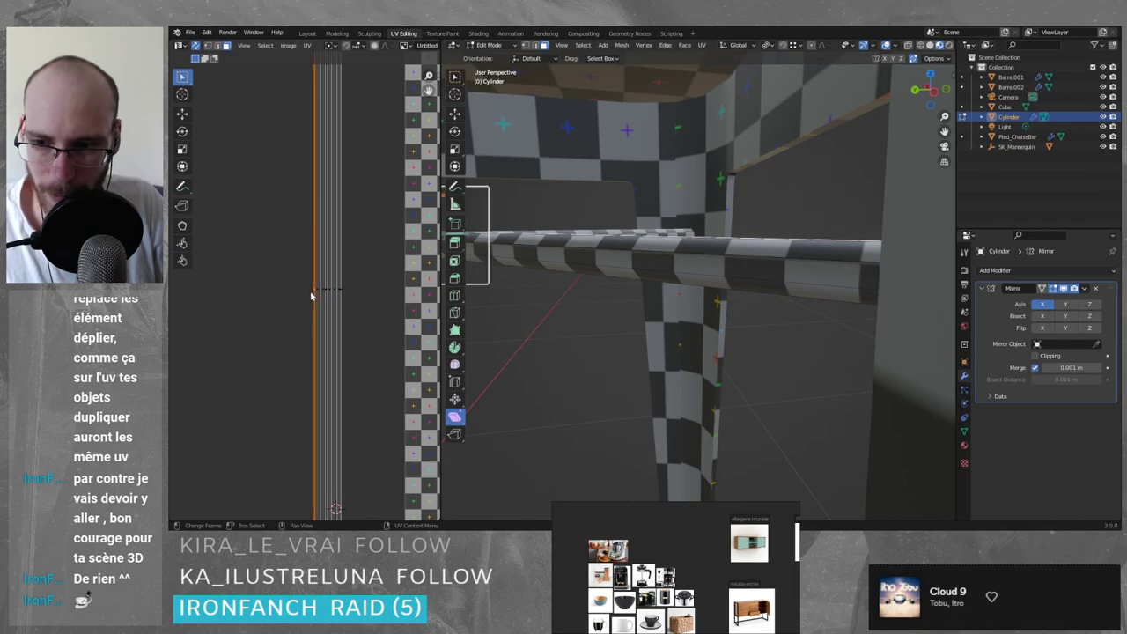
key(l)
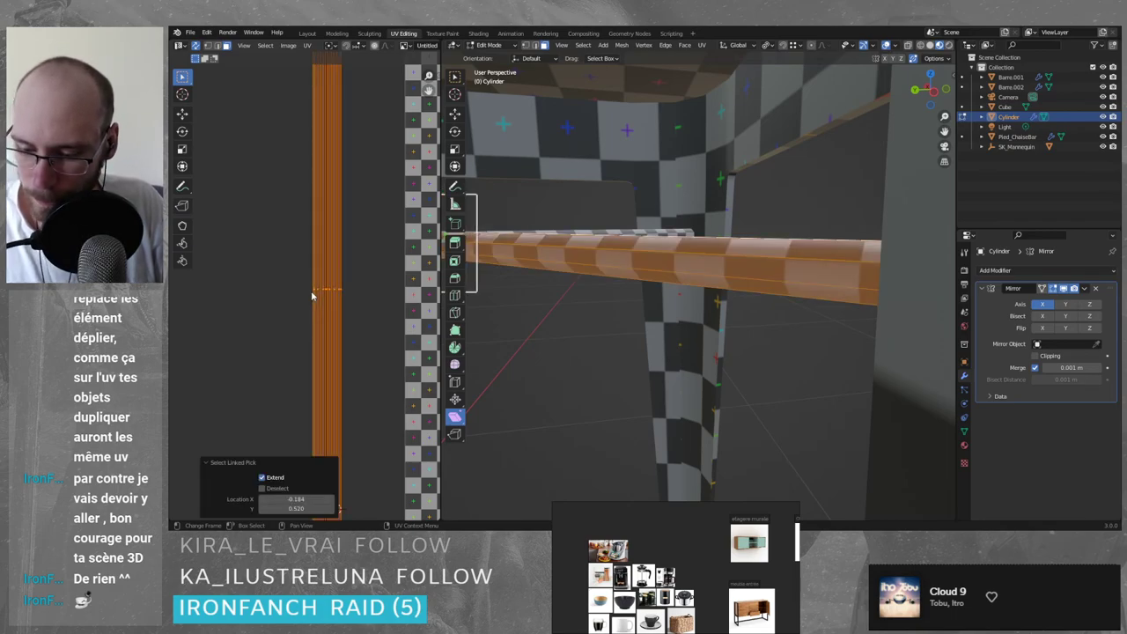
key(s)
key(x)
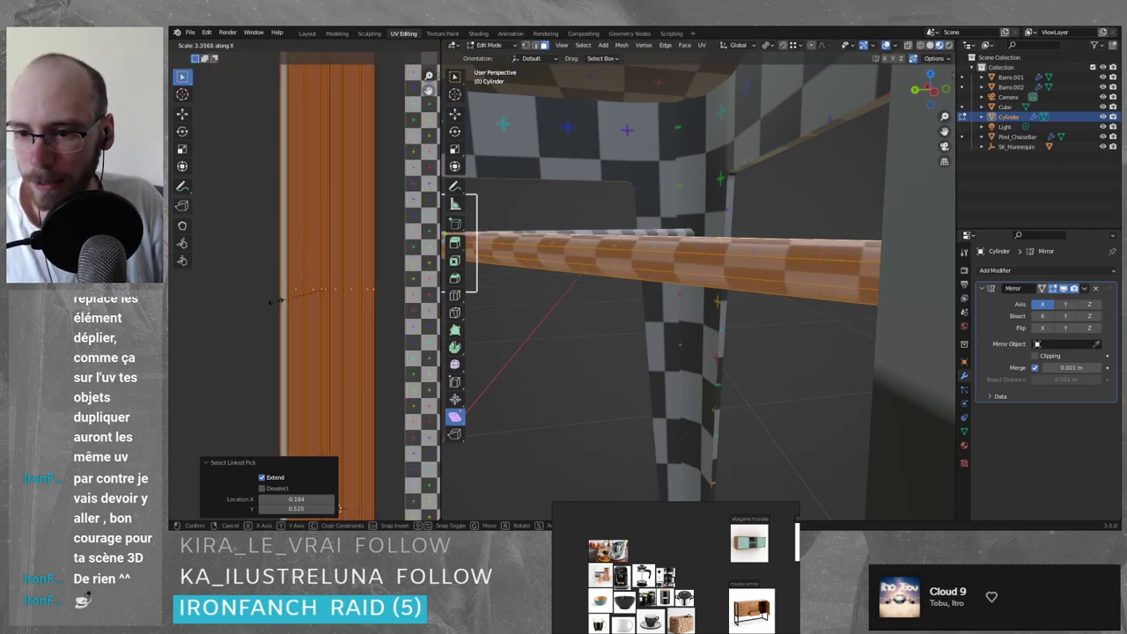
click(264, 273)
scroll(261, 263, down, 6)
scroll(301, 282, up, 6)
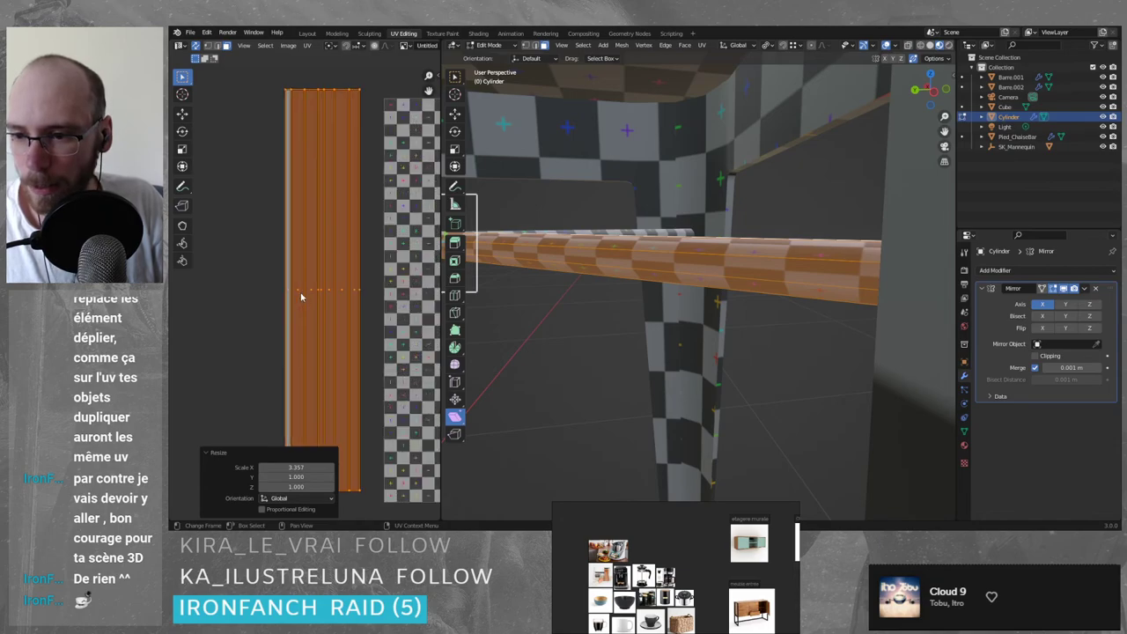
- Unwrap the selected rod faces with Smart UV Project at a 90° angle limit and 0.100 island margin, and inspect the new strips
click(307, 46)
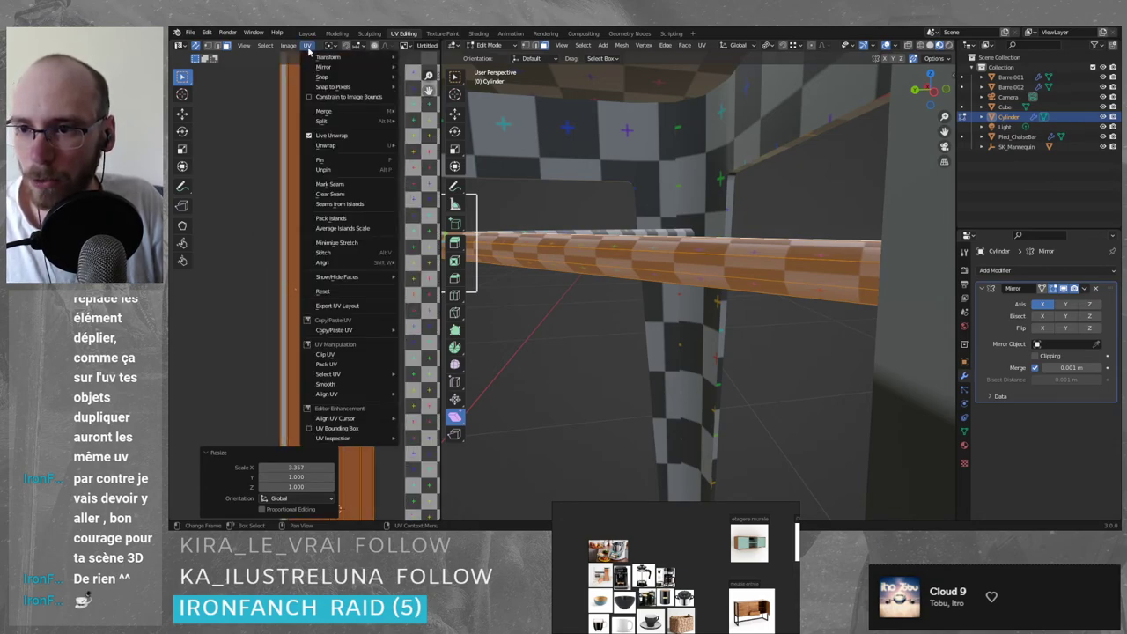
mouse_move(343, 69)
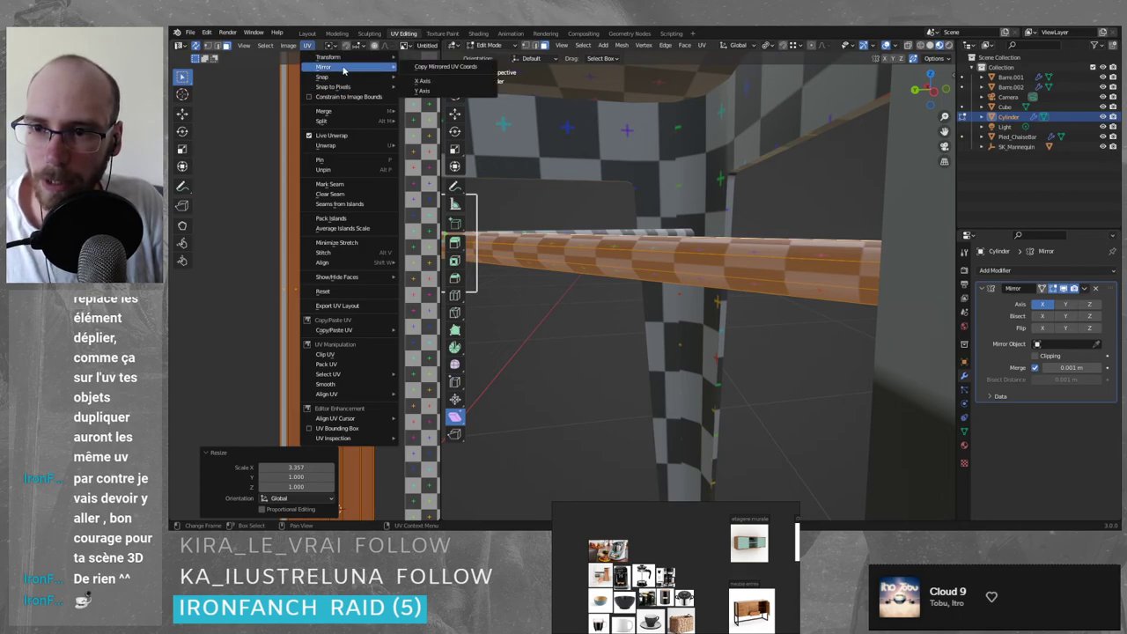
mouse_move(356, 147)
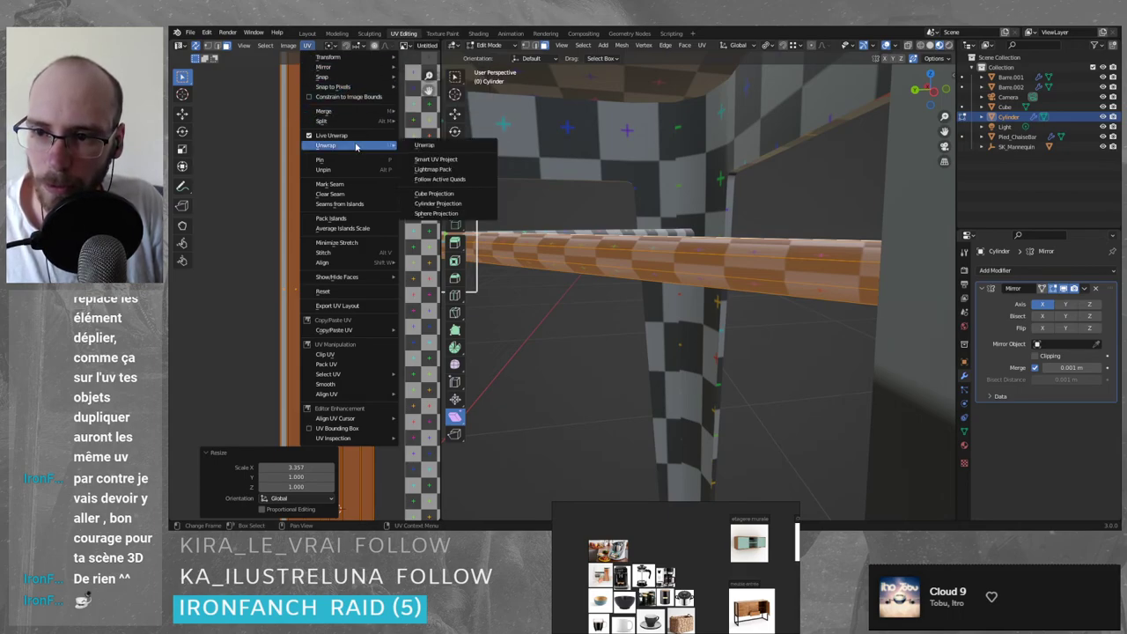
click(451, 160)
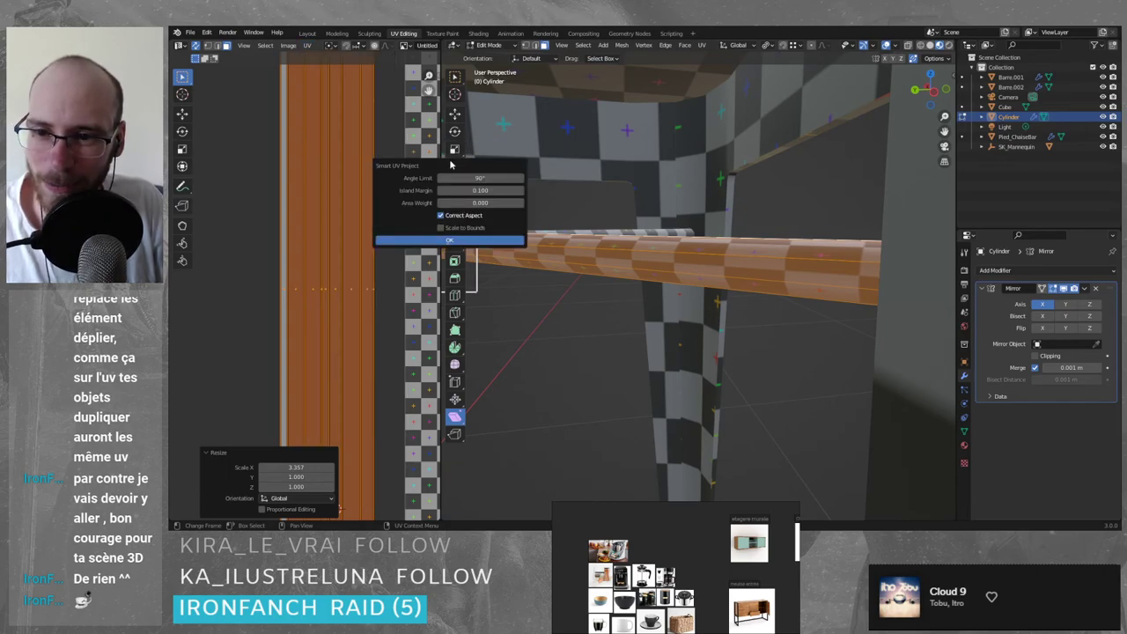
click(427, 241)
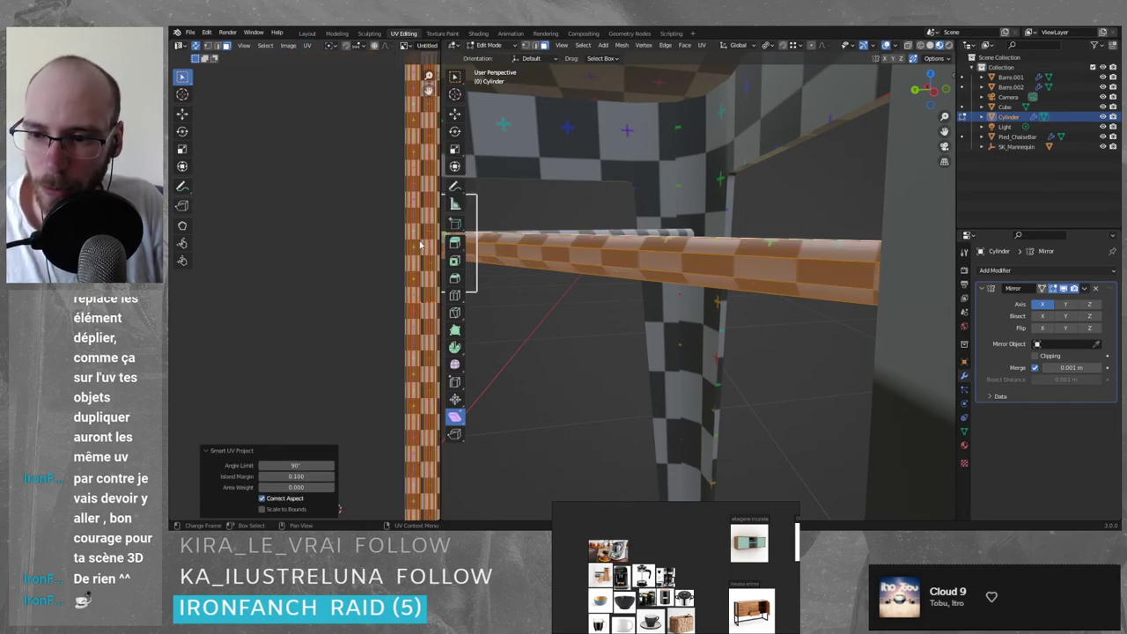
key(Home)
scroll(383, 315, up, 4)
middle_drag(405, 292, 312, 273)
scroll(309, 277, up, 1)
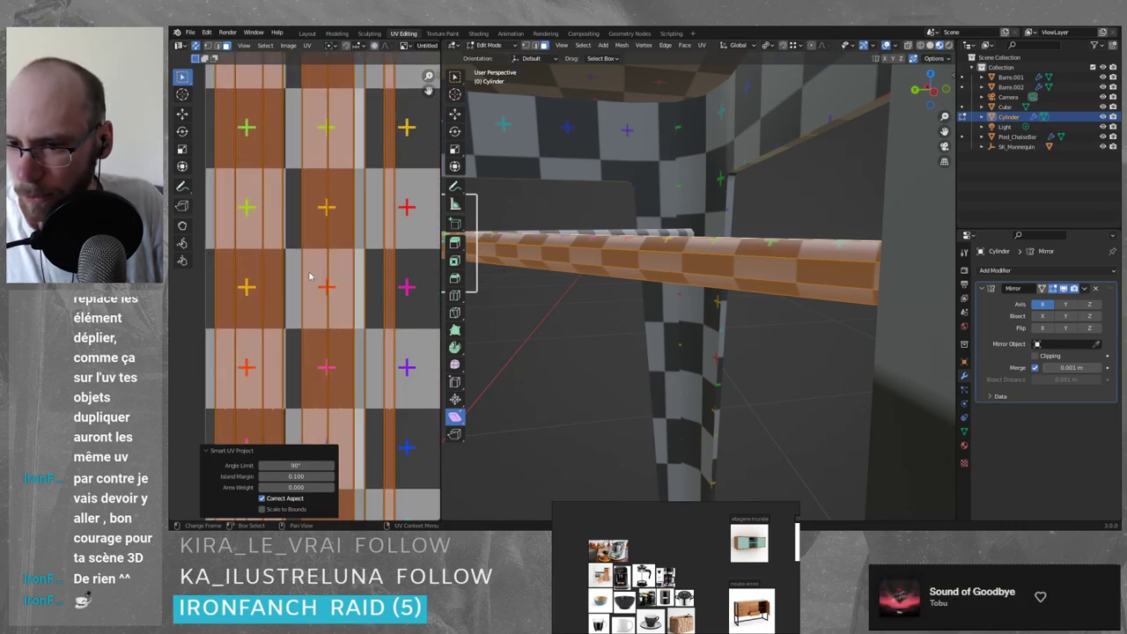
- Select individual strips of the rod's UV layout to identify their faces, and isolate the crossed rods in local view
click(364, 278)
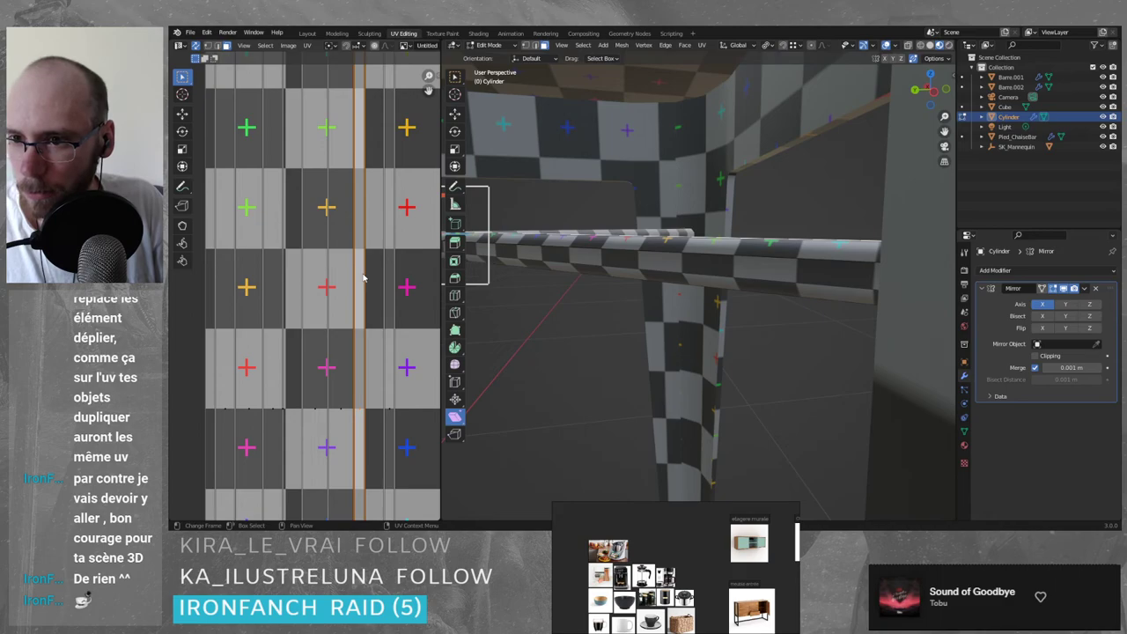
click(288, 309)
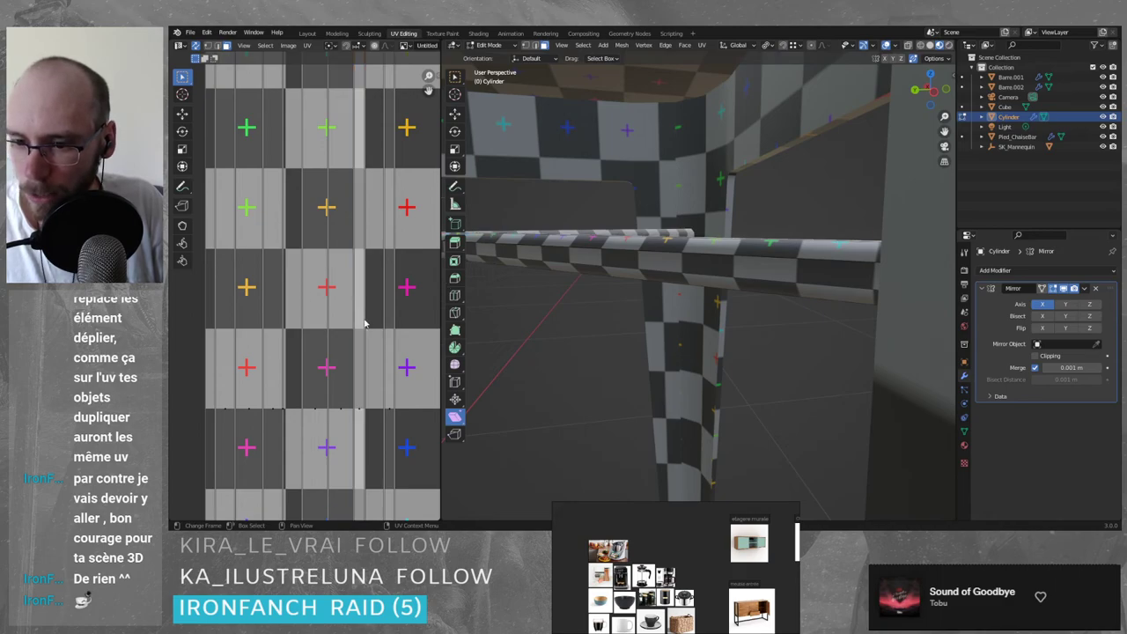
click(363, 408)
scroll(616, 343, down, 5)
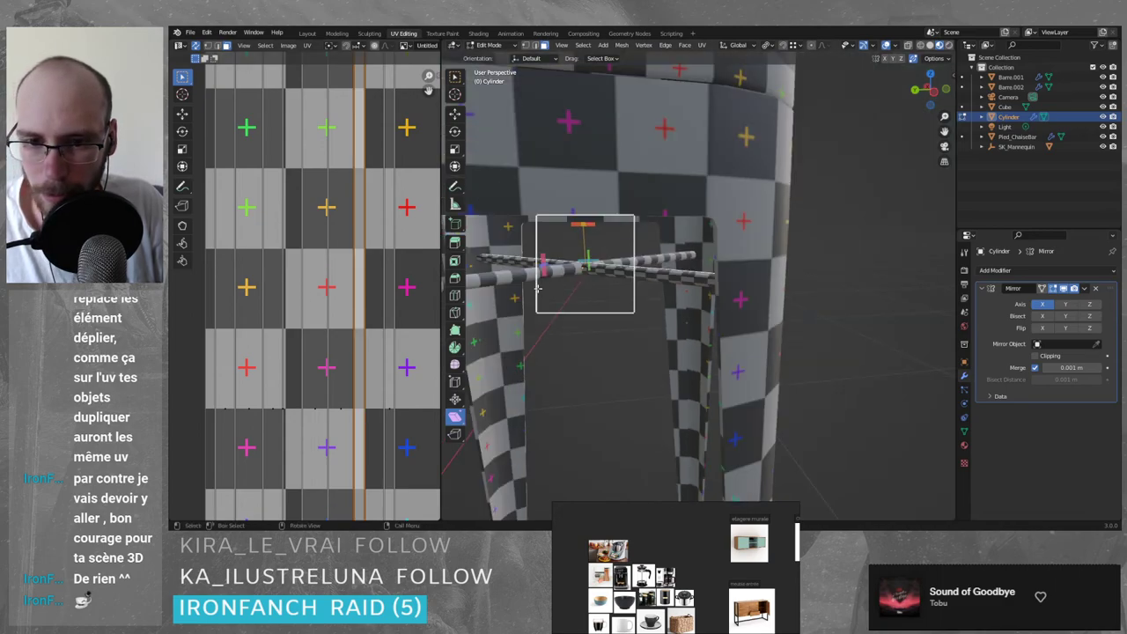
middle_drag(642, 333, 672, 320)
key(KP_Divide)
- Select faces along the isolated rod and strips in its UV layout to check how they correspond
scroll(701, 337, down, 3)
click(722, 316)
click(579, 275)
click(593, 310)
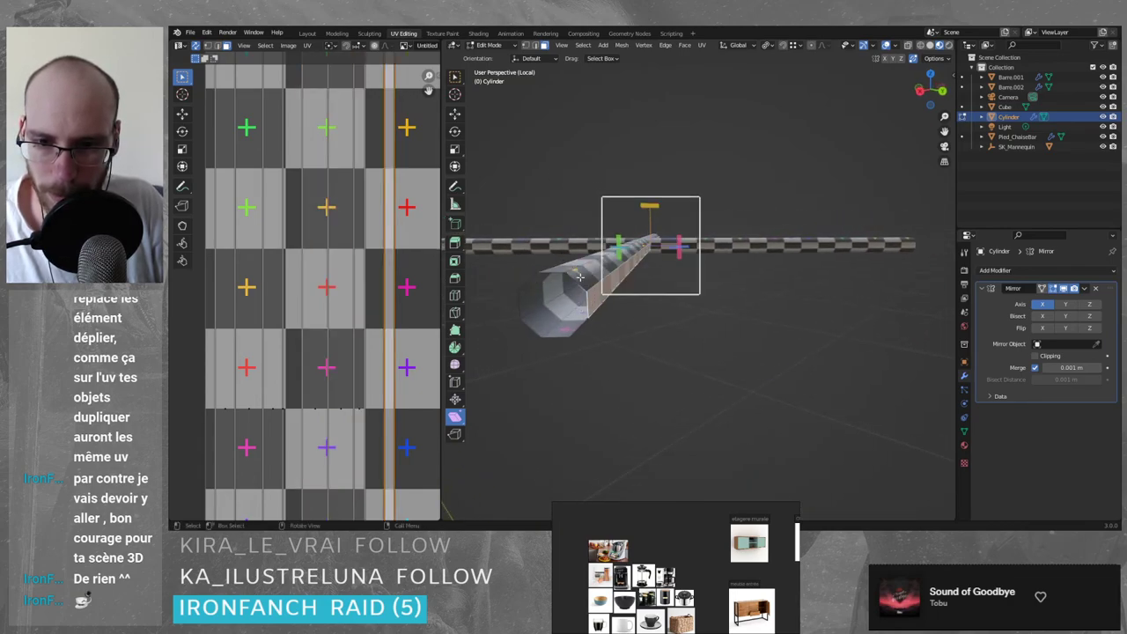
middle_drag(579, 278, 711, 325)
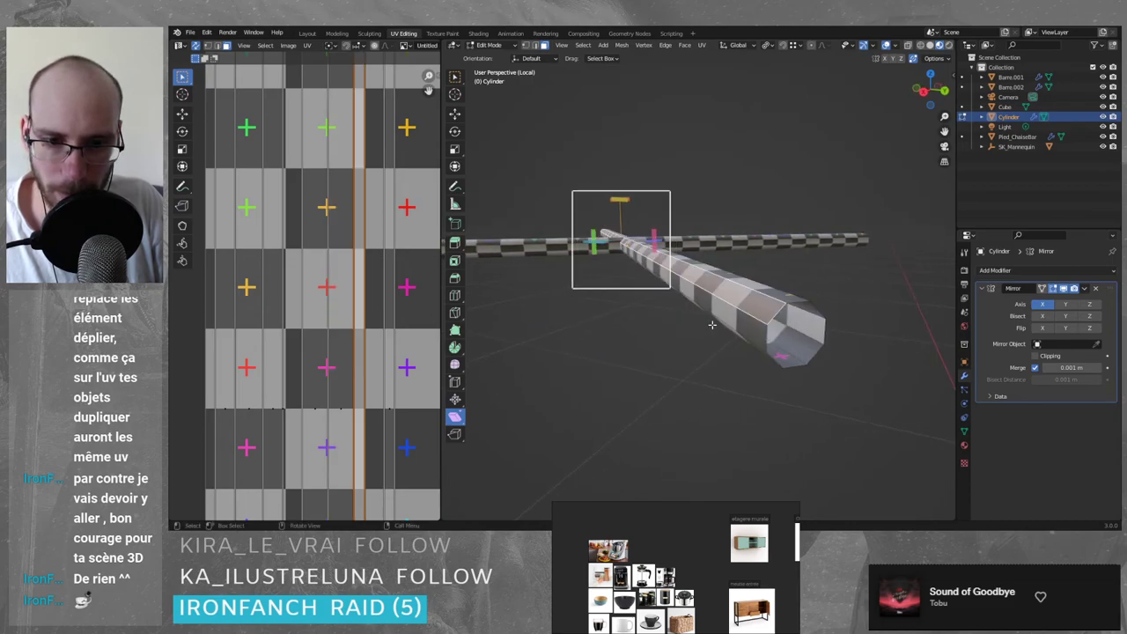
click(378, 278)
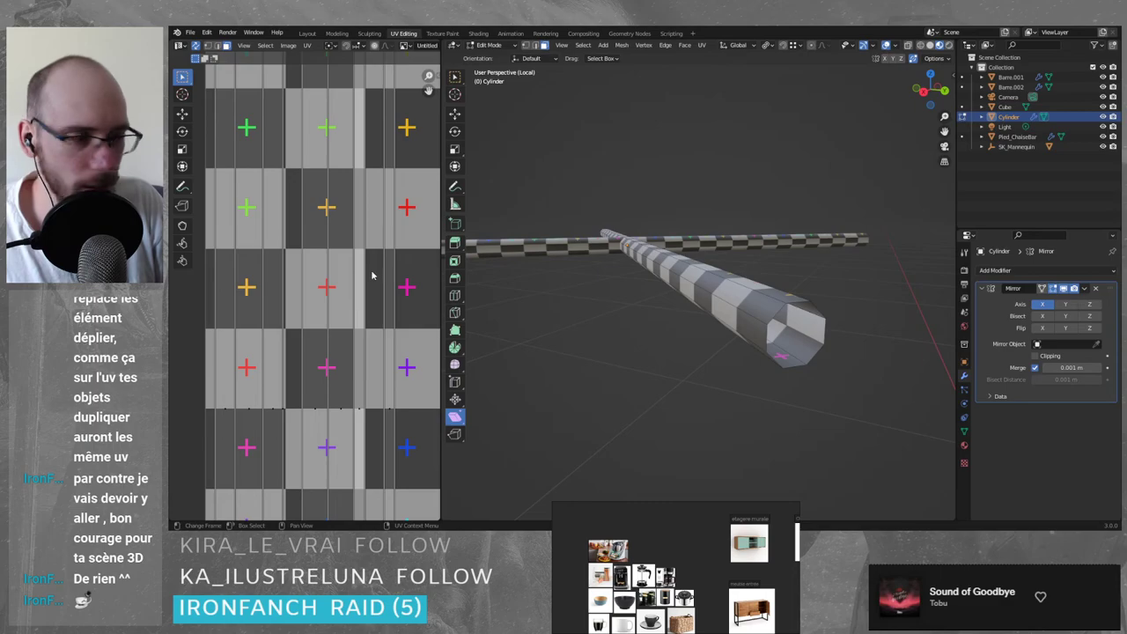
scroll(372, 276, down, 7)
scroll(307, 291, up, 1)
key(ctrl+z)
key(ctrl+z)
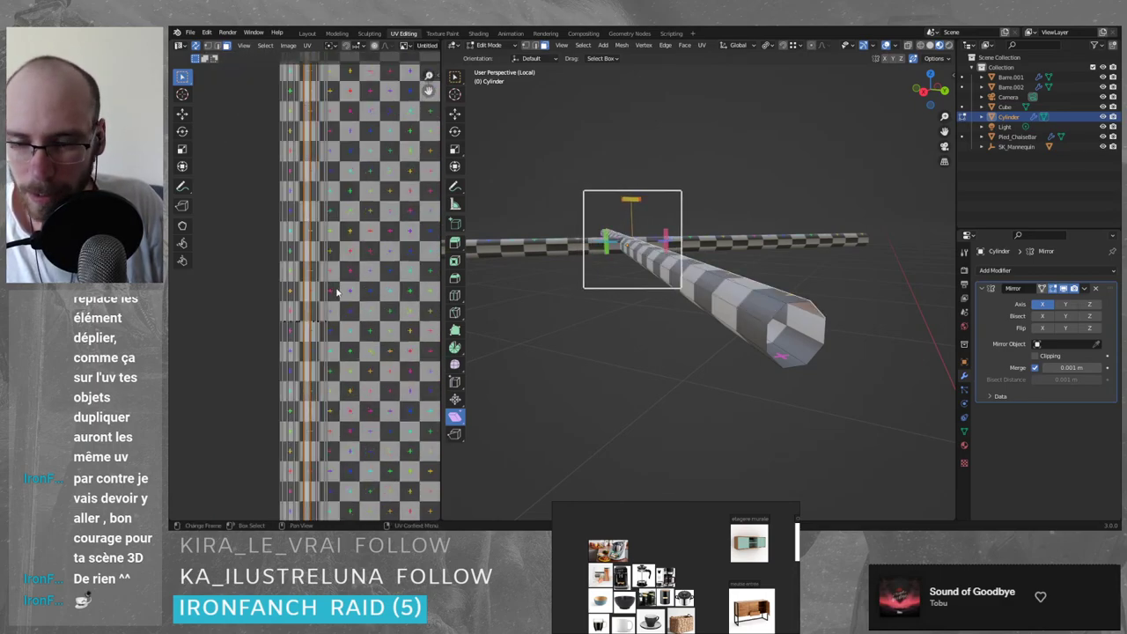
ctrl+click(343, 301)
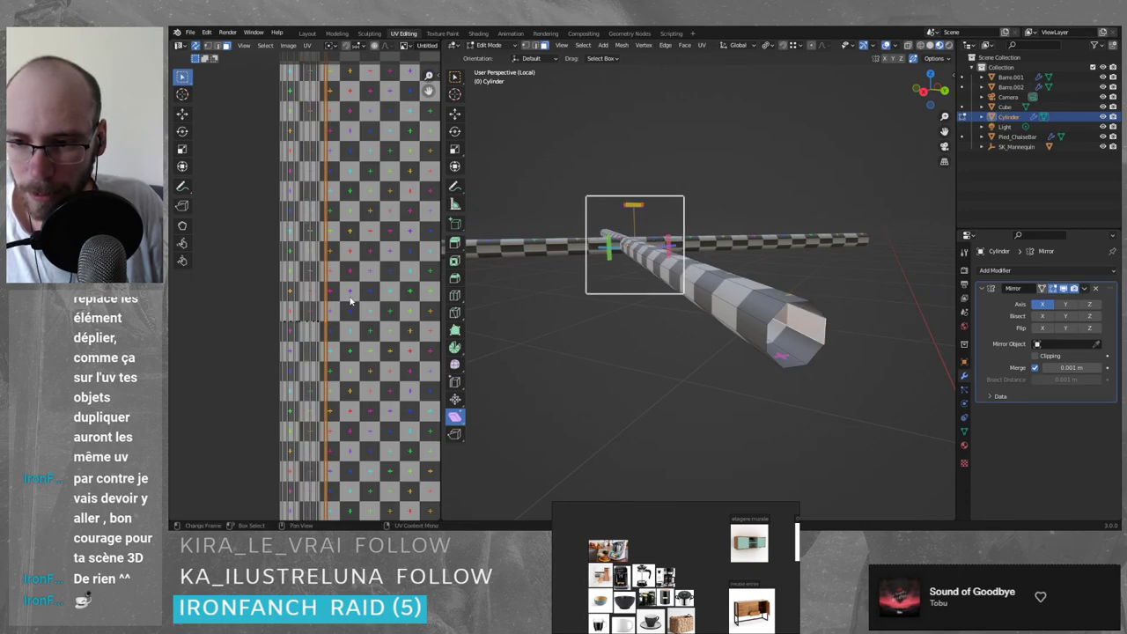
- Select all the rod's faces and try unwrapping them with Cube Projection
scroll(351, 301, down, 3)
key(a)
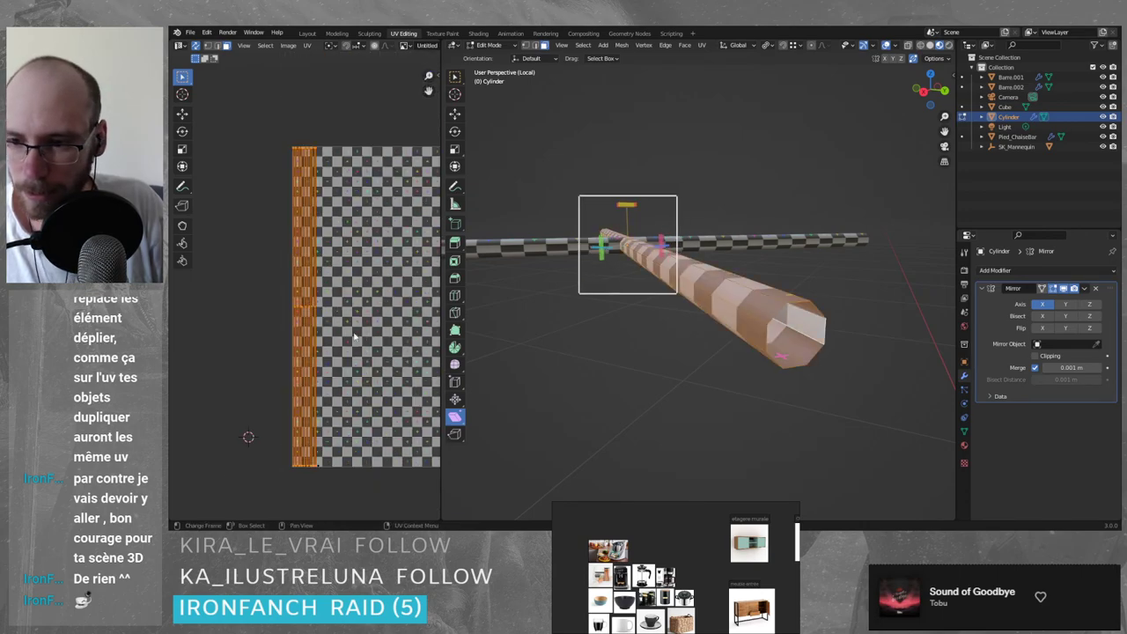
key(alt+a)
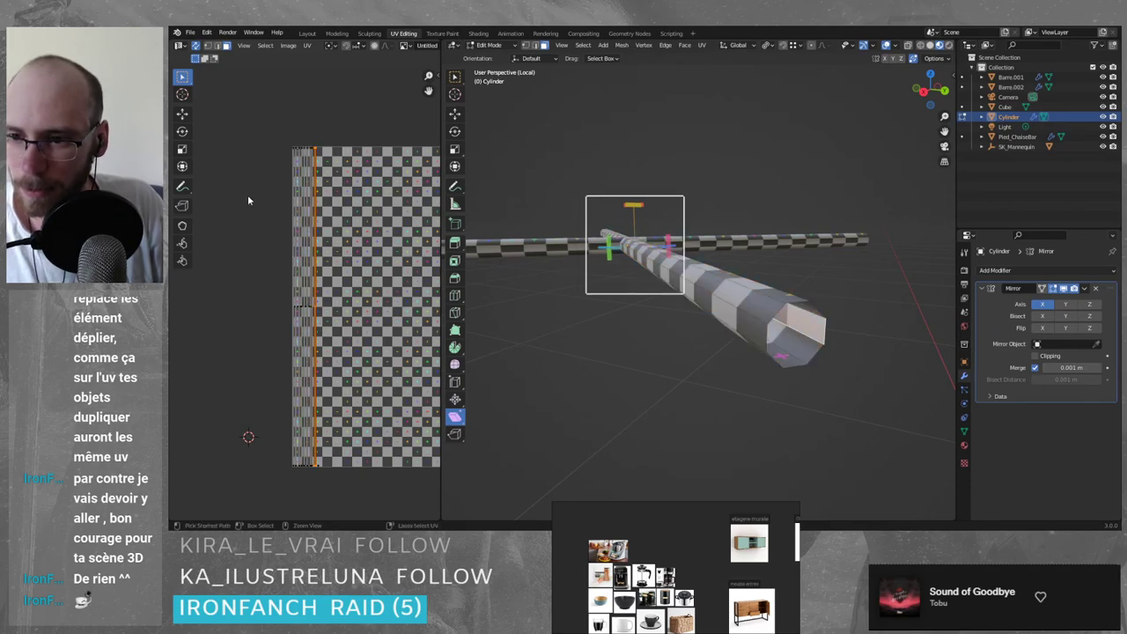
key(a)
click(307, 45)
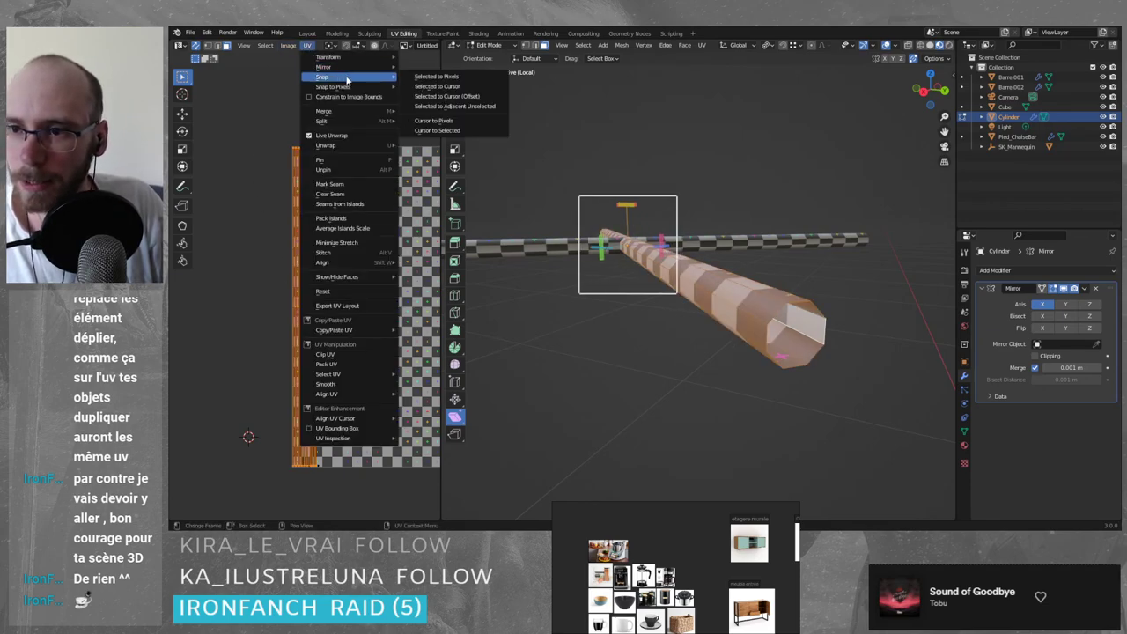
mouse_move(349, 114)
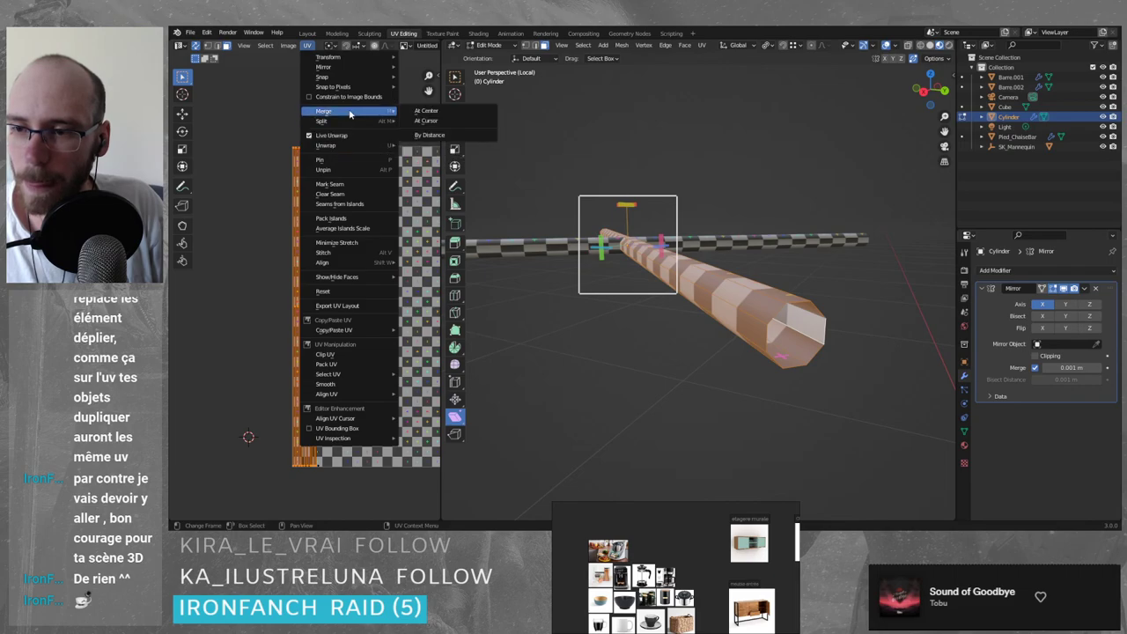
mouse_move(348, 146)
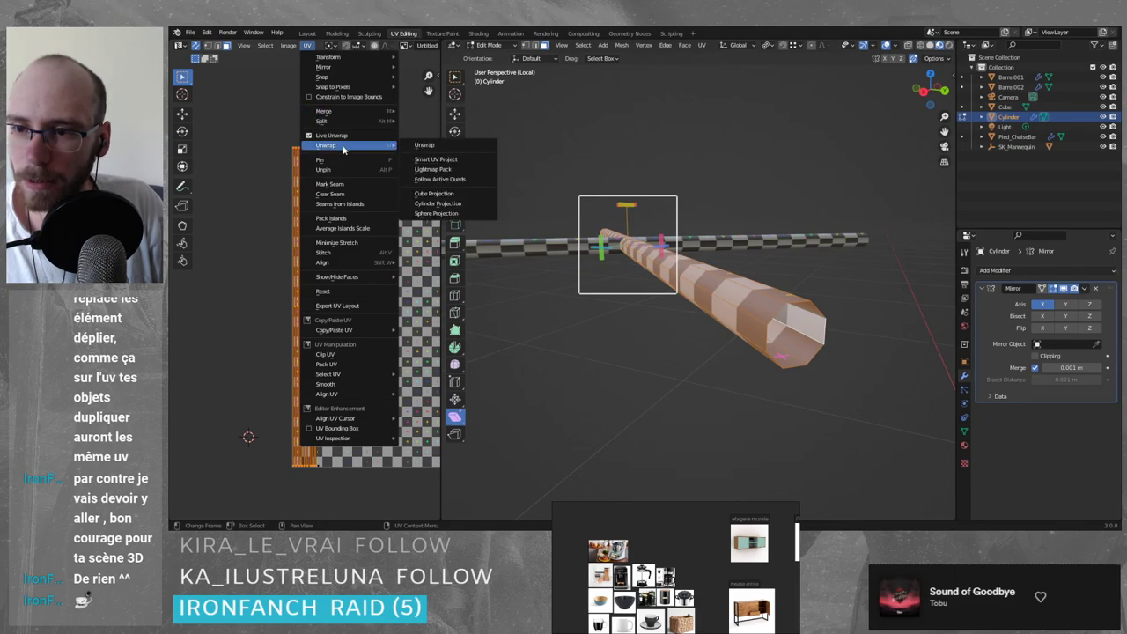
click(454, 191)
- Inspect the cube-projected islands from end to end, and undo the Cube Projection
middle_drag(391, 270, 268, 216)
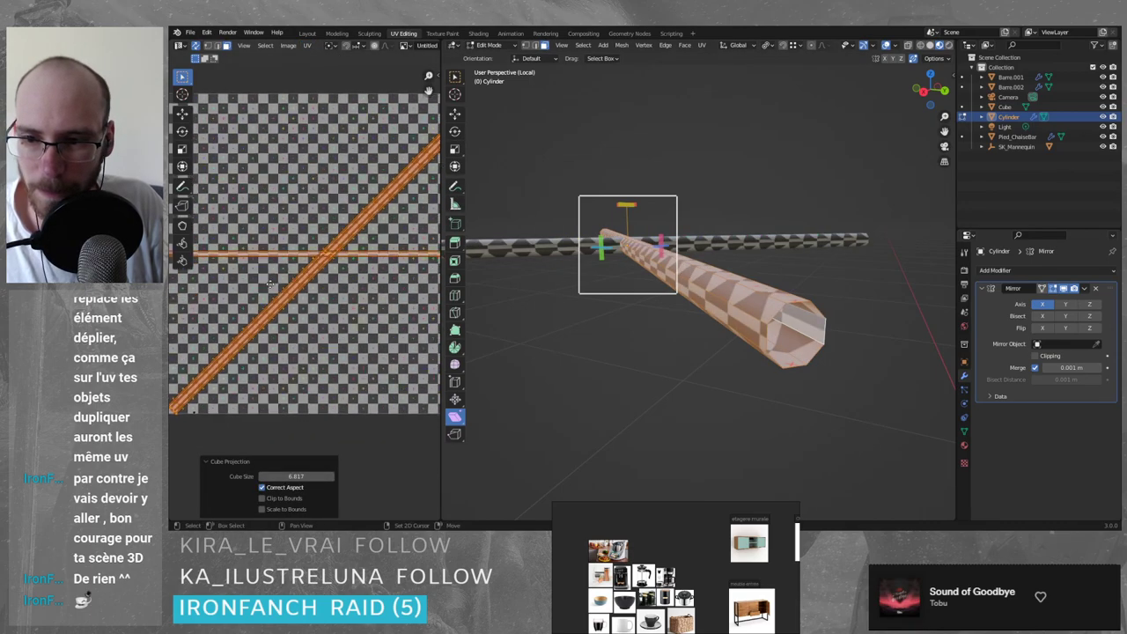
middle_drag(429, 266, 298, 266)
scroll(300, 268, up, 6)
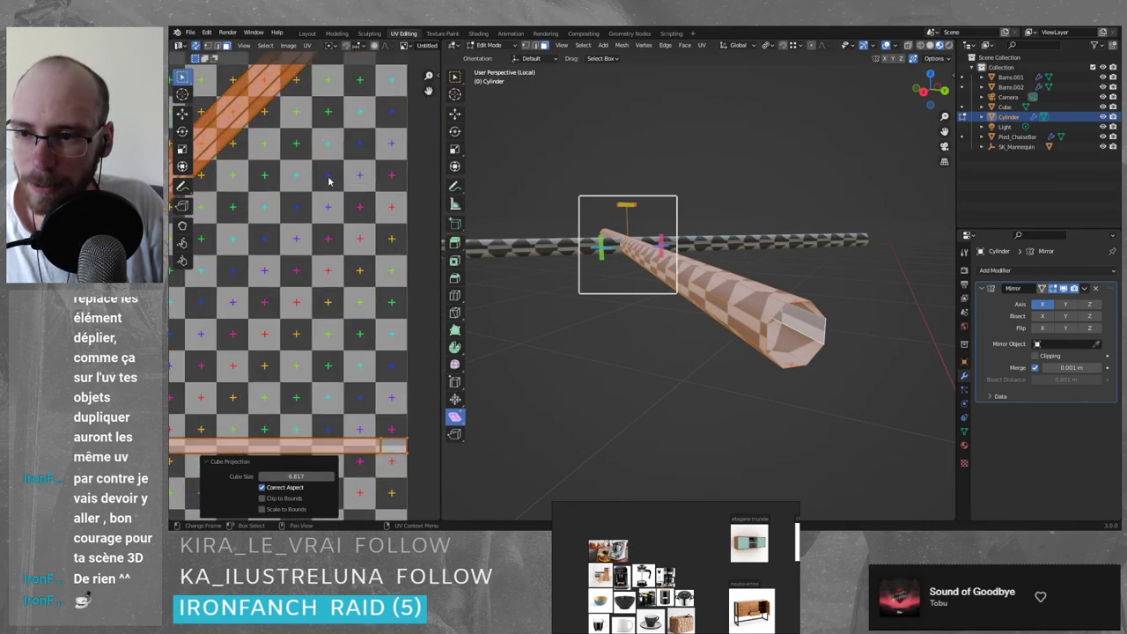
scroll(351, 273, up, 4)
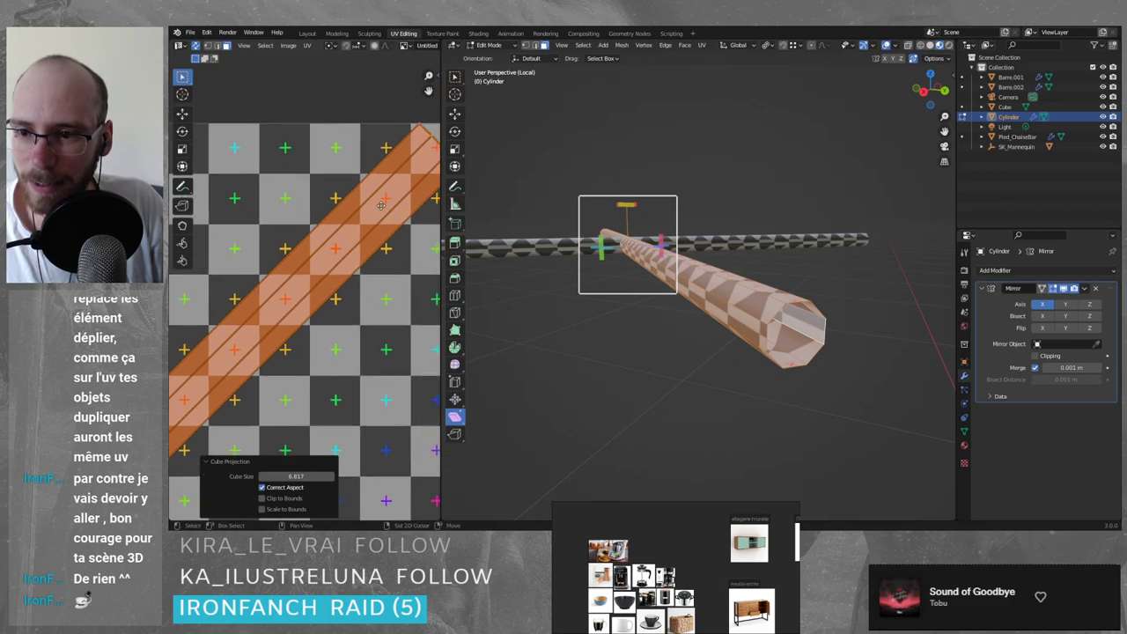
scroll(358, 196, up, 3)
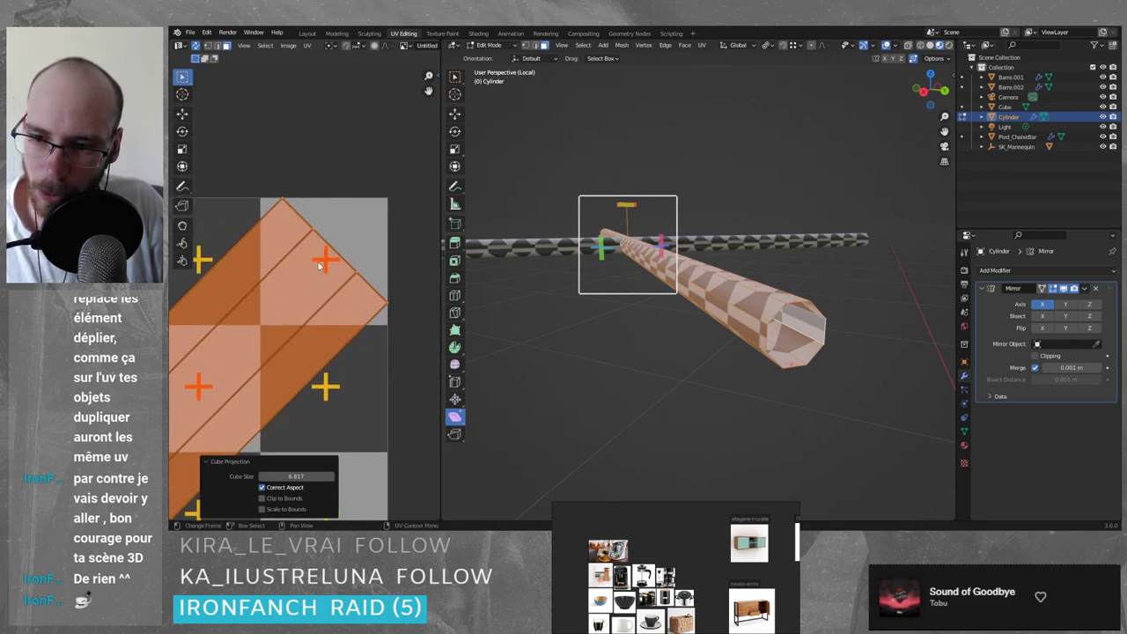
scroll(319, 266, down, 10)
key(Home)
key(ctrl+z)
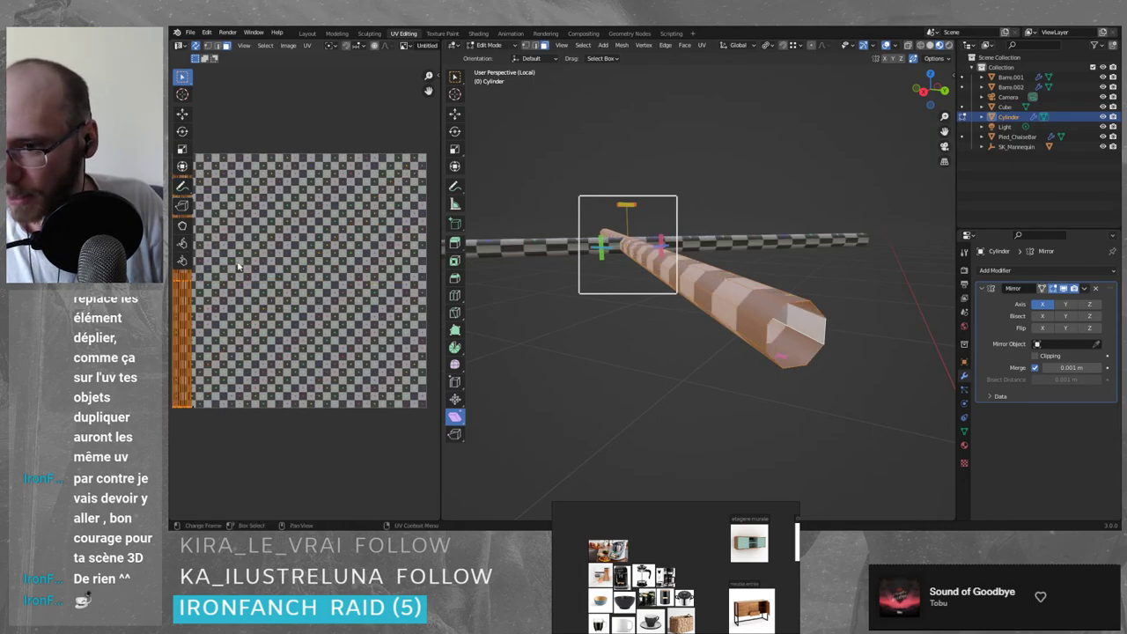
- In edge selection, select the boundary loop at the rod's open near end and fill it with a face
middle_drag(238, 265, 350, 326)
scroll(307, 290, up, 1)
middle_drag(300, 399, 269, 300)
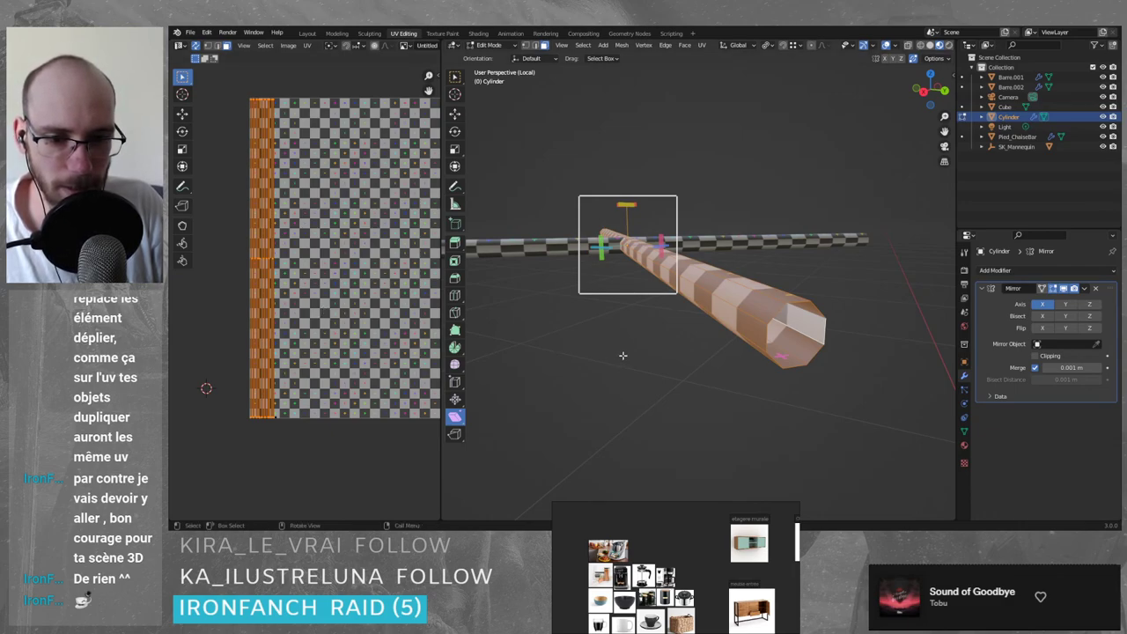
key(Tab)
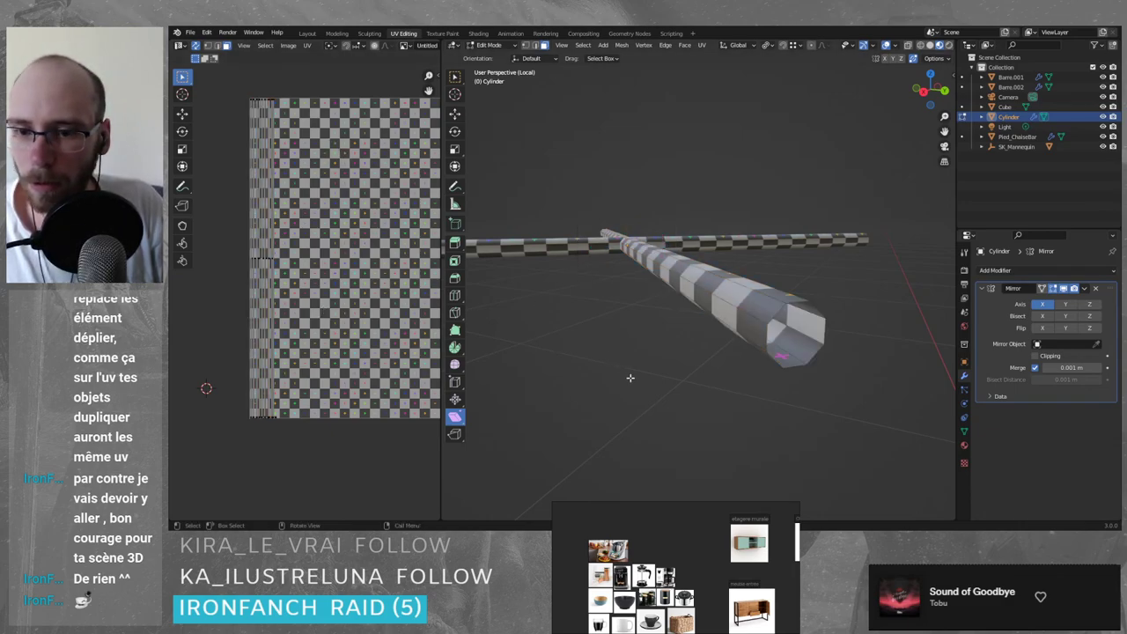
click(652, 352)
click(773, 310)
key(Tab)
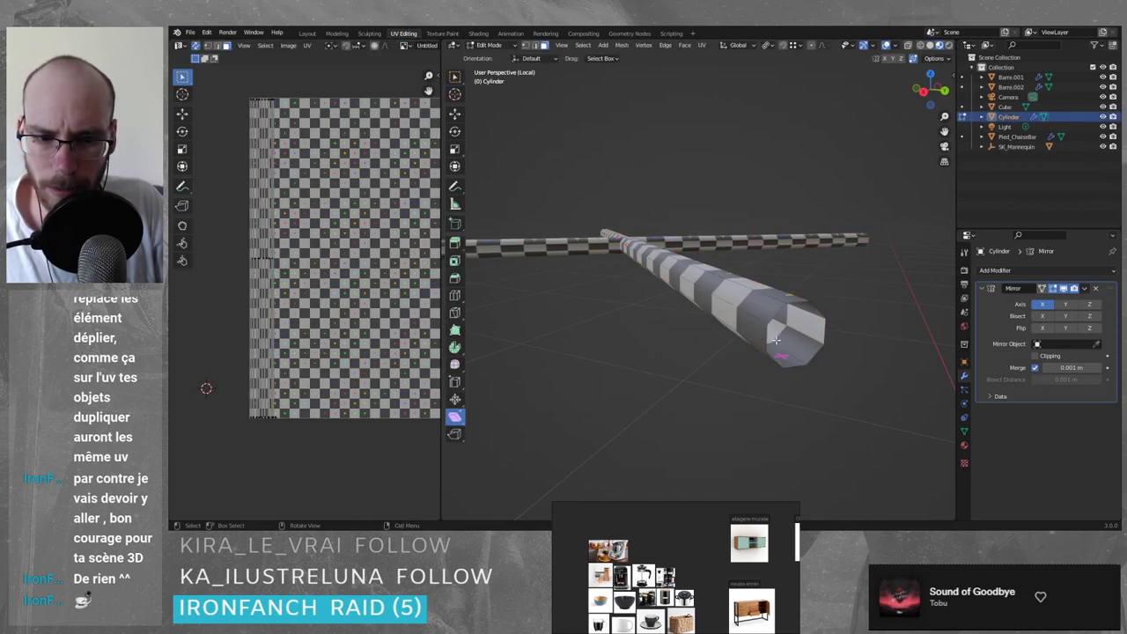
click(779, 316)
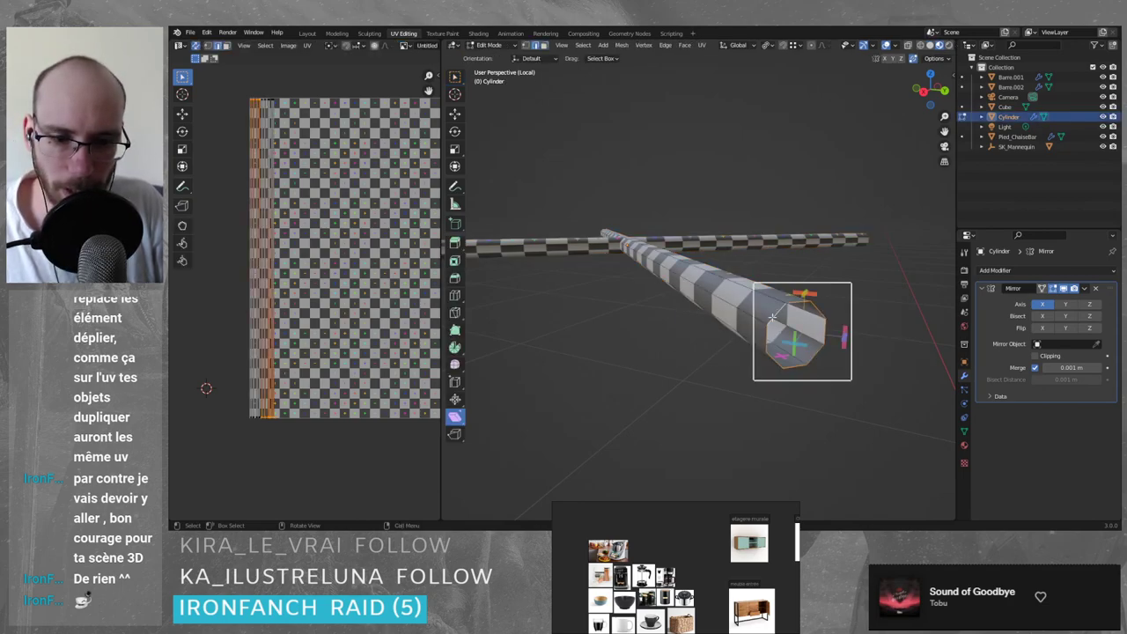
middle_drag(772, 316, 599, 377)
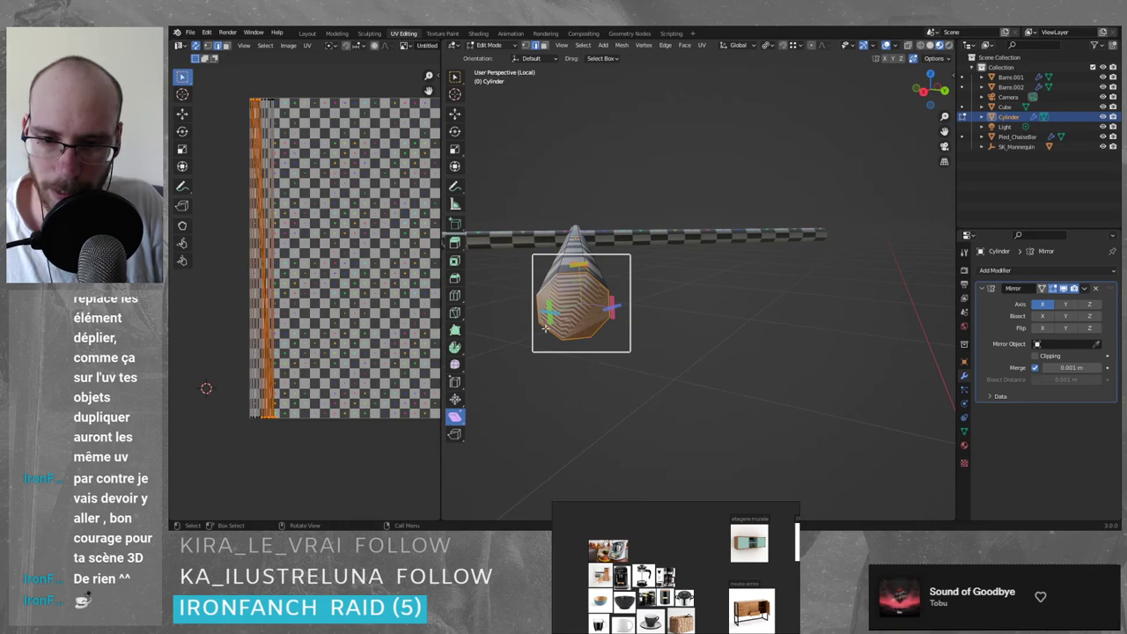
- Select the boundary loop at the rod's opposite open end, fill it with a face, and leave mesh editing
middle_drag(545, 329, 709, 332)
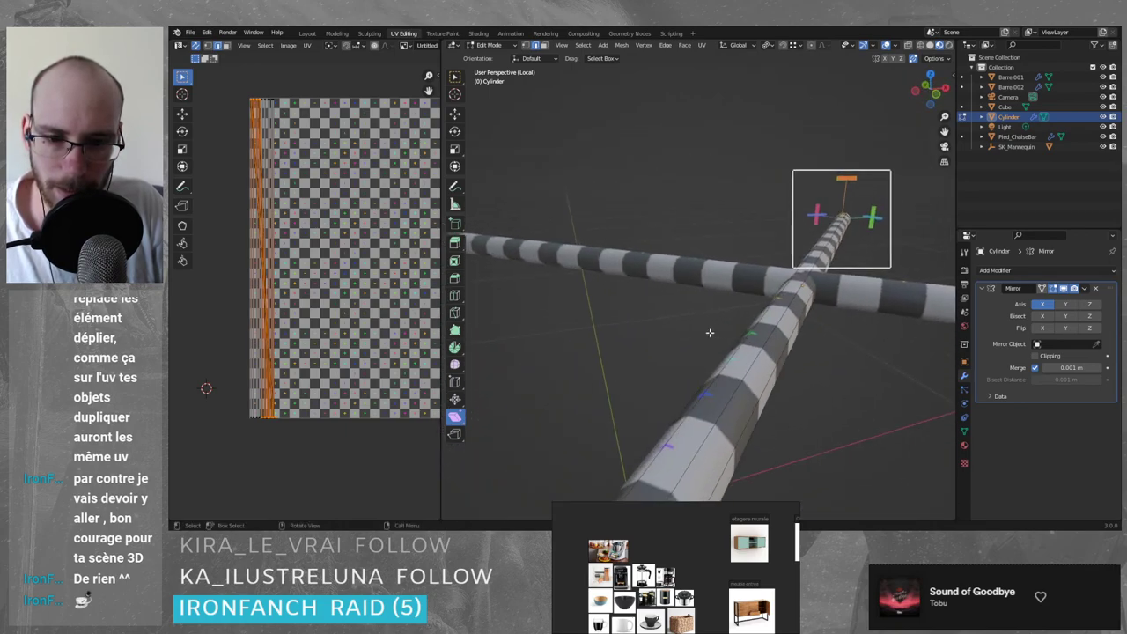
scroll(710, 332, down, 5)
alt+click(614, 382)
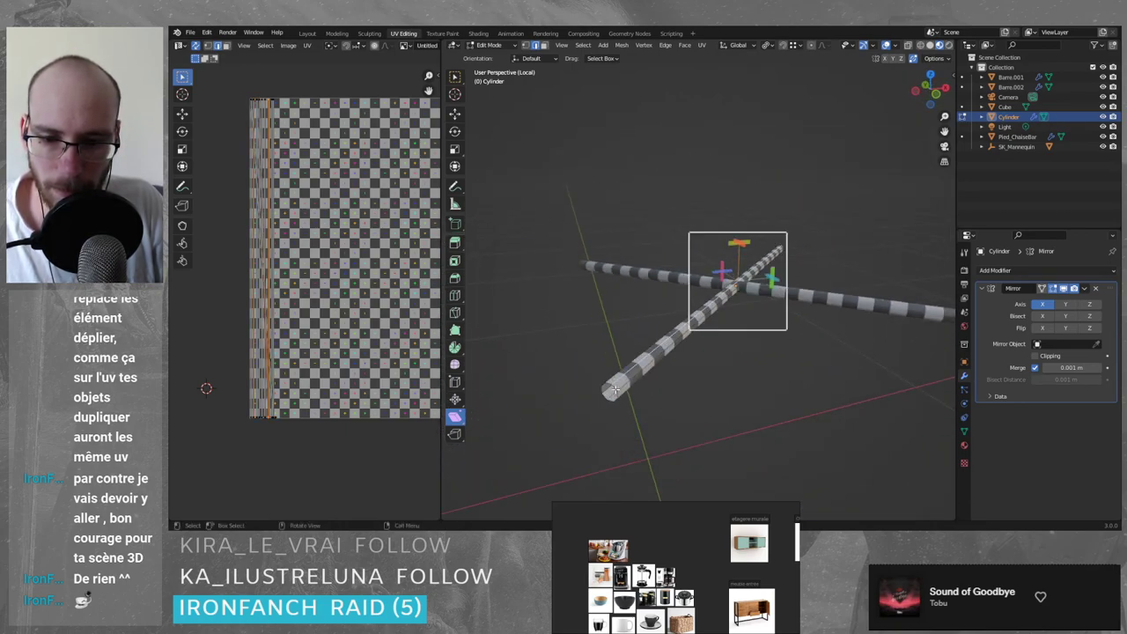
alt+click(615, 386)
alt+click(607, 388)
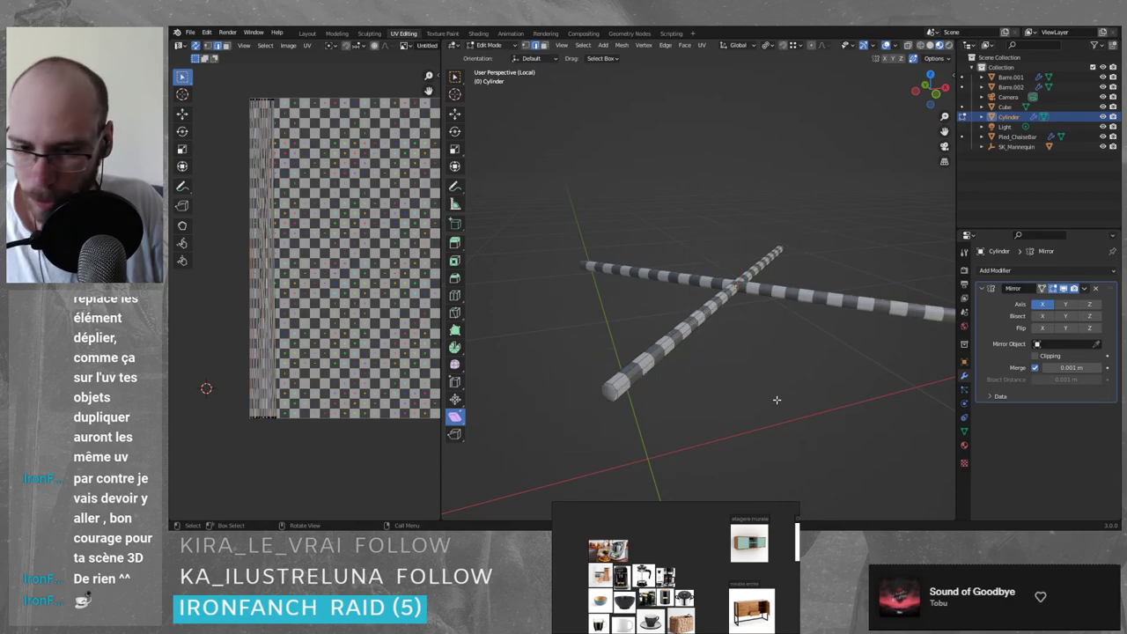
key(Tab)
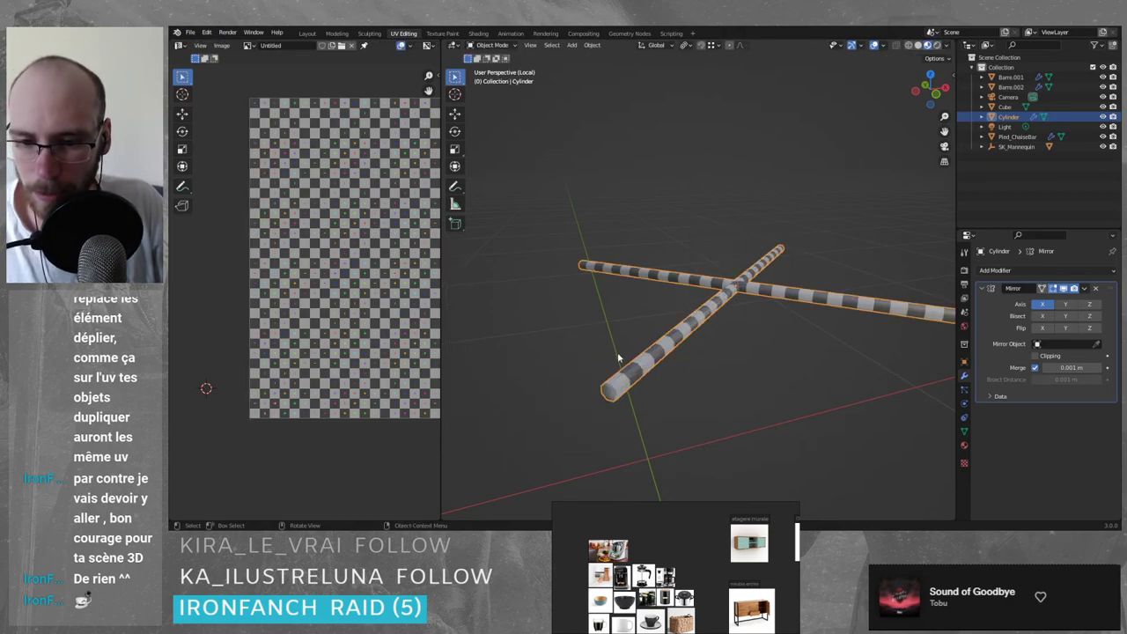
- Unwrap the entire capped rod with Smart UV Project at a 66° angle limit and 0.100 island margin, and inspect the new strips
key(ctrl+Tab)
click(604, 313)
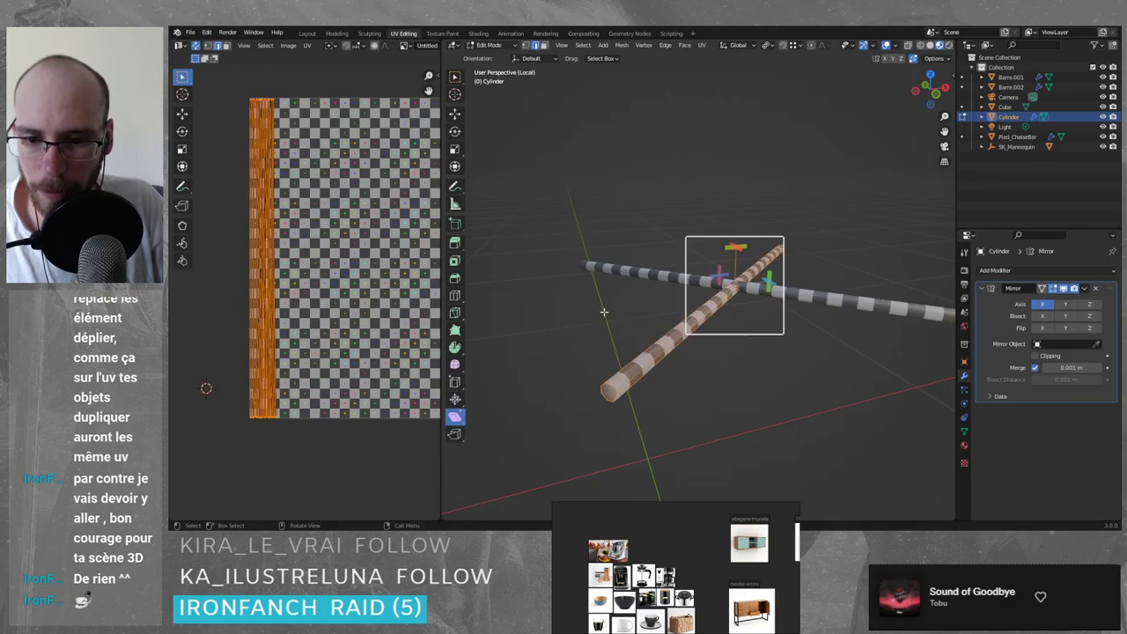
right_click(602, 338)
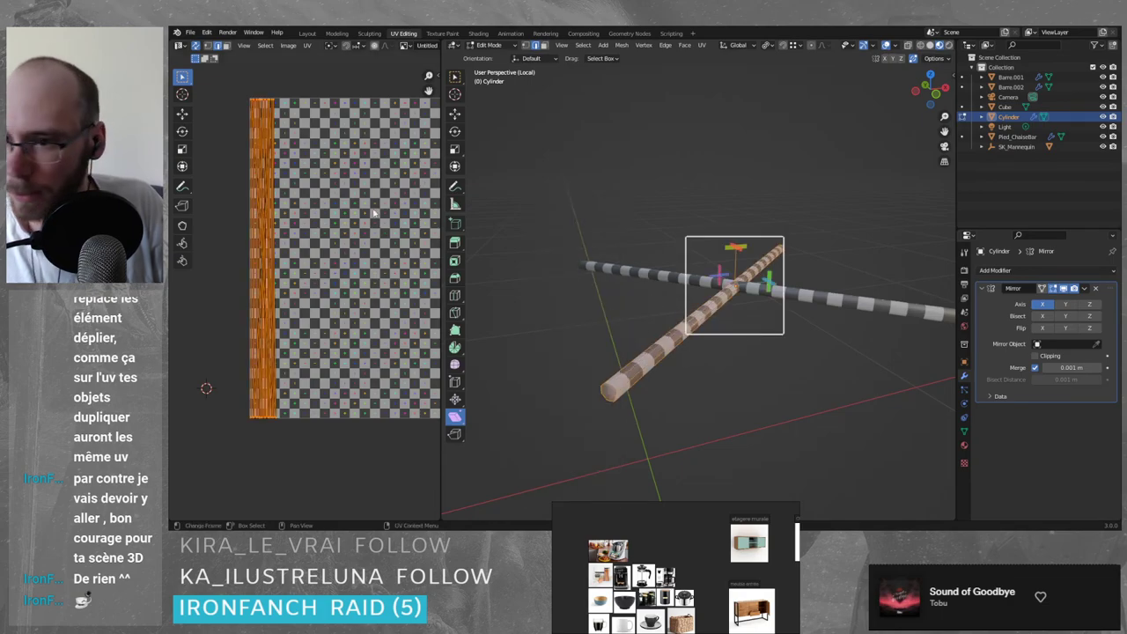
click(306, 45)
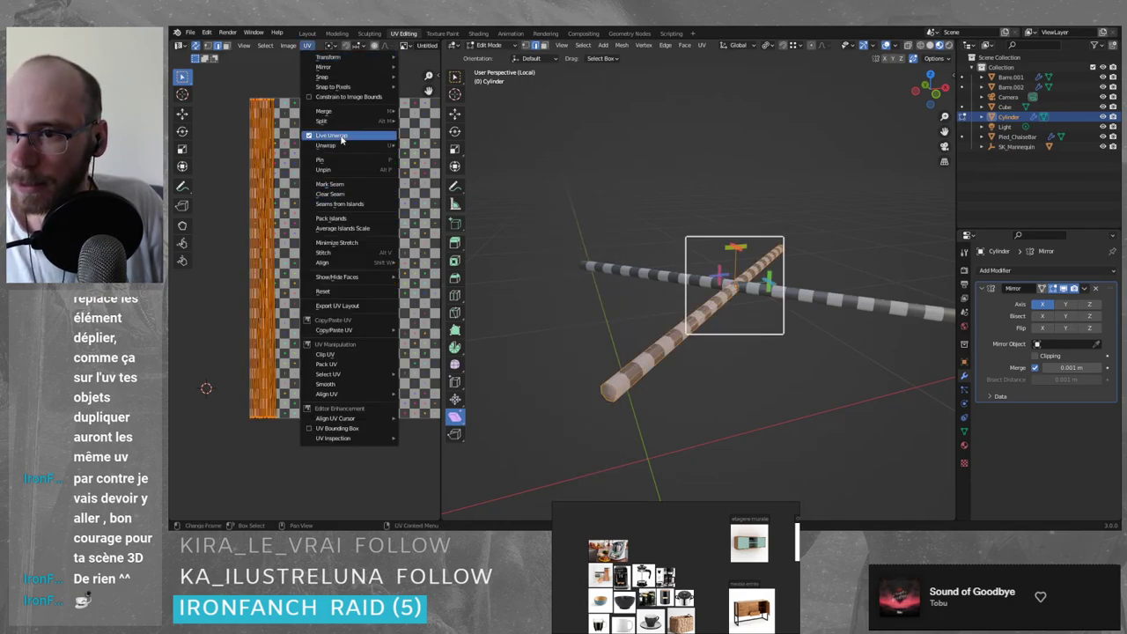
mouse_move(352, 144)
click(435, 160)
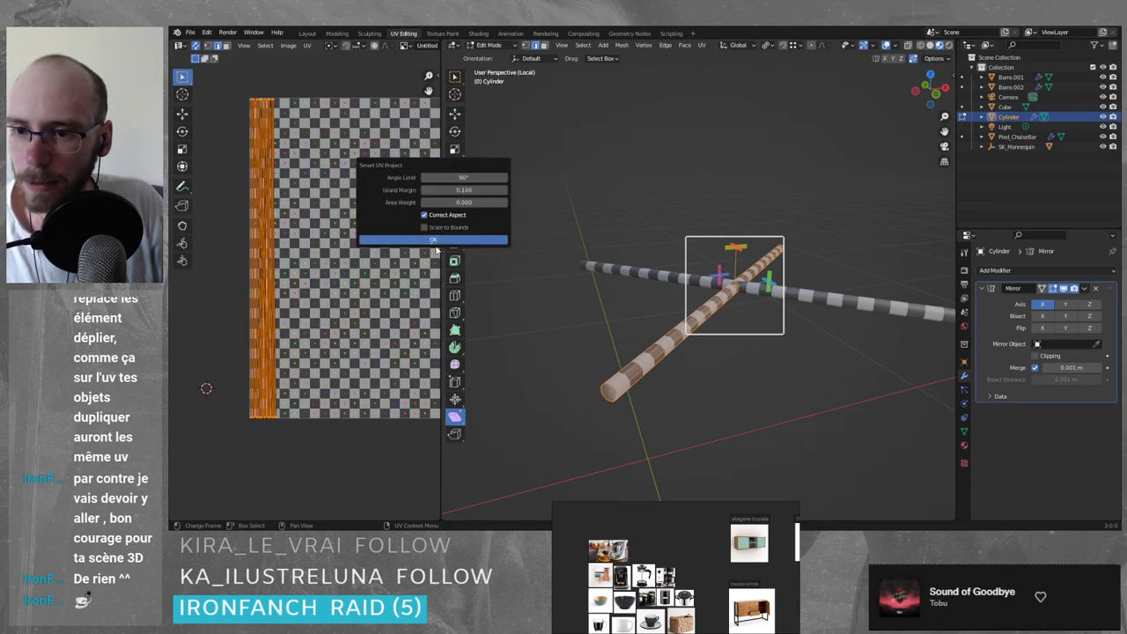
click(476, 179)
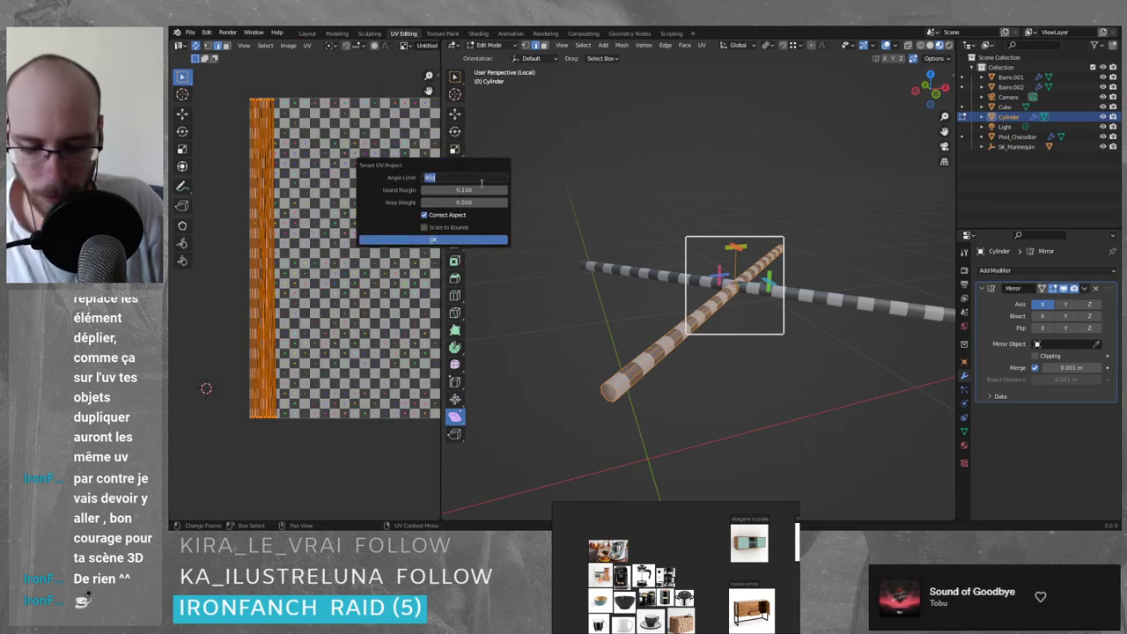
text(66)
key(Return)
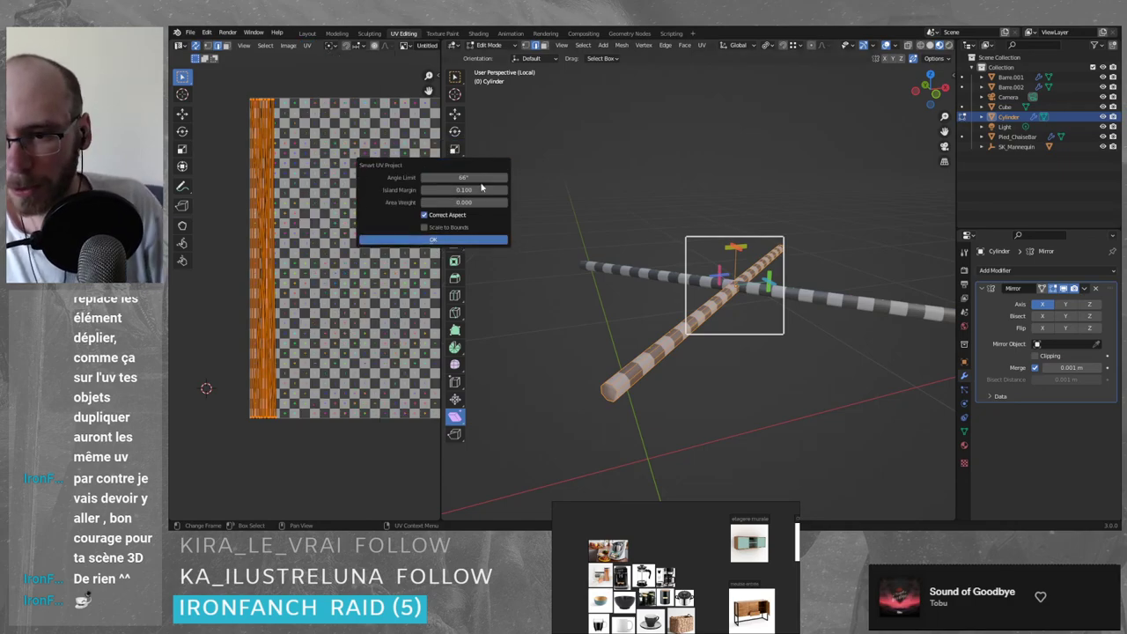
click(433, 239)
scroll(329, 383, up, 8)
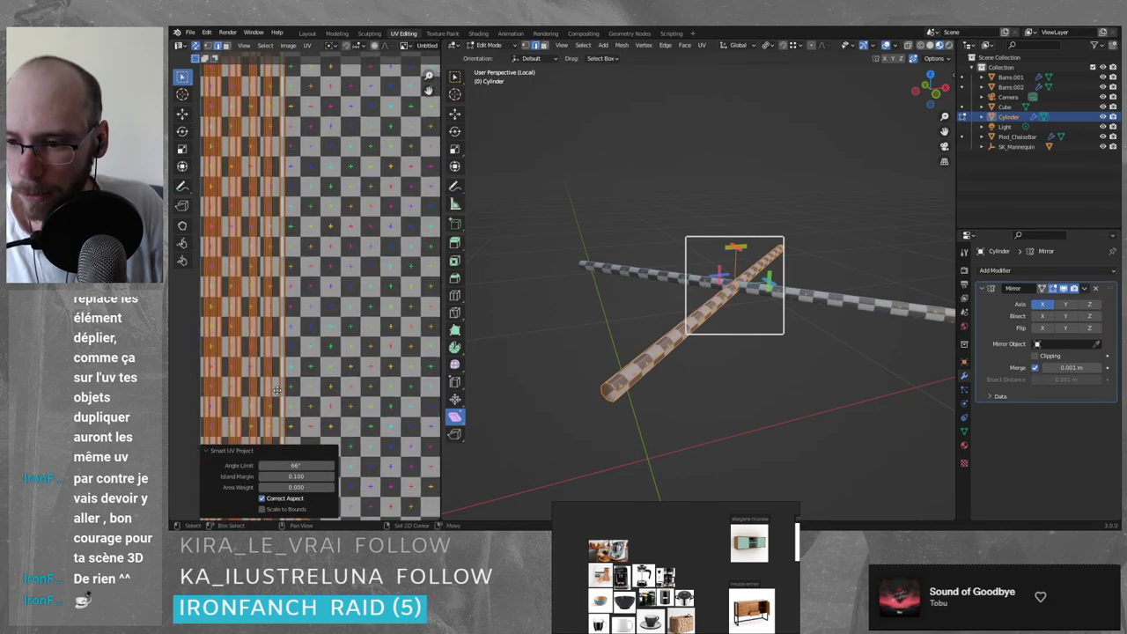
scroll(385, 394, down, 4)
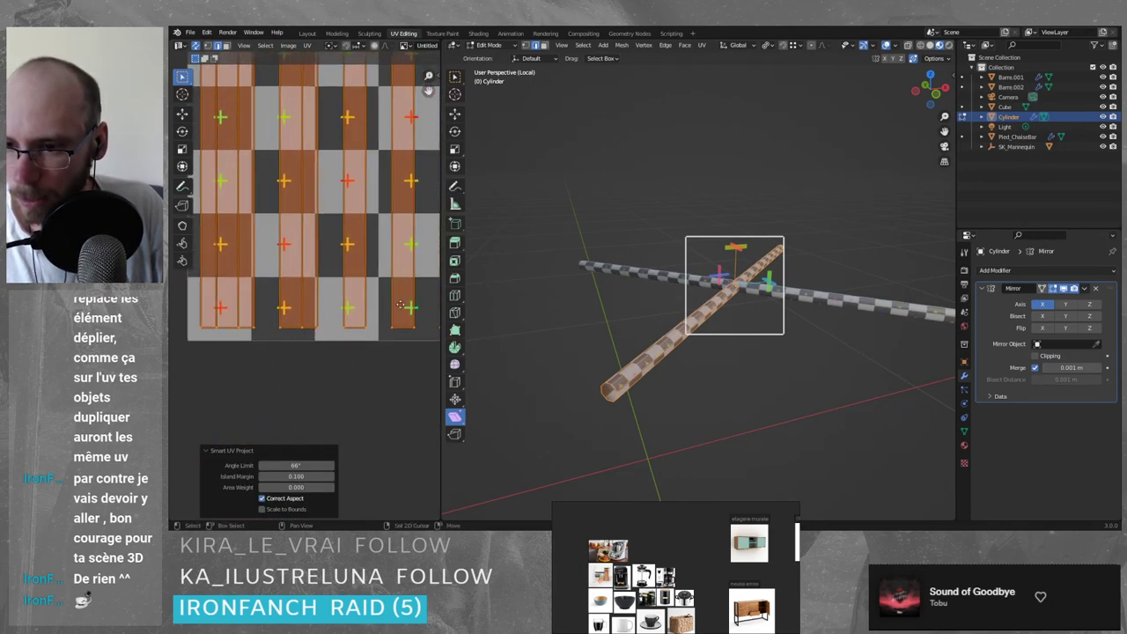
- Inspect how the UV strips map onto the rod by selecting individual strip edges and faces in the UV layout
click(366, 332)
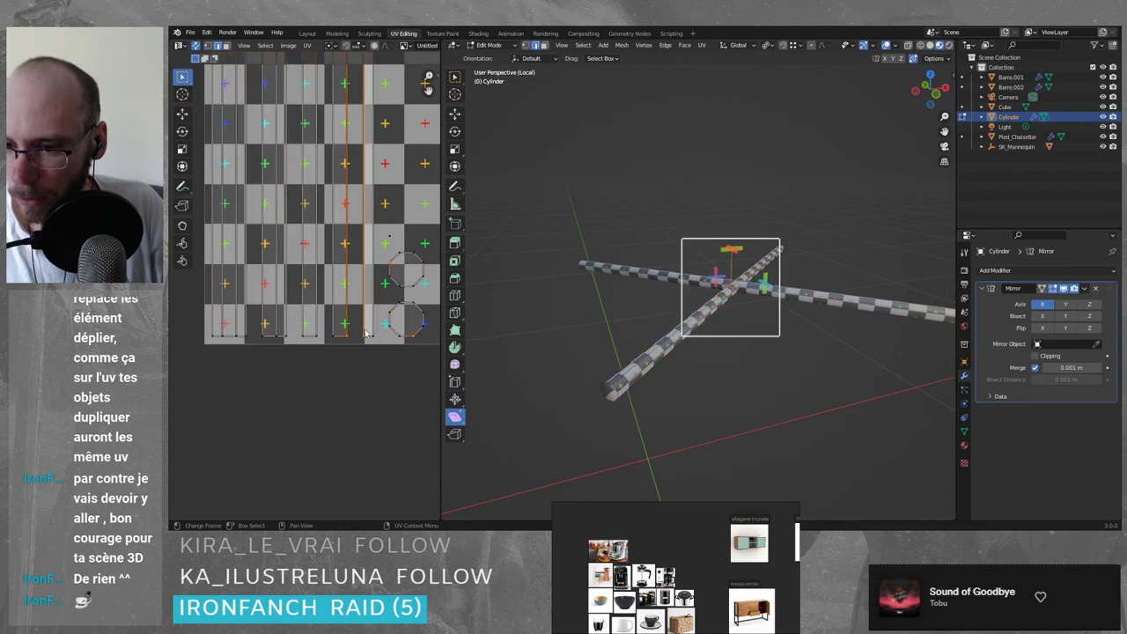
middle_drag(482, 355, 632, 308)
scroll(633, 308, up, 5)
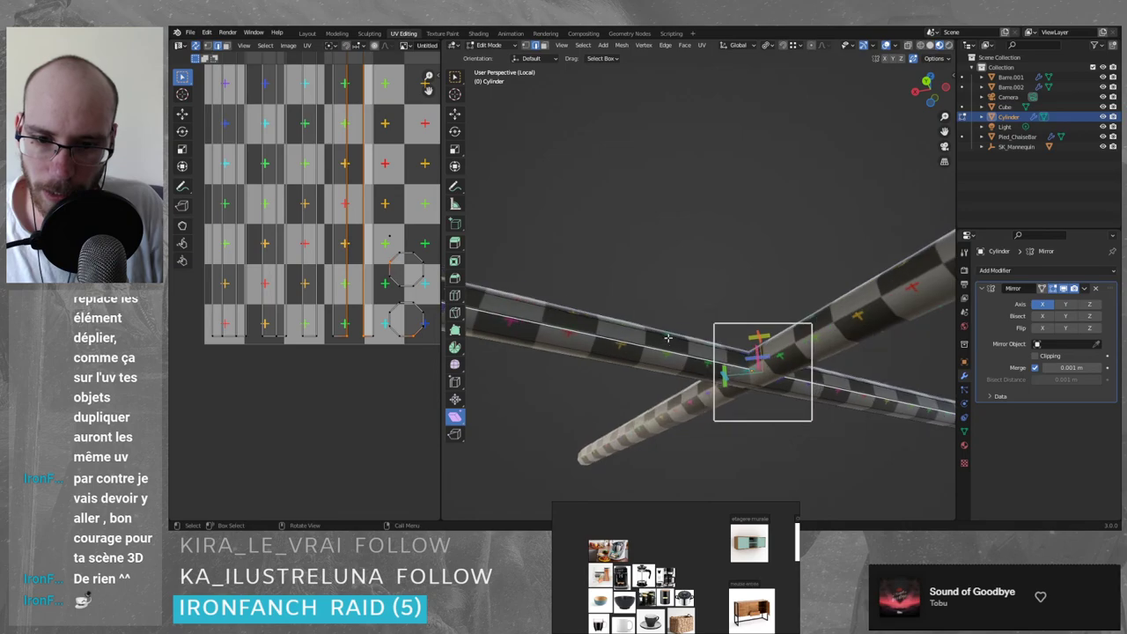
key(3)
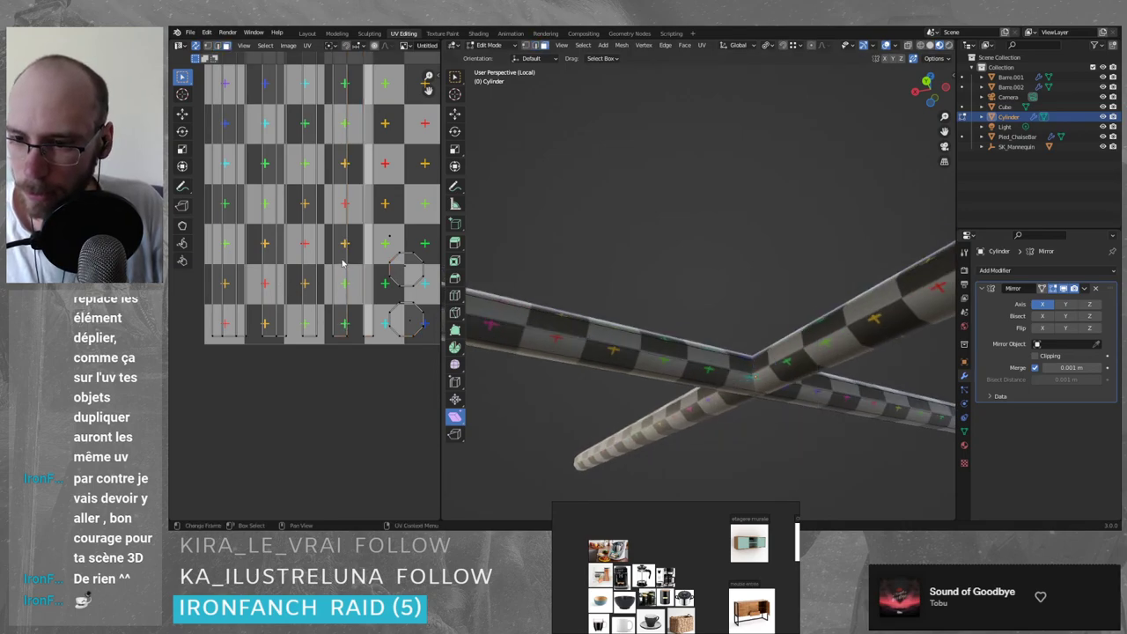
click(342, 263)
click(404, 271)
middle_drag(585, 344, 648, 361)
click(374, 208)
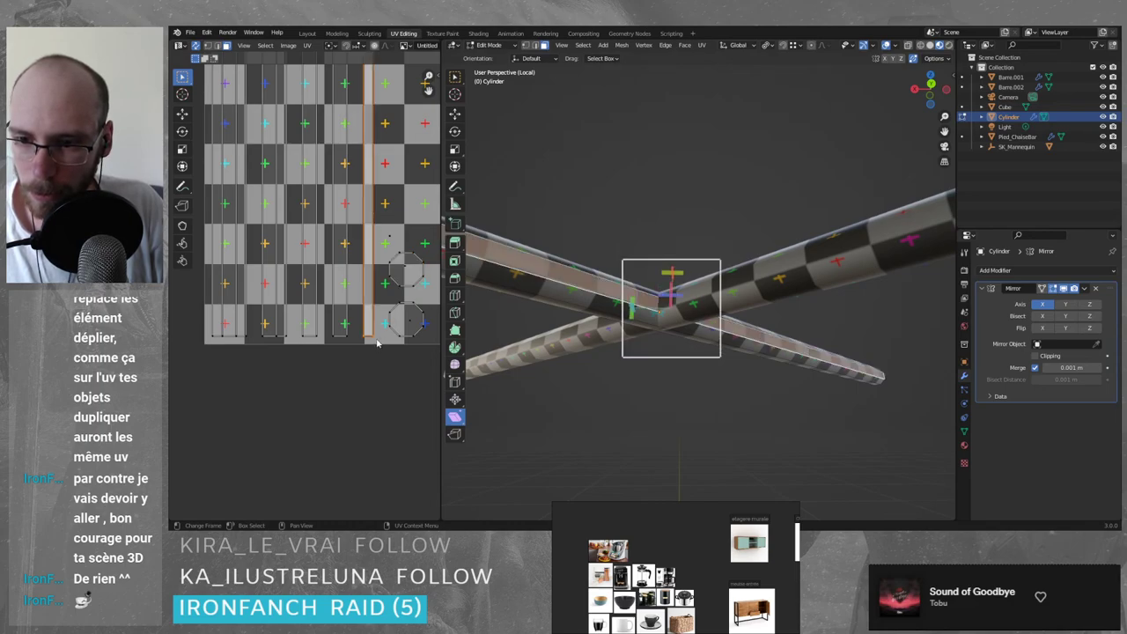
middle_drag(601, 319, 673, 210)
scroll(730, 321, up, 6)
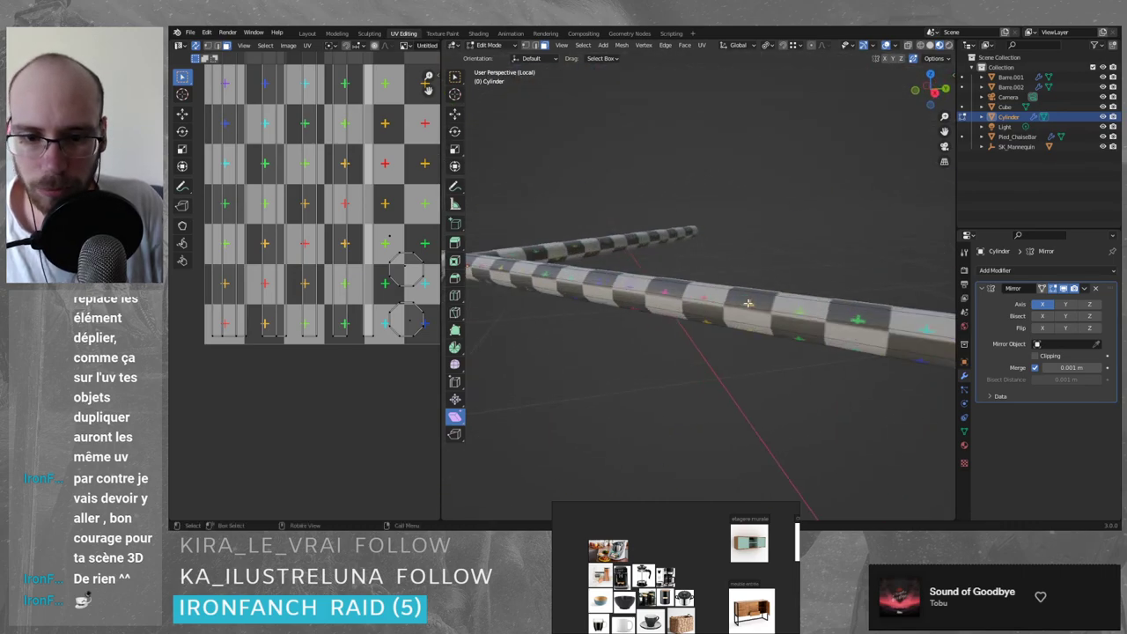
- Select the cap face at the rod's near end and delete it
middle_drag(731, 321, 732, 350)
scroll(755, 315, down, 6)
drag(673, 310, 772, 408)
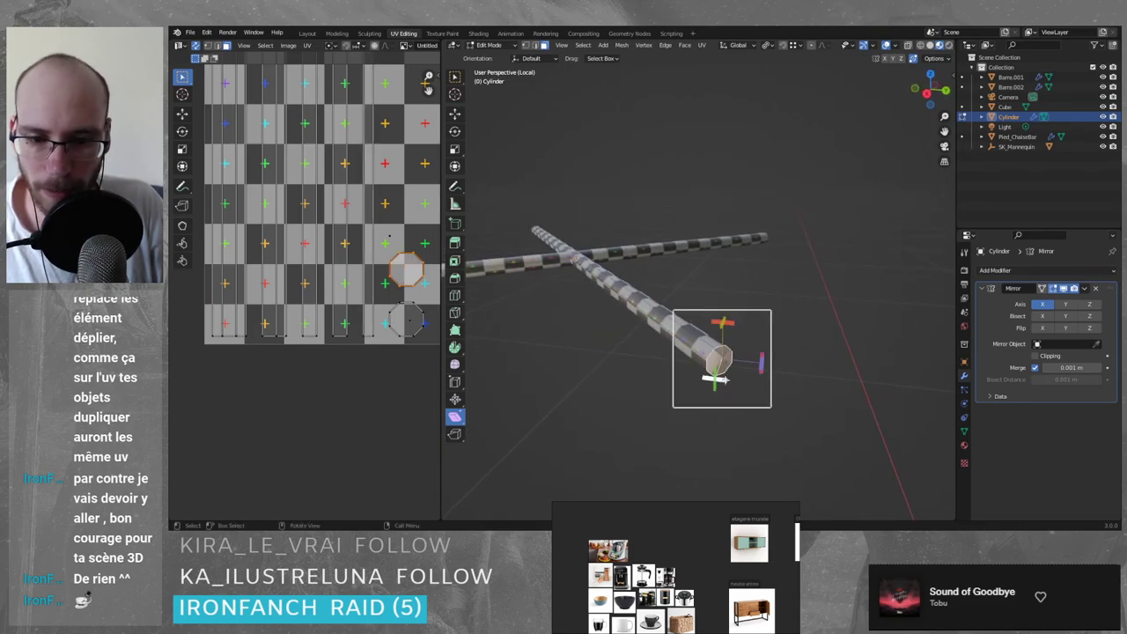
key(x)
click(809, 361)
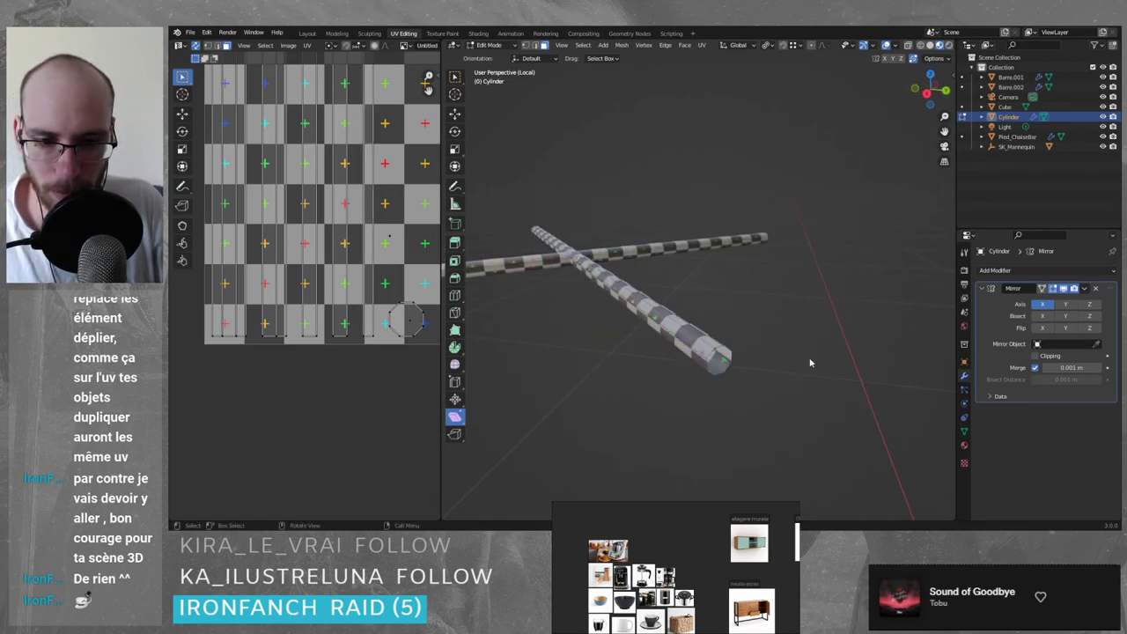
- Select the cap face at the rod's opposite end, delete it, and leave mesh editing
middle_drag(536, 287, 607, 353)
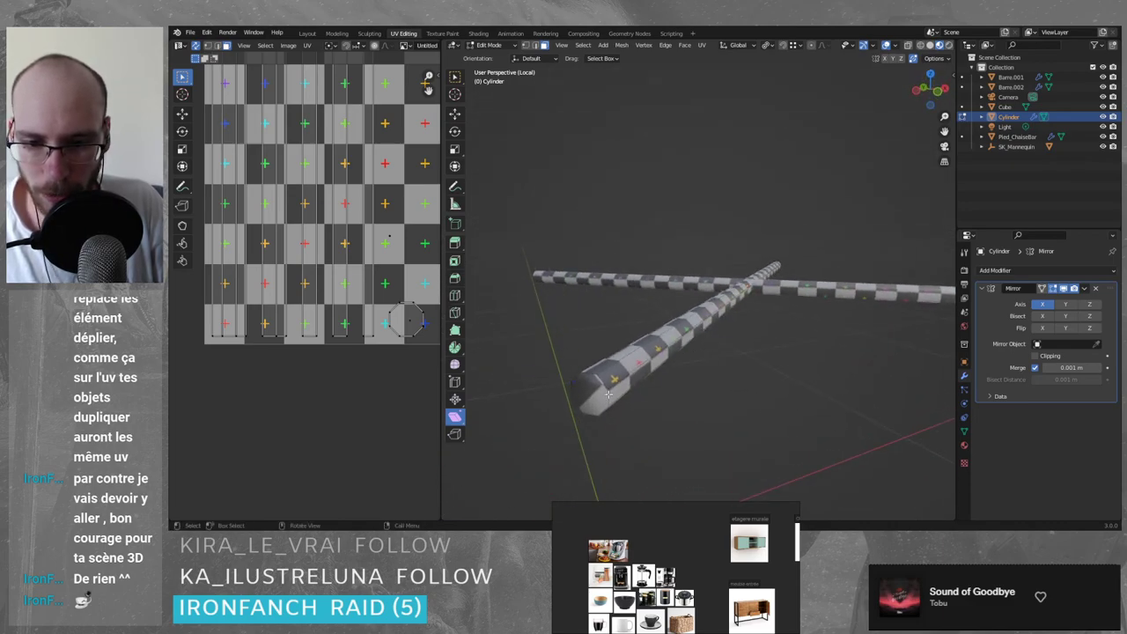
drag(537, 344, 634, 440)
key(x)
click(721, 418)
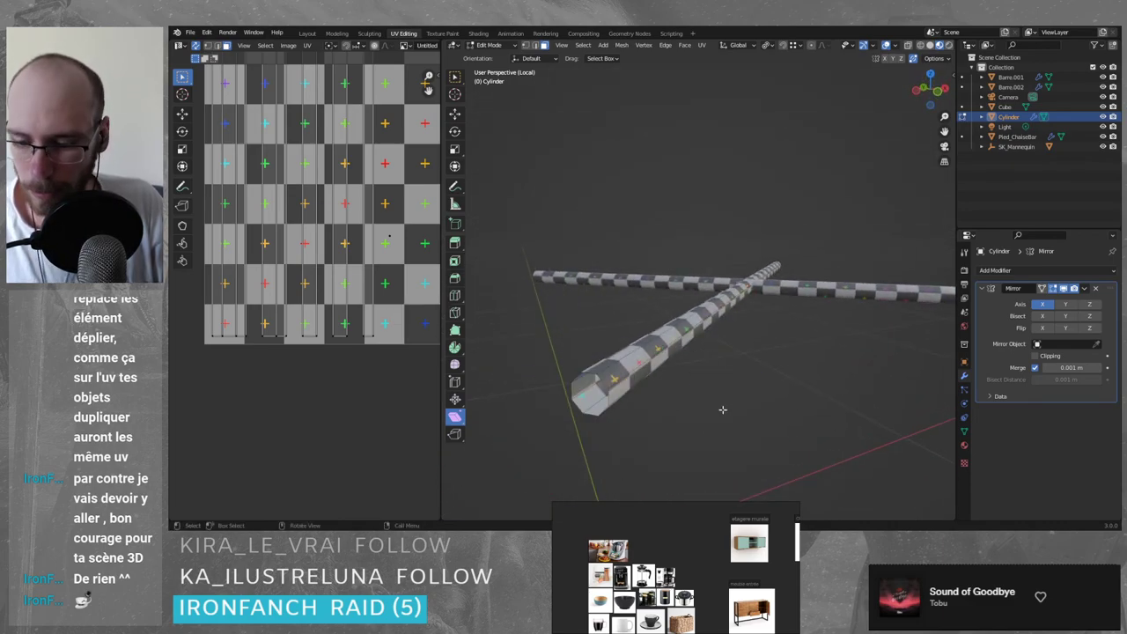
key(Tab)
- Apply the object transforms of the crossed rods
scroll(371, 269, down, 3)
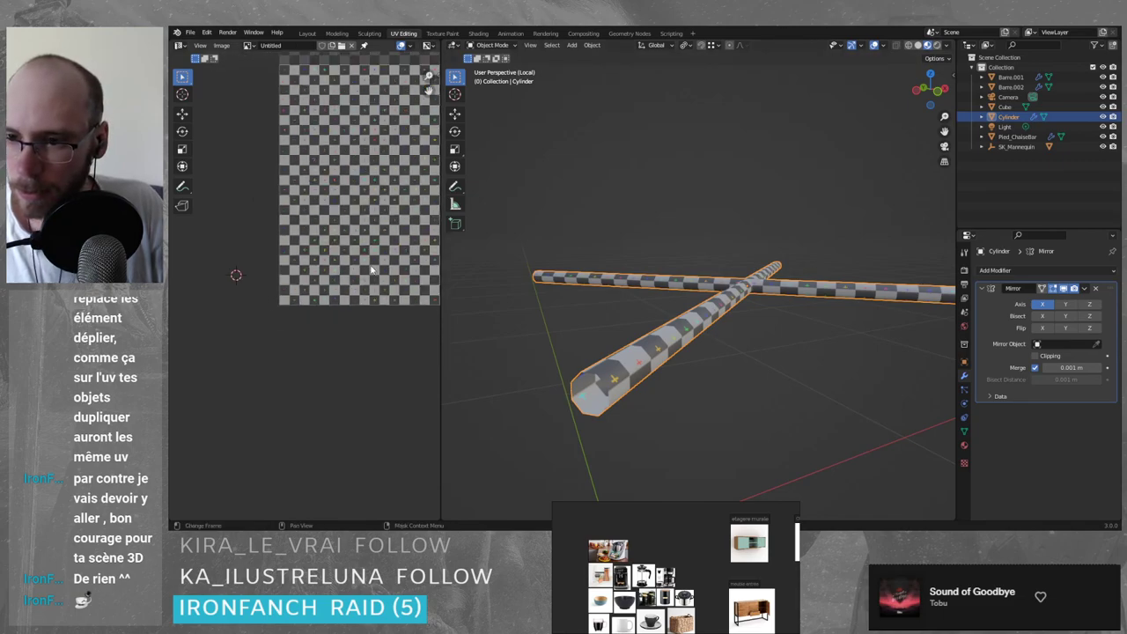
key(ctrl+a)
click(681, 435)
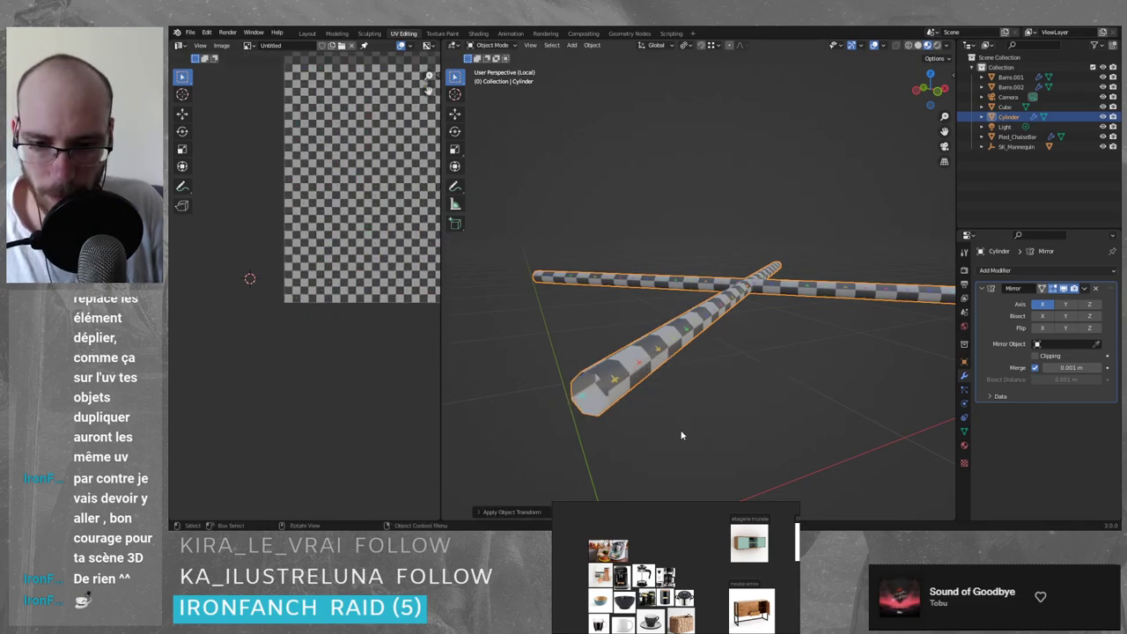
key(ctrl+a)
click(640, 417)
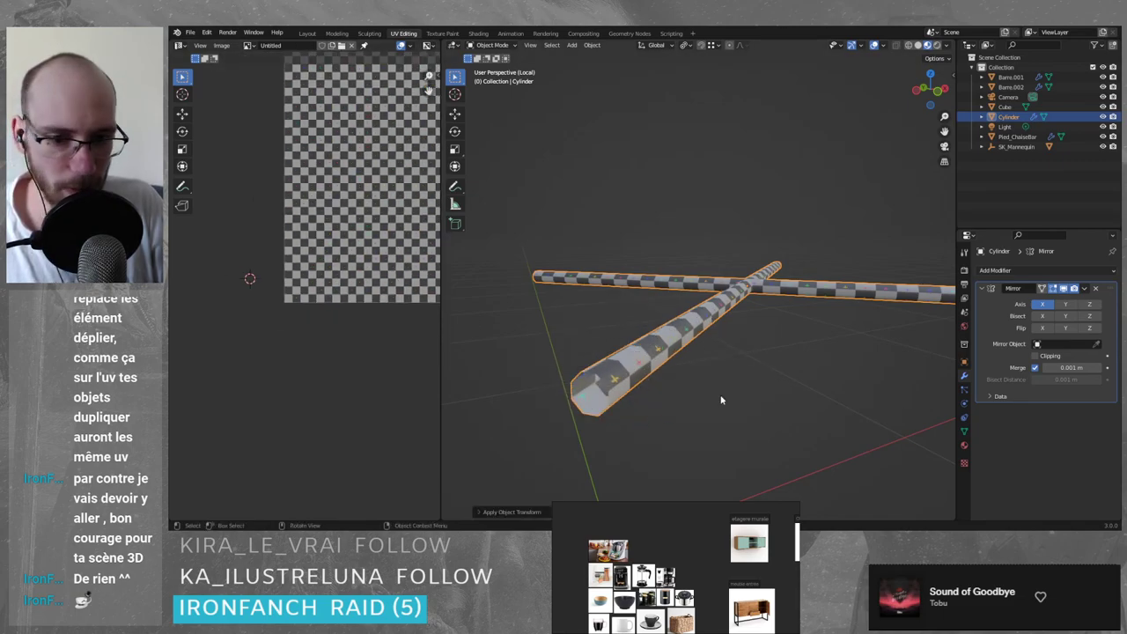
click(720, 398)
click(819, 289)
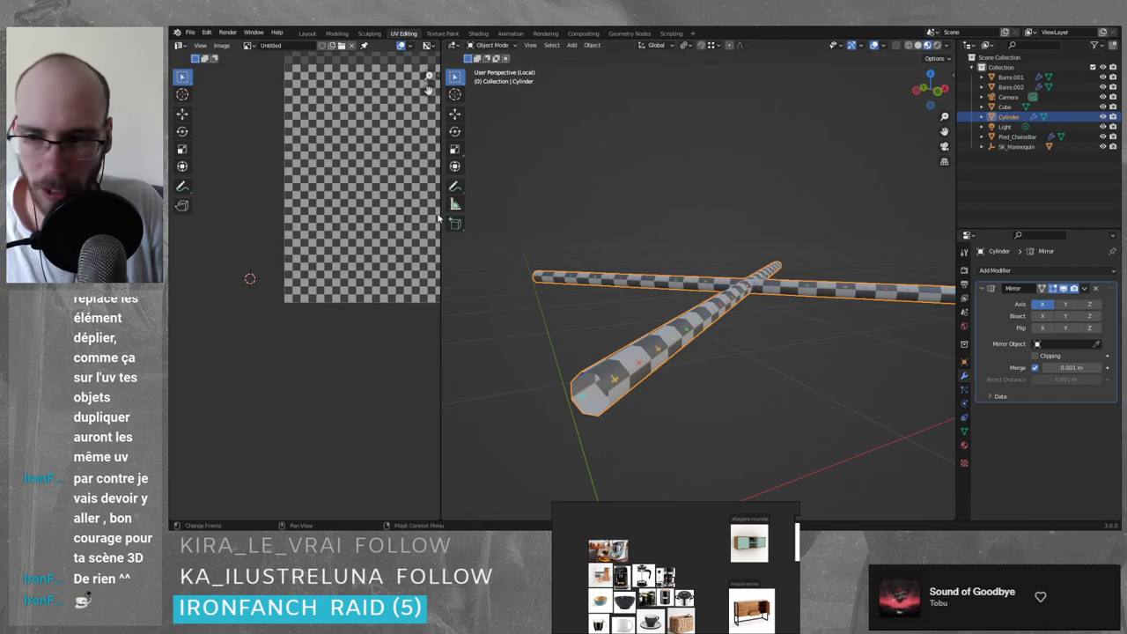
scroll(290, 284, down, 5)
scroll(302, 292, up, 5)
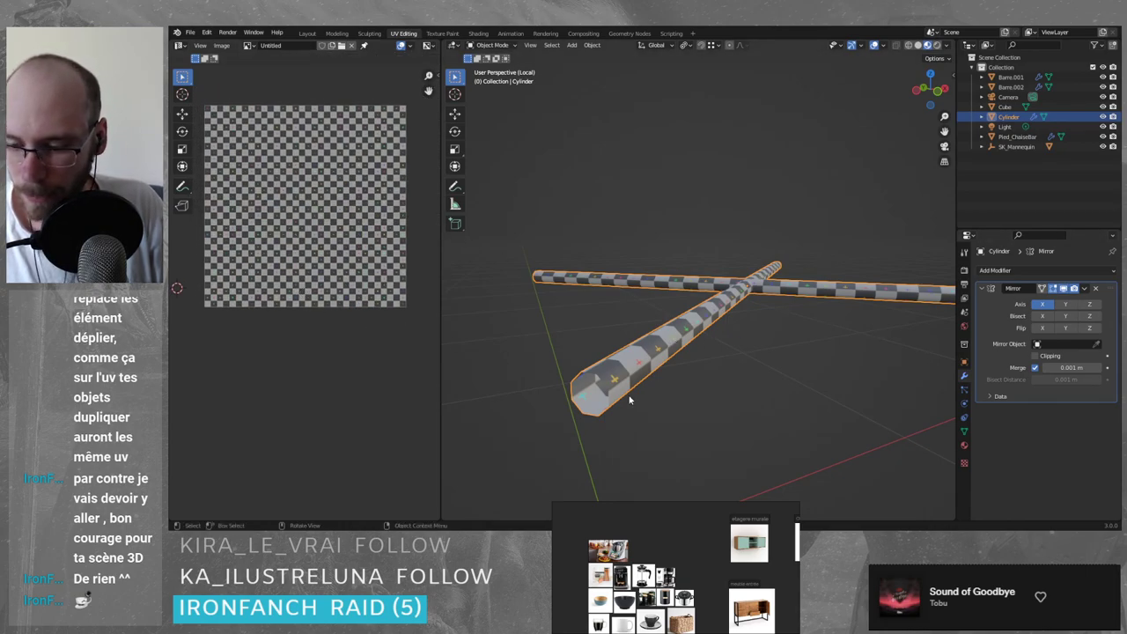
- Return to mesh editing and unwrap the whole open-ended rod with Smart UV Project at a 66° angle limit and 0.100 island margin
key(a)
click(629, 337)
click(648, 374)
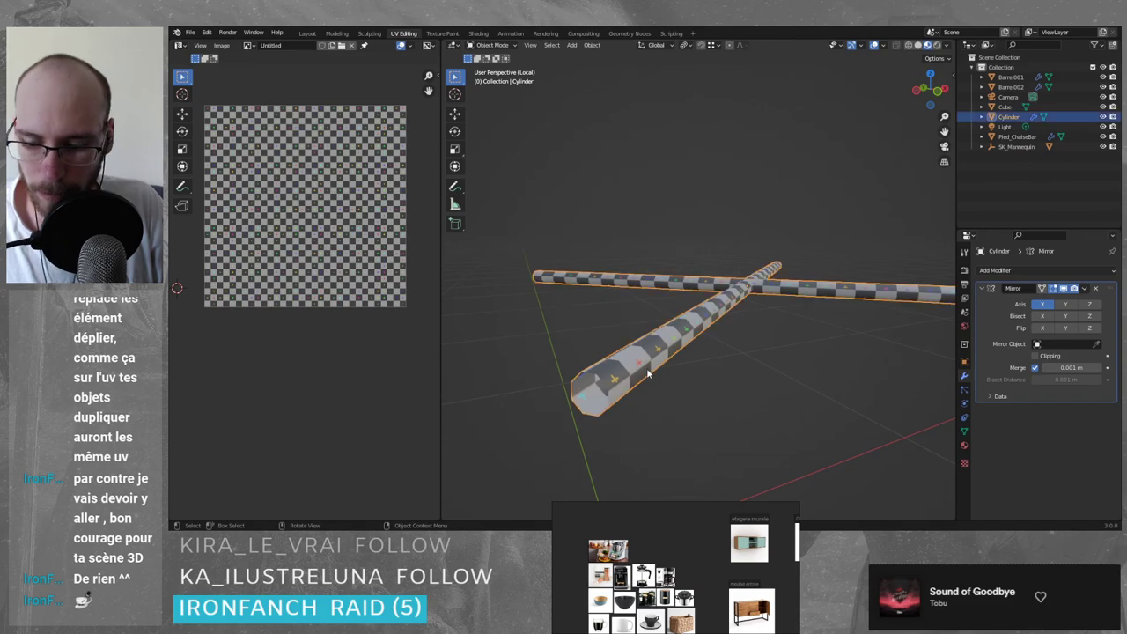
key(ctrl+Tab)
click(643, 320)
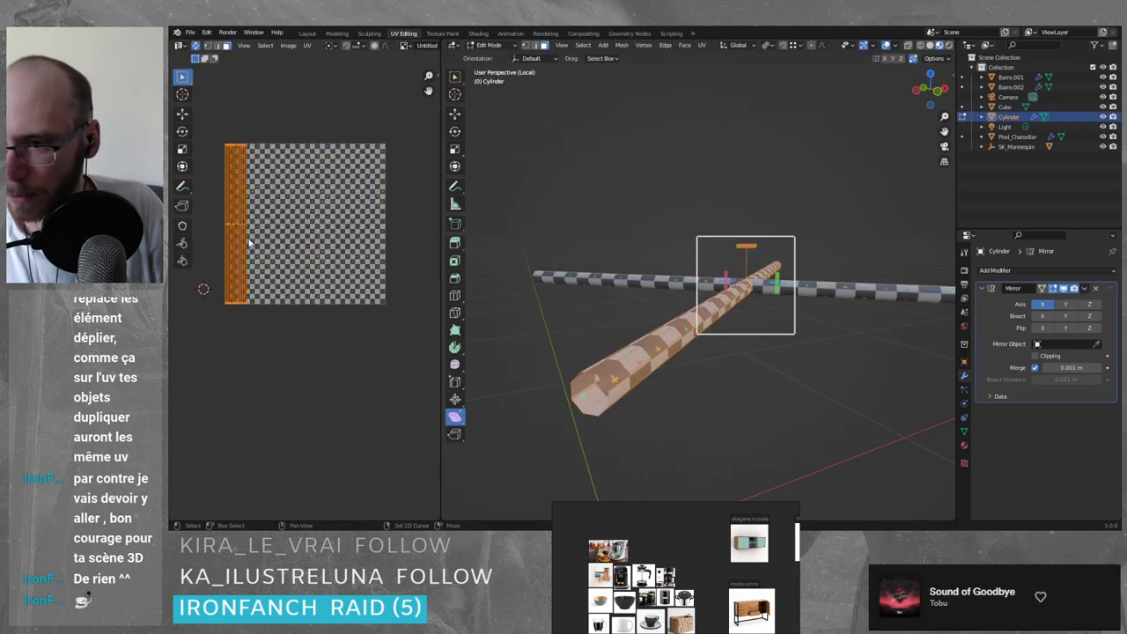
scroll(249, 242, up, 5)
click(308, 46)
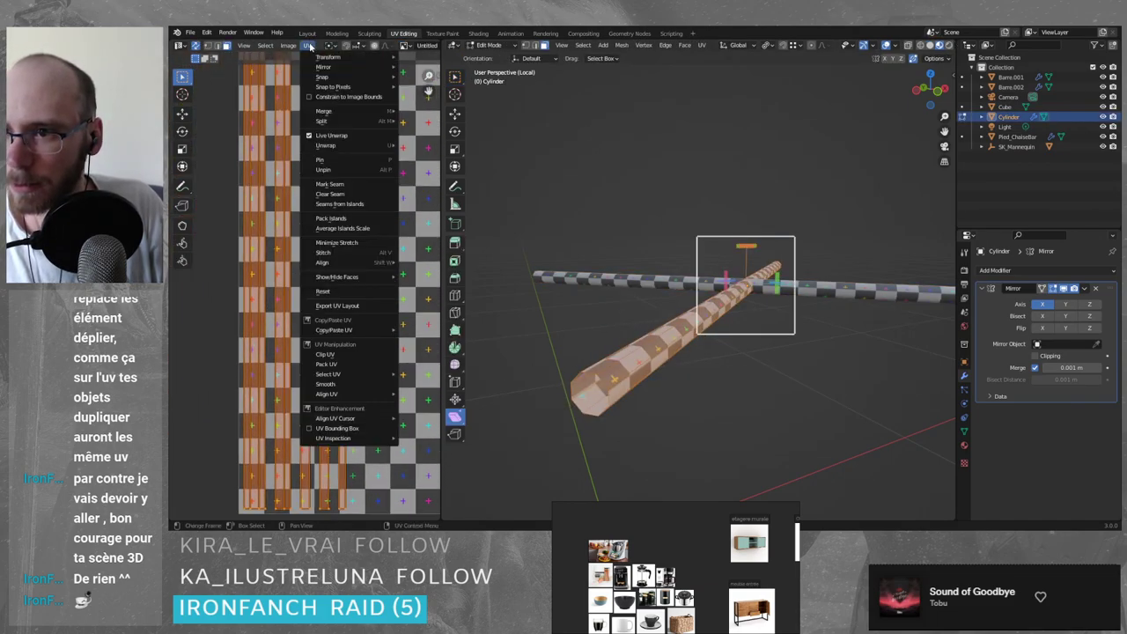
mouse_move(353, 146)
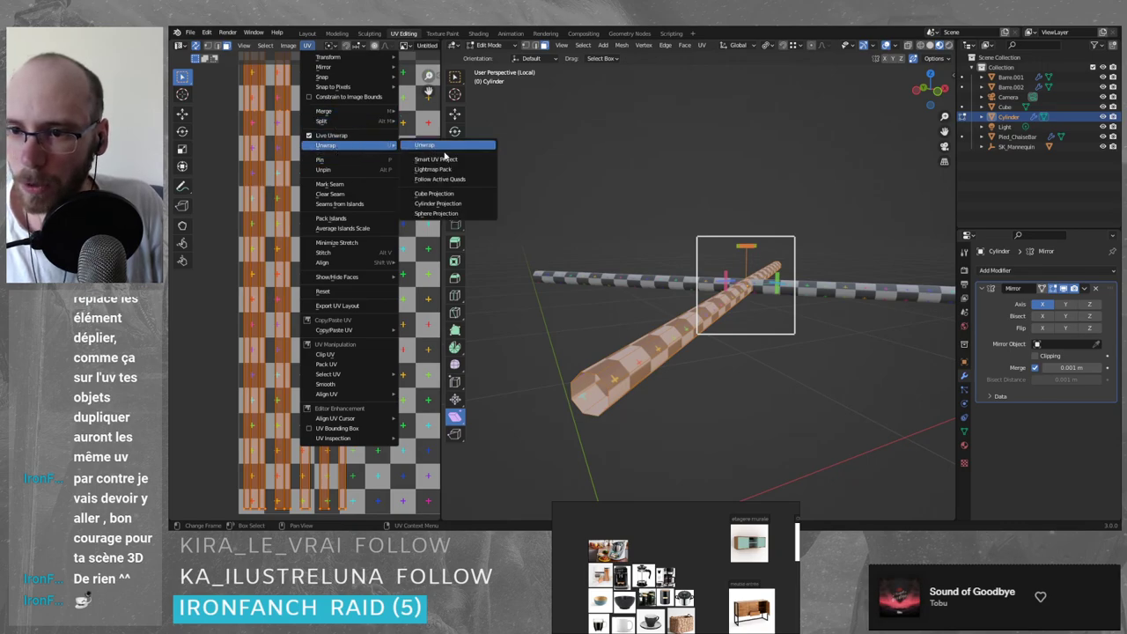
click(445, 159)
click(445, 237)
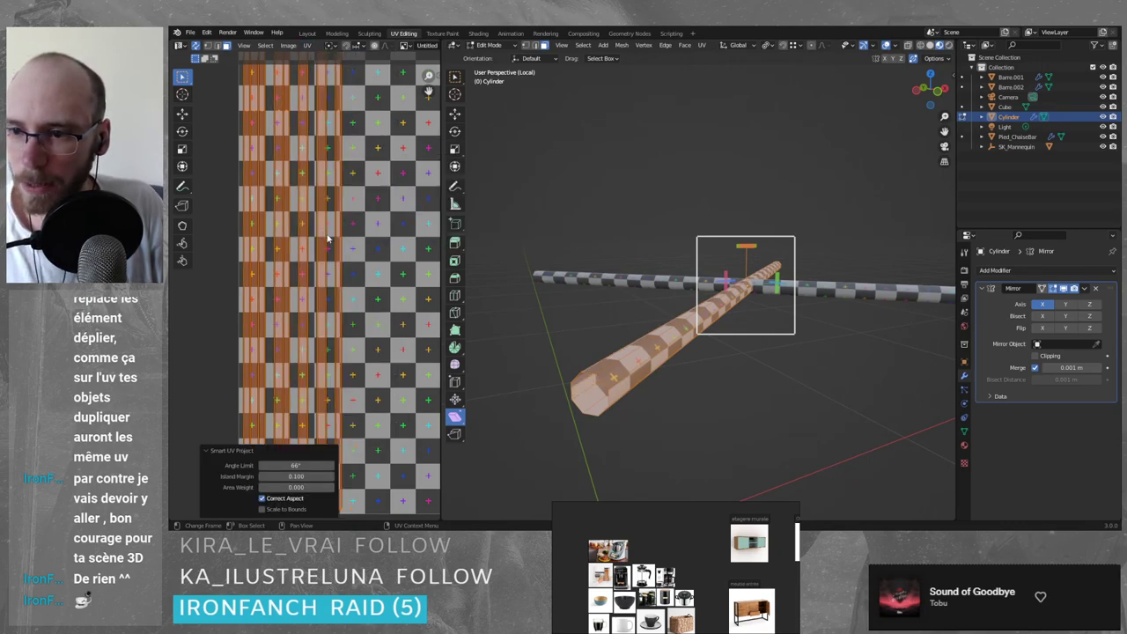
- Examine the re-projected UV strips along their length, checking a single face of the first strip against the rod
scroll(326, 337, down, 4)
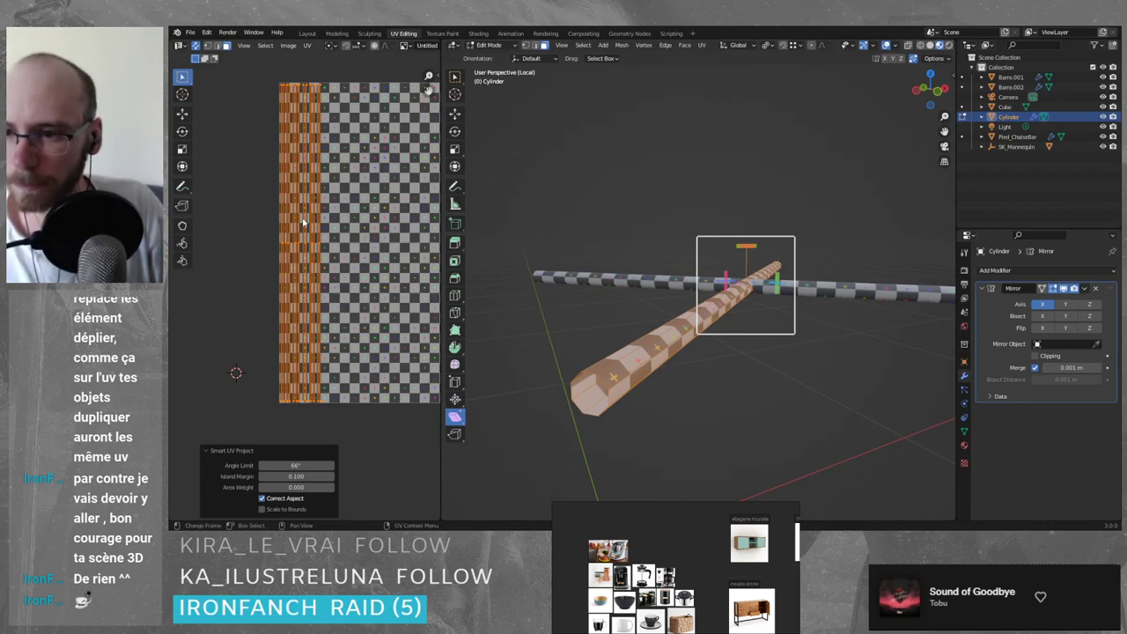
scroll(290, 220, up, 1)
scroll(288, 248, up, 5)
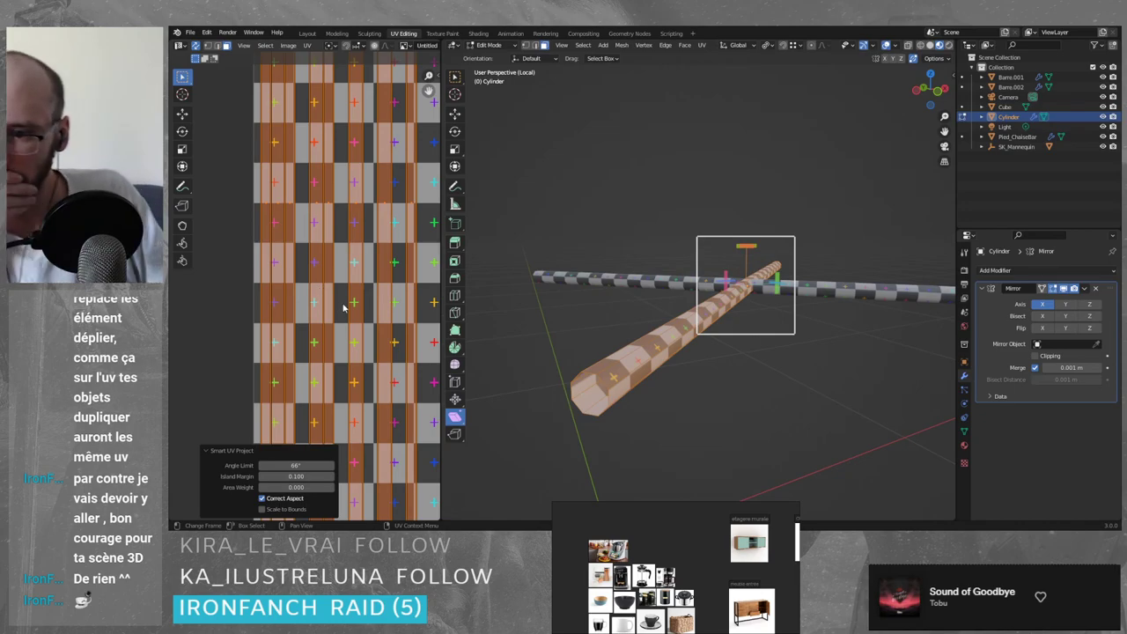
click(282, 326)
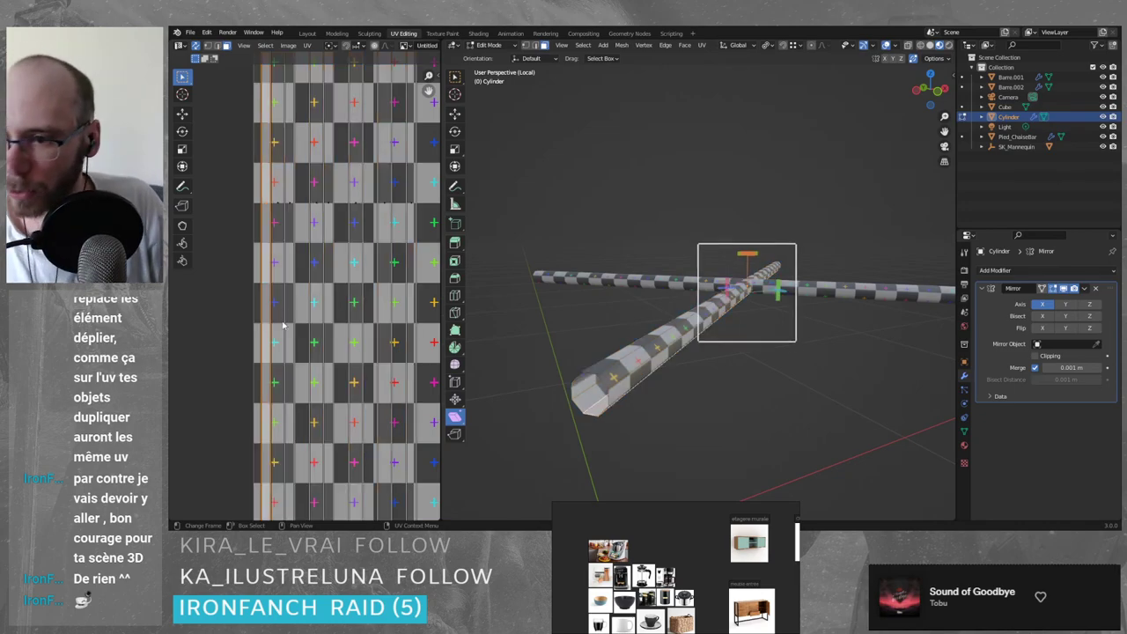
click(241, 366)
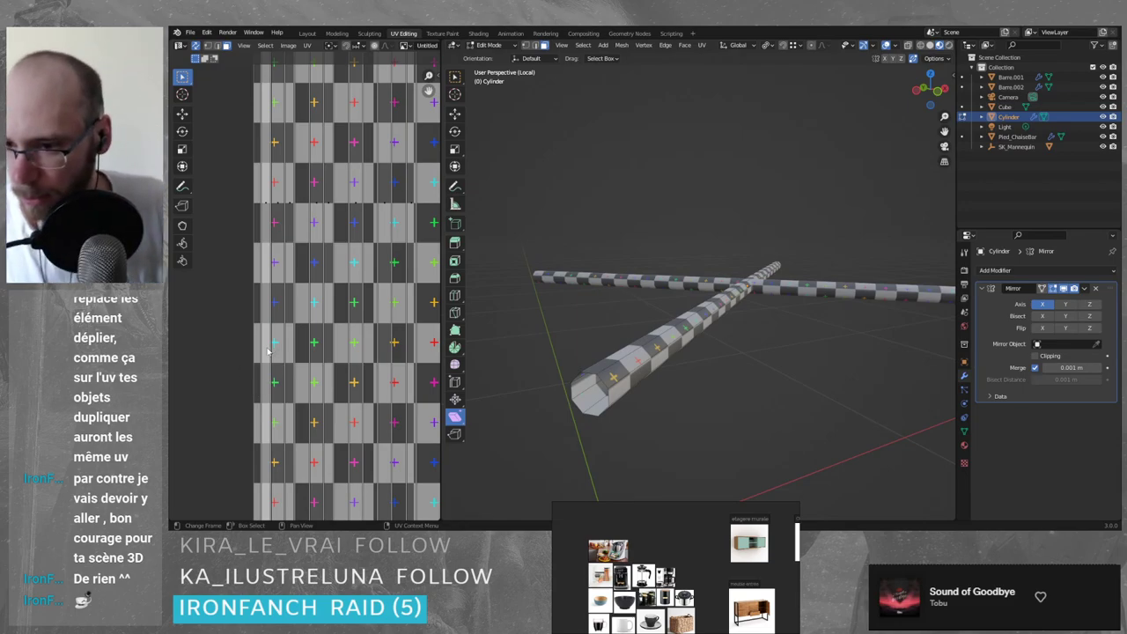
click(269, 350)
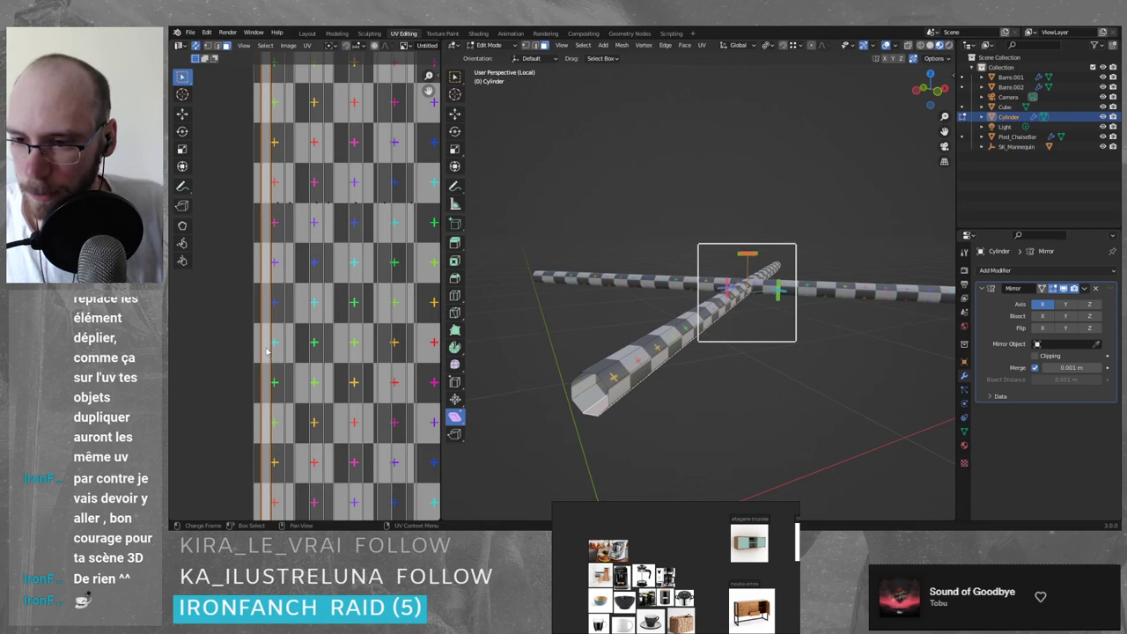
scroll(267, 350, down, 5)
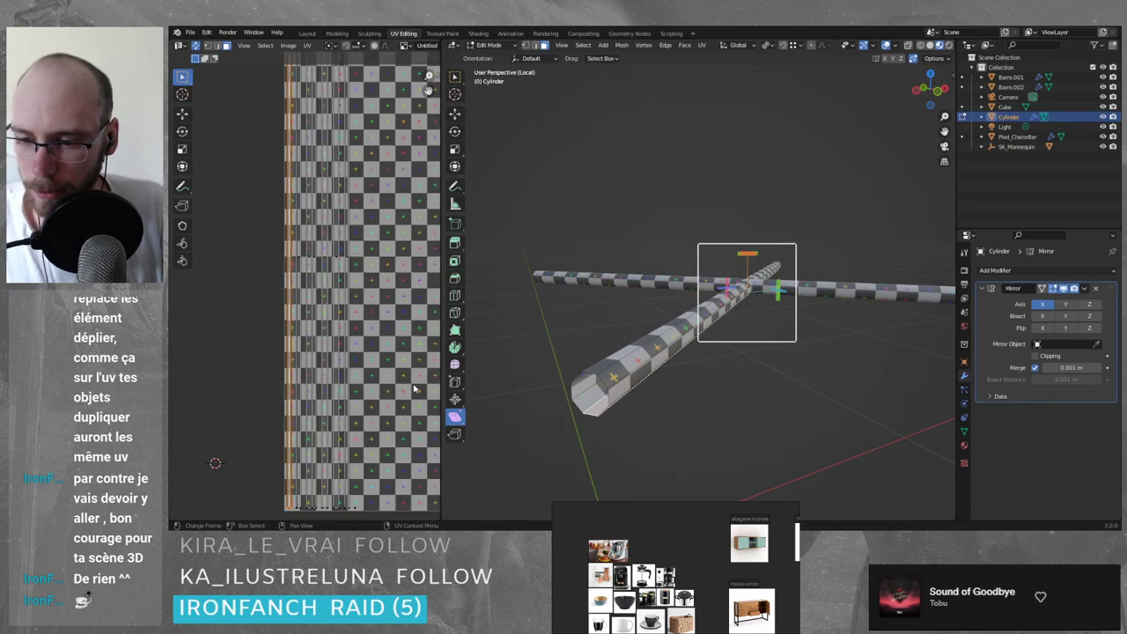
key(a)
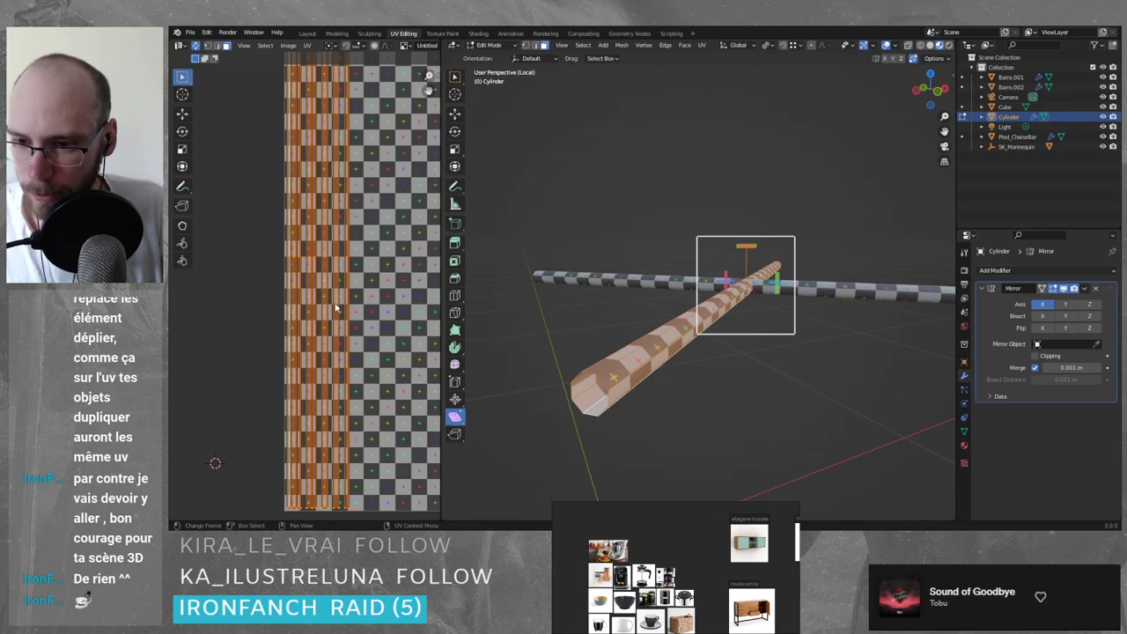
click(259, 345)
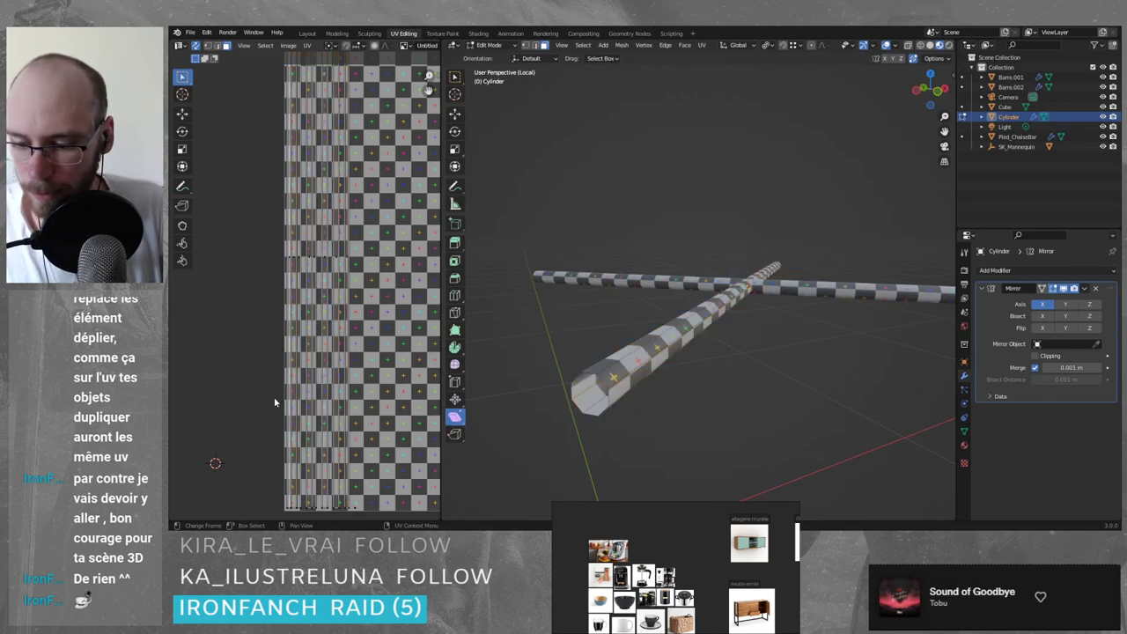
- In edge selection, stitch the first UV strip's inner long edge and its adjacent long edge, with Snap Islands and Clear Seams on
scroll(231, 317, up, 6)
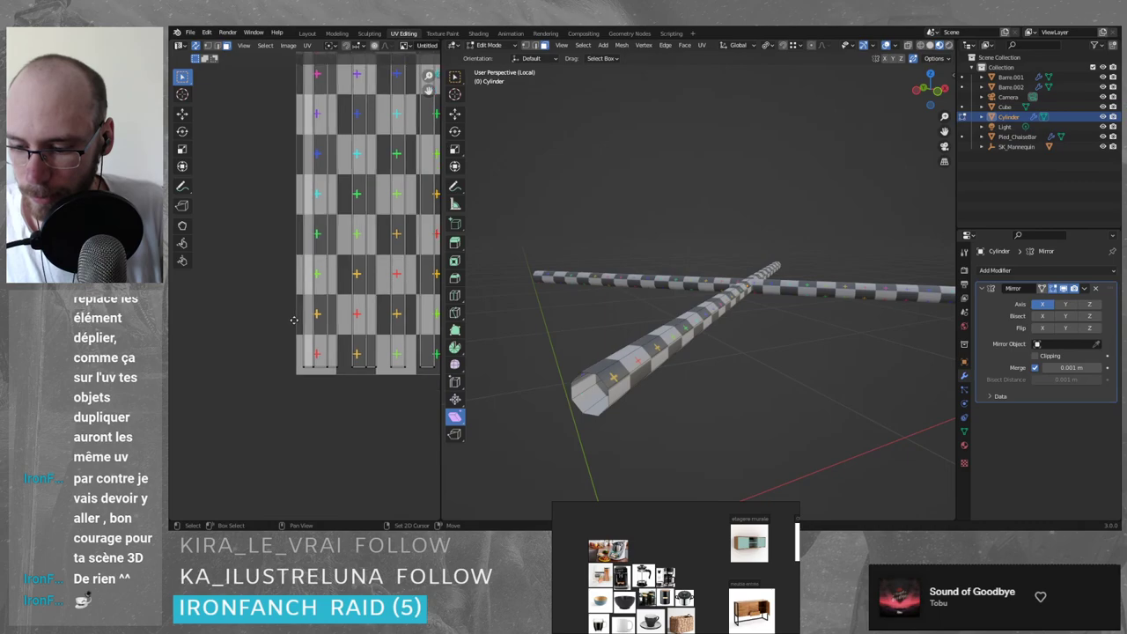
click(314, 363)
scroll(315, 362, up, 2)
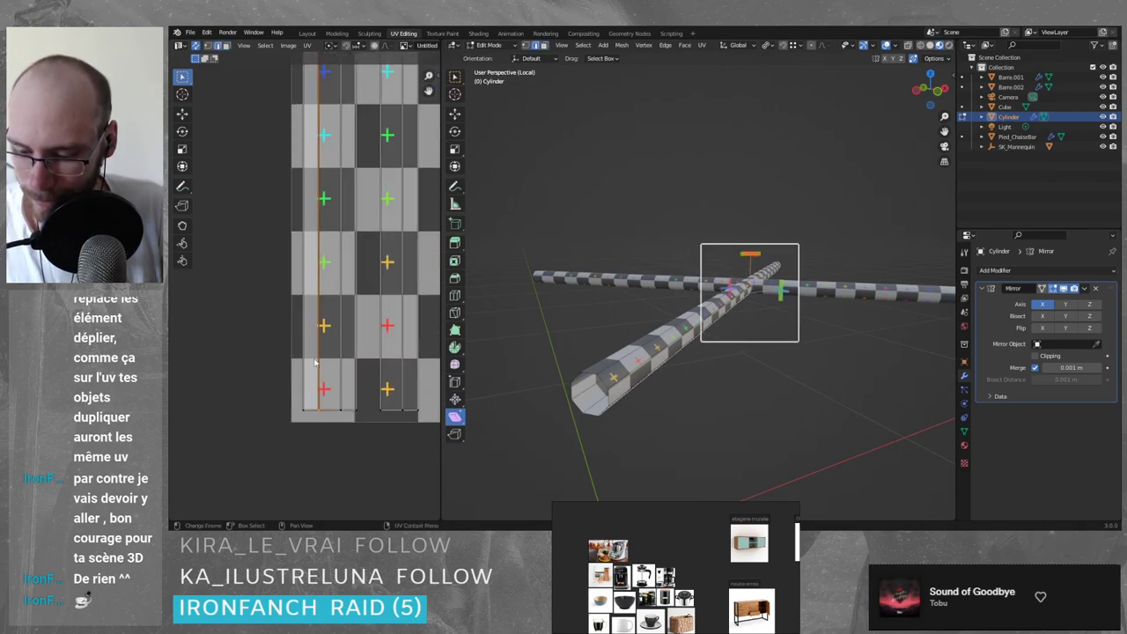
key(v)
click(331, 447)
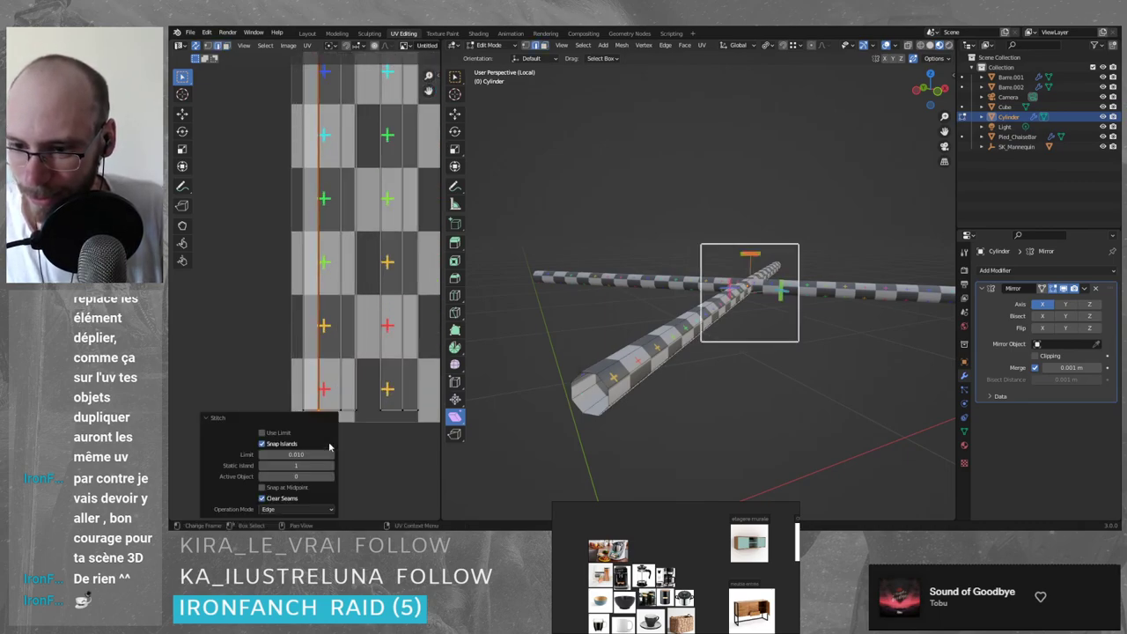
click(306, 389)
key(alt+v)
click(284, 393)
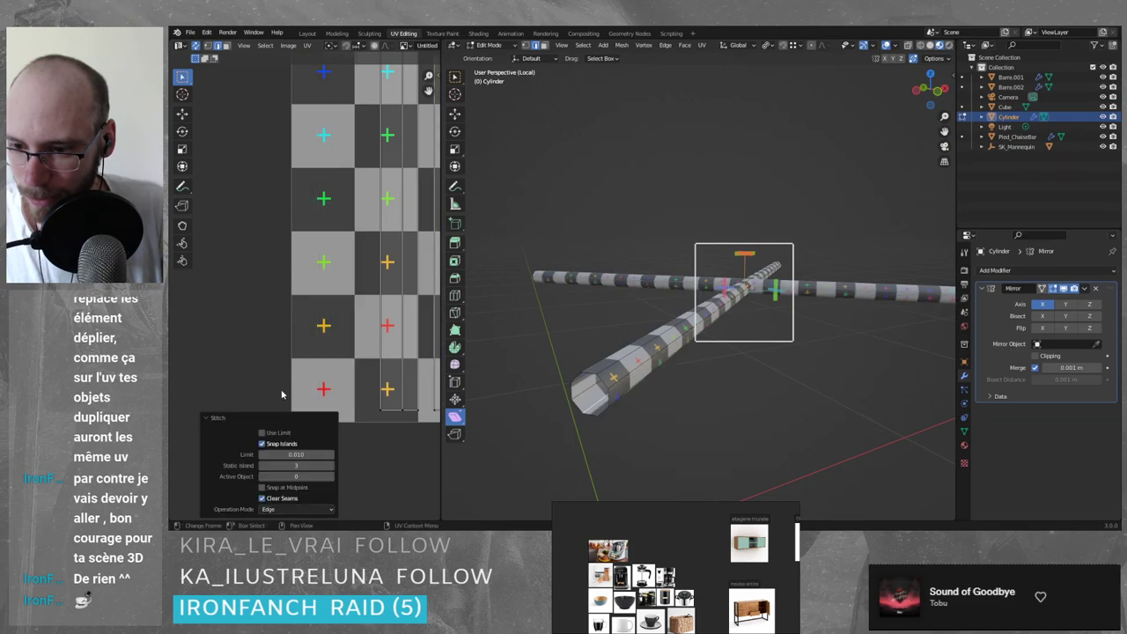
- Find the joined strips in the UV layout and stitch another strip along their long boundary edge
scroll(214, 267, down, 5)
middle_drag(214, 267, 183, 269)
scroll(331, 318, up, 5)
middle_drag(374, 376, 347, 330)
click(318, 352)
key(alt+v)
click(326, 406)
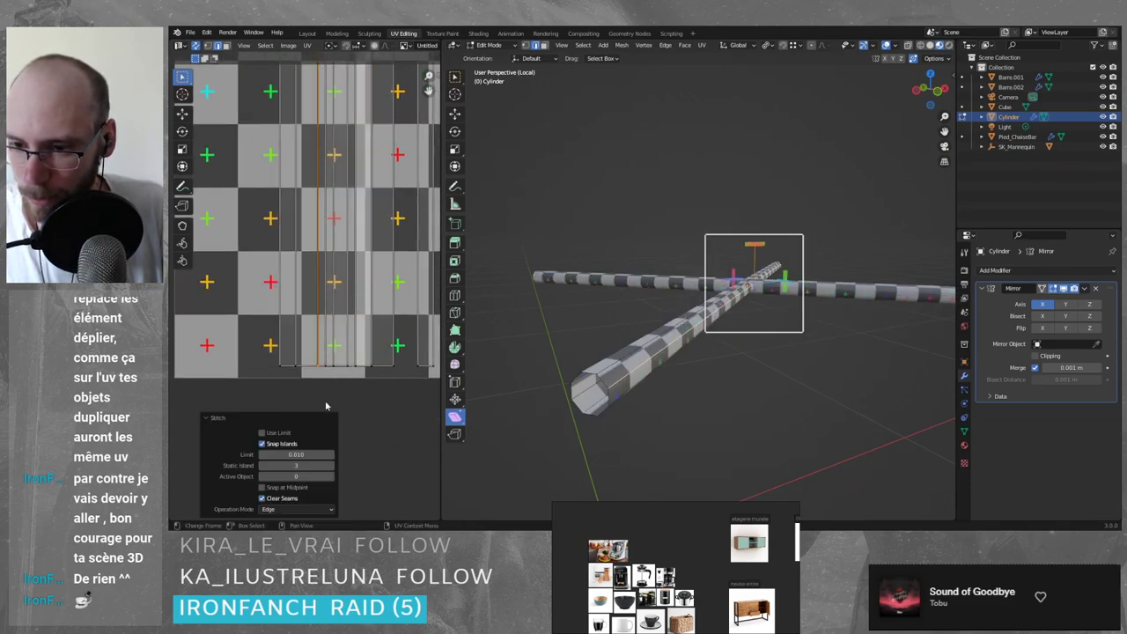
- Stitch the joined island's outer long edge, and repeat the stitch on its new outermost long edge
click(280, 355)
key(alt+v)
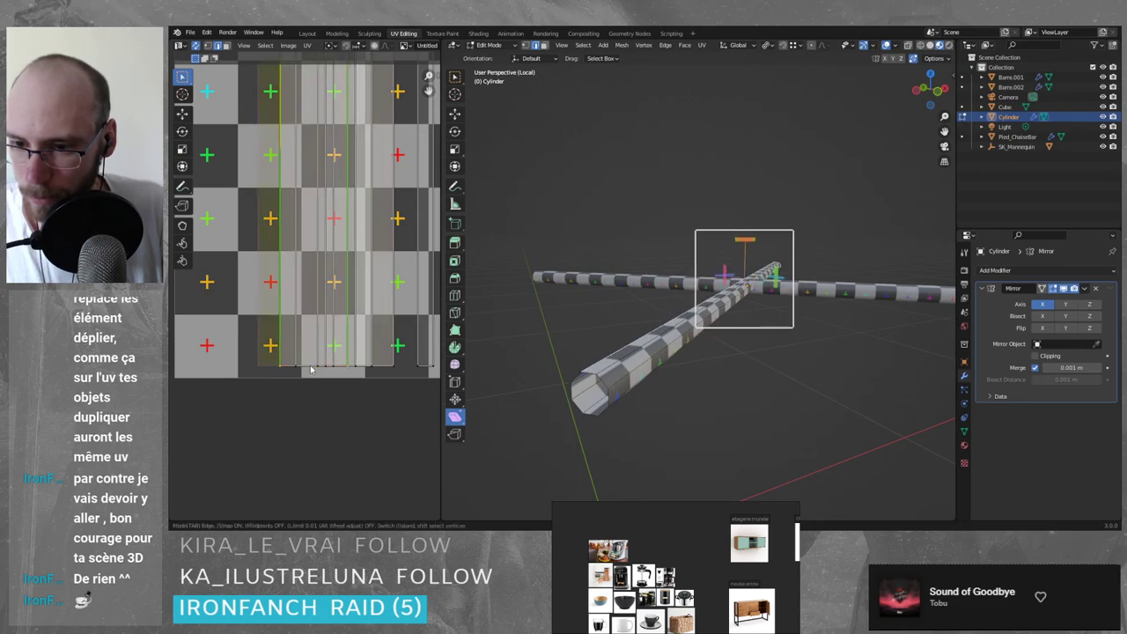
click(311, 388)
key(v)
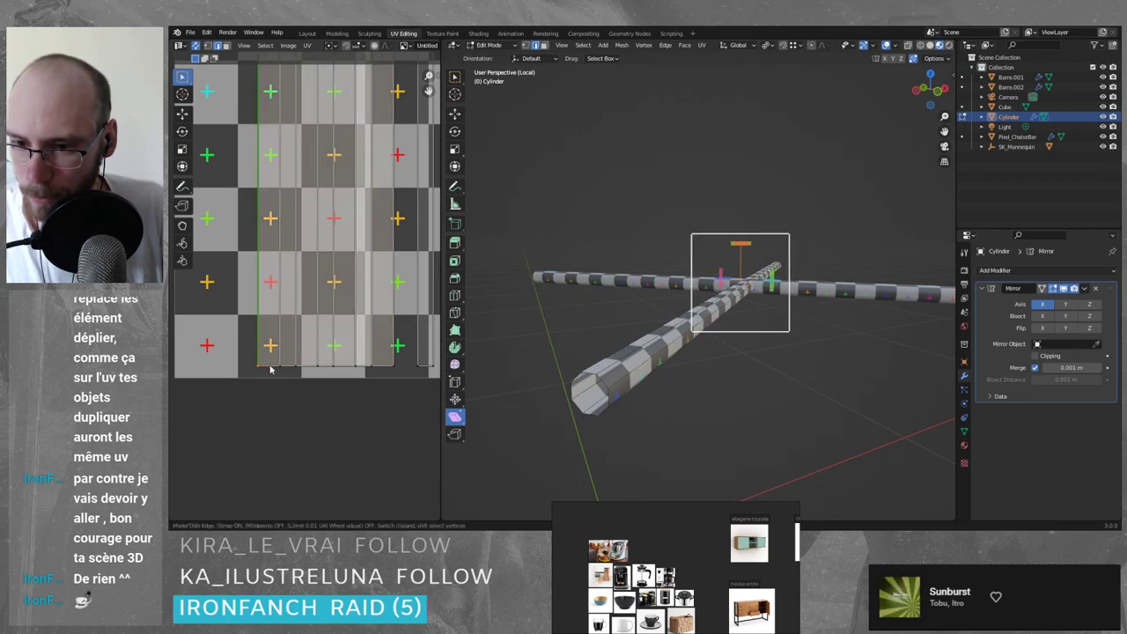
click(278, 388)
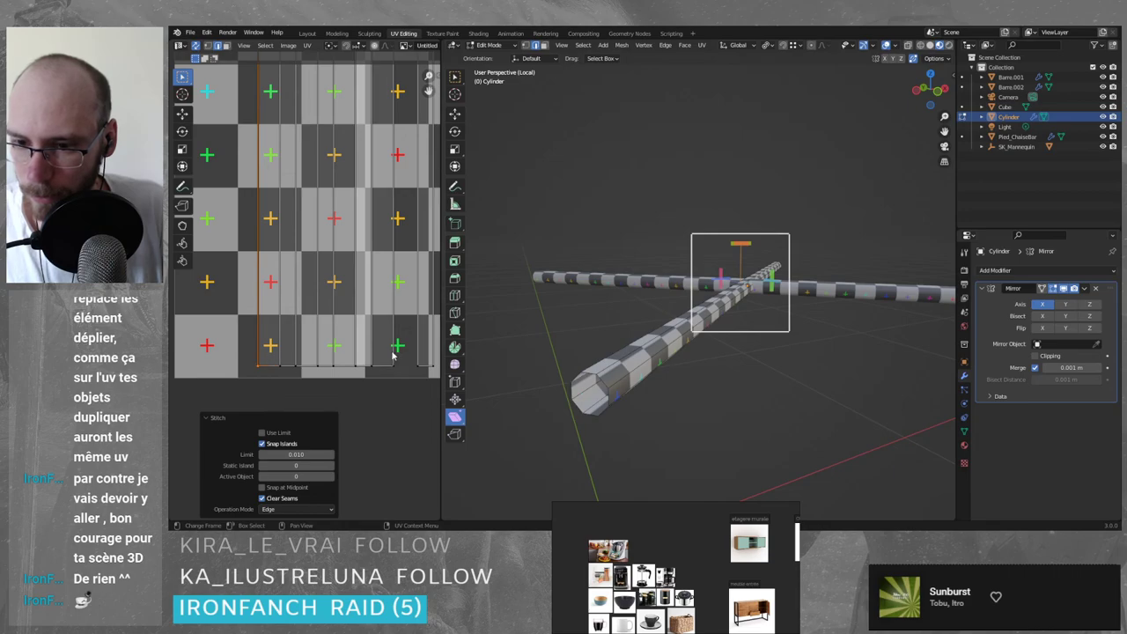
- Stitch the joined UV island's outer long edge, and repeat the stitch on its next boundary edge to attach the remaining strips
key(v)
click(392, 388)
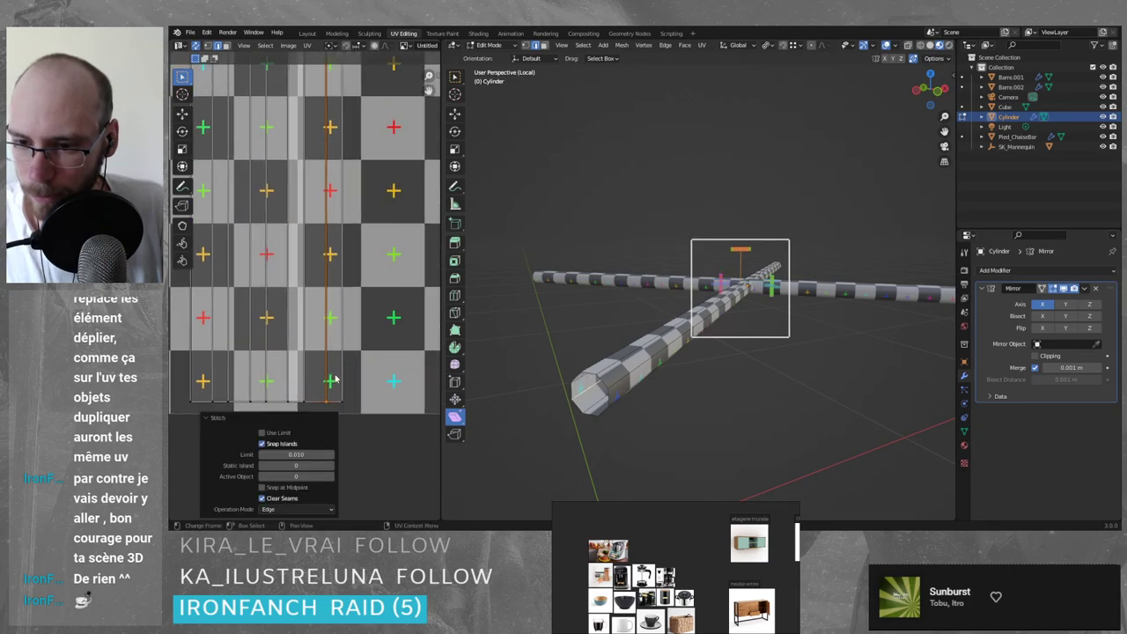
key(v)
scroll(347, 367, down, 5)
click(345, 364)
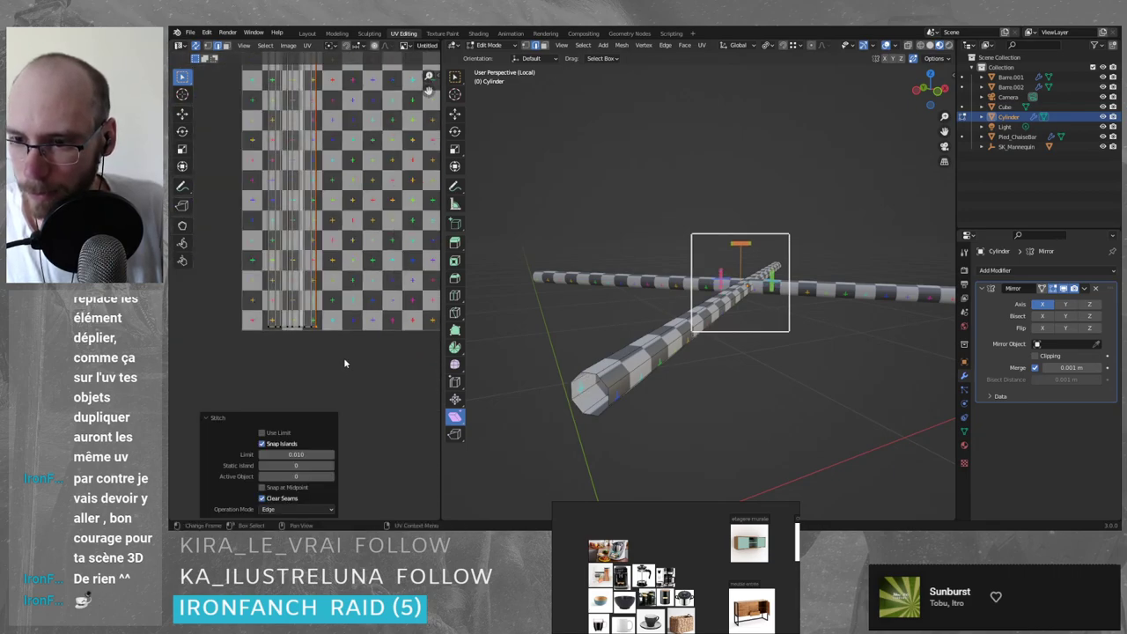
scroll(344, 359, up, 5)
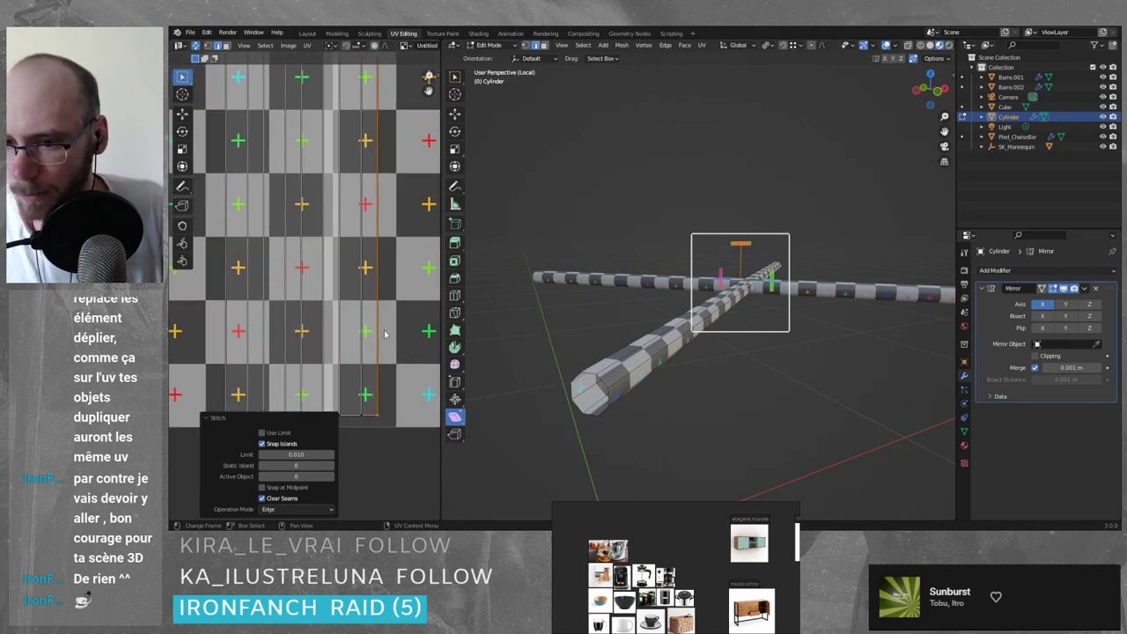
- Return to Object Mode, check the checker texture along the under-seat rods, and leave local view to show the whole stool
mouse_move(616, 353)
middle_down()
mouse_move(636, 336)
mouse_move(629, 348)
middle_up()
key(Tab)
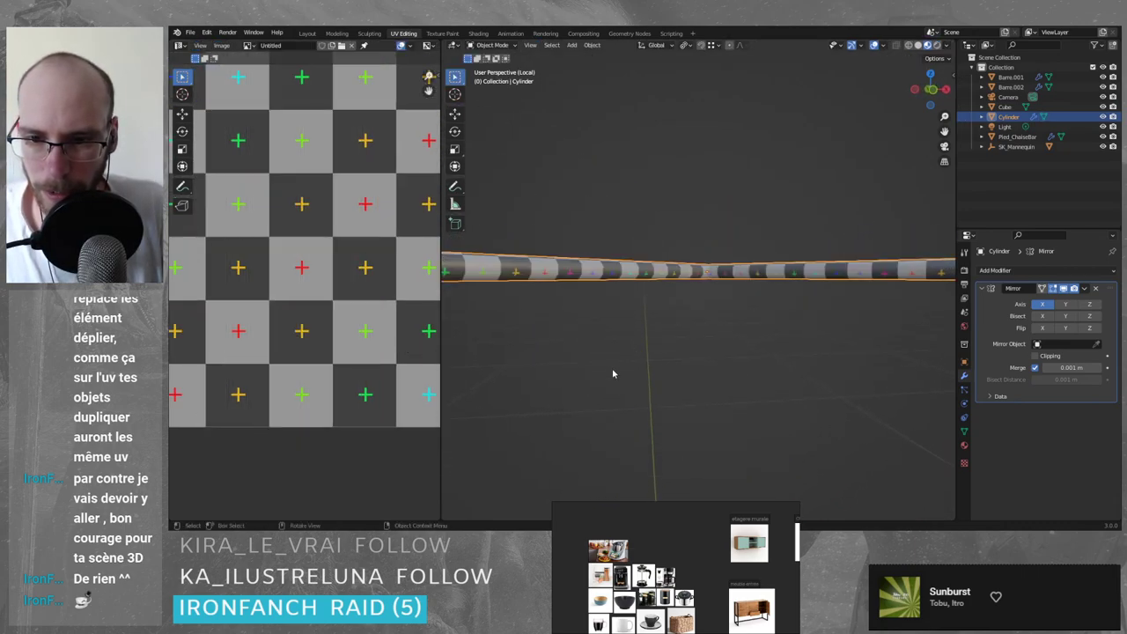
click(599, 365)
click(573, 275)
middle_drag(568, 315, 792, 302)
click(634, 305)
key(KP_Divide)
scroll(668, 320, down, 4)
scroll(343, 268, down, 6)
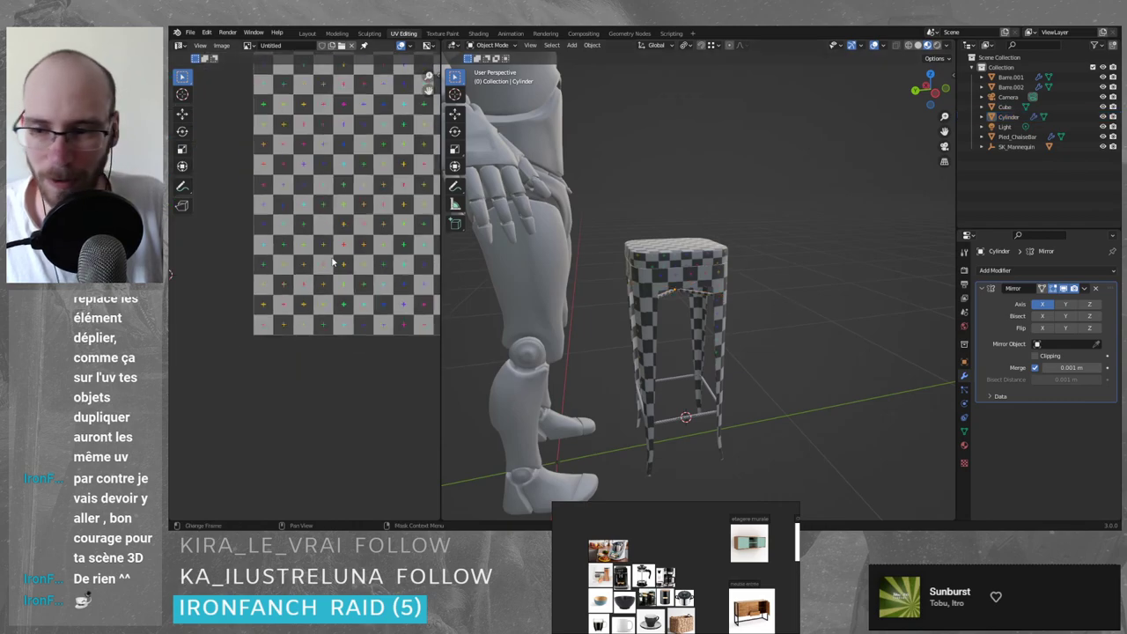
- Save the scene with the under-seat rods' stitched UVs
middle_drag(346, 269, 372, 327)
middle_drag(802, 319, 811, 354)
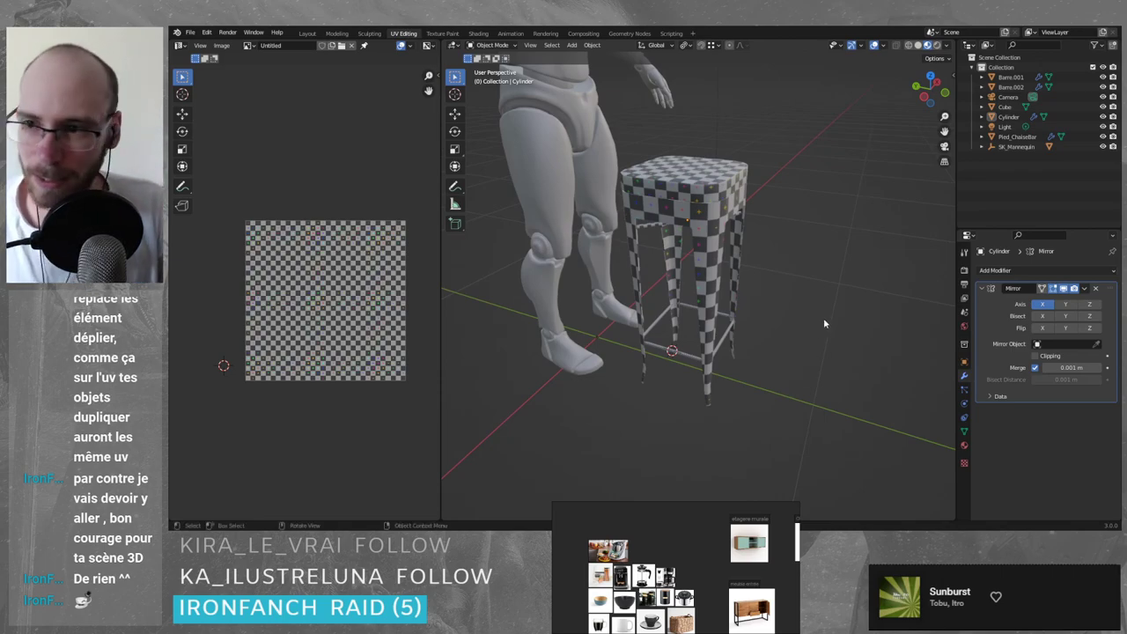
key(ctrl+s)
click(749, 182)
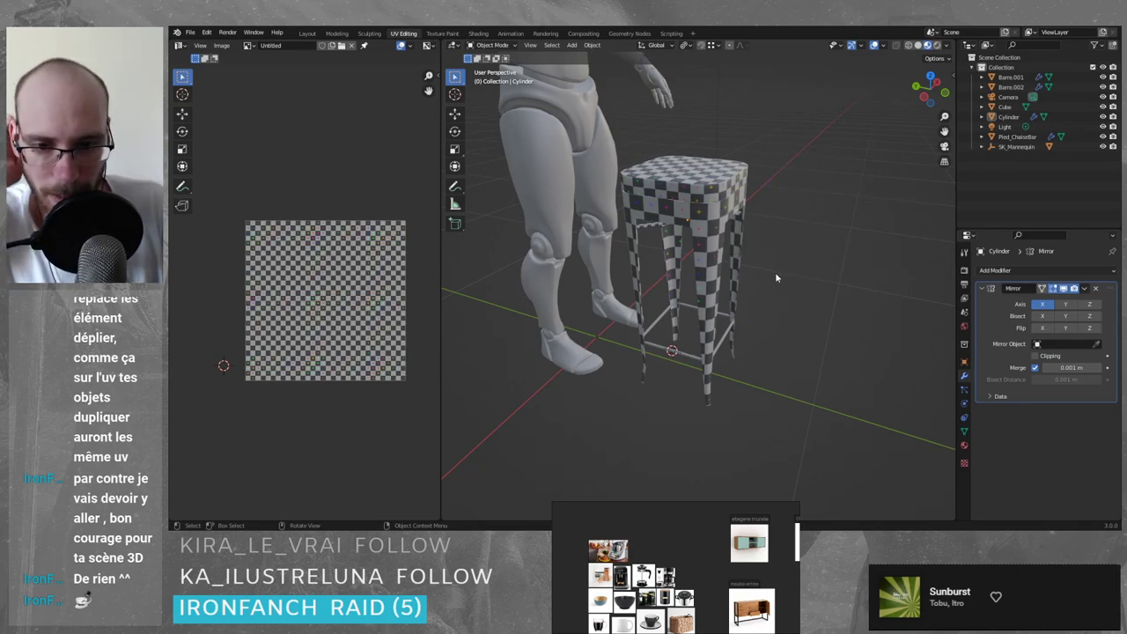
click(685, 184)
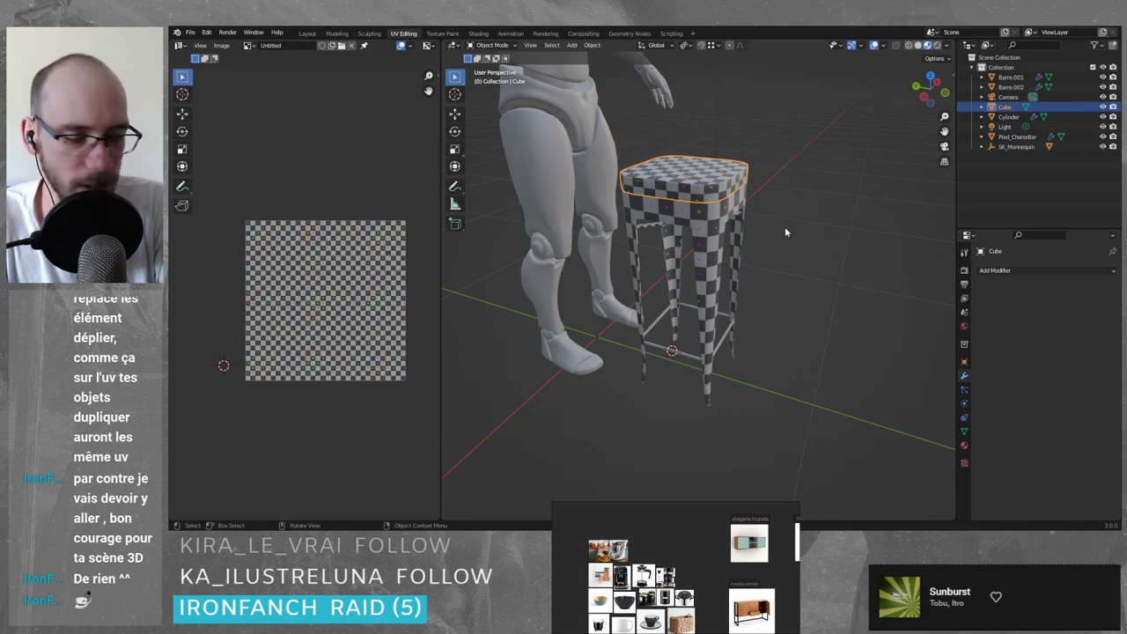
scroll(720, 239, up, 2)
click(720, 240)
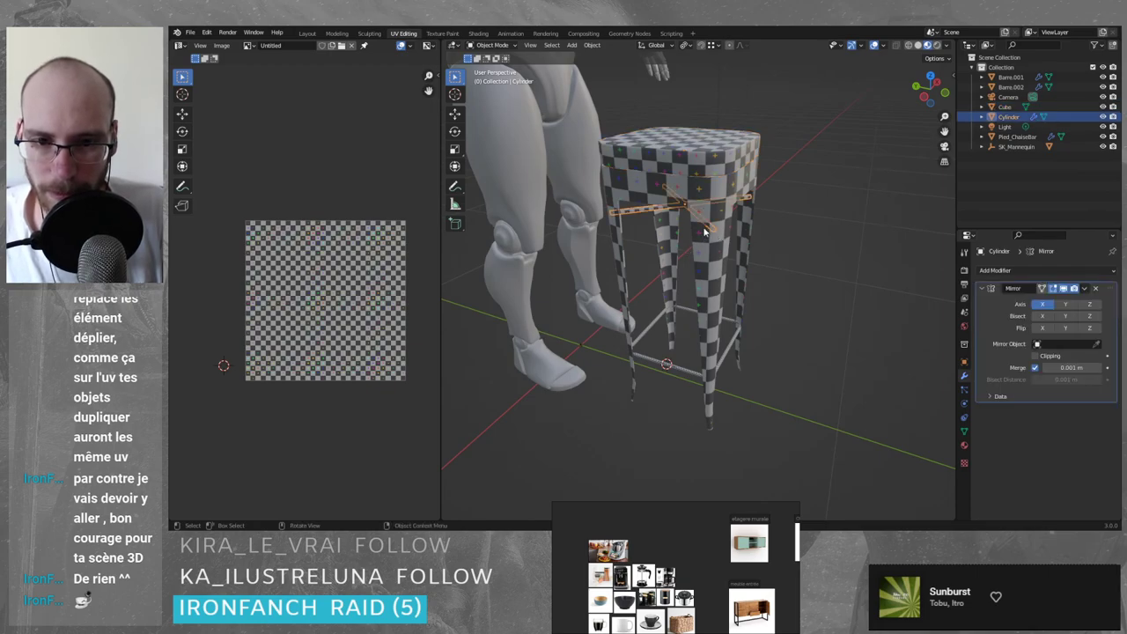
shift+click(708, 167)
middle_drag(732, 230, 680, 208)
scroll(681, 209, up, 1)
shift+click(659, 179)
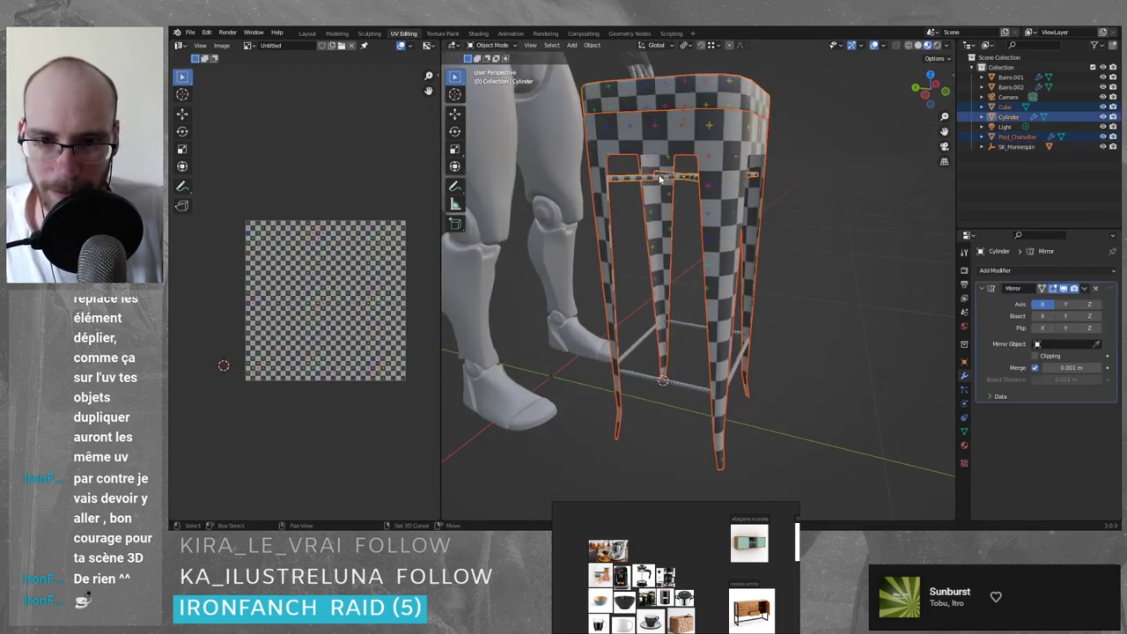
shift+click(678, 388)
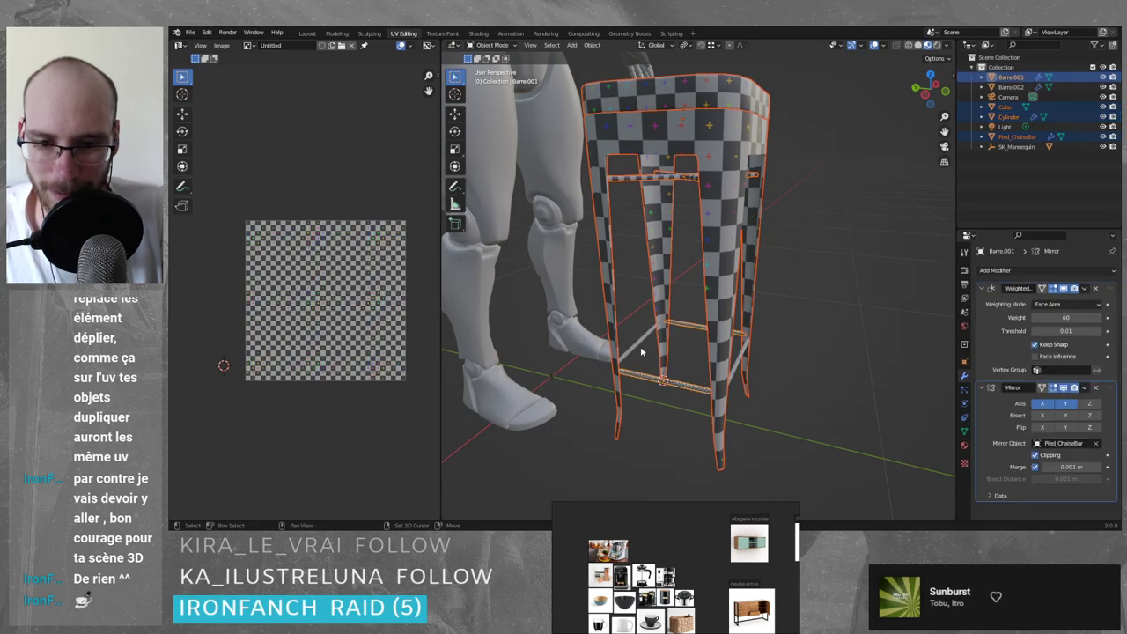
click(857, 308)
- Check the checker texture on the whole stool beside the mannequin and save the scene again with nothing selected
middle_drag(749, 322, 800, 340)
scroll(798, 338, down, 3)
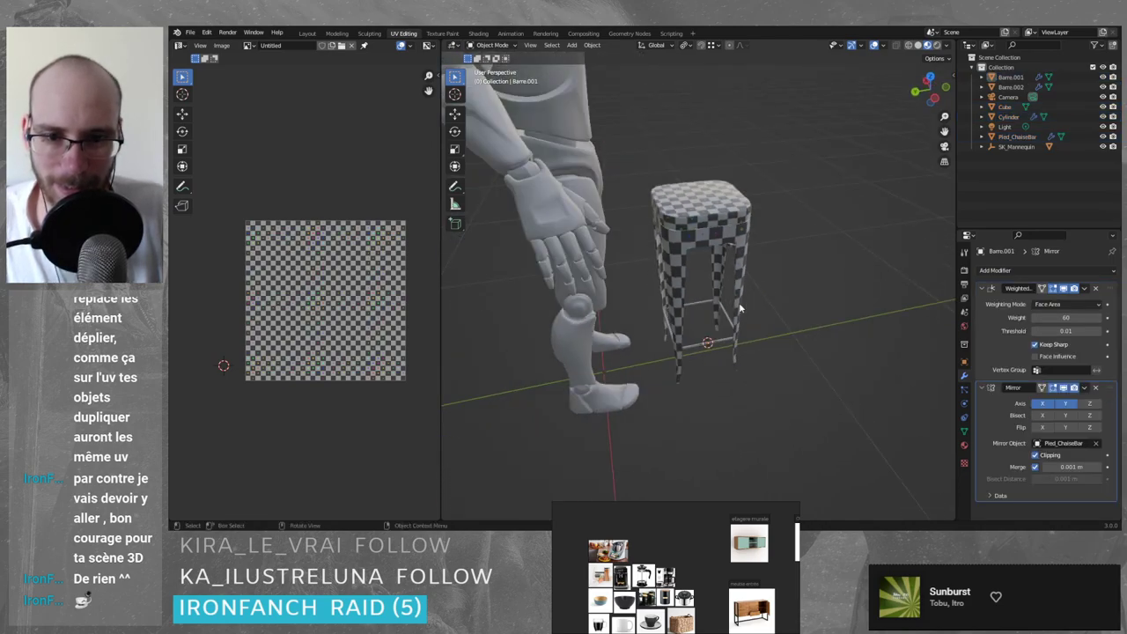
middle_drag(740, 309, 748, 233)
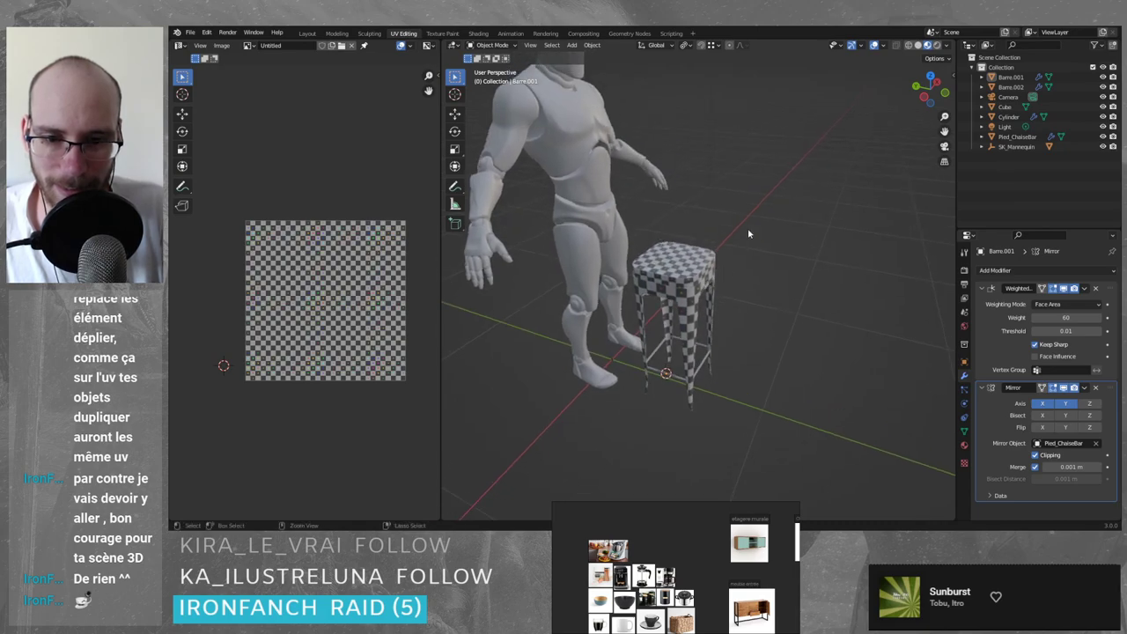
key(ctrl+s)
click(714, 206)
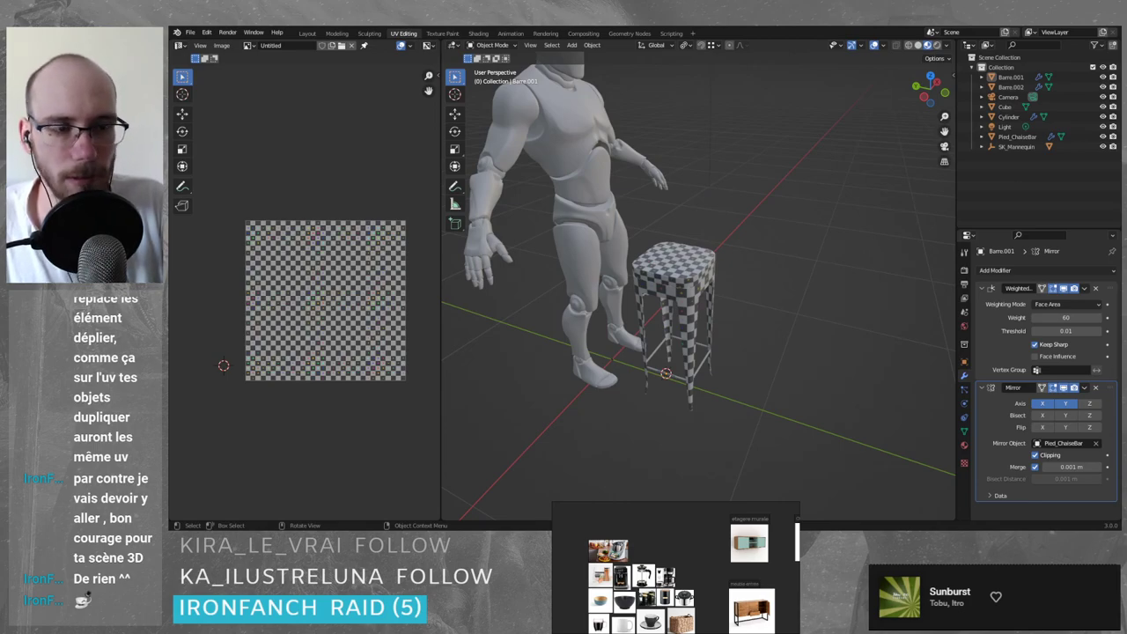
middle_drag(744, 212, 786, 244)
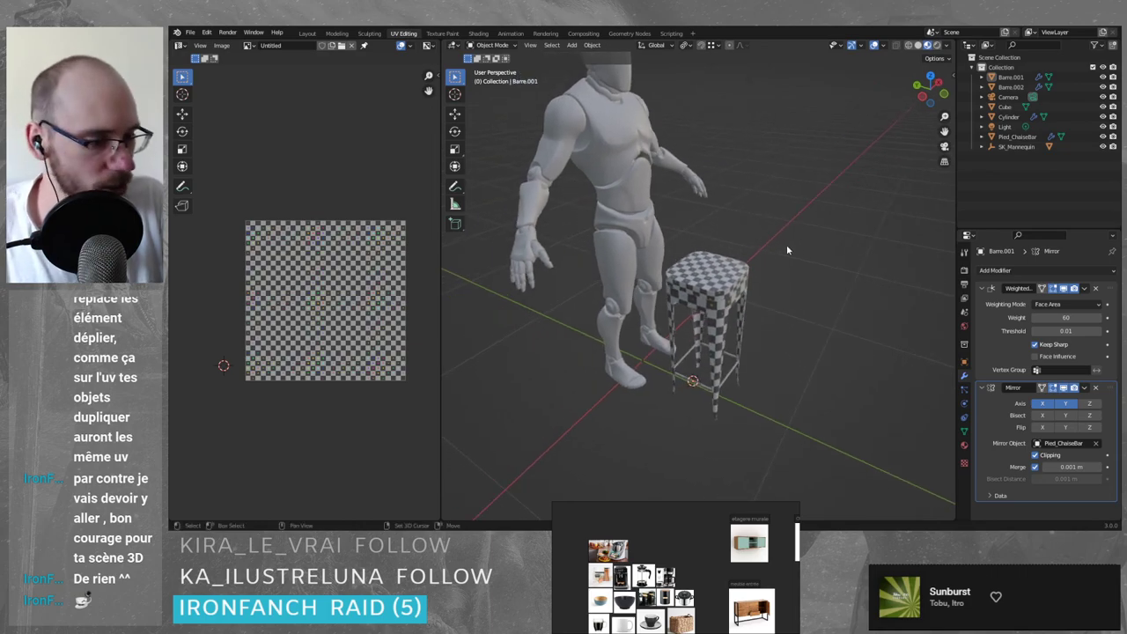
key(ctrl+s)
click(753, 216)
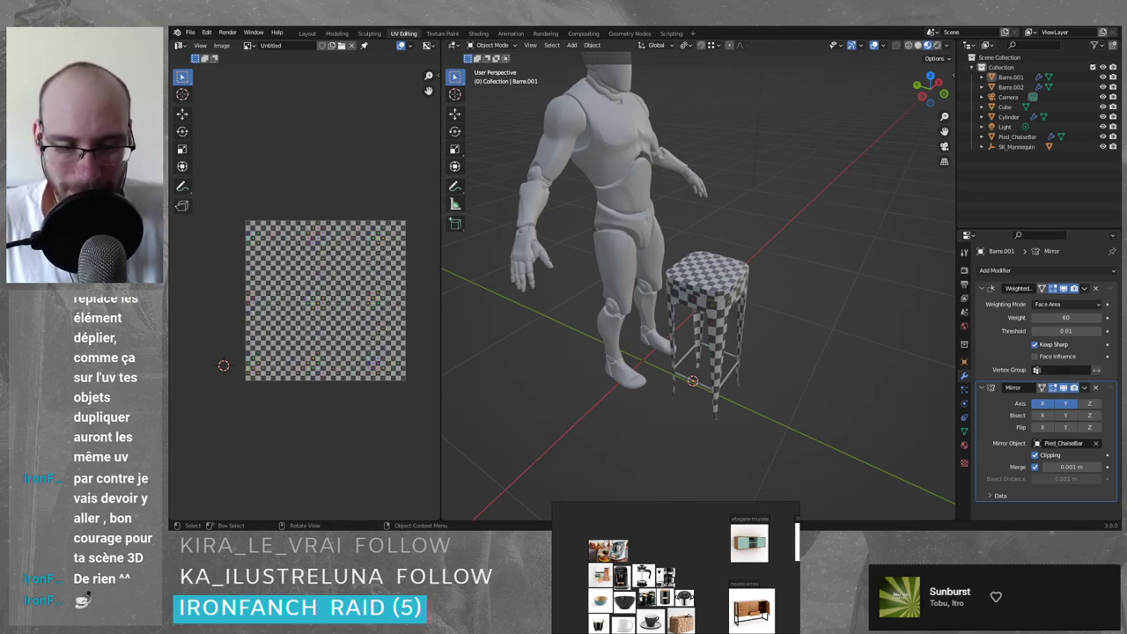
key(ctrl+s)
click(772, 226)
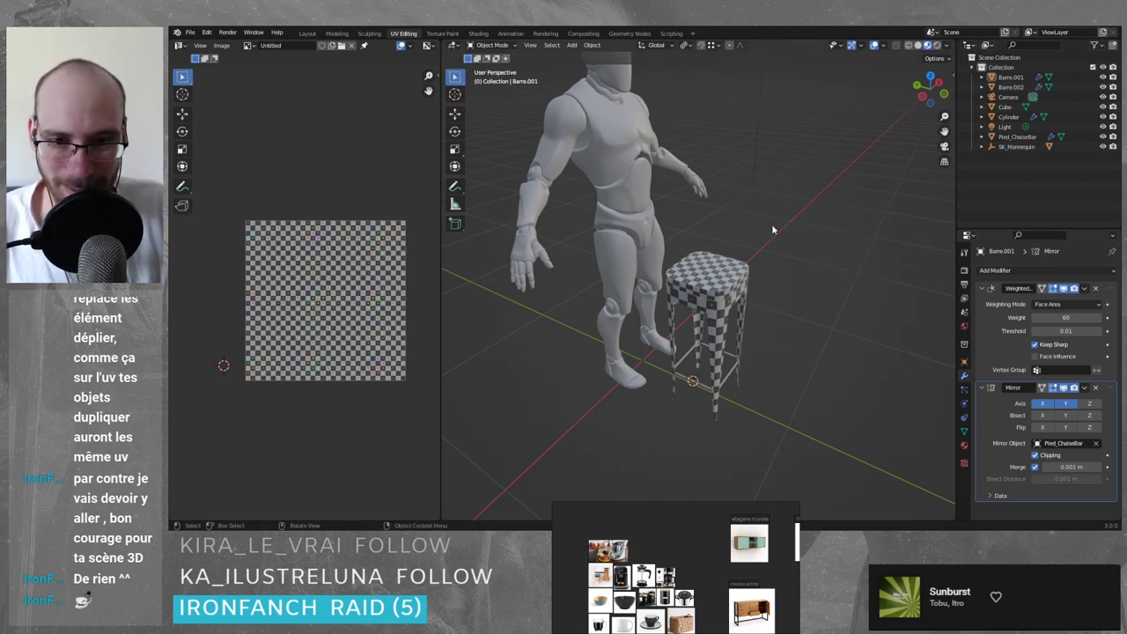